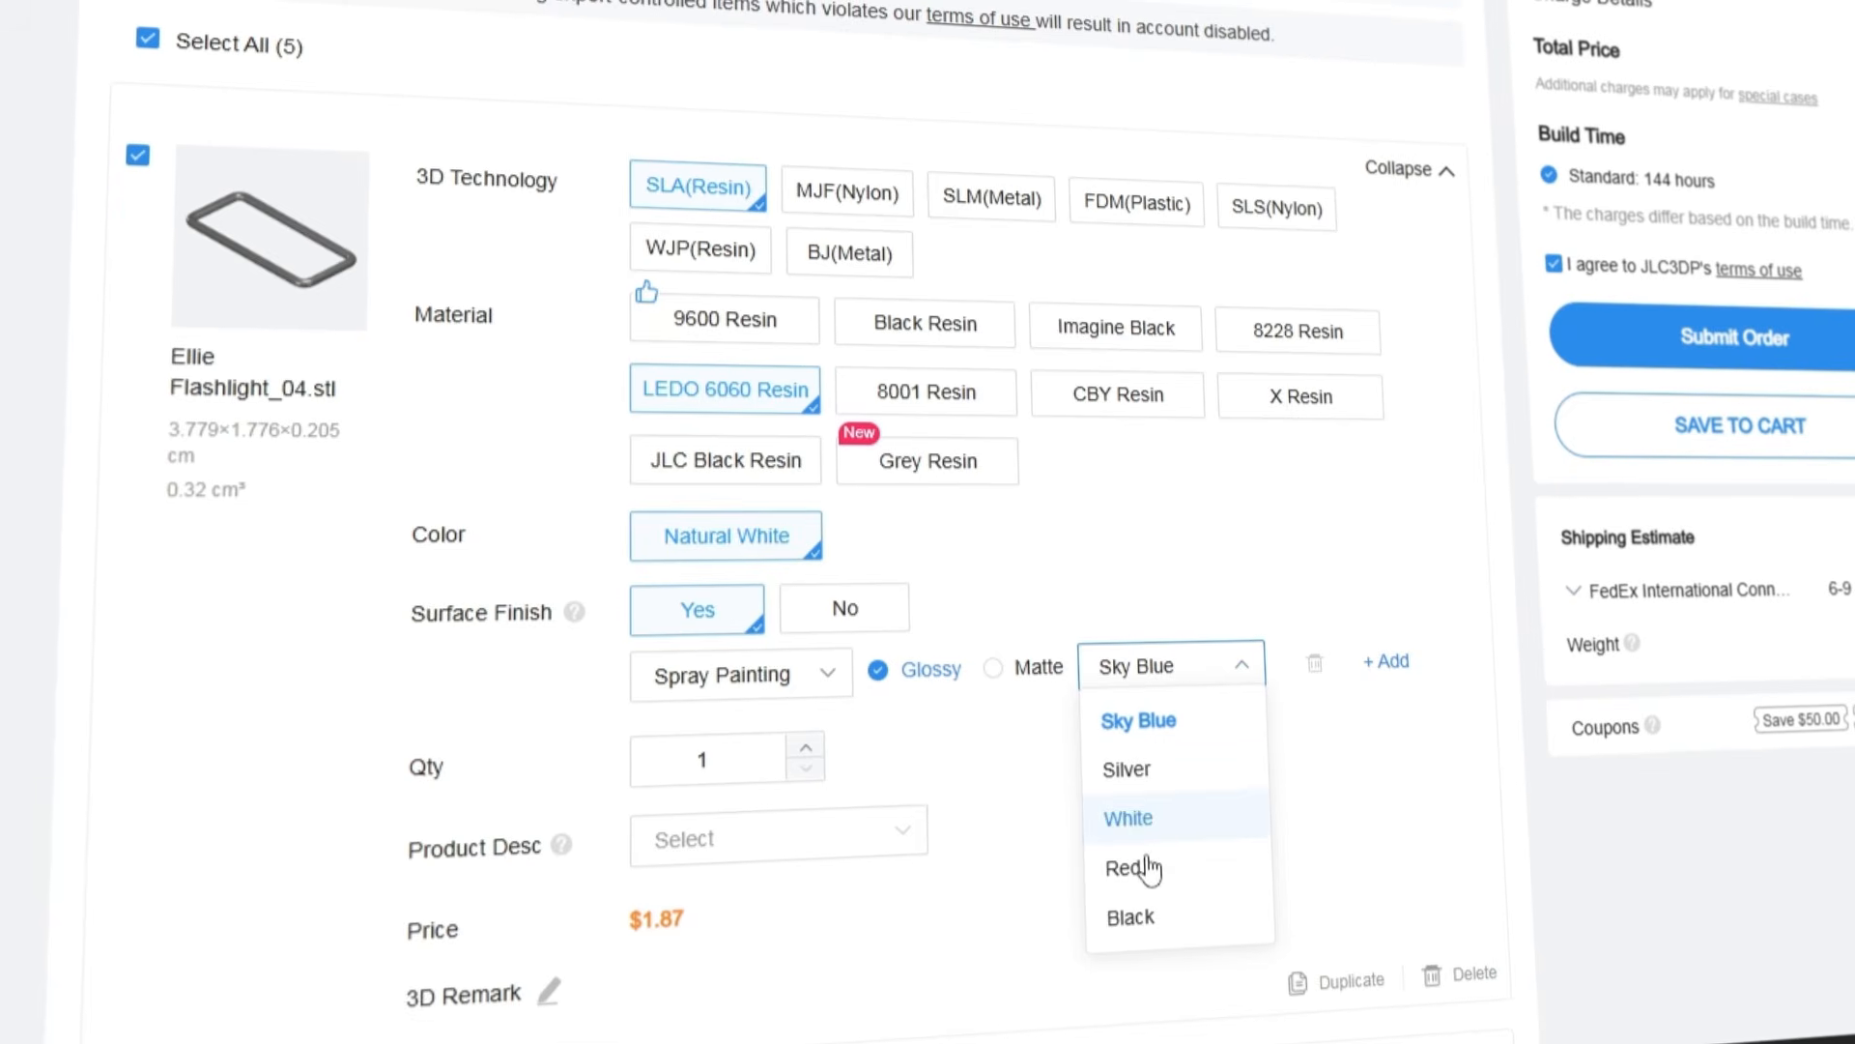
- Choose product descriptions for the Flashlight_04 and Flashlight_01 parts, using a Toy and Entertainment entry for Flashlight_04
left_click(904, 855)
mouse_move(821, 736)
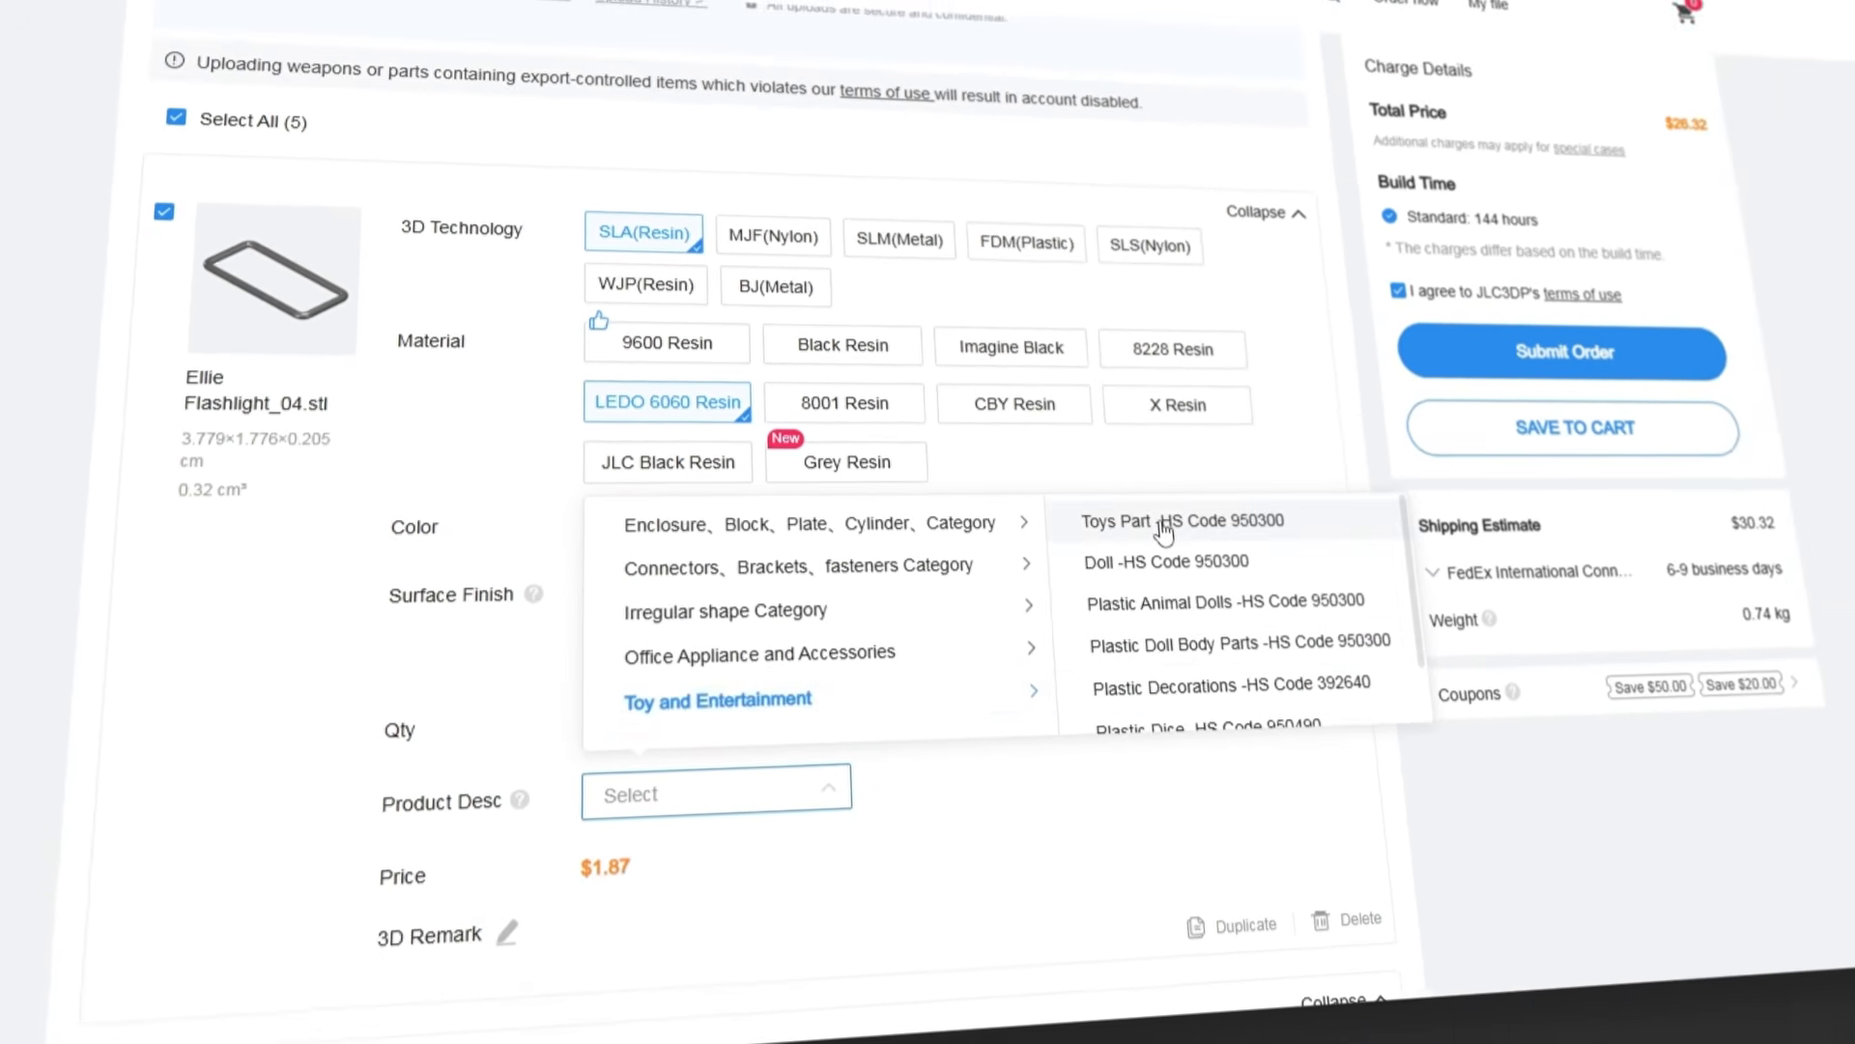
left_click(1223, 662)
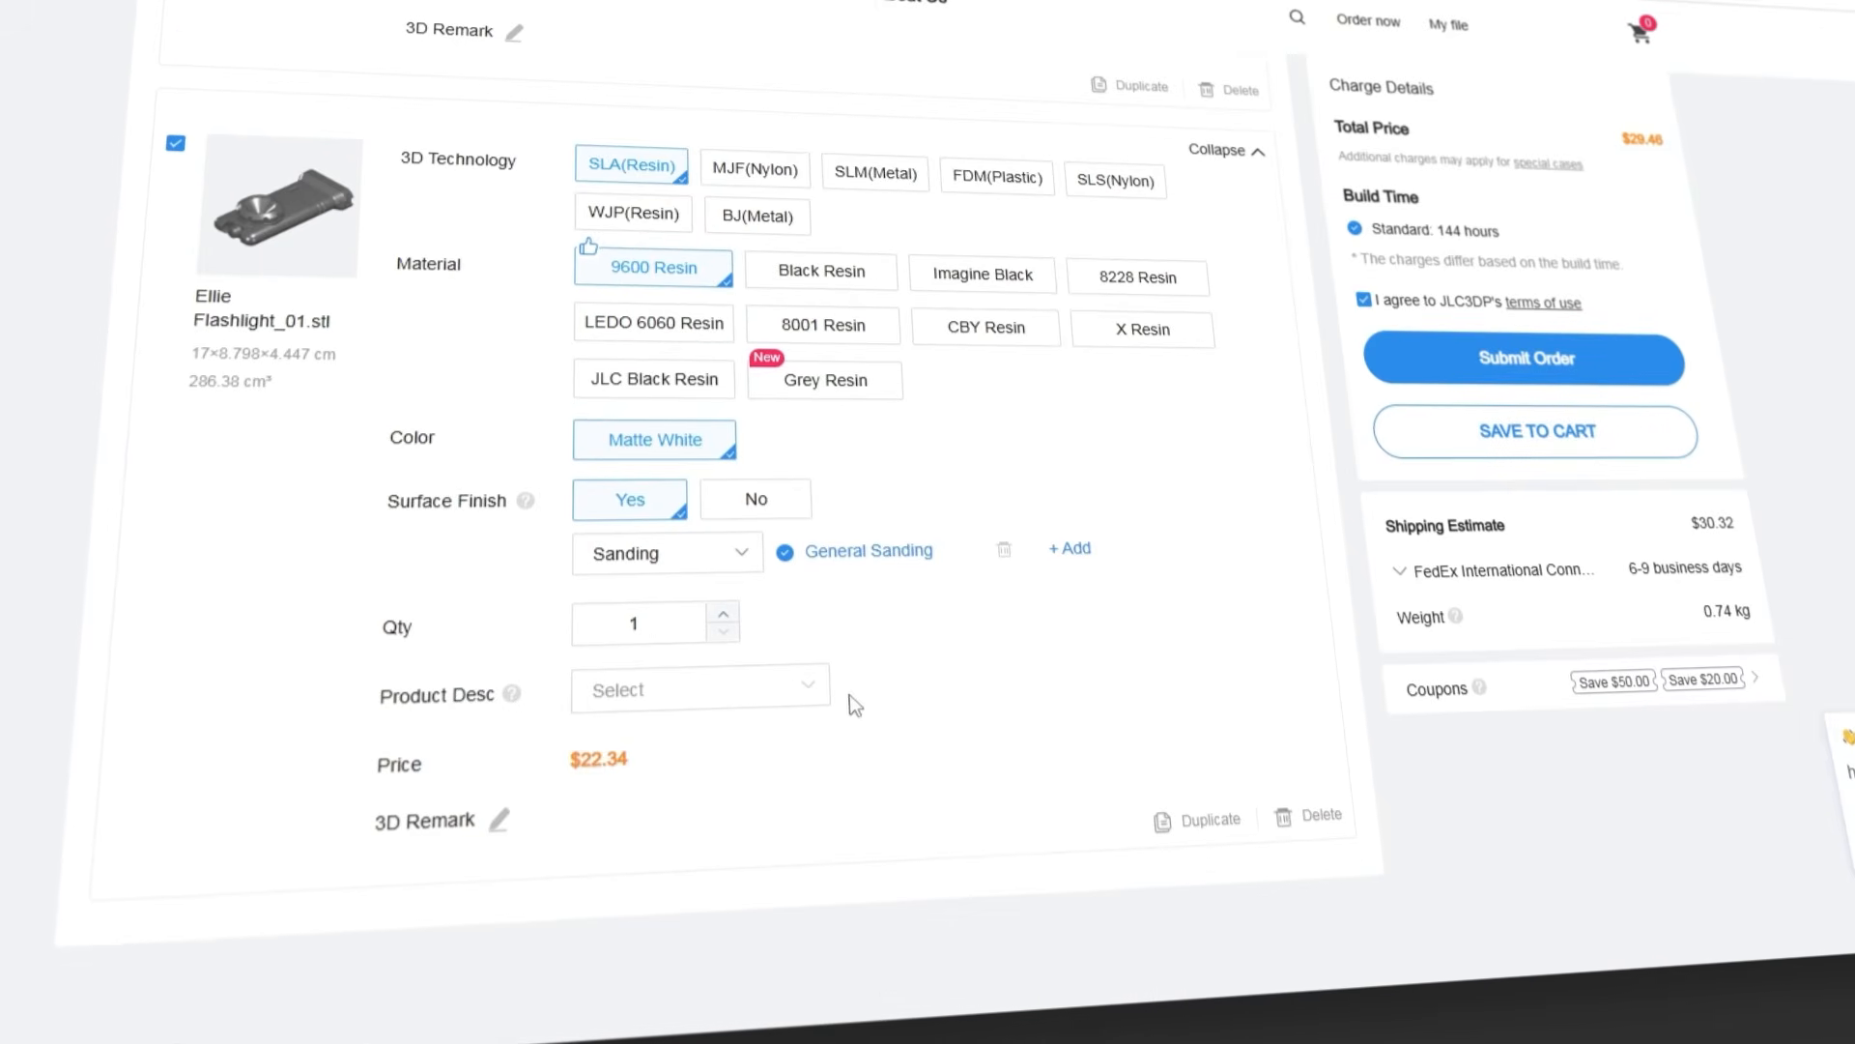
left_click(841, 692)
left_click(1188, 705)
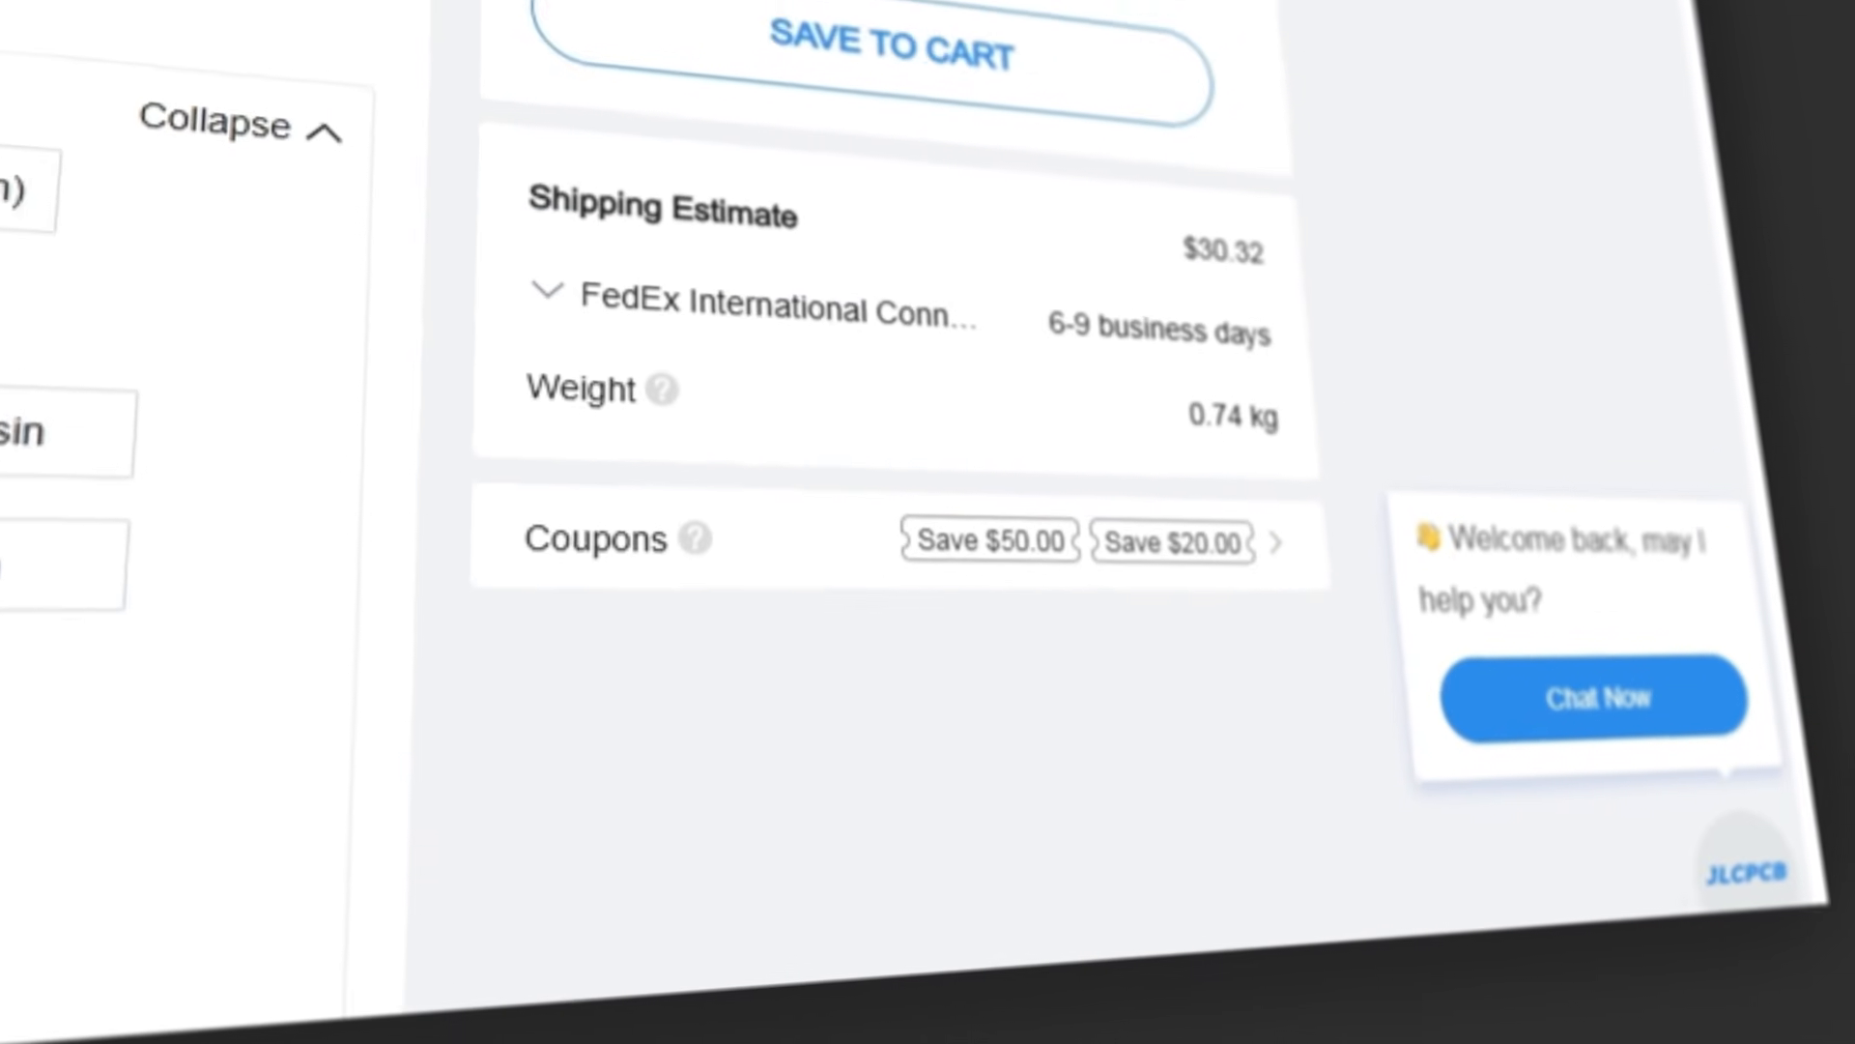
- Look through the list of available coupons for the 3D printing order
left_click(1573, 670)
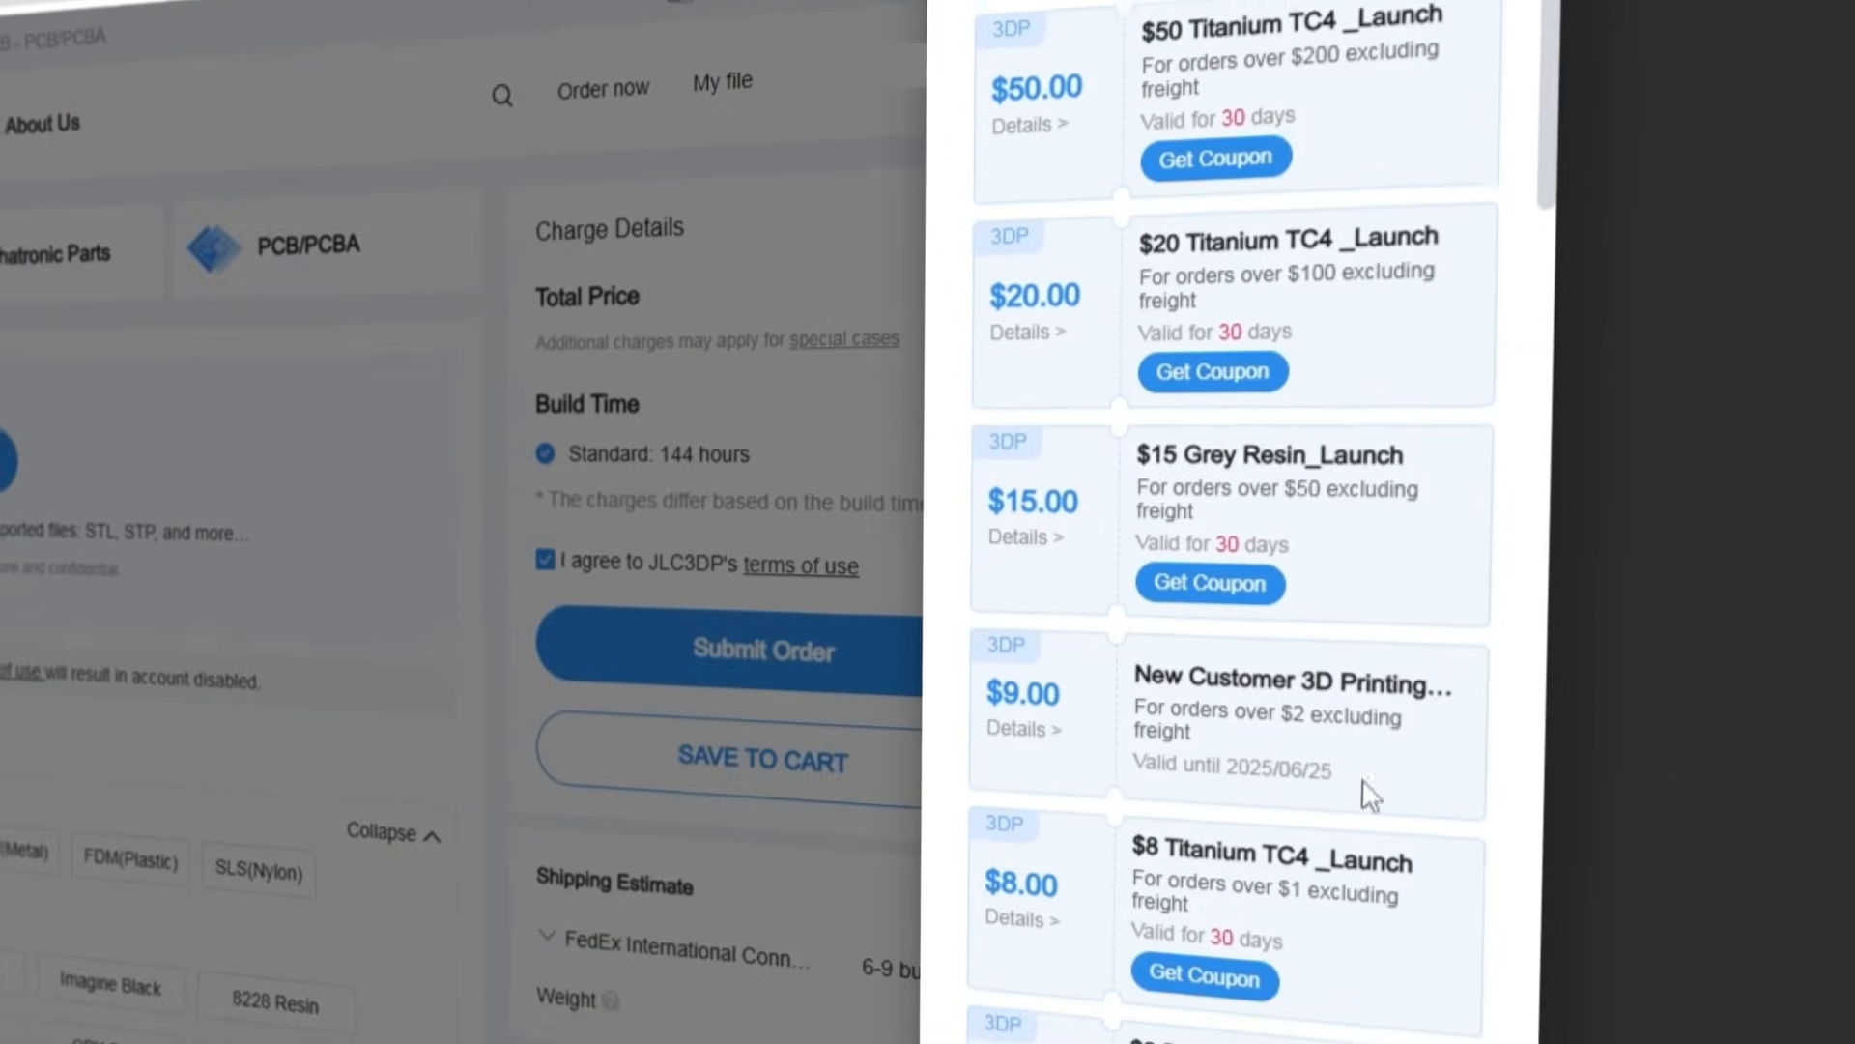
scroll(1421, 282, "down", 6)
scroll(1131, 560, "down", 20)
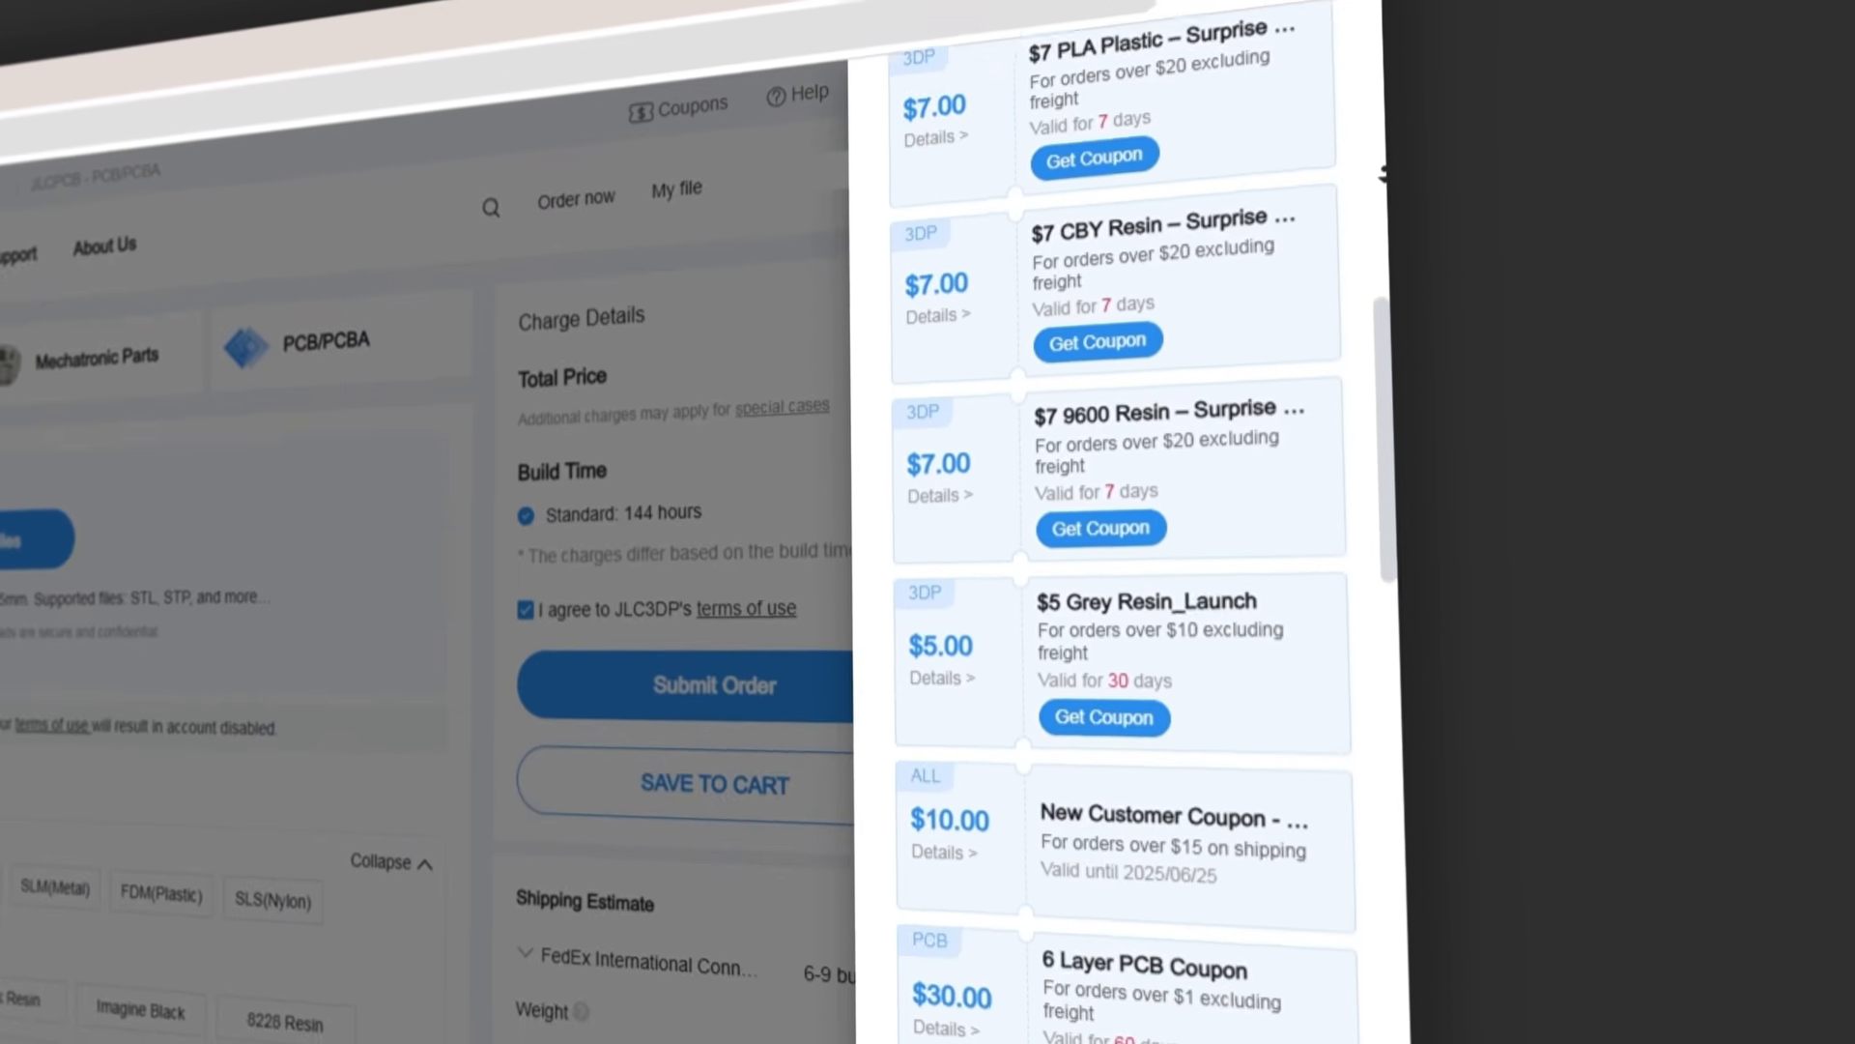
scroll(1102, 522, "down", 20)
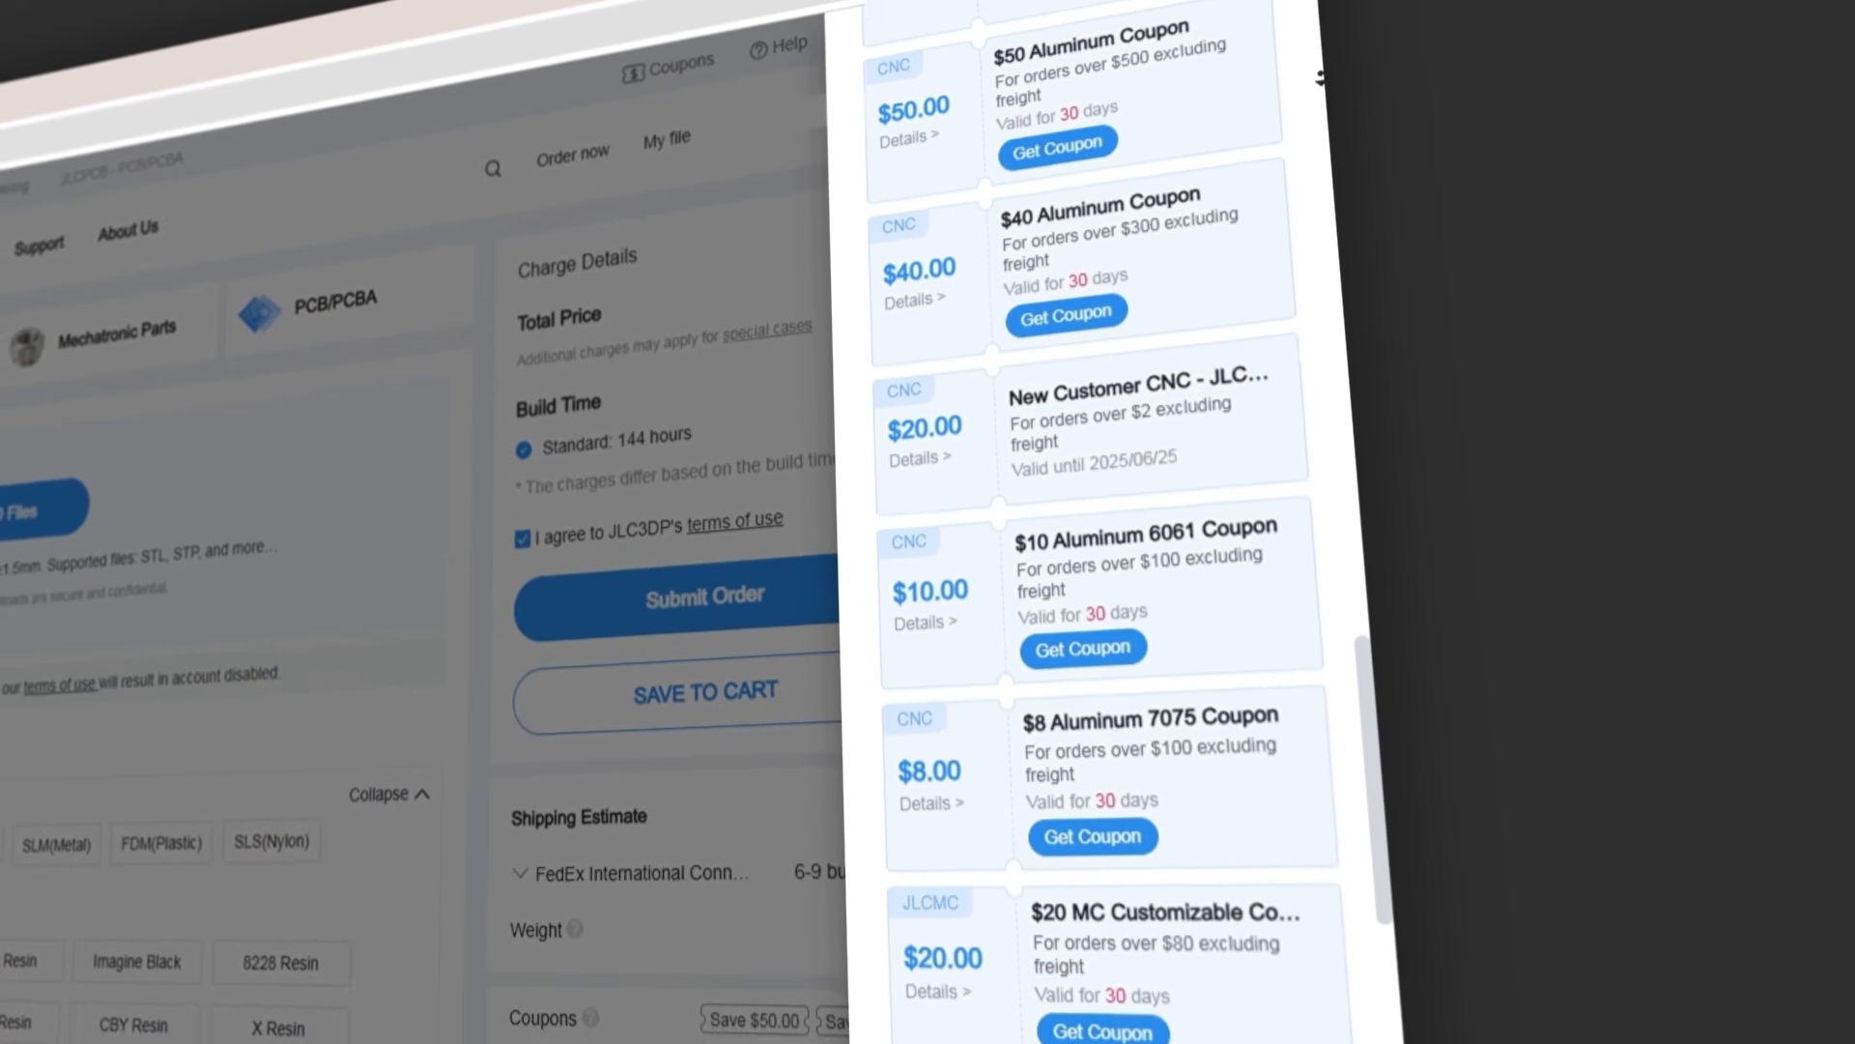
scroll(1309, 64, "down", 2)
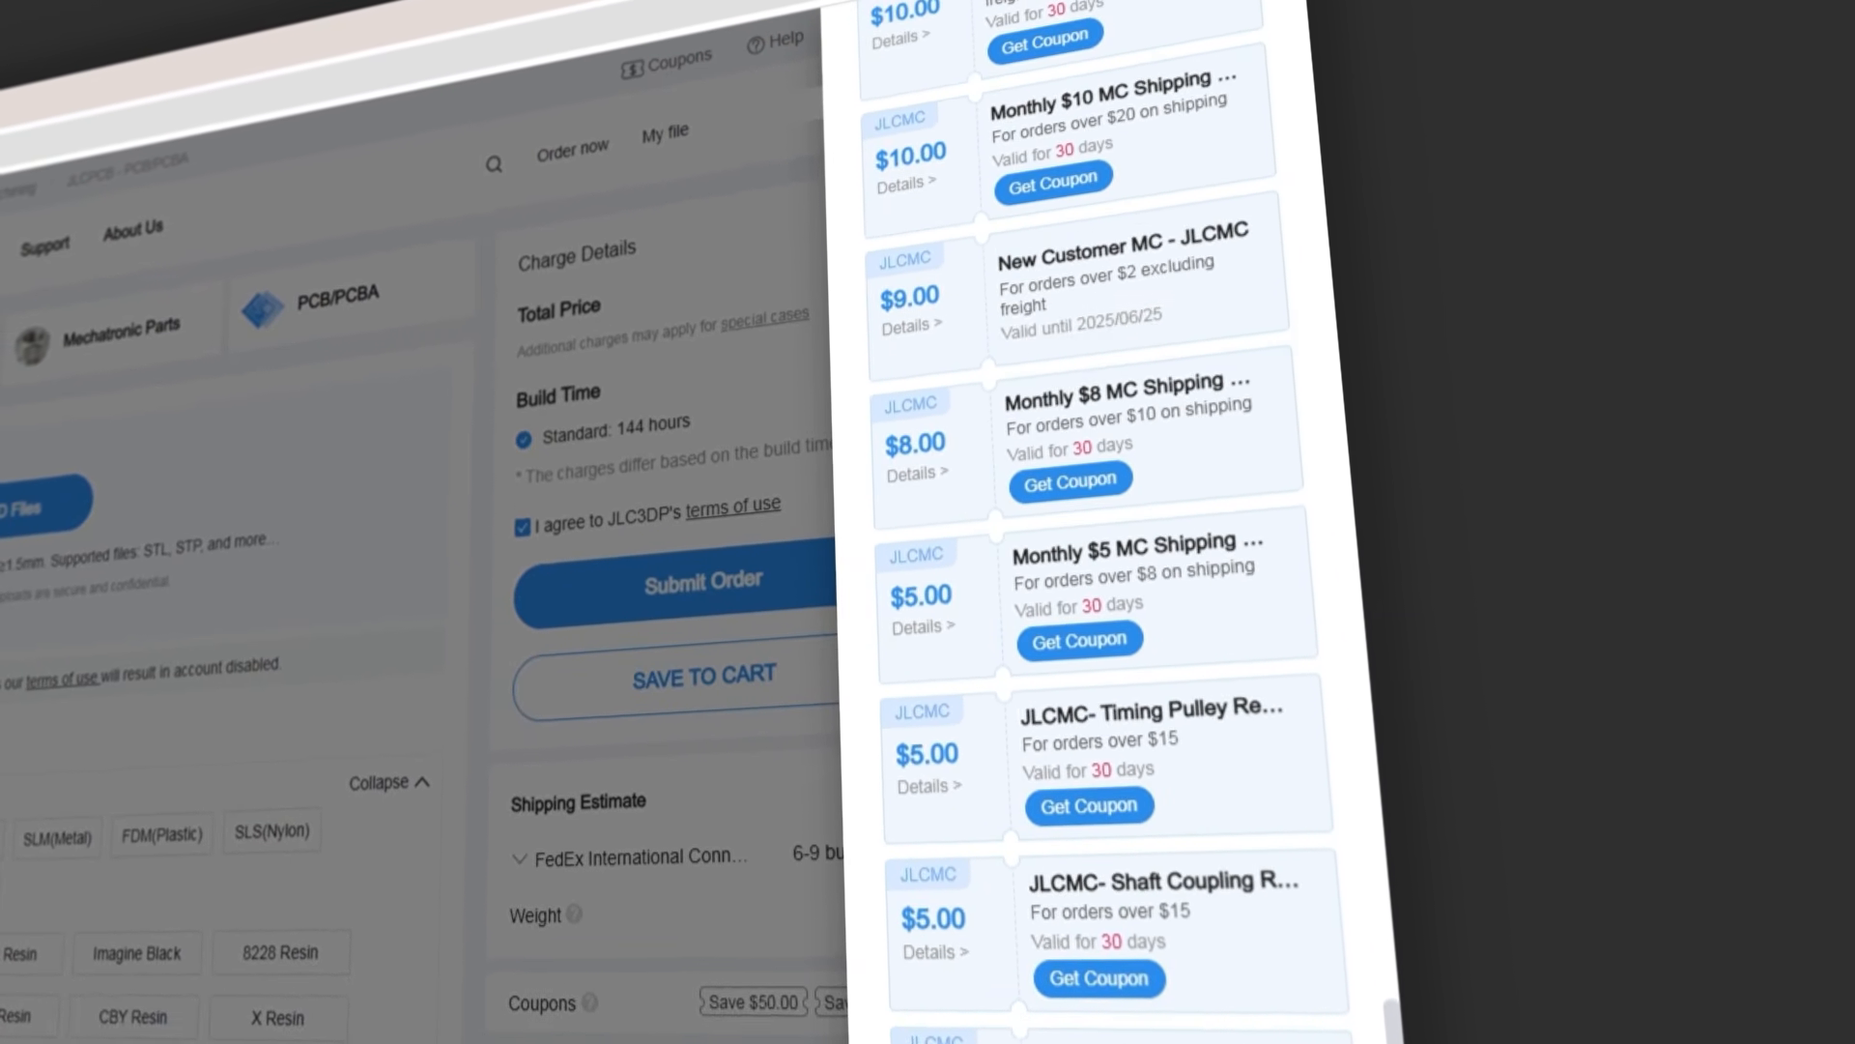
key("Escape")
- Submit the order and continue through the address and shipping stages of checkout with DHL Express
left_click(879, 570)
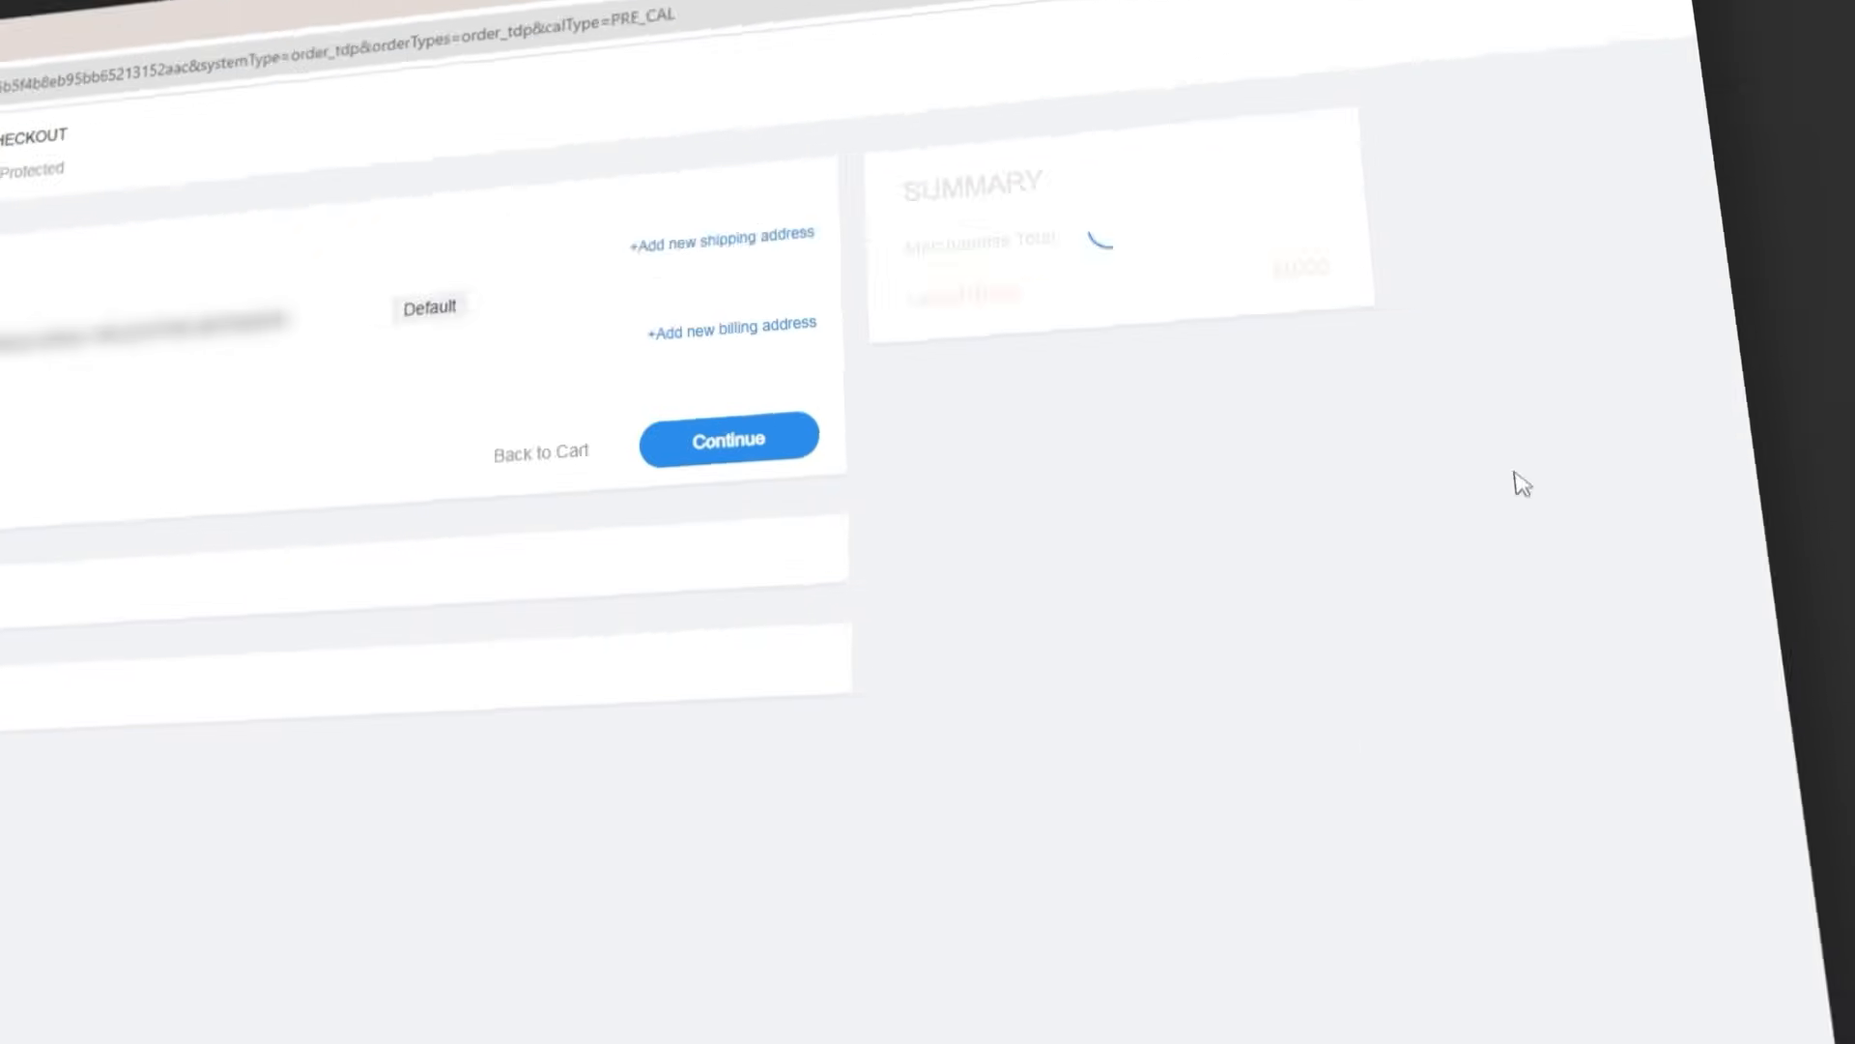
left_click(1301, 454)
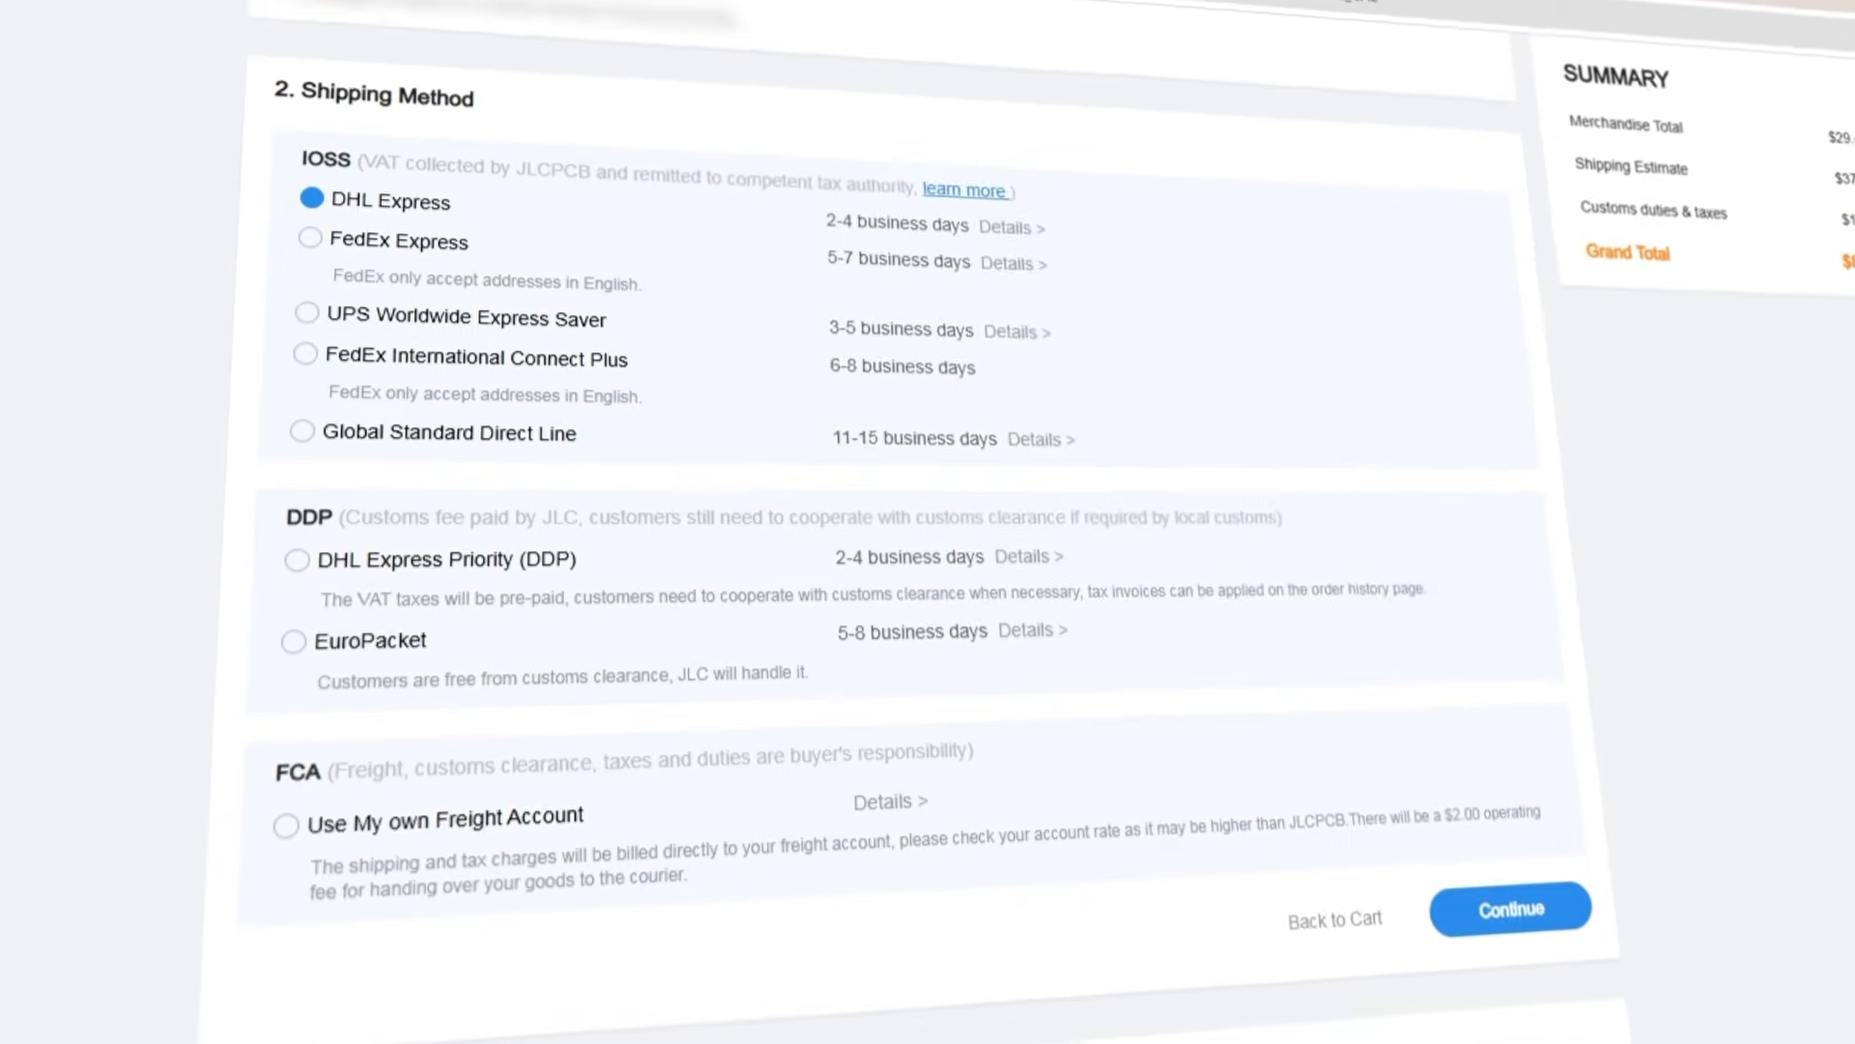
left_click(1591, 902)
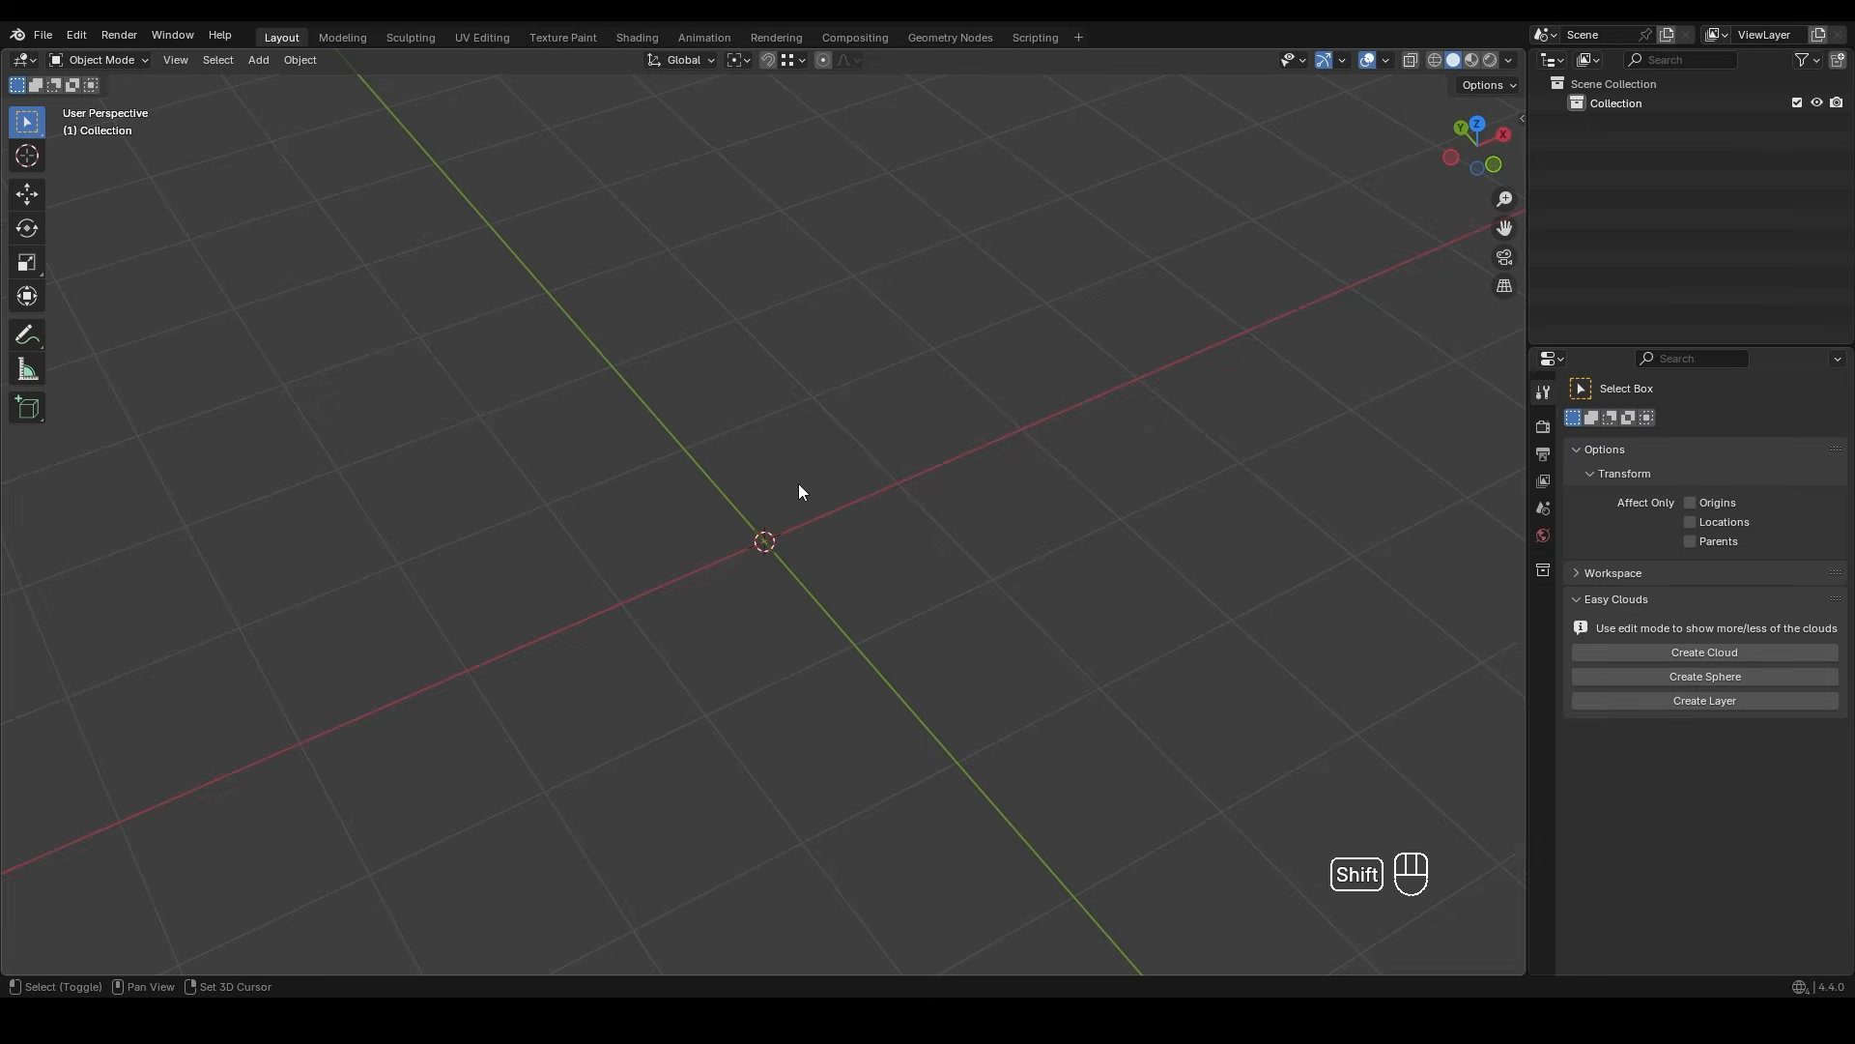
- Add a 36-vertex mesh circle with a 1 m radius and fill it with a single face
key("shift+a")
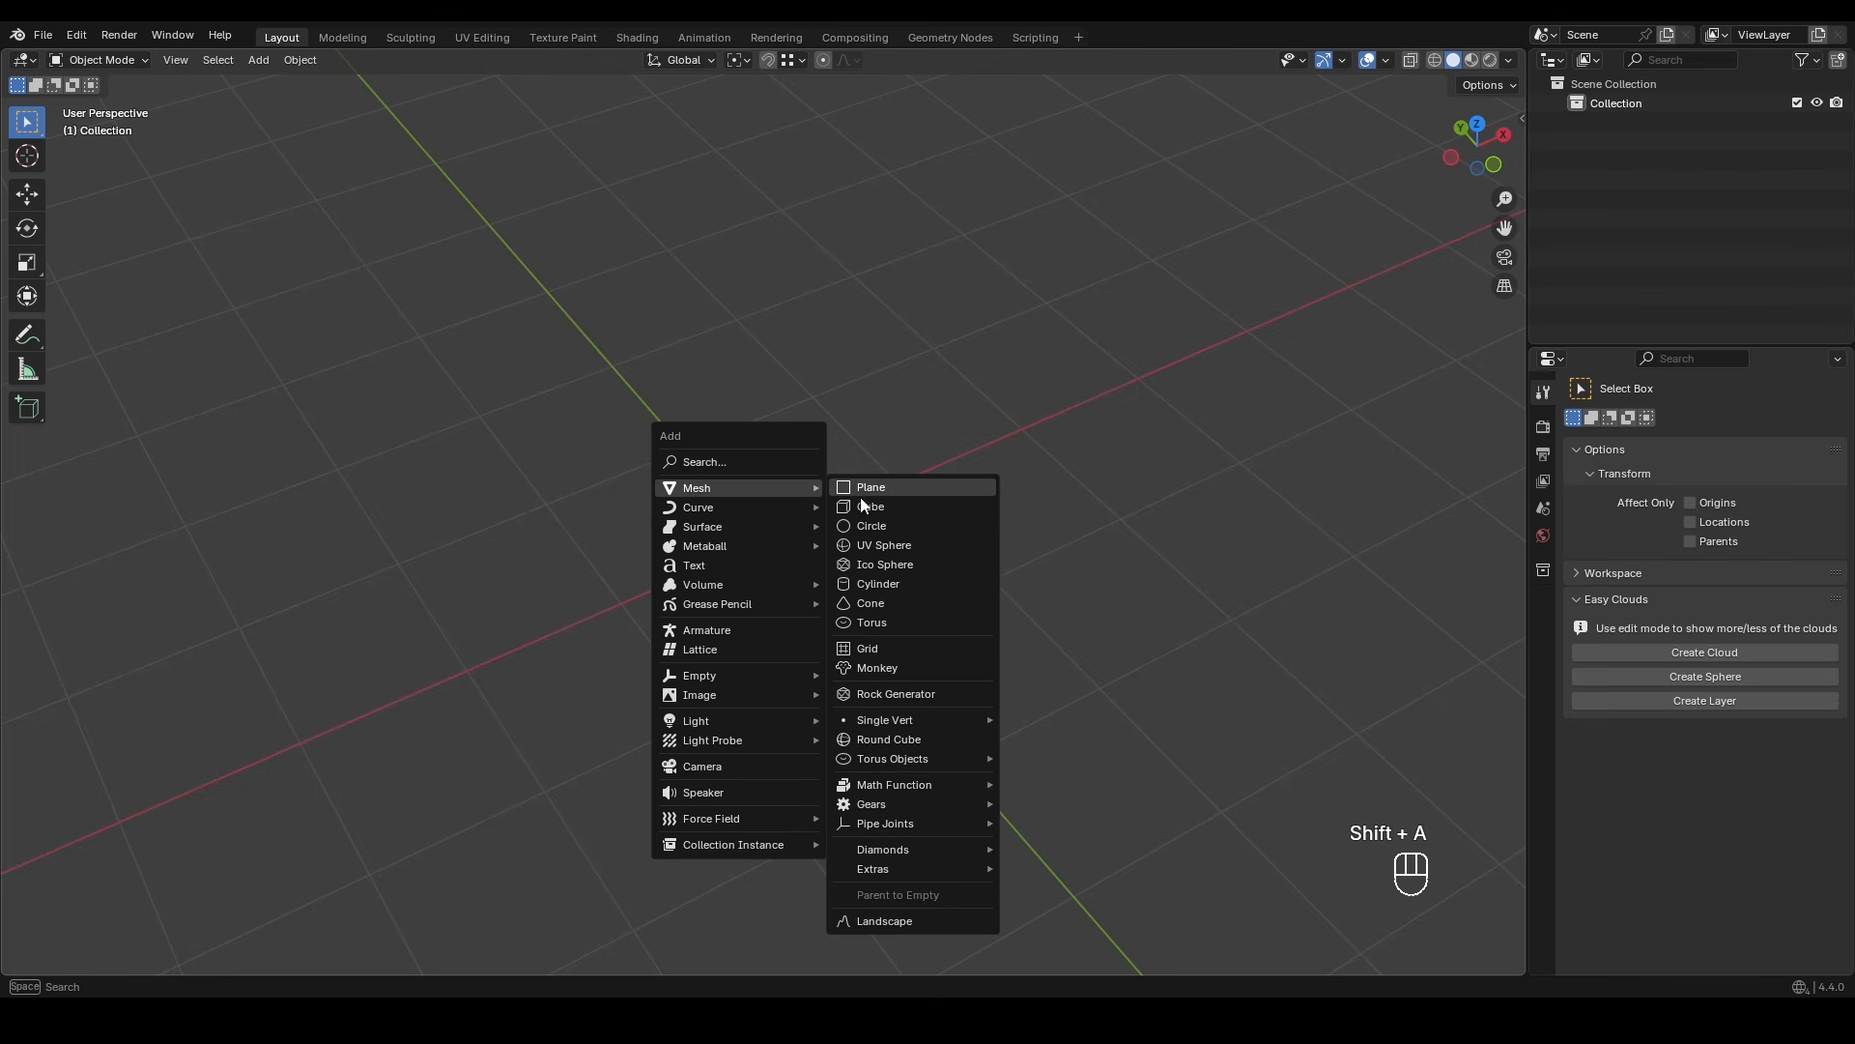
left_click(869, 527)
key("Return")
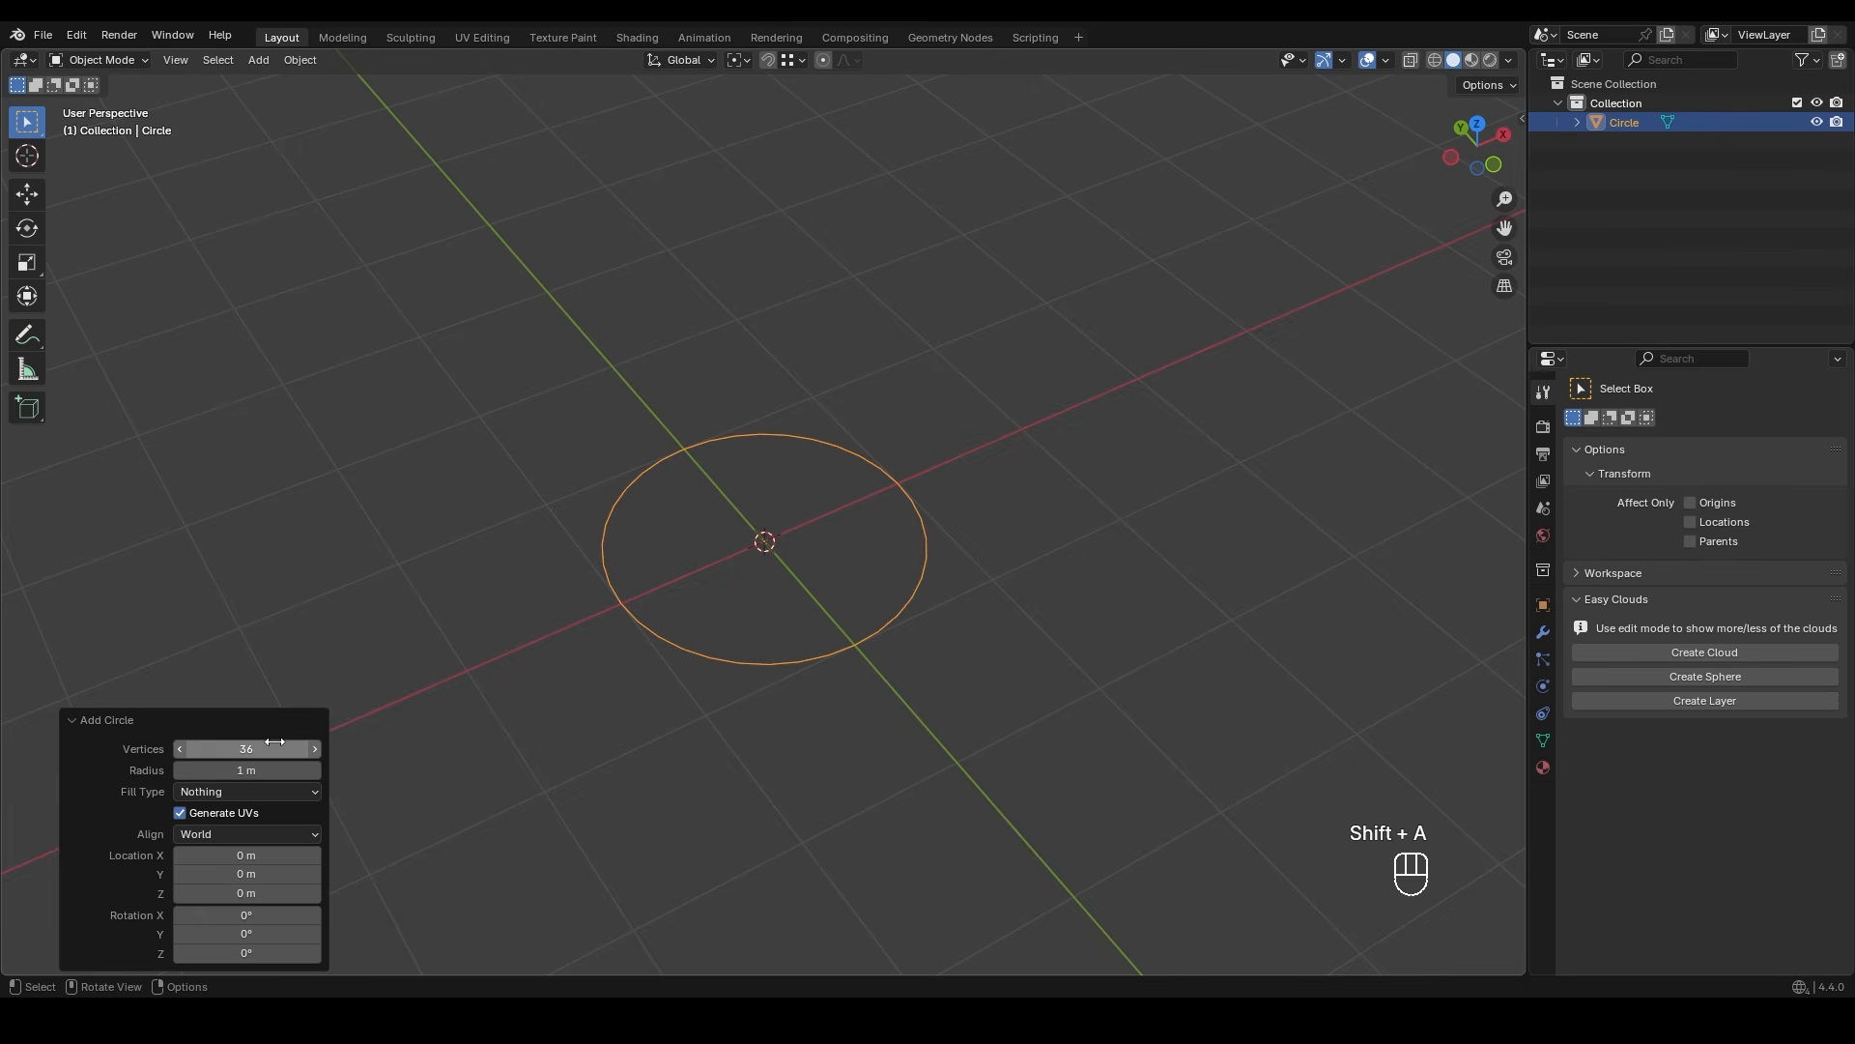
key("Tab")
middle_click_drag(796, 586, 870, 560, "shift")
key("f")
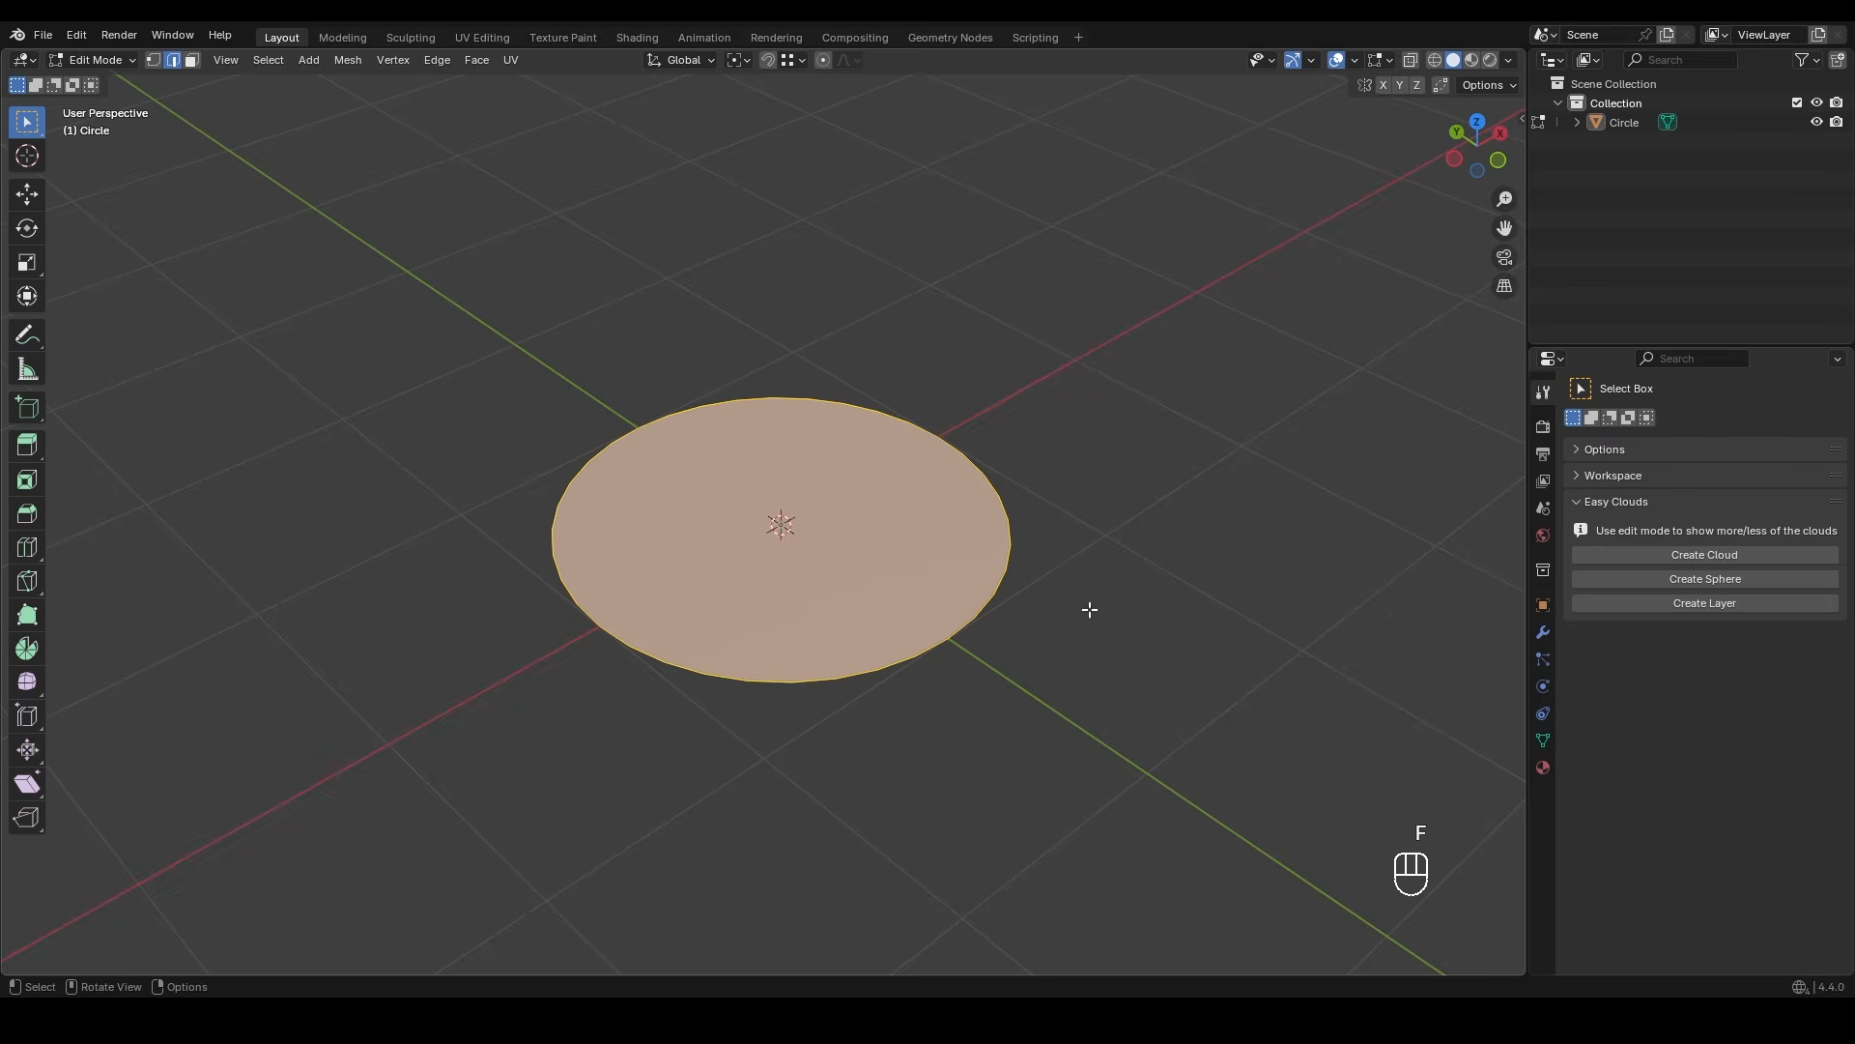
- Inset the disc's face by about 0.32 m and raise the inner face about 0.38 m along Z
key("i")
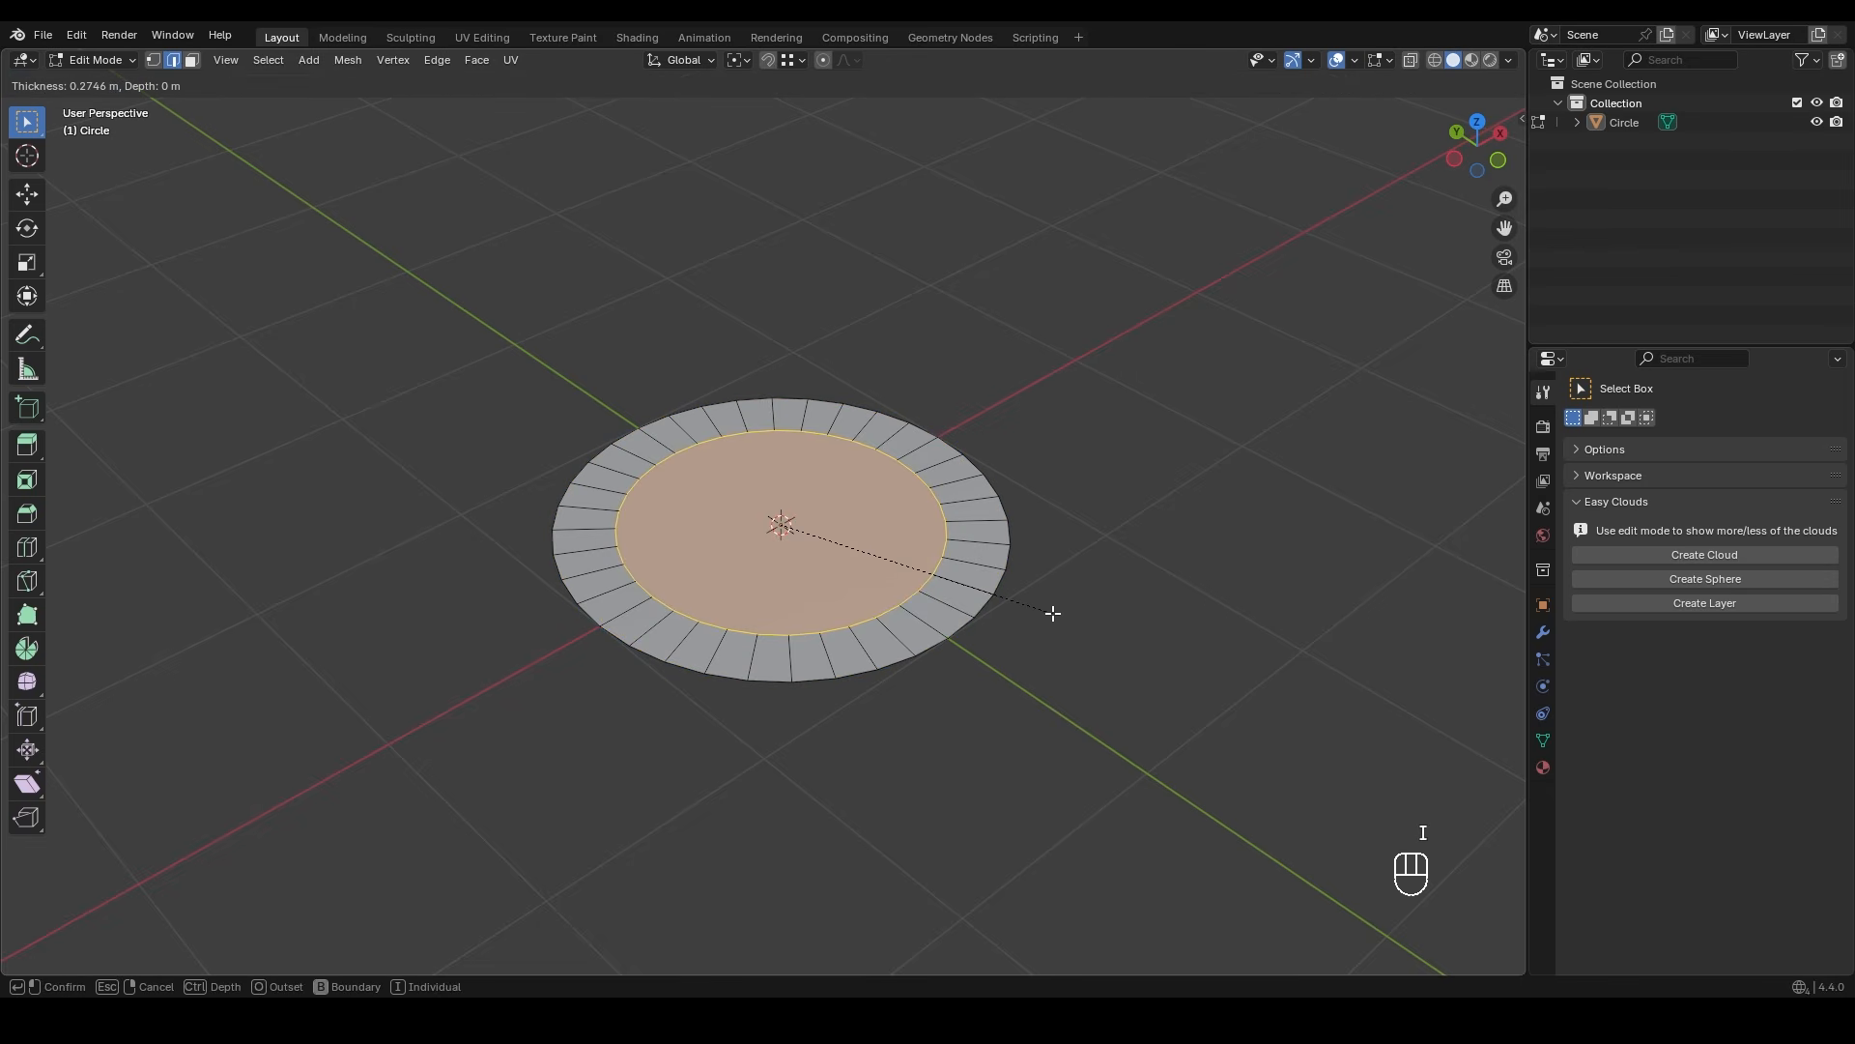
left_click(1043, 613)
middle_click_drag(1042, 613, 907, 622, "alt")
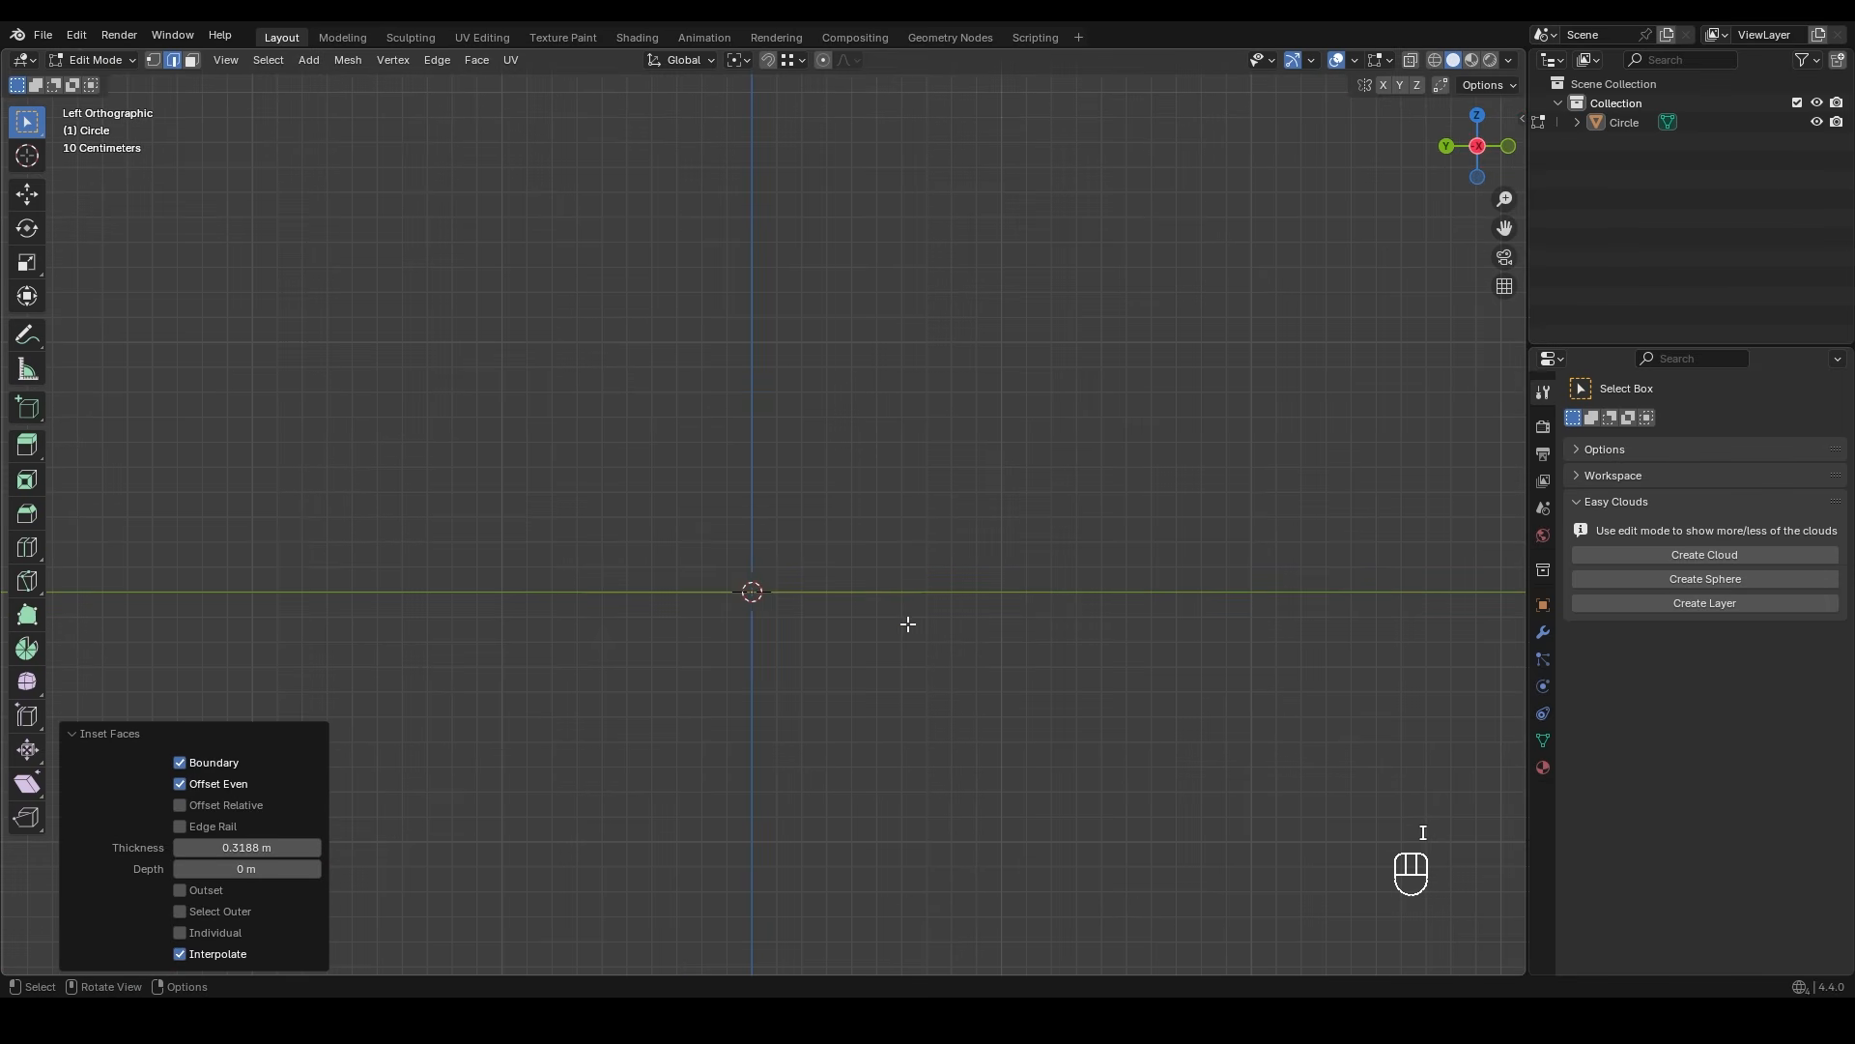
key("g")
key("z")
left_click(912, 519)
- Scale the raised top face up slightly and lower it about 0.035 m along Z
key("s")
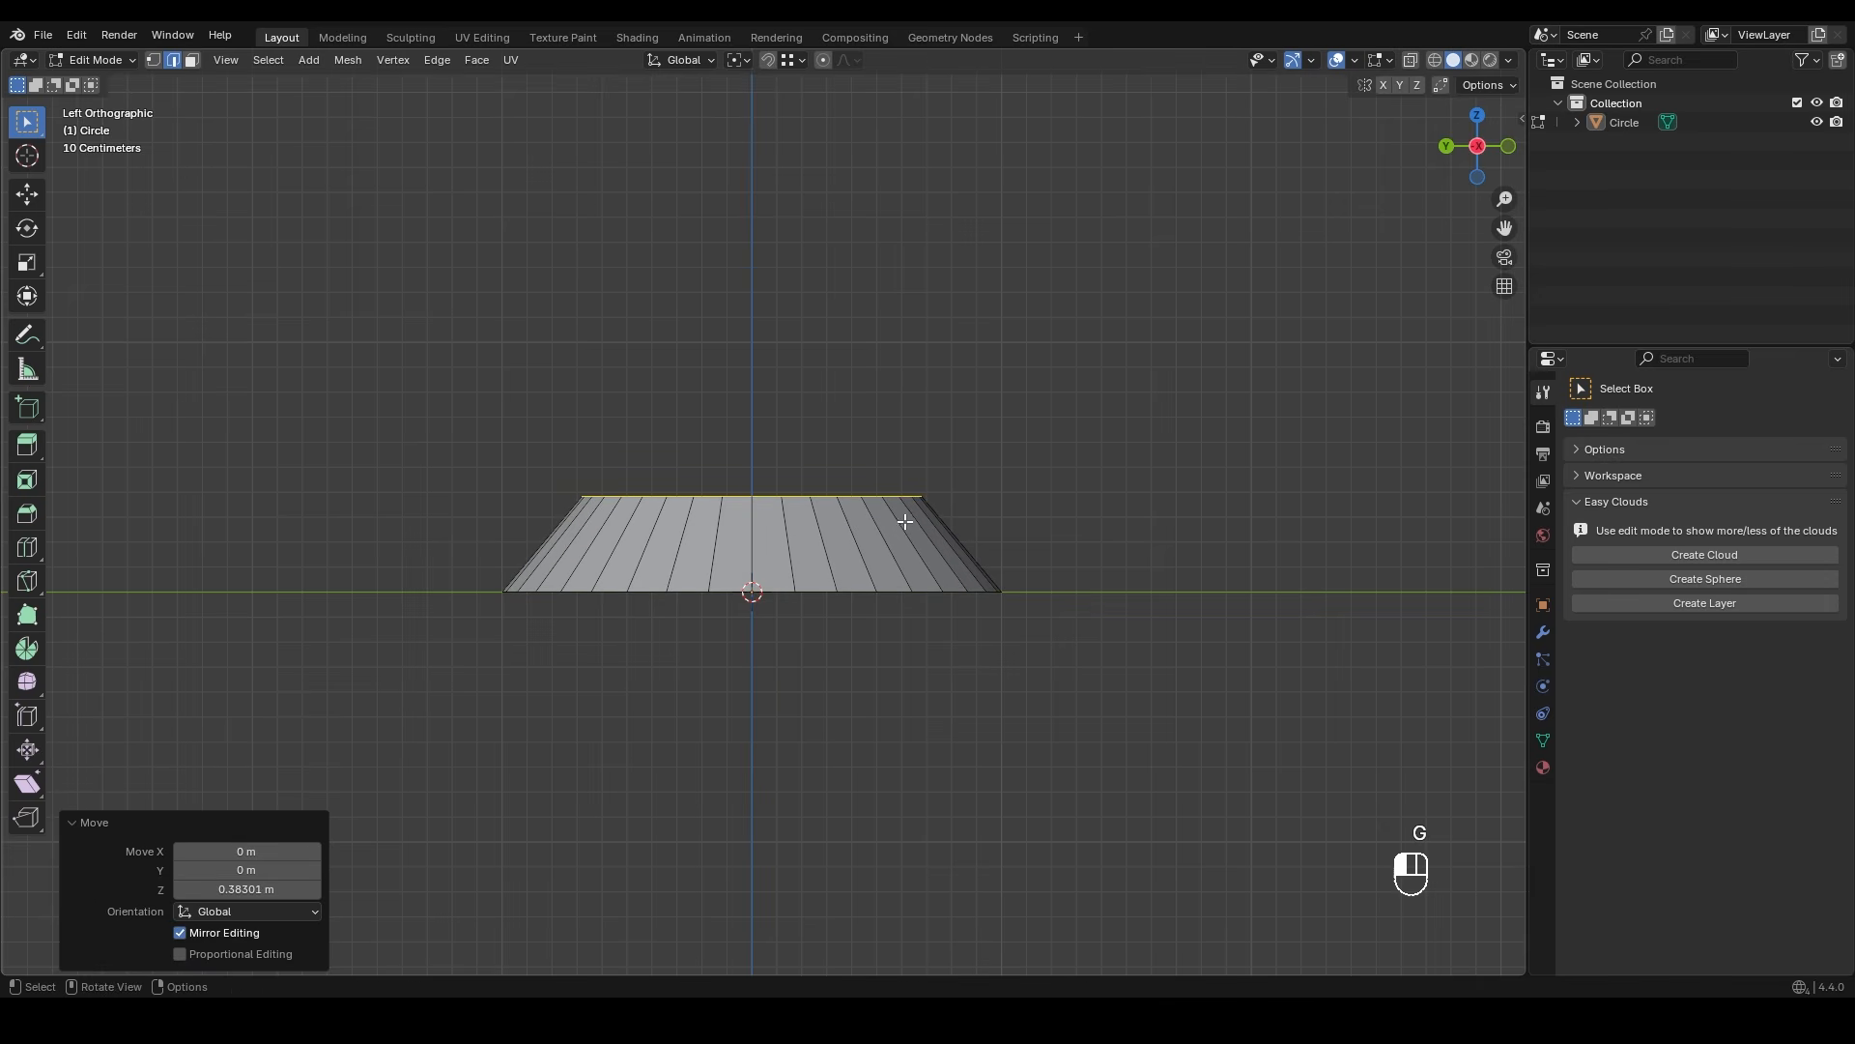
left_click(919, 551)
key("g")
key("z")
left_click(917, 559)
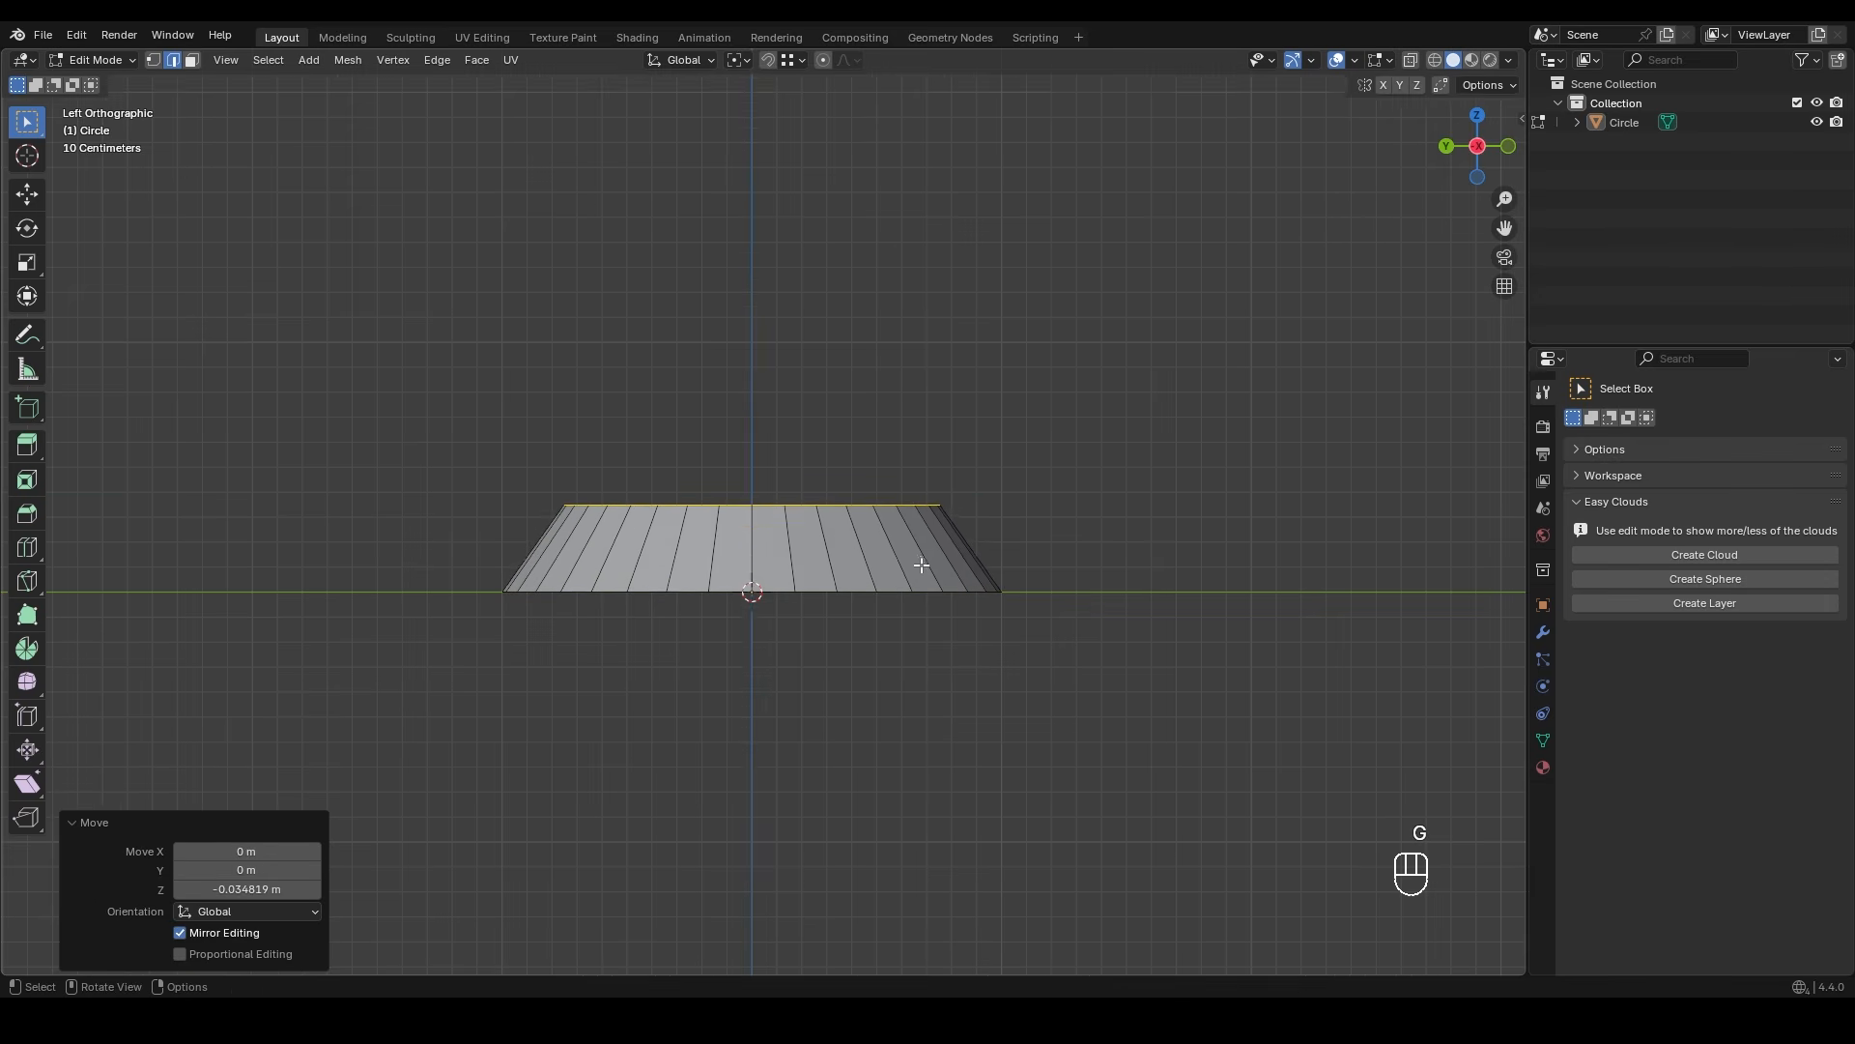
- Add a second mesh circle at the world origin and give it 8 vertices
middle_click_drag(915, 558, 670, 729)
middle_click_drag(995, 440, 850, 696, "shift")
scroll(849, 614, "up", 3)
key("Tab")
key("shift+a")
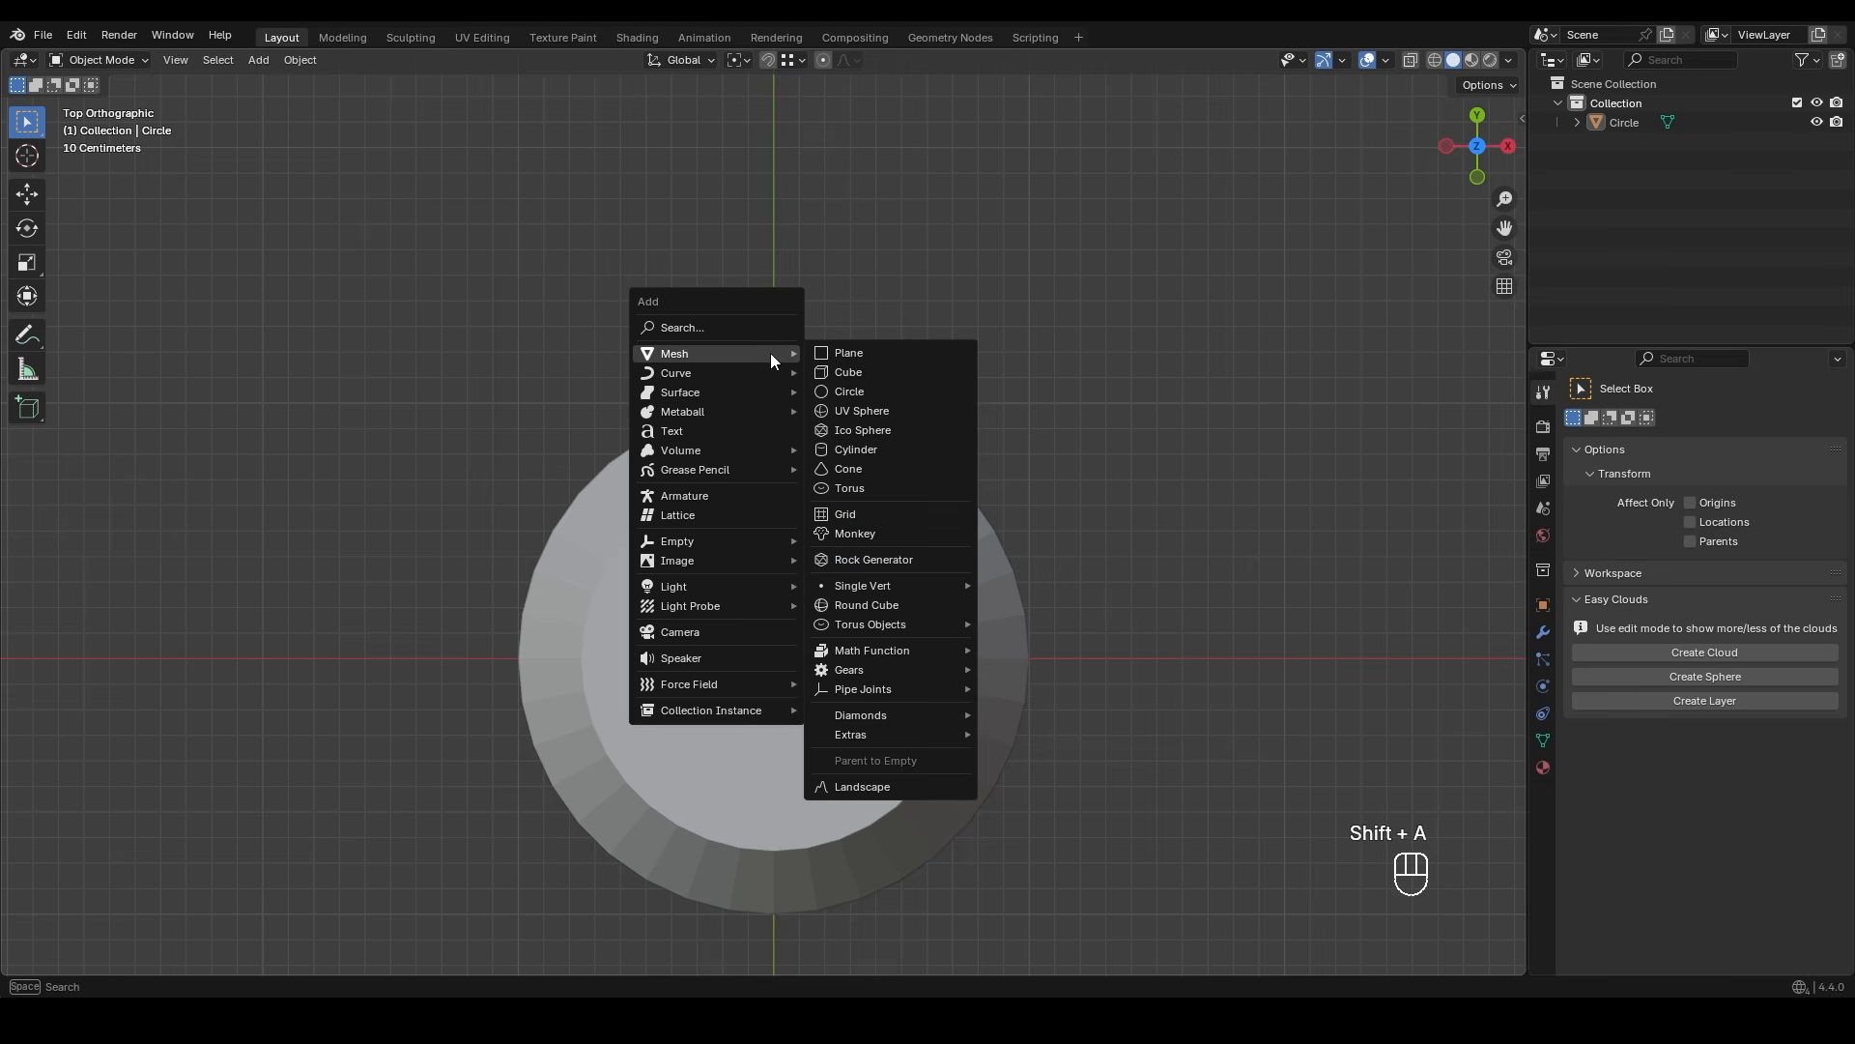
left_click(851, 395)
left_click(284, 749)
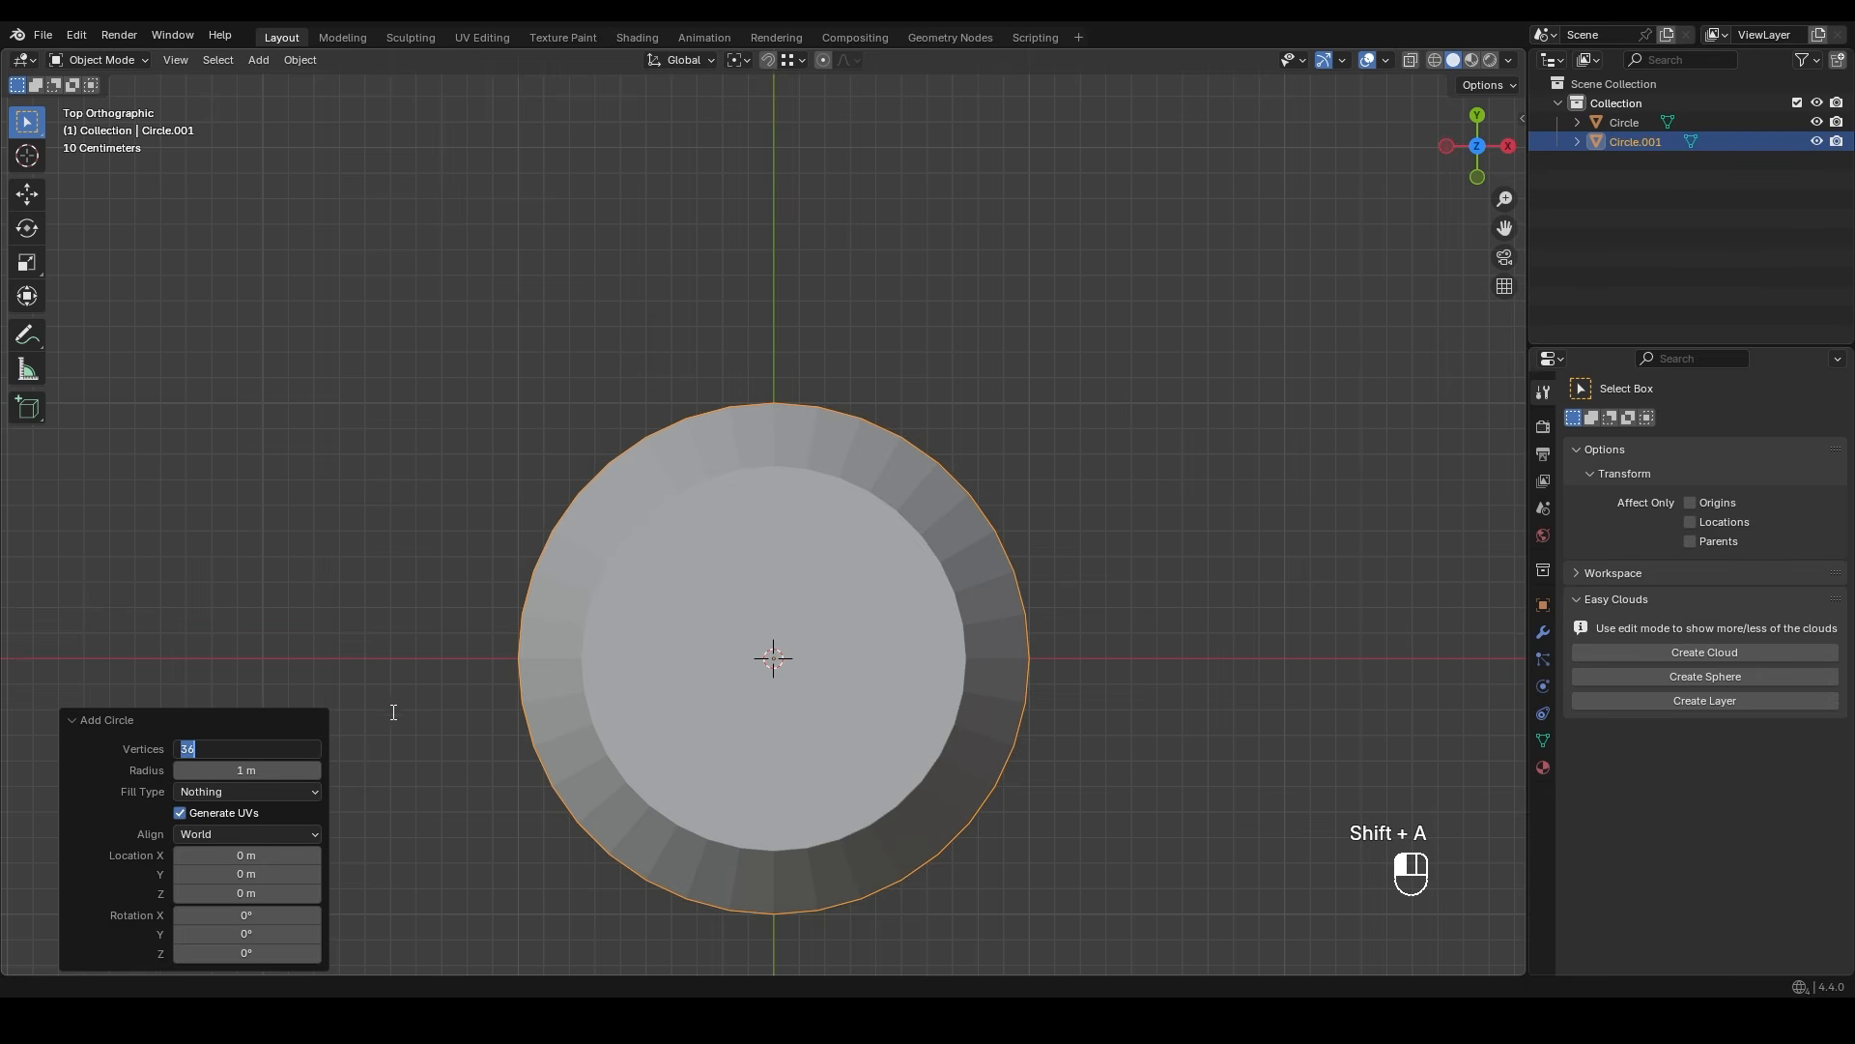
type("8")
key("Return")
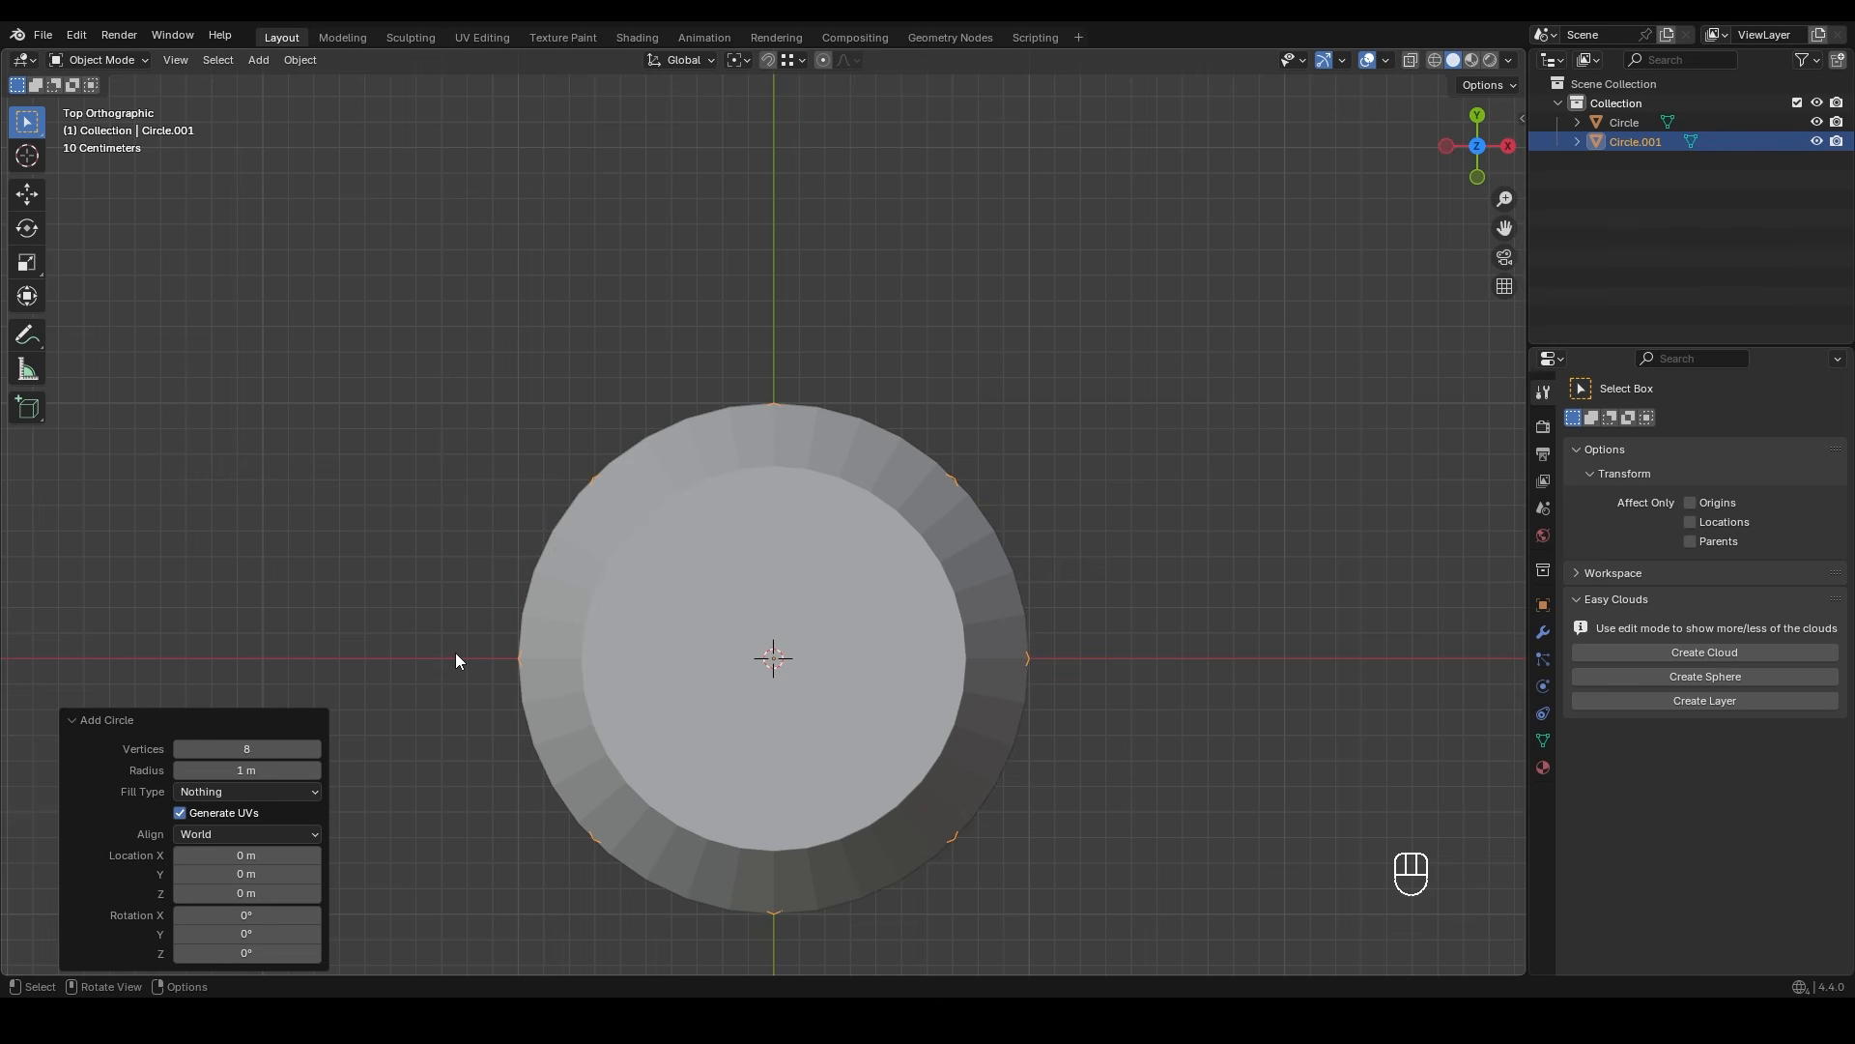
- In wireframe display, shrink the octagon and move it about 1.04 m along Y to the first shape's outer edge
key("z")
left_click(816, 702)
key("s")
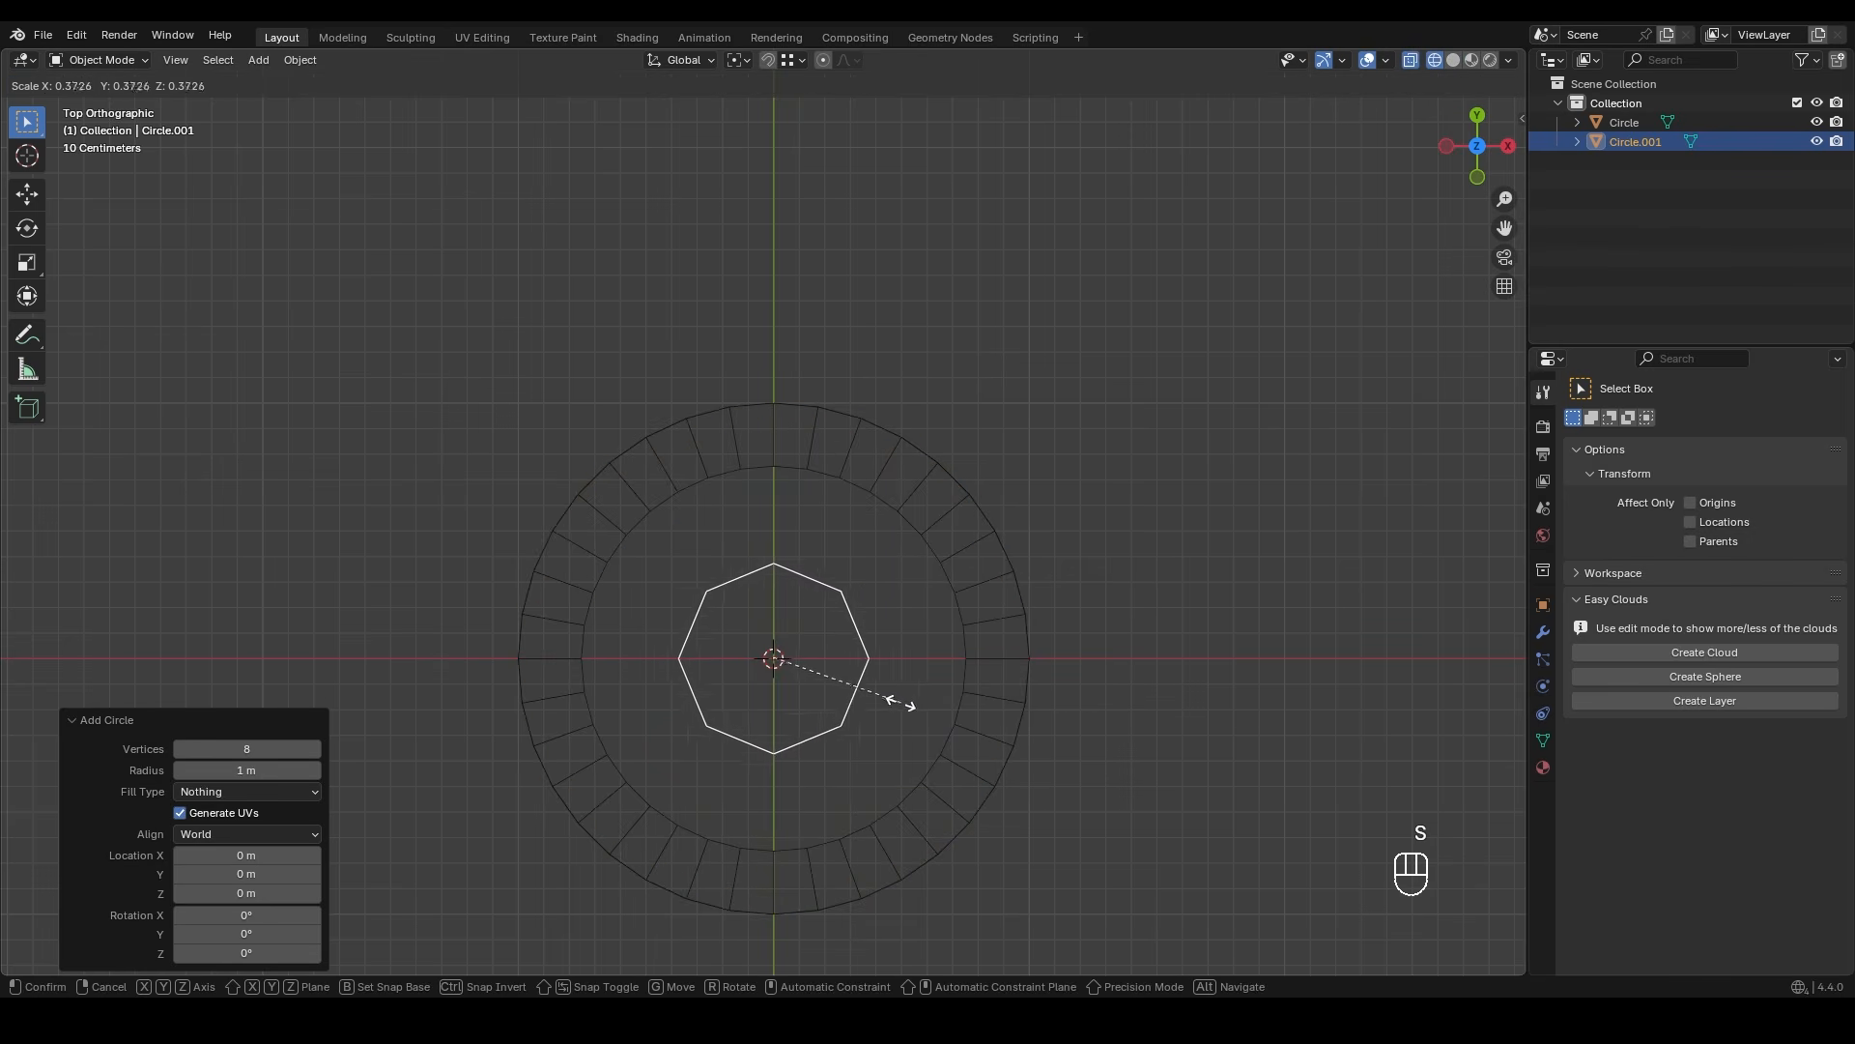
left_click(850, 727)
key("g")
left_click(847, 467)
- Shrink the octagon further and adjust its Y position so it straddles the outer edge
scroll(819, 452, "up", 8)
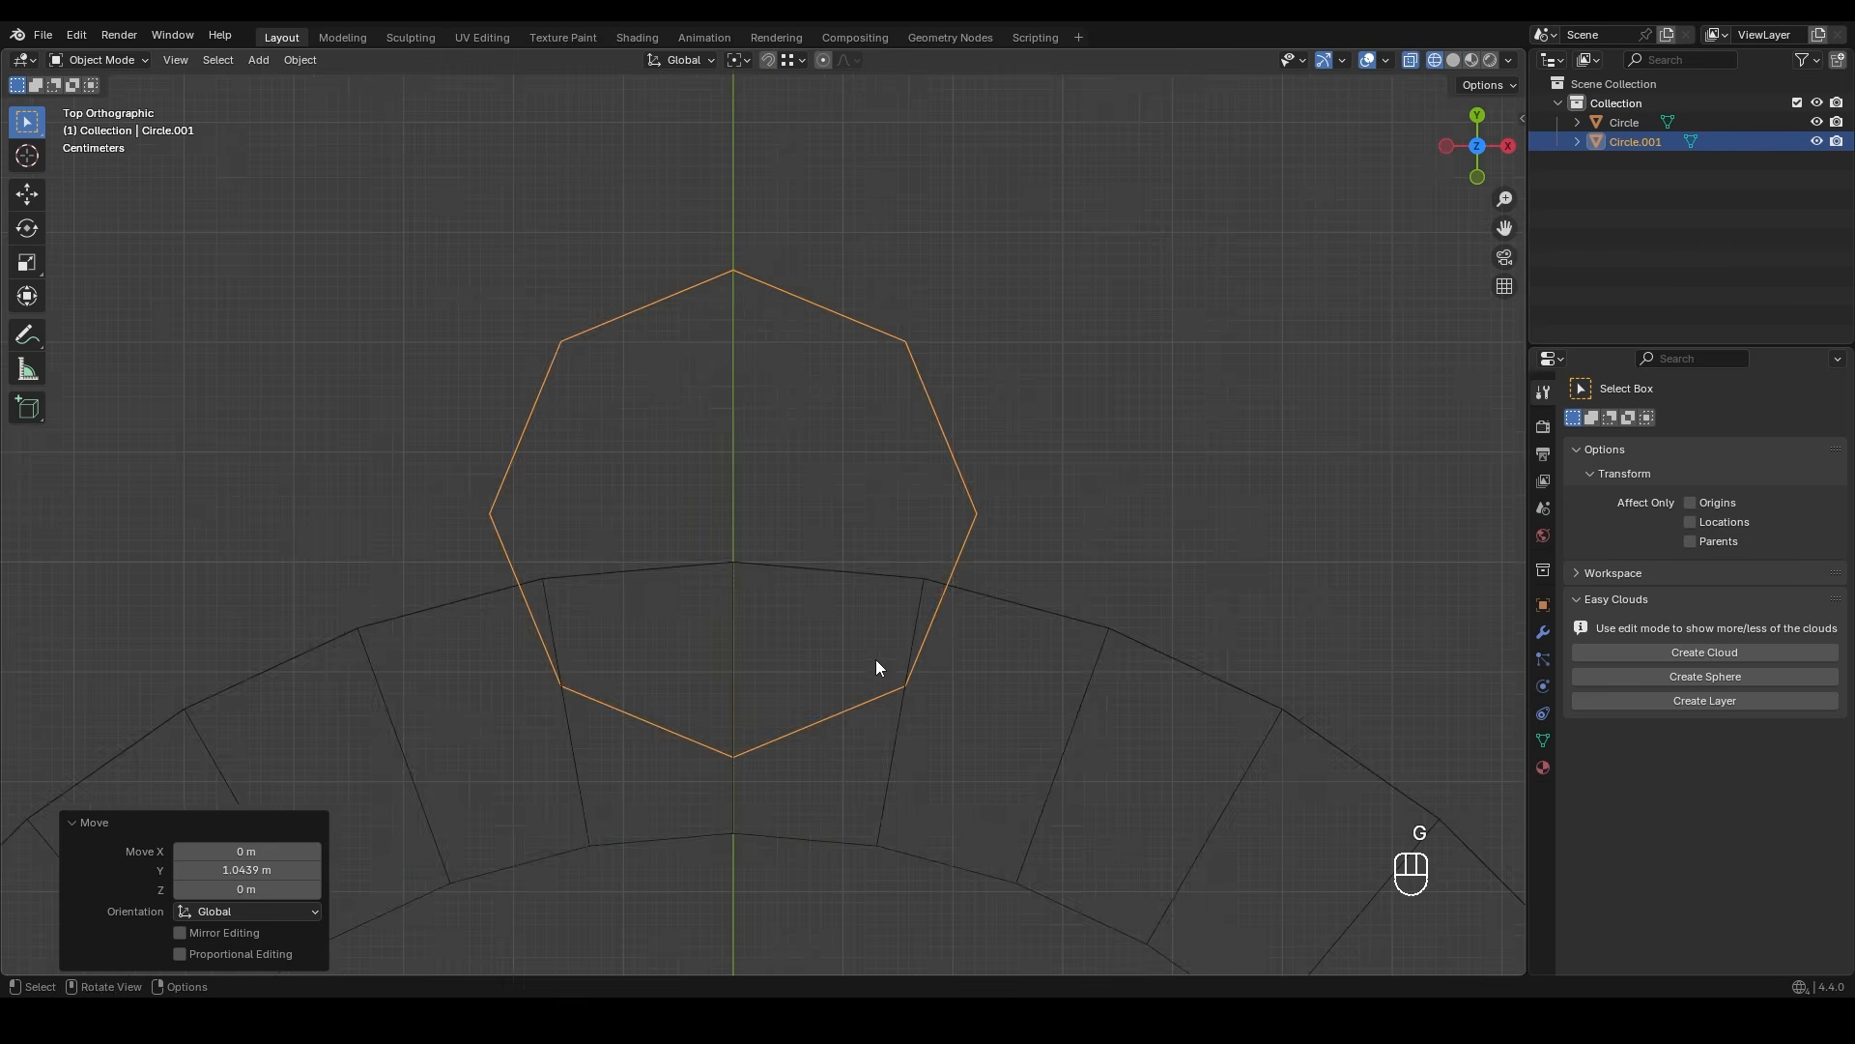
key("s")
left_click(899, 591)
key("g")
key("y")
left_click(880, 628)
key("s")
left_click(898, 635)
- Extrude the octagon upward by about 0.51 m along Z to form an open prism
scroll(896, 633, "down", 6)
middle_click_drag(861, 638, 672, 619)
scroll(734, 647, "up", 4)
key("Tab")
middle_click_drag(774, 663, 865, 576, "shift")
key("e")
key("z")
left_click(911, 410)
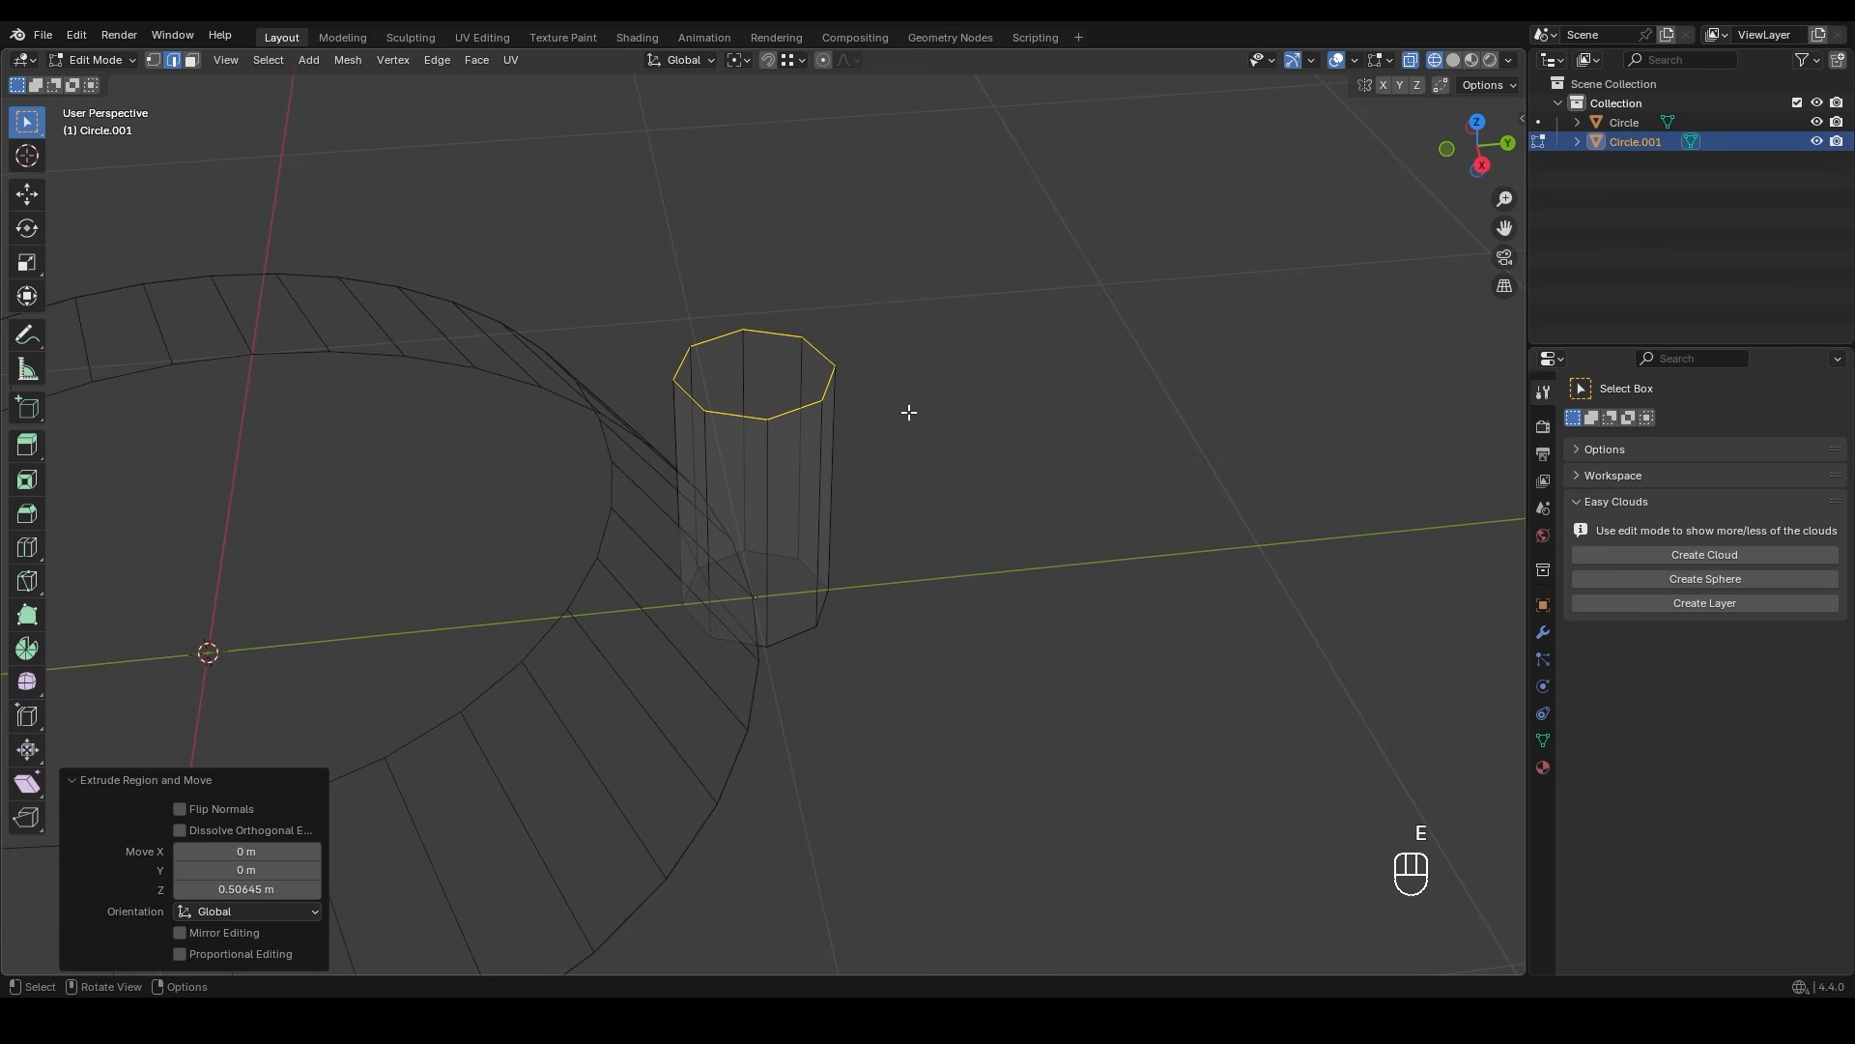
- Lower the prism's bottom edge loop about 0.19 m along Z so it passes through the sloped ring
left_click(878, 593, "alt")
key("g")
key("z")
left_click(902, 670)
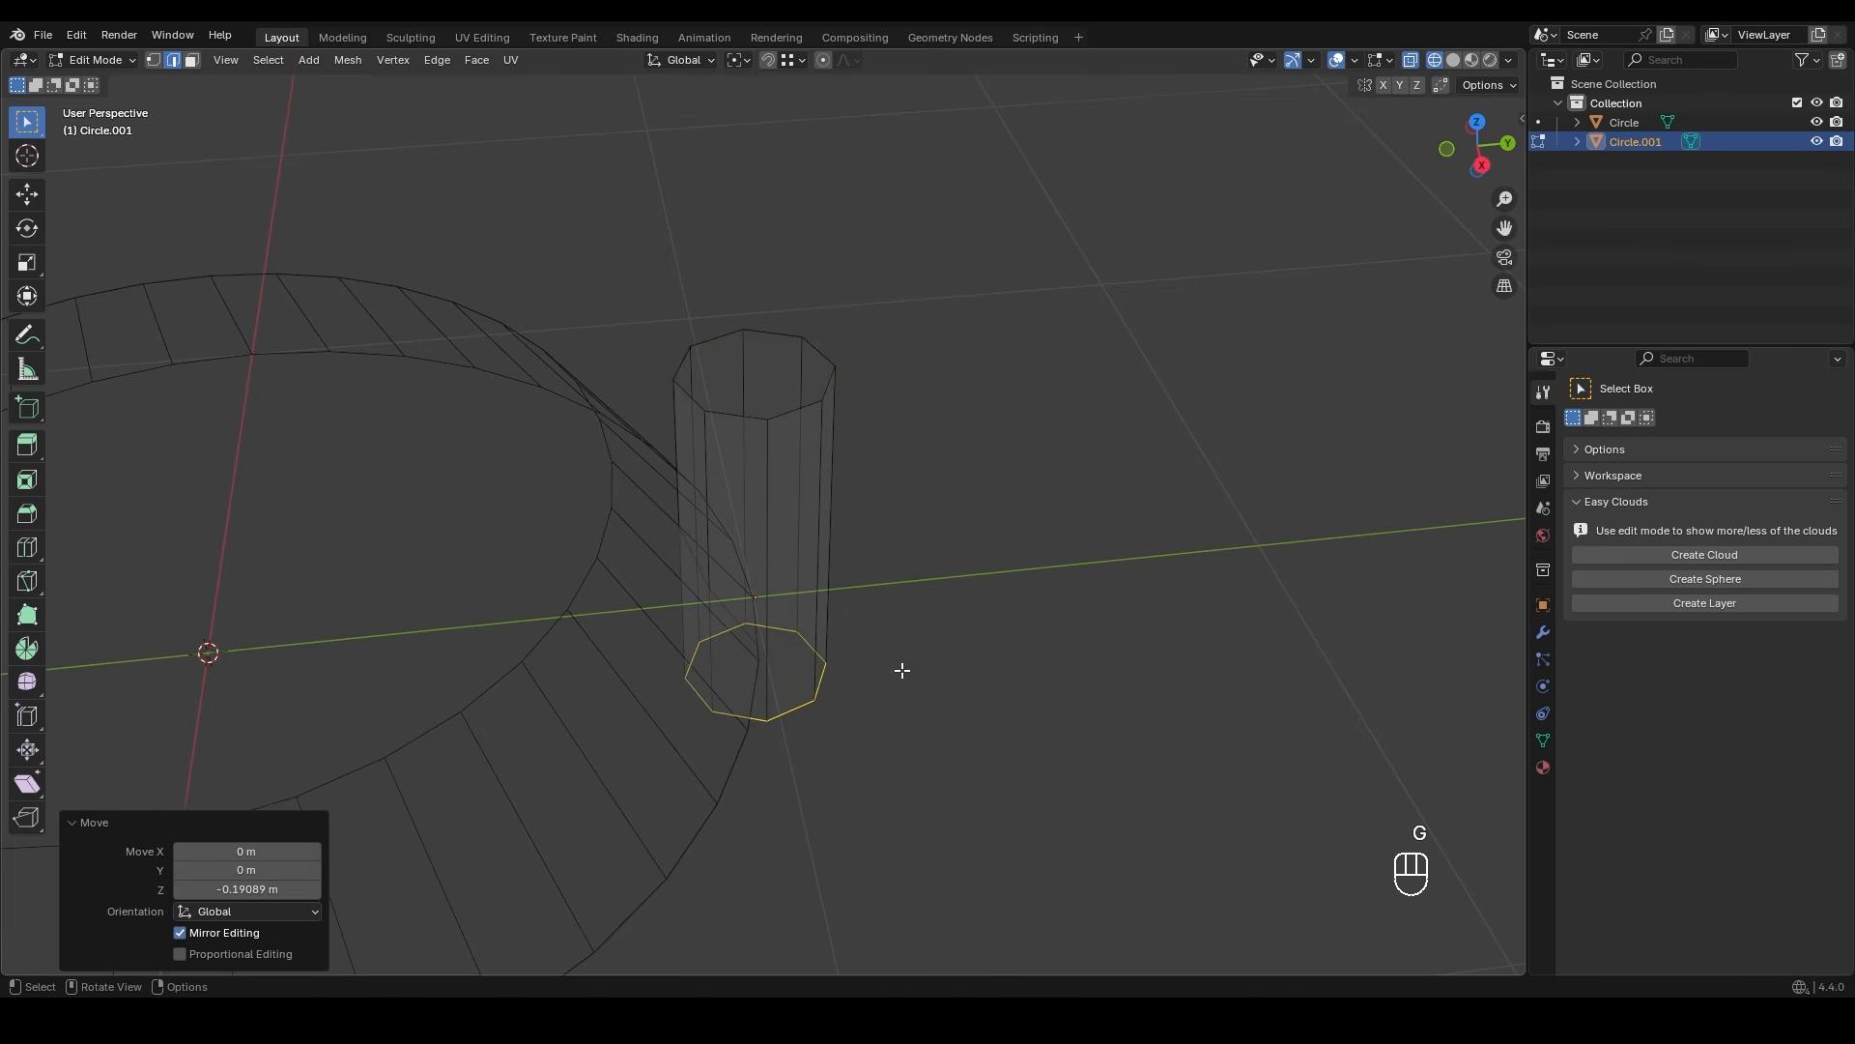
key("shift+z")
mouse_move(828, 674)
middle_mouse_down()
mouse_move(720, 629)
mouse_move(979, 770)
middle_mouse_up()
middle_click_drag(852, 796, 882, 516, "shift")
key("Tab")
- Delete the top cap face of the 36-sided shape, leaving only its sloped ring
left_click(878, 546)
key("z")
left_click(842, 549)
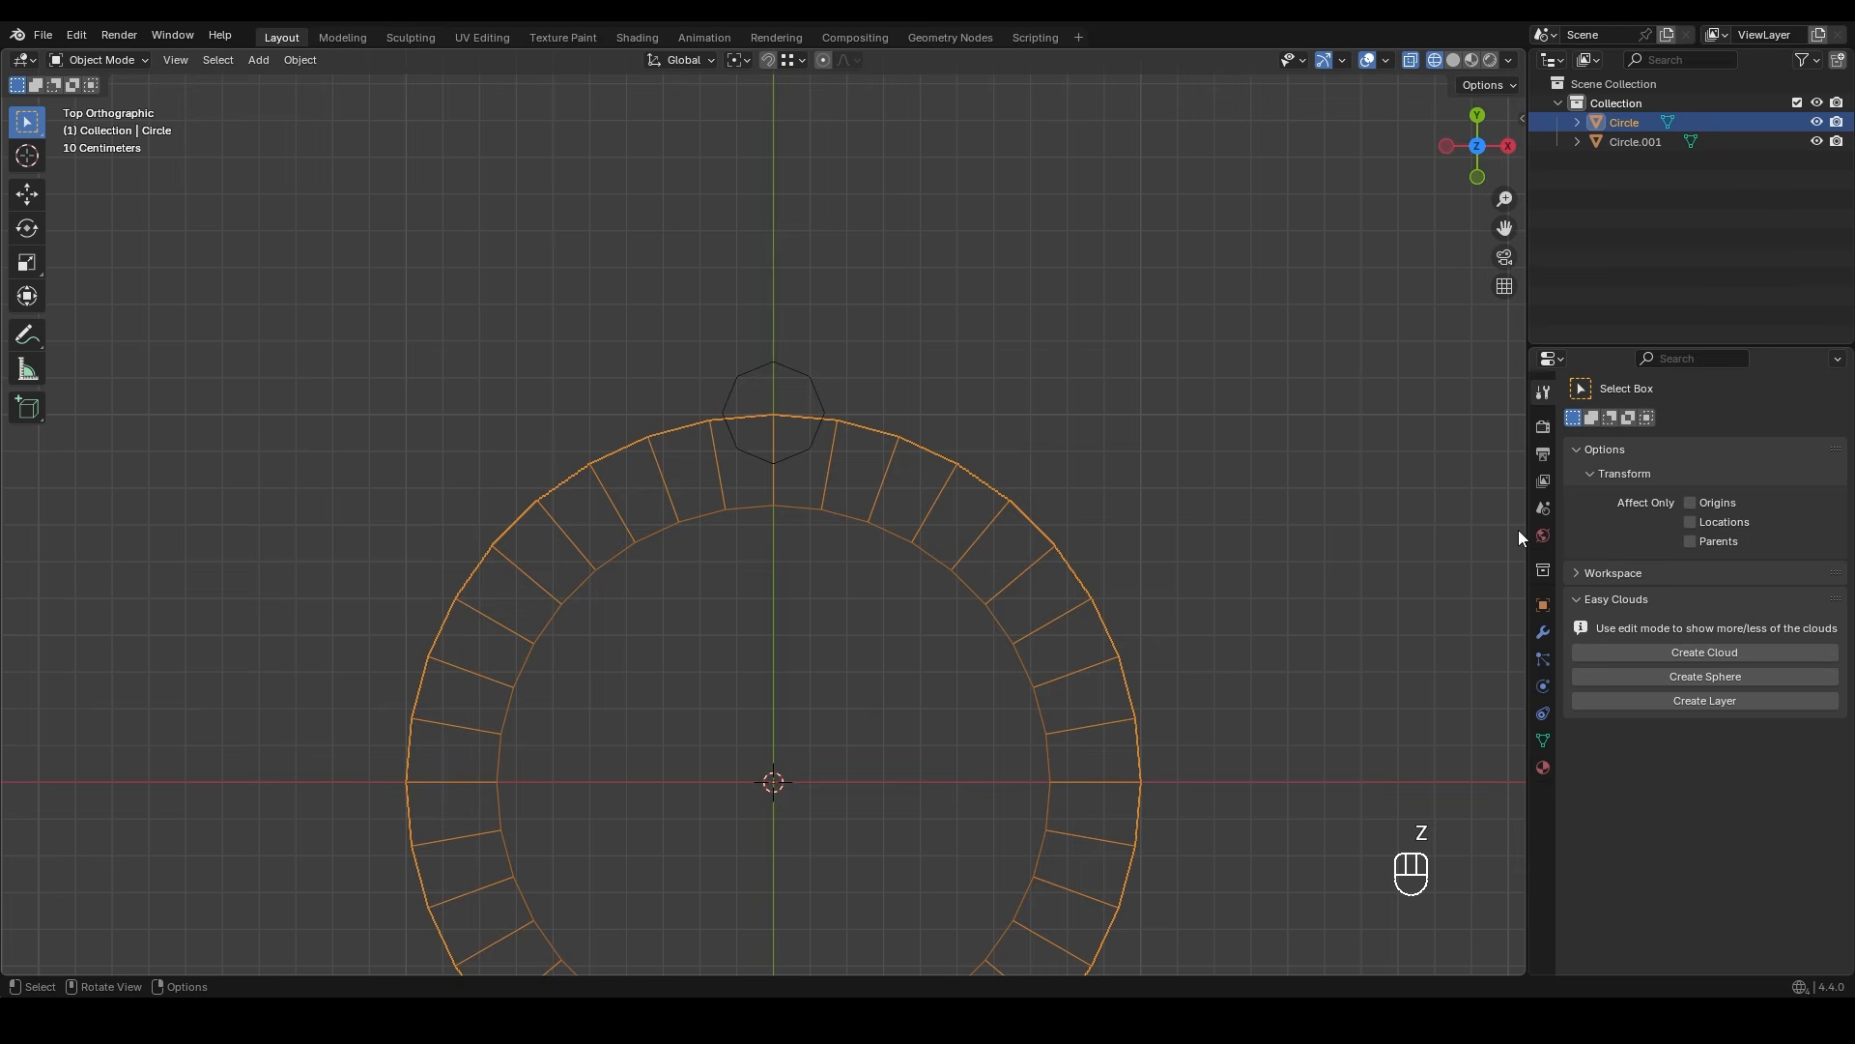
key("Tab")
key("shift+z")
middle_click_drag(968, 651, 935, 579)
mouse_move(929, 630)
middle_mouse_down("shift")
mouse_move(941, 524)
mouse_move(957, 585)
mouse_move(891, 675)
middle_mouse_up("shift")
key("x")
left_click(941, 524)
key("Tab")
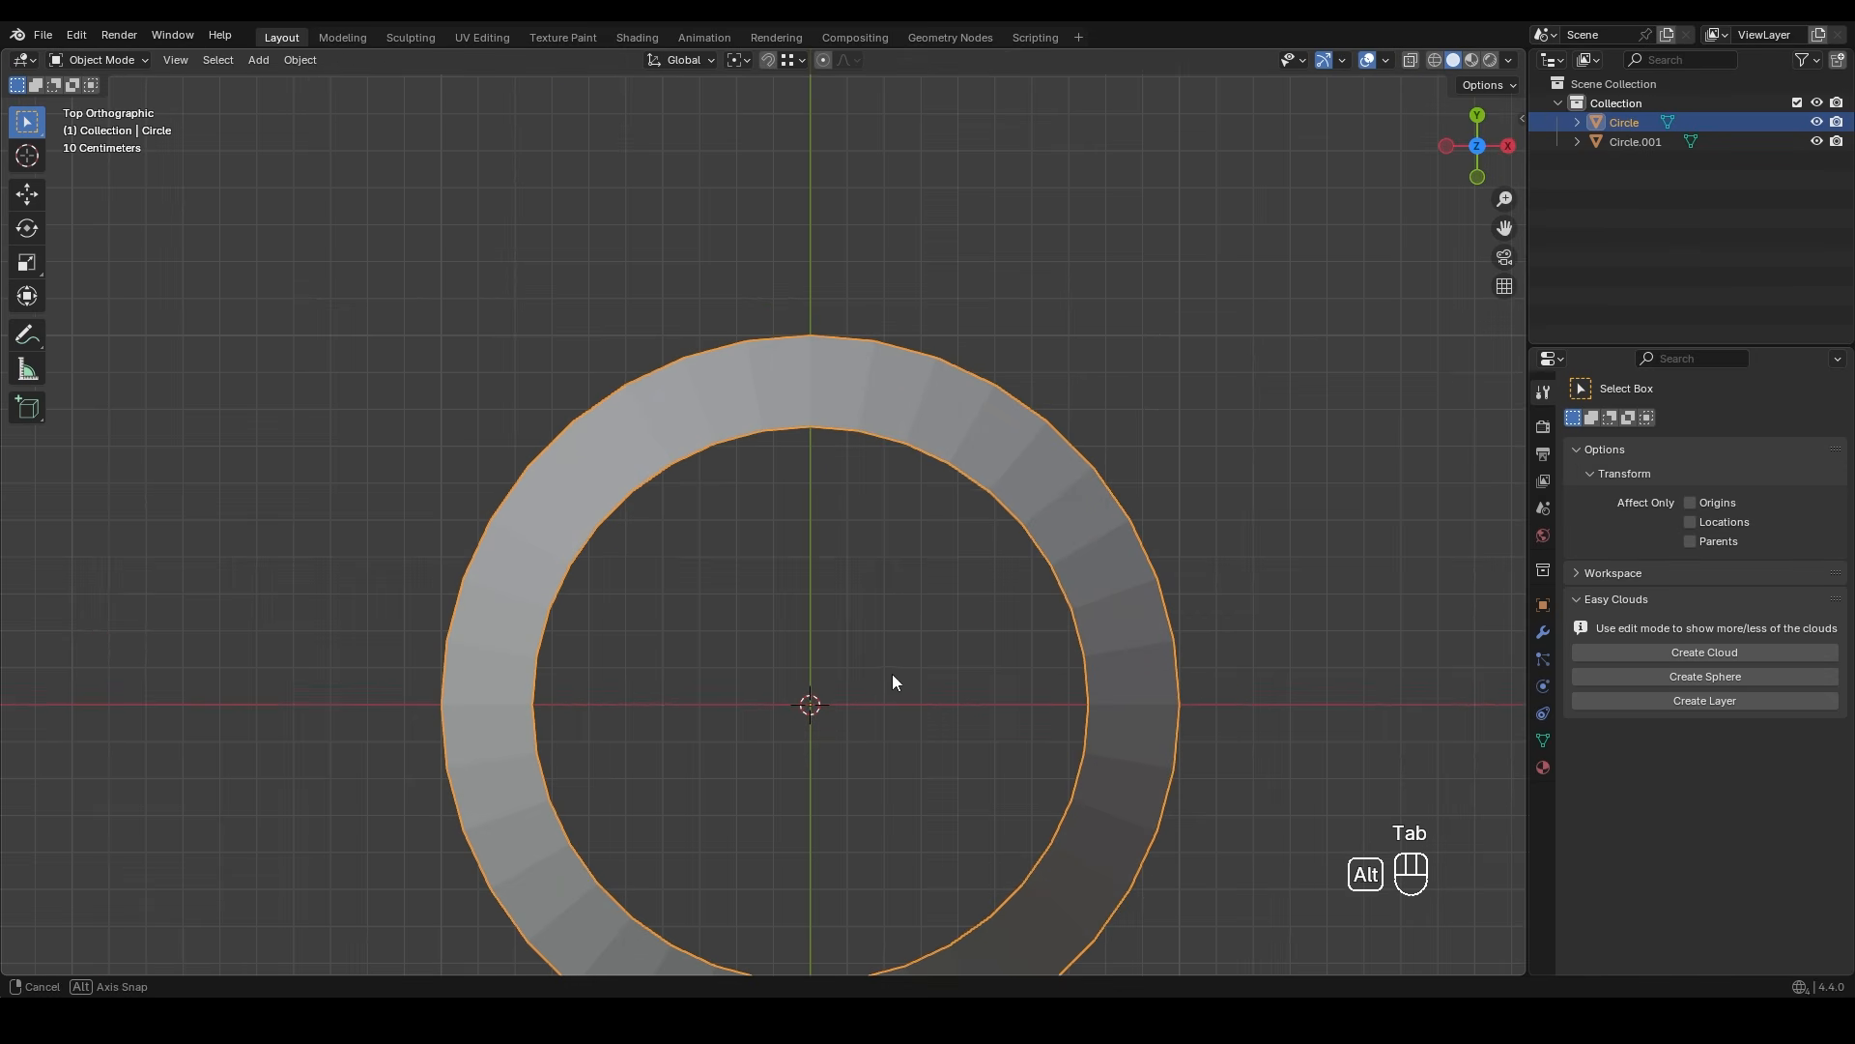
- Add a Boolean Difference modifier to the ring with the octagonal prism as the cutting object
left_click(1544, 633)
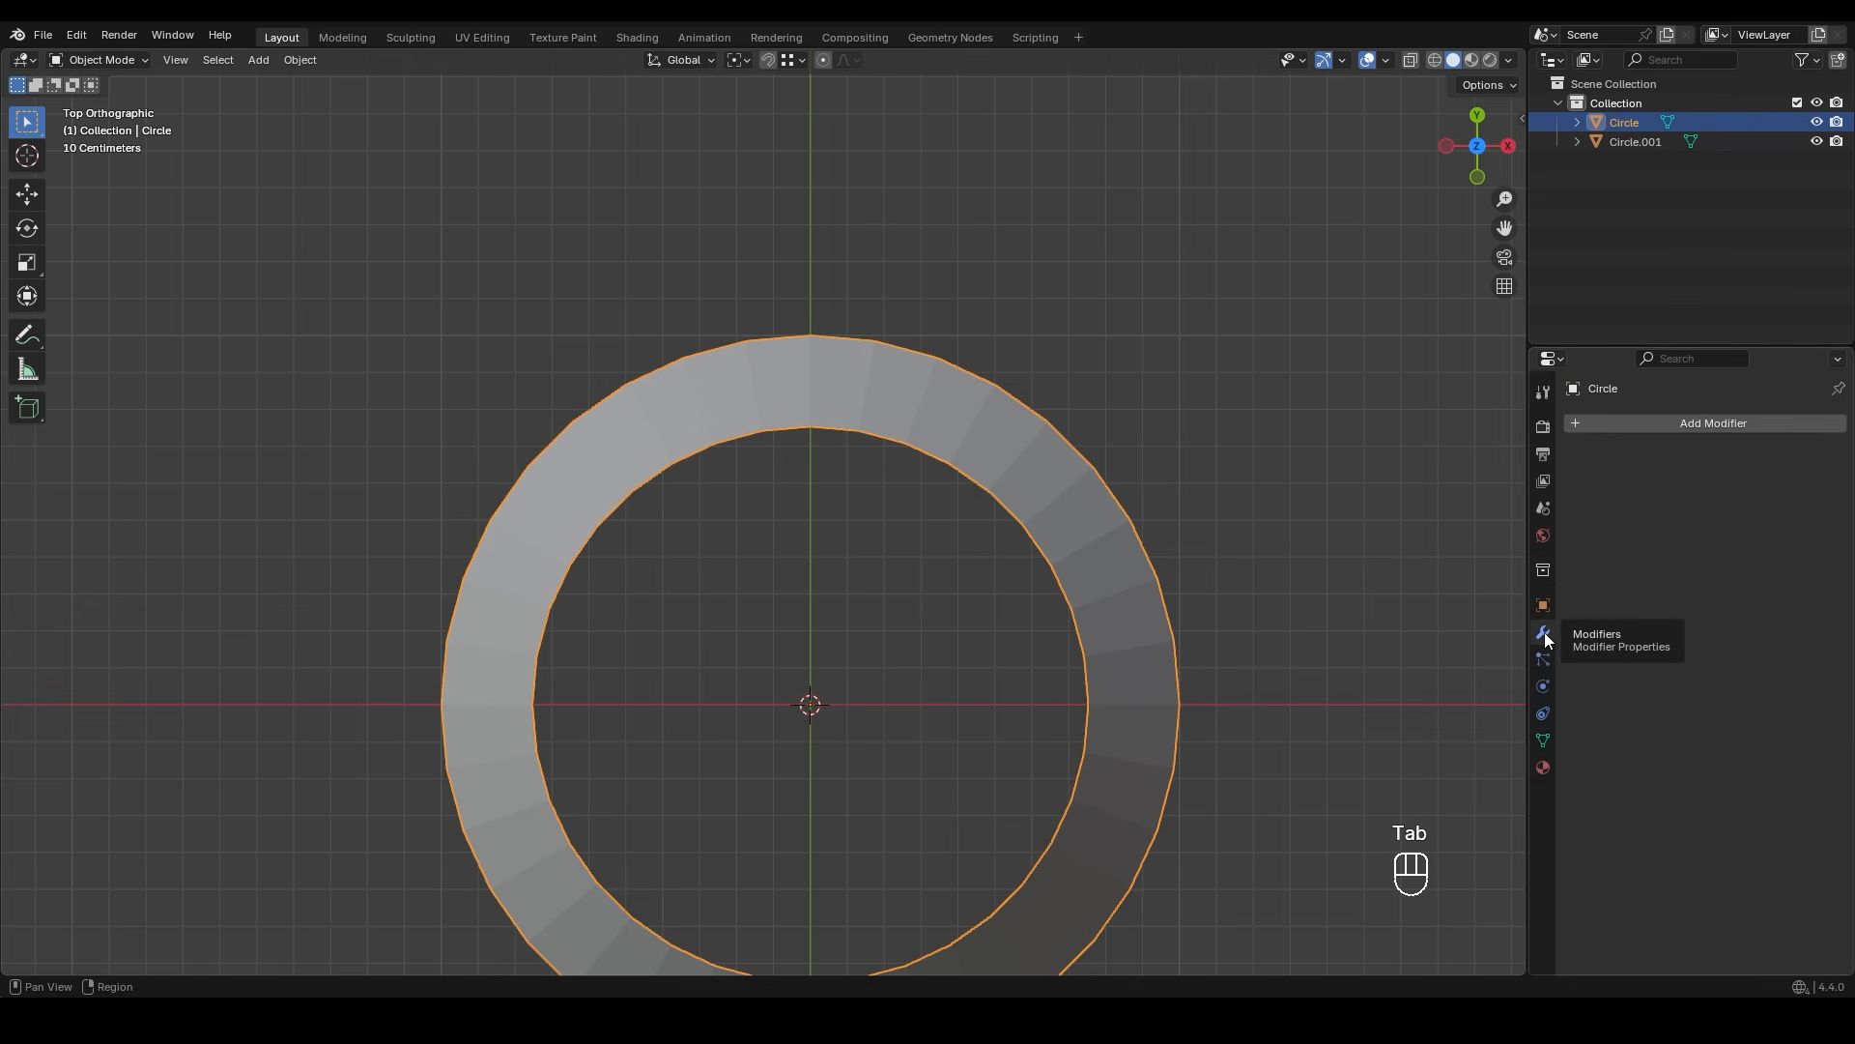
left_click(1650, 418)
left_click(1480, 454)
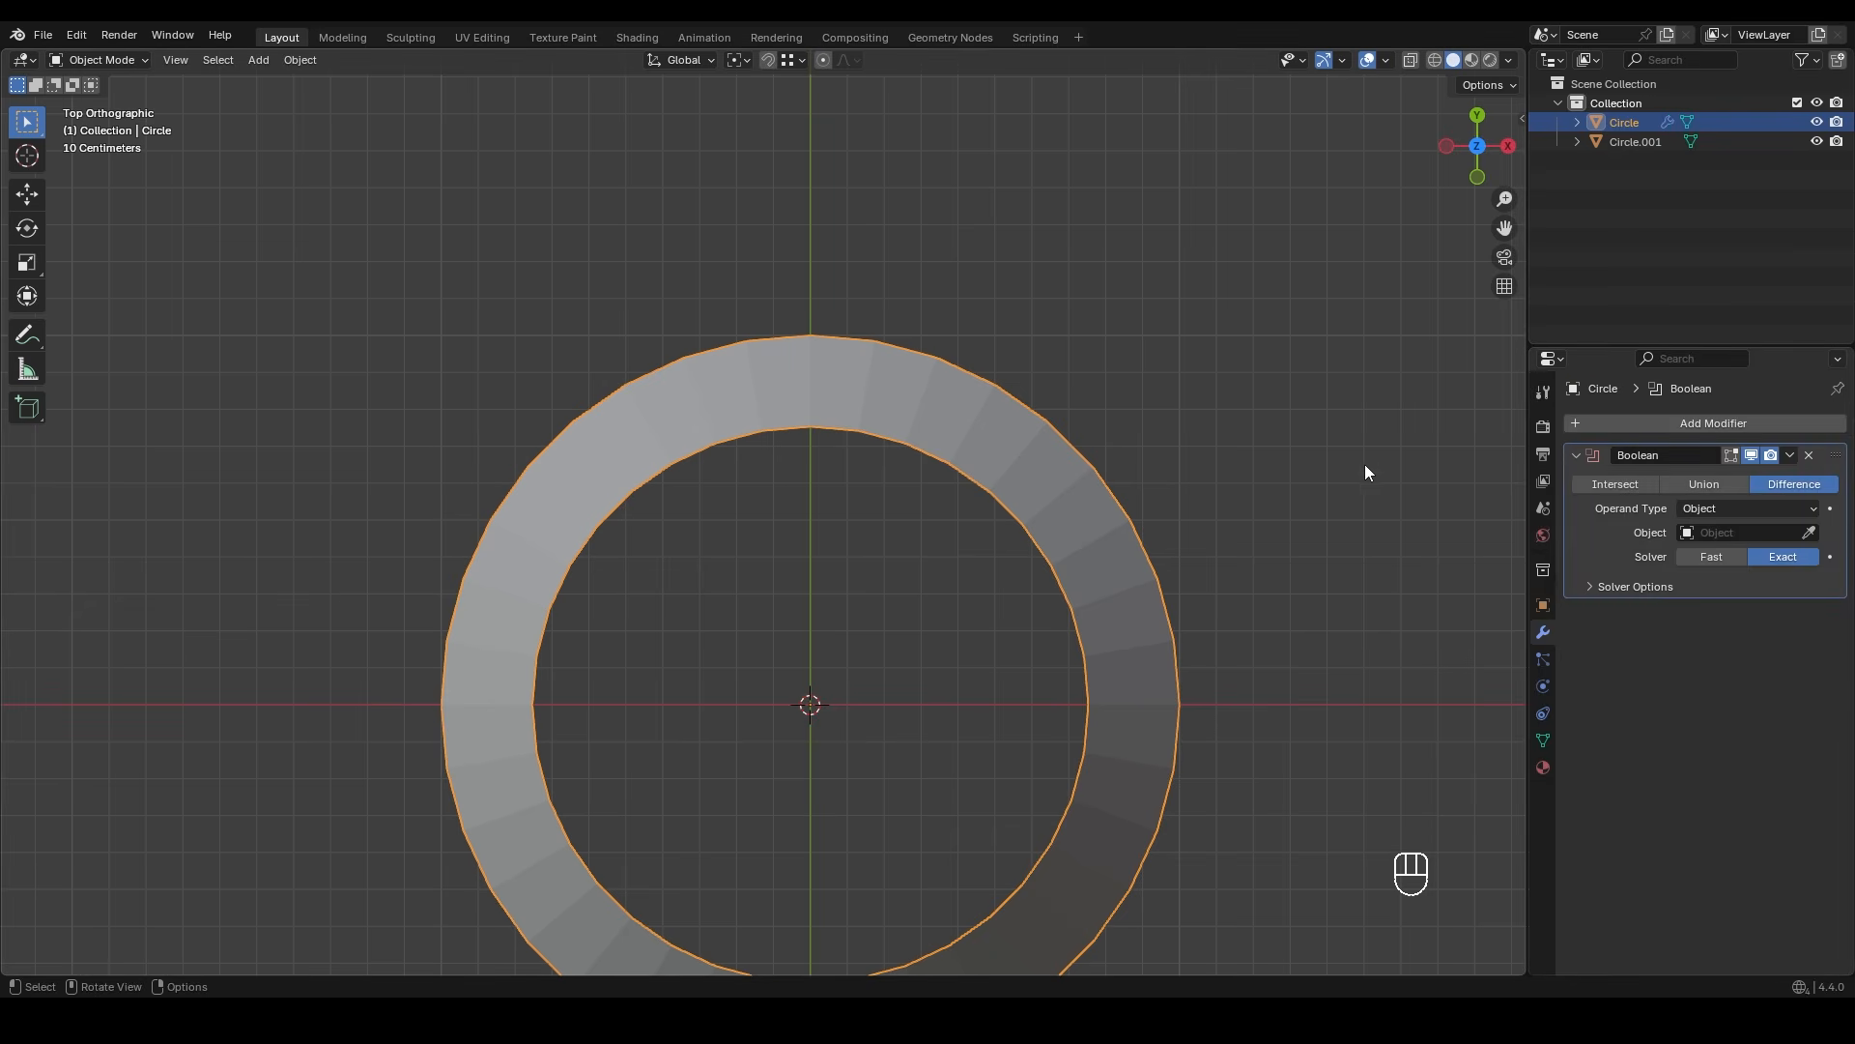
key("z")
scroll(1179, 496, "up", 2, "shift")
left_click(1810, 533)
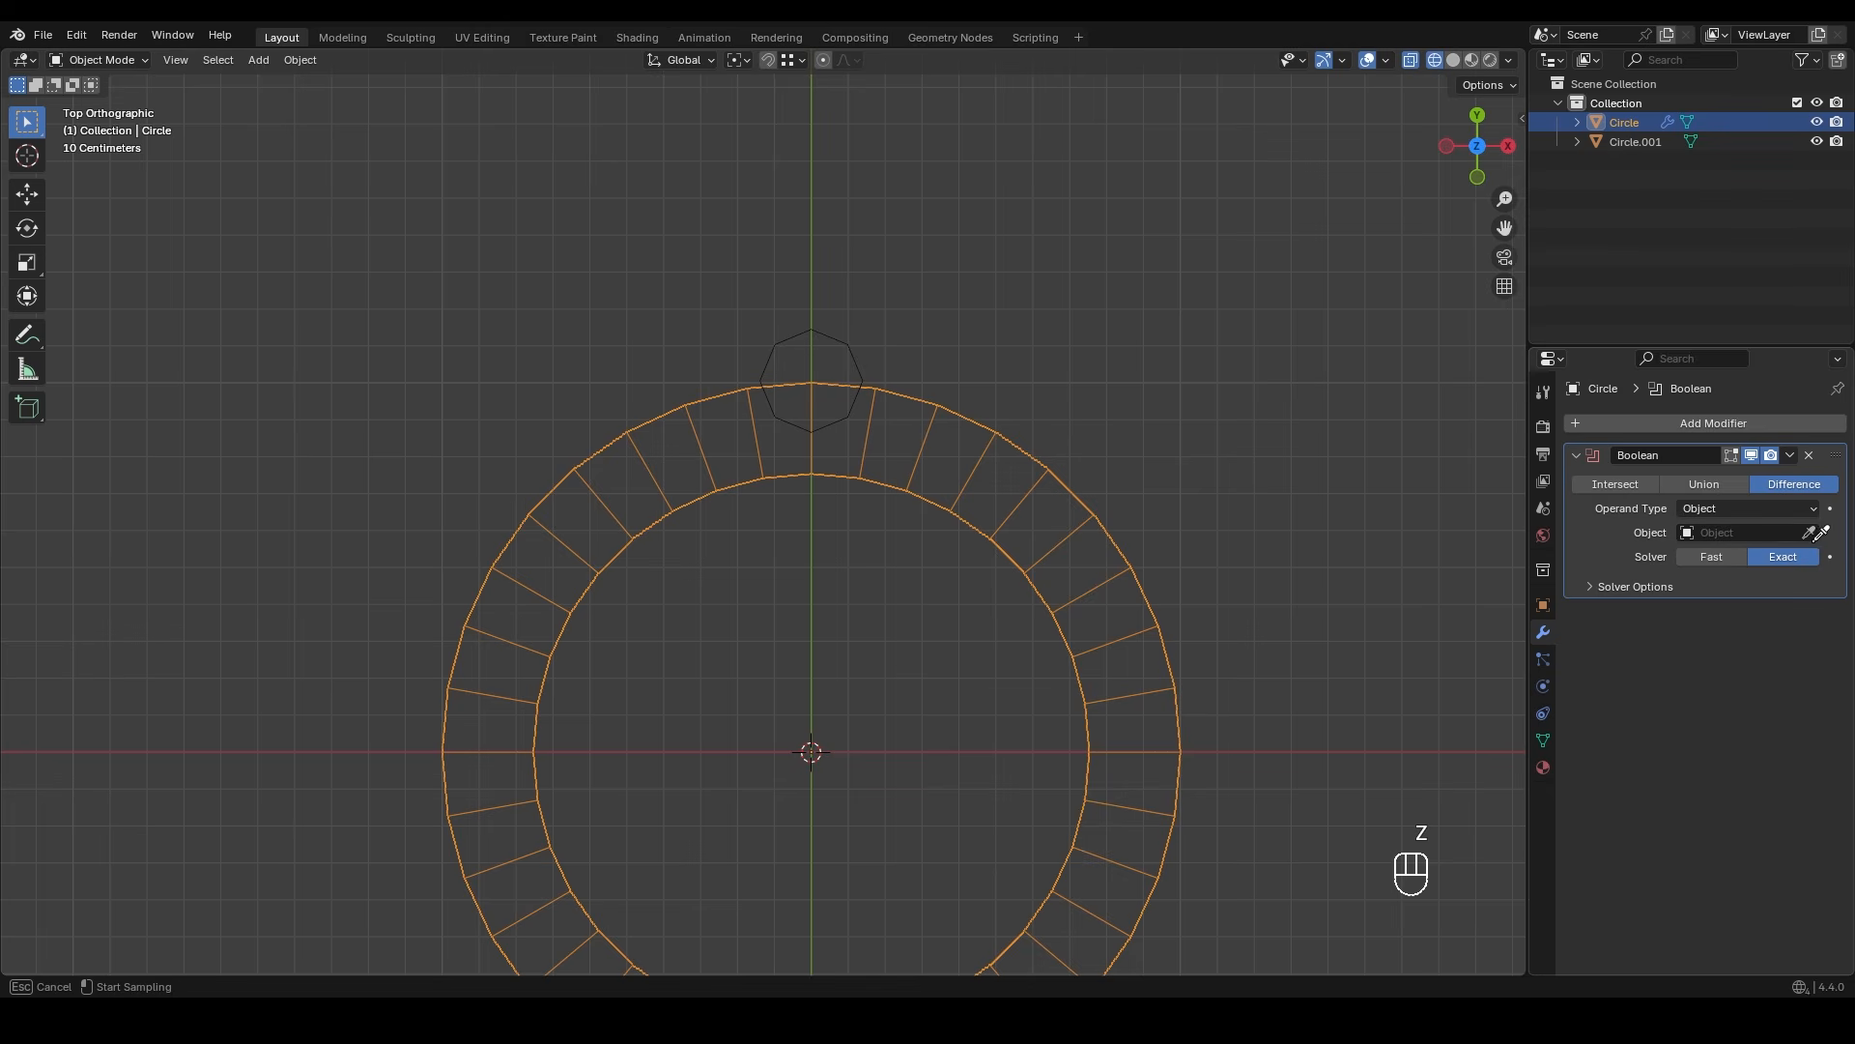
left_click(854, 368)
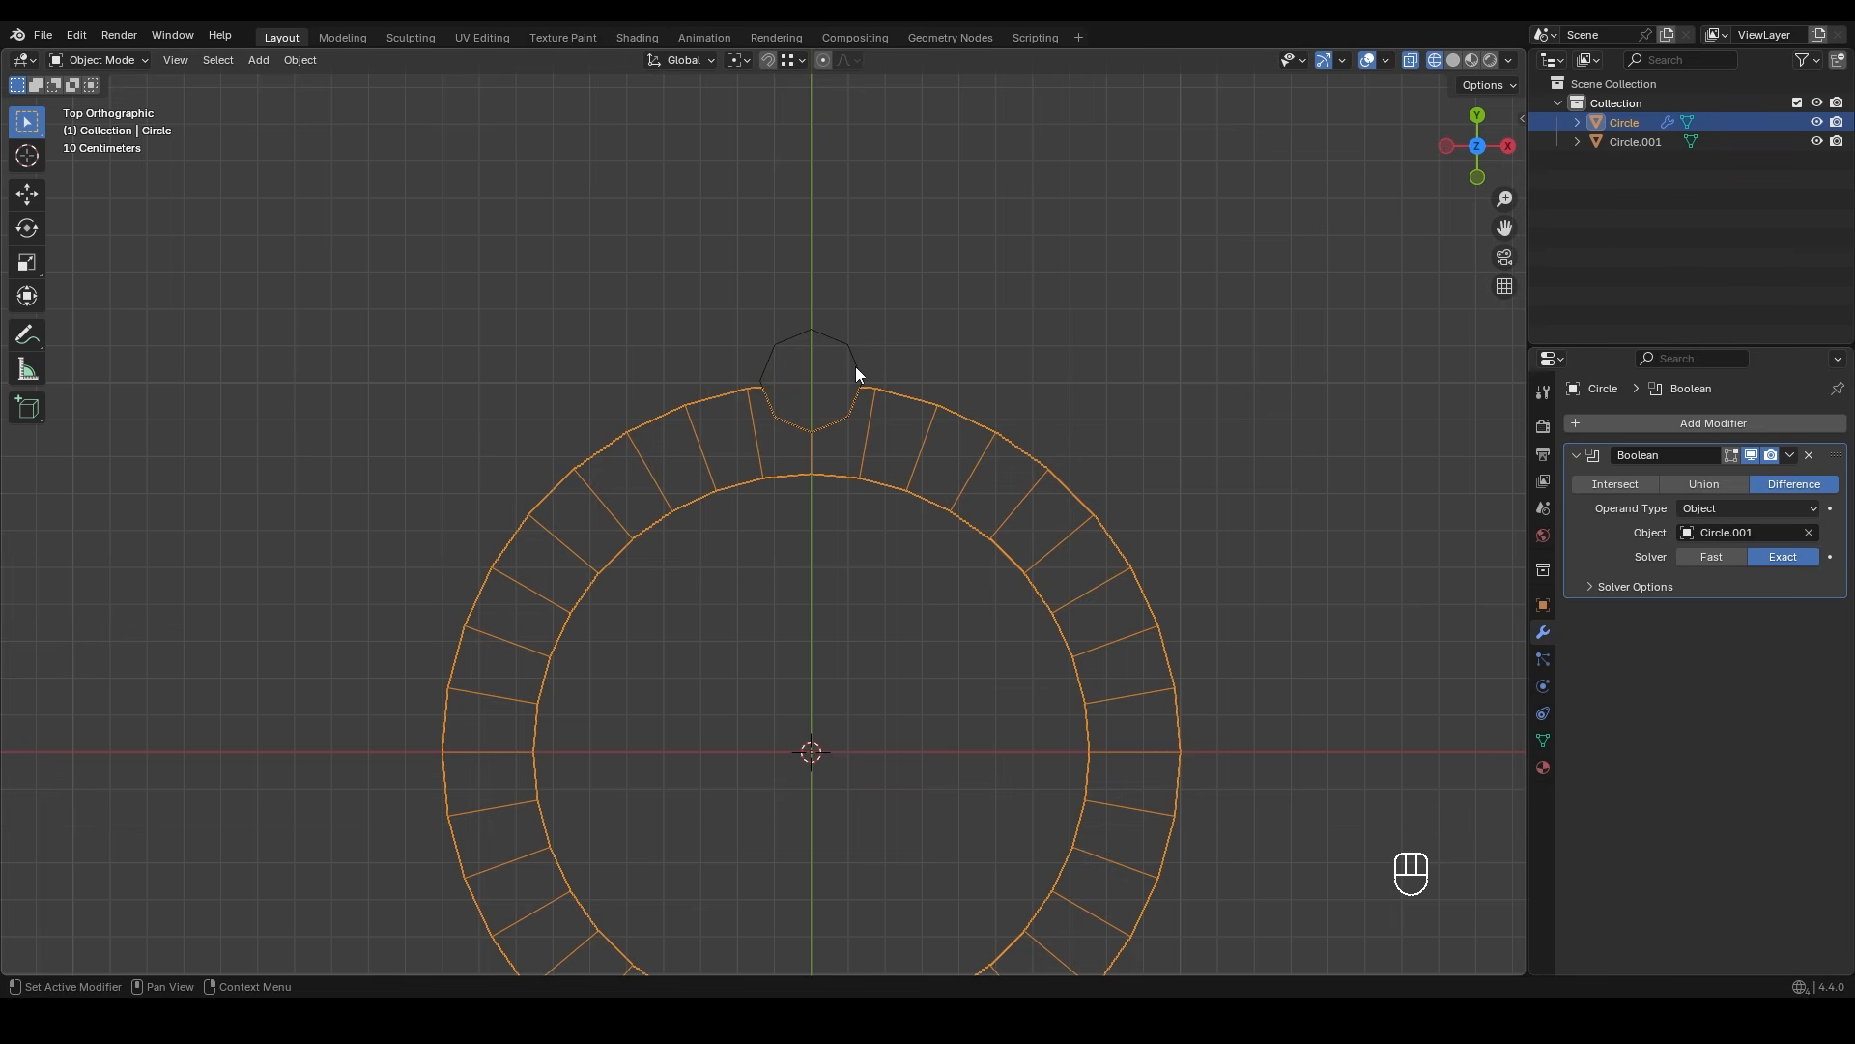
- Apply the ring's Boolean modifier and delete the octagonal prism
left_click(1791, 455)
left_click(1782, 476)
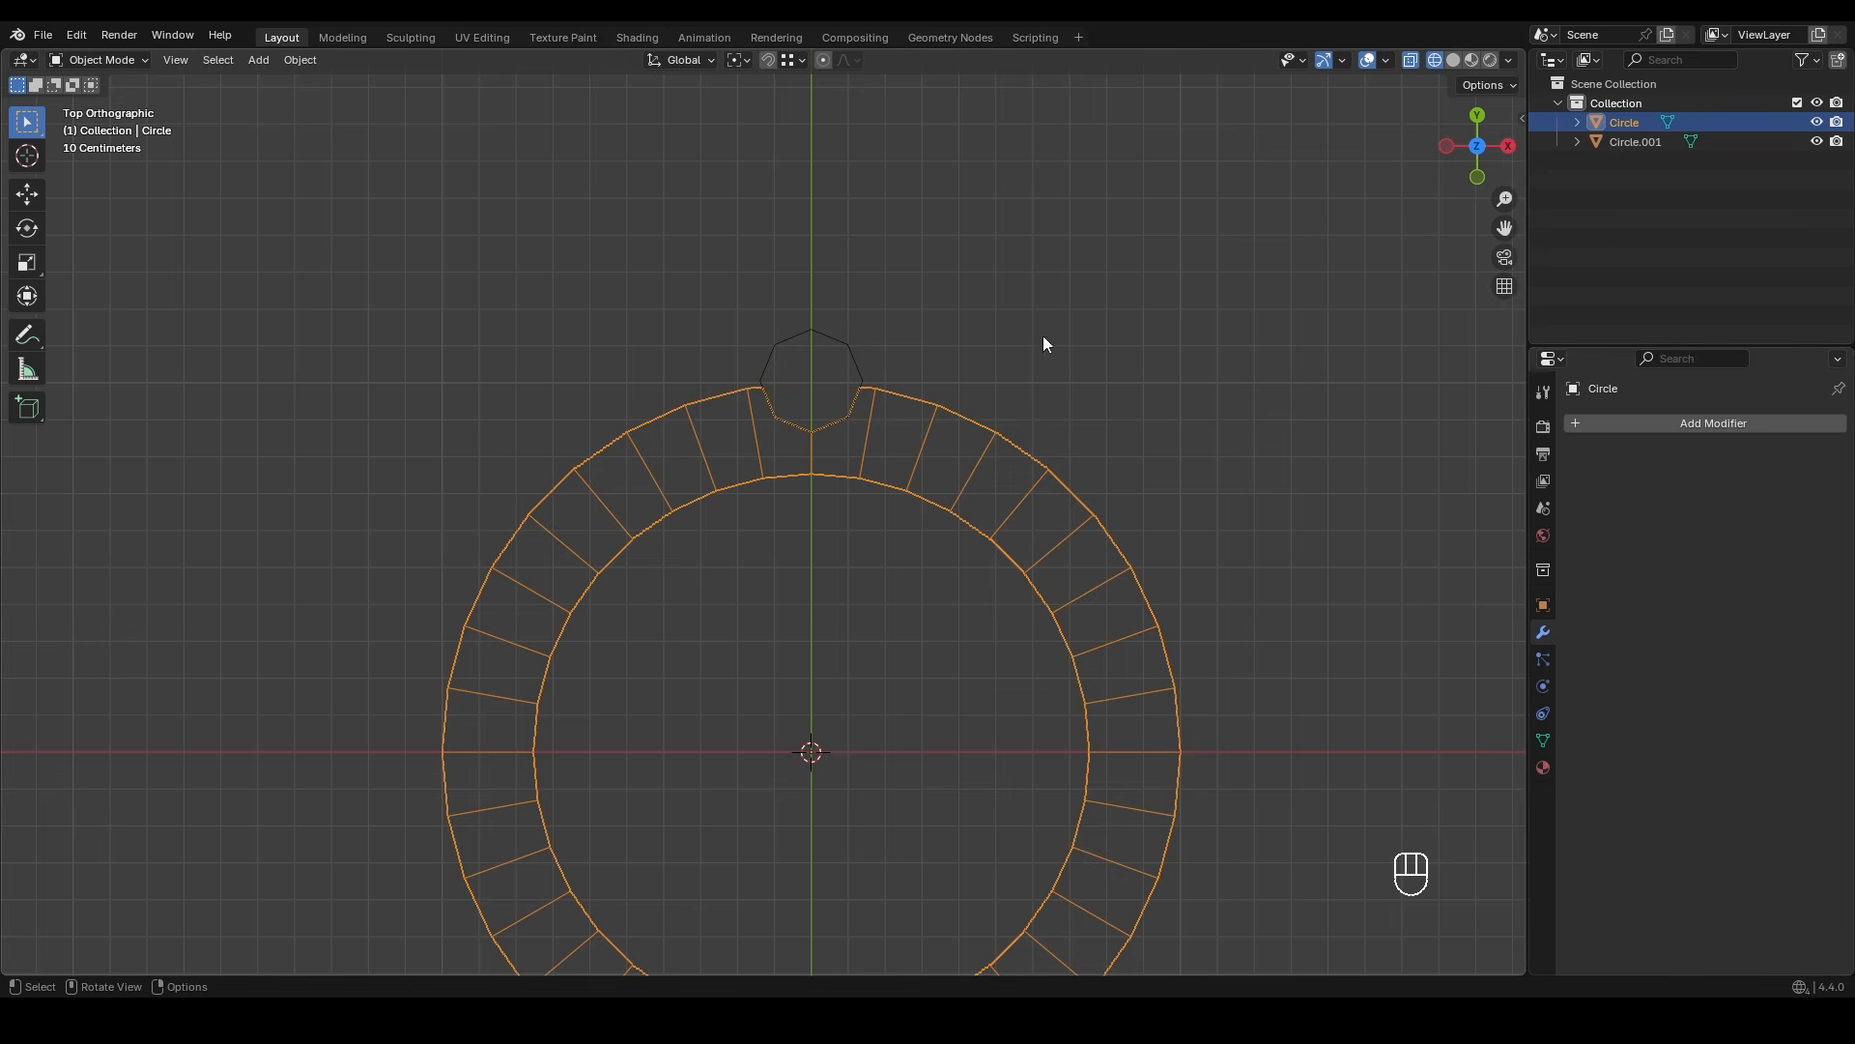
left_click(1164, 369)
left_click(856, 357)
key("Delete")
- Delete all of the ring's faces except the two notched faces and the adjacent face on their +X side
scroll(907, 425, "up", 1)
key("z")
left_click(716, 452)
middle_click_drag(818, 462, 783, 460, "shift")
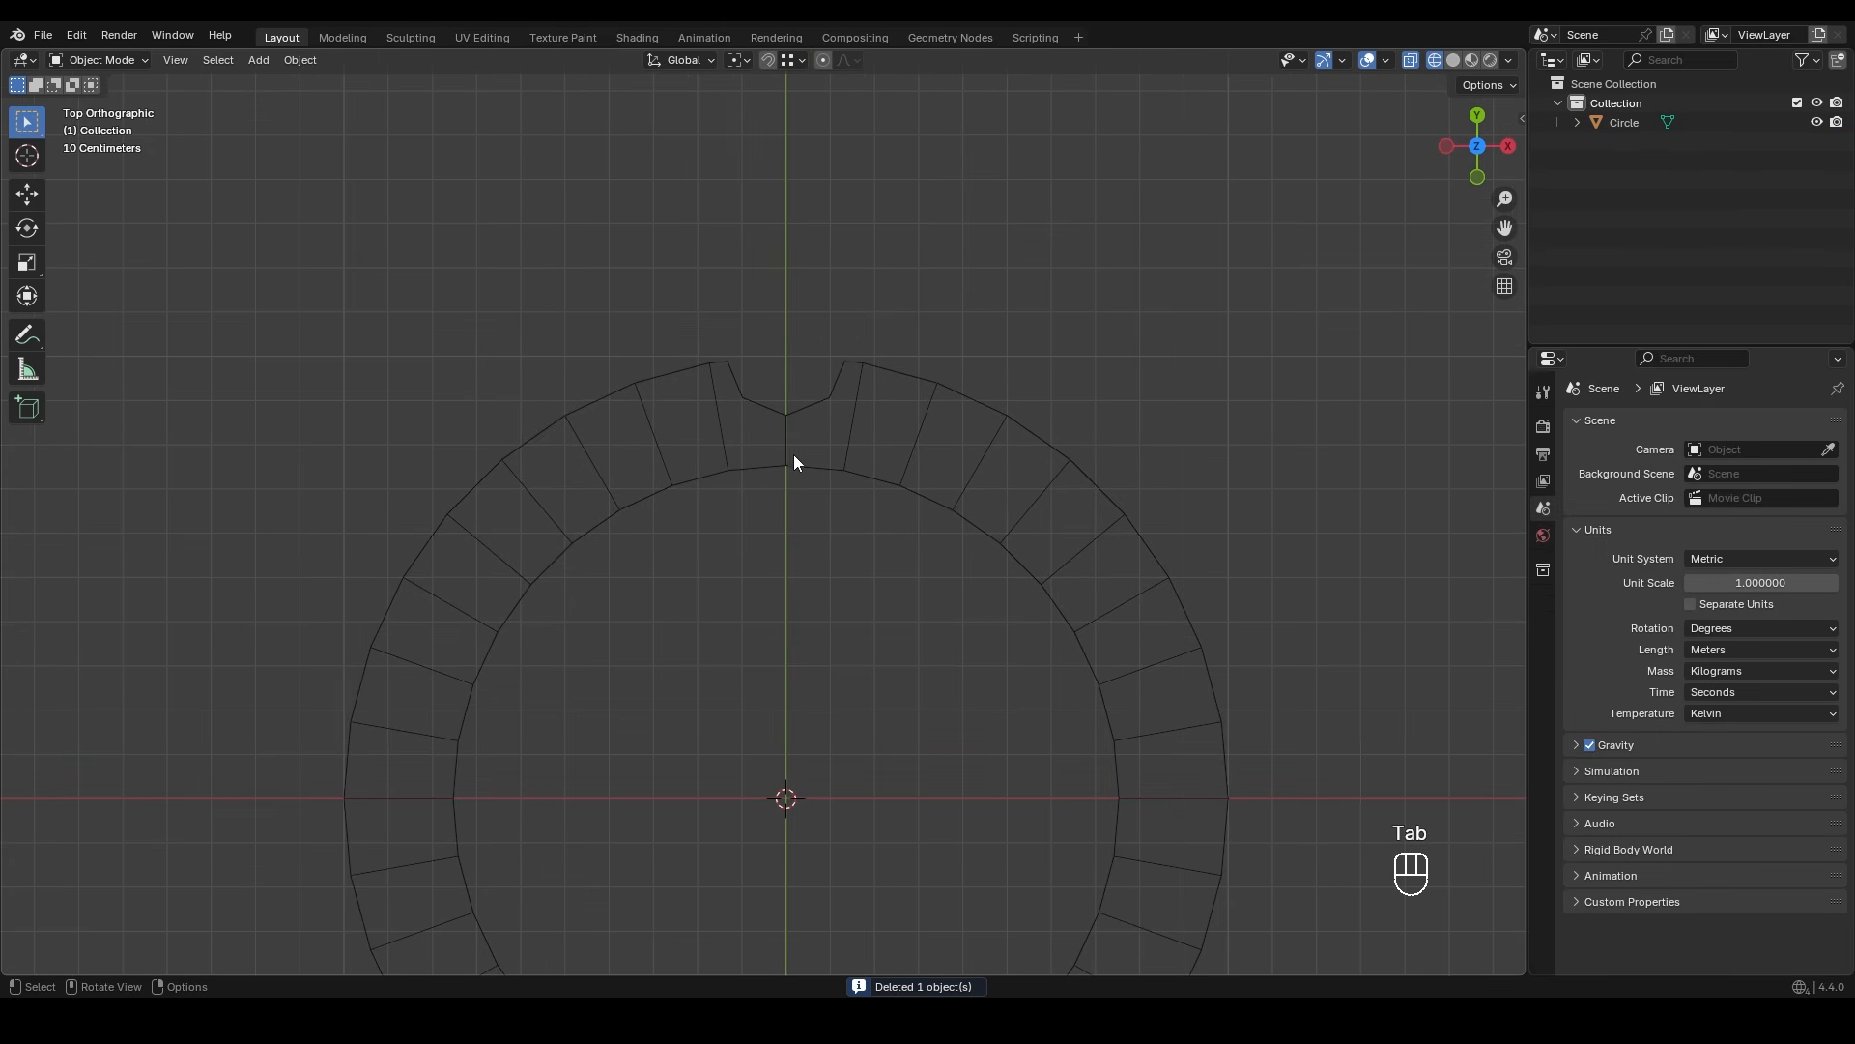
left_click(795, 453)
key("Tab")
key("3")
left_click_drag(732, 313, 897, 529)
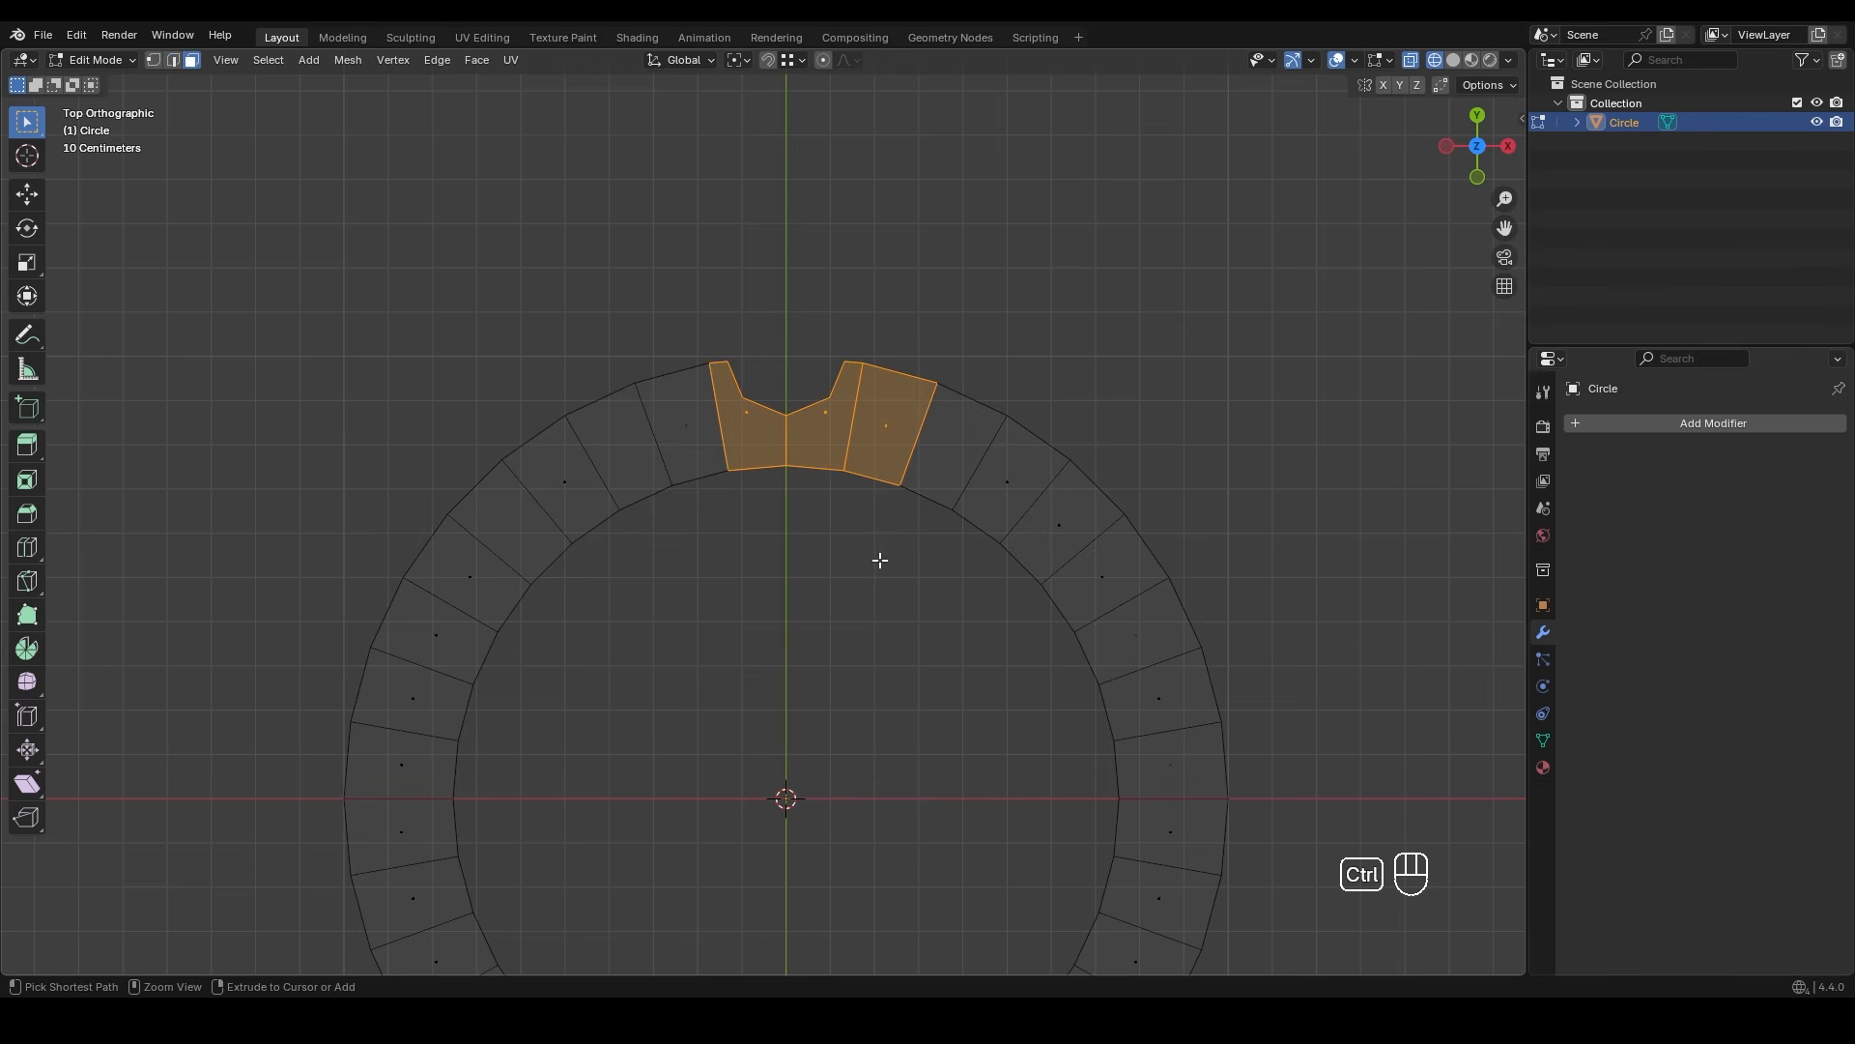
key("ctrl+i")
key("x")
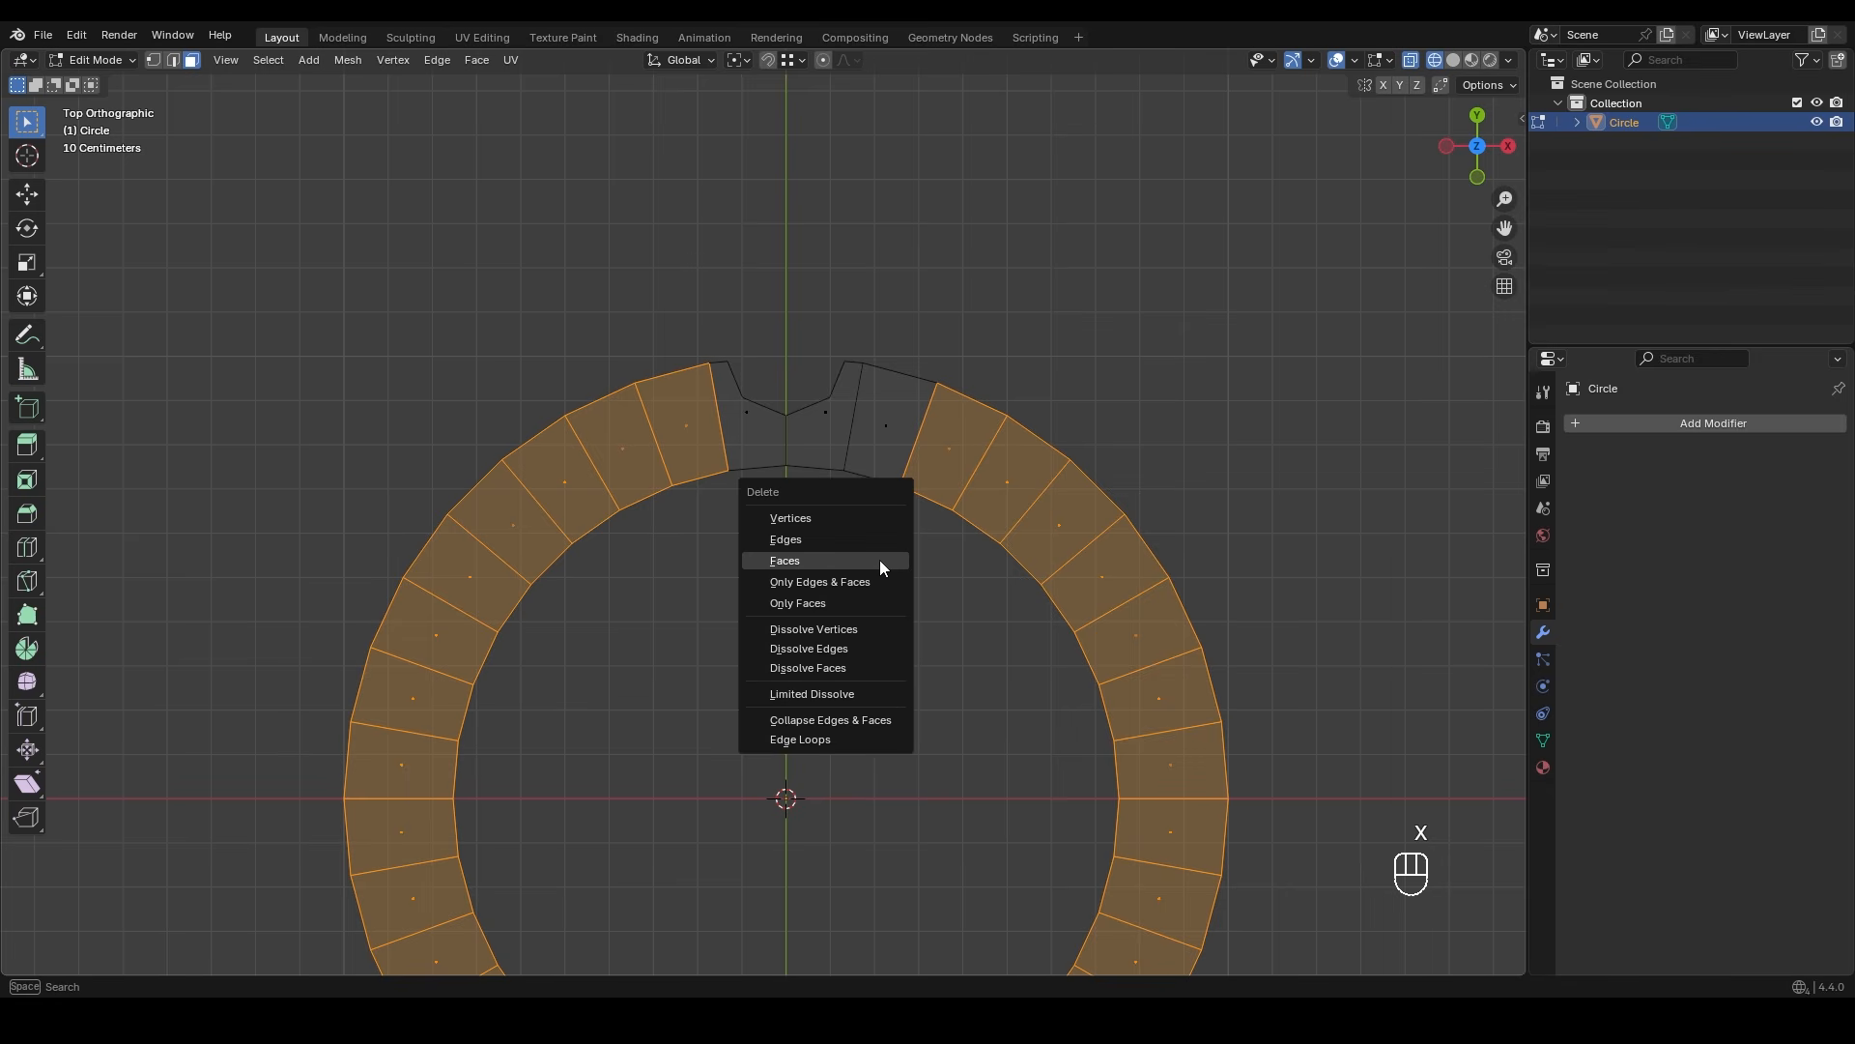
left_click(879, 560)
- Switch to vertex selection on the remaining notched section of the ring
middle_click_drag(904, 511, 866, 460, "shift")
scroll(952, 493, "up", 2)
scroll(866, 460, "up", 3)
key("1")
middle_click_drag(940, 406, 797, 484, "shift")
left_click(832, 390)
key("g")
right_click(860, 436)
left_click(733, 516)
key("g")
right_click(779, 523)
key("g")
right_click(727, 703)
left_click(723, 701)
key("g")
right_click(760, 668)
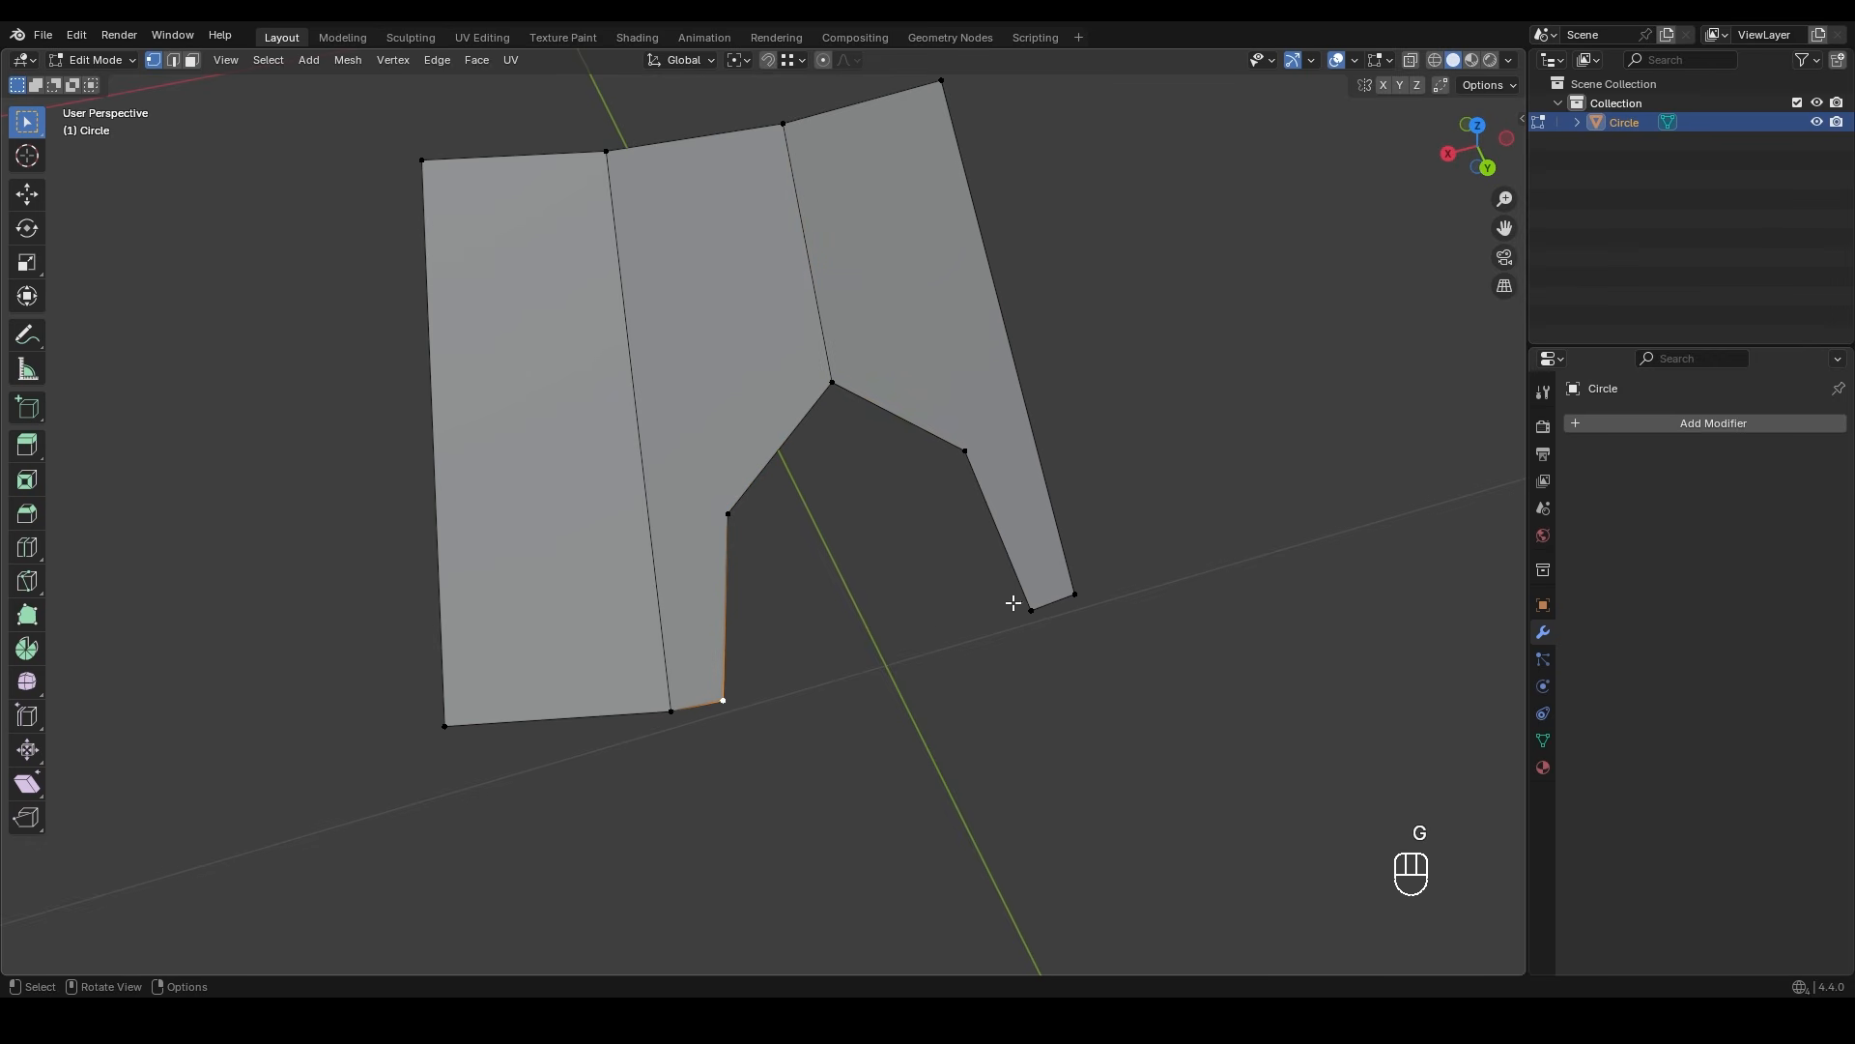
- Extrude the section's lower boundary edges, including the notch outline, straight down along Z by about 0.21 m
mouse_move(944, 588)
middle_mouse_down()
mouse_move(862, 535)
mouse_move(1101, 489)
mouse_move(829, 444)
mouse_move(945, 567)
middle_mouse_up()
key("2")
left_click(945, 567)
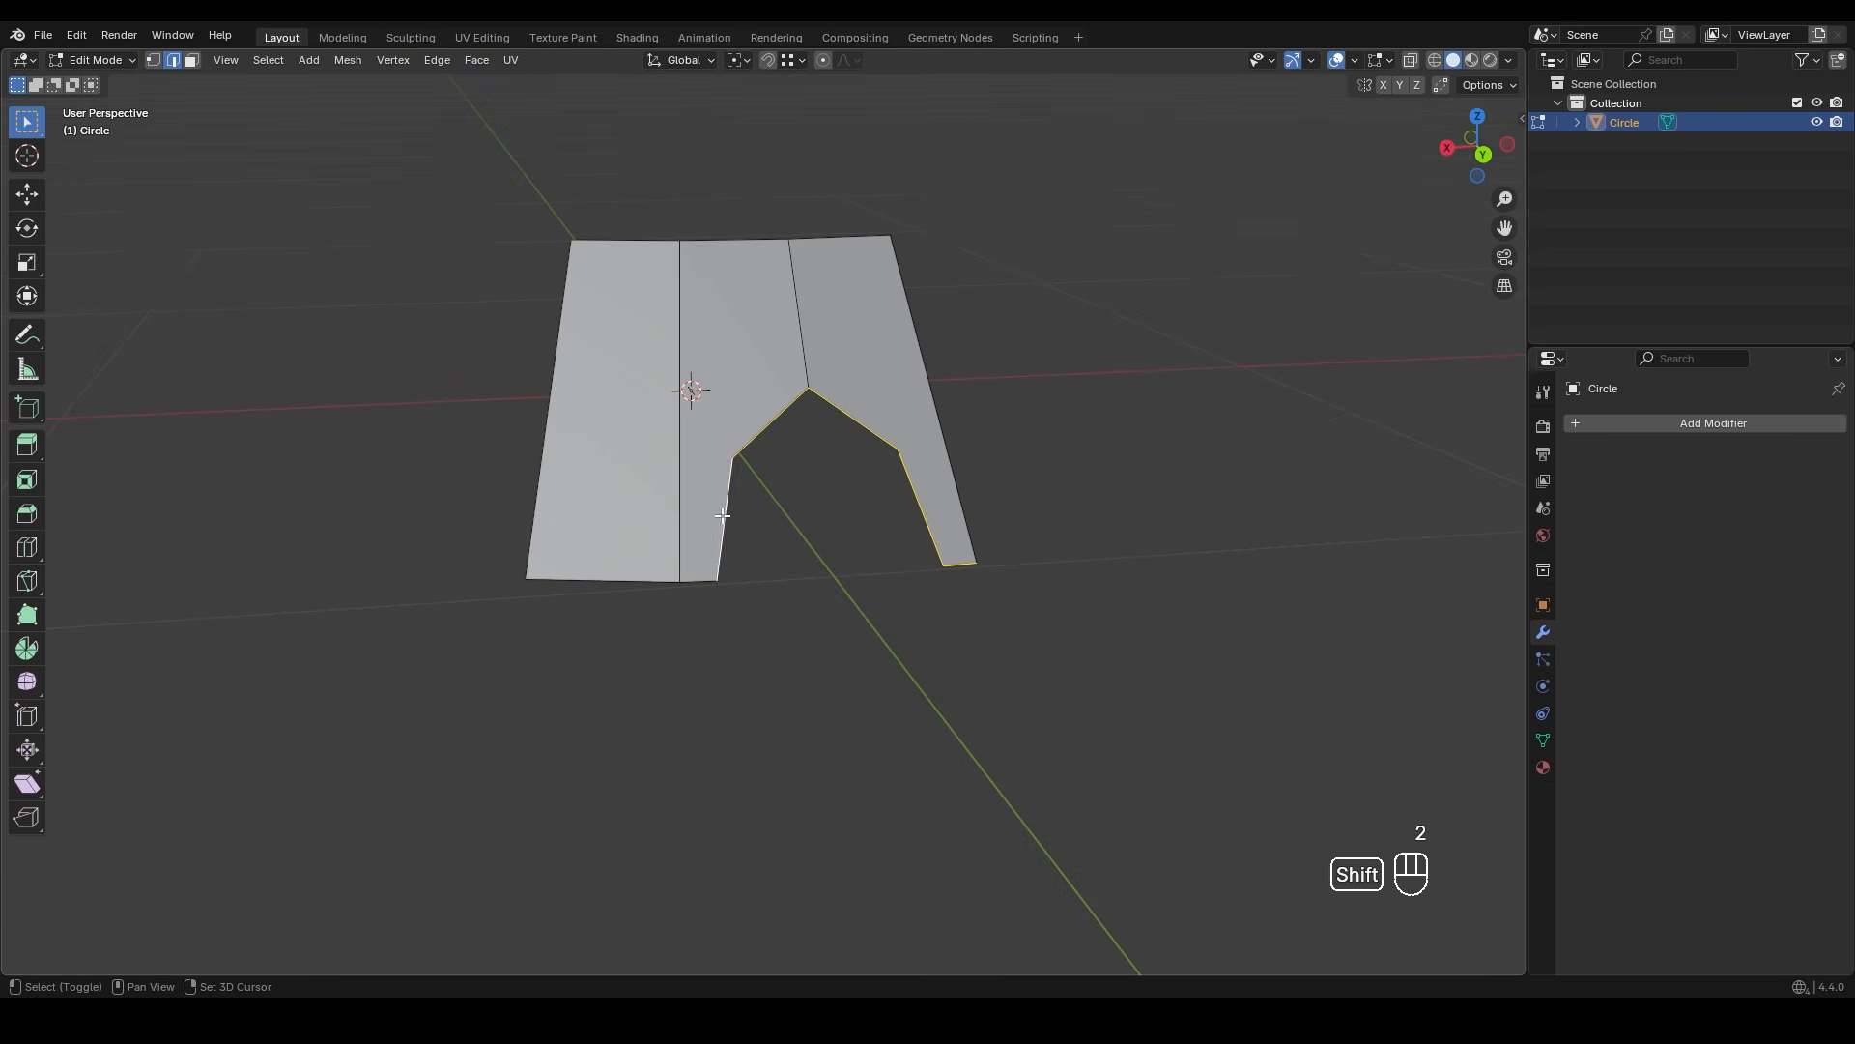
key("e")
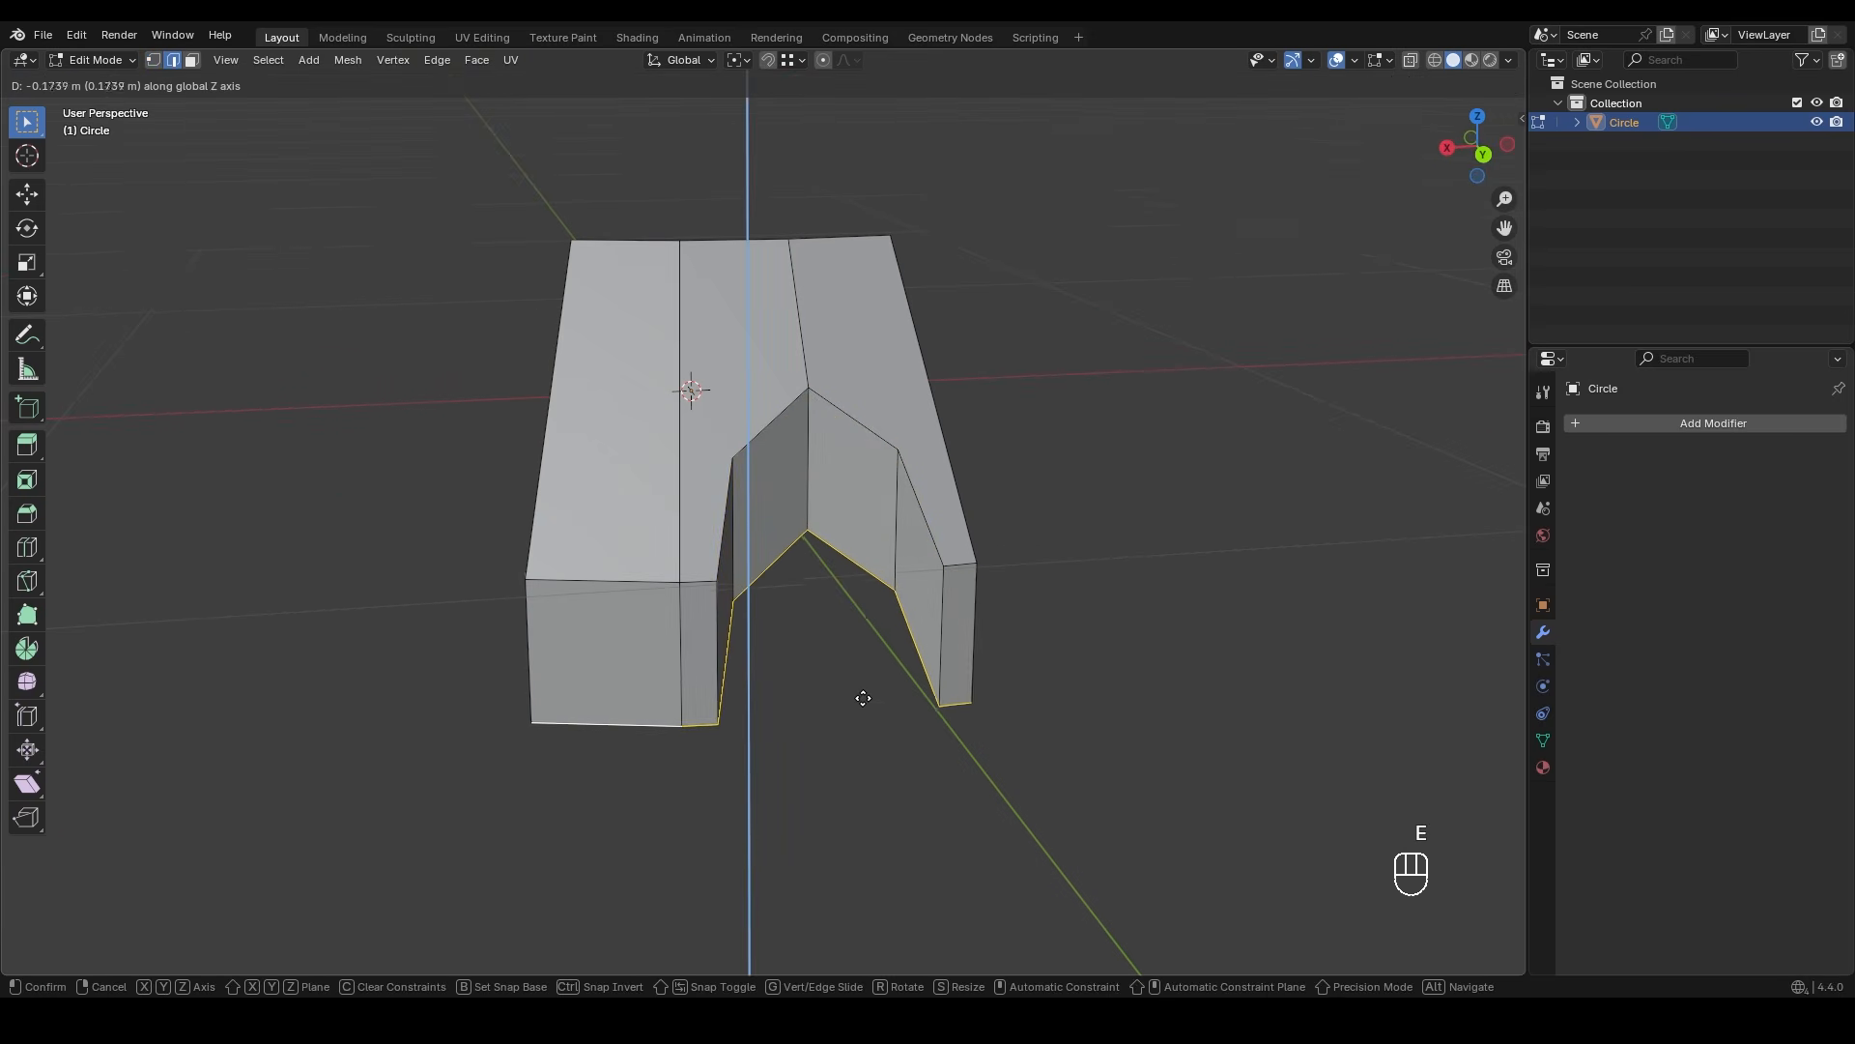
left_click(892, 691)
middle_click_drag(892, 691, 1115, 584, "shift")
- Flatten the extruded edges by scaling them to 0 along Z, and lower them about 0.094 m
key("s")
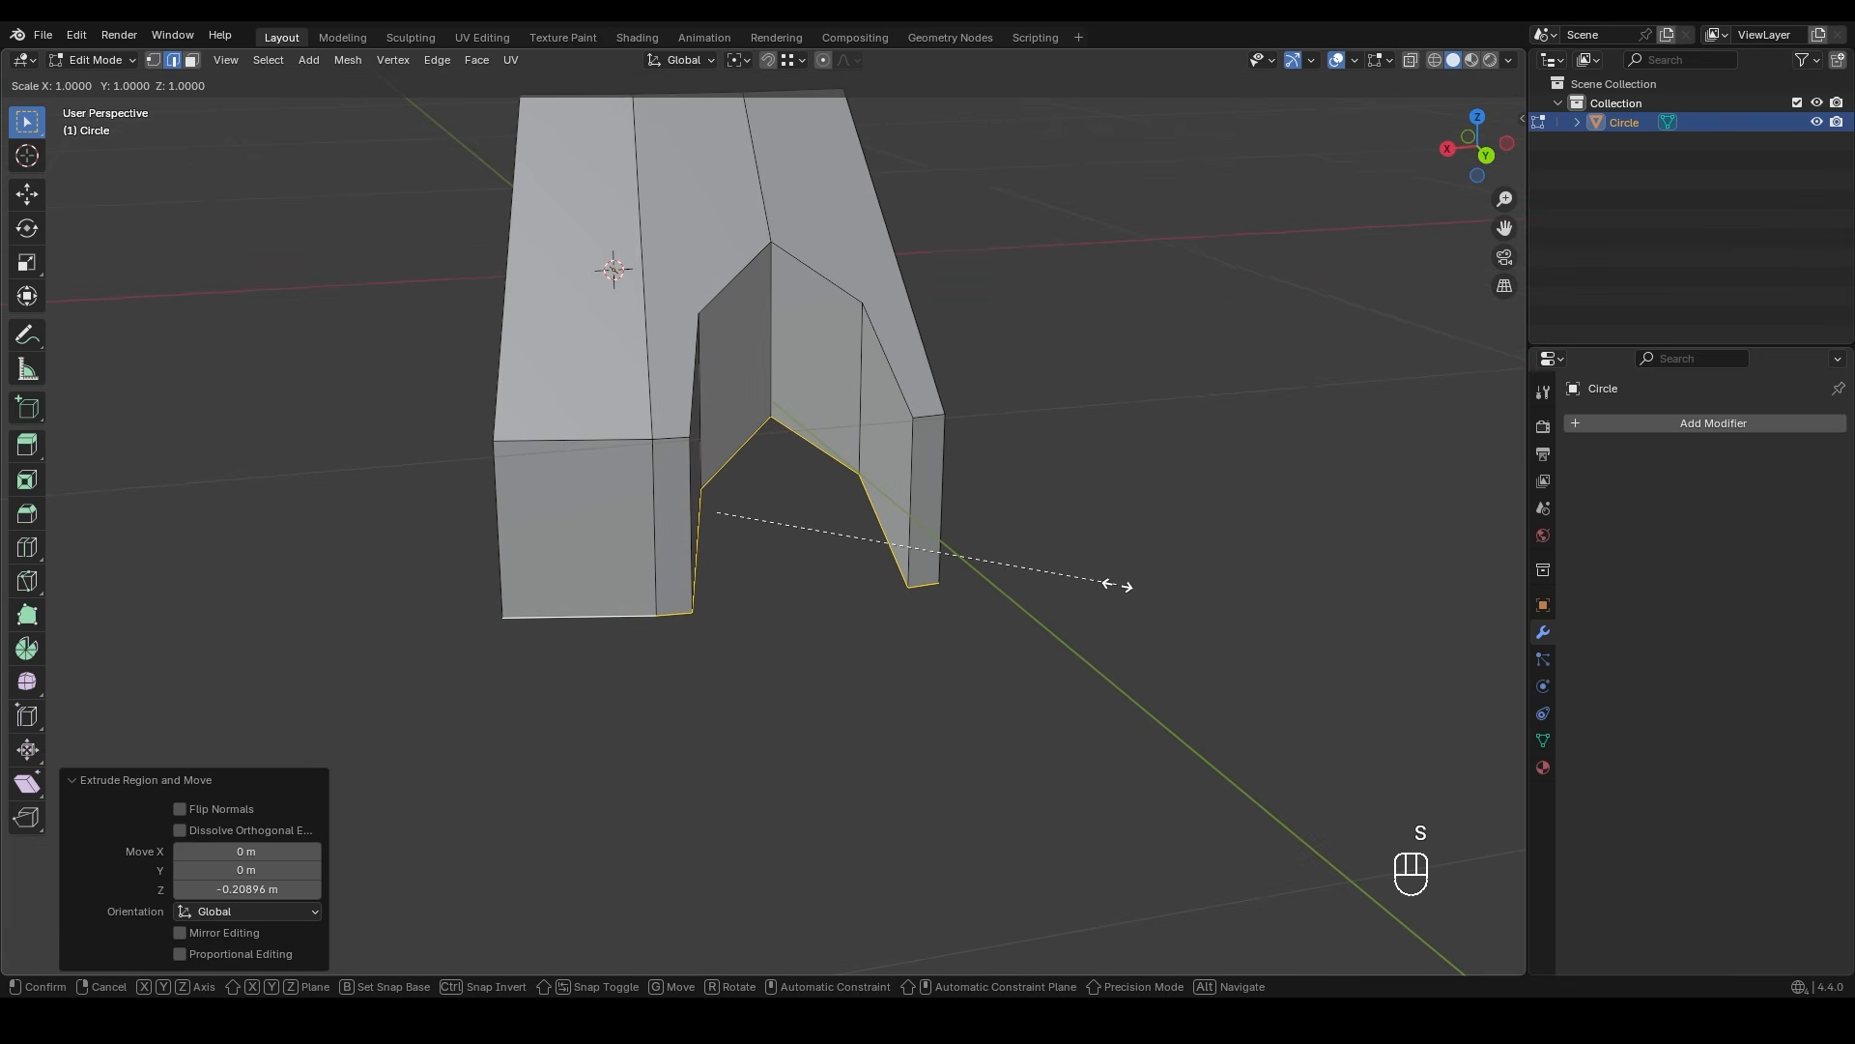
key("z")
key("KP_0")
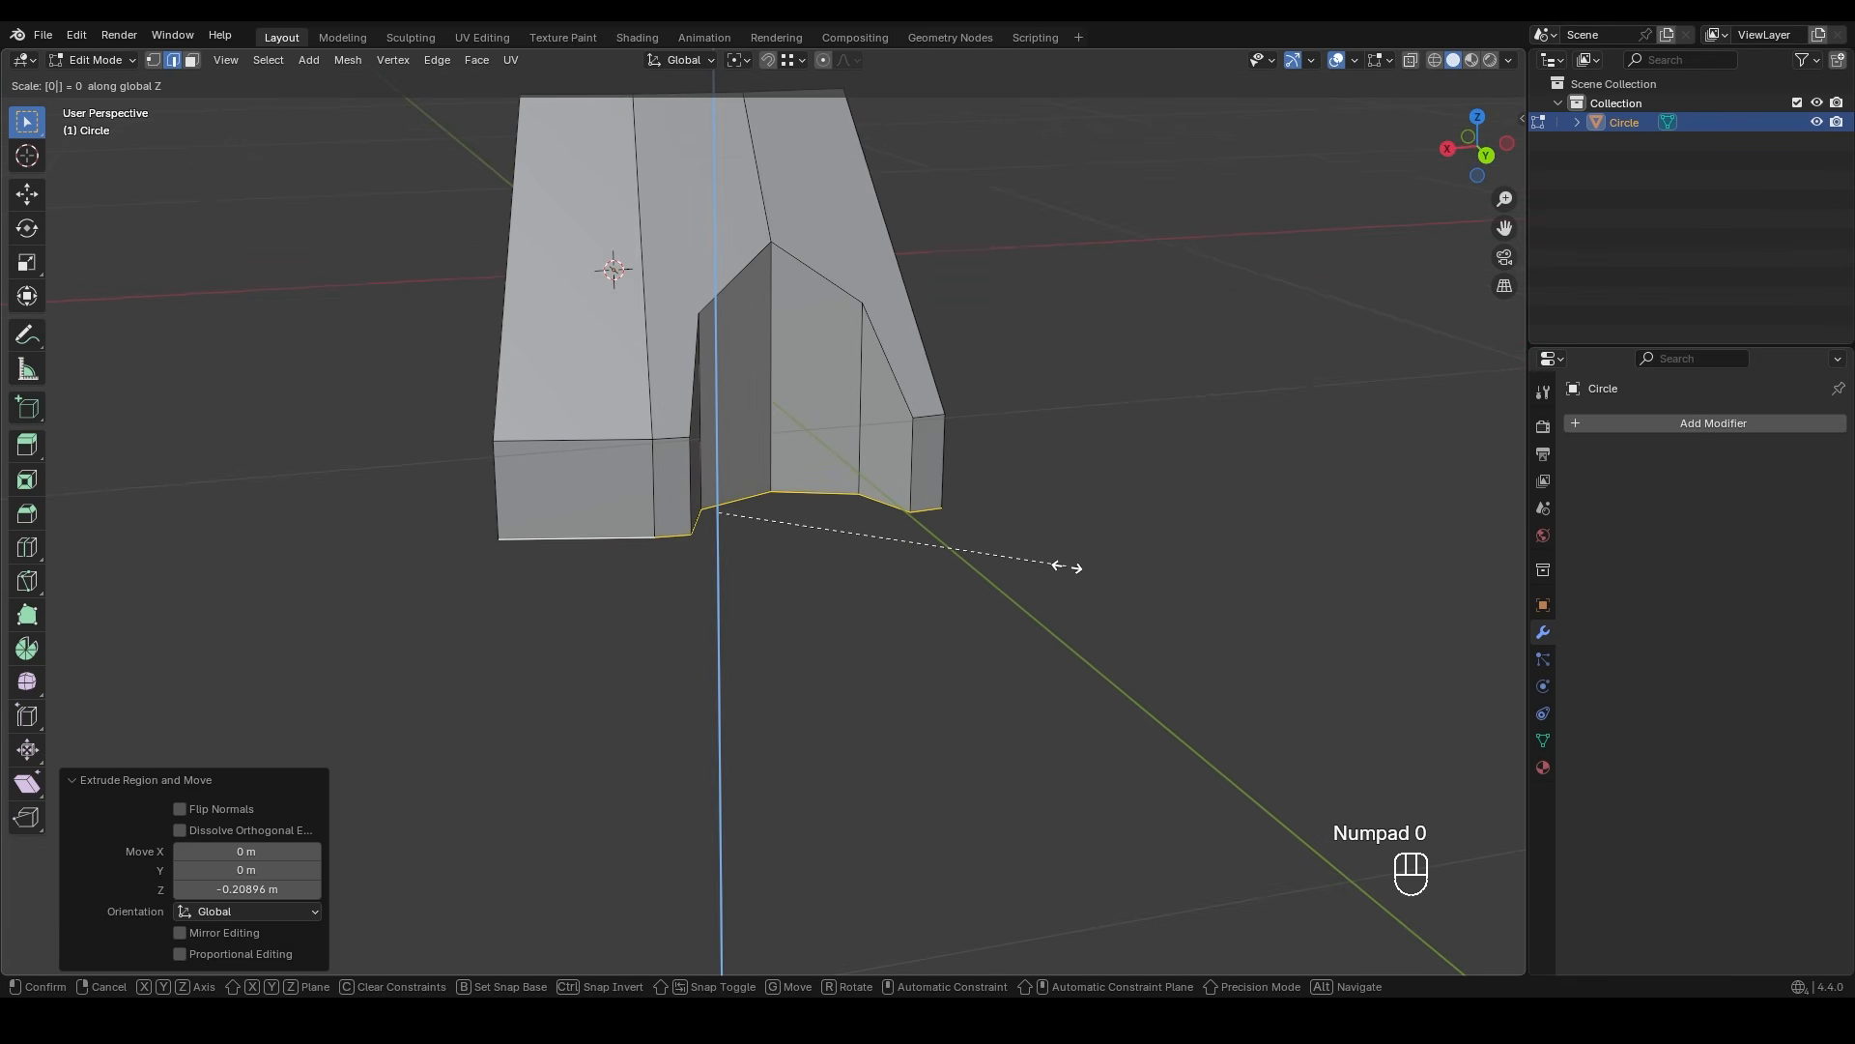
key("KP_Enter")
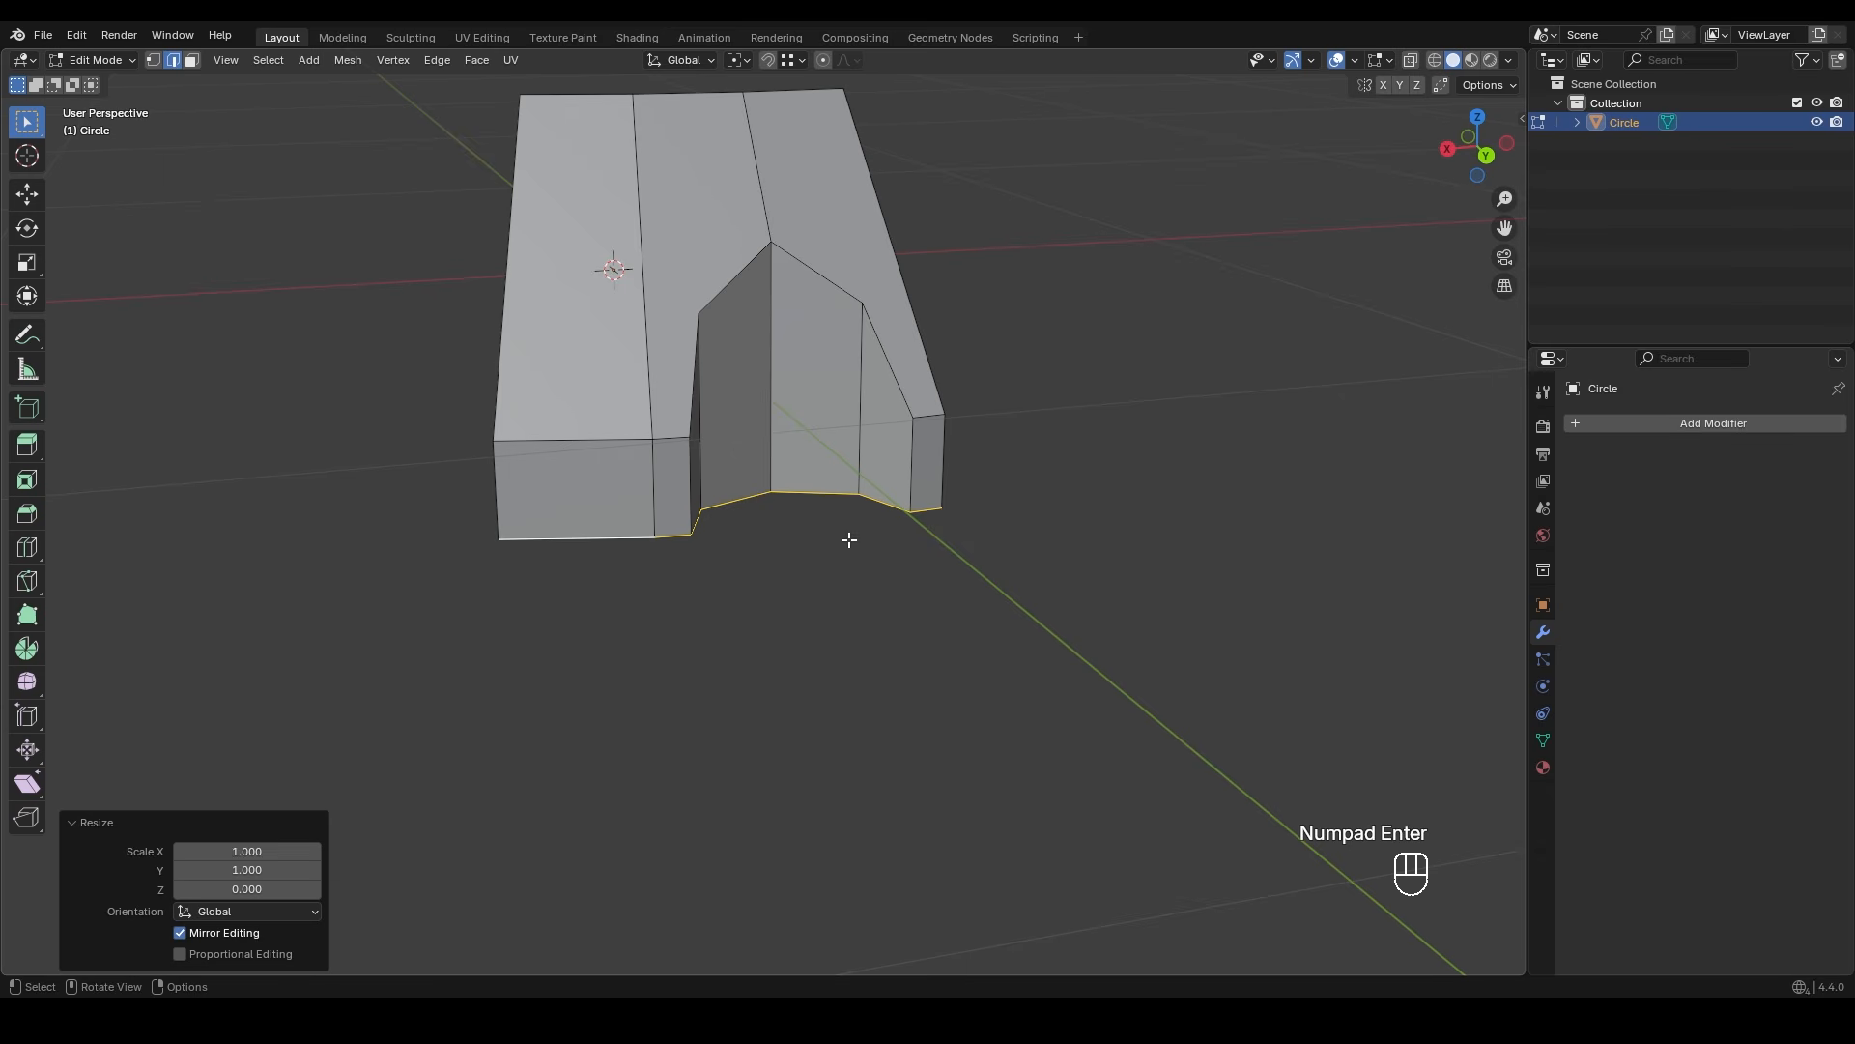
key("g")
key("z")
left_click(853, 613)
- From the bottom view, extrude the flattened edges about 0.21 m towards -Y to form the underside
middle_click_drag(728, 553, 821, 310)
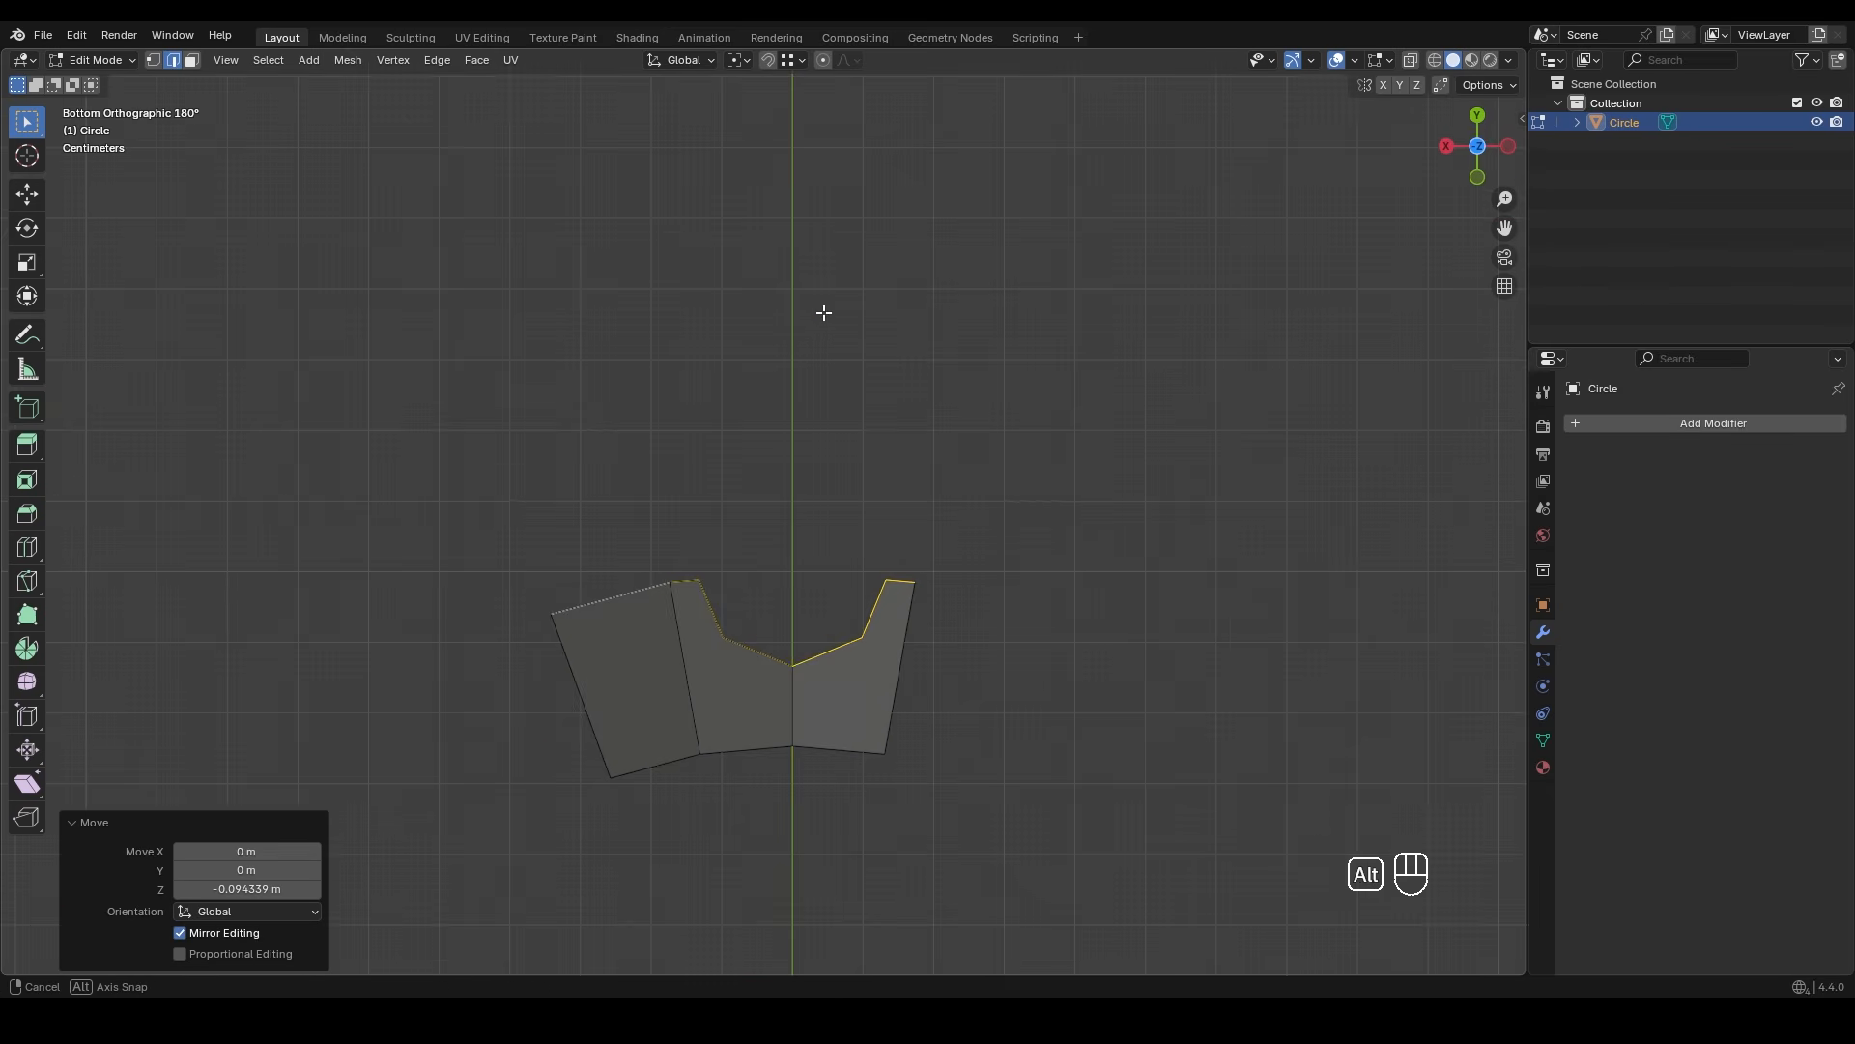
middle_click_drag(837, 600, 837, 418, "shift")
key("e")
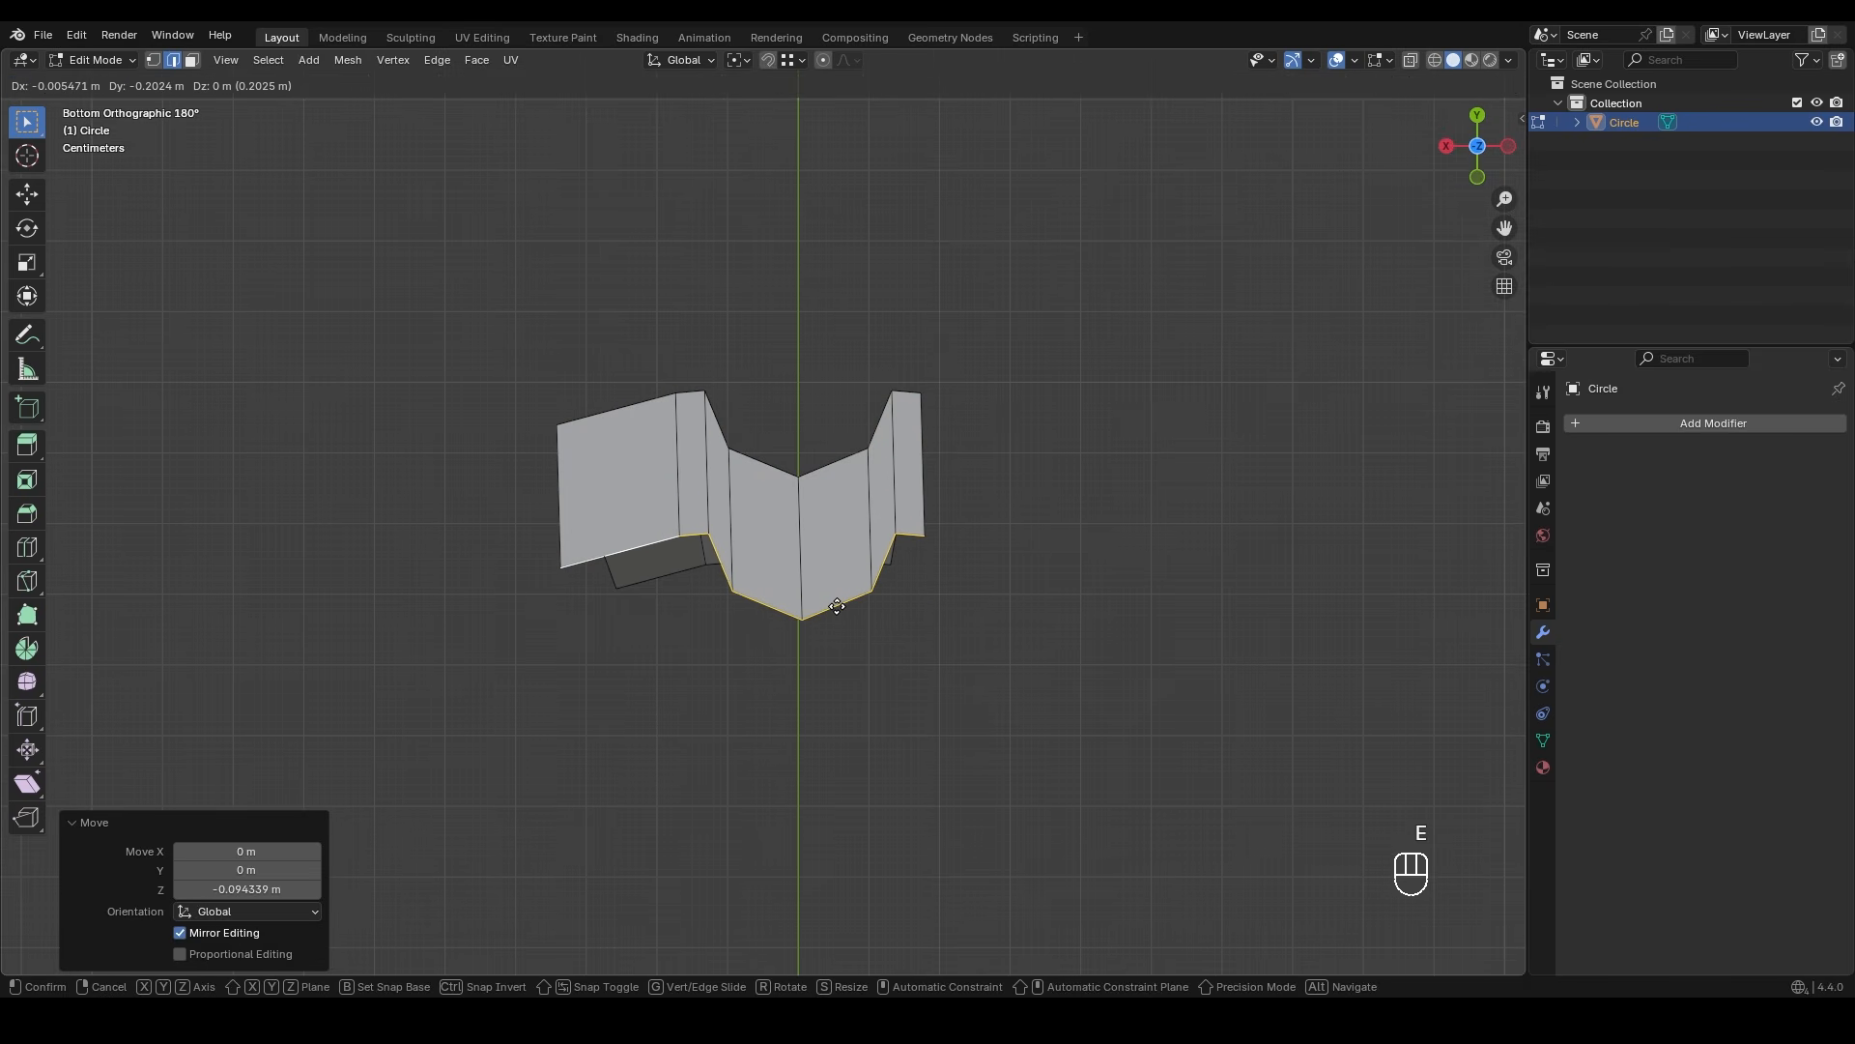
left_click(839, 610)
middle_click_drag(744, 601, 841, 560, "shift")
scroll(841, 559, "up", 2)
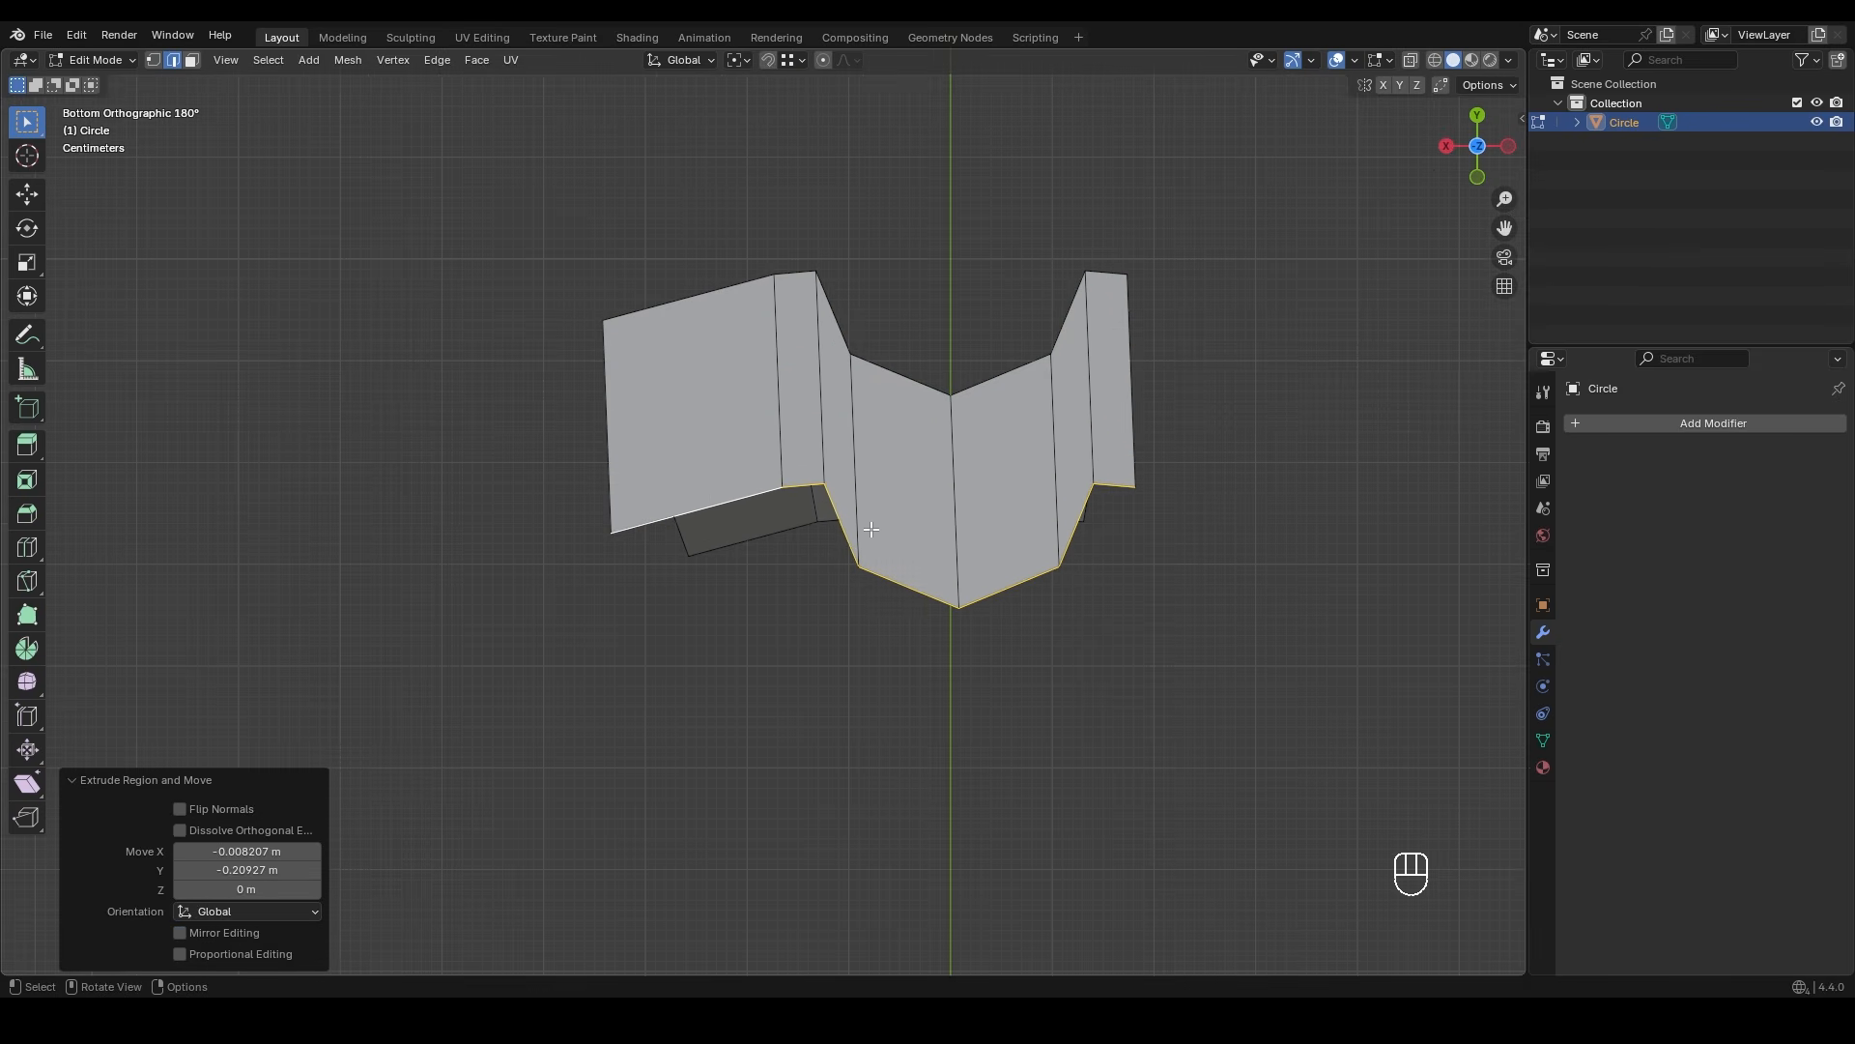
- Dissolve the dividing edges on both sides of the notch's centre in the new underside faces
left_click(859, 464)
left_click(1053, 443, "shift")
key("x")
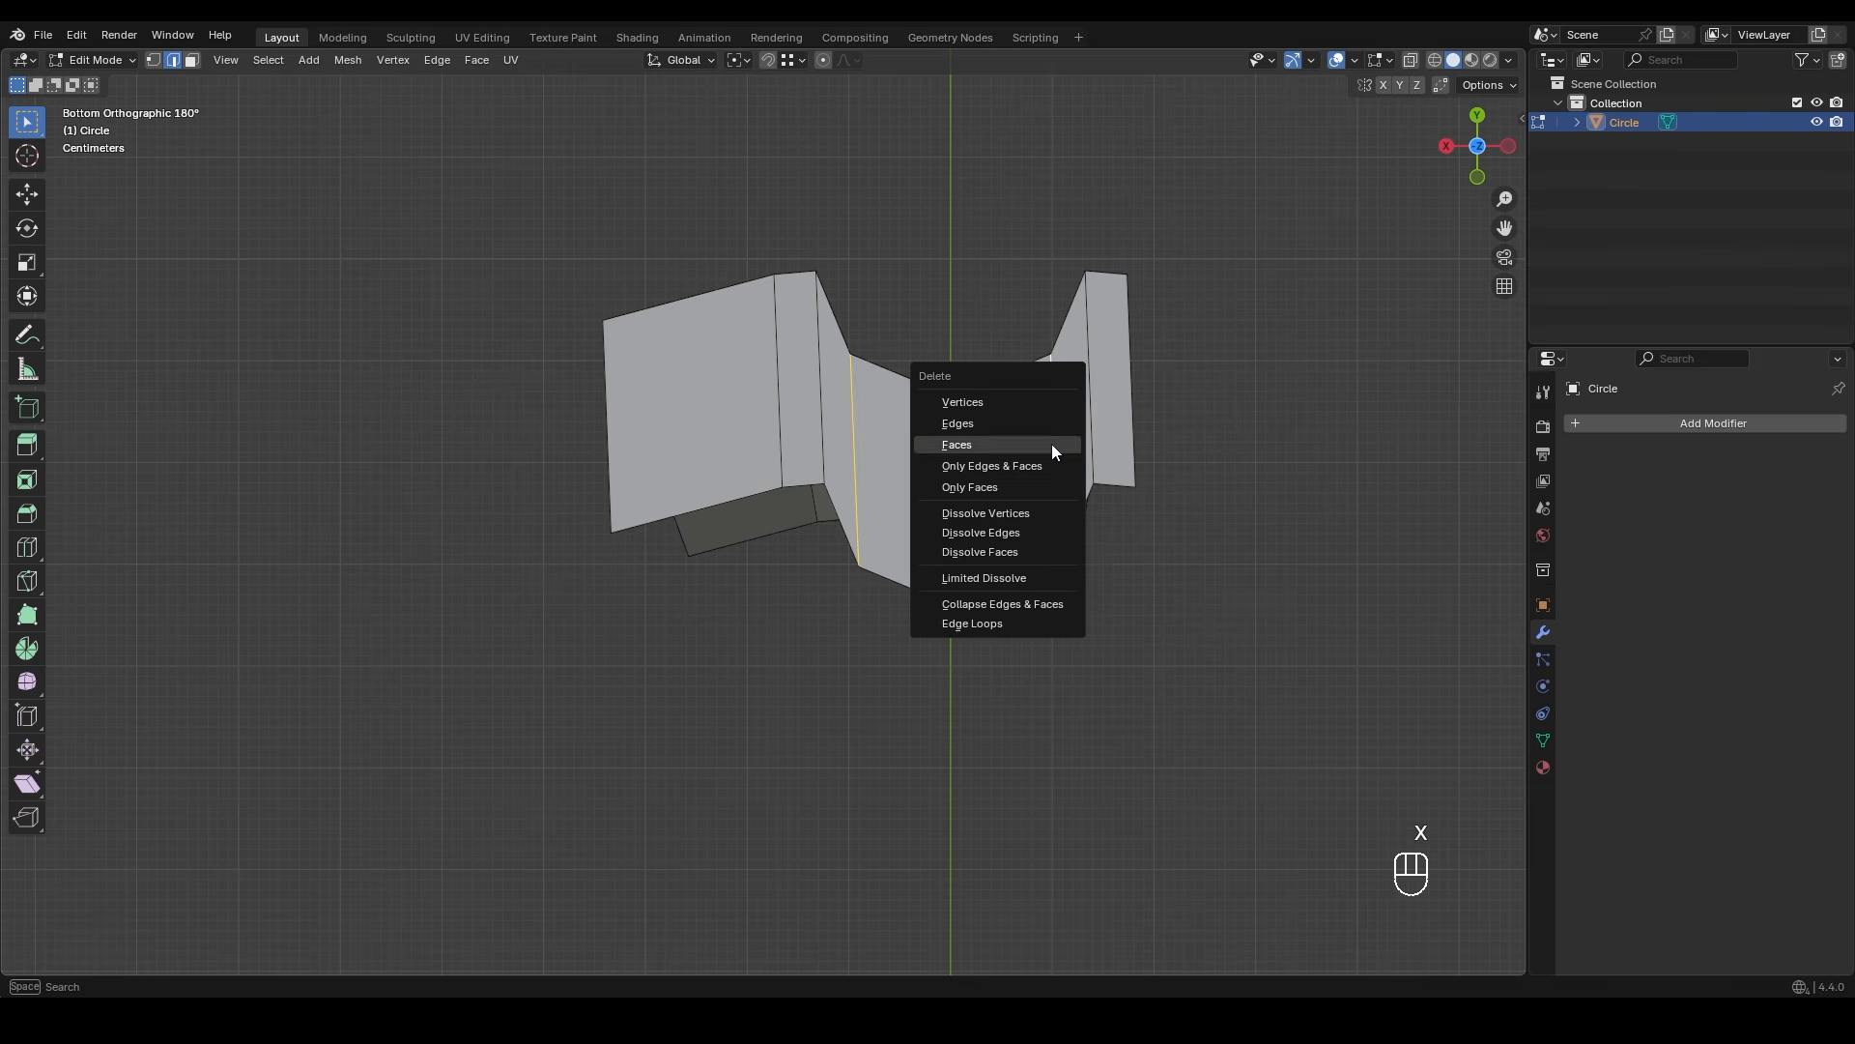
left_click(1027, 536)
middle_click_drag(1026, 537, 997, 563, "shift")
left_click(792, 464)
left_click(1060, 457, "shift")
key("x")
left_click(1060, 457)
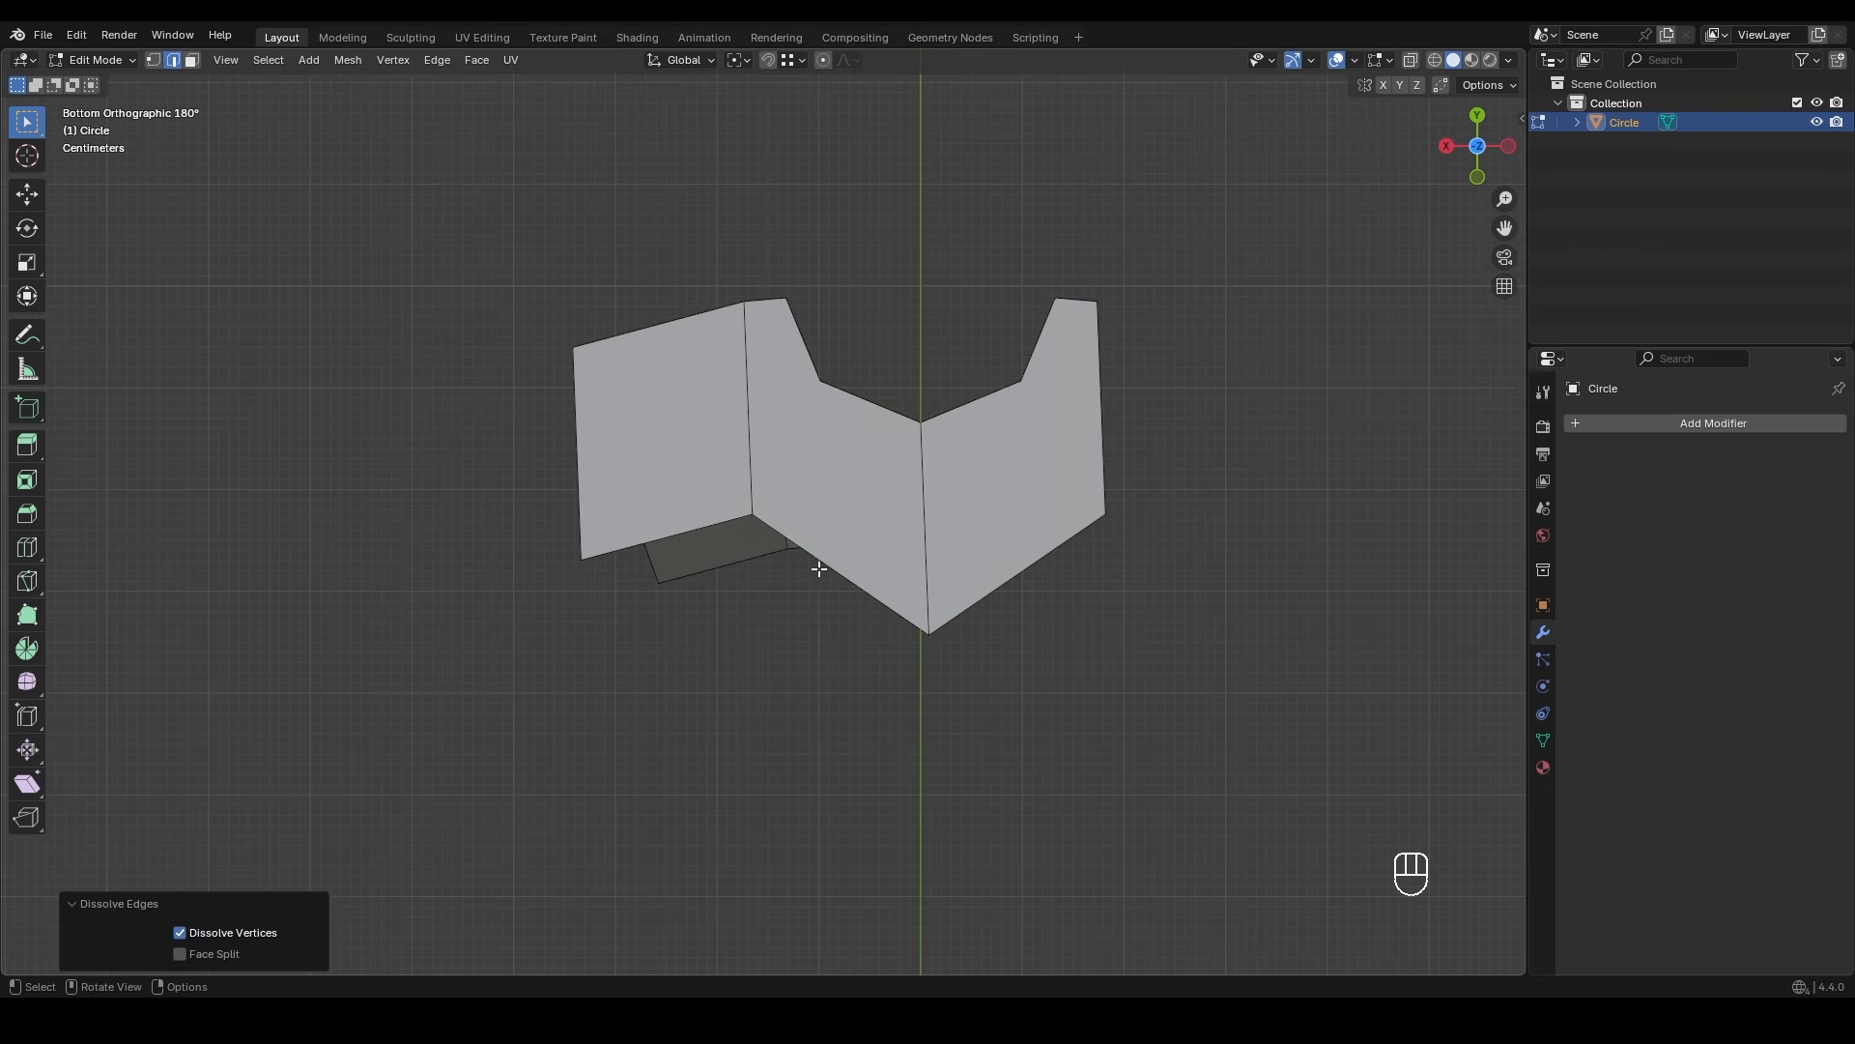
- Show the mesh in wireframe and select the underside's outer corner vertex at the +X end
key("z")
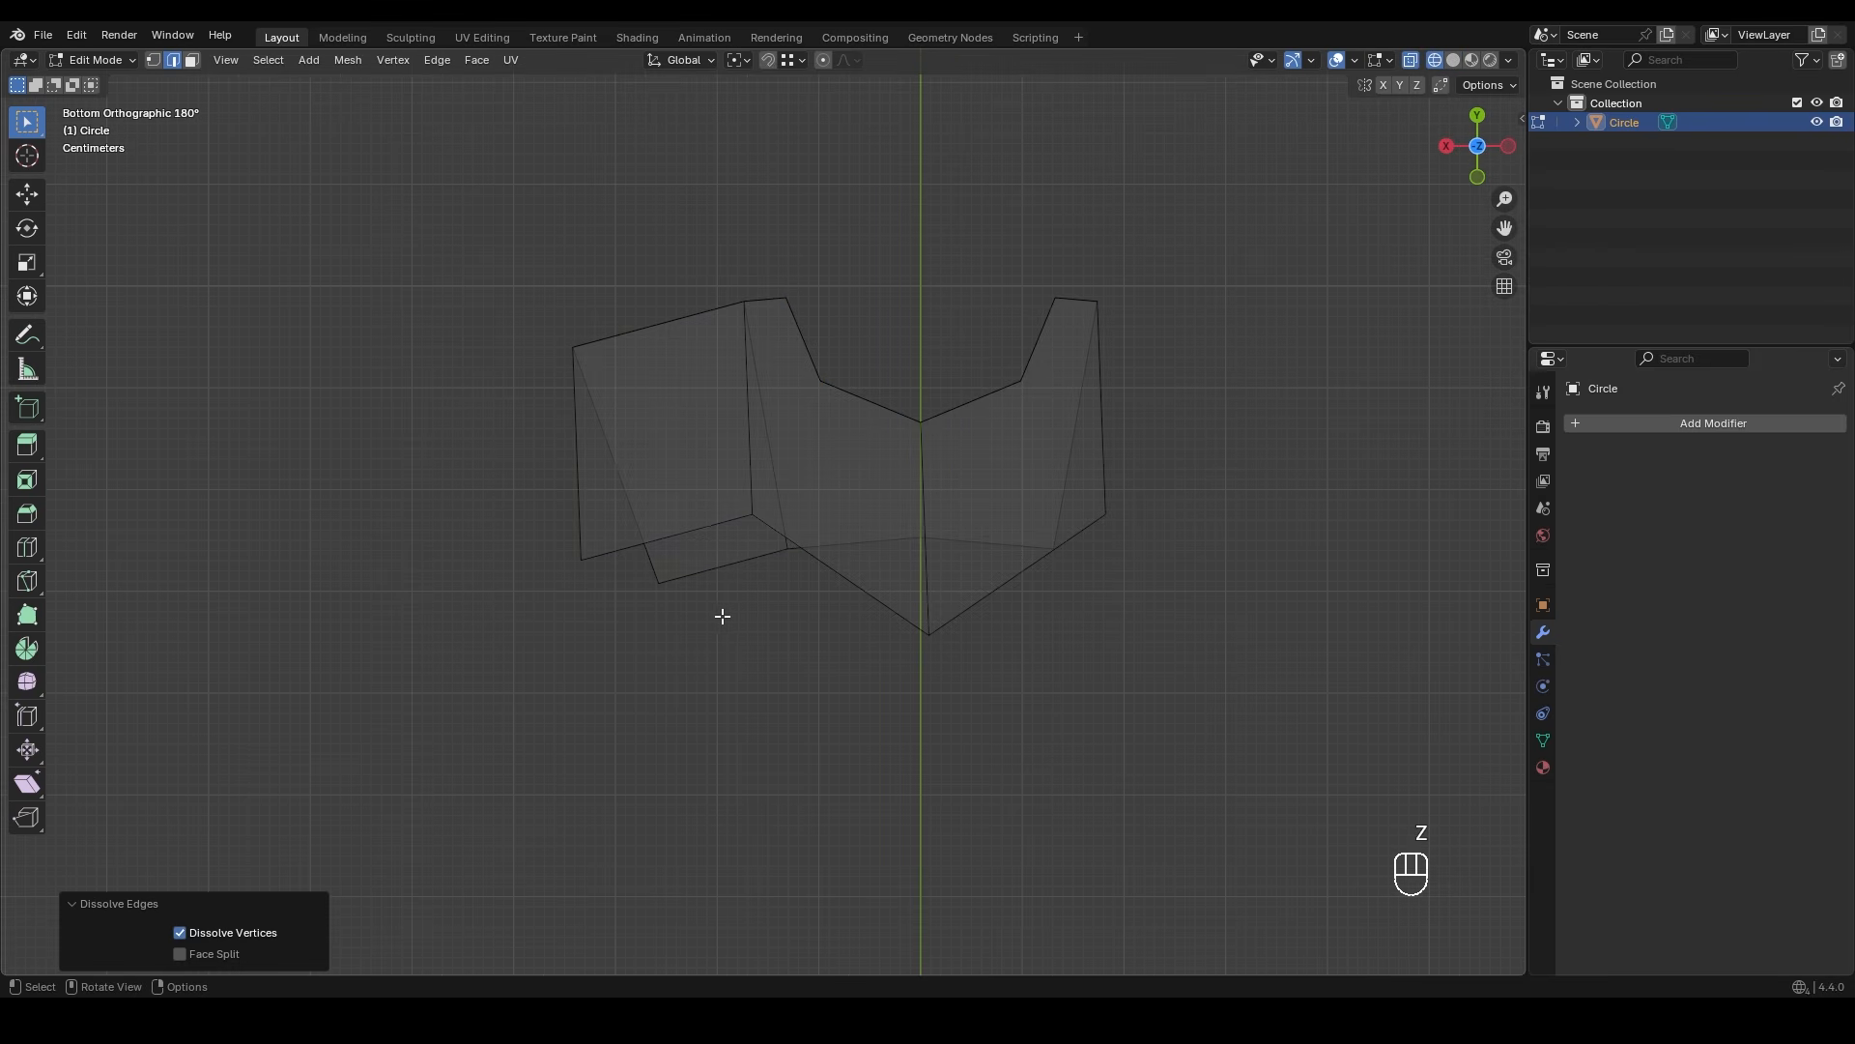
key("1")
left_click(607, 559)
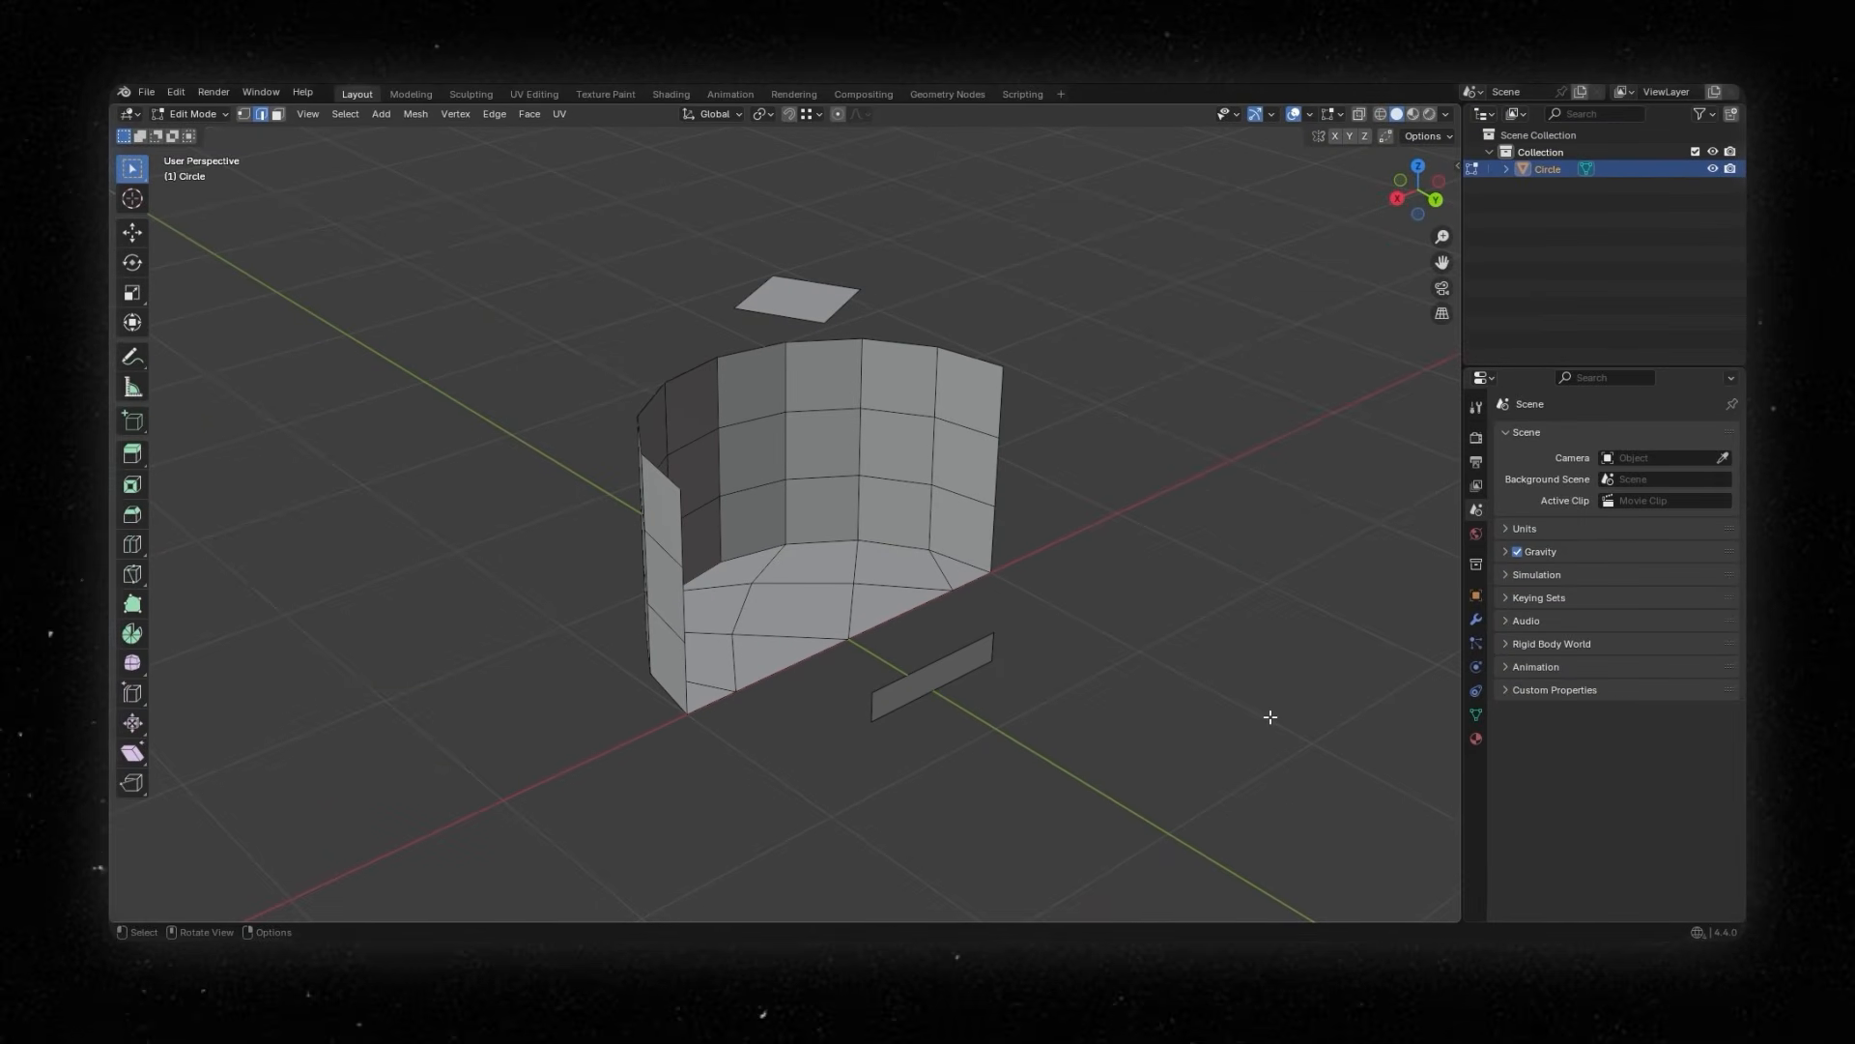
- In the half-cylinder example, raise the separate vertical plane's top edge about 22.9 cm along Z
left_click(819, 113)
left_click_drag(973, 649, 987, 515)
key("z")
left_click(994, 509)
middle_click_drag(973, 555, 980, 591)
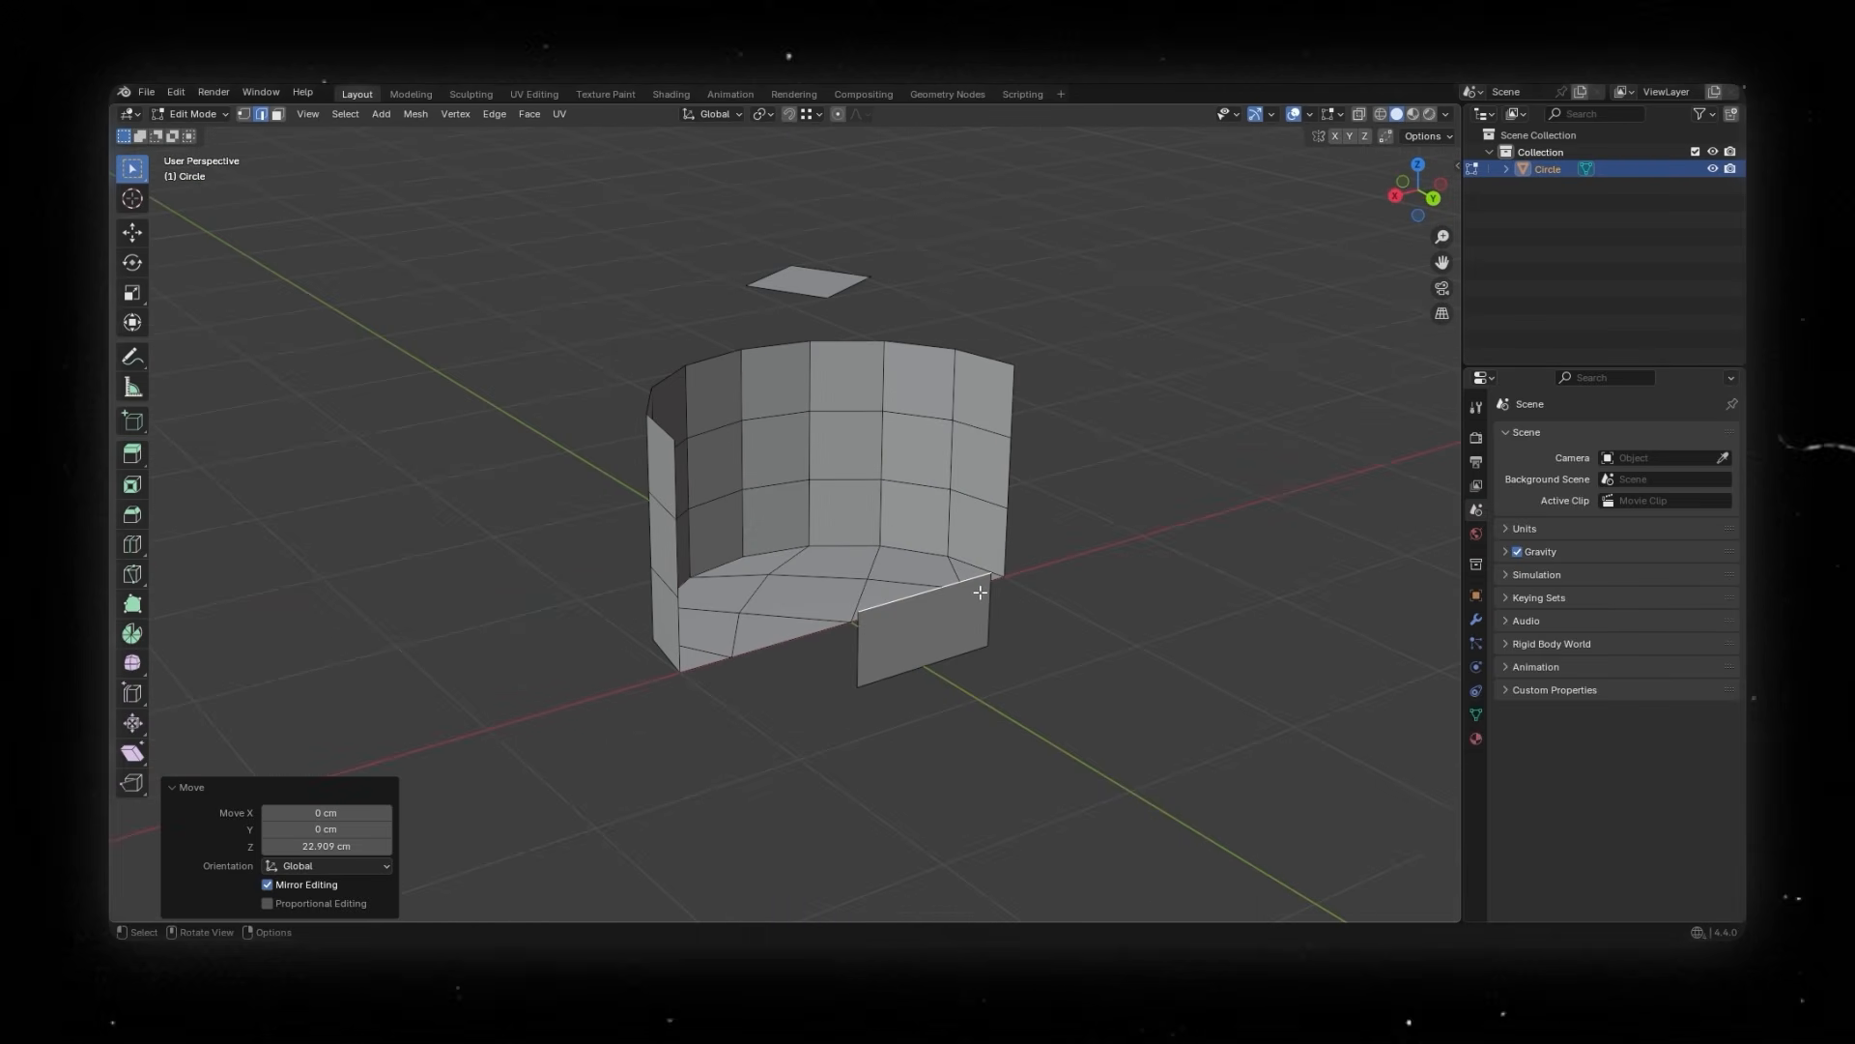
- Extrude the plane's top edge upward along Z twice, snapping it to the height of the curved wall's vertices
key("e")
key("z")
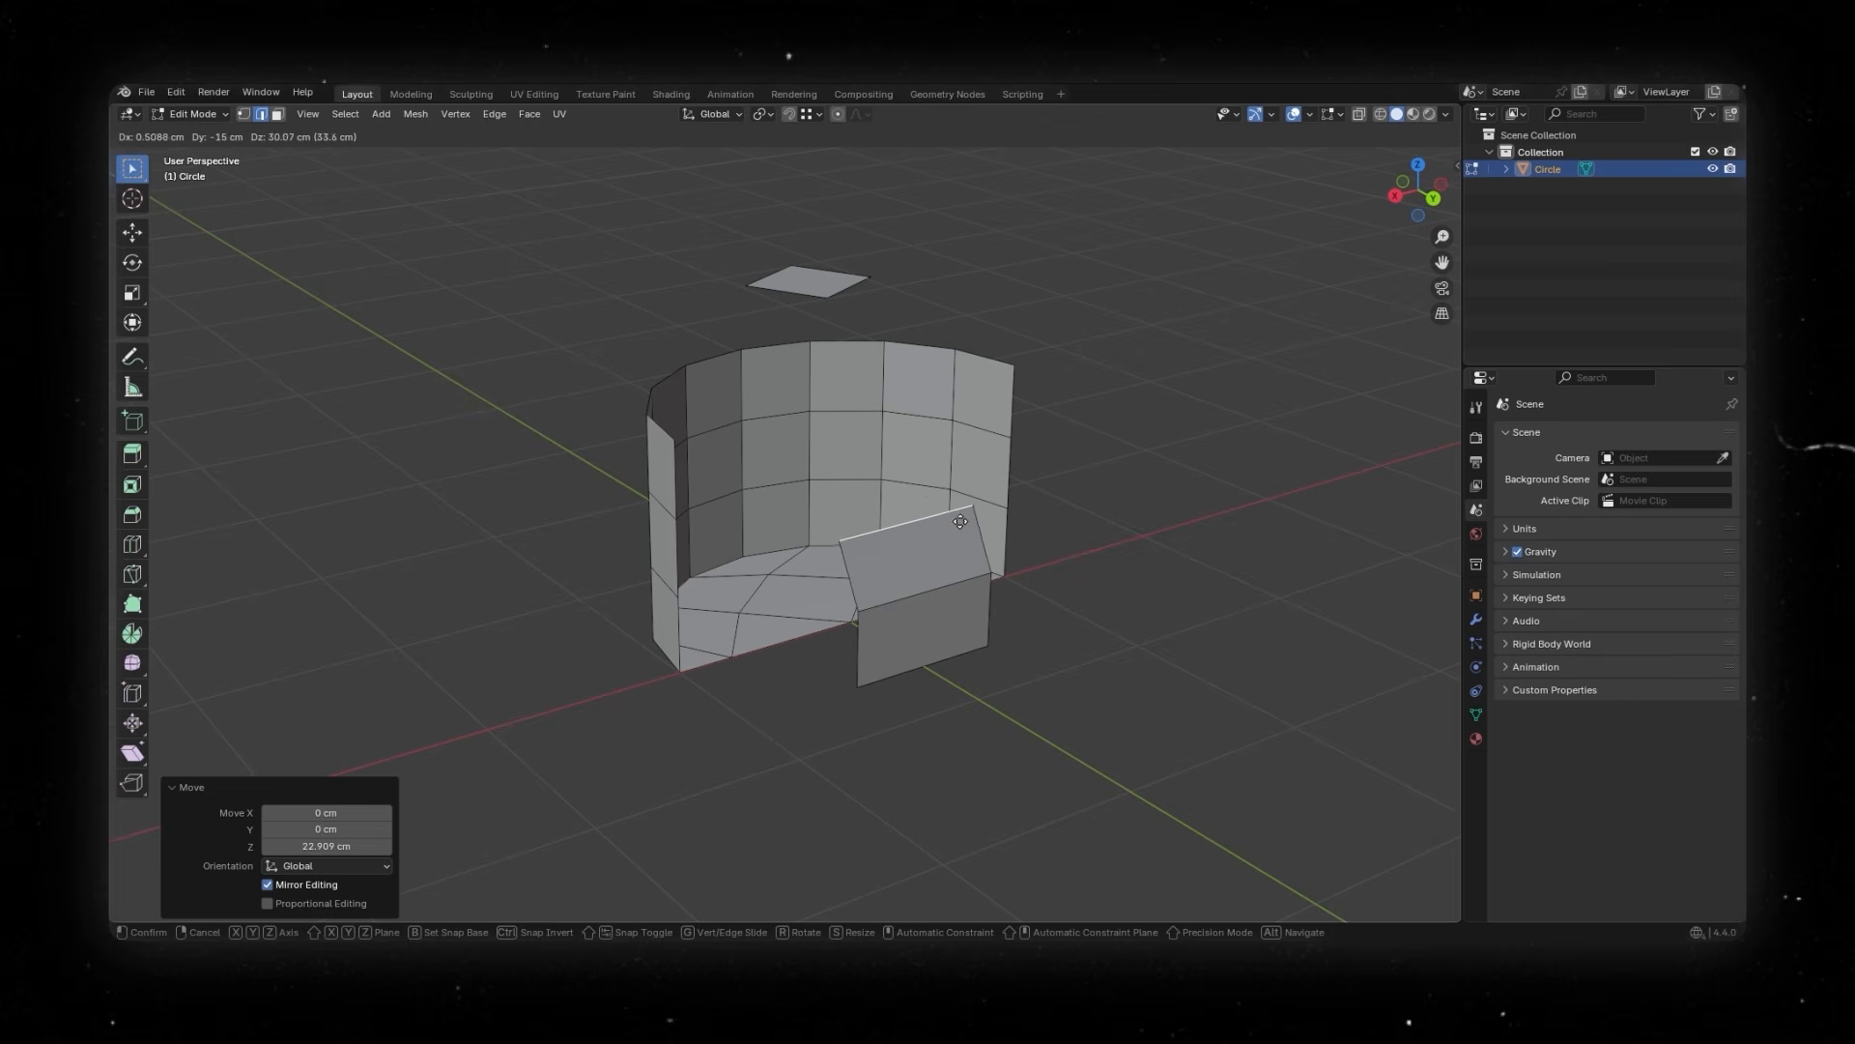
key("ctrl")
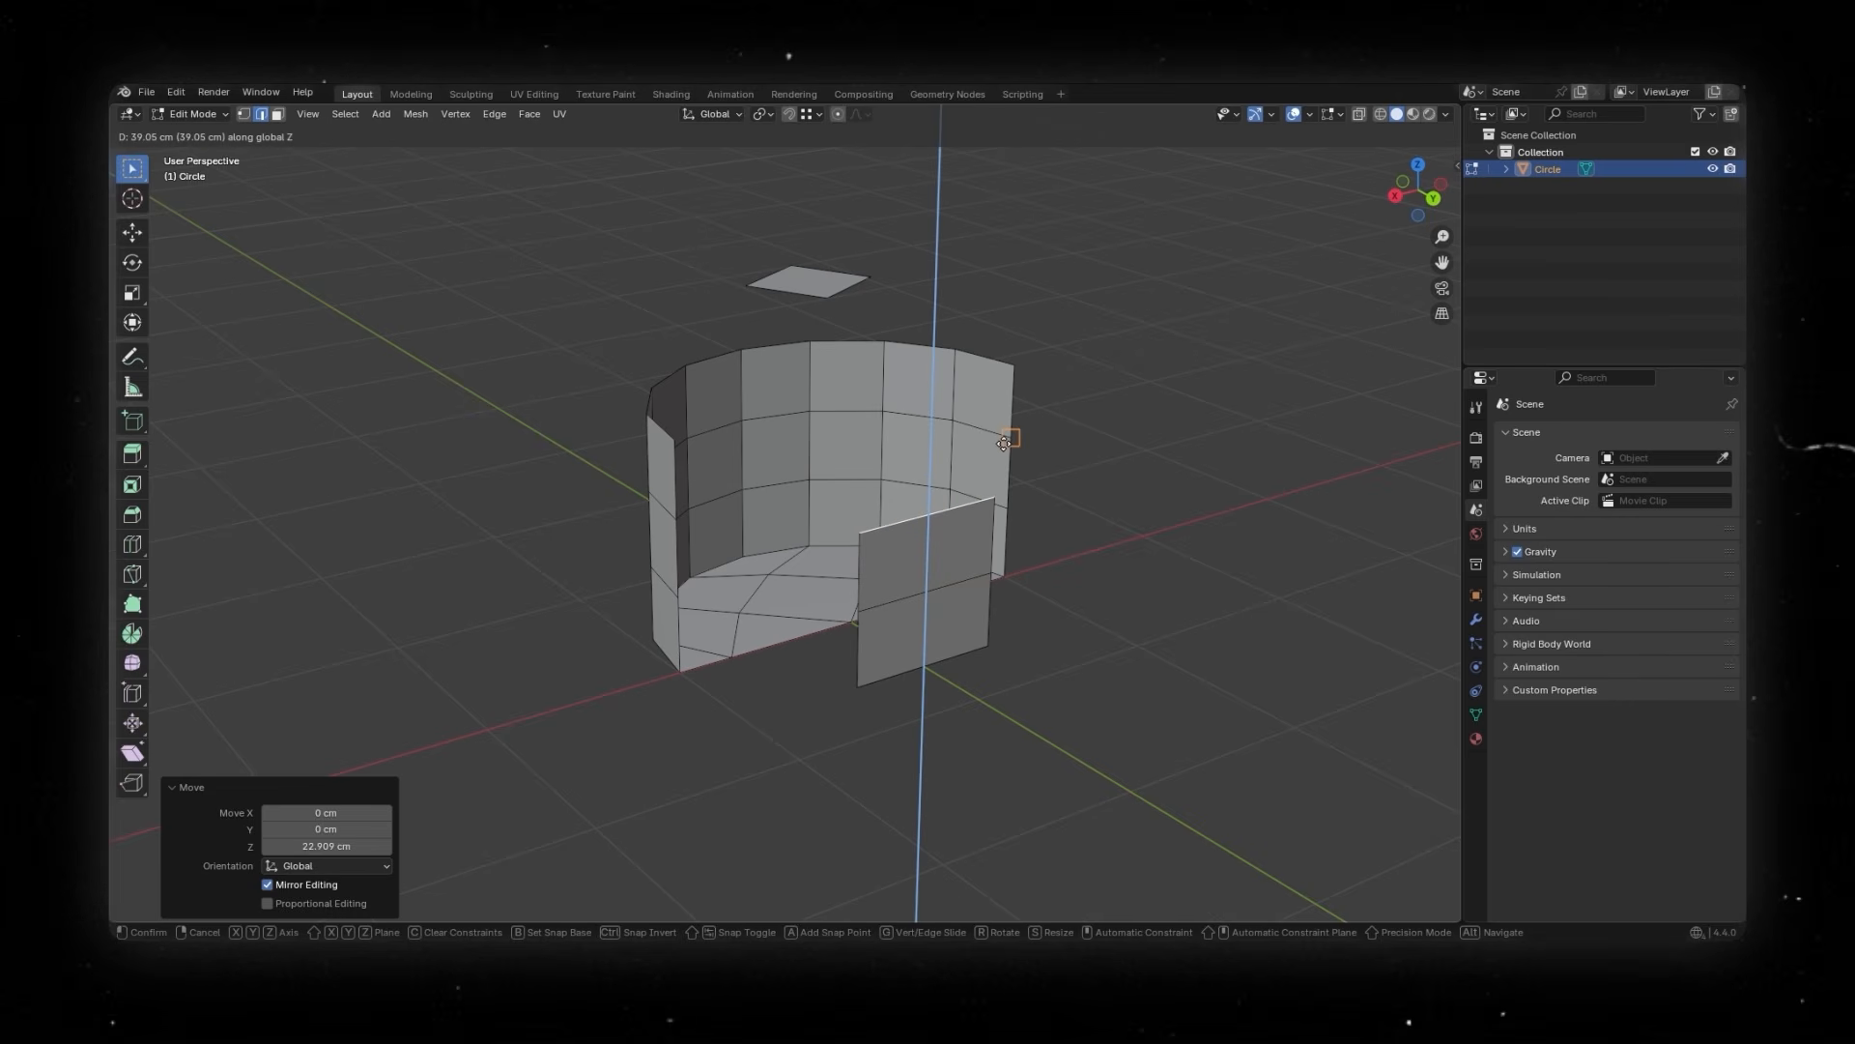
left_click(1004, 443)
key("e")
key("z")
left_click(1008, 376)
- Try to snap the floating square's corner vertex onto a base vertex from the top view without an axis lock
middle_click_drag(1008, 376, 816, 473)
left_click(741, 457)
scroll(741, 457, "up", 1)
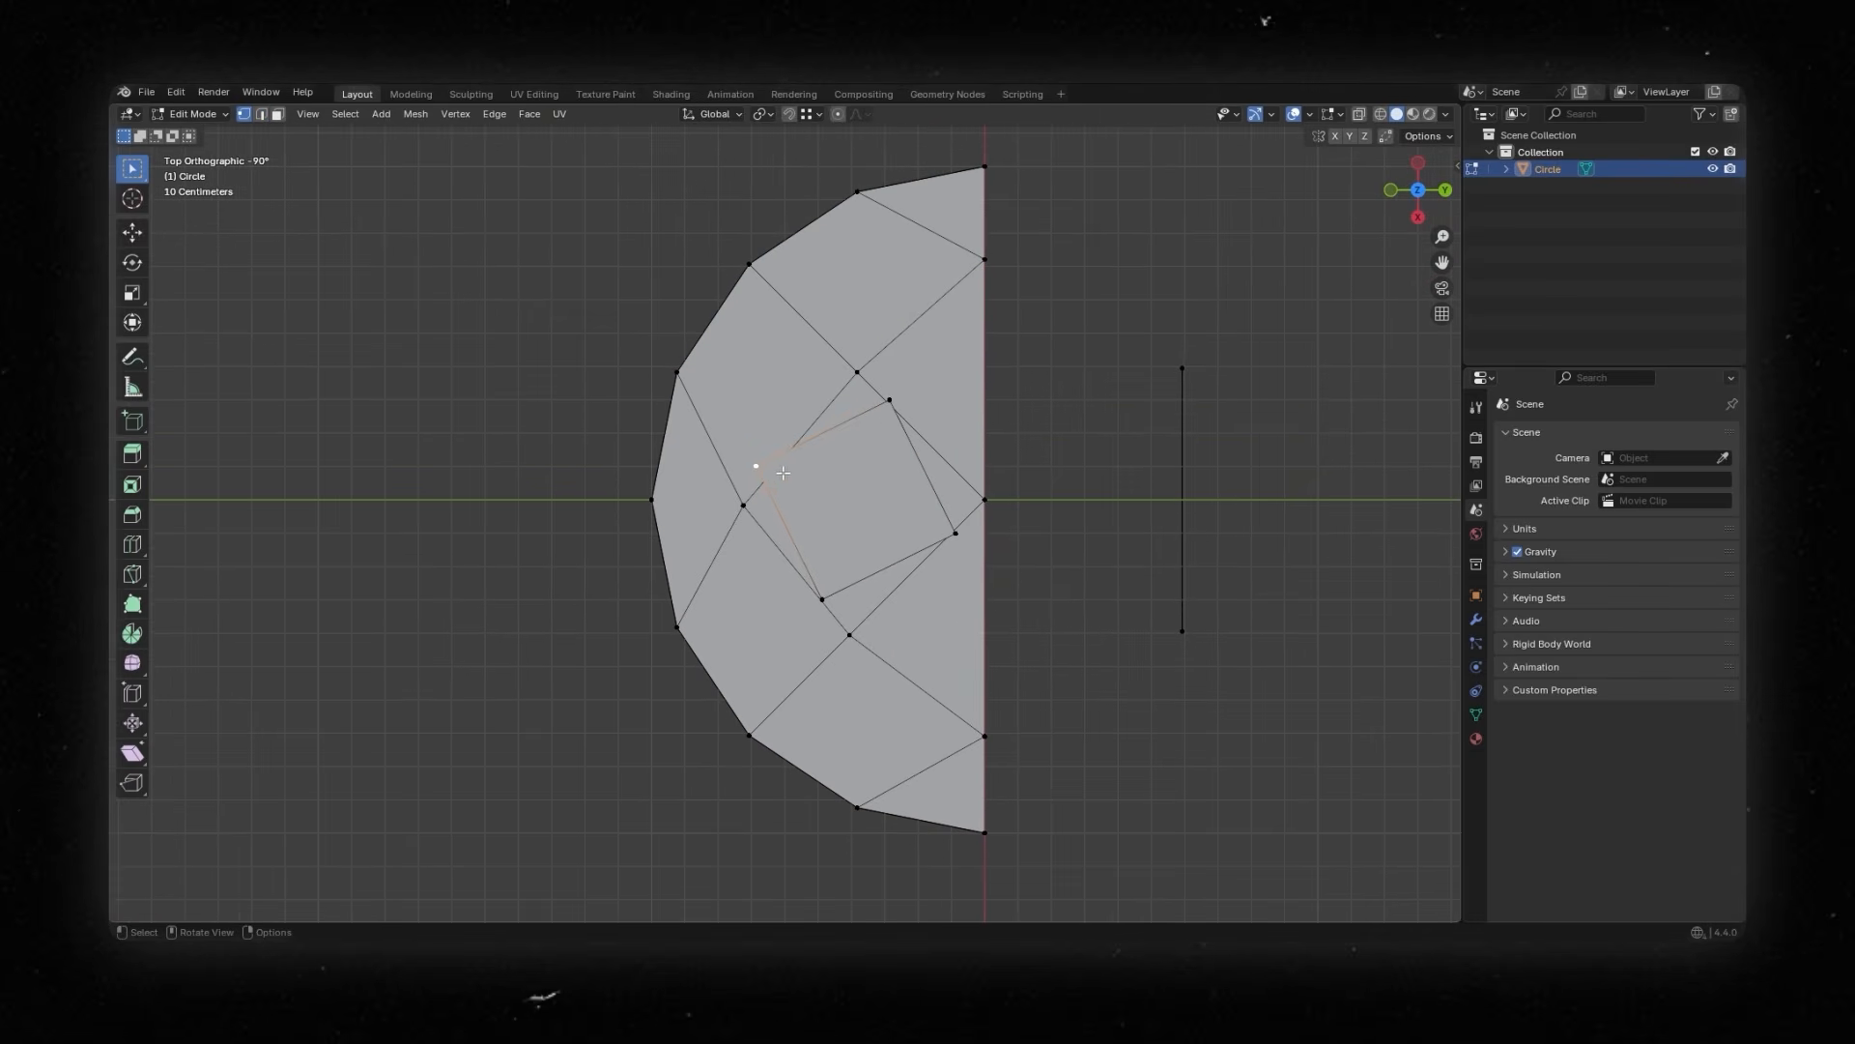
key("g")
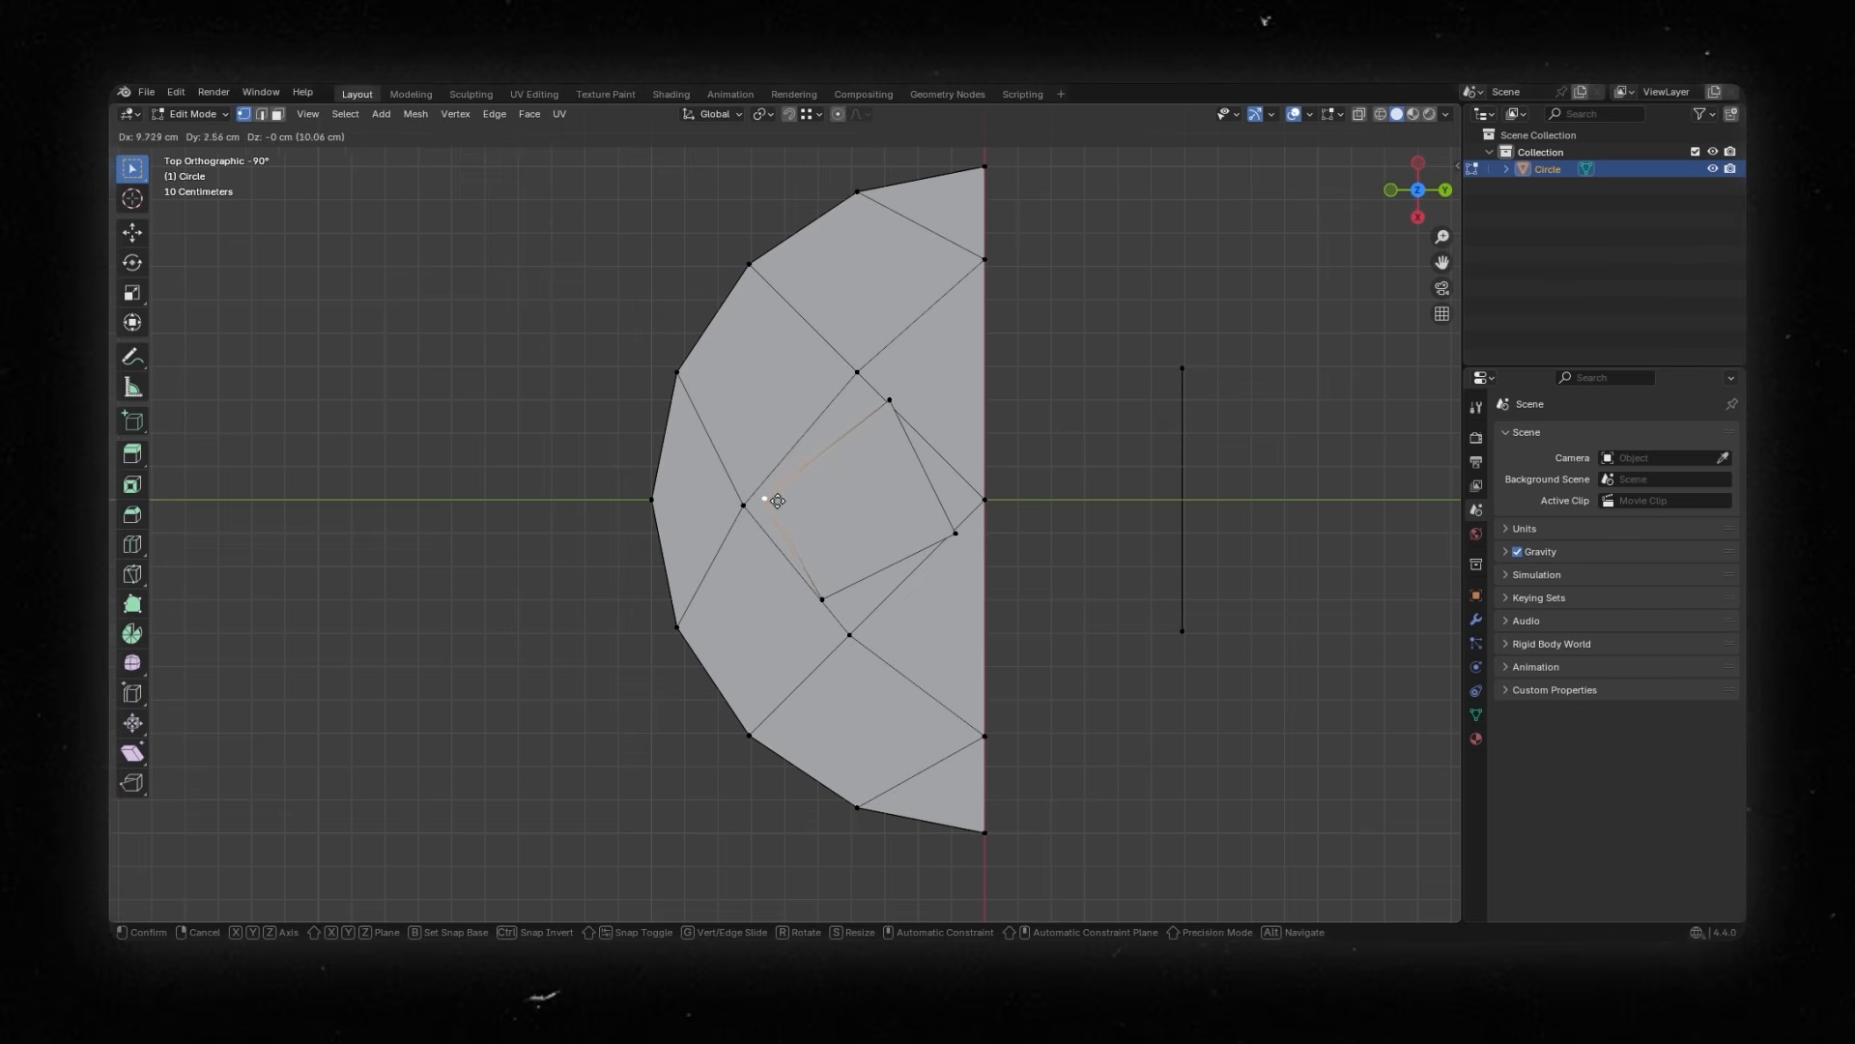
left_click(745, 504)
middle_click_drag(745, 504, 721, 459)
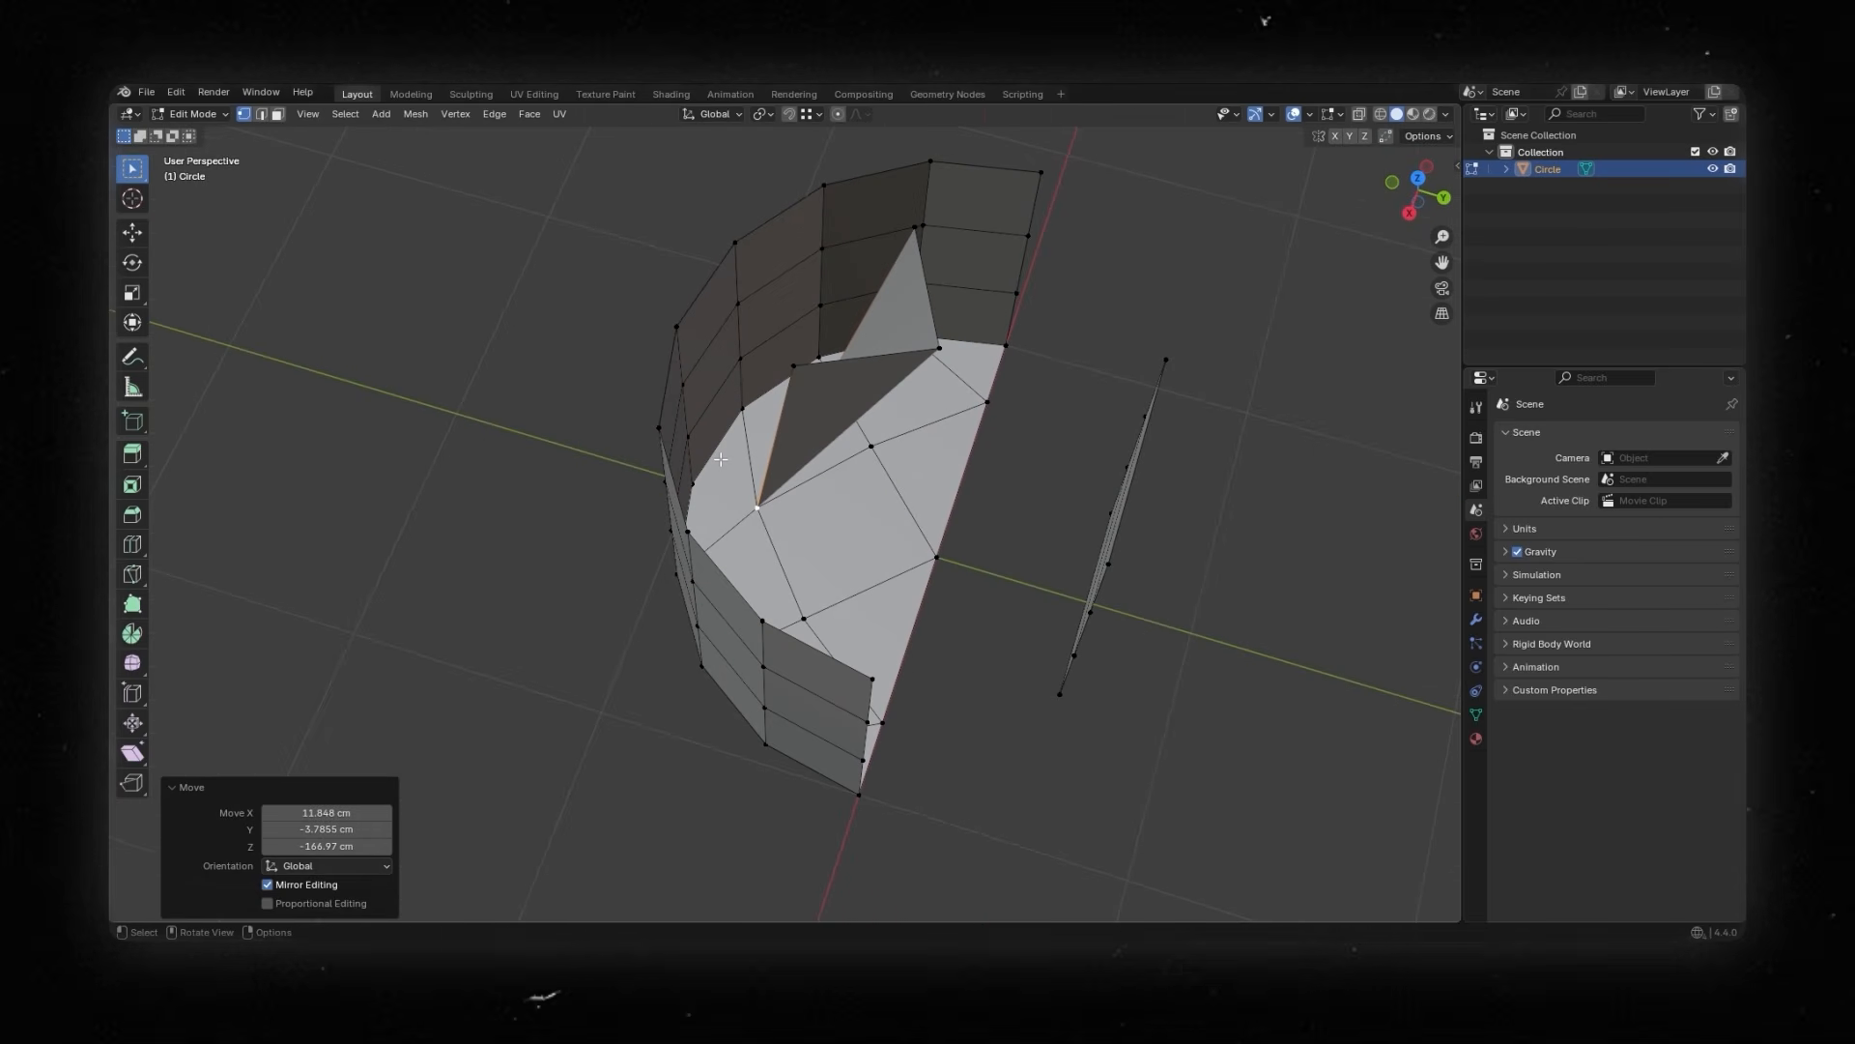
key("ctrl+z")
- Snap the floating square's corner vertex over the base vertex with Z locked, so it moves only in X and Y
middle_click_drag(857, 331, 840, 460)
key("g")
key("shift+z")
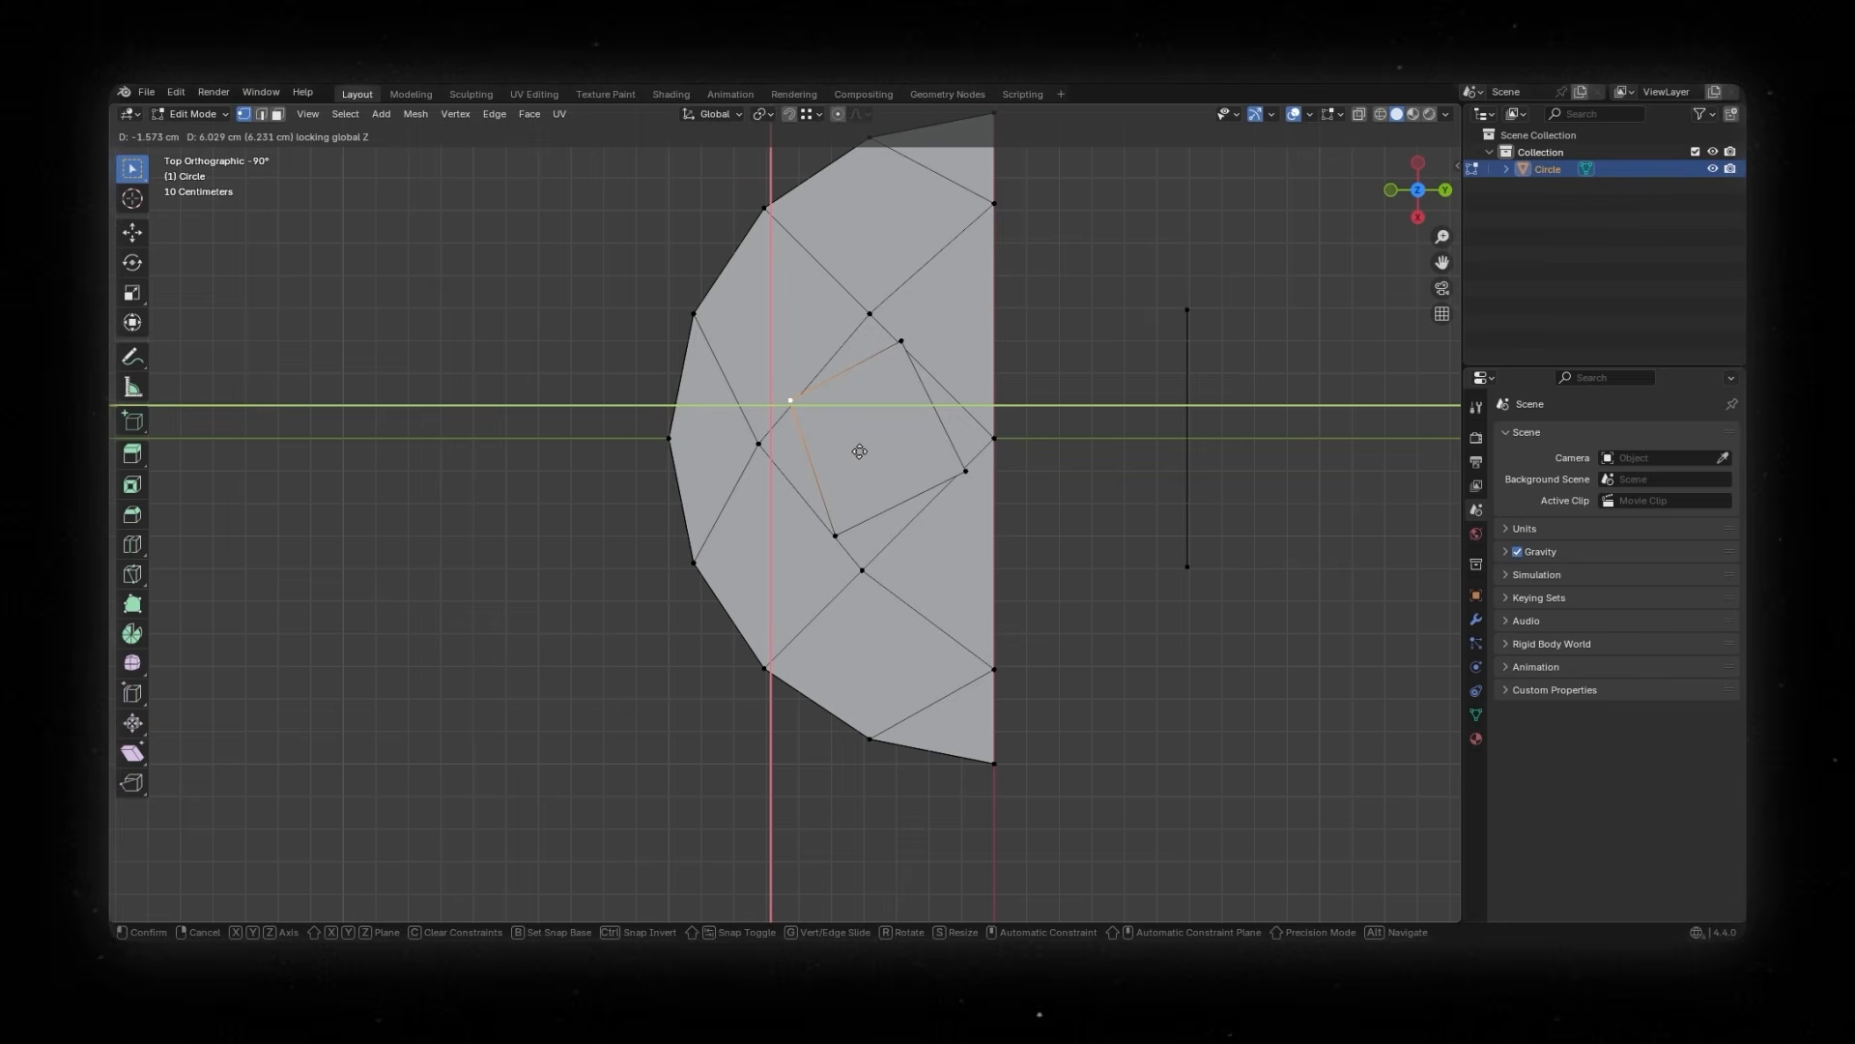
key("ctrl")
left_click(761, 447)
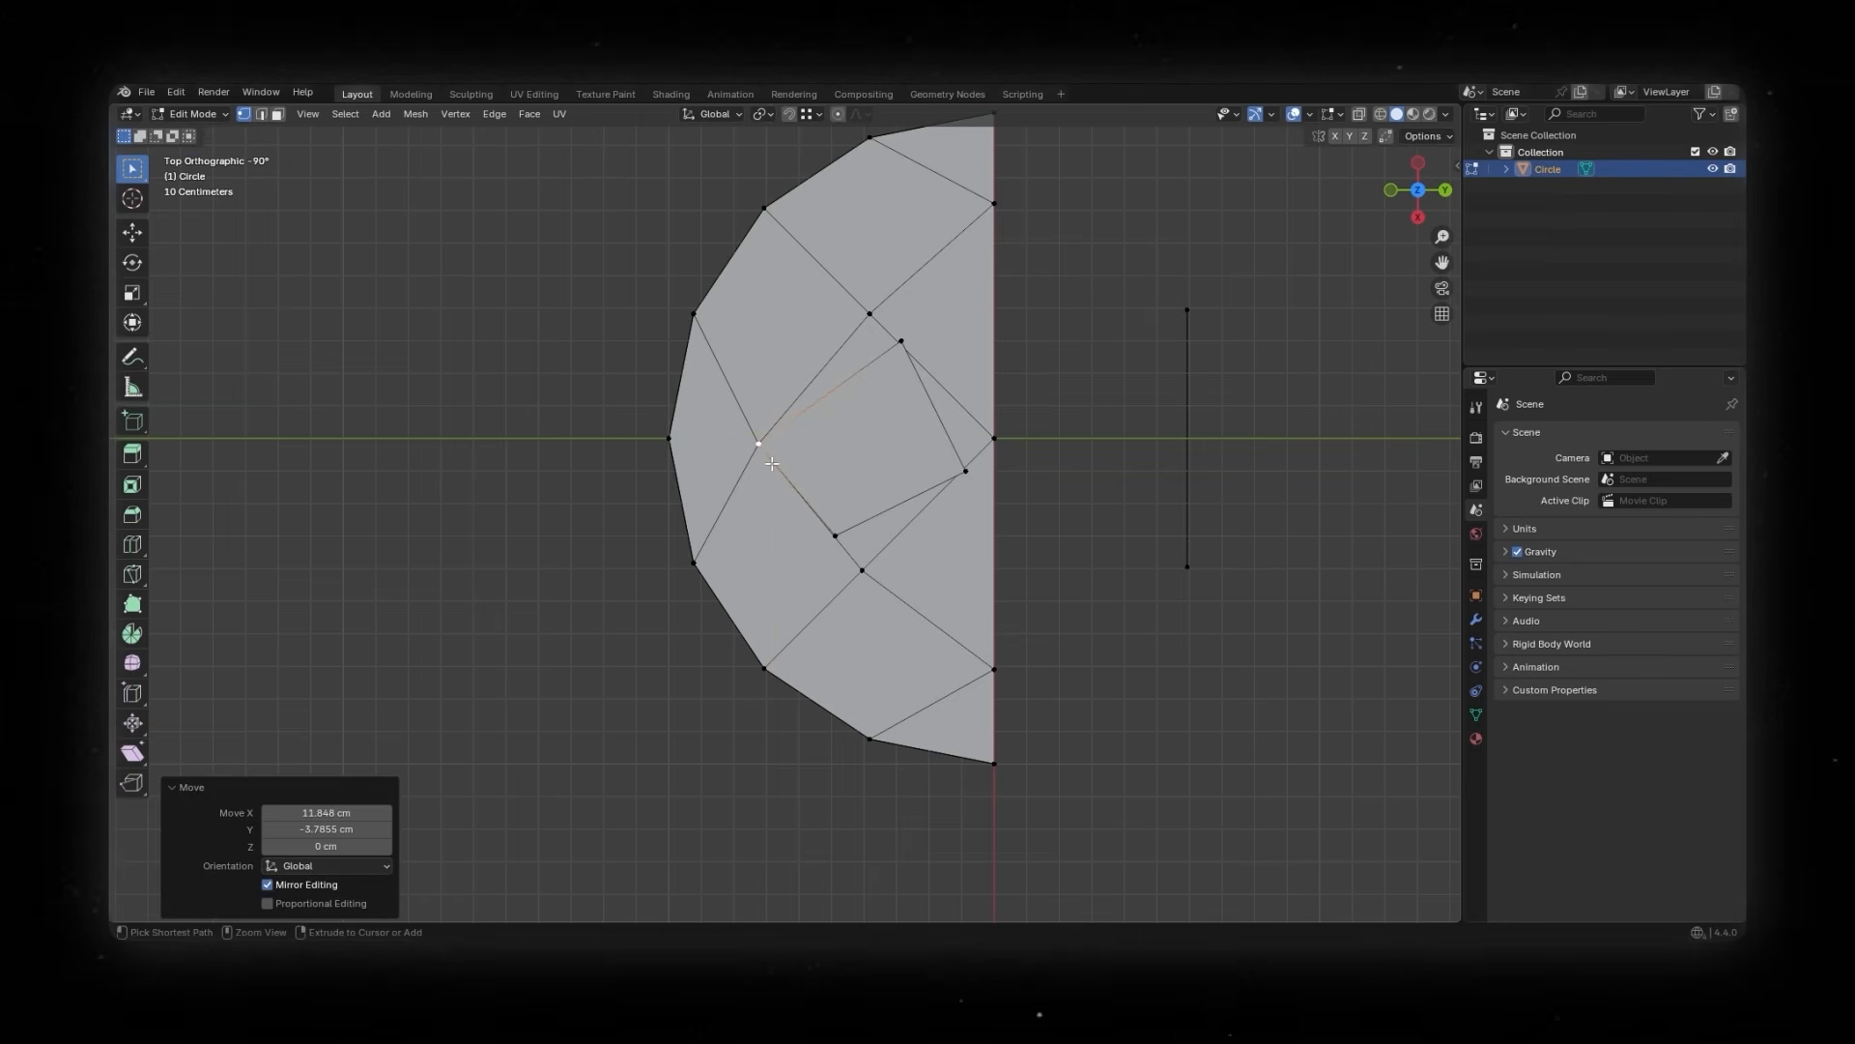
middle_click_drag(762, 451, 781, 484)
- Snap two more corners of the floating square over their nearest base vertices with Z locked
left_click(826, 528)
key("g")
key("shift+z")
left_click(845, 557, "ctrl")
left_click(923, 479)
key("g")
key("shift+z")
left_click(941, 457)
middle_click_drag(940, 457, 1105, 461)
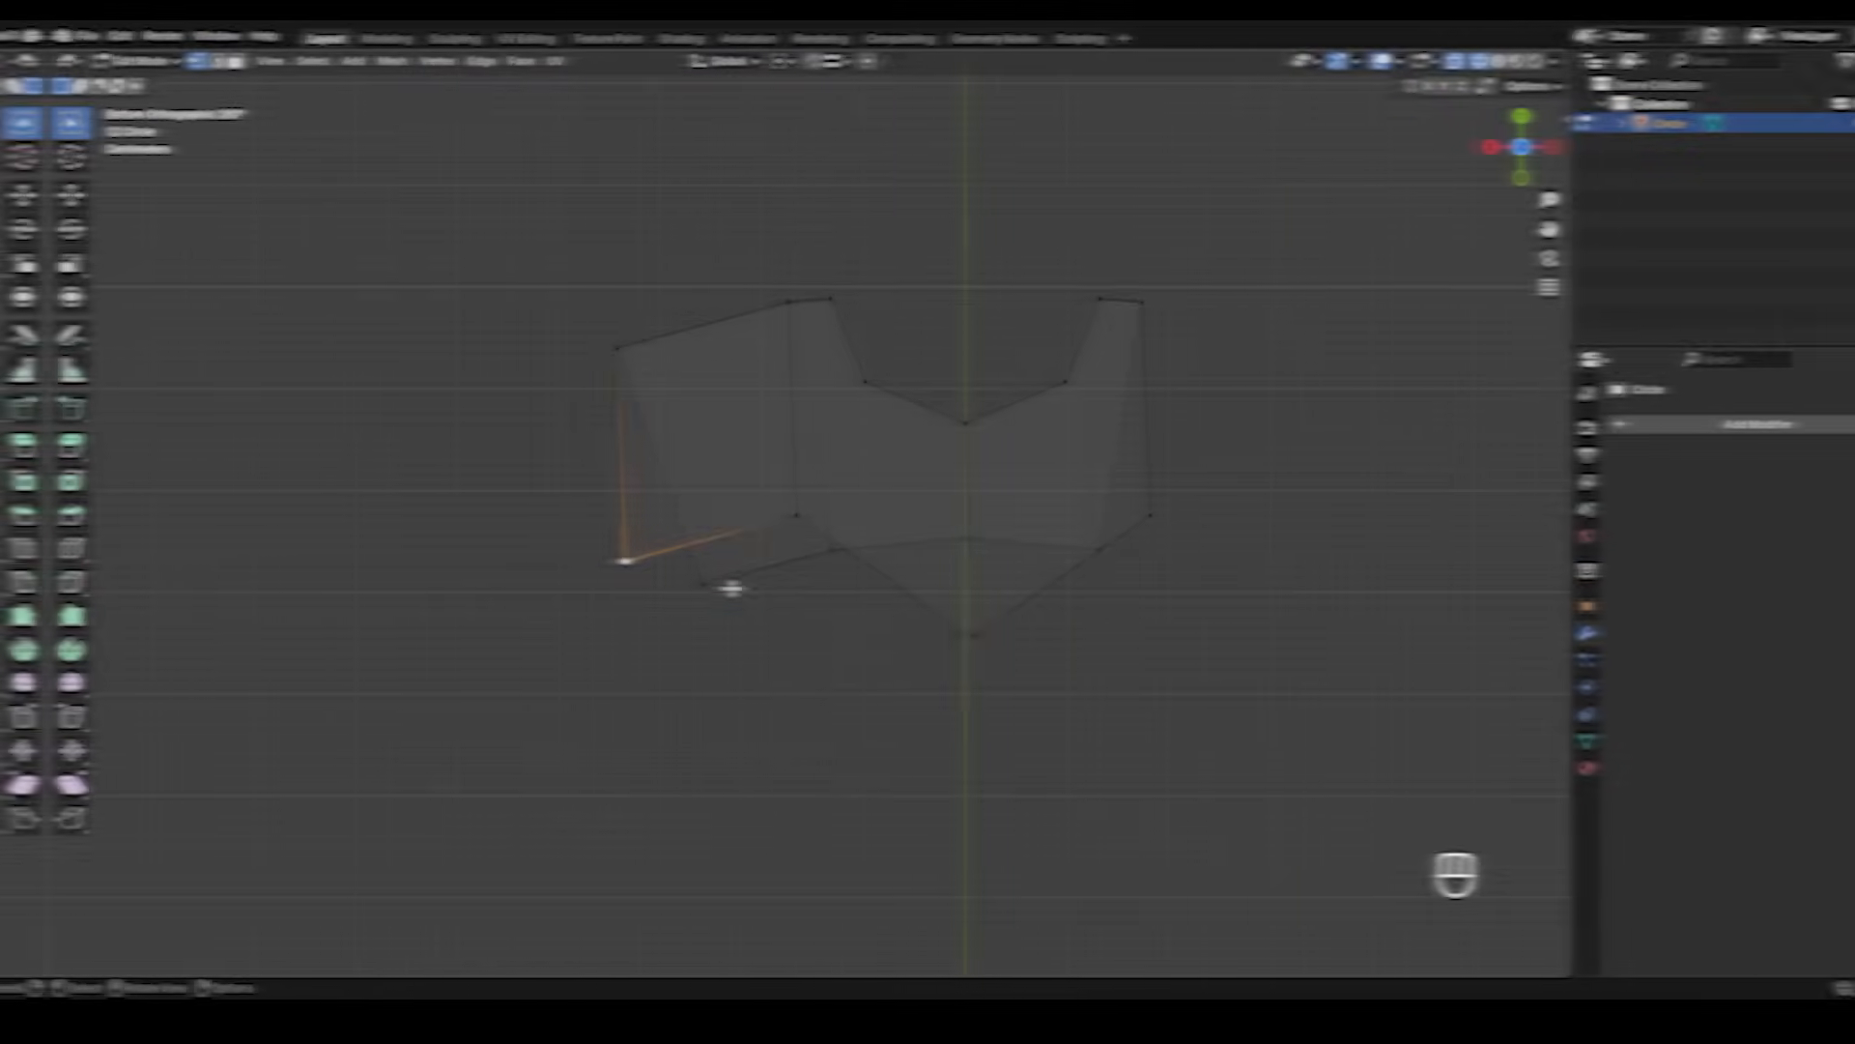
- On the notched section, use Vertex snapping with Z locked to align the underside's +X corner with the top rim's outer corner
left_click(799, 61)
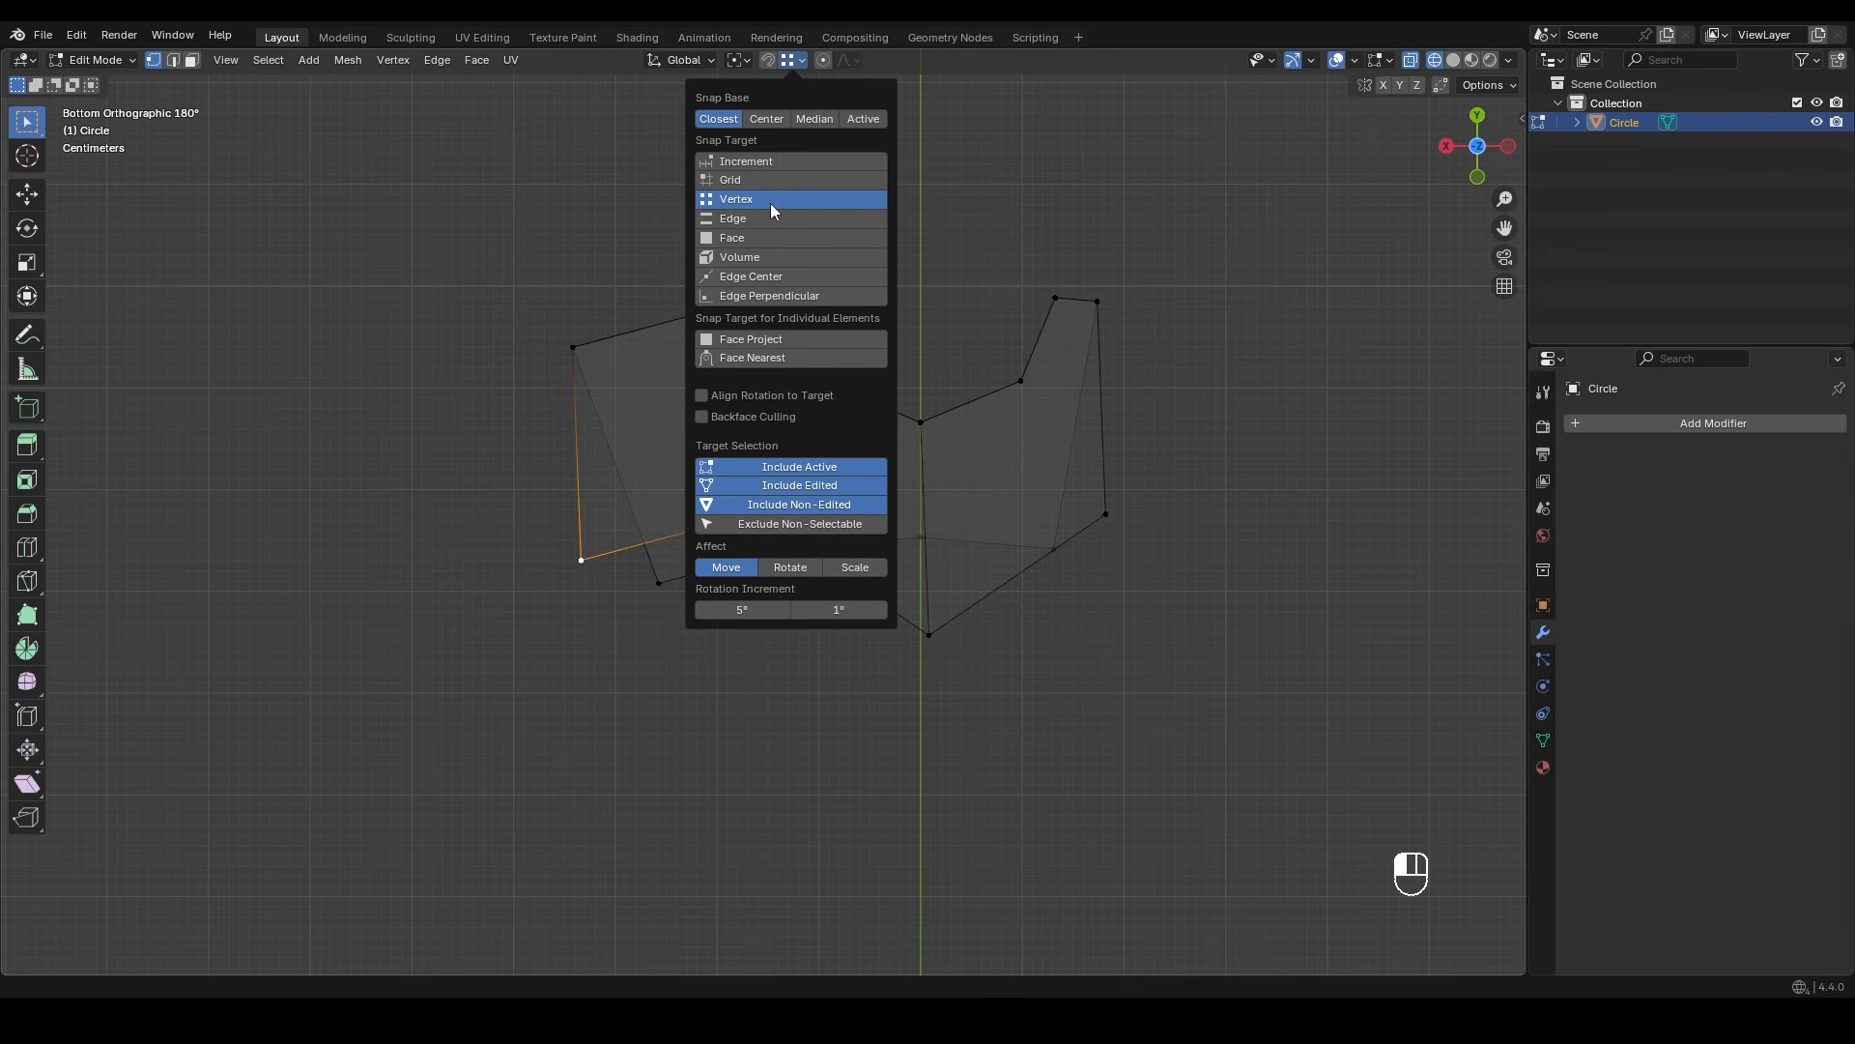
key("ctrl+z")
key("g")
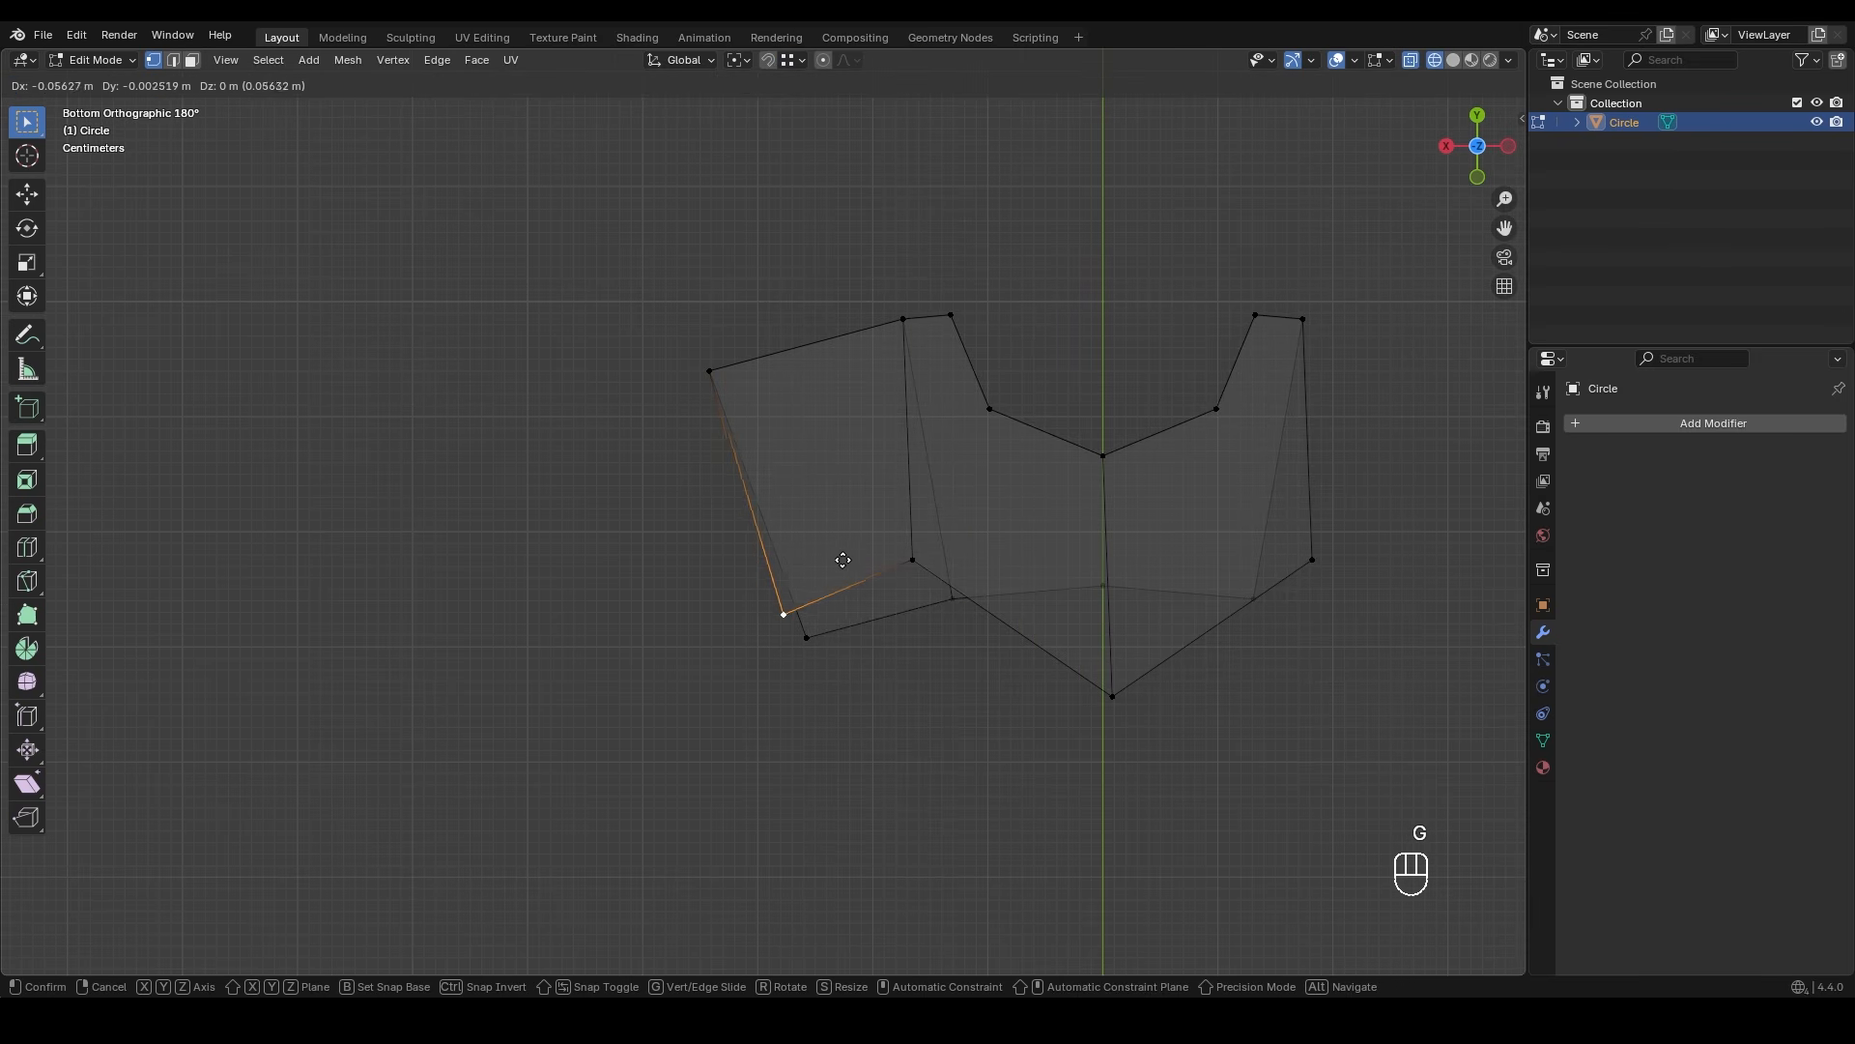
key("shift")
key("shift+z")
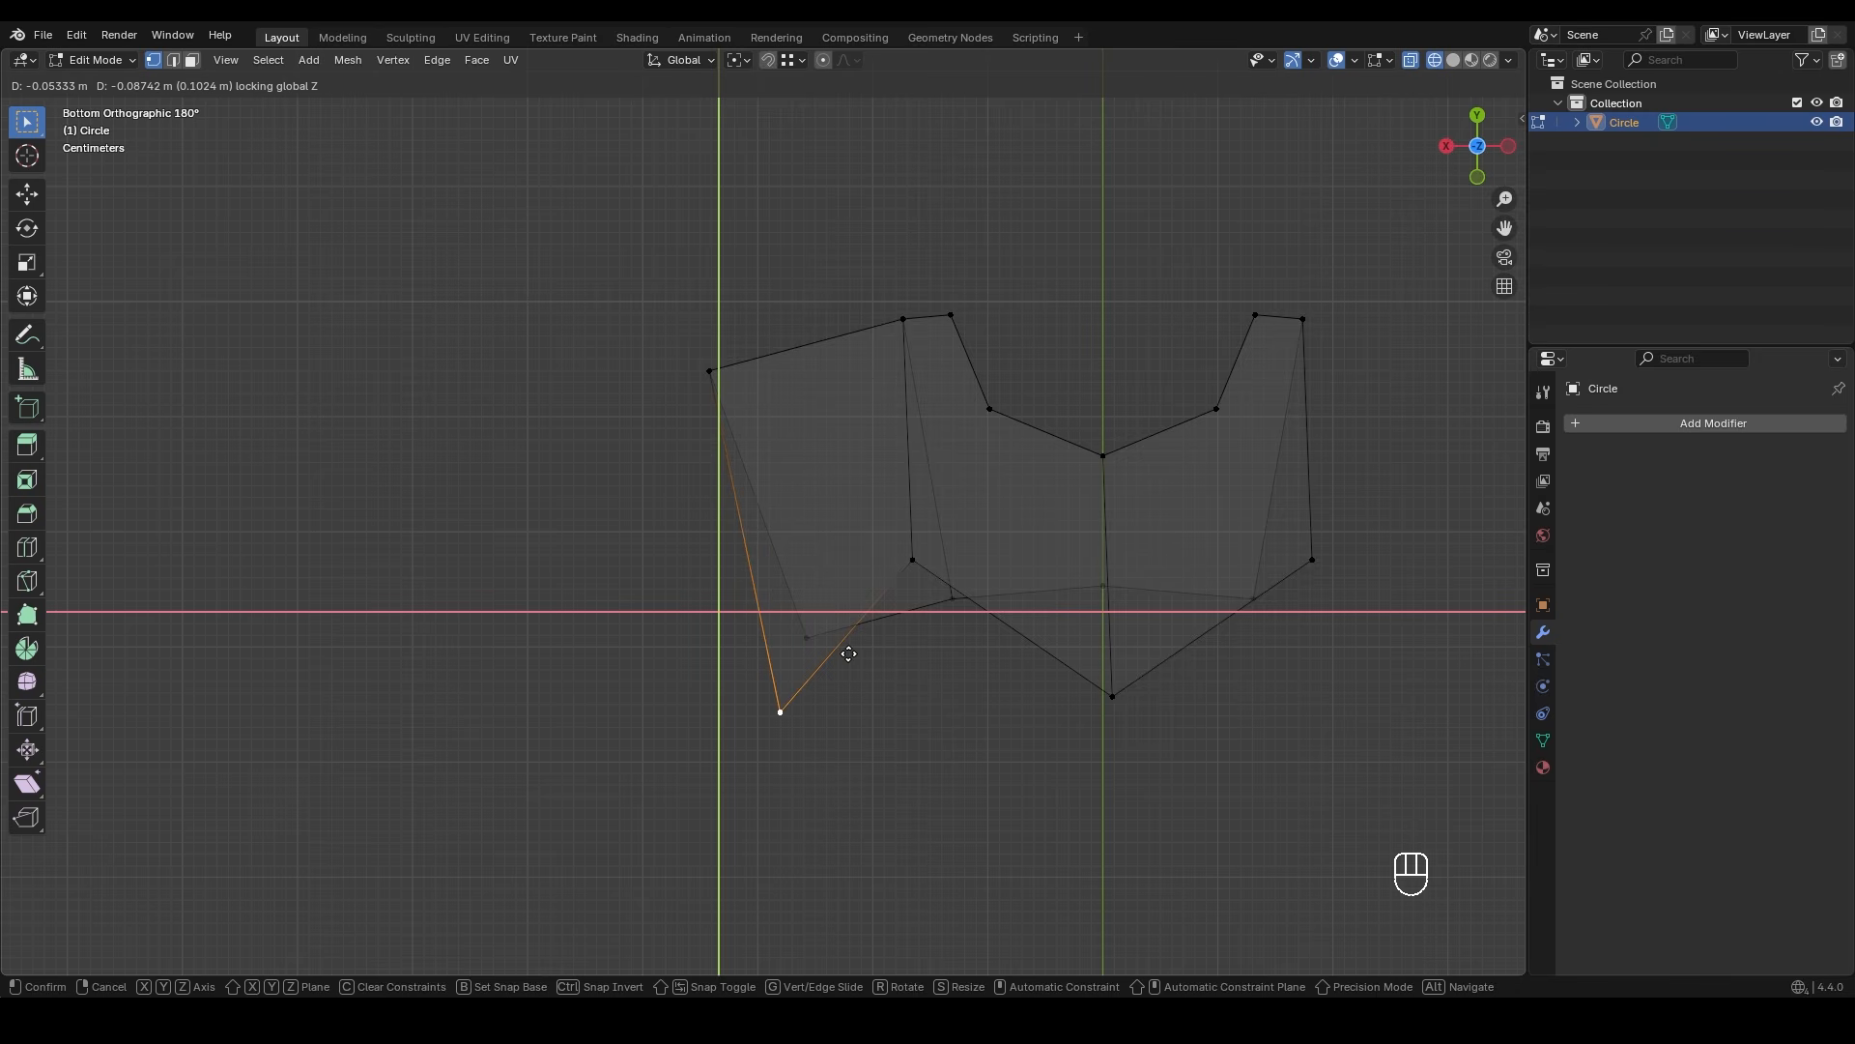
key("ctrl")
left_click(809, 643)
- Snap the remaining inner vertices of the underside to the matching top rim vertices with Z locked
middle_click_drag(815, 651, 812, 593)
middle_click_drag(954, 596, 734, 614, "shift")
scroll(734, 614, "up", 2)
left_click(1015, 627)
key("g")
key("shift+z")
left_click(955, 669)
left_click(810, 719)
key("g")
key("shift+z")
left_click(807, 621, "ctrl")
left_click(623, 593)
key("g")
key("shift+z")
left_click(646, 625, "ctrl")
- Return the viewport to solid shading and bring the notched section into view
key("z")
middle_click_drag(833, 642, 845, 705)
scroll(810, 609, "up", 2)
- Bevel the notch outline and the bottom front edges with a width of about 0.016 m, 2 segments and profile shape 1
key("2")
middle_click_drag(810, 609, 801, 770)
left_click(951, 361, "ctrl")
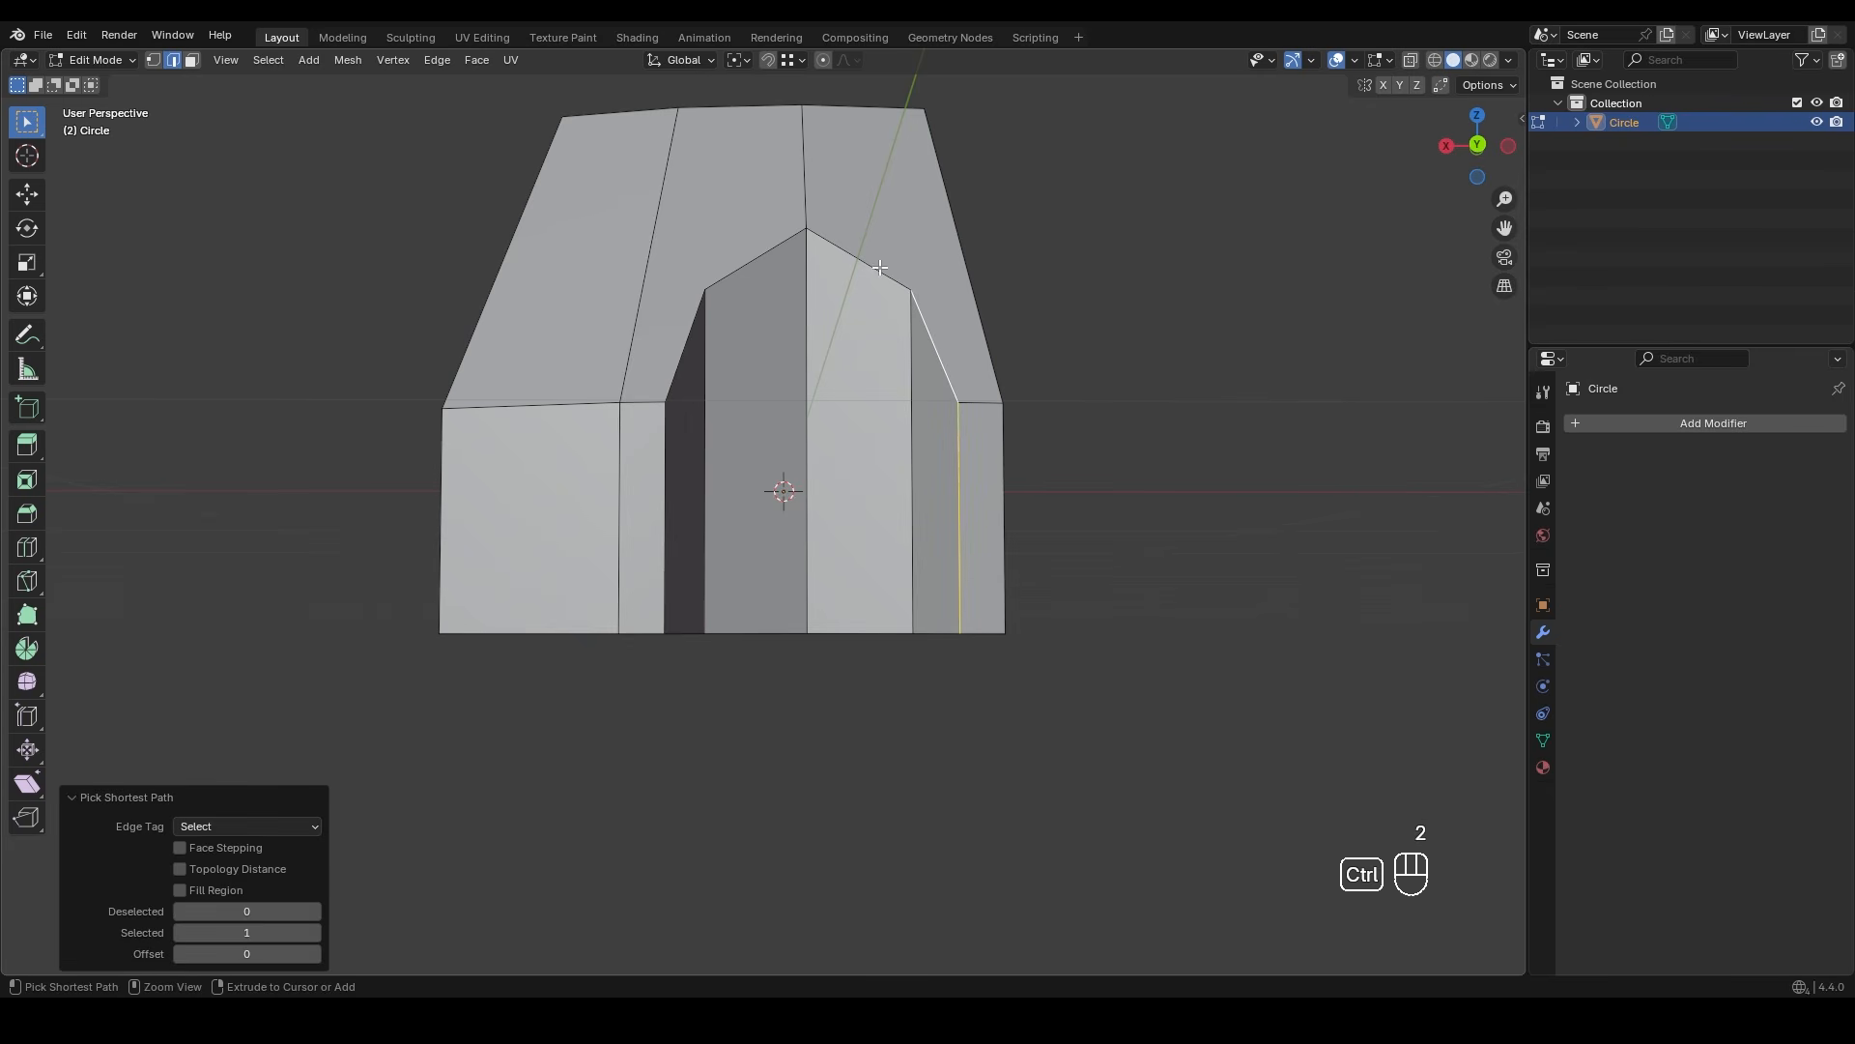
left_click(706, 354, "ctrl")
key("ctrl+z")
left_click(669, 435, "ctrl")
middle_click_drag(724, 706, 738, 580)
left_click(757, 626, "ctrl")
left_click(937, 568, "ctrl")
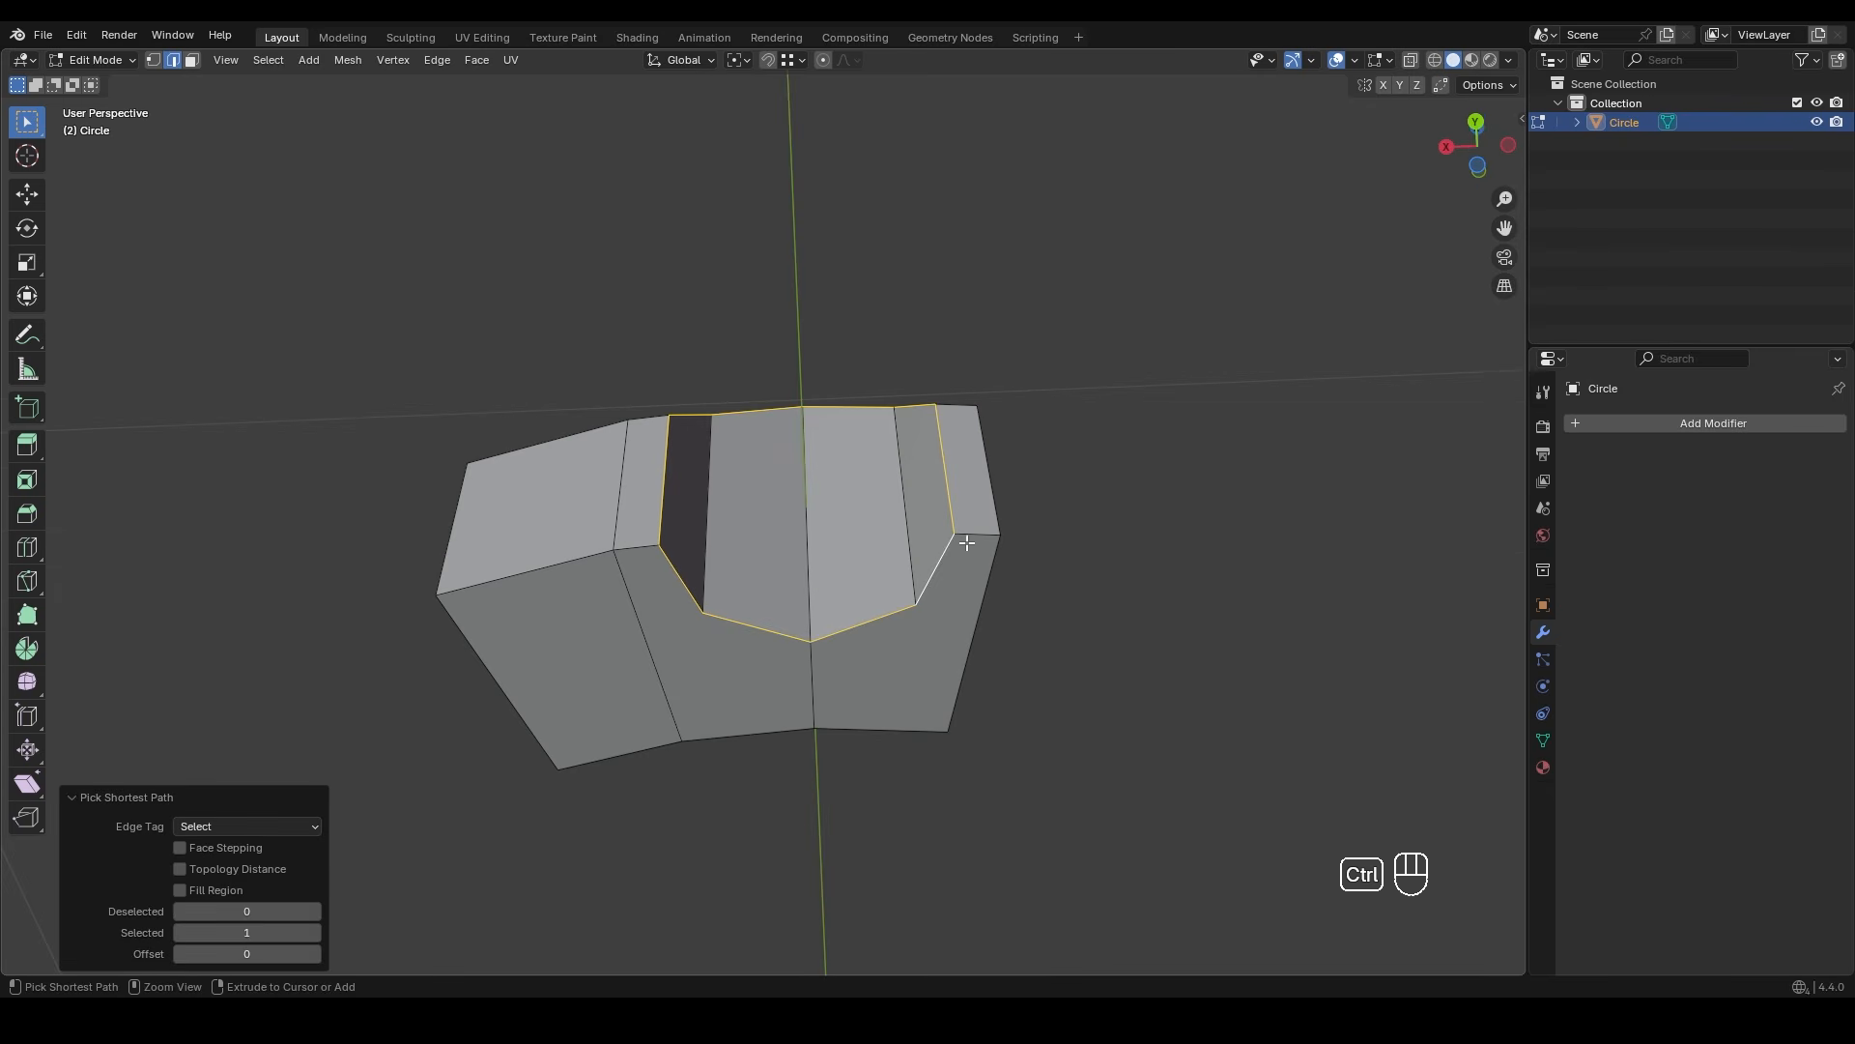
left_click(541, 568, "shift")
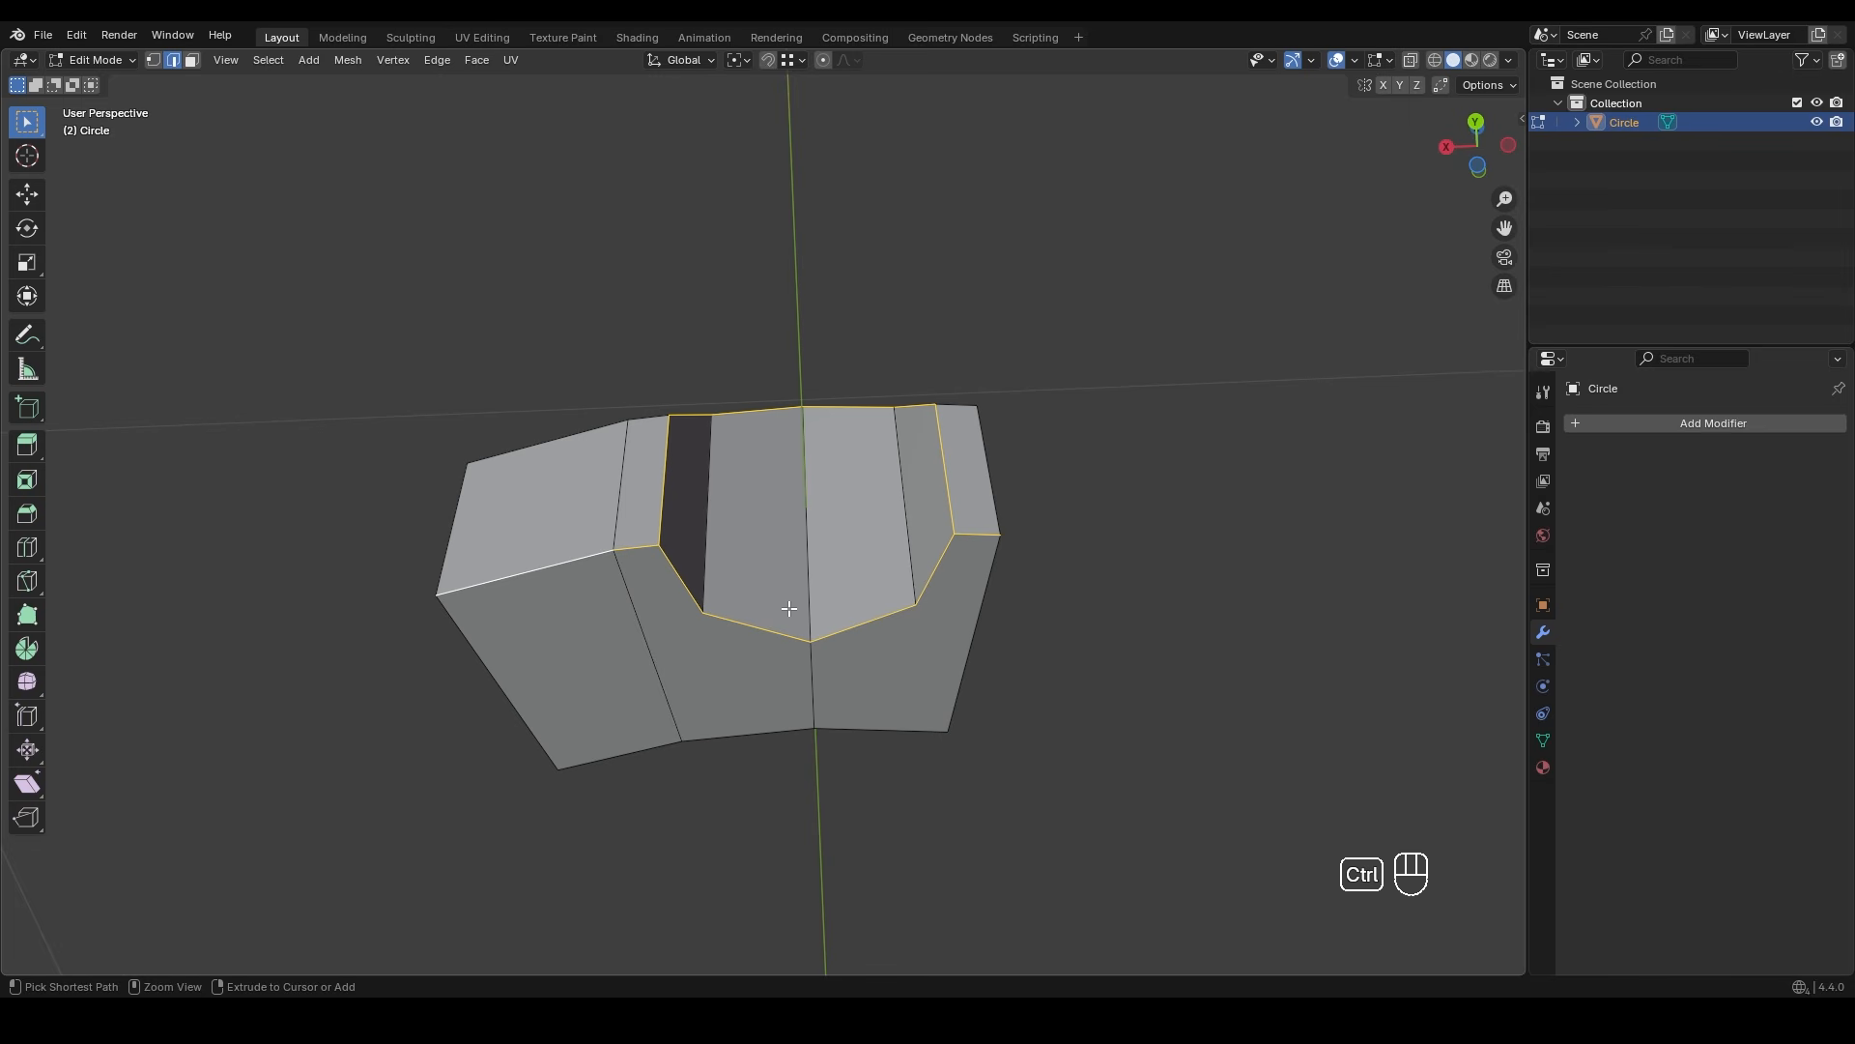
key("ctrl+b")
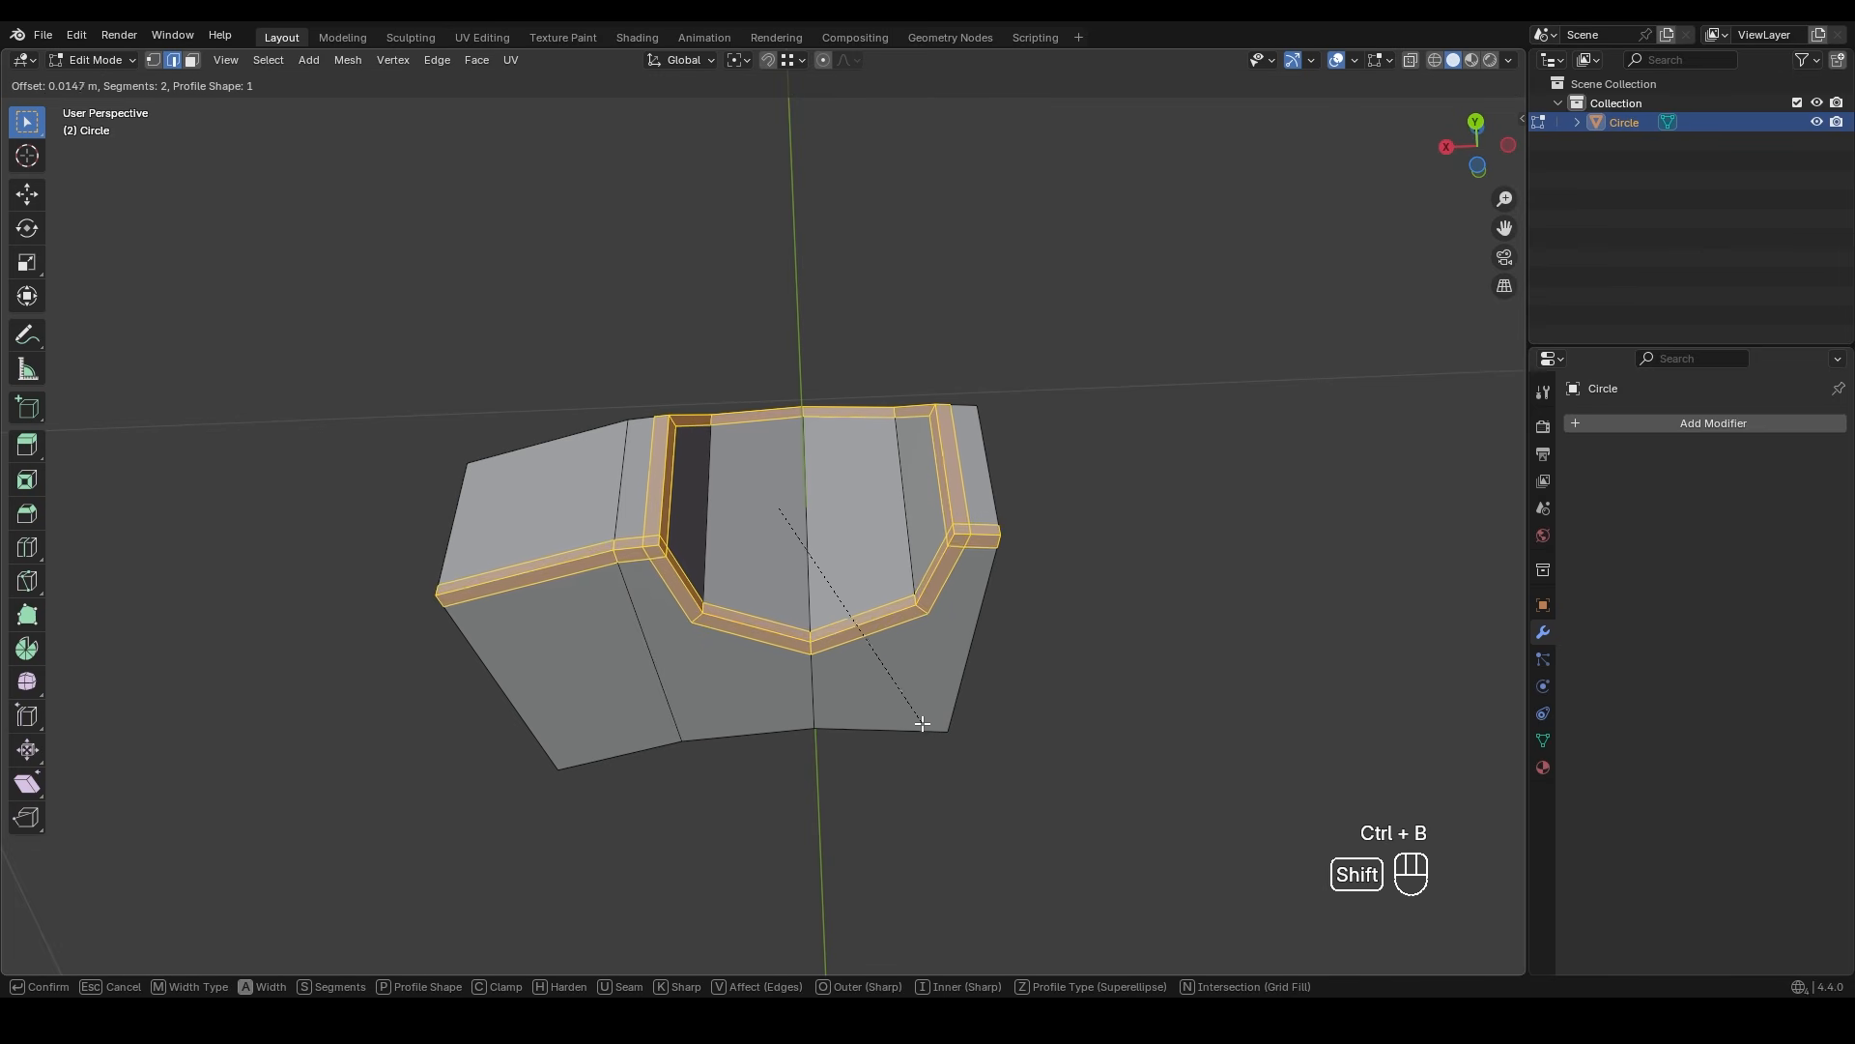
left_click(929, 730)
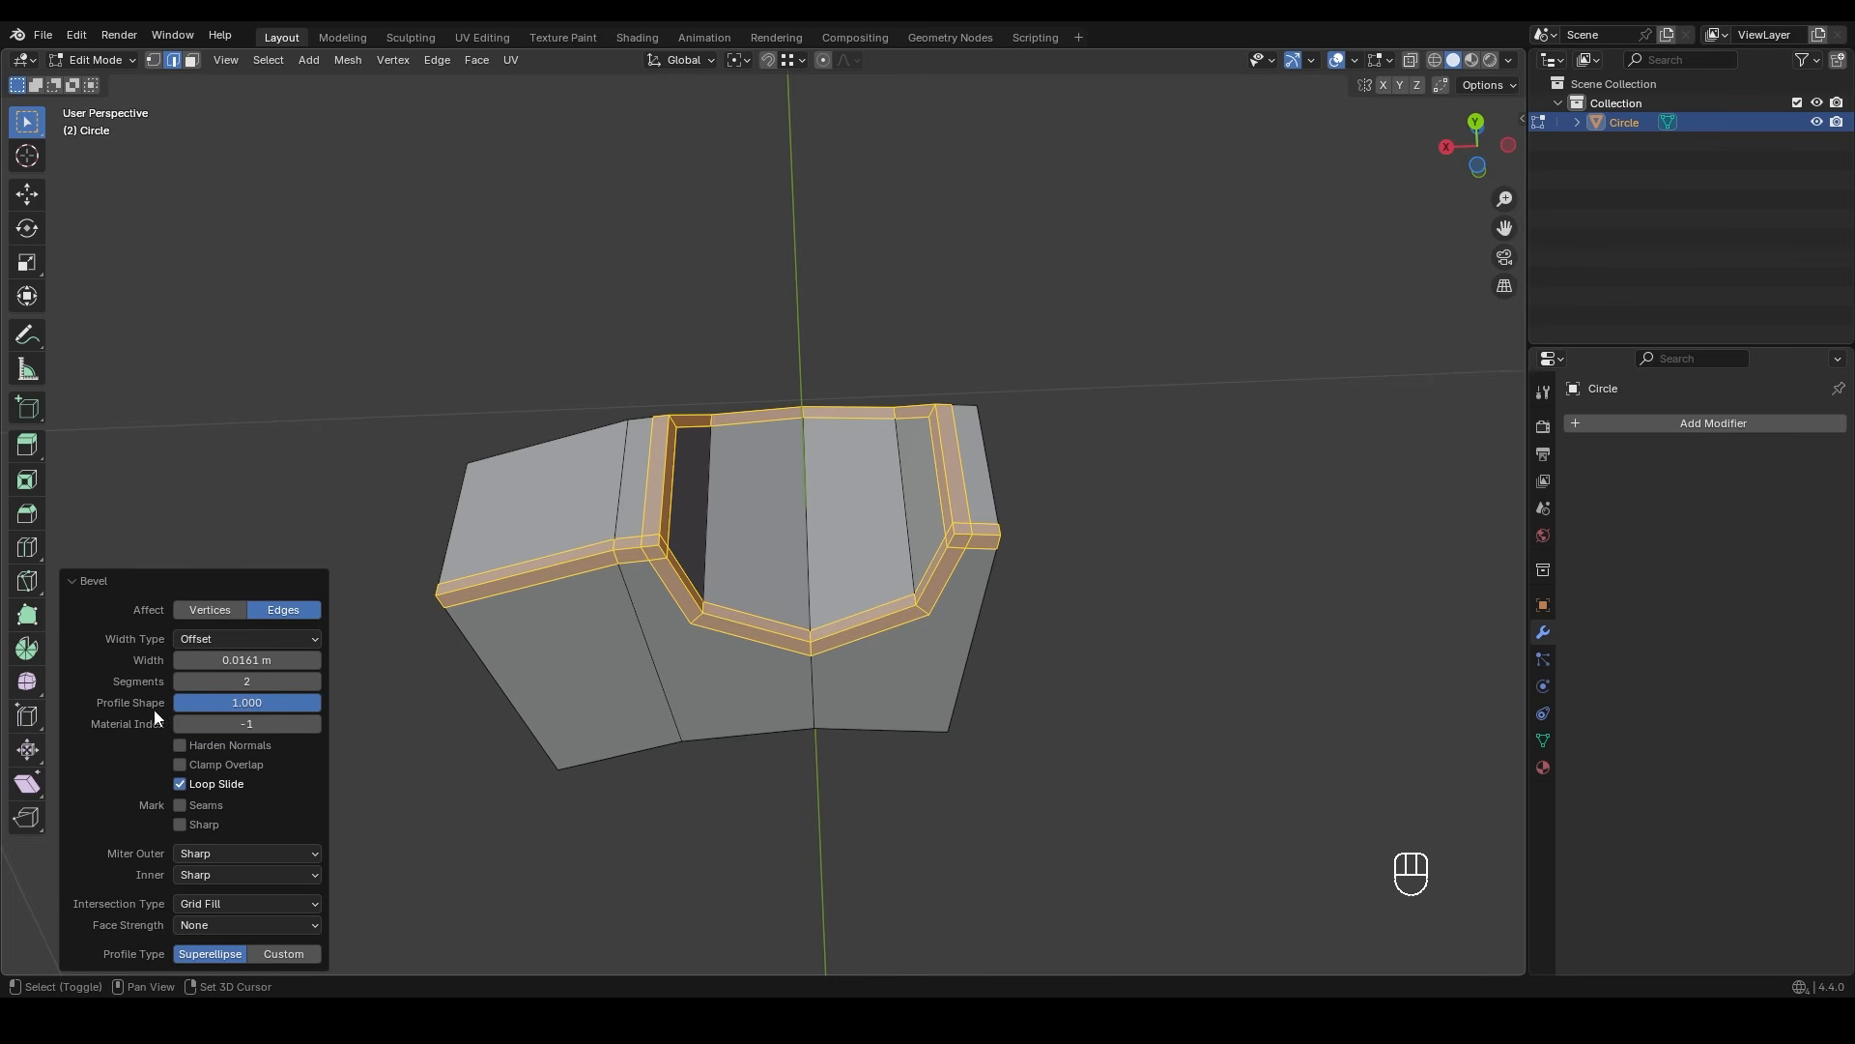
middle_click_drag(701, 671, 1106, 591)
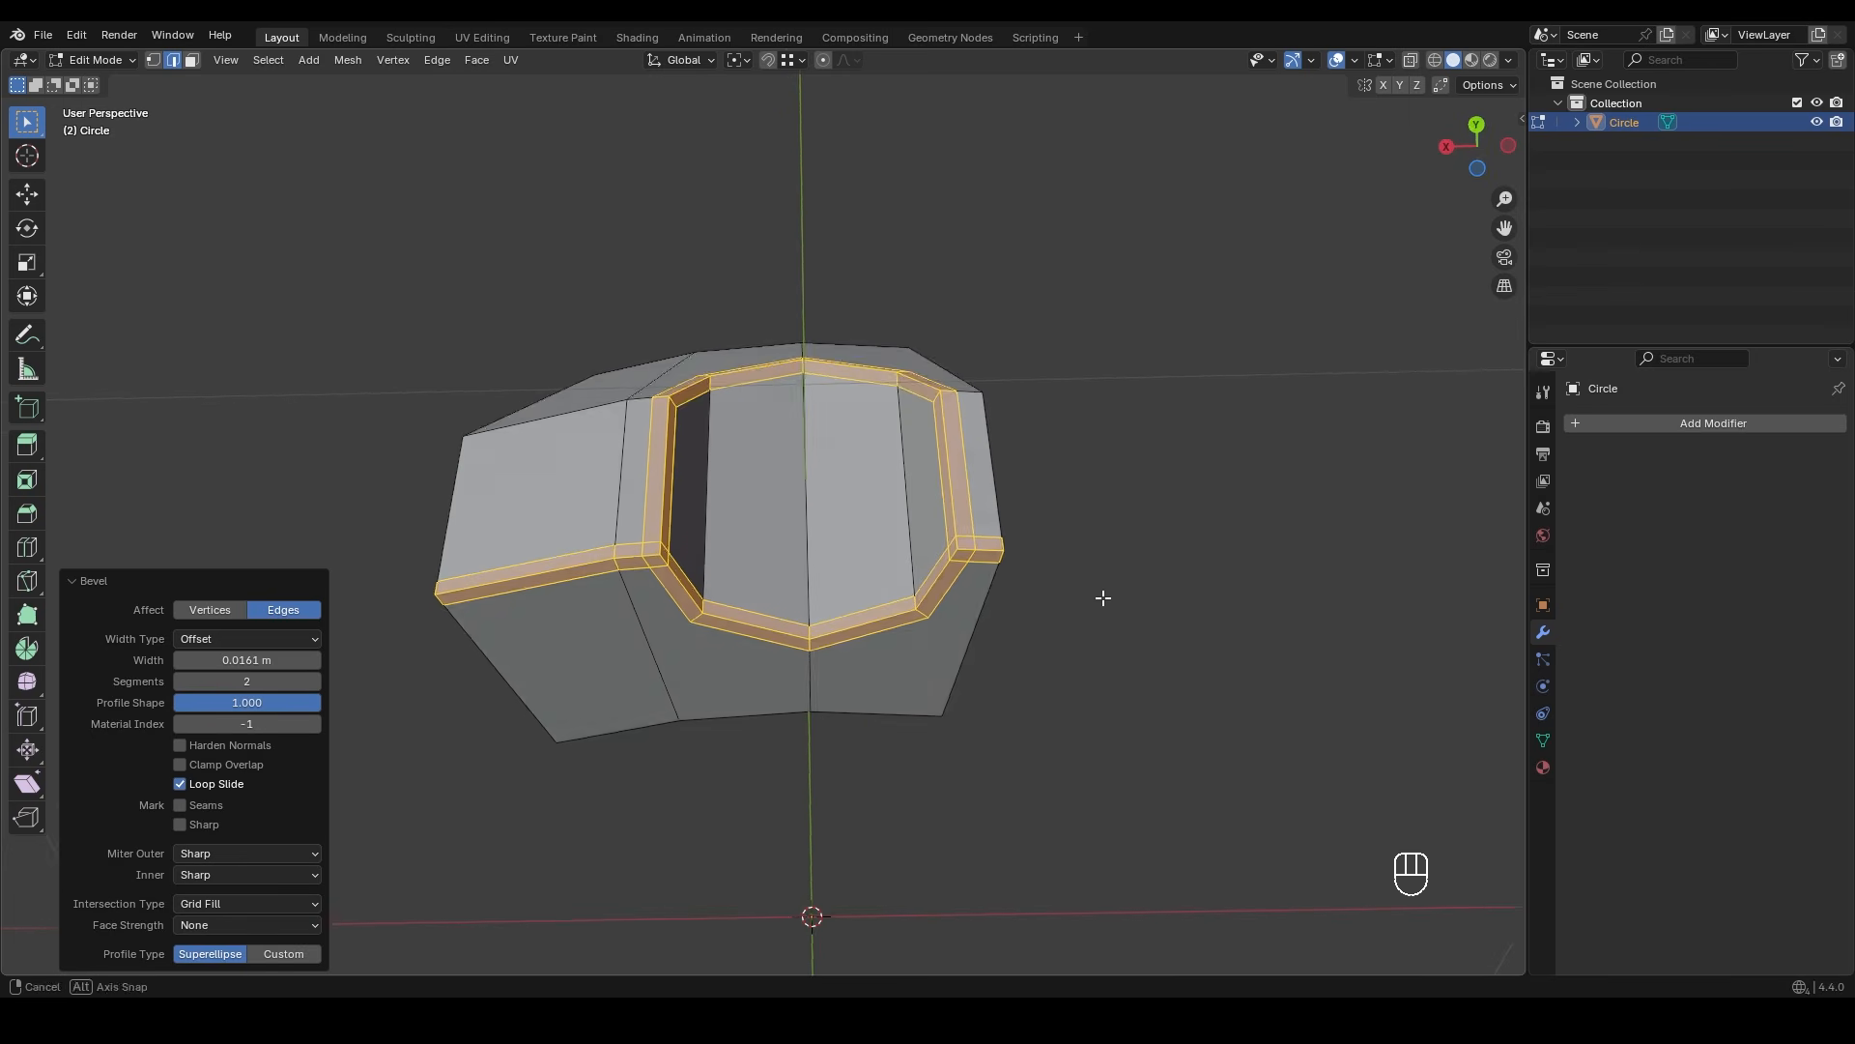
middle_click_drag(941, 638, 1272, 395)
- Add a centred loop cut across the sloped face at the section's +X end
key("ctrl+z")
key("ctrl+z")
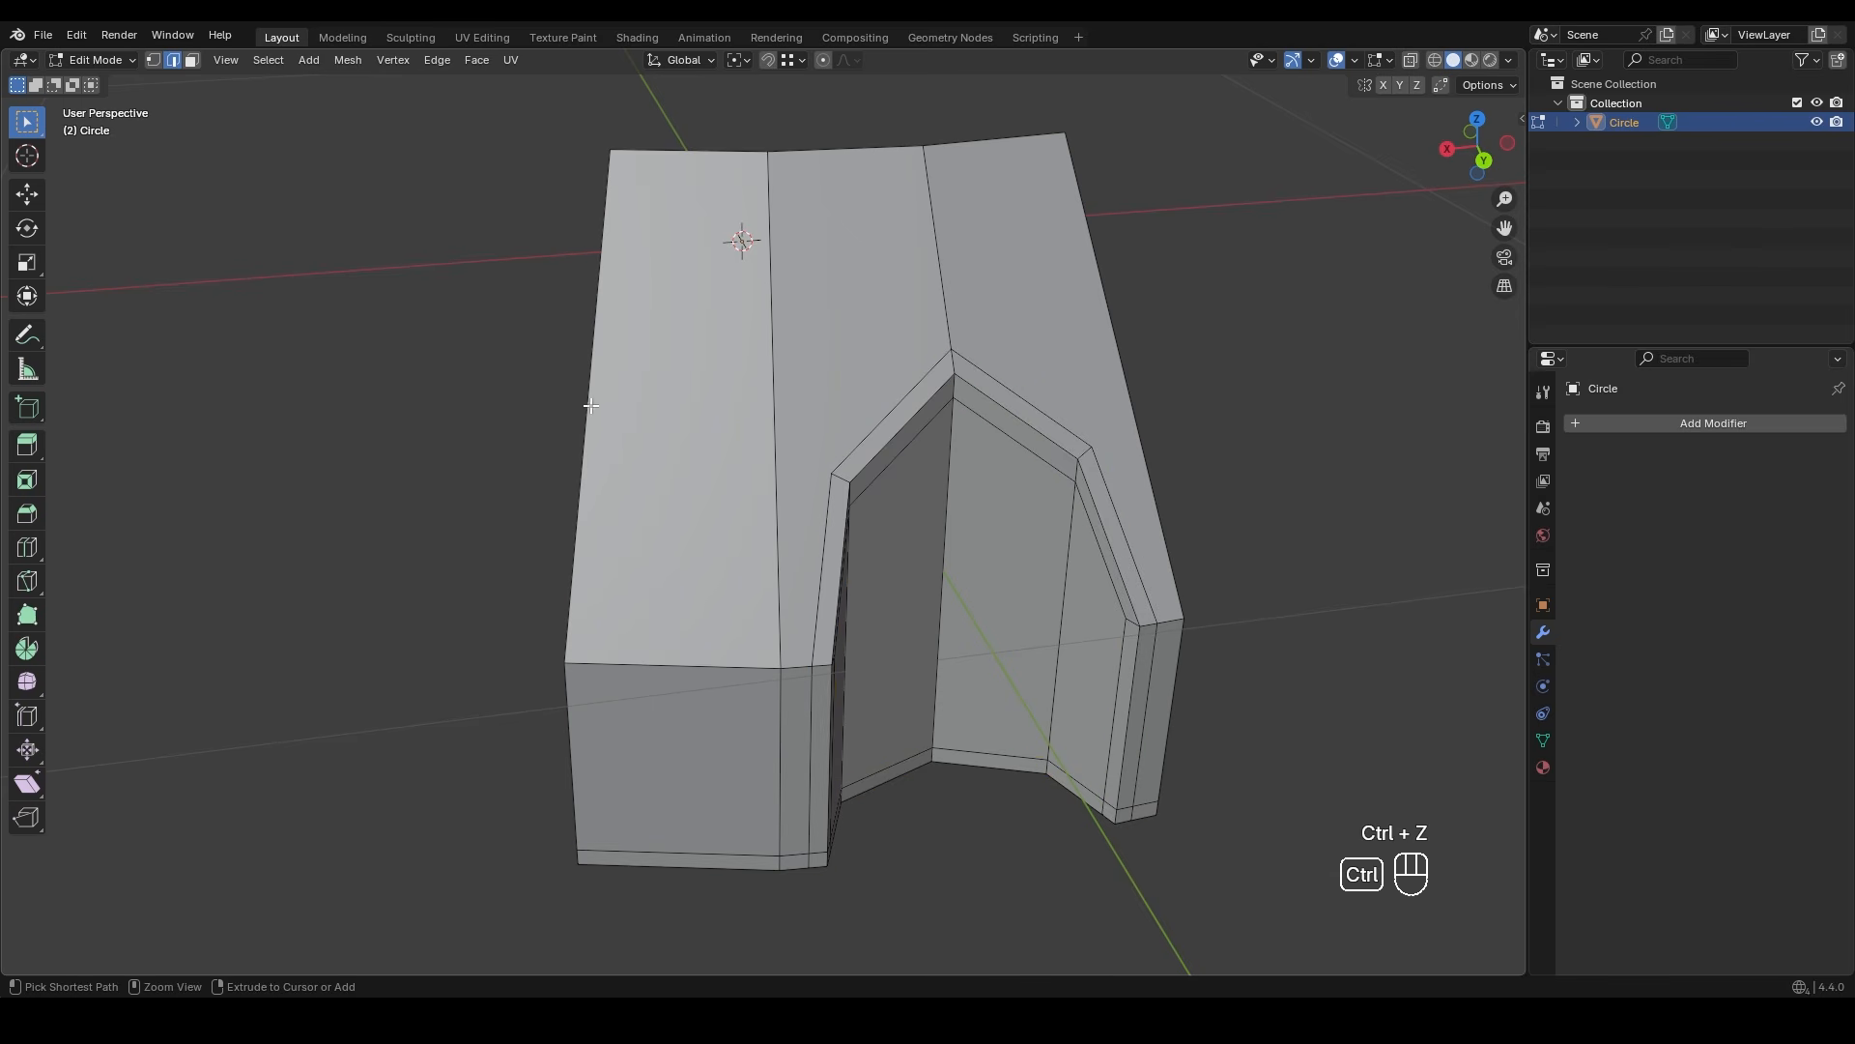
key("ctrl+r")
left_click(580, 408)
right_click(571, 414)
- Add a midpoint vertex on the sloped face's outer -X edge and connect it to the nearest notch outline corner
key("ctrl+r")
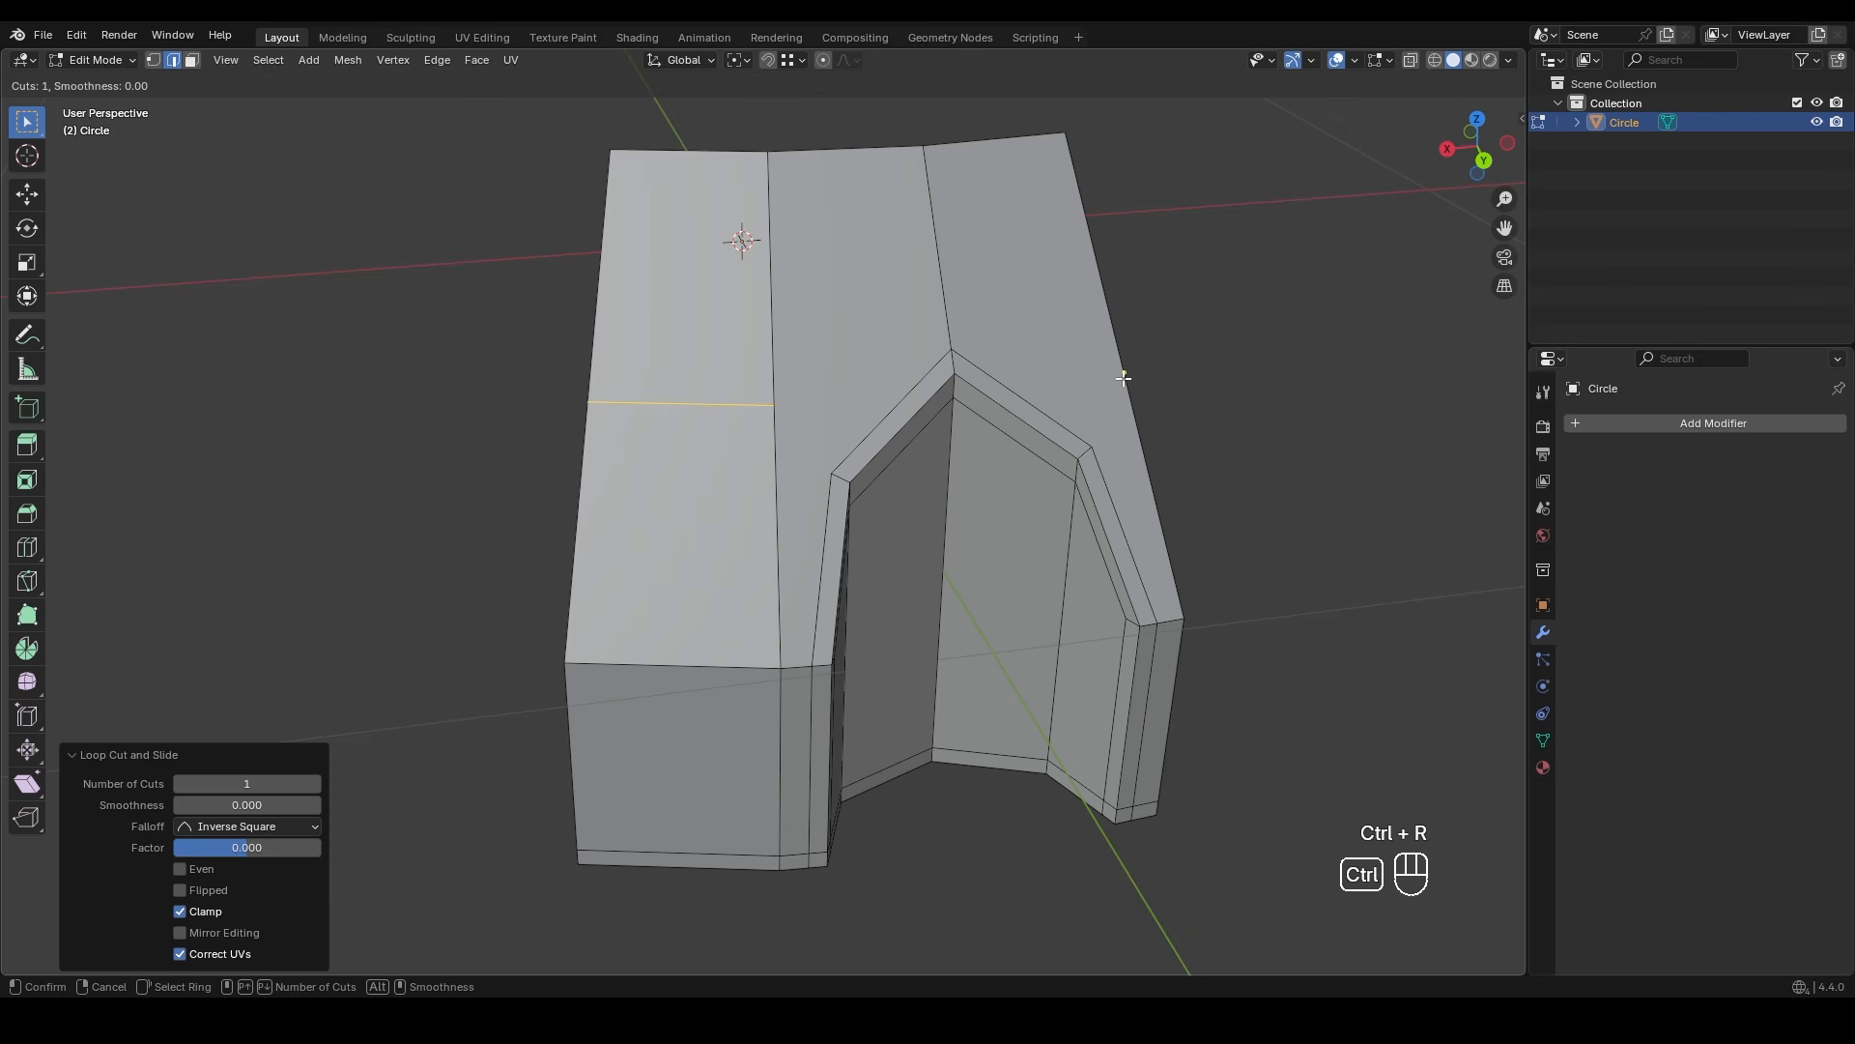
left_click(1123, 378)
key("1")
left_click(1131, 377)
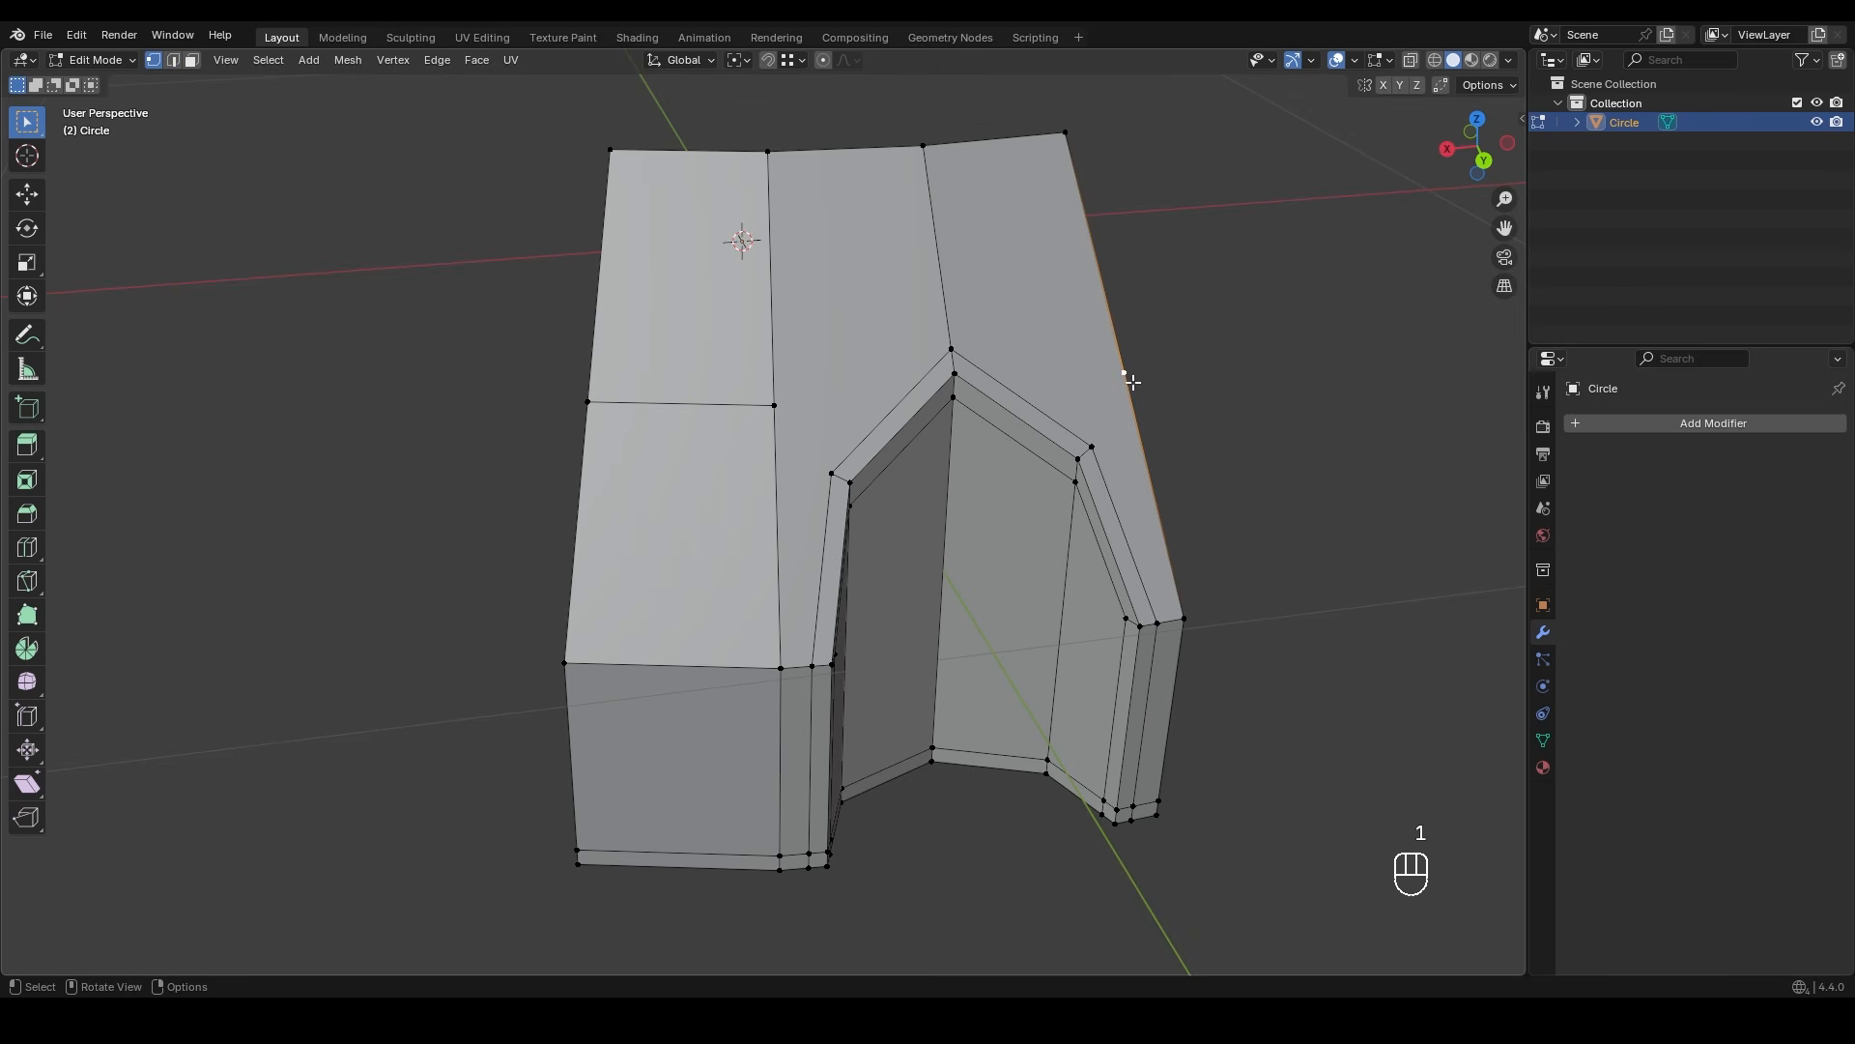
left_click(1091, 446, "shift")
- Connect the loop cut's inner vertex to the notch outline corner on the +X side
left_click(831, 473, "shift")
left_click(774, 405)
left_click(831, 472, "shift")
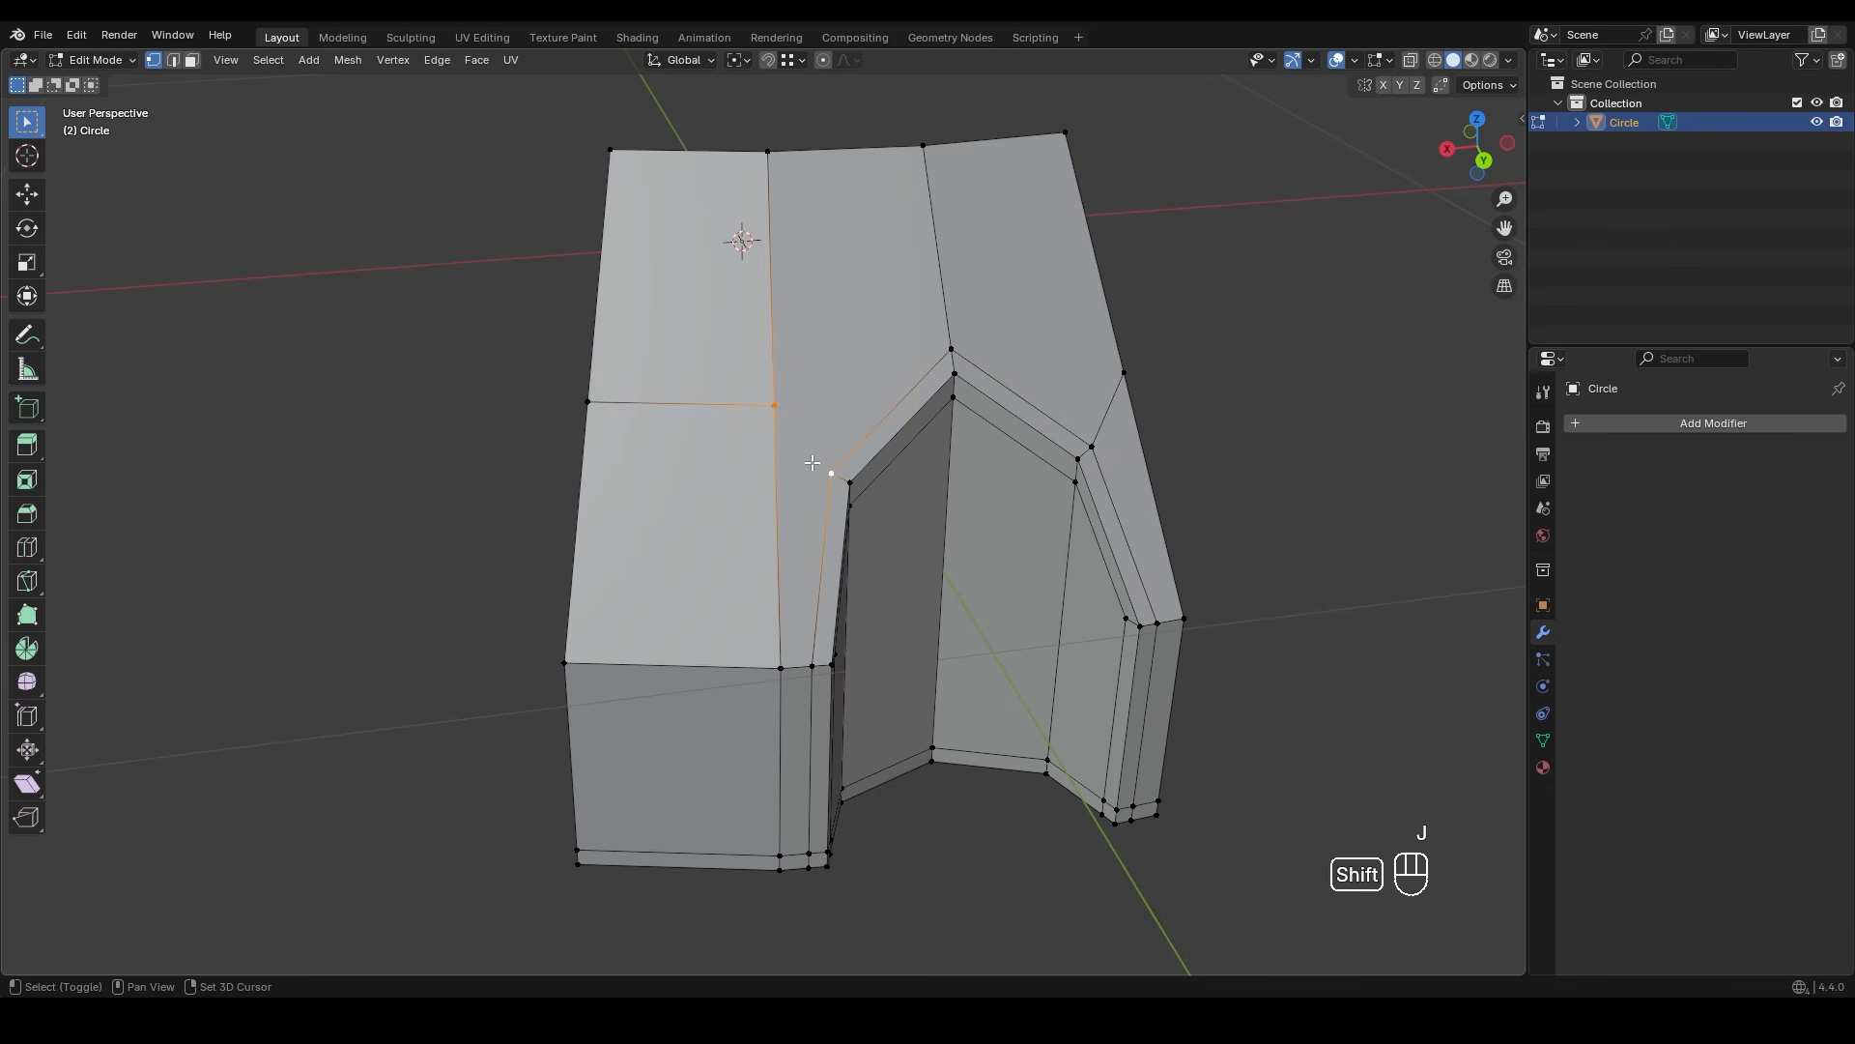
key("ctrl+KP_7")
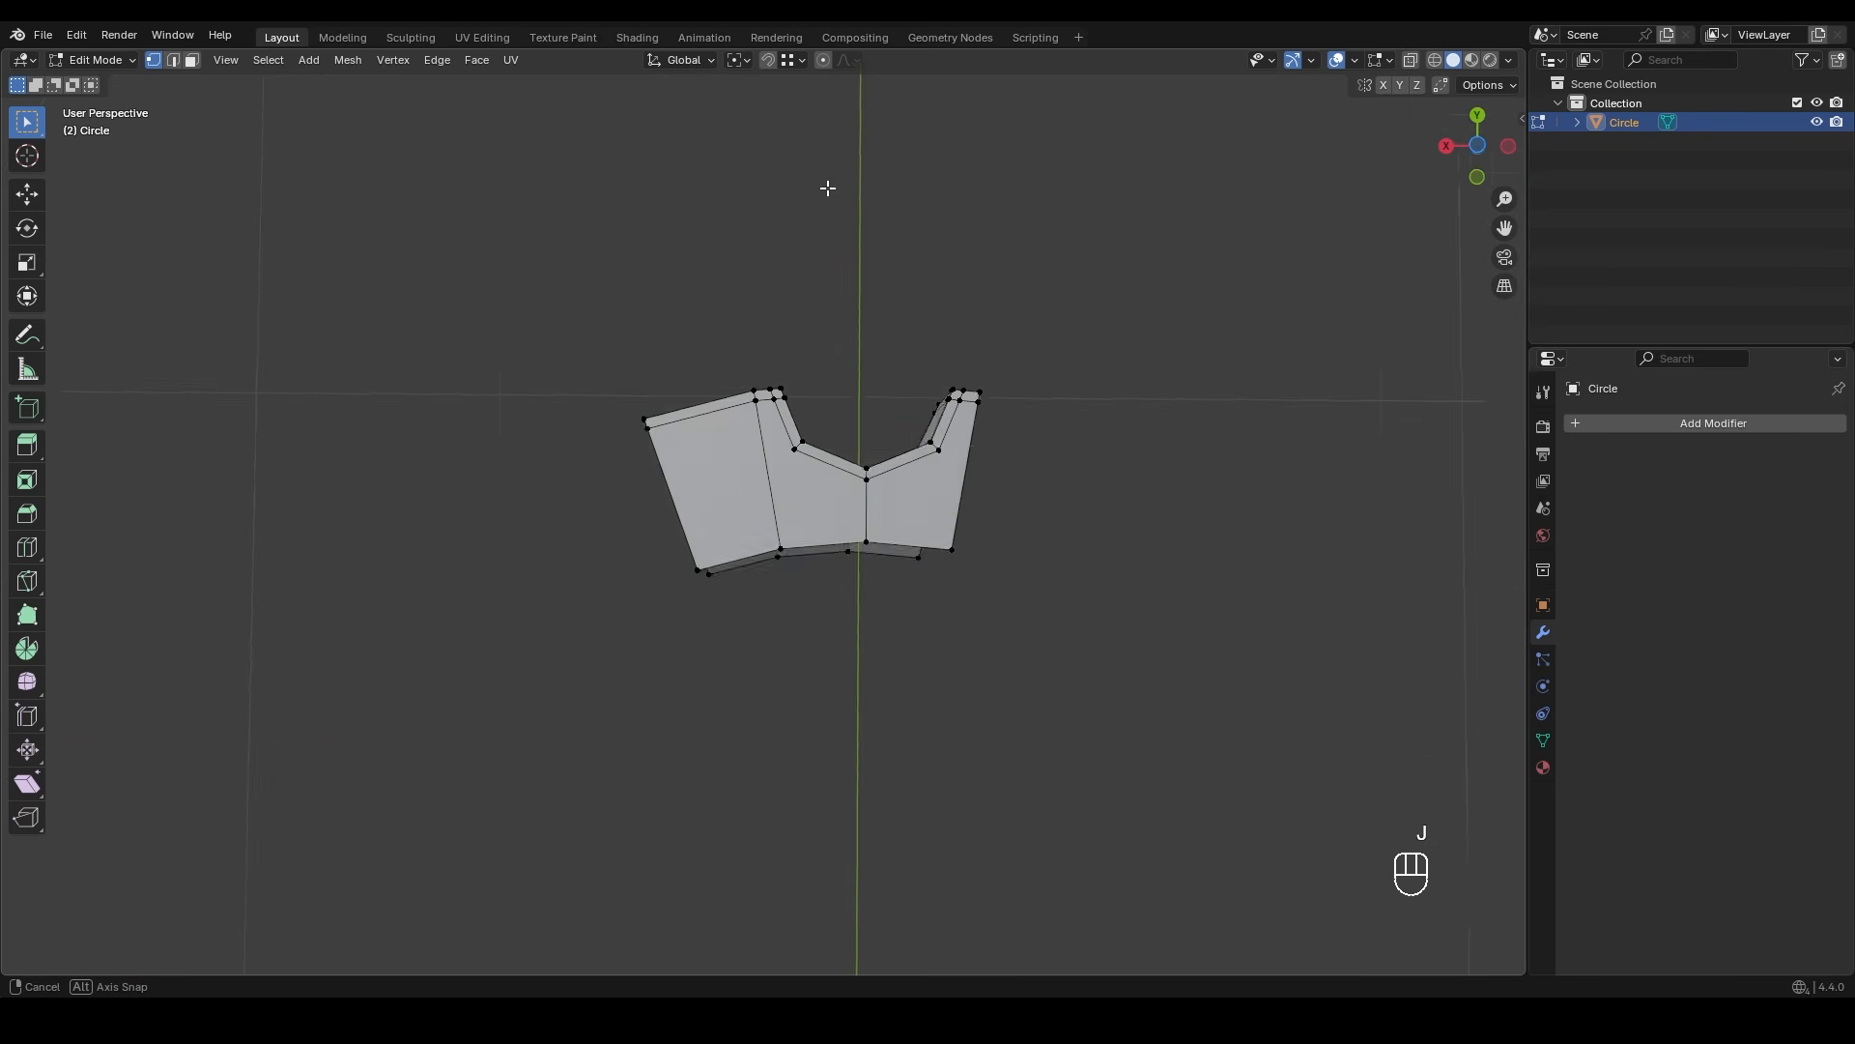
- Add a centred loop cut across the bottom face's +X section, and connect a midpoint vertex on its -X edge to the nearest notch corner
key("ctrl+r")
left_click(765, 480)
right_click(1046, 487)
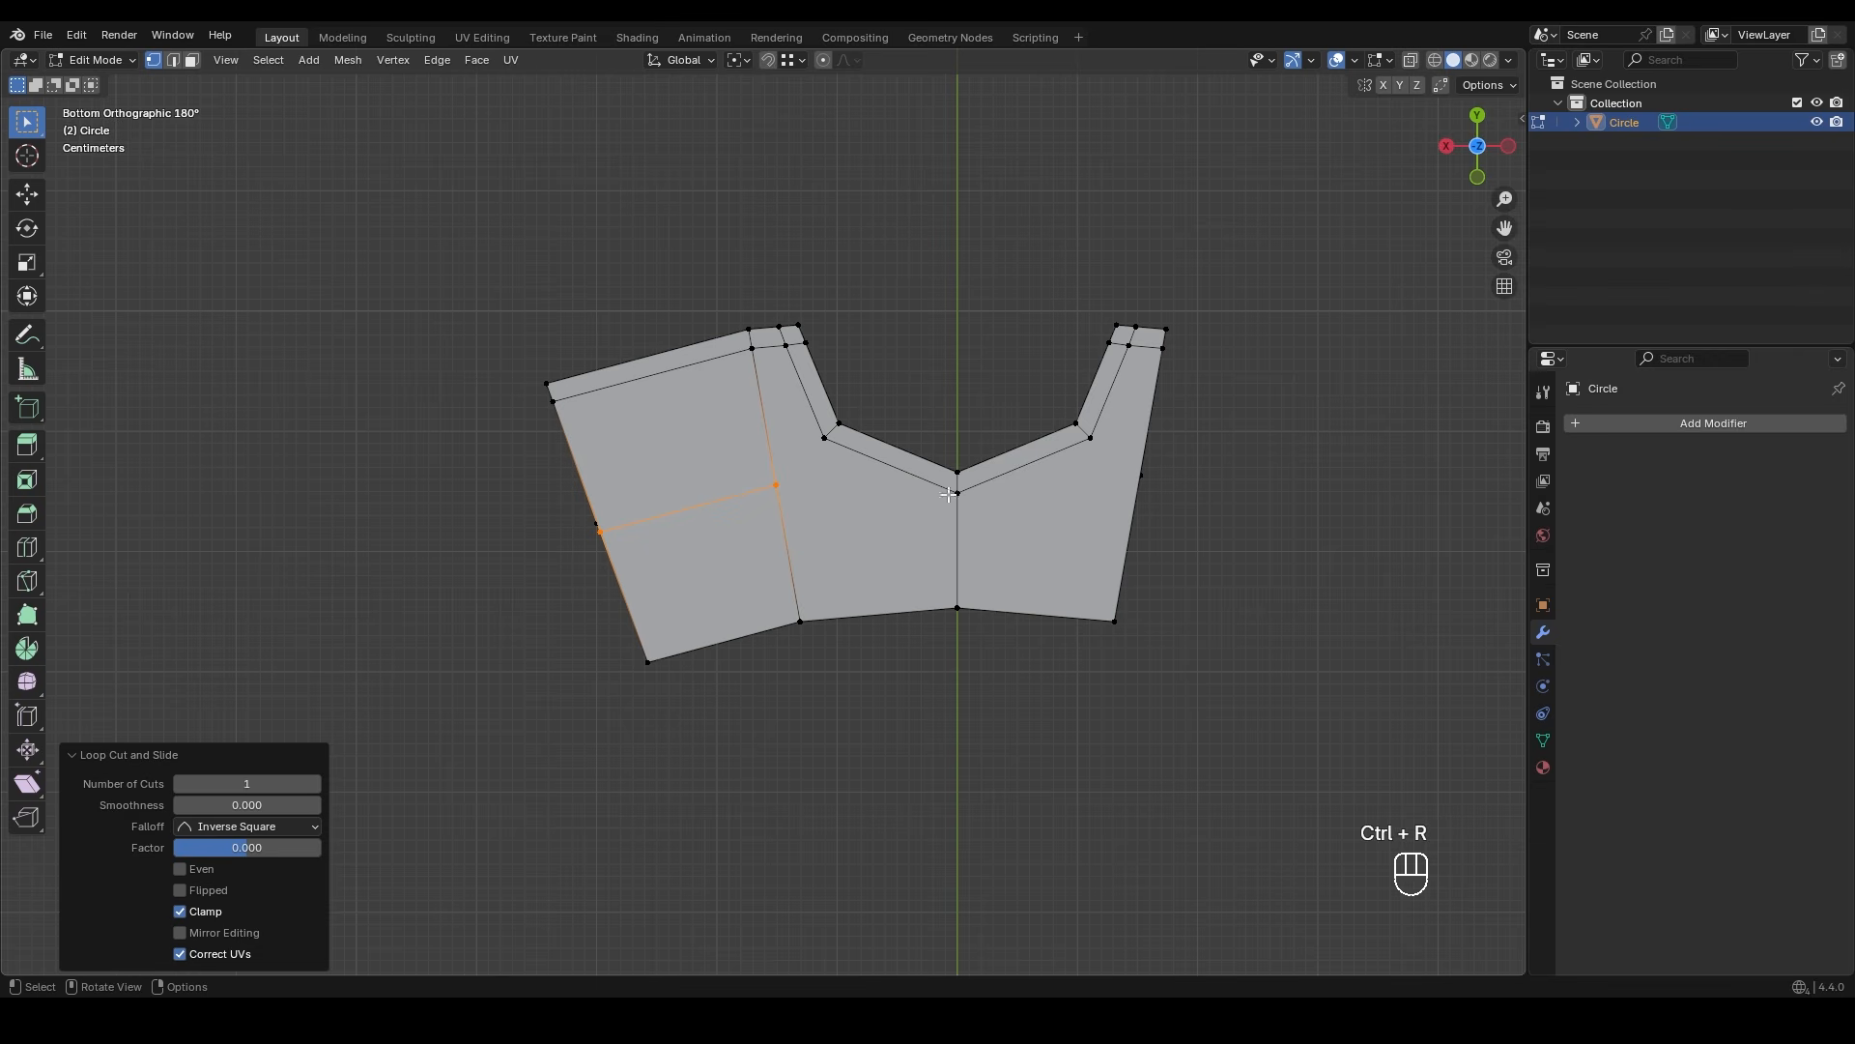
left_click(1232, 514)
key("ctrl+r")
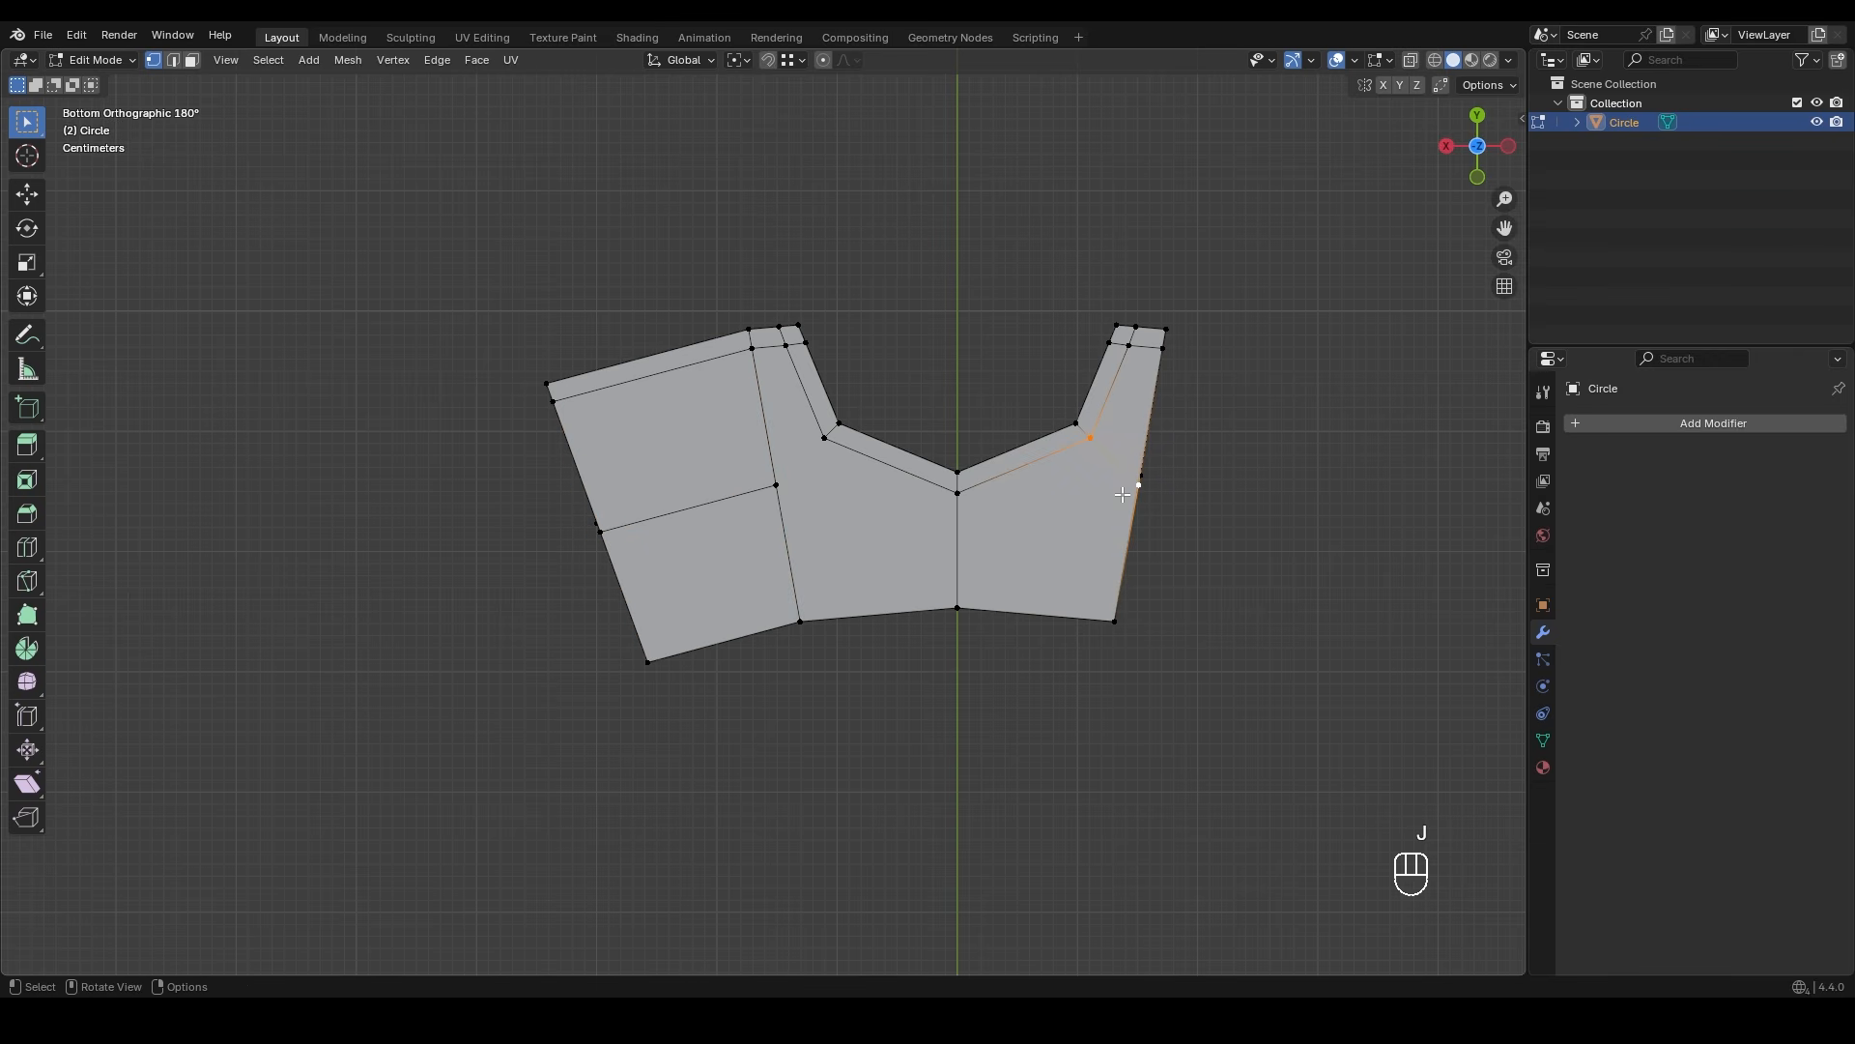
- Connect the loop cut's inner vertex to the notch outline corner on the +X side of the bottom face
left_click(823, 440)
left_click(778, 487, "shift")
left_click(964, 360)
middle_click_drag(965, 359, 857, 525)
middle_click_drag(1020, 525, 989, 484, "shift")
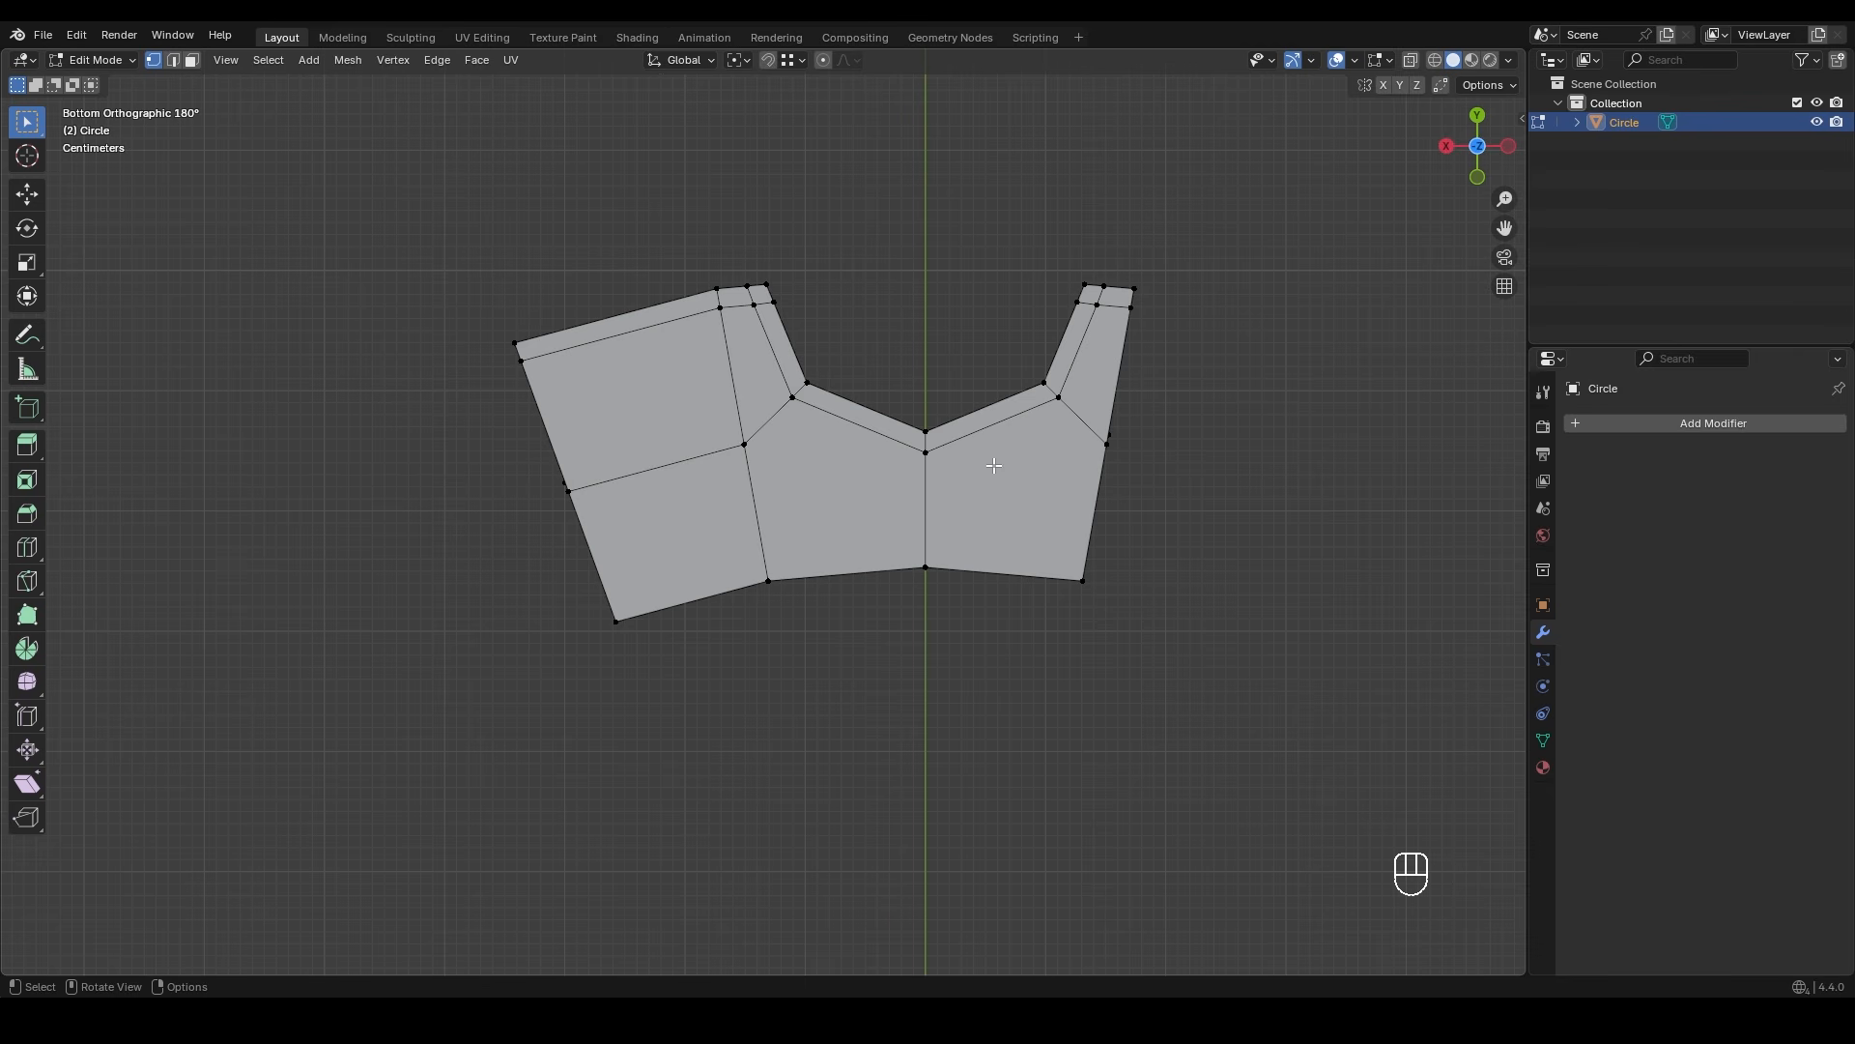
- Knife-cut the bottom face from each of the two notch outline corners to the middle of the inner edge opposite
key("k")
left_click(793, 397)
left_click(838, 574)
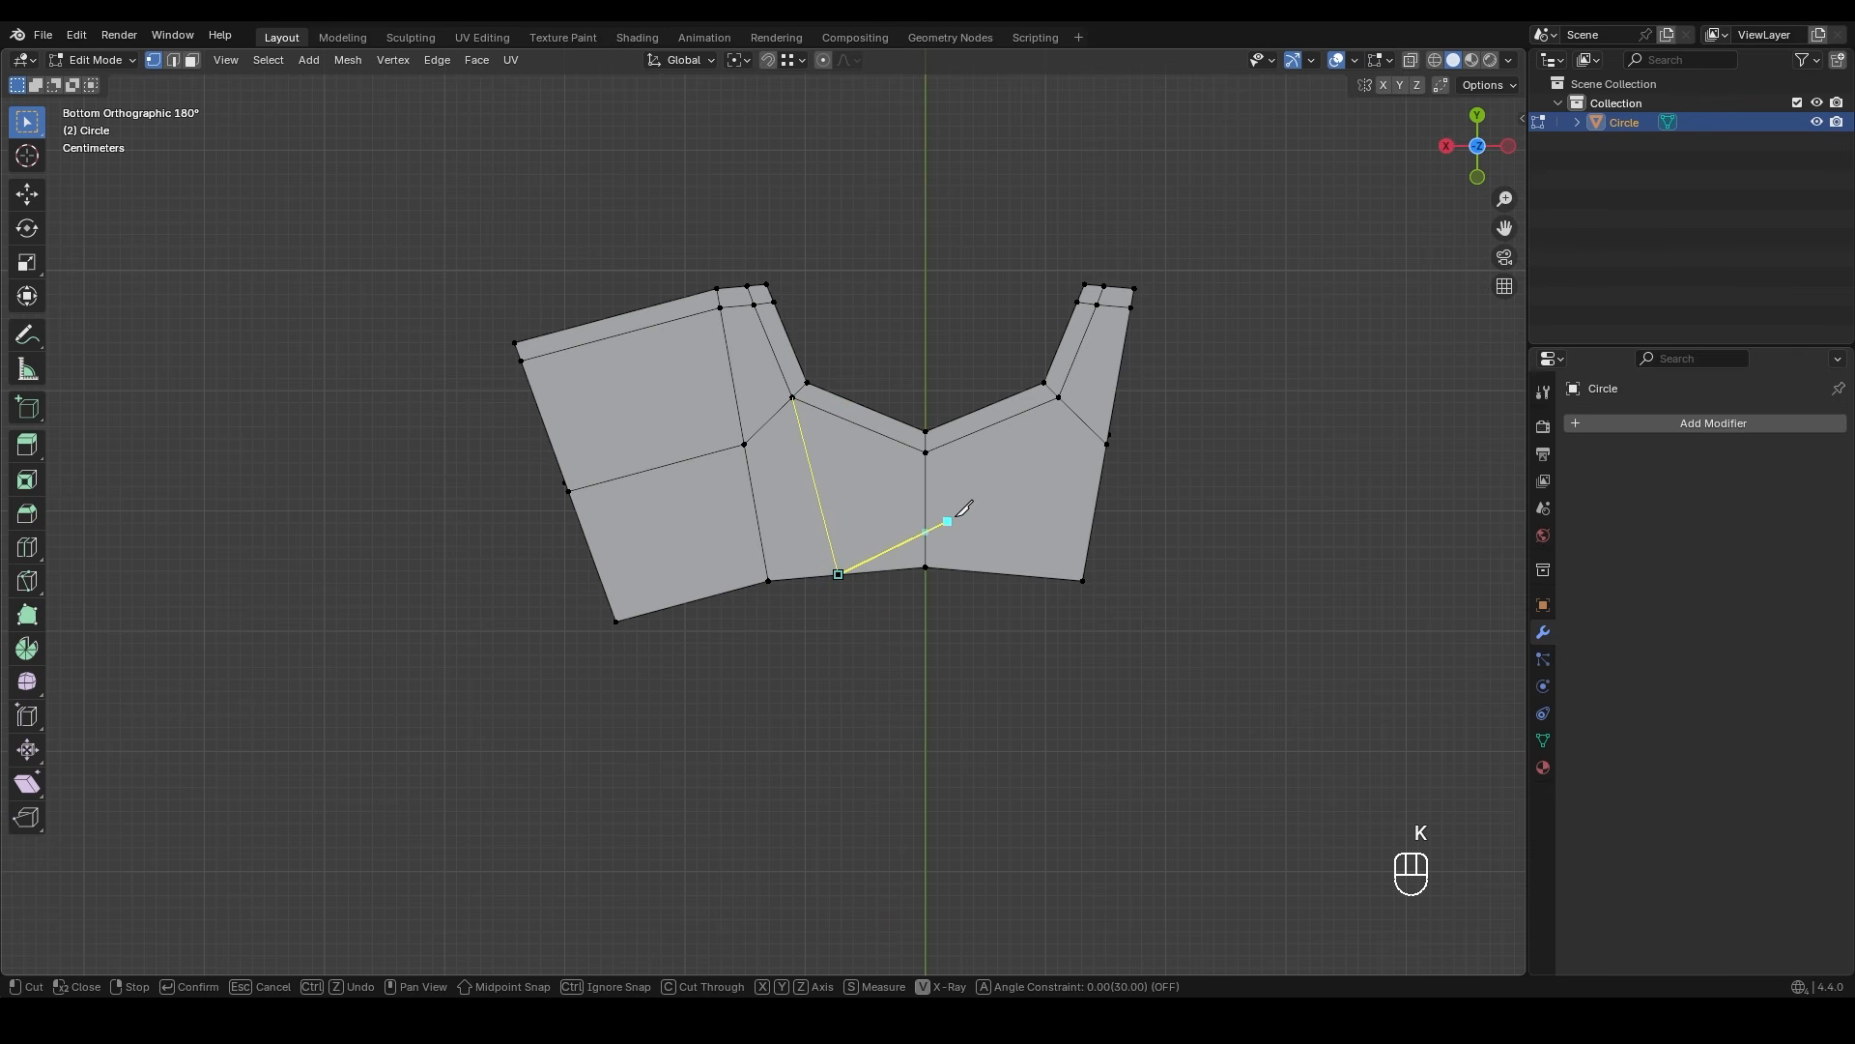
left_click(1001, 573)
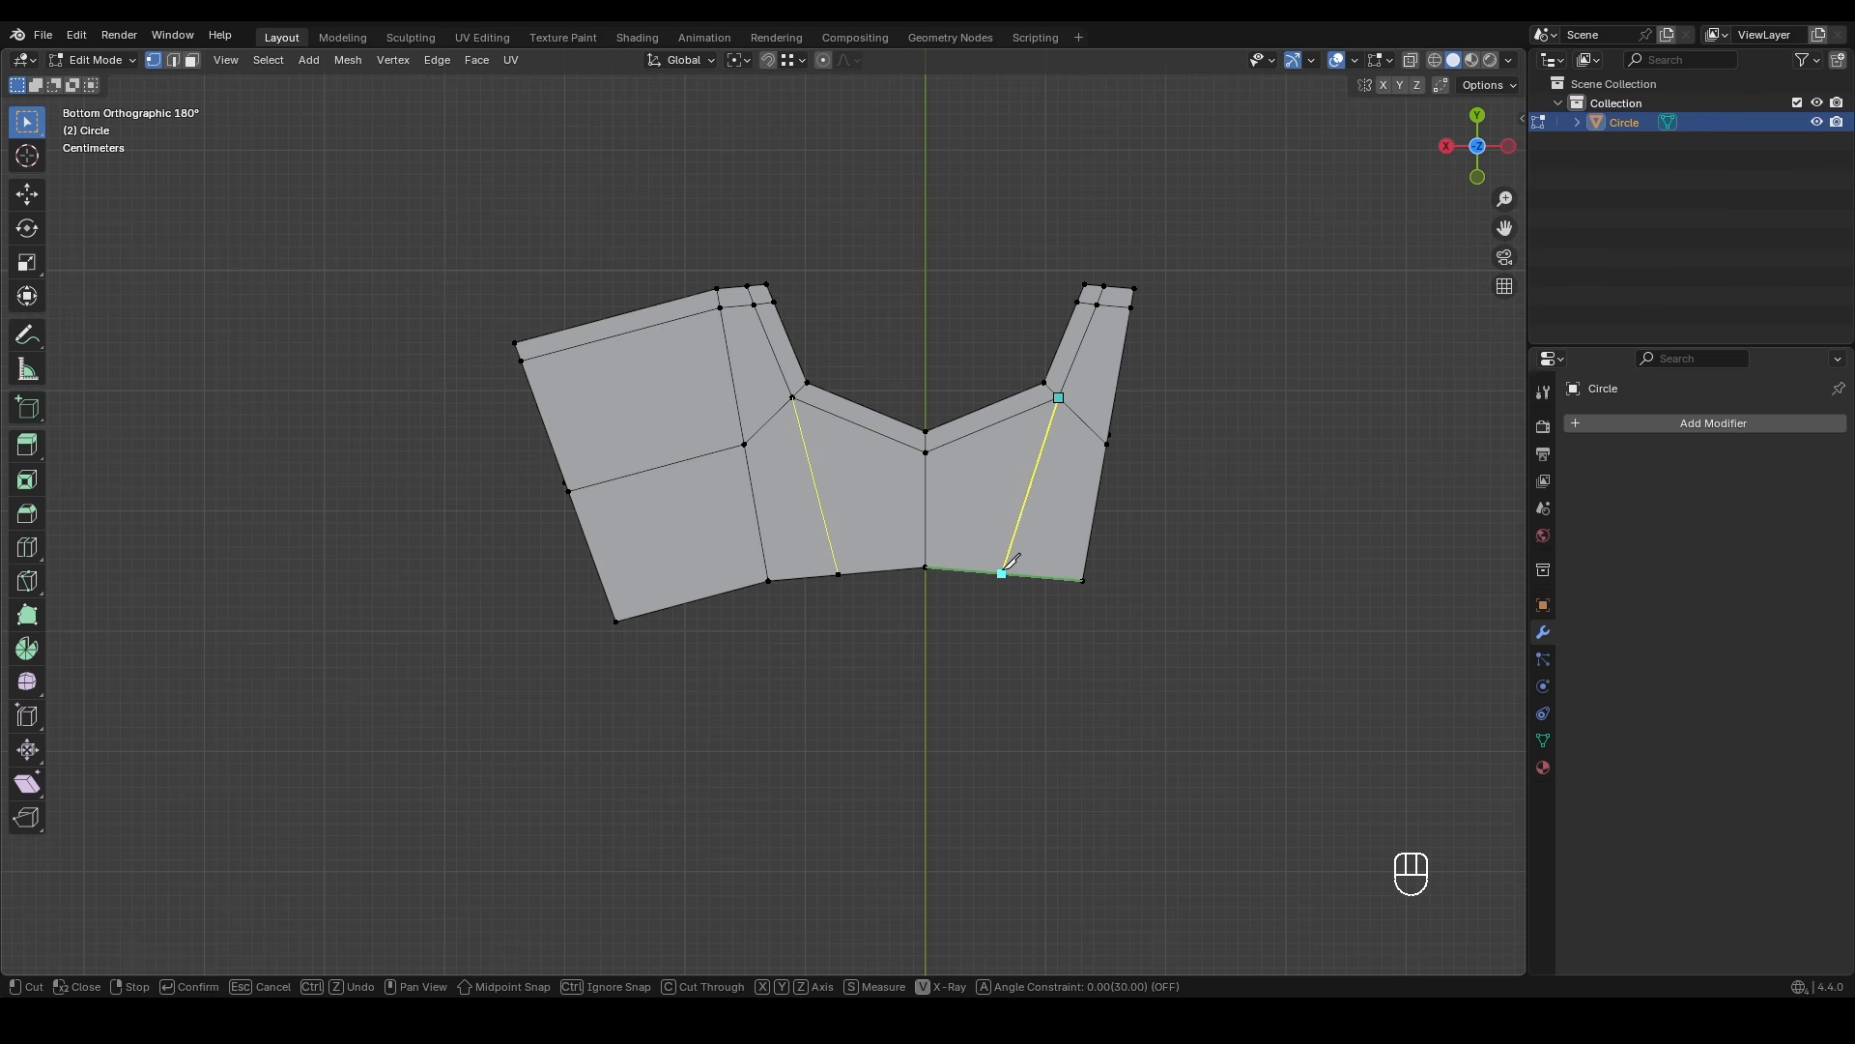
key("KP_Enter")
- Select the entire mesh from the top view and set the transform pivot point to 3D Cursor
middle_click_drag(1218, 526, 983, 604)
middle_click_drag(890, 410, 886, 608, "alt")
key("a")
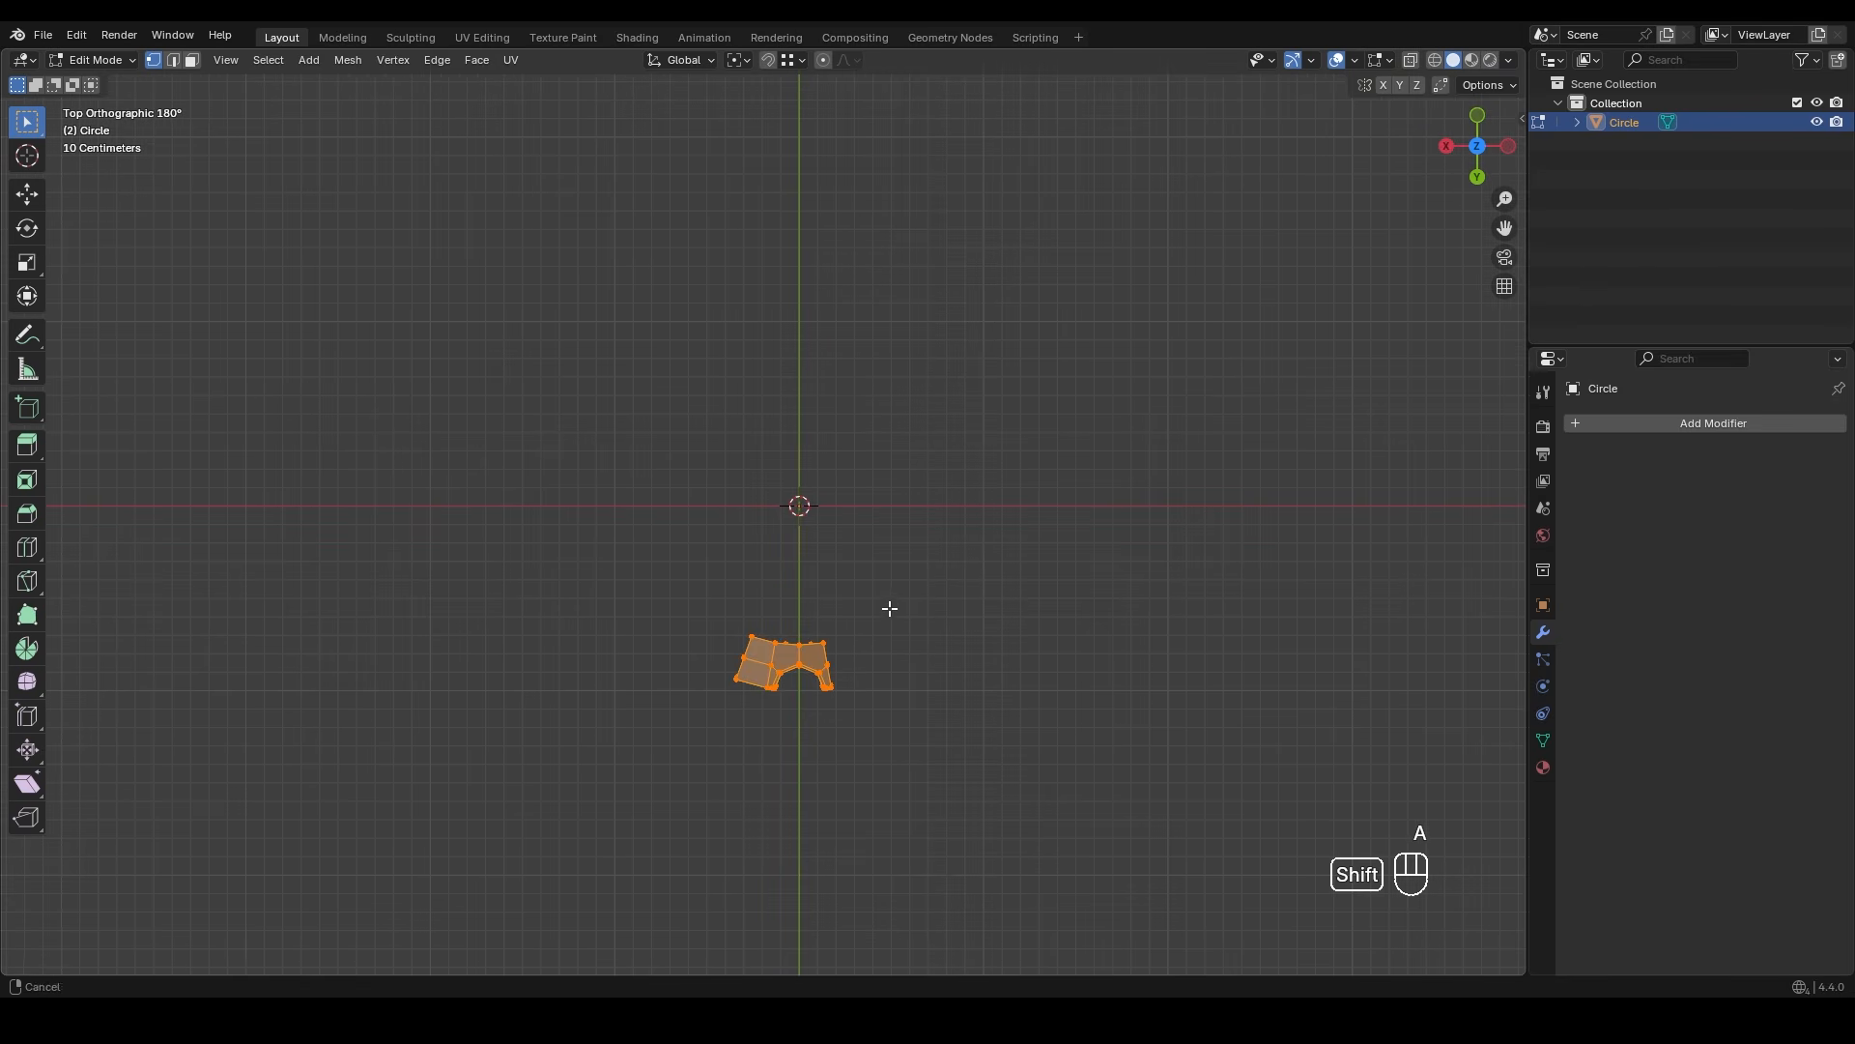
left_click(741, 61)
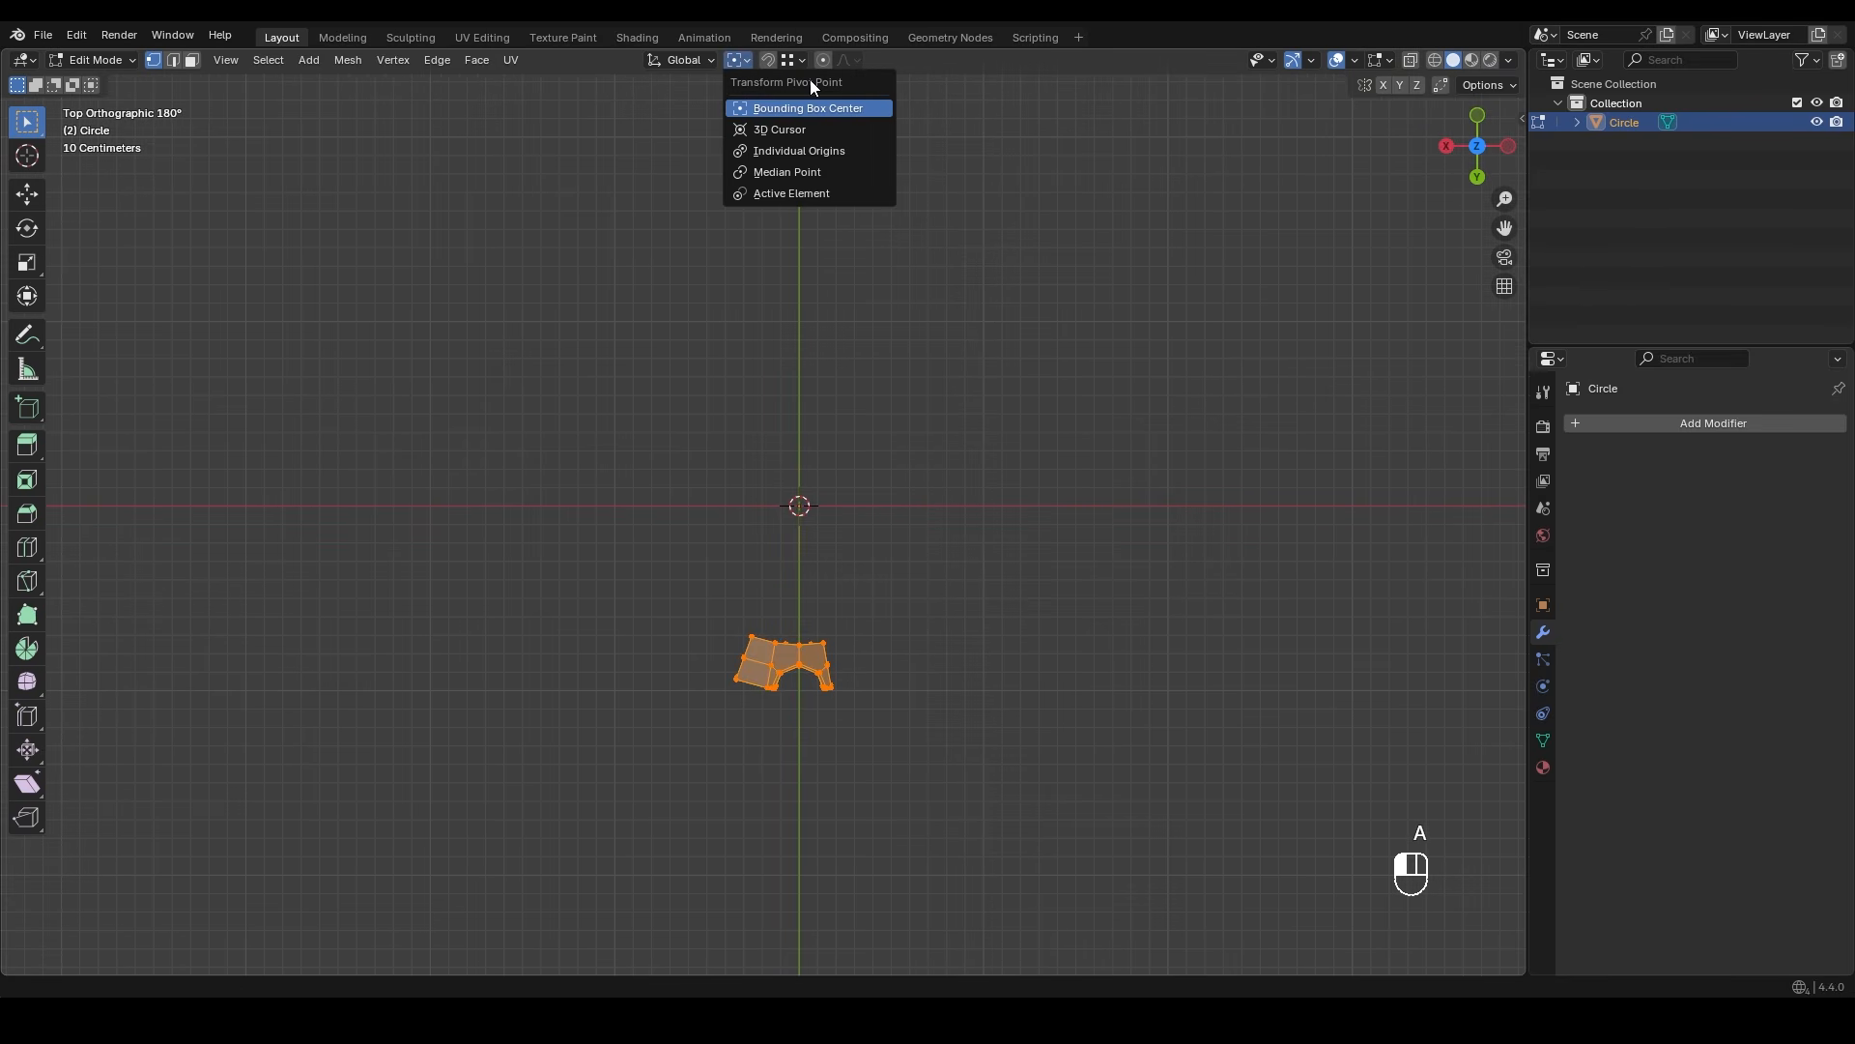
left_click(796, 131)
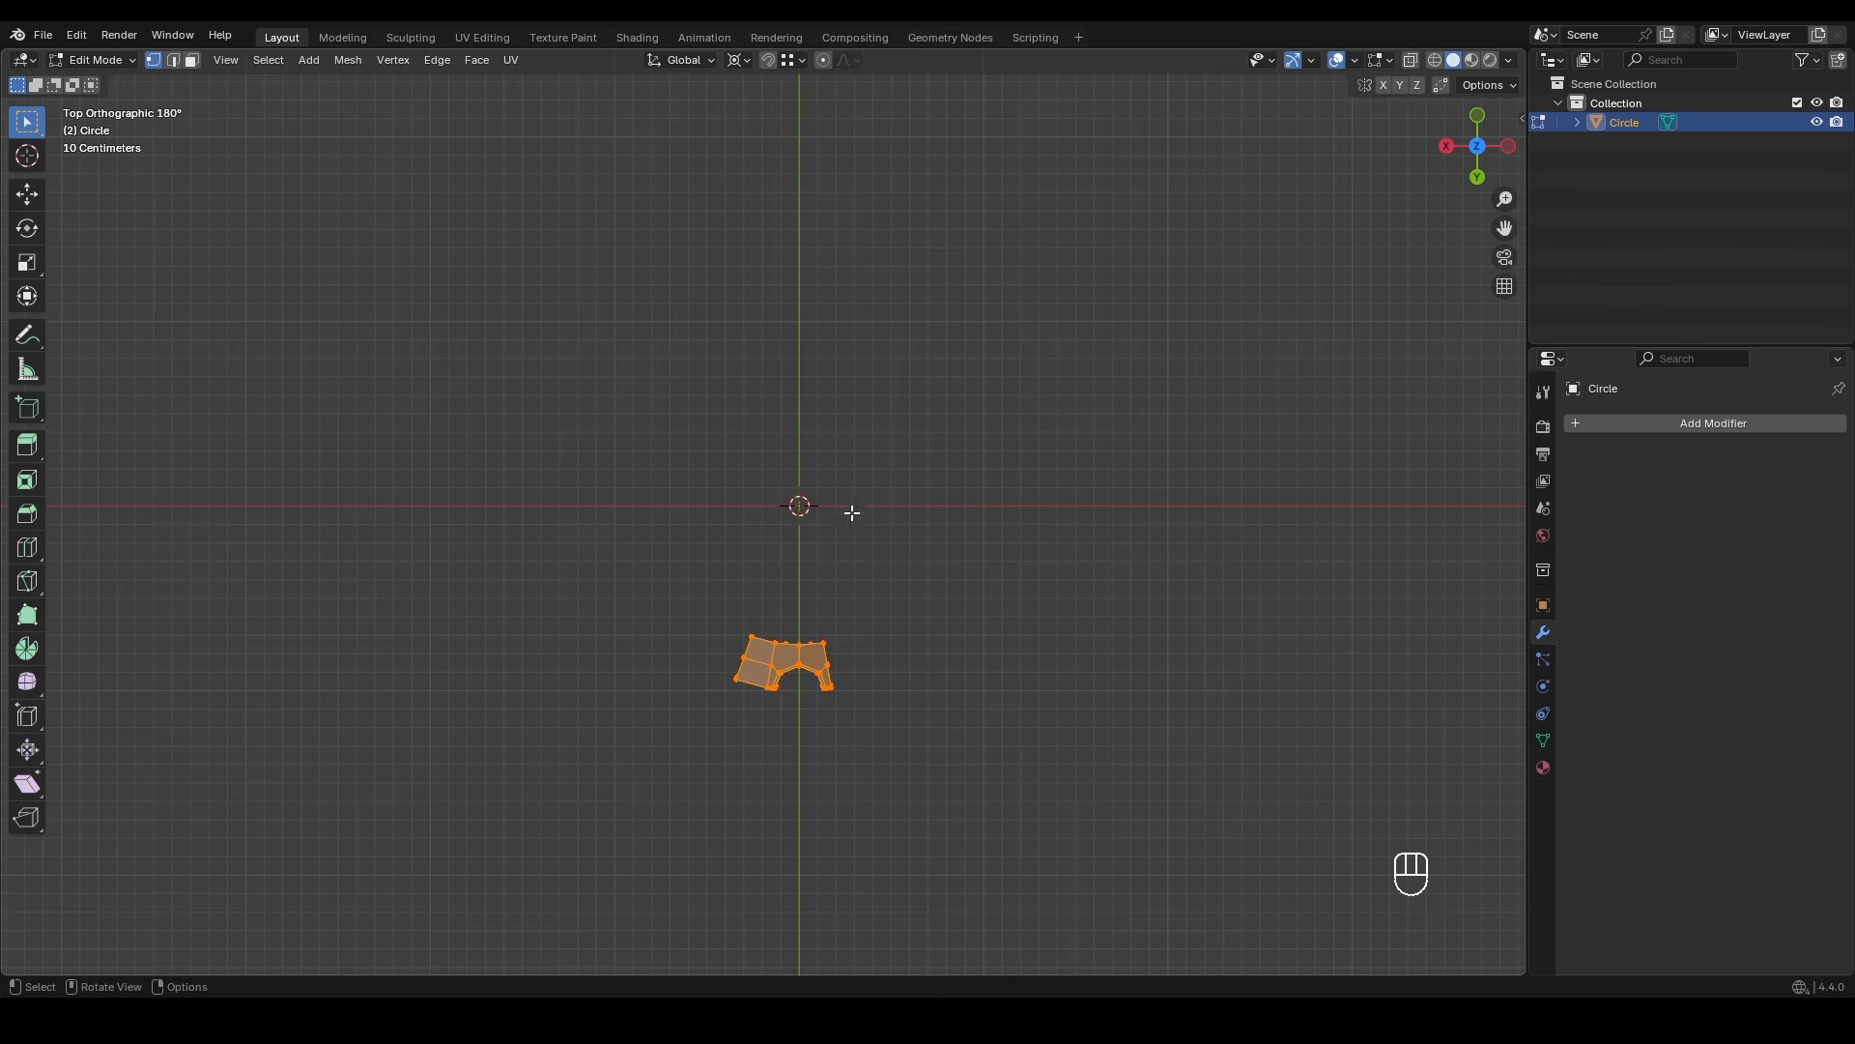
- Duplicate the segment and rotate the copy 30° about the 3D cursor, beside the original
key("shift+d")
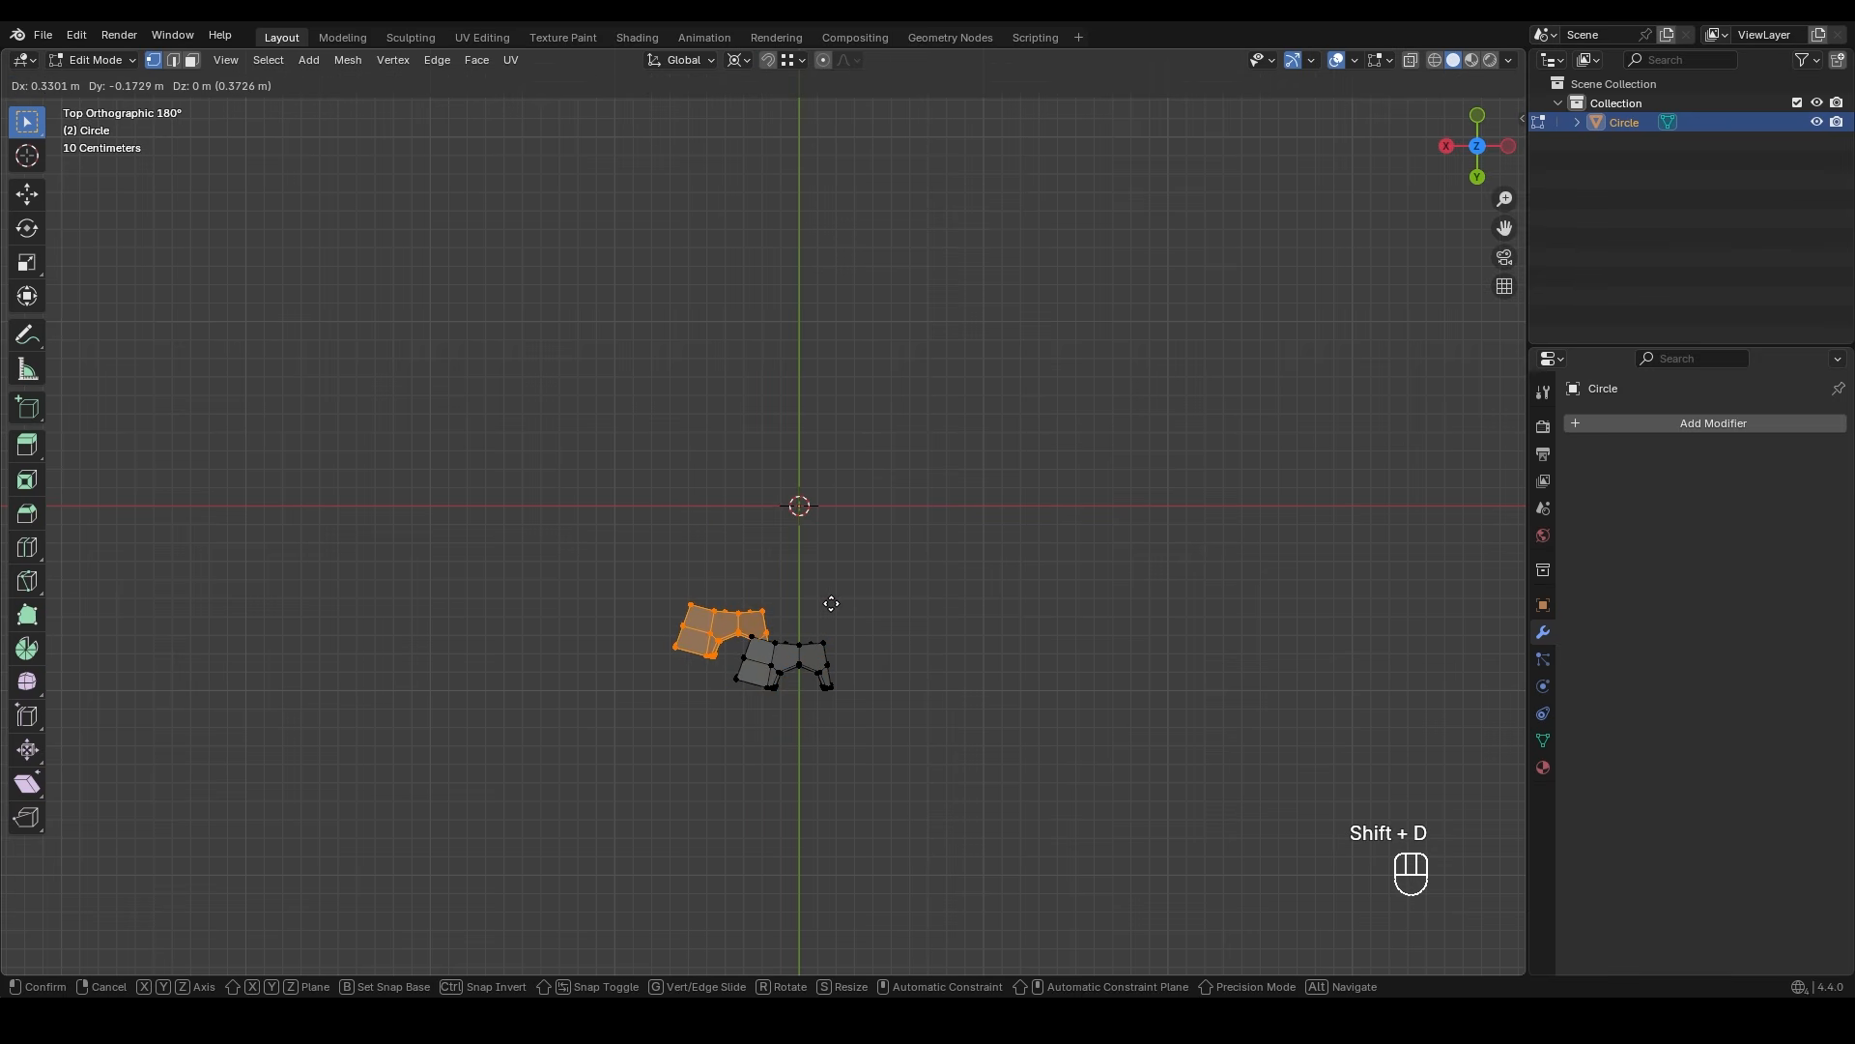
key("r")
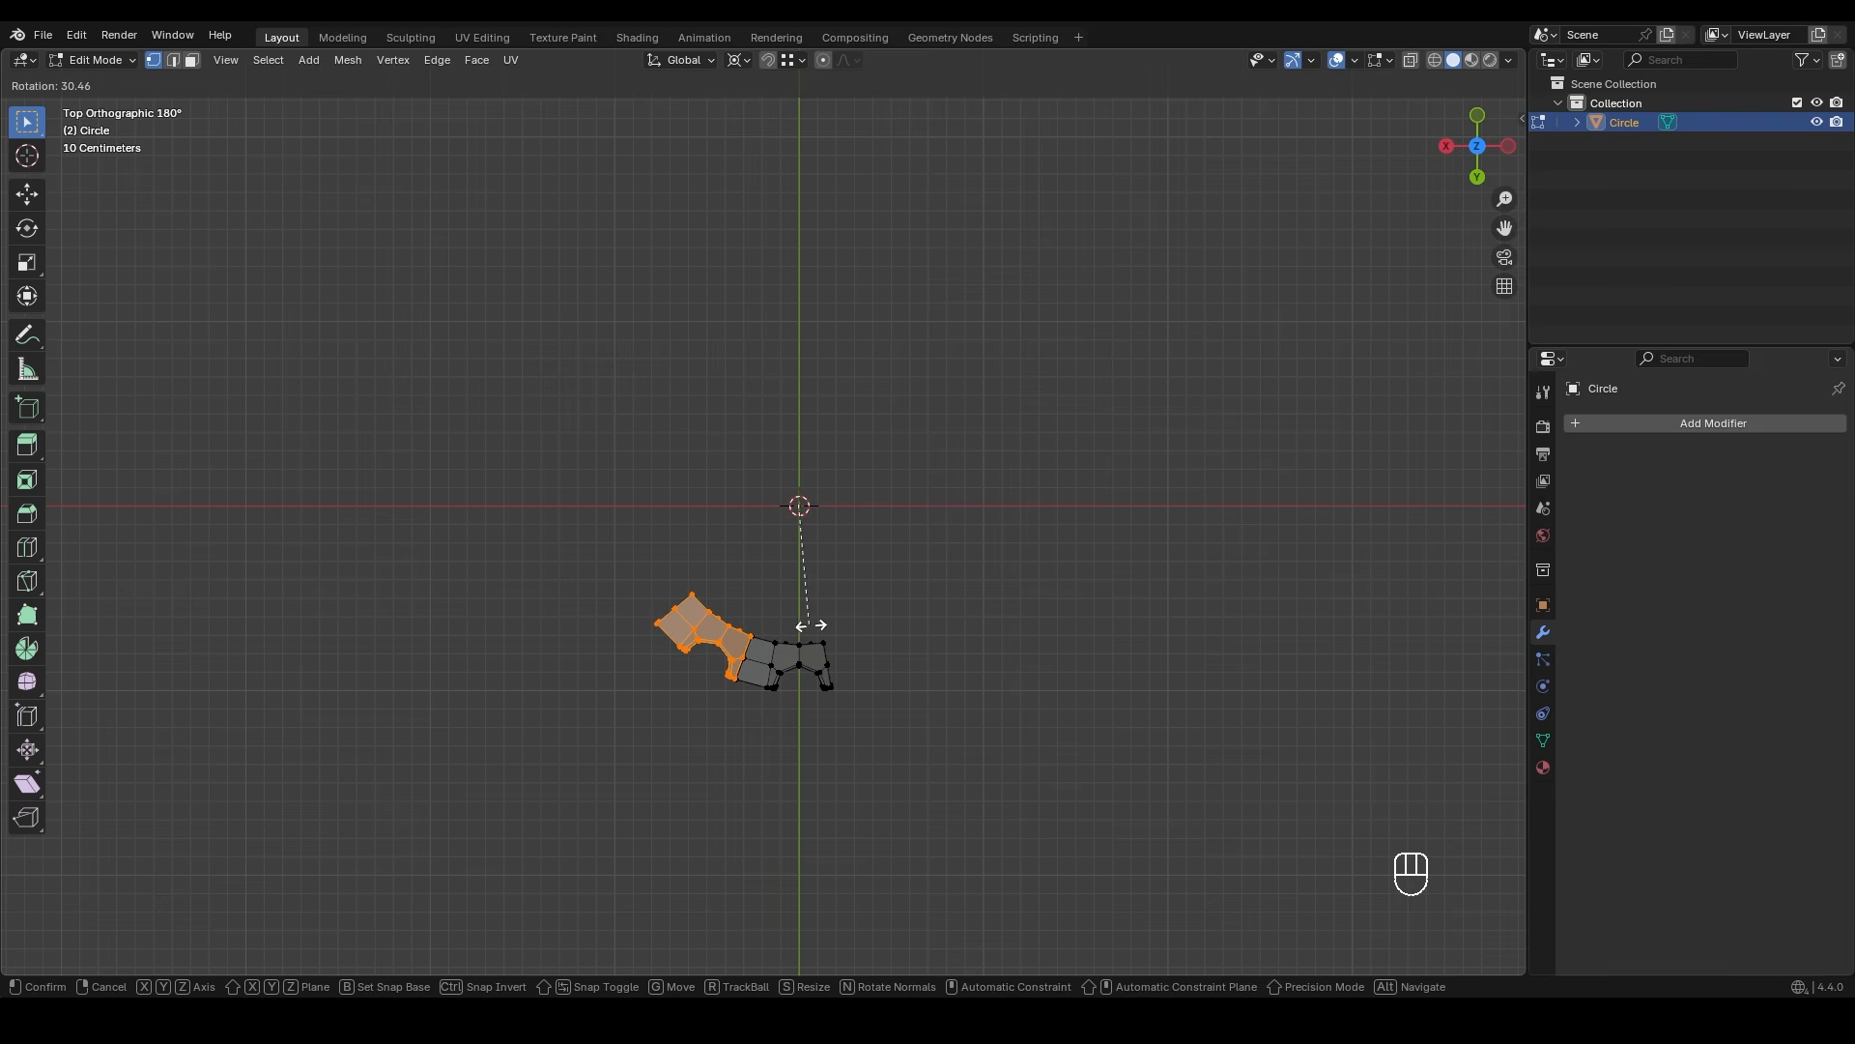
left_click(804, 625)
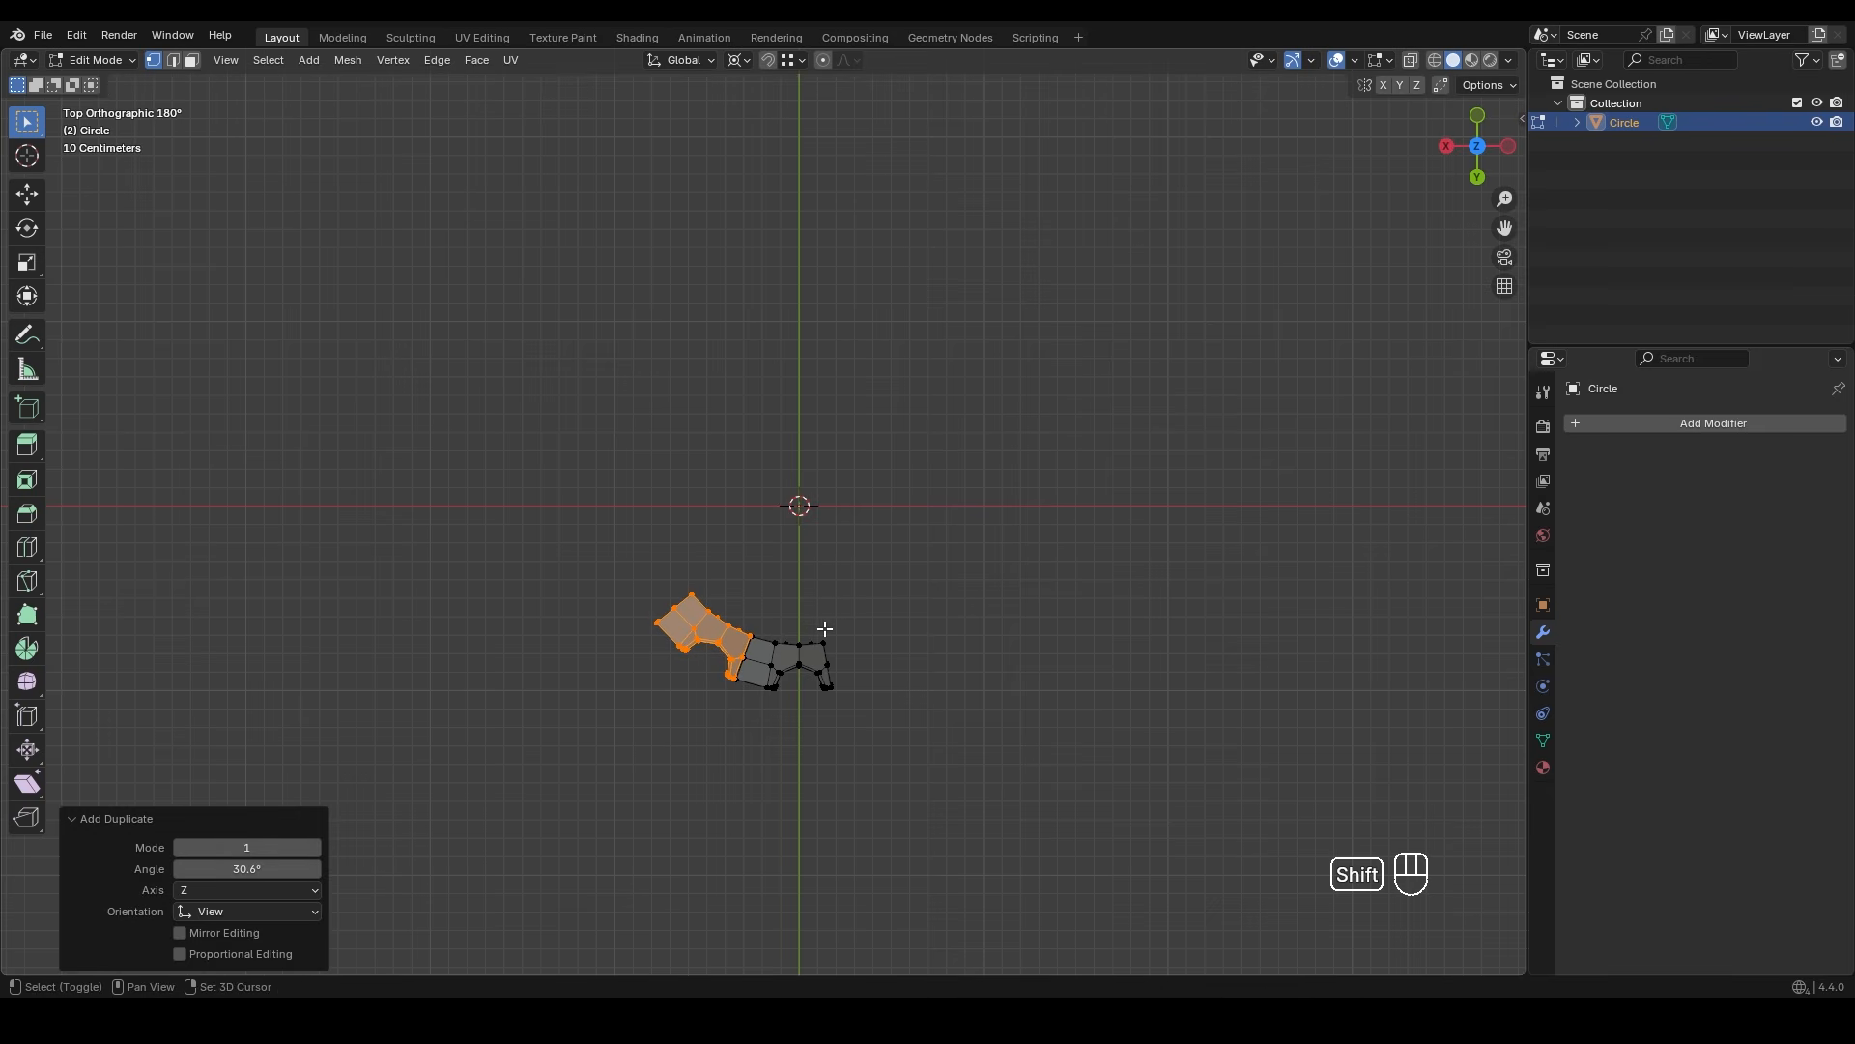
left_click(269, 867)
type("3")
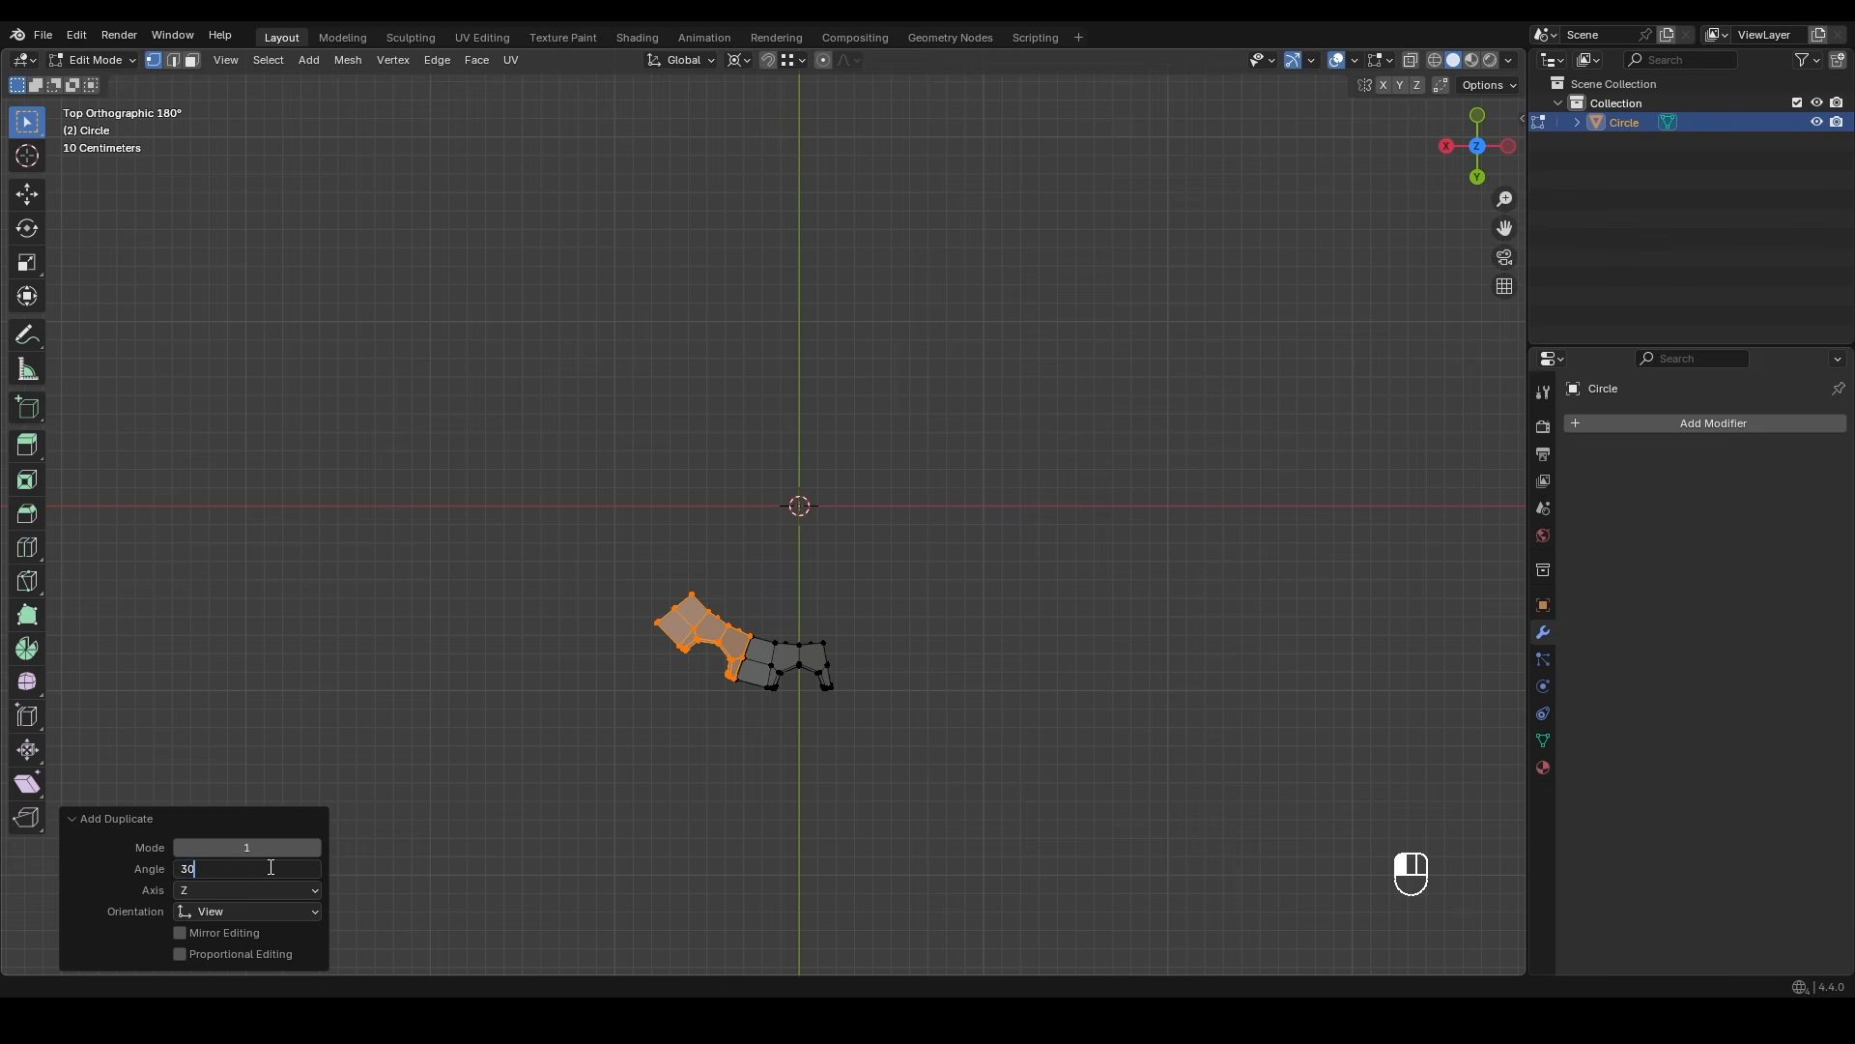
type("0")
key("Return")
- Repeat the 30° duplicate rotation ten more times to close the full ring
key("shift+r")
key("shift+r")
key("shift+r")
key("shift+r")
key("shift+r")
key("shift+r")
key("shift+r")
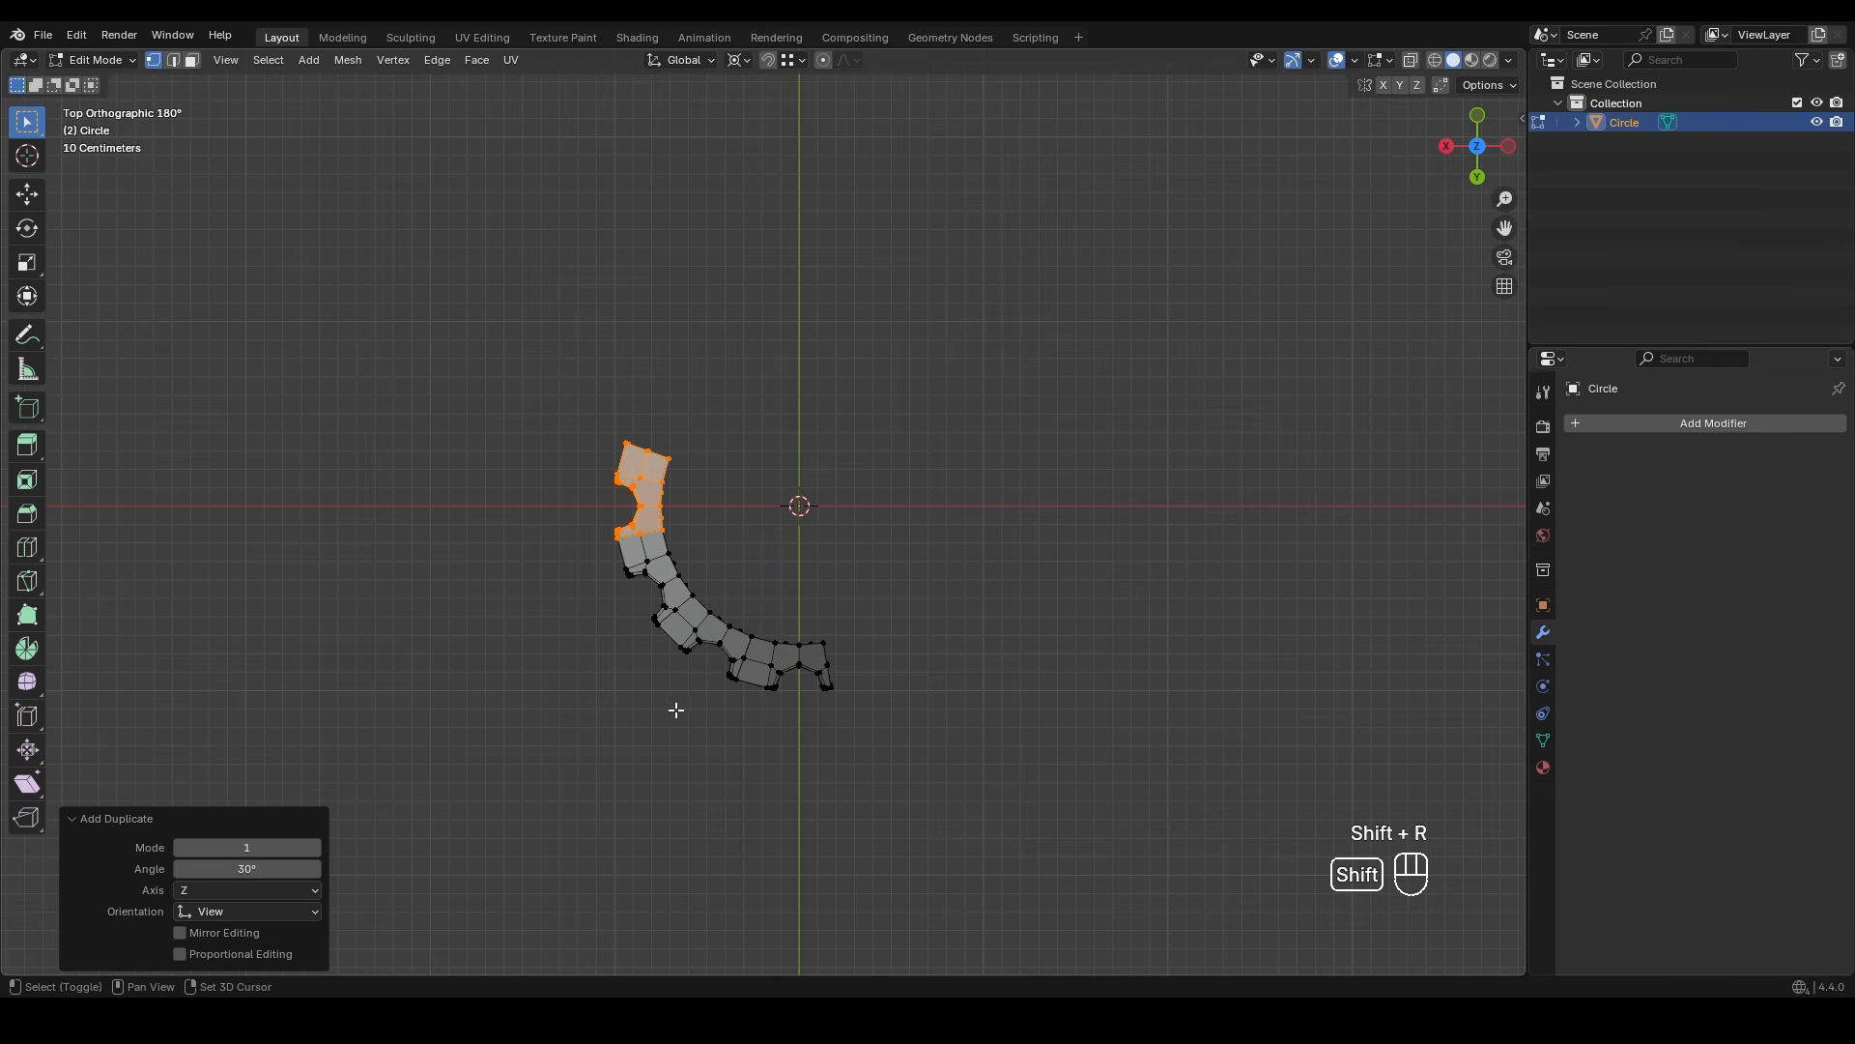
key("shift+r")
key("shift+r")
key("shift+r")
- Select all of the ring's geometry and merge its overlapping vertices by distance at 0.0001 m
middle_click_drag(692, 705, 894, 477)
key("a")
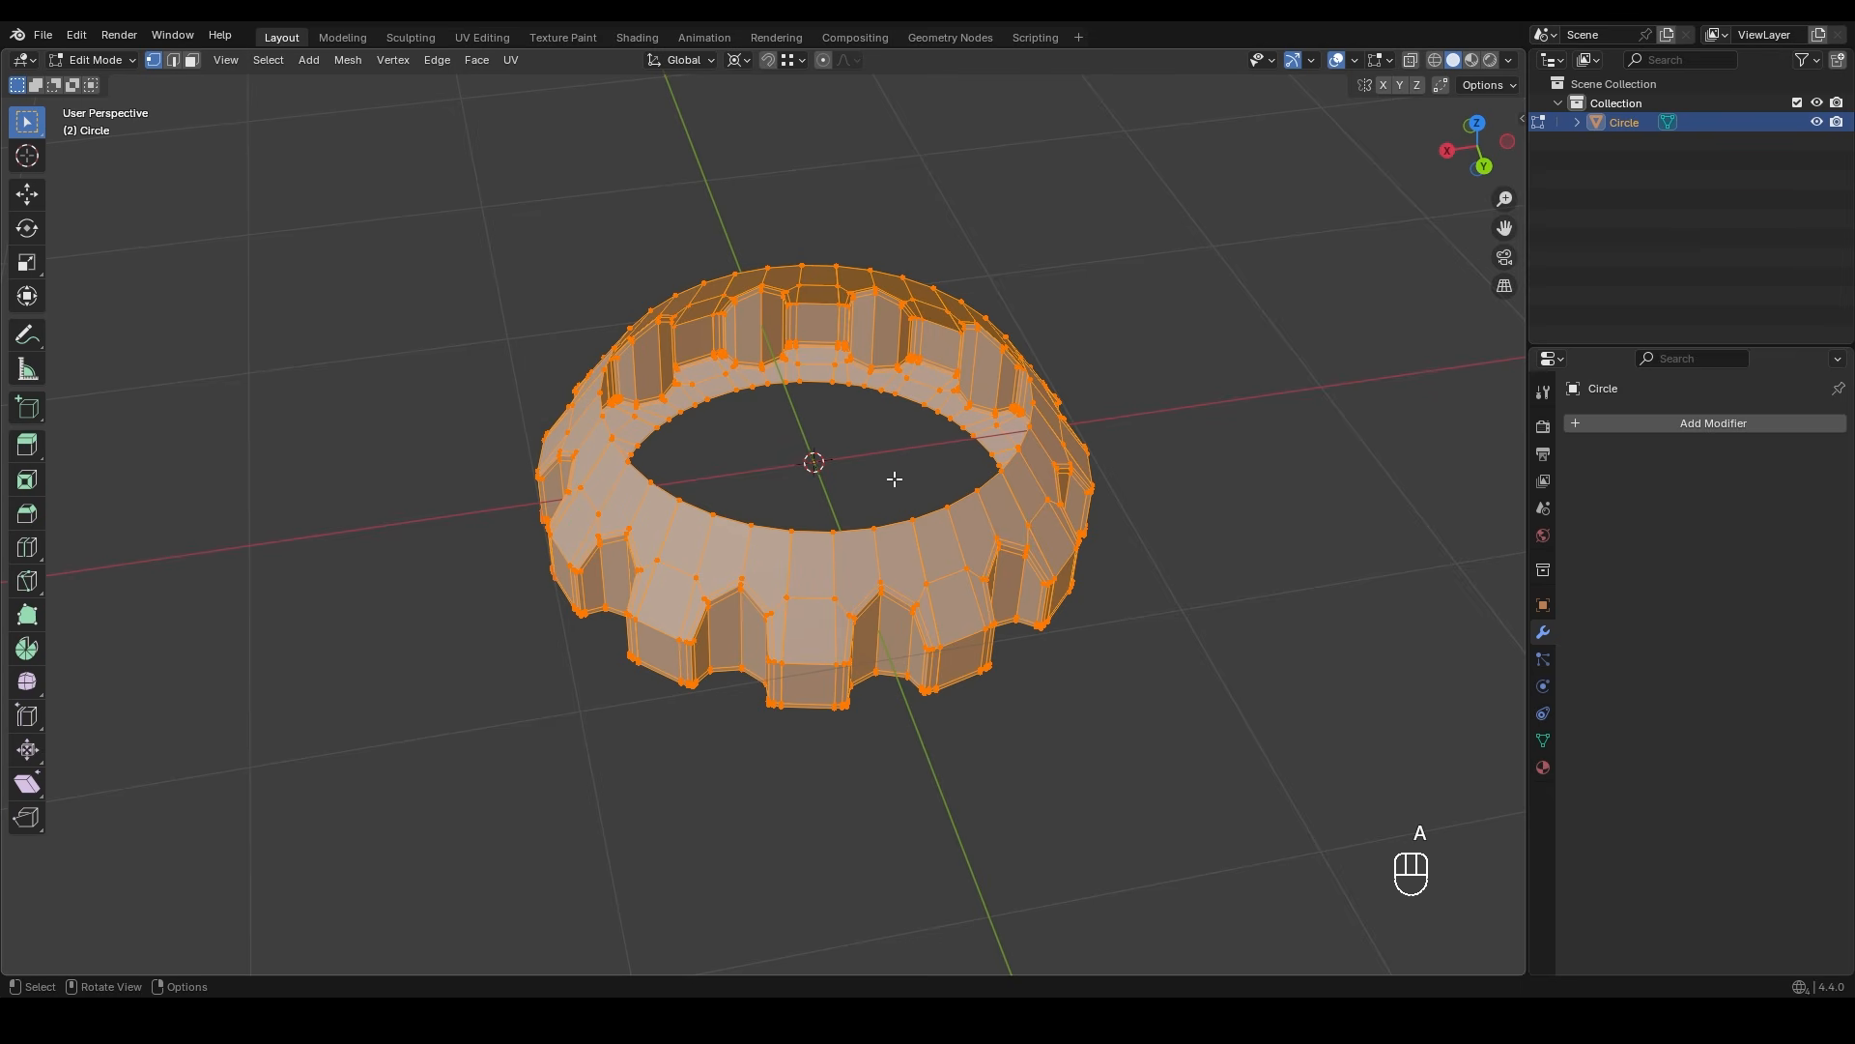
key("m")
left_click(895, 480)
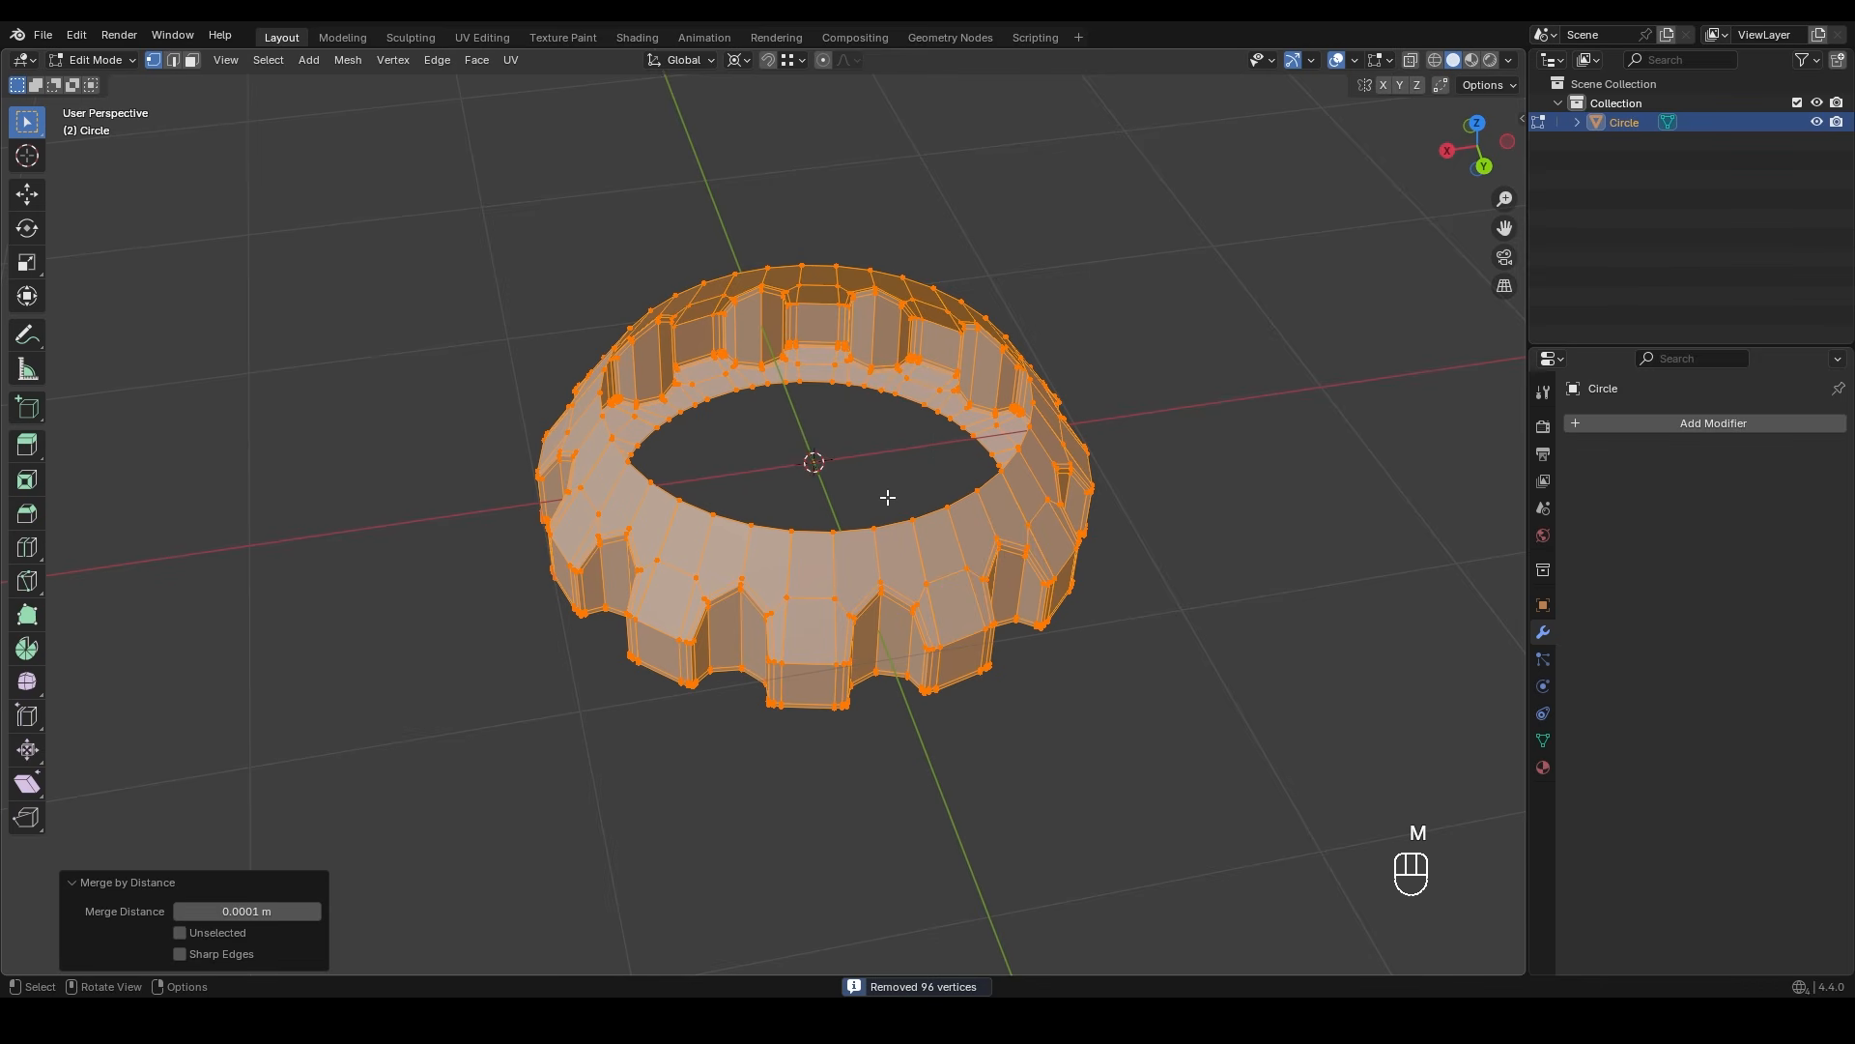
- Select the inner edge loop on the ring's underside and round it with To Sphere at factor 1
left_click(884, 718)
middle_click_drag(883, 716, 874, 406, "alt")
key("2")
left_click(837, 316, "alt")
middle_click_drag(836, 316, 850, 657, "shift")
middle_click_drag(699, 350, 857, 572)
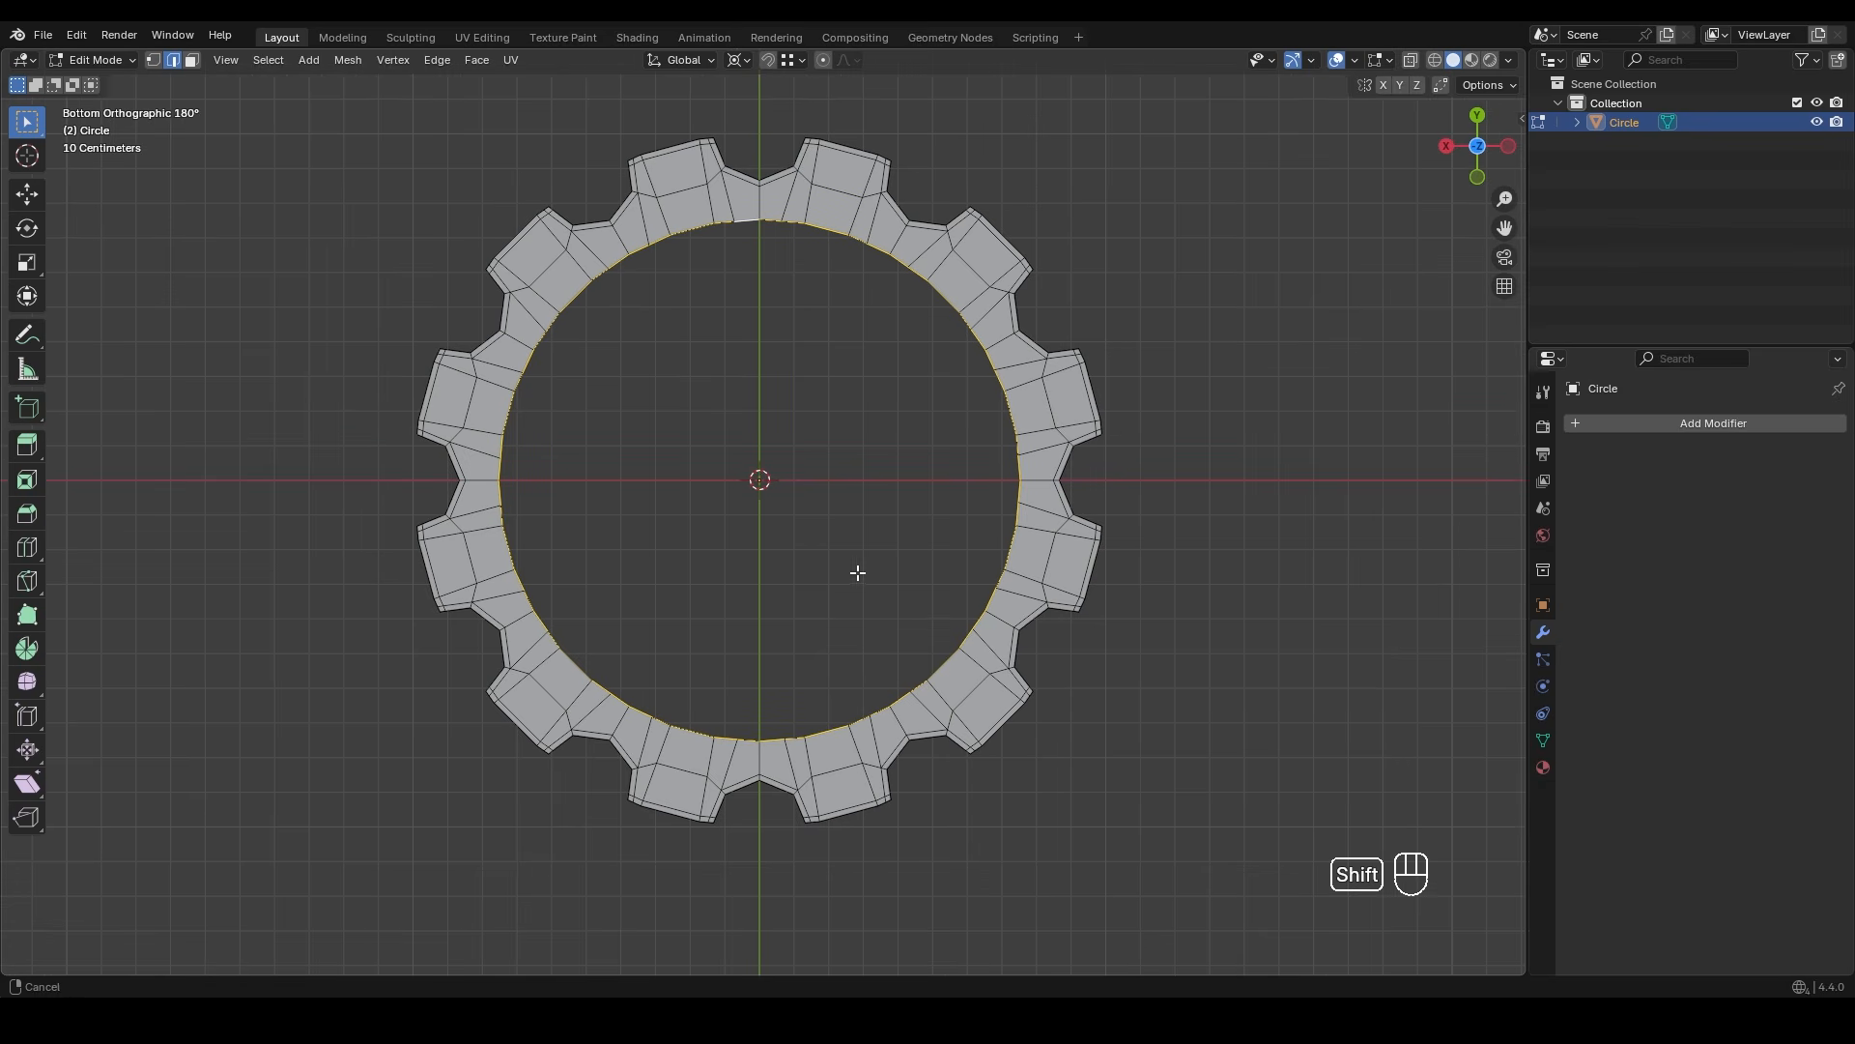
key("shift+alt+s")
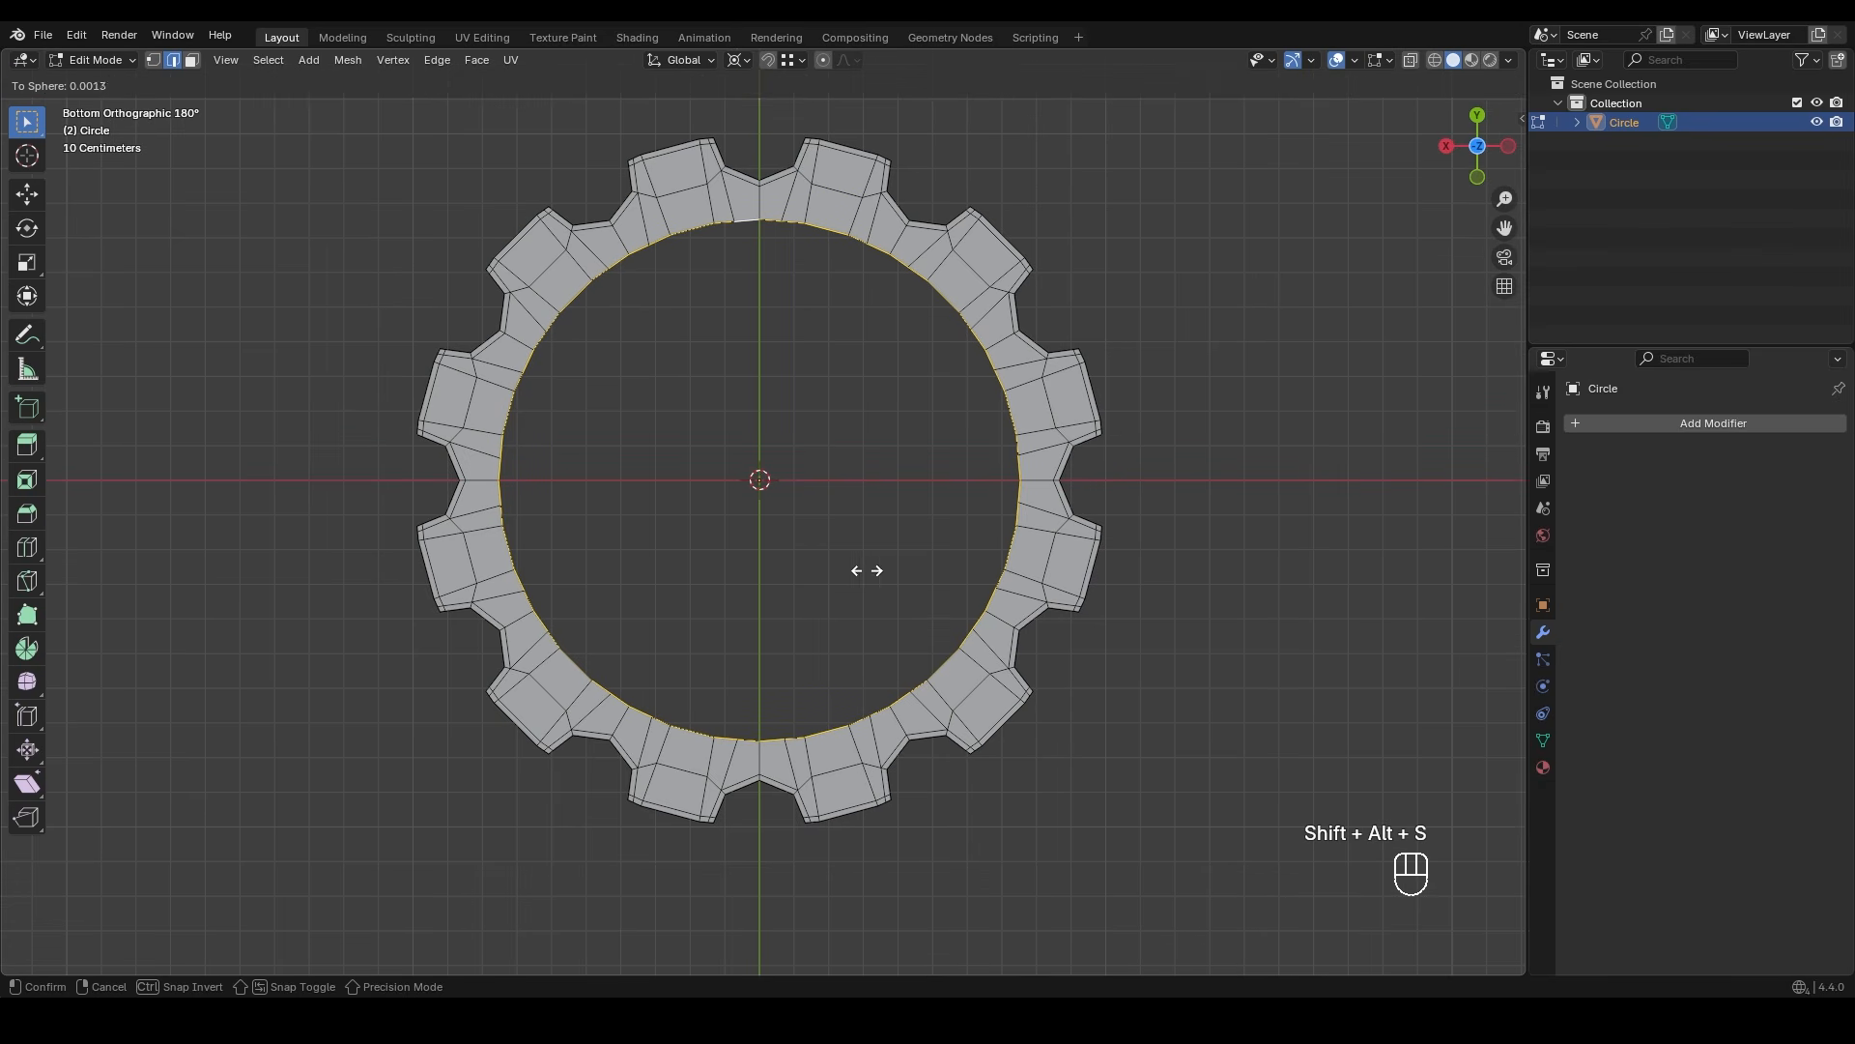
left_click(562, 551)
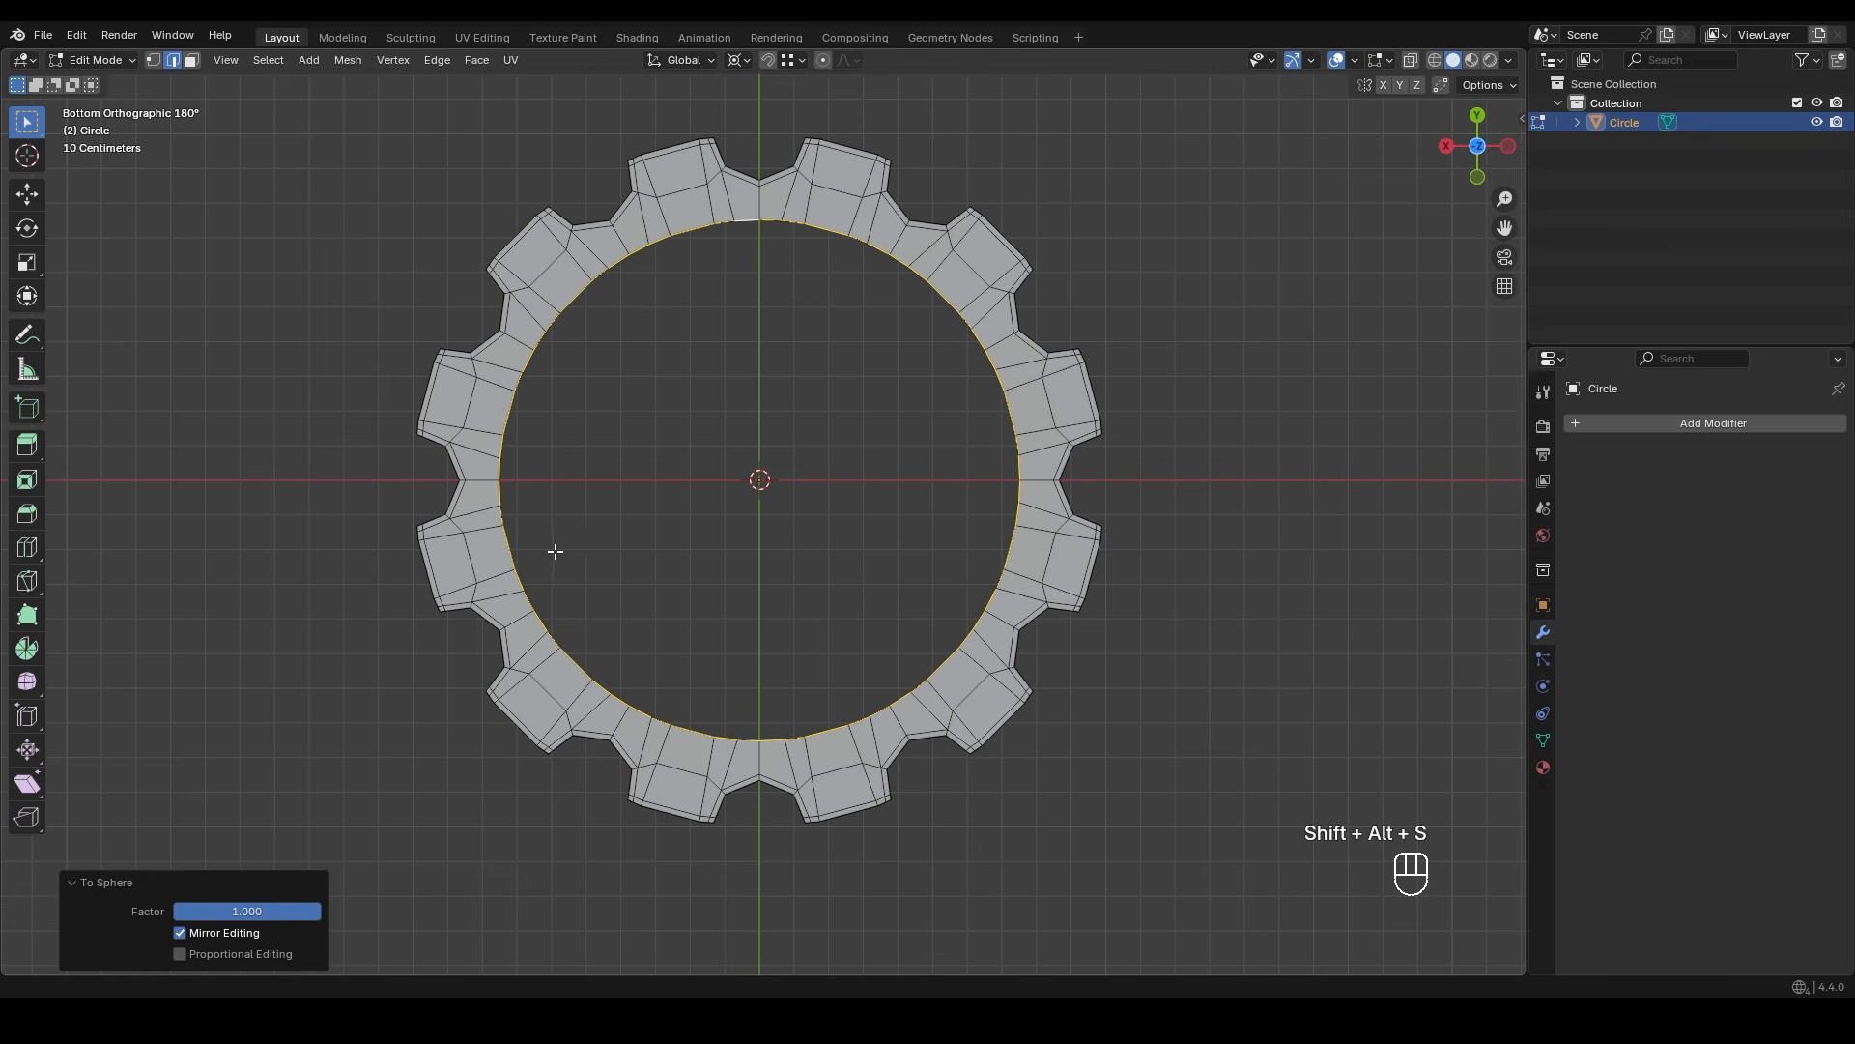
- Add one loop cut around the ring's outer walls and slide it close to the notch outline with factor 0.843
middle_click_drag(581, 559, 768, 628, "shift")
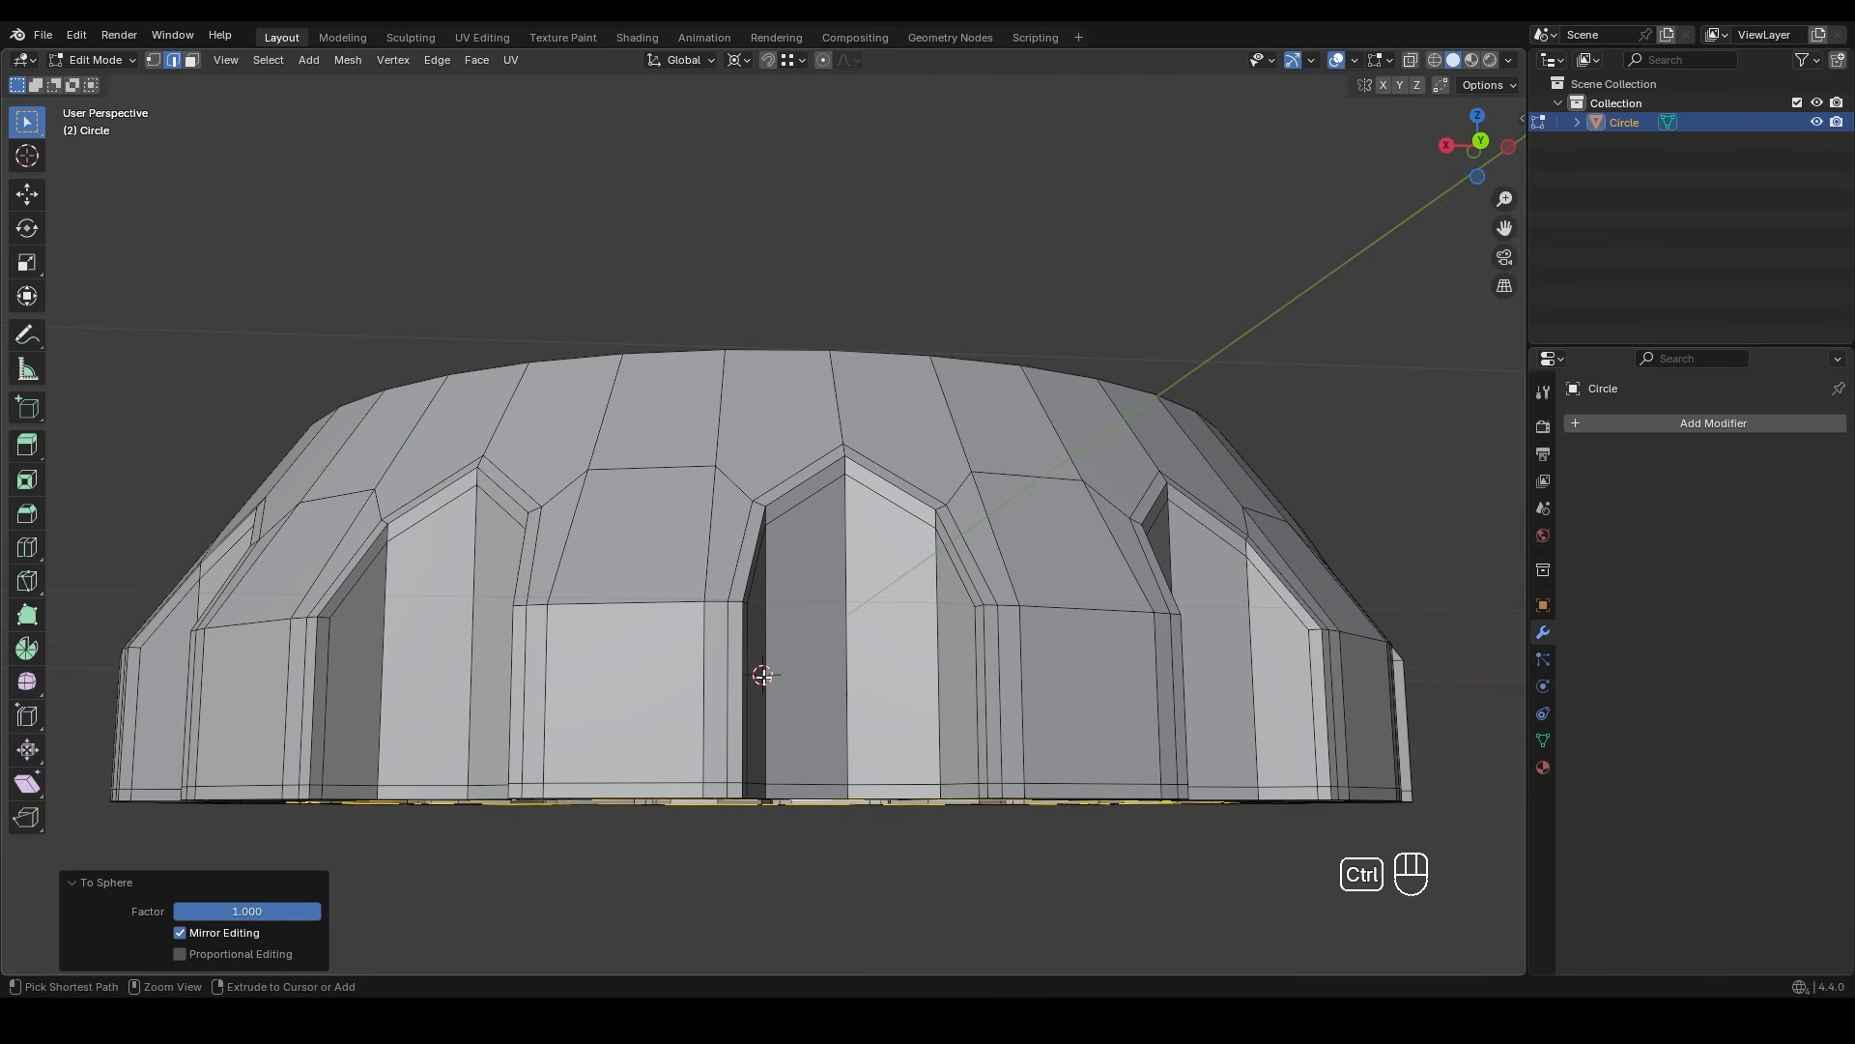
key("ctrl+r")
left_click(774, 623)
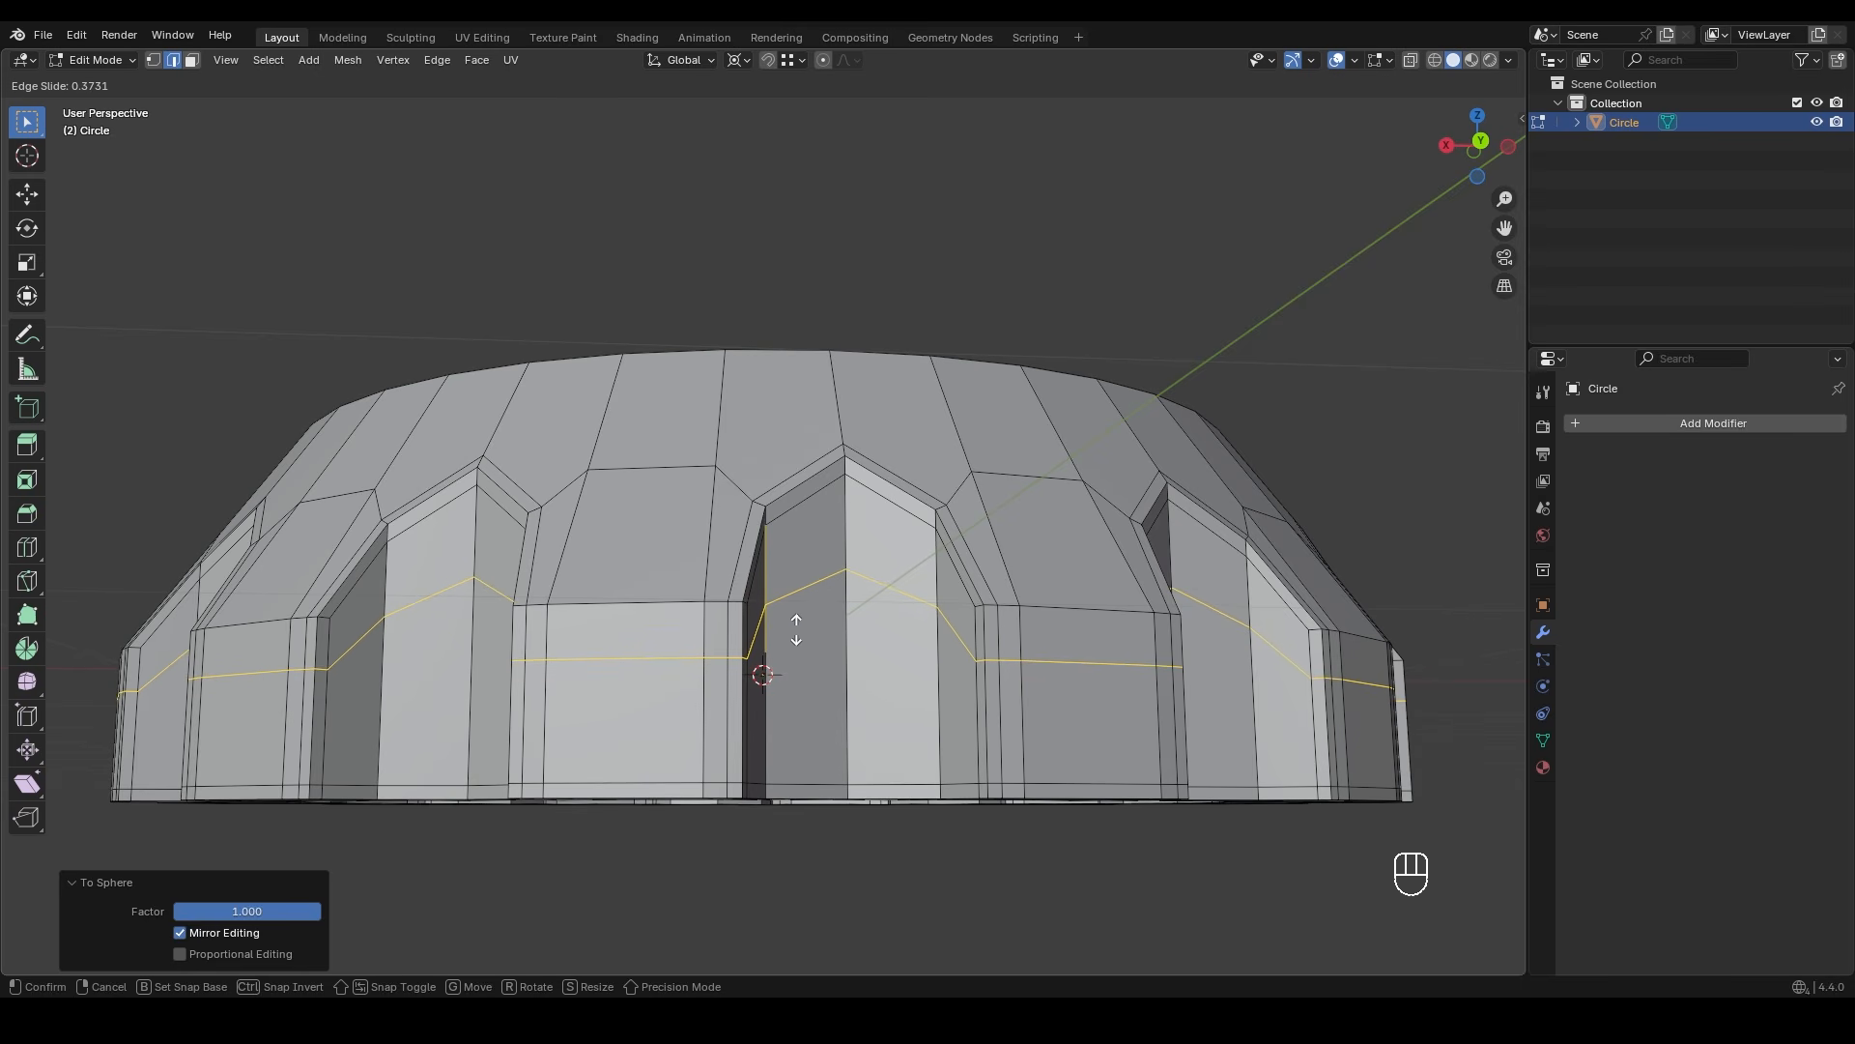
left_click(797, 630)
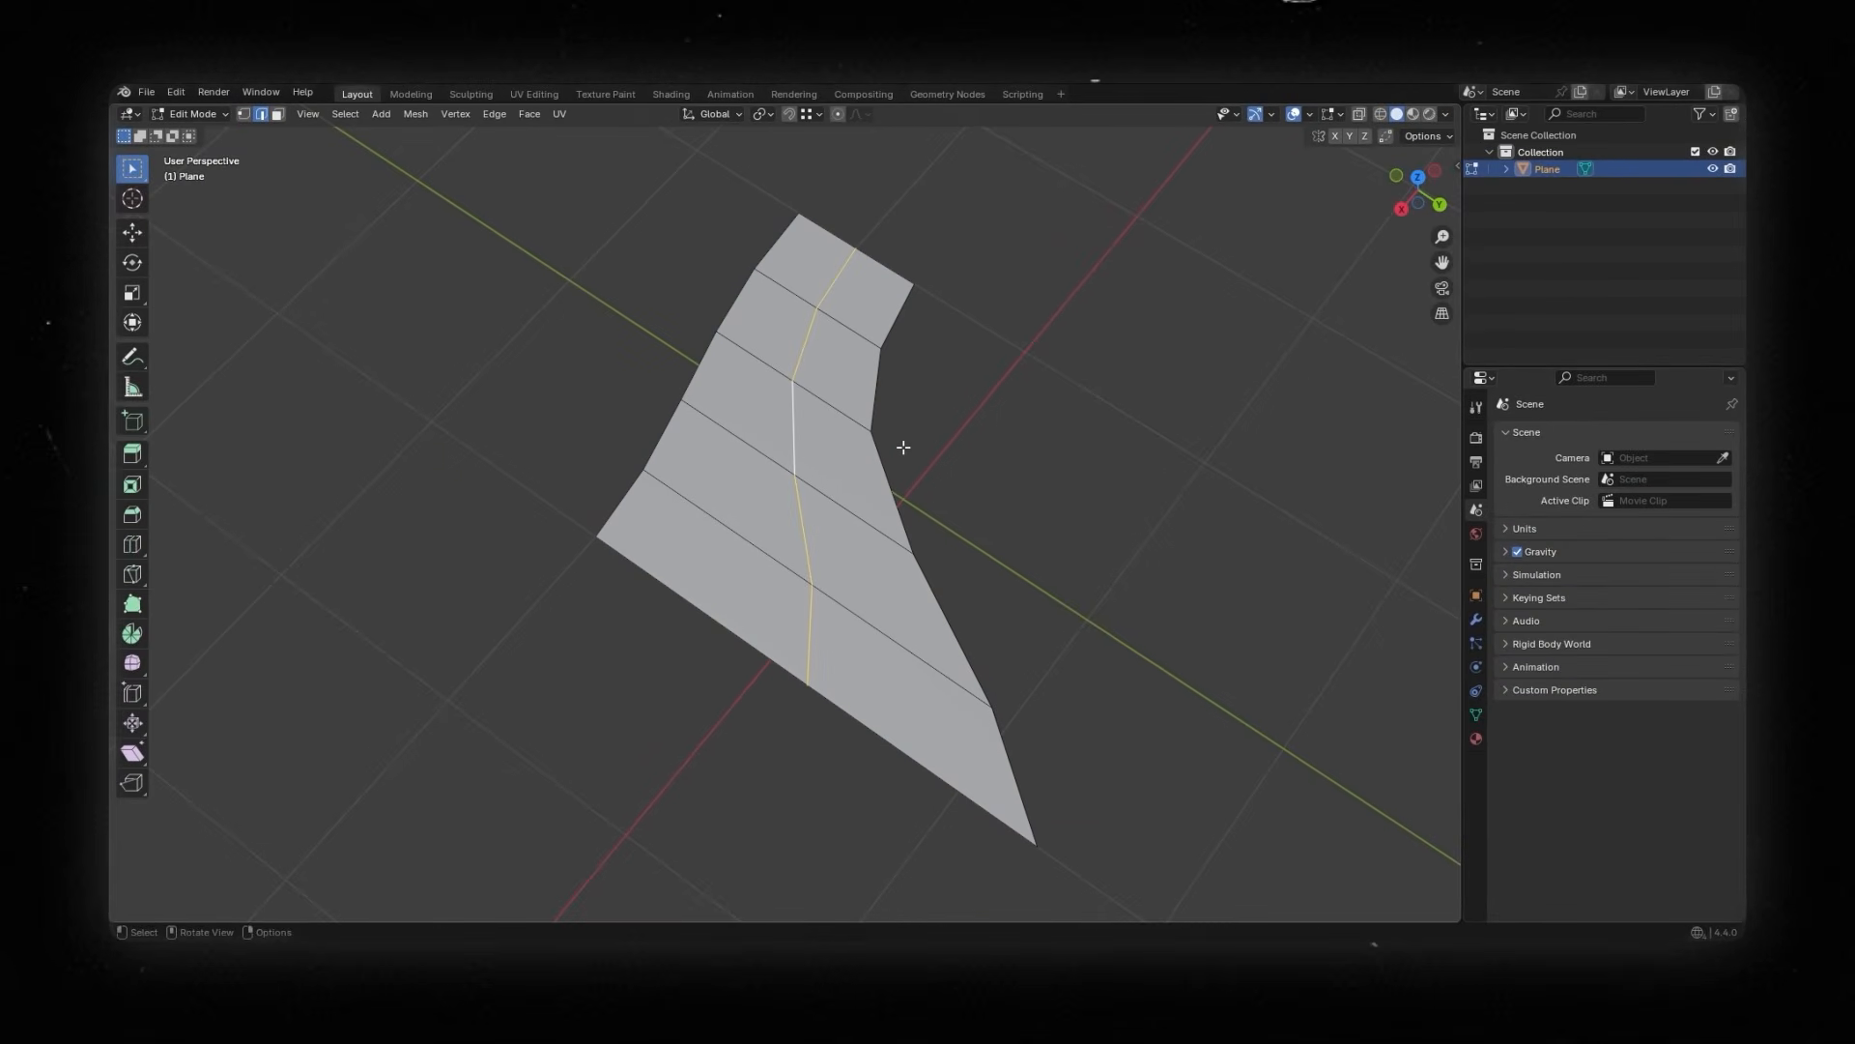
- Edge-slide the middle loop of the demonstration plane towards its neighbouring border and turn on Even mode
key("g")
key("g")
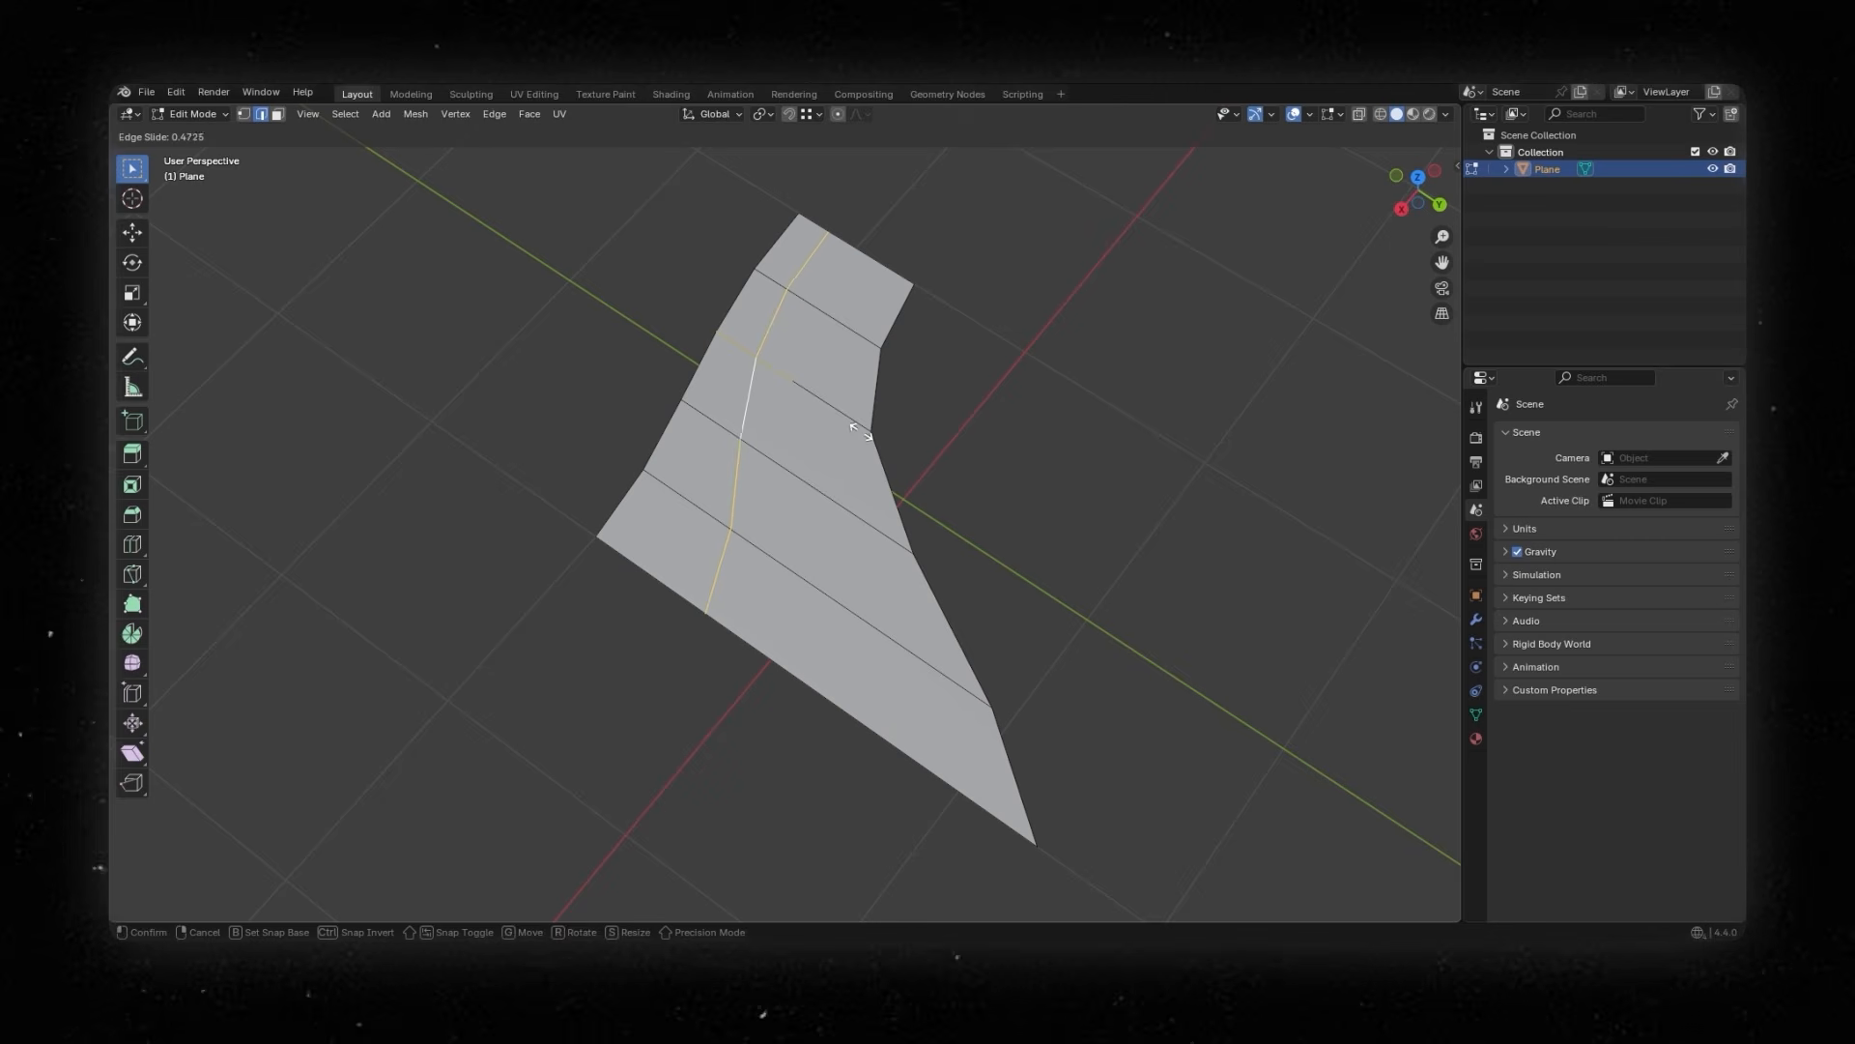
key("e")
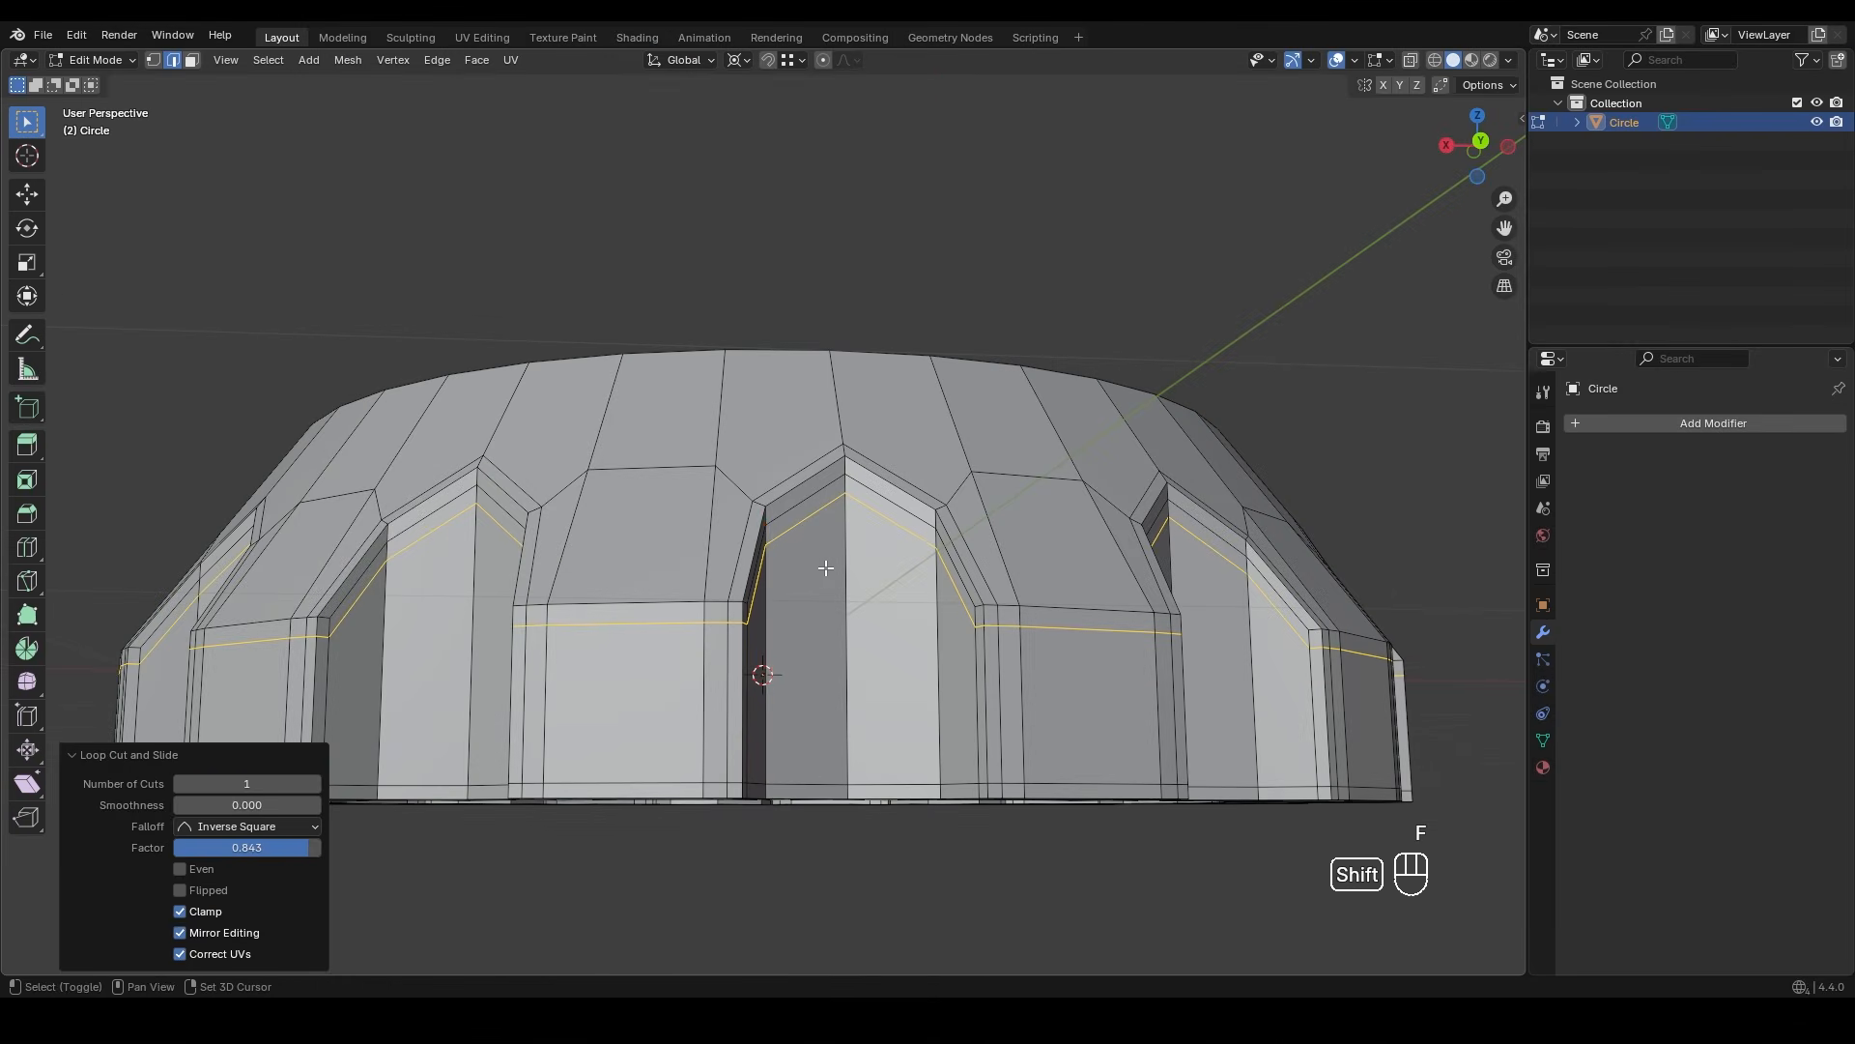
- Fill the ring's top opening with a face and inset that face by about 0.113 m
key("Tab")
scroll(851, 668, "down", 2)
middle_click_drag(851, 668, 864, 759)
key("Tab")
middle_click_drag(840, 428, 846, 511, "shift")
left_click(832, 479, "alt")
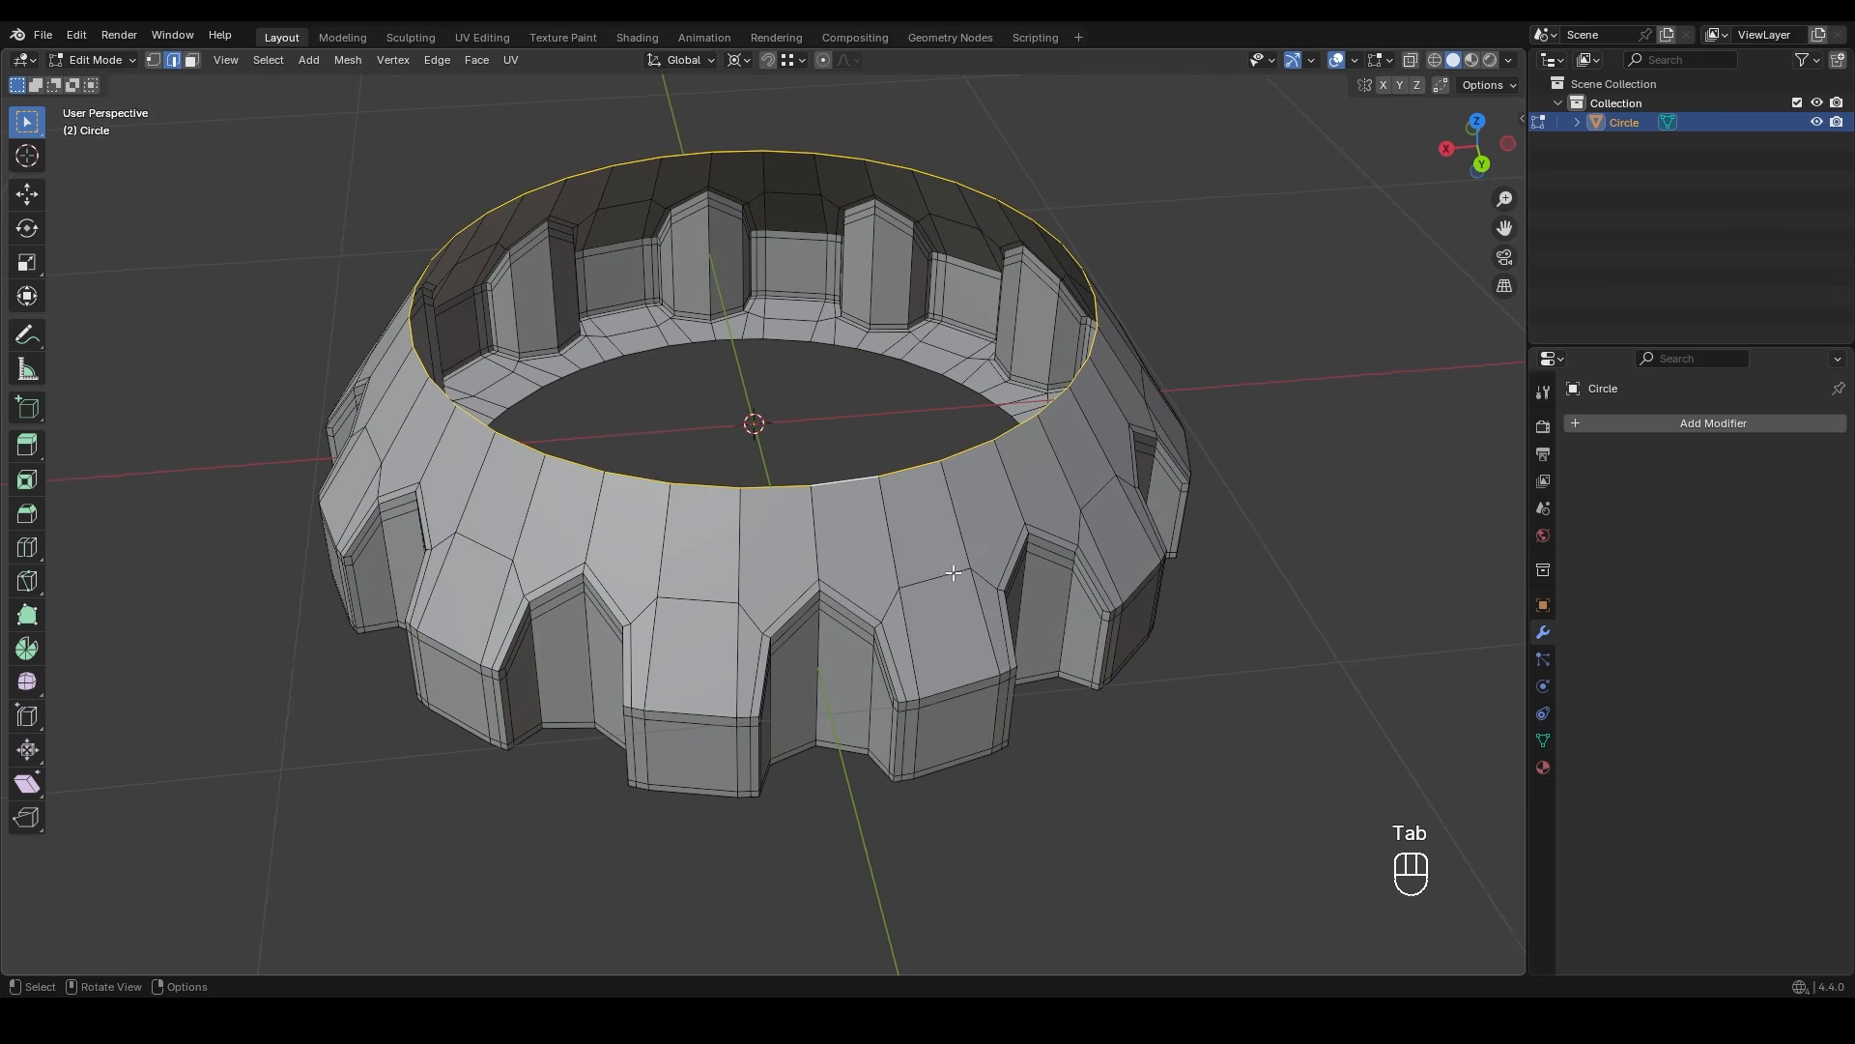
key("f")
key("i")
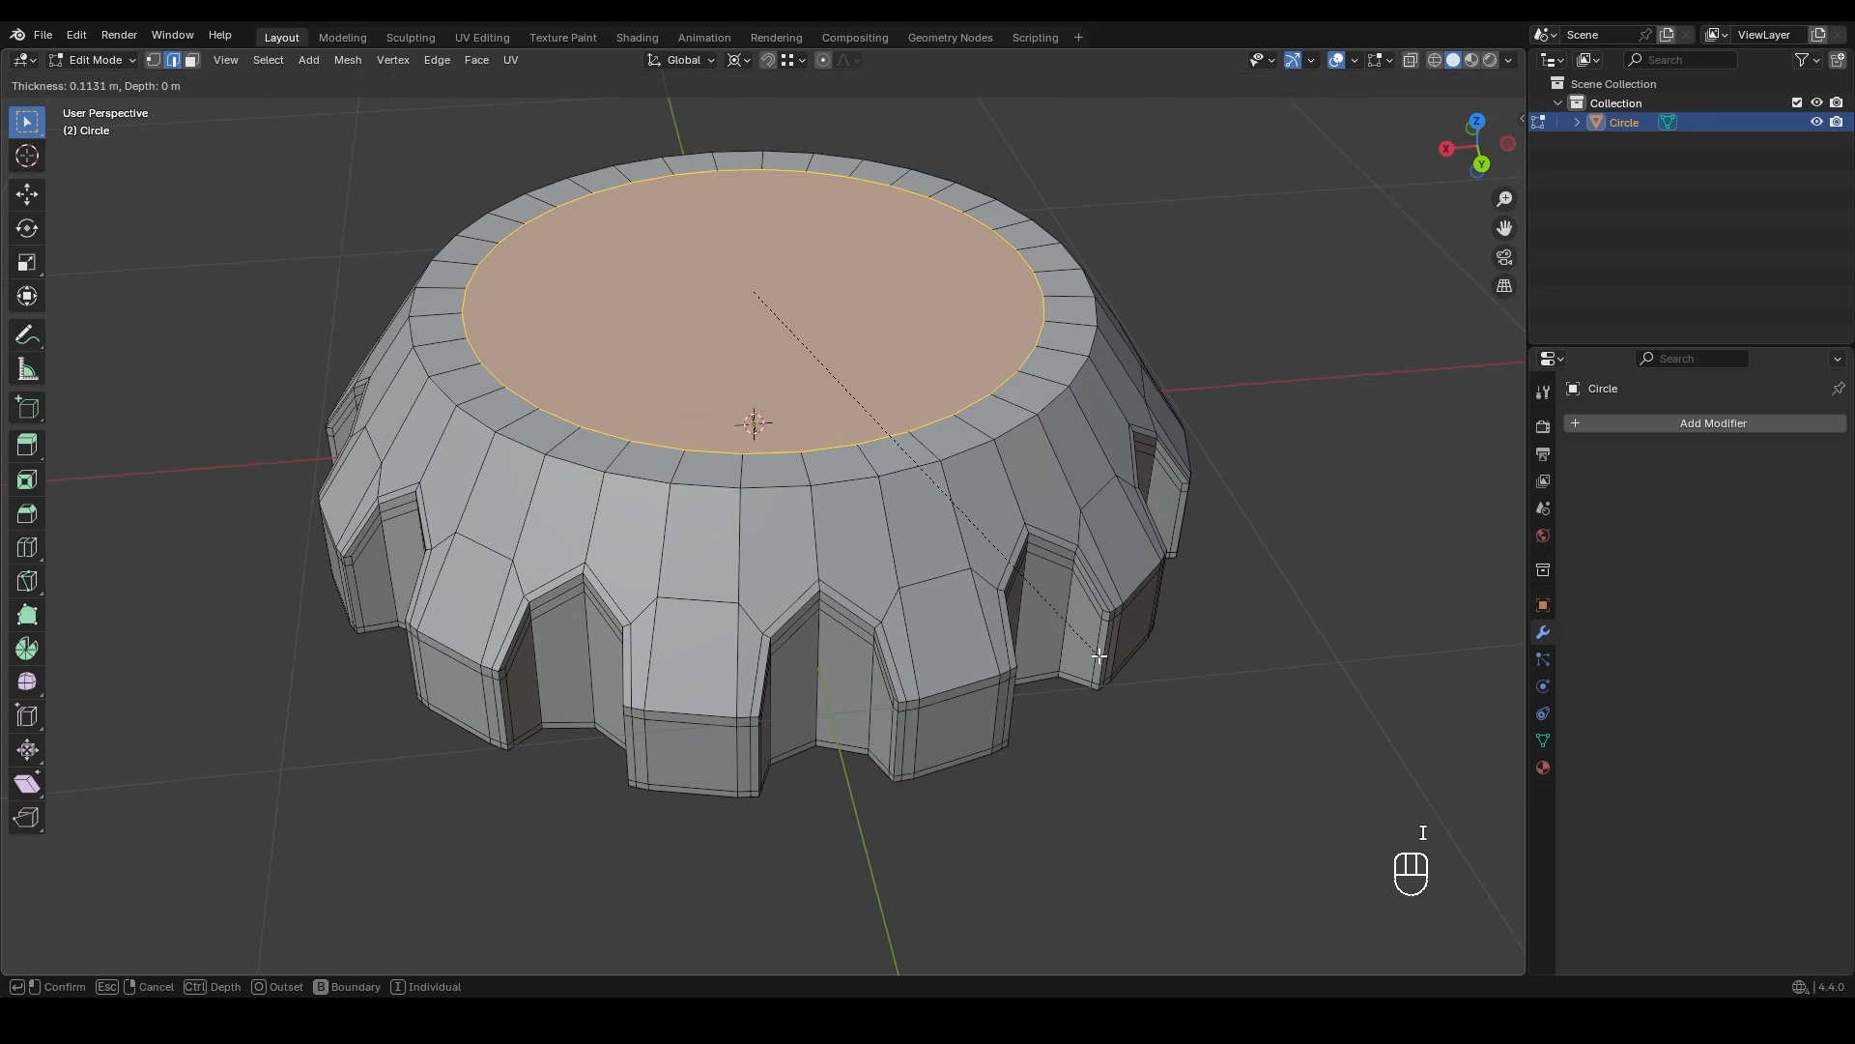
left_click(490, 372)
- Extrude the inset face about 0.295 m down into the ring and delete the cap face
key("e")
left_click(877, 658)
key("x")
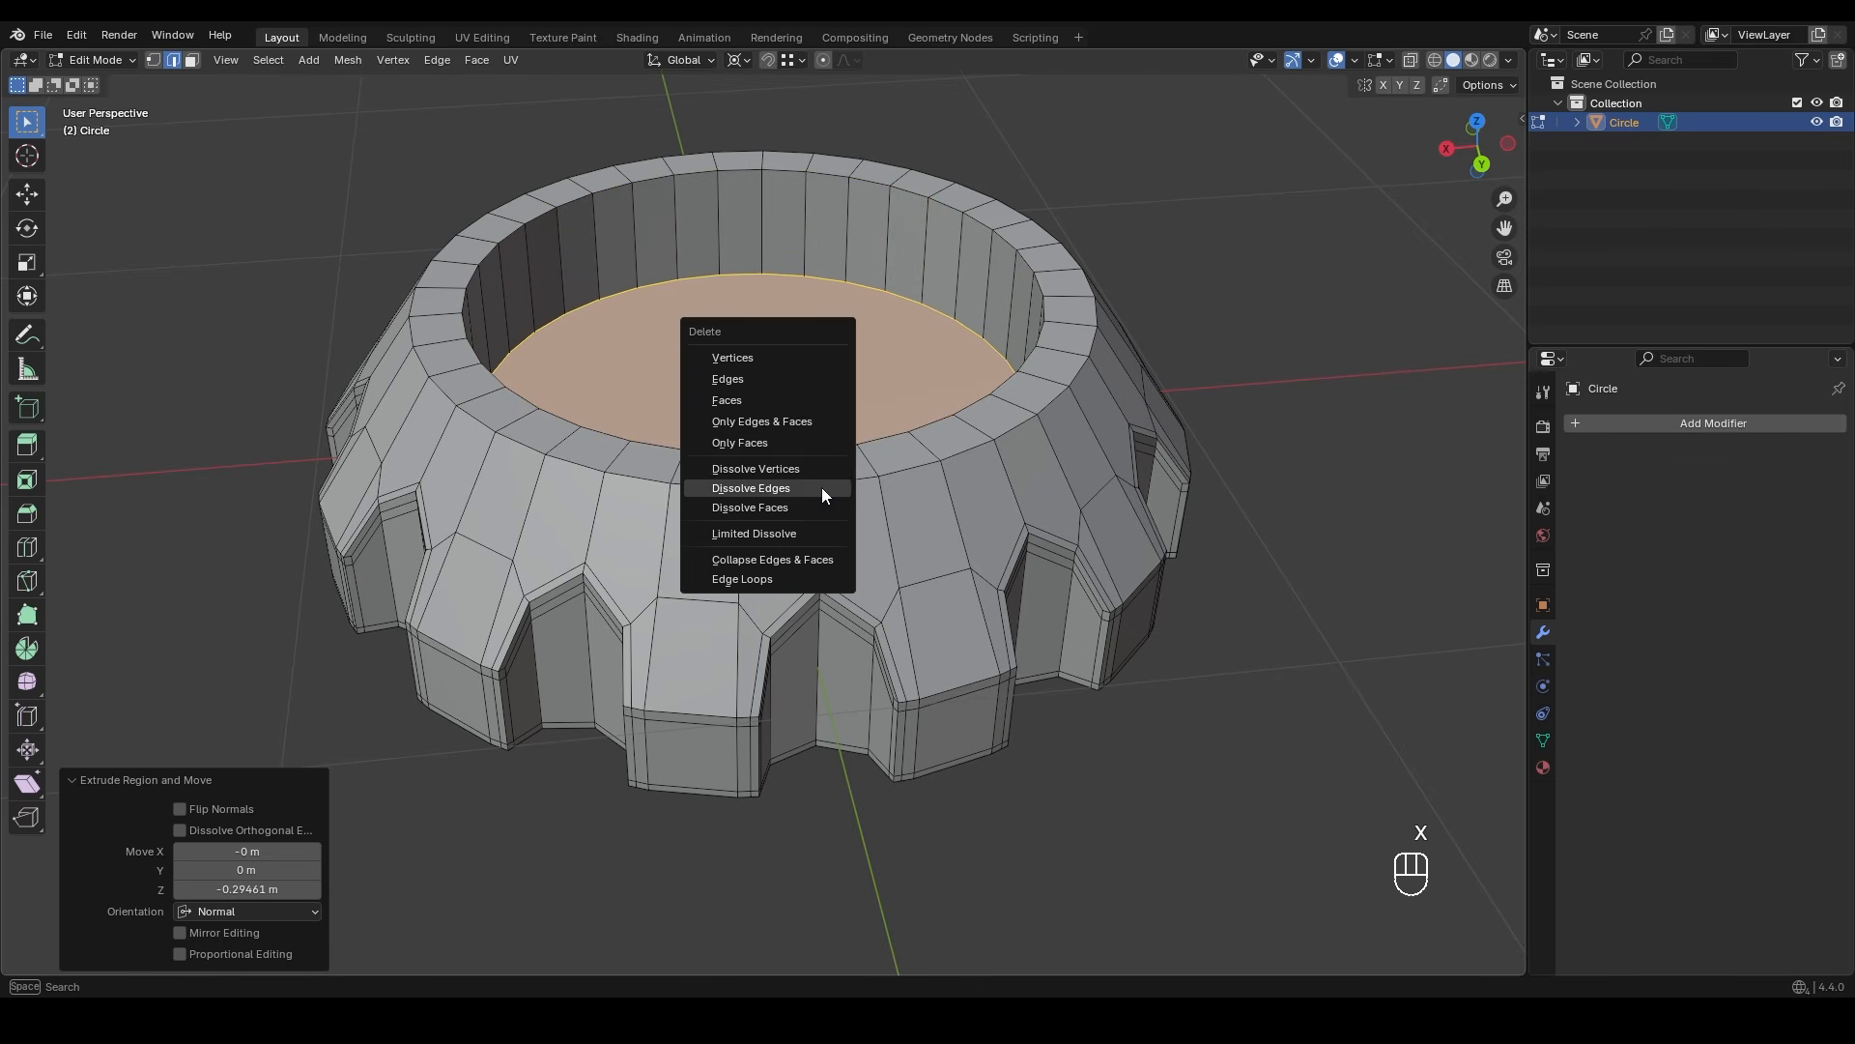
left_click(740, 396)
- Bevel the inner and outer edge loops of the top rim with width 0.0257 m, 2 segments and profile shape 1
left_click(682, 451, "alt")
left_click(764, 485, "alt+shift")
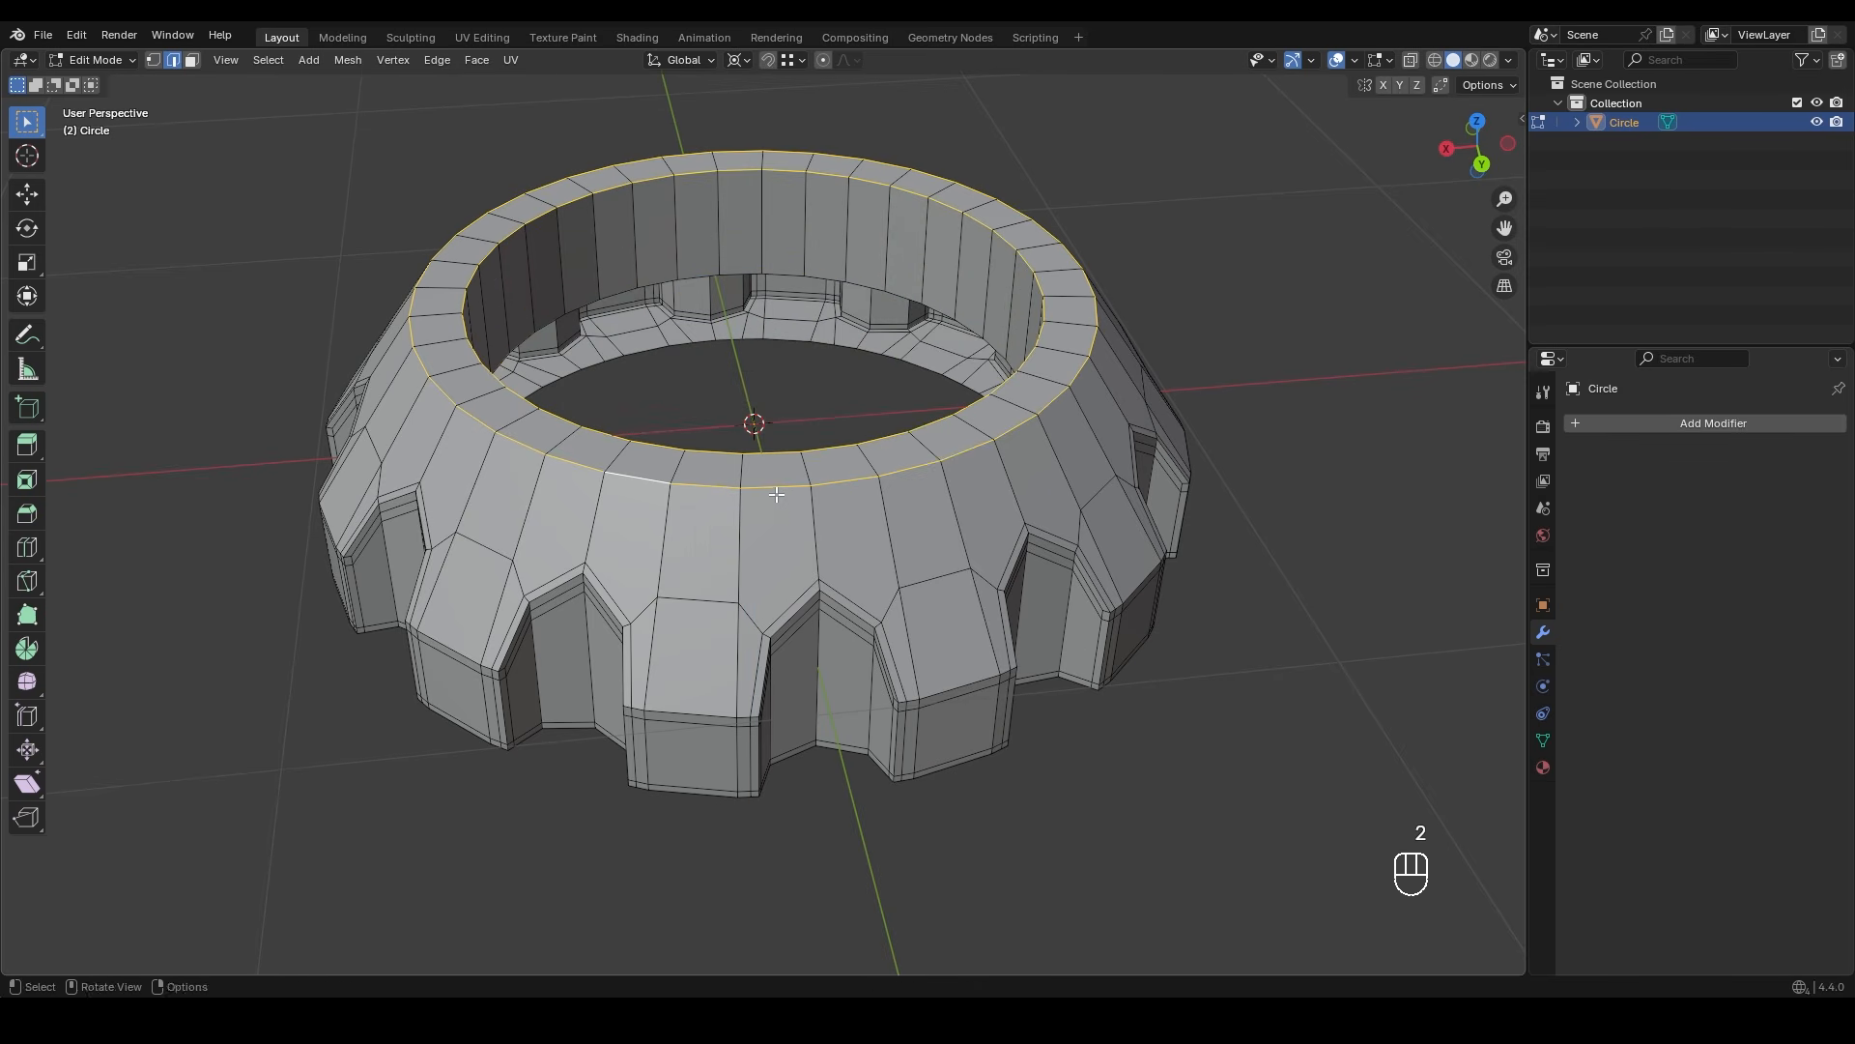
key("ctrl+b")
left_click(843, 512)
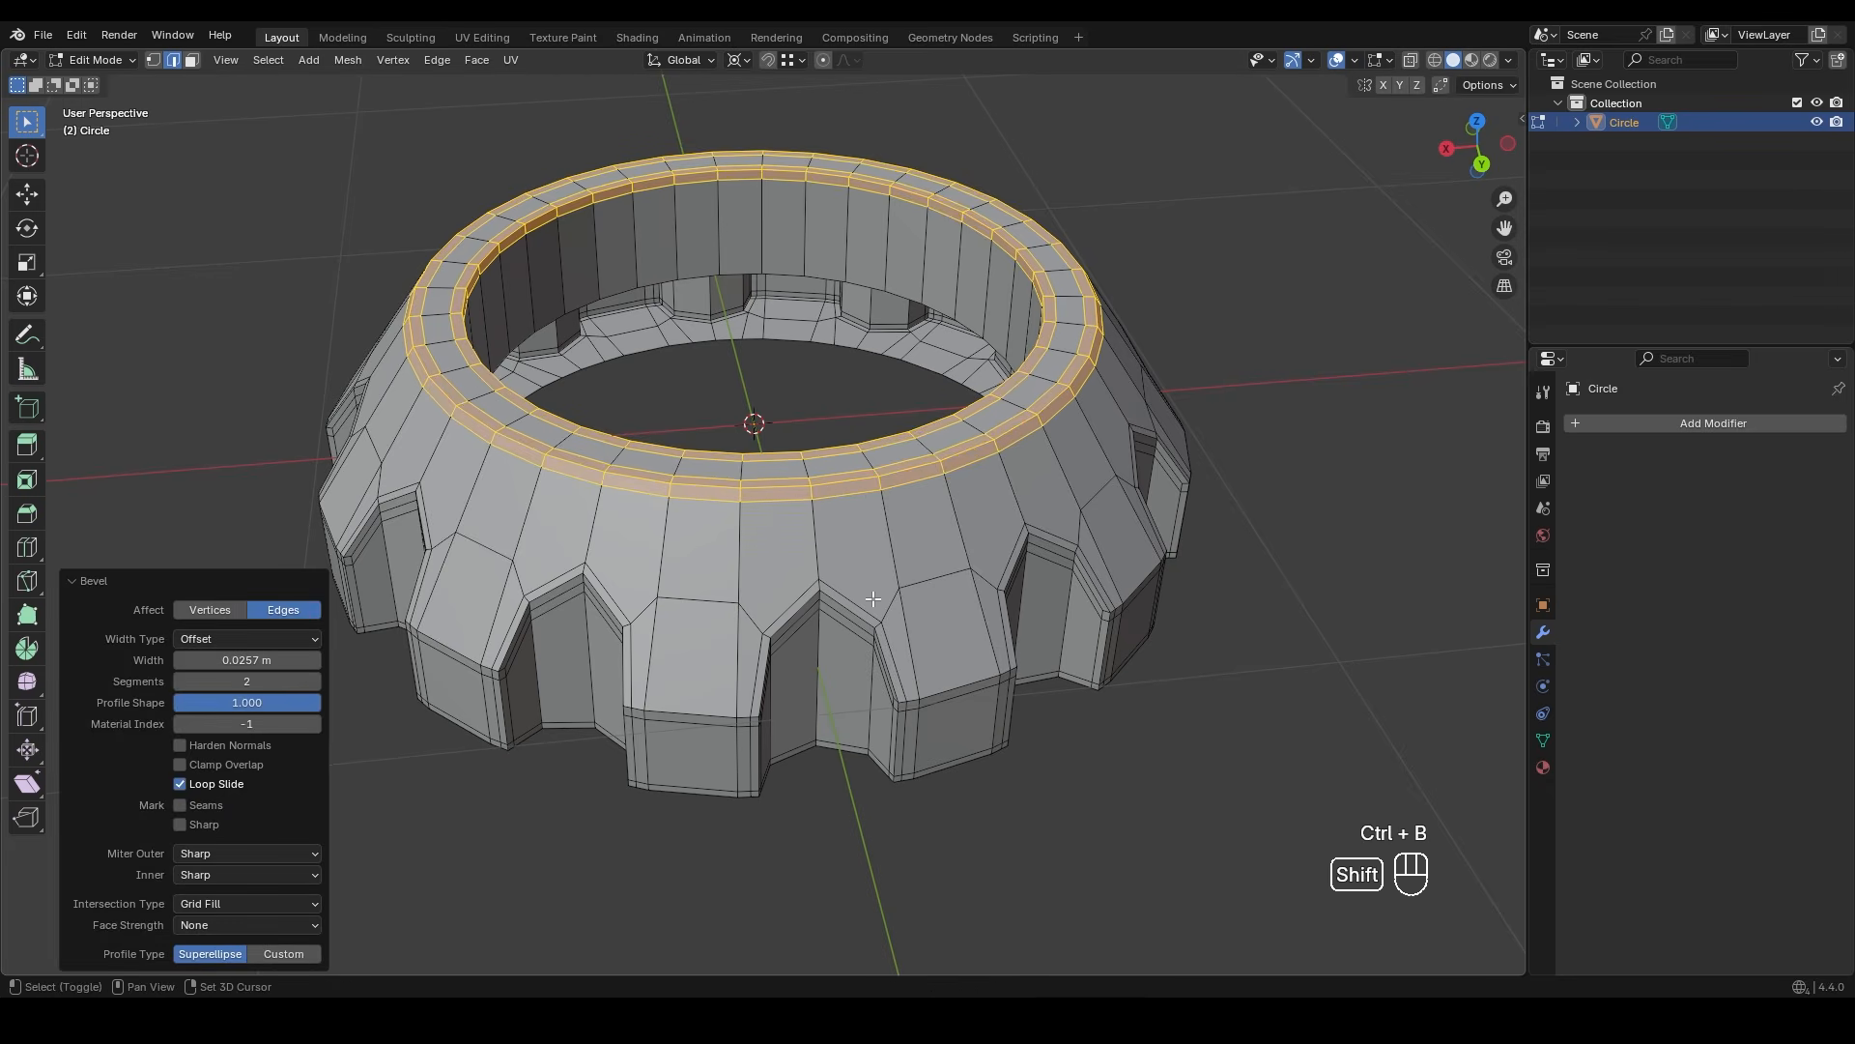
- Add a level 3 Subdivision modifier to the ring, set its render level to 3 and shade the ring smooth
key("Tab")
middle_click_drag(882, 412, 863, 550)
key("ctrl+3")
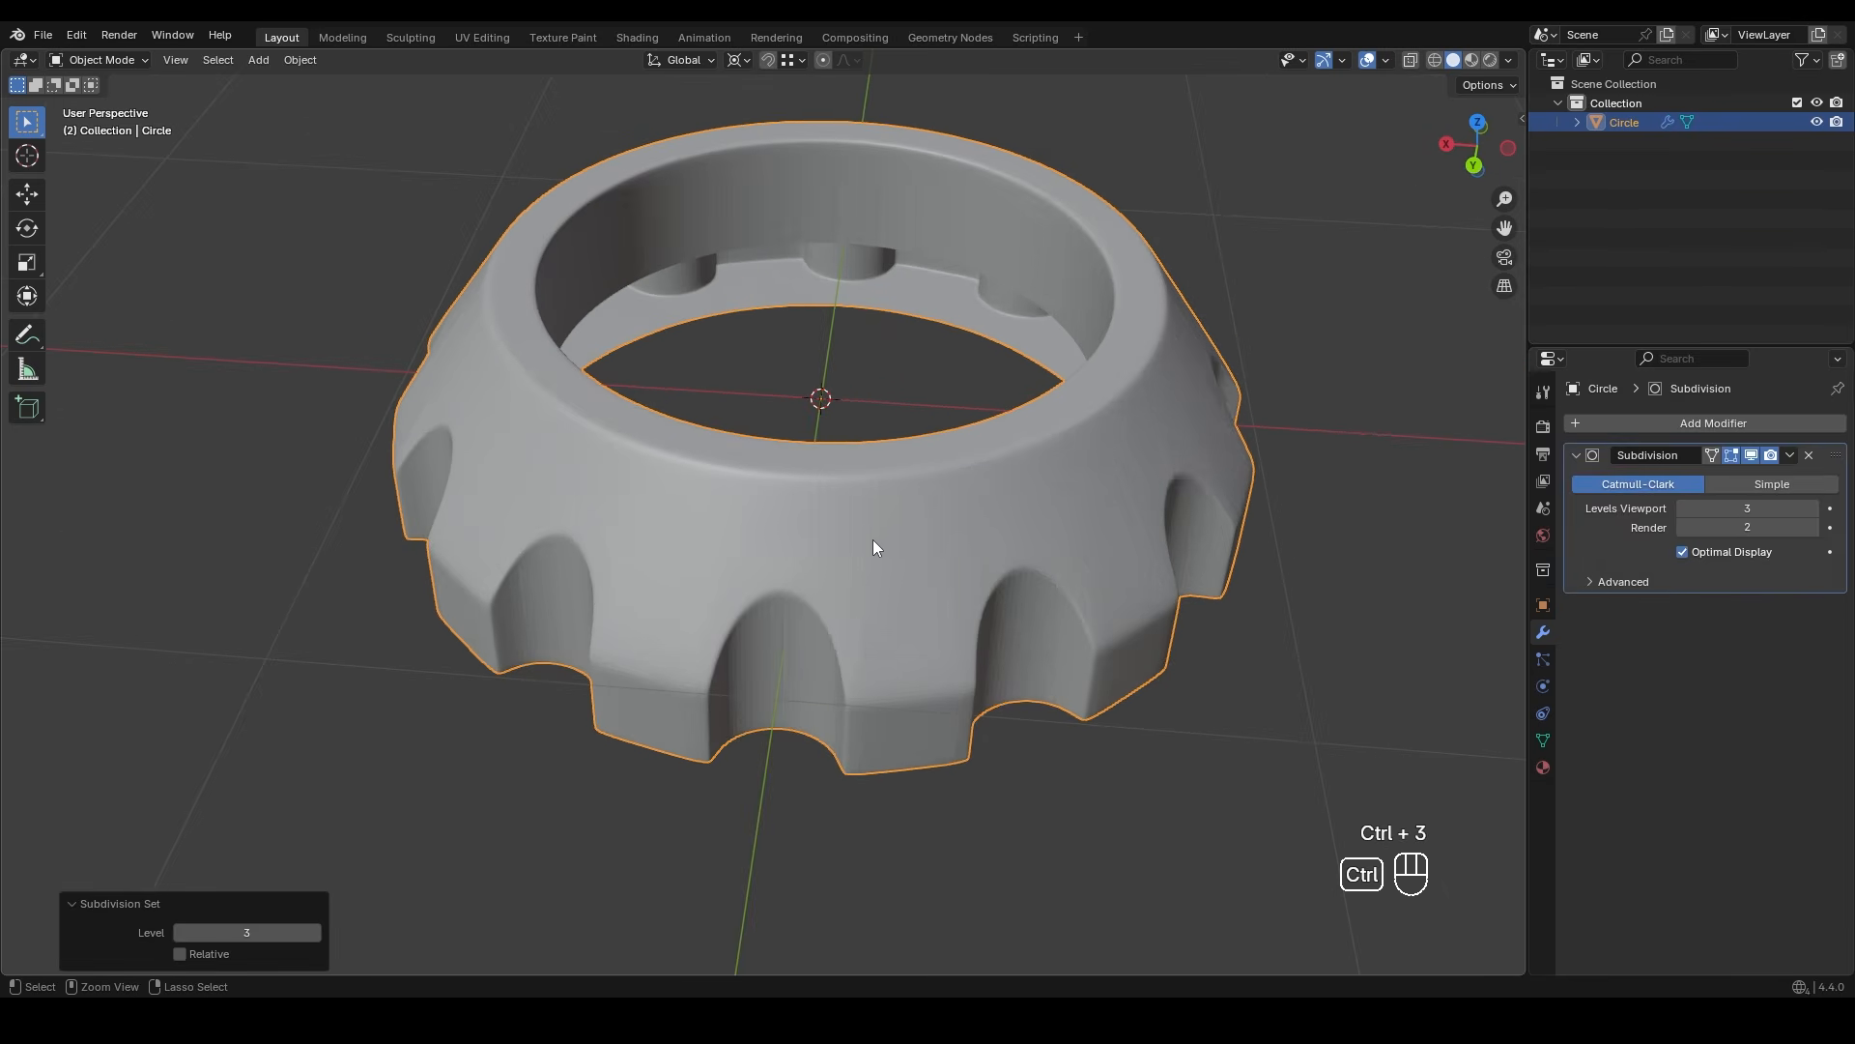
left_click(1809, 528)
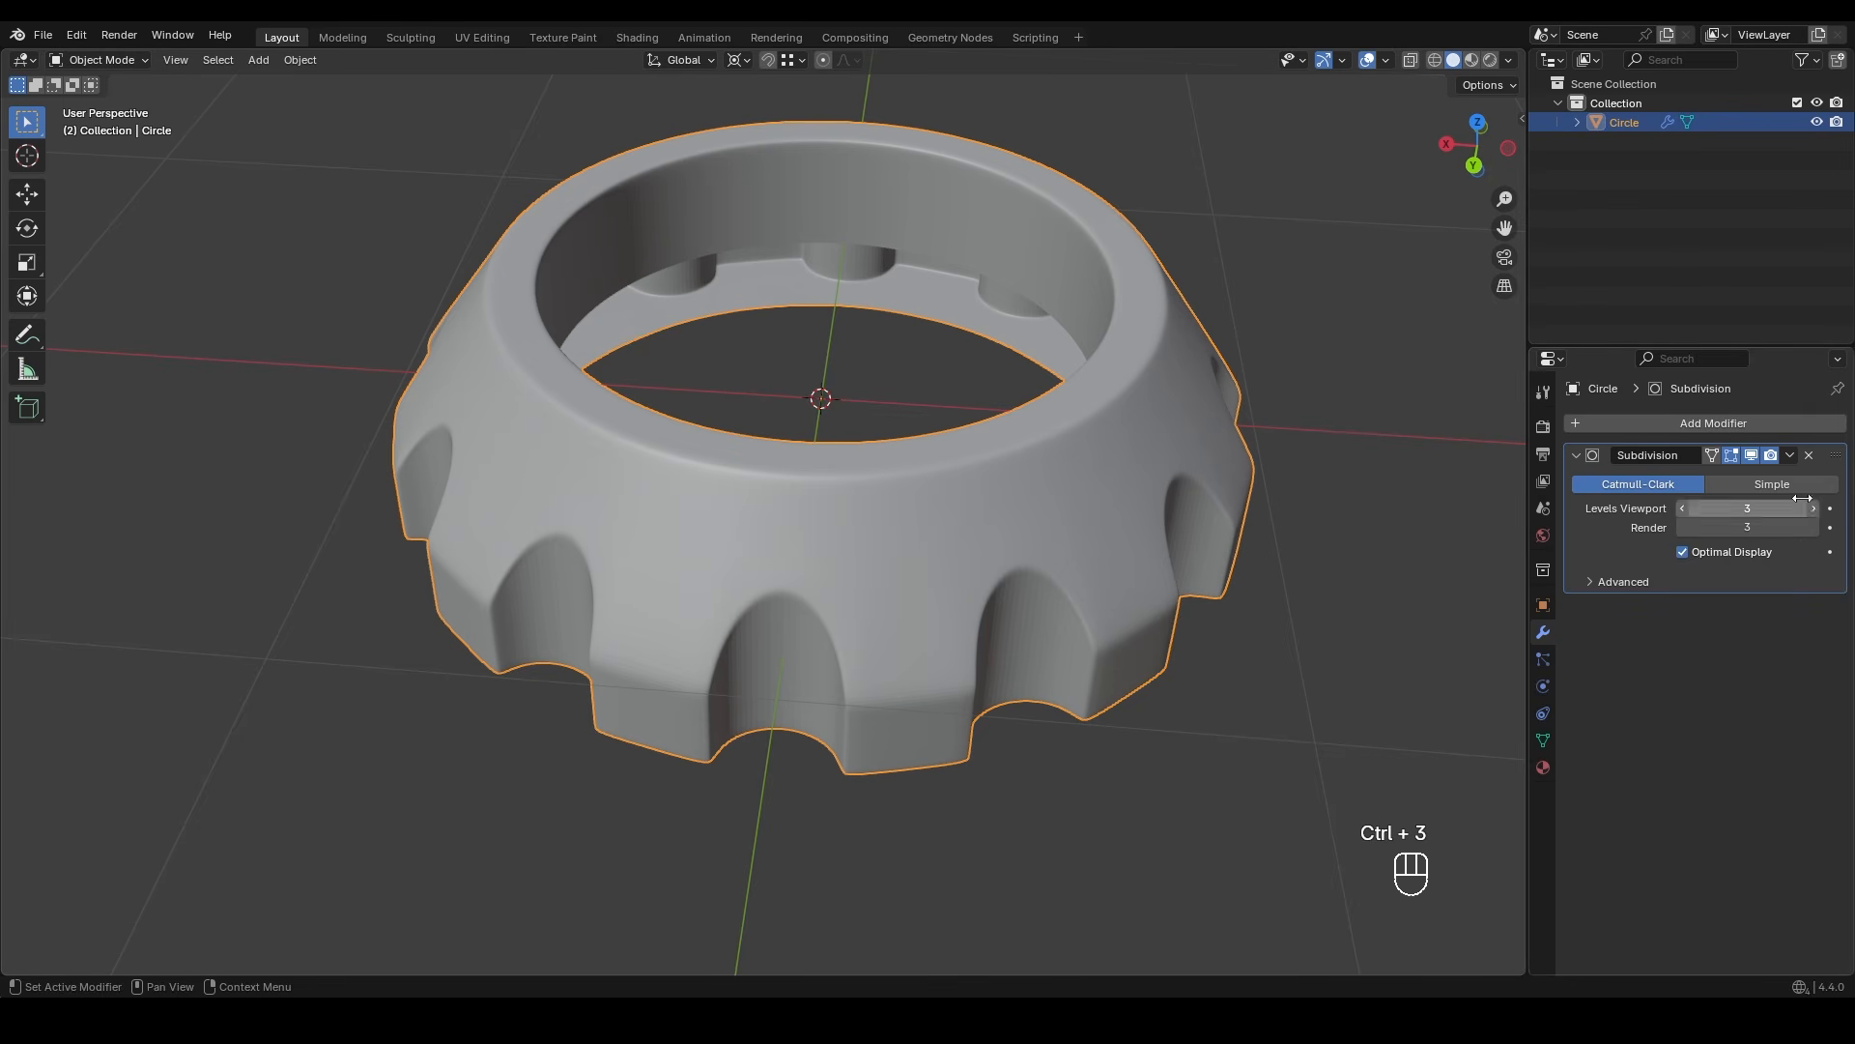
right_click(971, 559)
left_click(966, 561)
- Rotate the ring 90° in the back view so that it stands upright
middle_click_drag(967, 561, 957, 419)
scroll(957, 418, "down", 4)
key("r")
key("9")
key("0")
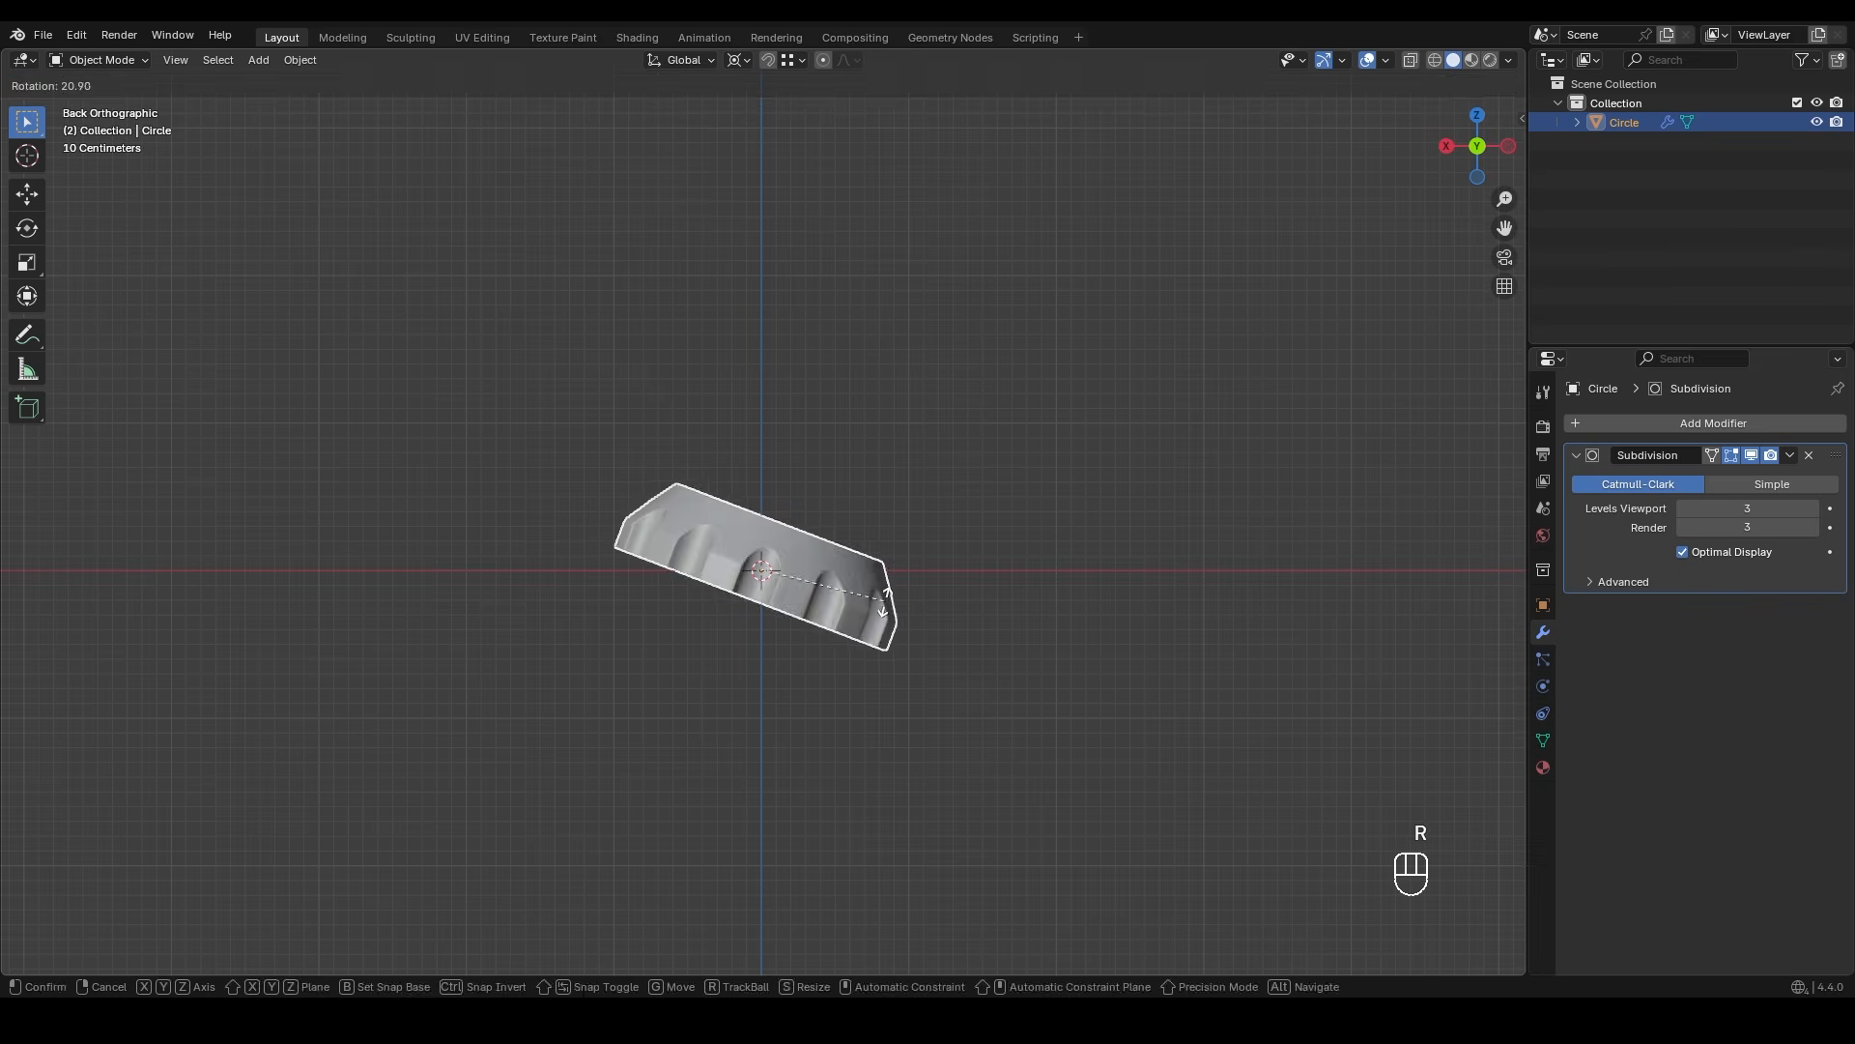
left_click(860, 629)
- Move the upright ring straight up along the Z axis, clear of the world origin
key("g")
middle_click(837, 580)
left_click(837, 367)
mouse_move(837, 425)
middle_mouse_down()
mouse_move(648, 466)
mouse_move(824, 458)
middle_mouse_up()
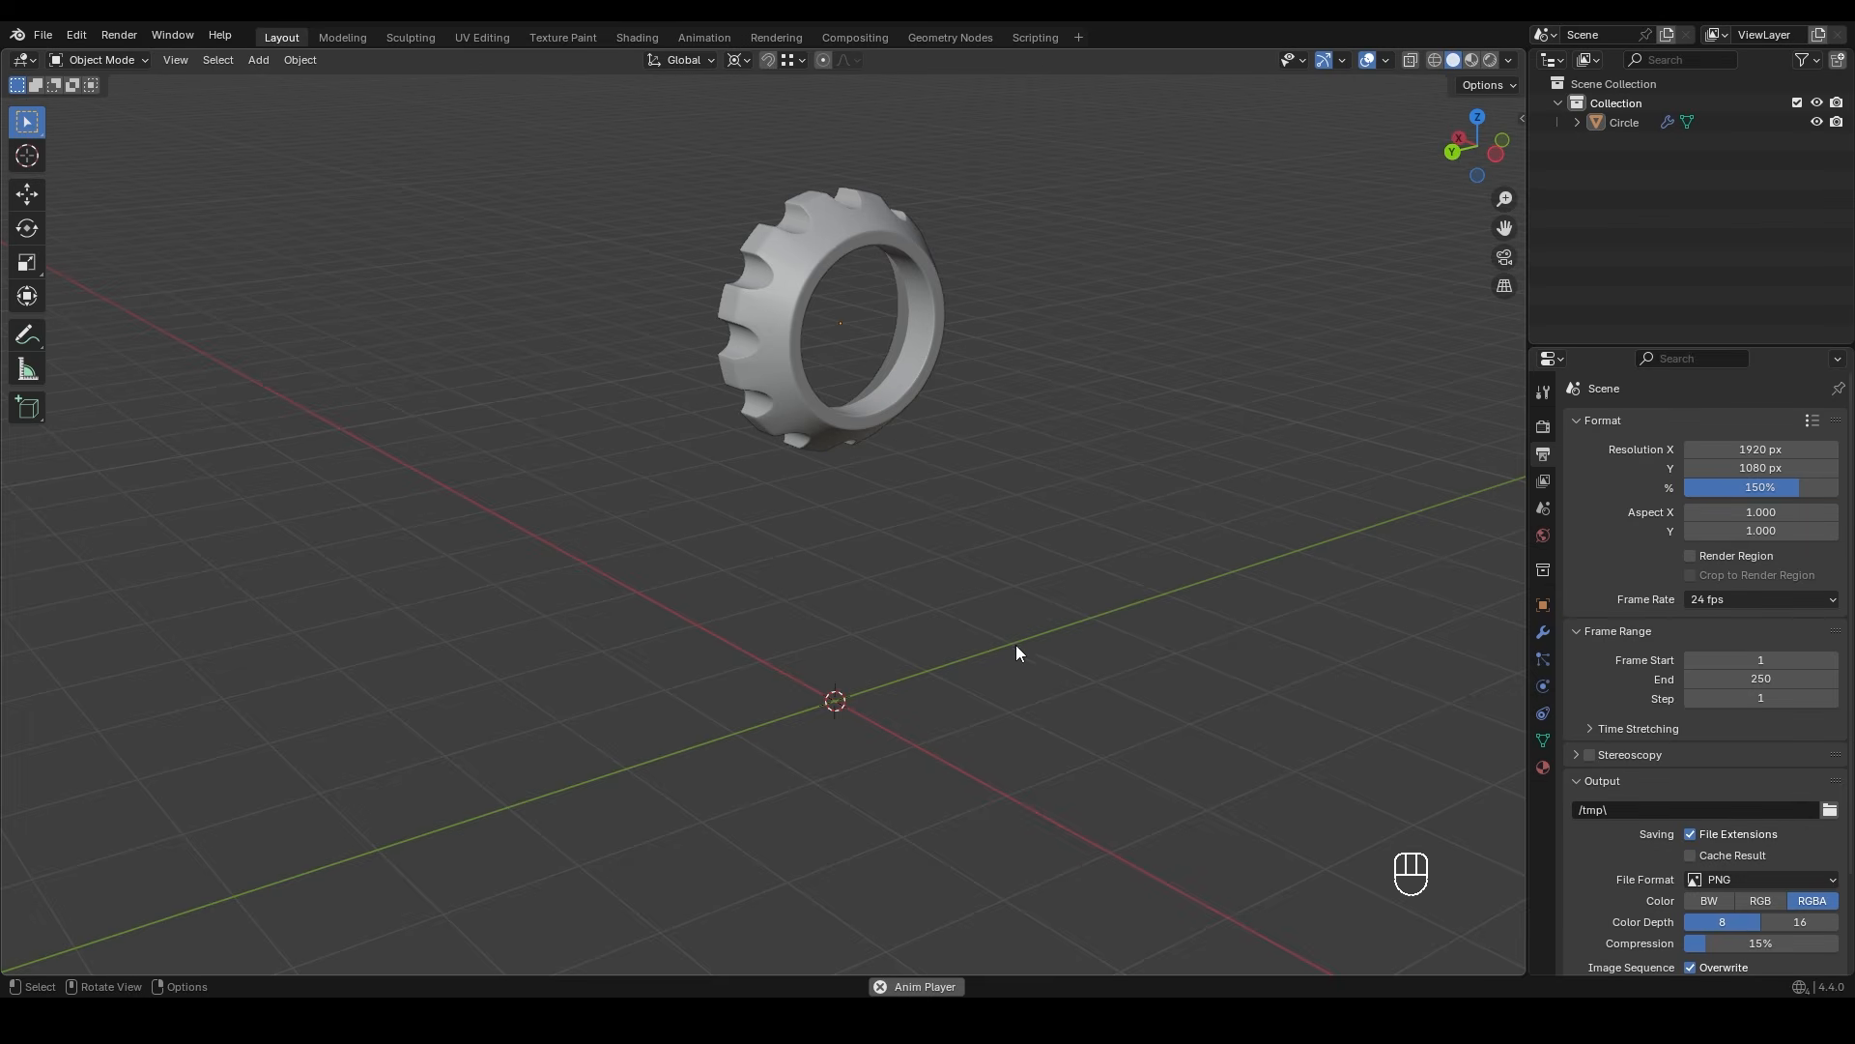
- Add a mesh circle with 24 vertices and a 1 m radius at the world origin
key("shift+a")
mouse_move(861, 547)
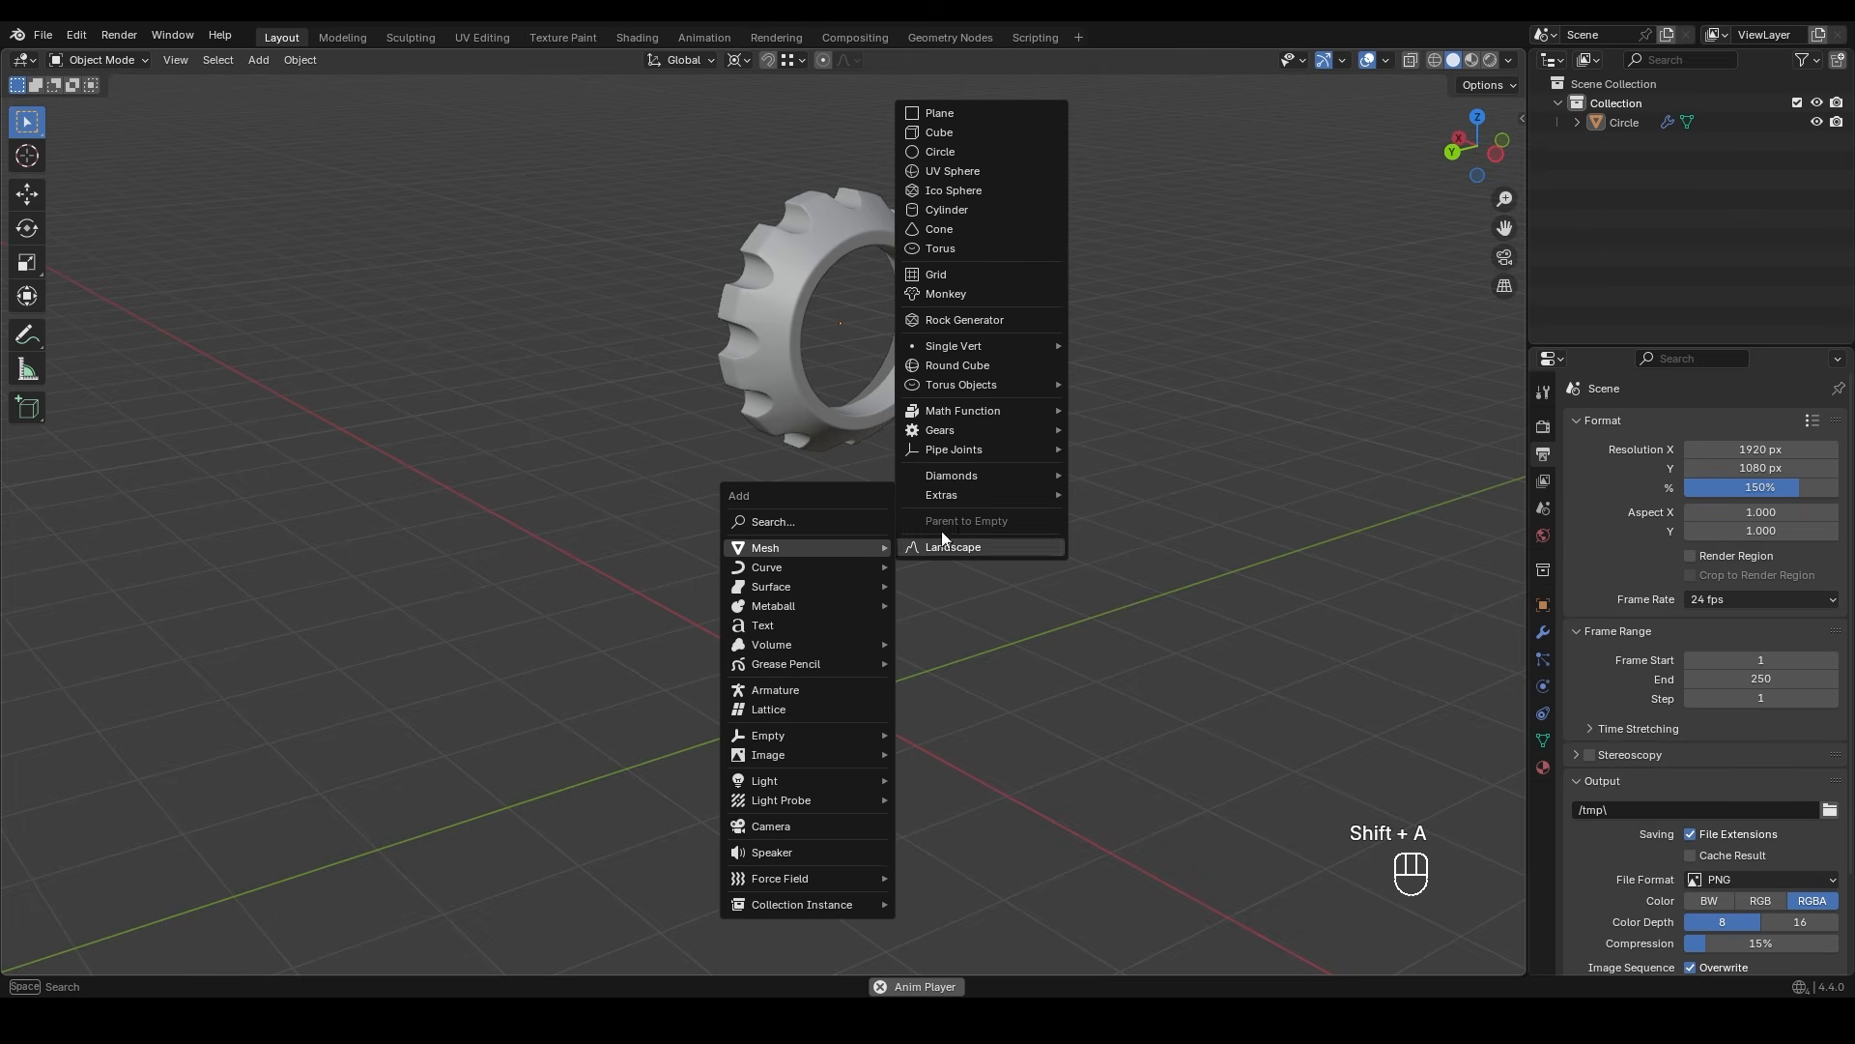
left_click(942, 151)
left_click(277, 749)
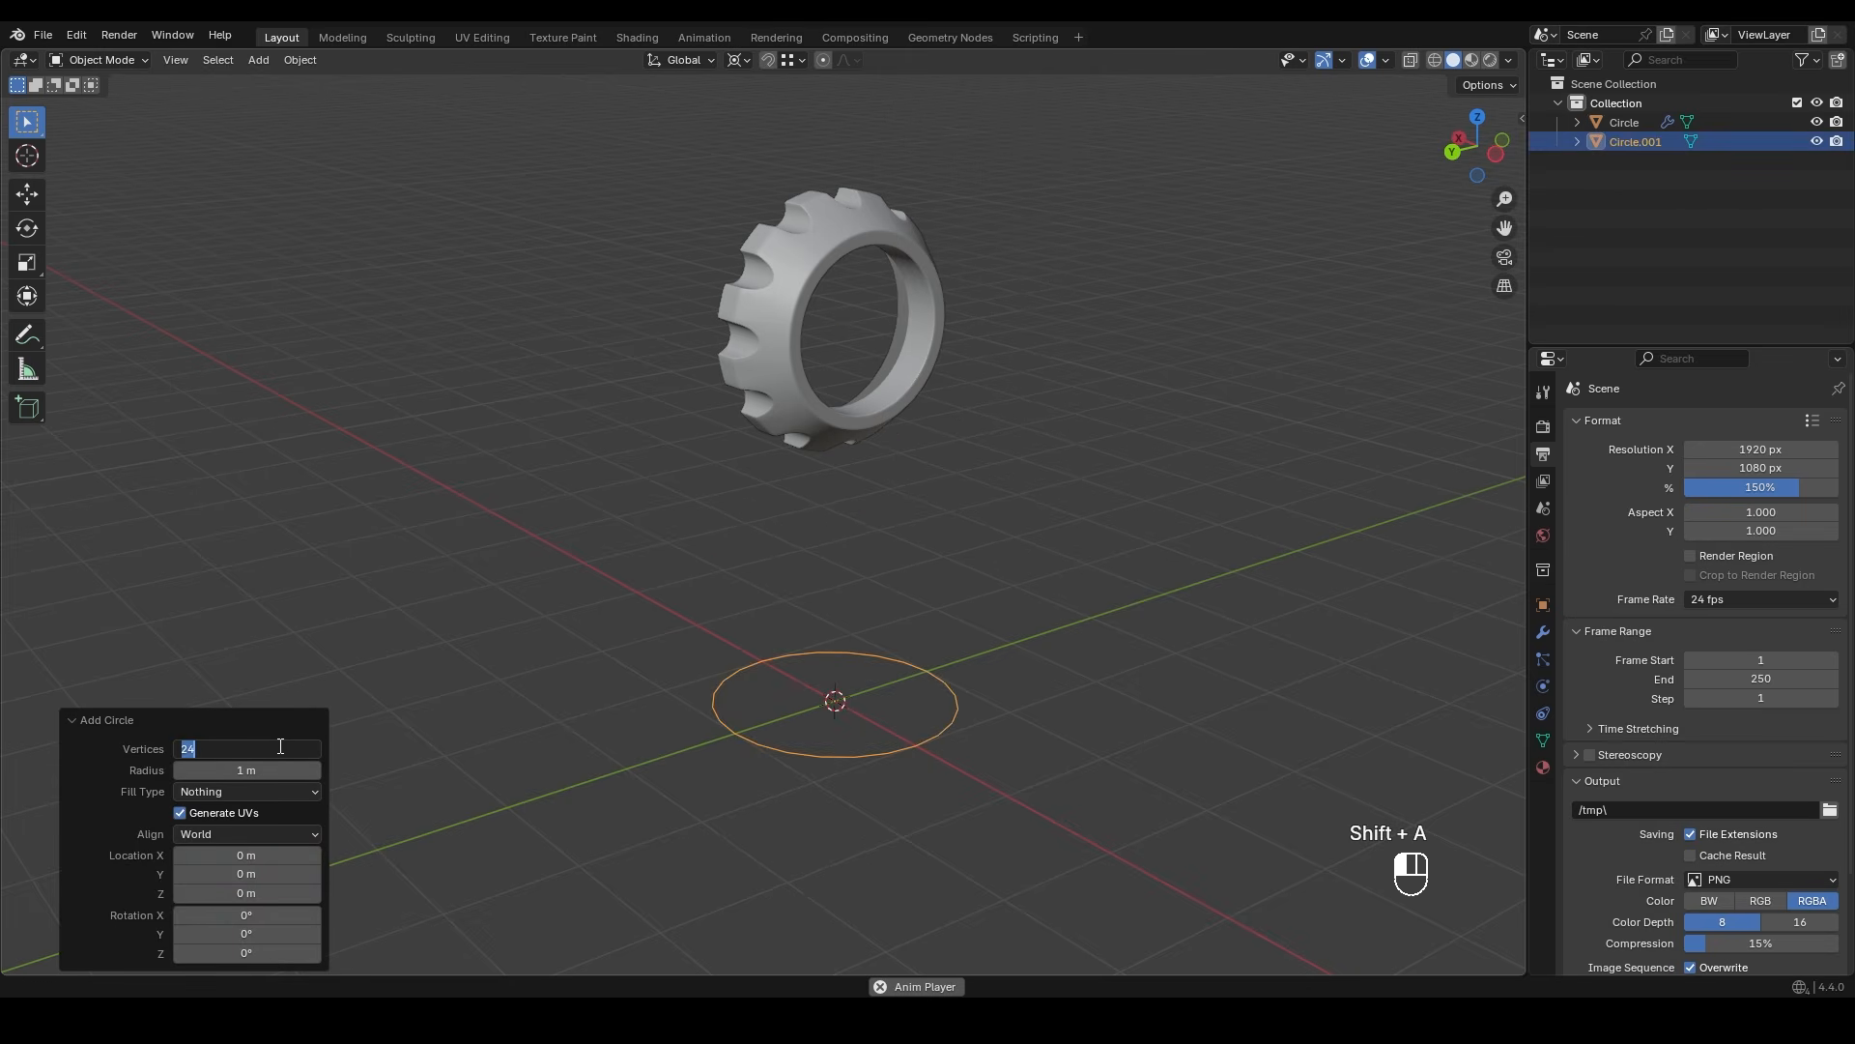
key("Return")
- Isolate the new circle in local view and fill it with a face in Edit Mode
key("slash")
key("Tab")
middle_click_drag(903, 447, 887, 545)
key("f")
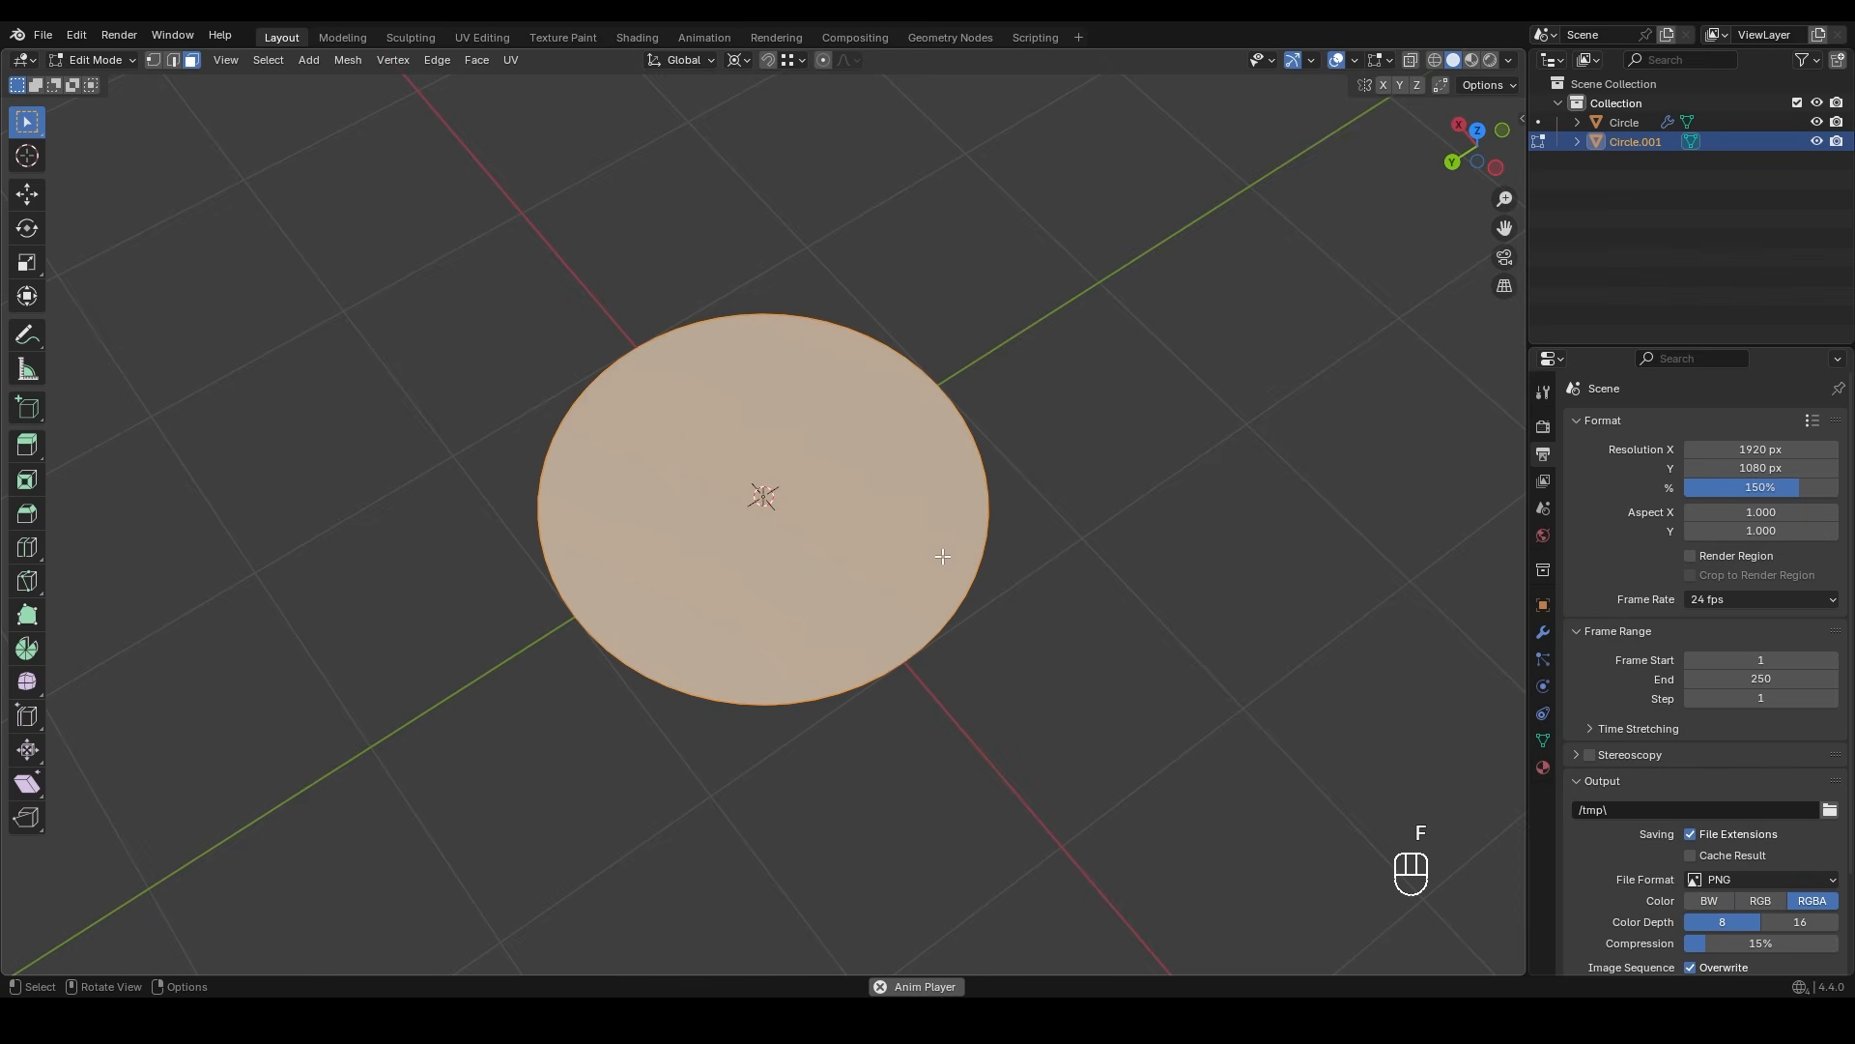
- Inset the disc face by about 0.78 m and lower the inner face along Z into a funnel, scaling it by about 0.95
key("i")
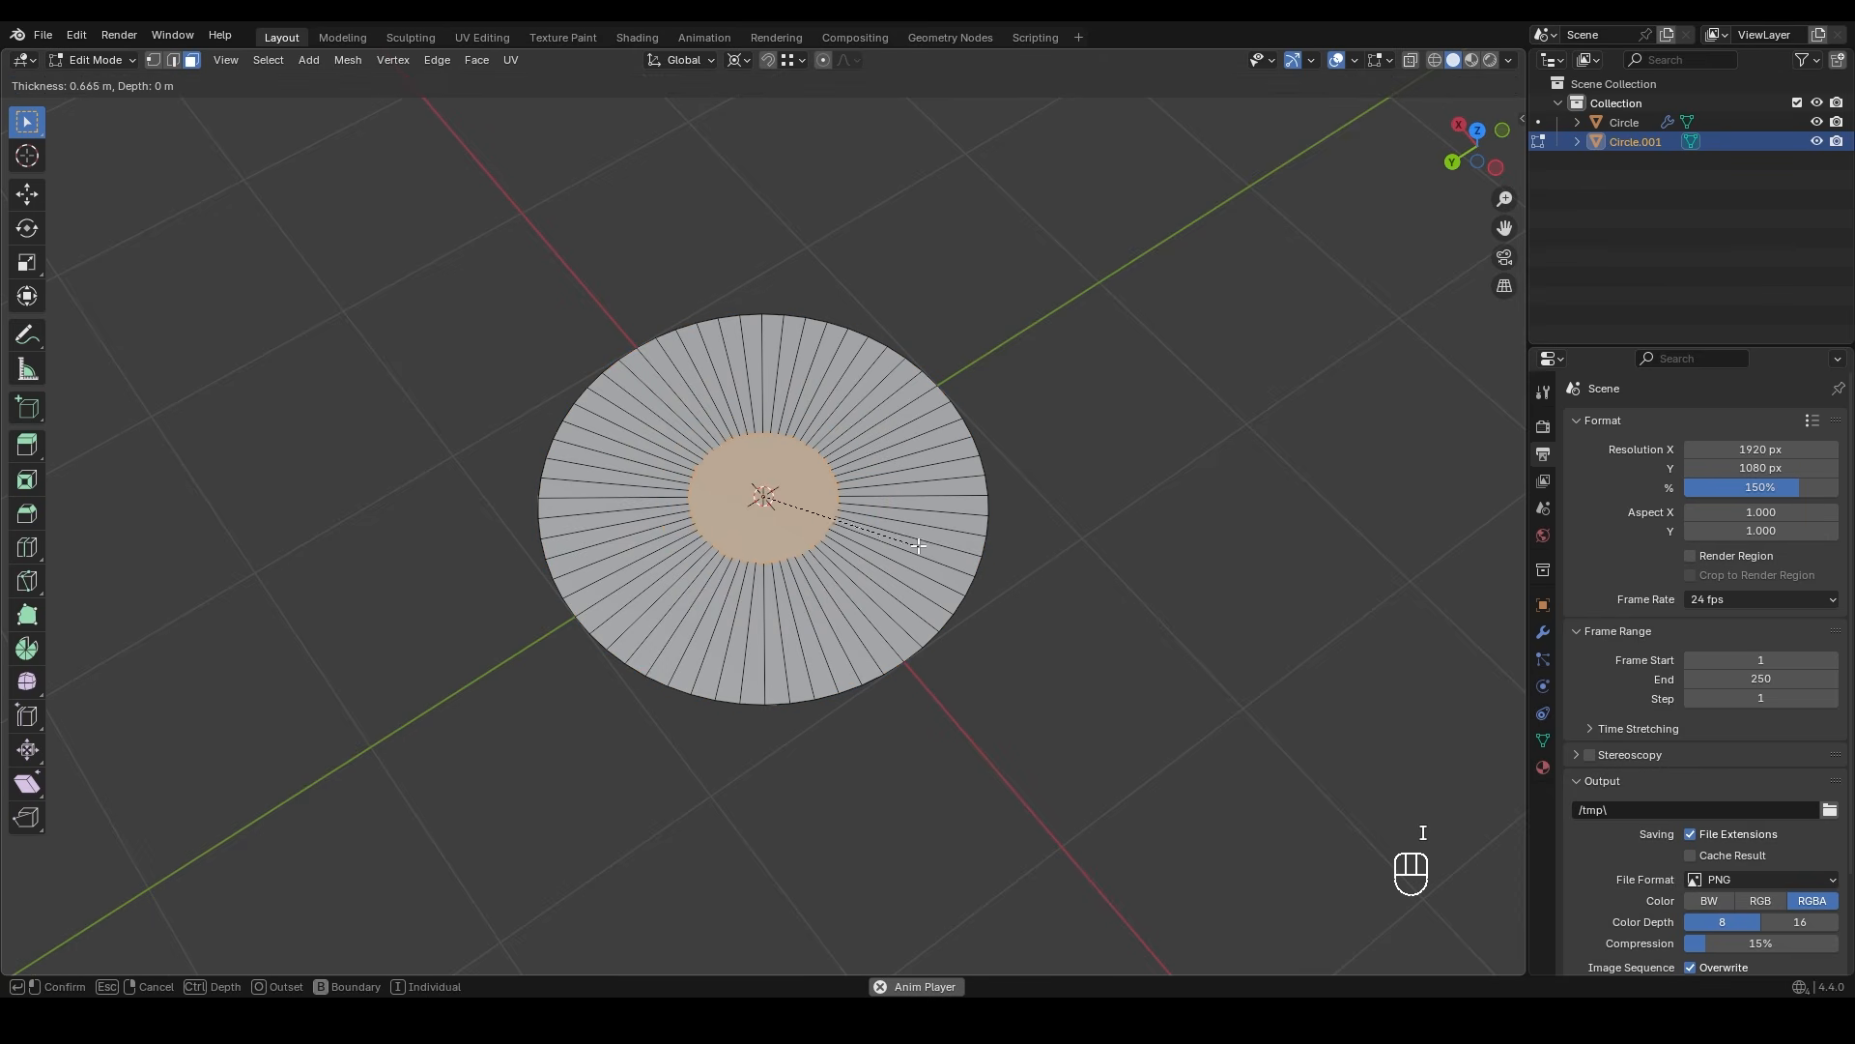
left_click(896, 551)
middle_click_drag(896, 552, 890, 484, "alt")
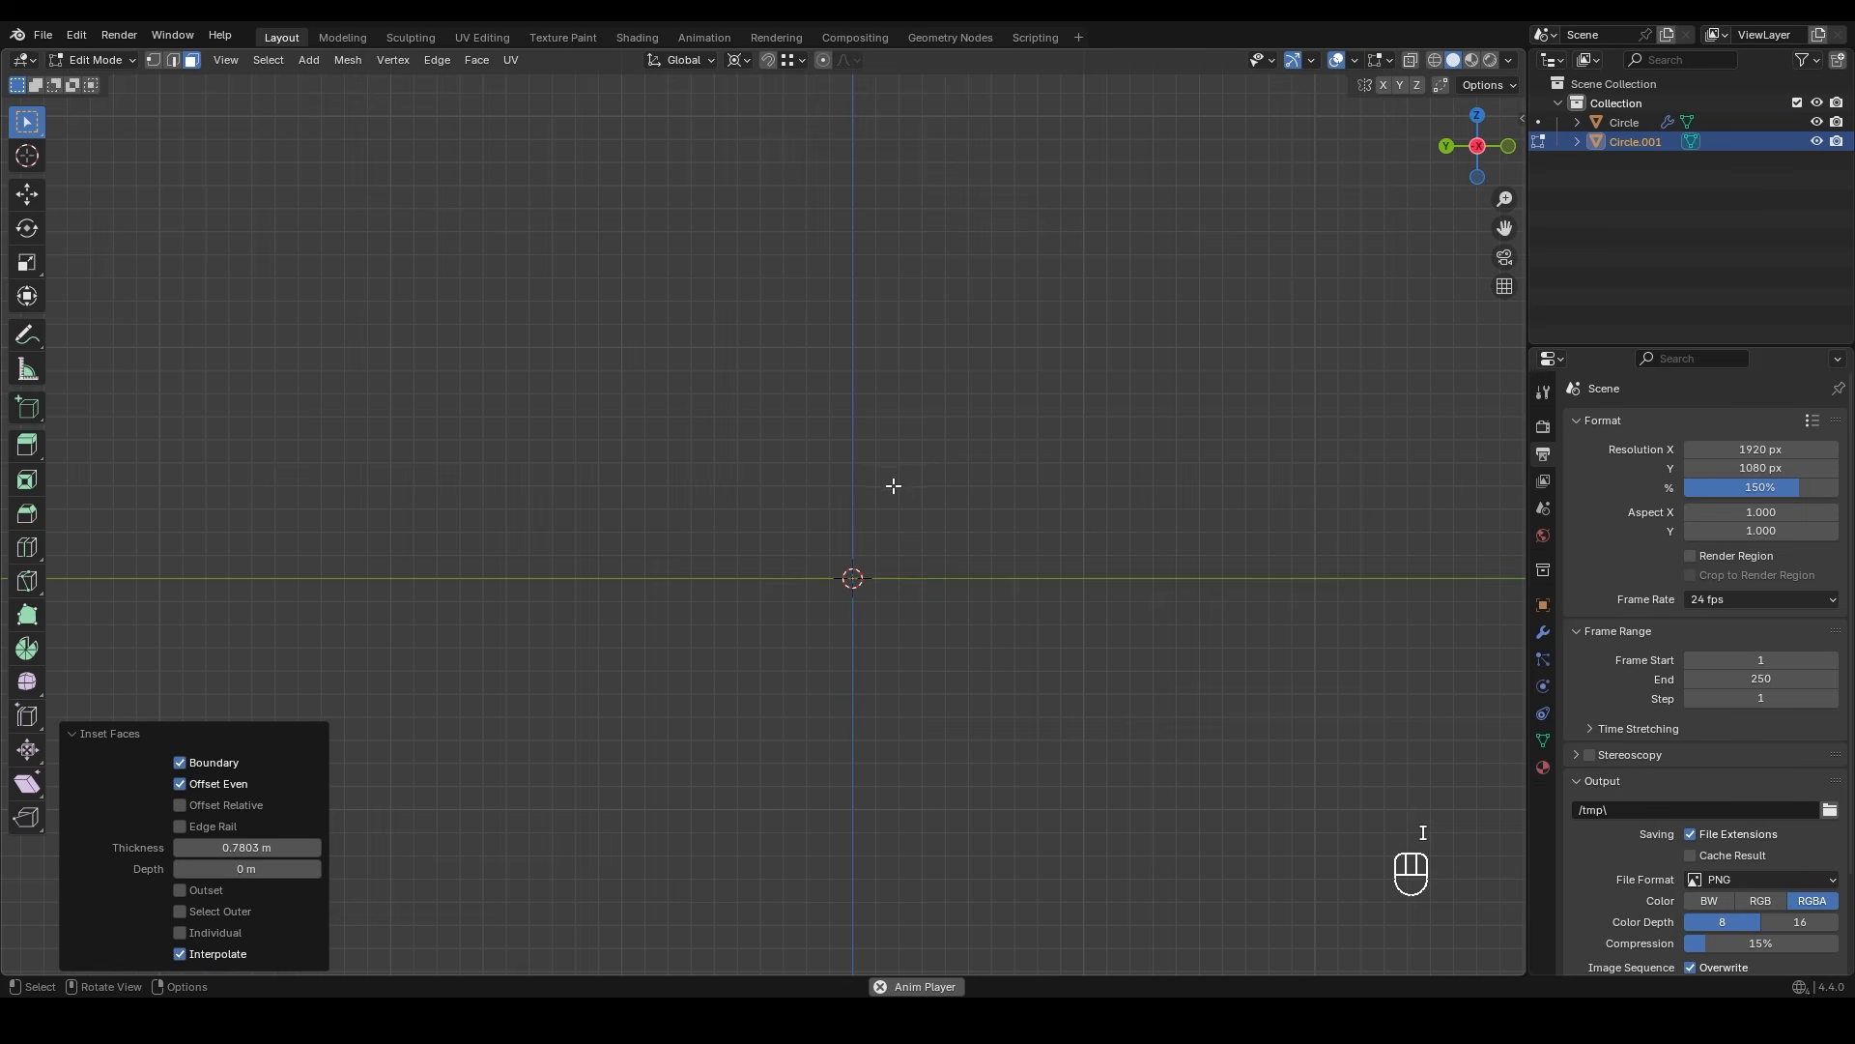
key("g")
key("z")
left_click(903, 632)
key("s")
left_click(1020, 676)
- Set the pivot point to Bounding Box Center and move the inner face along Z to adjust the funnel's depth
left_click(742, 64)
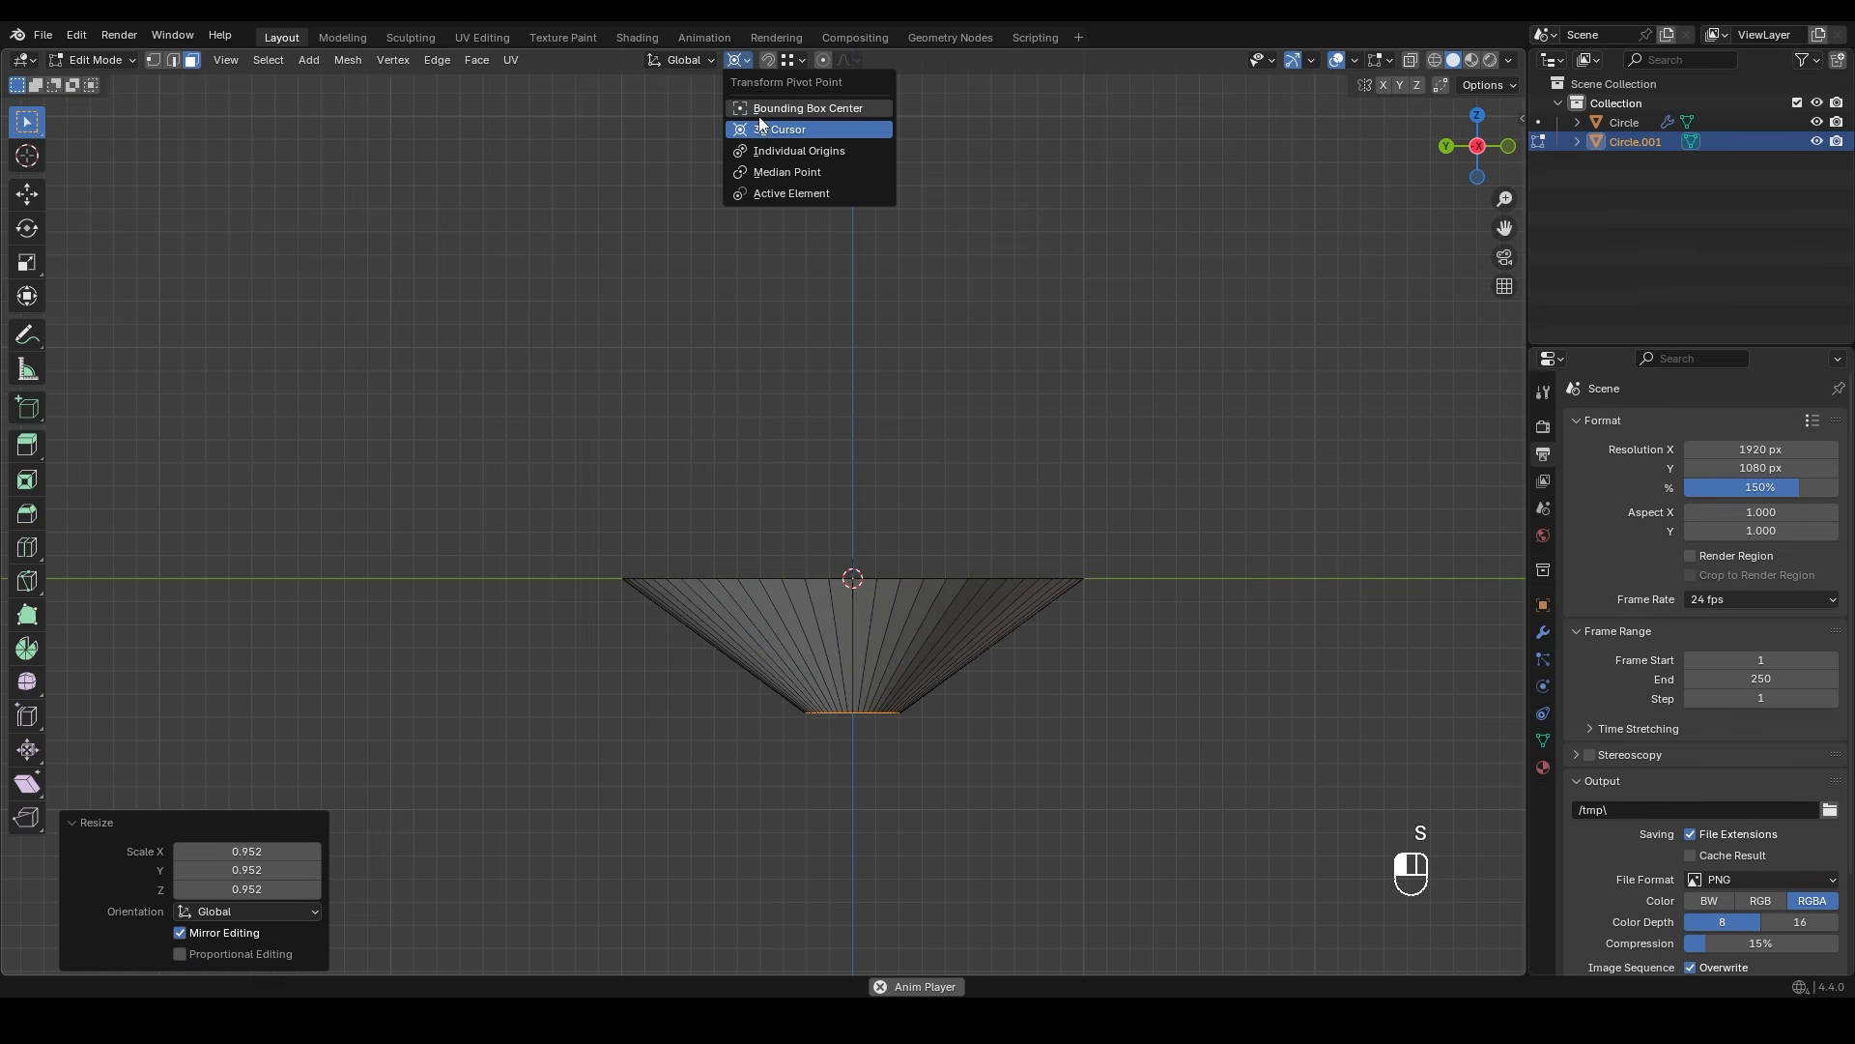
left_click(766, 108)
key("g")
key("z")
left_click(920, 692)
- Delete the funnel's inner face to leave an open hole in the middle
middle_click_drag(920, 692, 921, 772, "alt")
key("x")
left_click(832, 531)
- Extrude the funnel's outer edge loop and scale it by about 1.11 to form a flat rim band
scroll(832, 532, "up", 3)
middle_click_drag(878, 300, 776, 508, "shift")
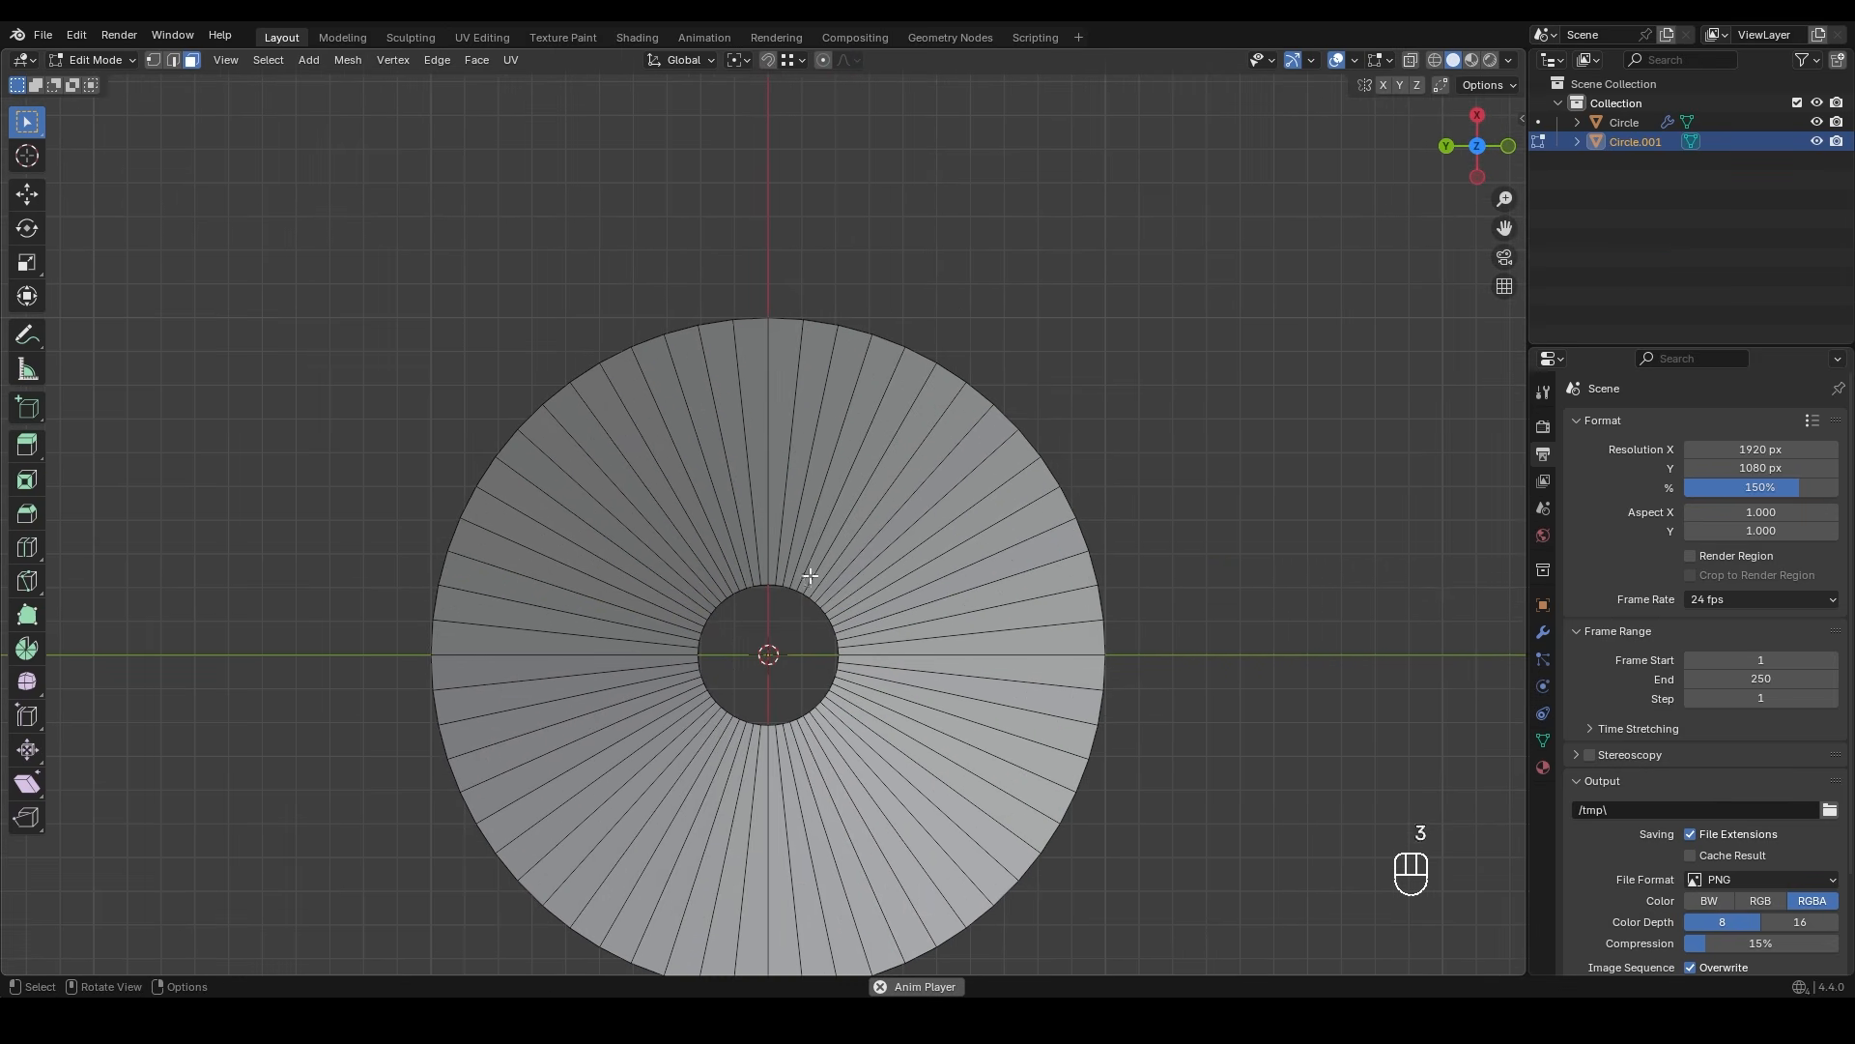
left_click(762, 327, "alt")
key("e")
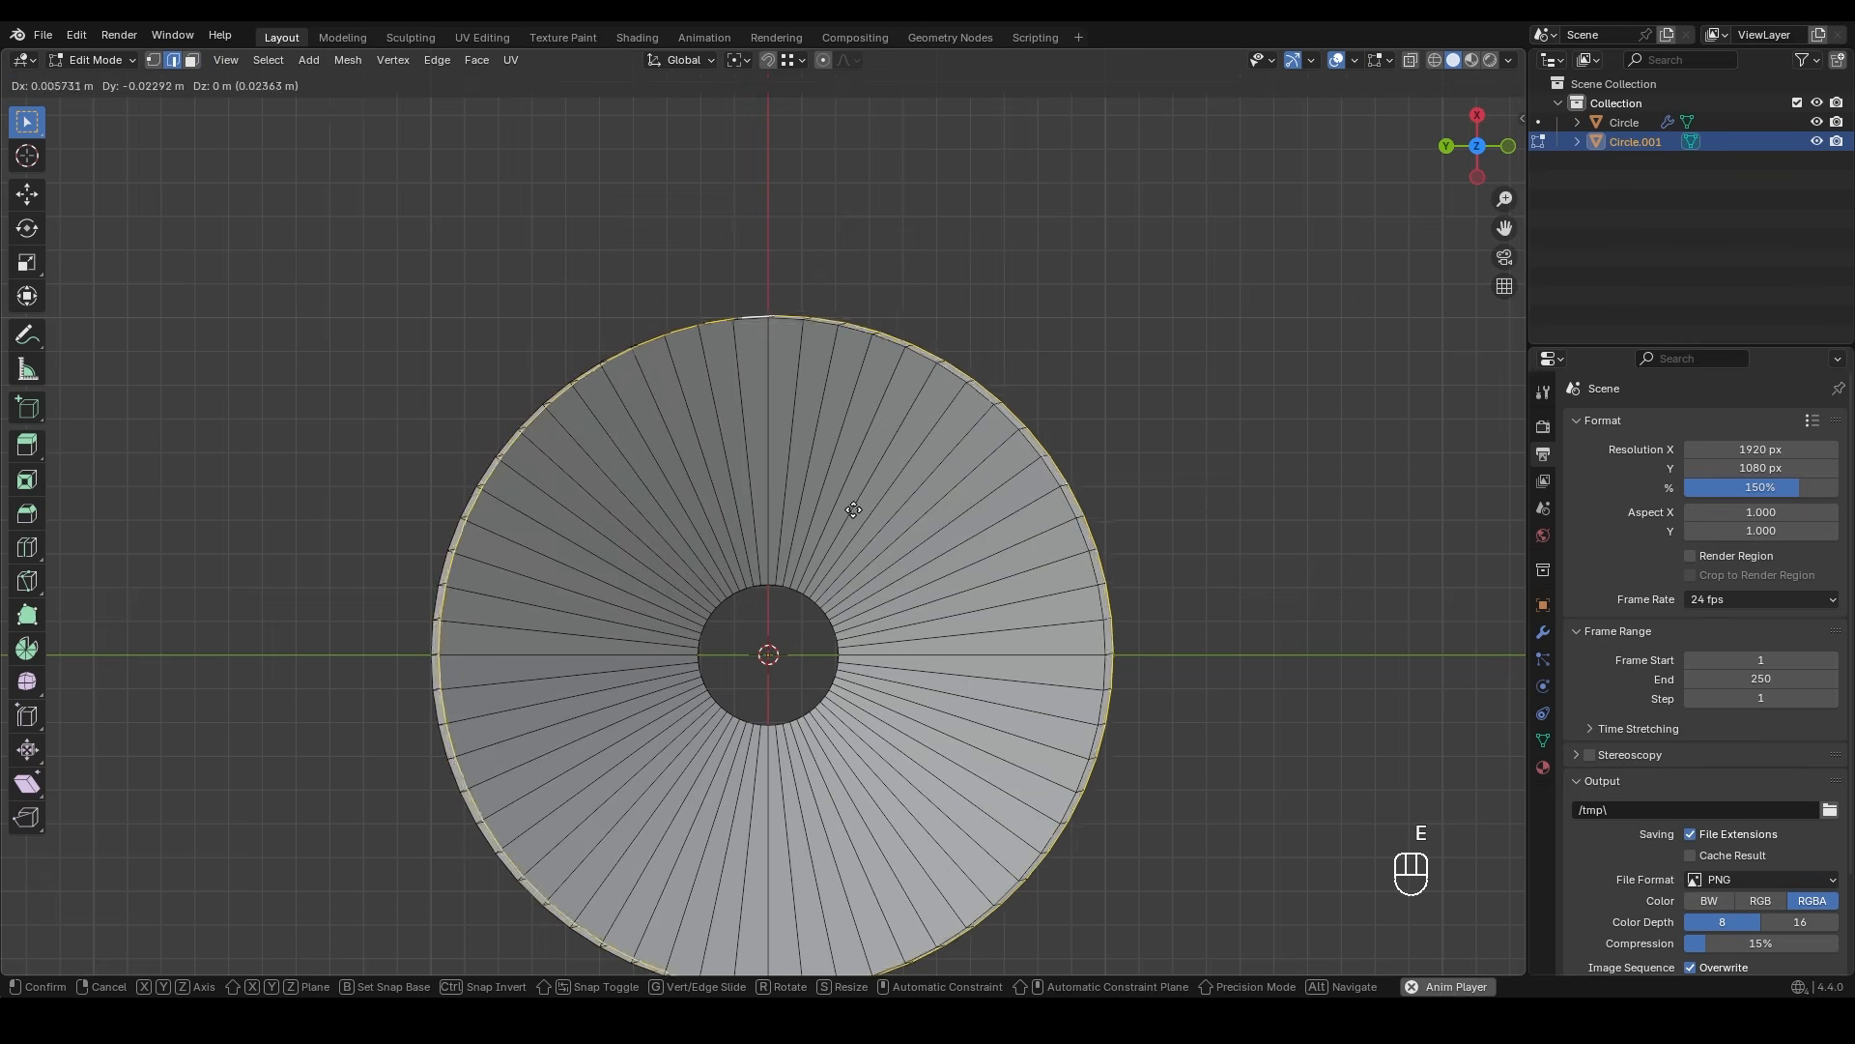
right_click(865, 514)
key("s")
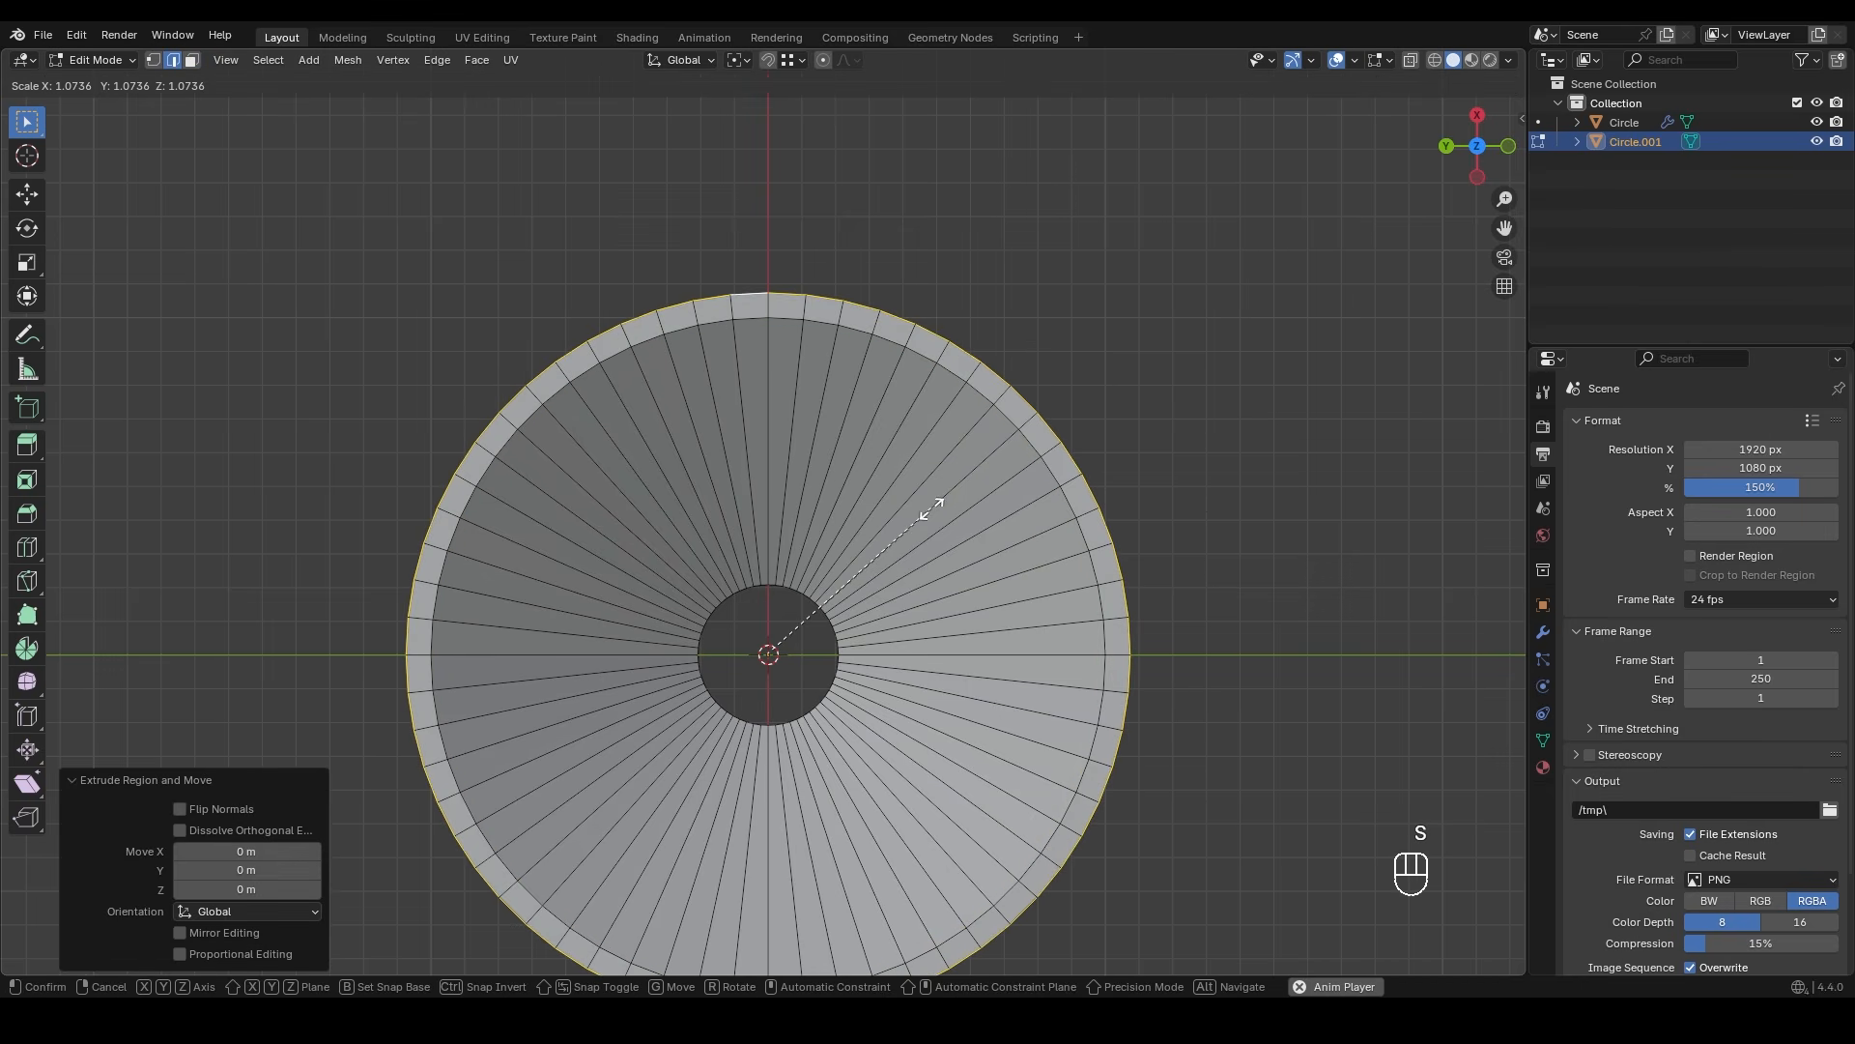
left_click(986, 475)
- Fine-tune the scale of the outermost edge loop to adjust the rim band's width
scroll(823, 512, "up", 1)
scroll(818, 522, "up", 1, "shift")
key("s")
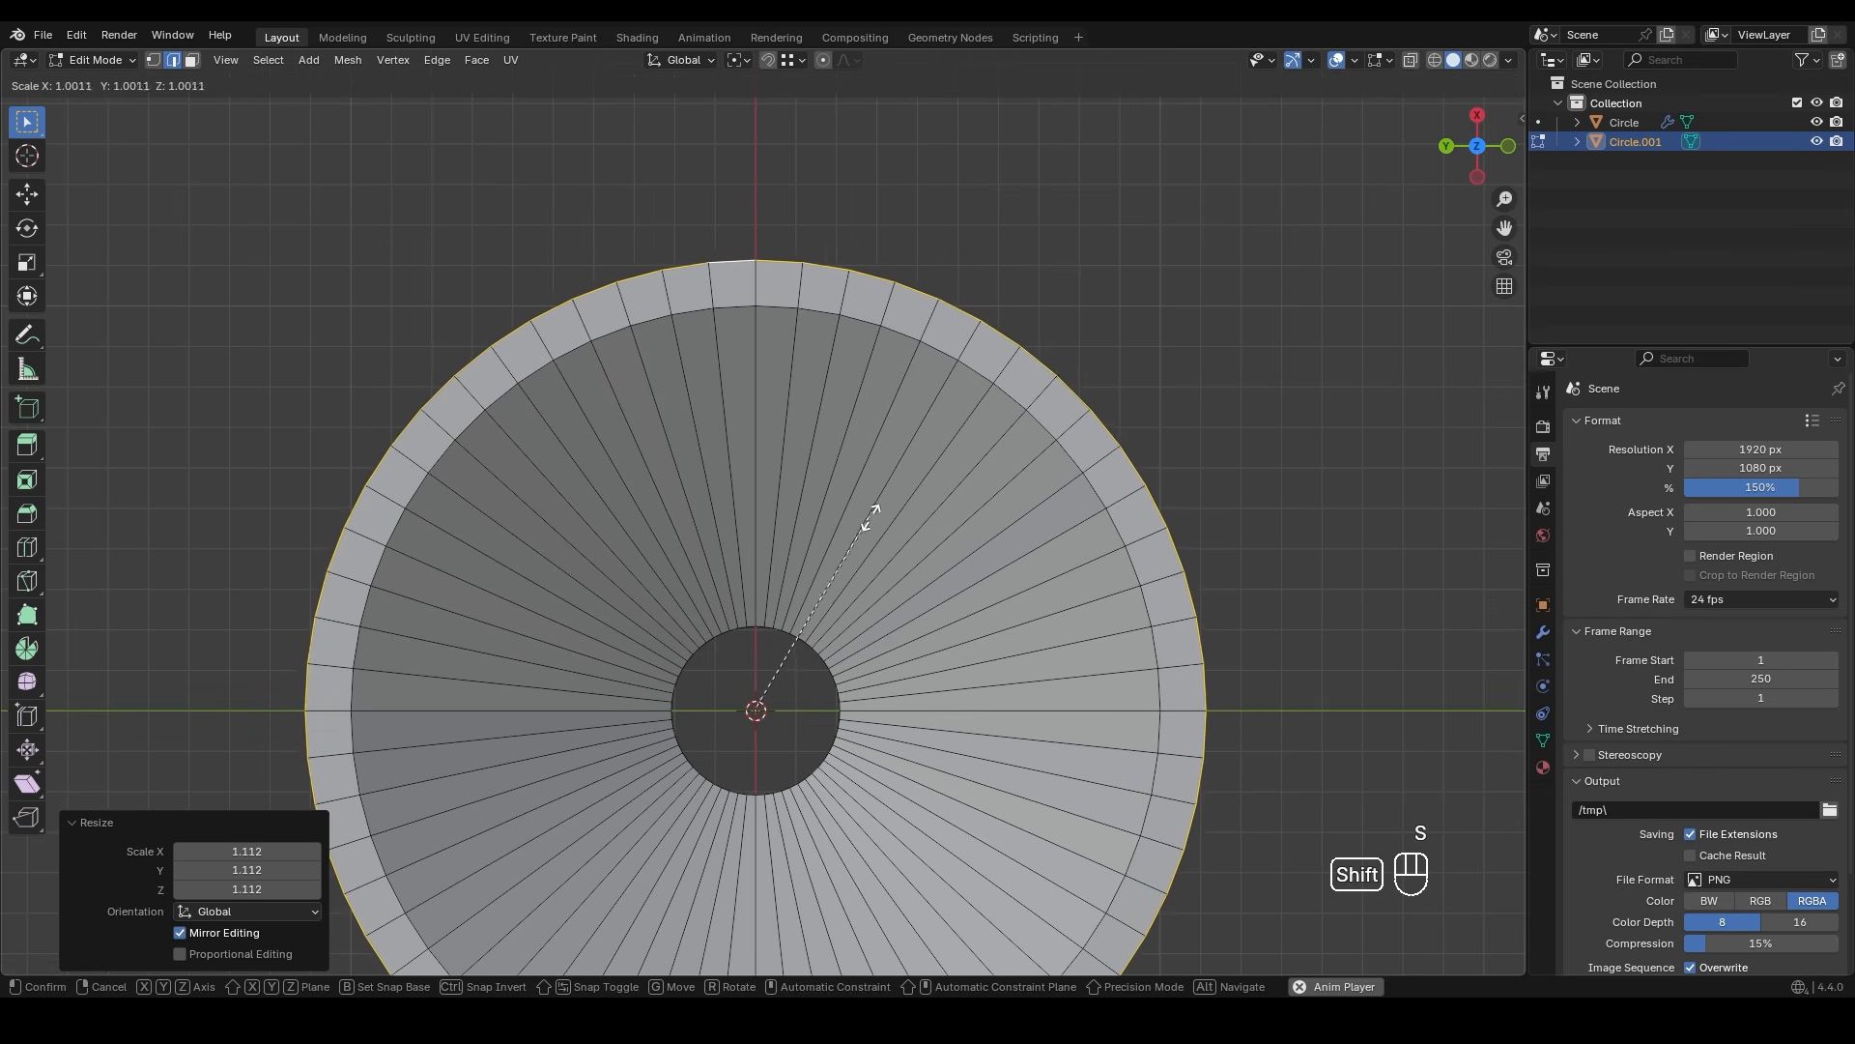
left_click(918, 493)
key("s")
right_click(967, 502)
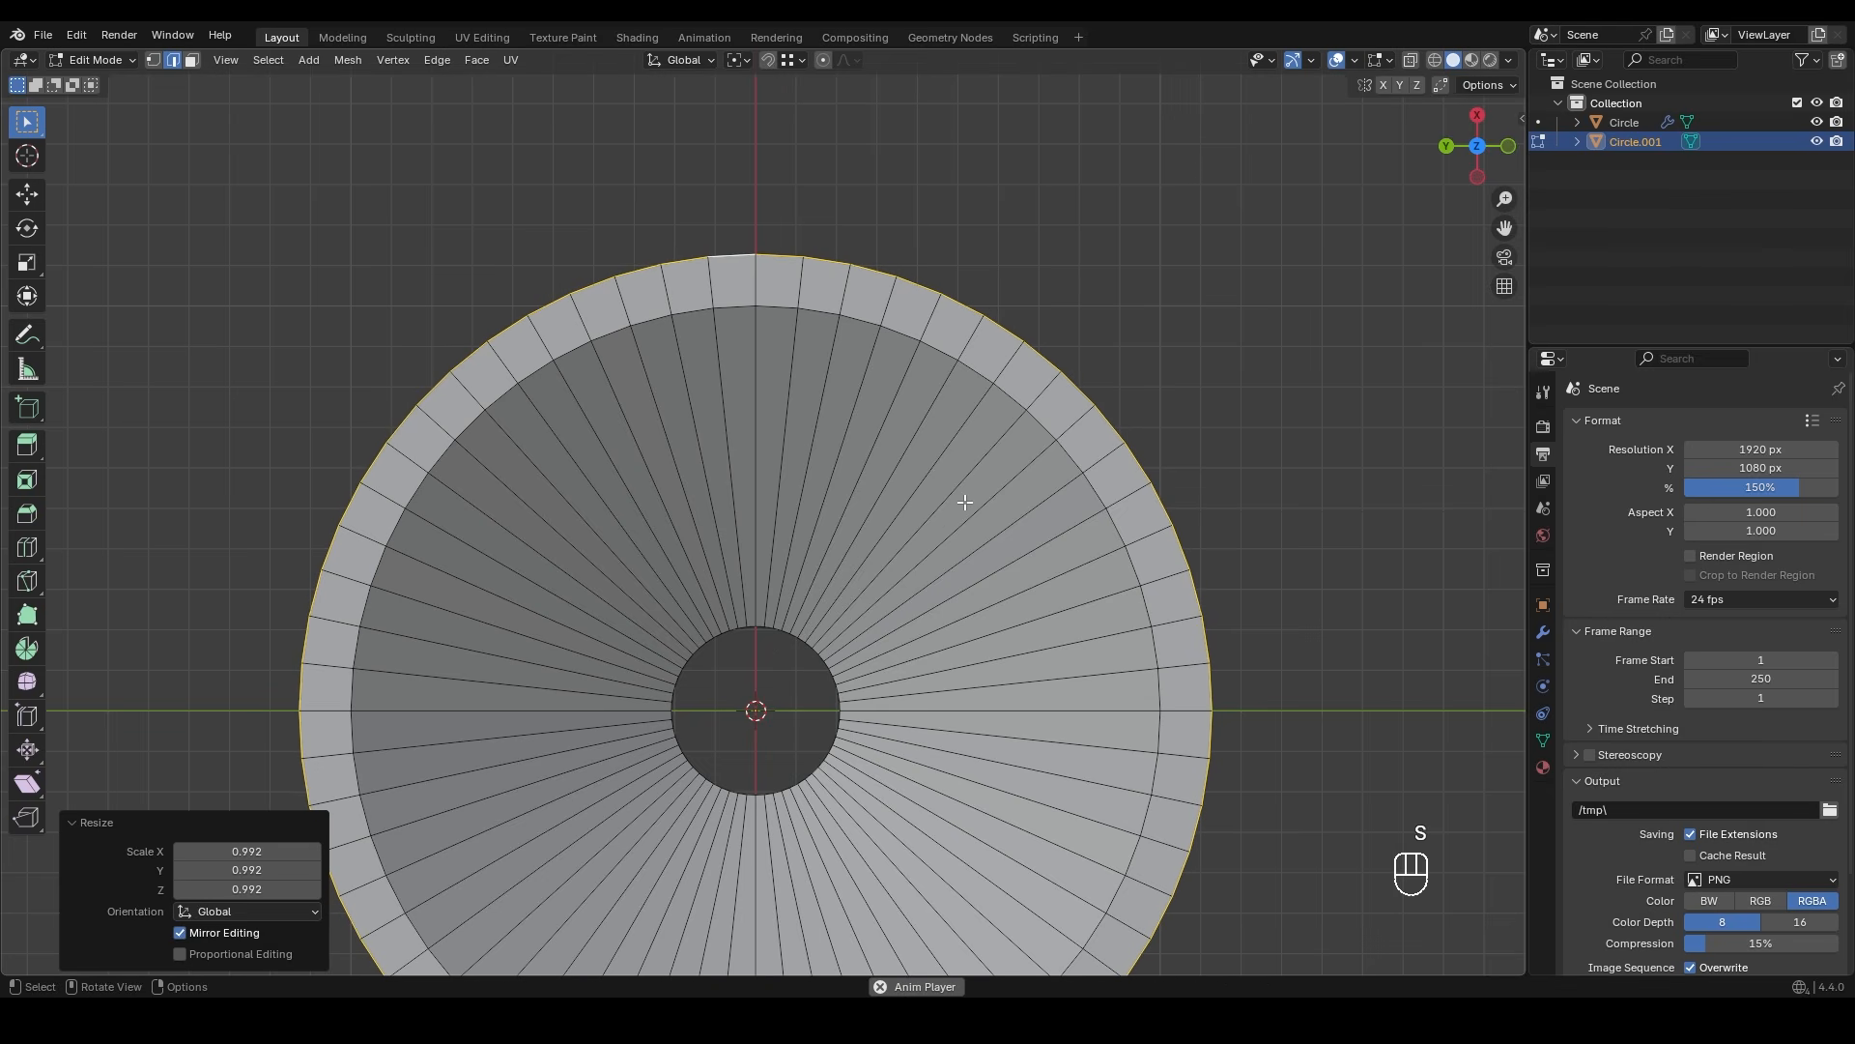
- Select a ten-segment wedge centred on the X axis, invert the selection and delete all other faces
key("3")
left_click(759, 454, "ctrl")
key("ctrl+KP_Add")
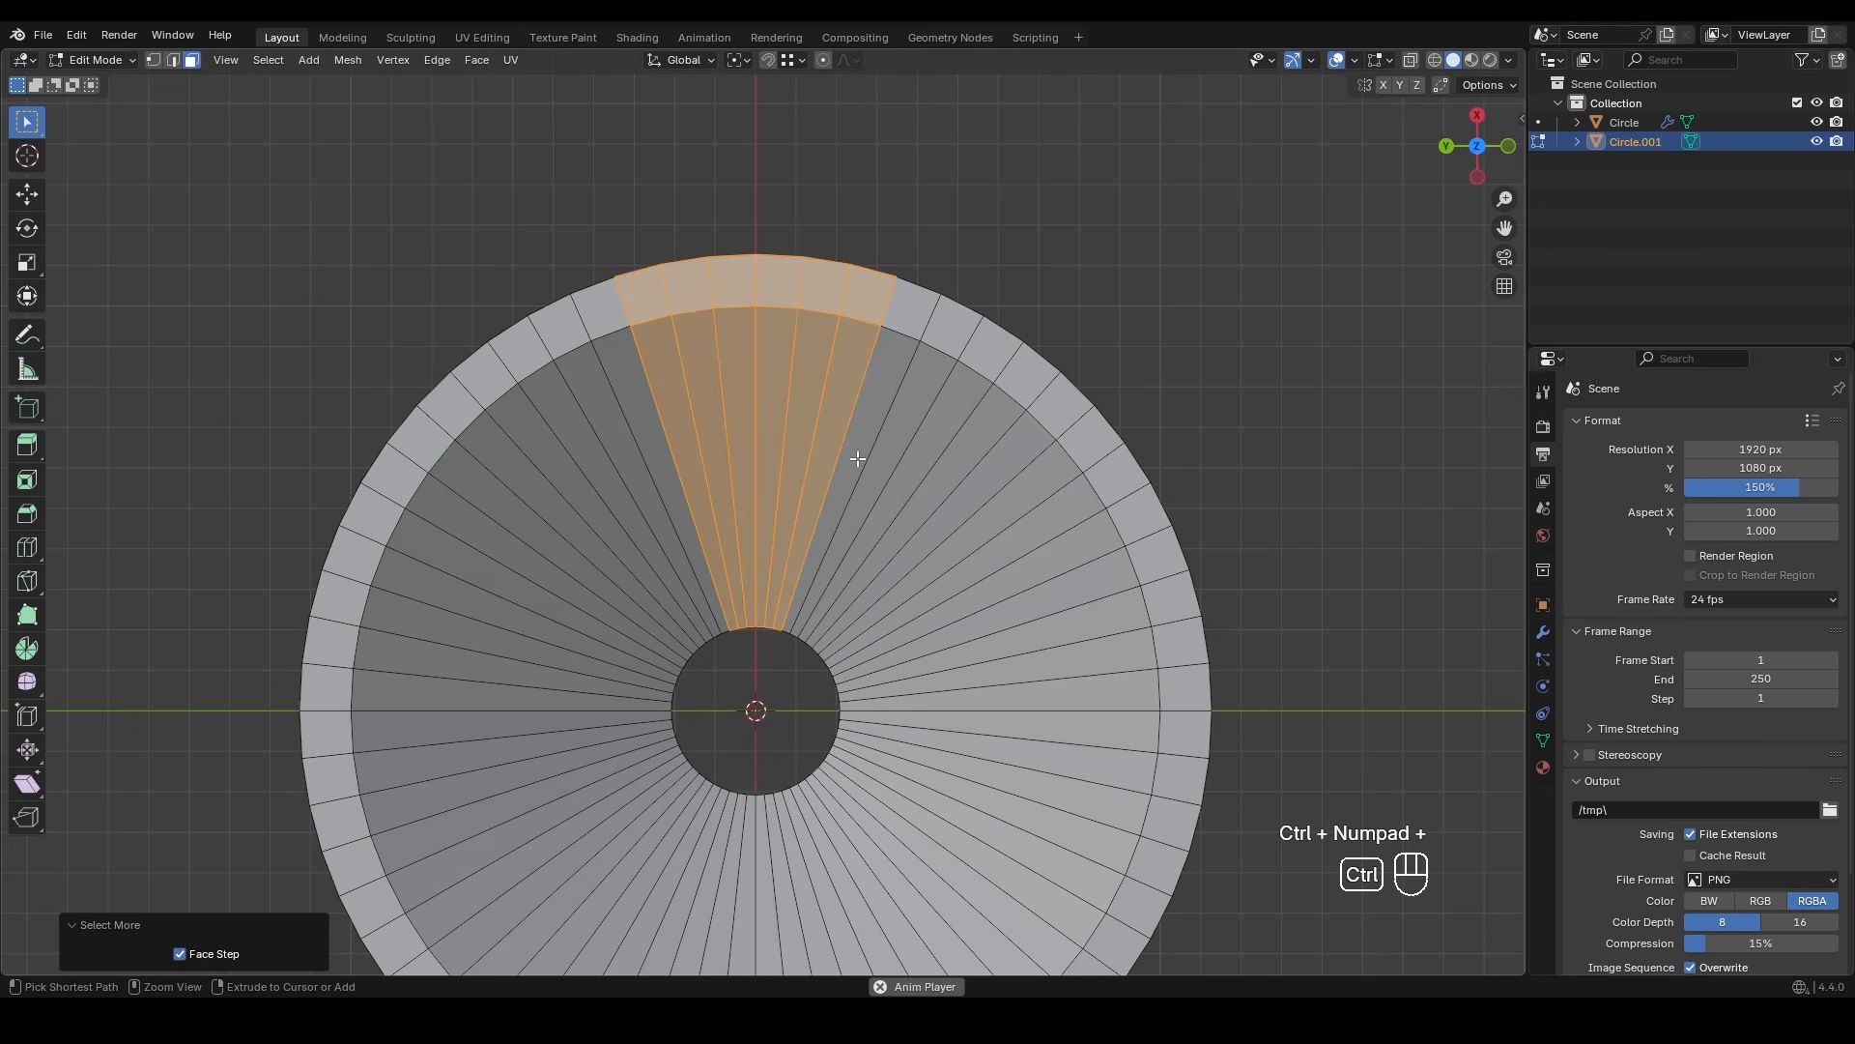
key("ctrl+KP_Add")
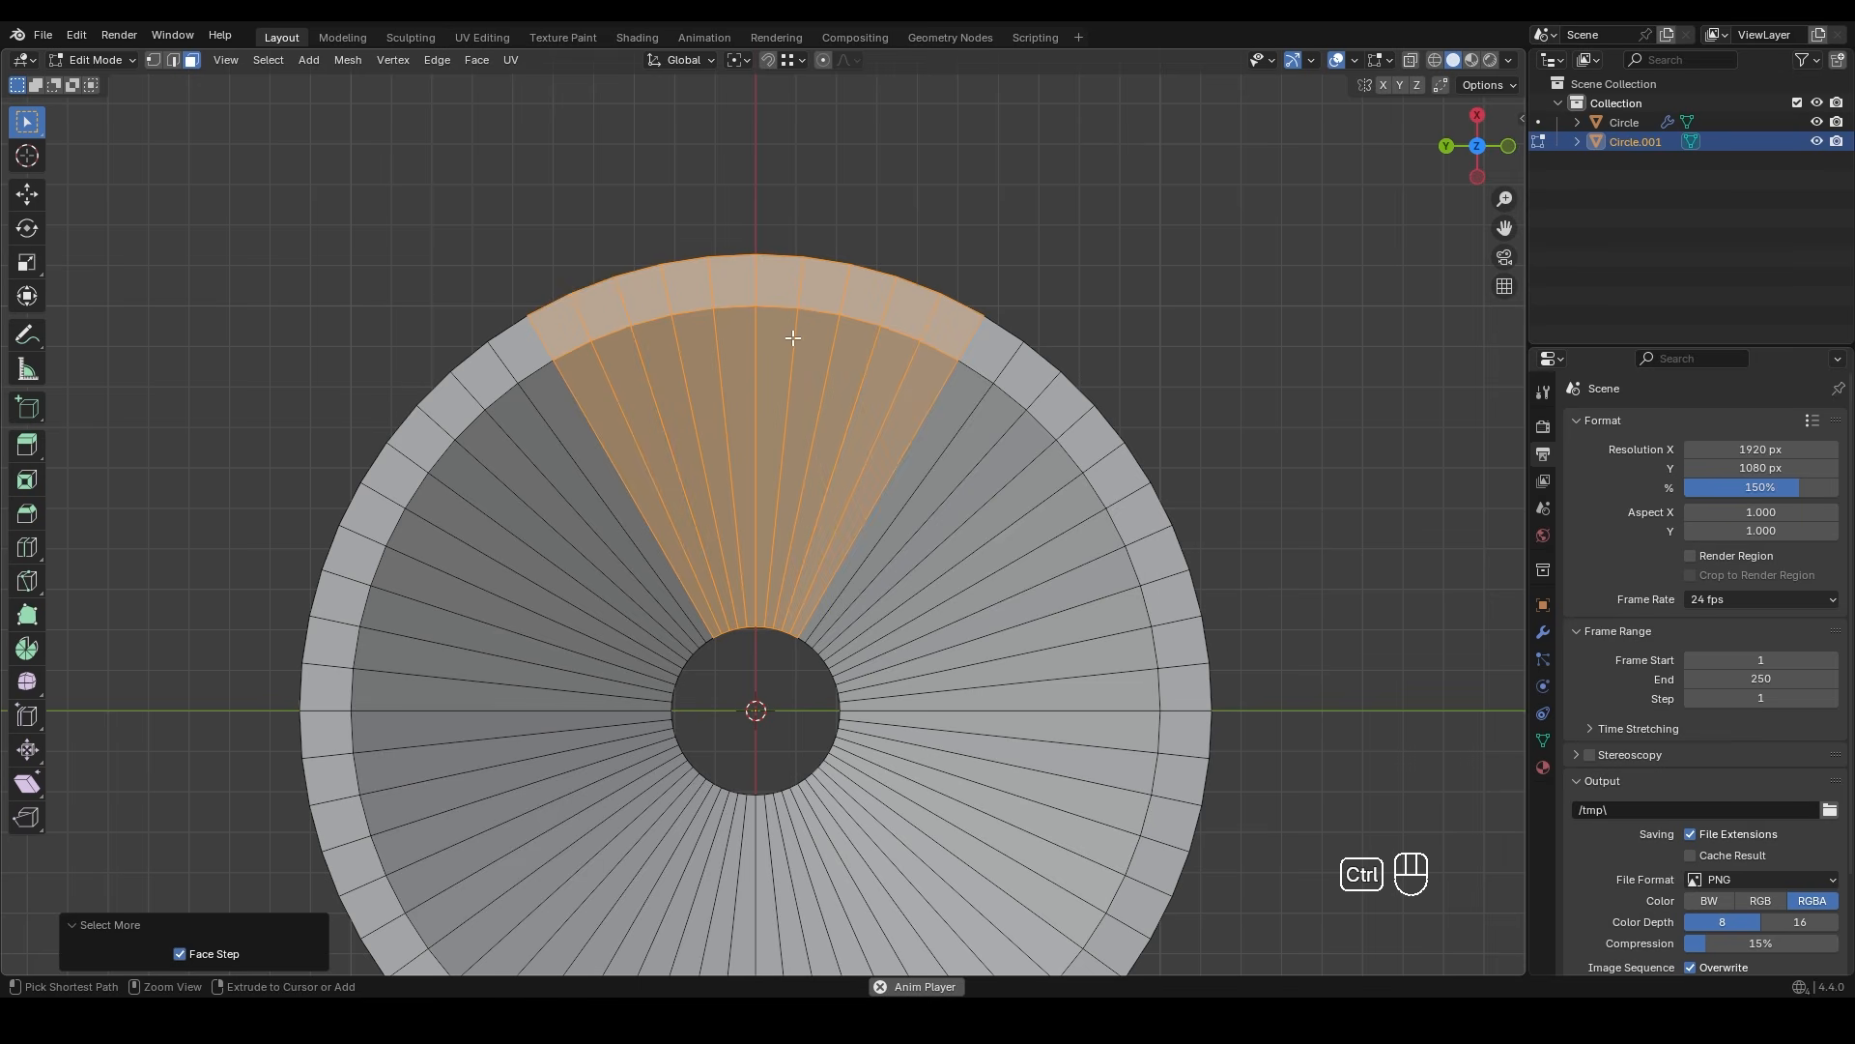
key("ctrl+i")
key("x")
left_click(860, 365)
- Add a loop cut across the wedge's sloped faces and slide it close to the rim band
middle_click_drag(860, 365, 858, 421, "shift")
scroll(858, 421, "up", 1)
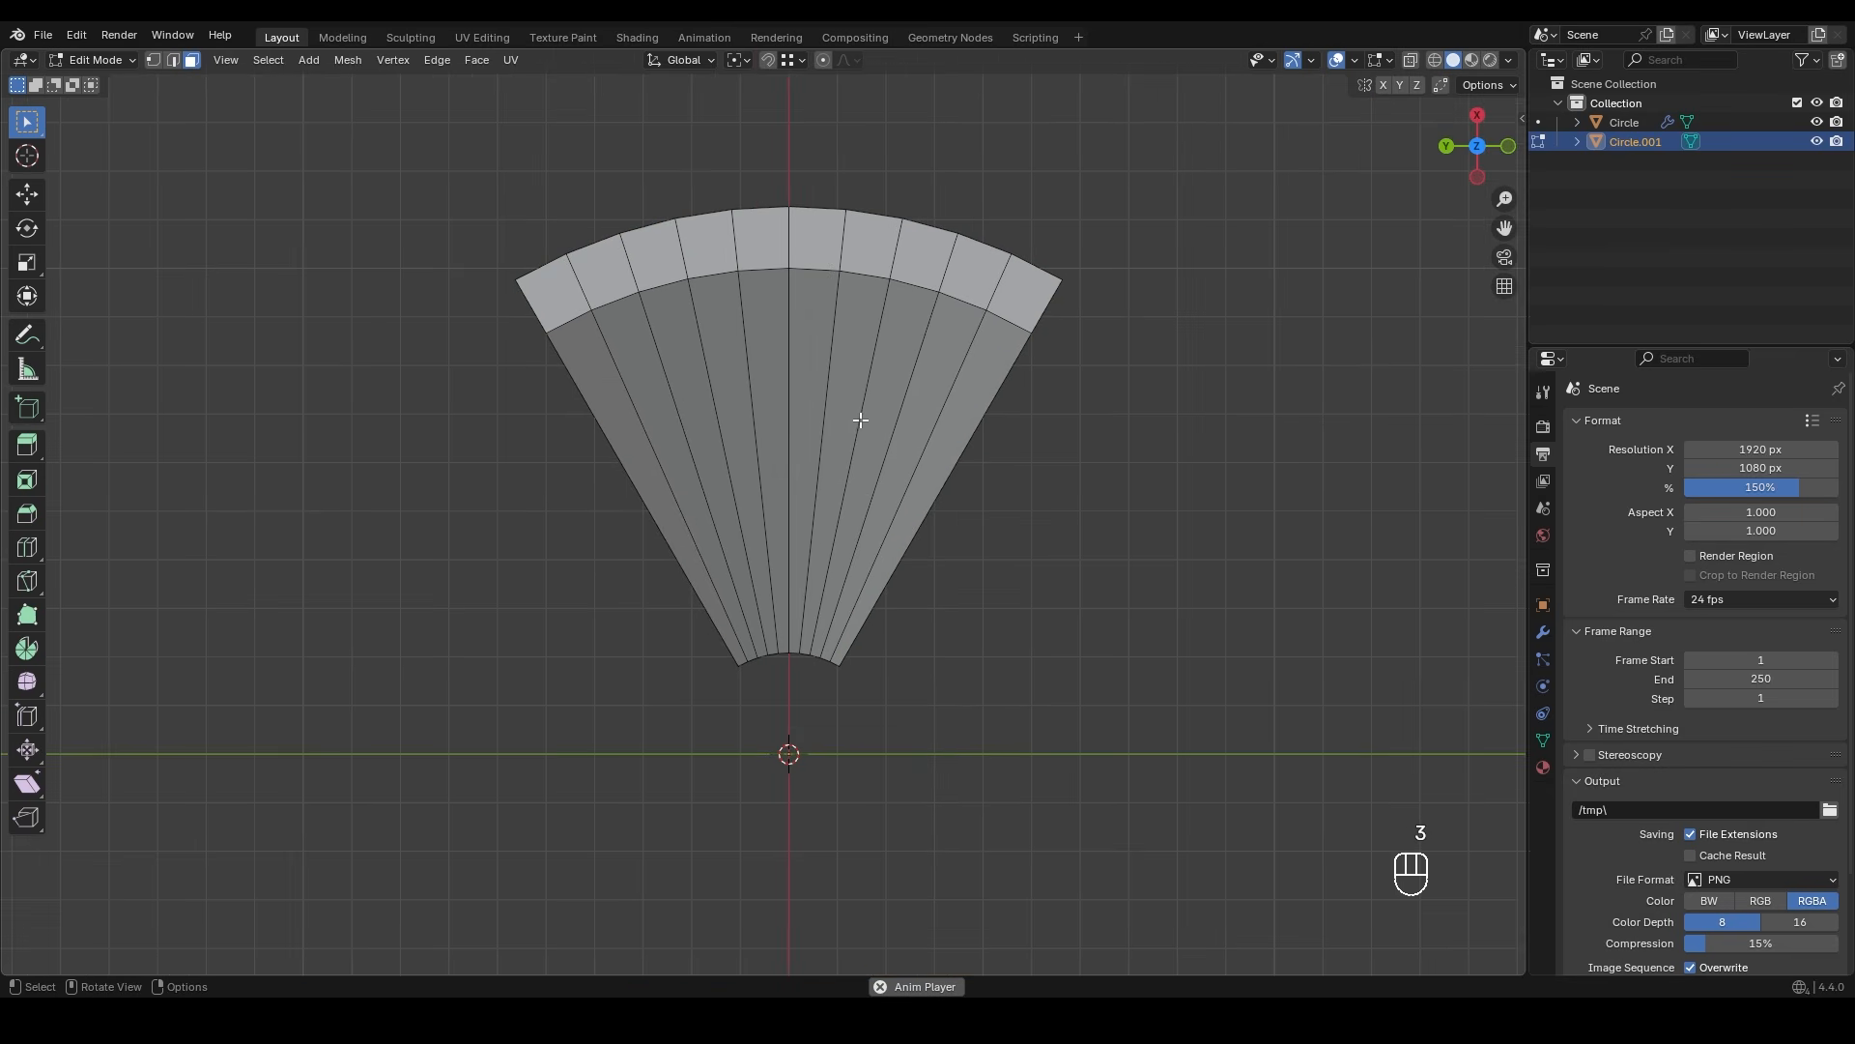
scroll(849, 385, "up", 2, "shift")
scroll(850, 385, "up", 1, "ctrl")
scroll(845, 385, "up", 3)
key("ctrl+r")
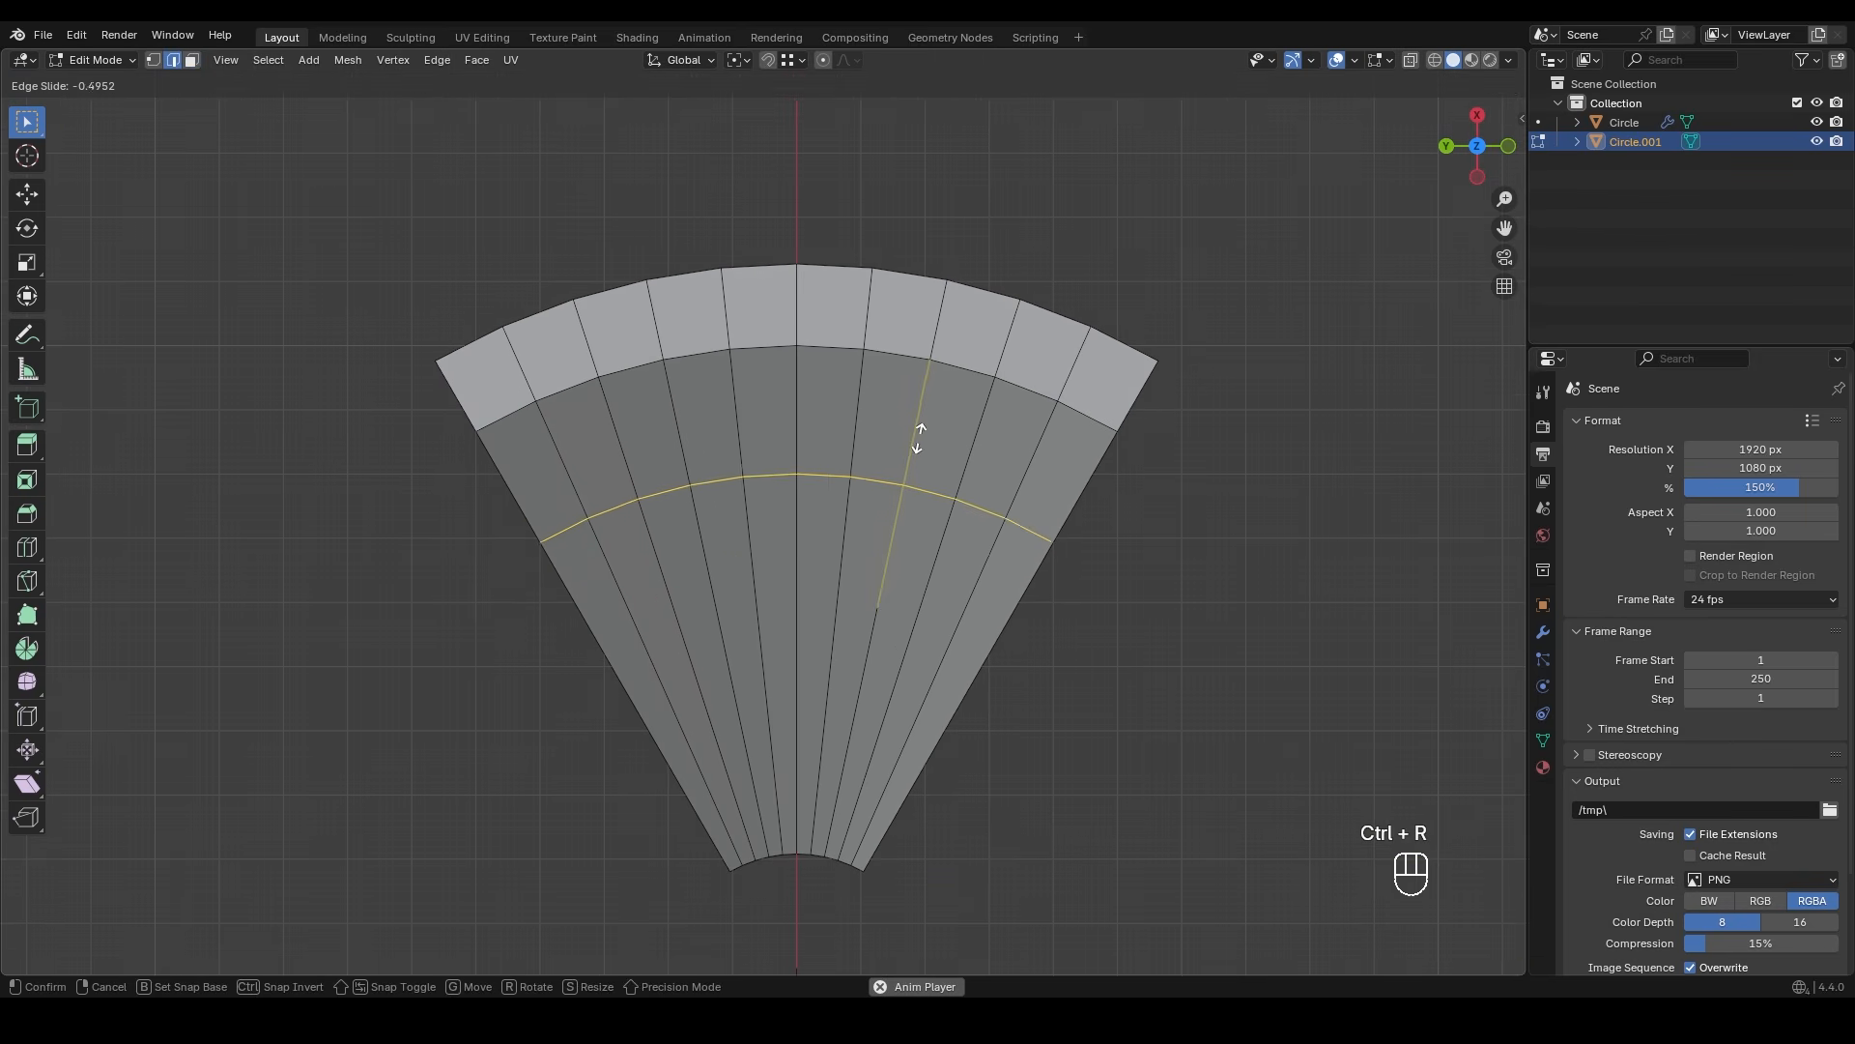
left_click(932, 396)
- Select the eight middle faces spanning the rim band and upper slope, and inset them by about 0.049 m
scroll(928, 401, "up", 3)
left_click_drag(706, 327, 924, 419)
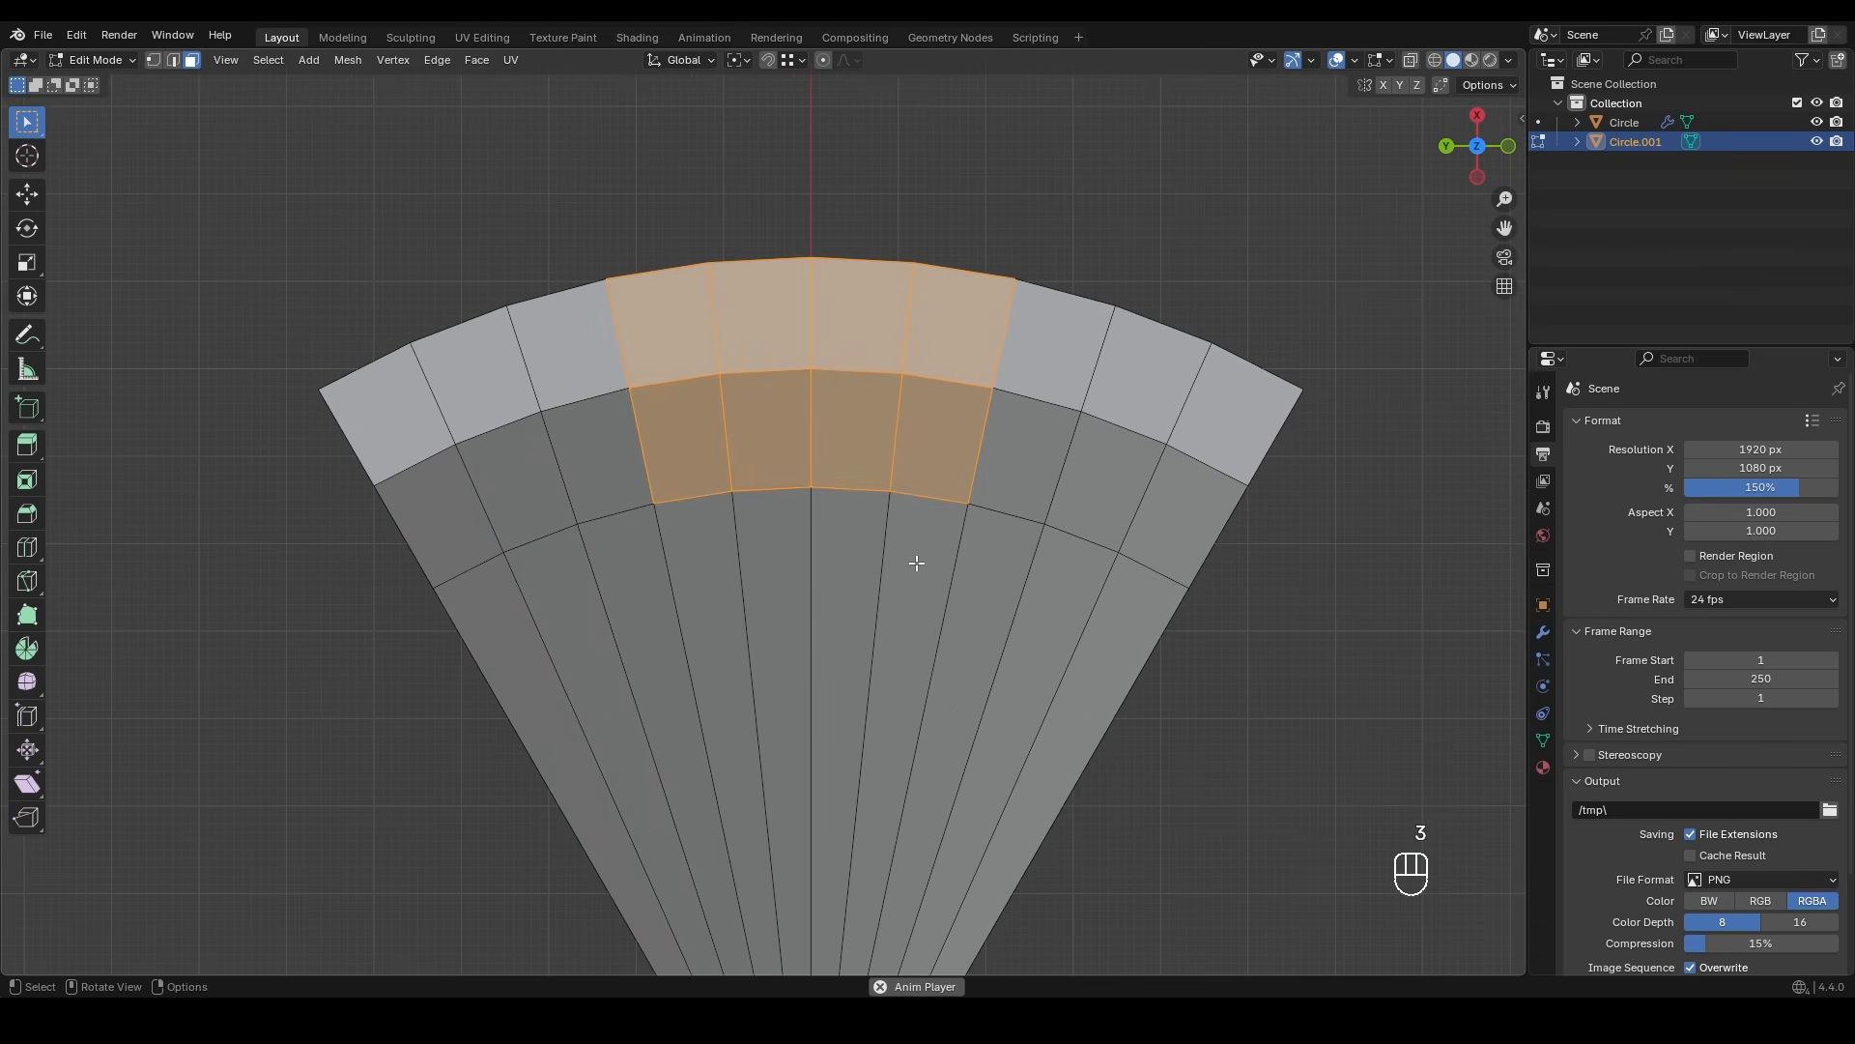
key("i")
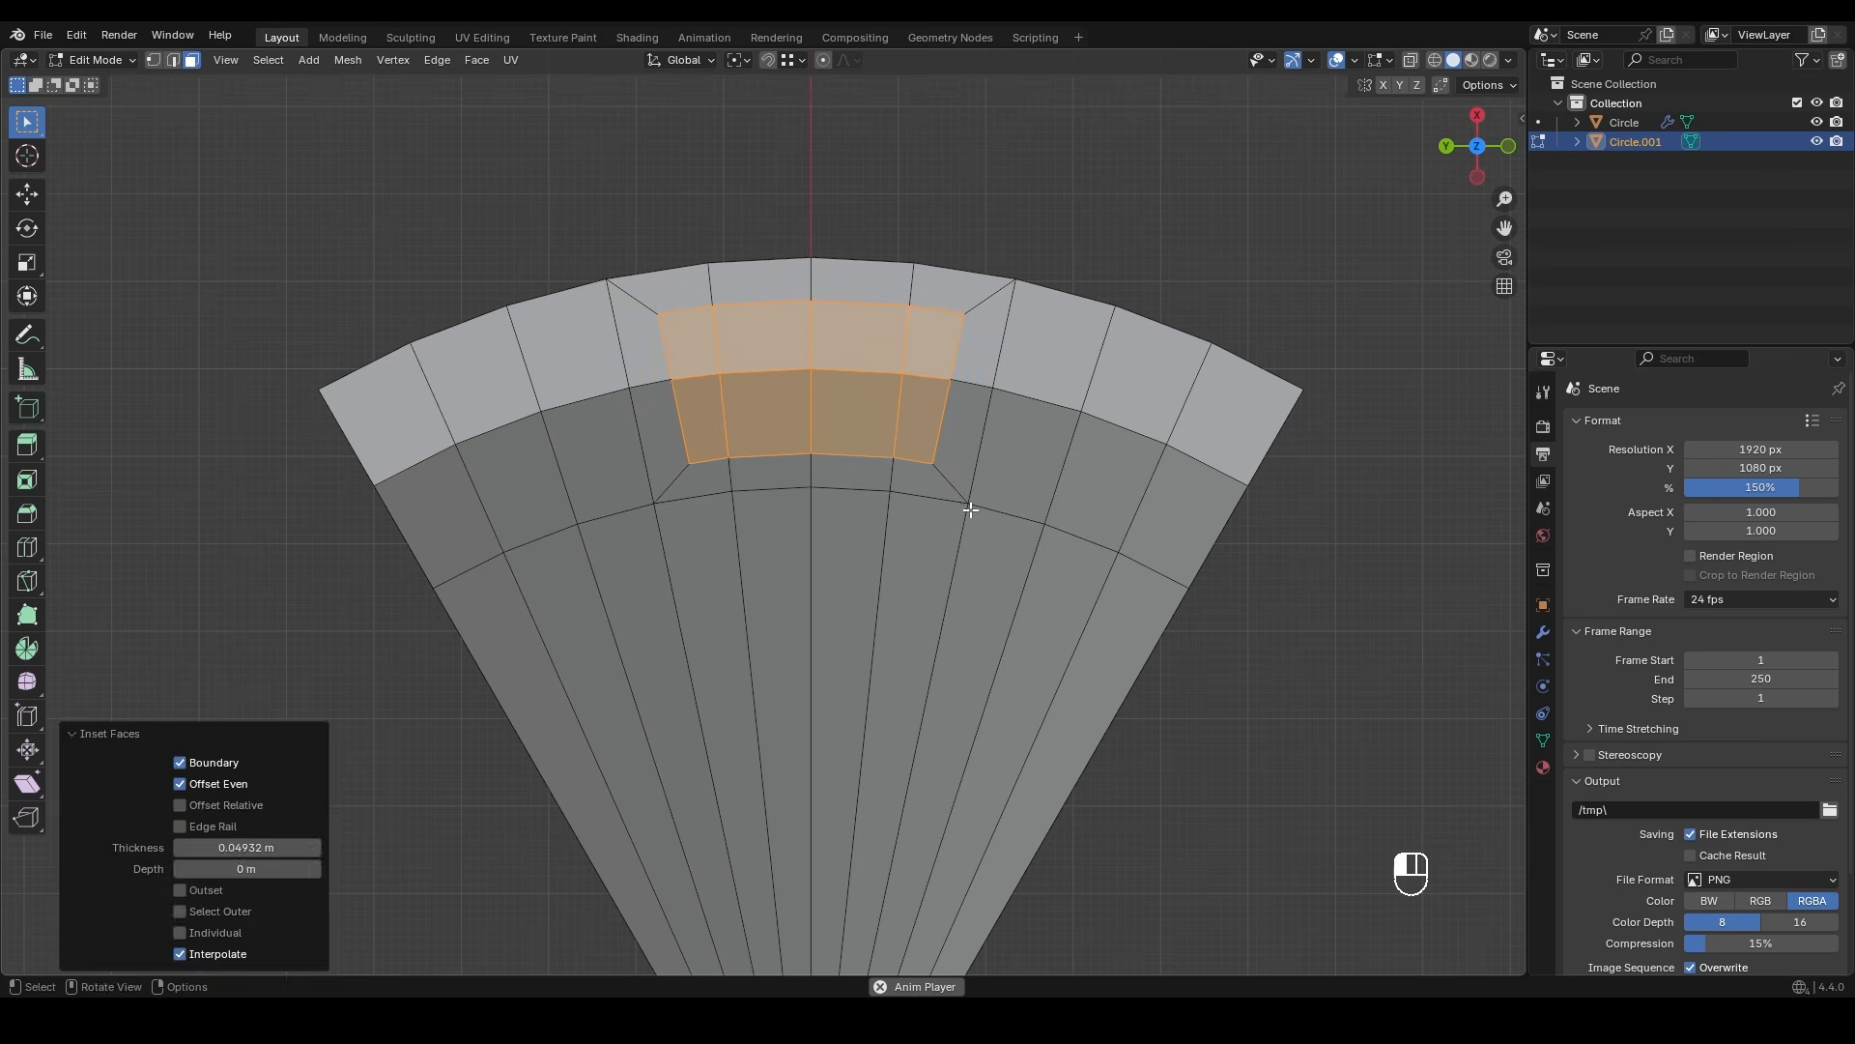
left_click(970, 509)
- Slide the three vertices on the inset's left side toward its middle with an edge slide factor of -0.2
scroll(828, 386, "up", 2)
key("1")
left_click(610, 272)
left_click(647, 466, "shift")
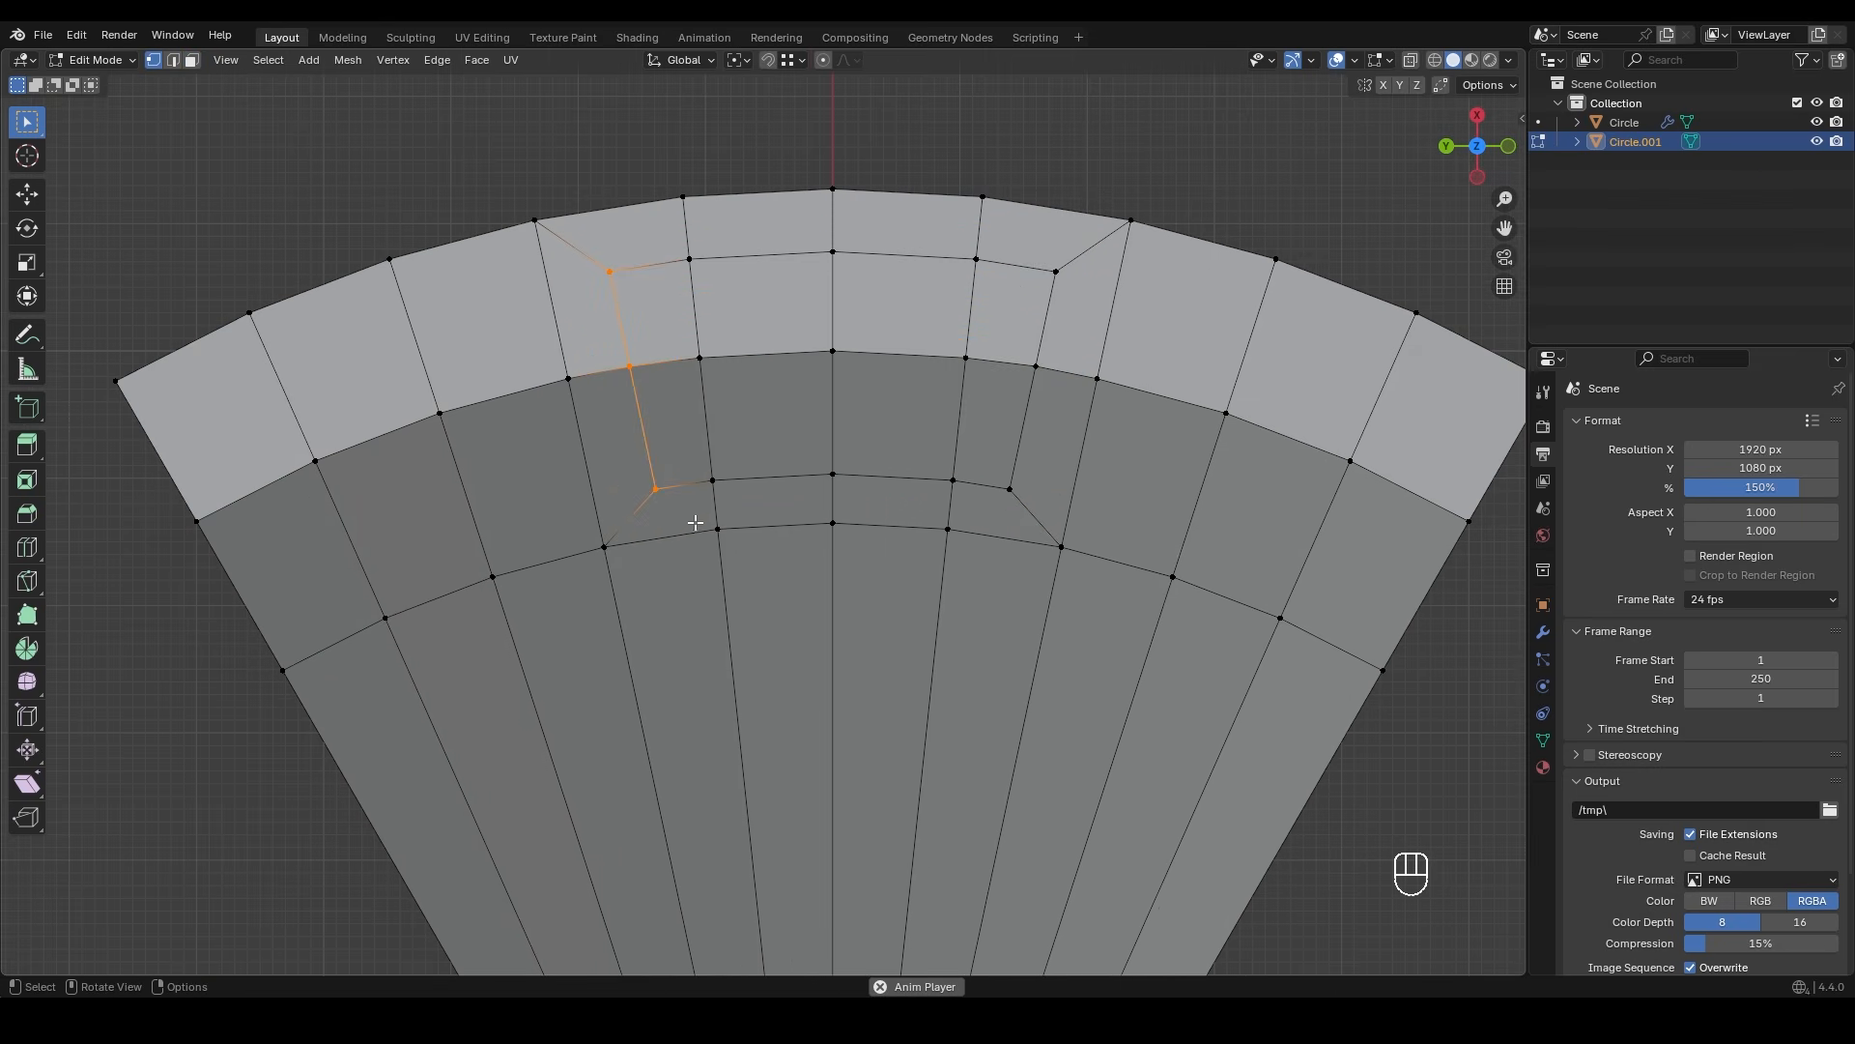
key("g")
key("g")
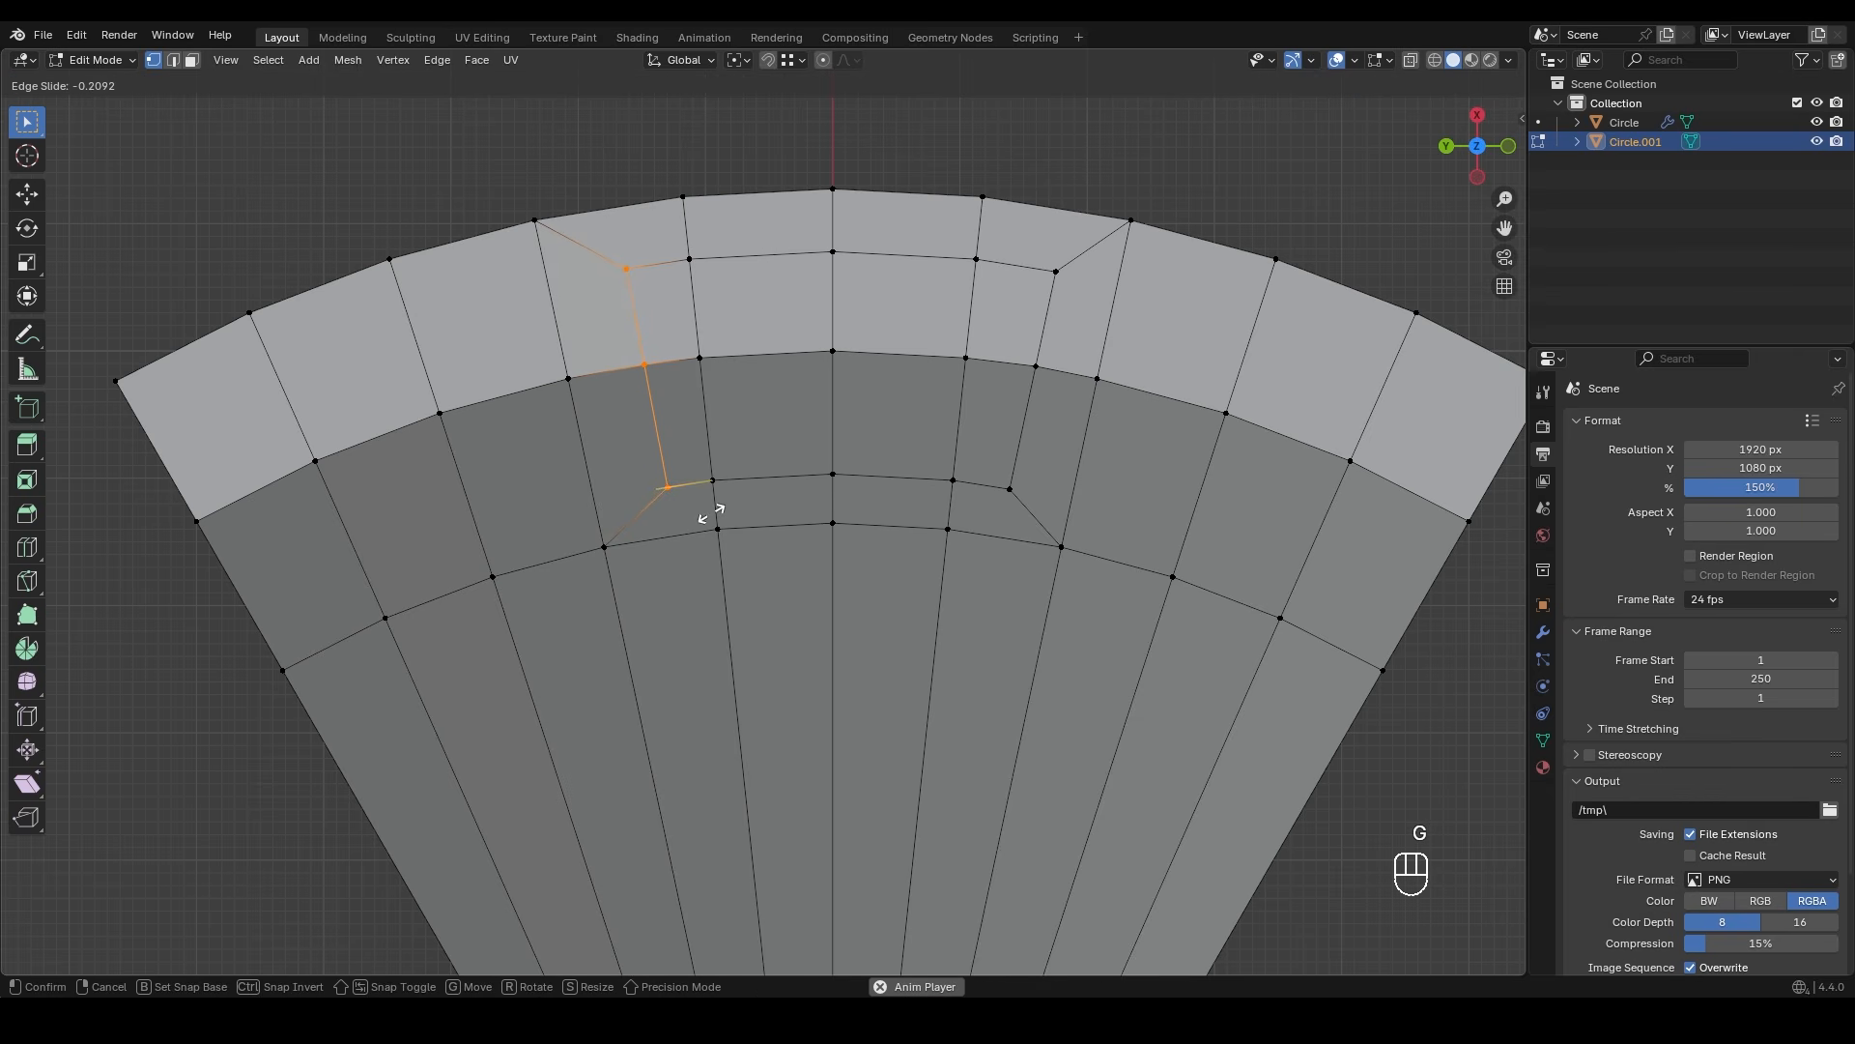
left_click(713, 513)
left_click(247, 847)
type("-")
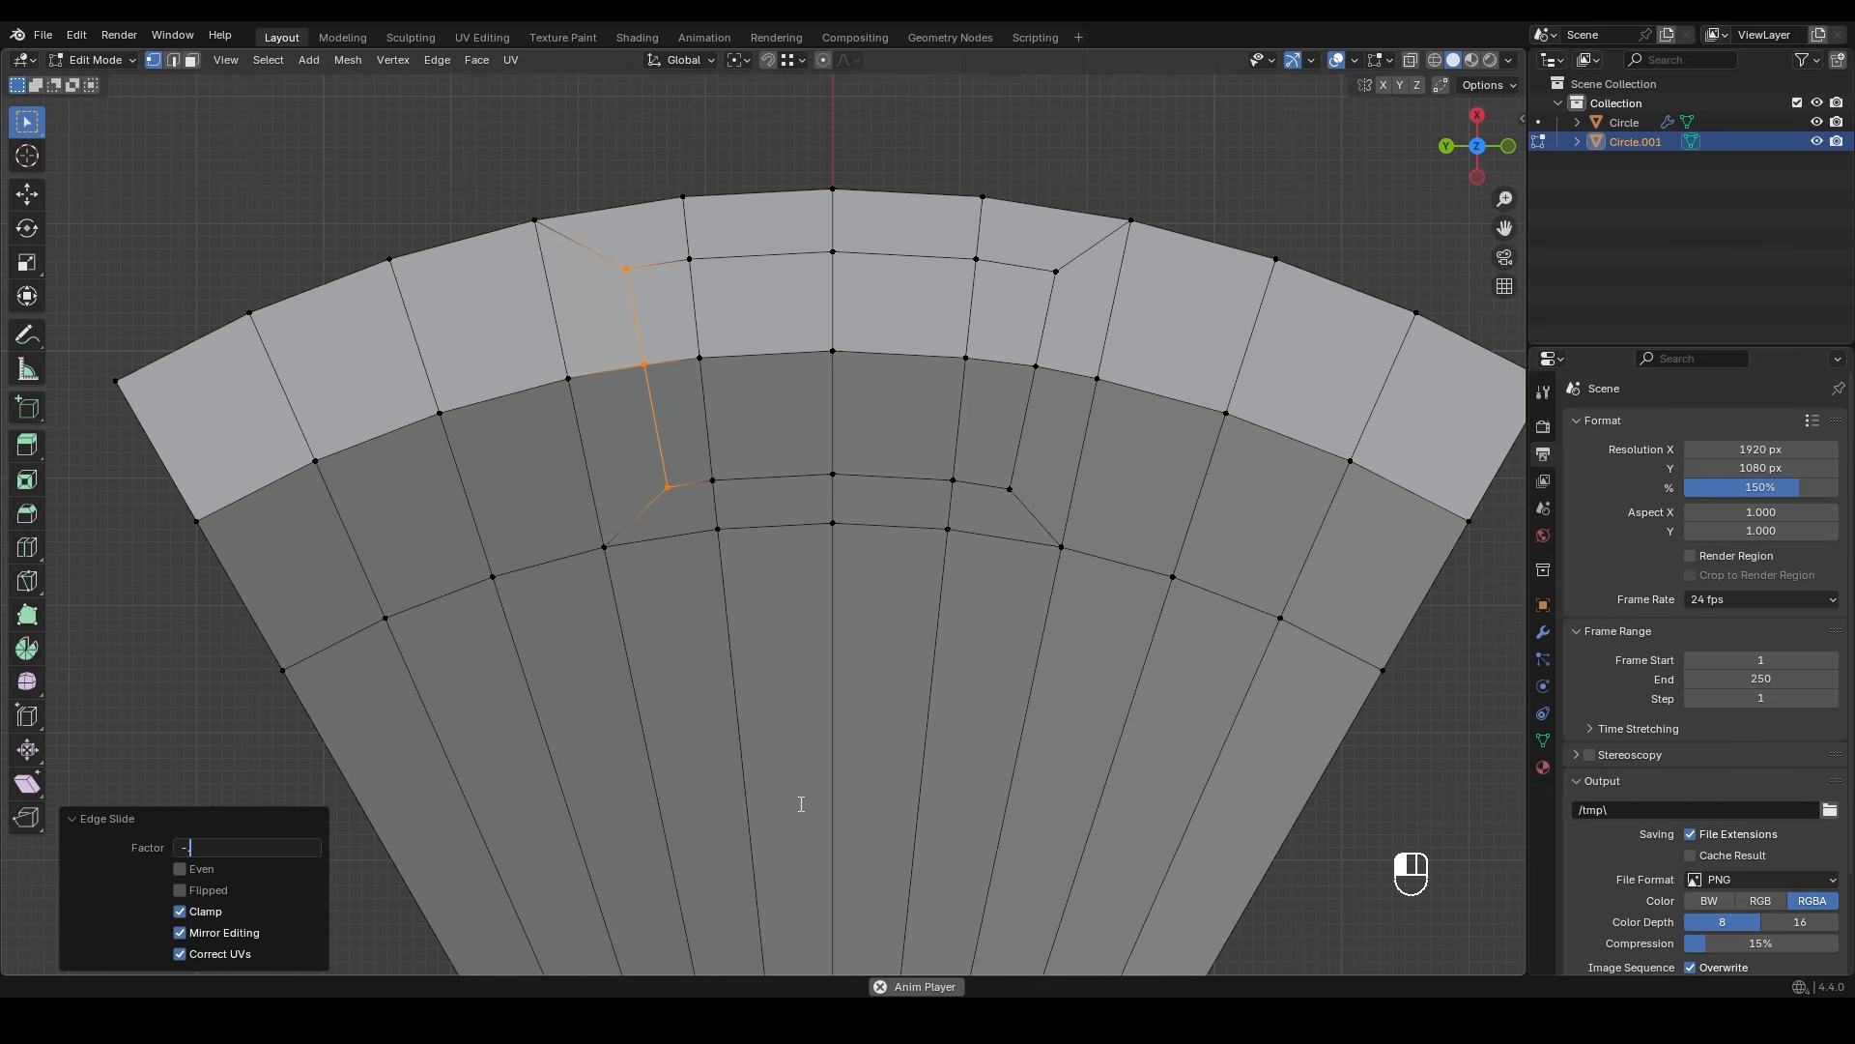
type("0.2")
key("Return")
- Slide the three vertices on the inset's right side toward its middle with an edge slide factor of -0.2
left_click(1055, 271)
left_click(1036, 366, "shift")
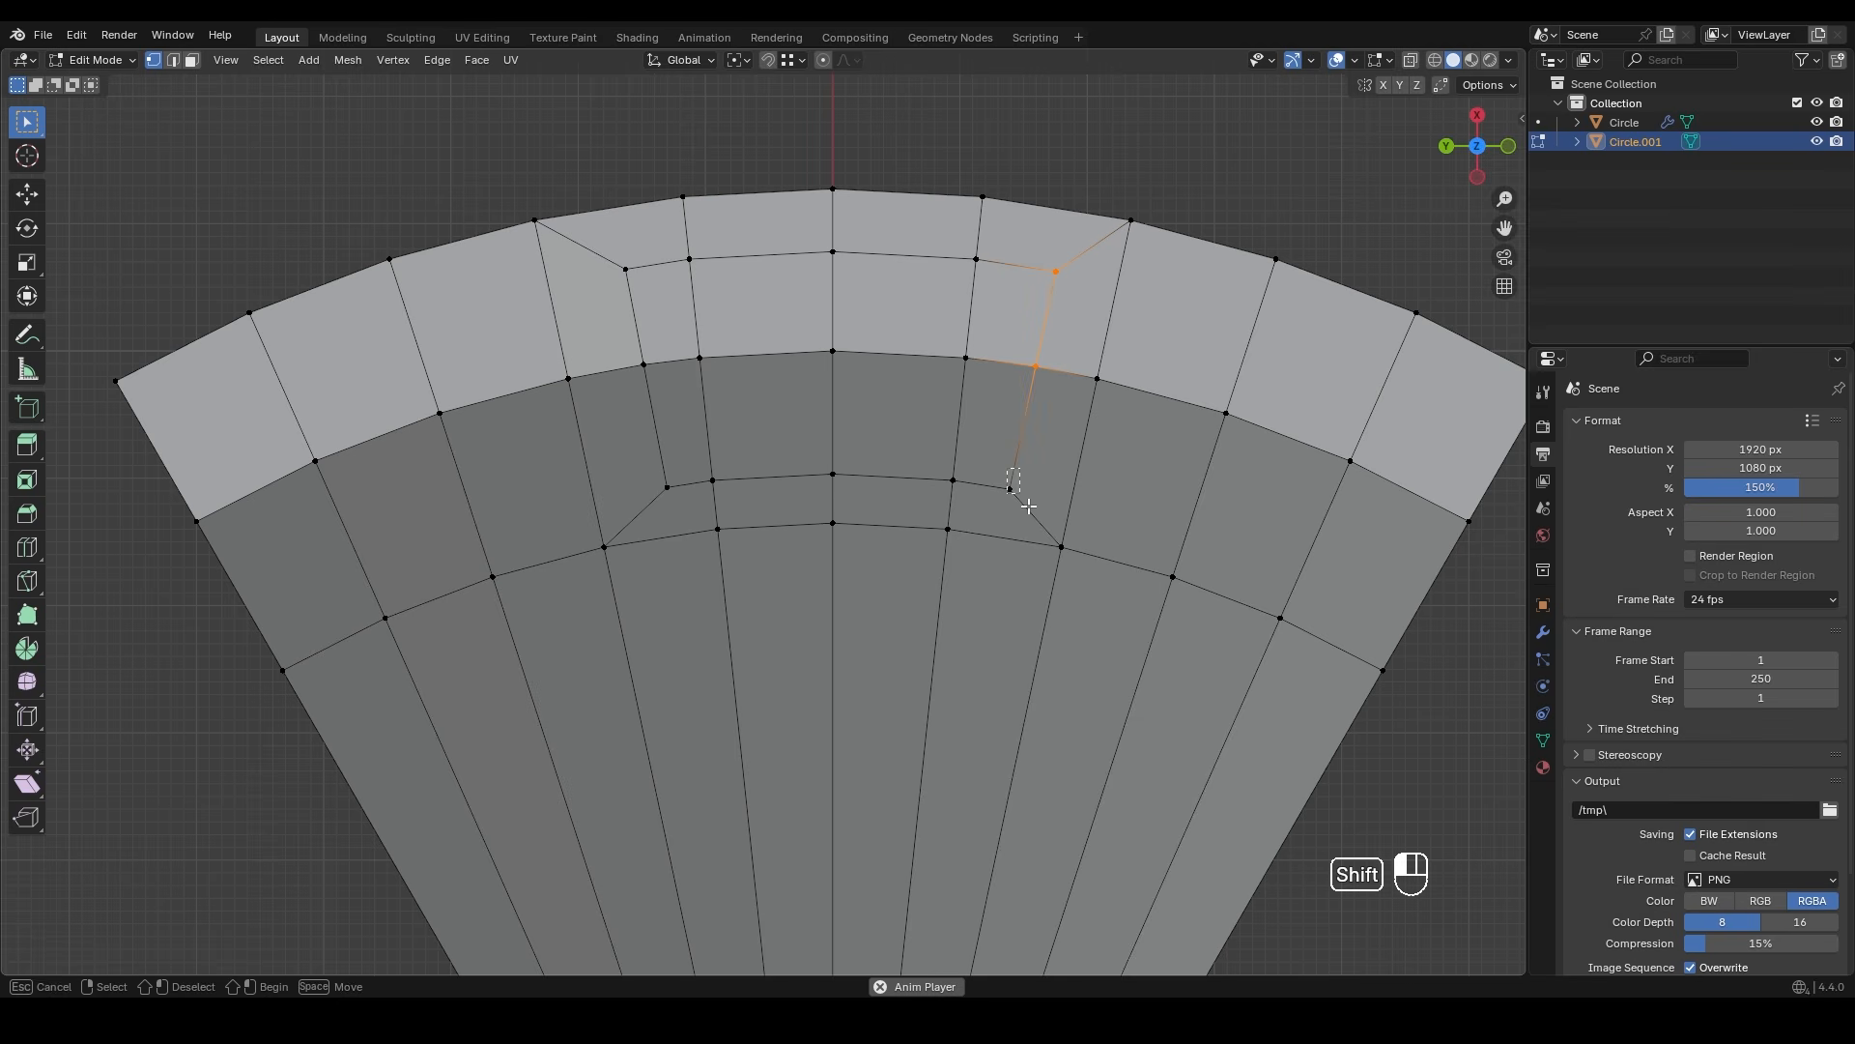
left_click(1010, 489, "shift")
key("g")
key("g")
left_click(1037, 480)
left_click(211, 847)
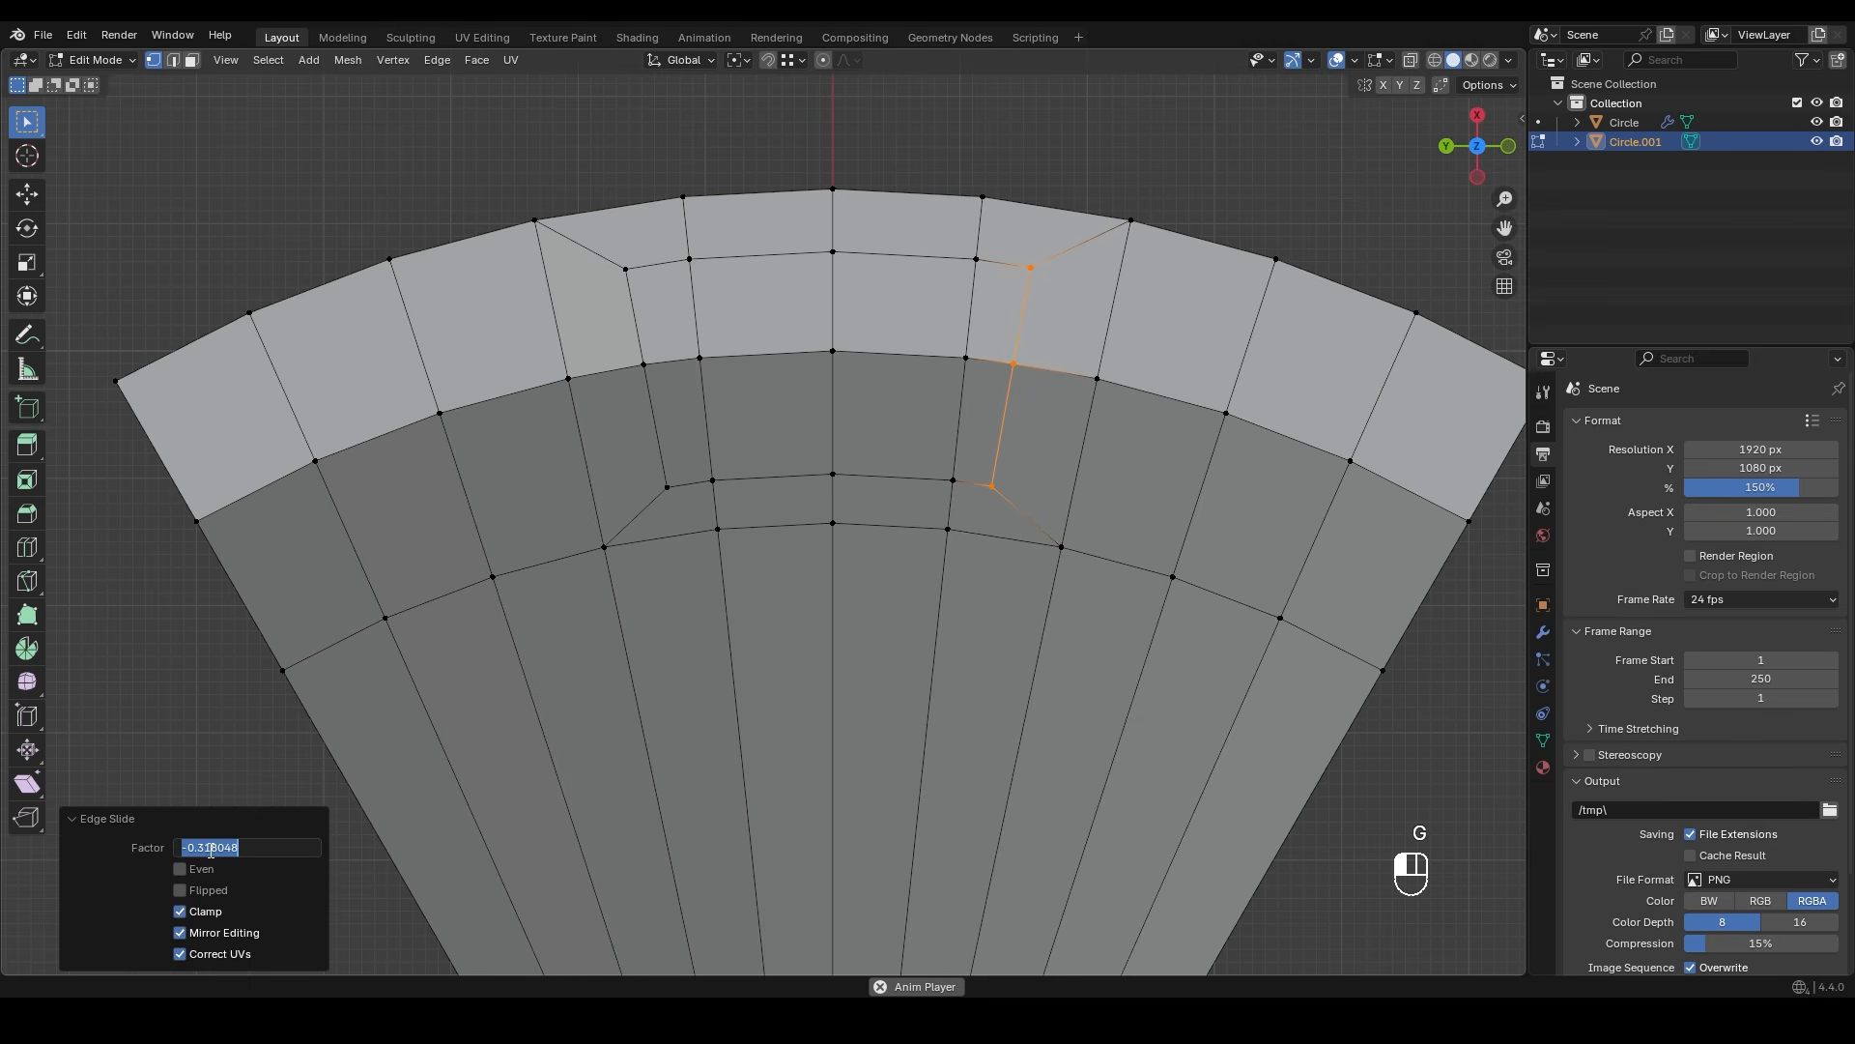
key("Return")
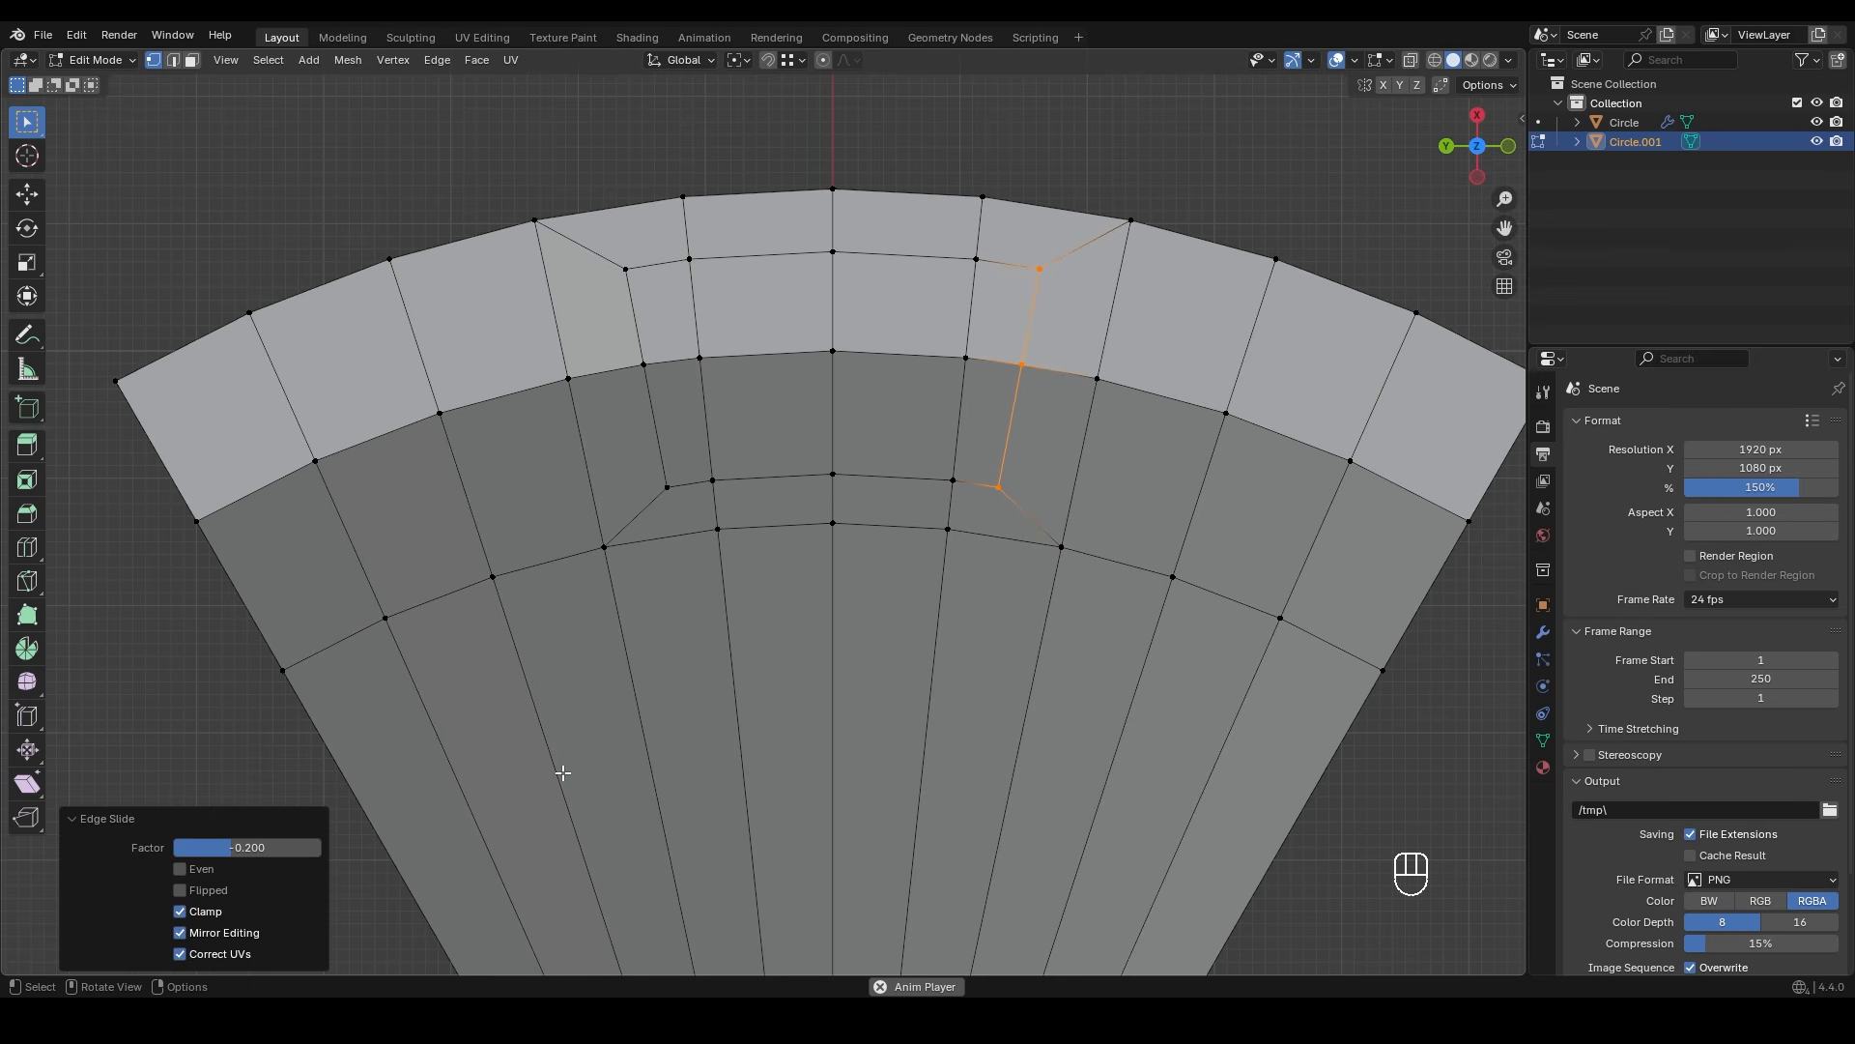
- Inset the middle faces again by about 0.014 m and delete them to open a hole in the wedge
key("3")
left_click_drag(682, 332, 986, 451)
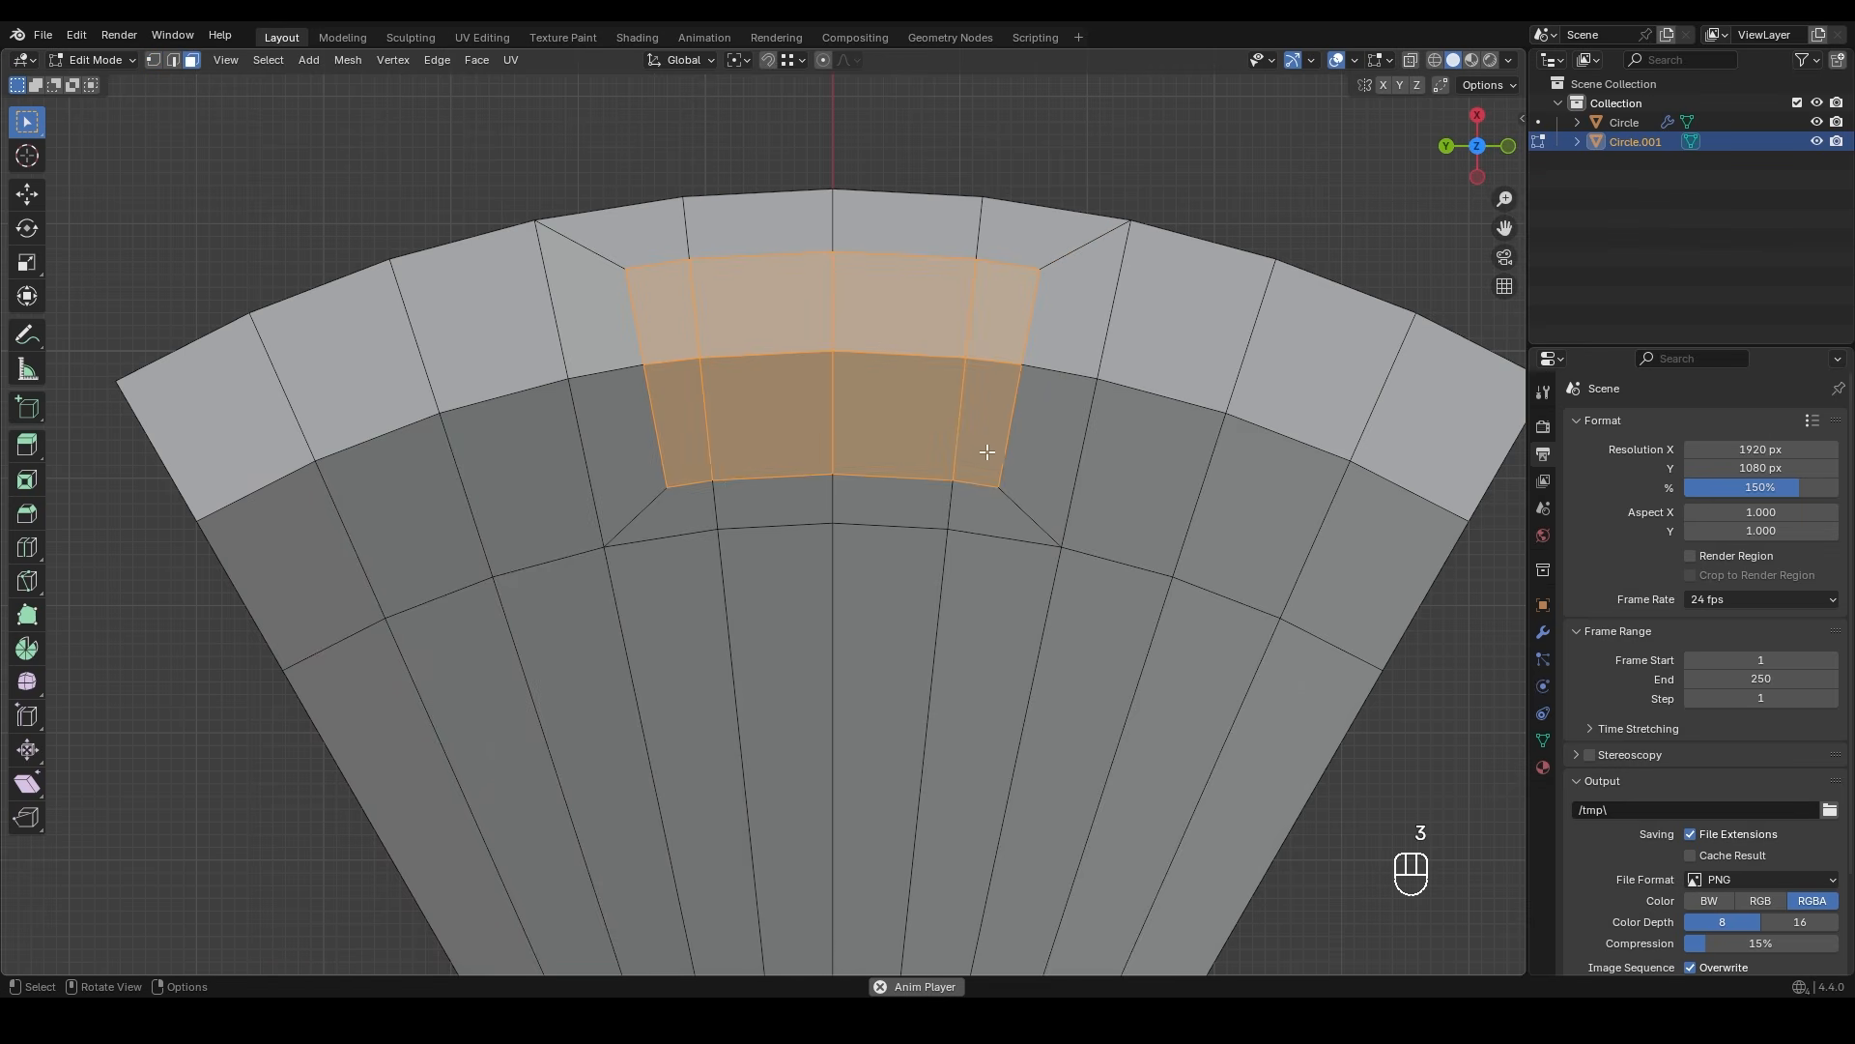
key("i")
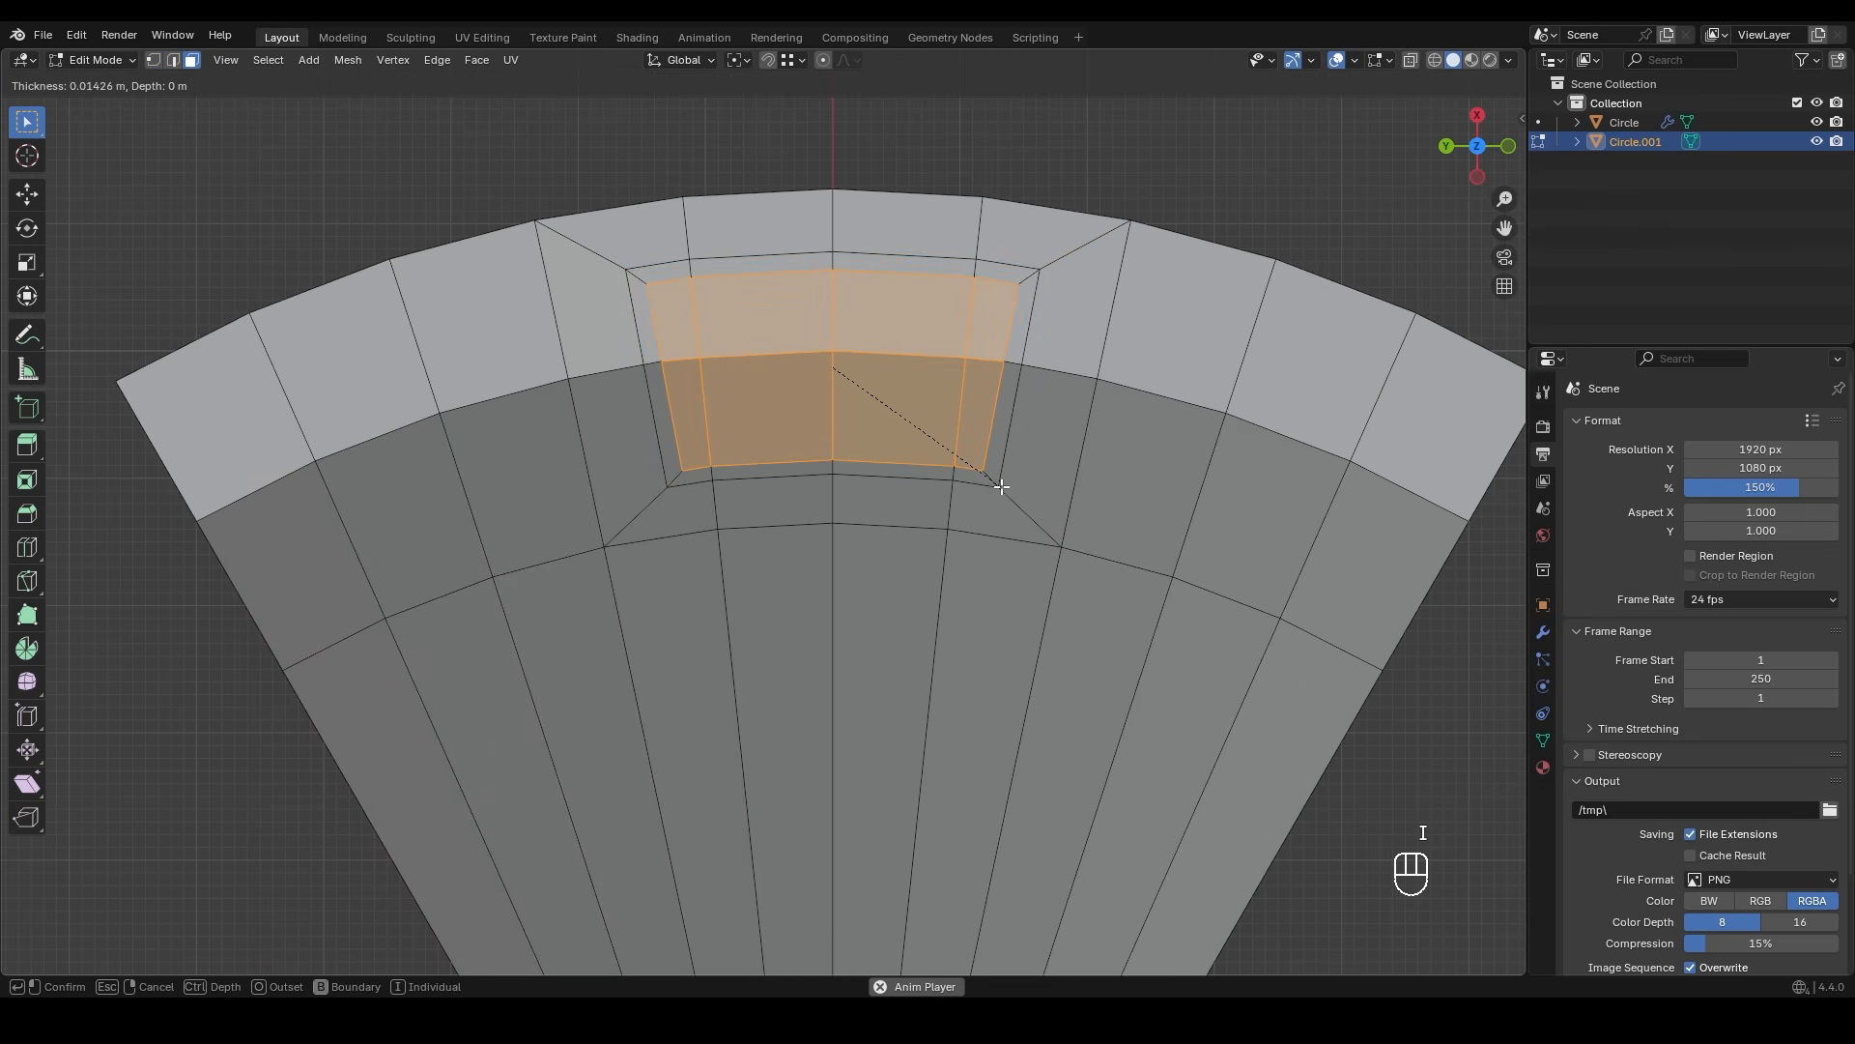
left_click(999, 486)
key("x")
left_click(841, 410)
- Extrude the hole's rim-side edges straight down along Z to form the recess's back wall
middle_click_drag(845, 510, 688, 333)
scroll(779, 390, "up", 2)
key("2")
left_click(722, 290)
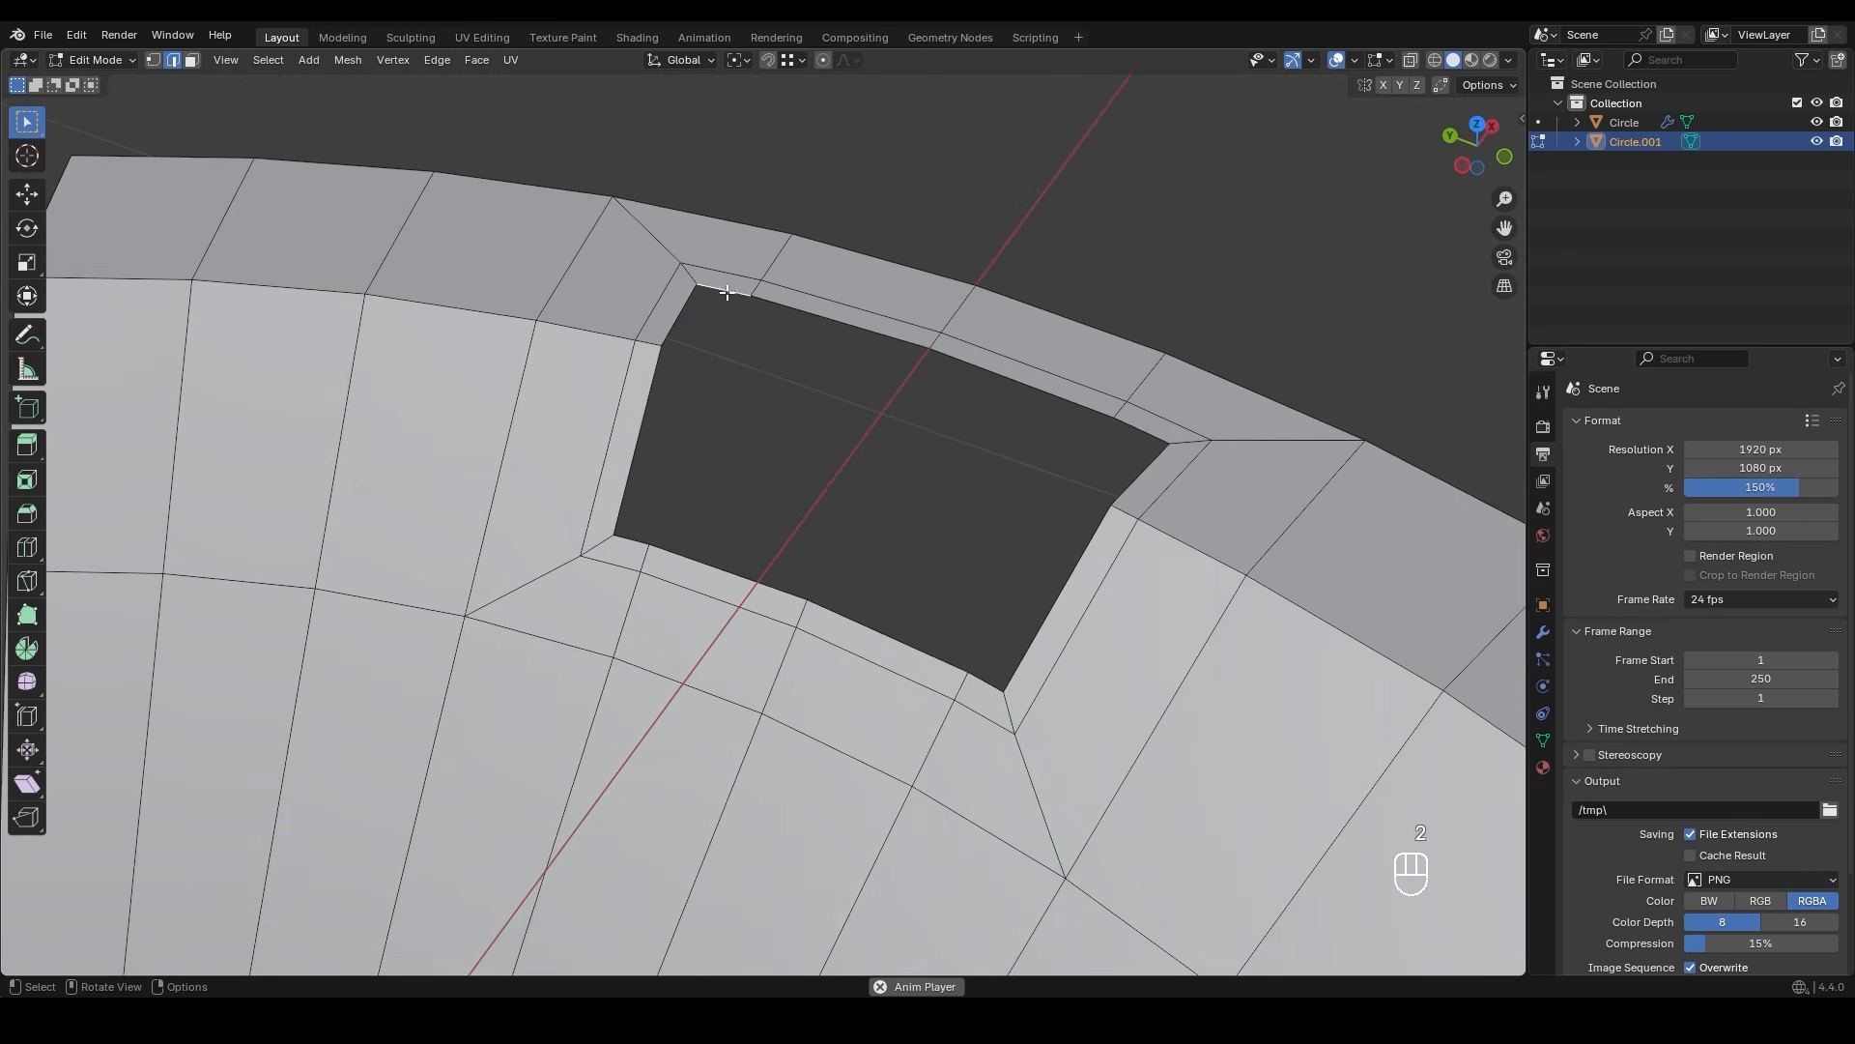
left_click(1140, 421, "ctrl")
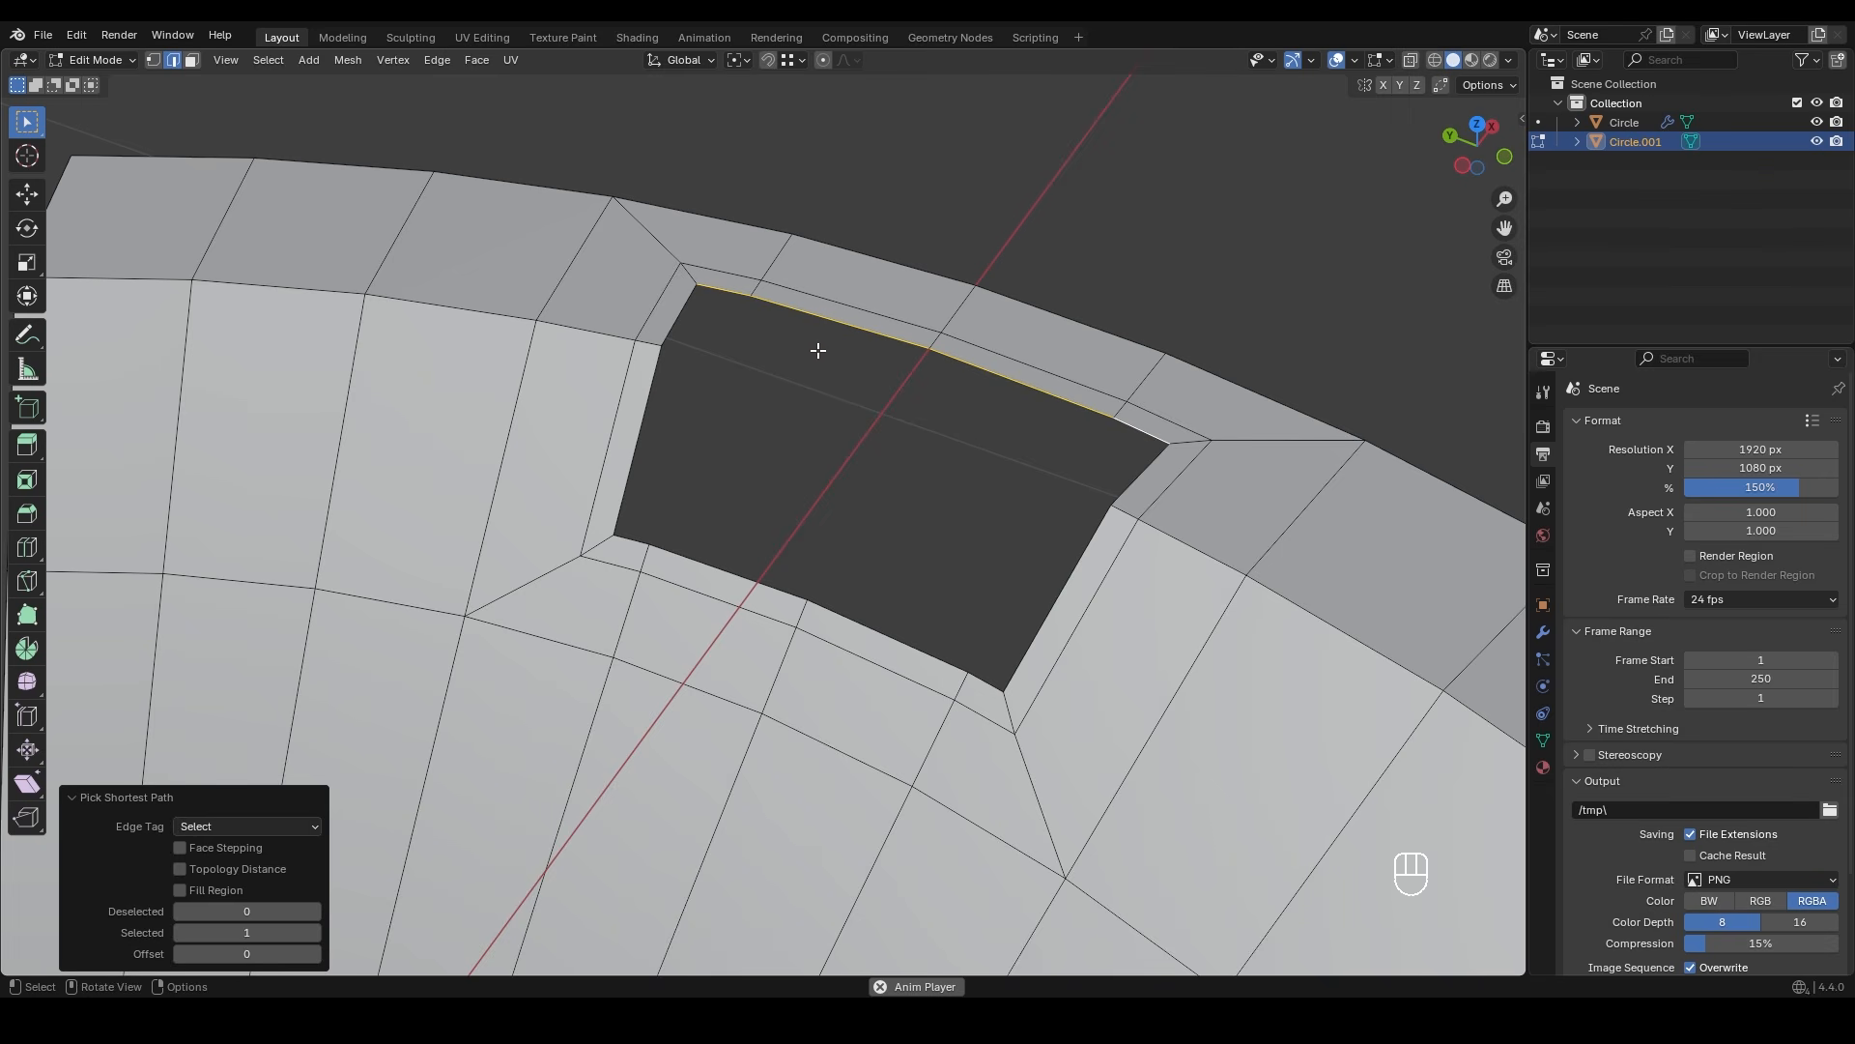
key("e")
key("z")
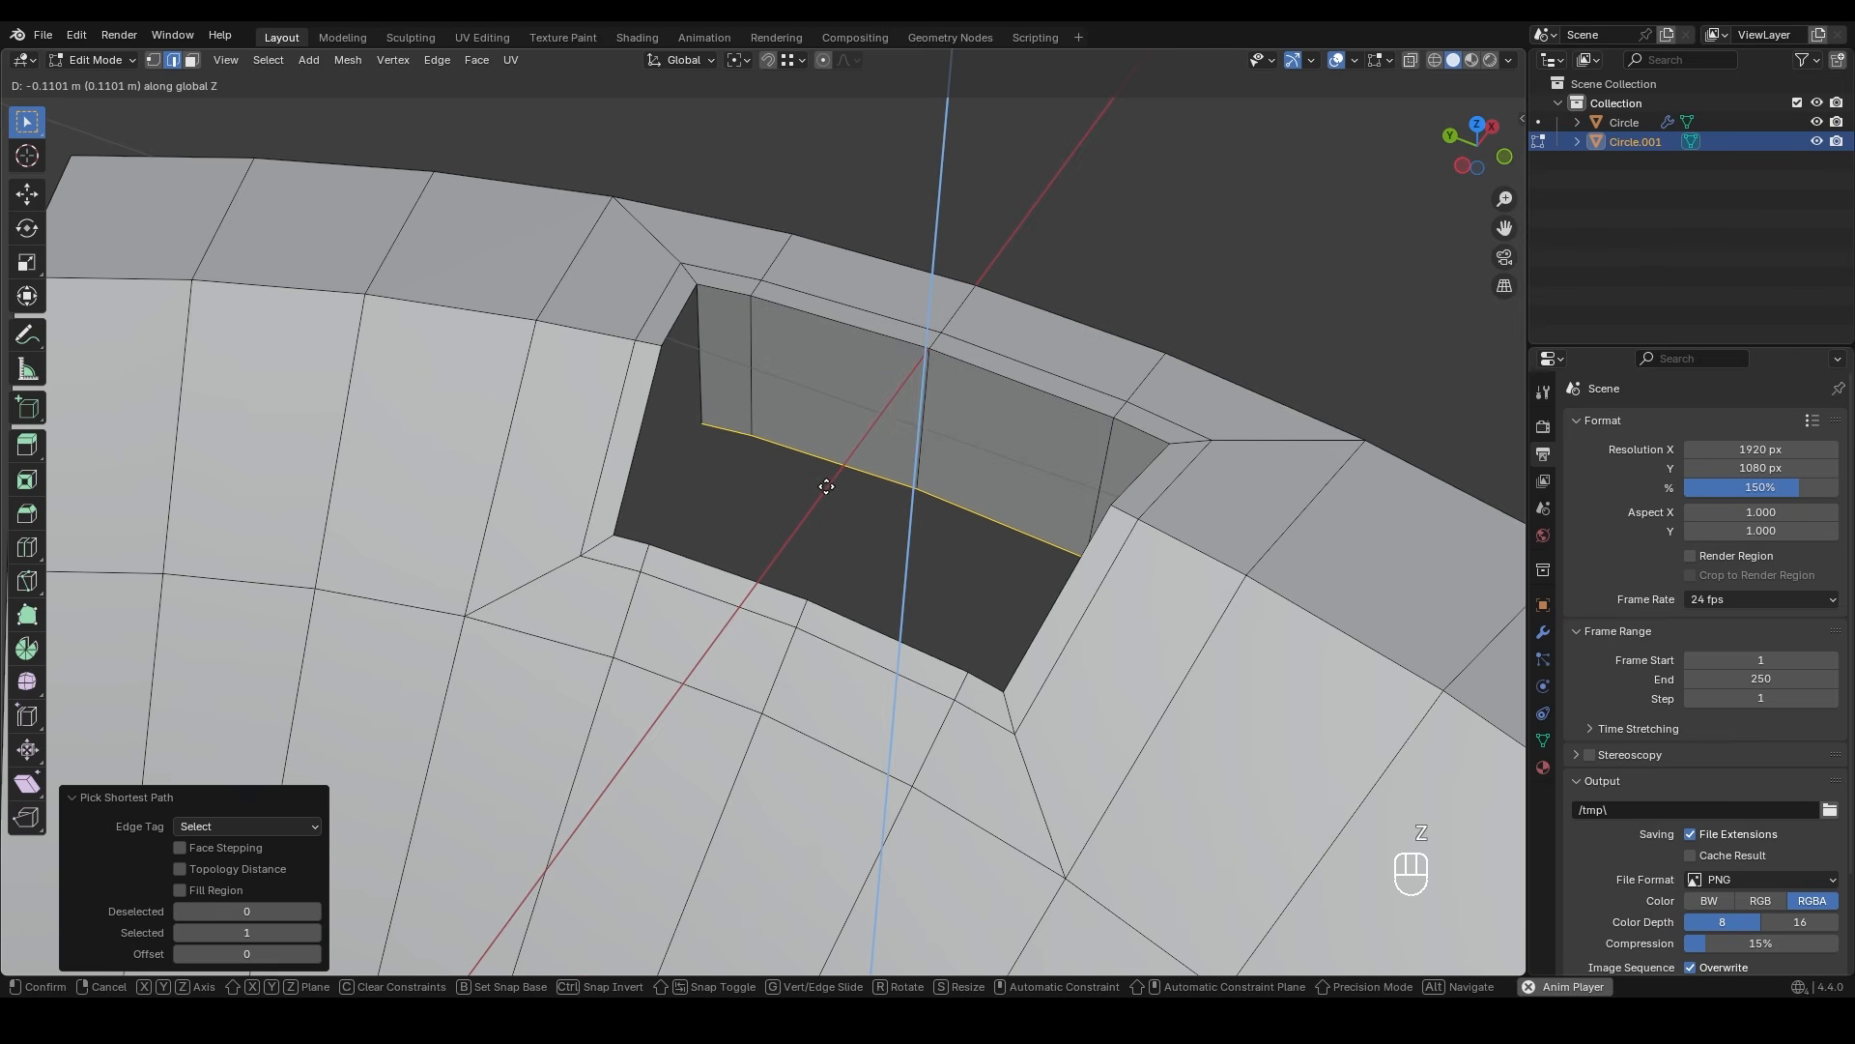
left_click(657, 499)
- Select the open boundary loop of the recess and fill it with faces to create its floor
middle_click_drag(695, 477, 620, 368)
left_click(721, 416, "alt")
key("ctrl+f")
left_click(729, 462)
- Add two even loop cuts across the recess's side walls, one near their lower corner and one just below the rim crease
key("ctrl+r")
left_click(574, 364)
key("e")
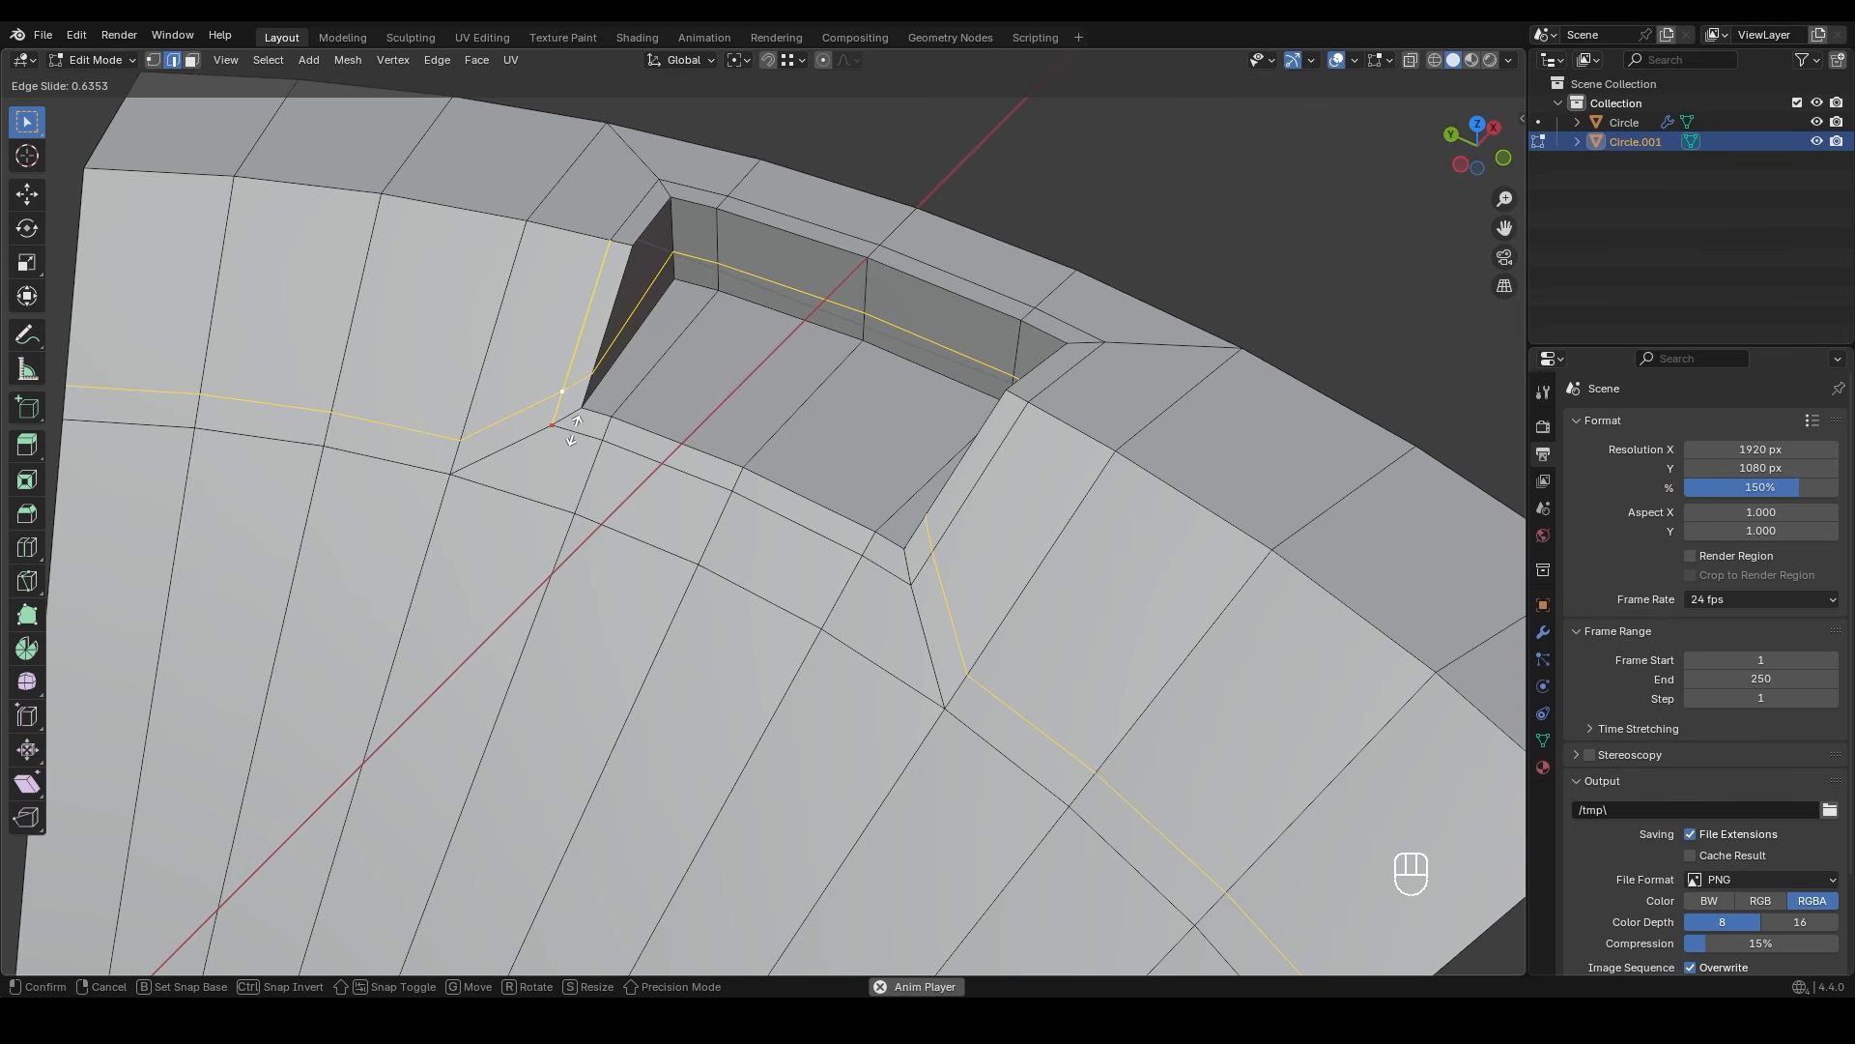
left_click(574, 428)
key("ctrl+r")
left_click(610, 319)
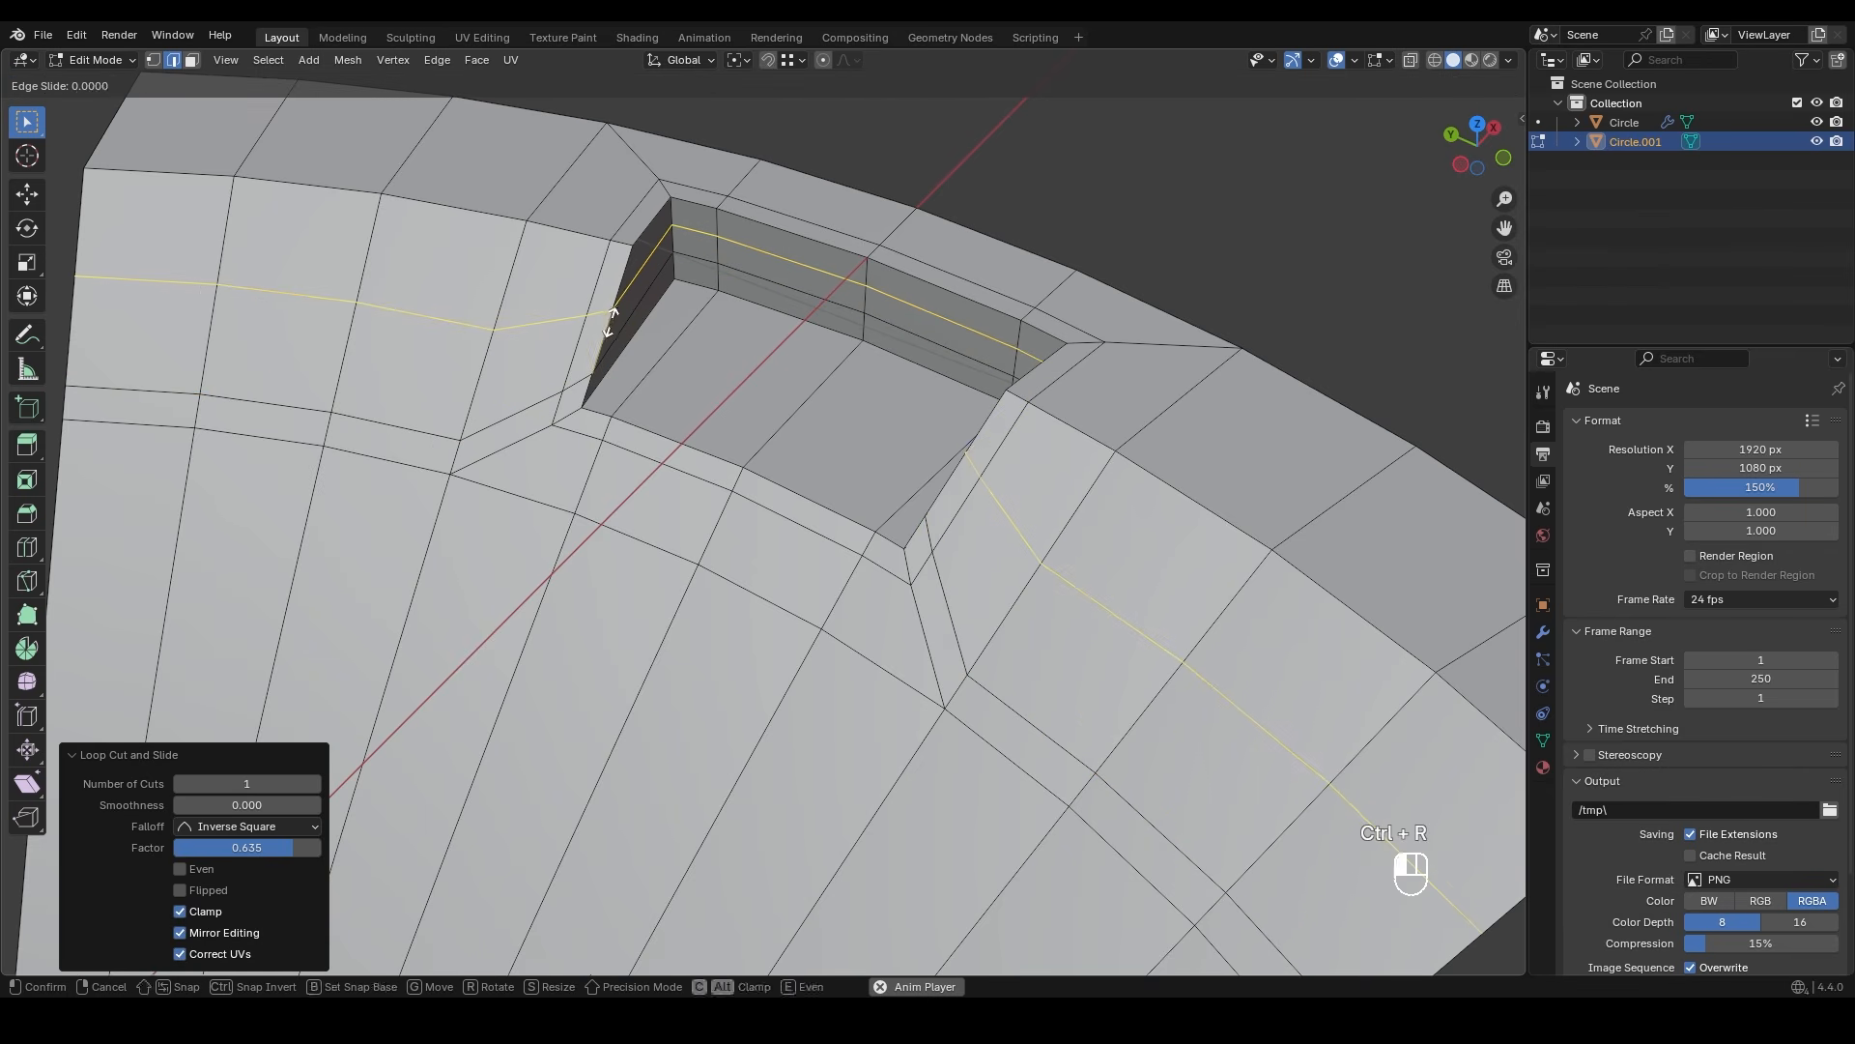
key("e")
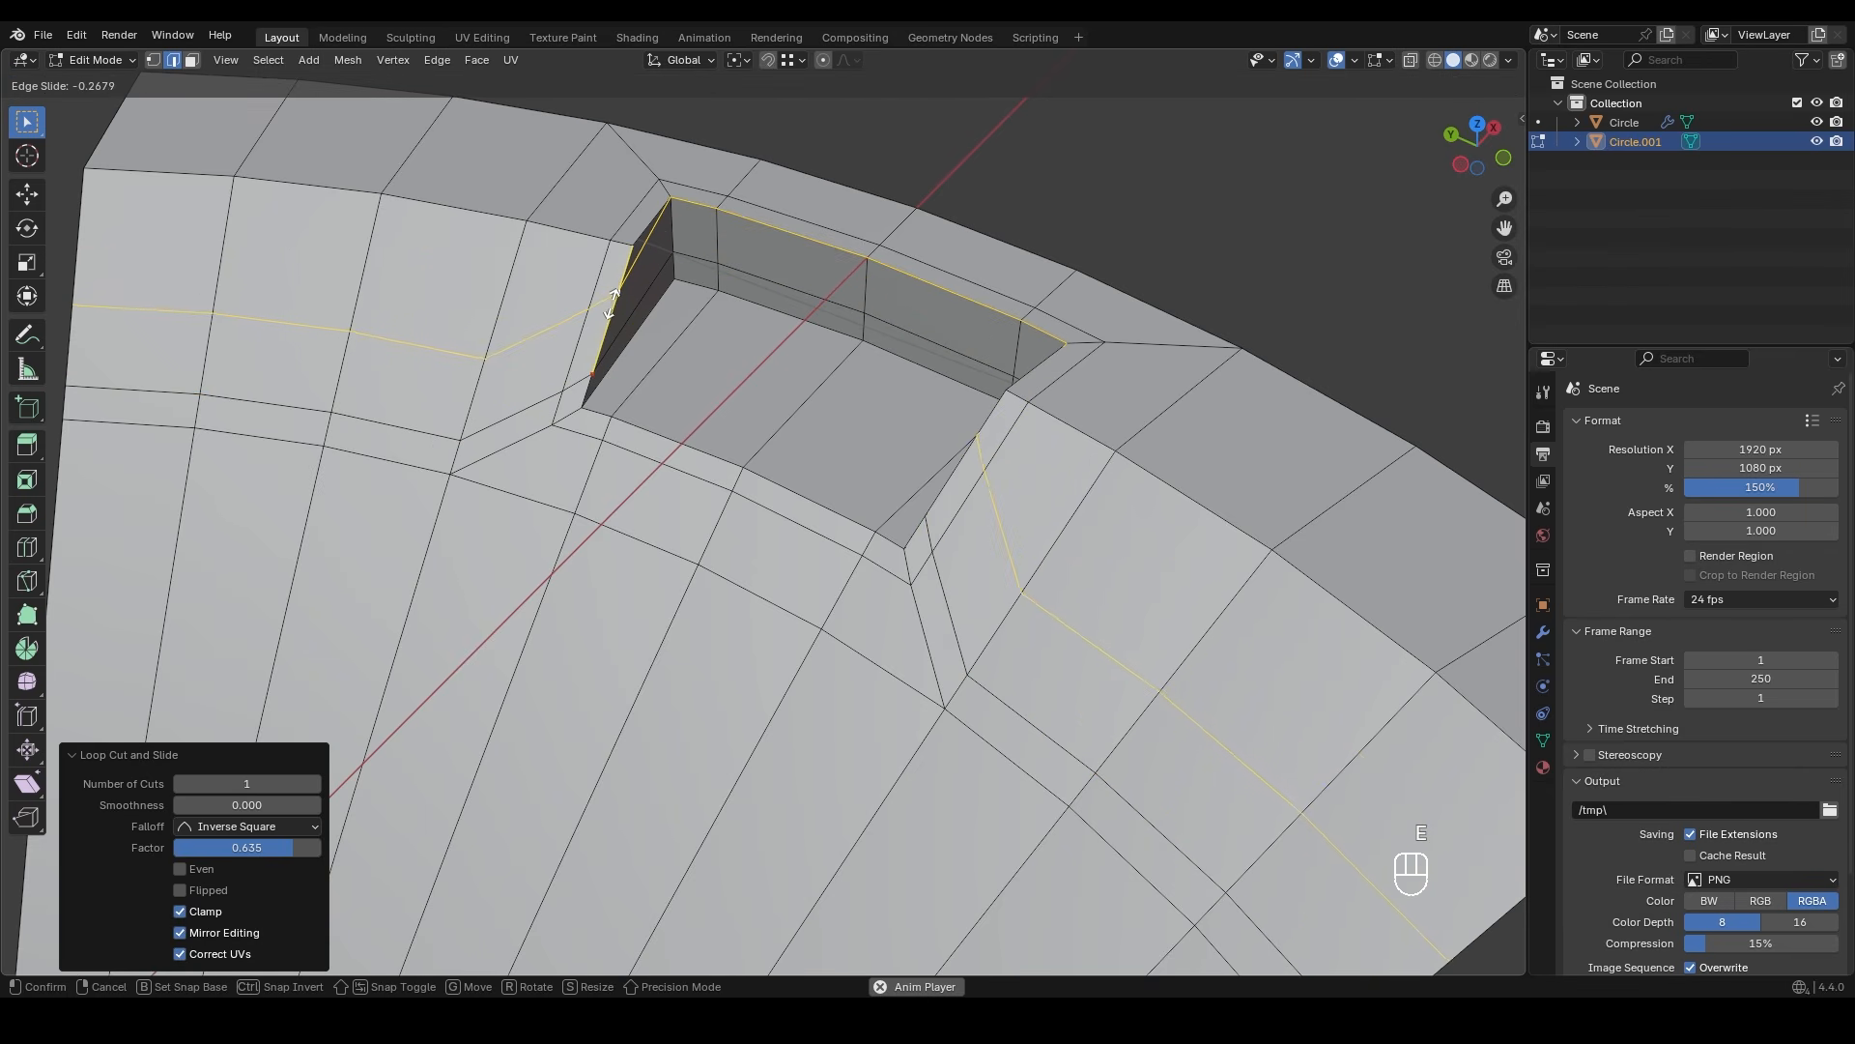
key("f")
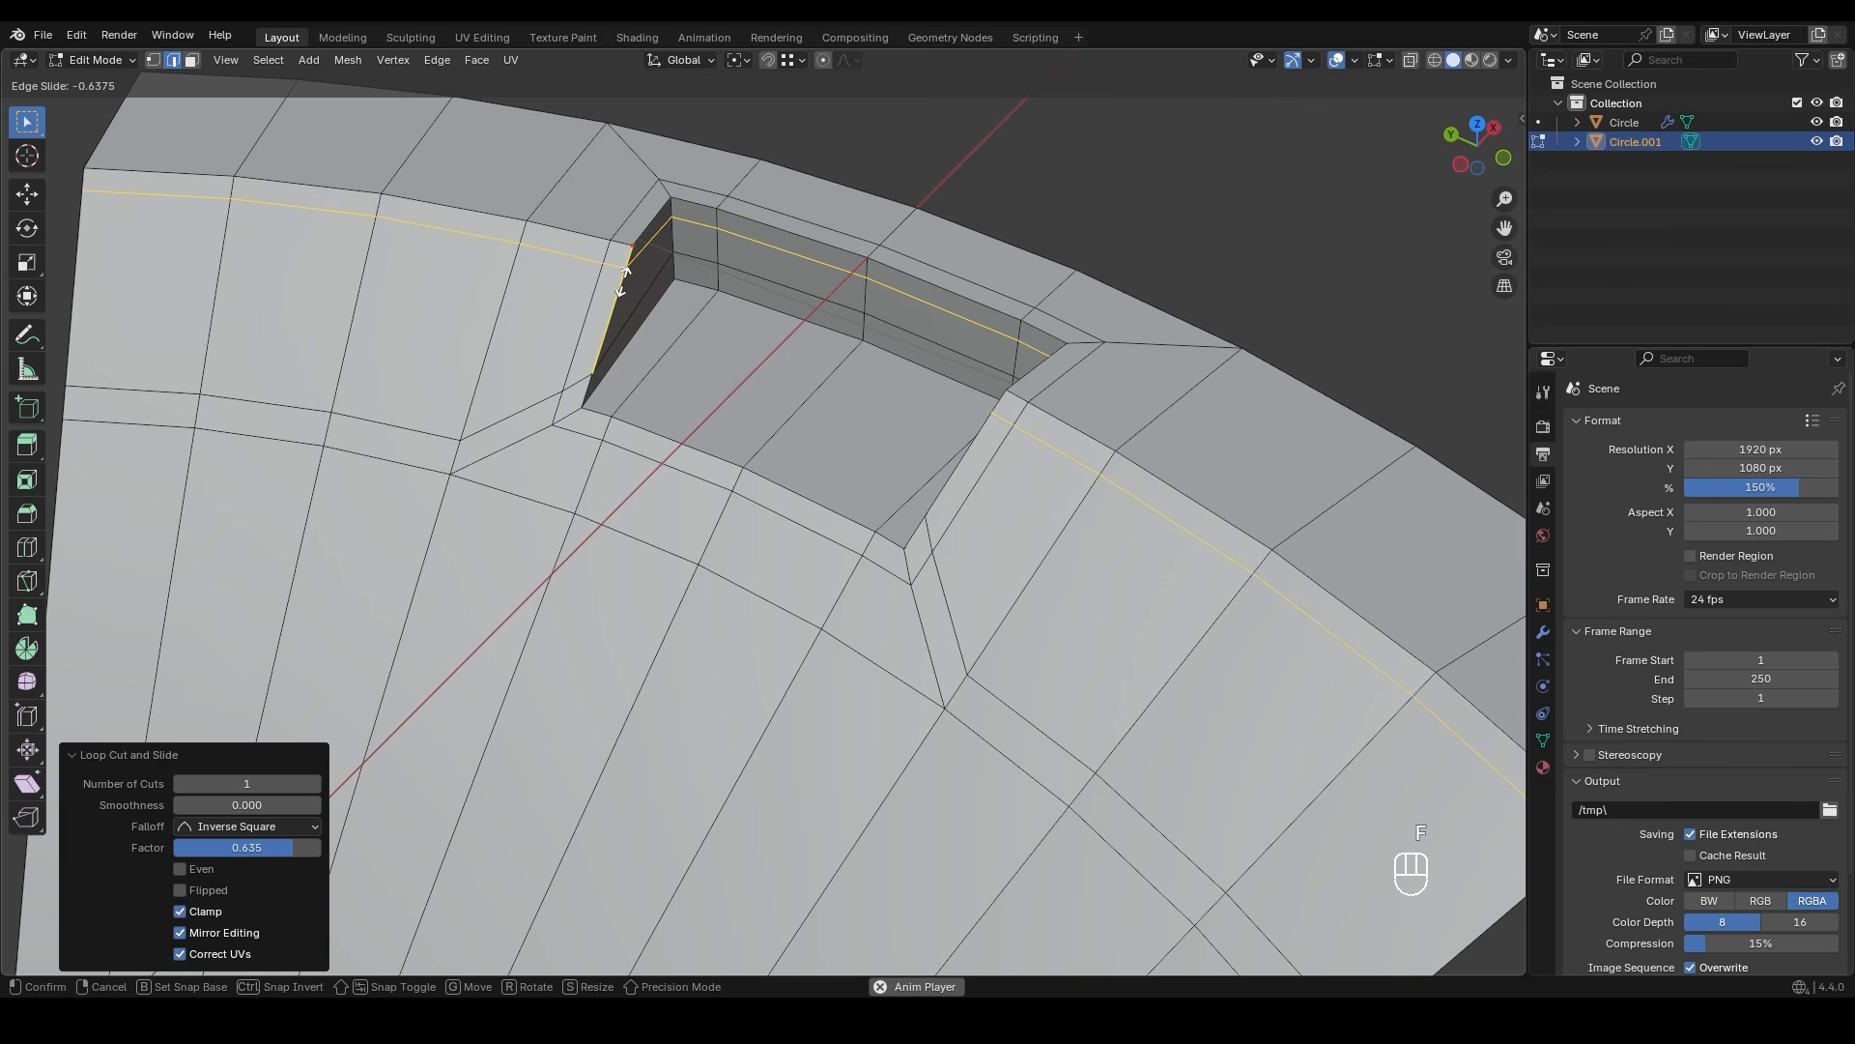
left_click(623, 280)
- Add two even loop cuts along the rim band, one just above the crease and one beside the recess's rear corners
mouse_move(647, 294)
middle_mouse_down("shift")
mouse_move(654, 327)
mouse_move(633, 301)
middle_mouse_up("shift")
mouse_move(633, 301)
middle_mouse_down("shift")
mouse_move(648, 297)
mouse_move(618, 270)
middle_mouse_up("shift")
key("ctrl+r")
left_click(609, 247)
key("e")
left_click(592, 246)
key("ctrl+r")
left_click(655, 235)
key("e")
key("f")
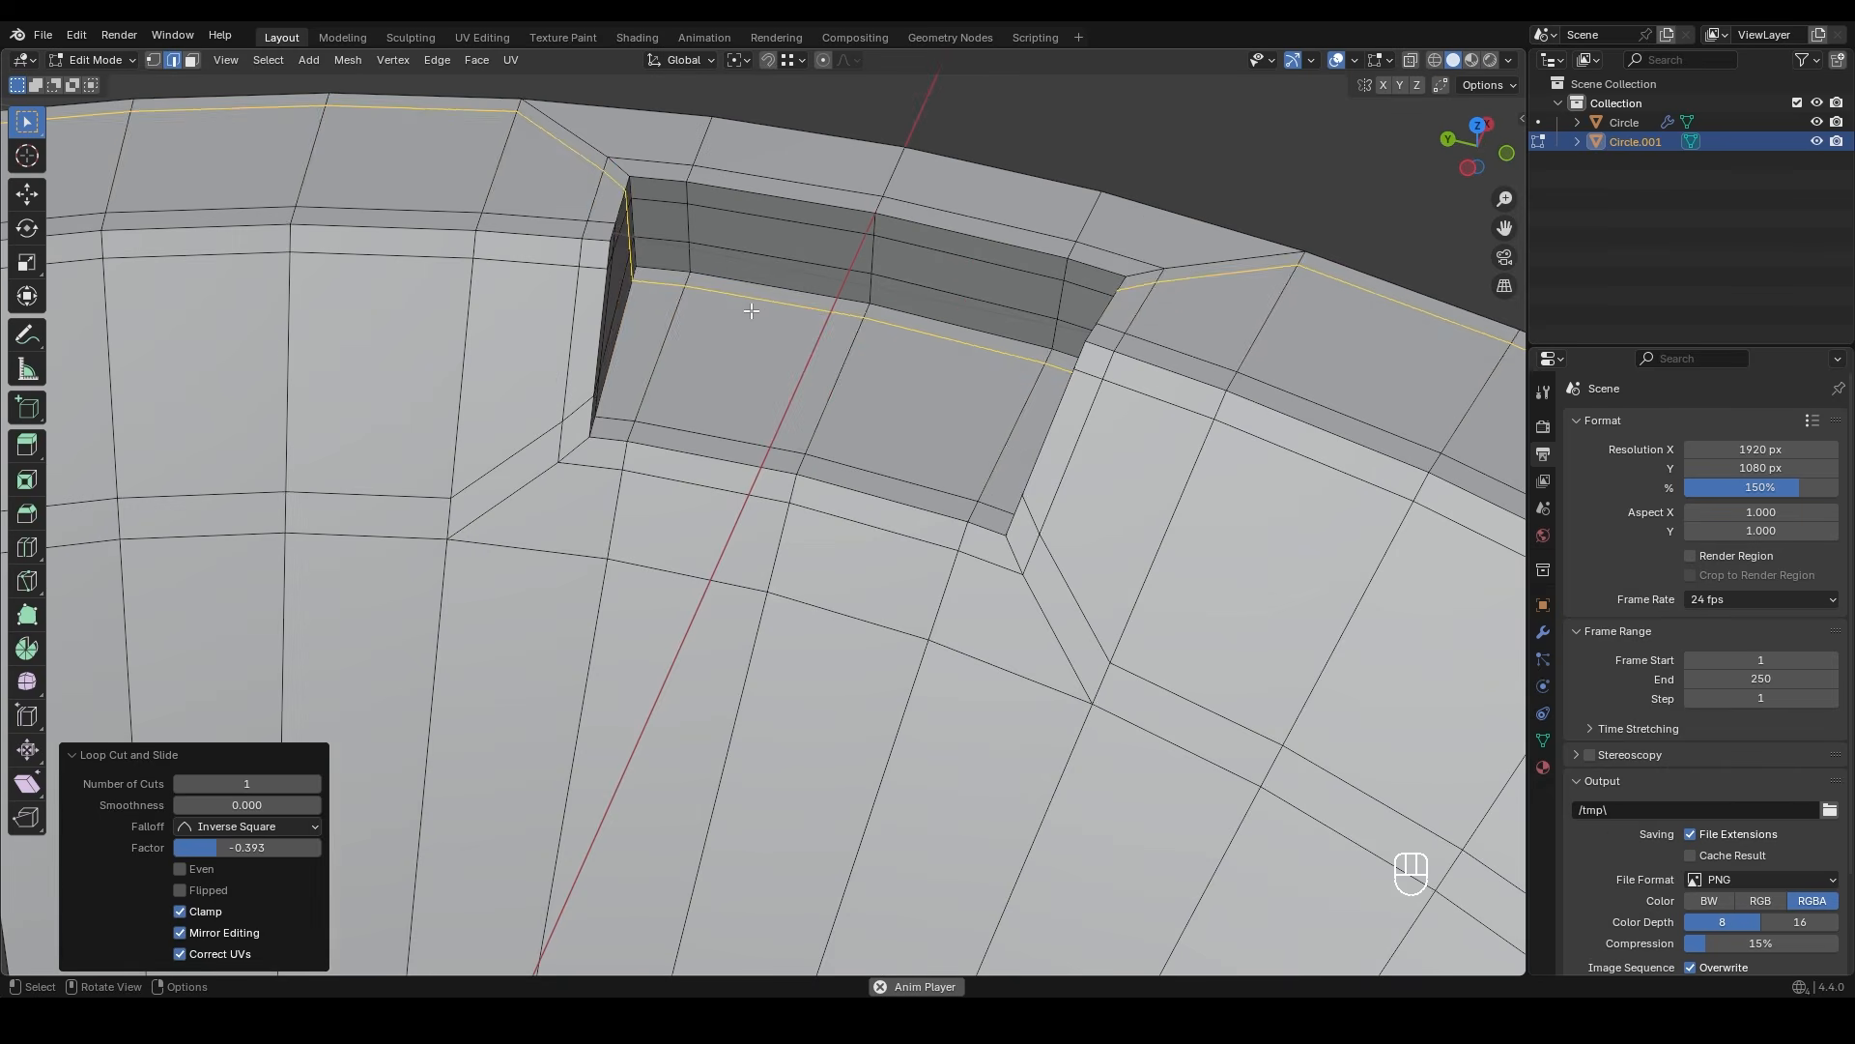
- Slide the vertex path across the recess toward its nearby side wall, with Even enabled and a factor of 0.7
key("1")
left_click(690, 222, "shift")
left_click(634, 420, "shift")
key("g")
key("g")
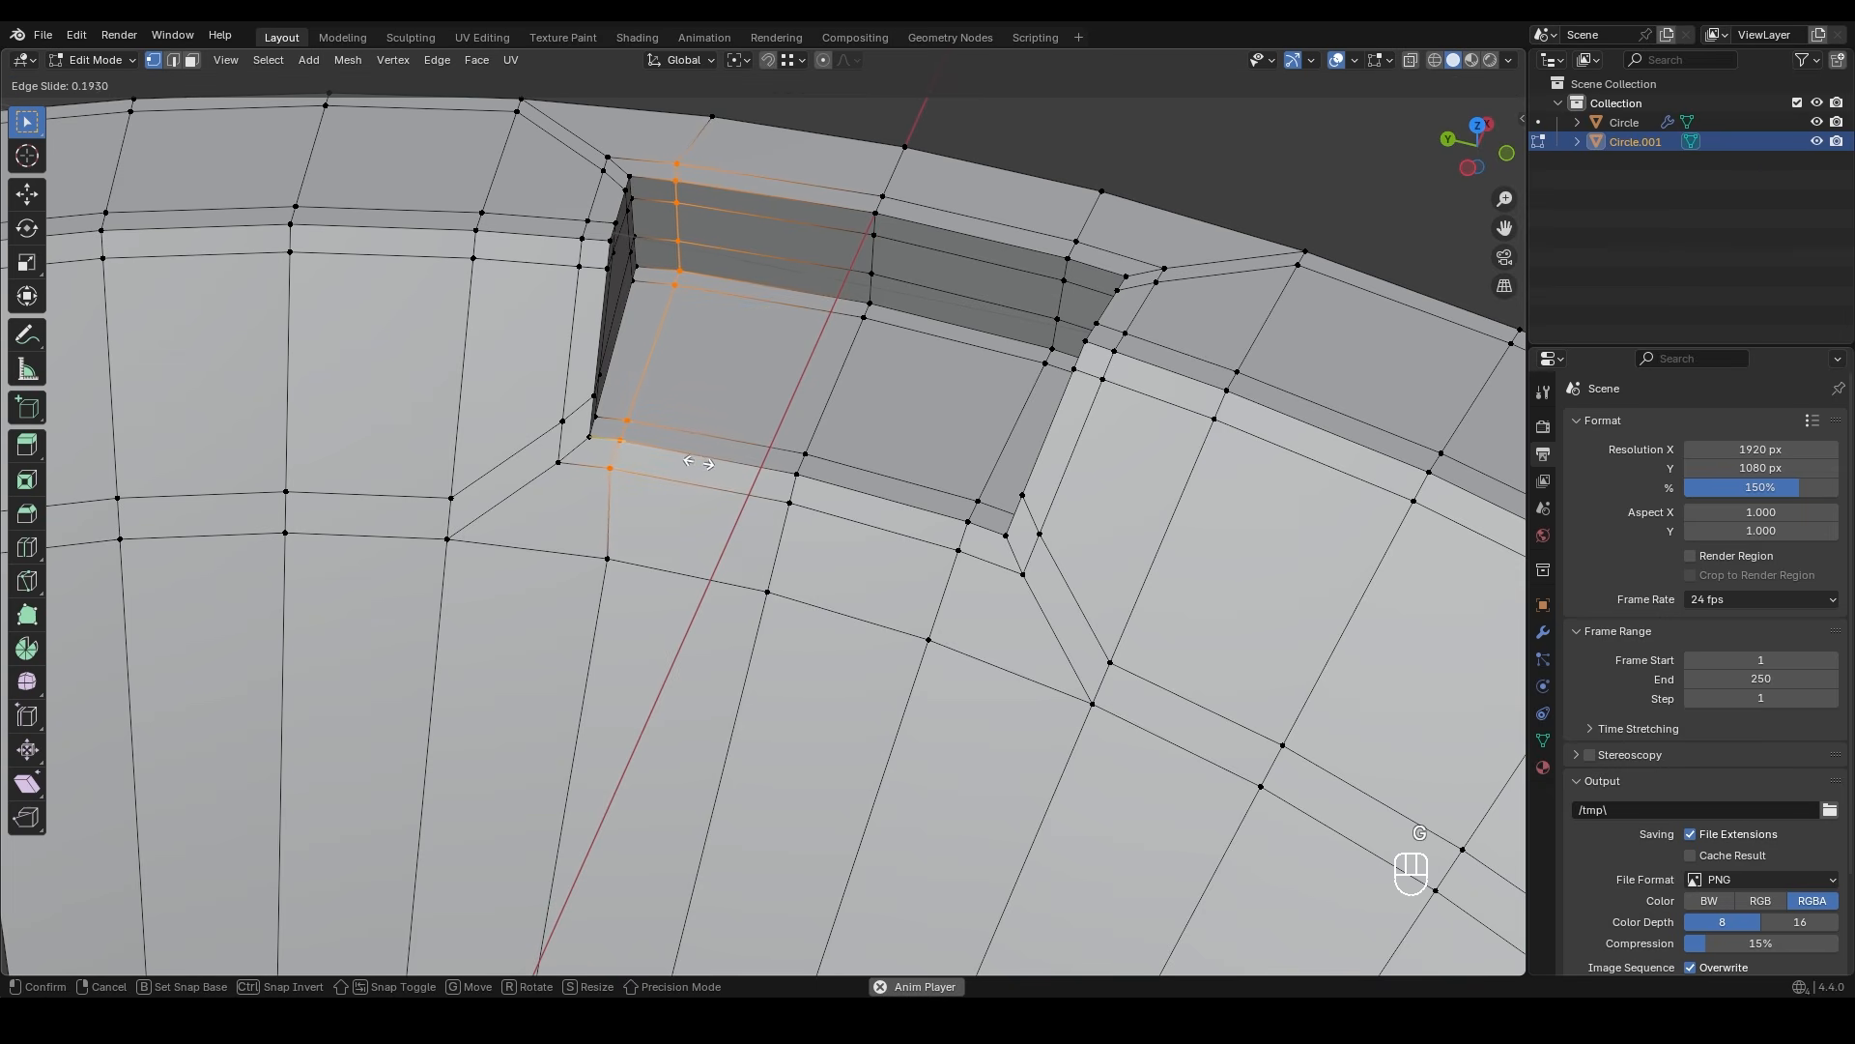
left_click(677, 463)
left_click(179, 868)
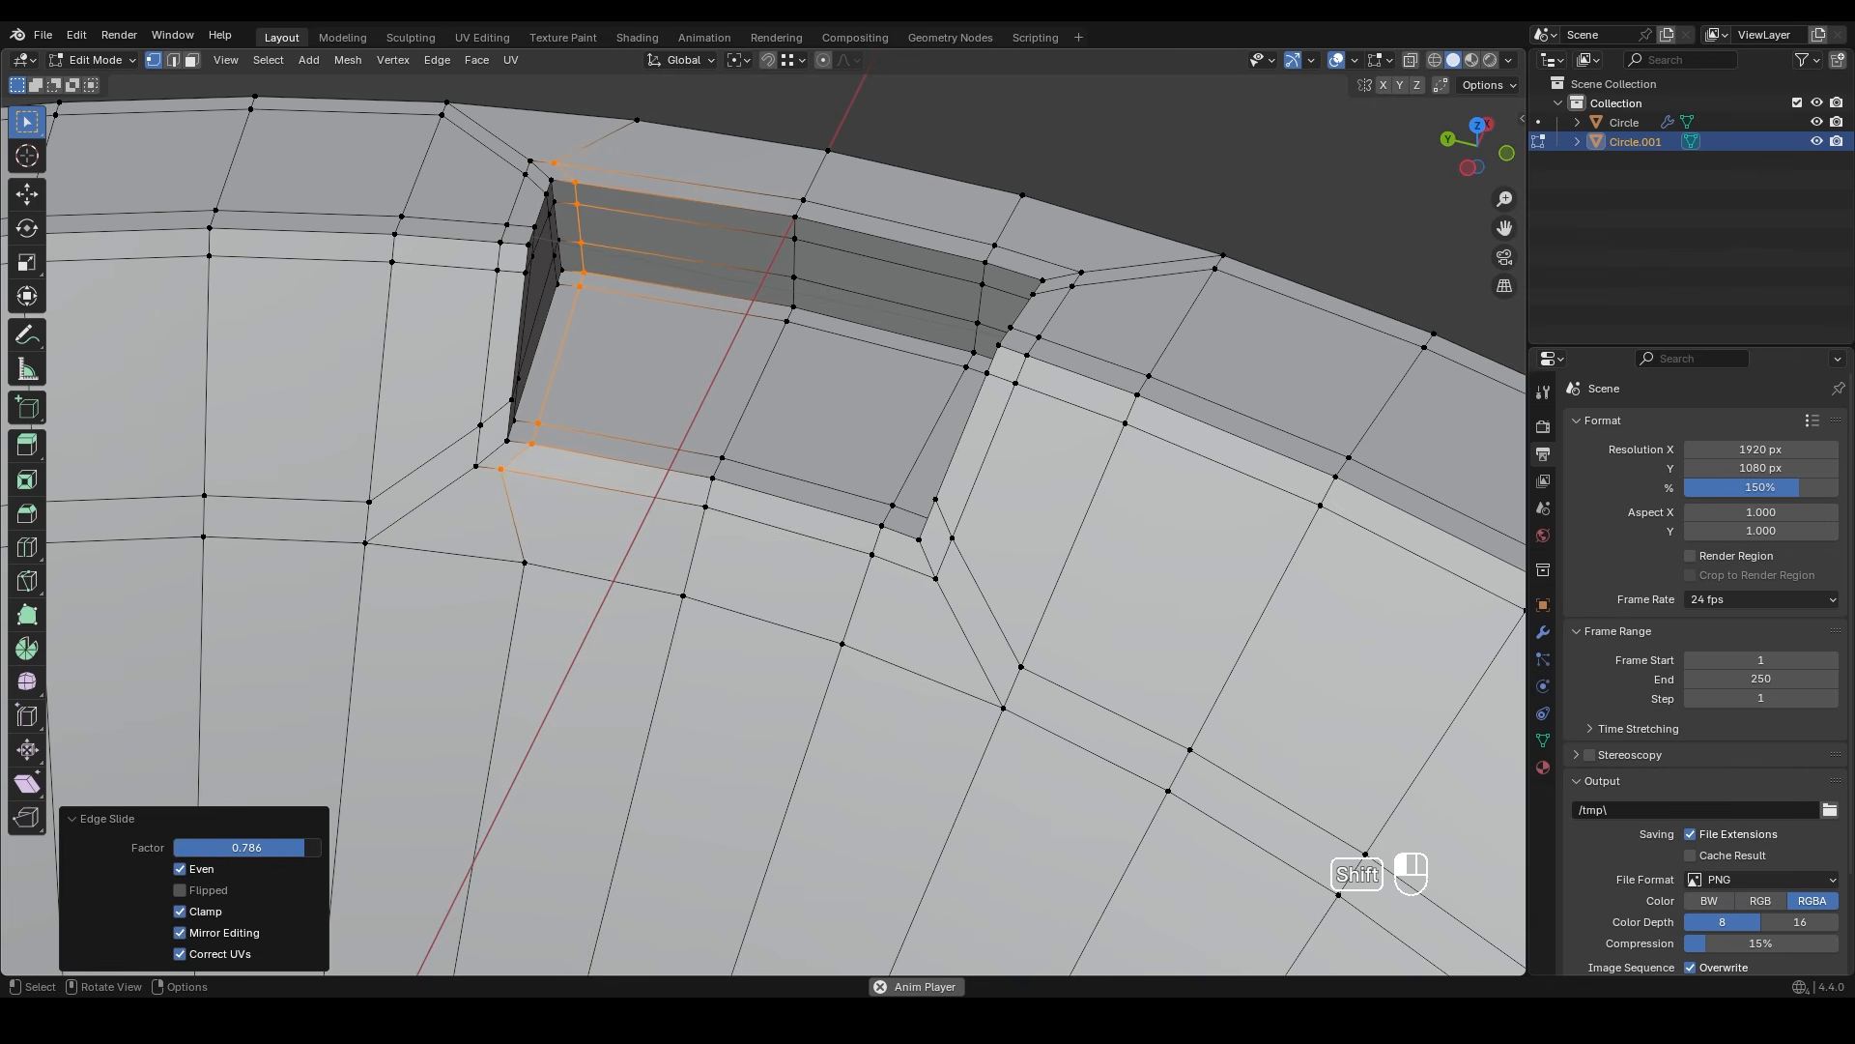
left_click(286, 850)
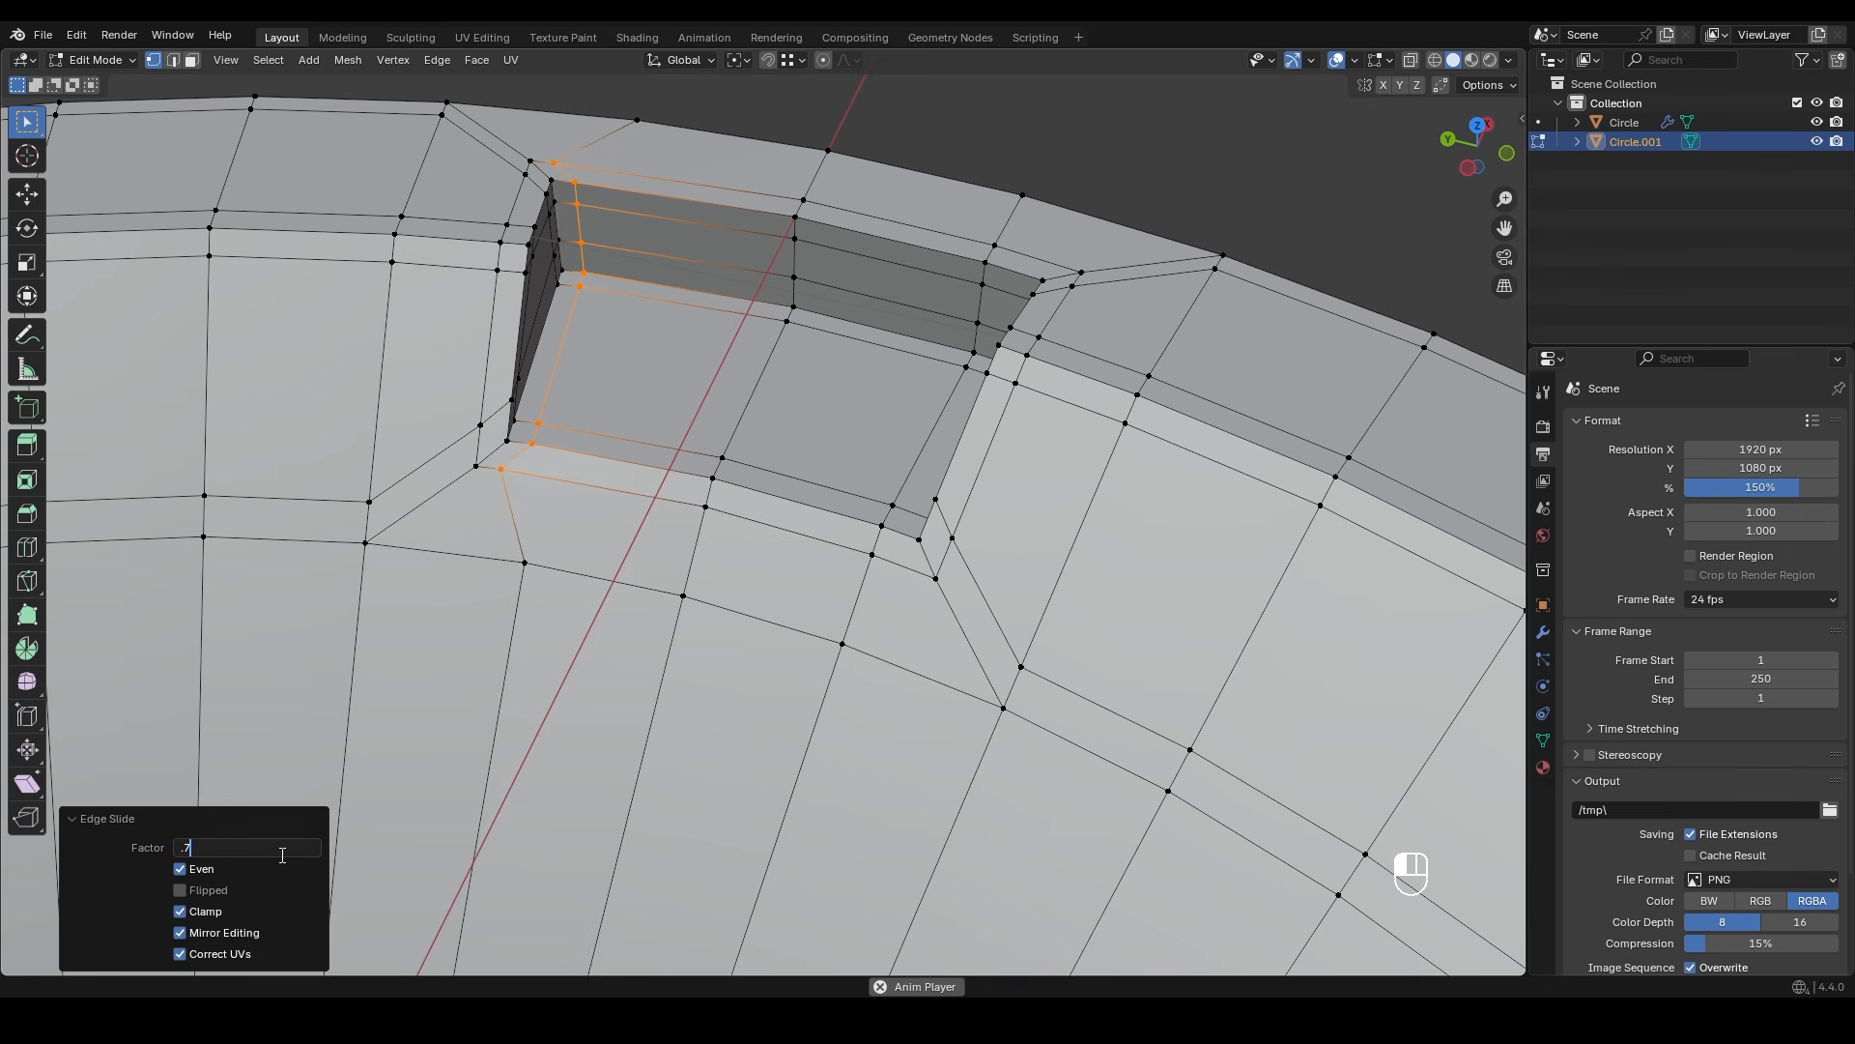
type(".7")
key("Return")
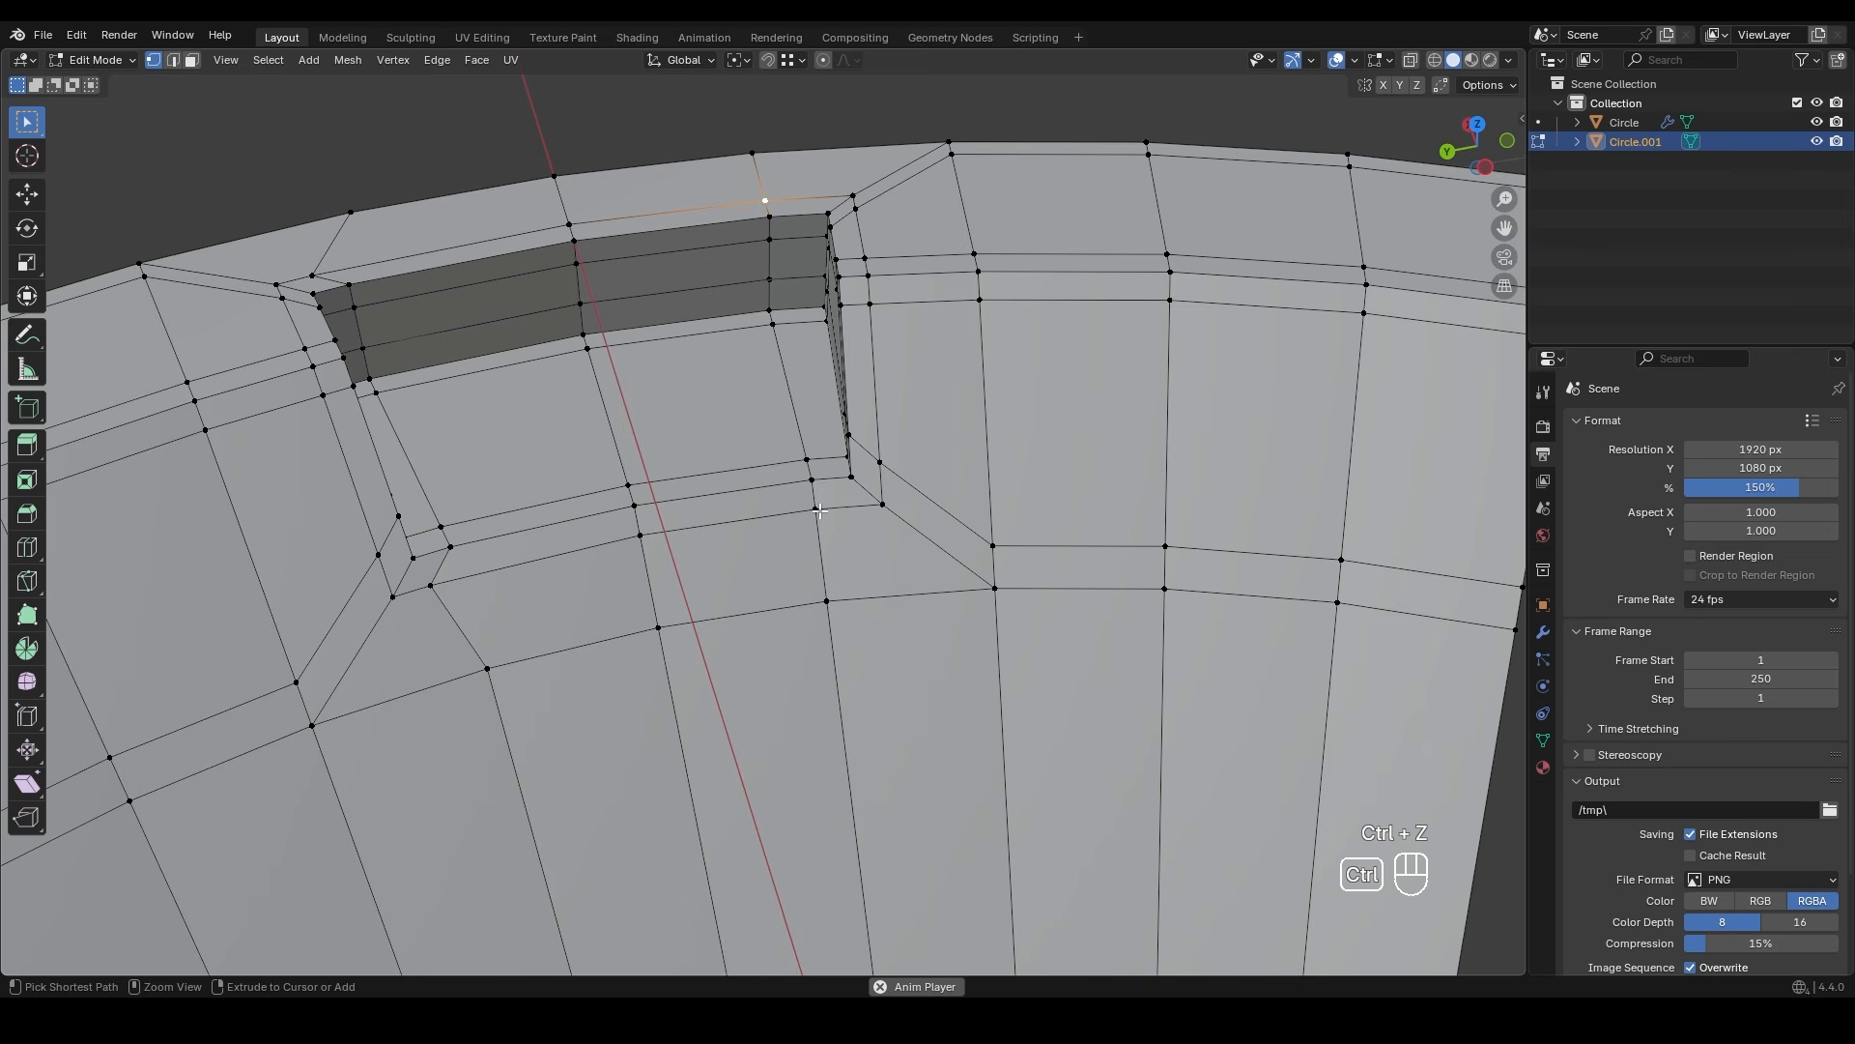
- Select the vertex path across the recess near its other side wall and slide it toward that wall, with Even and Flipped enabled
left_click(815, 506, "ctrl")
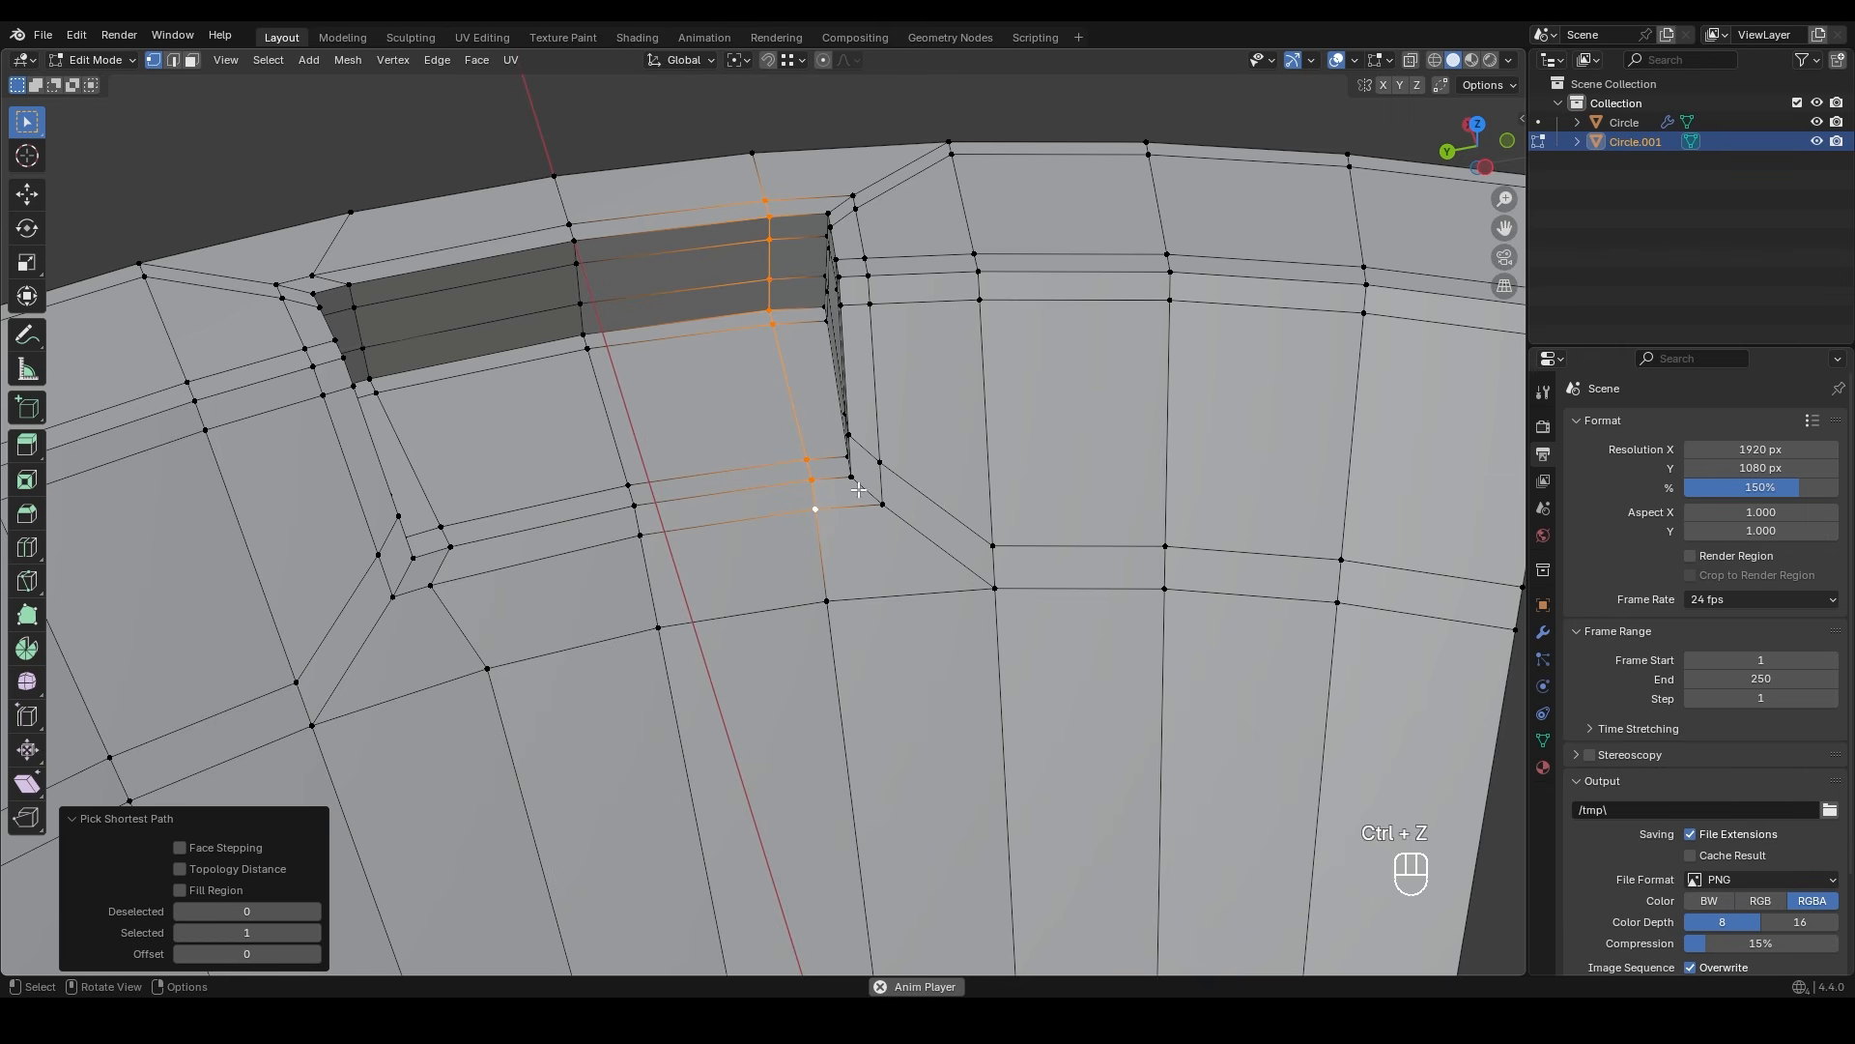
key("e")
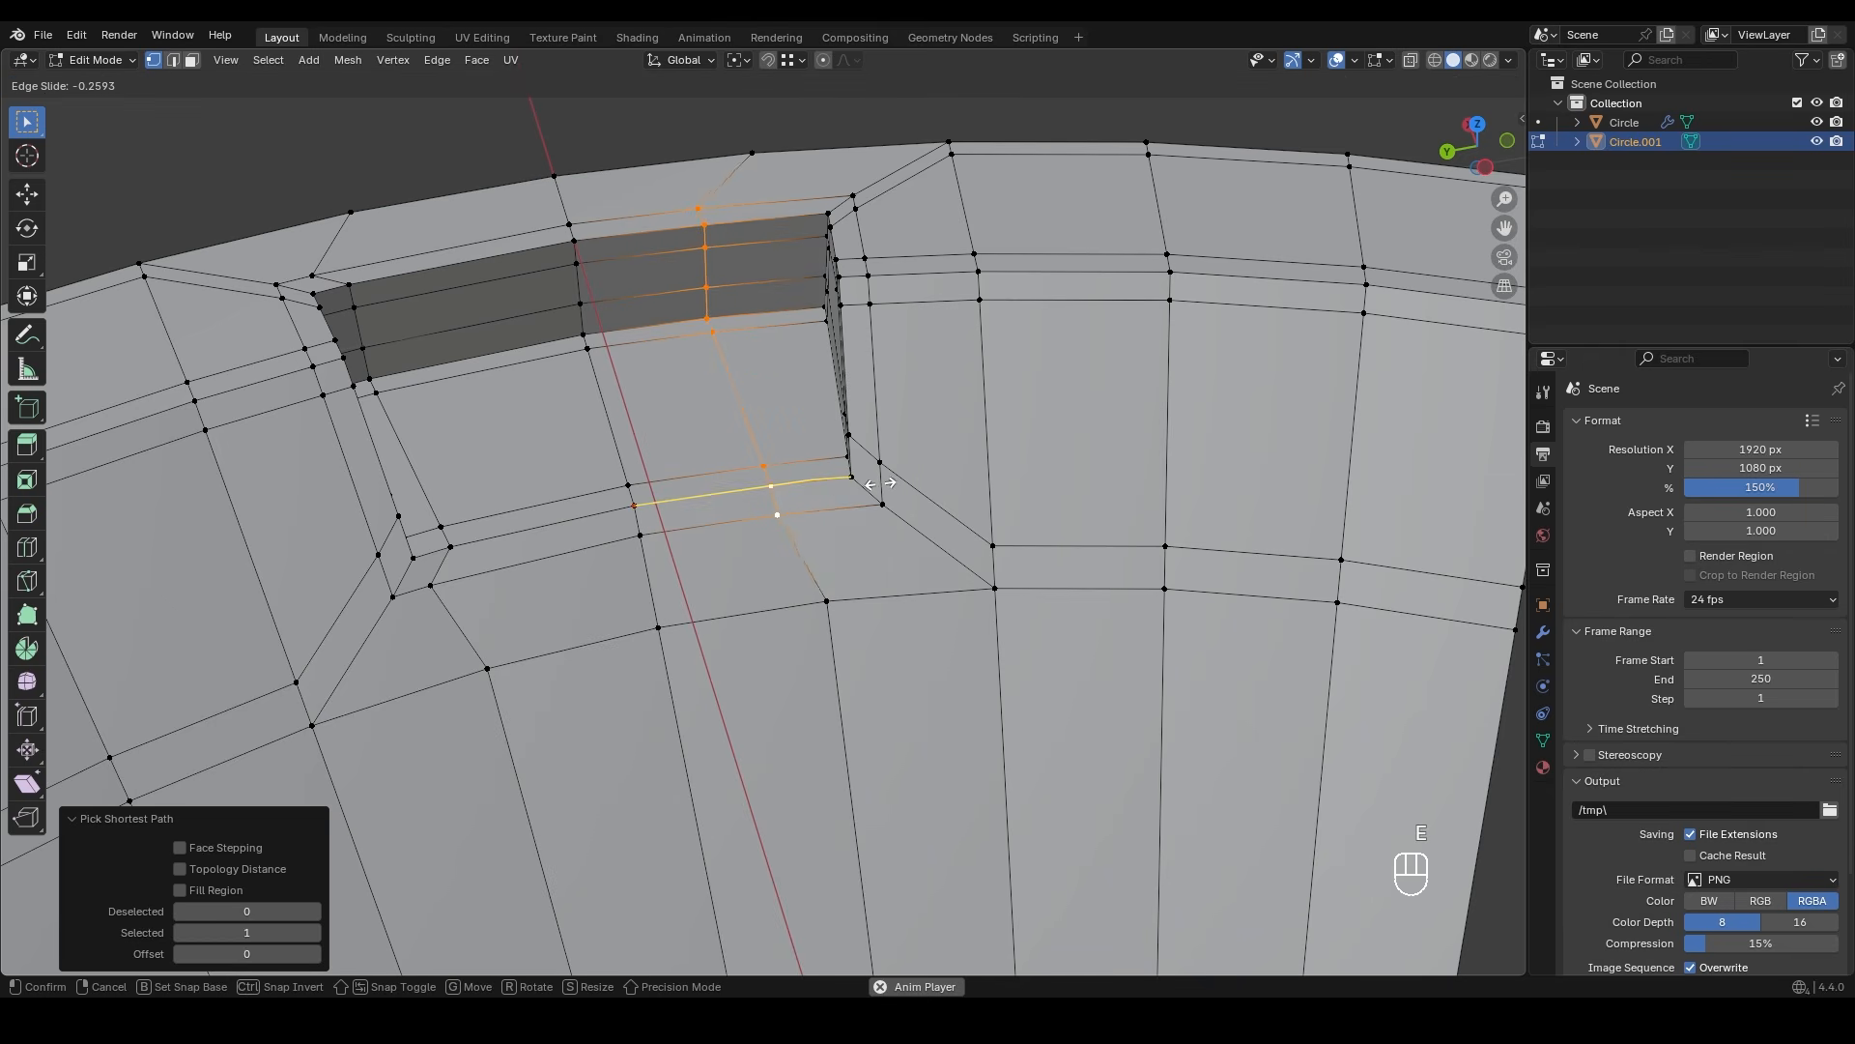
key("f")
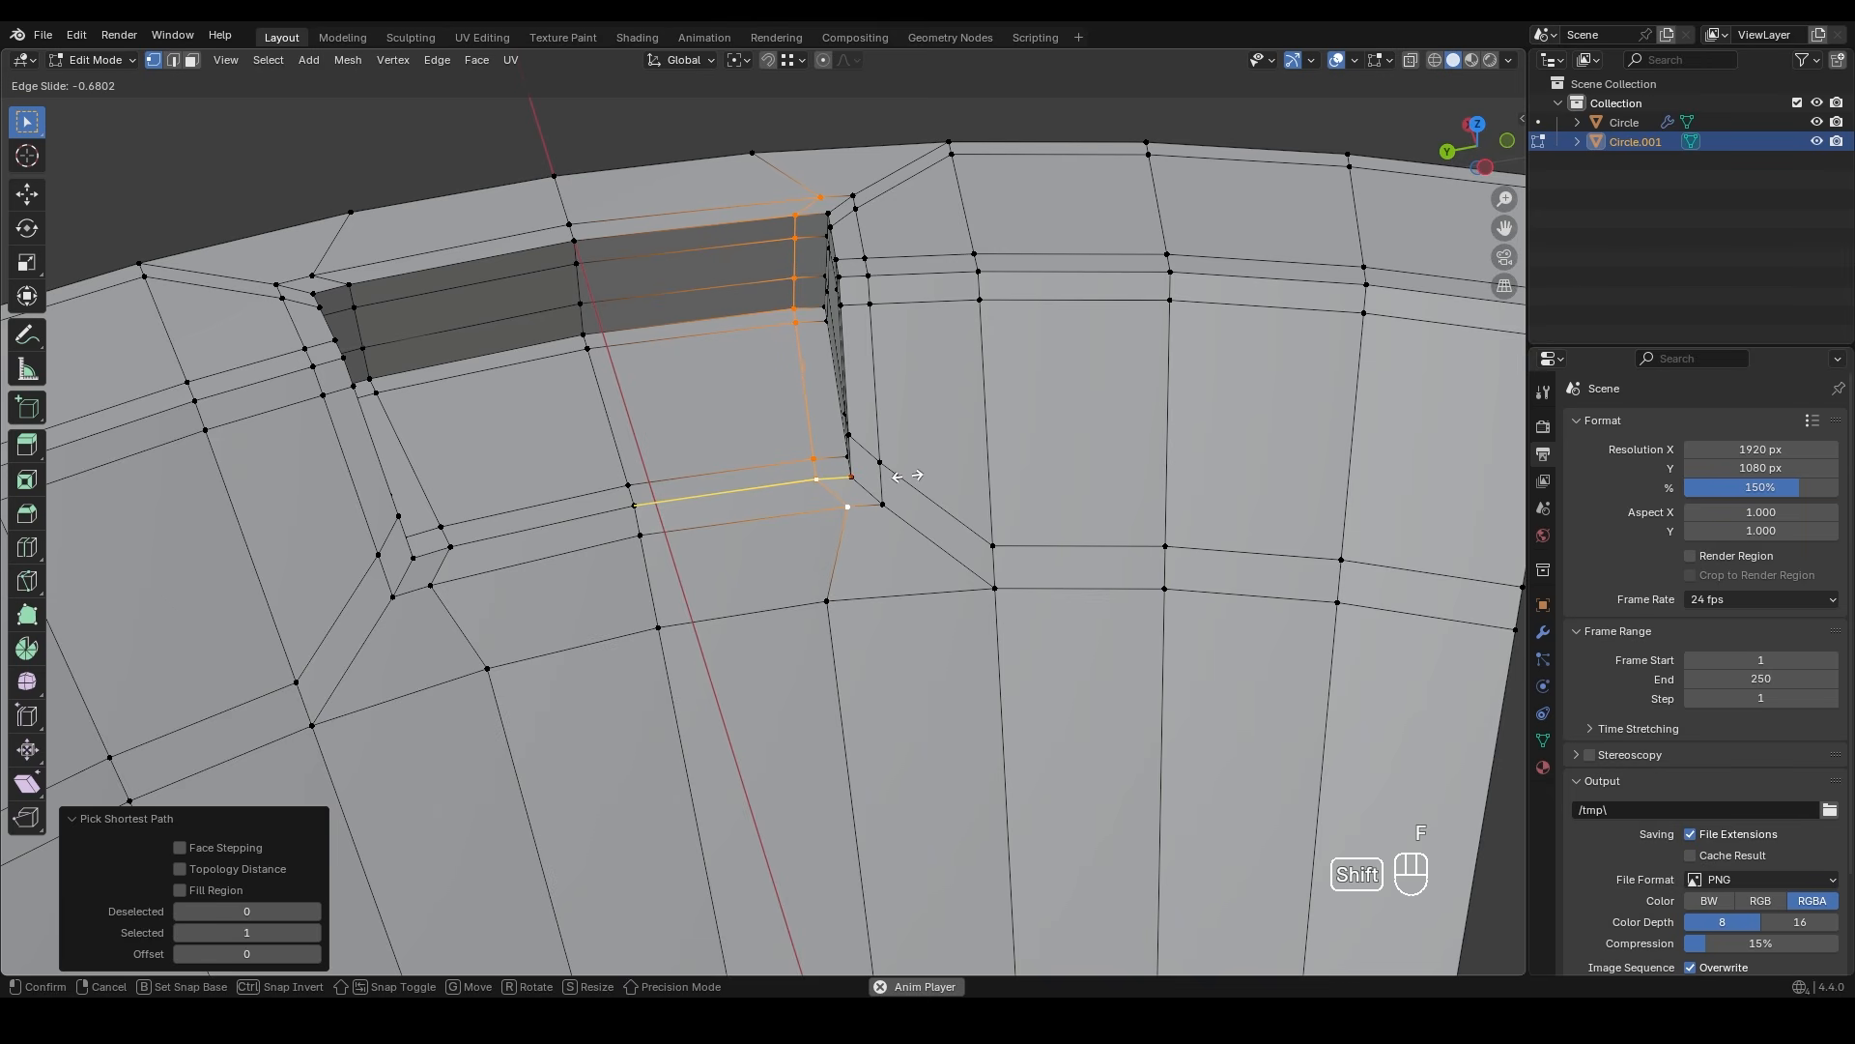
left_click(908, 476)
- Select the vertex rows on both sides of the recess's inner end and slide them together toward the rim
scroll(870, 455, "down", 3)
middle_click_drag(829, 435, 913, 374)
left_click(601, 511)
left_click(306, 583, "ctrl")
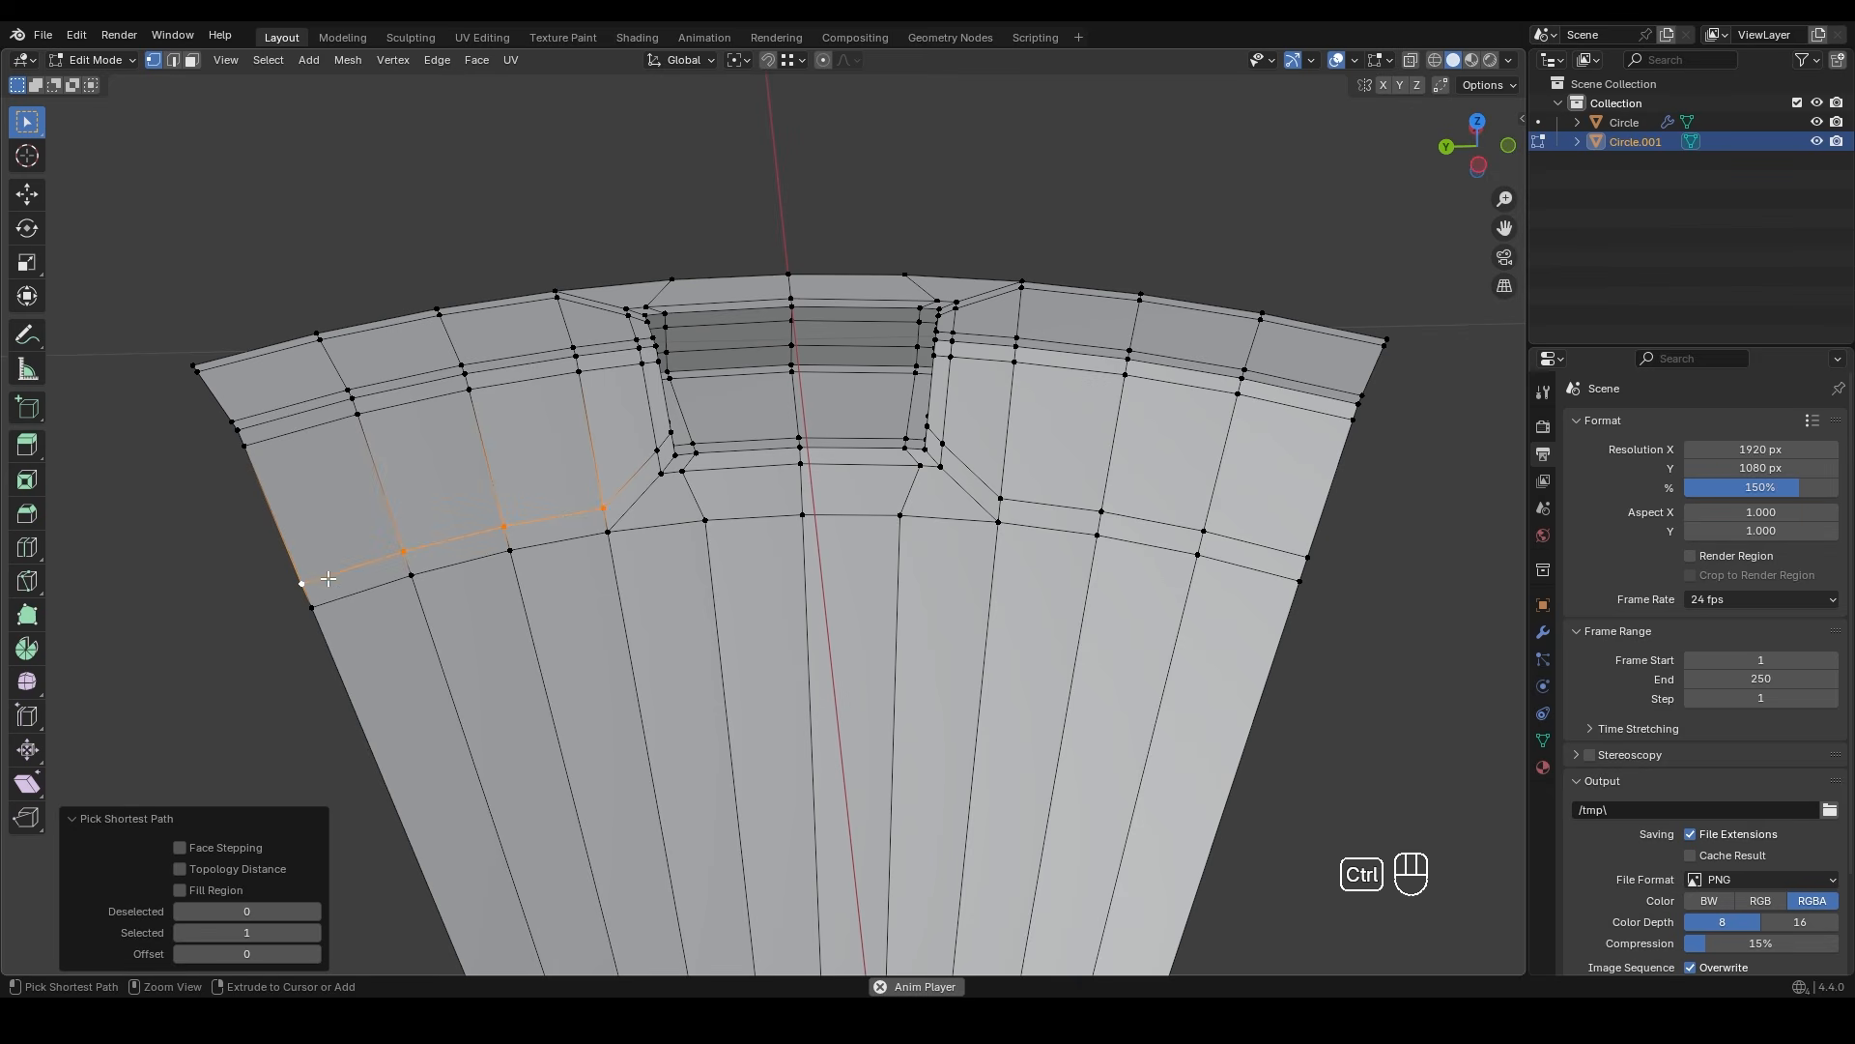
left_click(1000, 499, "shift")
left_click(1307, 557, "ctrl+shift")
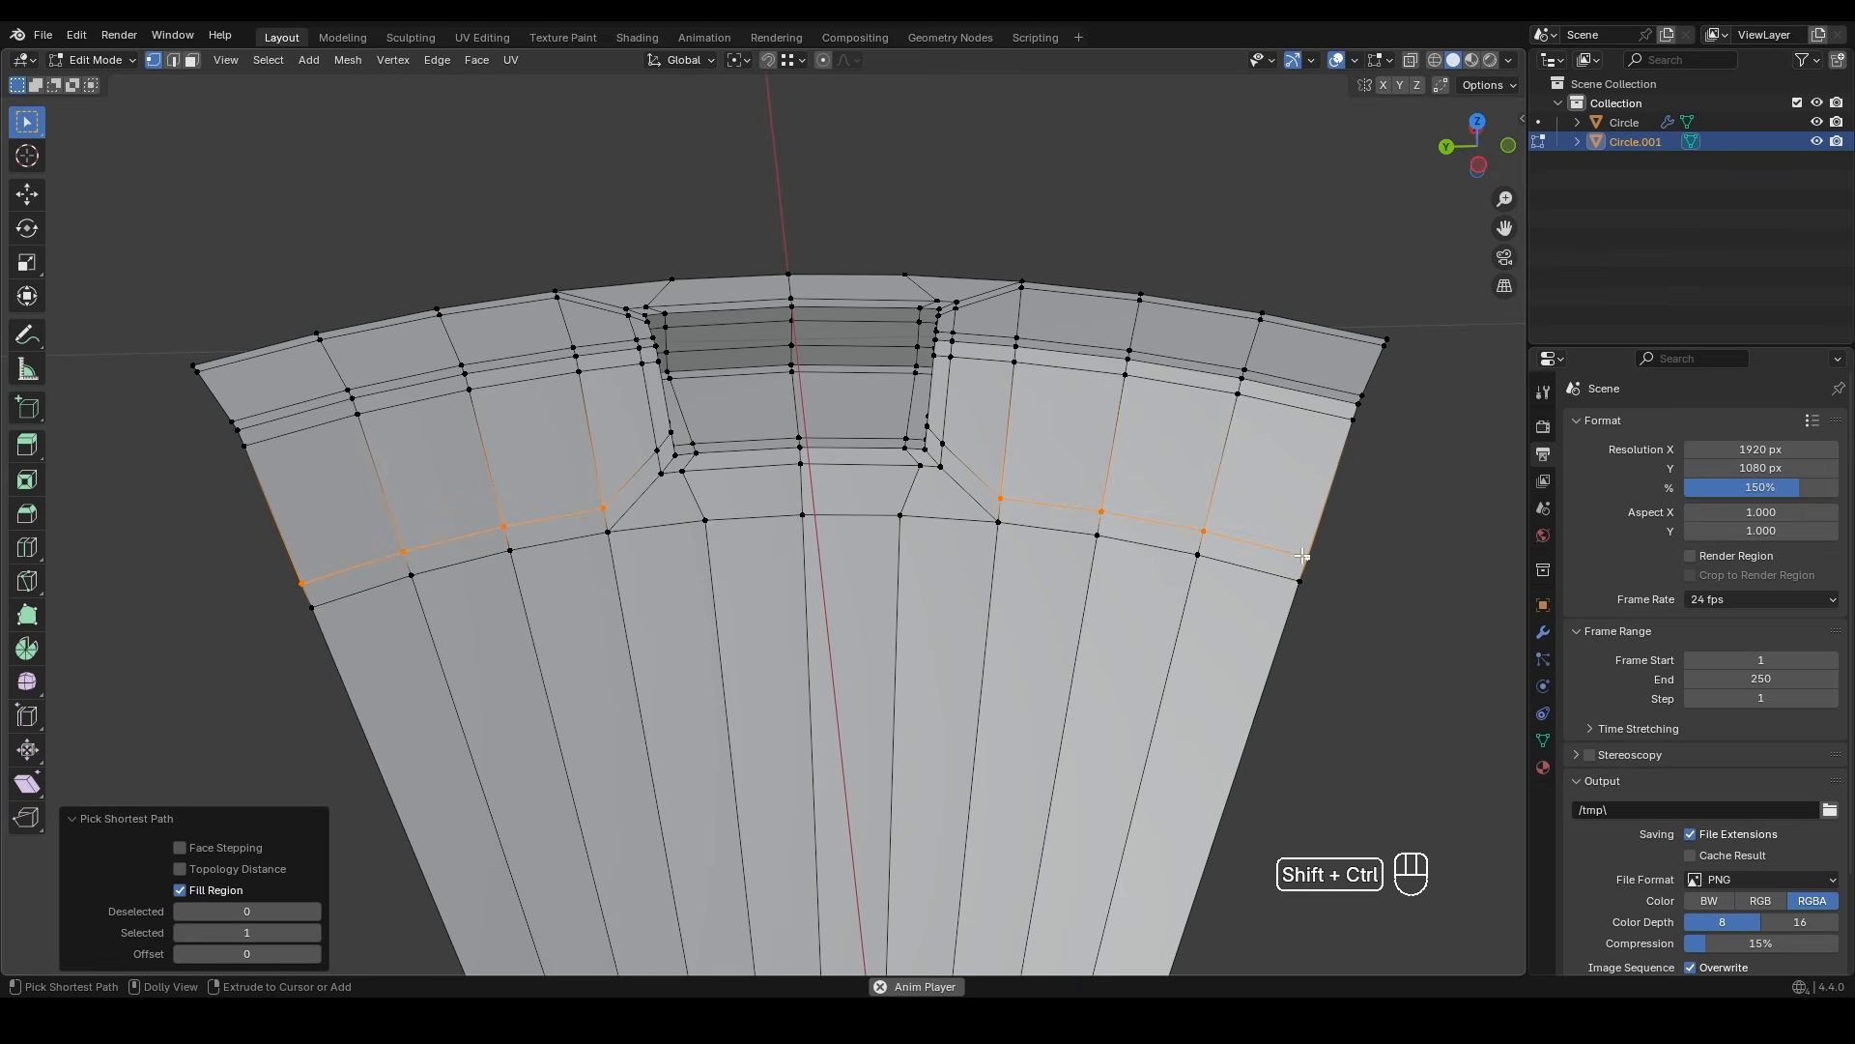
key("g")
key("g")
left_click(1277, 509)
- Slide the vertex rows beside the outer rim edge, on both sides of the recess, toward the crease by a factor of about 0.508
middle_click_drag(1277, 509, 1242, 619)
left_click(559, 331)
left_click(242, 458, "ctrl")
left_click(1024, 333, "shift")
left_click(1339, 460, "ctrl+shift")
key("g")
key("g")
left_click(1297, 498)
- Add a loop cut across the wedge's long radial faces and slide it toward the rim
middle_click_drag(880, 502, 826, 371)
key("ctrl+r")
left_click(762, 634)
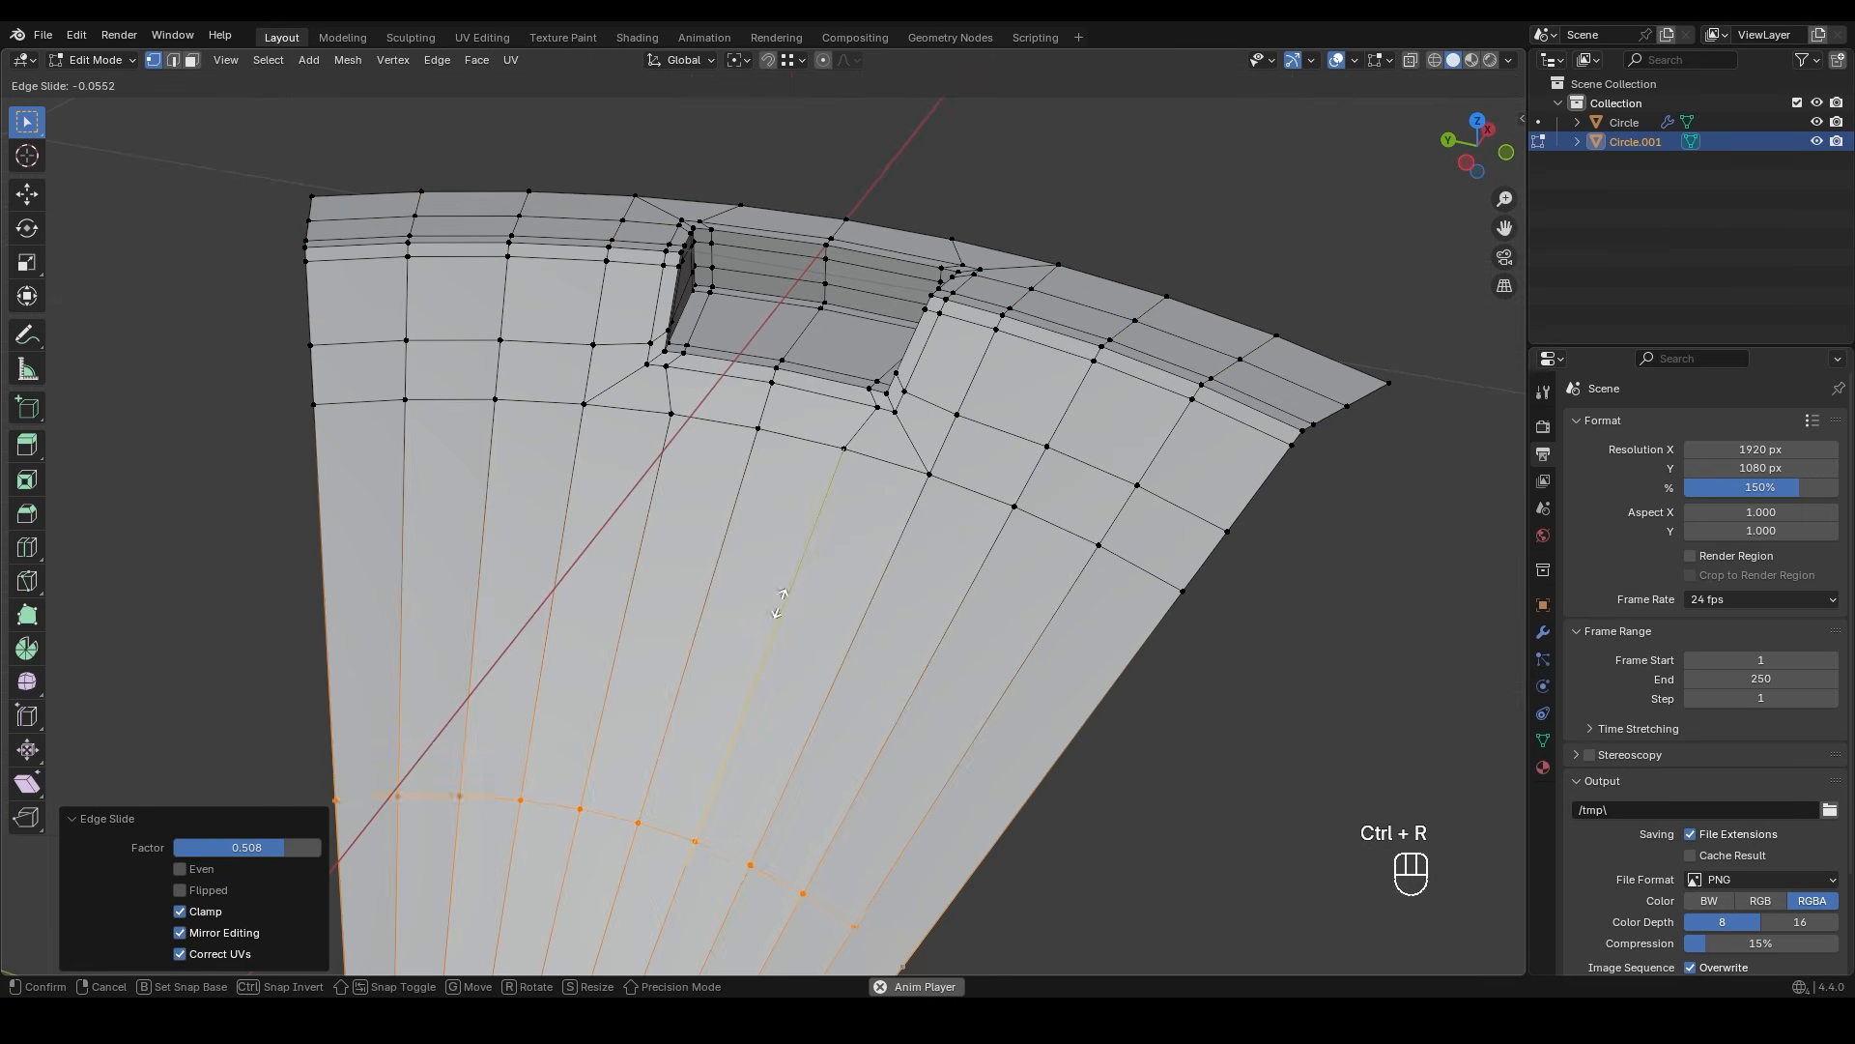
left_click(971, 297)
- Give the wedge a level 2 Subdivision modifier and shade it smooth in Object Mode
key("Tab")
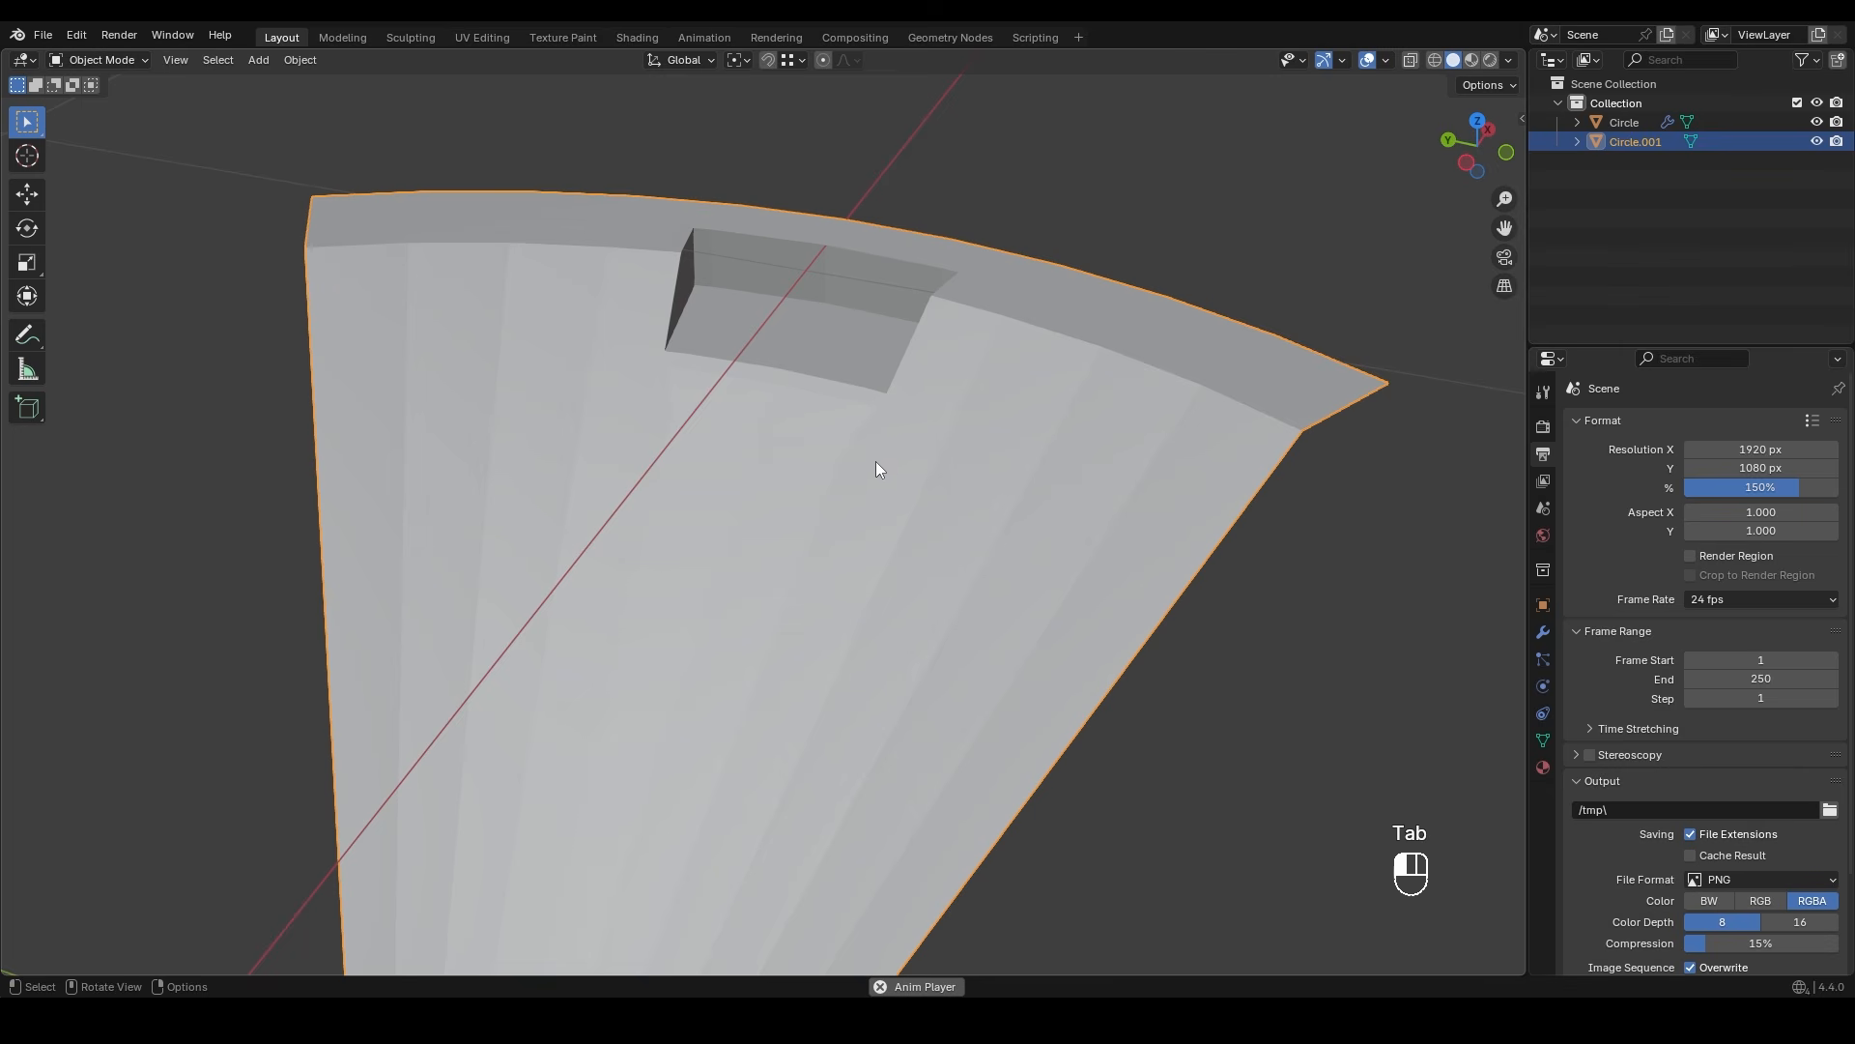
key("ctrl+2")
right_click(895, 469)
left_click(891, 462)
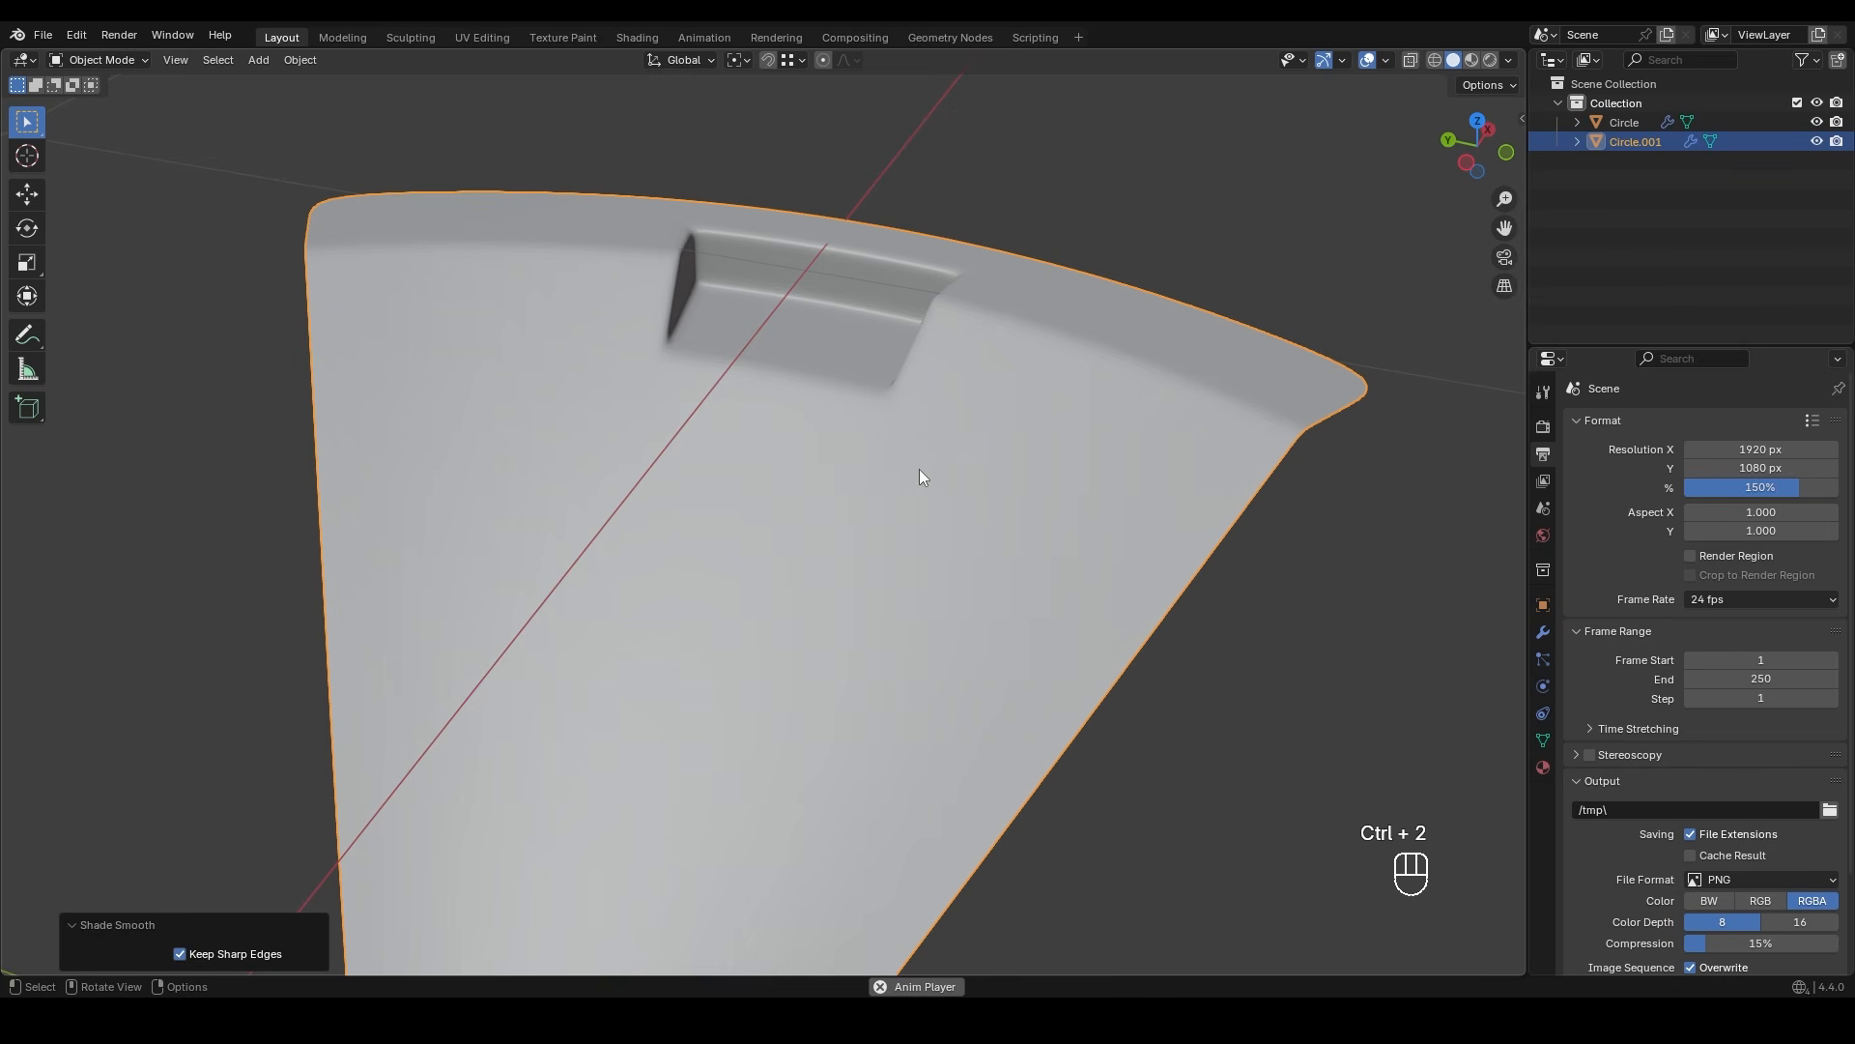
left_click(1543, 633)
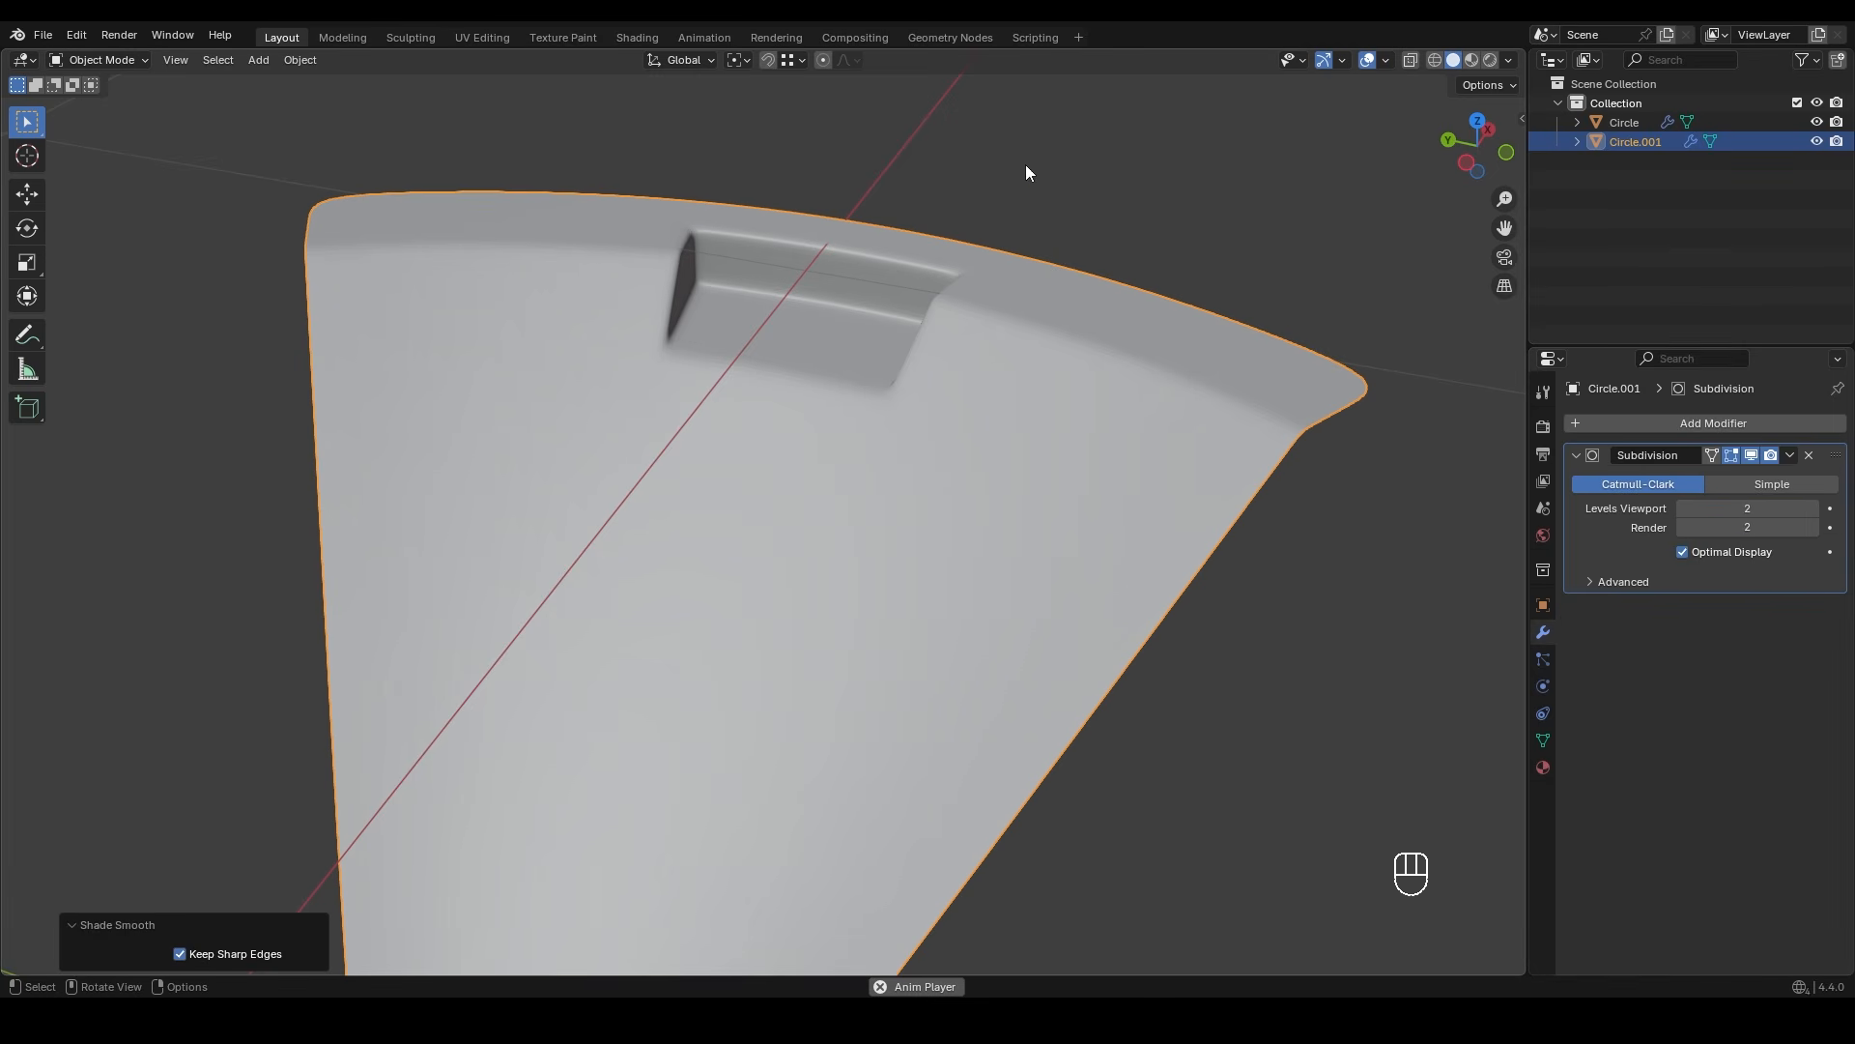
- Select the entire wedge mesh in top view, enable Auto Merge and set the pivot point to the 3D Cursor
middle_click_drag(1024, 384, 1017, 481)
scroll(1022, 374, "down", 7)
key("KP_7")
key("Tab")
middle_click_drag(863, 464, 913, 331, "shift")
key("a")
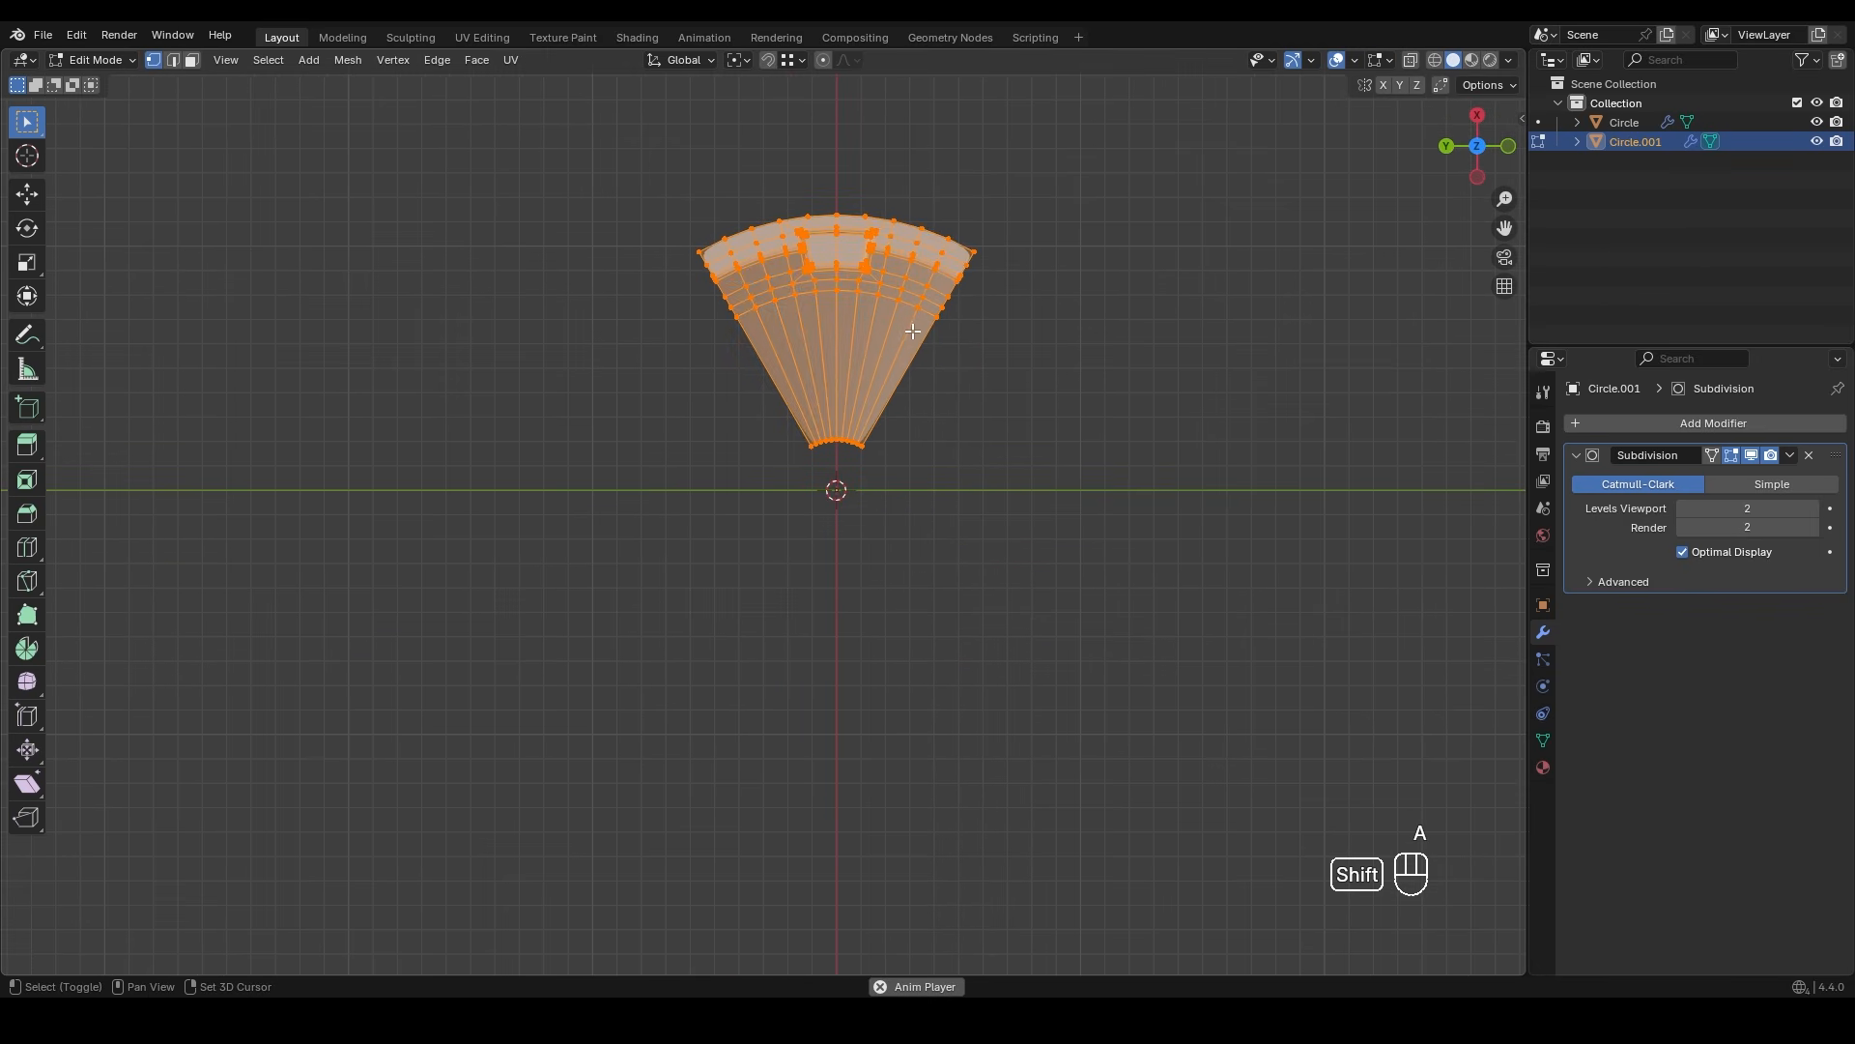
left_click(1445, 89)
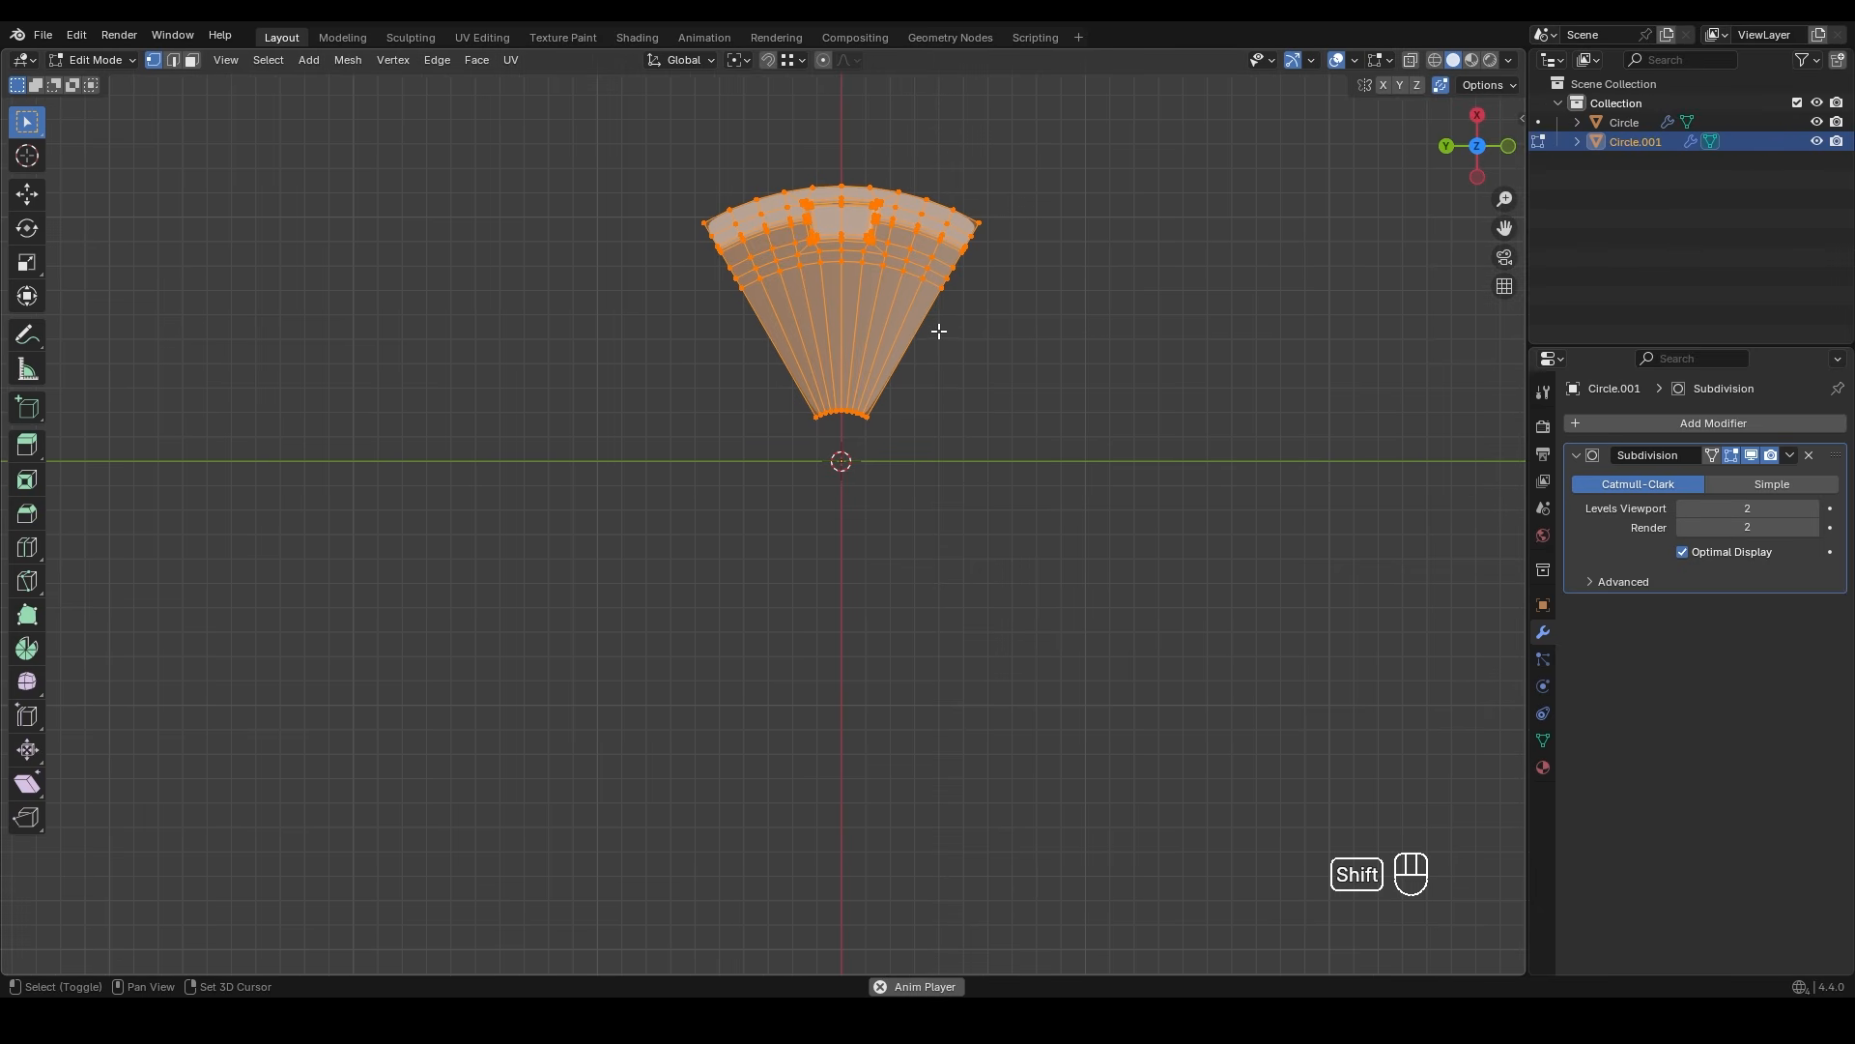
left_click(741, 60)
left_click(759, 134)
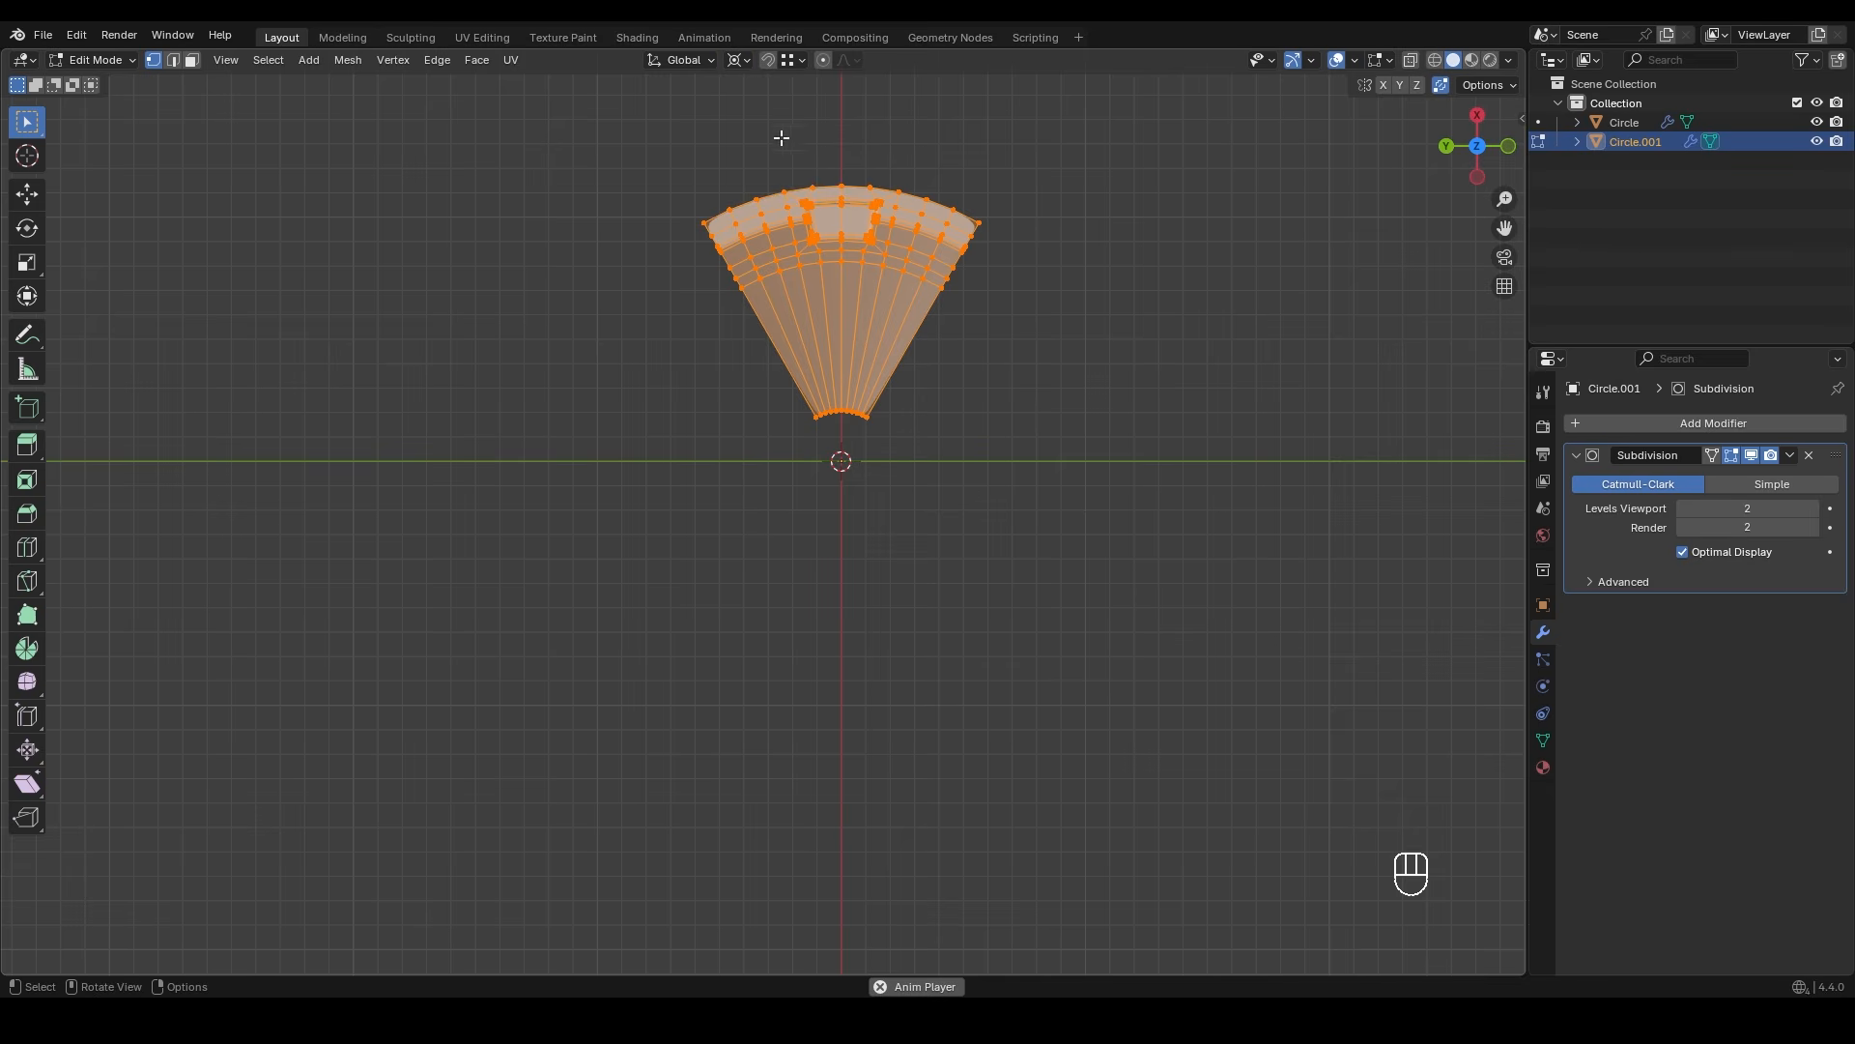
- Duplicate the wedge and rotate the copy 60° around the 3D cursor
key("shift+d")
key("r")
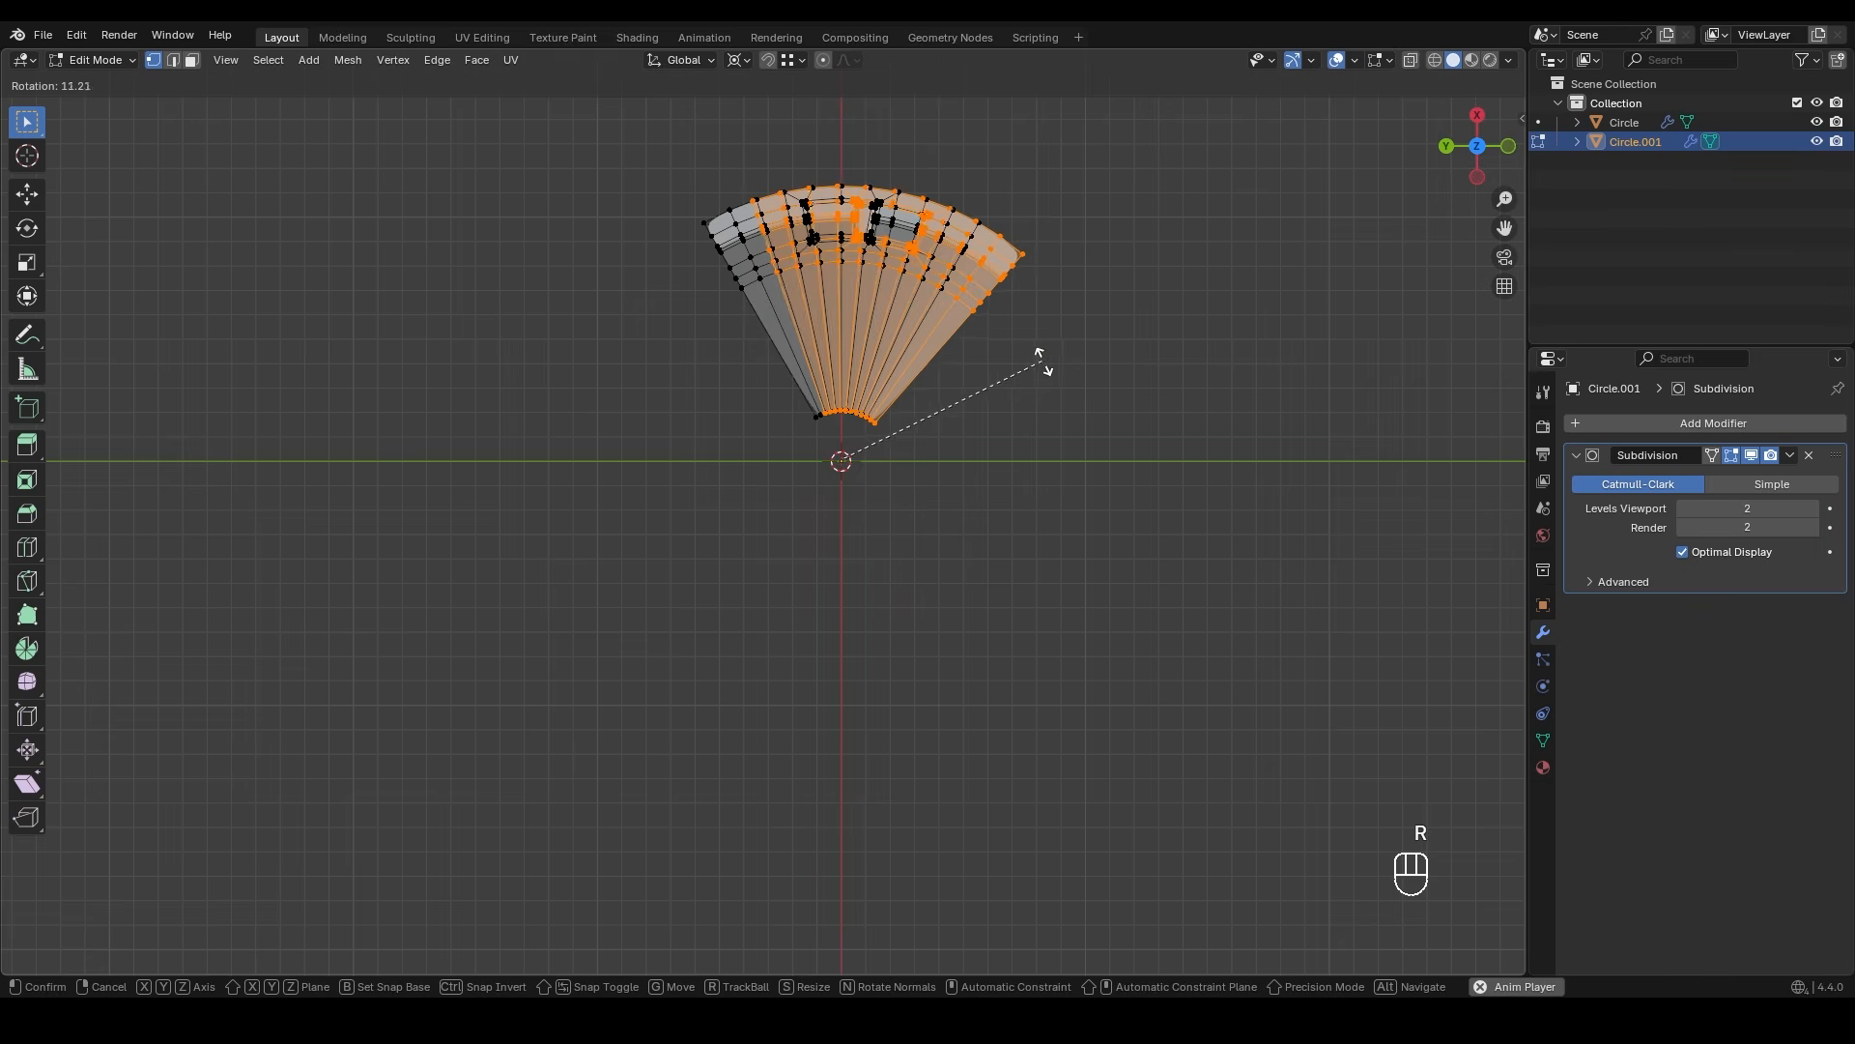
key("shift")
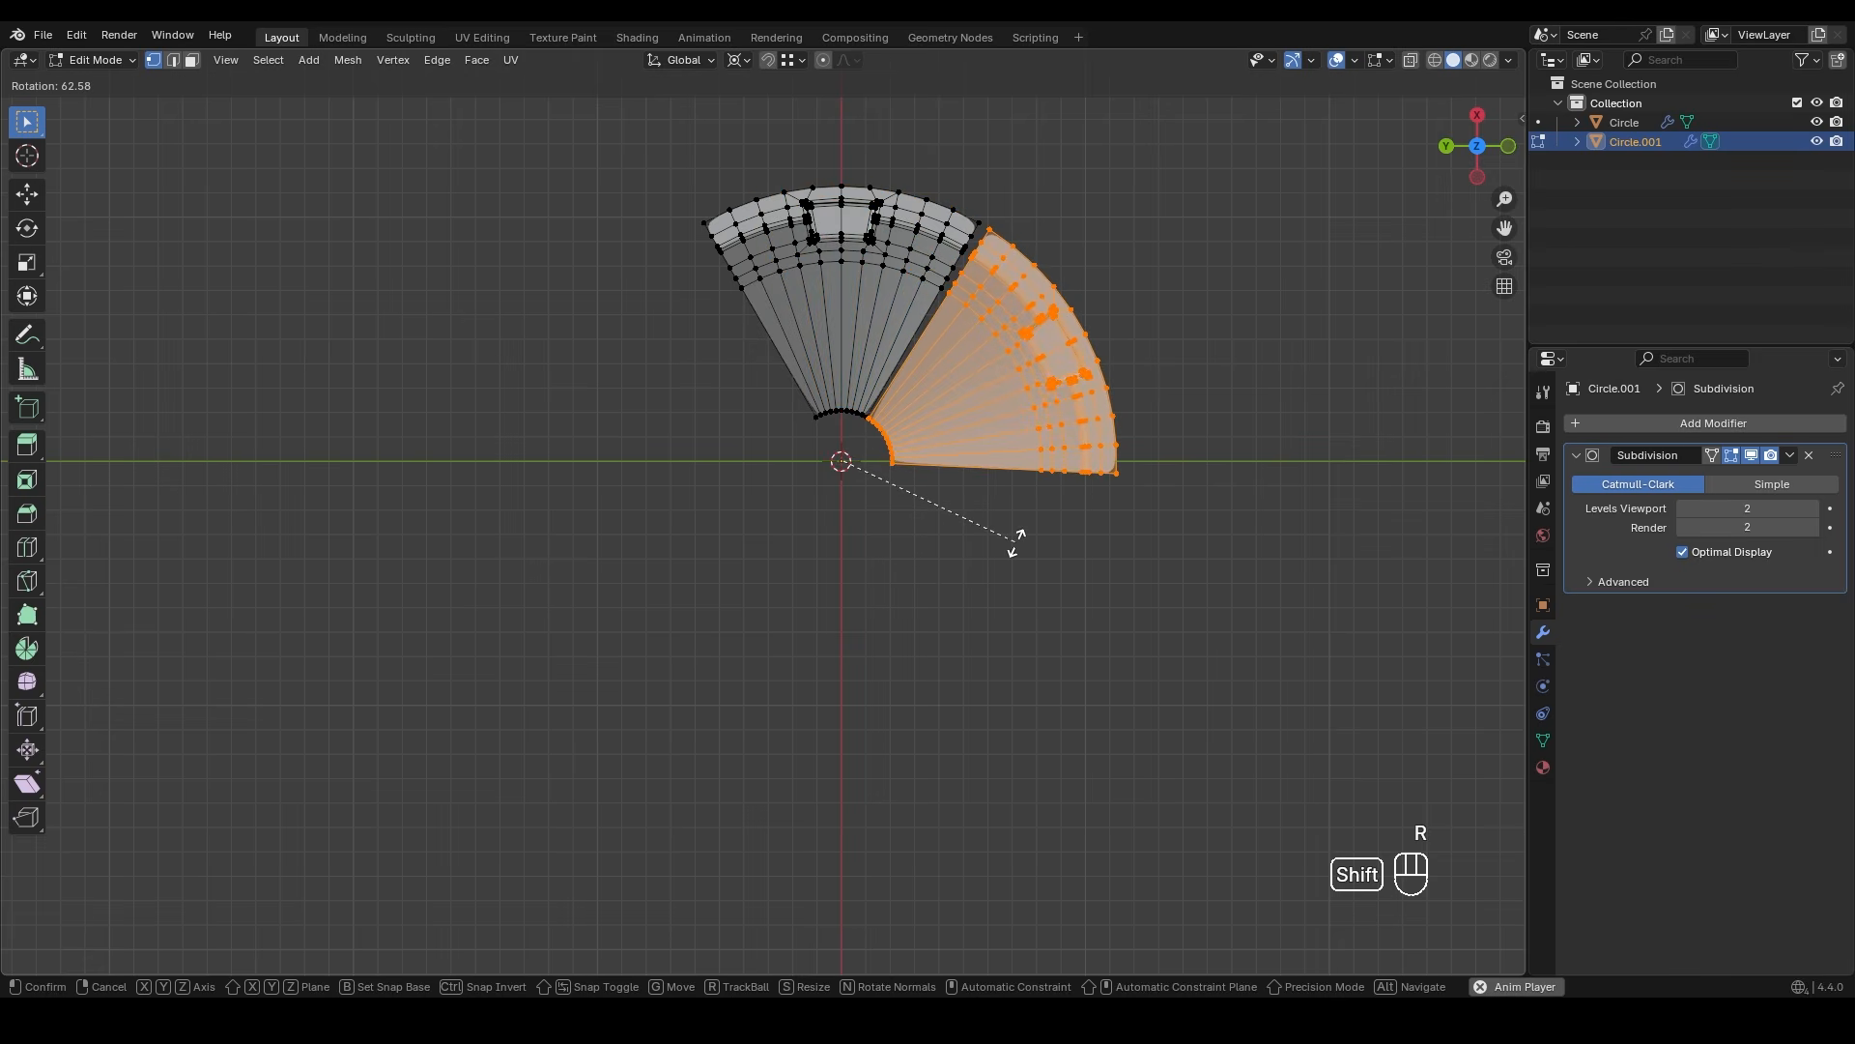
left_click(1155, 179)
left_click(286, 863)
type("60")
key("Return")
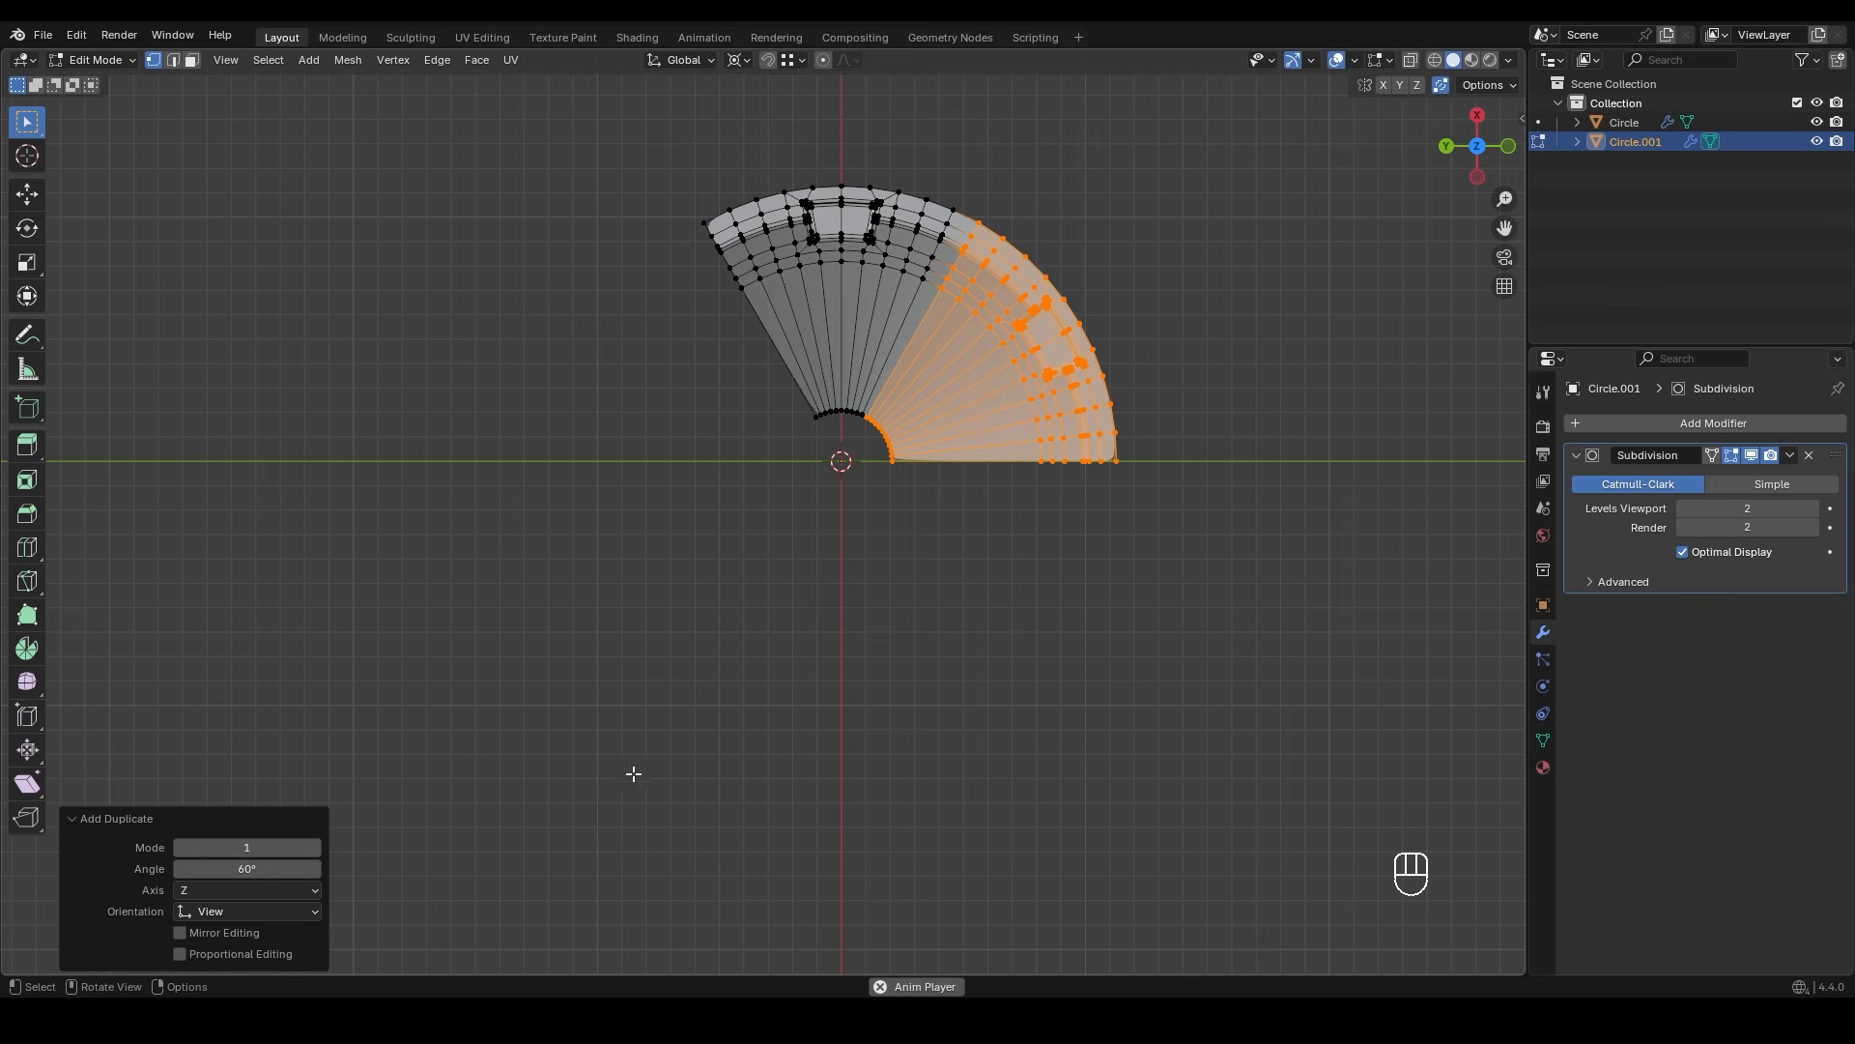
- Repeat the 60° rotated duplication four times to complete the full funnel disc
key("shift+r")
key("shift+r")
key("shift+r")
key("shift+r")
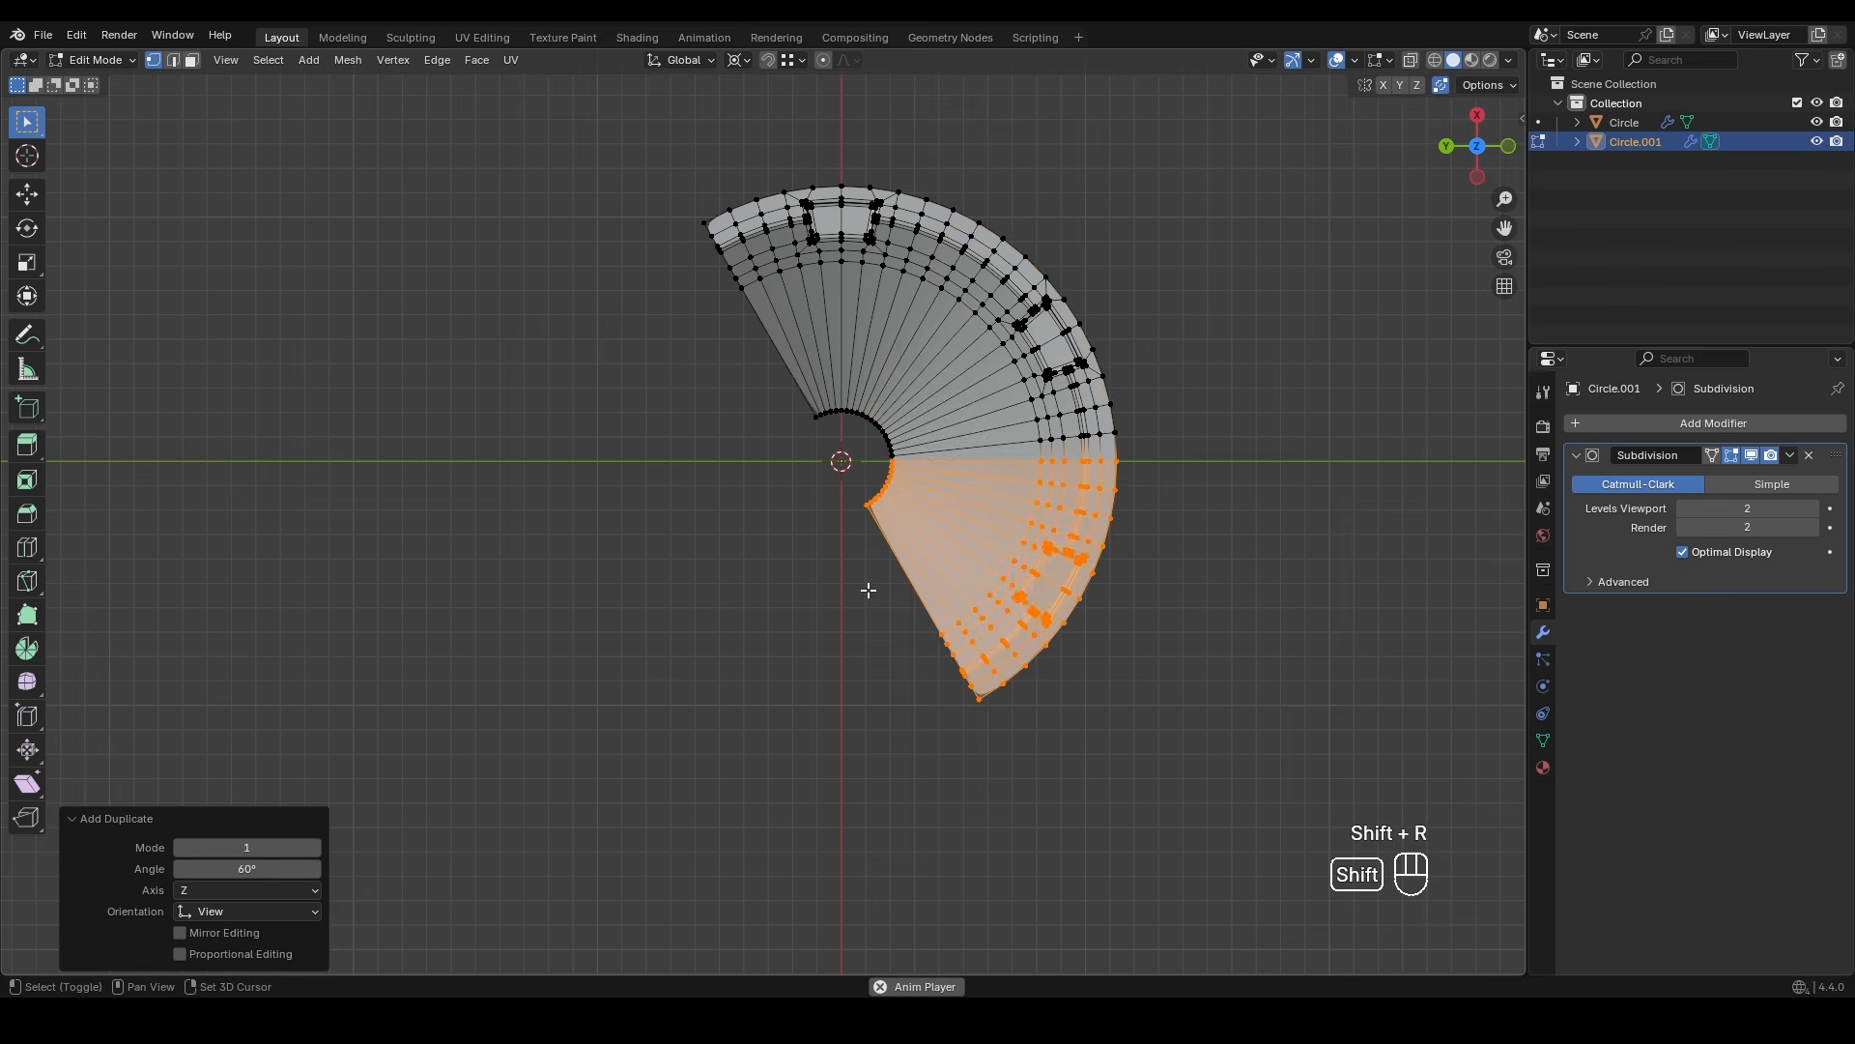
left_click(1180, 363)
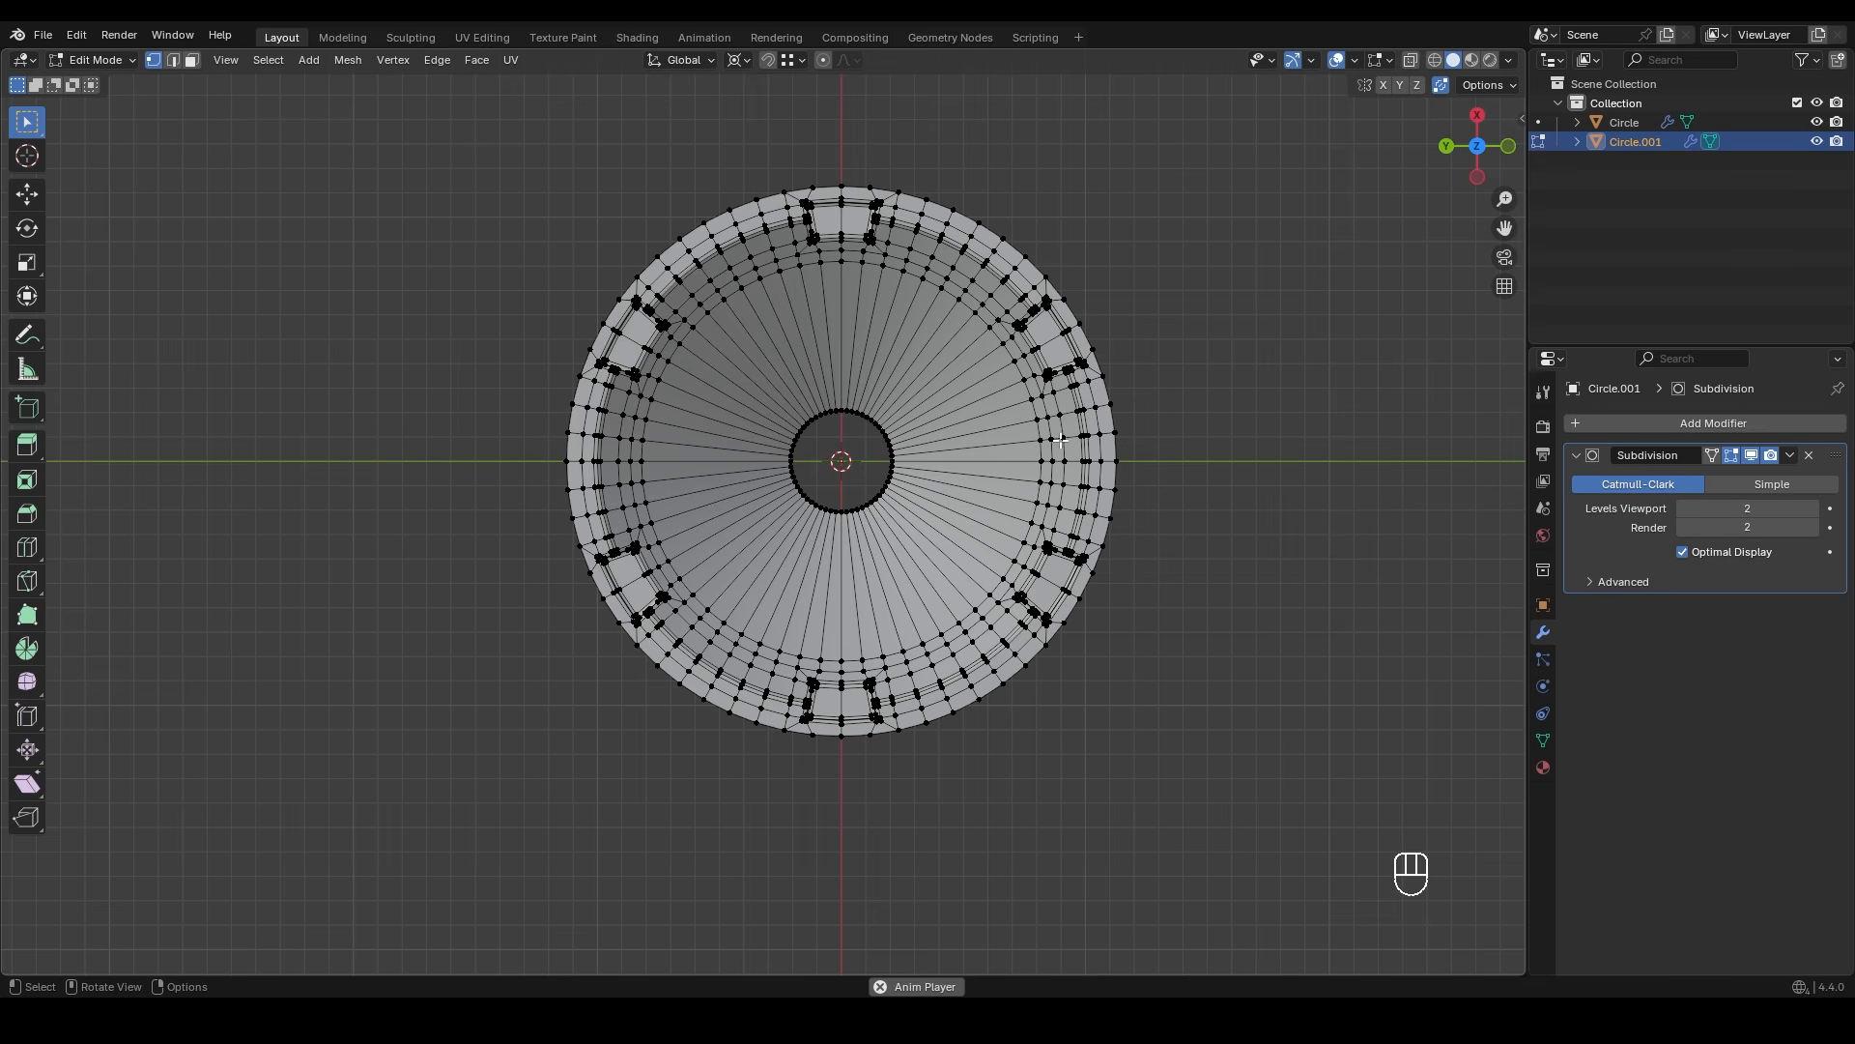
- Select the whole disc mesh and merge its overlapping vertices by distance
middle_click_drag(1027, 466, 967, 418)
key("a")
key("m")
left_click(869, 425)
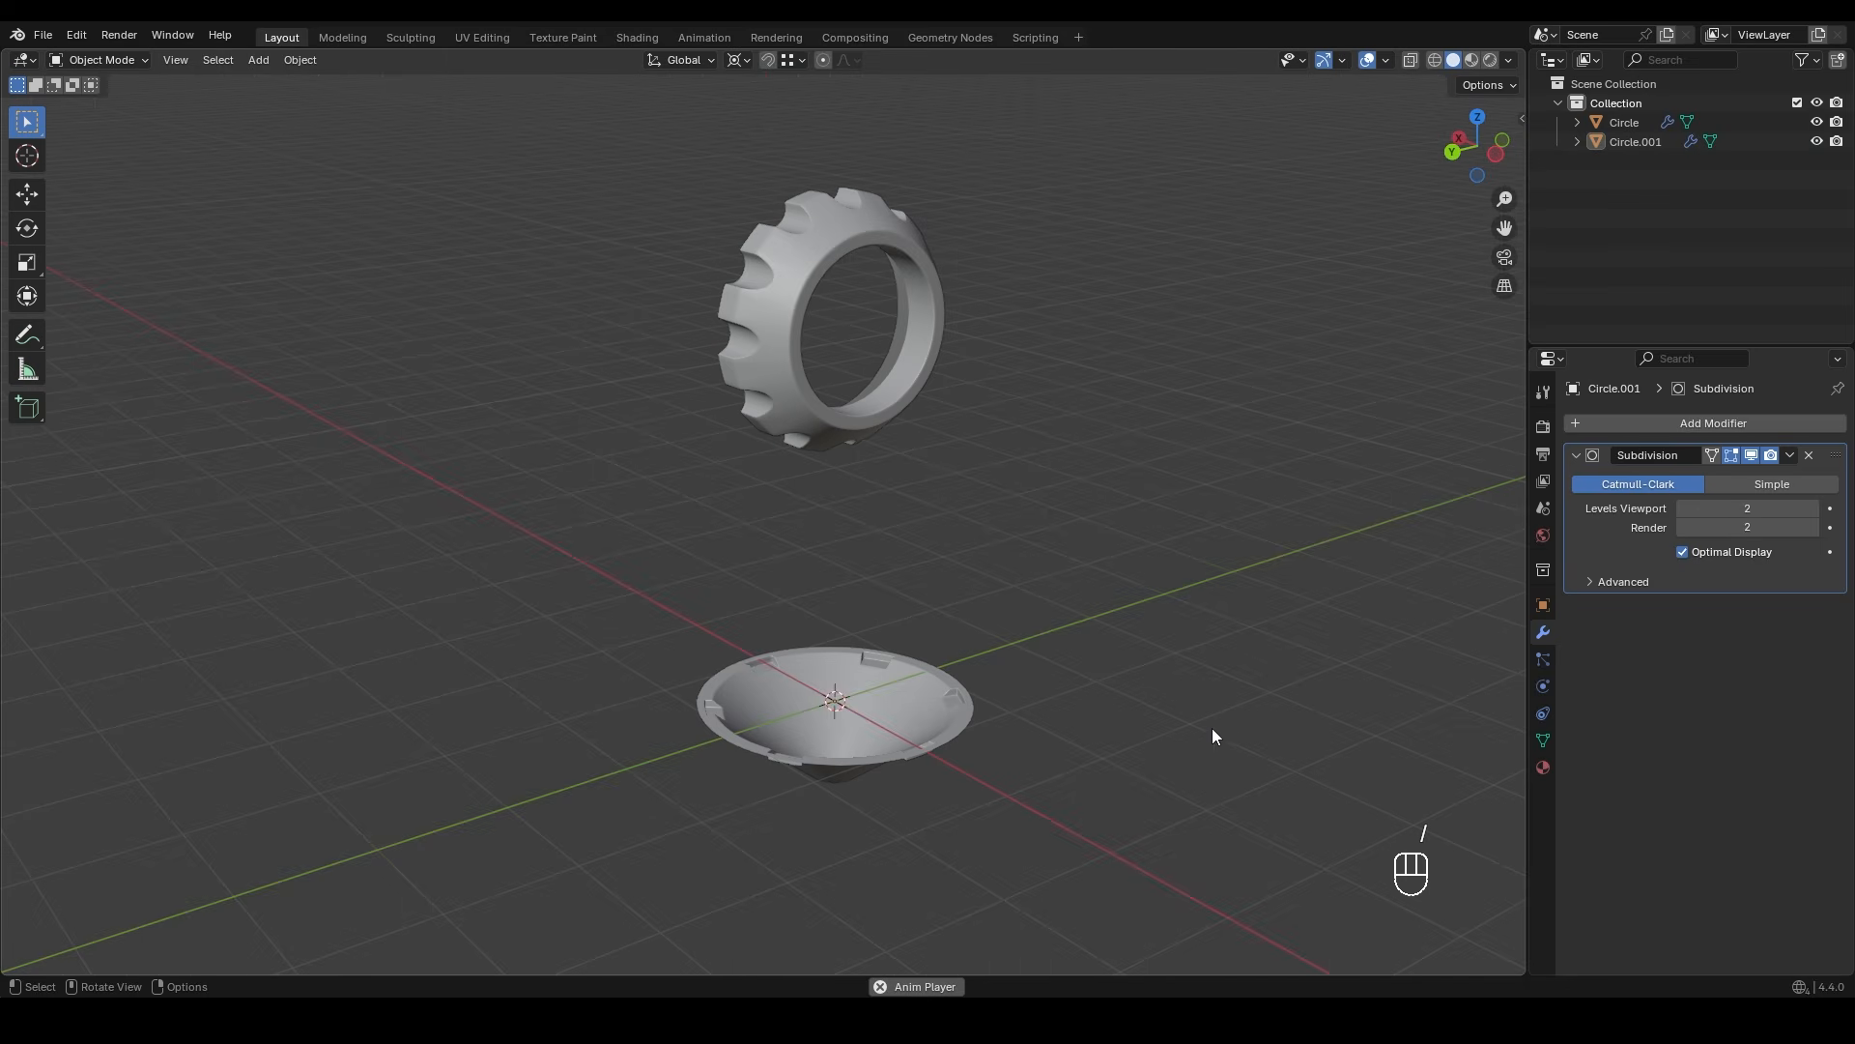
- Rotate the funnel disc 90° in side view and move it up along Z to the notched ring
middle_click_drag(890, 664, 988, 620, "alt")
left_click(1010, 652)
type("r")
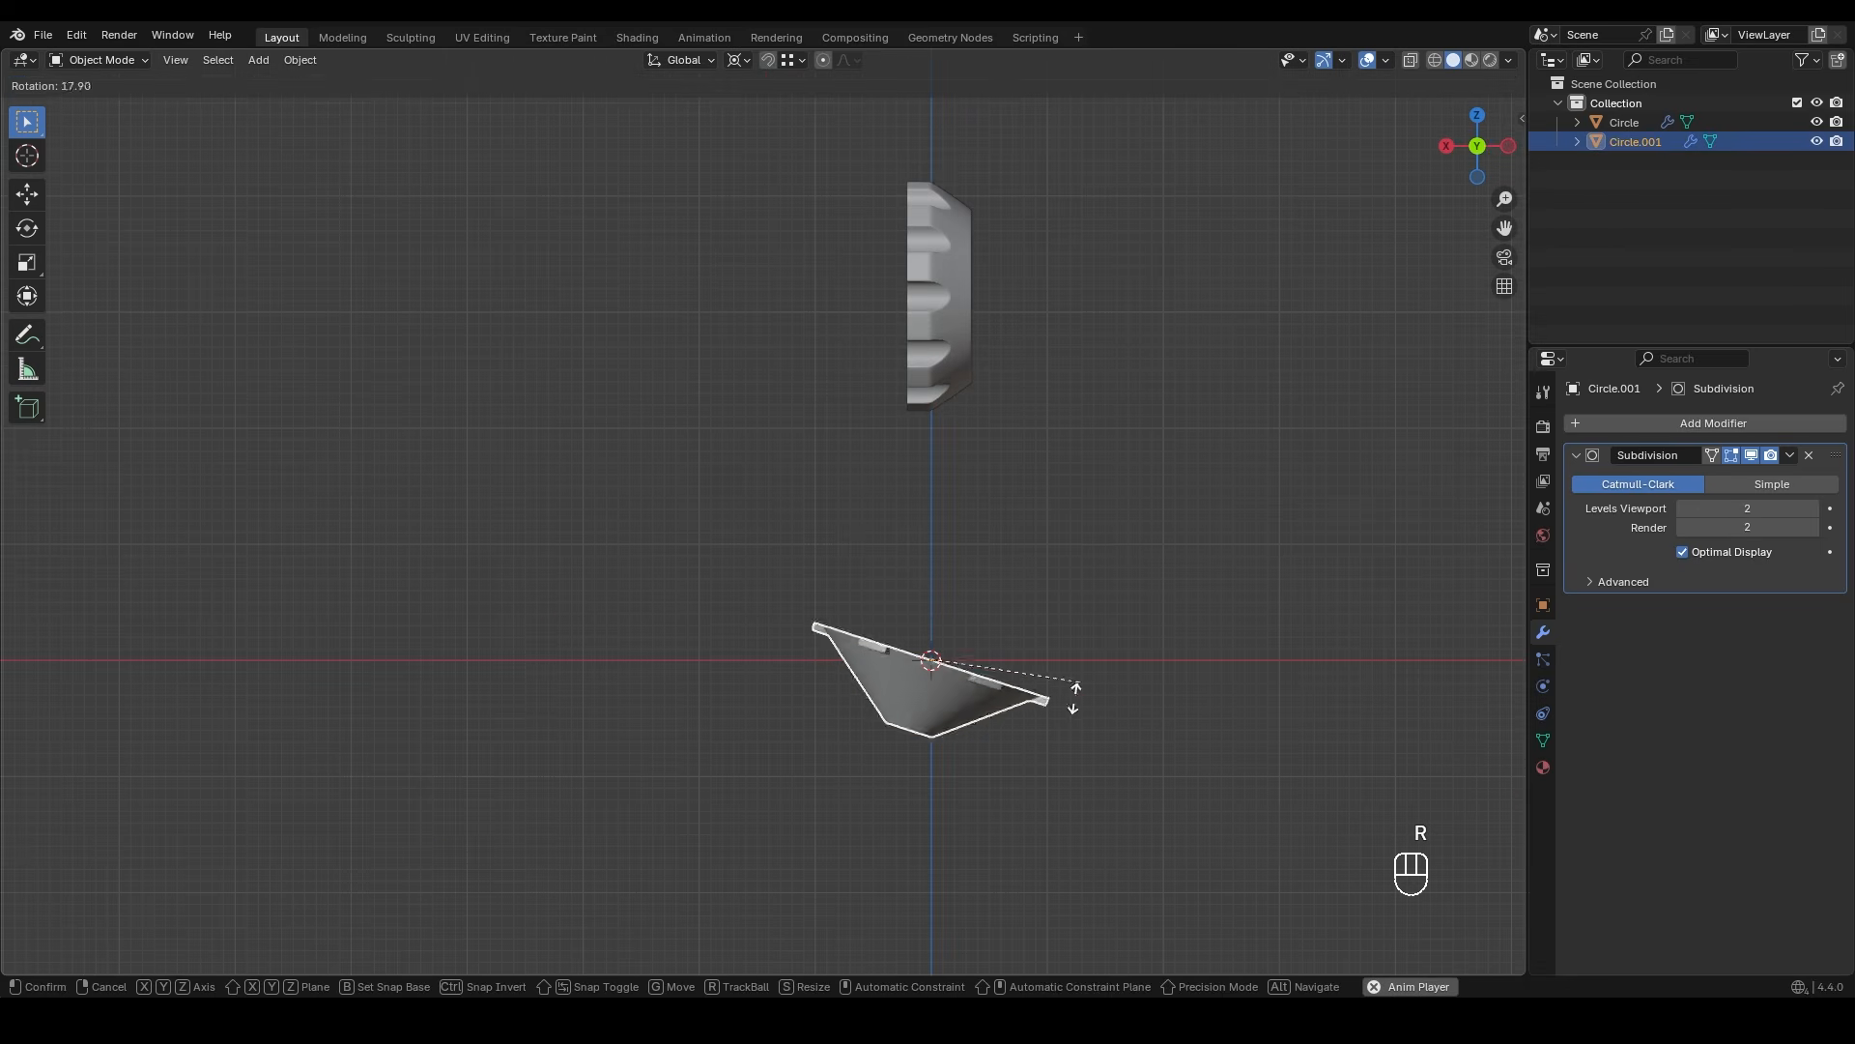
type("90")
key("KP_Enter")
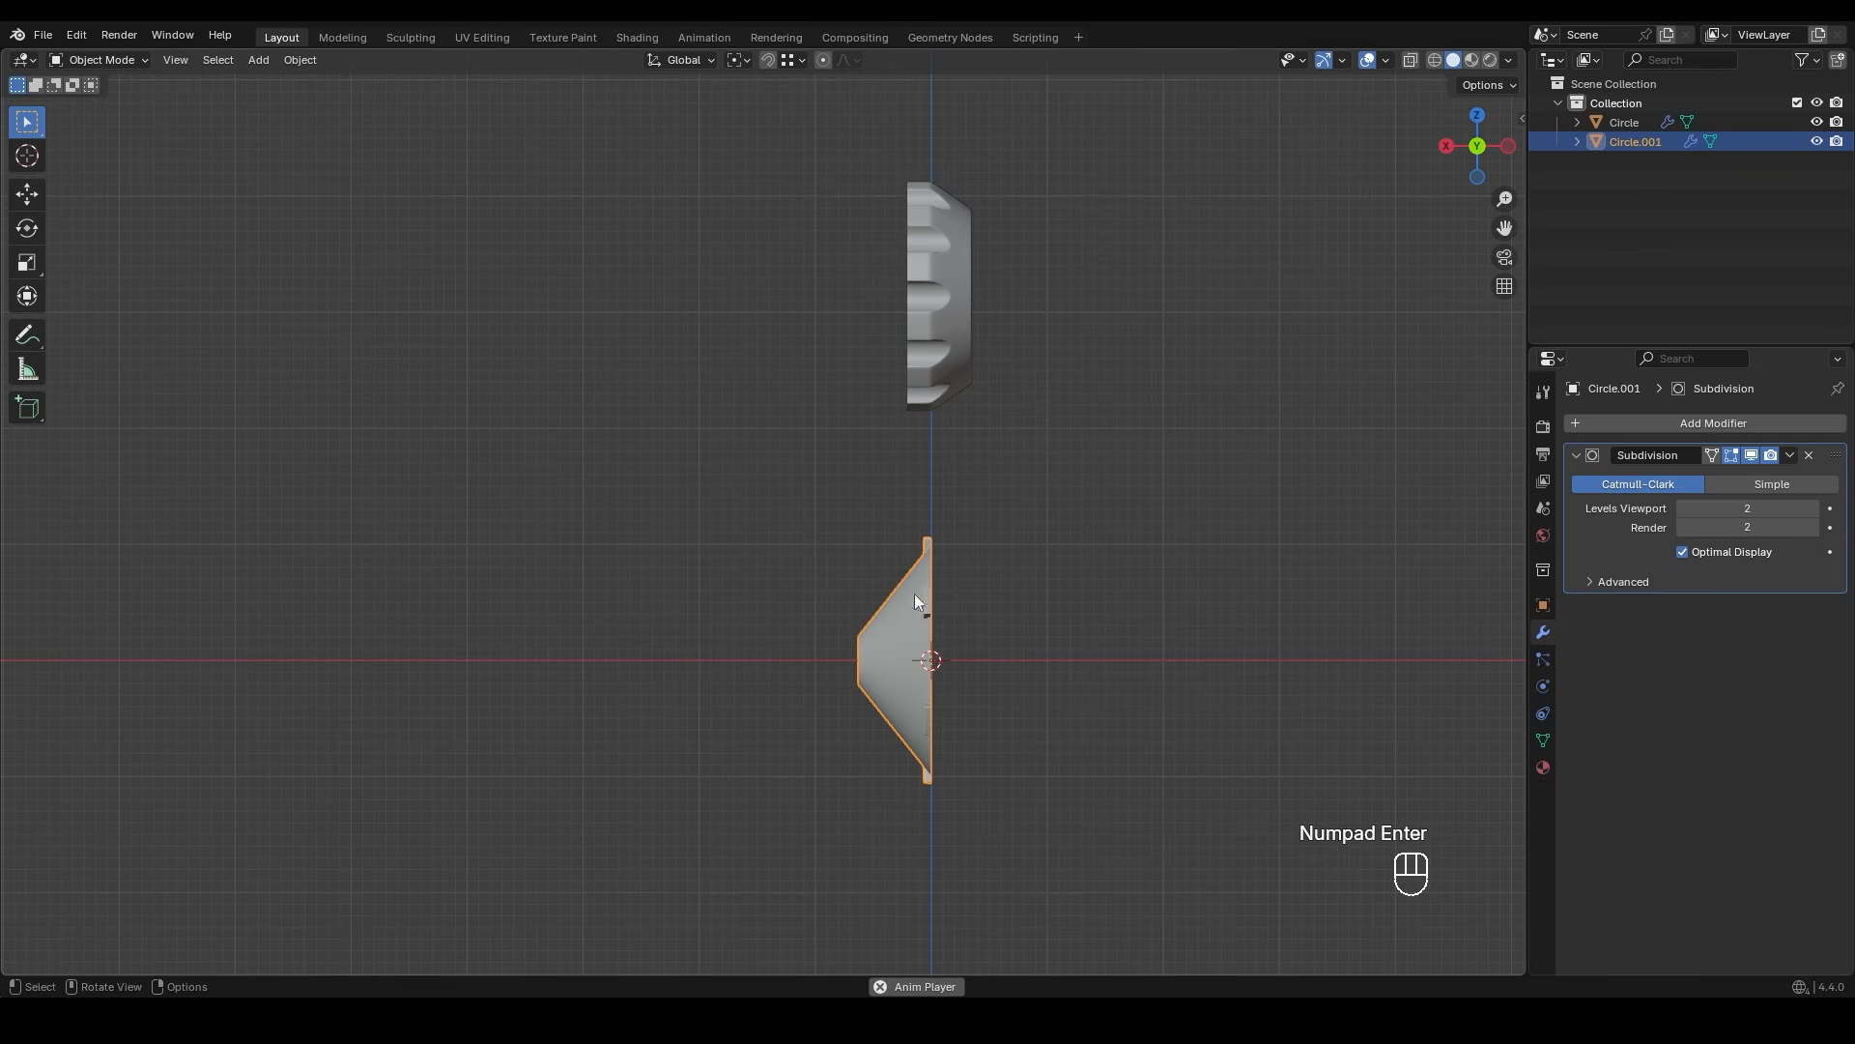
key("g")
key("z")
left_click(1024, 301)
- Select the notched ring and snap the 3D cursor to its origin
middle_click_drag(1024, 301, 832, 635)
left_click(995, 373)
middle_click_drag(995, 373, 984, 276)
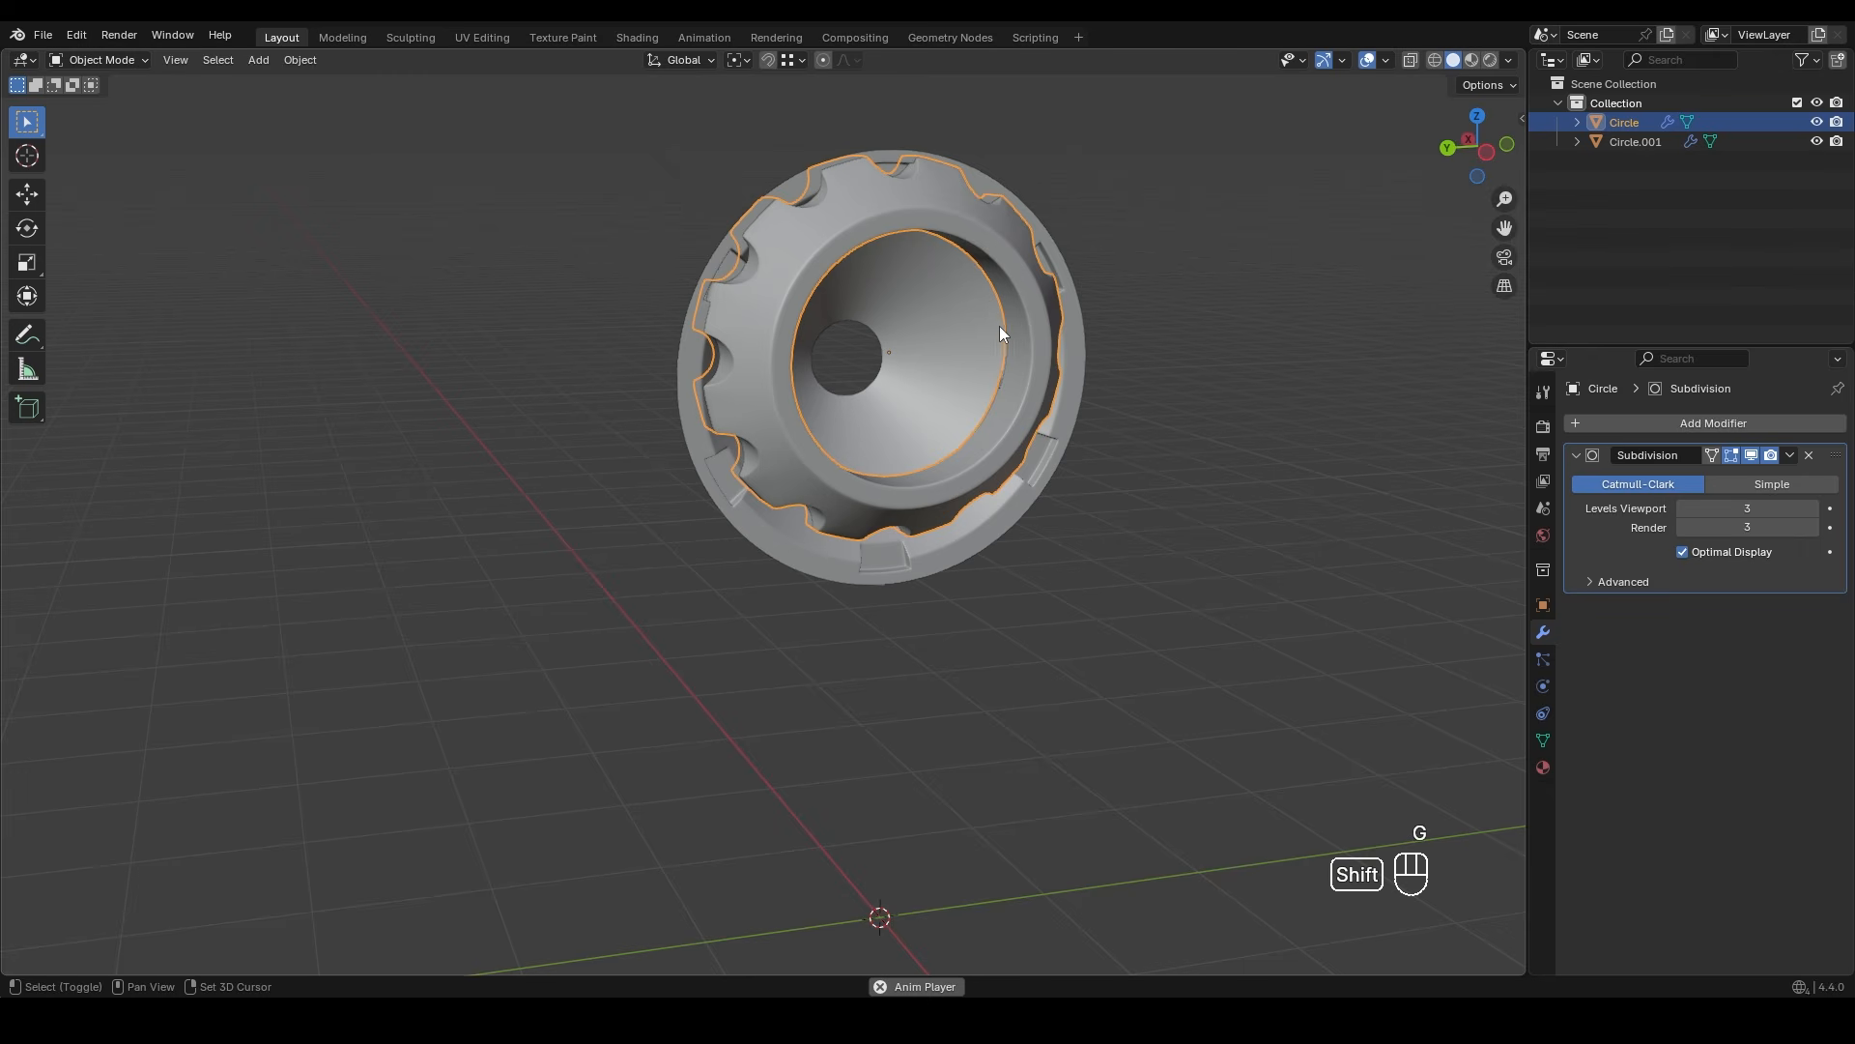
key("shift+s")
left_click(991, 443)
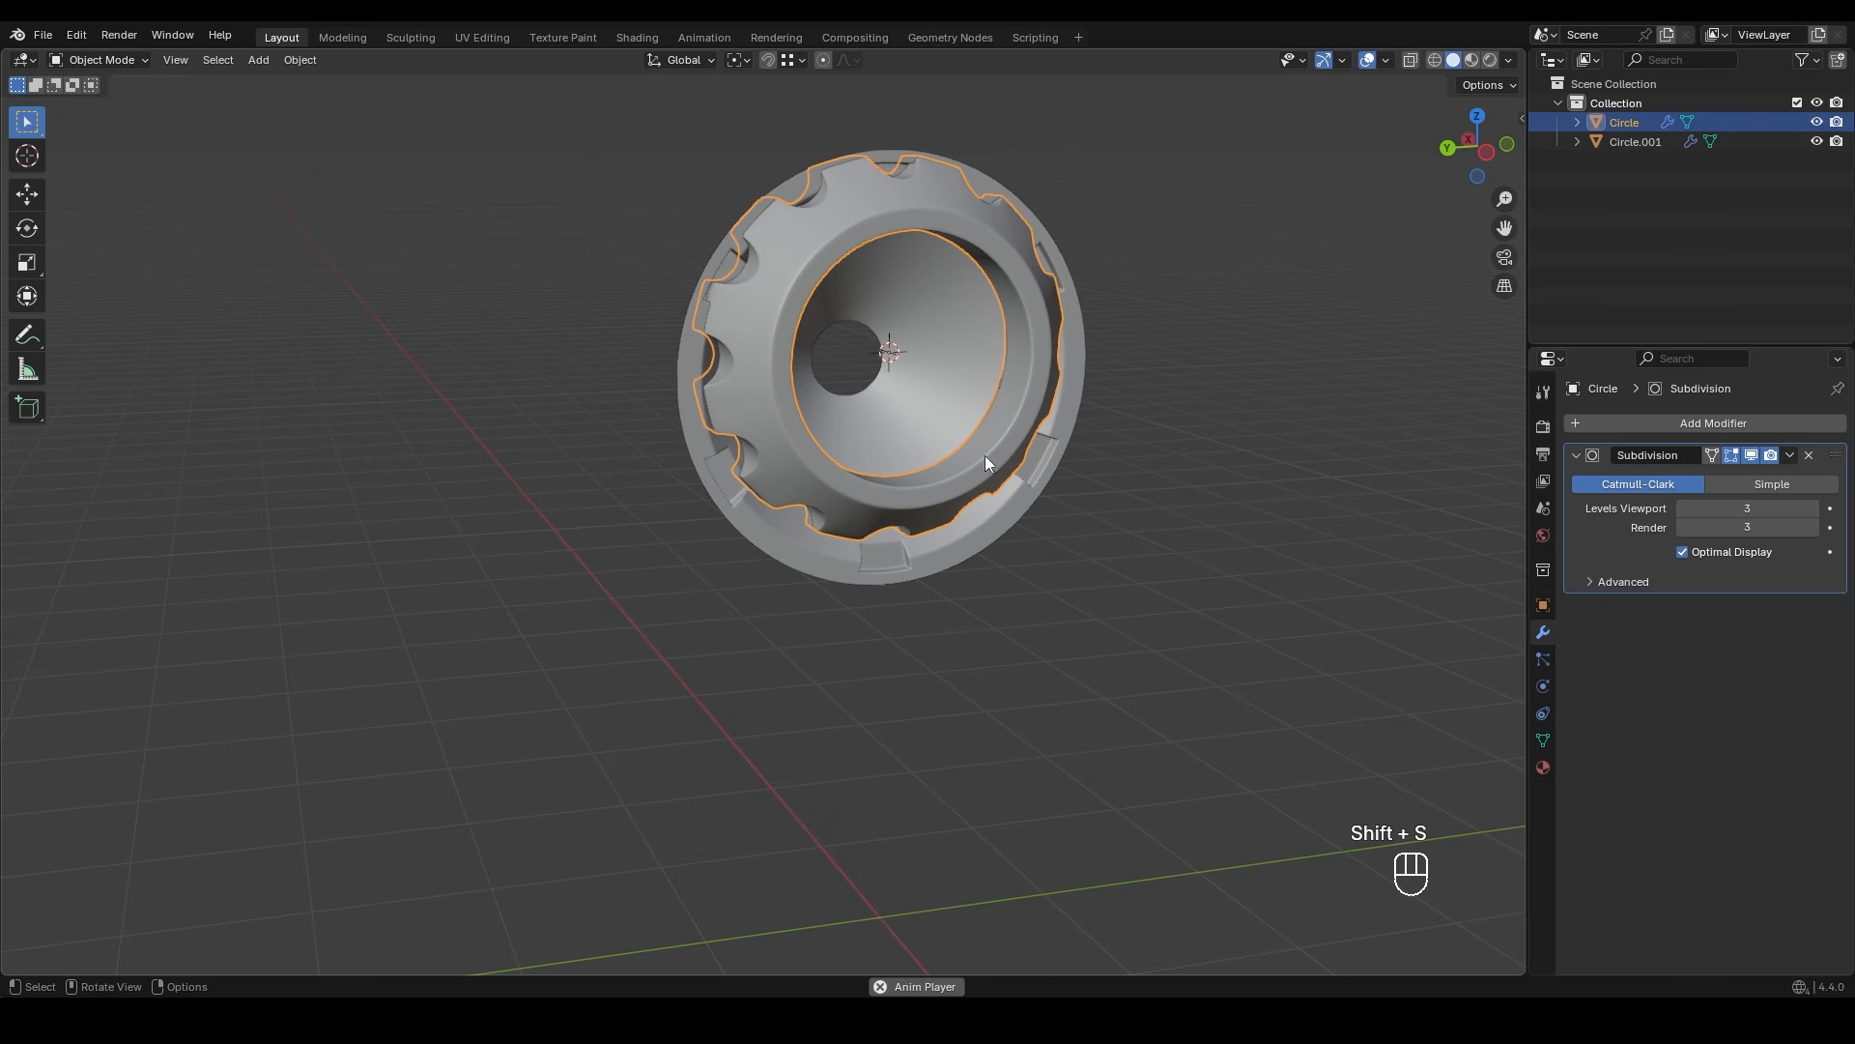
- Select the funnel disc and snap it to the 3D cursor
left_click(1077, 396)
key("g")
right_click(1087, 398)
key("shift+s")
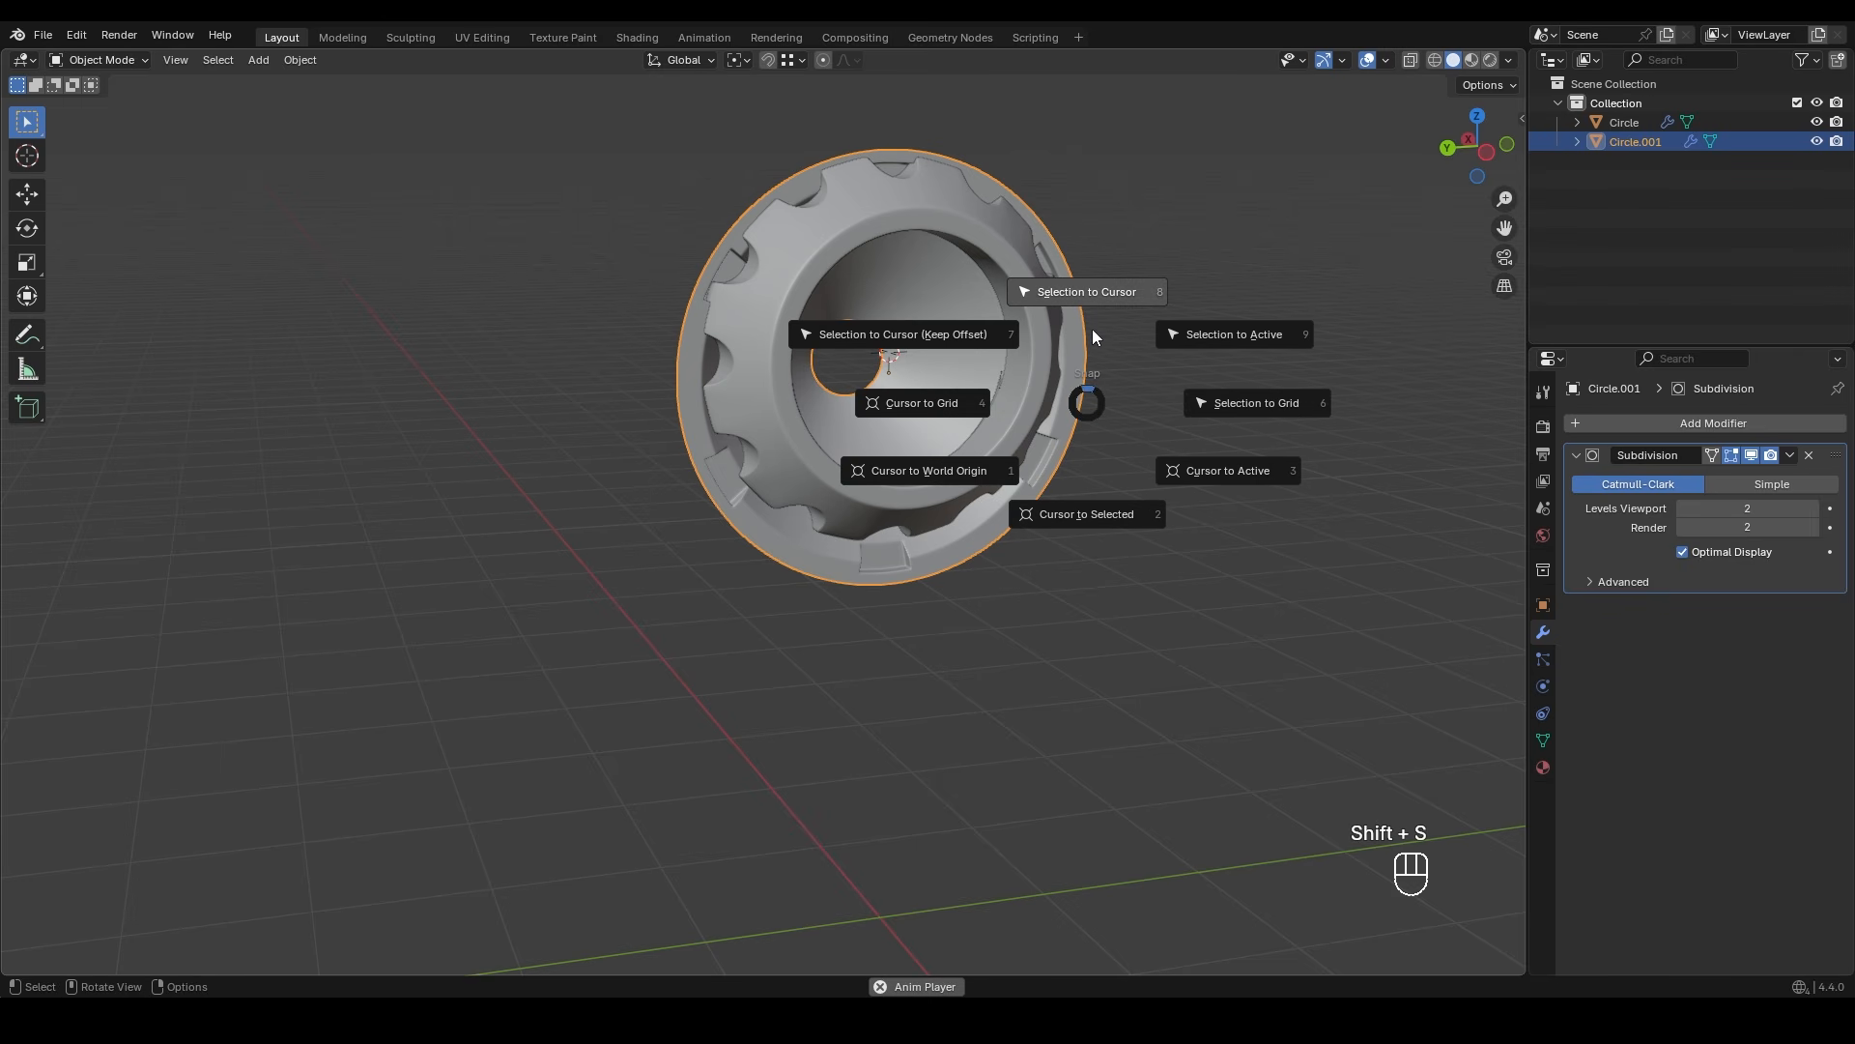
left_click(1099, 296)
- Scale the funnel disc down to fit inside the ring's inner opening, checking the fit in wireframe
middle_click_drag(1100, 296, 934, 392, "alt")
middle_click_drag(820, 258, 1094, 211)
key("s")
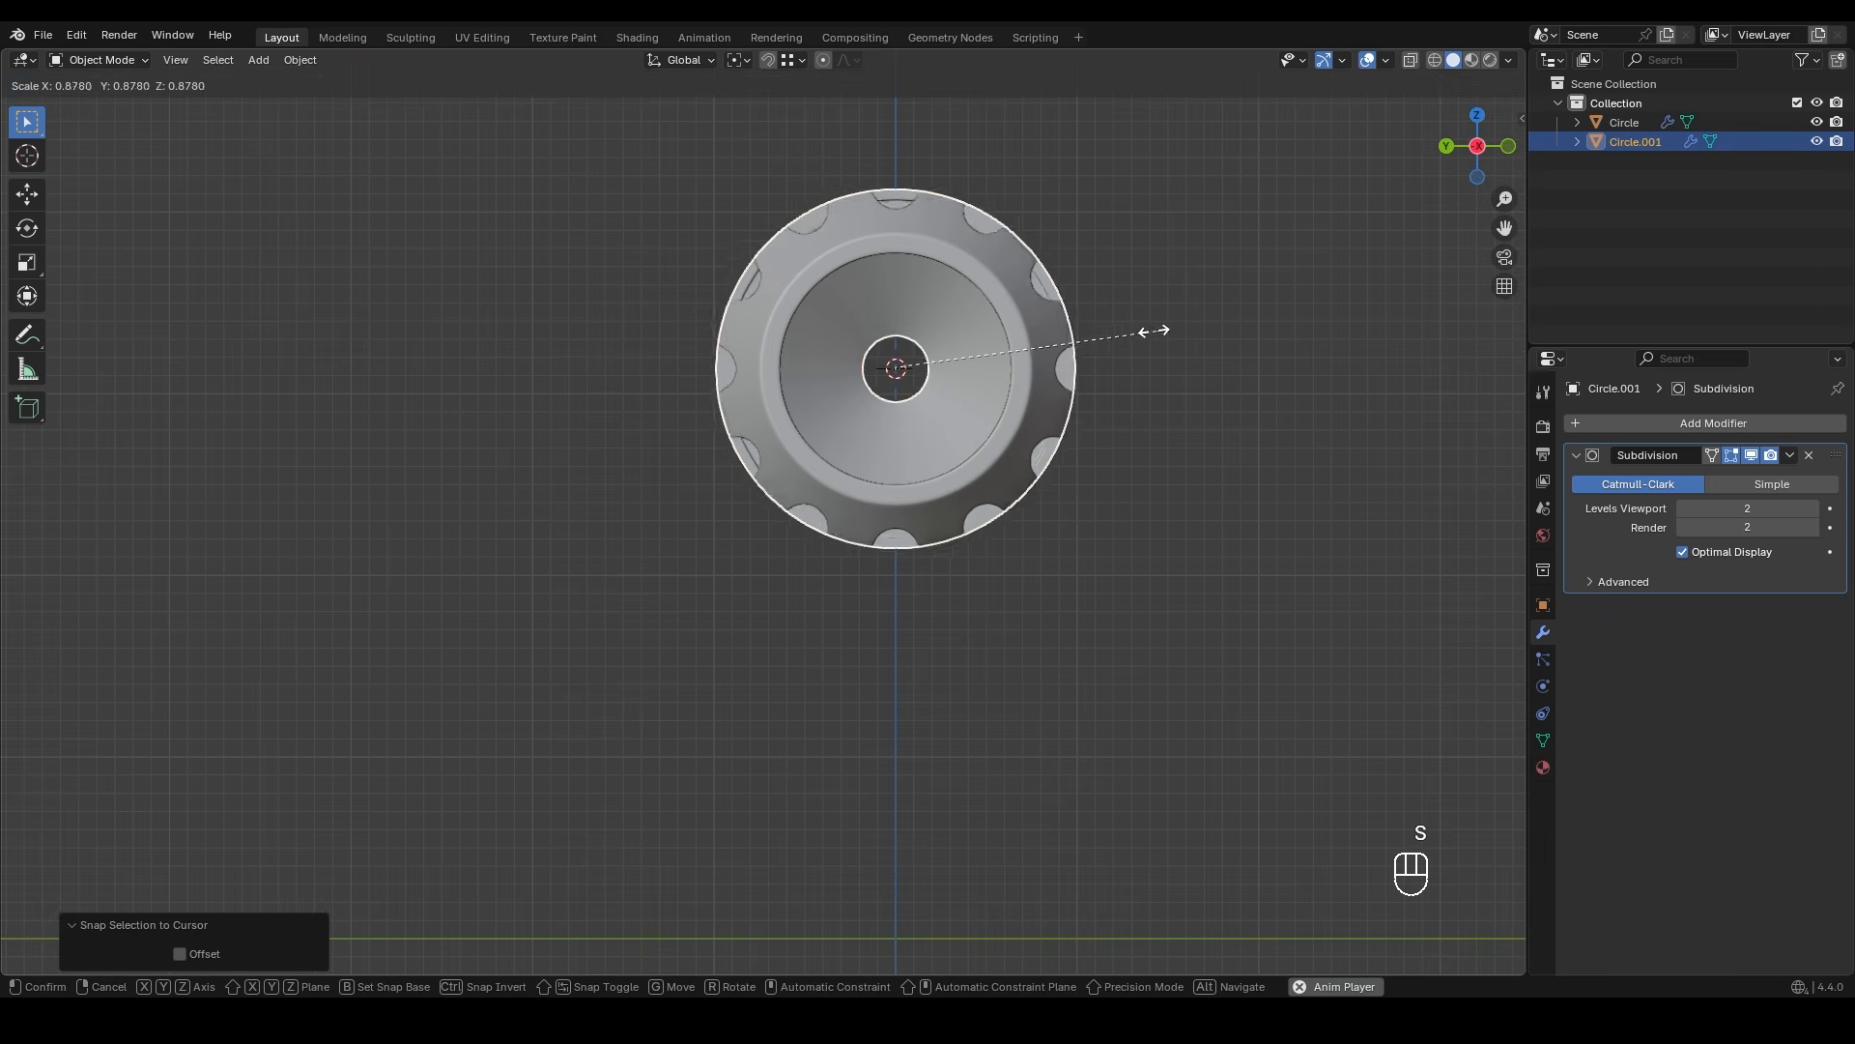
left_click(1073, 323)
key("shift+z")
scroll(1005, 309, "up", 7)
middle_click_drag(901, 311, 646, 541, "shift")
key("s")
left_click(1006, 484)
key("shift+z")
- Move the funnel disc about -0.241 m along X so it sits inside the ring
middle_click_drag(918, 492, 720, 512)
key("g")
middle_click(646, 524)
left_click(629, 526)
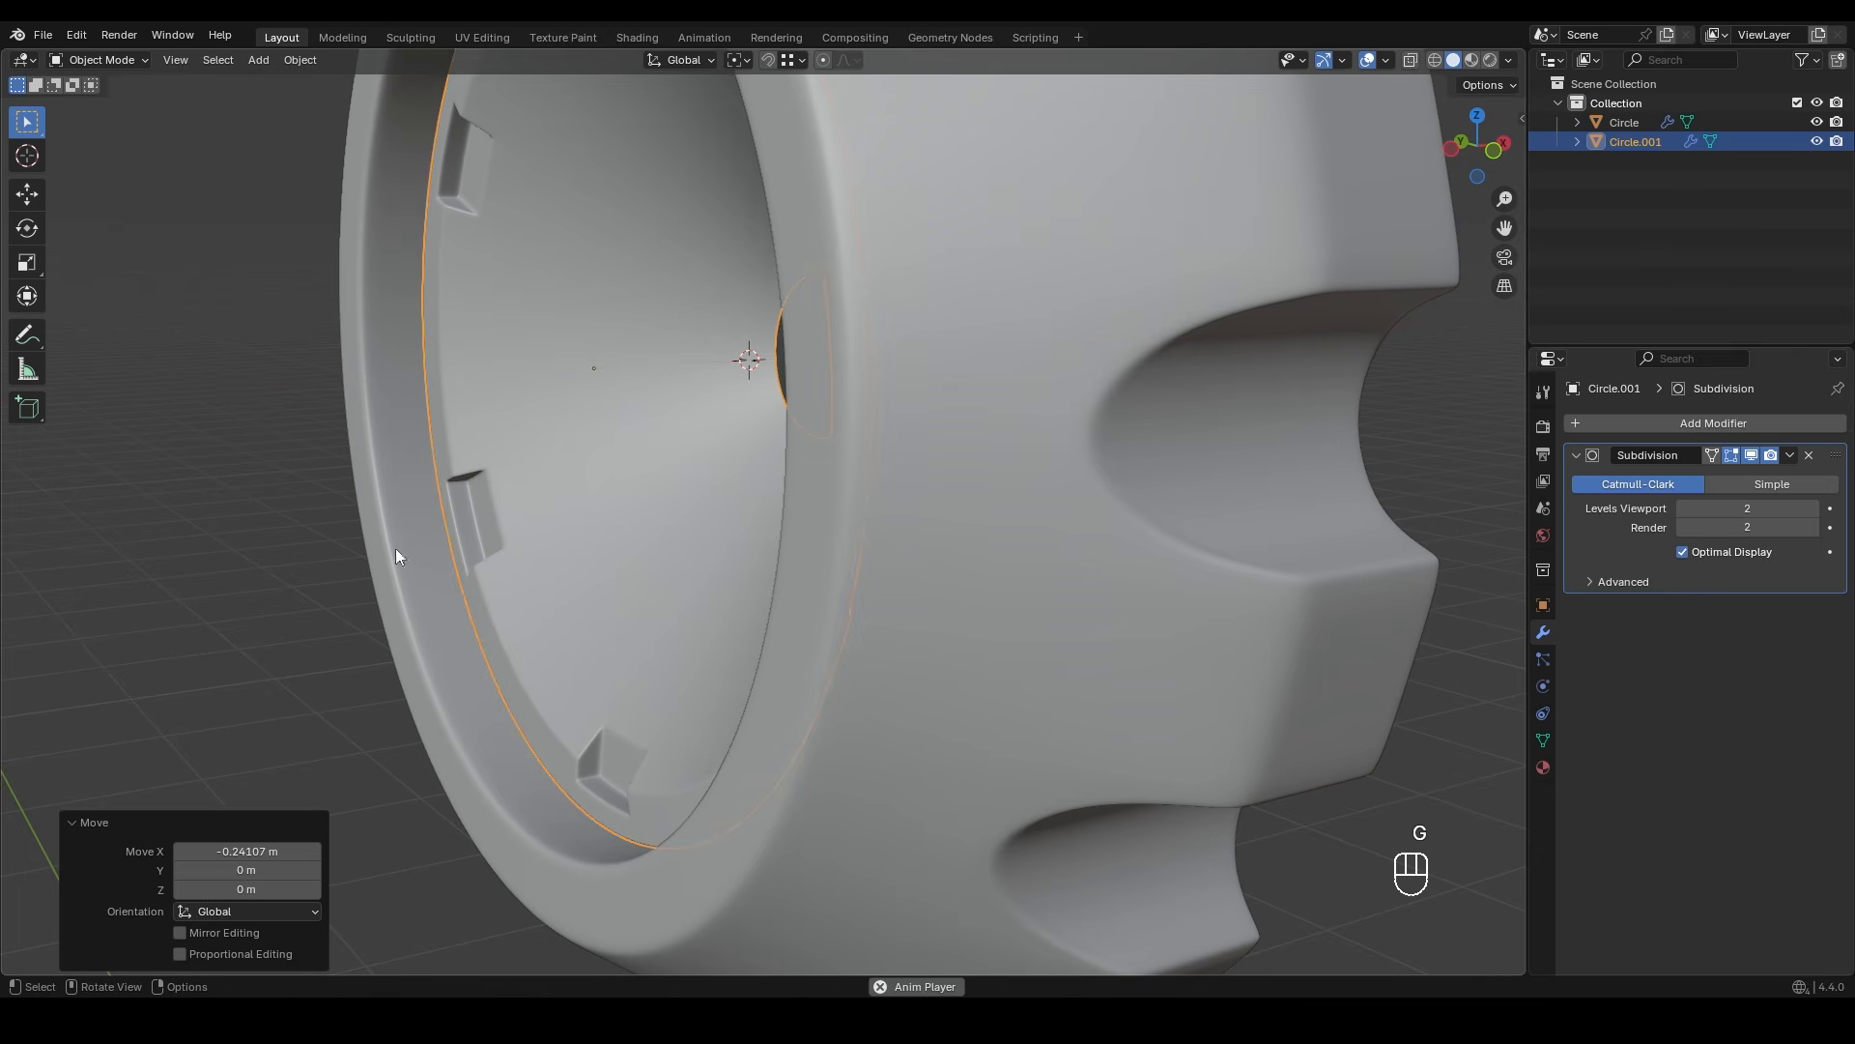
left_click(451, 548)
middle_click_drag(479, 496, 532, 676, "ctrl")
middle_click_drag(609, 555, 791, 580)
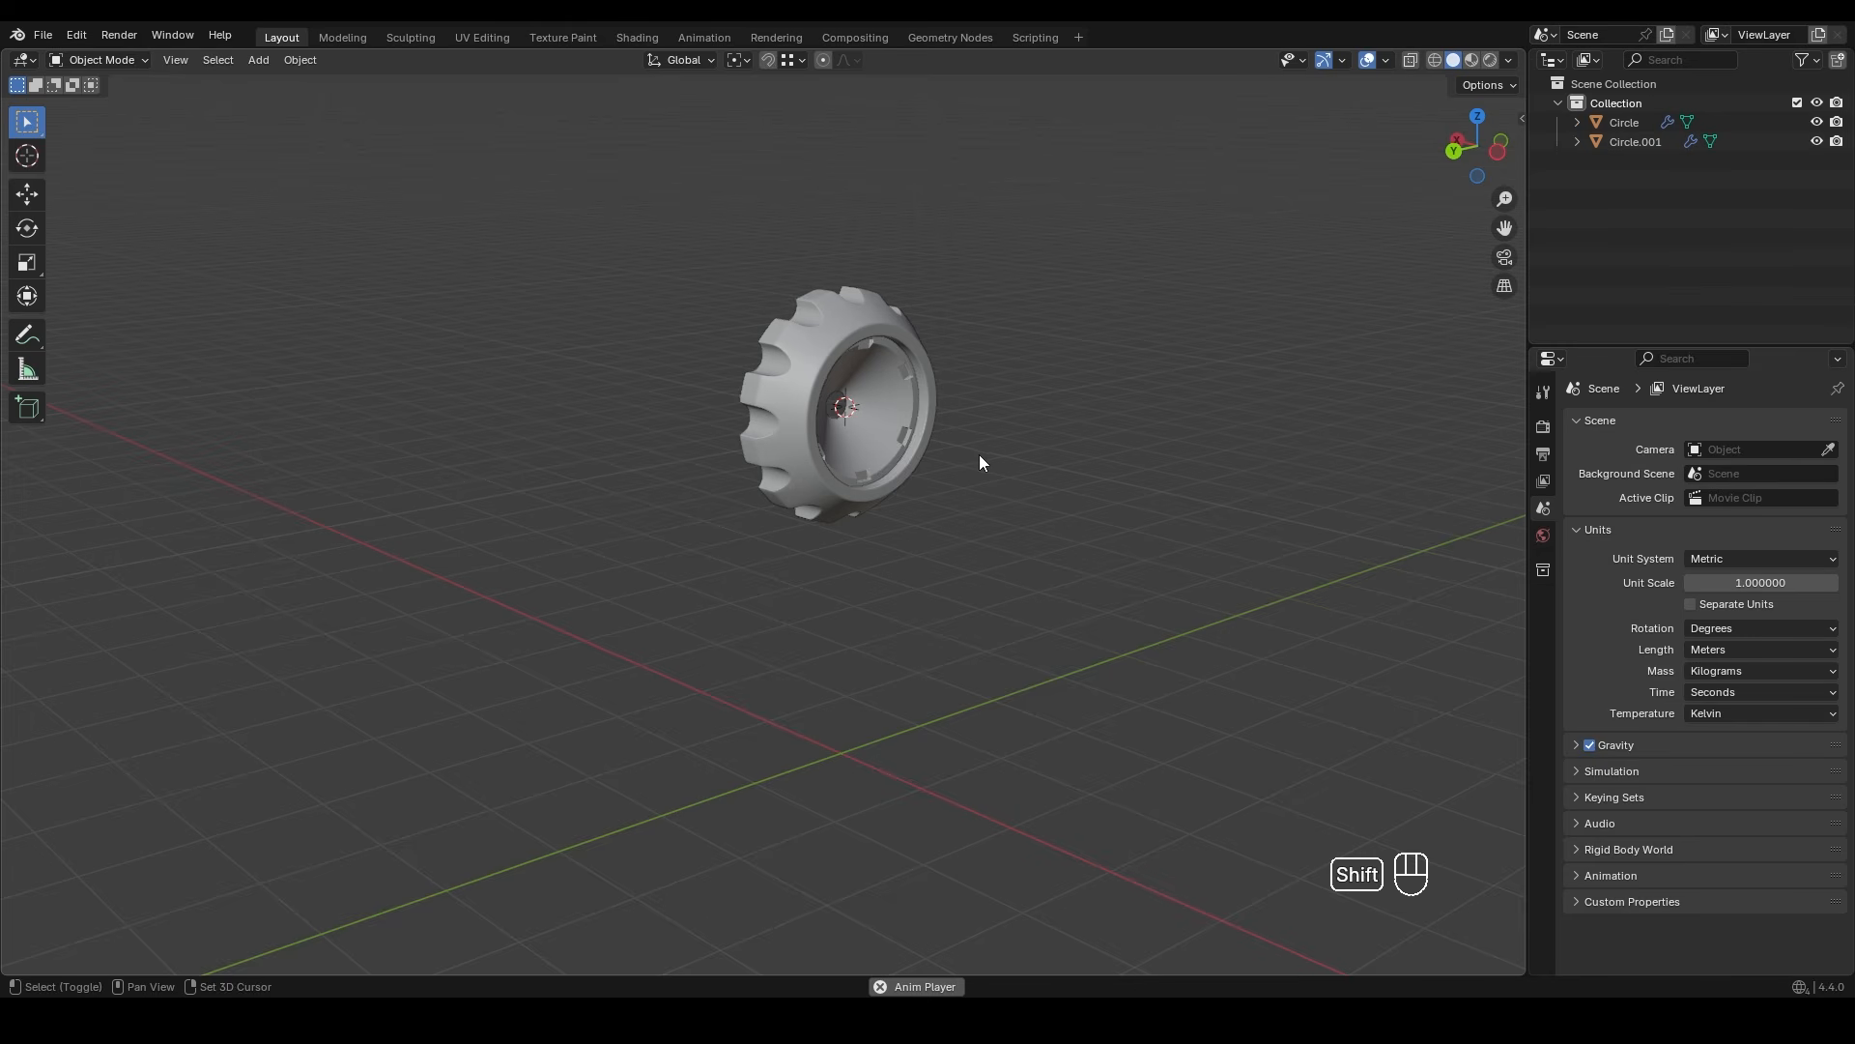
- Add a 2 m cube at the 3D cursor and thin it along the X axis
key("shift+a")
mouse_move(989, 454)
left_click(1062, 477)
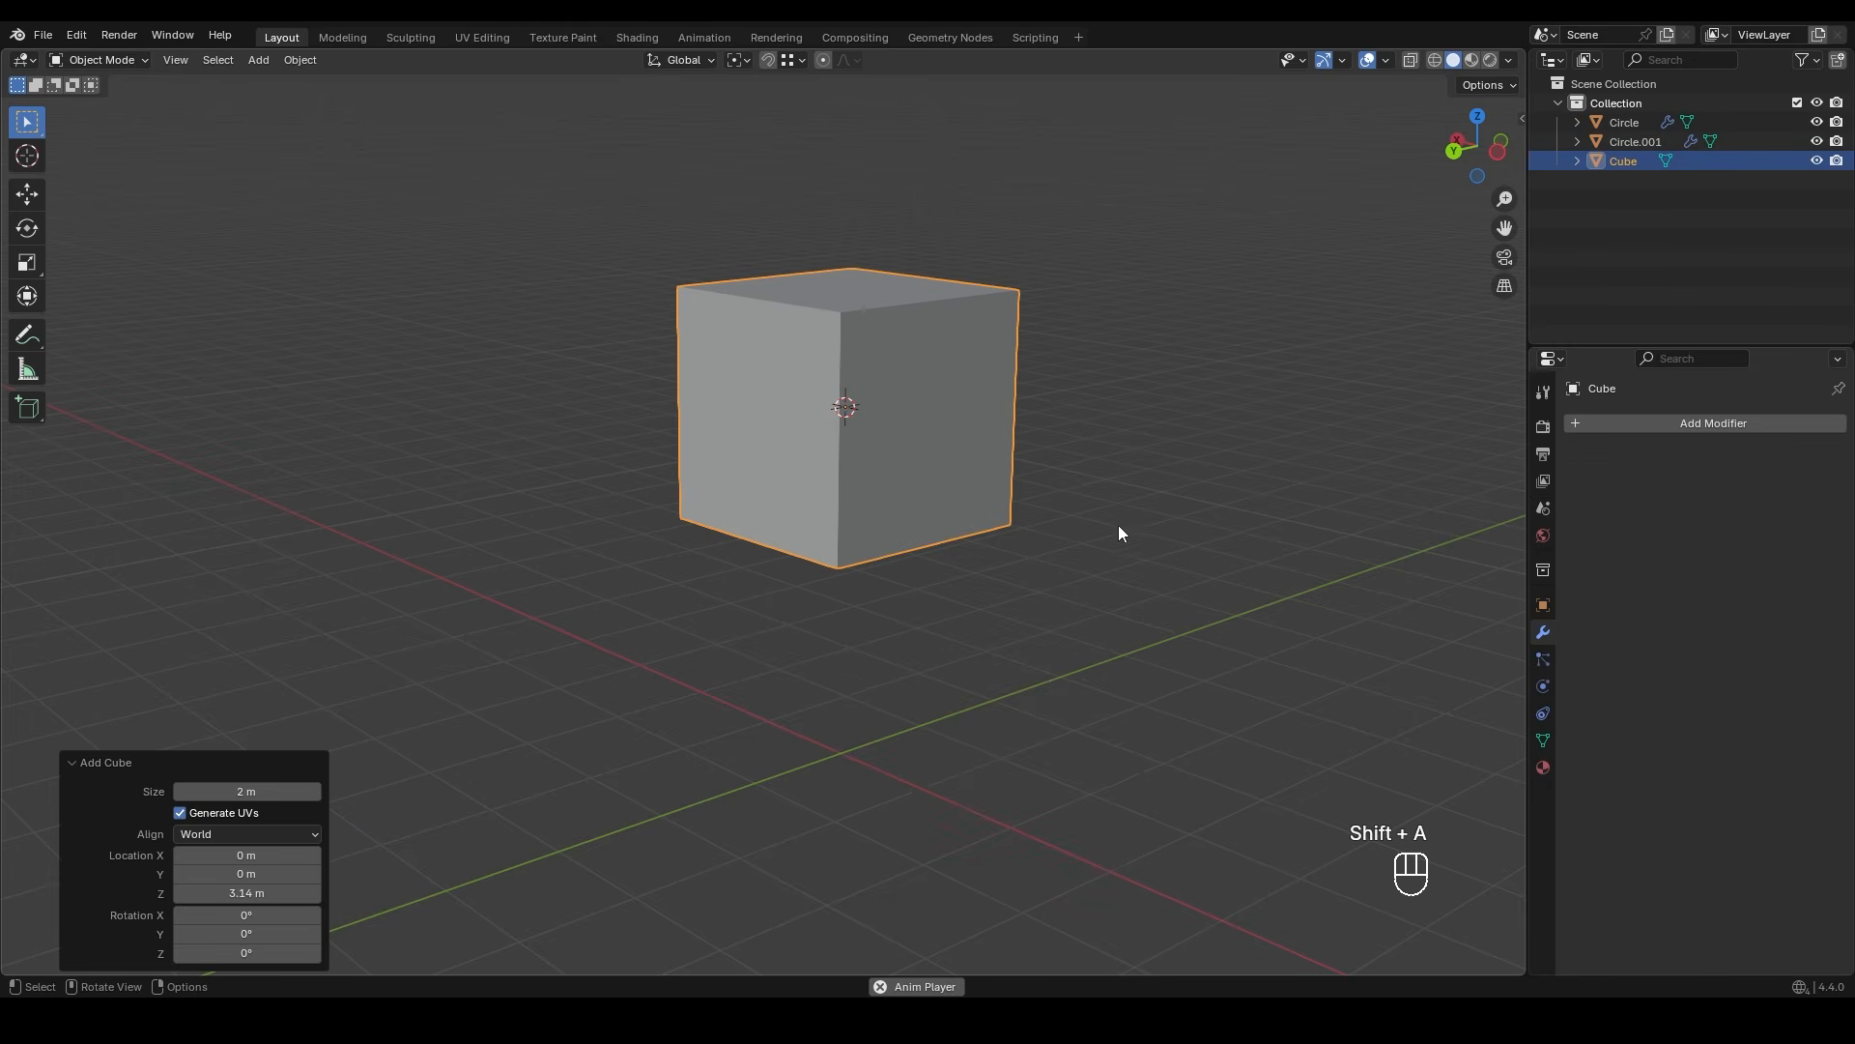
key("s")
key("x")
left_click(986, 489)
- Move the thinned cube along X behind the ring and stretch it taller along Z
key("KP_1")
key("g")
key("x")
left_click(995, 494)
key("s")
key("z")
left_click(1160, 538)
- Lower the tall block along Z and adjust its position along X against the ring
key("g")
key("z")
left_click(1162, 609)
key("g")
key("x")
left_click(1158, 606)
- Nudge the block about 0.0017 m along X and apply its scale
middle_click_drag(1157, 606, 1063, 592)
left_click(989, 614)
key("g")
key("x")
left_click(856, 516, "ctrl")
key("ctrl+a")
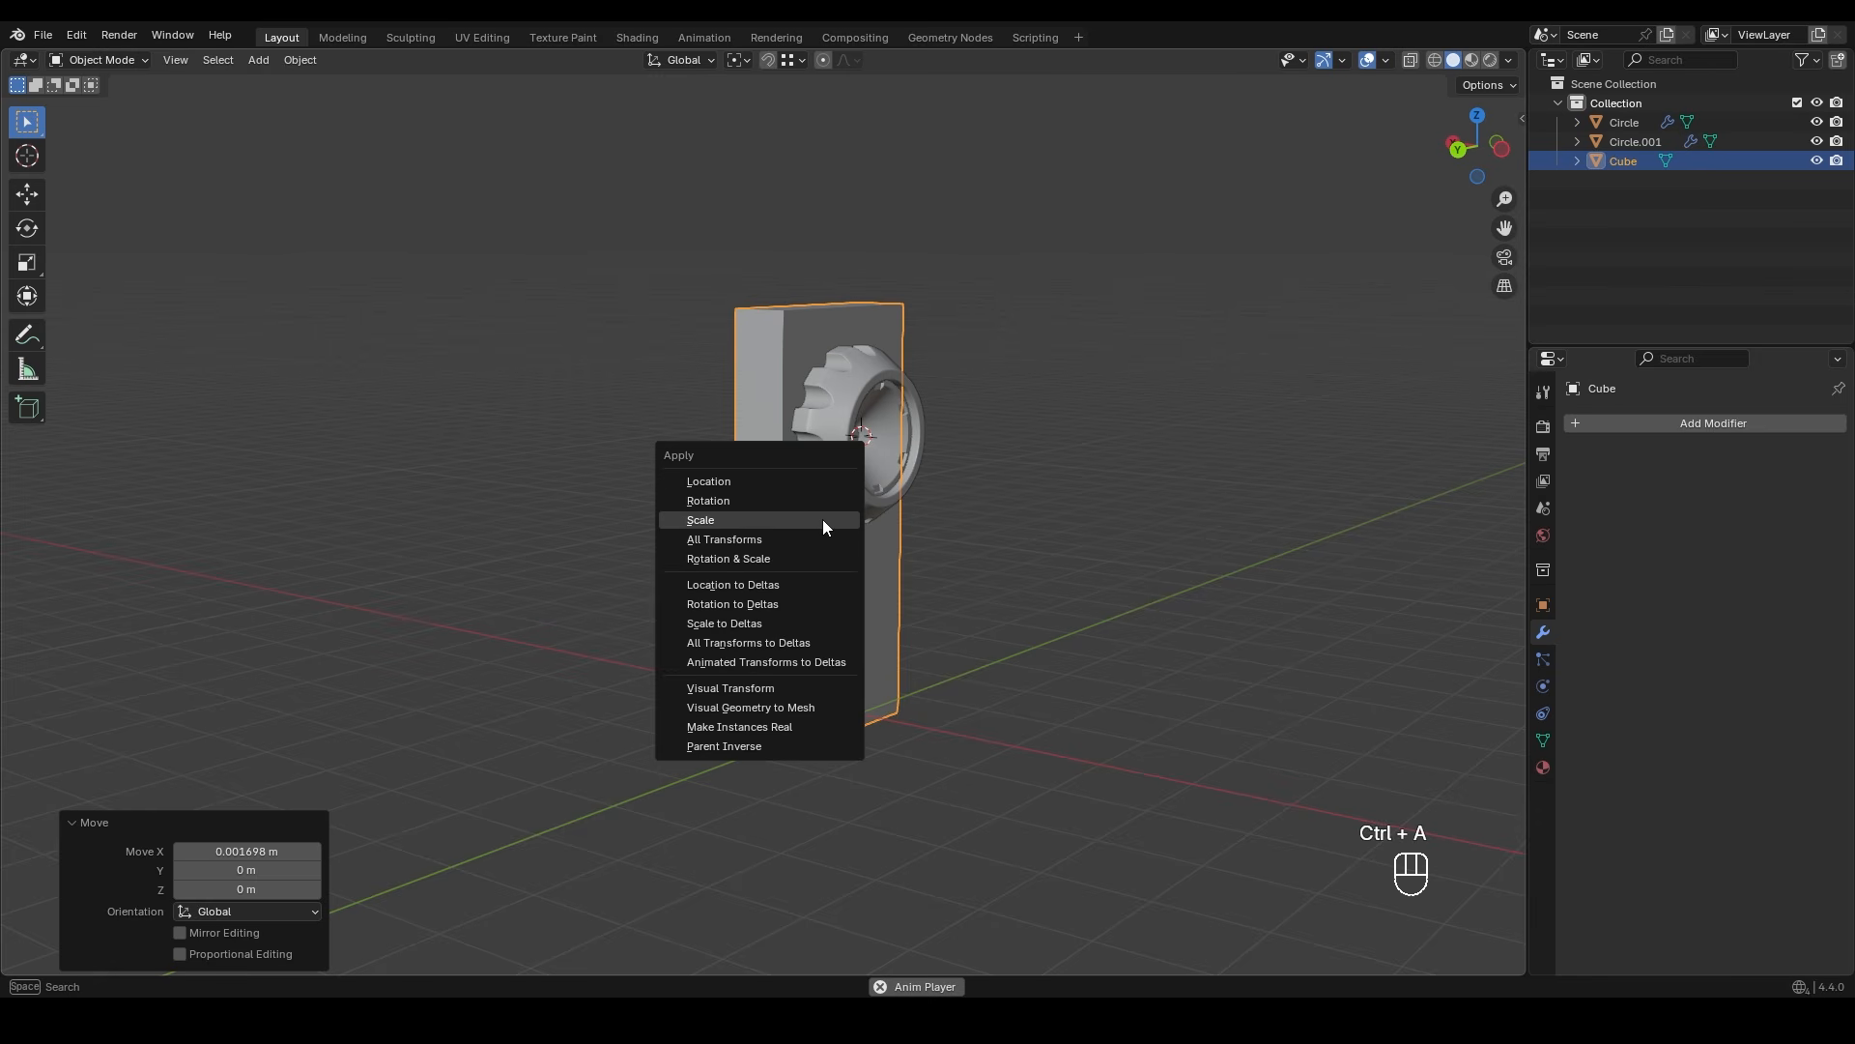
left_click(824, 523)
- Isolate the block and bevel all its edges except the bottom ones with a width of about 0.443 m
key("KP_Divide")
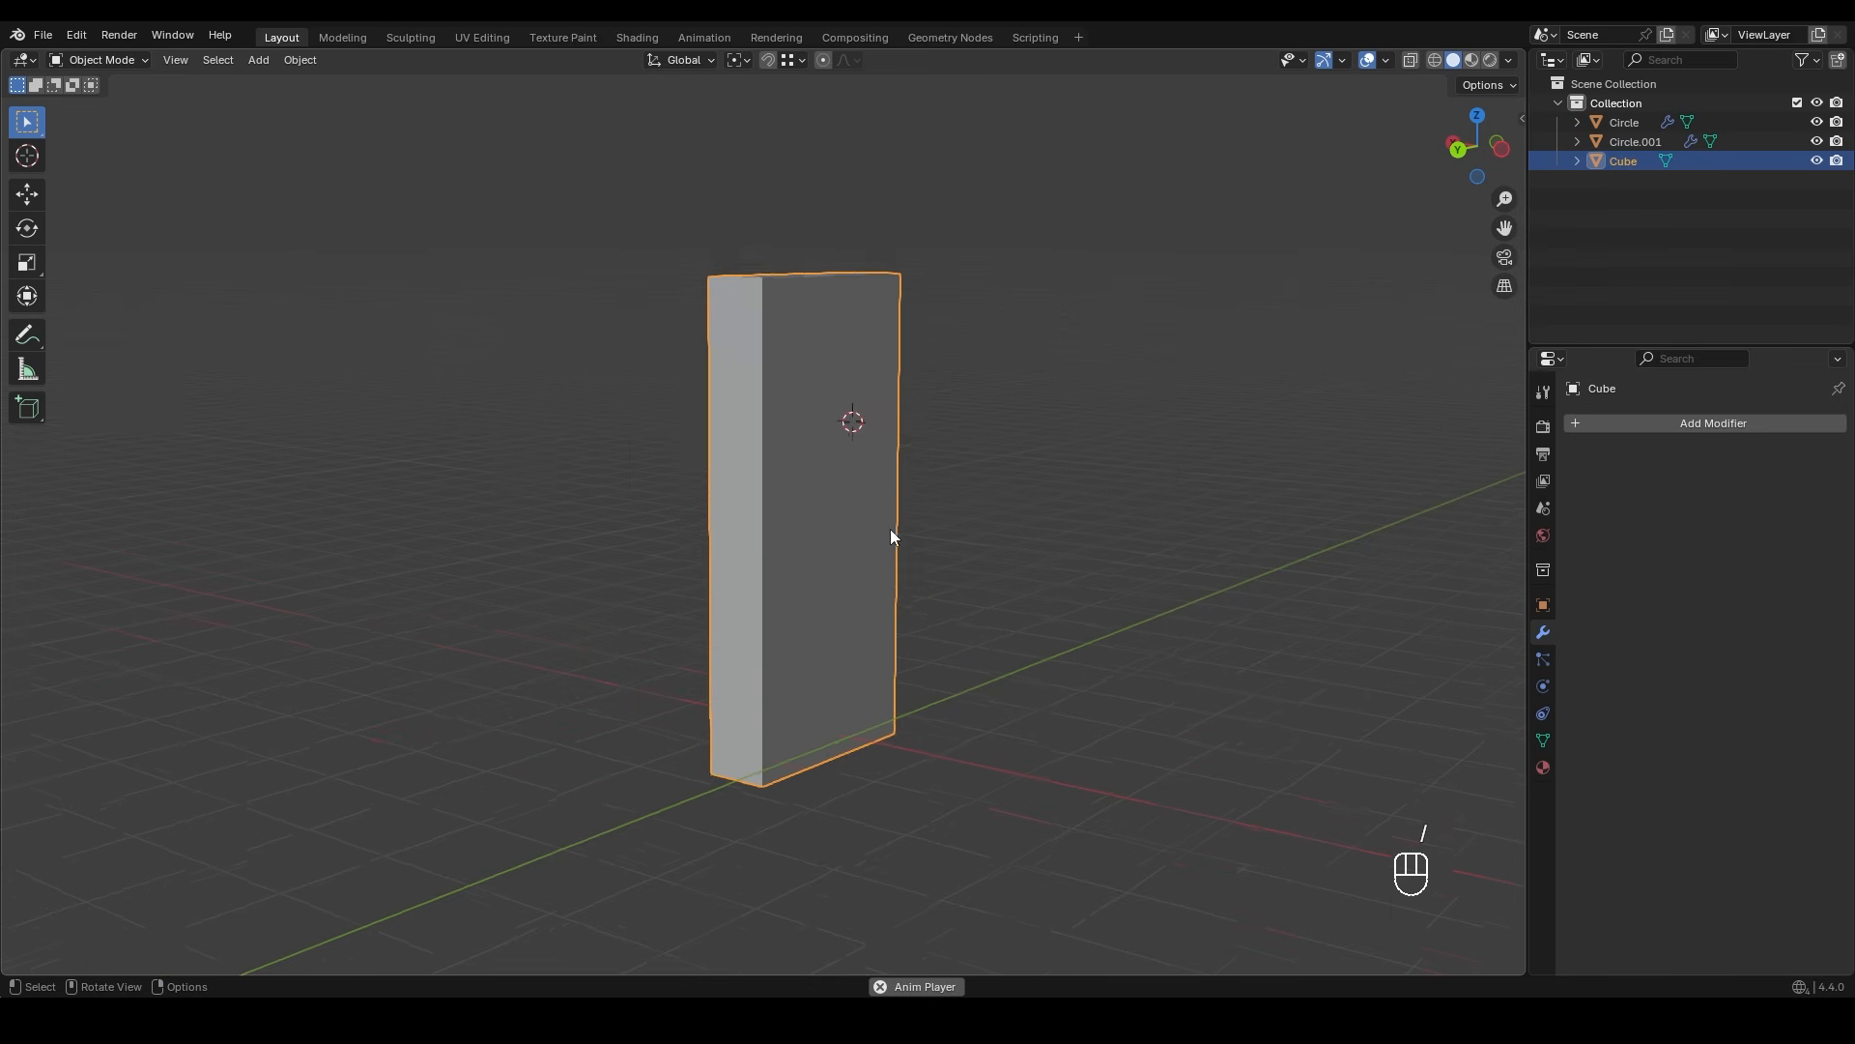
key("Tab")
key("z")
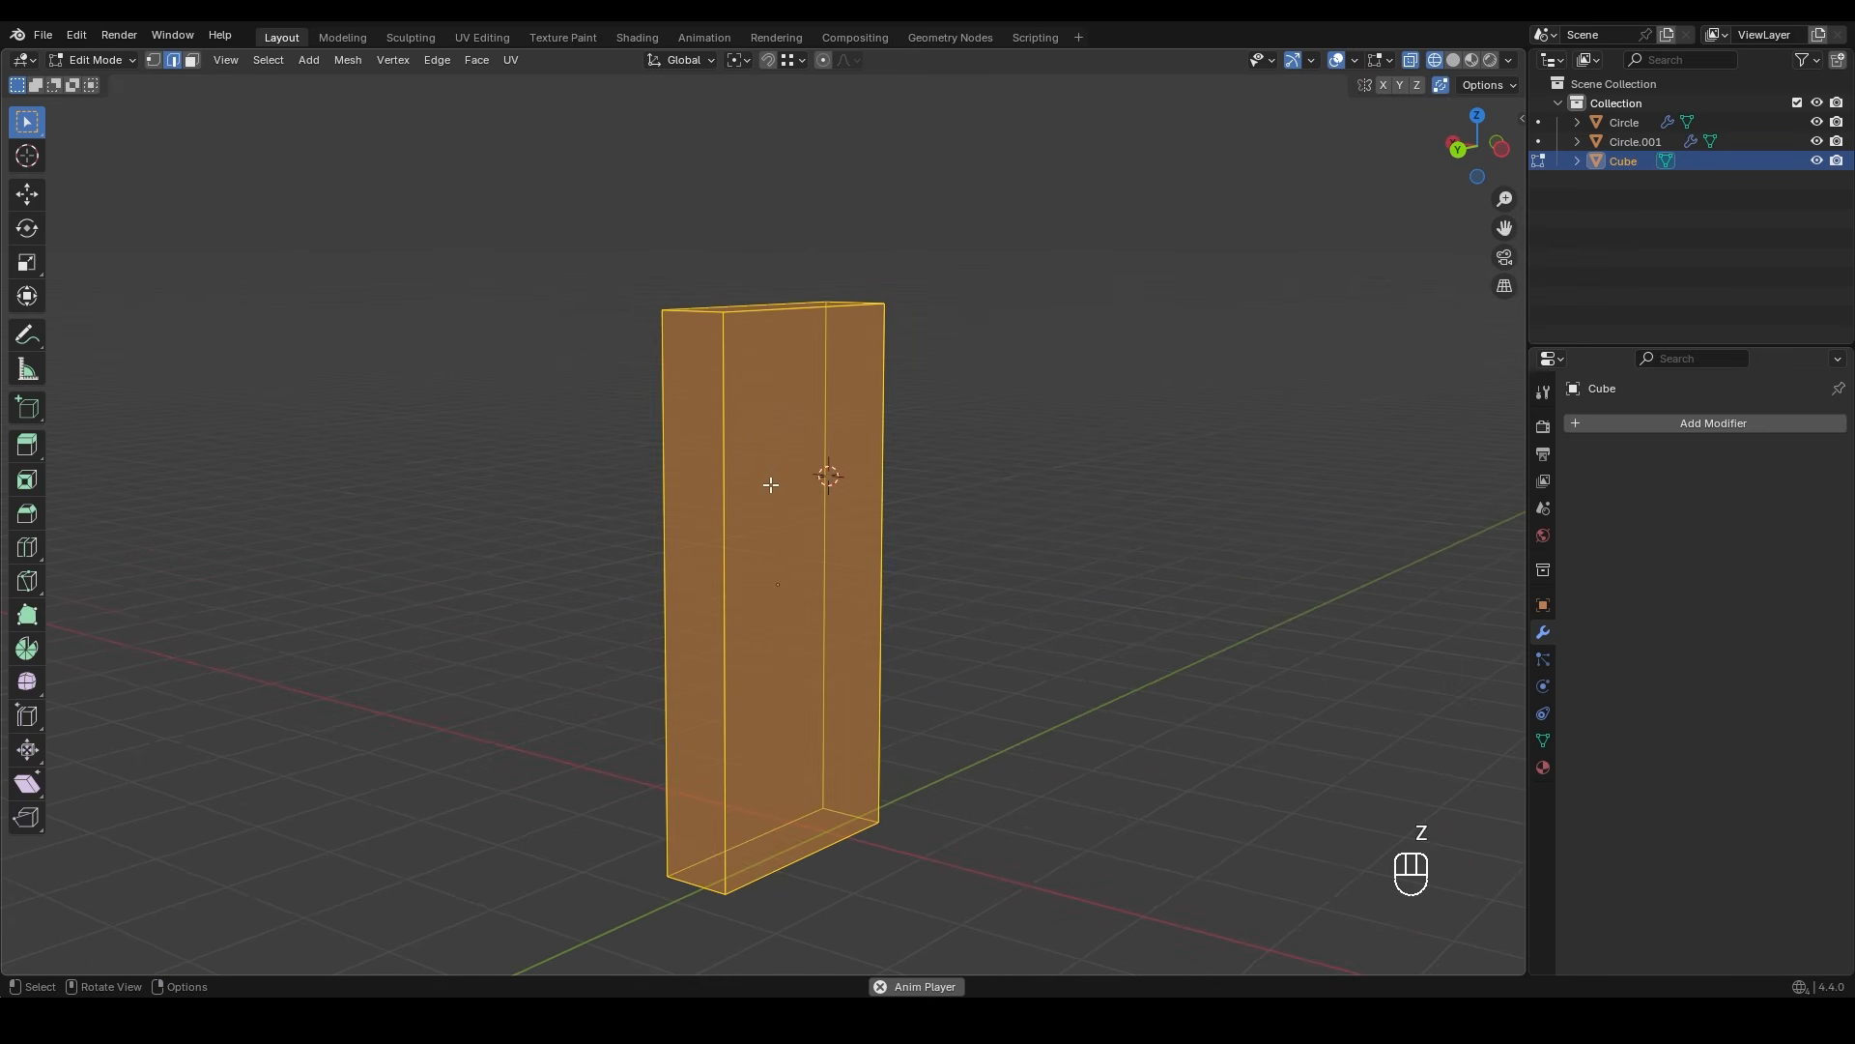
left_click_drag(531, 191, 1027, 681)
left_click_drag(554, 445, 1003, 699, "shift")
key("ctrl+b")
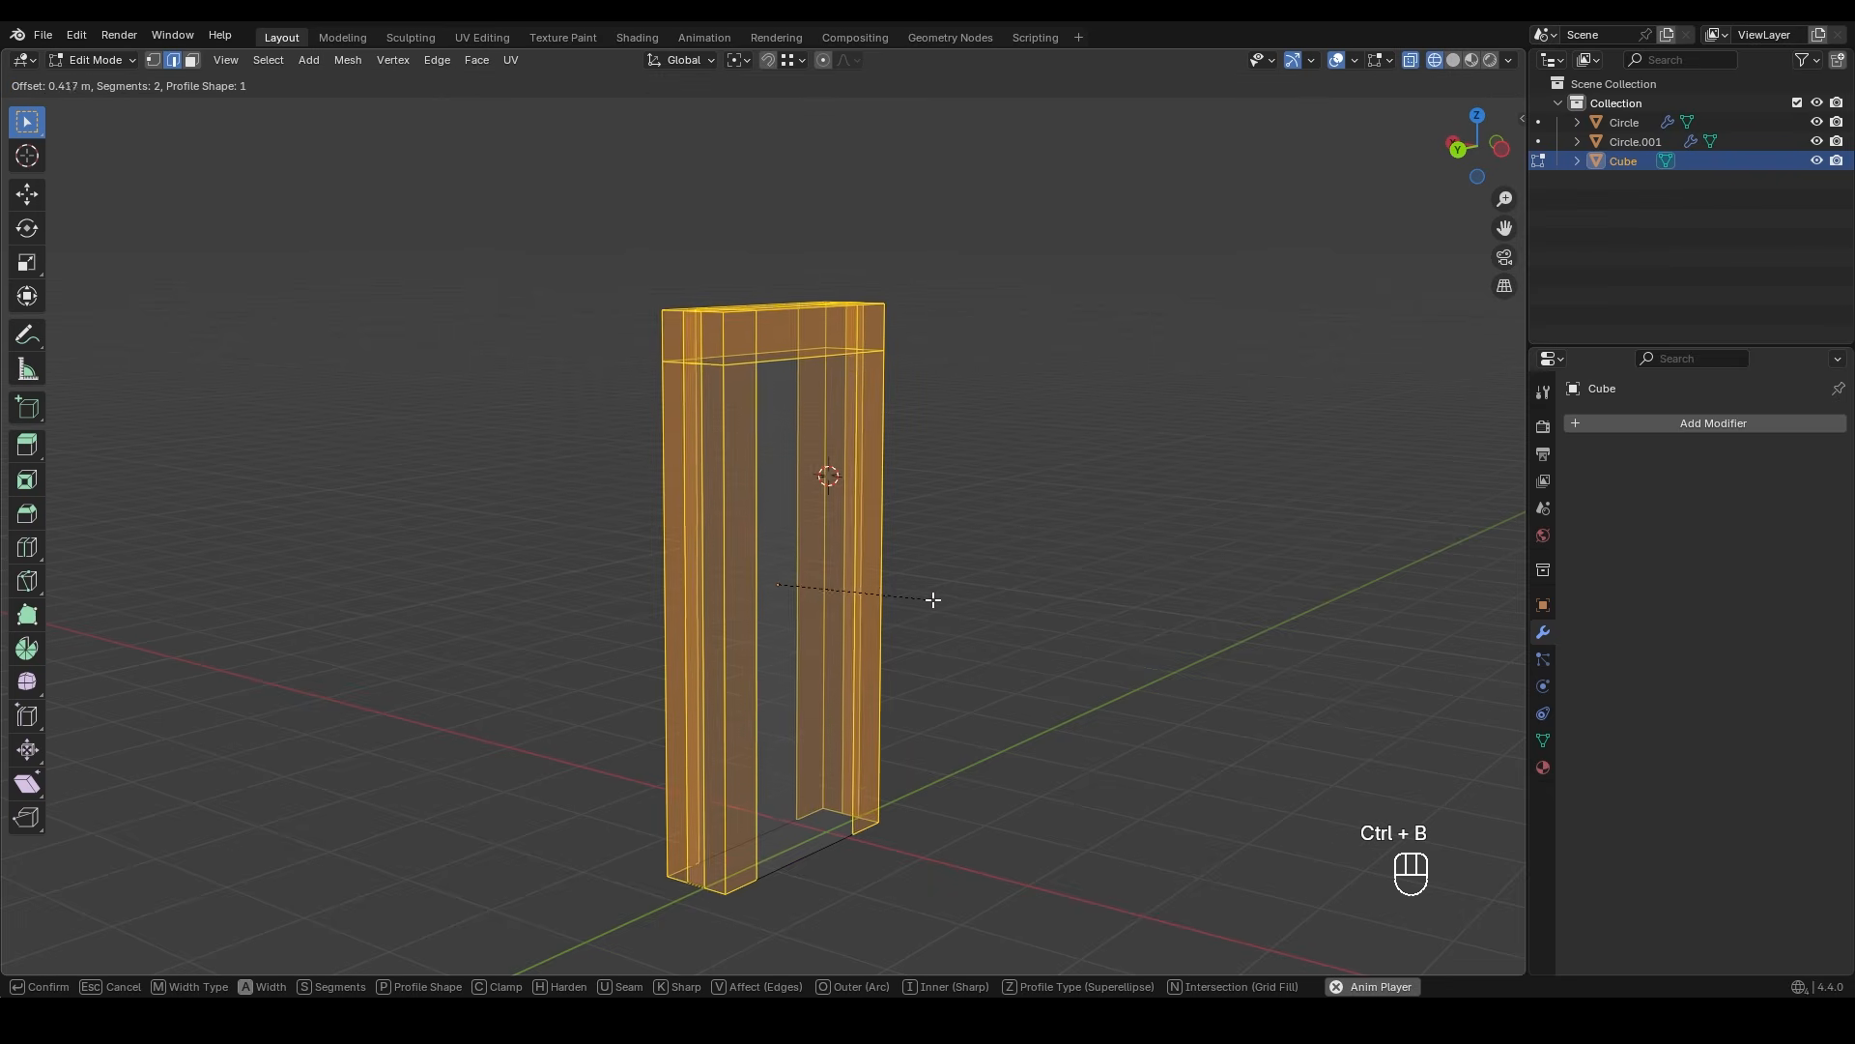
left_click(934, 600)
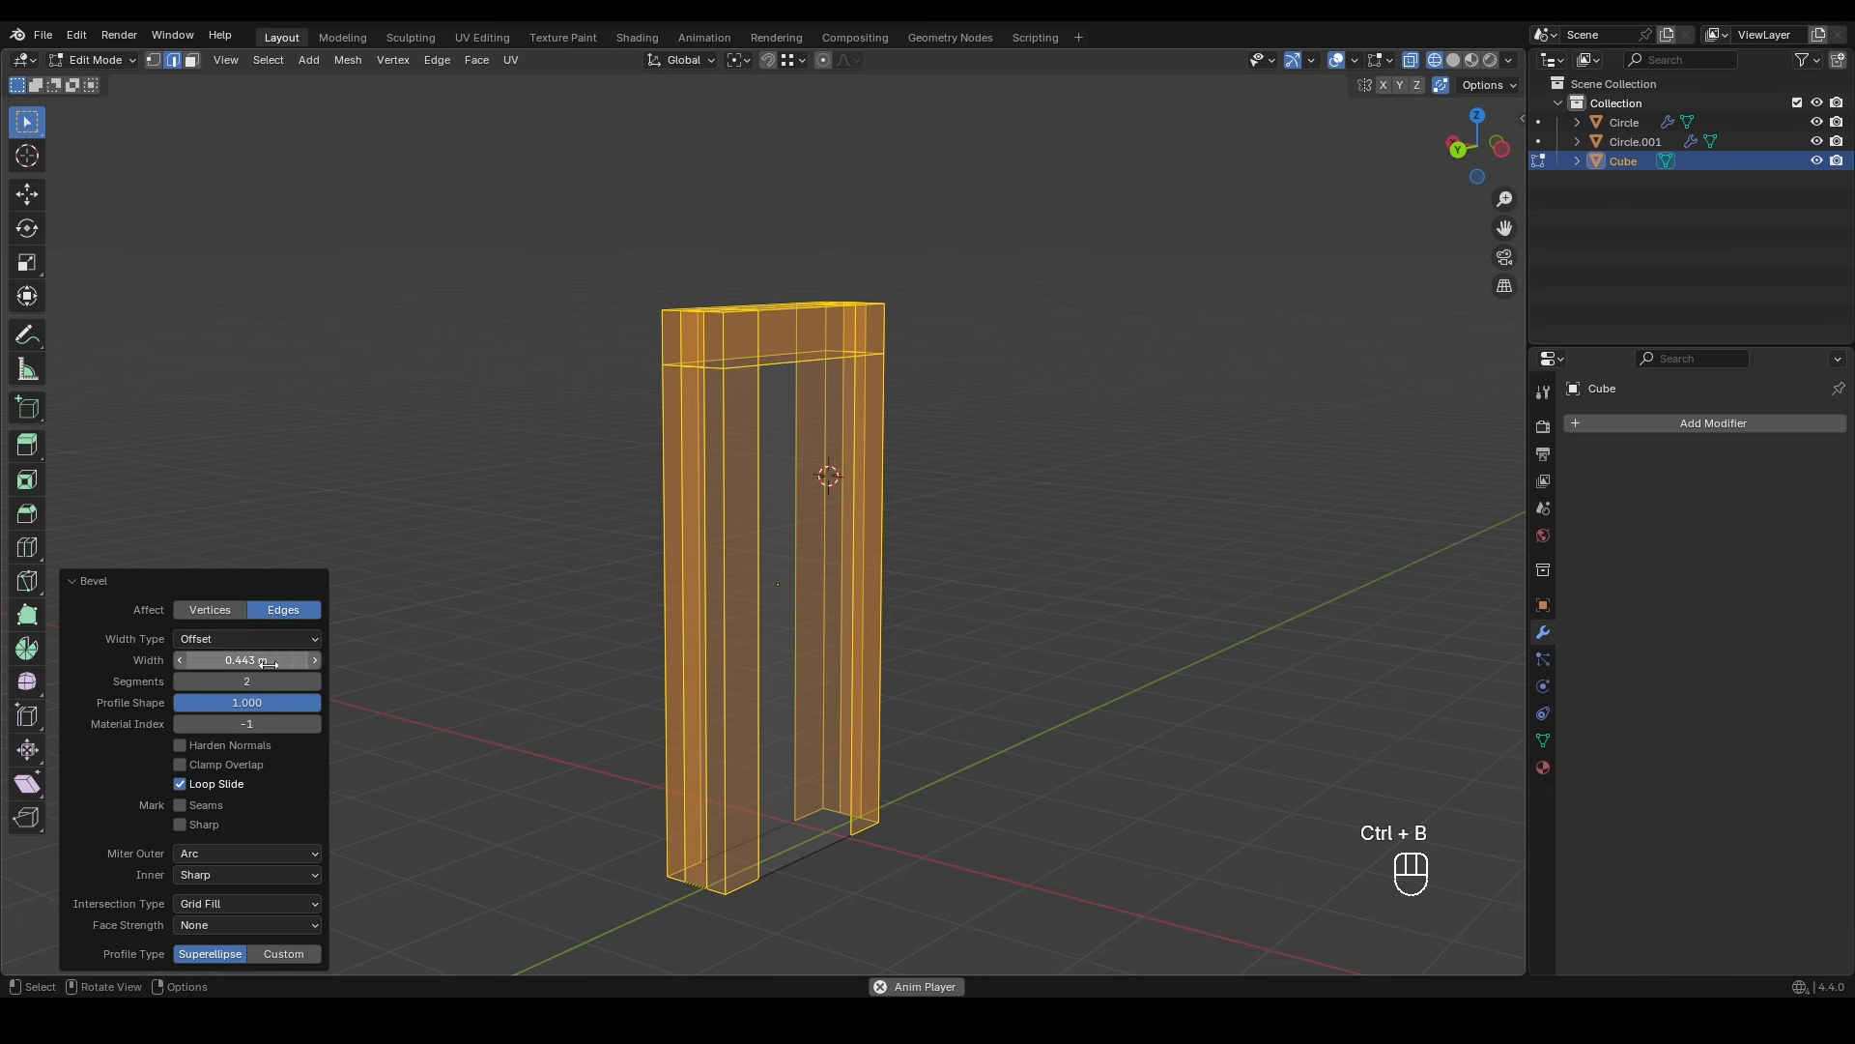
- Set the bevel to 6 segments with a profile shape of 0.5
left_click(315, 681)
left_click(315, 681)
left_click(315, 682)
left_click(315, 682)
left_click(280, 703)
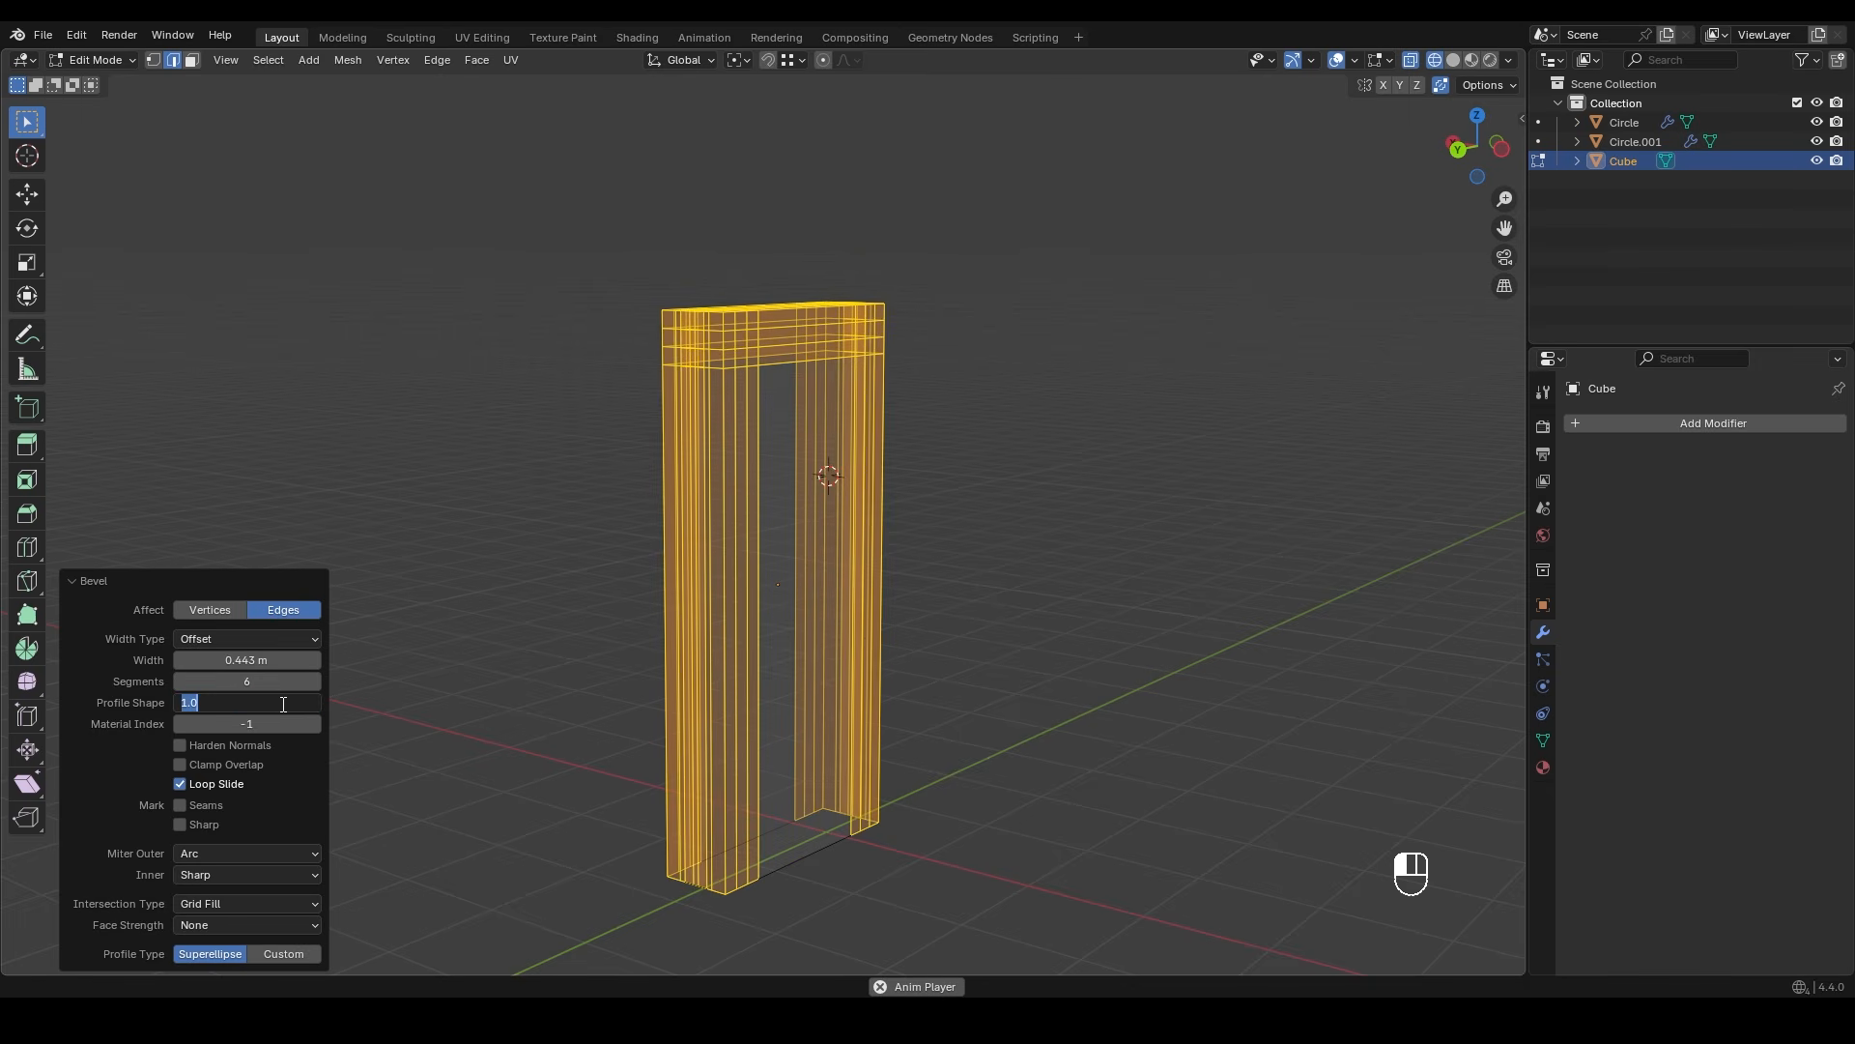
type(".5")
key("Return")
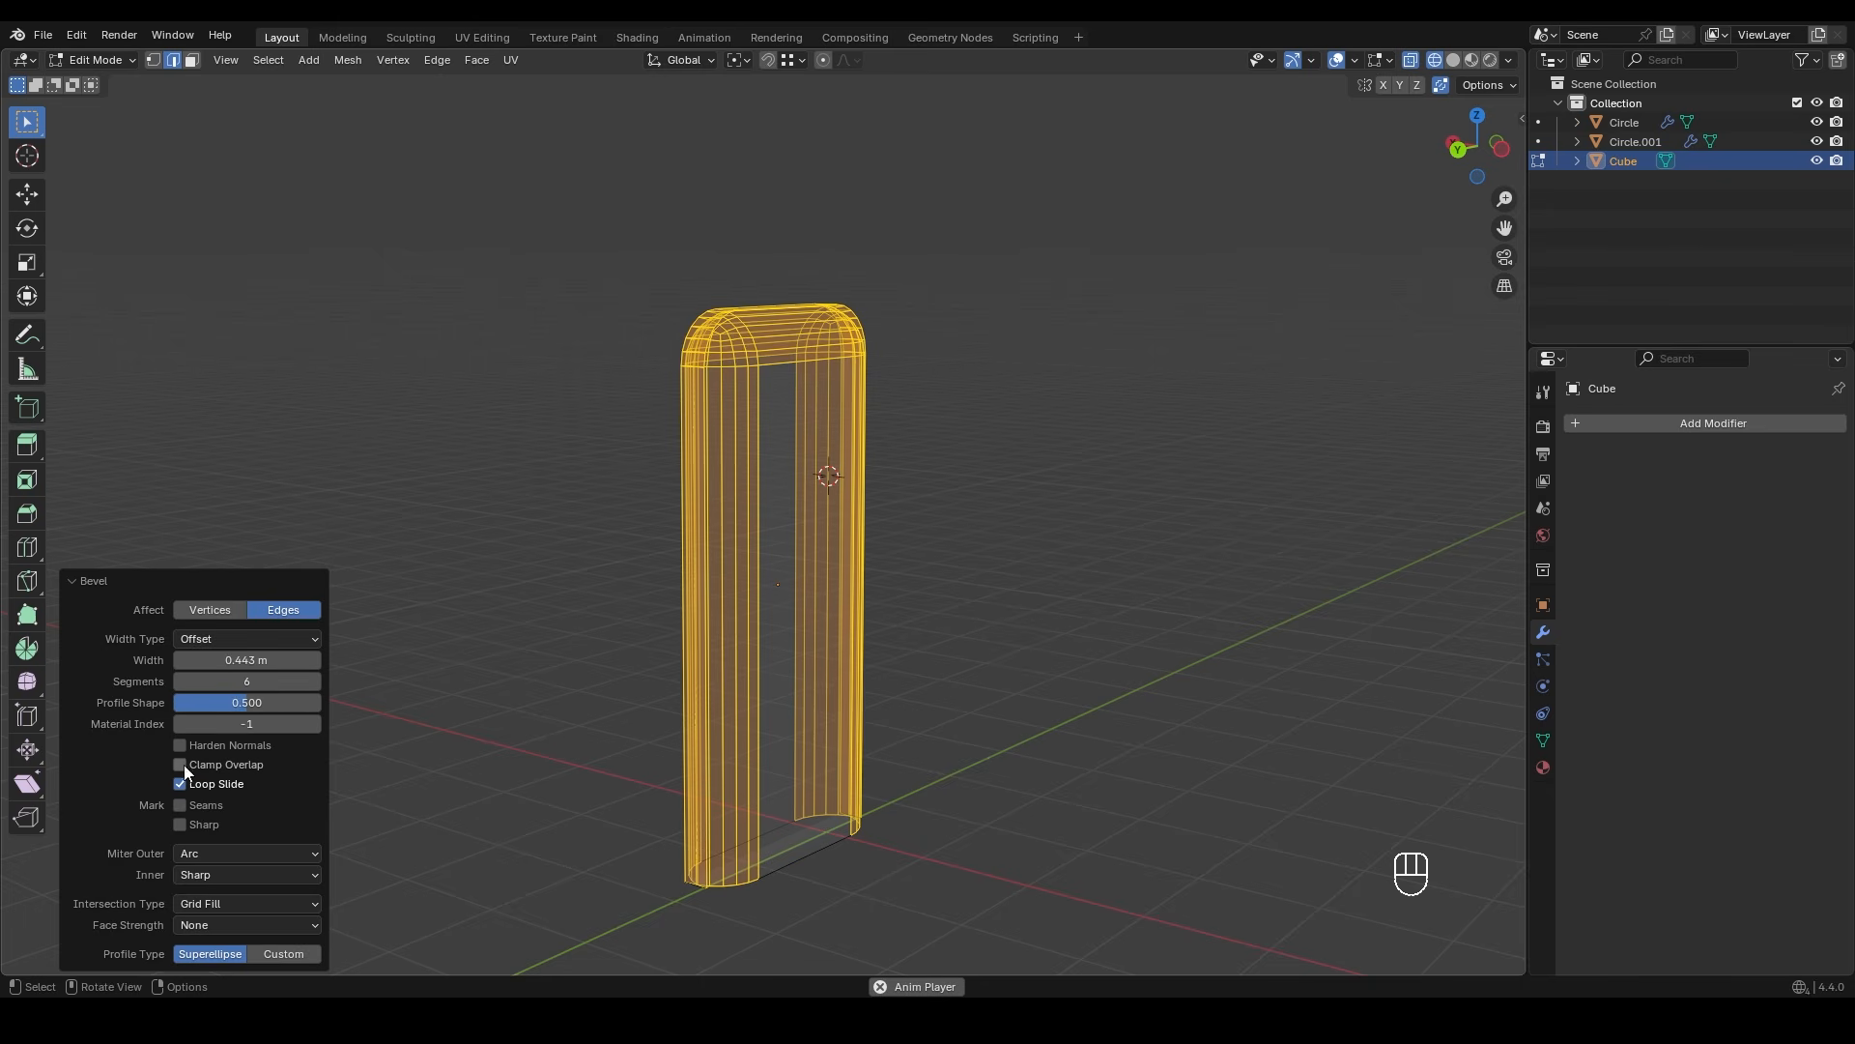
- Select all of the block's vertices and merge them by distance at 0.0001 m
key("1")
left_click(966, 463)
key("a")
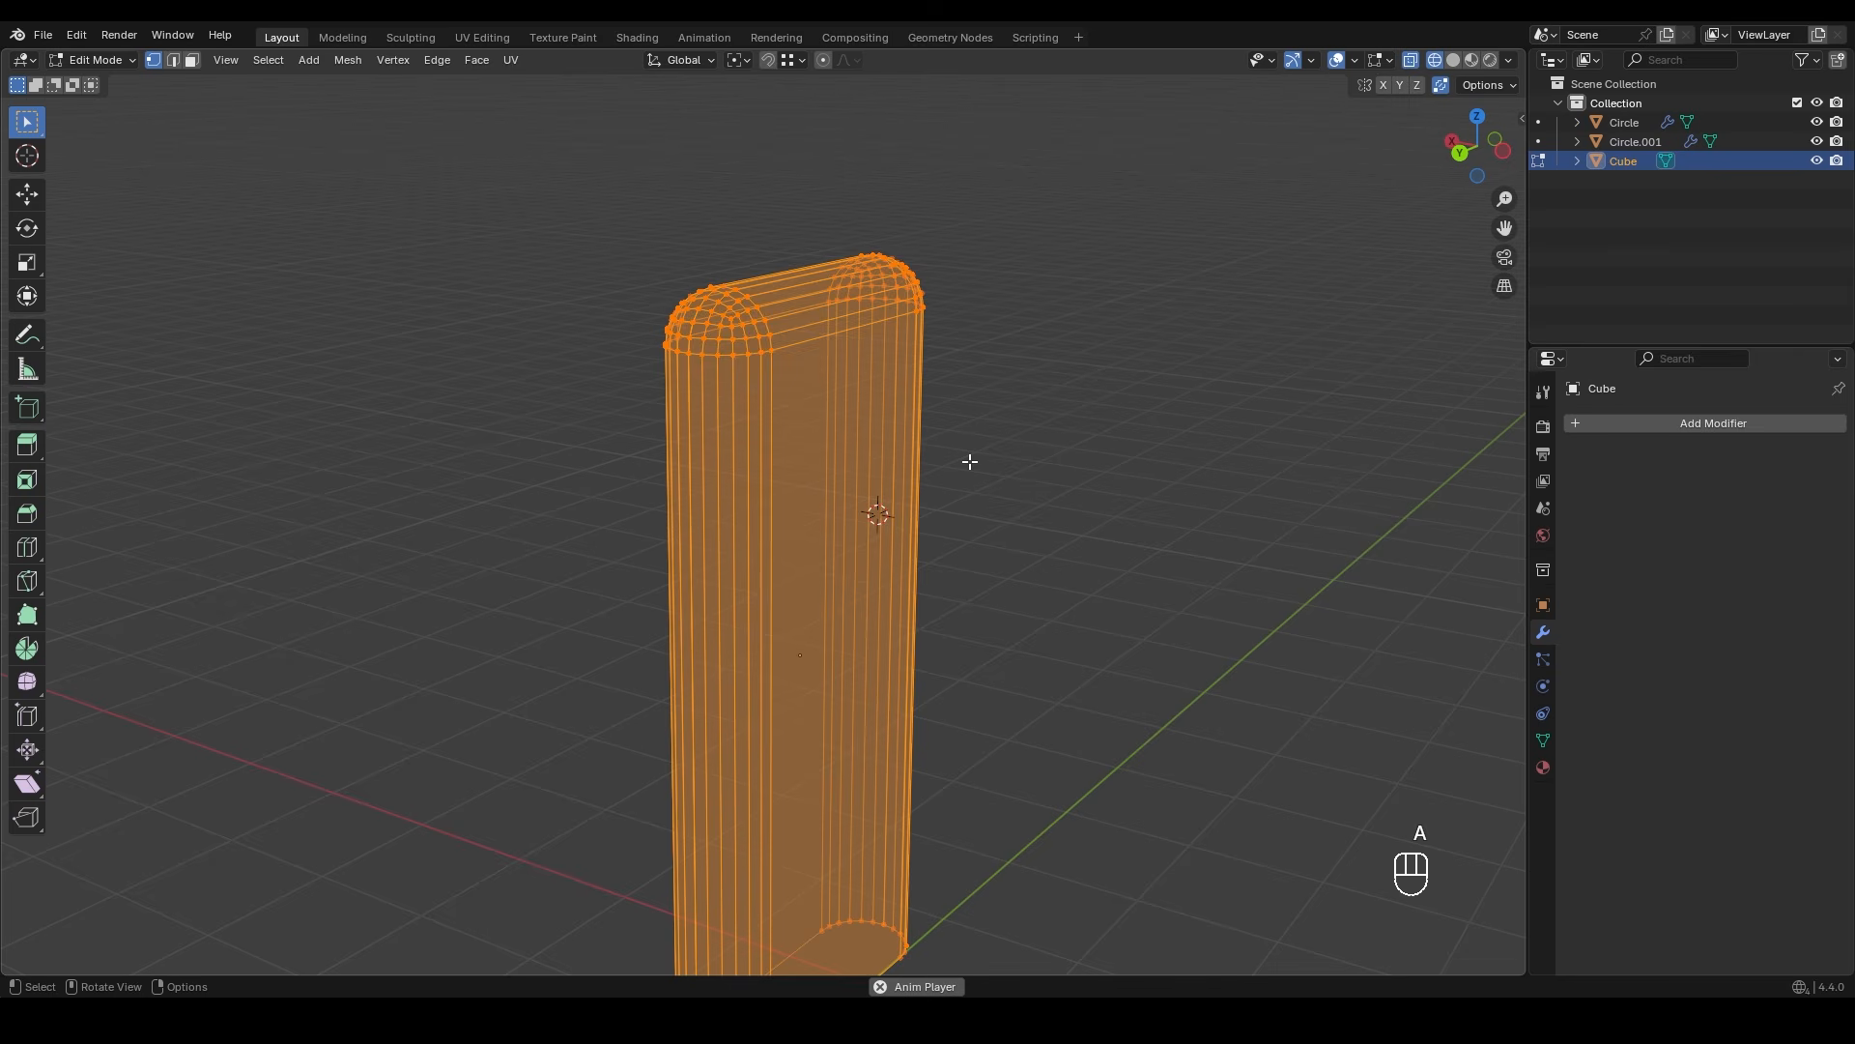
key("m")
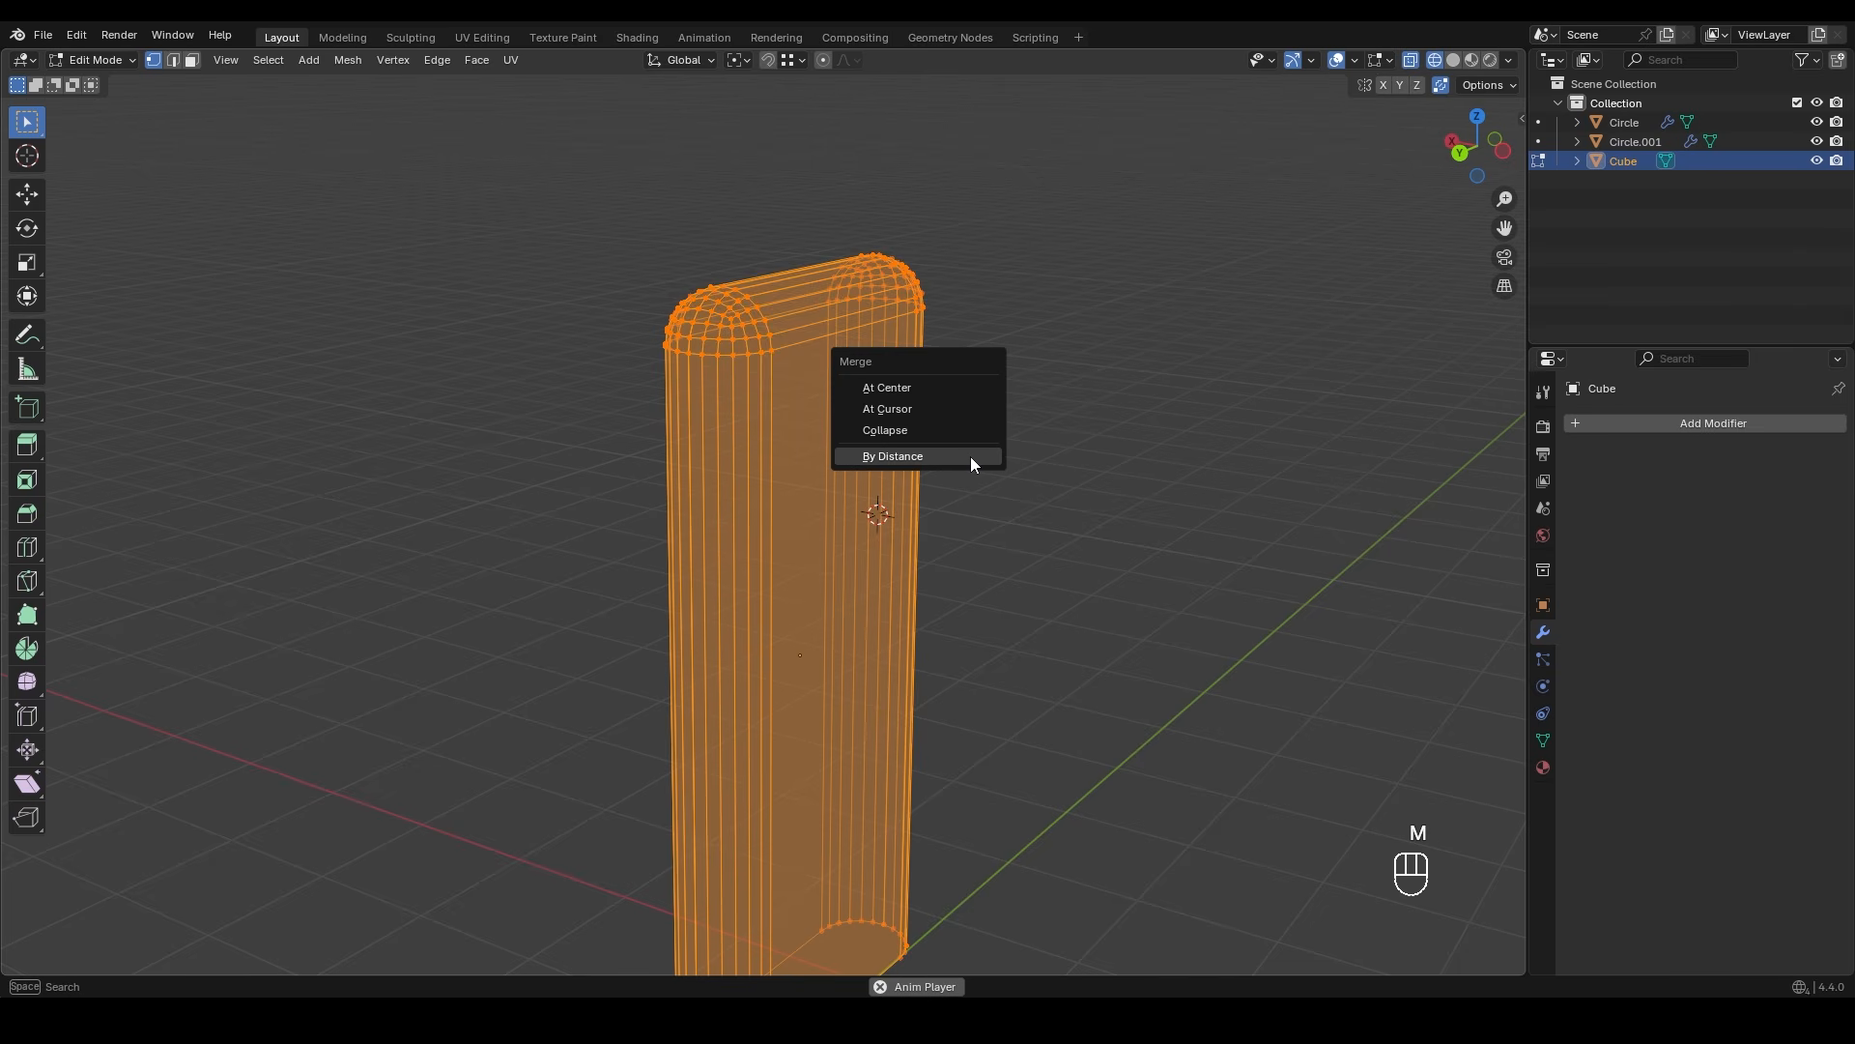
left_click(970, 456)
- Add a horizontal edge loop around the block, slide it into the upper half and switch back to solid shading
middle_click_drag(967, 465, 802, 514)
key("ctrl+r")
left_click(806, 497)
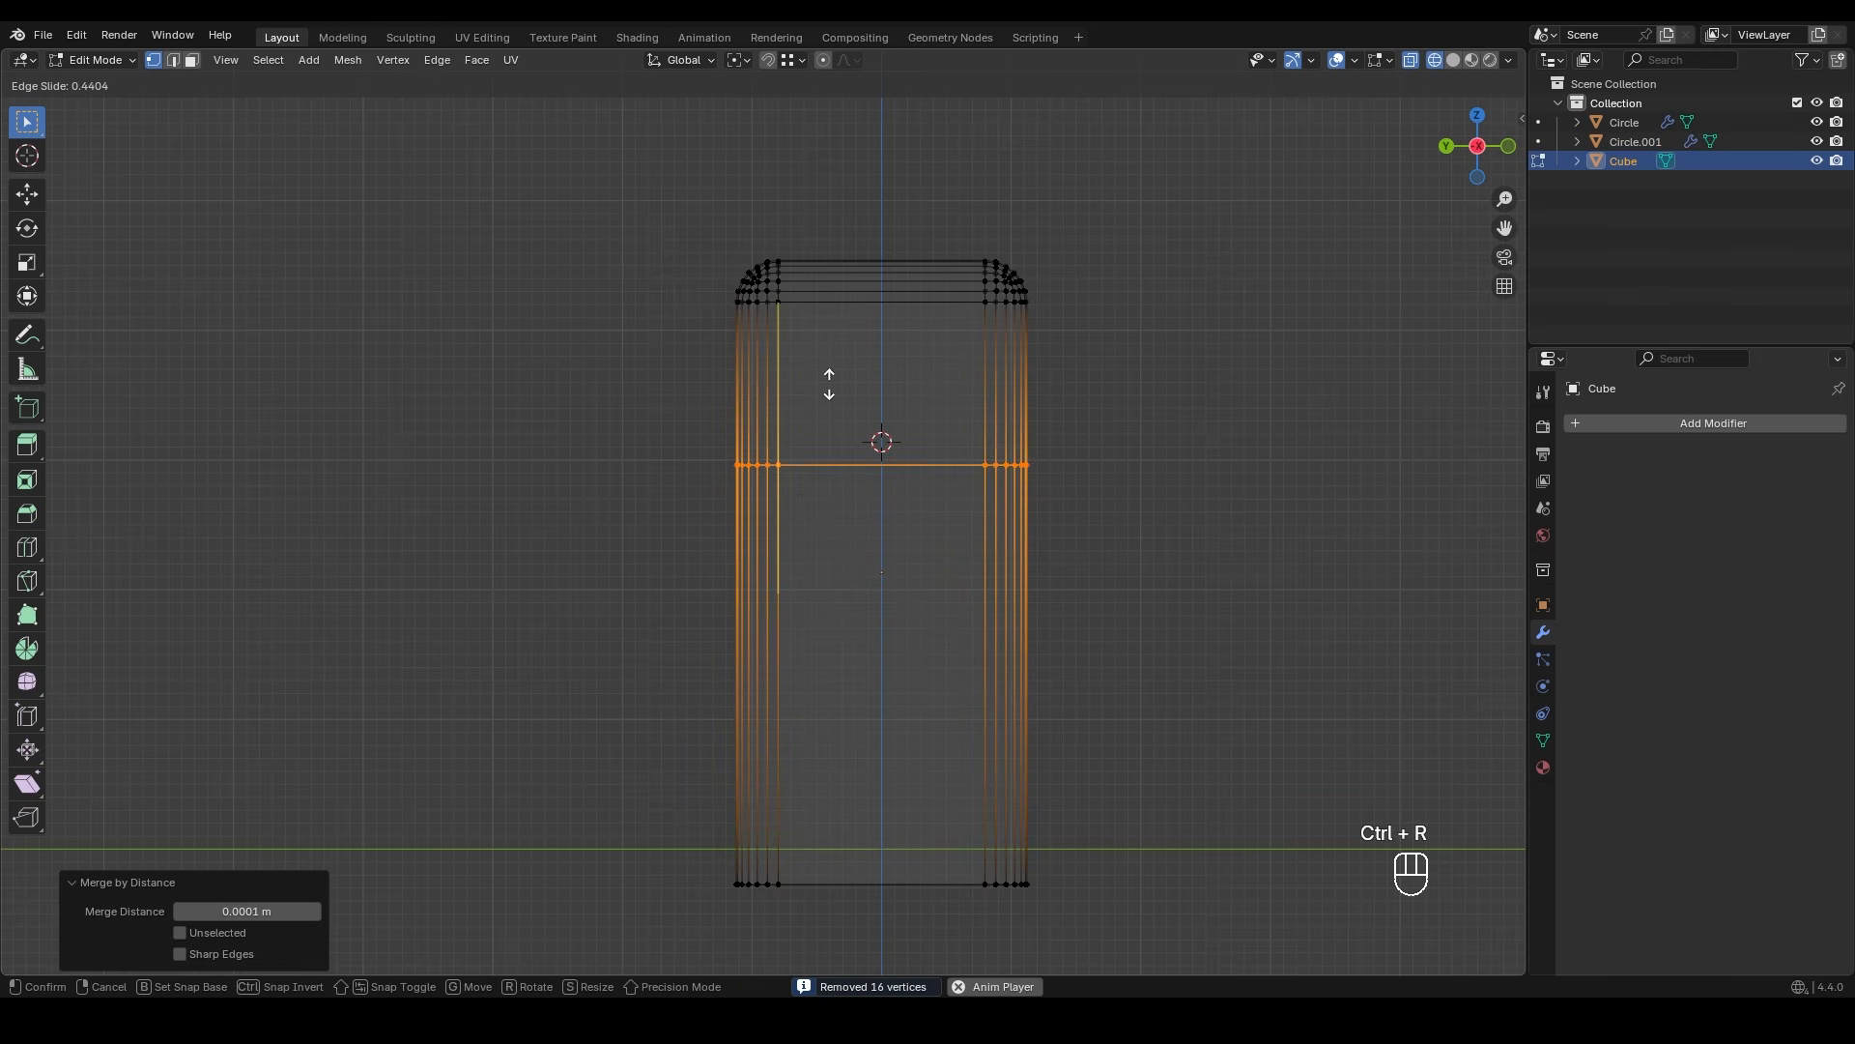
left_click(829, 382)
scroll(862, 441, "up", 1)
key("shift+z")
key("2")
left_click(1260, 435)
middle_click_drag(1259, 435, 1213, 583, "shift")
- Examine the block's rounded corner segments by selecting two upper corner faces and the ring of vertical edges above the new loop
key("3")
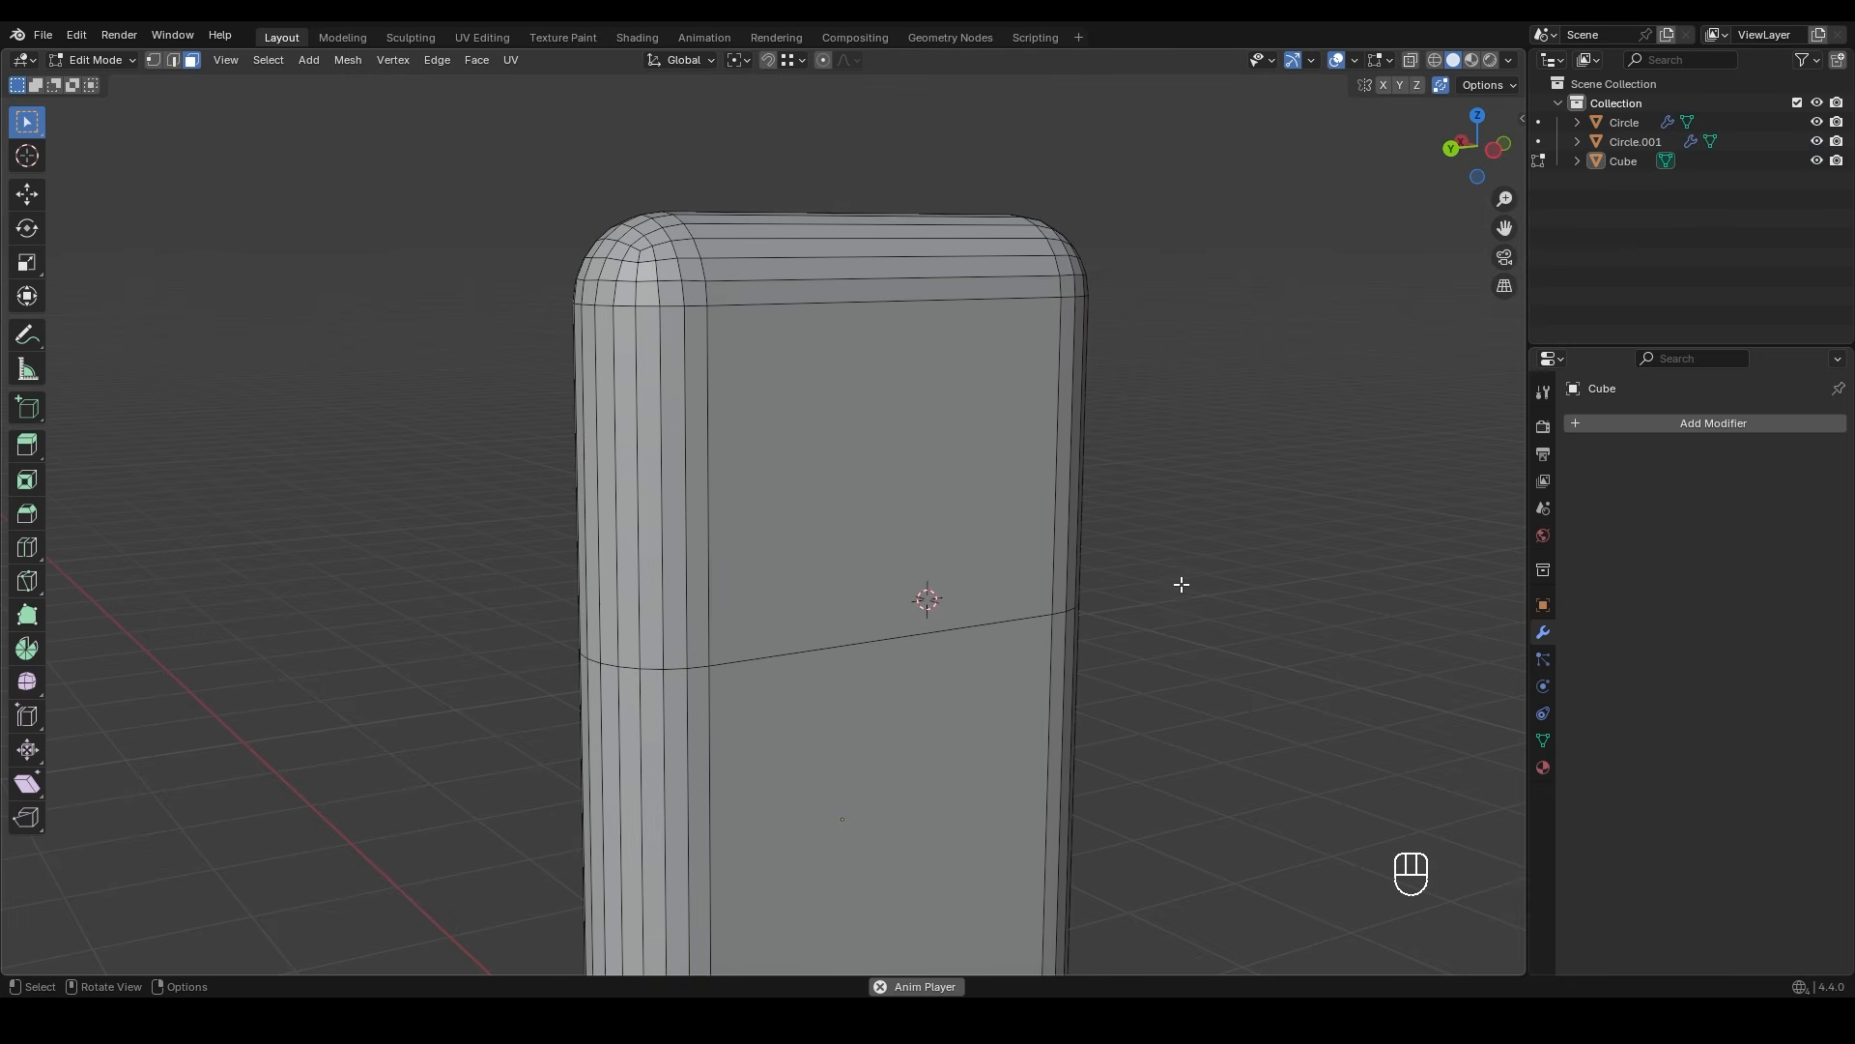
left_click(702, 476)
left_click(676, 507, "shift")
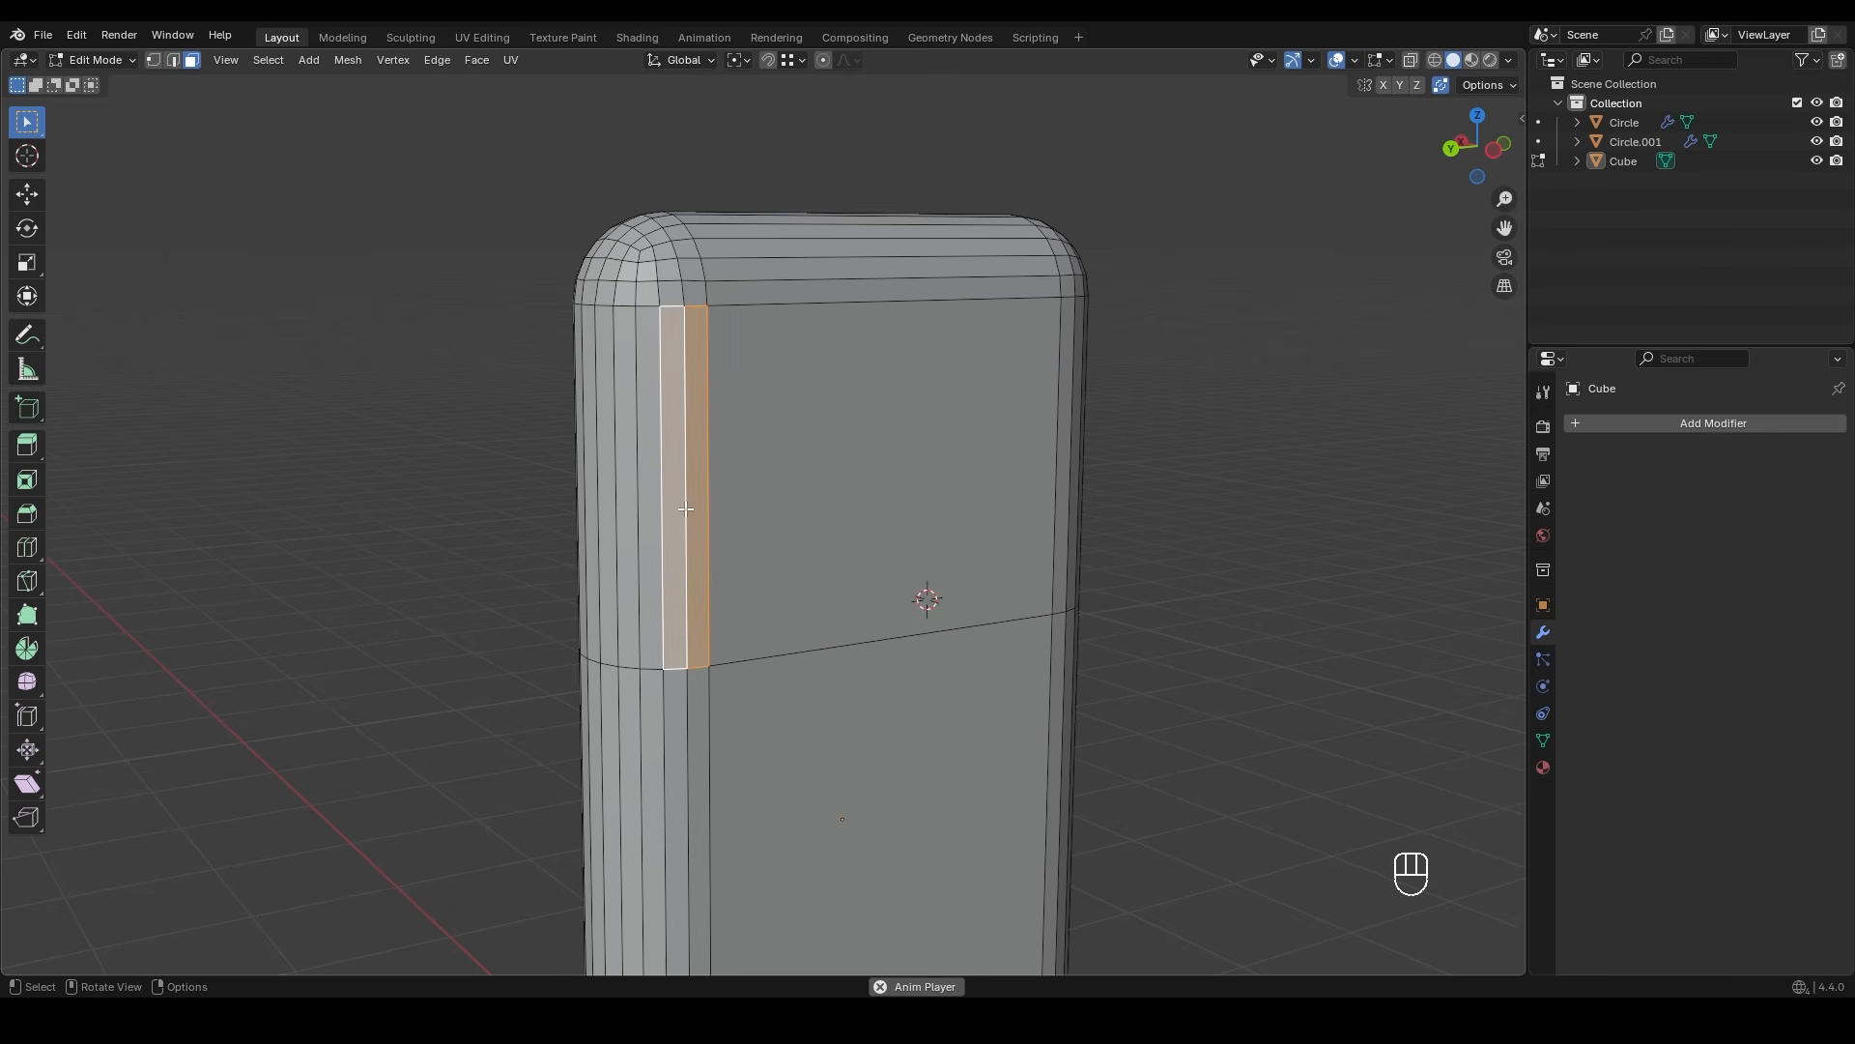
key("2")
left_click(712, 460, "ctrl+alt")
middle_click_drag(745, 415, 759, 475)
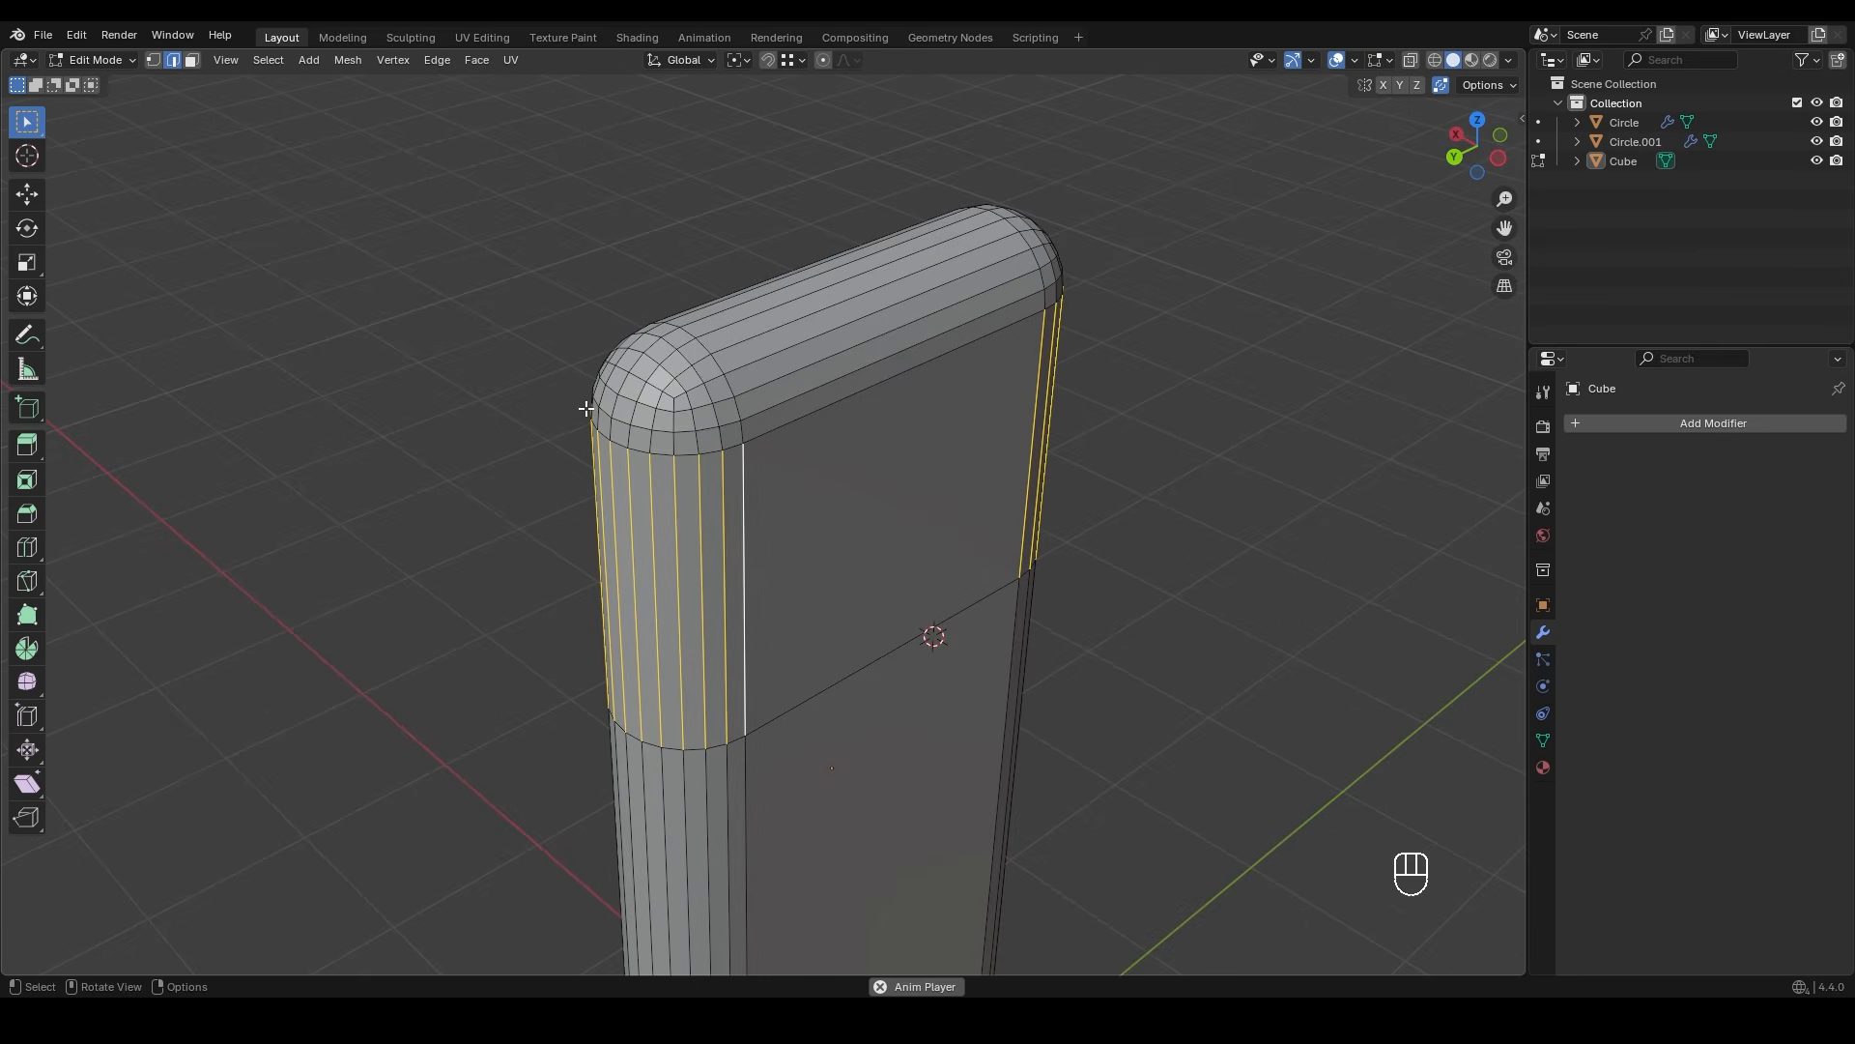
middle_click_drag(629, 370, 1109, 518)
key("Tab")
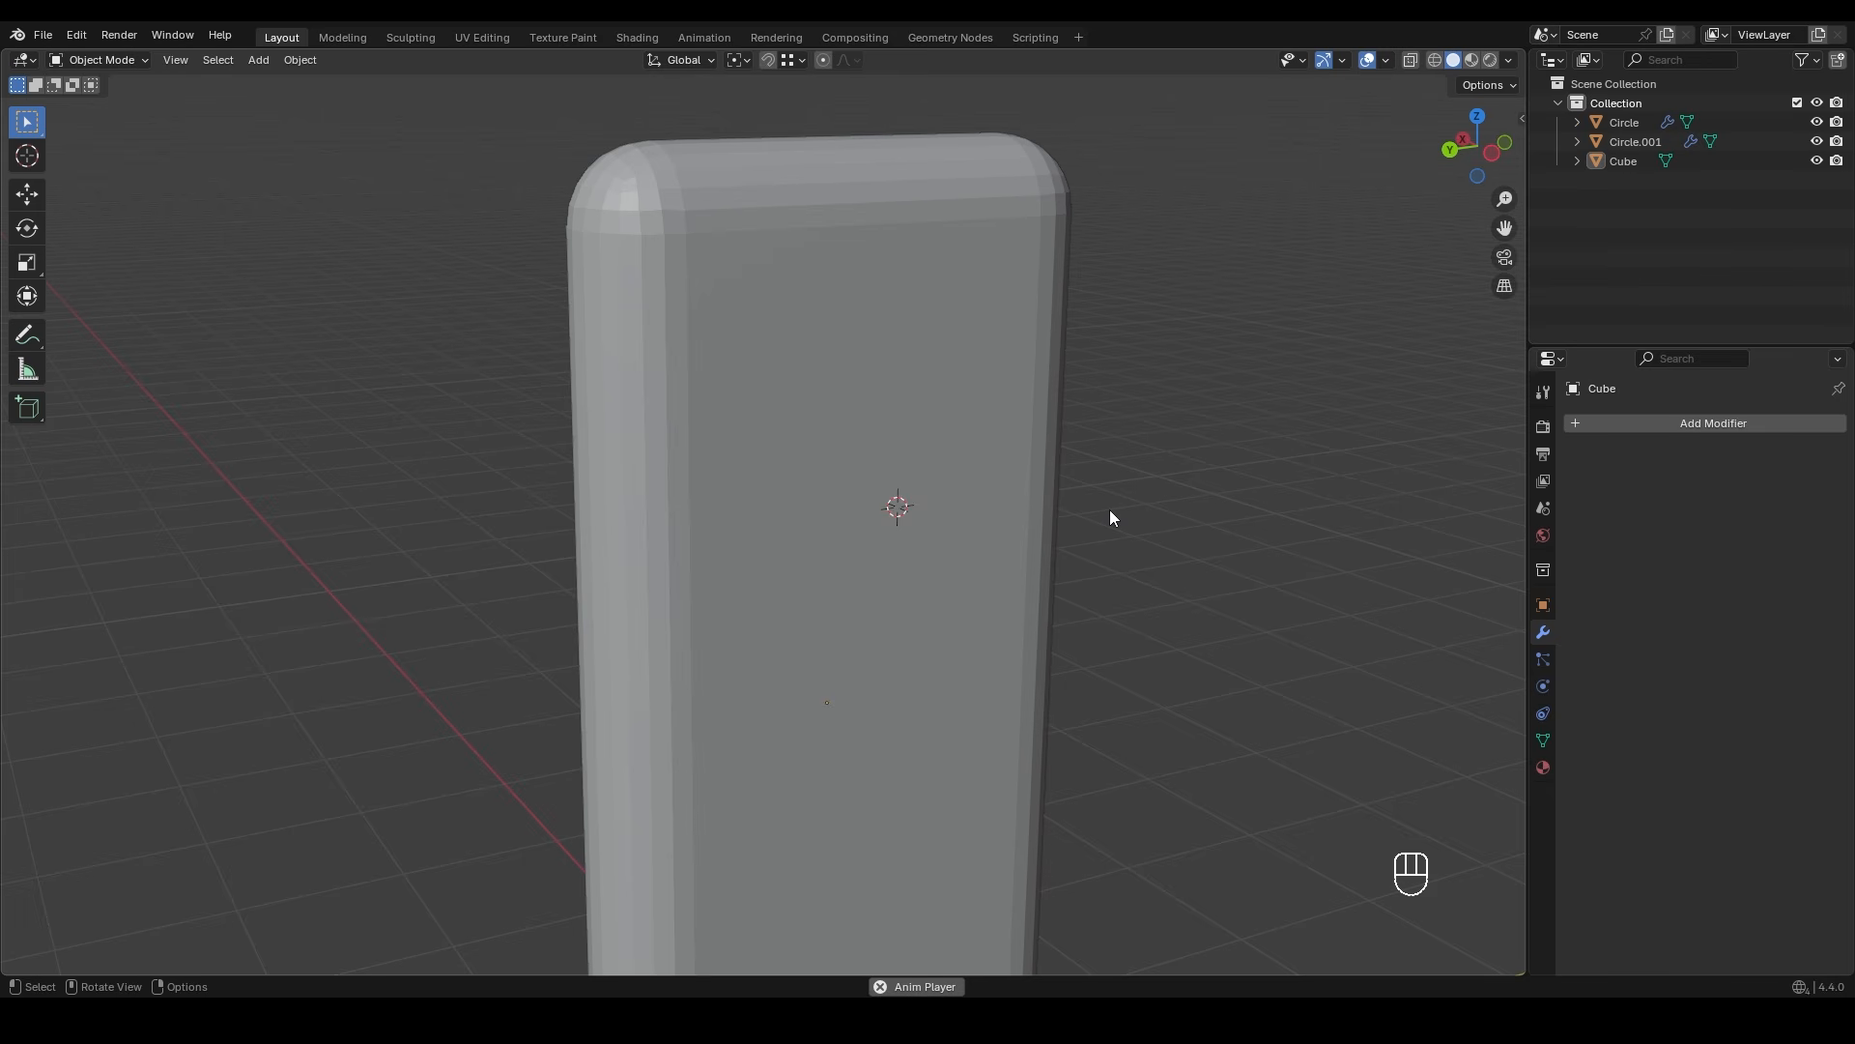
key("shift+a")
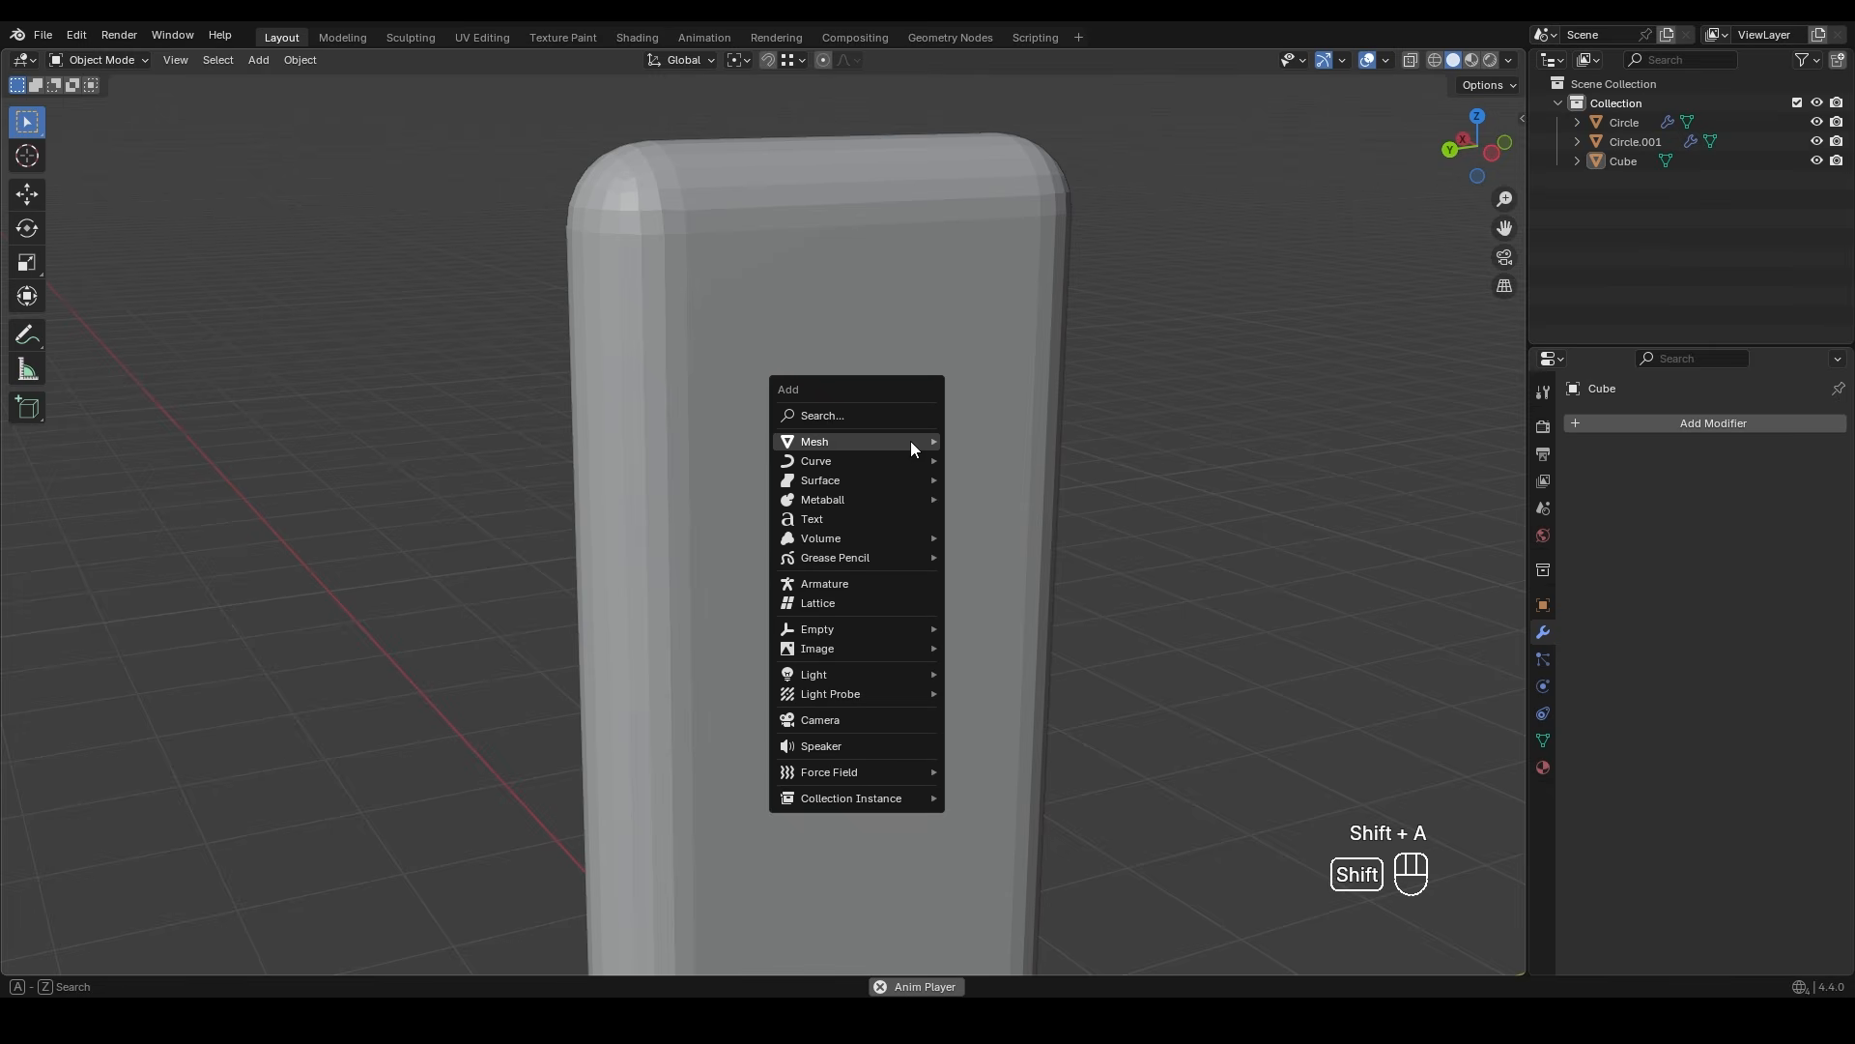
mouse_move(910, 441)
left_click(995, 479)
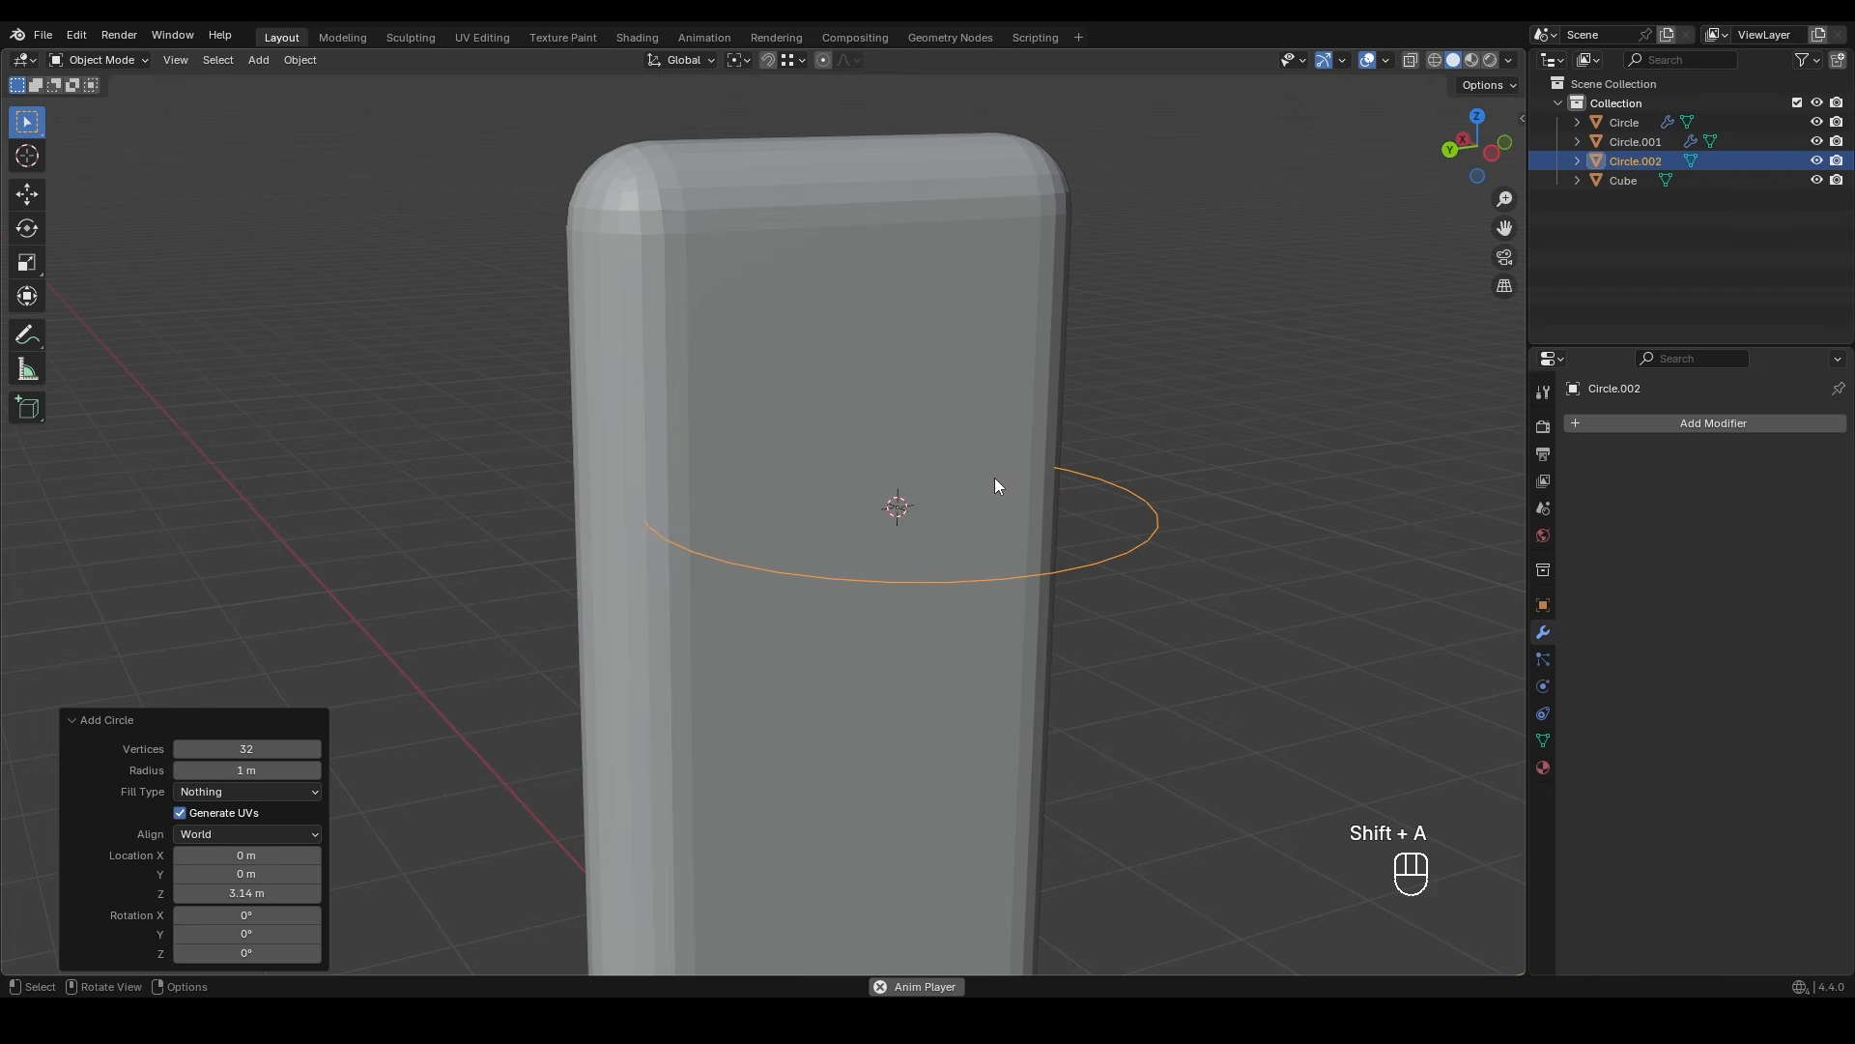
left_click(276, 750)
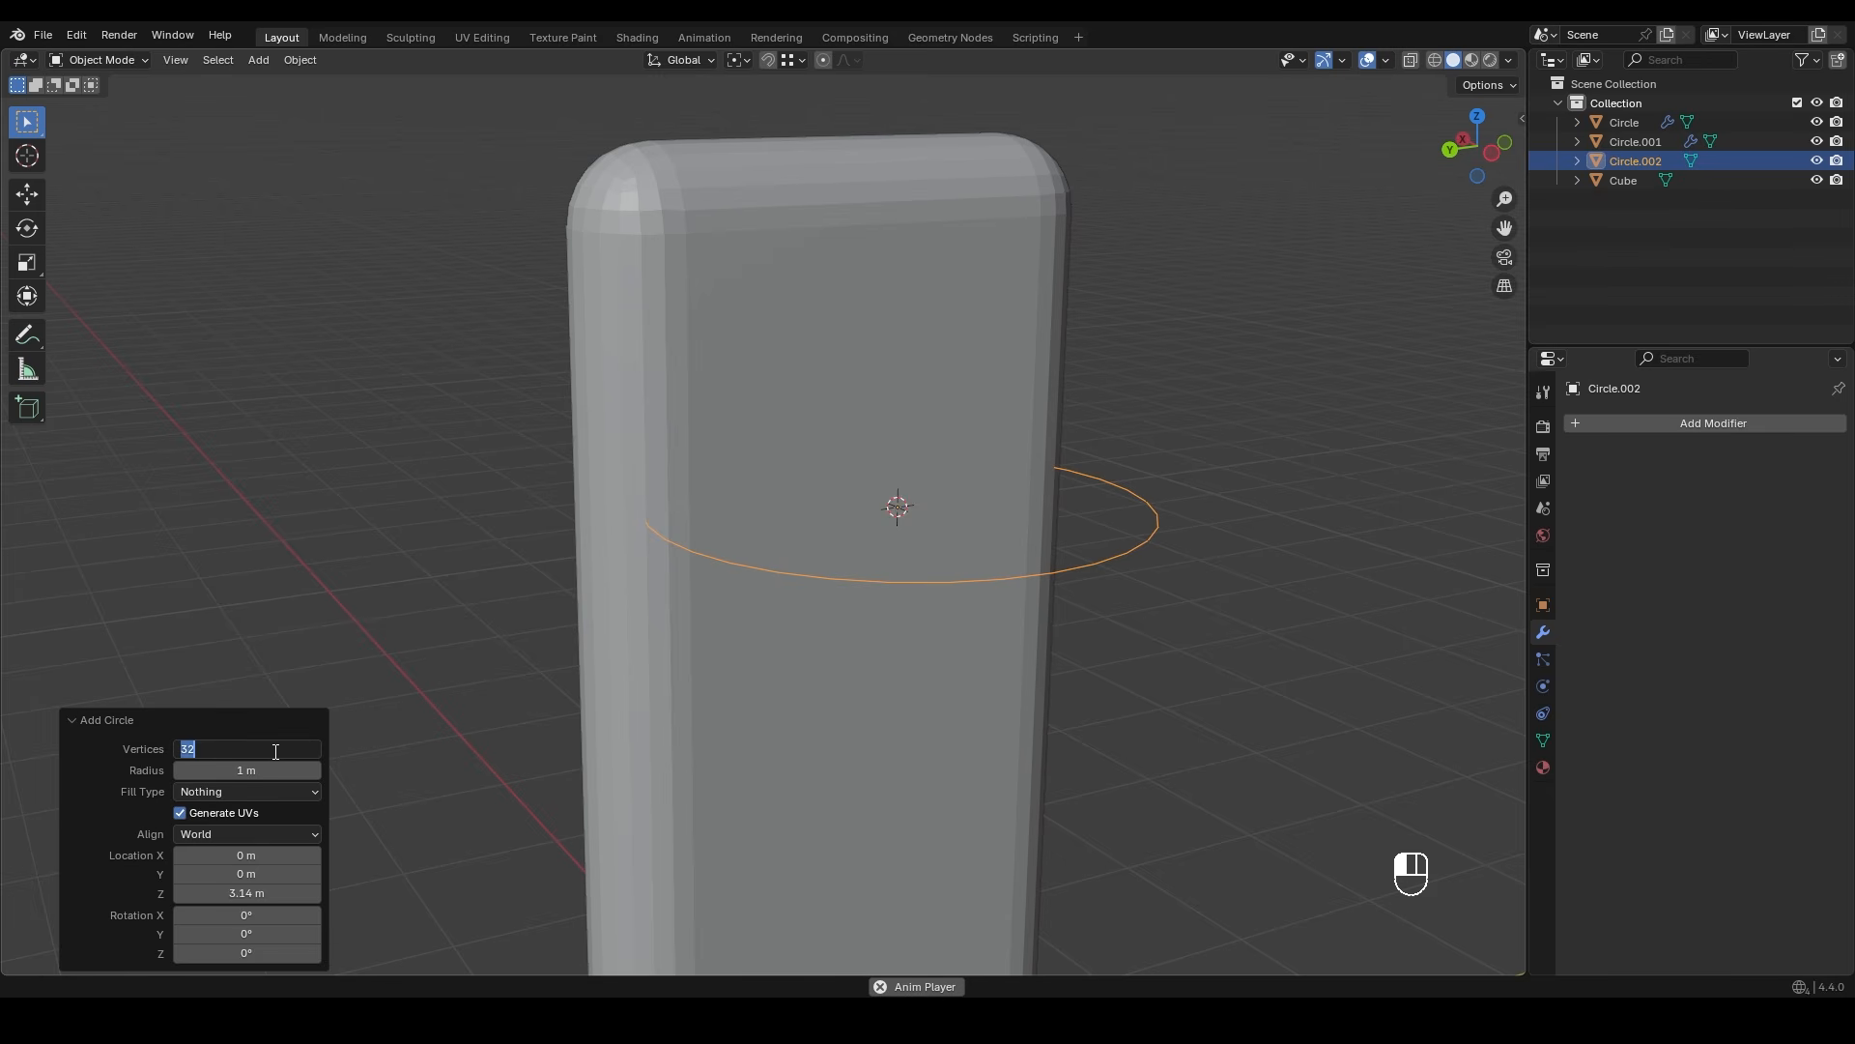
key("Escape")
key("ctrl+z")
- In the side view, add a 32-vertex circle mesh with a 1 m radius at the 3D cursor
key("Tab")
key("KP_3")
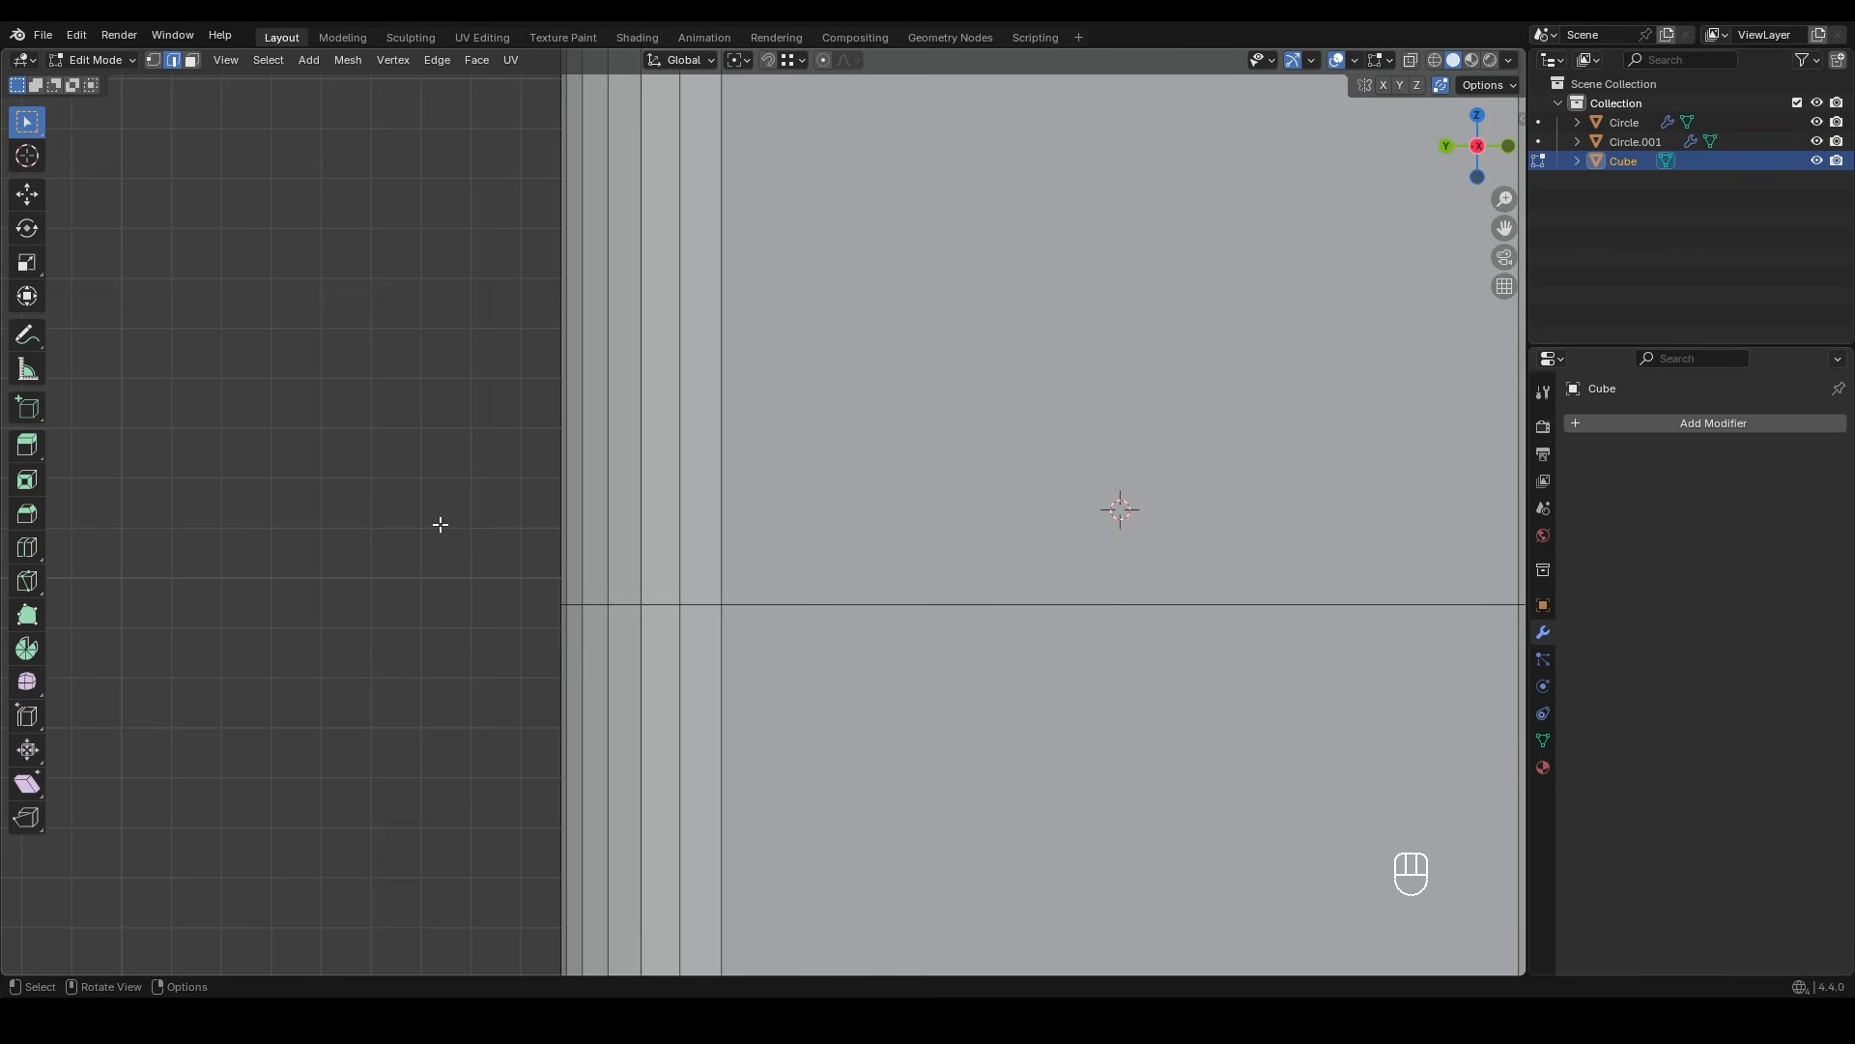
key("Tab")
key("alt+a")
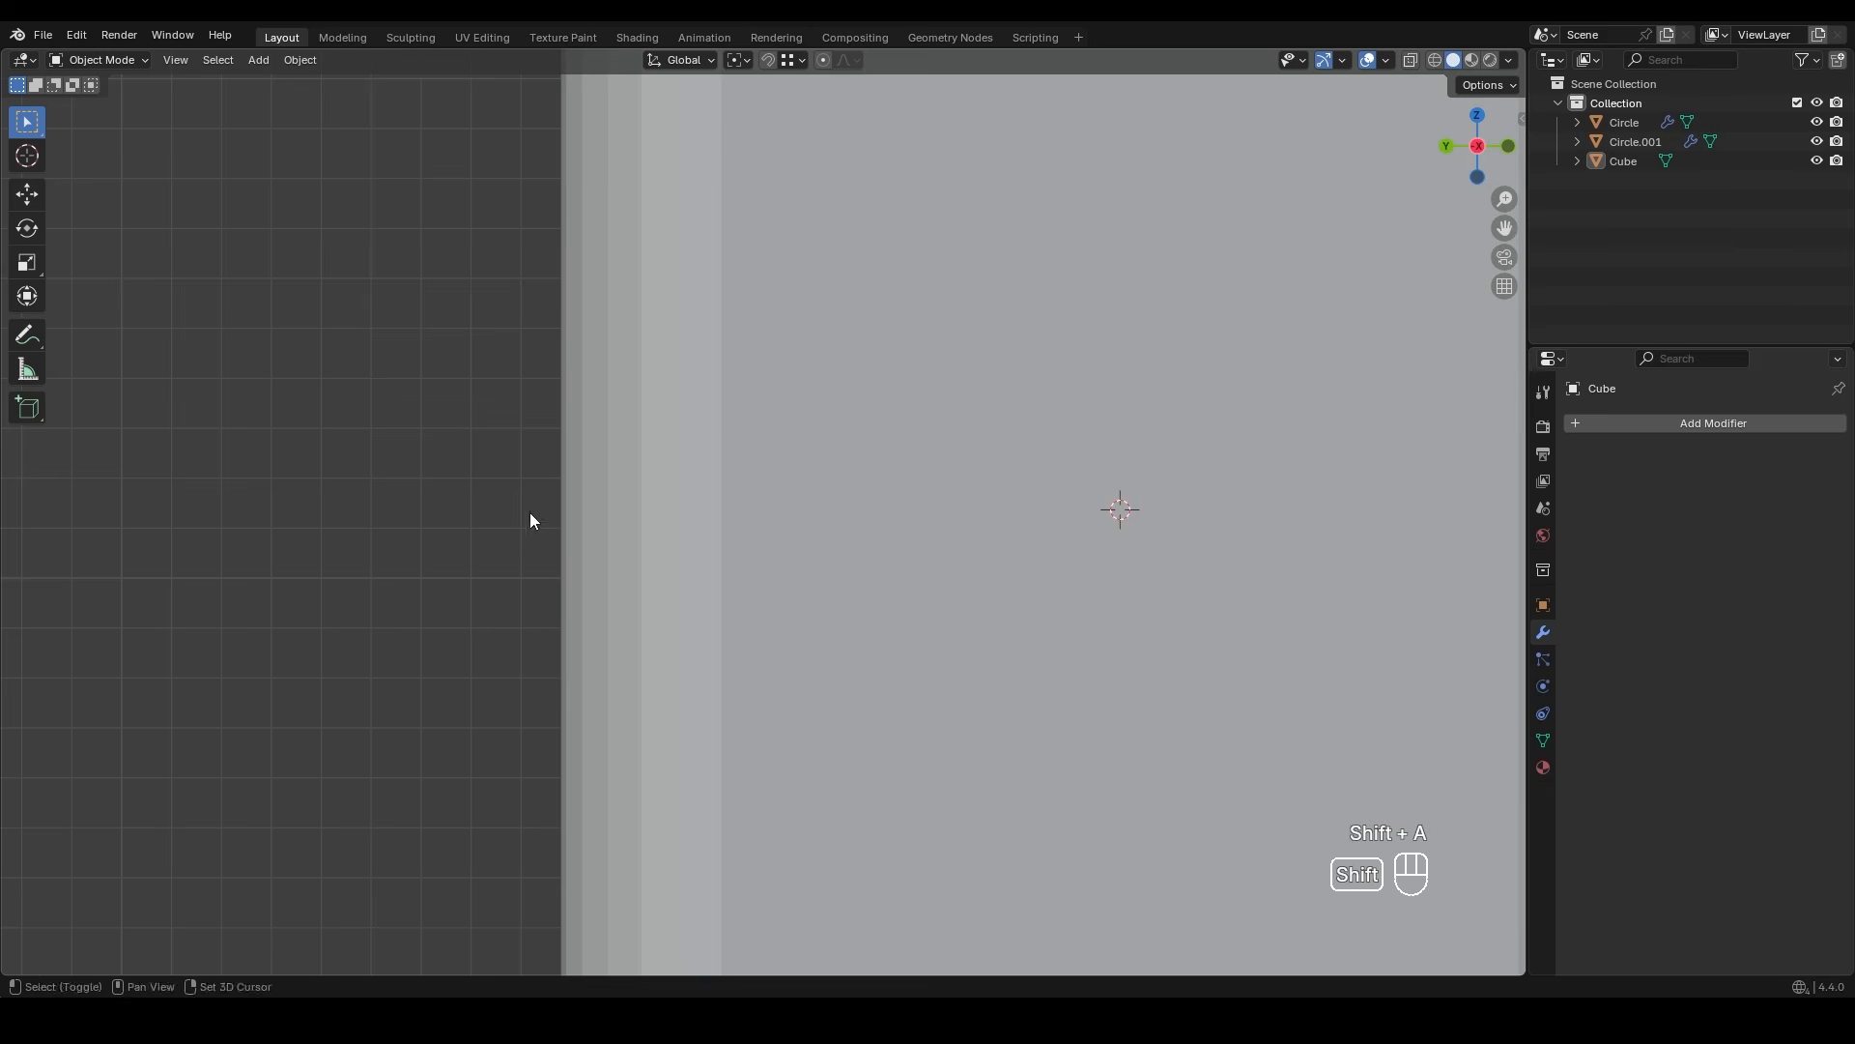
key("shift+a")
left_click(601, 542)
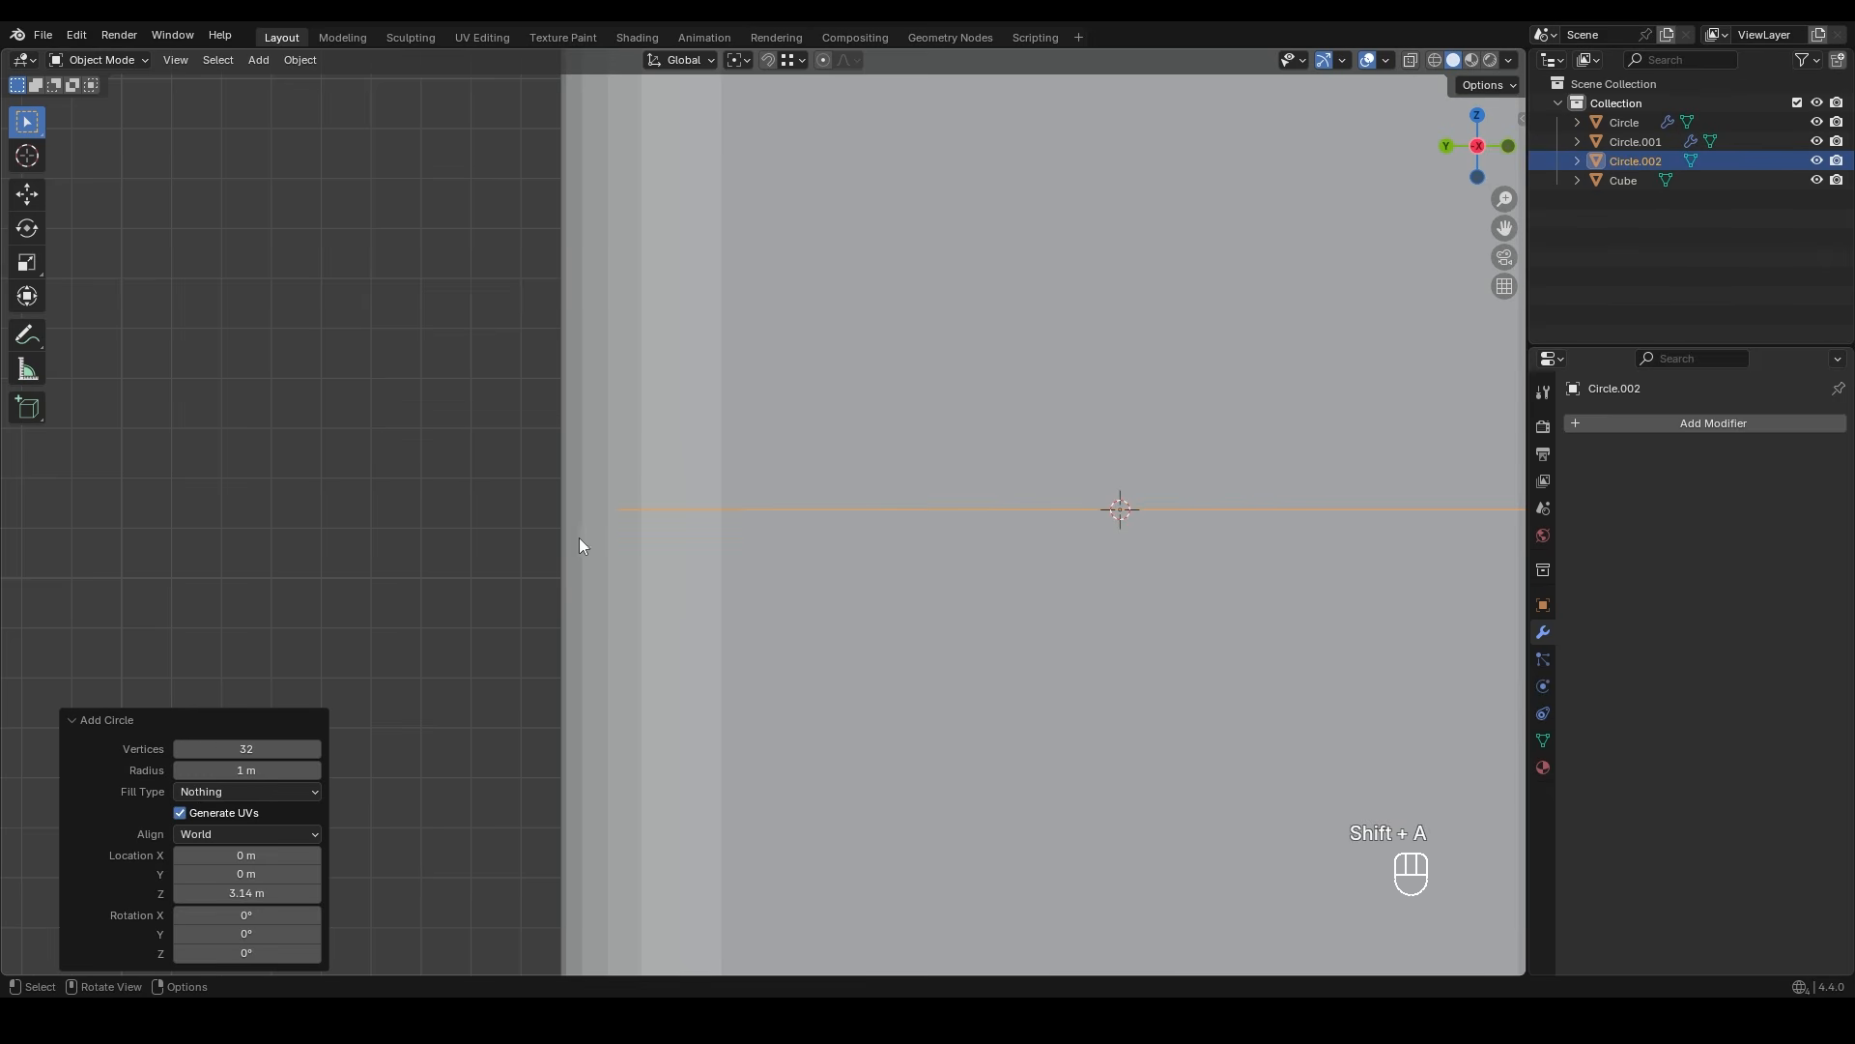
- Rotate the new circle 90° about the Y axis
key("r")
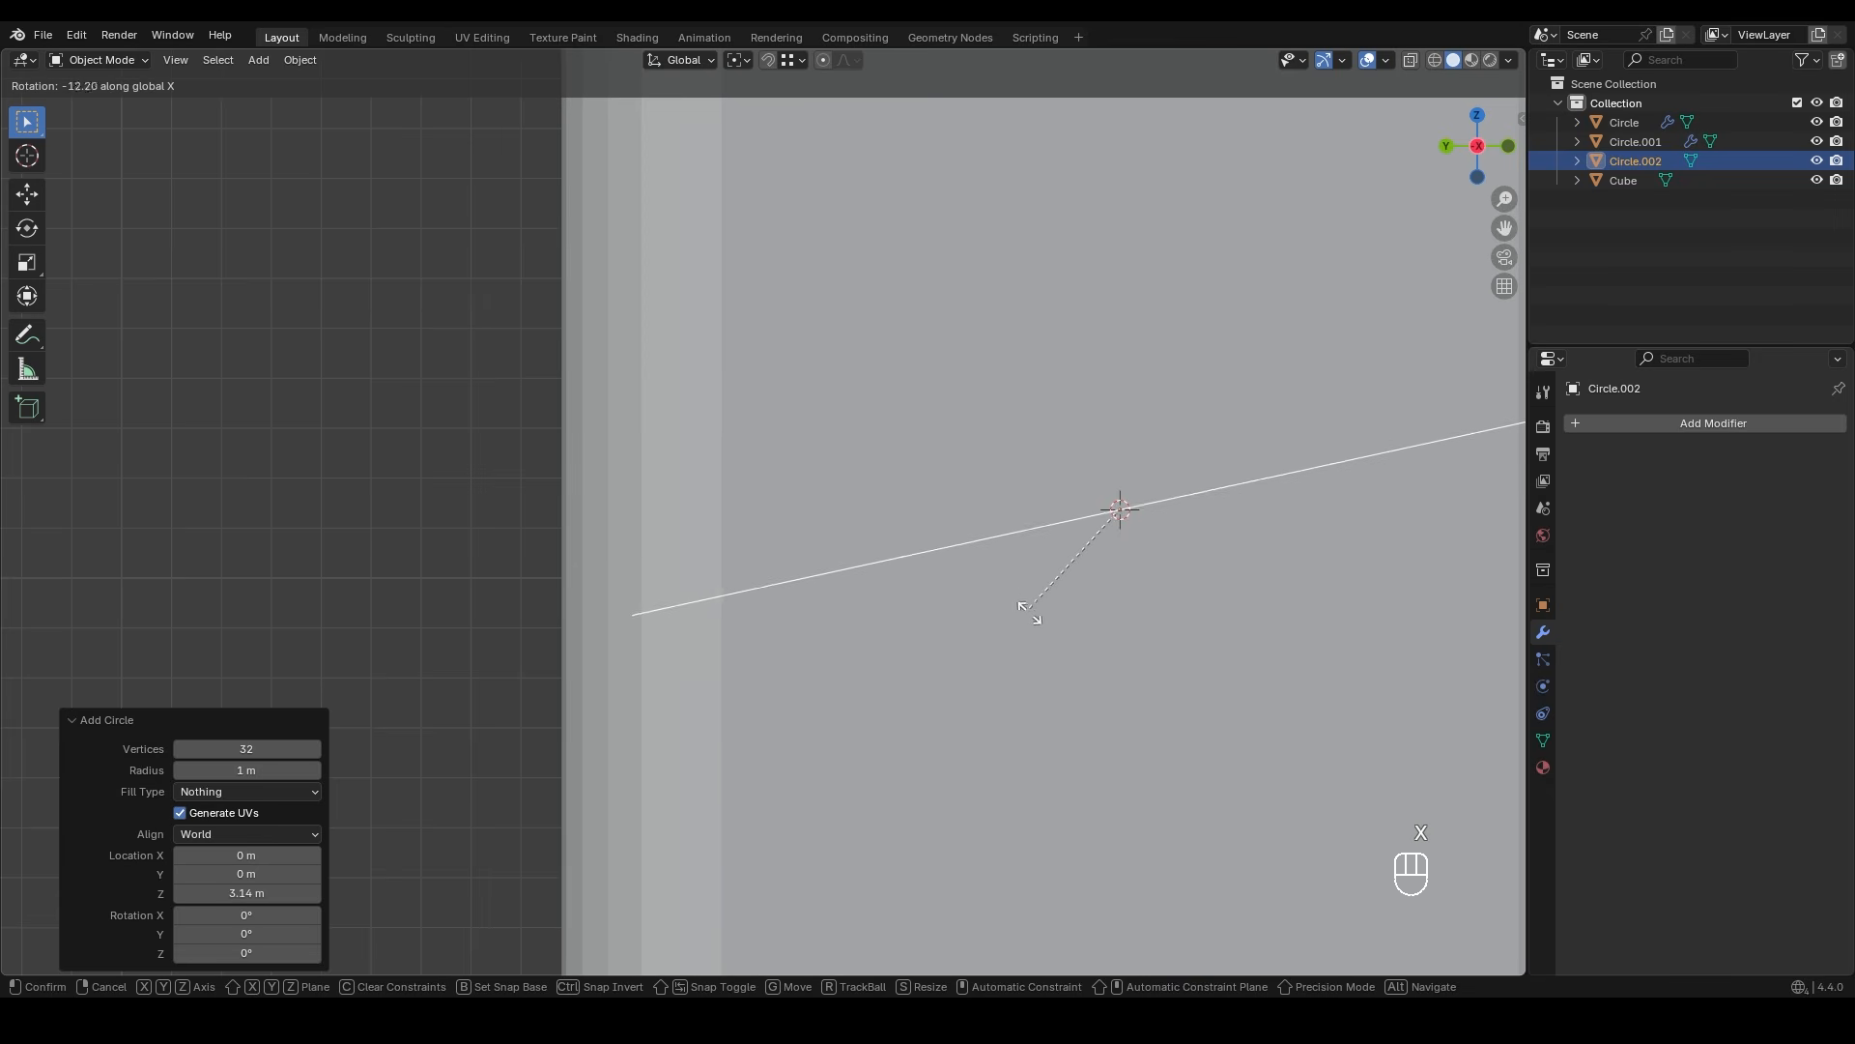
key("y")
key("KP_9")
key("KP_0")
key("KP_Enter")
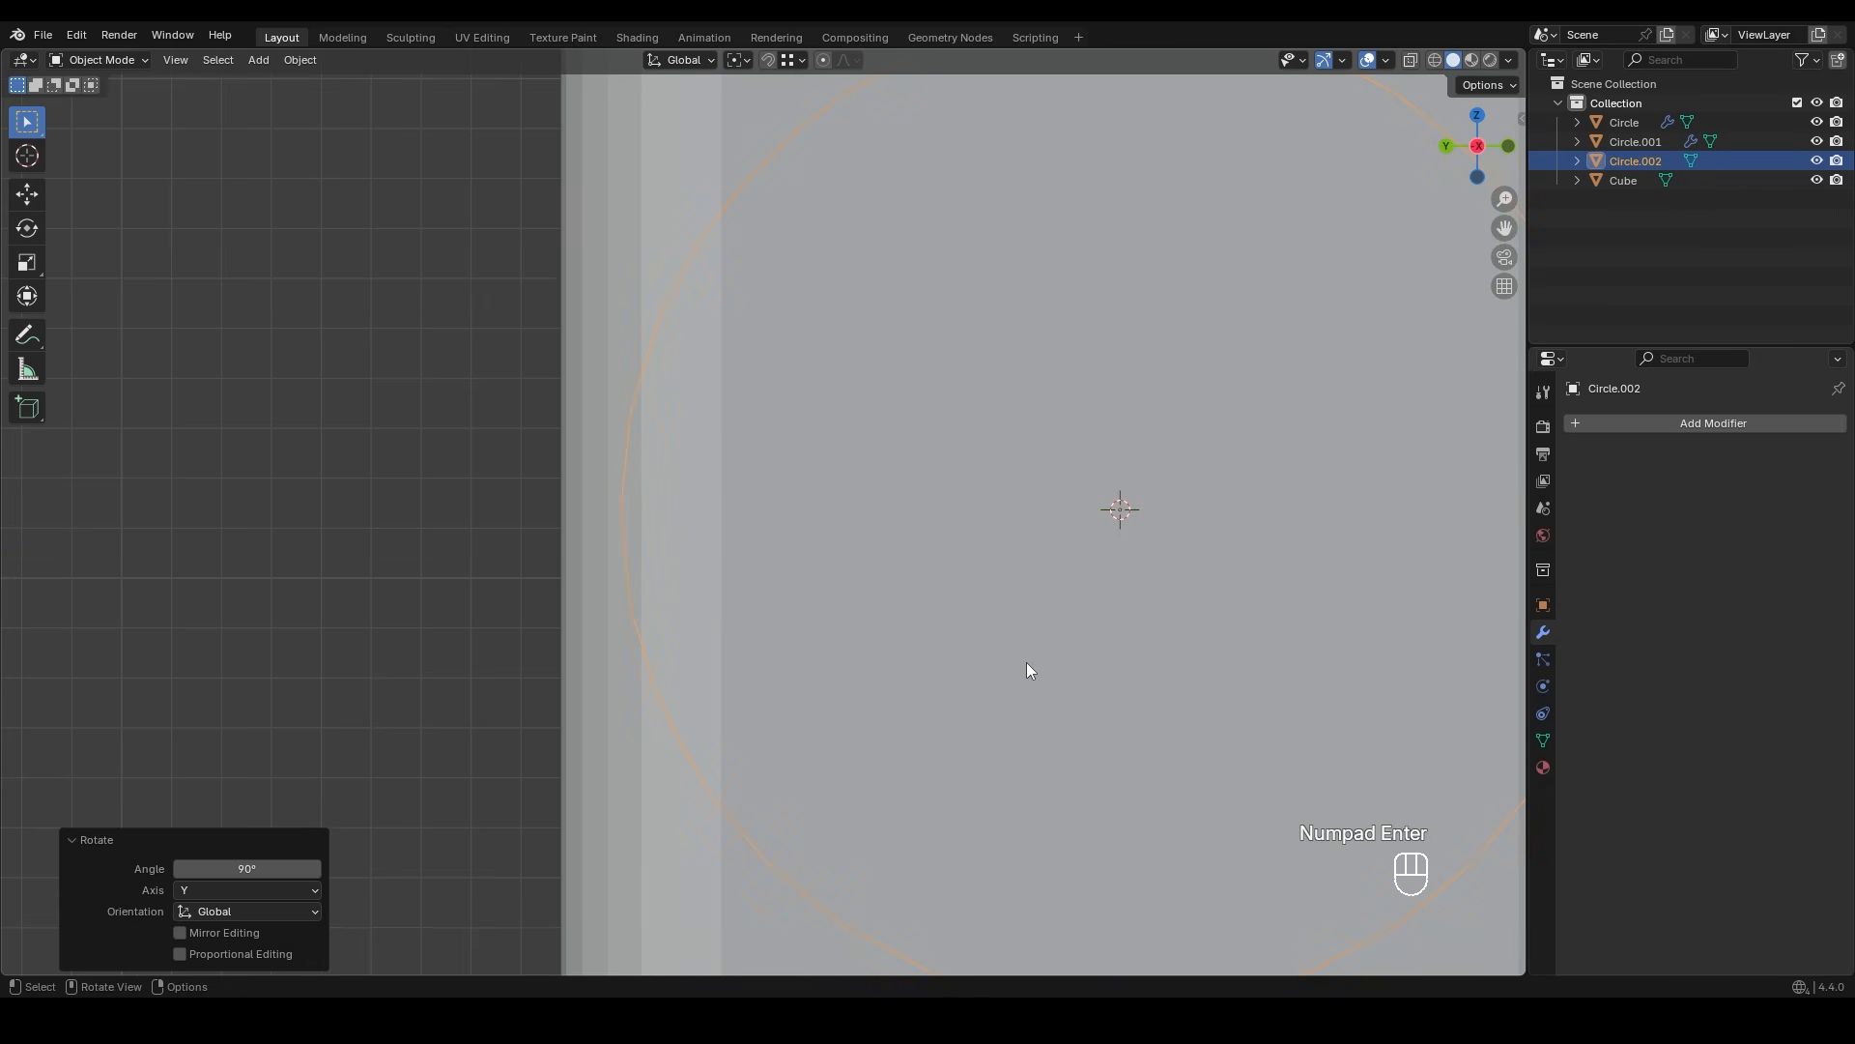
- Edit the circle and block together and lower the circle along Z until its centre aligns with the block's horizontal edge loop
left_click_drag(450, 366, 850, 638)
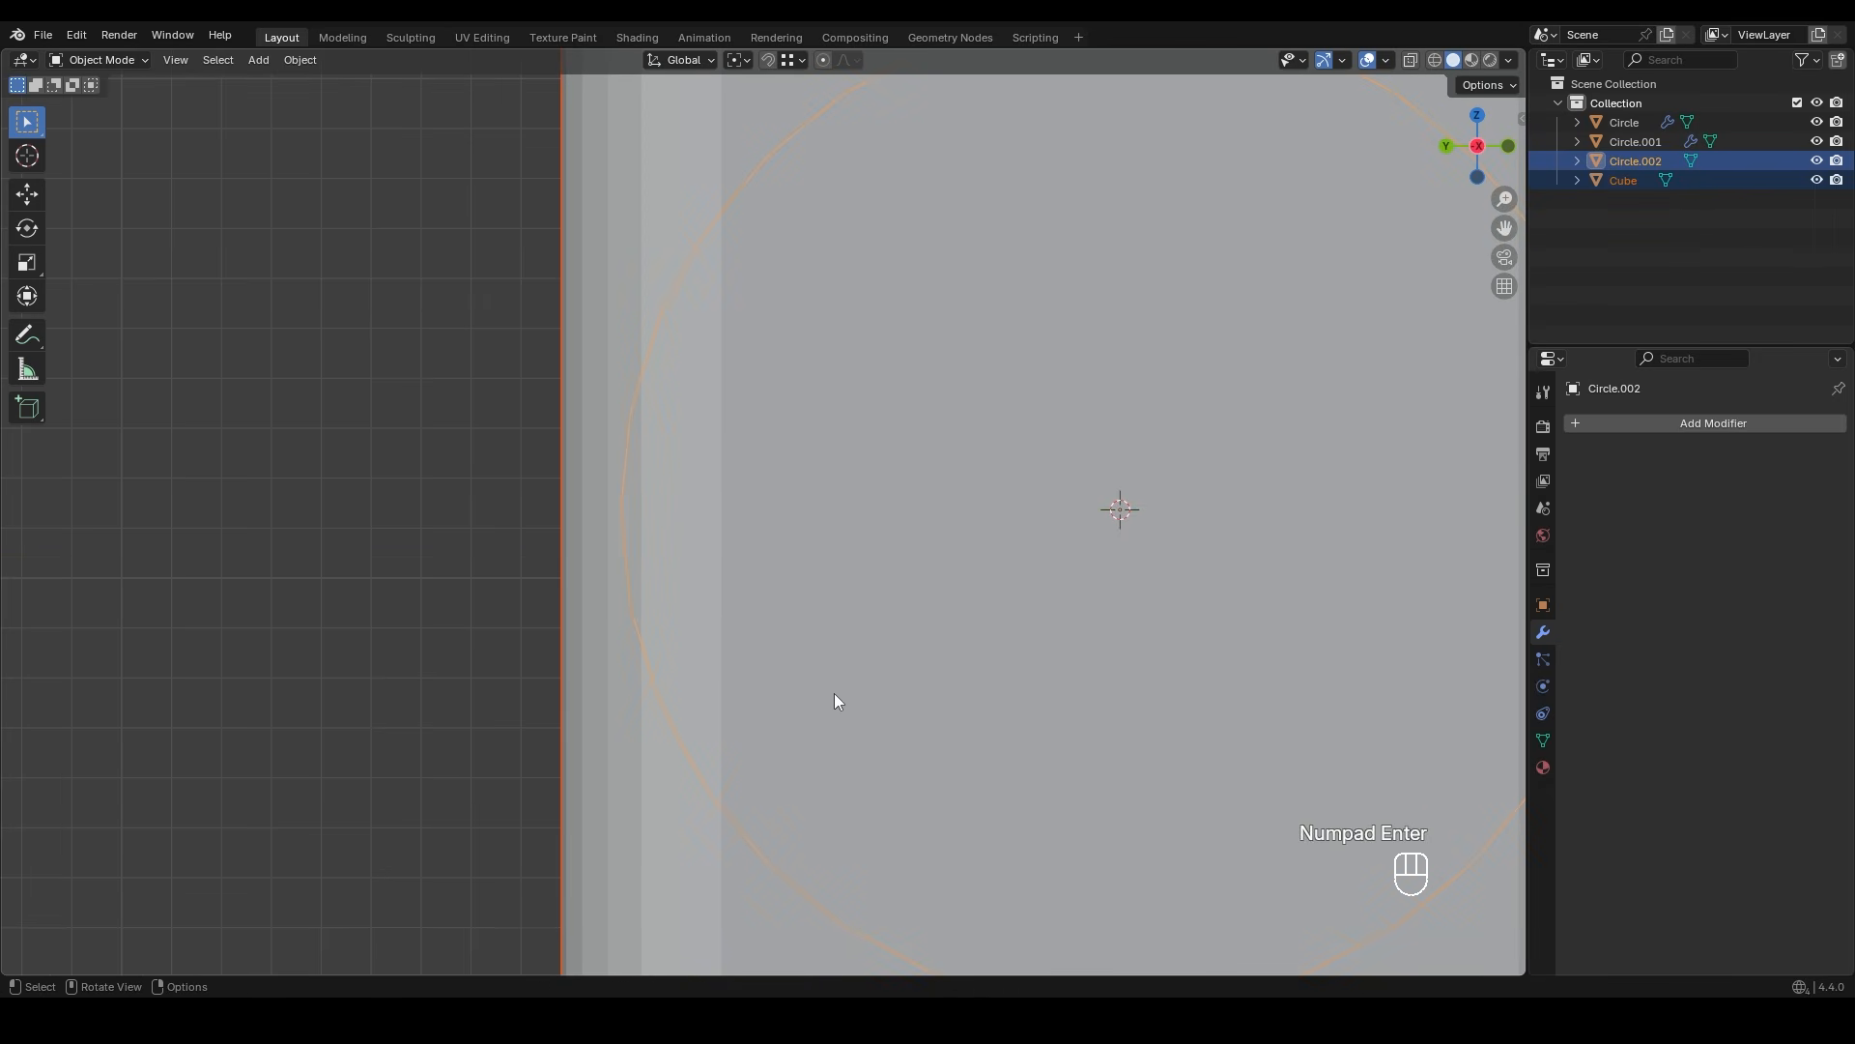
key("Tab")
left_click(634, 442, "alt")
key("g")
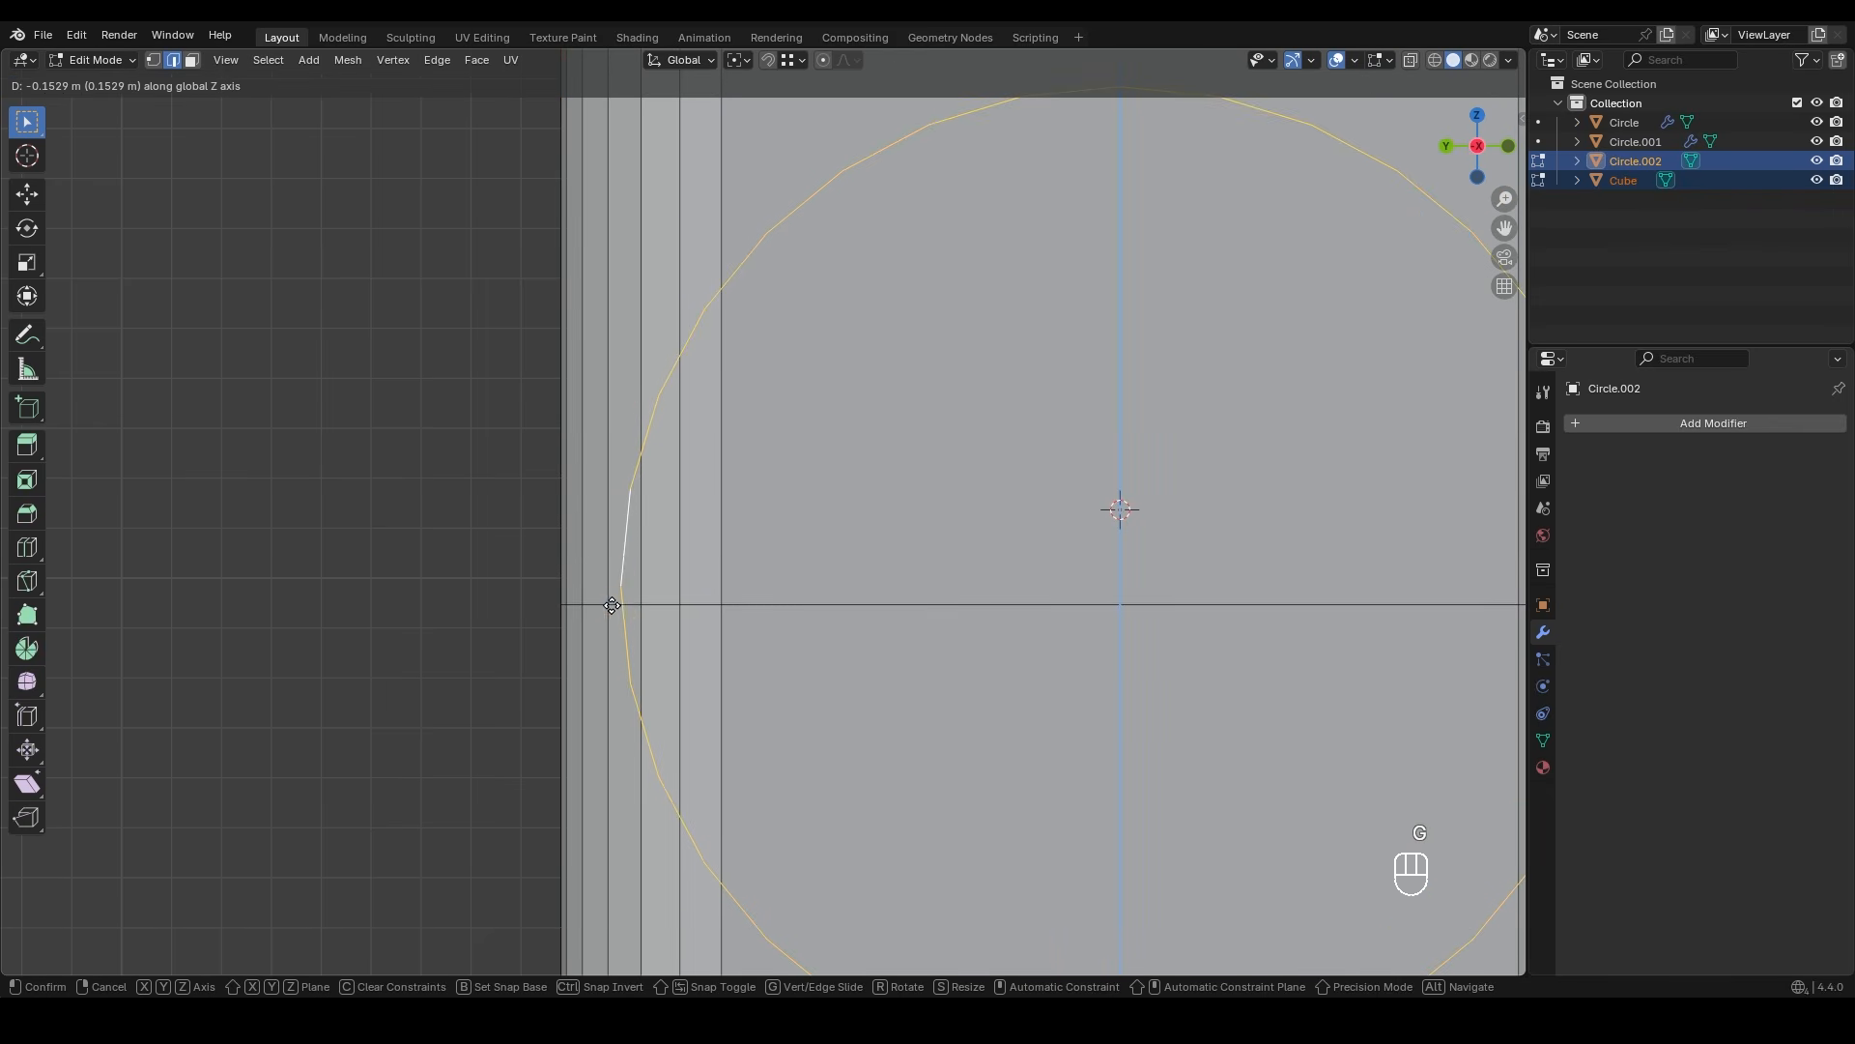
left_click(647, 575)
left_click(633, 646)
key("g")
middle_click(609, 597)
left_click(607, 595)
- Scale the circle uniformly to 0.981
middle_click_drag(580, 648, 608, 532, "ctrl")
middle_click_drag(609, 532, 737, 555, "shift")
key("s")
left_click(926, 612)
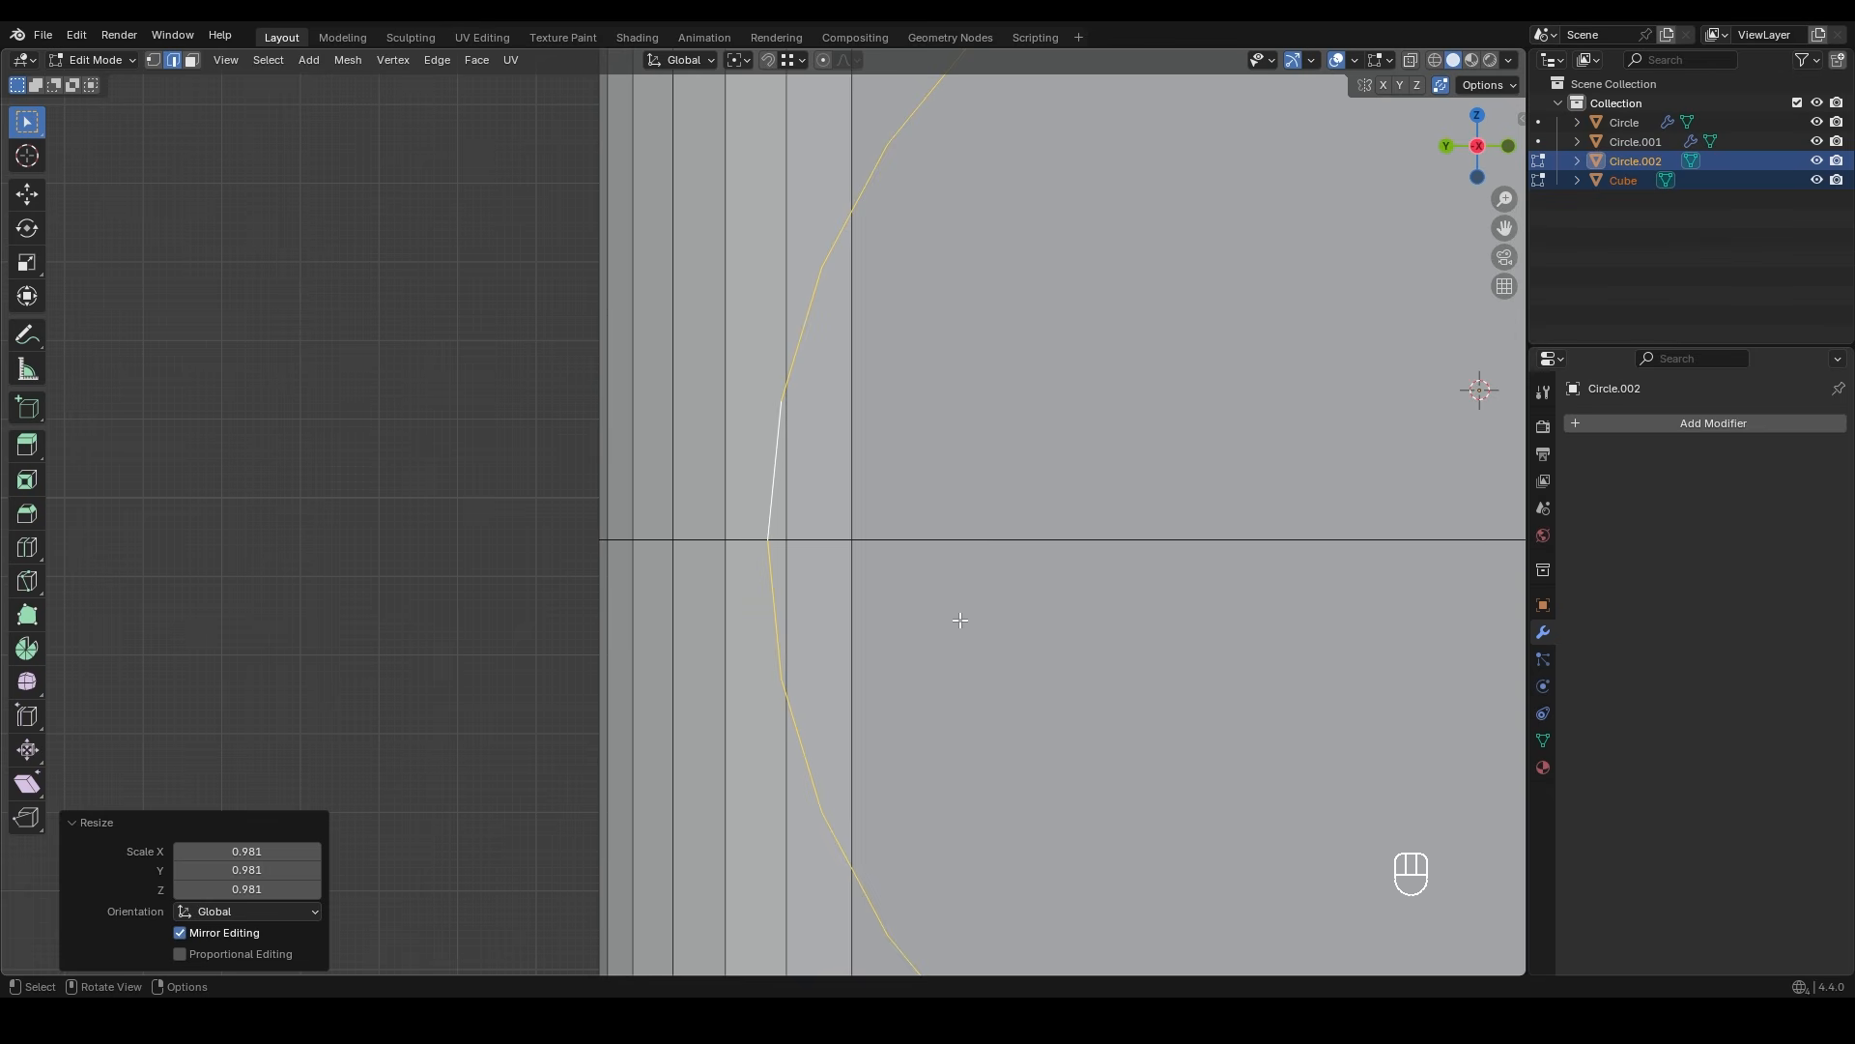
- Duplicate the circle in place and scale the copy up by about 1.03 as an outer ring
key("shift+d")
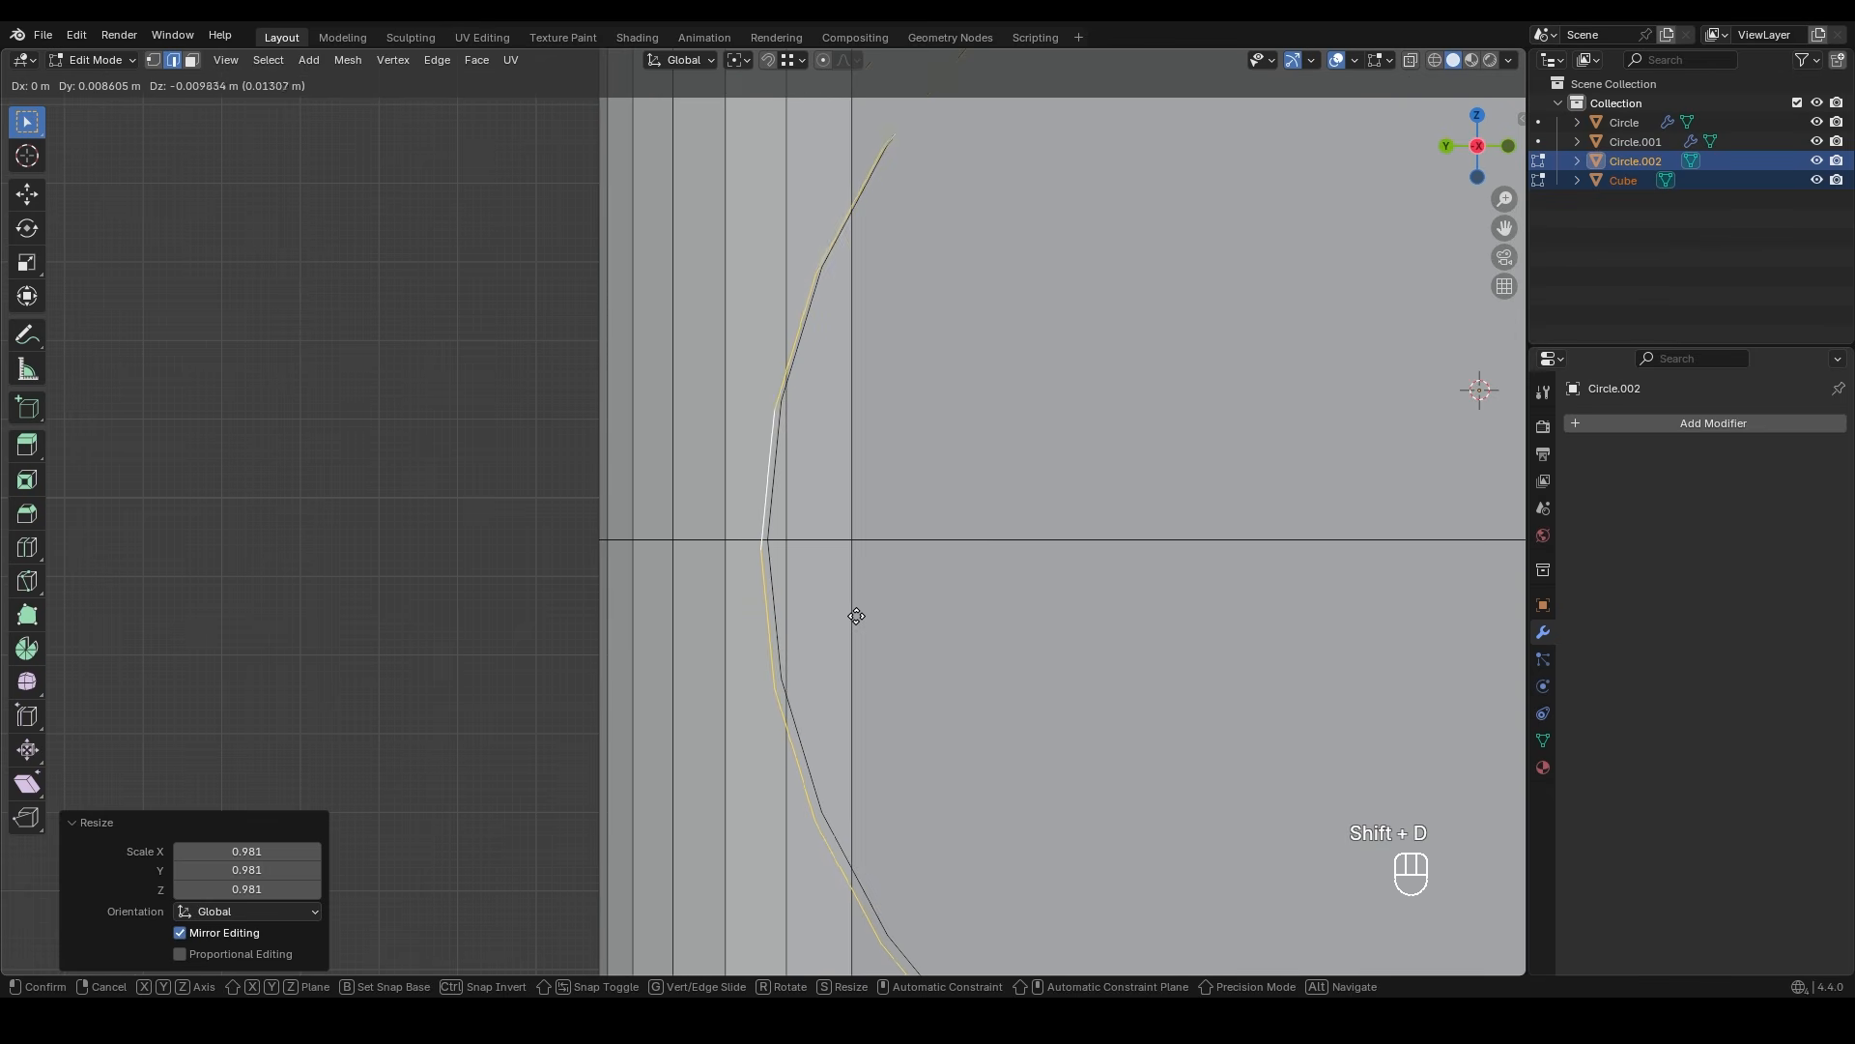
right_click(894, 623)
key("s")
key("shift")
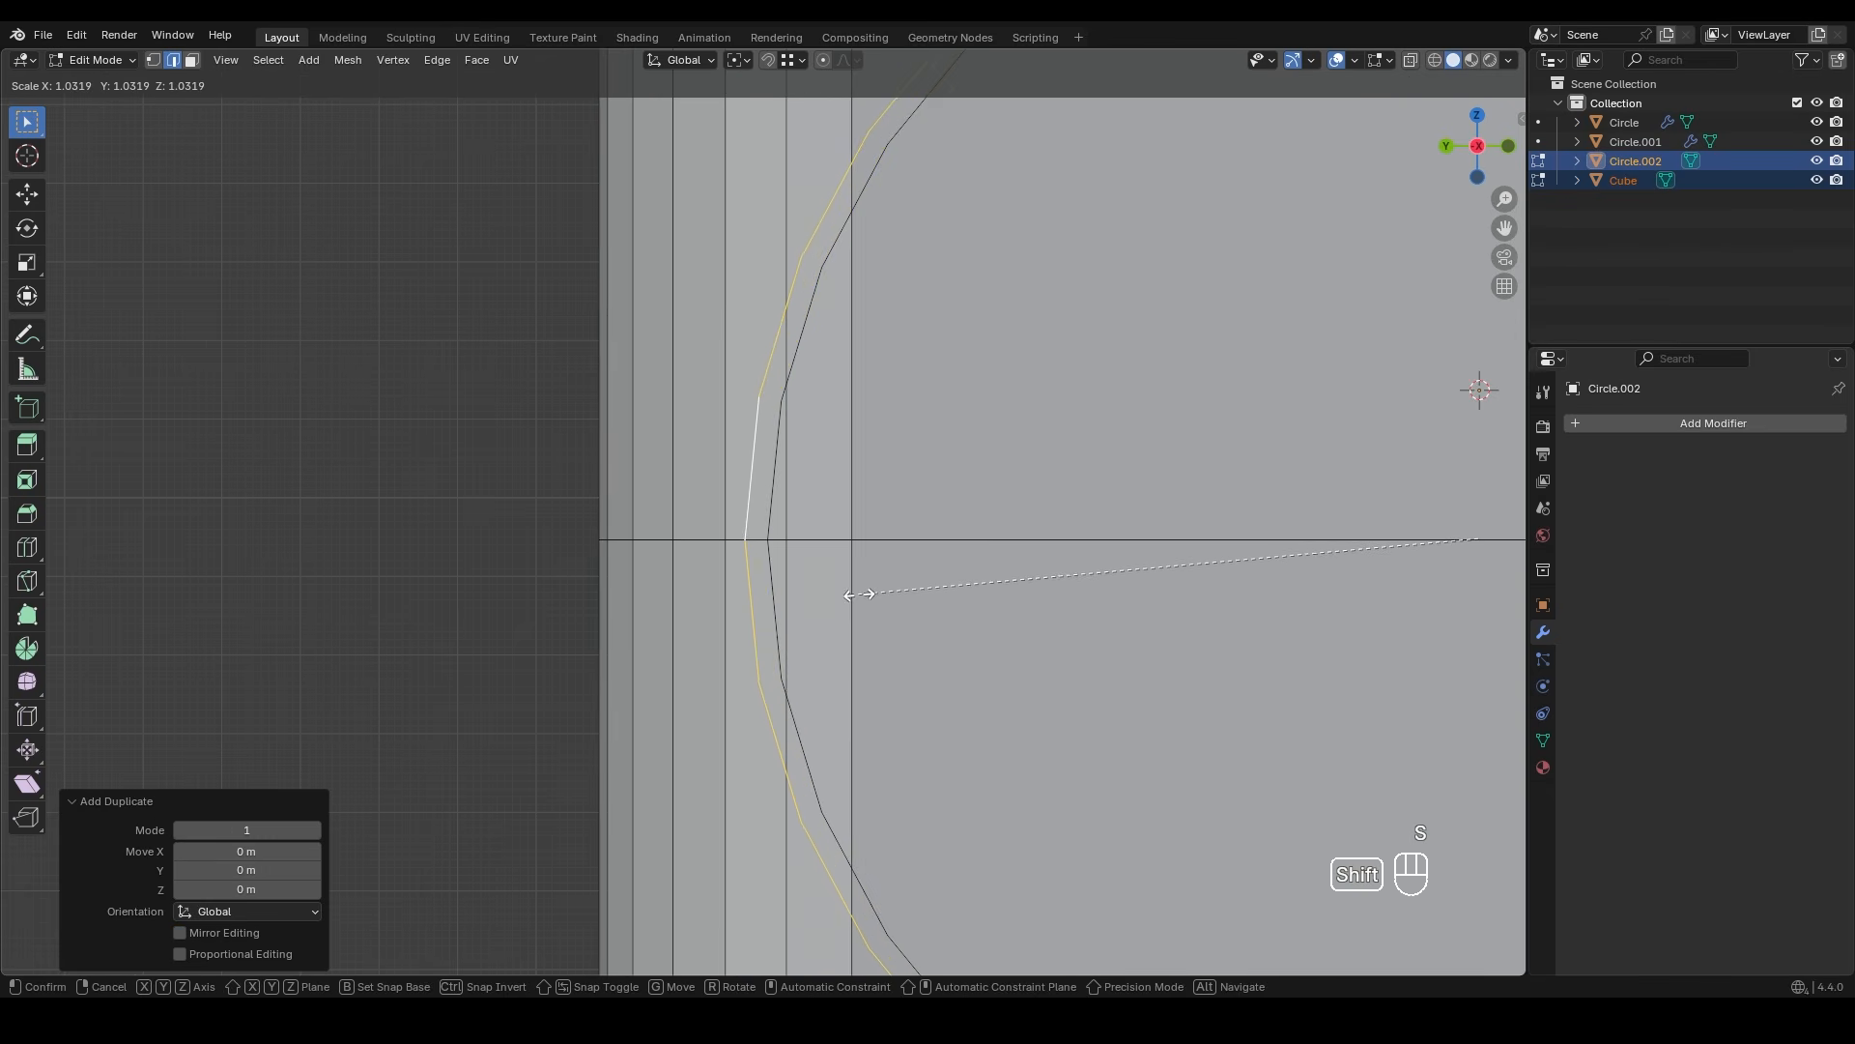
left_click(868, 597)
- Scale the inner circle up by 1.007 to narrow the gap to the outer circle
middle_click_drag(837, 505, 828, 587, "ctrl")
key("ctrl+z")
key("s")
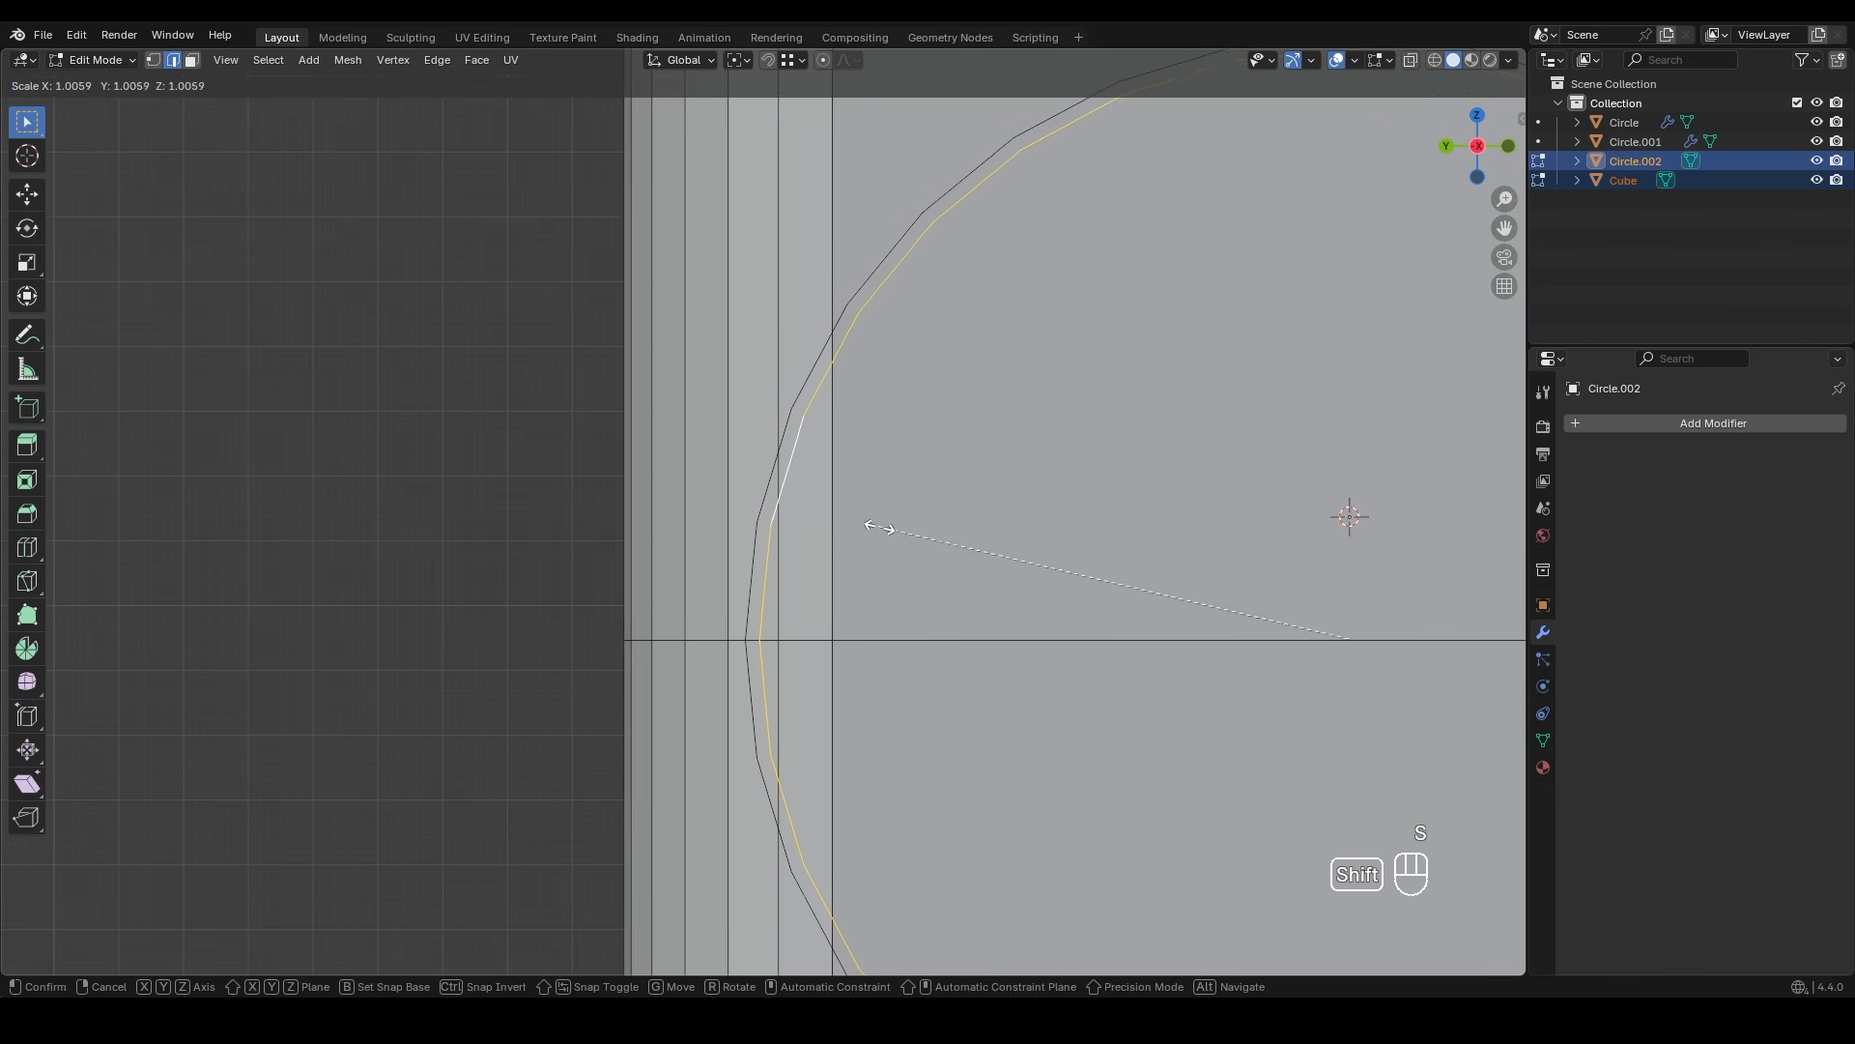
left_click(872, 525)
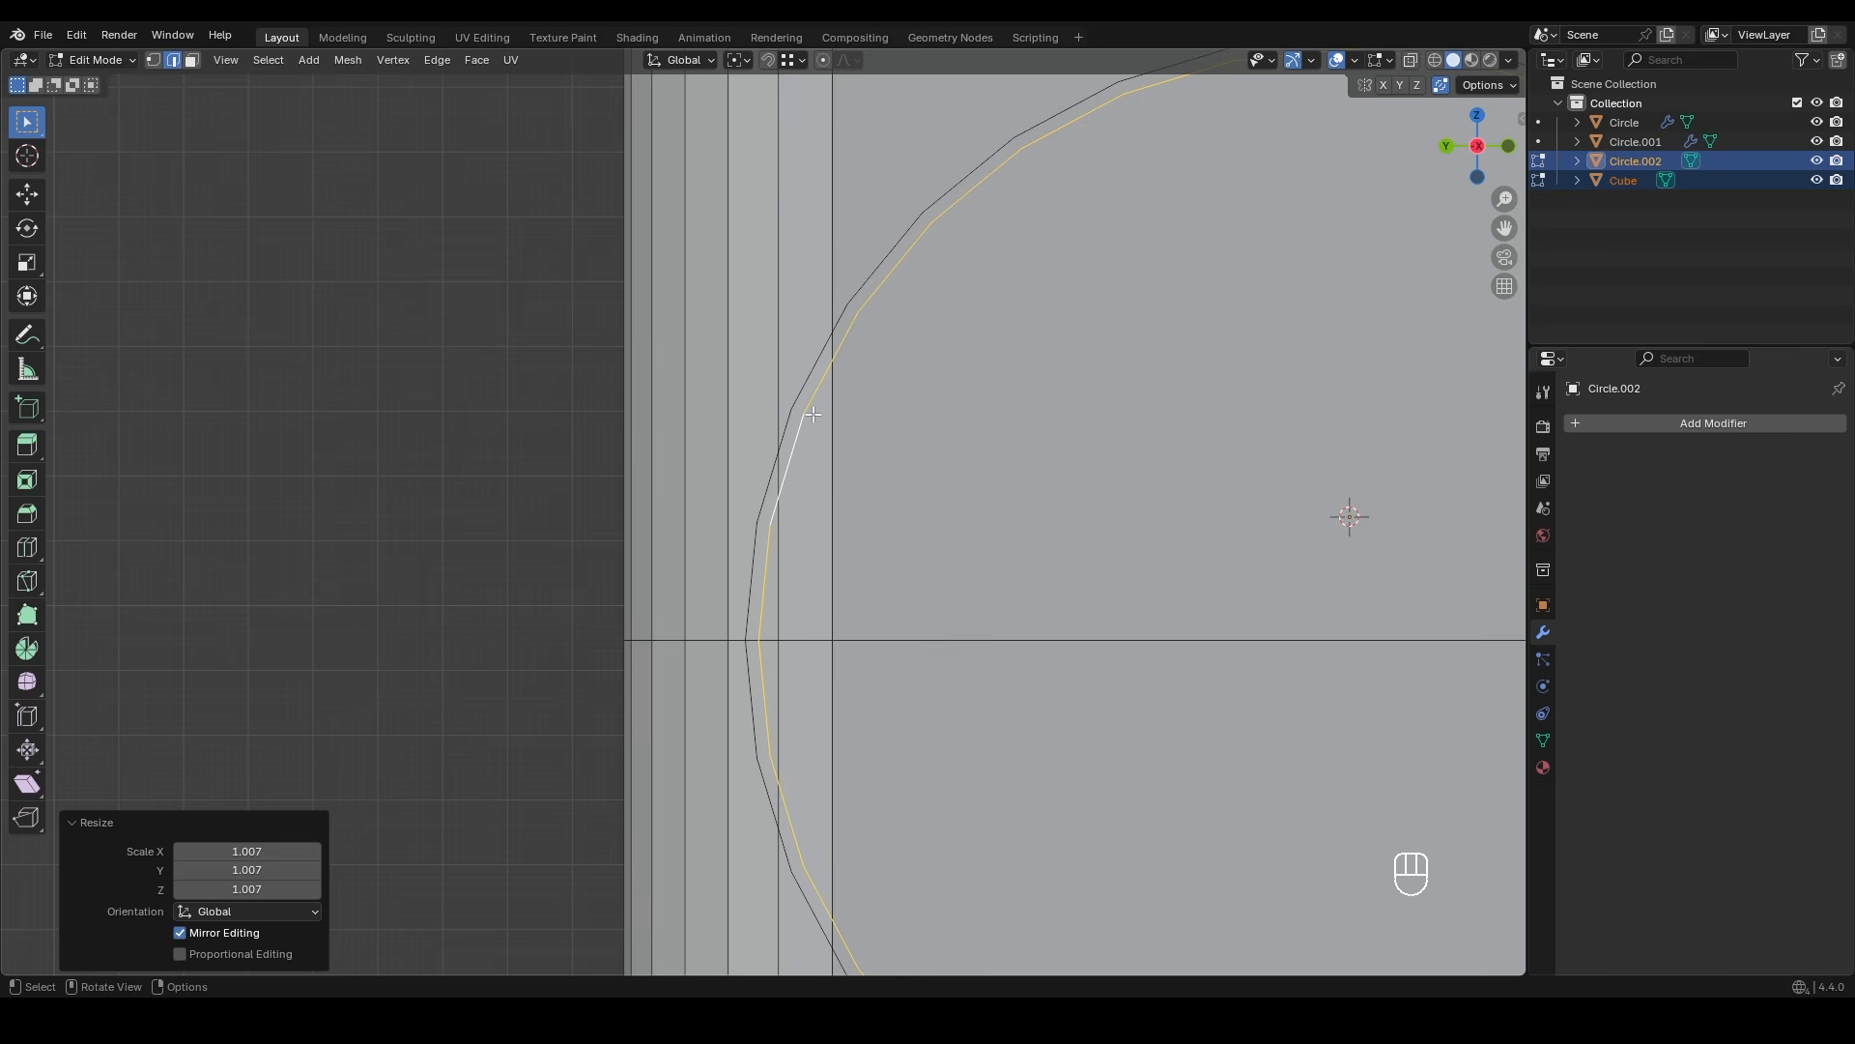
- Examine how the block's vertical corner edge loops line up with the two circles by selecting three of the loops
left_click(834, 293, "alt")
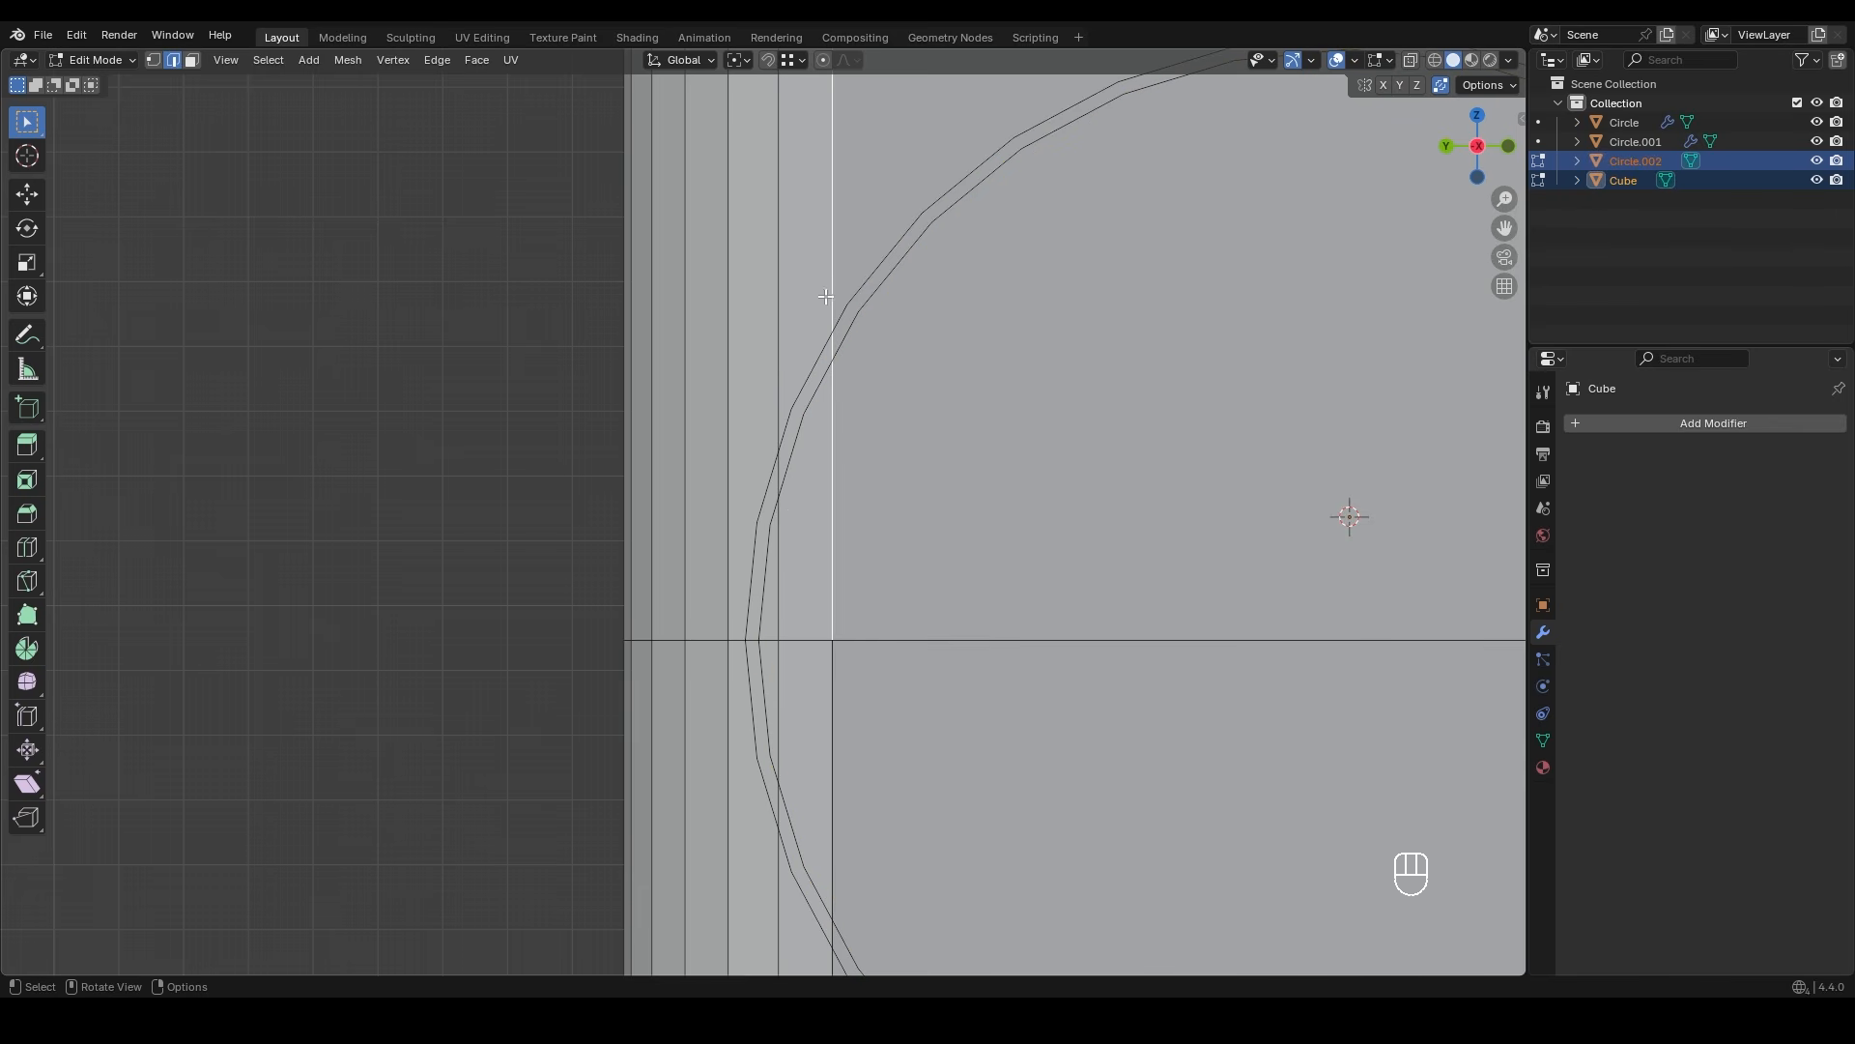
left_click(778, 307, "alt+shift")
left_click(728, 316, "alt+shift")
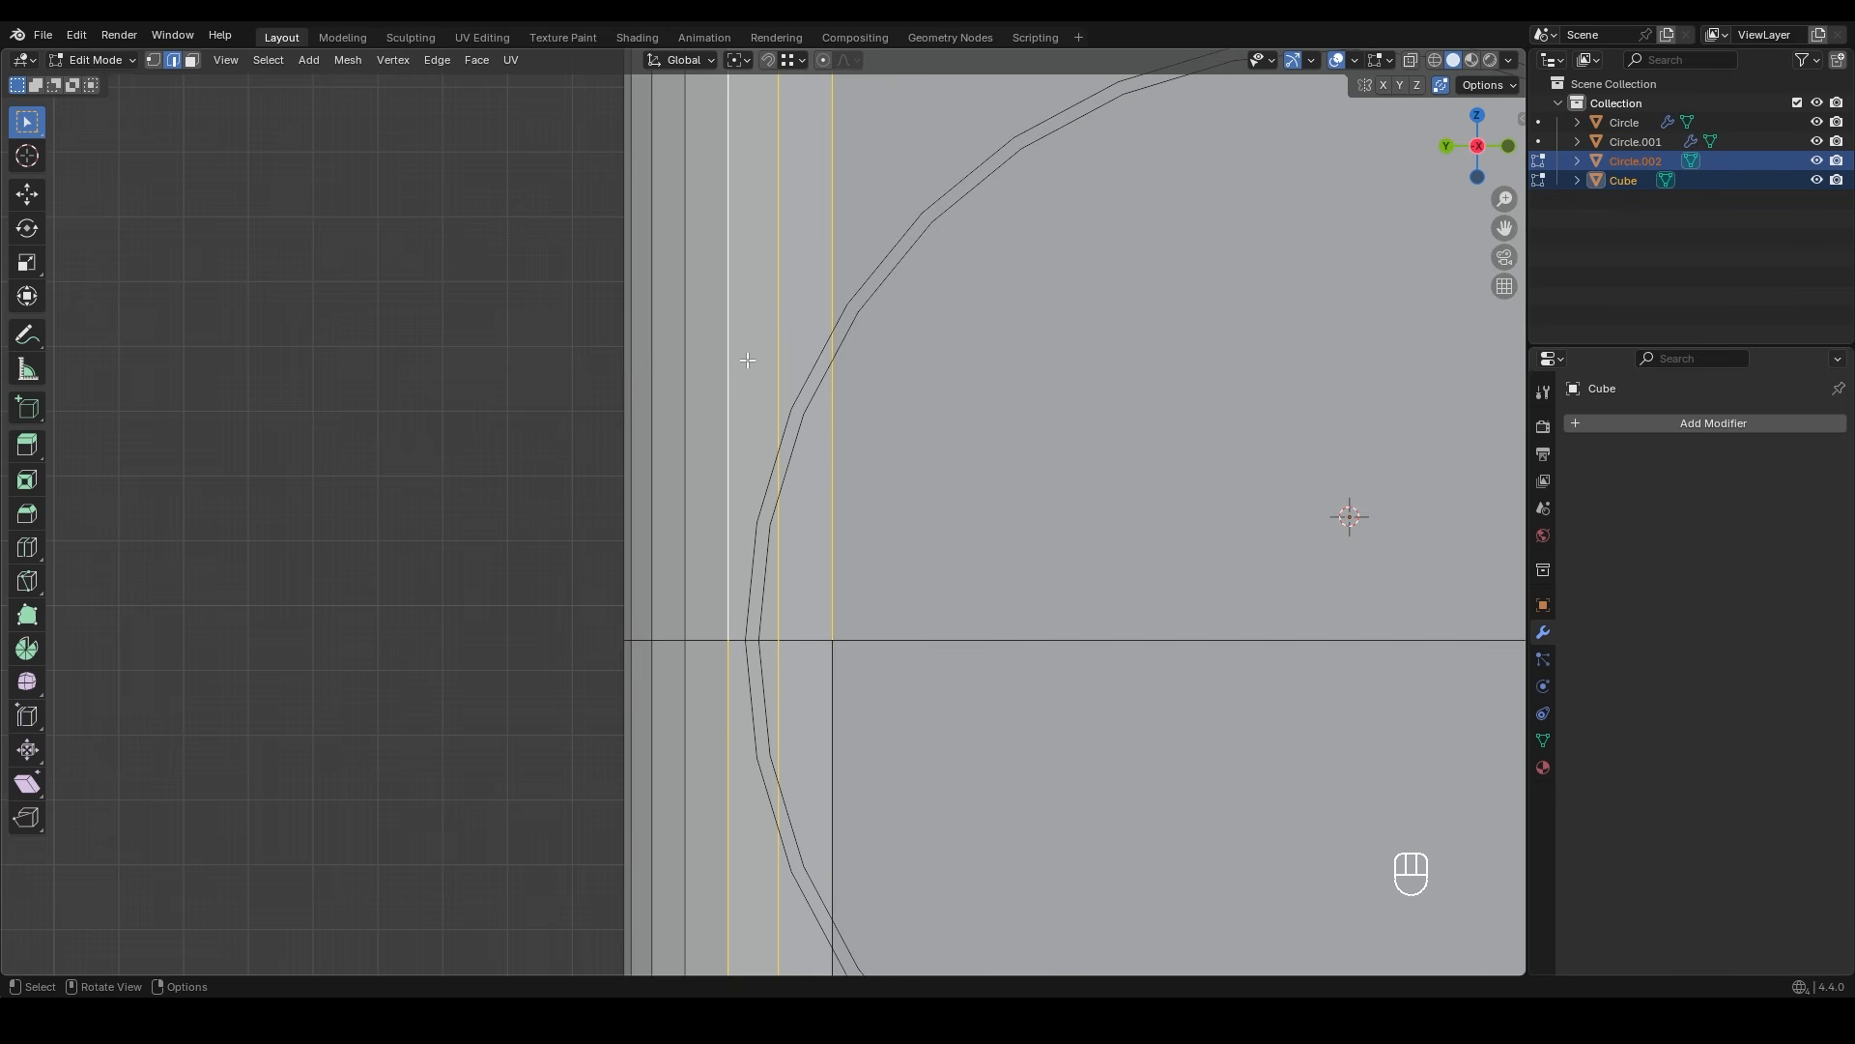
scroll(748, 358, "down", 2)
middle_click_drag(763, 241, 774, 392)
middle_click_drag(774, 392, 789, 368, "ctrl")
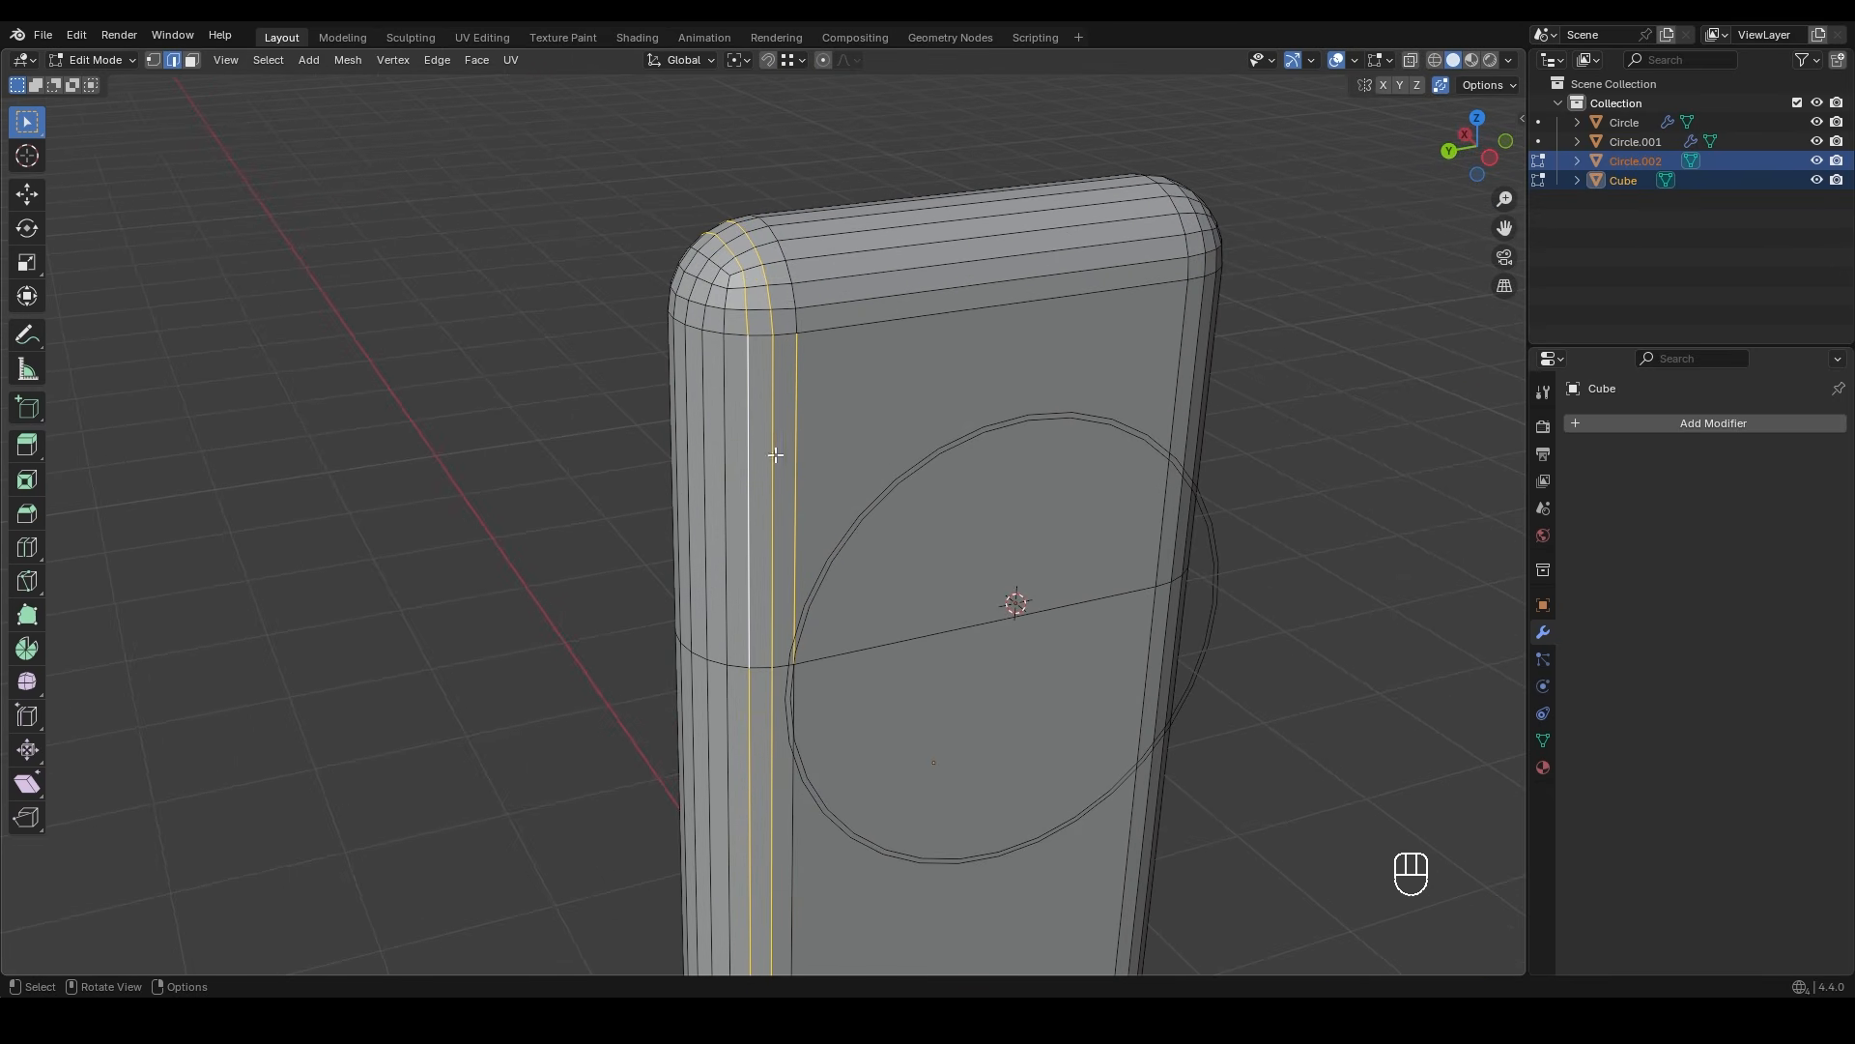
middle_click_drag(782, 435, 749, 628, "alt")
- Fine-tune the scale of the outer and inner circles against the block's vertical corner edges and return to Object Mode
scroll(749, 629, "up", 4)
left_click(877, 294, "alt")
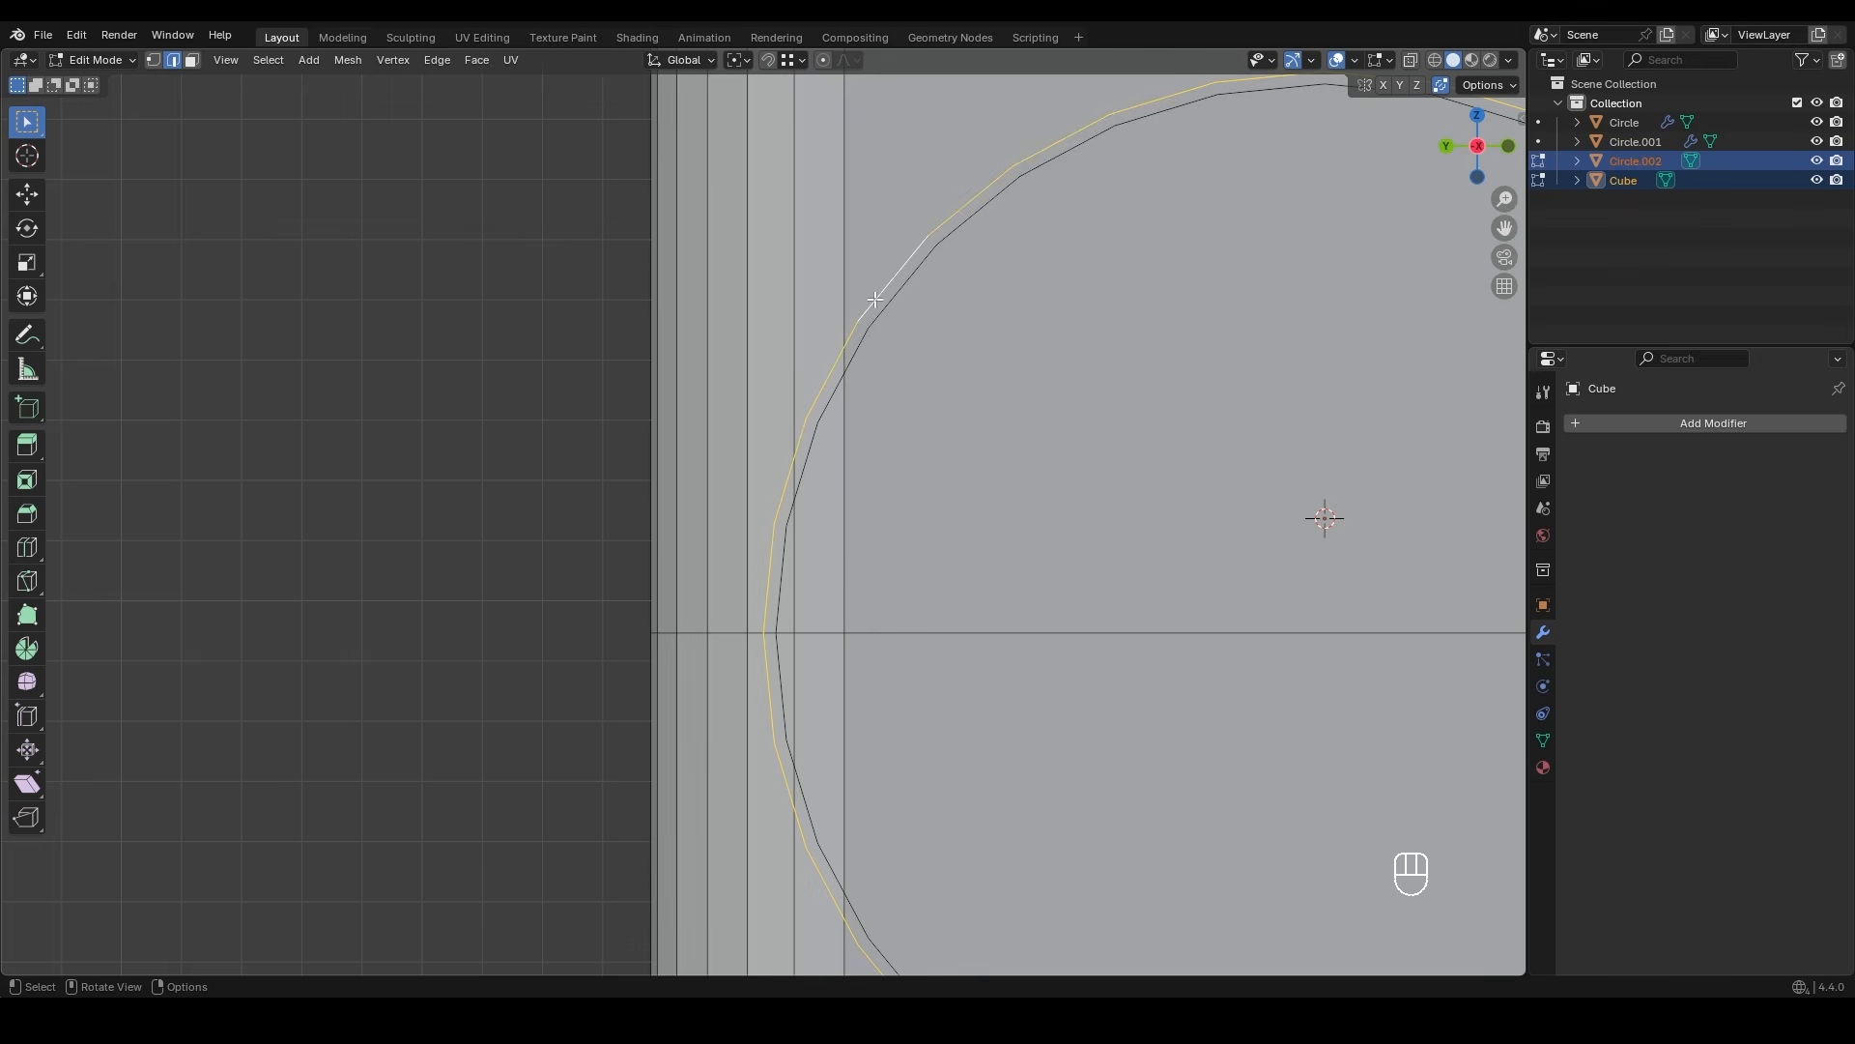
mouse_move(785, 533)
middle_mouse_down("ctrl")
mouse_move(792, 499)
mouse_move(808, 504)
middle_mouse_up("ctrl")
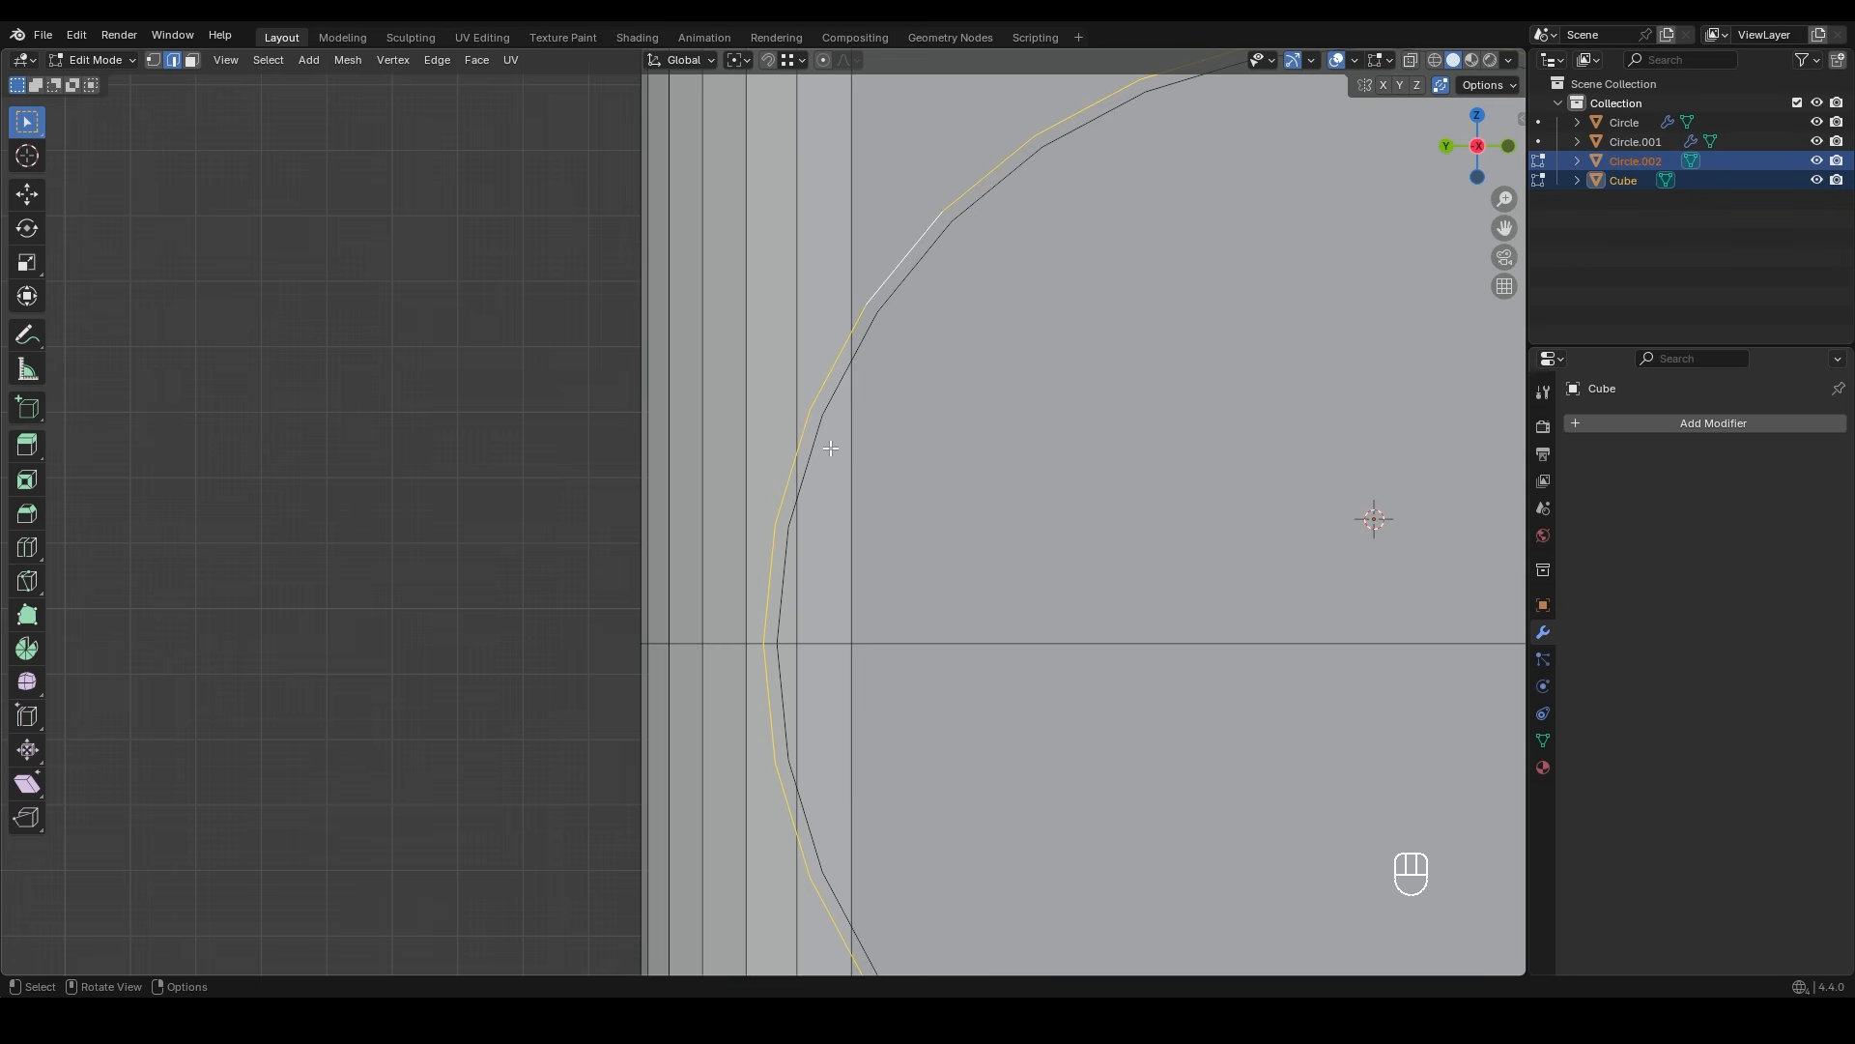
key("s")
left_click(914, 474)
left_click(812, 458, "alt")
key("s")
left_click(931, 491)
left_click(827, 363, "alt")
key("s")
left_click(844, 397)
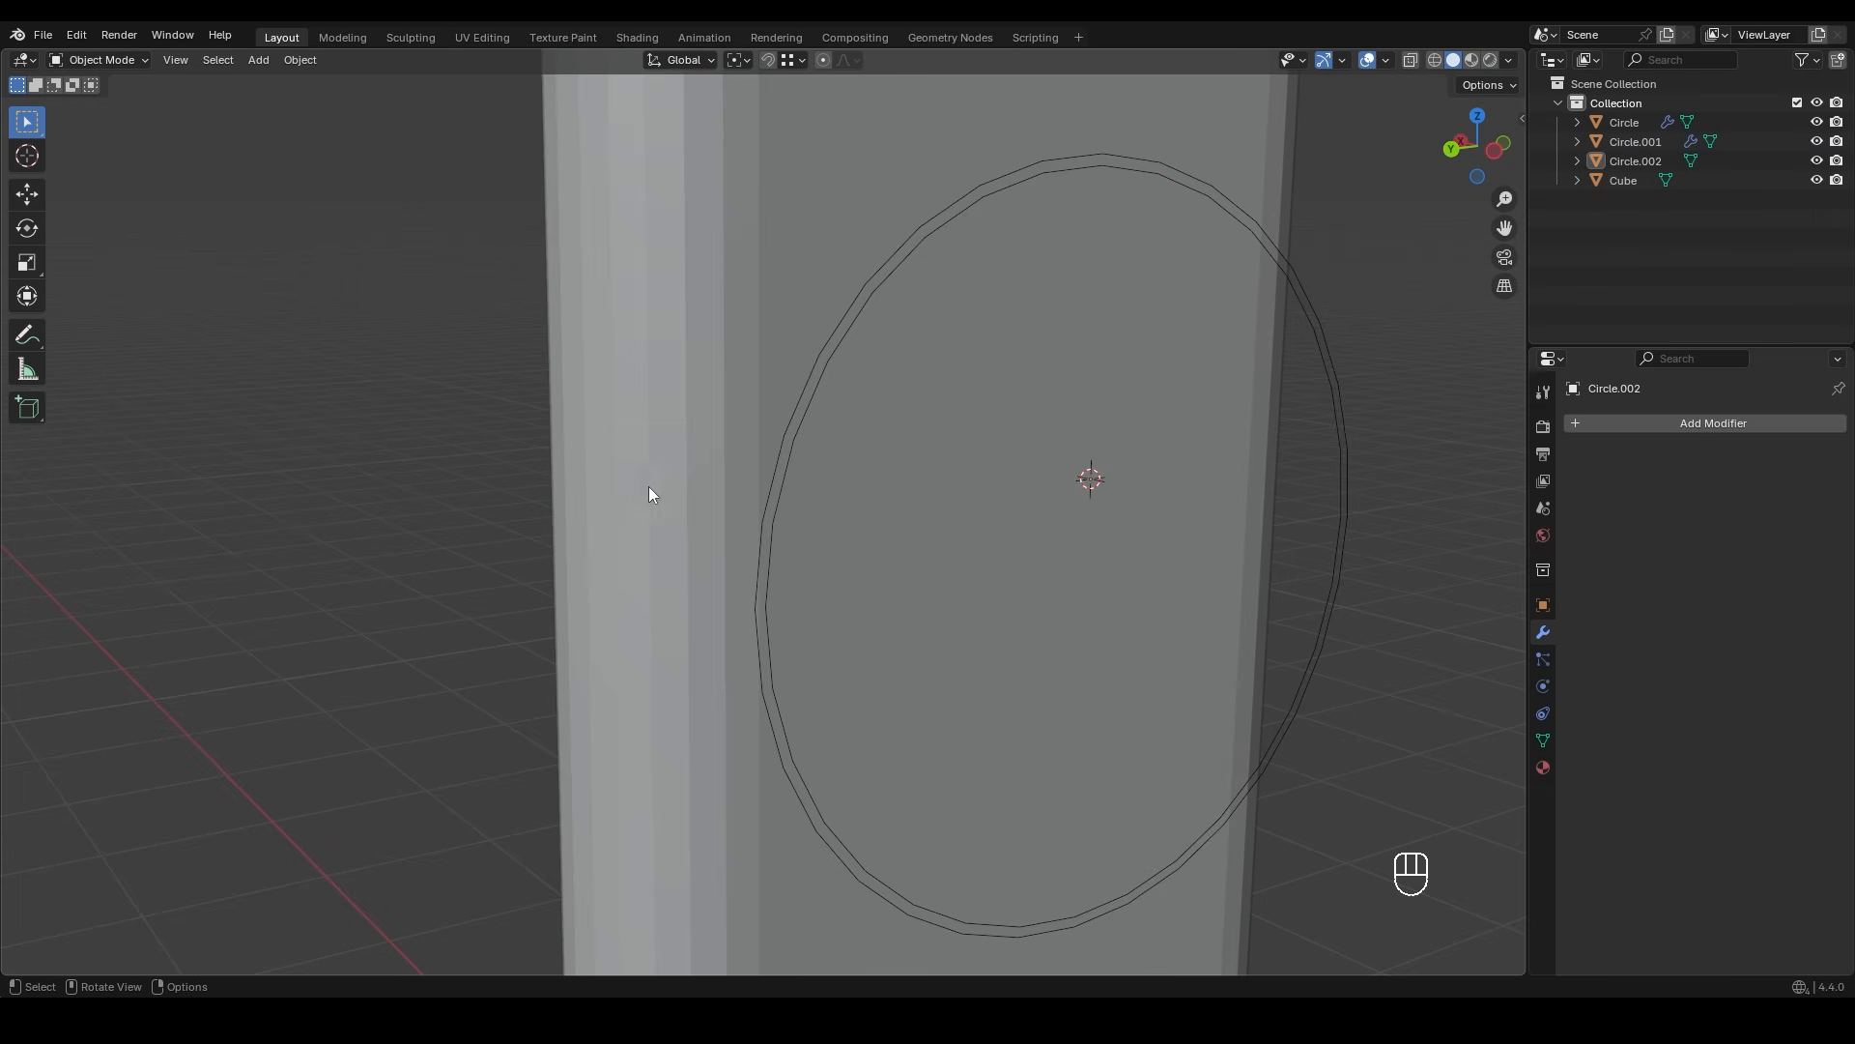
left_click(767, 501)
middle_click_drag(812, 516, 737, 473)
left_click(715, 463)
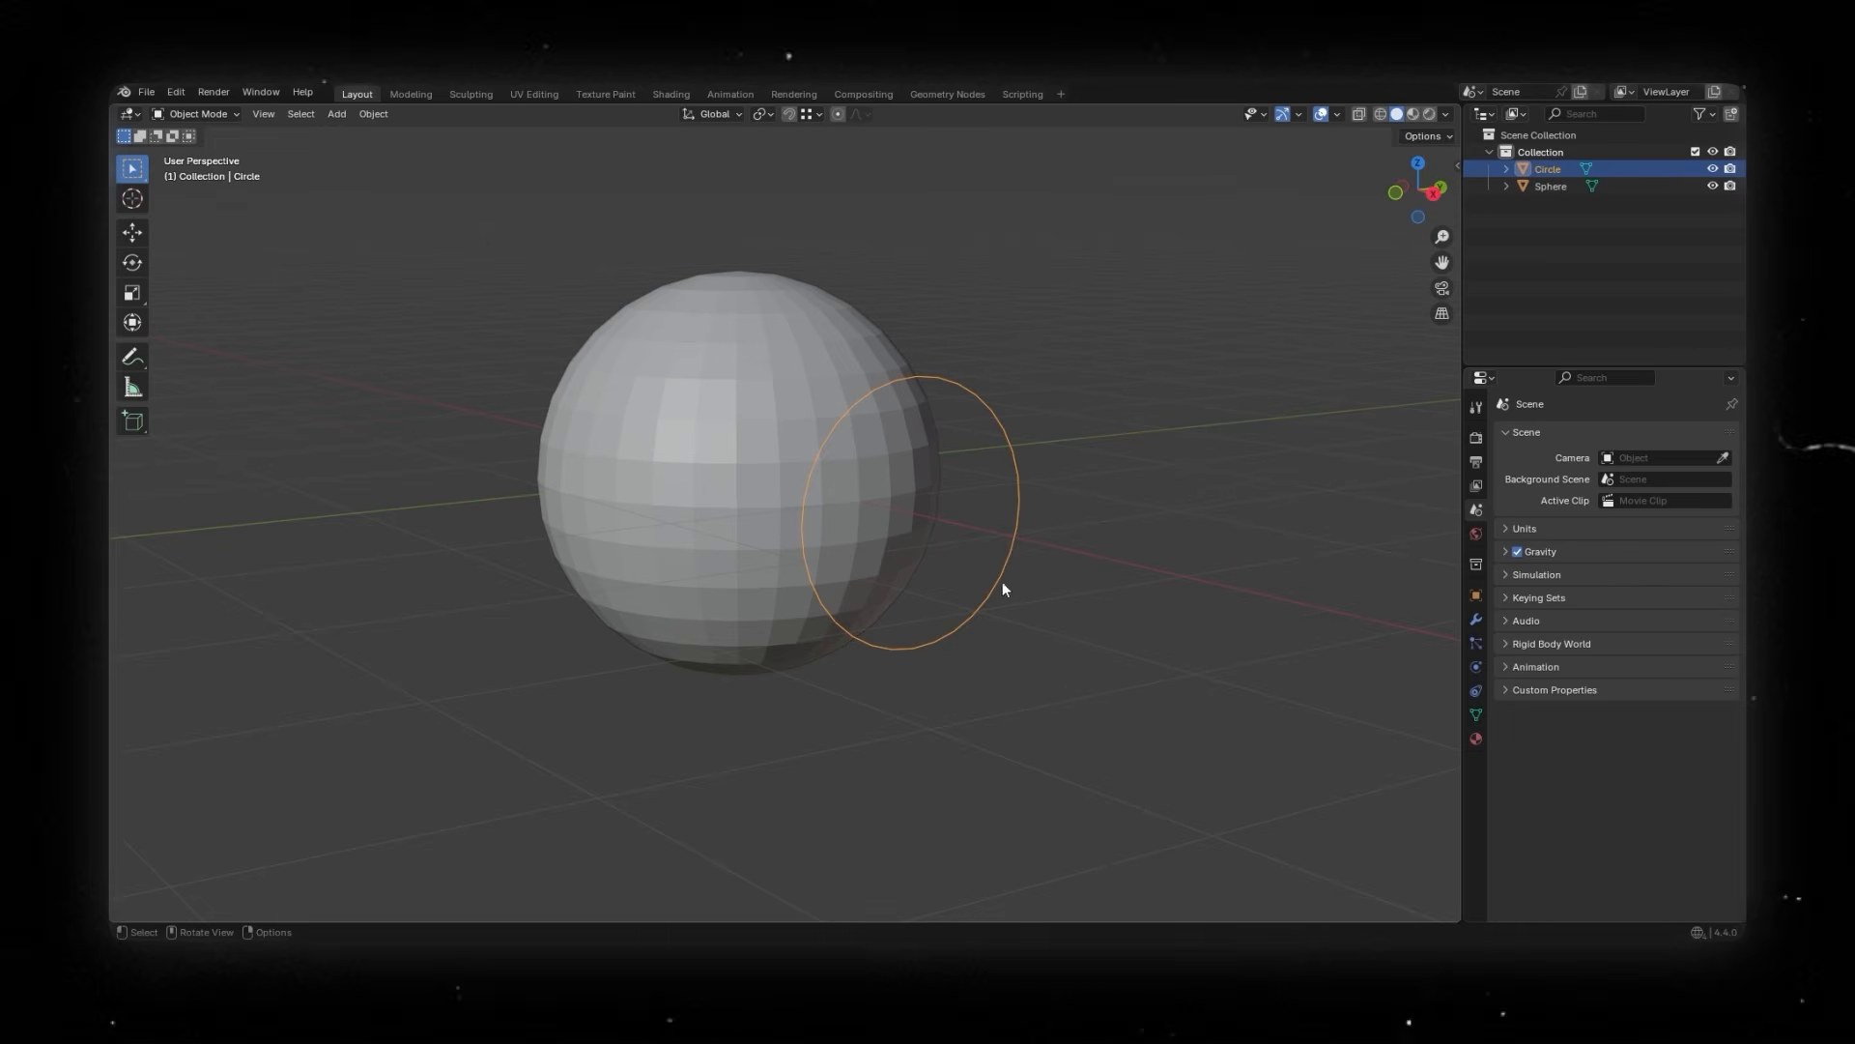
left_click(998, 552)
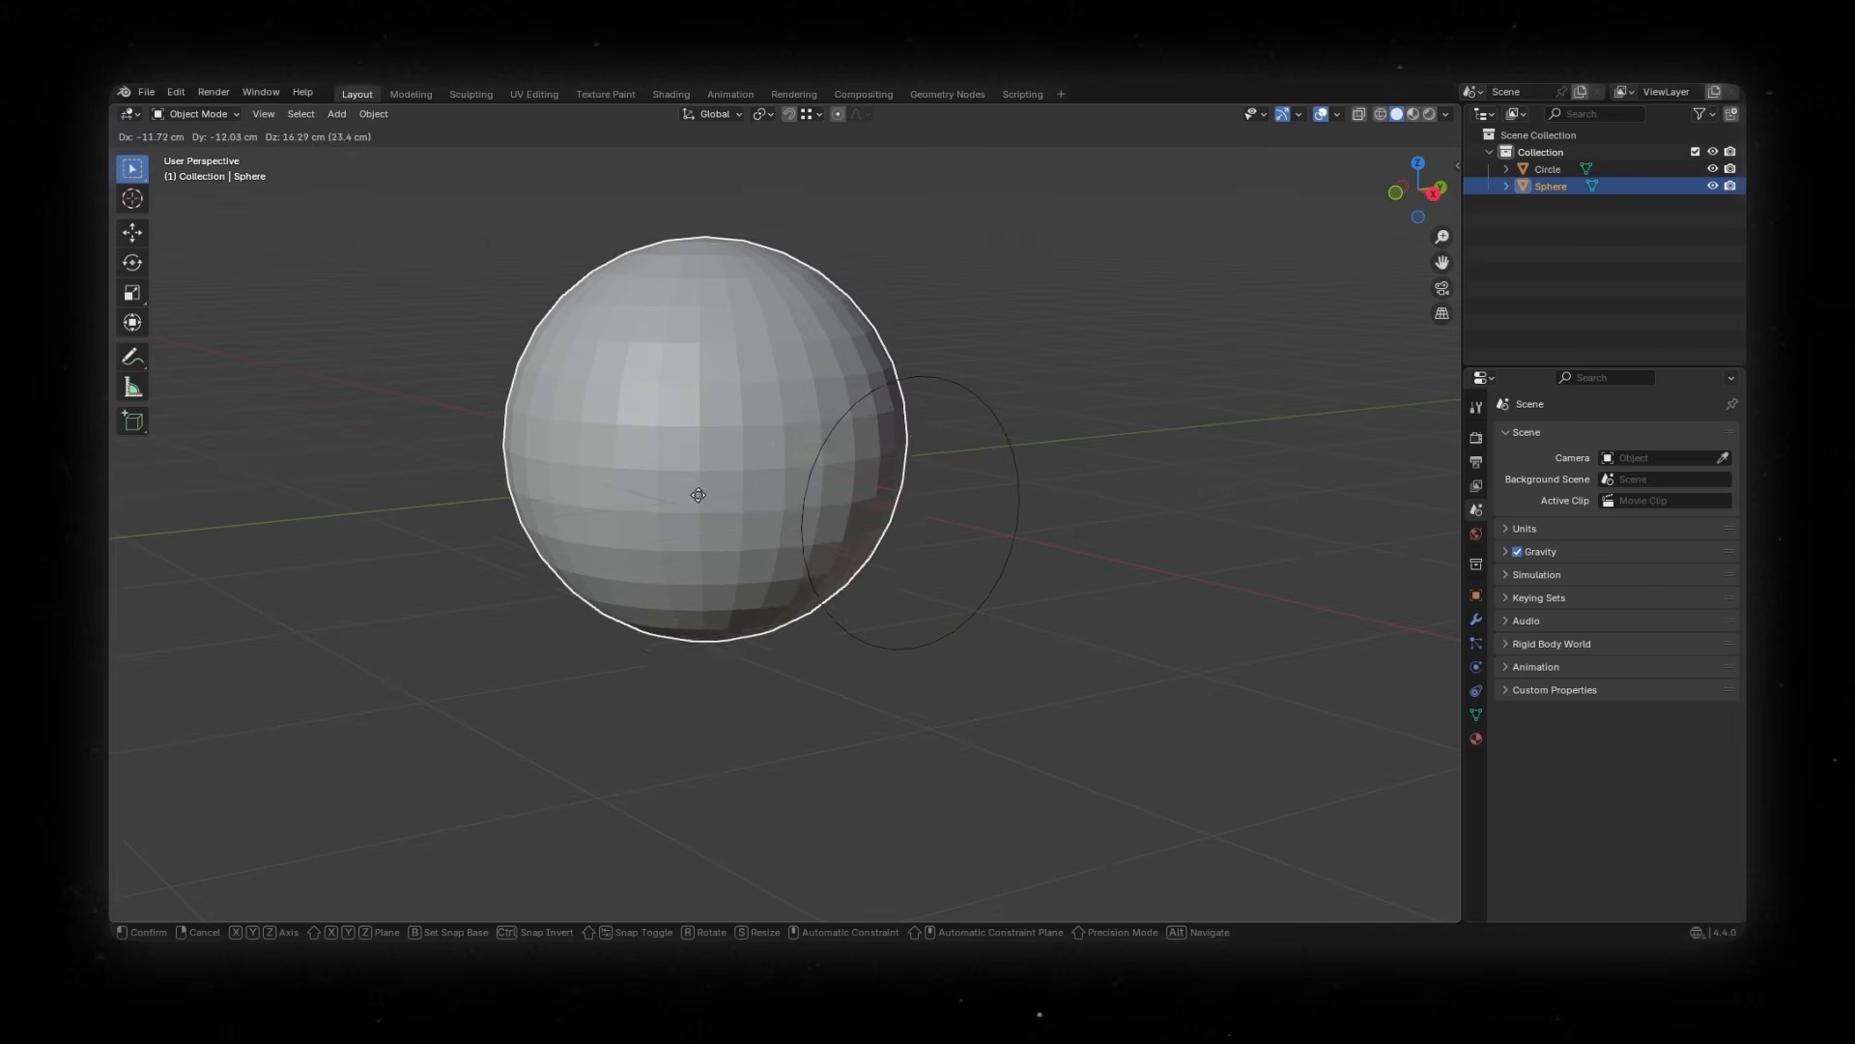
left_click(1007, 554)
left_click(767, 404)
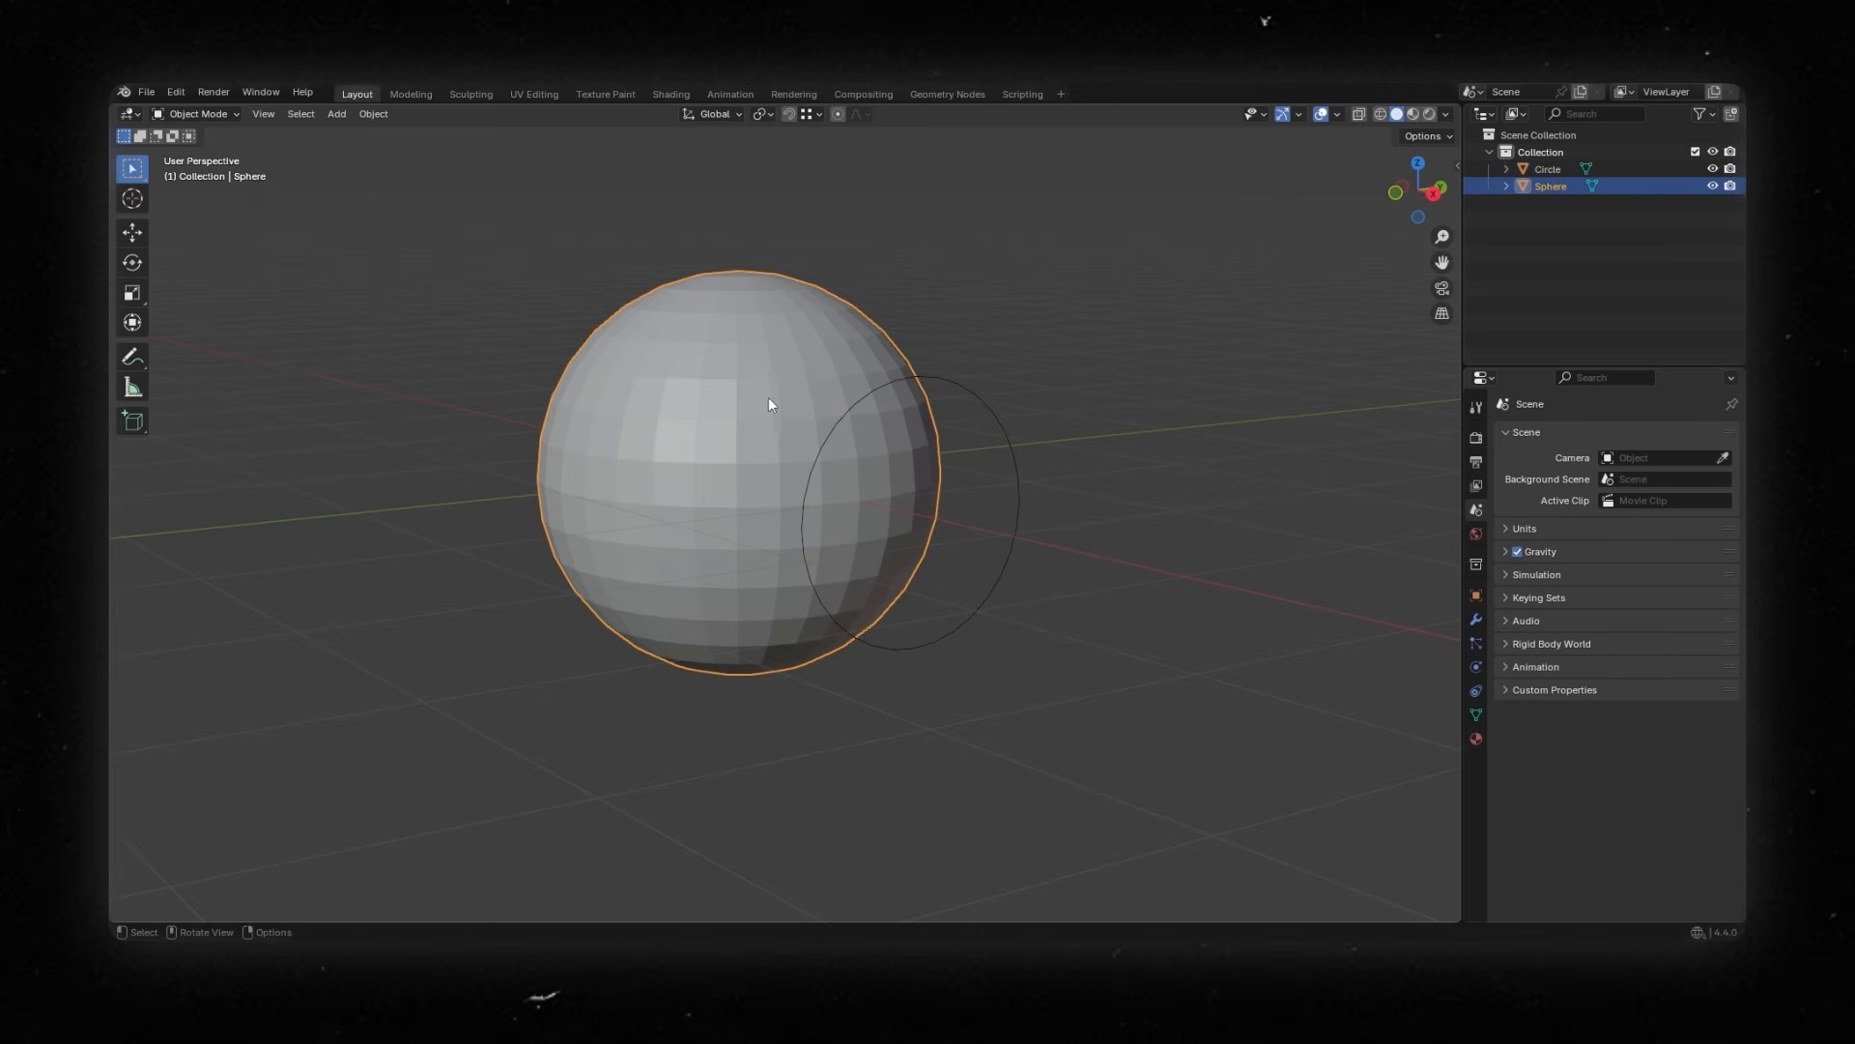
left_click(1161, 383)
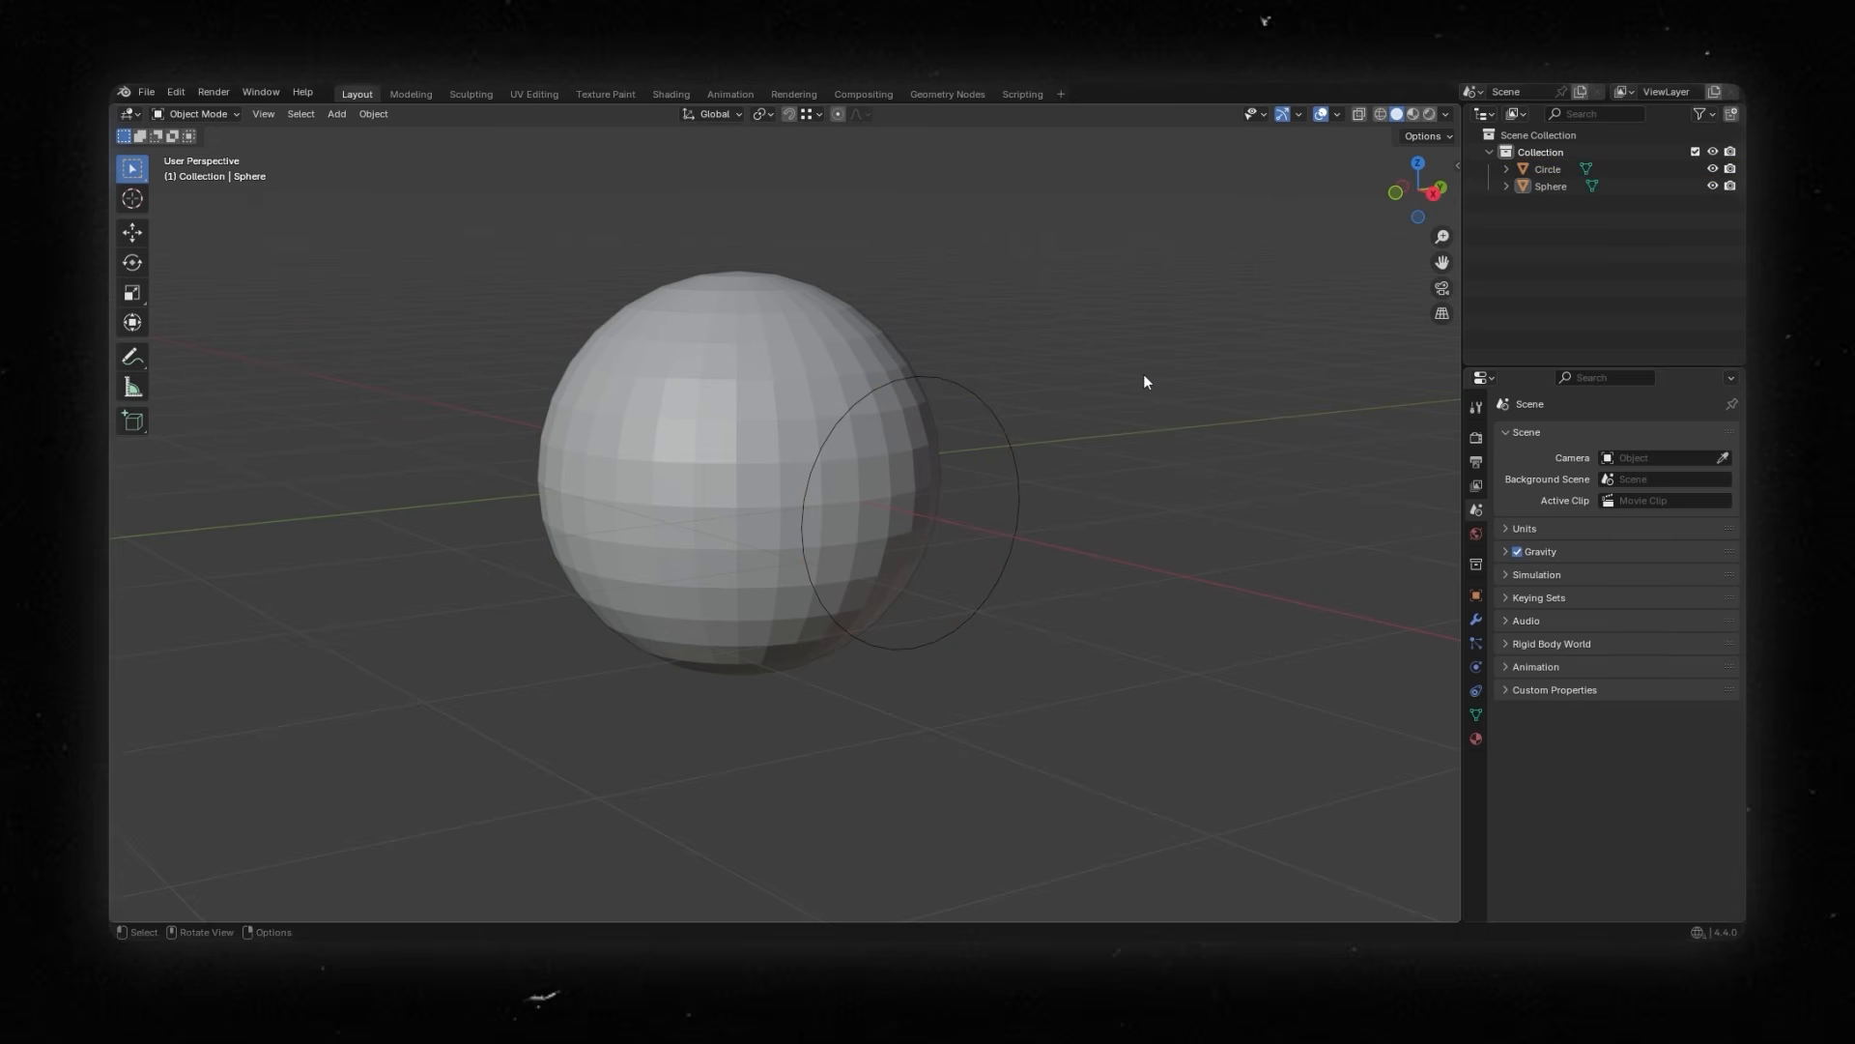
- Try a Knife Project of the circle onto the sphere from an angled perspective view and inspect the cut
left_click(779, 398)
key("Tab")
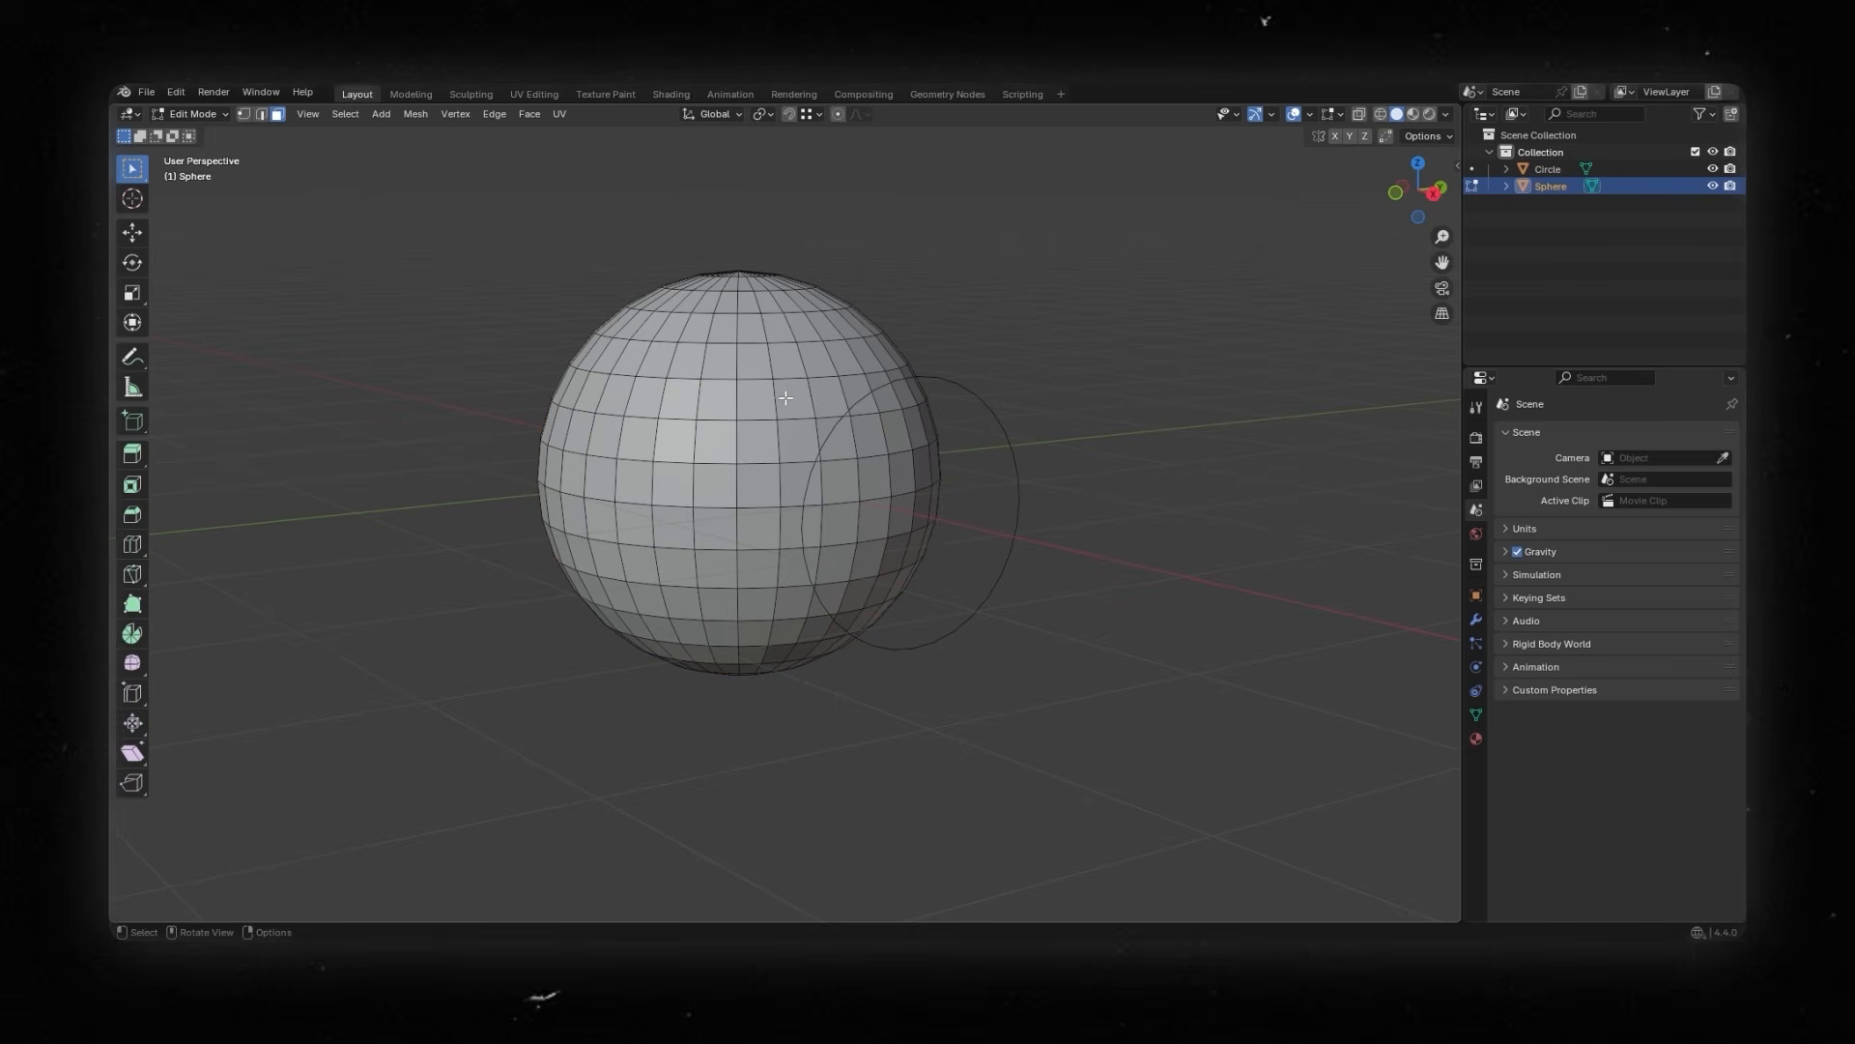
left_click(1558, 172)
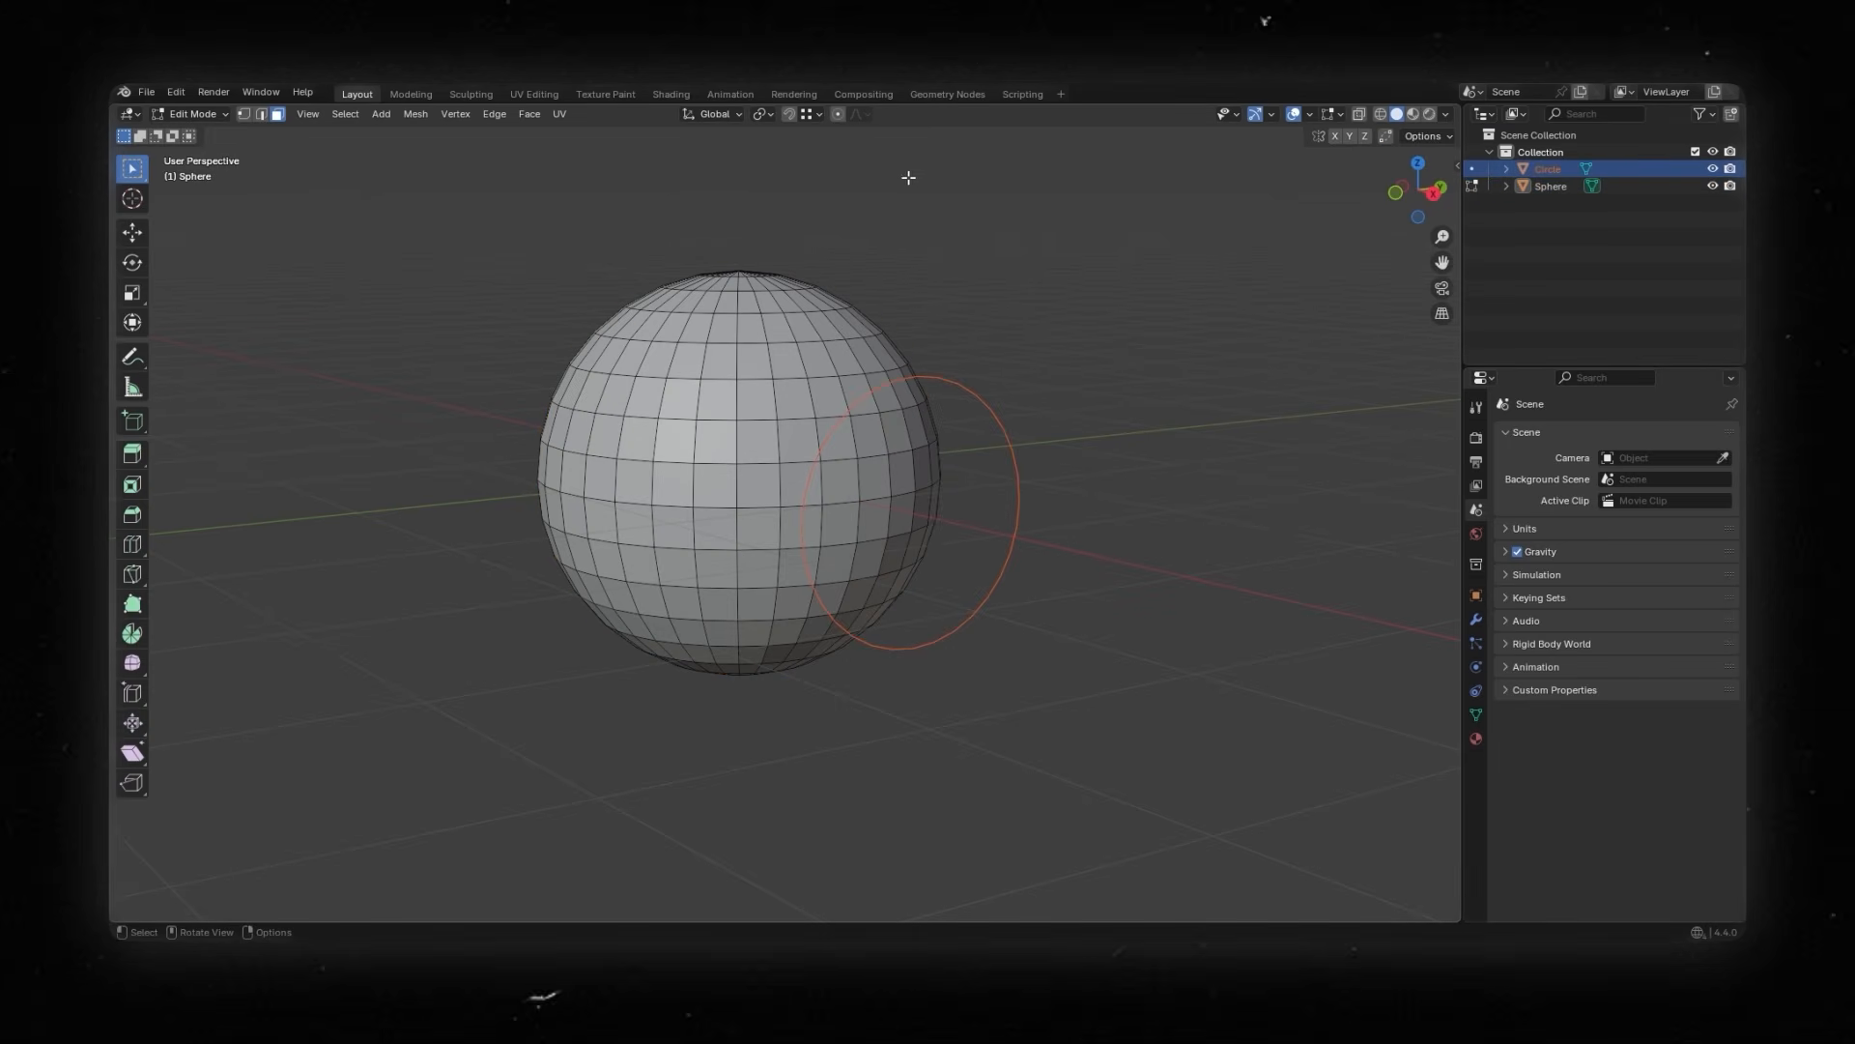
left_click(415, 115)
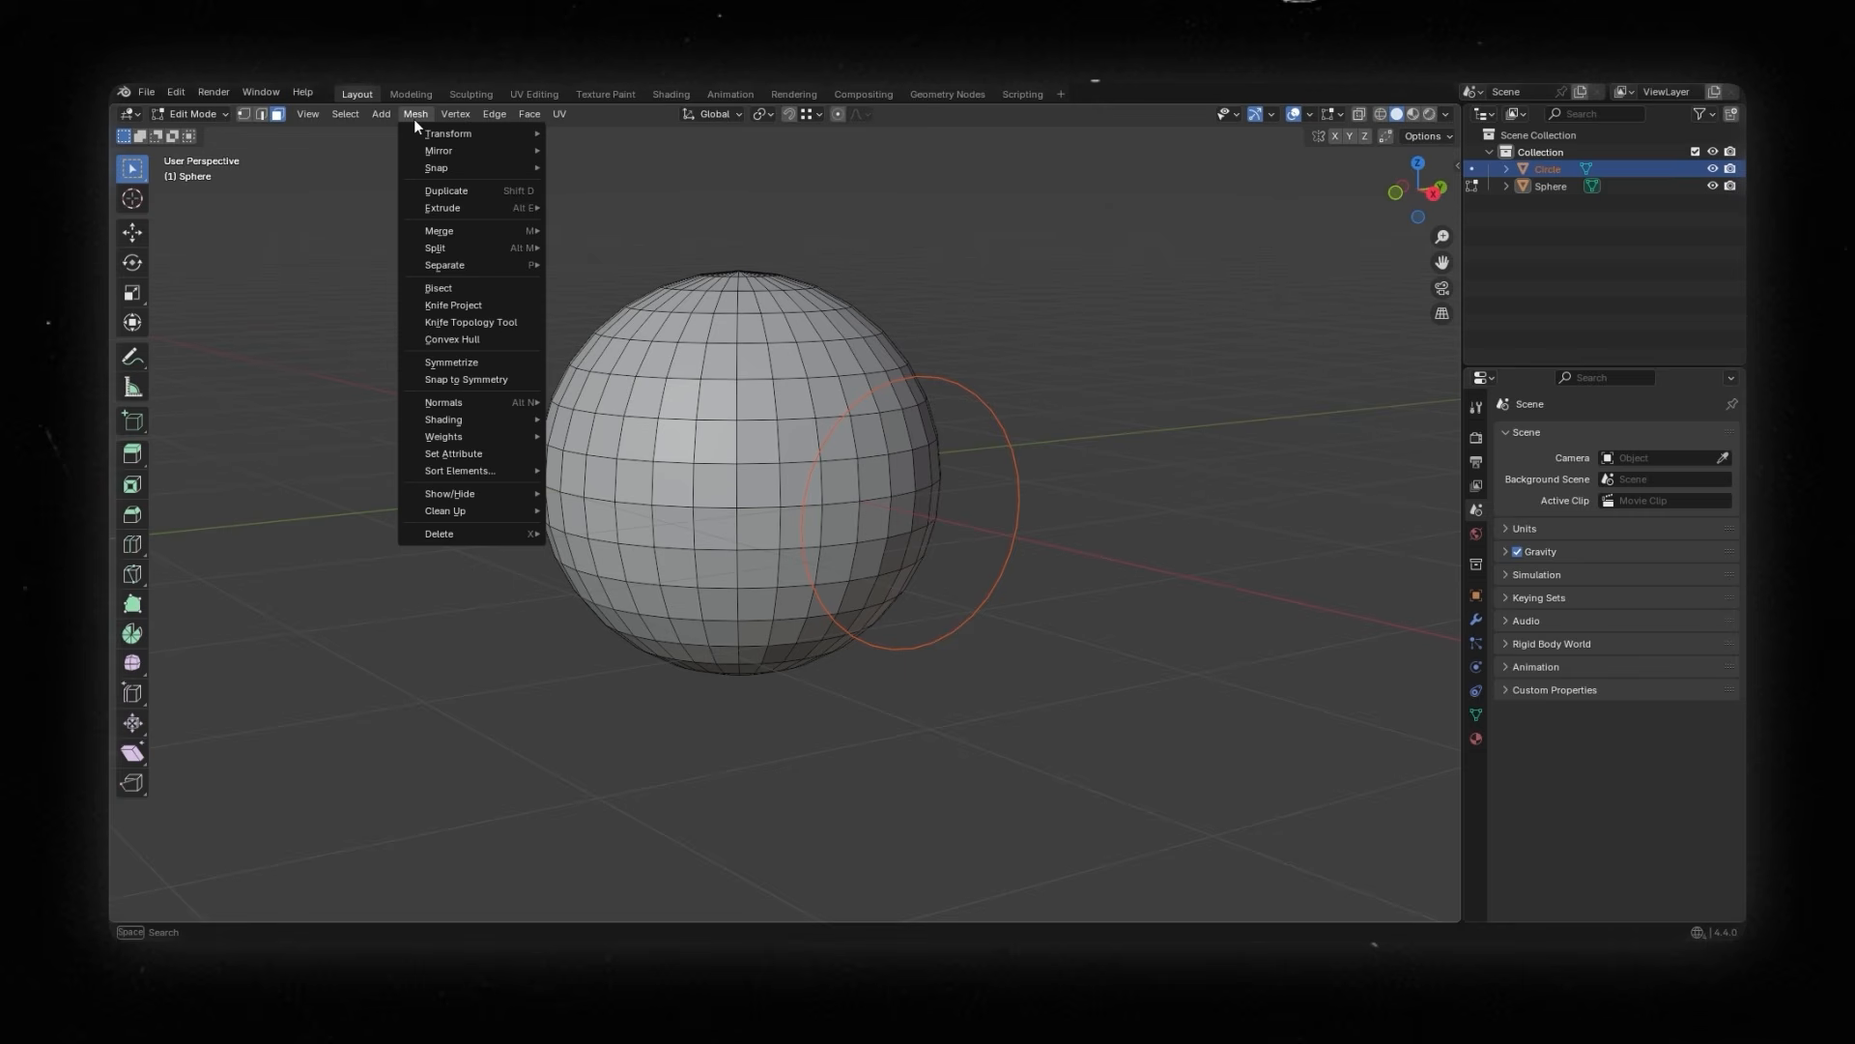
left_click(481, 305)
middle_click_drag(485, 306, 1006, 415)
scroll(917, 337, "up", 2)
middle_click_drag(918, 337, 906, 351, "shift")
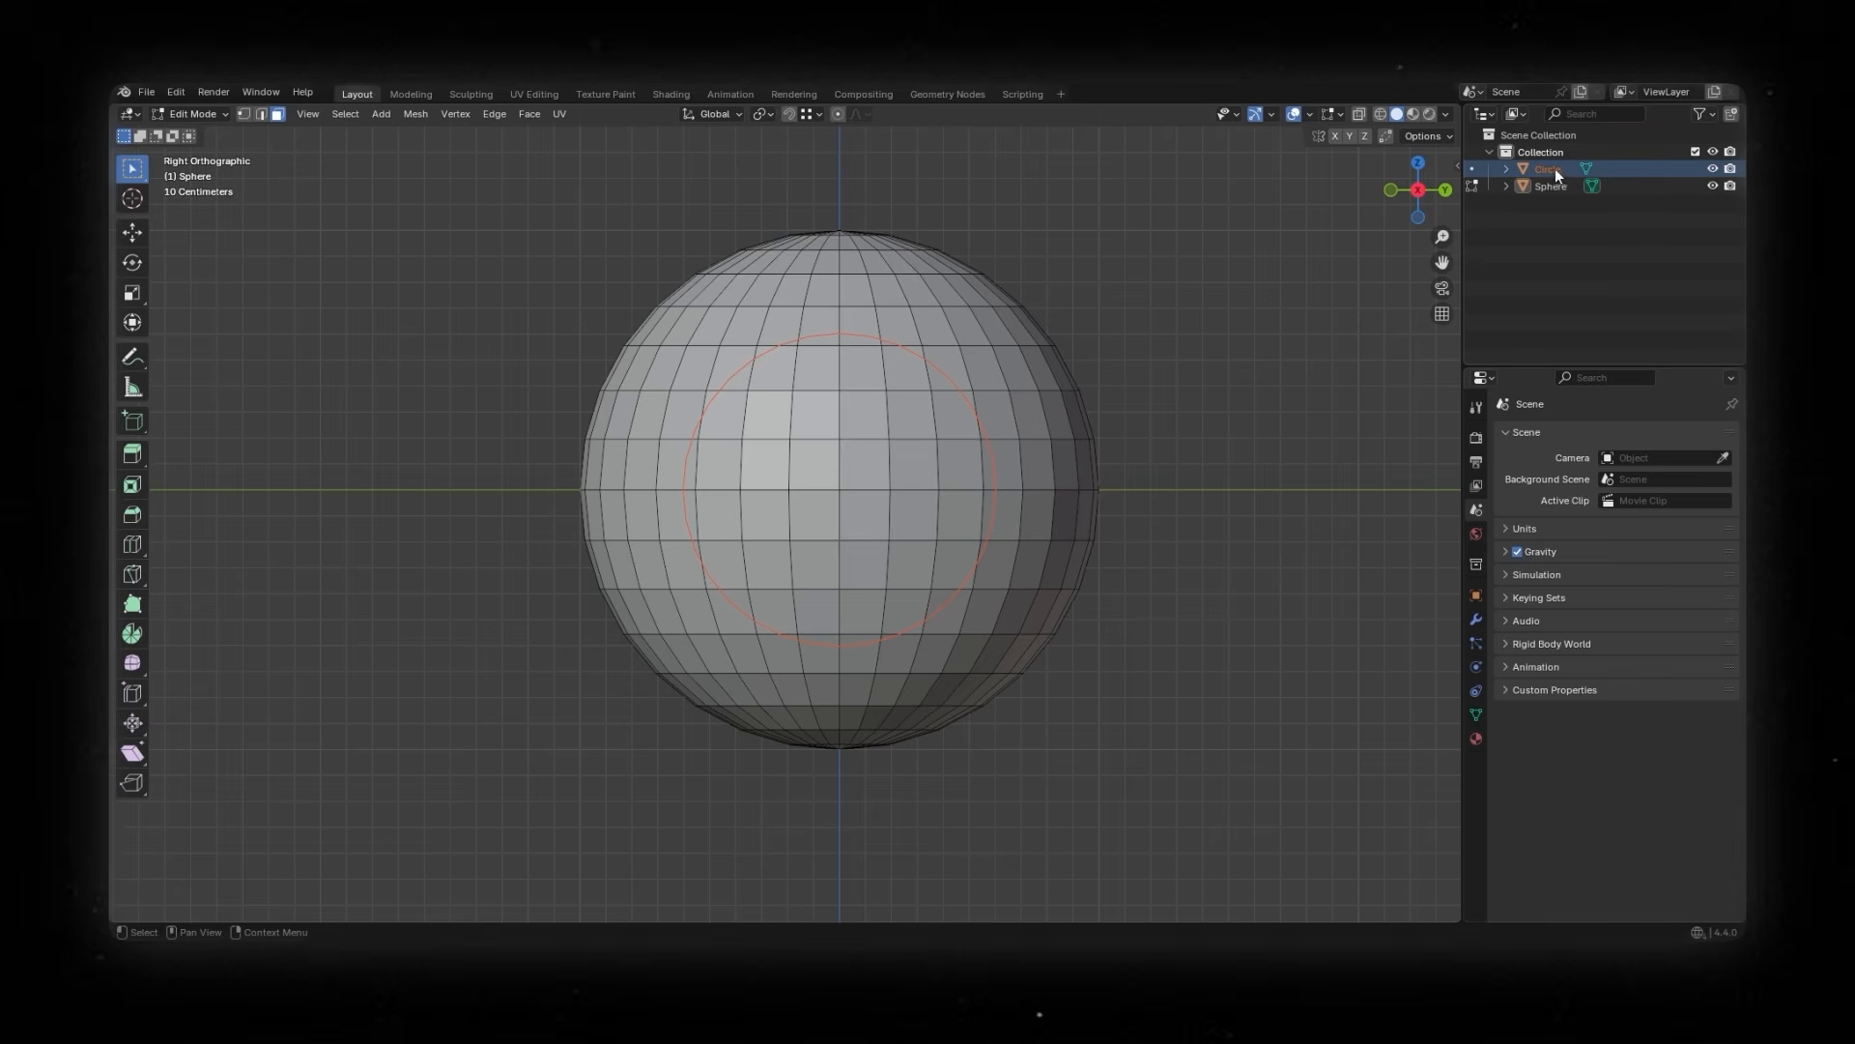
- Cut the circle into the sphere with Knife Project from the right orthographic view
left_click(416, 114)
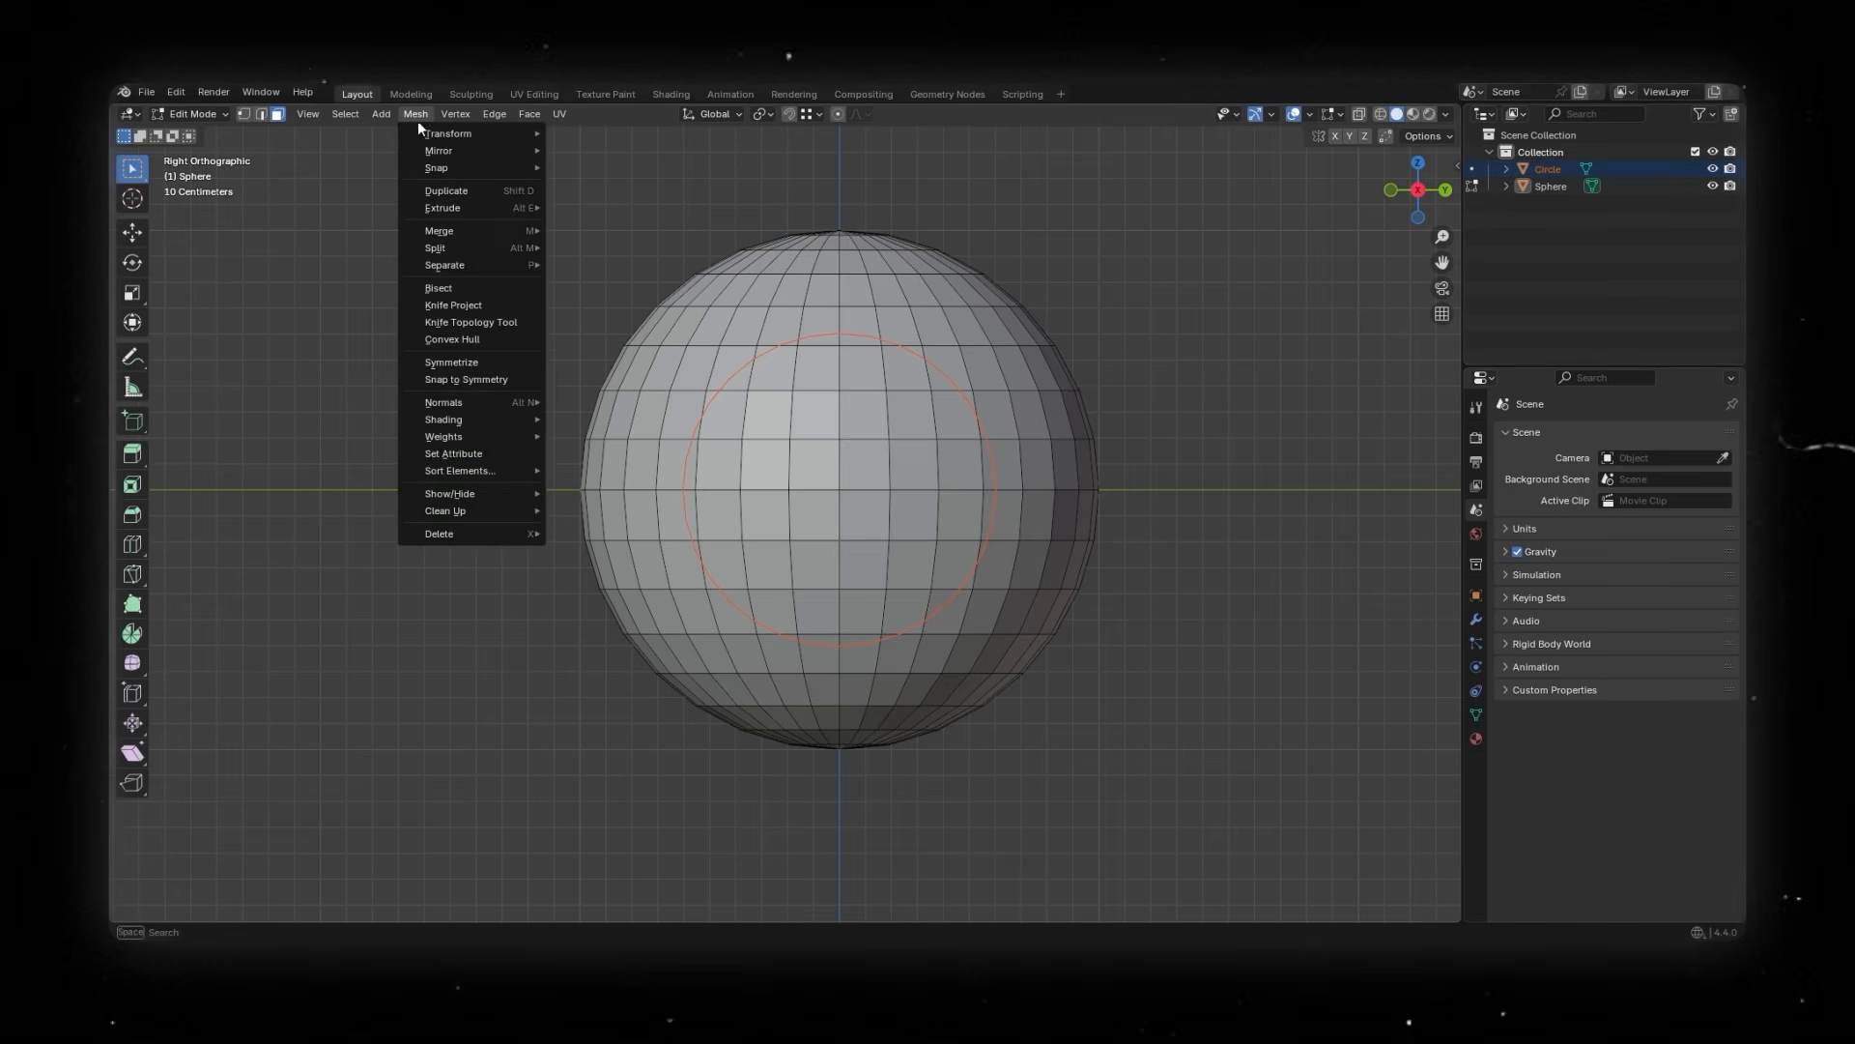
left_click(464, 304)
middle_click_drag(952, 377, 966, 541)
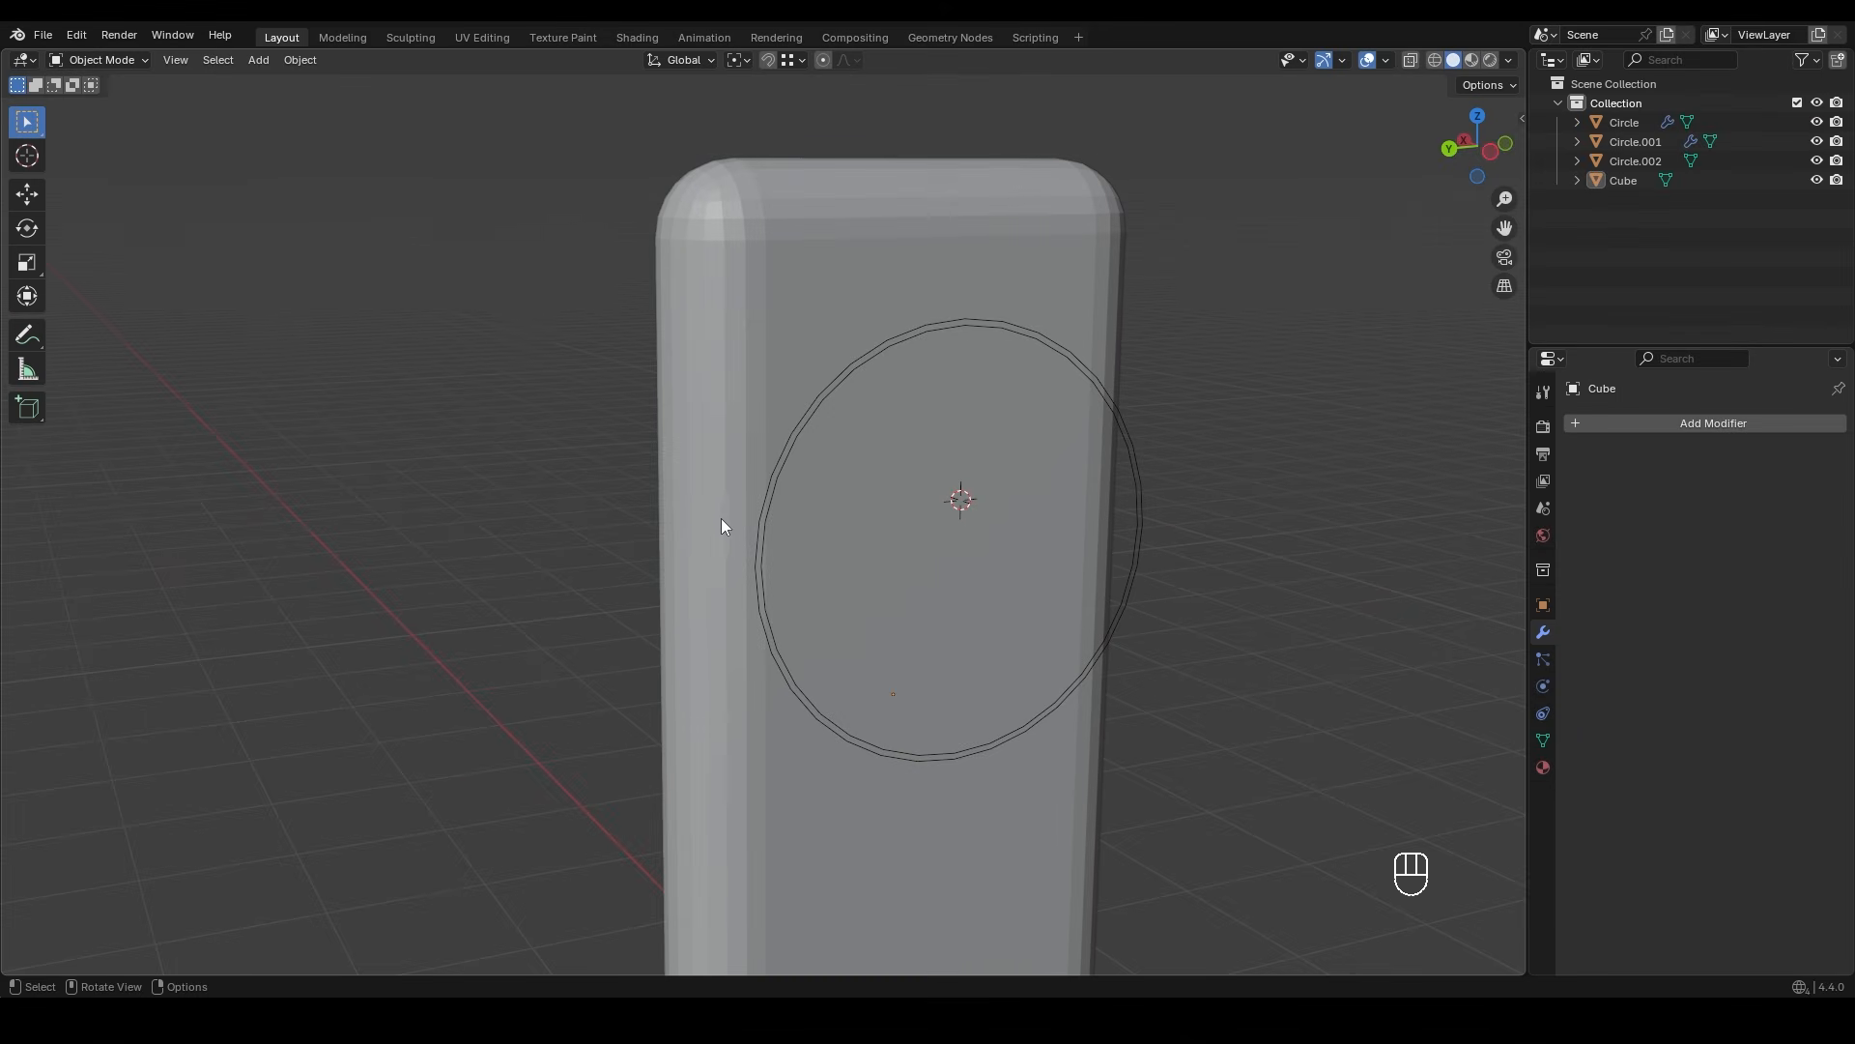
- Isolate the block in left orthographic view and cut the double-ring Circle.002 into its mesh with Knife Project
left_click(728, 454)
key("Tab")
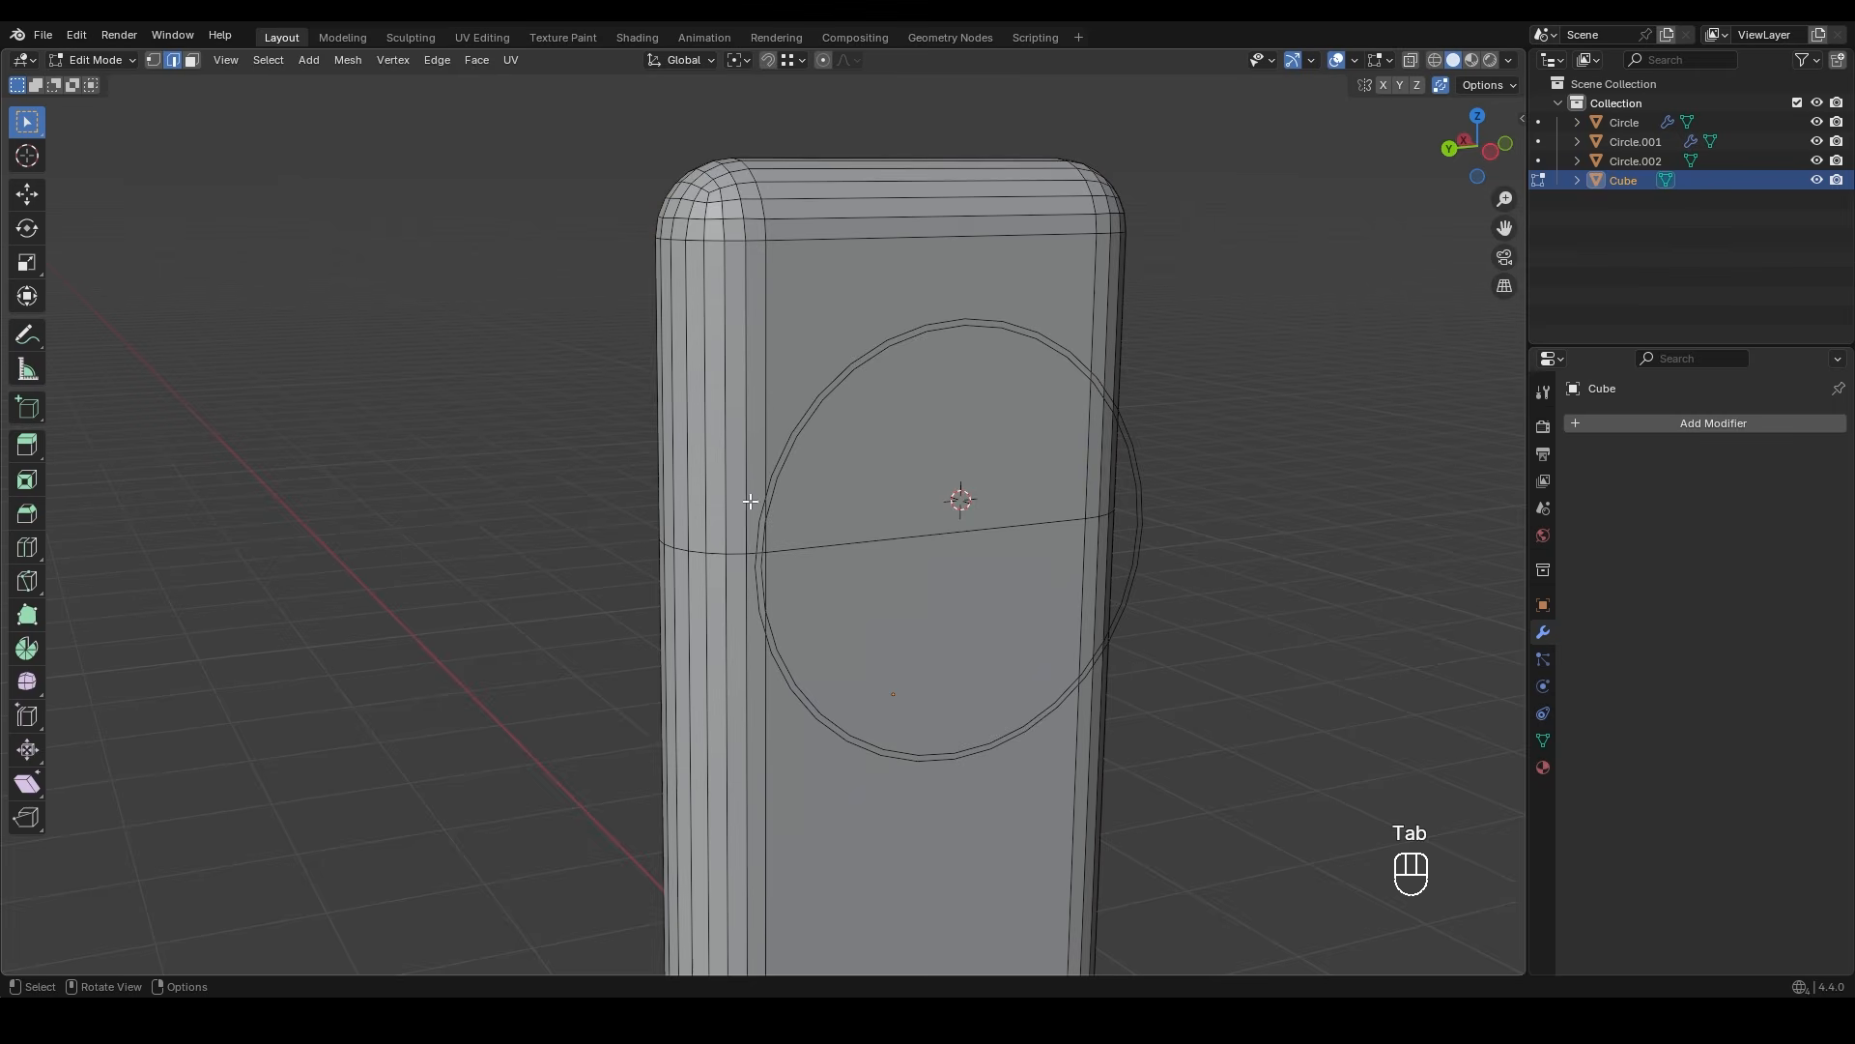
key("ctrl+KP_3")
key("KP_Divide")
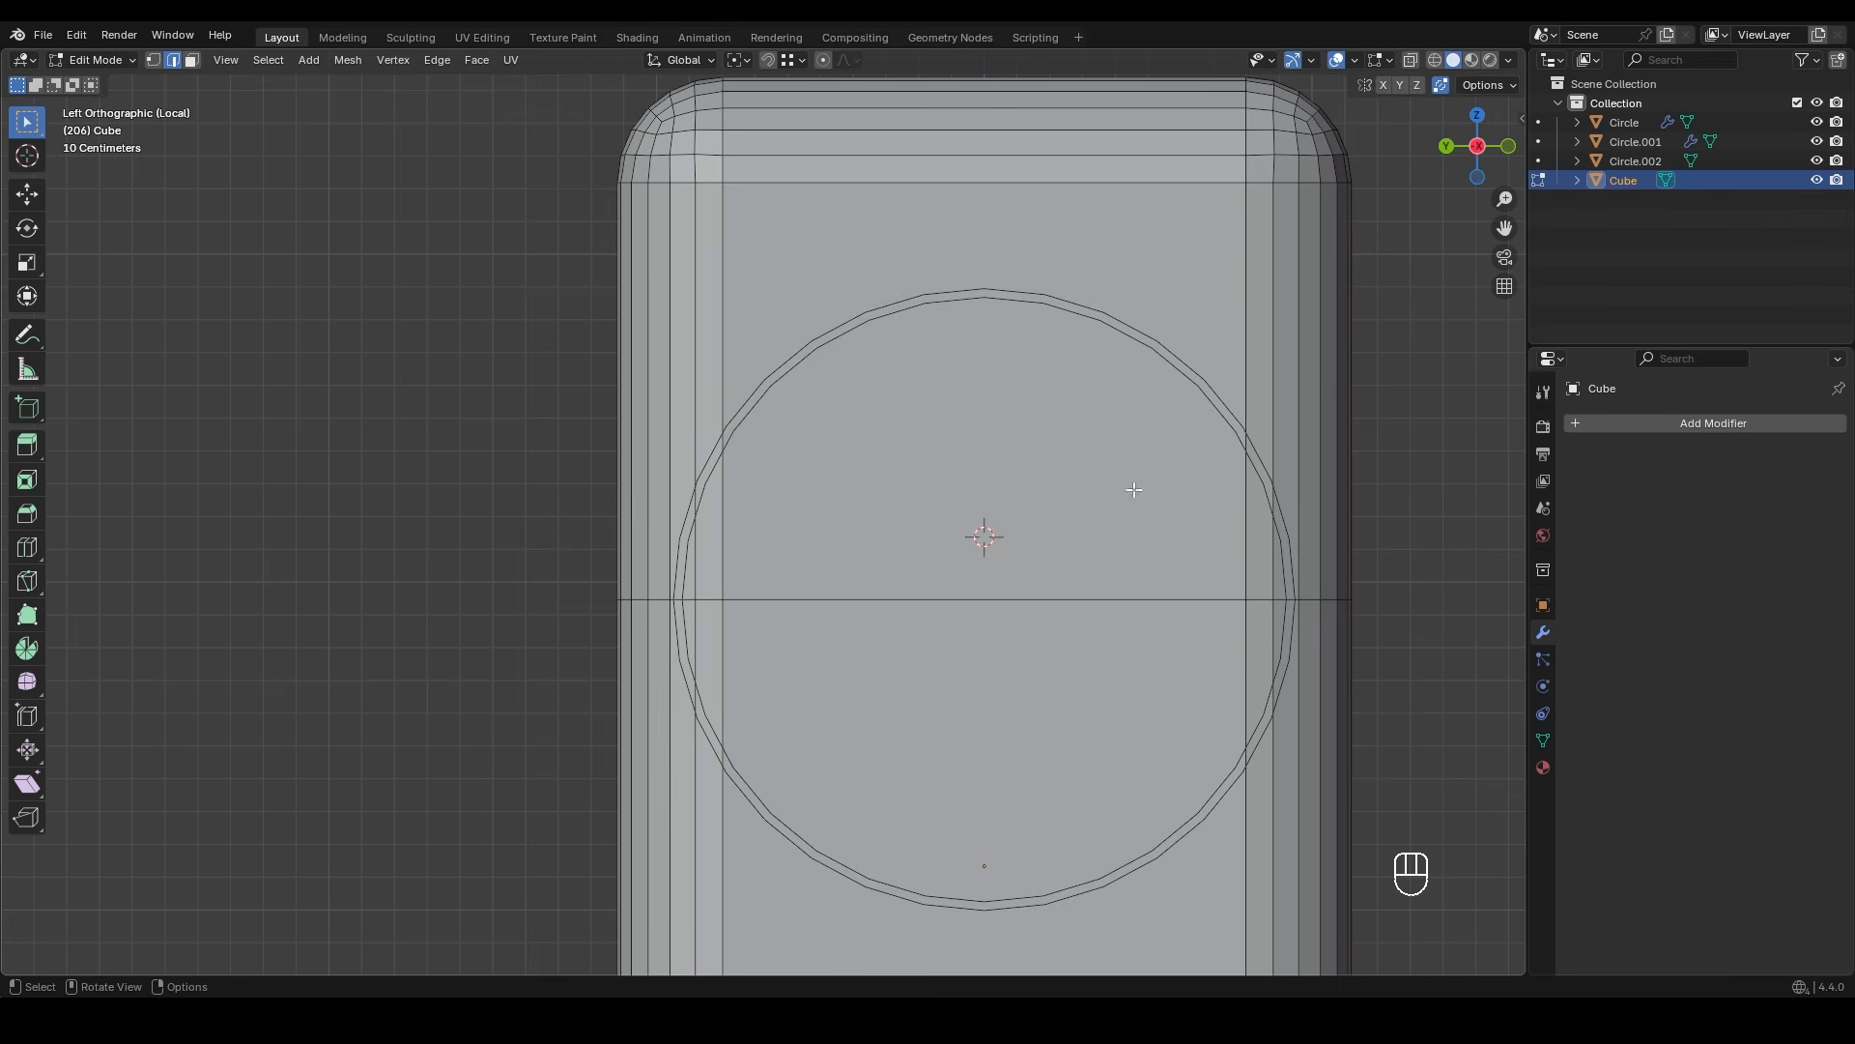
left_click(1636, 161, "ctrl")
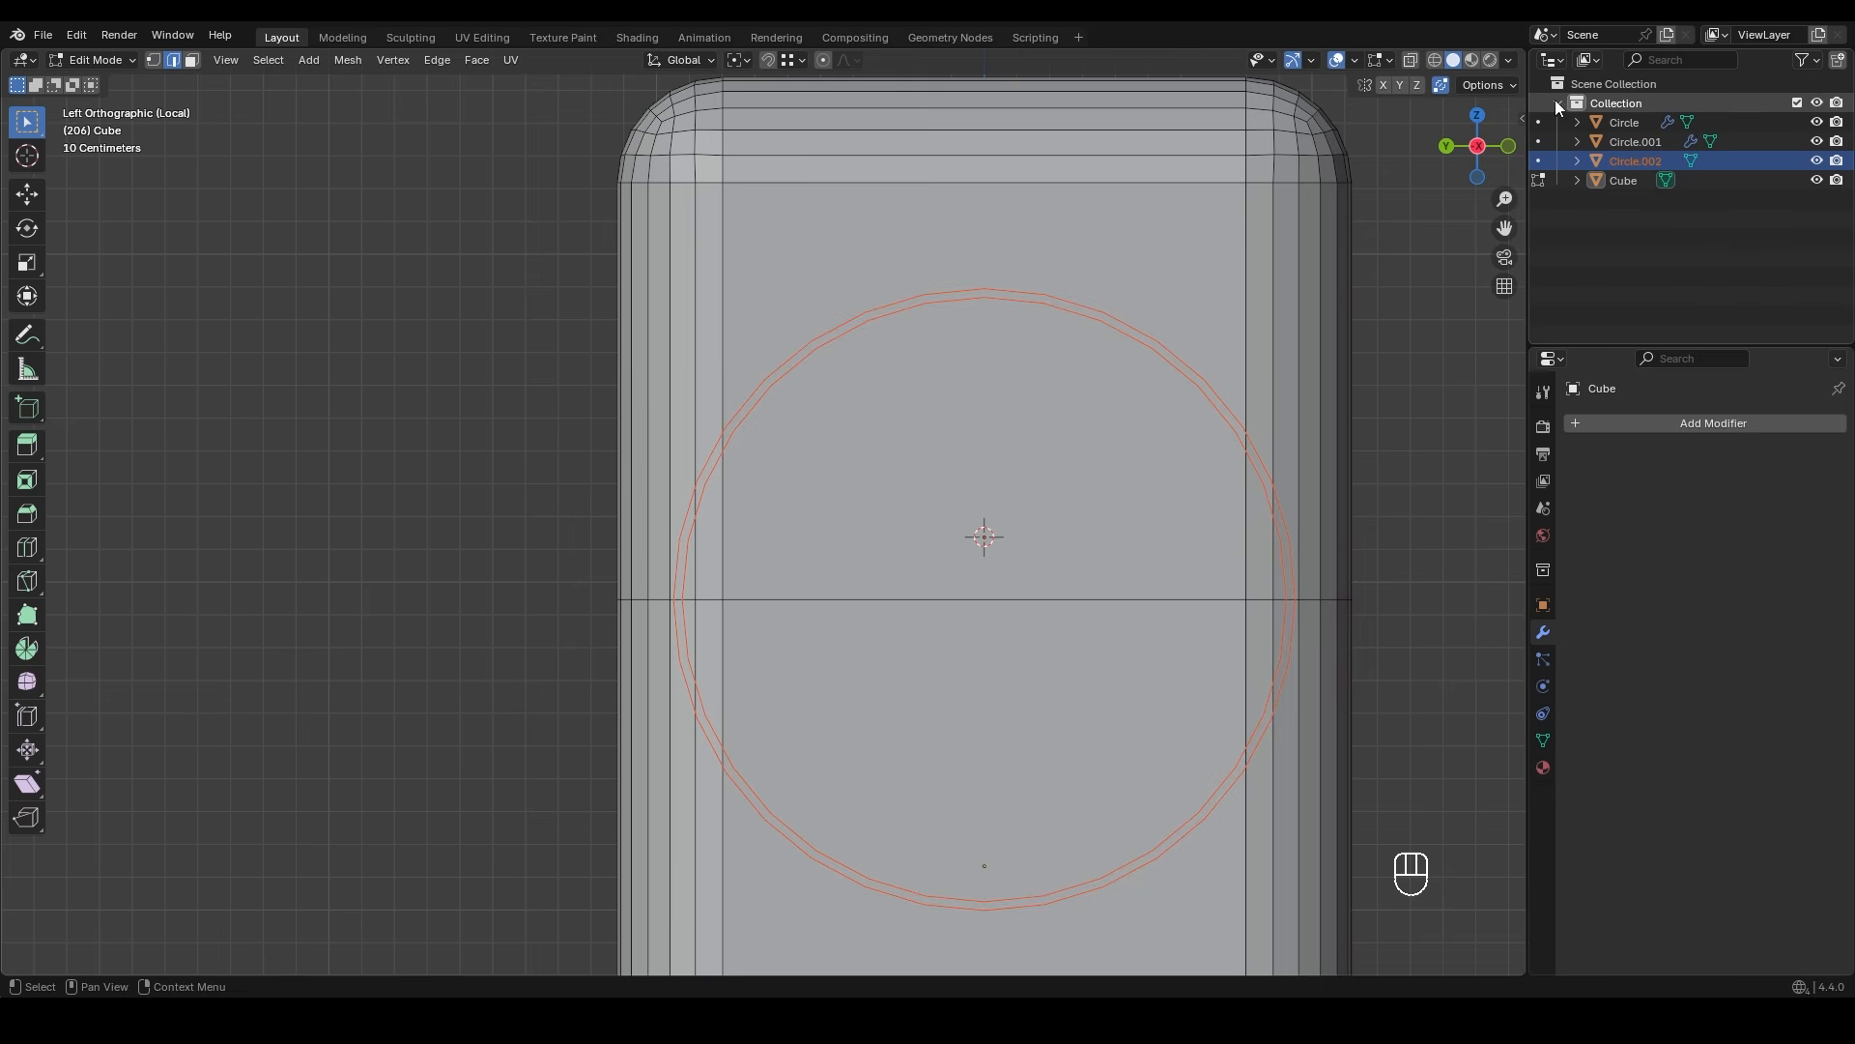
left_click(346, 60)
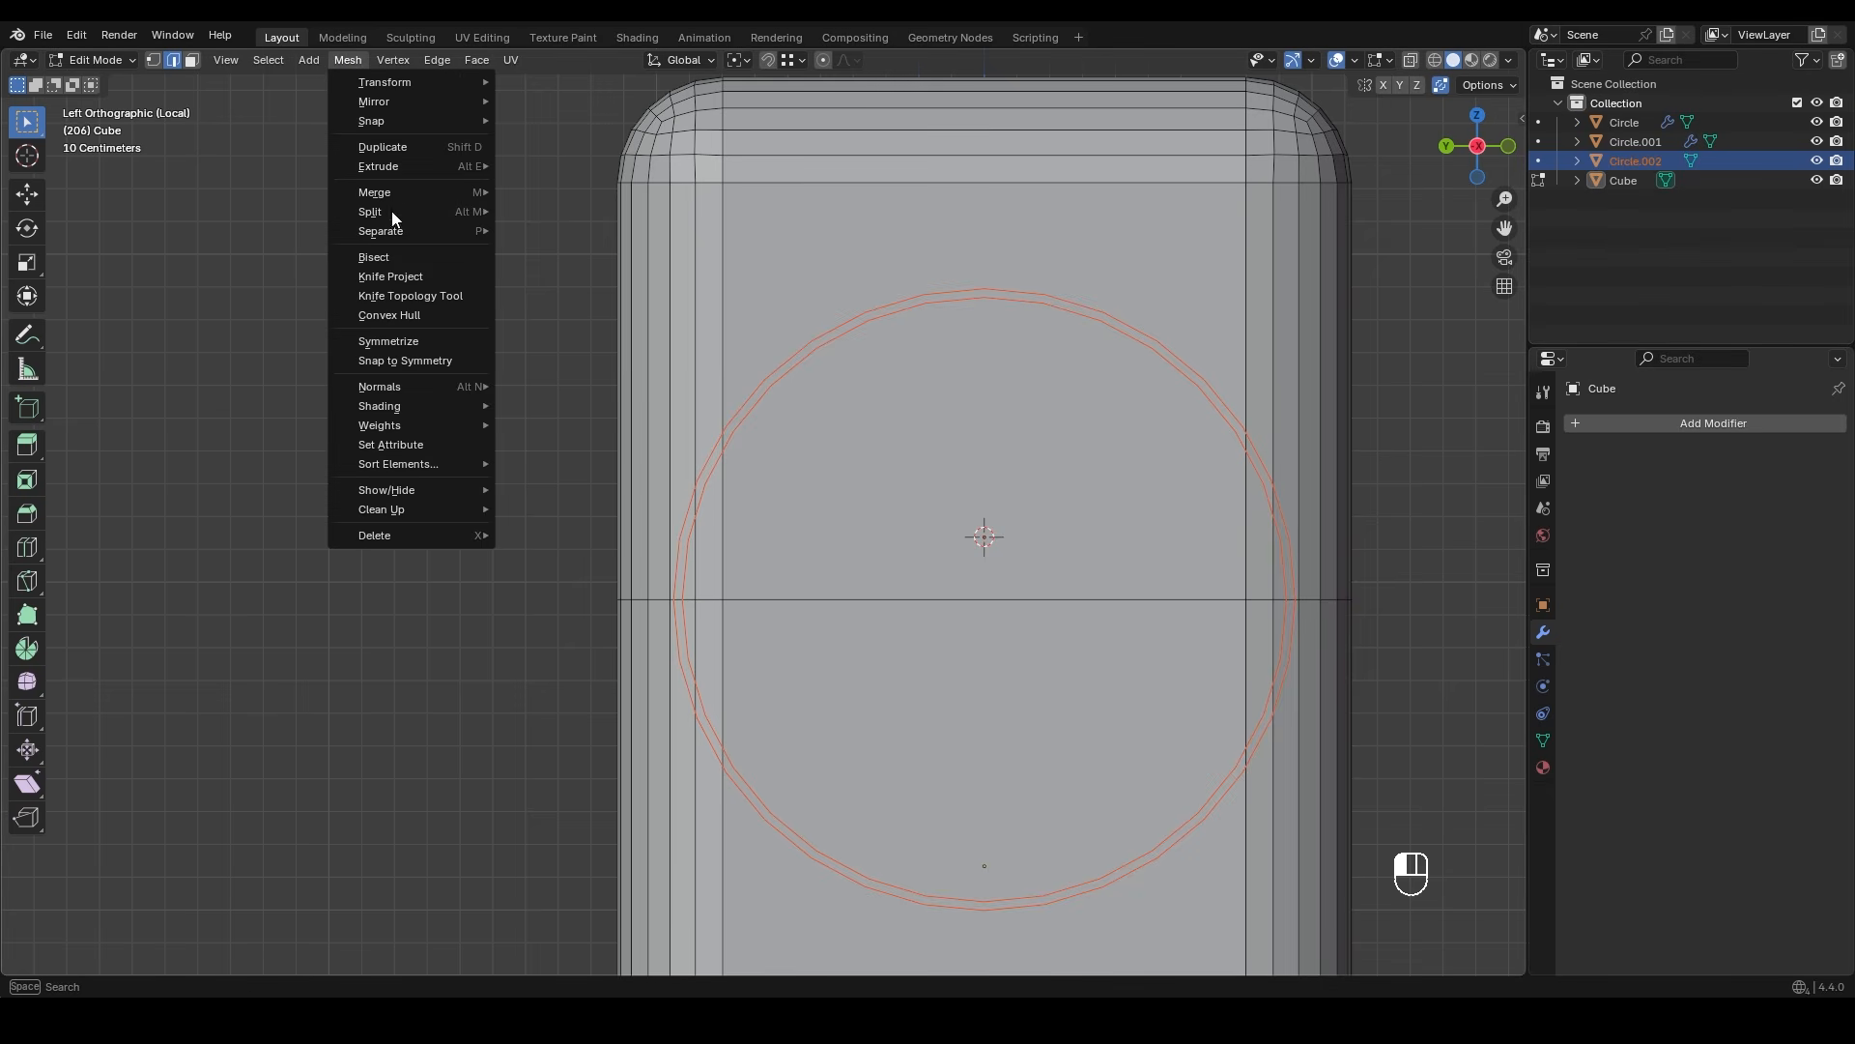
left_click(401, 276)
middle_click_drag(493, 504, 489, 470, "shift")
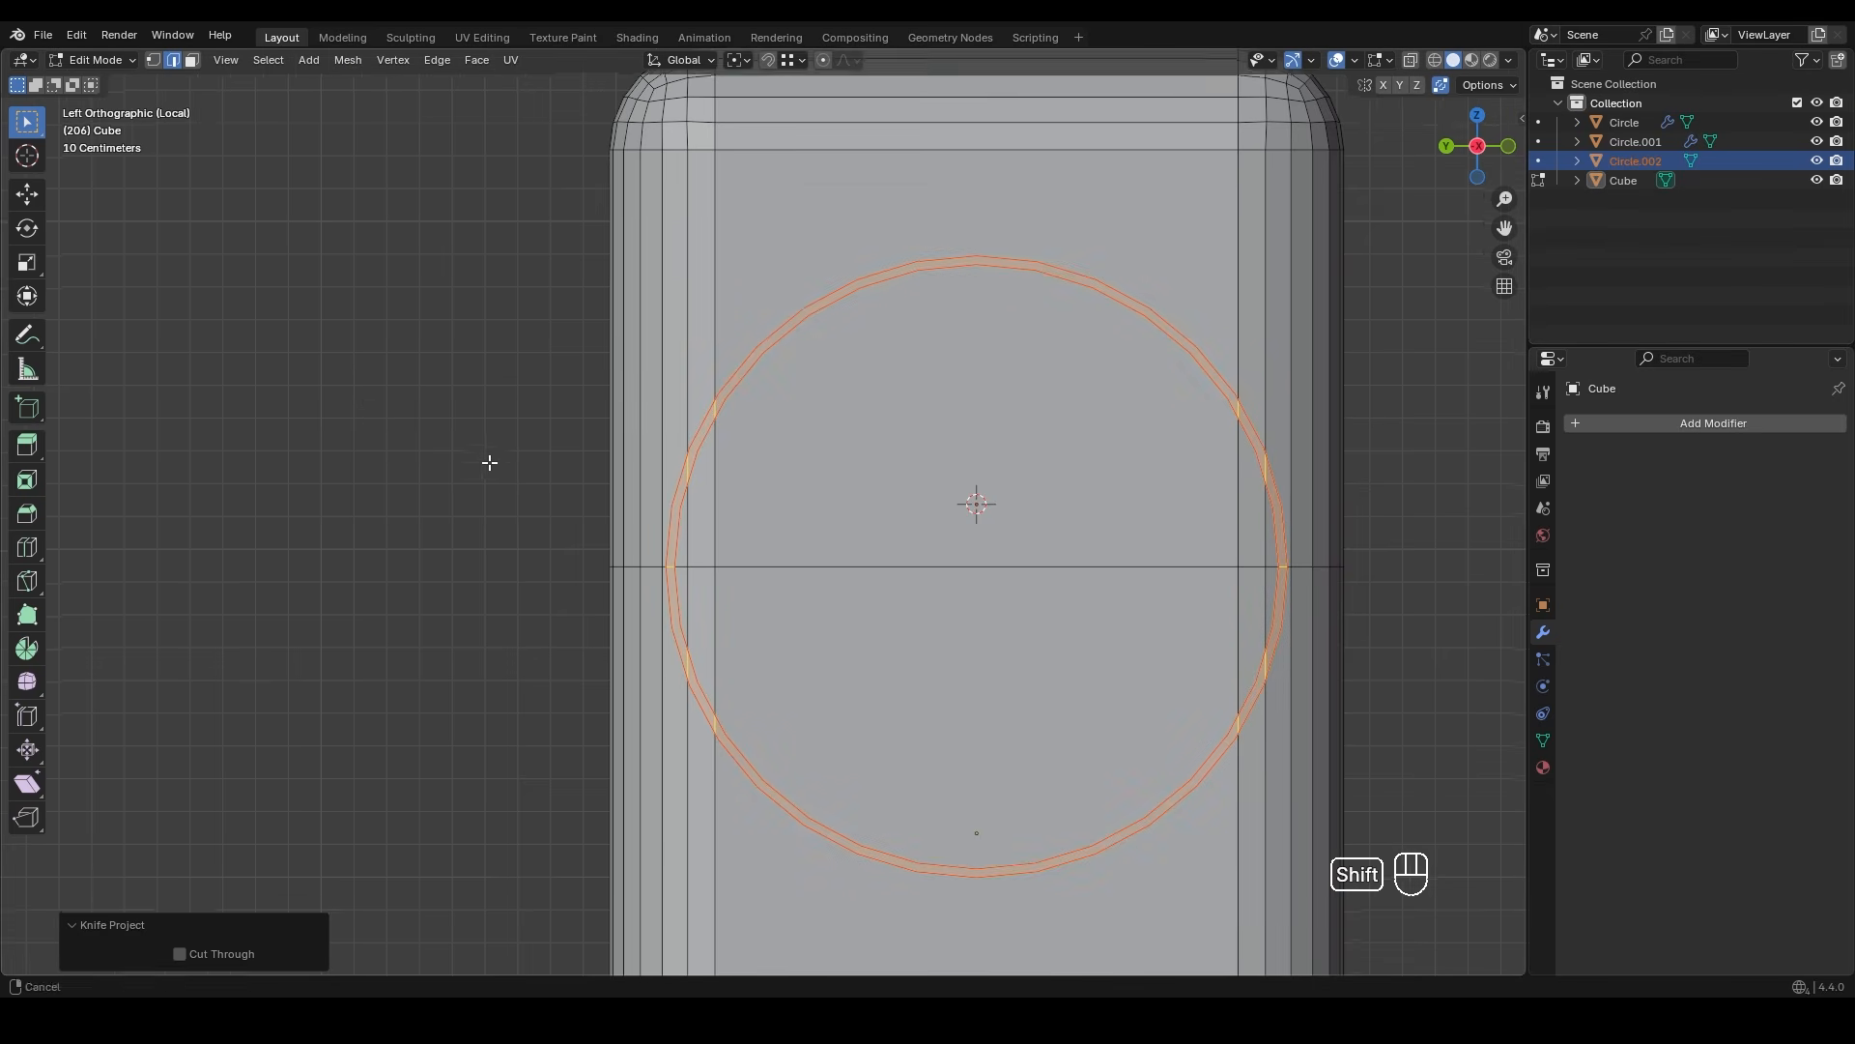
- Hide Circle.002 and delete the block's faces inside the inner circle
left_click(1817, 160)
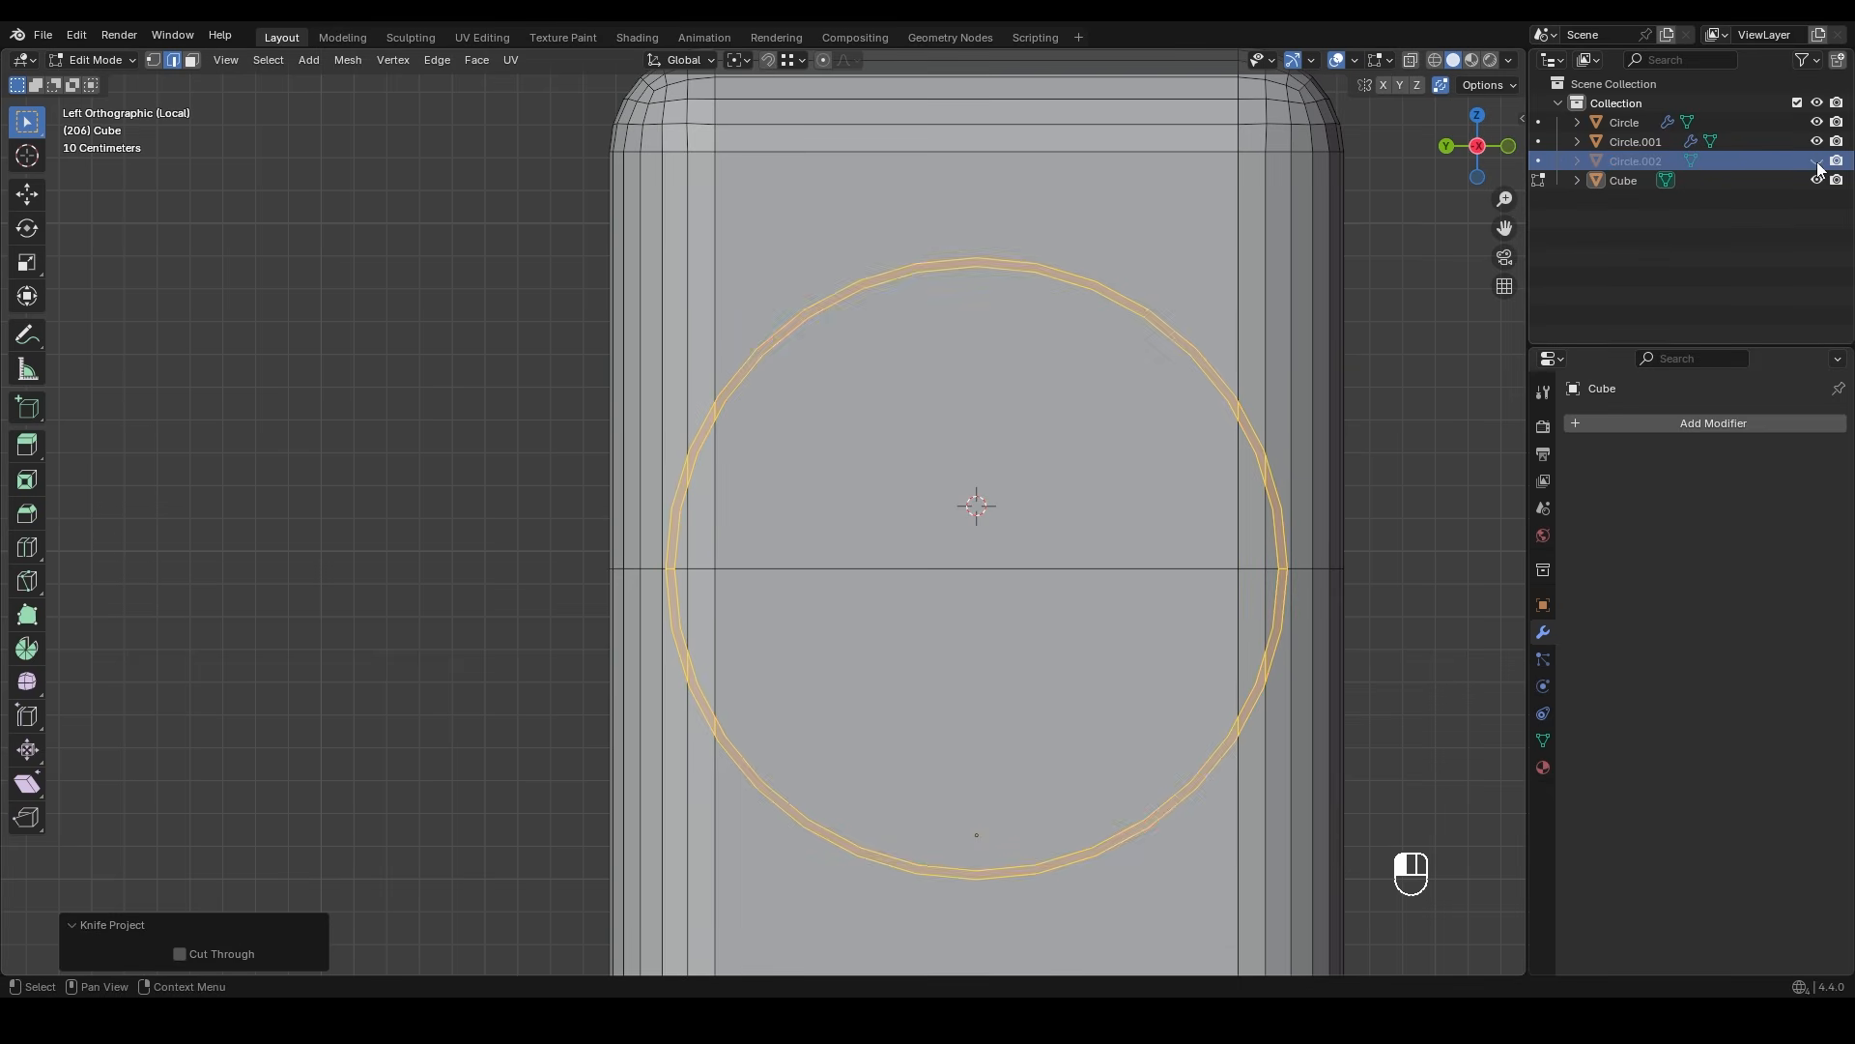
scroll(663, 532, "up", 1)
key("3")
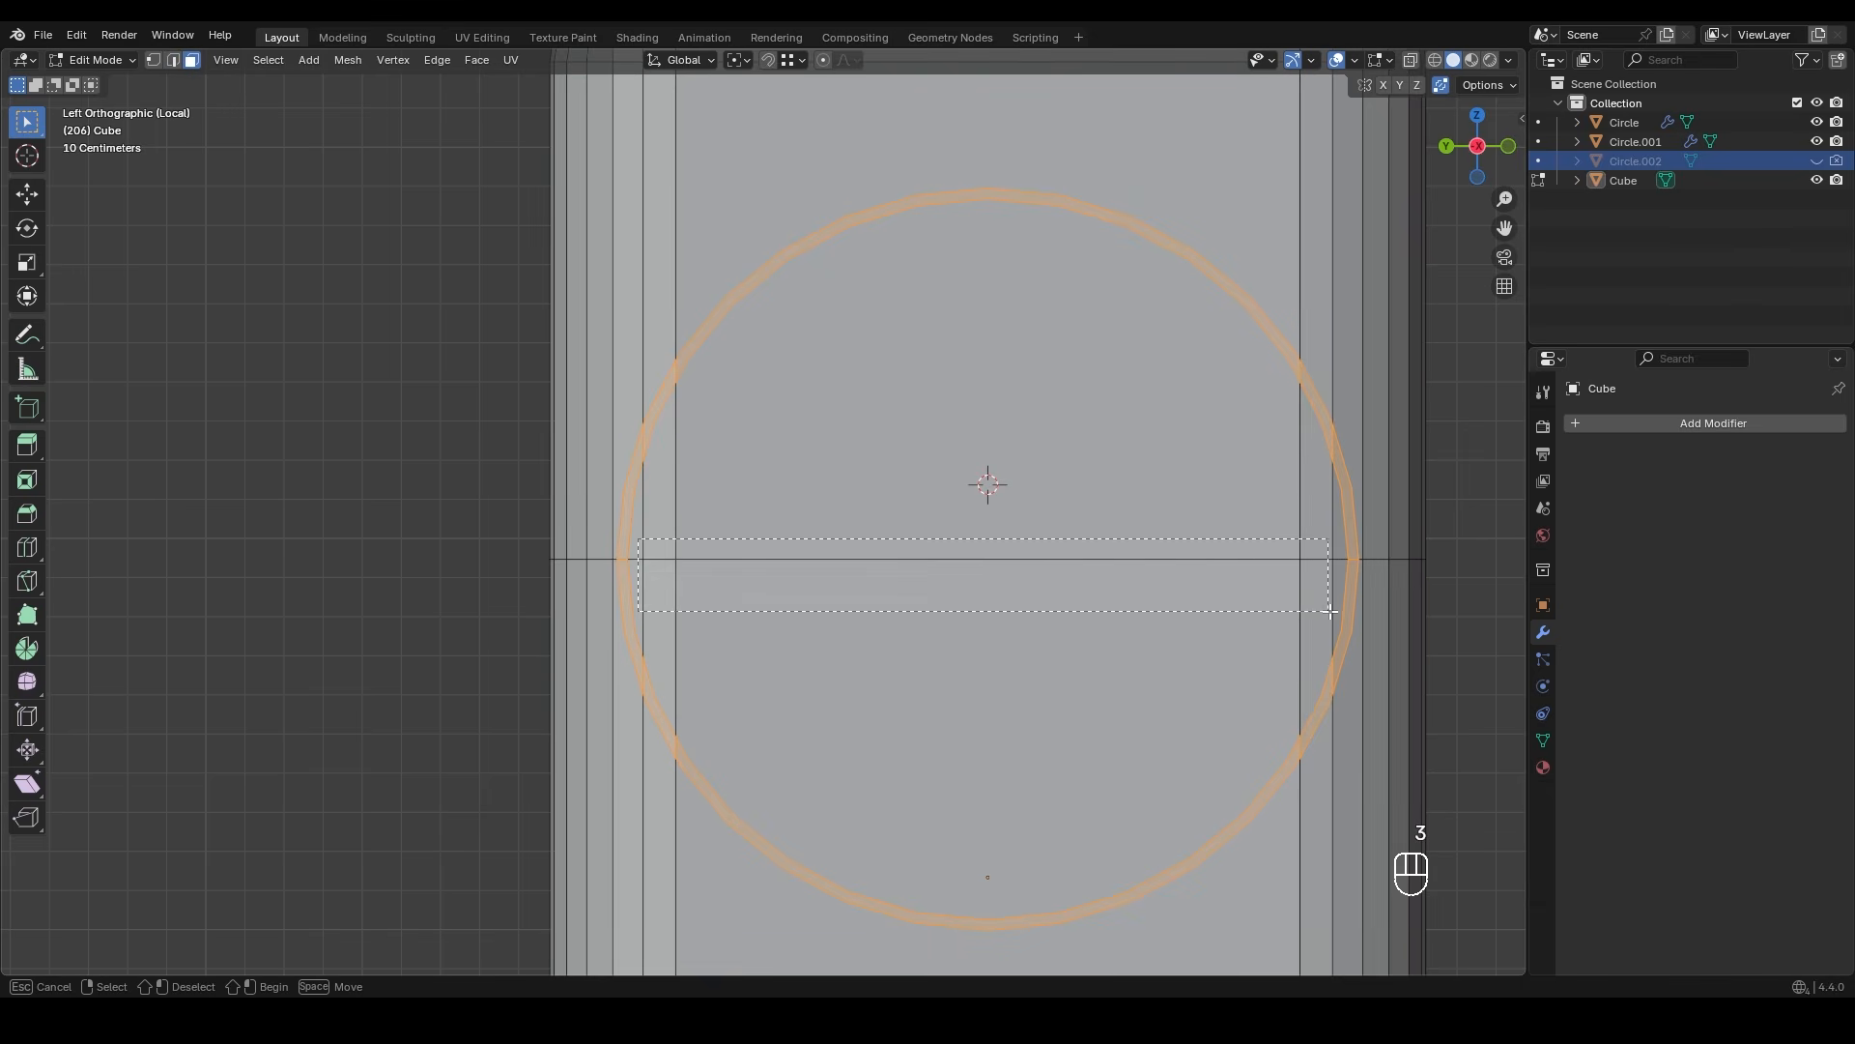
left_click(1076, 582)
key("x")
left_click(1075, 583)
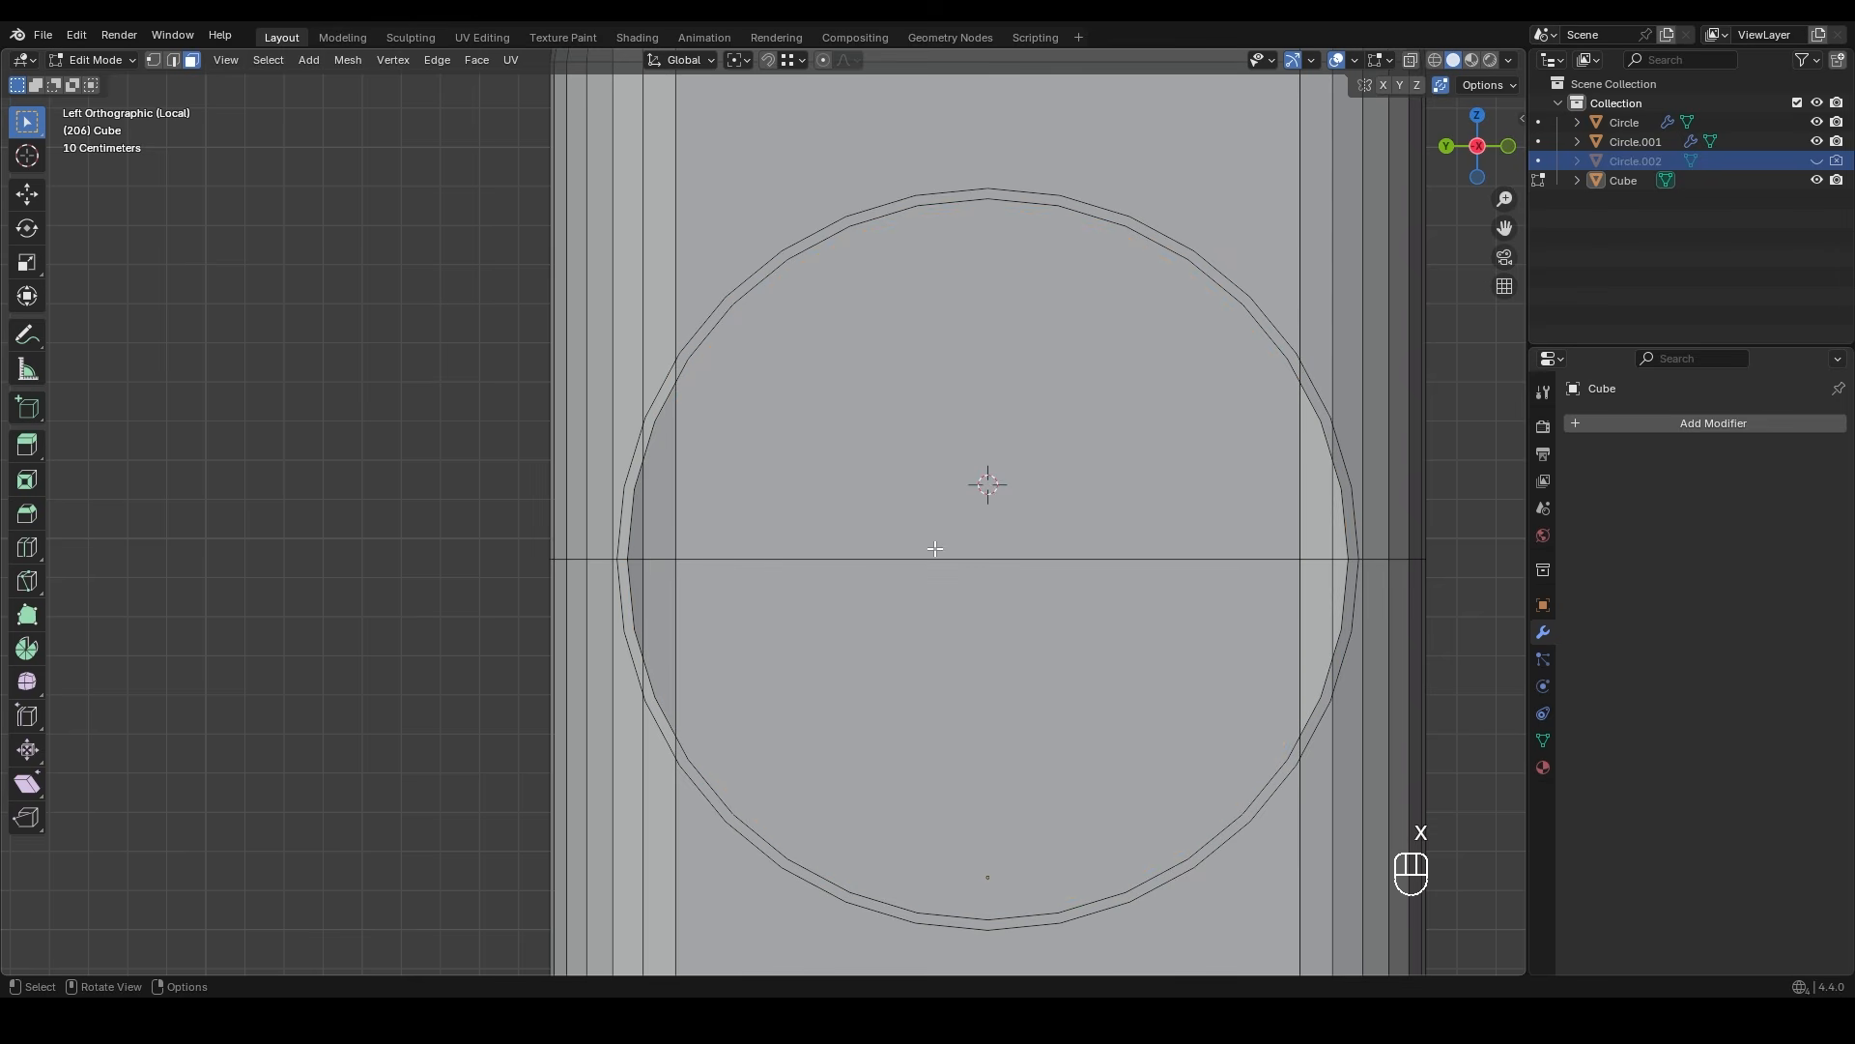
- Add an unslid vertical edge loop down the middle of the block's front
middle_click_drag(1053, 450, 1056, 748, "shift")
scroll(1064, 468, "down", 4)
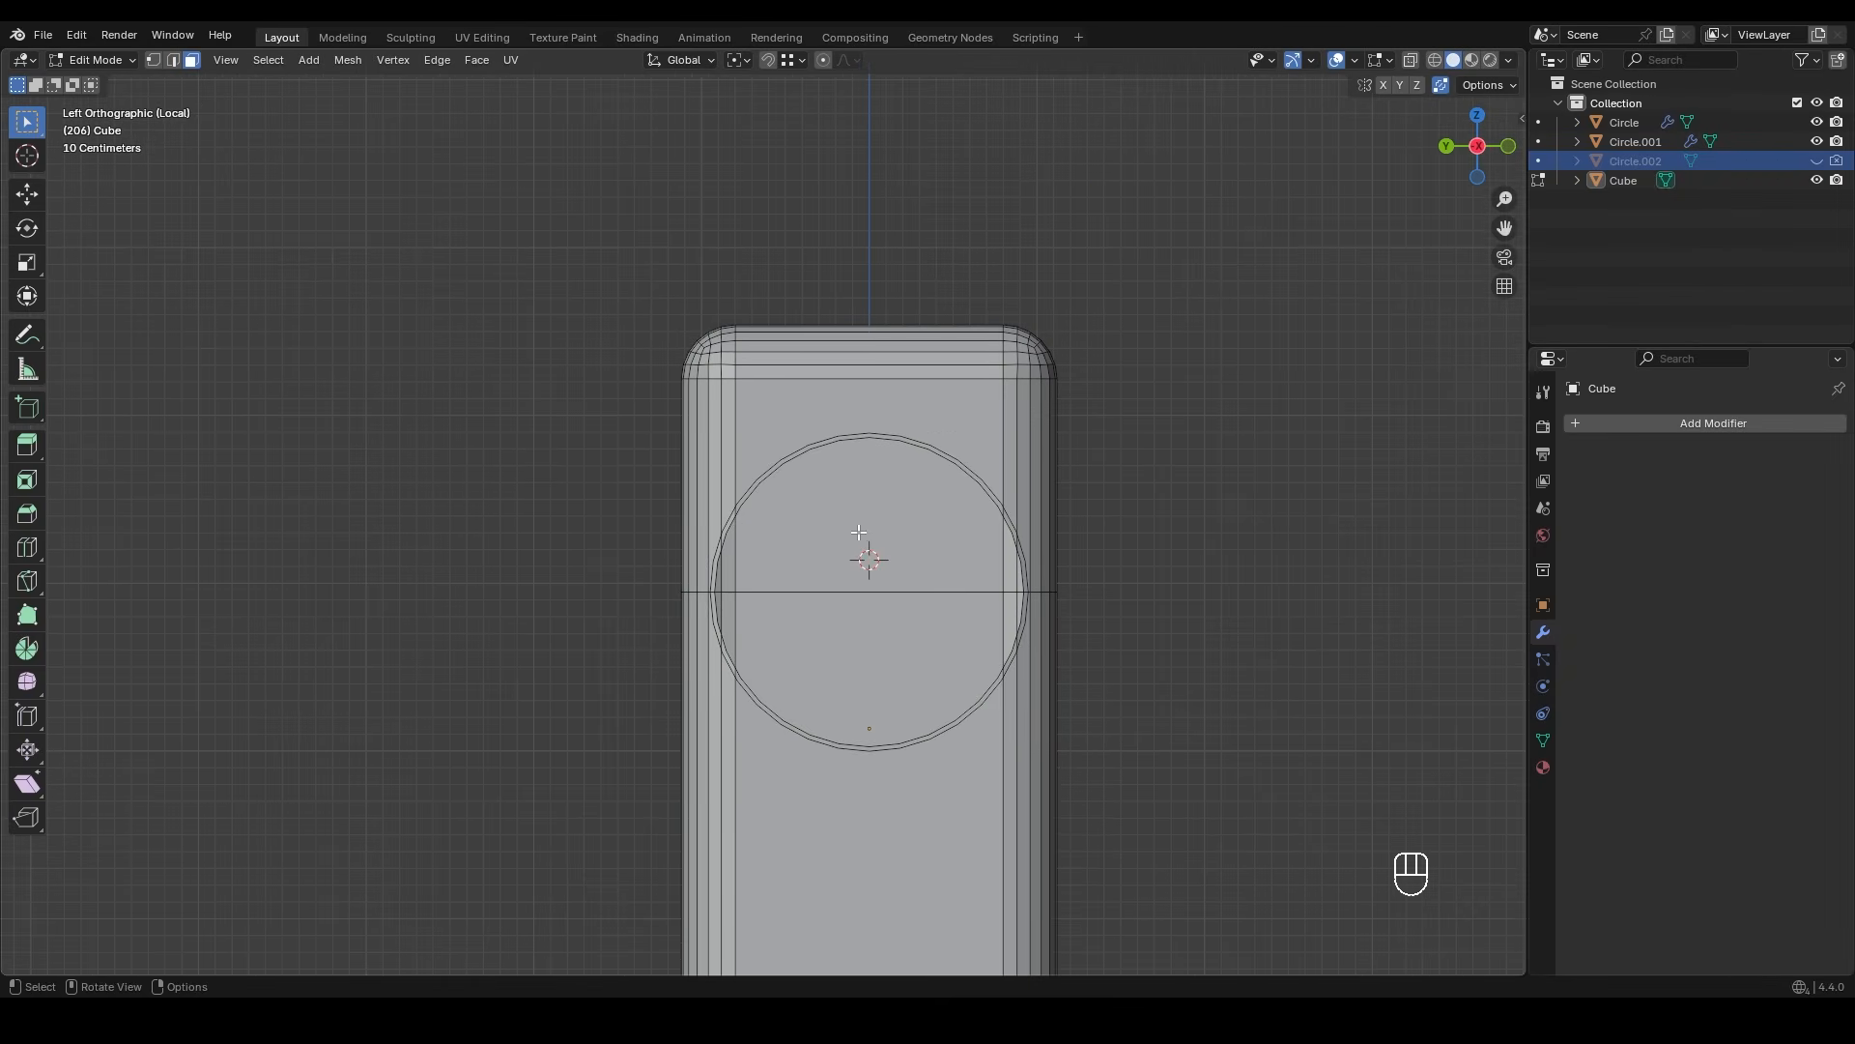
scroll(857, 535, "up", 2)
key("ctrl+r")
left_click(908, 351)
right_click(907, 352)
middle_click_drag(908, 352, 922, 433)
- Connect the centre loop's vertex above the hole to the uppermost vertices of the outer and inner rings
key("1")
scroll(939, 394, "up", 3)
middle_click_drag(922, 433, 936, 292)
left_click(936, 291)
left_click(962, 415, "shift")
left_click(931, 421)
left_click(934, 410, "shift")
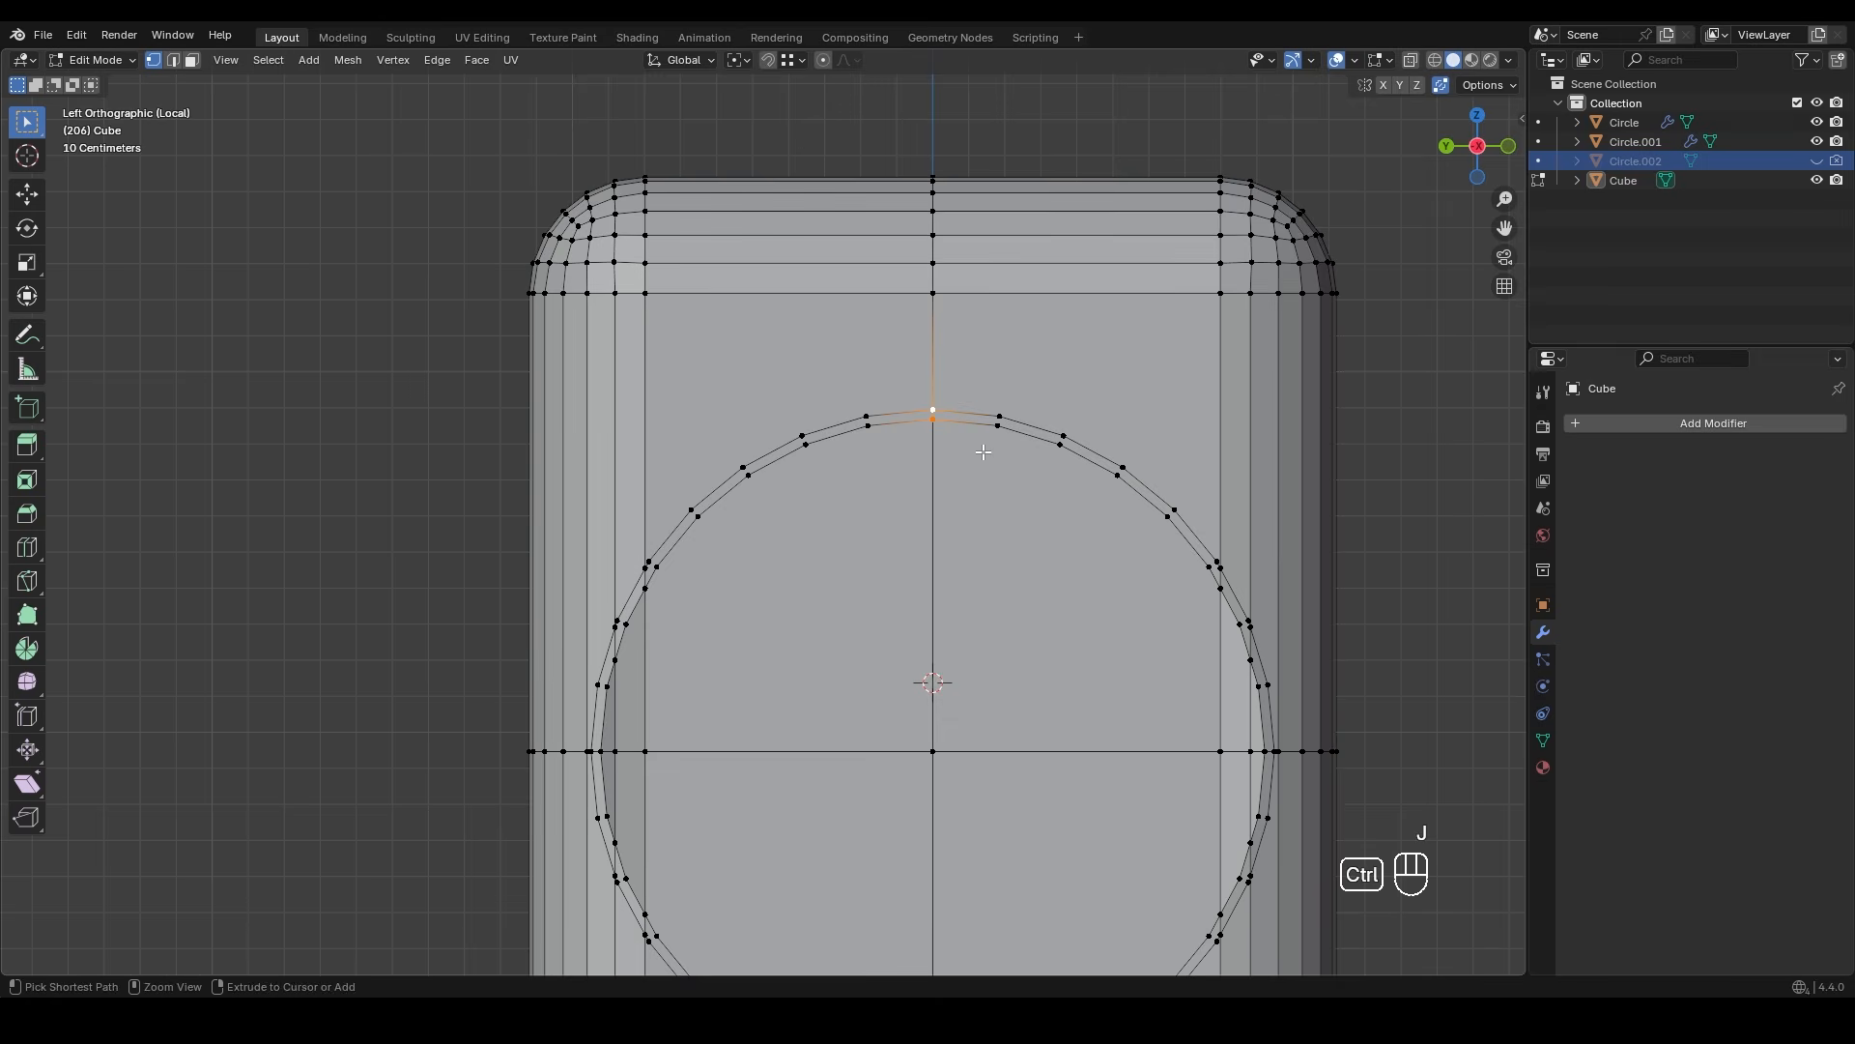
- Delete the block's right half and everything below the circle's centreline, keeping only the upper-left quarter, and return to solid shading
middle_click_drag(982, 452, 983, 541, "ctrl")
middle_click_drag(983, 541, 985, 447, "shift")
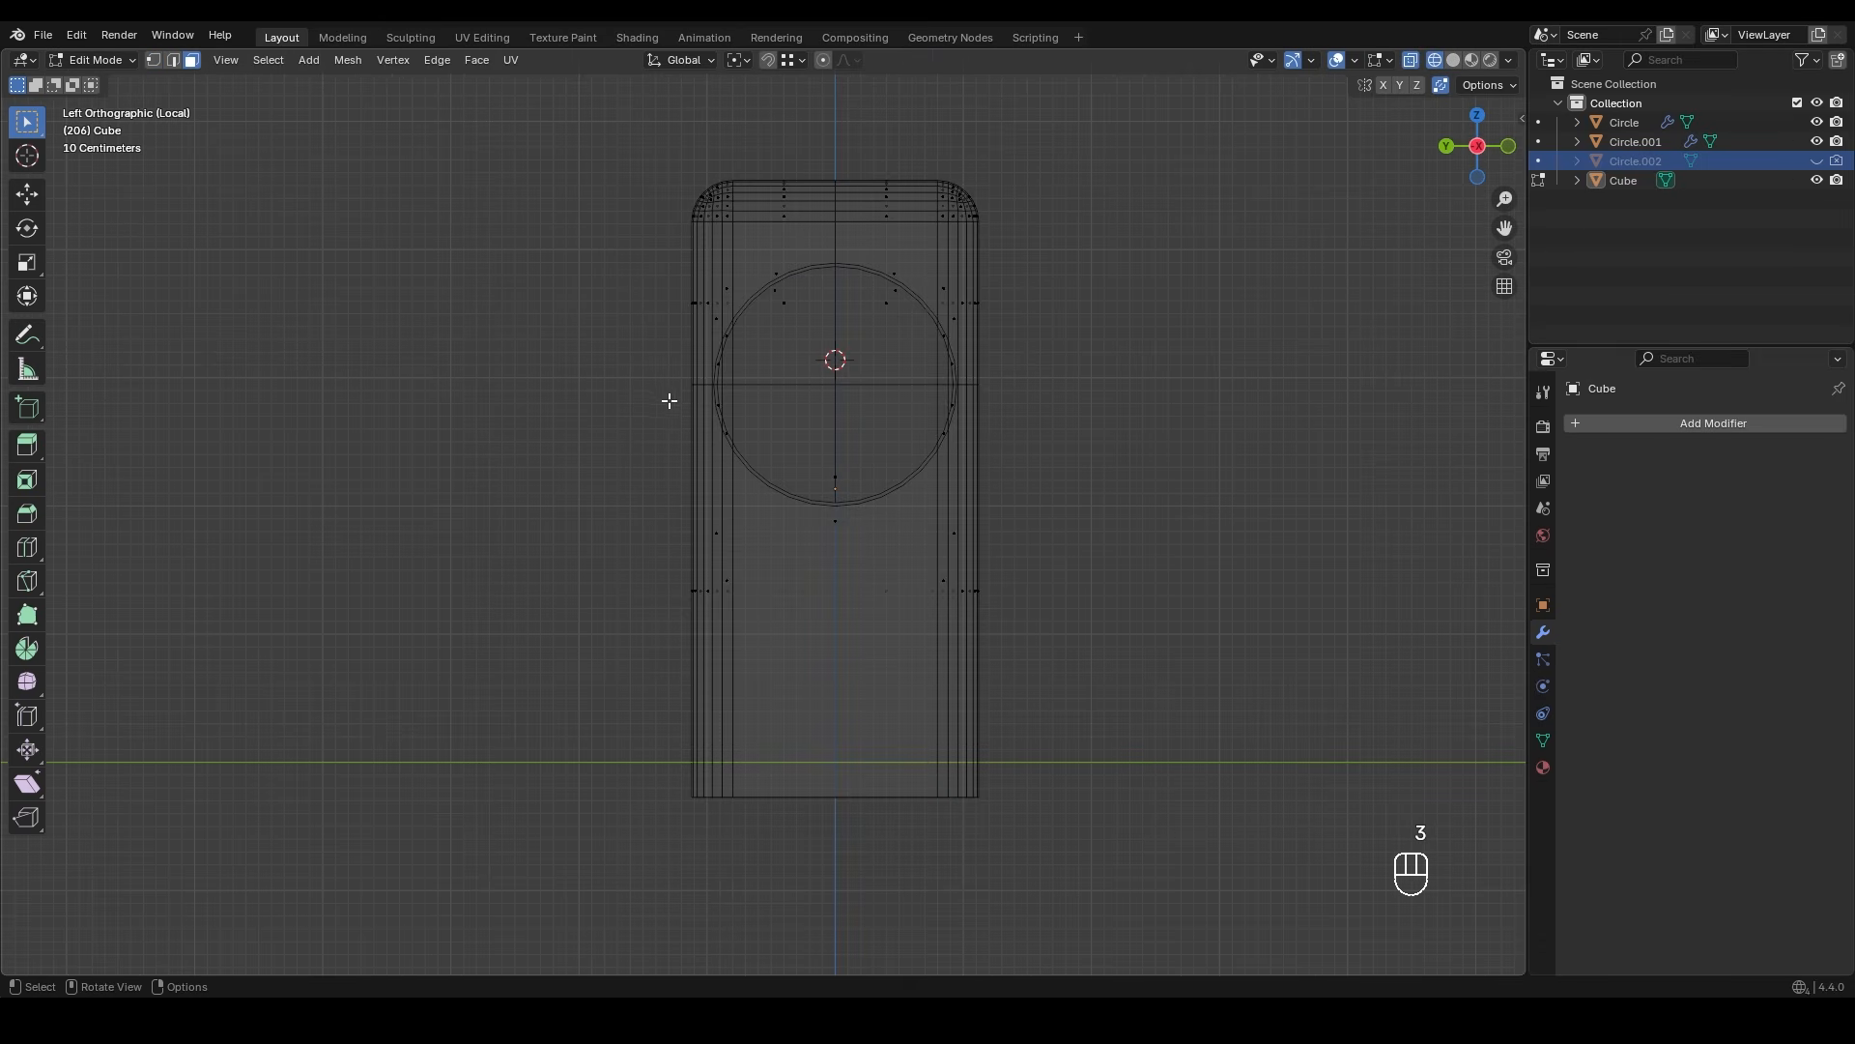
left_click_drag(670, 401, 1087, 812)
left_click_drag(1099, 493, 837, 117, "shift")
key("x")
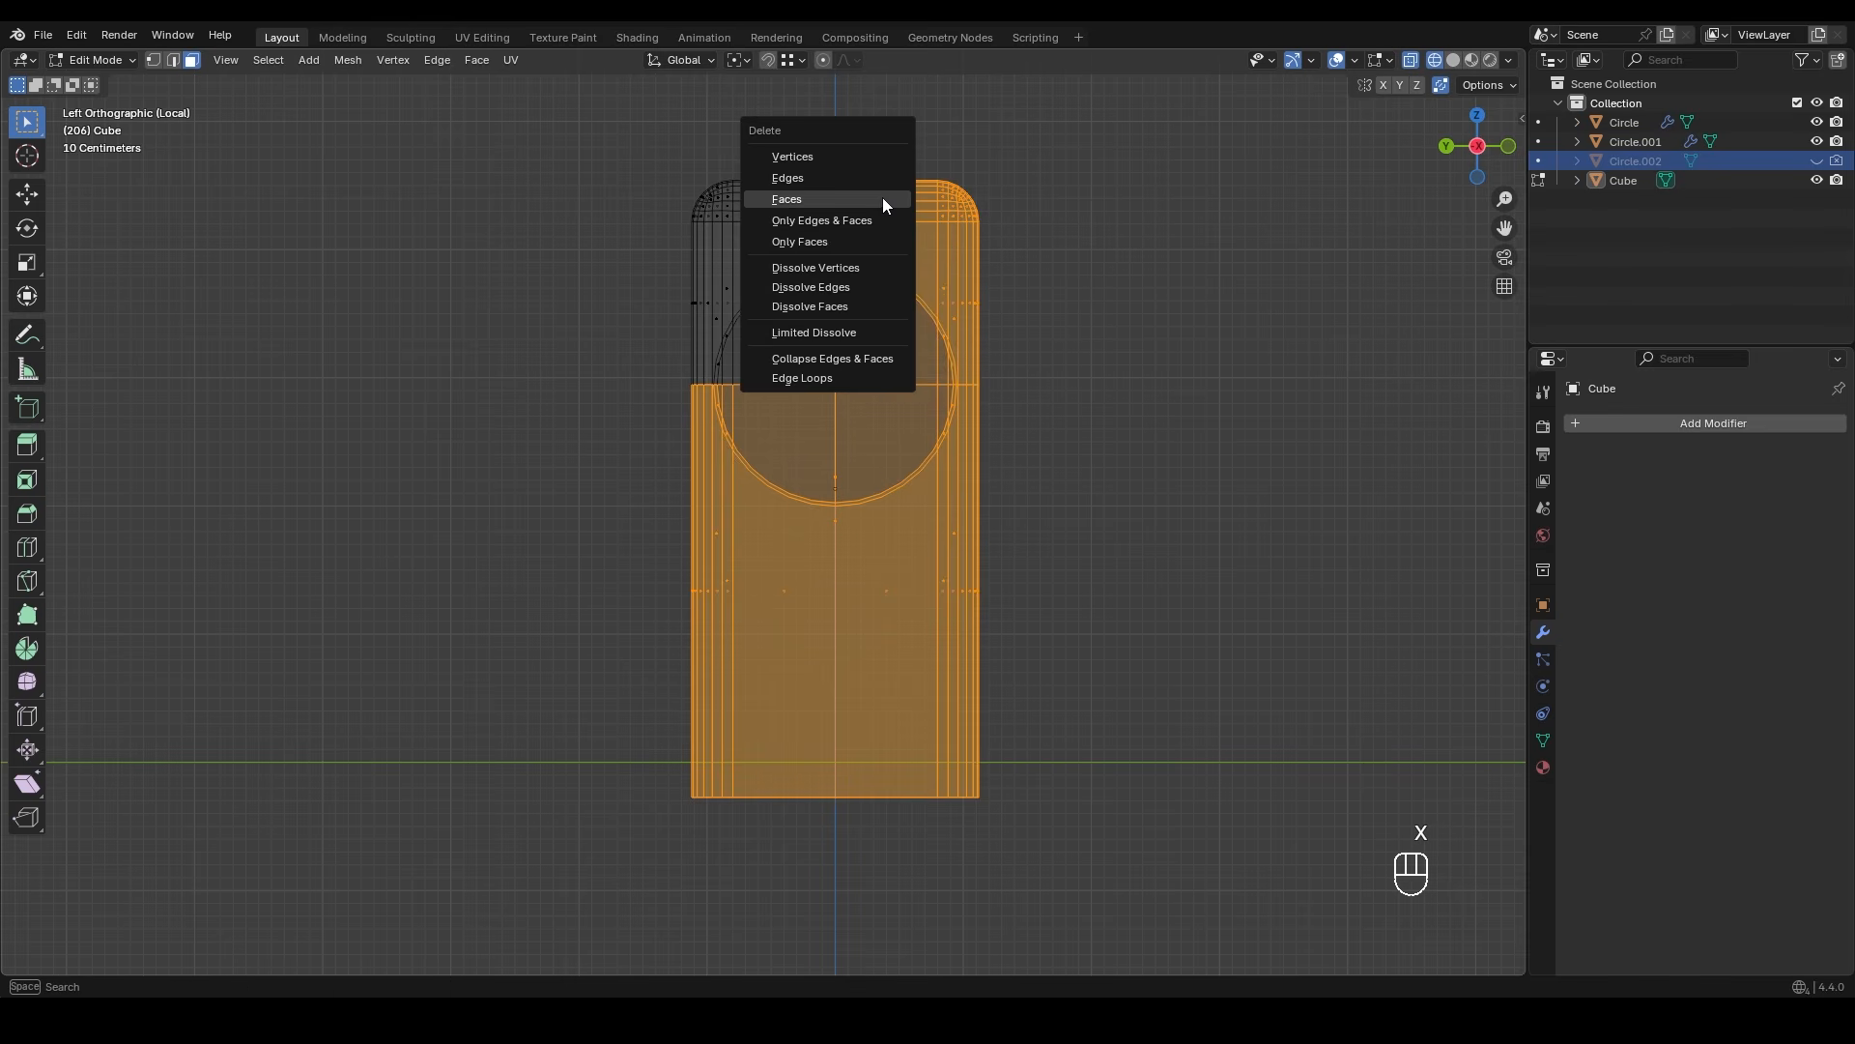
left_click(882, 198)
mouse_move(778, 319)
middle_mouse_down("ctrl")
mouse_move(766, 220)
mouse_move(833, 565)
middle_mouse_up("ctrl")
key("z")
left_click(1053, 437)
middle_click_drag(671, 185, 795, 555, "shift")
- Try to slide the outer ring's vertex onto the adjacent vertical corner edge
key("1")
middle_click_drag(803, 492, 803, 523, "shift")
scroll(809, 503, "up", 1)
middle_click_drag(859, 445, 850, 473, "shift")
middle_click_drag(849, 473, 852, 502, "ctrl")
left_click(858, 400, "alt")
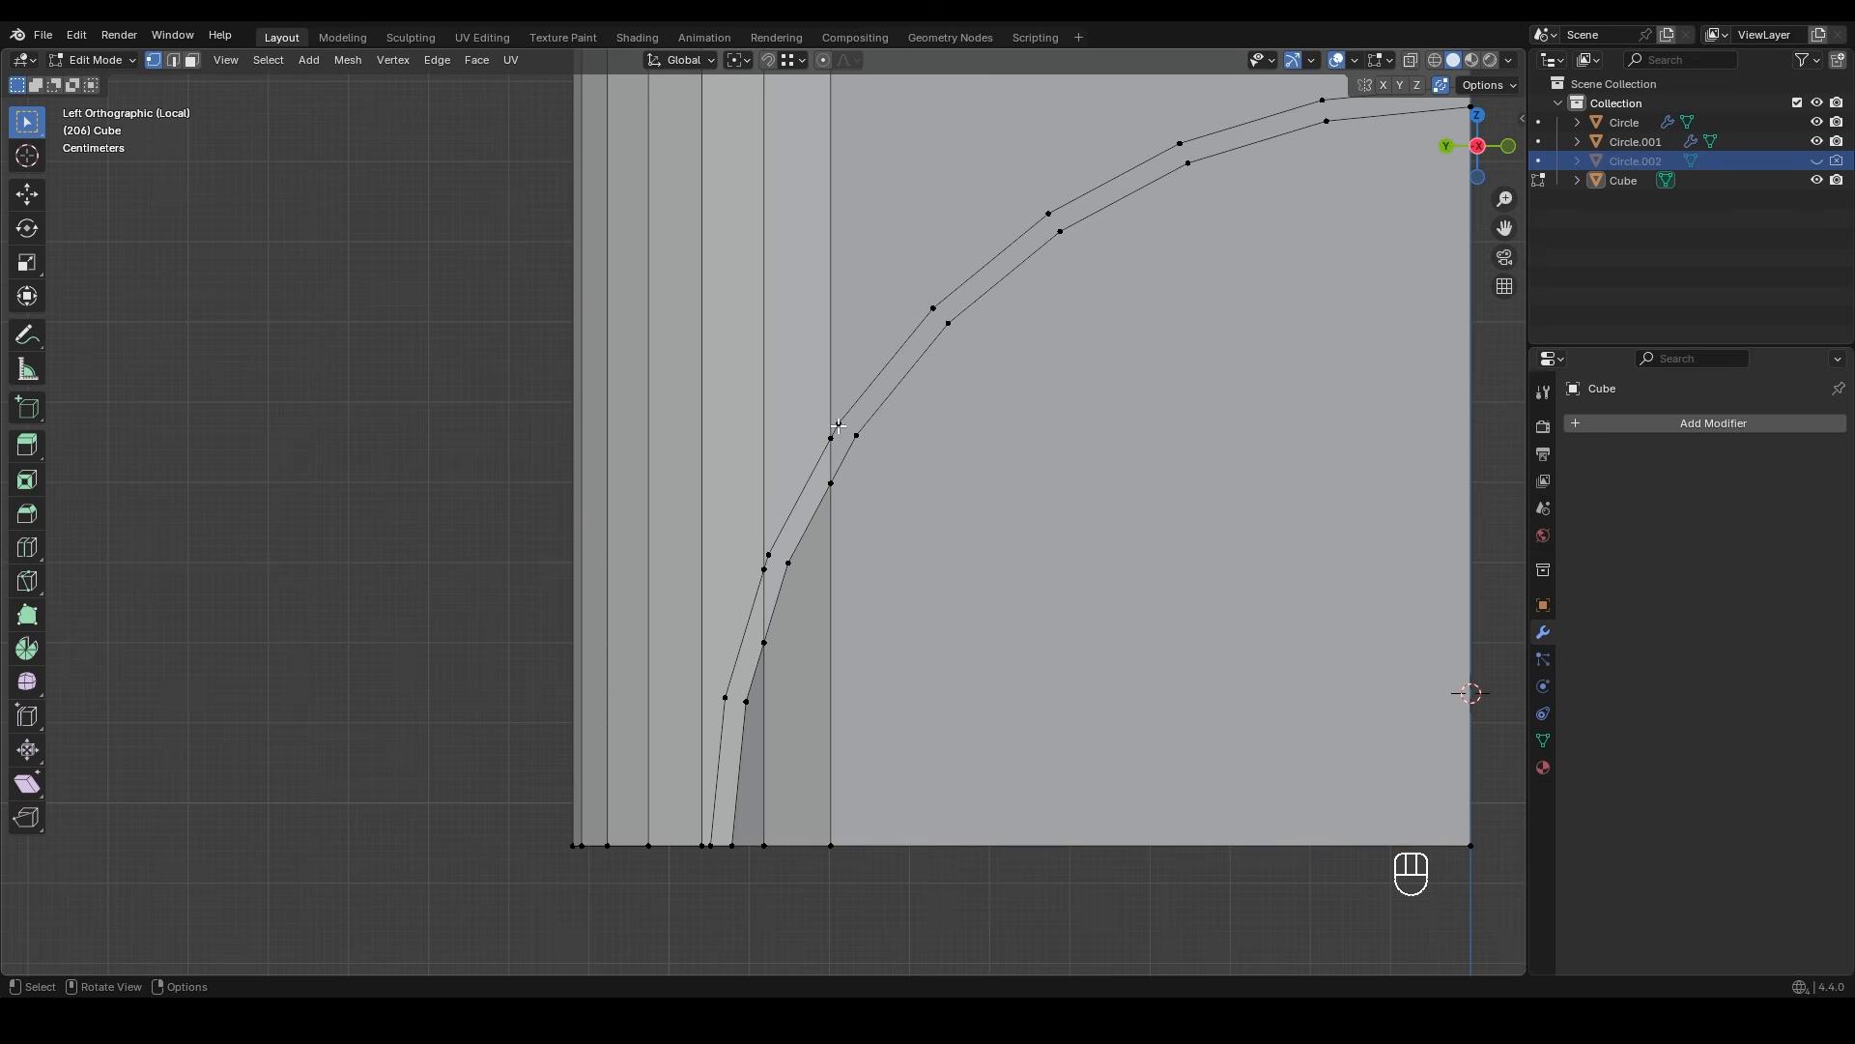
key("g")
key("g")
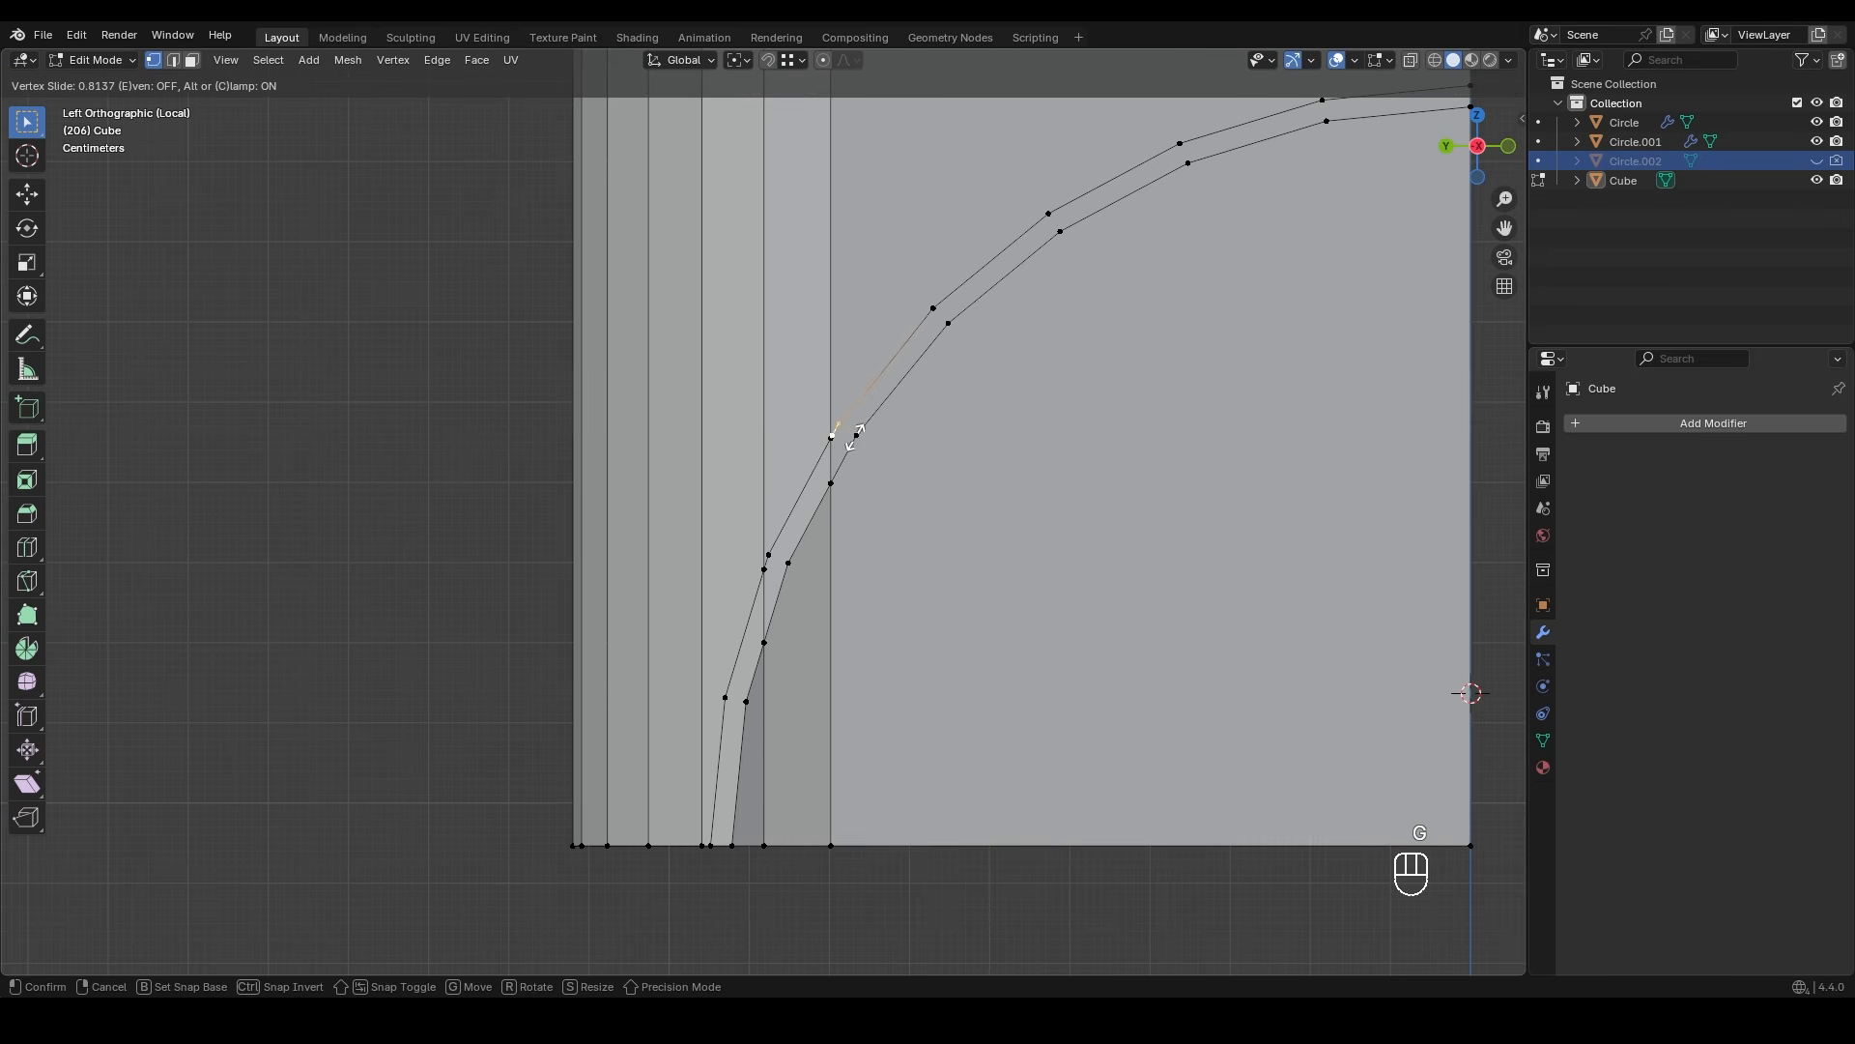
left_click(831, 437)
left_click(833, 437)
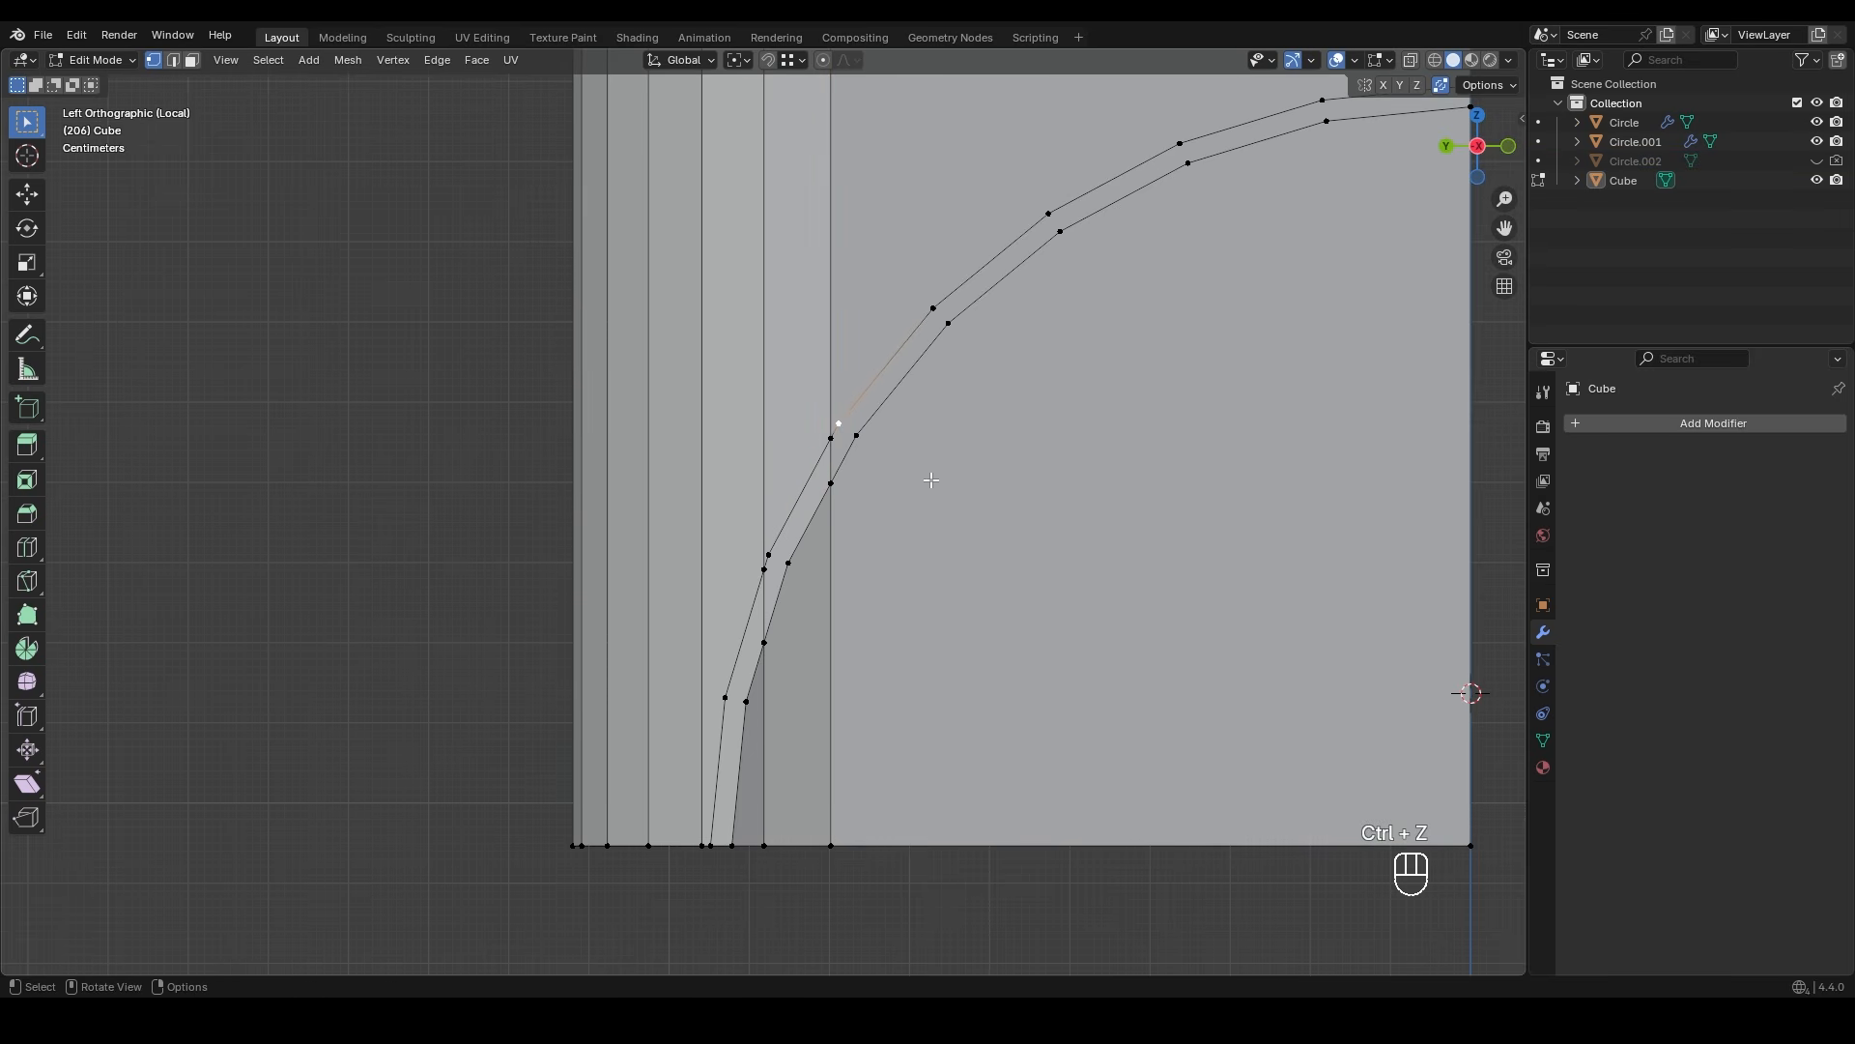
key("g")
right_click(829, 464)
- Examine the vertical corner edge that runs into the outer ring by selecting its loop
middle_click_drag(830, 441, 822, 604, "ctrl")
middle_click_drag(812, 338, 809, 524, "shift")
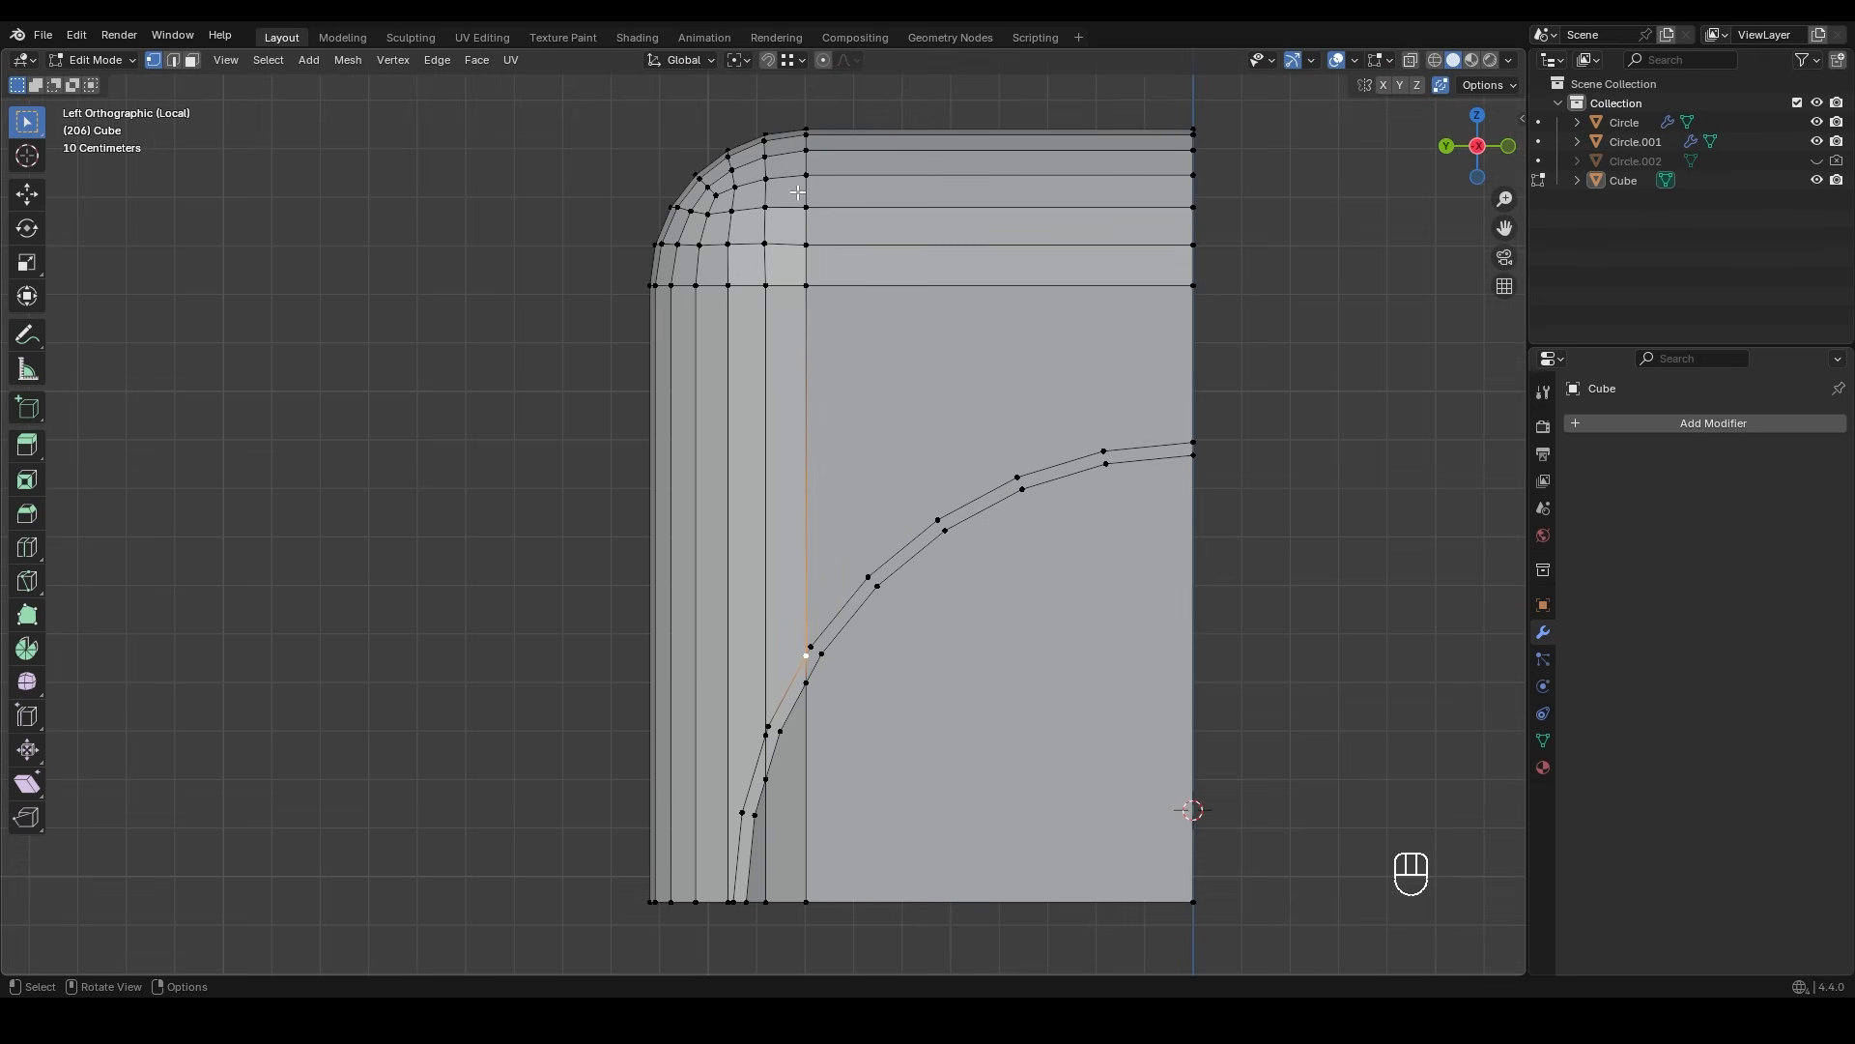
key("2")
left_click(805, 334, "alt")
middle_click_drag(805, 335, 812, 416)
middle_click_drag(825, 571, 824, 469, "ctrl")
middle_click_drag(875, 720, 839, 434, "shift")
- Slide the outer ring's two stray vertices fully onto the points where the ring crosses the vertical corner edges
key("1")
left_click(831, 515)
key("g")
key("g")
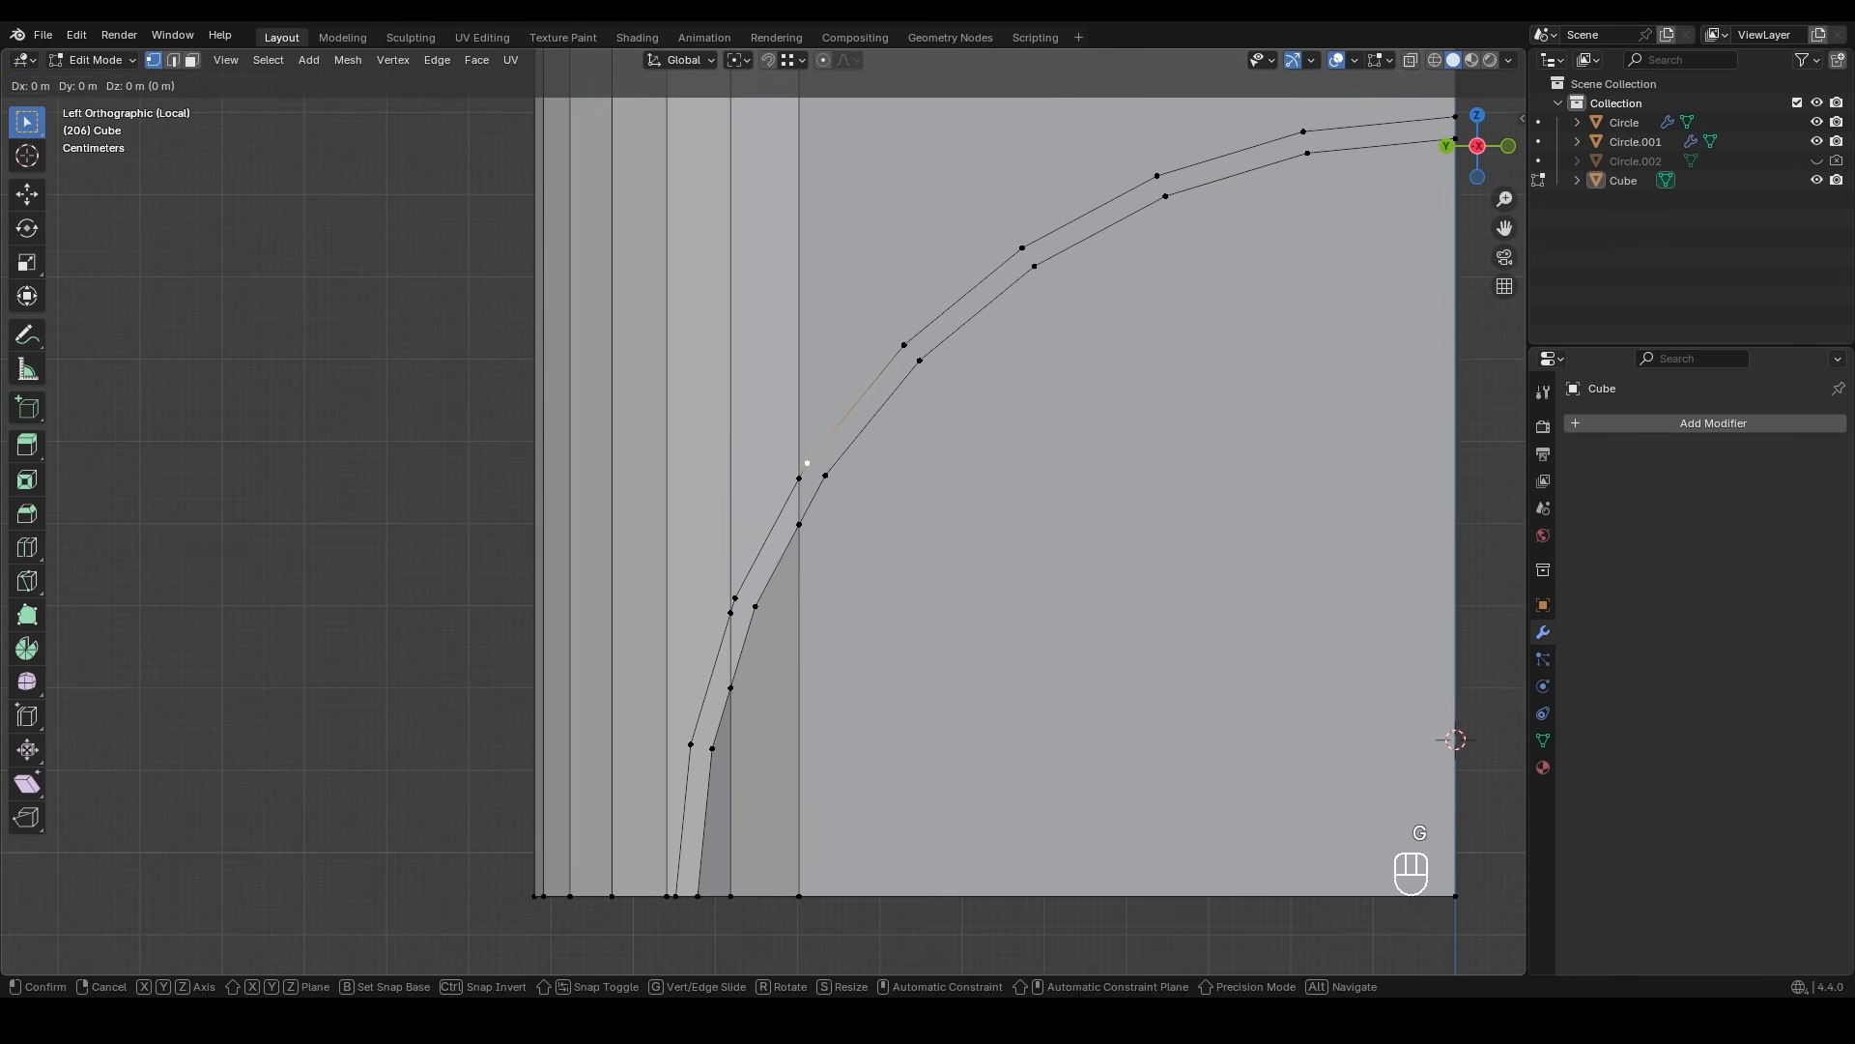
left_click(831, 513)
middle_click_drag(749, 596, 818, 469, "shift")
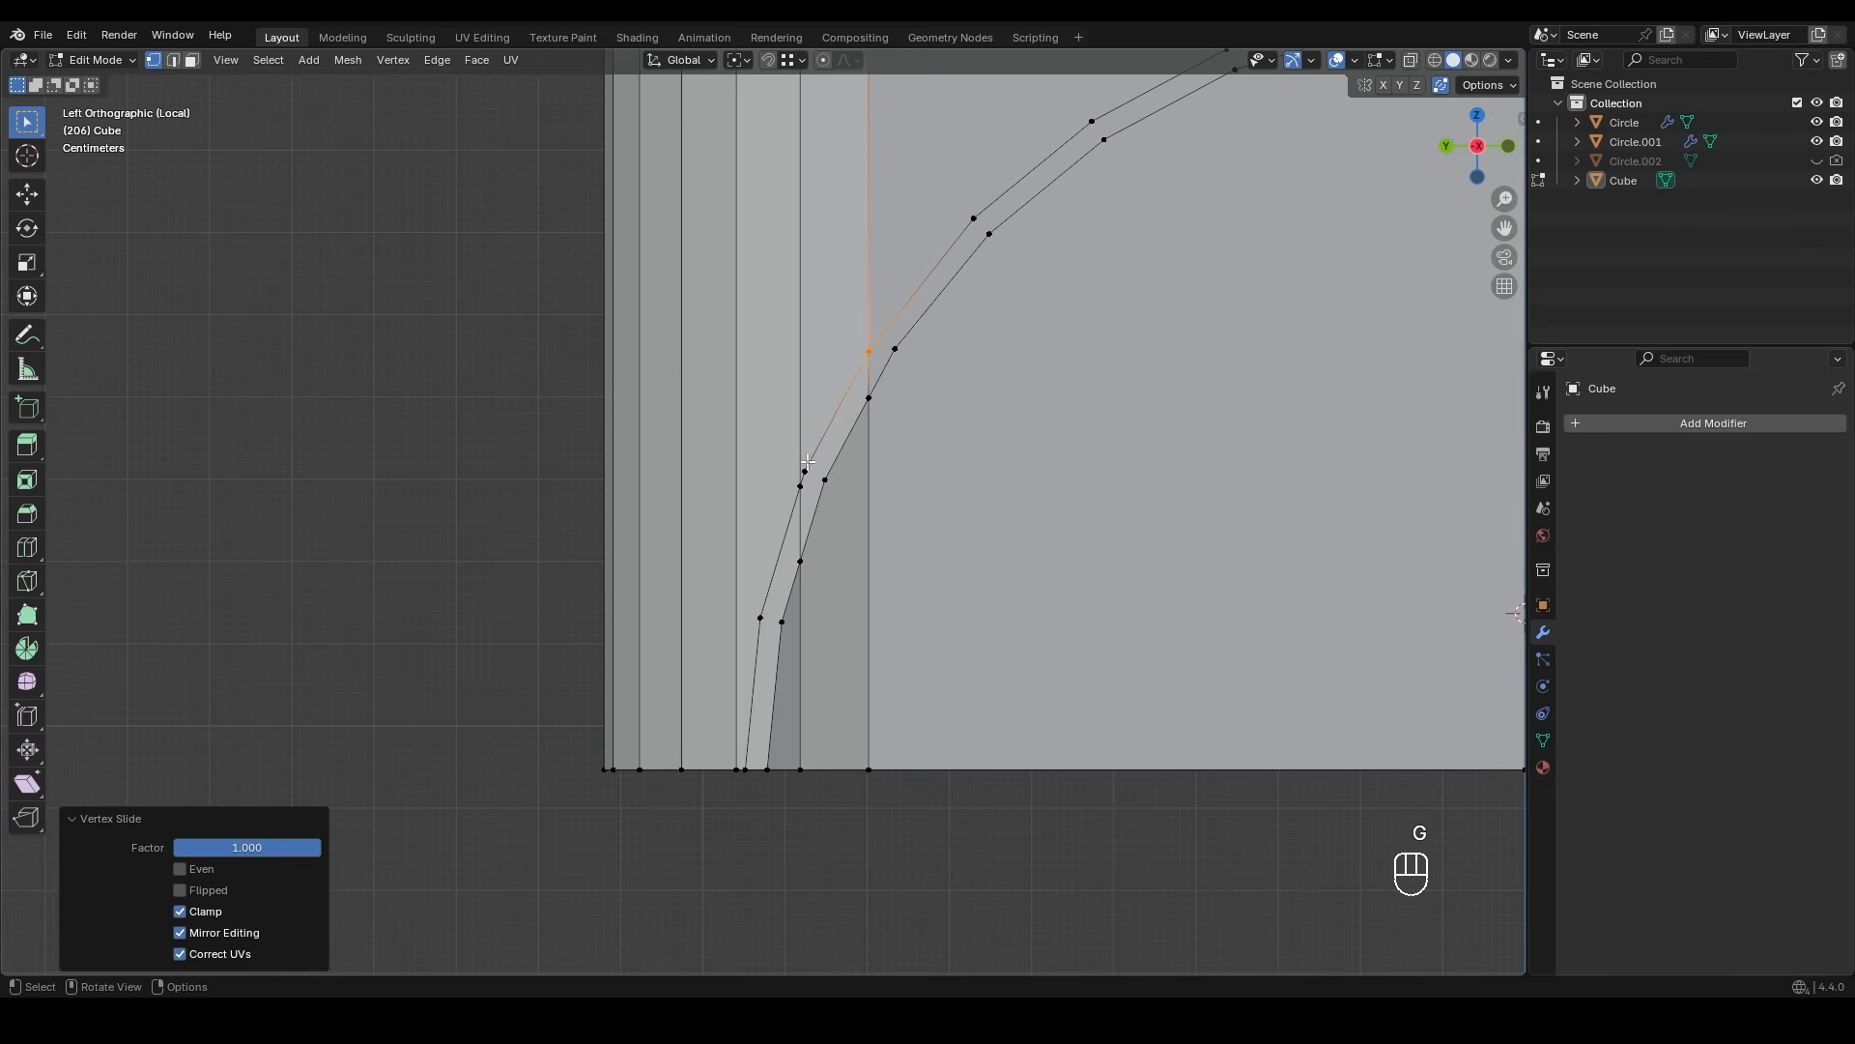
left_click(819, 468)
key("g")
key("g")
left_click(876, 541)
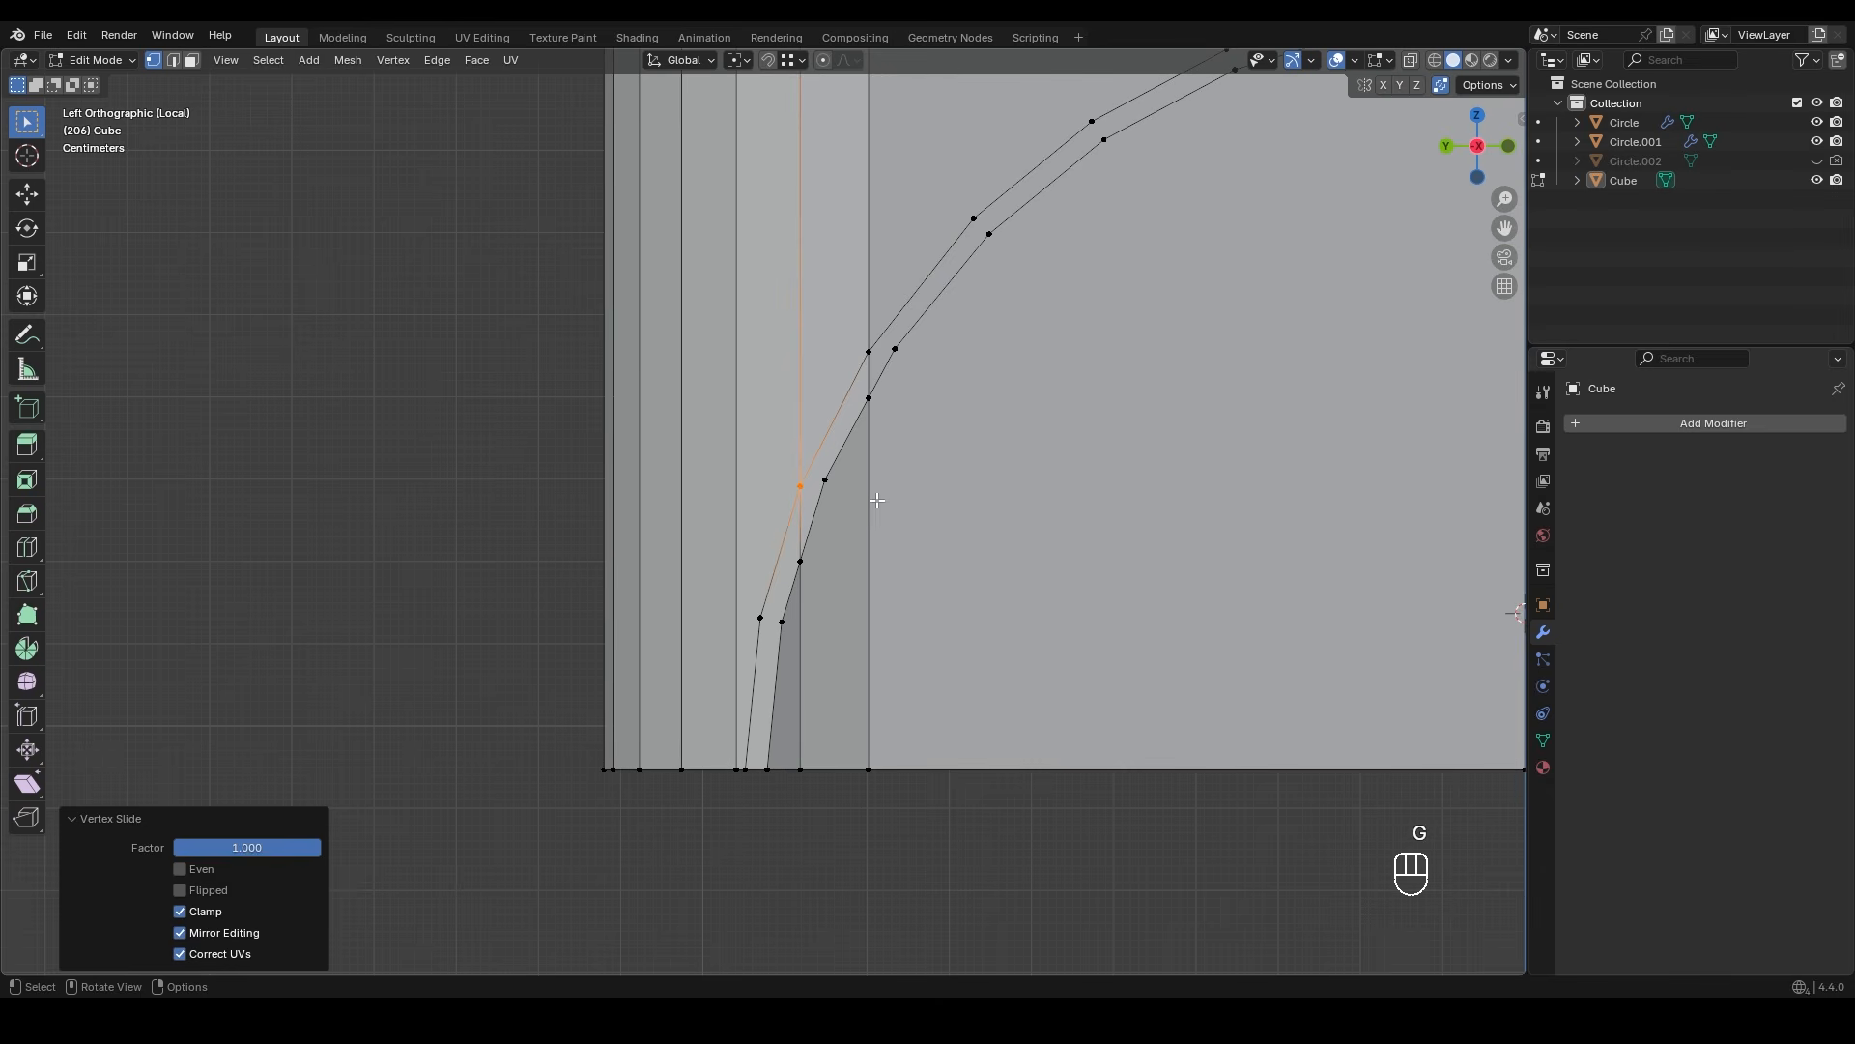
- Try to slide the inner ring's lower crossing vertex onto the adjacent ring vertex, then undo the slide
left_click(807, 548)
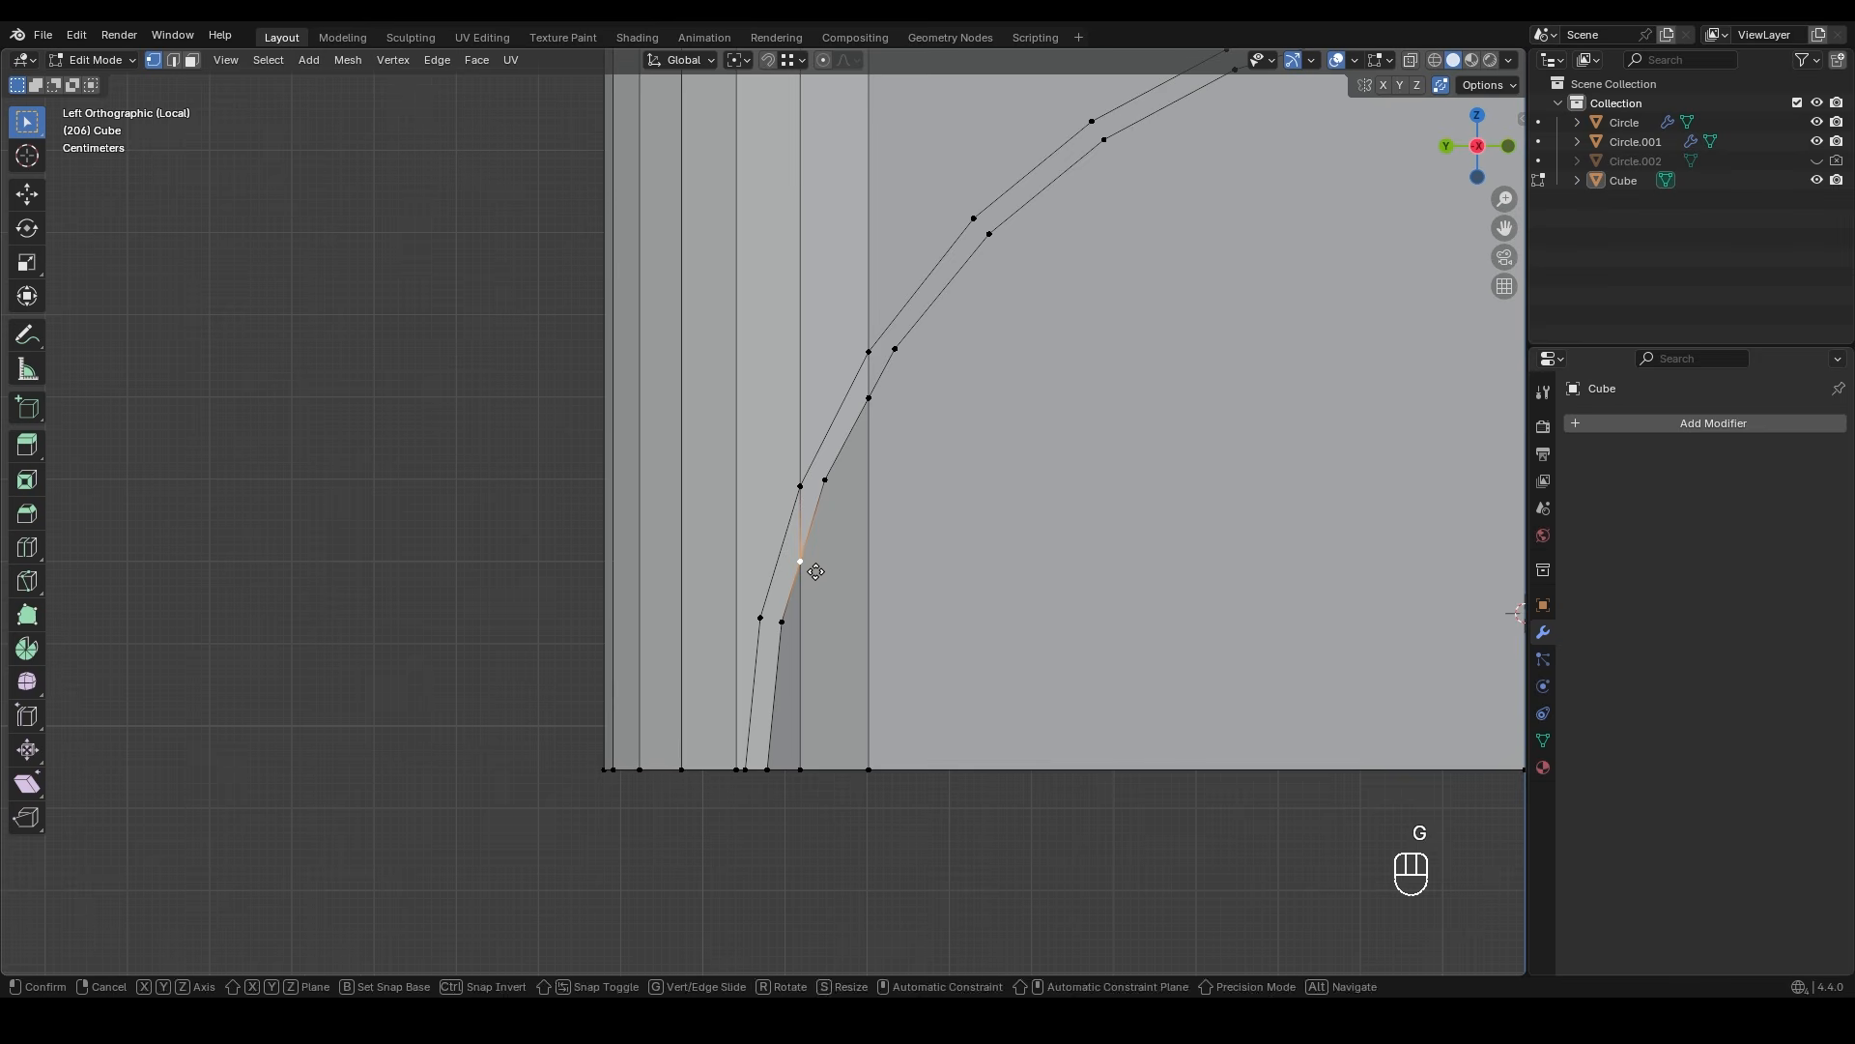
key("g")
key("g")
left_click(842, 483)
key("2")
key("1")
key("ctrl+z")
key("ctrl+z")
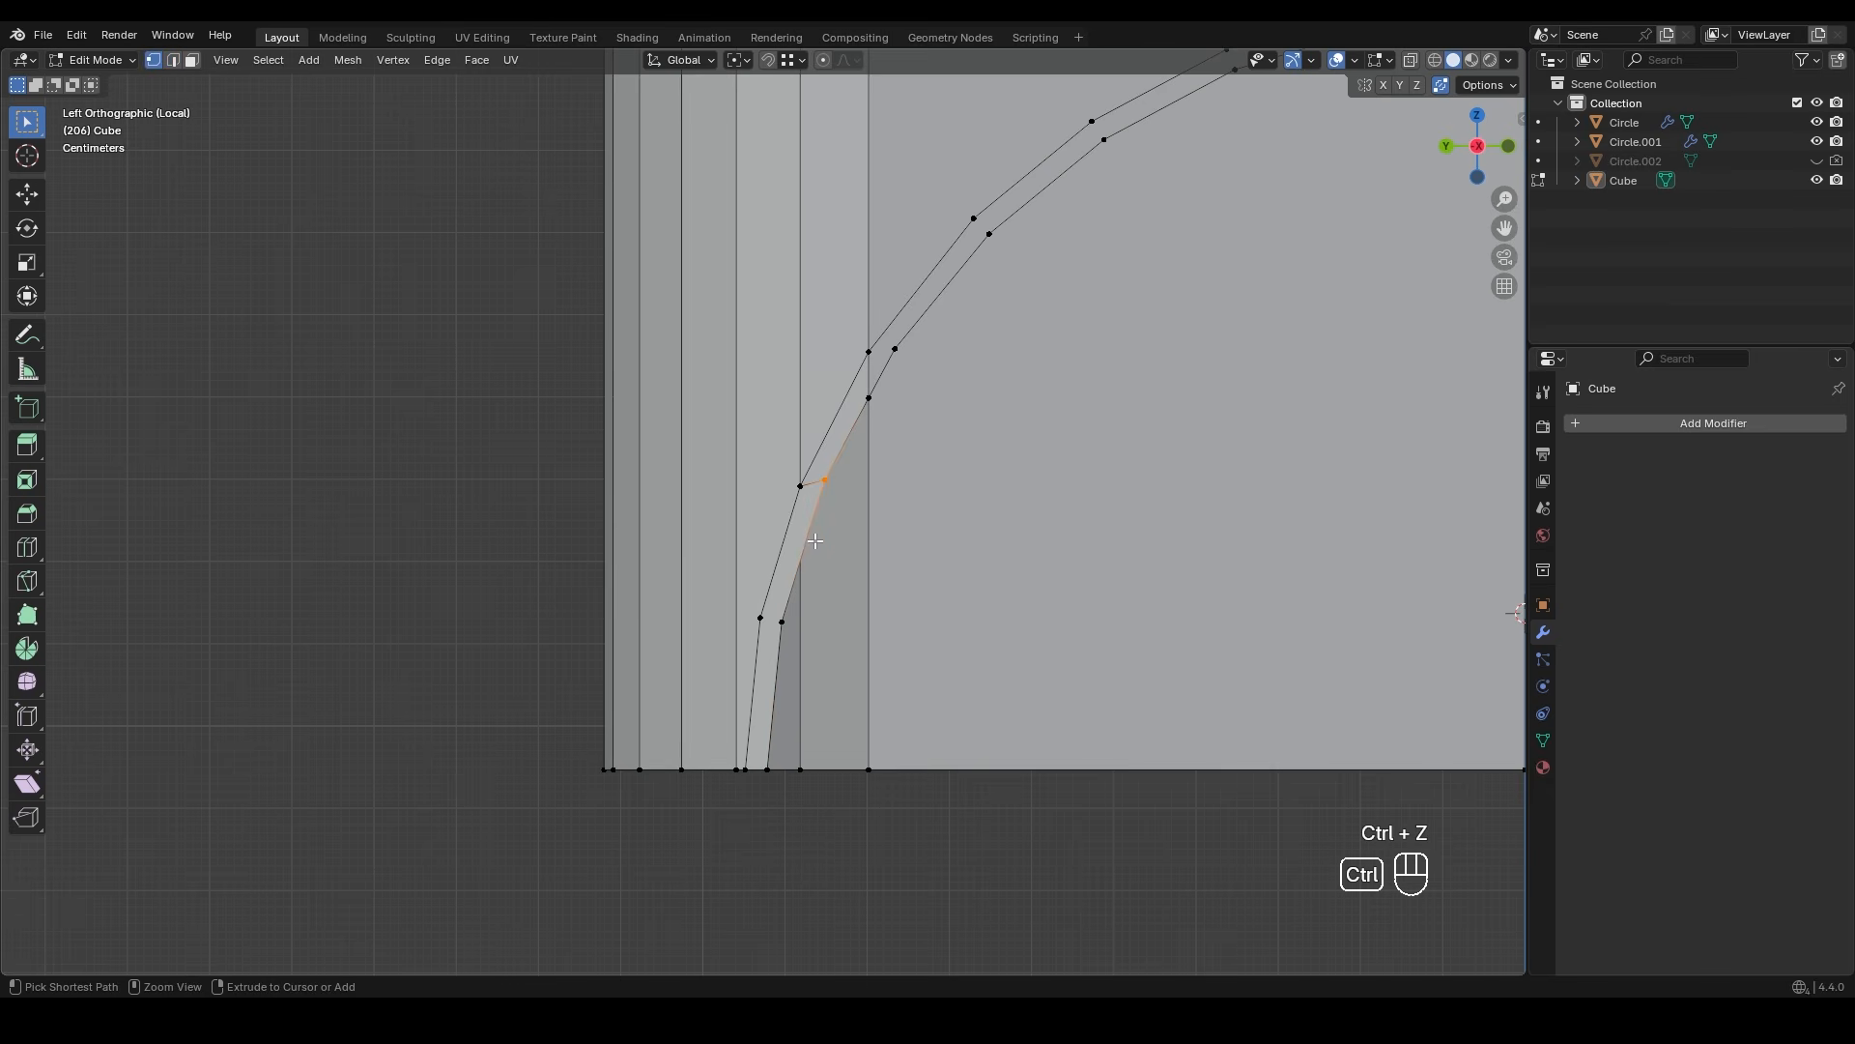
- Slide the inner ring's two crossing vertices up the ring onto their neighbouring vertices so they merge
left_click(808, 550)
key("g")
key("g")
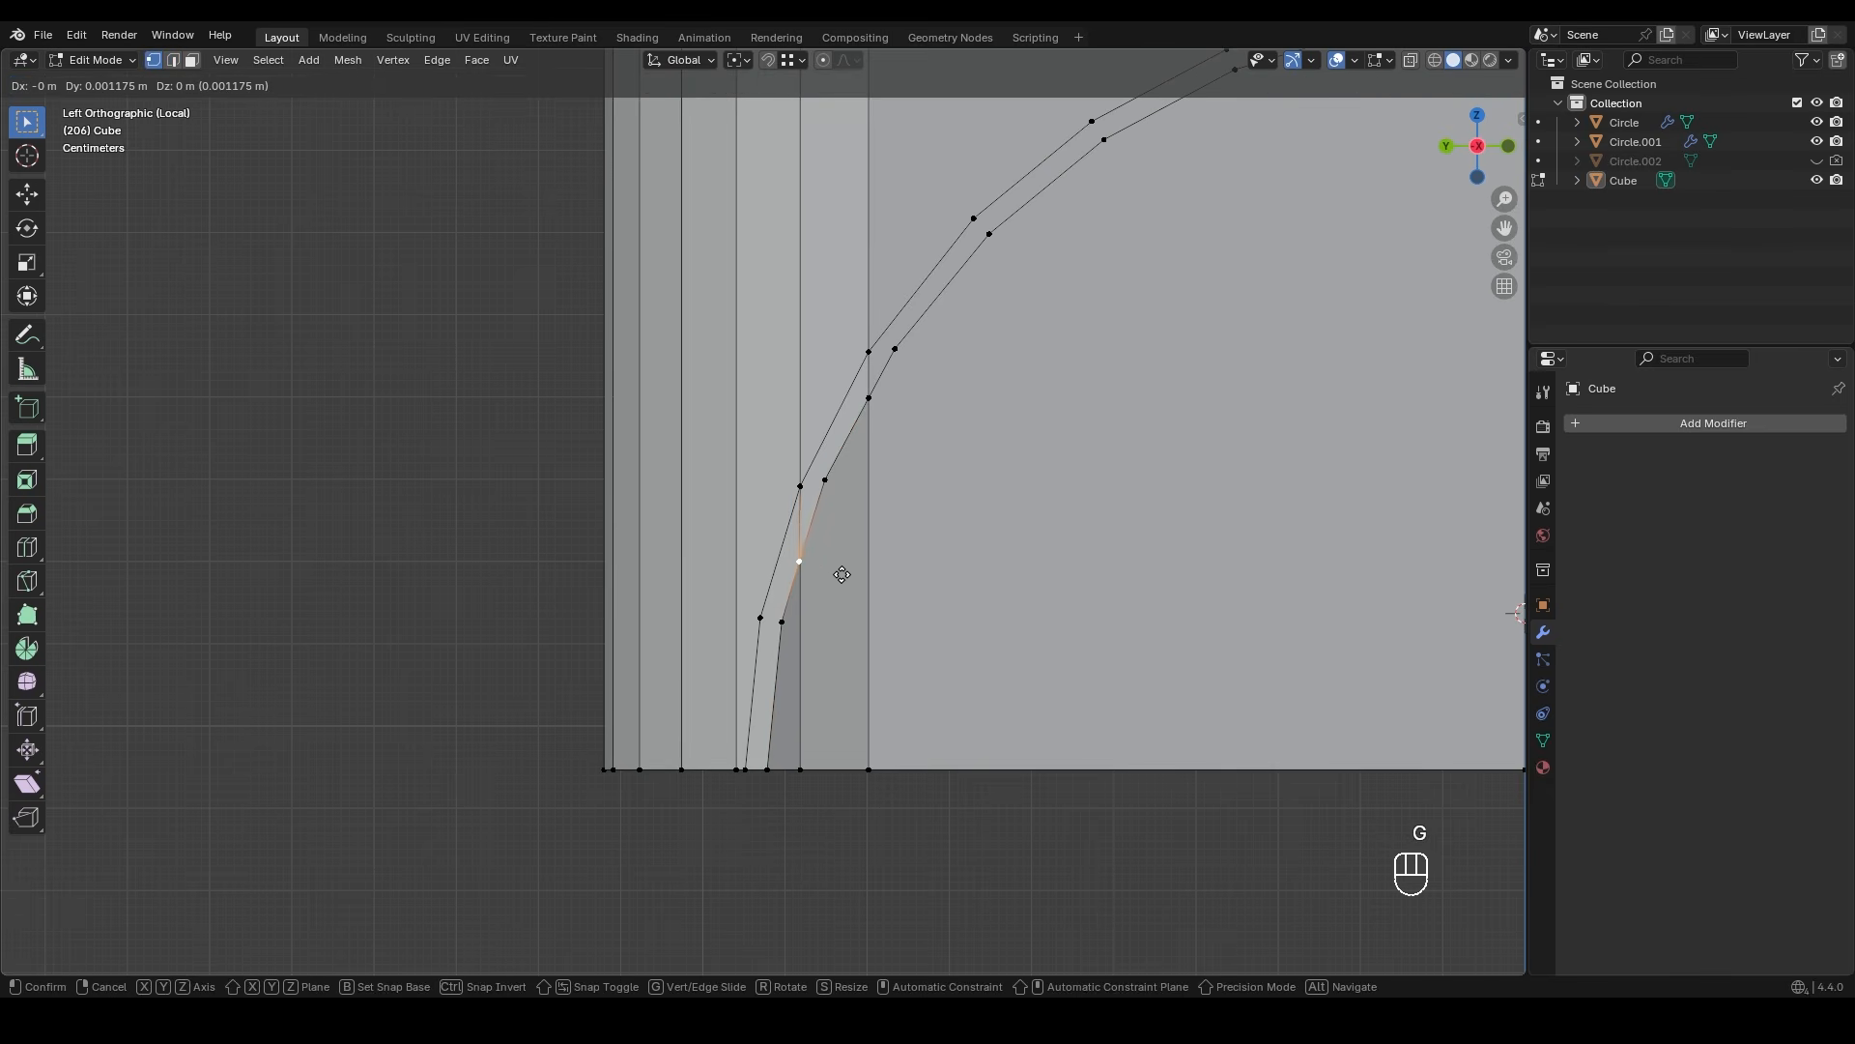
left_click(909, 435)
middle_click_drag(915, 418, 994, 401, "shift")
left_click(833, 495)
key("g")
key("g")
left_click(918, 394)
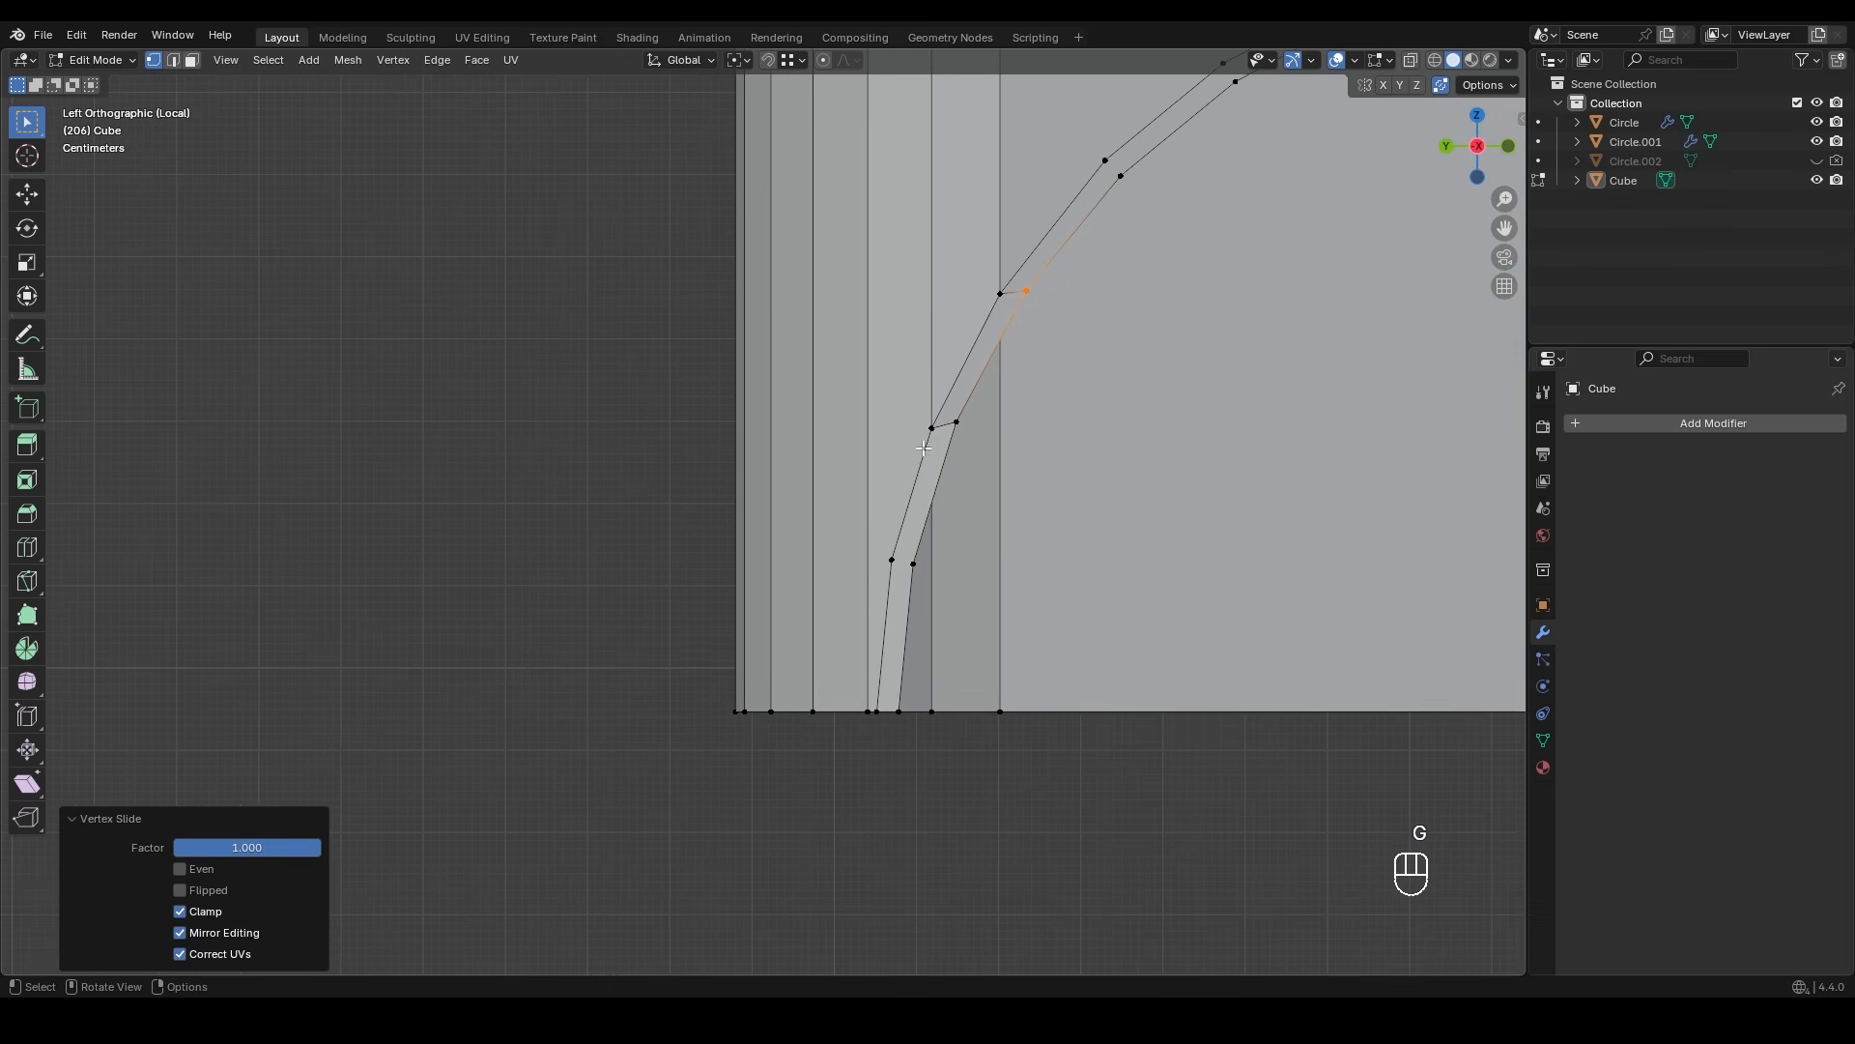
- Add a horizontal edge loop level with the ring's lowest free vertex and connect its corner-edge vertex to the outer ring
key("ctrl+r")
left_click(905, 563)
left_click(895, 590)
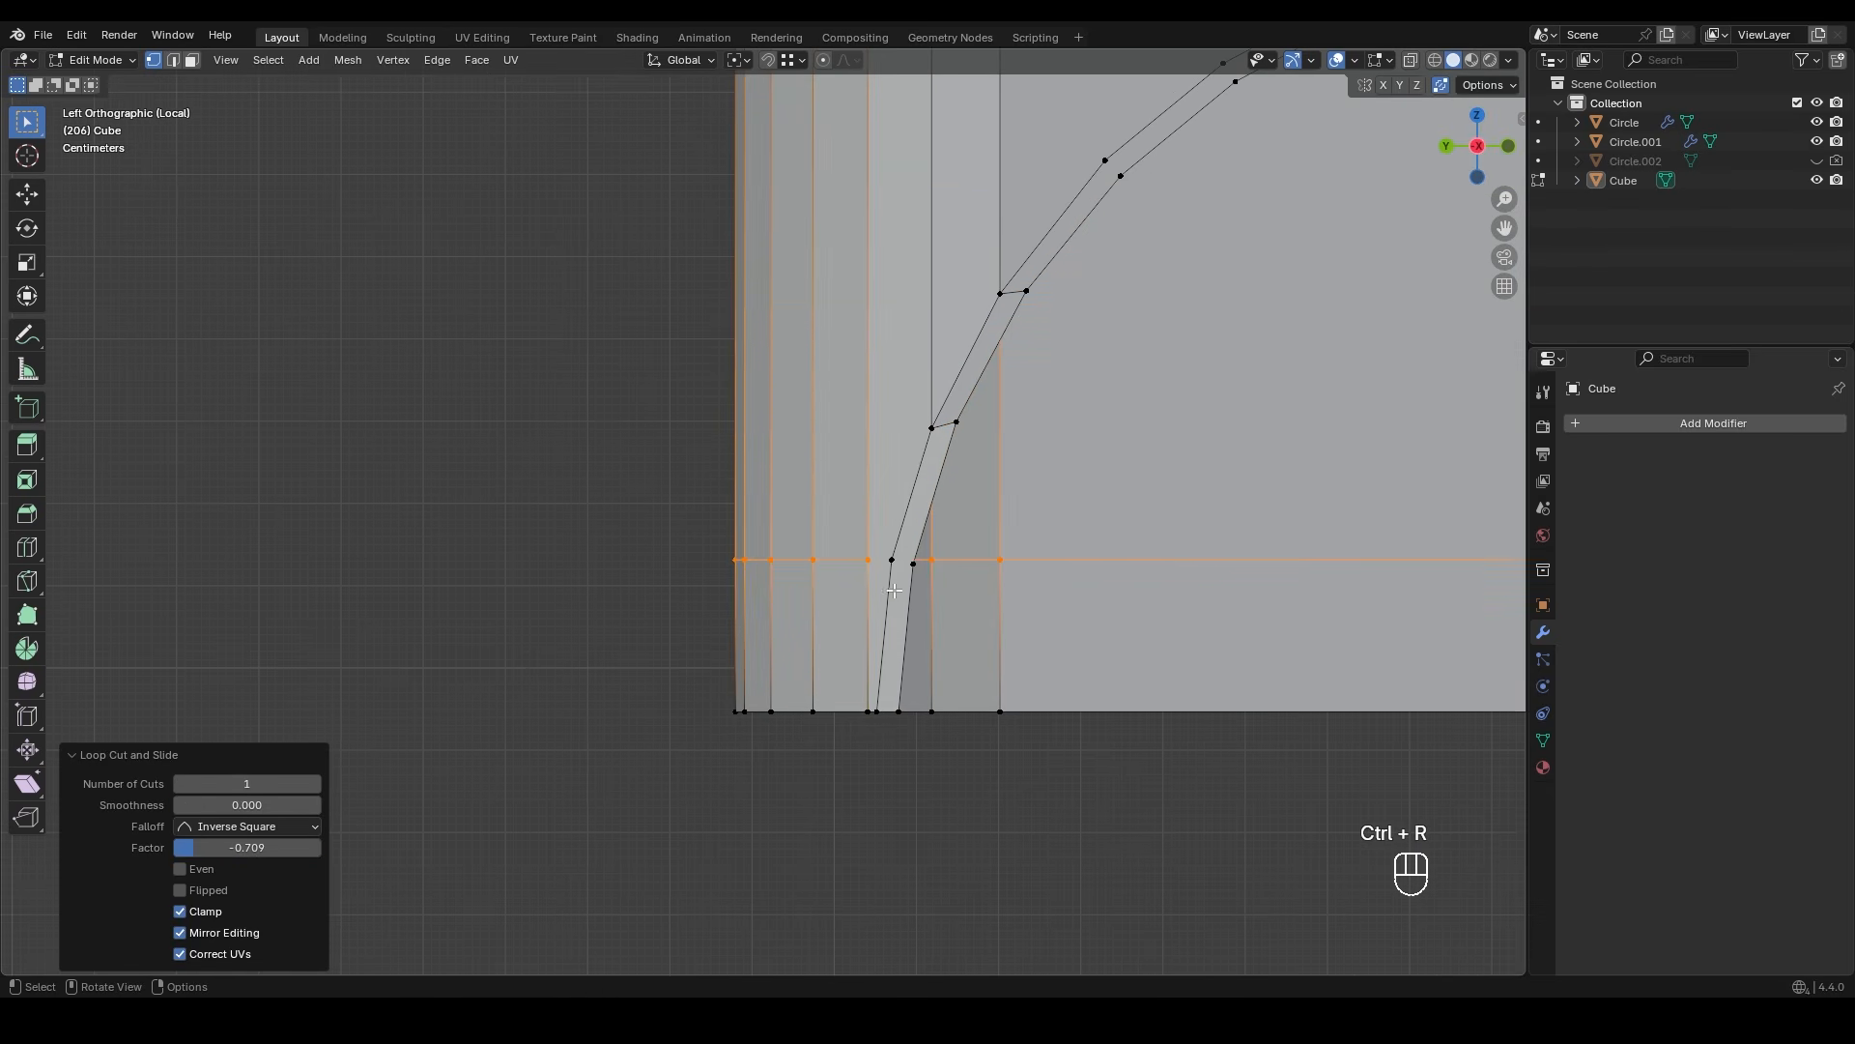
left_click(867, 561)
left_click(891, 561, "shift")
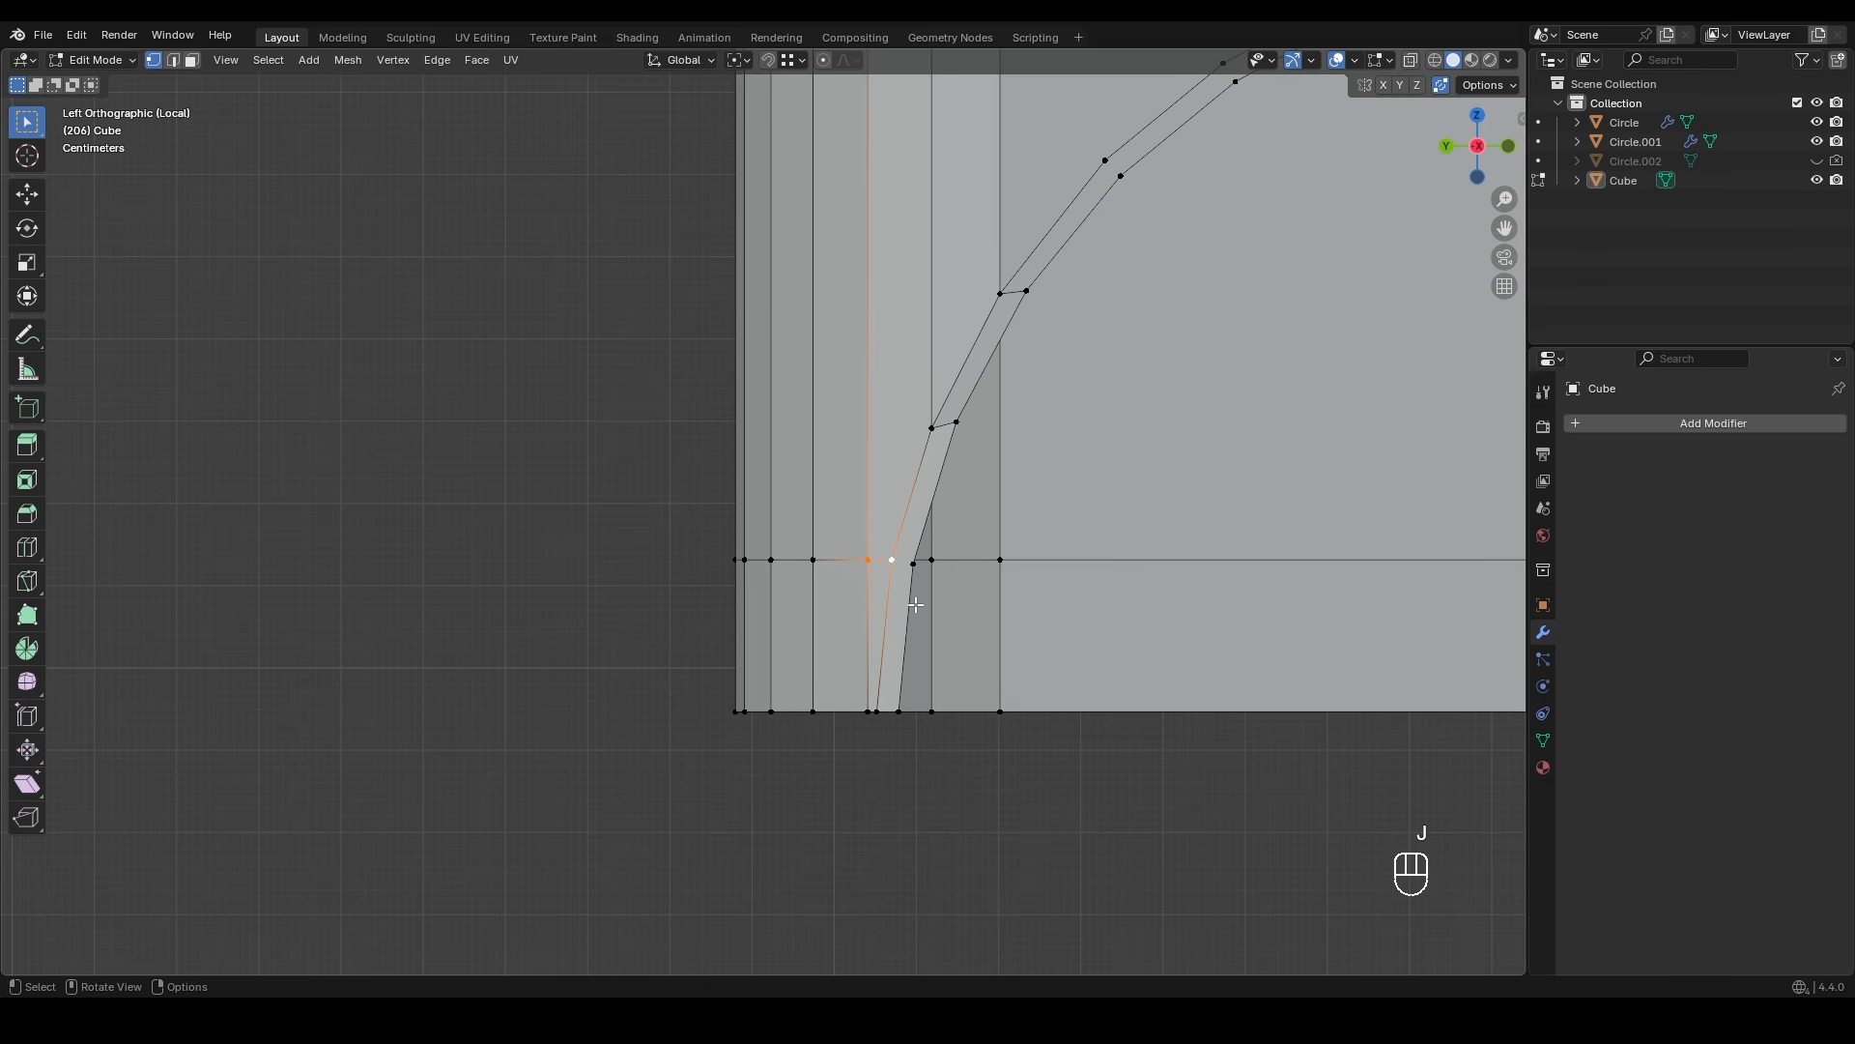
middle_click_drag(944, 737, 903, 396, "ctrl")
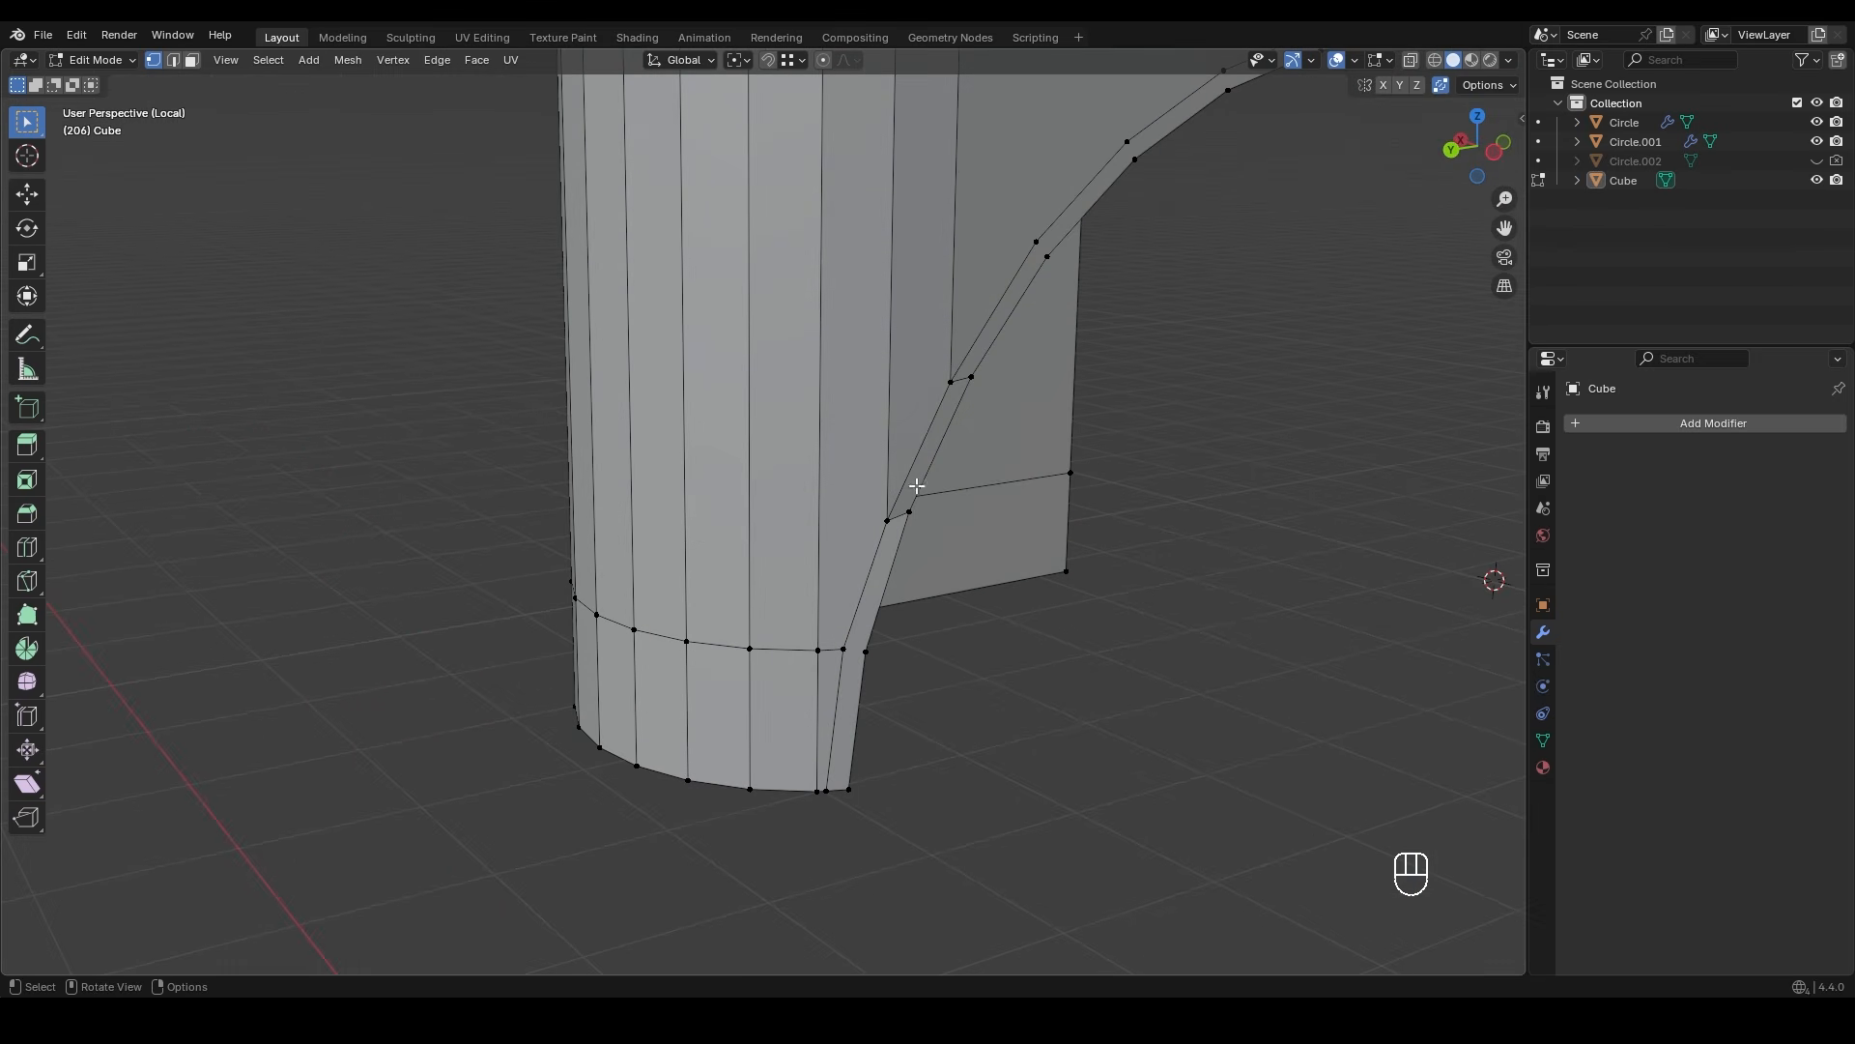
middle_click_drag(928, 582, 720, 555)
- Add four vertical edge loops across the block's flat front, each aligned with an outer ring vertex
key("1")
middle_click_drag(997, 323, 968, 422, "ctrl")
key("ctrl+r")
left_click(956, 430)
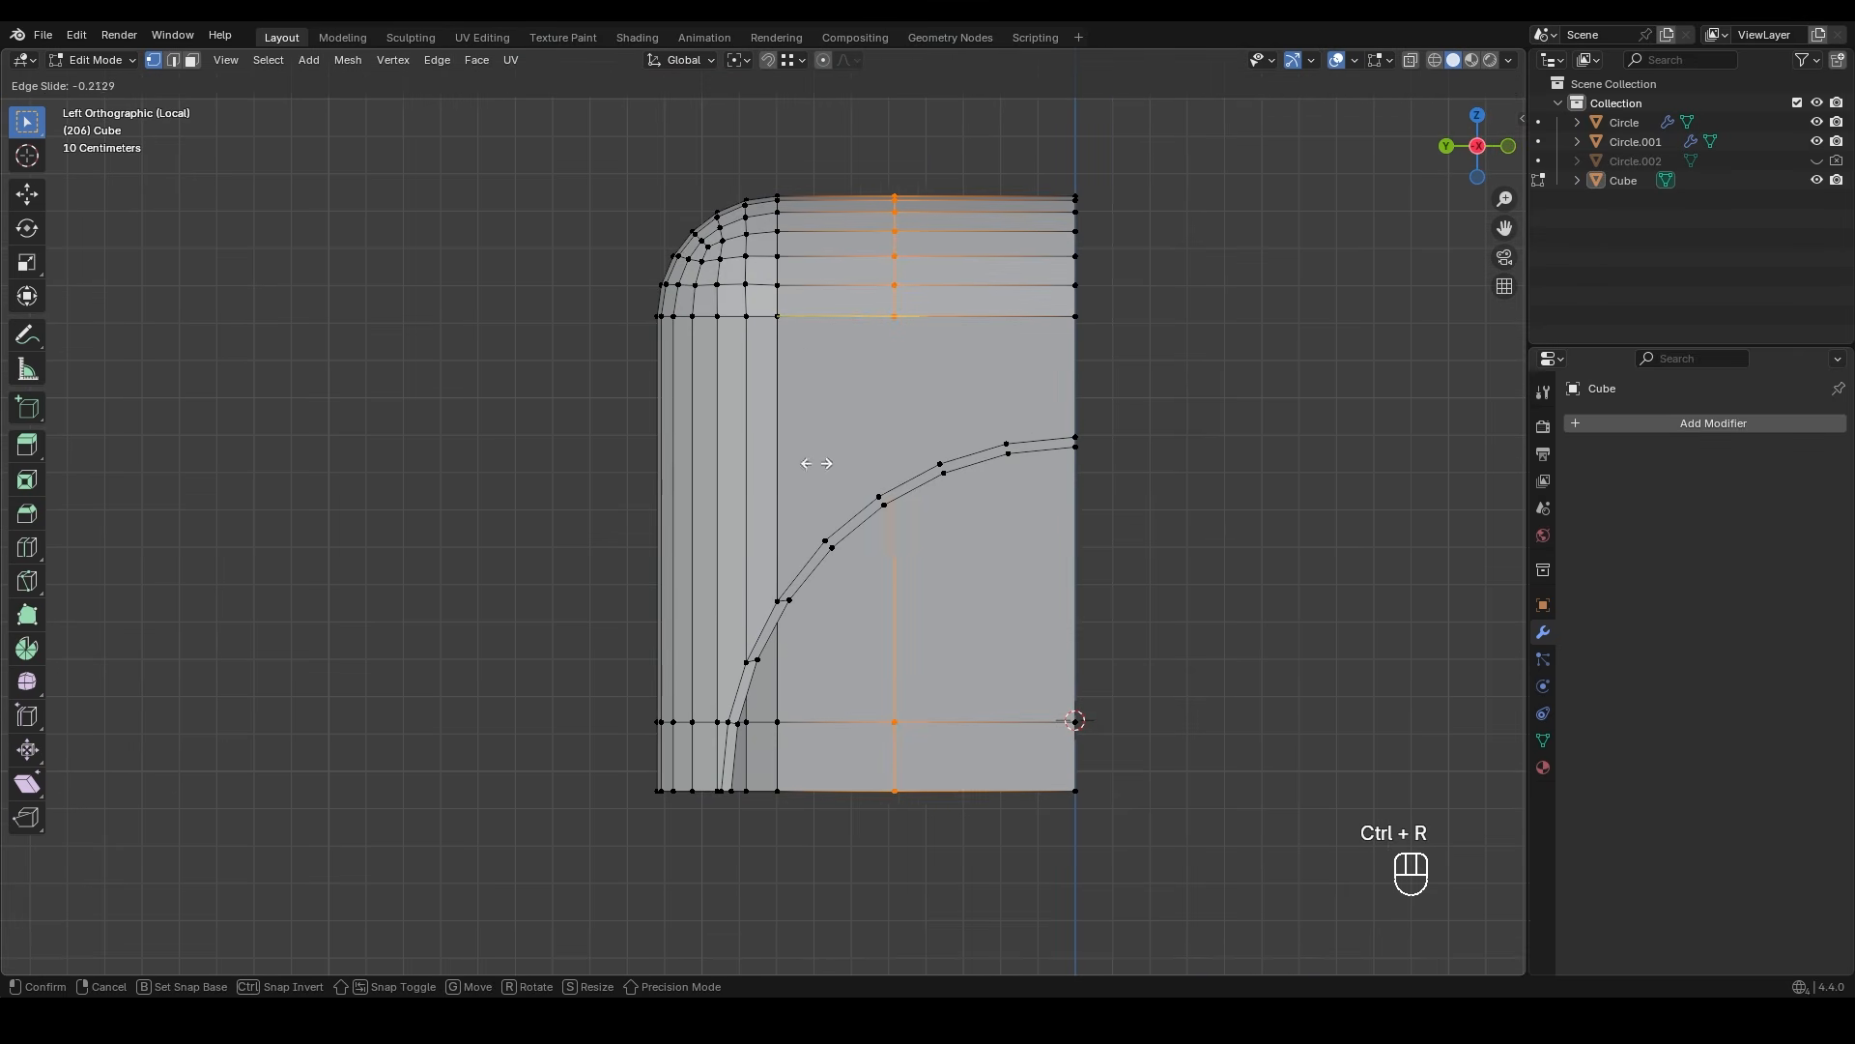
left_click(827, 515)
key("ctrl+r")
left_click(909, 299)
left_click(1006, 299)
scroll(967, 319, "up", 2)
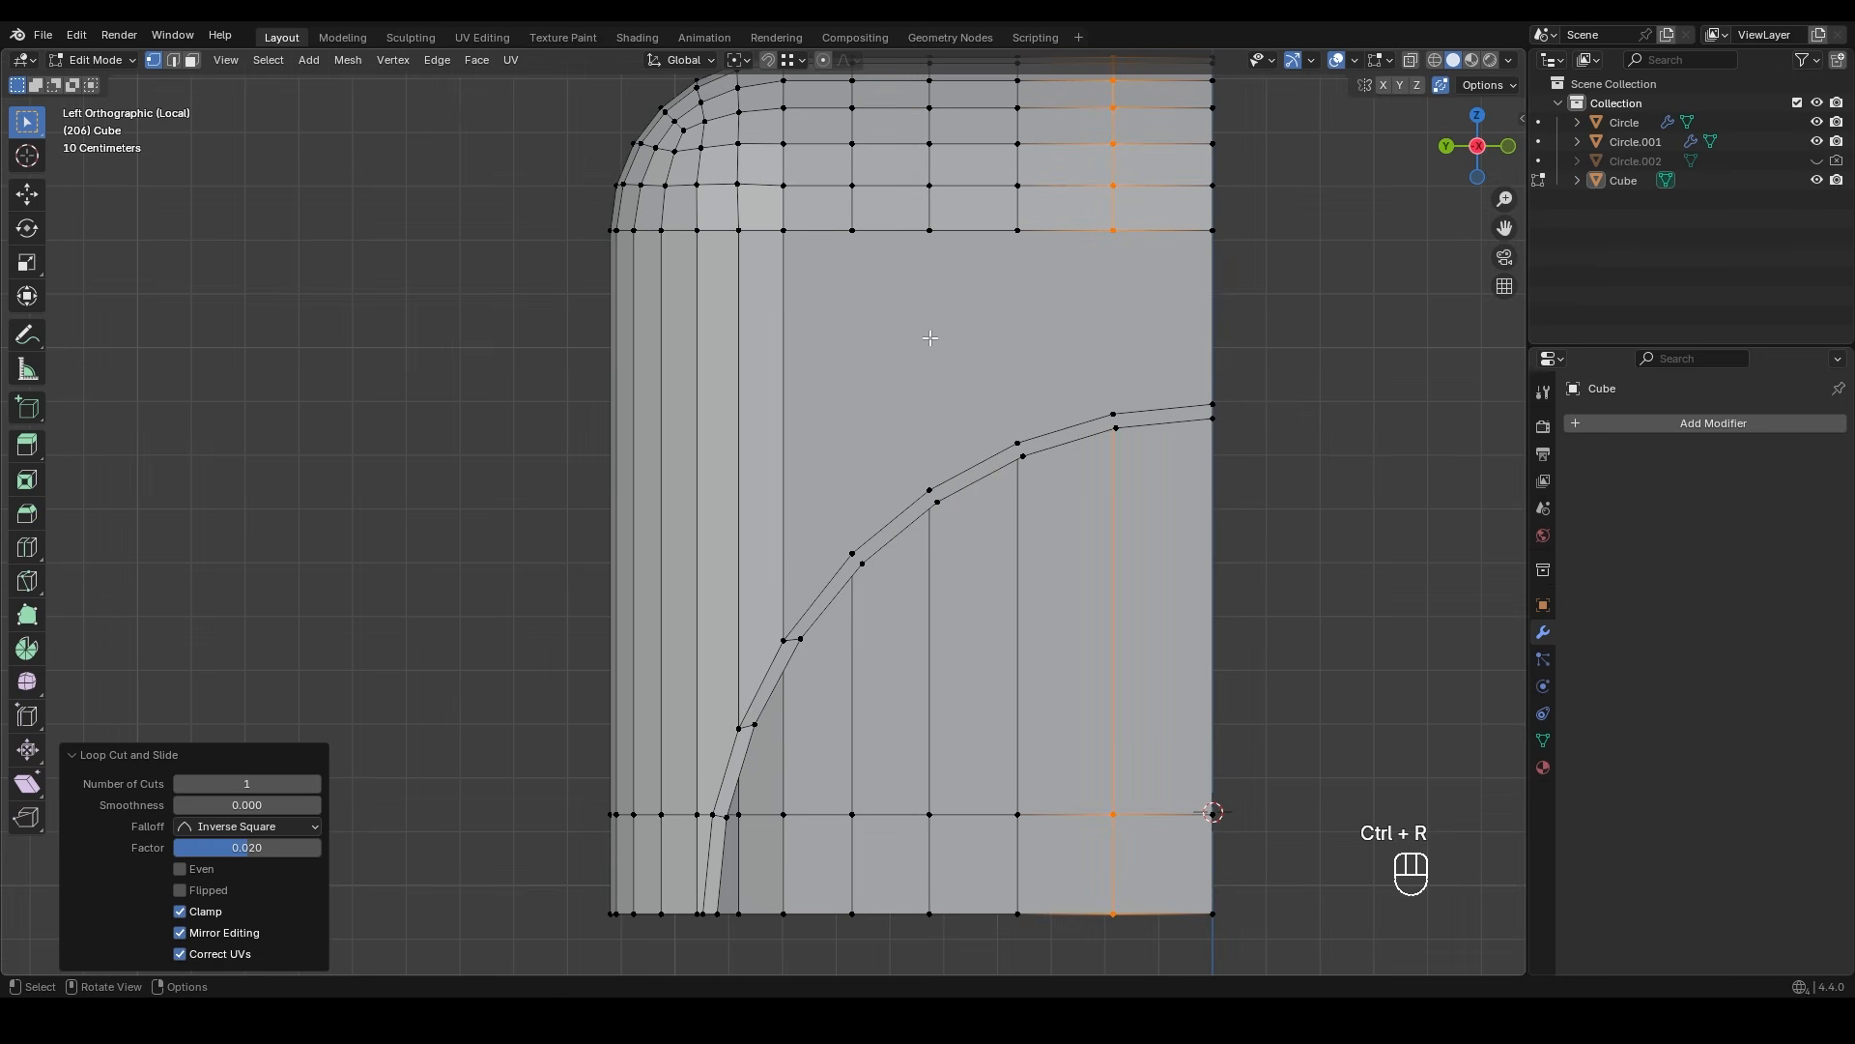
- Knife-cut four vertical edges from the loop below the rounded top to the outer ring vertices, continuing each to its inner ring vertex
key("k")
left_click(851, 230)
left_click(852, 554)
left_click(930, 490)
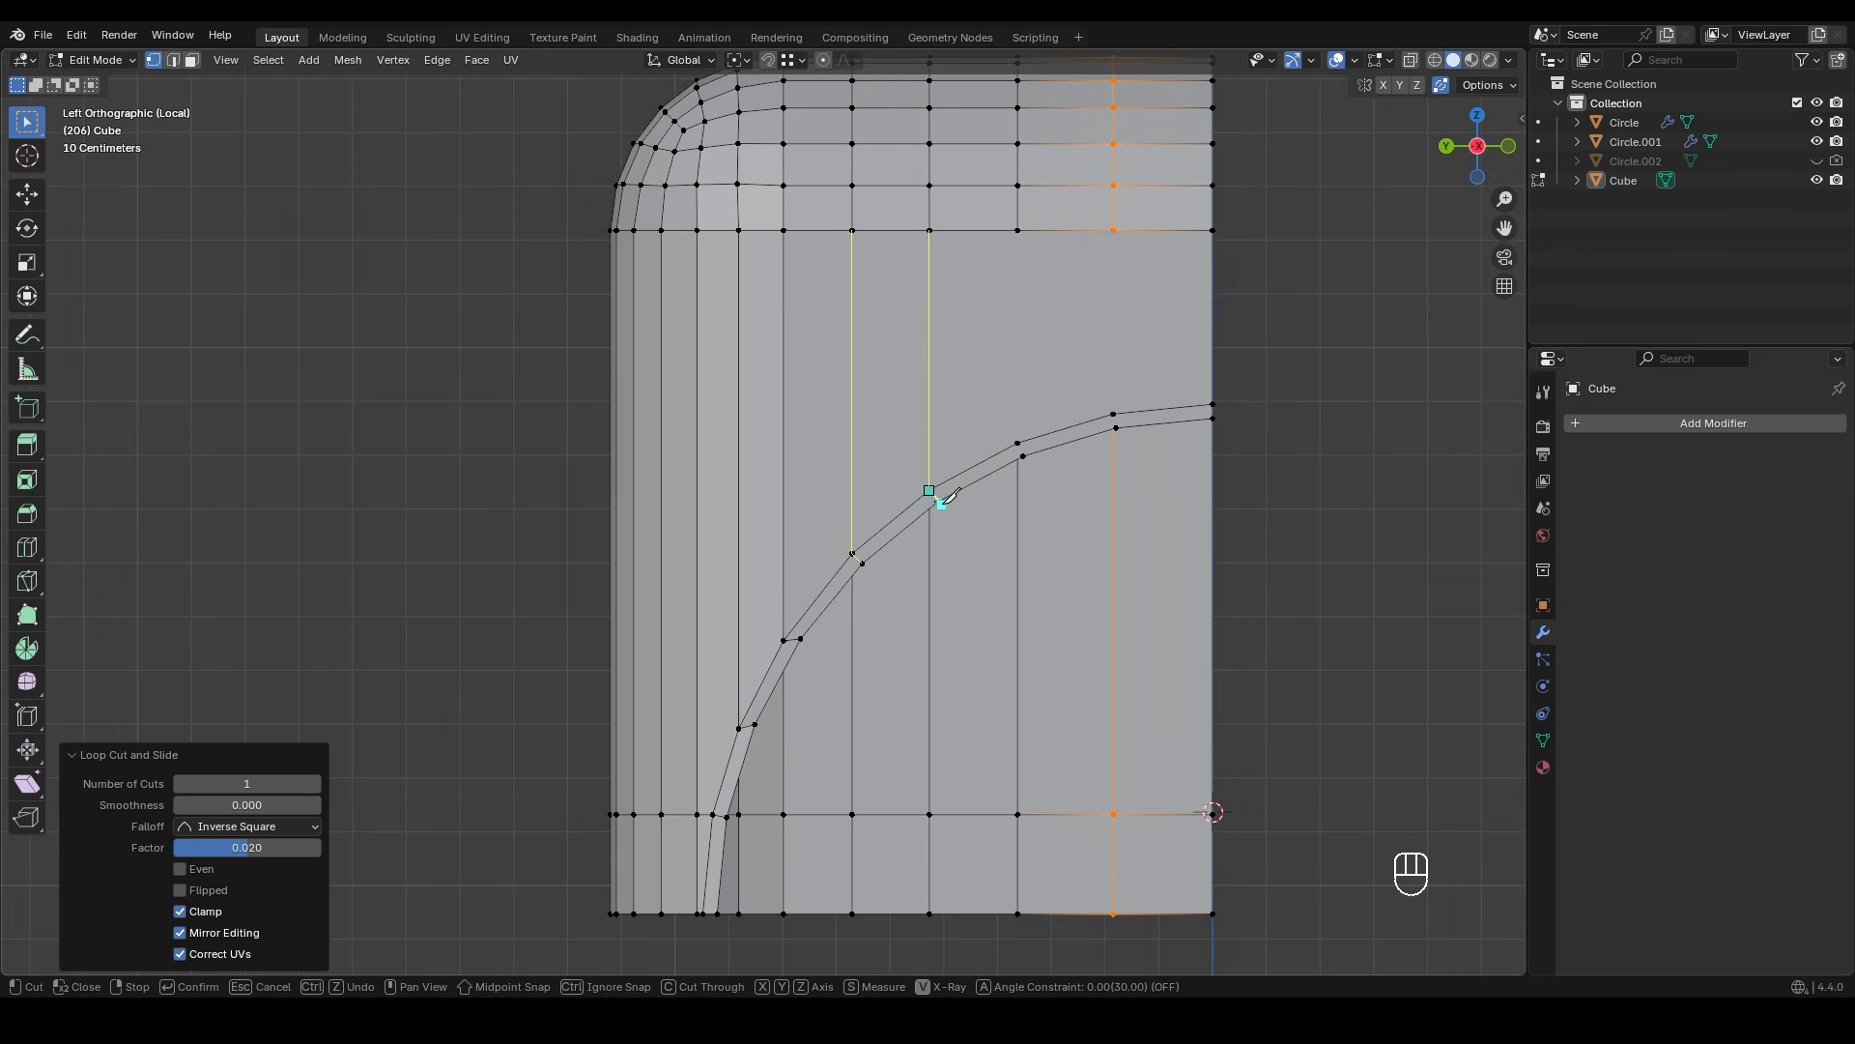
left_click(1017, 230)
left_click(1018, 443)
scroll(1043, 435, "up", 3)
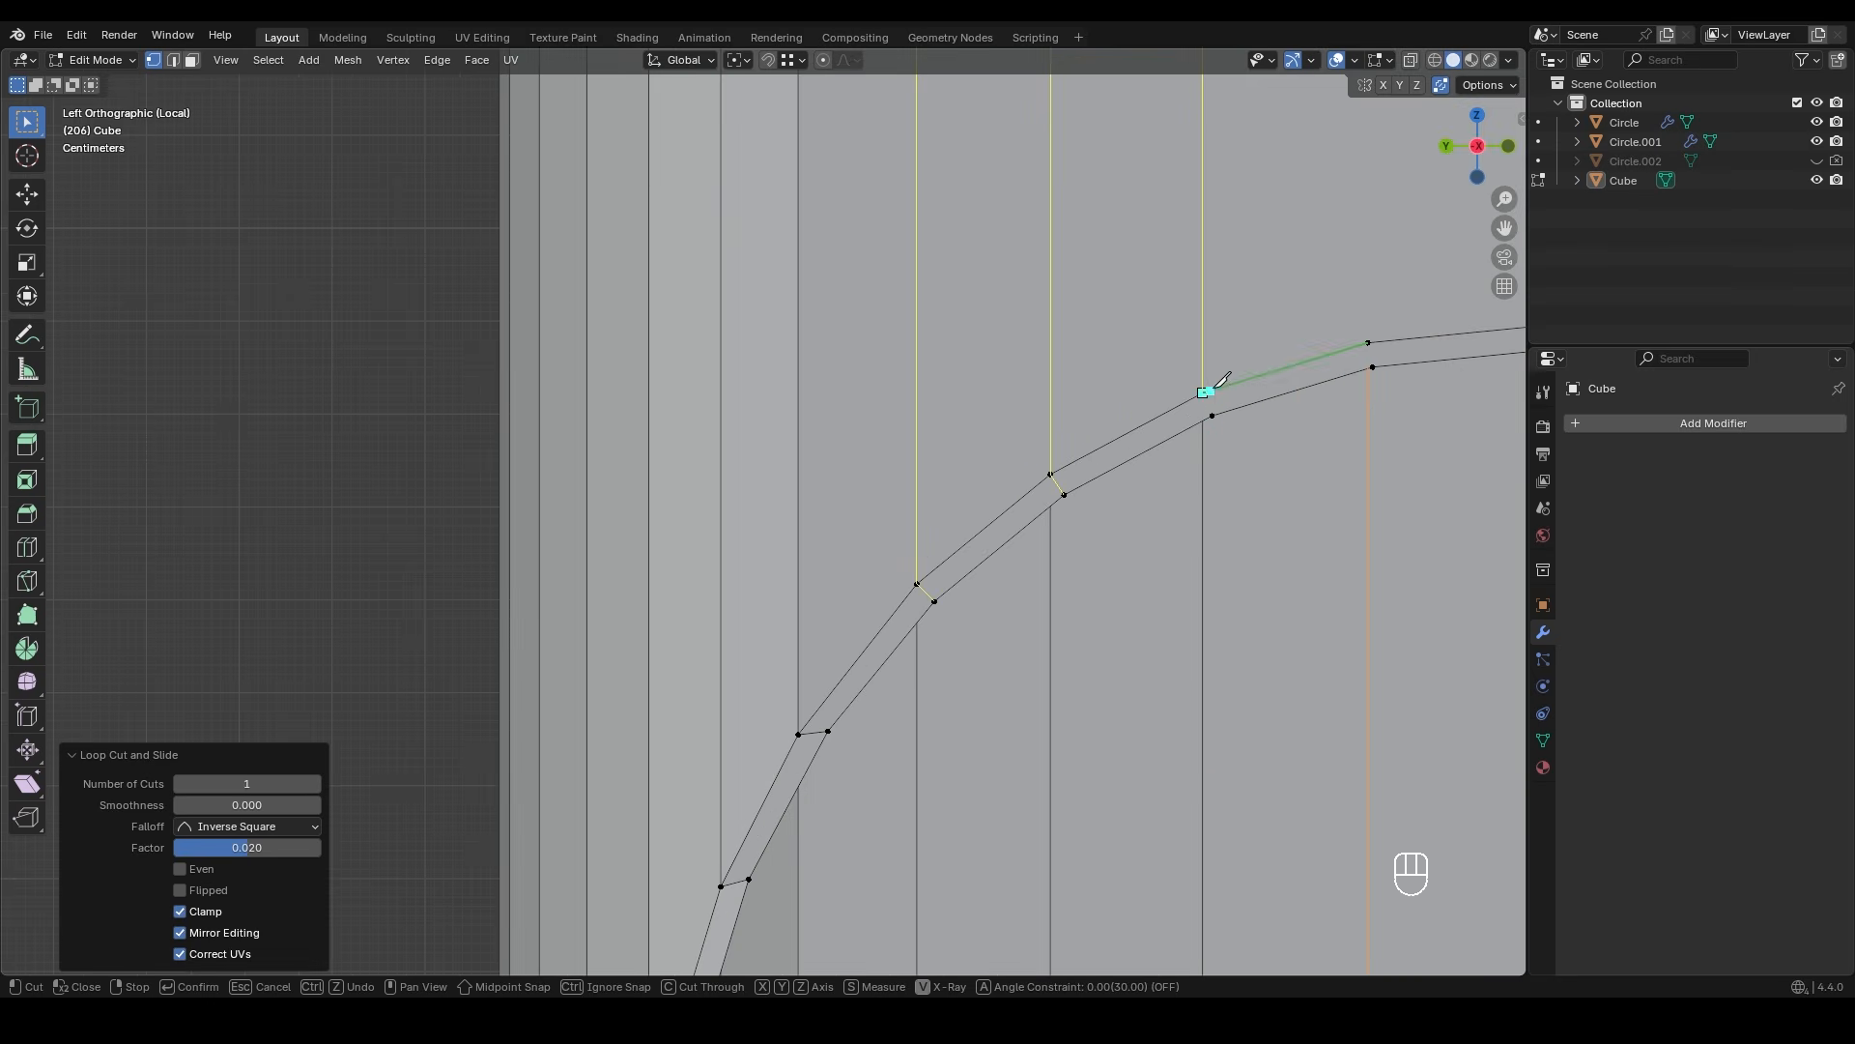
left_click(1213, 414)
scroll(1214, 413, "down", 1)
middle_click_drag(1214, 413, 1011, 489, "shift")
left_click(1067, 180)
left_click(1067, 444)
scroll(1080, 458, "up", 3)
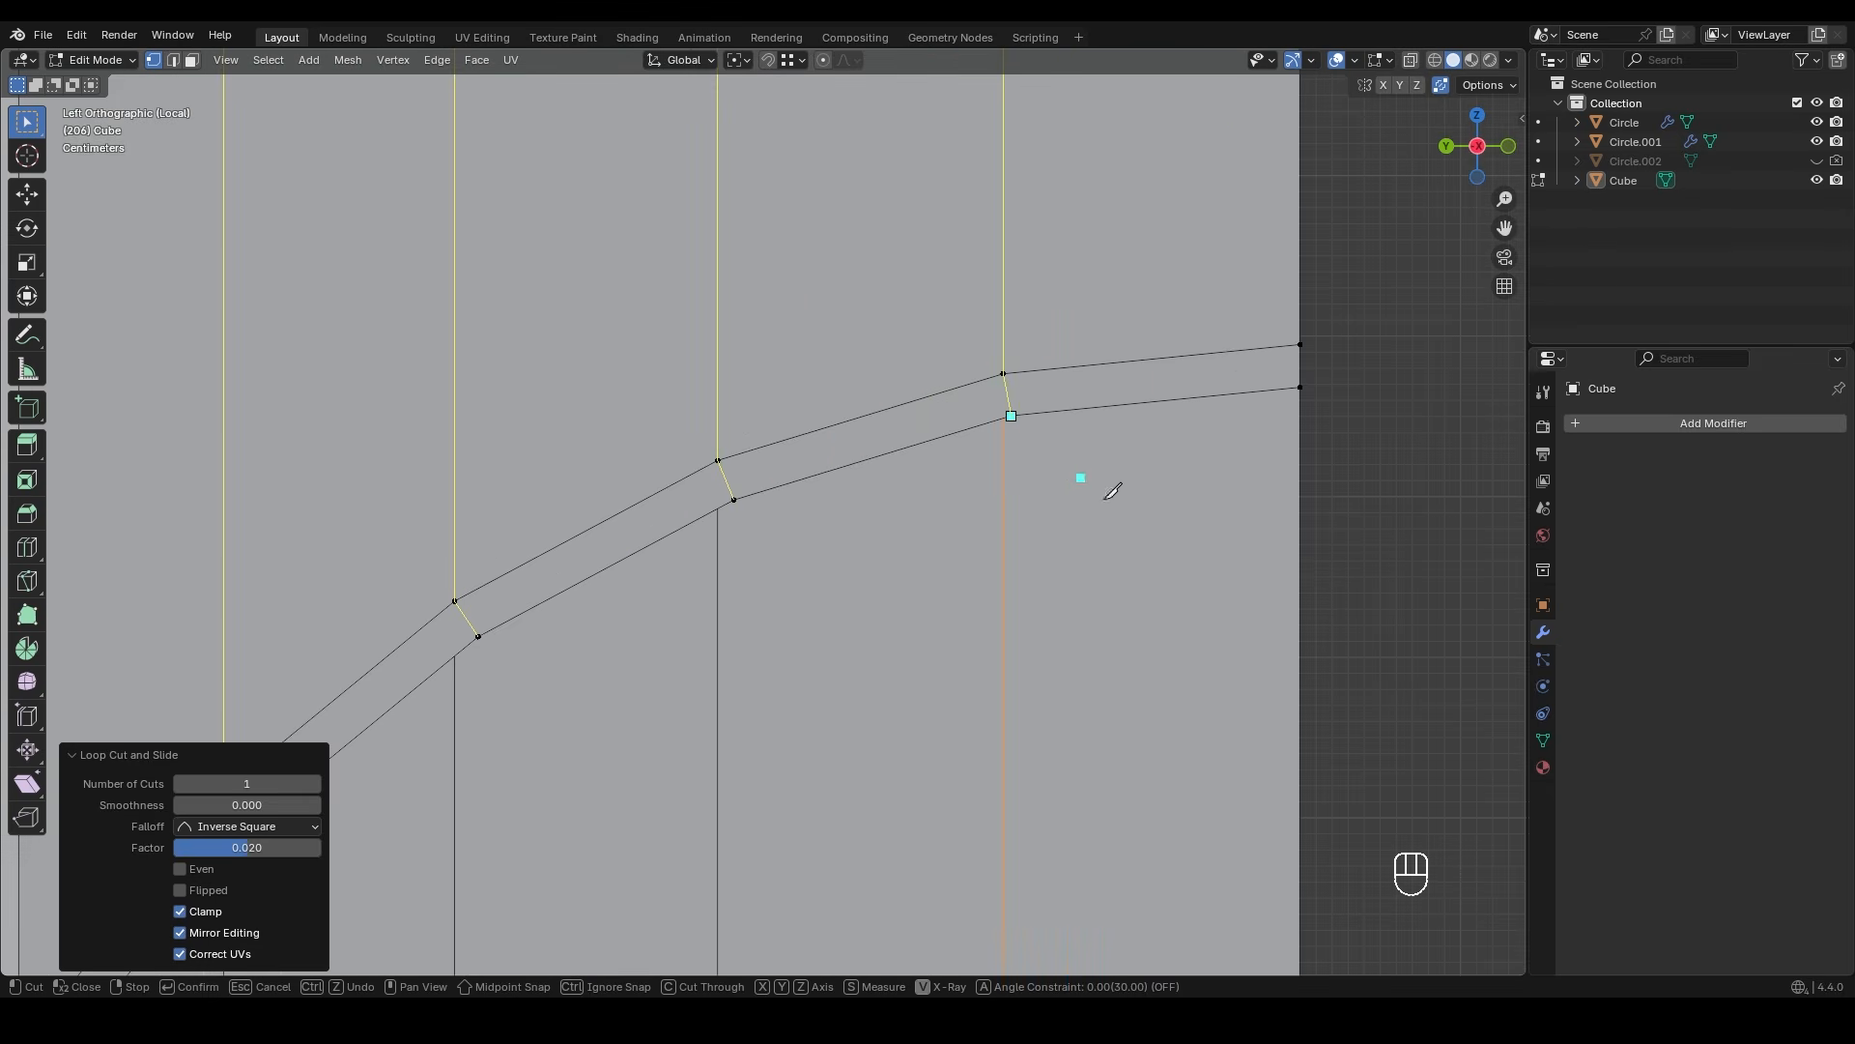
key("Return")
scroll(1053, 431, "down", 6)
key("2")
middle_click_drag(977, 442, 851, 414)
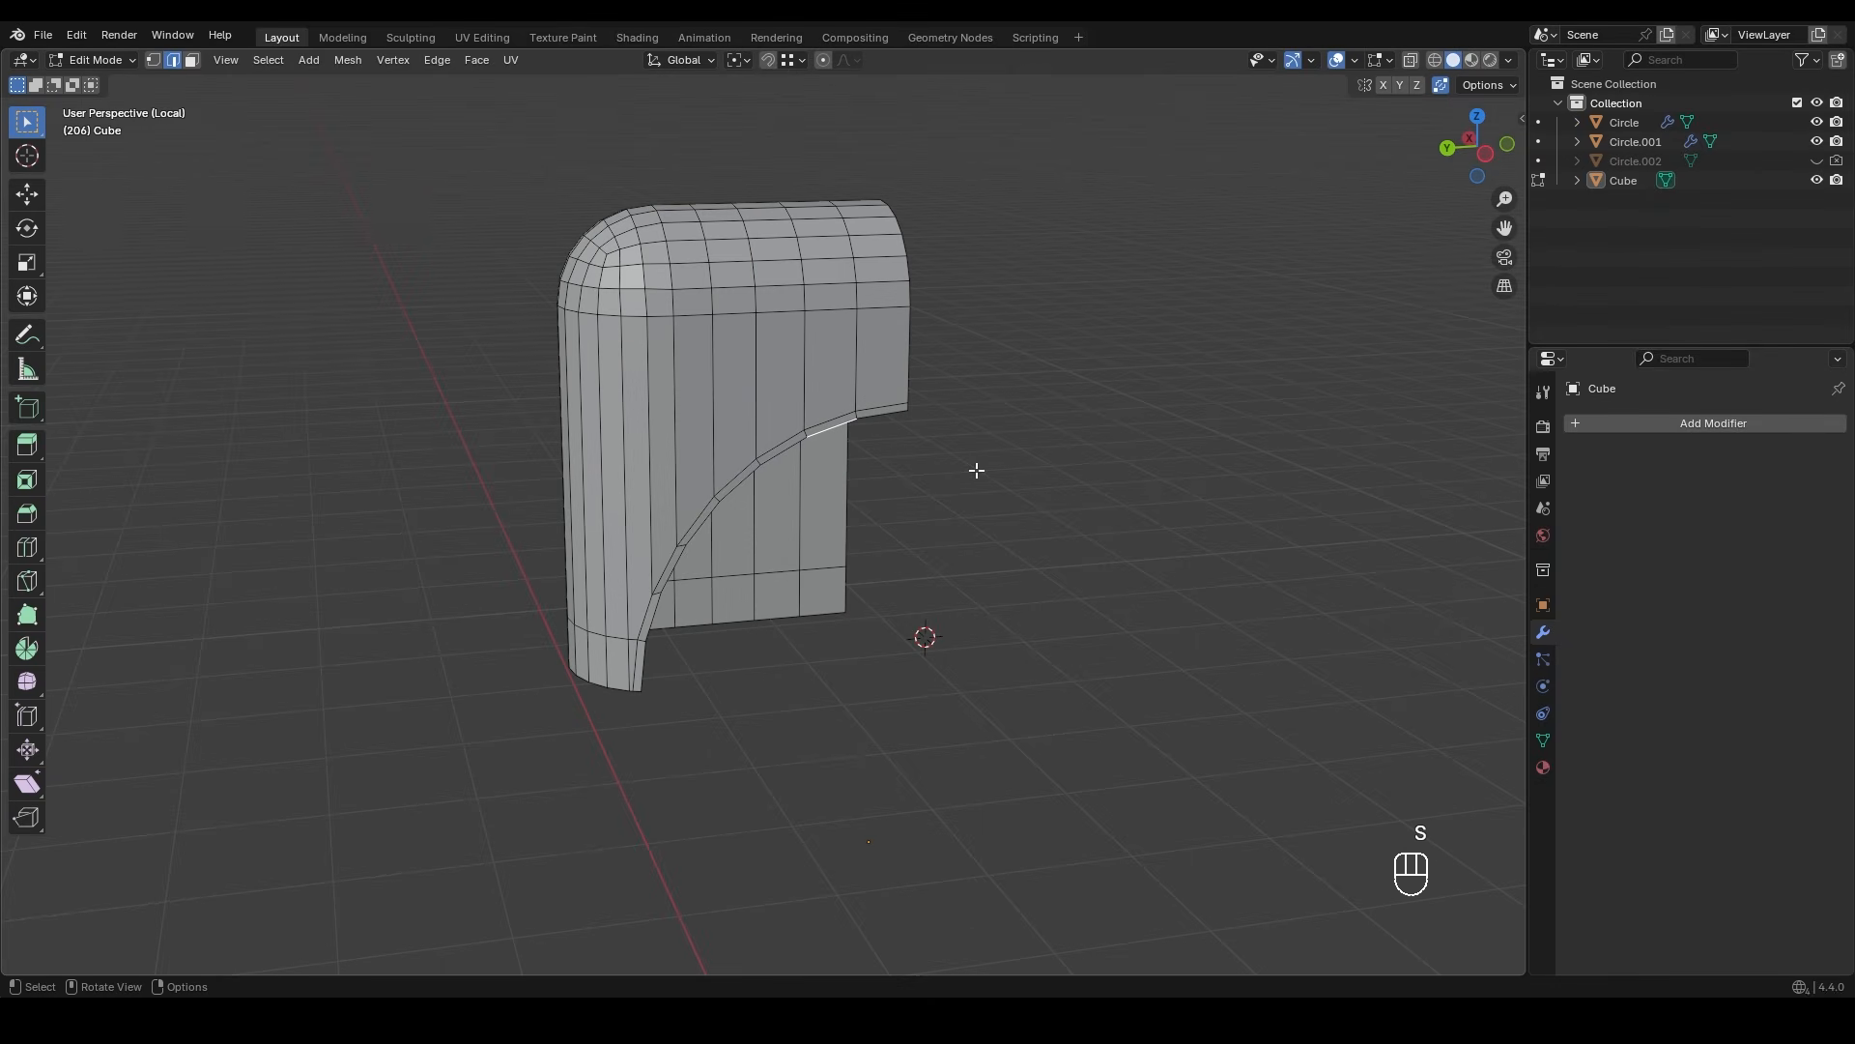
key("a")
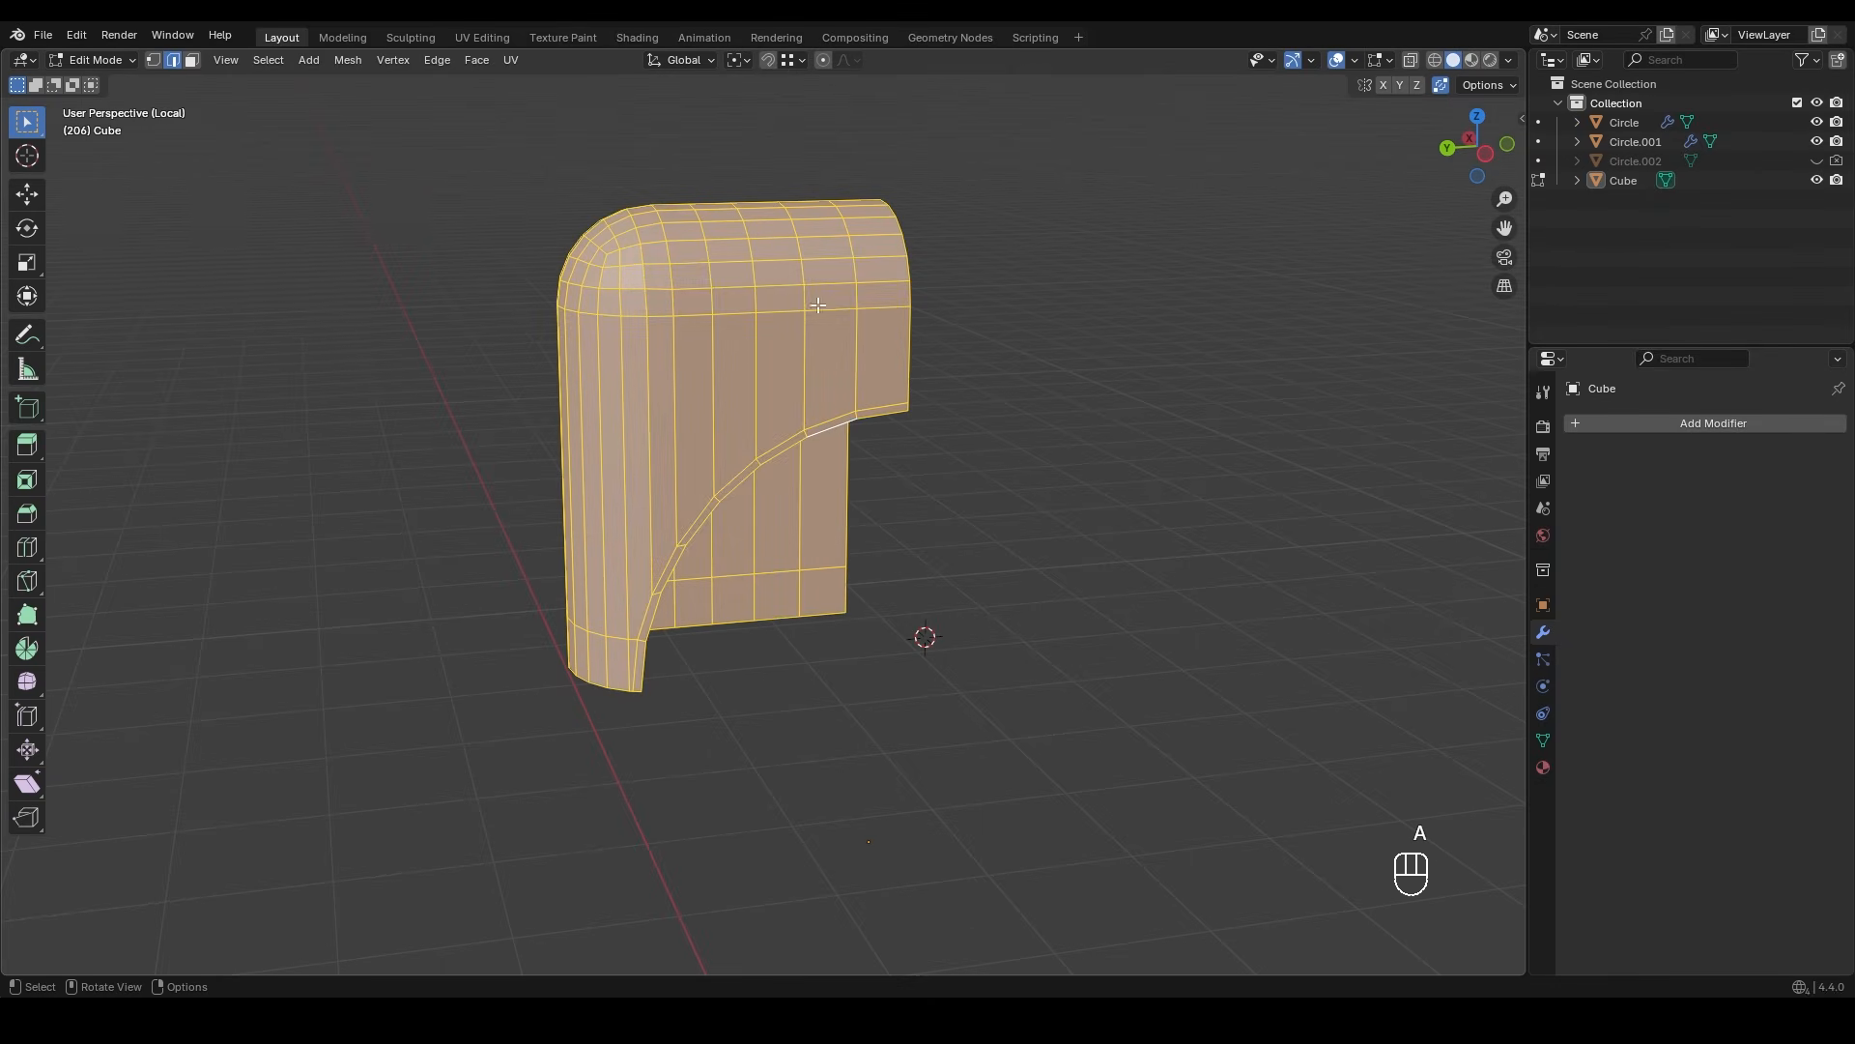
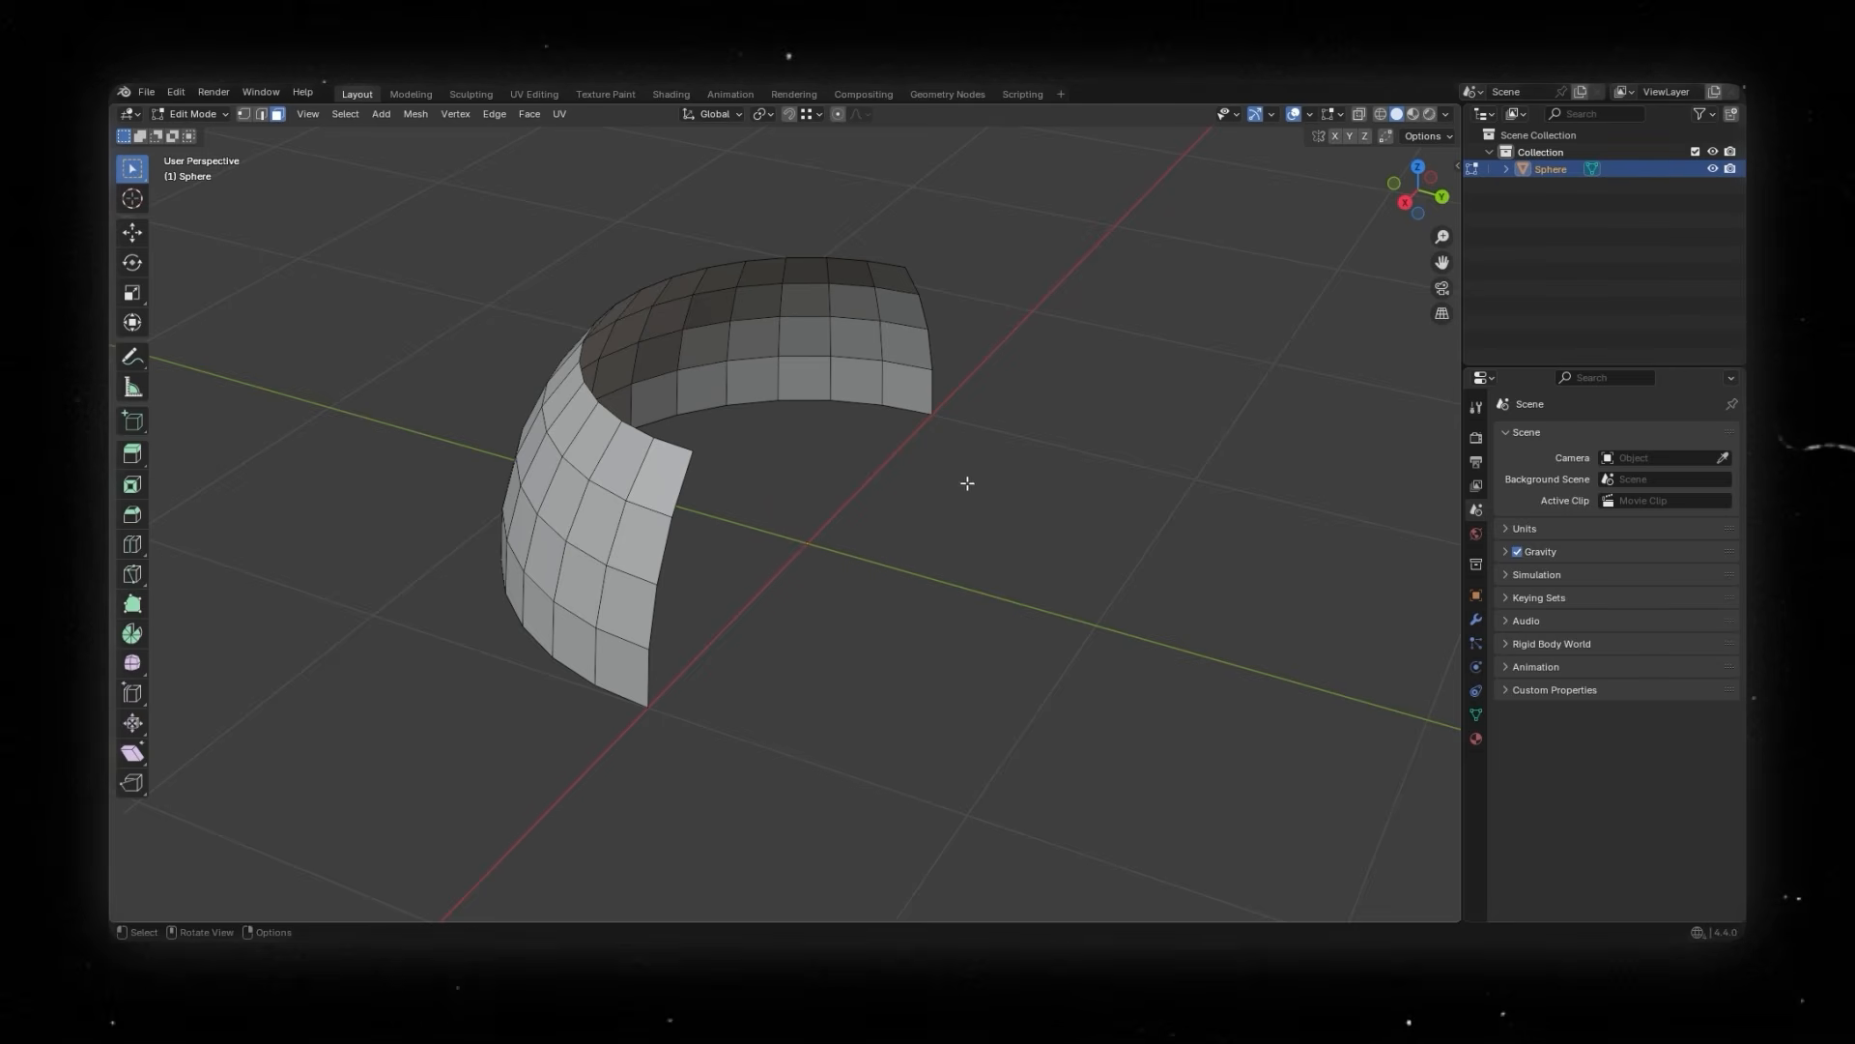
- Symmetrize only the block of nine faces at the far end of the partial sphere from -Y to +Y
left_click_drag(804, 245, 955, 359)
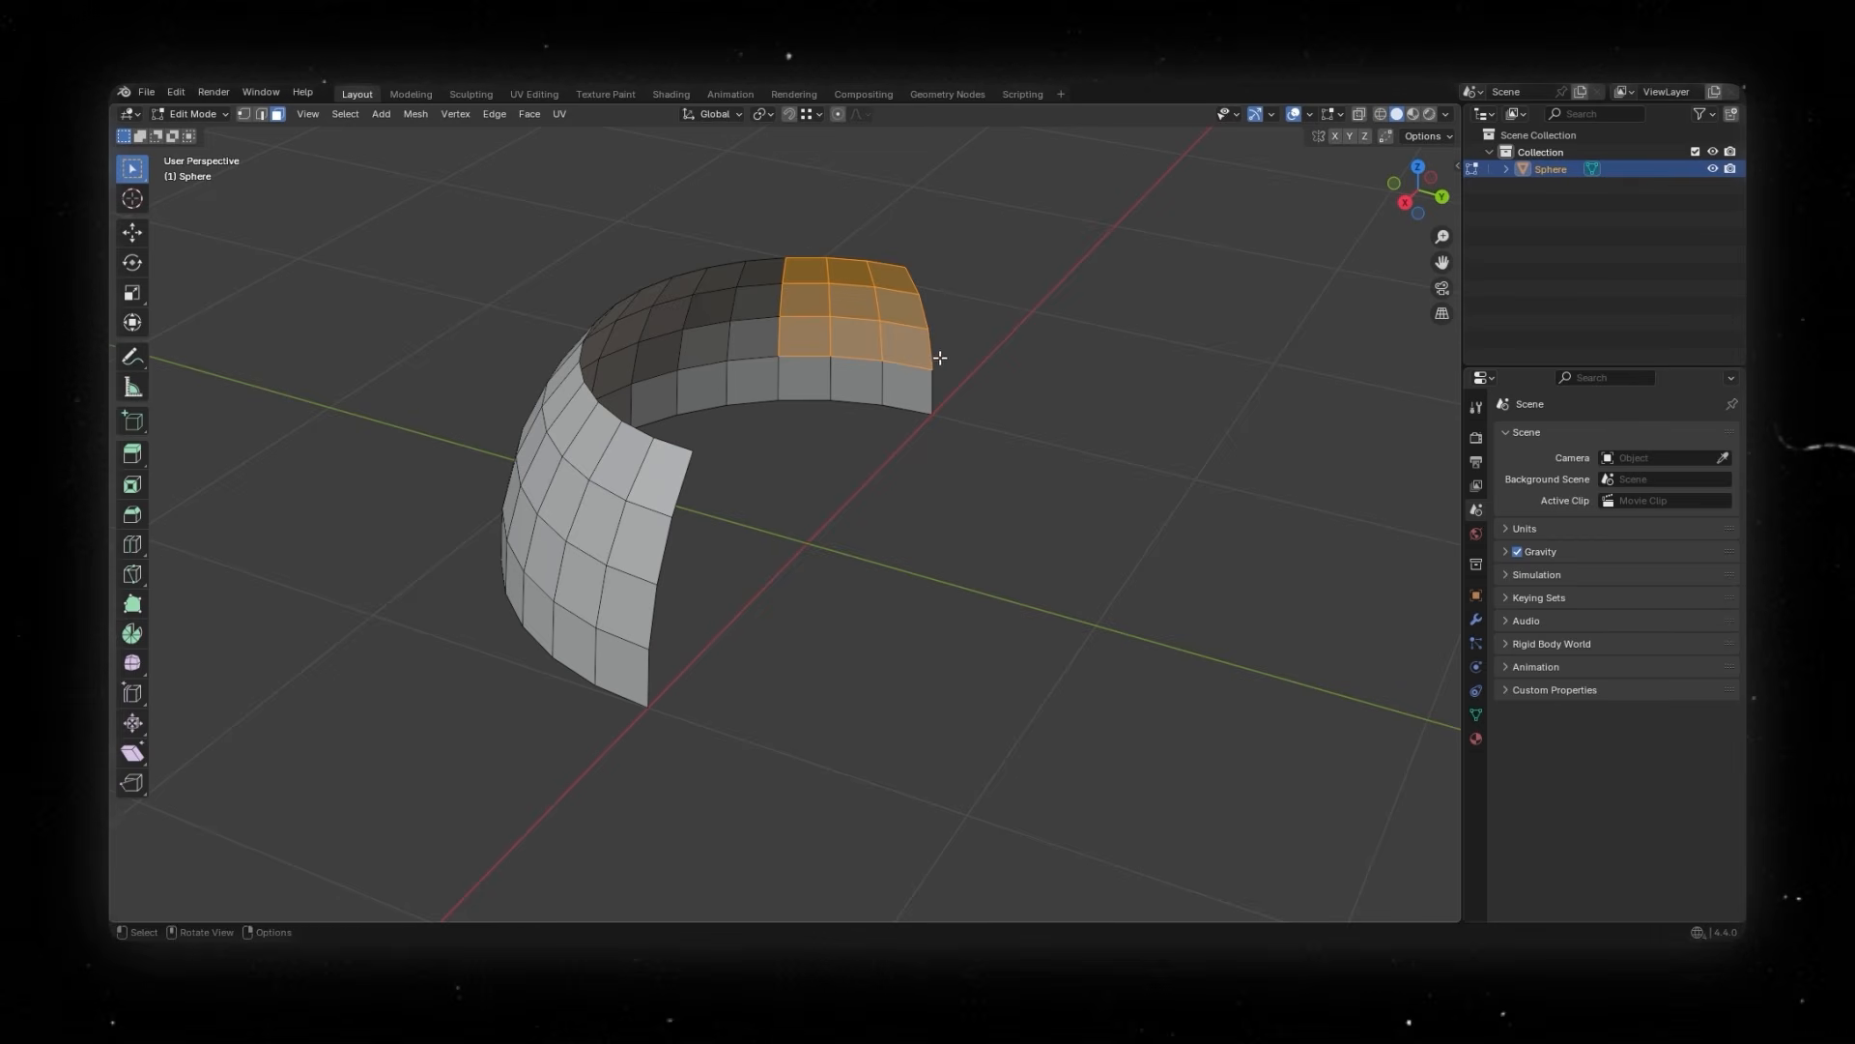
left_click(423, 117)
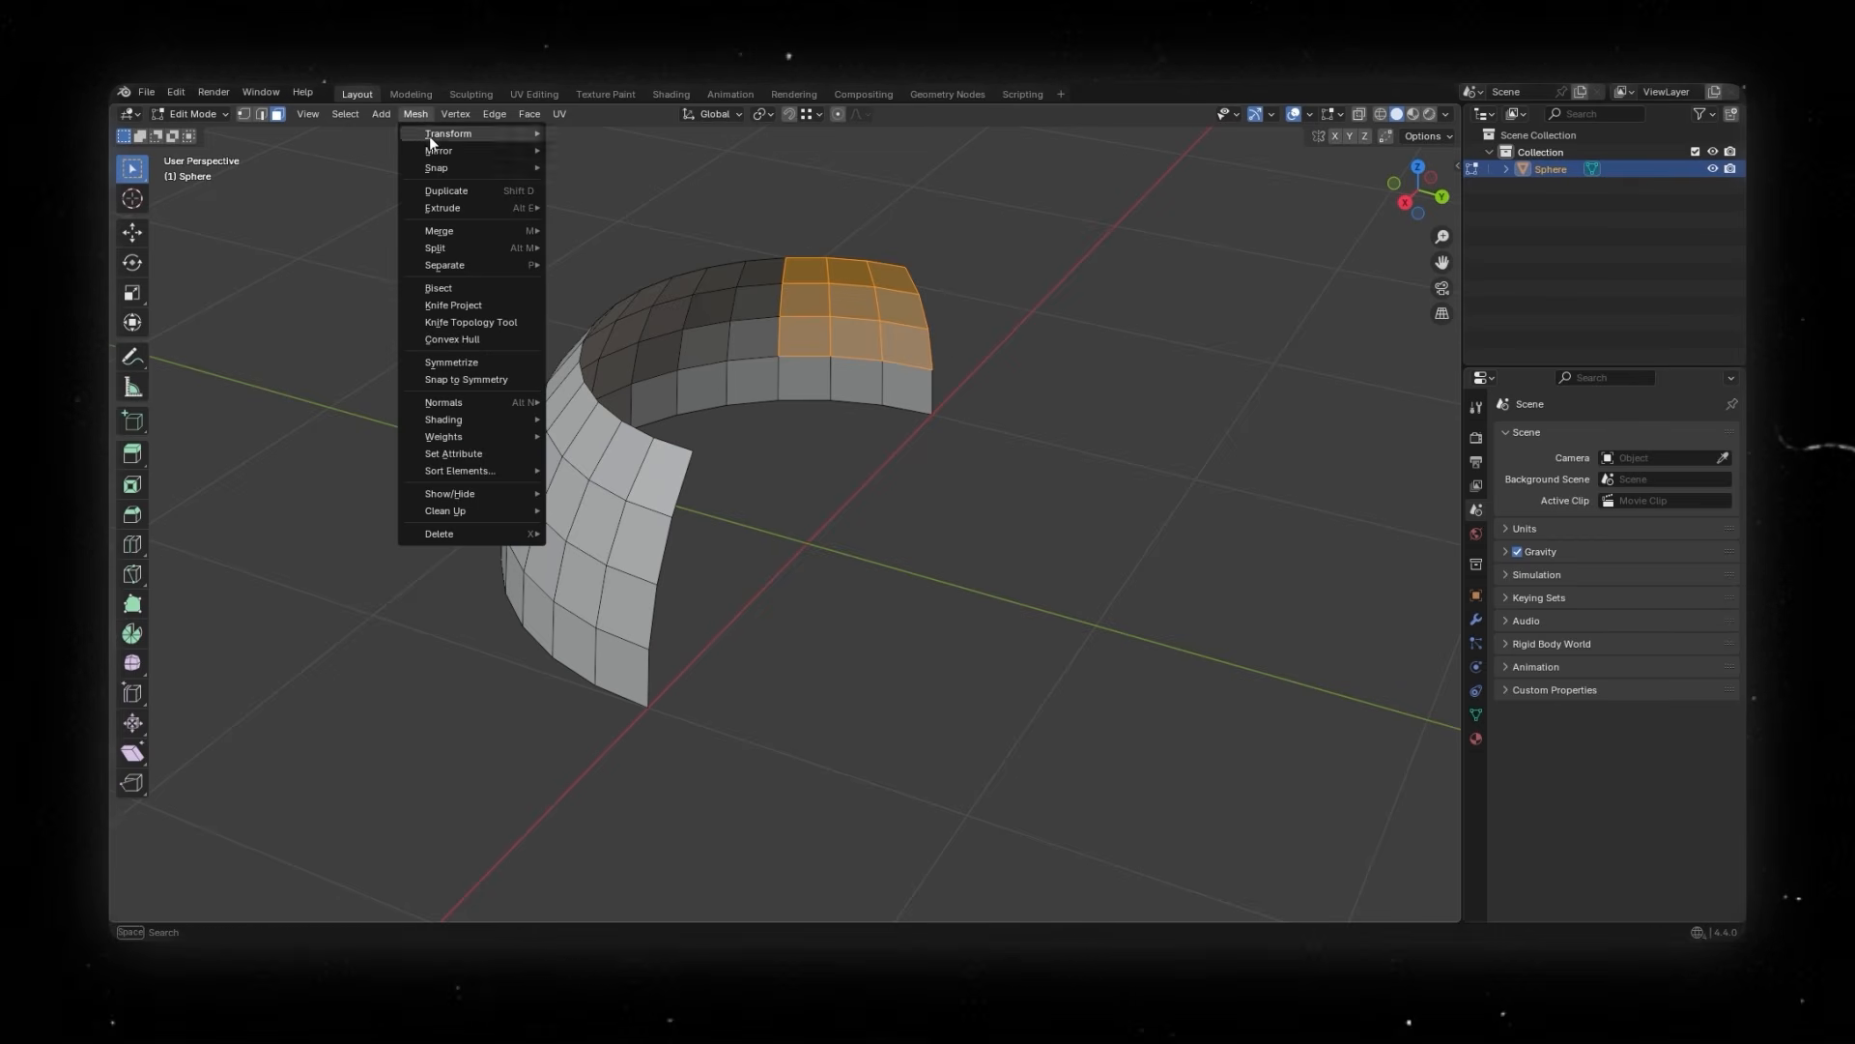
left_click(499, 362)
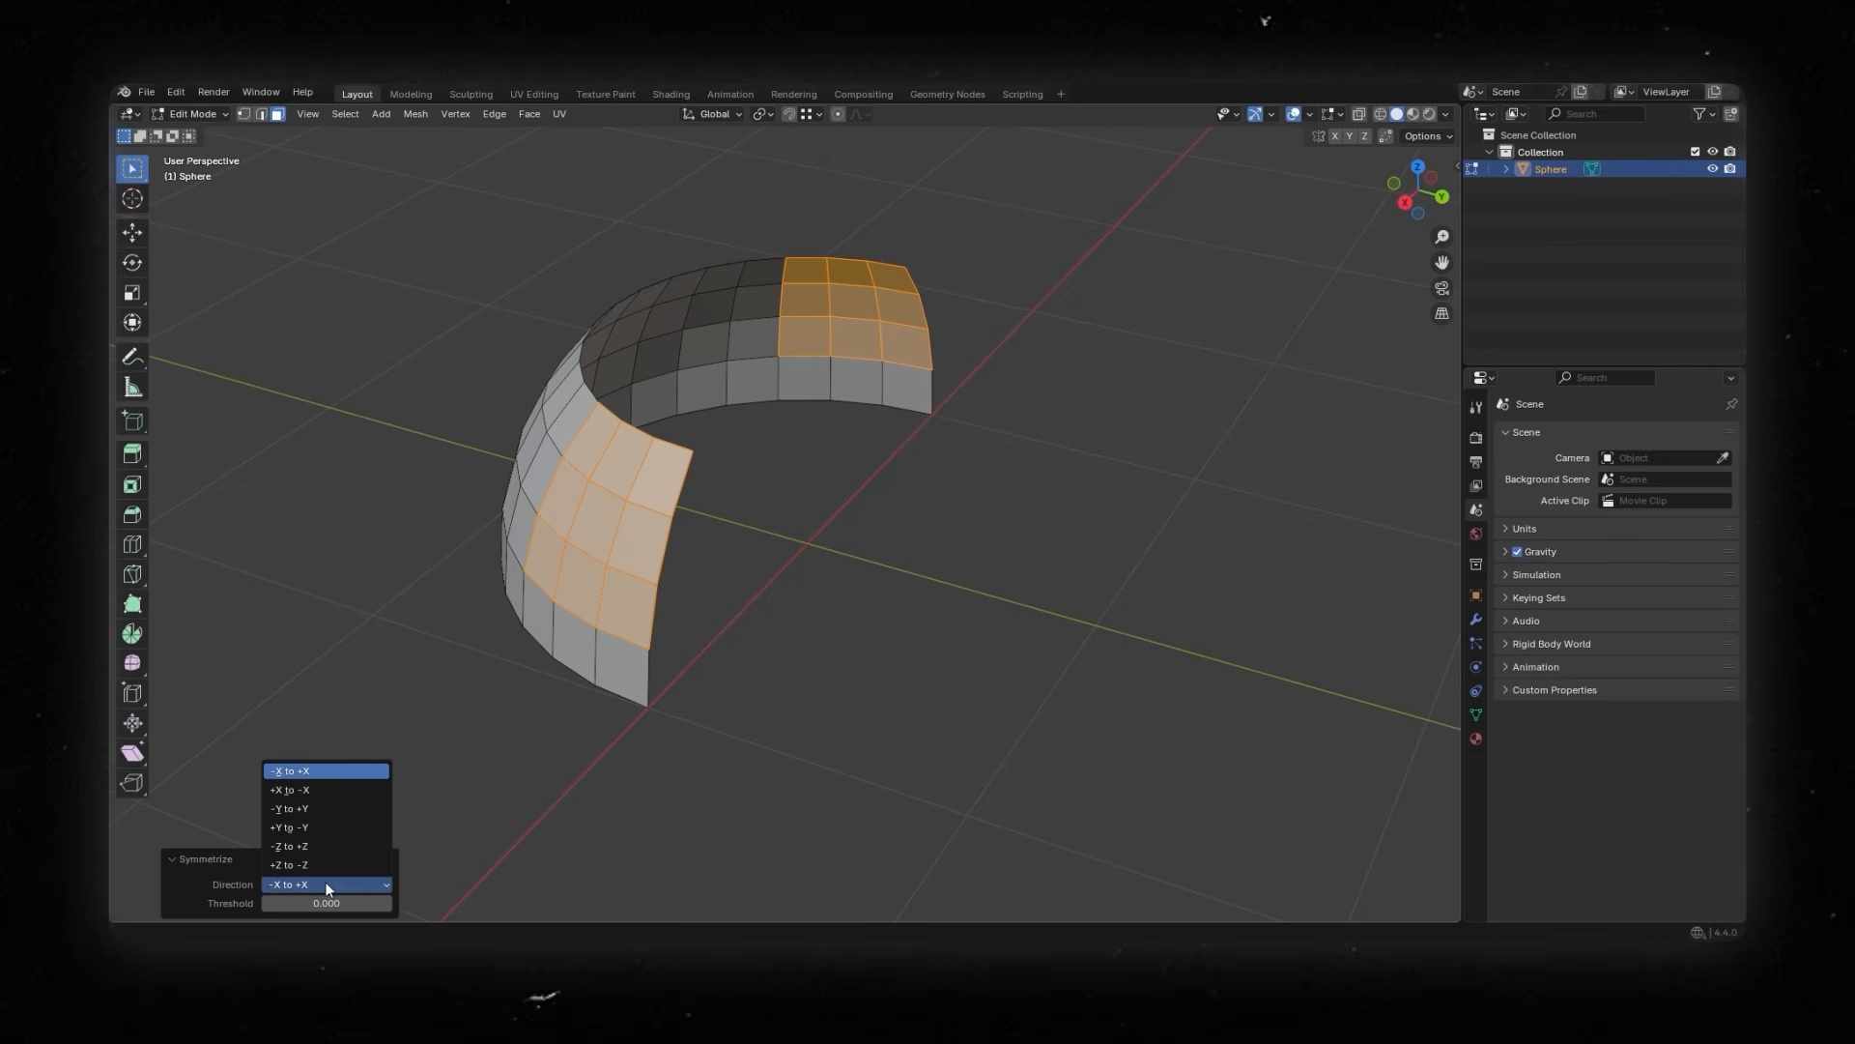
left_click(304, 809)
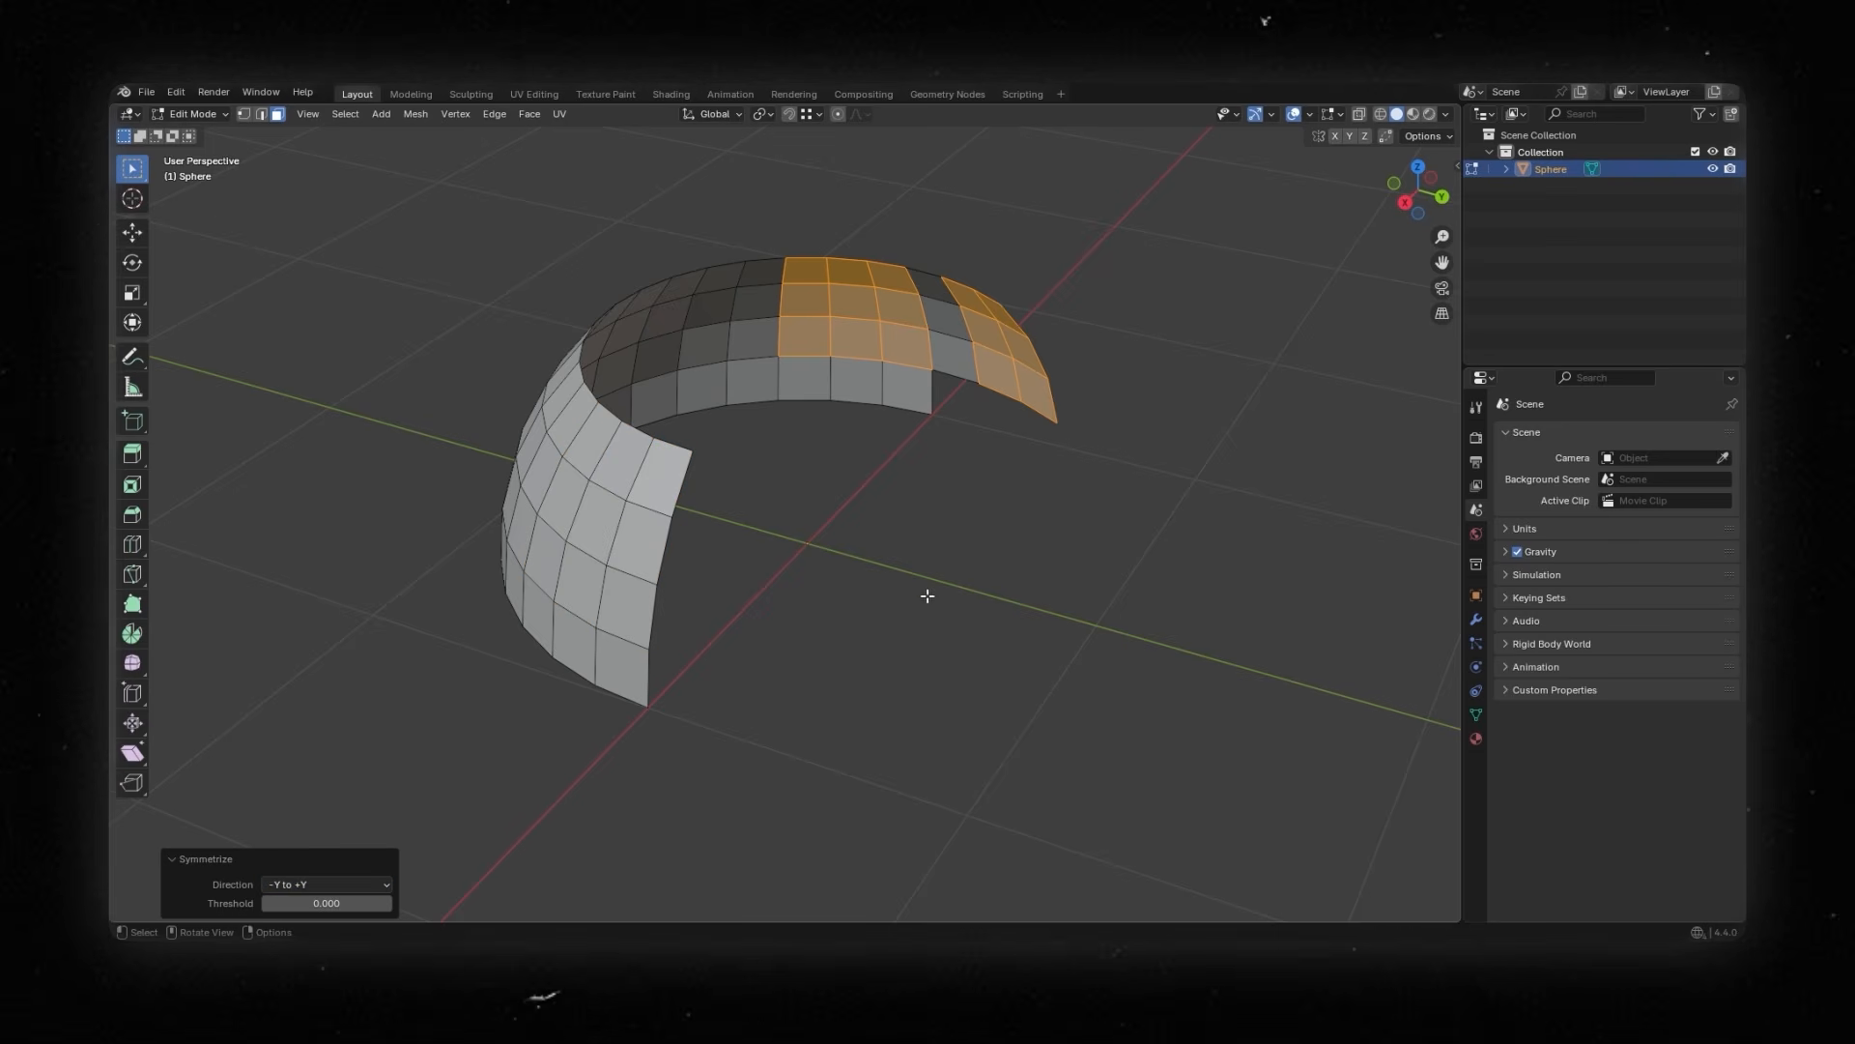
- Select the whole partial sphere mesh and symmetrize it from +Z to -Z
key("alt+a")
middle_click_drag(964, 520, 959, 493)
left_click_drag(785, 280, 864, 345)
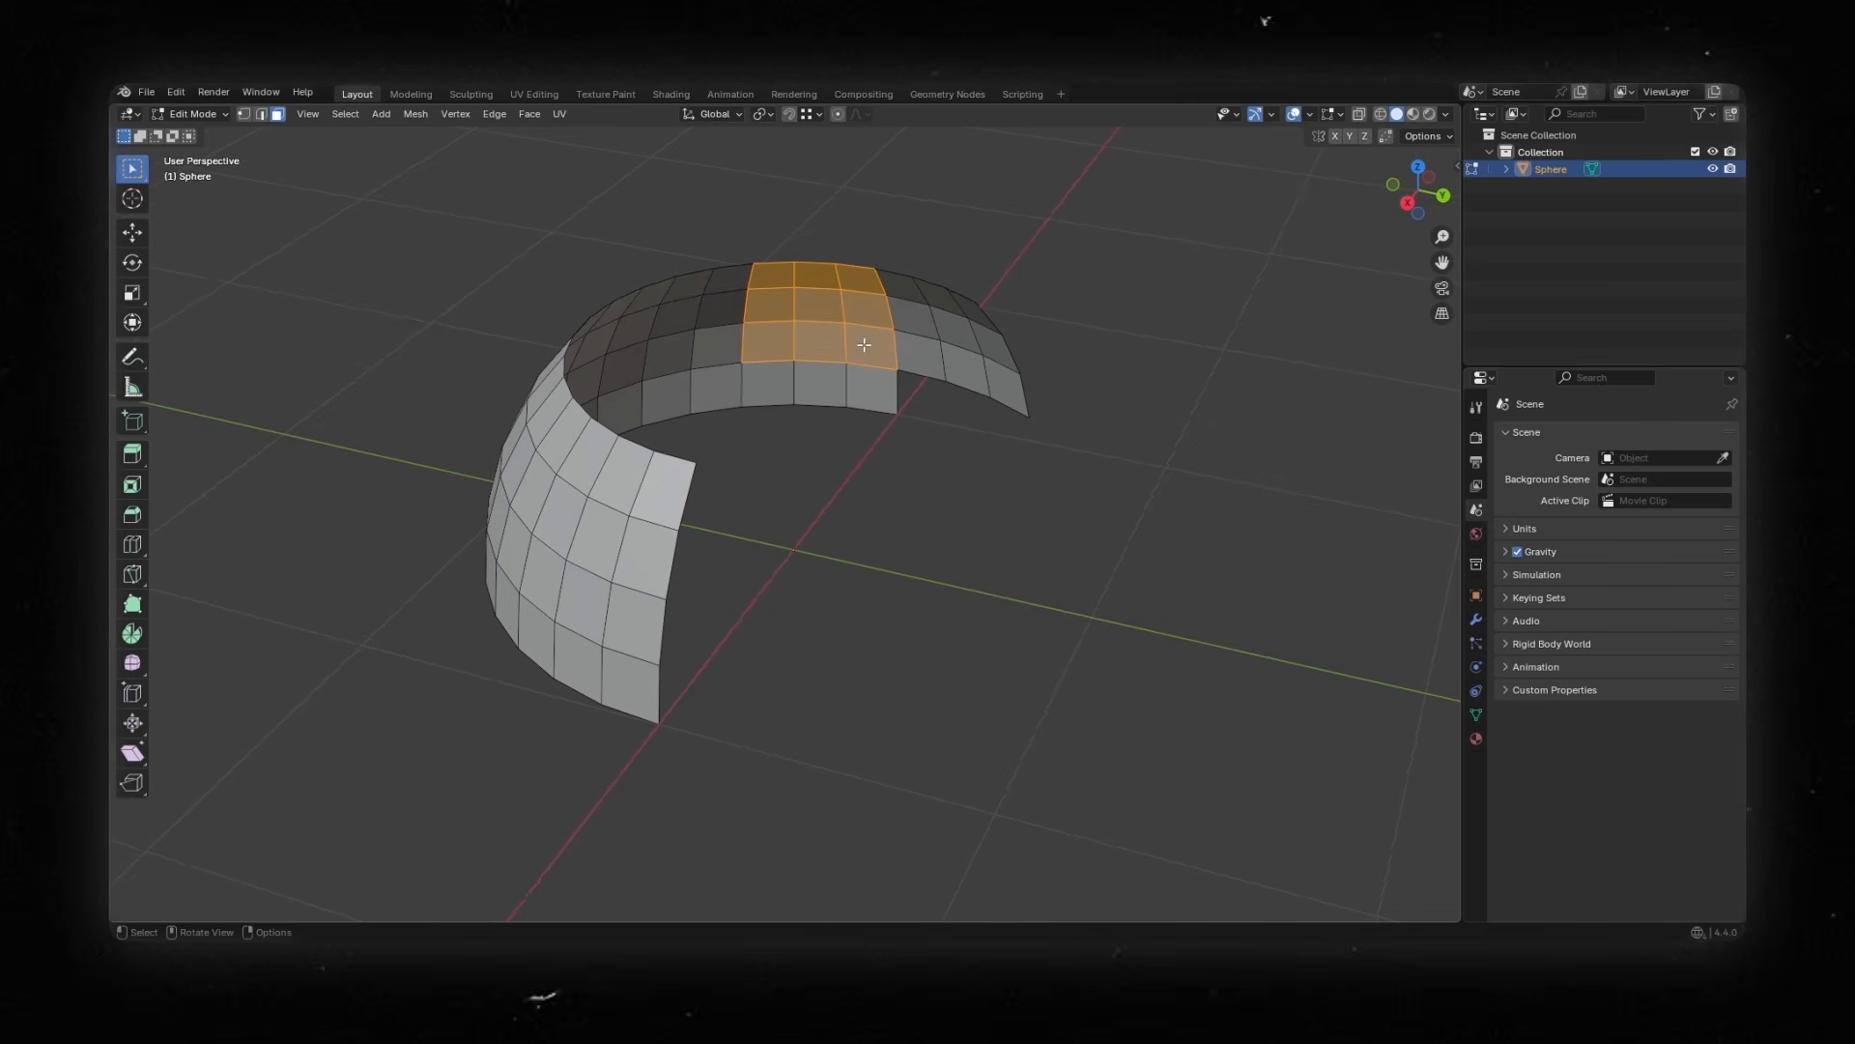
middle_click_drag(961, 393, 945, 526)
key("a")
left_click(415, 114)
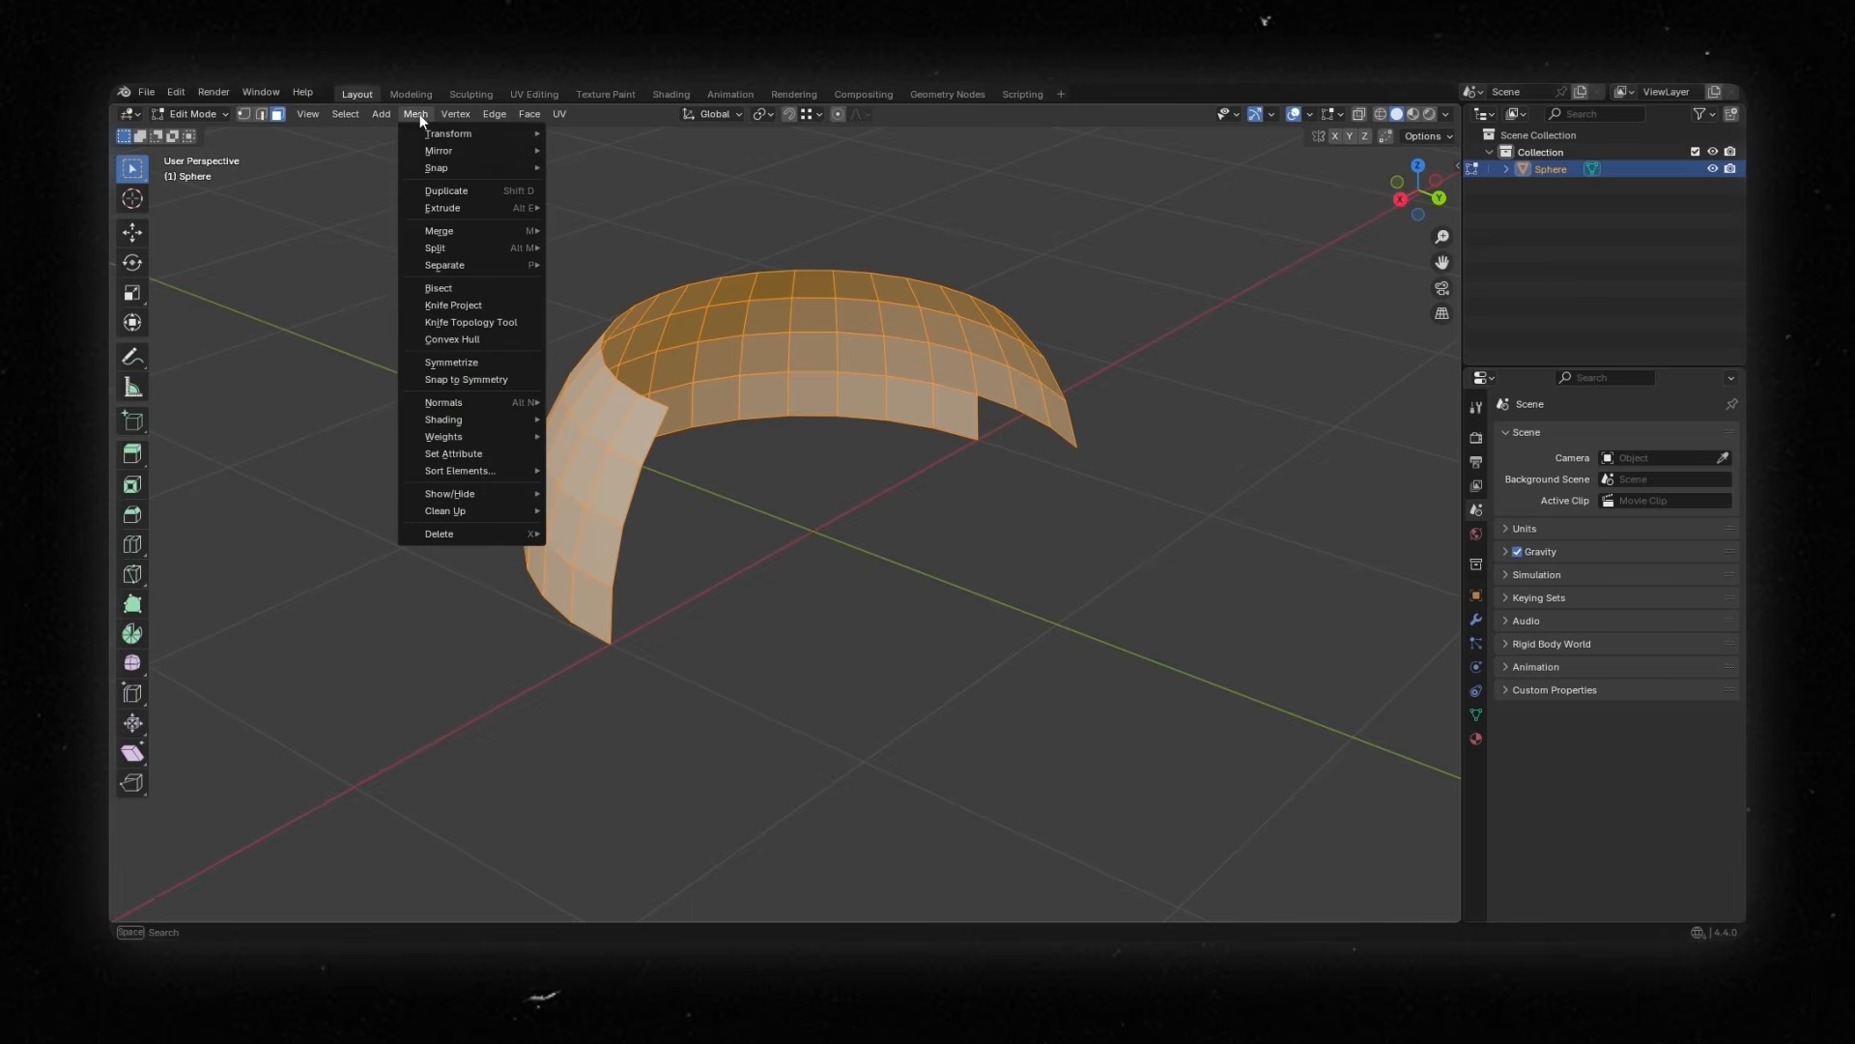
left_click(477, 363)
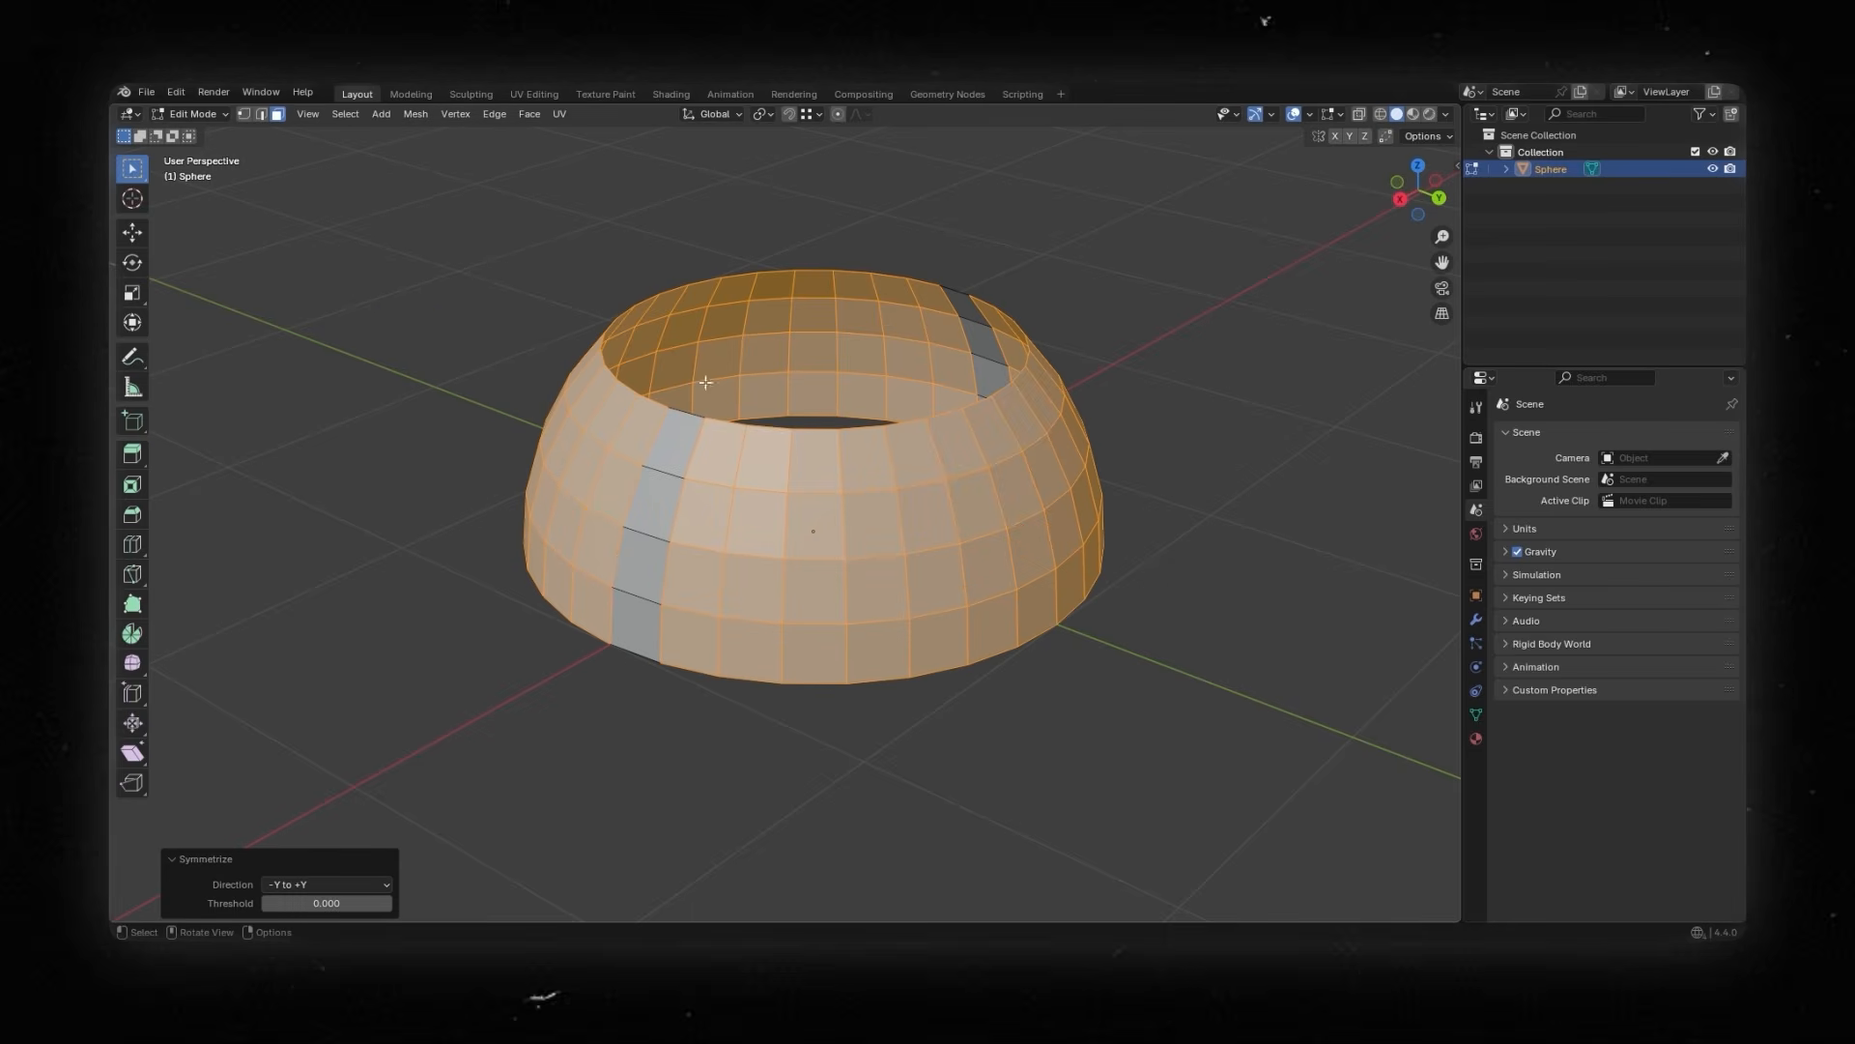
left_click(356, 887)
left_click(344, 866)
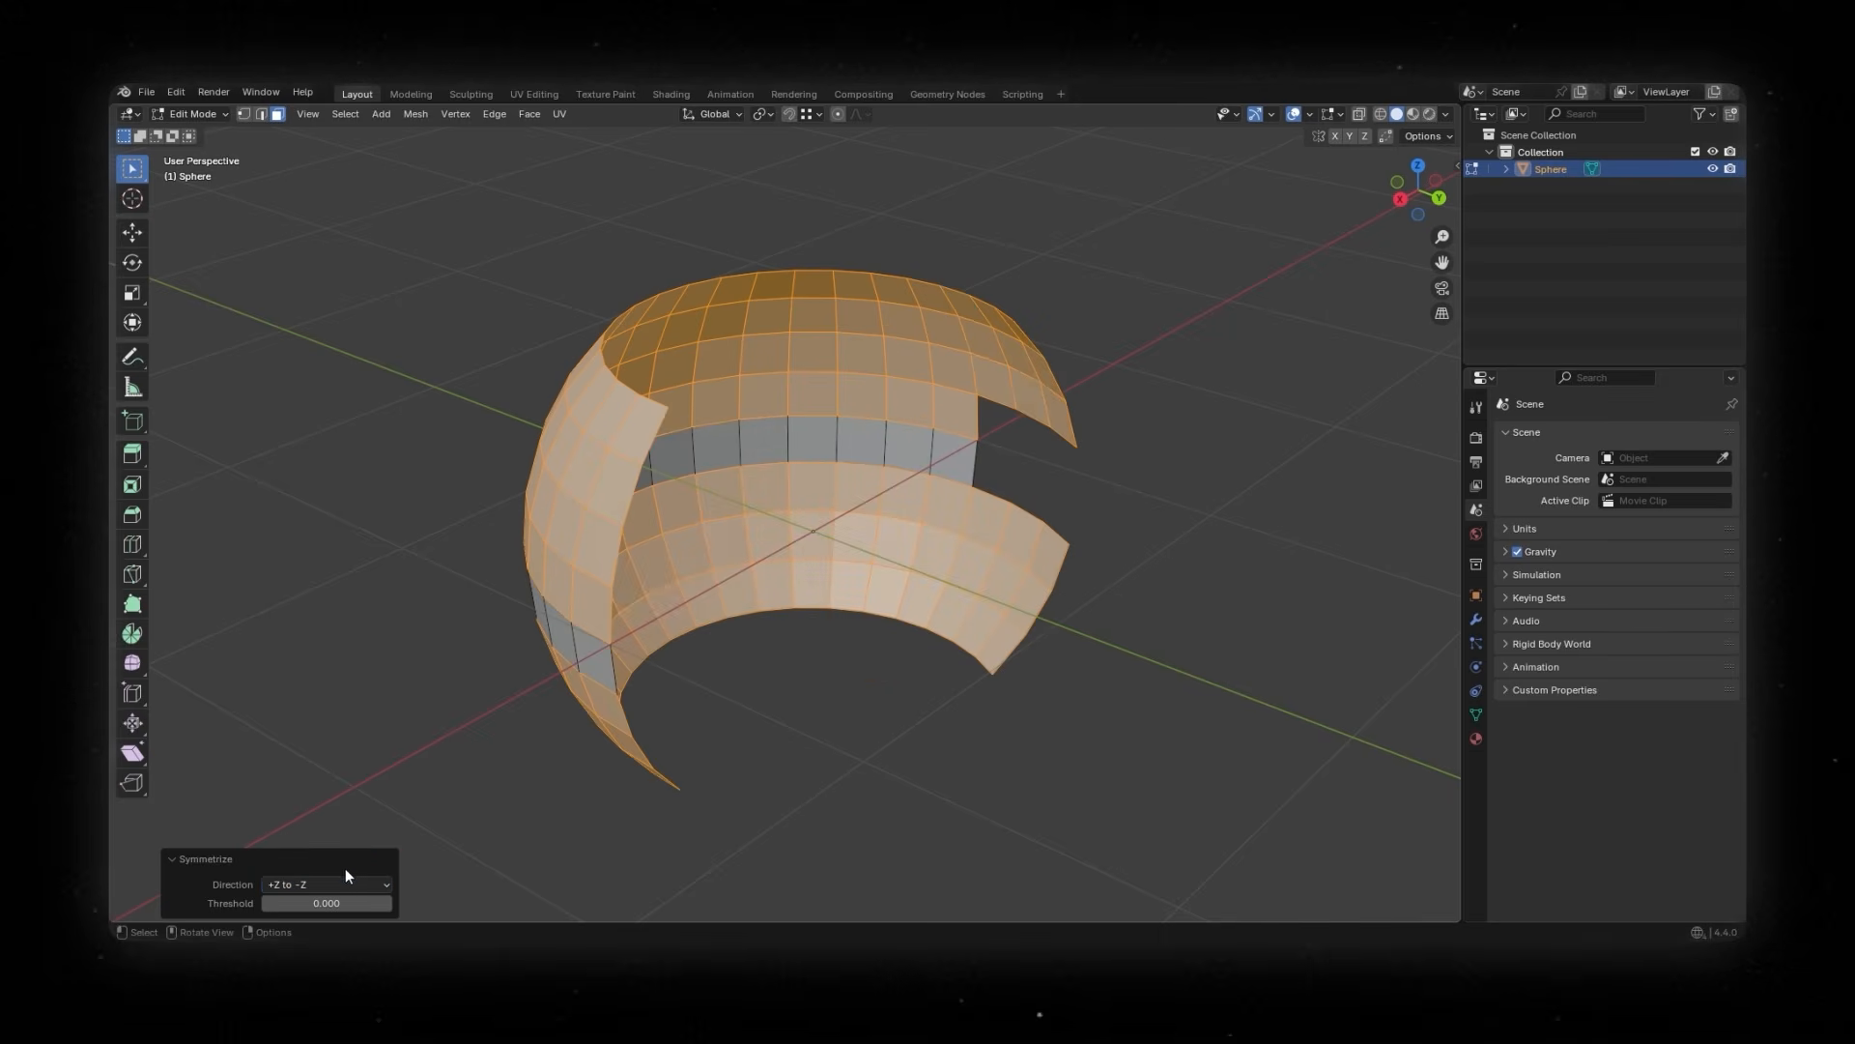
- Snap the 3D cursor to the free bottom corner vertex of the quarter block's back wall
left_click(816, 712)
middle_click_drag(816, 713, 869, 541)
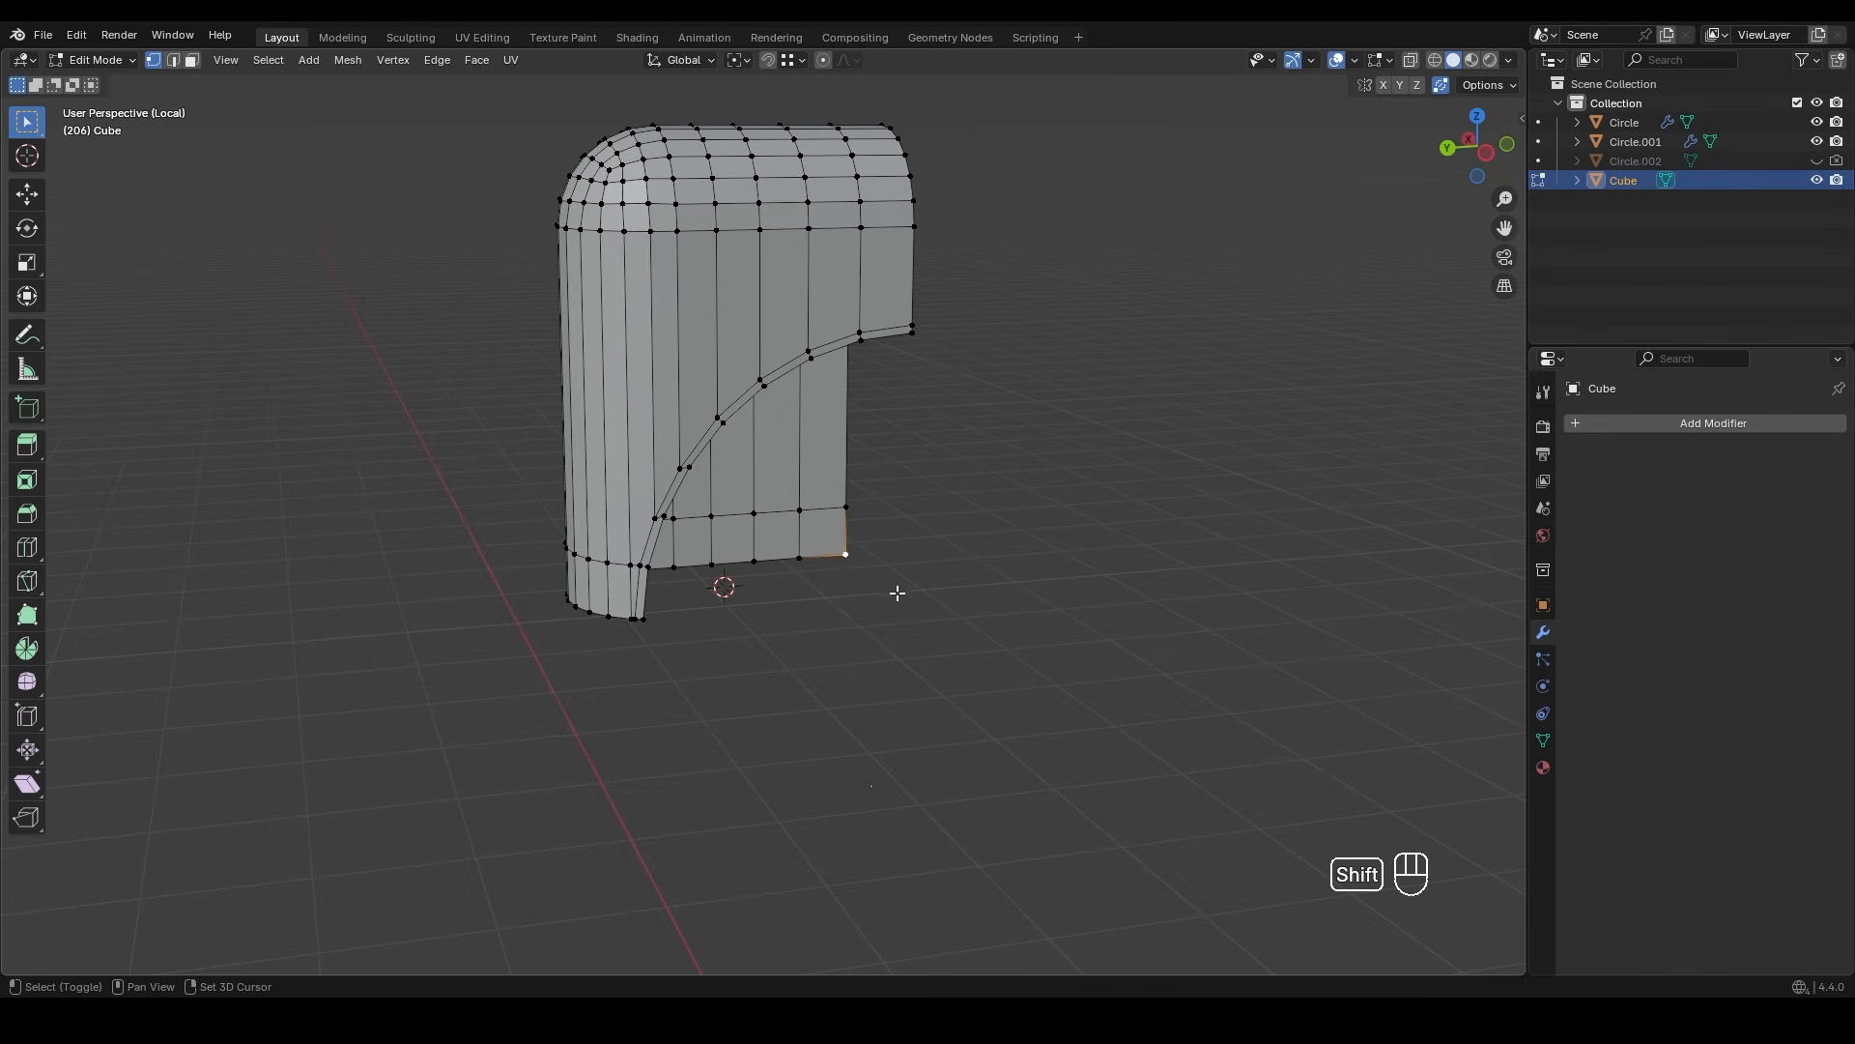
key("shift+s")
left_click(919, 651)
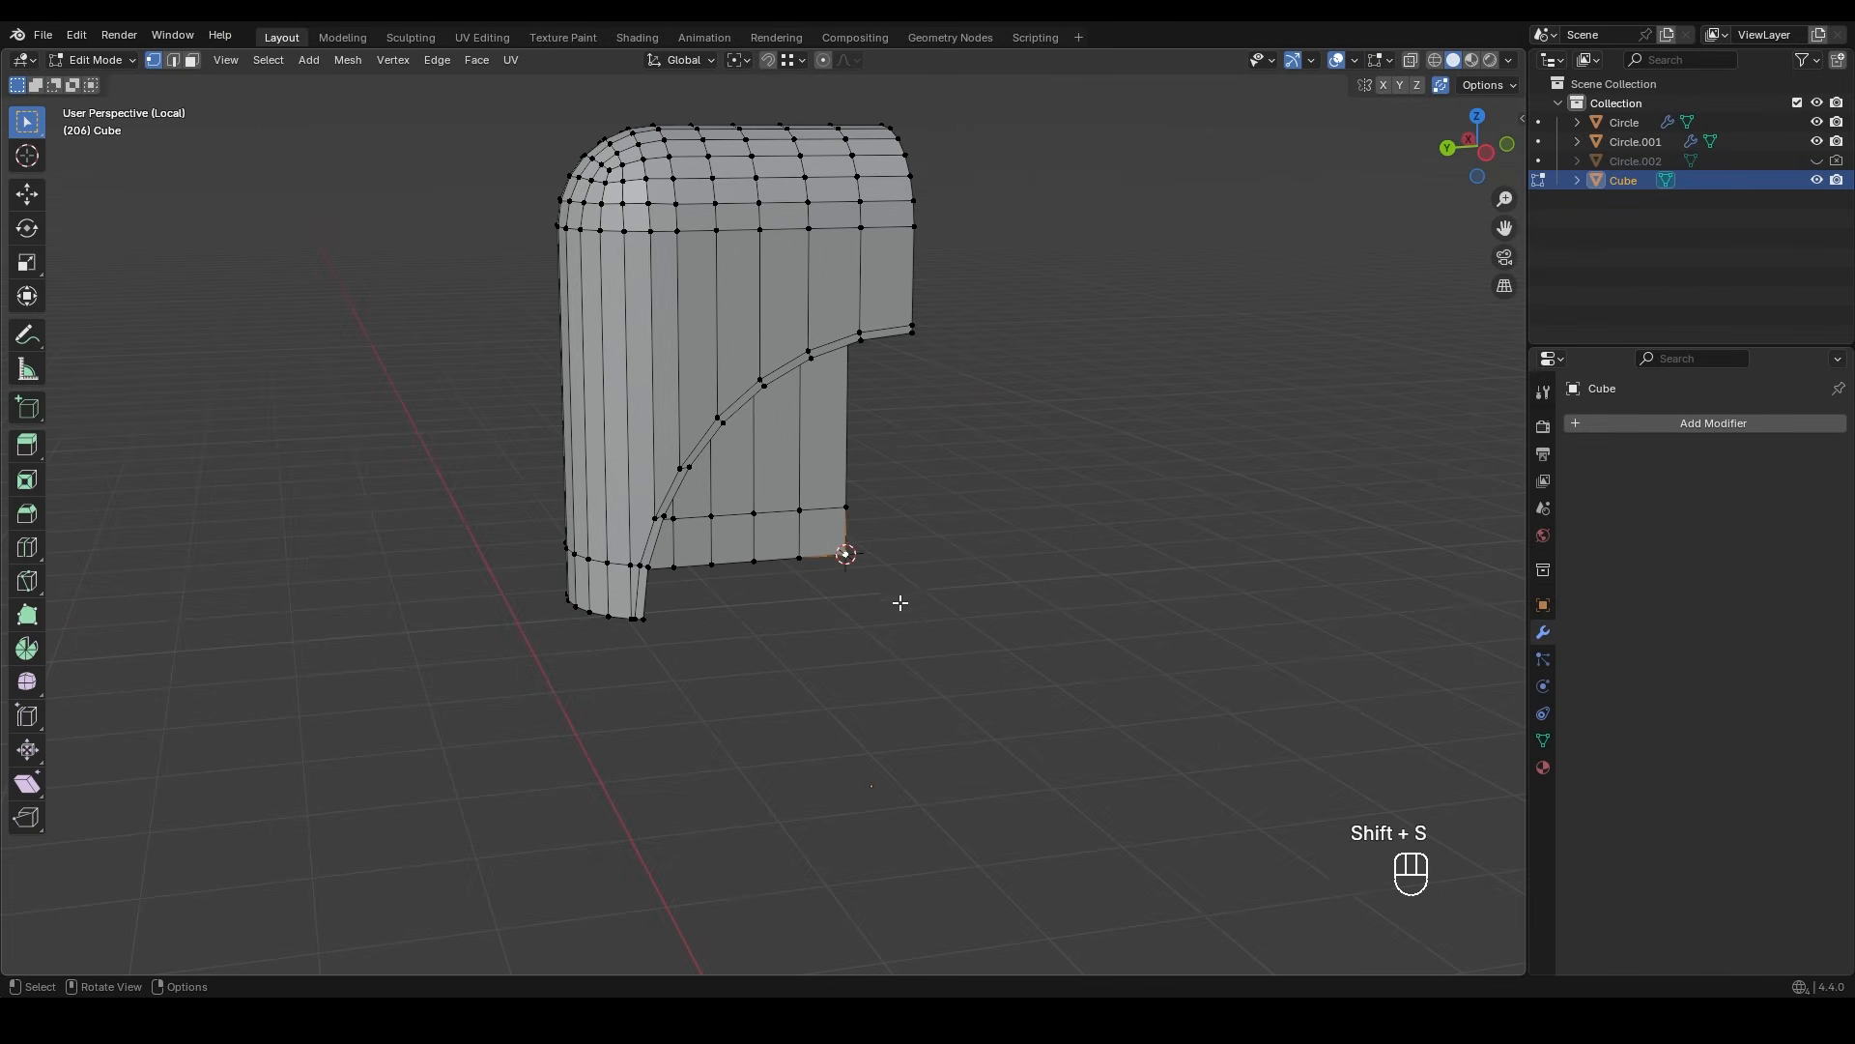
- Set the quarter block's object origin to the 3D cursor
key("Tab")
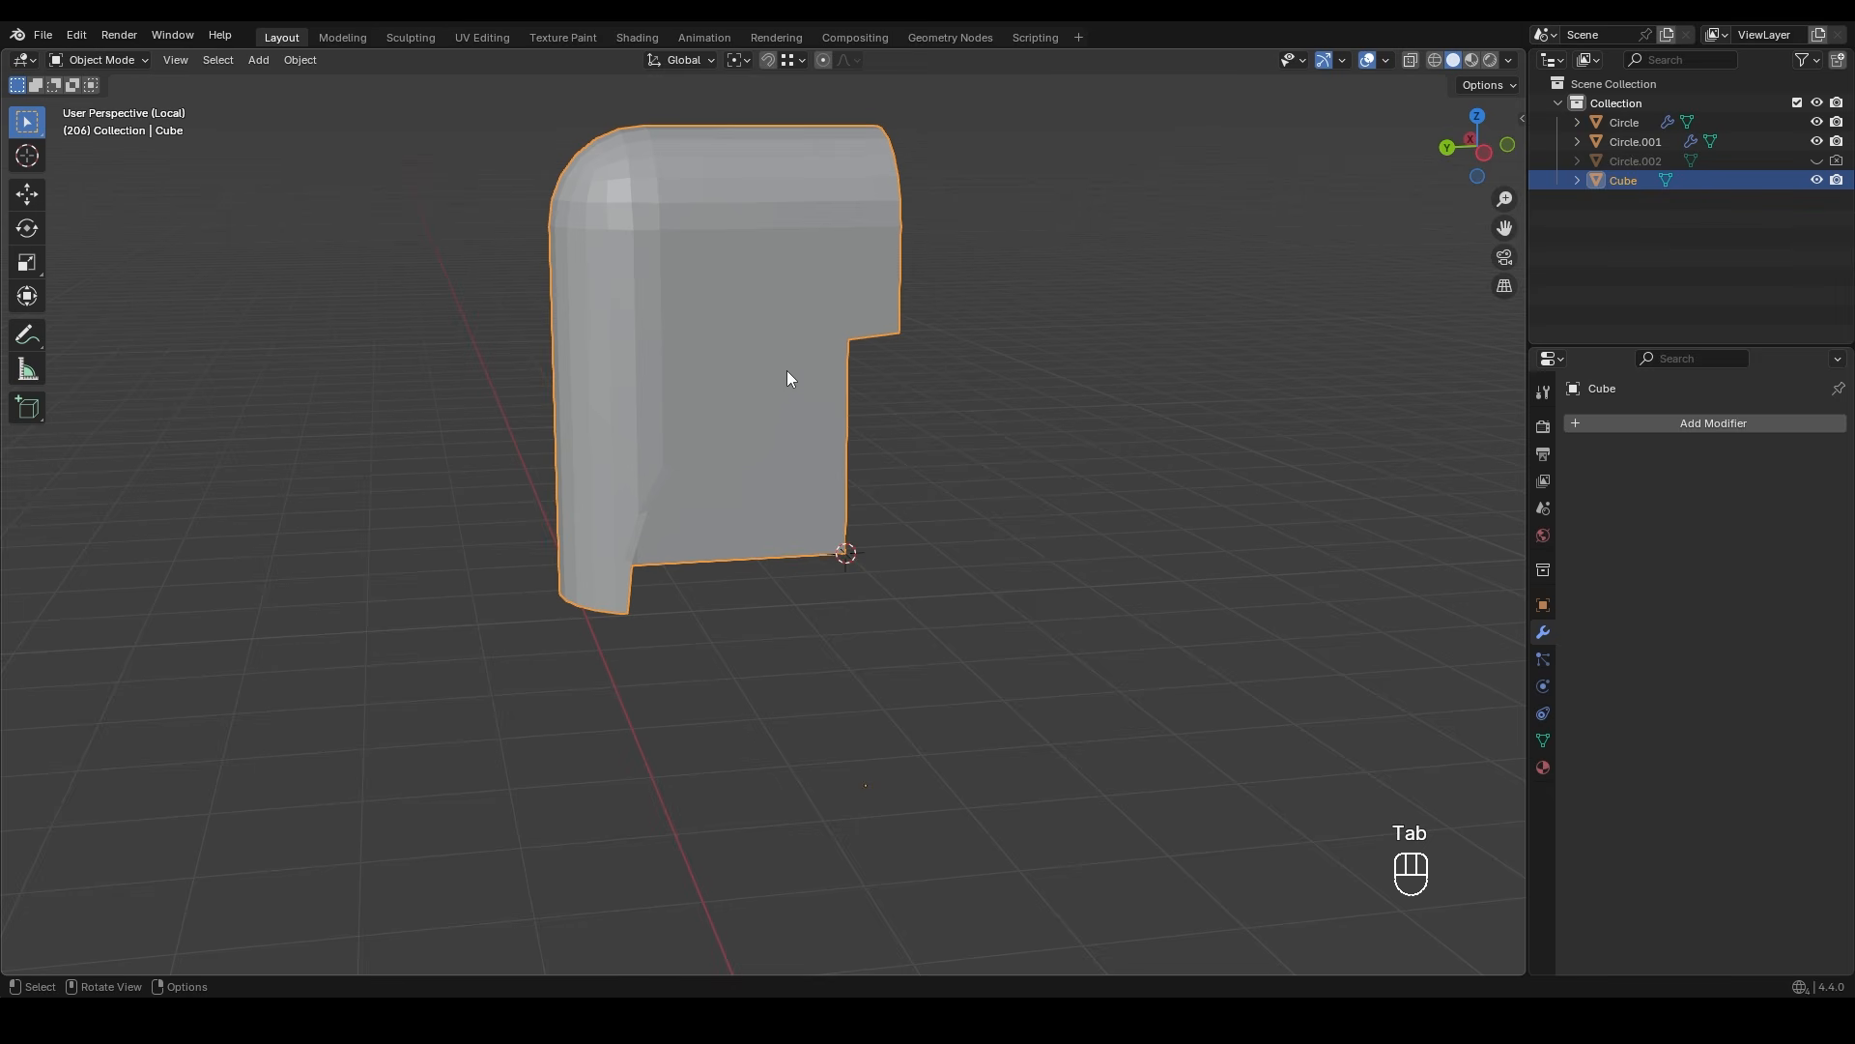
right_click(758, 336)
mouse_move(744, 419)
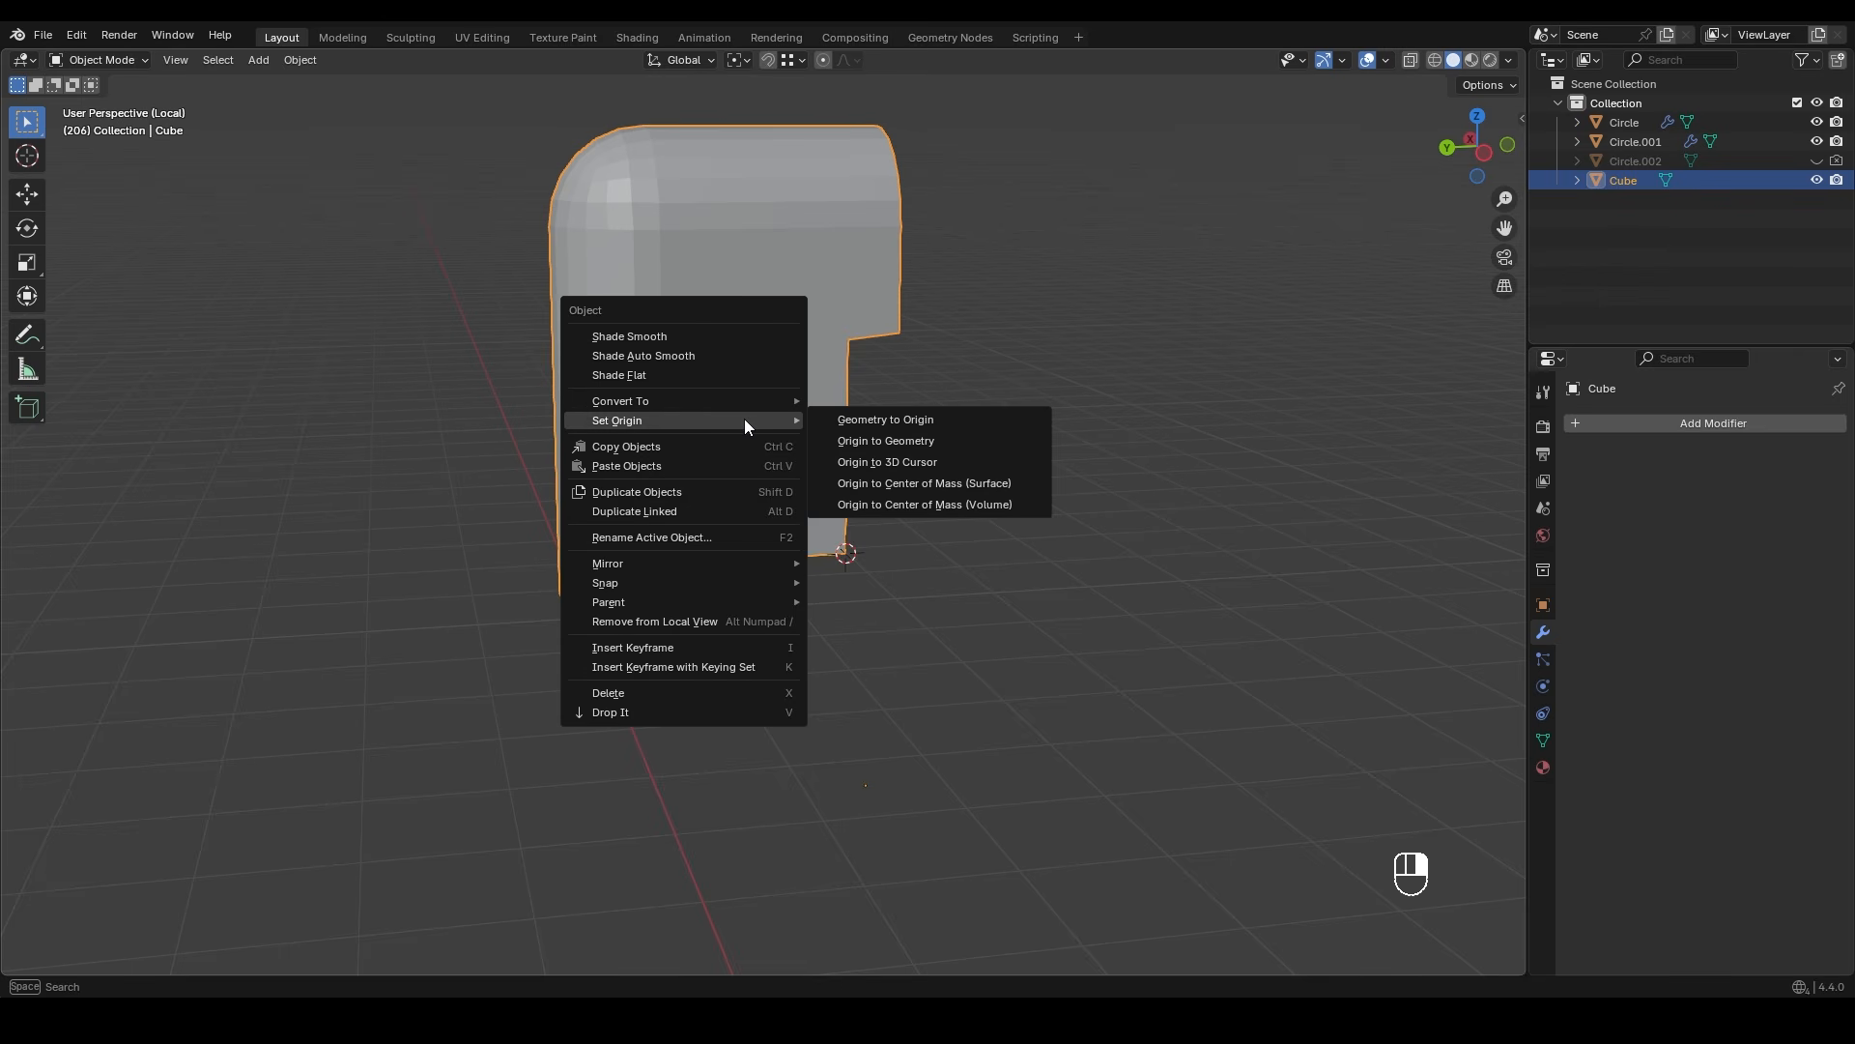
left_click(891, 461)
- Symmetrize the entire quarter block mesh from +Y to -Y
key("Tab")
middle_click_drag(879, 447, 891, 473, "shift")
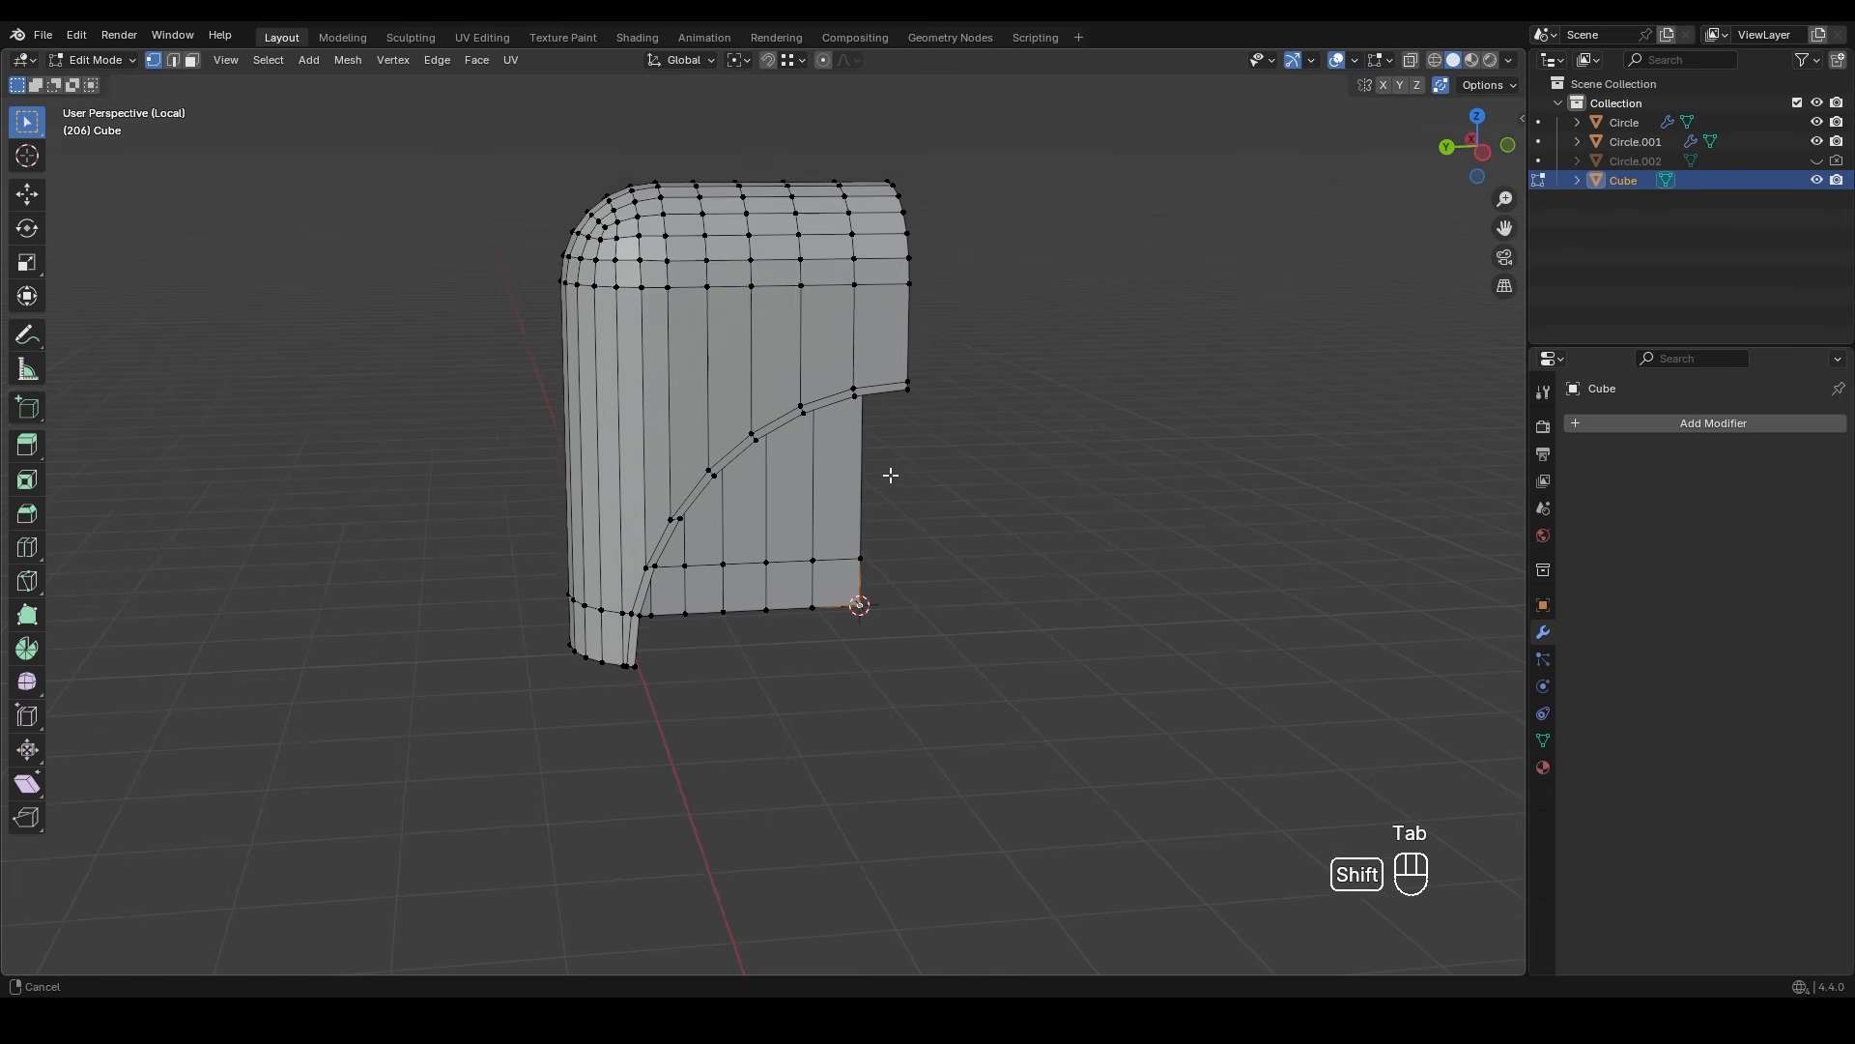
key("a")
left_click(353, 61)
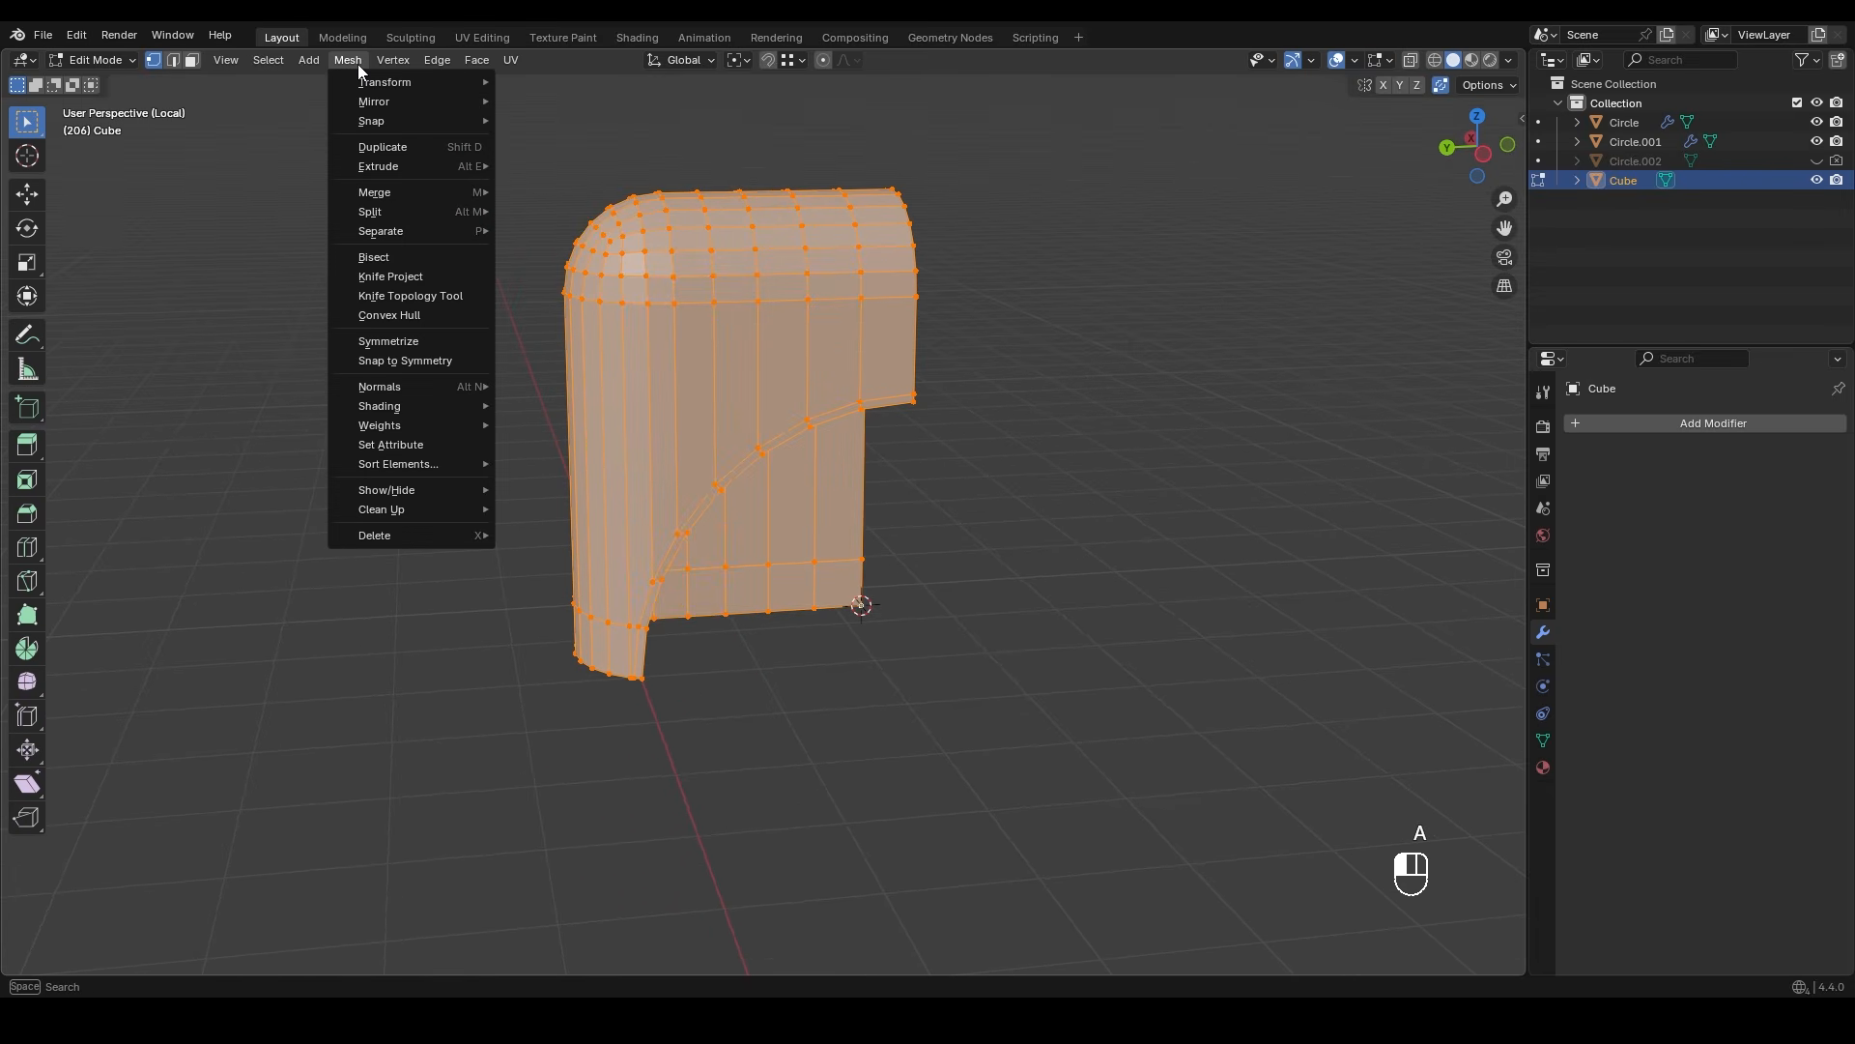
left_click(415, 342)
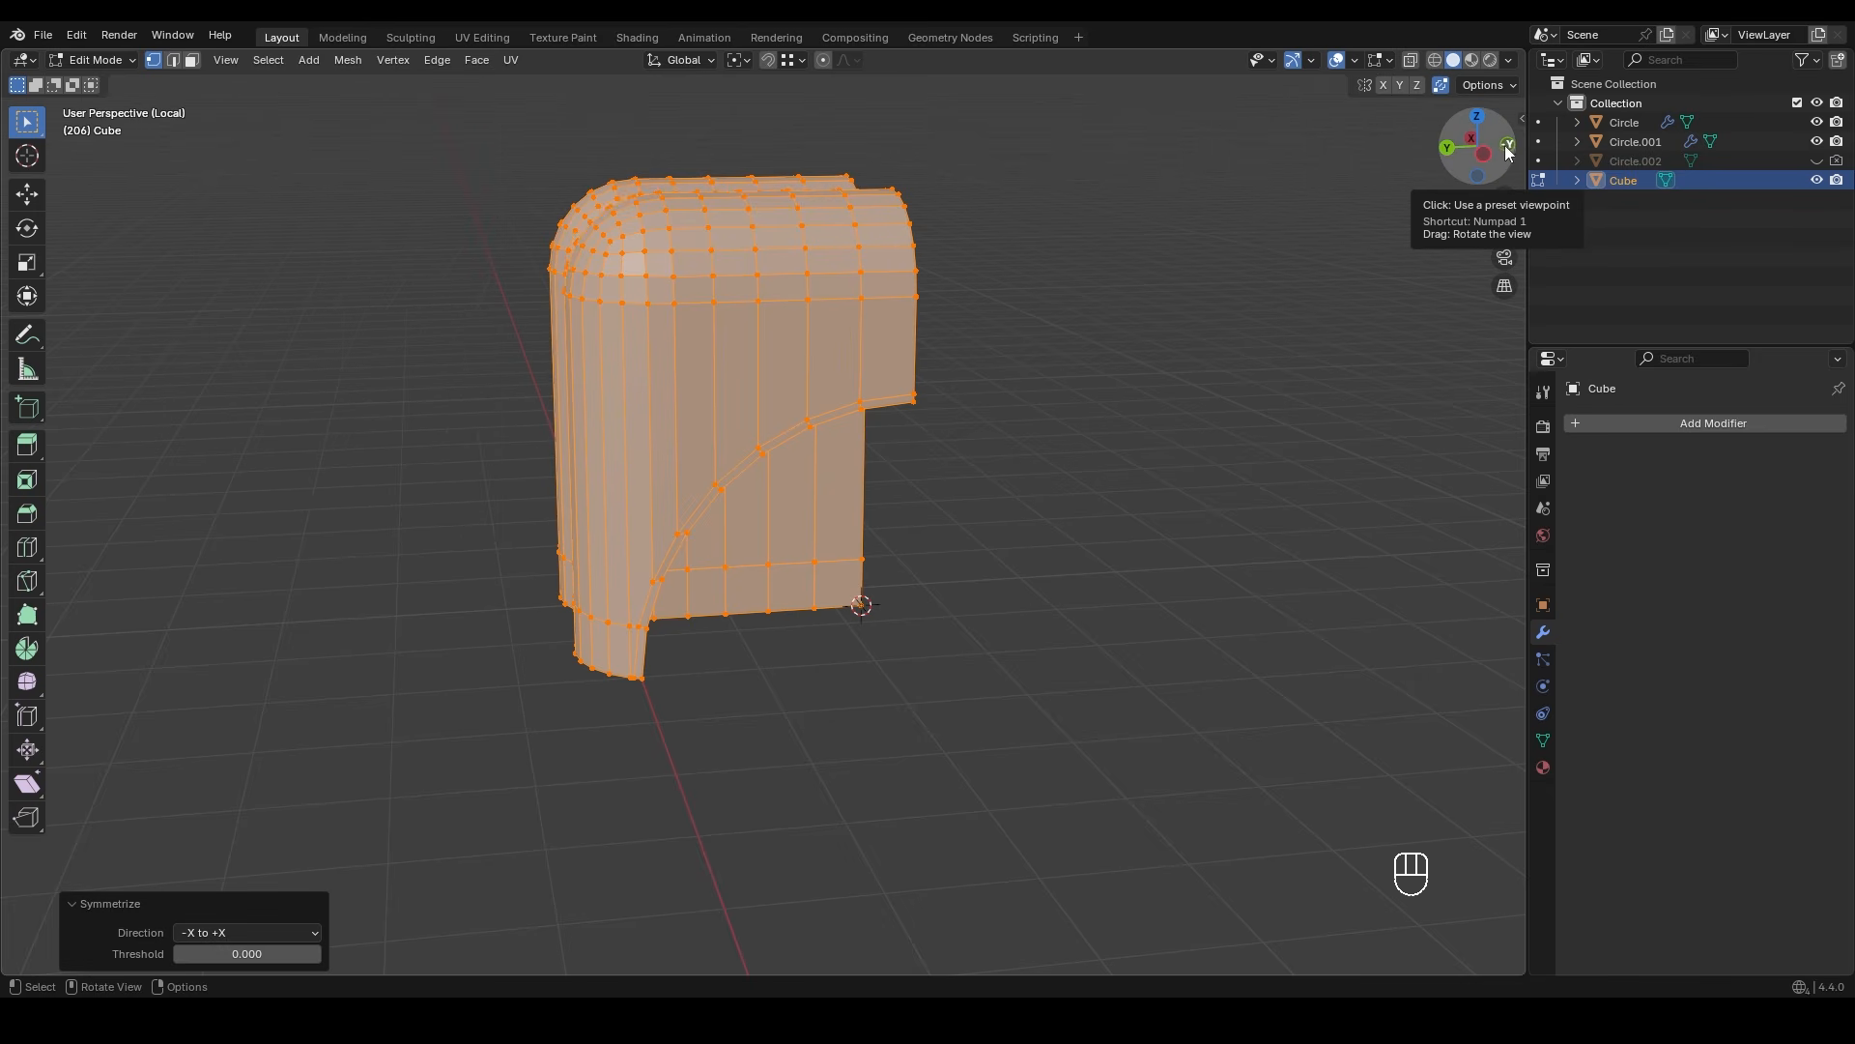
left_click(275, 933)
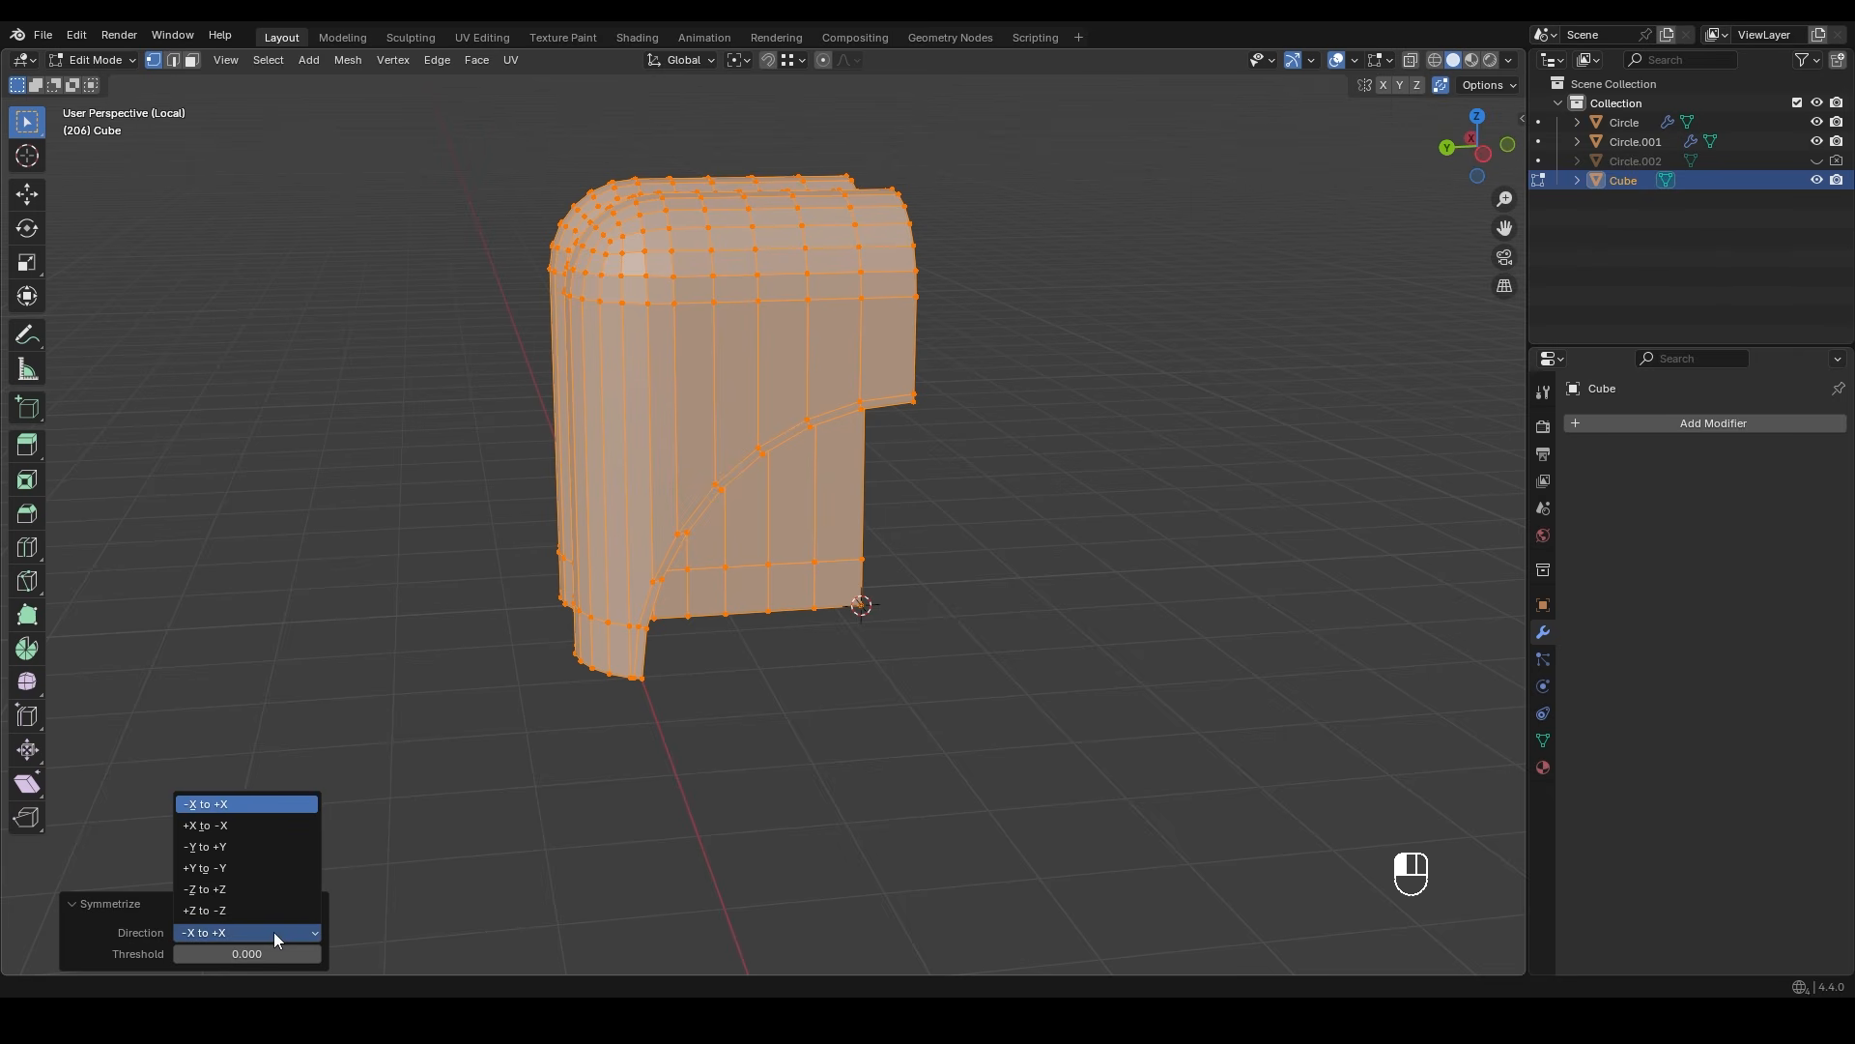
left_click(234, 872)
middle_click_drag(835, 496, 854, 473, "shift")
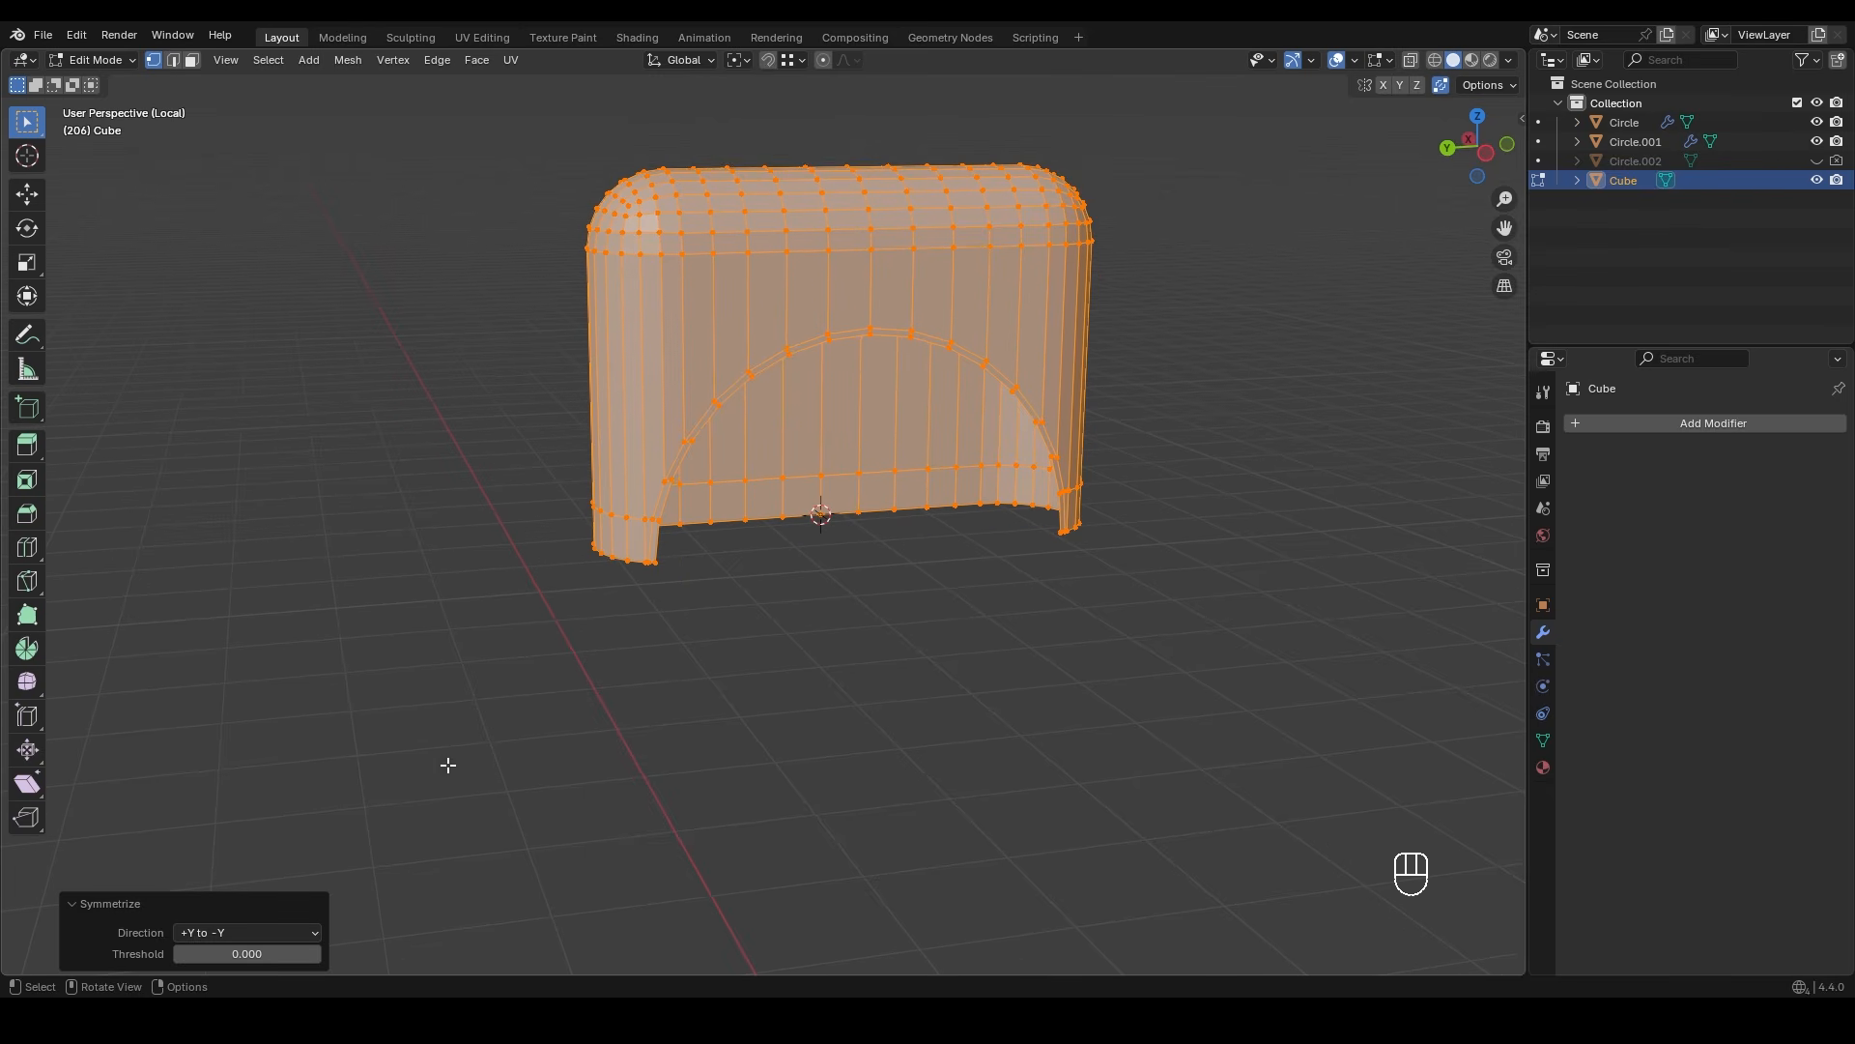
- Symmetrize the entire half block mesh from +Z to -Z to complete the circular hole
key("alt+a")
key("a")
left_click(349, 62)
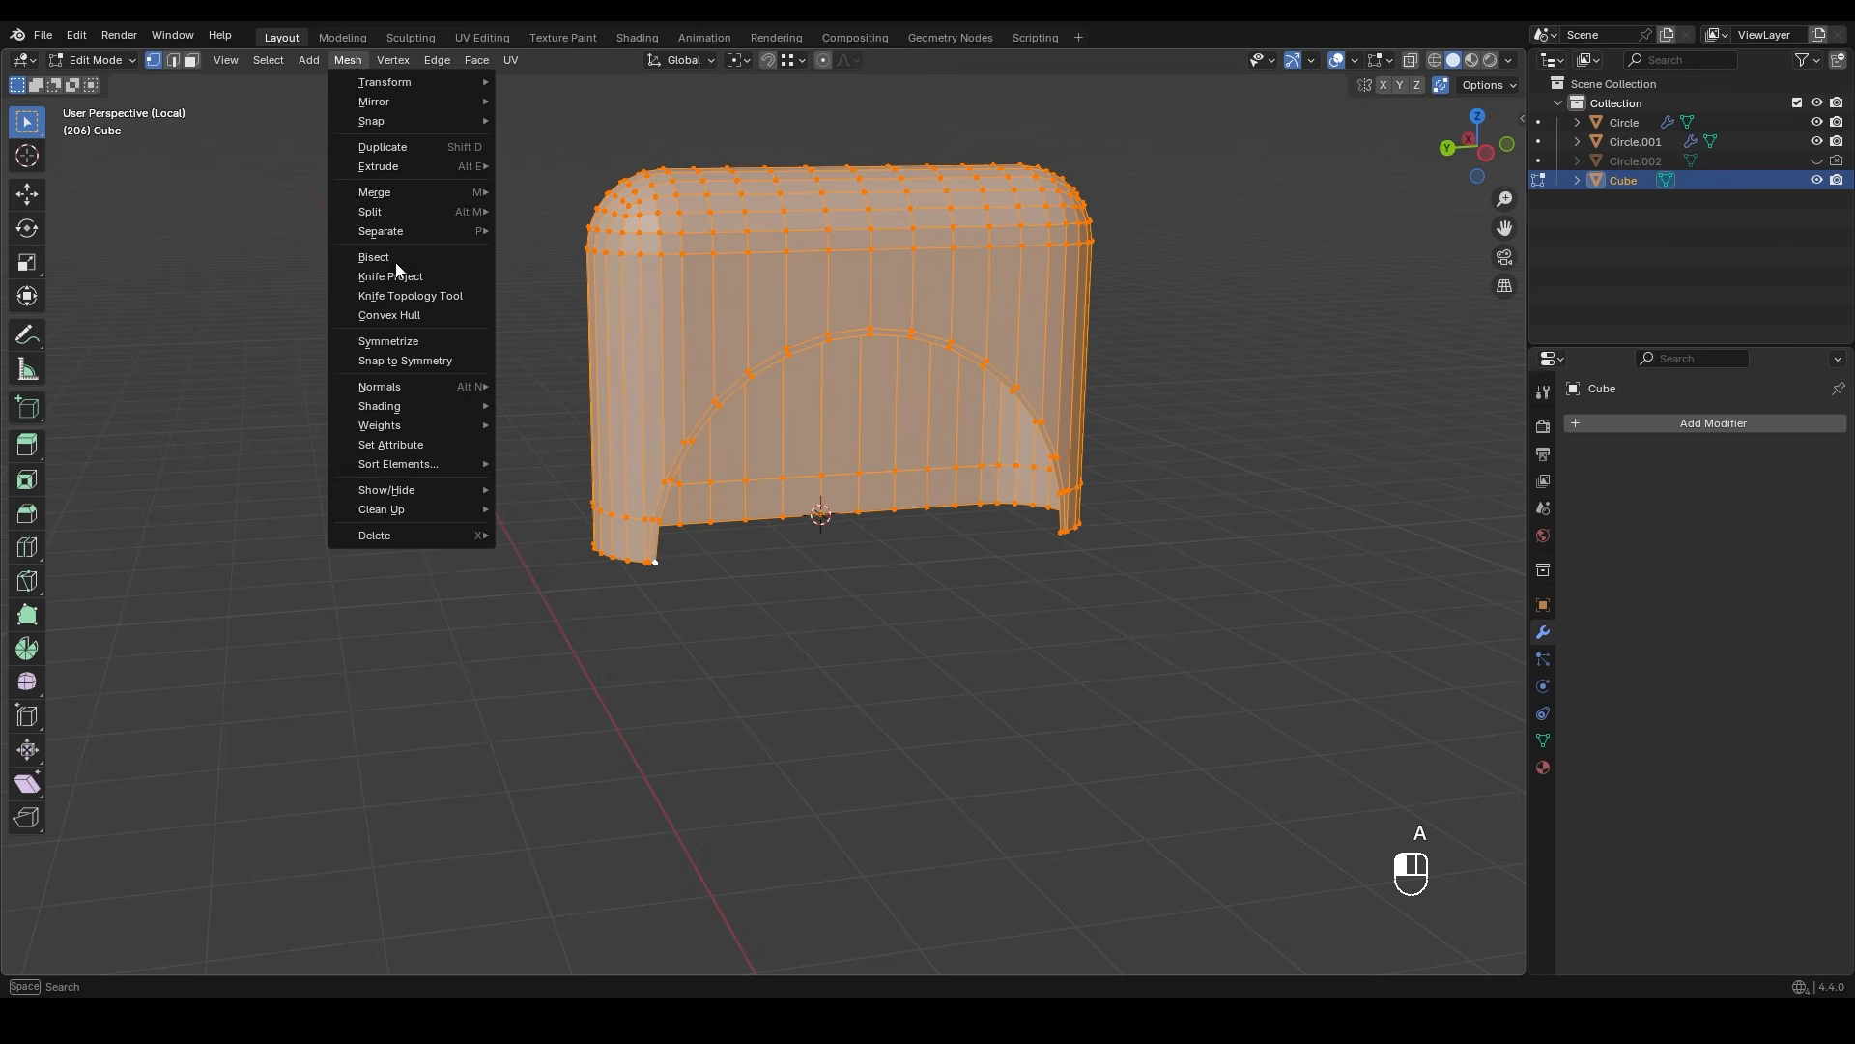
left_click(415, 346)
left_click(272, 932)
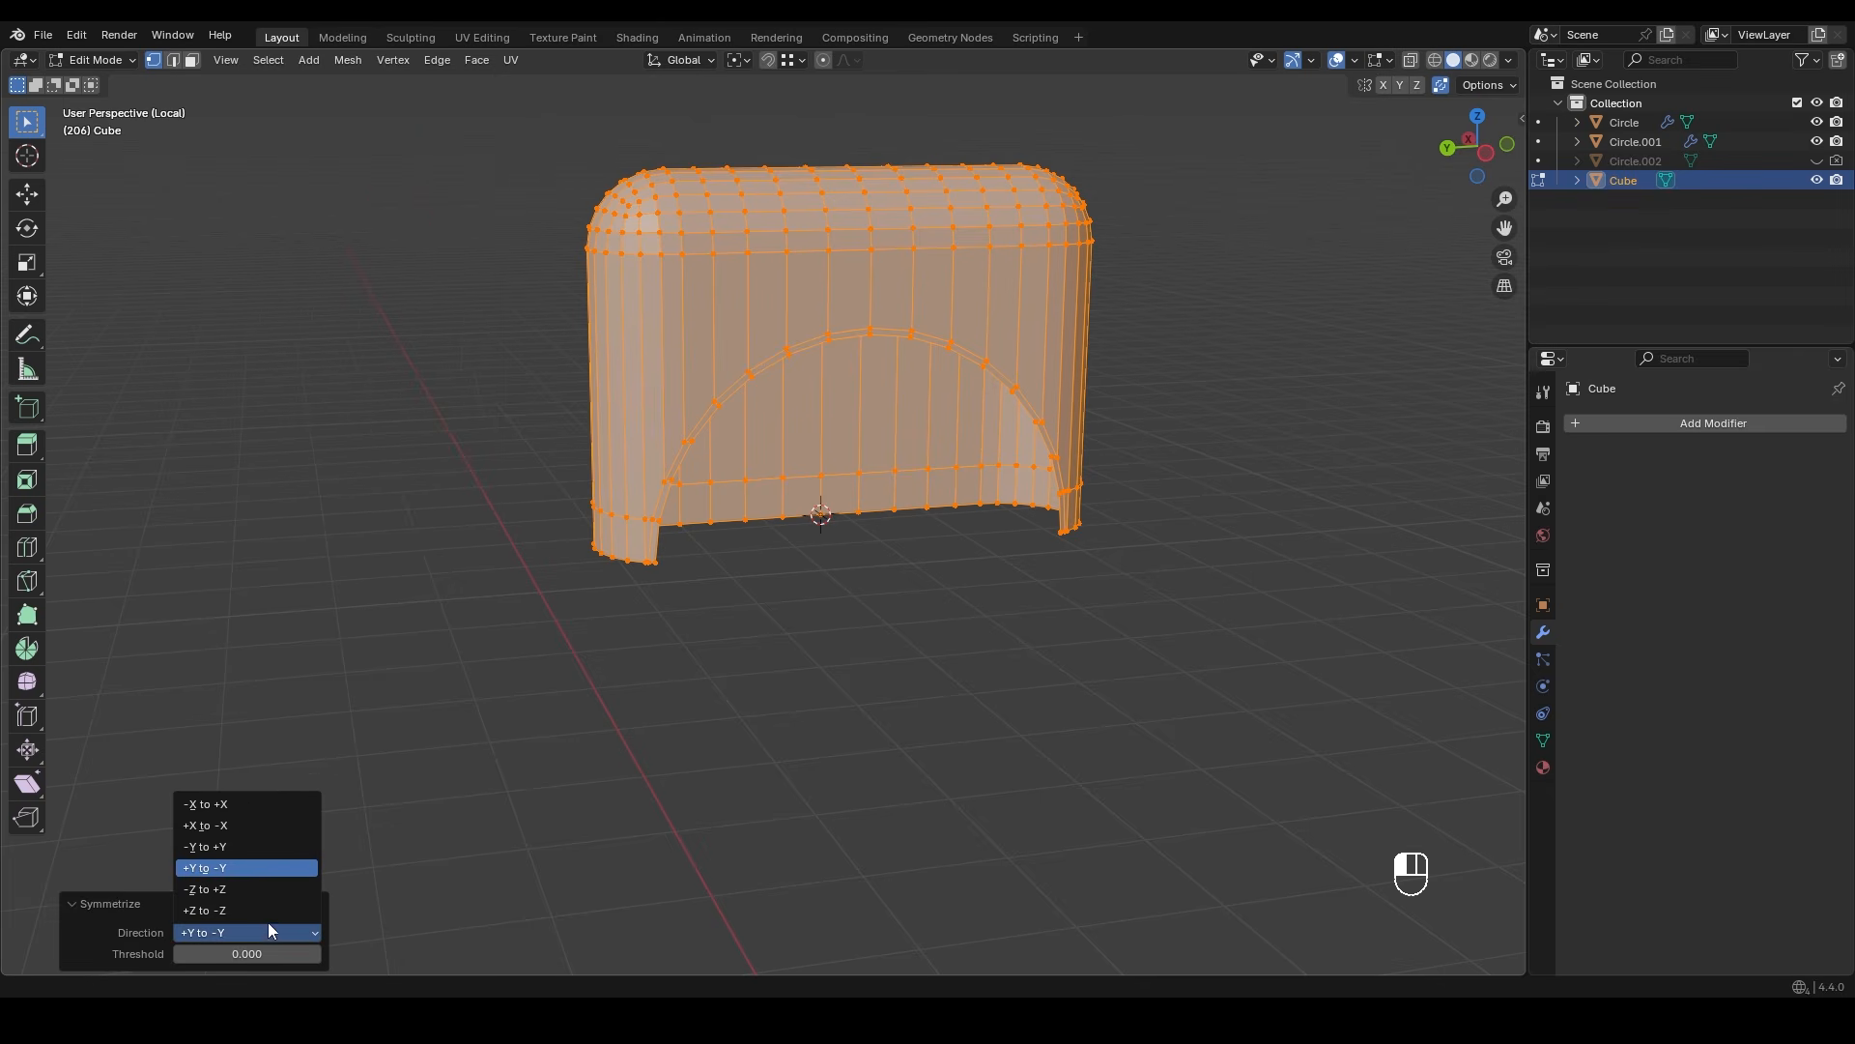
left_click(254, 910)
middle_click_drag(856, 611, 999, 577, "shift")
- Select the faces of the mirrored rounded bottom end and delete them, leaving the block open at its base
key("z")
key("3")
left_click_drag(532, 517, 1063, 638)
key("x")
left_click(630, 546)
key("ctrl+z")
key("x")
left_click(693, 585)
- Extrude the block's open bottom edge loop about 1.72 m downward along Z
middle_click_drag(693, 587, 799, 530)
key("2")
left_click(815, 539, "alt")
key("e")
key("z")
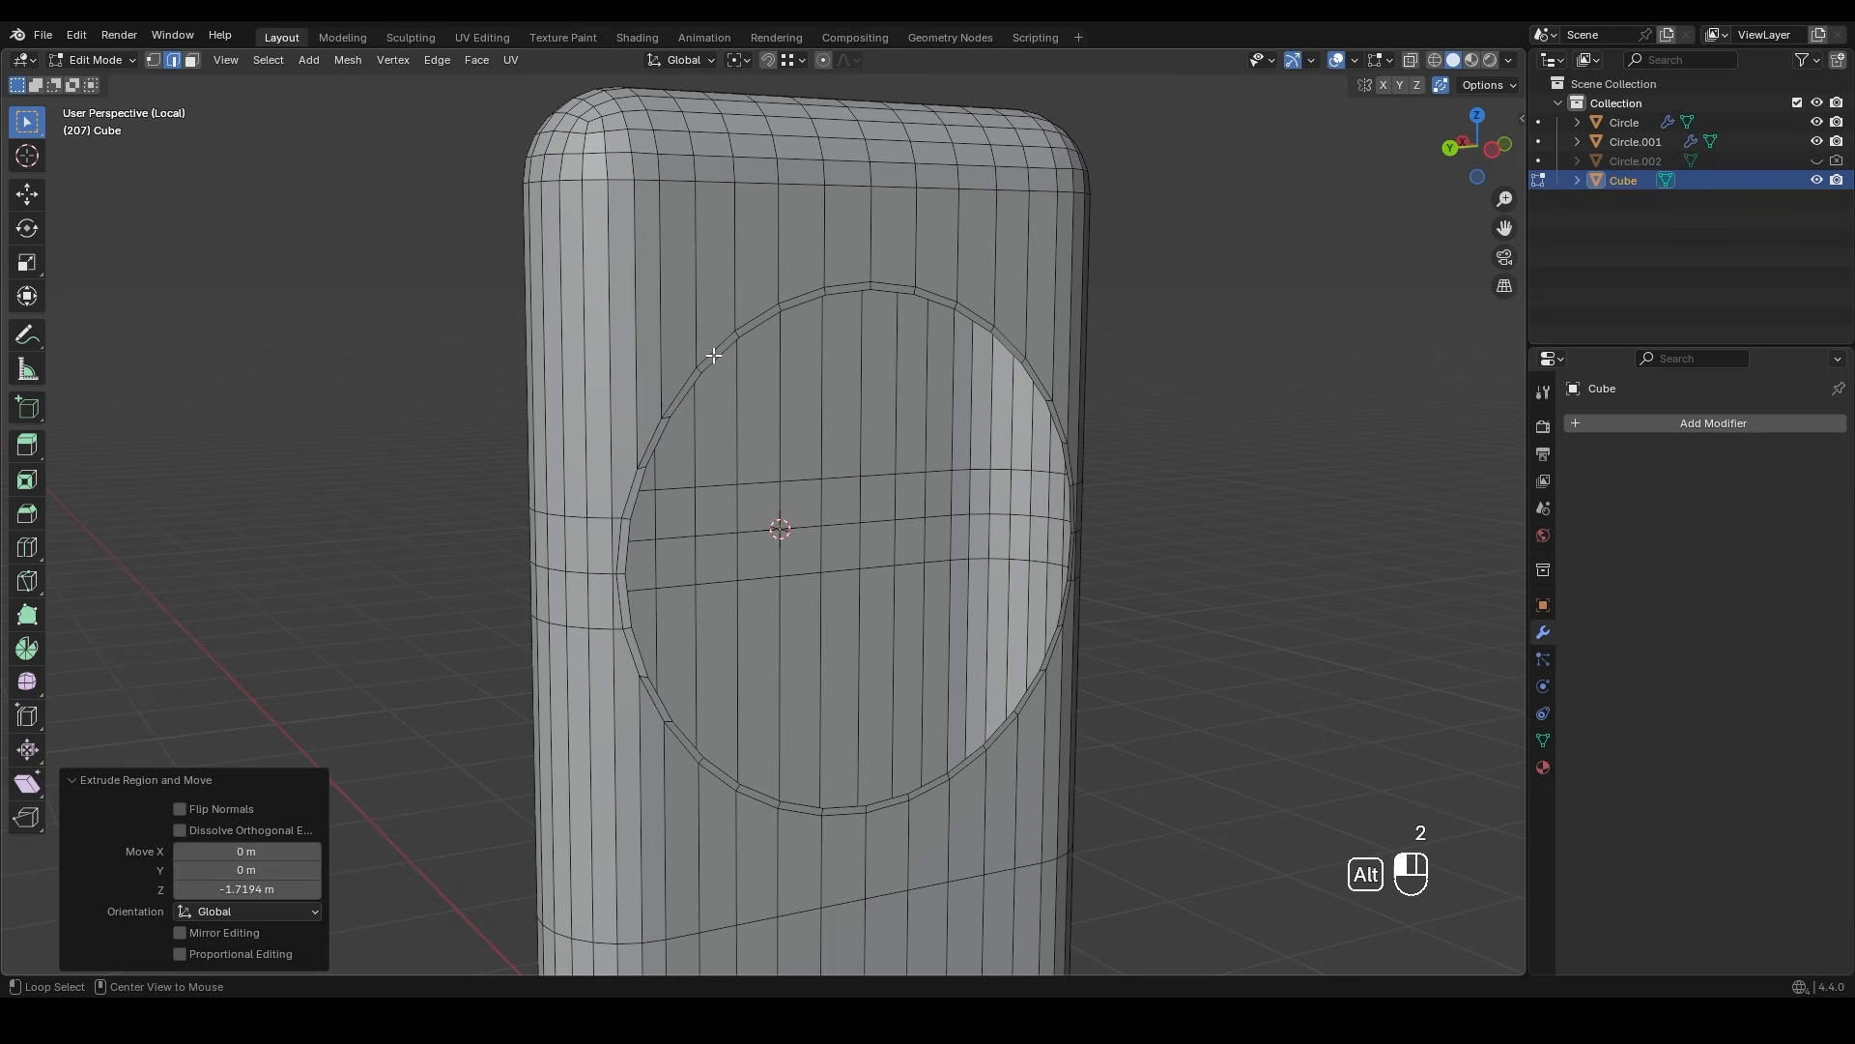
- Extrude the edge loop around the circular hole outward by about 0.018 m along X
left_click(742, 368, "alt")
left_click(753, 375, "alt")
middle_click_drag(872, 514, 986, 443, "shift")
scroll(812, 431, "down", 1)
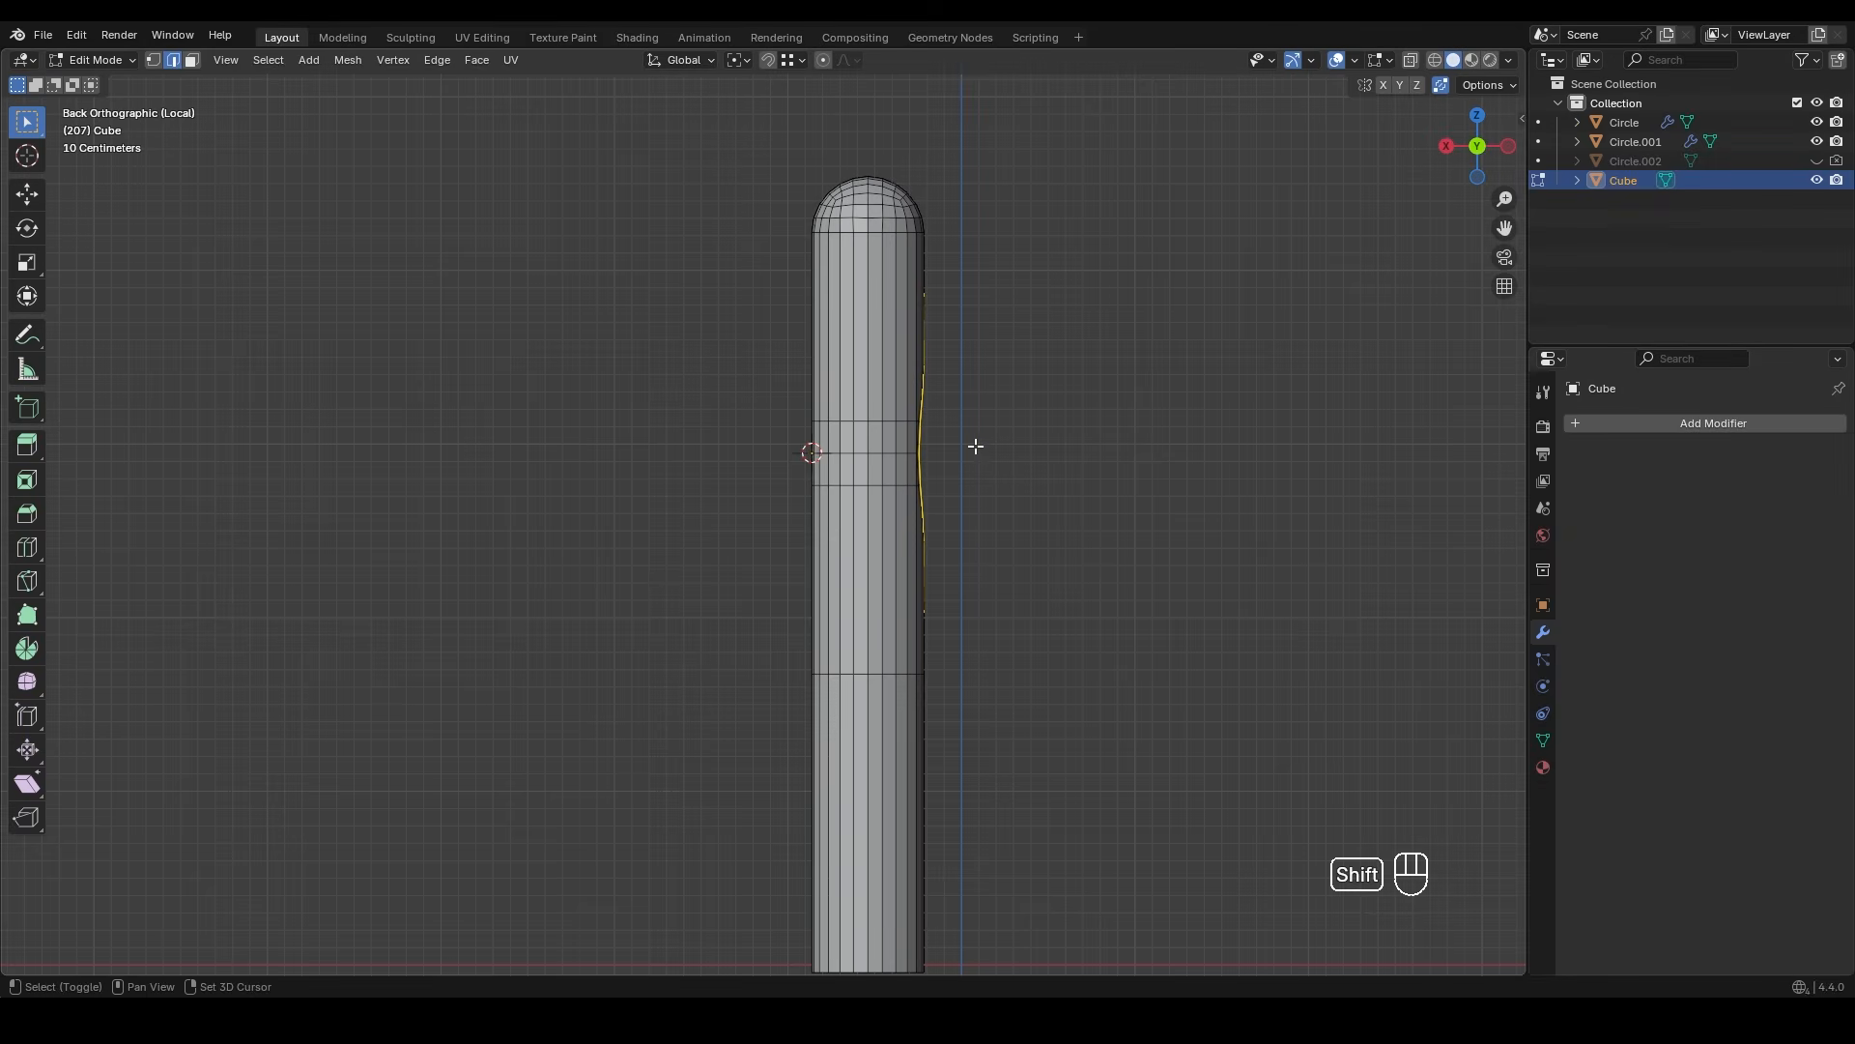
scroll(899, 473, "up", 4)
scroll(820, 507, "up", 5)
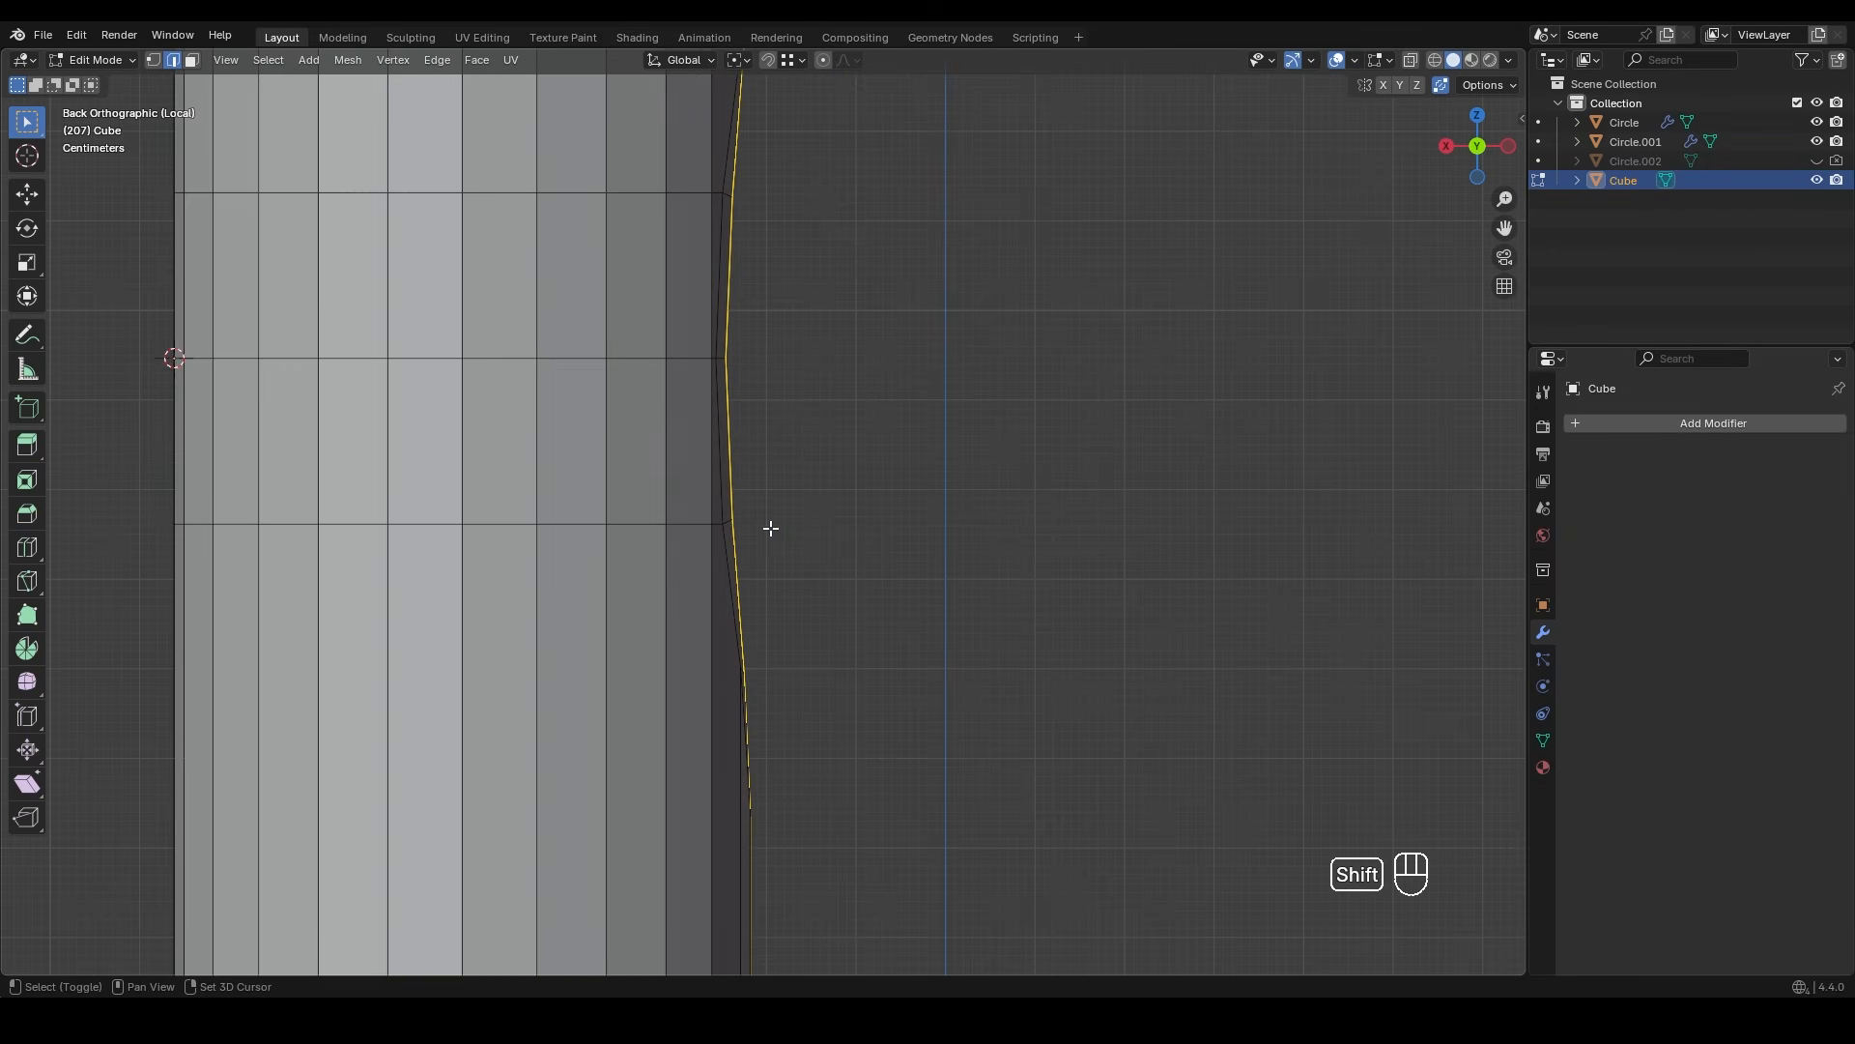
key("e")
left_click(789, 513)
- Extrude the hole's rim loop outward again by about 0.155 m along X
scroll(790, 513, "down", 3)
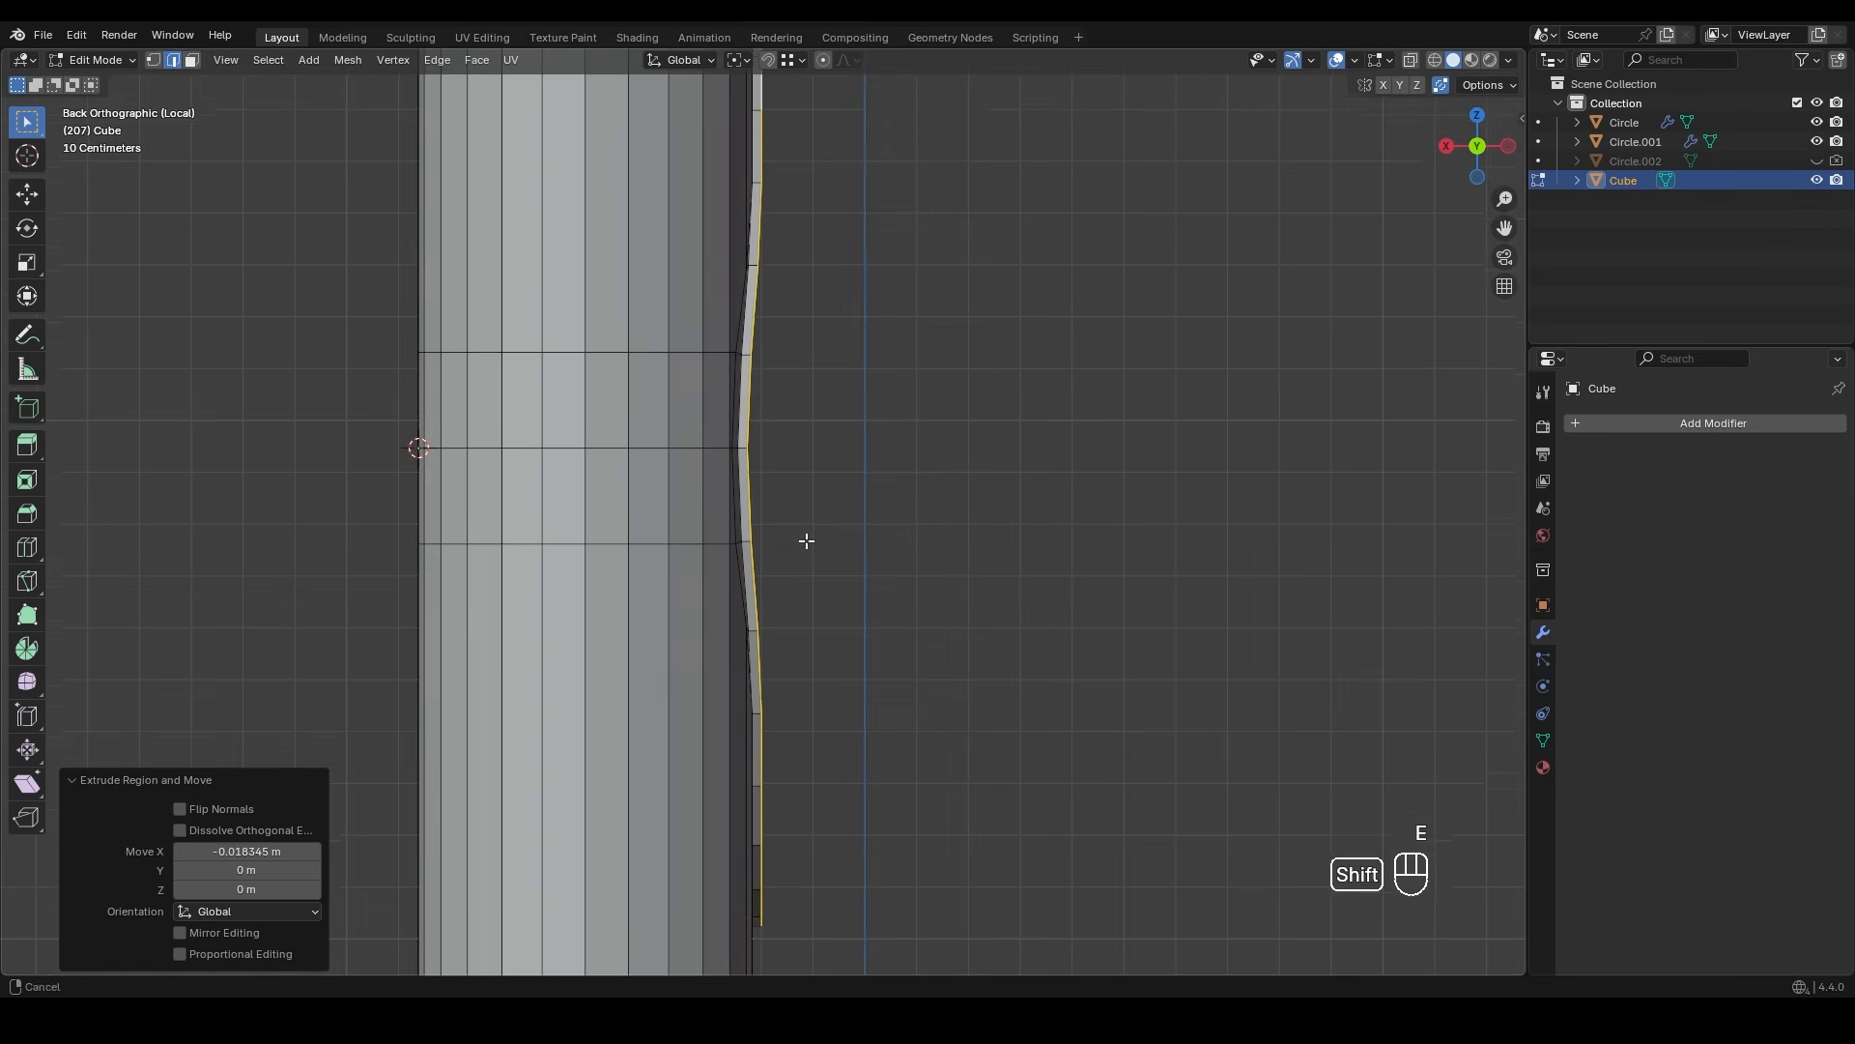
scroll(804, 538, "up", 1, "shift")
key("e")
left_click(963, 543)
- Flatten the extruded rim loop by scaling it to 0 on X, and move it
key("s")
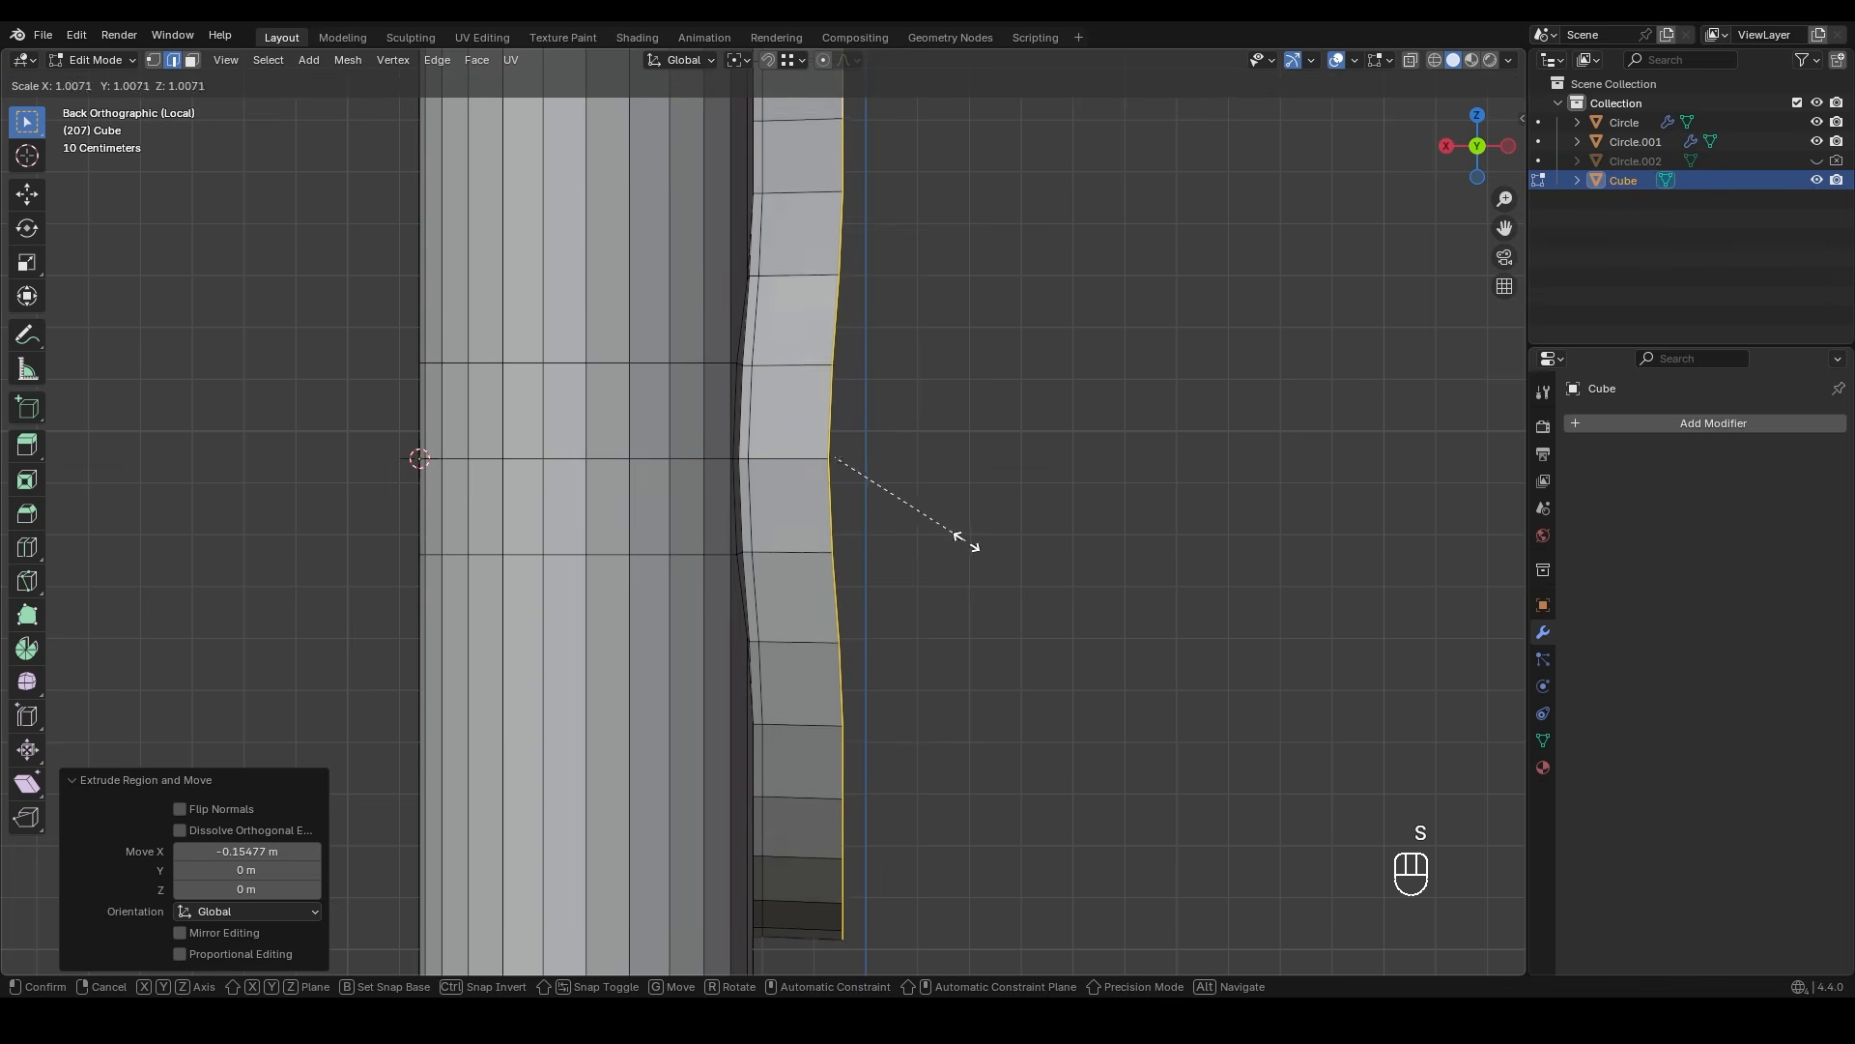
key("x")
key("KP_0")
key("KP_Enter")
key("g")
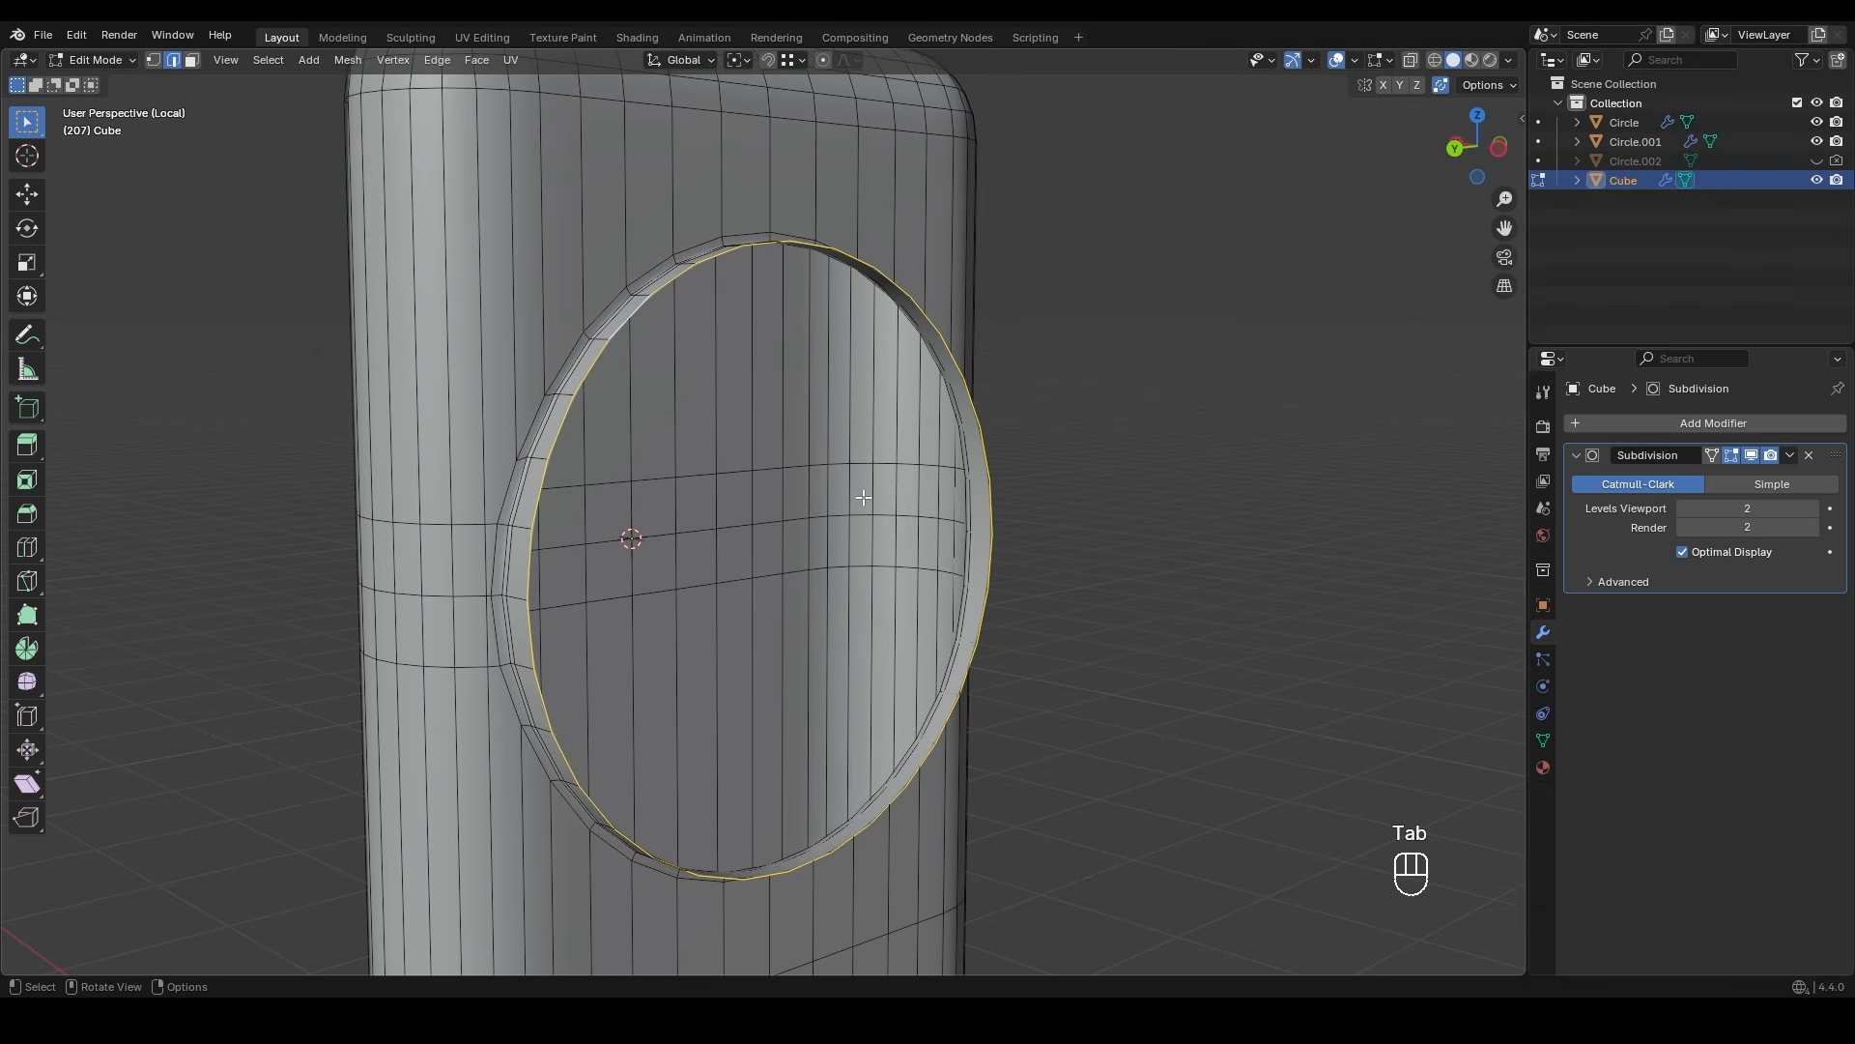
- Fill the flattened rim loop with a face and inset it by about 0.117 m
key("f")
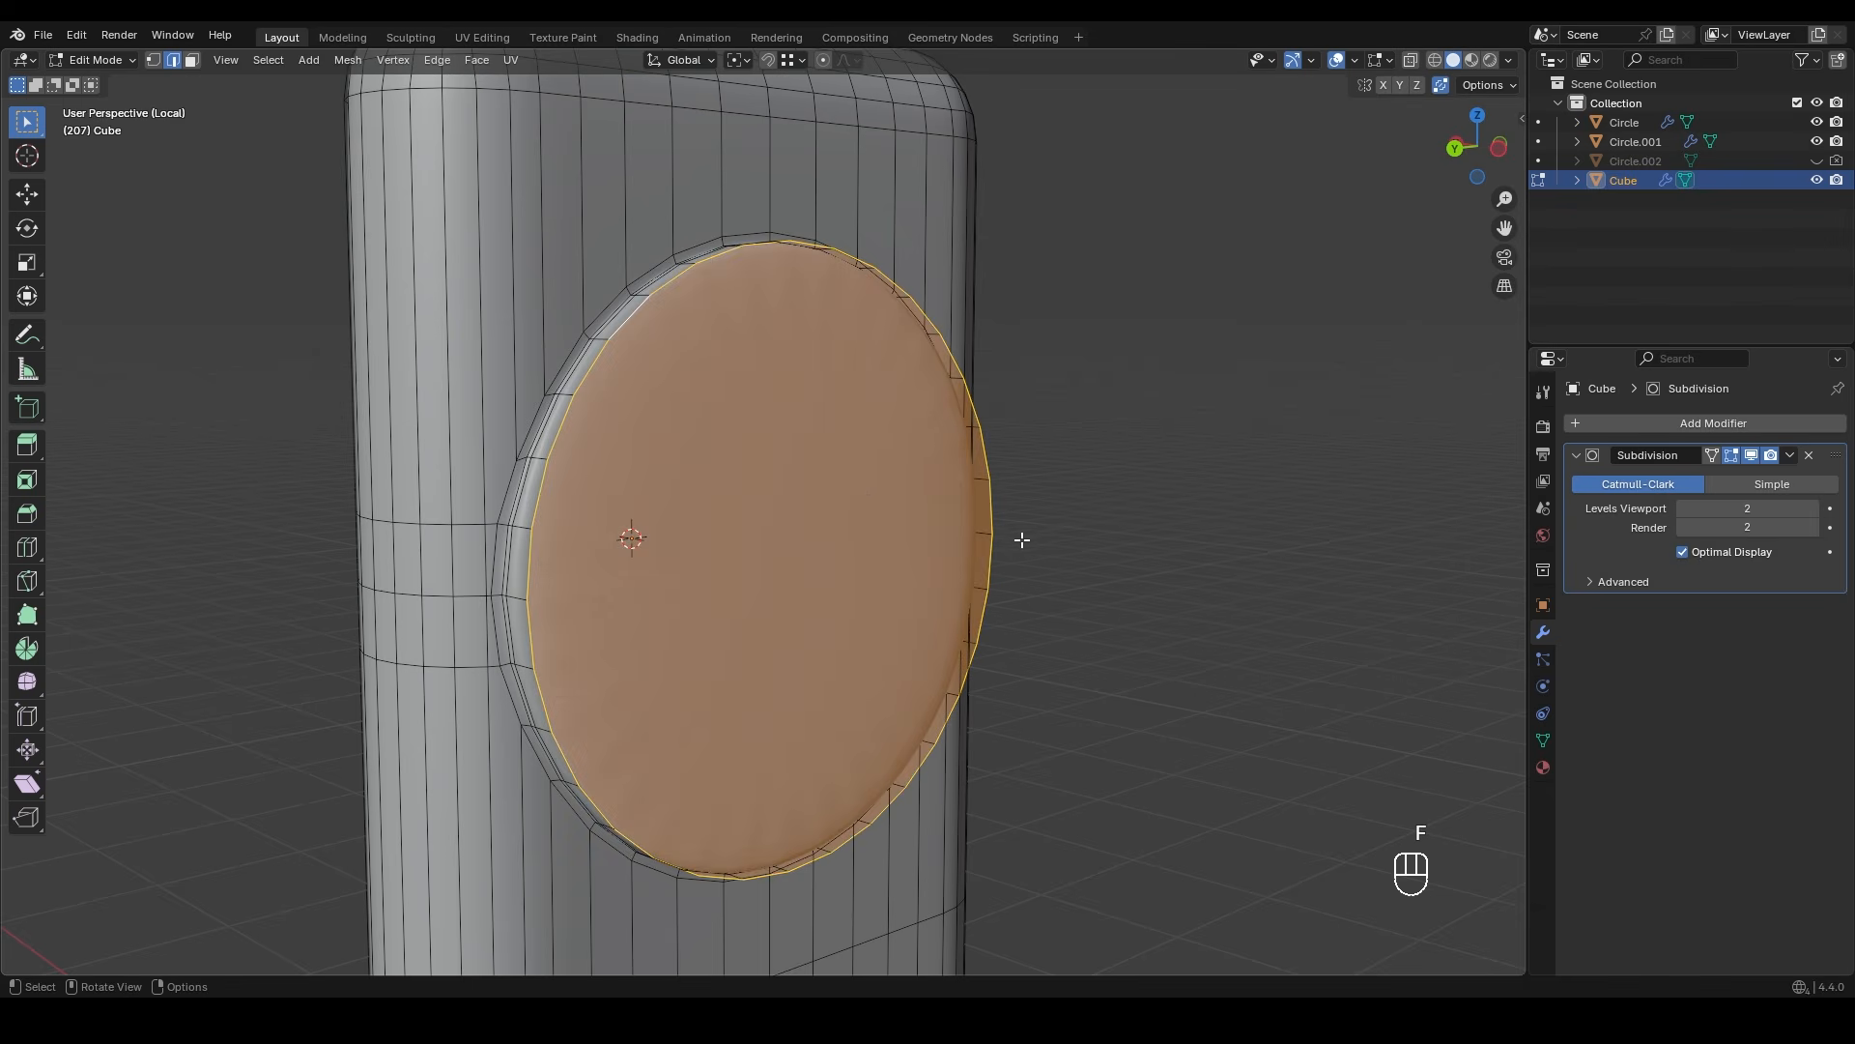
key("i")
left_click(1035, 548)
- Extrude the inset face about 0.21 m inward along X and delete the cap face
middle_click_drag(1035, 548, 949, 576)
key("e")
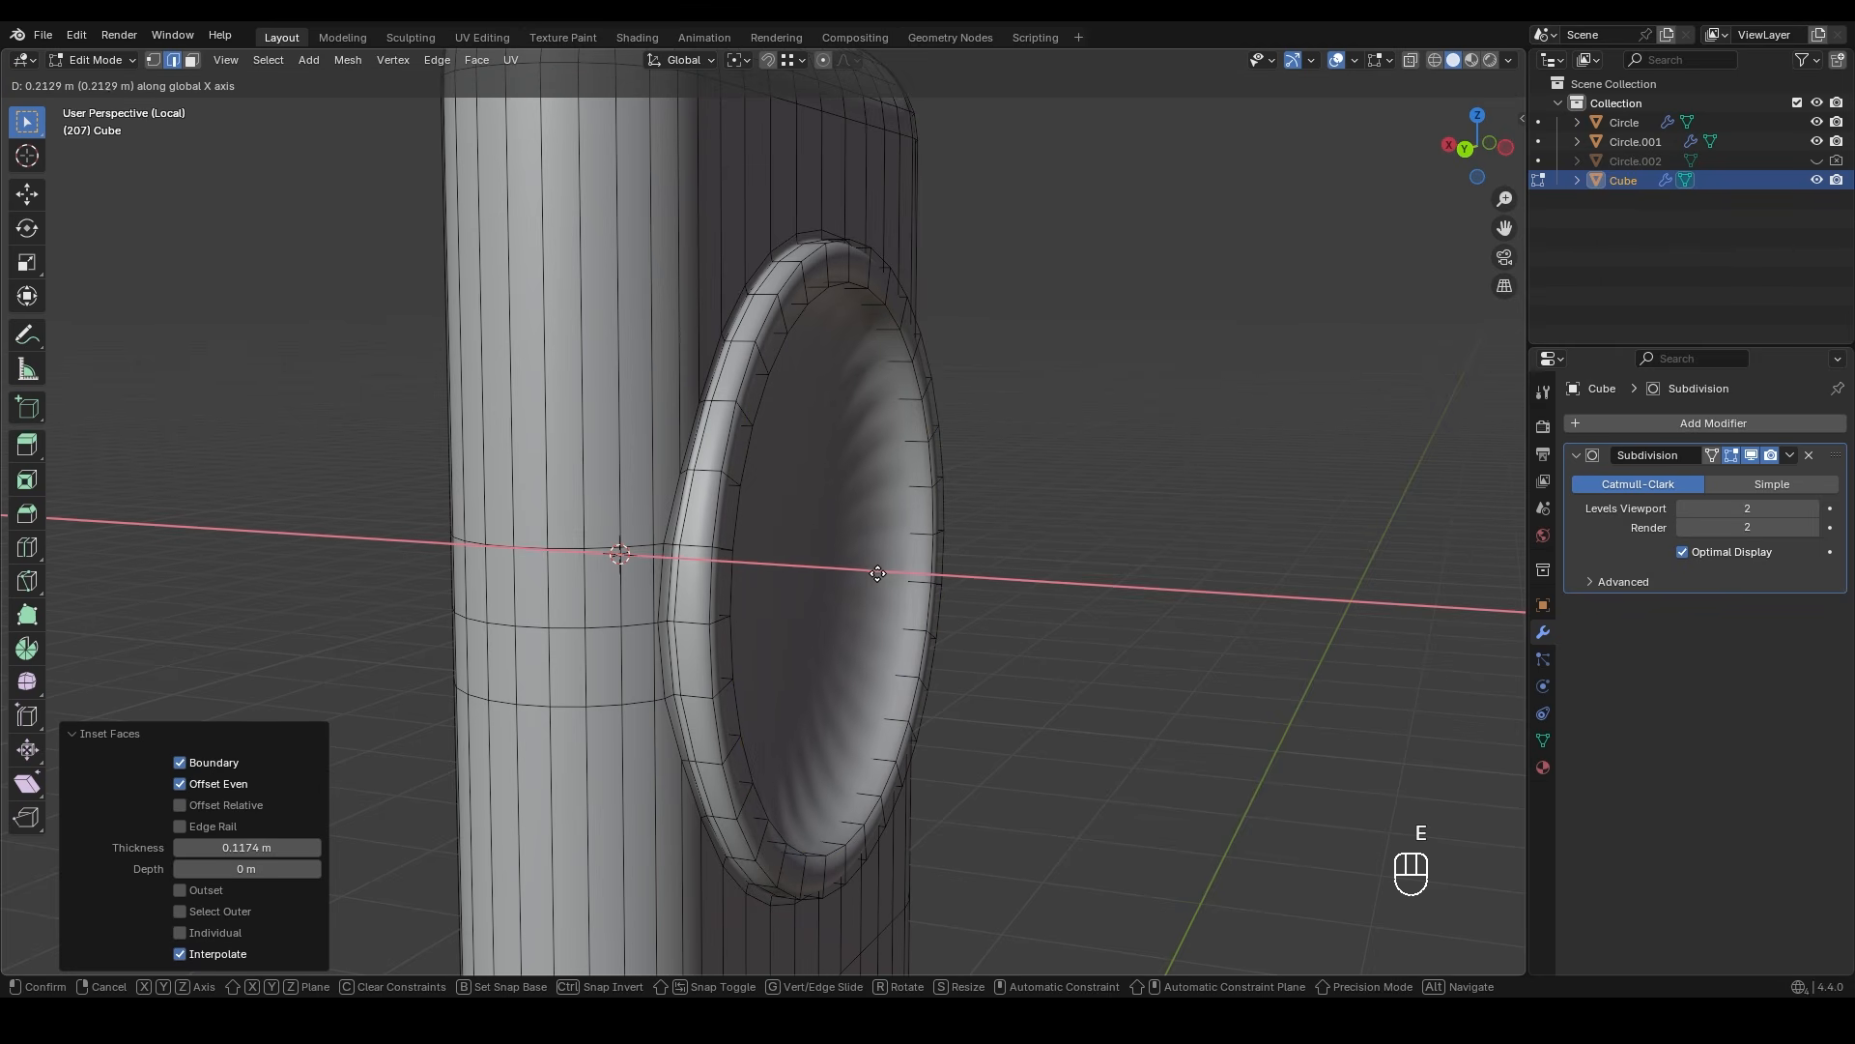
left_click(879, 573)
key("x")
left_click(808, 541)
- Bevel the raised ring's outer and inner front edge loops by about 0.0206 m with 2 segments and profile shape 1.0
scroll(849, 518, "up", 5)
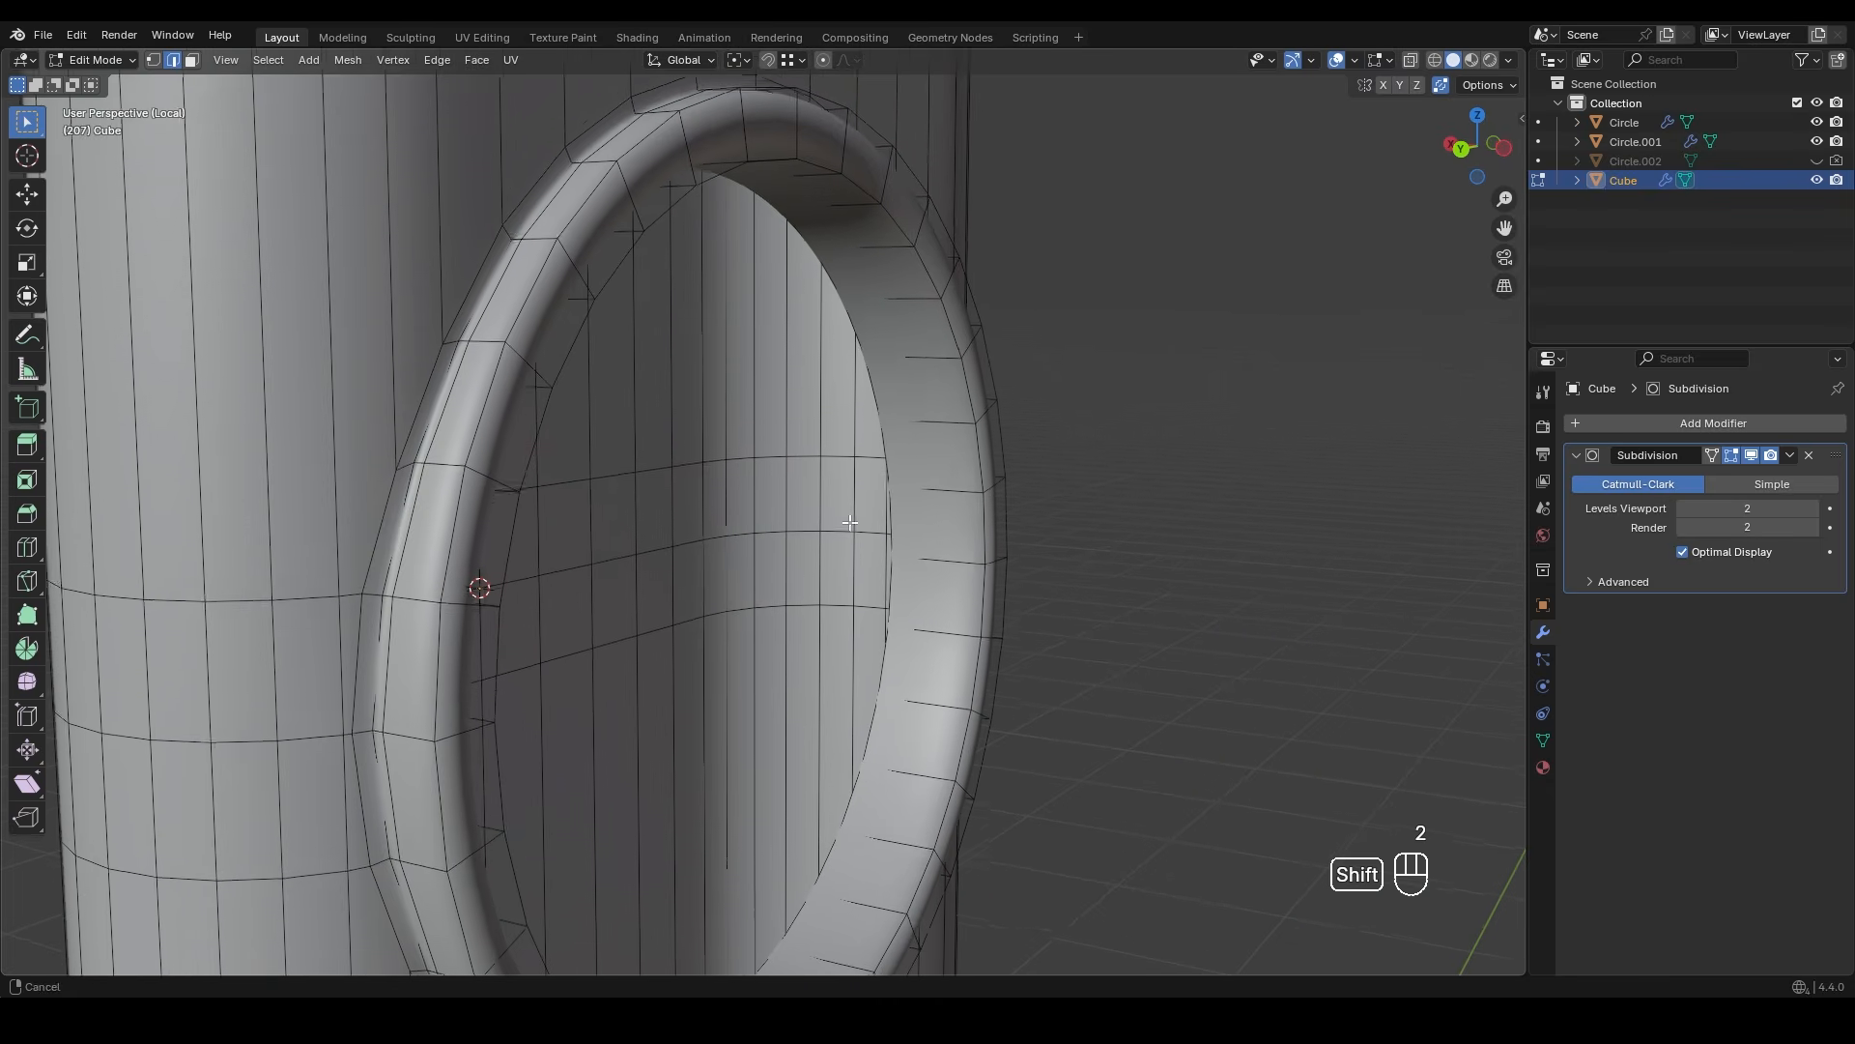
middle_click_drag(850, 518, 869, 545, "shift")
left_click(704, 194, "alt")
left_click(758, 236, "alt+shift")
key("ctrl+b")
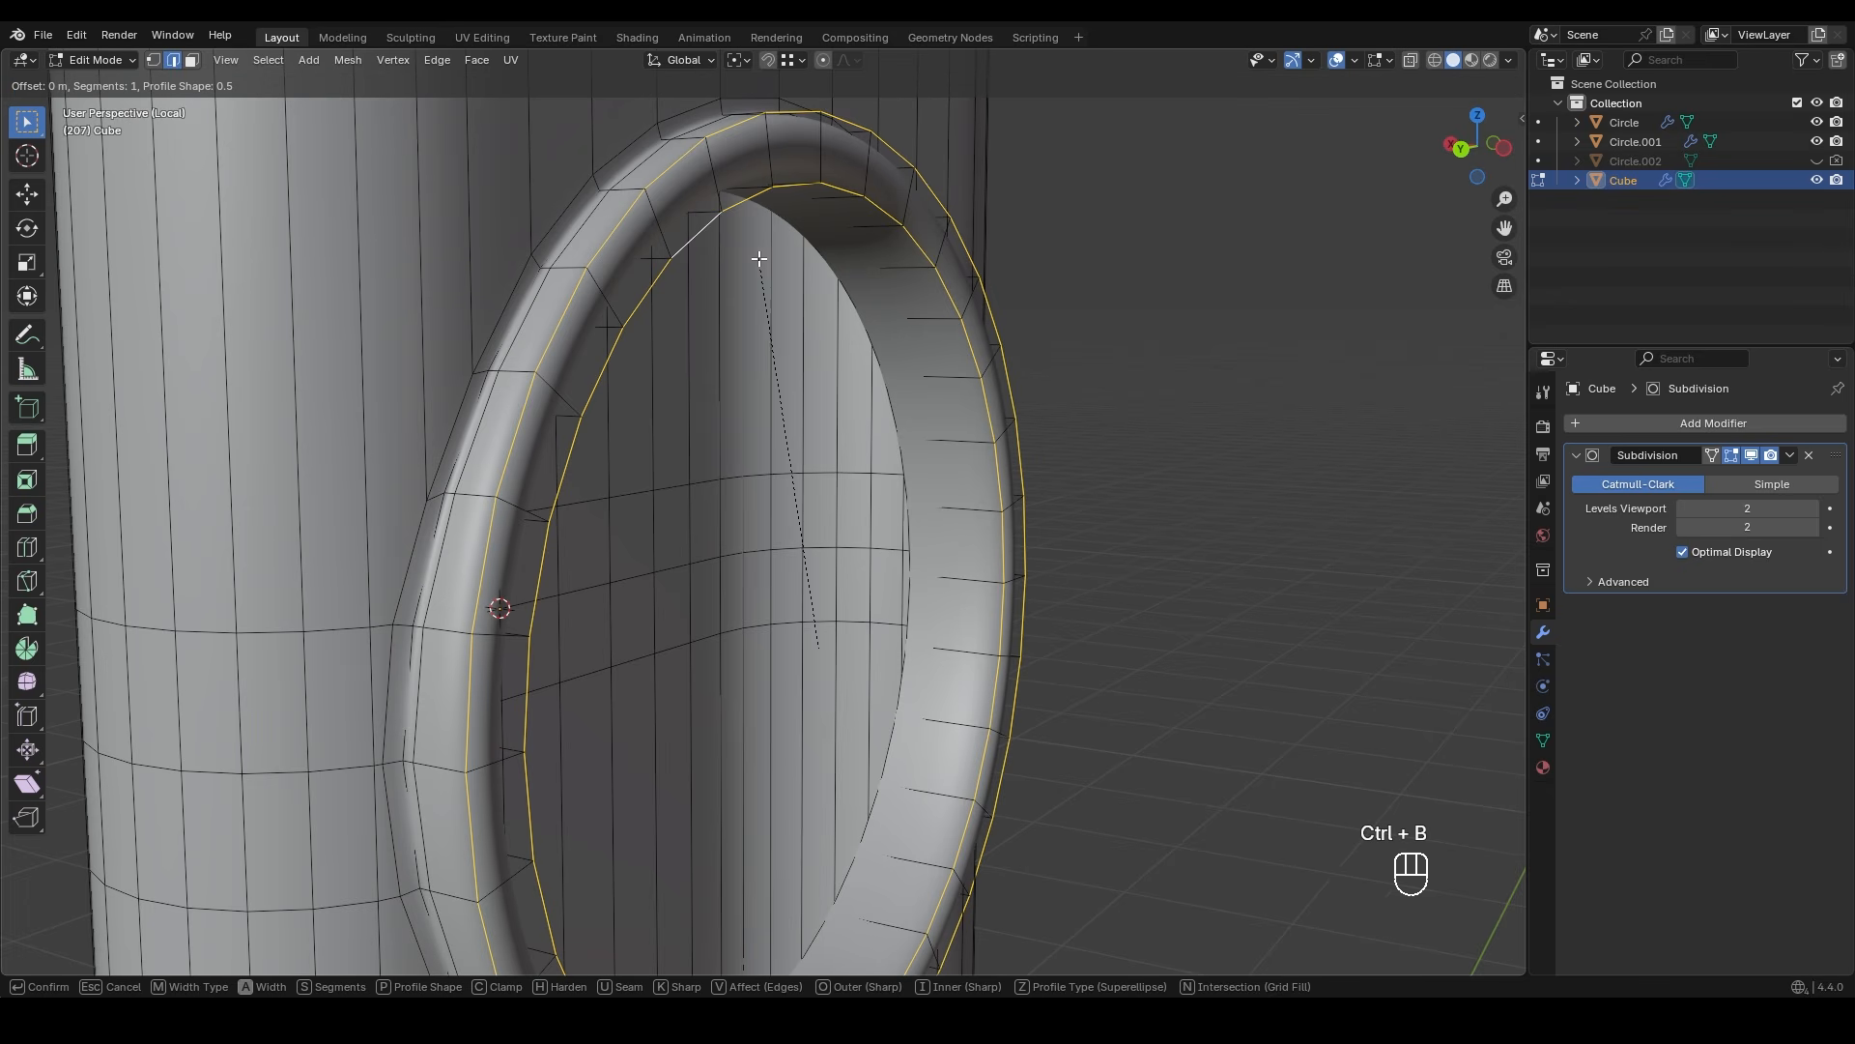
scroll(497, 274, "up", 1, "shift")
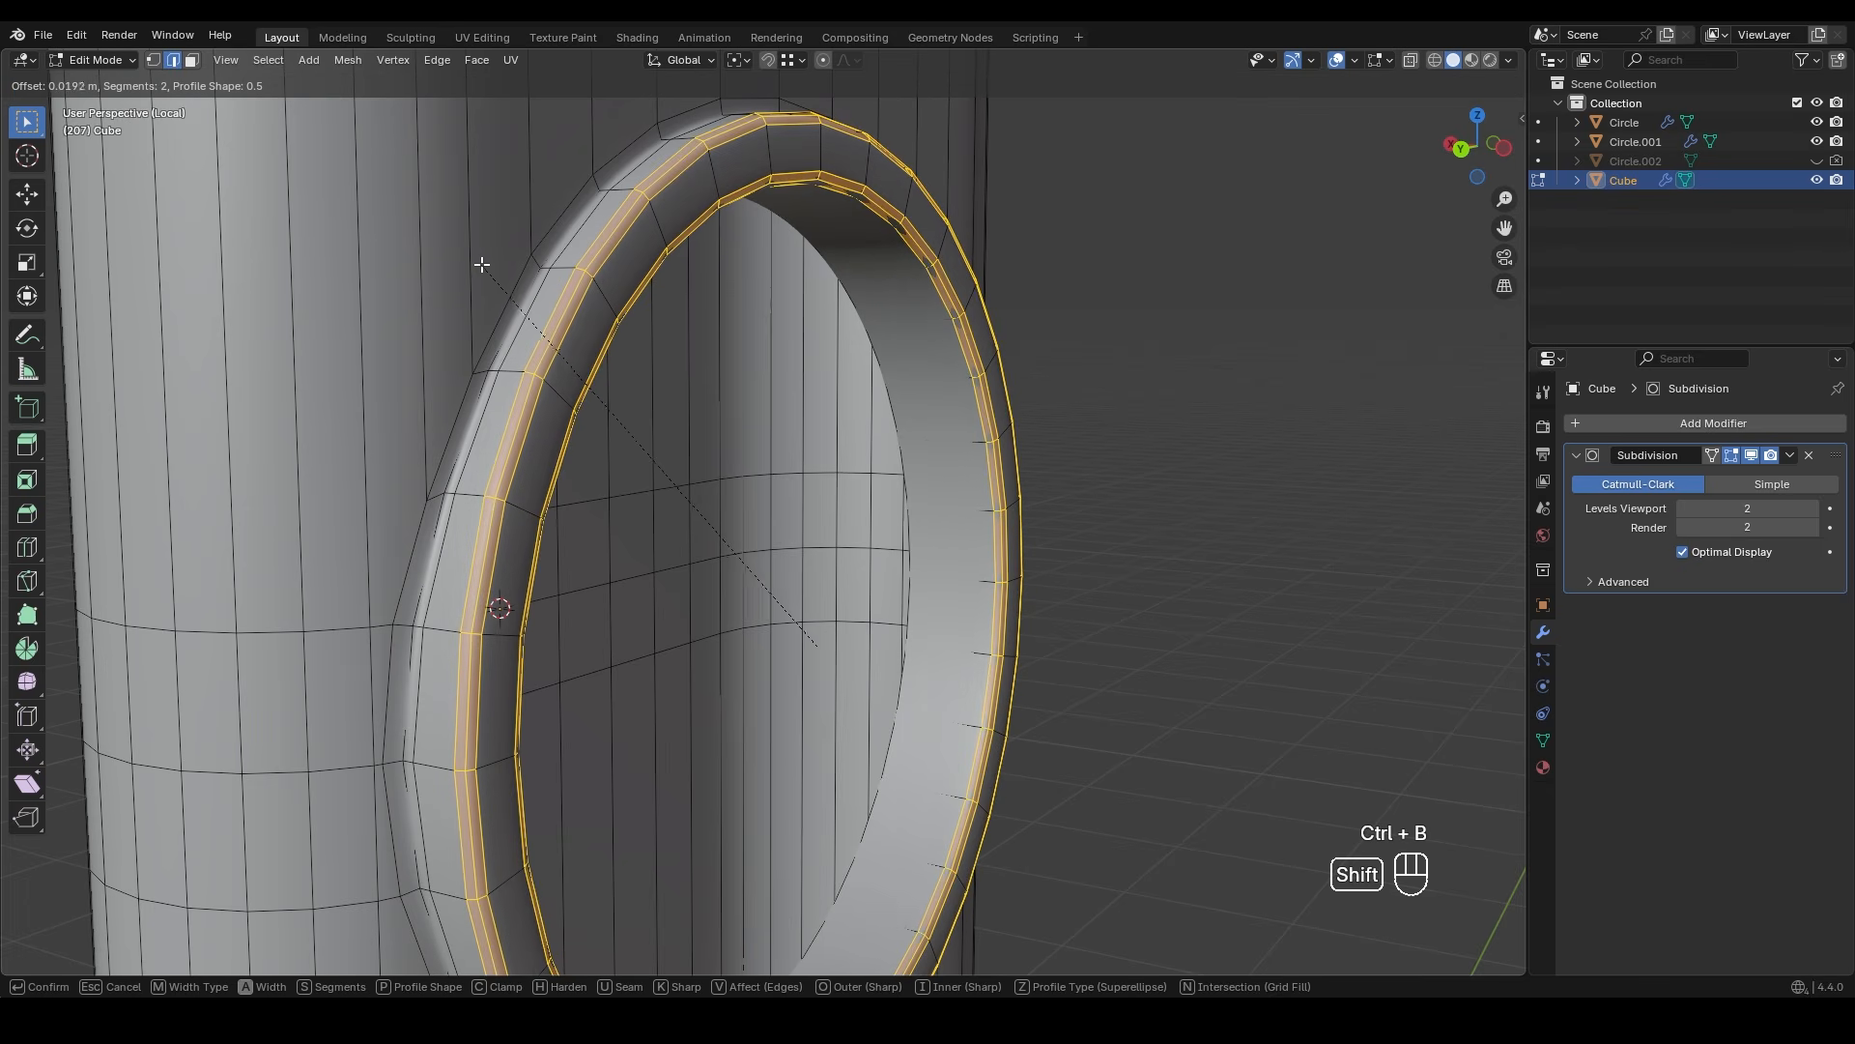
left_click(389, 360, "shift")
left_click_drag(252, 703, 321, 703)
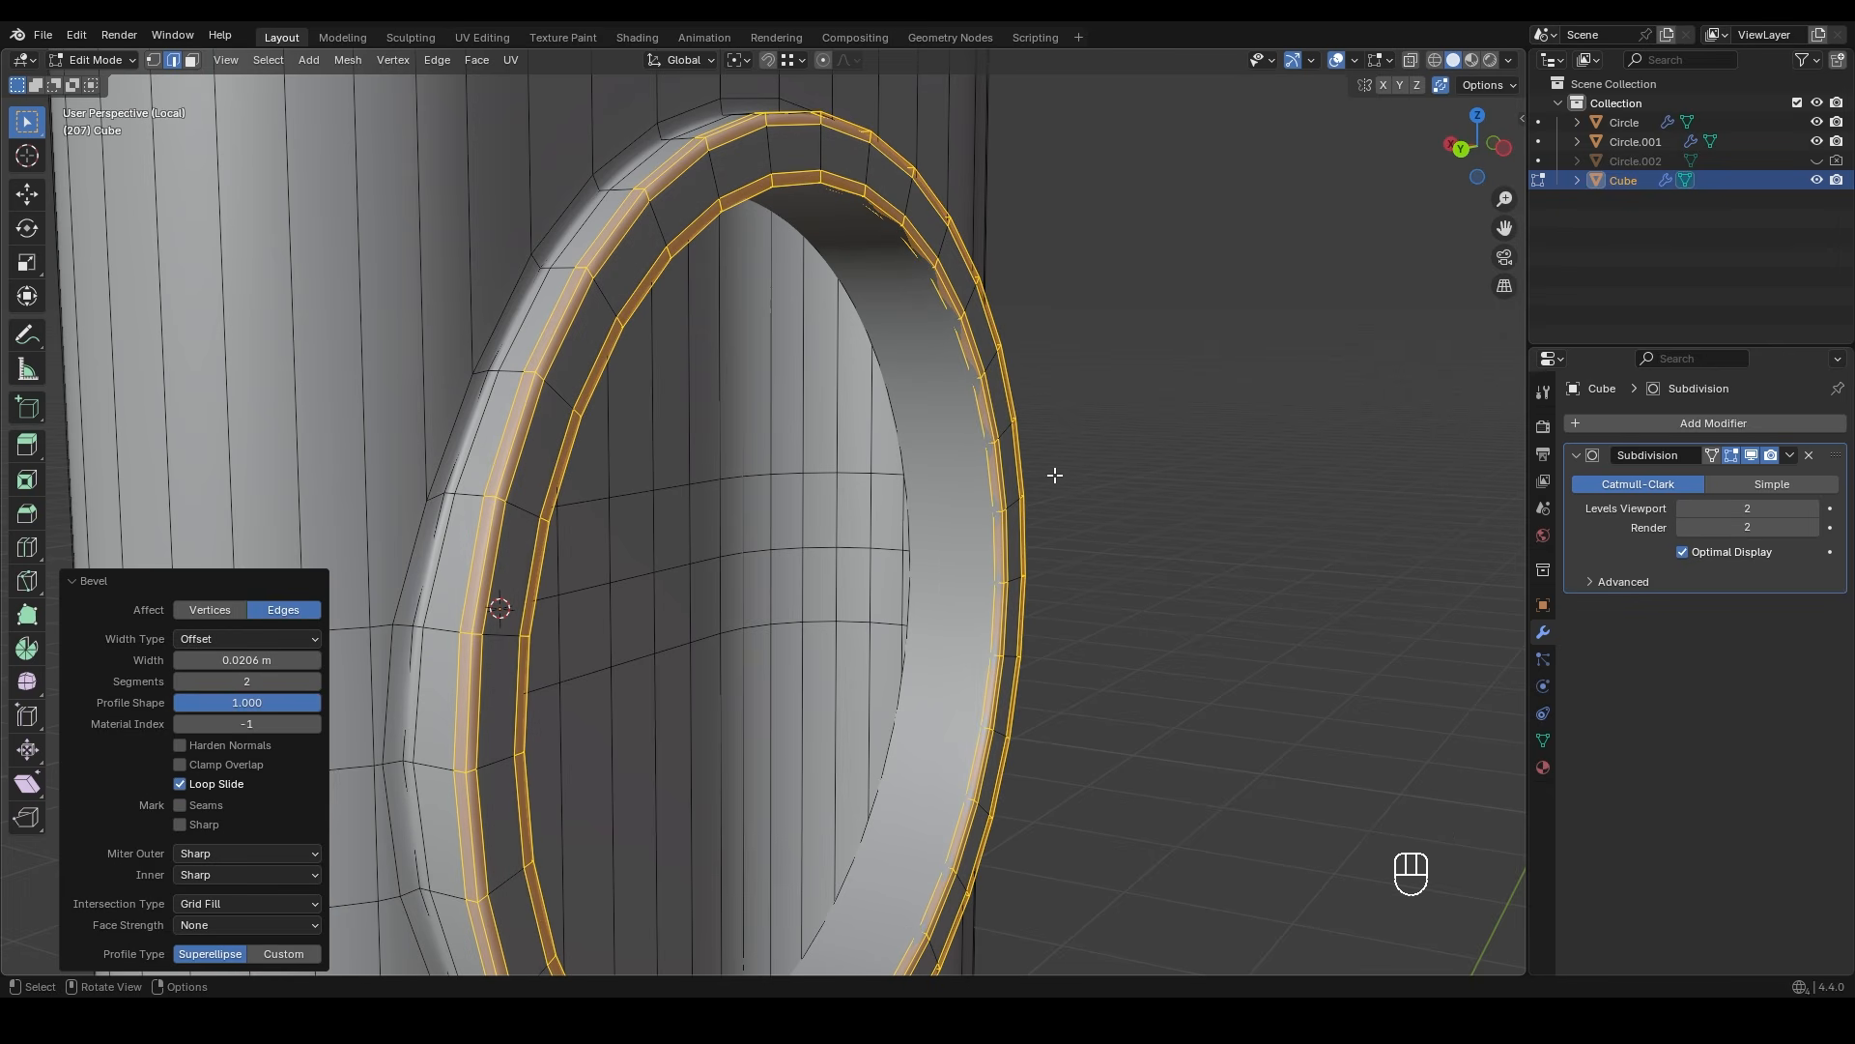
left_click(1141, 415)
- Try to slide the middle grid vertex beside the raised ring away from the rim
key("Tab")
middle_click_drag(1071, 419, 764, 456, "ctrl")
left_click(866, 388)
key("Tab")
left_click(767, 521)
left_click_drag(754, 493, 800, 632)
left_click_drag(285, 453, 650, 498)
left_click(756, 524)
mouse_move(792, 593)
middle_mouse_down()
mouse_move(800, 569)
mouse_move(826, 586)
mouse_move(817, 570)
middle_mouse_up()
key("g")
key("g")
left_click(793, 578)
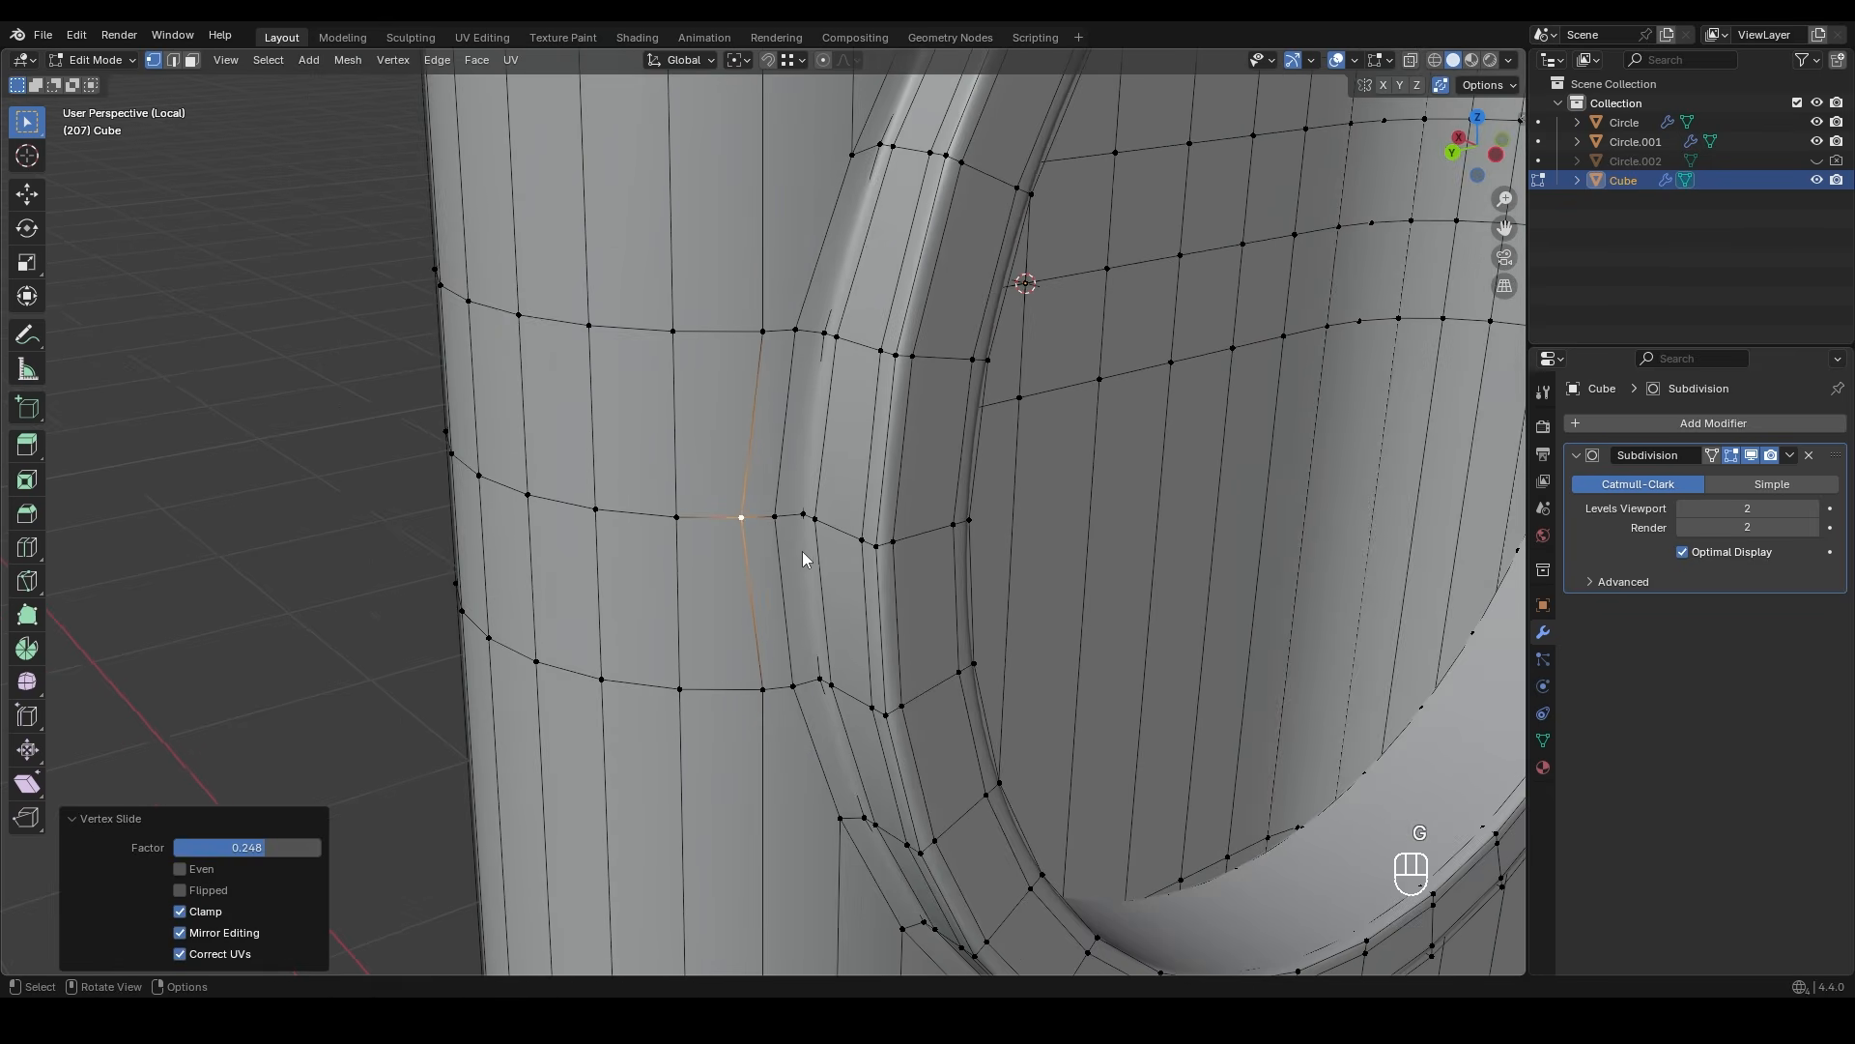
key("Tab")
key("ctrl+z")
- Turn off the subdivision preview in Edit Mode and slide the middle vertex beside the ring fully onto the neighbouring vertical edge line
scroll(773, 527, "up", 3)
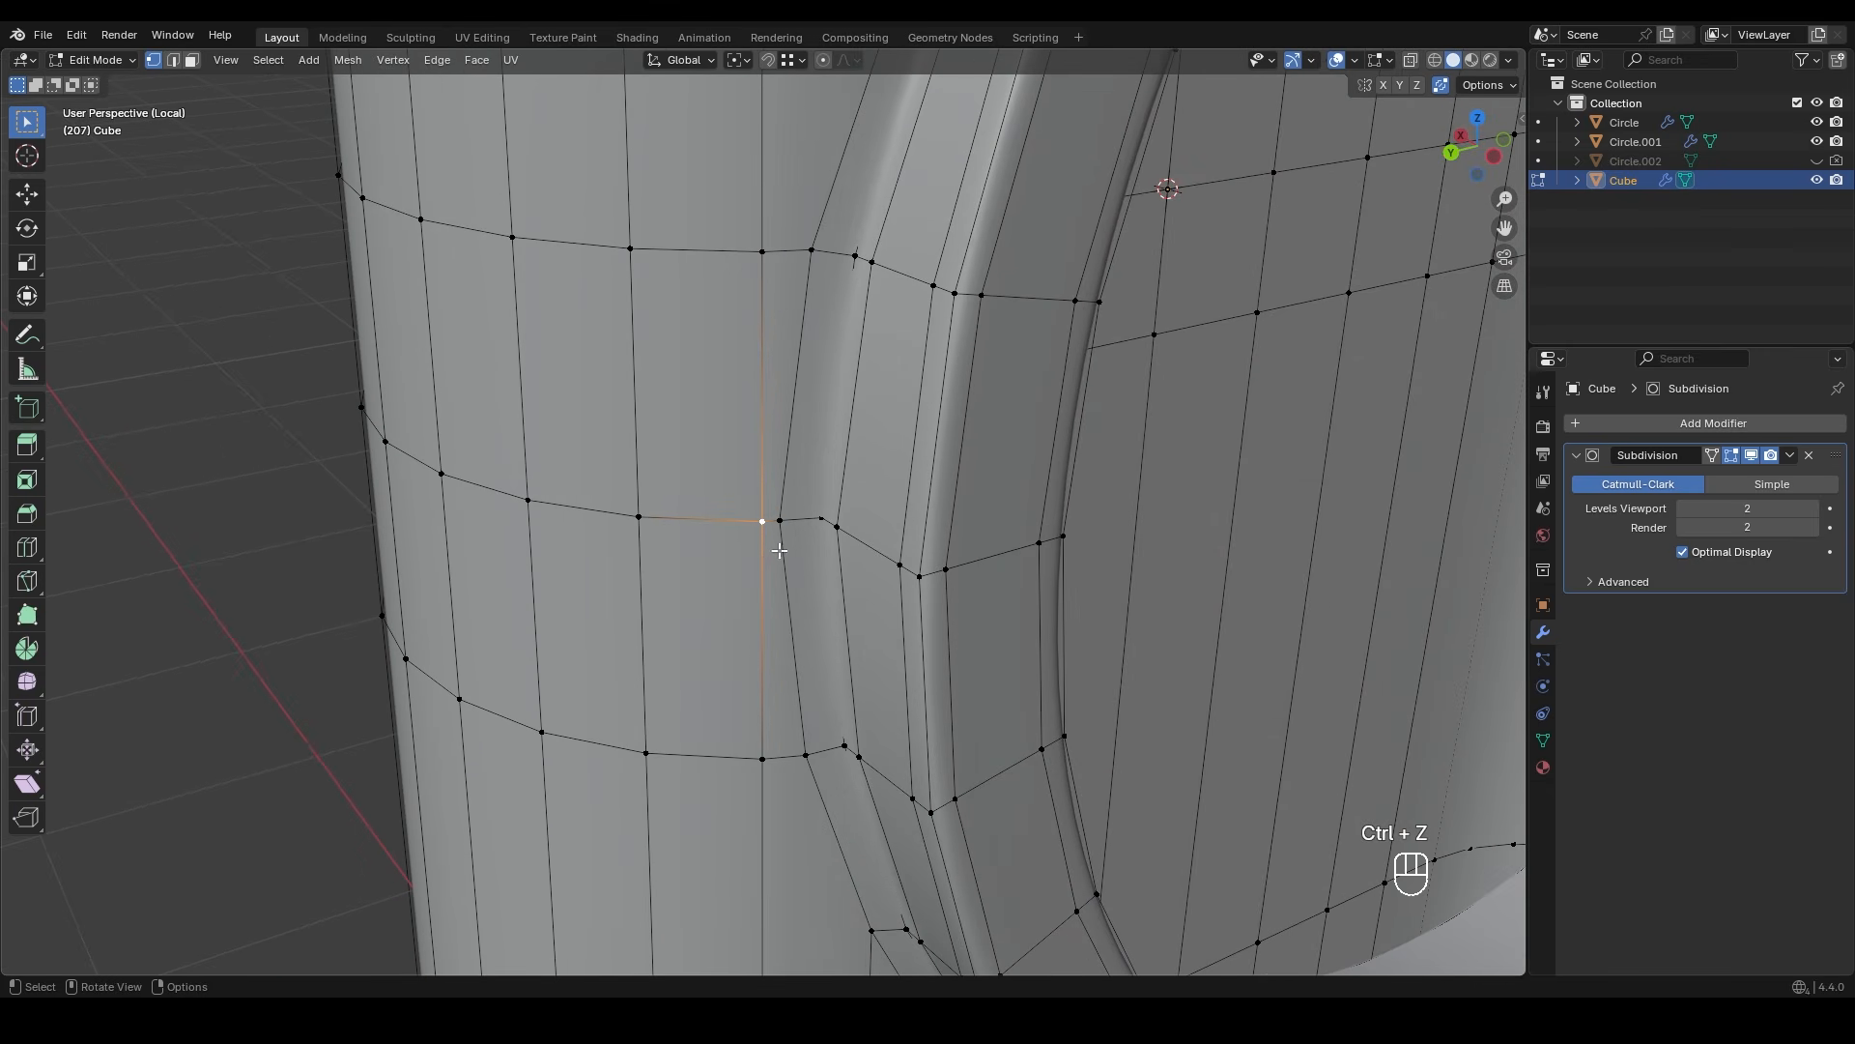
left_click(1733, 455)
left_click(783, 527)
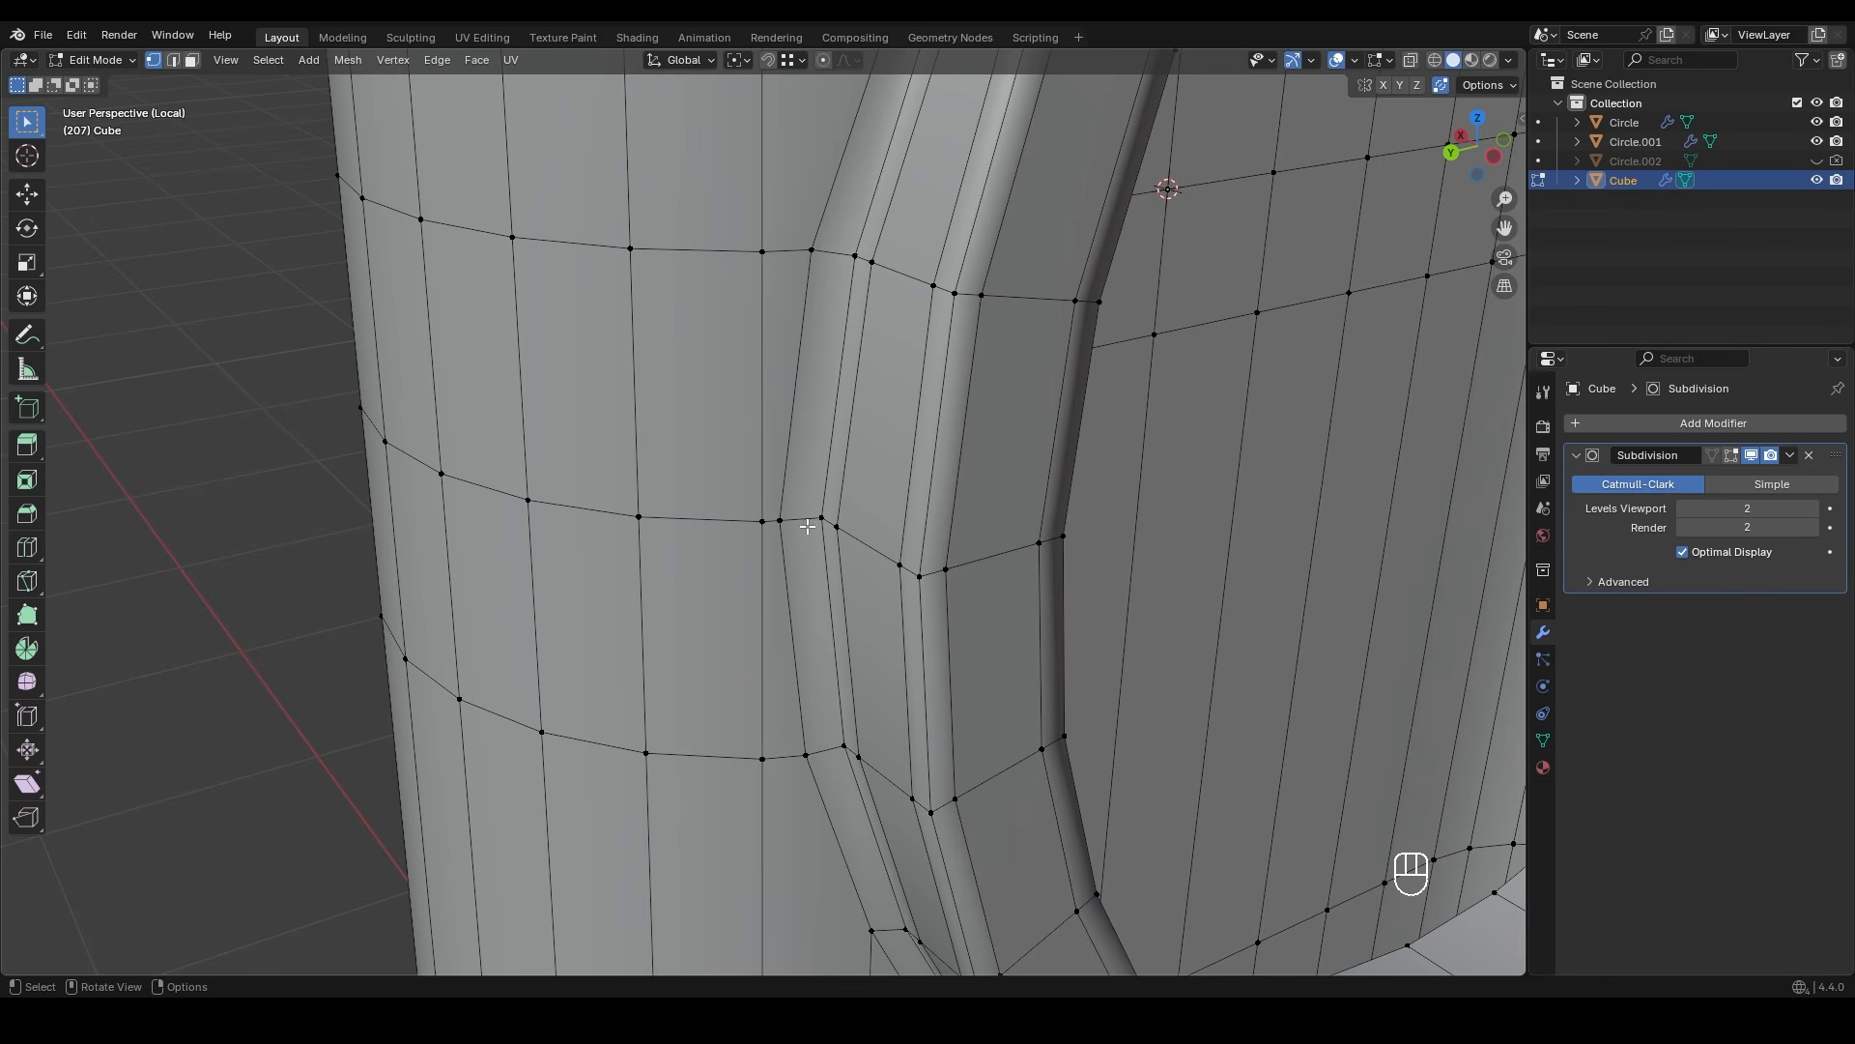
key("g")
key("g")
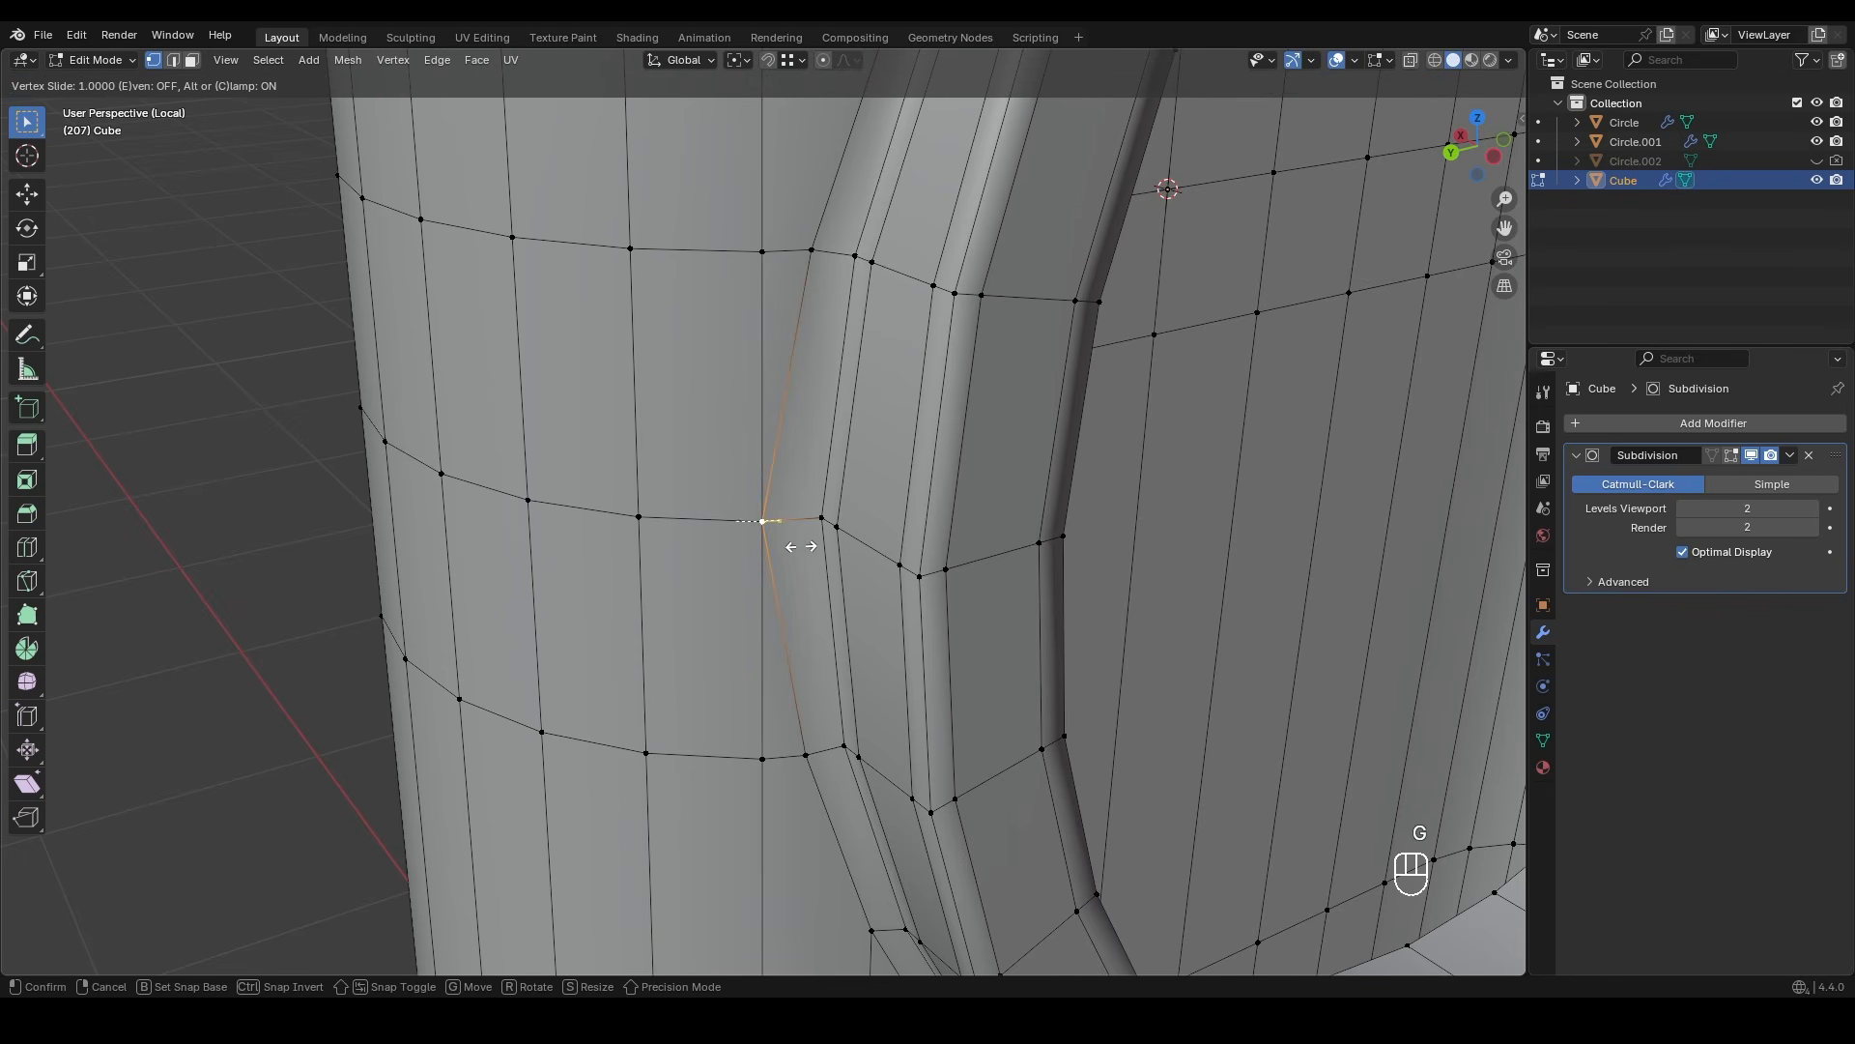
left_click(797, 549)
left_click(778, 525)
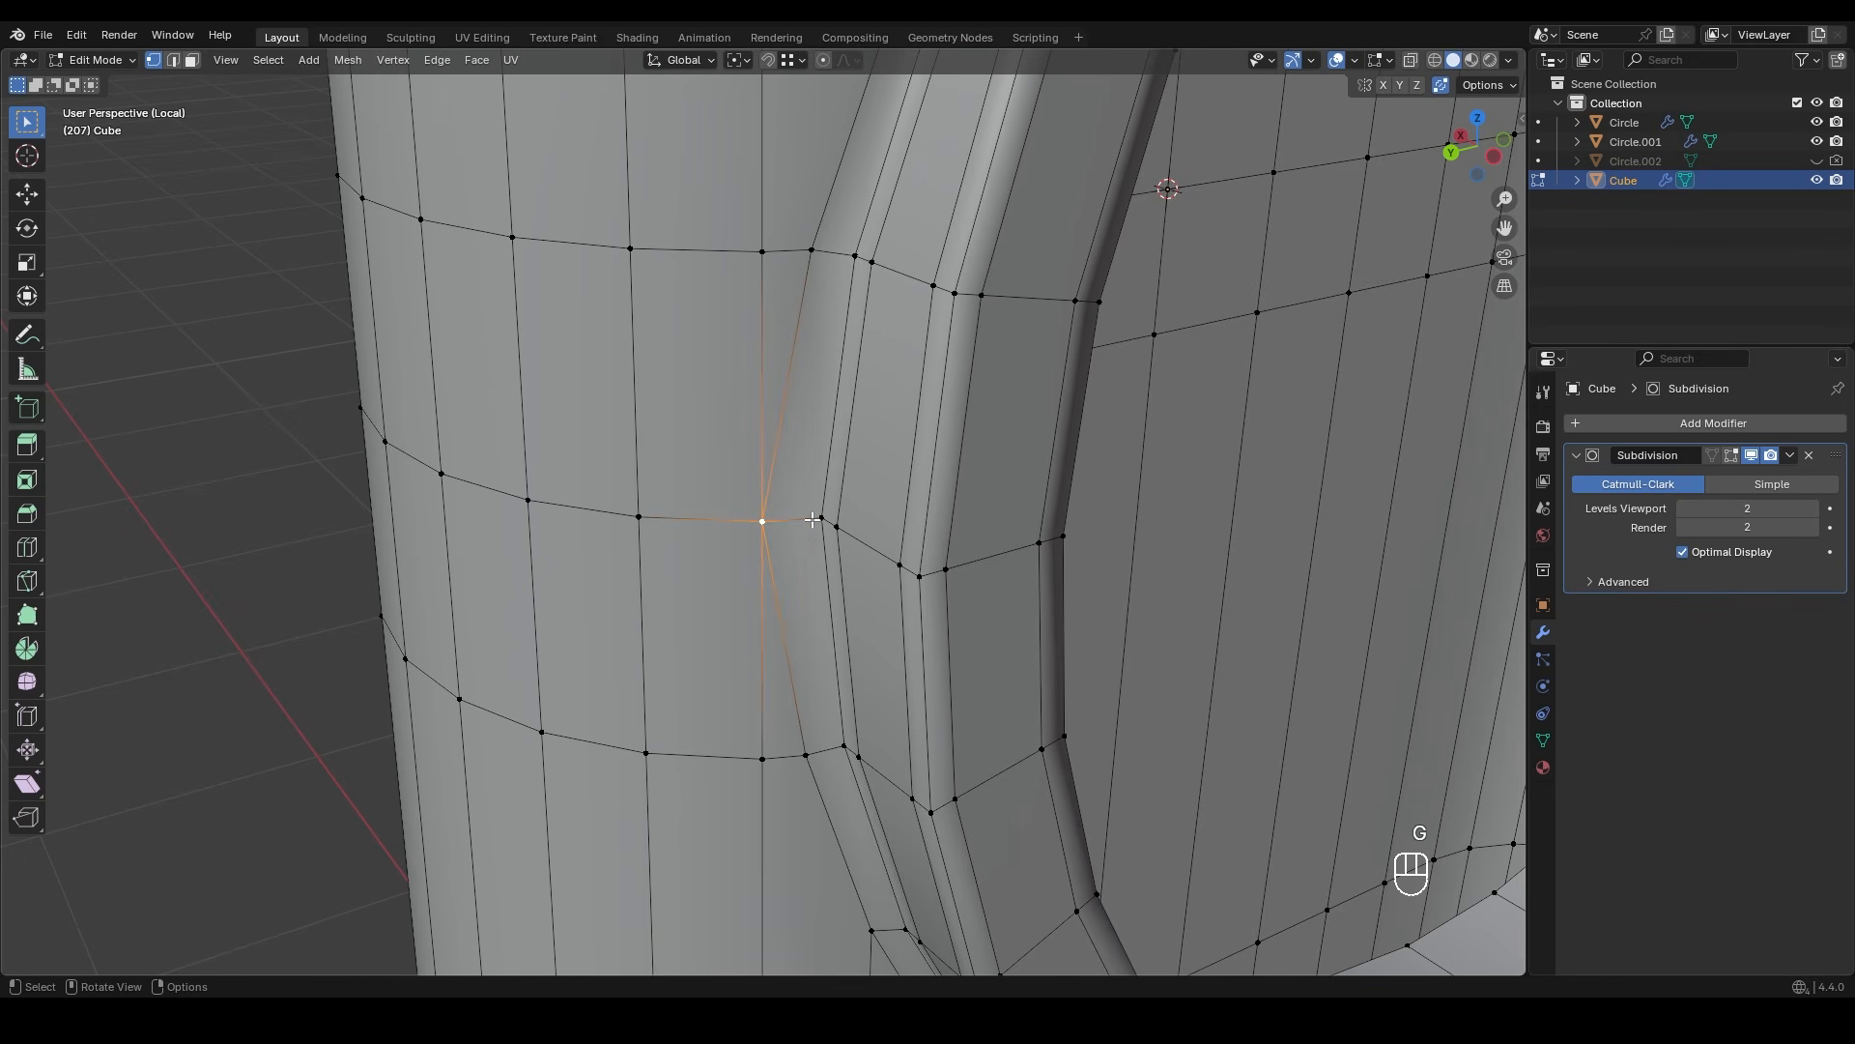
middle_click_drag(810, 520, 779, 508)
- Slide the vertices above and below the middle one onto the same vertical edge line with factor 1
left_click(280, 482)
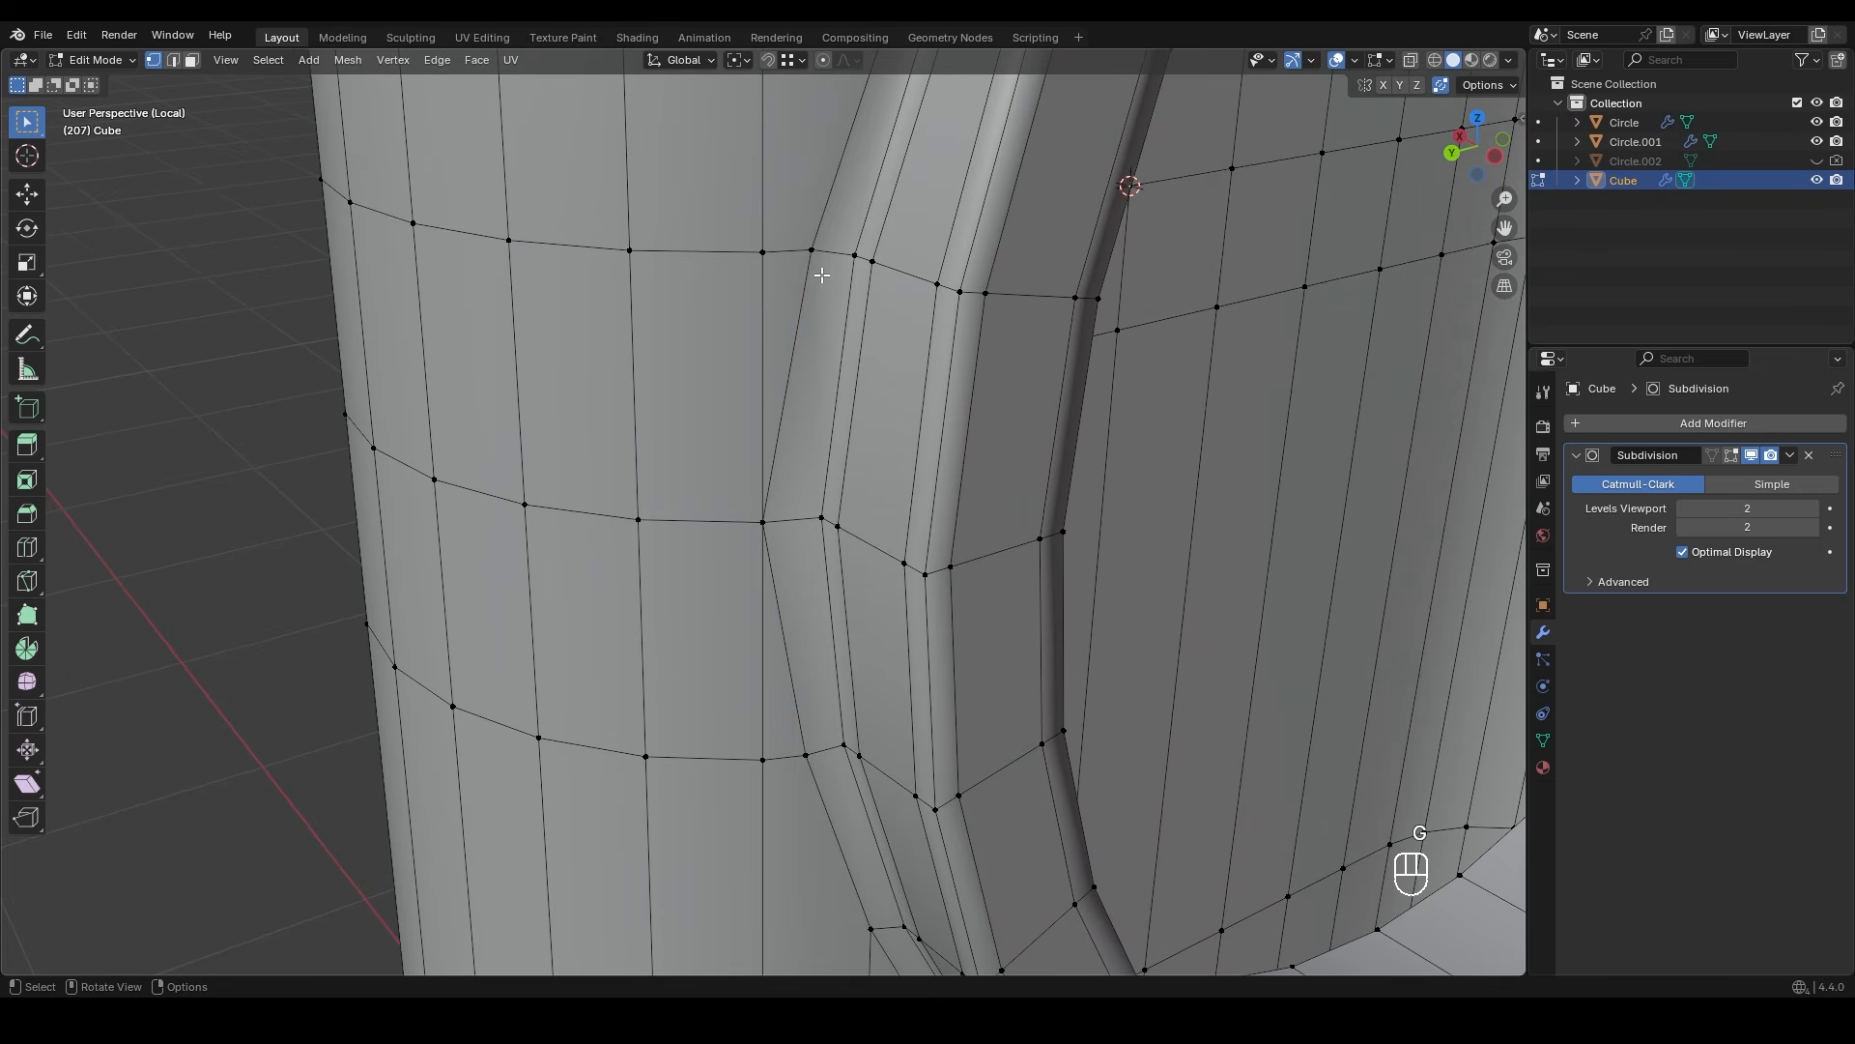
left_click(810, 739, "ctrl")
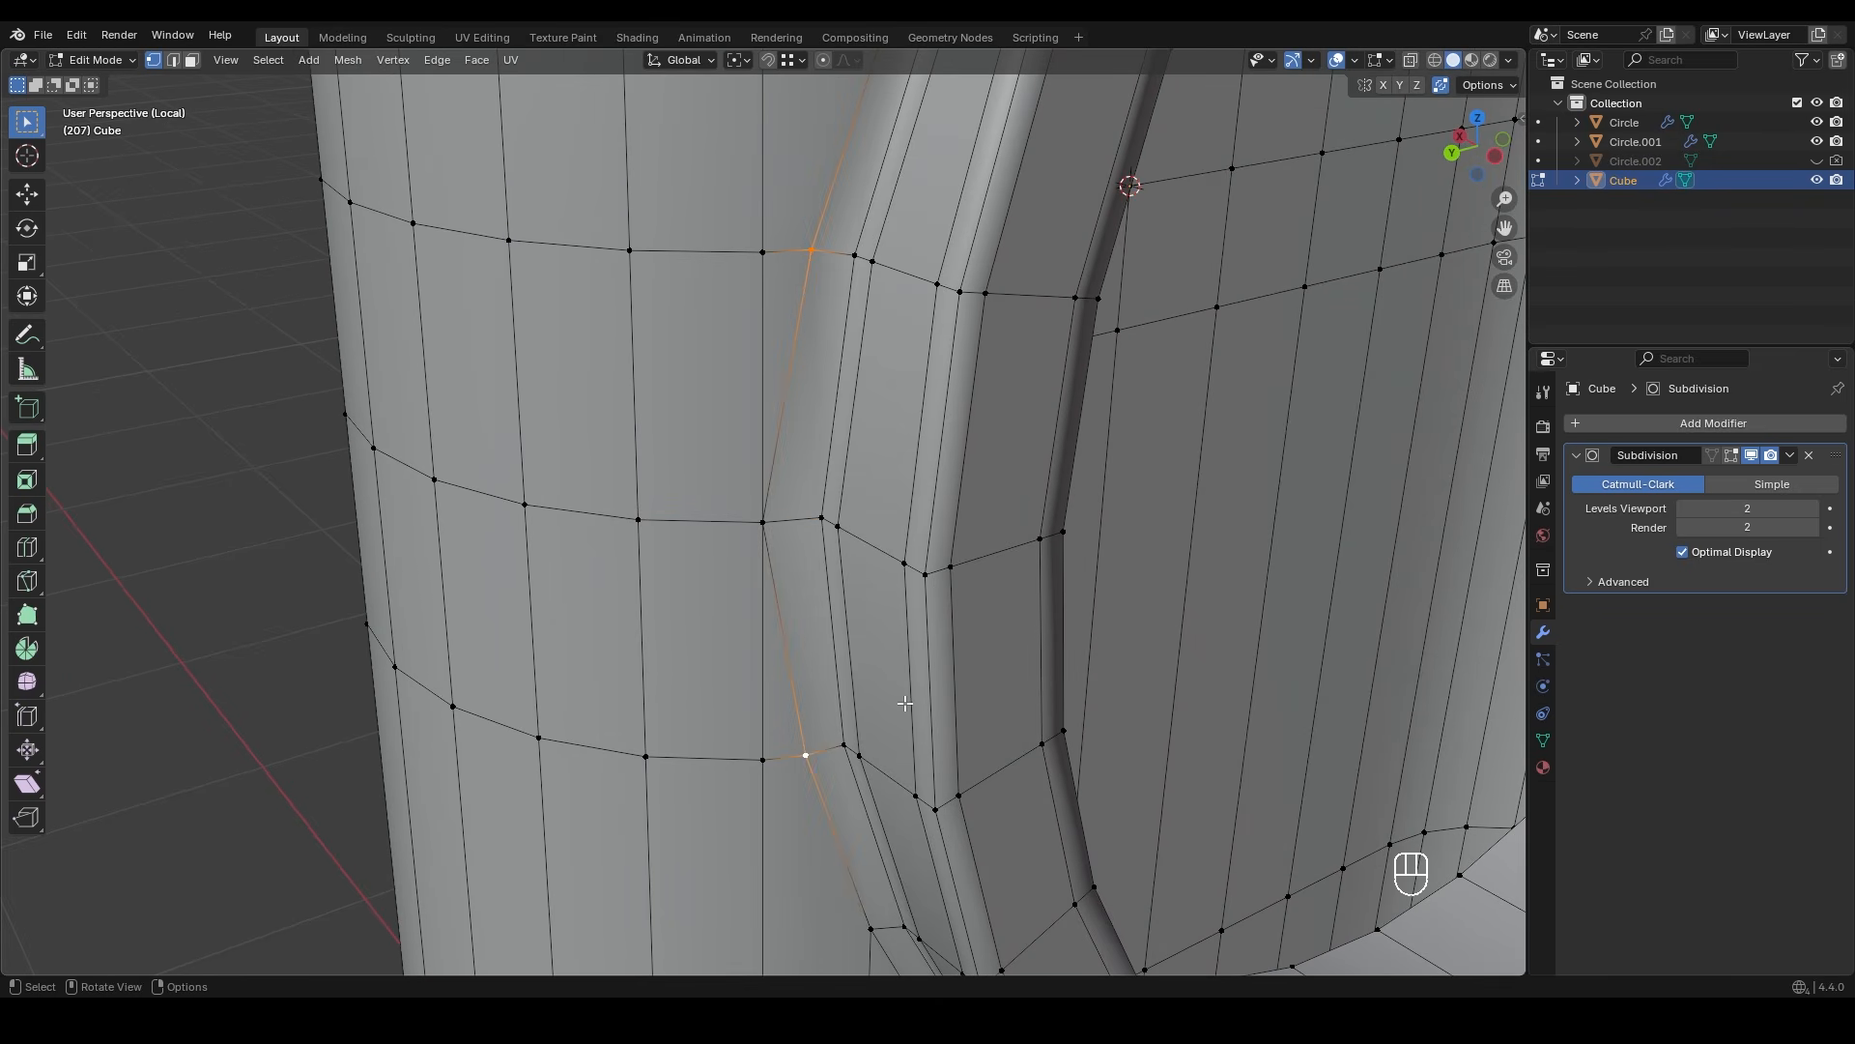
key("g")
key("g")
left_click(844, 698)
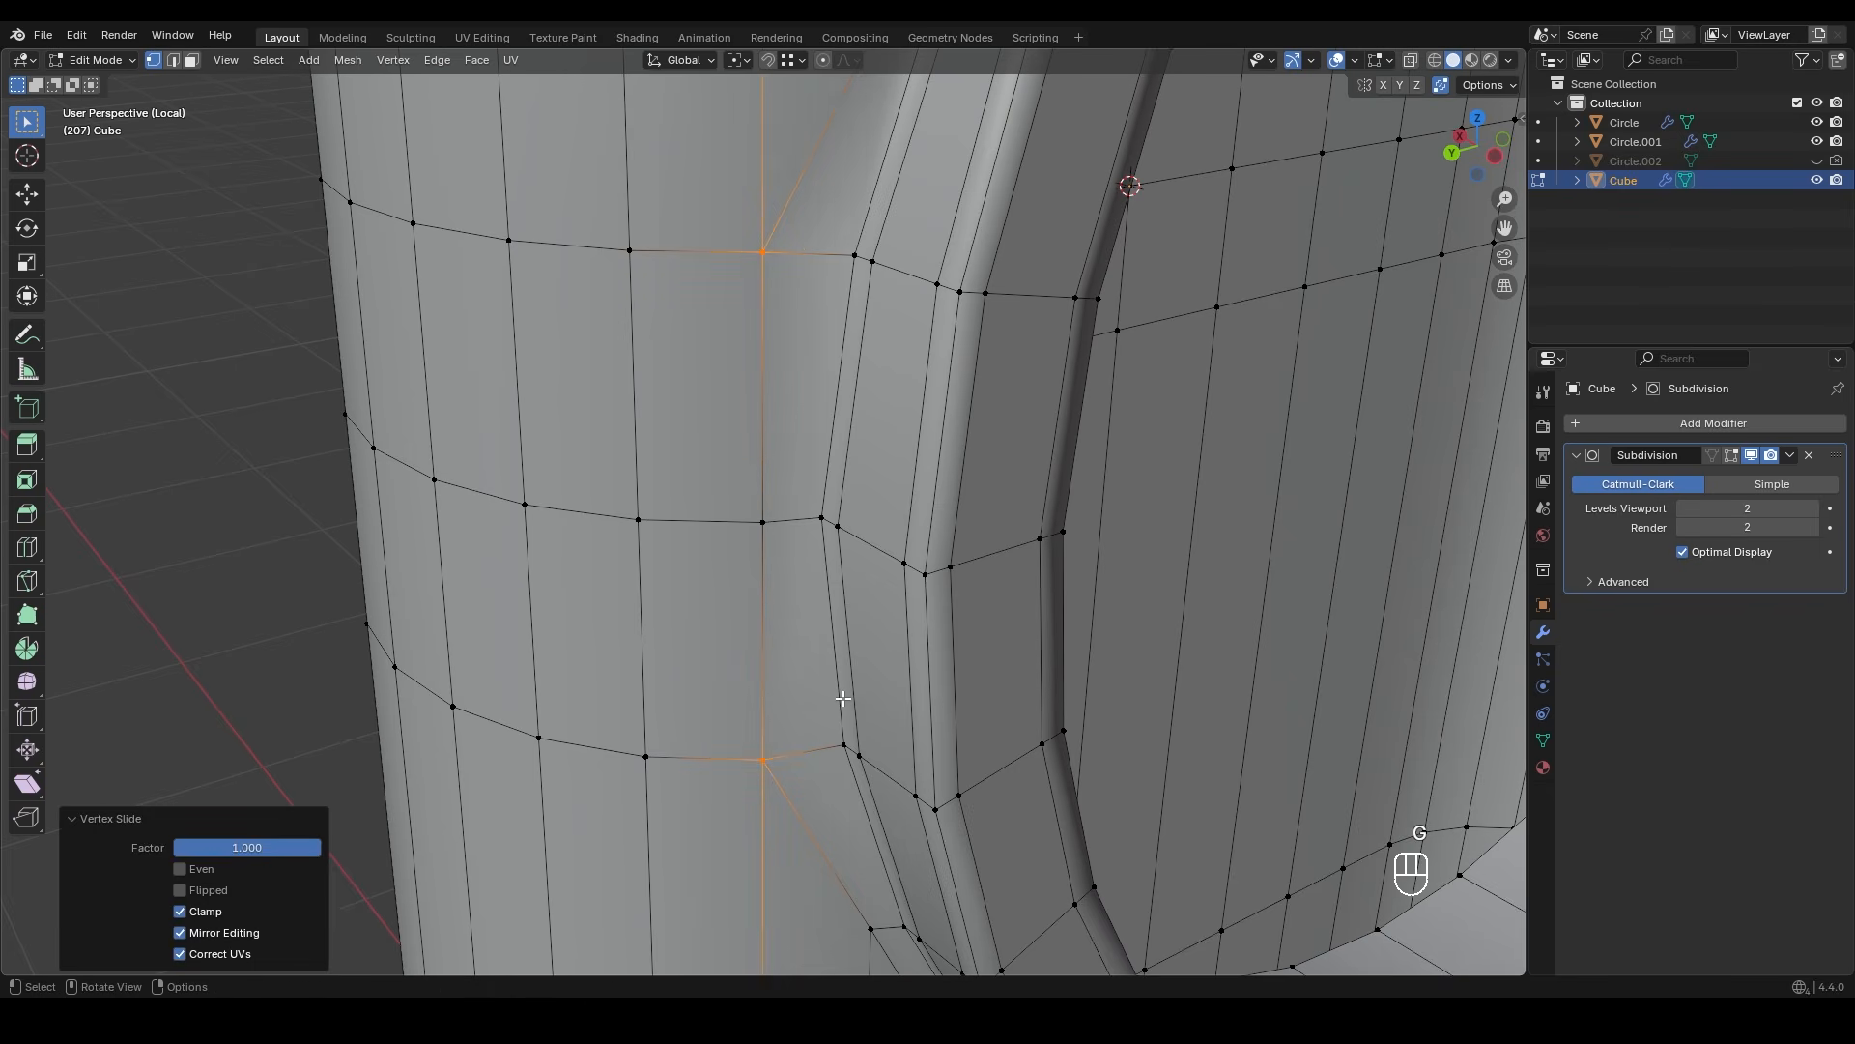
left_click(174, 482)
- Slide the corresponding vertices on the ring's opposite side onto their neighbouring vertical edge line and check the smoothed block
middle_click_drag(547, 474, 750, 525, "ctrl")
key("Tab")
key("Tab")
scroll(475, 488, "down", 2)
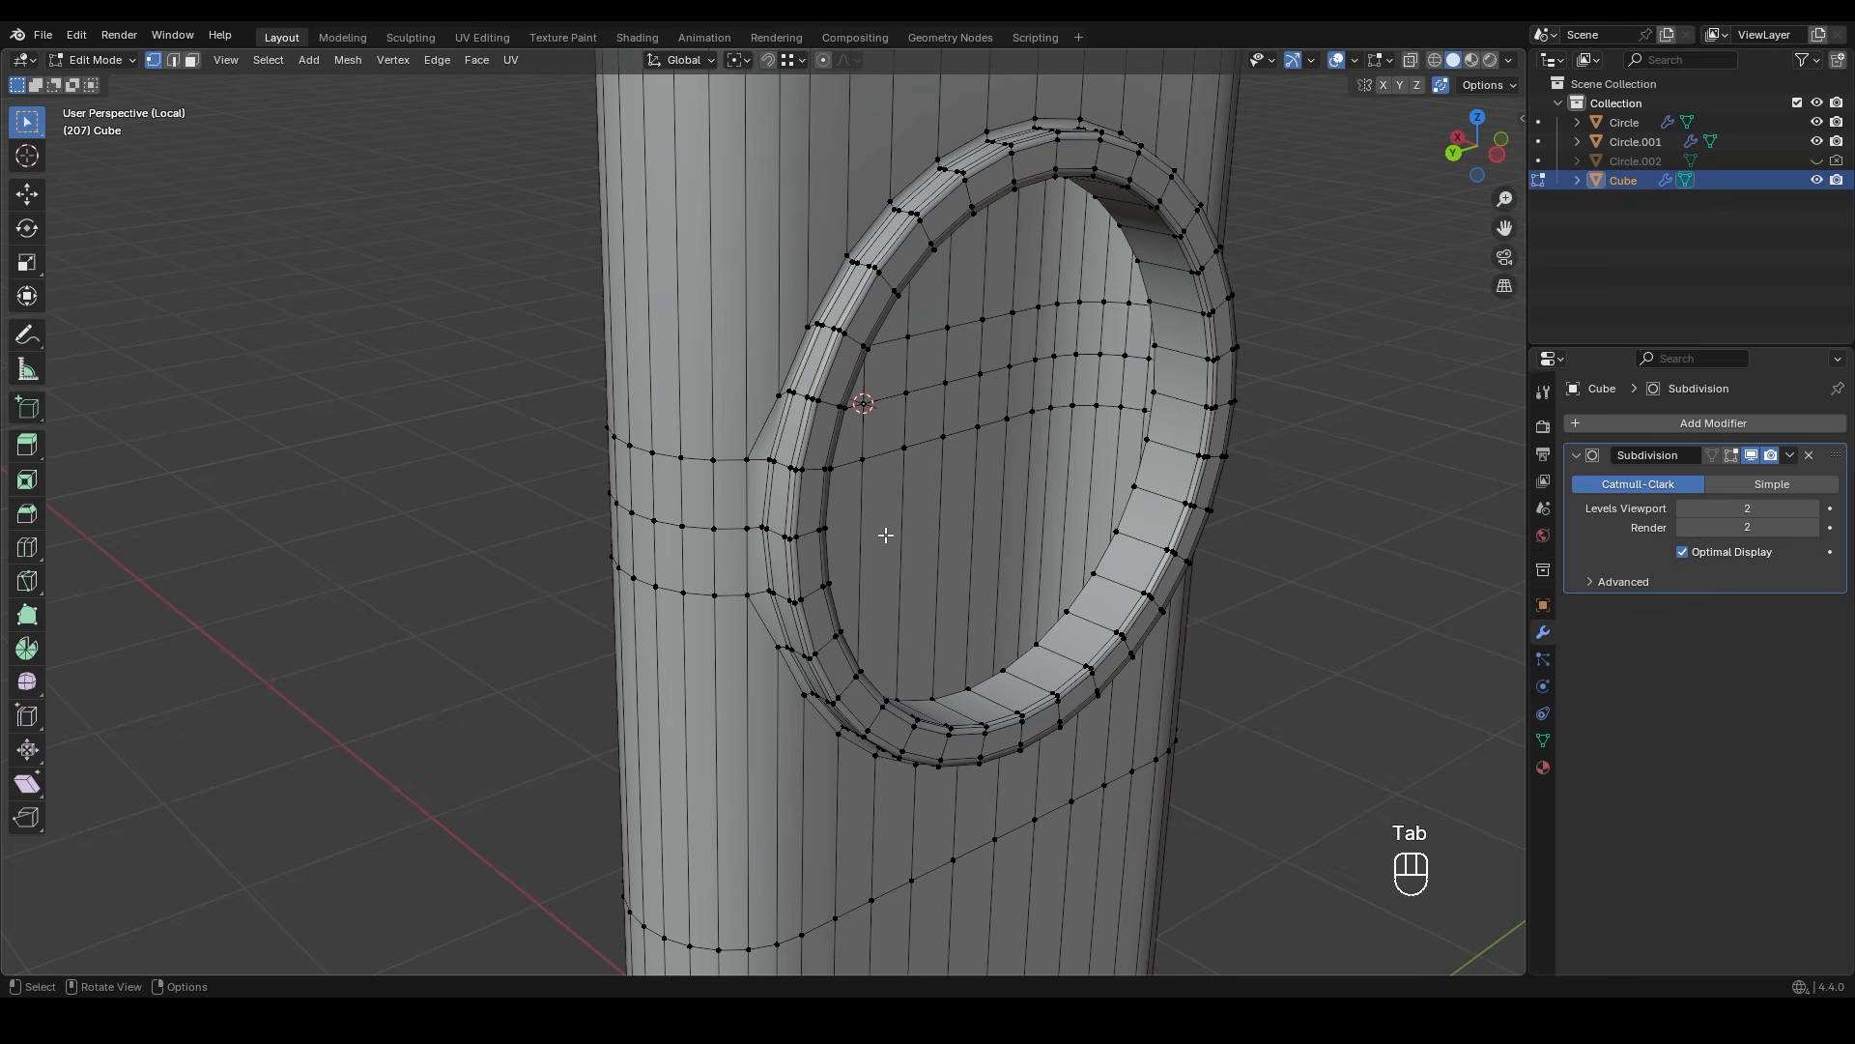
middle_click_drag(889, 534, 814, 284)
left_click(808, 266)
left_click(803, 683, "ctrl")
key("g")
key("g")
left_click(875, 655)
middle_click_drag(908, 318, 879, 553, "ctrl")
key("Tab")
scroll(875, 527, "up", 3)
key("Tab")
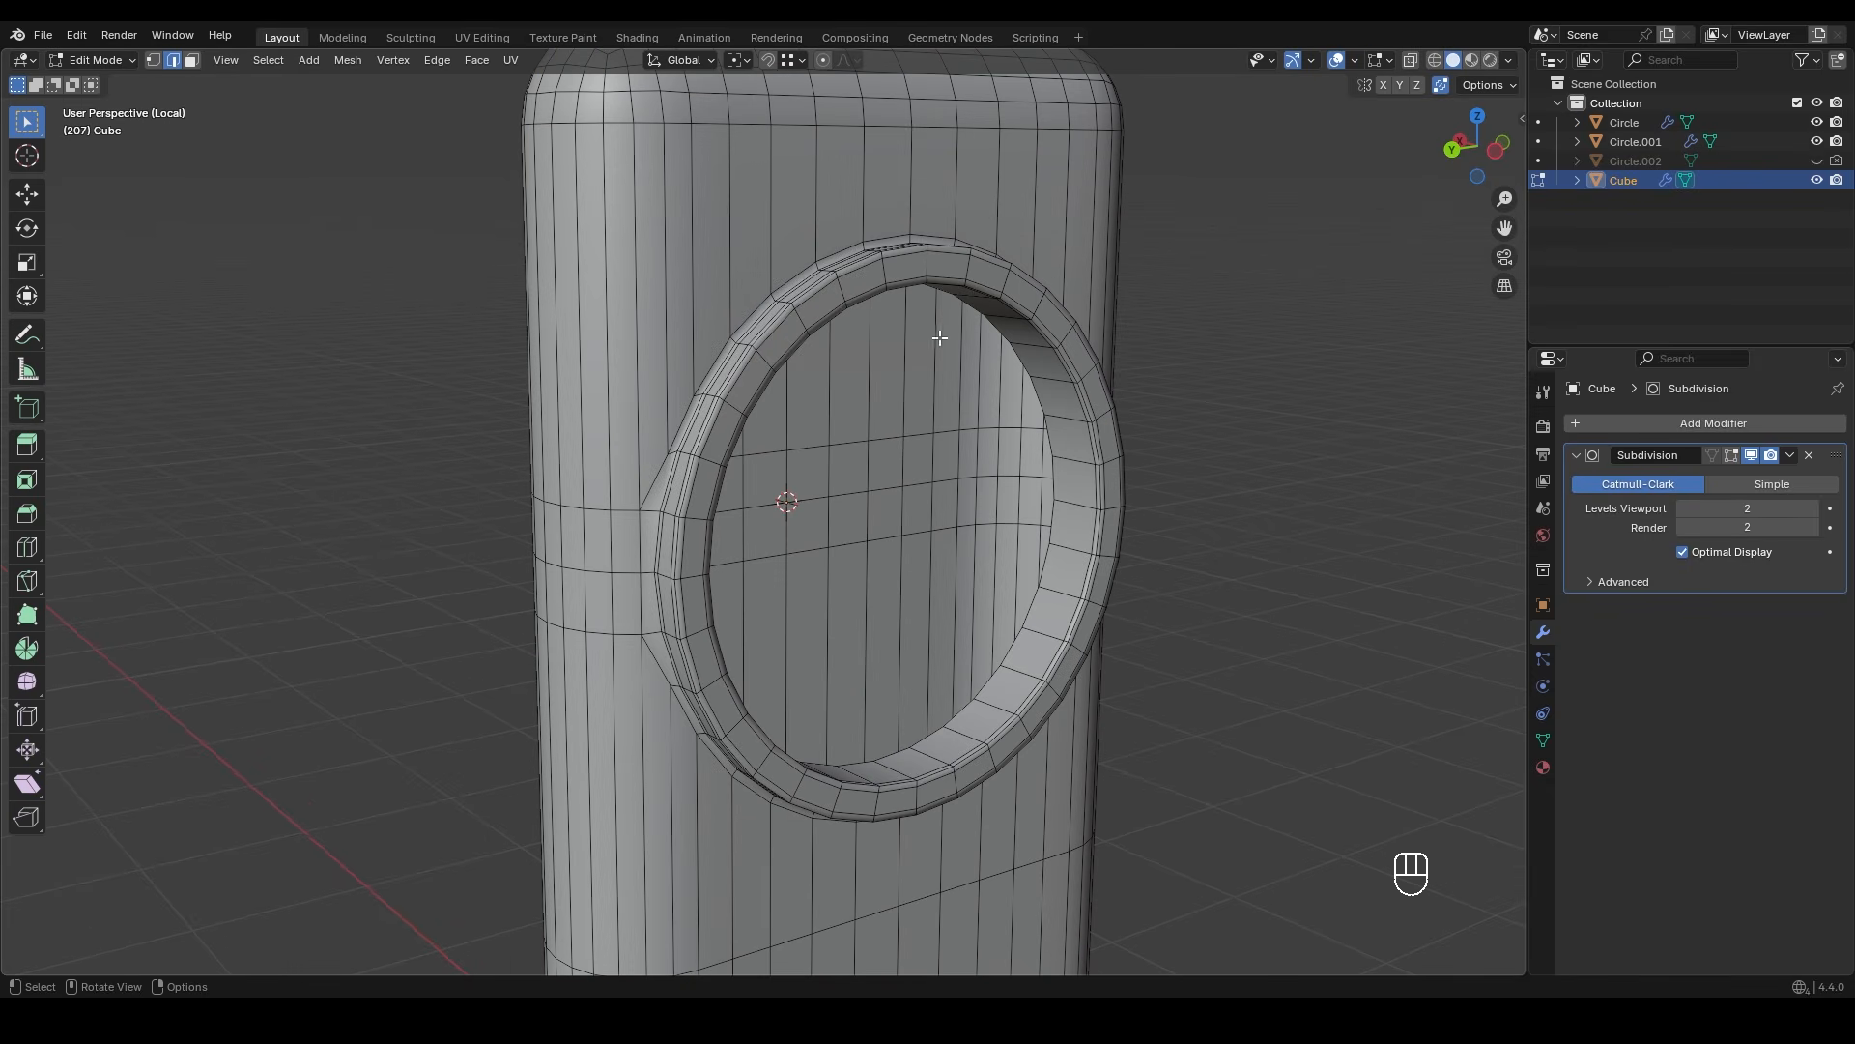
middle_click_drag(949, 337, 776, 249)
middle_click_drag(791, 464, 553, 702)
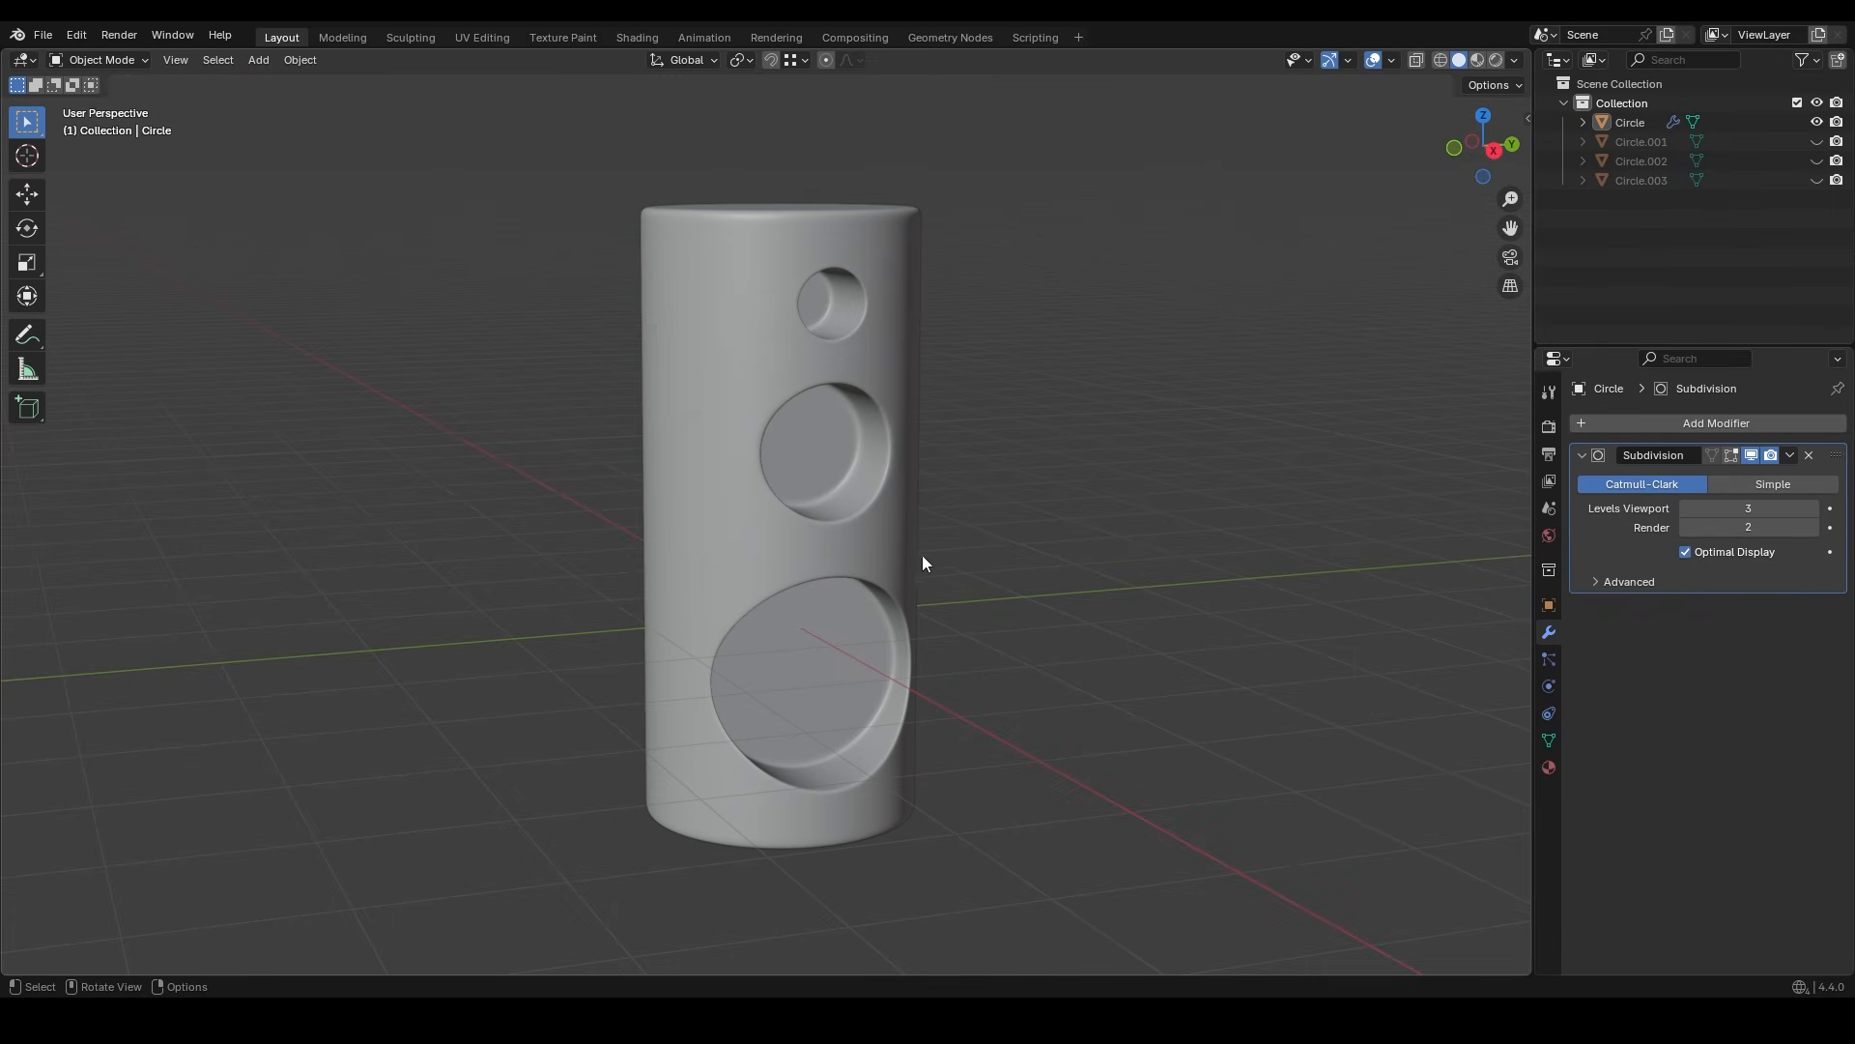
- Examine the cylinder with three round recesses, comparing its edge flow around the holes with its smoothed surface
middle_click_drag(919, 559, 771, 550)
scroll(770, 551, "up", 5)
key("Tab")
mouse_move(818, 418)
middle_mouse_down()
mouse_move(766, 409)
mouse_move(752, 437)
mouse_move(806, 423)
middle_mouse_up()
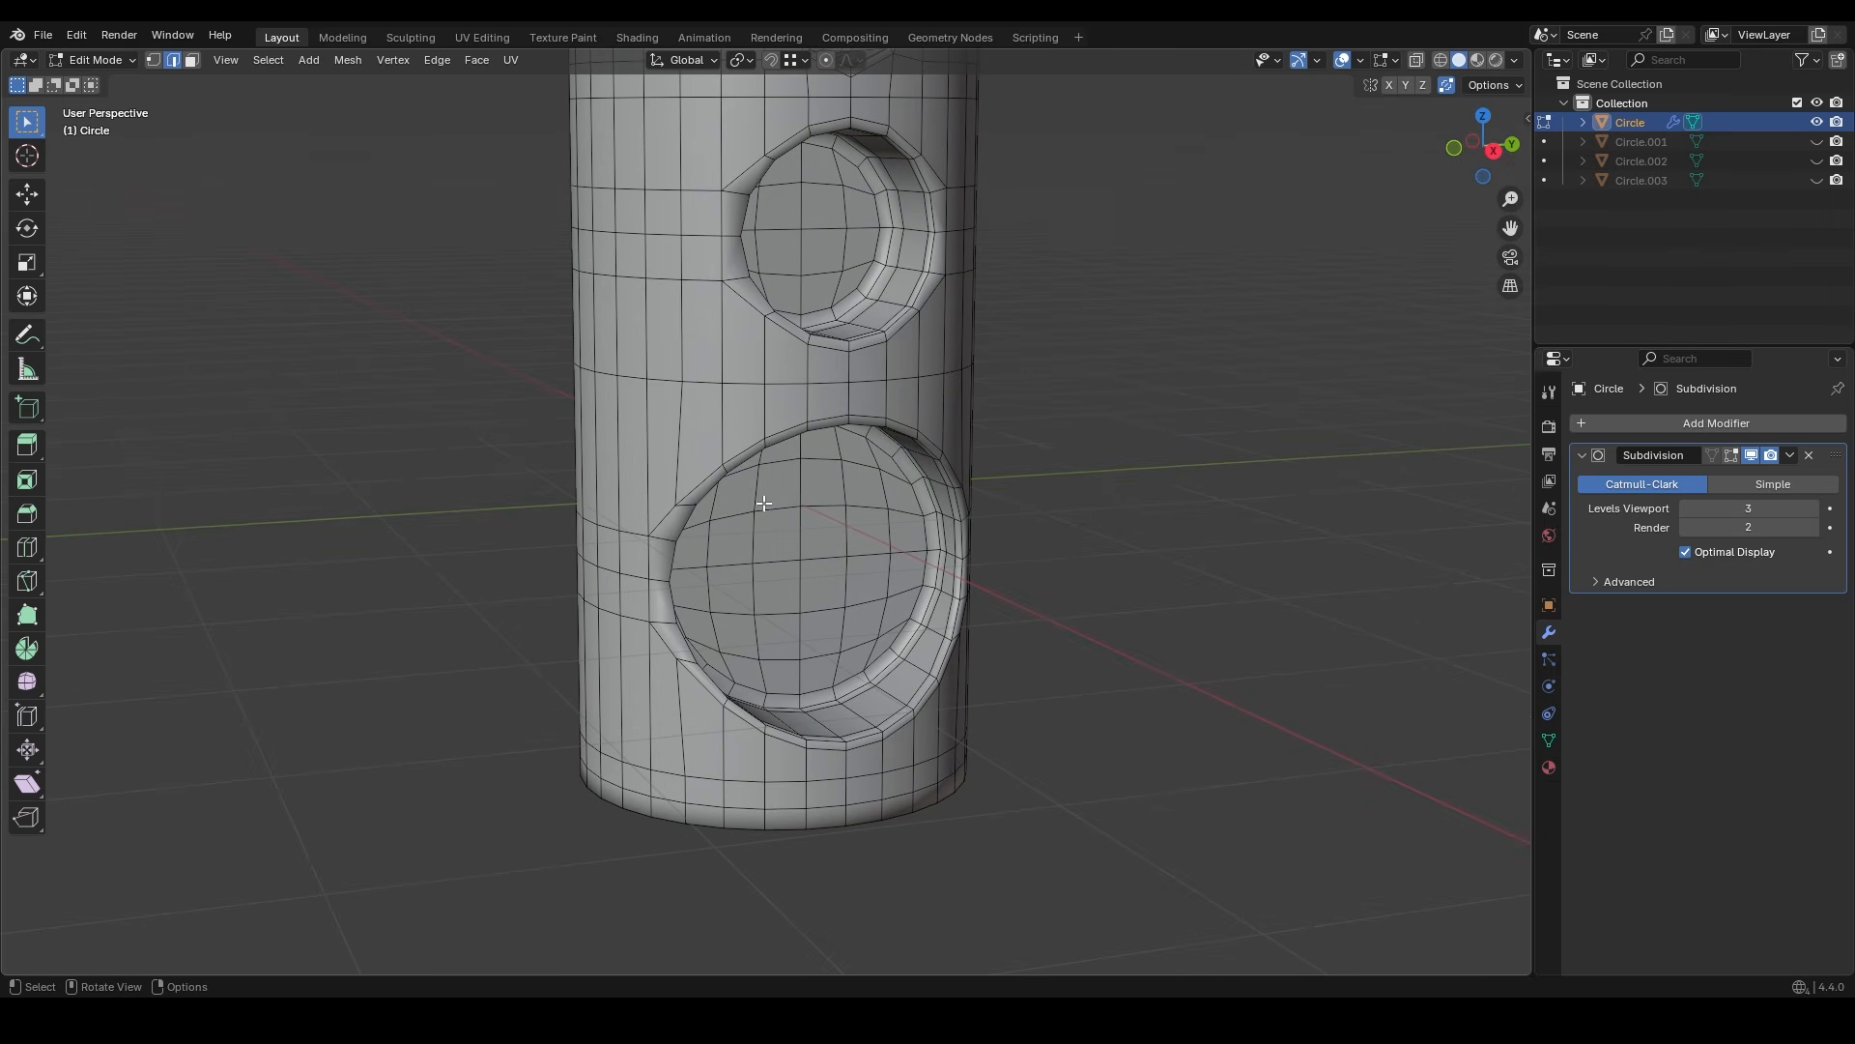
scroll(761, 504, "down", 4)
middle_click_drag(761, 503, 749, 323)
key("Tab")
middle_click_drag(843, 497, 764, 422, "shift")
key("Tab")
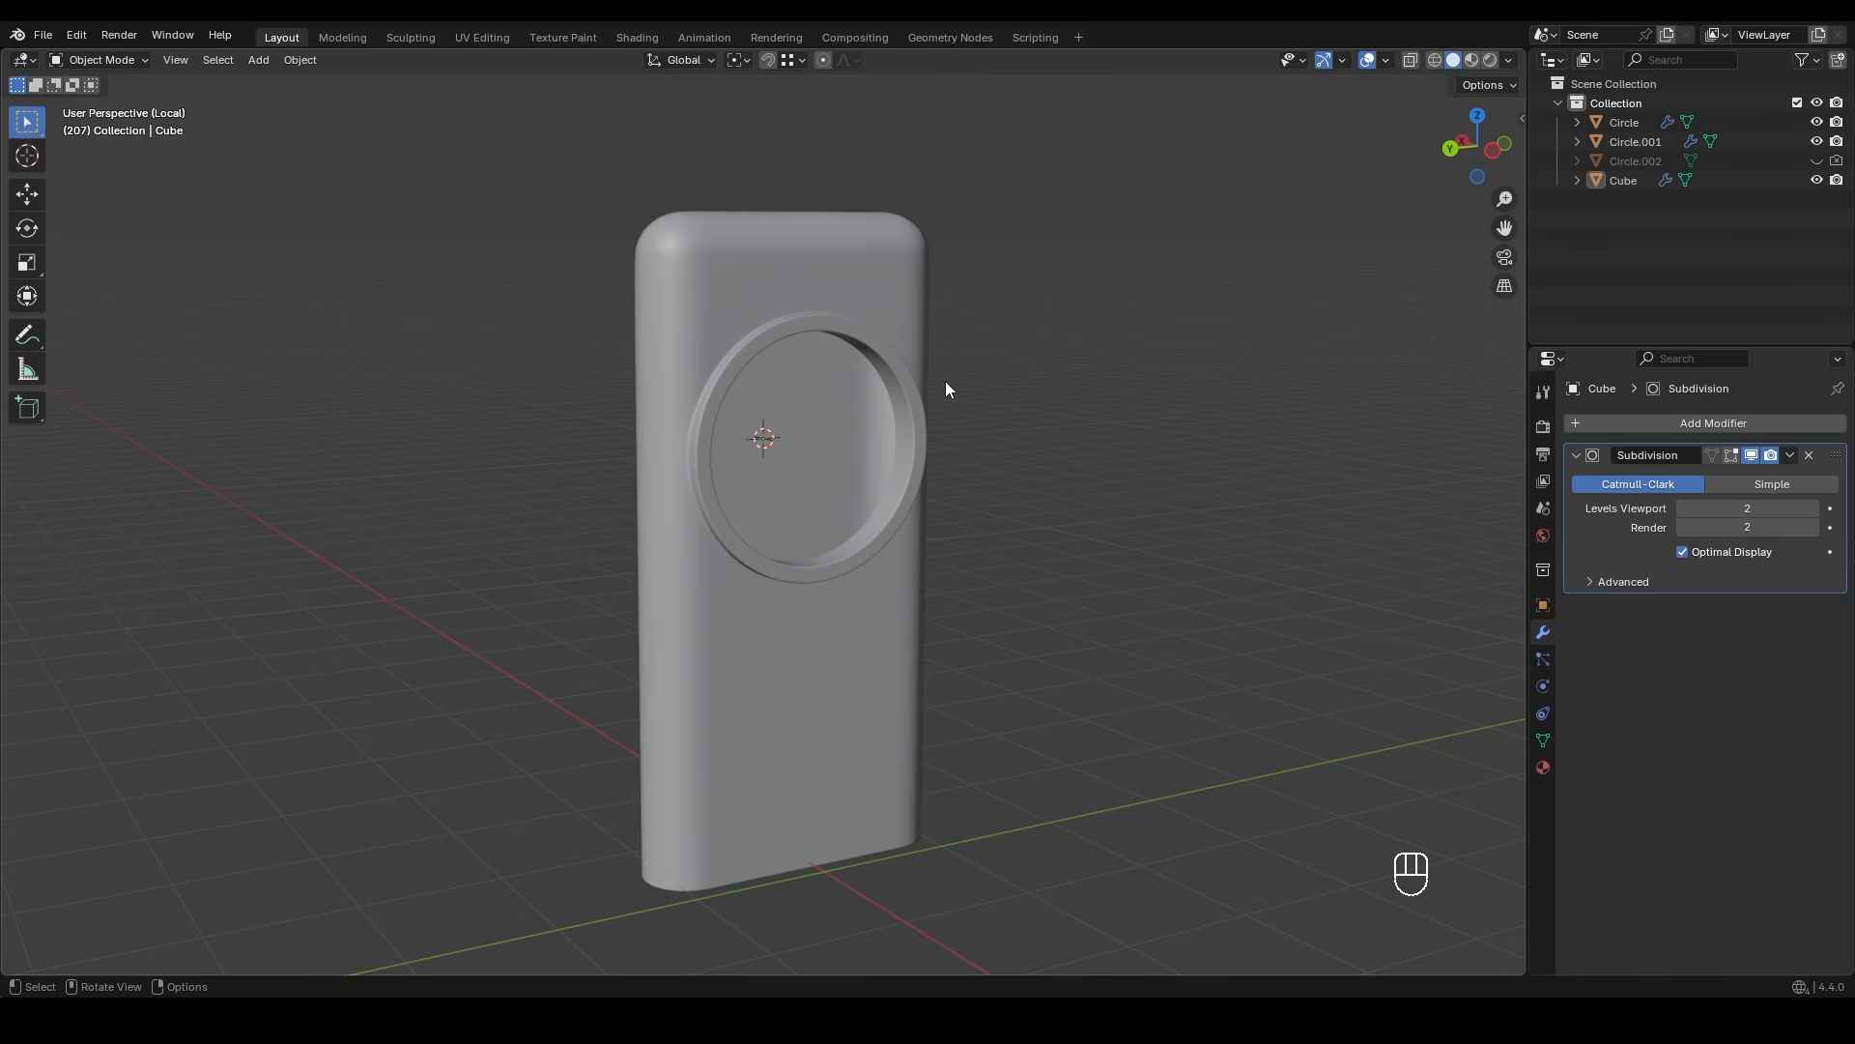
- Knife-cut a straight line along Y across the block, between its rounded top and the raised ring
left_click(816, 271)
middle_click_drag(816, 270, 843, 371)
key("Tab")
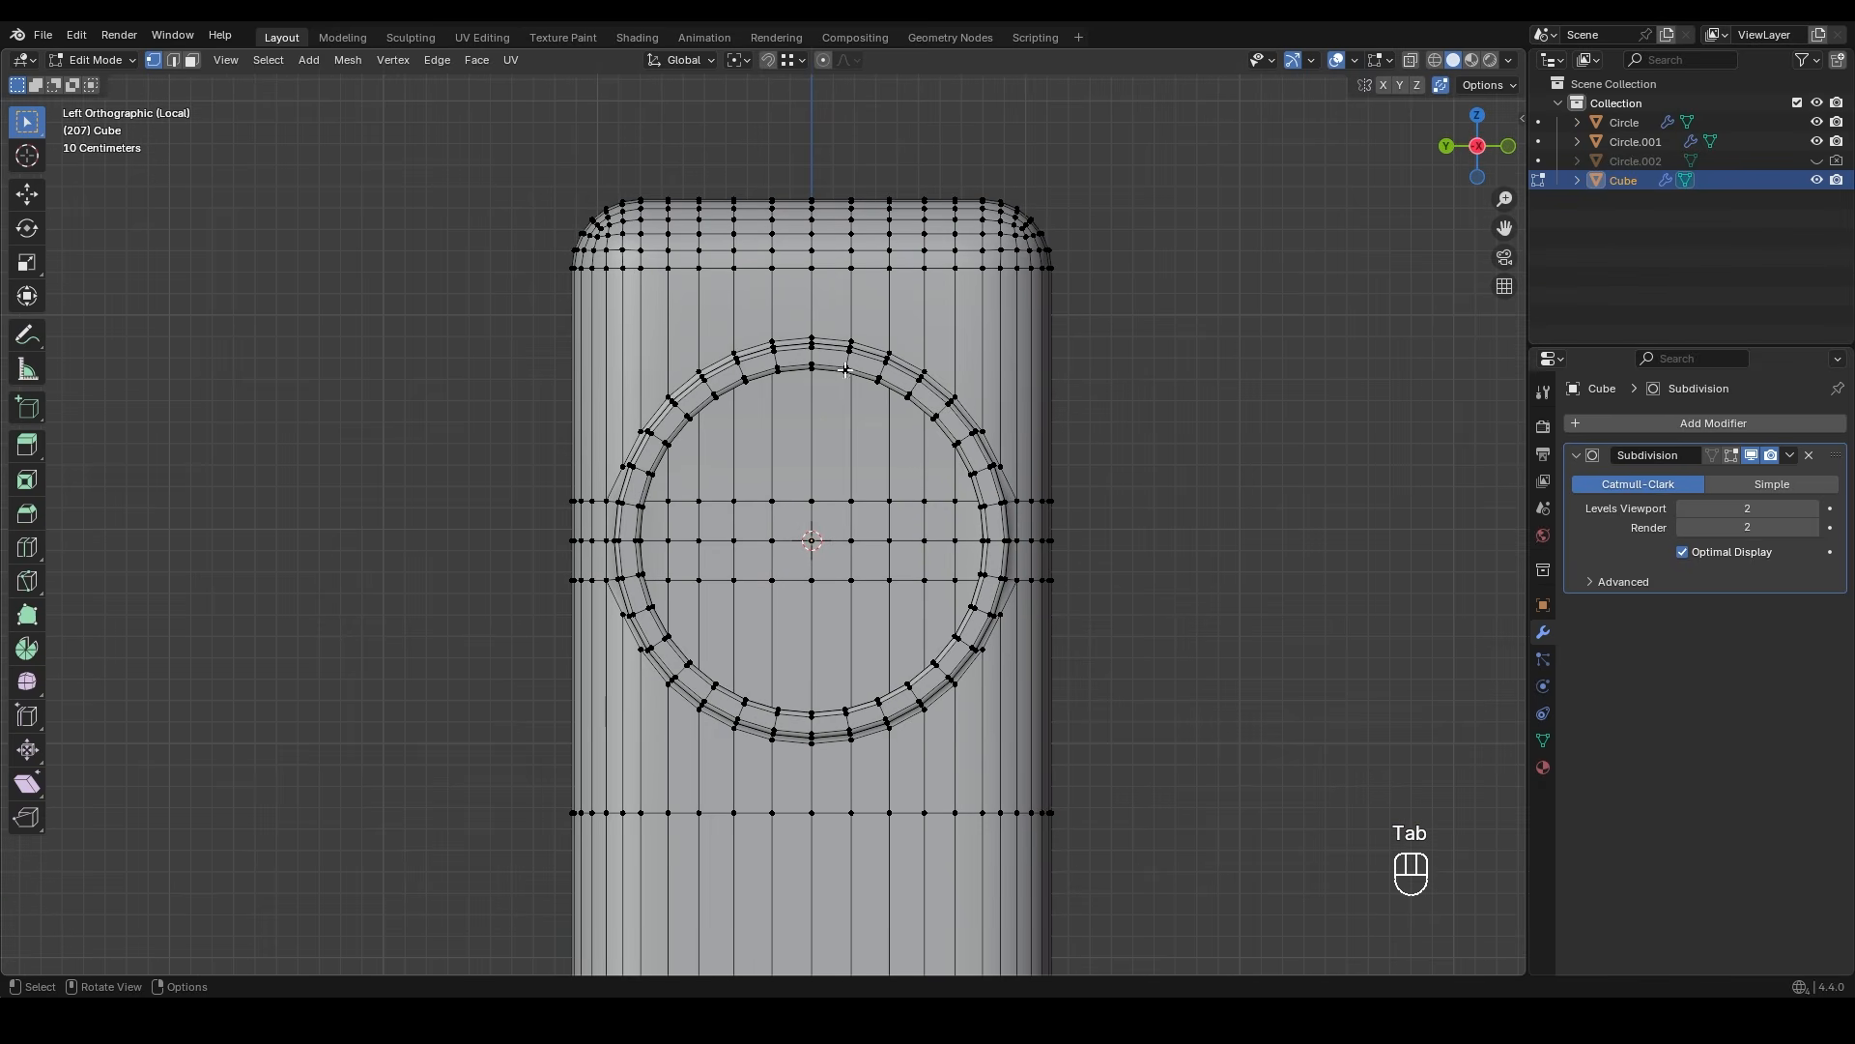
key("k")
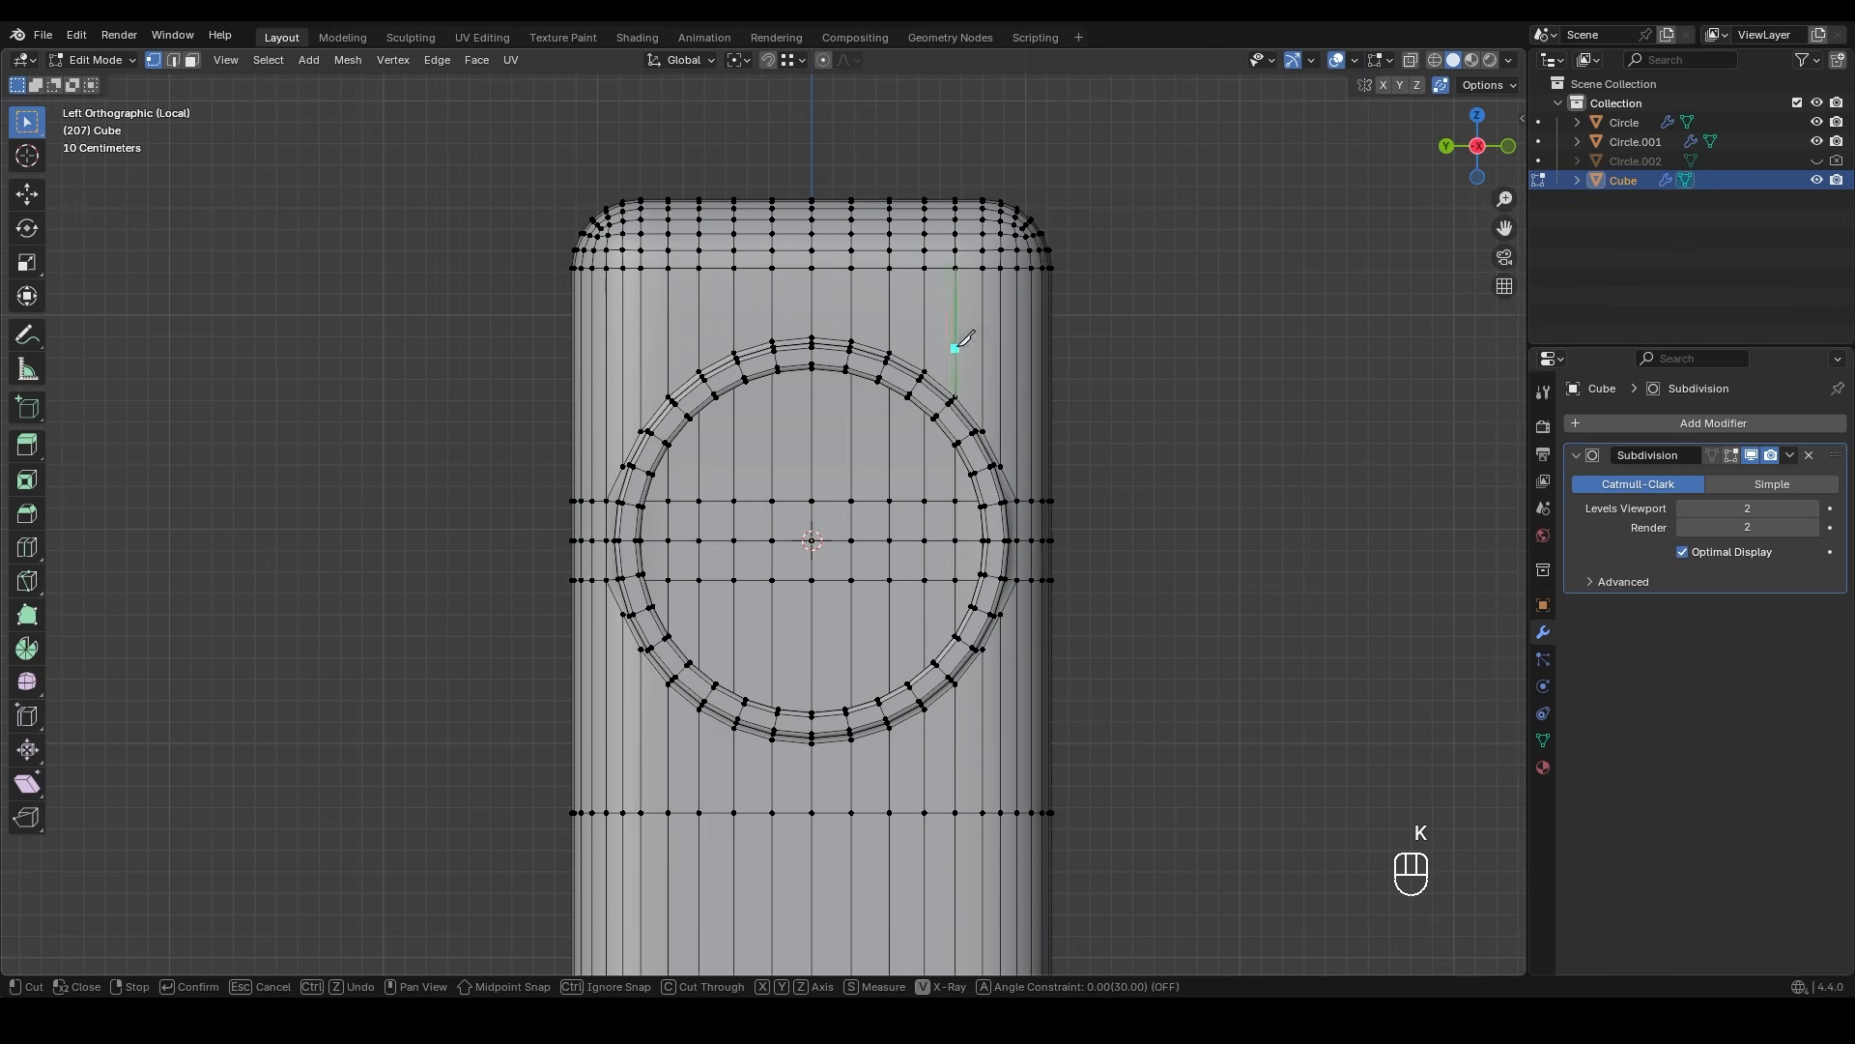
left_click(1051, 299)
key("y")
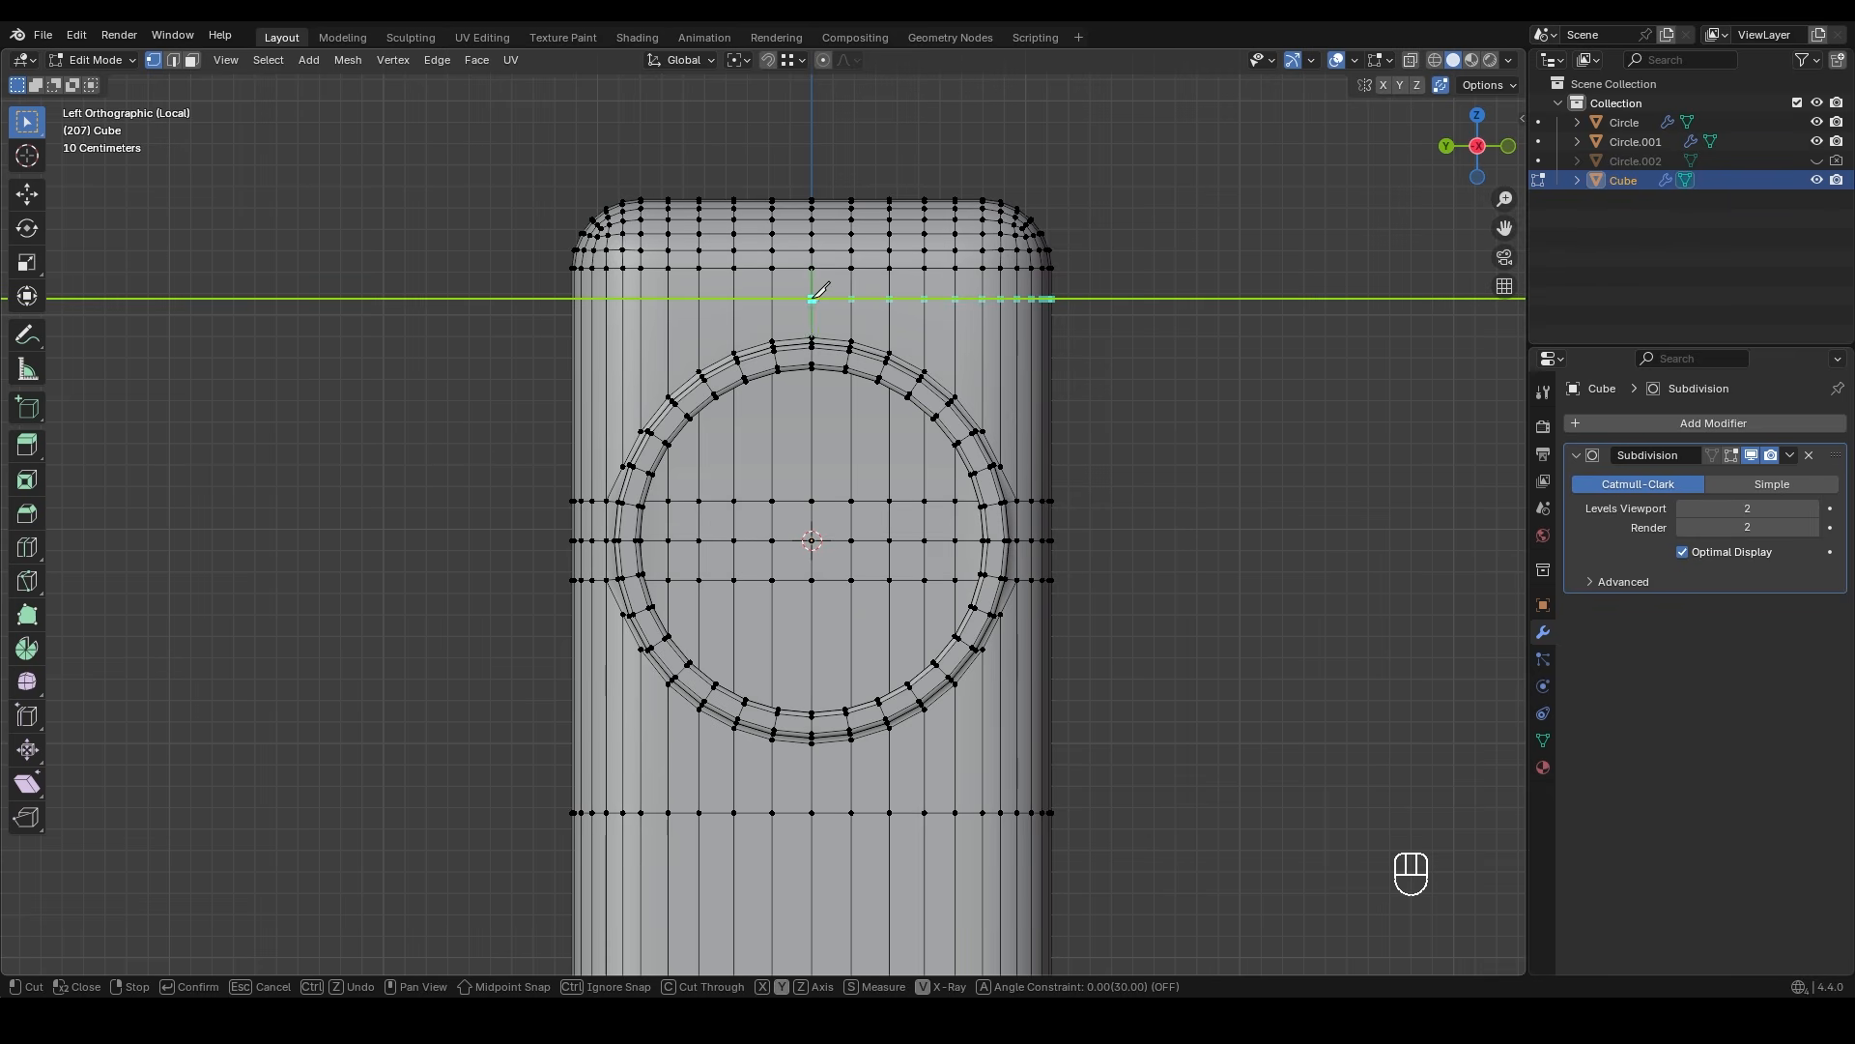
key("y")
key("y")
left_click(429, 289)
key("KP_Enter")
- Snap the 3D cursor to the central vertex of the block's top and add a mesh circle there
middle_click_drag(489, 306, 764, 348)
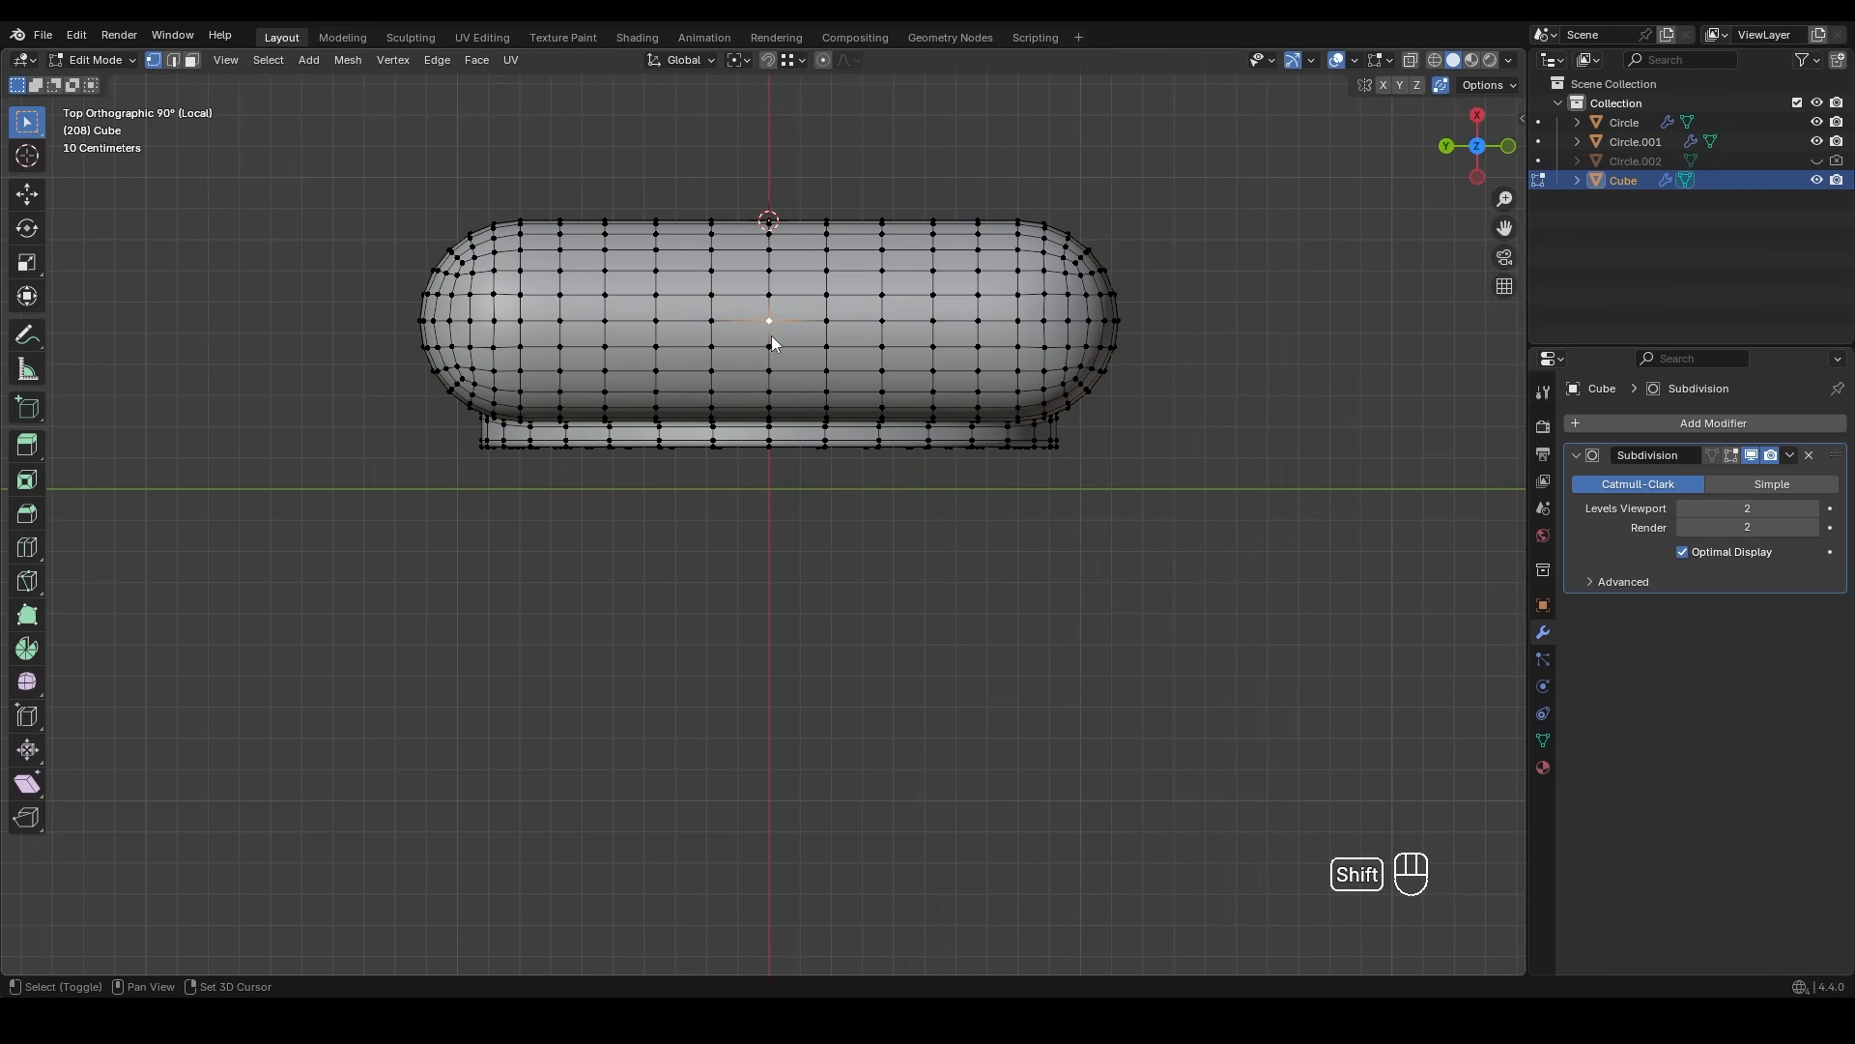
key("shift+s")
left_click(773, 368)
middle_click_drag(793, 315, 816, 391, "shift")
key("Tab")
key("shift+a")
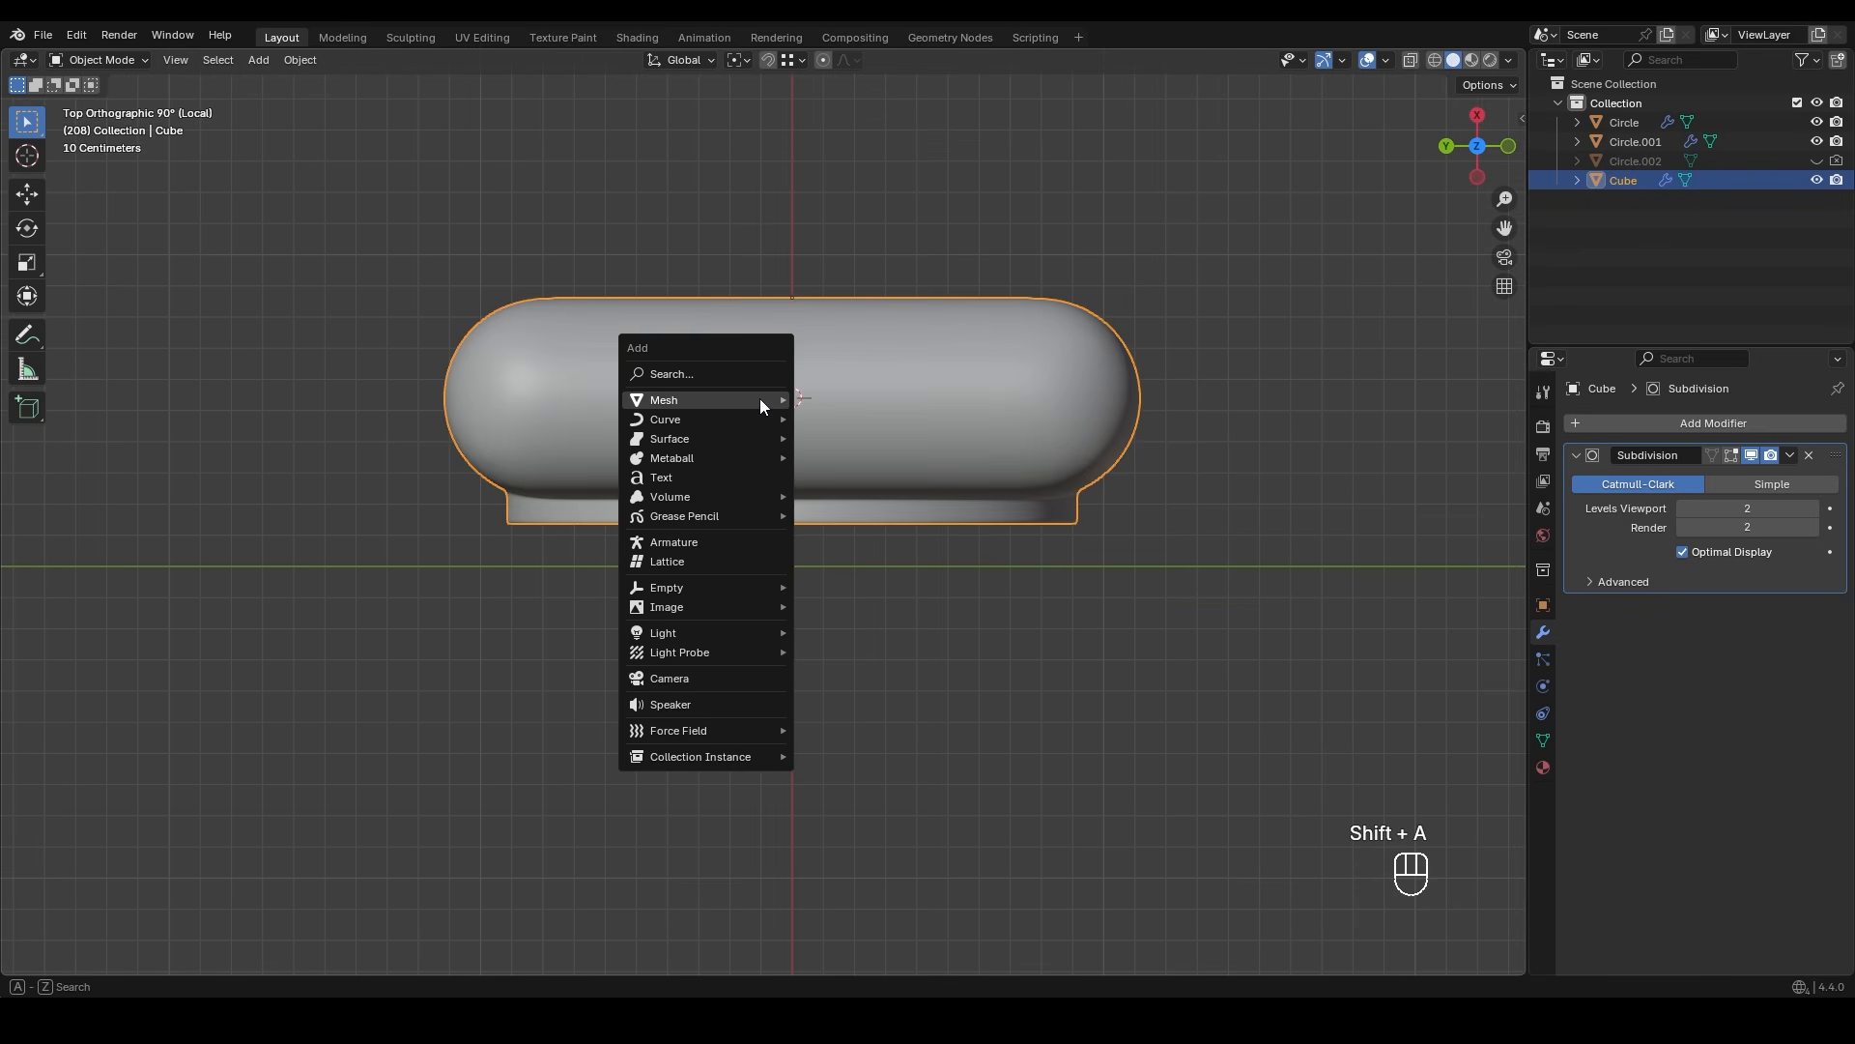
mouse_move(760, 398)
left_click(837, 438)
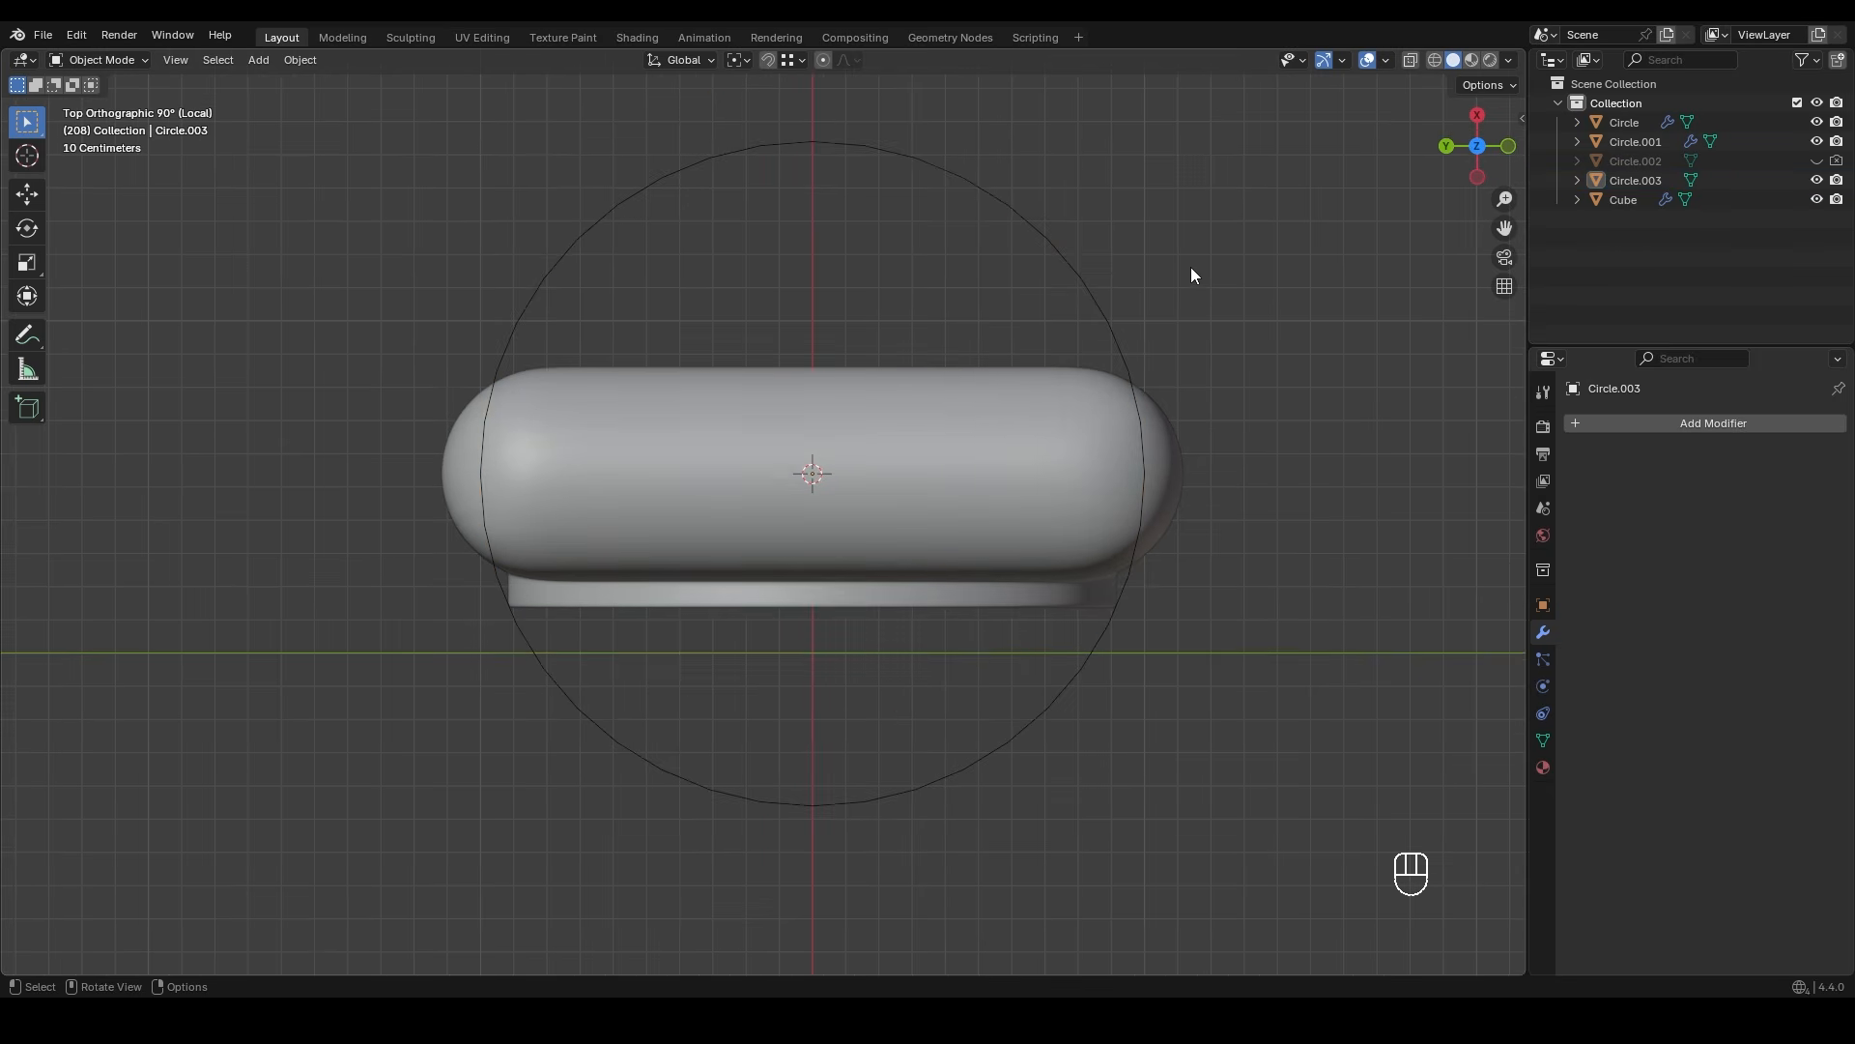
- Edit the circle and the block together and scale the circle down to roughly half its size
left_click_drag(1189, 267, 843, 505)
key("Tab")
middle_click_drag(637, 398, 651, 418, "shift")
left_click(550, 316, "alt")
scroll(580, 348, "up", 1)
left_click(626, 317)
left_click(510, 300, "alt")
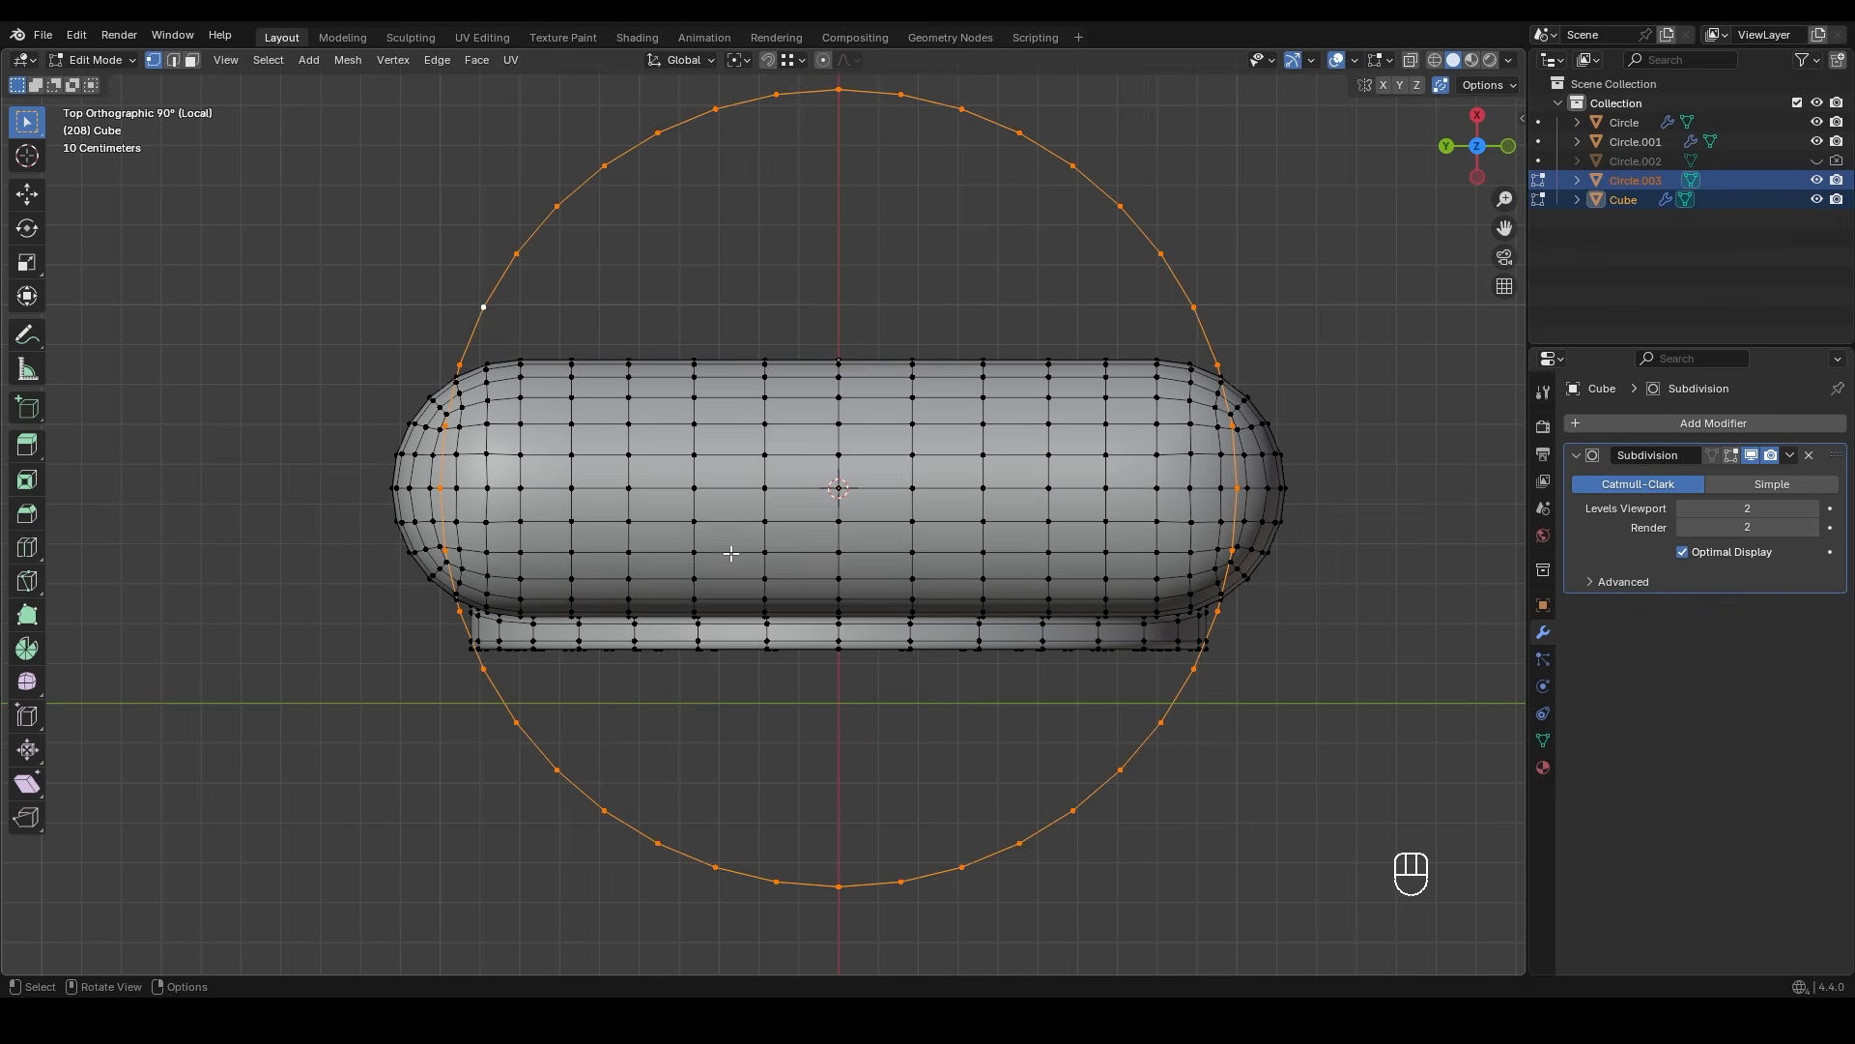
key("s")
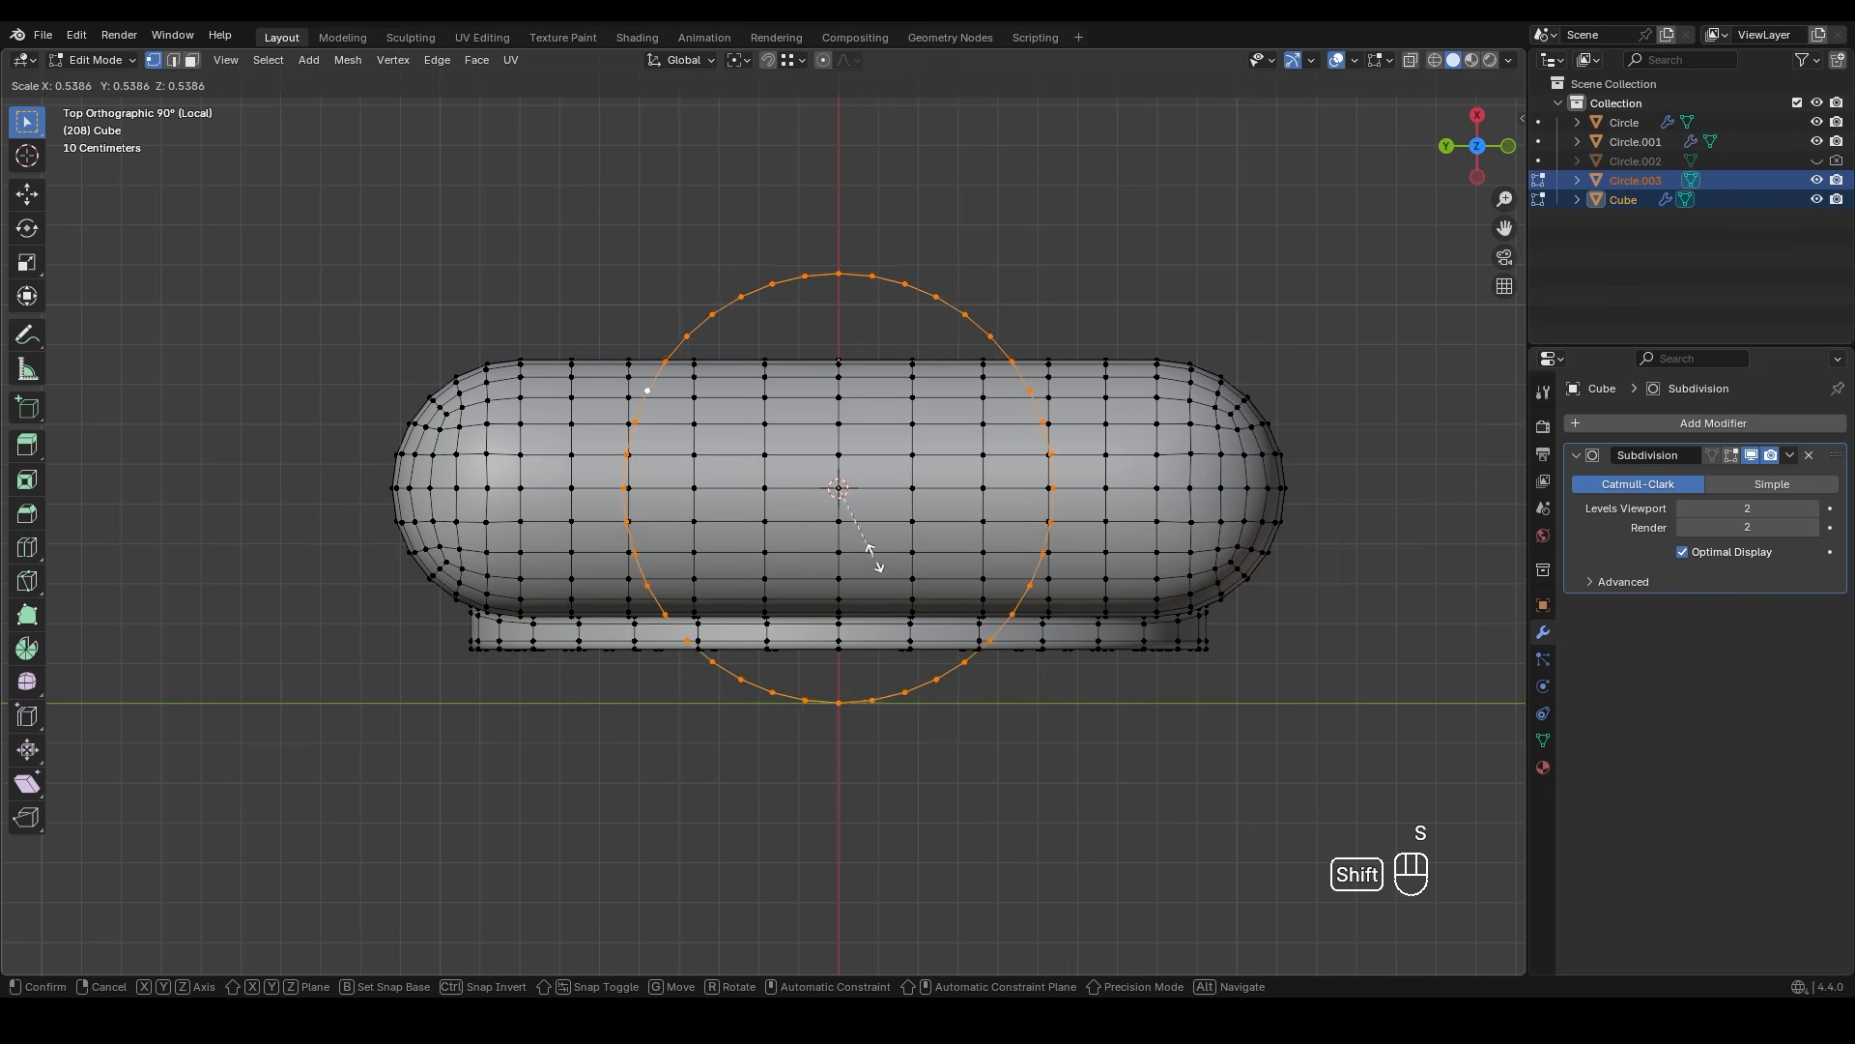
left_click(866, 541)
- Fine-tune the circle's scale against the block's grid lines, finishing with a factor of 1.013
middle_click_drag(793, 490, 833, 500, "ctrl")
key("s")
left_click(797, 591)
key("s")
left_click(809, 572)
middle_click_drag(809, 573, 891, 560, "ctrl")
key("s")
left_click(897, 538)
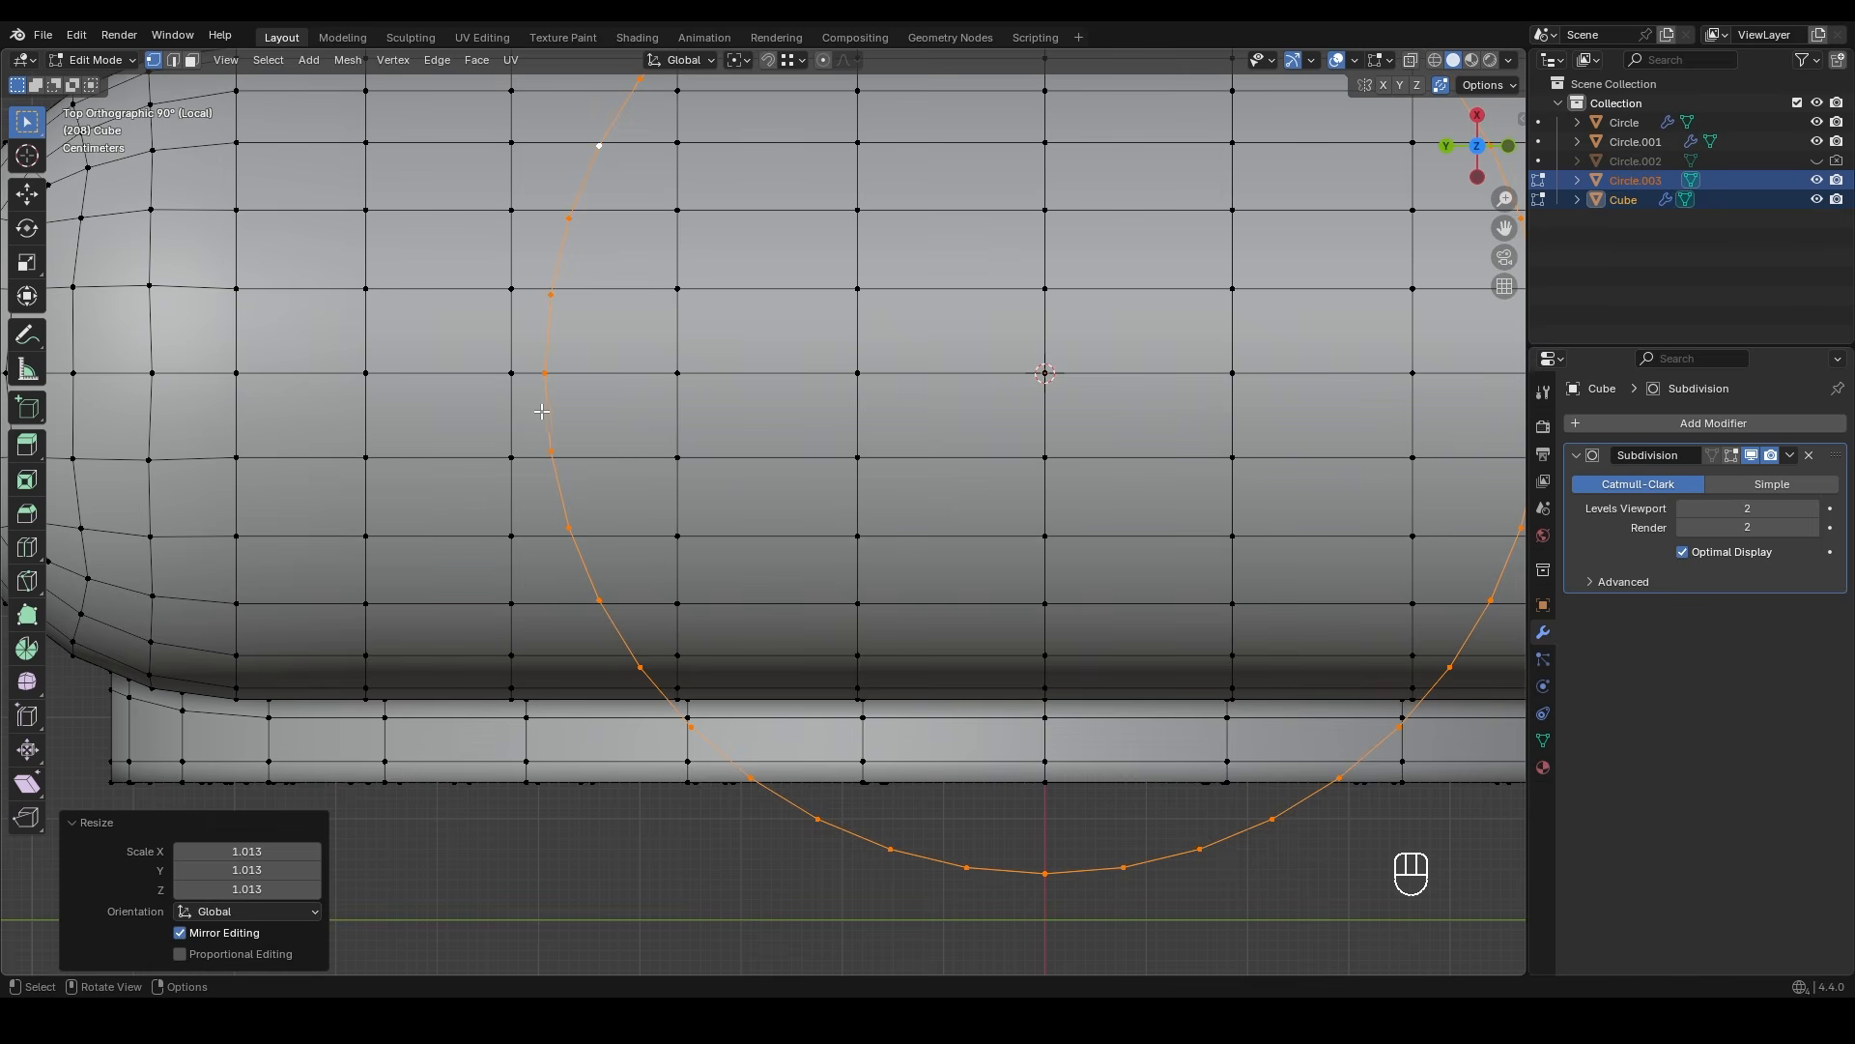
- Edit the circle on its own and extrude its edge loop about 0.688 m upward along Z
key("3")
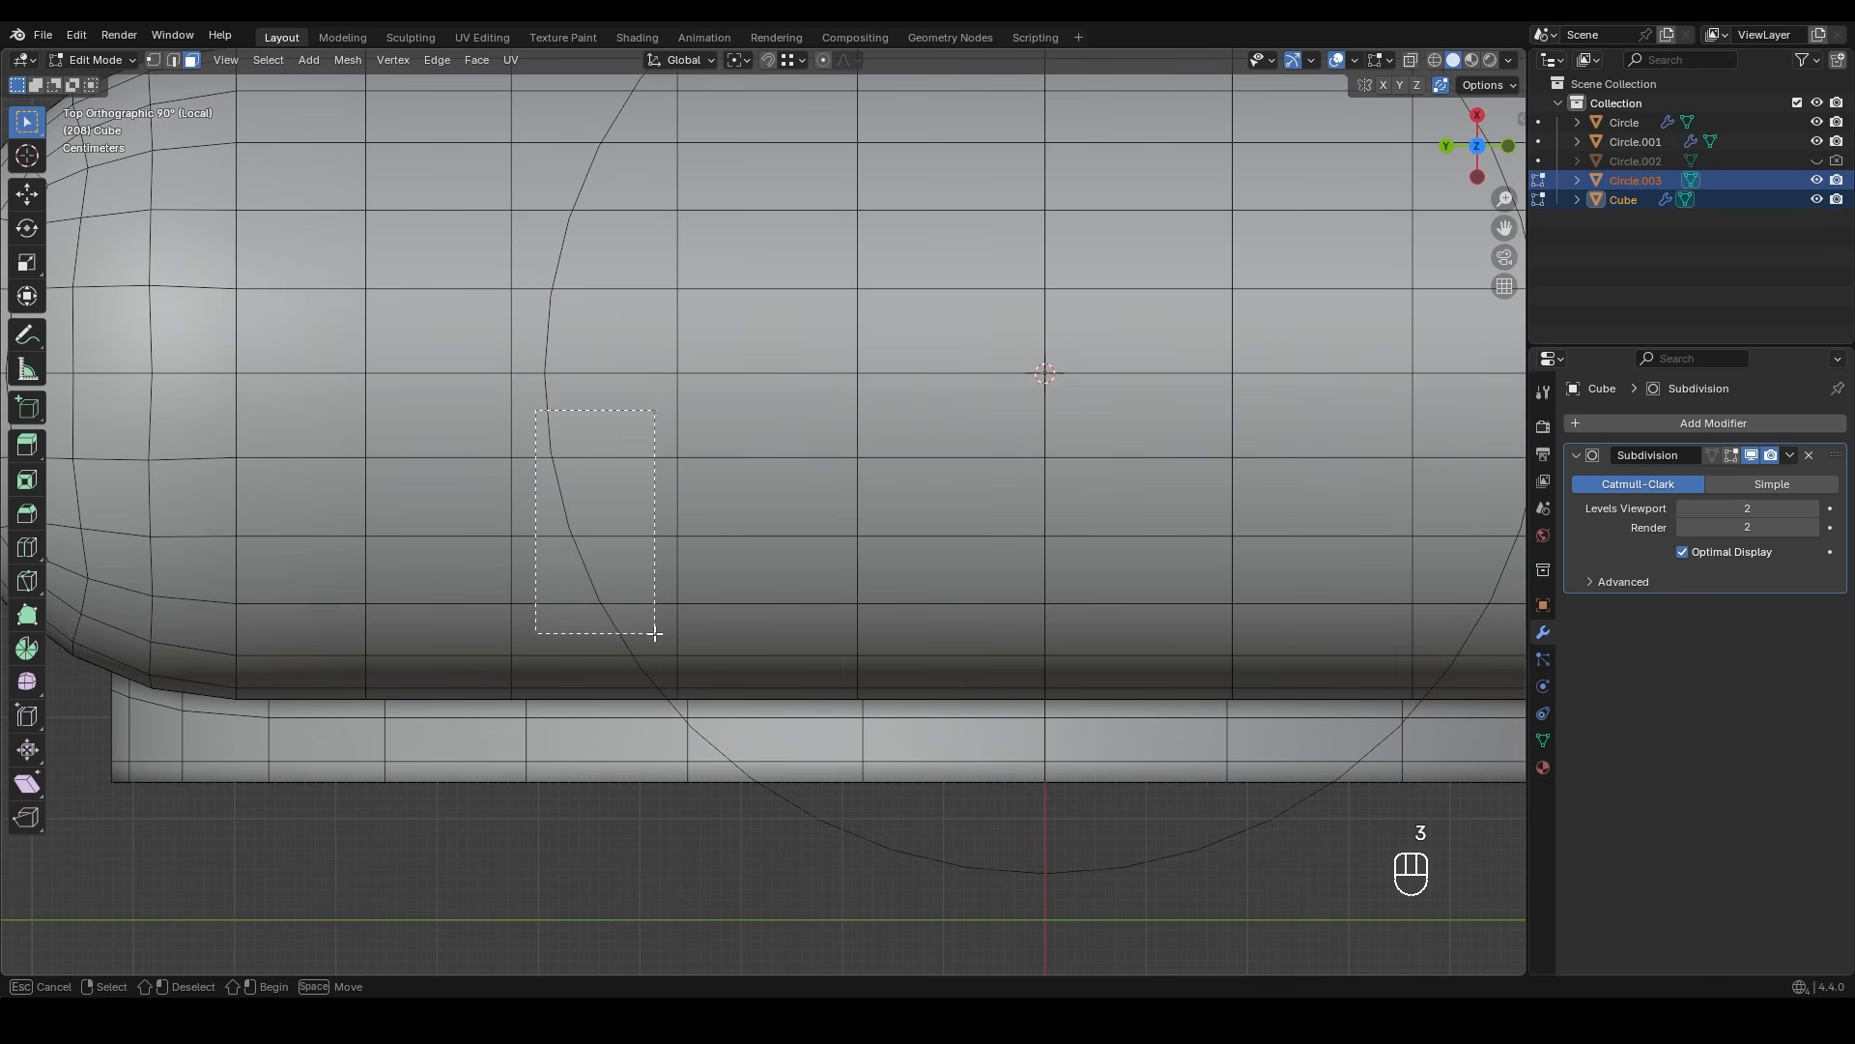
left_click_drag(673, 692, 673, 692)
middle_click_drag(673, 692, 750, 442, "ctrl")
scroll(785, 409, "down", 3)
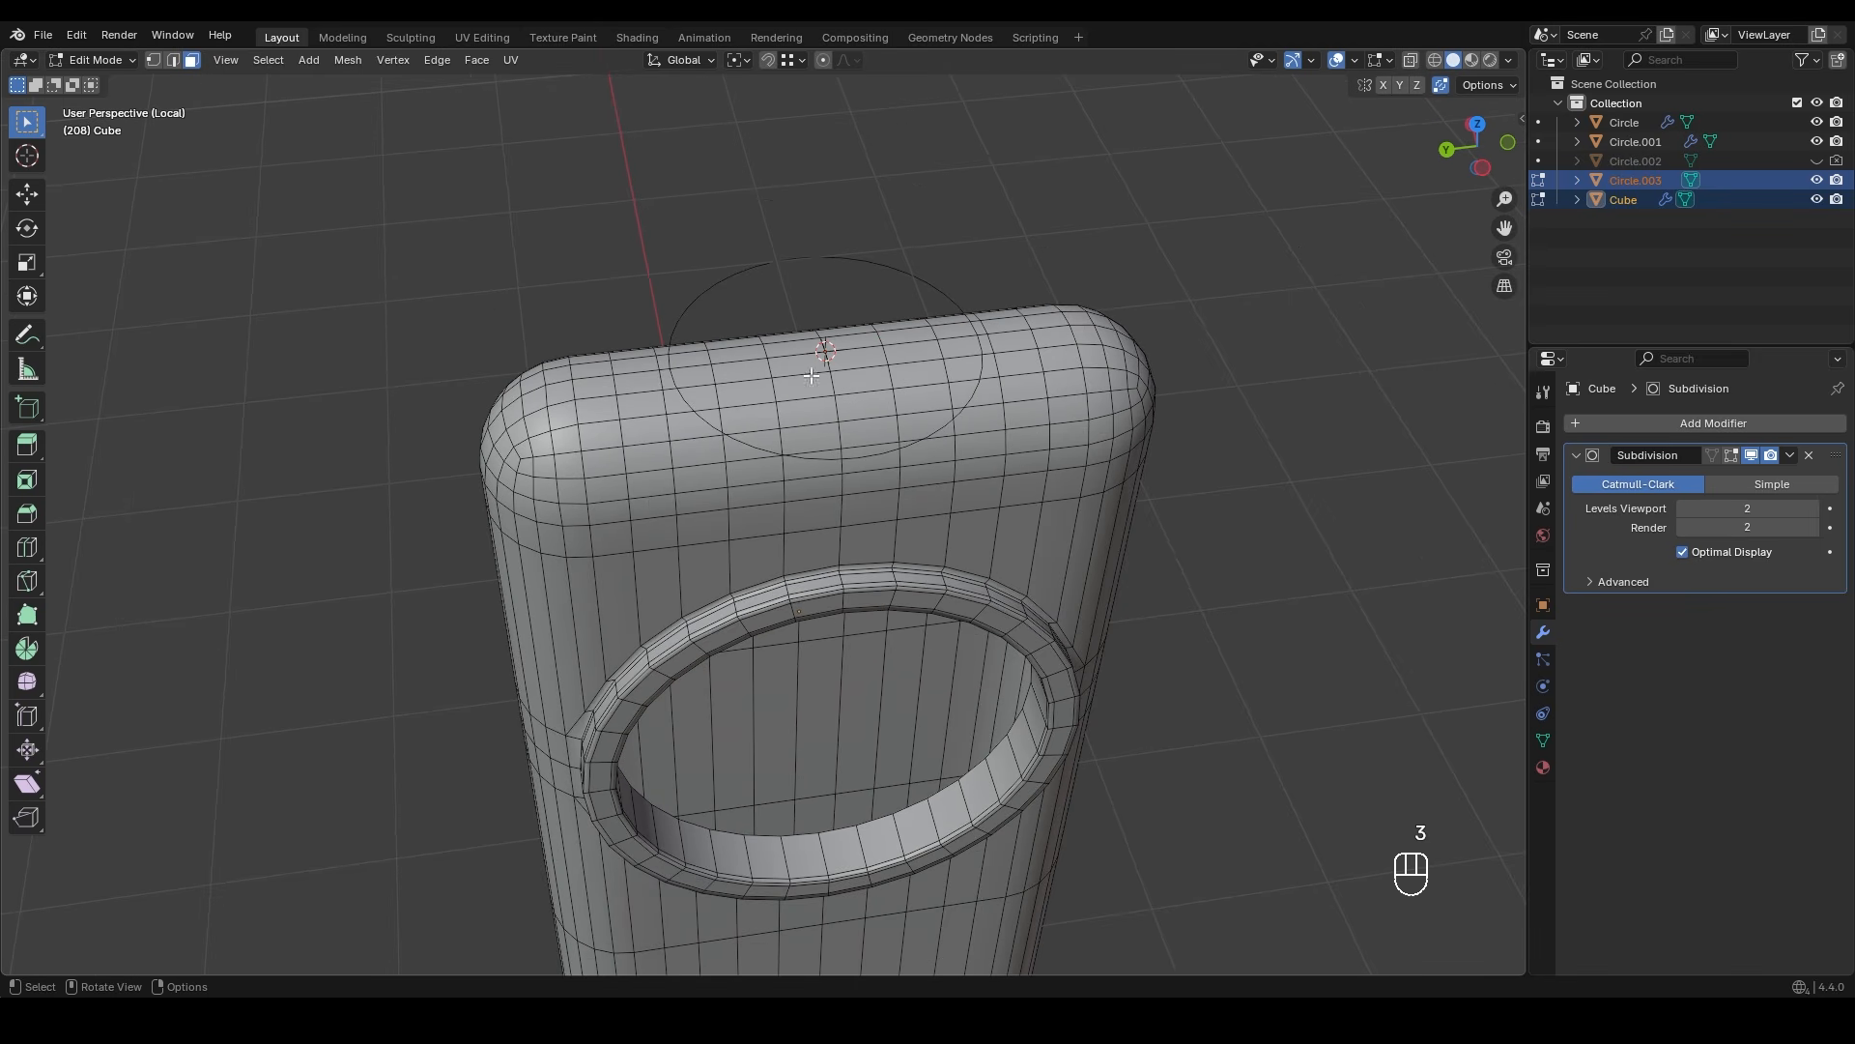
key("Tab")
left_click(839, 269)
key("Tab")
middle_click_drag(803, 428, 817, 387)
key("2")
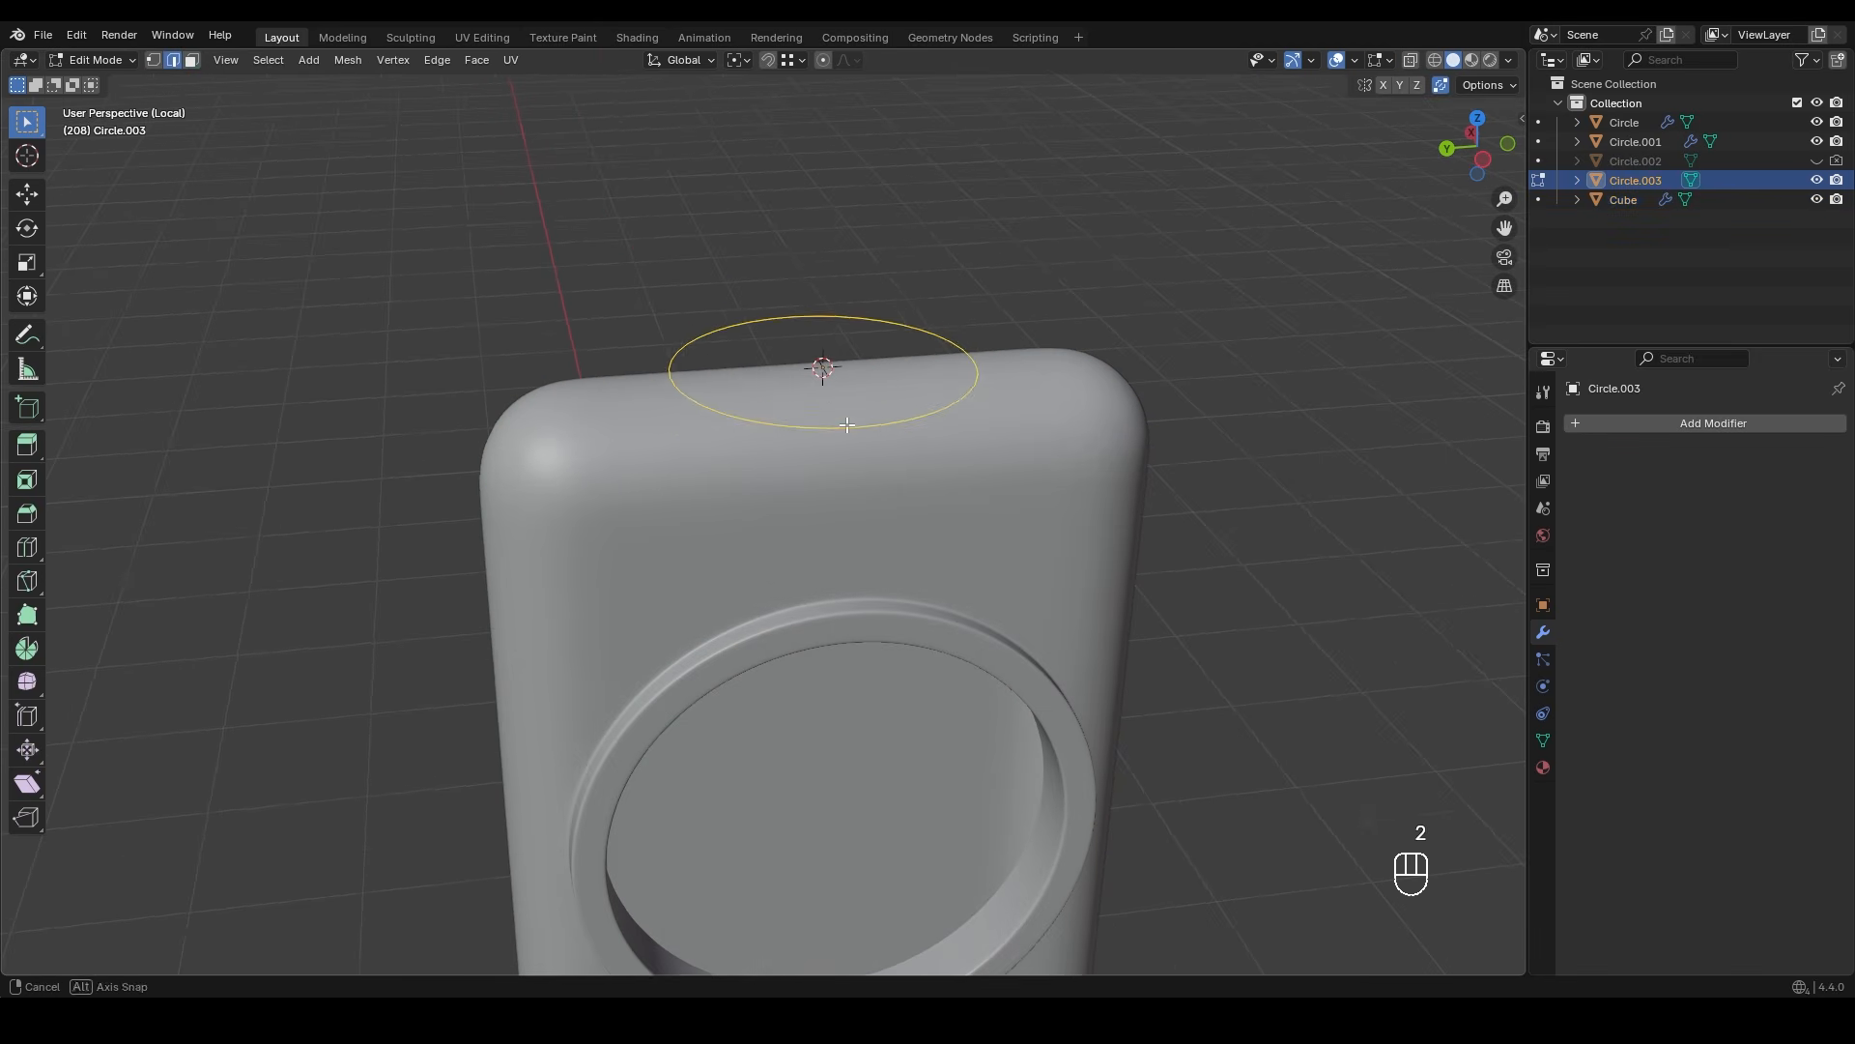
key("e")
key("z")
left_click(847, 210)
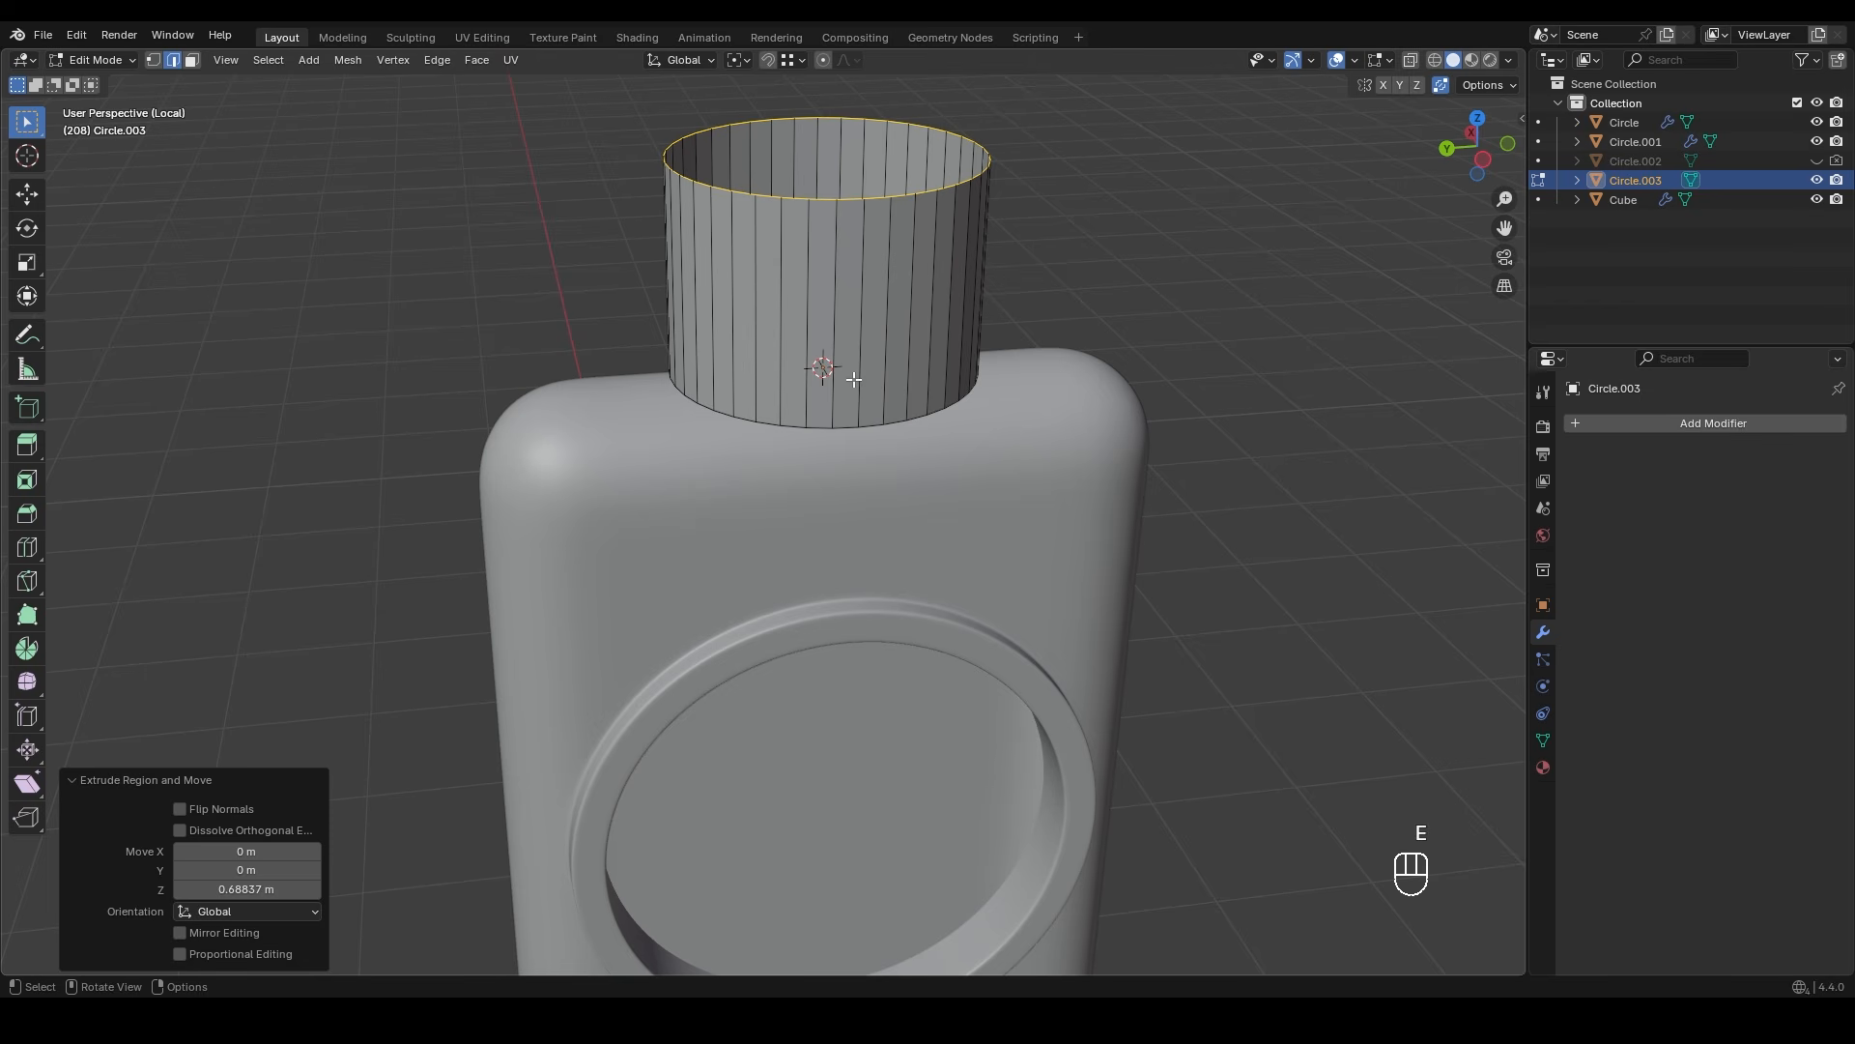
- Move the open cylinder about 0.331 m down along Z, snapping its lower rim to the block's horizontal edge line
key("Tab")
middle_click_drag(867, 380, 901, 414)
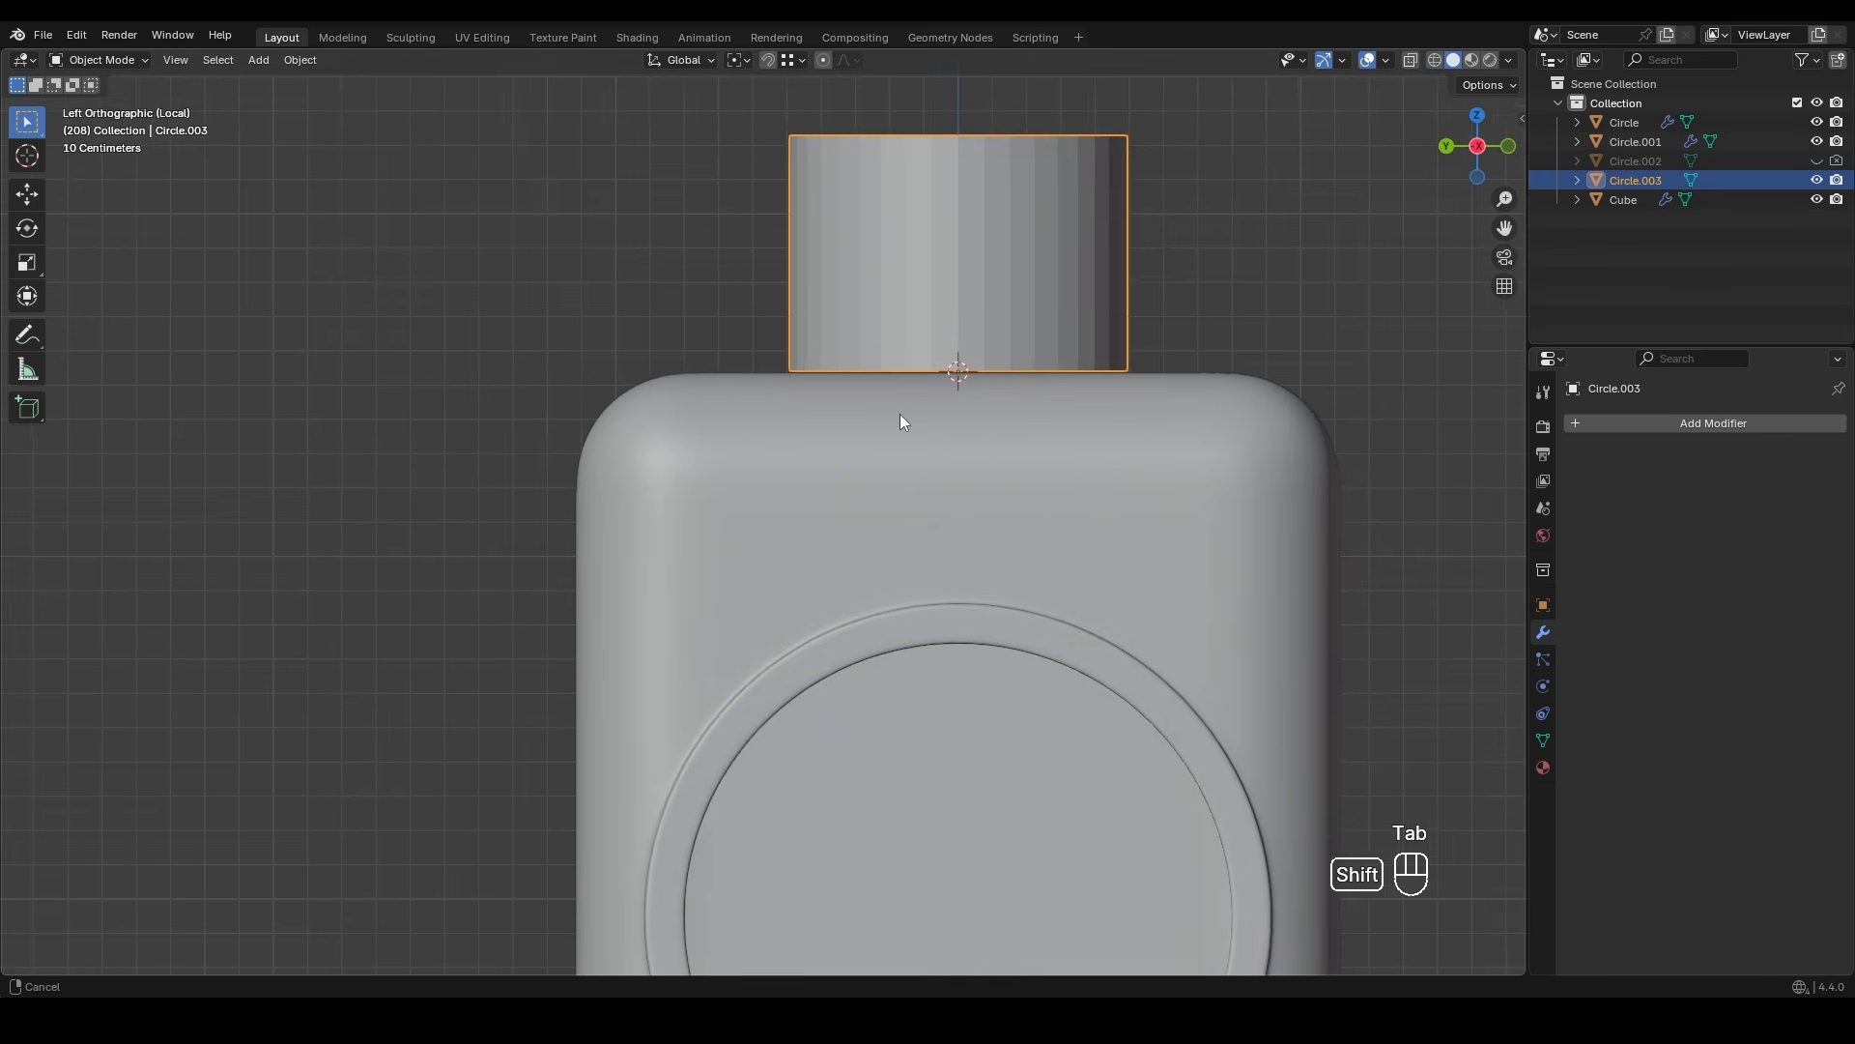
key("shift+z")
scroll(770, 410, "up", 2)
key("g")
key("z")
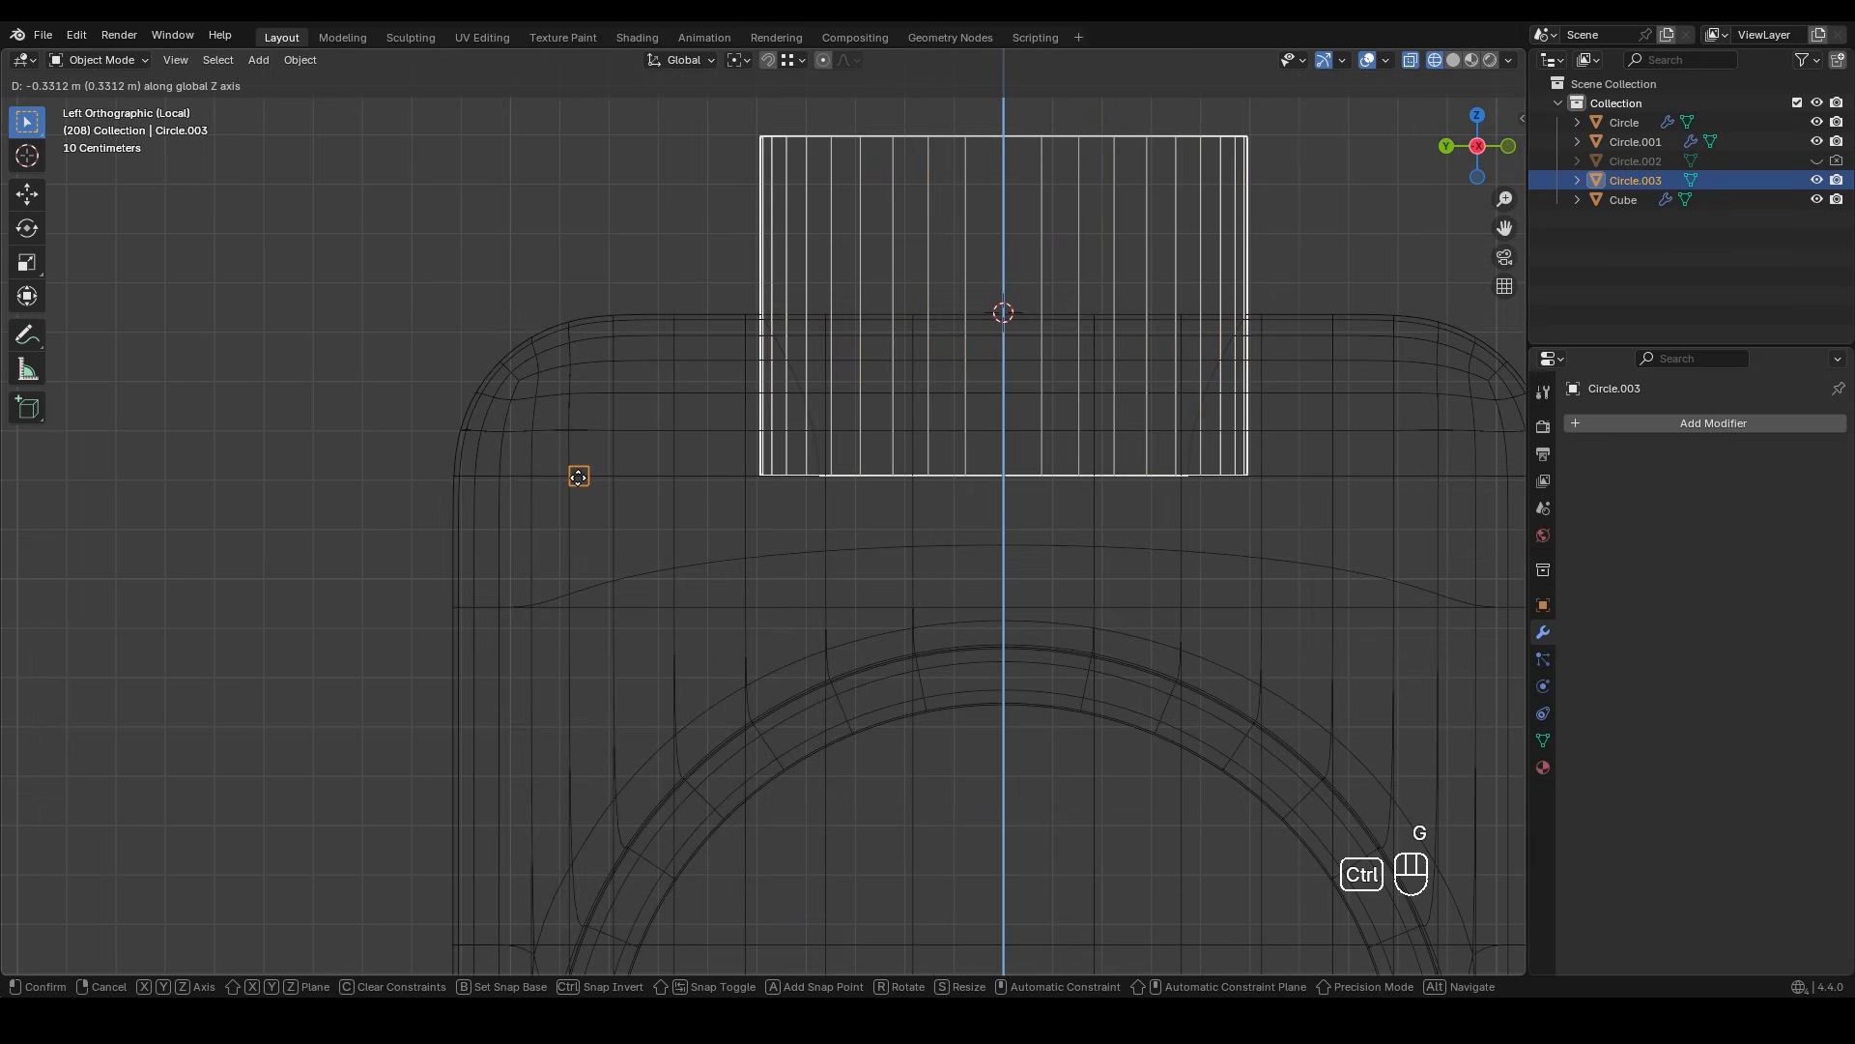
left_click(578, 476)
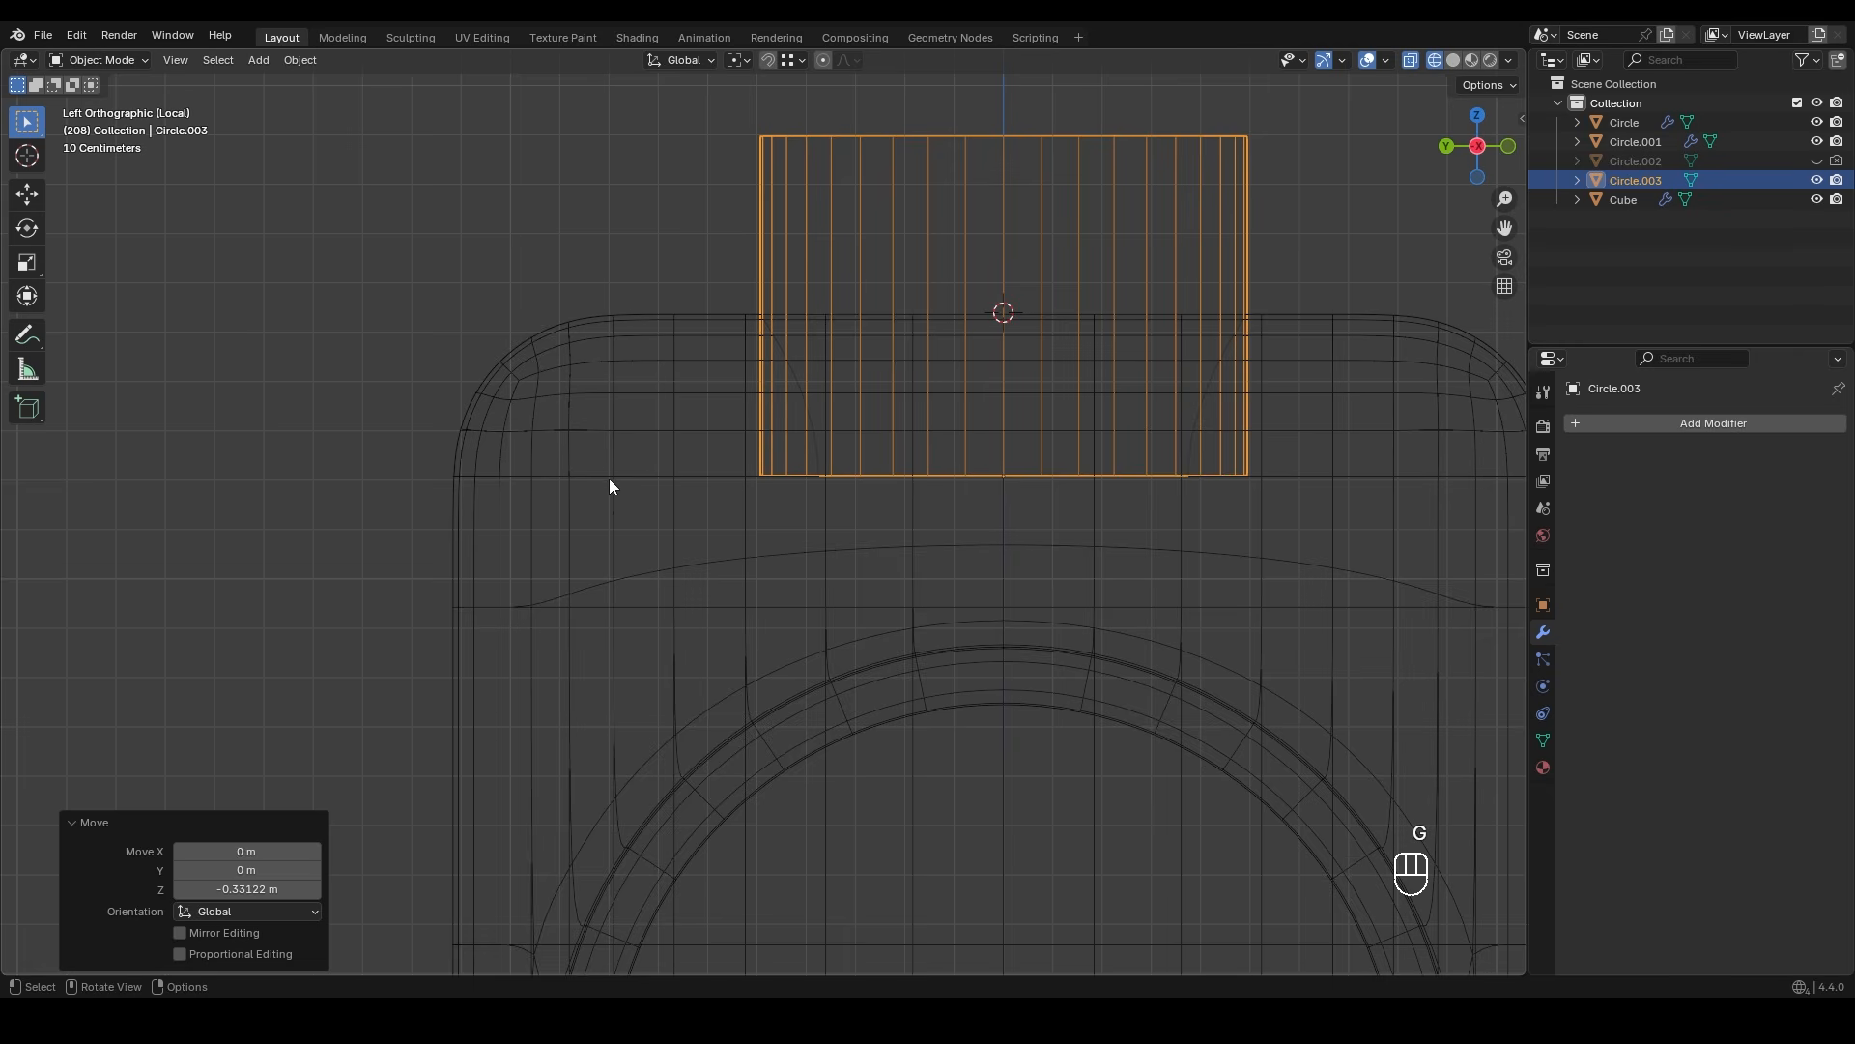
key("shift+z")
- Add a Boolean Difference modifier to the block, place it above Subdivision, use the open cylinder as its object, and turn off Subdivision's viewport display
left_click(845, 493)
middle_click_drag(1007, 483, 973, 494)
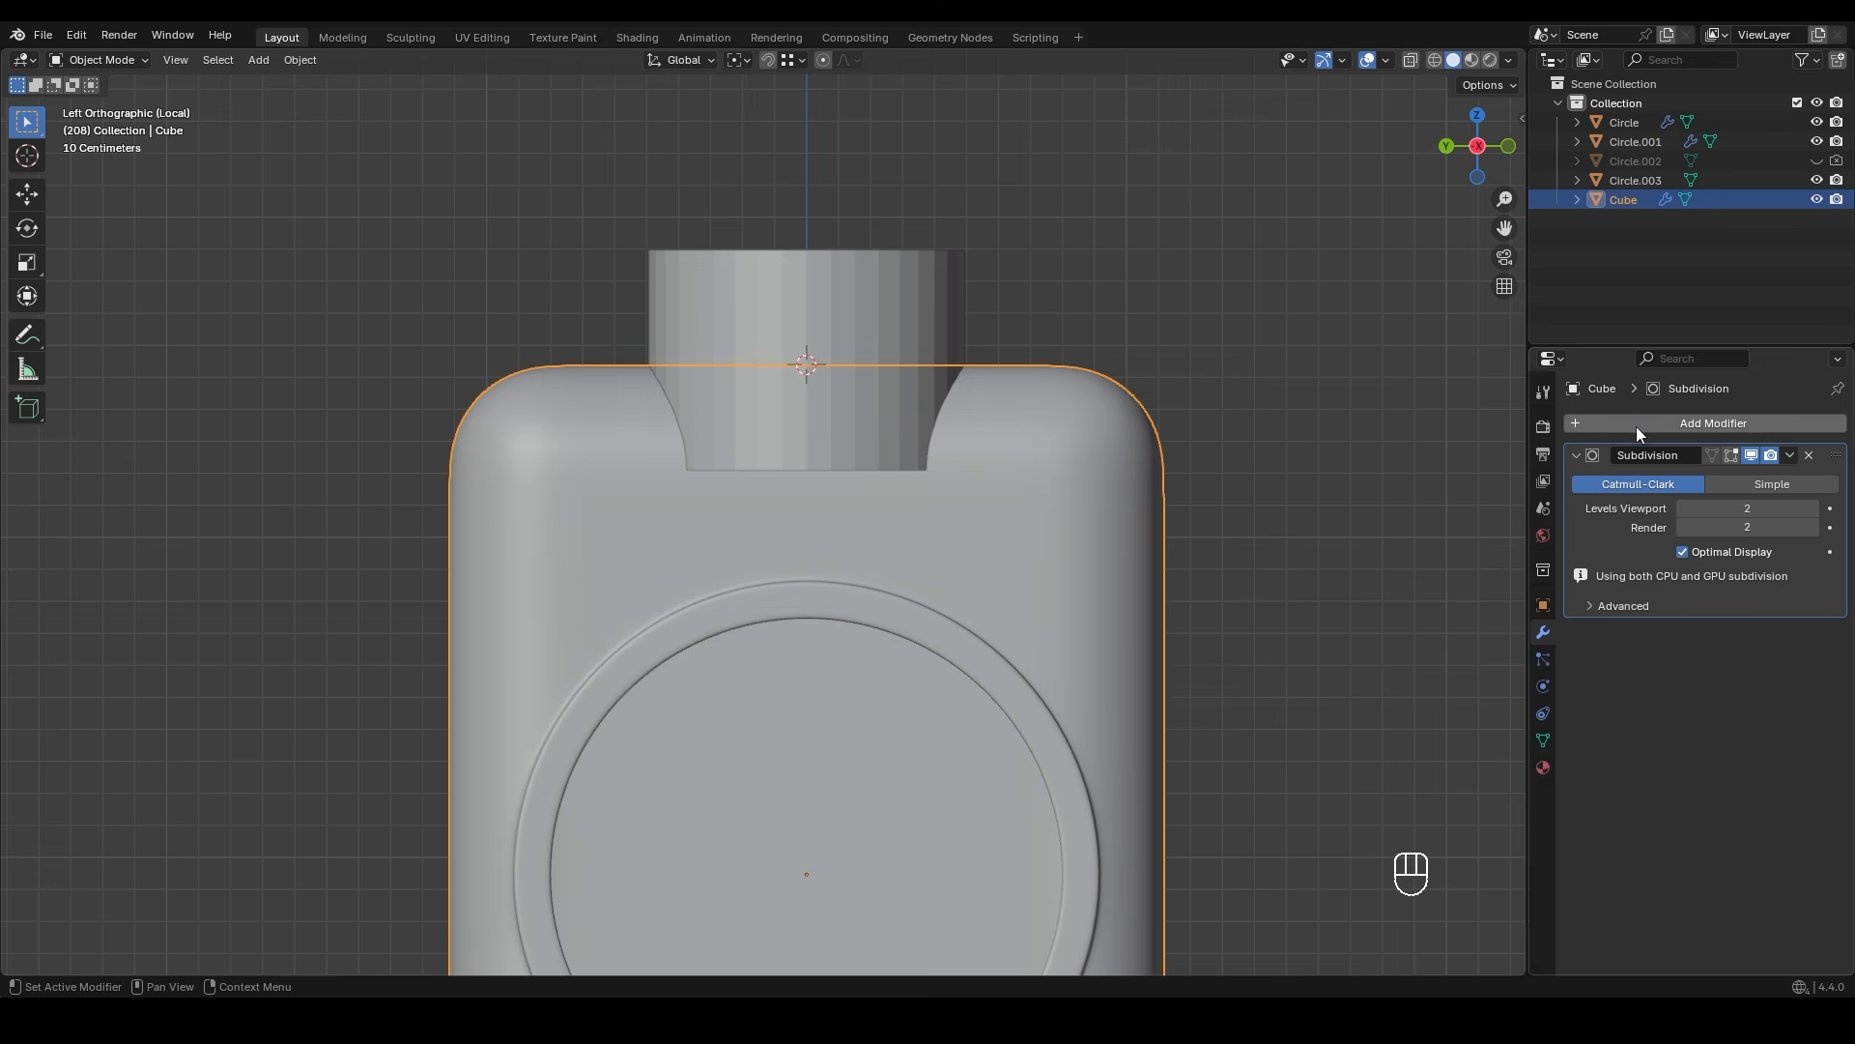
left_click(1702, 422)
left_click(1696, 422)
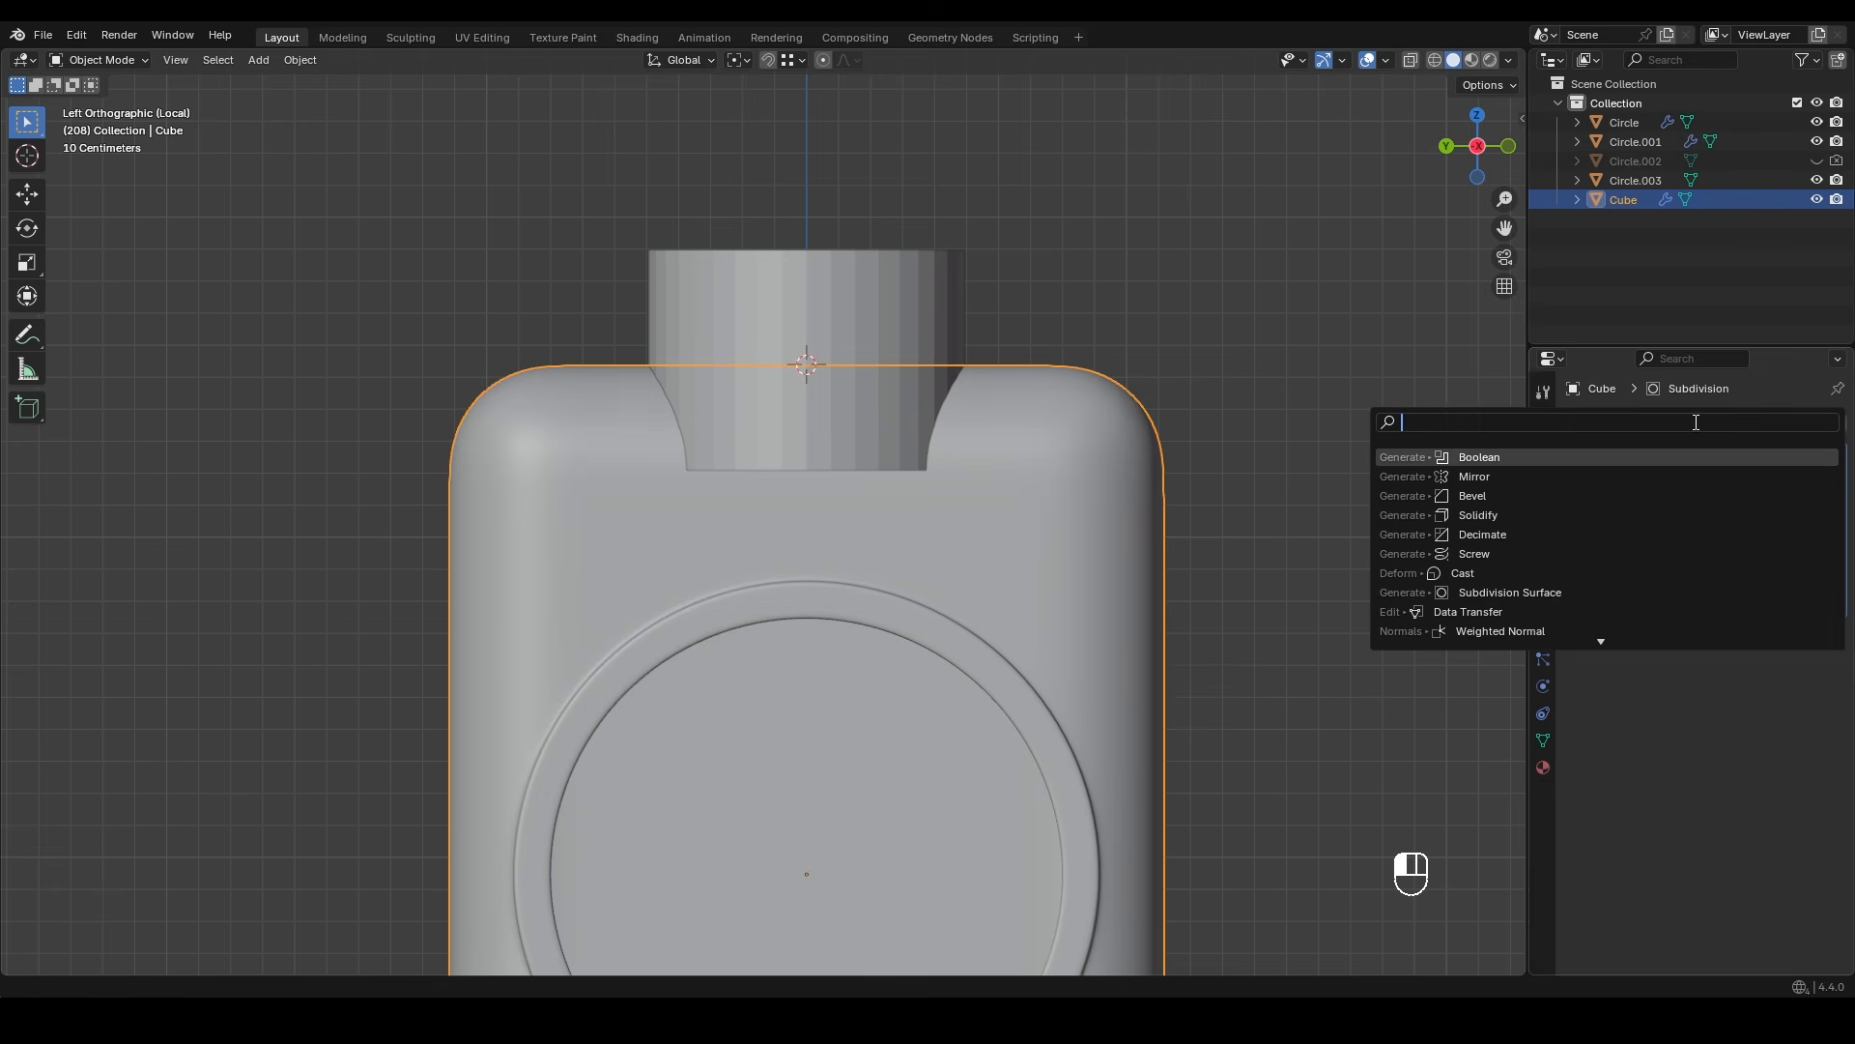
left_click(1474, 457)
left_click_drag(1838, 632, 1833, 423)
left_click(1751, 613)
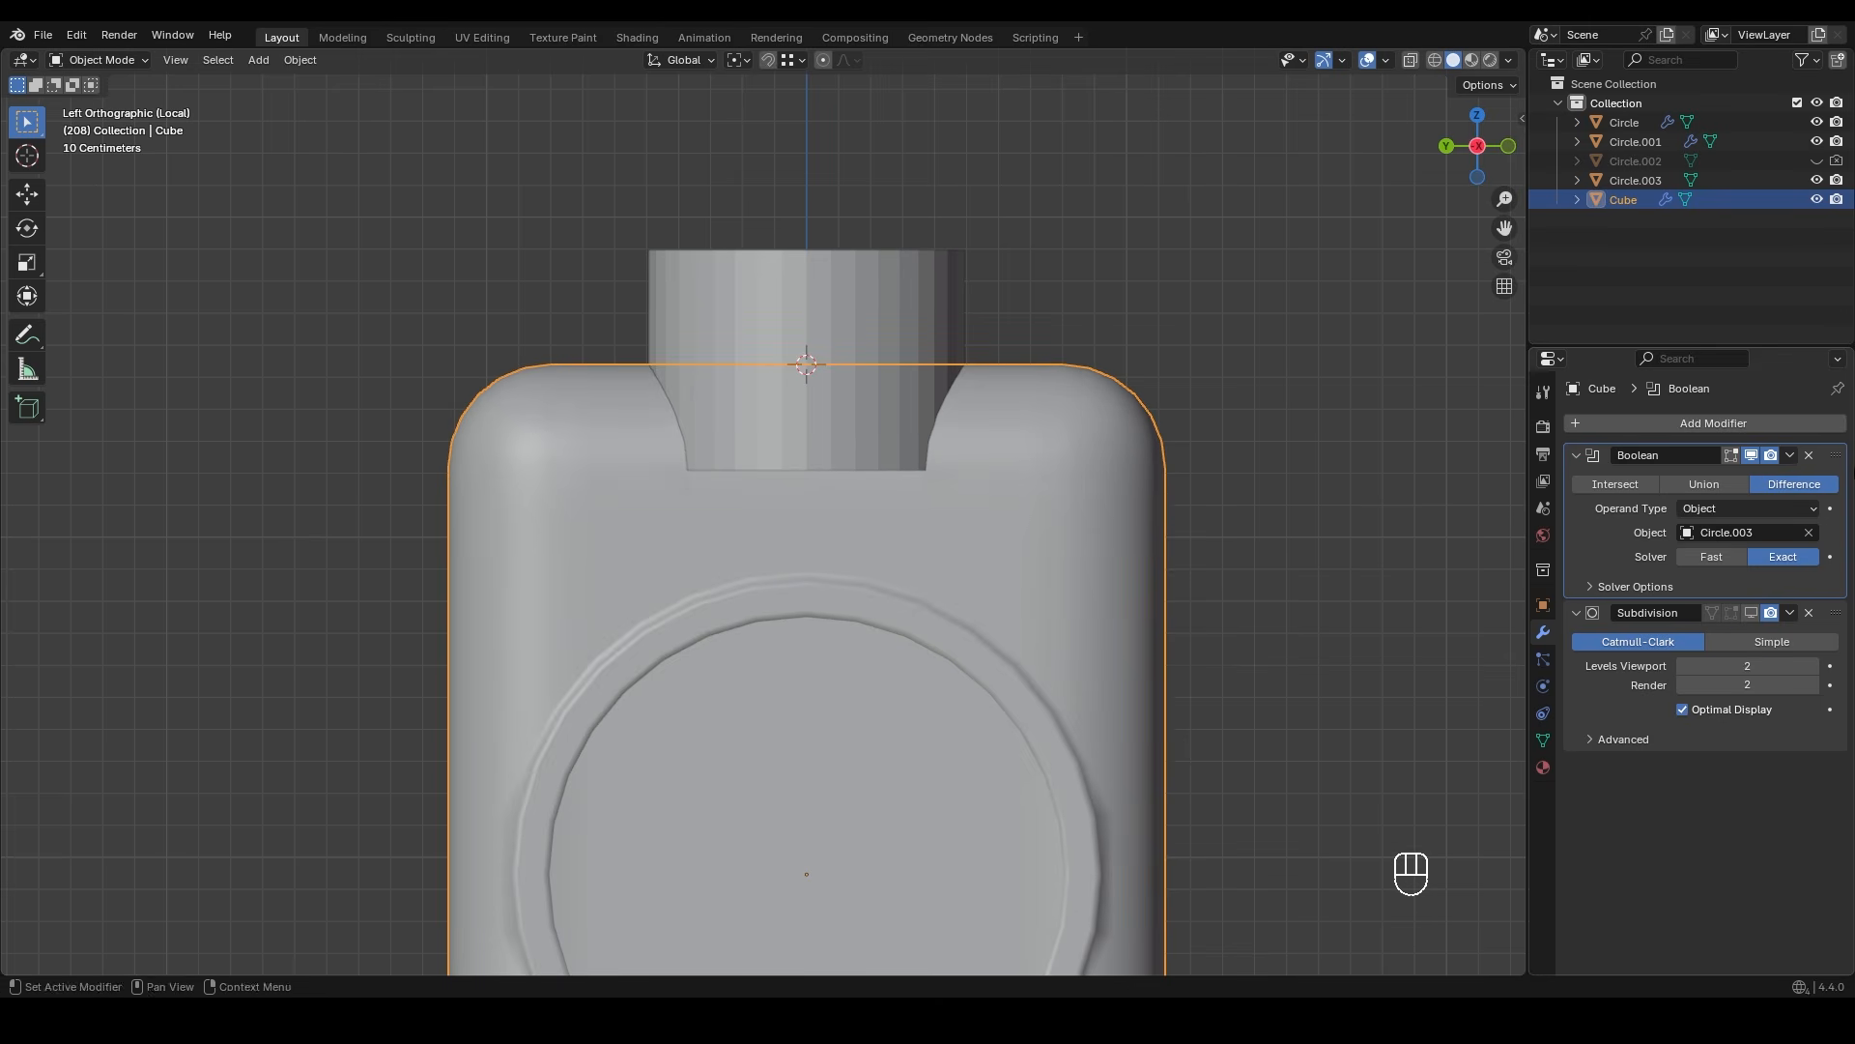
- Check the cut in different shading modes and set the Boolean solver to Fast
key("z")
middle_click_drag(961, 480, 895, 497)
key("z")
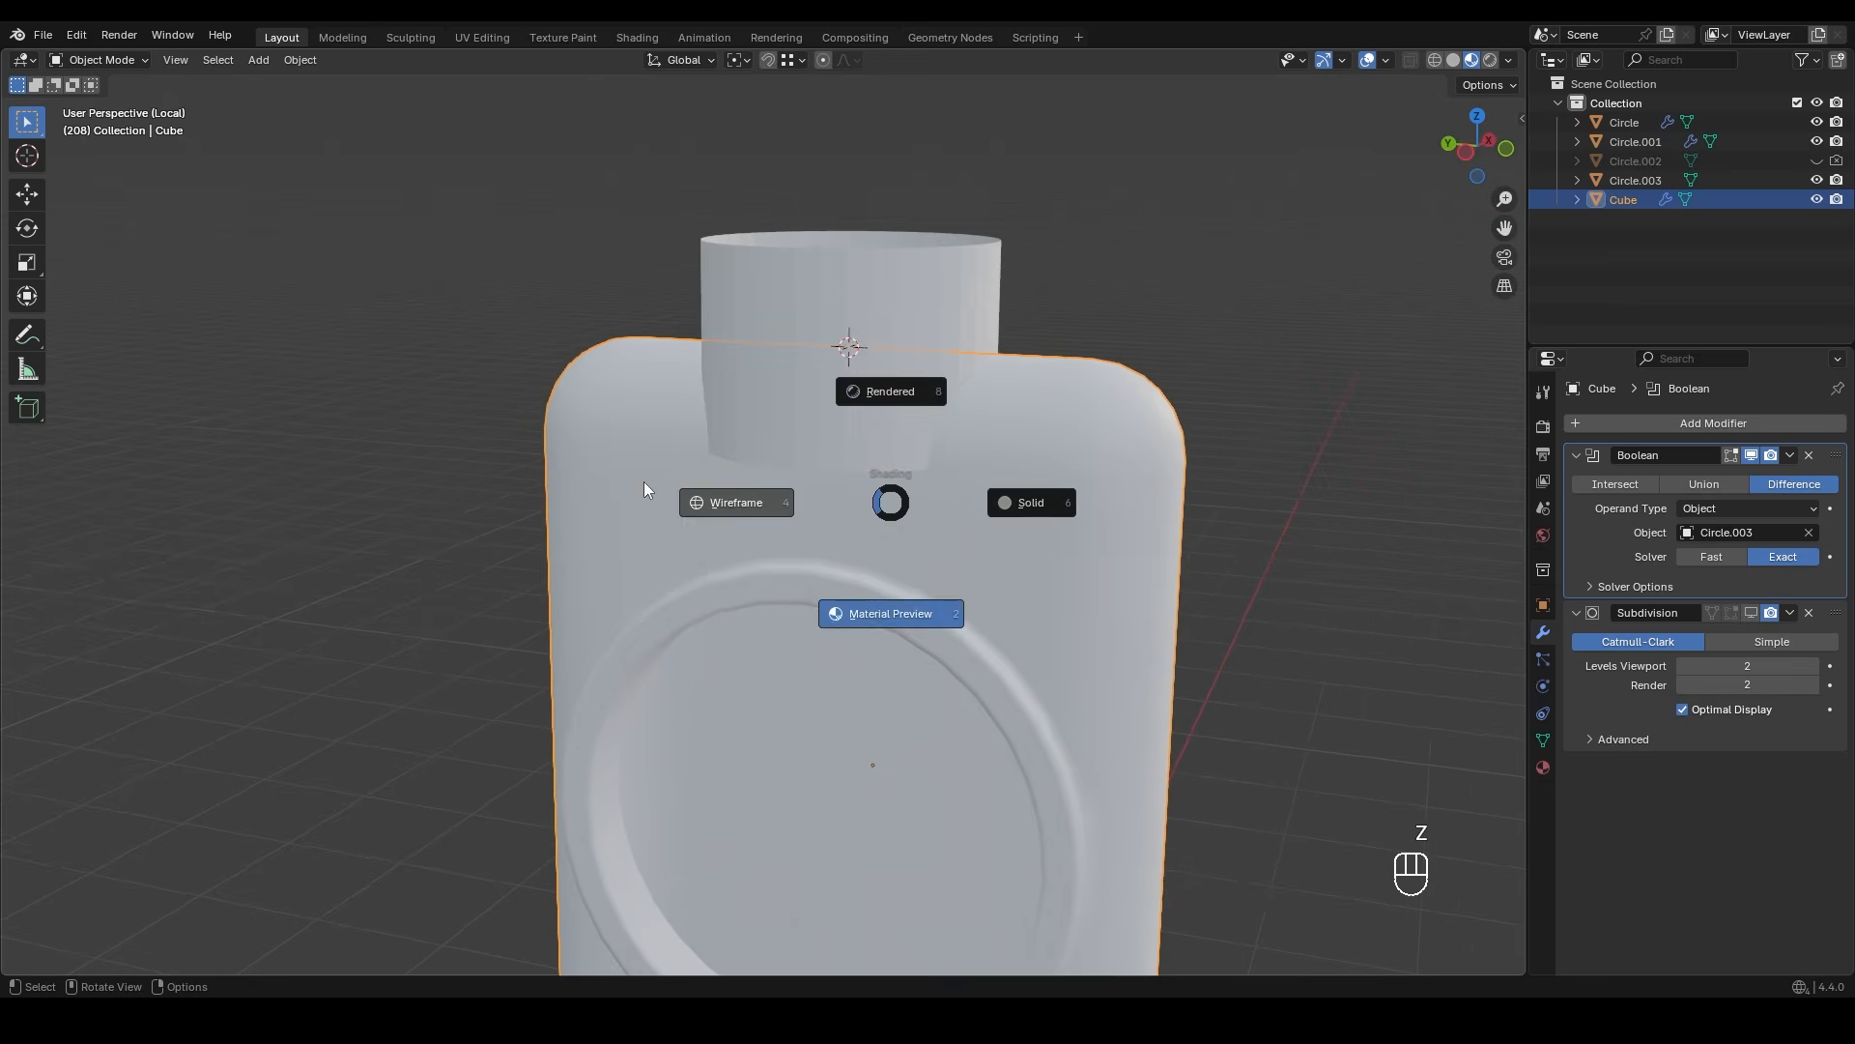
left_click(725, 475)
middle_click_drag(725, 475, 781, 435)
left_click(1701, 557)
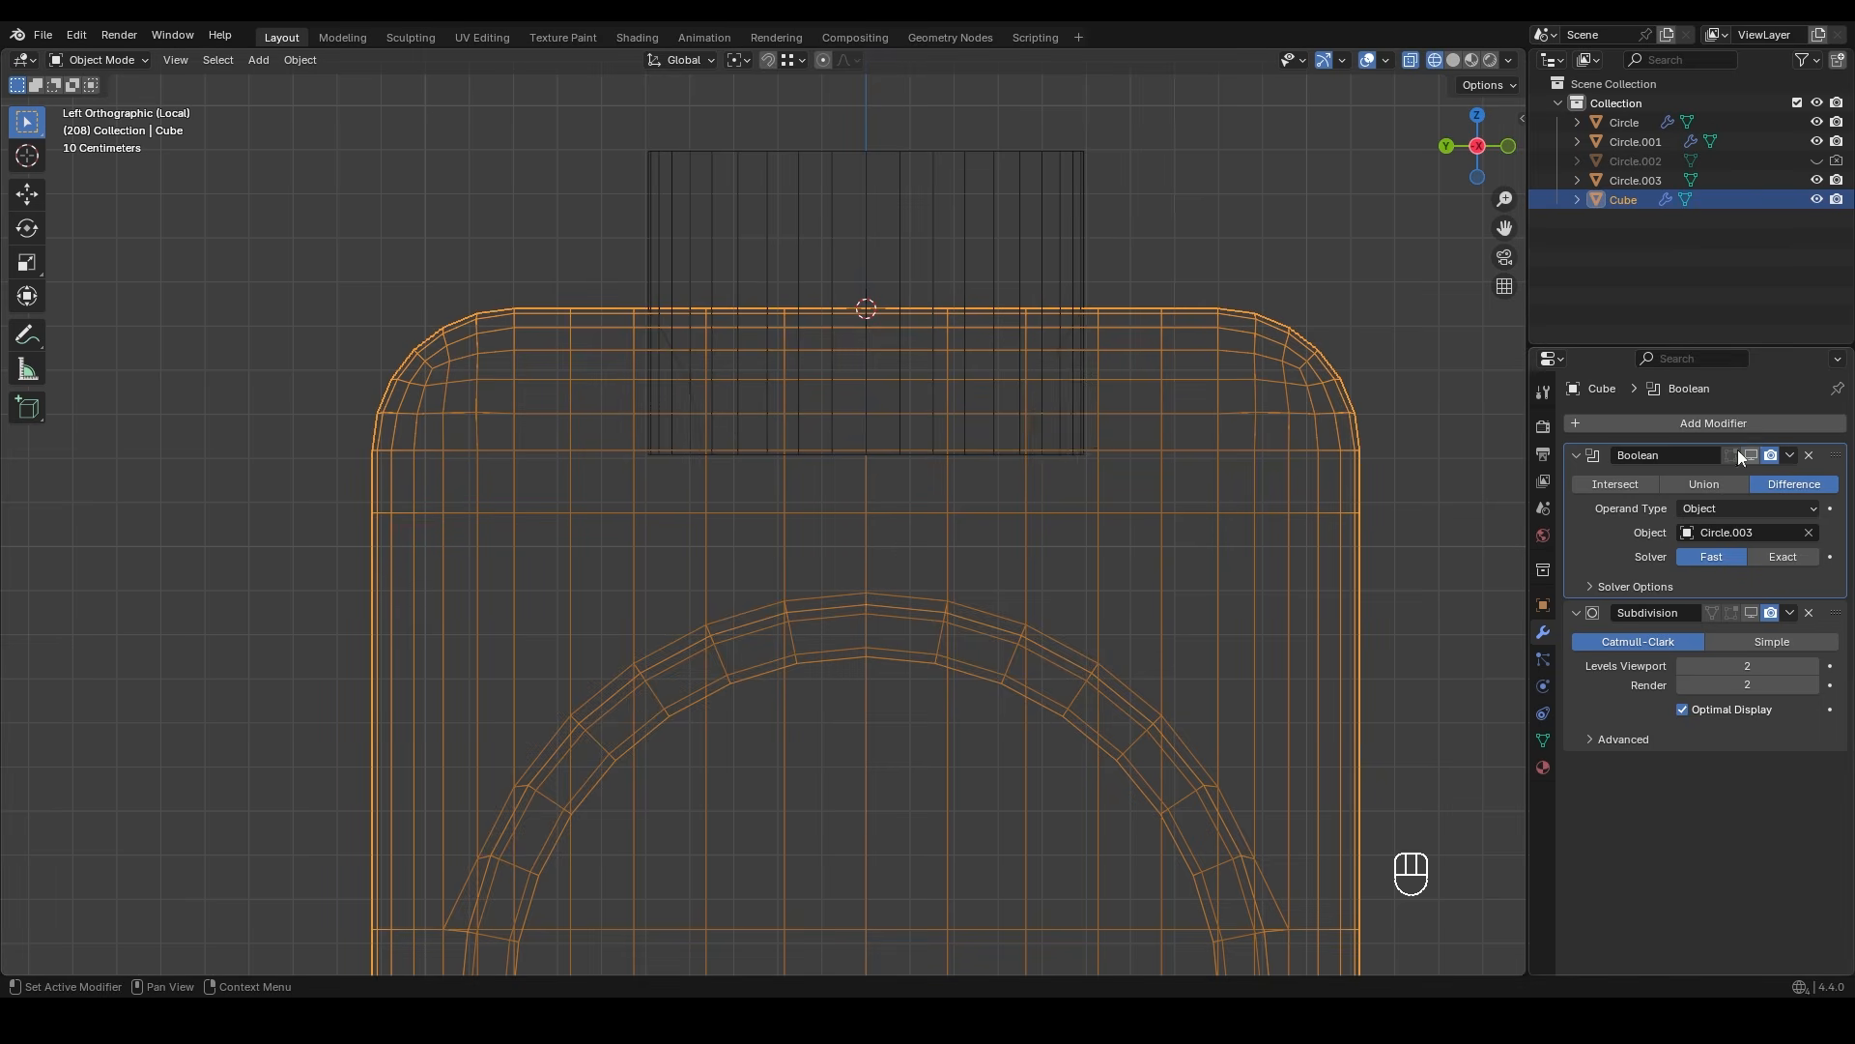
- Edit the block in X-ray and delete all its faces on one side of the vertical centre line
key("shift+z")
scroll(1067, 454, "down", 4)
scroll(1047, 236, "down", 5, "shift")
key("Tab")
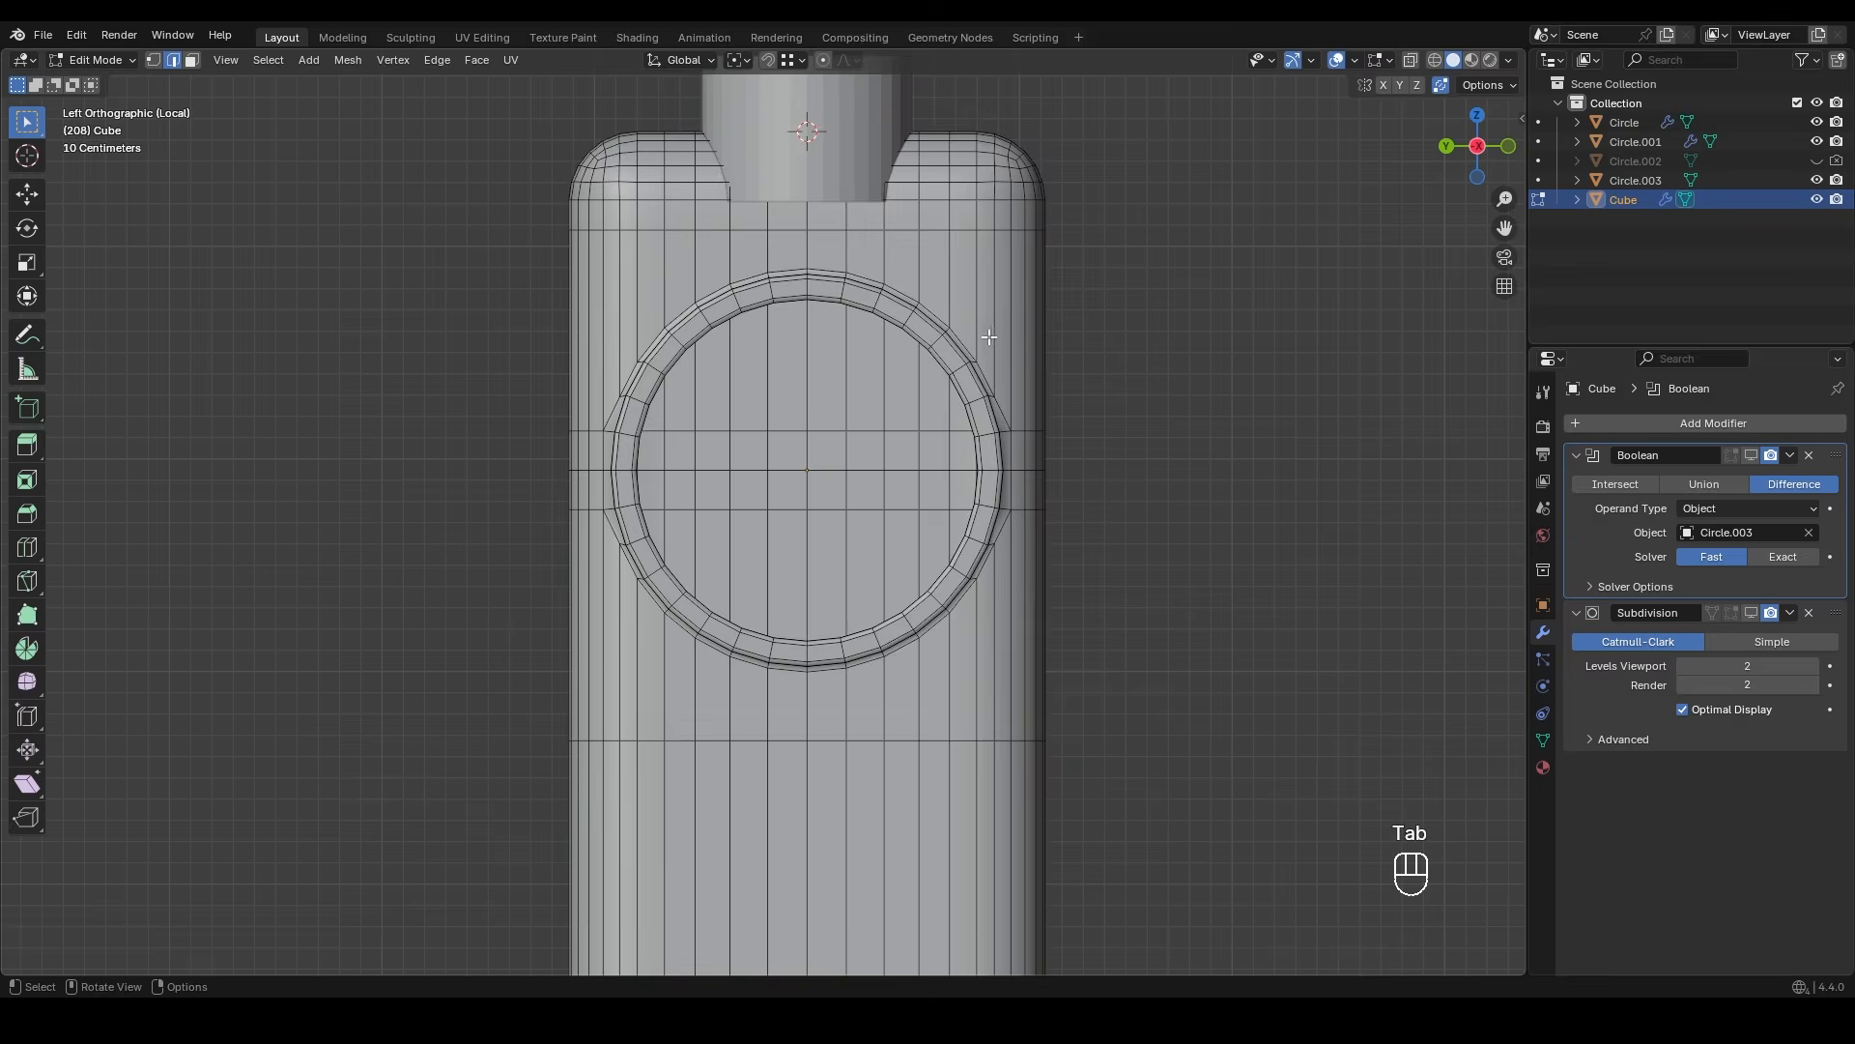
scroll(966, 301, "down", 3)
key("alt+z")
left_click_drag(794, 157, 1030, 850)
key("x")
left_click(897, 426)
middle_click_drag(898, 427, 940, 600, "shift")
scroll(877, 542, "up", 1)
scroll(877, 542, "up", 1)
middle_click_drag(878, 542, 848, 414, "shift")
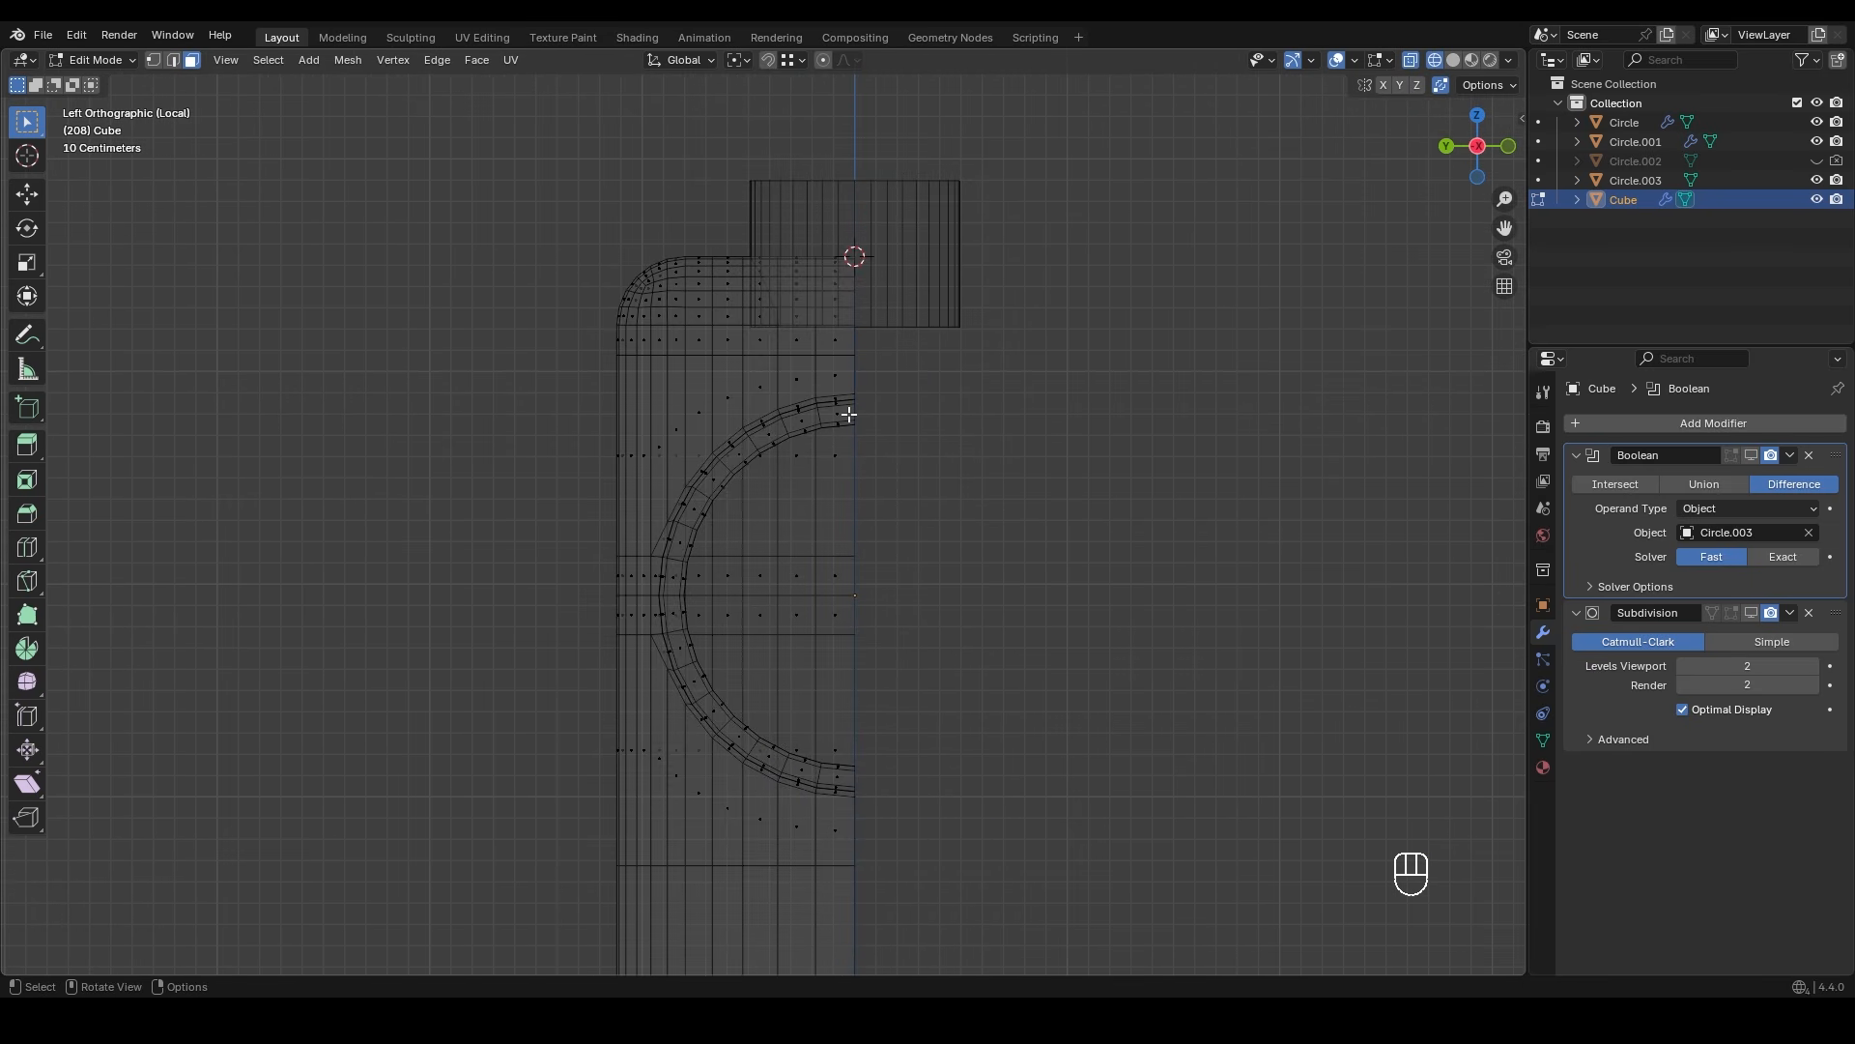
scroll(843, 397, "up", 2)
middle_click_drag(843, 396, 790, 506, "shift")
key("Tab")
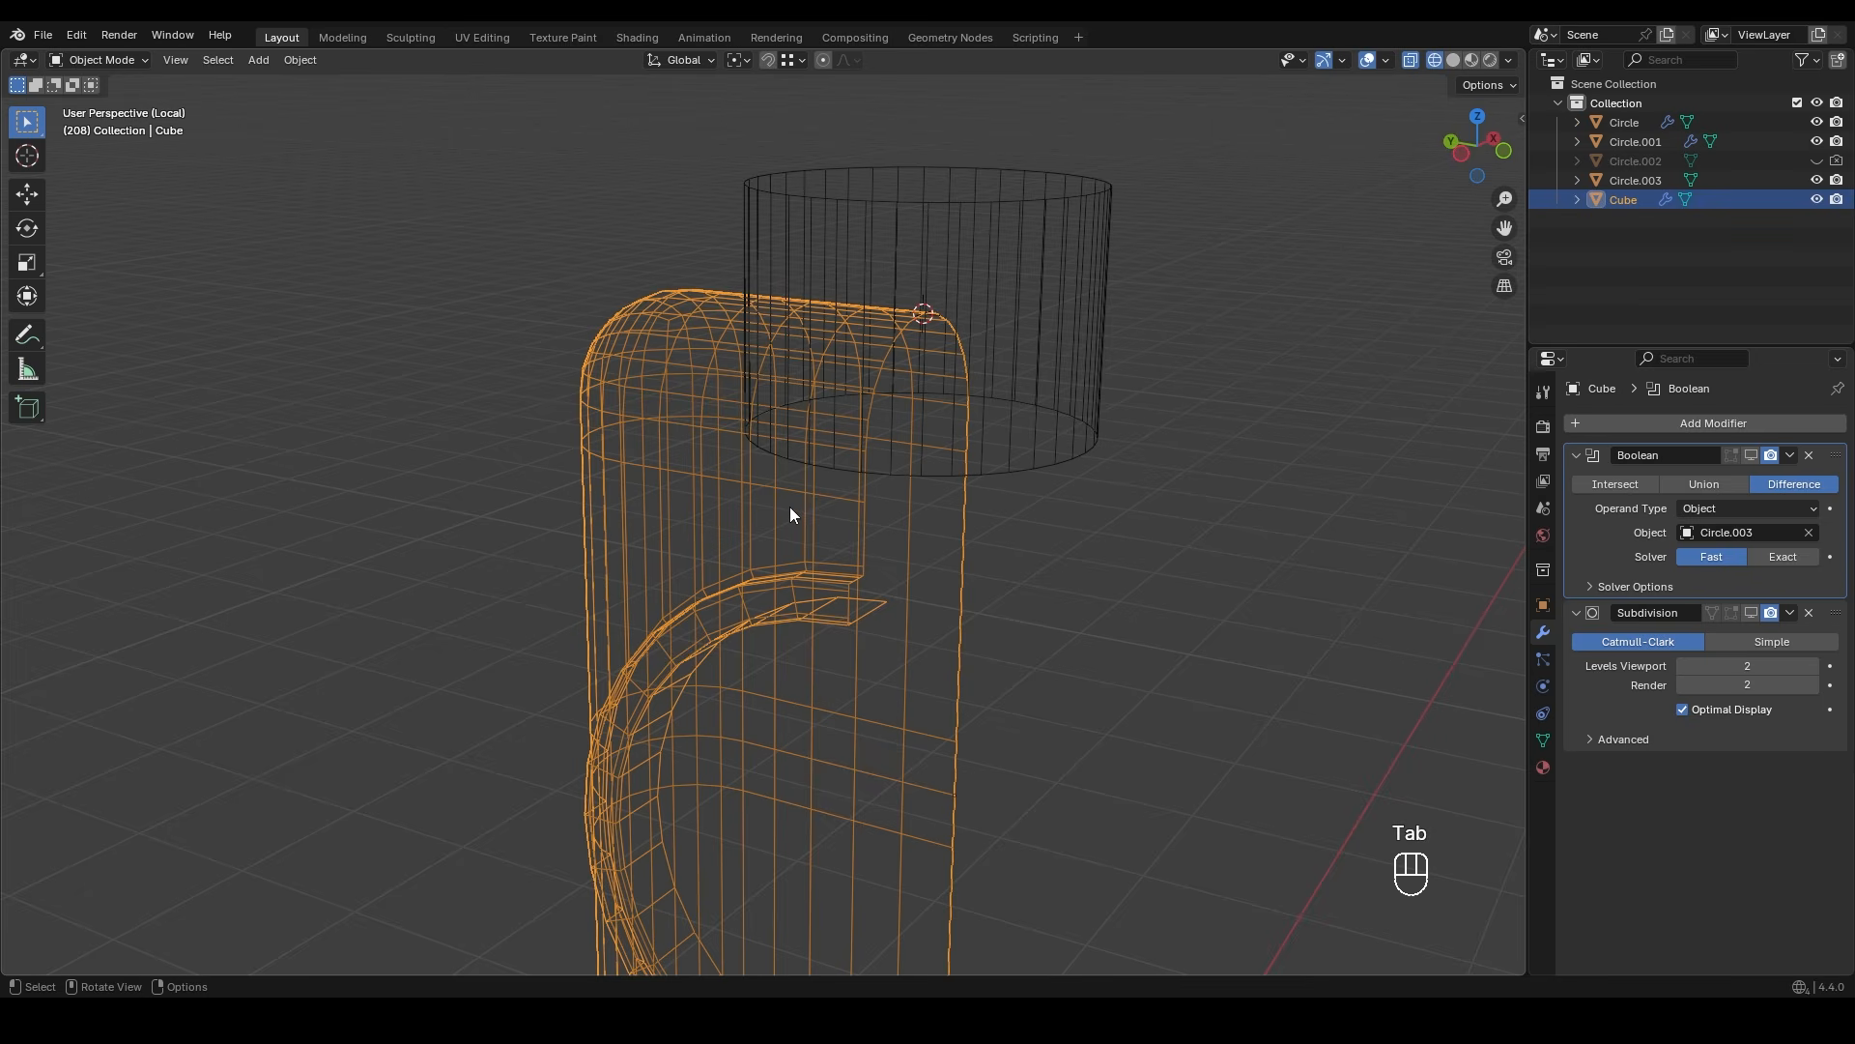
- Turn the Boolean's viewport display back on and apply the modifier to the halved block
left_click(841, 513)
left_click(850, 507)
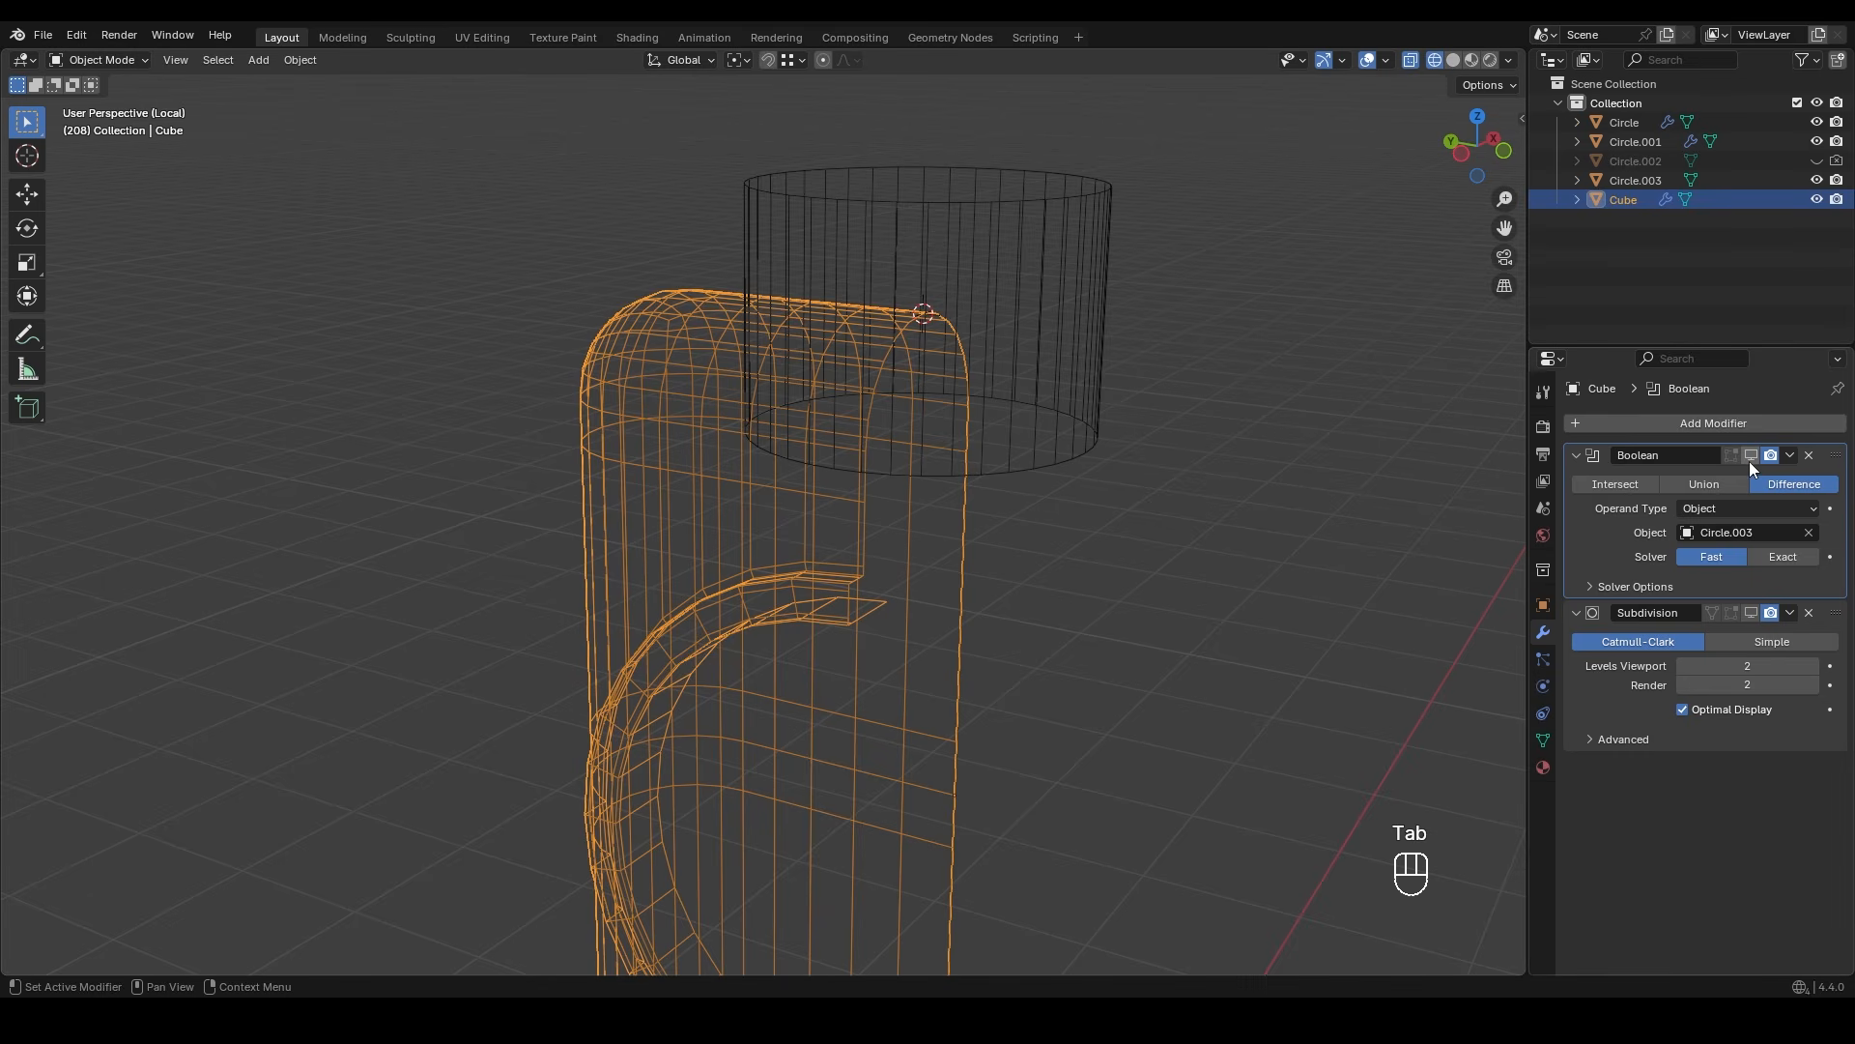
scroll(872, 410, "up", 2)
middle_click_drag(872, 410, 1017, 471, "shift")
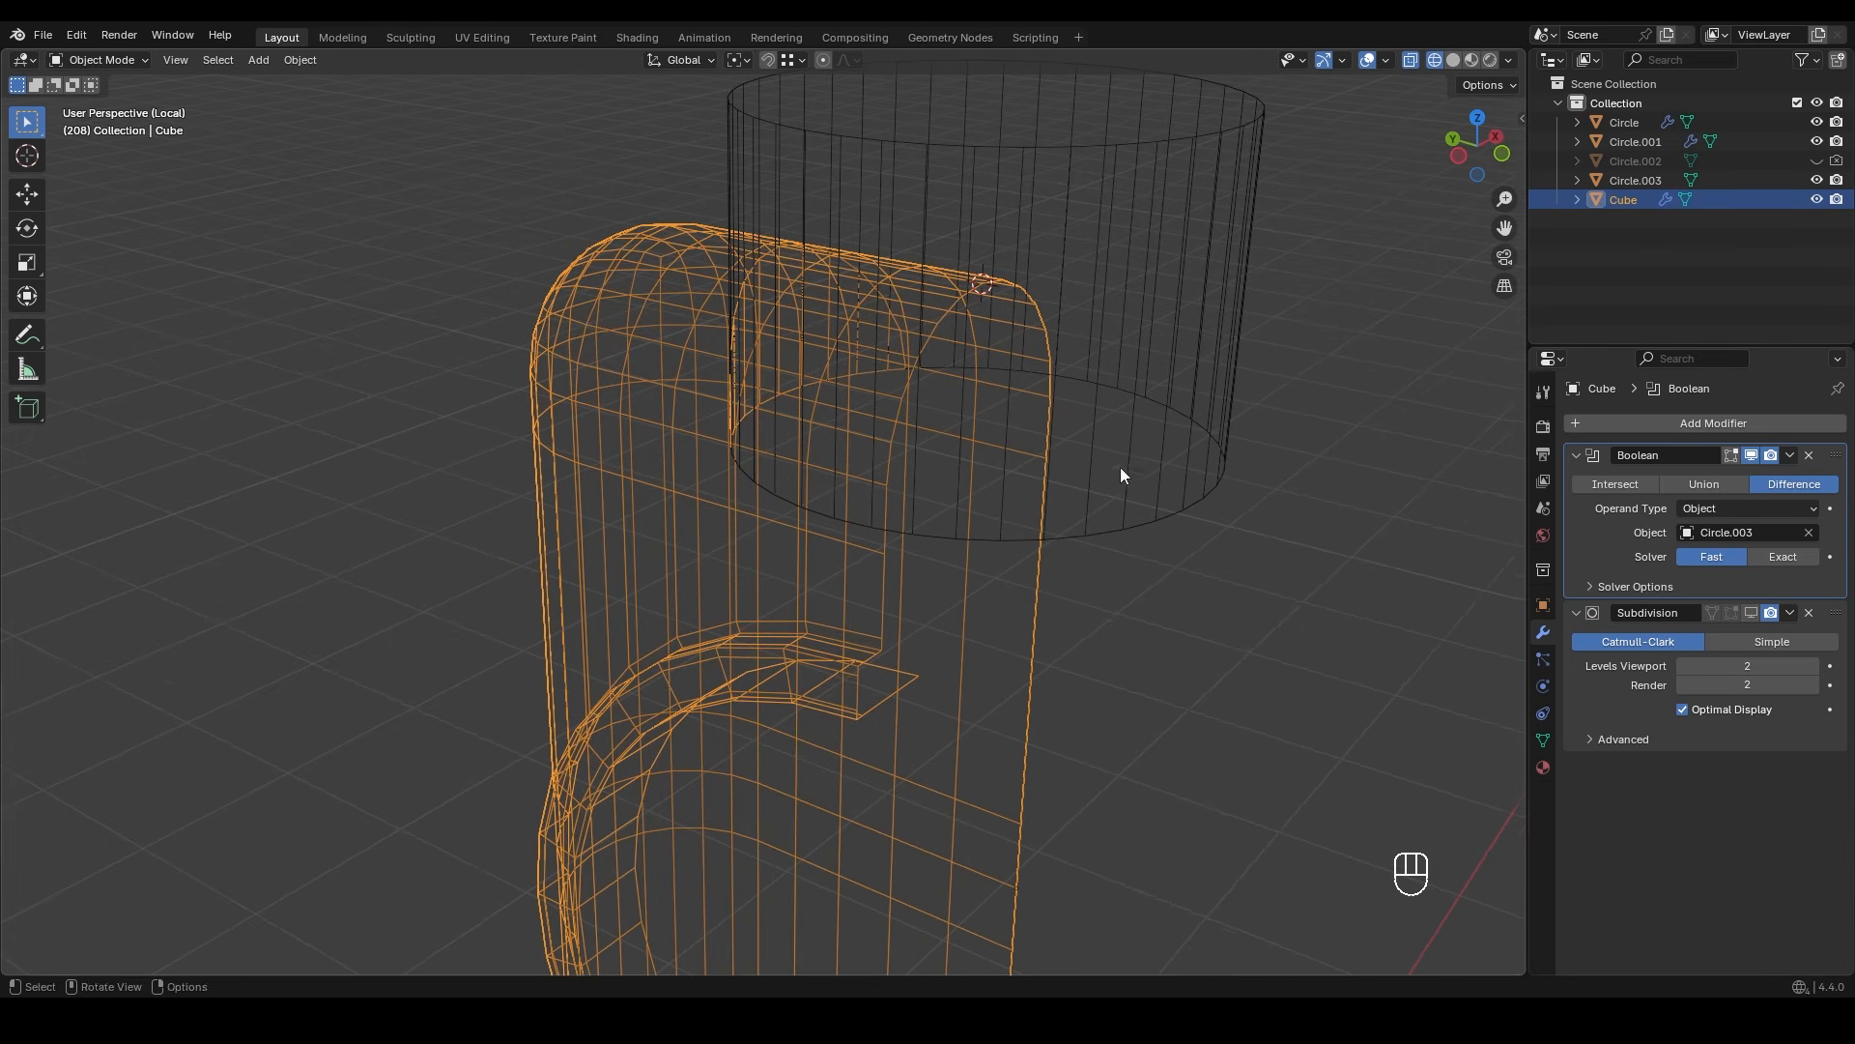
left_click(1790, 455)
left_click(1662, 490)
- Delete the open cylinder used as the Boolean cutter and show the block in solid shading
left_click(1181, 396)
left_click(1208, 441)
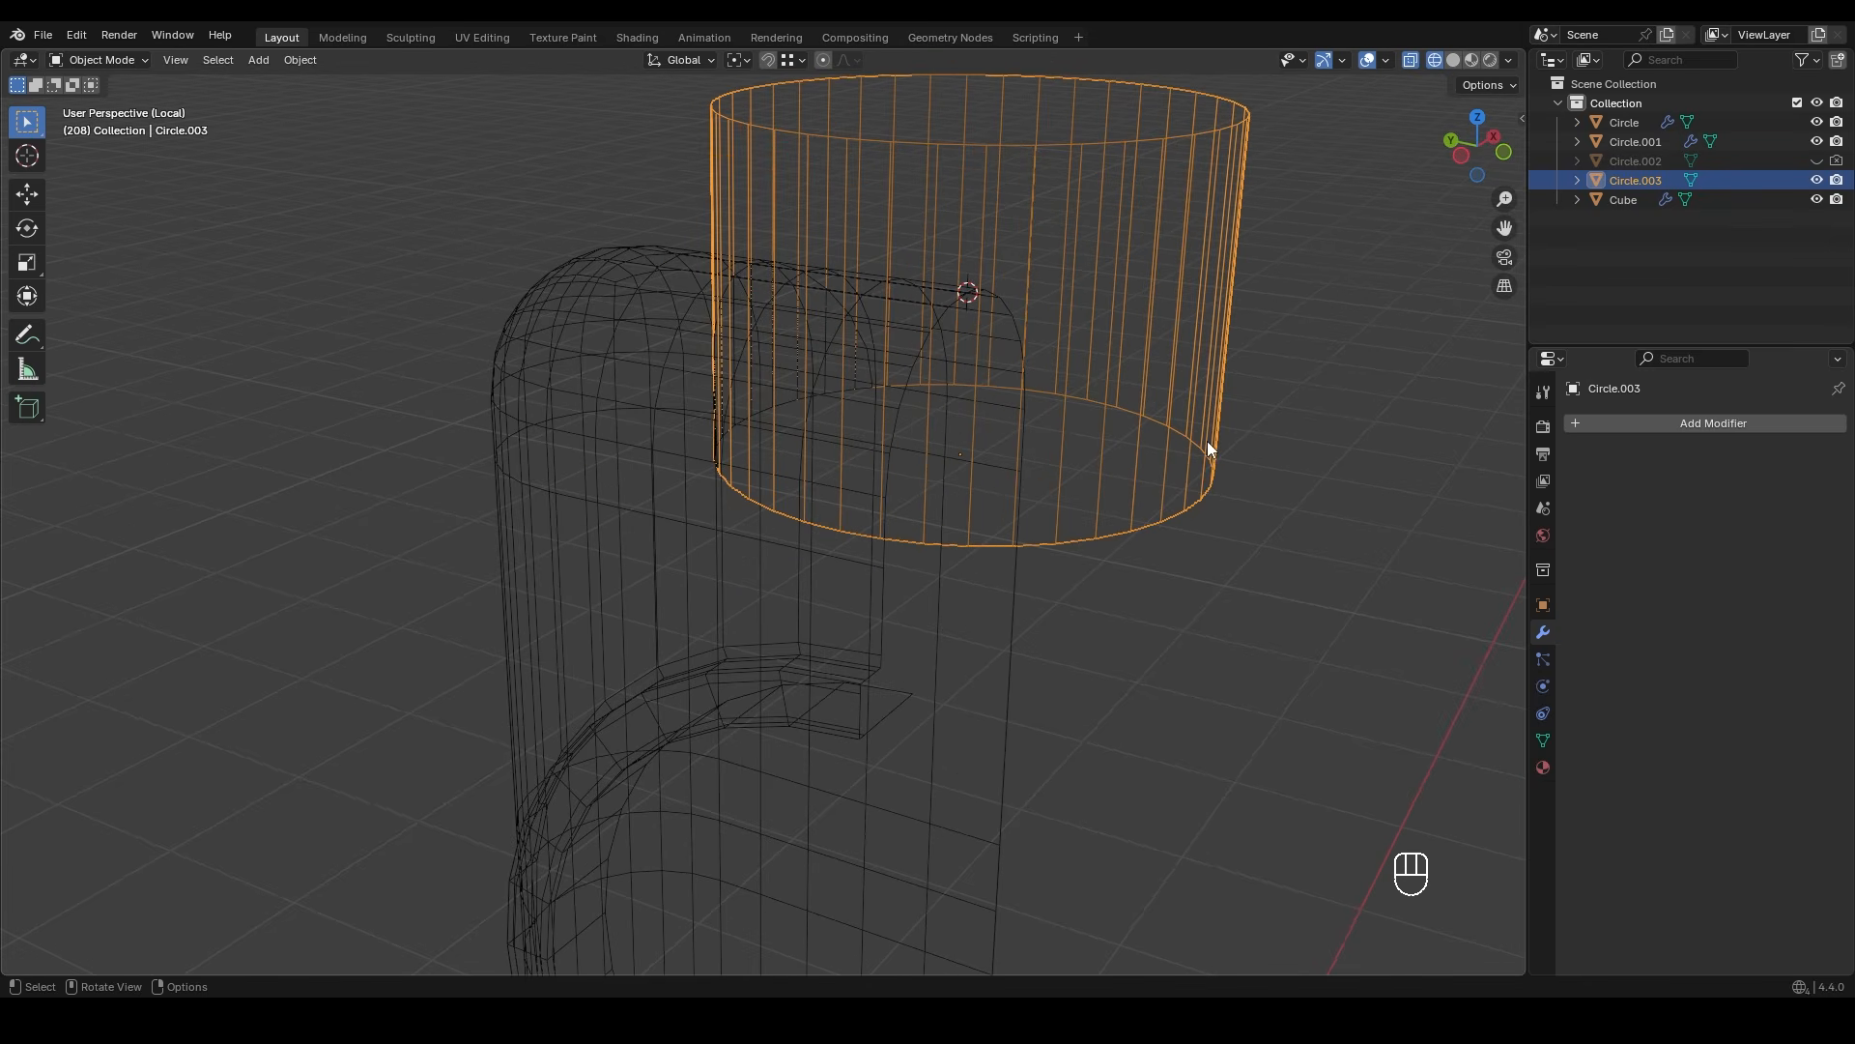
key("Delete")
key("shift+z")
- Edit the cut block and reposition the selected edges beside the cylinder cut
middle_click_drag(967, 414, 1006, 421)
key("Tab")
left_click(882, 403)
key("Tab")
middle_click_drag(882, 403, 903, 472)
key("2")
left_click(1108, 519, "ctrl")
middle_click_drag(903, 473, 961, 478, "shift")
middle_click_drag(911, 555, 977, 510, "ctrl")
key("g")
left_click(934, 542)
- Delete the redundant faces around the cylinder cut so only one quarter of the rounded top remains
key("3")
middle_click_drag(1005, 406, 1000, 580, "ctrl")
key("alt+z")
left_click_drag(839, 286, 1059, 506)
key("x")
left_click(931, 466)
mouse_move(932, 465)
middle_mouse_down()
mouse_move(837, 444)
mouse_move(852, 448)
mouse_move(729, 451)
mouse_move(821, 464)
middle_mouse_up()
key("shift+z")
middle_click_drag(1164, 480, 1003, 451, "shift")
key("shift+z")
left_click_drag(921, 300, 1175, 564)
key("x")
left_click(986, 489)
- Select the leftover strip of faces inside the cut outline, from its lower corner to the top, and delete it
mouse_move(986, 489)
middle_mouse_down()
mouse_move(934, 450)
mouse_move(973, 505)
mouse_move(1106, 489)
mouse_move(1063, 503)
middle_mouse_up()
key("shift+z")
scroll(910, 535, "up", 2)
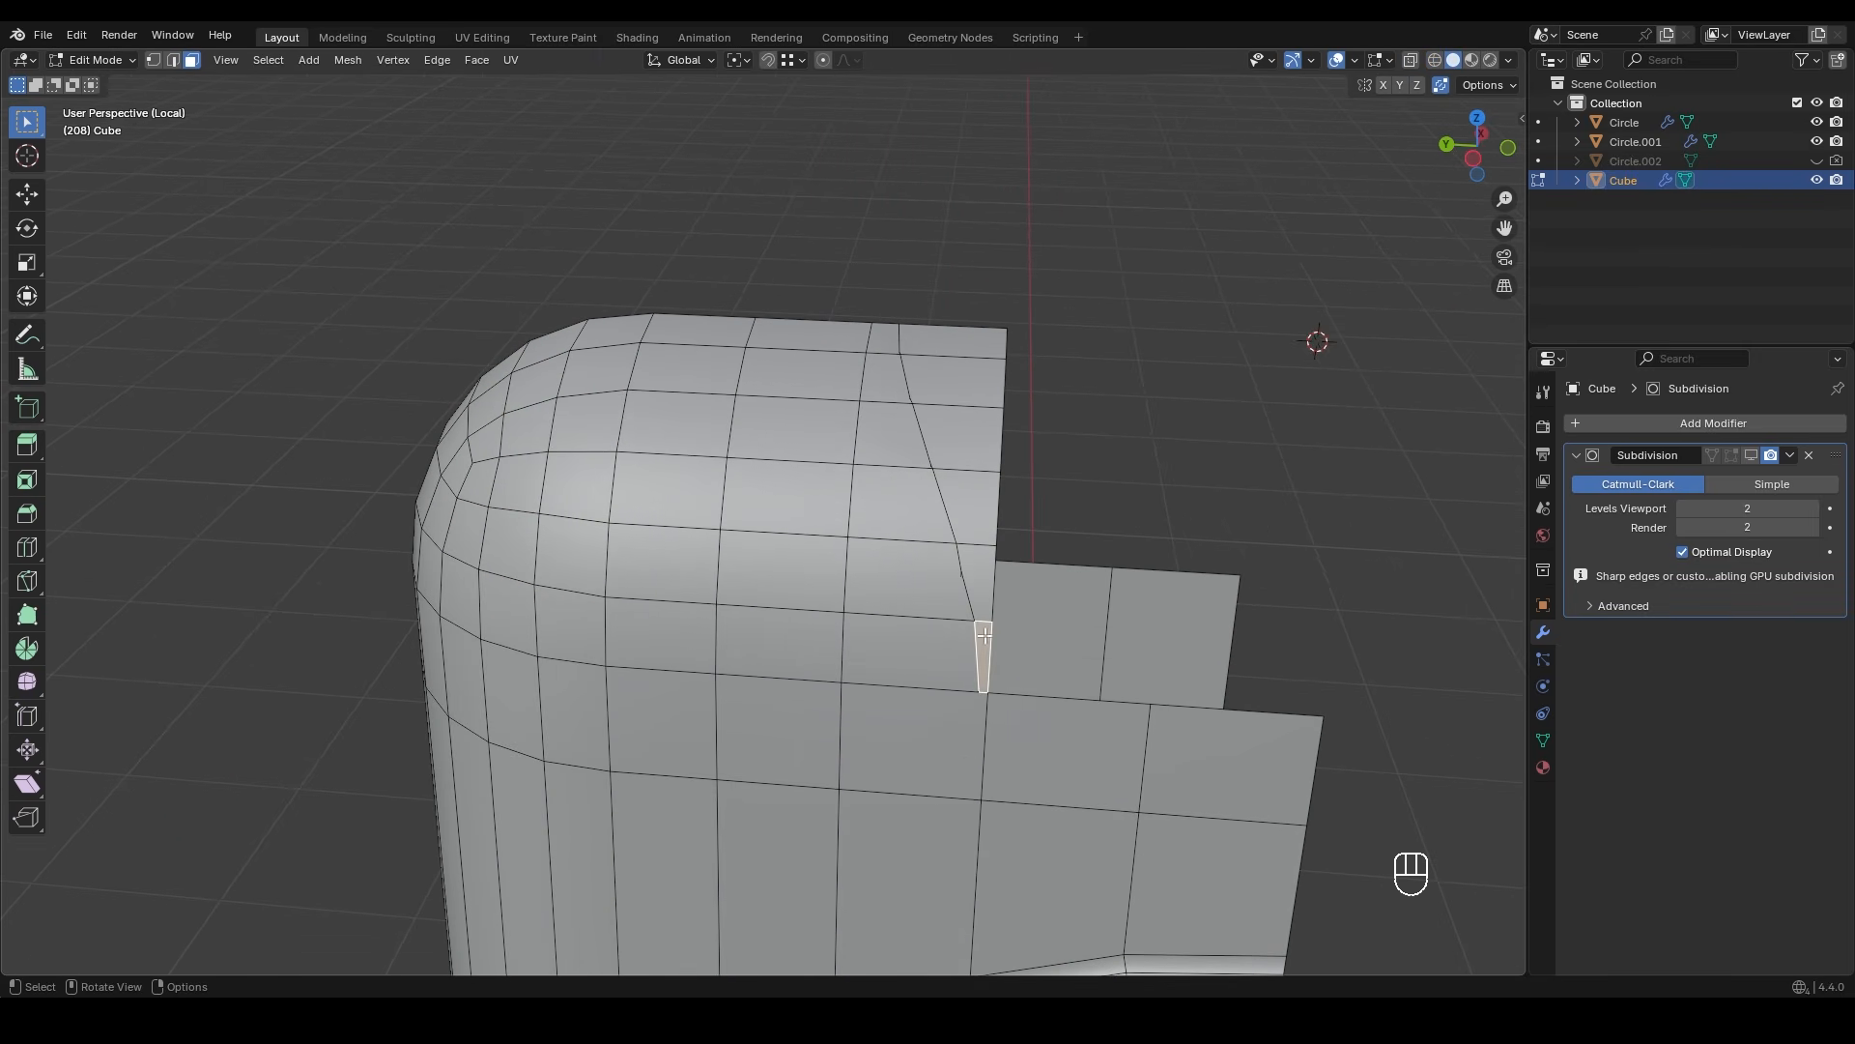
left_click(973, 338, "ctrl")
key("x")
left_click(972, 339)
middle_click_drag(973, 386, 740, 455)
- Slide the rounded top's edge path nearest the cylinder cut closer to the cut's rim
key("2")
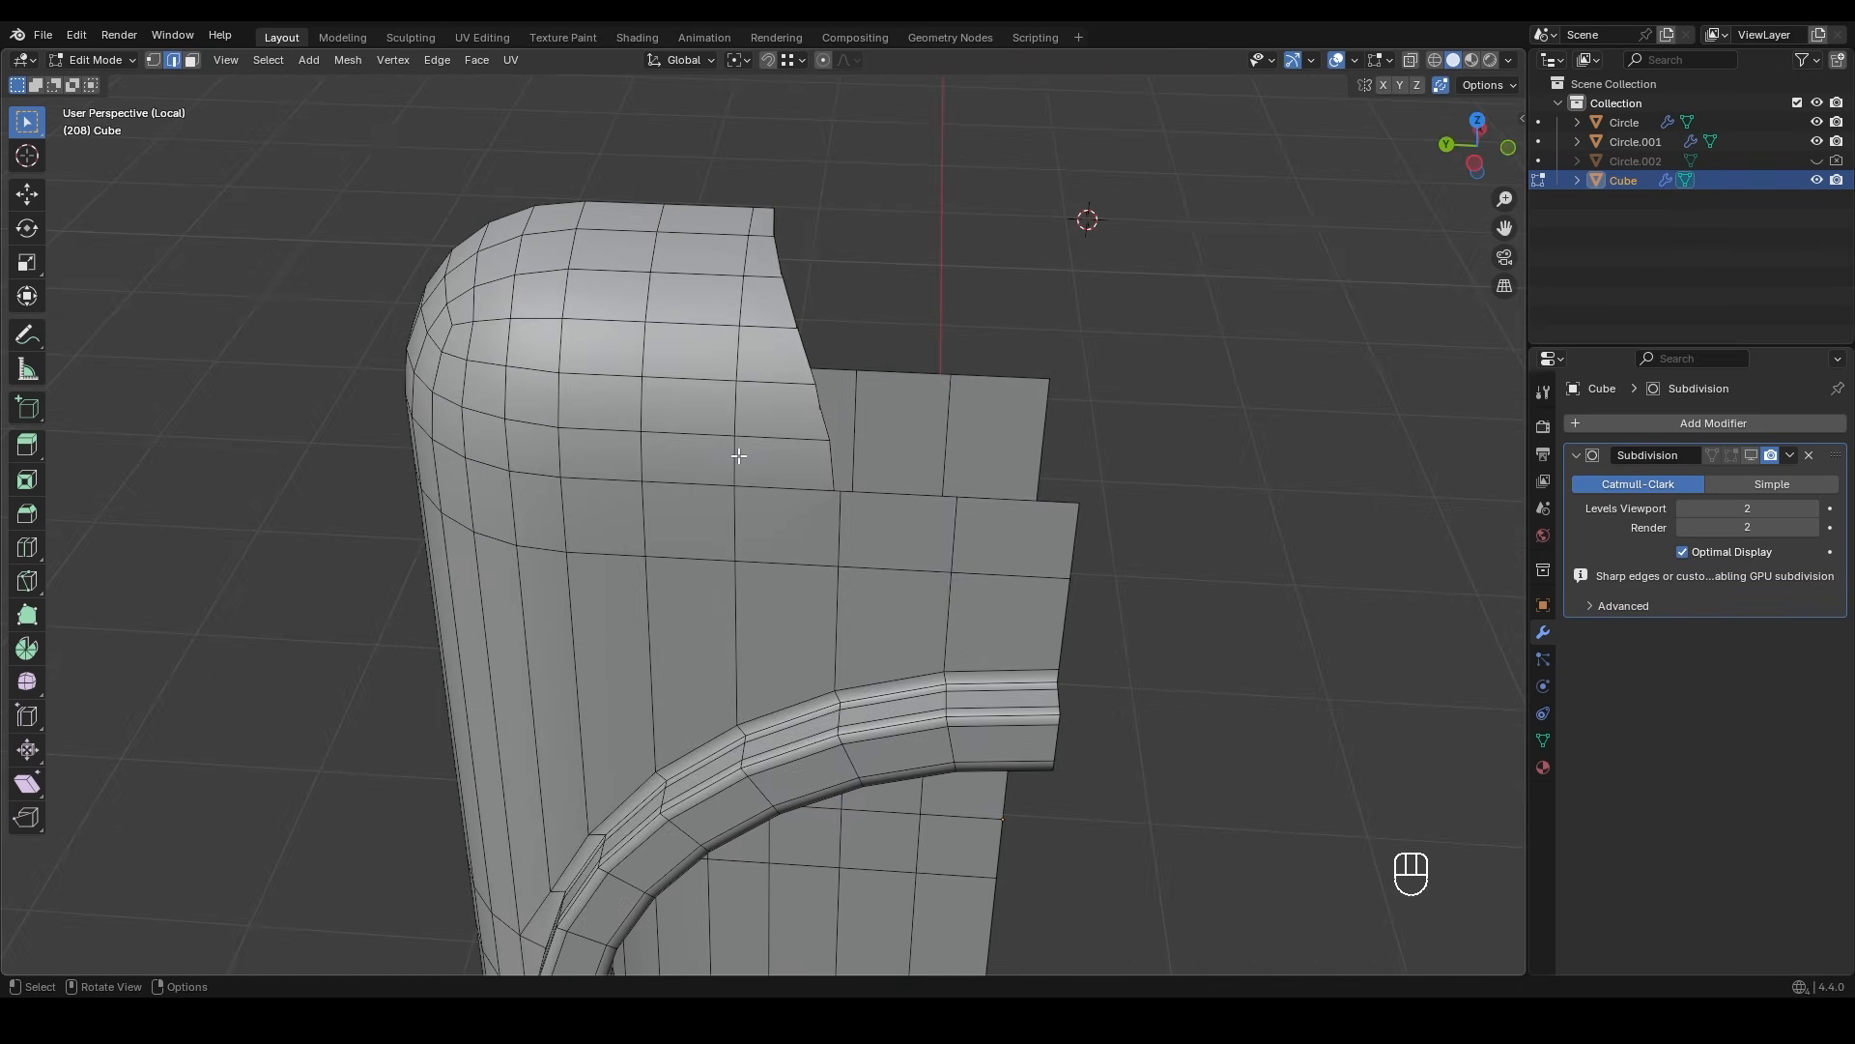
left_click(762, 243, "ctrl")
key("g")
key("g")
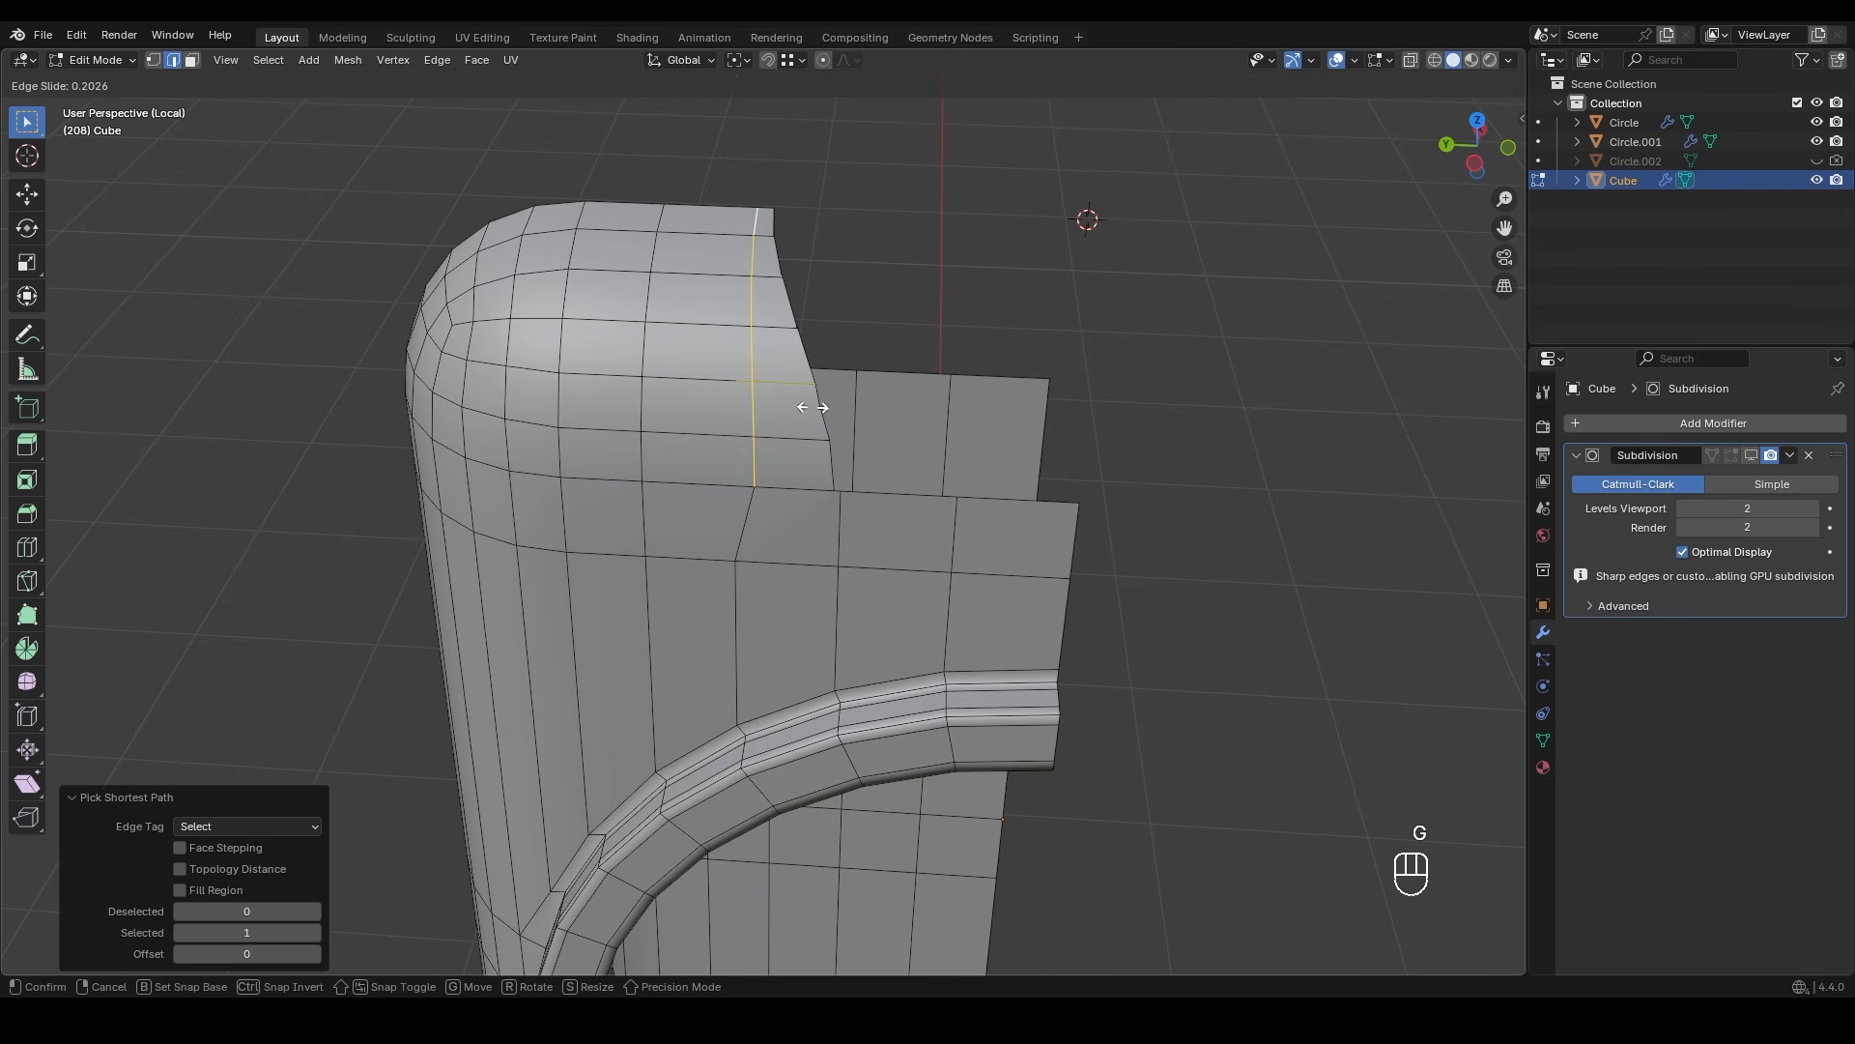
left_click(873, 414, "shift")
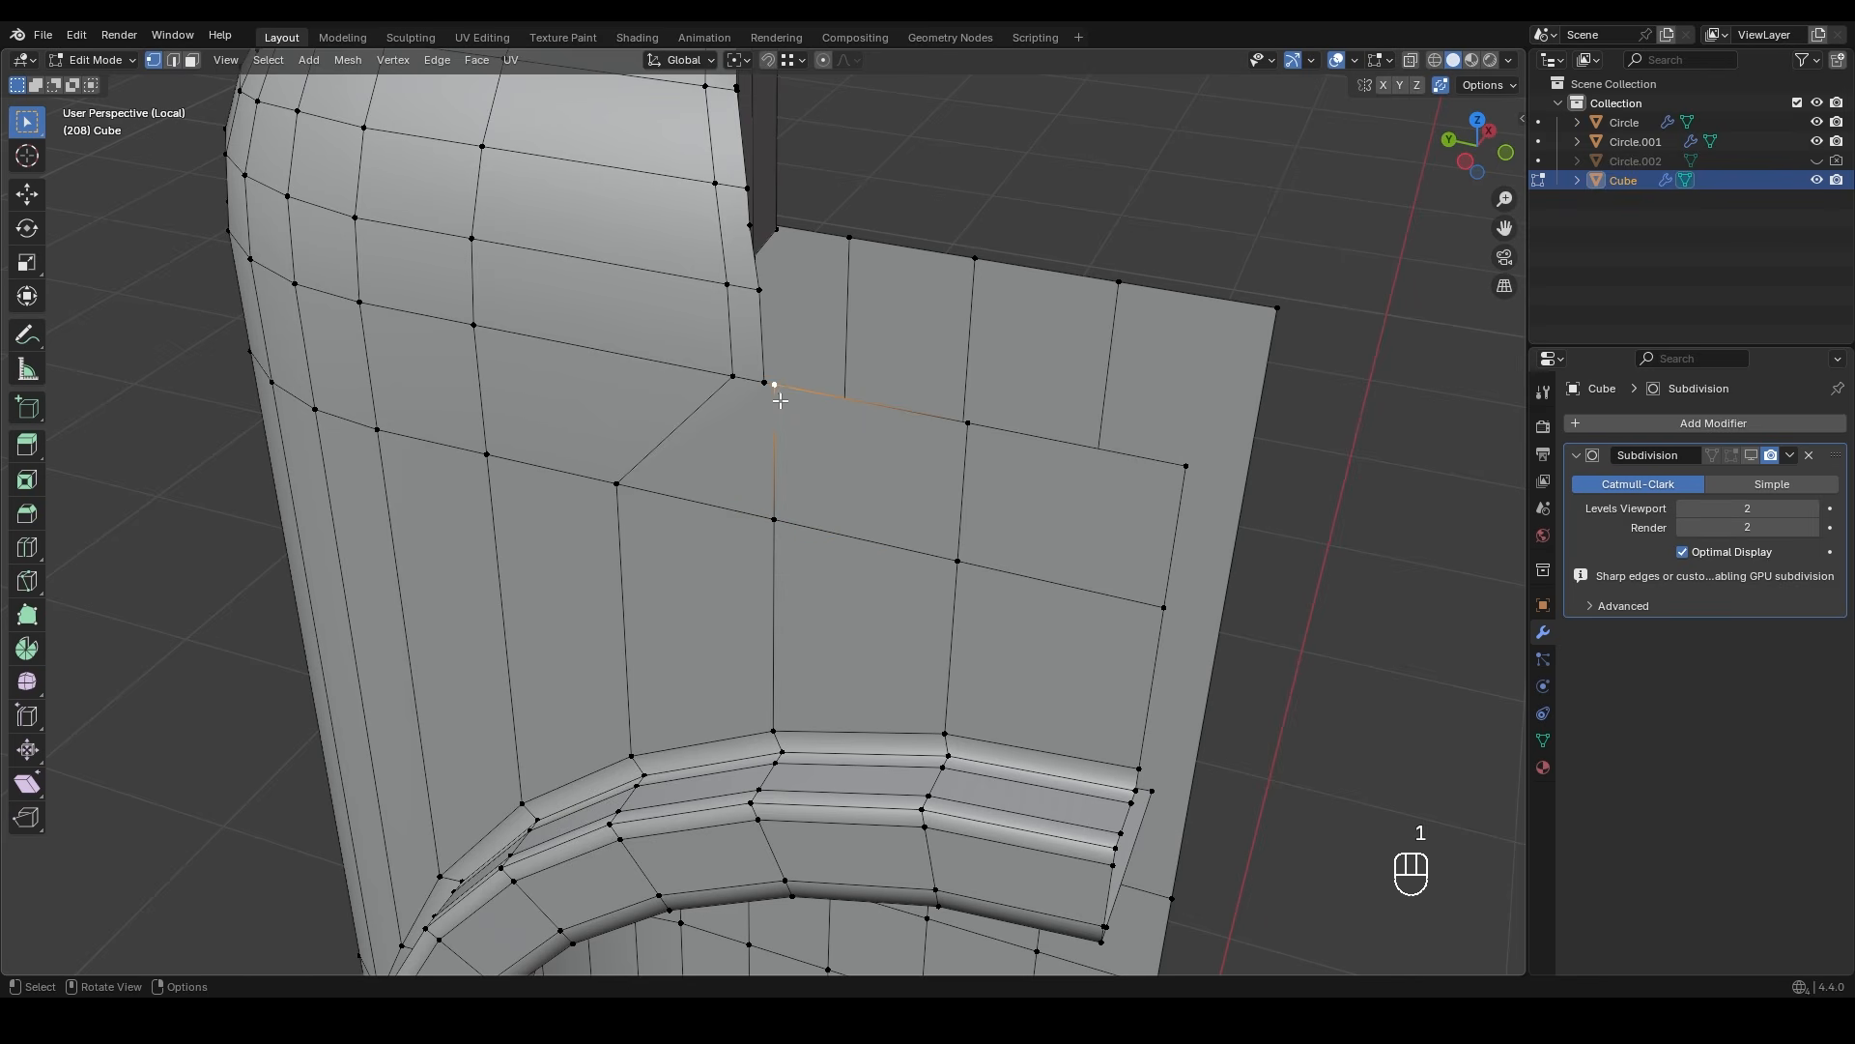
- Slide the vertex beside the cut's lower corner along the front panel's upper edge
key("g")
key("g")
left_click(791, 412)
middle_click_drag(787, 386, 686, 481)
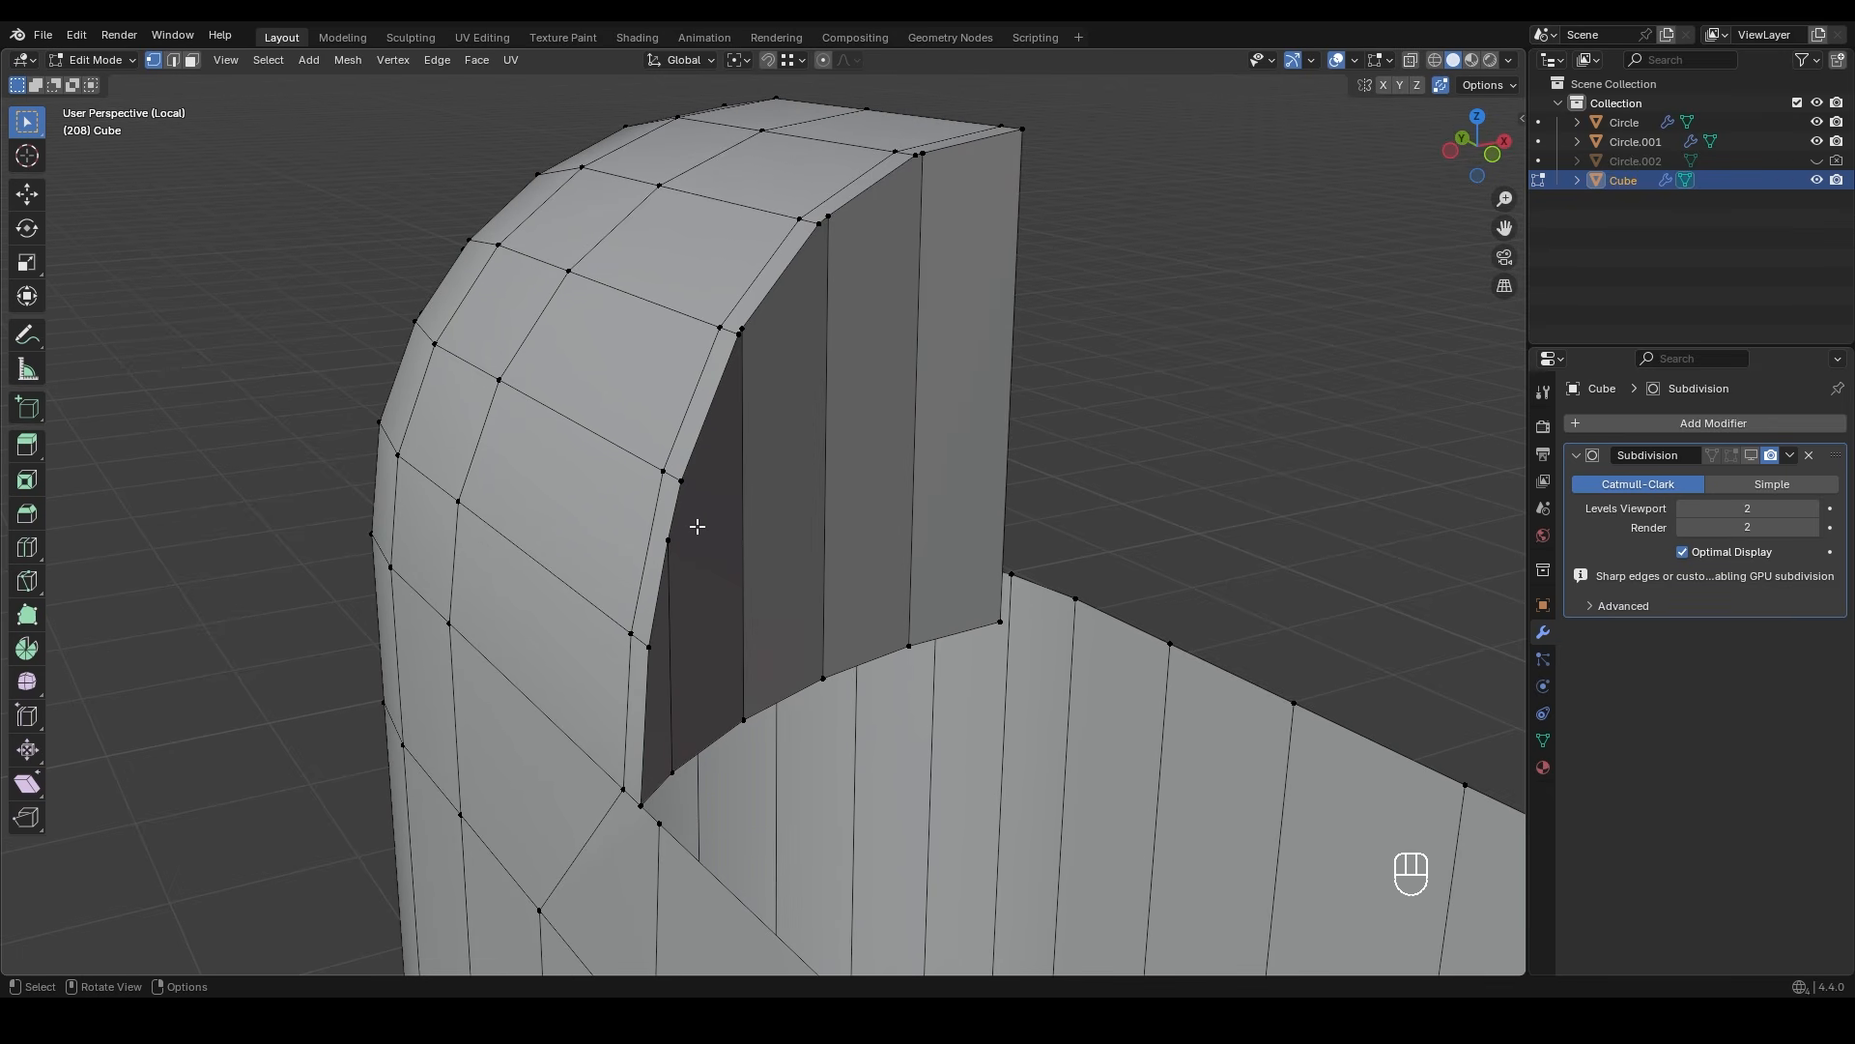
- Compare the cut wall's vertical edges with the block edges meeting them, and highlight the edge loop beside the cut rim
left_click(738, 595, "shift")
left_click(841, 531, "shift")
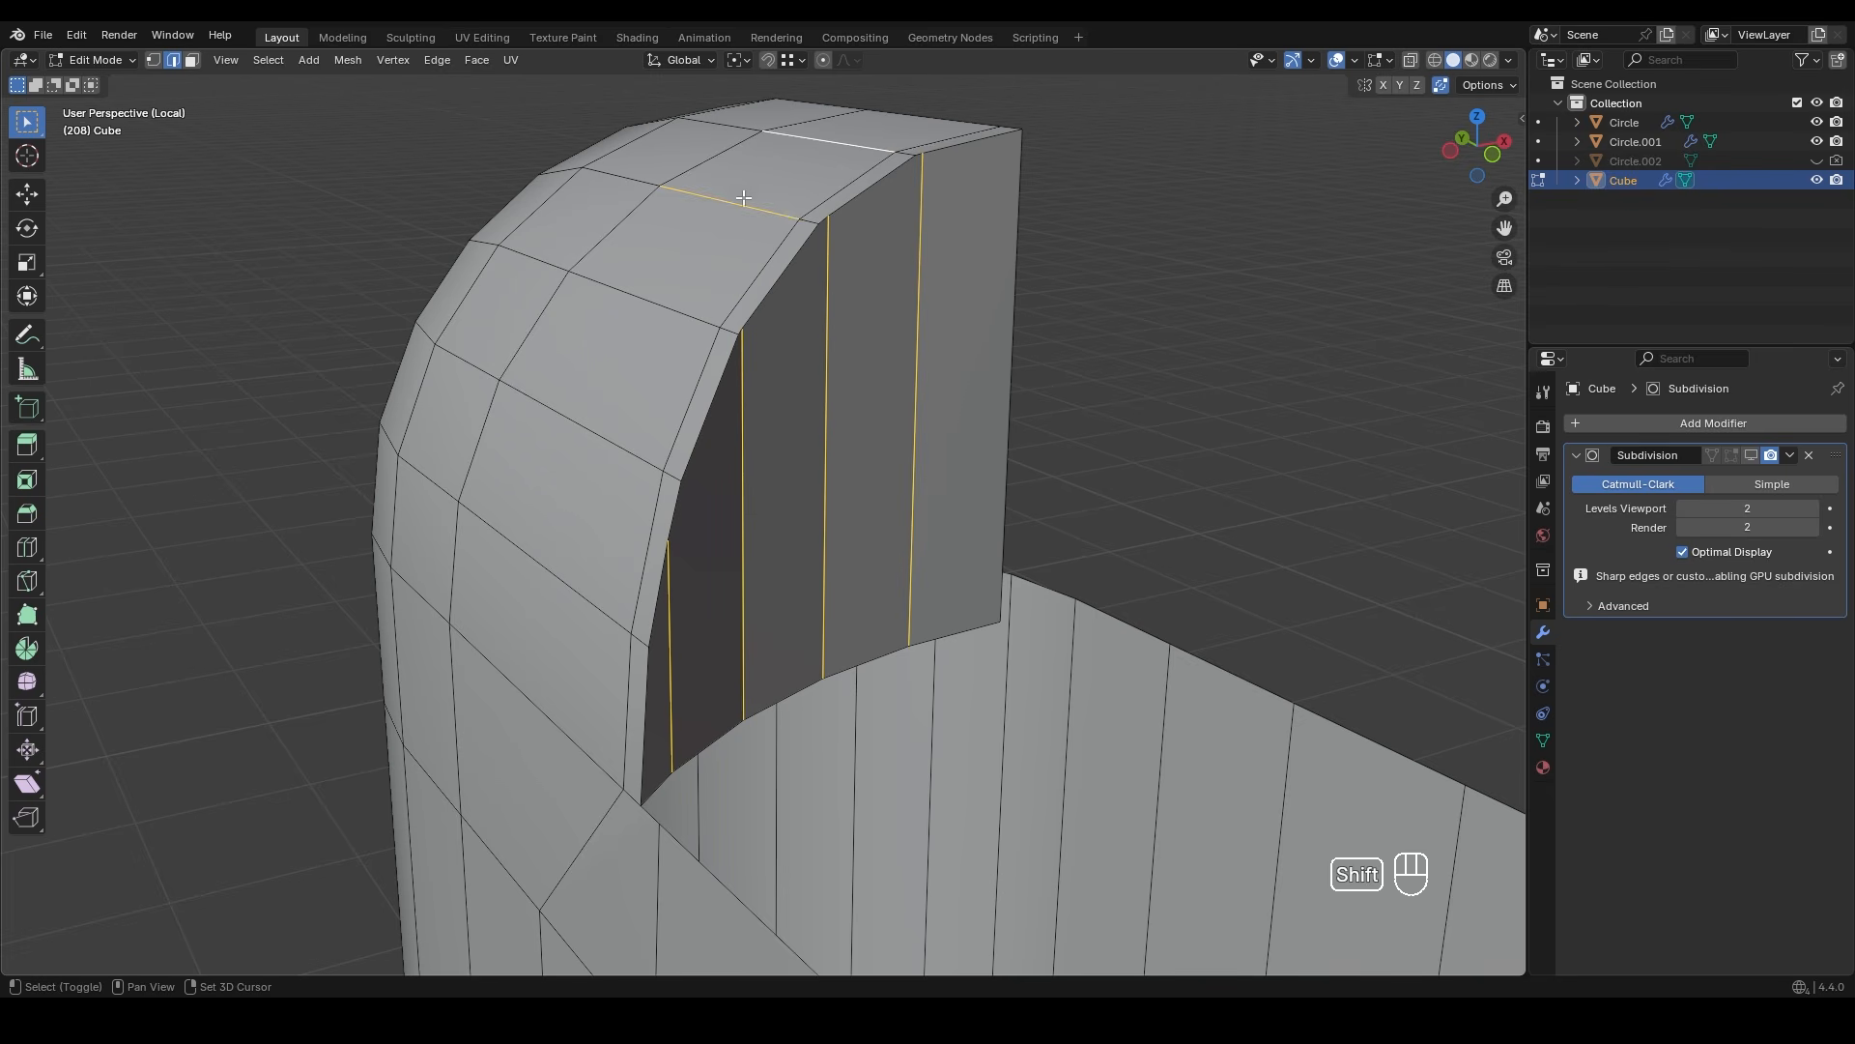
left_click(558, 583, "shift")
middle_click_drag(1043, 422, 916, 193)
key("alt+a")
left_click(908, 162, "alt")
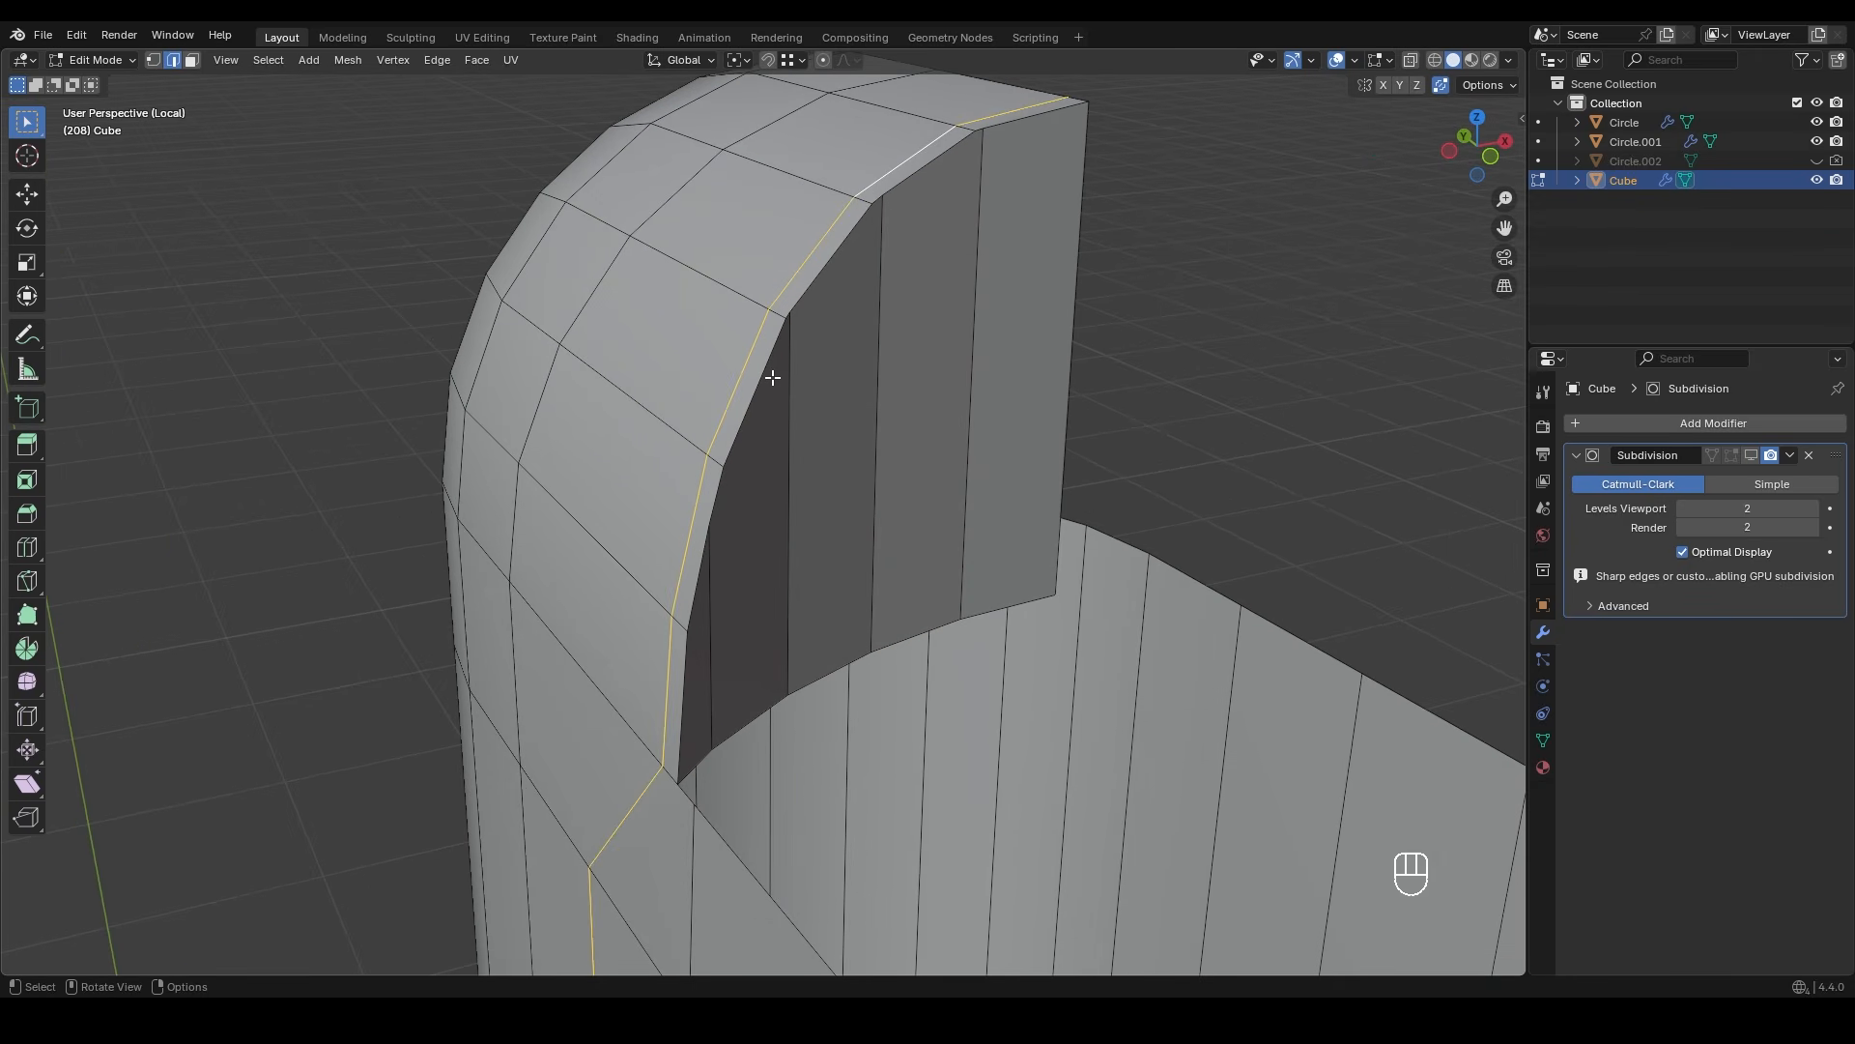
middle_click_drag(782, 348, 759, 379)
- Slide the lower mismatched rim vertex along the cut onto the top vertex of the neighbouring cylinder edge
key("1")
middle_click_drag(750, 506, 750, 497)
left_click(725, 455)
key("g")
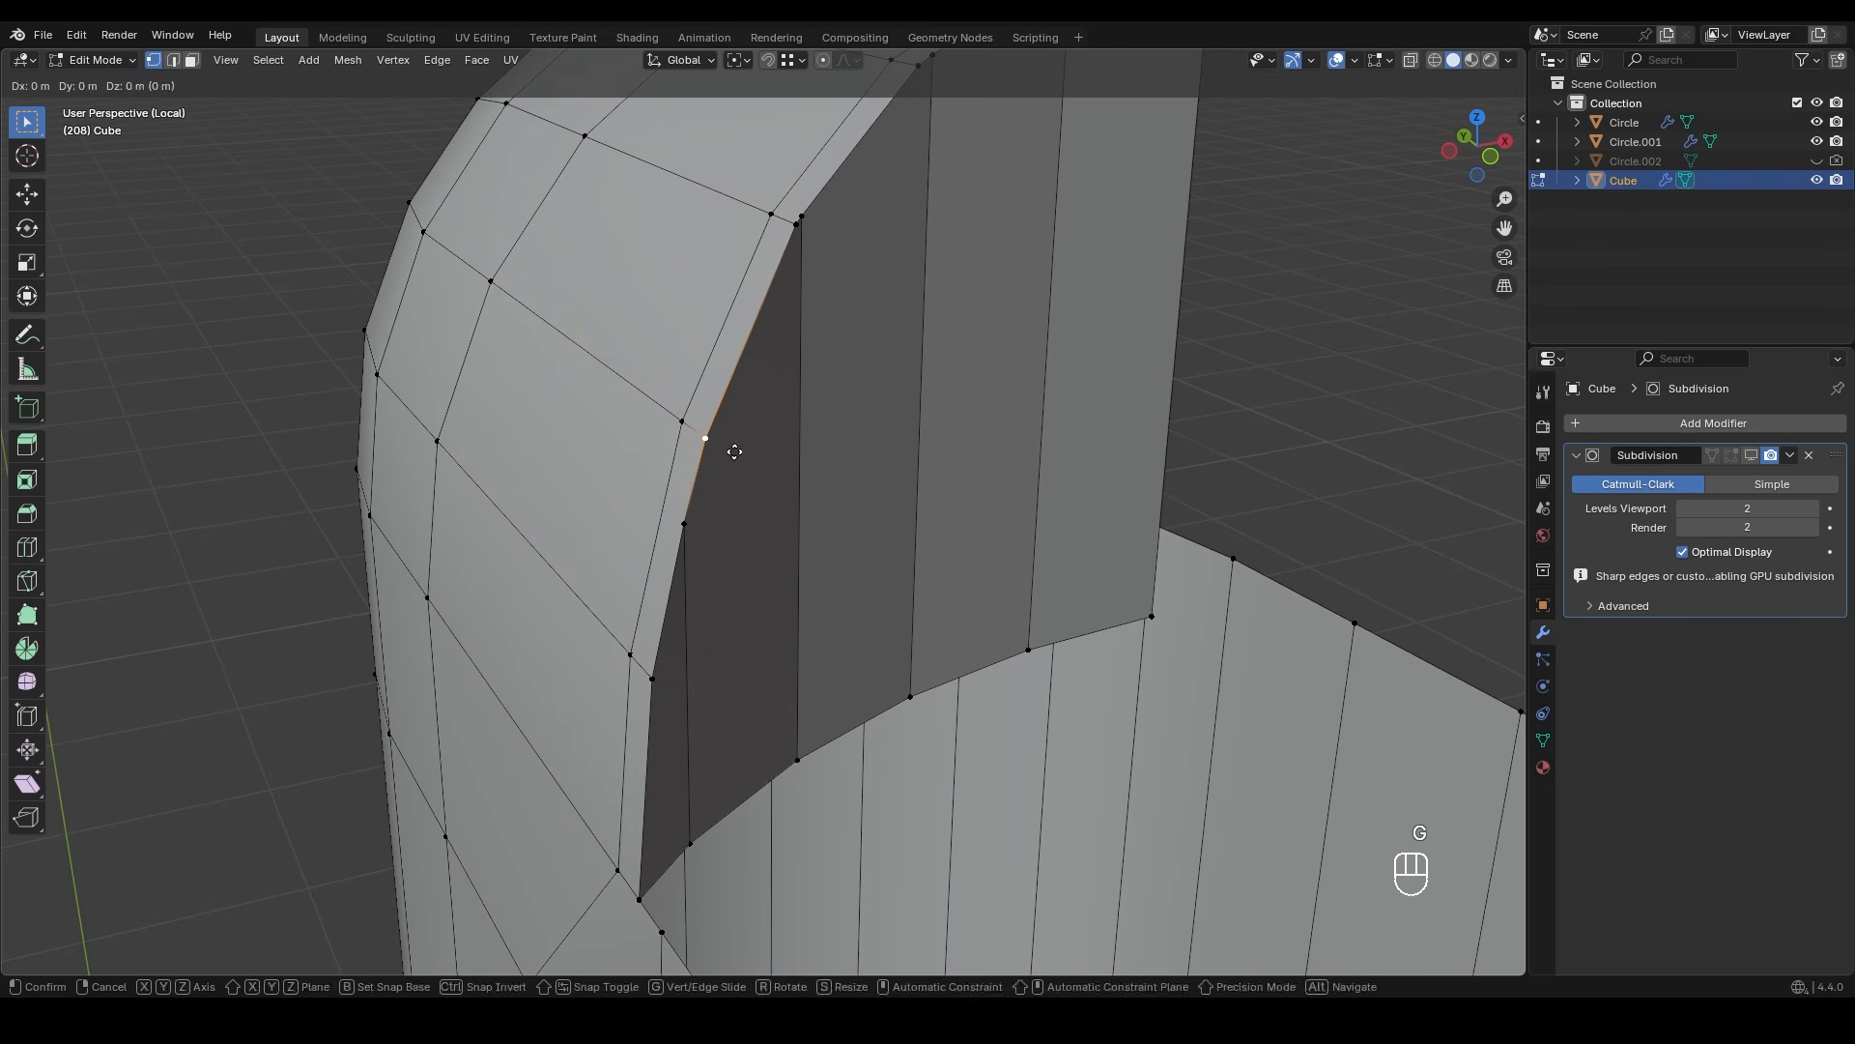
left_click(684, 615)
middle_click_drag(1300, 332, 758, 393, "ctrl")
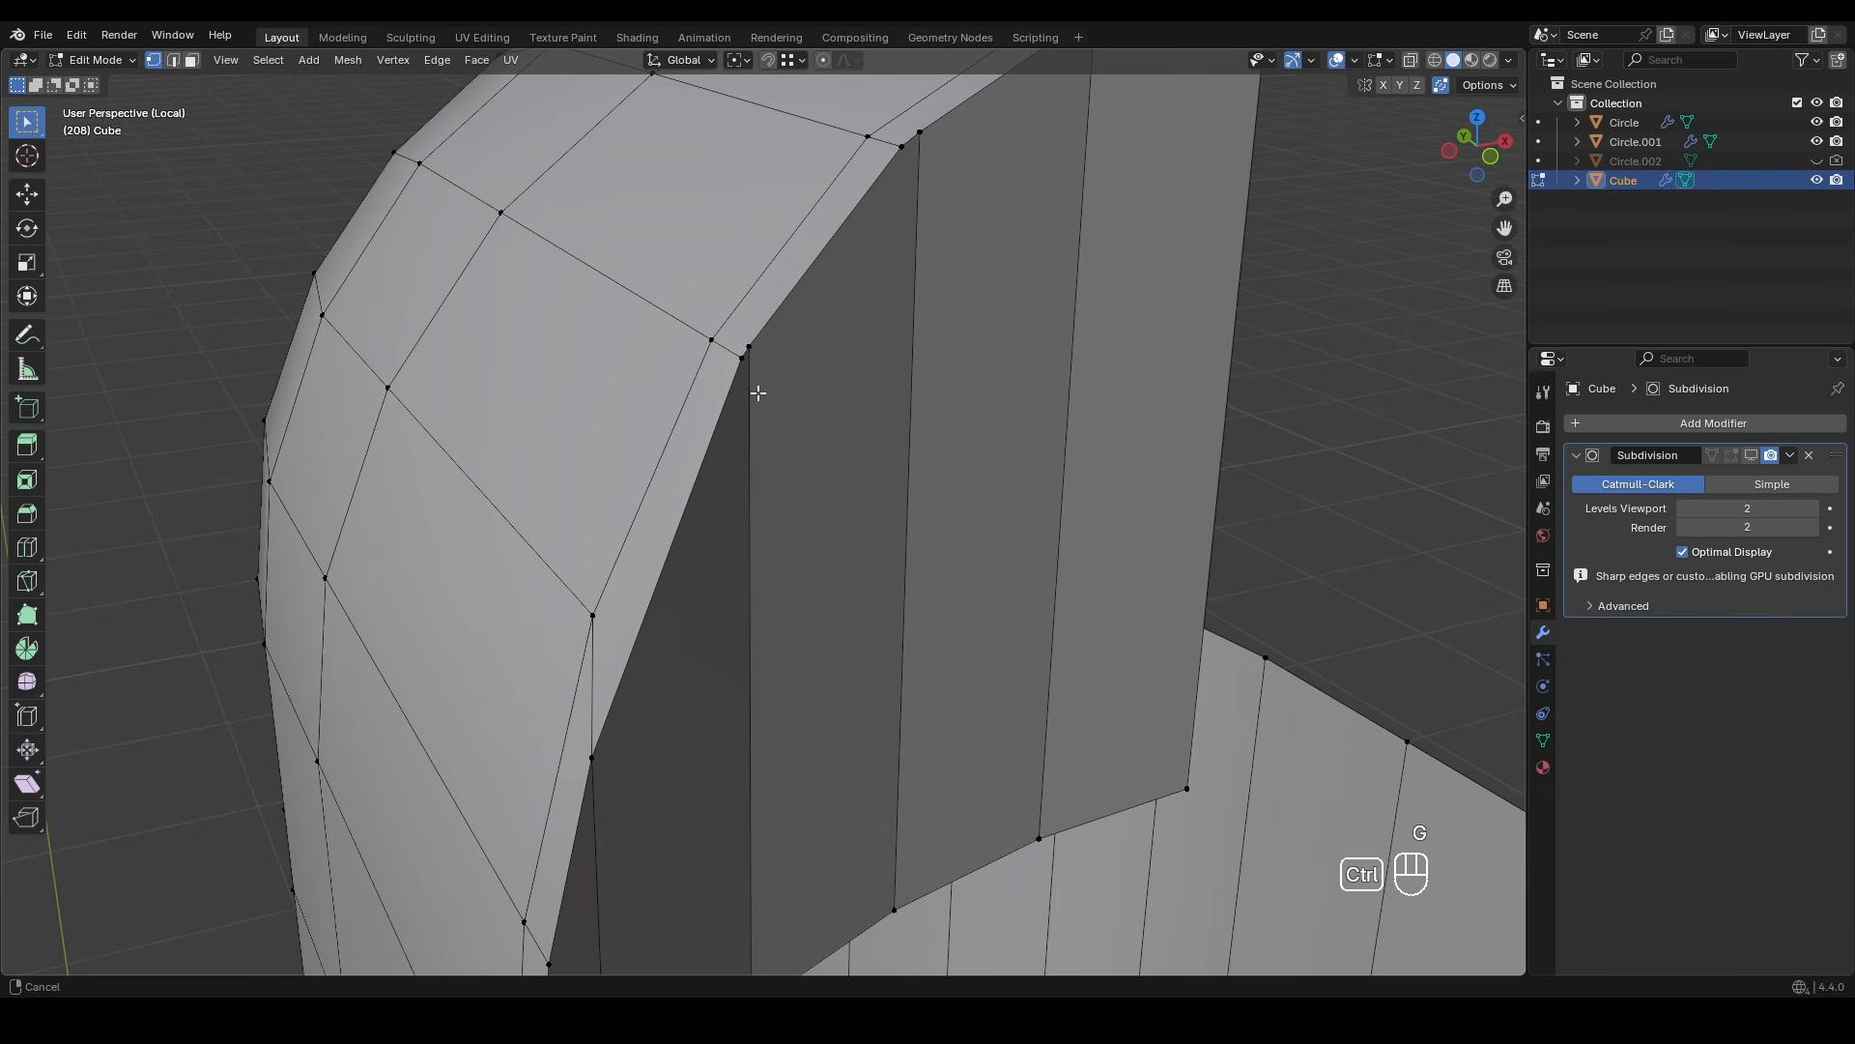
- Slide the remaining upper rim vertices along the cut onto the top vertices of their neighbouring cylinder edges
left_click(759, 342)
middle_click_drag(895, 257, 764, 368)
key("g")
key("g")
left_click(838, 290)
key("g")
key("g")
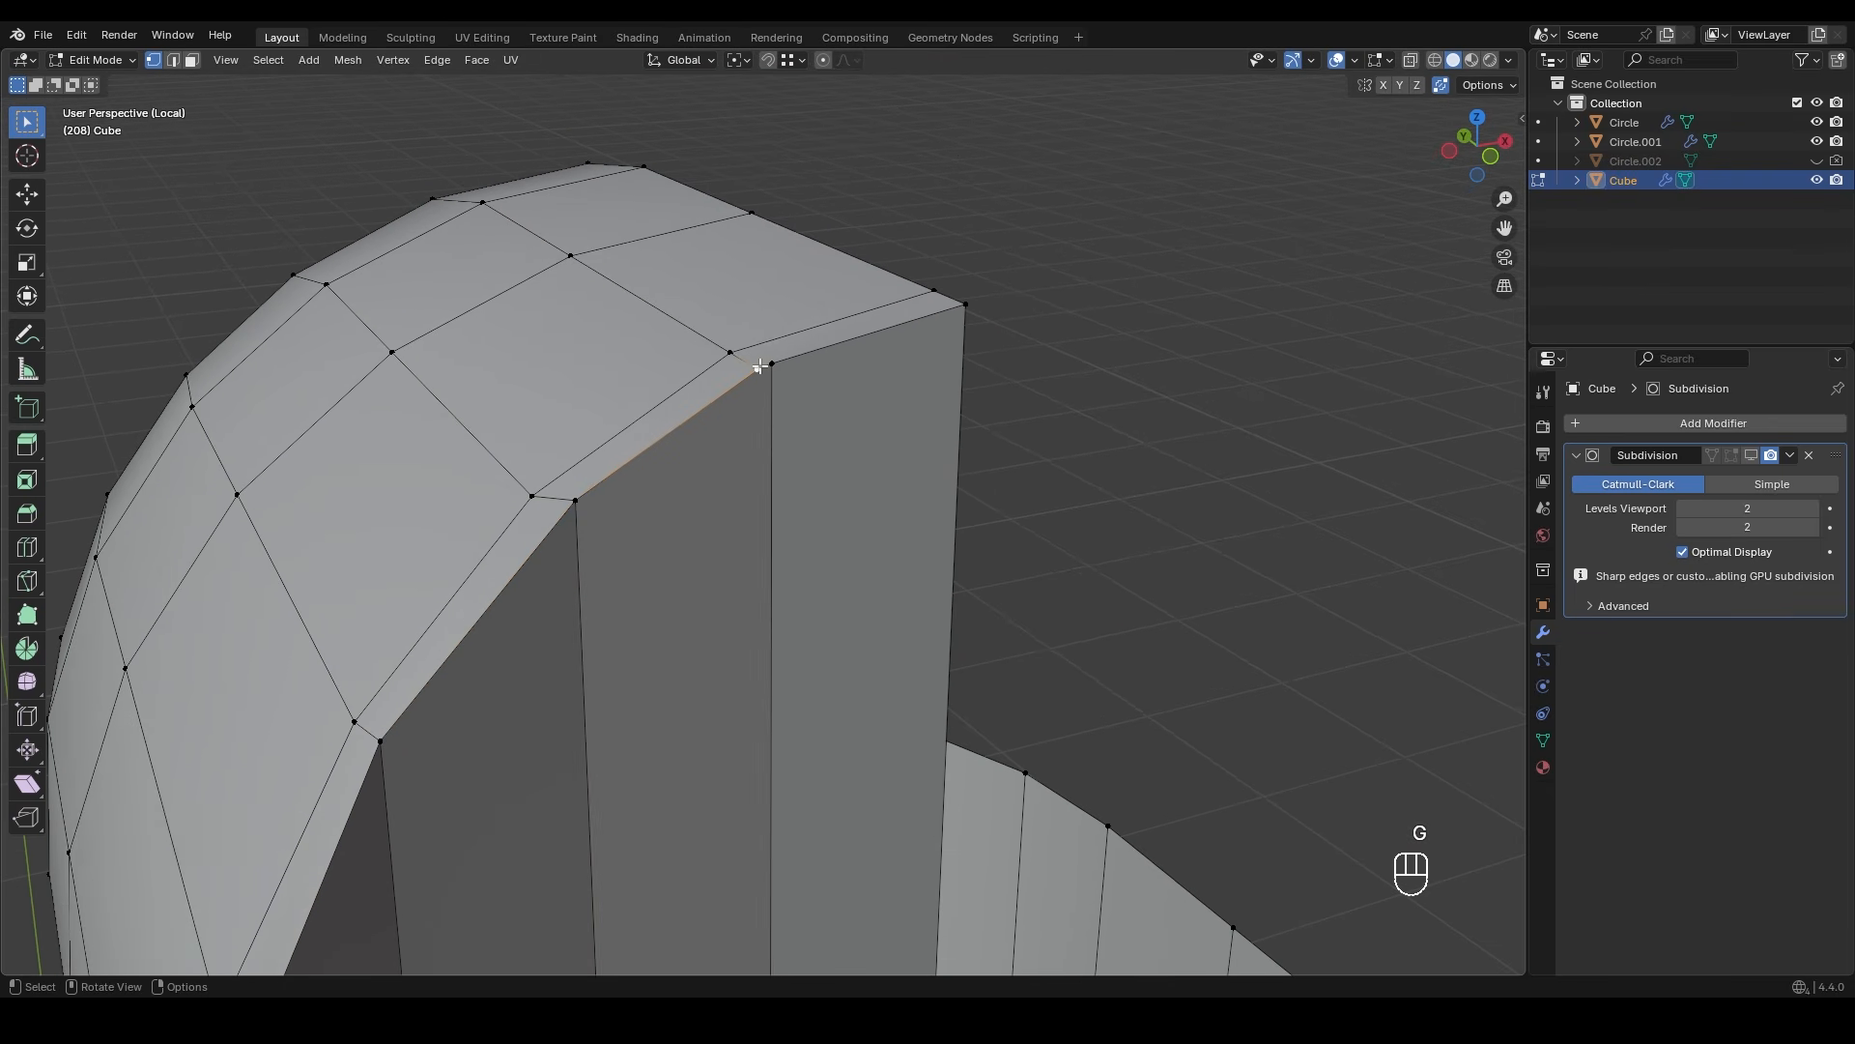
left_click(982, 343)
middle_click_drag(981, 348, 876, 345, "ctrl")
- Try to inset the cut's wall faces by about 0.025 m, toggling the boundary option
left_click(595, 492)
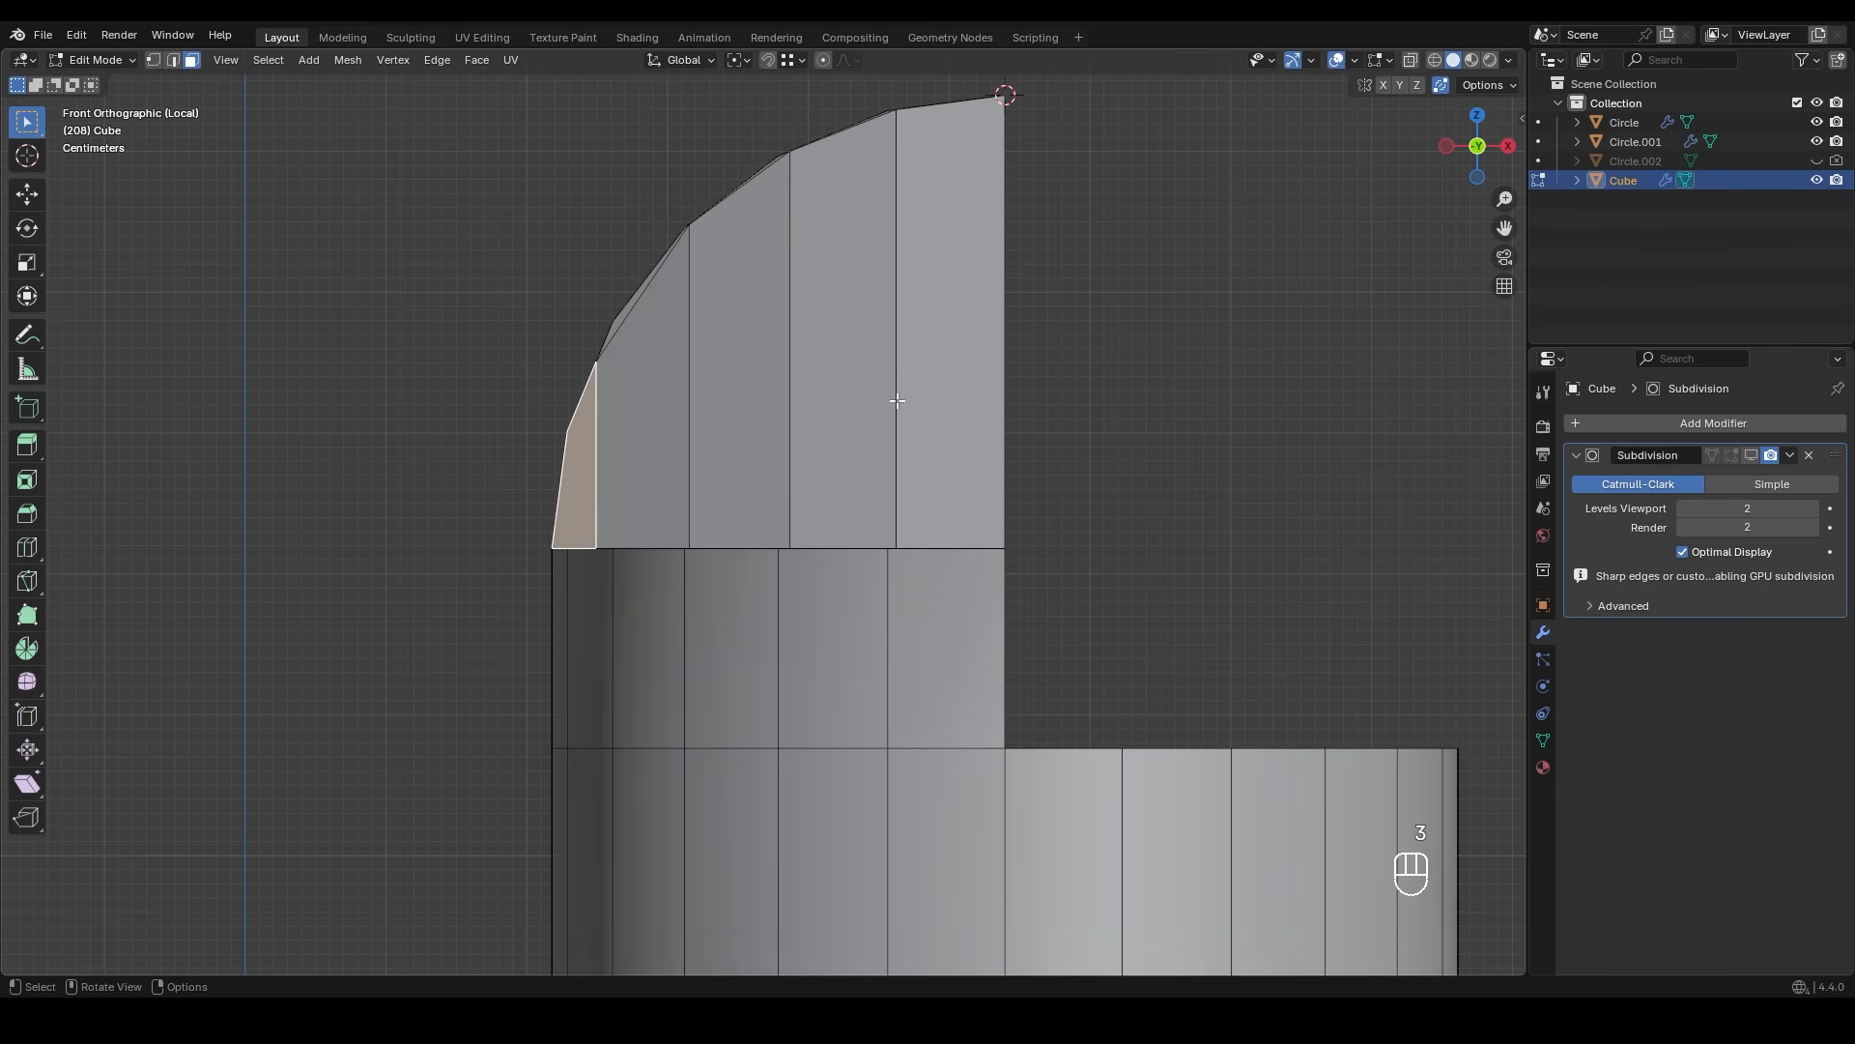
left_click(908, 404, "ctrl")
key("i")
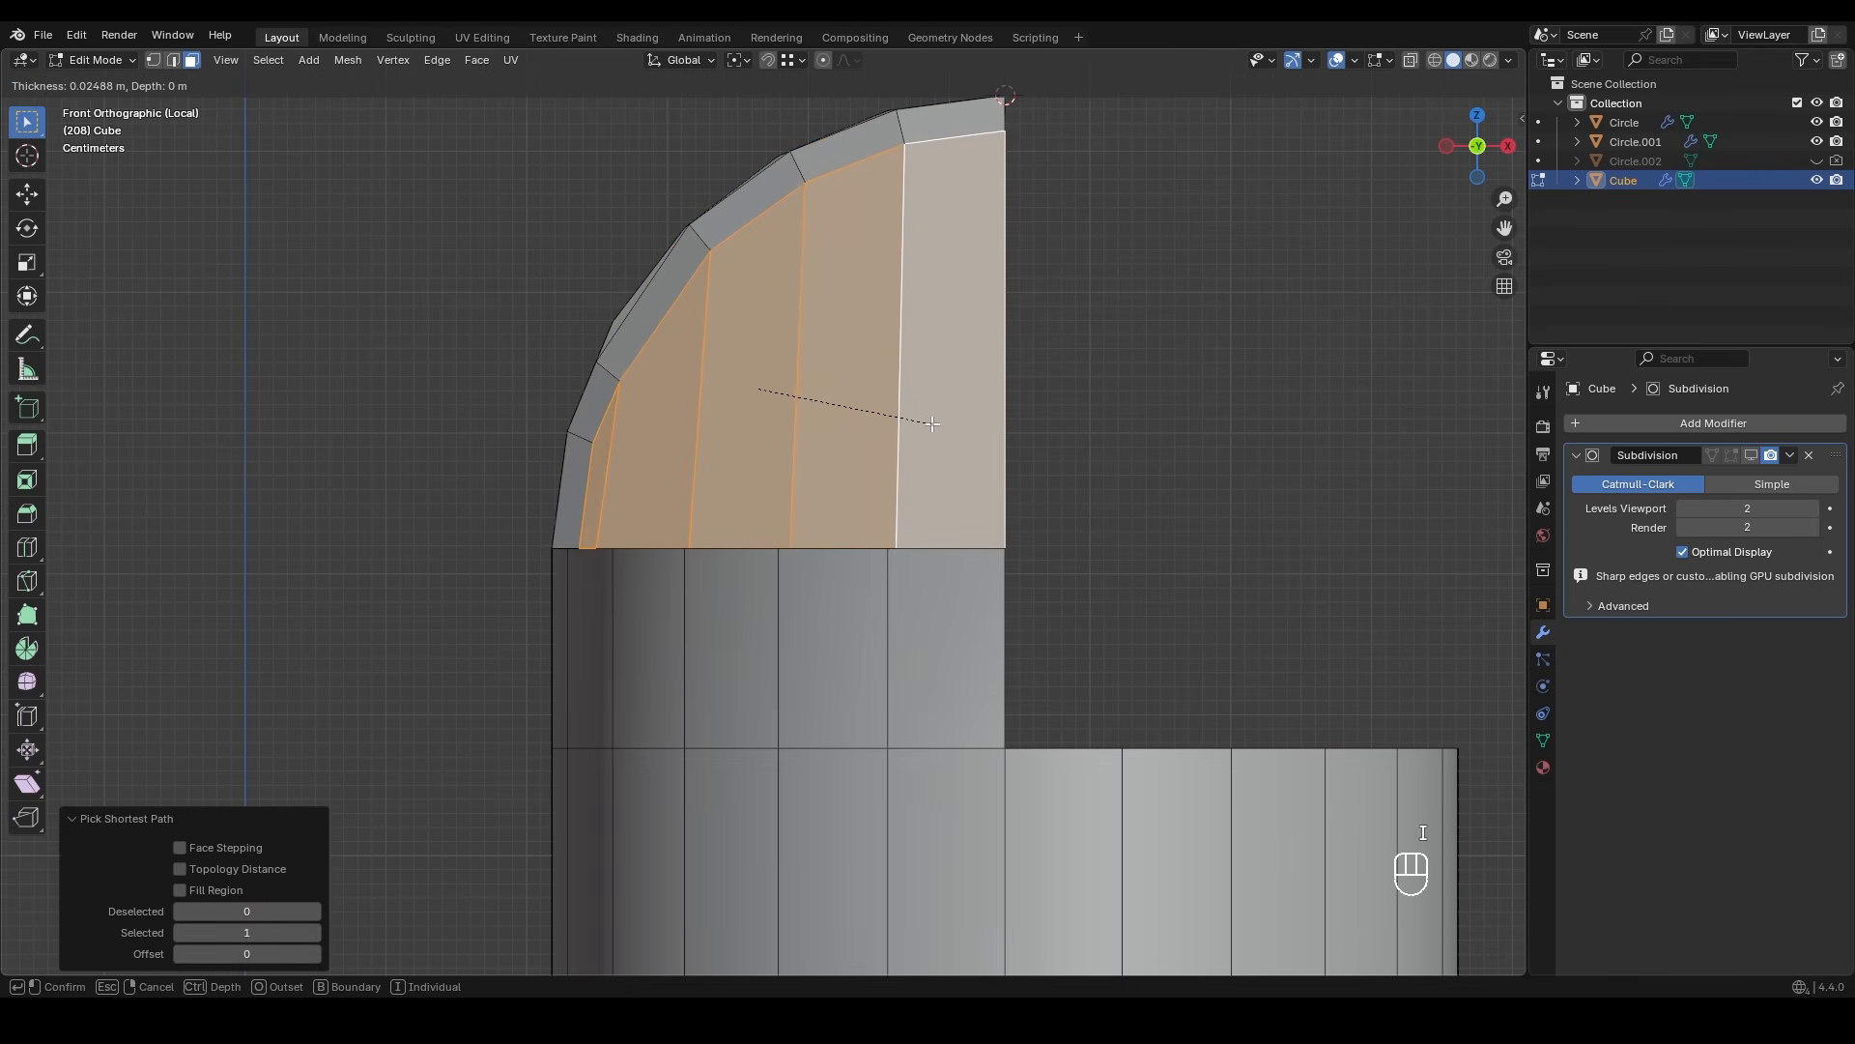
key("b")
key("b")
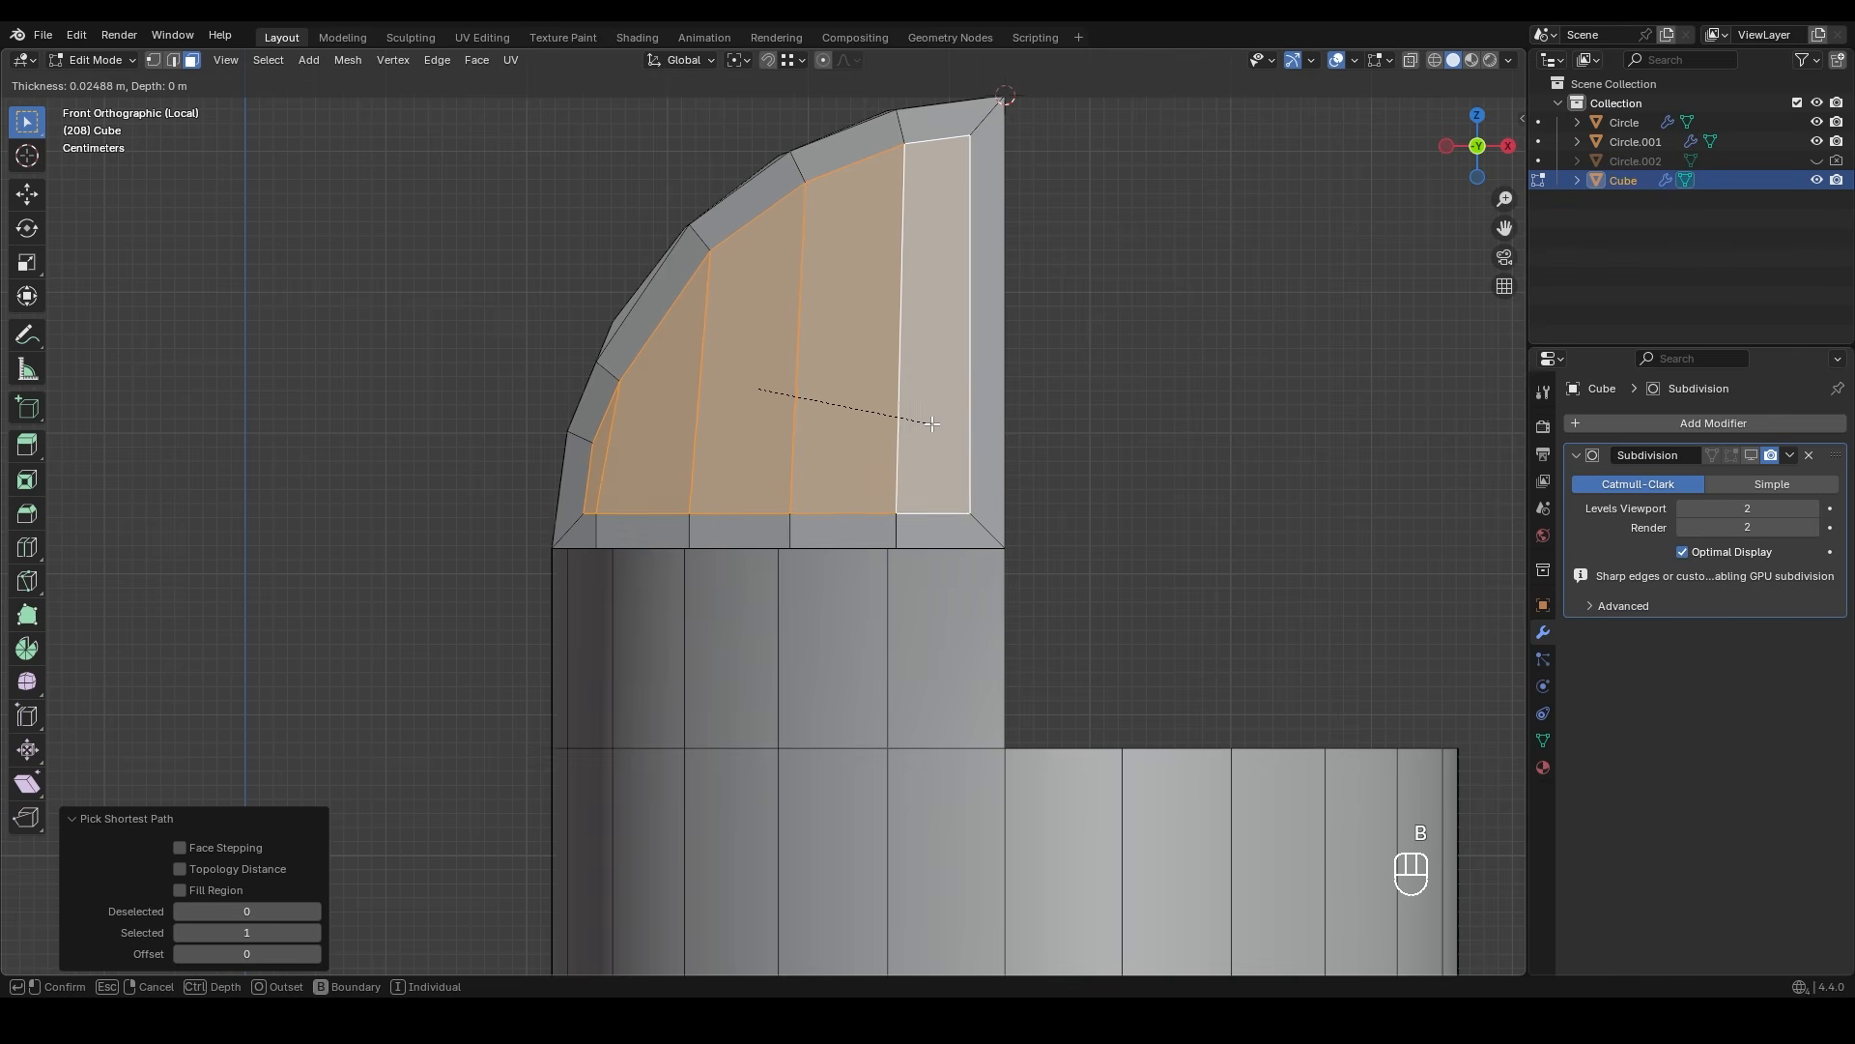
left_click(1056, 502, "shift")
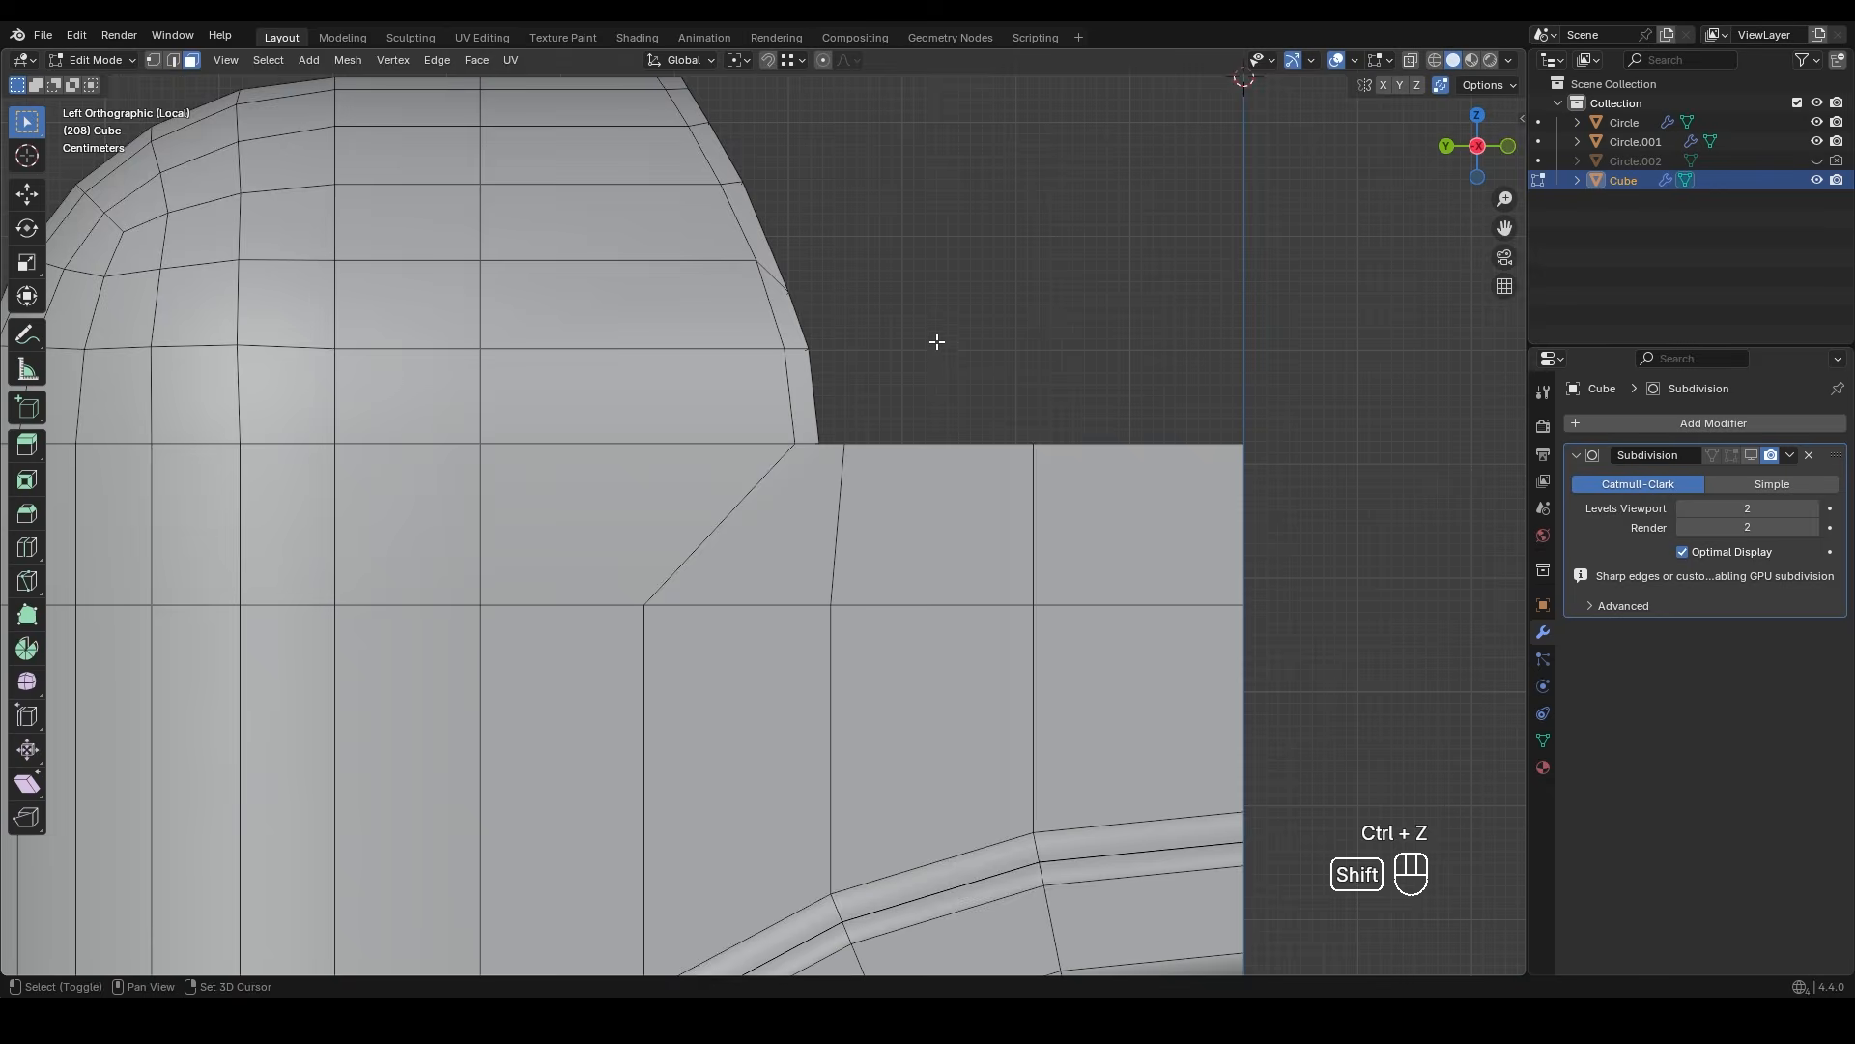
- Knife a straight horizontal line through the whole block just below the cylinder cut's lower edge
middle_click_drag(937, 342, 938, 429)
scroll(989, 328, "down", 5)
key("k")
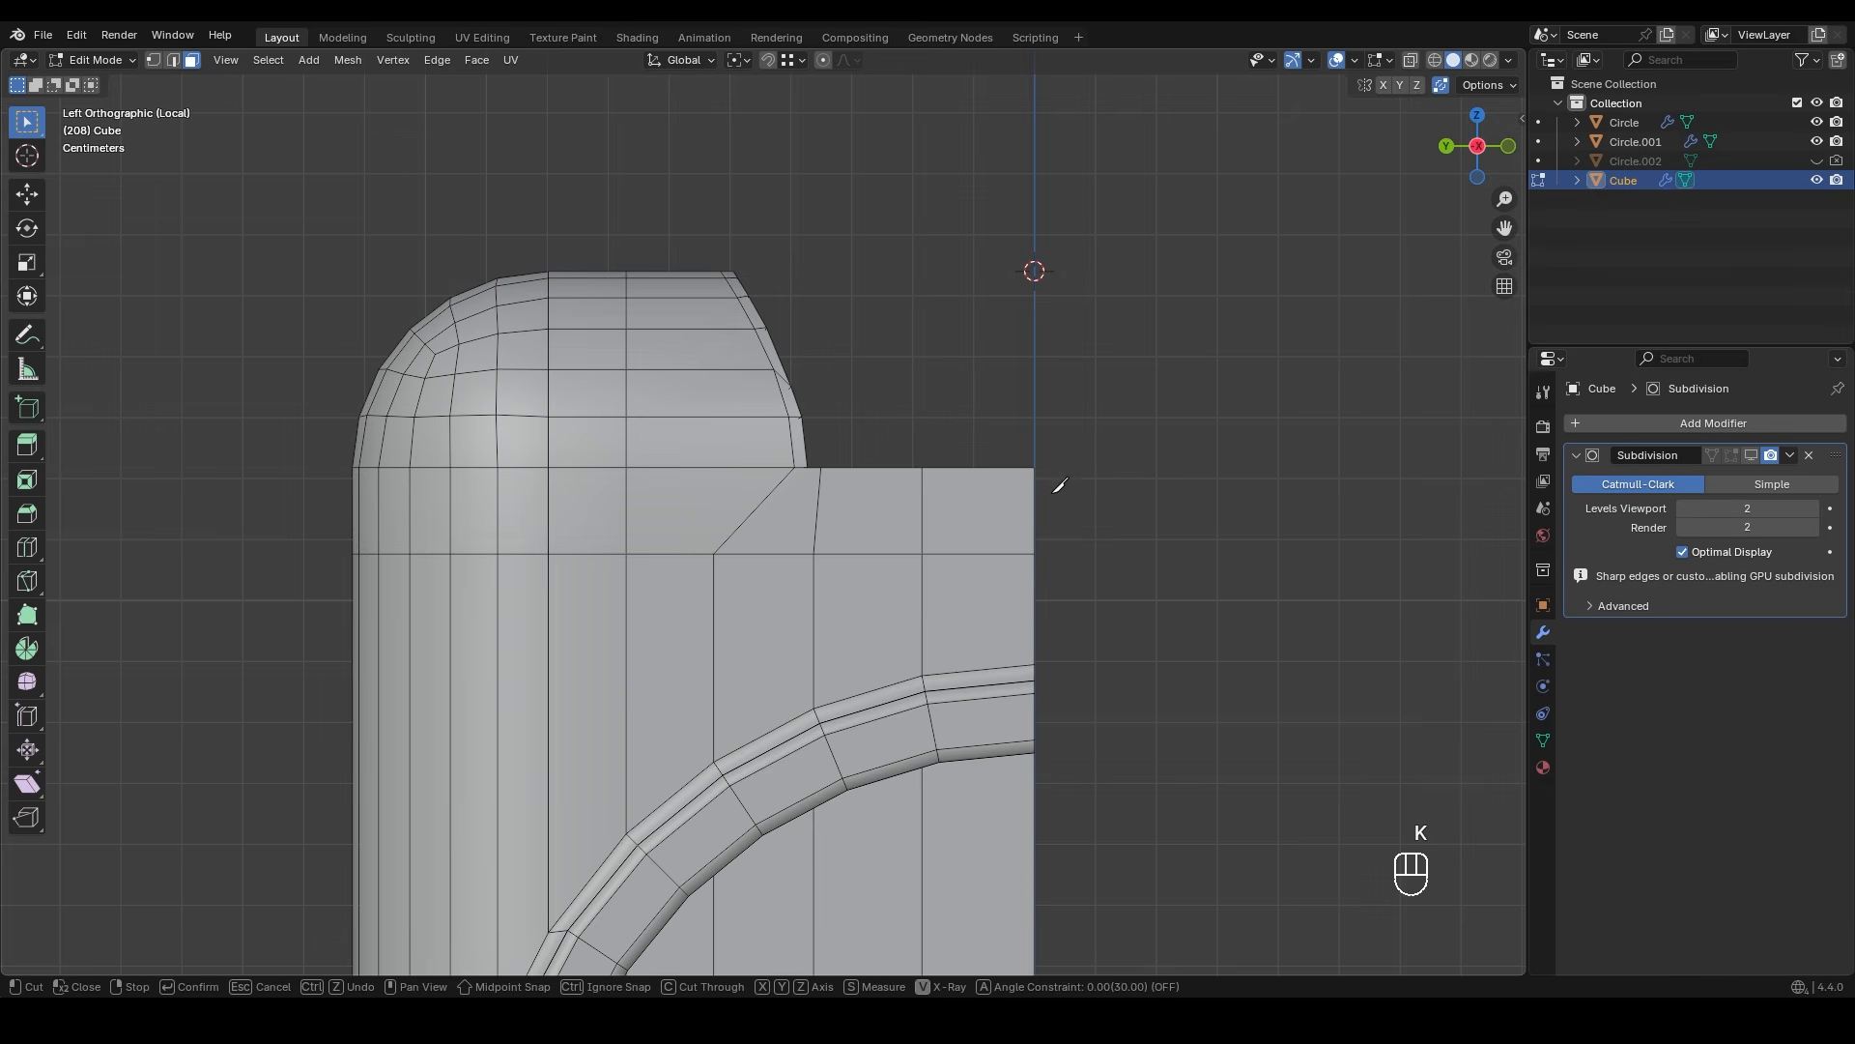
key("y")
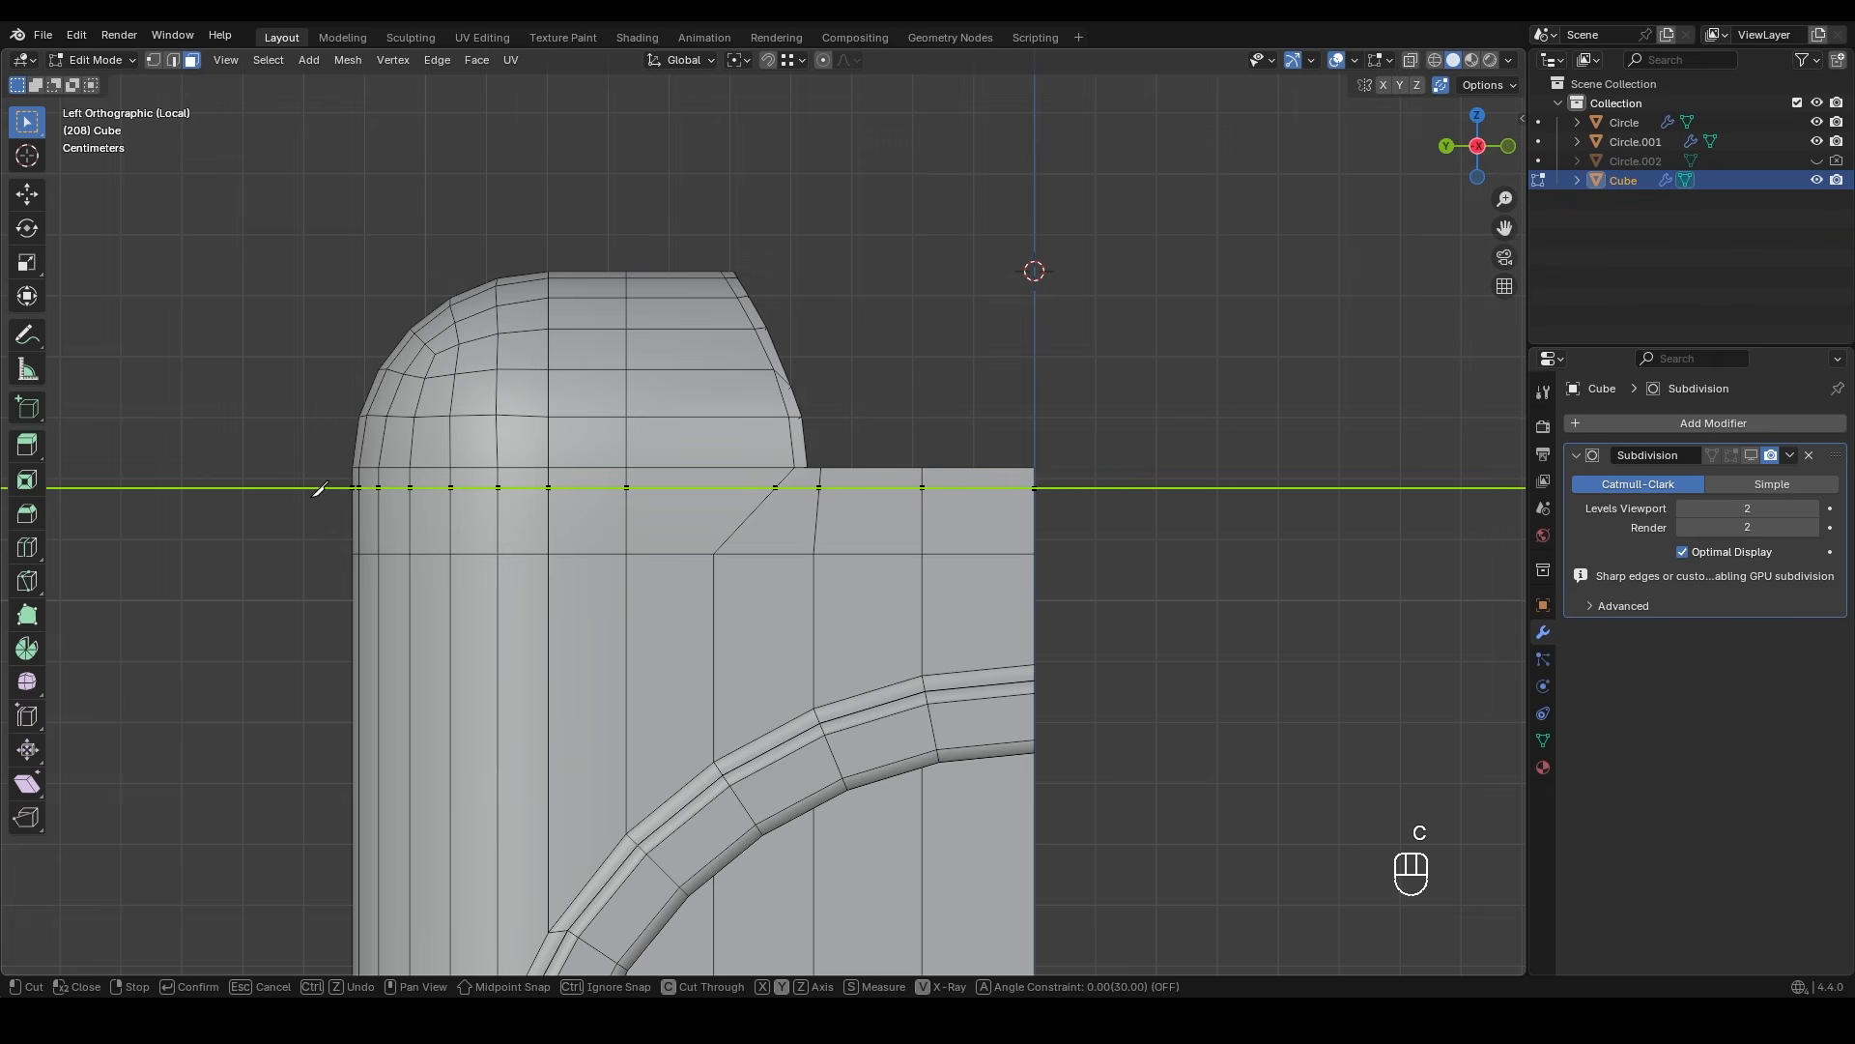
key("Return")
- Select the horizontal edge loop below the cylinder cut and fine-tune its height
scroll(599, 543, "up", 3)
left_click(599, 542, "alt")
key("2")
left_click(596, 539, "alt")
middle_click_drag(571, 542, 658, 551, "shift")
key("g")
middle_click(658, 549)
left_click(654, 537)
- Select the cut wall's curved lower edge path and extrude it -0.022 m along Y
middle_click_drag(506, 539, 731, 535, "shift")
middle_click_drag(848, 483, 836, 522)
left_click(650, 551, "ctrl")
middle_click_drag(709, 599, 773, 552, "shift")
middle_click_drag(773, 552, 833, 480)
key("e")
middle_click(843, 493)
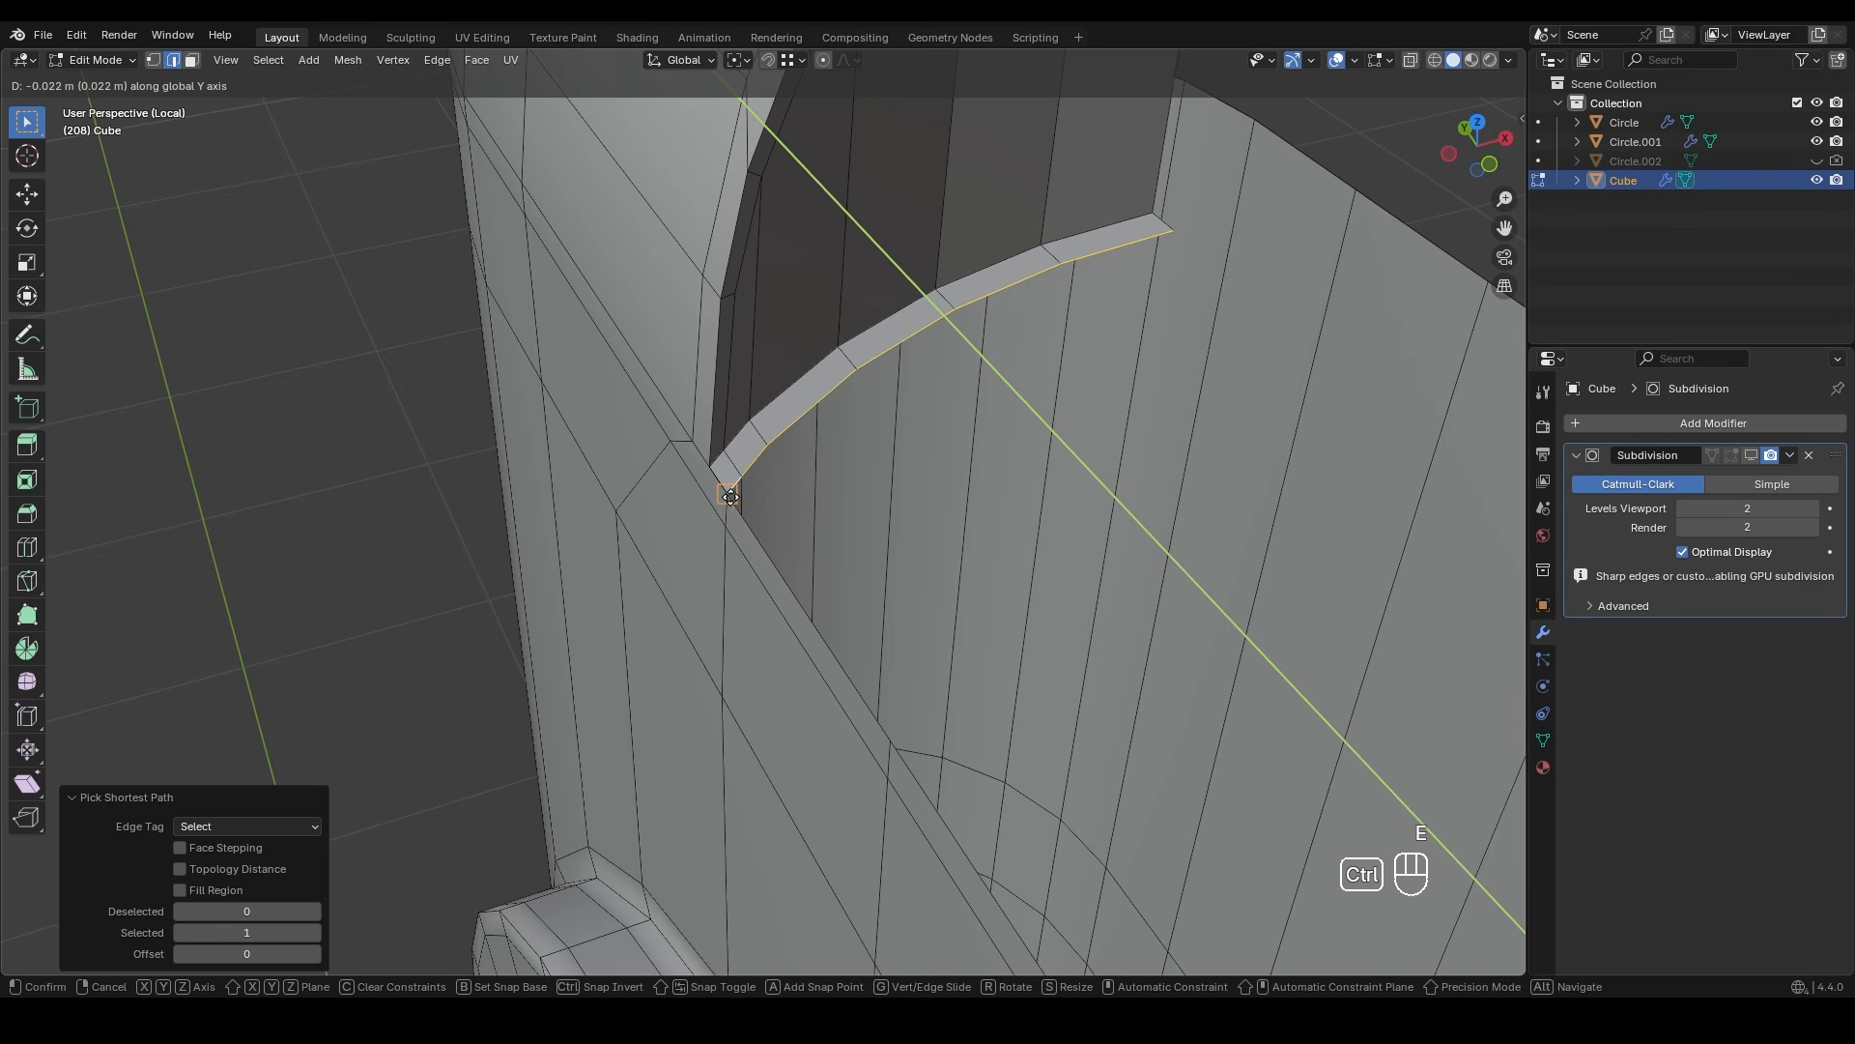
left_click(730, 497, "ctrl")
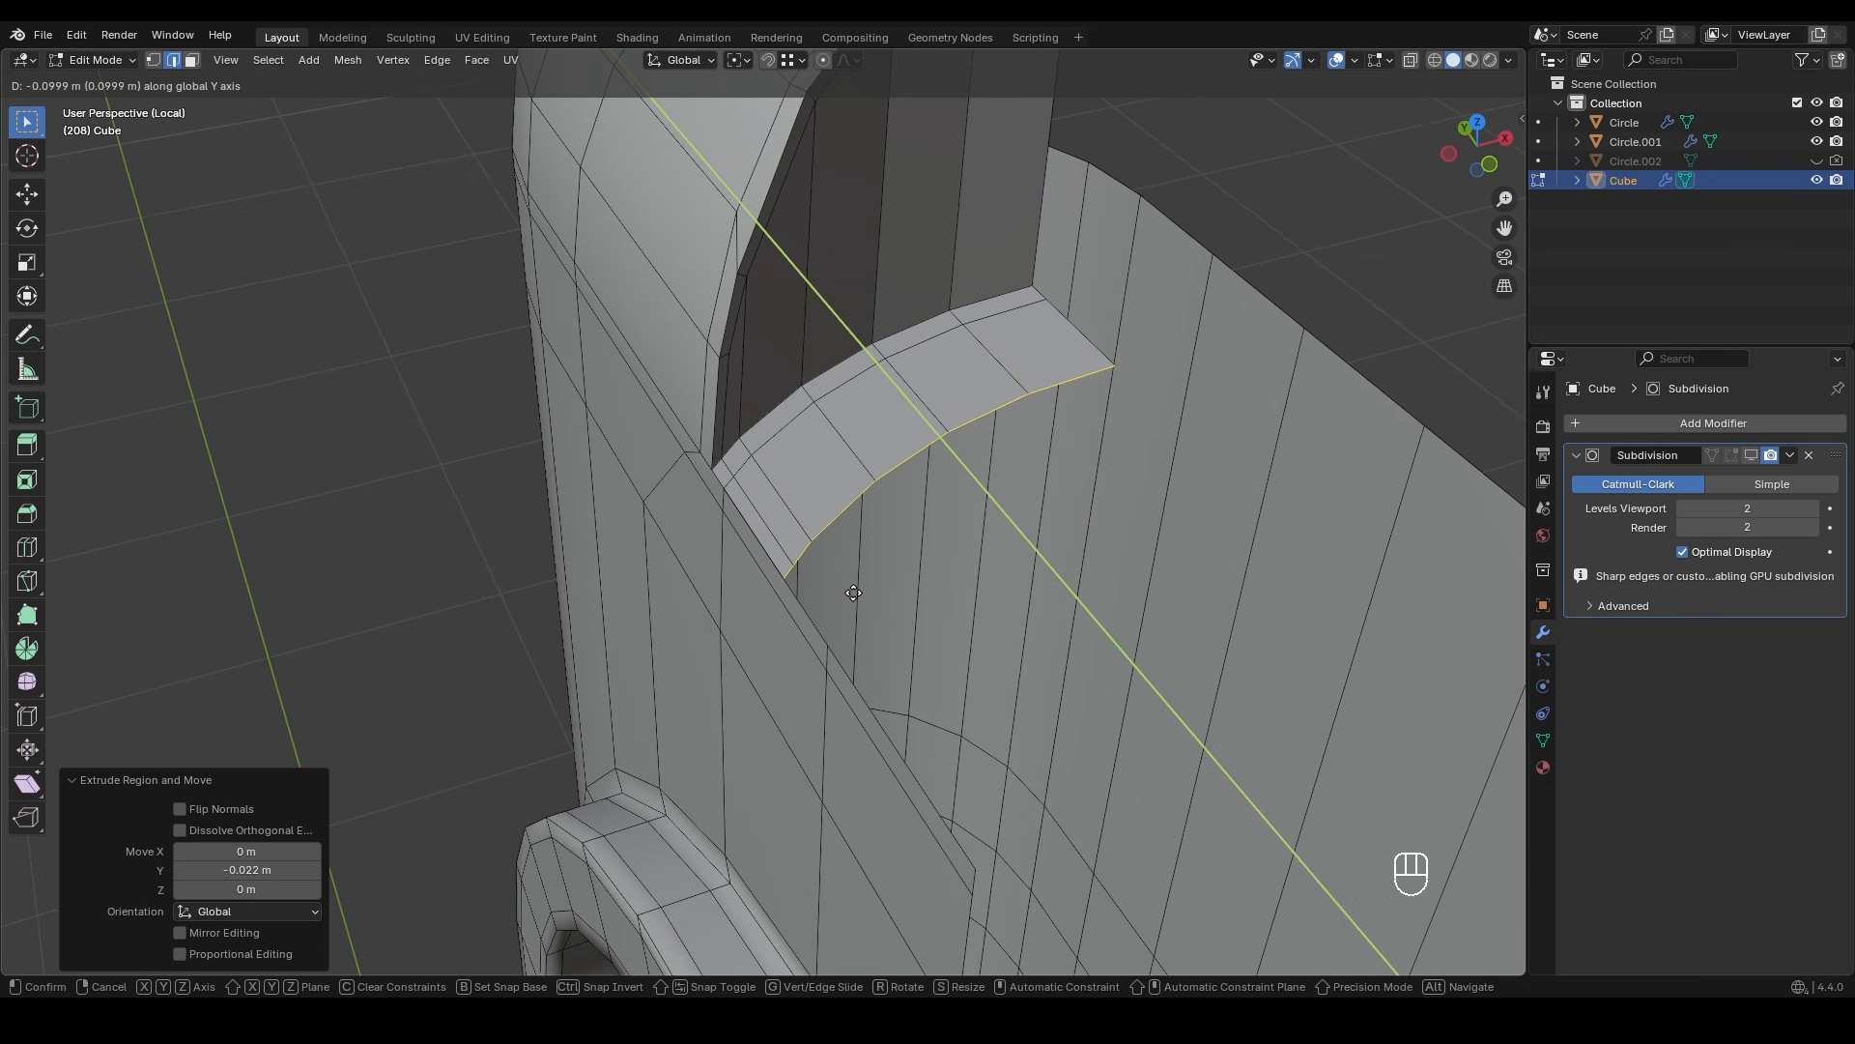
- Extend the extruded curved edge at the notch along Y and flatten it to a straight line by scaling Y to 0
left_click(854, 593)
key("s")
key("y")
key("0")
key("KP_Enter")
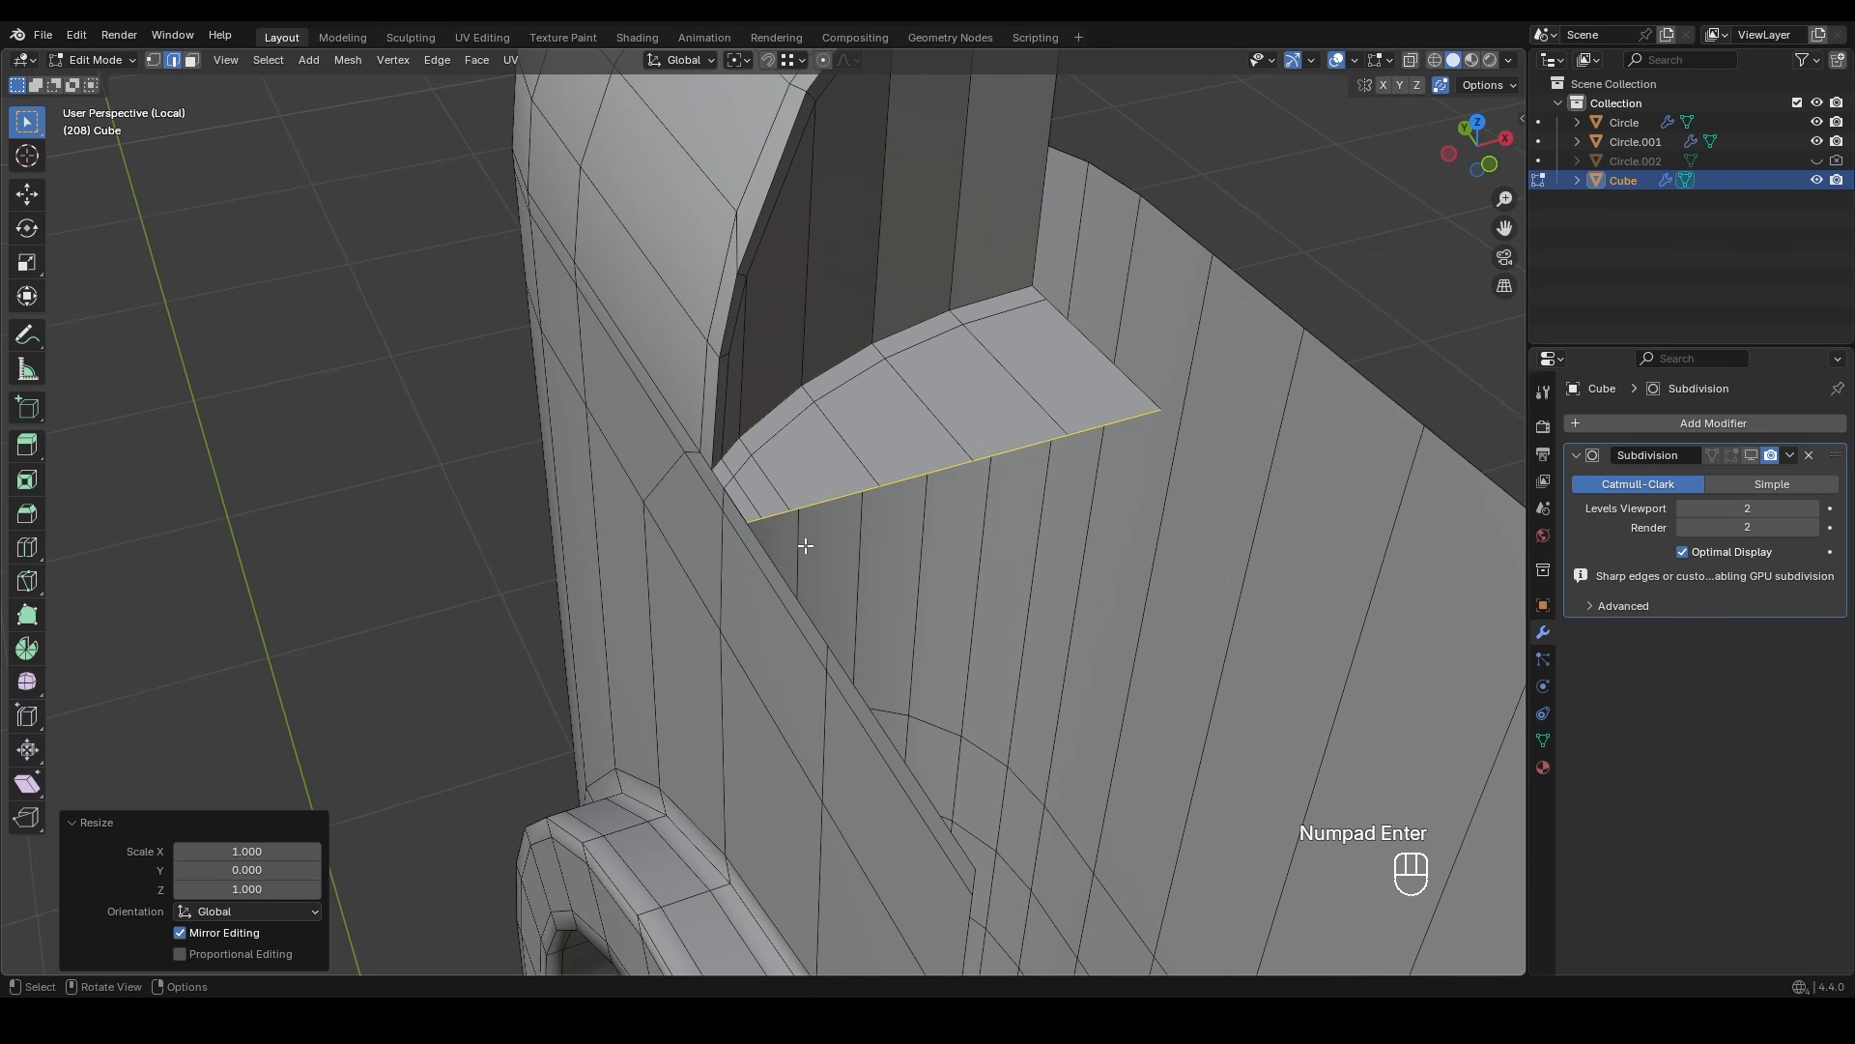
- Extrude the straightened edge twice along Y, the first by about -0.126 m, snapping to the side vertices to complete the flat ledge
key("e")
key("y")
left_click(828, 650, "ctrl")
middle_click_drag(828, 650, 867, 551)
key("e")
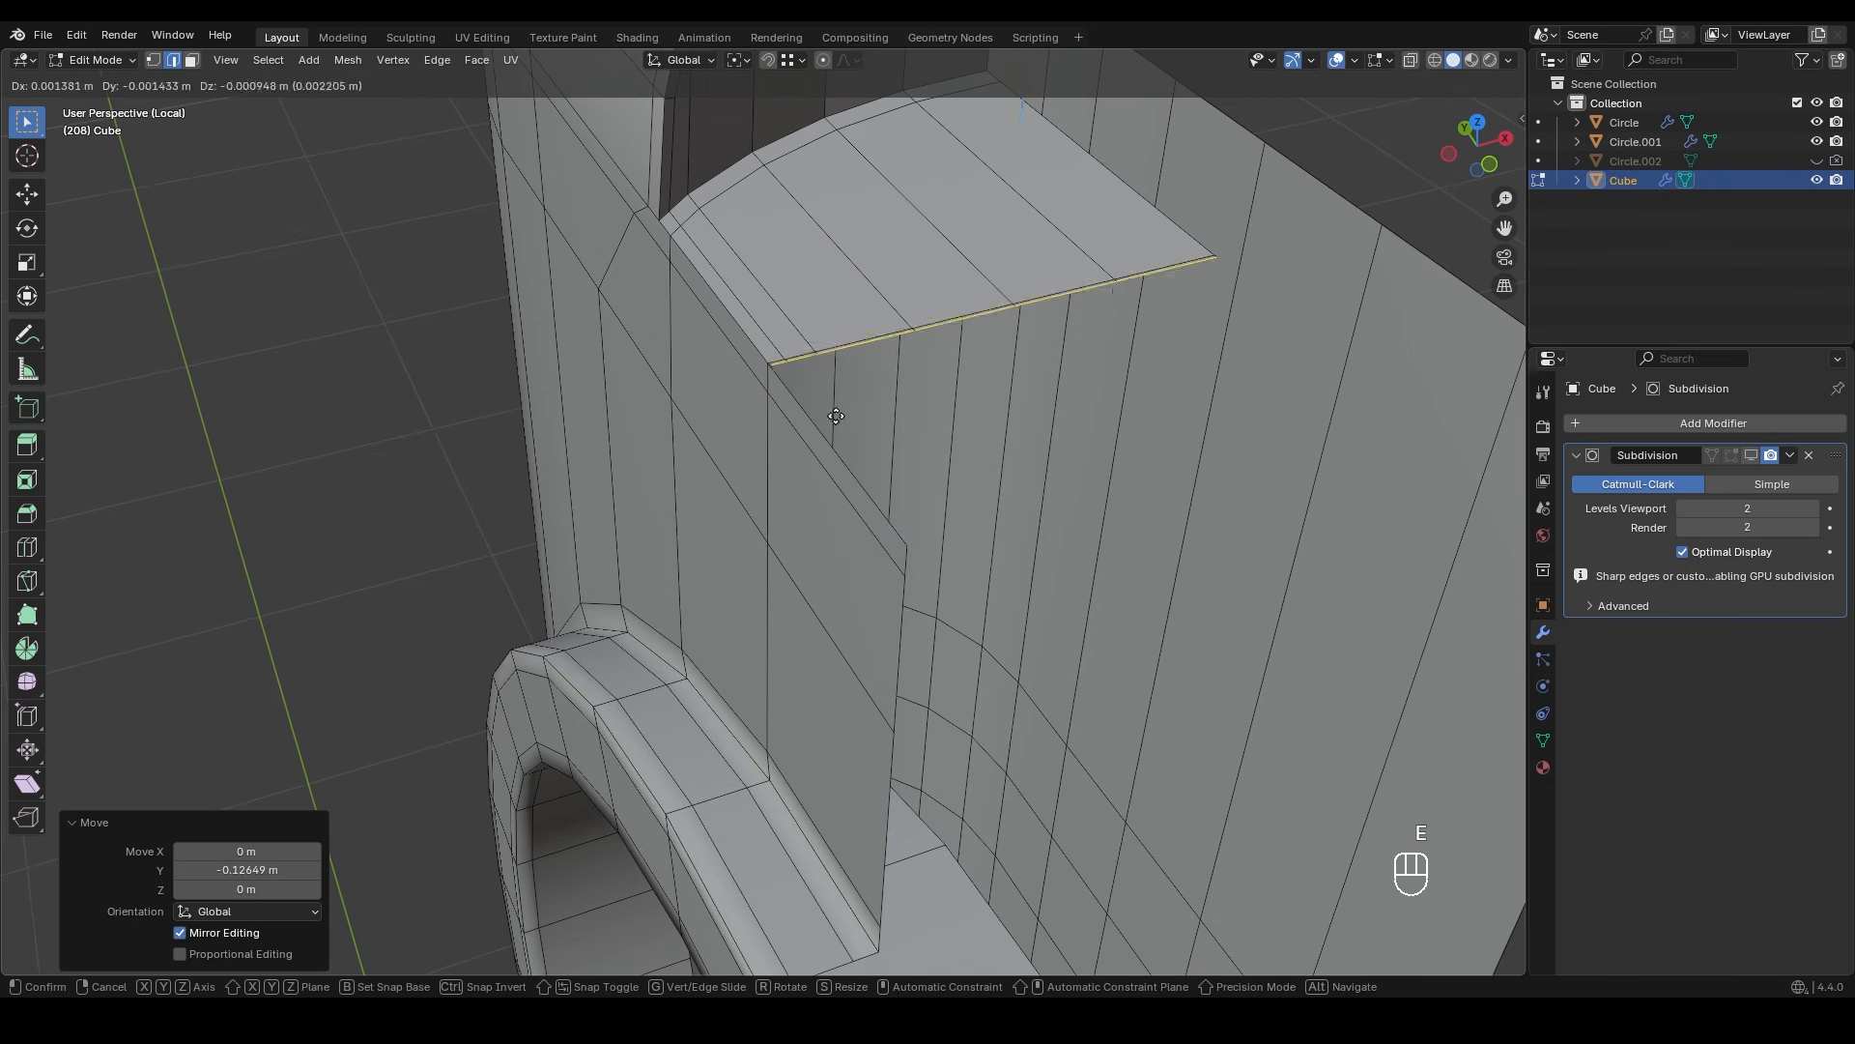
key("z")
key("y")
left_click(906, 545, "ctrl")
middle_click_drag(907, 545, 721, 419)
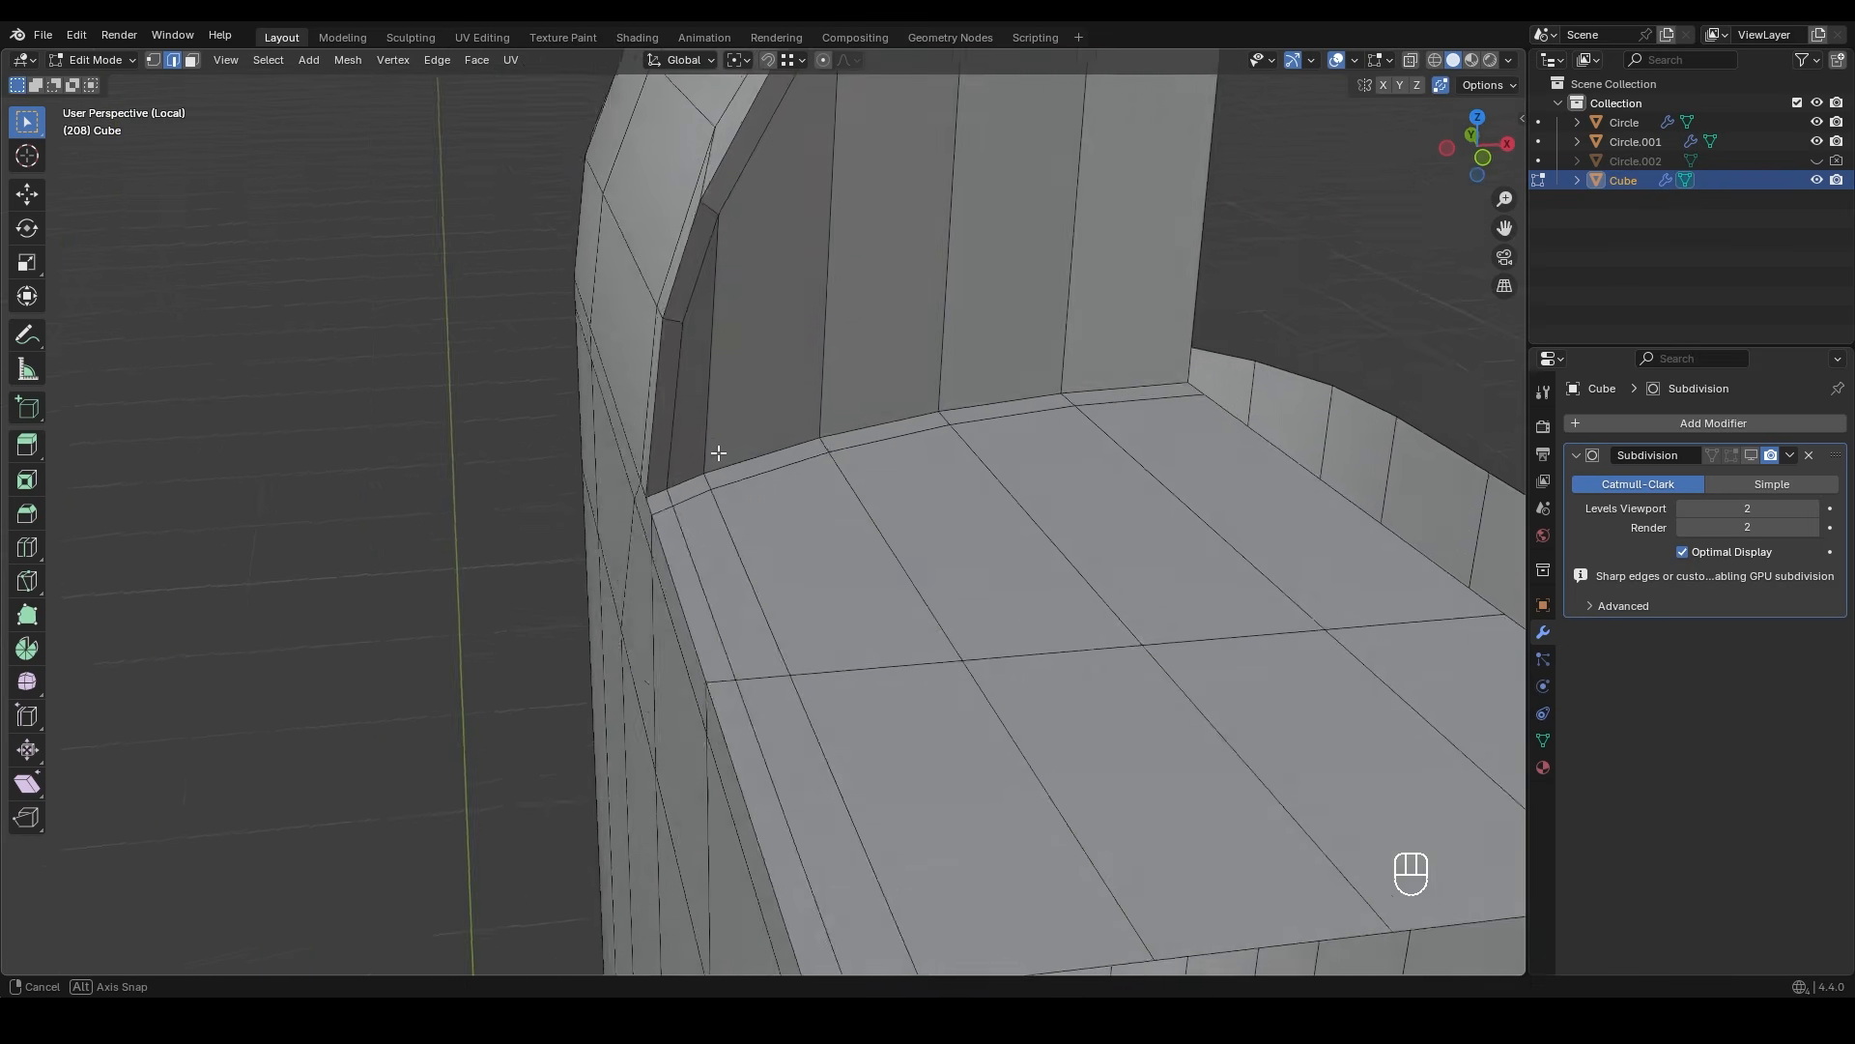
- Add an evenly offset edge loop around the rounded top section just above the ledge
key("ctrl+r")
left_click(683, 430)
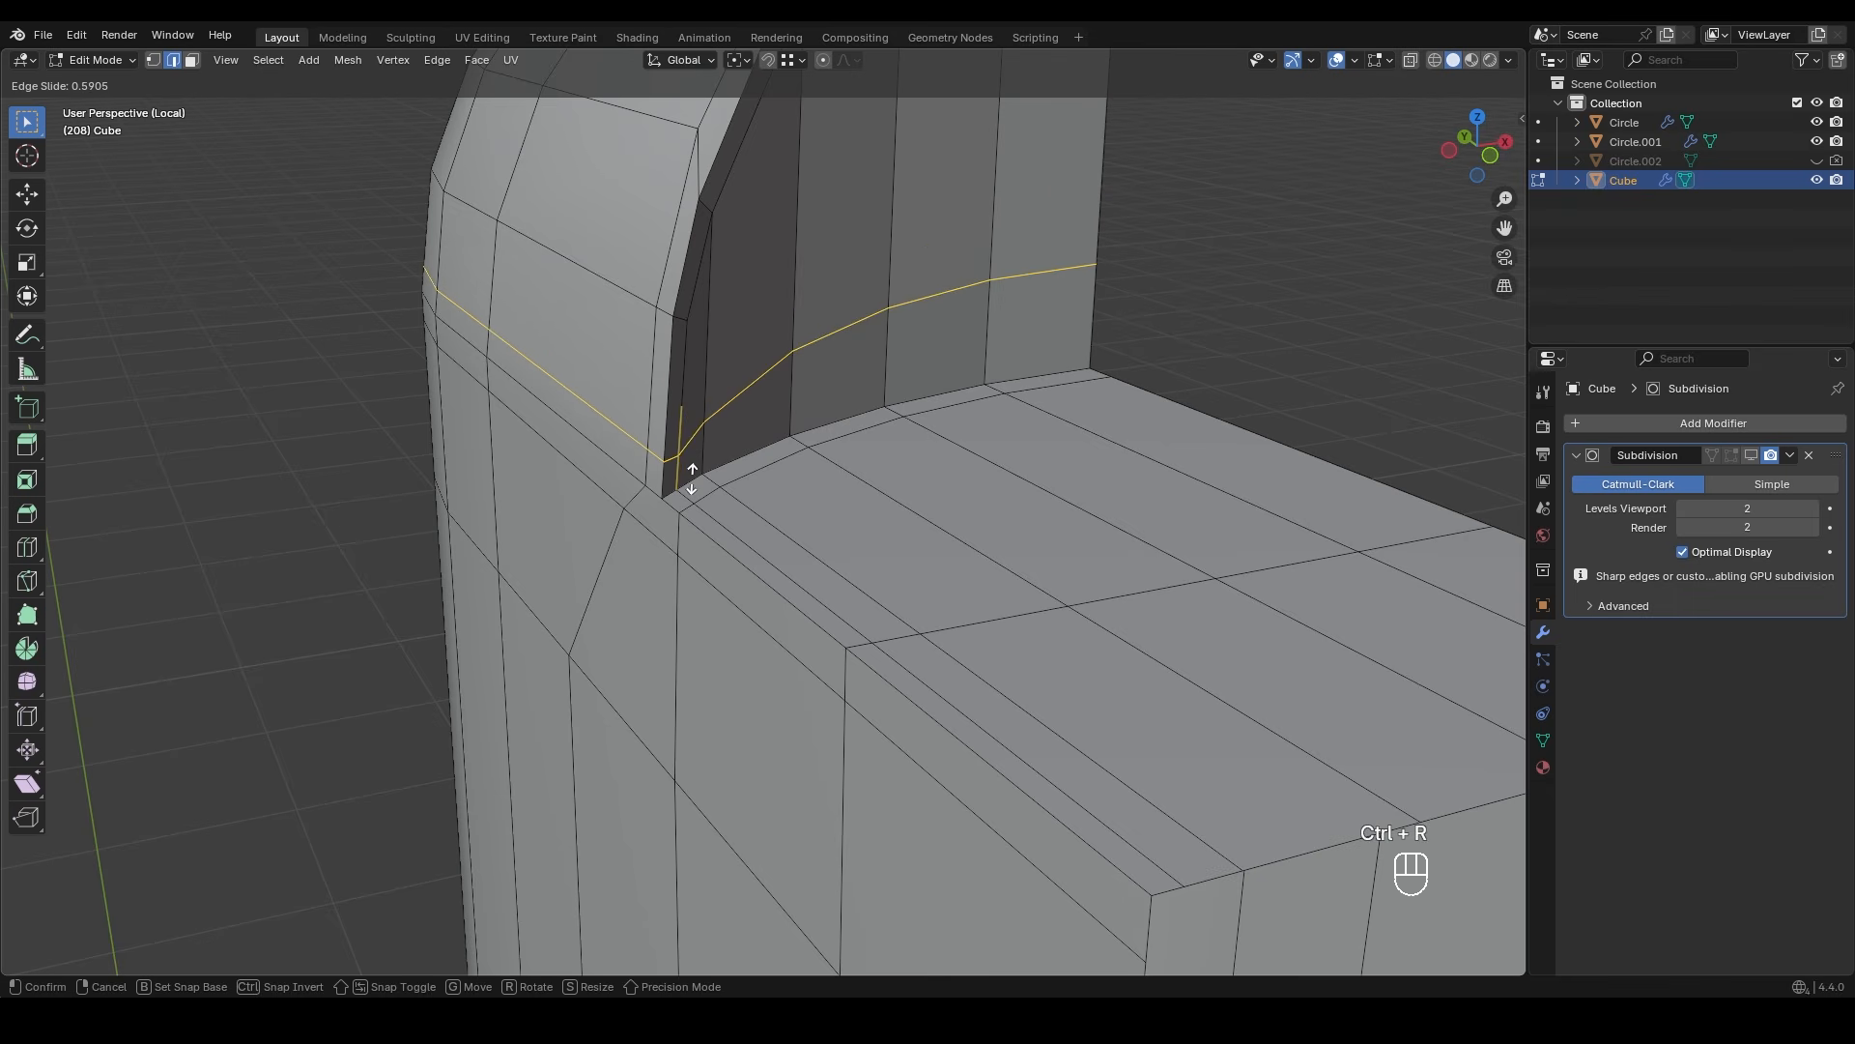
key("e")
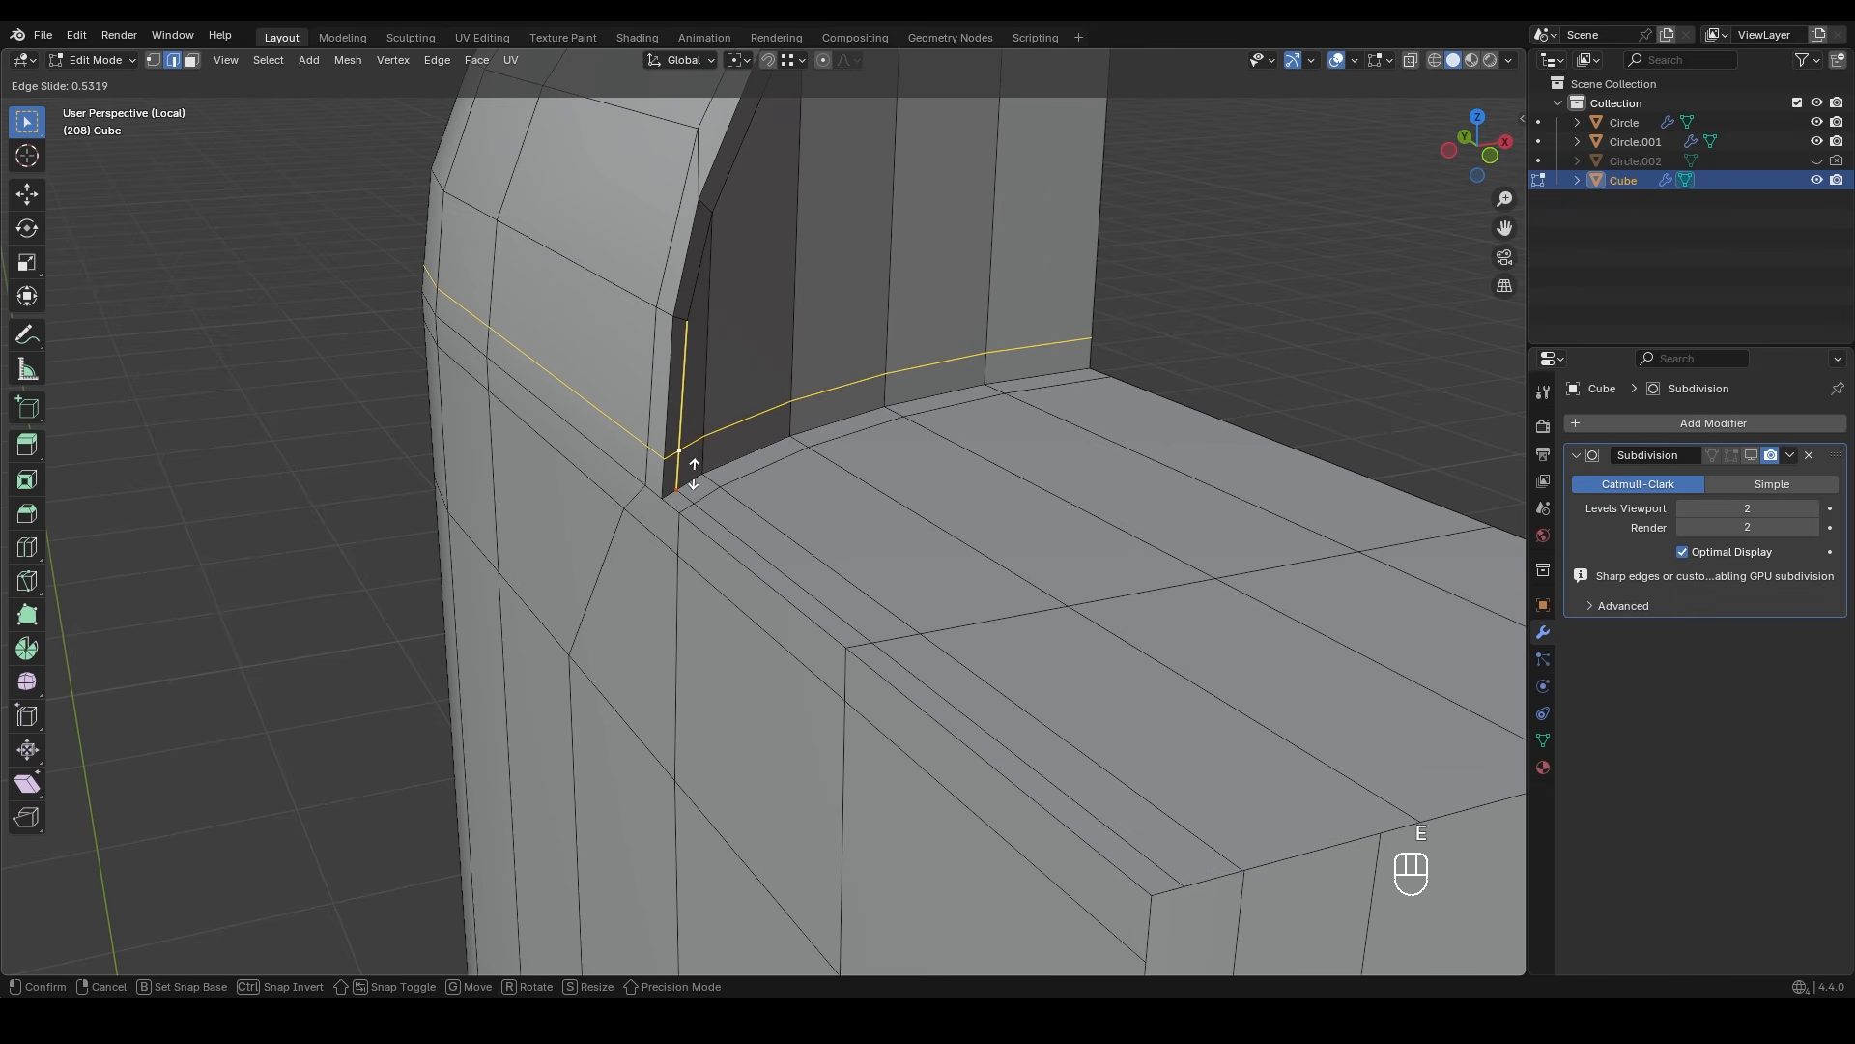
left_click(696, 551)
left_click(1258, 245)
- Move the side vertex below the ledge's inner corner horizontally until it sits directly under the rounded section's border edge
middle_click_drag(1259, 244, 654, 495)
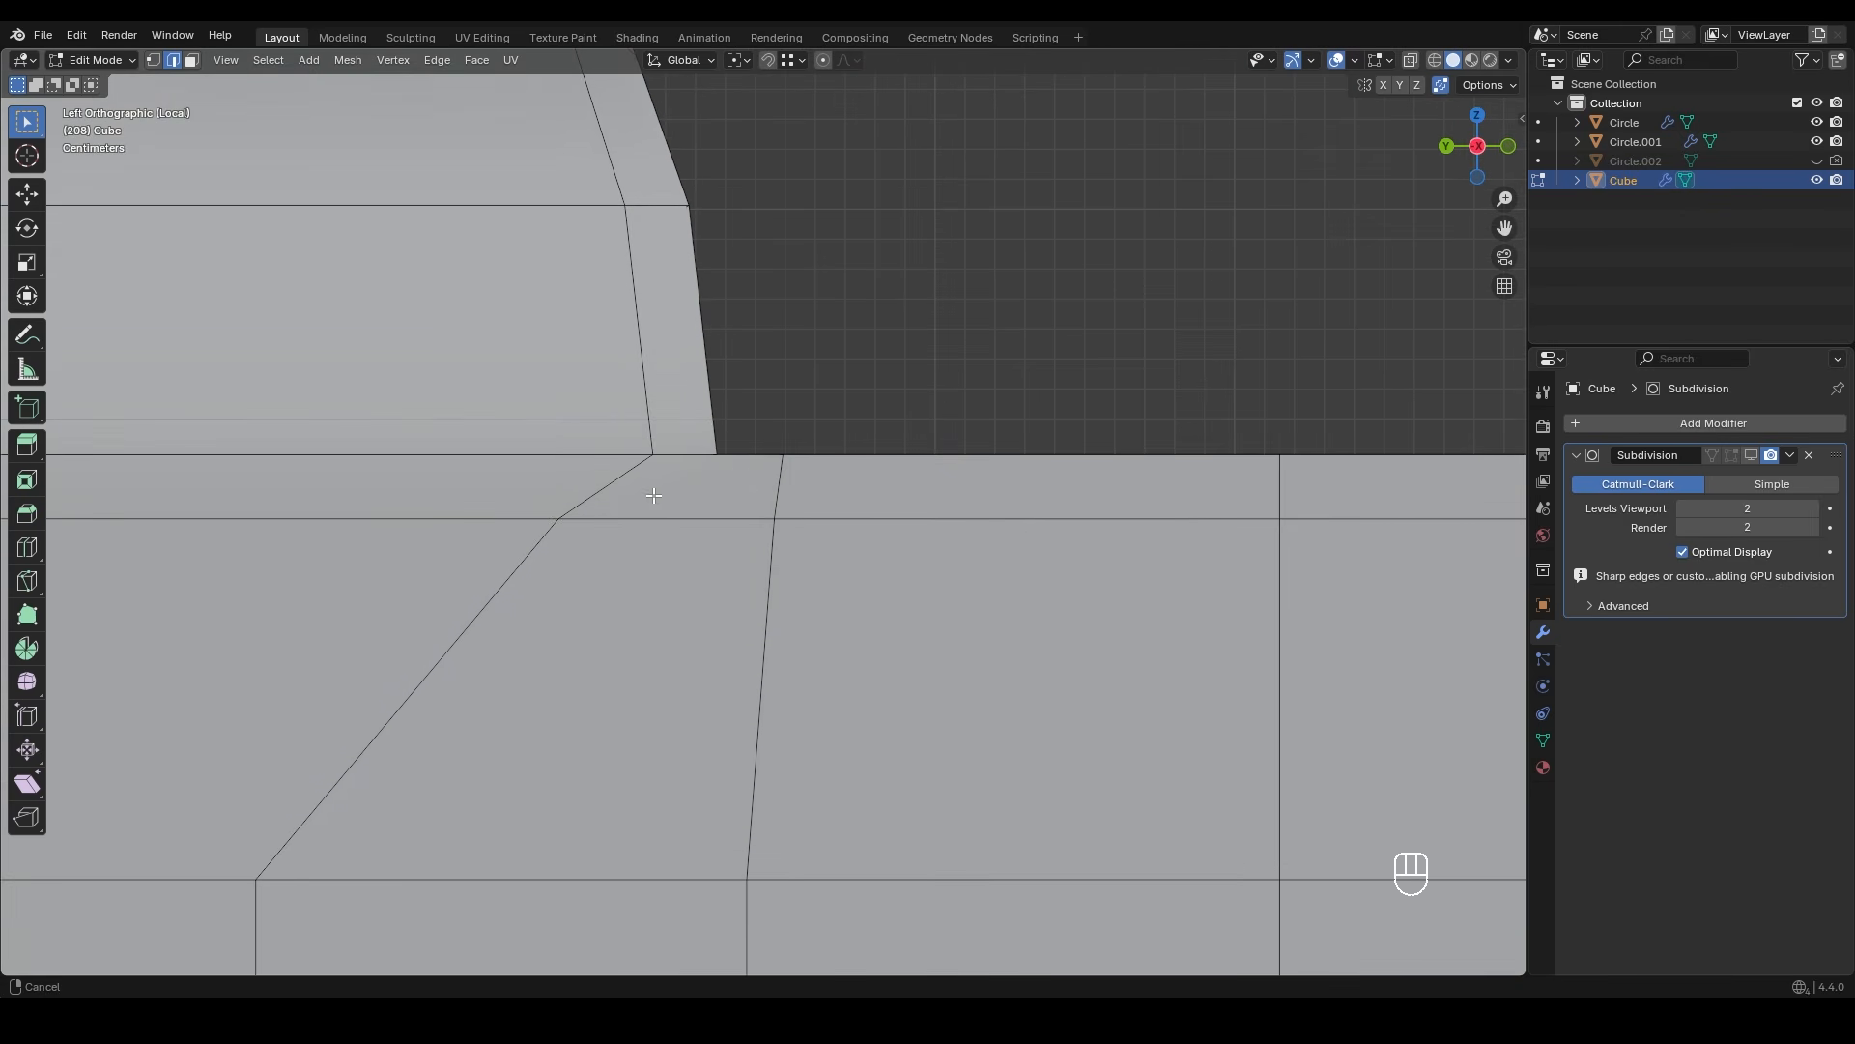
left_click_drag(584, 557, 584, 558)
key("g")
left_click(701, 529)
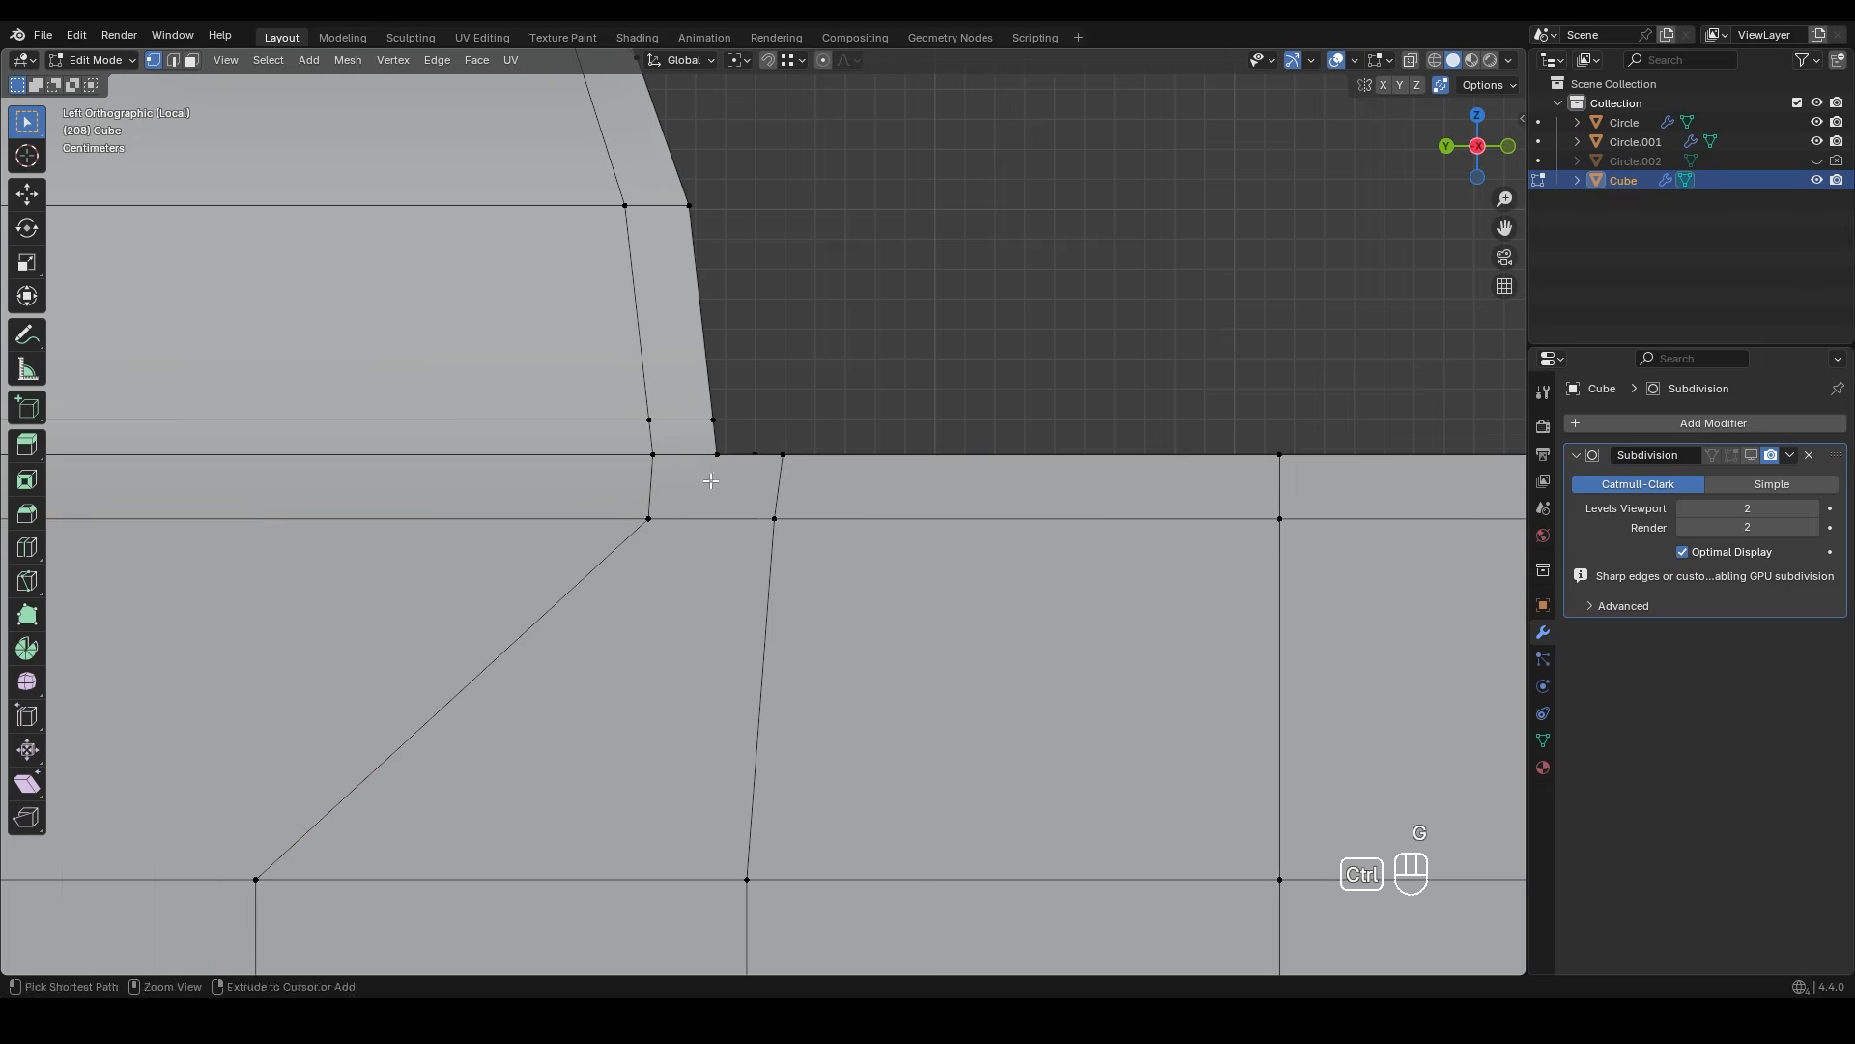
- Knife-cut two diagonal edges at the ledge's inner corner, joining the neighbouring side vertices to the corner and the loop above
scroll(701, 529, "up", 2)
key("k")
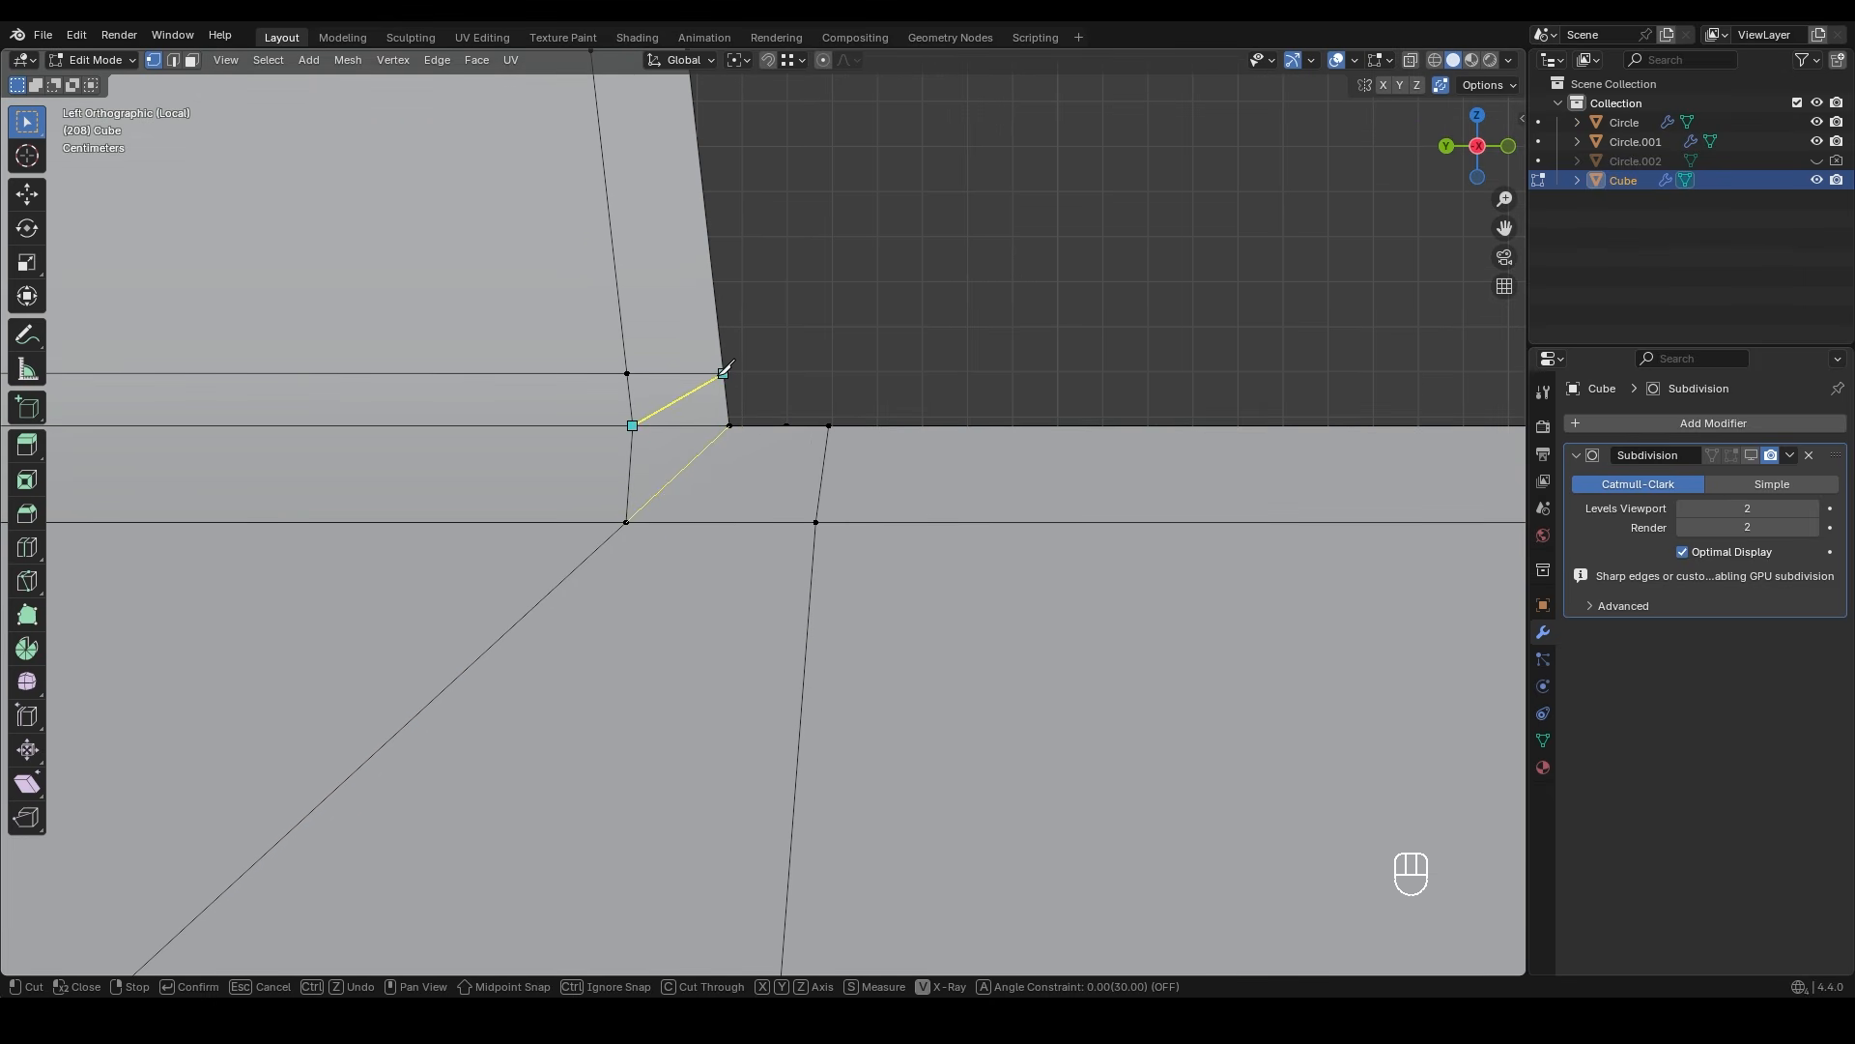
key("Return")
- Dissolve the redundant edge loop by the ledge and the short leftover edge at its inner corner
scroll(821, 362, "down", 2)
key("2")
left_click(680, 453, "alt")
scroll(679, 453, "down", 2)
middle_click_drag(679, 454, 723, 450)
key("x")
left_click(726, 455)
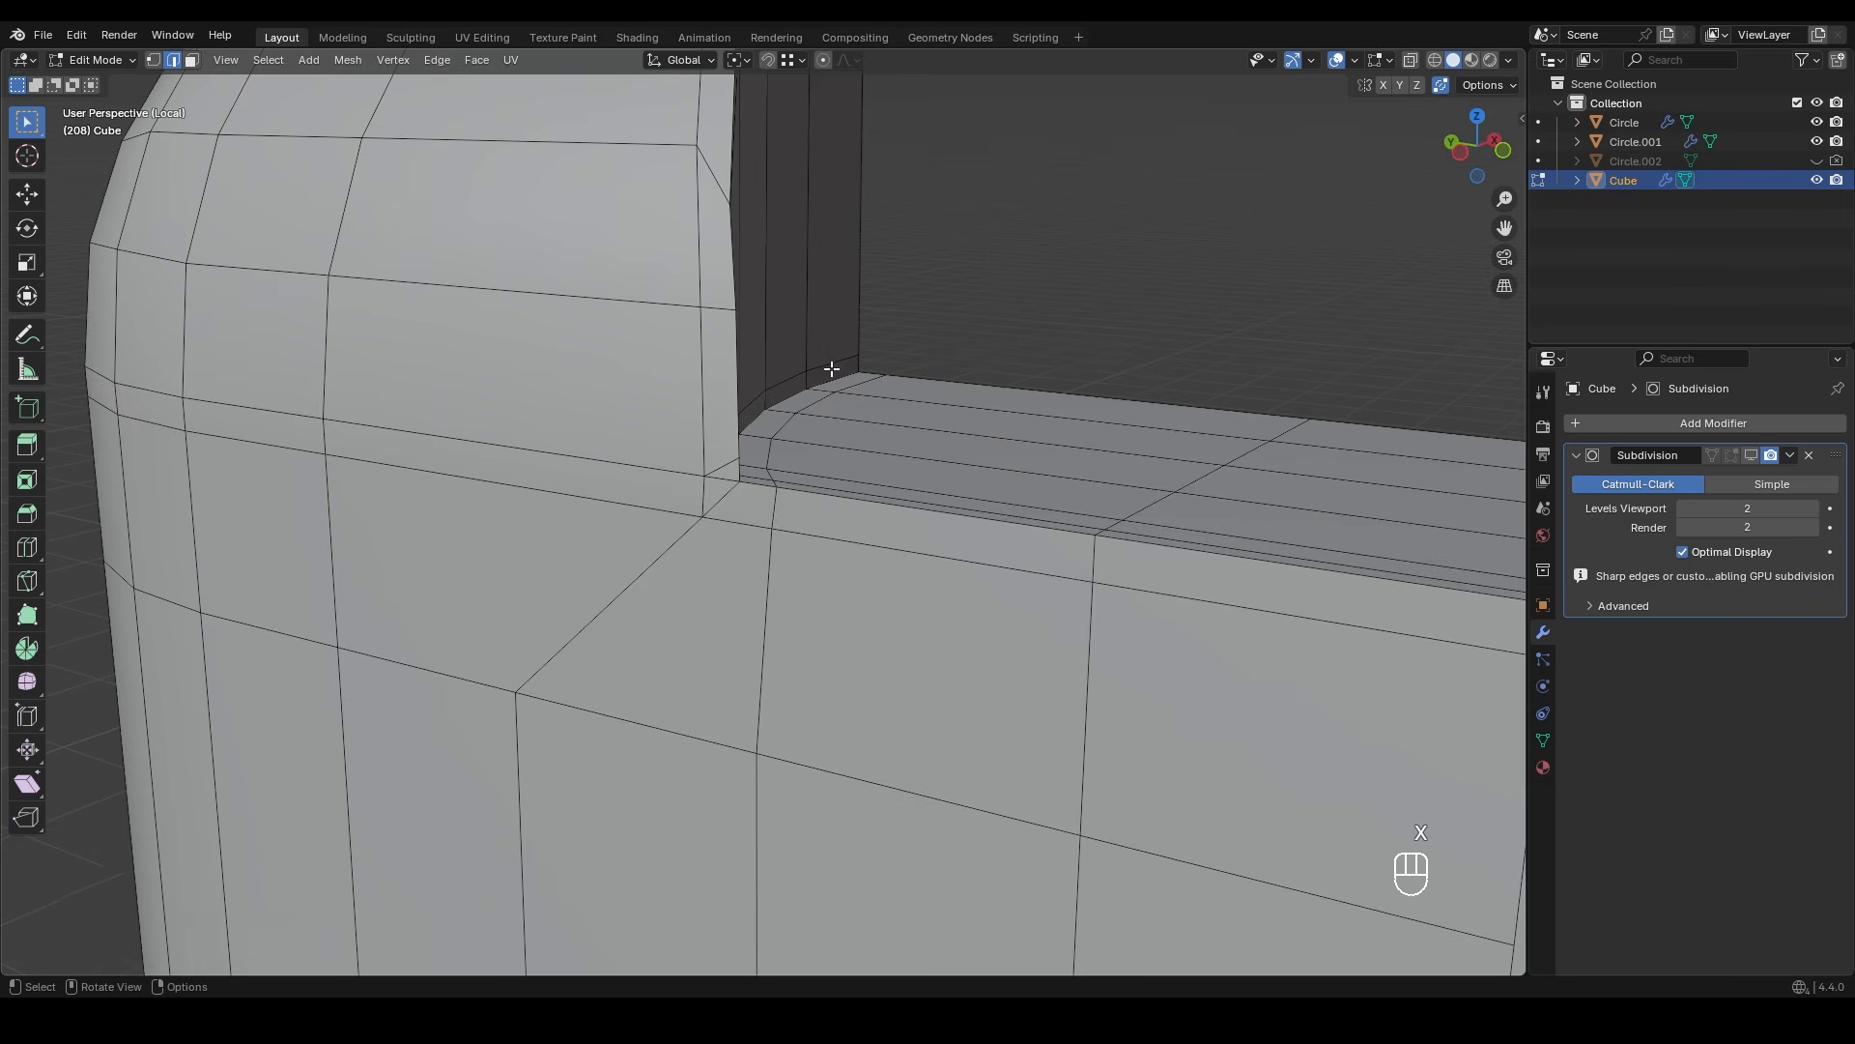
scroll(754, 418, "up", 3)
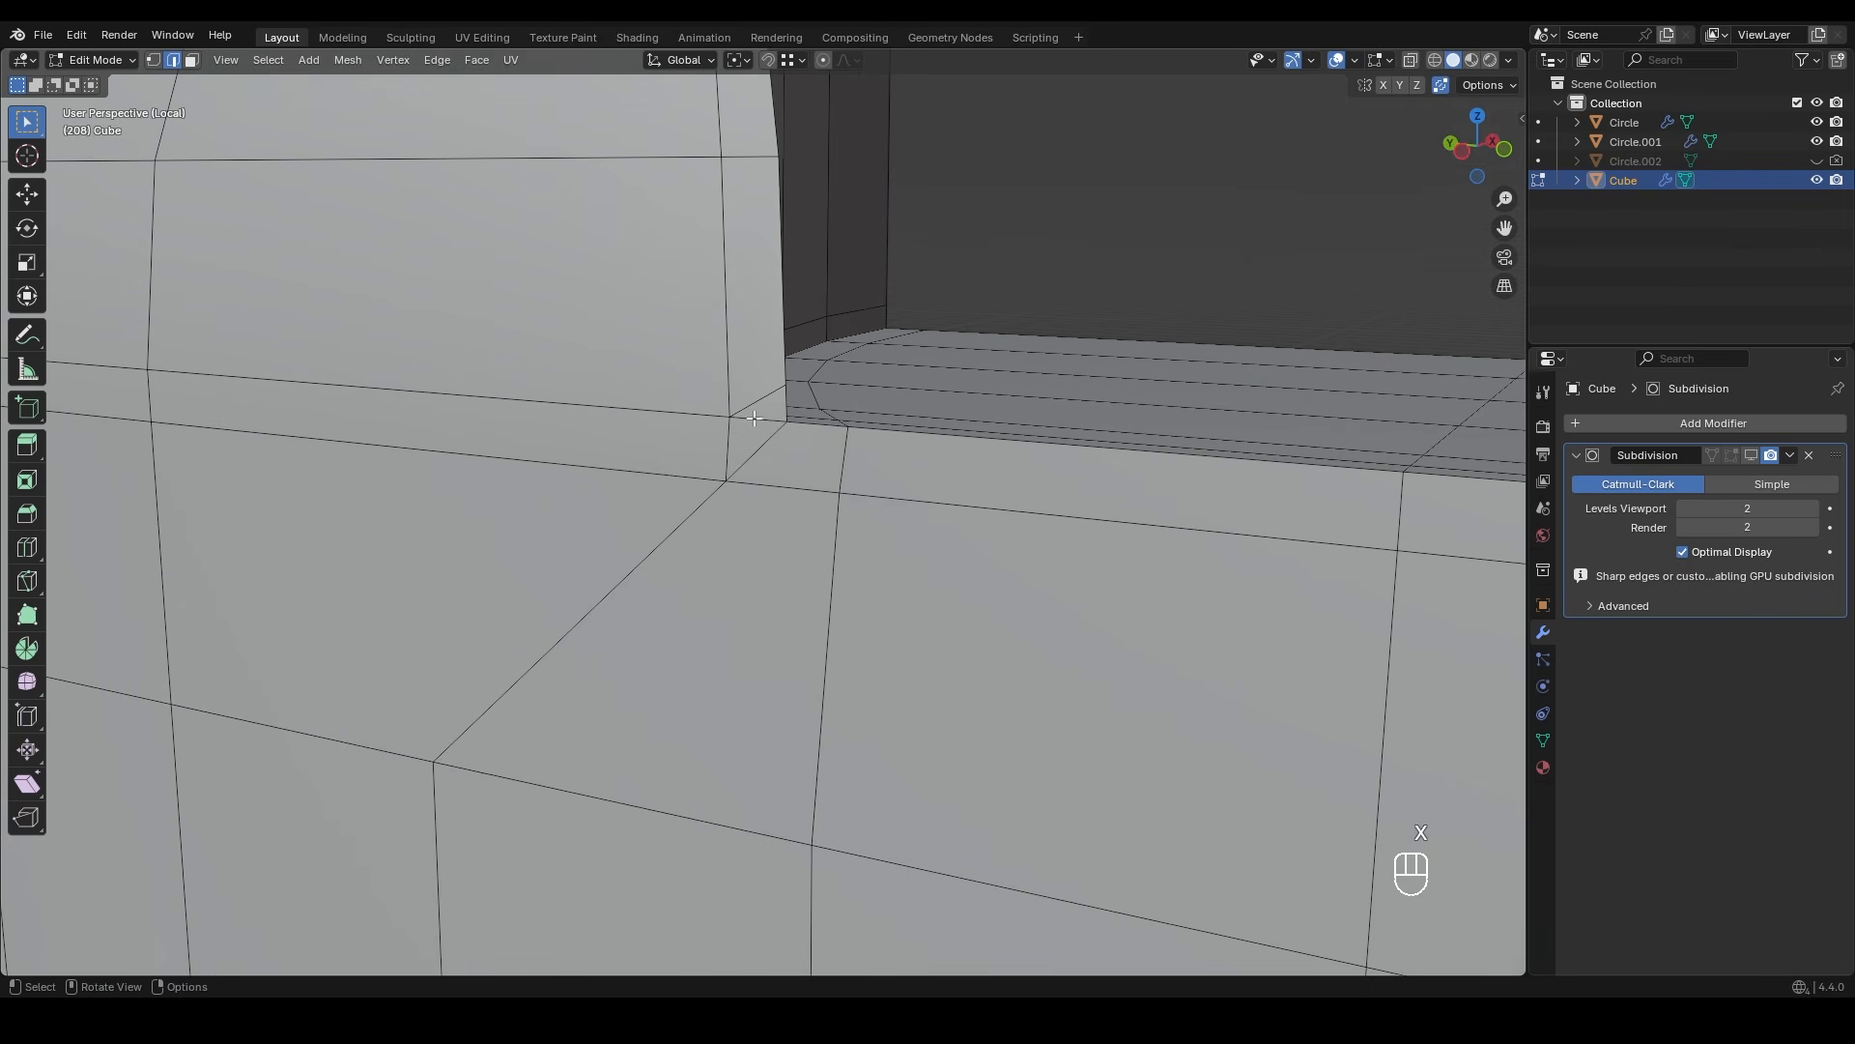
key("x")
left_click(756, 420)
- Dissolve the horizontal edge loop that runs around the side just below ledge level
mouse_move(844, 395)
middle_mouse_down("alt")
mouse_move(585, 373)
mouse_move(833, 365)
middle_mouse_up("alt")
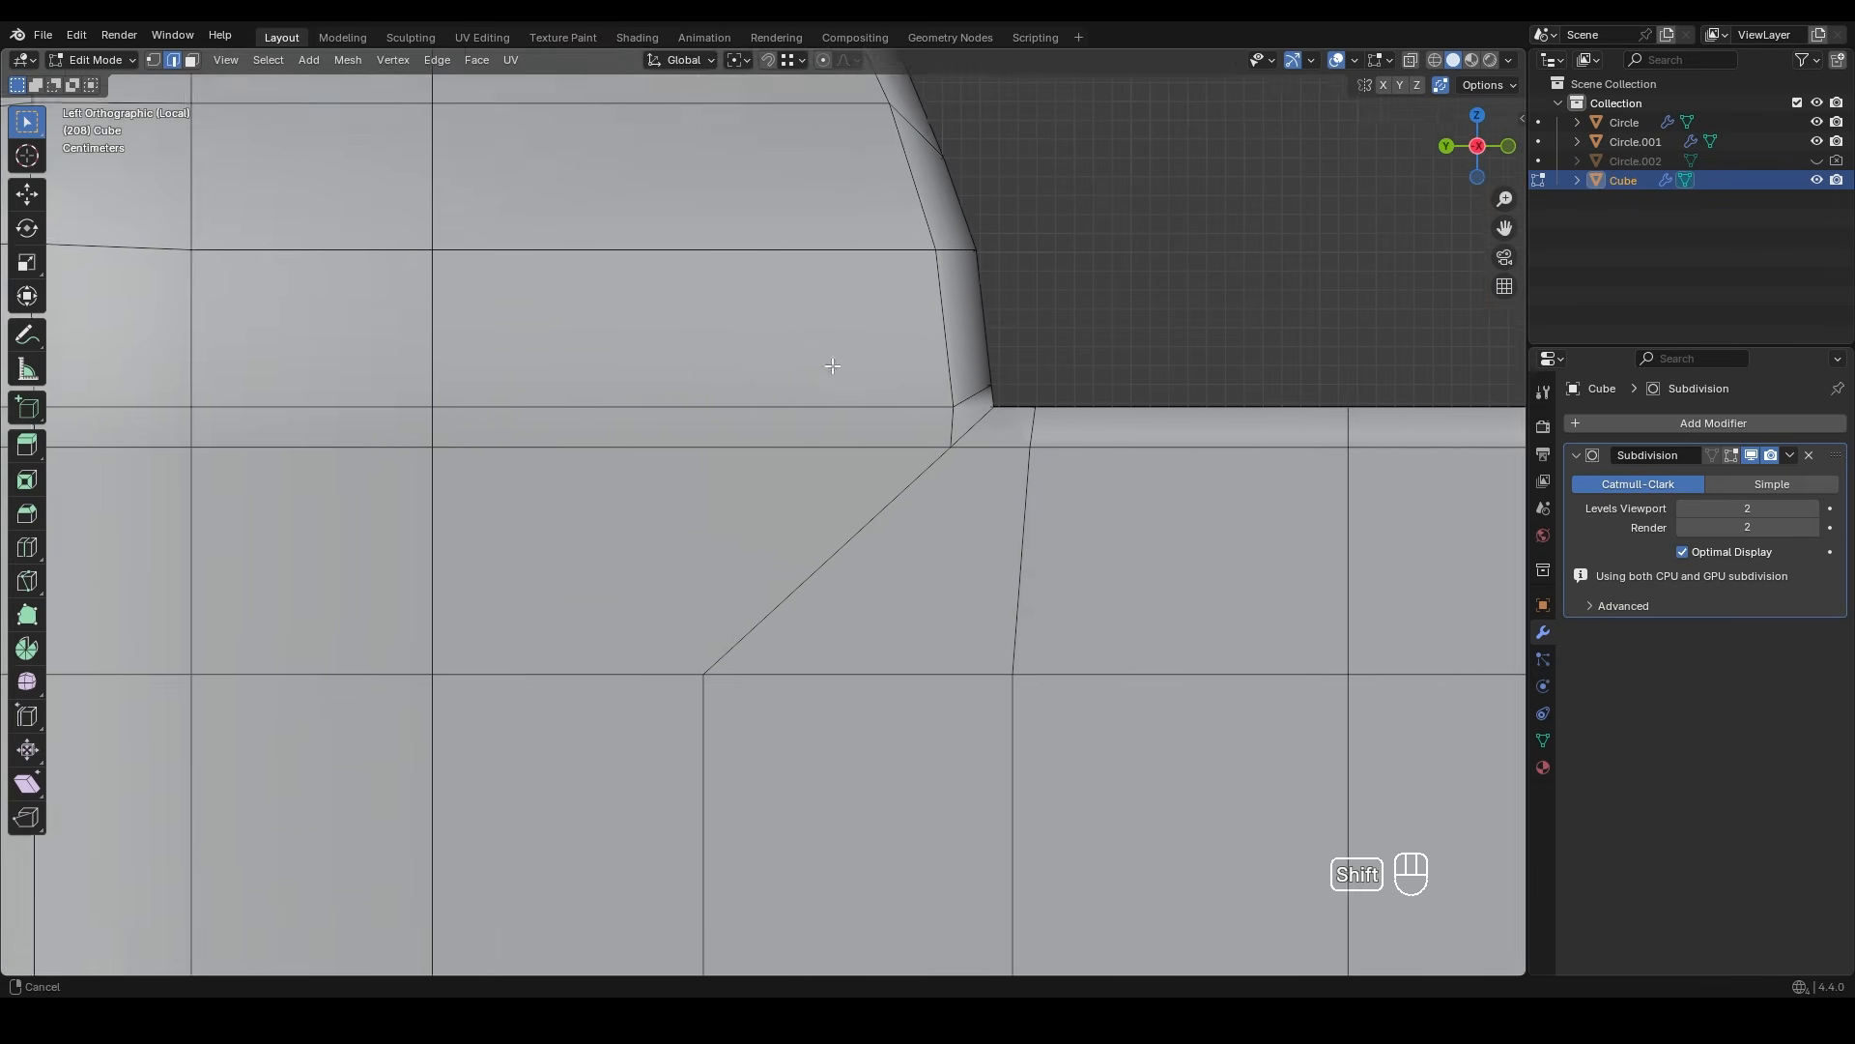
scroll(831, 406, "down", 5)
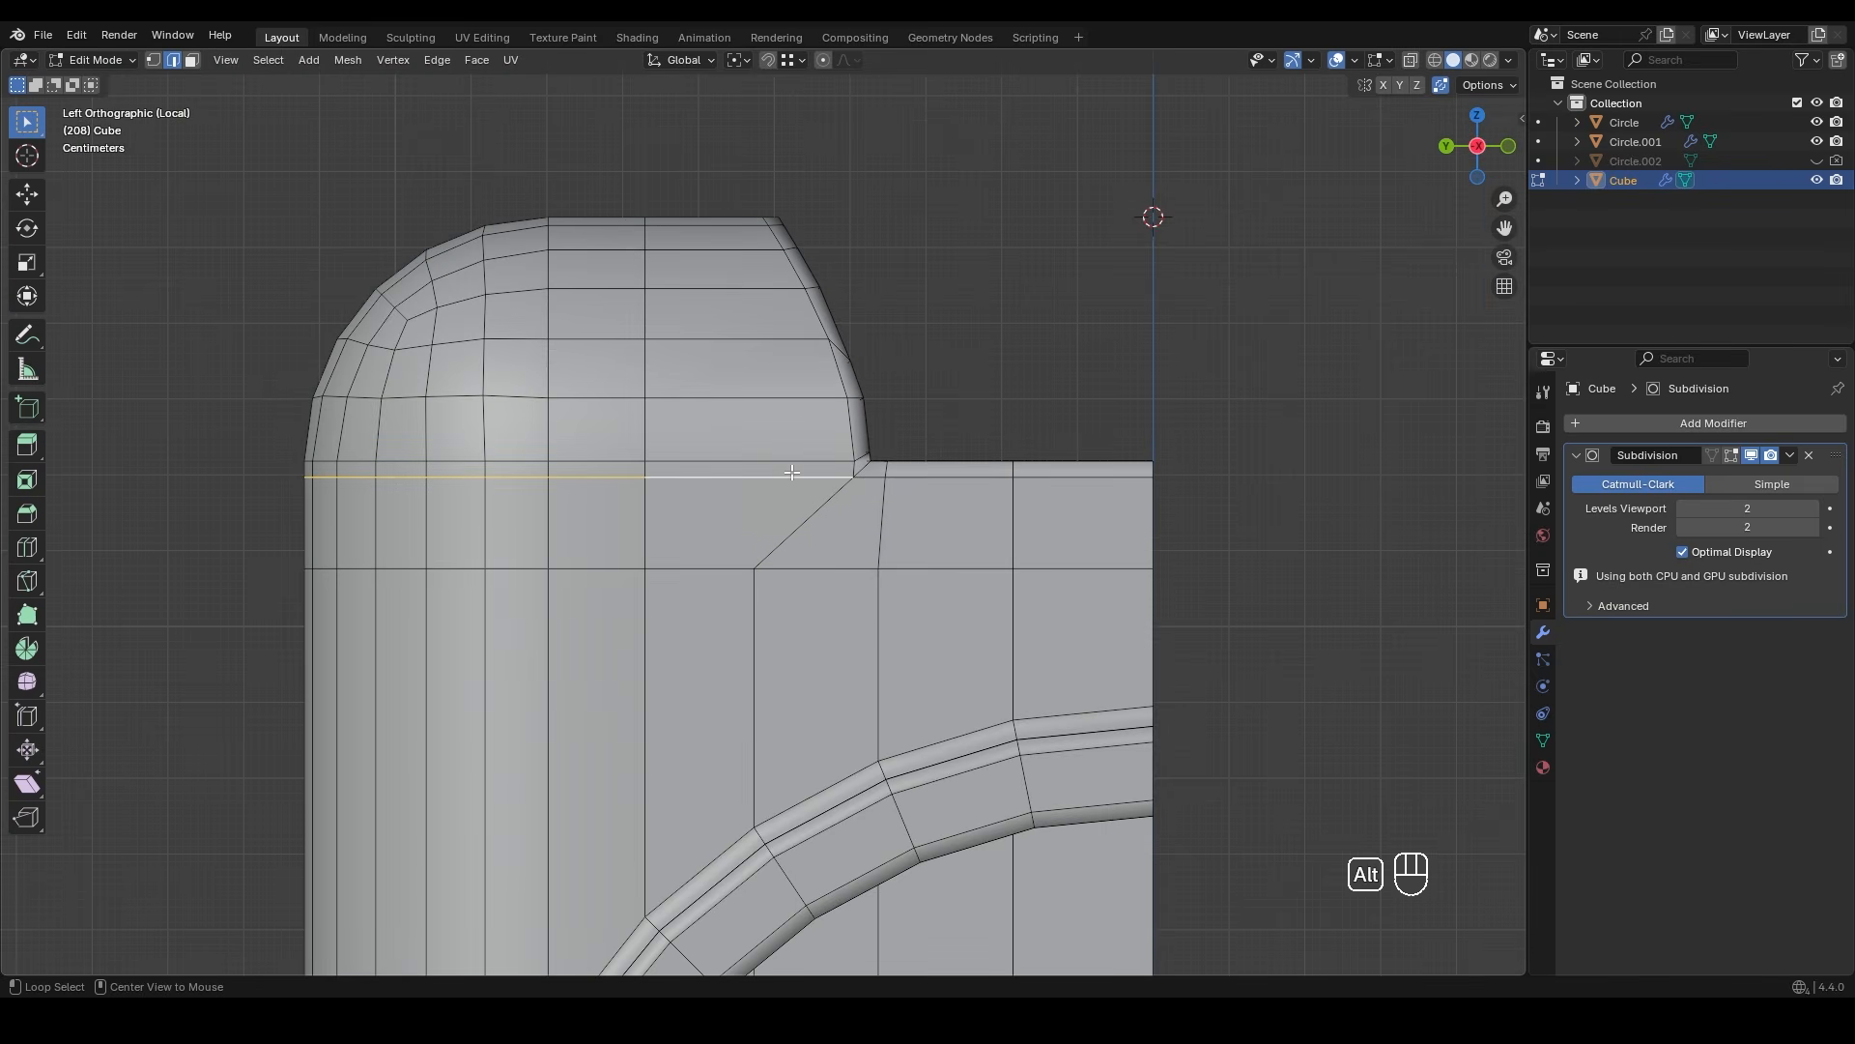
key("x")
left_click(798, 475)
scroll(812, 416, "up", 2)
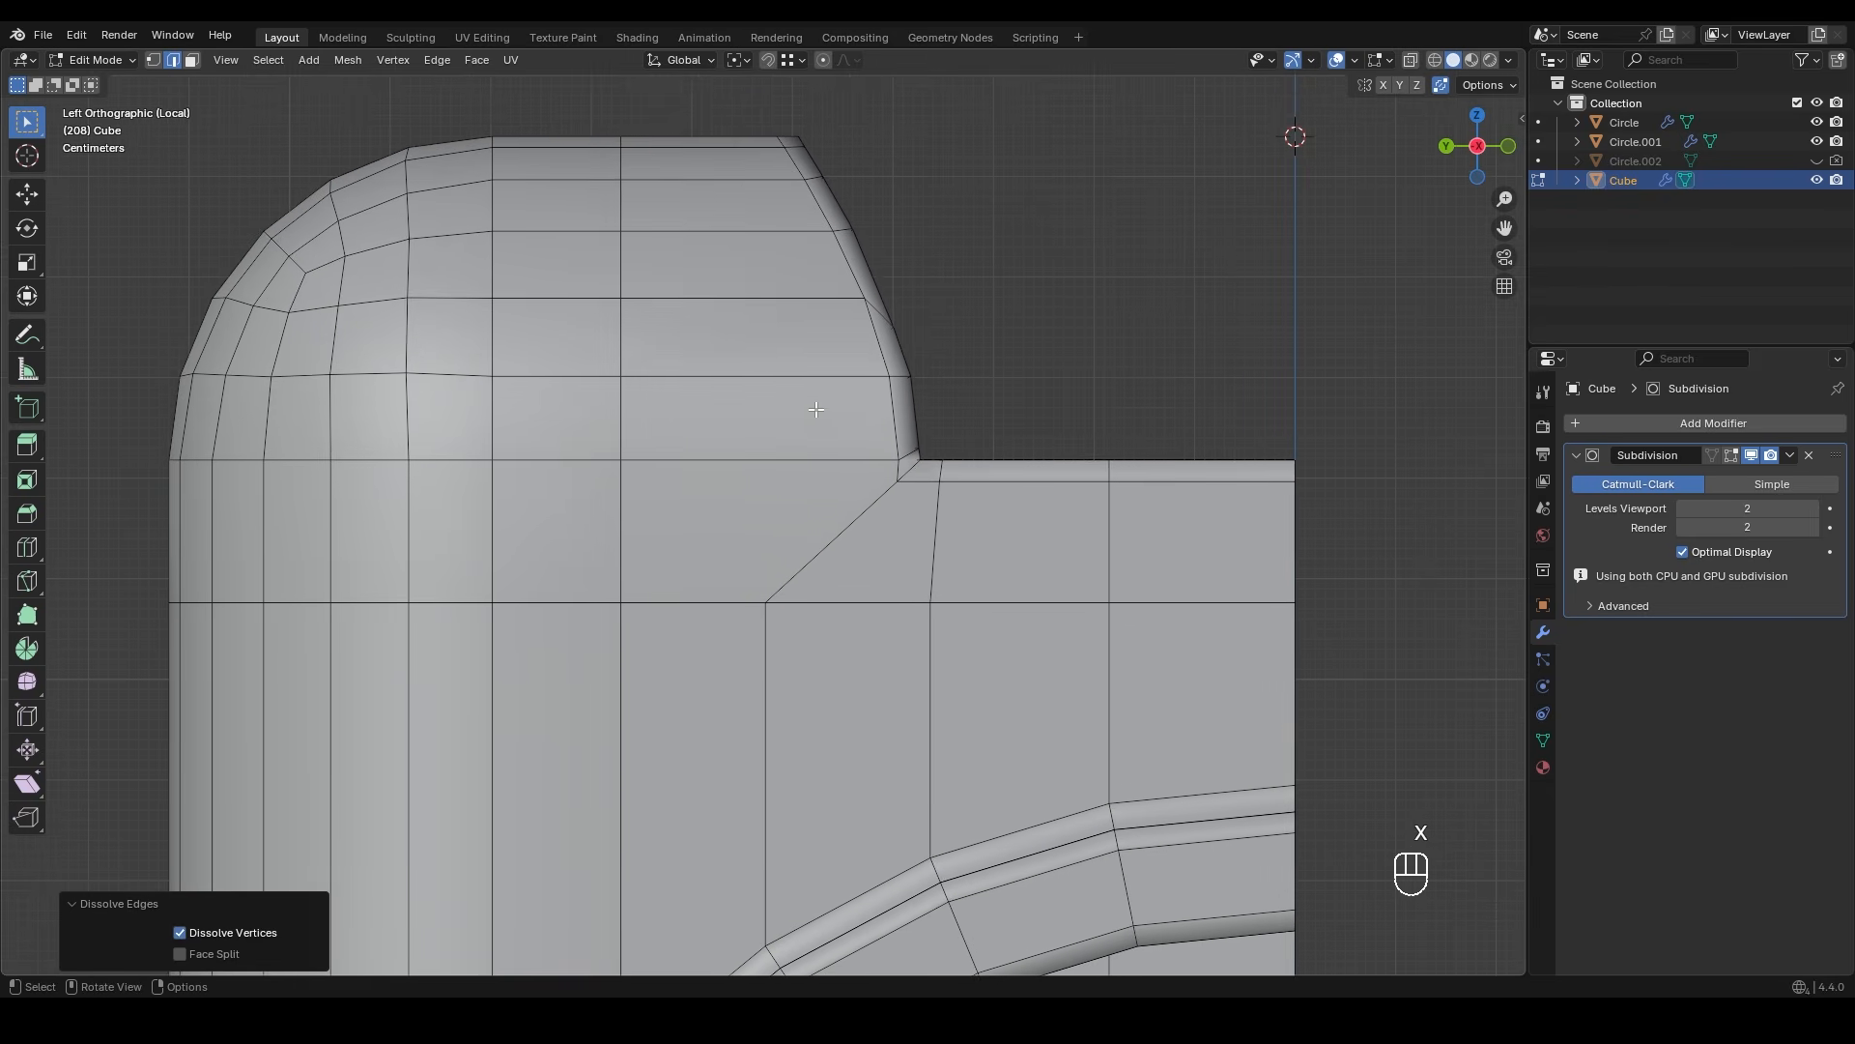
- Move the side vertex at the lower end of the diagonal edge by about -0.04 m along Y
scroll(817, 410, "down", 1)
key("1")
left_click(766, 586)
key("g")
key("y")
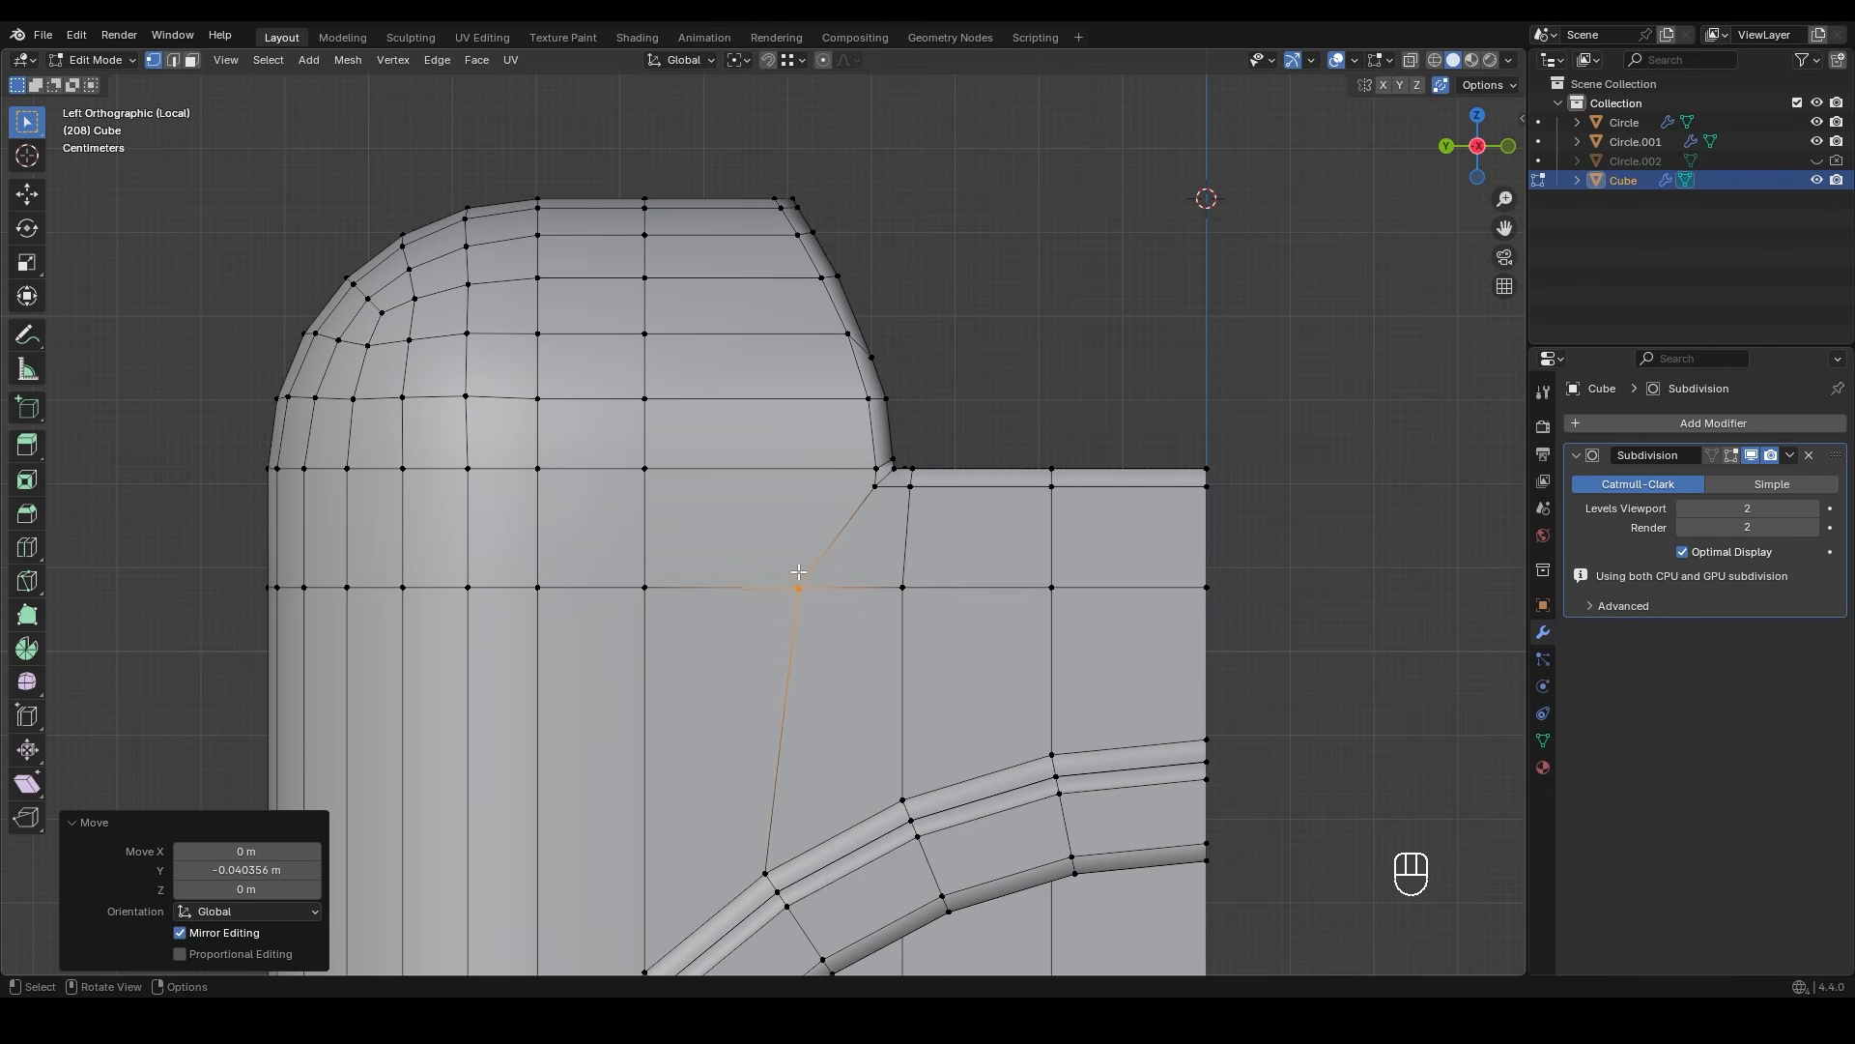
key("Tab")
middle_click_drag(872, 486, 775, 454, "shift")
mouse_move(775, 472)
middle_mouse_down()
mouse_move(727, 522)
mouse_move(505, 522)
mouse_move(957, 439)
mouse_move(934, 471)
mouse_move(821, 502)
mouse_move(936, 443)
mouse_move(880, 475)
middle_mouse_up()
- Try to symmetrize the faces of the rounded top section and ledge from -X to +X
key("Tab")
key("z")
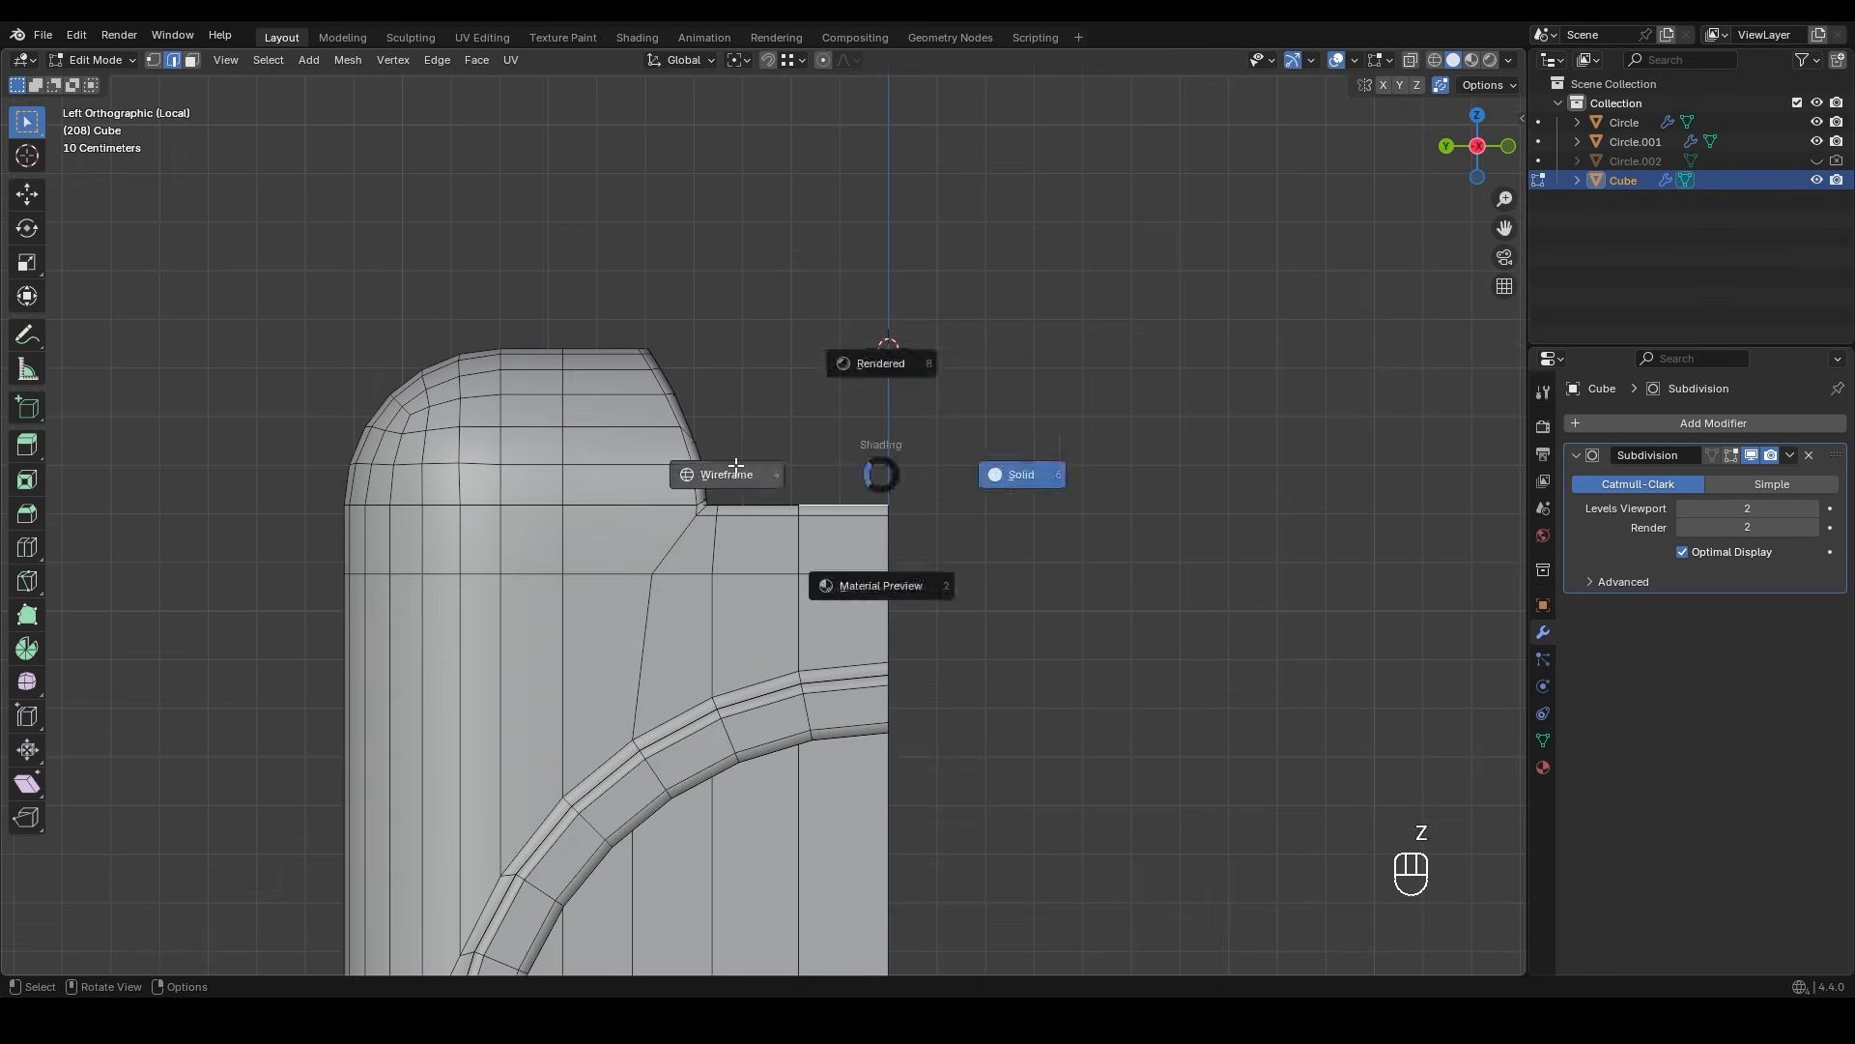
left_click(733, 471)
left_click_drag(429, 328, 943, 556)
key("z")
middle_click_drag(931, 477, 641, 616)
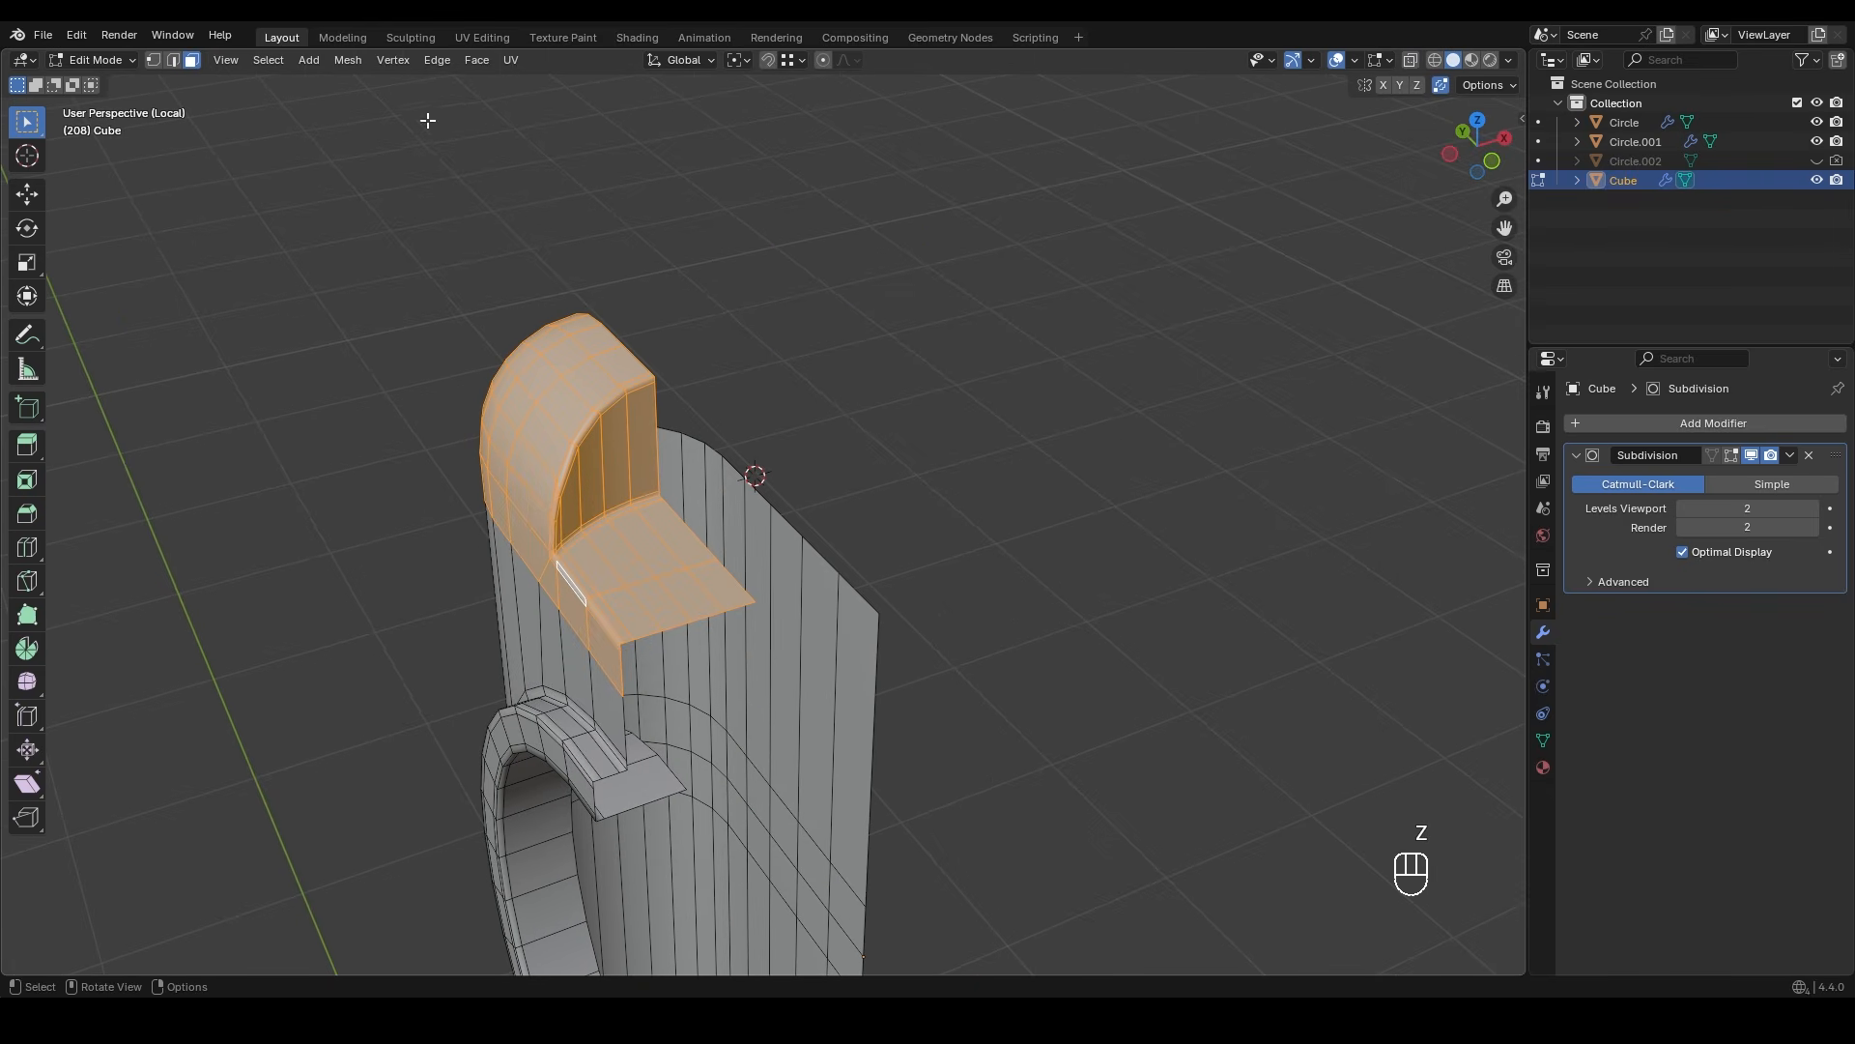
left_click(348, 60)
left_click(389, 342)
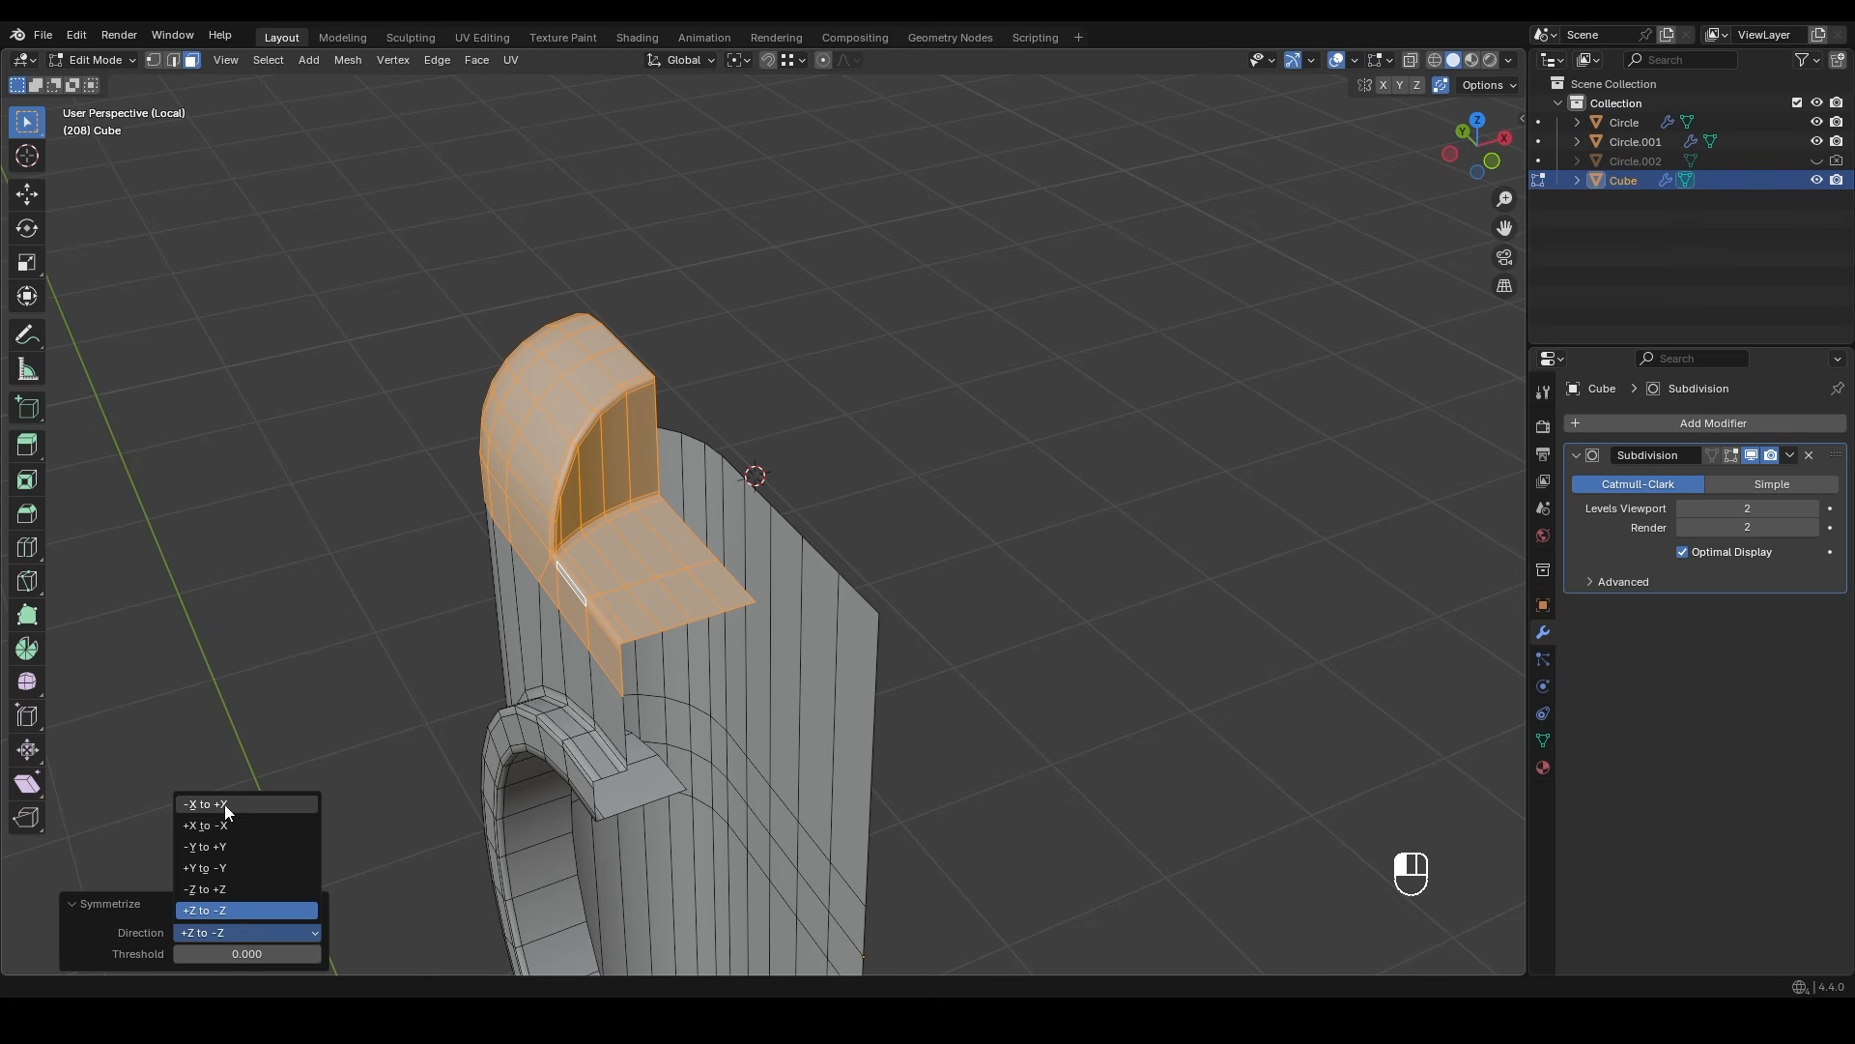
left_click(224, 804)
mouse_move(783, 455)
middle_mouse_down()
mouse_move(695, 464)
mouse_move(795, 468)
mouse_move(798, 494)
mouse_move(841, 444)
mouse_move(762, 492)
mouse_move(844, 410)
mouse_move(783, 427)
mouse_move(811, 426)
mouse_move(735, 483)
mouse_move(715, 526)
middle_mouse_up()
key("Tab")
key("ctrl+z")
- Select the ledge's free corner vertex and set the object's origin to the 3D cursor
key("1")
left_click(794, 744)
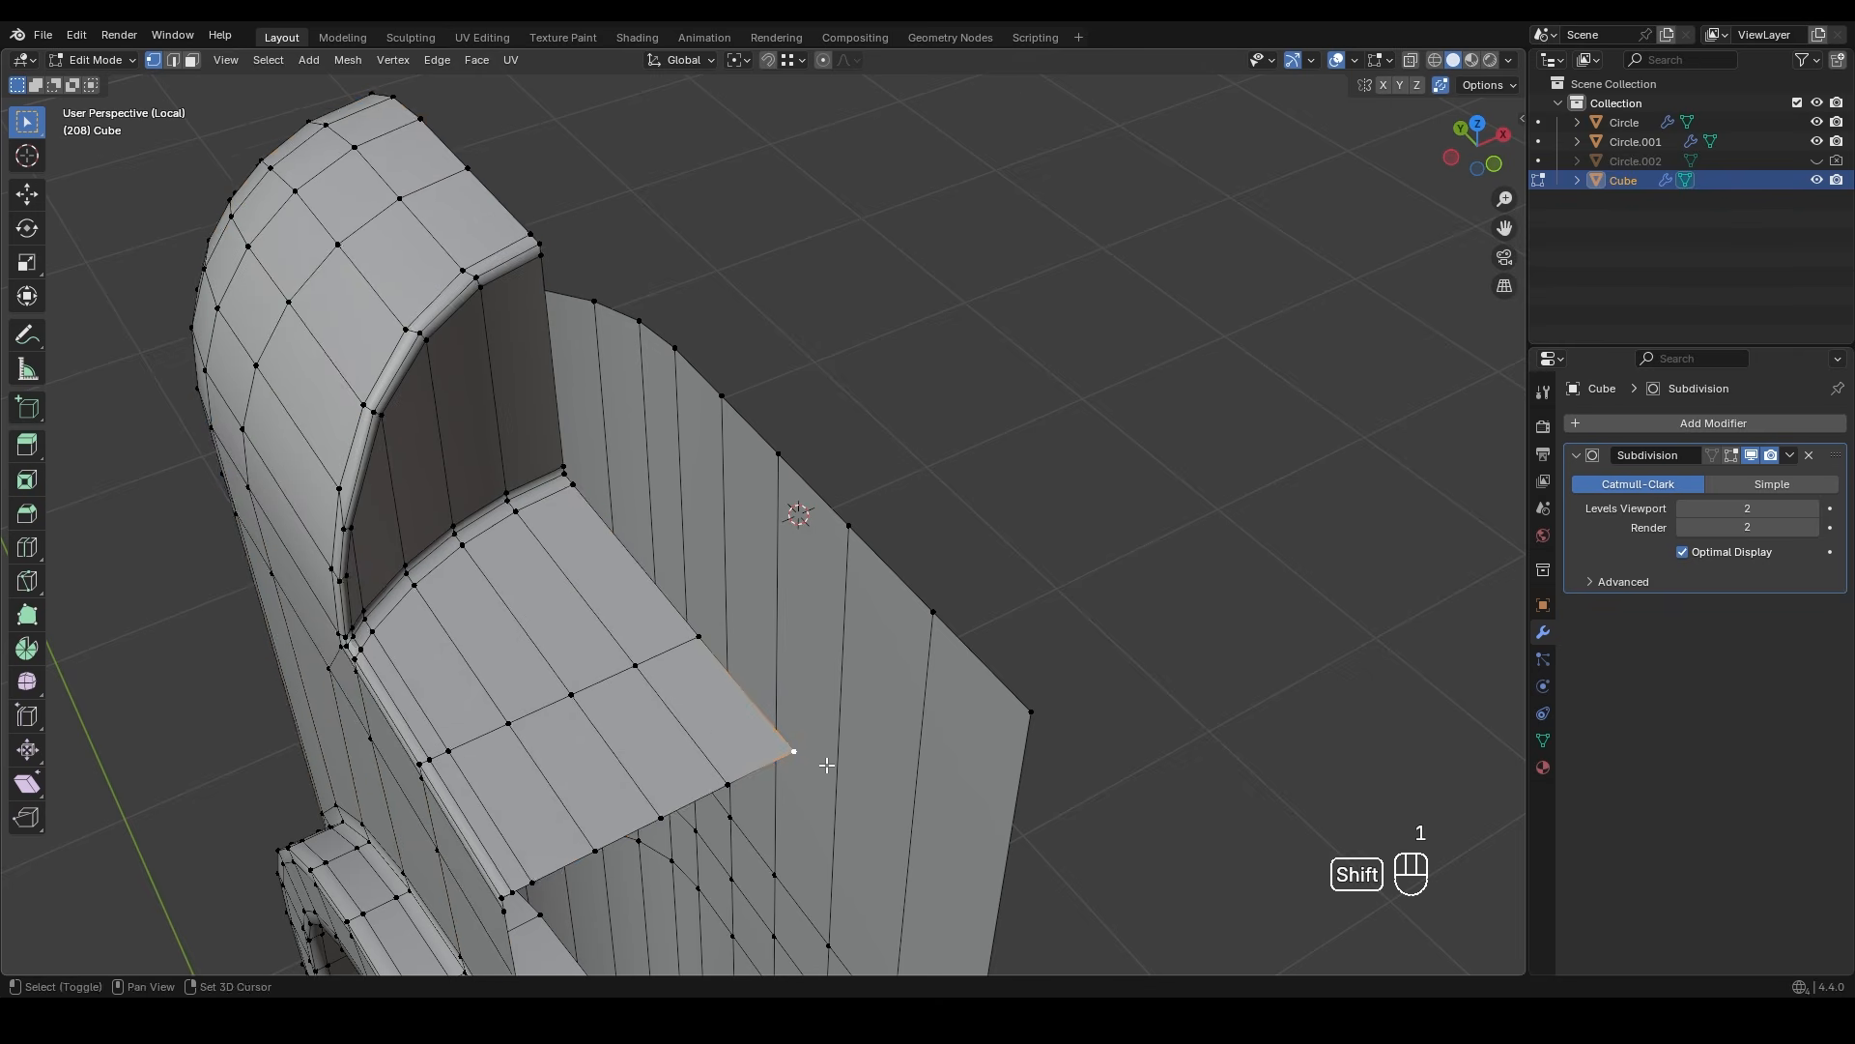
middle_click_drag(824, 762, 823, 672, "shift")
key("Tab")
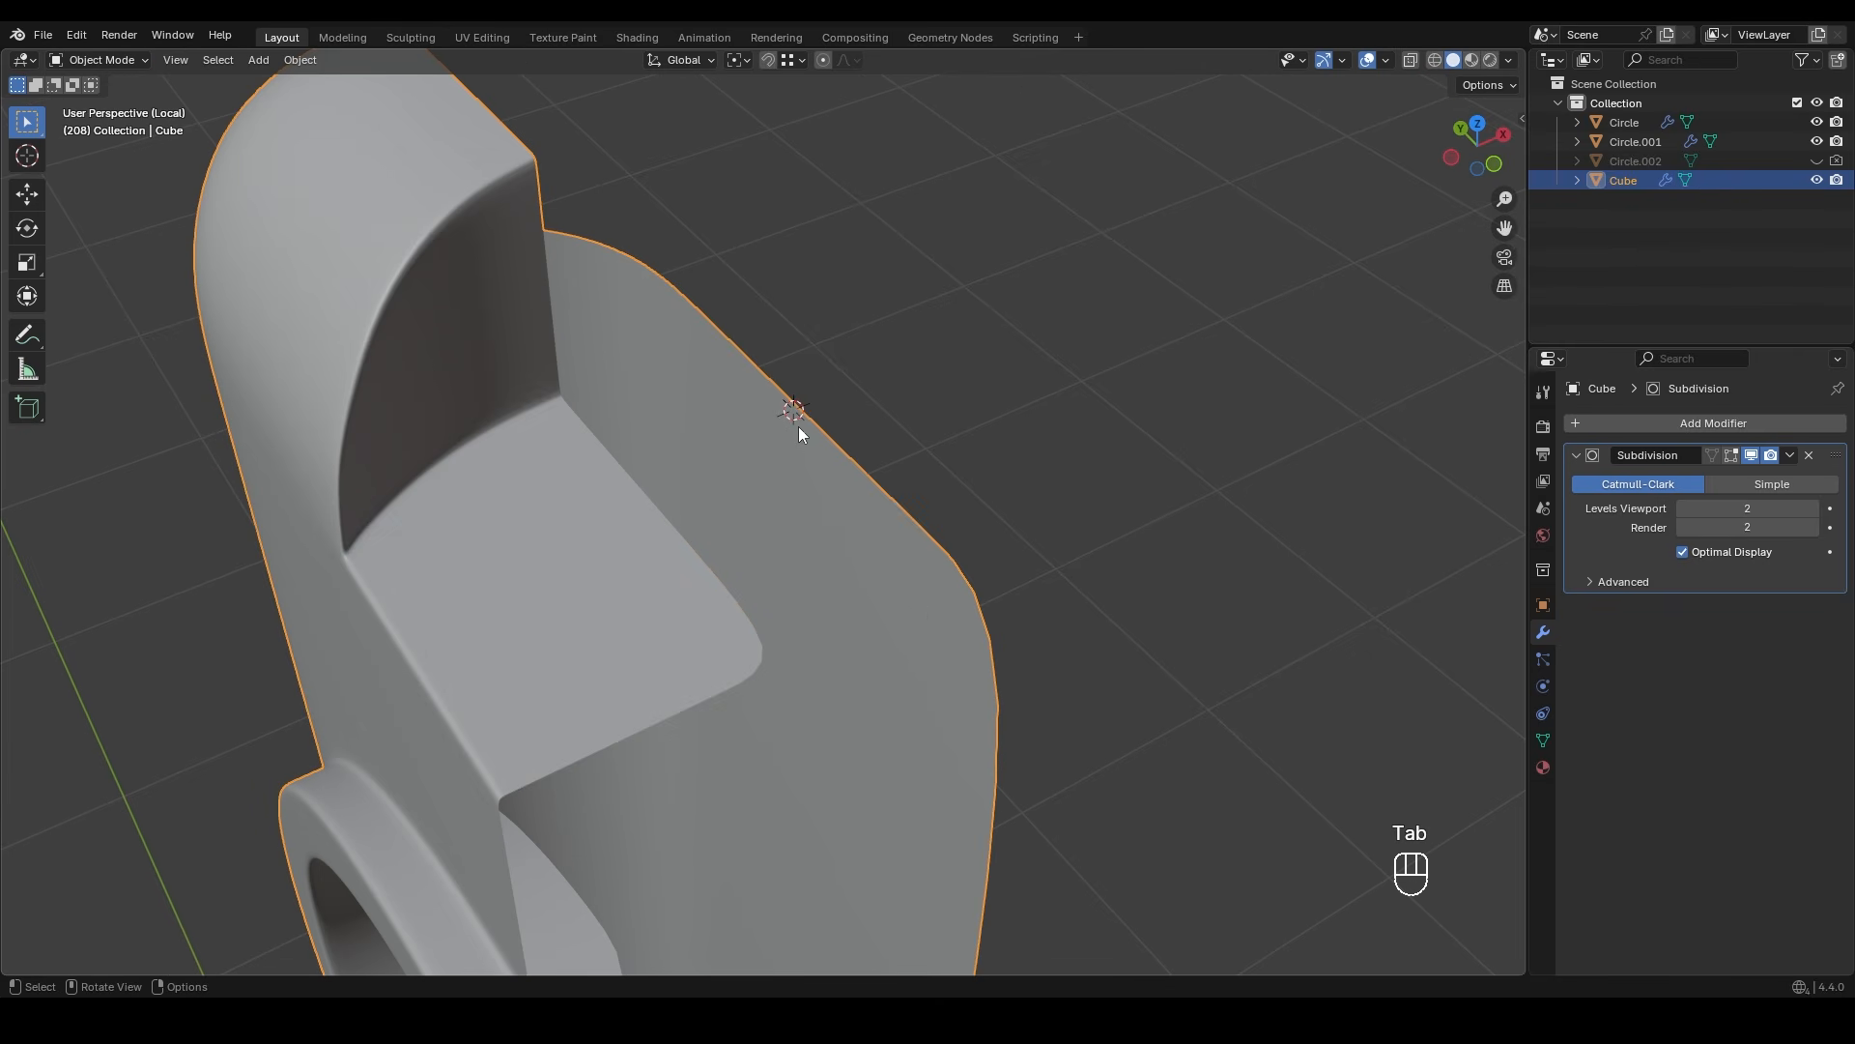
middle_click_drag(796, 415, 735, 425)
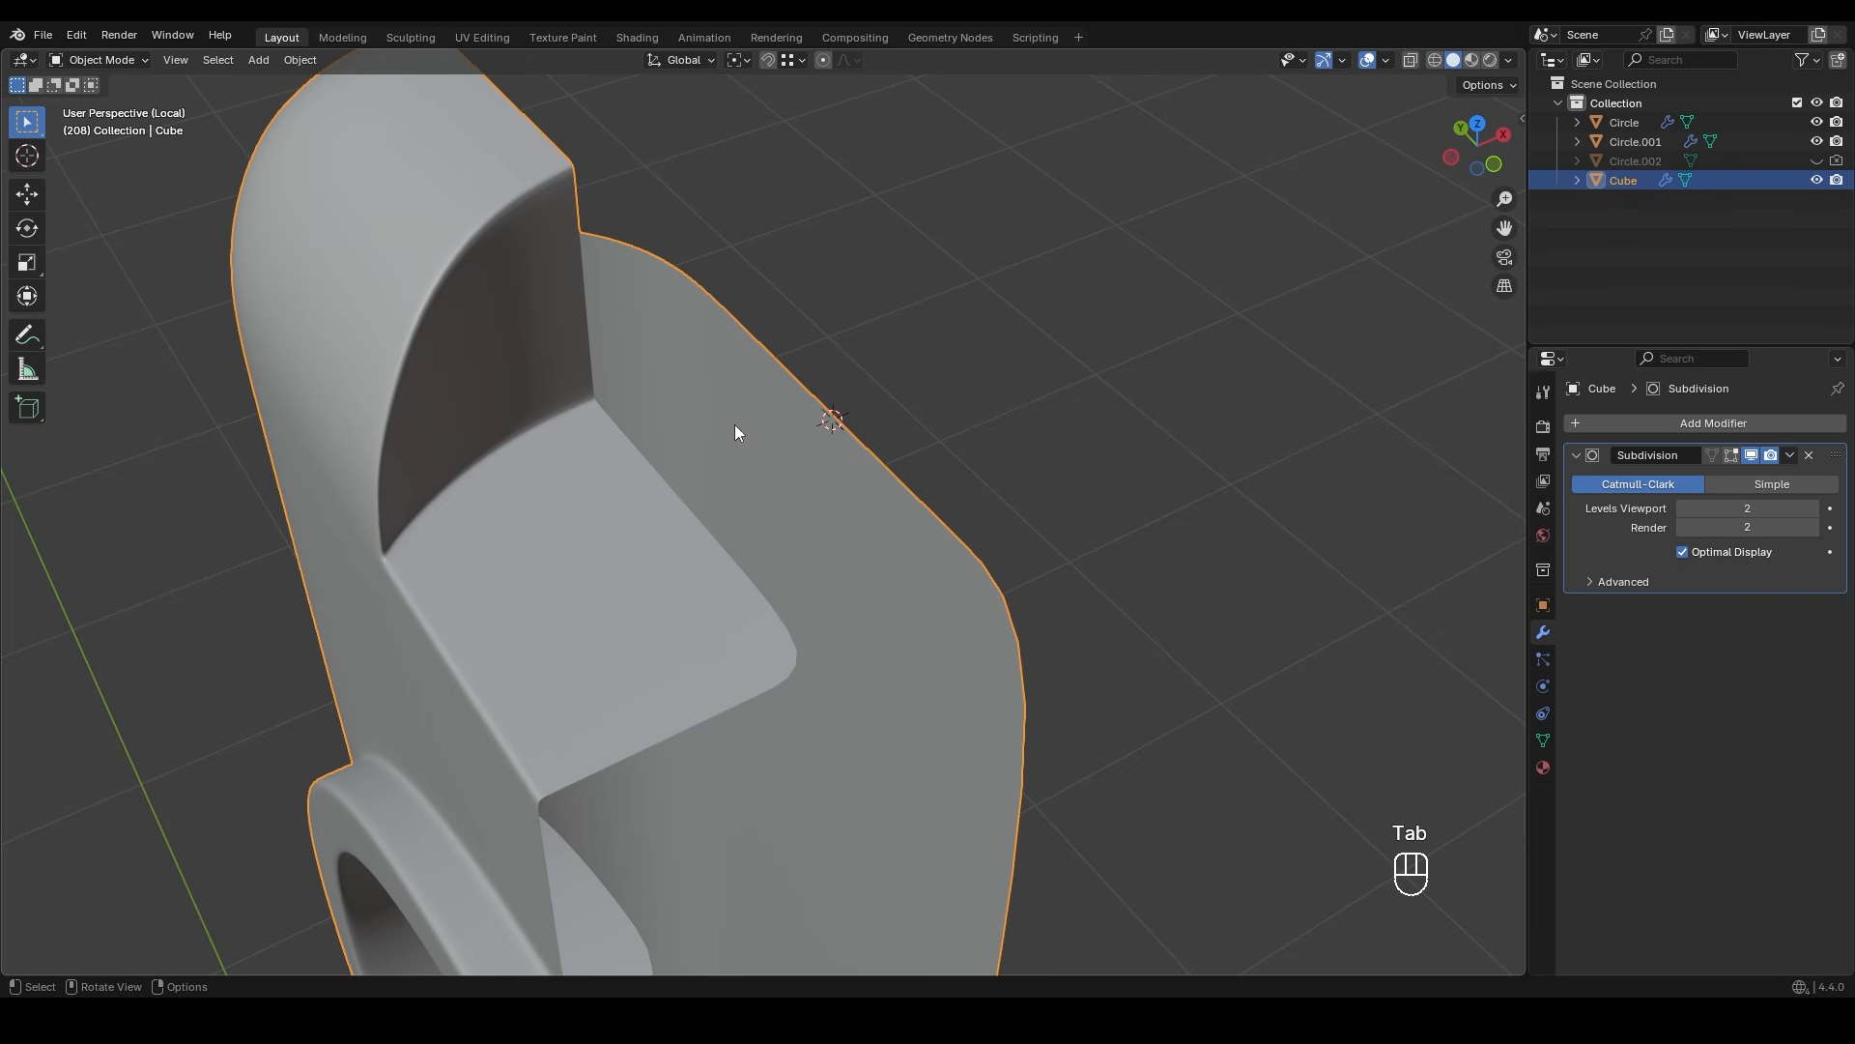
right_click(677, 377)
mouse_move(663, 455)
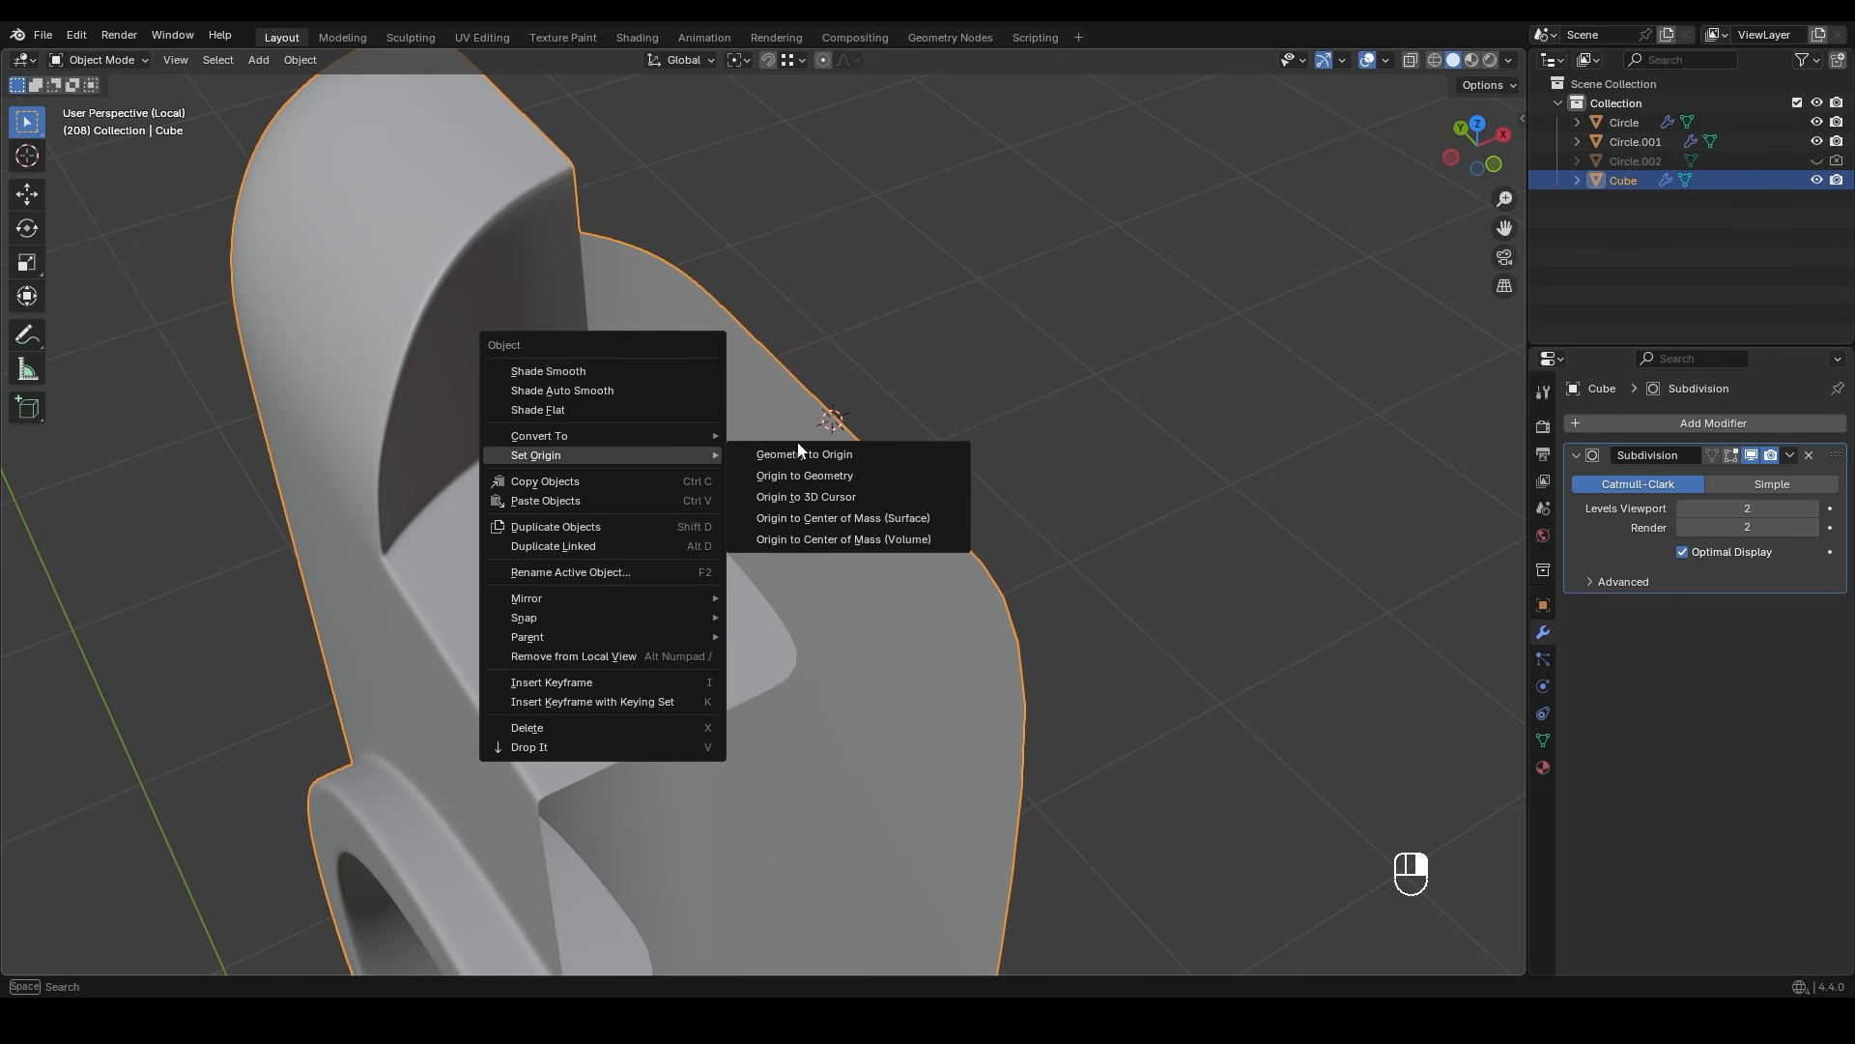
left_click(823, 499)
middle_click_drag(839, 505, 877, 477)
middle_click_drag(901, 404, 870, 412)
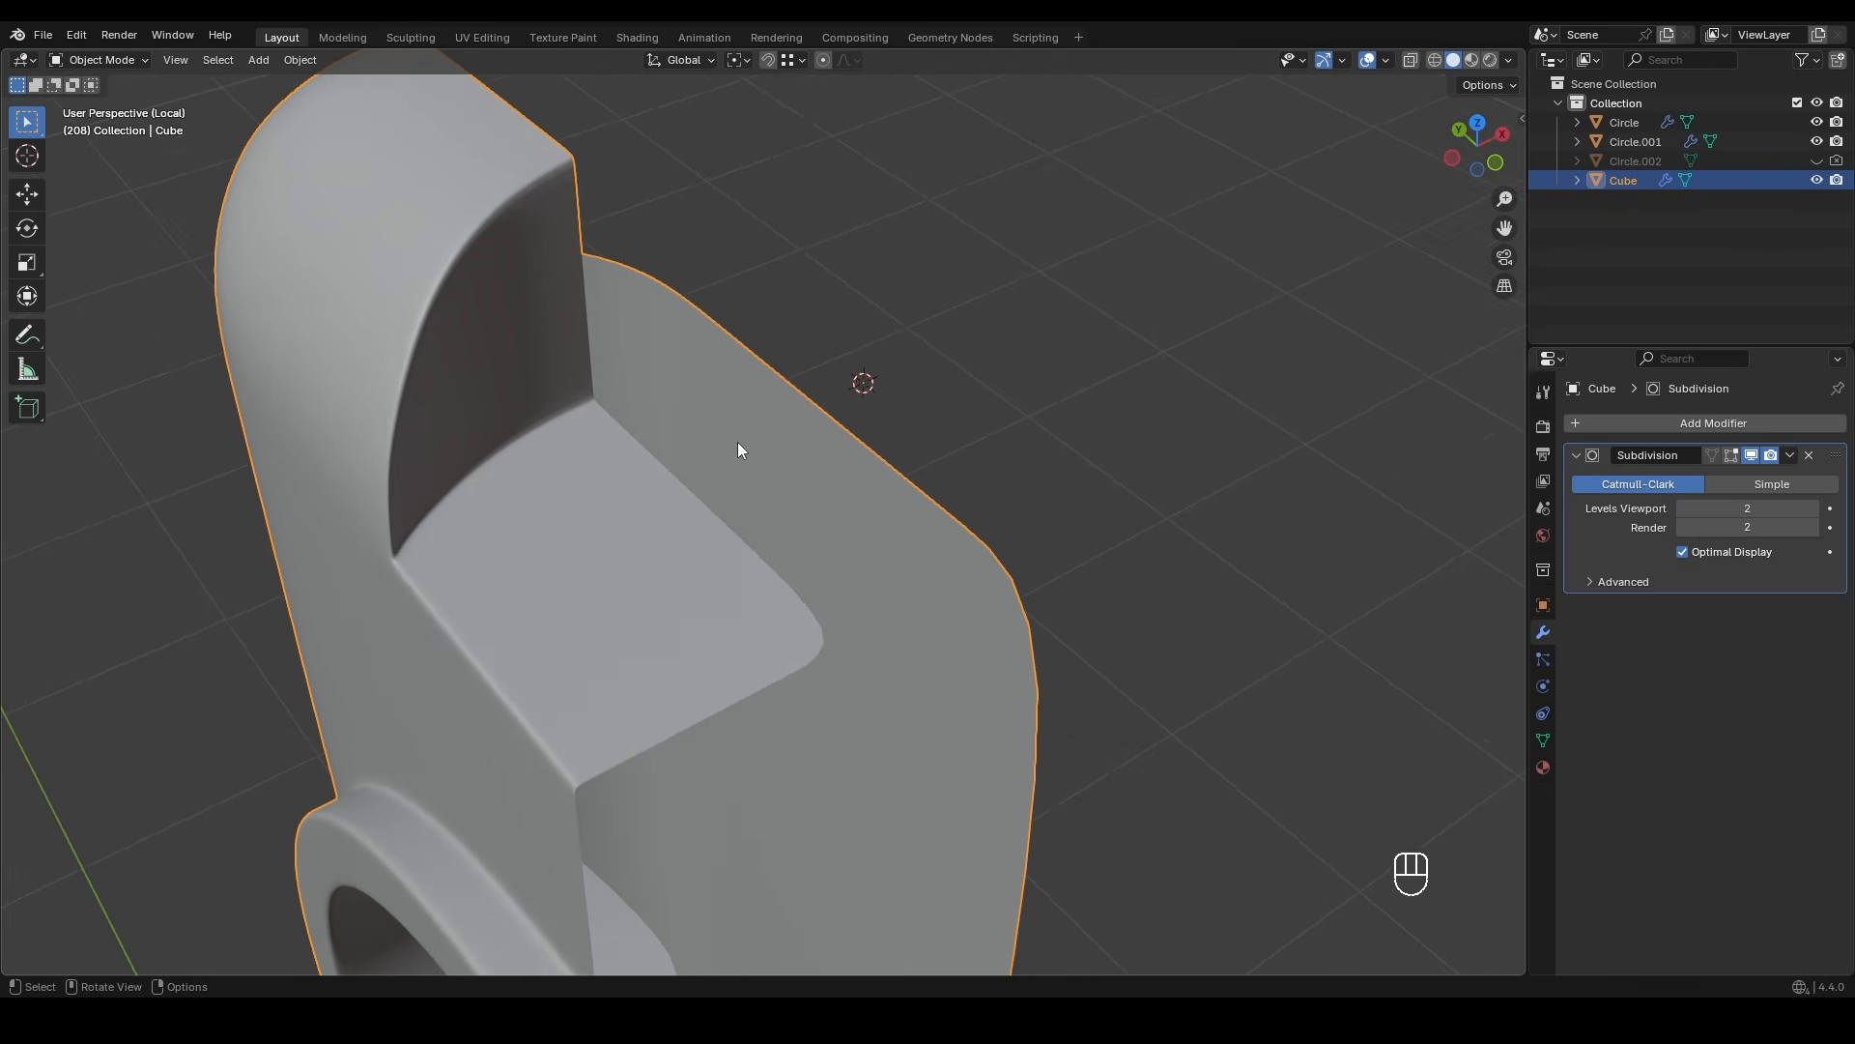
- Select the rounded top section and ledge through the mesh and mirror them onto the other half with Symmetrize
key("Tab")
middle_click_drag(741, 493, 862, 419)
middle_click_drag(862, 419, 803, 662, "shift")
key("z")
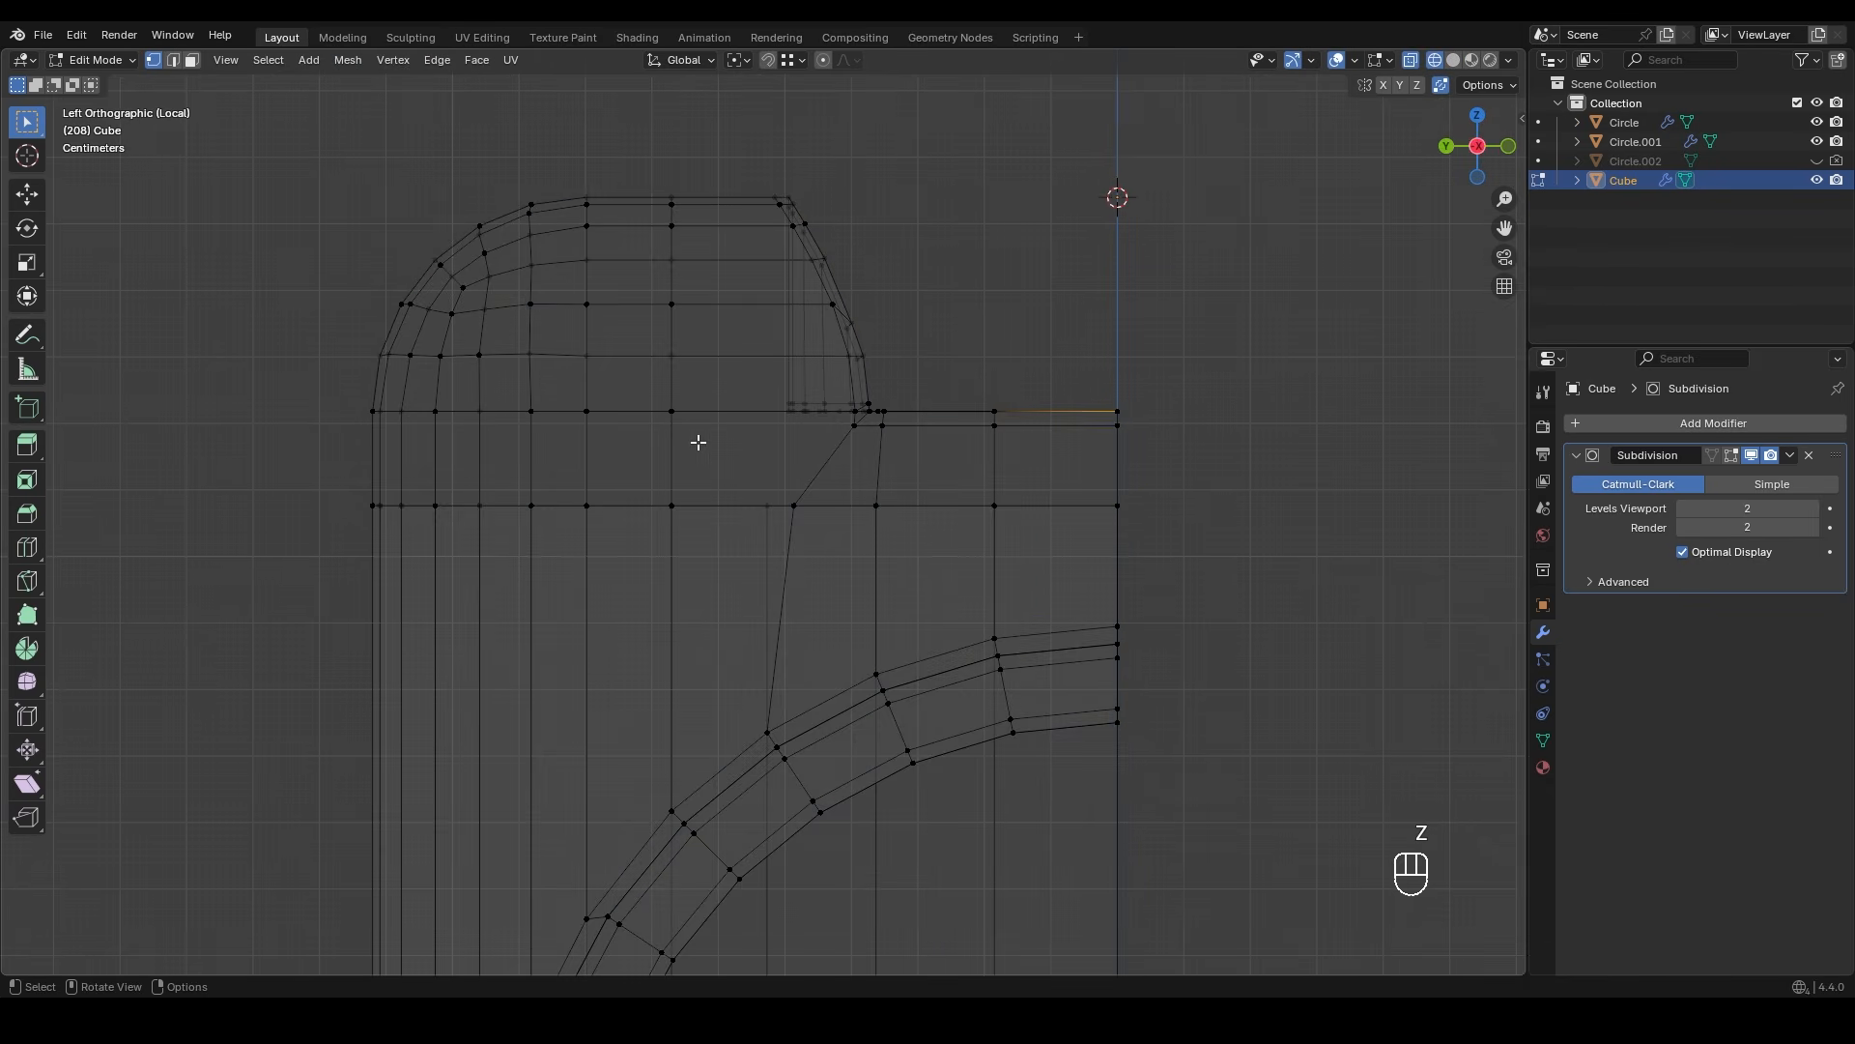
left_click_drag(281, 159, 1176, 496)
key("z")
middle_click_drag(914, 488, 669, 653)
scroll(845, 551, "up", 2)
middle_click_drag(845, 551, 823, 601)
left_click(350, 62)
left_click(398, 340)
middle_click_drag(776, 522, 728, 580)
key("alt+a")
- Slide the stray vertex below the mirrored ledge corner onto the adjacent vertical edge's vertex, with a factor of about 0.219
key("1")
scroll(797, 626, "up", 3)
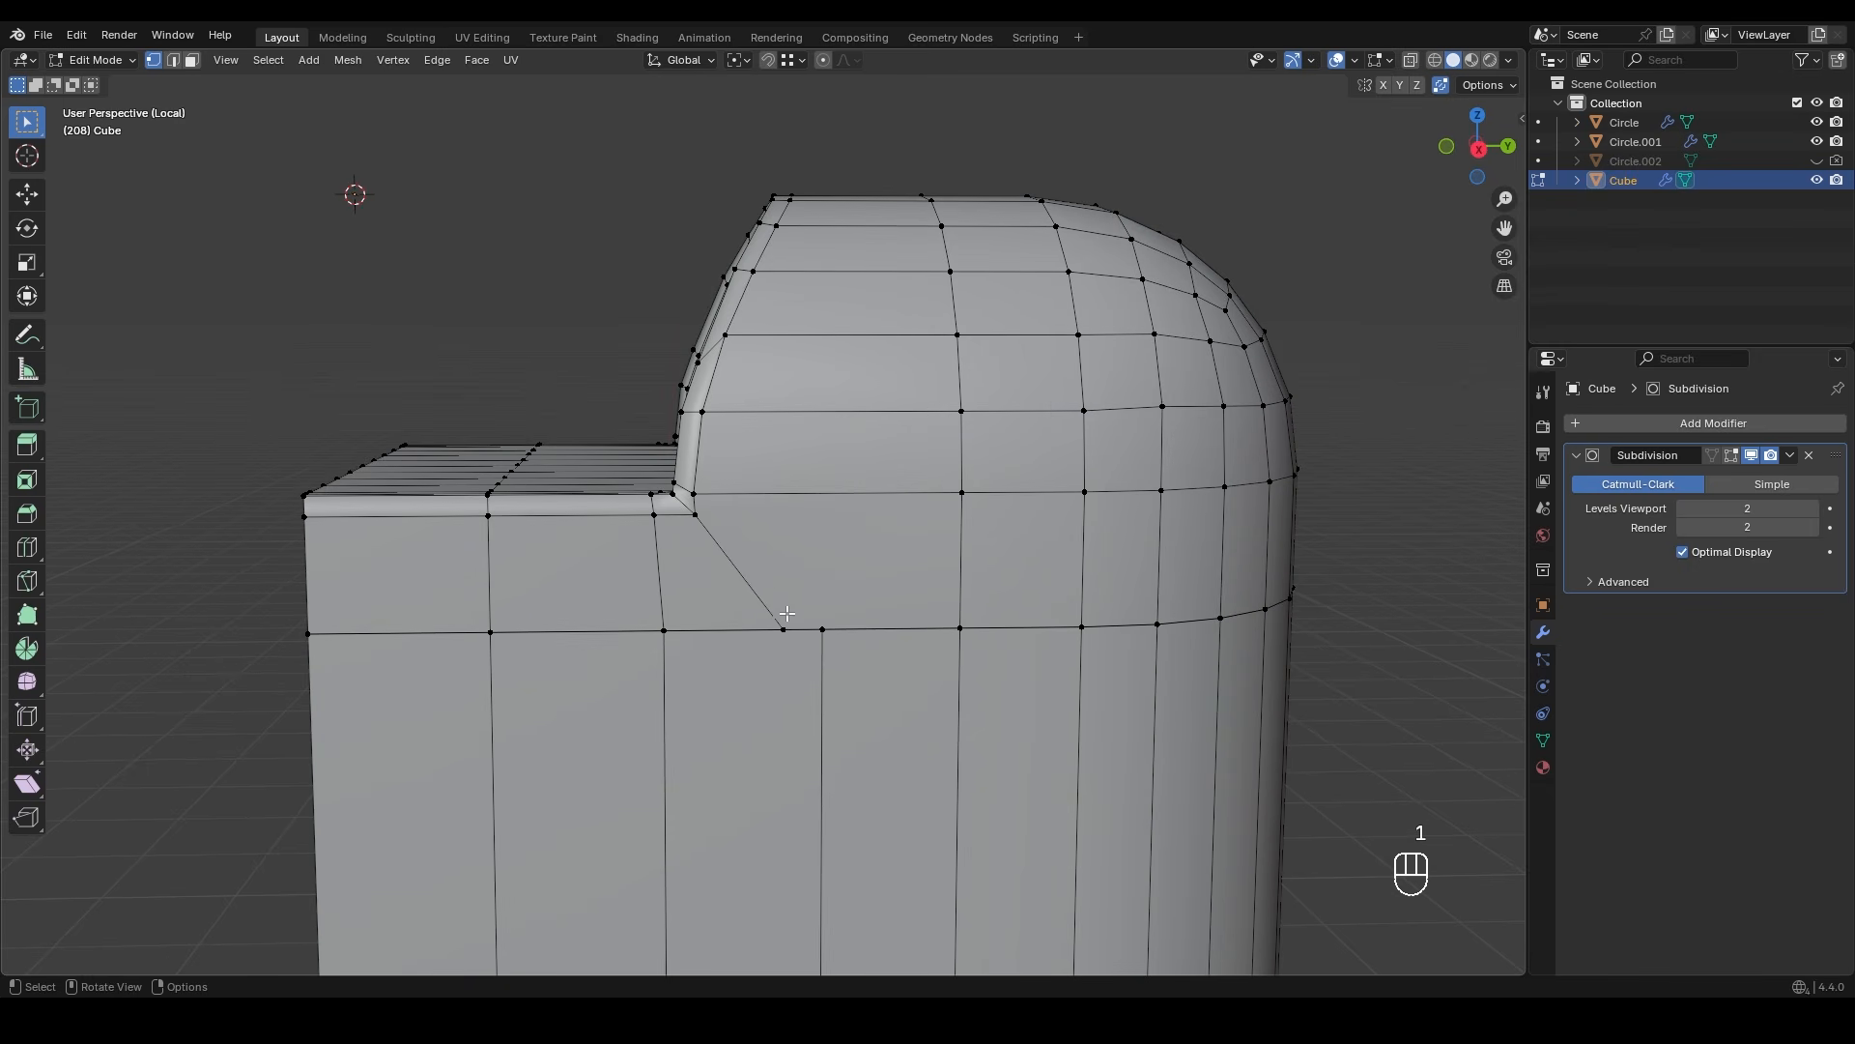
key("g")
key("g")
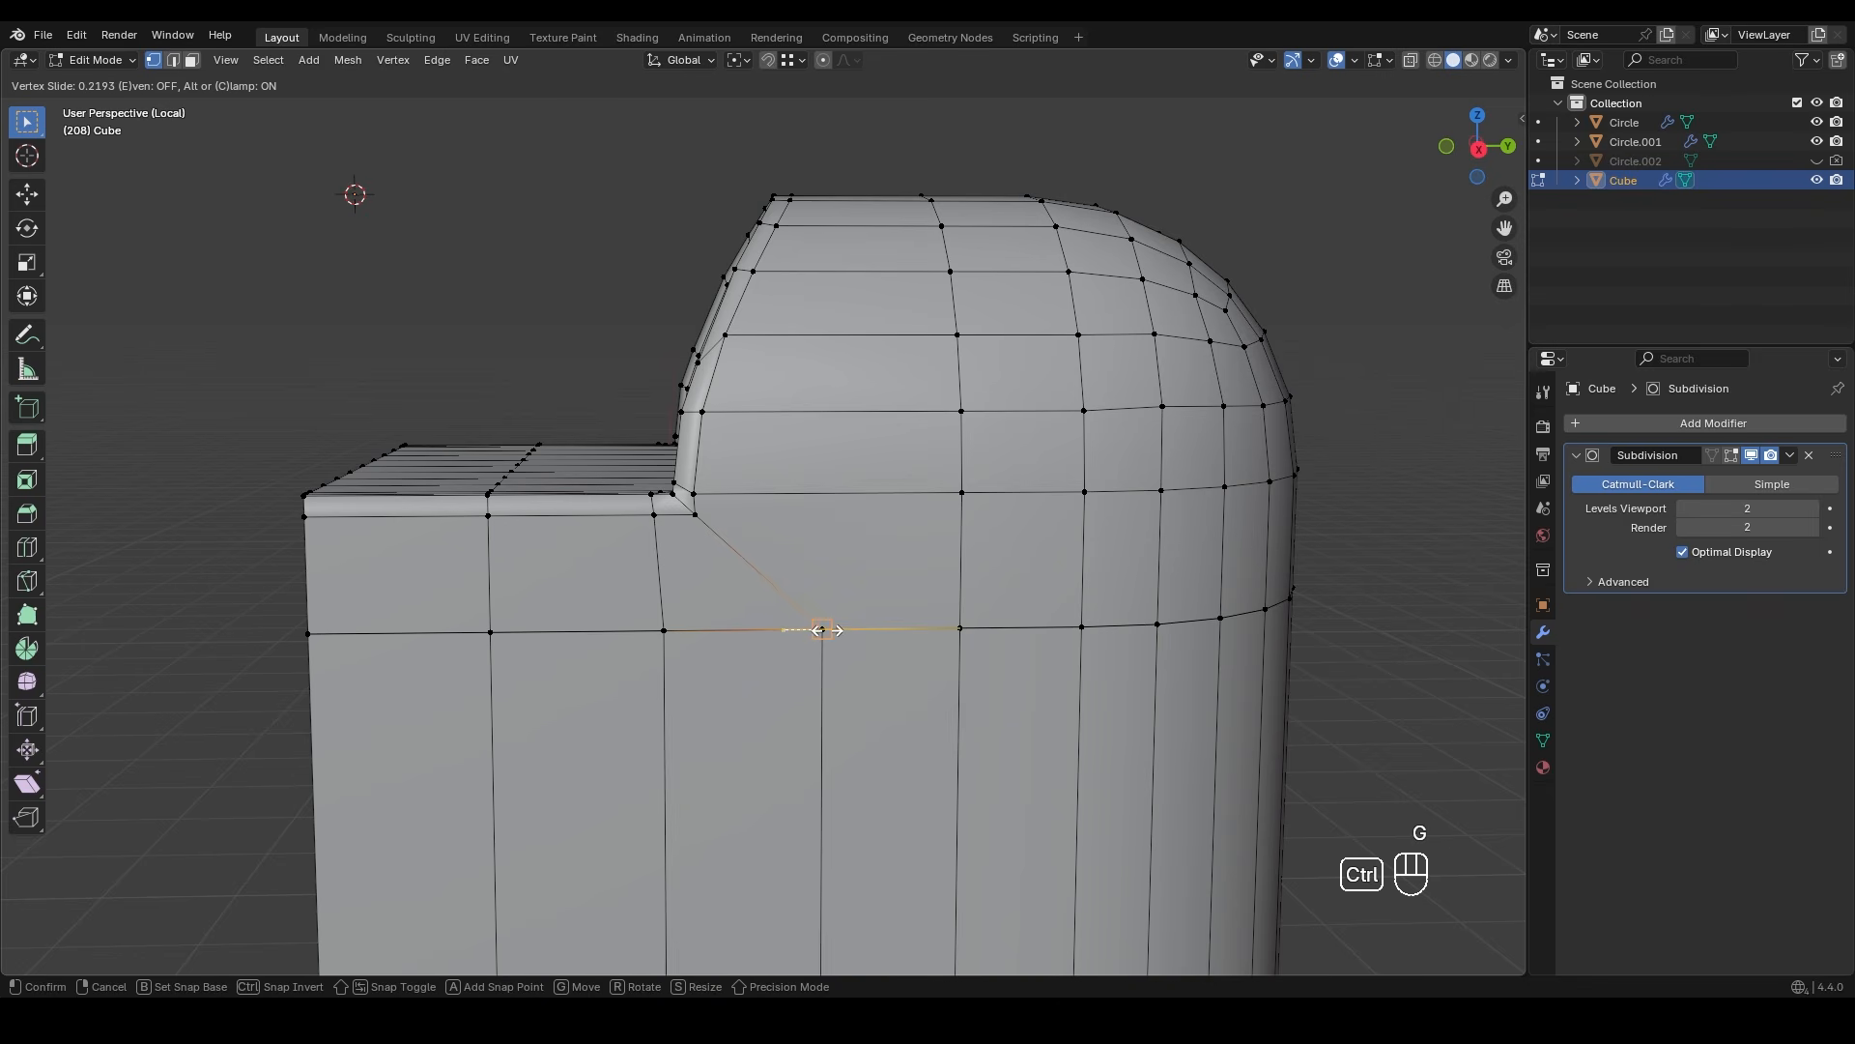
left_click(822, 630)
scroll(829, 607, "down", 2)
- Try merging all mesh vertices by a distance of 0.0001 m
key("z")
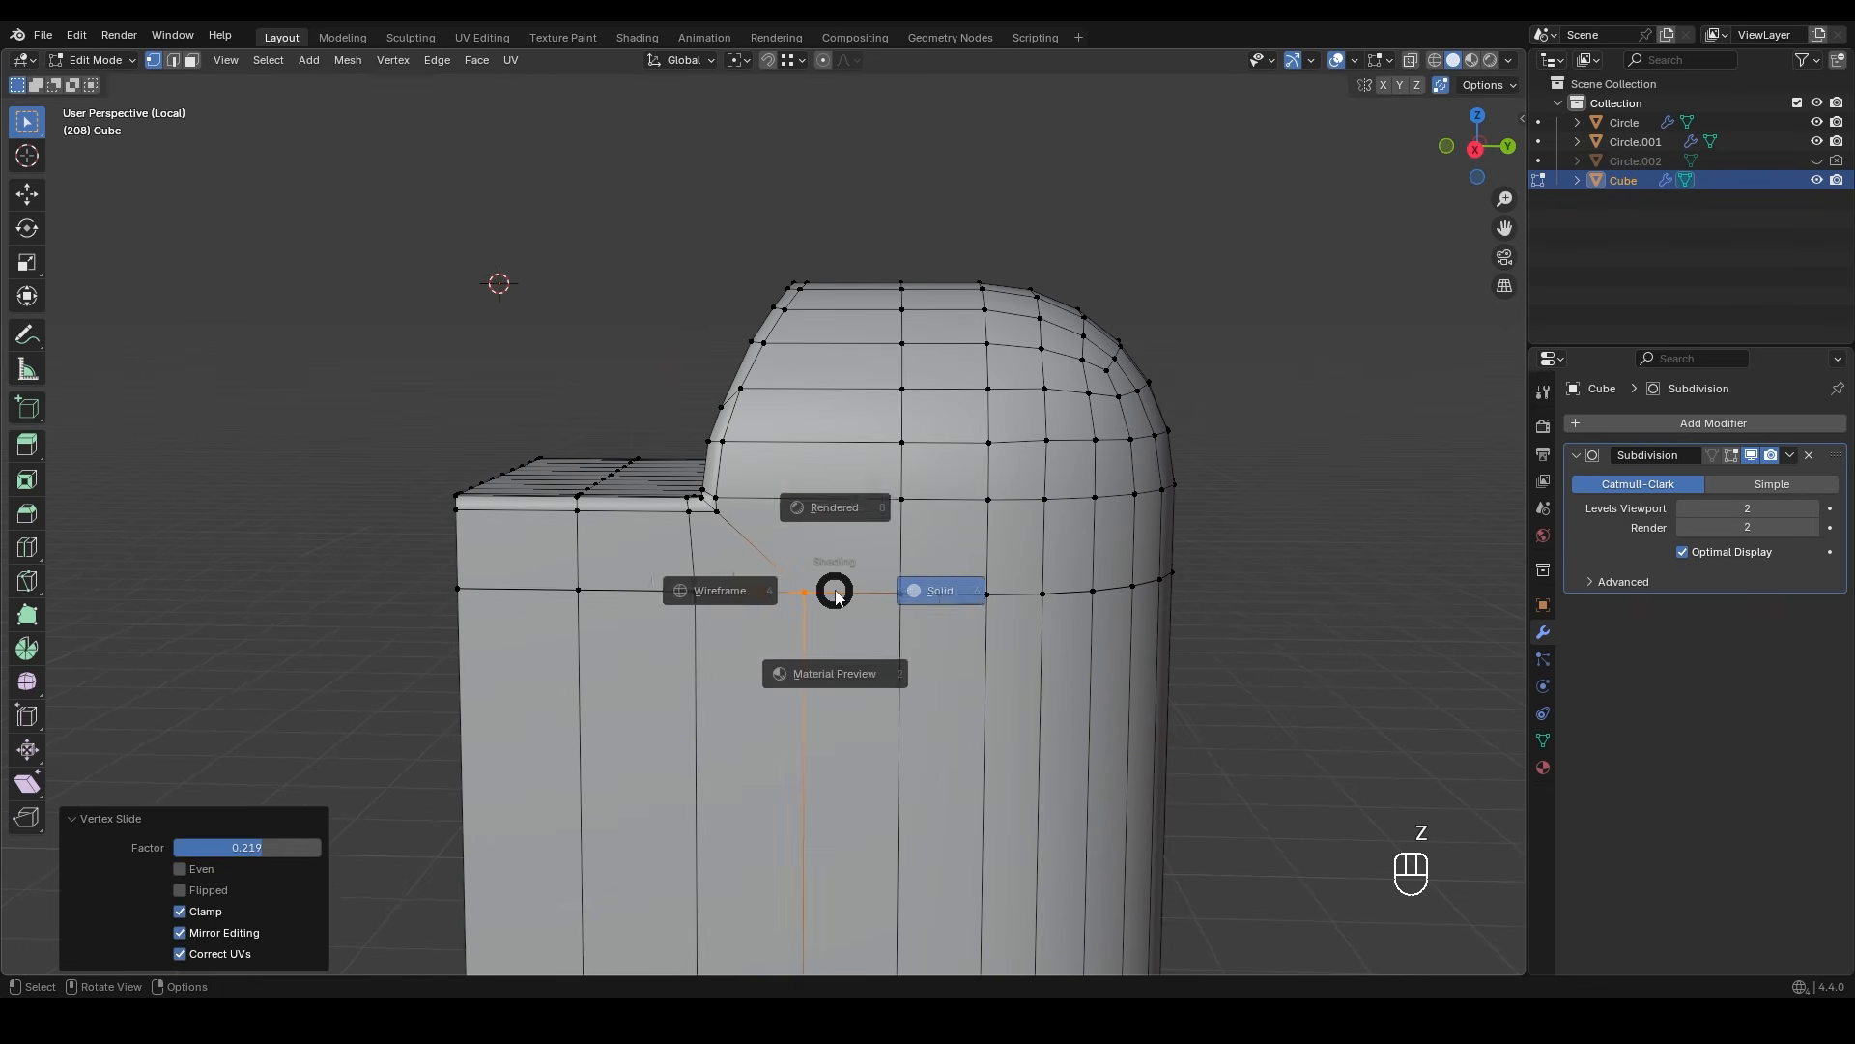
key("a")
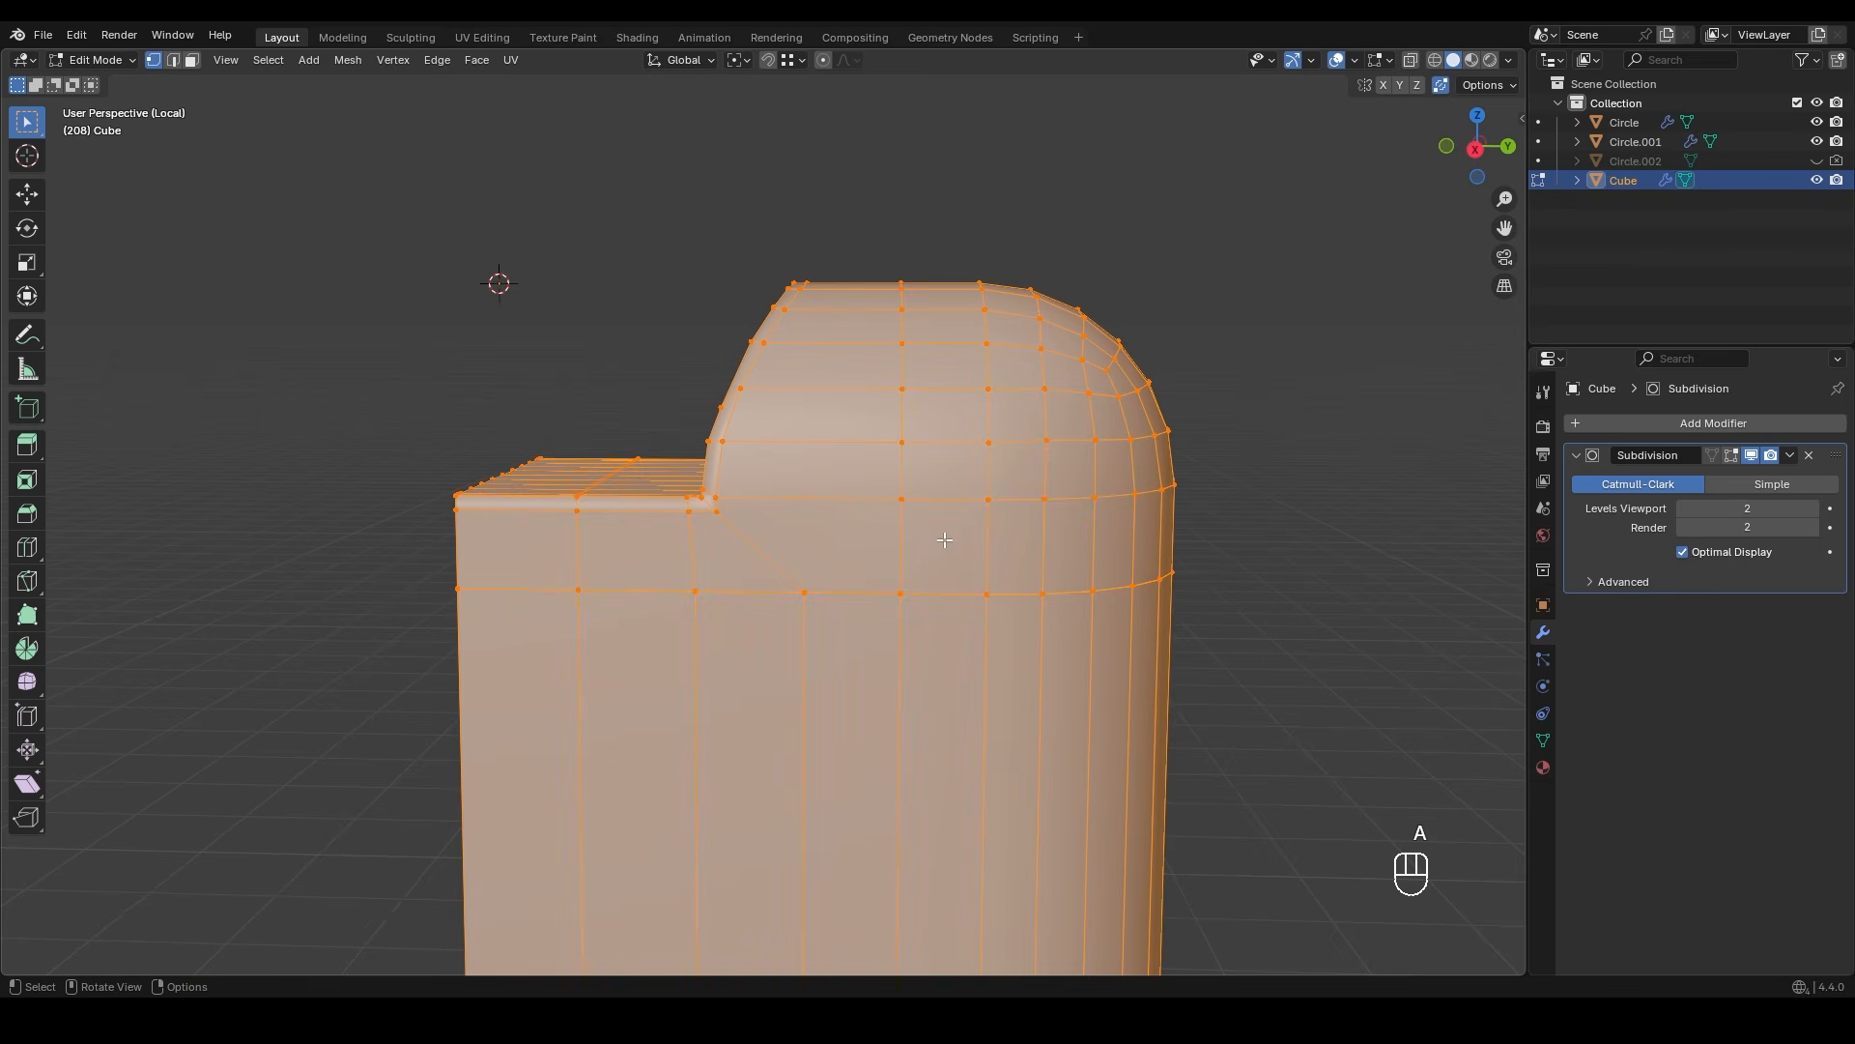
key("m")
left_click(944, 540)
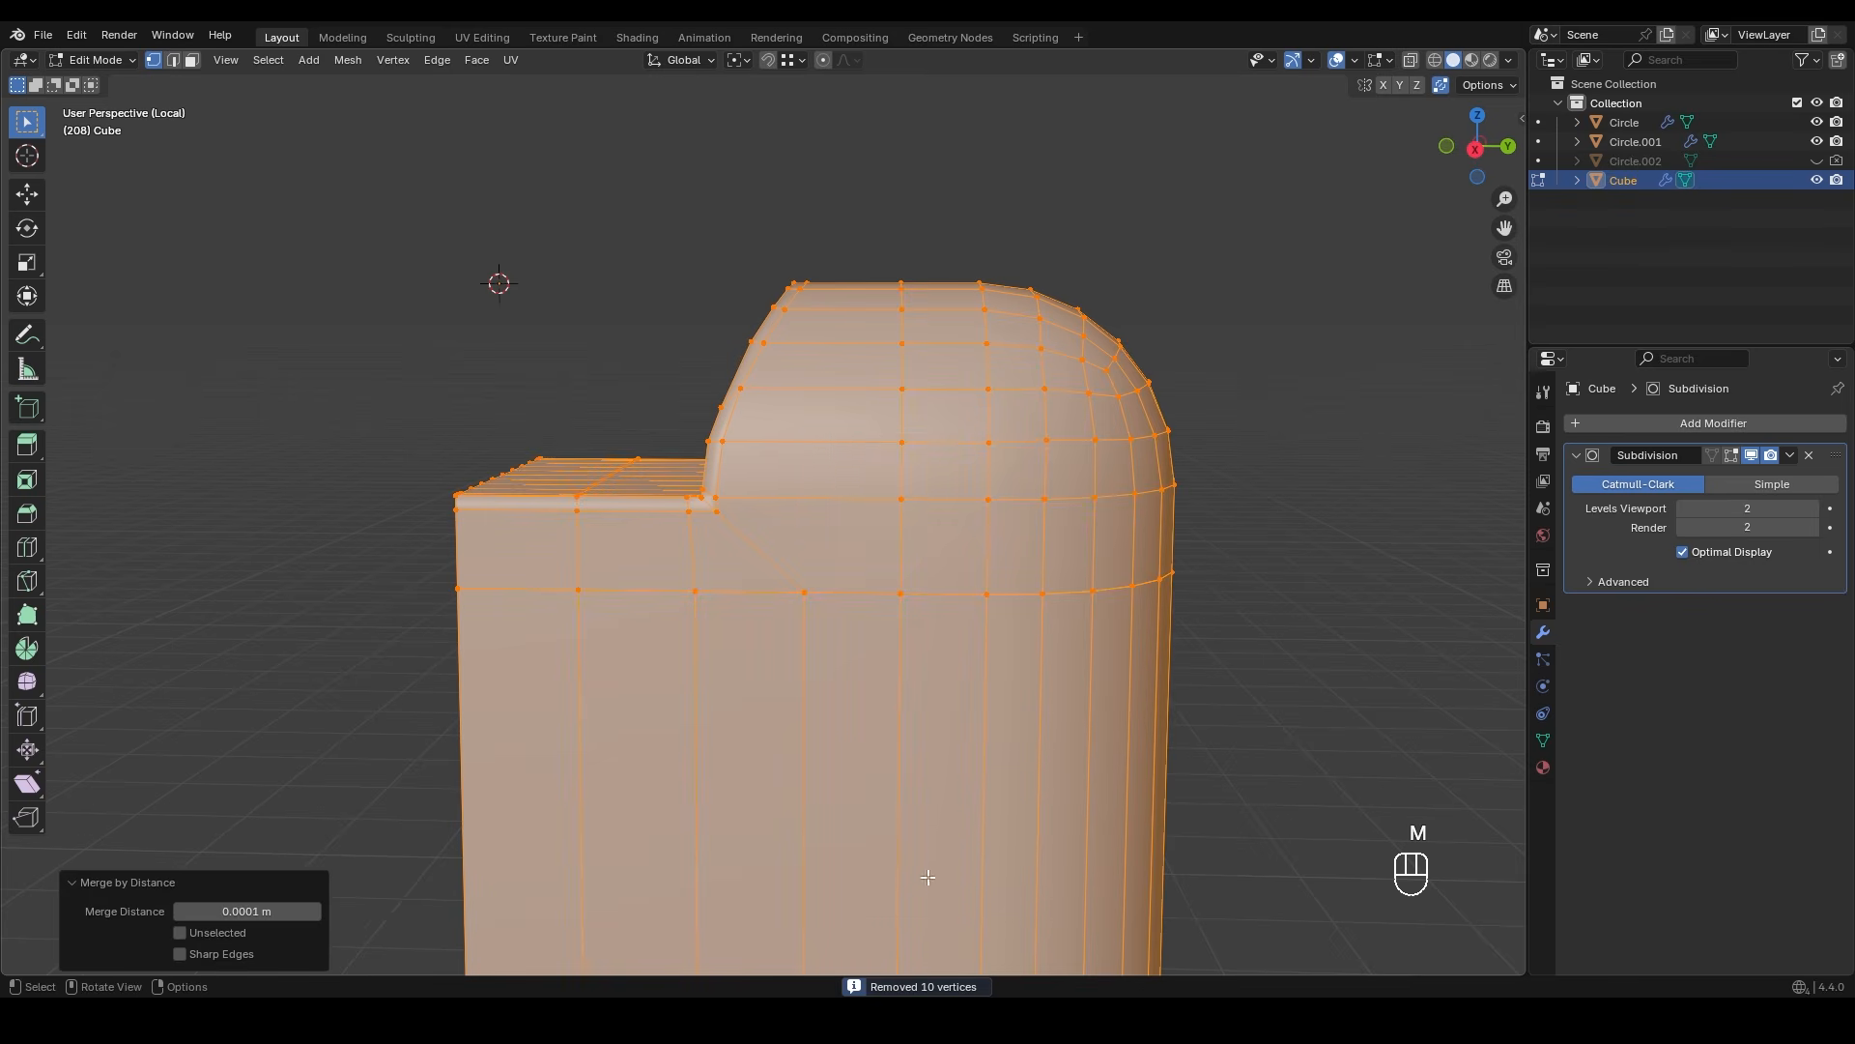
middle_click_drag(1145, 537, 1052, 539, "shift")
middle_click_drag(1051, 539, 717, 537)
middle_click_drag(717, 538, 750, 526, "shift")
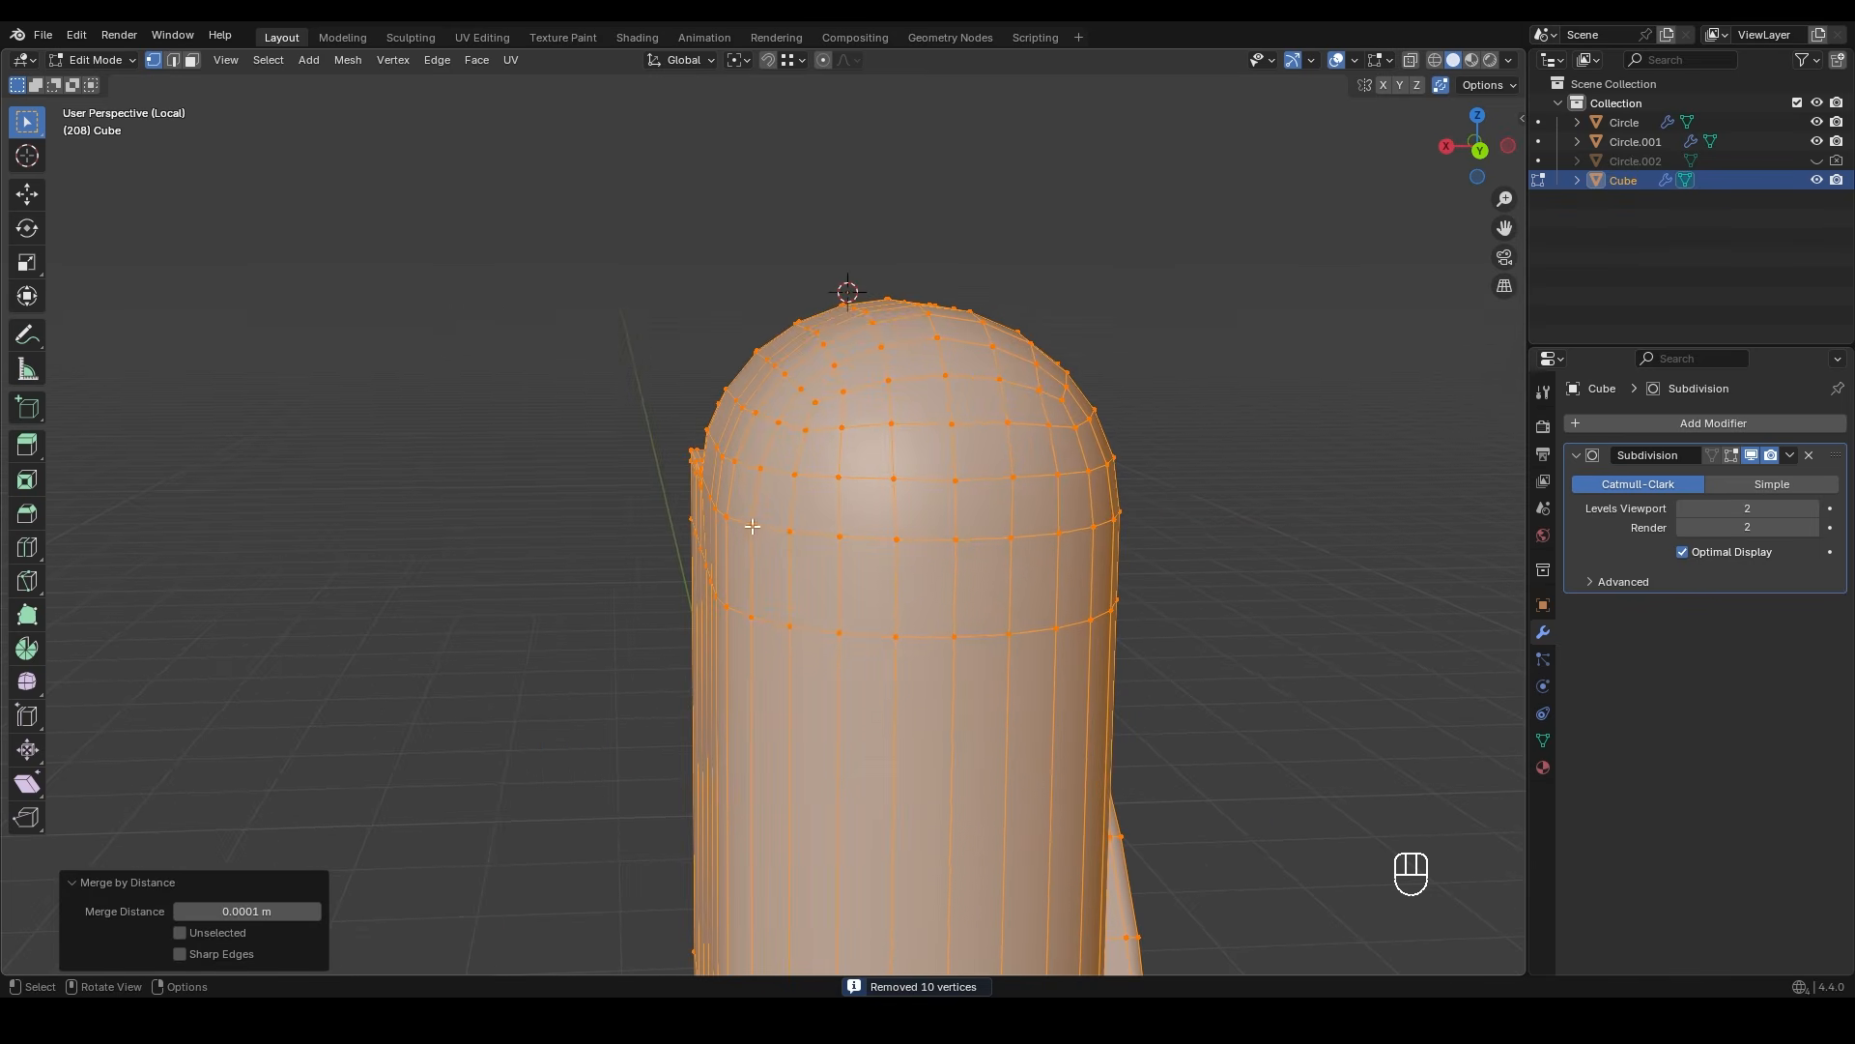
key("ctrl+z")
key("ctrl+z")
- Connect the opposite side vertices of the recessed wall with a horizontal line of edges across it
middle_click_drag(1113, 578, 1243, 506, "shift")
key("3")
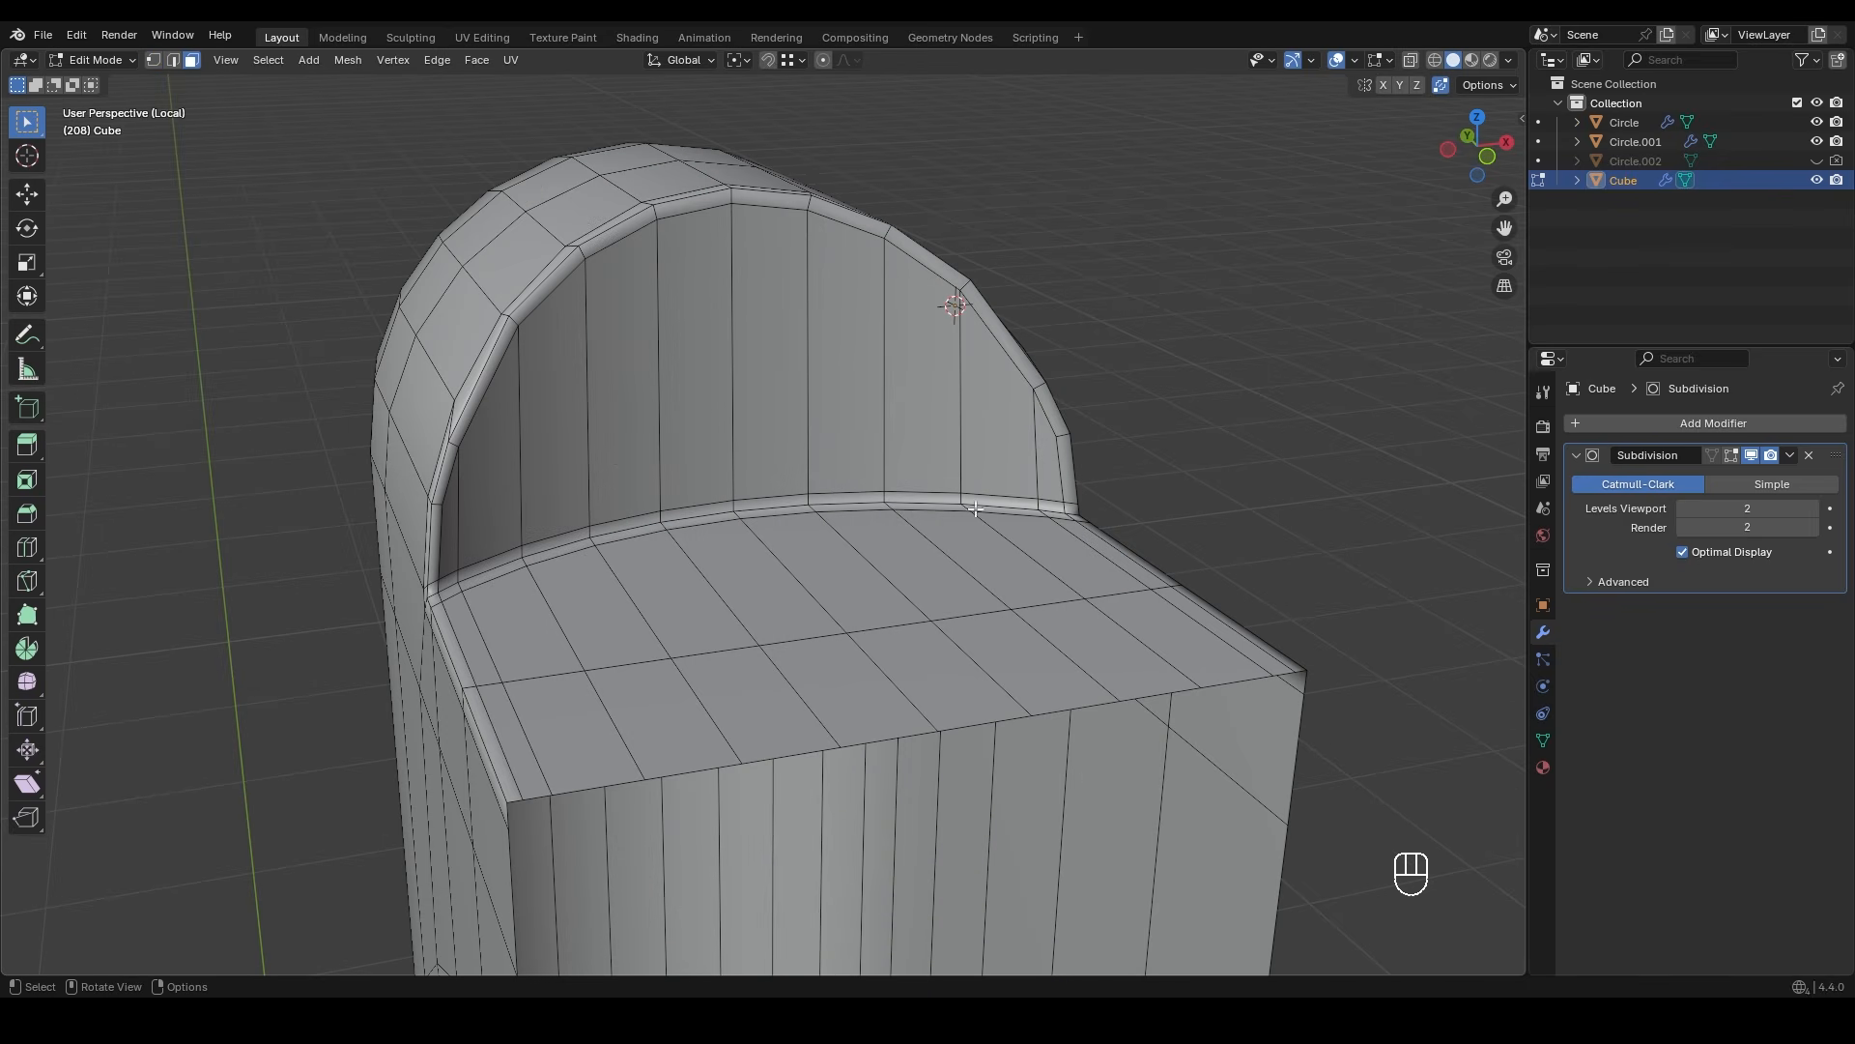
scroll(694, 491, "up", 1)
middle_click_drag(694, 491, 559, 462)
key("1")
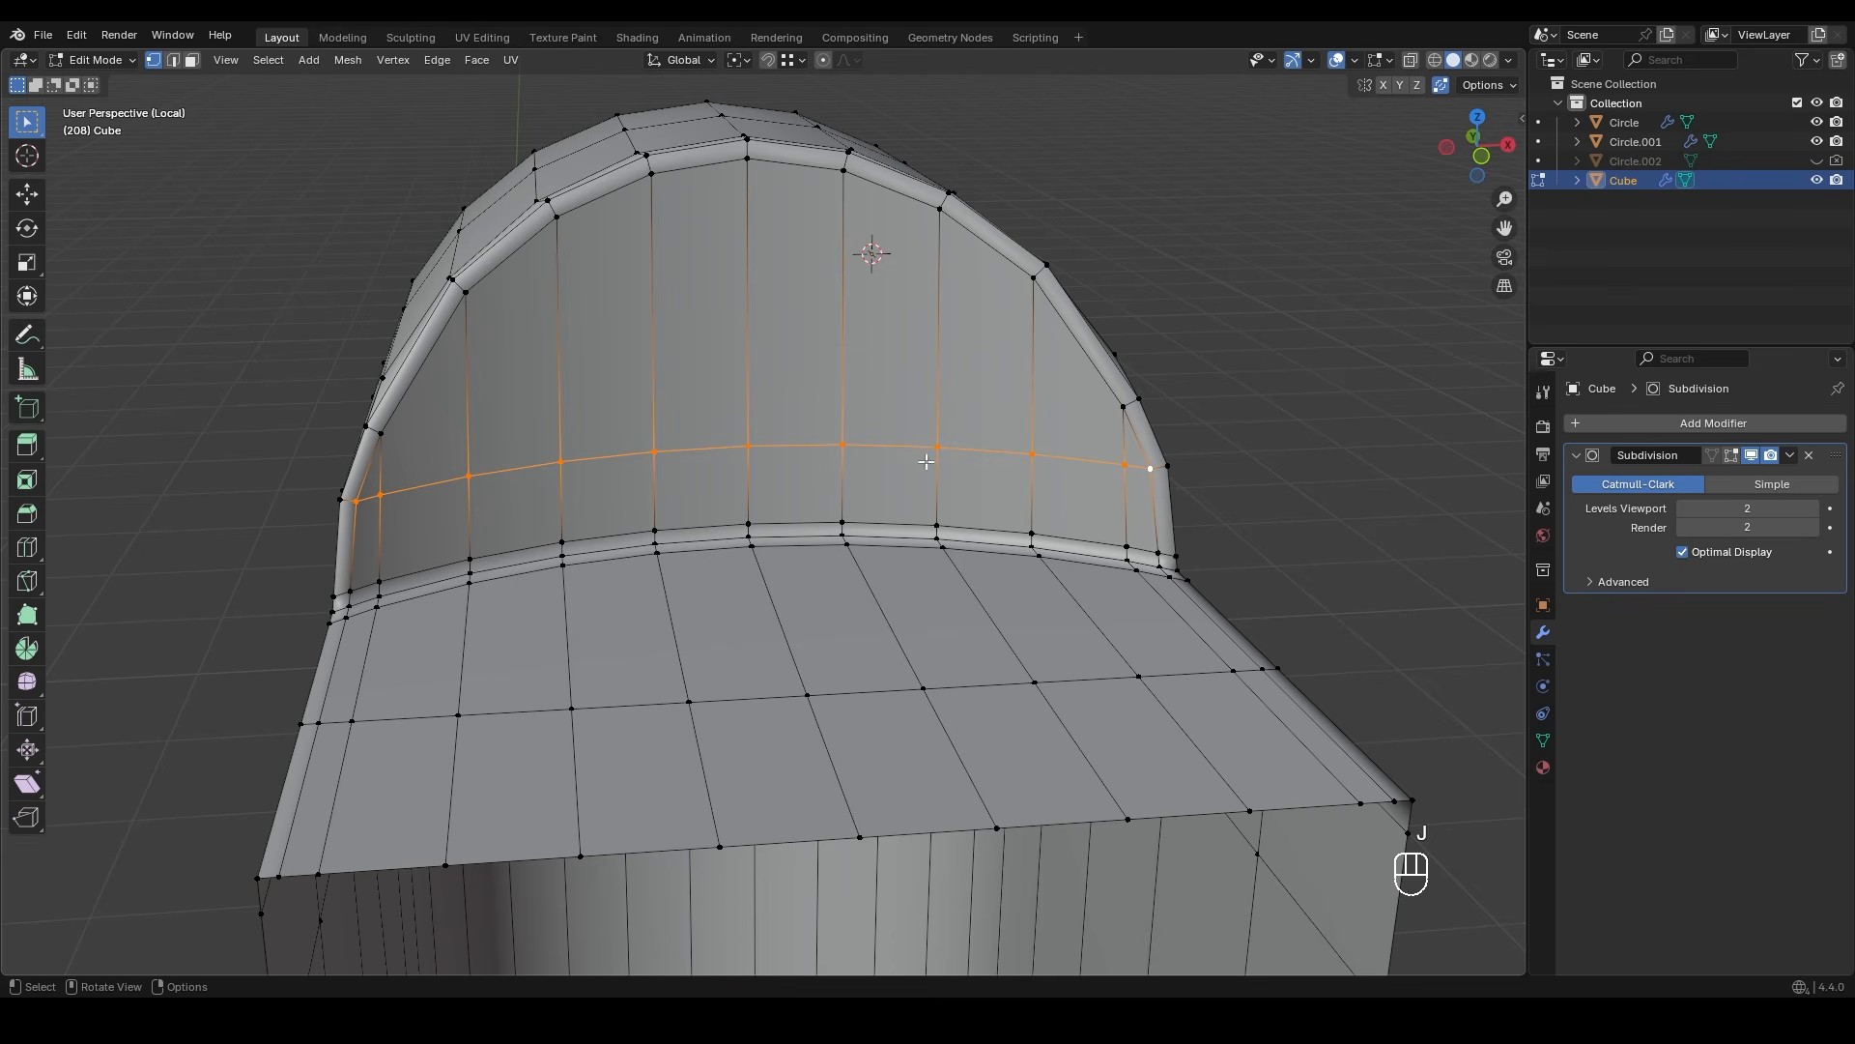
- Add an arched edge loop across the upper part of the recessed wall and slide its outer vertex inward
key("ctrl+r")
left_click(570, 399)
middle_click_drag(569, 399, 515, 481, "alt")
left_click(437, 507)
key("g")
key("g")
left_click(470, 481)
- Slide the two outer vertices on one side of the recessed wall inward with an edge slide factor of about -0.225
left_click(388, 542)
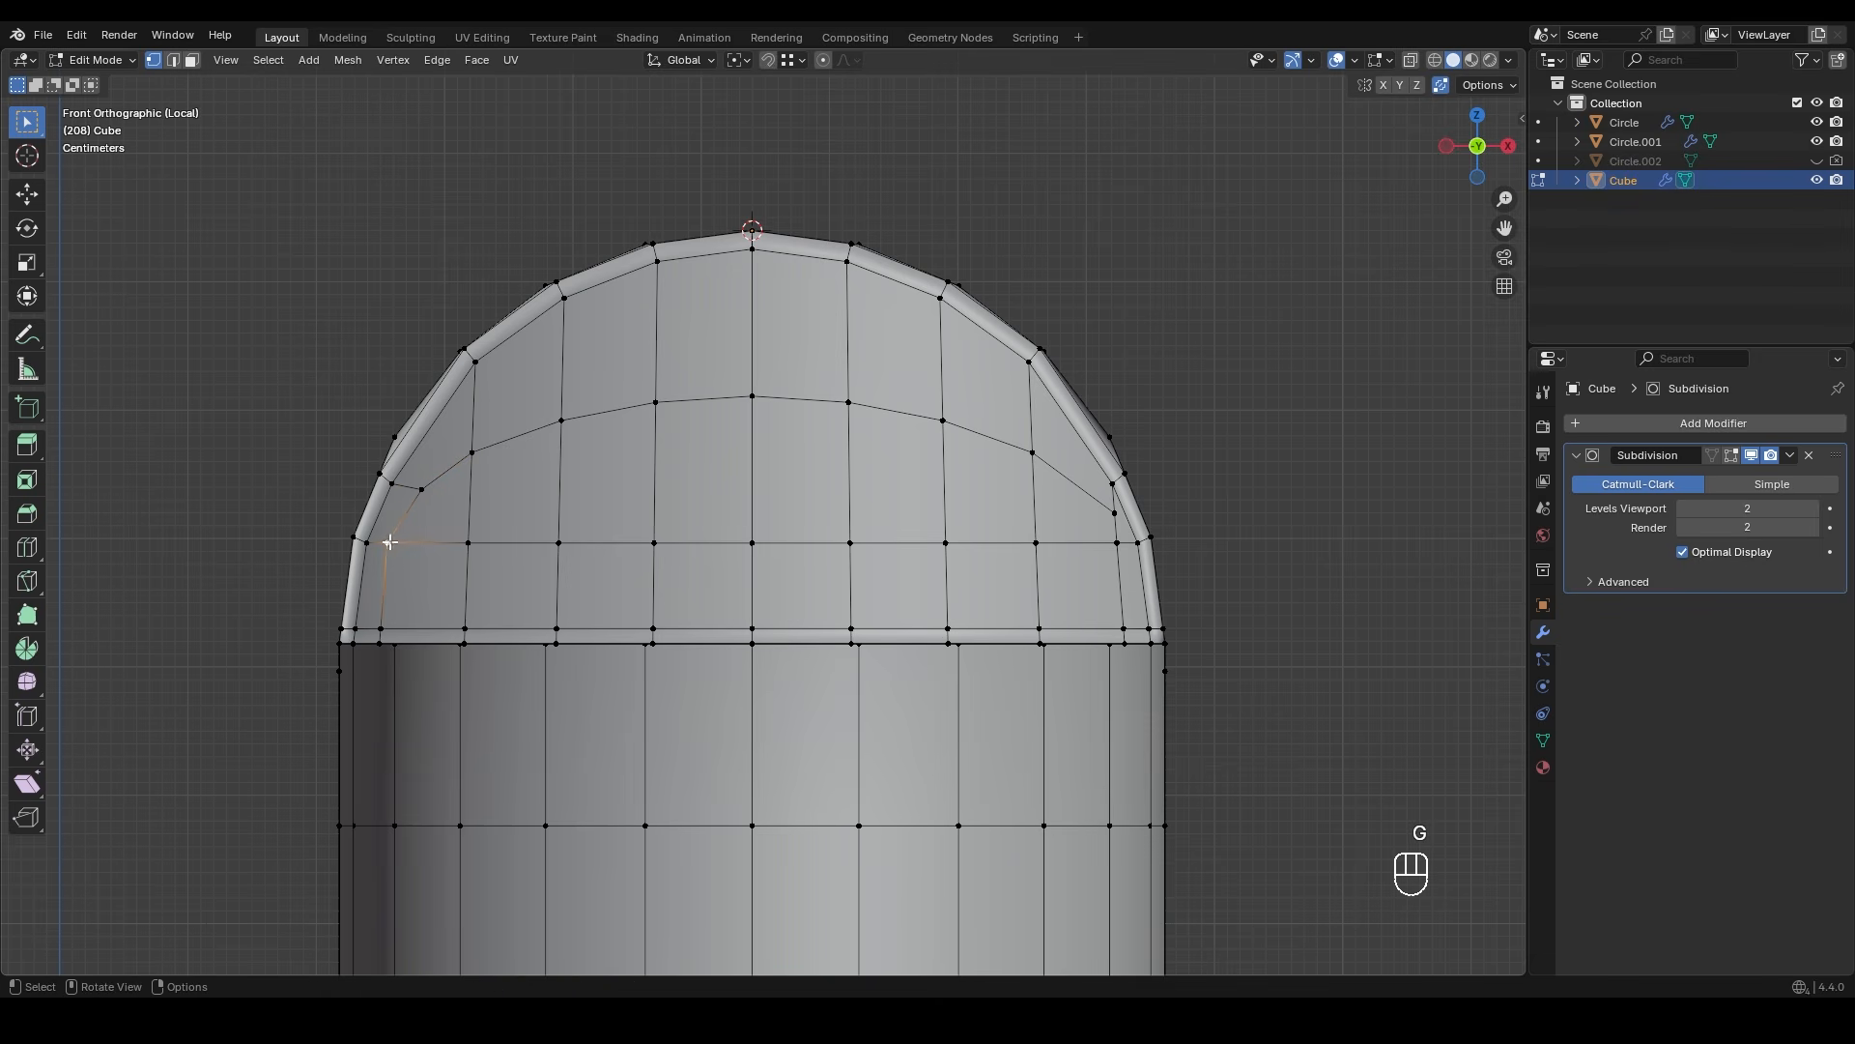
left_click(426, 500, "shift")
key("g")
key("g")
left_click(443, 506)
middle_click_drag(444, 507, 580, 497)
scroll(579, 498, "down", 1)
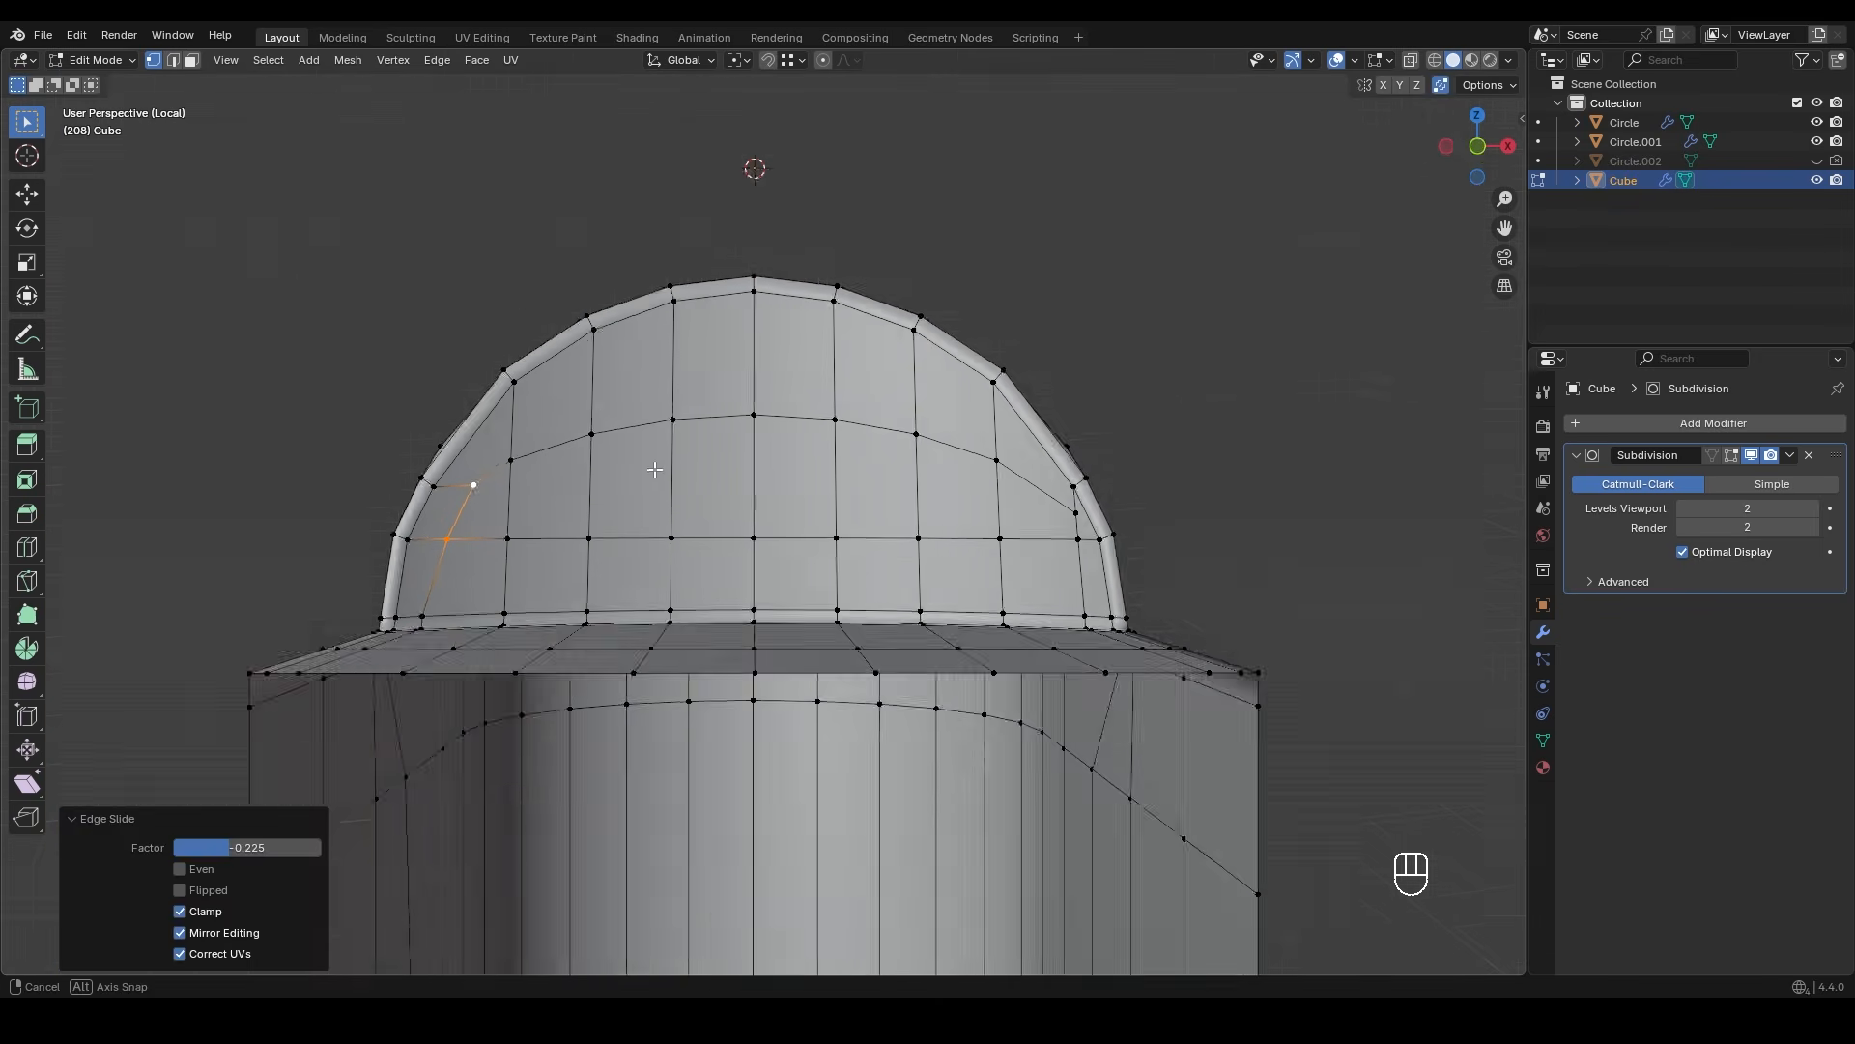
key("Tab")
key("Tab")
- Replace the unedited half of the recessed wall area with a mirrored copy of the reshaped half using Symmetrize
scroll(696, 497, "up", 1)
key("3")
left_click_drag(748, 270, 372, 435)
key("x")
left_click(1044, 448)
left_click(348, 60)
left_click(379, 338)
- Merge all vertices of the mirrored mesh by distance
key("1")
key("a")
key("m")
key("b")
left_click(1209, 460)
middle_click_drag(1209, 460, 1208, 496)
key("Tab")
key("Tab")
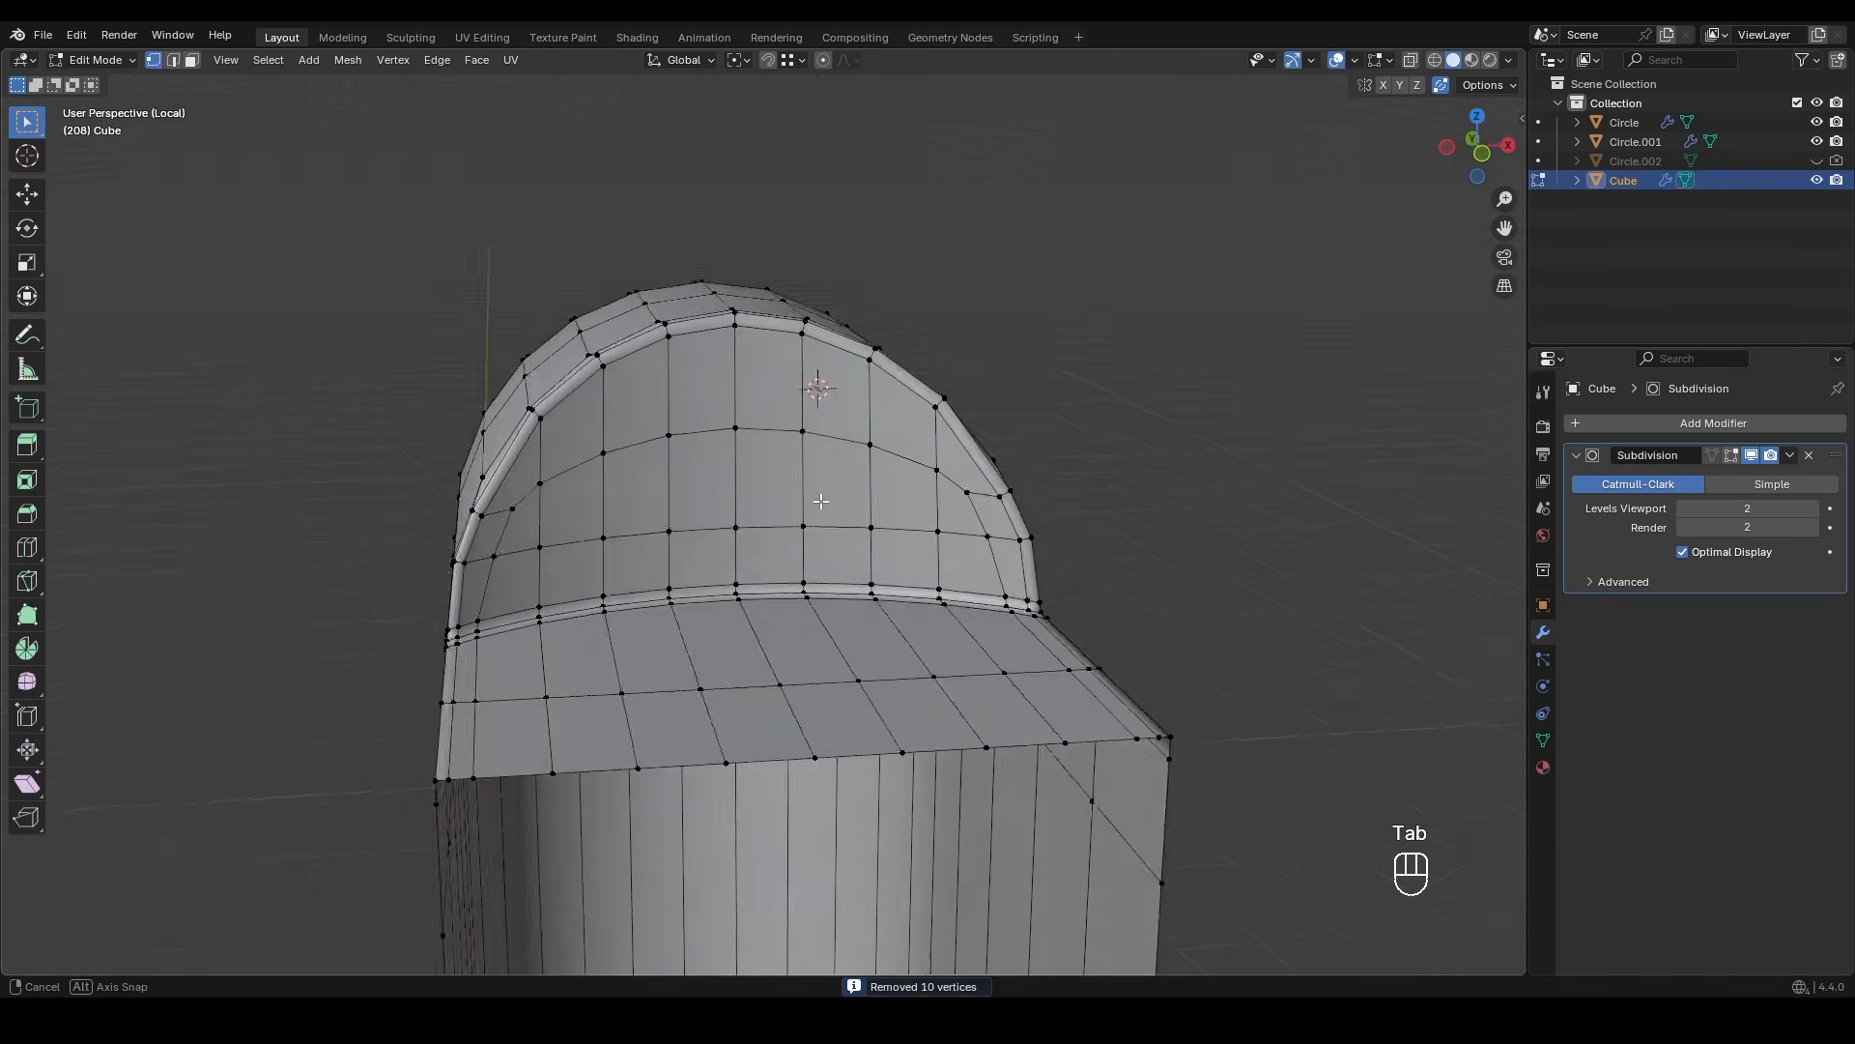
- Select the entire half body and mirror it across its open side with Symmetrize to complete the body
middle_click_drag(821, 497, 892, 525)
middle_click_drag(861, 376, 831, 470, "ctrl")
middle_click_drag(831, 469, 911, 434)
mouse_move(911, 435)
middle_mouse_down("ctrl")
mouse_move(911, 658)
mouse_move(923, 458)
middle_mouse_up("ctrl")
key("a")
scroll(875, 450, "up", 2)
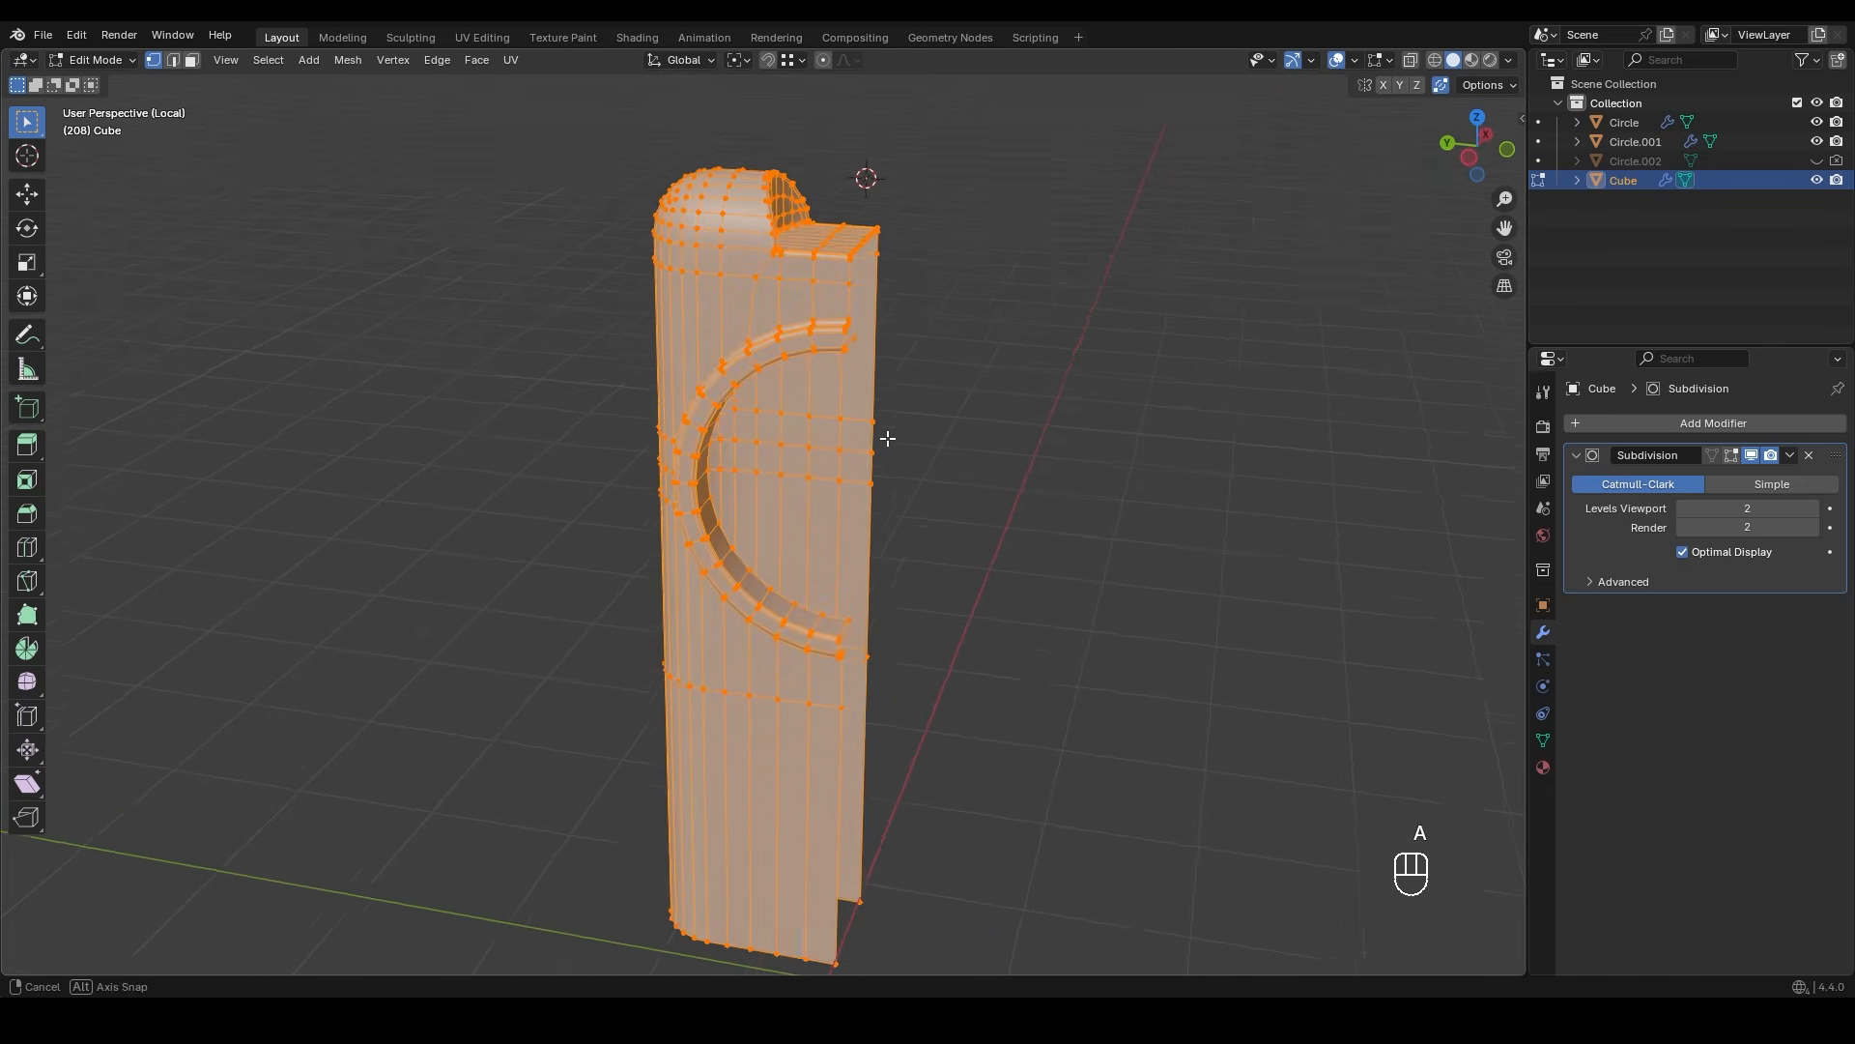
left_click(348, 60)
left_click(414, 315)
left_click(259, 920)
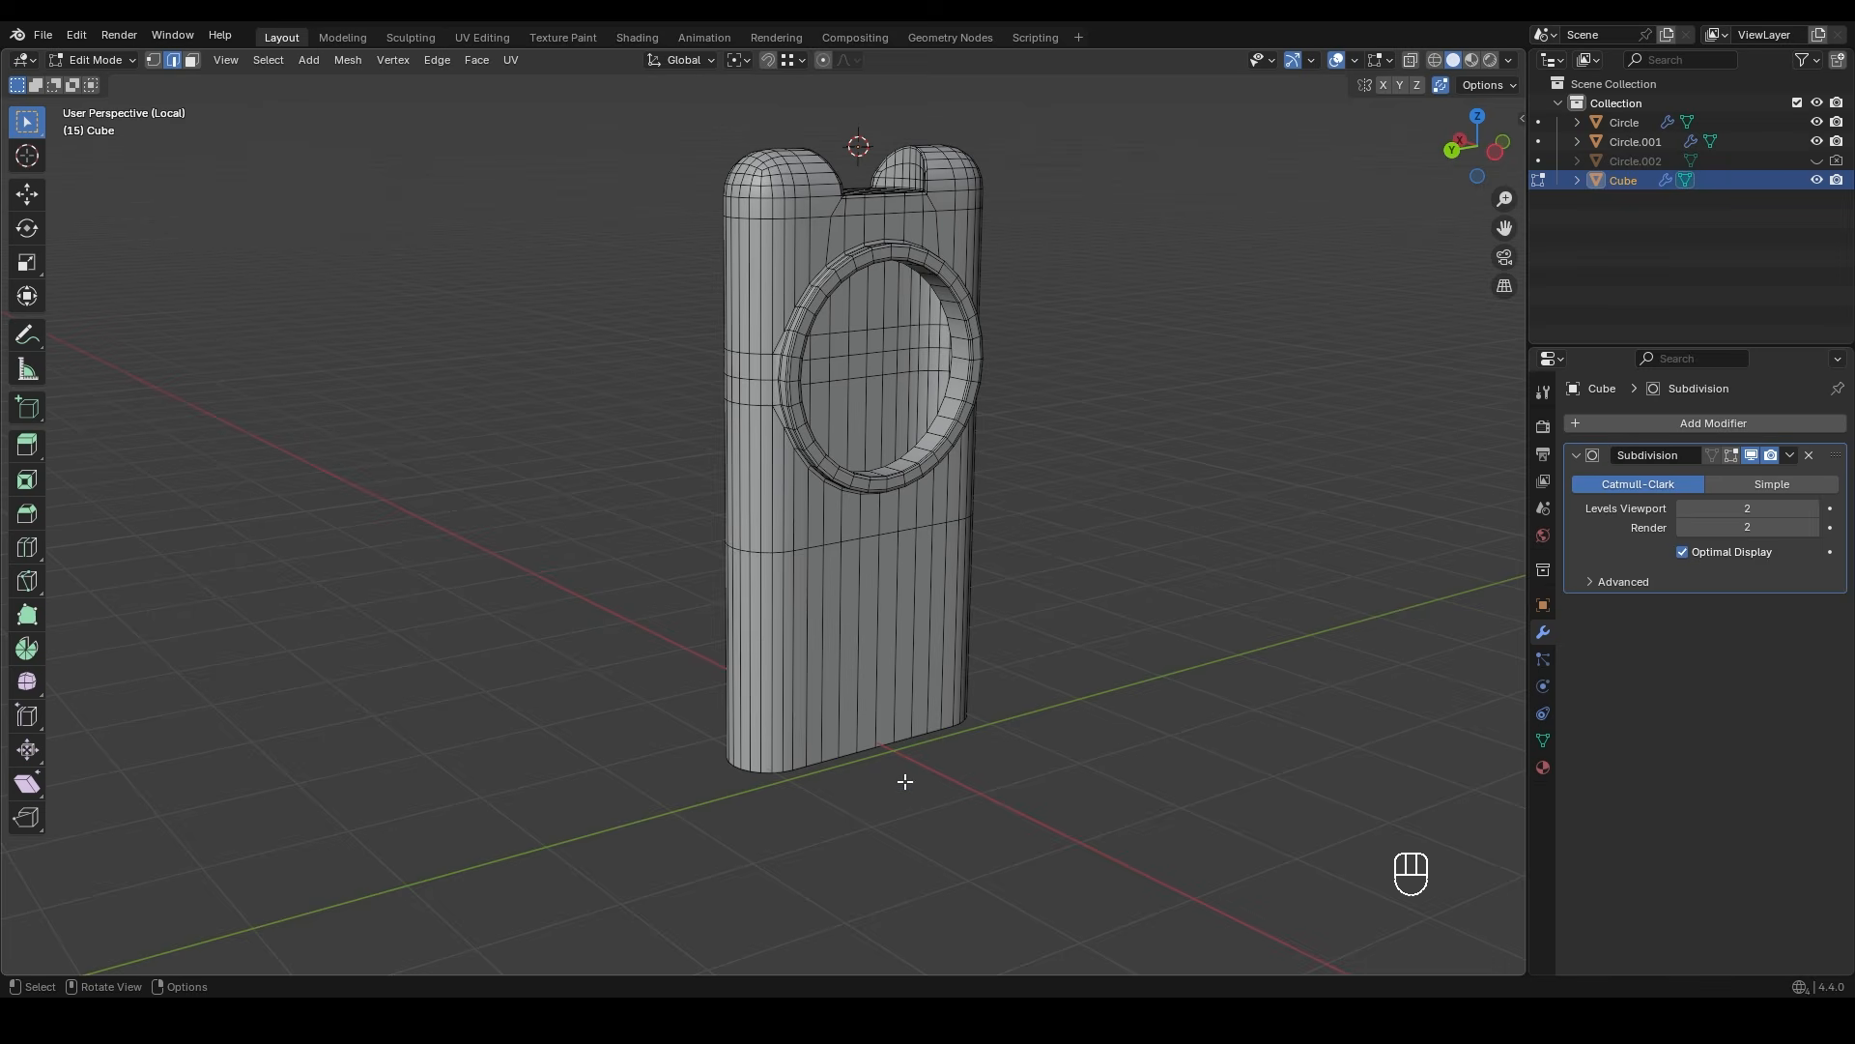
- Extrude the body's bottom edge loop, scale it outward by about 1.279 and lower it along Z
mouse_move(918, 790)
middle_mouse_down()
mouse_move(887, 746)
mouse_move(903, 787)
middle_mouse_up()
key("e")
right_click(931, 797)
key("s")
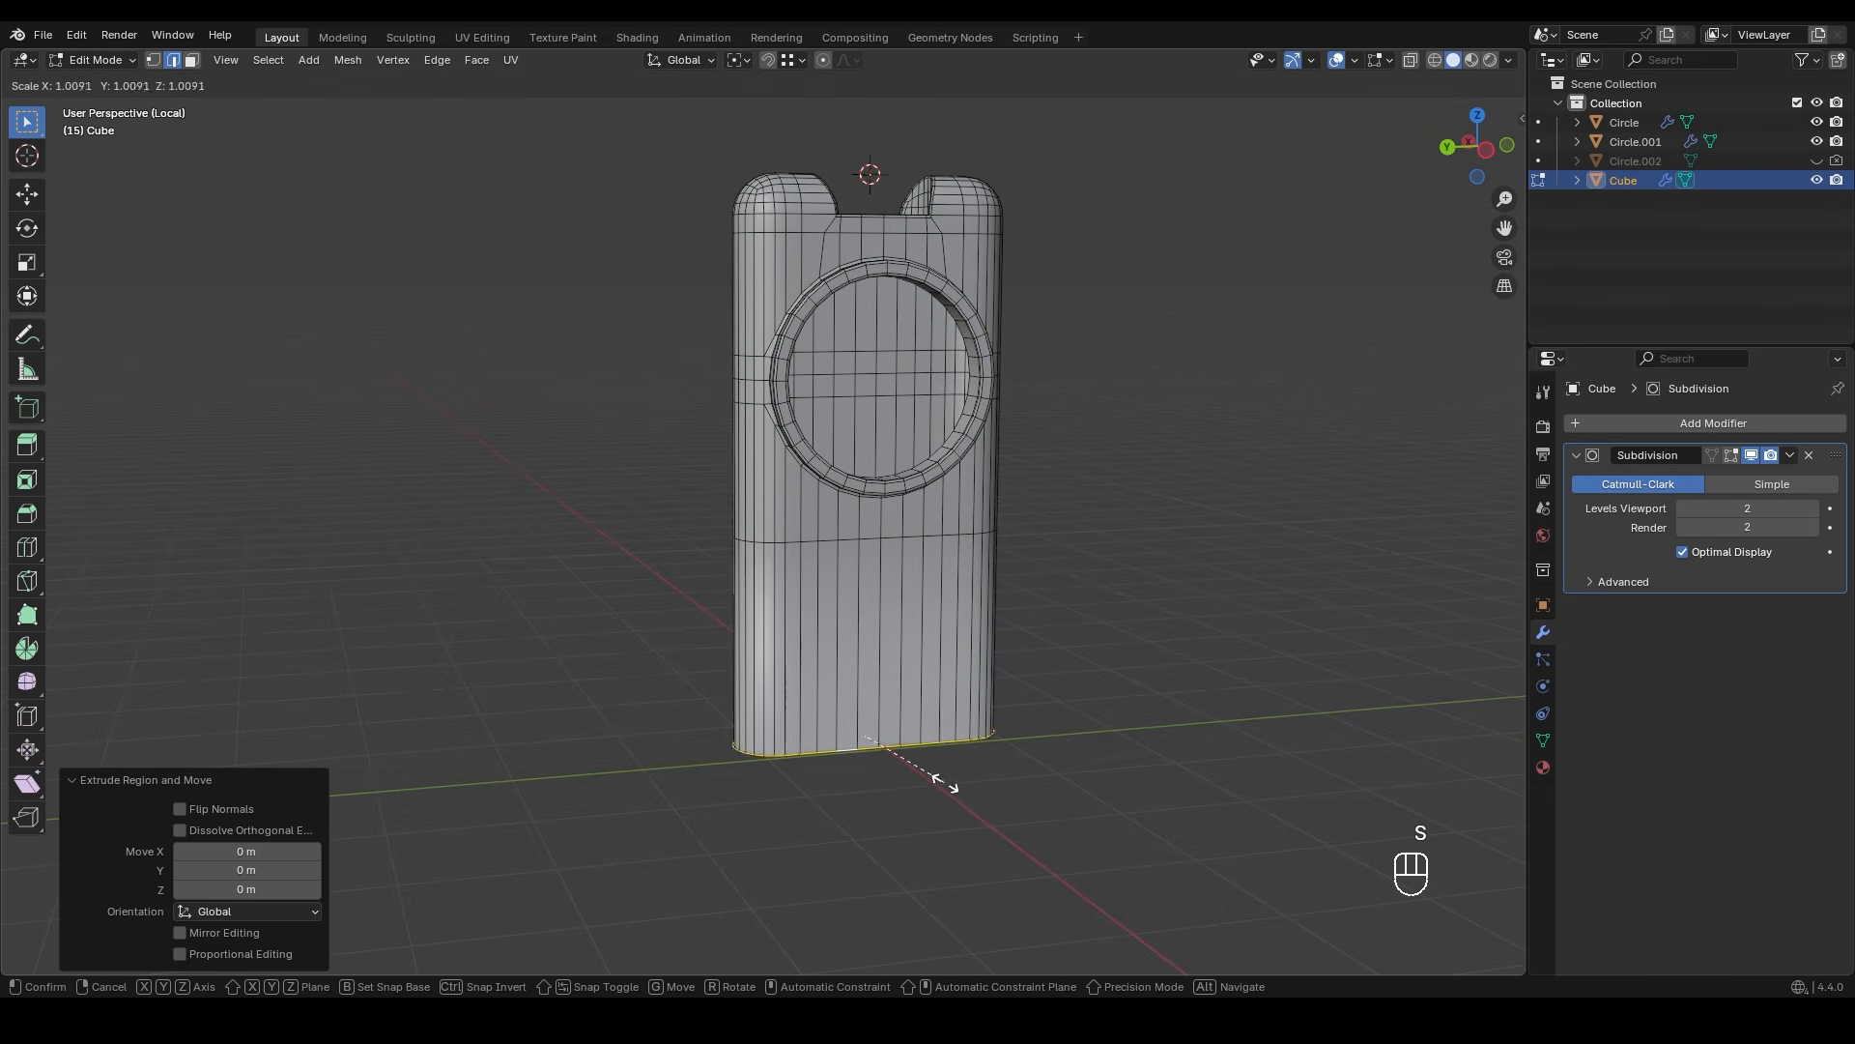
left_click(967, 795)
key("g")
key("z")
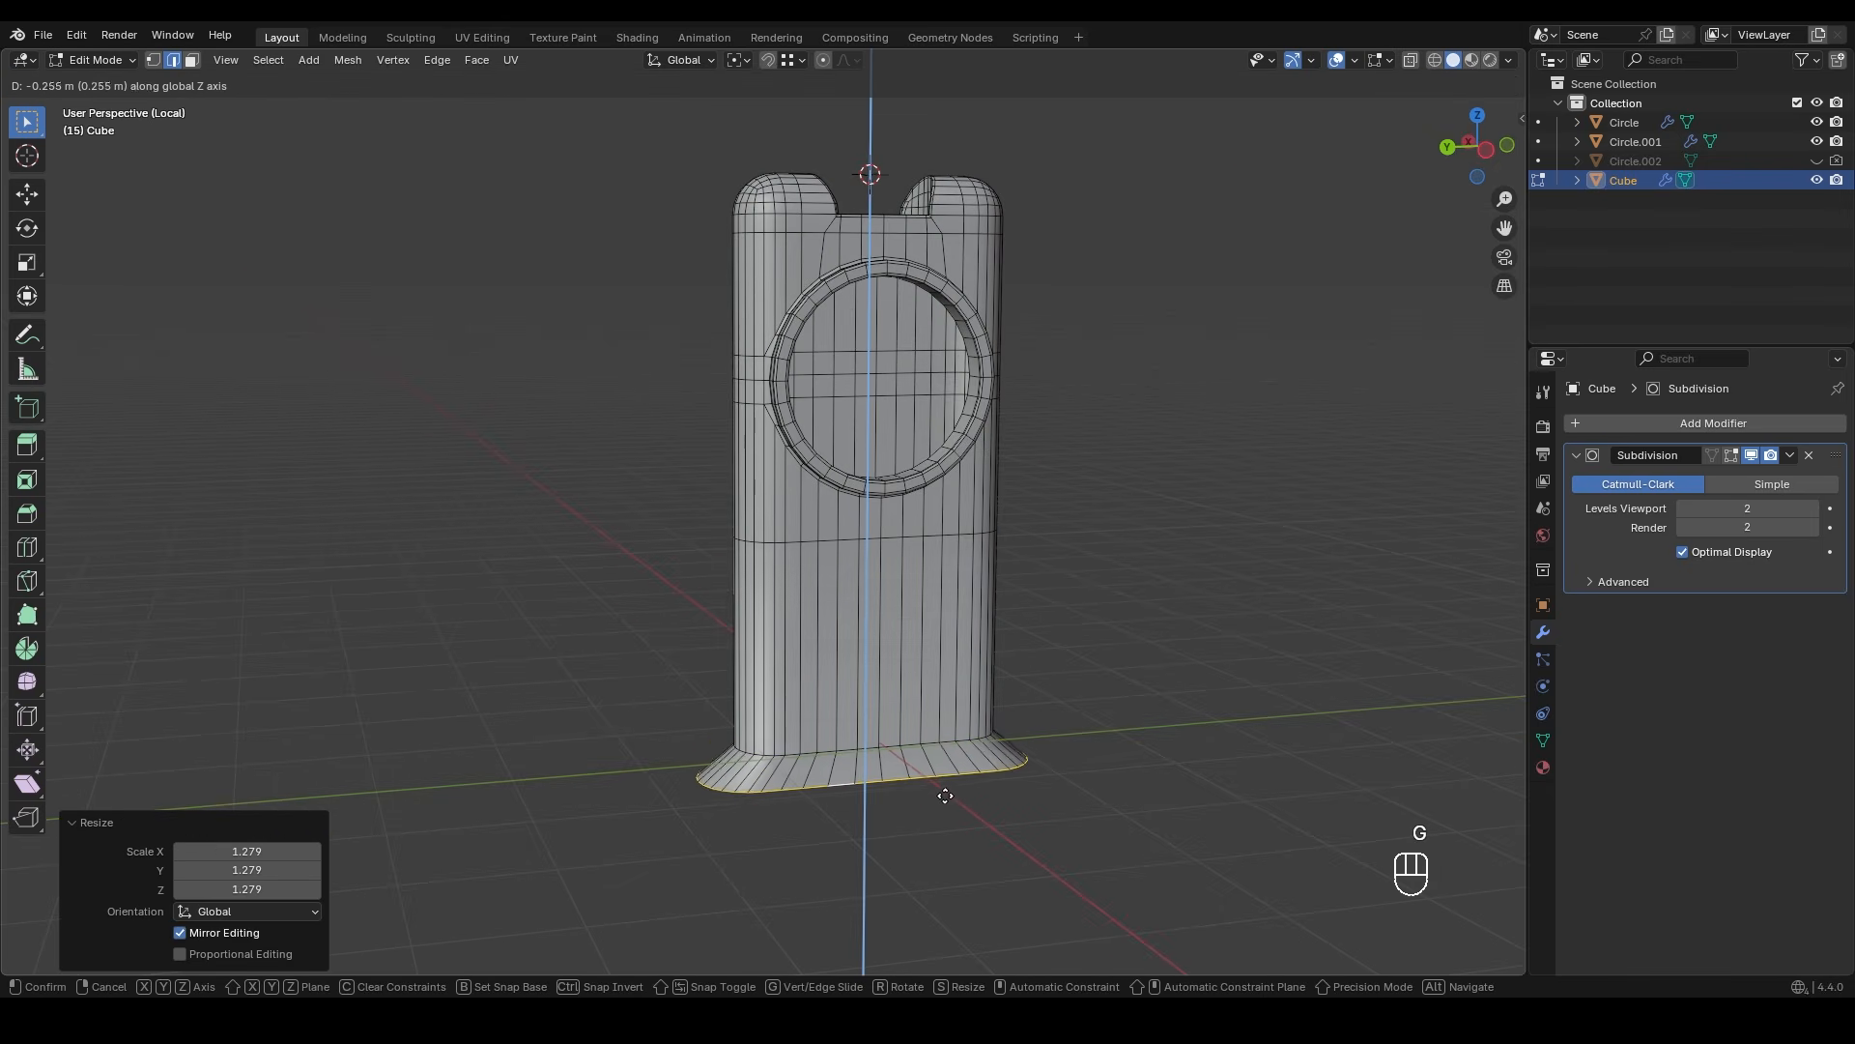
left_click(913, 792)
- Refine the flared bottom loop's height and overall size, finishing with an upward Z move of about 0.067 m
middle_click_drag(913, 793, 952, 745, "alt")
key("g")
key("z")
left_click(990, 770)
key("s")
left_click(1049, 783)
key("g")
middle_click(973, 779)
left_click(972, 706)
- Widen the flared bottom loop along X and scale it by about 1.046 along Y
middle_click_drag(951, 745, 841, 662, "shift")
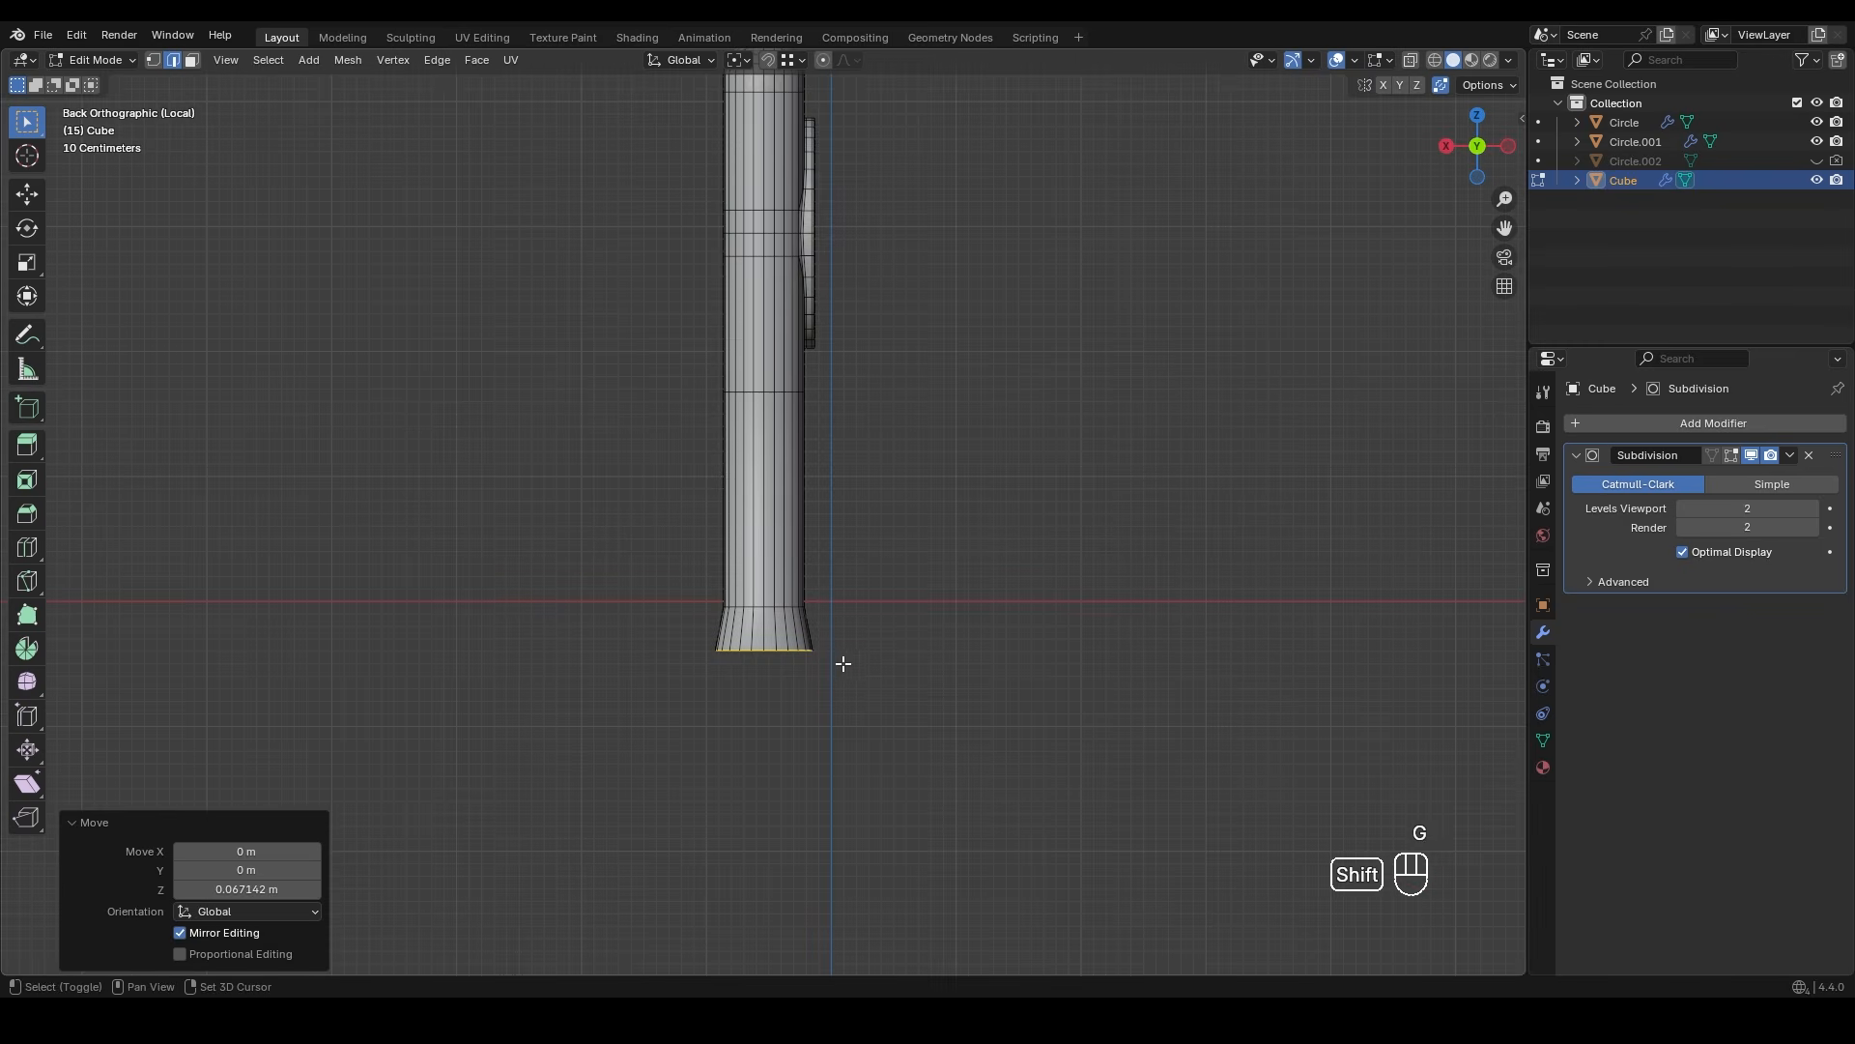
key("s")
key("x")
left_click(940, 671)
middle_click_drag(926, 725, 912, 686, "ctrl")
key("s")
key("y")
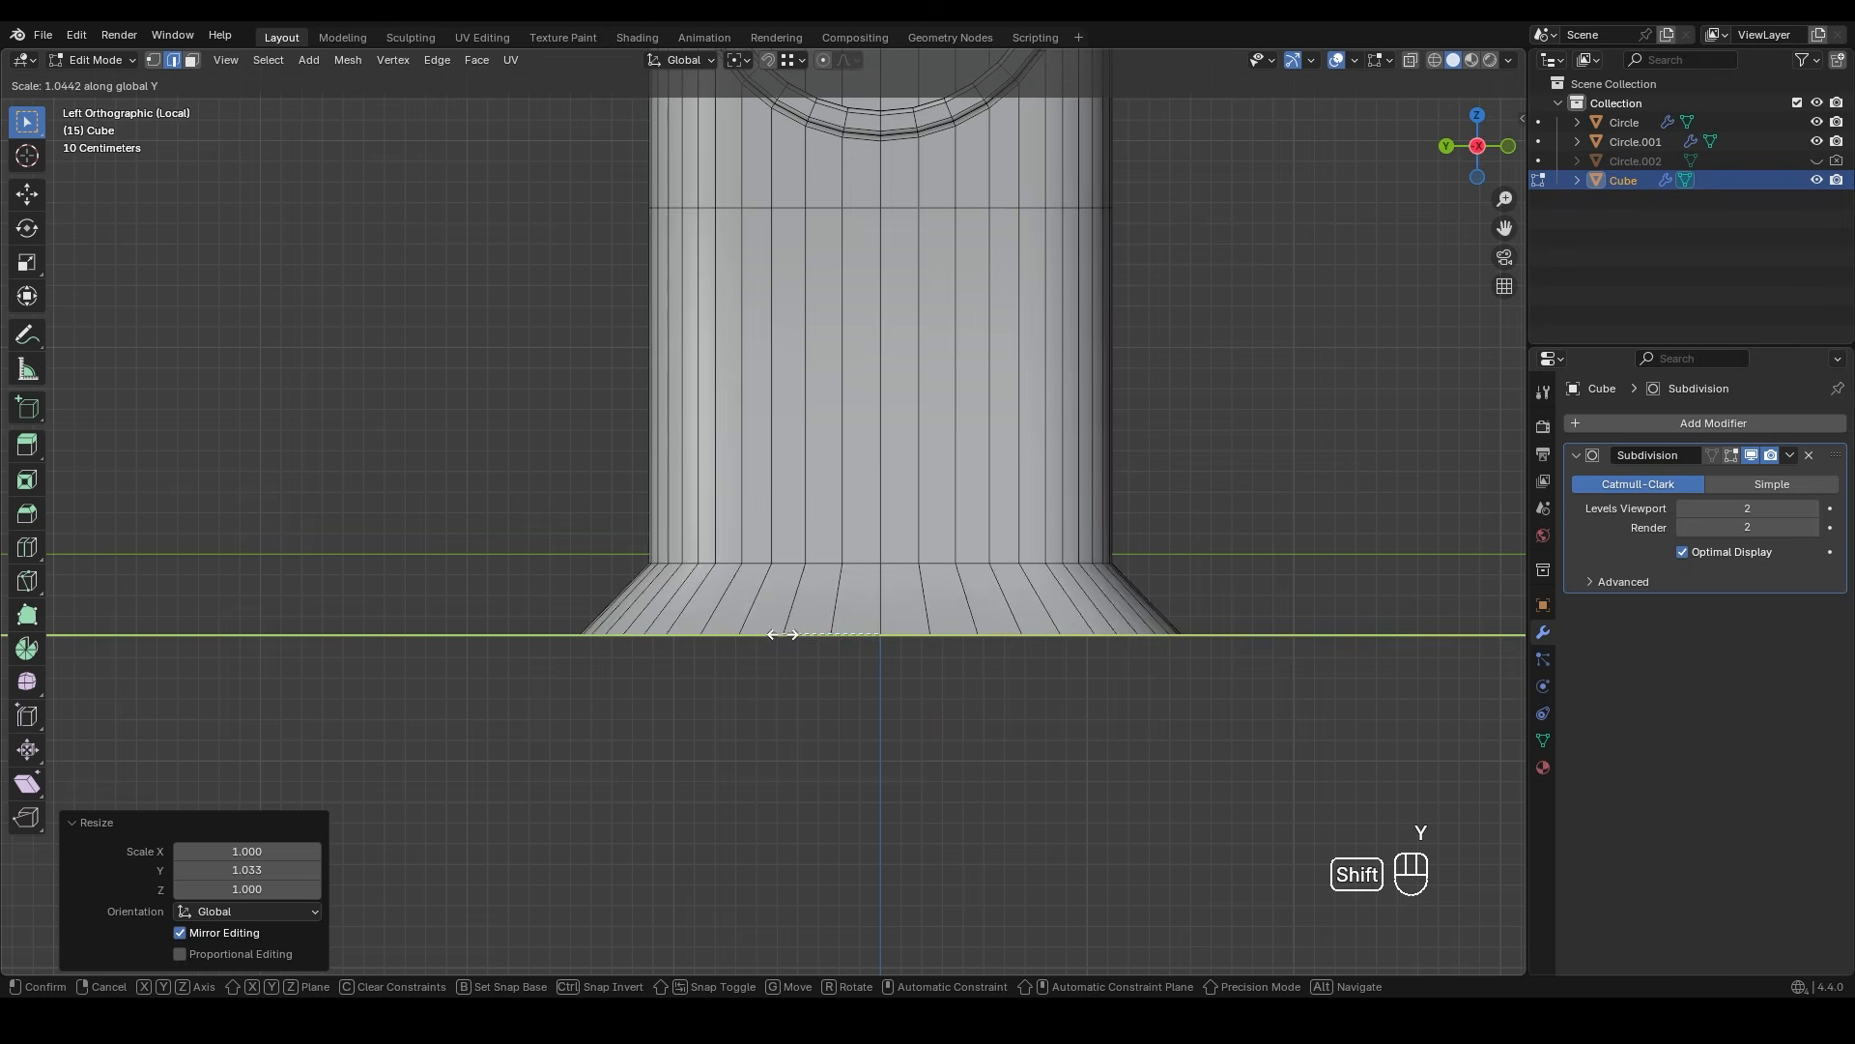
left_click(808, 658)
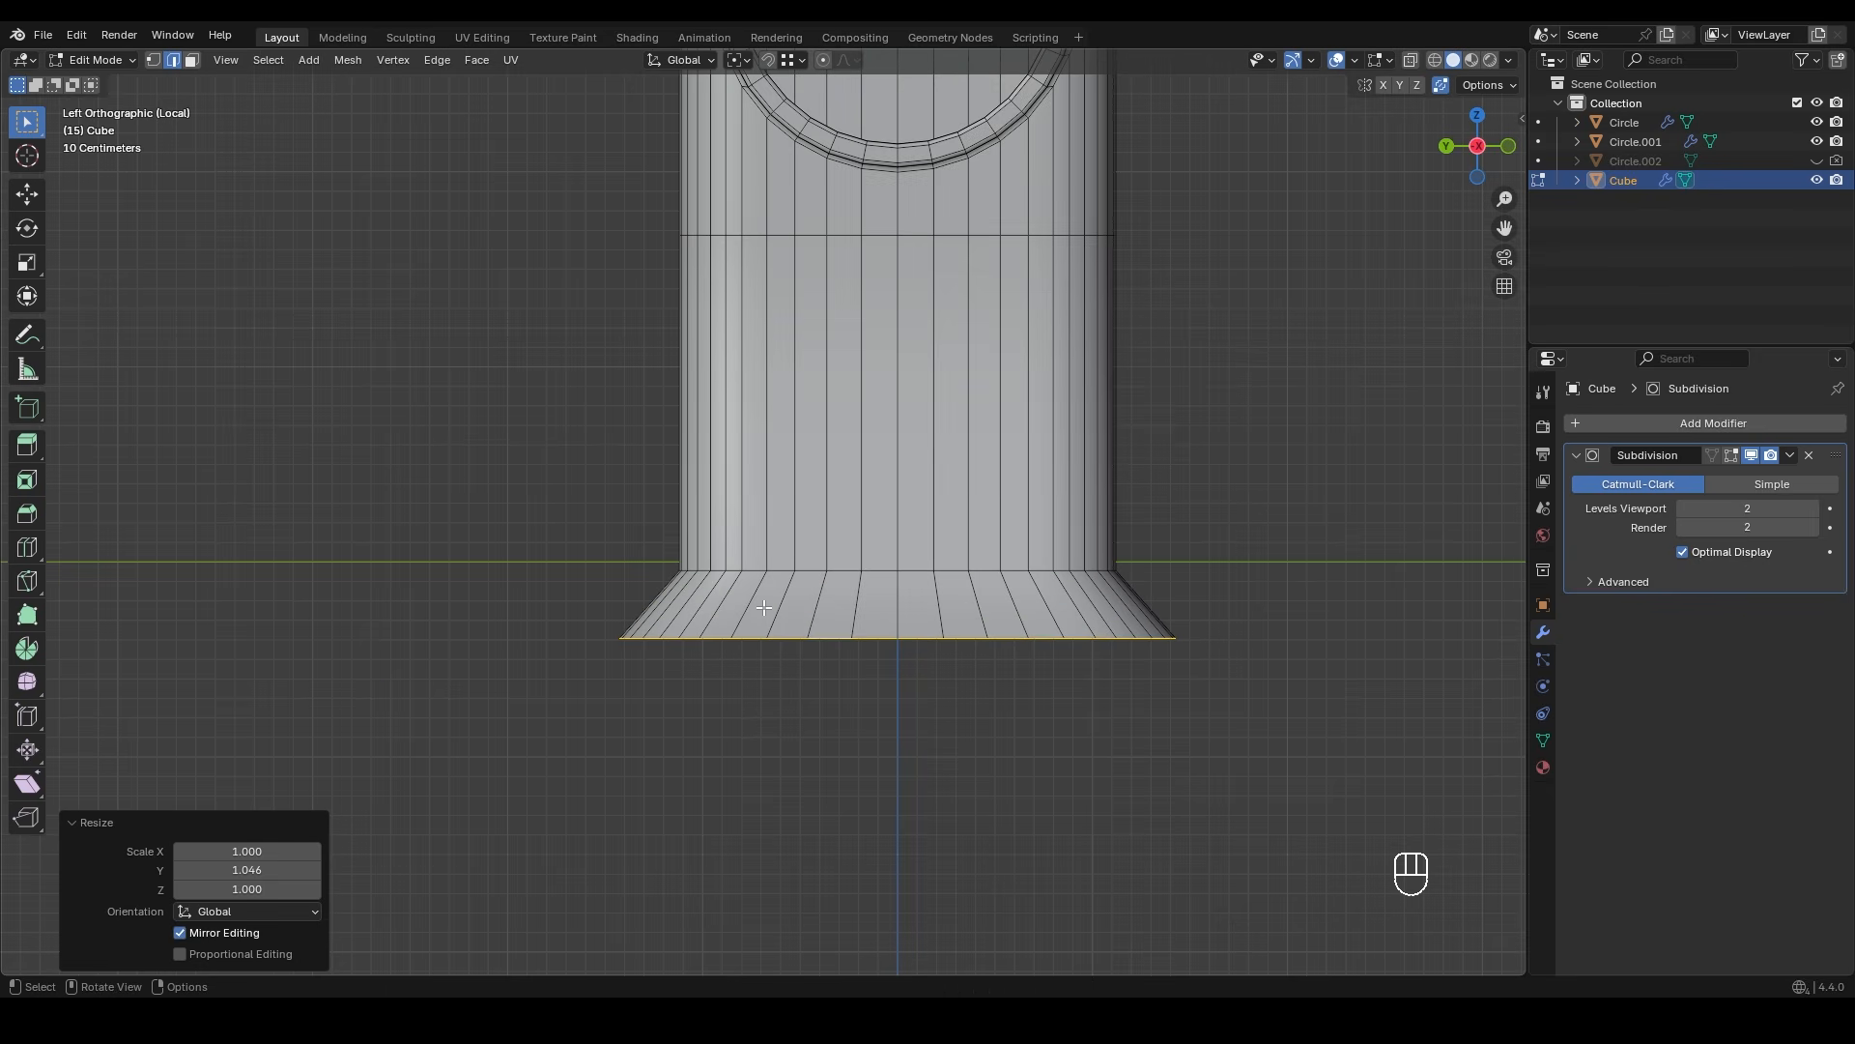
- Extrude the bottom loop down about 0.49 m and bevel the flare's upper and lower loops about 0.038 m with 2 segments
key("e")
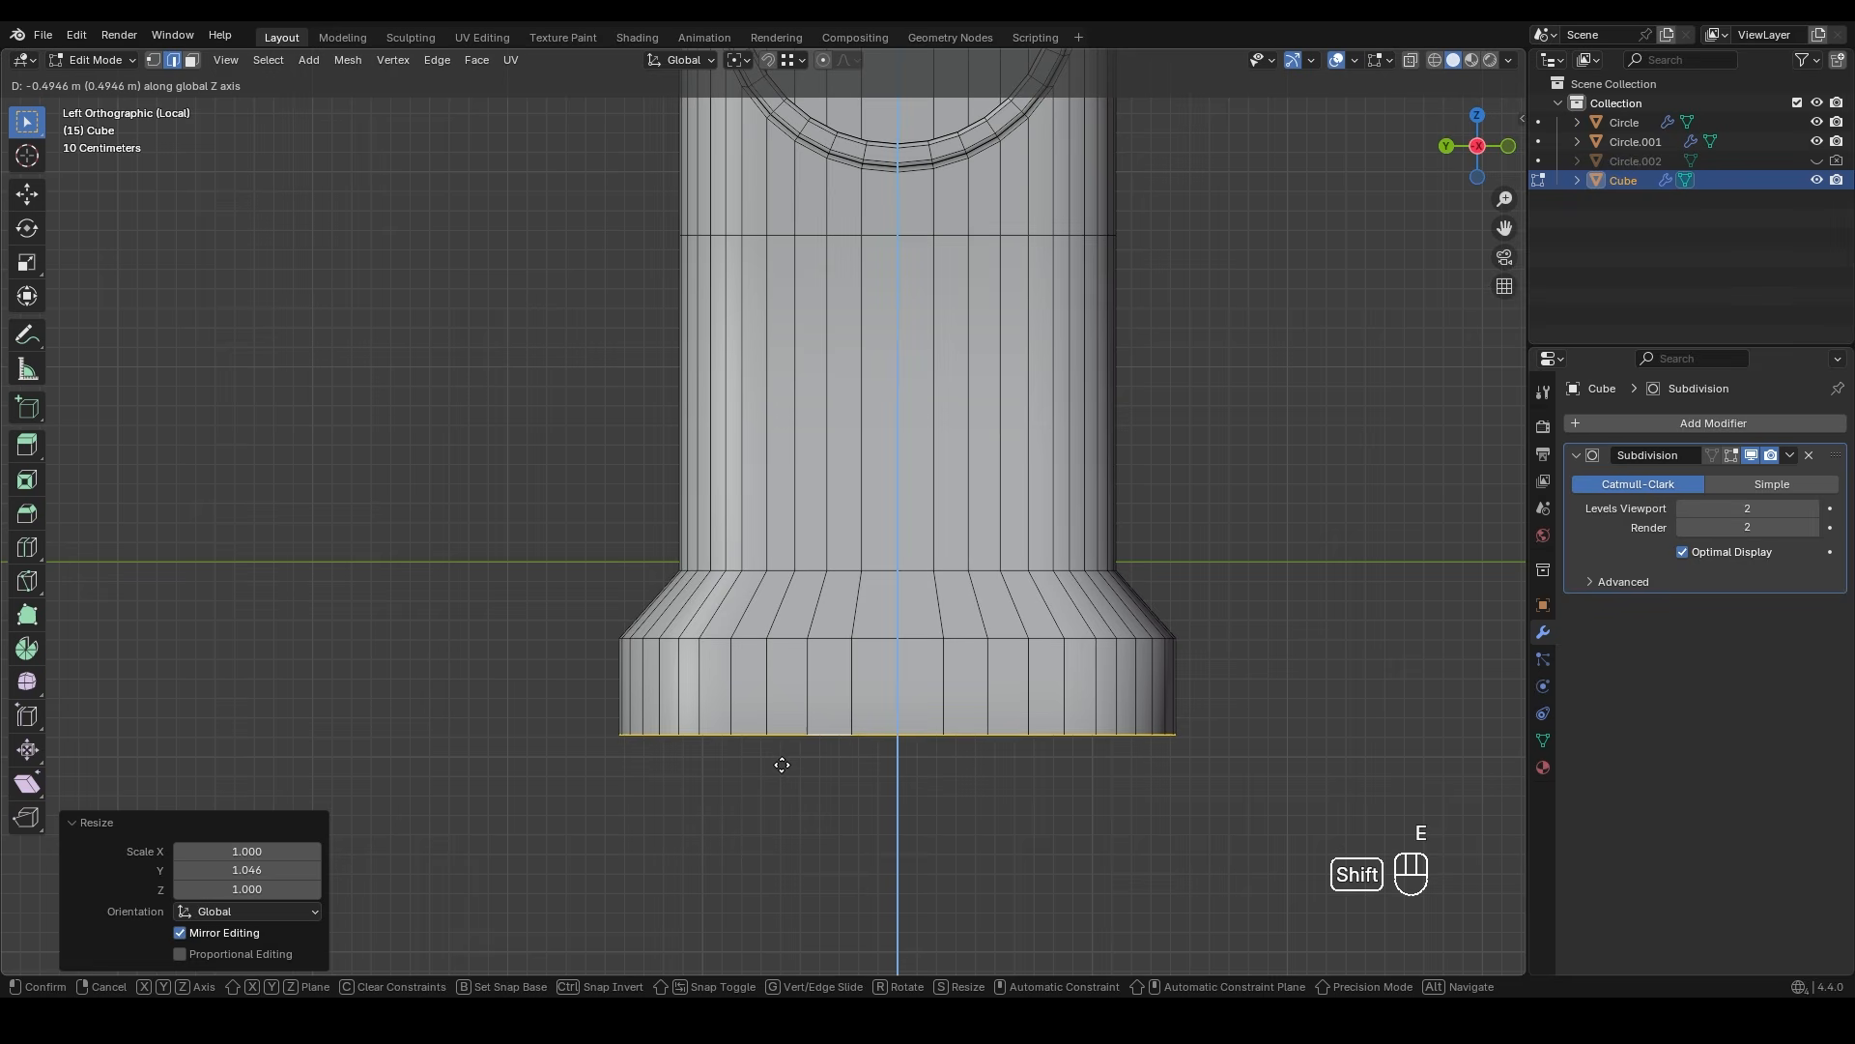
left_click(782, 764)
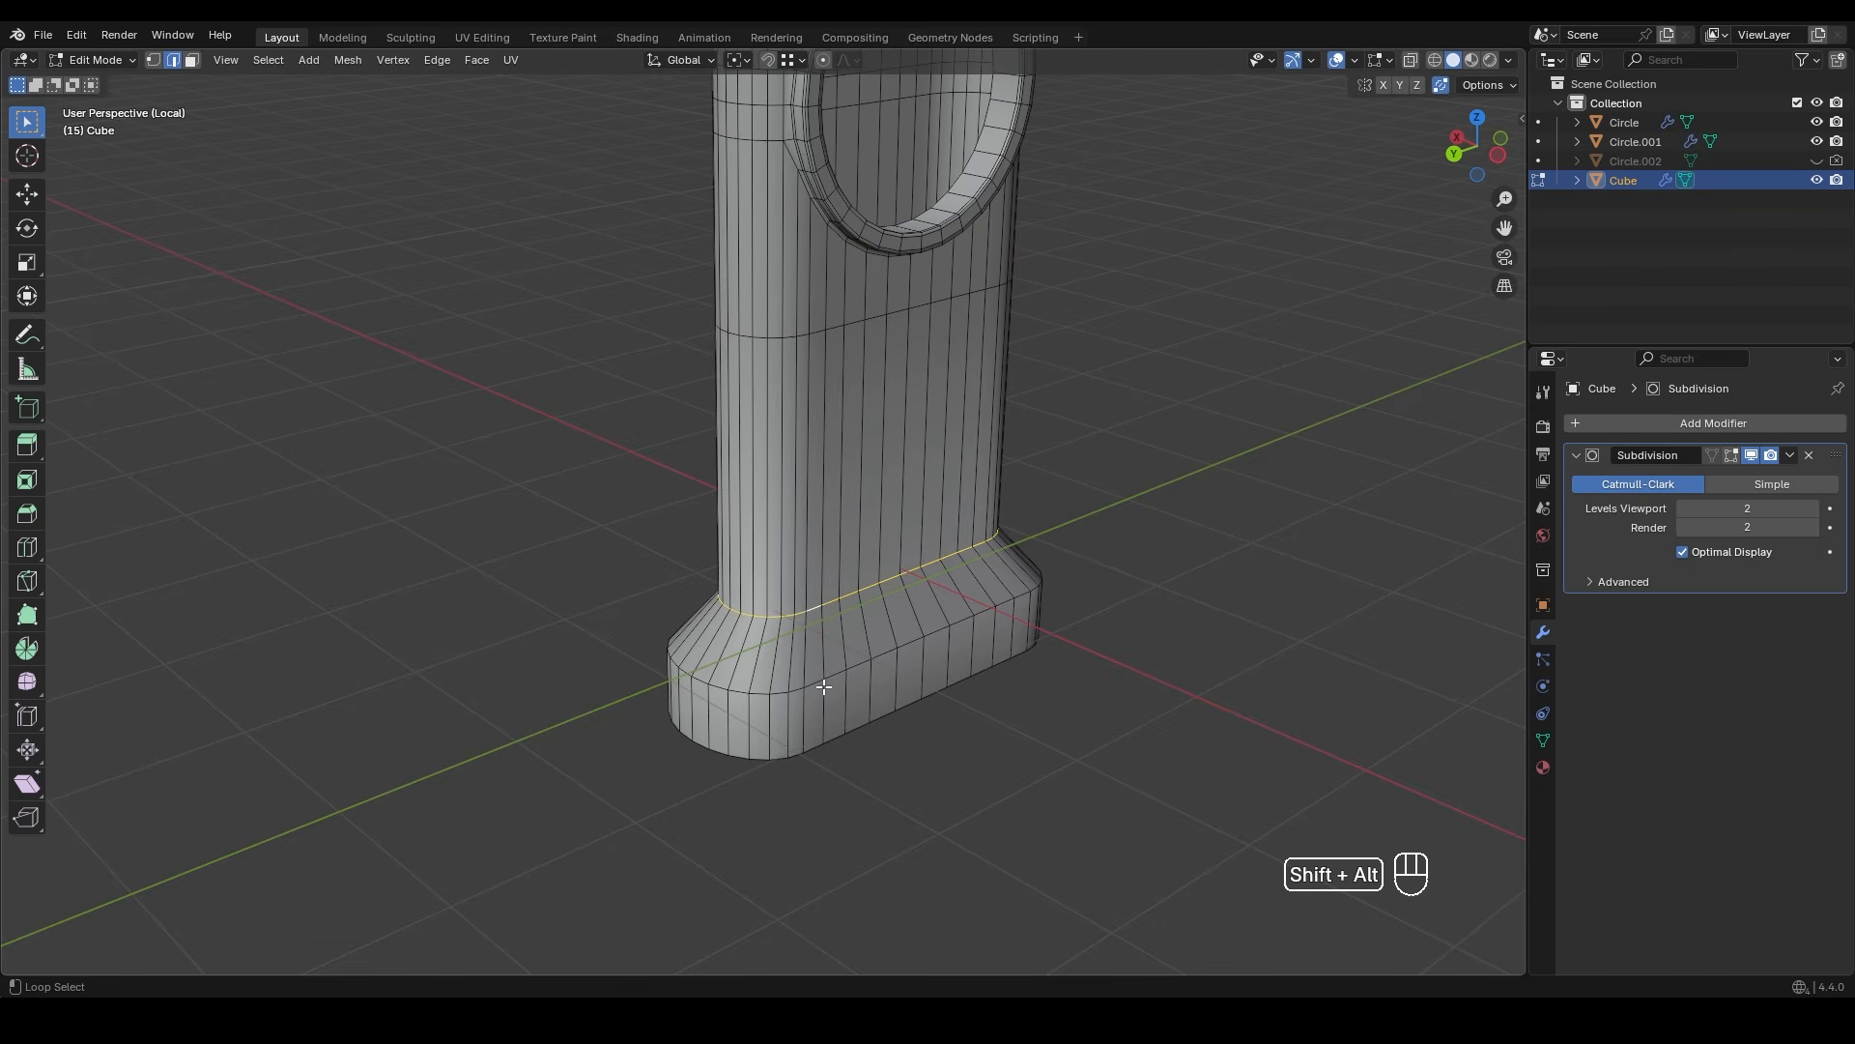
middle_click_drag(809, 694, 785, 634, "ctrl")
key("ctrl+b")
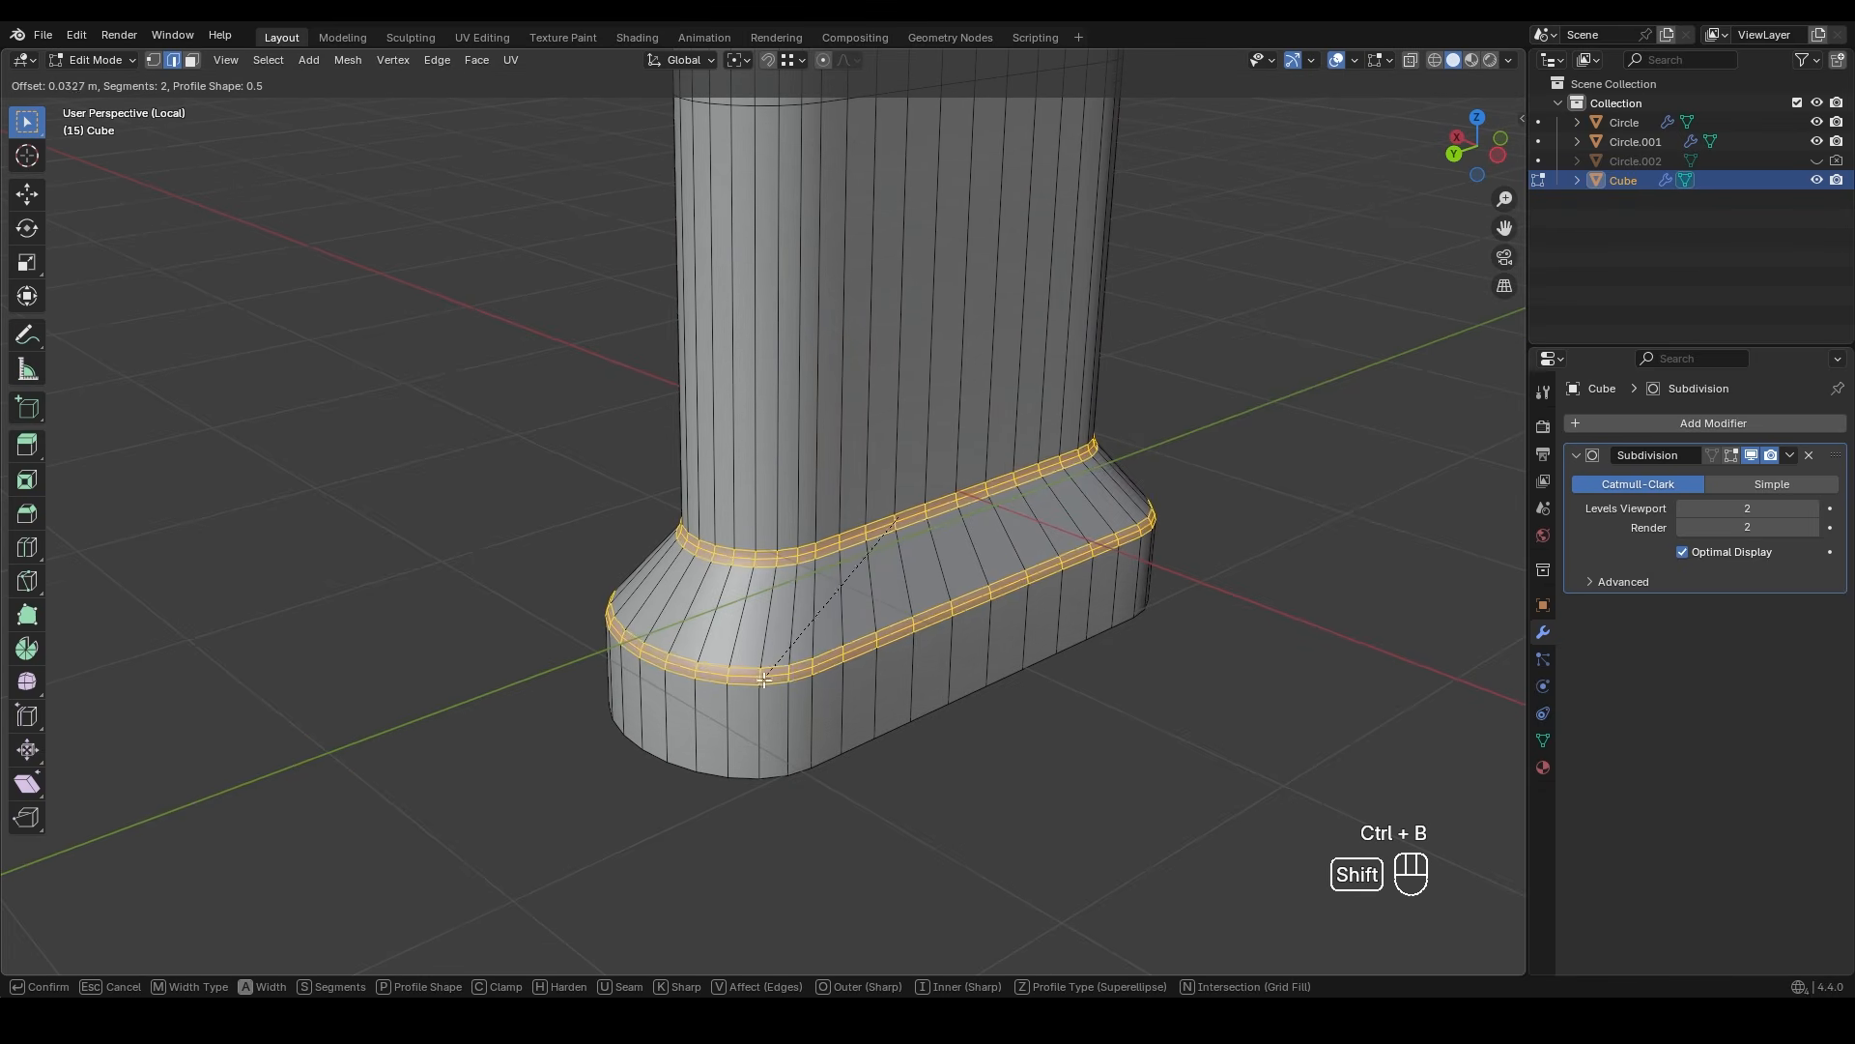
left_click(757, 690)
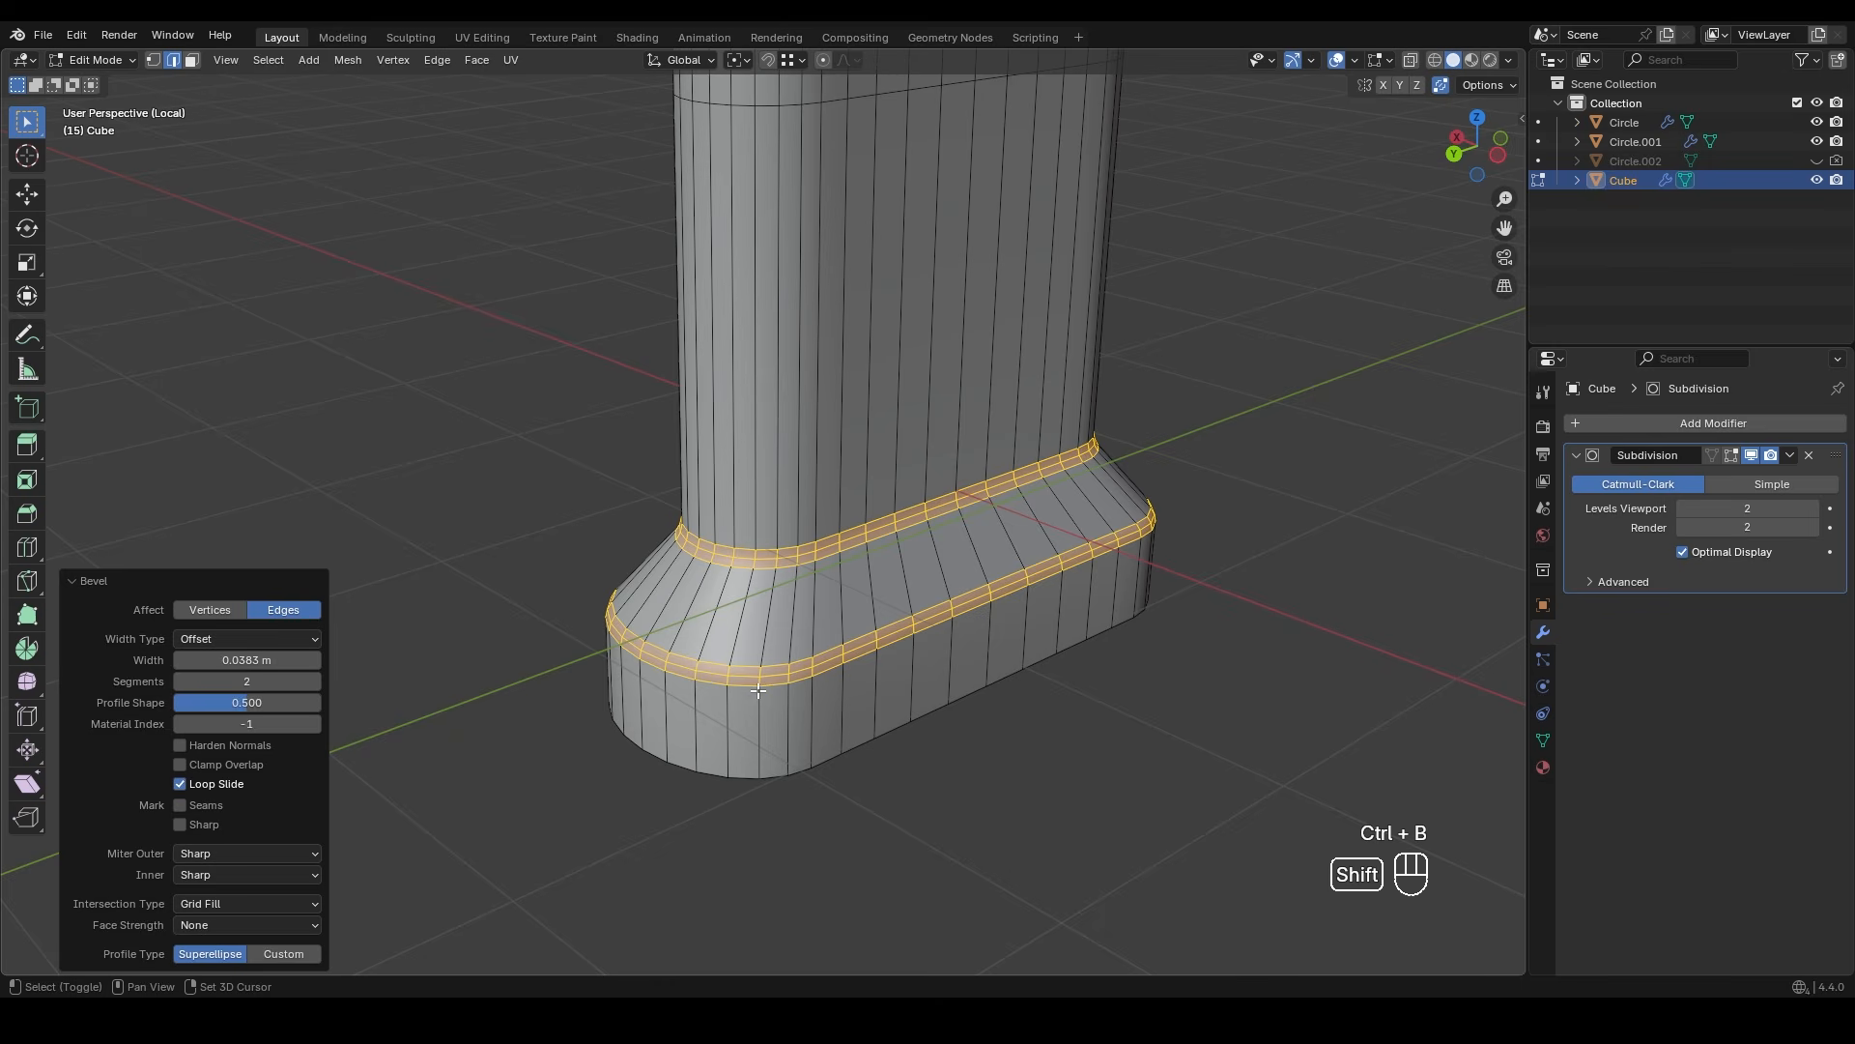
left_click(511, 640)
key("Tab")
middle_click_drag(511, 640, 506, 592)
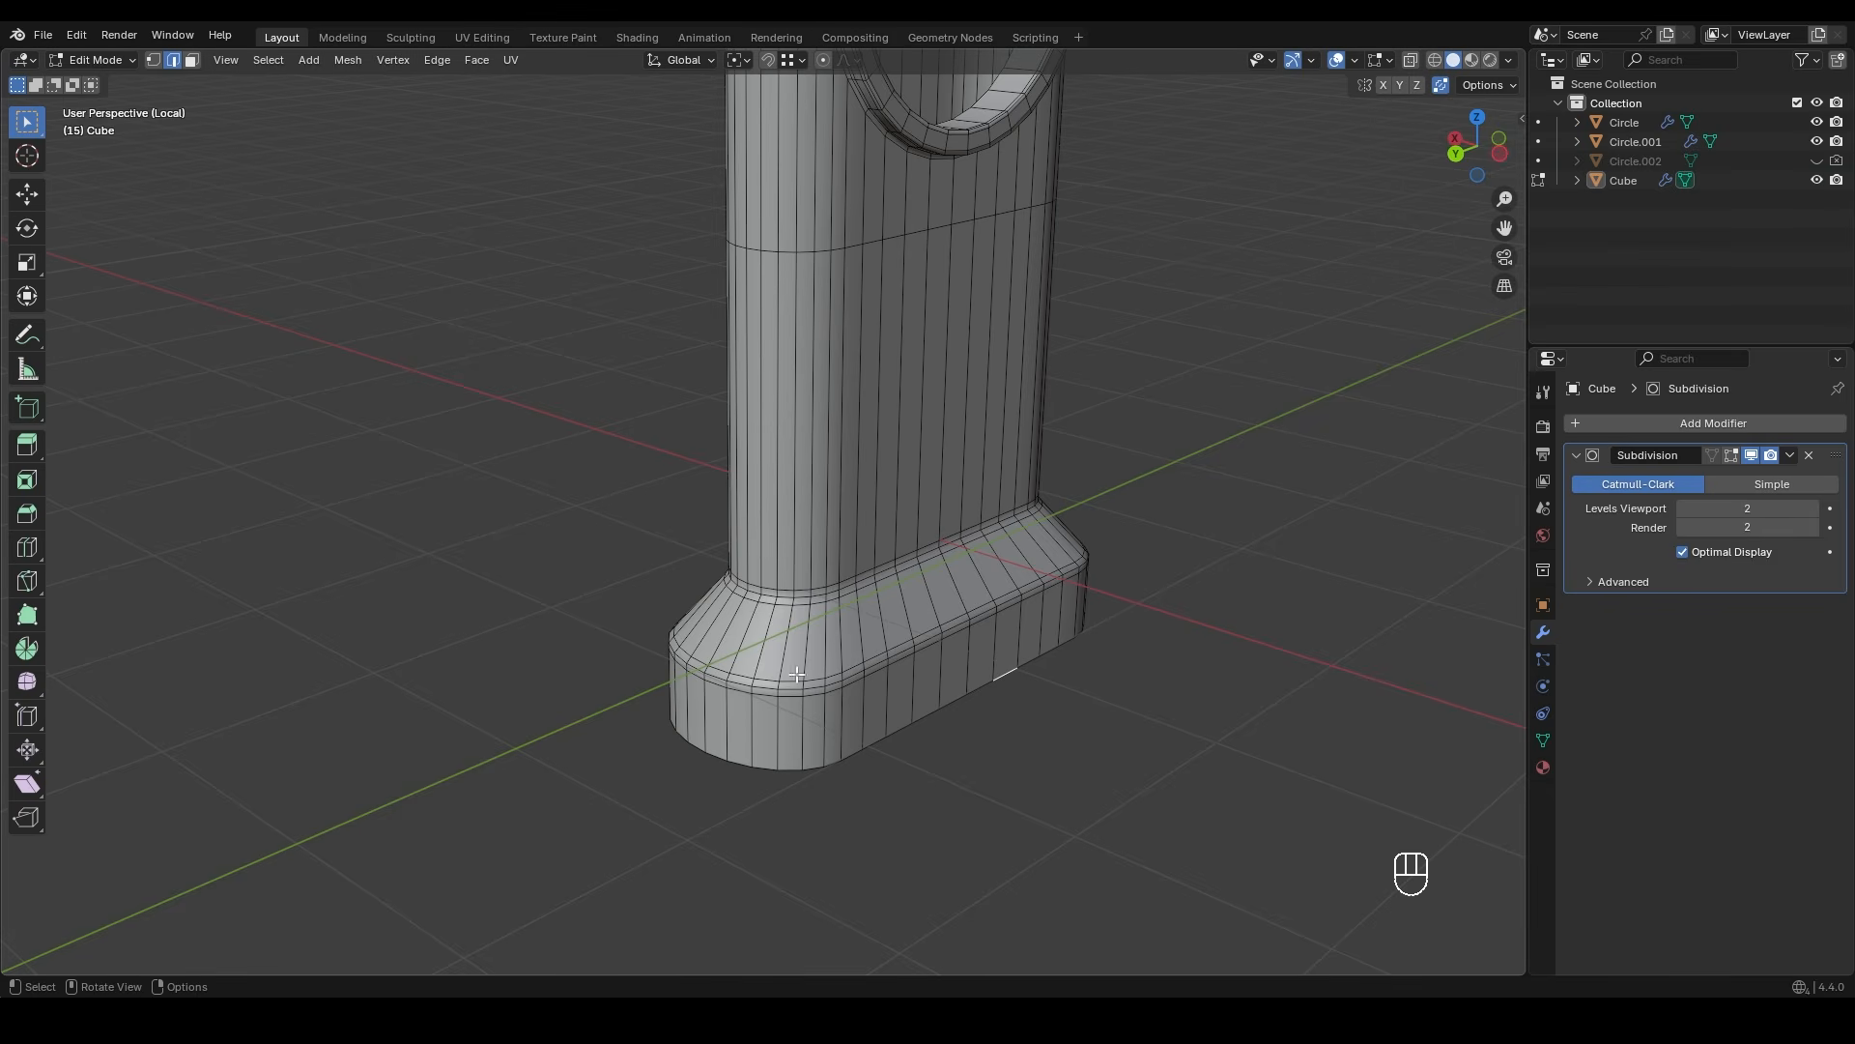
- Add a 2 m cube as a separate object in Object Mode
middle_click_drag(731, 652, 794, 605)
key("Tab")
key("shift+a")
mouse_move(773, 554)
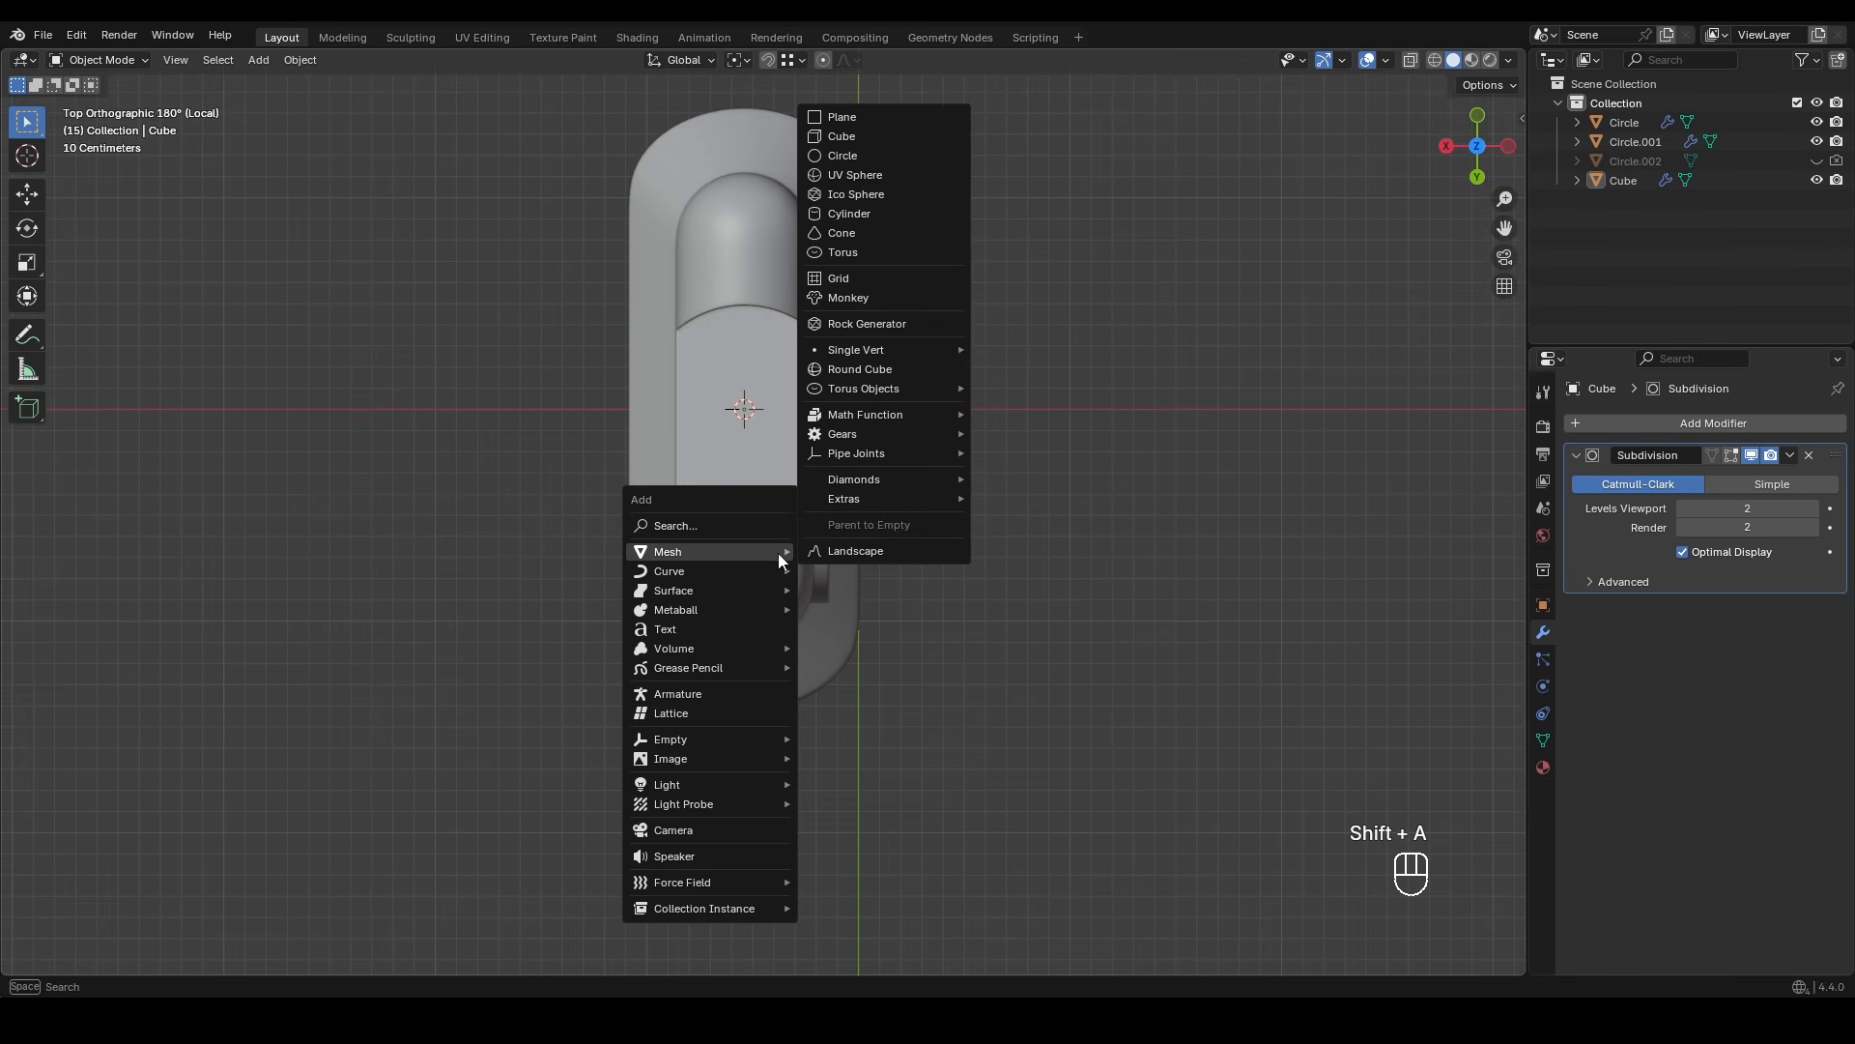
left_click(811, 136)
middle_click_drag(848, 447, 993, 471, "shift")
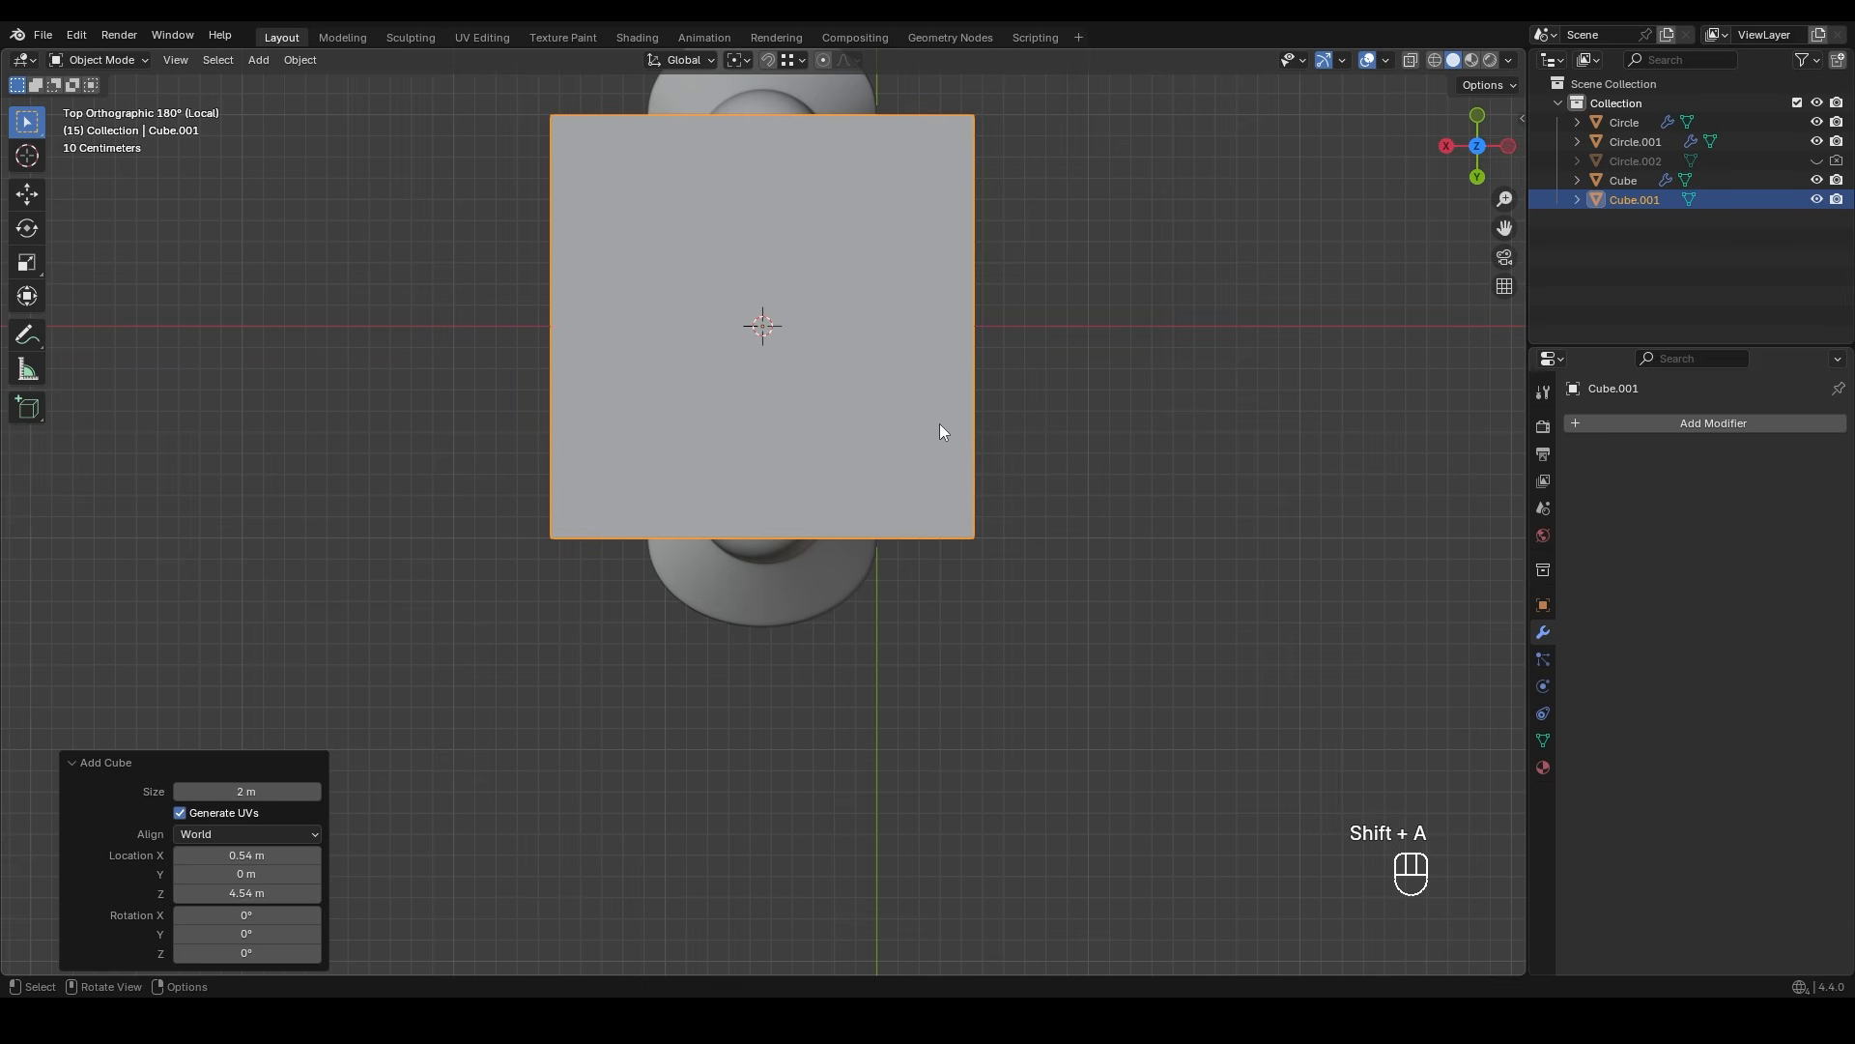
- Move the new cube about 1.83 m along Y beyond the base's rounded end and scale it to about 0.26
key("g")
key("y")
left_click(968, 794)
key("s")
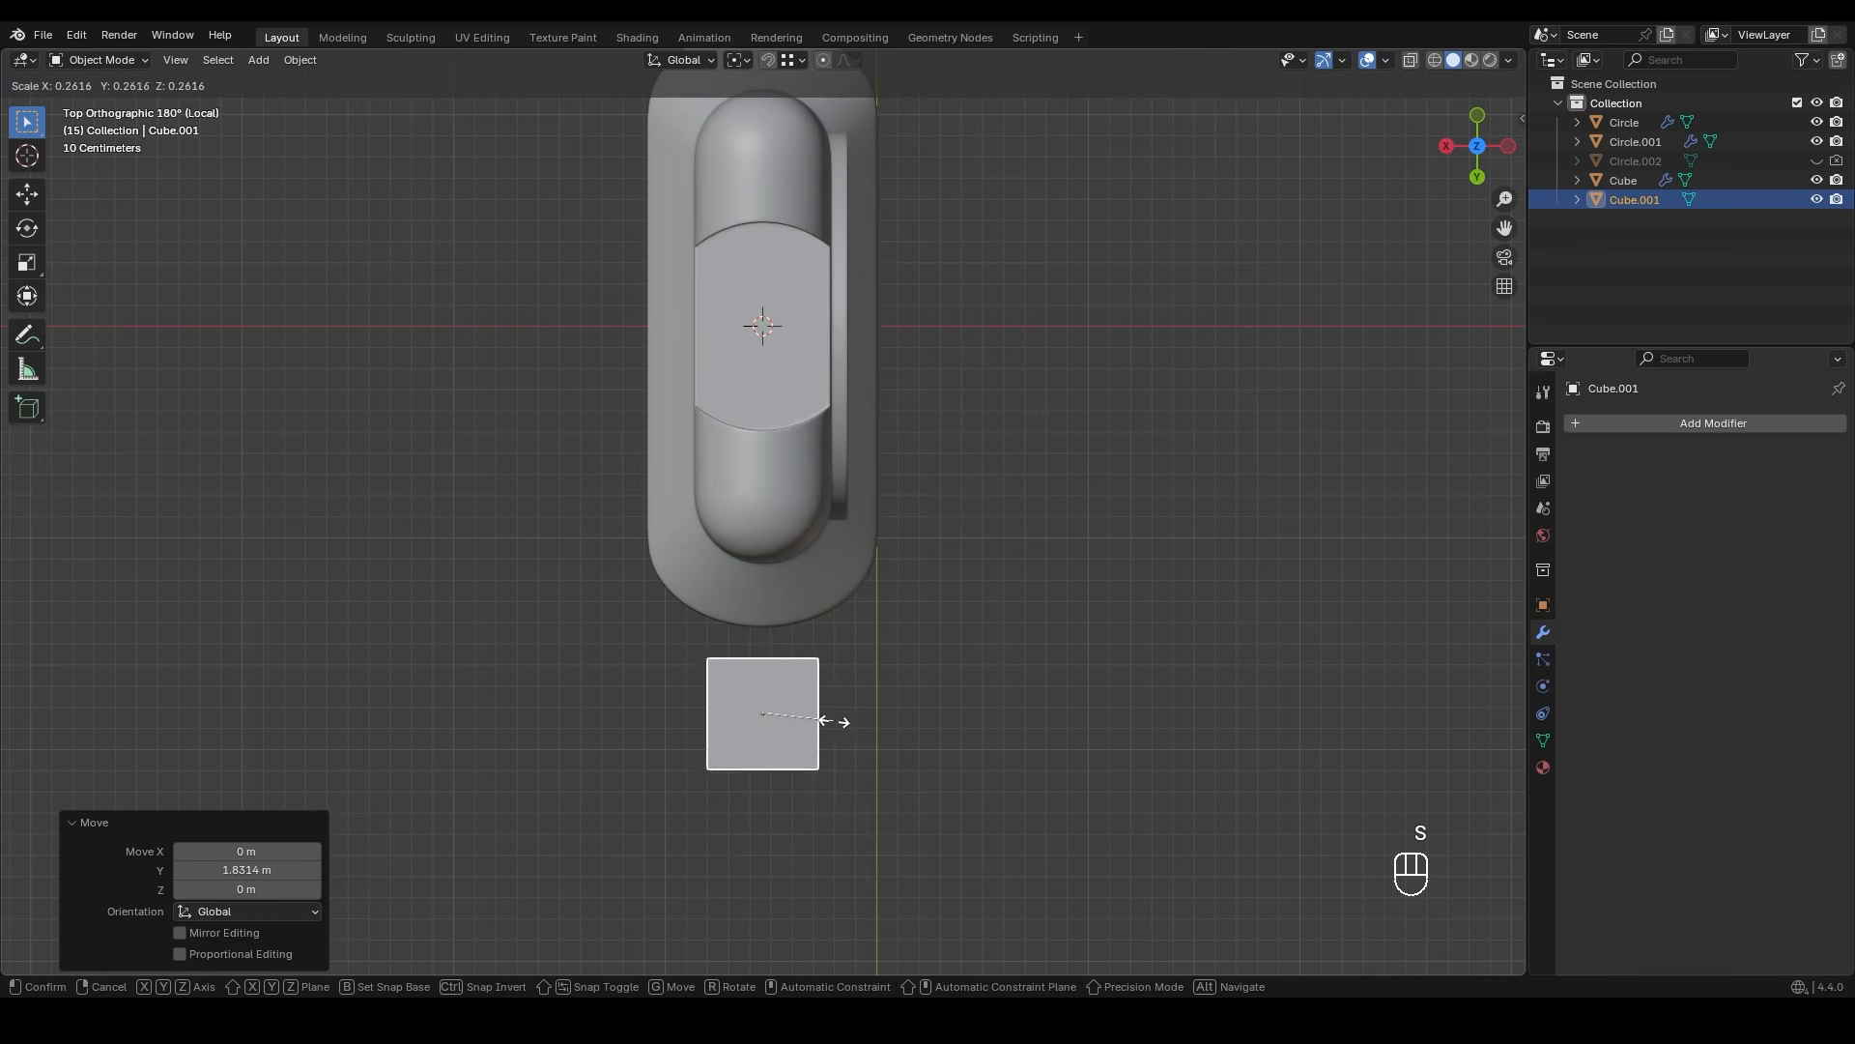
left_click(828, 719)
- Edit the body and cube together, and move only the cube's geometry along Y toward the base's rounded end
scroll(771, 681, "up", 4)
middle_click_drag(771, 685, 780, 521, "shift")
left_click_drag(552, 796, 822, 512)
key("Tab")
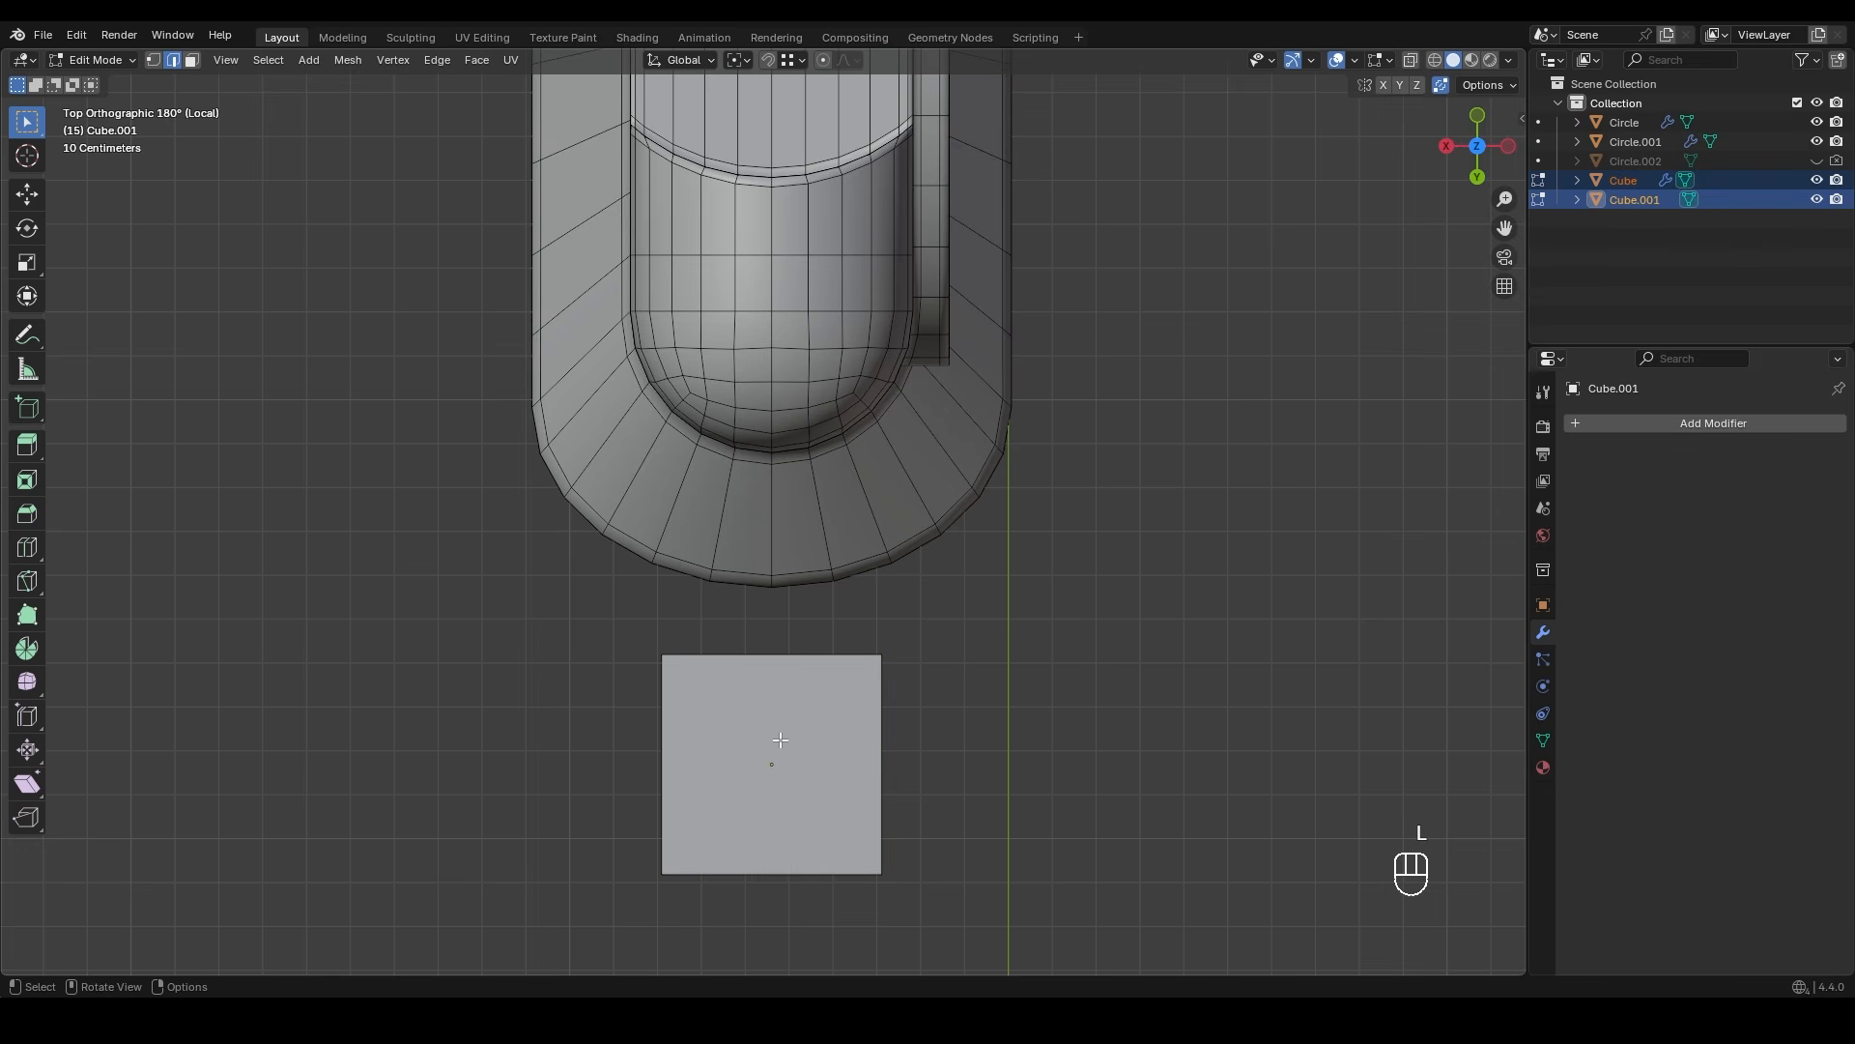
key("l")
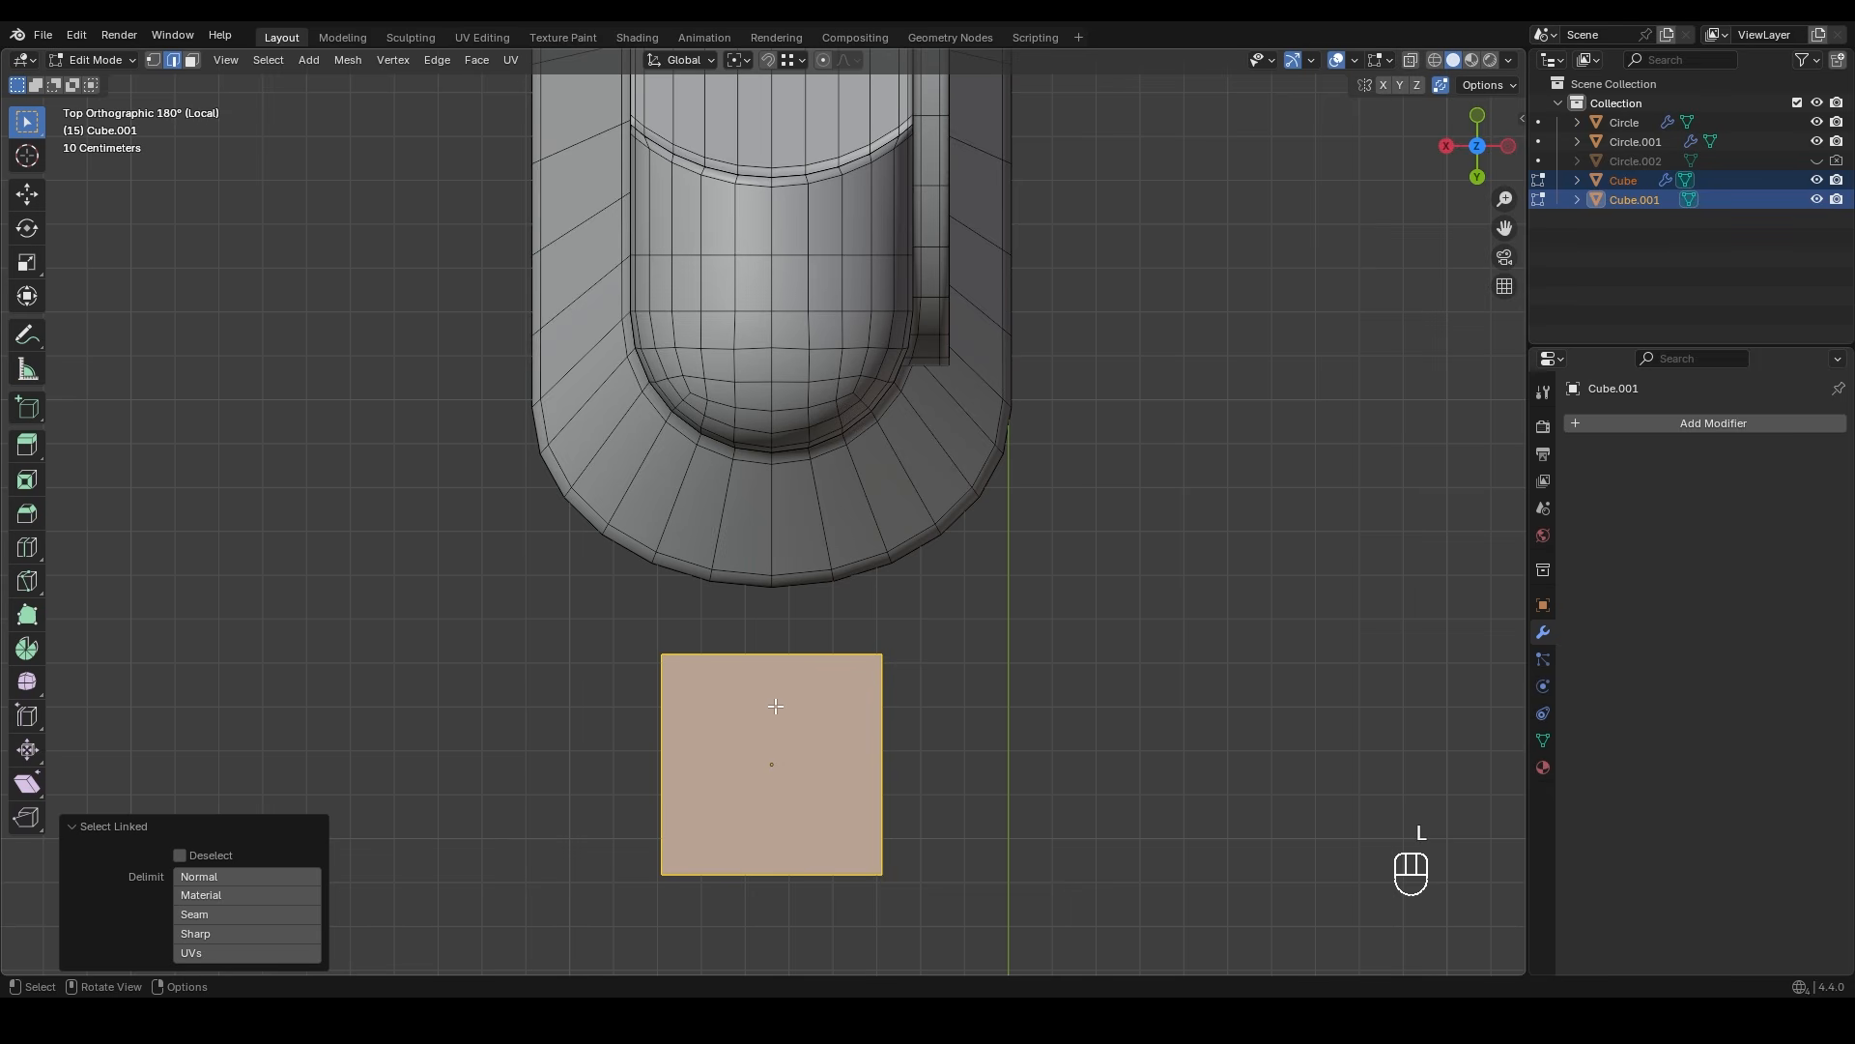
key("g")
key("y")
left_click(781, 537)
- Shrink the cube and adjust its Y position so it overlaps the centre of the base's rounded end
scroll(781, 542, "up", 2)
key("s")
left_click(865, 633)
key("g")
key("y")
left_click(860, 620)
key("s")
left_click(881, 618)
scroll(885, 609, "up", 2)
key("g")
key("y")
middle_click_drag(882, 618, 791, 570, "shift")
left_click(918, 666)
- Lower the cube about 4.86 m along Z and stretch it vertically through the full height of the base's end
scroll(932, 650, "down", 5)
scroll(708, 426, "down", 4)
key("g")
key("z")
left_click(783, 698)
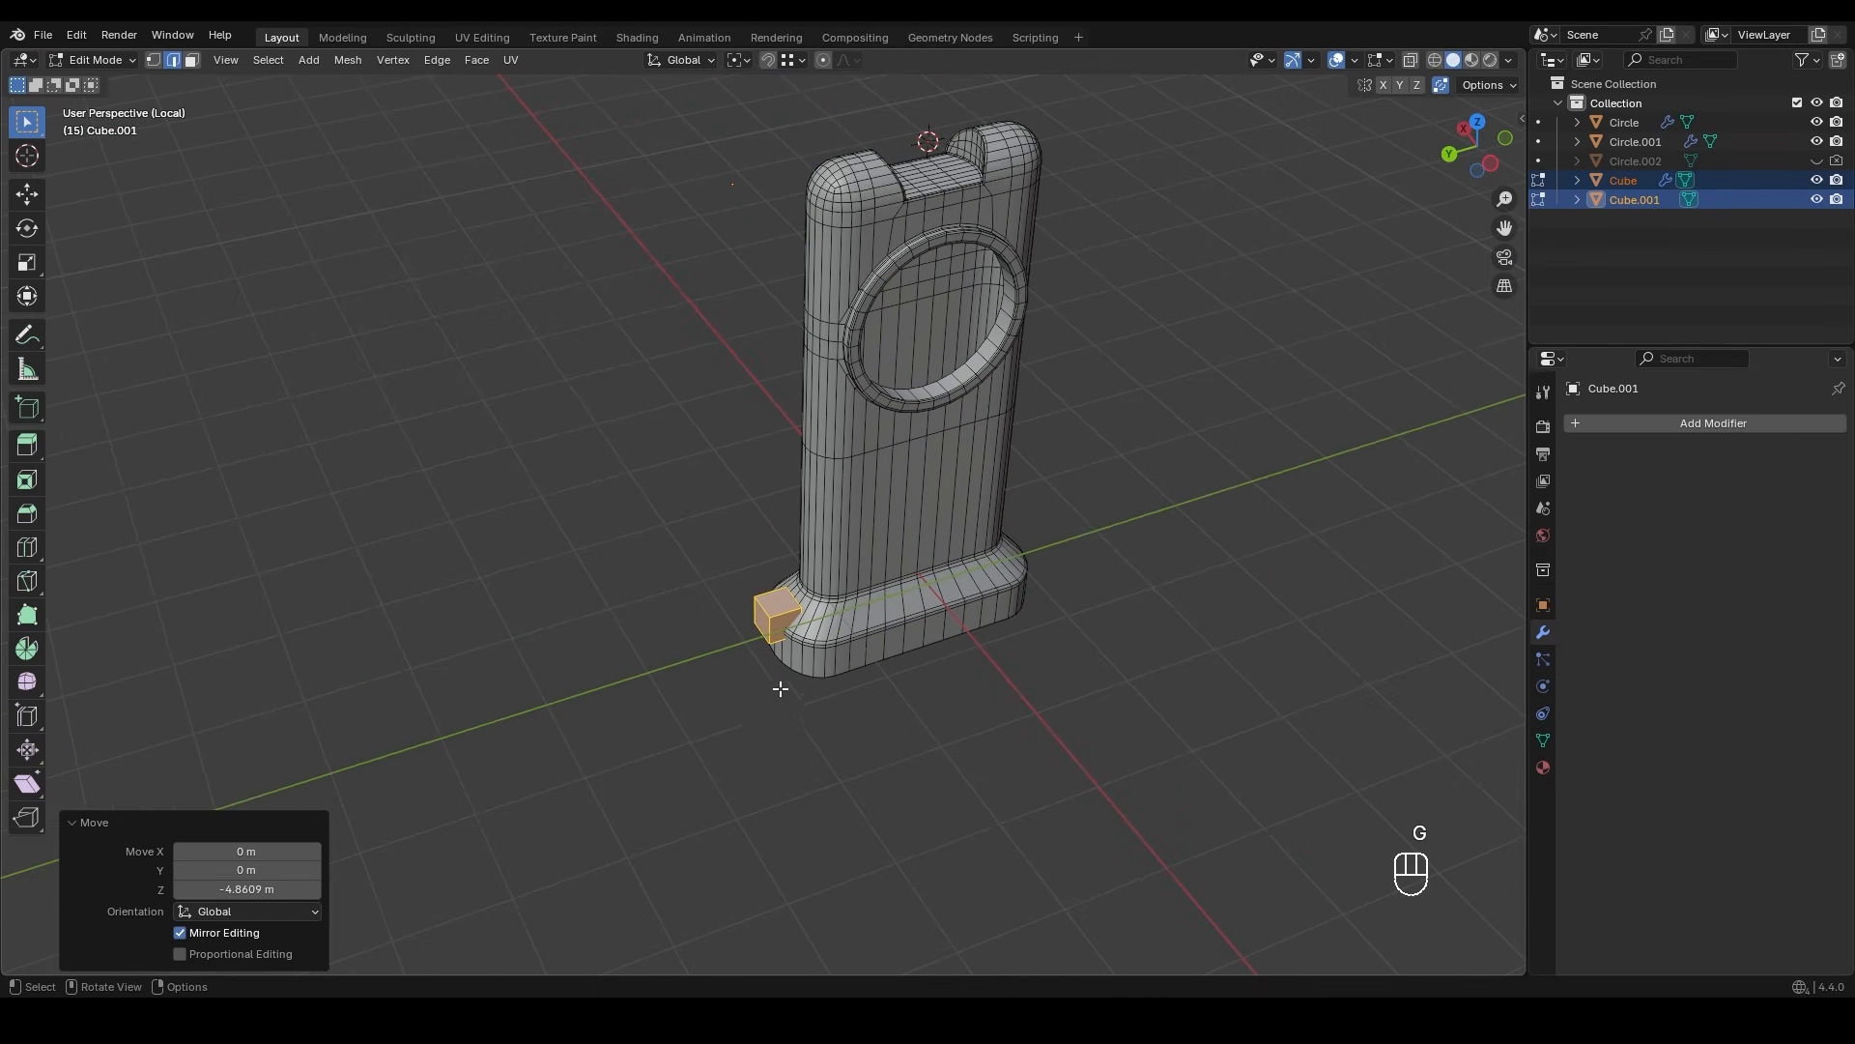
scroll(782, 698, "up", 3)
middle_click_drag(783, 698, 769, 718, "shift")
key("s")
key("z")
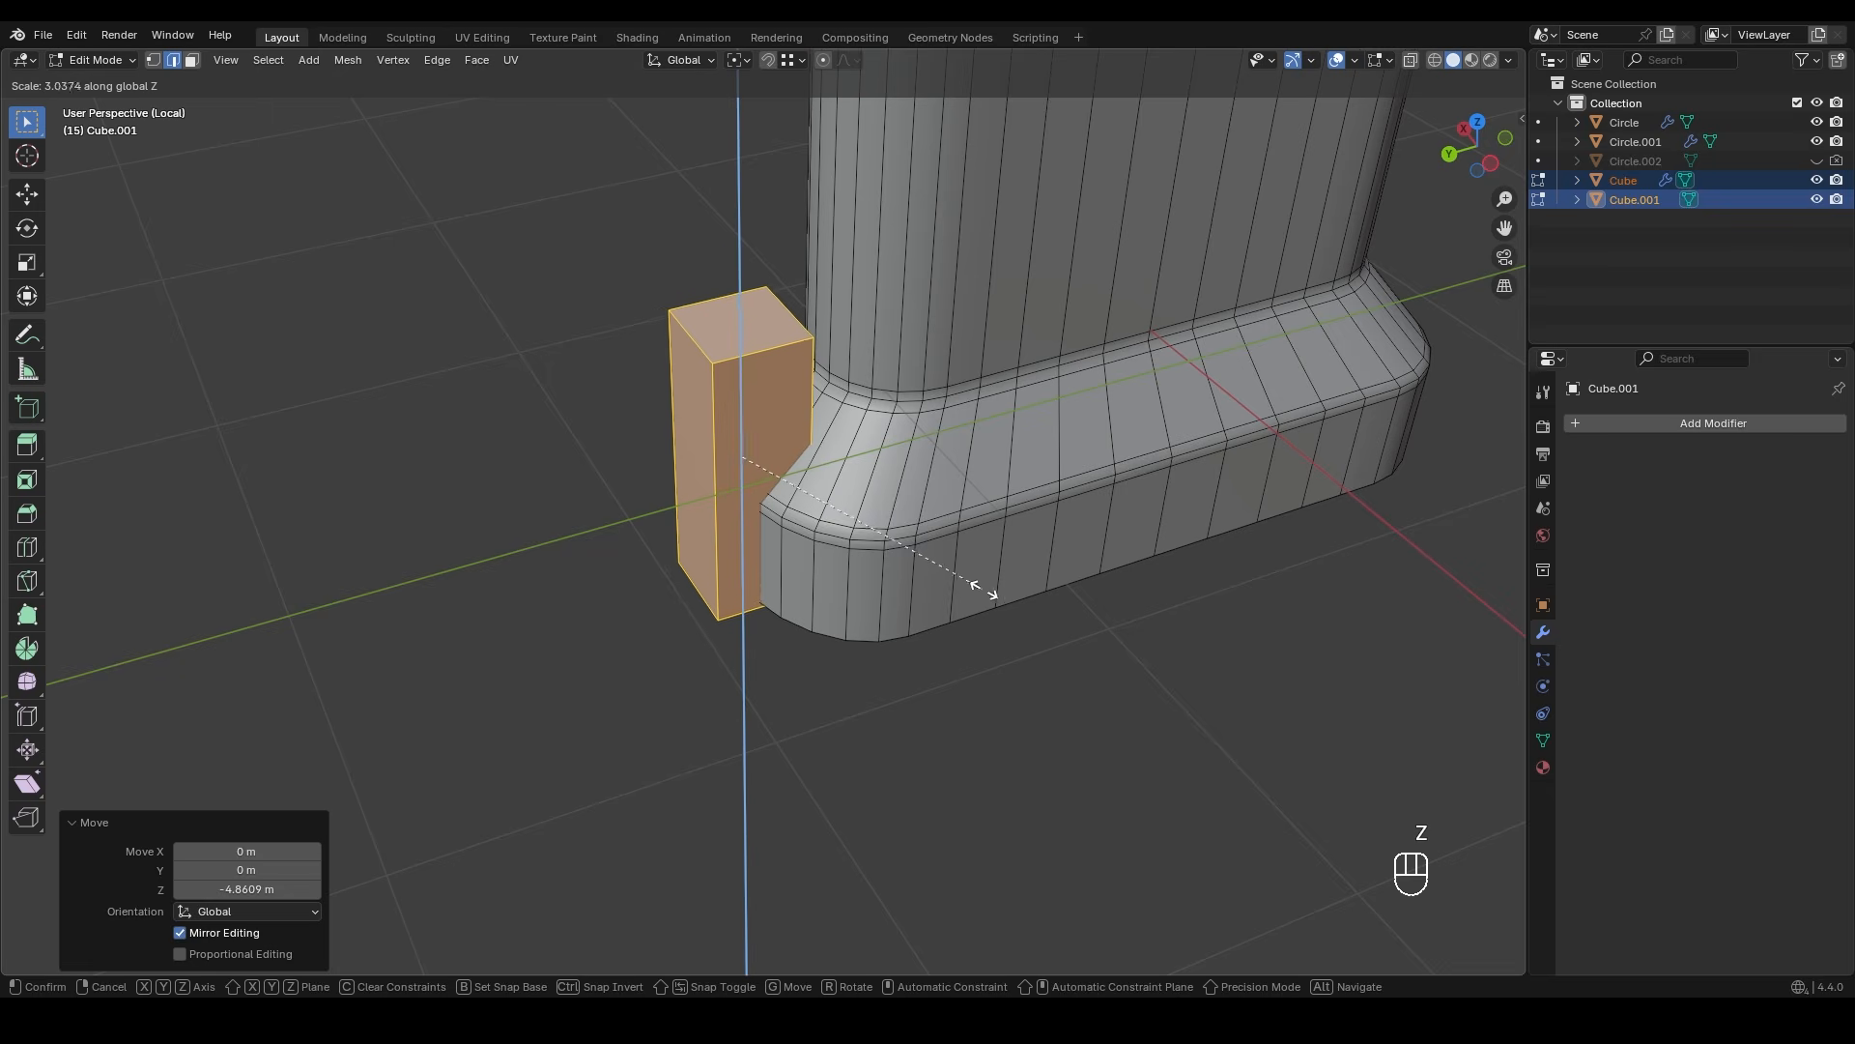
left_click(1048, 621)
- Add a Boolean Difference modifier to the body with Cube.001 as the cutting object
key("Tab")
middle_click_drag(936, 692, 900, 678)
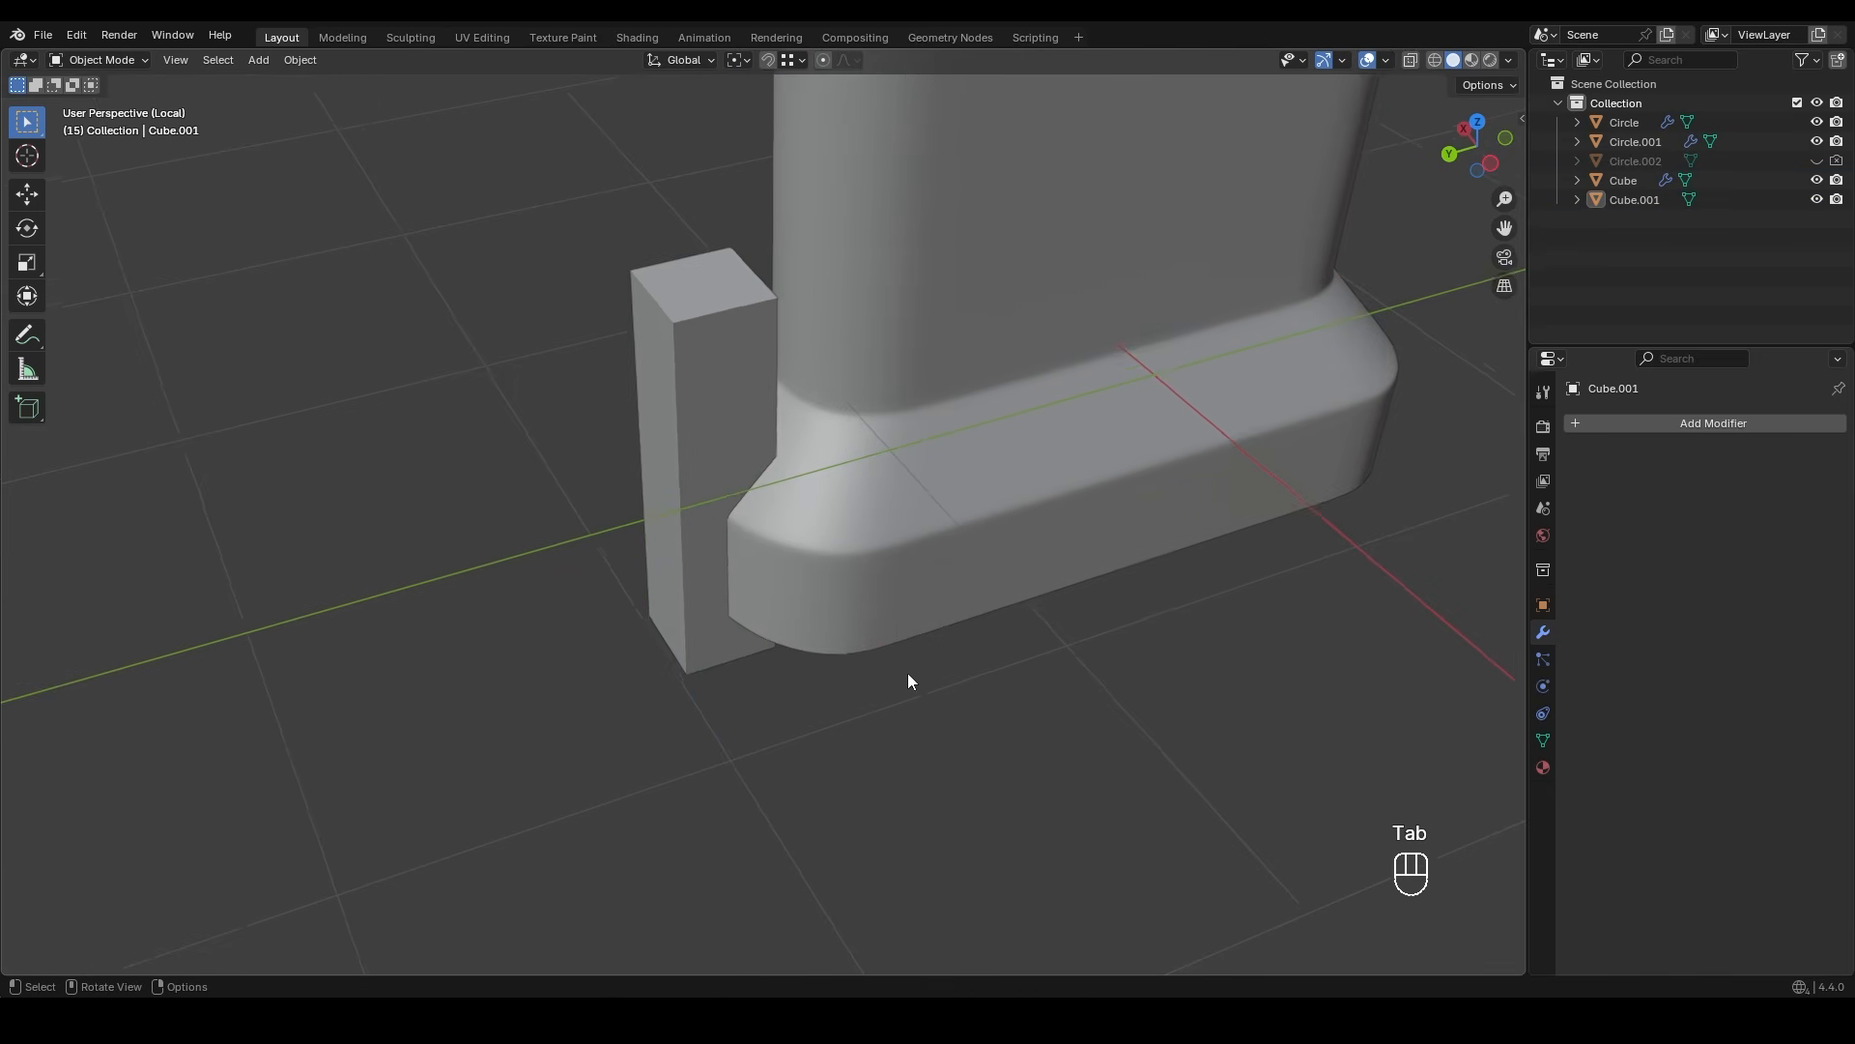
left_click(966, 420)
mouse_move(966, 420)
middle_mouse_down()
mouse_move(919, 464)
mouse_move(976, 444)
middle_mouse_up()
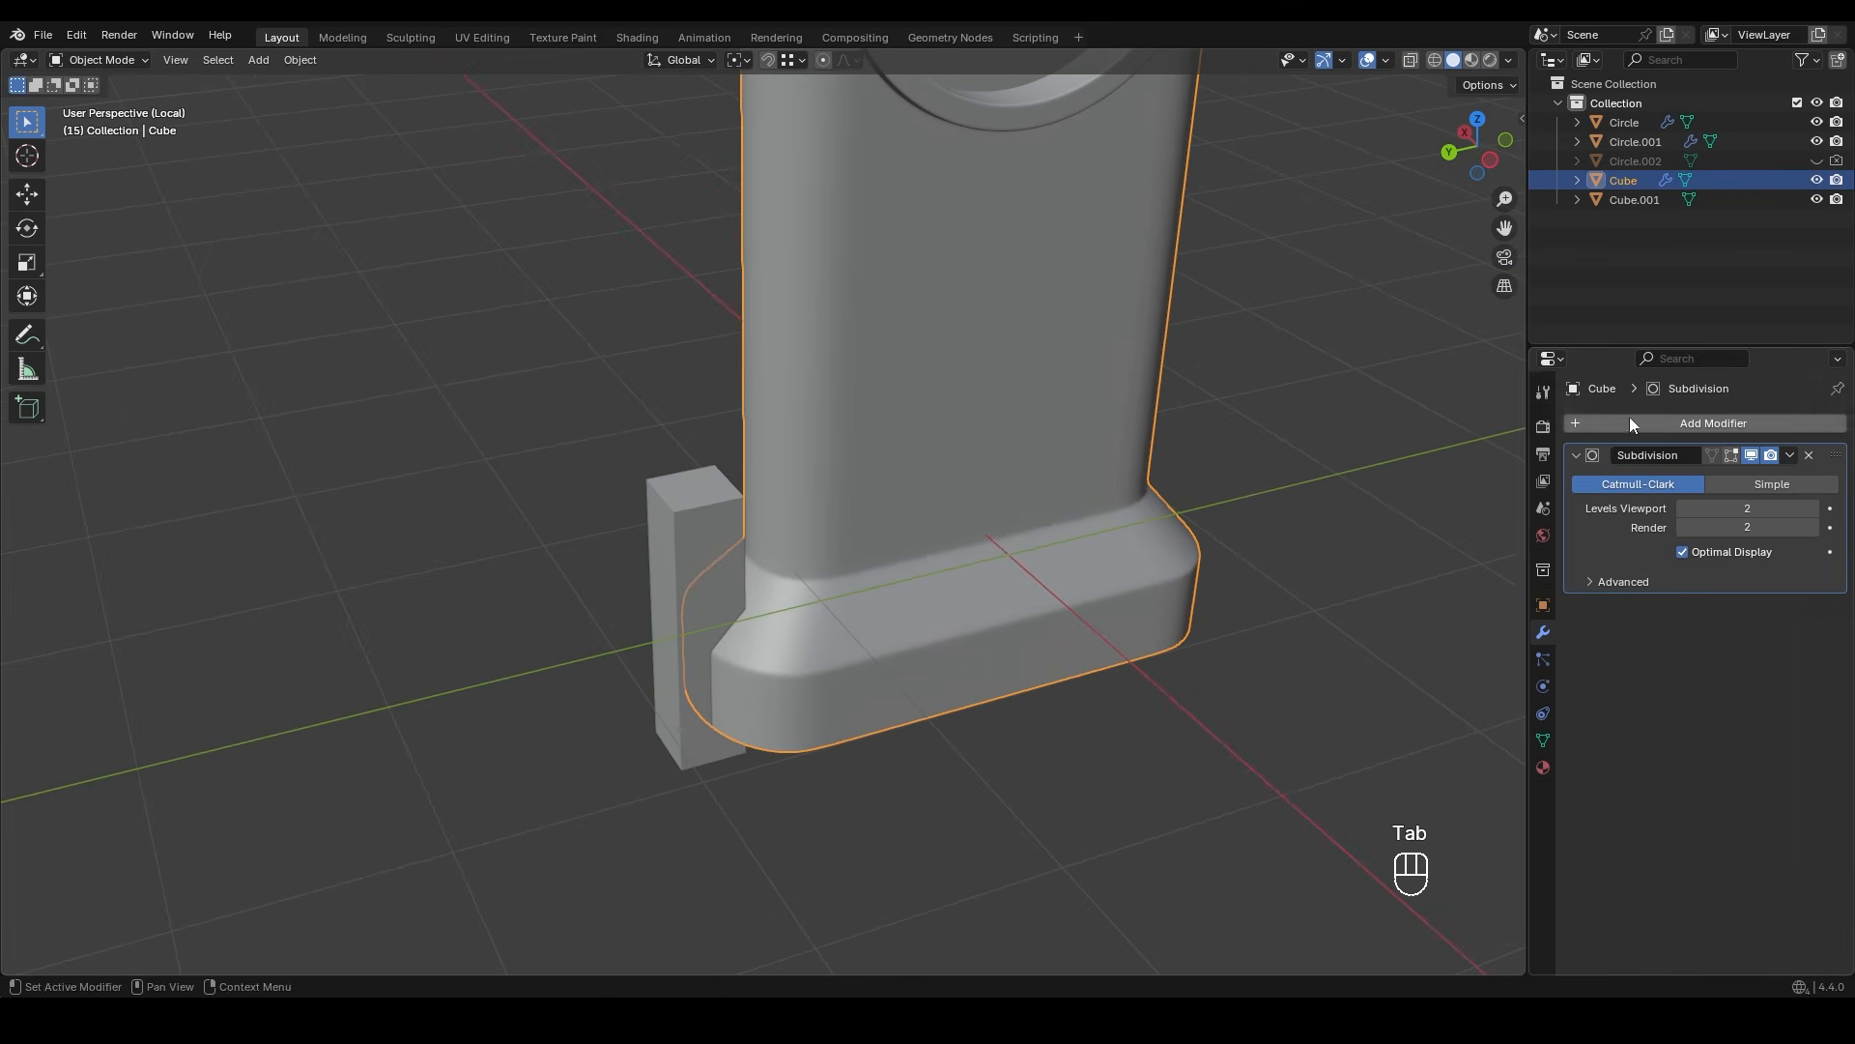
left_click(1629, 421)
left_click(1628, 420)
left_click(1534, 457)
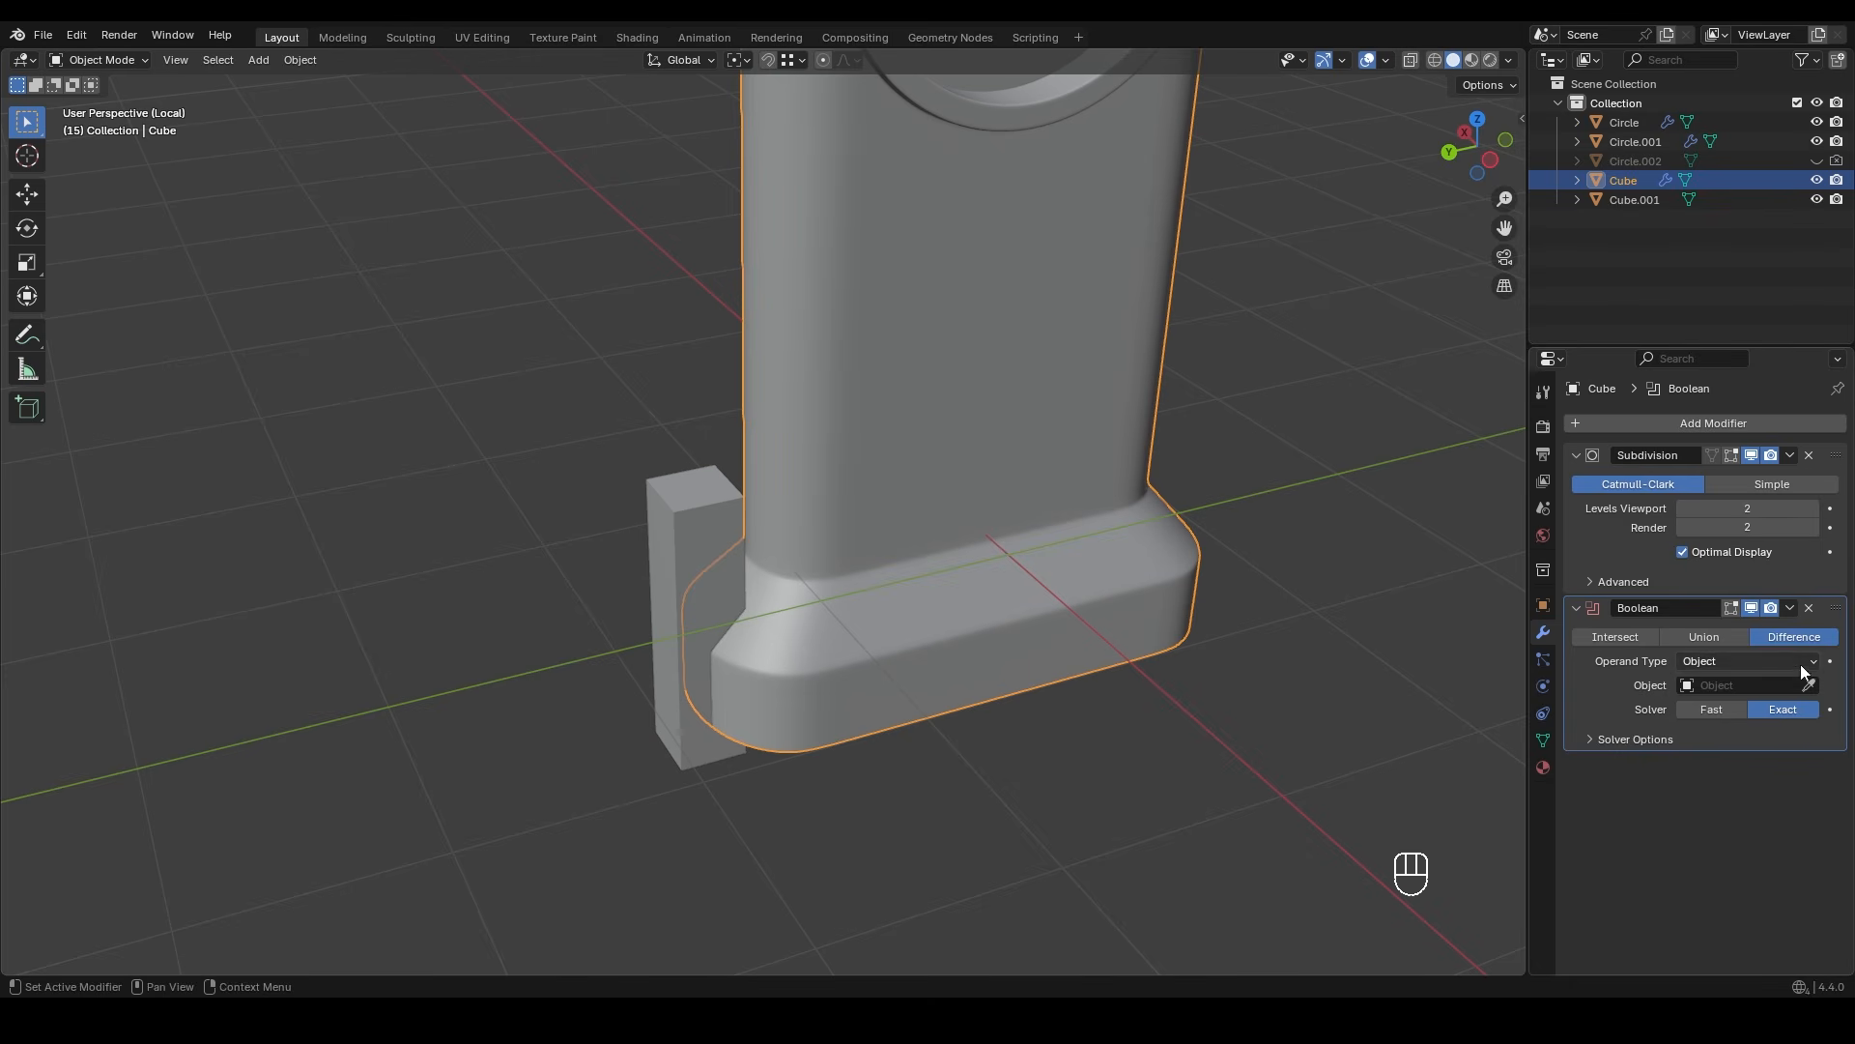
left_click(693, 509)
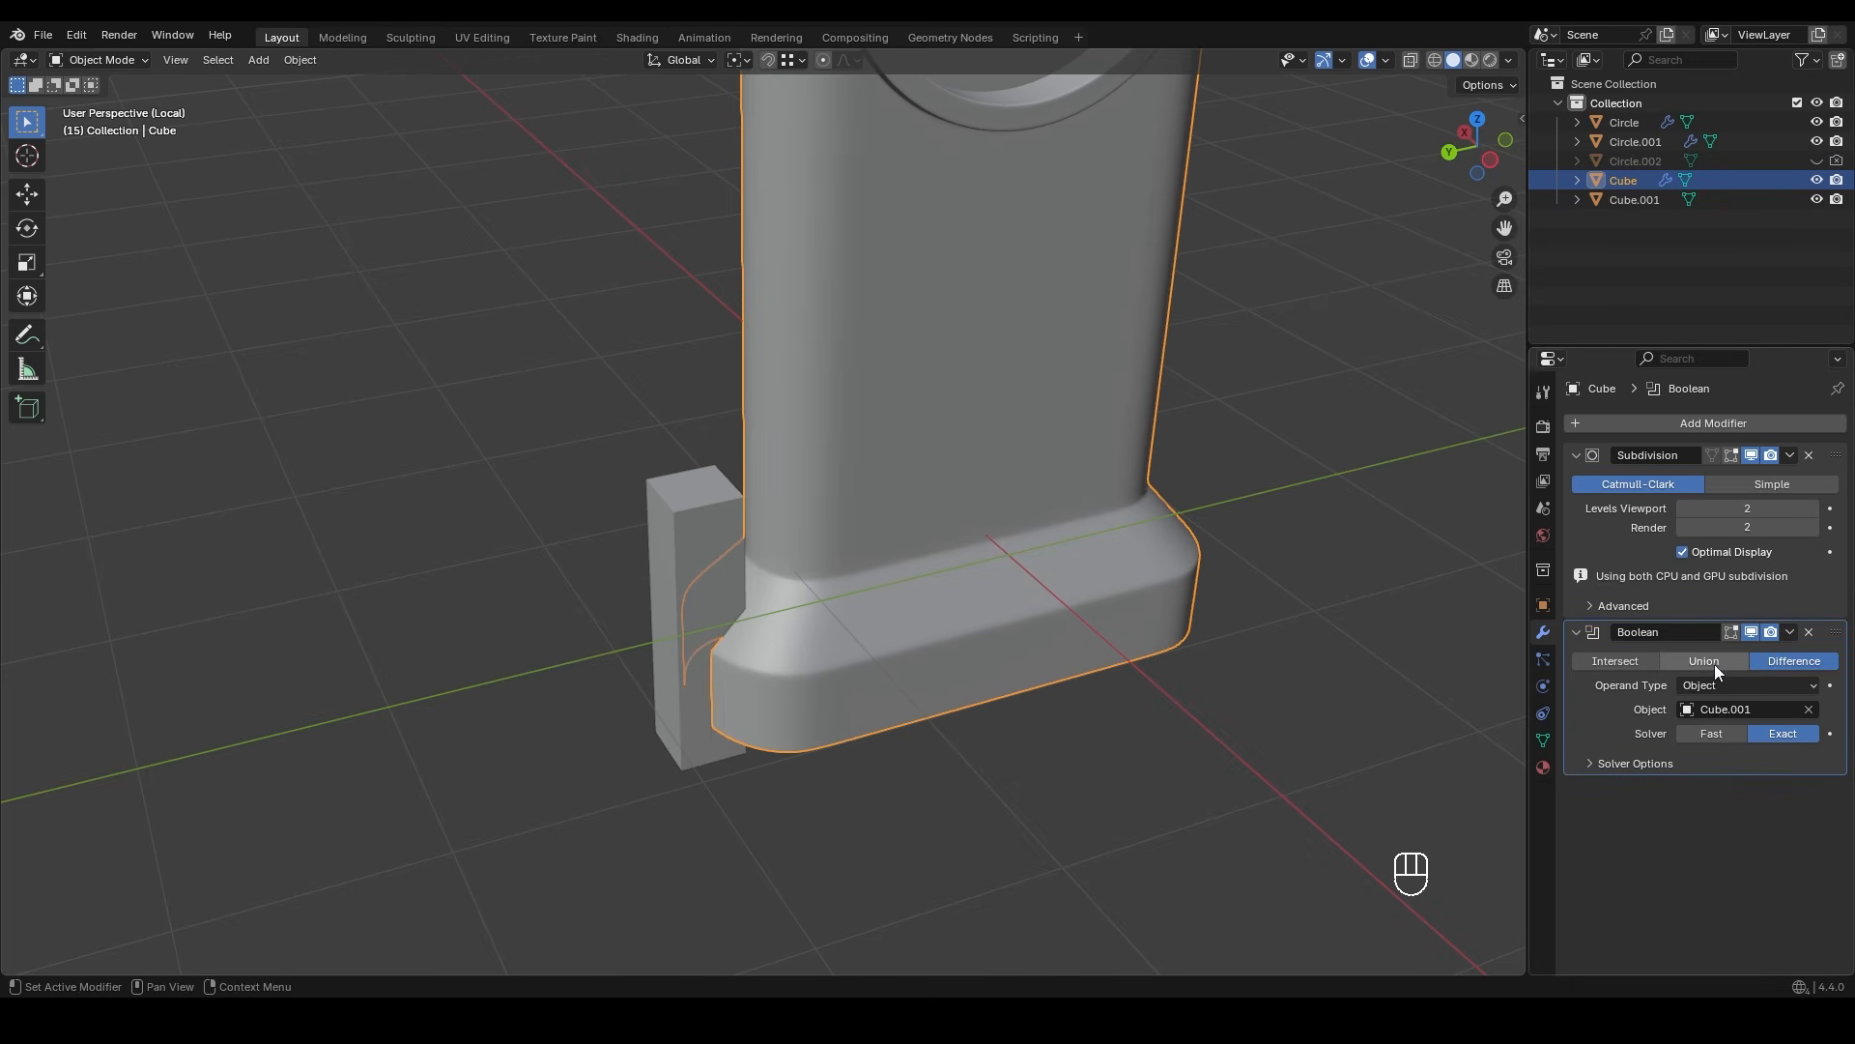
- Turn off the Subdivision modifier's viewport display and apply the Boolean modifier on the body
left_click(1748, 453)
left_click(1791, 631)
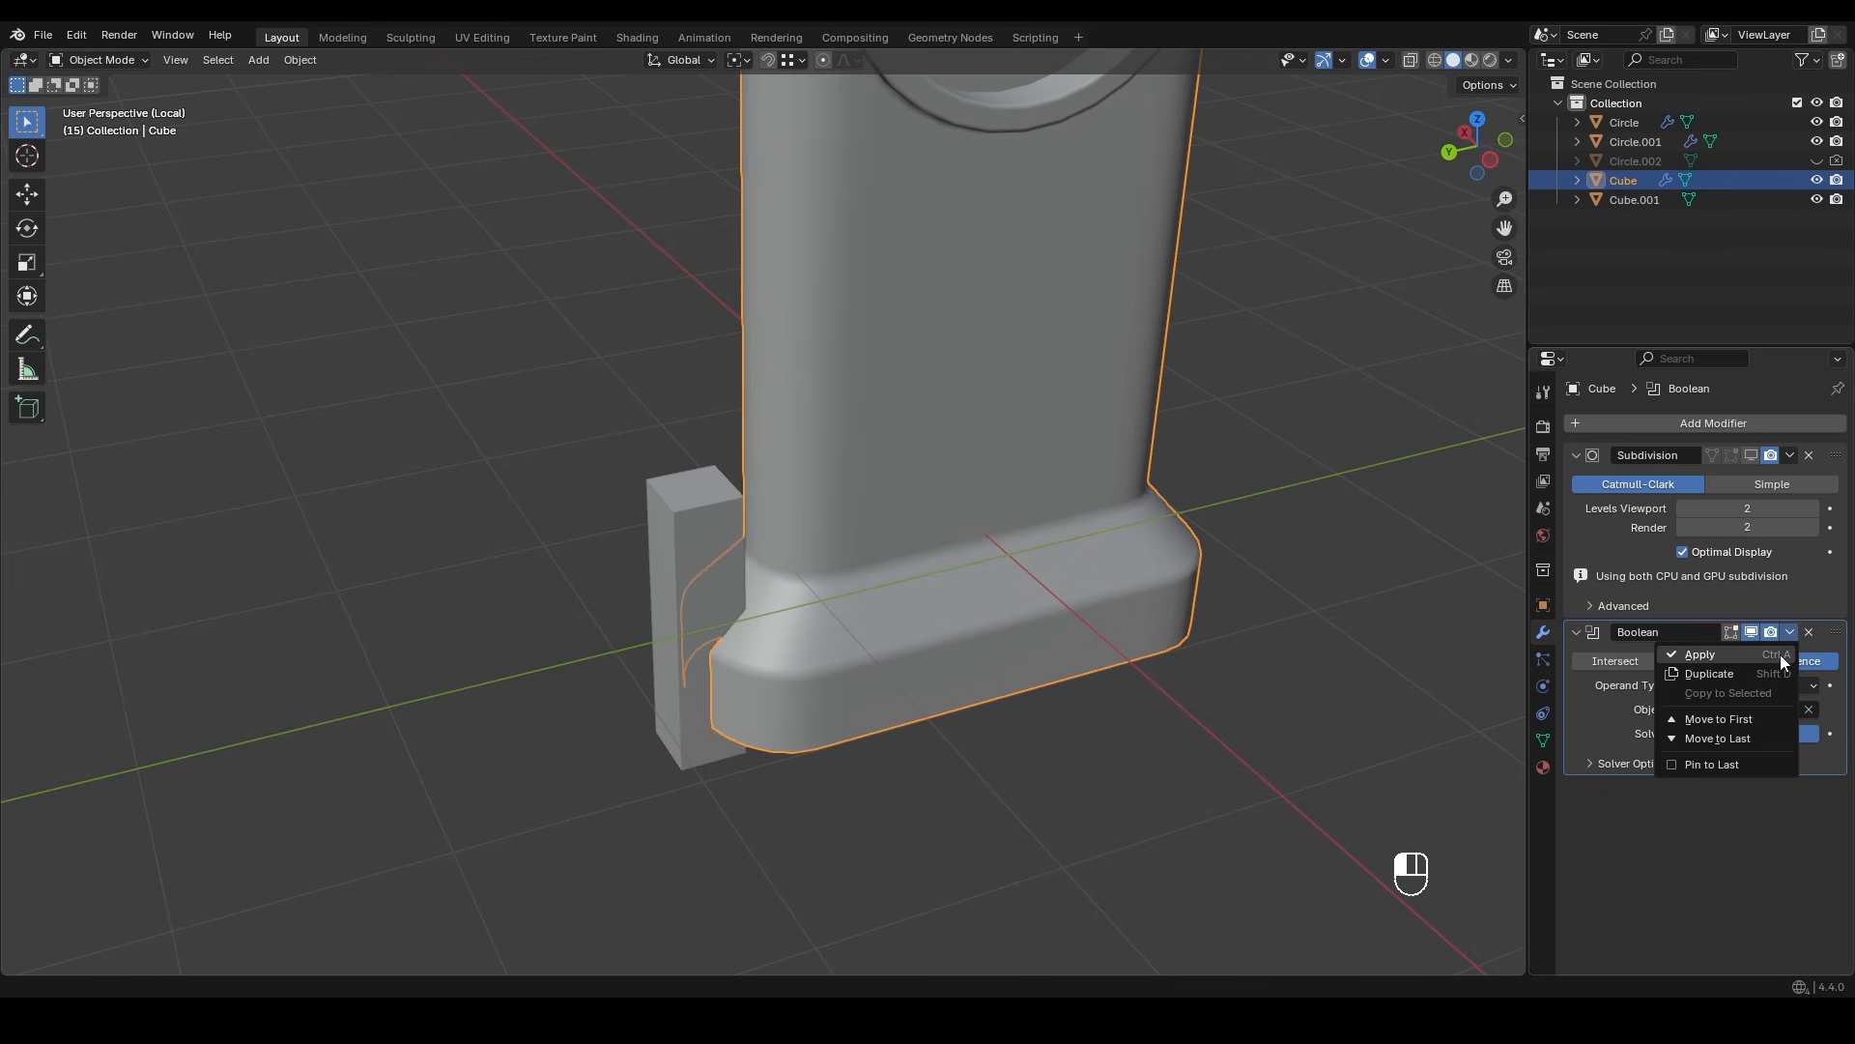
left_click(1780, 653)
- Delete the cutter block beside the base
left_click(699, 539)
key("Delete")
left_click(699, 540)
- Edit the body's vertices and dissolve the extra vertex beside the upper corner of the cut opening
middle_click_drag(699, 540, 713, 503)
key("Tab")
scroll(734, 503, "up", 2)
key("1")
scroll(749, 447, "up", 5)
middle_click_drag(781, 445, 760, 412, "shift")
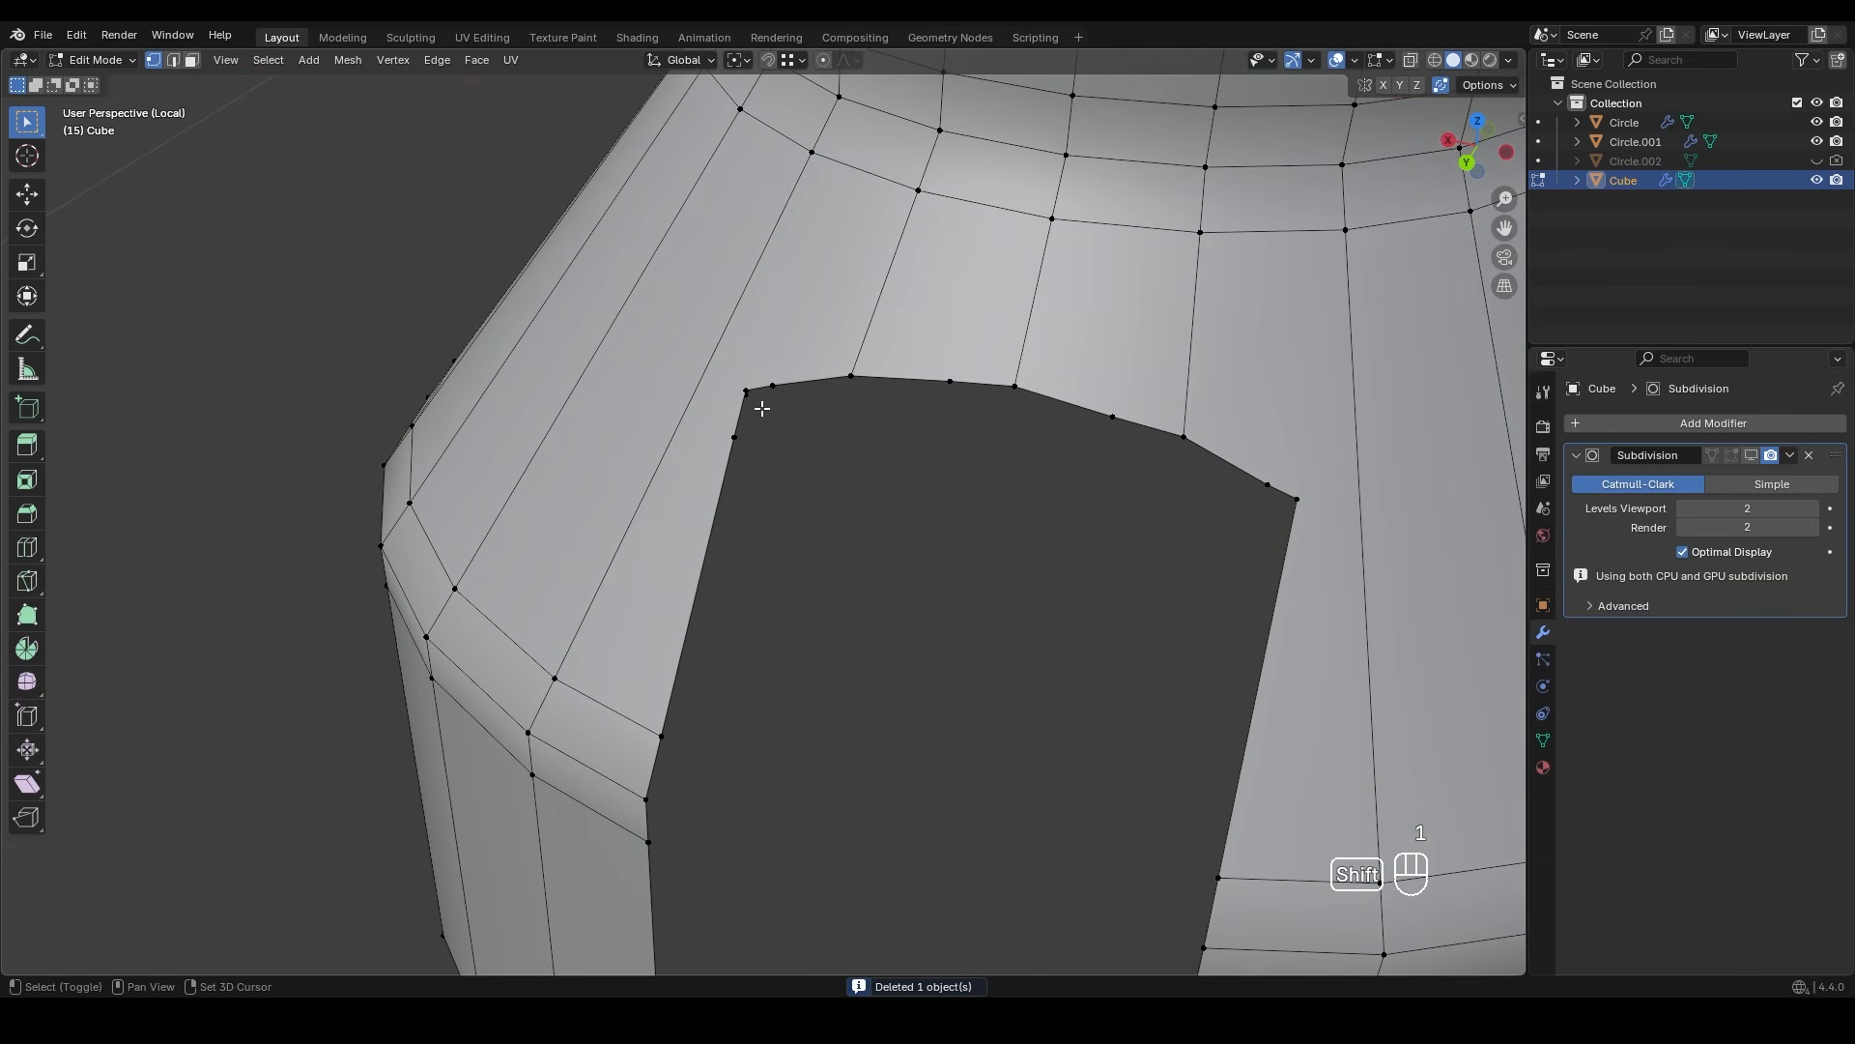
key("x")
left_click(814, 543)
- Dissolve the remaining extra vertices along the opening's arched upper edge and the one on its side edge
left_click(950, 382)
left_click(1112, 416, "shift")
left_click(1267, 484, "shift")
key("x")
left_click(1221, 506)
key("x")
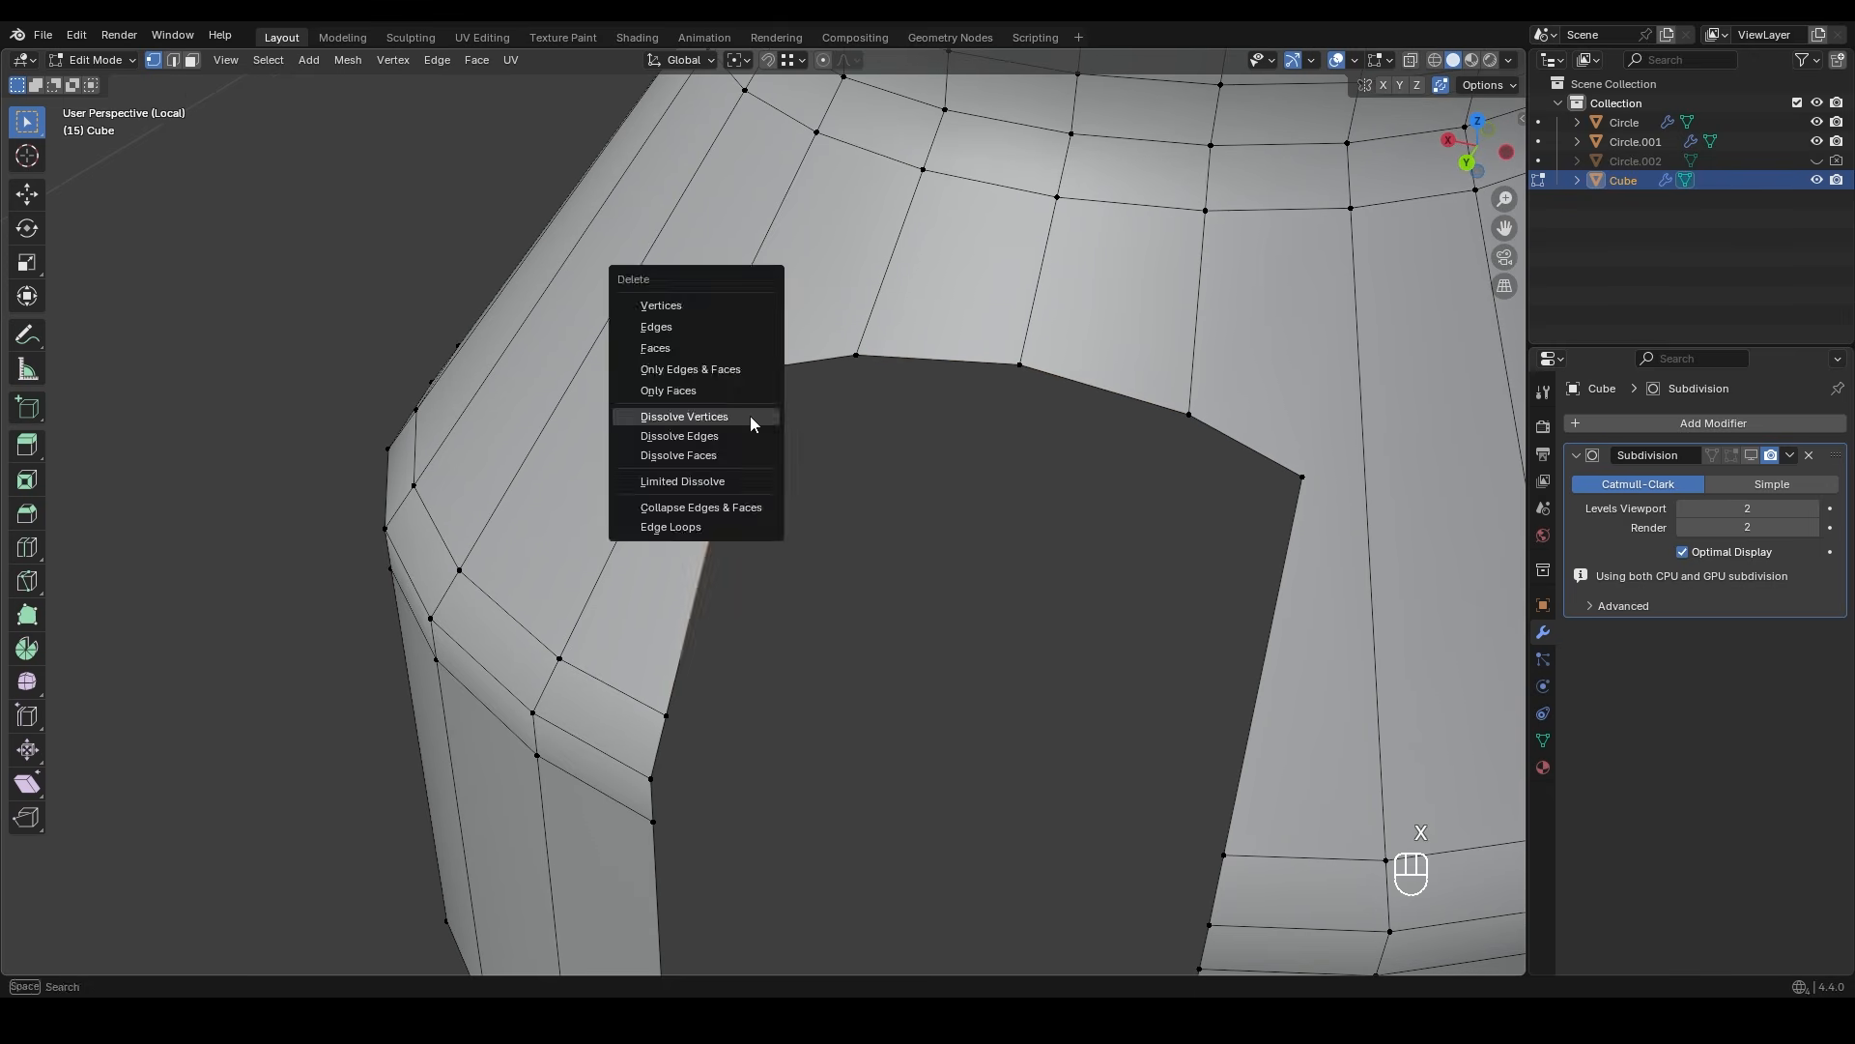
left_click(750, 423)
- Extrude the opening's arched upper edges down about 0.32 m and flatten the new edge row to a Z scale of 0
scroll(742, 474, "down", 5)
key("2")
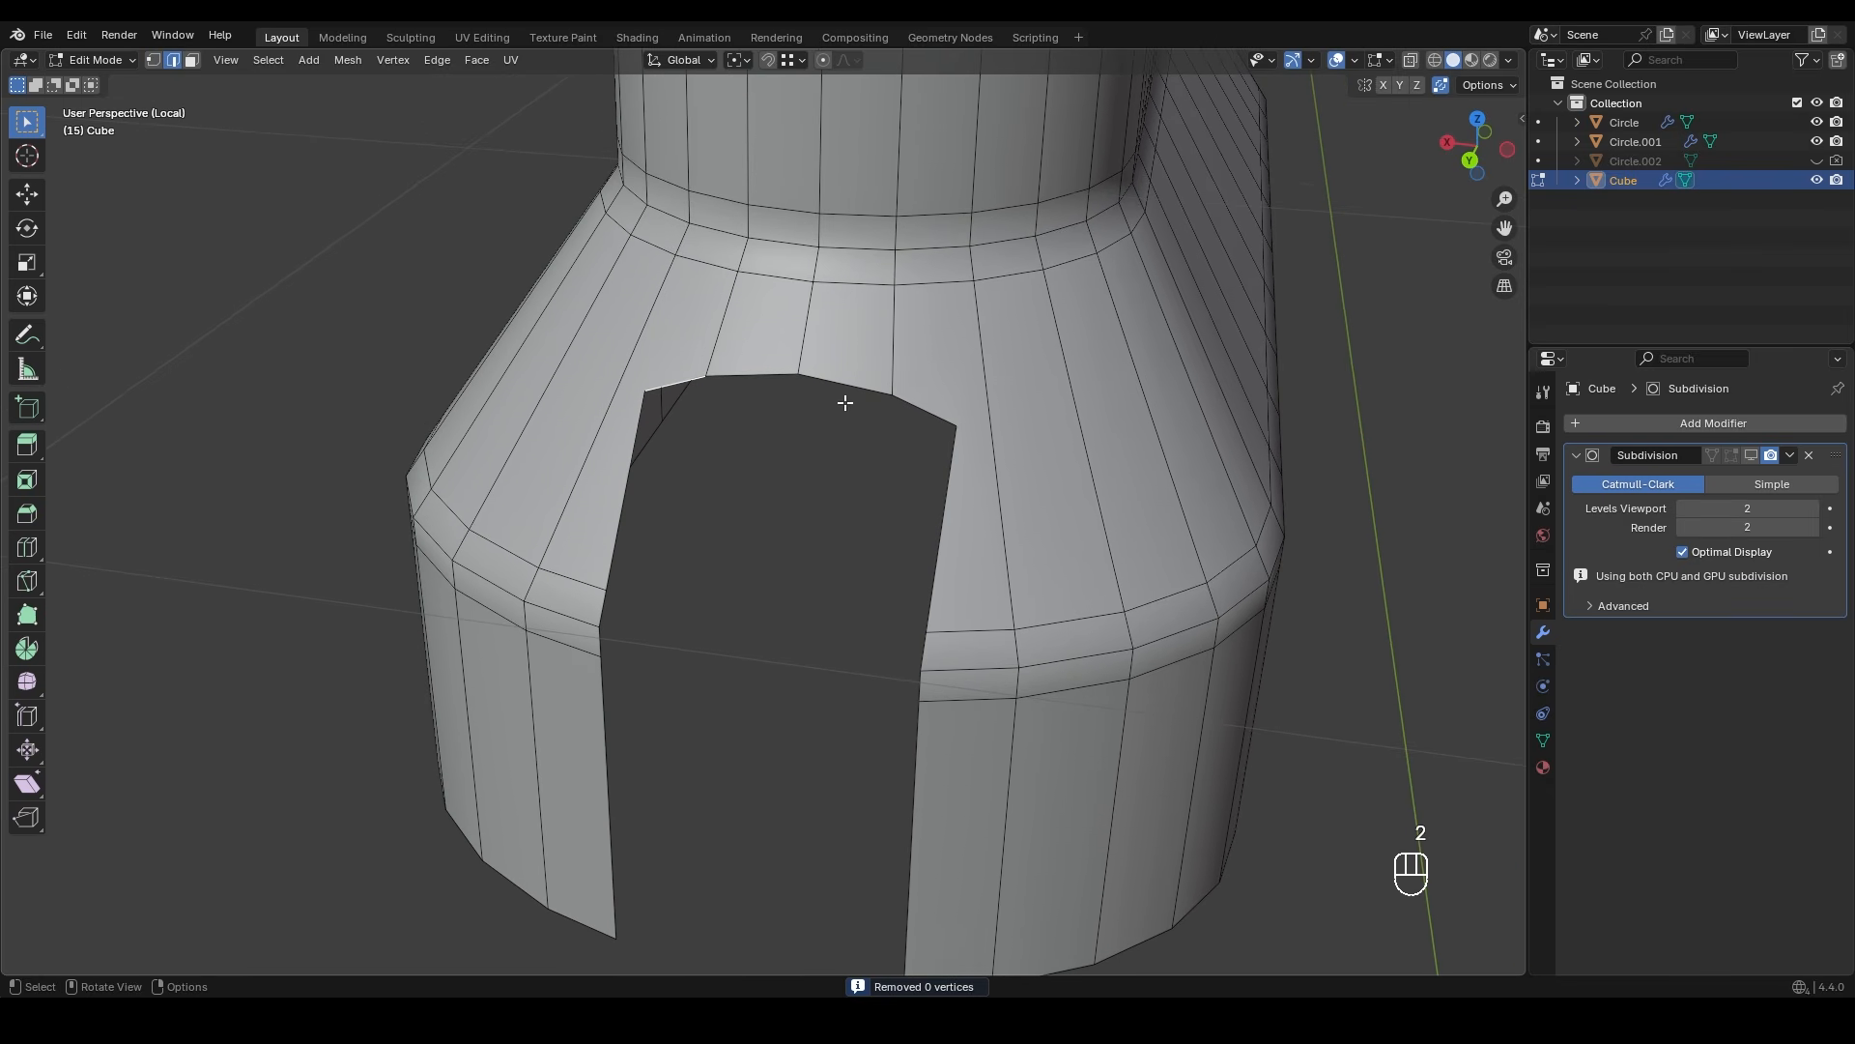
left_click(845, 402, "ctrl")
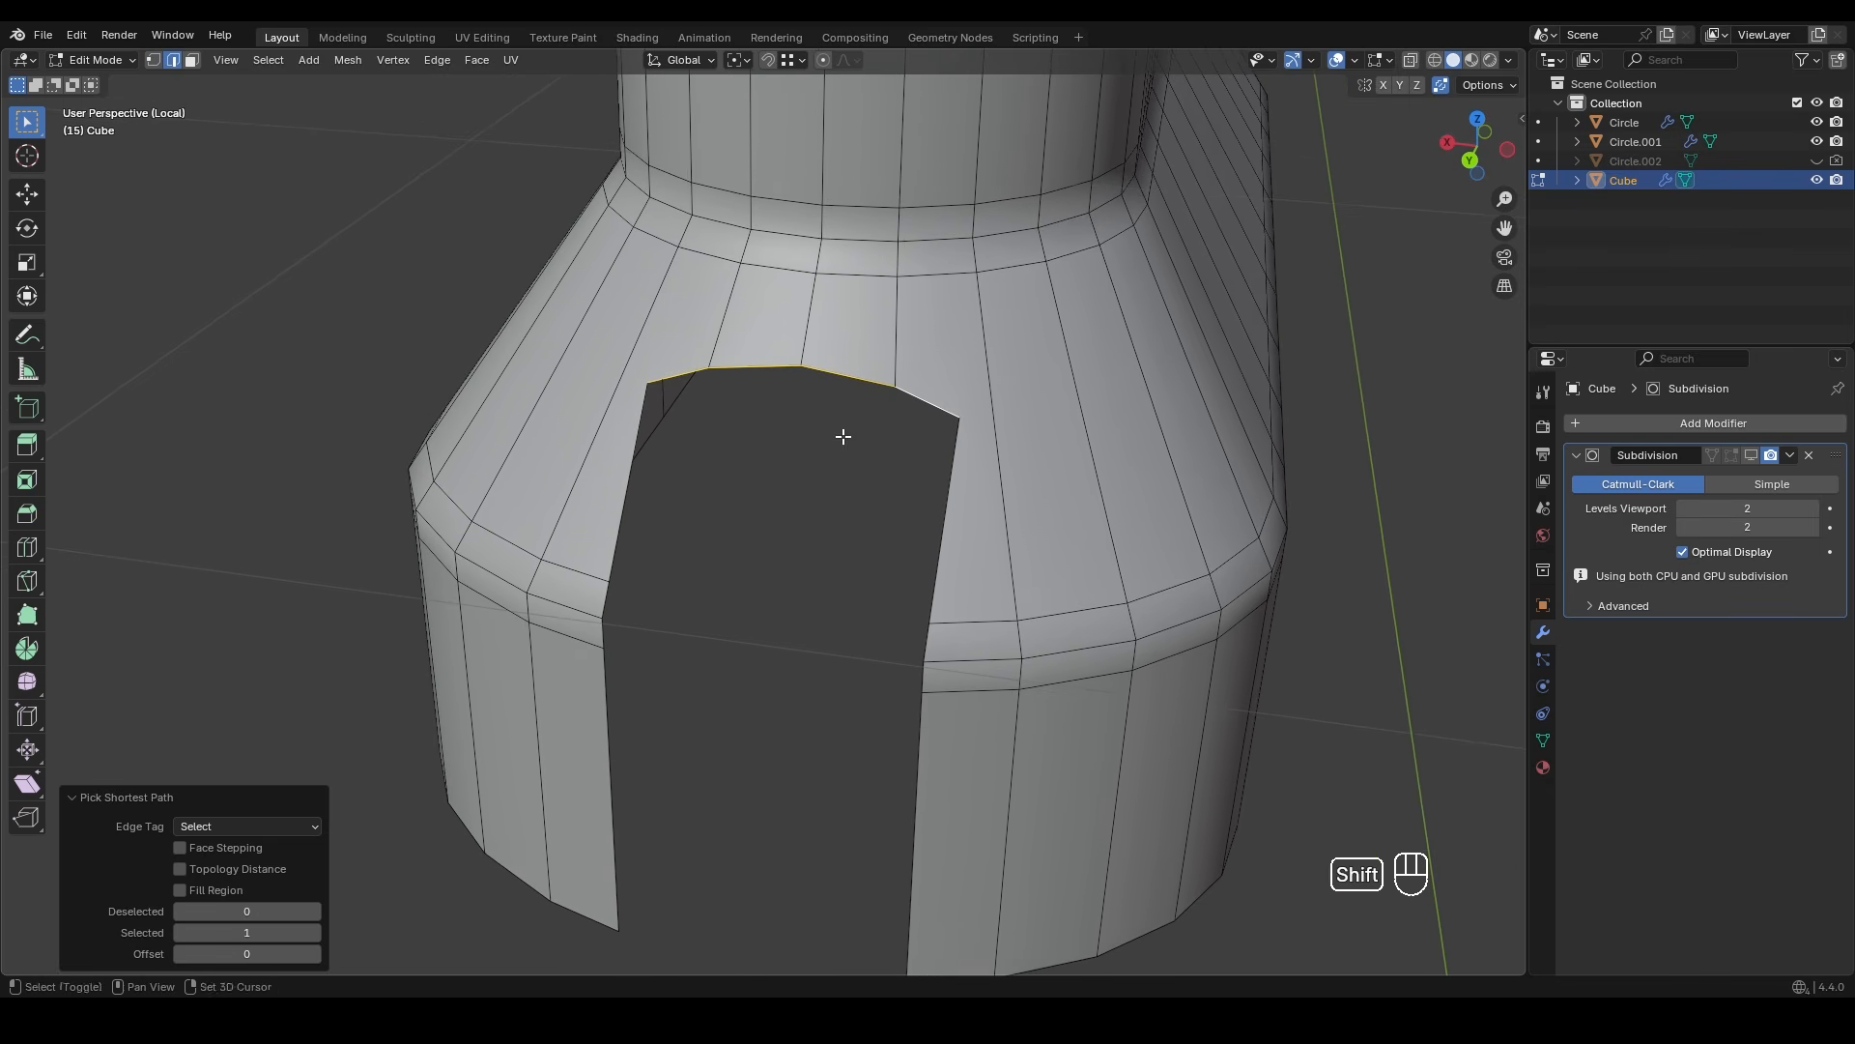
key("e")
left_click(840, 716)
key("s")
key("z")
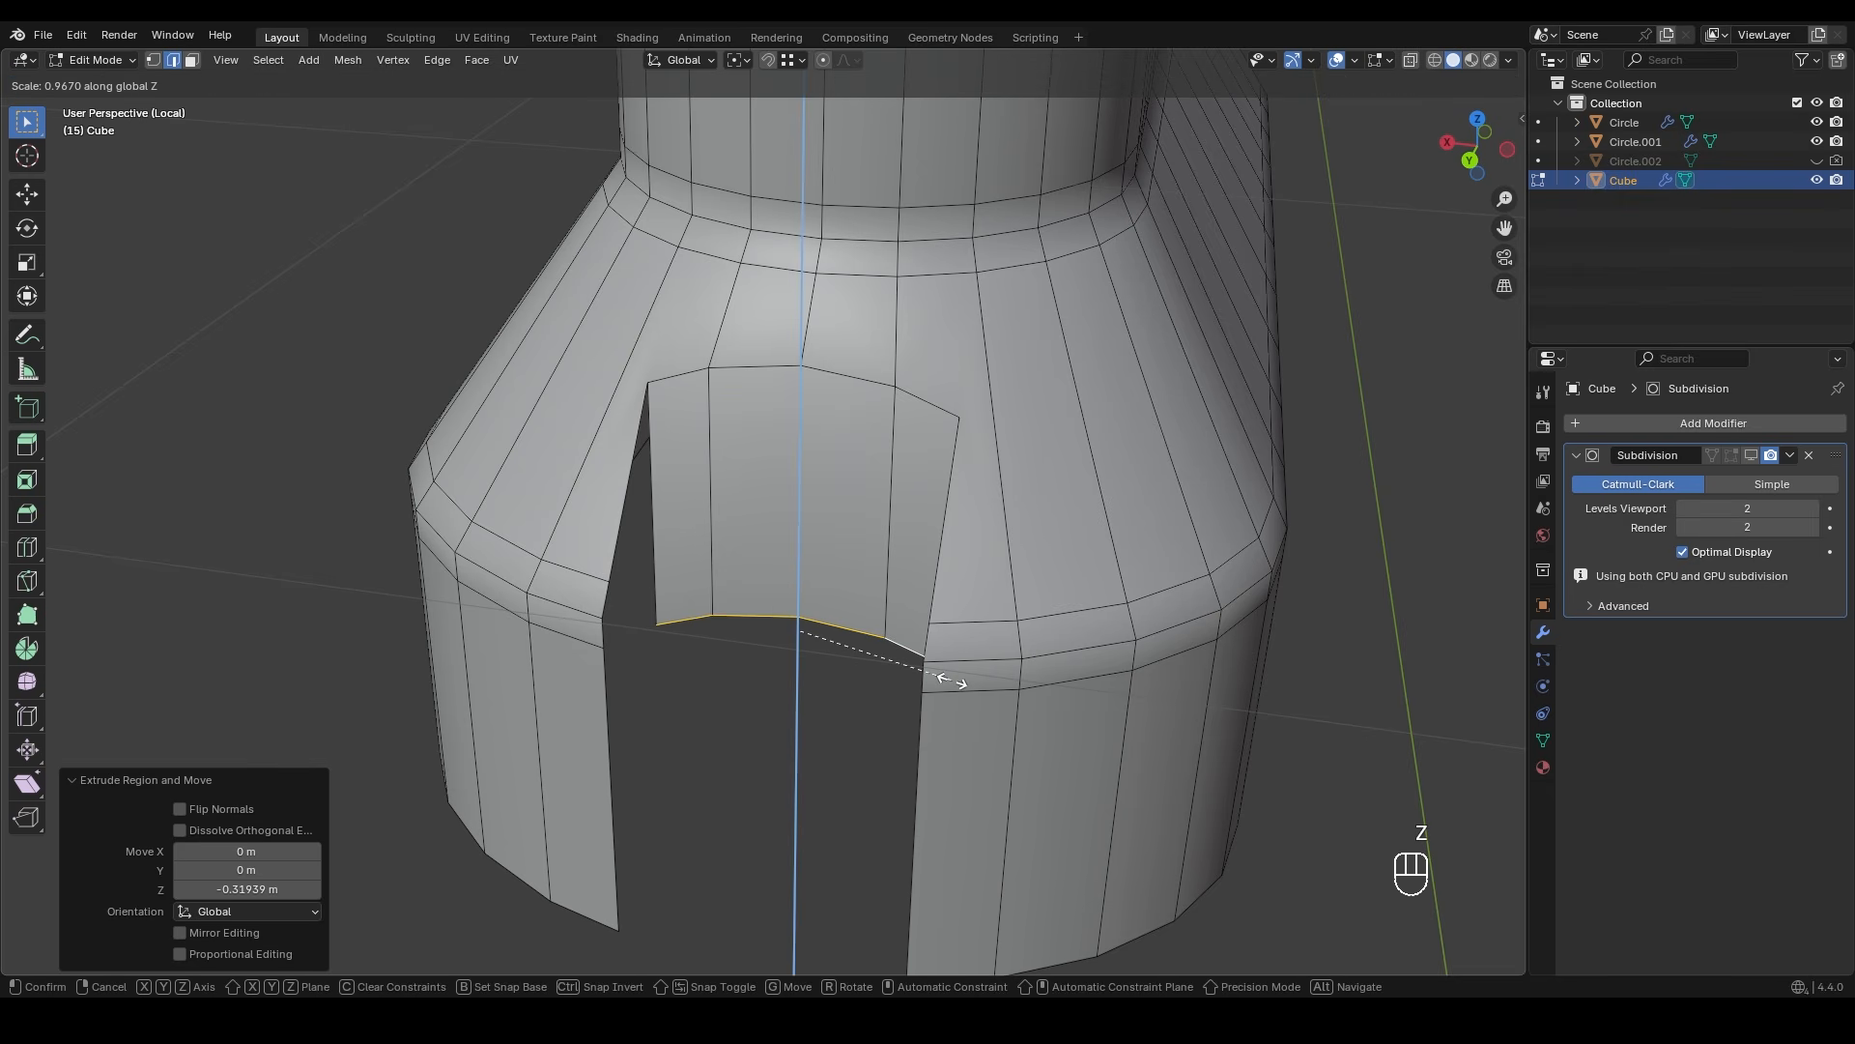
key("0")
key("KP_Enter")
- Lower the flattened edge row along Z and snap it to the bottom of the base
middle_click_drag(753, 653, 792, 516, "shift")
key("g")
middle_click_drag(783, 546, 710, 676)
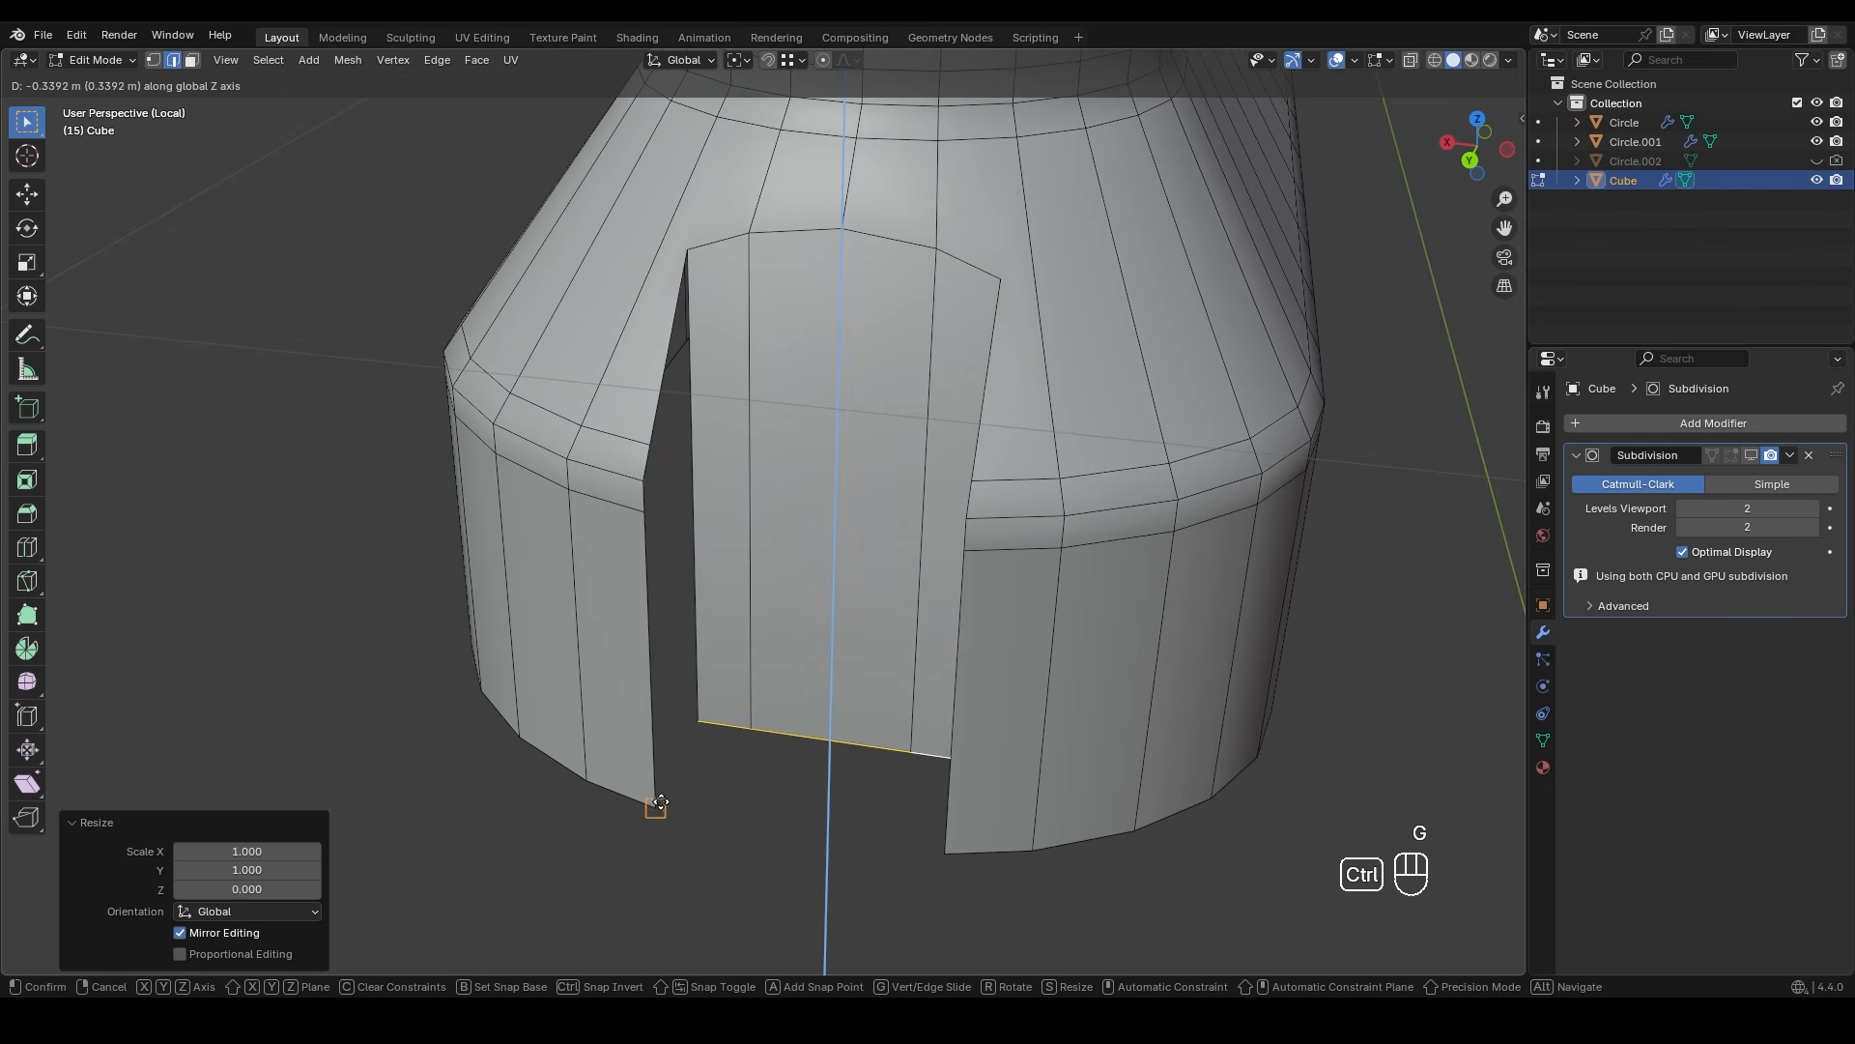
left_click(655, 808, "ctrl")
- Add a horizontal loop cut across the recessed panel and flatten it to a Z scale of 0
key("2")
middle_click_drag(710, 382, 866, 455)
key("ctrl+r")
left_click(751, 420)
left_click(758, 348)
middle_click_drag(867, 454, 826, 459, "shift")
key("s")
key("z")
key("0")
key("KP_Enter")
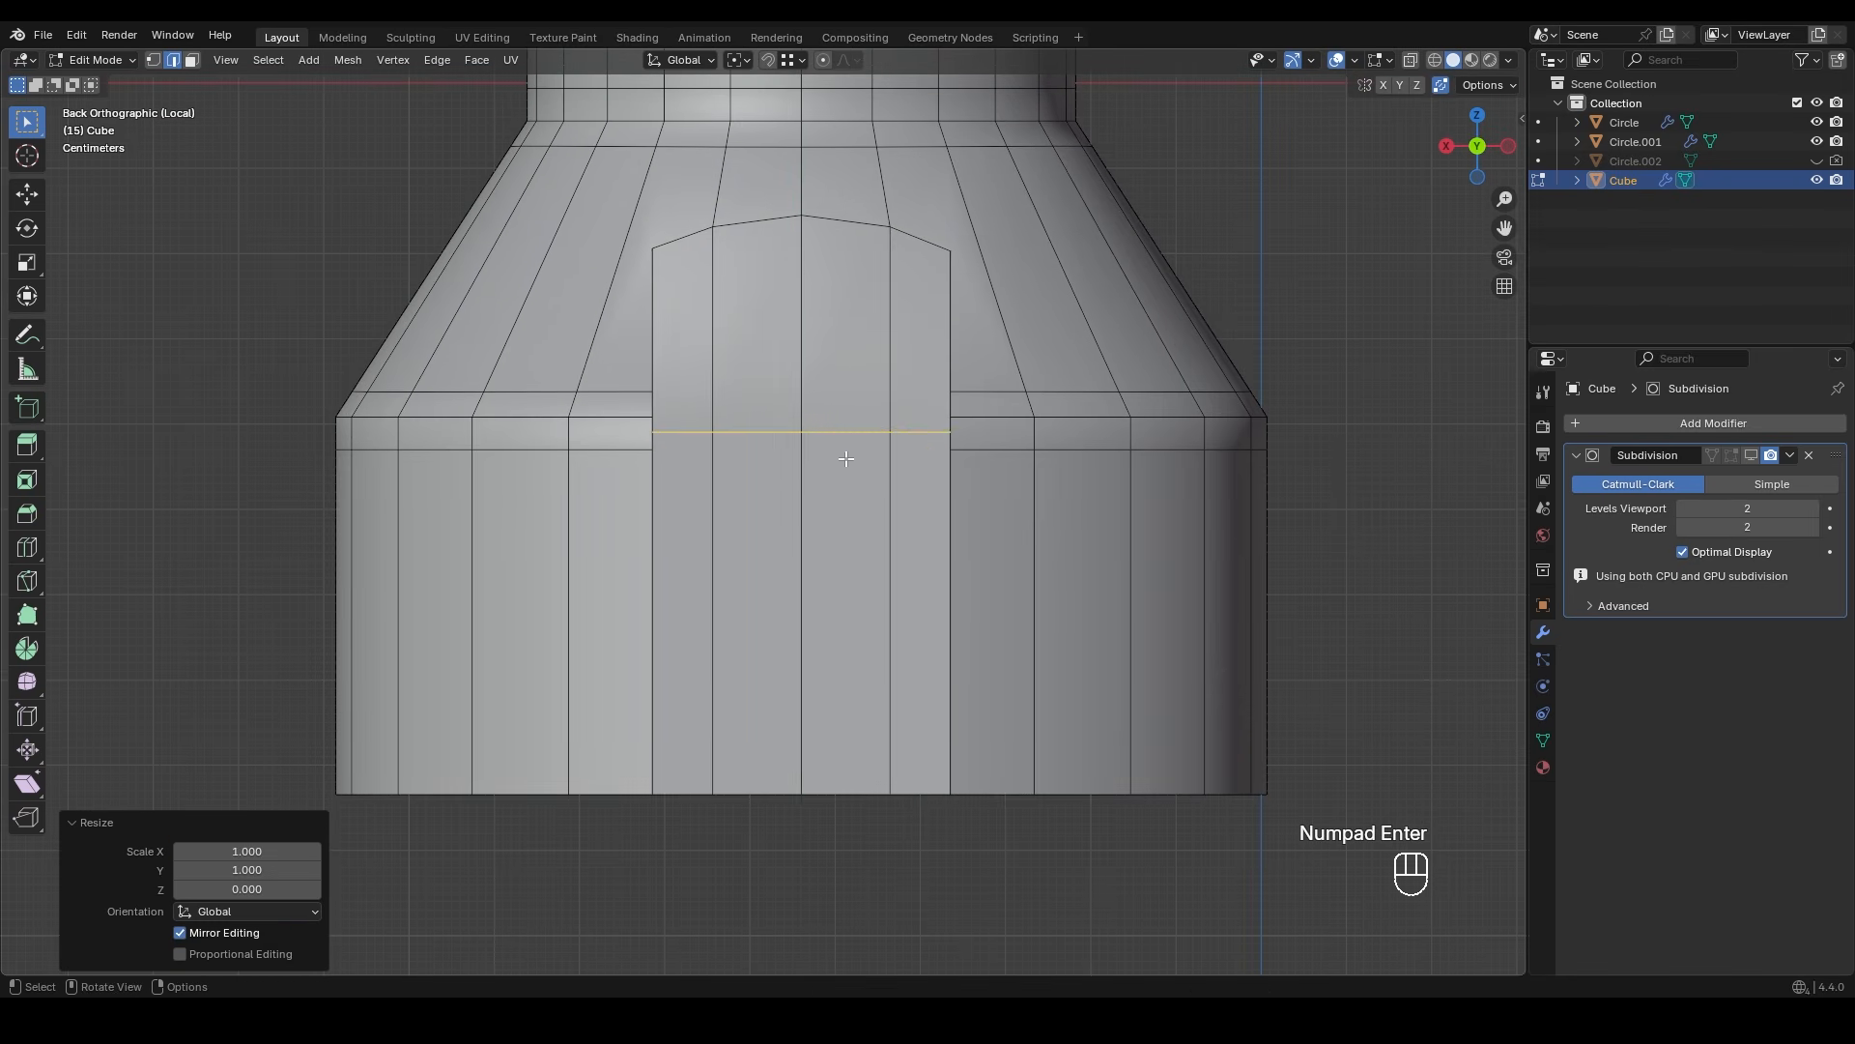
- Raise the flattened loop about 0.048 m along Z to align with the upper edge of the base's bevel
scroll(770, 447, "down", 1)
key("g")
left_click(685, 413)
middle_click_drag(685, 413, 705, 497)
- Add two more loop cuts across the recessed panel, aligned with the middle and lower edges of the base's bevel
key("ctrl+r")
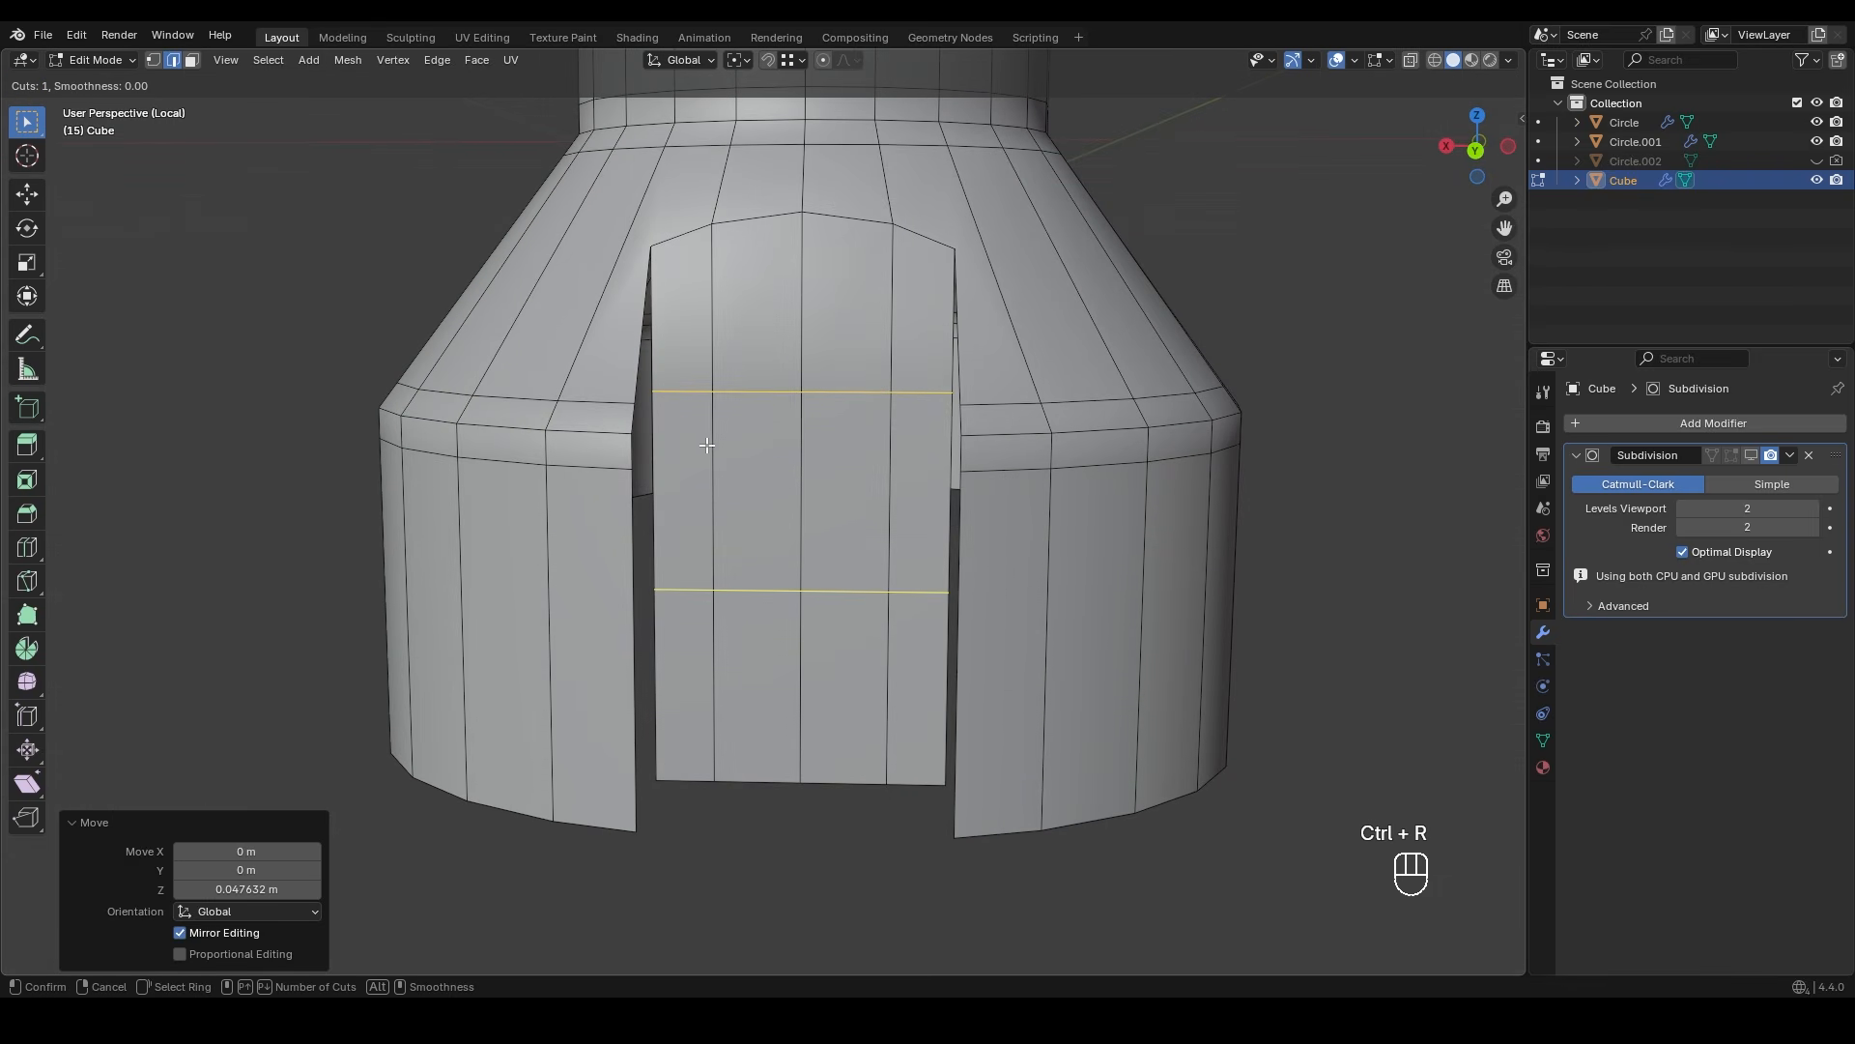
left_click(694, 542)
left_click(620, 426)
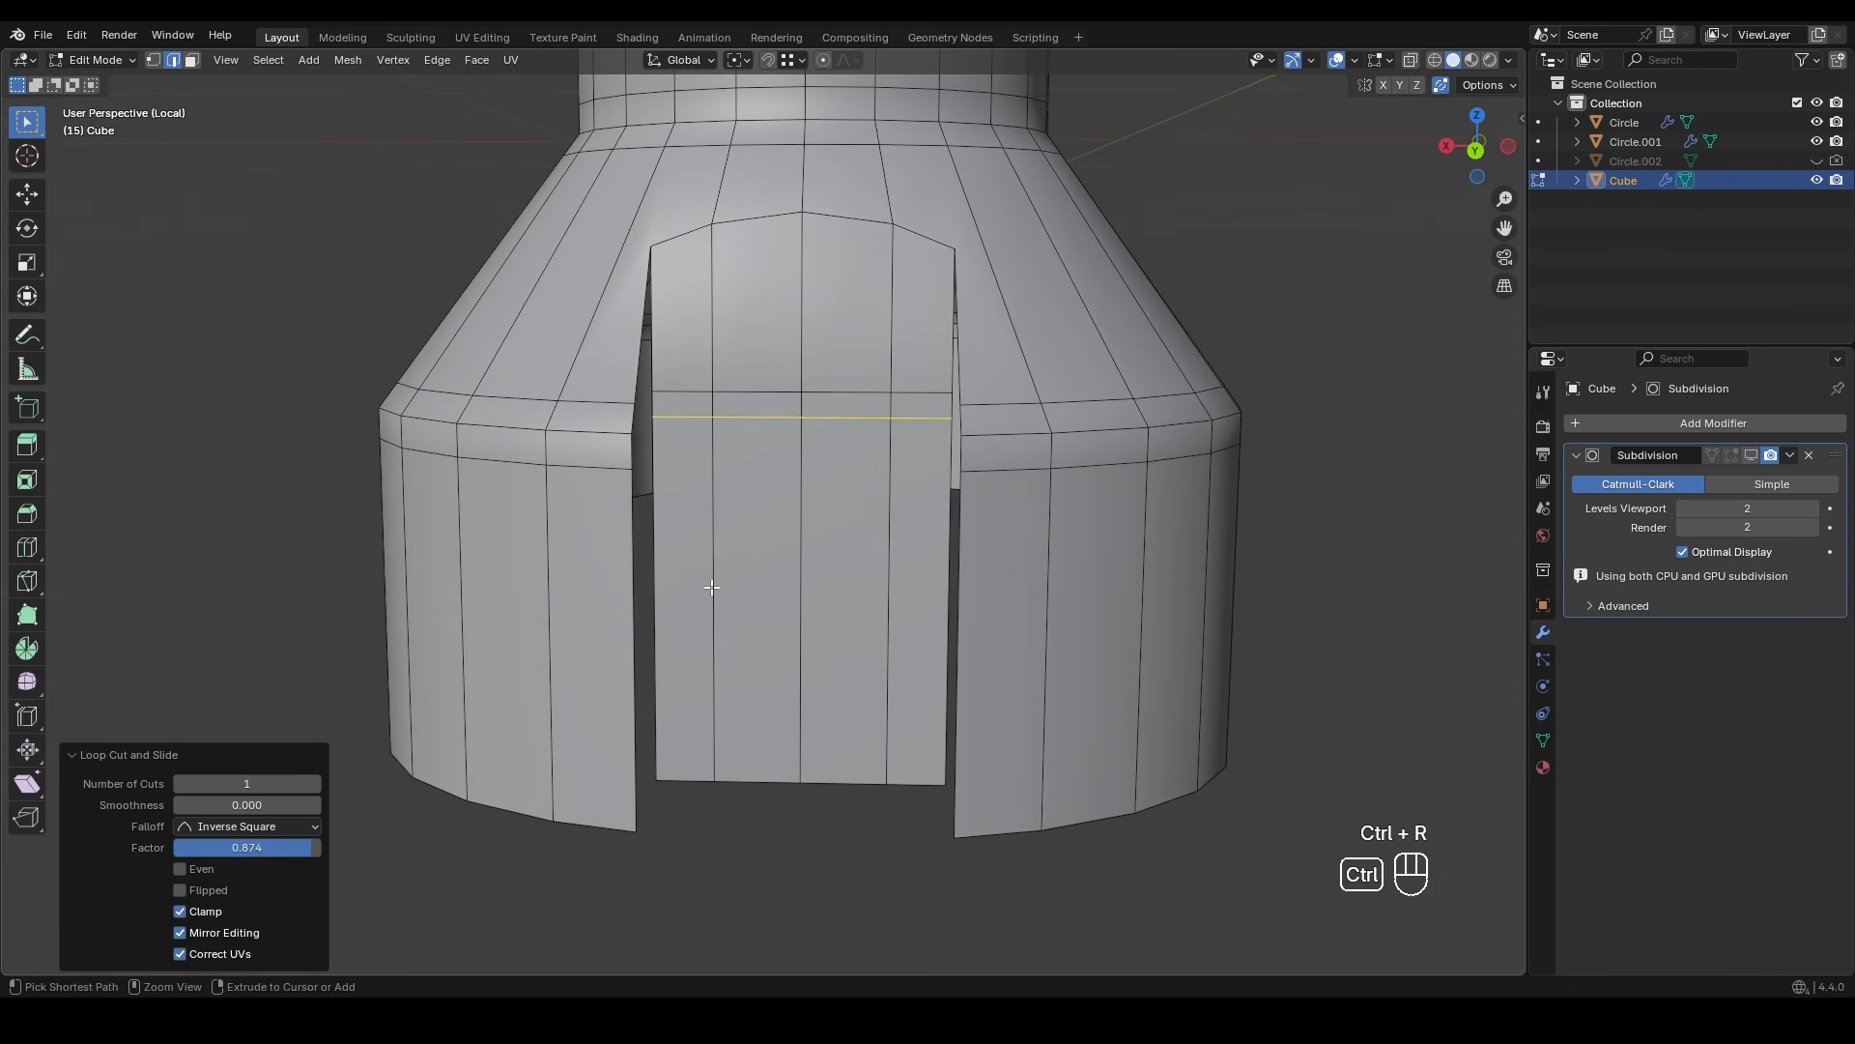
key("ctrl+r")
left_click(707, 555)
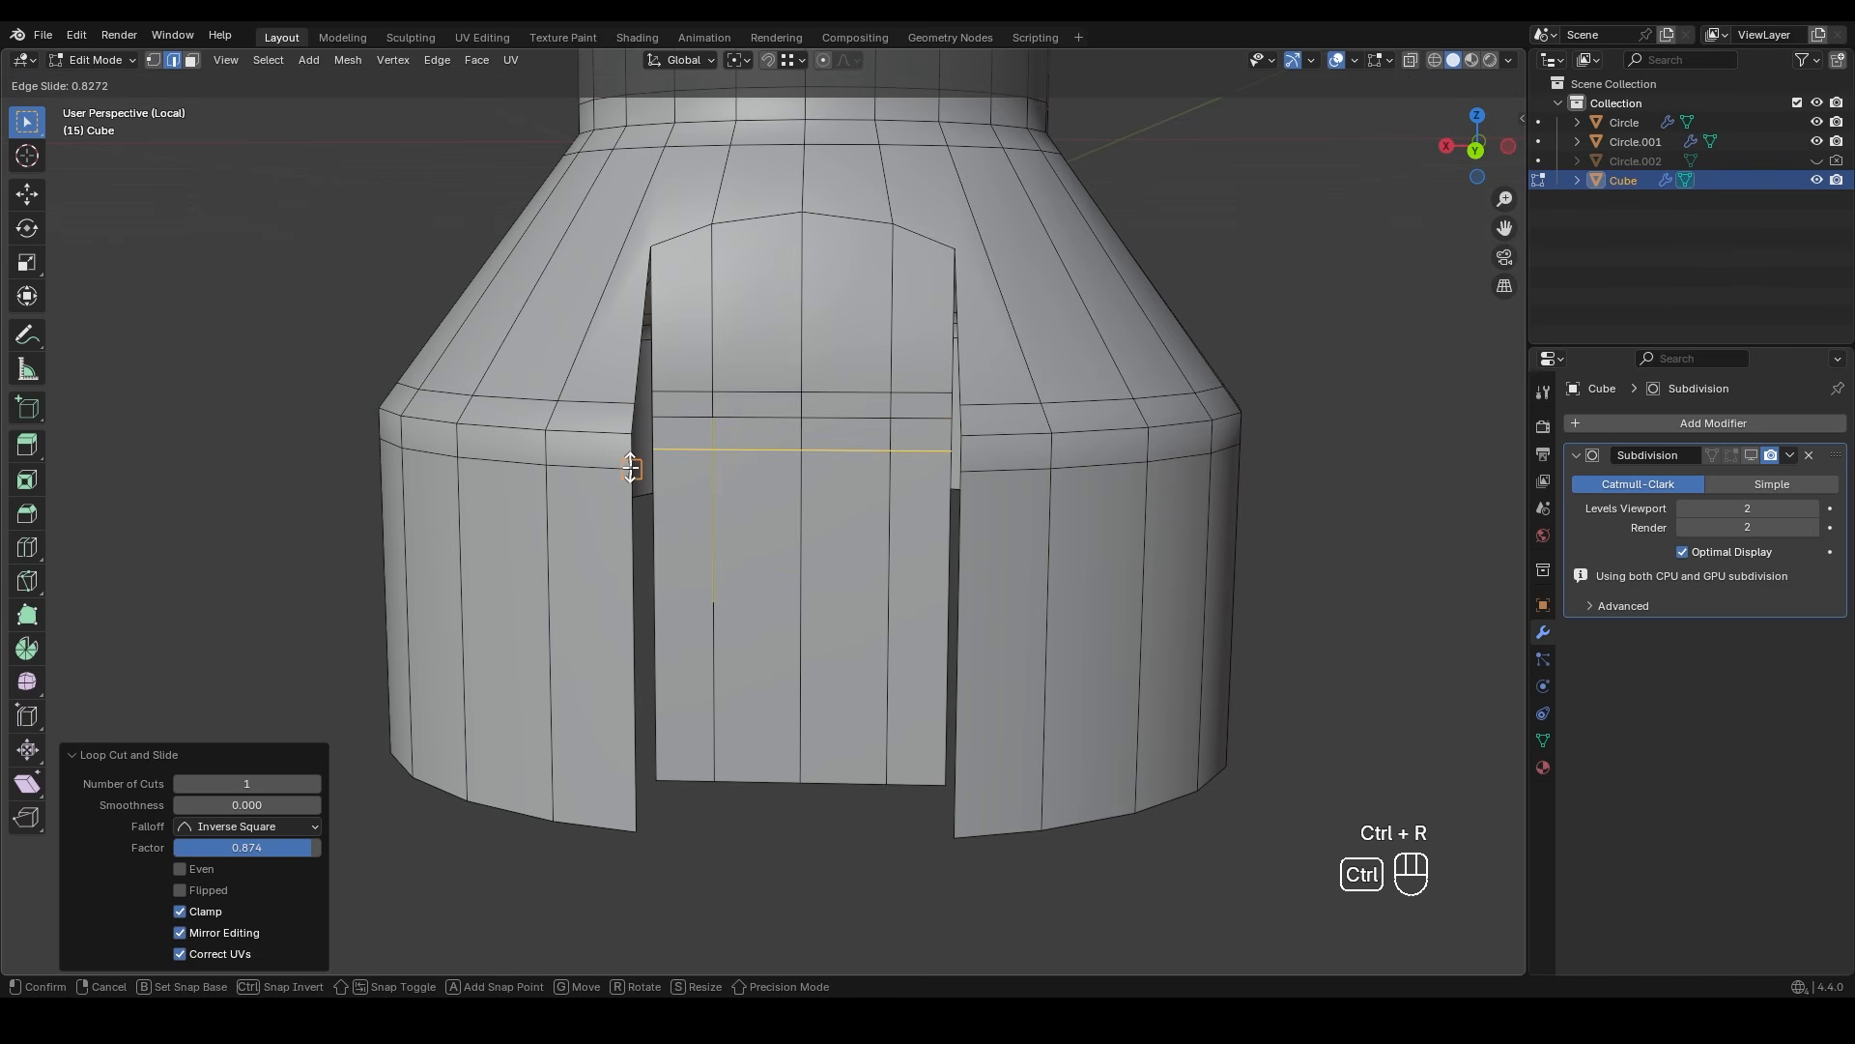
left_click(631, 469)
- Fill faces between the cut edge of the base and the adjacent side of the recessed panel
middle_click_drag(631, 469, 620, 332)
left_click(620, 333, "shift")
middle_click_drag(676, 393, 634, 444)
key("f")
middle_click_drag(672, 548, 721, 577)
key("f")
- Fill the remaining side gaps of the recess with faces and save the file
mouse_move(803, 513)
middle_mouse_down("shift")
mouse_move(786, 489)
mouse_move(677, 551)
mouse_move(773, 488)
mouse_move(831, 508)
middle_mouse_up("shift")
left_click(808, 515)
key("f")
key("f")
key("f")
scroll(811, 524, "down", 3)
key("ctrl+s")
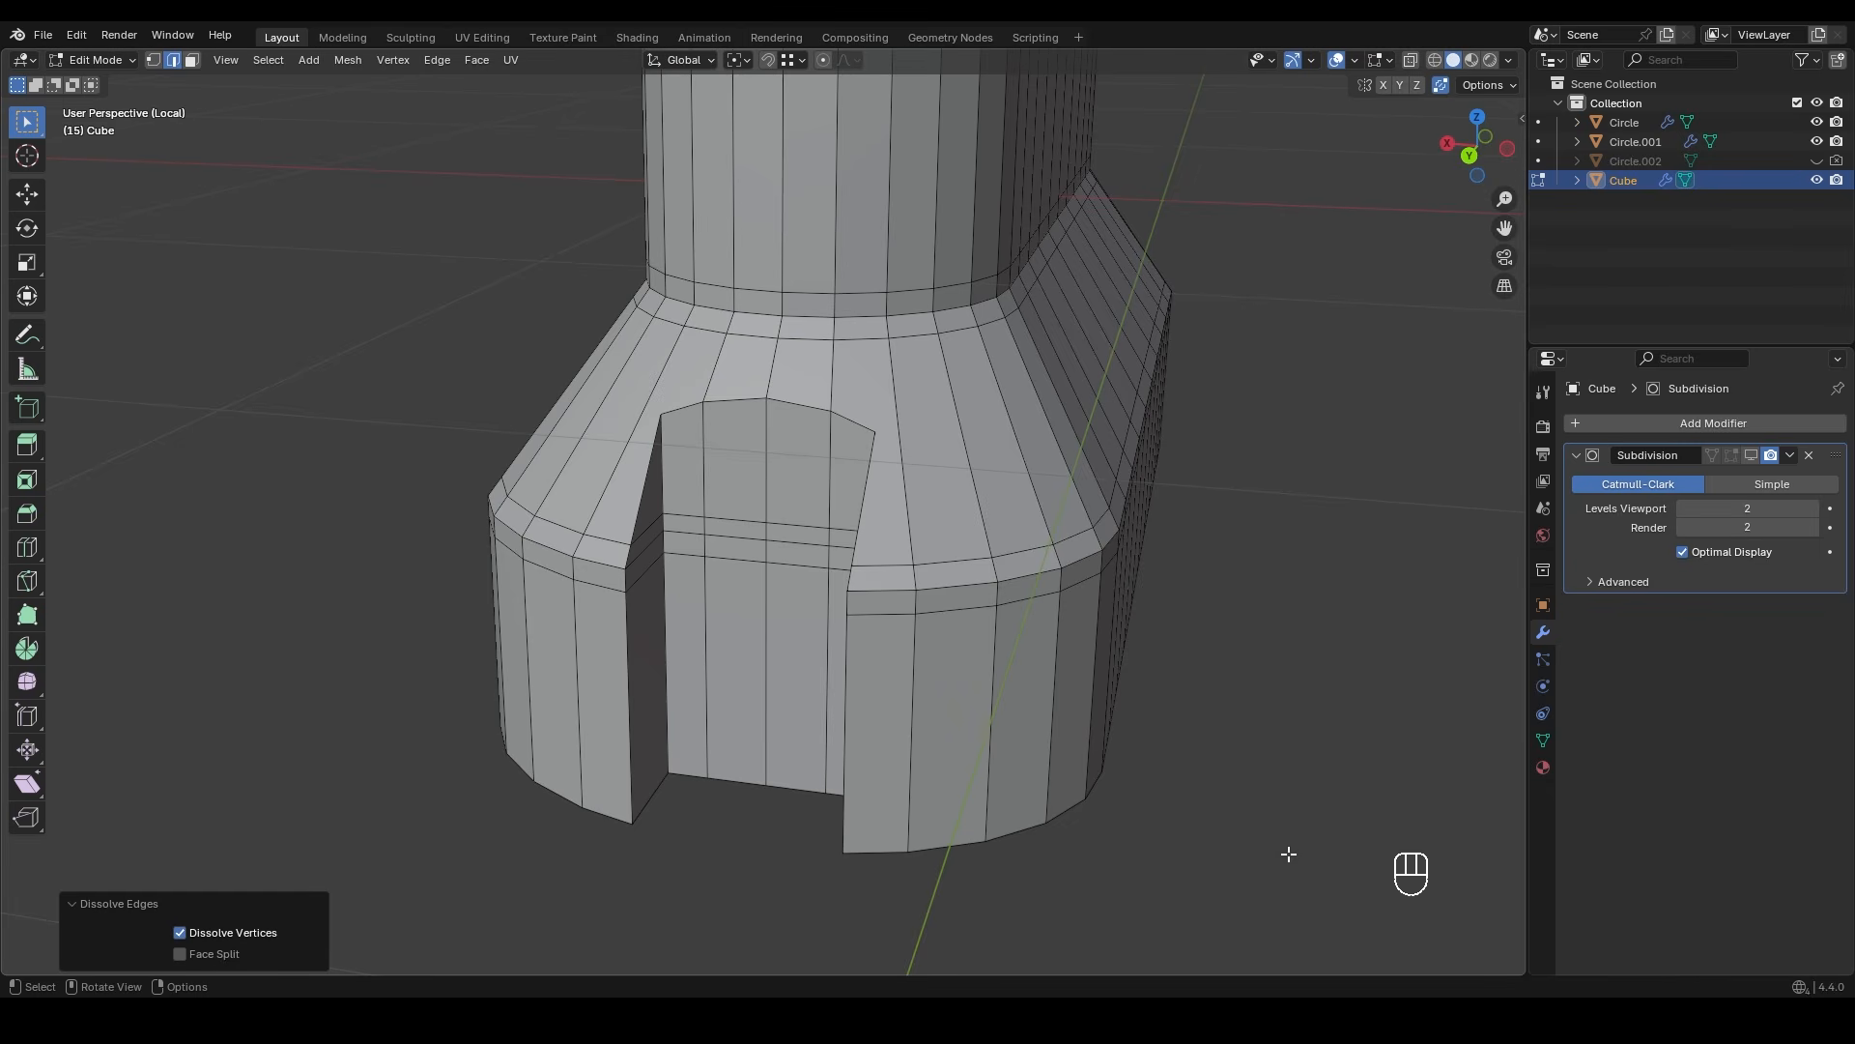
- Snap the 3D cursor to the middle vertex of the recessed panel and add a scaled-down cube there
left_click(765, 524)
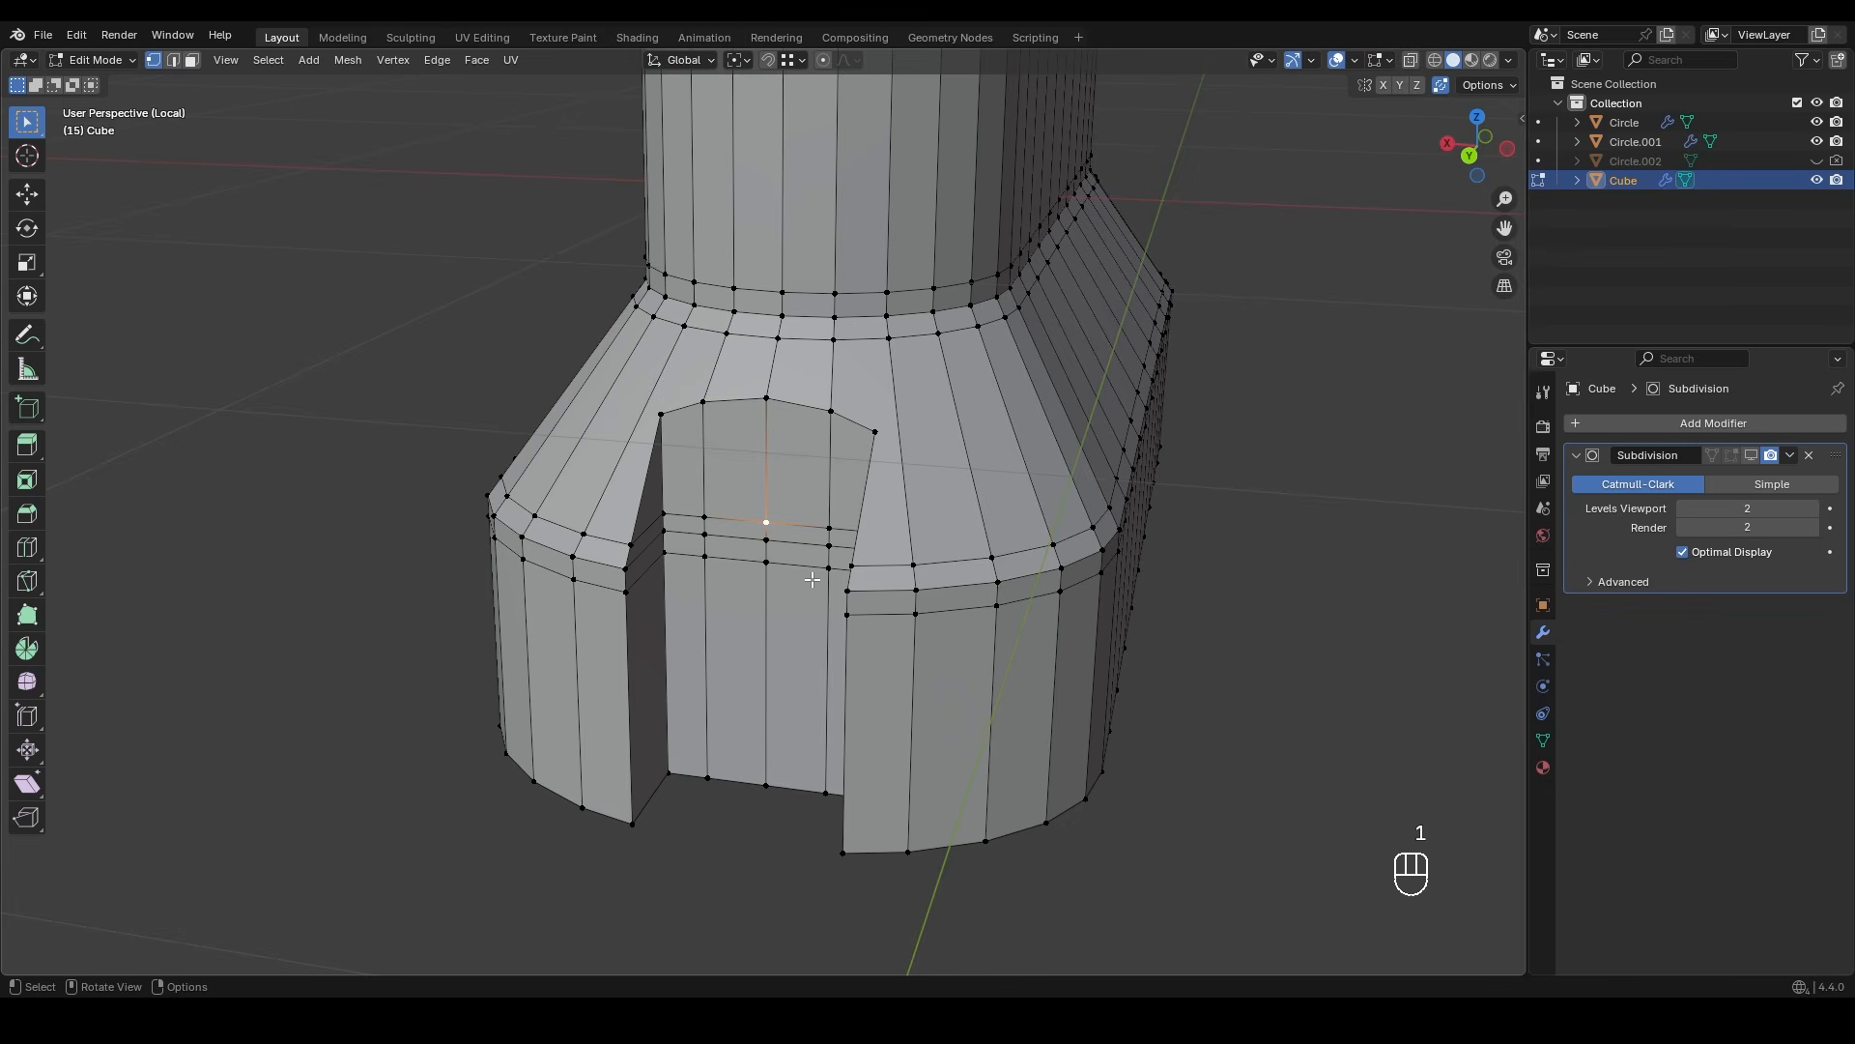
key("shift+s")
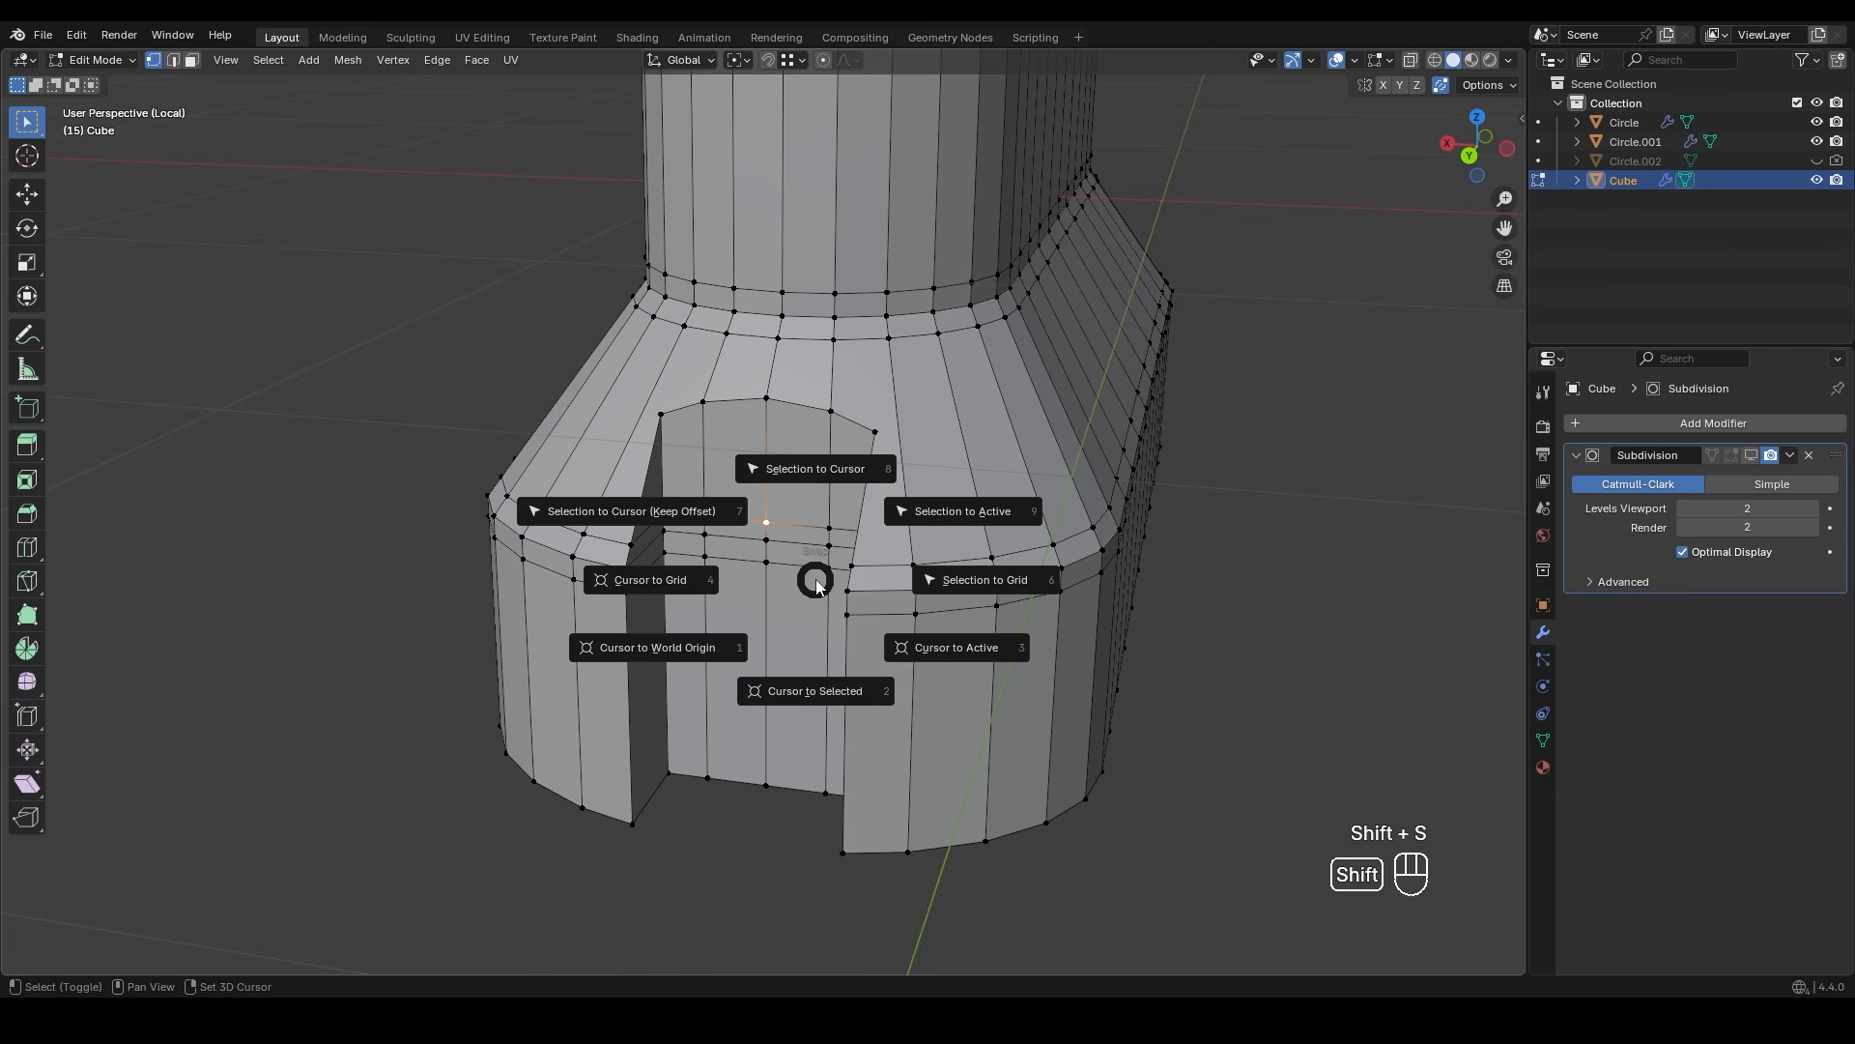
left_click(787, 691)
key("Tab")
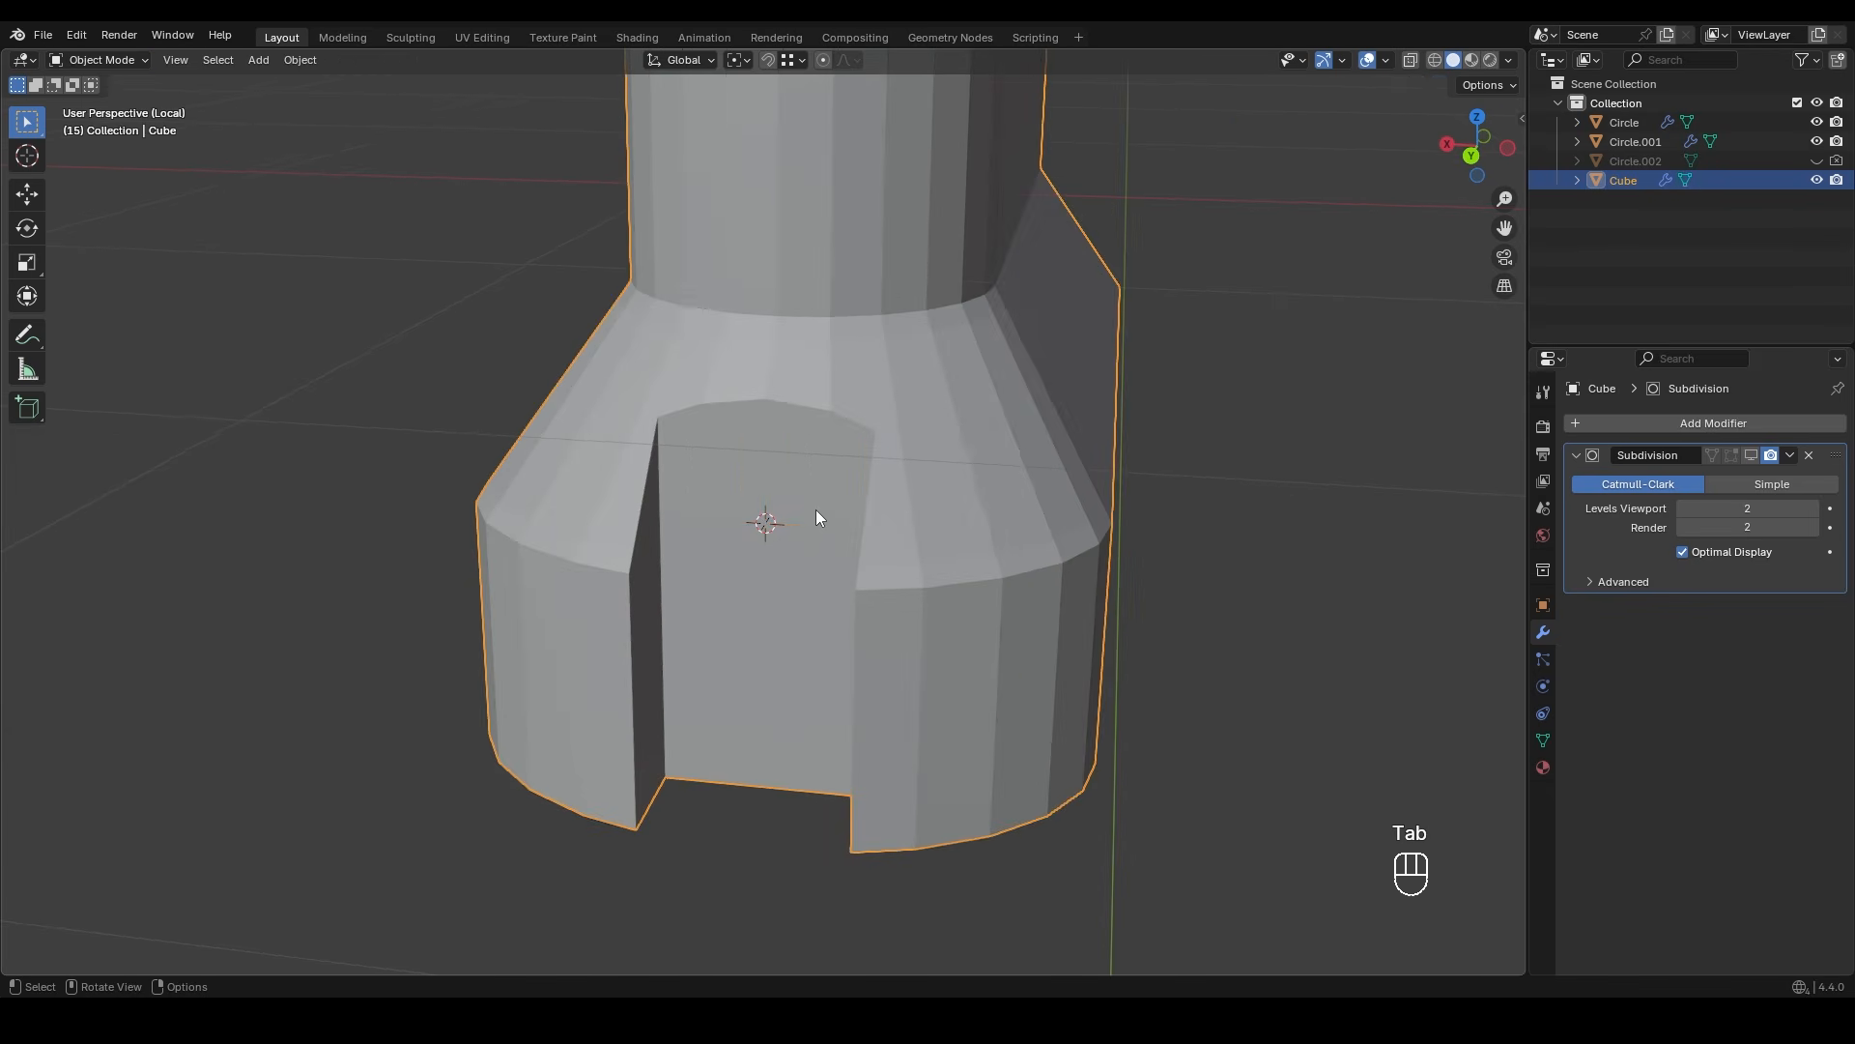
key("shift+a")
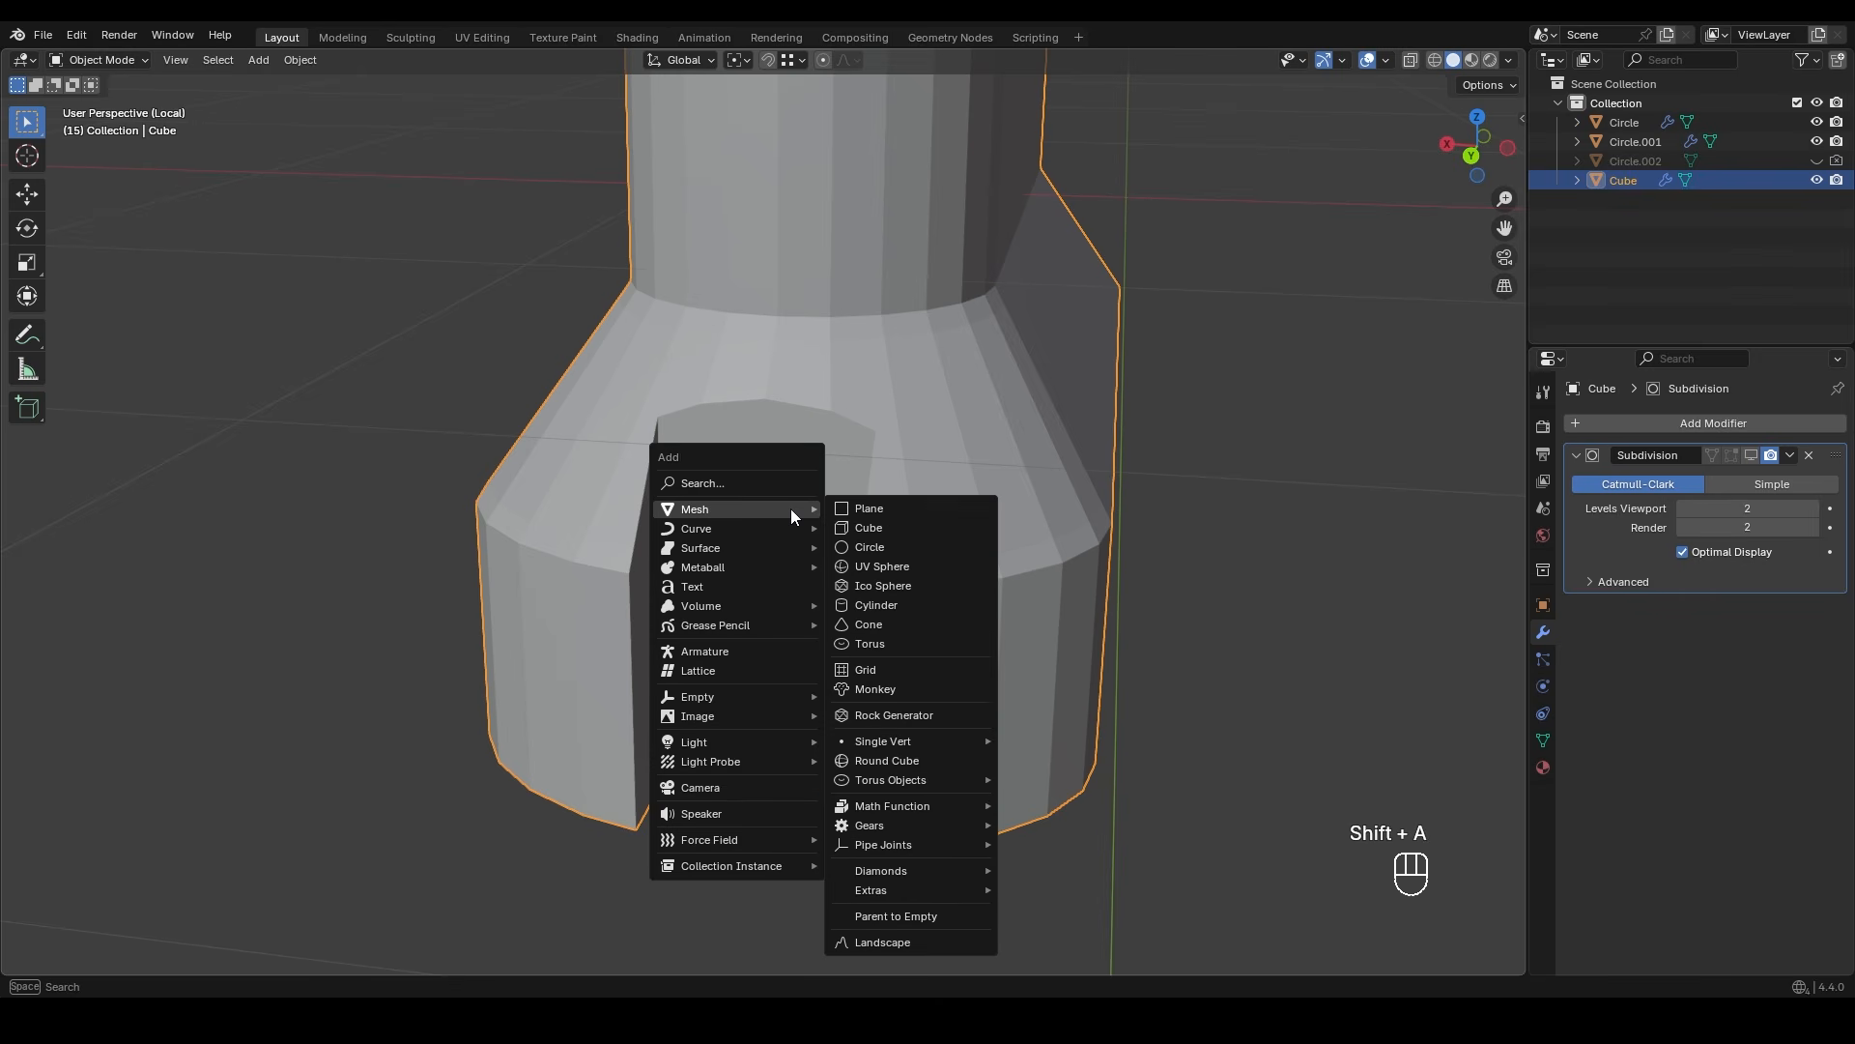
left_click(869, 530)
key("s")
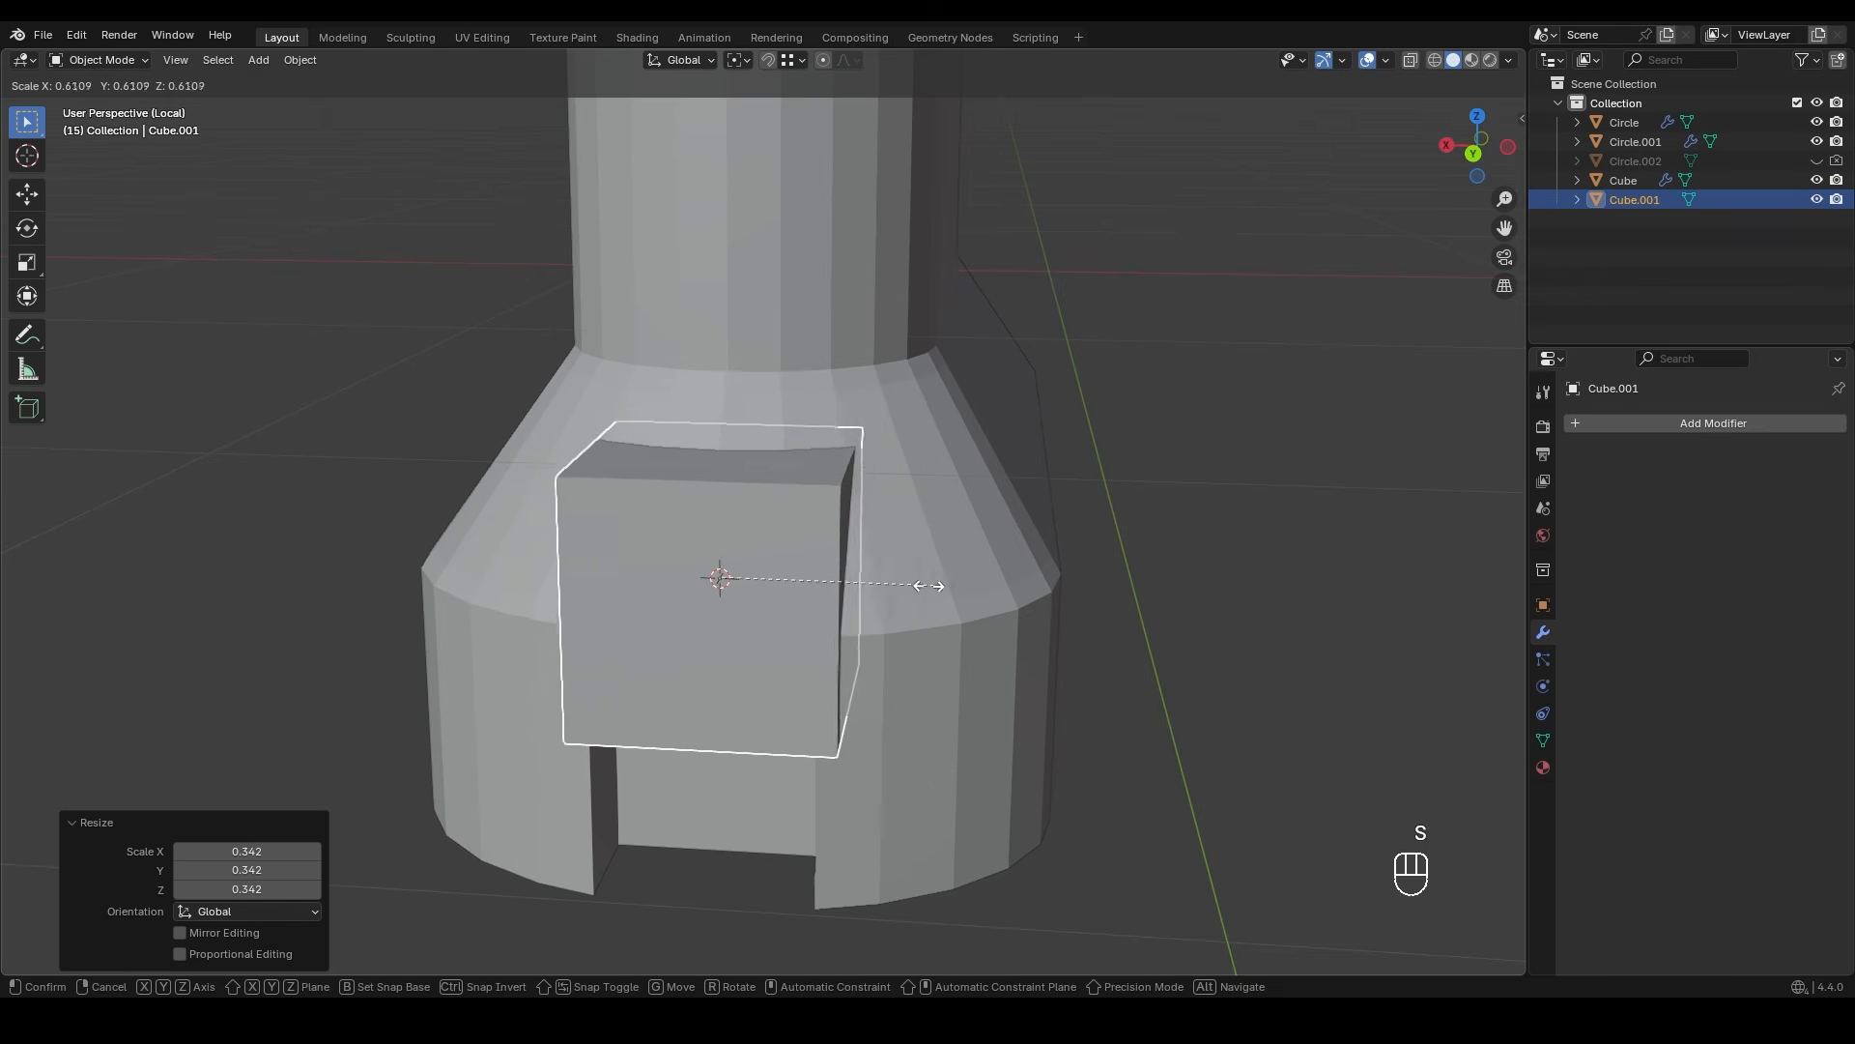
left_click(745, 577)
- Edit the cube together with the body in back view, resizing it and stretching it about 1.88 times along Z
key("ctrl+KP_1")
left_click_drag(1200, 382, 570, 688)
key("Tab")
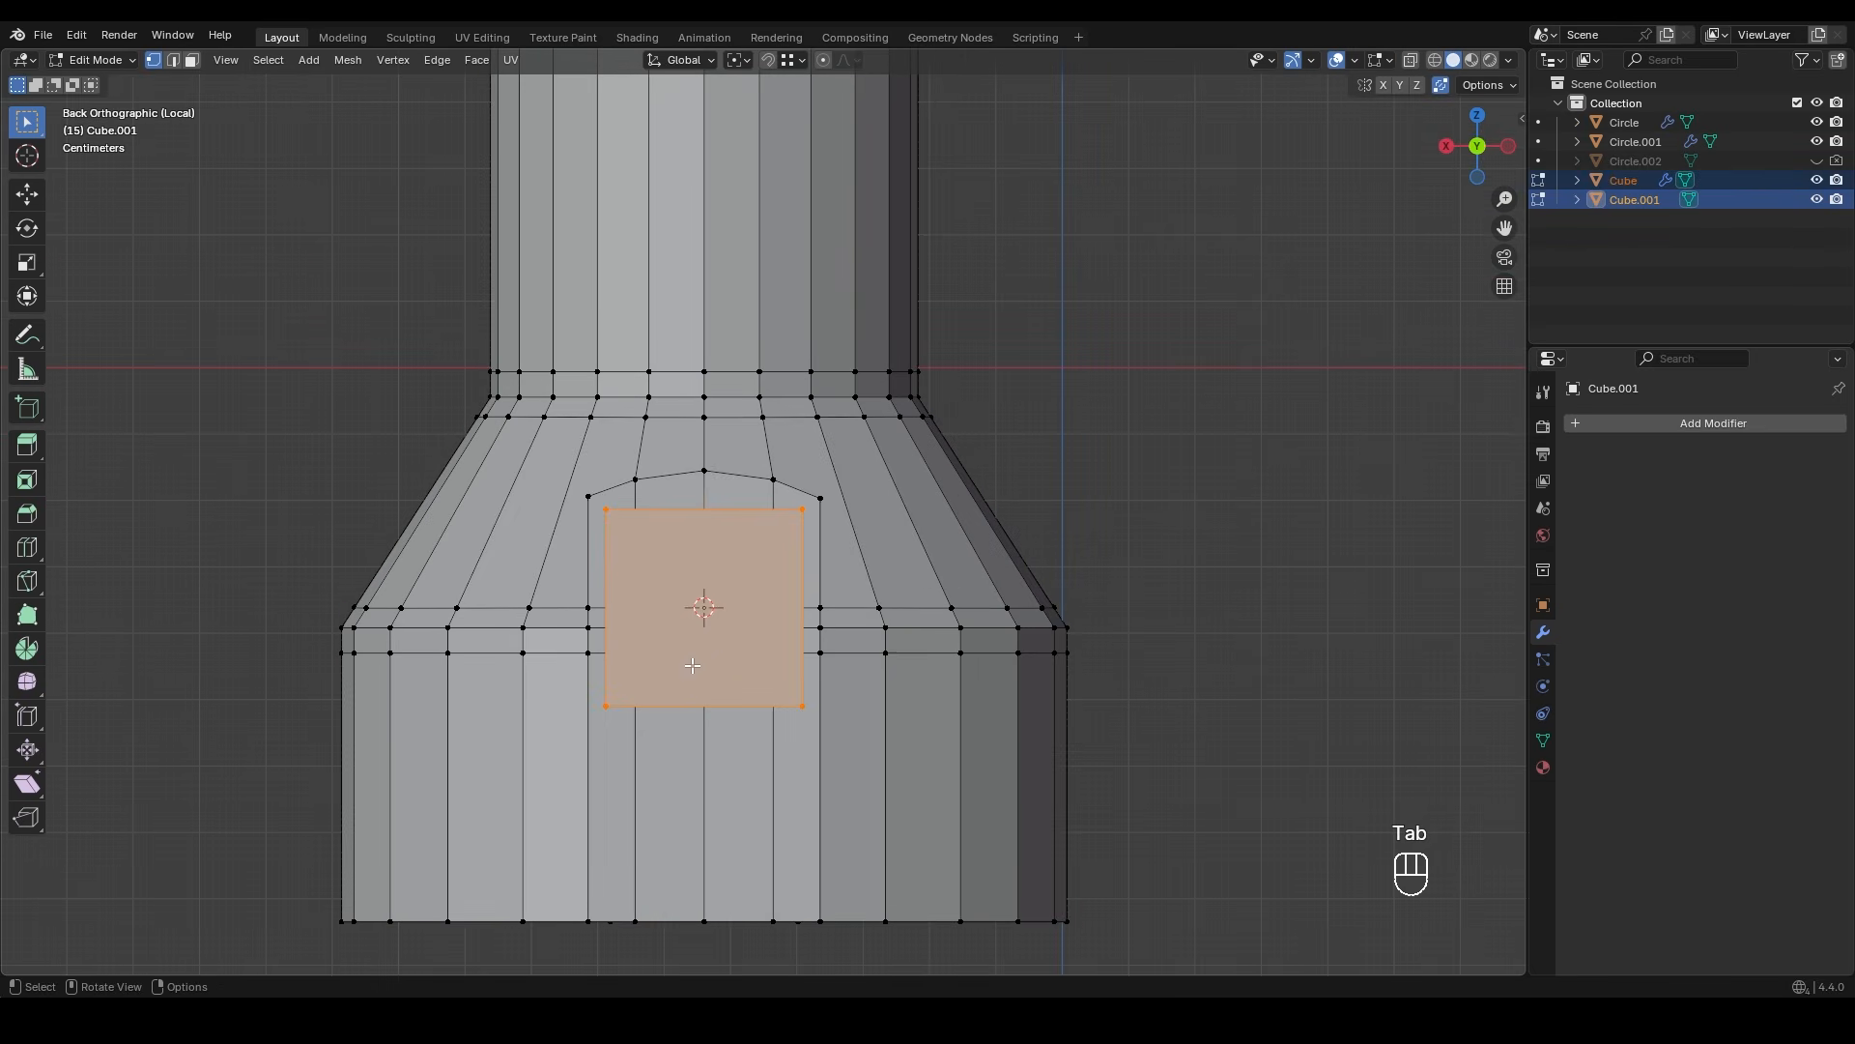
key("s")
left_click(800, 593)
scroll(734, 590, "up", 1)
middle_click_drag(725, 618, 745, 587, "shift")
key("s")
key("z")
left_click(801, 591)
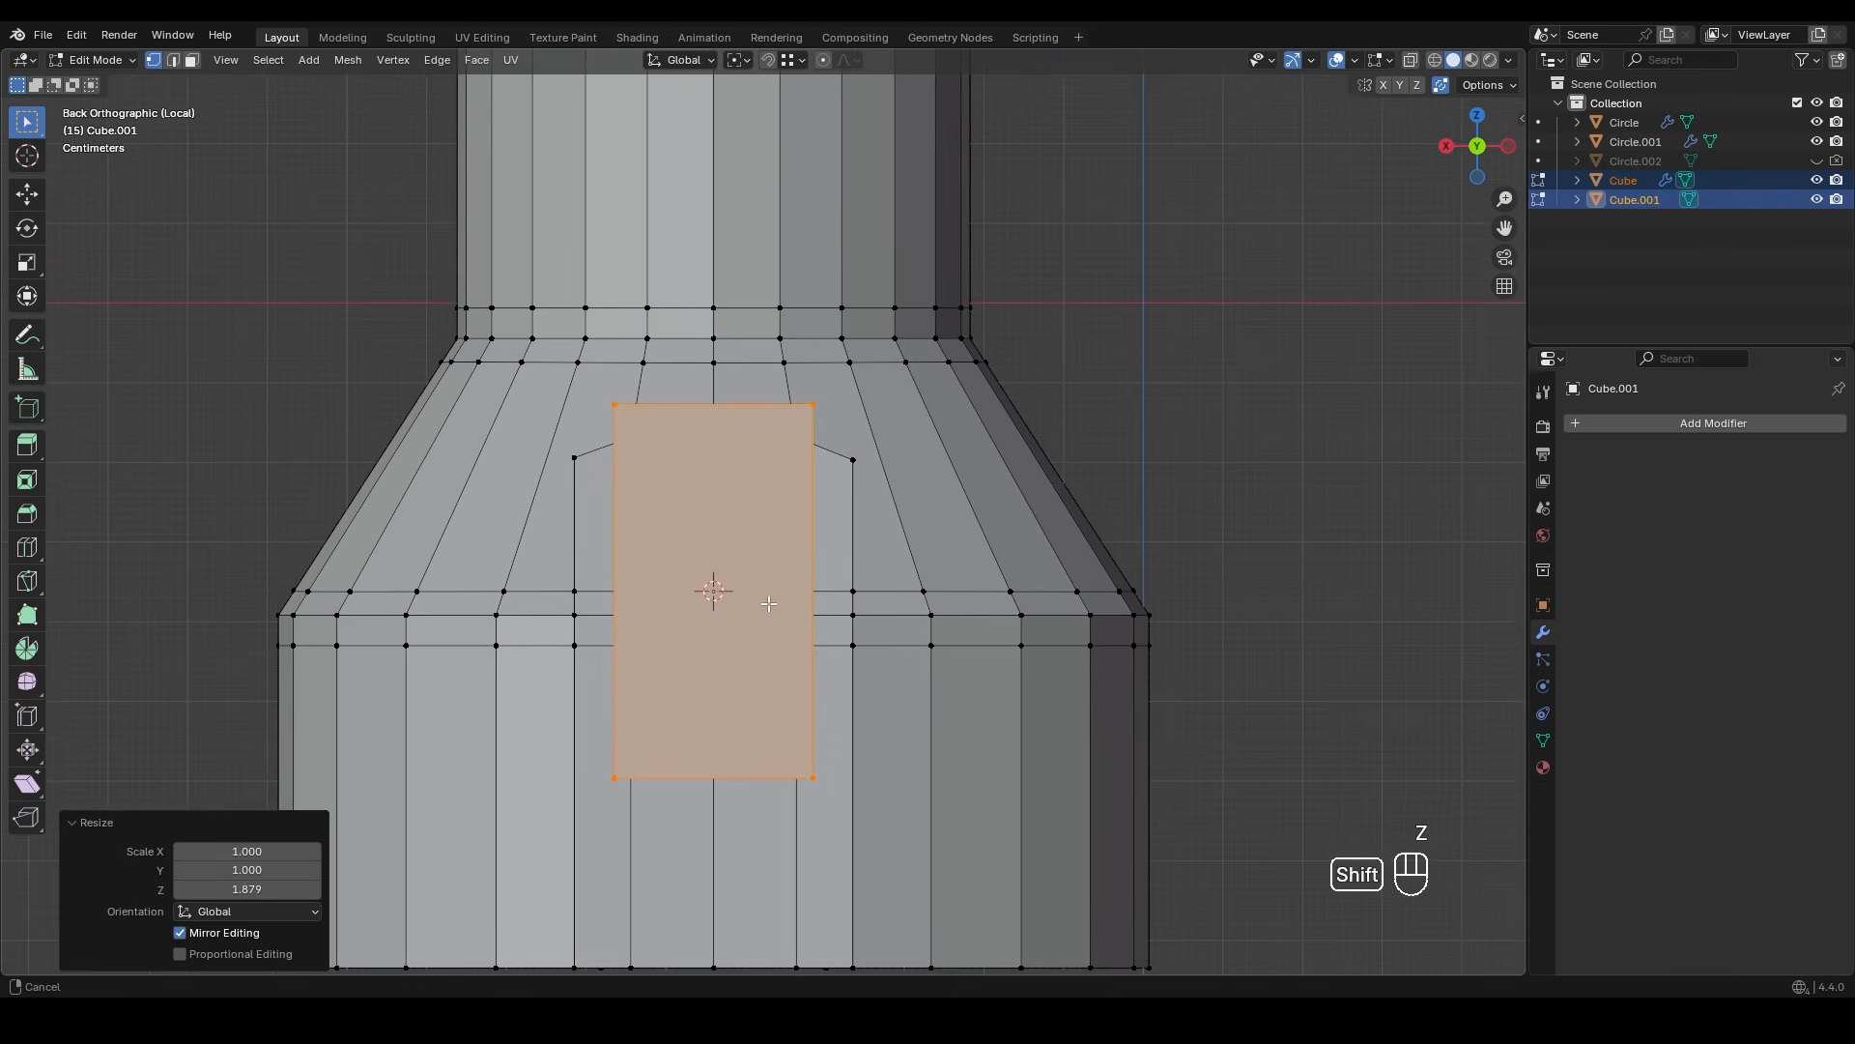
- Raise the box's lower edge about 0.14 m along Z
scroll(755, 536, "up", 1)
middle_click_drag(733, 480, 739, 481, "shift")
key("g")
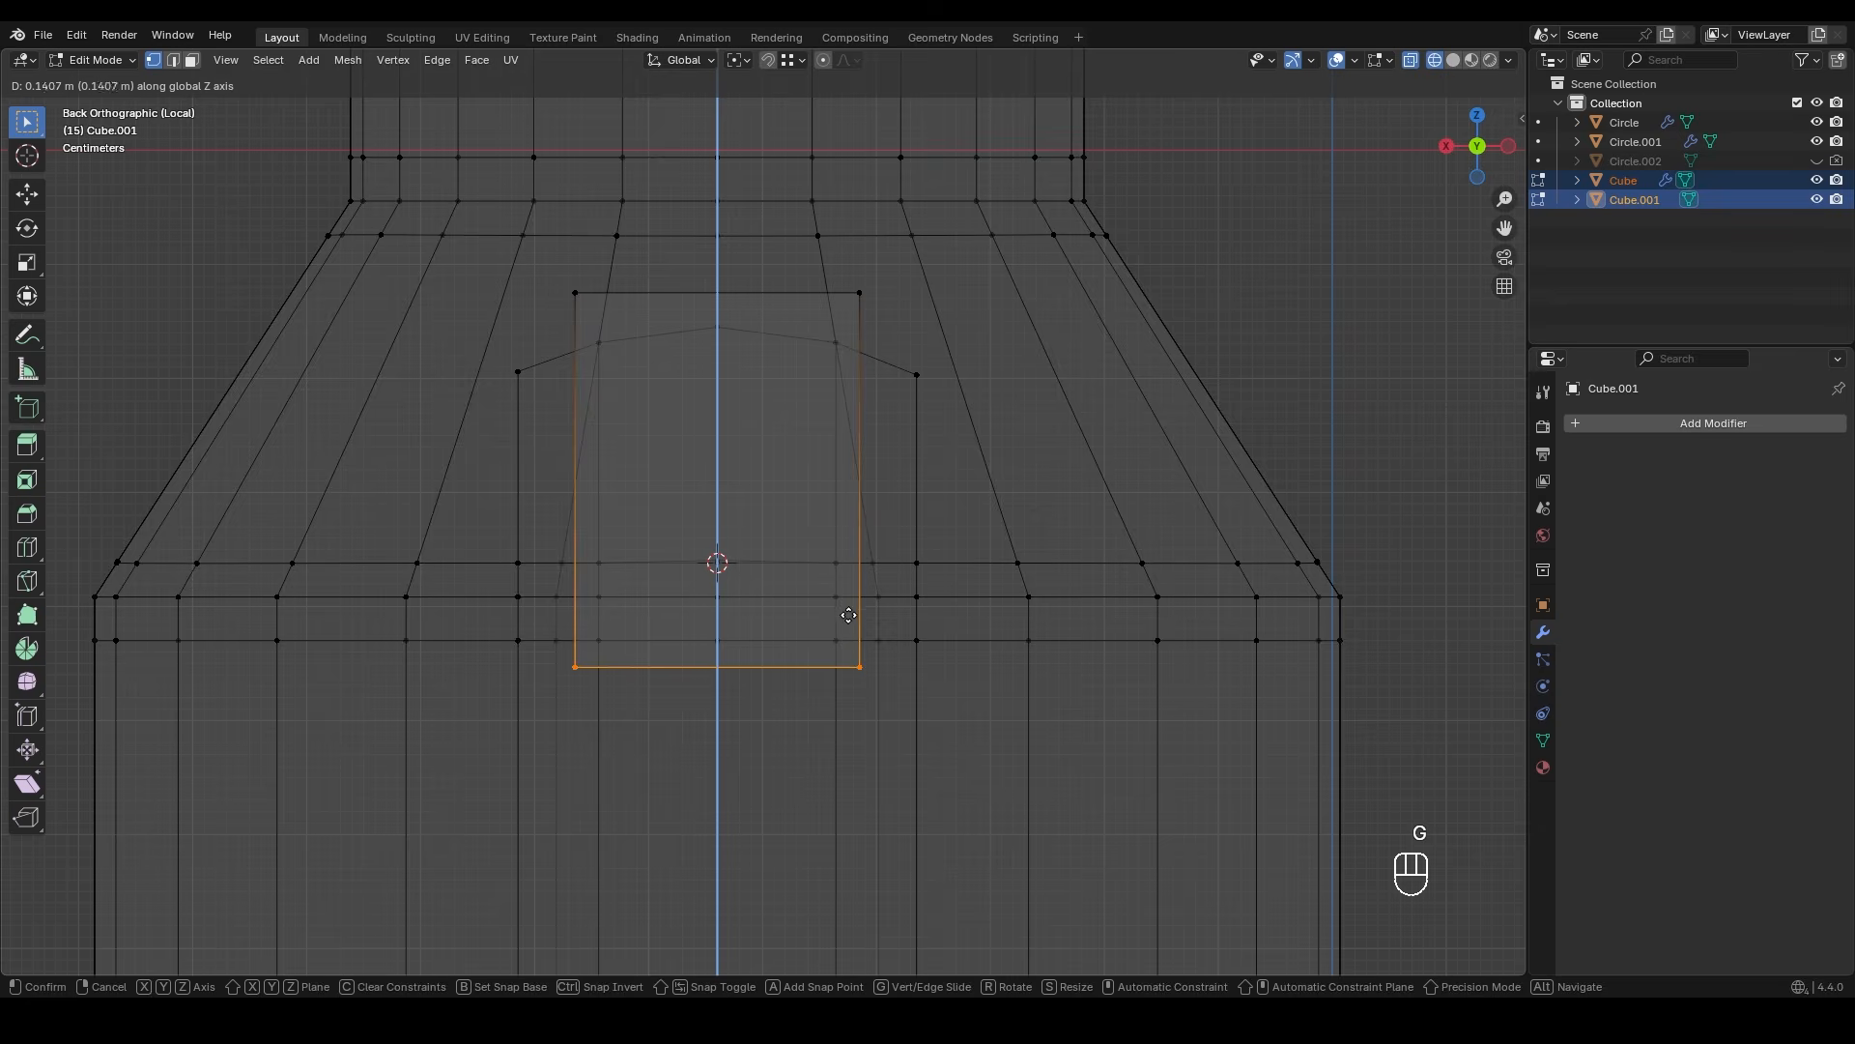
left_click(848, 609)
- Scale the whole box along X to set its width within the recess
middle_click_drag(873, 309, 895, 373, "shift")
key("l")
key("s")
key("x")
left_click(952, 640)
key("shift+z")
middle_click_drag(841, 513, 851, 541)
key("s")
key("x")
left_click(930, 613, "shift")
middle_click_drag(929, 612, 754, 591)
- Move the box's front face outward about 0.031 m along Y
key("shift+z")
left_click_drag(929, 317, 1129, 690, "ctrl")
key("g")
key("y")
left_click(916, 590)
key("shift+z")
middle_click_drag(894, 594, 1056, 647)
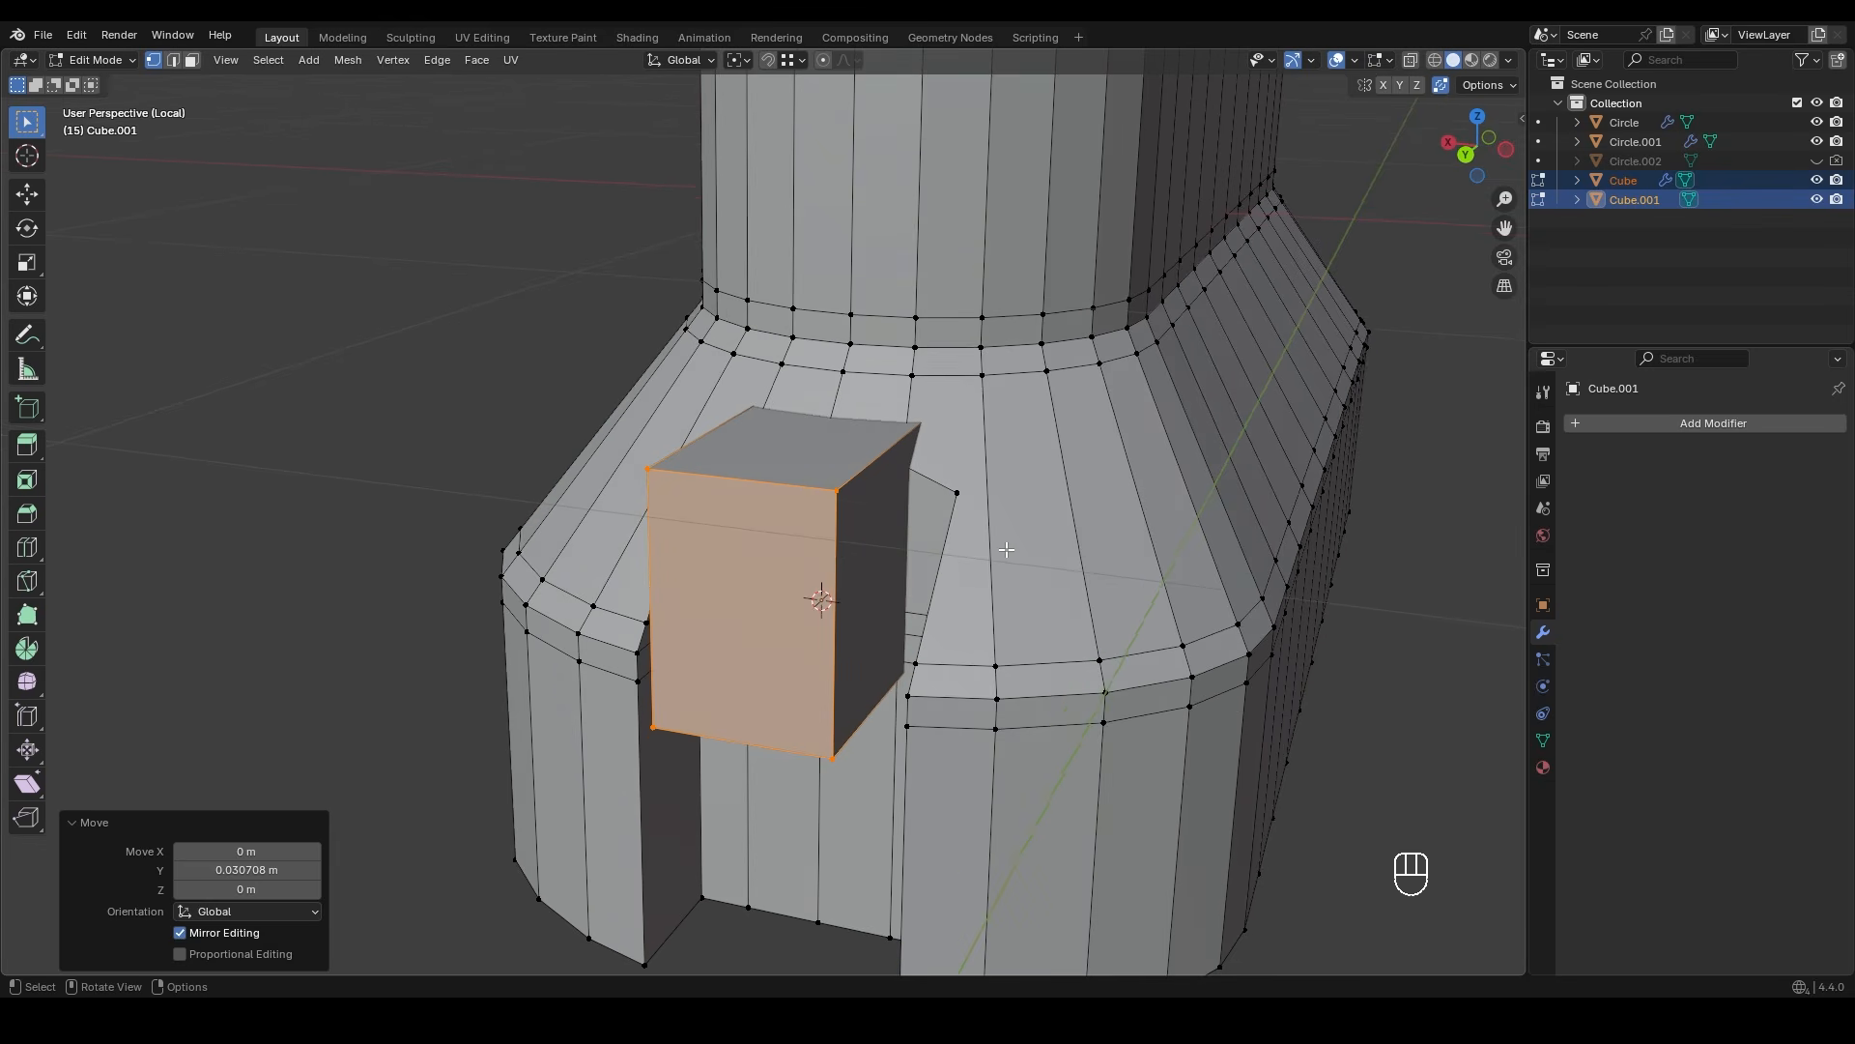
- Add a Boolean modifier to the body using the Cube.001 box, set it to Union and apply it
key("Tab")
left_click(1035, 514)
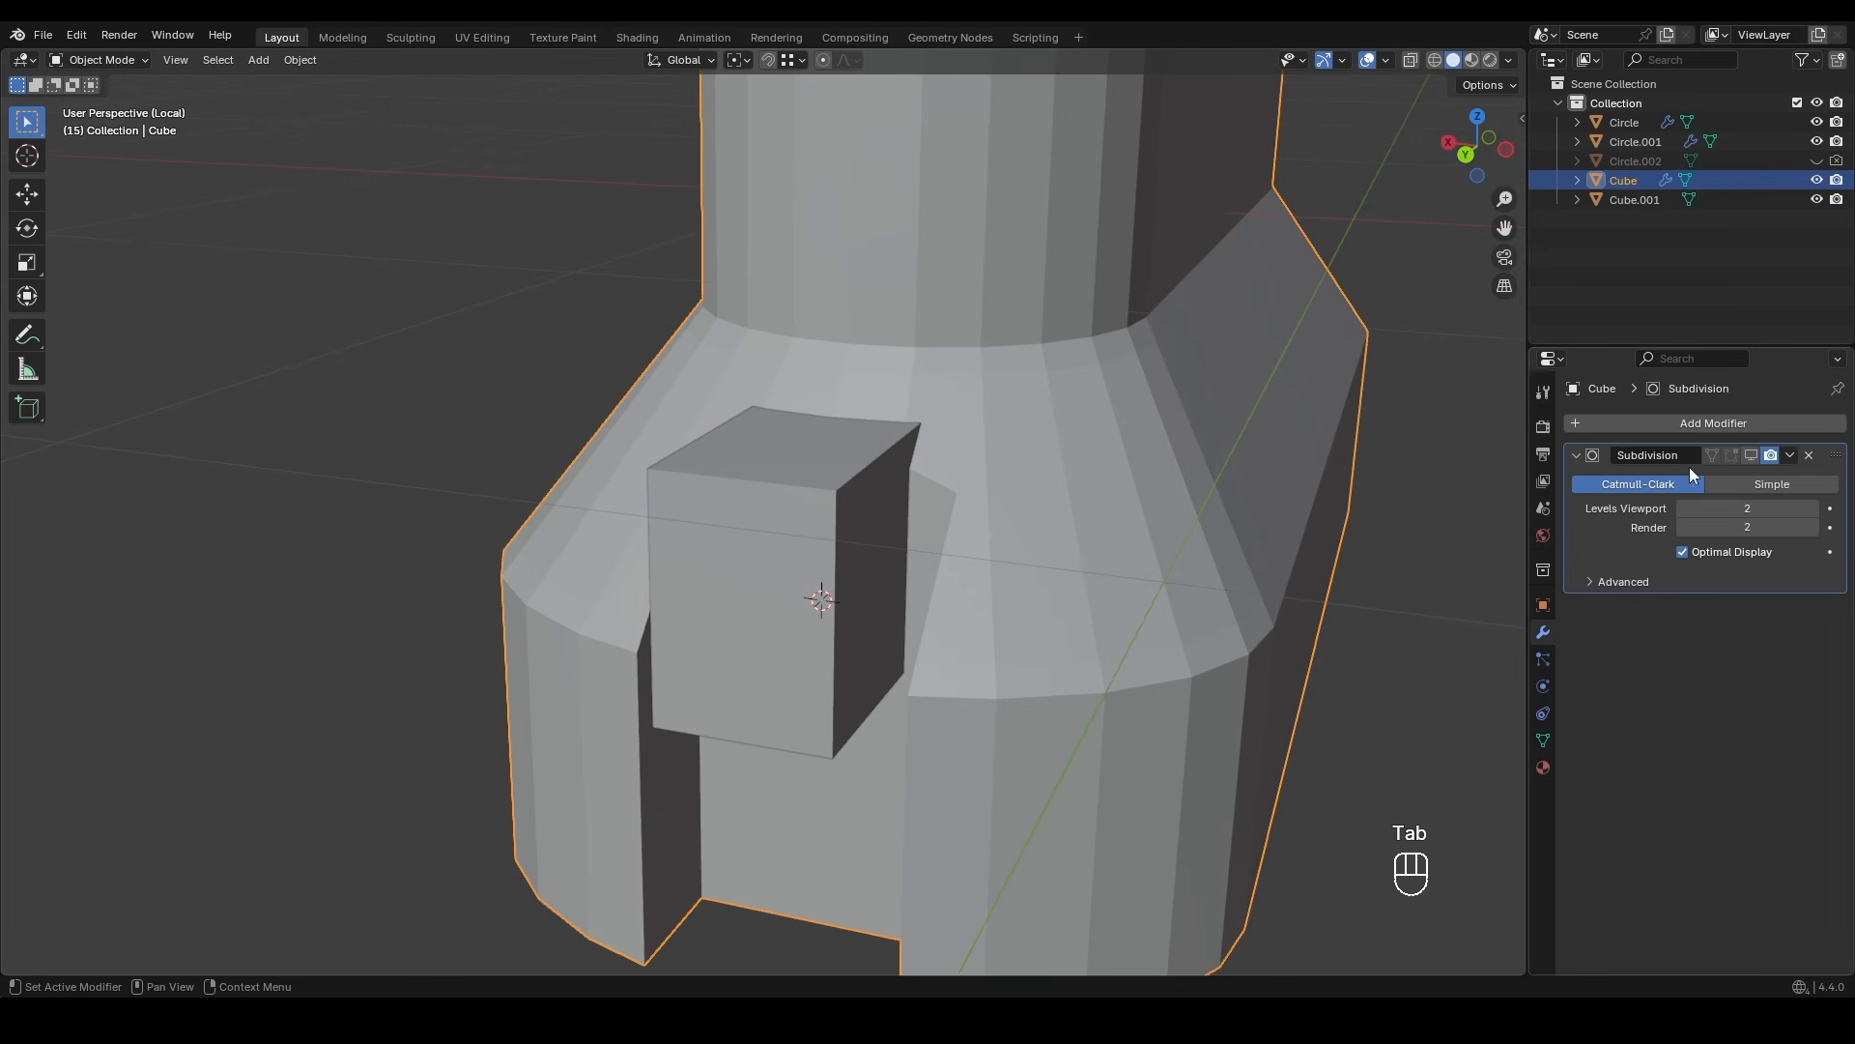
left_click(1737, 426)
left_click(1497, 462)
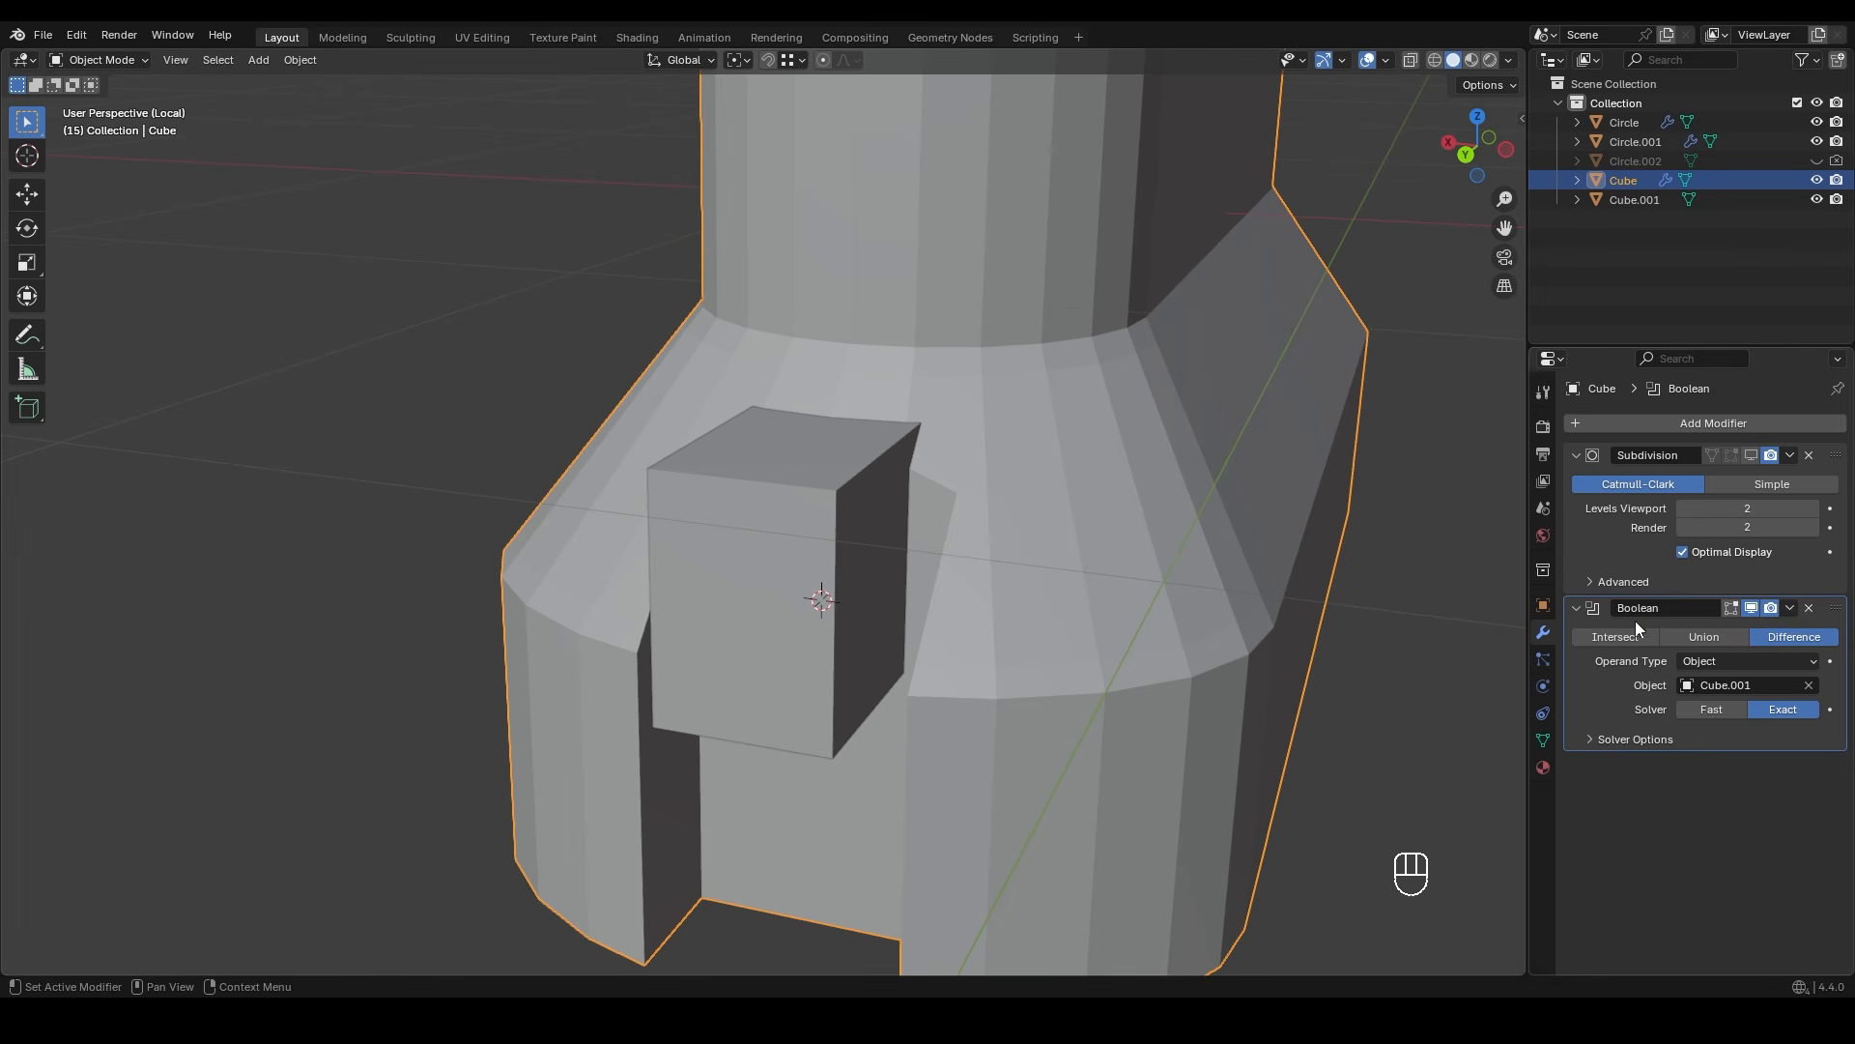
left_click(1724, 642)
left_click(1789, 608)
left_click(1771, 626)
- Delete the leftover Cube.001 box object that overlaps the merged body
middle_click_drag(1111, 601, 1198, 611)
left_click_drag(513, 312, 827, 582)
left_click_drag(665, 212, 795, 286, "ctrl")
key("g")
right_click(802, 518)
left_click(533, 362)
left_click_drag(571, 323, 924, 555)
left_click_drag(693, 254, 815, 306, "ctrl")
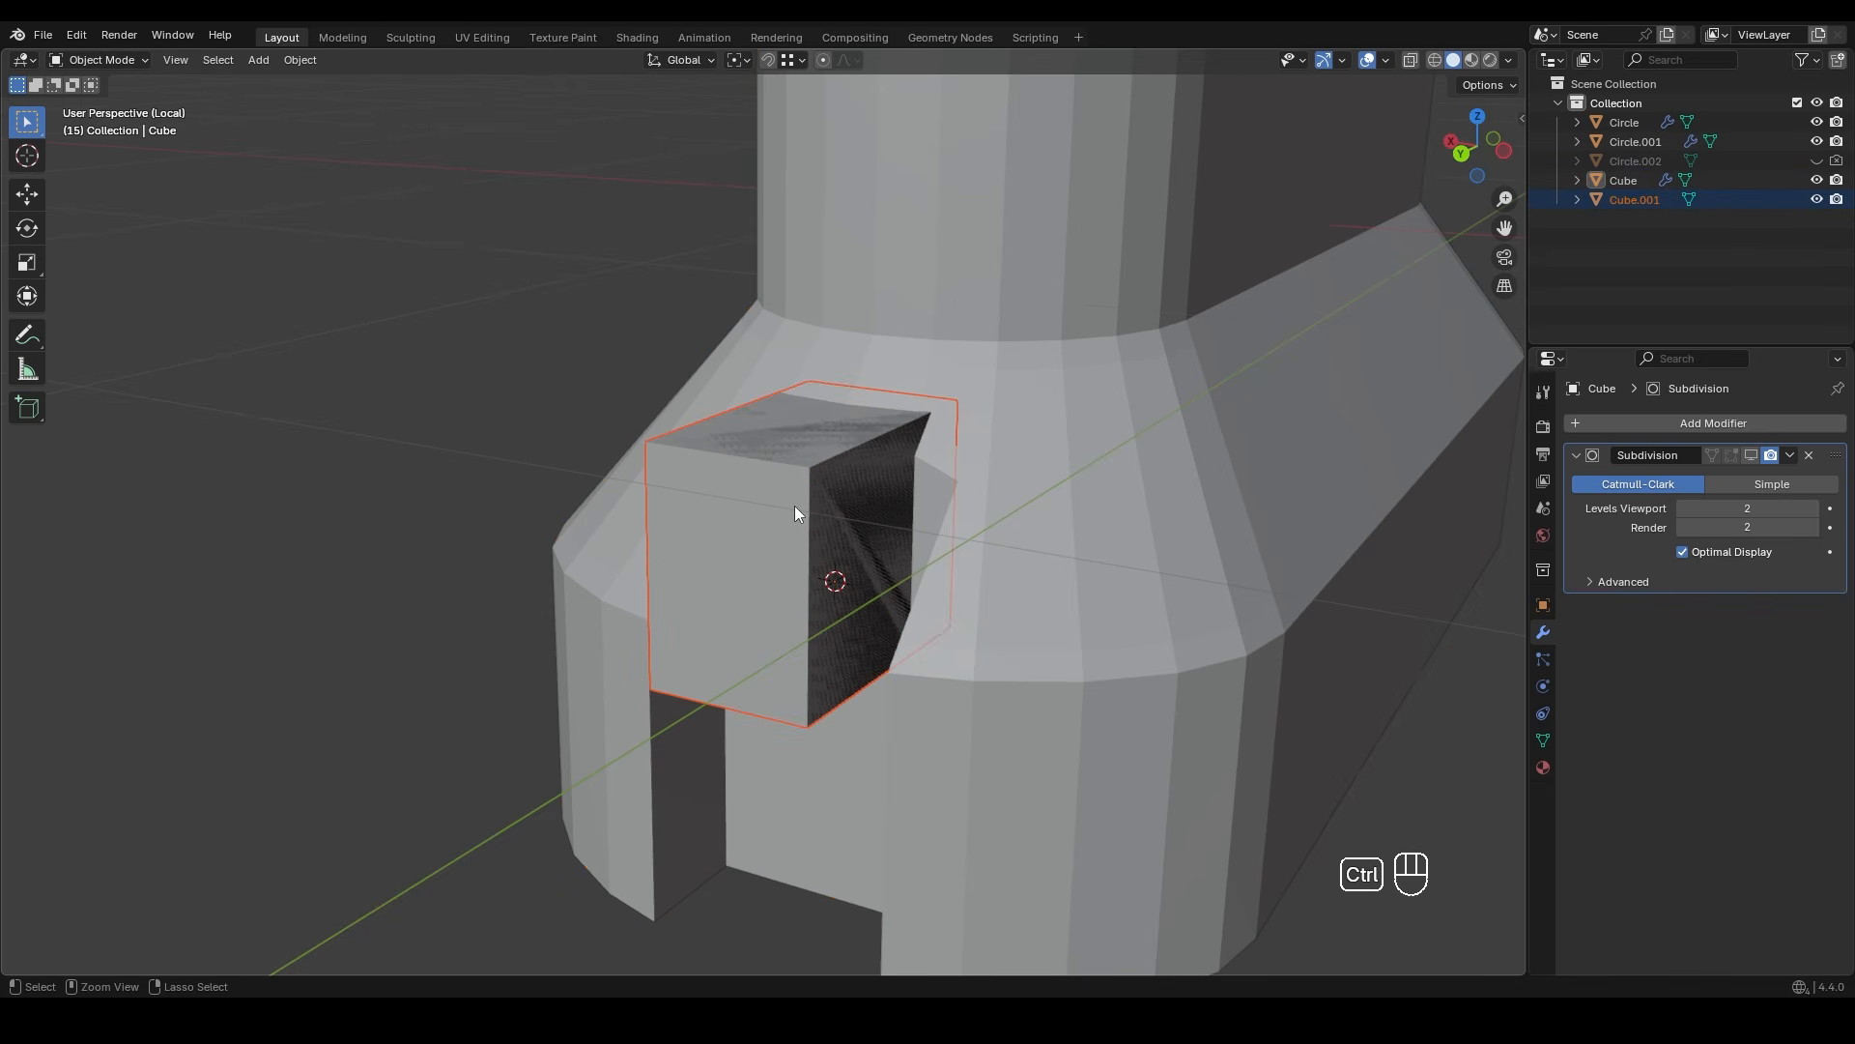
key("Delete")
- Dissolve the stray edges beside the box and add a loop cut around the flare at the recess's upper corner height
key("x")
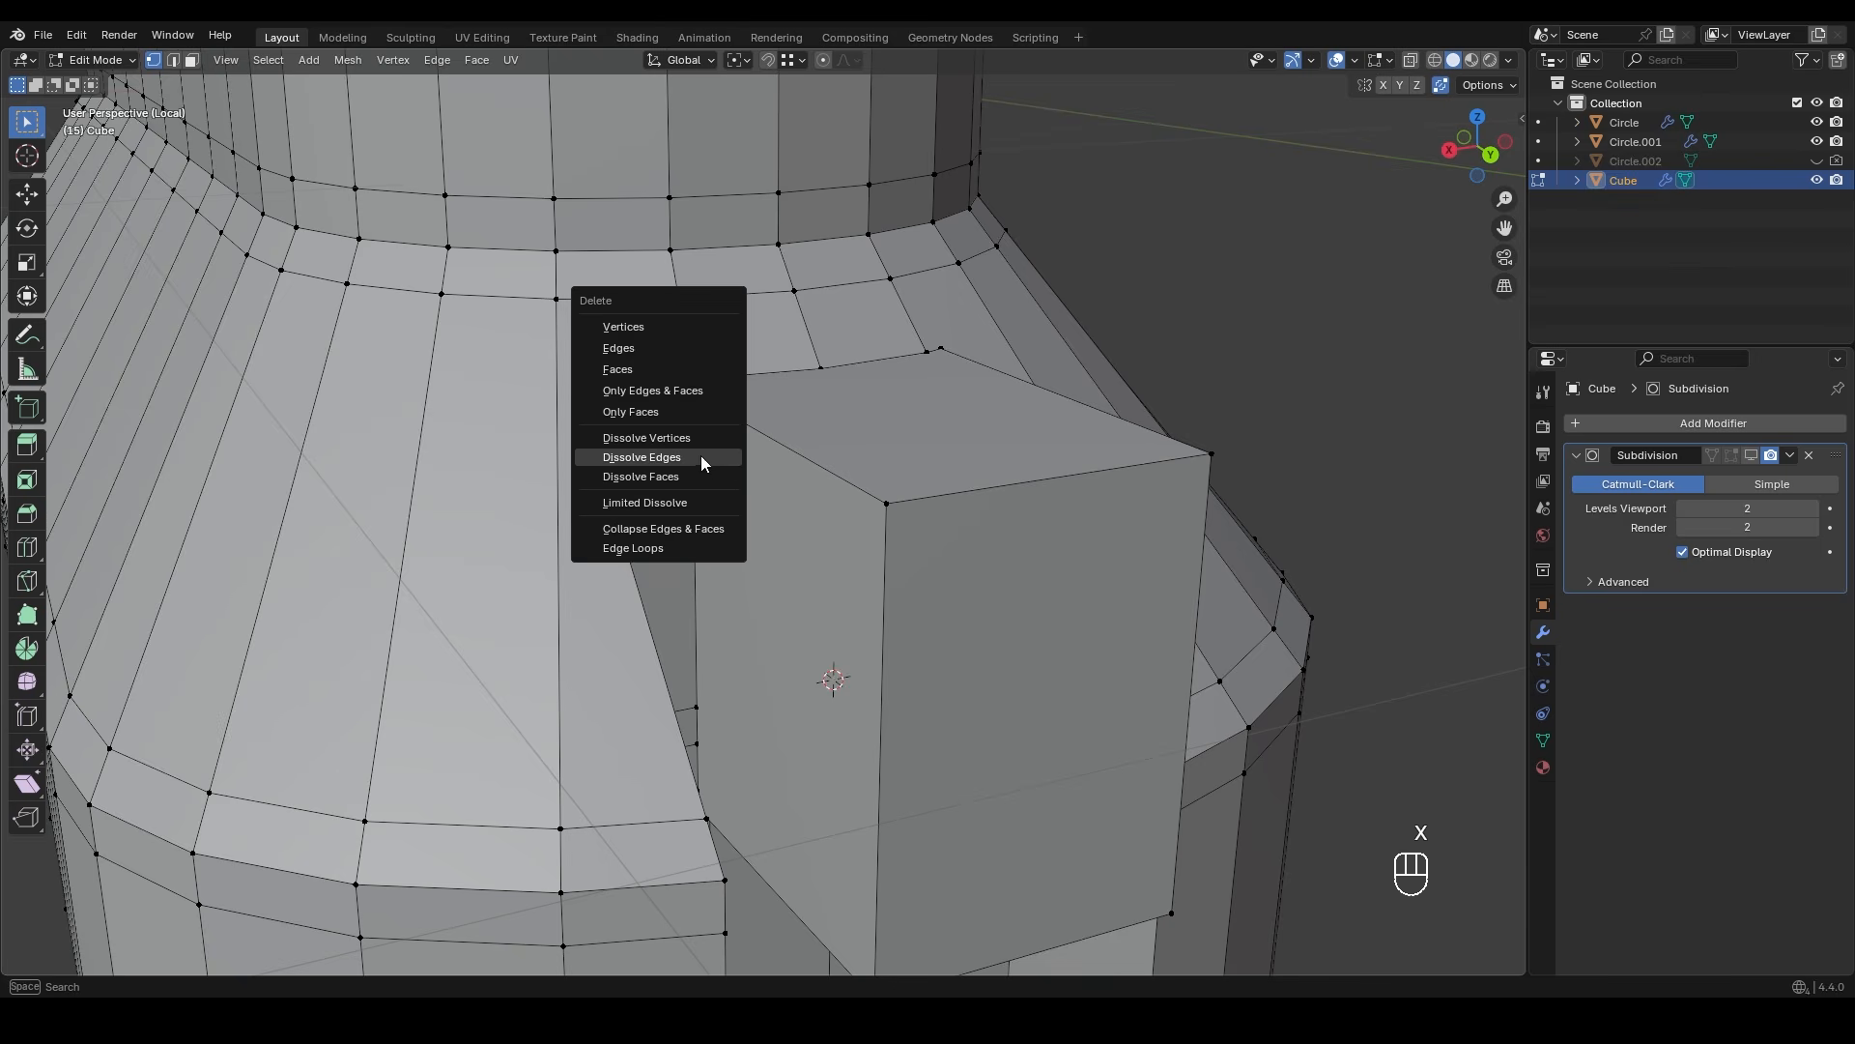
left_click(706, 457)
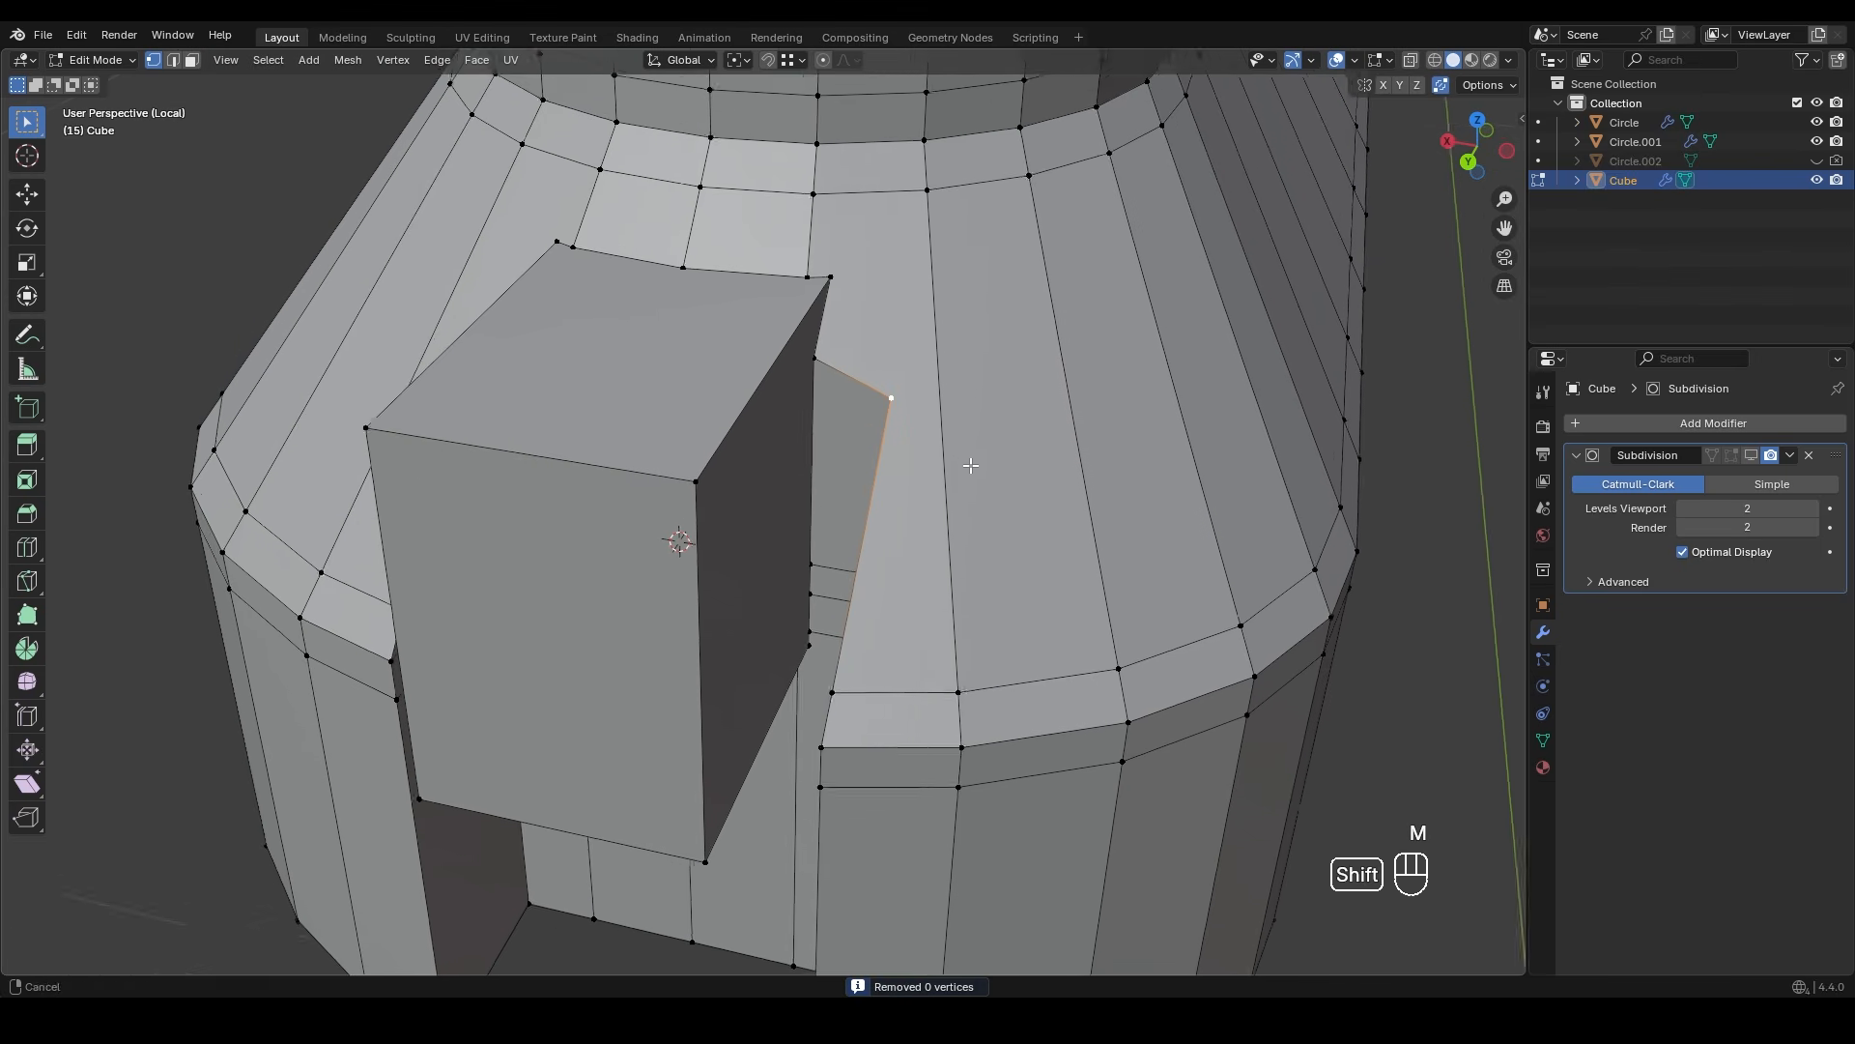
middle_click_drag(969, 464, 949, 476, "shift")
key("ctrl+r")
left_click(942, 469)
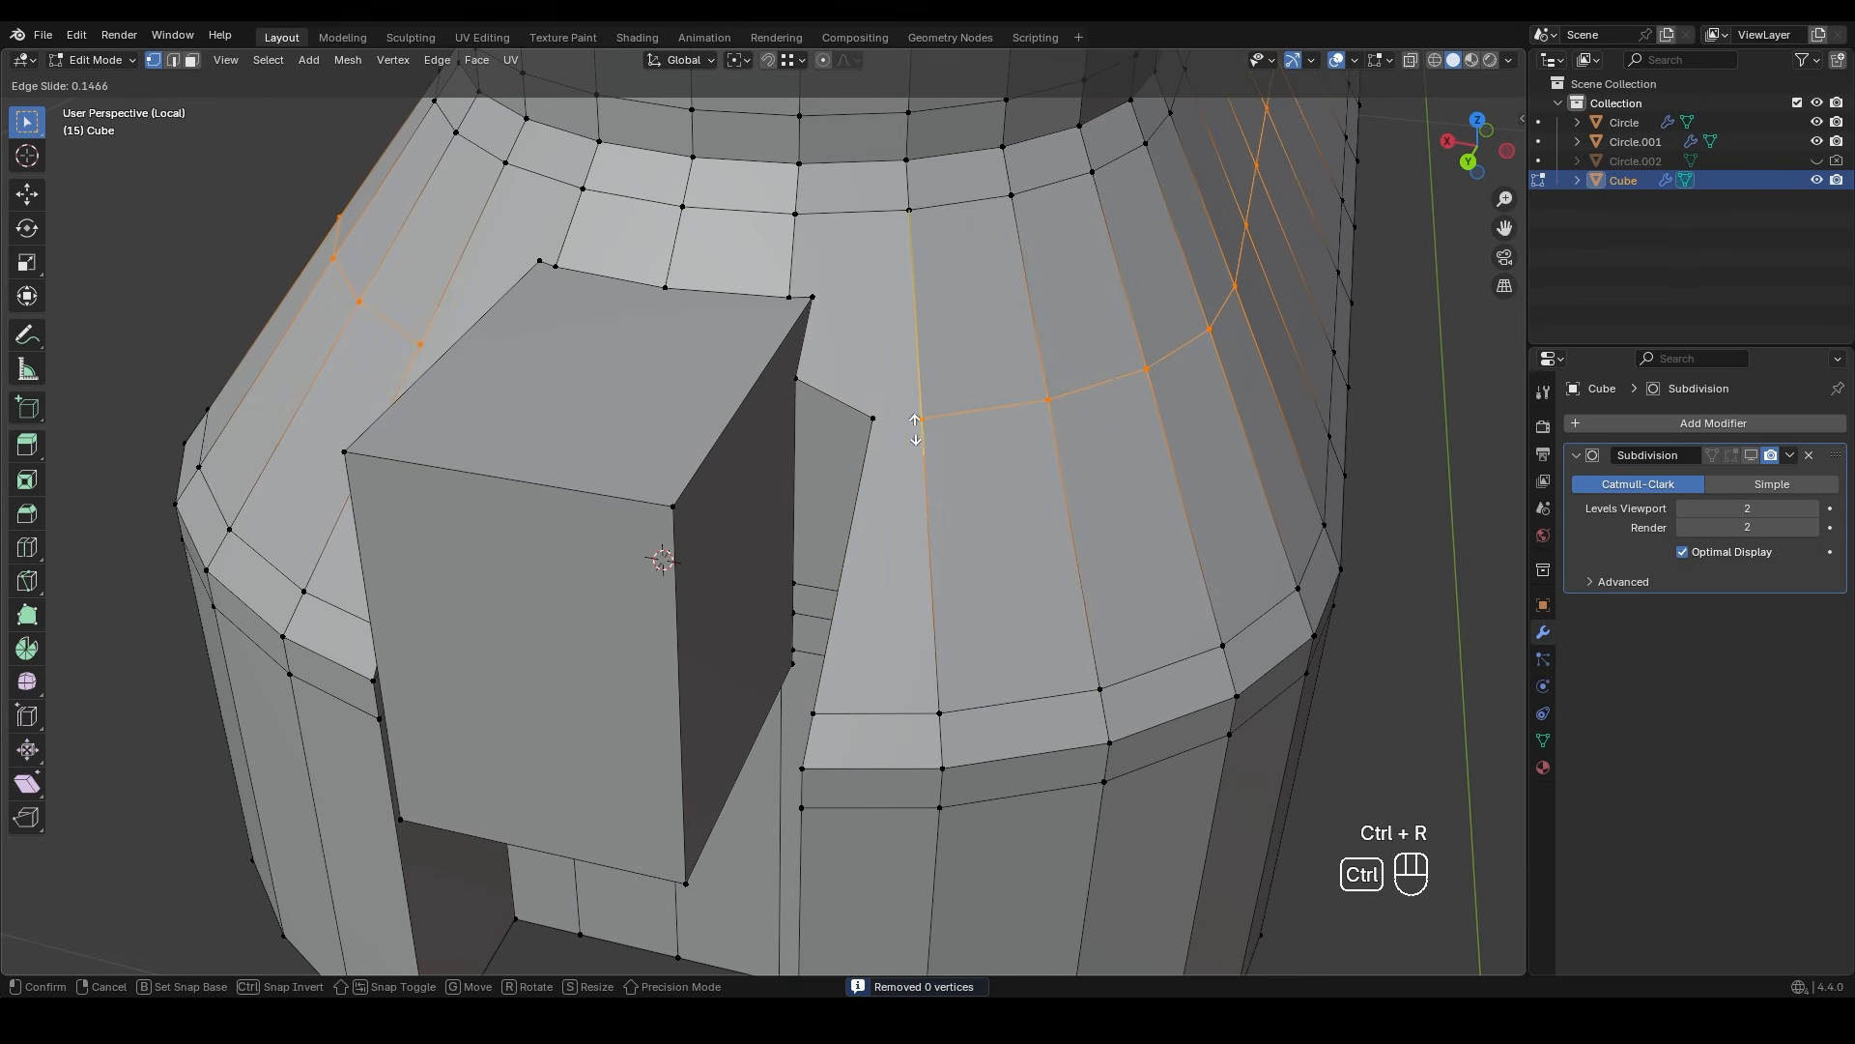
left_click(878, 421)
- Connect the recess's upper corners to the adjacent ends of the new loop on the flare
left_click(875, 419)
middle_click_drag(600, 477, 841, 474)
left_click(426, 480)
left_click(373, 485, "shift")
key("j")
- Add a loop cut across the lower part of the box's front face
middle_click_drag(652, 425, 425, 493)
key("2")
scroll(873, 517, "down", 5)
middle_click_drag(937, 592, 724, 489)
key("ctrl+r")
left_click(725, 489)
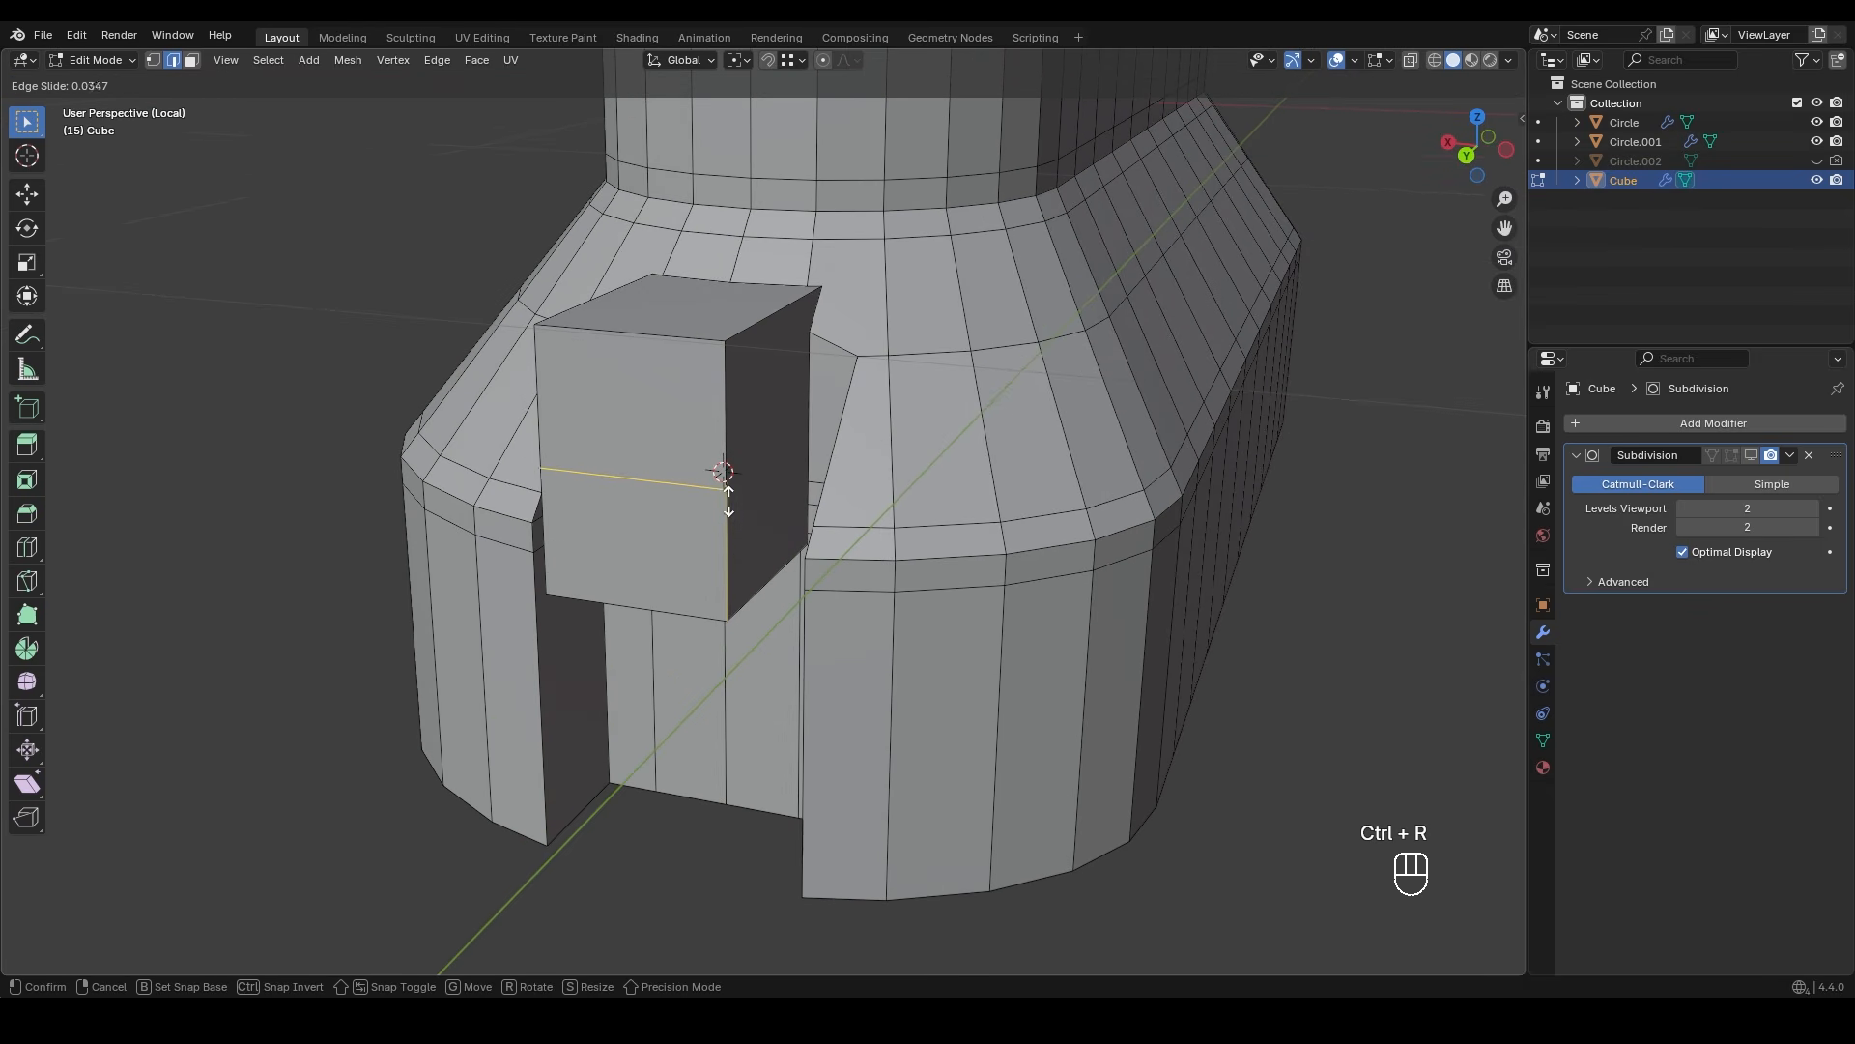
left_click(734, 543)
- Push the box's lower front face inward about 0.10 m using Extrude Manifold
key("3")
left_click(741, 551)
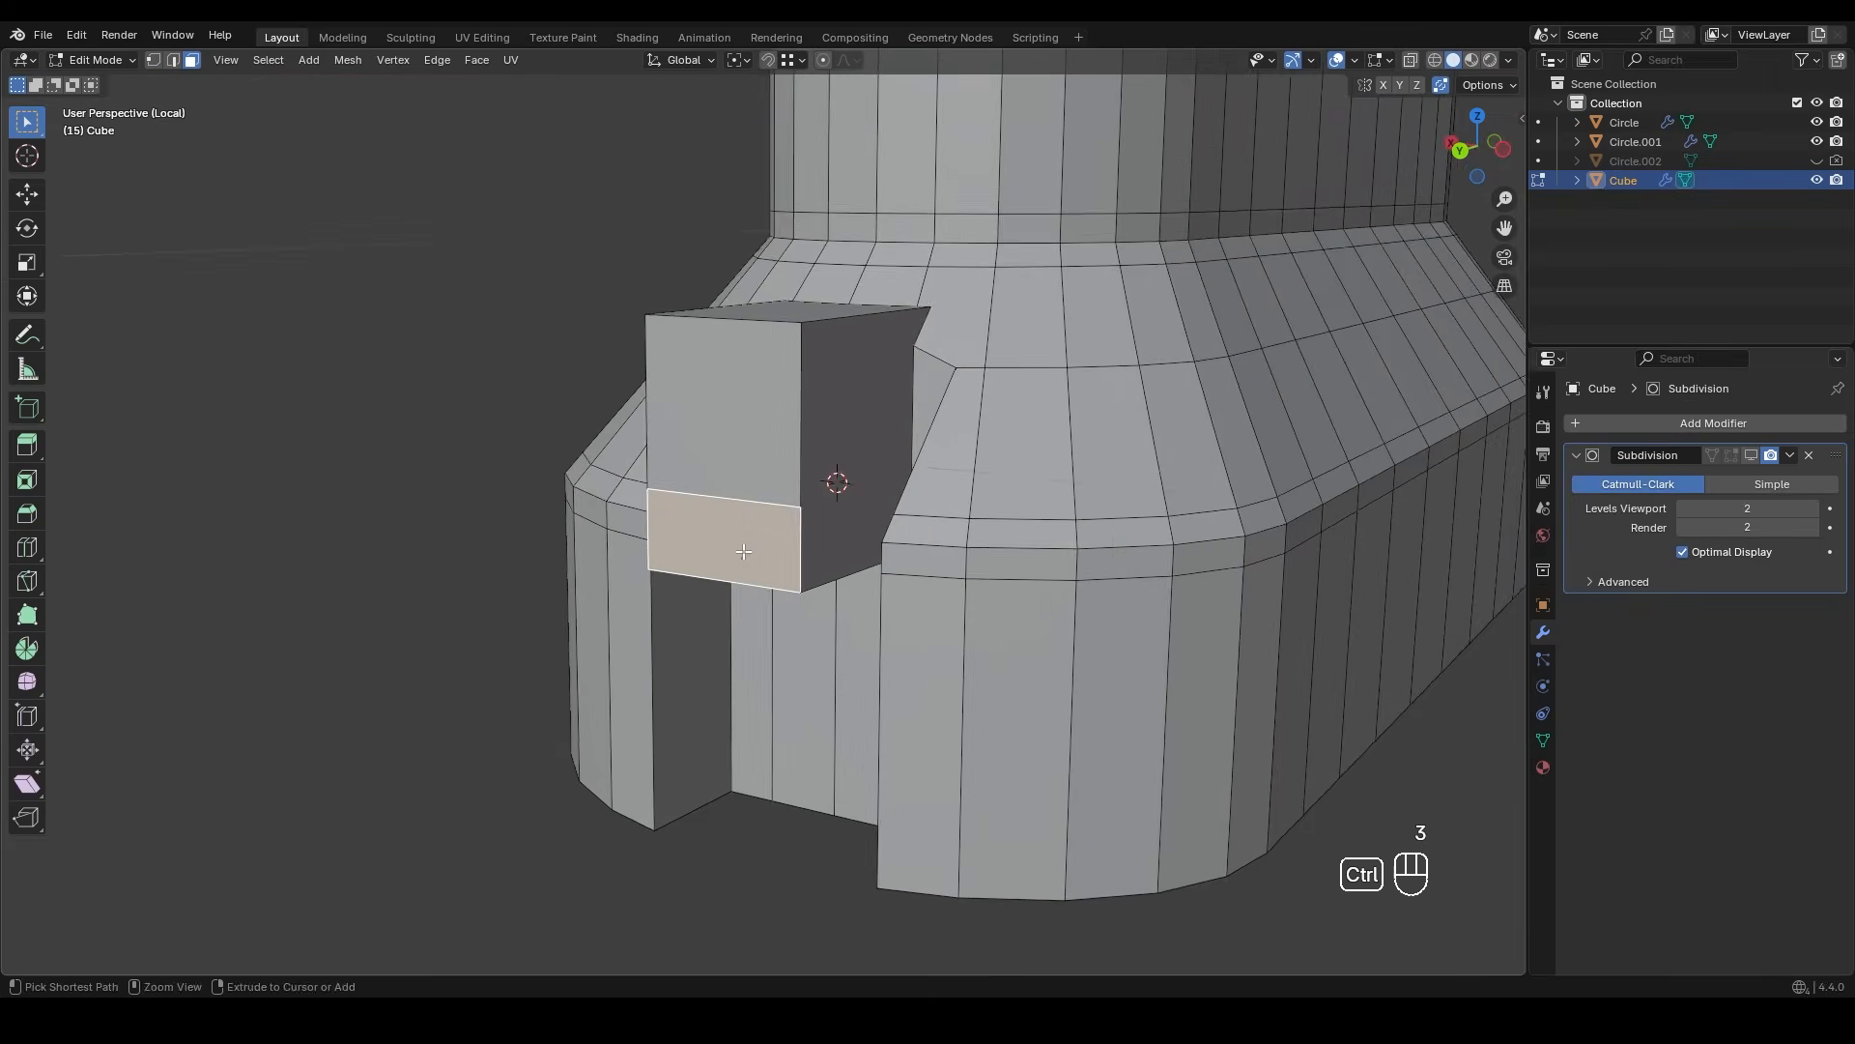
middle_click_drag(741, 551, 738, 484, "ctrl")
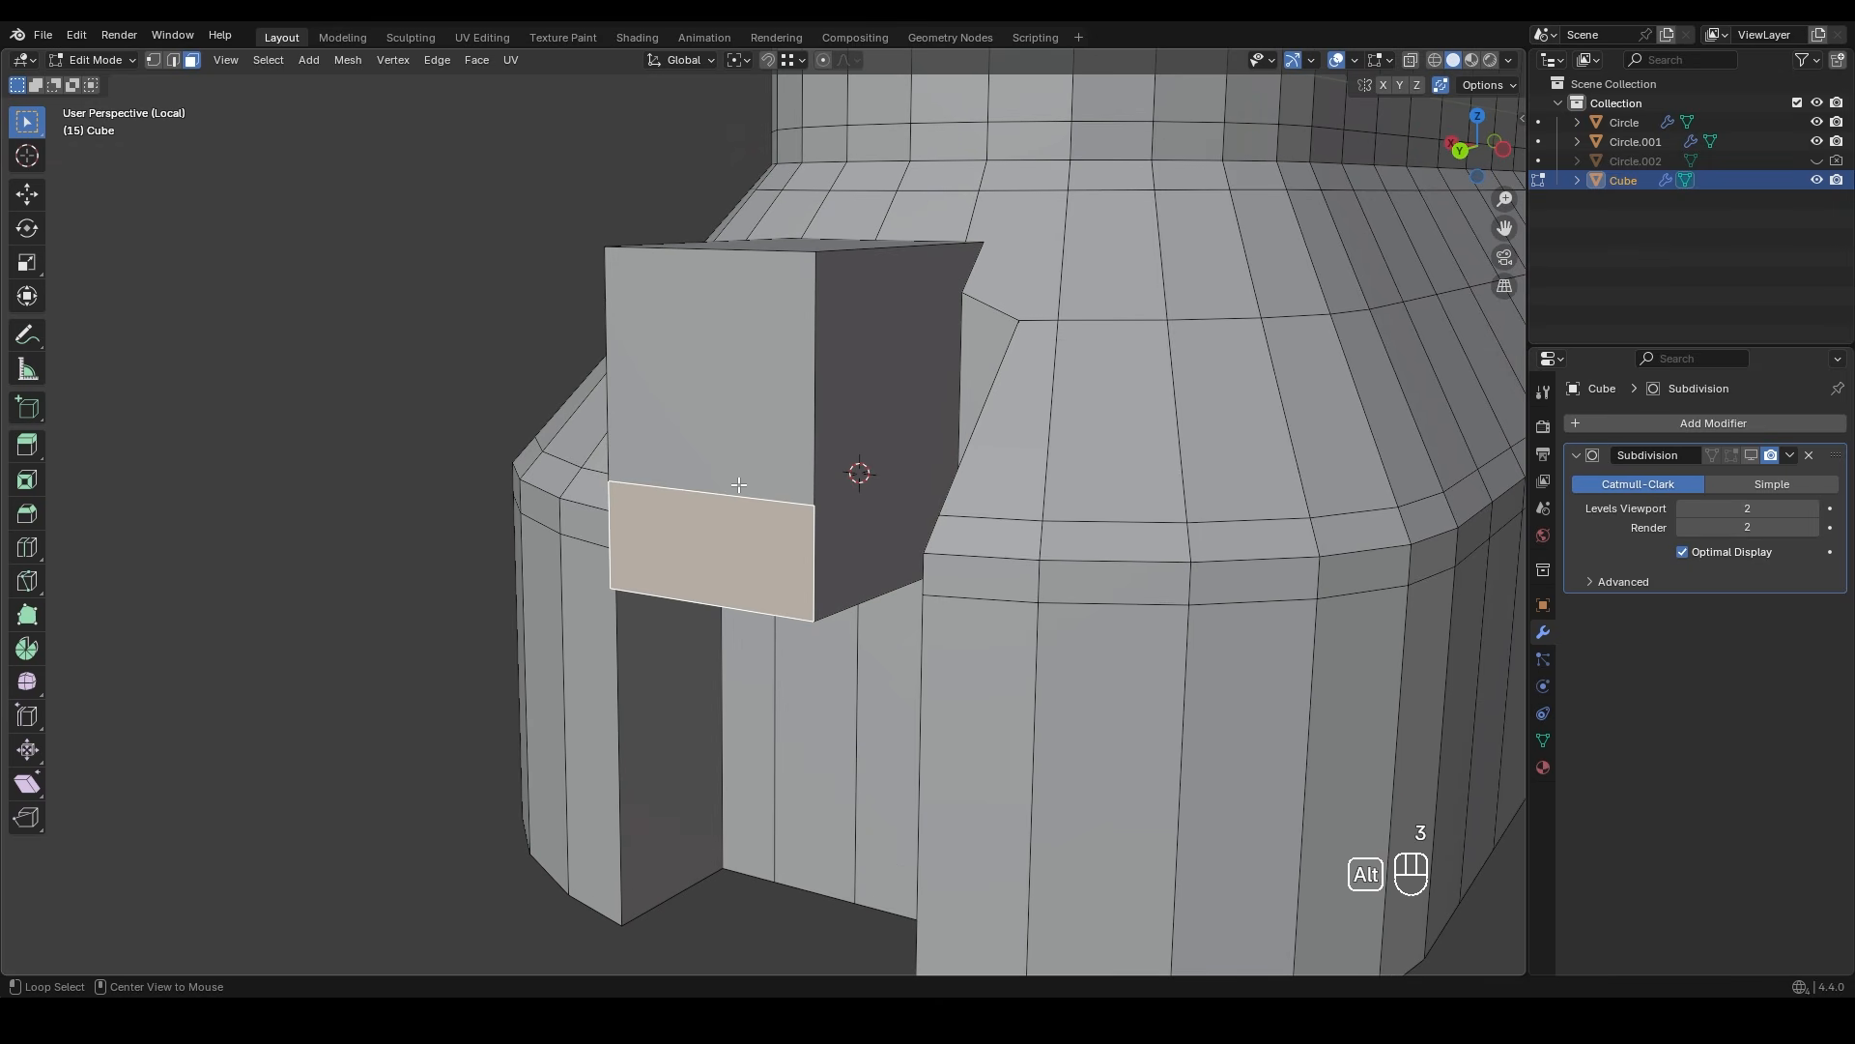
key("alt+e")
left_click(695, 485)
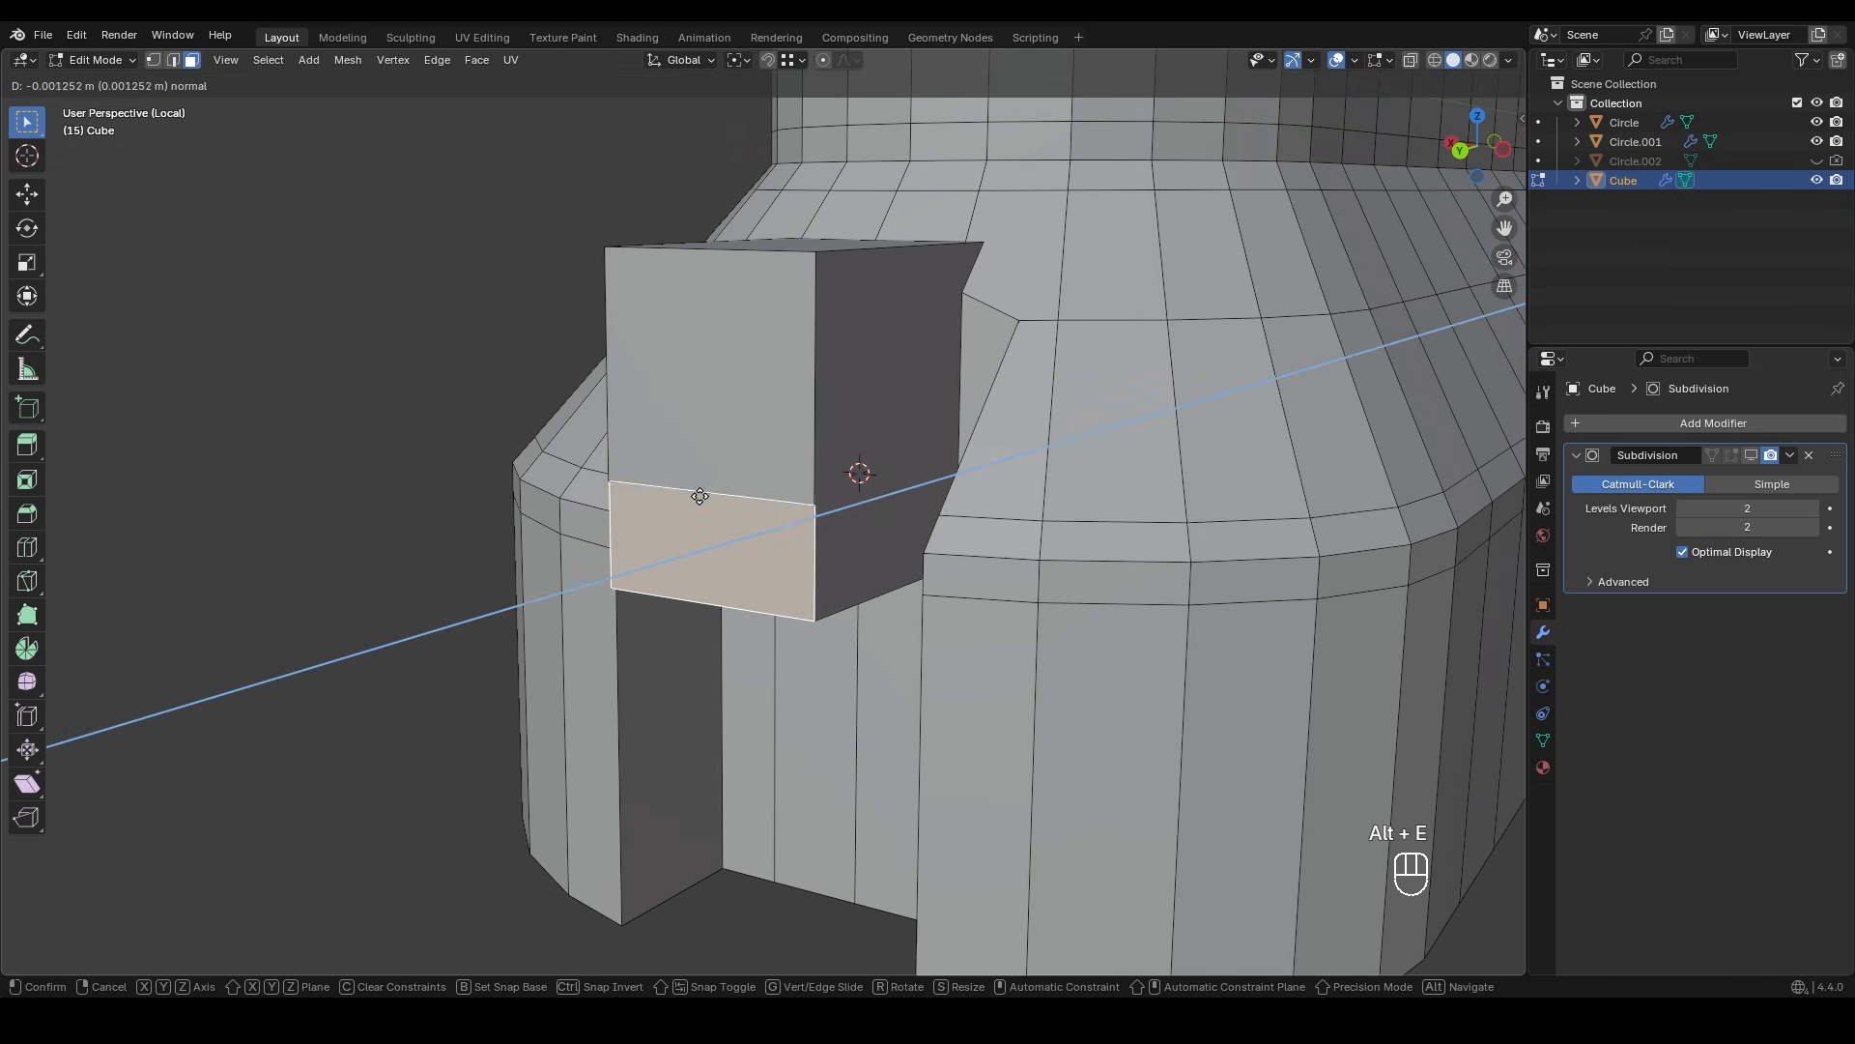
left_click(887, 604)
- Move the pushed-in face along Y in side view, snapping it to the inner edge line of the base
key("ctrl+KP_3")
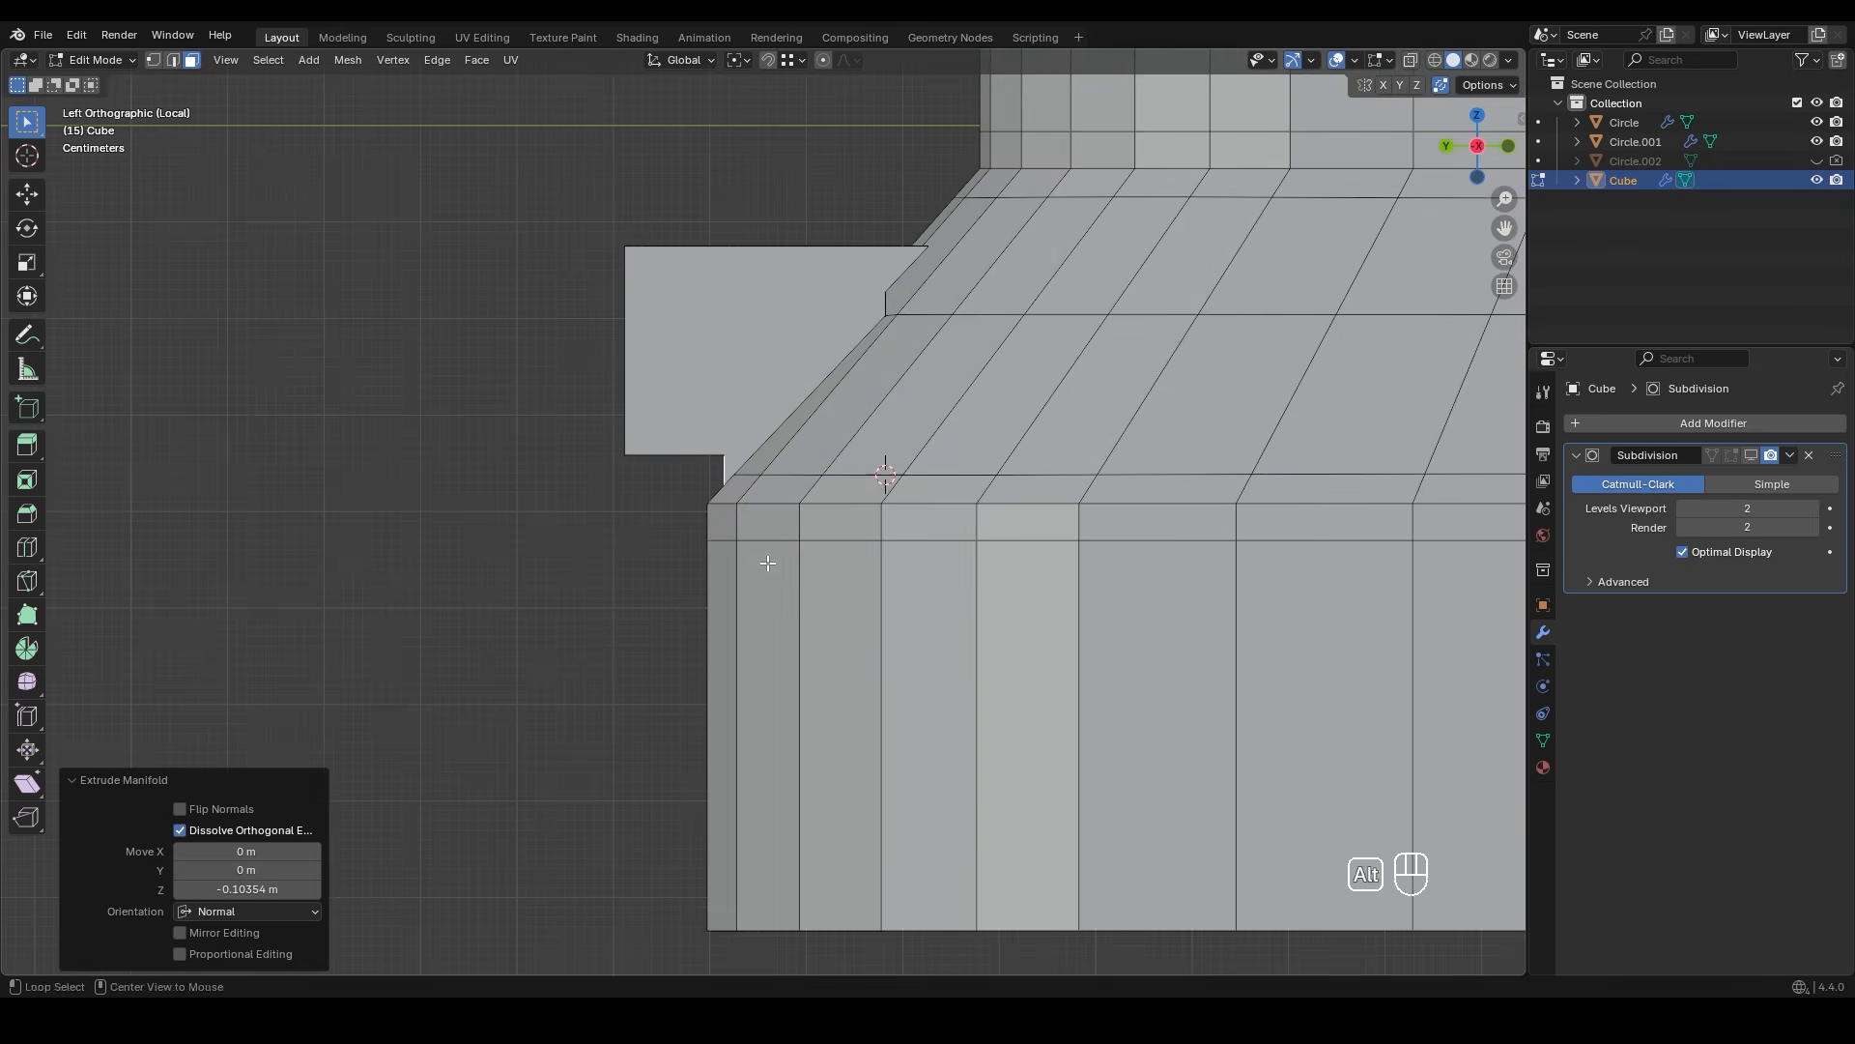
scroll(676, 510, "up", 5)
key("shift+z")
key("g")
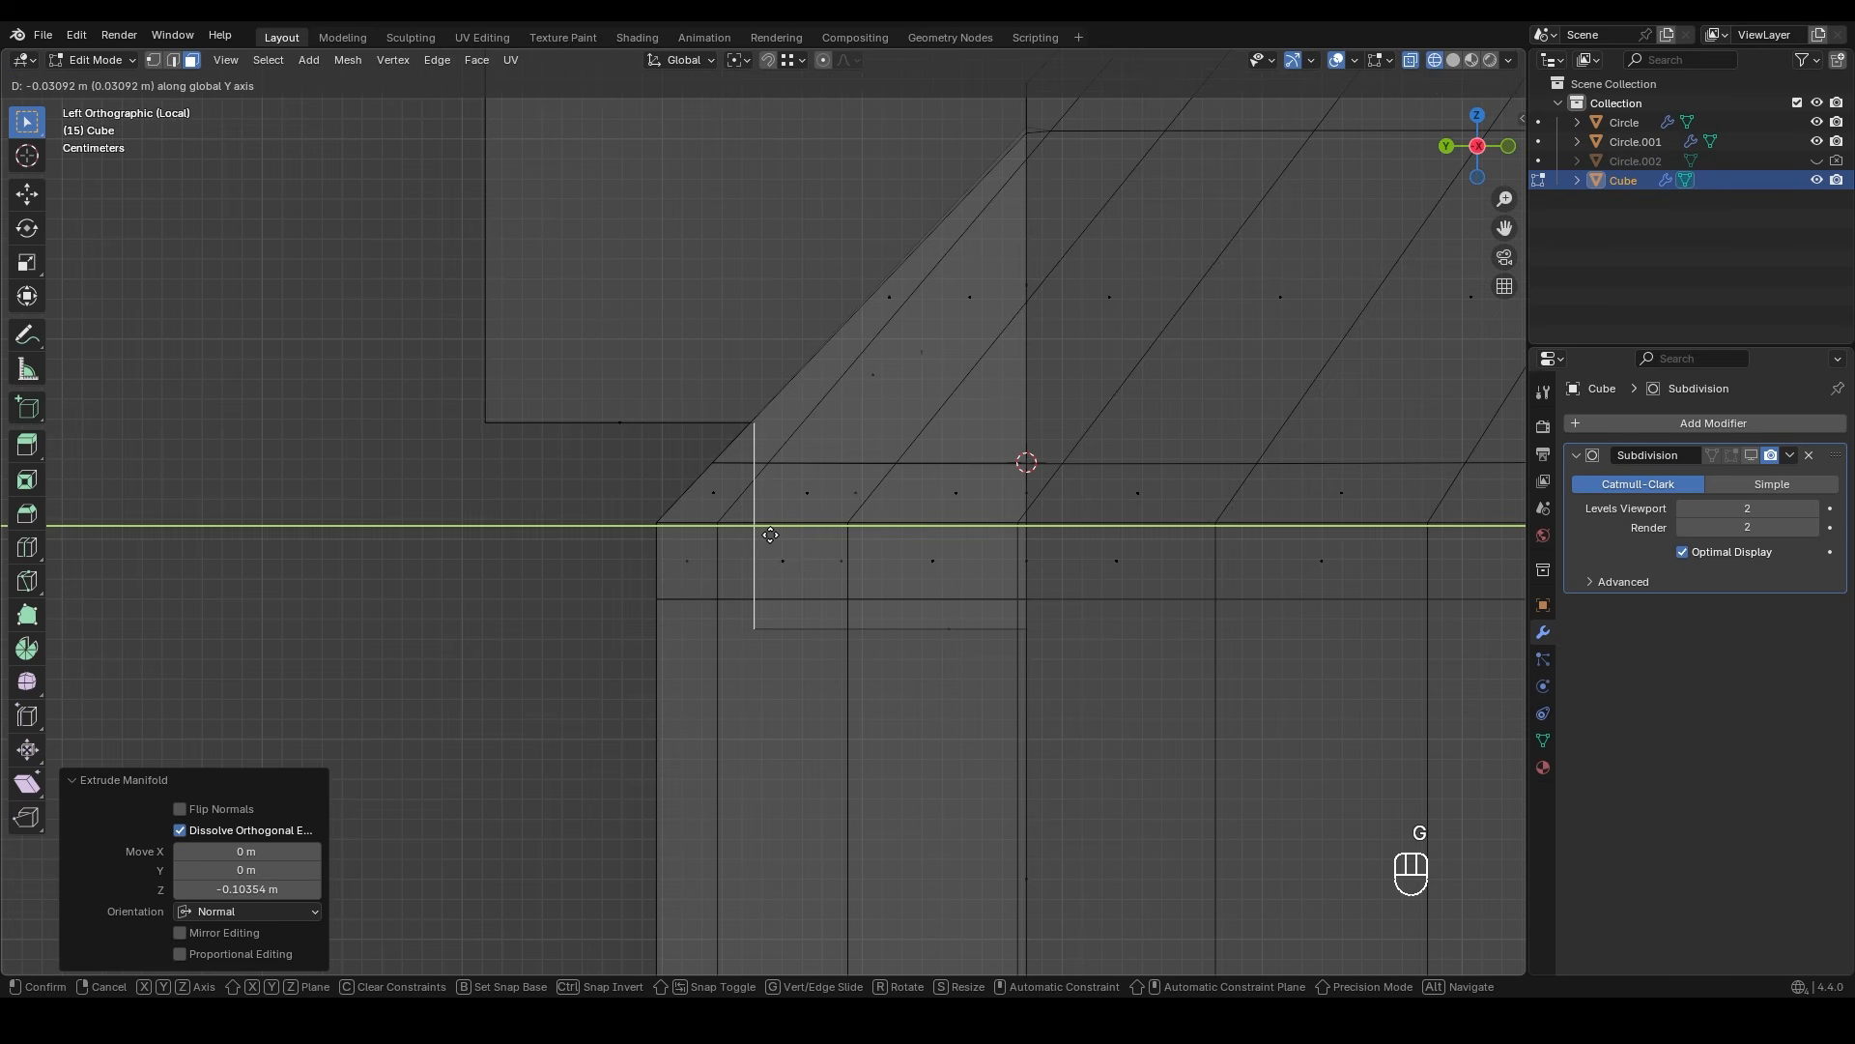
left_click(726, 538, "ctrl")
- Lower the vertices of the box's overhanging underside about 0.020 m along Z, snapped to the base's upper bevel edge
key("1")
left_click_drag(468, 402, 750, 431)
key("g")
key("z")
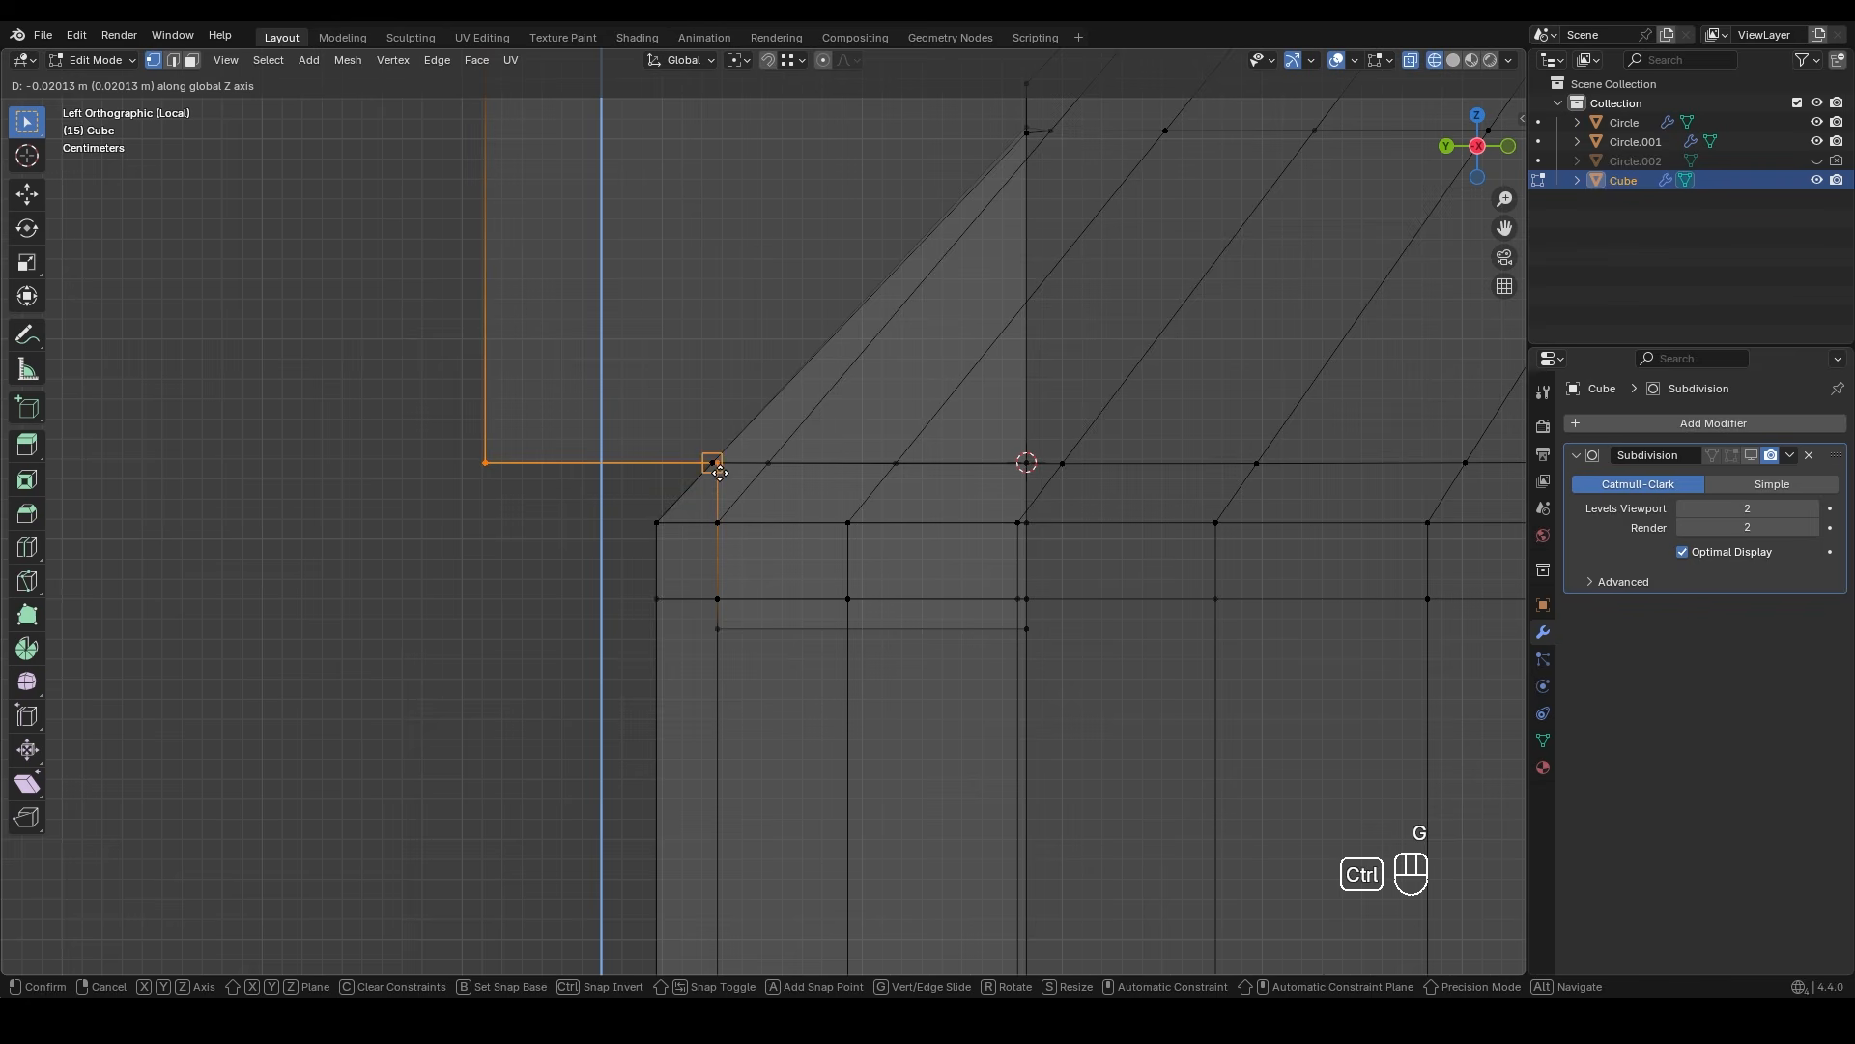
left_click(720, 468, "ctrl")
- Pull the box's front side back toward the body about 0.026 m along Y
scroll(614, 451, "down", 4)
key("g")
key("y")
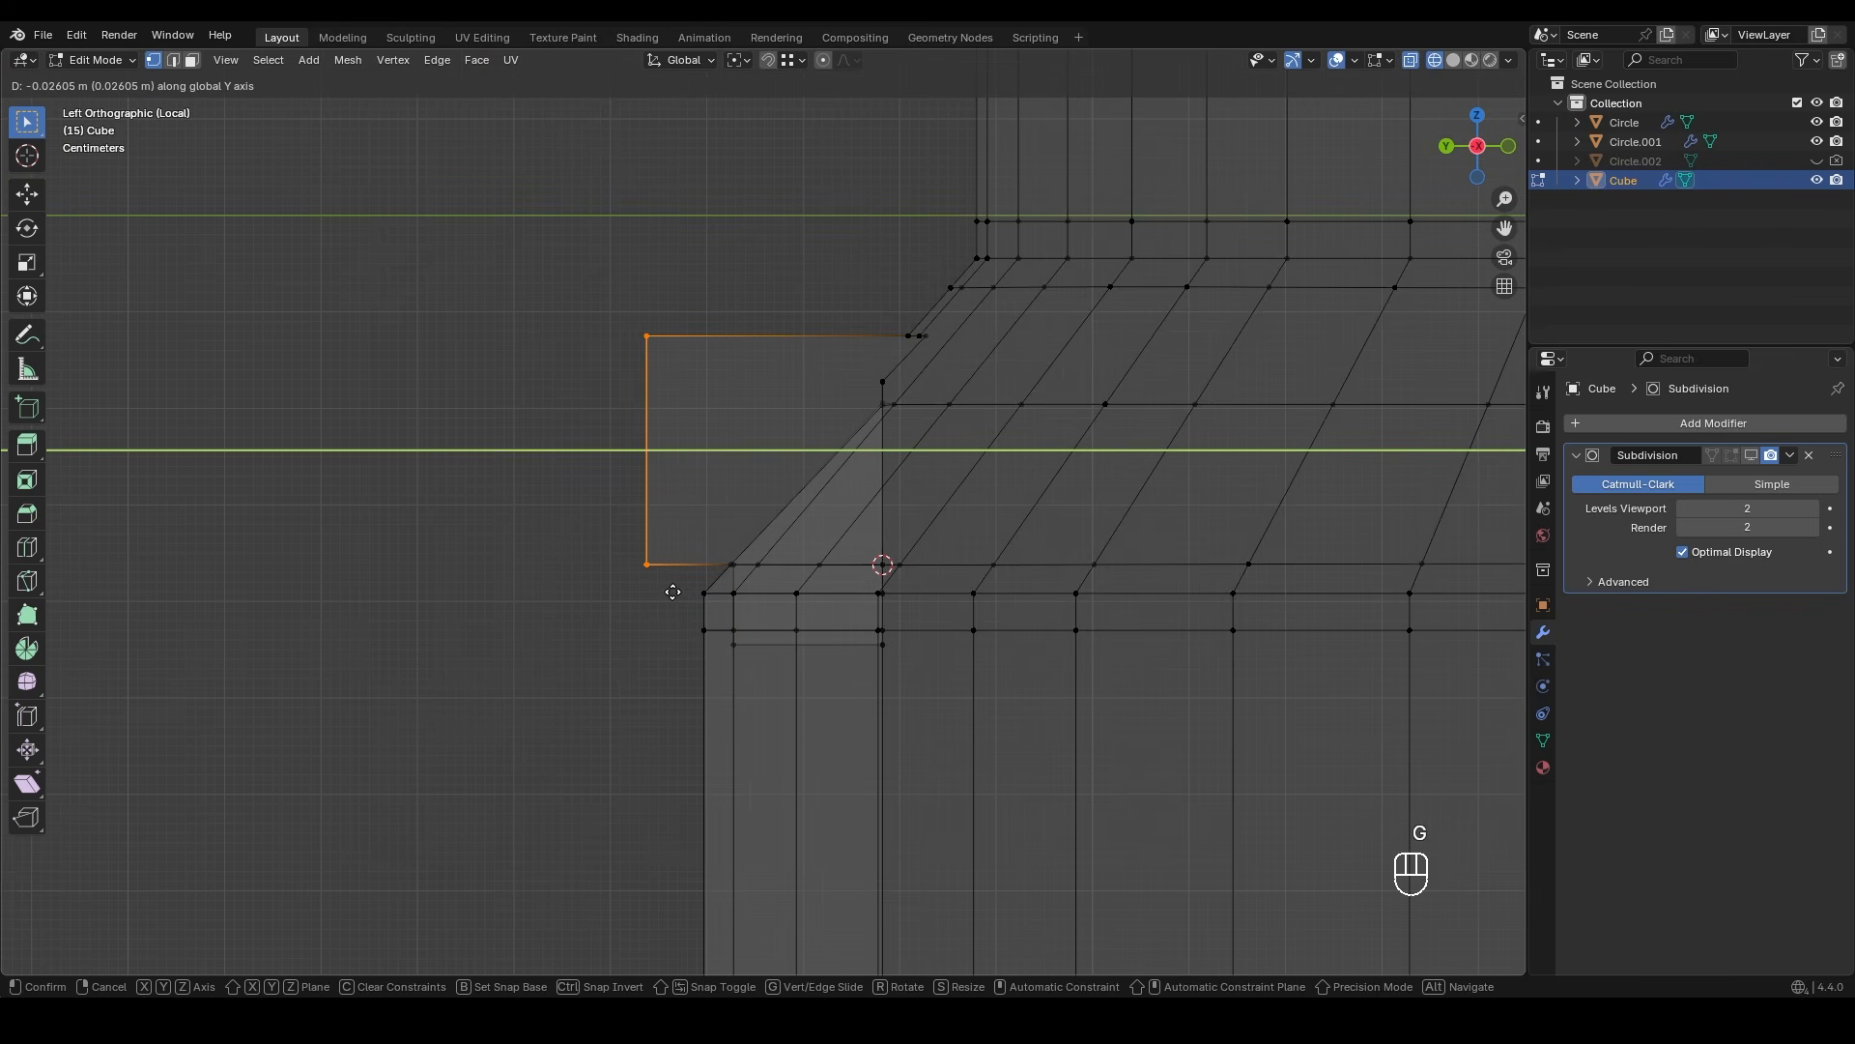
left_click(675, 595)
- Cut a straight edge along X across the box's top face with the Knife tool
key("shift+z")
scroll(720, 580, "down", 2, "shift")
middle_click_drag(763, 557, 745, 414)
key("3")
left_click(691, 443, "shift")
left_click(673, 597, "shift")
middle_click_drag(674, 596, 793, 401)
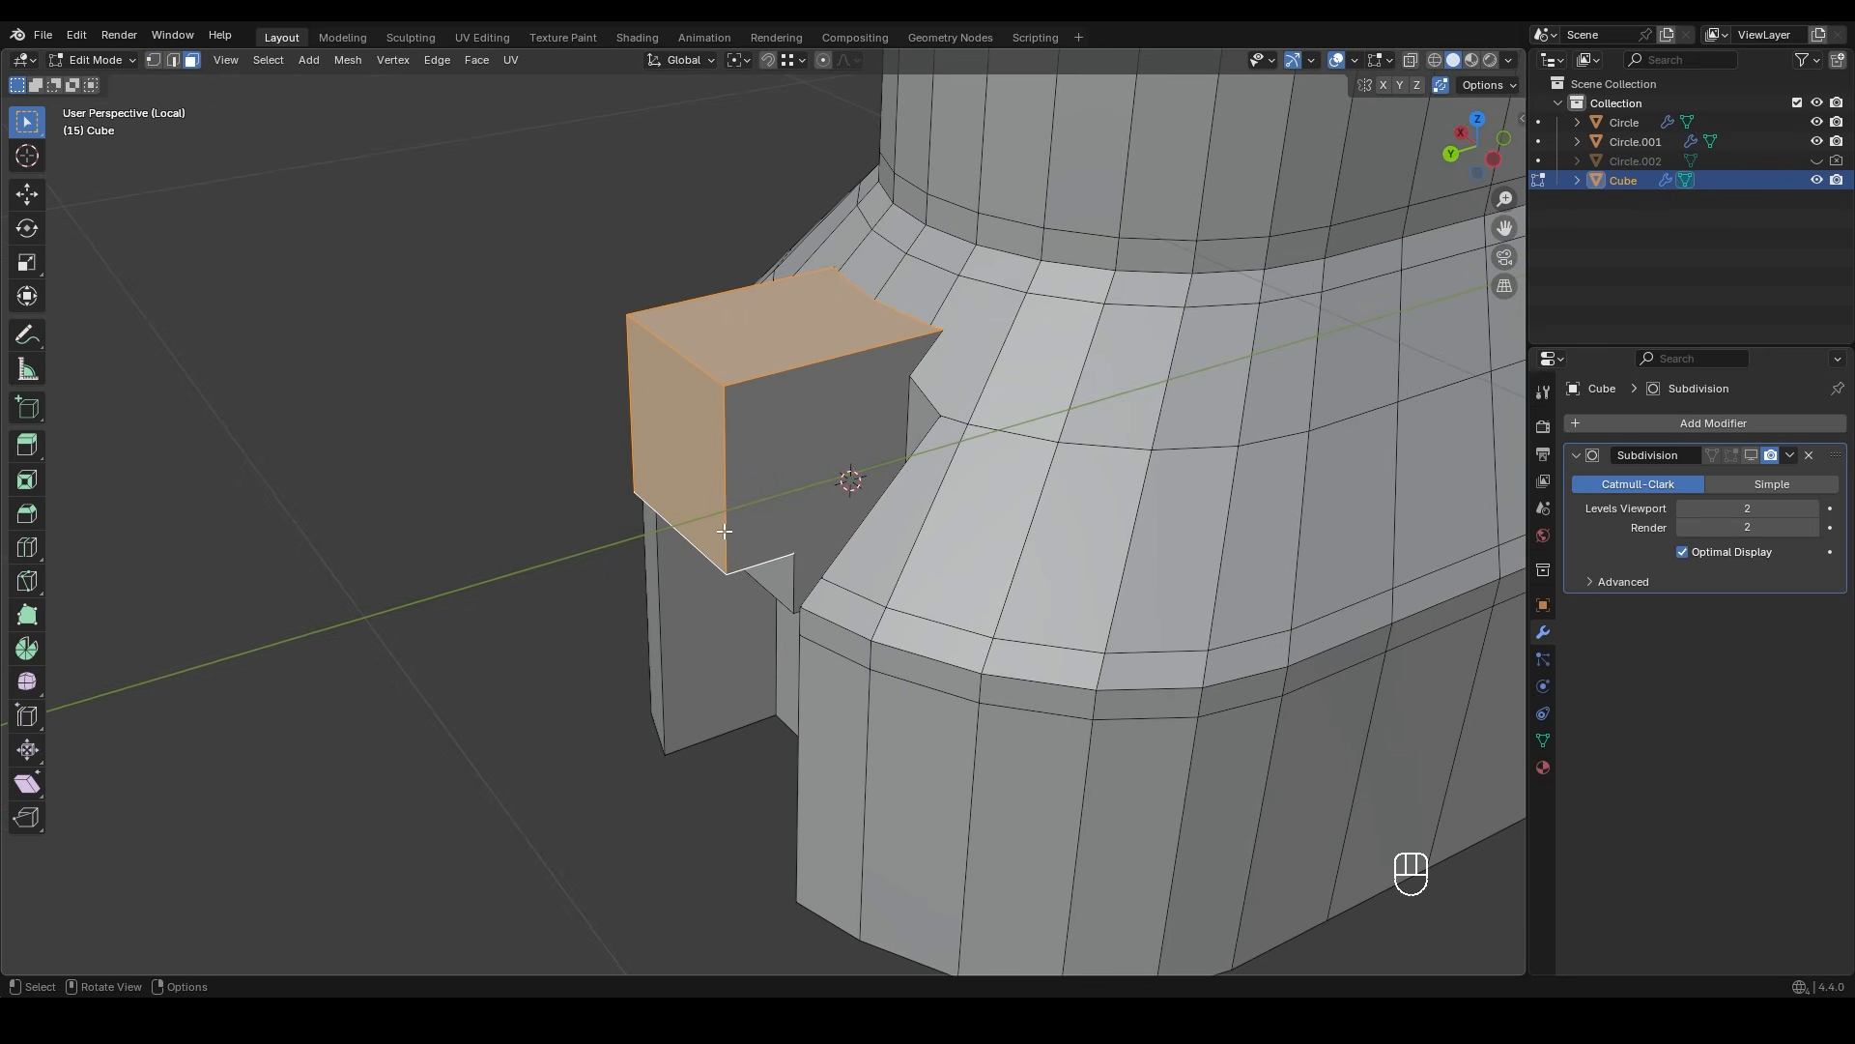
middle_click_drag(719, 523, 902, 603)
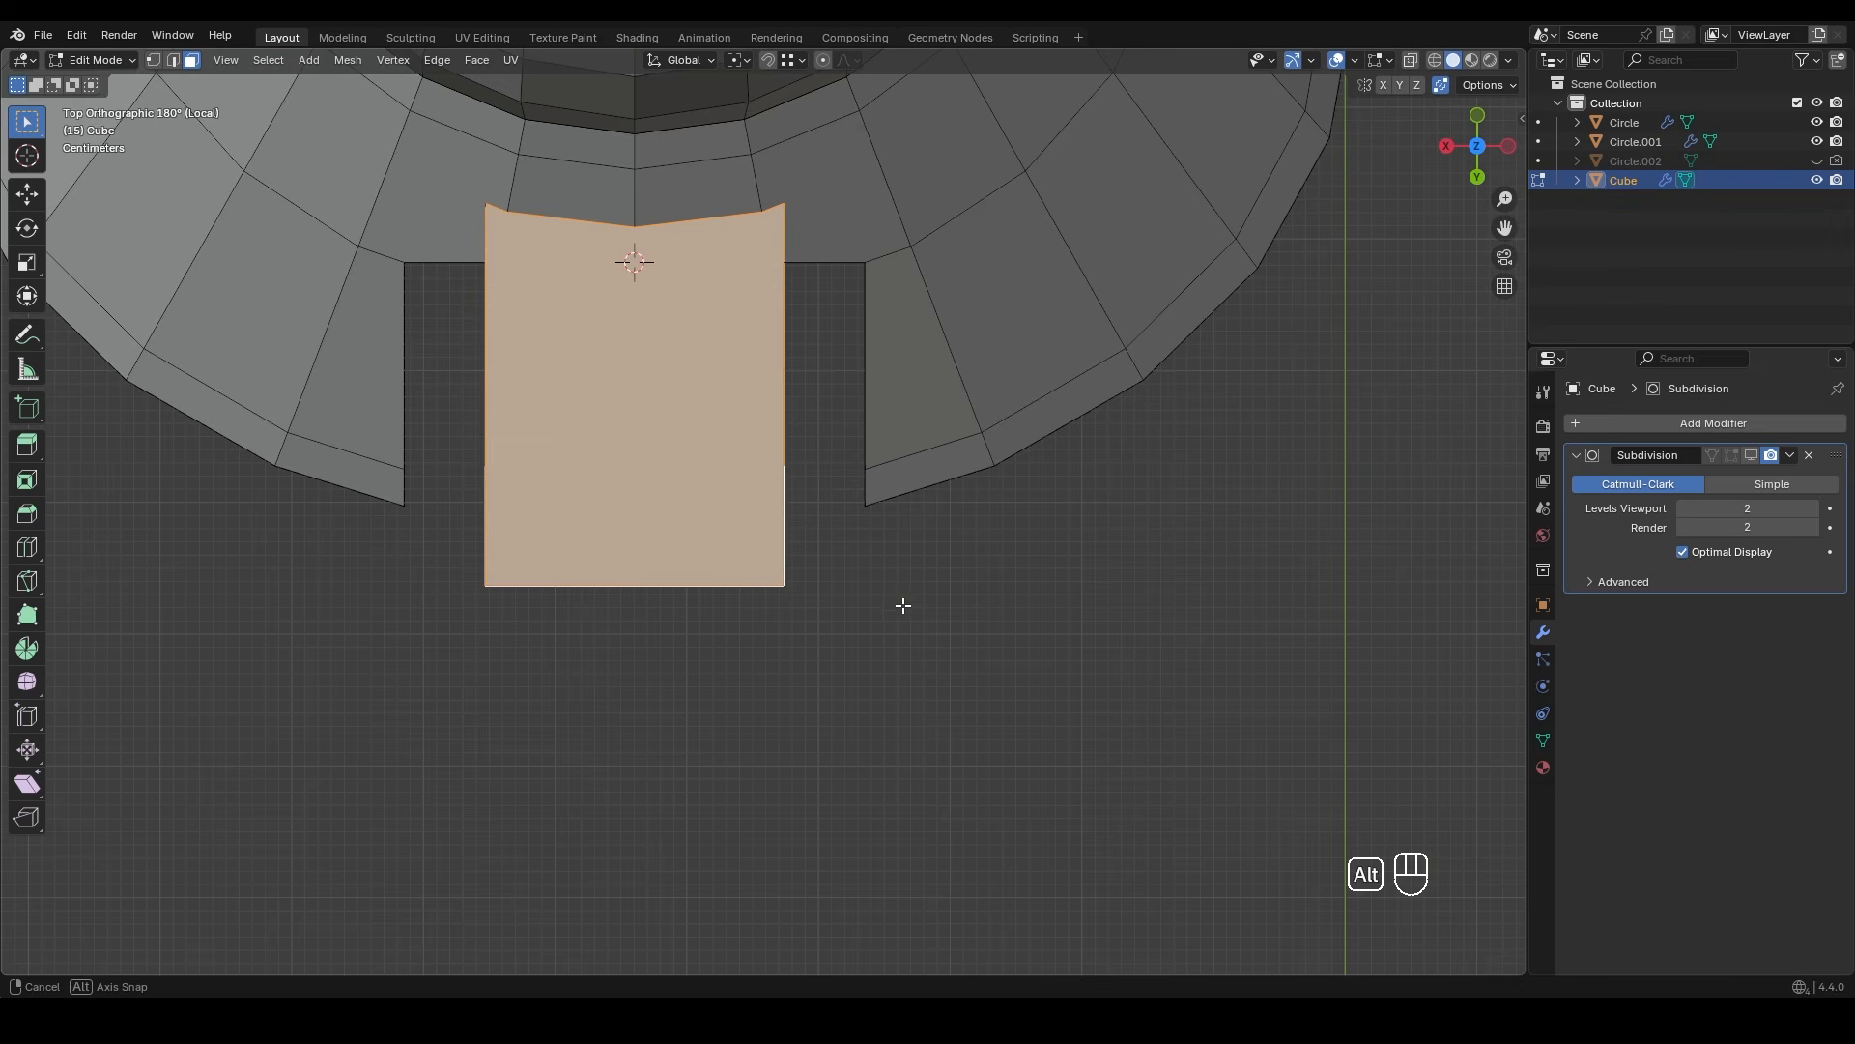
key("ctrl+r")
key("k")
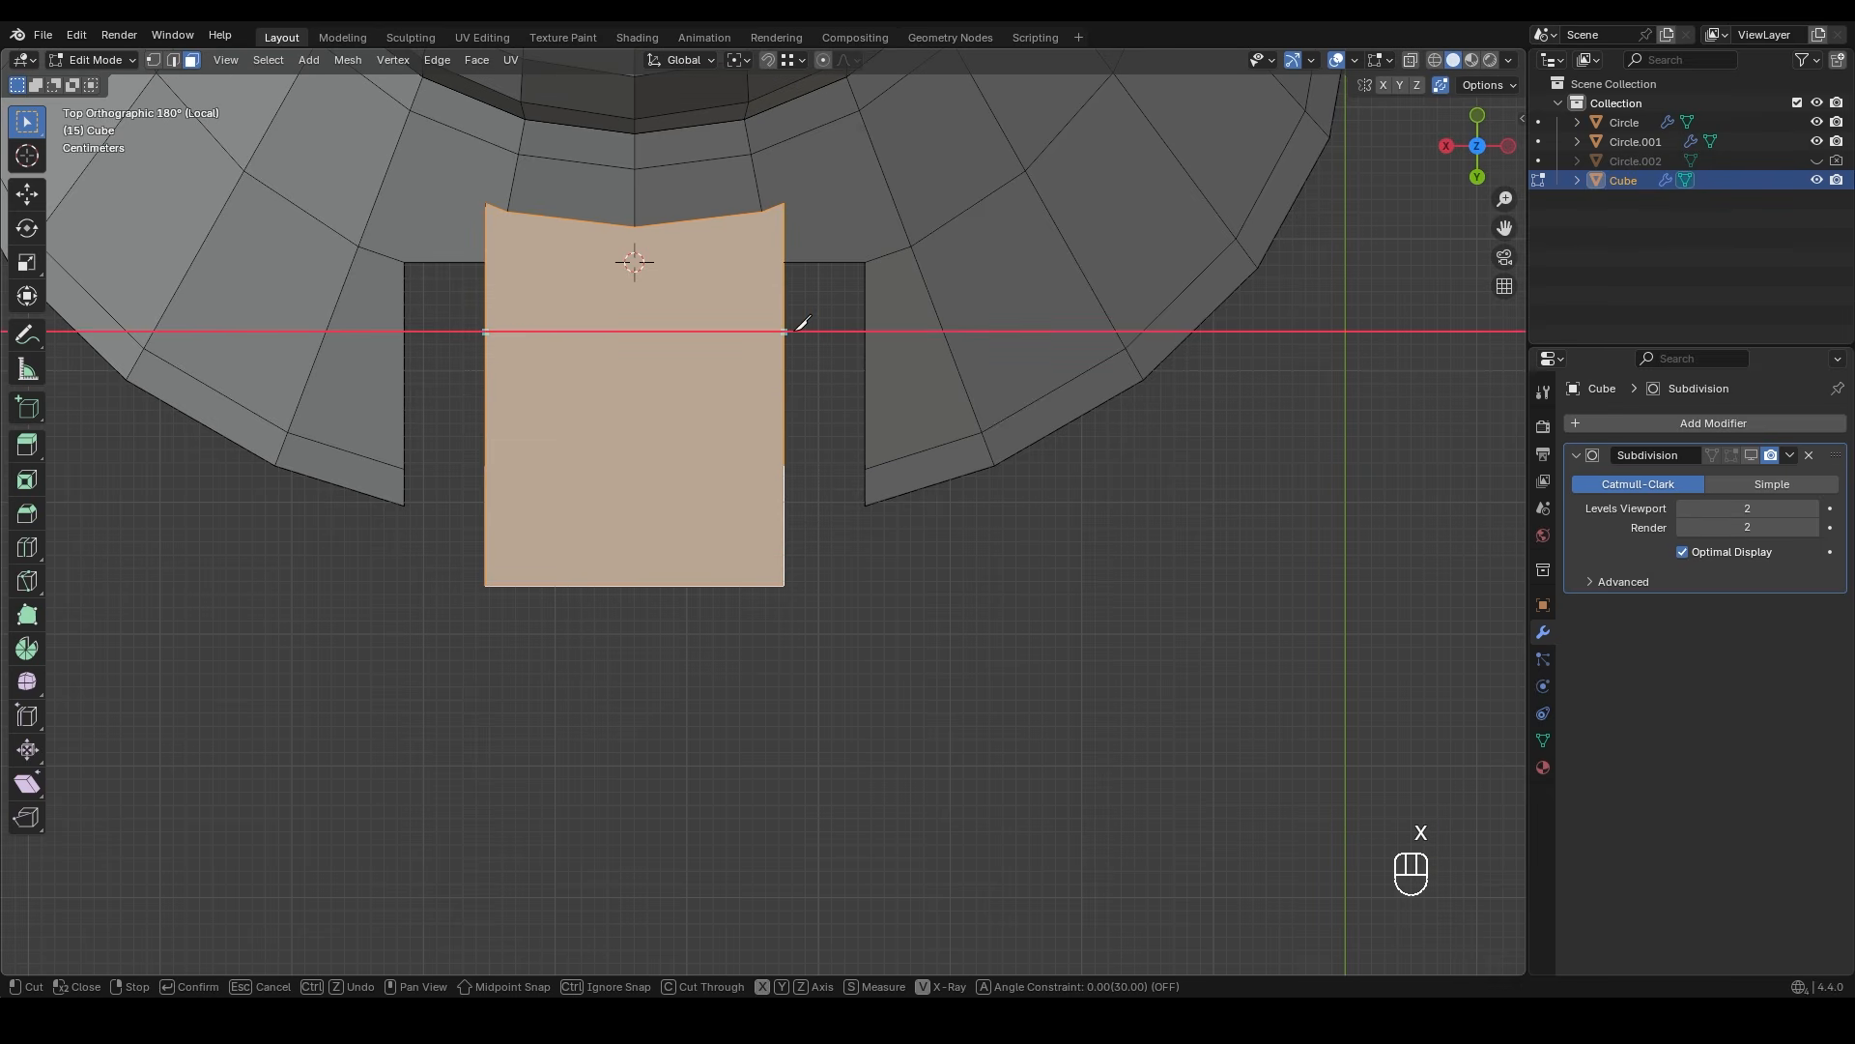
key("KP_Enter")
- Move the new edge on the box's top about 0.026 m closer to the body along Y
scroll(731, 391, "up", 1)
key("2")
middle_click_drag(651, 312, 798, 426, "shift")
left_click(692, 391)
key("g")
left_click(724, 385)
- Bevel the edge on the box's top into a narrow band of four segments
key("ctrl+b")
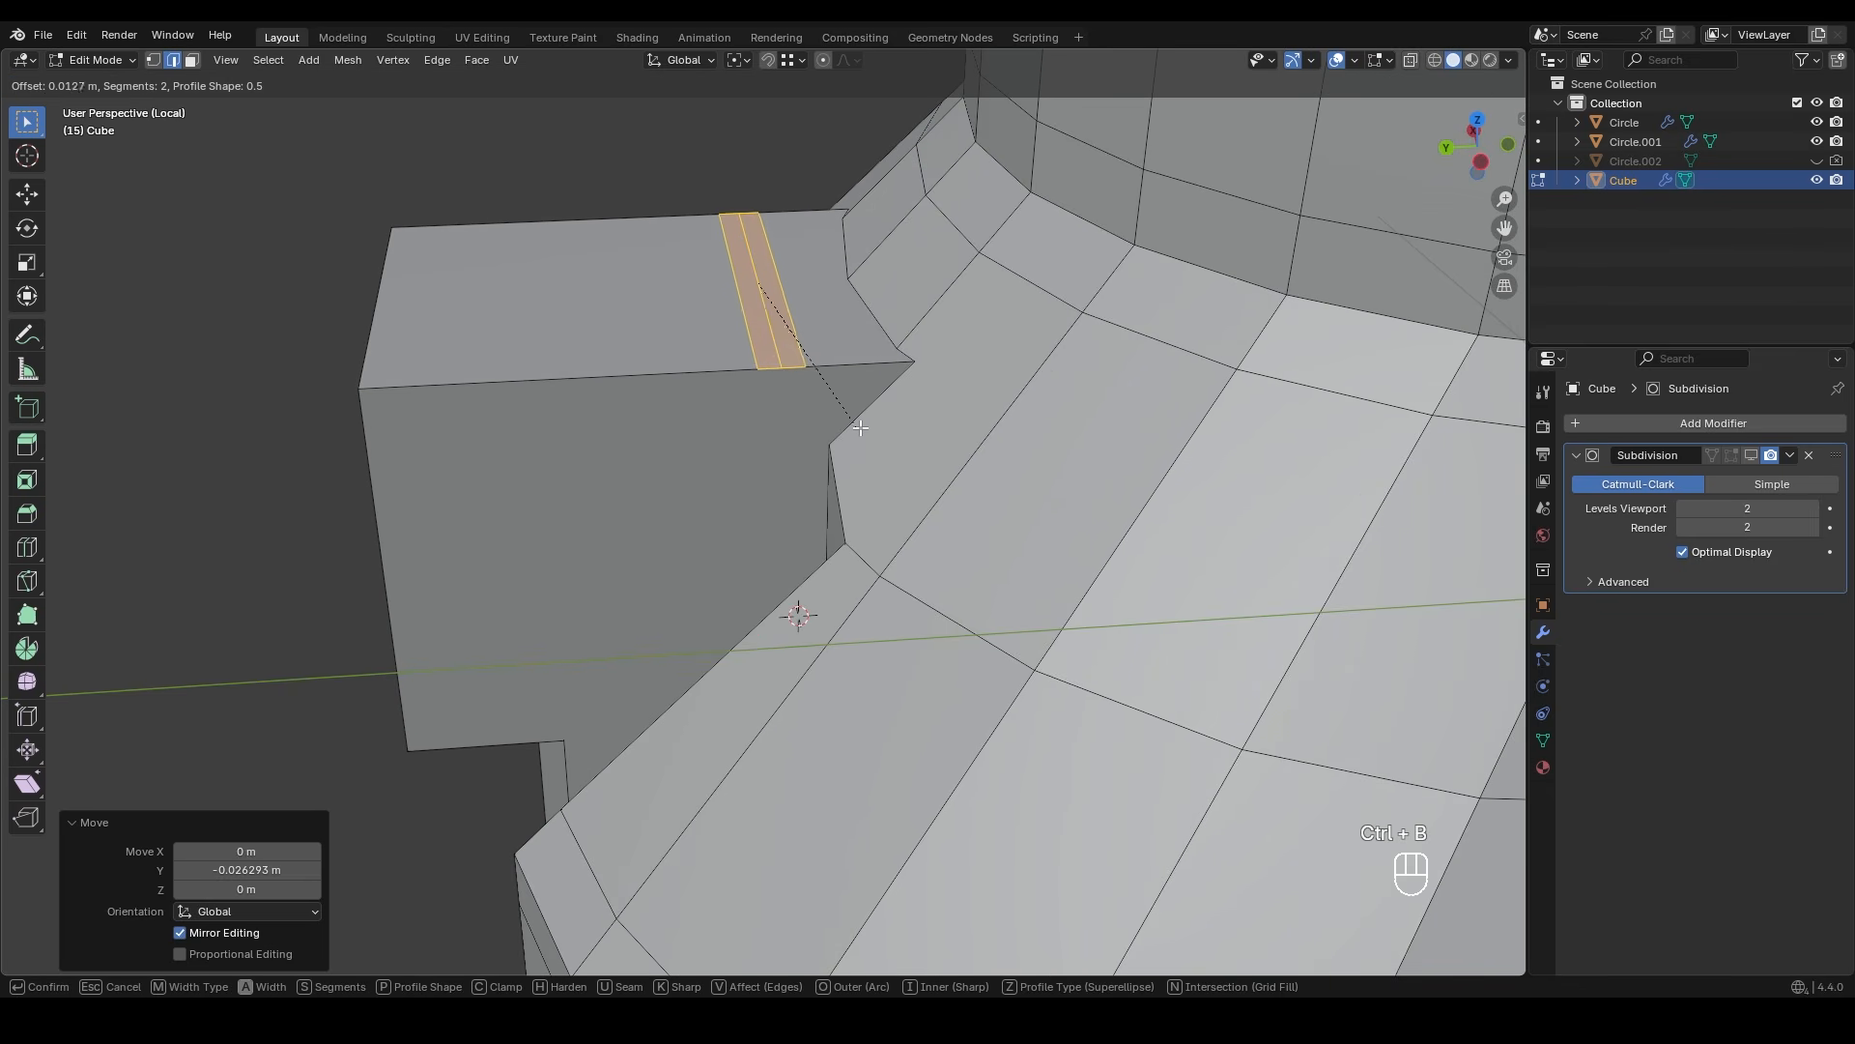
left_click(889, 430)
middle_click_drag(882, 426, 791, 381)
- Lower the band's centre edge and its two neighbouring edges along Z to form a rounded groove
left_click(773, 398)
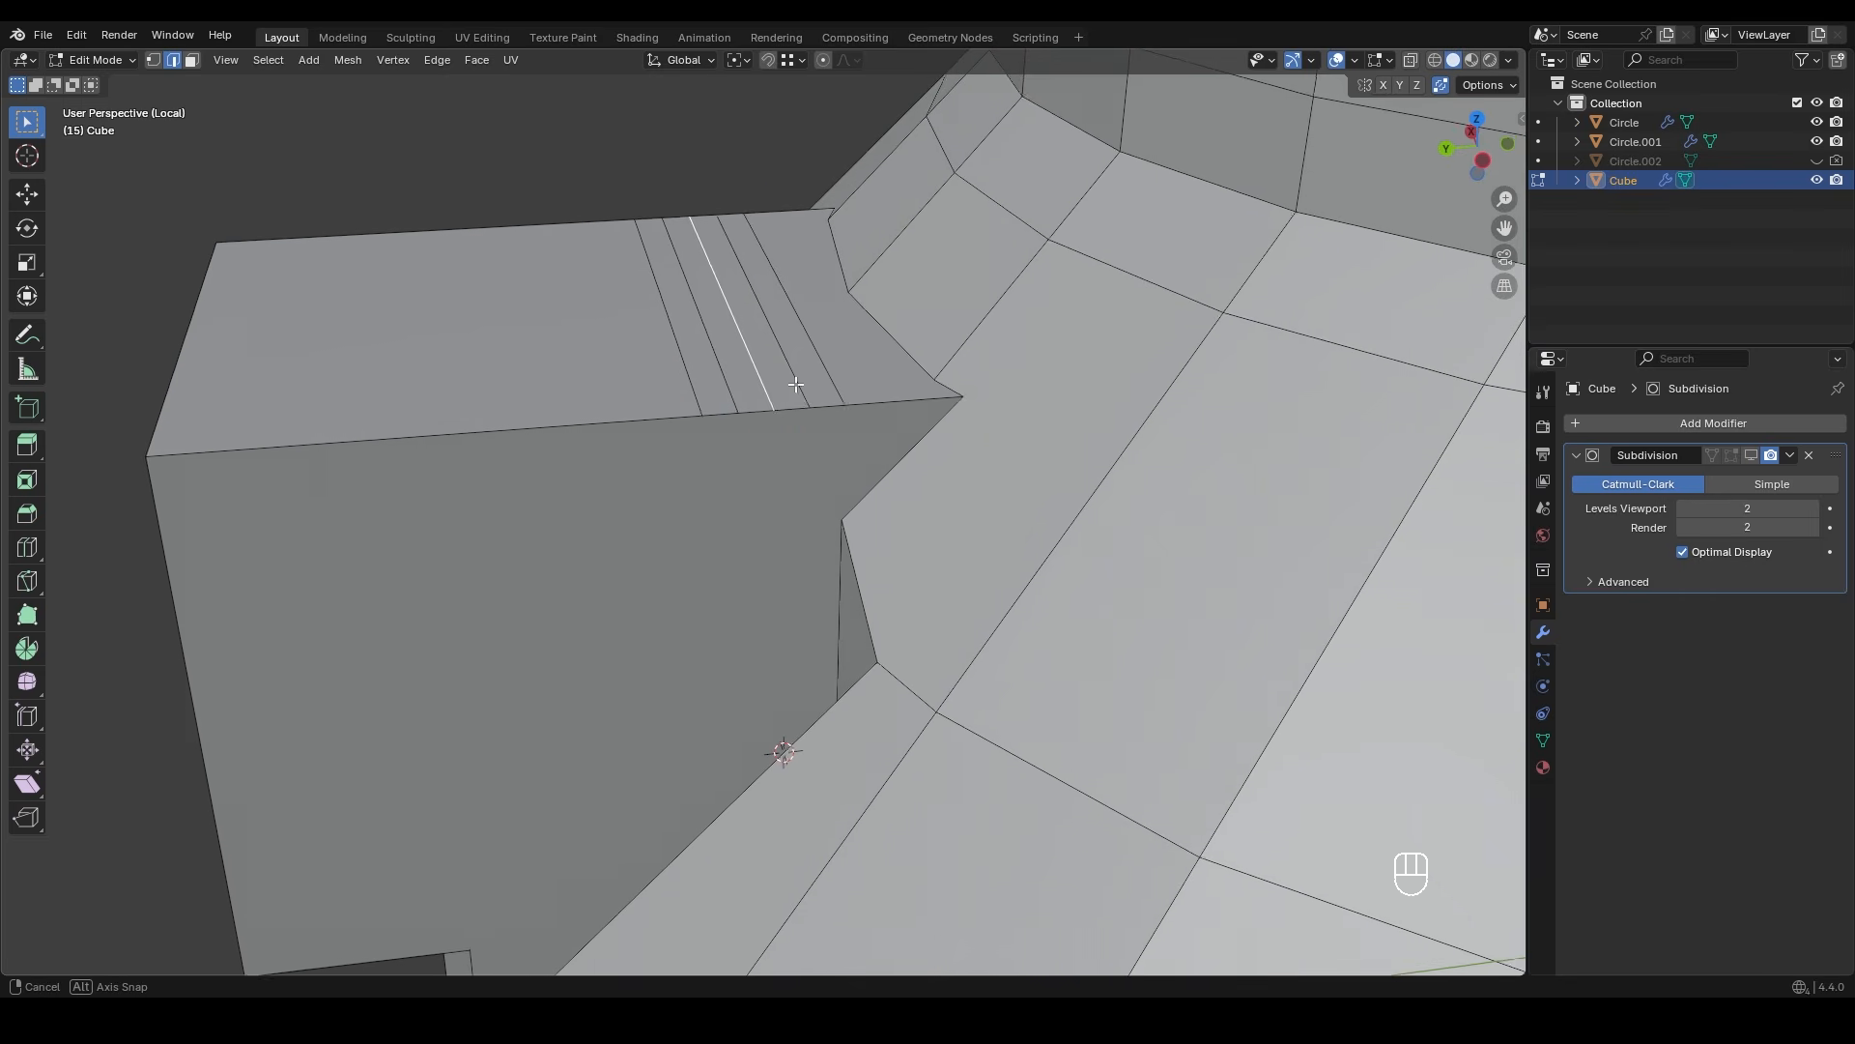
key("g")
key("z")
left_click(773, 422)
left_click(731, 400)
left_click(790, 409, "shift")
key("g")
key("z")
left_click(790, 413)
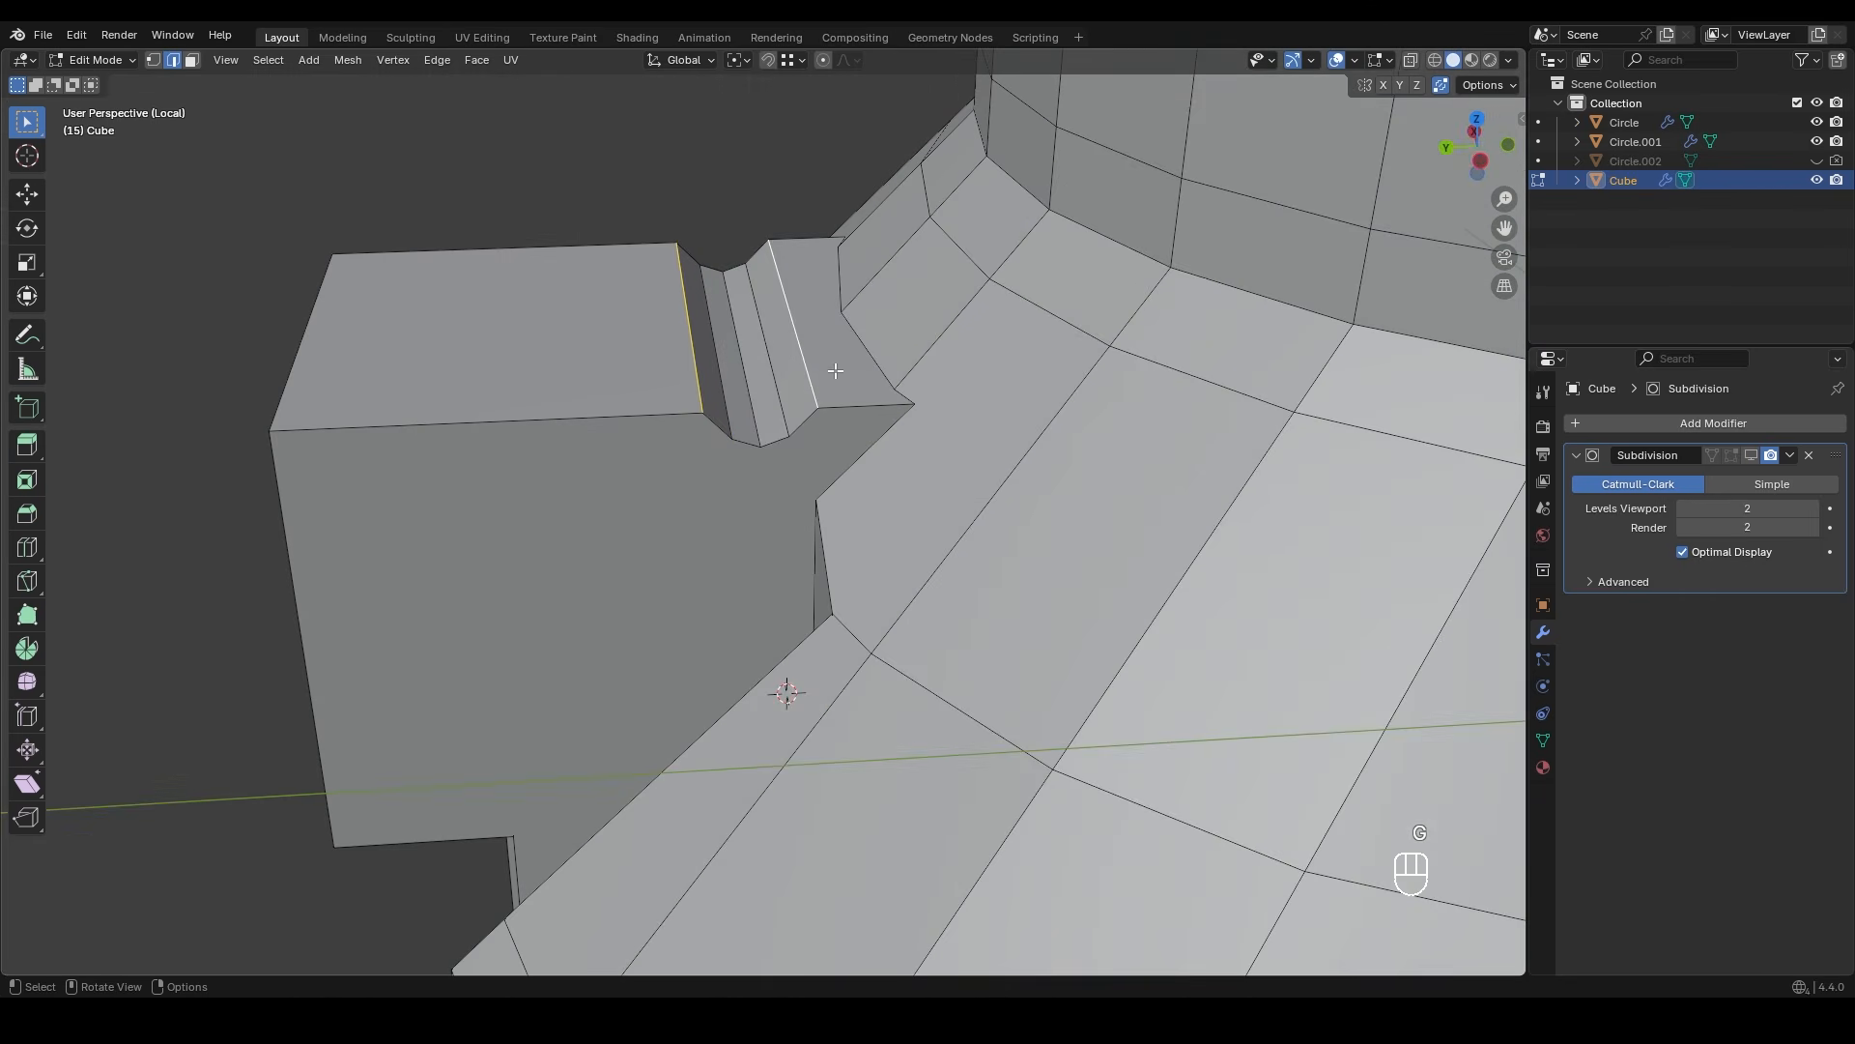
- Add a centred loop cut across the box's top face, between its front edge and the groove
middle_click_drag(836, 371, 894, 386)
scroll(836, 387, "down", 3)
middle_click_drag(811, 450, 740, 424, "shift")
scroll(758, 414, "up", 1)
key("ctrl+r")
left_click(726, 337)
right_click(726, 337)
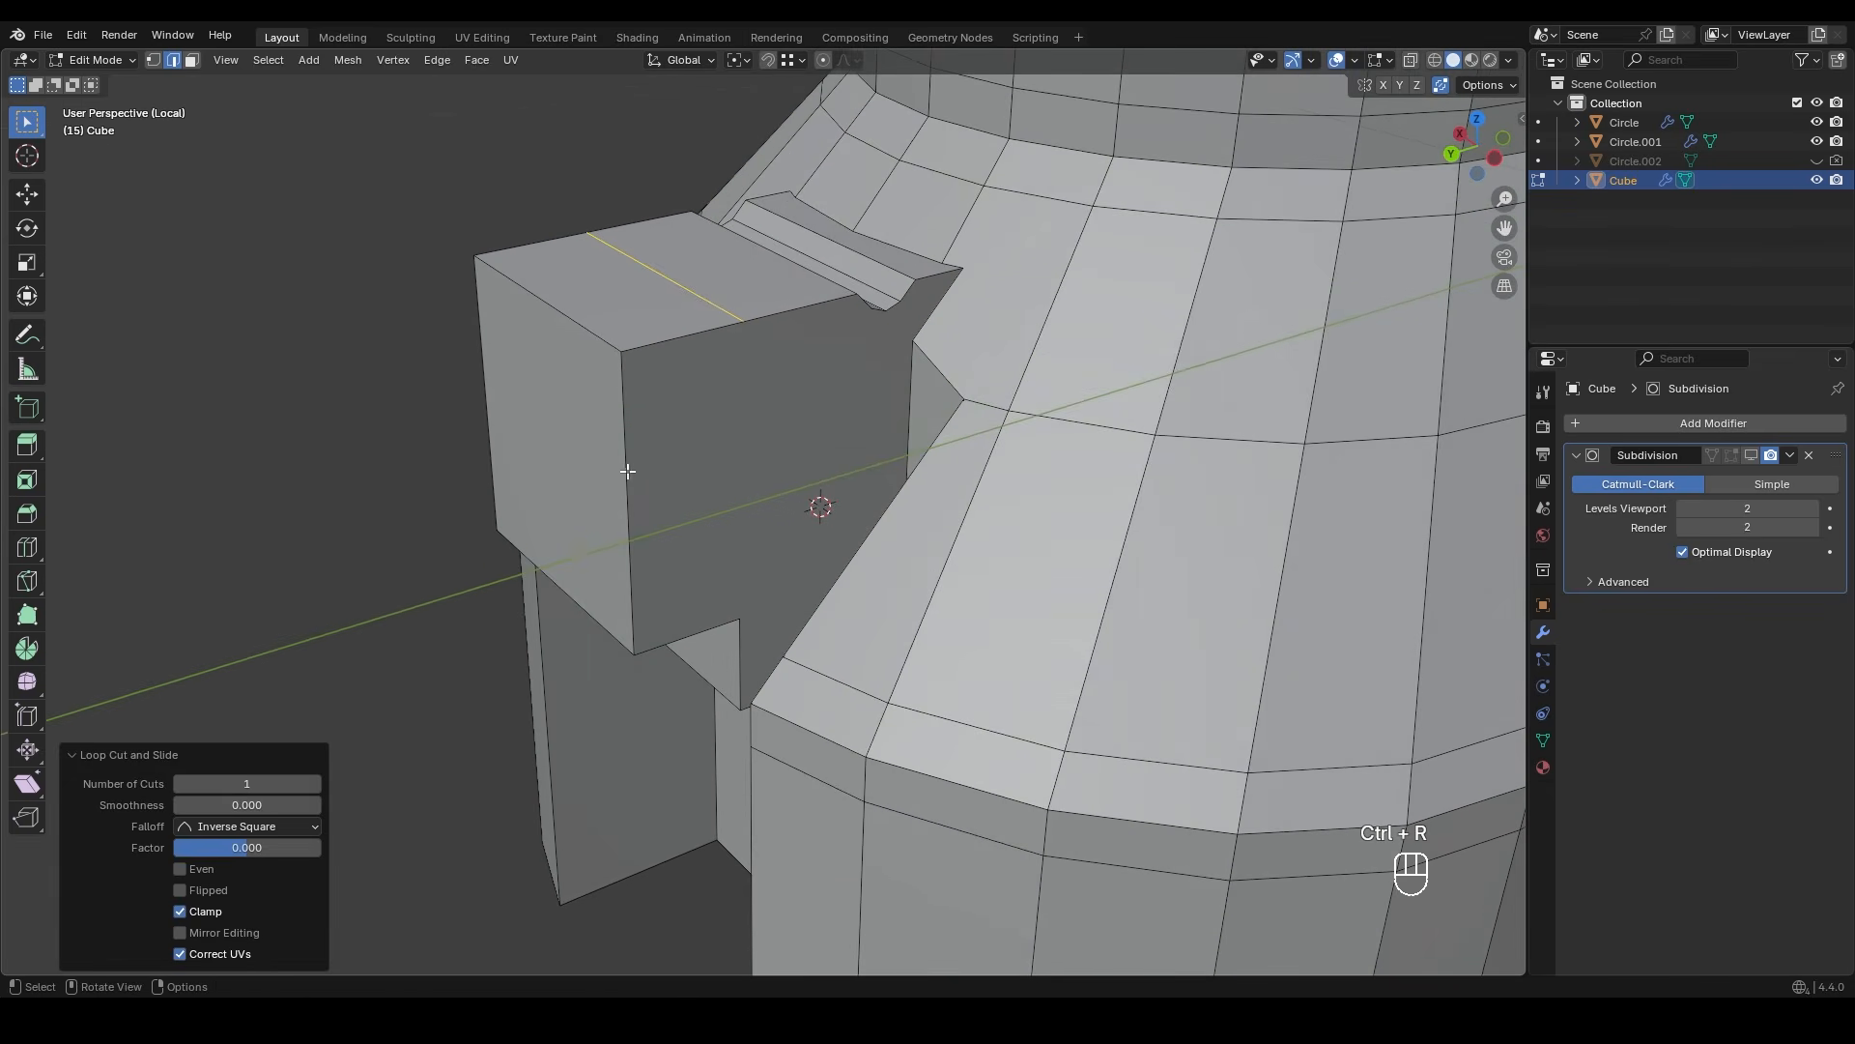
middle_click_drag(643, 385, 810, 384)
- Add an 8-vertex circle at the 3D cursor and rotate it 90° about Y
key("Tab")
key("shift+a")
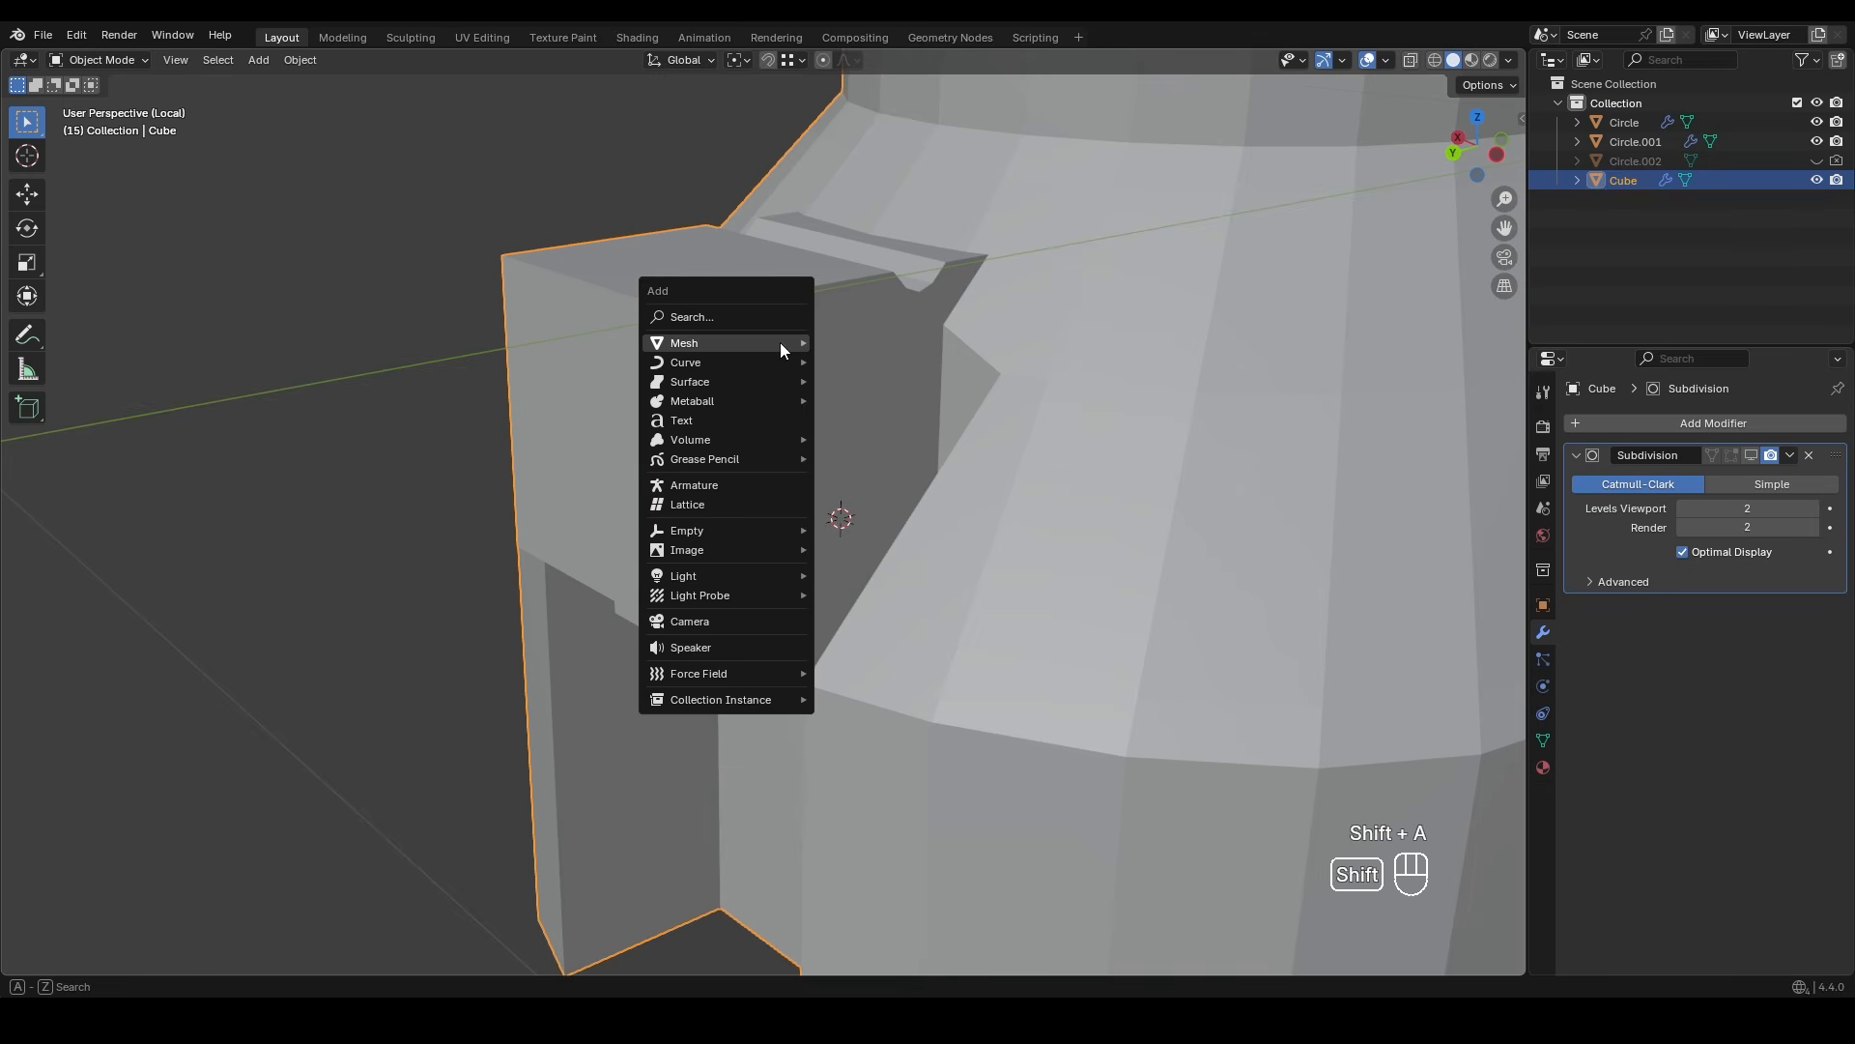
mouse_move(786, 342)
left_click(856, 377)
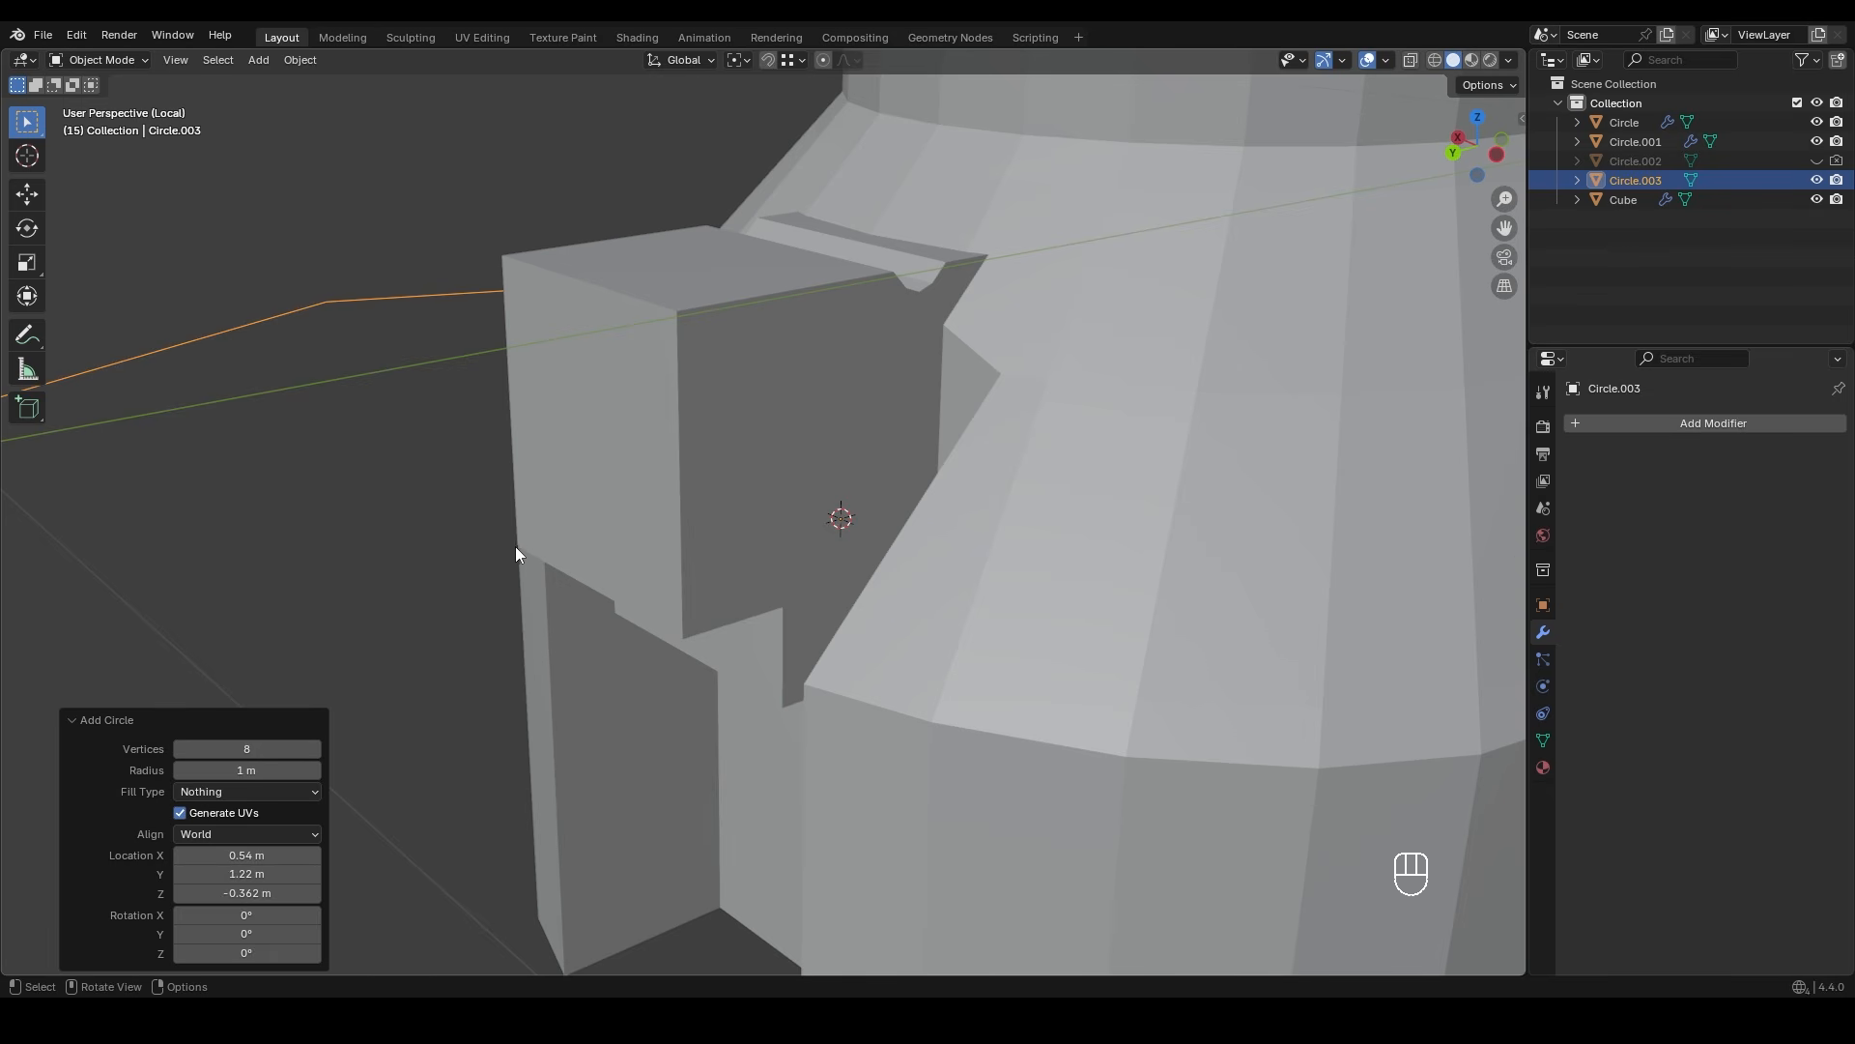
scroll(514, 547, "down", 5)
type("ry")
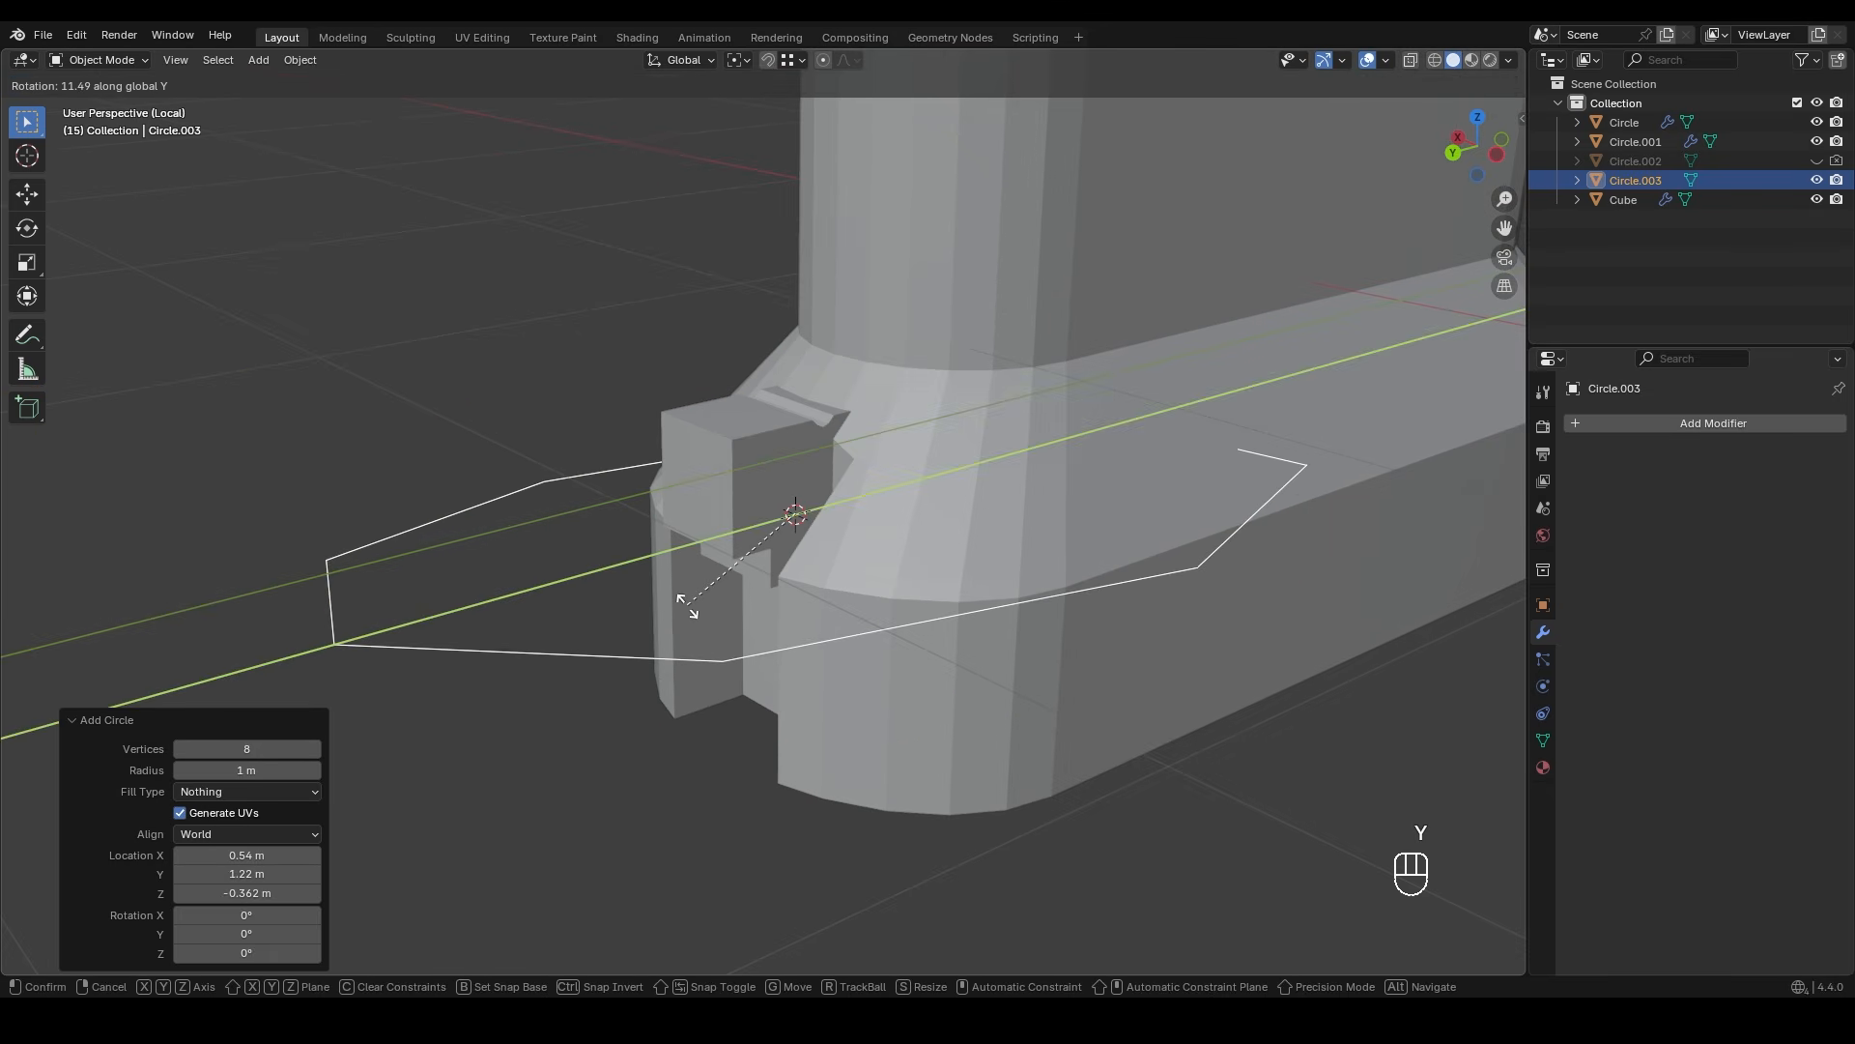
type("90")
key("KP_Enter")
- Move the circle toward the box and scale it down to roughly the box's size
key("g")
middle_click(773, 589)
left_click(754, 599)
key("s")
left_click(613, 465)
- Fit the circle around the box's side profile in wireframe side view, scaling it about 1.1 times and repositioning it
middle_click_drag(856, 519, 716, 449, "alt")
key("shift+z")
scroll(889, 527, "up", 4)
key("g")
key("s")
left_click(754, 420)
scroll(750, 442, "up", 2)
key("g")
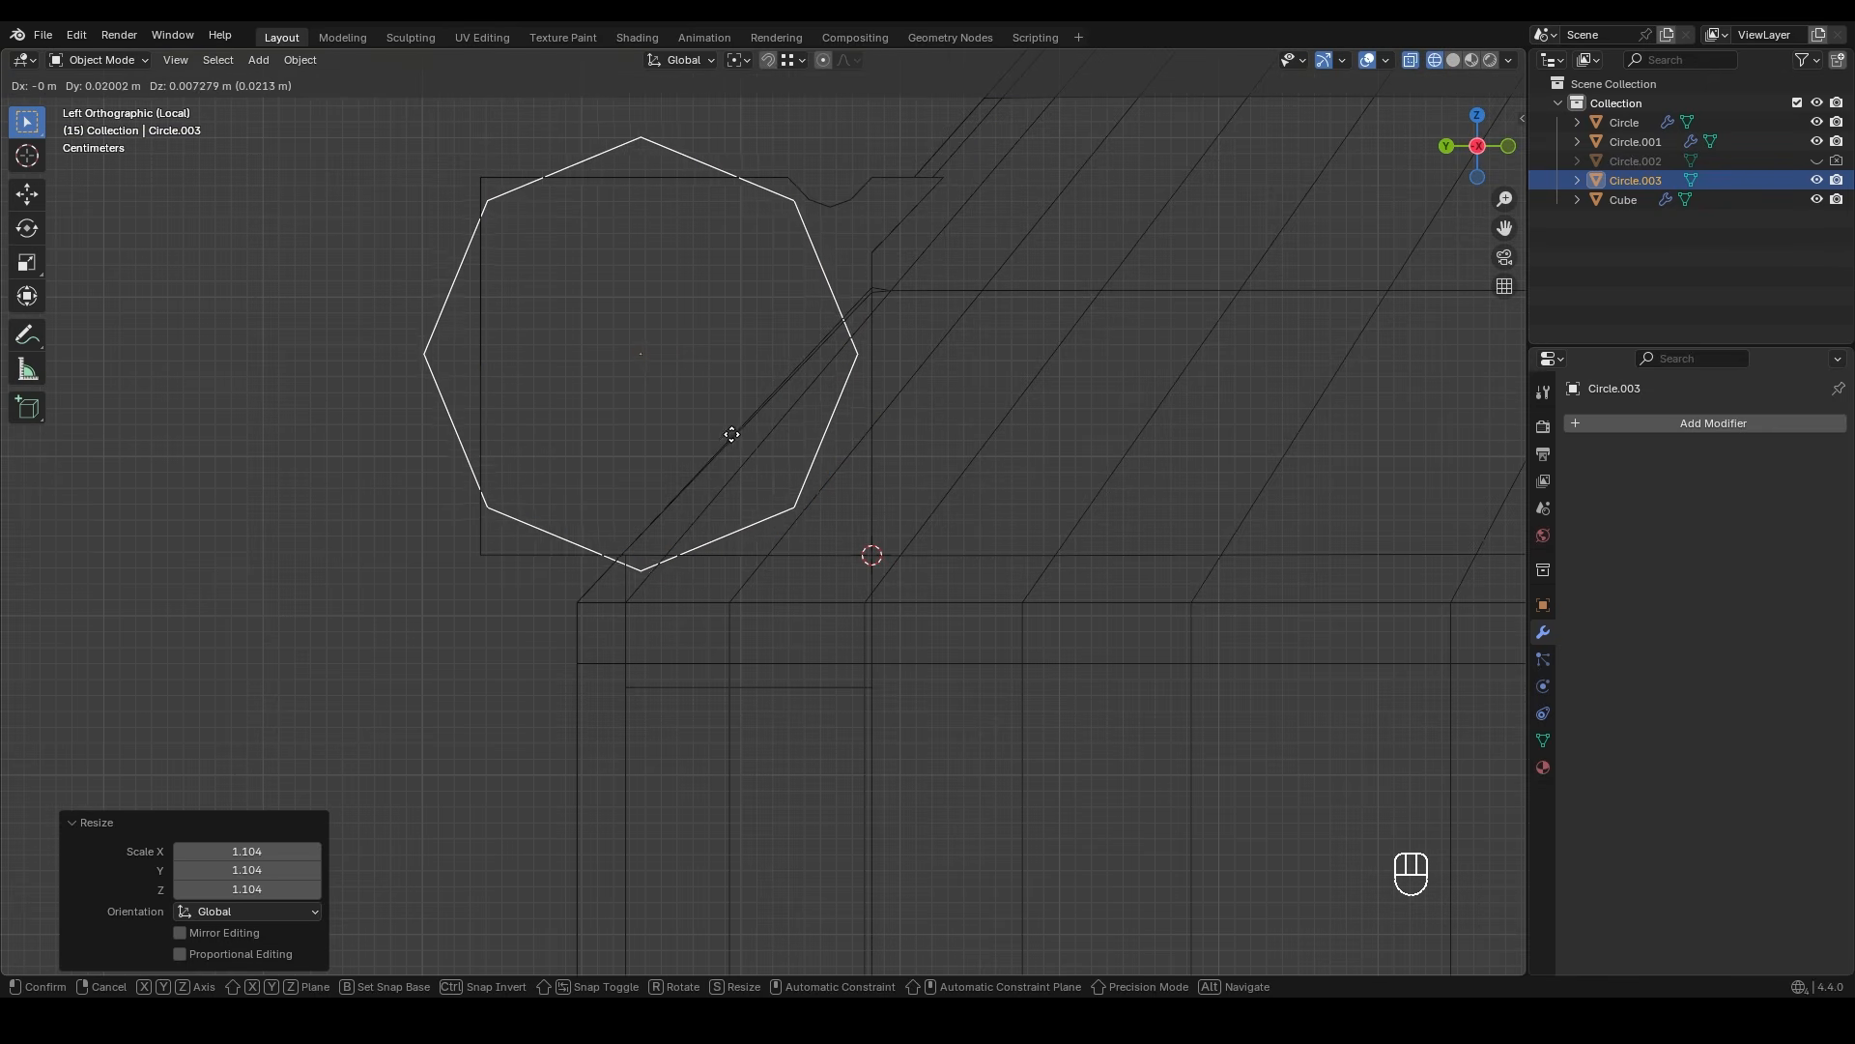
left_click(739, 430)
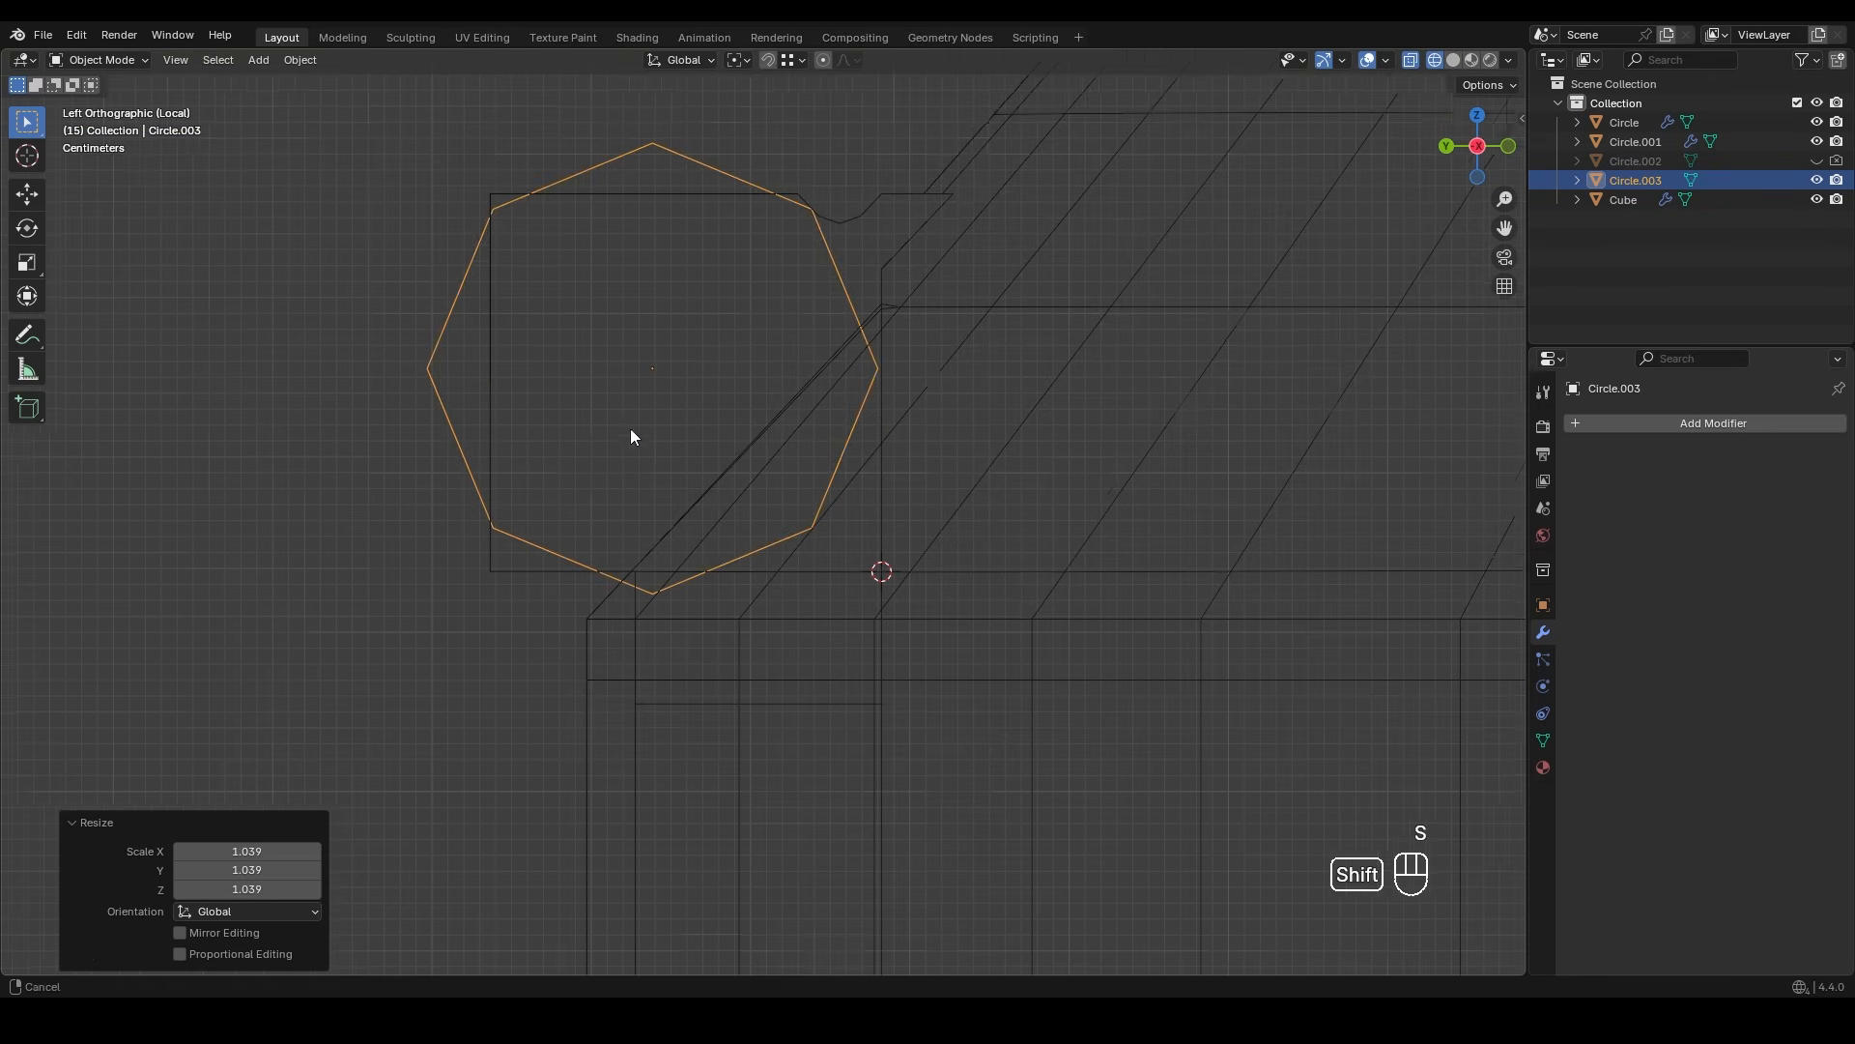
- Move the box profile's upper front corner vertices onto the reference circle's nearest corner, without shifting them along X
middle_click_drag(588, 373, 588, 432, "shift")
left_click(587, 432)
key("Tab")
scroll(638, 425, "up", 2, "shift")
key("1")
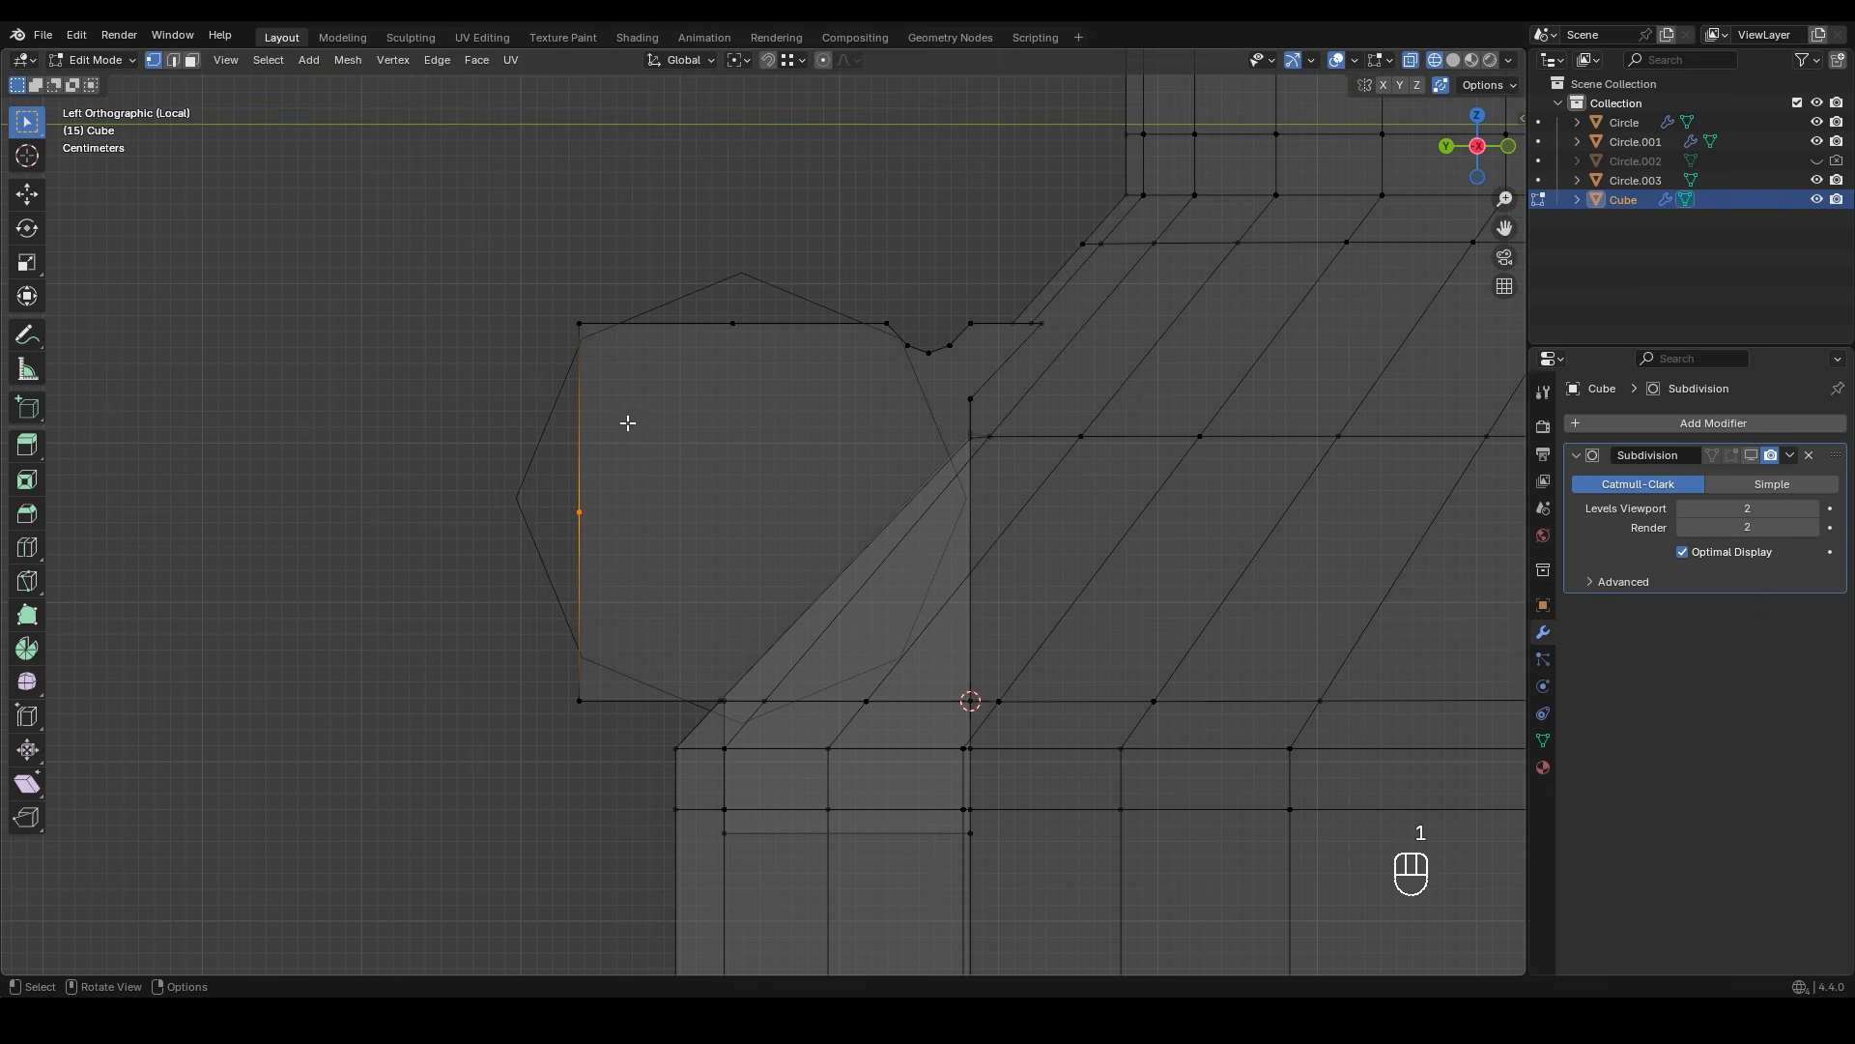
middle_click_drag(640, 484, 763, 461, "shift")
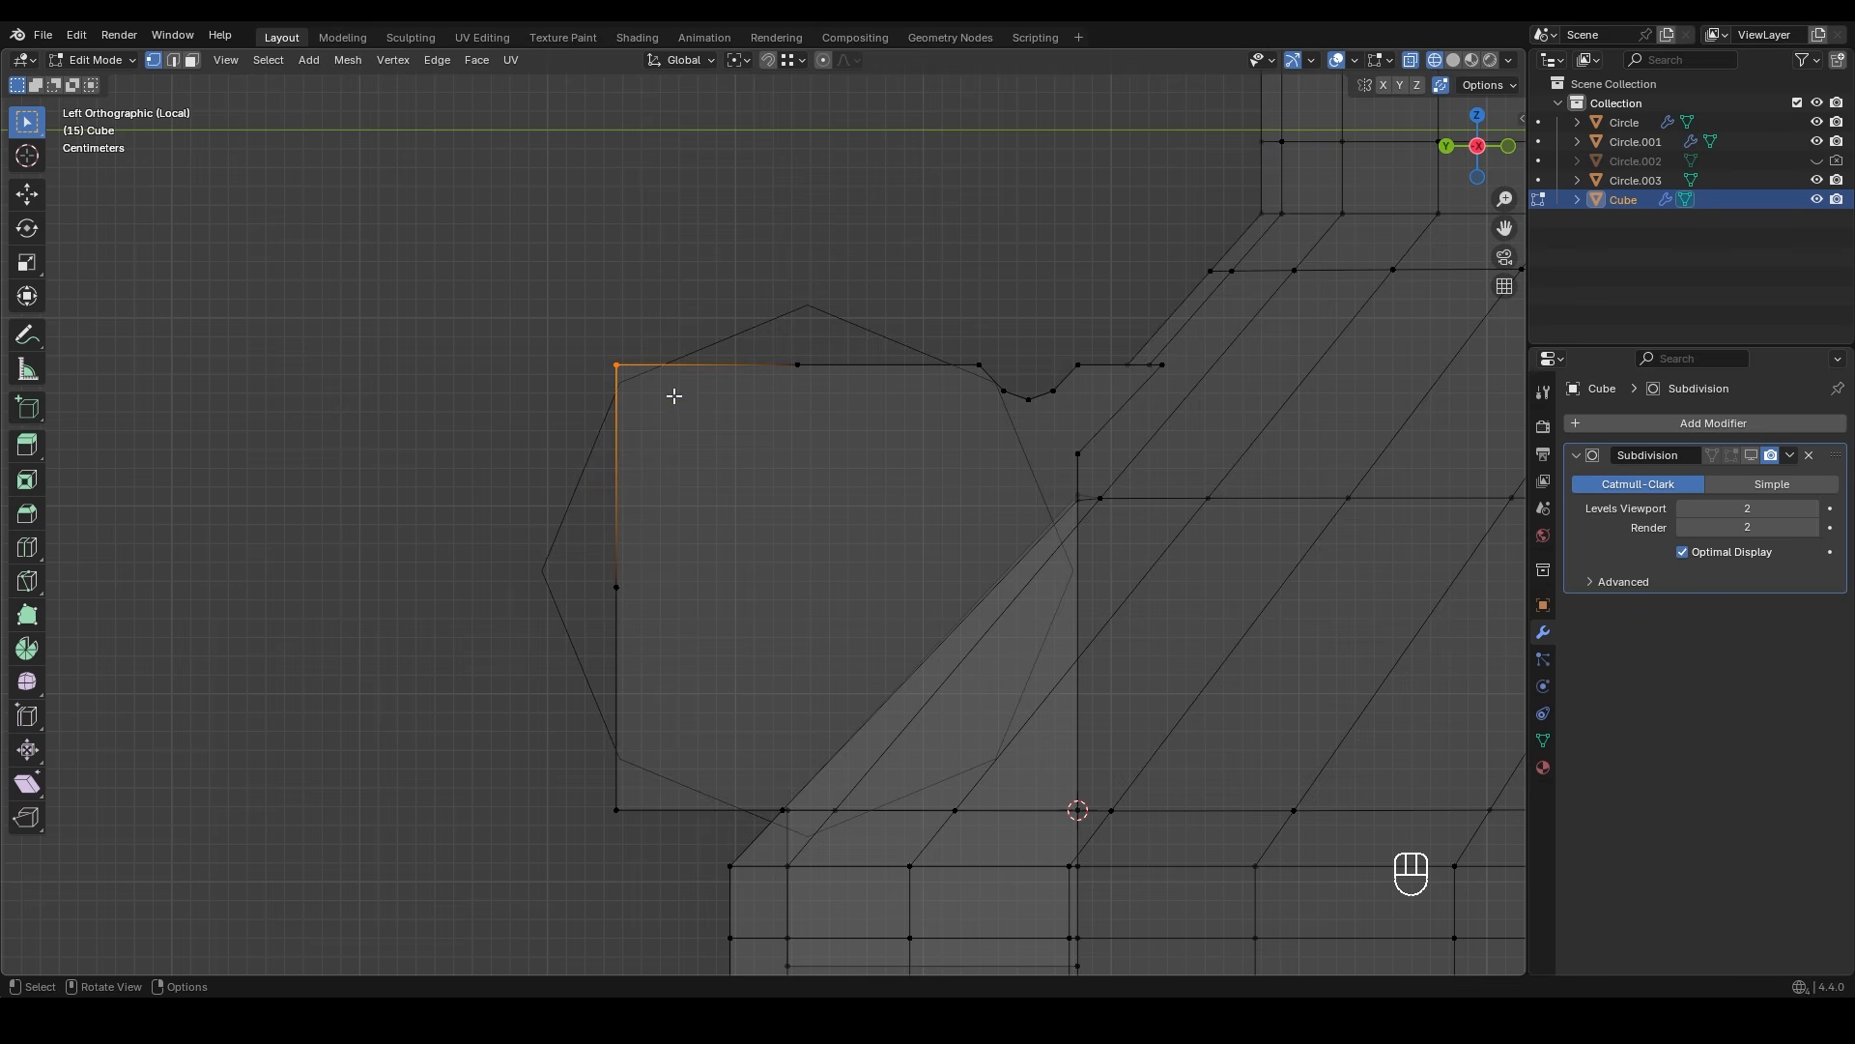
key("g")
key("shift+x")
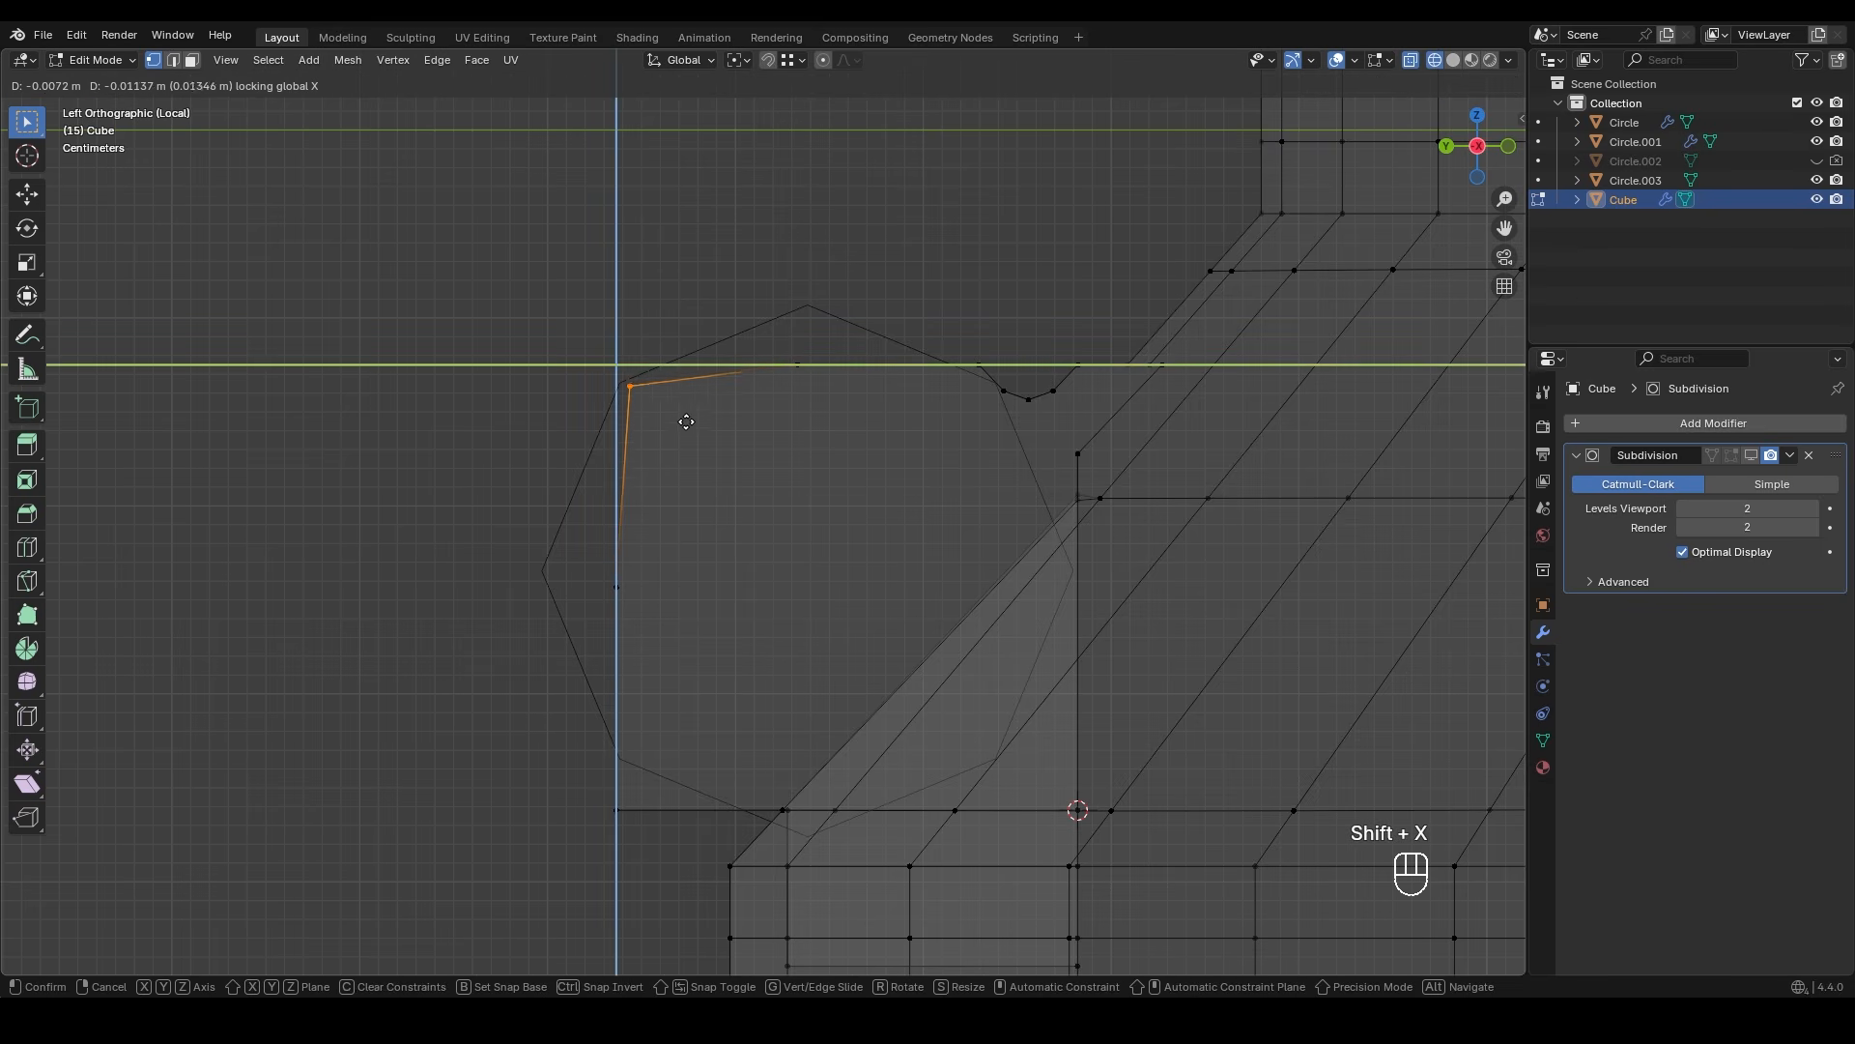
left_click(622, 383, "ctrl")
- Move the top middle and front middle vertices of the box profile onto the reference circle's uppermost and foremost points, locking X
mouse_move(763, 373)
middle_mouse_down()
mouse_move(762, 397)
mouse_move(773, 344)
middle_mouse_up()
left_click_drag(772, 343, 826, 391)
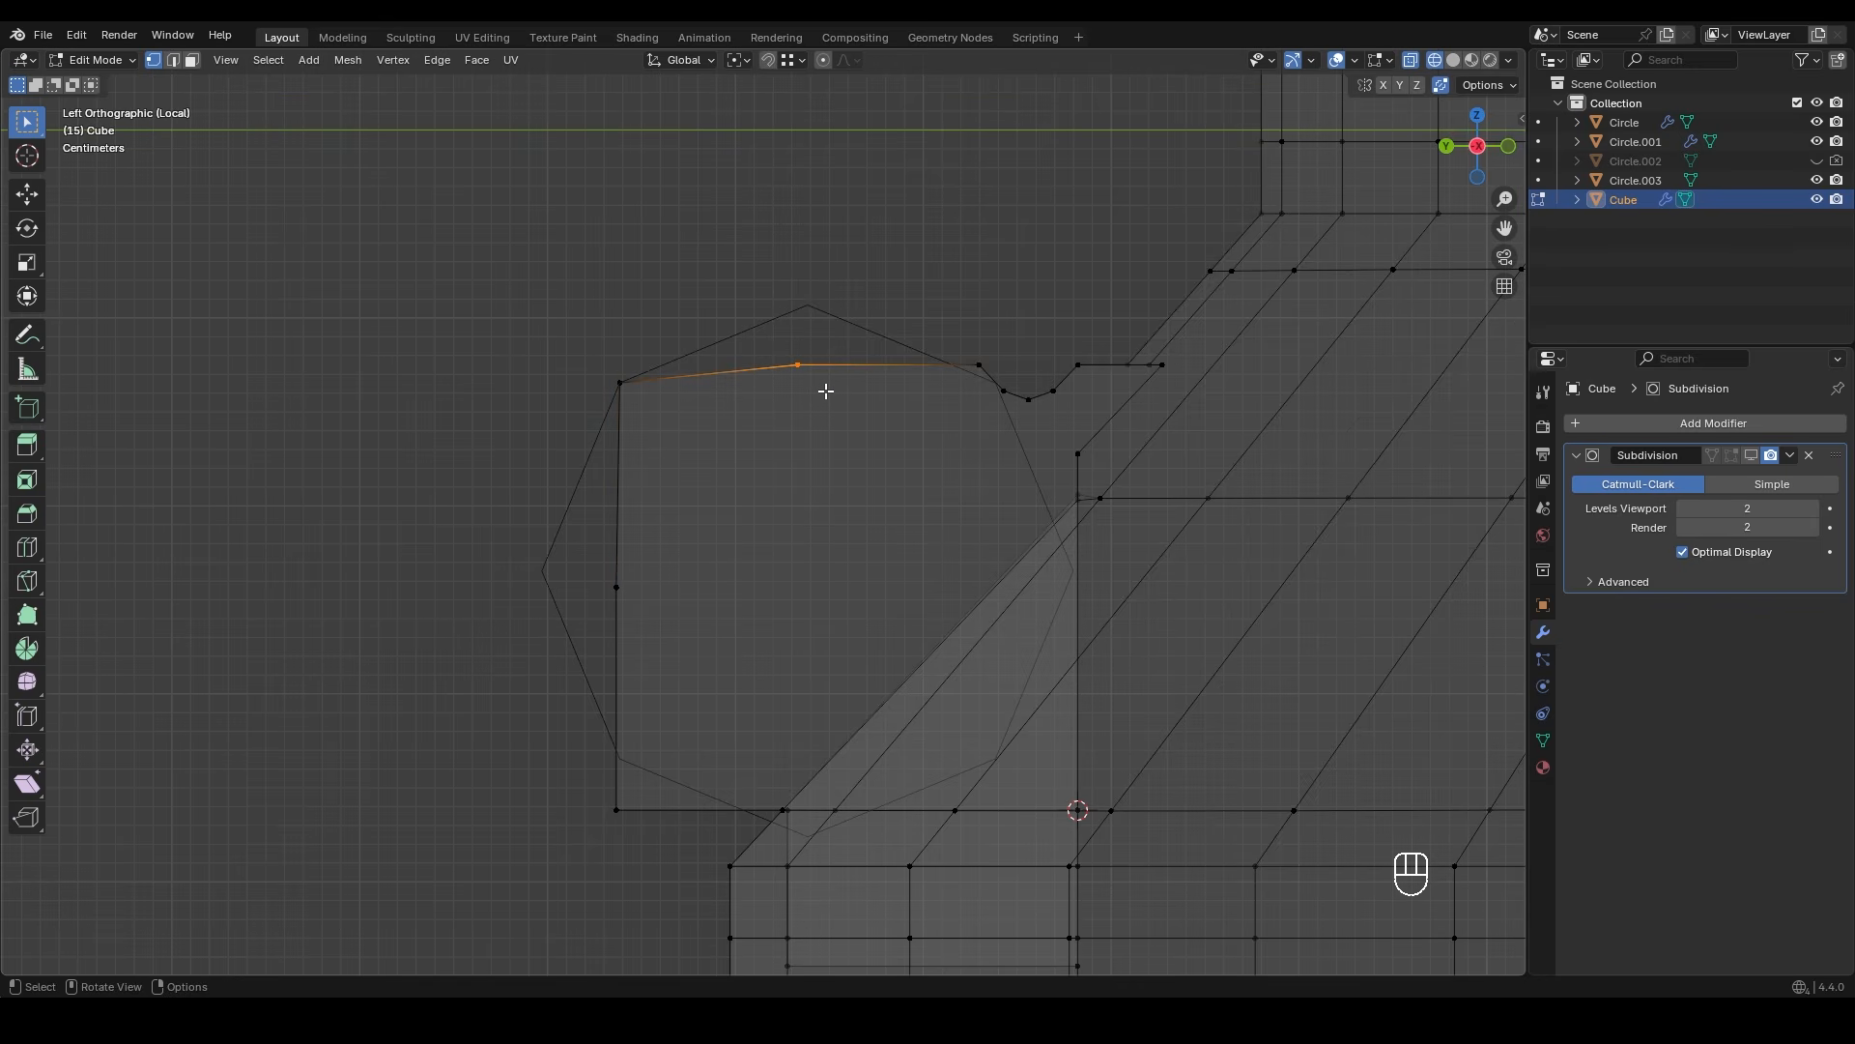
key("g")
key("shift+x")
left_click(819, 319, "ctrl")
left_click_drag(592, 560, 650, 593)
key("g")
key("shift+x")
left_click(551, 584, "ctrl")
- Move the box profile's lower front corner vertices onto the matching circle corner, locking X
left_click_drag(589, 778, 632, 811)
middle_click_drag(632, 811, 642, 682, "shift")
key("g")
key("shift+x")
left_click(639, 630, "ctrl")
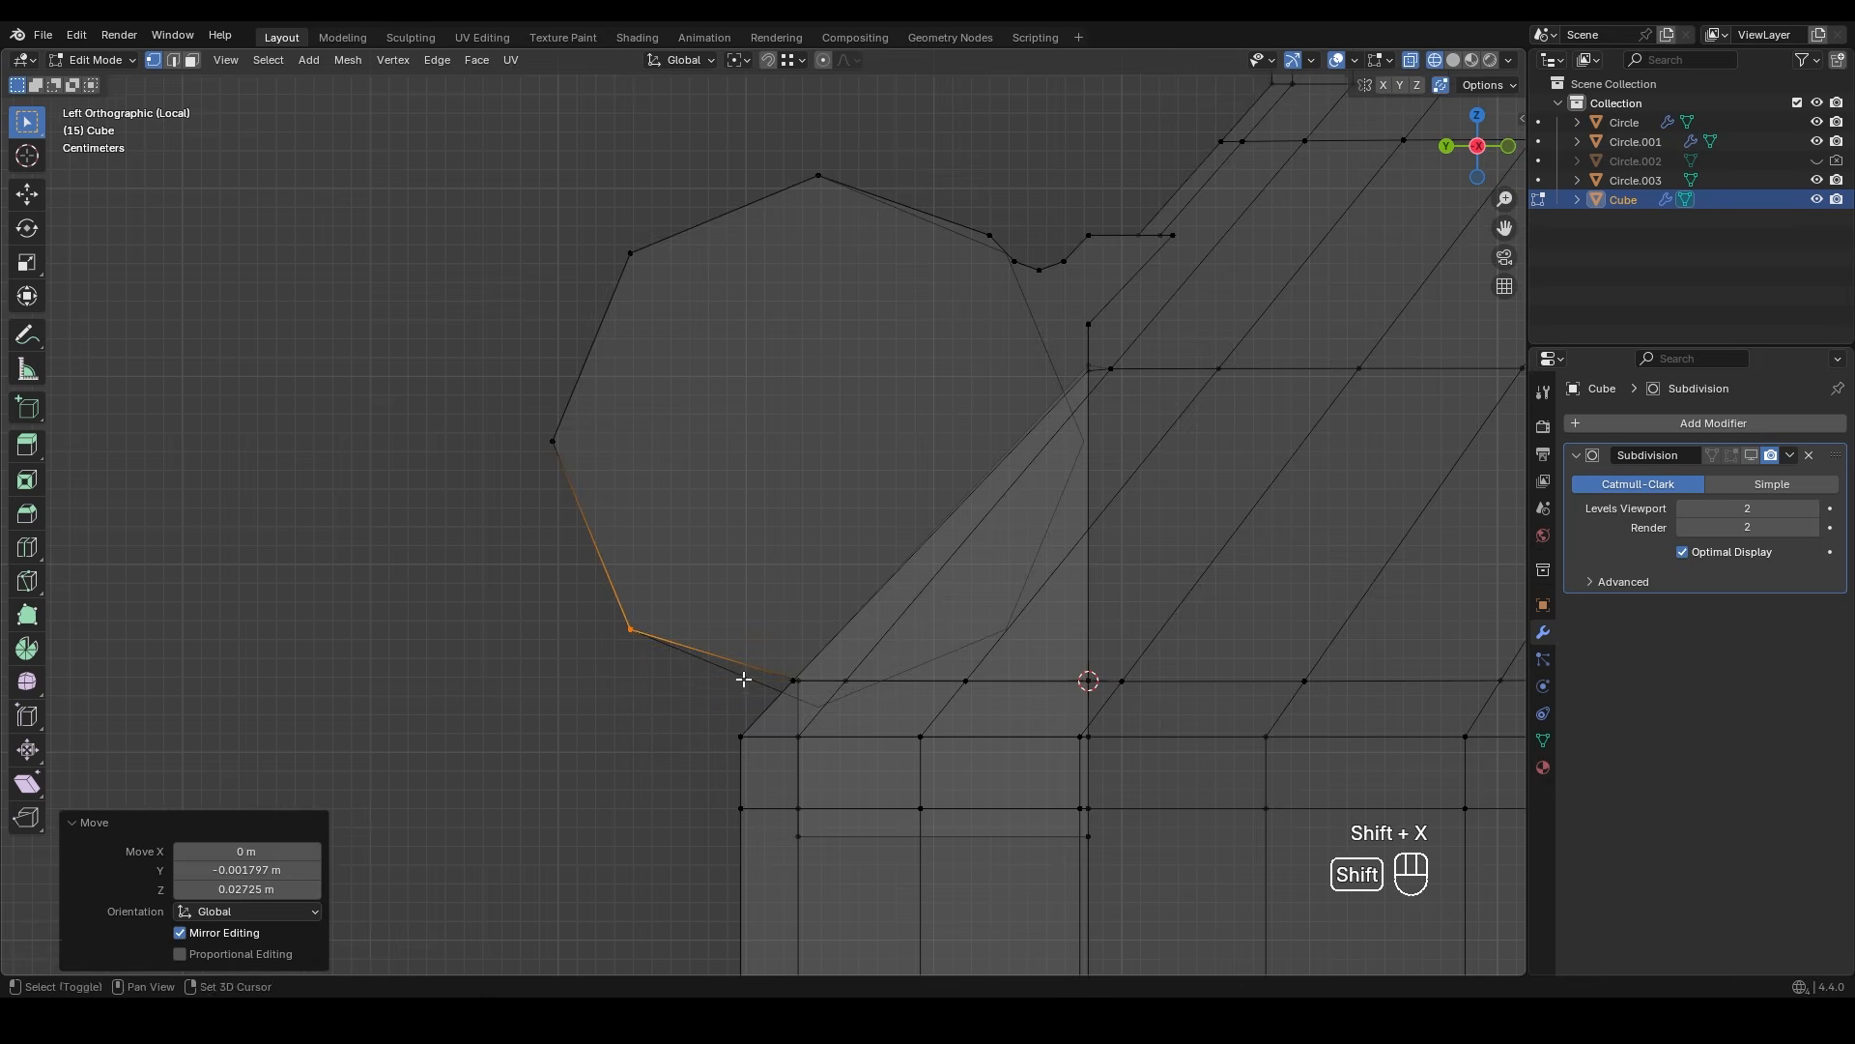
- Adjust the vertices at the groove's front edge against the reference circle
middle_click_drag(977, 261, 841, 431, "shift")
scroll(841, 431, "up", 1)
left_click_drag(833, 381, 872, 417)
key("g")
right_click(821, 348)
left_click(811, 301)
- Delete the reference circle in solid view and resume editing the rounded block mesh
key("Tab")
scroll(810, 301, "down", 7)
key("shift+z")
mouse_move(599, 445)
middle_mouse_down()
mouse_move(732, 464)
mouse_move(691, 445)
middle_mouse_up()
left_click(580, 412)
key("Delete")
middle_click_drag(578, 412, 764, 532)
left_click(790, 505)
key("Tab")
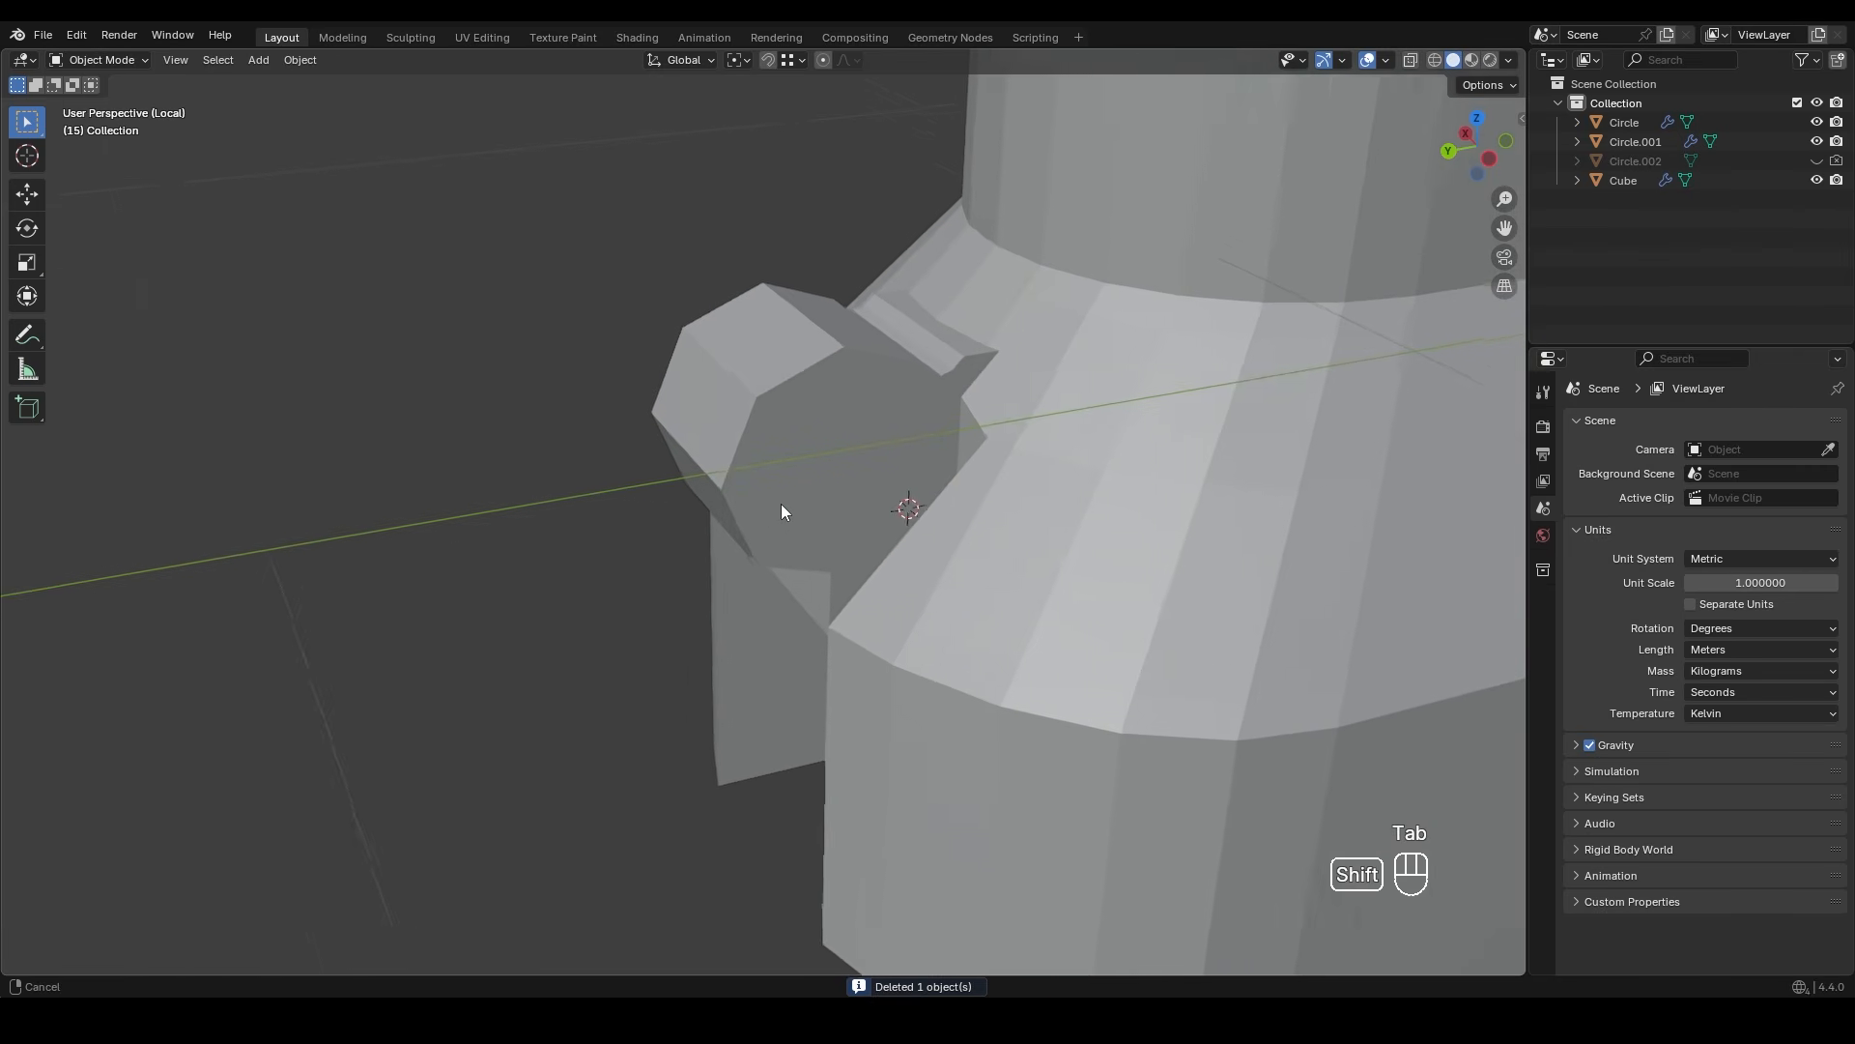
- Select the edge outlines around the block's side faces, undoing stray selections
scroll(791, 464, "up", 2)
middle_click_drag(792, 464, 1075, 385)
key("2")
scroll(898, 449, "up", 1)
middle_click_drag(694, 372, 822, 546, "shift")
middle_click_drag(821, 546, 843, 584)
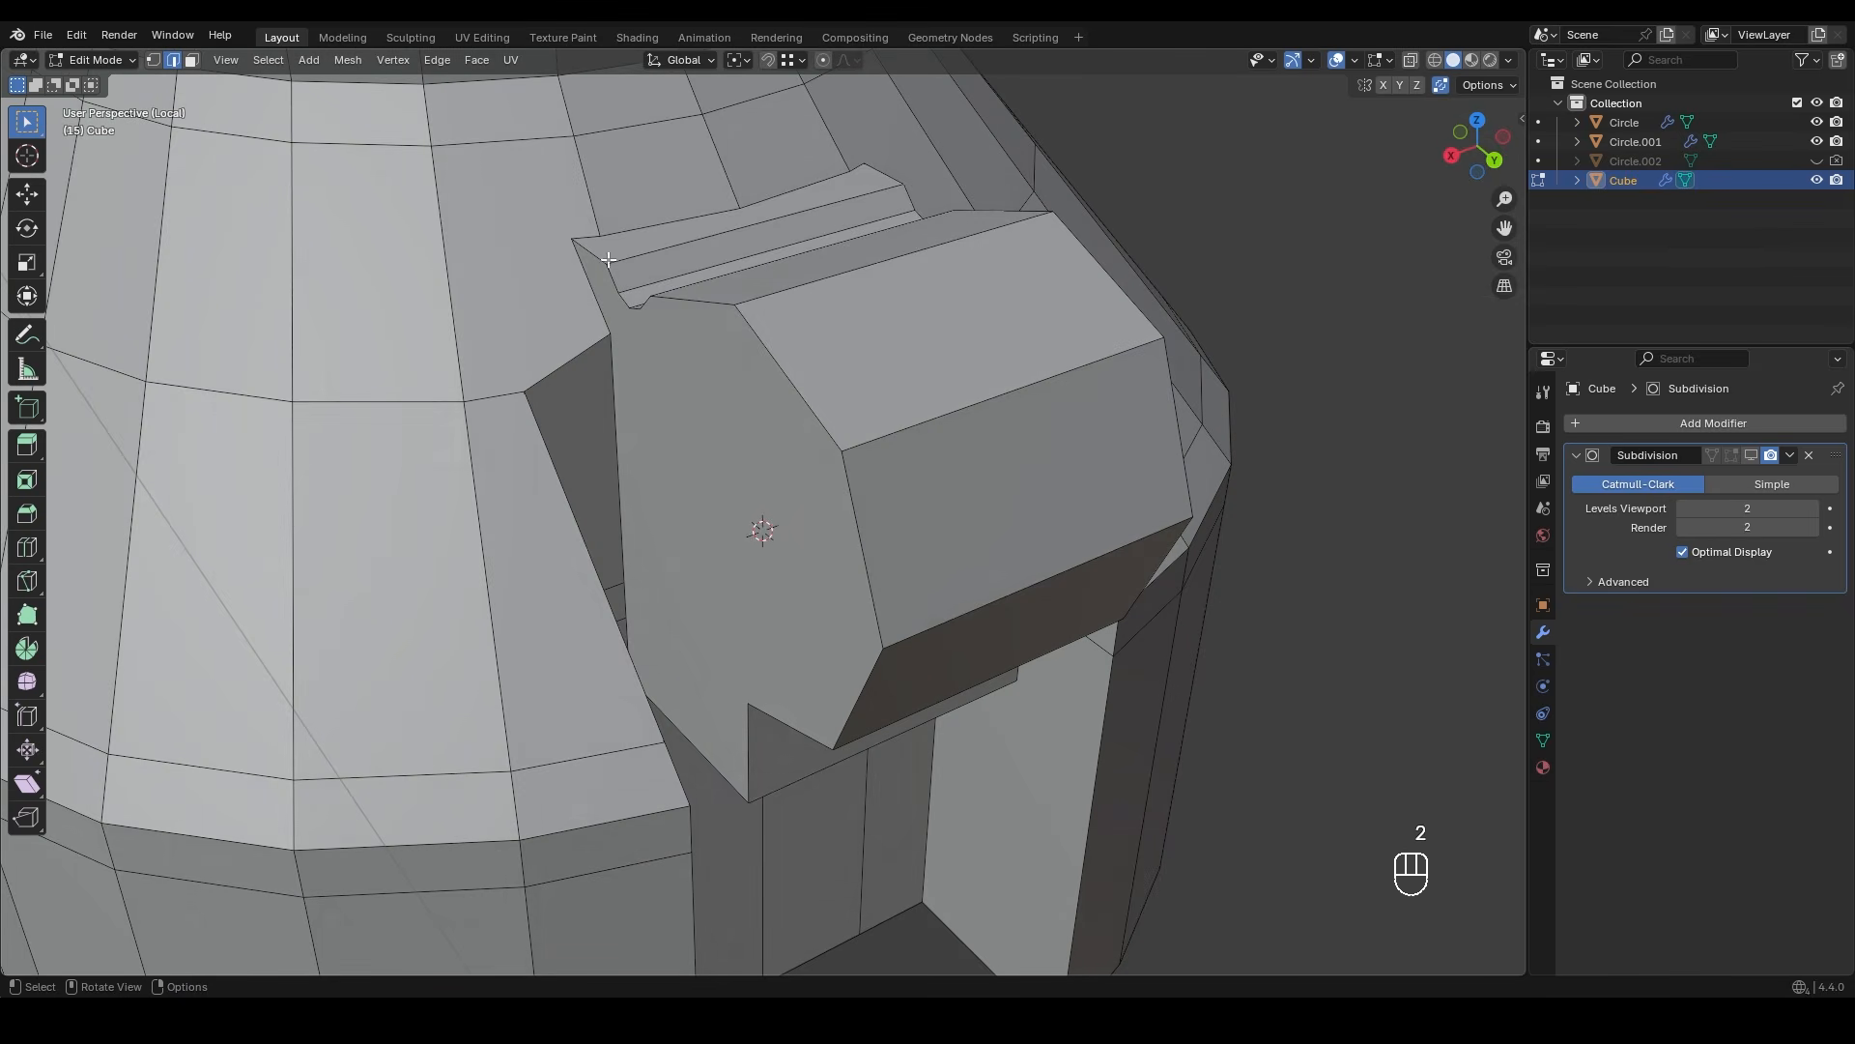
left_click(593, 252, "alt+shift")
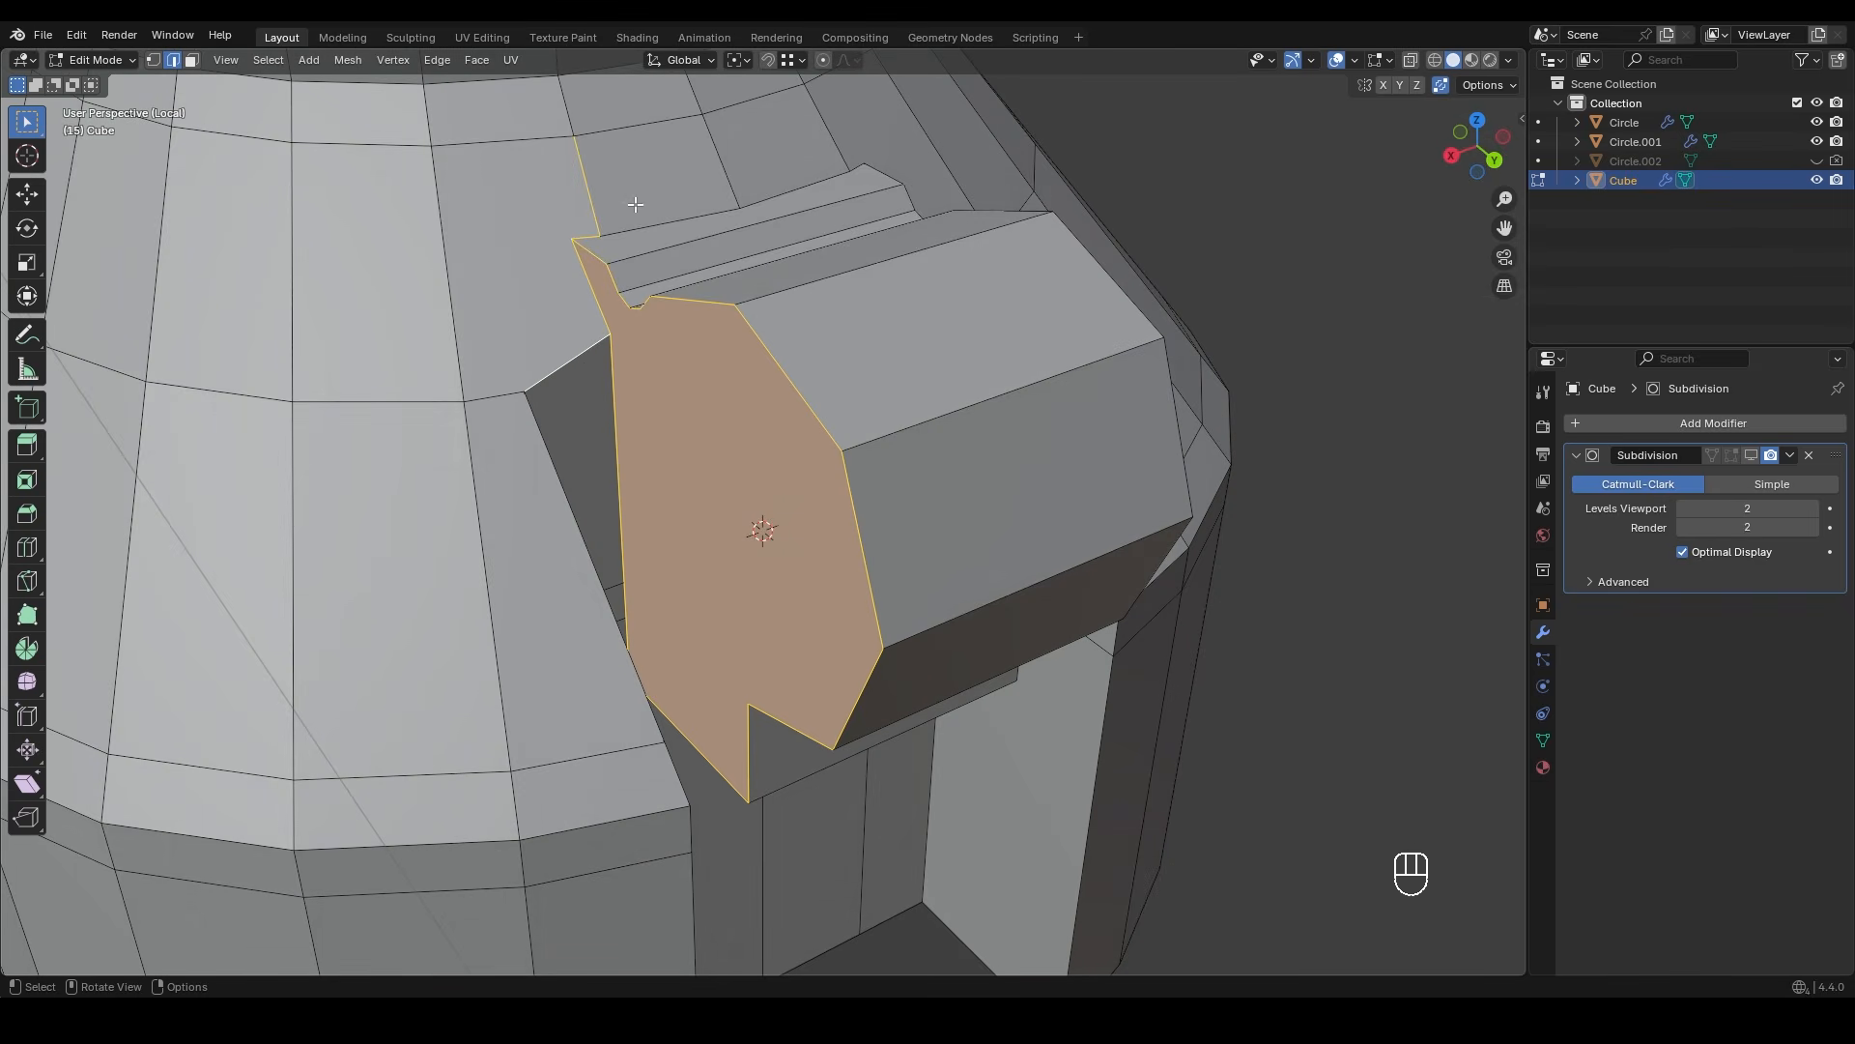
middle_click_drag(928, 253, 729, 298)
key("ctrl+z")
left_click(728, 299, "alt+shift")
middle_click_drag(752, 410, 849, 216, "shift")
left_click(882, 508, "shift")
left_click(849, 216, "alt+shift")
scroll(850, 216, "down", 5)
key("ctrl+z")
- Extend the edge selection with the slot's border edges and the block's lower ledge edges
scroll(849, 299, "up", 2)
middle_click_drag(808, 377, 821, 425)
left_click(786, 387, "ctrl+shift")
left_click(817, 397, "shift")
left_click(819, 330, "ctrl+shift")
left_click(663, 580, "ctrl+shift")
key("ctrl+z")
middle_click_drag(716, 560, 802, 580)
scroll(754, 386, "up", 4)
middle_click_drag(734, 328, 711, 452, "shift")
left_click(650, 473, "ctrl+shift")
left_click(637, 582, "shift")
left_click(638, 618, "alt+shift")
- Bevel the selected block and slot edges with 2 segments, about 0.0086 m wide, and an Arc outer miter
middle_click_drag(711, 451, 734, 492)
scroll(734, 493, "down", 4)
middle_click_drag(734, 493, 774, 431, "shift")
middle_click_drag(619, 357, 804, 438)
key("ctrl+z")
key("ctrl+b")
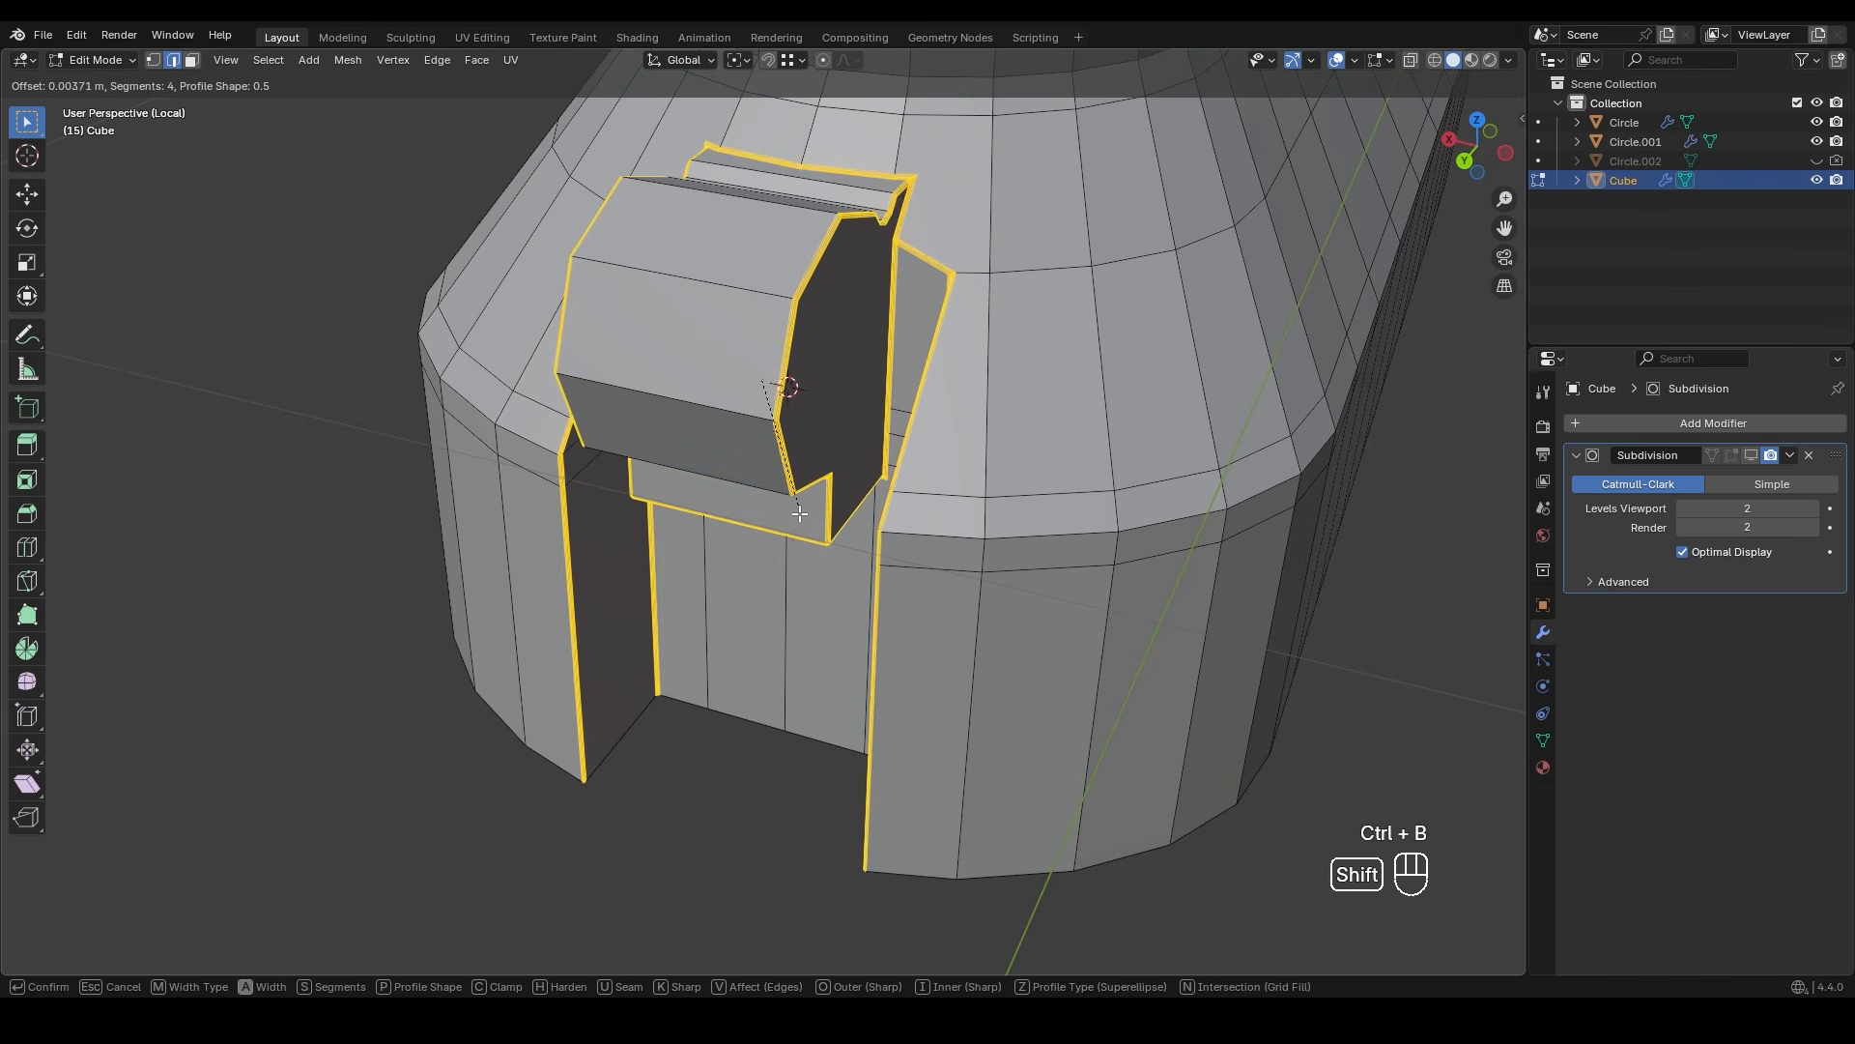
left_click(799, 560, "shift")
middle_click_drag(799, 560, 848, 502, "shift")
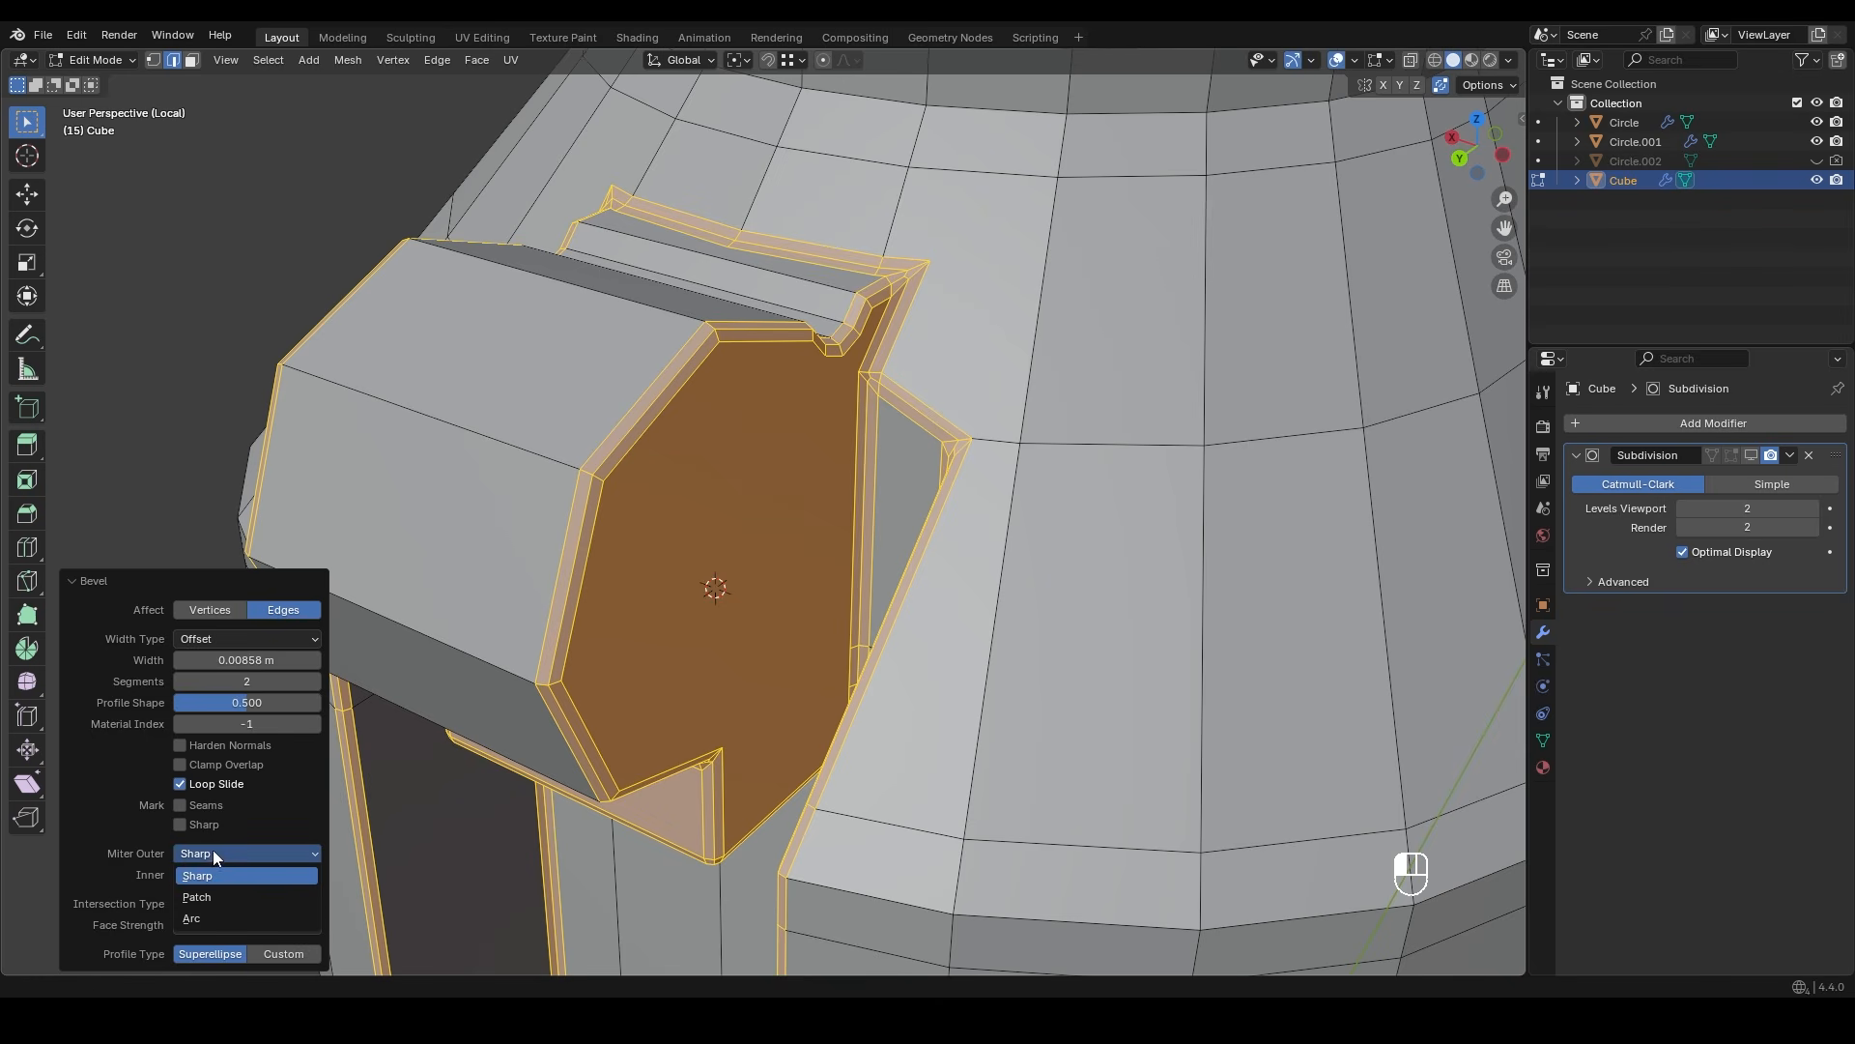
left_click(210, 916)
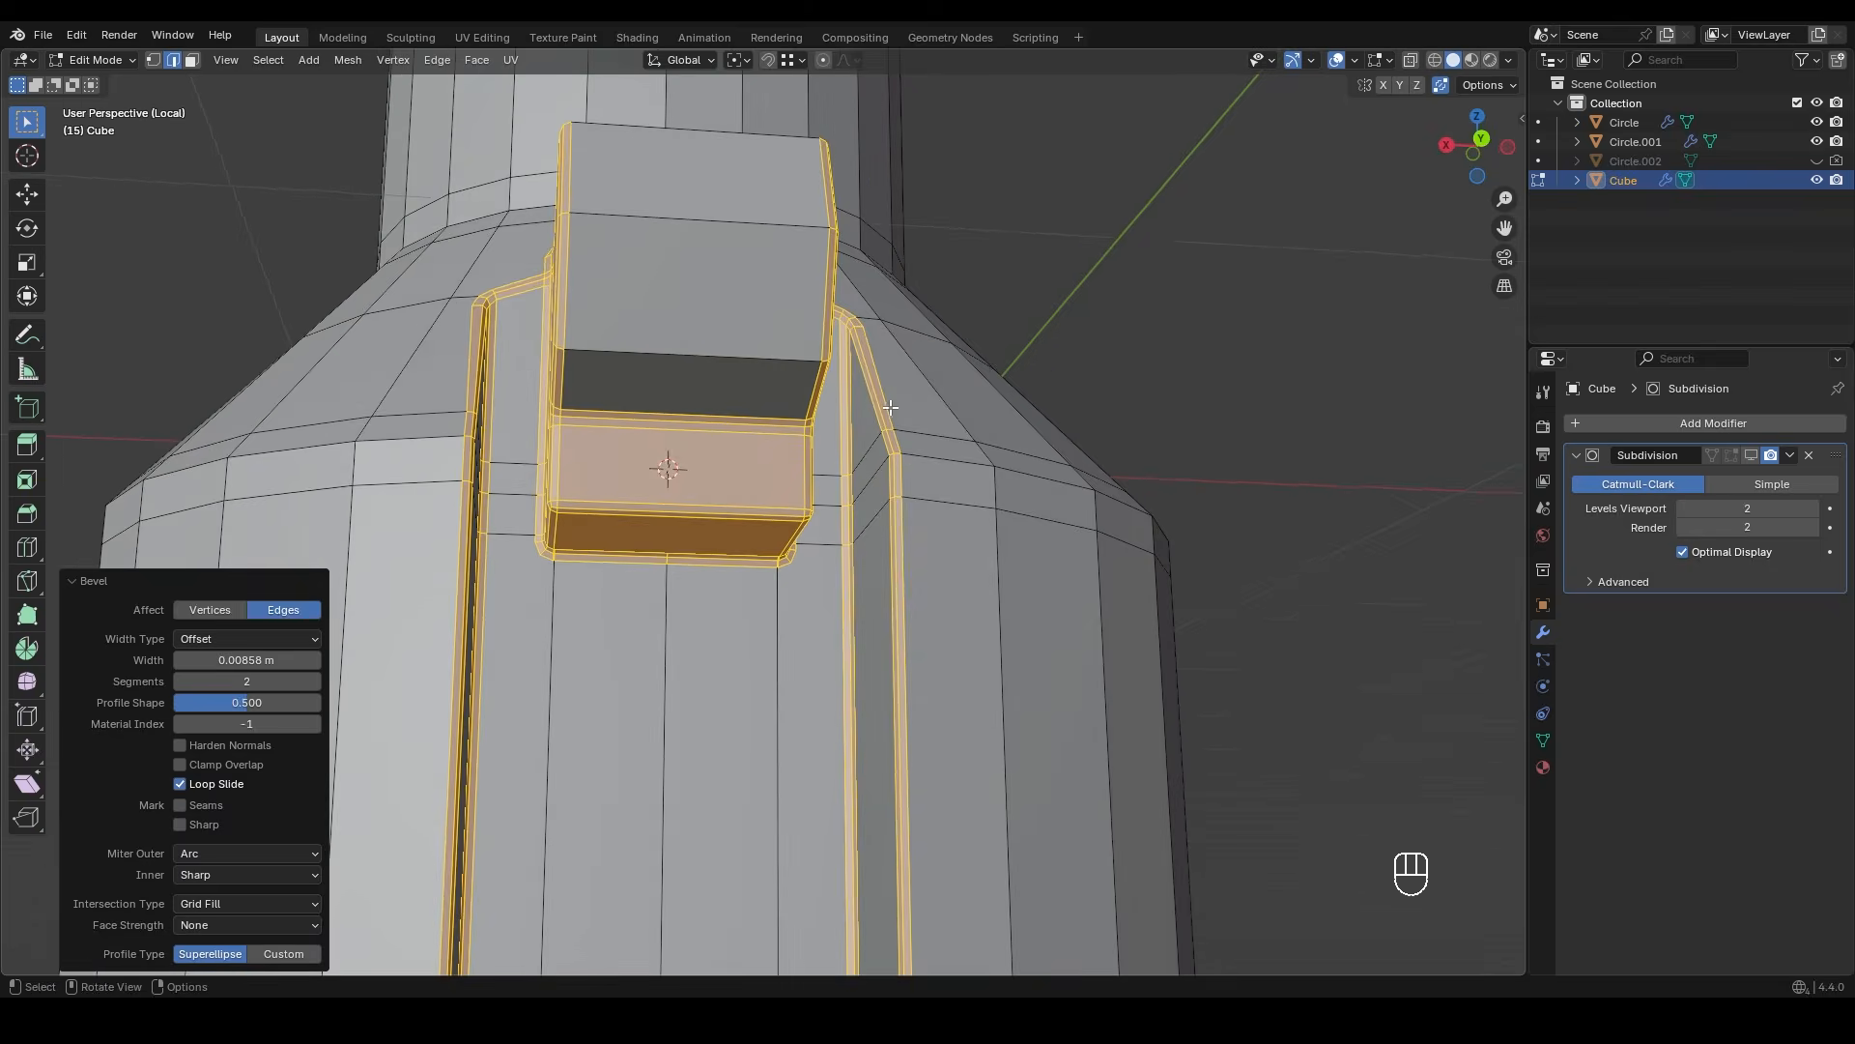
- Slide the first column of bevel vertices beside the block along their edges, one vertex at a time
key("1")
middle_click_drag(874, 524, 795, 609)
left_click(795, 608)
middle_click_drag(795, 318, 771, 454, "shift")
scroll(778, 580, "up", 3)
middle_click_drag(771, 526, 774, 577)
left_click(761, 494)
key("g")
key("g")
left_click(785, 491)
left_click(763, 537)
key("g")
key("g")
left_click(791, 534)
left_click(763, 568)
middle_click_drag(918, 523, 885, 460)
- Slide the three bevel vertices of the opposite column along their edges, one vertex at a time
left_click(861, 455)
key("g")
key("g")
left_click(868, 453)
left_click(870, 496)
key("g")
key("g")
left_click(877, 496)
left_click(871, 558)
key("g")
key("g")
left_click(880, 557)
- Select three adjacent bevel vertices and slide them together along their edges
middle_click_drag(881, 557, 874, 502, "ctrl")
middle_click_drag(908, 367, 773, 479, "shift")
left_click(774, 480)
left_click(803, 480, "shift")
left_click(853, 481, "shift")
key("g")
key("g")
left_click(861, 712)
middle_click_drag(861, 712, 836, 557)
- Connect the bevelled corner behind the groove to the nearby body vertex and add a centred loop cut in the face row below
left_click(801, 437)
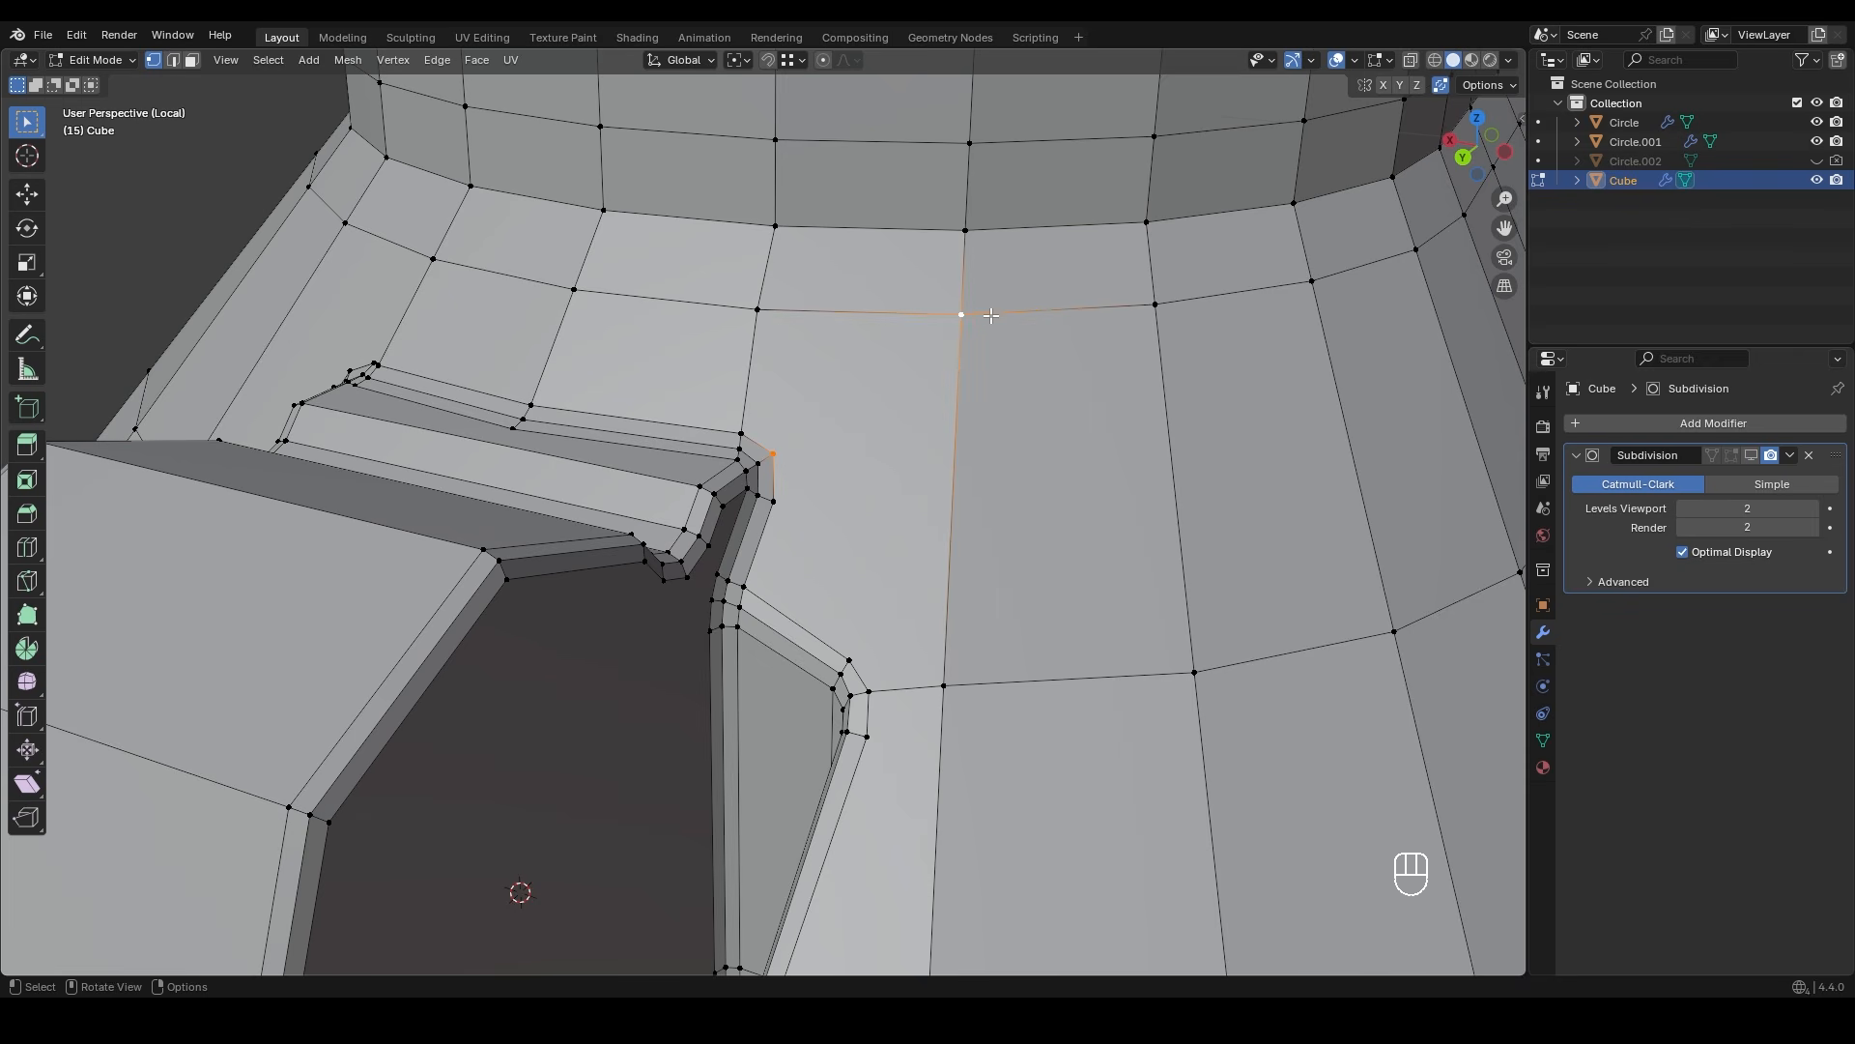
scroll(891, 449, "up", 1)
key("ctrl+r")
left_click(985, 493)
right_click(915, 494)
- Connect the remaining bevel corner vertices beside the slot to the body's edge loops, adding loop cuts above and below the existing row
left_click(847, 507)
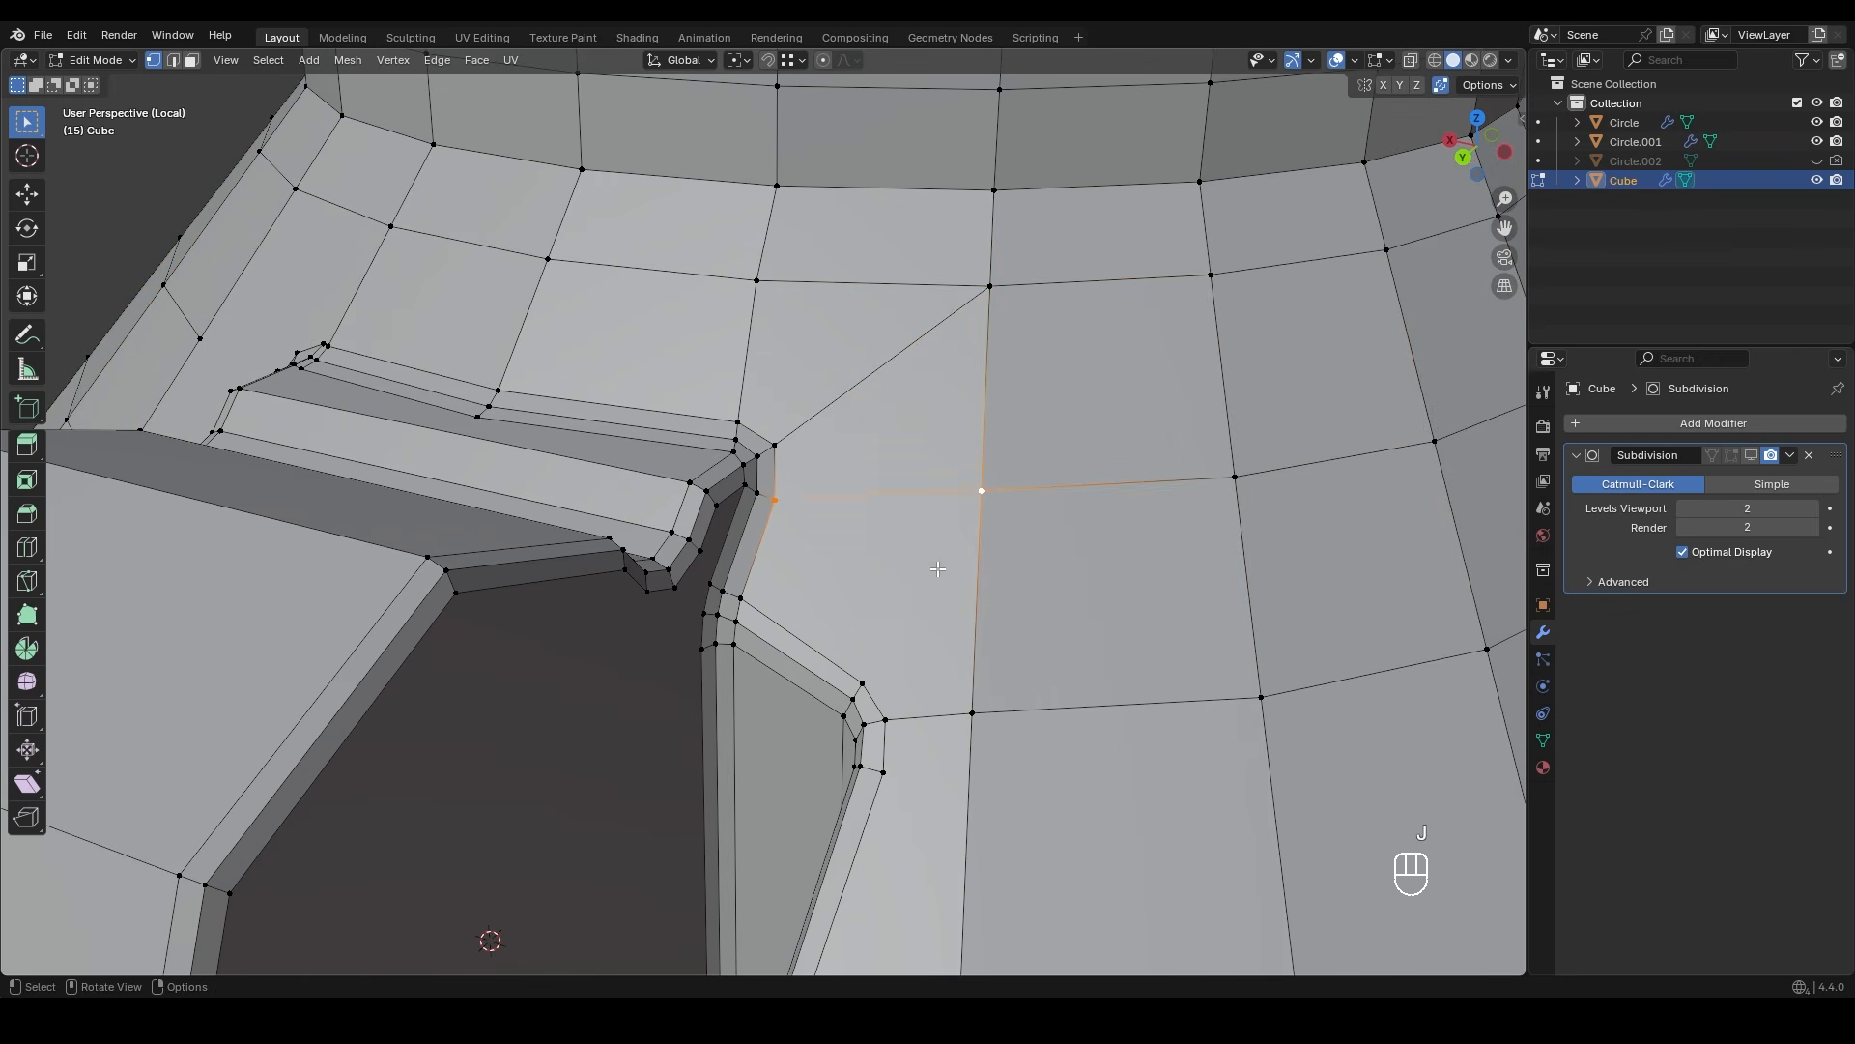
middle_click_drag(938, 544, 945, 464)
key("ctrl+r")
key("ctrl+r")
left_click(977, 406)
left_click(971, 189)
left_click(856, 342)
left_click(943, 360, "shift")
key("j")
- Divide the block's side face by connecting vertices across its lower corner and beneath the groove, separating off the octagonal face
middle_click_drag(875, 442, 683, 346, "shift")
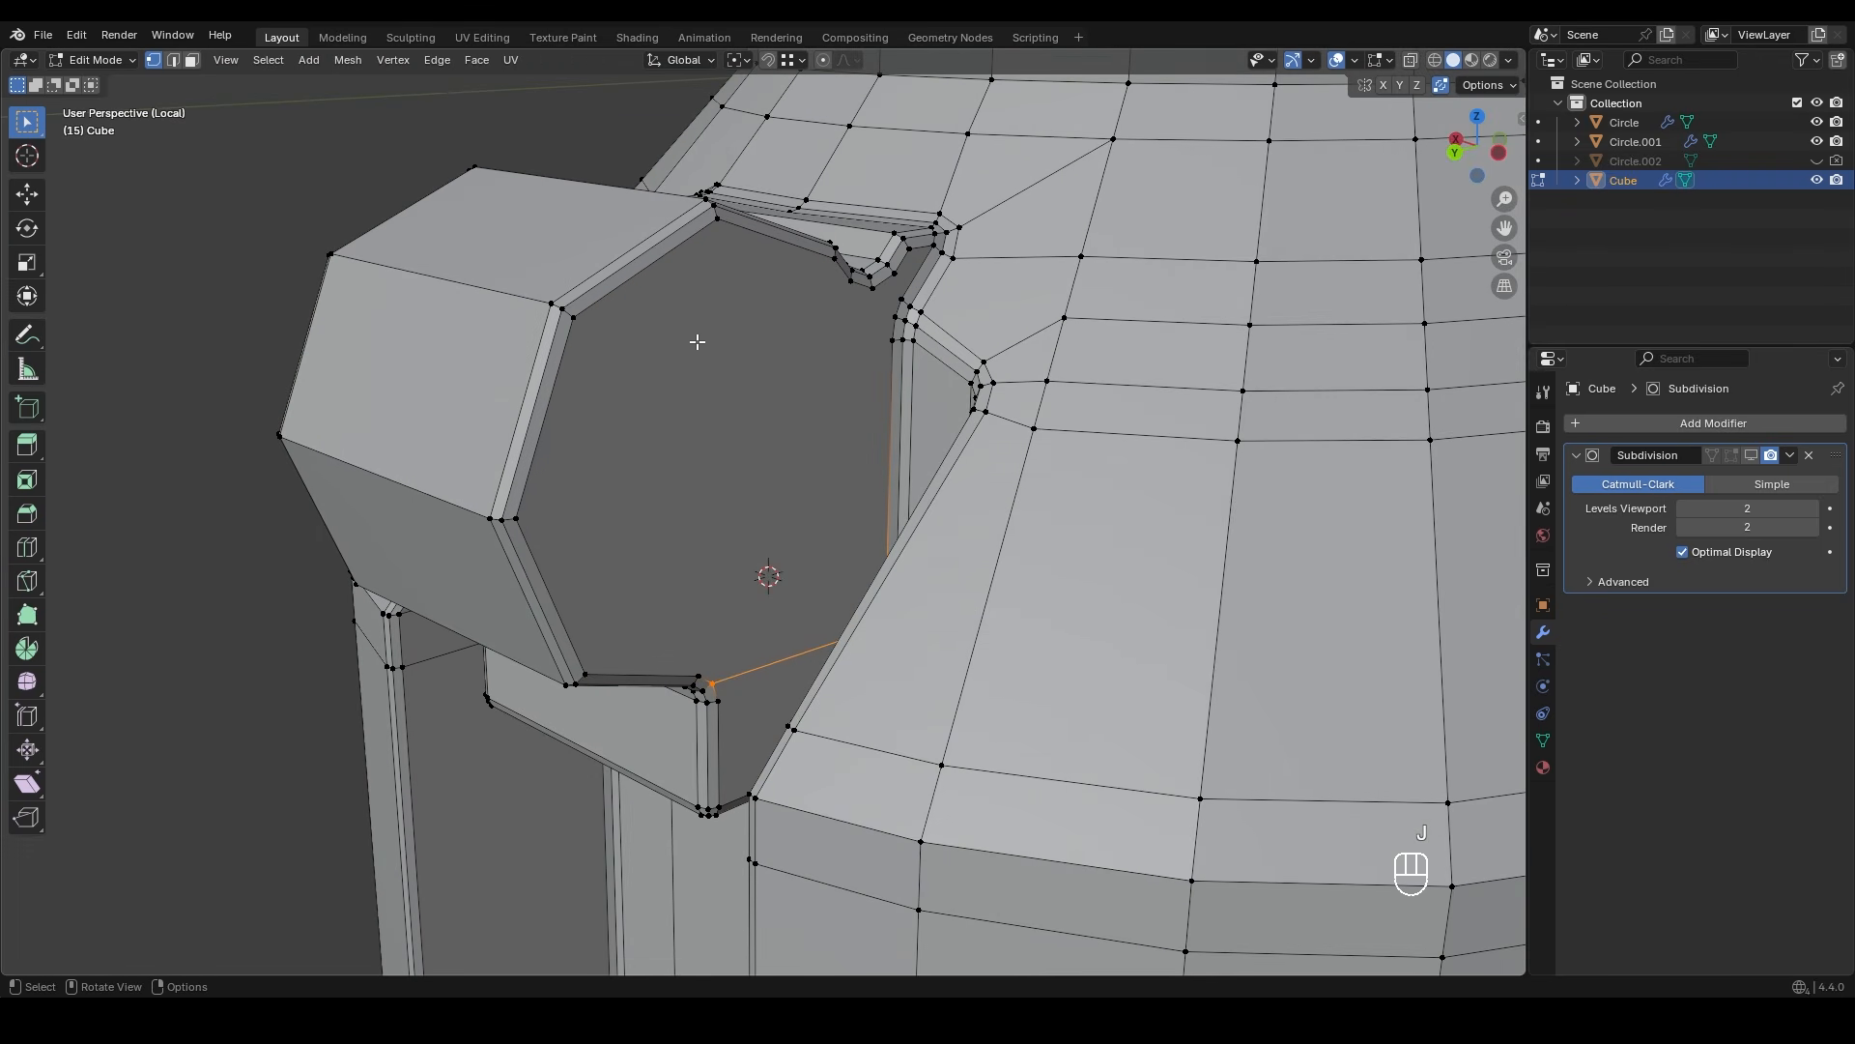
middle_click_drag(760, 450, 749, 439, "shift")
scroll(931, 281, "up", 2)
middle_click_drag(932, 281, 778, 476, "shift")
scroll(808, 538, "up", 3)
left_click(789, 391)
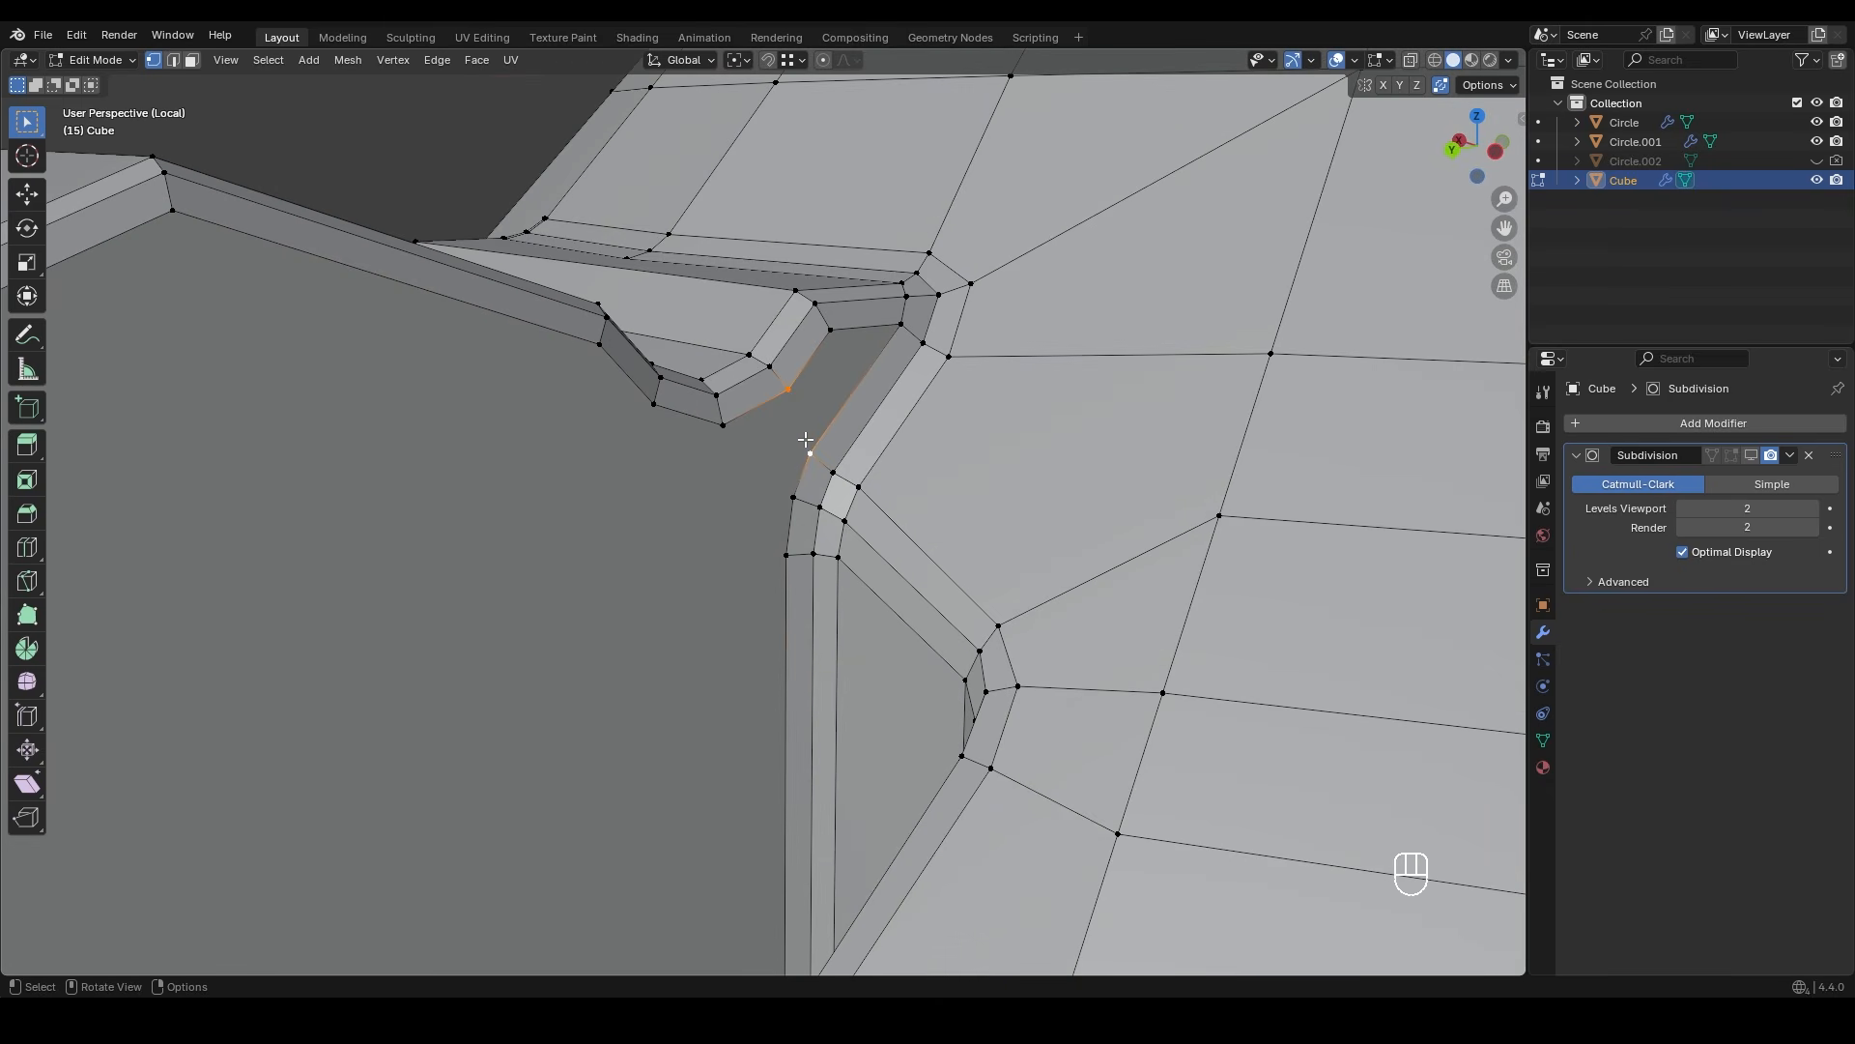
left_click(652, 407)
scroll(770, 517, "down", 4)
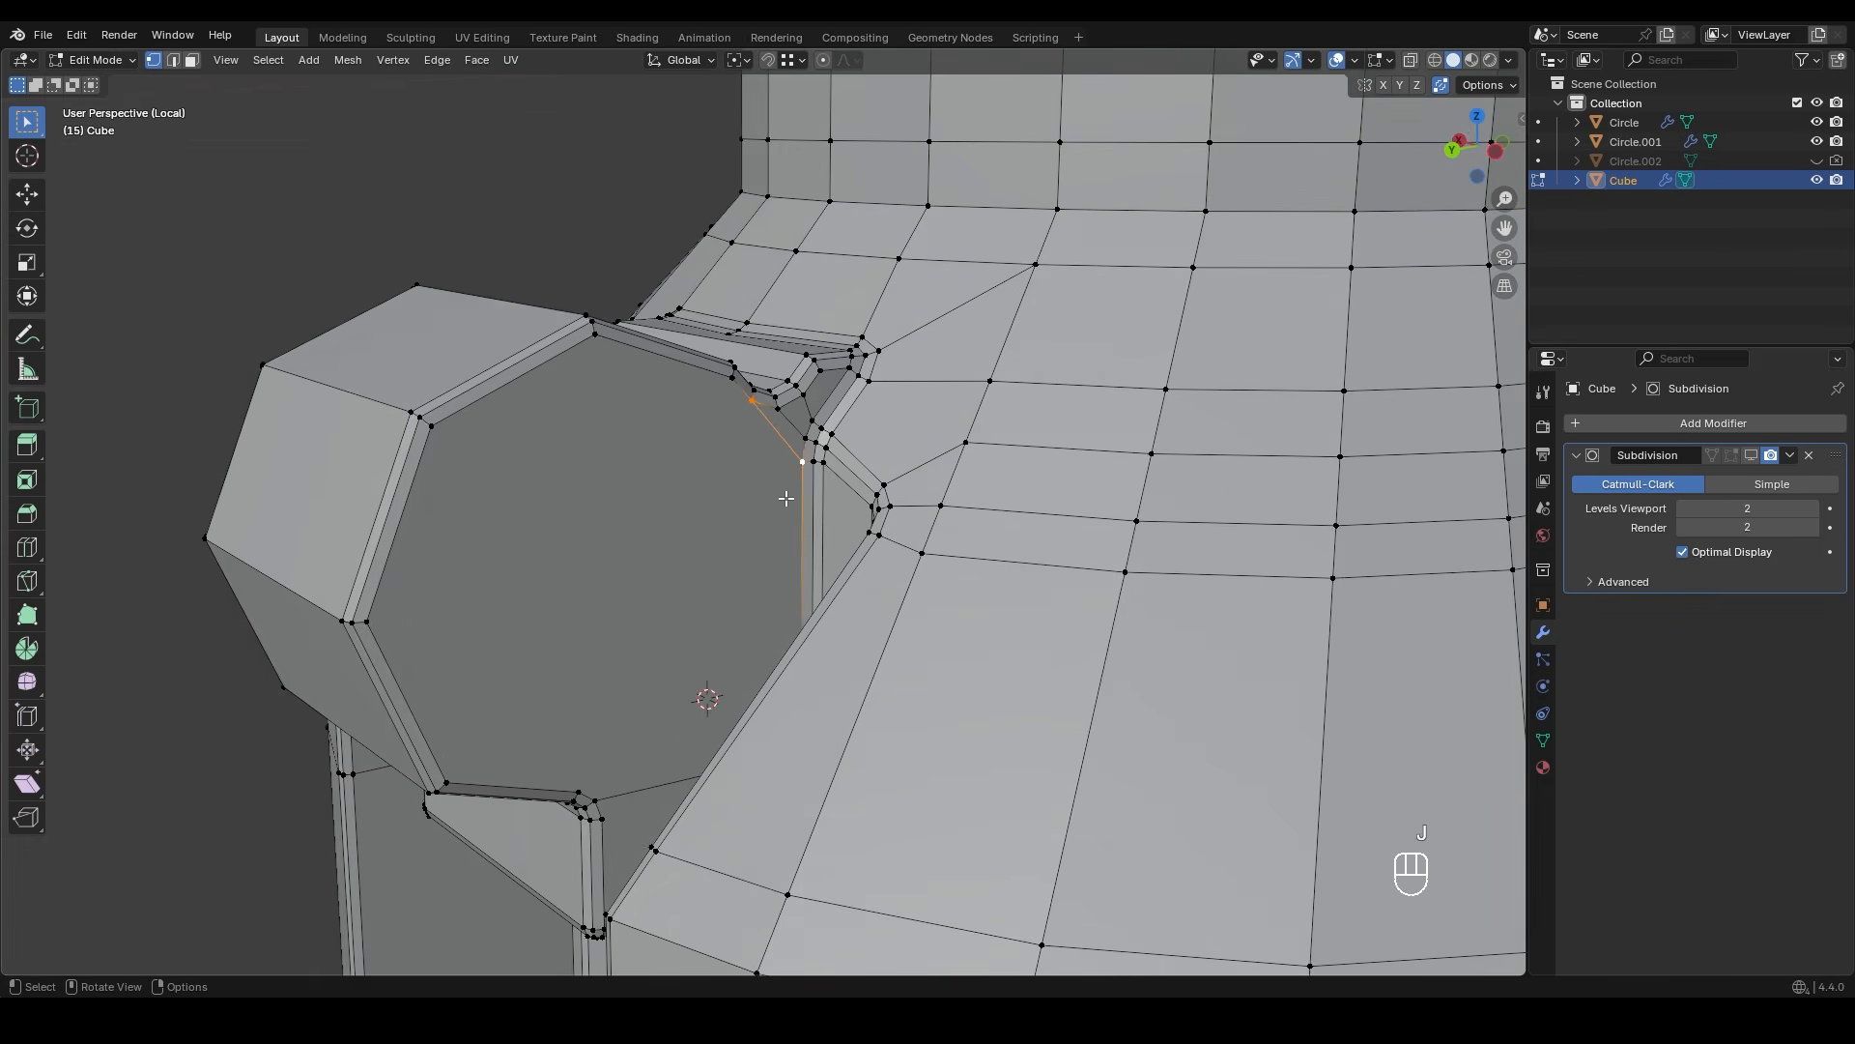
key("3")
left_click(683, 518)
middle_click_drag(683, 518, 800, 509)
right_click(698, 414)
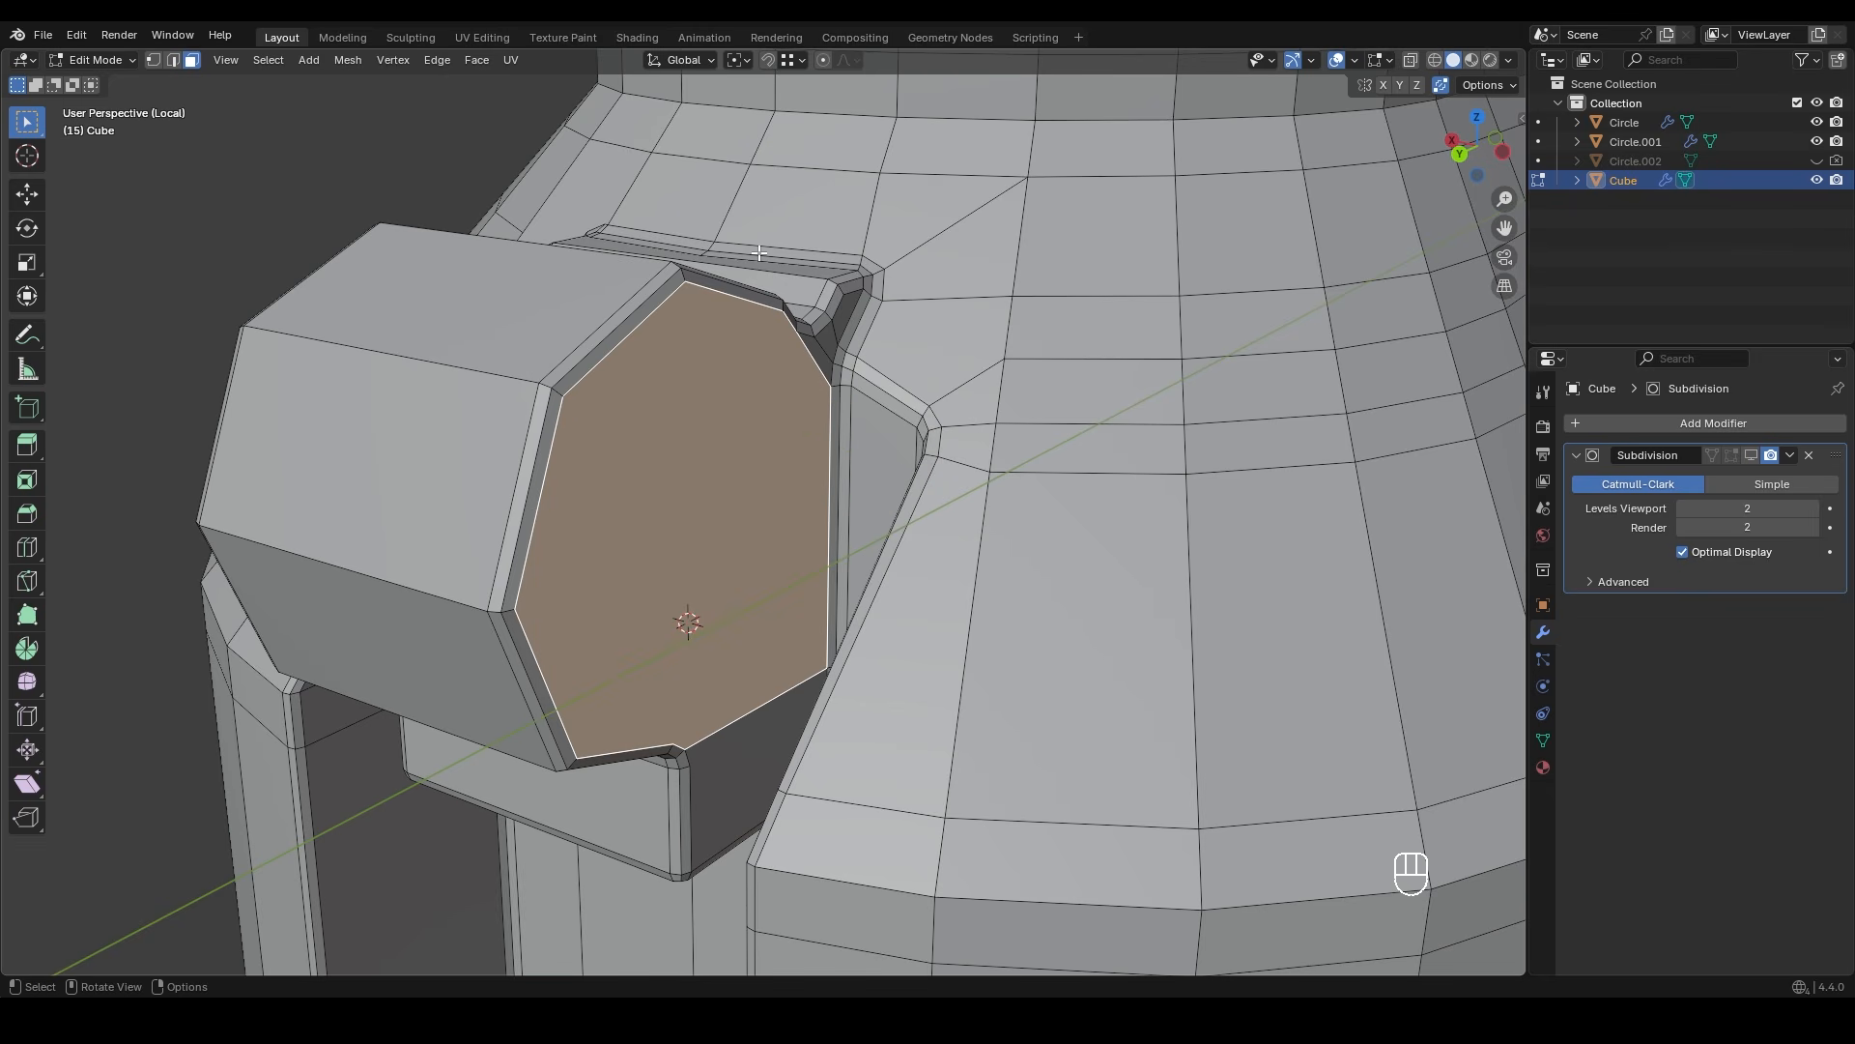
- Open the preferences and search the add-ons for "loop" to check LoopTools
left_click(77, 36)
left_click(111, 289)
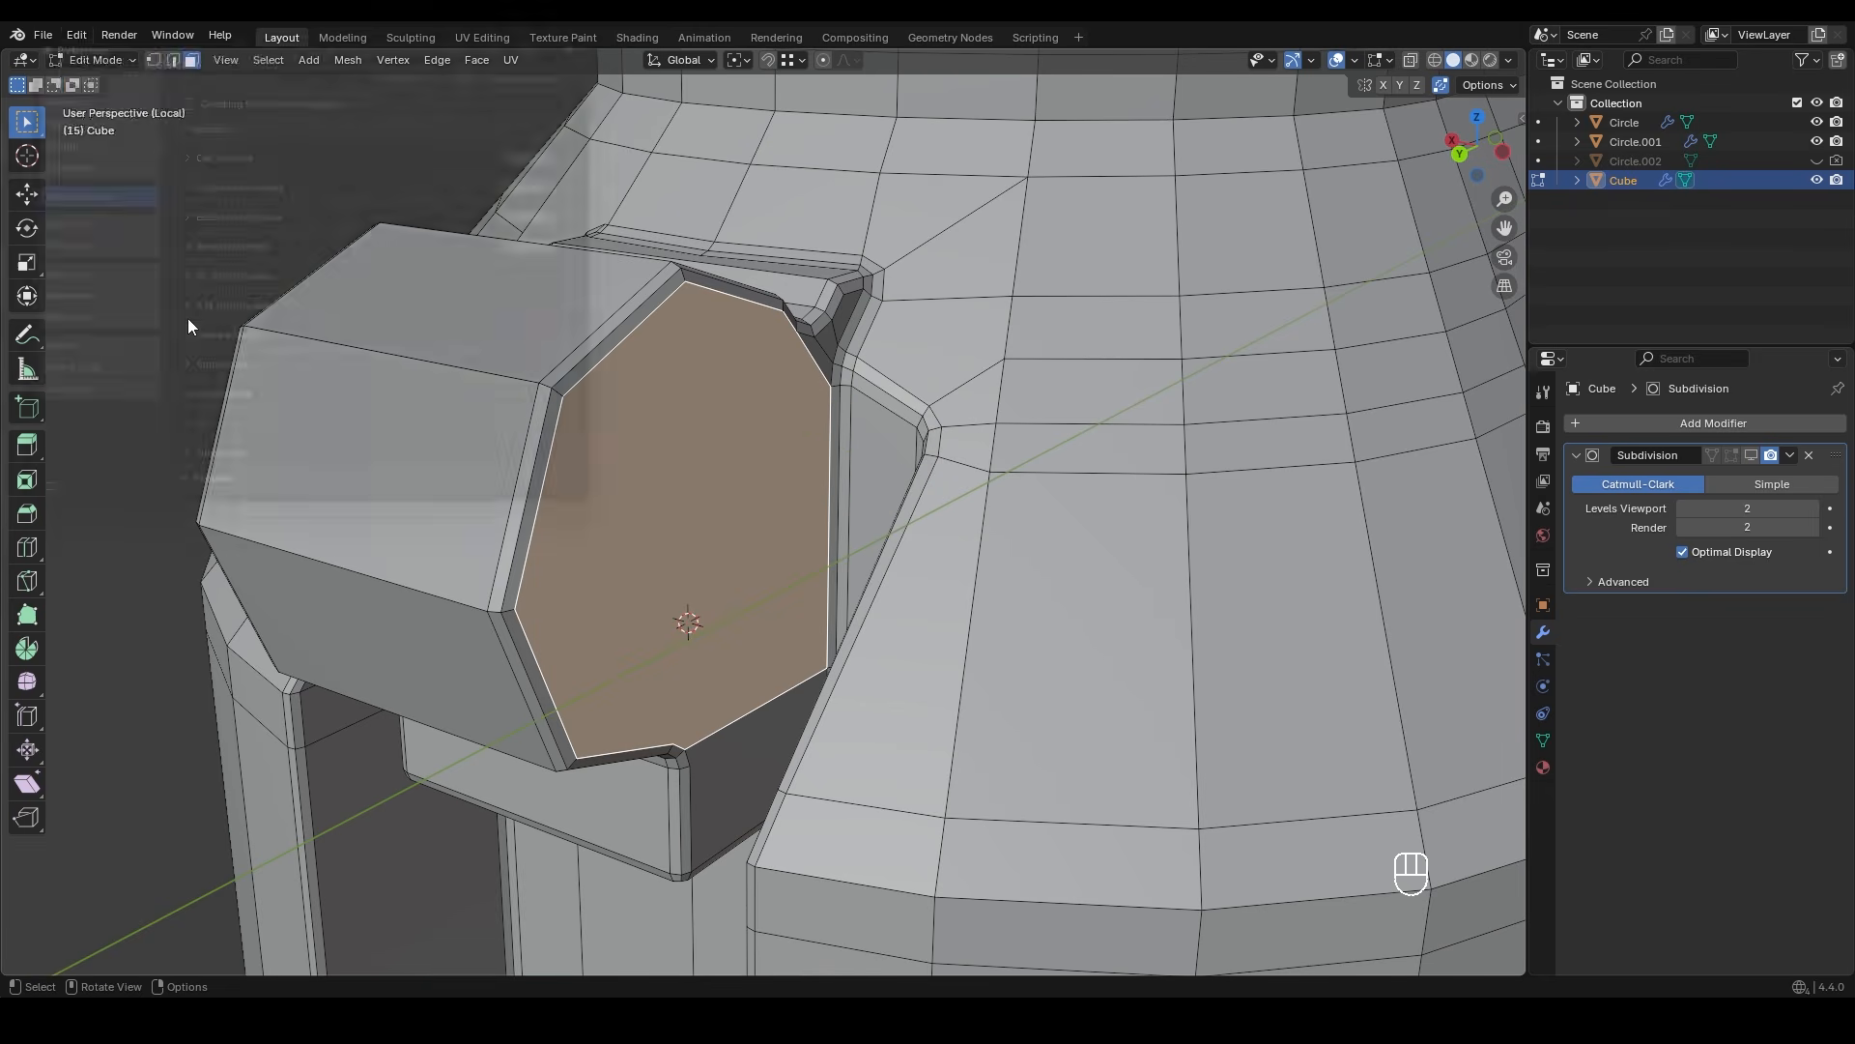
left_click_drag(335, 35, 659, 170)
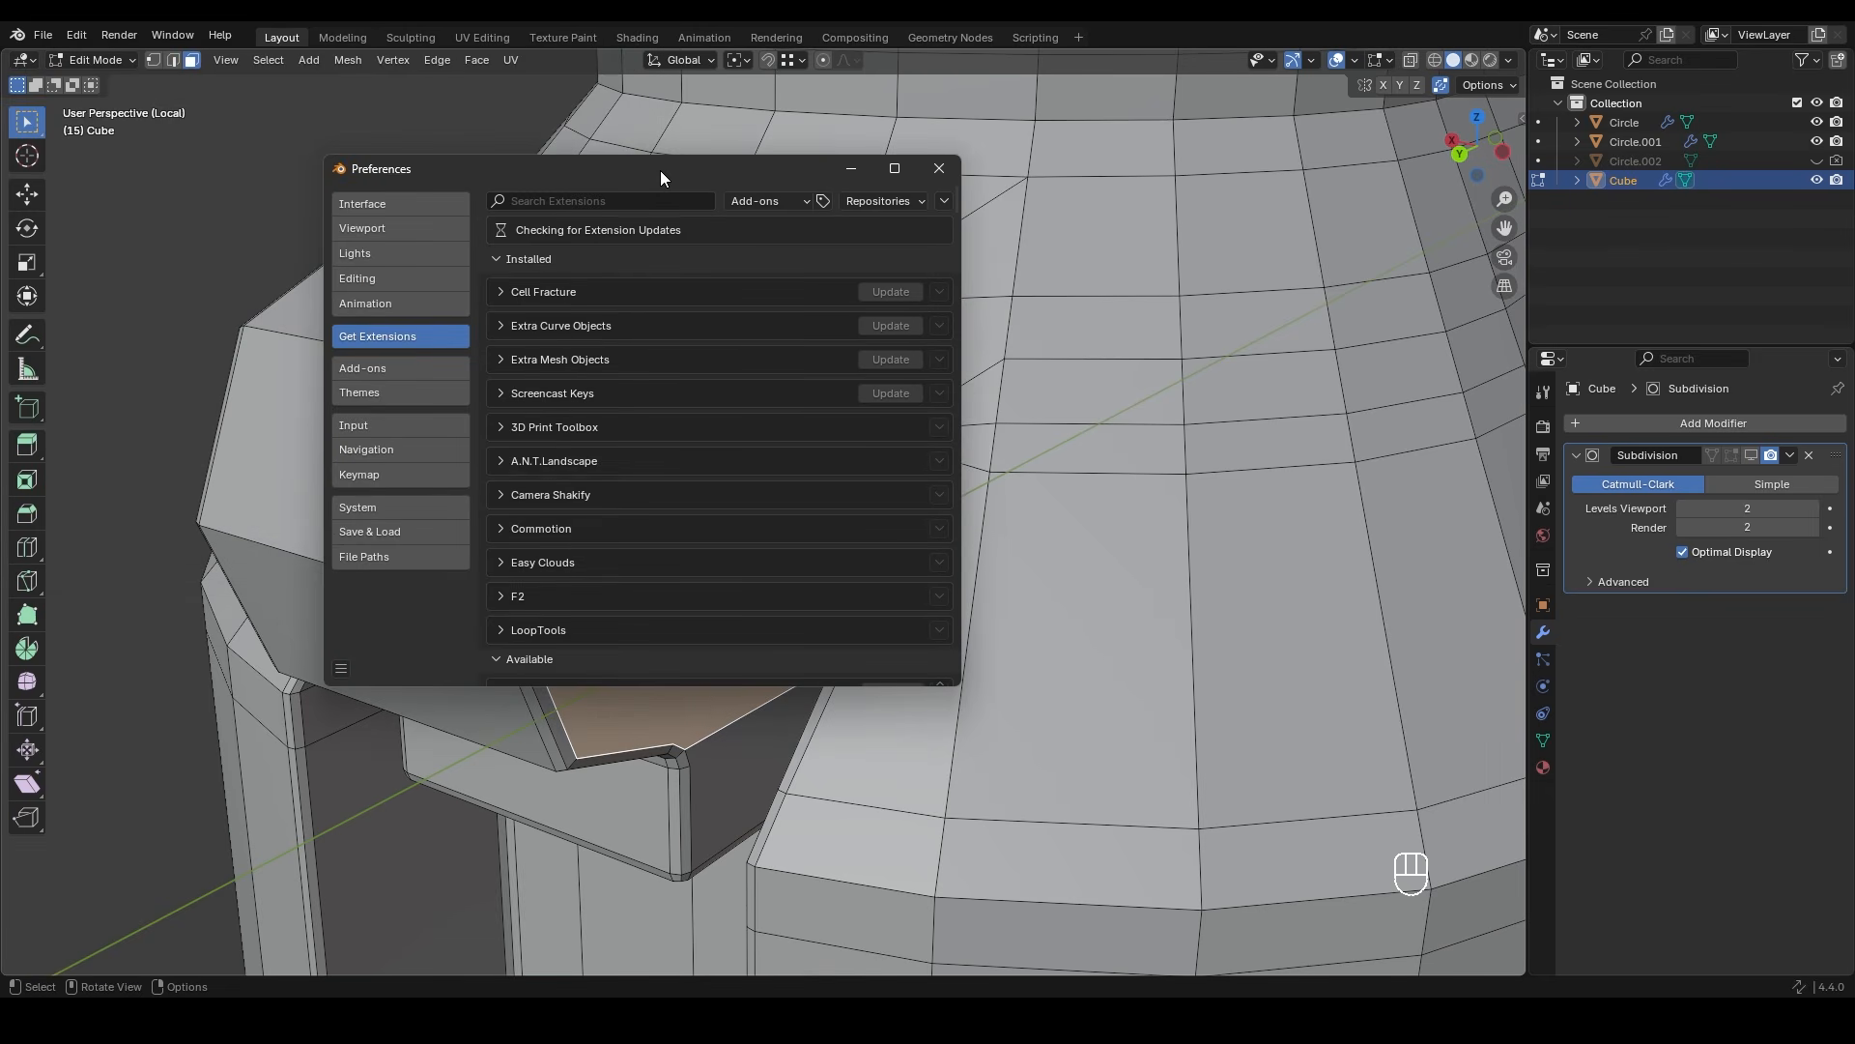
left_click(374, 371)
left_click(559, 200)
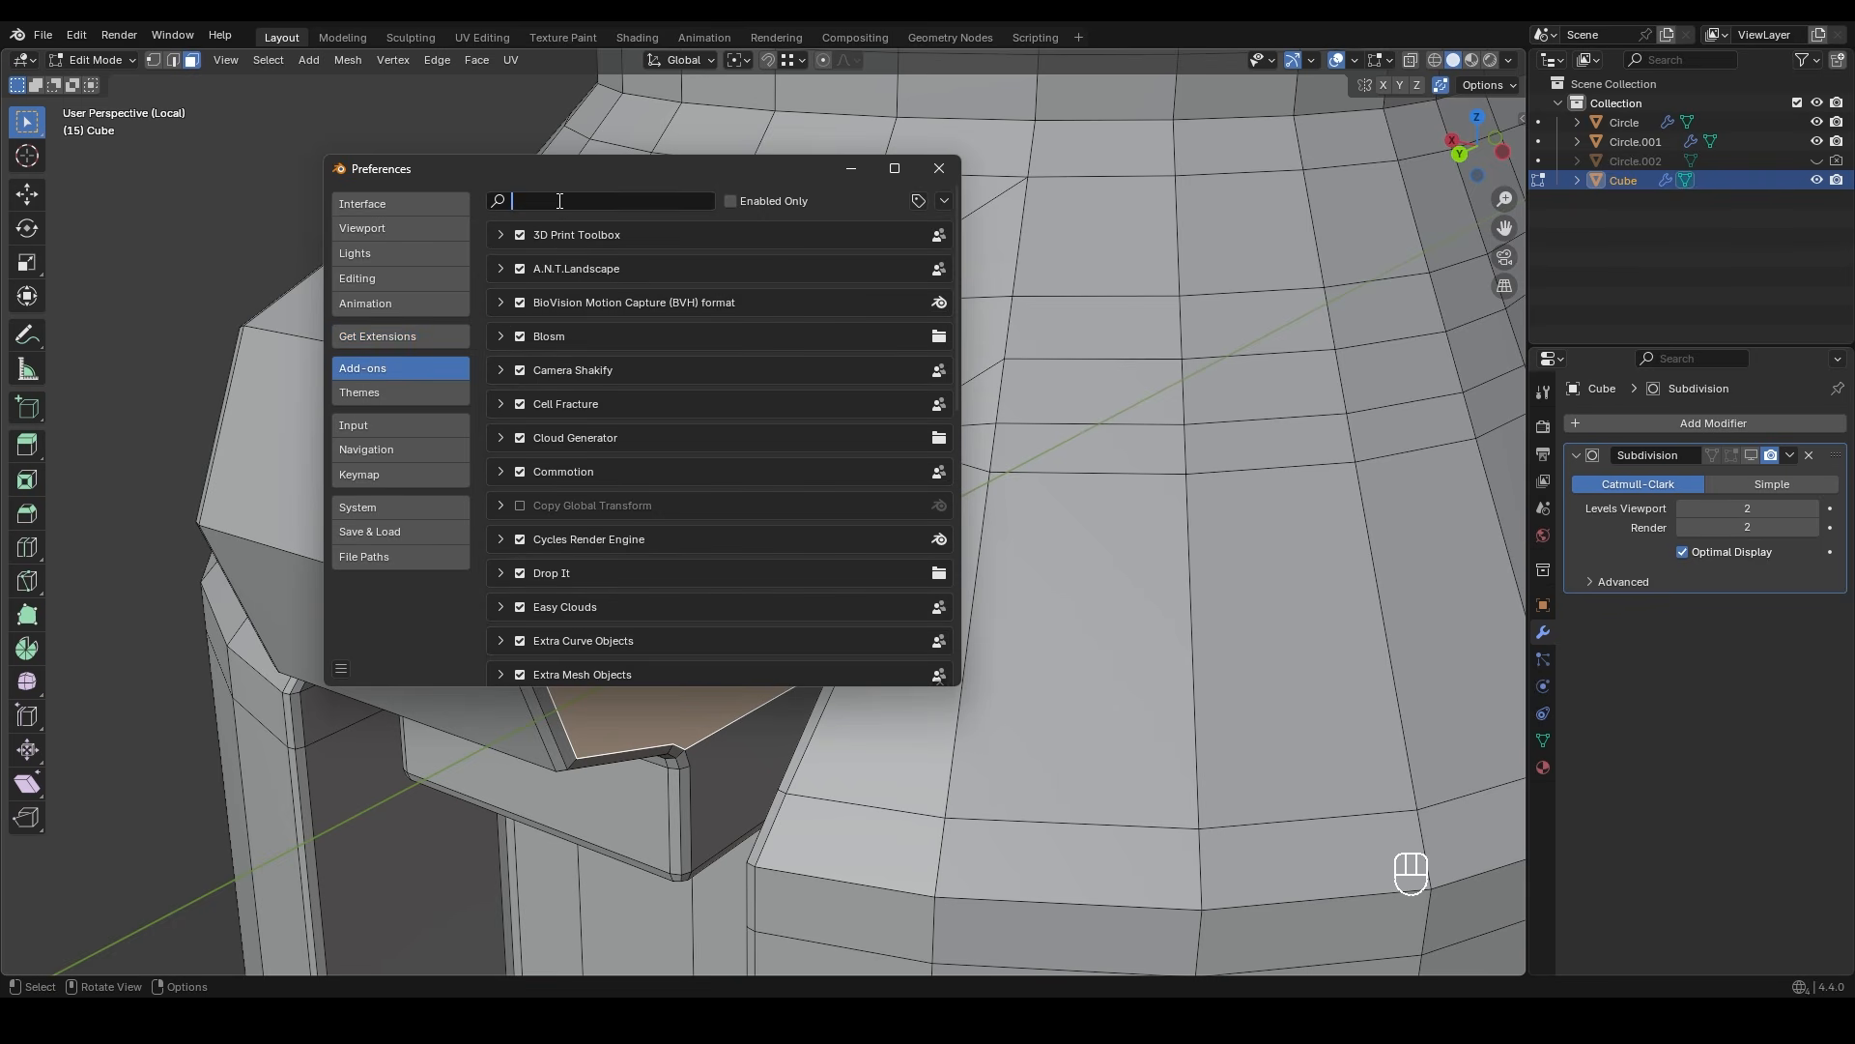
type("loop")
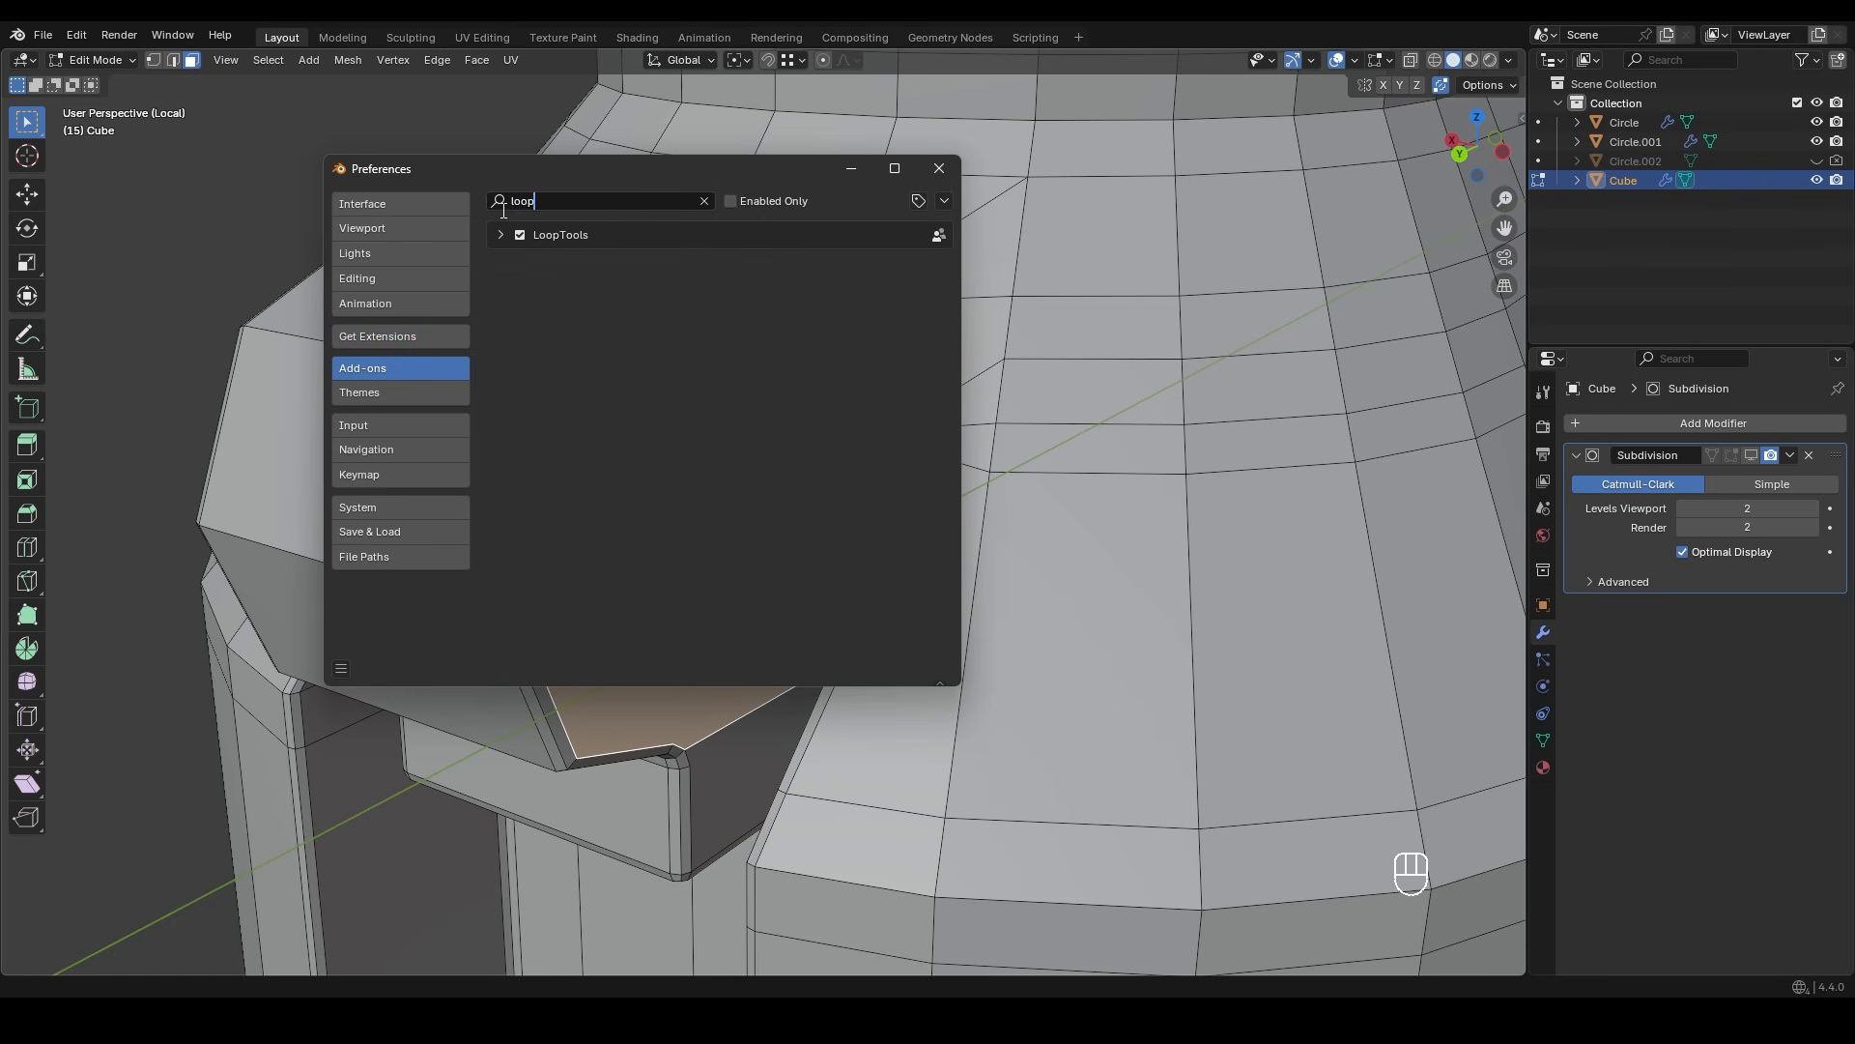
- Search the extensions for "loop" and compare the LoopTools entry there with the one under add-ons
left_click(427, 336)
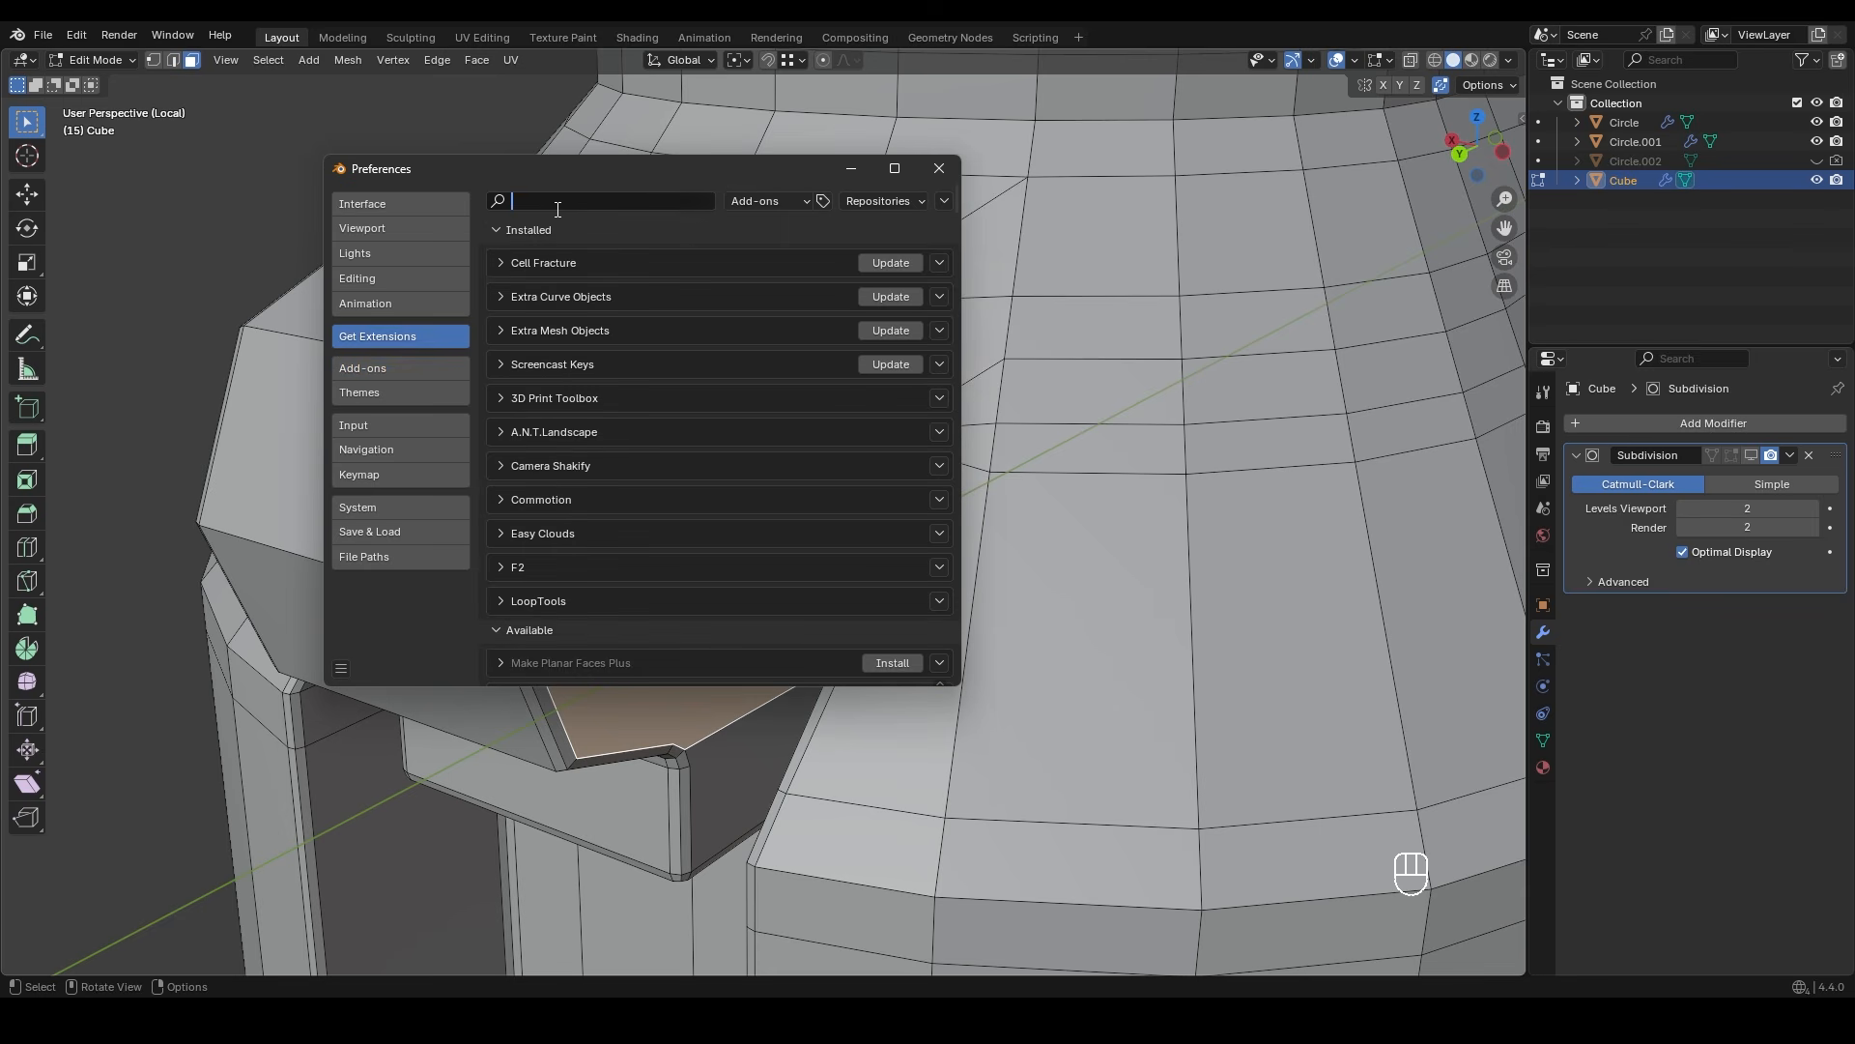
type("loop")
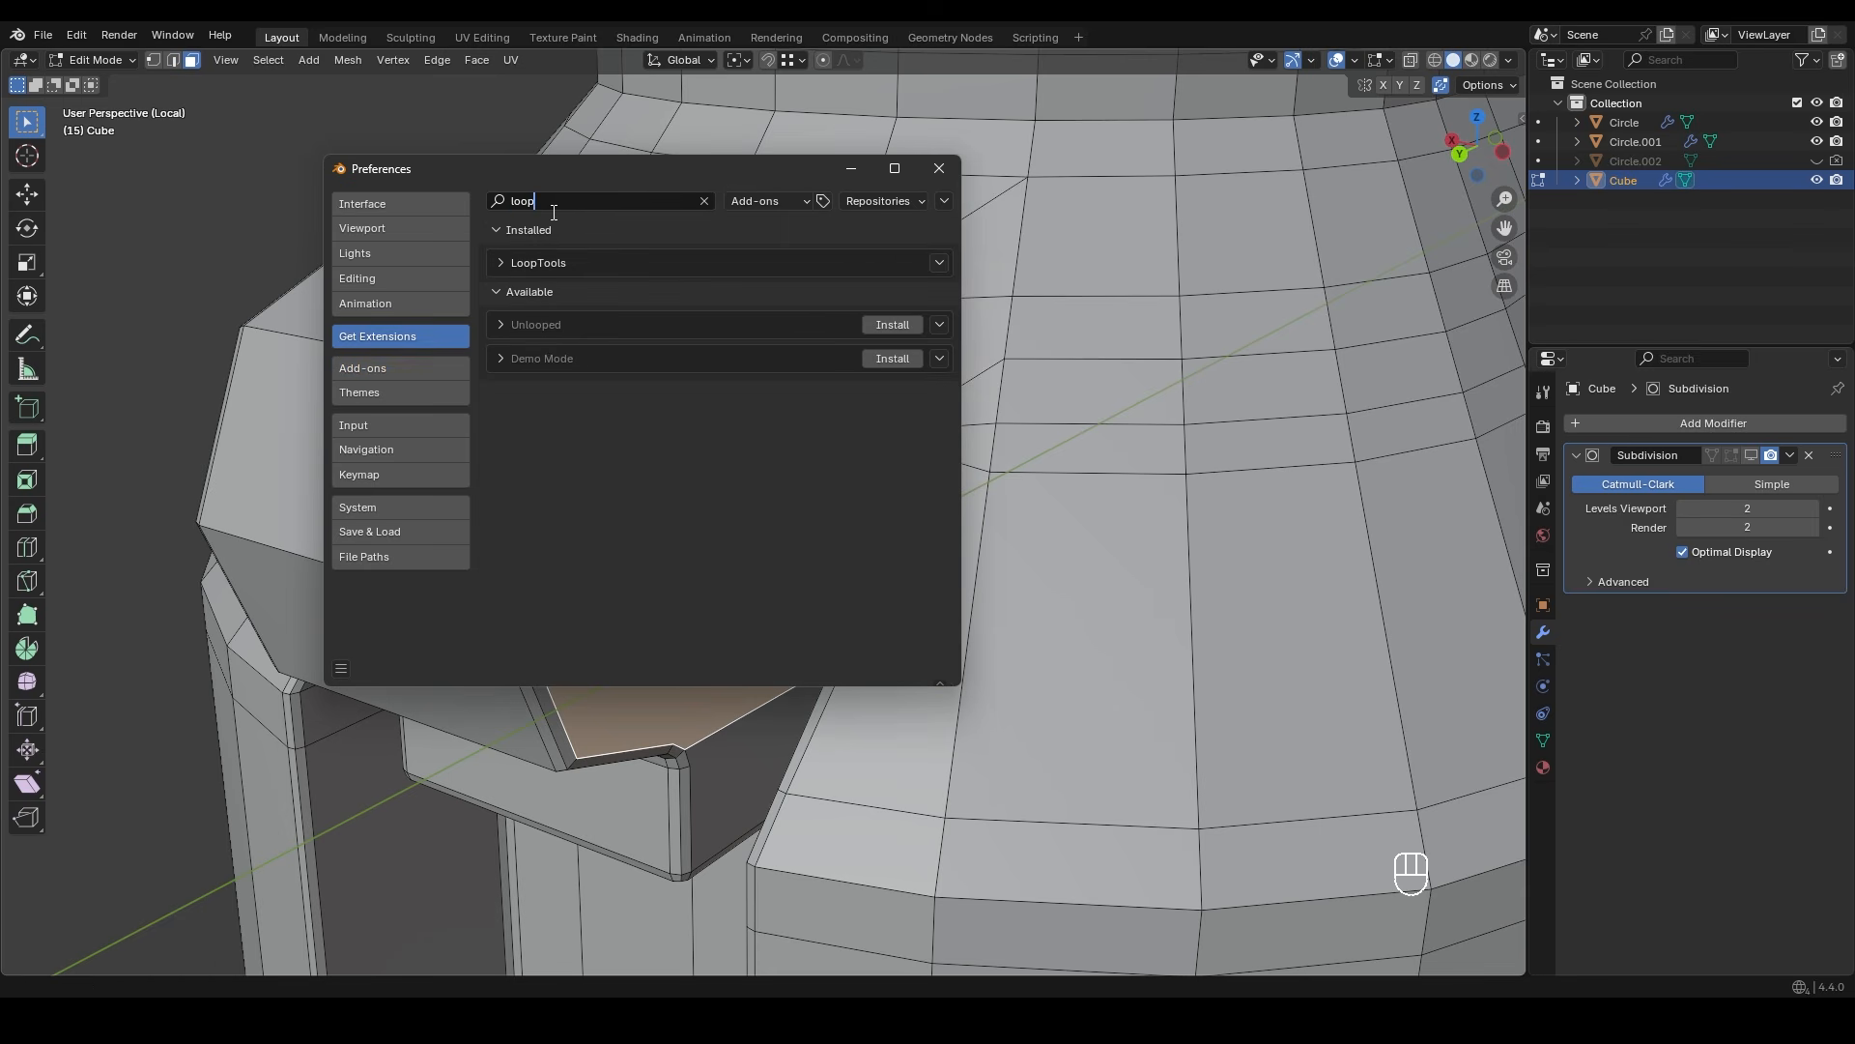
left_click(392, 368)
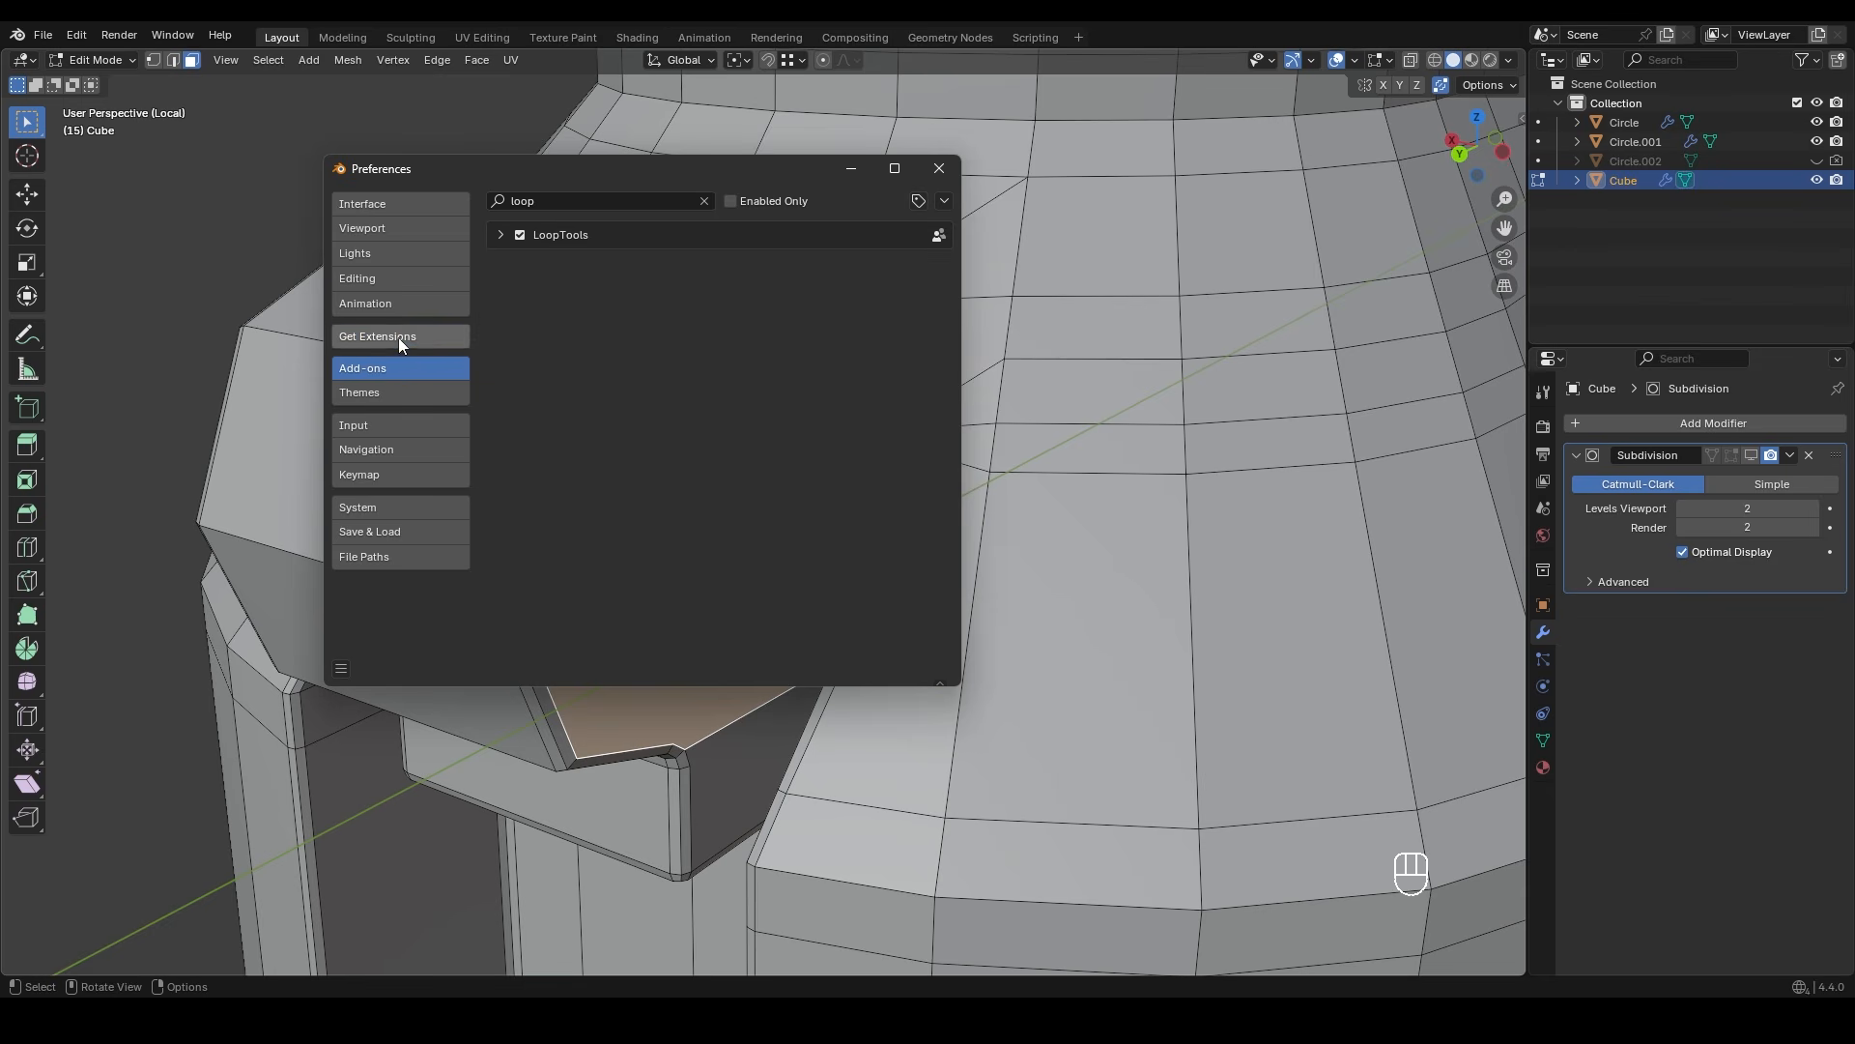
left_click(398, 337)
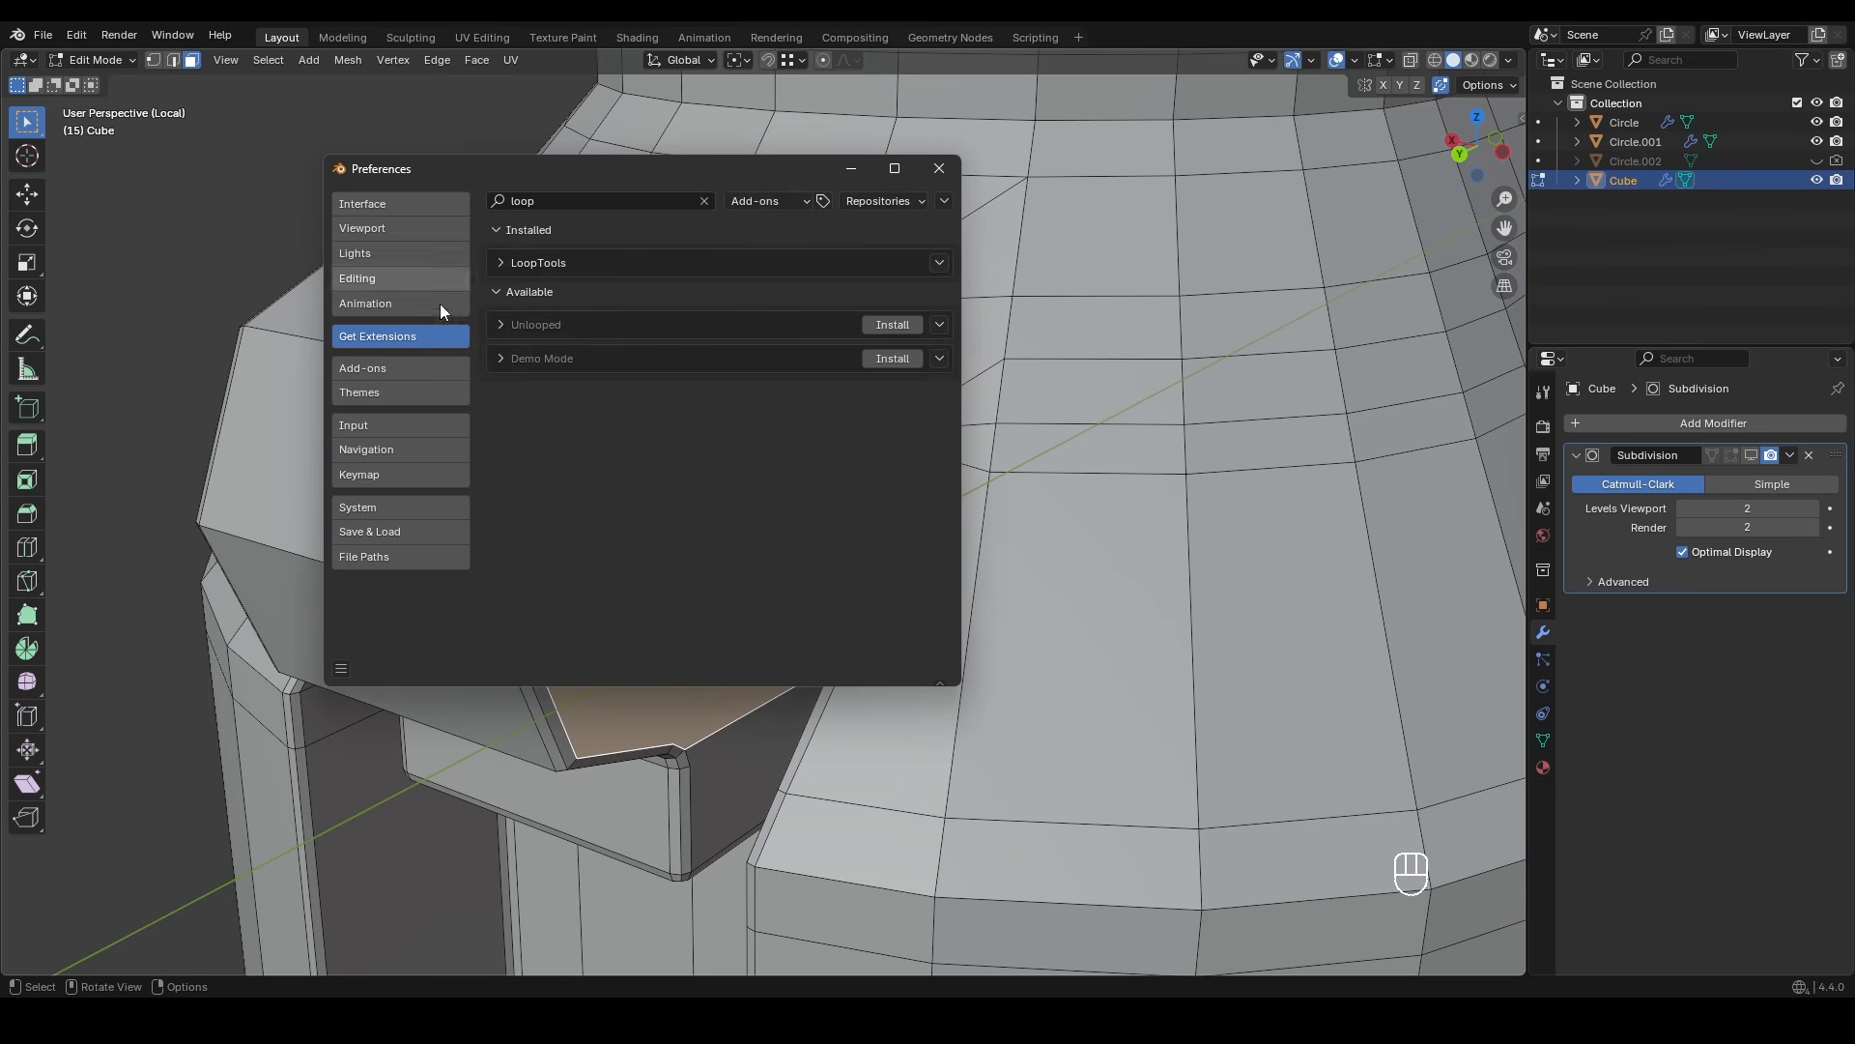
left_click(428, 369)
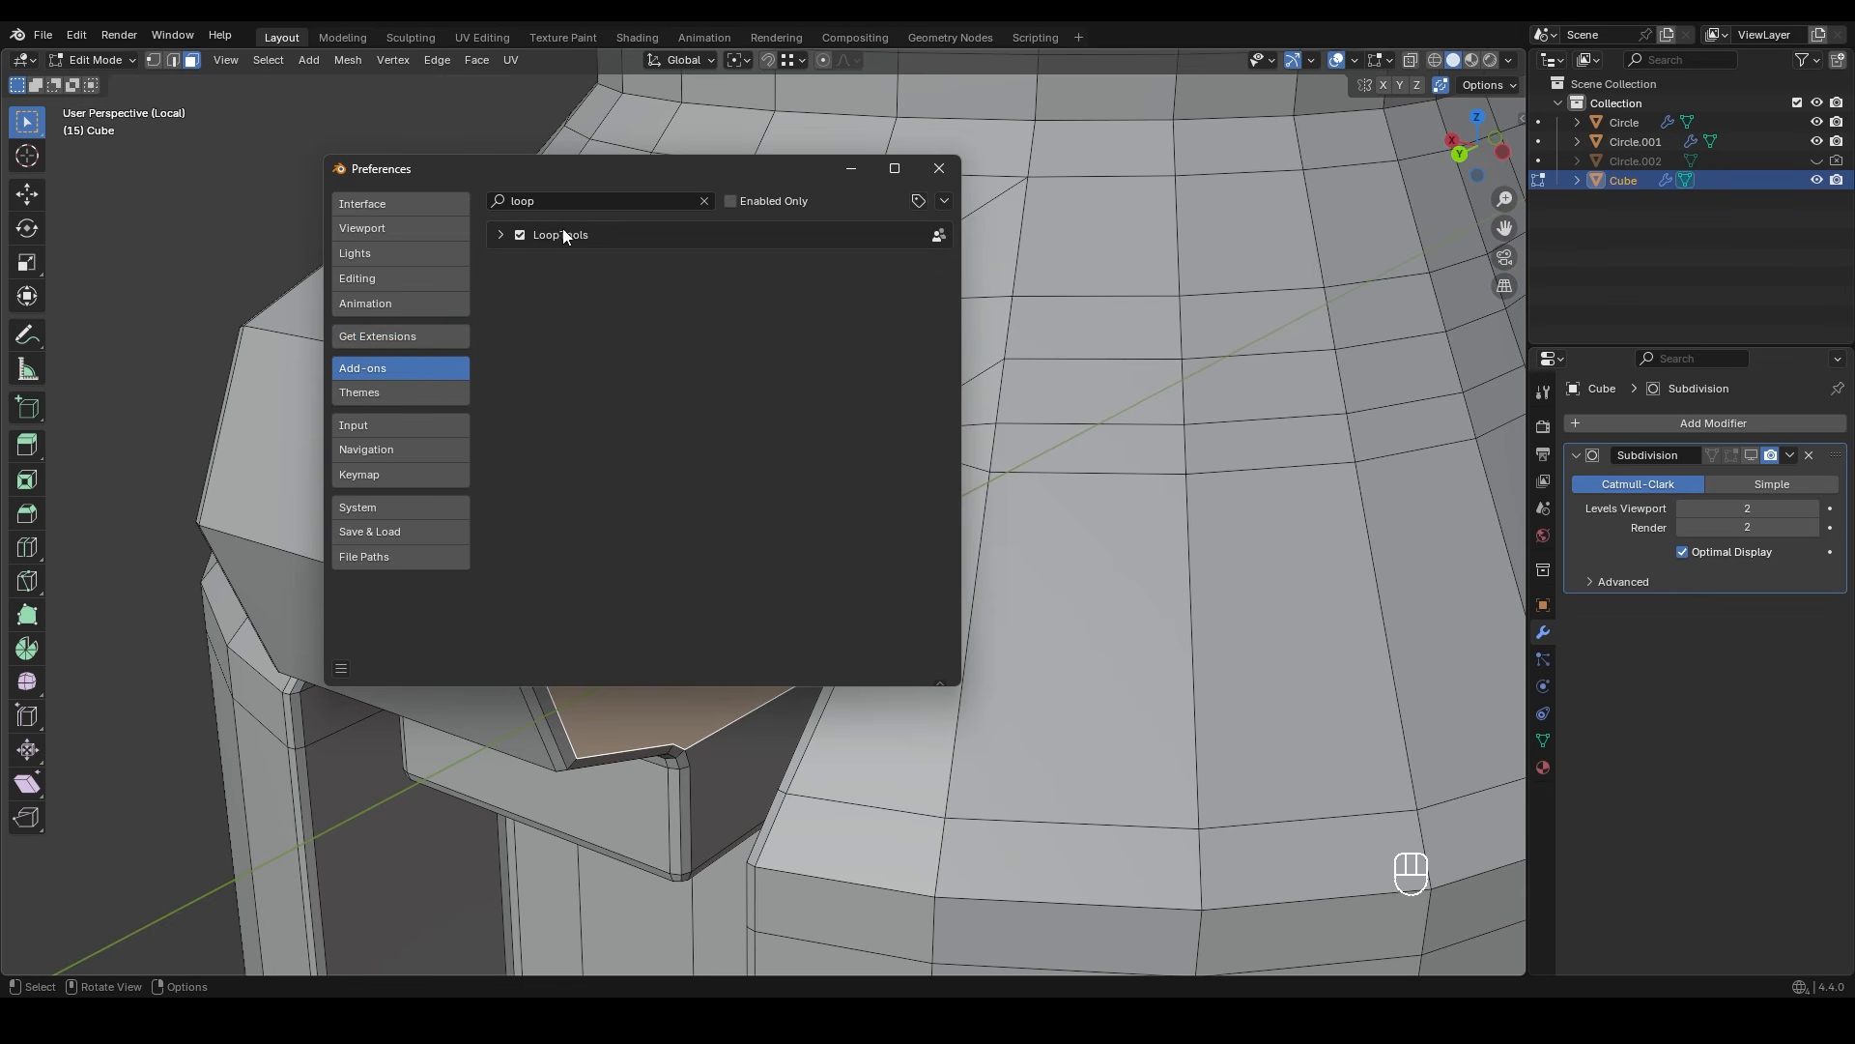
- Reselect the block's octagonal side face and inset it
key("ctrl+z")
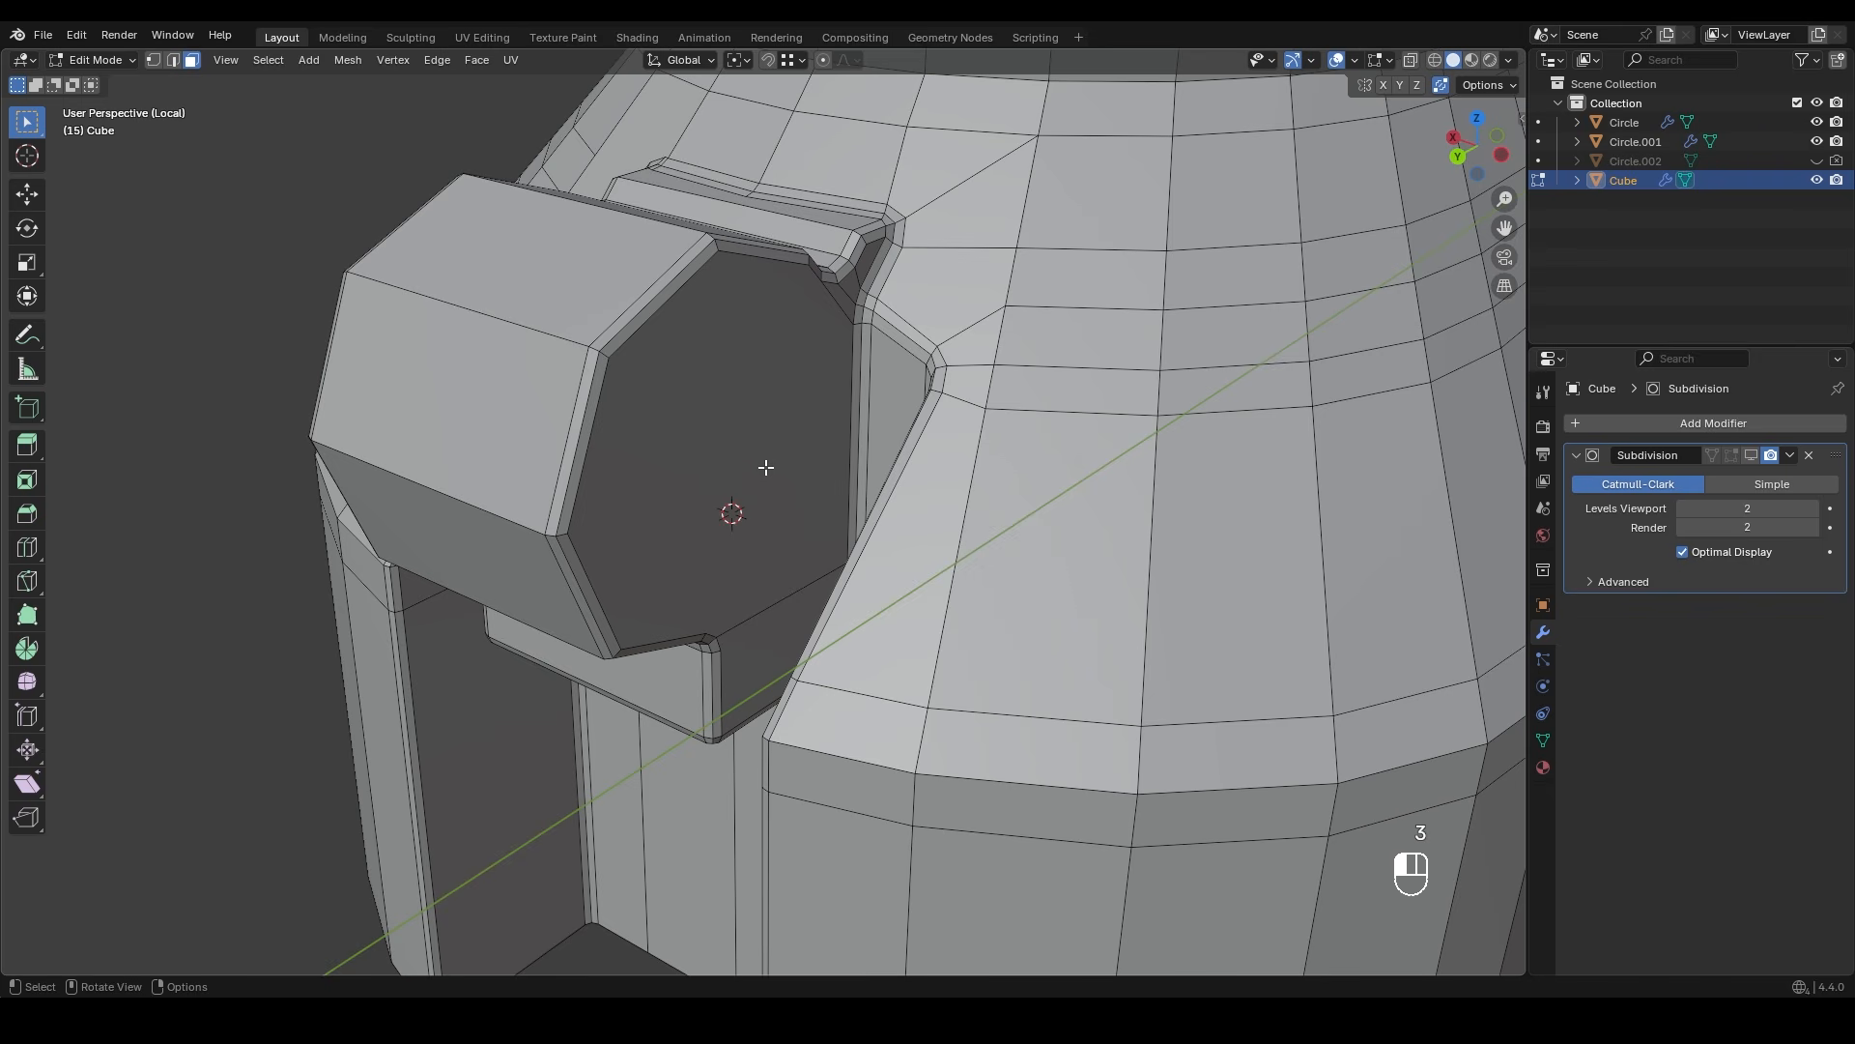
left_click(766, 467)
middle_click_drag(765, 467, 990, 548)
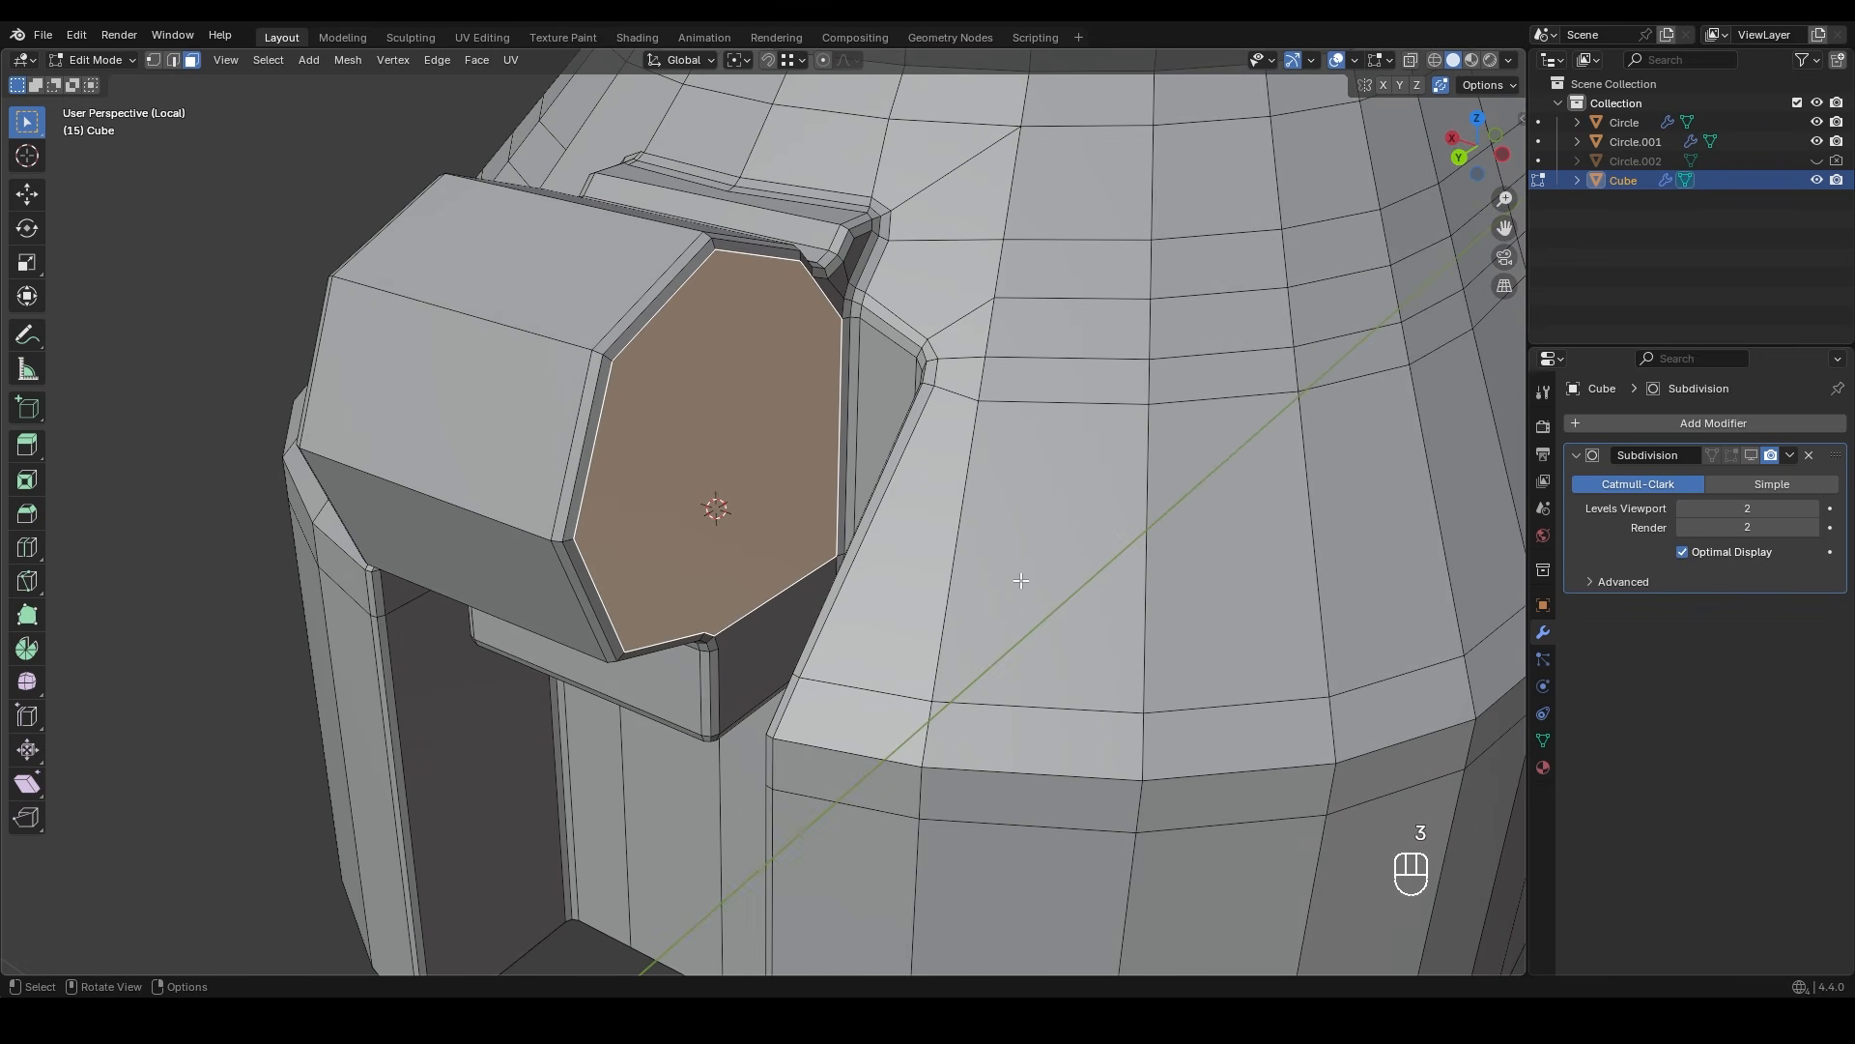
key("i")
left_click(963, 564)
- Round the inset face with the LoopTools Circle operation, using Best fit, Flatten and Regular
middle_click_drag(964, 563, 741, 489)
right_click(746, 398)
mouse_move(746, 399)
left_click(839, 420)
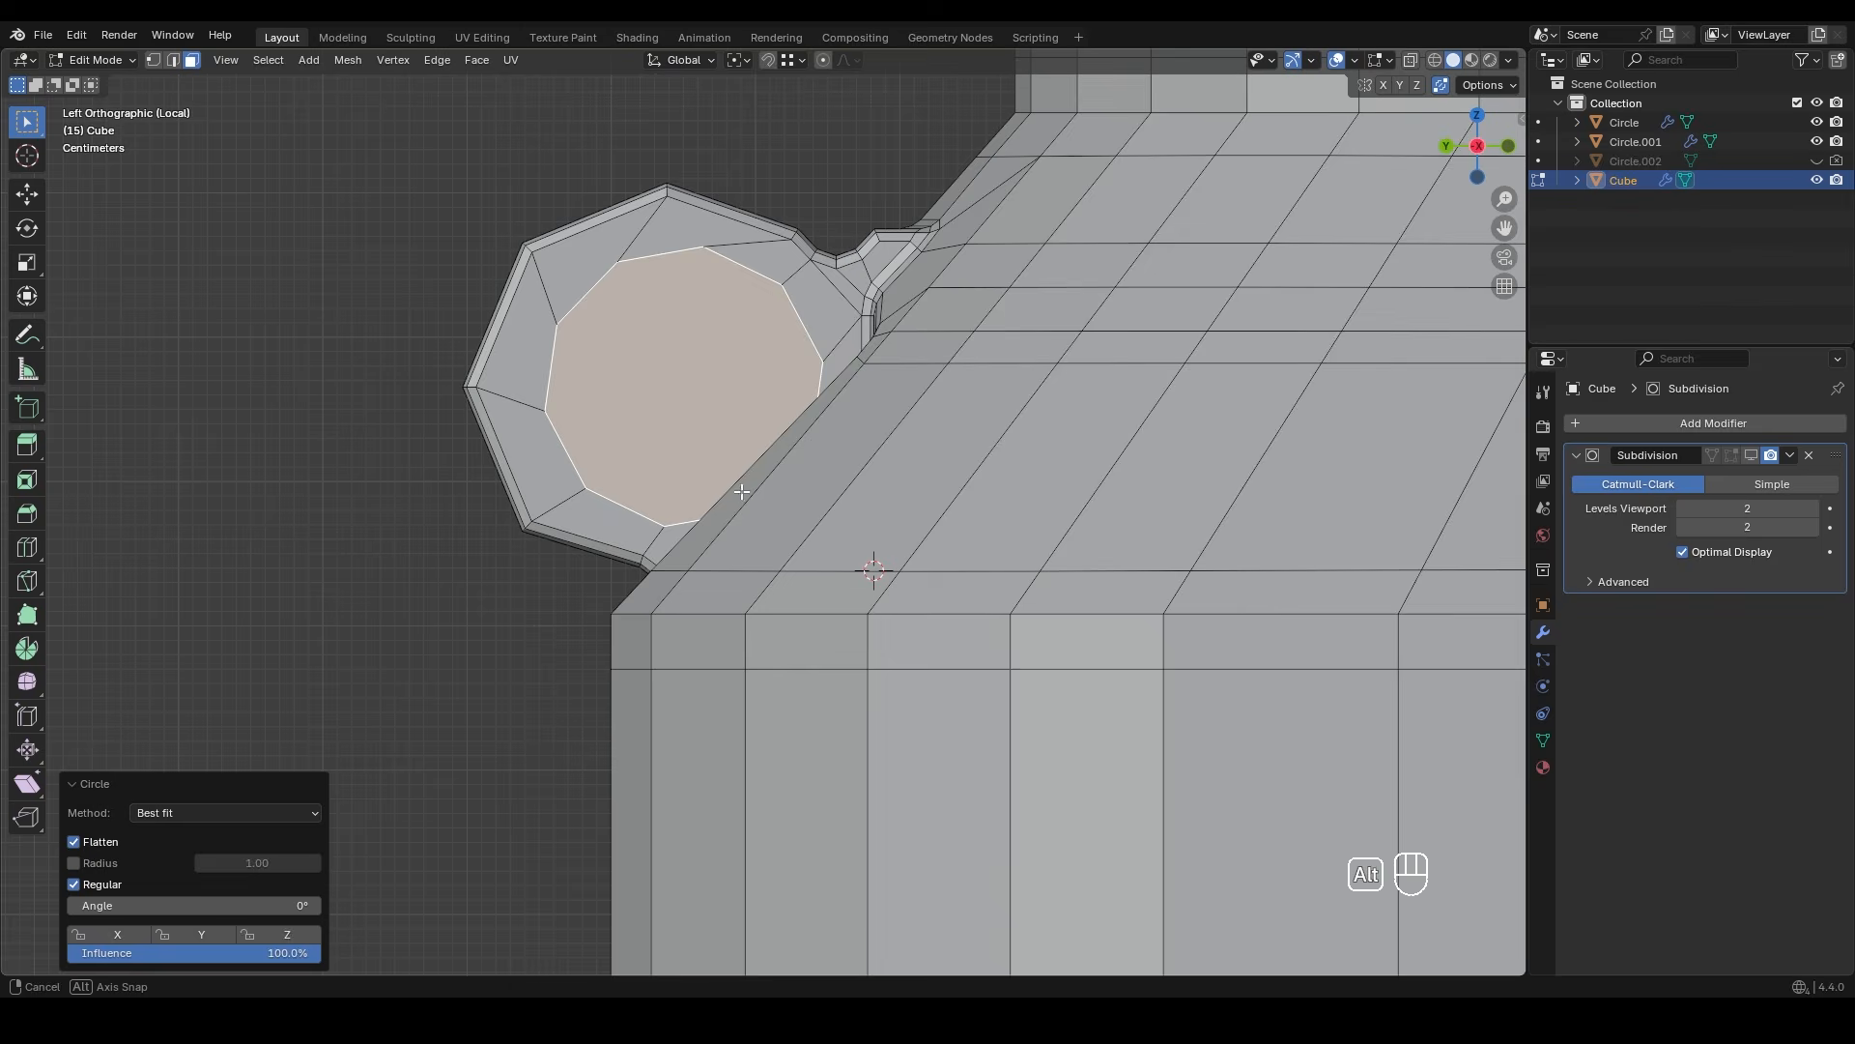
- Reposition the round inset face within the block's octagonal side and scale it to about 0.968
scroll(715, 472, "up", 1)
key("shift+z")
scroll(669, 441, "up", 2, "shift")
key("g")
left_click(778, 468)
key("s")
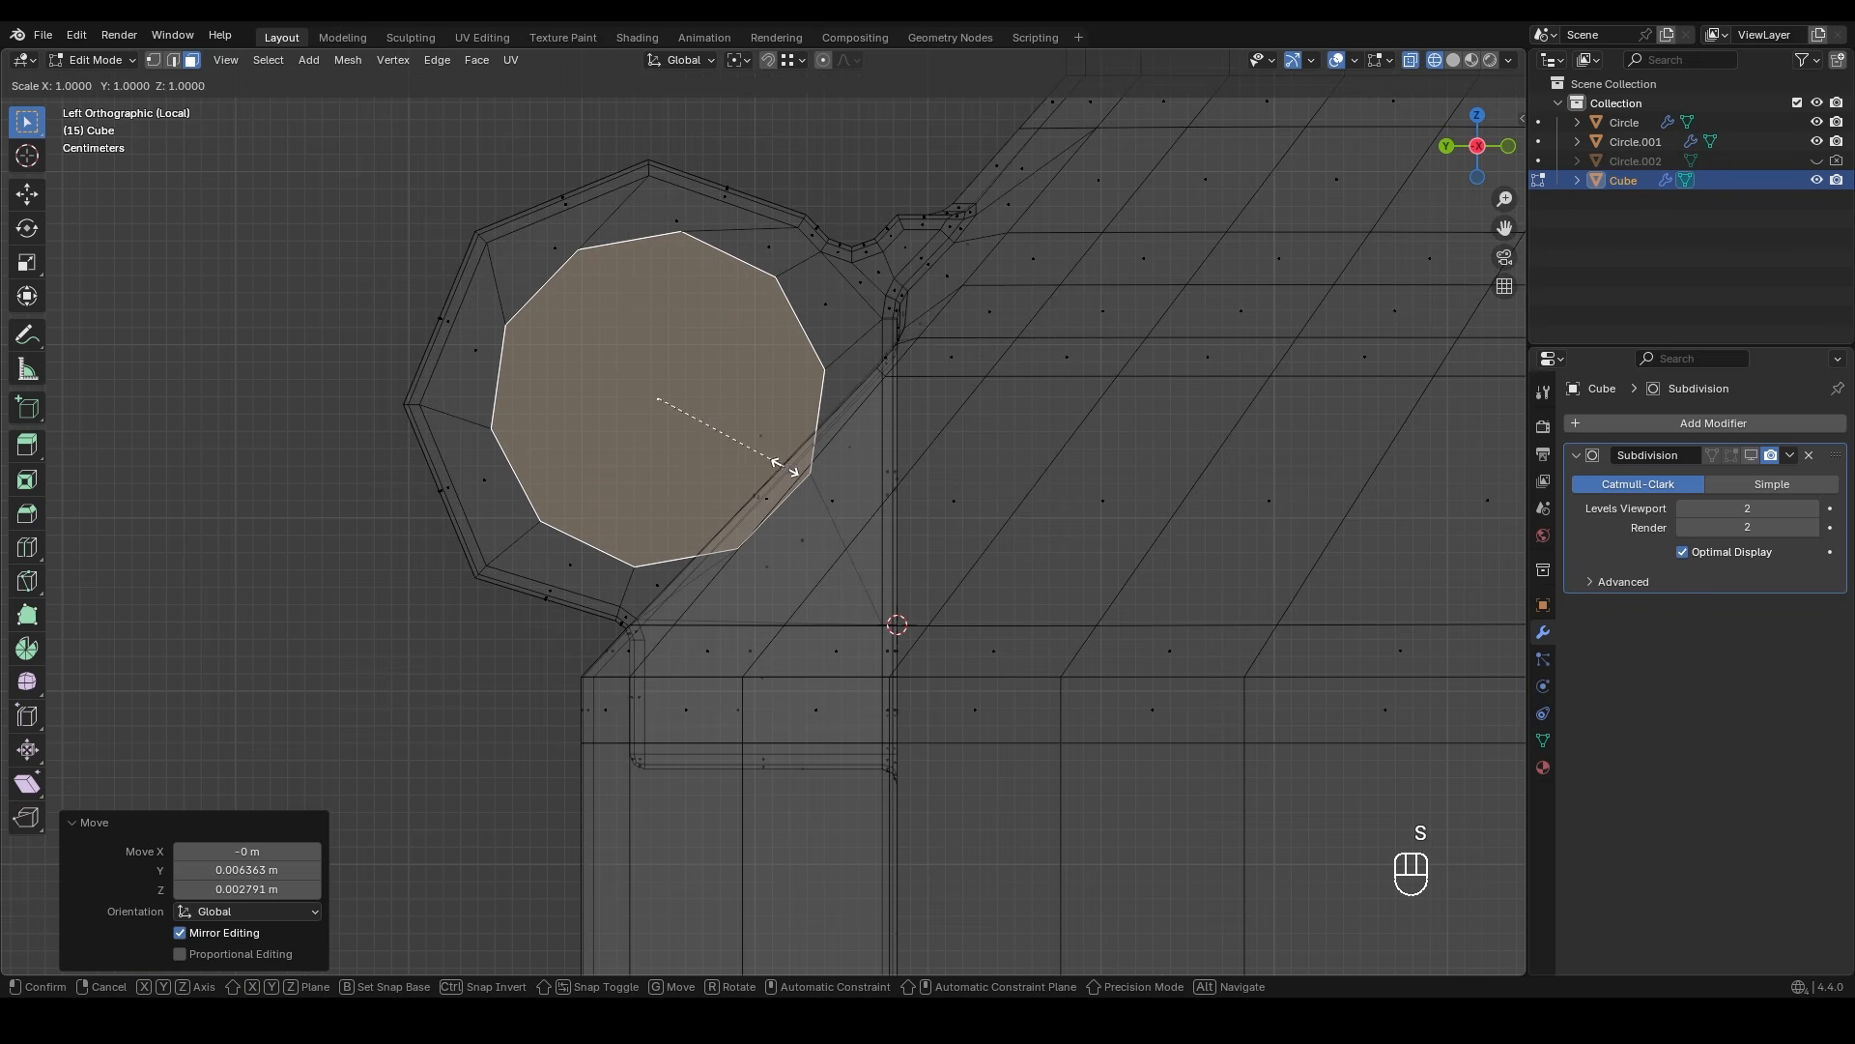
left_click(770, 466)
key("g")
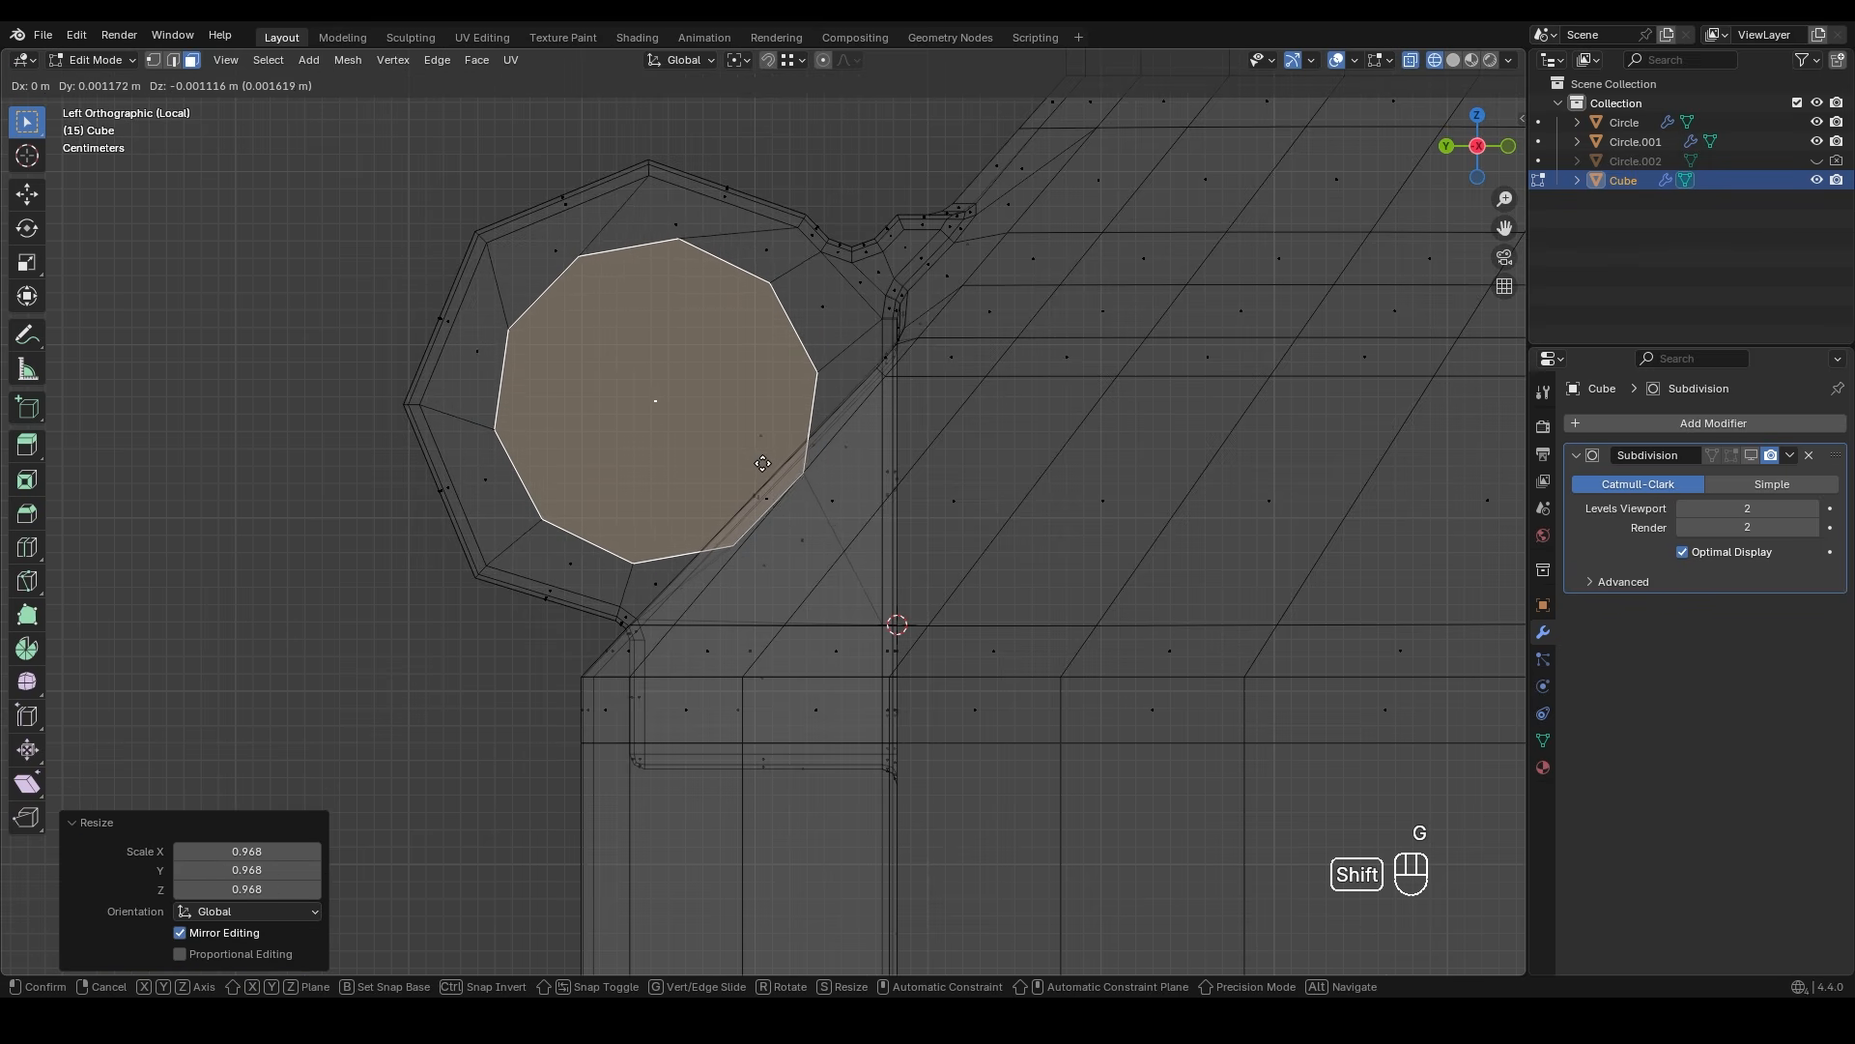
key("s")
key("ctrl+z")
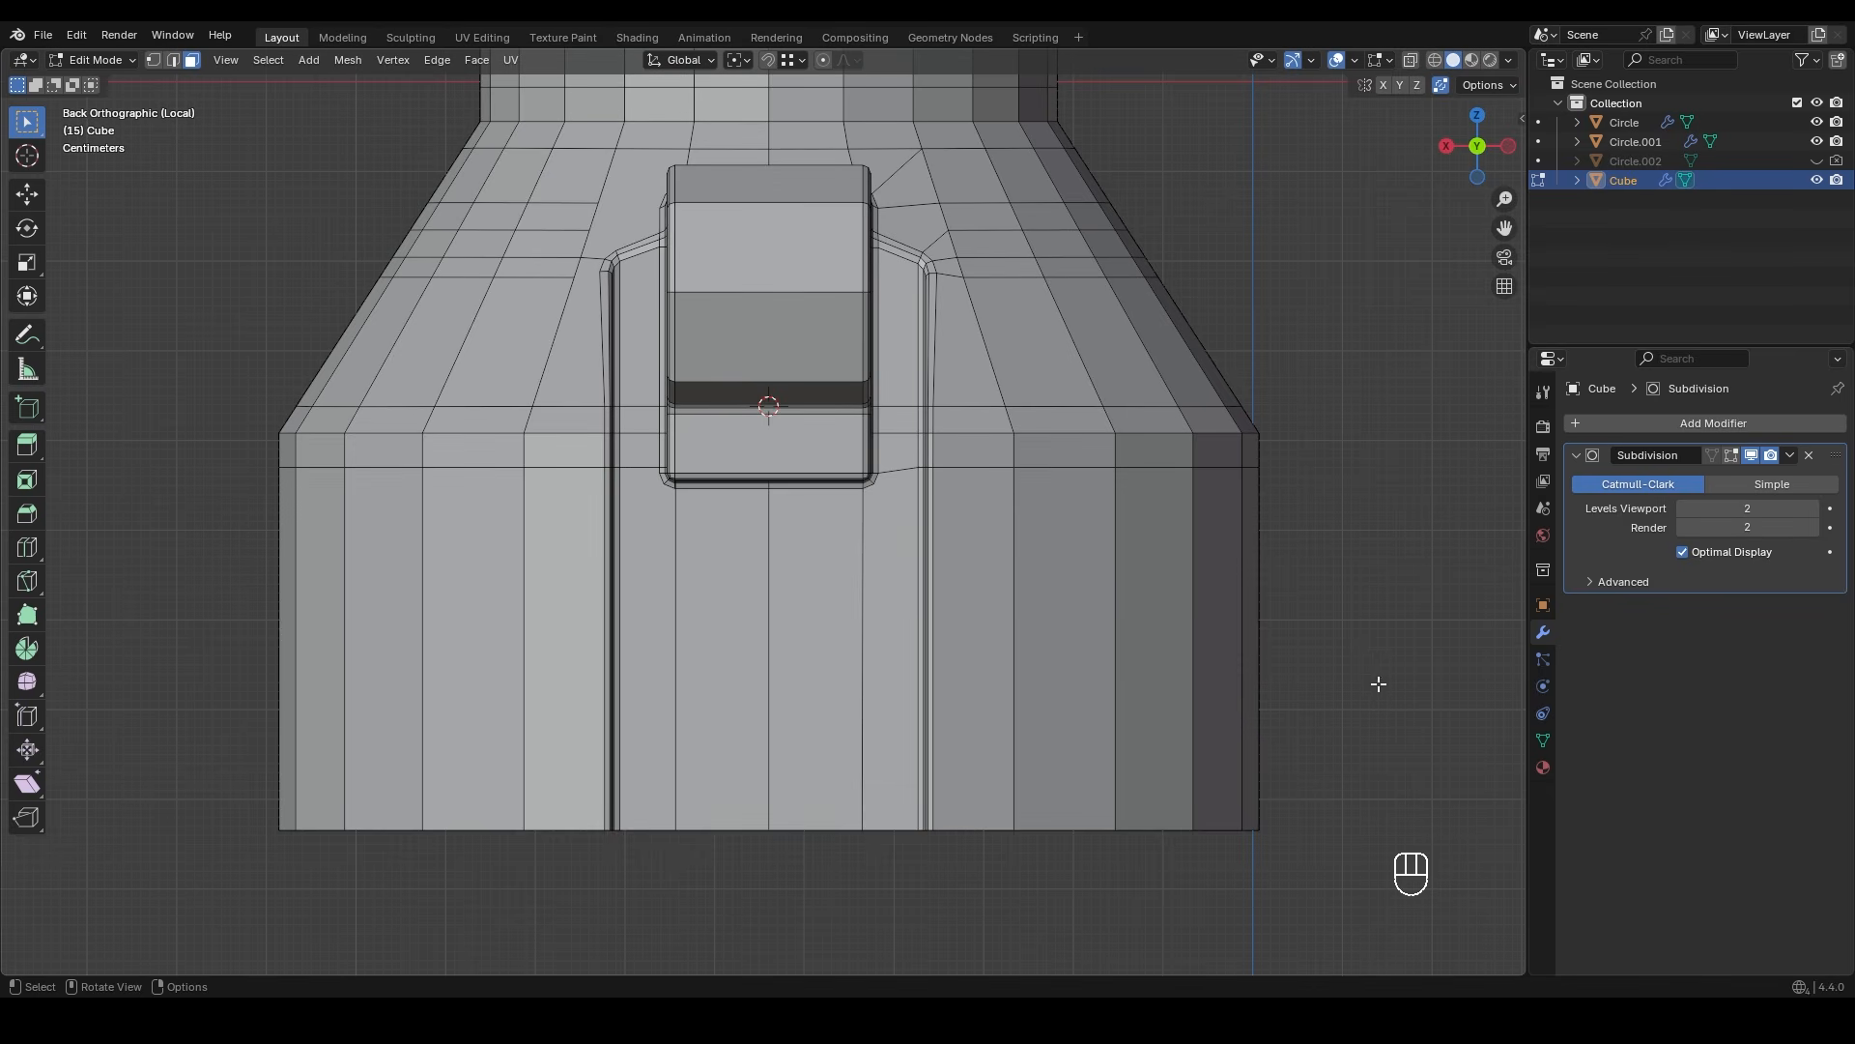
- Add a horizontal loop cut around the lower body wall, slide it upward, and connect its end vertex to the block's lower corner
key("ctrl+r")
left_click(942, 572)
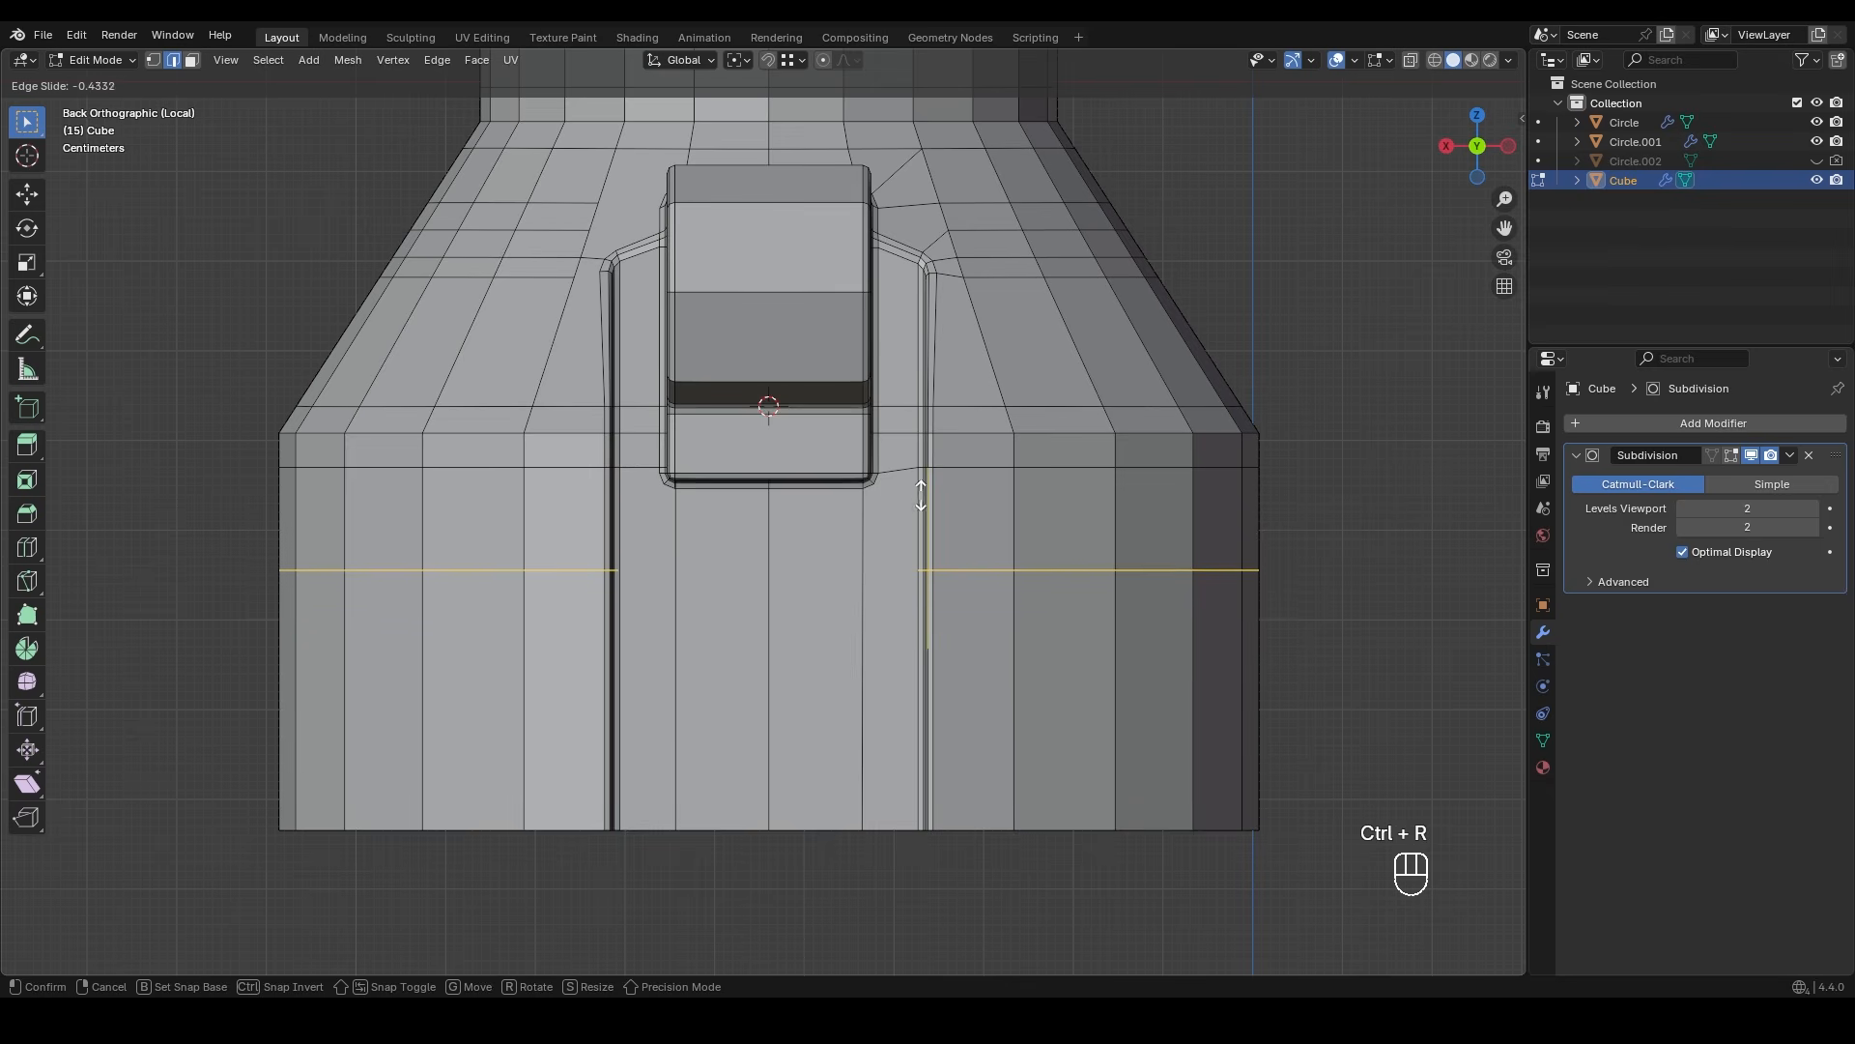
left_click(918, 430)
scroll(919, 513, "up", 6)
middle_click_drag(919, 513, 730, 608, "shift")
left_click(939, 531)
left_click(1030, 574, "shift")
middle_click_drag(937, 560, 788, 567, "ctrl")
middle_click_drag(788, 568, 855, 588, "ctrl")
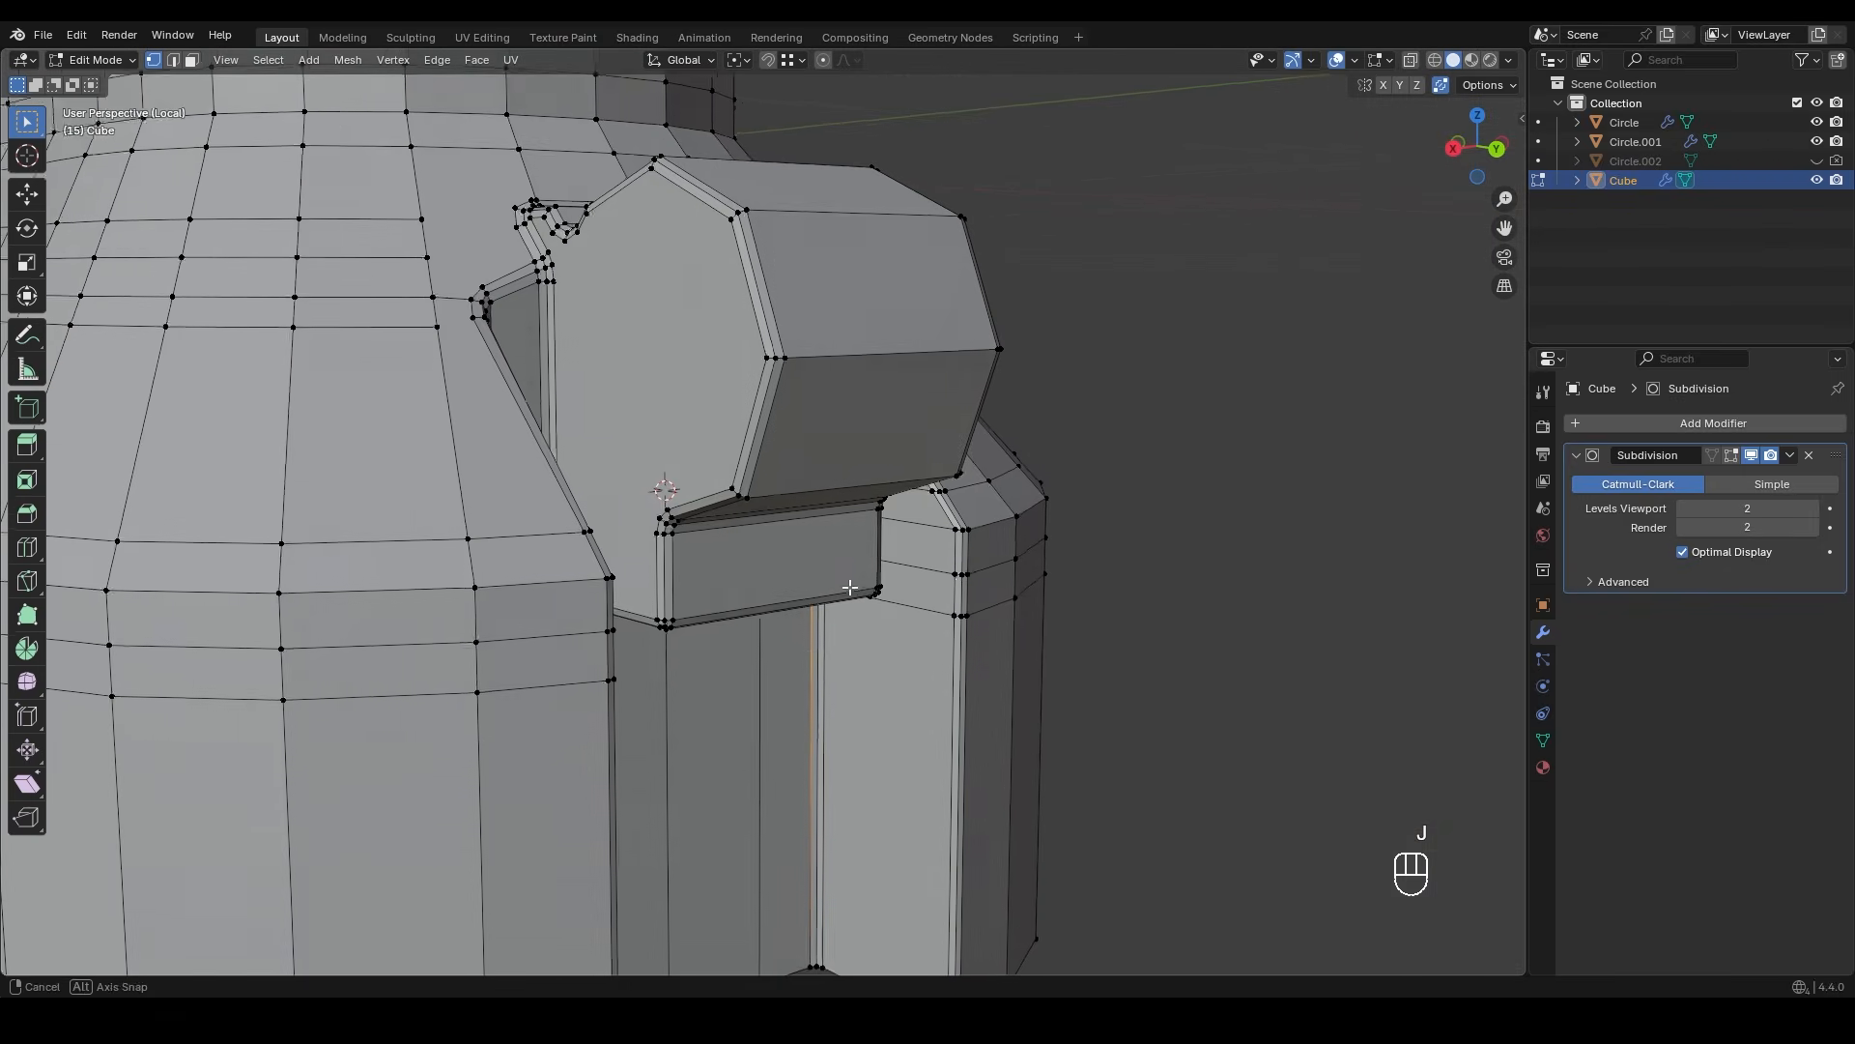
- Add a centred vertical loop cut through the middle of the rounded block
middle_click_drag(642, 401, 749, 312)
middle_click_drag(636, 360, 704, 446, "shift")
key("ctrl+r")
left_click(643, 365)
right_click(643, 366)
mouse_move(704, 446)
middle_mouse_down("ctrl")
mouse_move(646, 281)
mouse_move(787, 637)
mouse_move(727, 464)
middle_mouse_up("ctrl")
- Connect the vertices along the block's centre line so the new edge continues across the adjoining faces
left_click(707, 416, "shift")
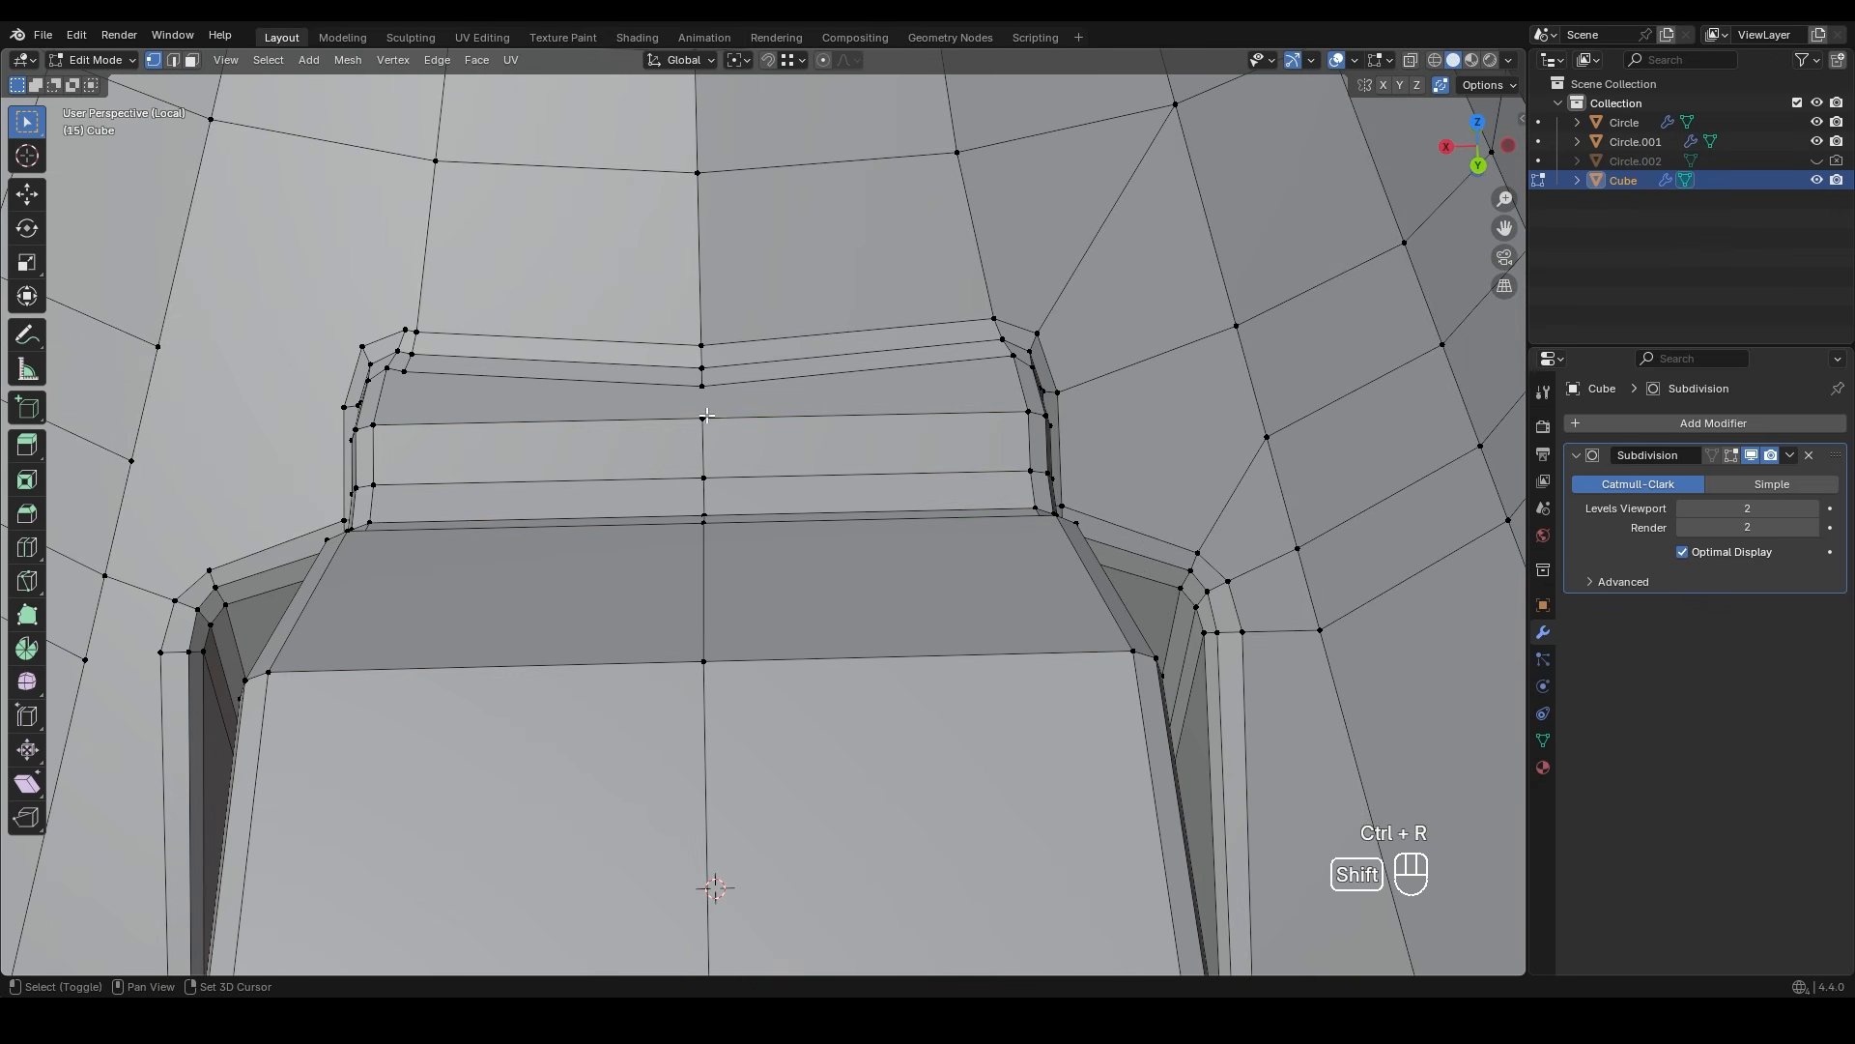
middle_click_drag(699, 393, 714, 535)
left_click(725, 358)
left_click(708, 722, "shift")
key("j")
scroll(753, 618, "down", 8)
middle_click_drag(783, 596, 803, 713, "alt")
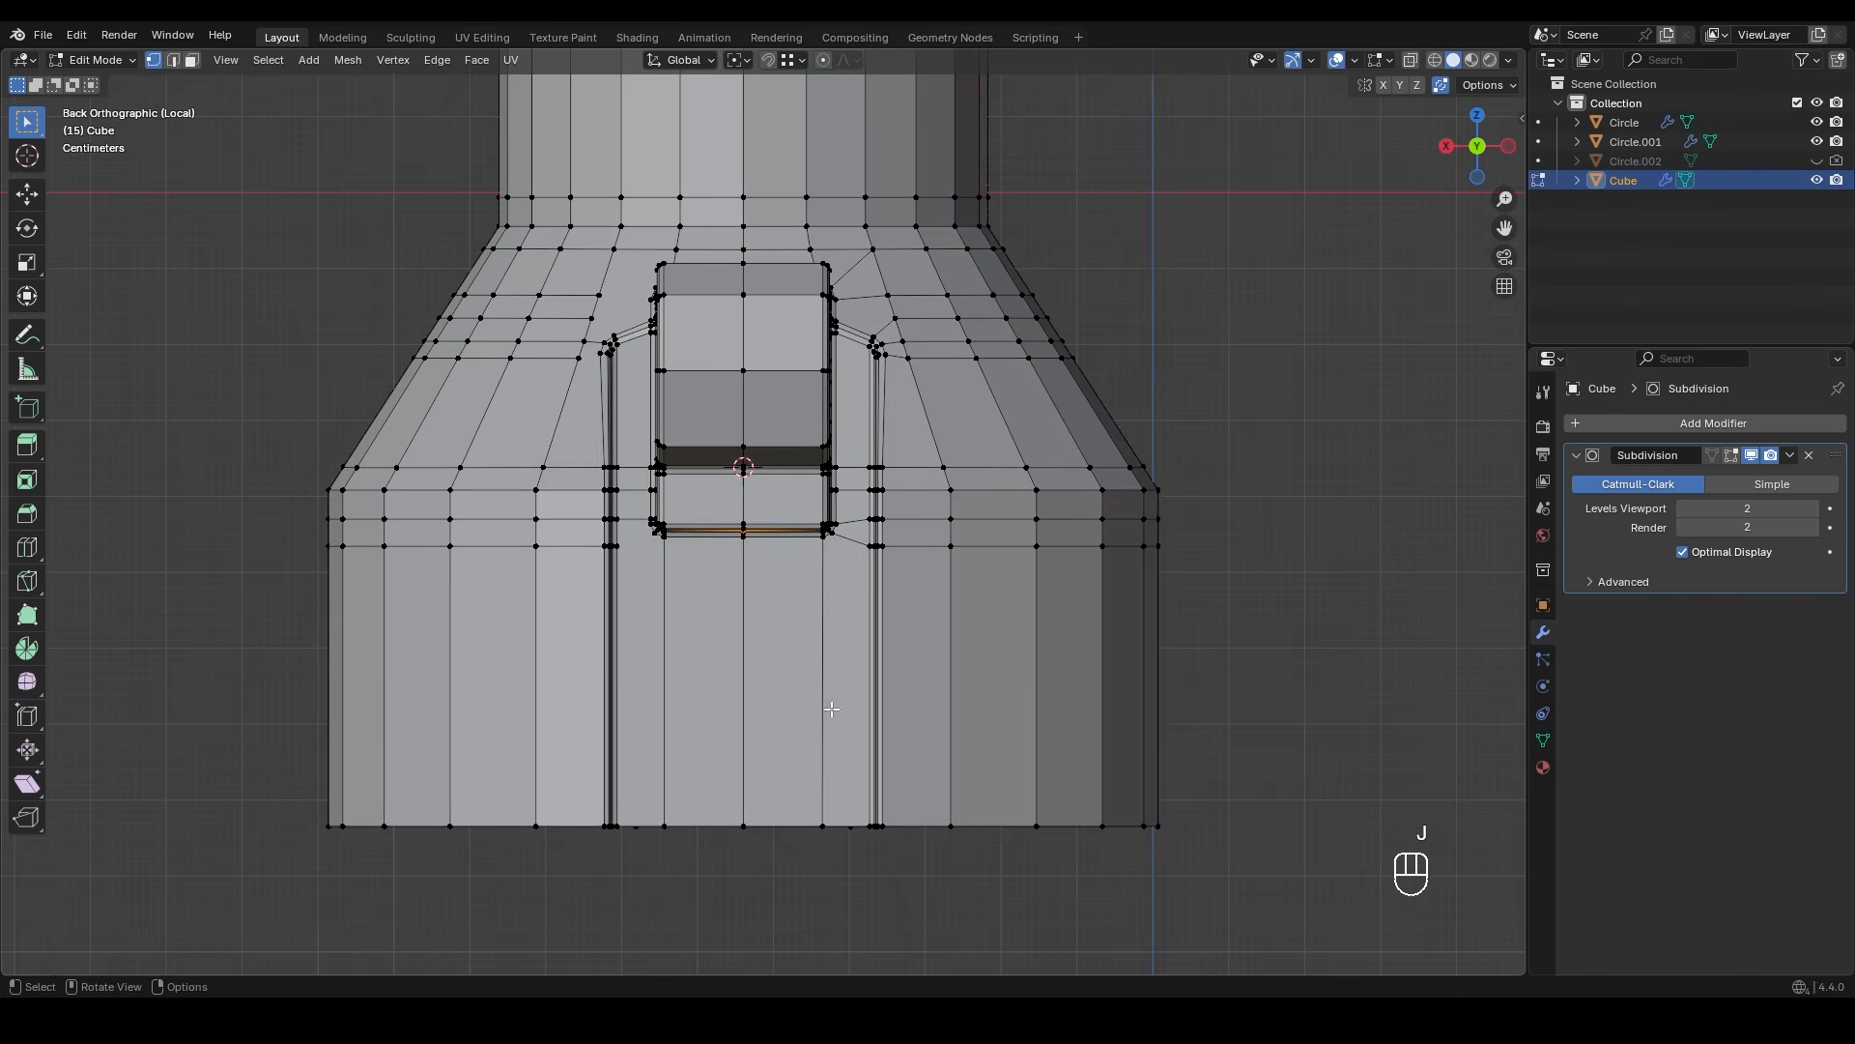
- Add matching horizontal loop cuts across the recessed panel below the block and around the outer wall at the same height
key("ctrl+r")
left_click(839, 707)
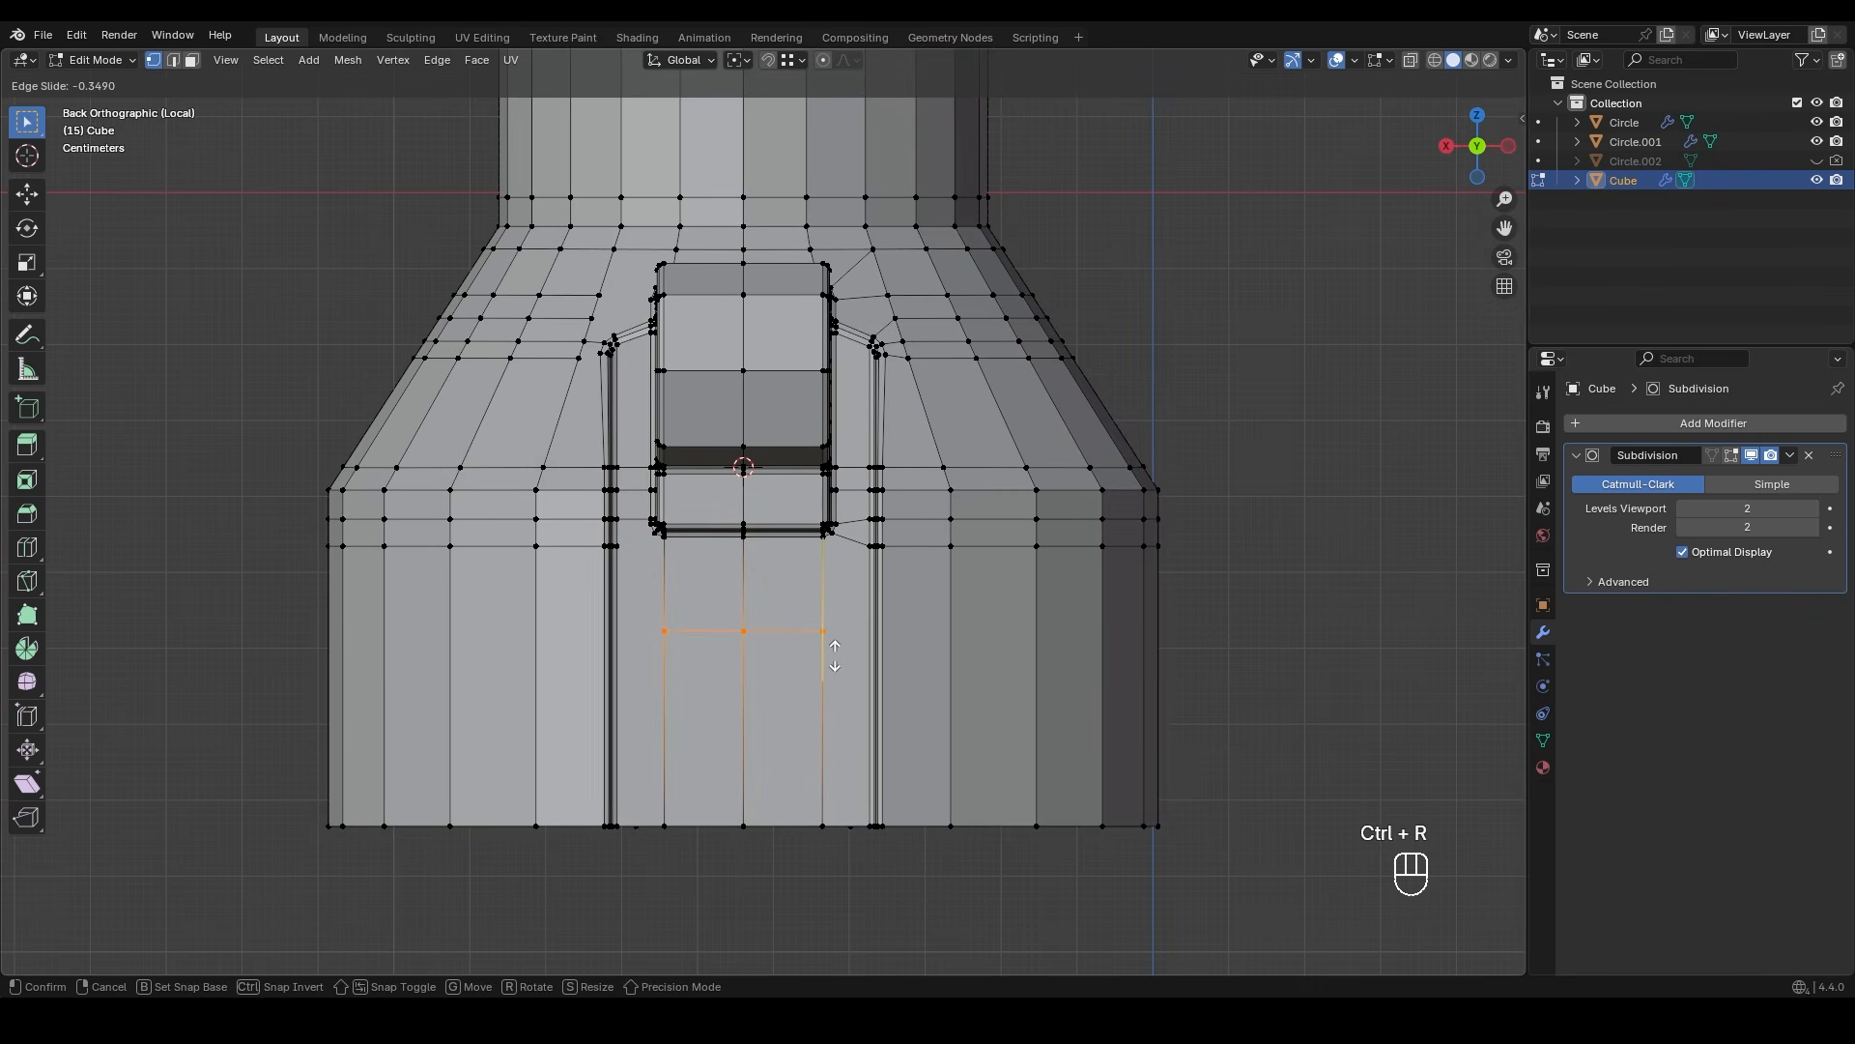
left_click(835, 655)
key("ctrl+r")
left_click(887, 646)
left_click(883, 654)
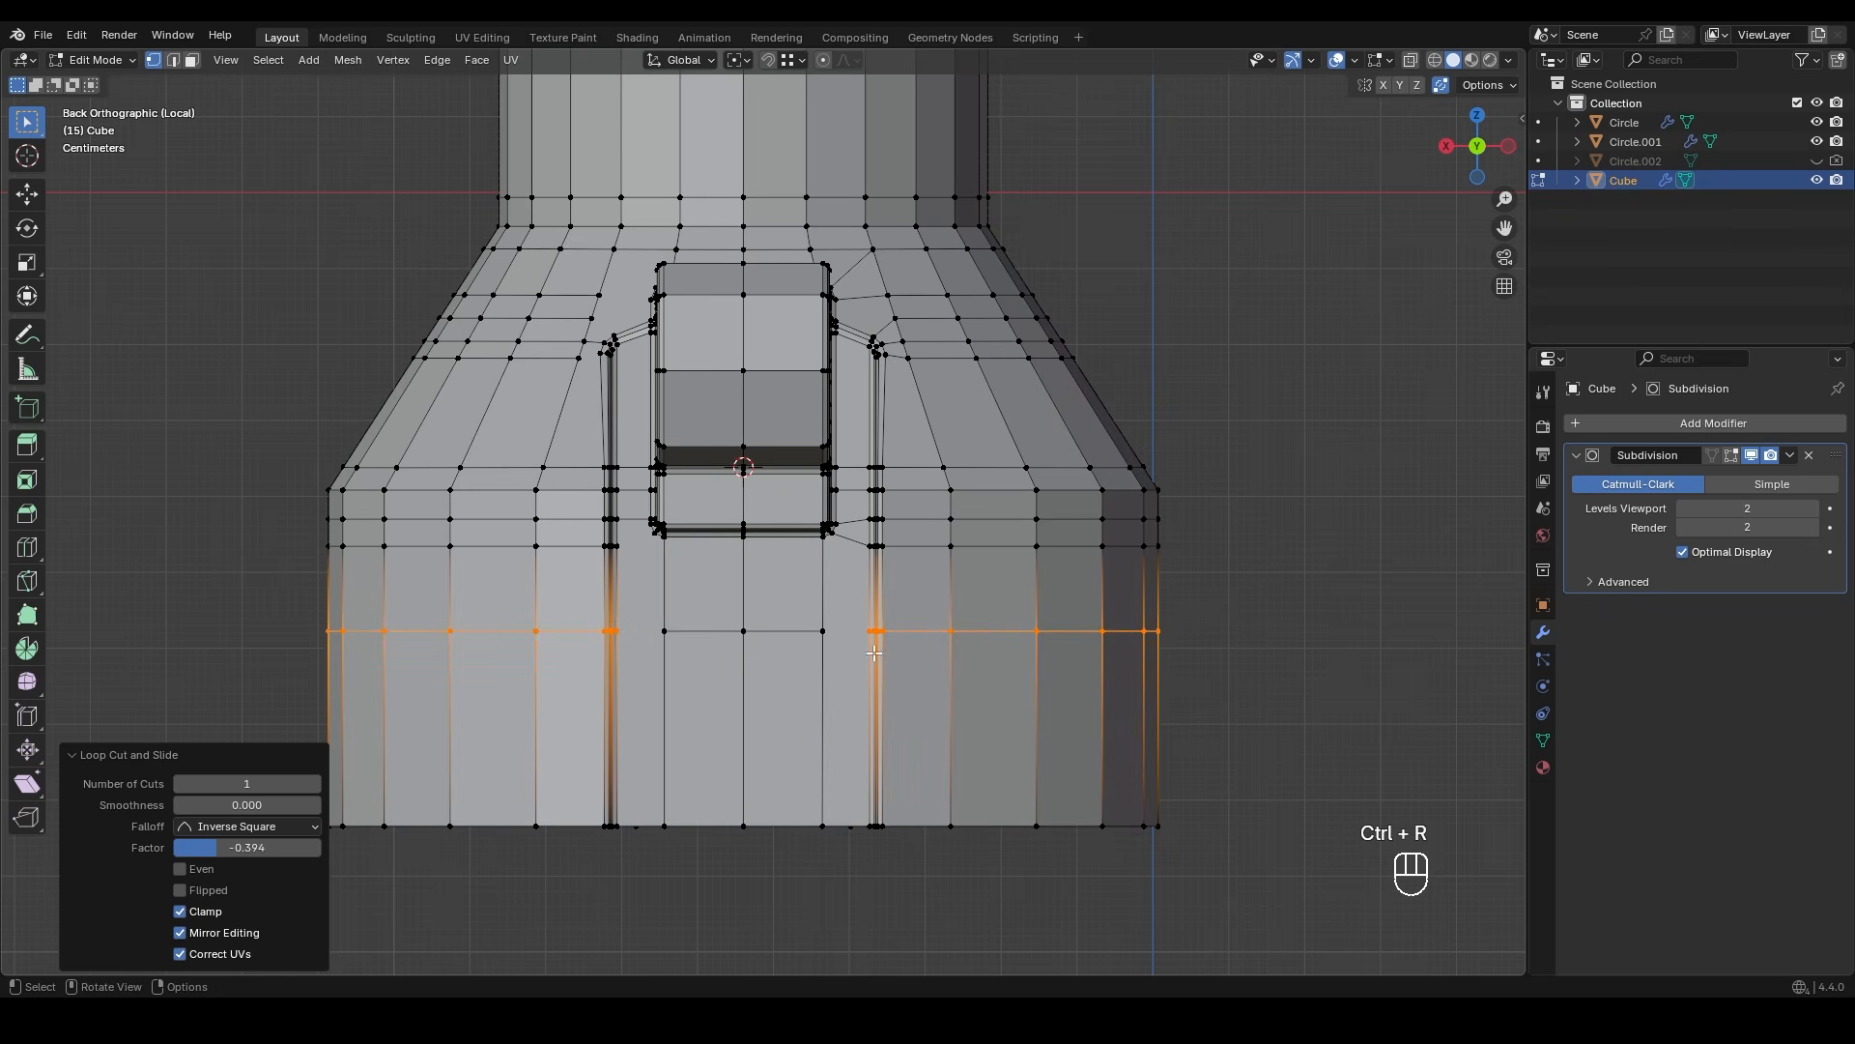
- Connect the ends of the panel's horizontal cut to the vertices at the recess sides
scroll(833, 653, "up", 4)
middle_click_drag(907, 634, 850, 542, "shift")
middle_click_drag(850, 541, 911, 589)
key("1")
left_click(819, 612)
left_click(910, 613, "shift")
key("j")
mouse_move(715, 618)
middle_mouse_down()
mouse_move(618, 628)
mouse_move(696, 600)
middle_mouse_up()
- Select the new horizontal edge loop from the back view and lower it slightly along Z
key("ctrl+1")
left_click(828, 560, "alt")
key("g")
left_click(849, 600)
scroll(849, 599, "down", 3)
key("z")
left_click(923, 584, "alt")
mouse_move(849, 599)
middle_mouse_down("shift")
mouse_move(870, 505)
mouse_move(923, 541)
middle_mouse_up("shift")
key("g")
key("z")
left_click(941, 497)
- Select the recessed panel's faces below the new loop and inset them about 0.014 m with Boundary off
key("shift+z")
key("3")
scroll(940, 496, "up", 4)
left_click_drag(923, 541, 657, 601)
middle_click_drag(857, 580, 857, 526, "ctrl")
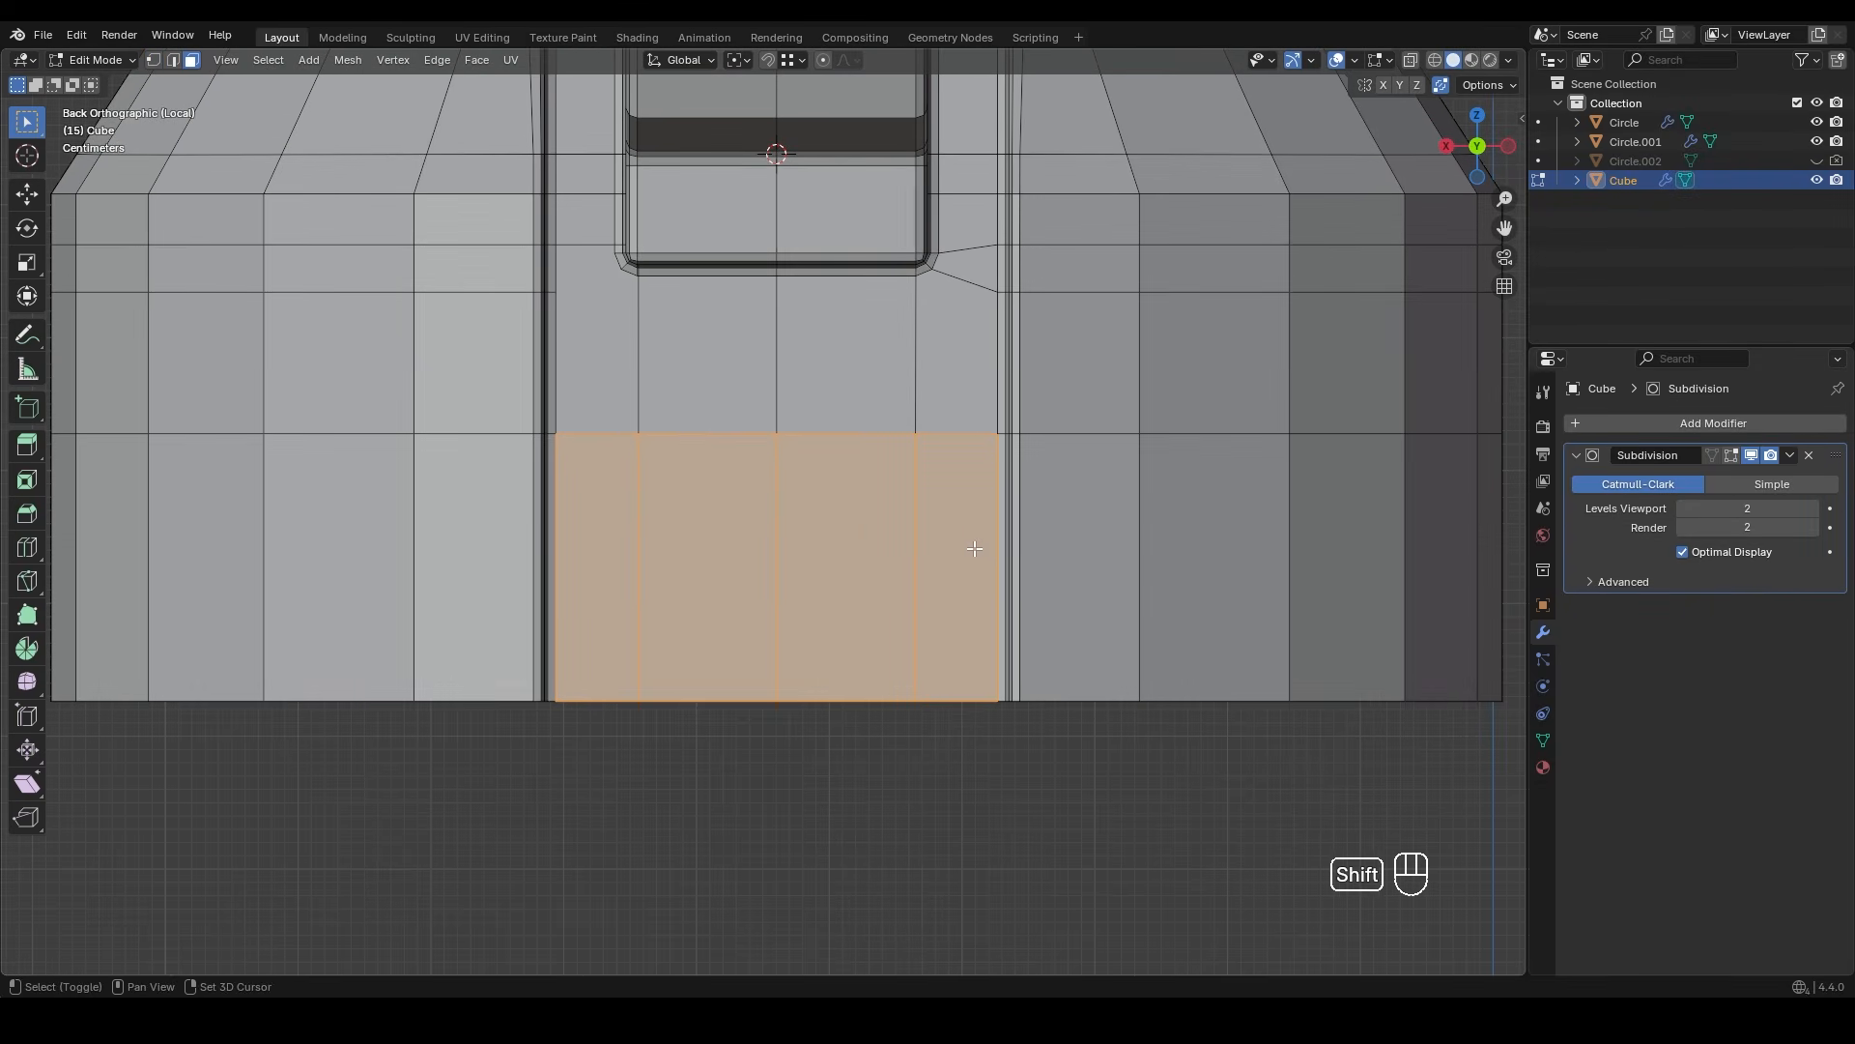
key("i")
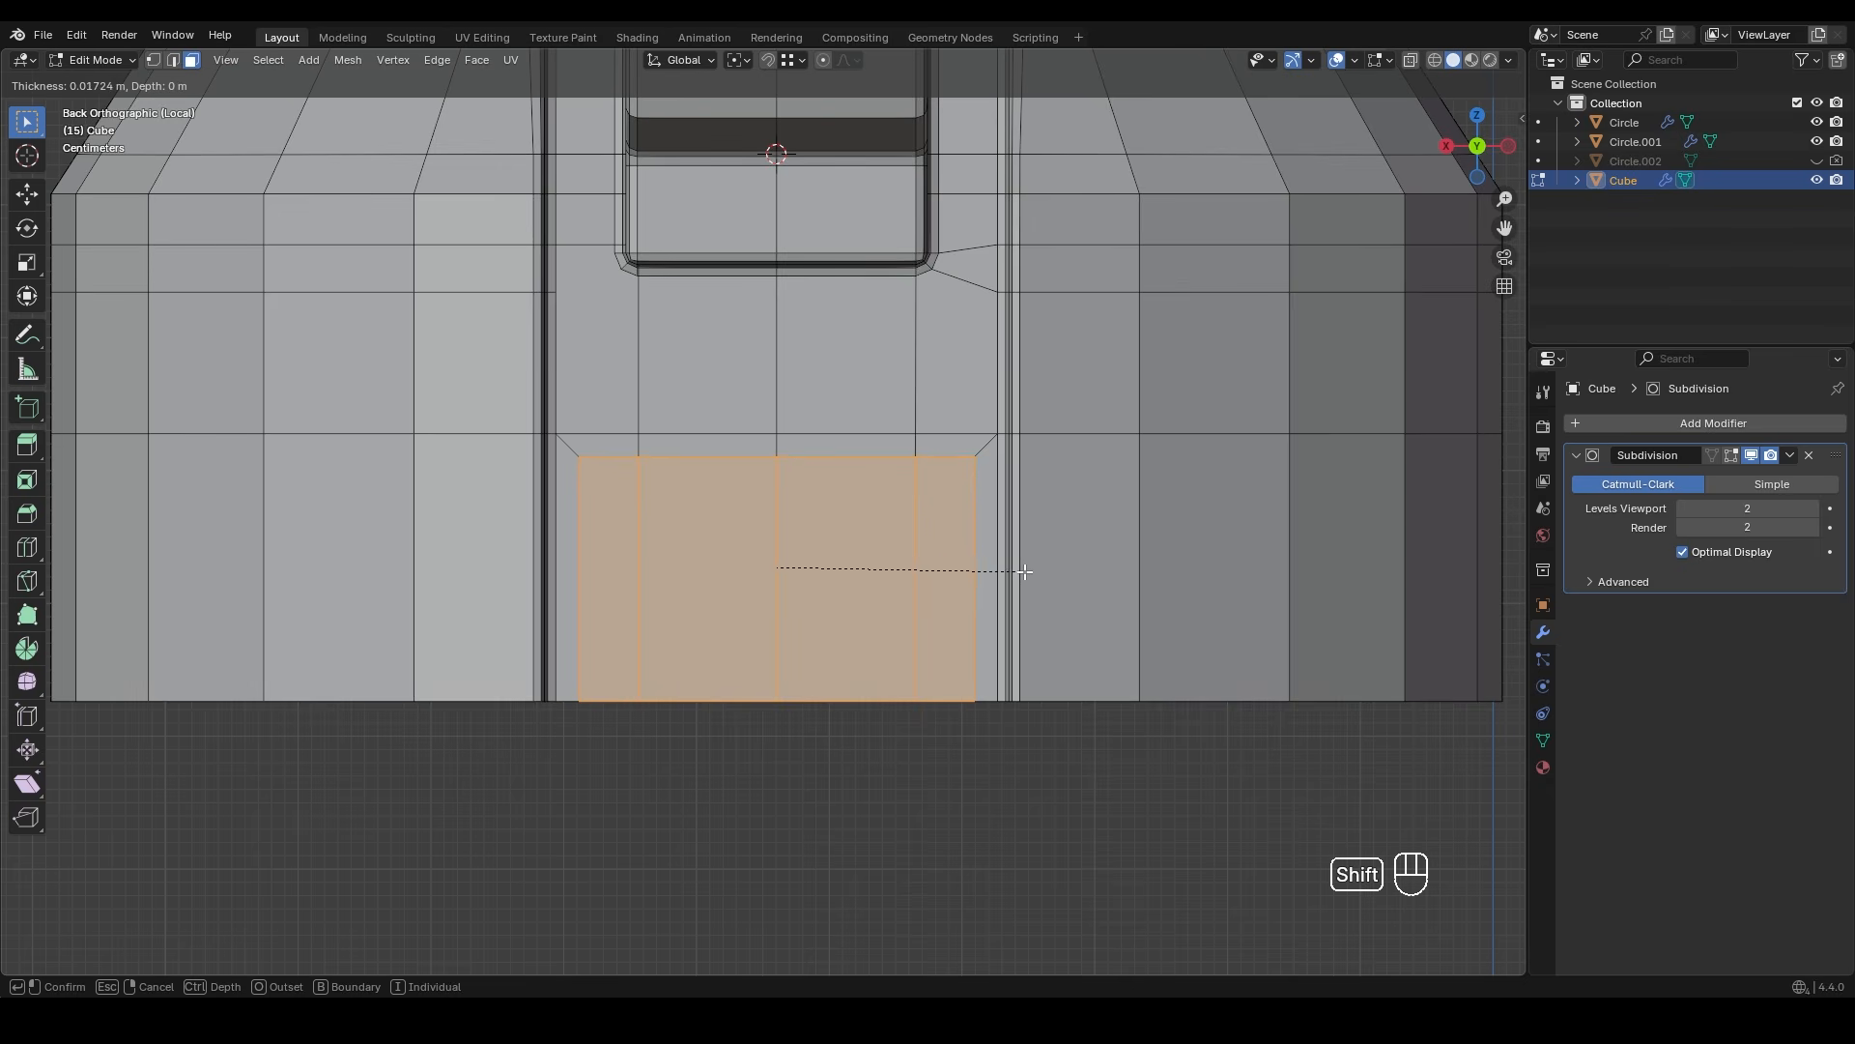
left_click(1057, 571)
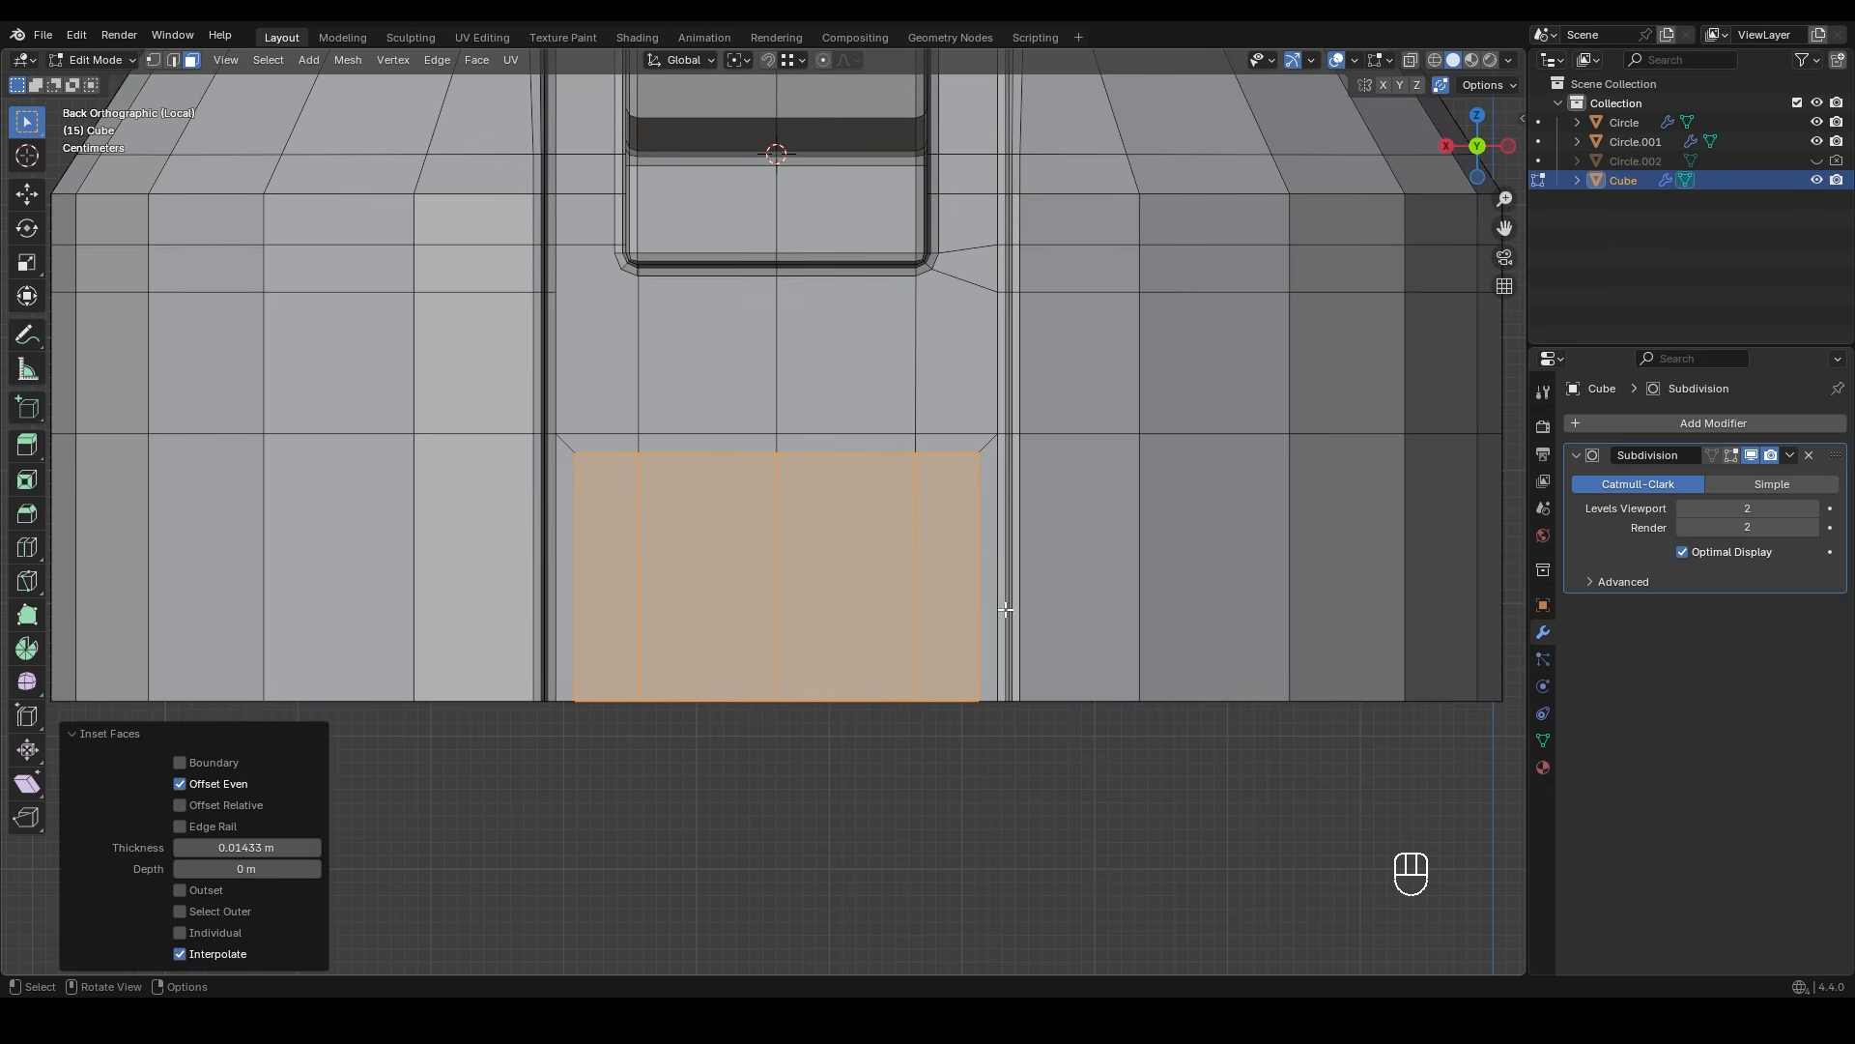
- Inset the selected panel faces again by about 0.0155 m with Boundary on
key("i")
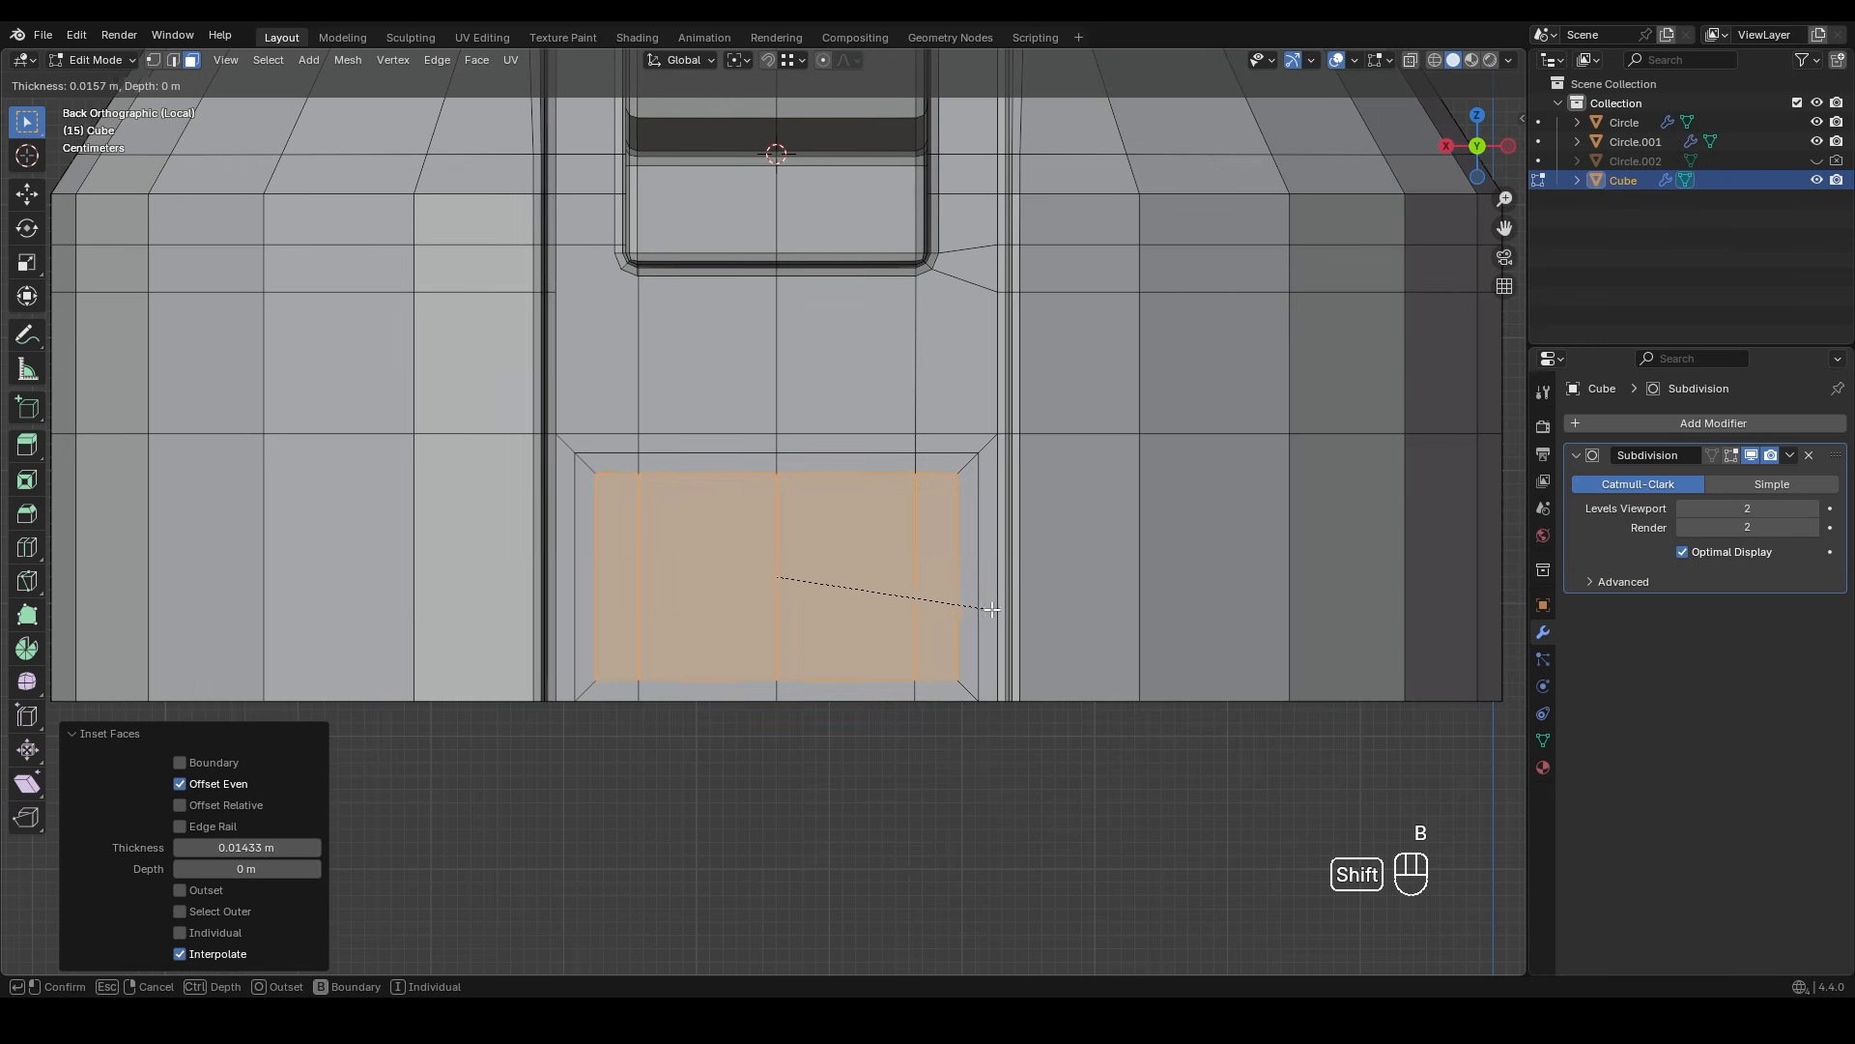
left_click(993, 607)
scroll(833, 538, "up", 2)
middle_click_drag(833, 538, 812, 526, "shift")
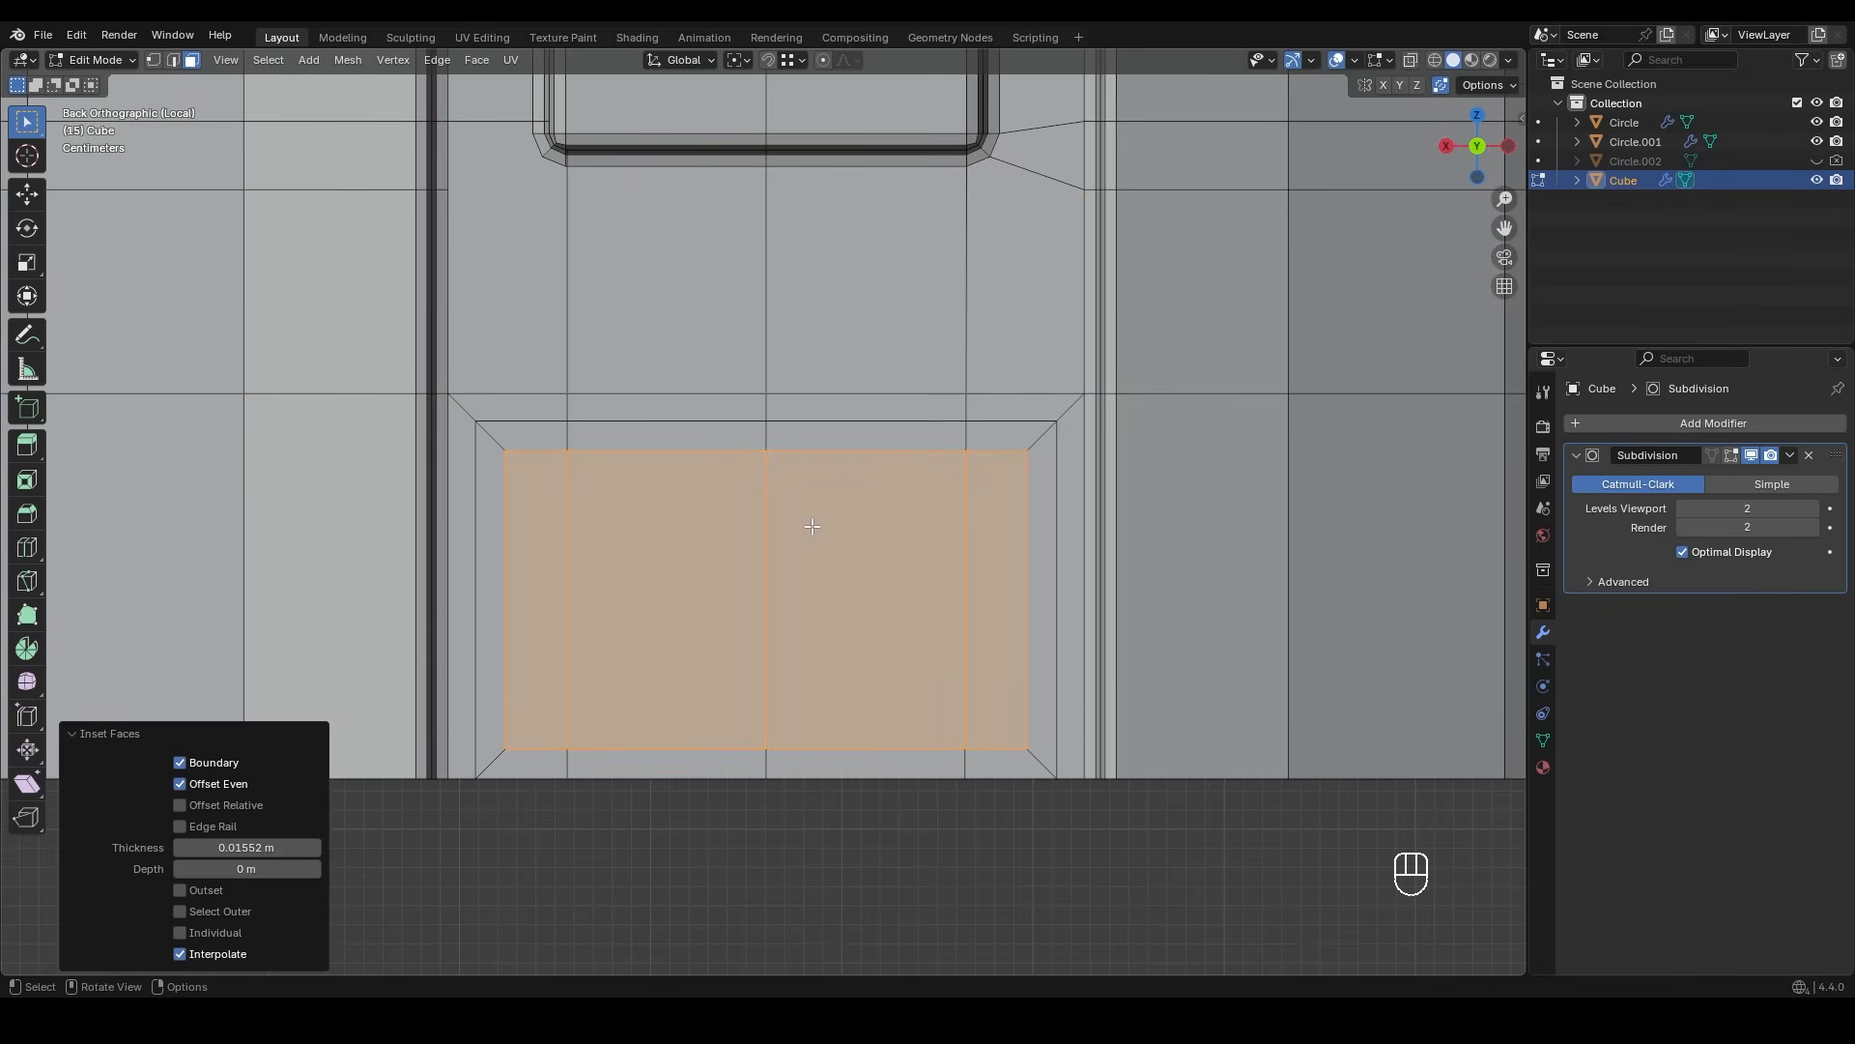
- Push the panel's outer frame strip inward with Extrude Manifold and delete the extra faces at its bottom
left_click(656, 271, "alt")
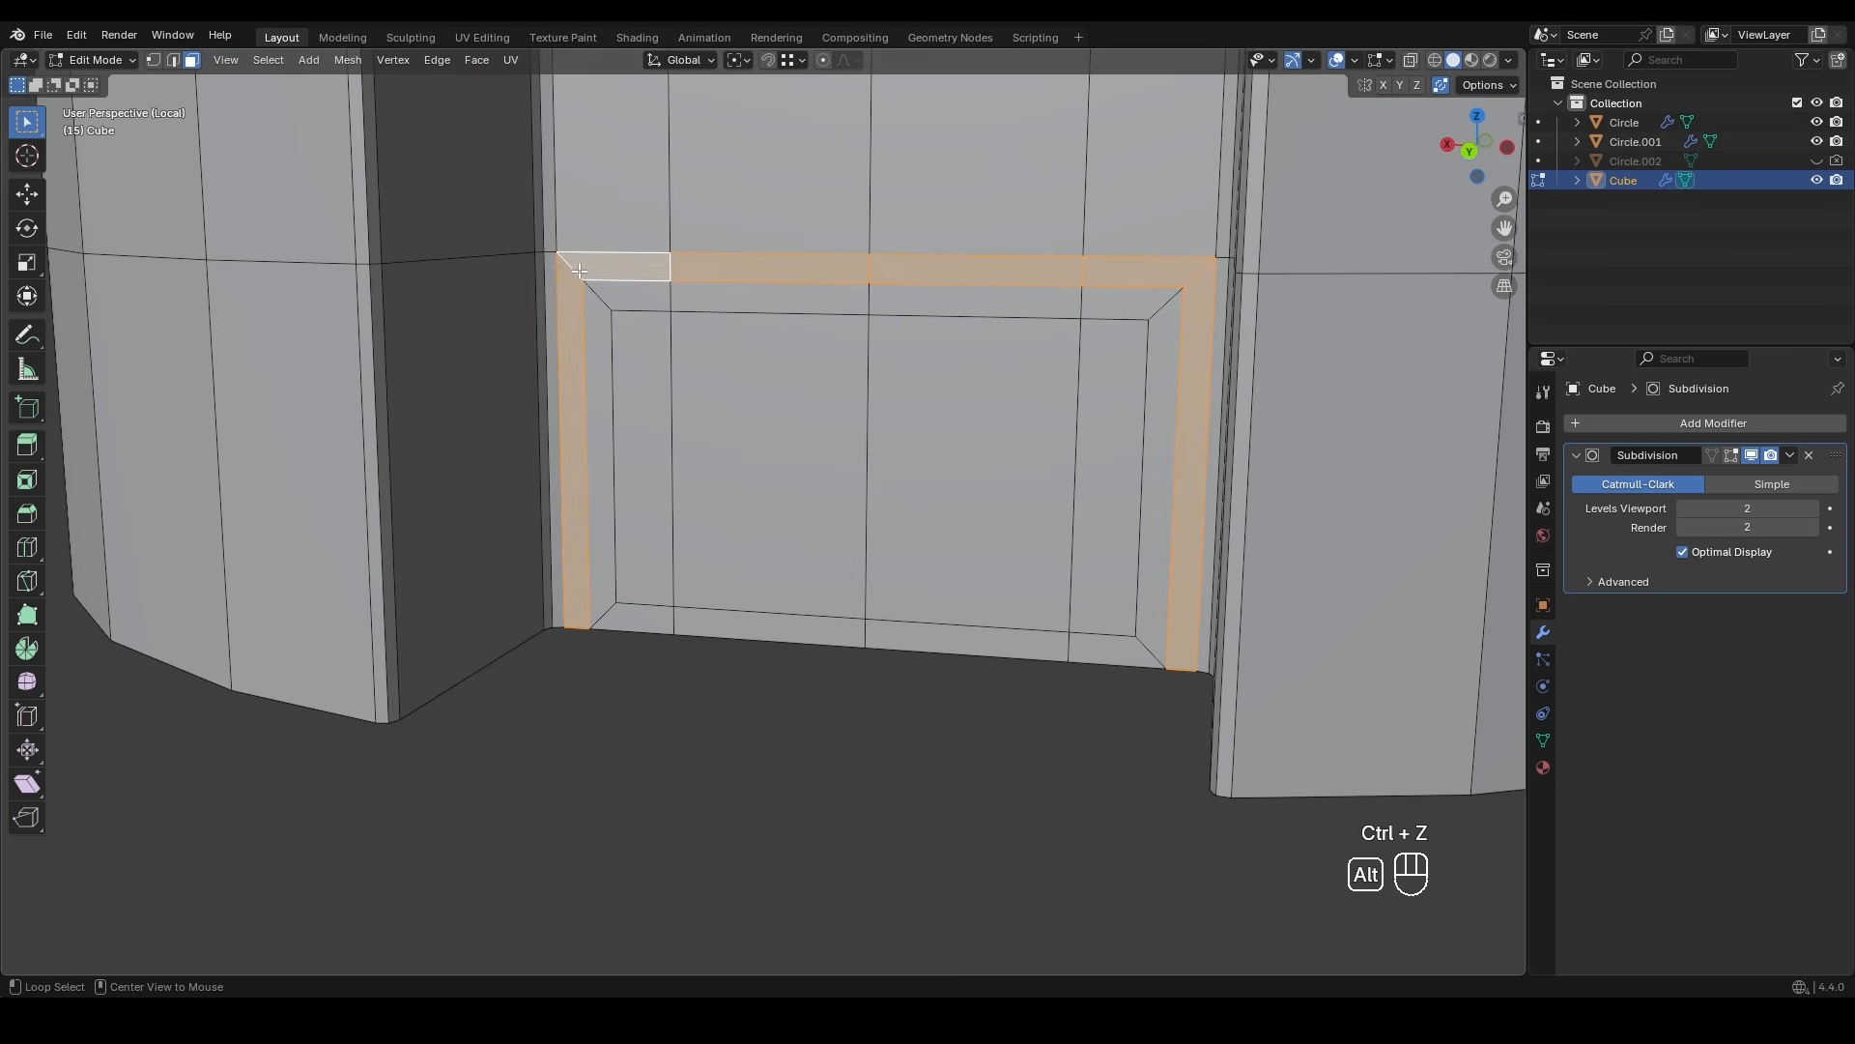
middle_click_drag(711, 417, 675, 415, "shift")
key("alt+e")
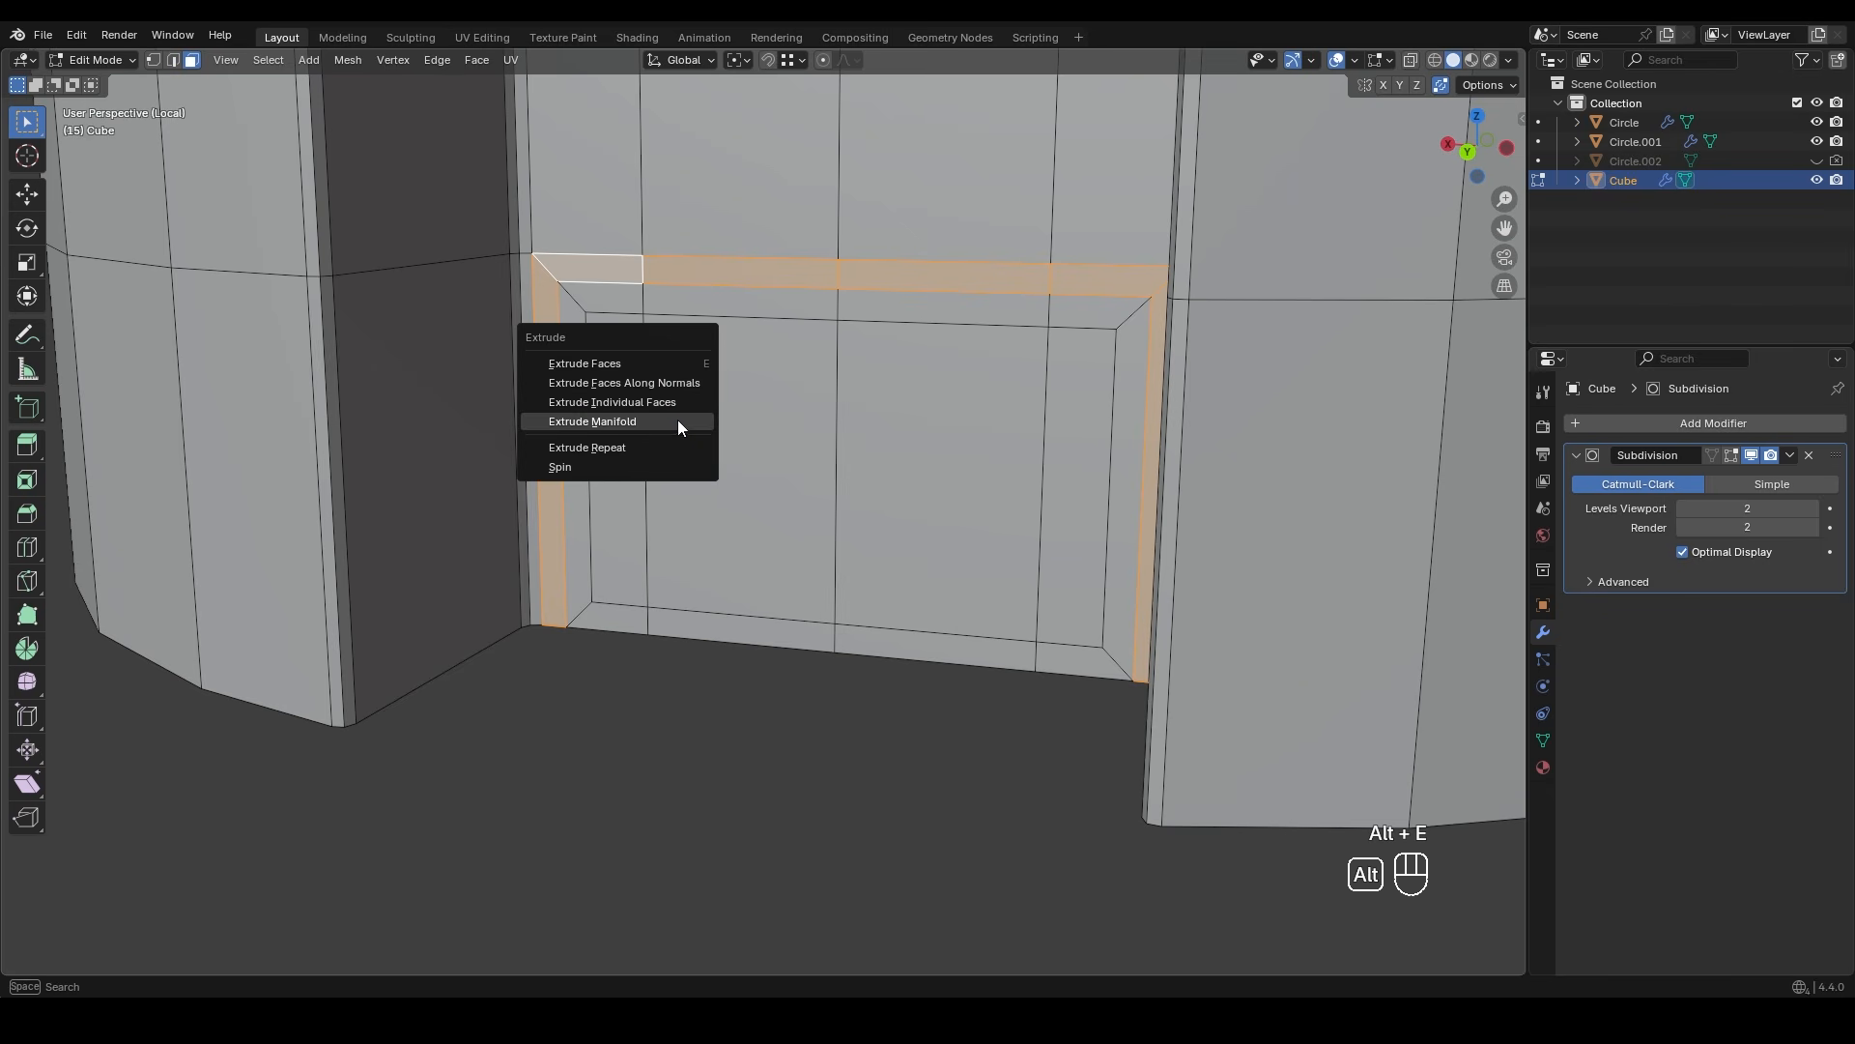
left_click(675, 420)
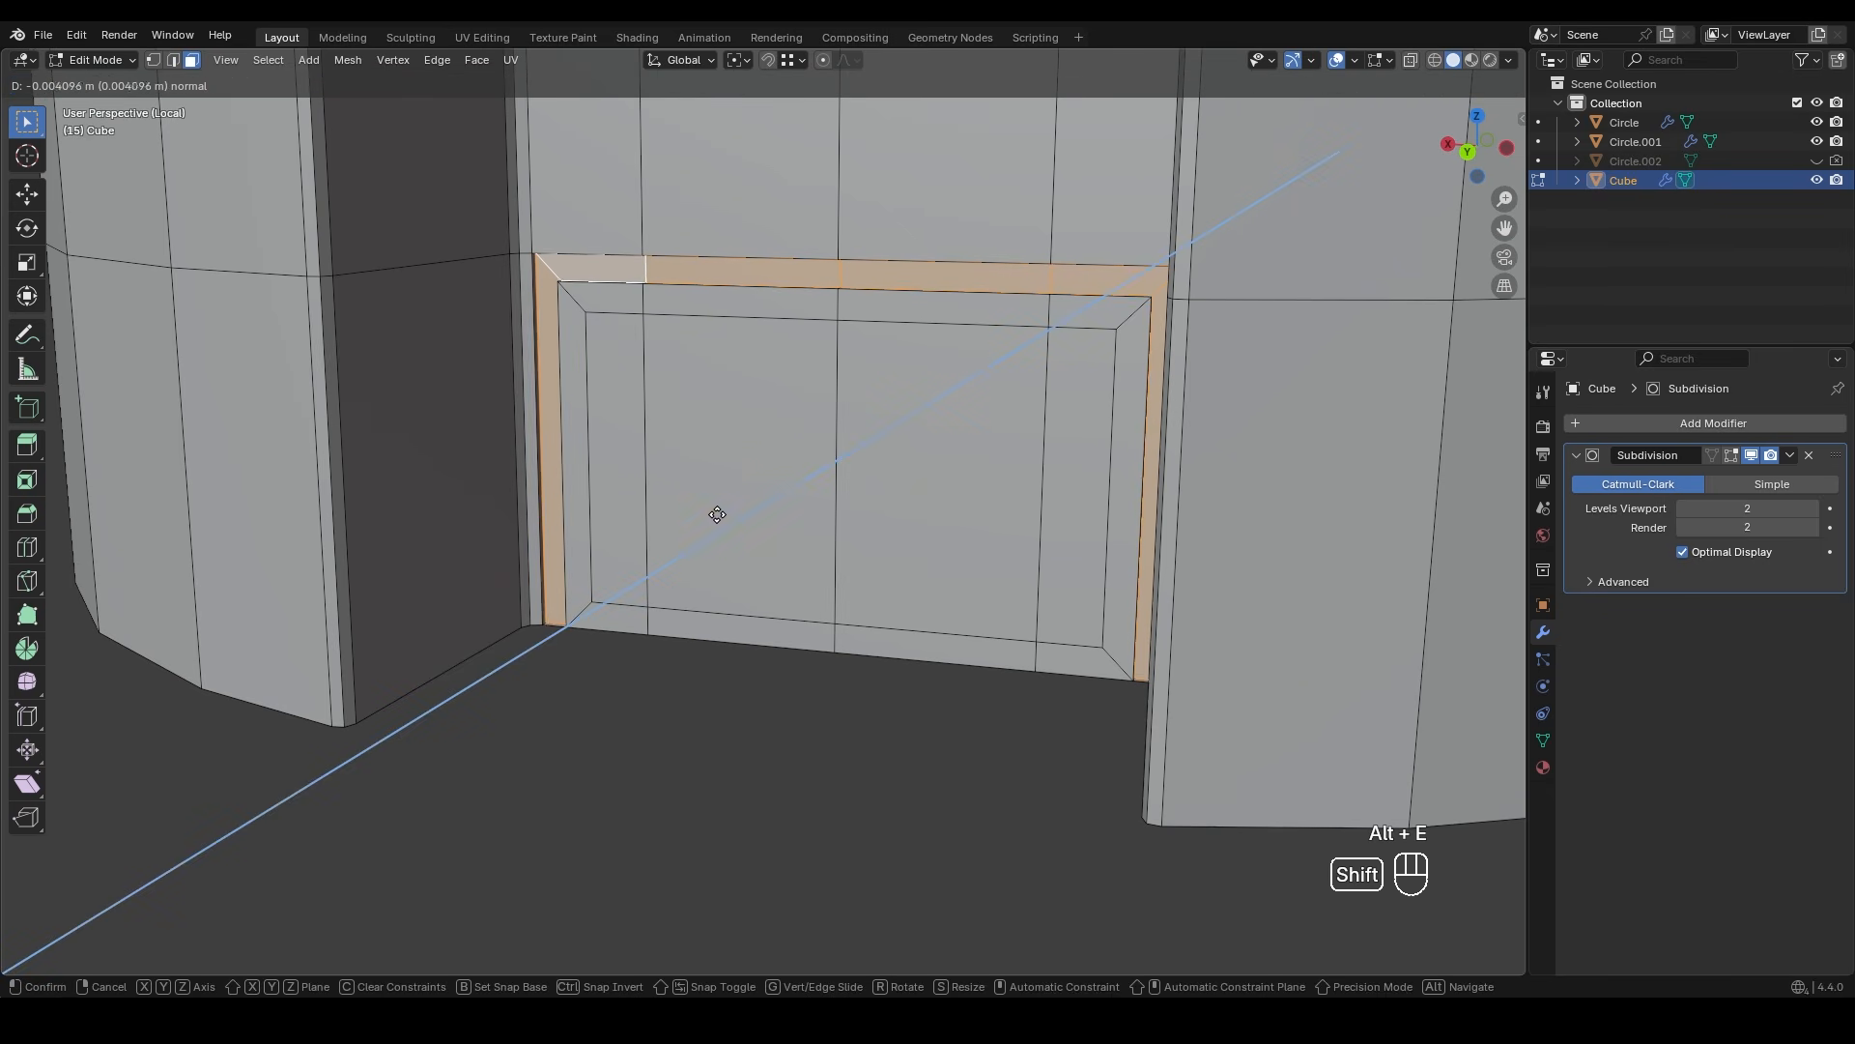
left_click(831, 456)
middle_click_drag(832, 456, 1029, 559)
left_click(1028, 559, "shift")
key("x")
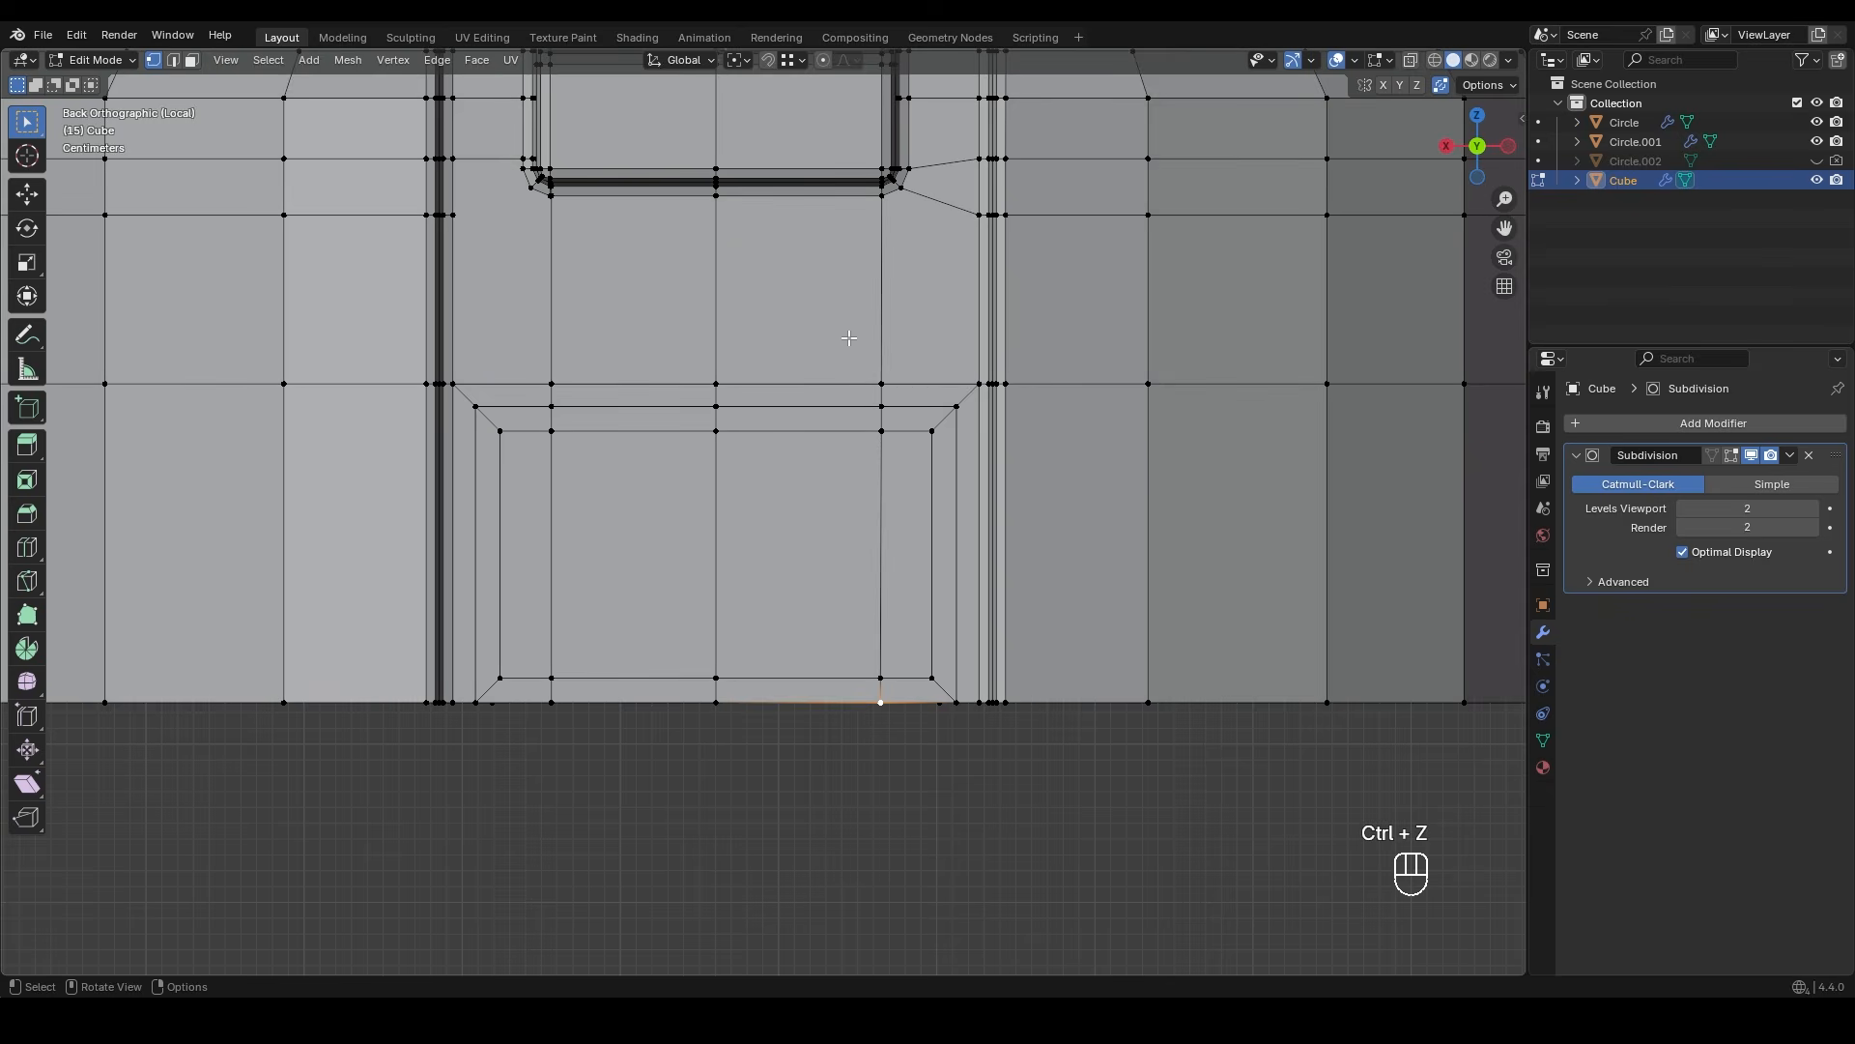
- Select the two vertical vertex columns inside the panel and scale them apart along X to about 1.197
key("z")
left_click(795, 381)
left_click_drag(839, 352, 880, 715)
left_click_drag(530, 360, 572, 715, "shift")
key("z")
left_click(897, 517)
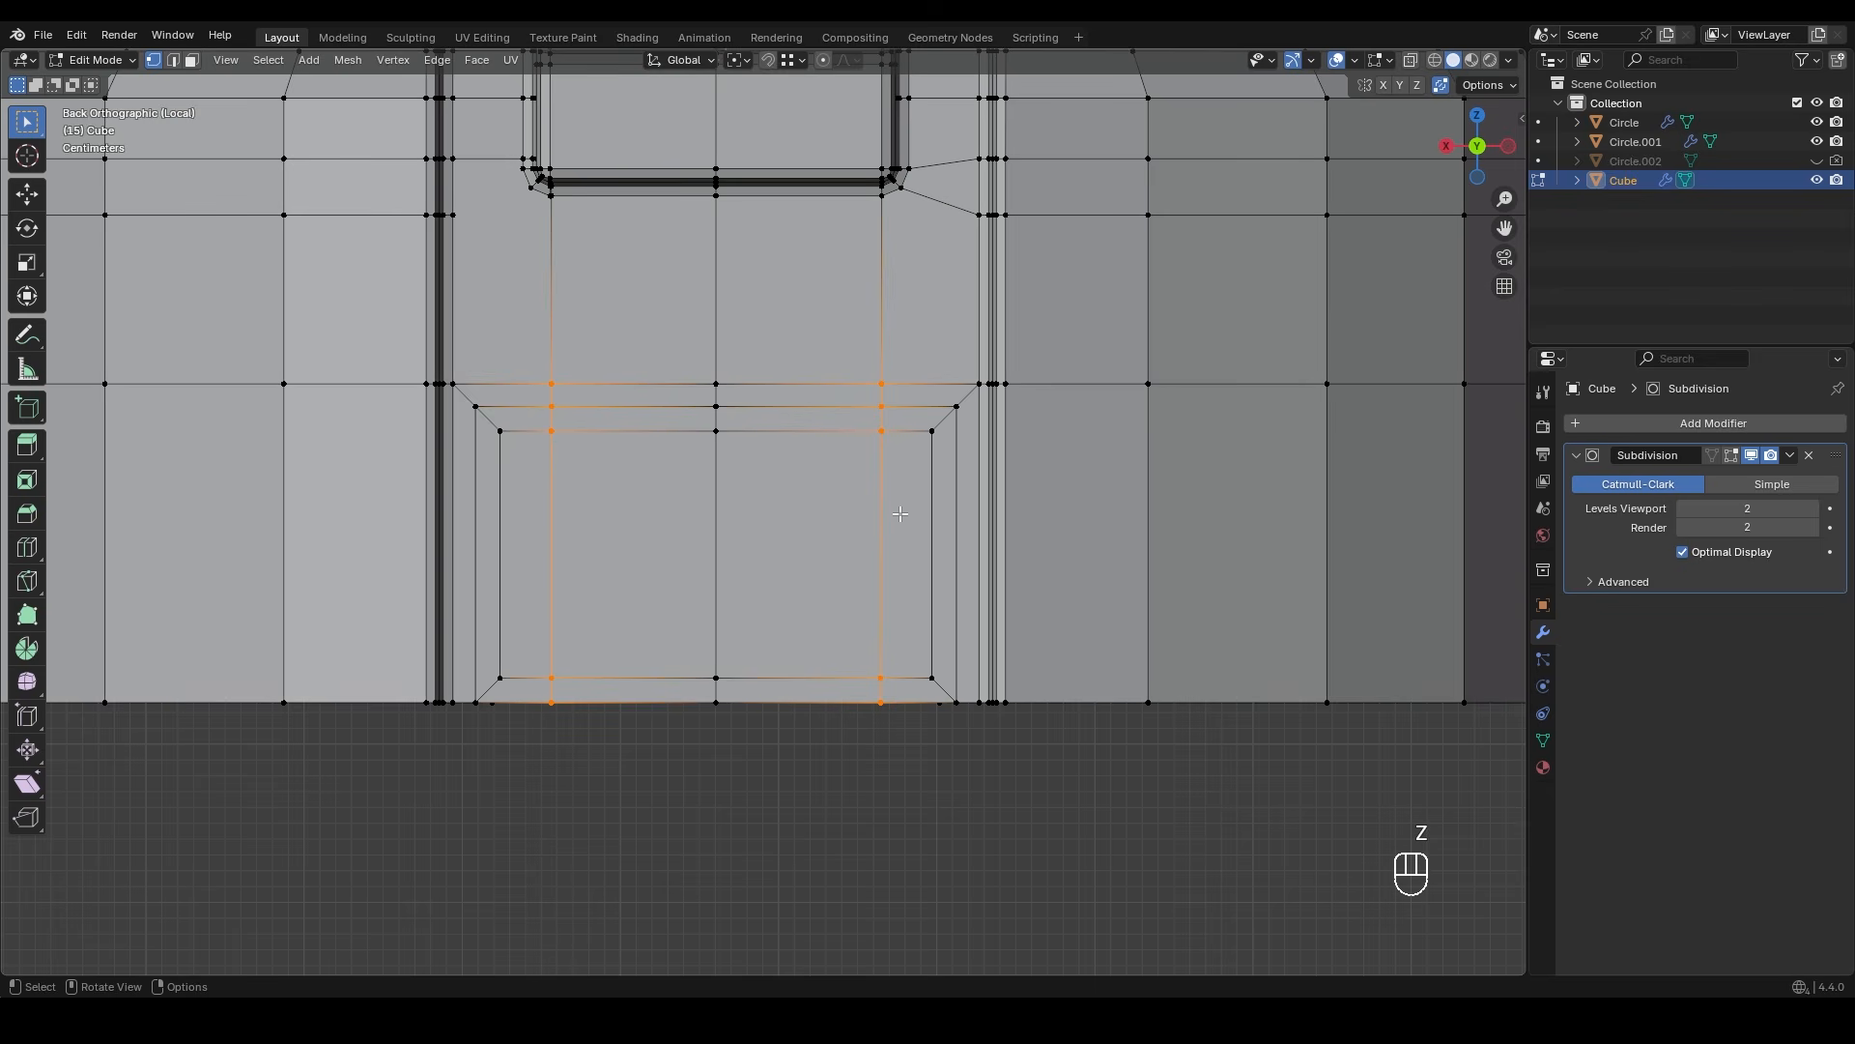
key("s")
key("x")
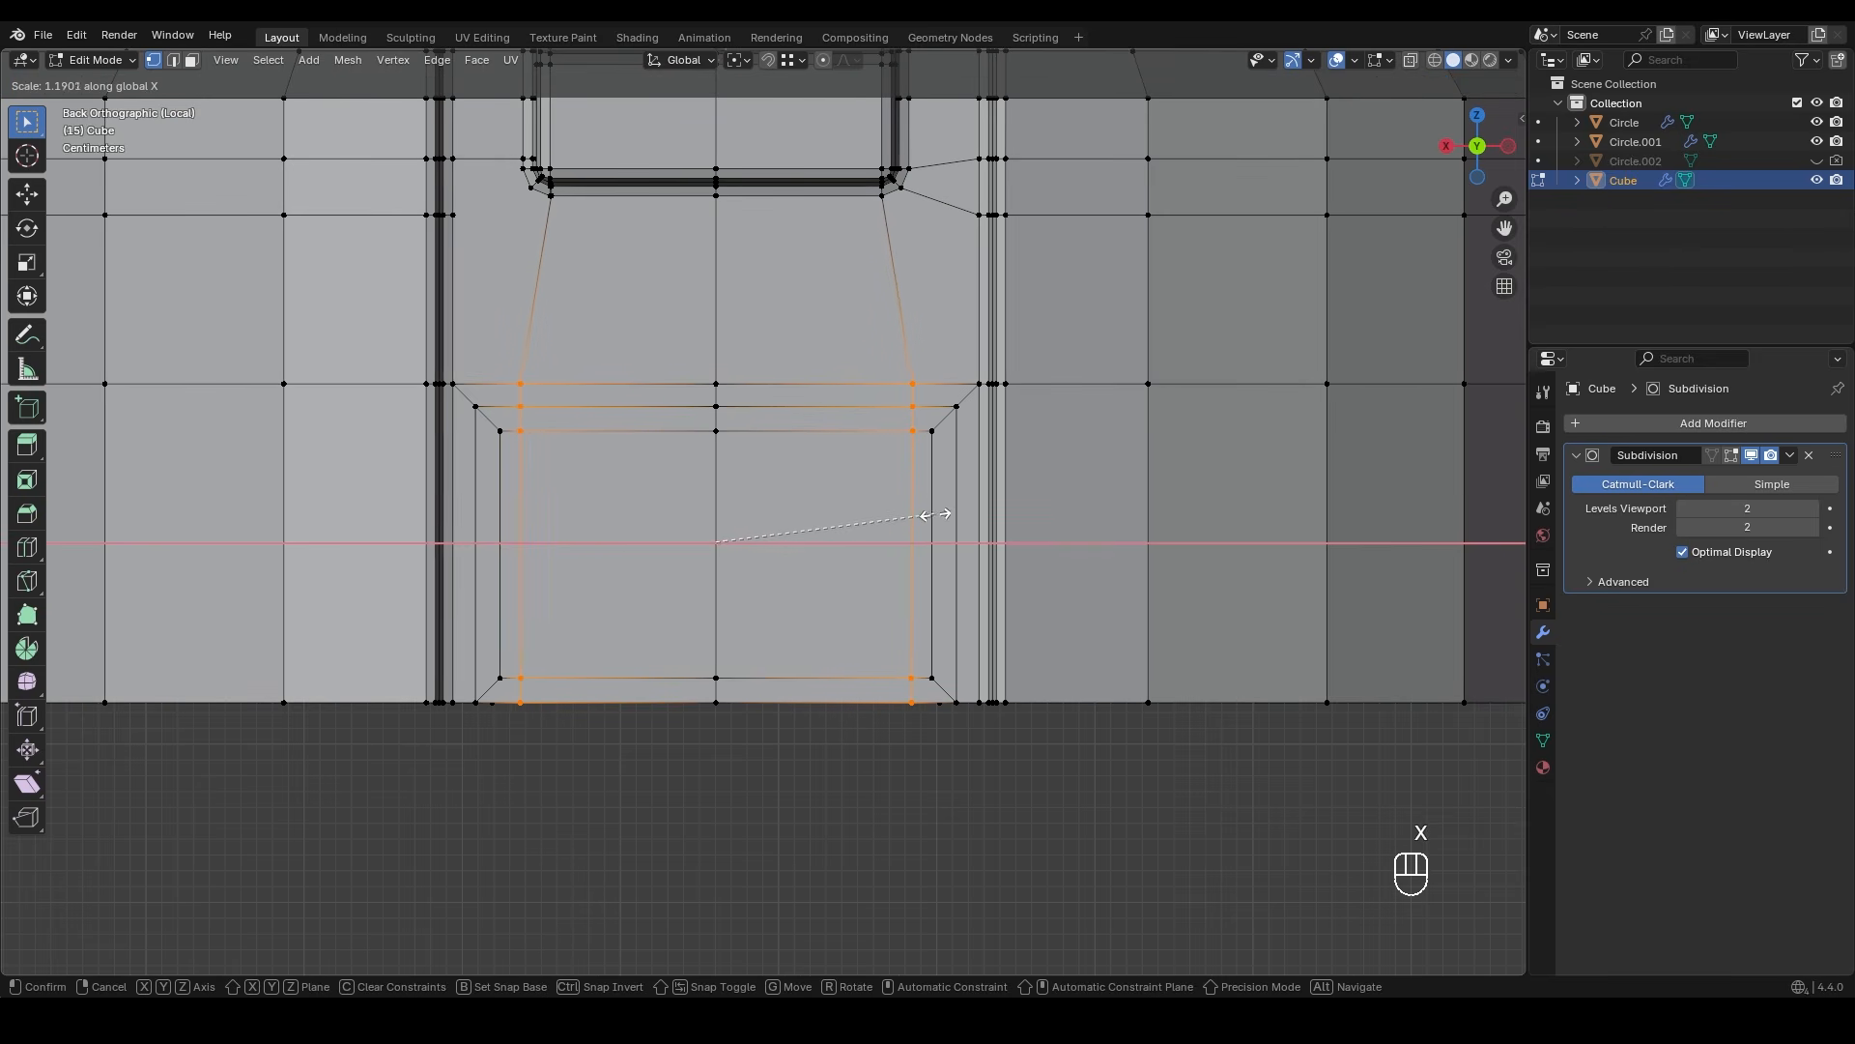
left_click(926, 516, "shift")
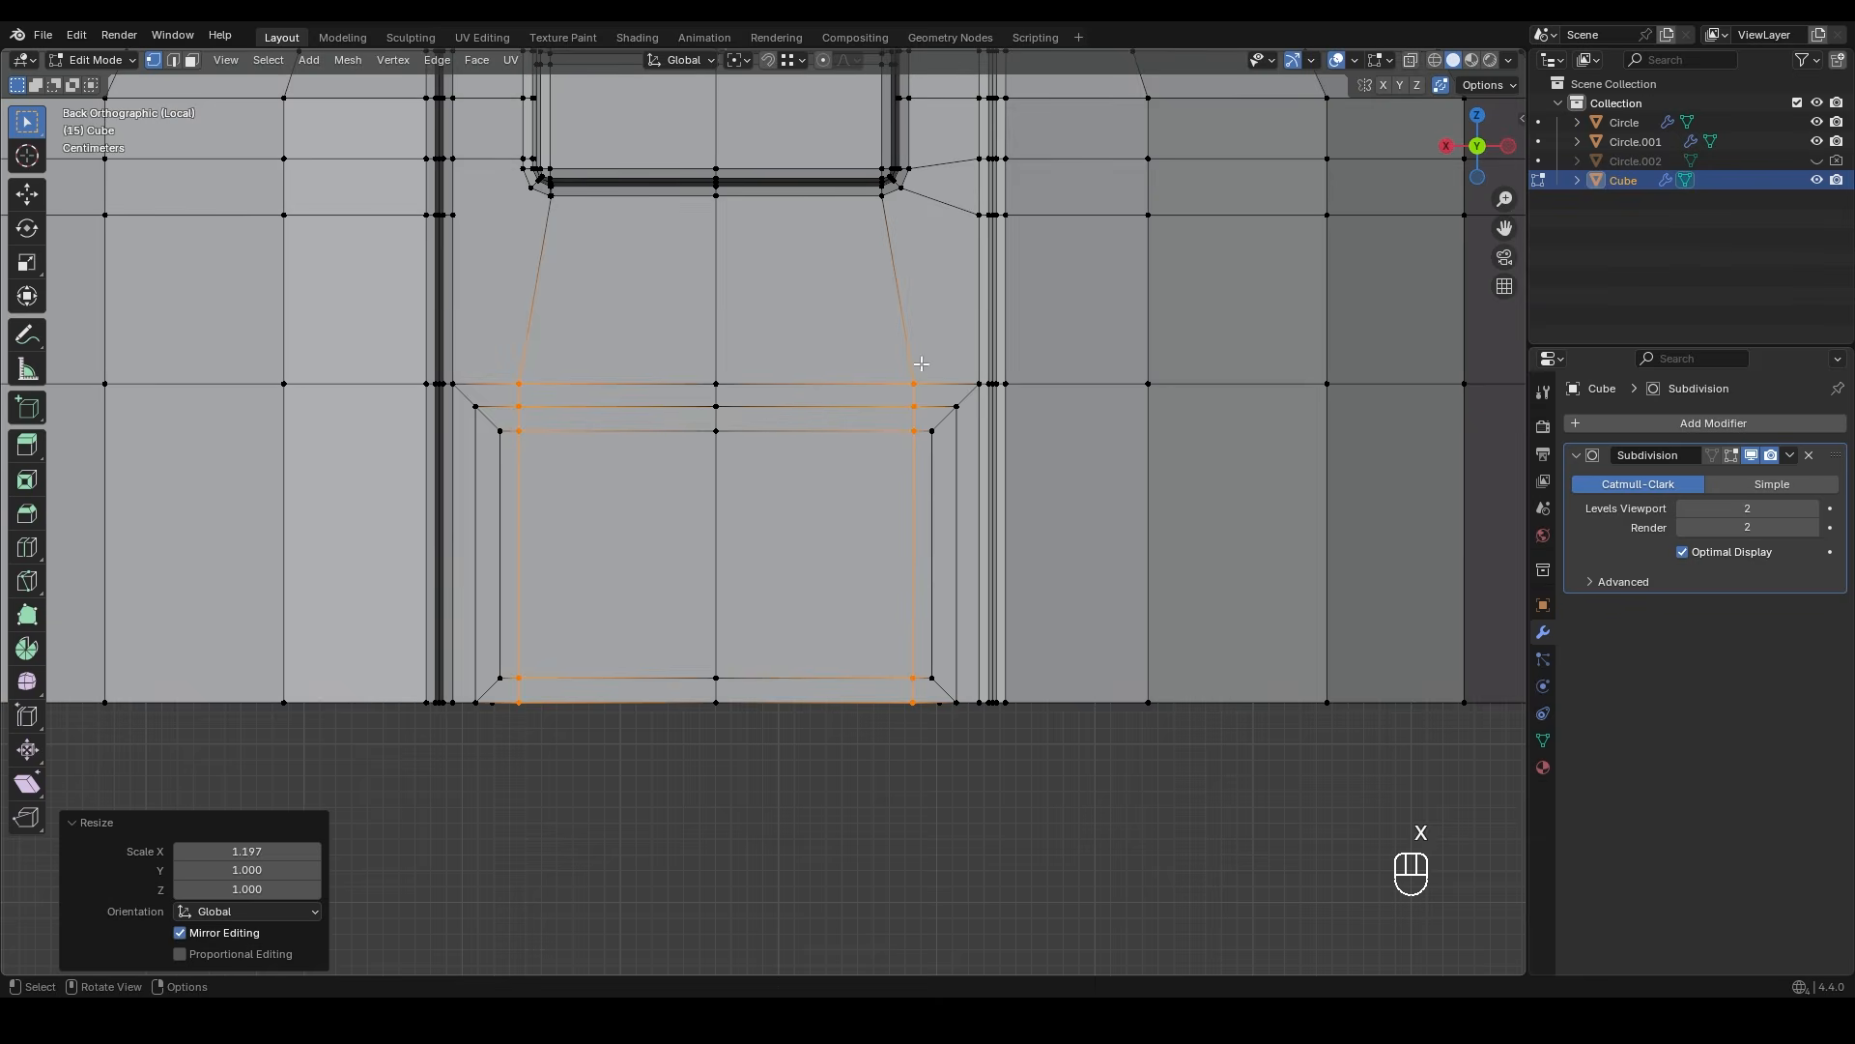
- Select the upper two vertices of each column and scale them apart along X to about 1.12
scroll(924, 356, "up", 3)
middle_click_drag(923, 356, 932, 426, "shift")
left_click_drag(1063, 333, 932, 426)
left_click_drag(406, 333, 310, 420, "shift")
key("z")
left_click(1004, 337)
left_click_drag(1004, 337, 1053, 415)
left_click_drag(336, 350, 360, 410, "shift")
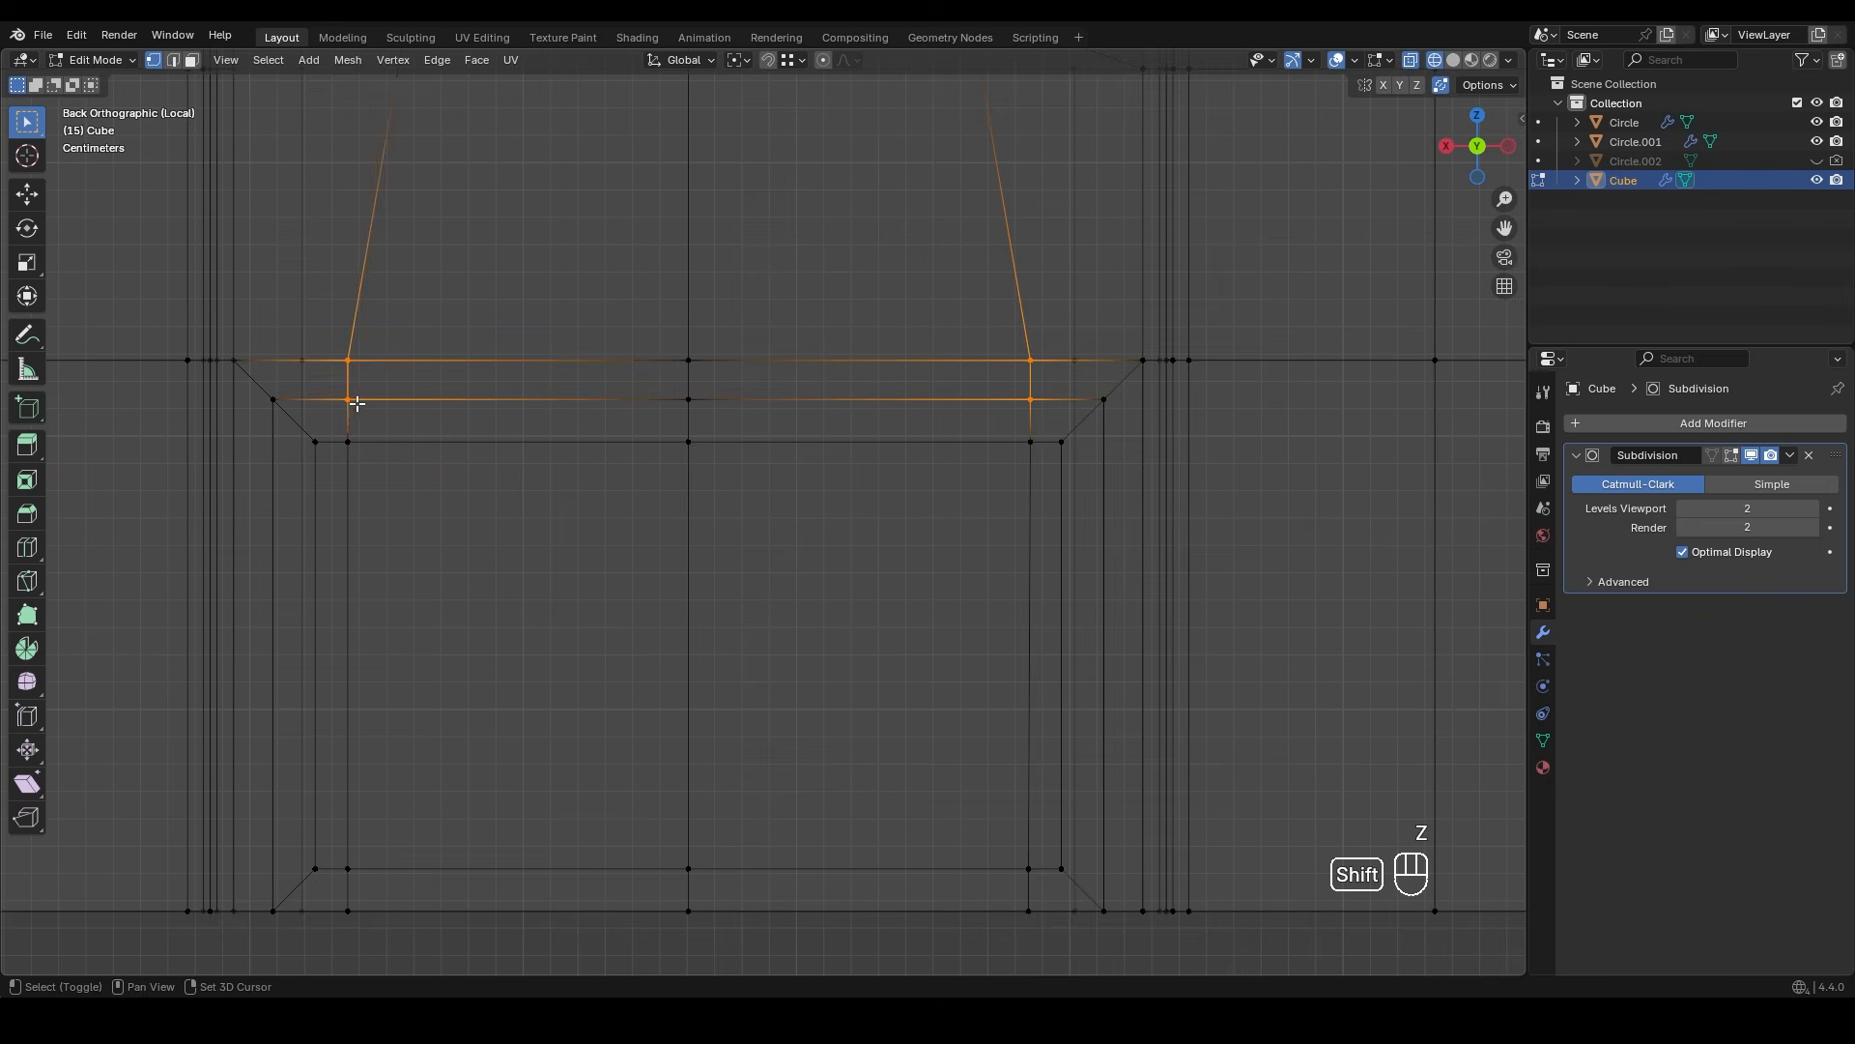
key("z")
key("s")
key("x")
left_click(1044, 409)
- Add a horizontal loop cut across the panel and body, sliding it up to a factor of about 0.846
key("ctrl+r")
left_click(1050, 570)
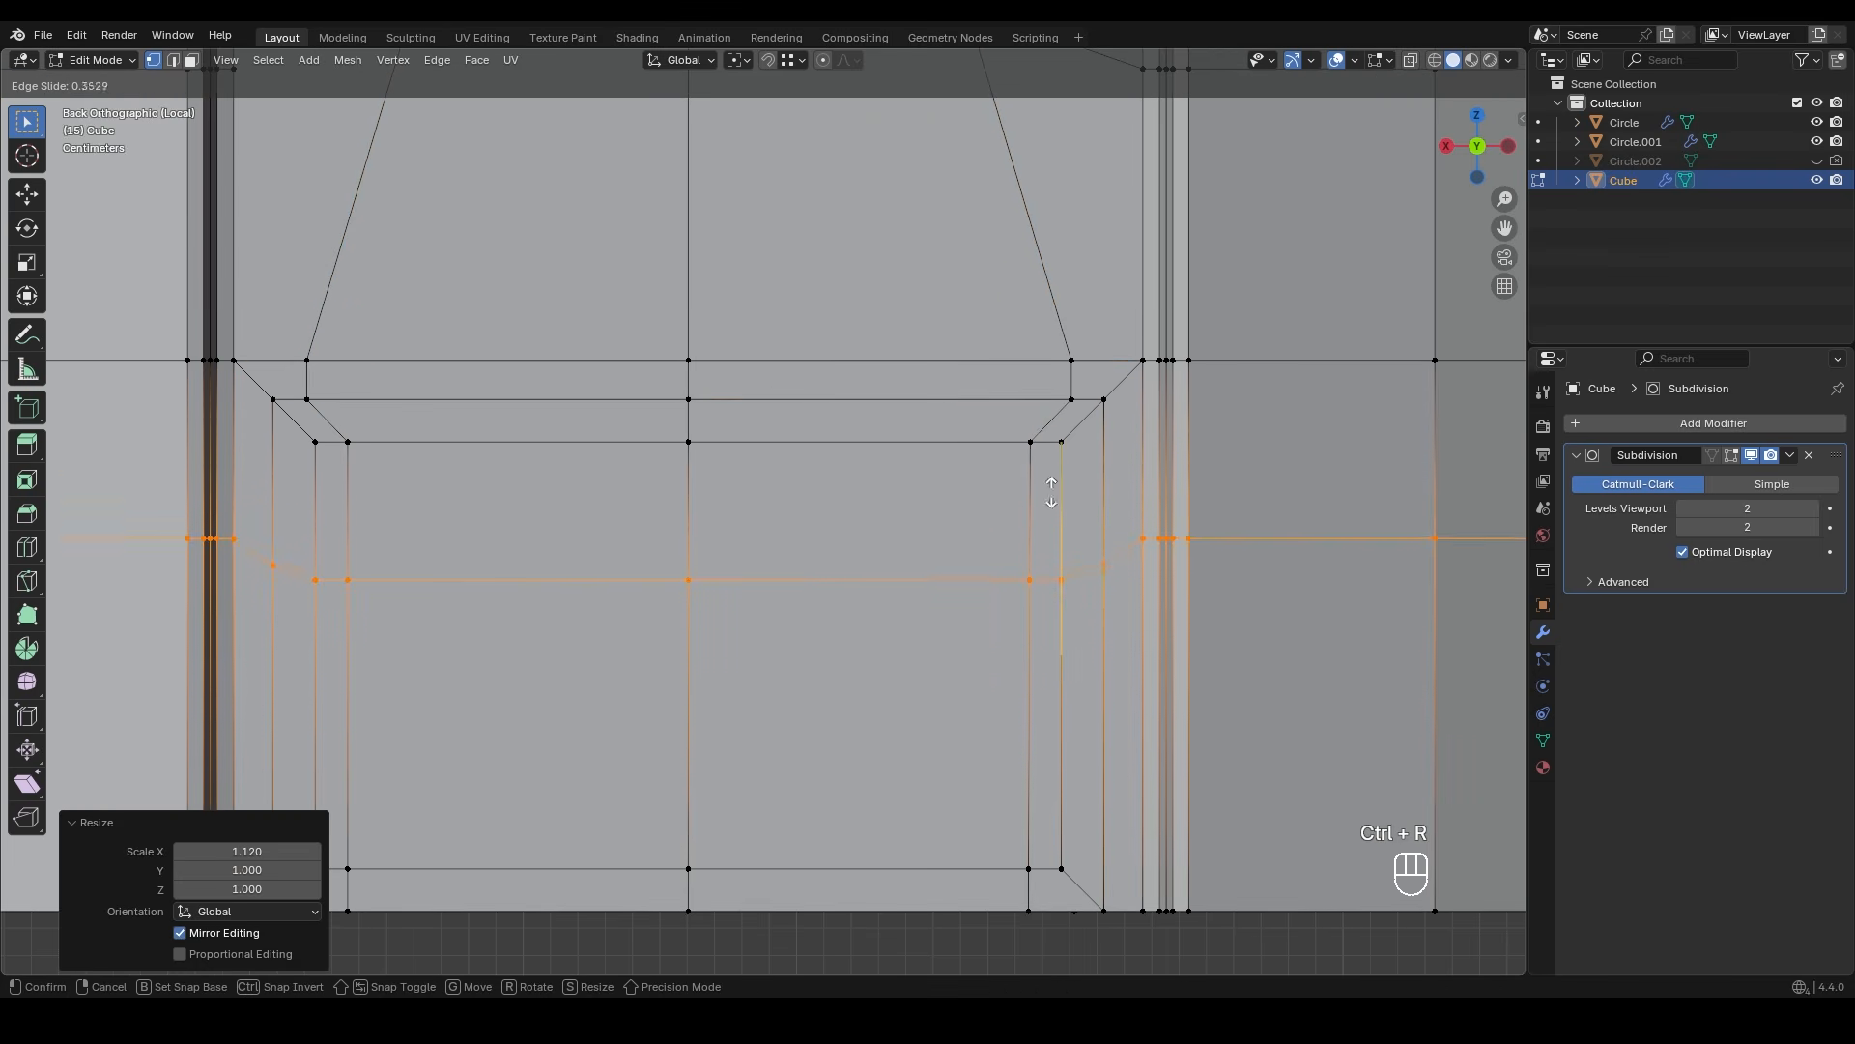
left_click(1046, 391)
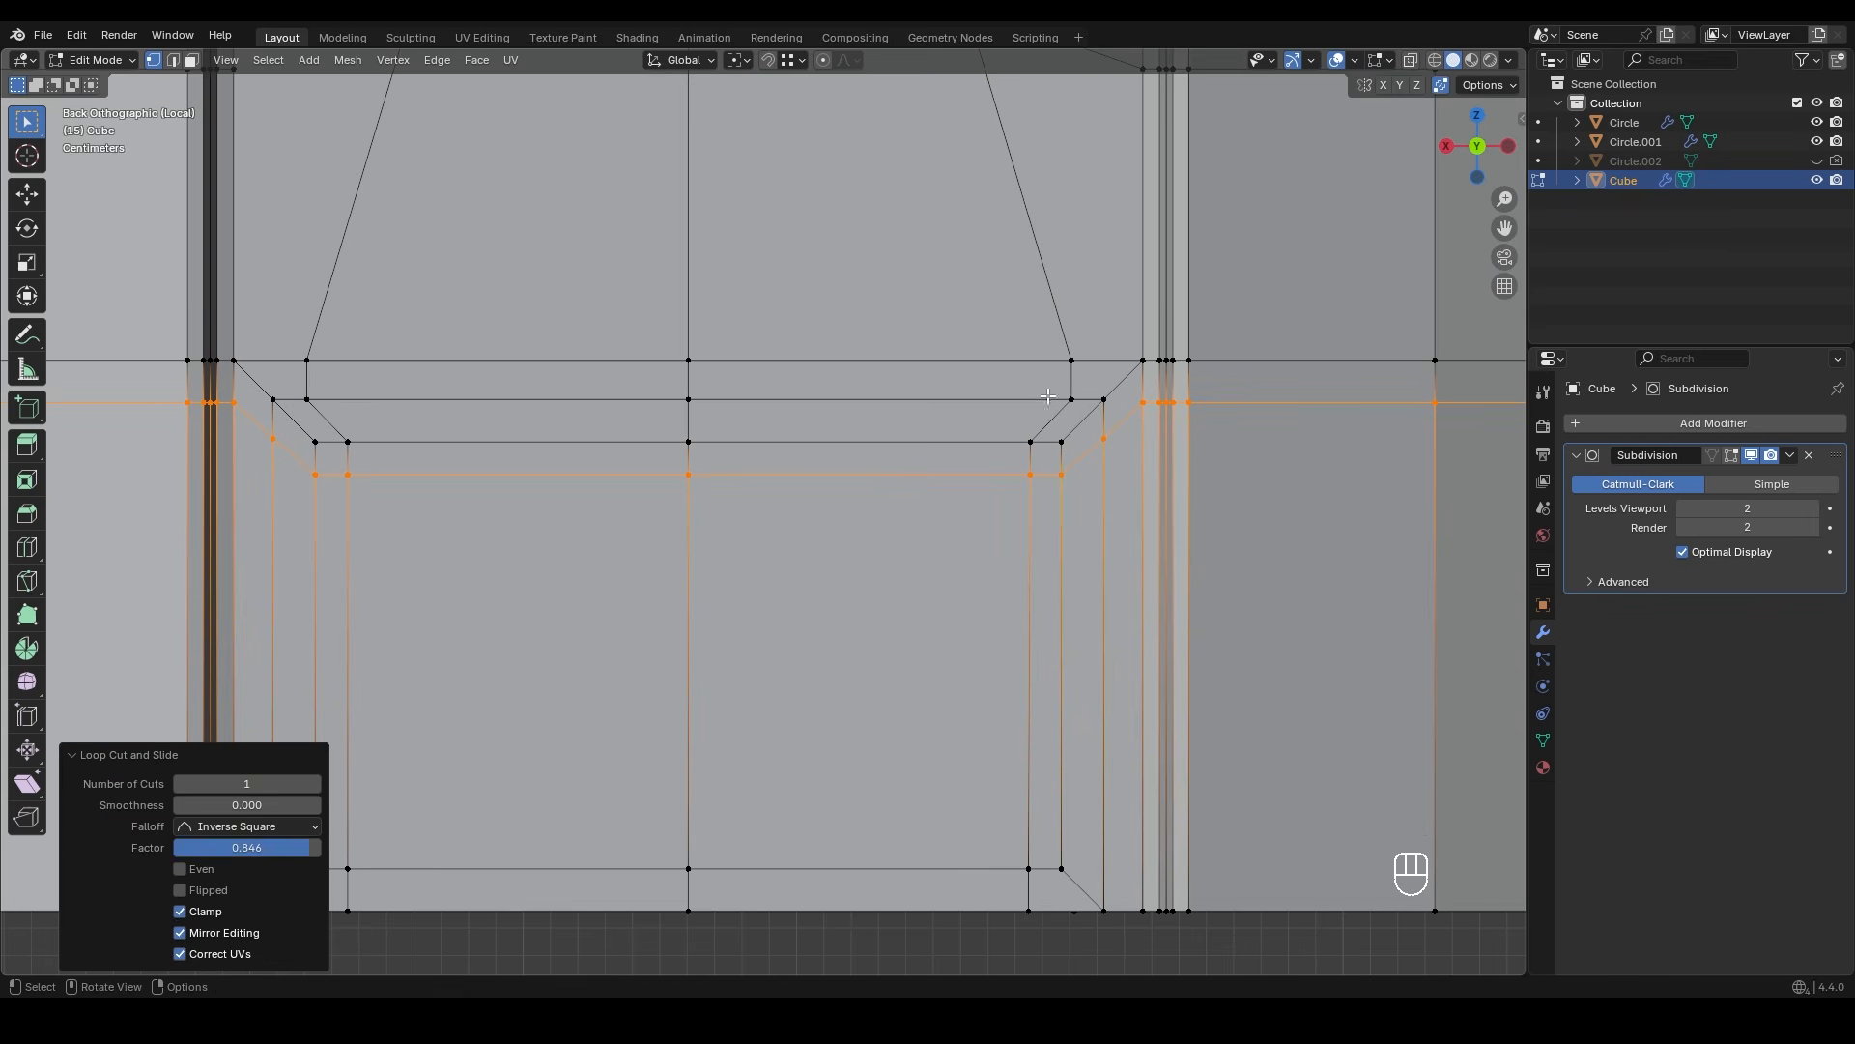
- Select the two central panel faces inside the border loops and inset them
middle_click_drag(1047, 392, 754, 503, "shift")
scroll(750, 505, "up", 2)
key("3")
left_click(894, 554)
middle_click_drag(993, 557, 977, 551, "shift")
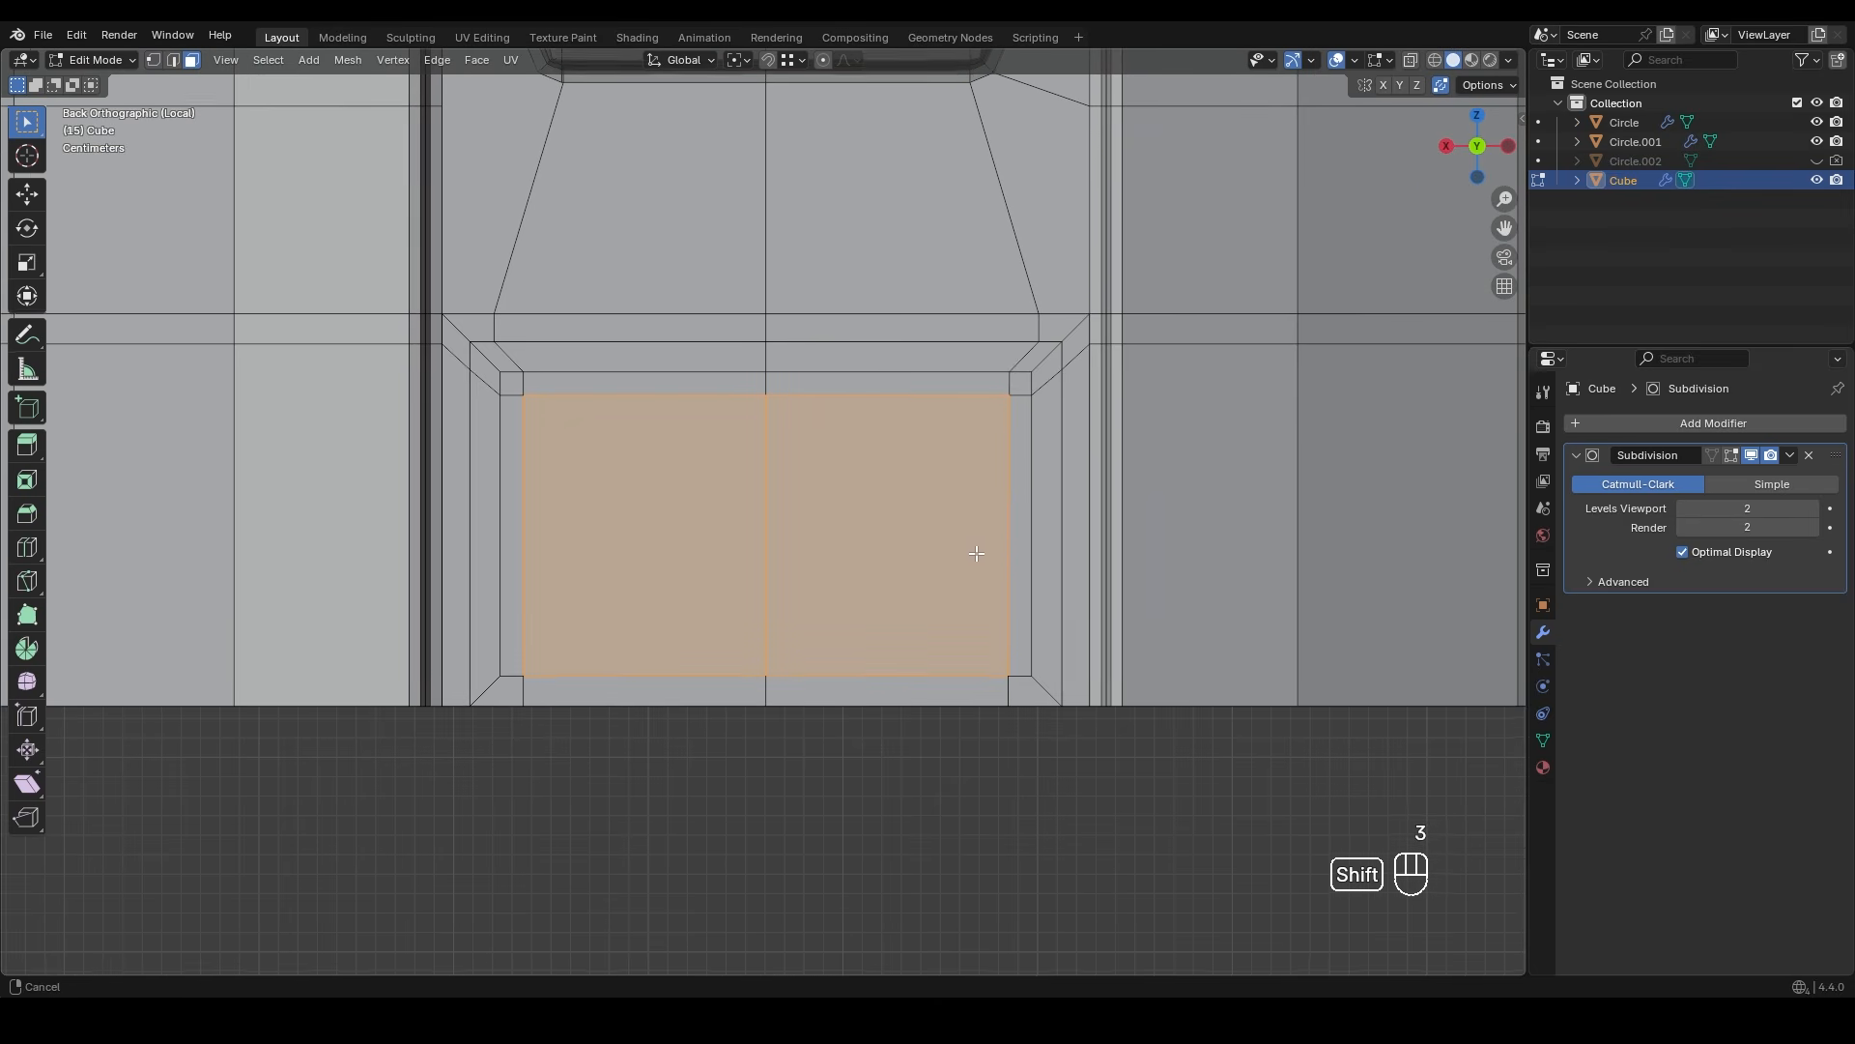
key("i")
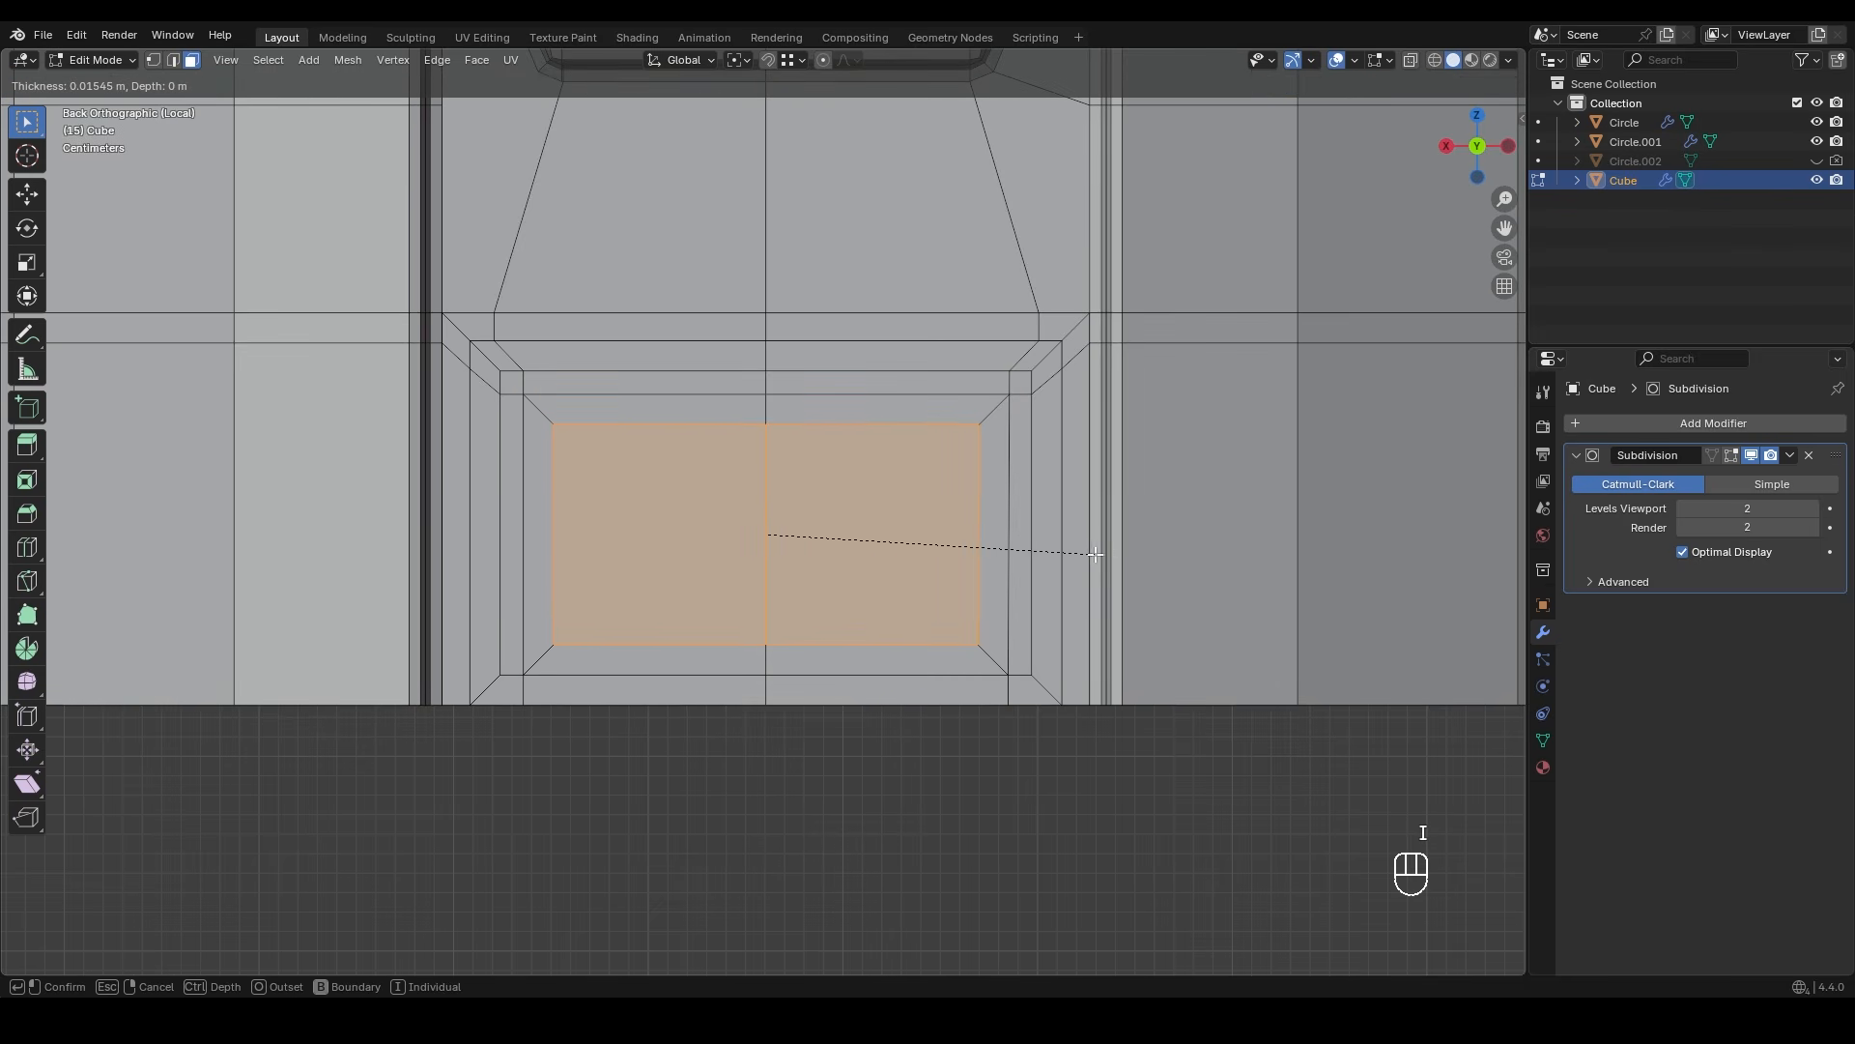
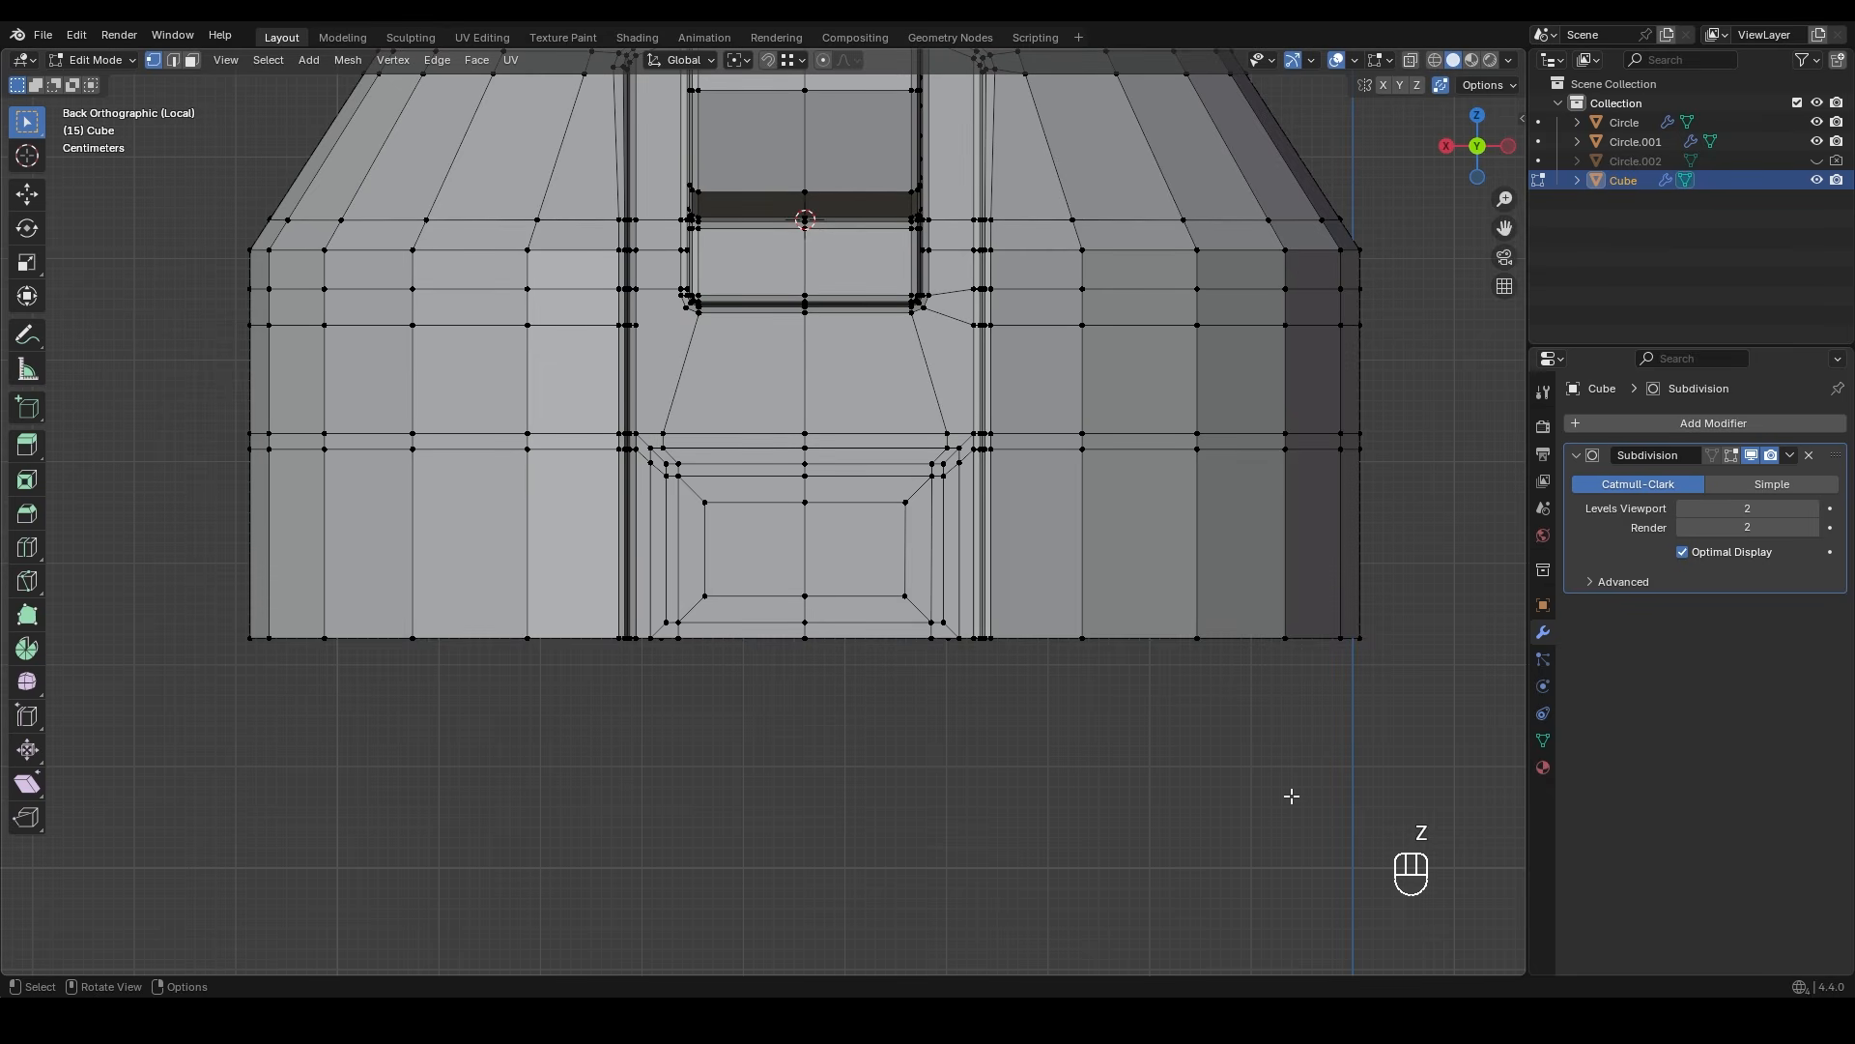
- Raise the vertex rows at the panel's top edge along Z and lower the body's bottom vertex rows along Z
key("alt+z")
left_click_drag(183, 394, 1401, 525)
key("g")
key("z")
left_click(1214, 508)
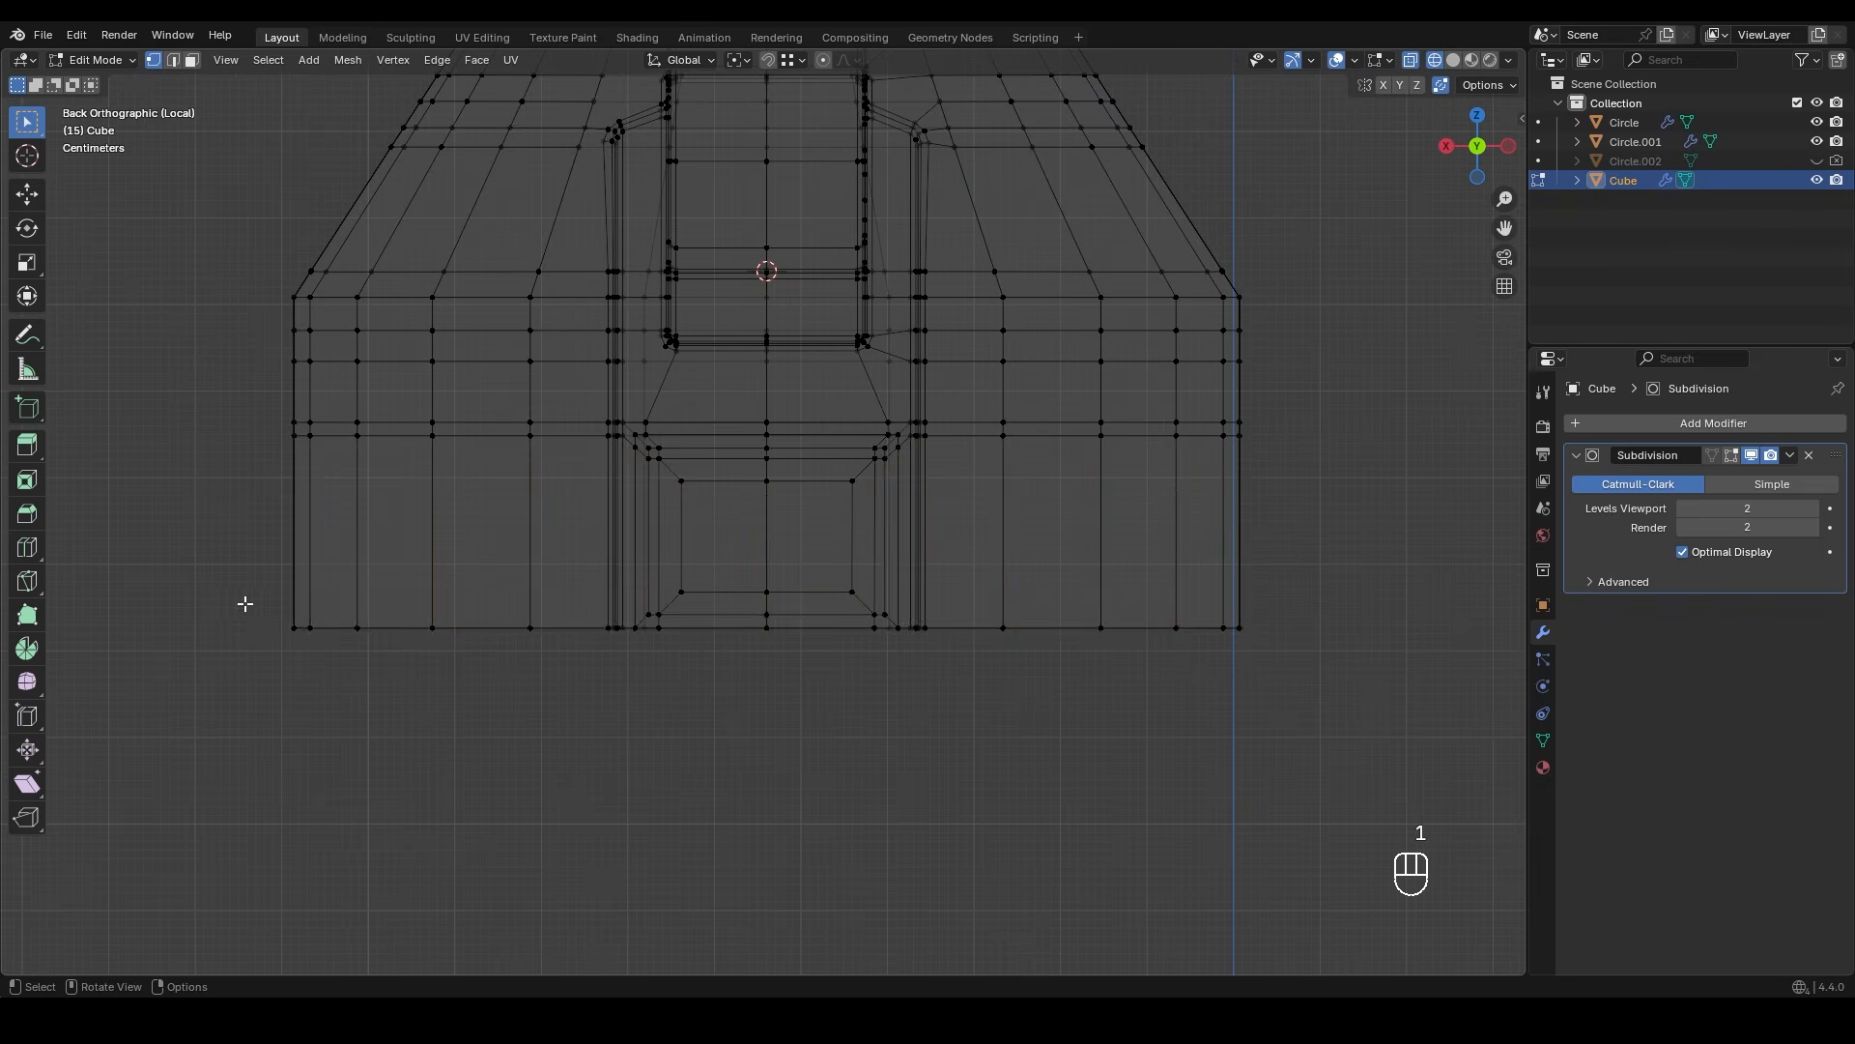
left_click_drag(244, 601, 1421, 696)
key("g")
key("z")
left_click(1024, 751)
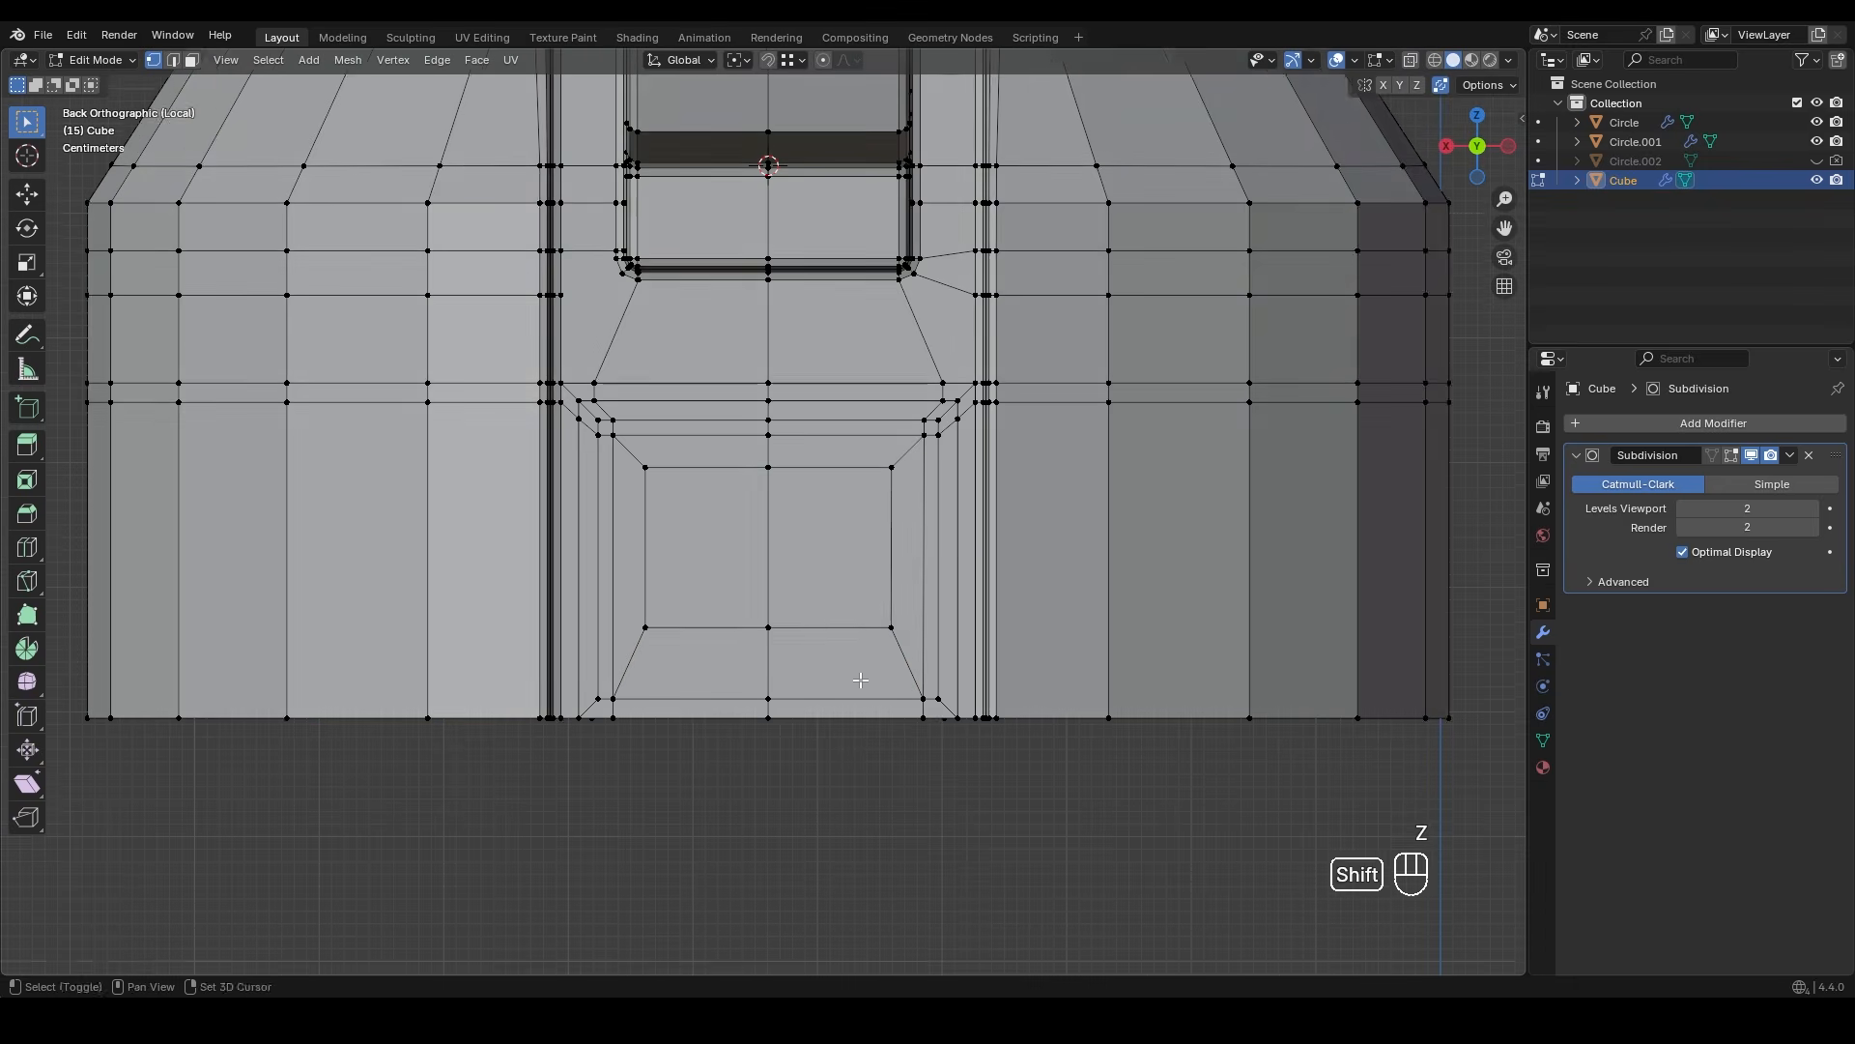
- Lower the inner panel faces about 0.01 m along Z and extrude them outward along Y, snapping to the block's lower front corner
left_click(820, 617)
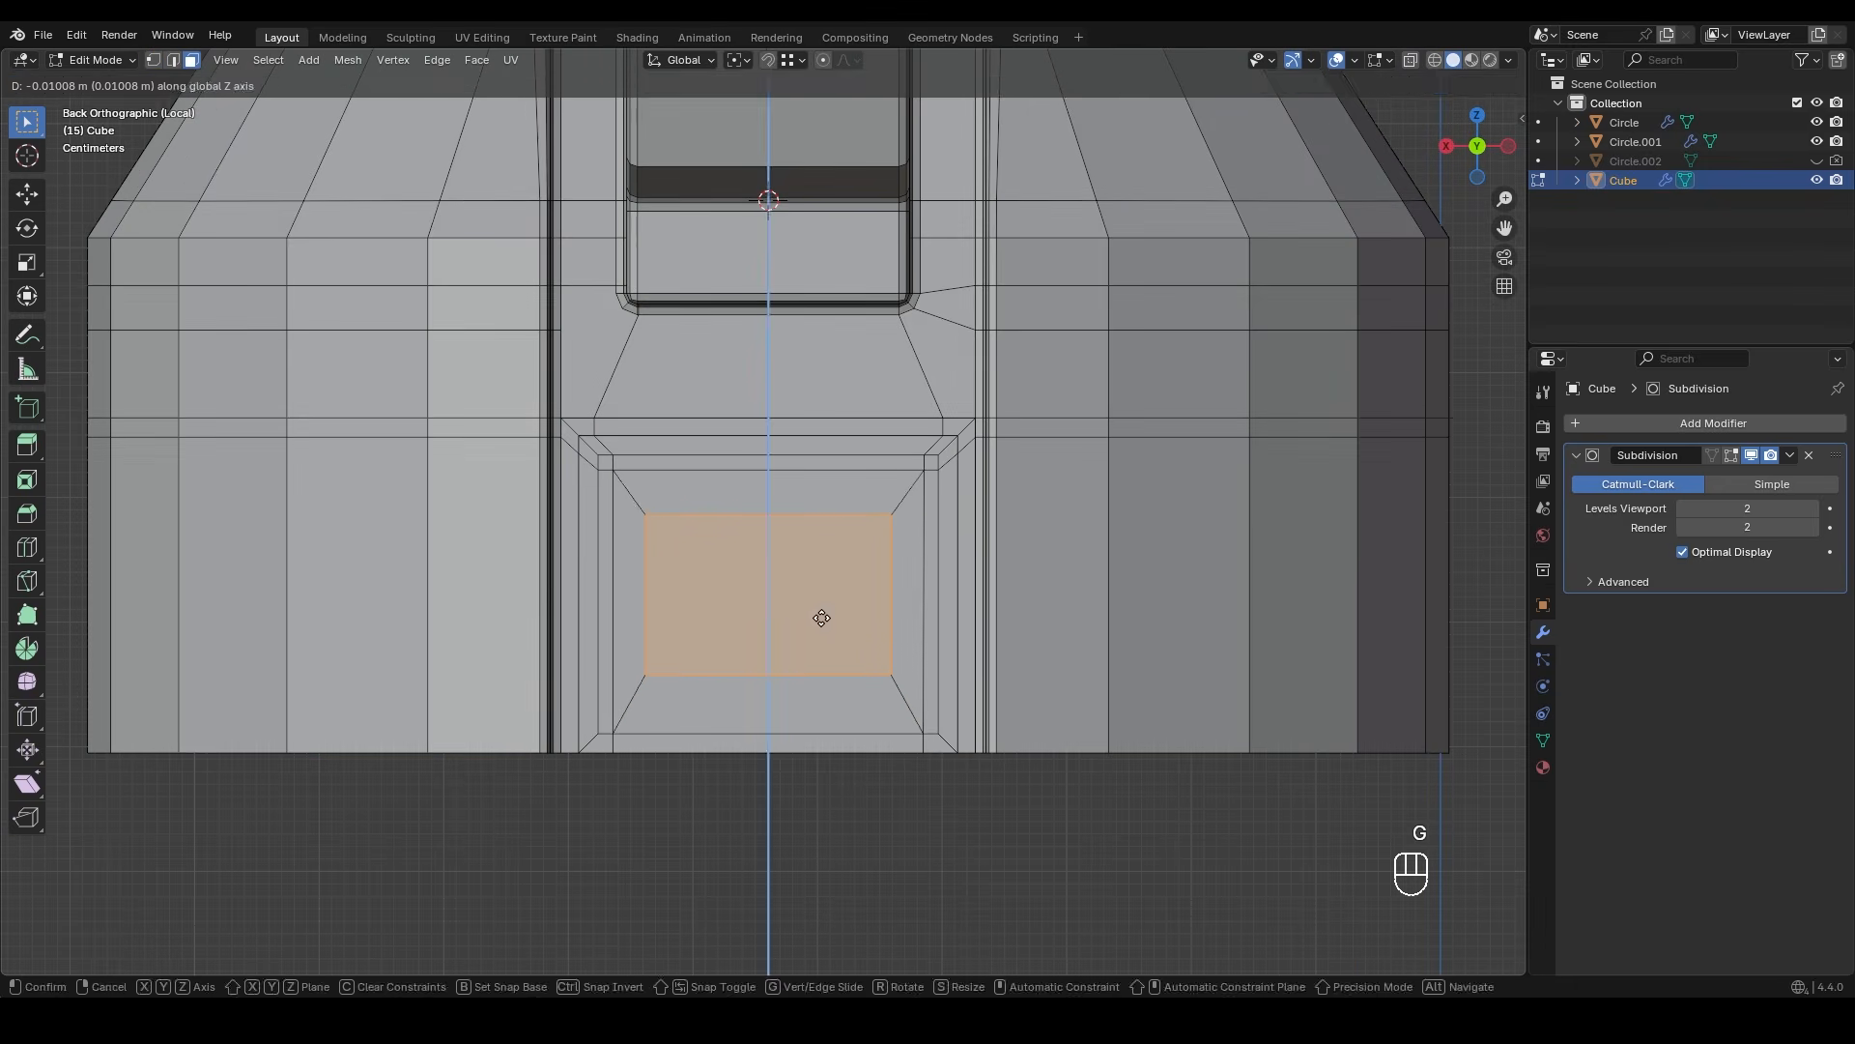
scroll(890, 704, "down", 3)
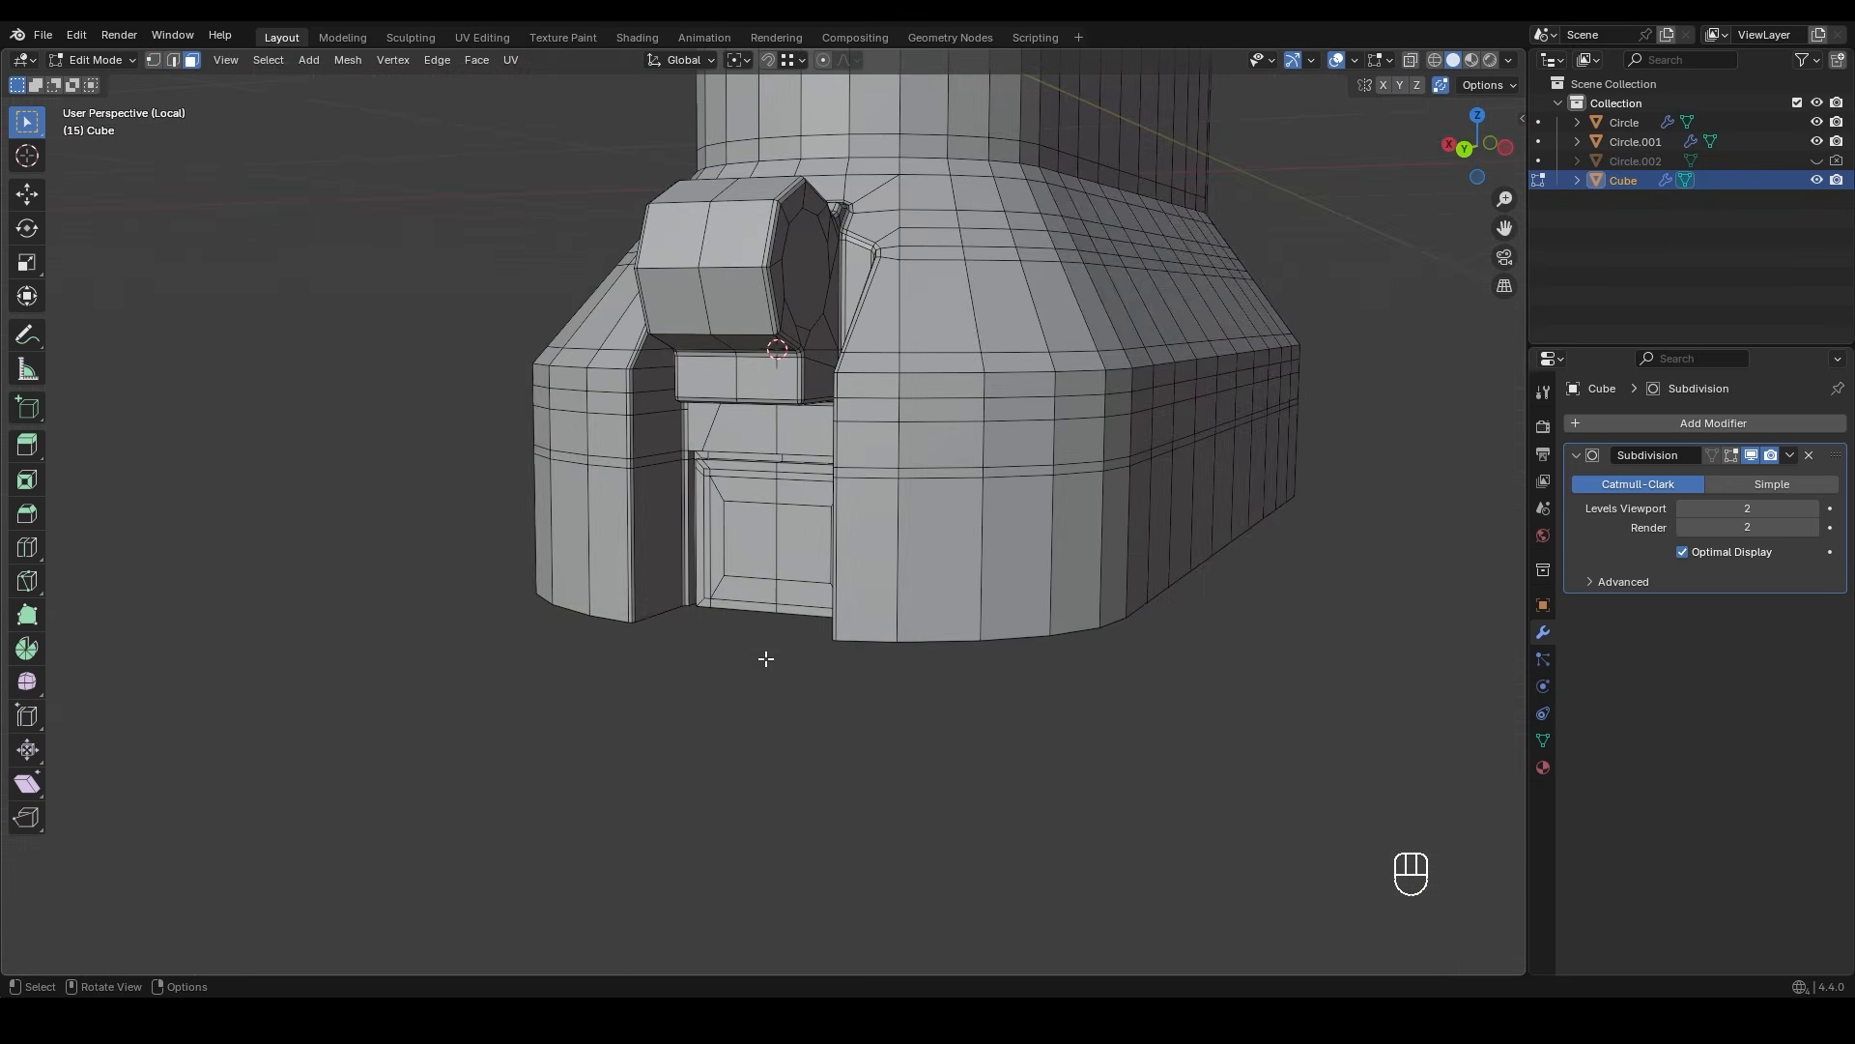
scroll(766, 659, "up", 2)
middle_click_drag(750, 572, 769, 600, "shift")
left_click_drag(768, 600, 866, 618)
mouse_move(866, 617)
middle_mouse_down()
mouse_move(824, 642)
mouse_move(775, 612)
mouse_move(745, 638)
middle_mouse_up()
key("z")
middle_click_drag(736, 655, 786, 638, "shift")
key("e")
key("y")
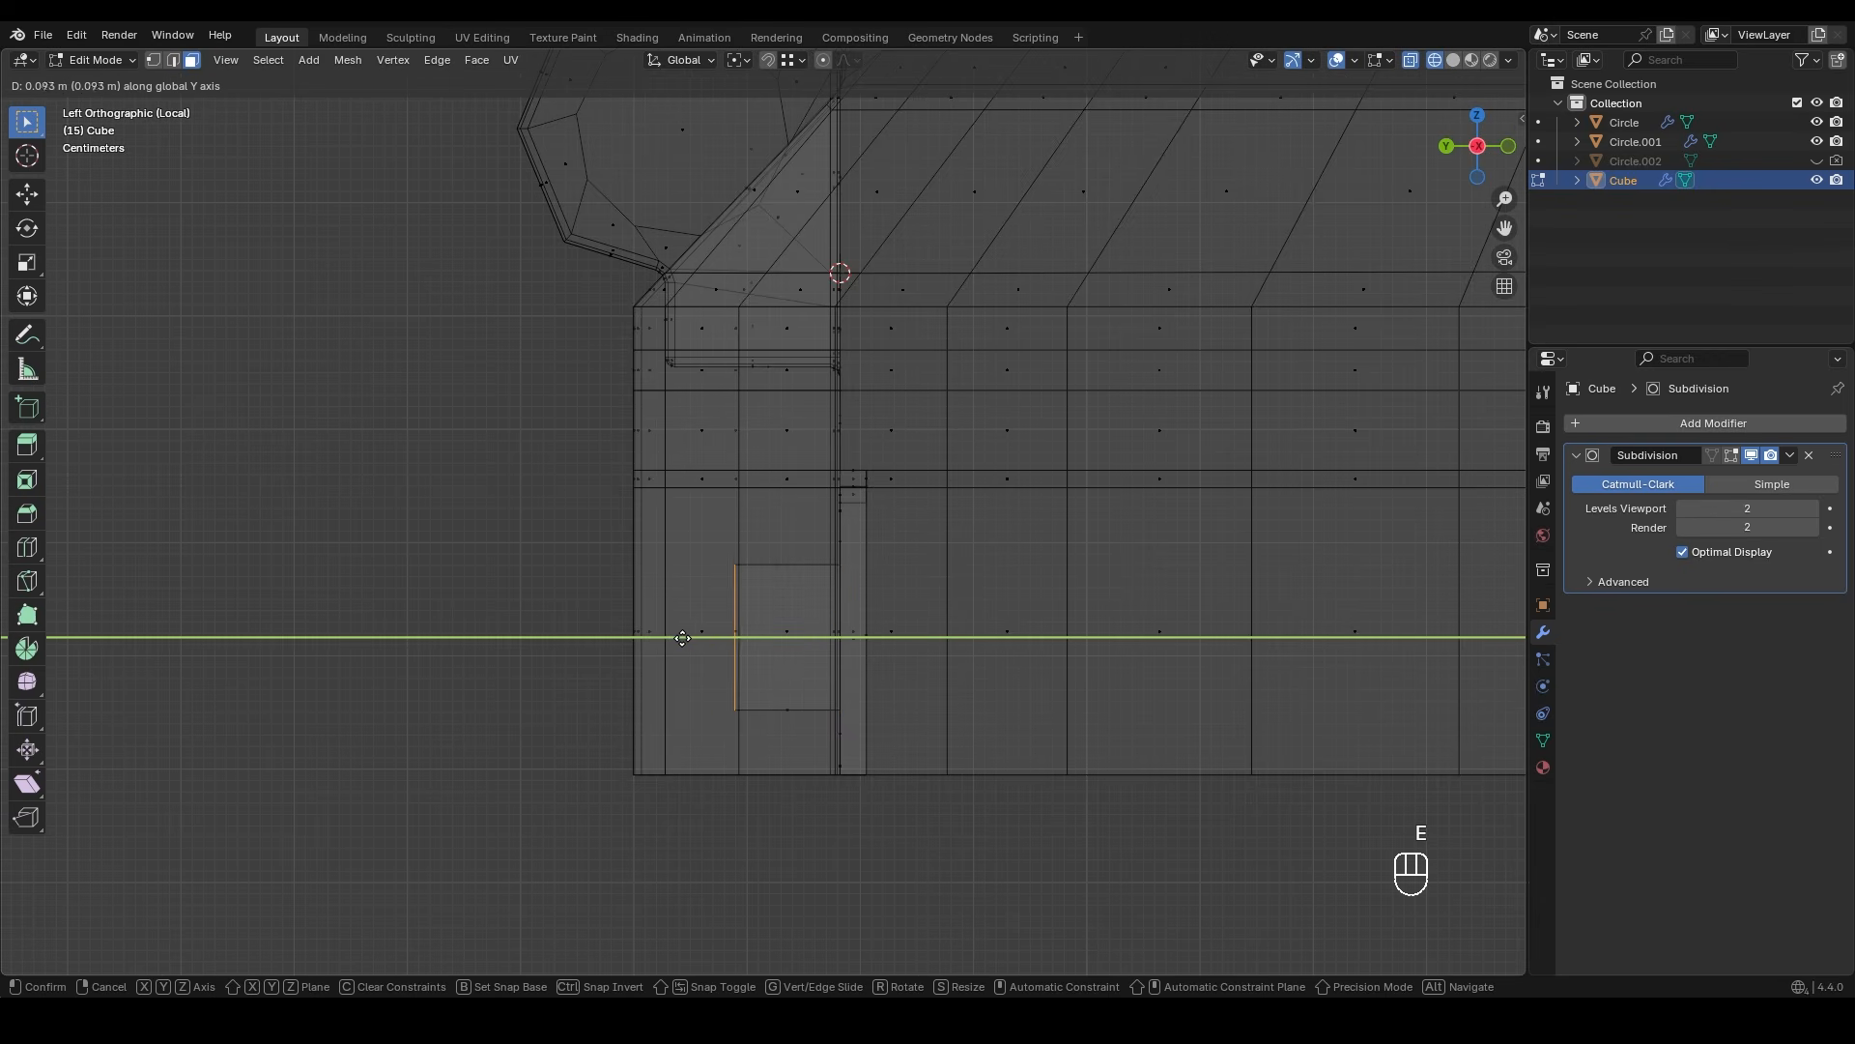
left_click(671, 361, "ctrl")
- Add a centred loop cut around the extruded box, halfway along its depth
scroll(720, 645, "up", 3)
middle_click_drag(738, 679, 776, 648, "shift")
middle_click_drag(776, 647, 860, 640)
key("z")
middle_click_drag(439, 629, 691, 696, "shift")
mouse_move(691, 696)
middle_mouse_down()
mouse_move(749, 729)
mouse_move(812, 654)
middle_mouse_up()
scroll(754, 696, "up", 2)
key("ctrl+r")
left_click(762, 627)
right_click(765, 621)
scroll(765, 637, "down", 2)
- Add a centred horizontal loop cut through the extruded box and the body, and flatten it along Z with scale 0
key("ctrl+r")
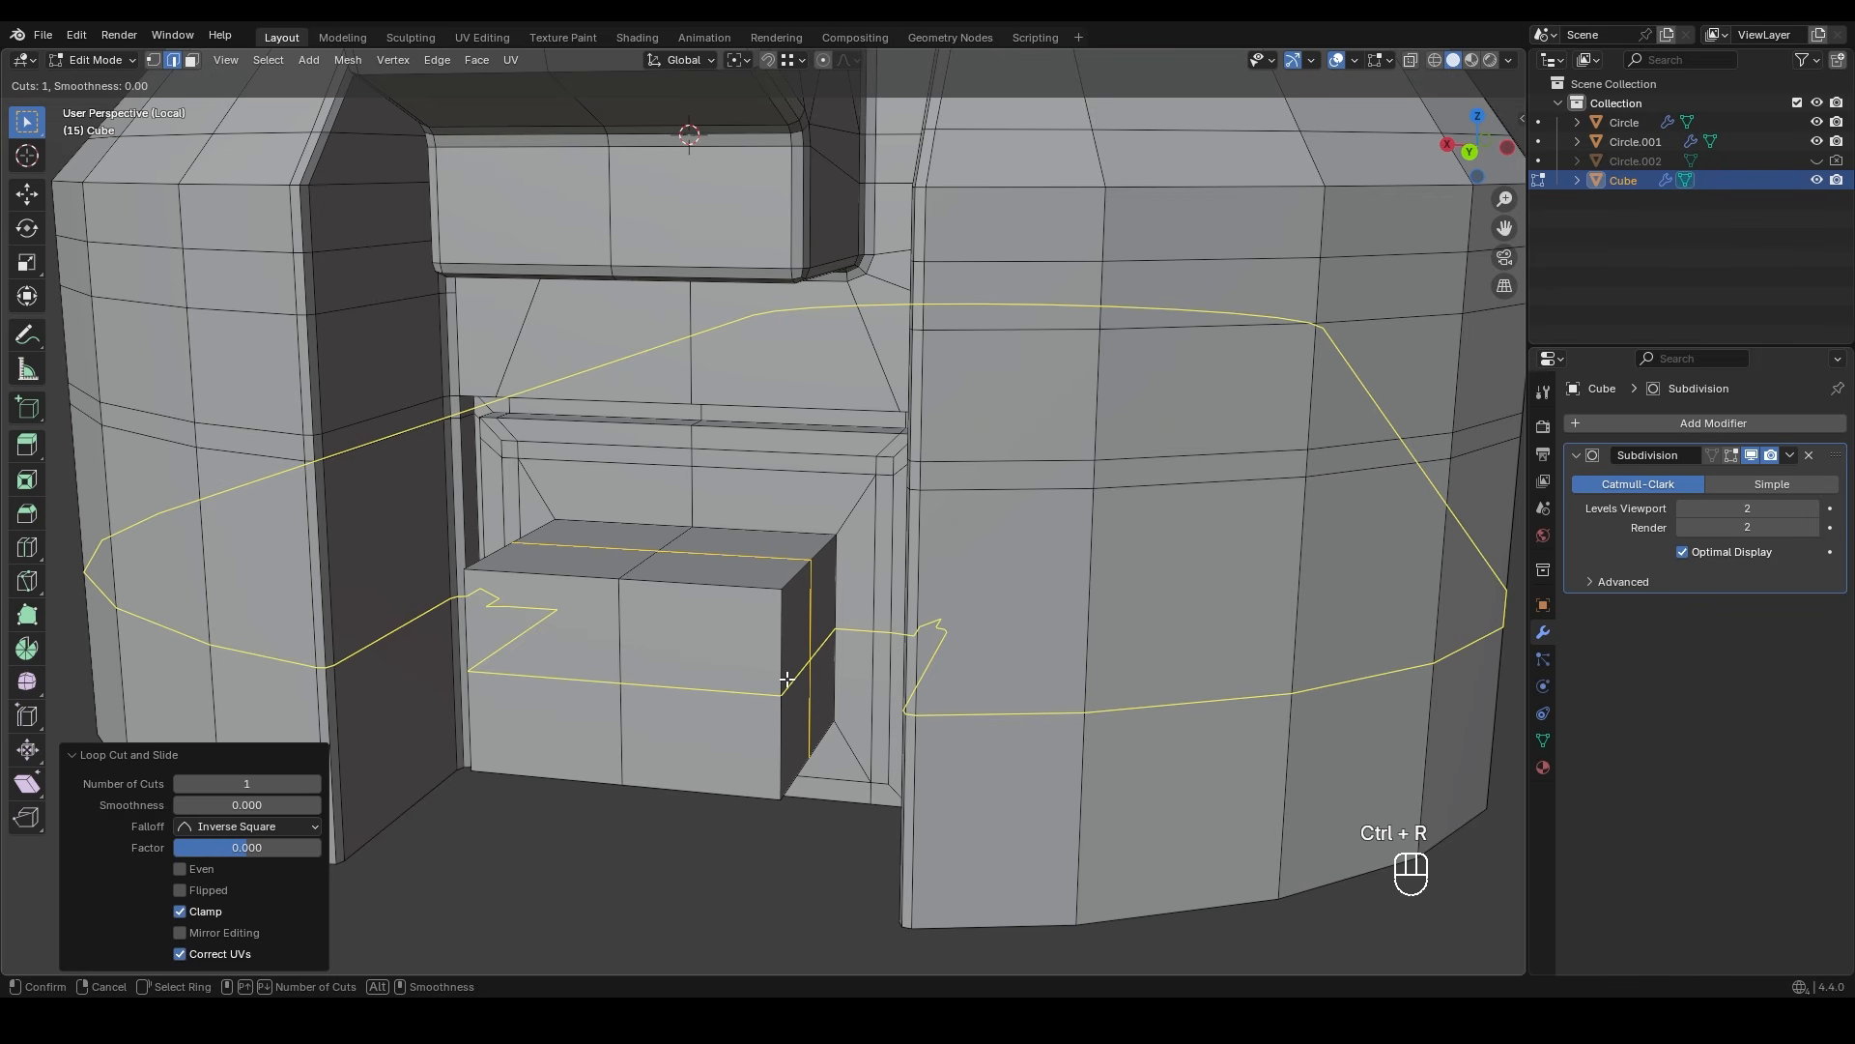
left_click(788, 679)
right_click(788, 680)
middle_click_drag(811, 683, 868, 641, "alt")
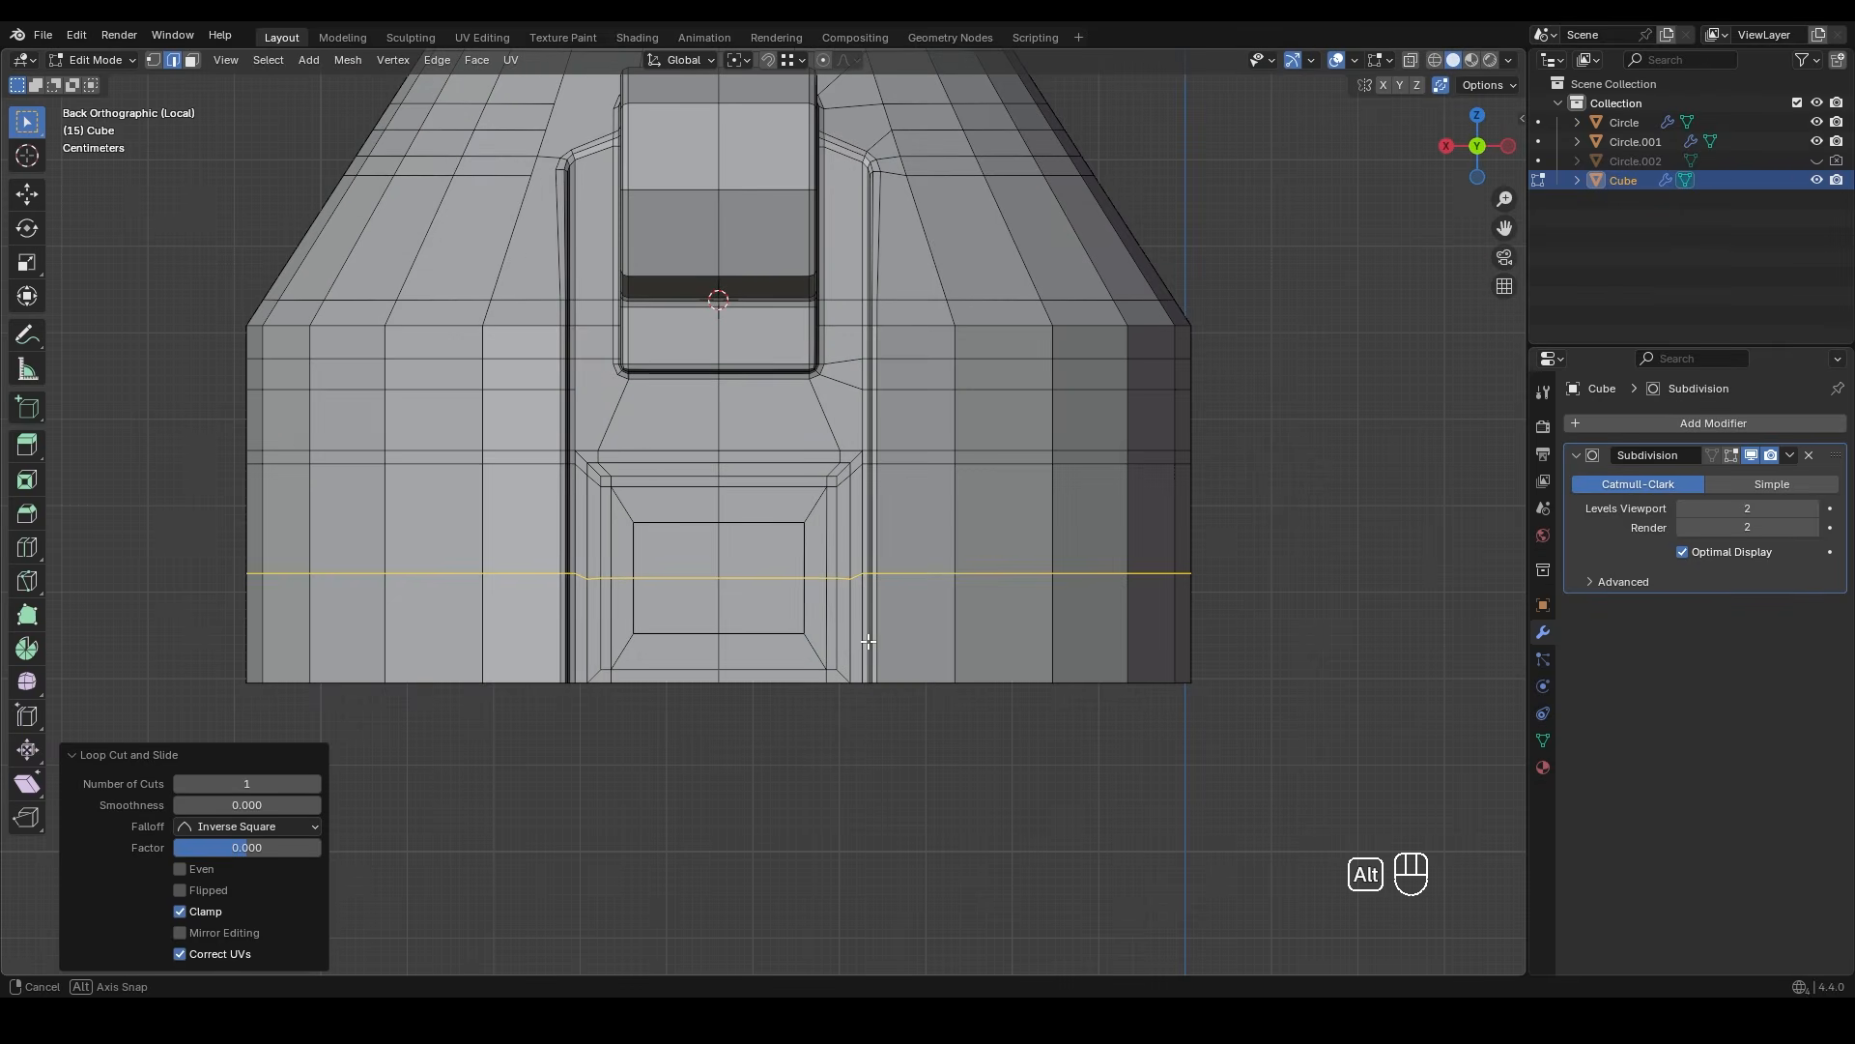
scroll(866, 641, "up", 2)
key("s")
key("z")
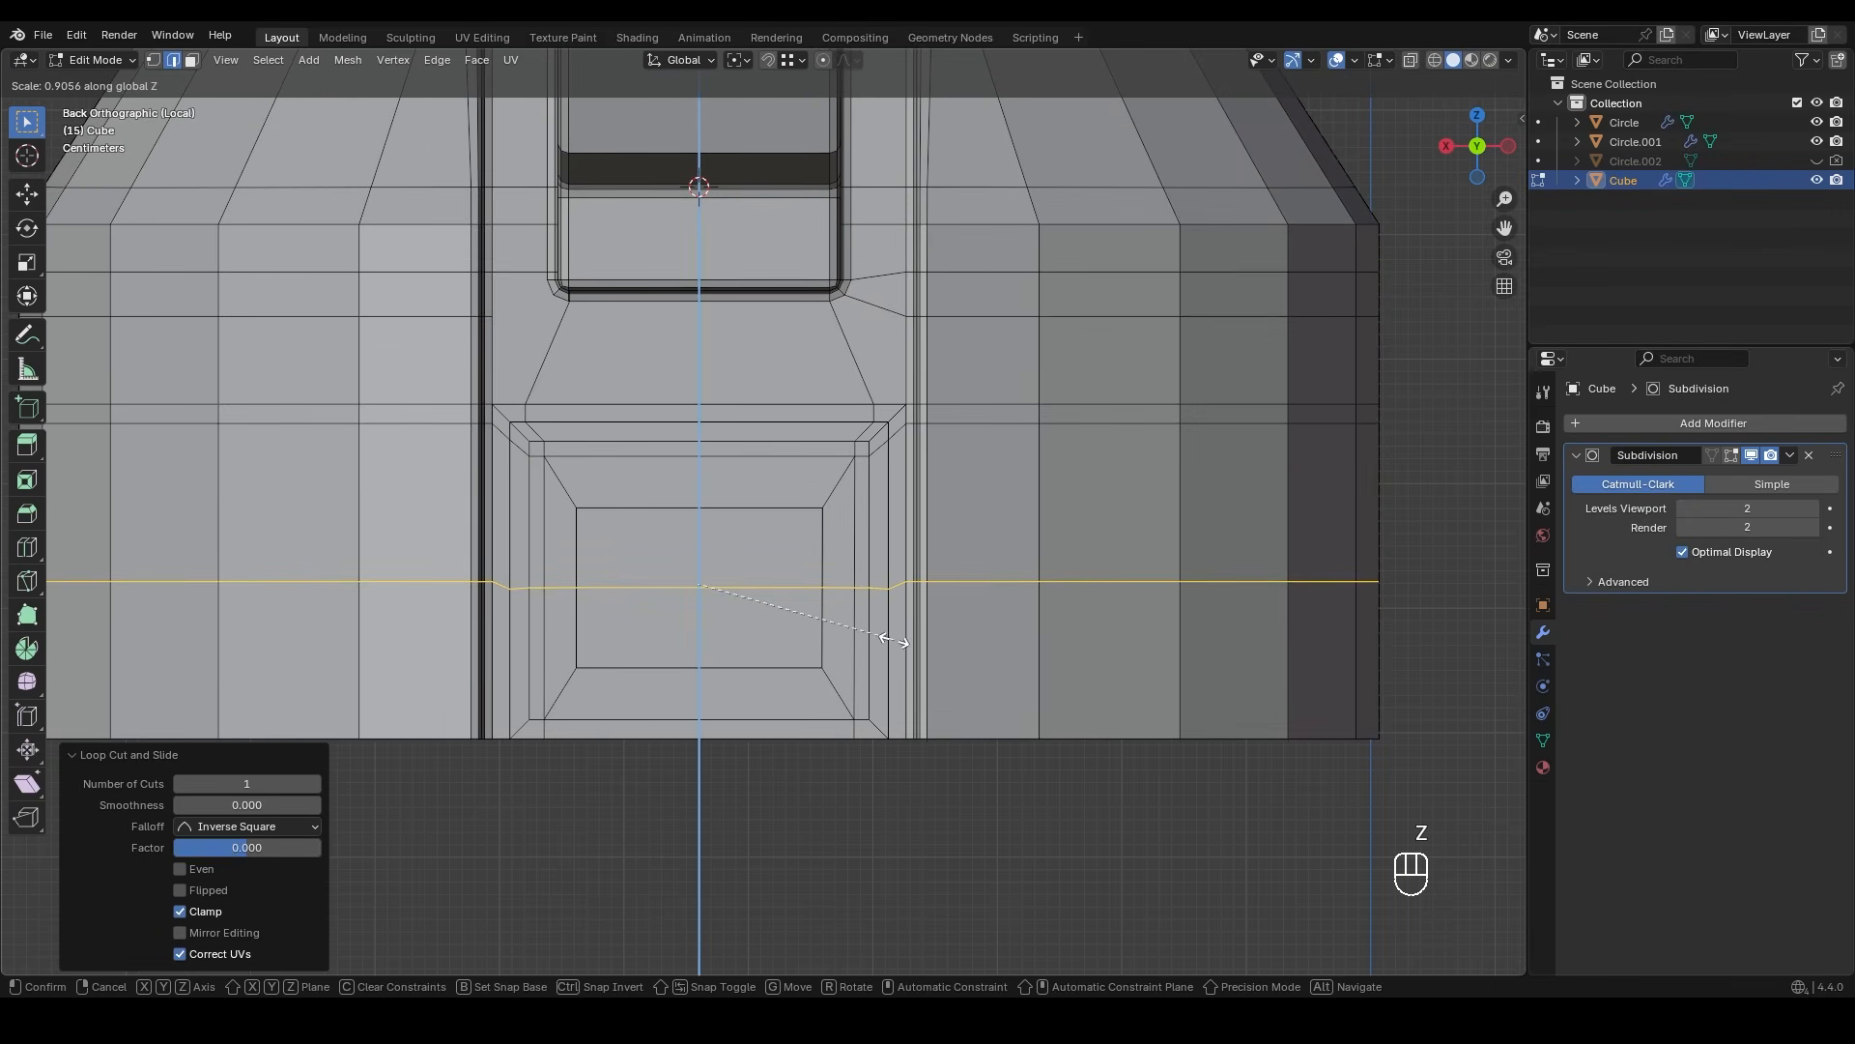
key("0")
key("KP_Enter")
- Move the flattened horizontal loop along Z to align it with the middle of the box
scroll(700, 634, "up", 4)
key("g")
middle_click(716, 618)
middle_click_drag(700, 634, 816, 672, "shift")
left_click(716, 618)
- Select the box's front faces, grow the selection, isolate it by hiding everything else, and show it in wireframe from the side
scroll(756, 643, "down", 5)
key("3")
left_click(763, 577)
left_click(804, 605, "ctrl")
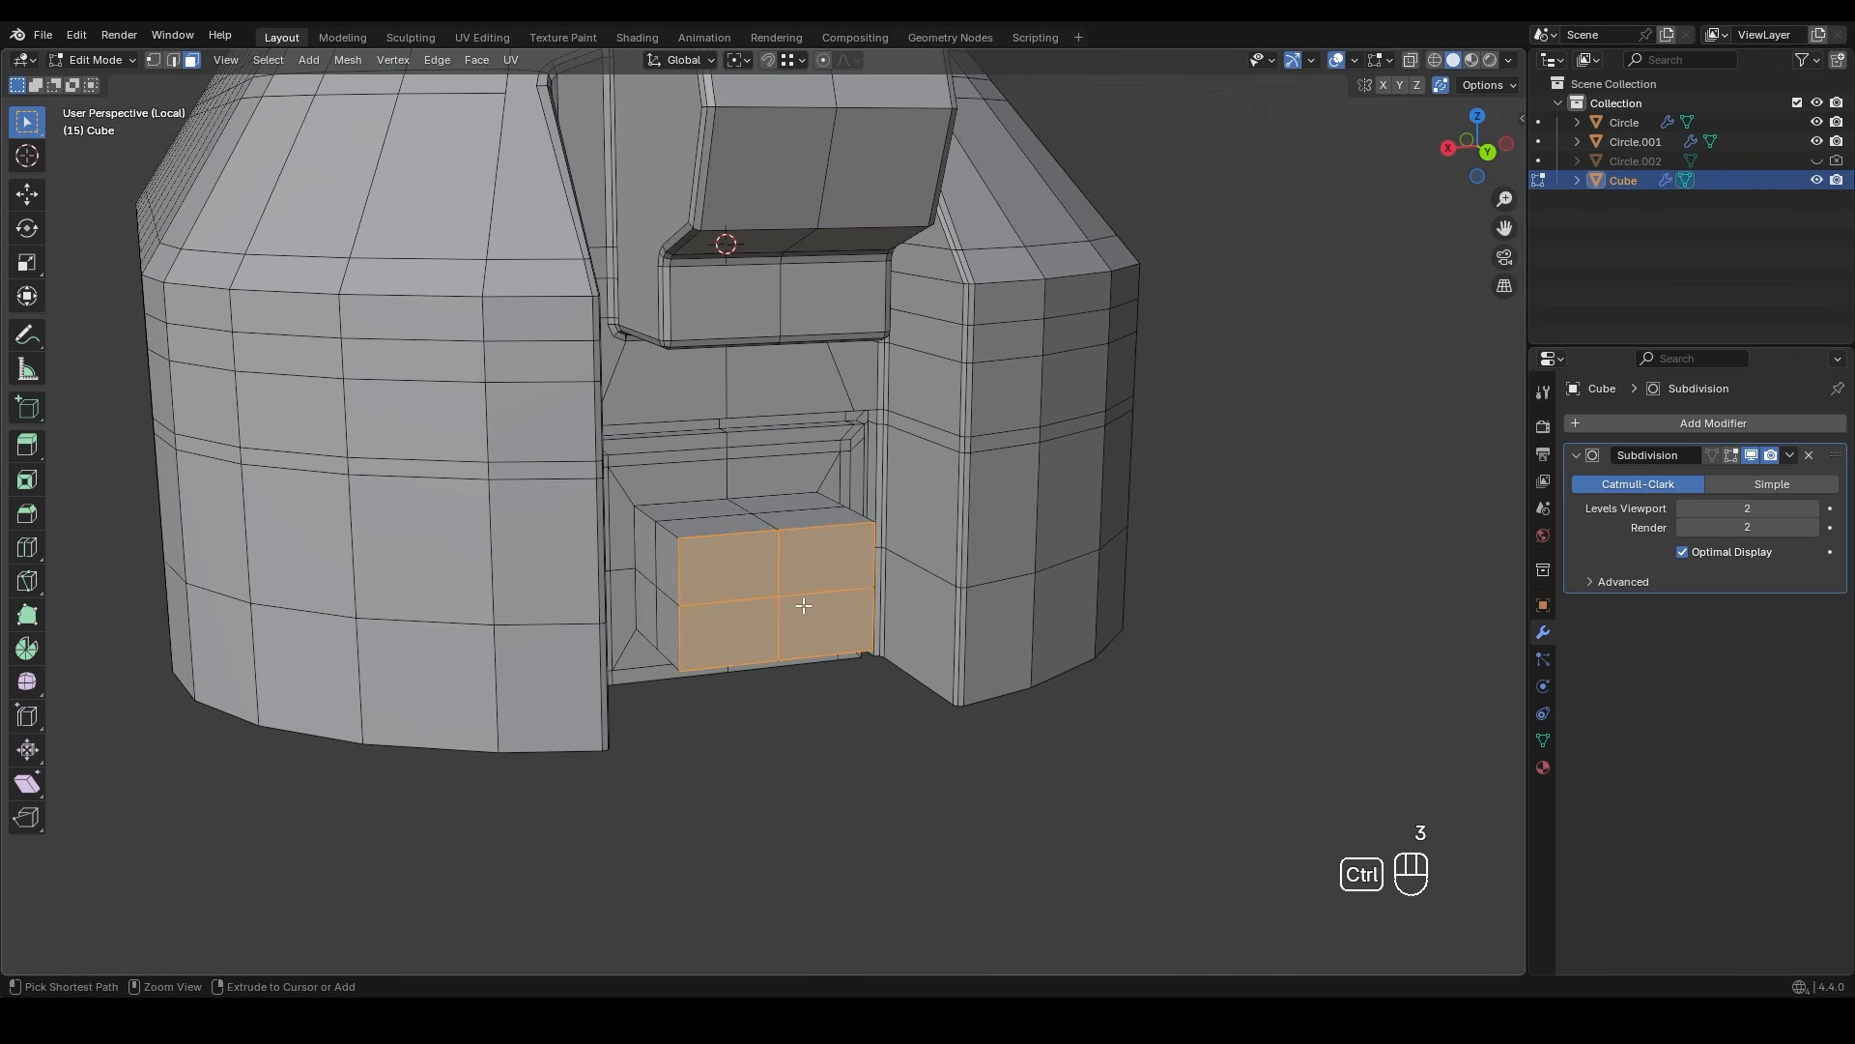
key("ctrl+KP_Add")
key("alt+h")
key("shift+h")
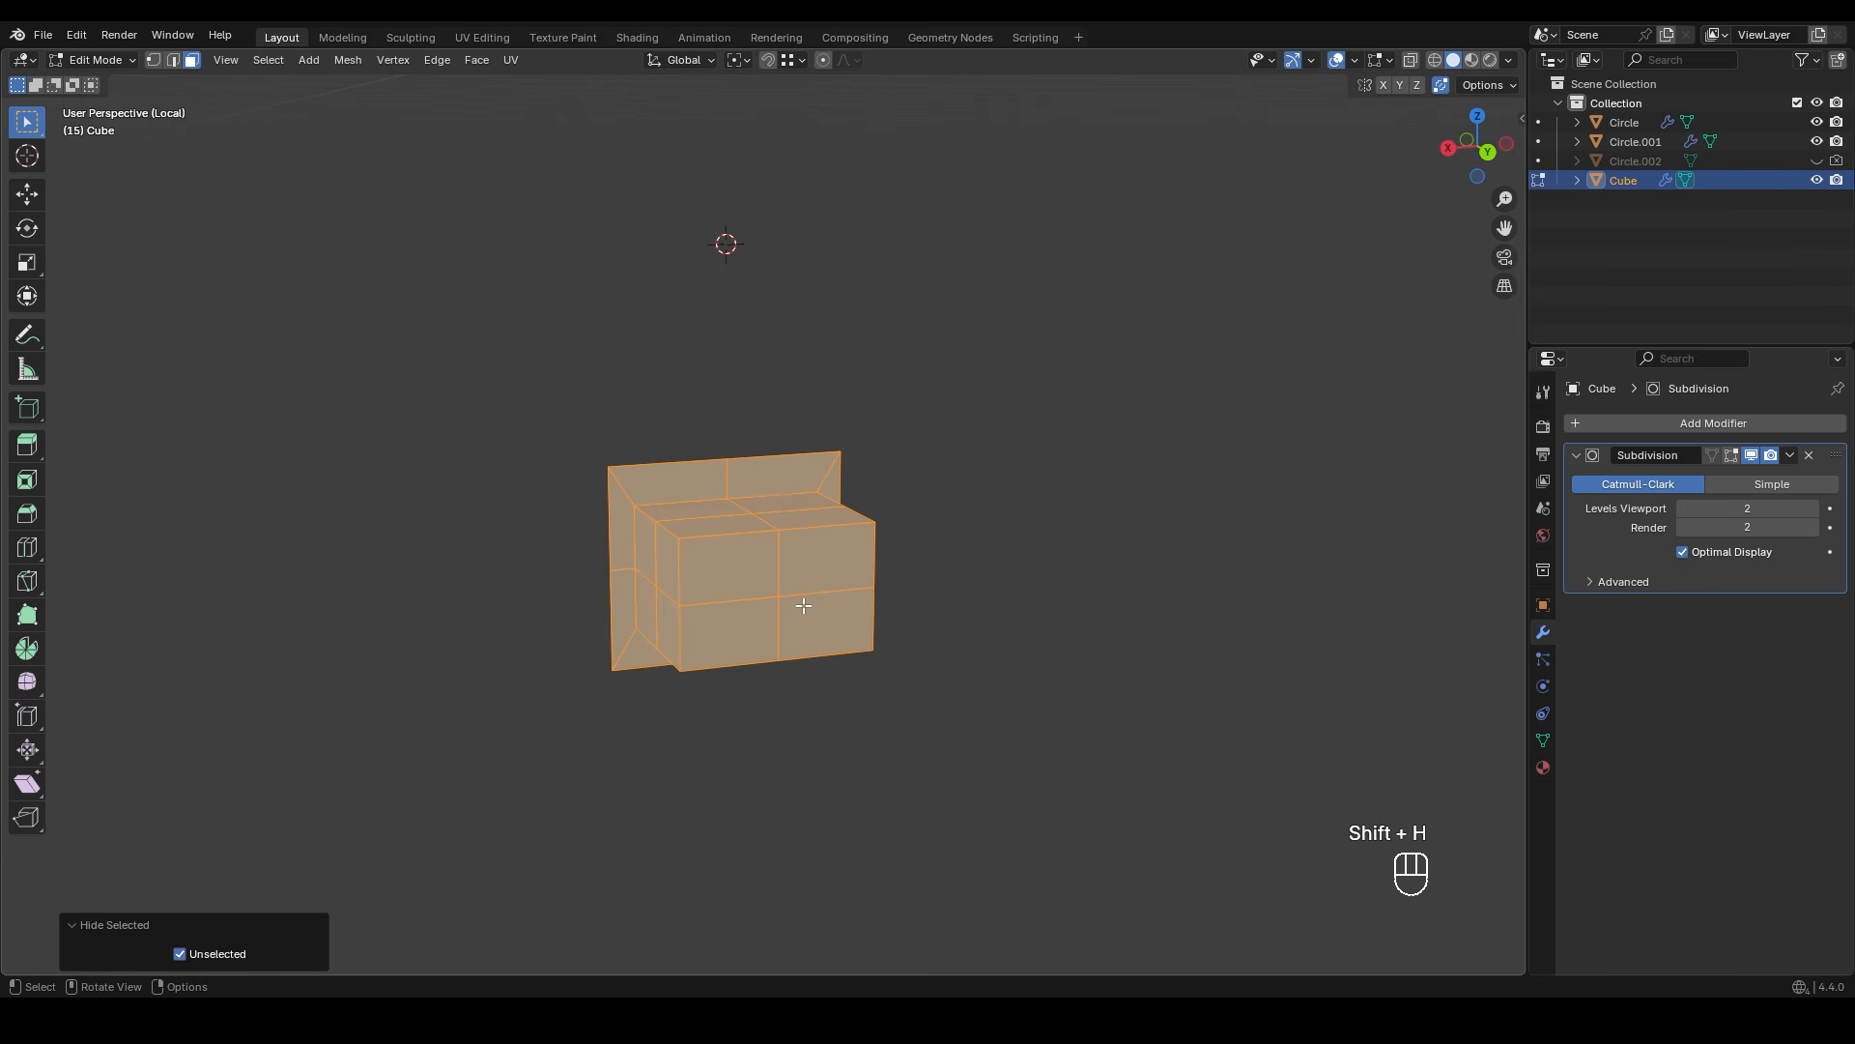
middle_click_drag(810, 586, 641, 551)
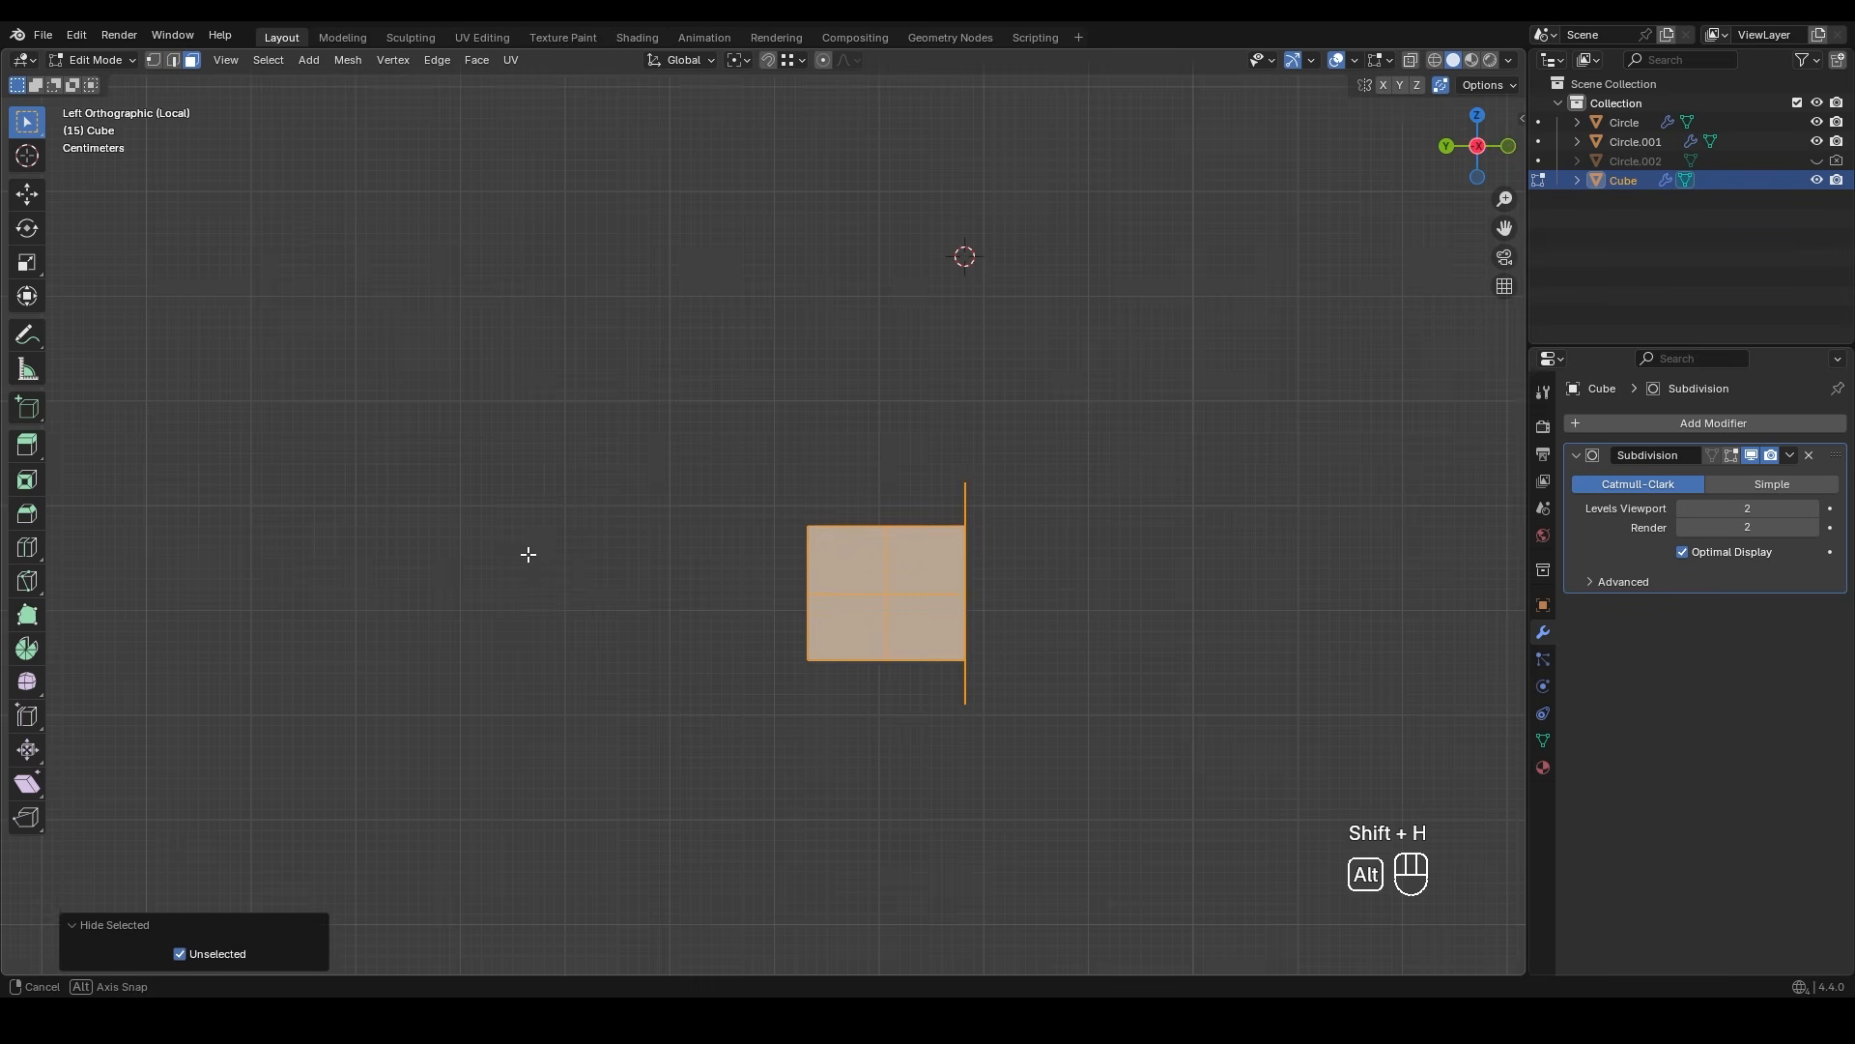
key("z")
left_click(783, 643)
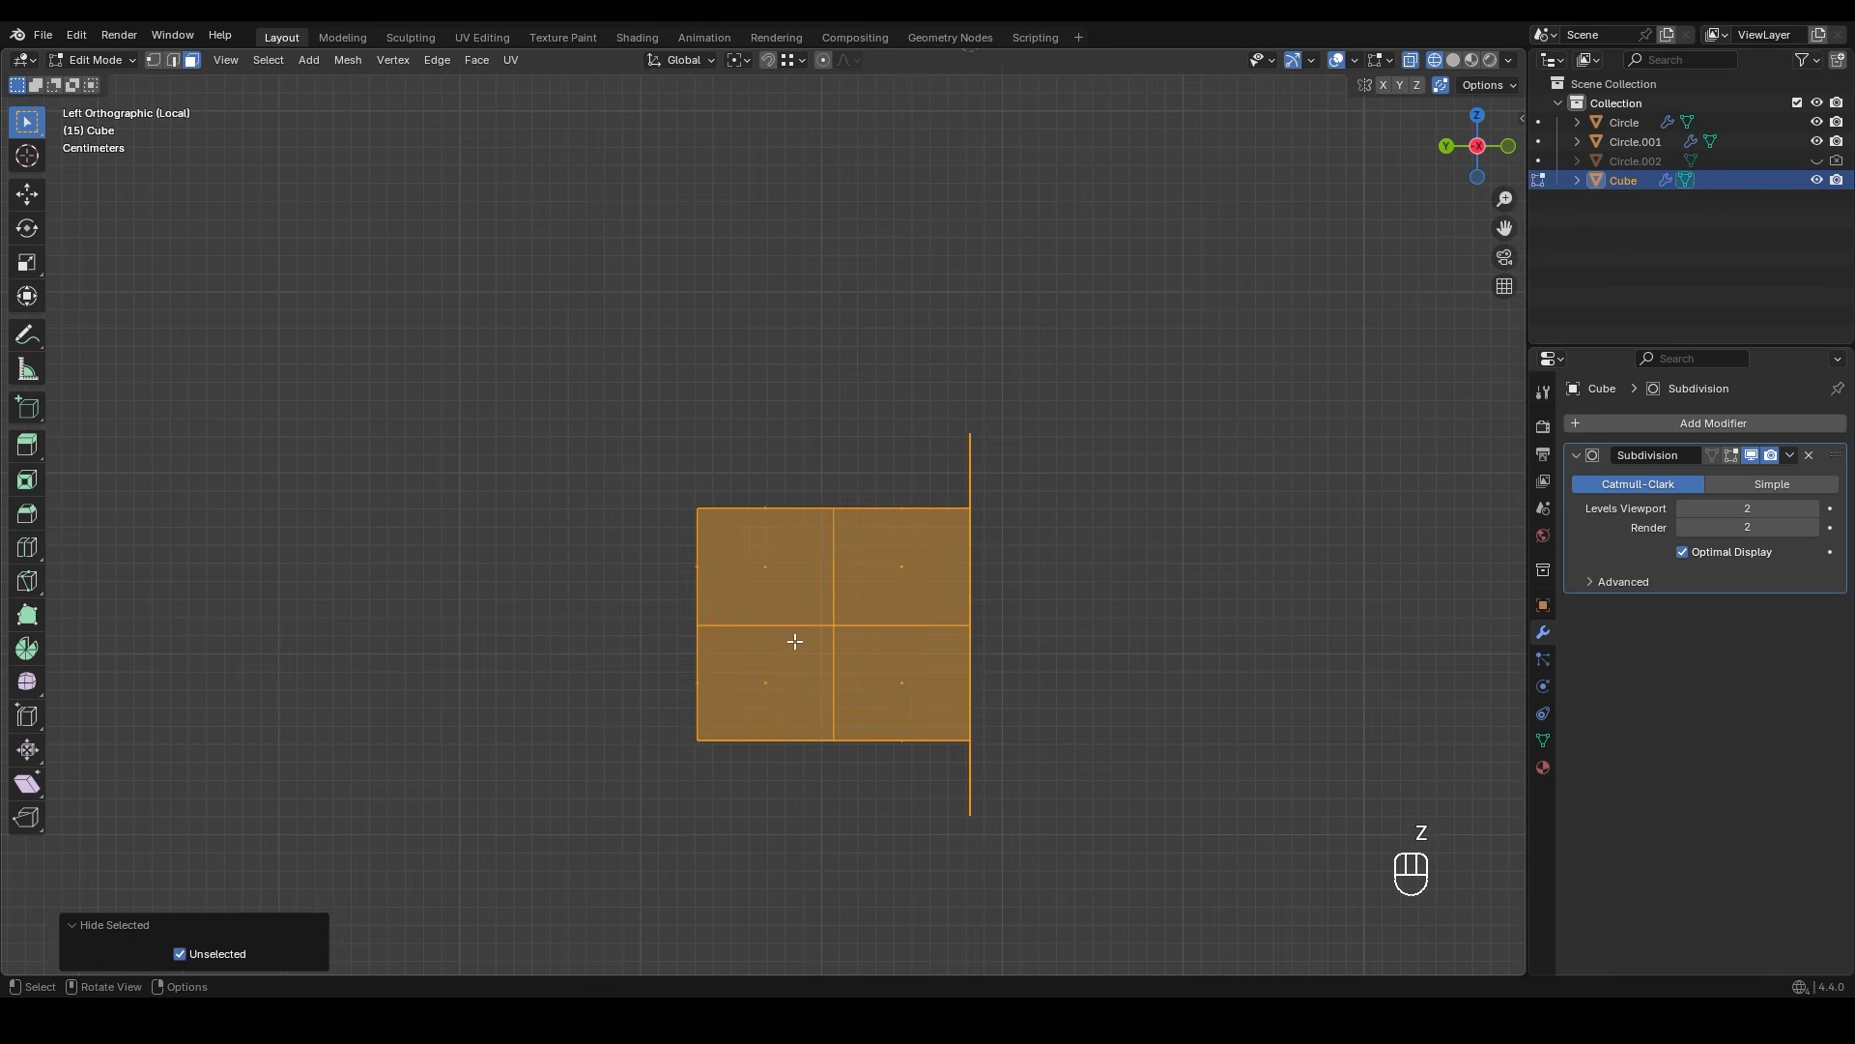
- Select the vertices at the middle of the box's front and move them outward along Y to form a point
key("1")
middle_click_drag(754, 648, 805, 610, "shift")
left_click_drag(710, 562, 789, 605)
key("g")
middle_click_drag(787, 604, 762, 603)
left_click(744, 604)
- Select the vertex column halfway along the box's depth and scale it by about 1.408 along Z
left_click_drag(873, 438, 932, 721)
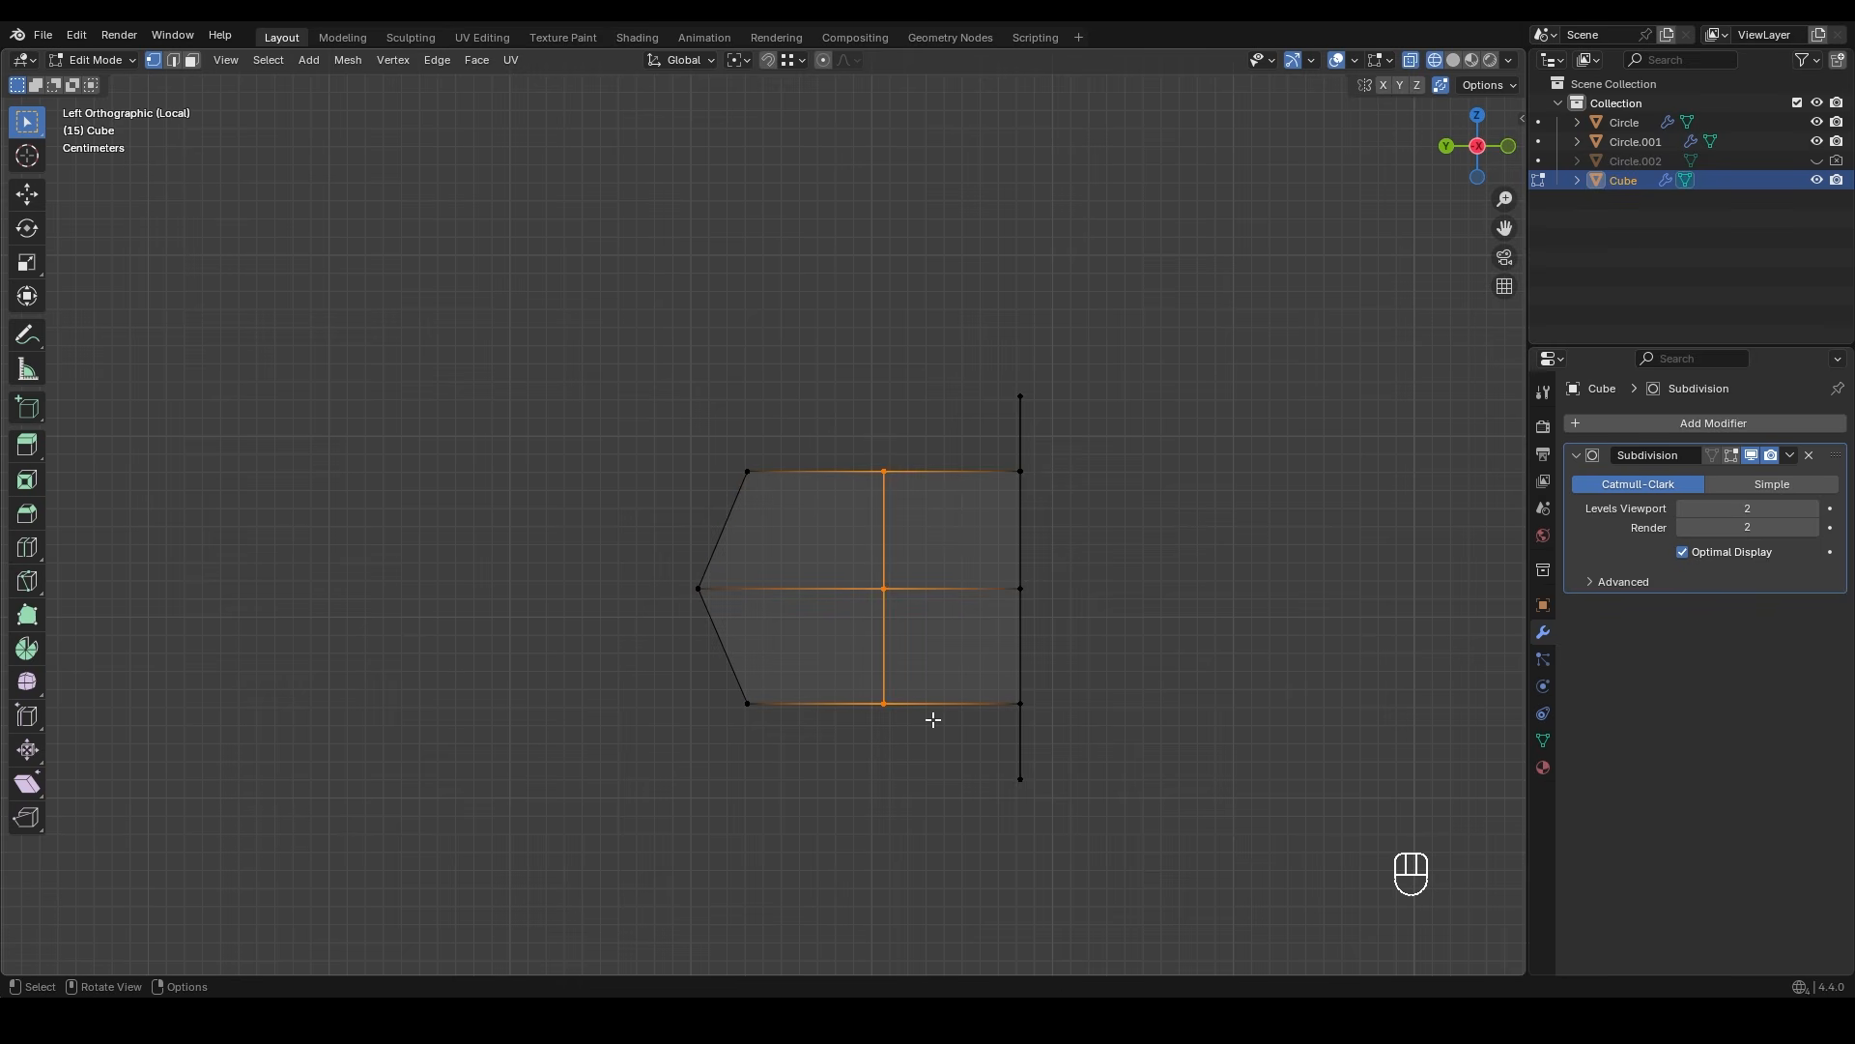
key("s")
key("z")
left_click(1006, 750)
middle_click_drag(1006, 750, 679, 401)
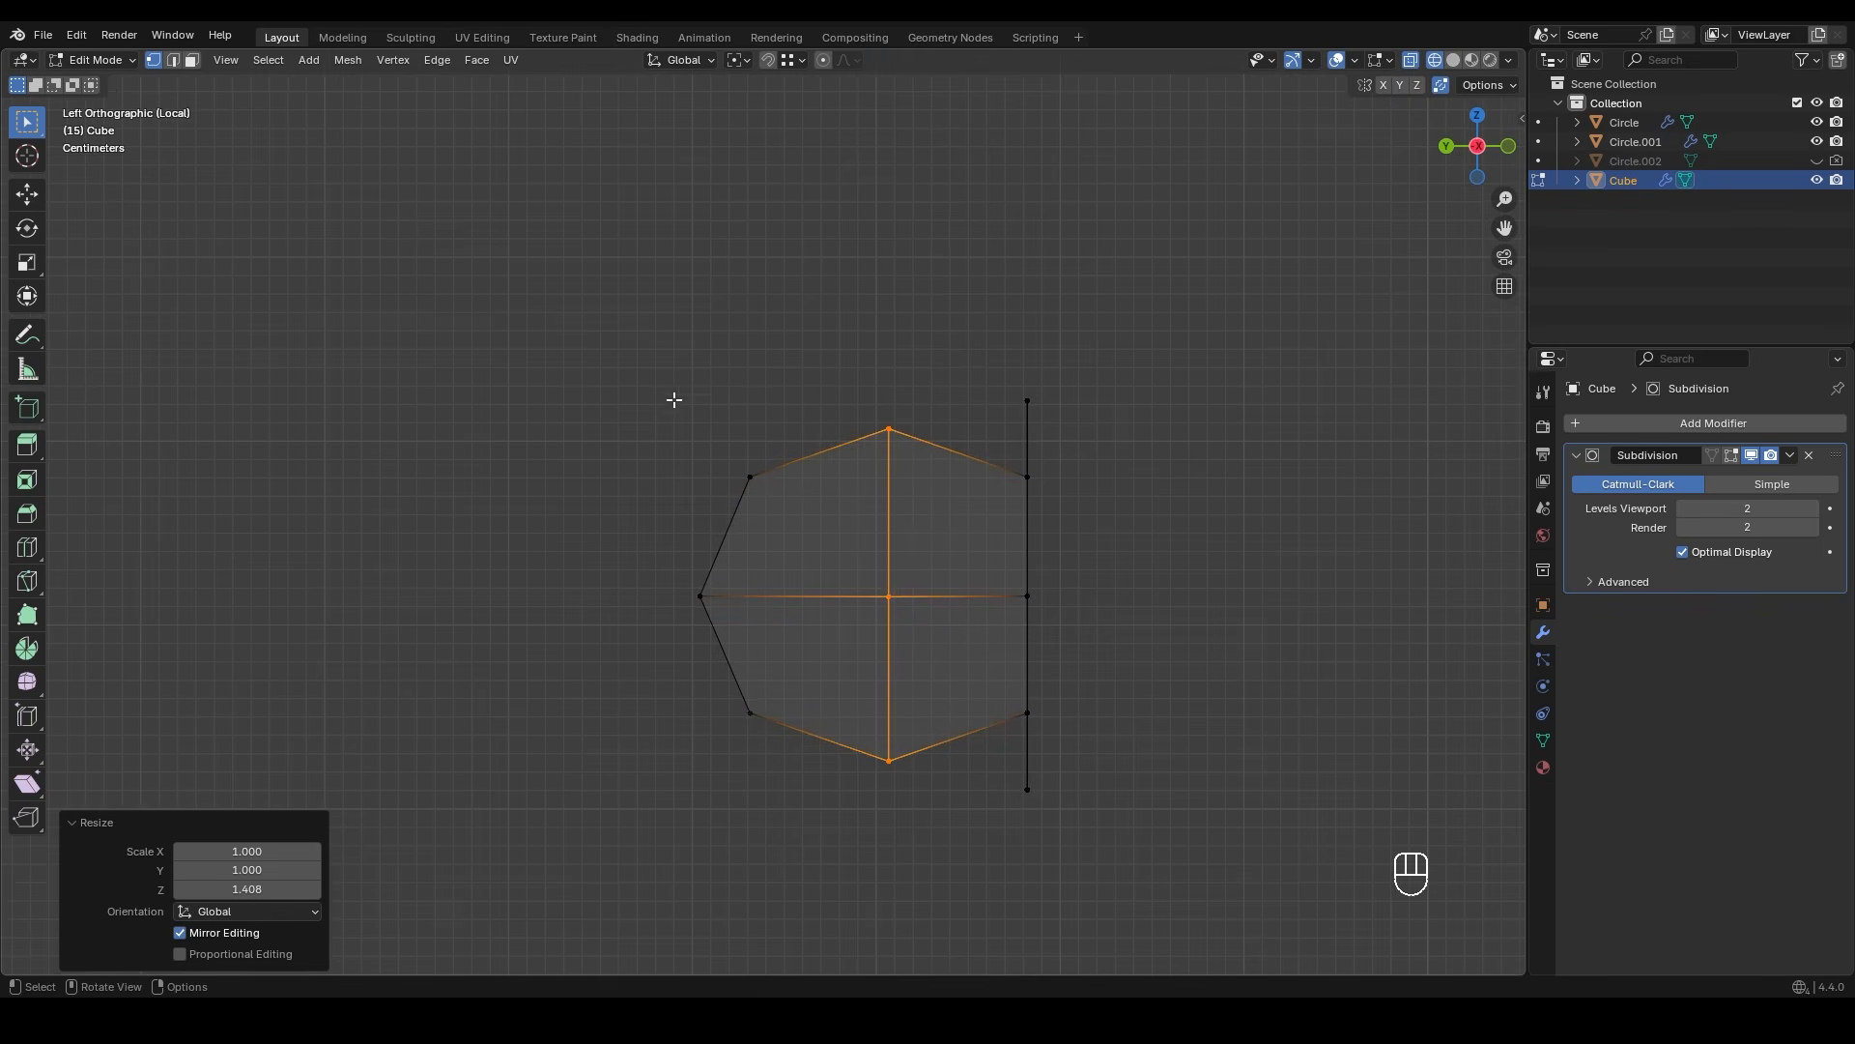
- Scale the box's front and middle vertices down in Y and Z only, and move them along Y toward the panel
left_click_drag(679, 400, 1017, 820)
key("s")
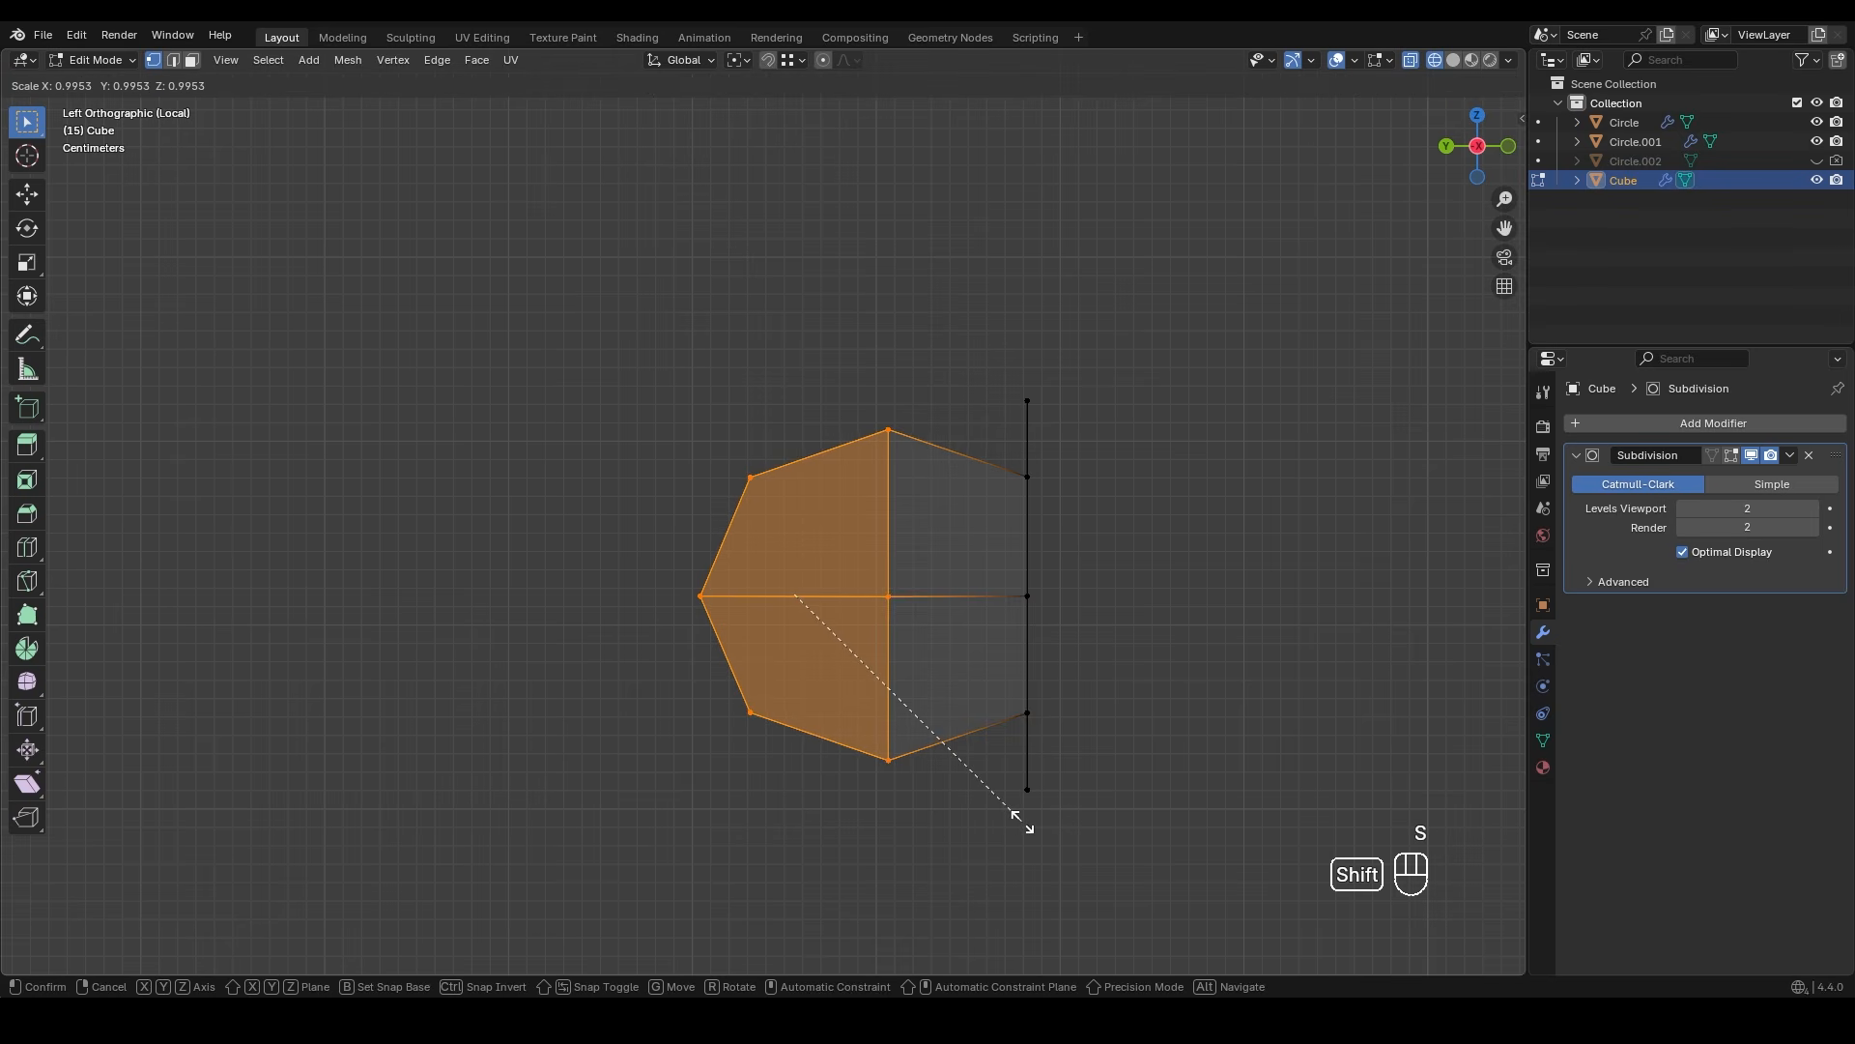
key("shift+x")
left_click(981, 807)
key("g")
middle_click(988, 791)
left_click(990, 783)
- Move the box's rear top and bottom edges along Z until they are level with the middle column's ends
mouse_move(990, 783)
middle_mouse_down()
mouse_move(990, 592)
mouse_move(1024, 604)
mouse_move(1027, 460)
mouse_move(1009, 603)
mouse_move(898, 628)
mouse_move(909, 643)
mouse_move(802, 580)
mouse_move(774, 589)
middle_mouse_up()
key("2")
left_click(925, 509)
left_click(993, 556, "shift")
key("g")
middle_click(1033, 607)
left_click(955, 599)
left_click(983, 635, "shift")
key("g")
middle_click(885, 647)
left_click(866, 650)
- Select the box's front and middle vertices and shift them about -0.0014 m along Y
key("z")
key("z")
key("Tab")
key("Tab")
left_click_drag(648, 406, 902, 820)
key("g")
middle_click(904, 820)
left_click(907, 817)
- Select the four faces on each end of the rounded box and inset them about 0.031 m
scroll(889, 754, "down", 4)
middle_click_drag(874, 701, 869, 717, "shift")
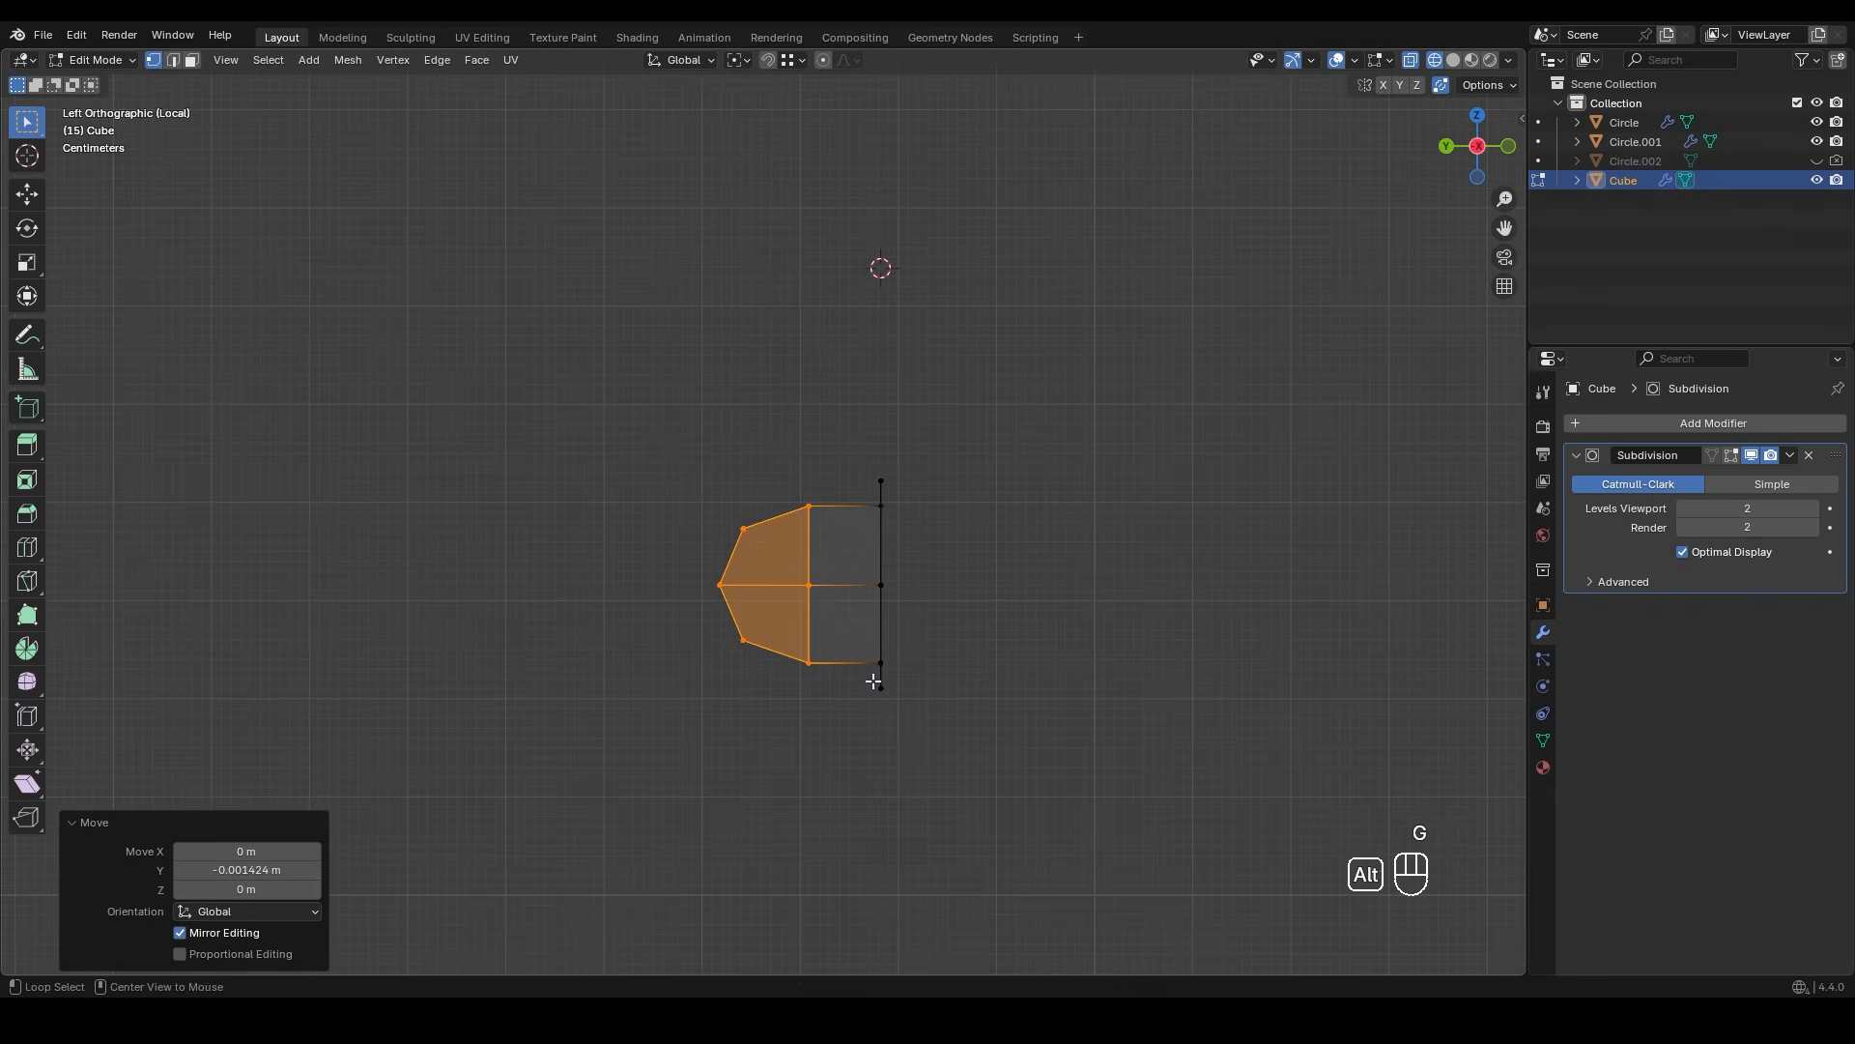
key("3")
left_click_drag(805, 562, 828, 638)
scroll(828, 638, "up", 3)
middle_click_drag(802, 605, 784, 596, "shift")
left_click(779, 580)
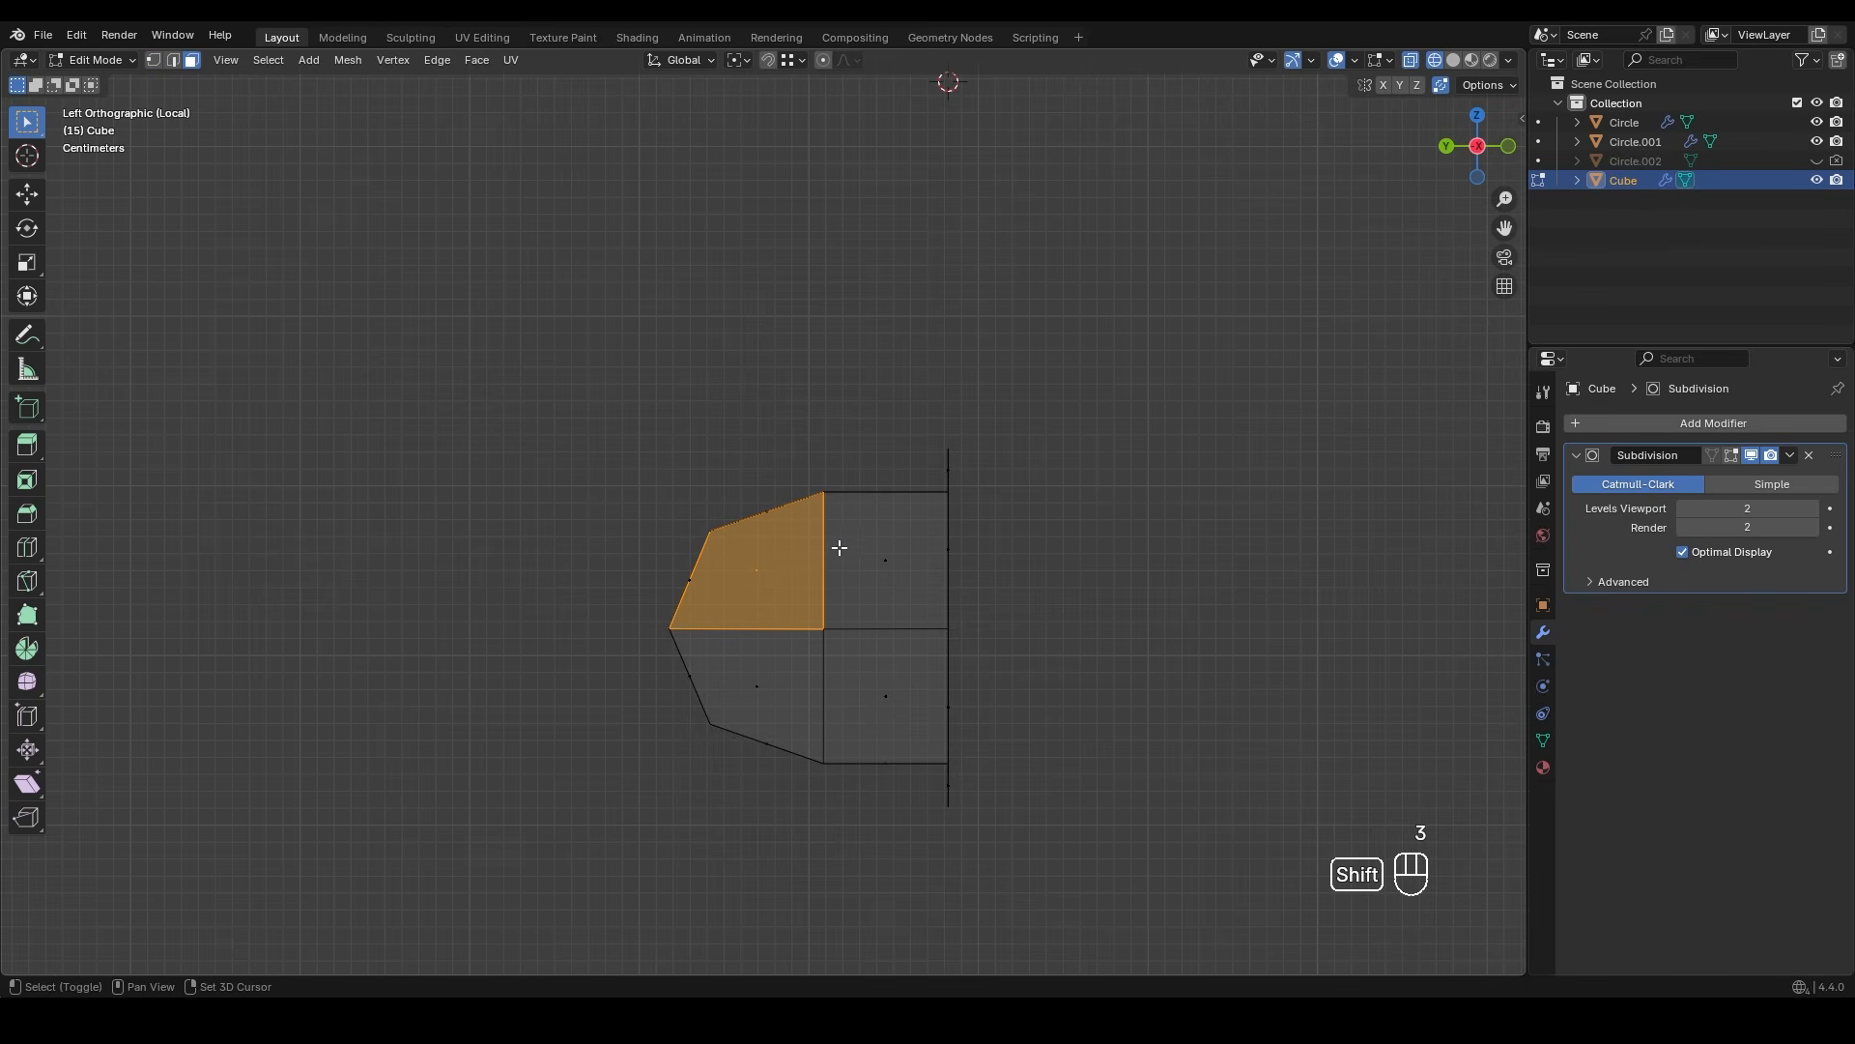
left_click_drag(888, 702, 891, 705, "shift")
left_click(758, 676, "shift")
left_click(851, 560, "shift")
middle_click_drag(832, 757, 796, 654)
scroll(886, 647, "up", 3)
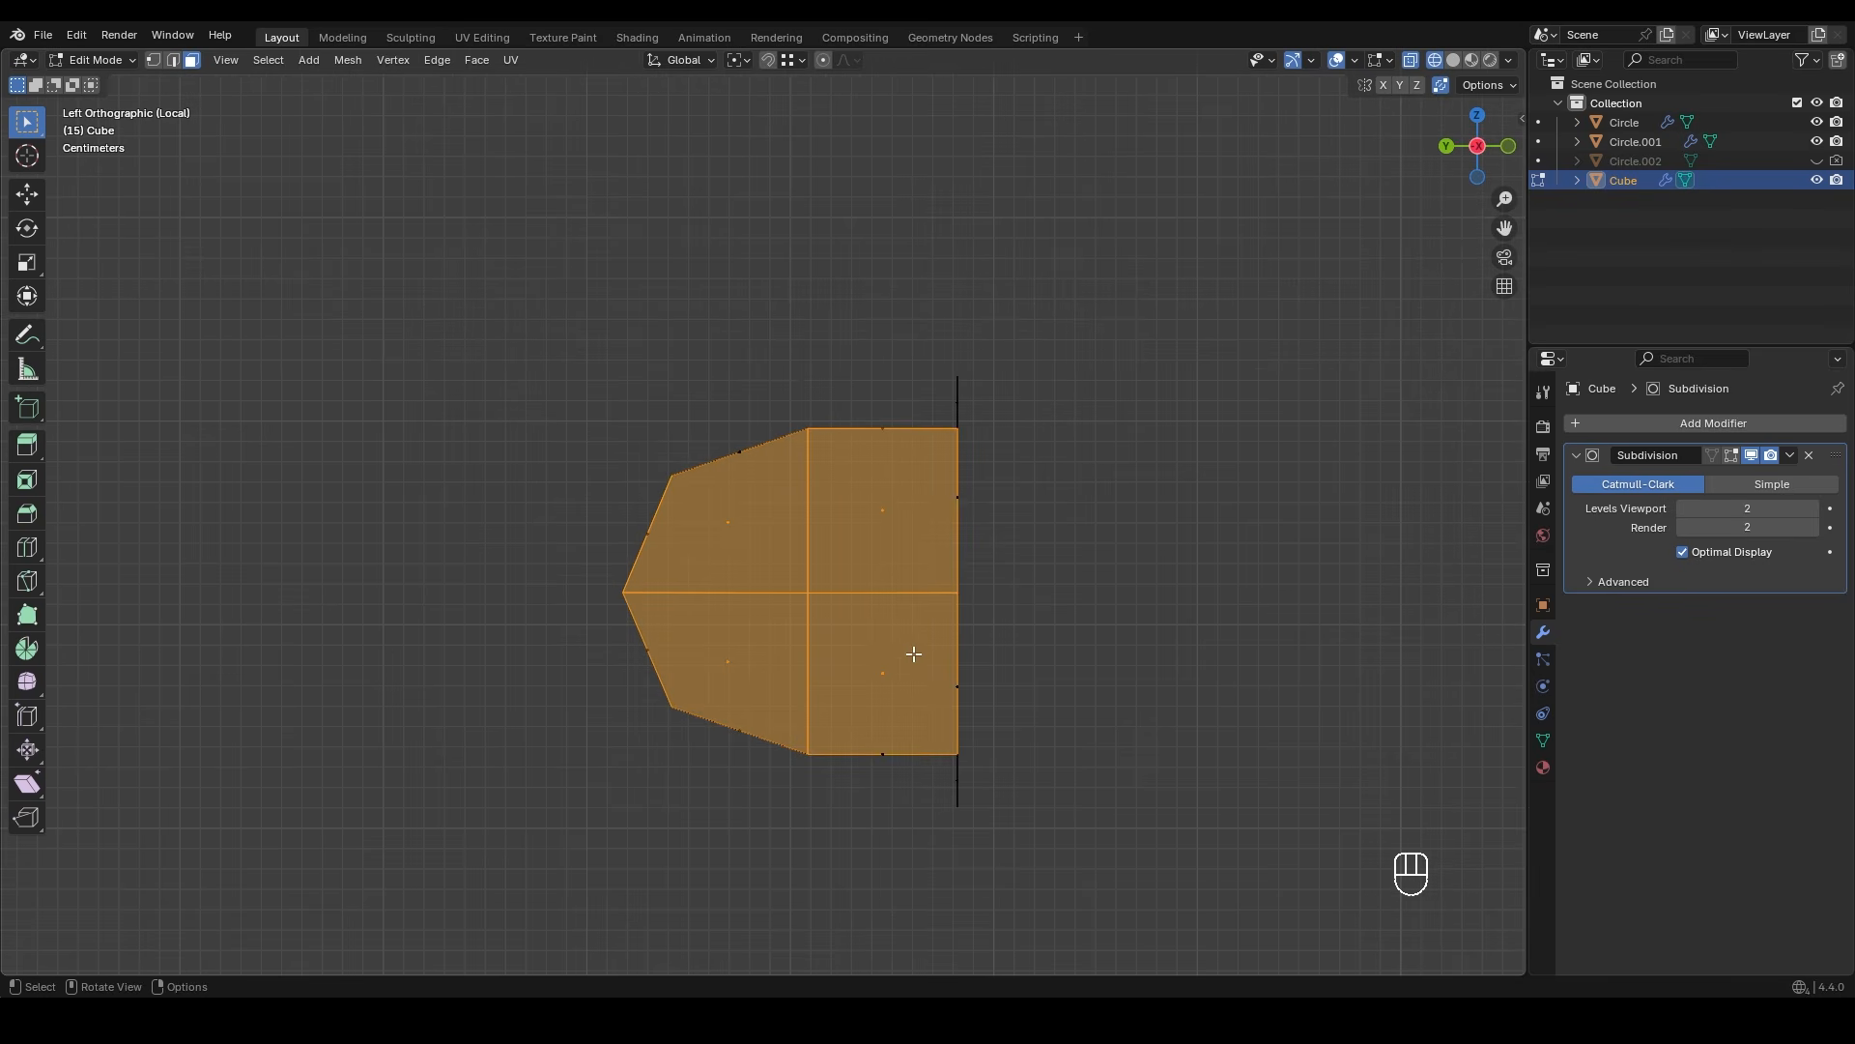
key("i")
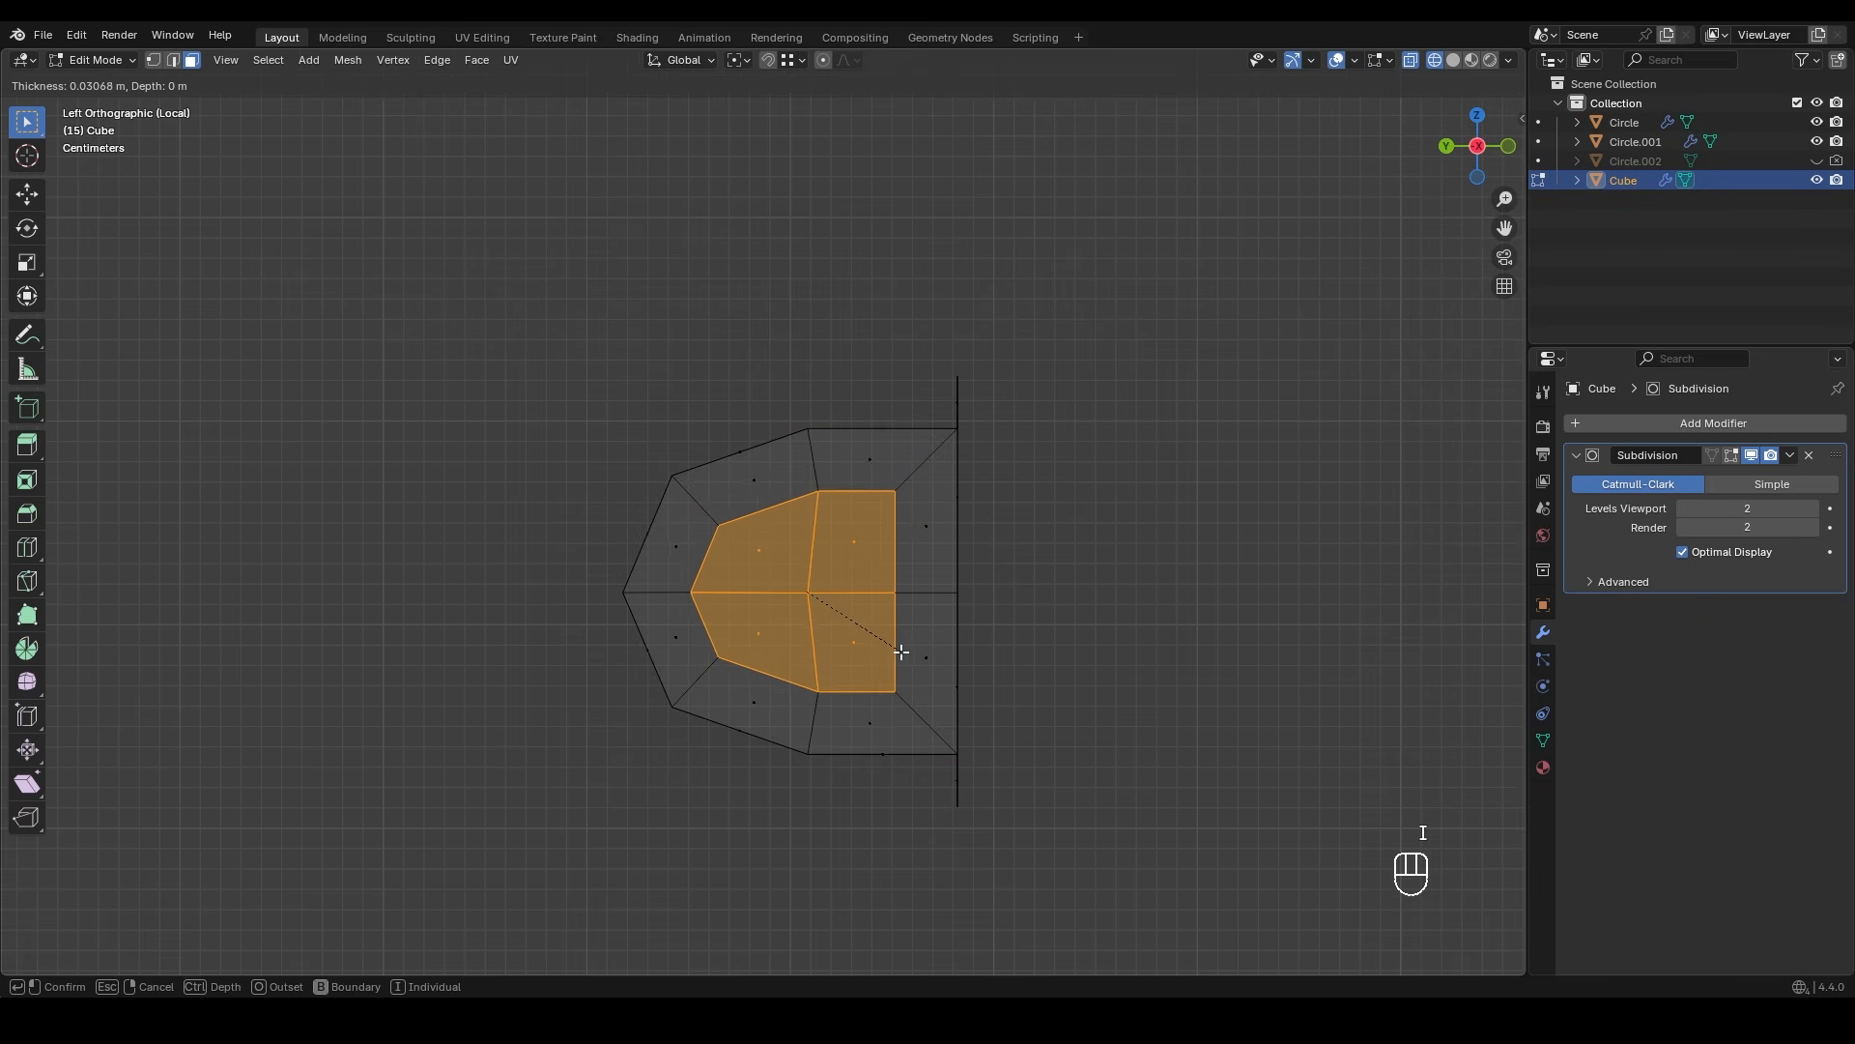
left_click(901, 652)
- Shape the inset end faces into circles with the Circle tool and bridge them into a through hole
right_click(870, 532)
mouse_move(884, 532)
left_click(923, 555)
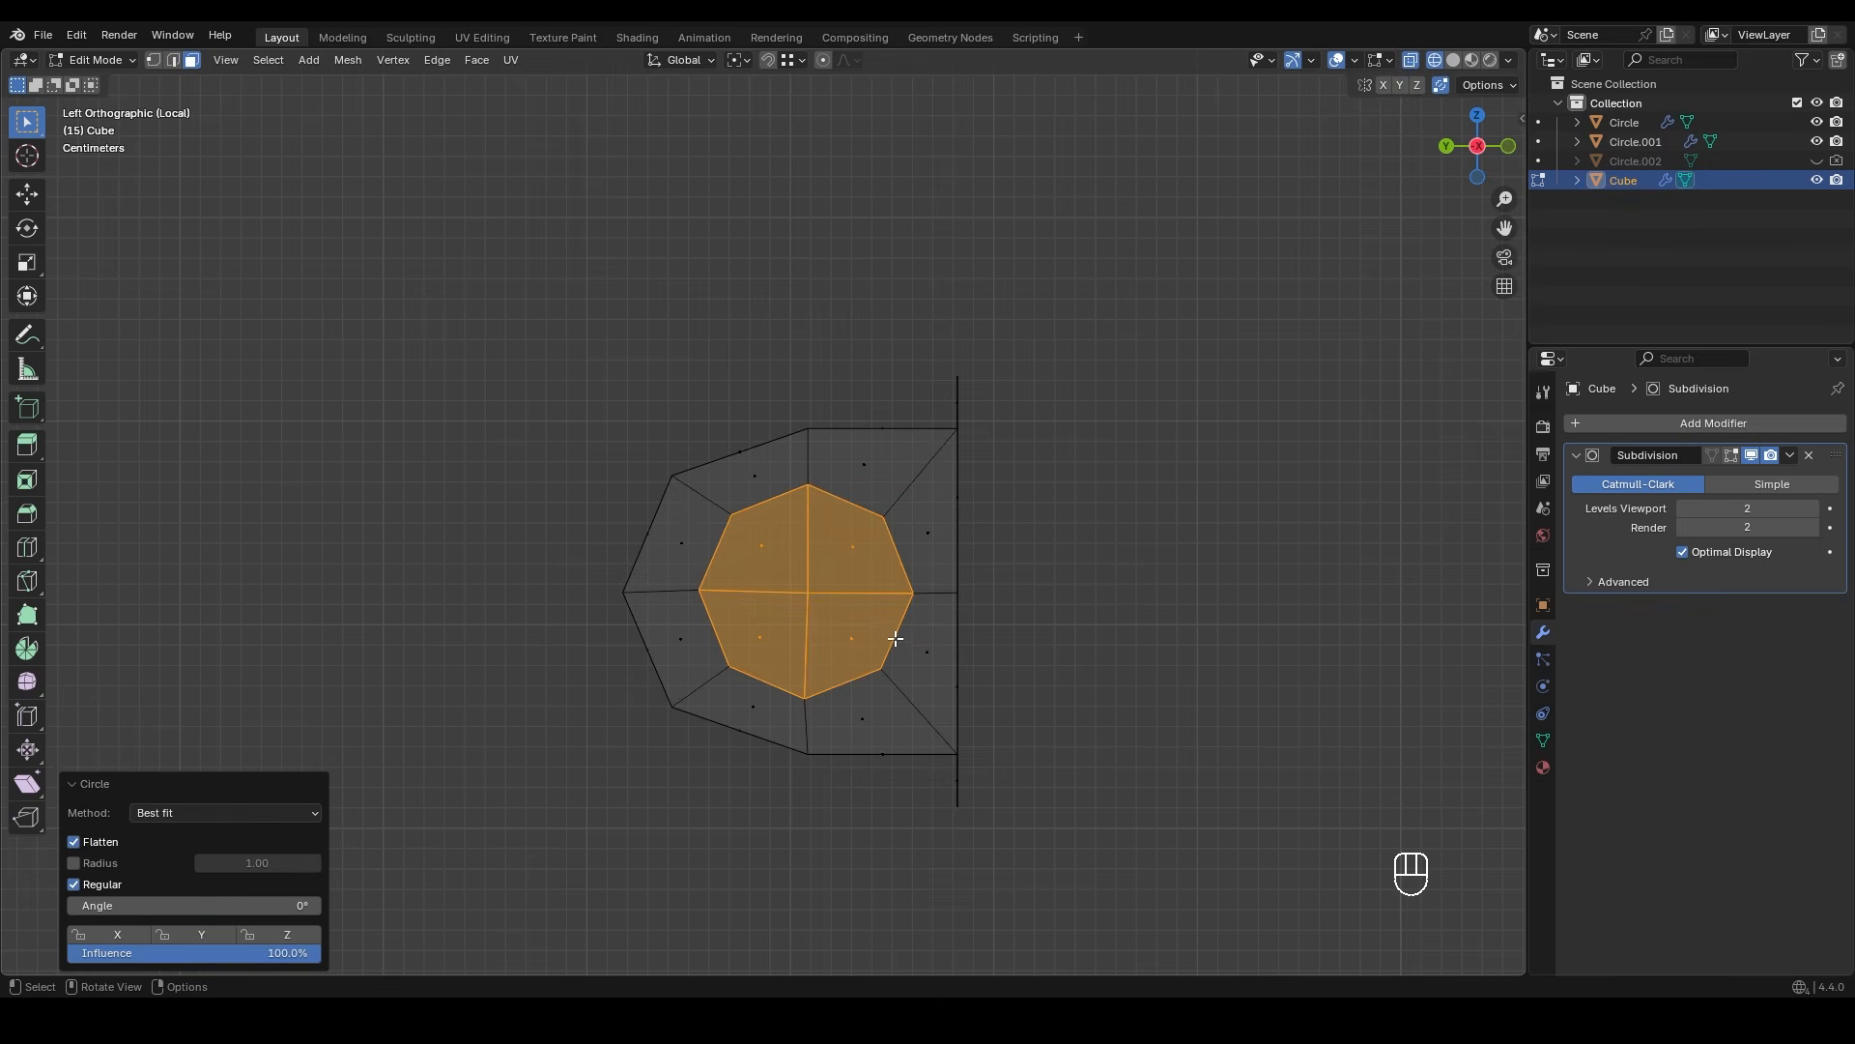
middle_click_drag(842, 647, 894, 657)
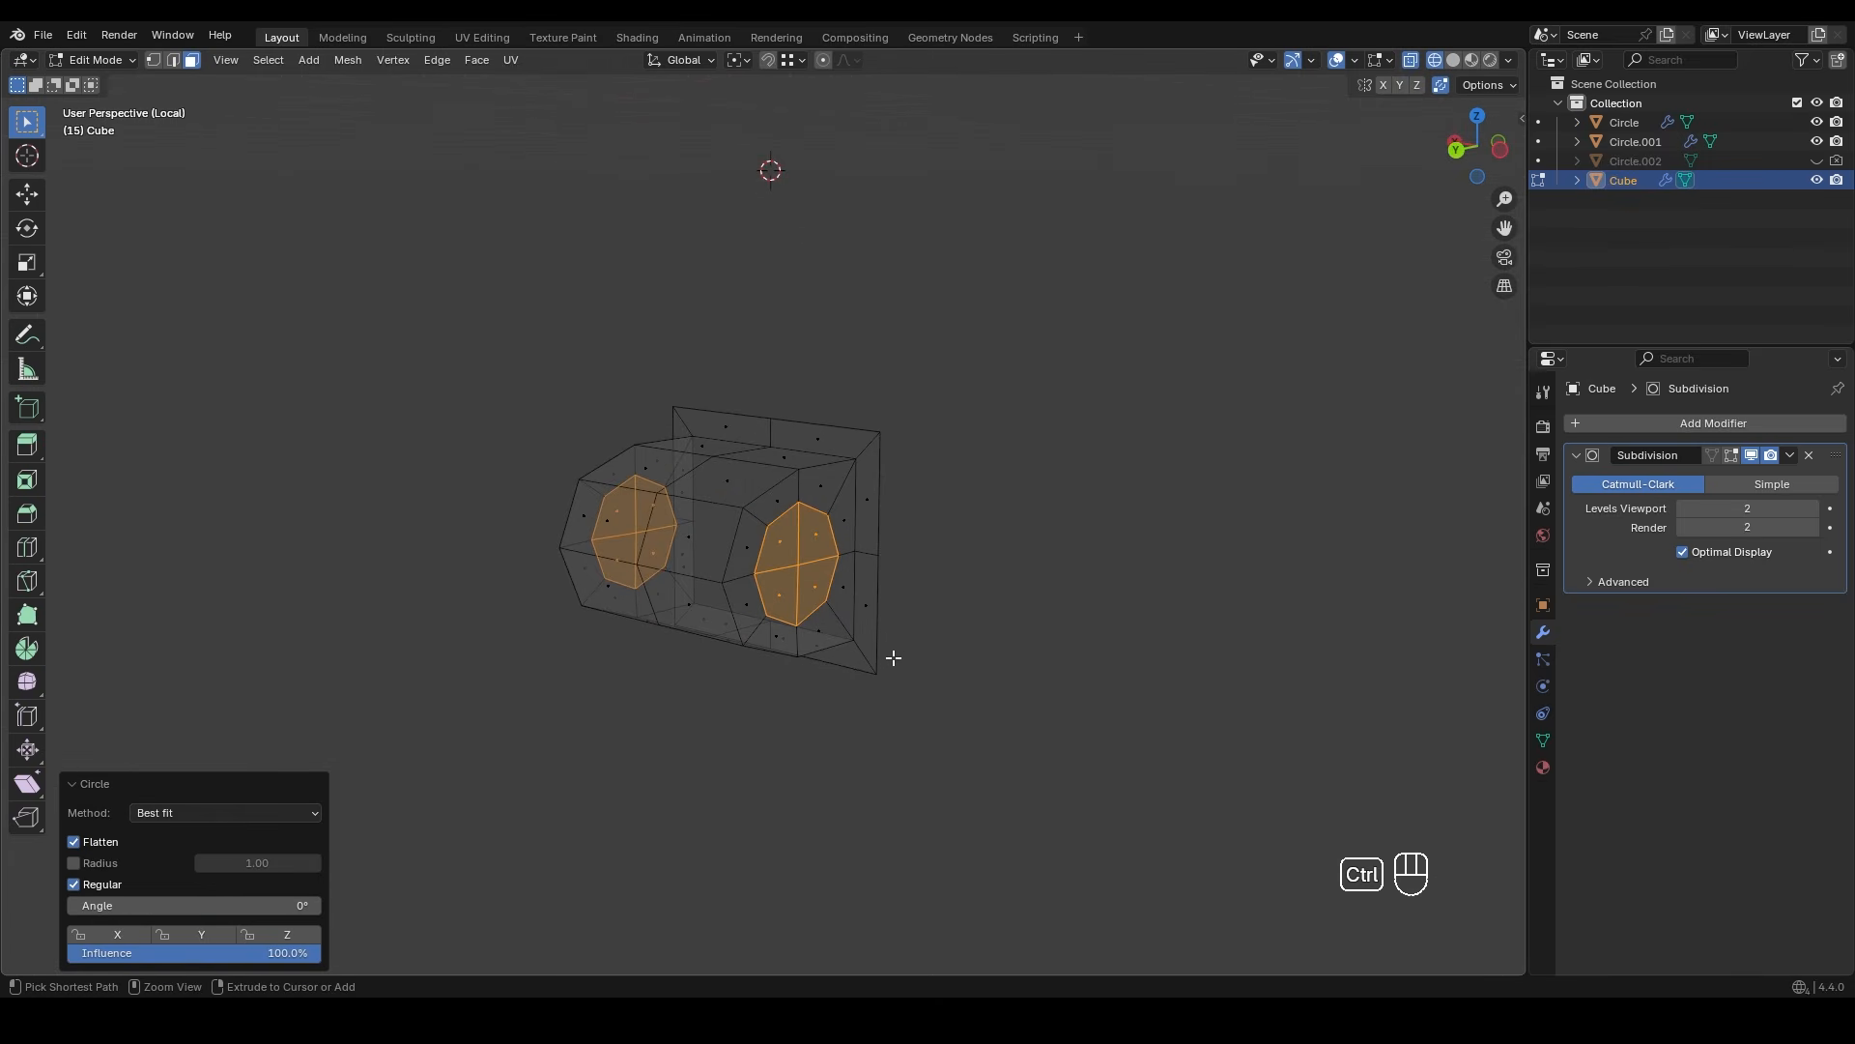
key("ctrl+e")
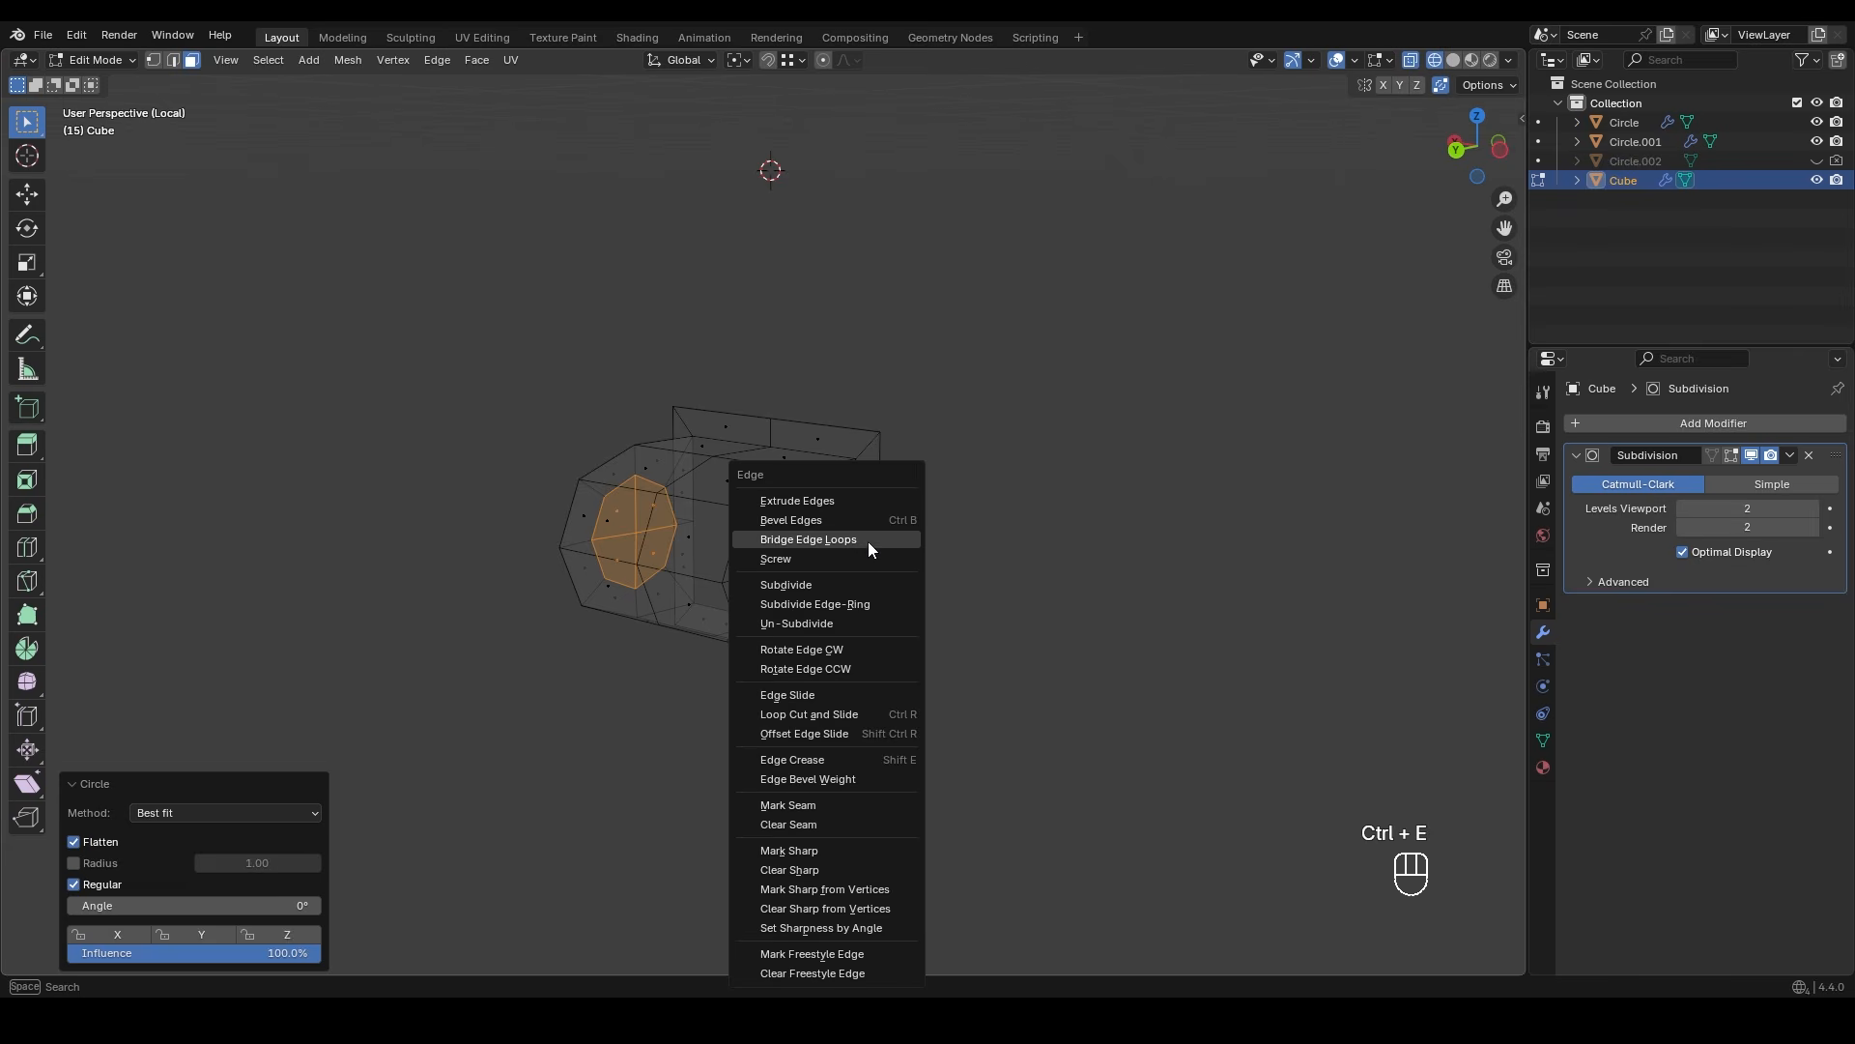
left_click(868, 540)
- Return to solid shading, reveal the hidden geometry of the body and clear the selection
key("z")
middle_click_drag(844, 618, 852, 637, "shift")
mouse_move(851, 636)
middle_mouse_down()
mouse_move(794, 607)
mouse_move(871, 648)
middle_mouse_up()
scroll(795, 607, "up", 2)
key("2")
key("alt+h")
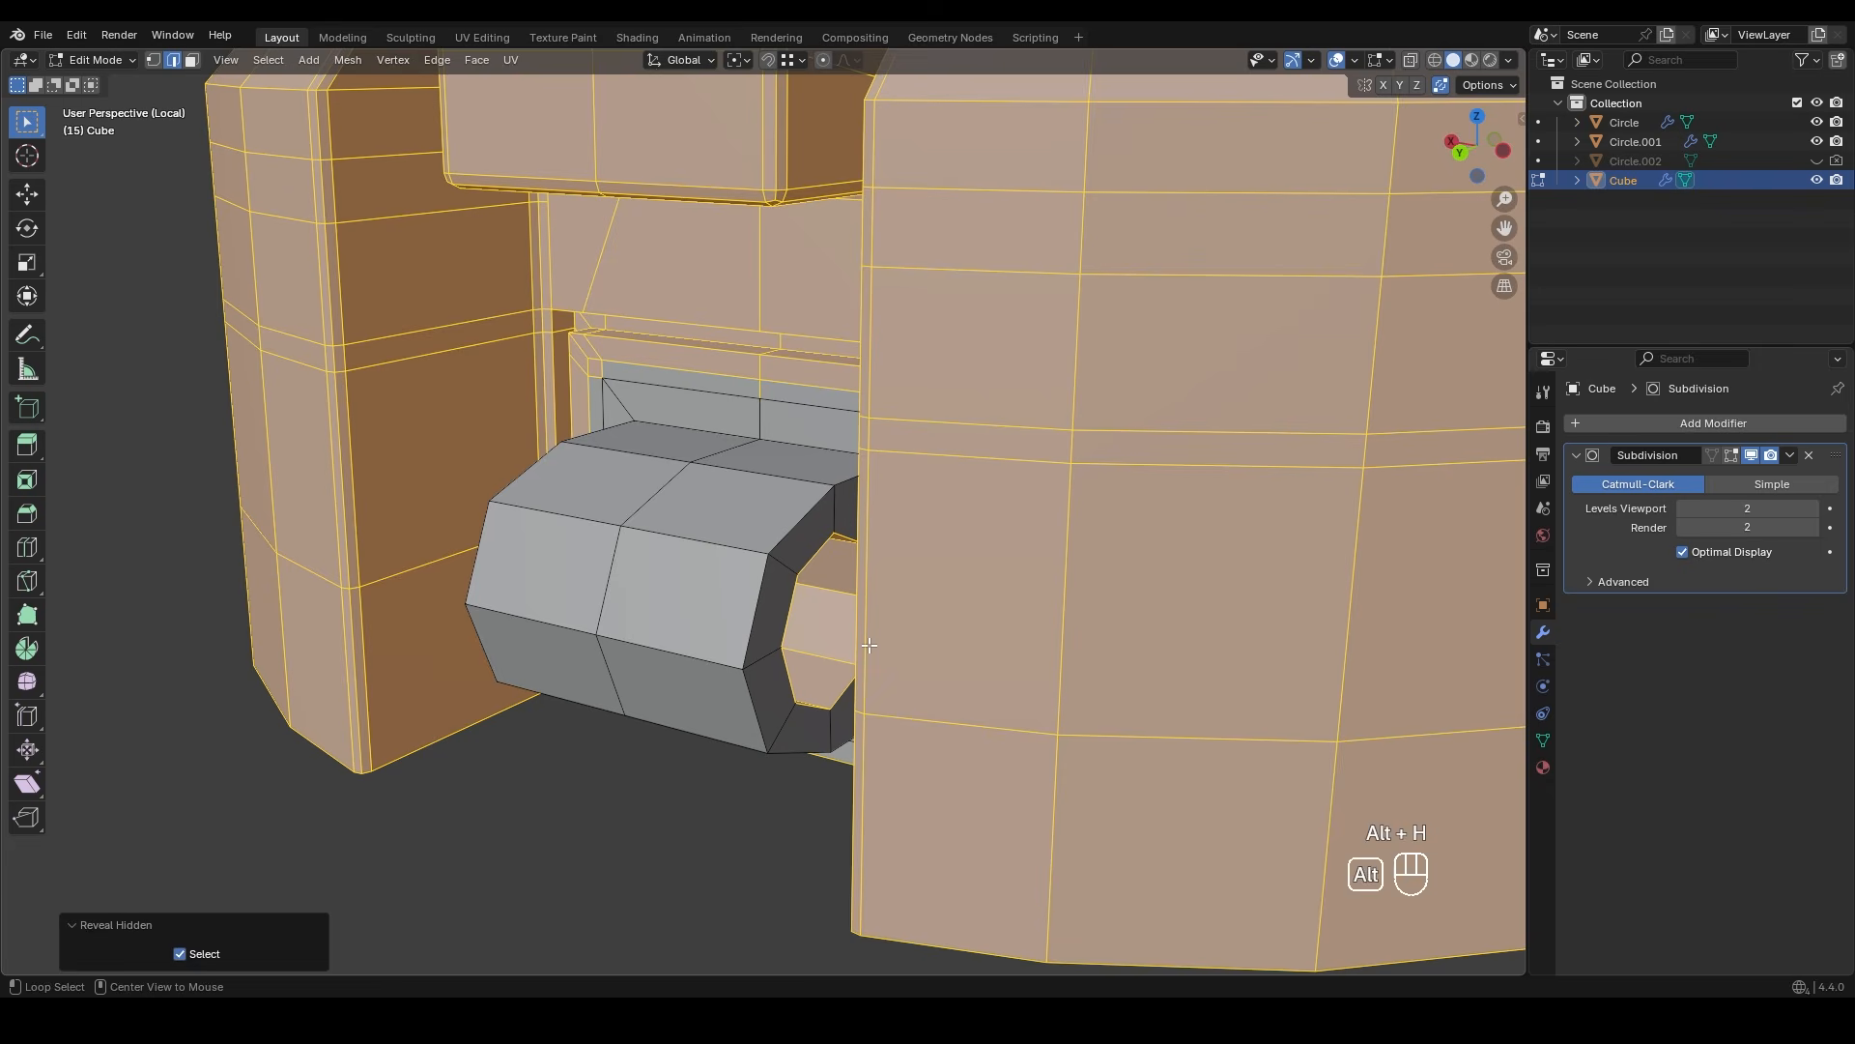
left_click(663, 850)
- Bevel the edge loops around both ends of the rounded box by 0.0111 m with 2 segments and profile shape 1
middle_click_drag(754, 759, 893, 643)
key("2")
middle_click_drag(628, 658, 693, 663, "shift")
left_click(604, 556, "alt+shift")
middle_click_drag(1010, 645, 906, 649)
scroll(739, 507, "up", 1)
left_click(580, 491, "shift")
middle_click_drag(628, 512, 512, 355)
left_click(480, 744, "shift")
left_click(927, 735, "shift")
middle_click_drag(927, 736, 967, 696)
key("ctrl+b")
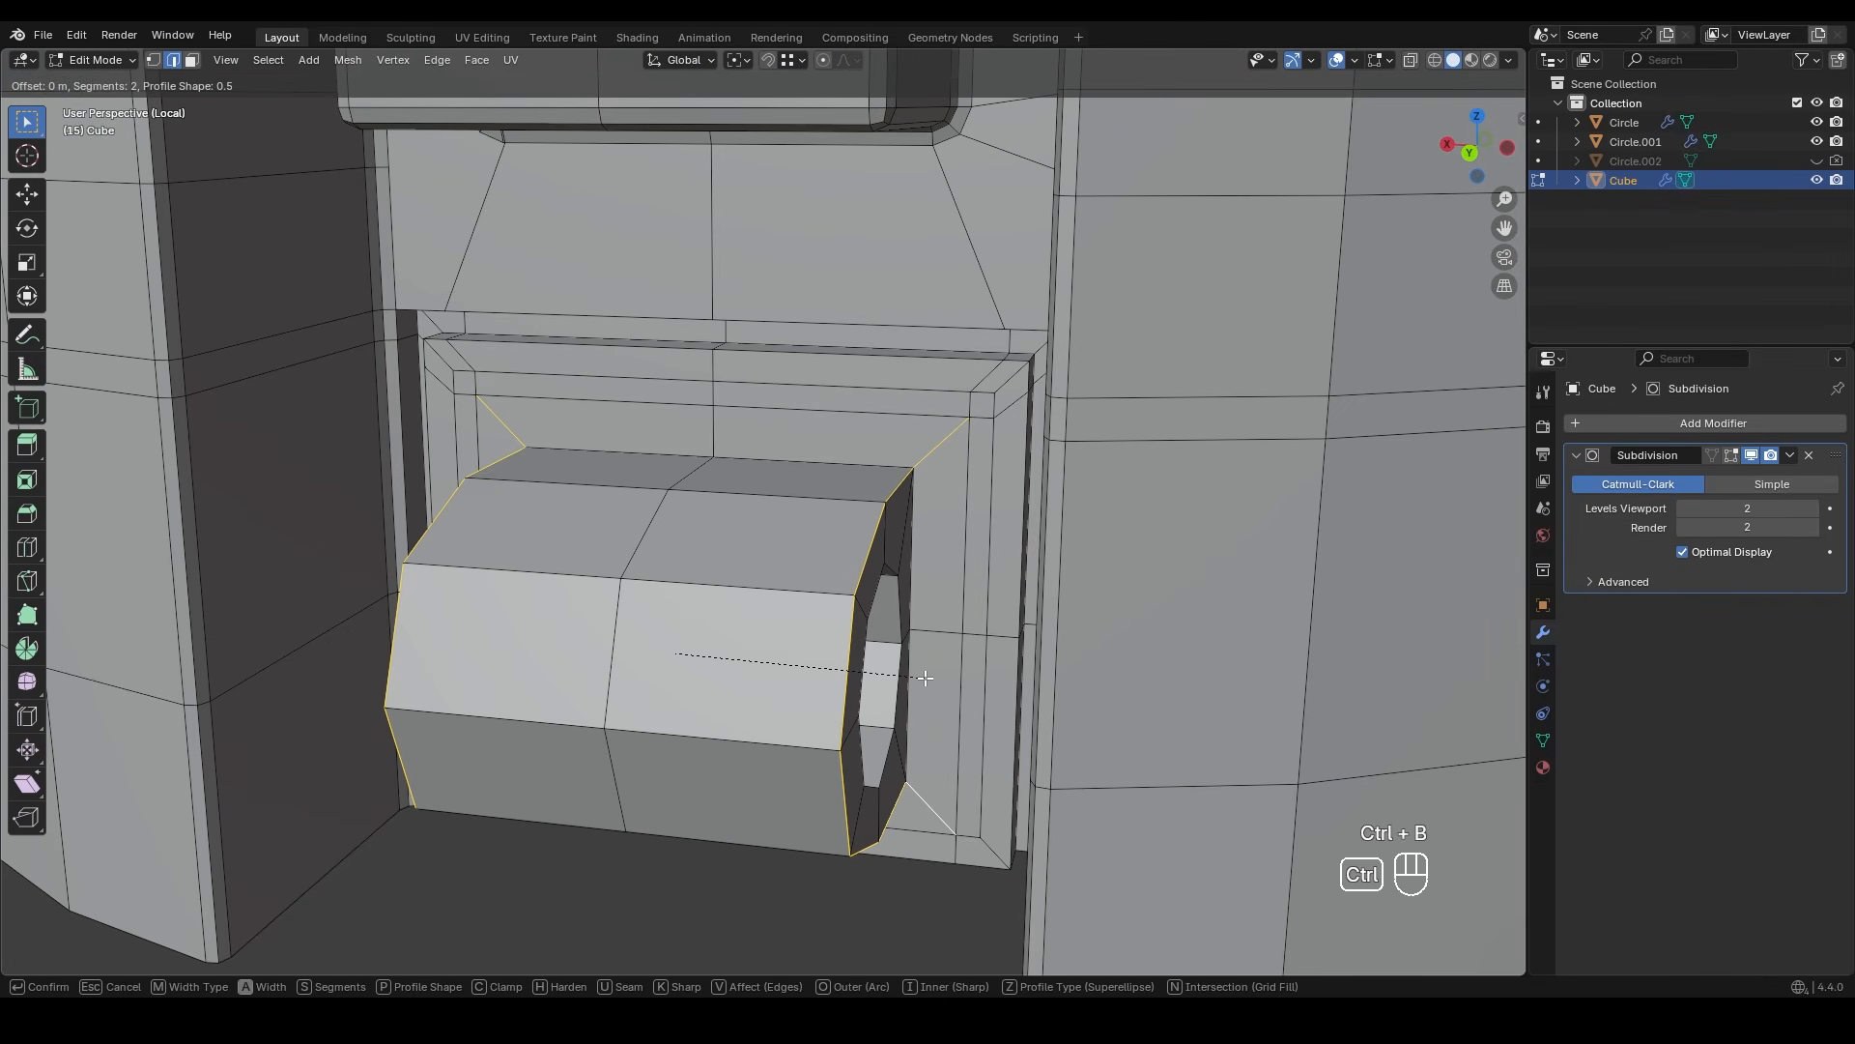
left_click(1150, 787)
left_click_drag(221, 706, 418, 831)
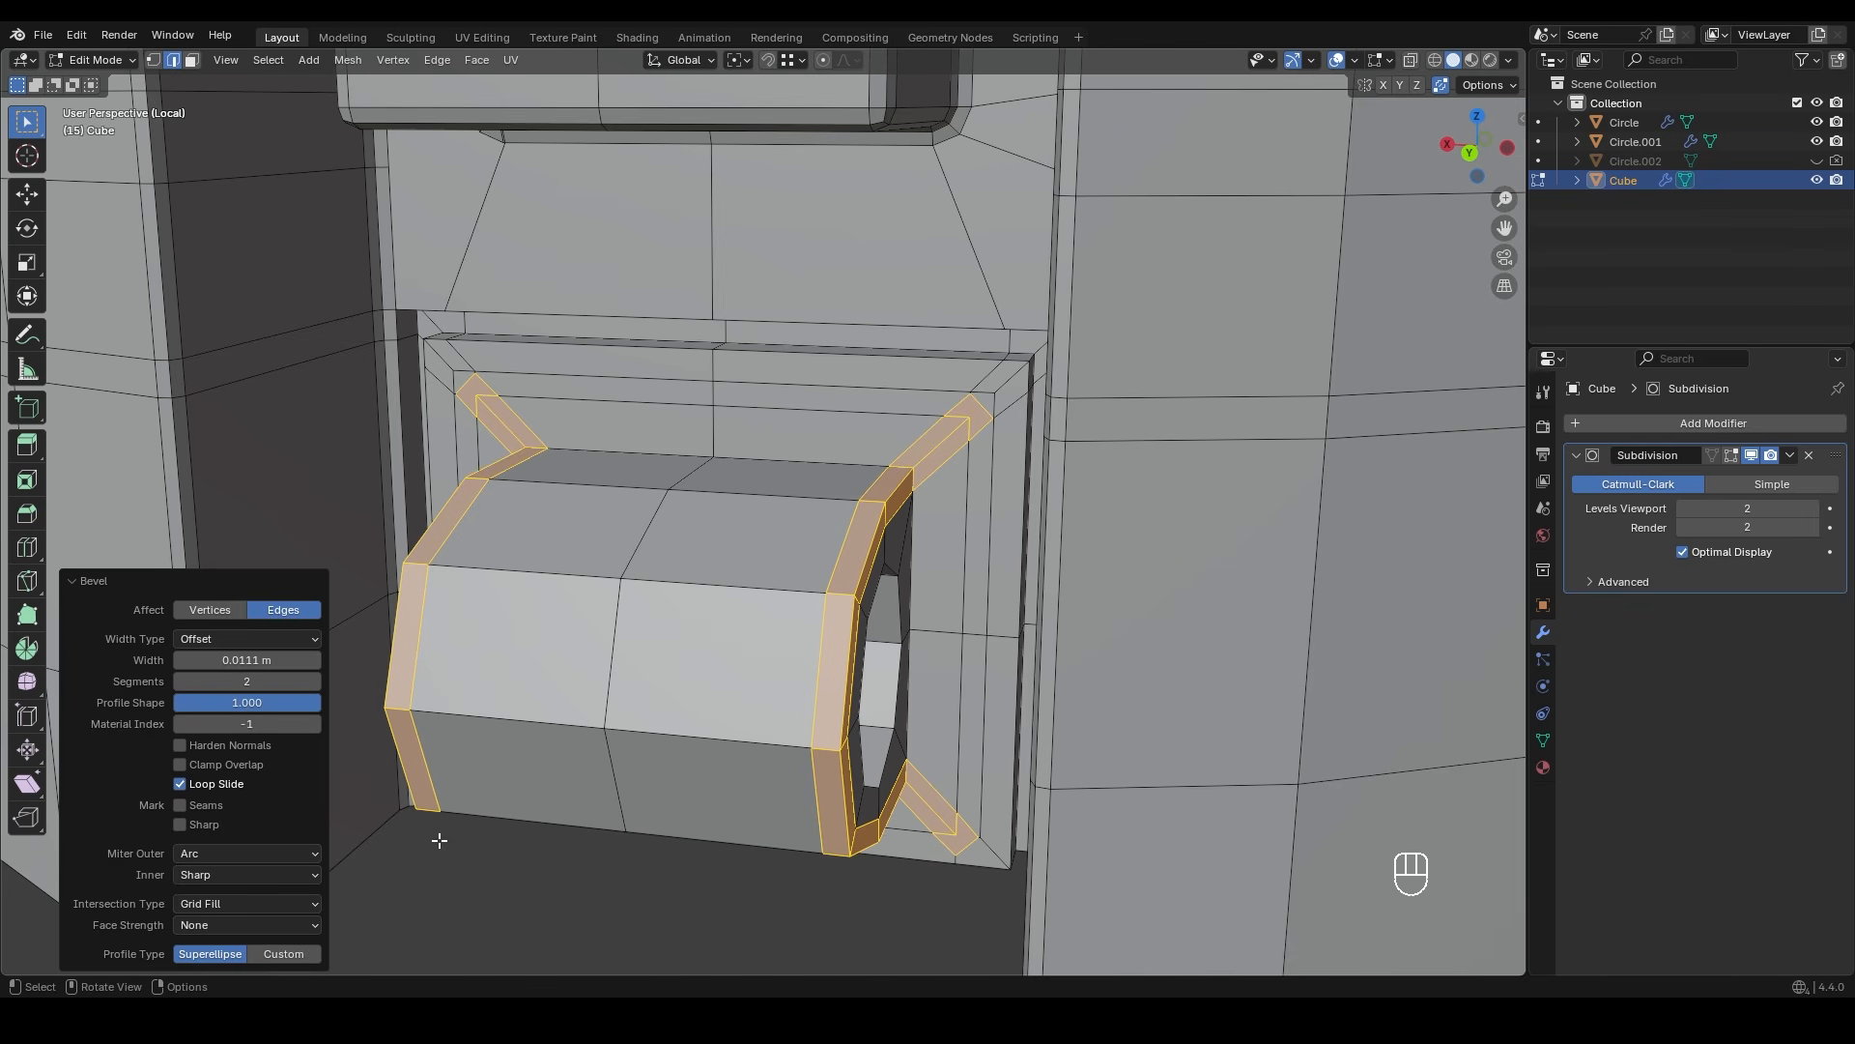
- Merge the bevel's end vertex into the frame's upper corner loop and connect the inner corner vertex to the outer one
middle_click_drag(743, 660, 734, 604, "shift")
key("1")
scroll(821, 556, "up", 4)
middle_click_drag(855, 521, 909, 580, "shift")
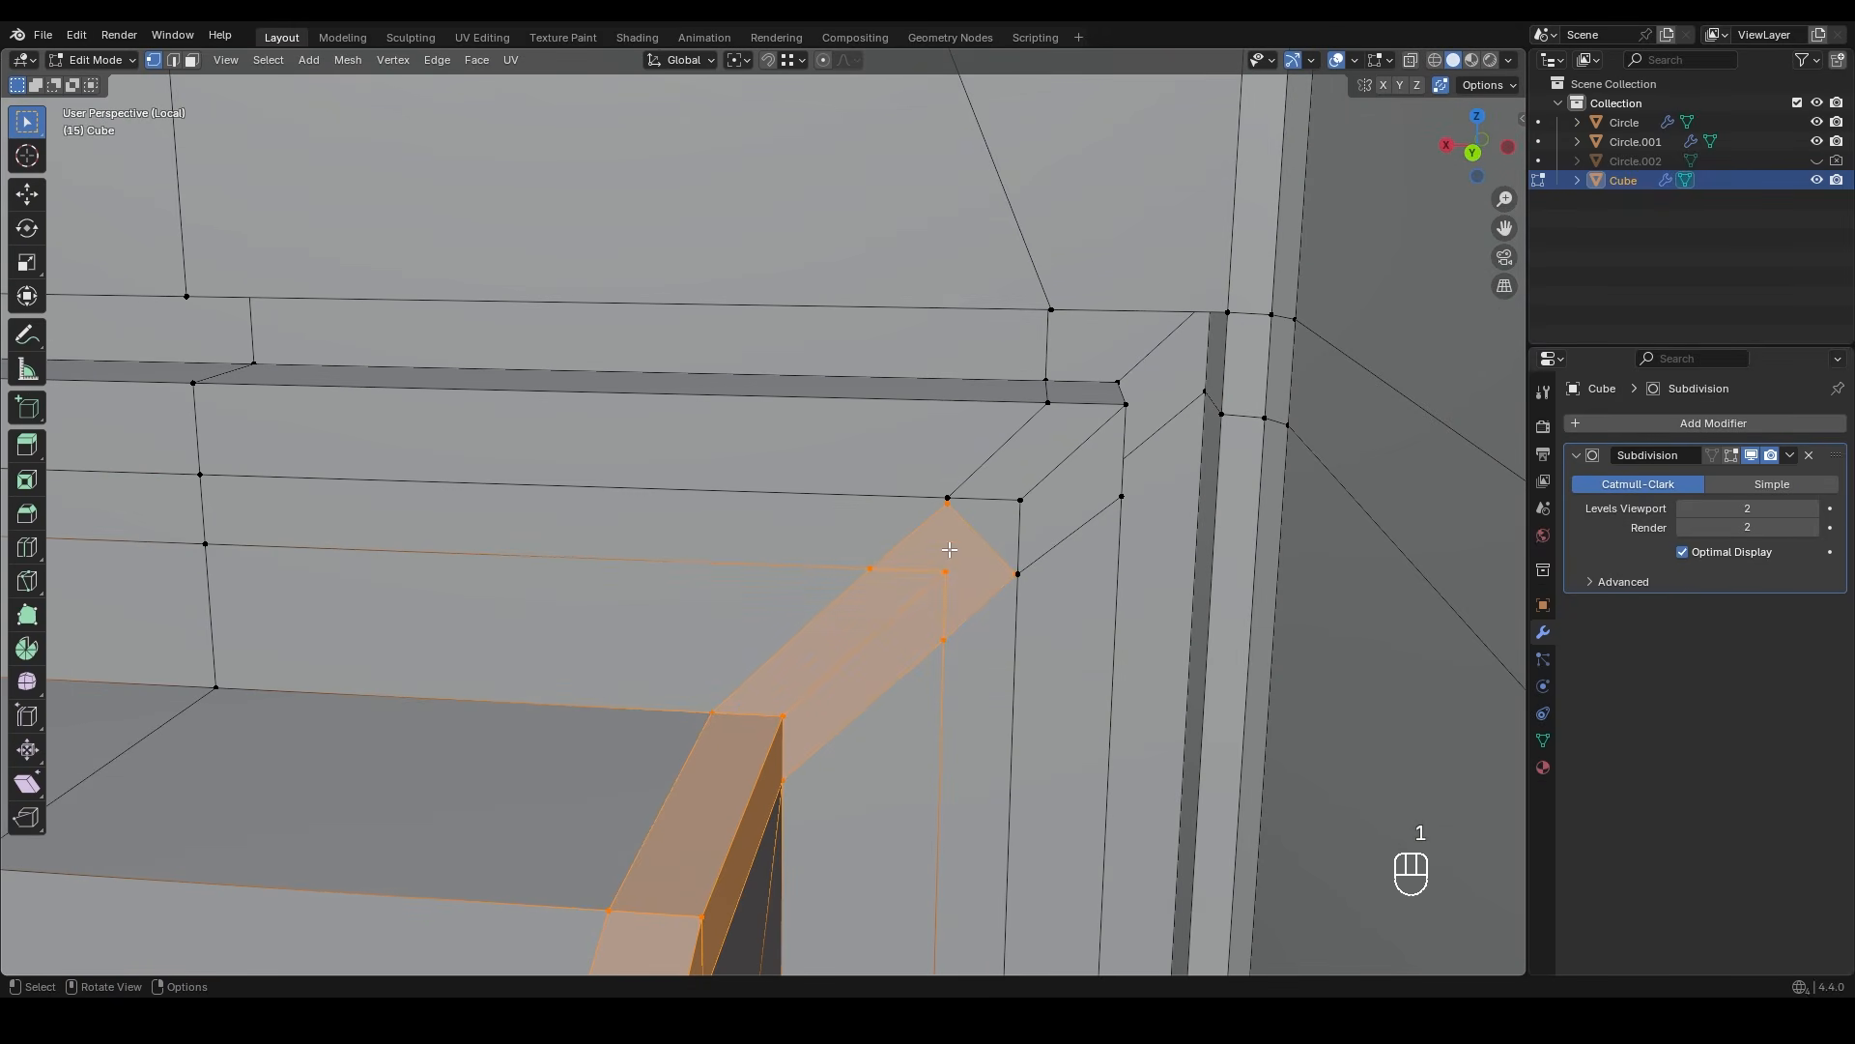
left_click(946, 501)
key("2")
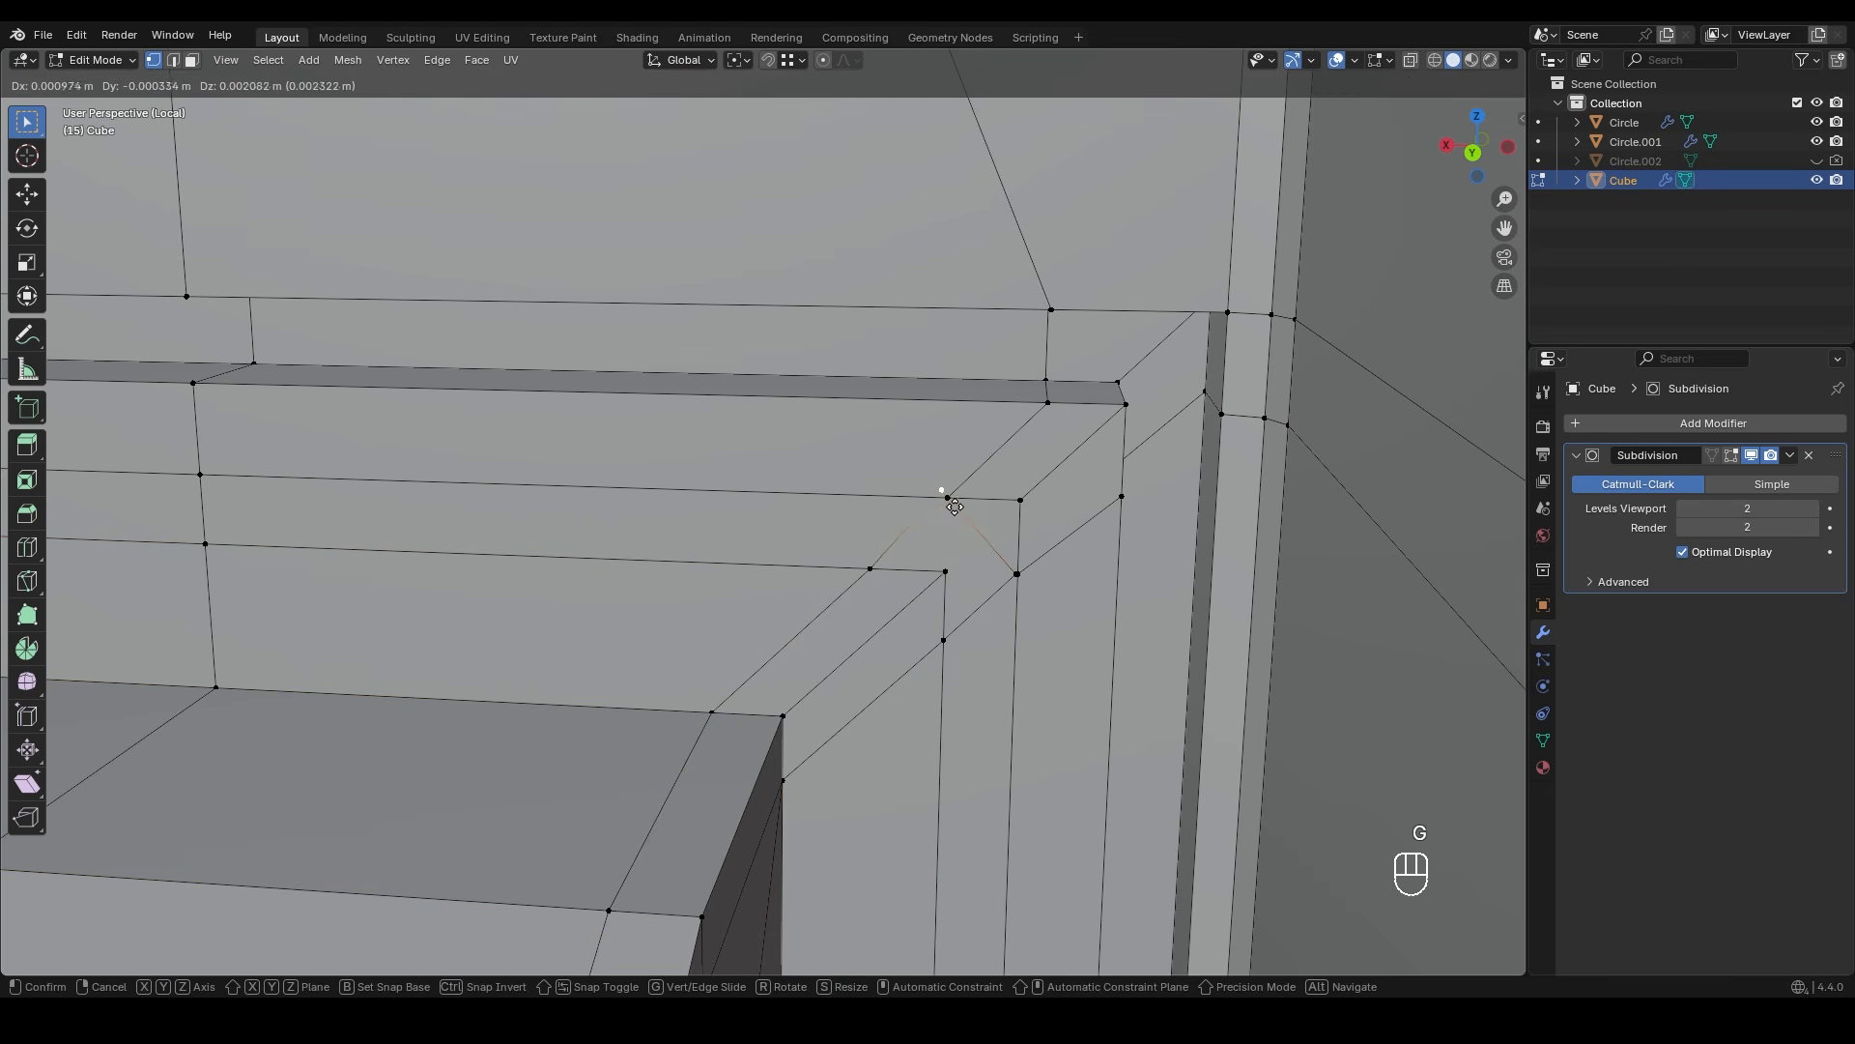
key("1")
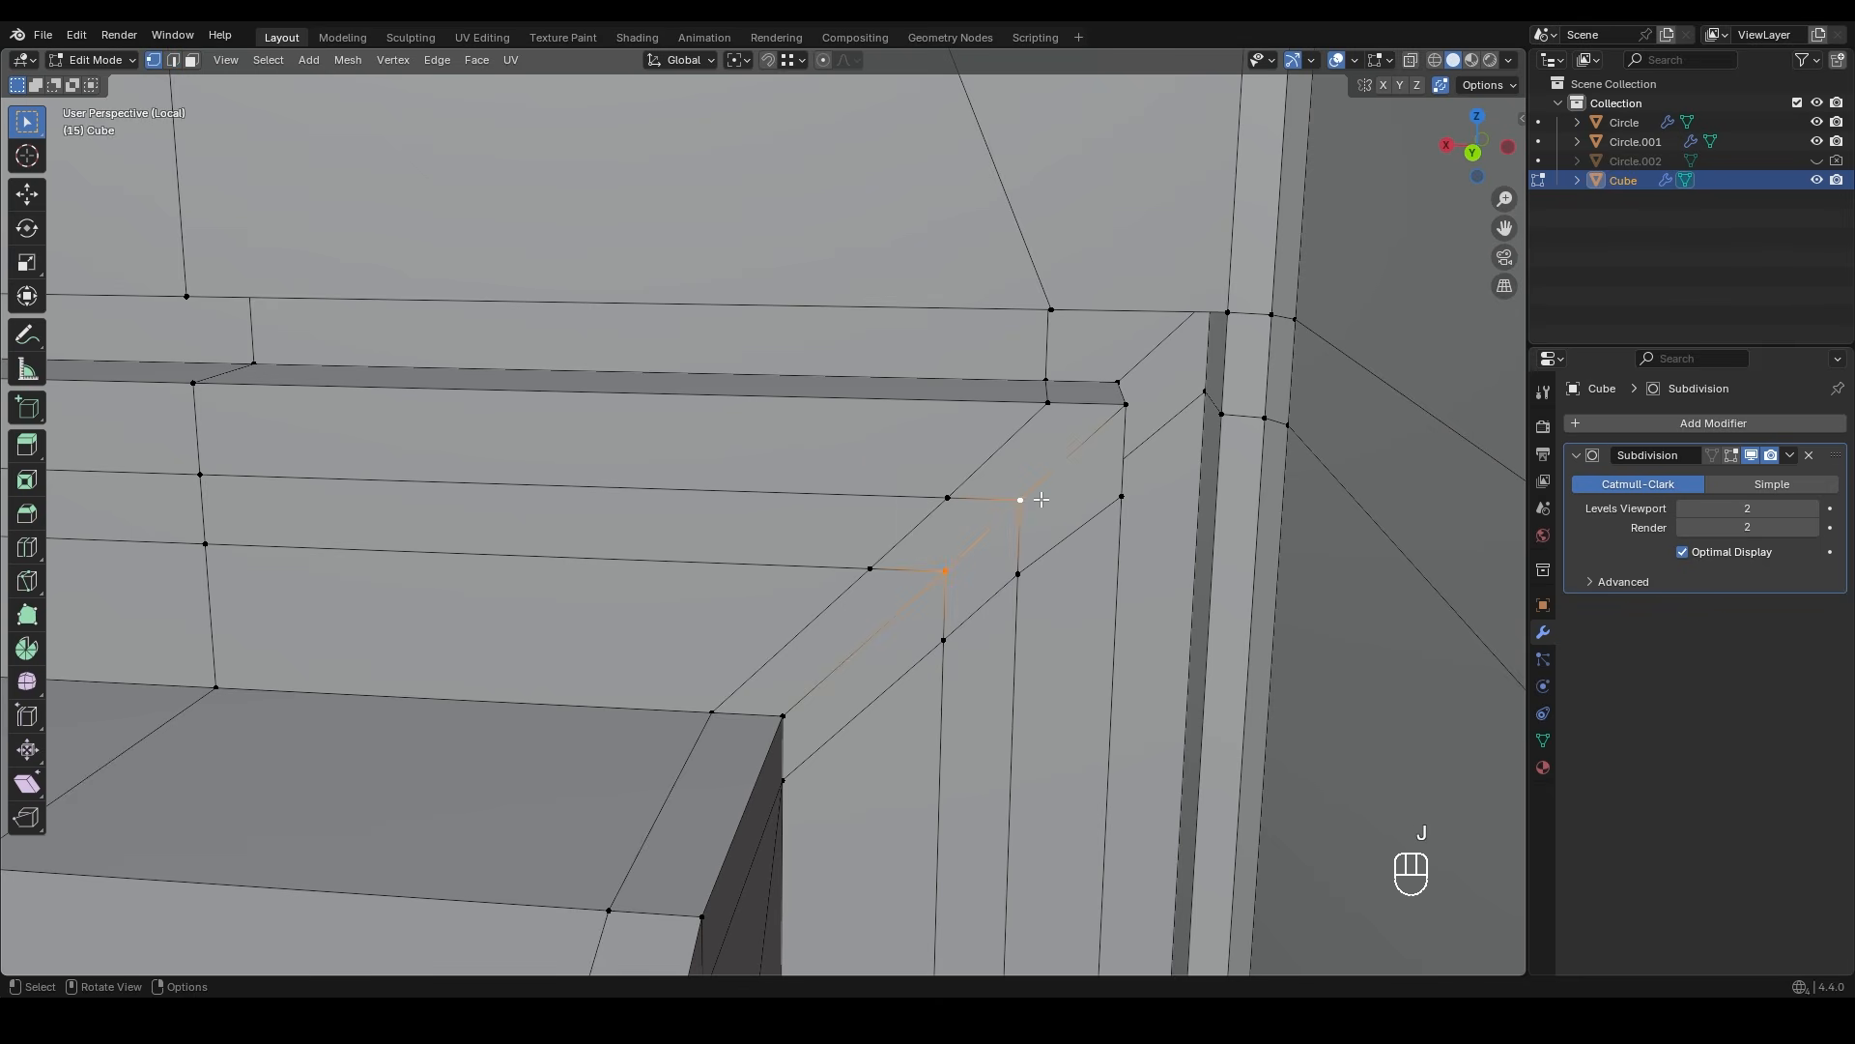
left_click(1042, 499)
- Slide the bevel's end vertex at the frame's lower corner fully onto the adjacent loop vertex
middle_click_drag(1042, 500, 1033, 568, "ctrl")
middle_click_drag(864, 647, 908, 454)
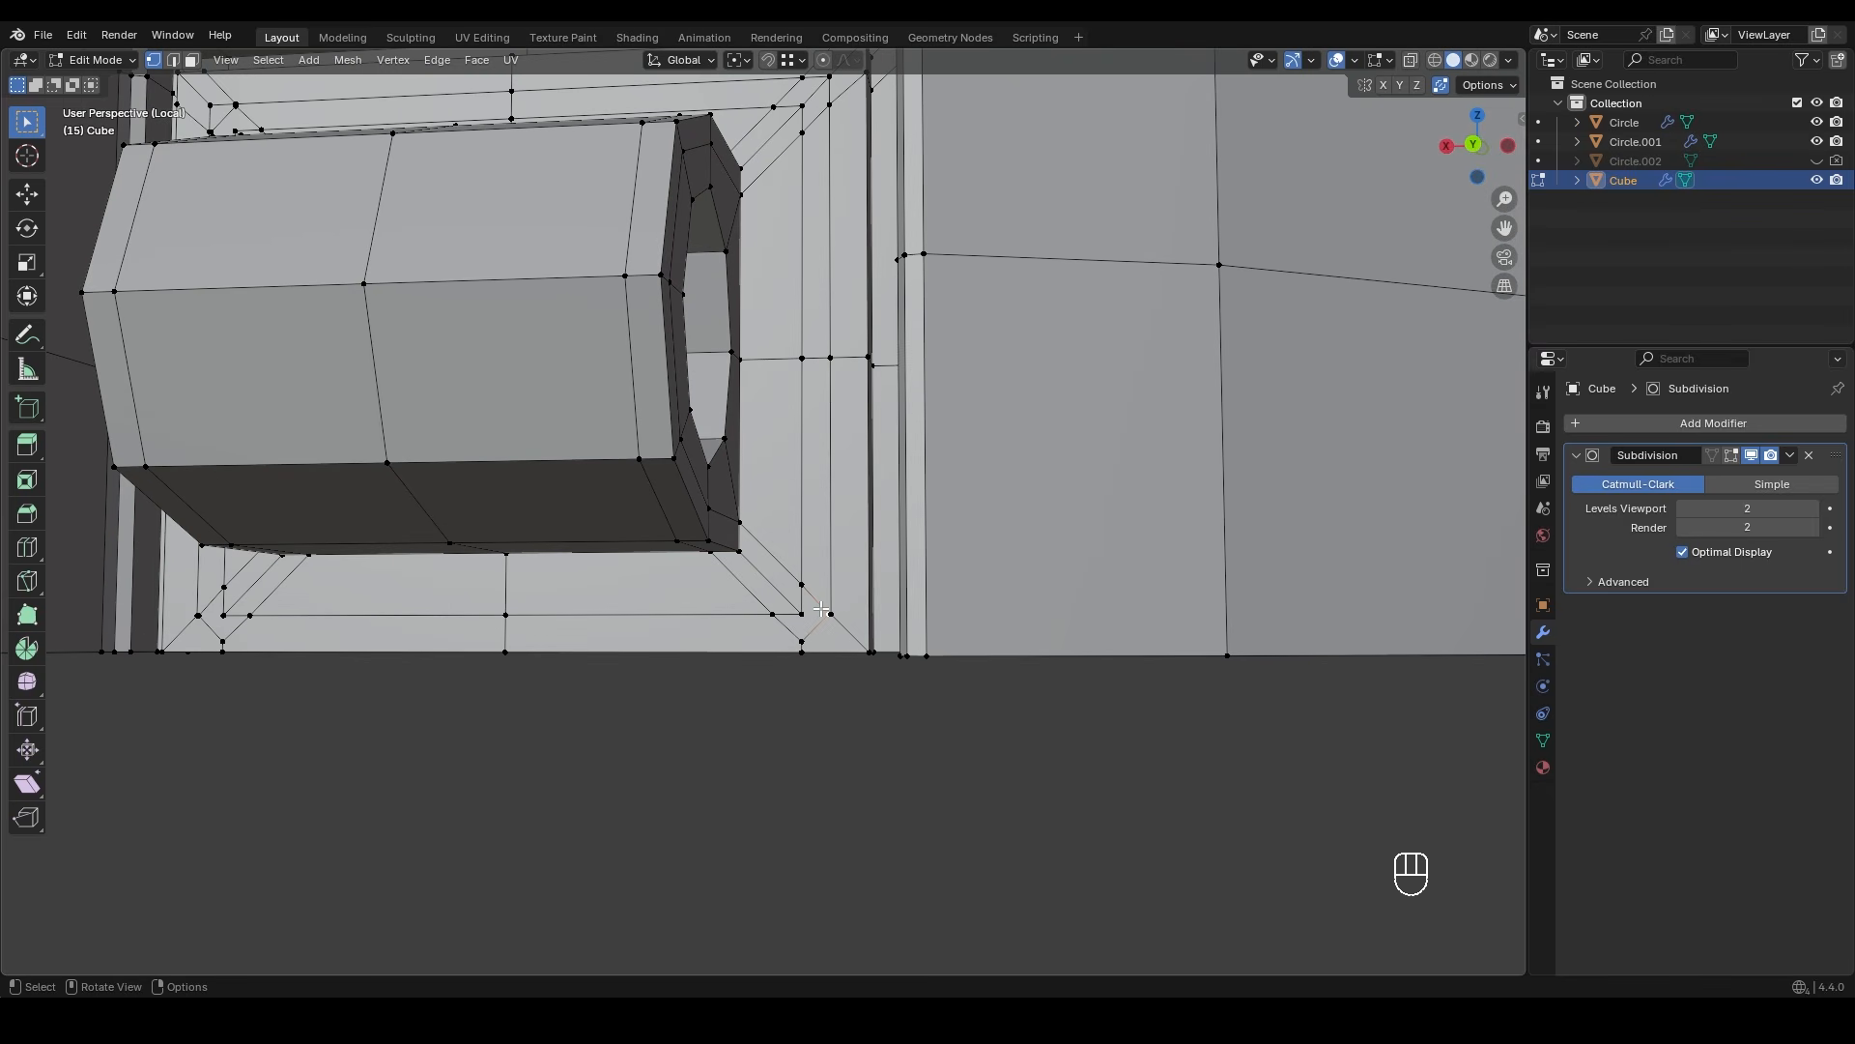
left_click(822, 609)
key("KP_Decimal")
scroll(822, 608, "down", 4)
key("g")
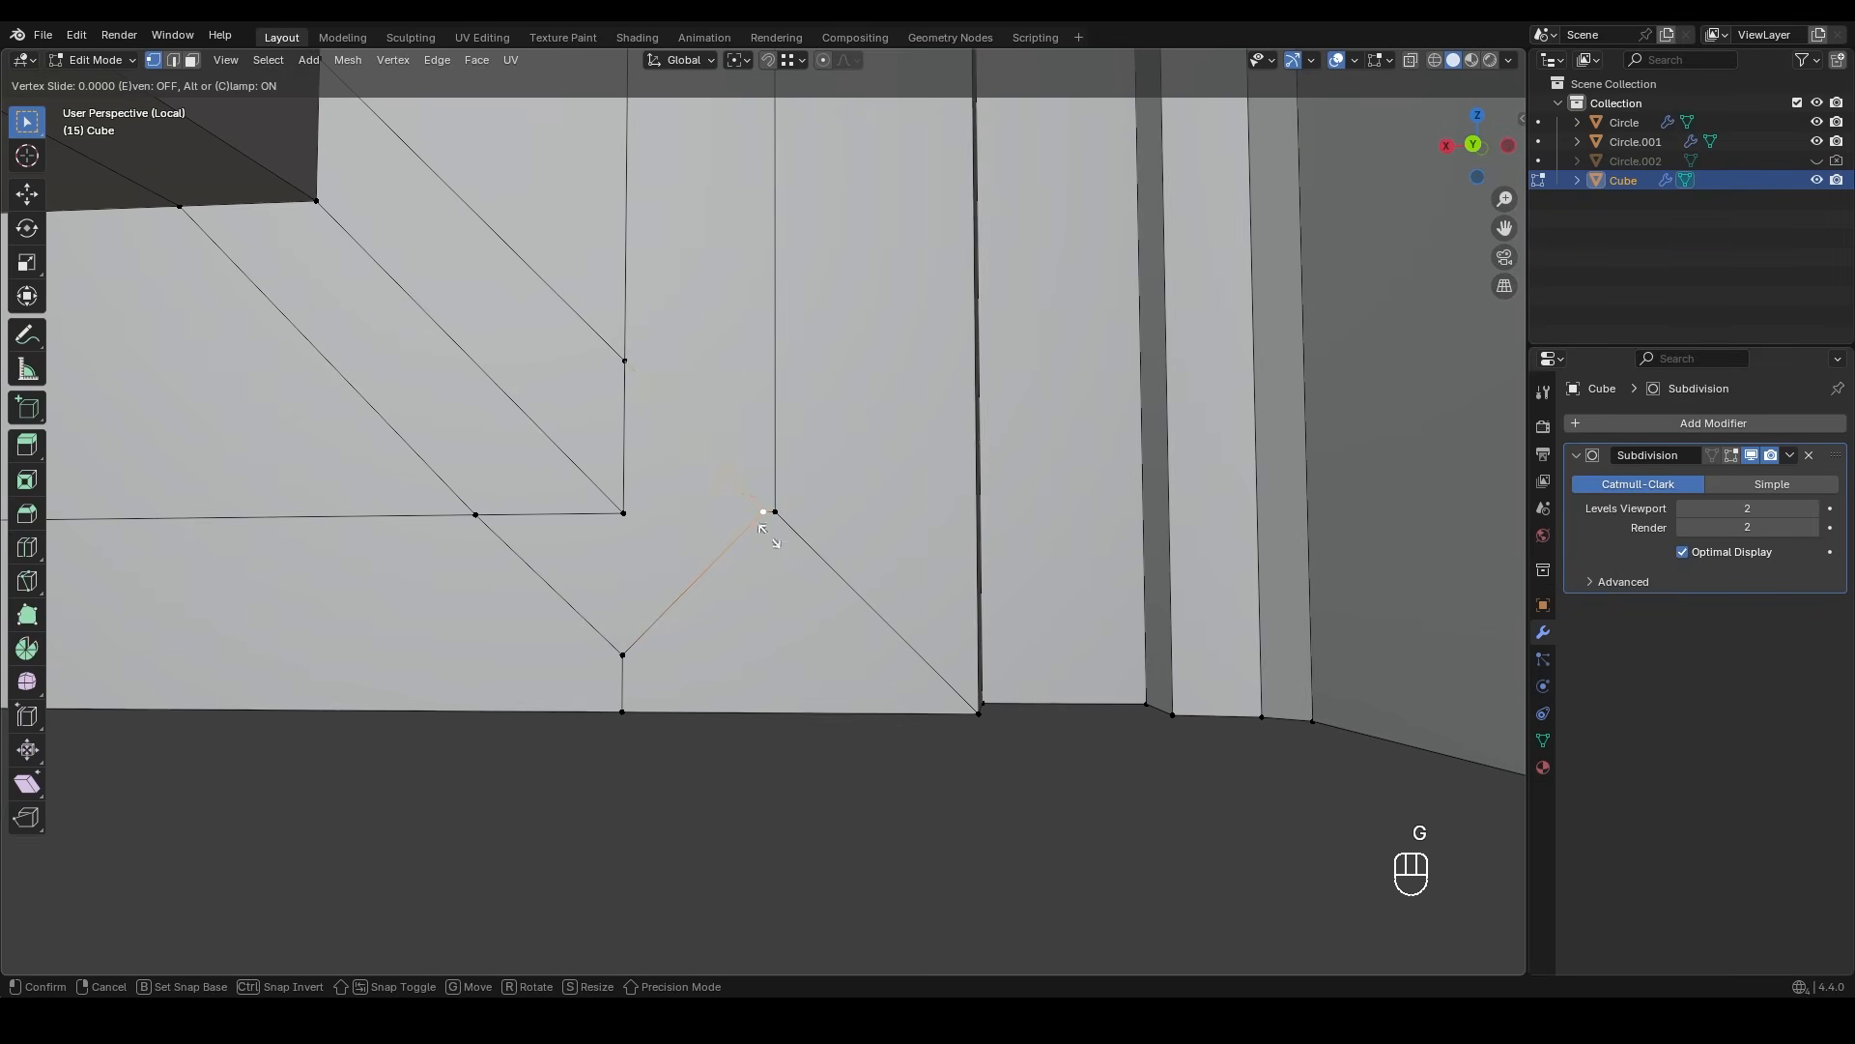
key("g")
left_click(839, 522)
- Knife a cut from the bevel edge to the frame's lower corner vertex and dissolve the surplus diagonal edge
scroll(839, 522, "down", 4)
middle_click_drag(839, 521, 881, 535, "shift")
middle_click_drag(881, 534, 912, 570)
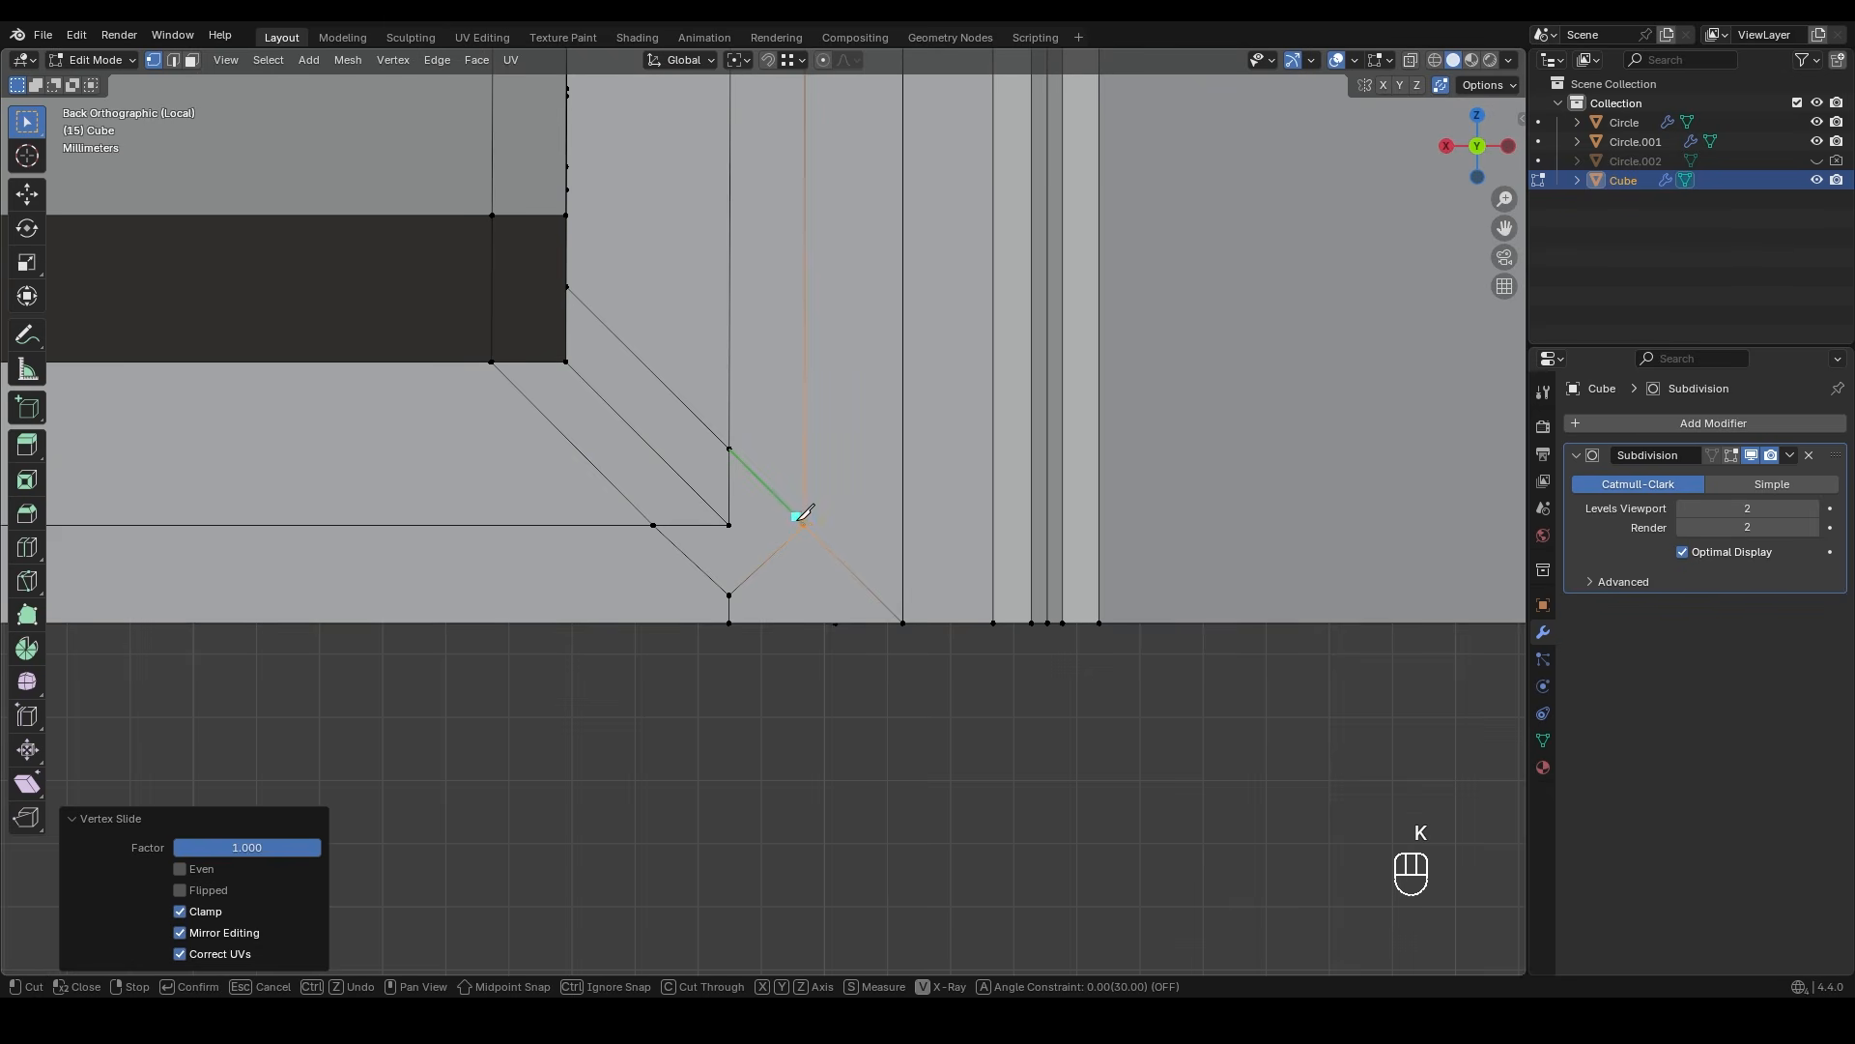
key("KP_Enter")
key("x")
left_click(857, 574)
- Add a horizontal loop cut near the body's bottom, level with the frame's lower corner, and connect the corner vertex downward
middle_click_drag(883, 718, 867, 559, "ctrl")
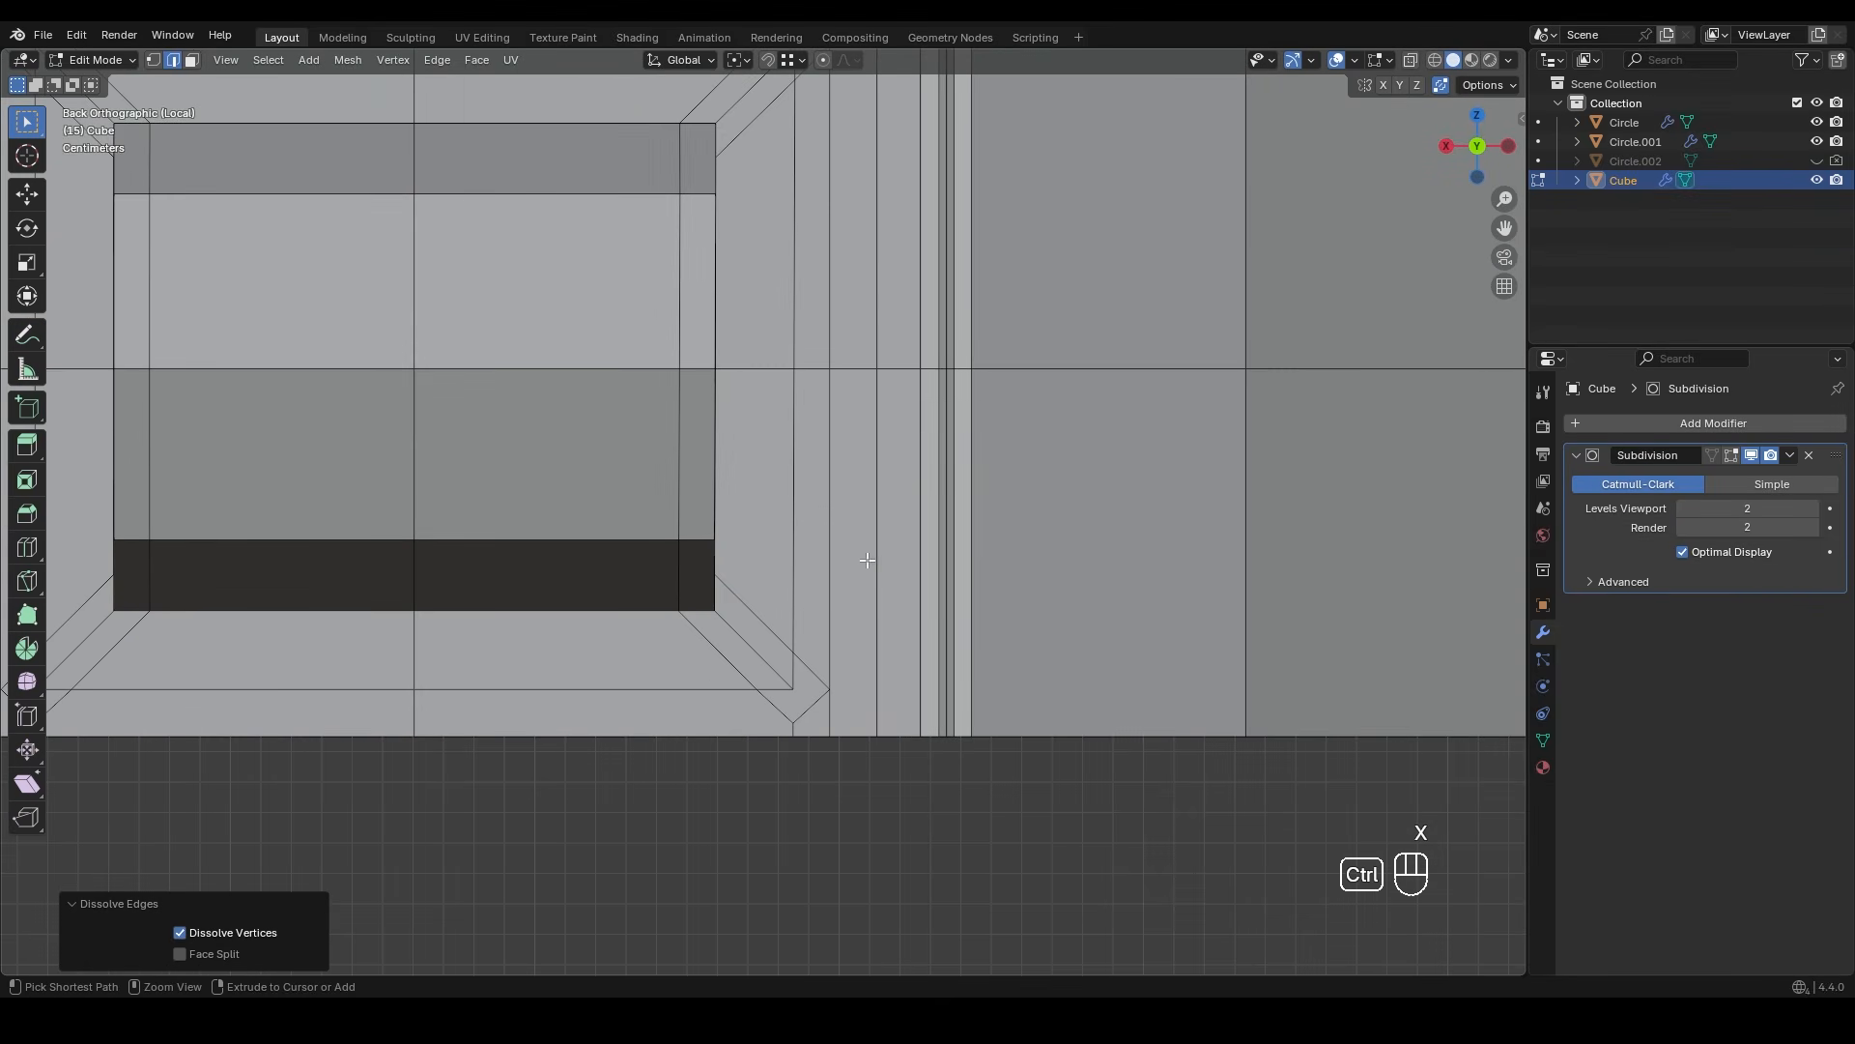
key("ctrl+r")
left_click(889, 568)
left_click(860, 704)
middle_click_drag(839, 695, 854, 515, "ctrl")
left_click(849, 617)
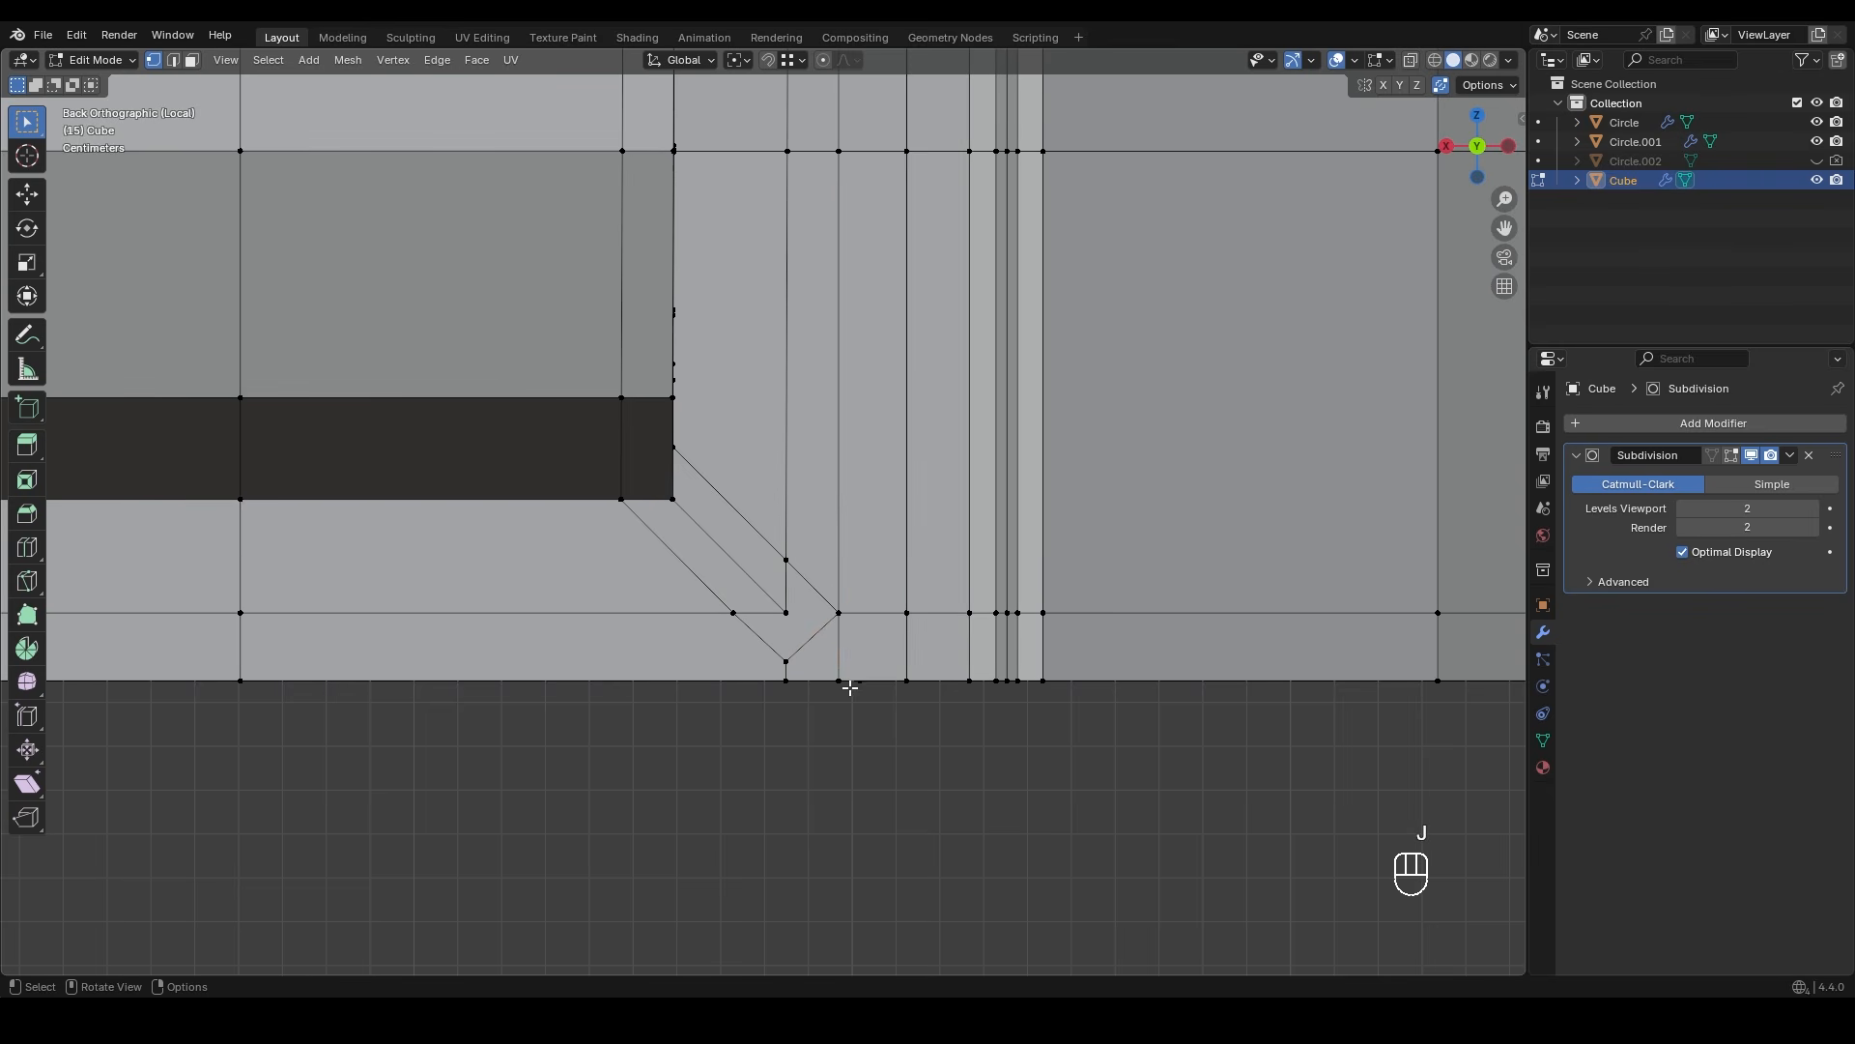
- Dissolve the extra edges at the frame's lower corner and connect the inner corner vertex to the bottom edge
key("x")
left_click(821, 652)
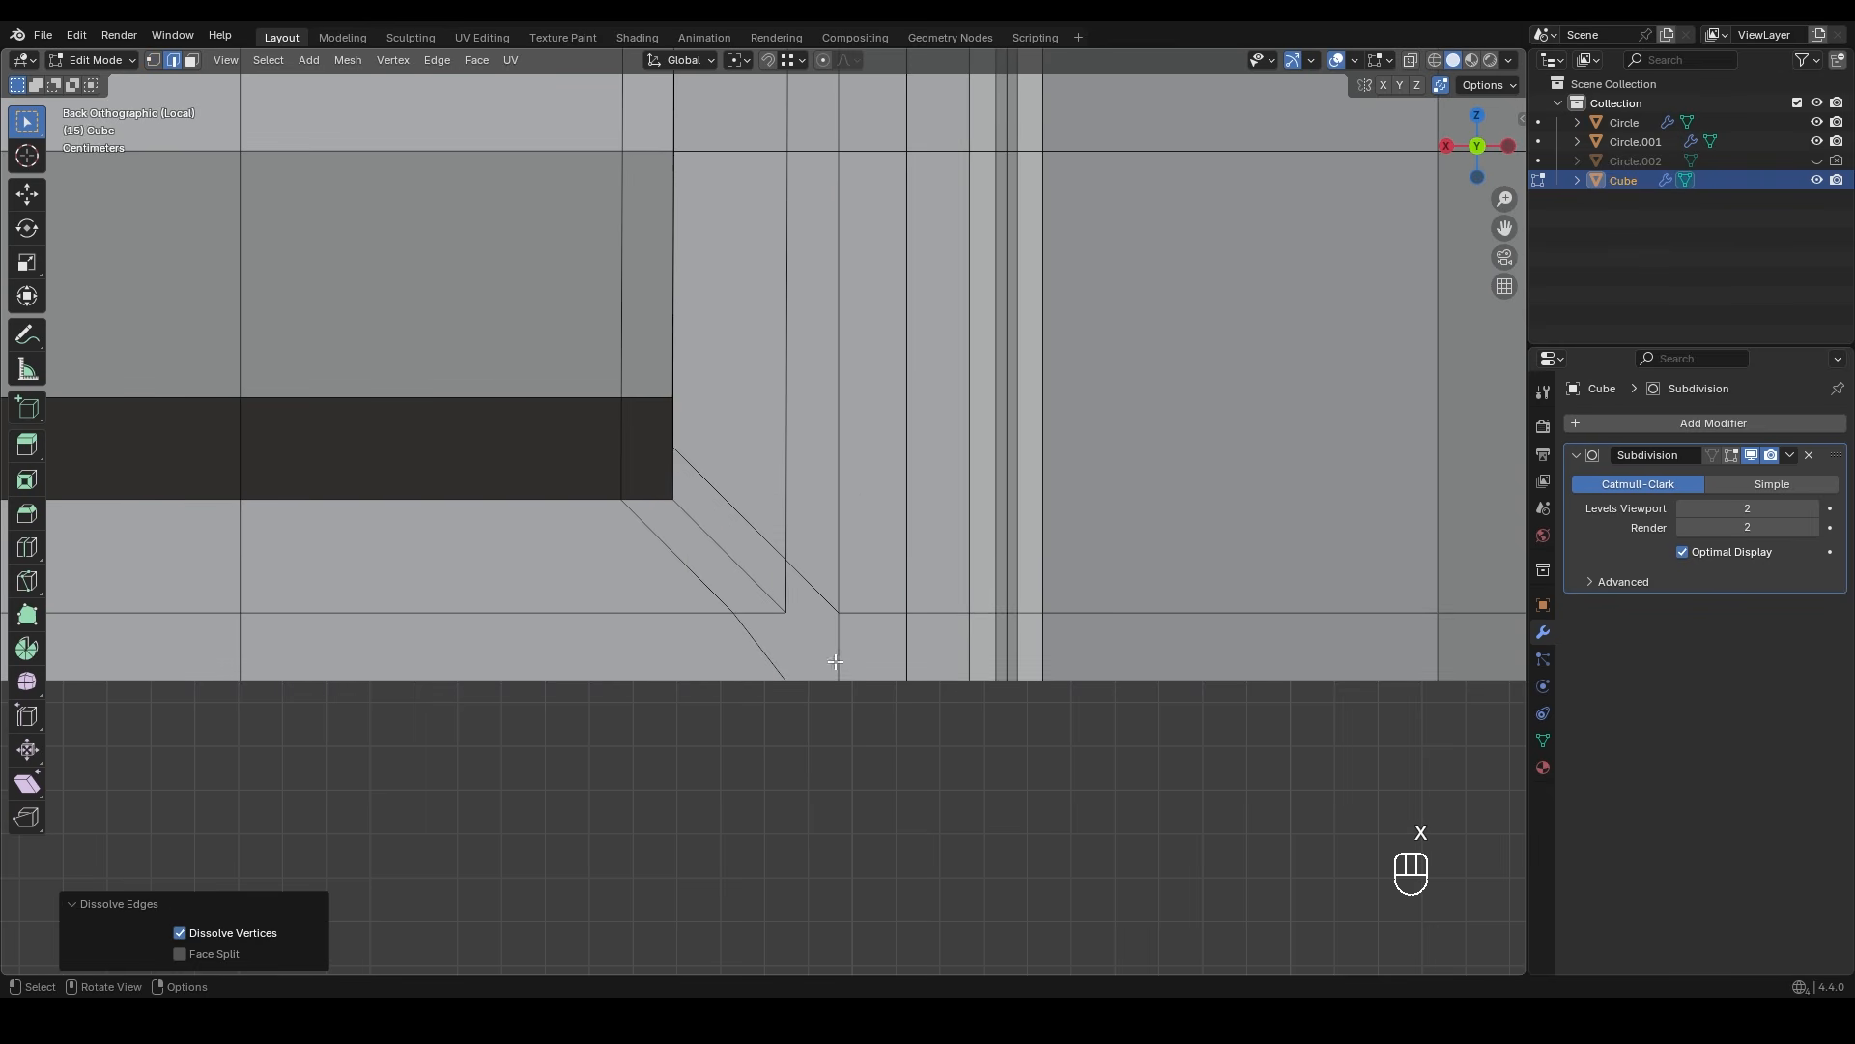
key("1")
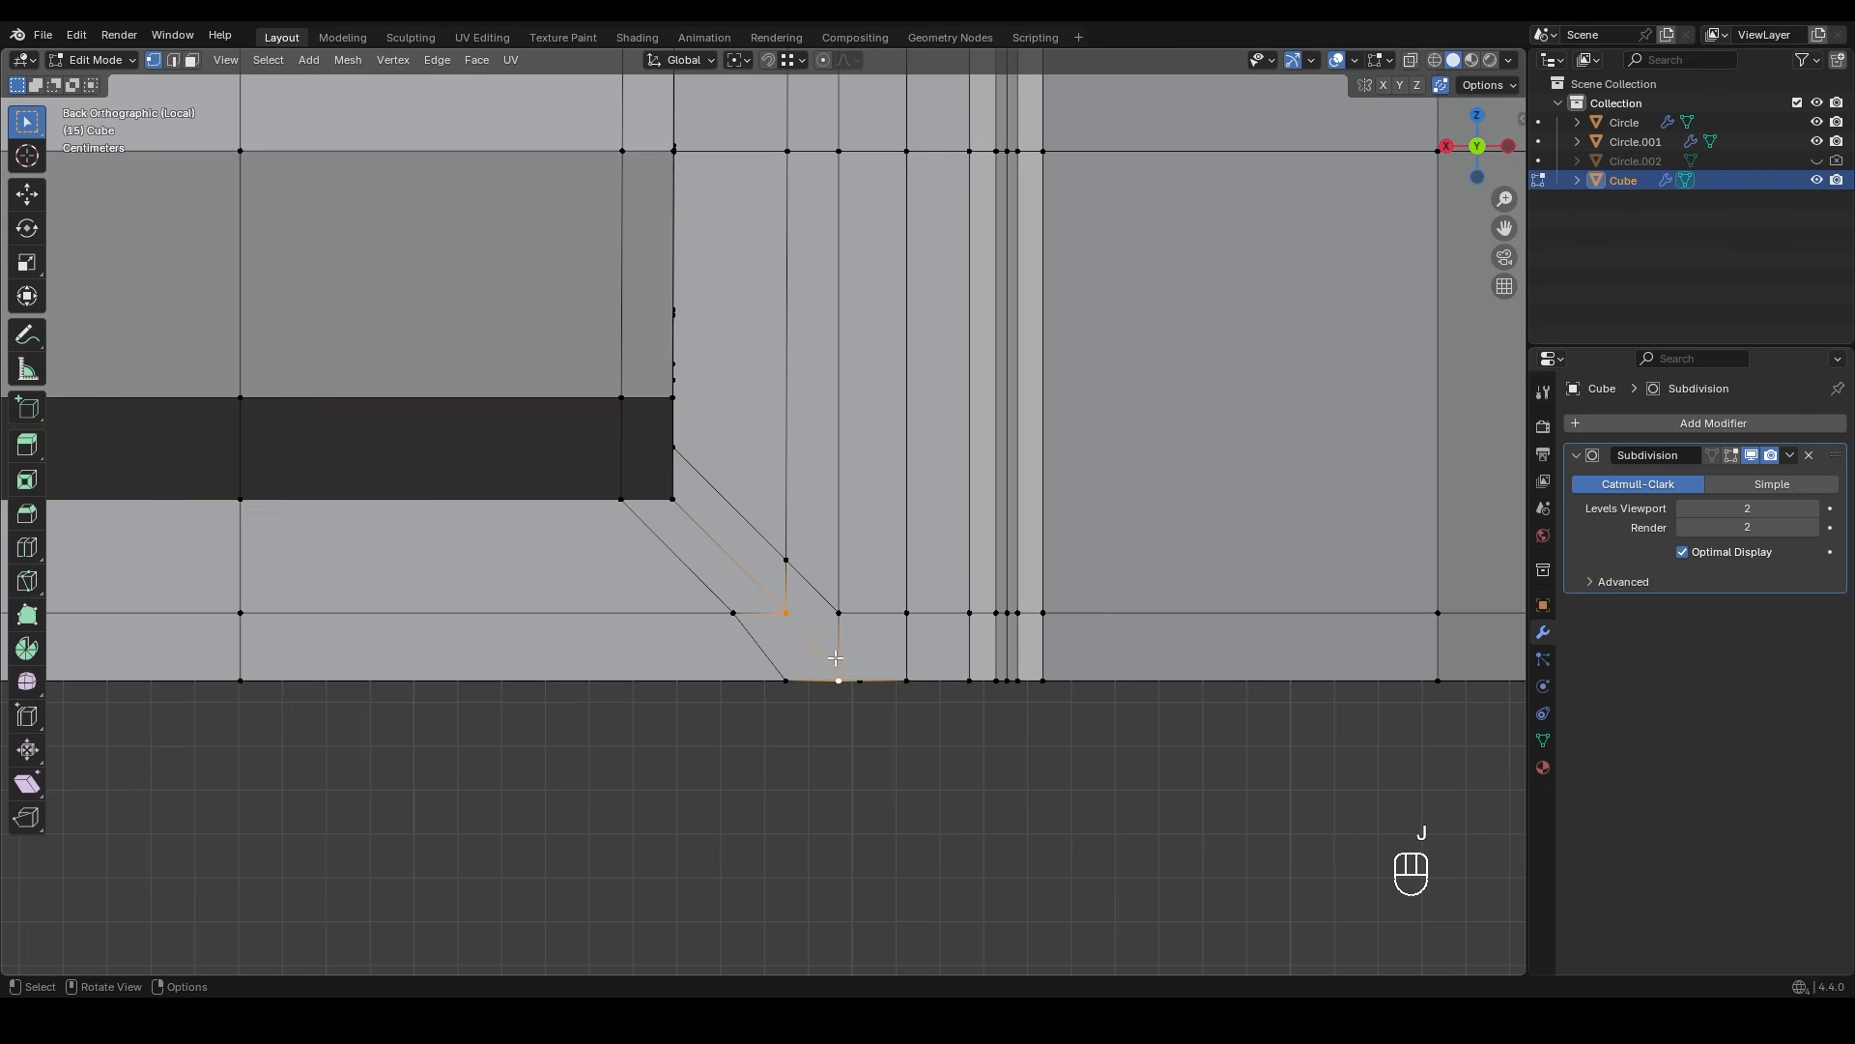
mouse_move(854, 639)
middle_mouse_down()
mouse_move(911, 642)
mouse_move(894, 666)
mouse_move(861, 647)
middle_mouse_up()
- Bevel the edge loops around the hole's rims and preview the smoothed result
key("2")
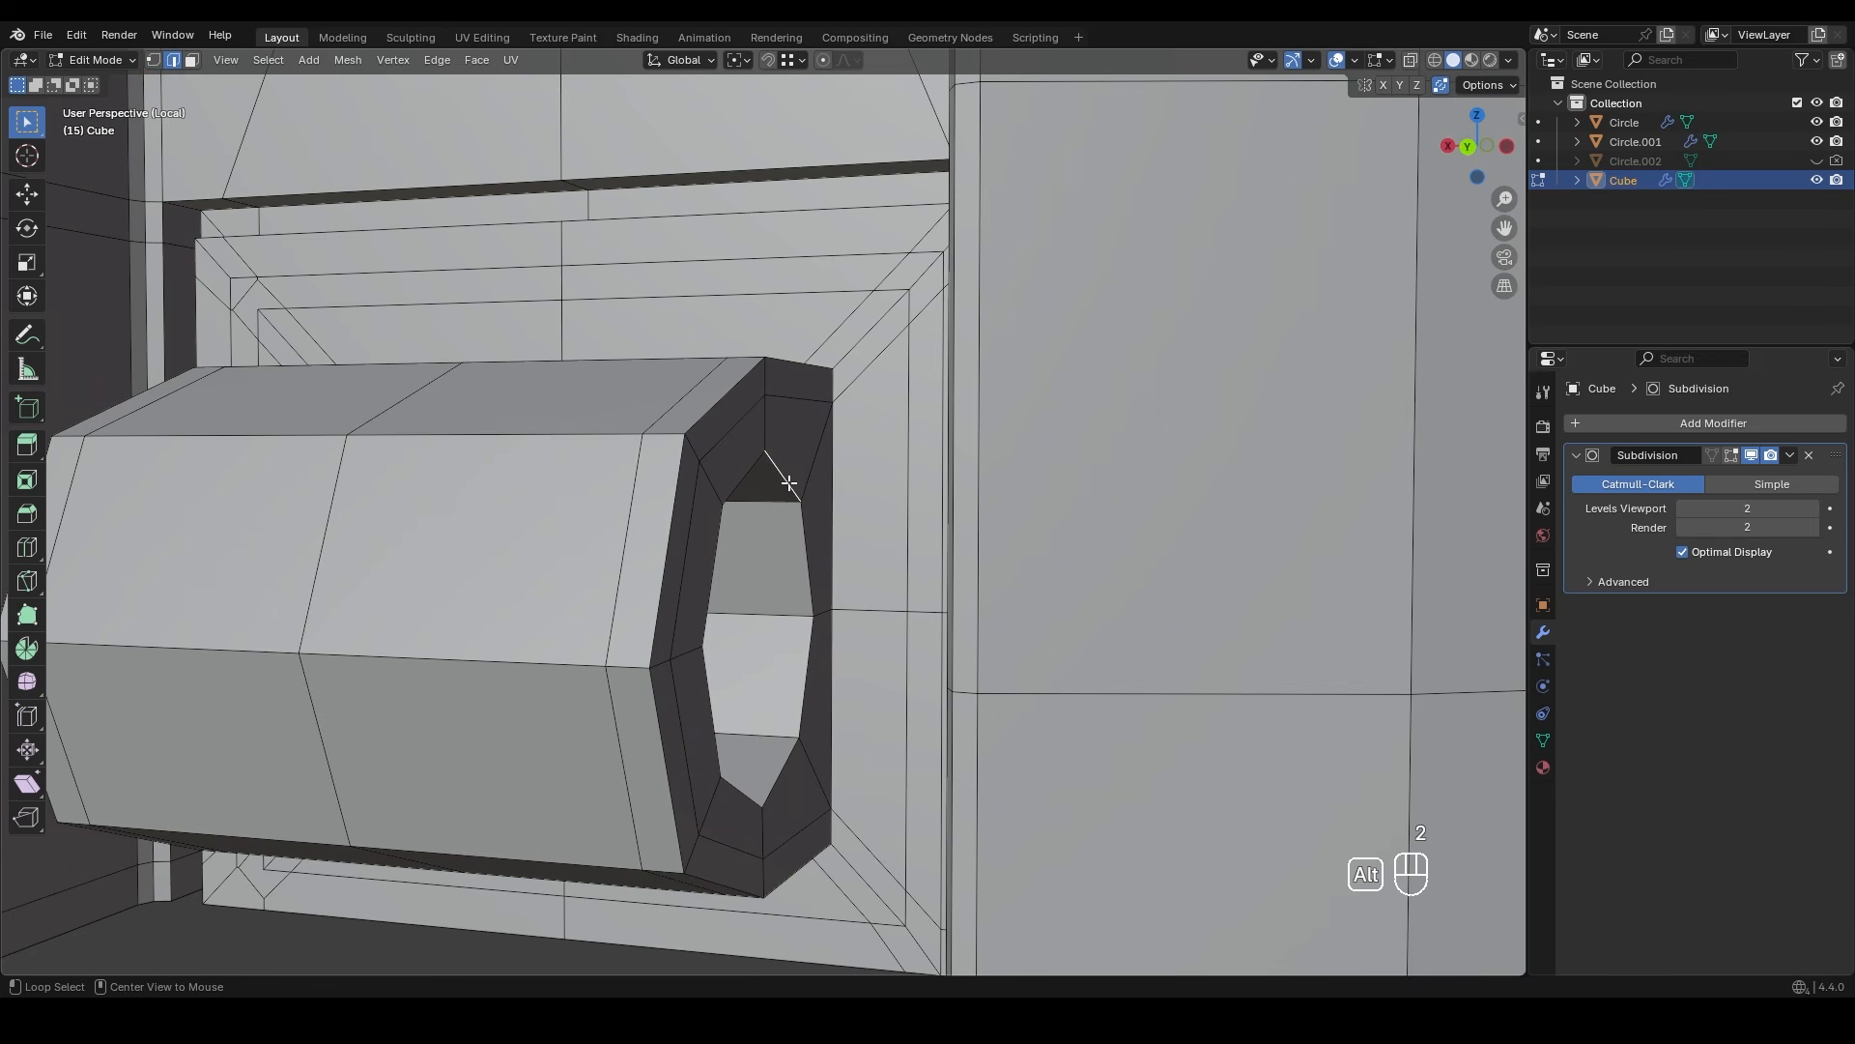
middle_click_drag(802, 518, 817, 602)
key("ctrl+b")
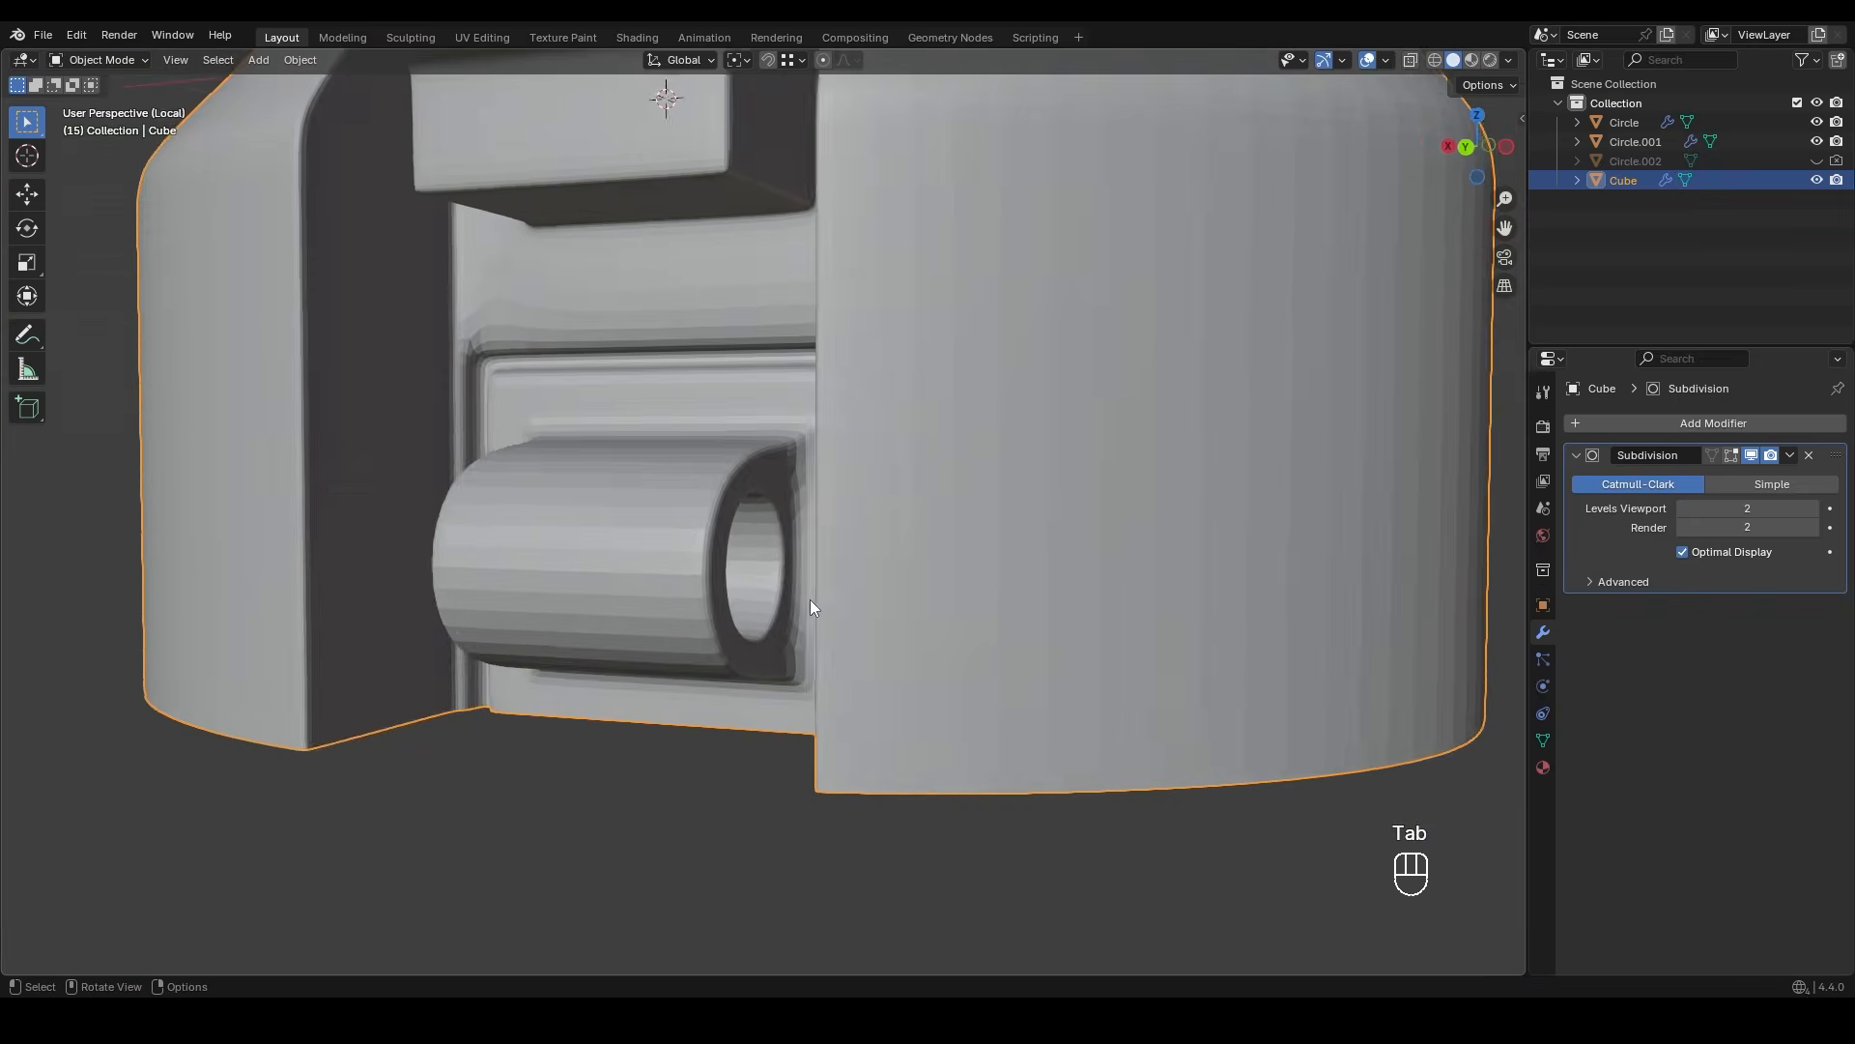
middle_click_drag(810, 599, 786, 497)
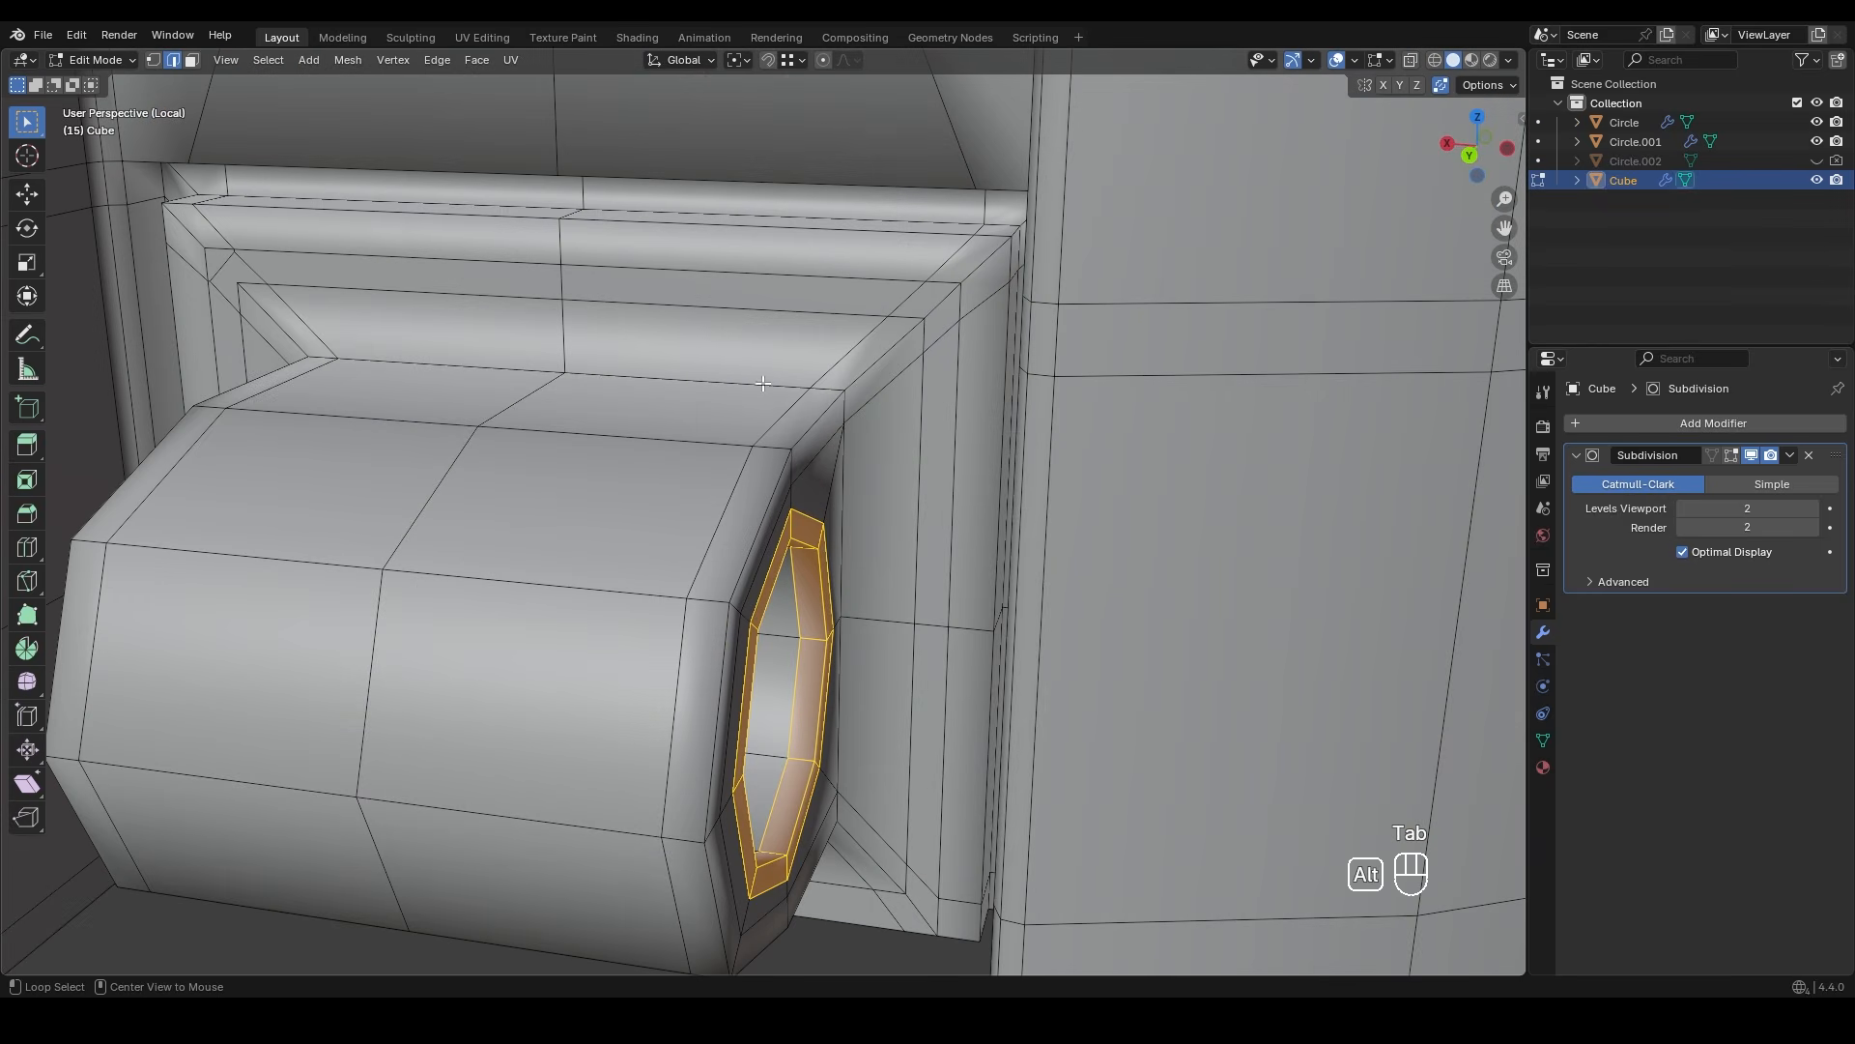
- Bevel the edge loop where the lower boss meets the frame with two segments and preview the smoothed result
left_click(762, 384, "alt")
middle_click_drag(762, 384, 903, 406)
scroll(903, 406, "up", 2)
middle_click_drag(903, 405, 831, 483, "shift")
key("ctrl+b")
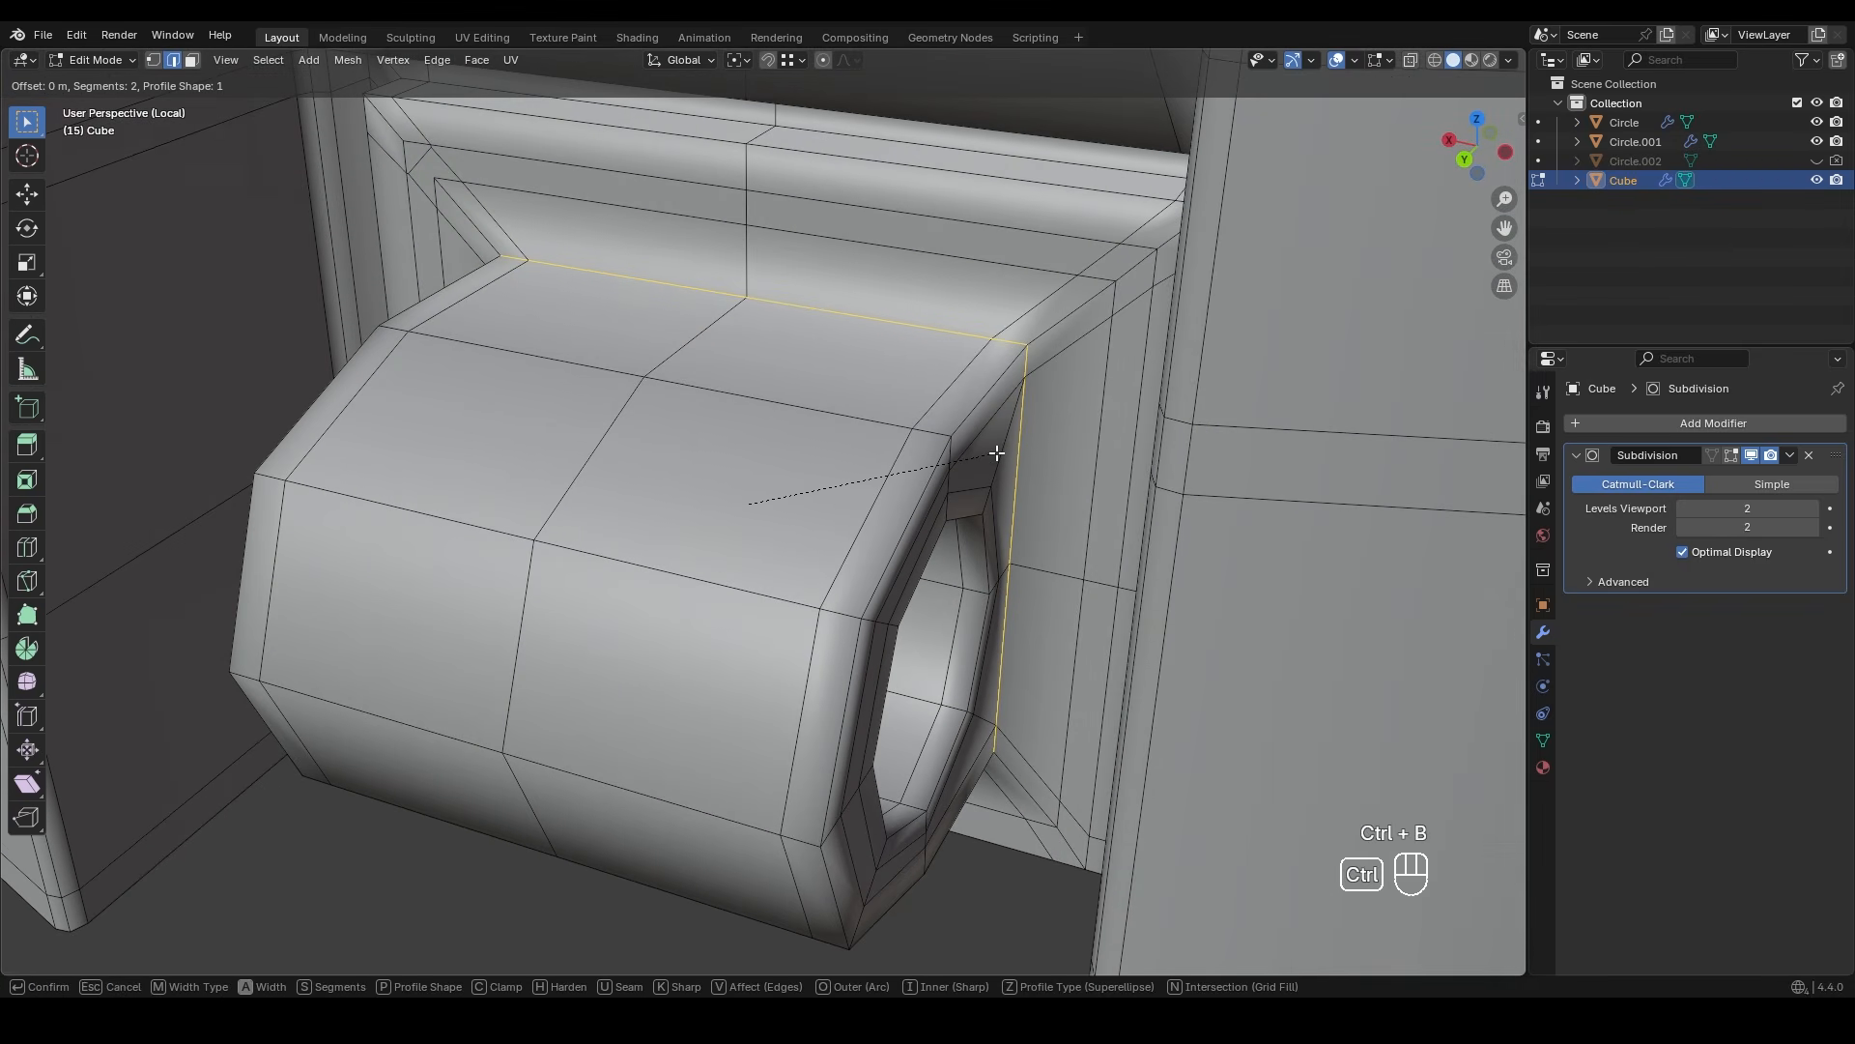
left_click(1206, 465)
middle_click_drag(1018, 613, 758, 426)
key("Tab")
scroll(858, 537, "down", 5)
- Scale the lower boss's outer profile vertices slightly along Z in a wireframe side view to round its silhouette
key("Tab")
key("ctrl+KP_3")
key("shift+z")
key("1")
left_click_drag(785, 799, 869, 862, "shift")
key("s")
key("z")
right_click(884, 836)
middle_click_drag(676, 582, 709, 596, "shift")
left_click_drag(711, 775, 661, 810, "shift")
key("s")
key("z")
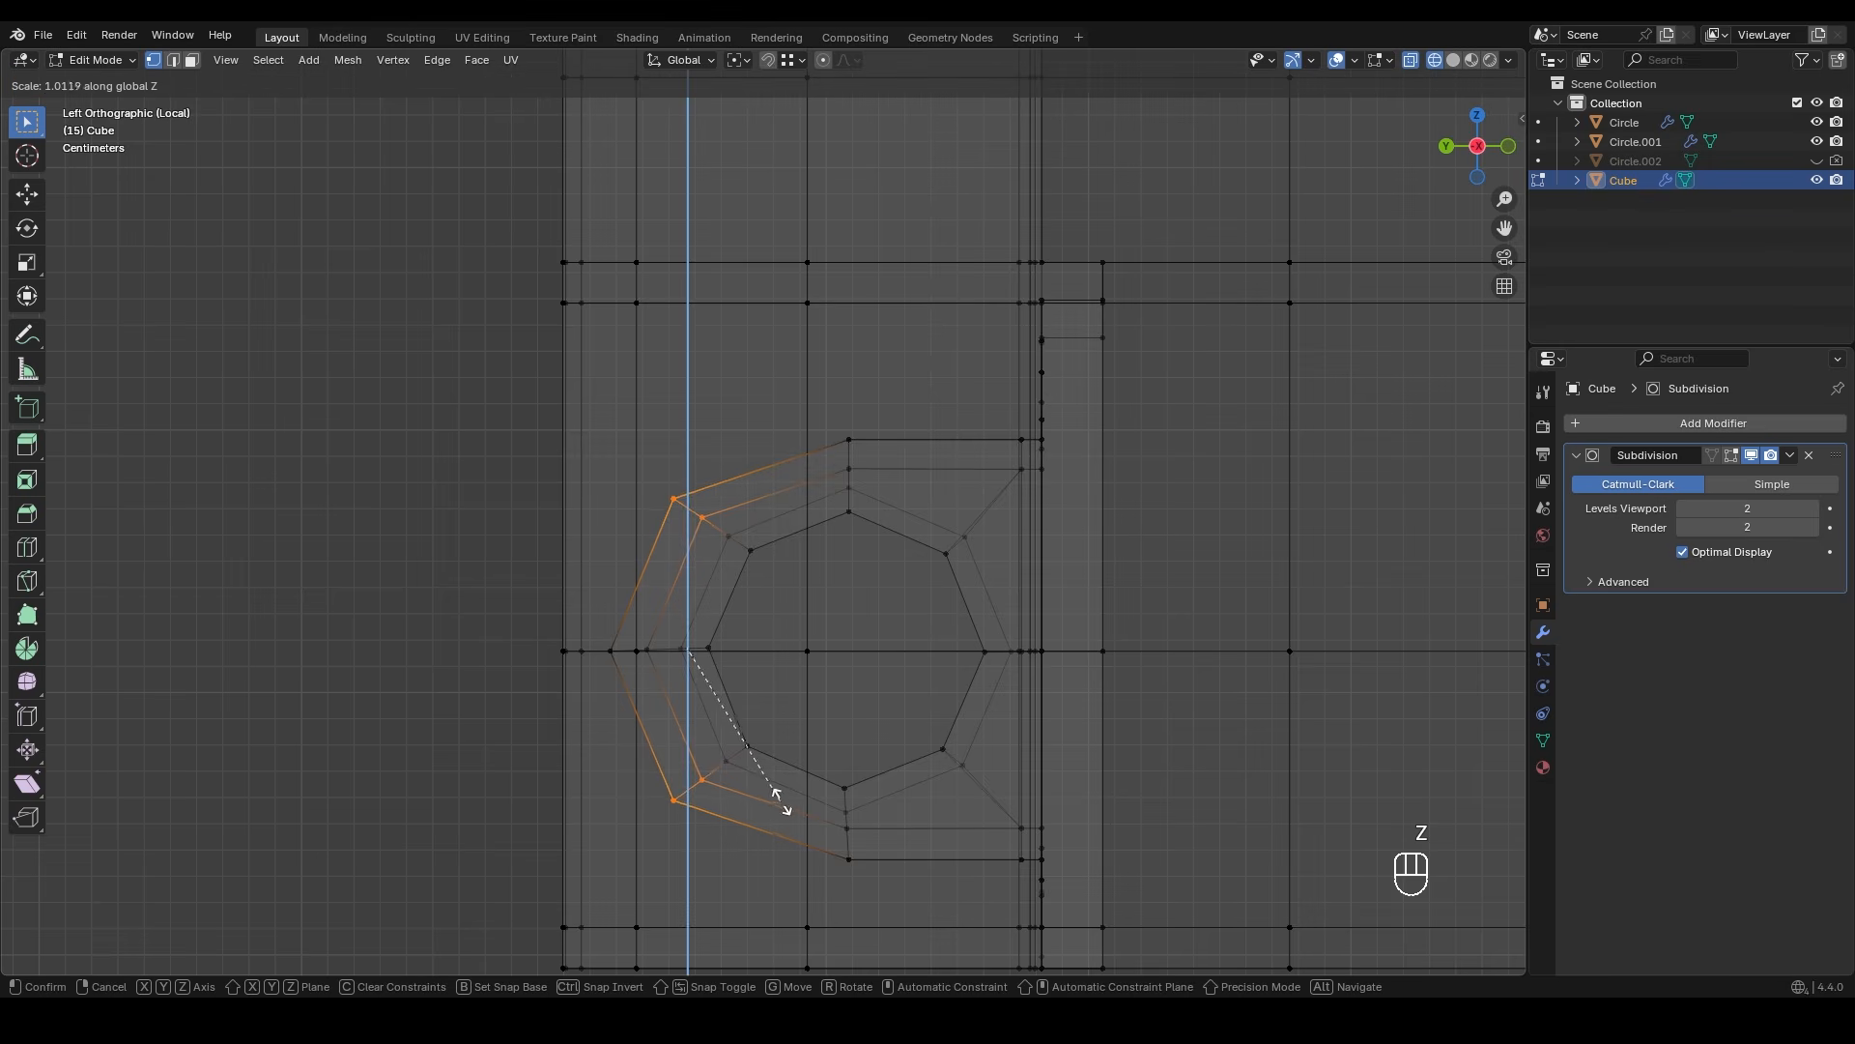
left_click(815, 796)
key("s")
key("z")
left_click(813, 790)
key("Tab")
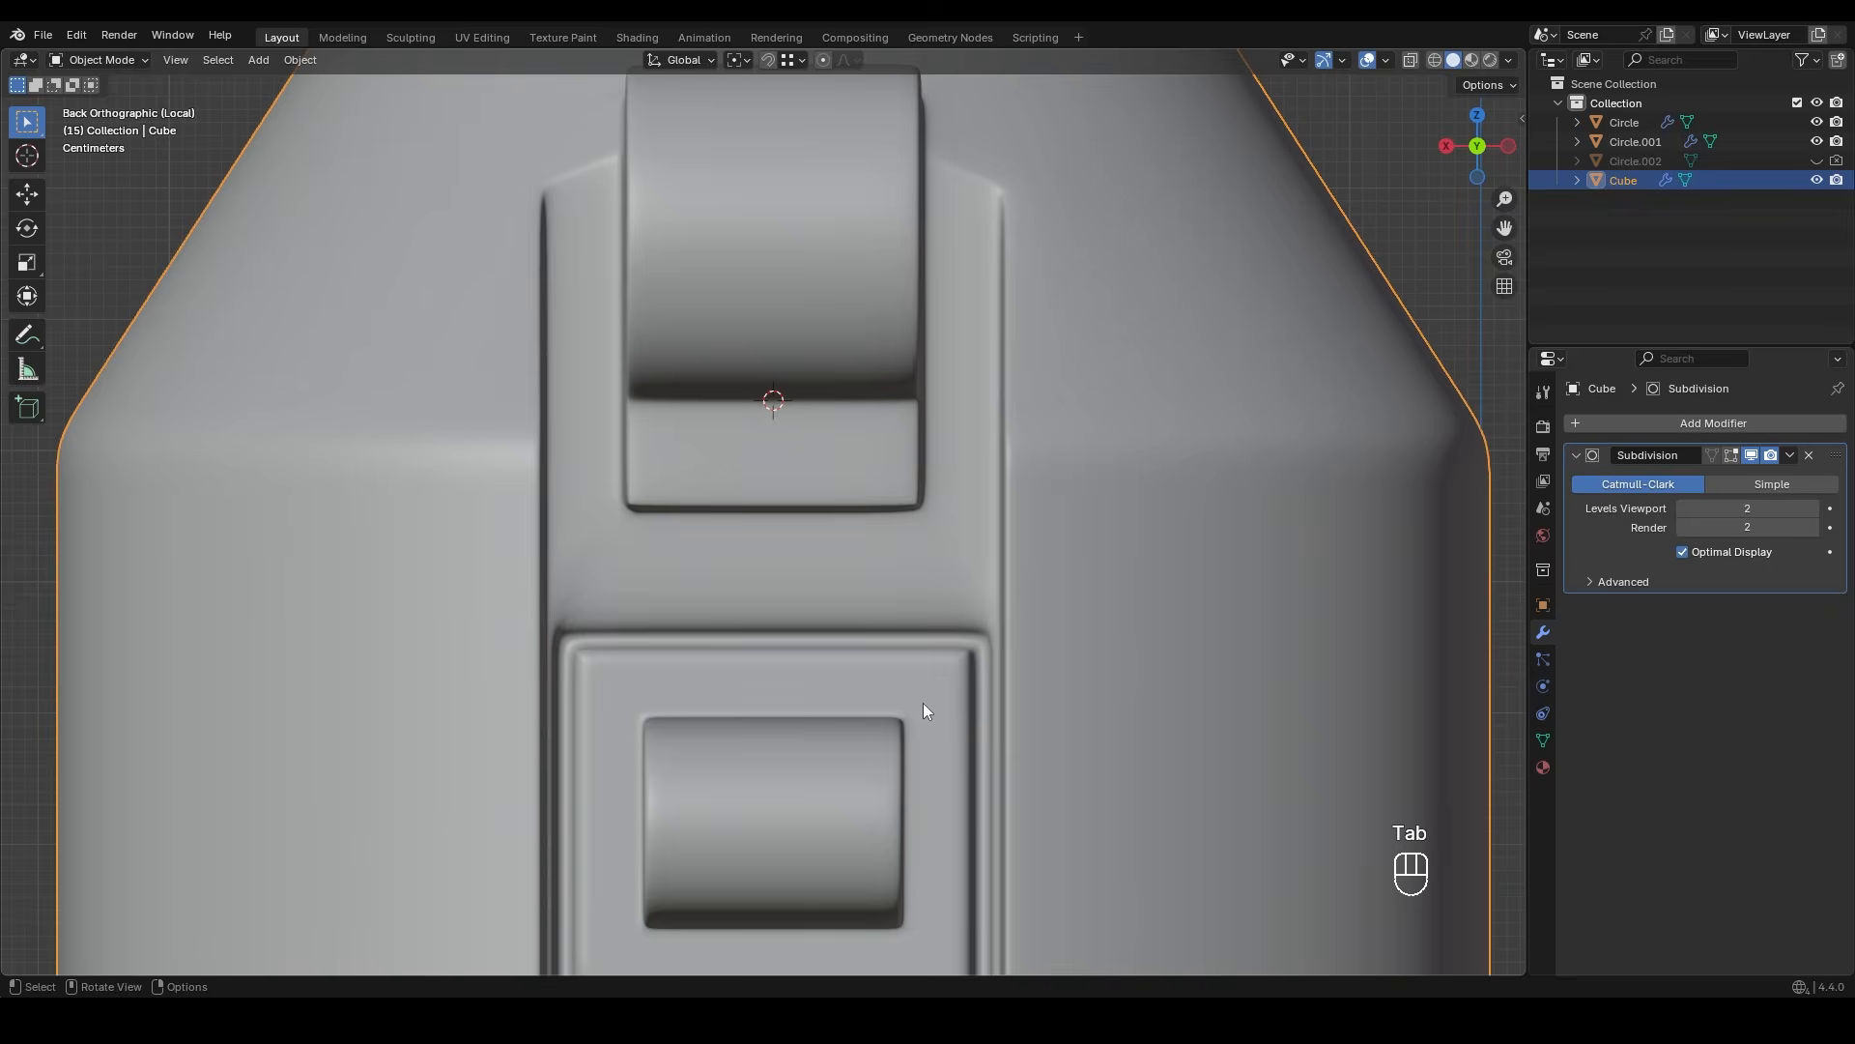
- Add a horizontal loop cut just above the lower frame and connect its end vertices across the middle panel
key("Tab")
middle_click_drag(924, 711, 868, 702, "shift")
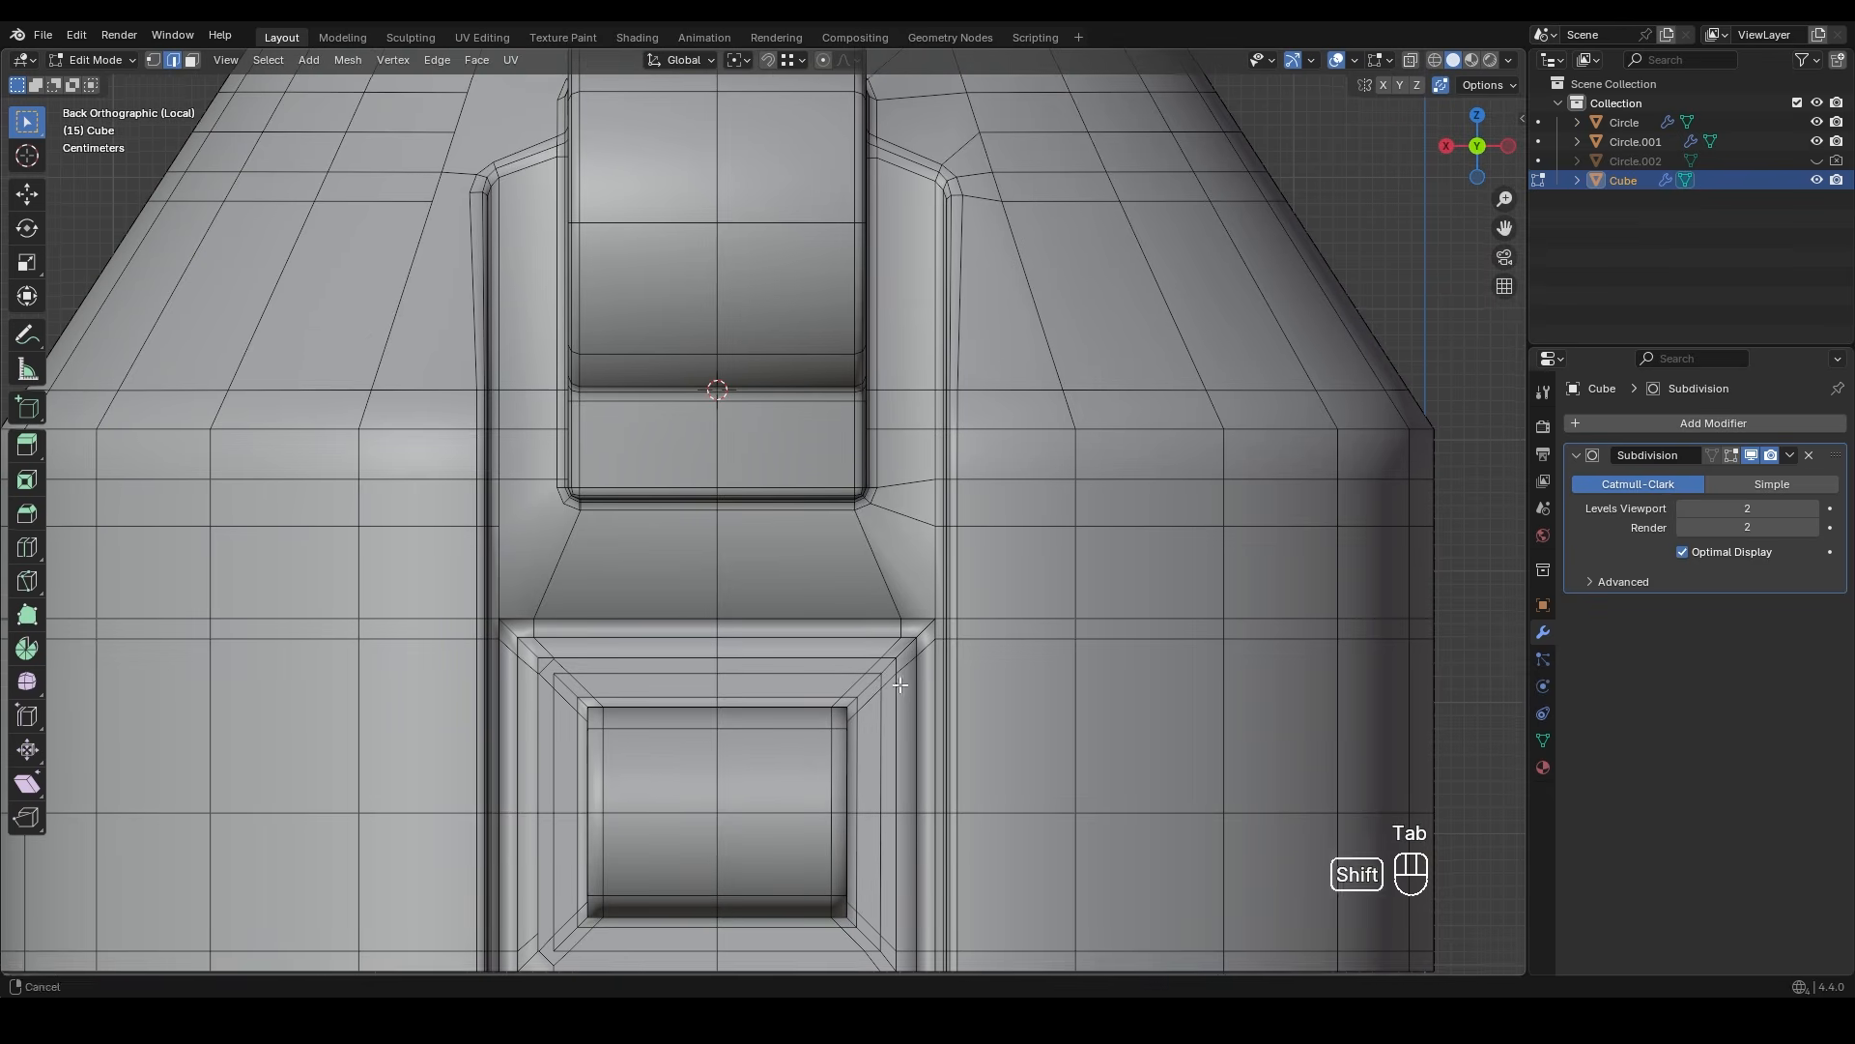
key("ctrl+r")
left_click(959, 583)
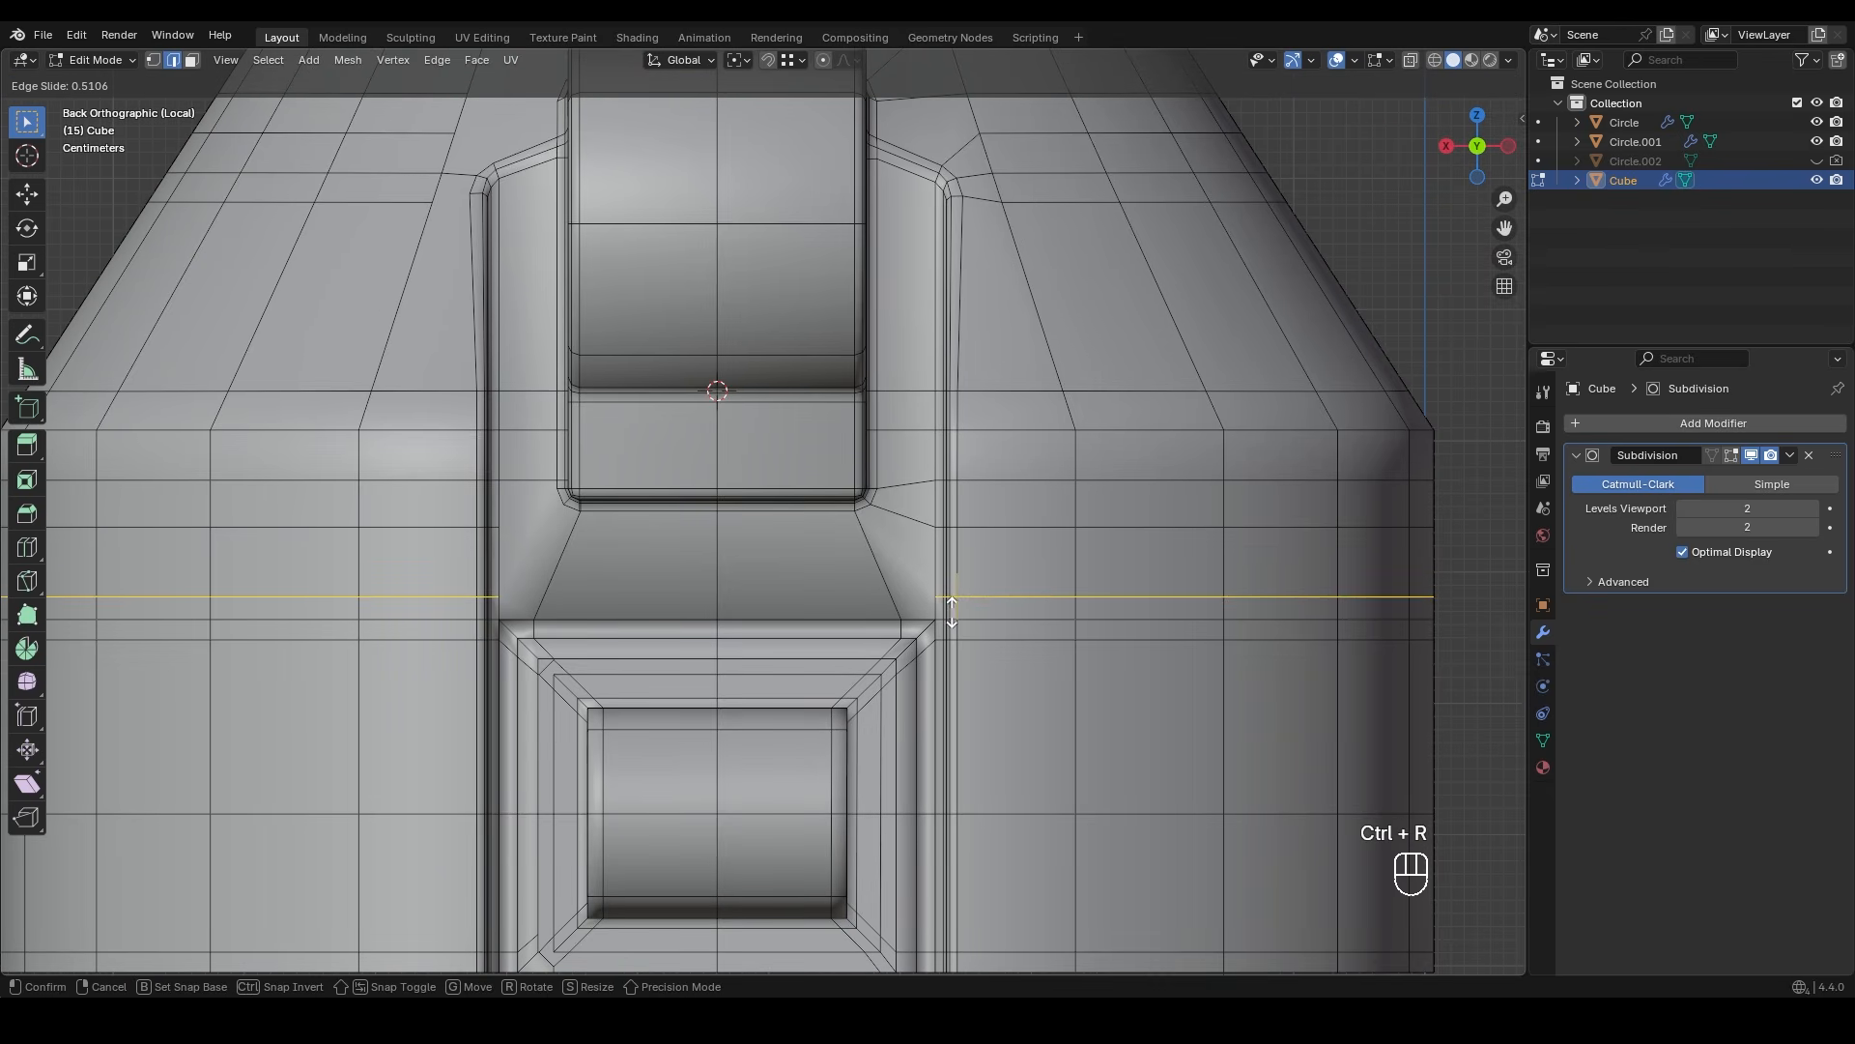
left_click(952, 611)
scroll(890, 612, "up", 3)
key("1")
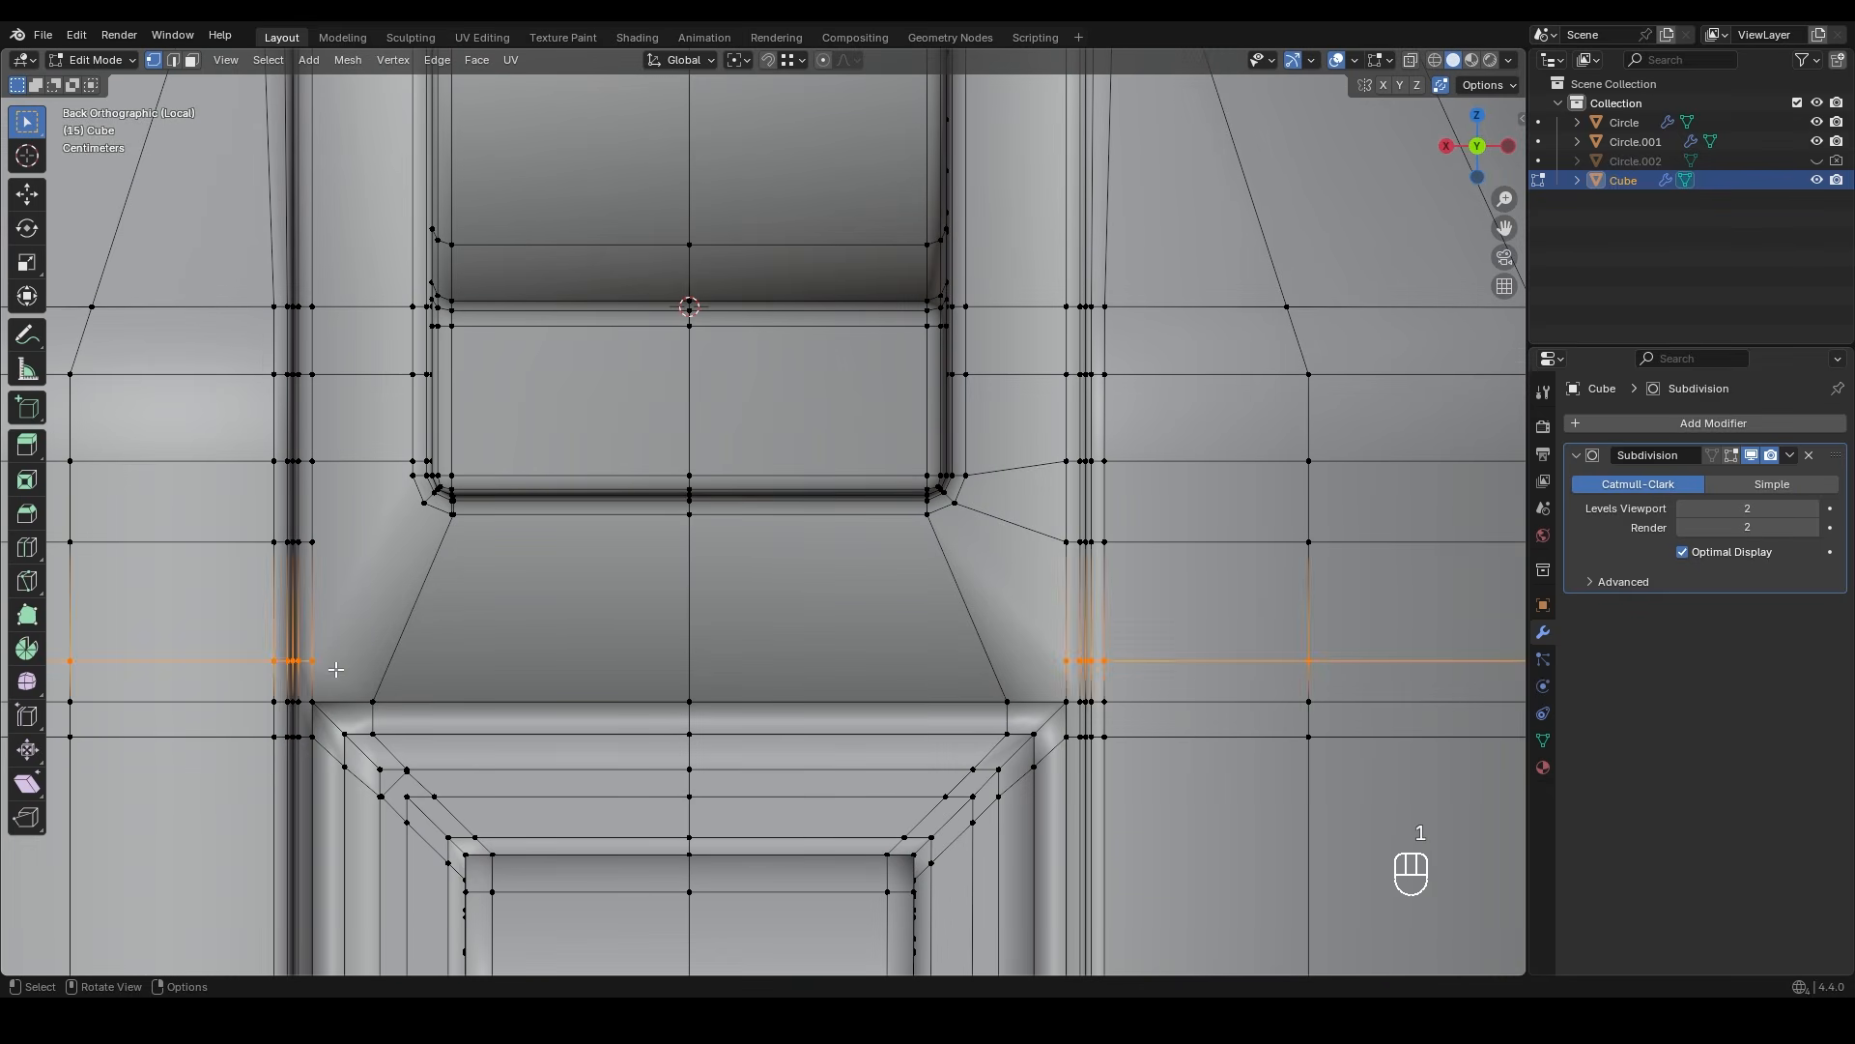
key("j")
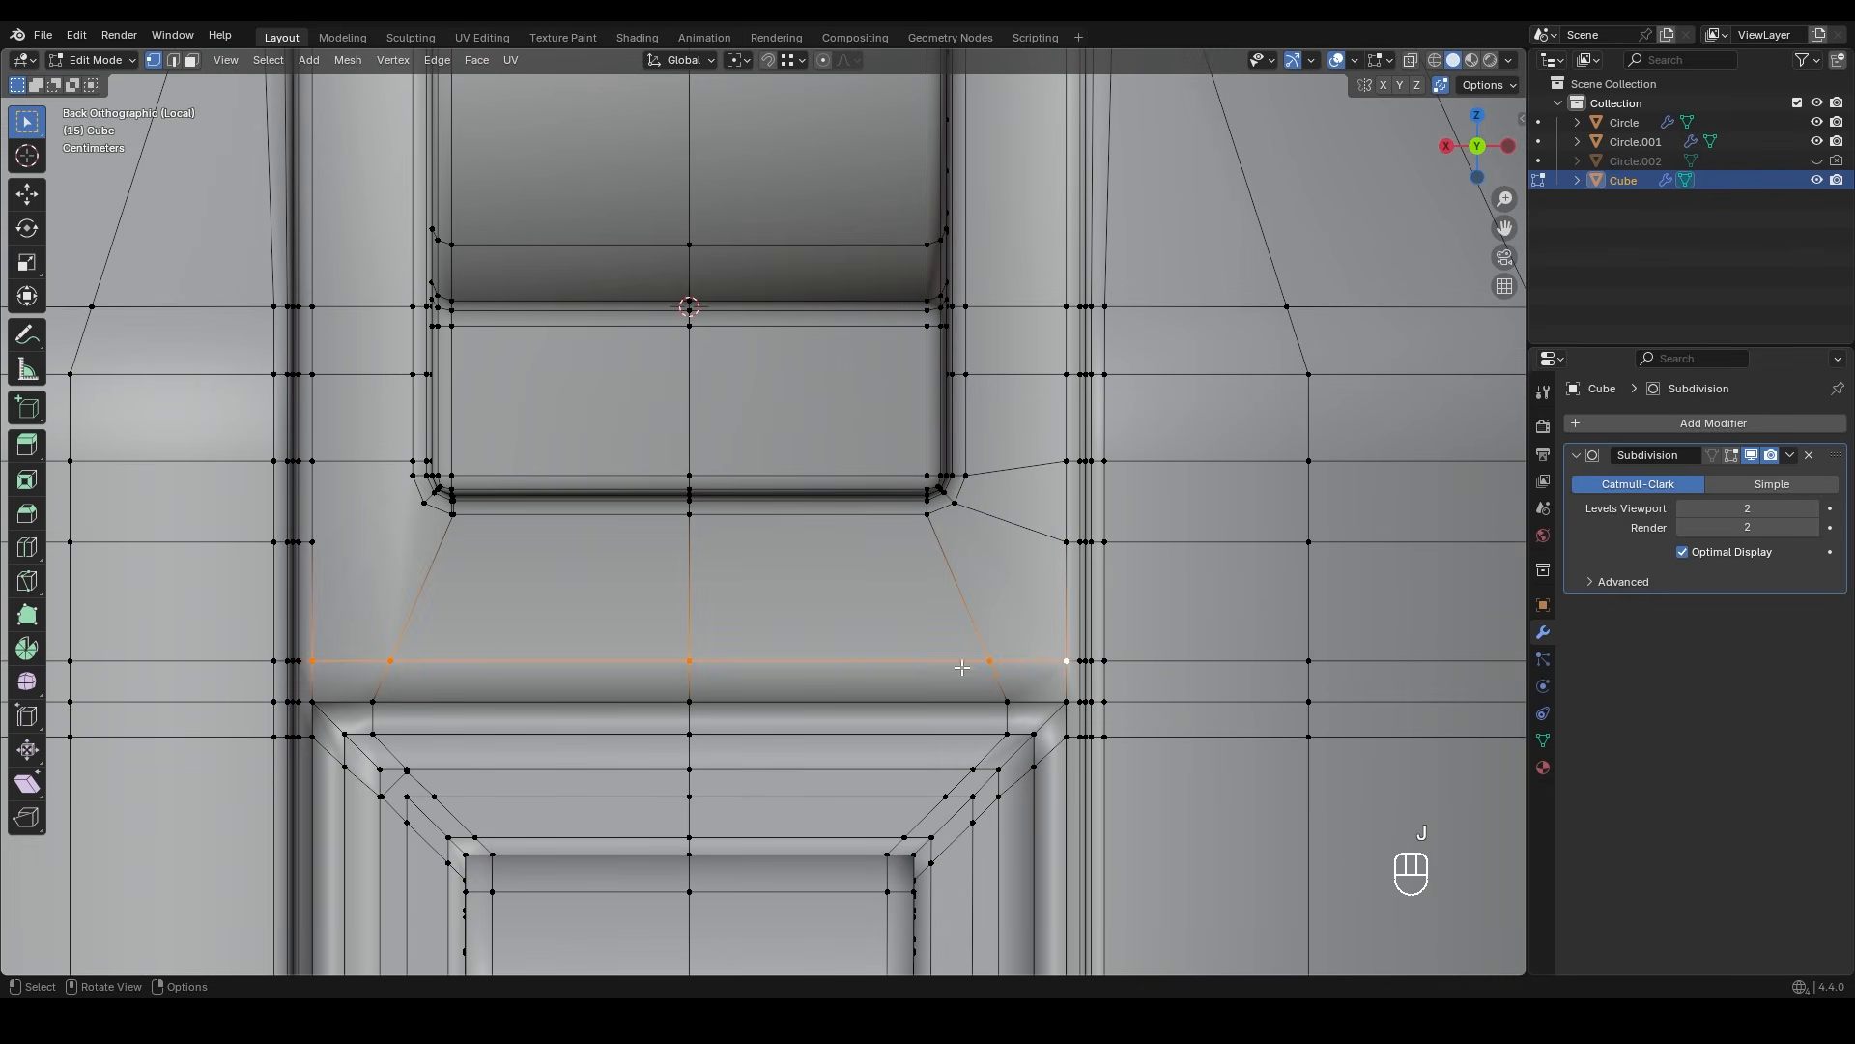
key("Tab")
- Select the faces on one half of the lower body in wireframe and delete them
scroll(916, 625, "down", 5)
key("Tab")
key("3")
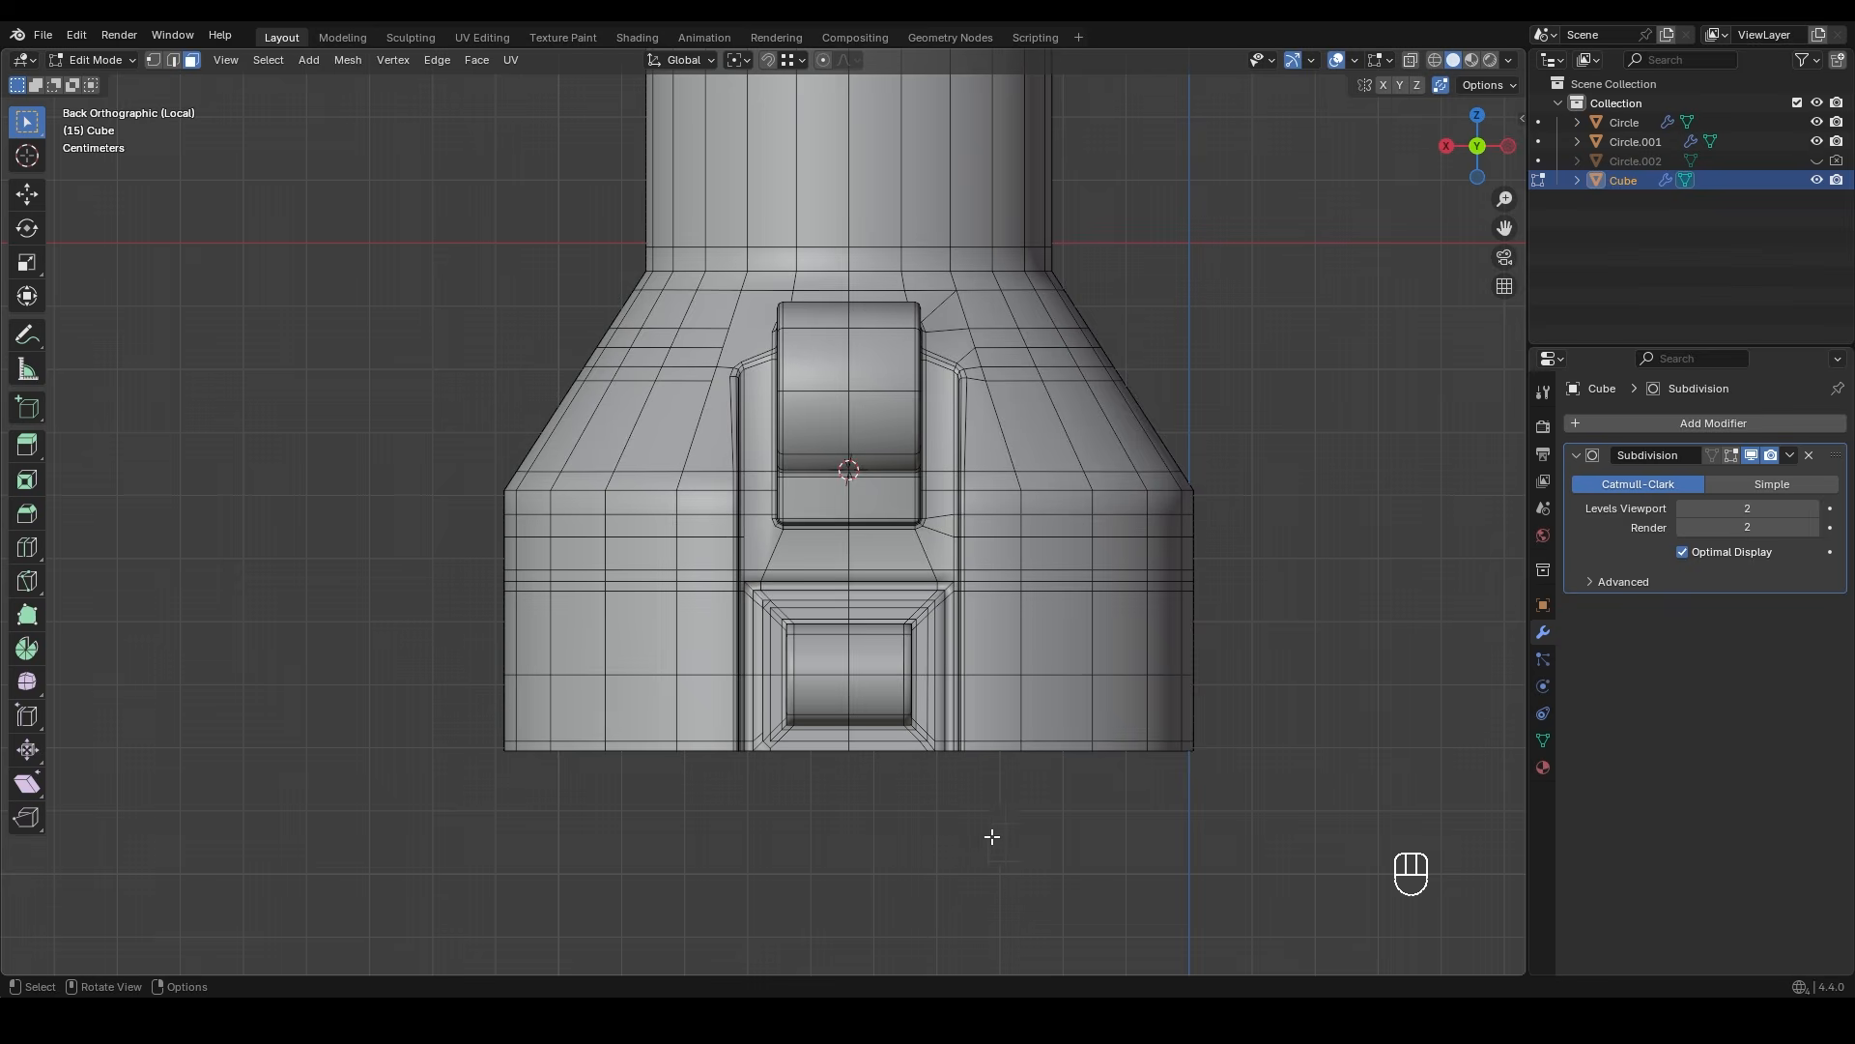
key("z")
mouse_move(434, 289)
left_mouse_down()
mouse_move(600, 621)
mouse_move(853, 754)
left_mouse_up()
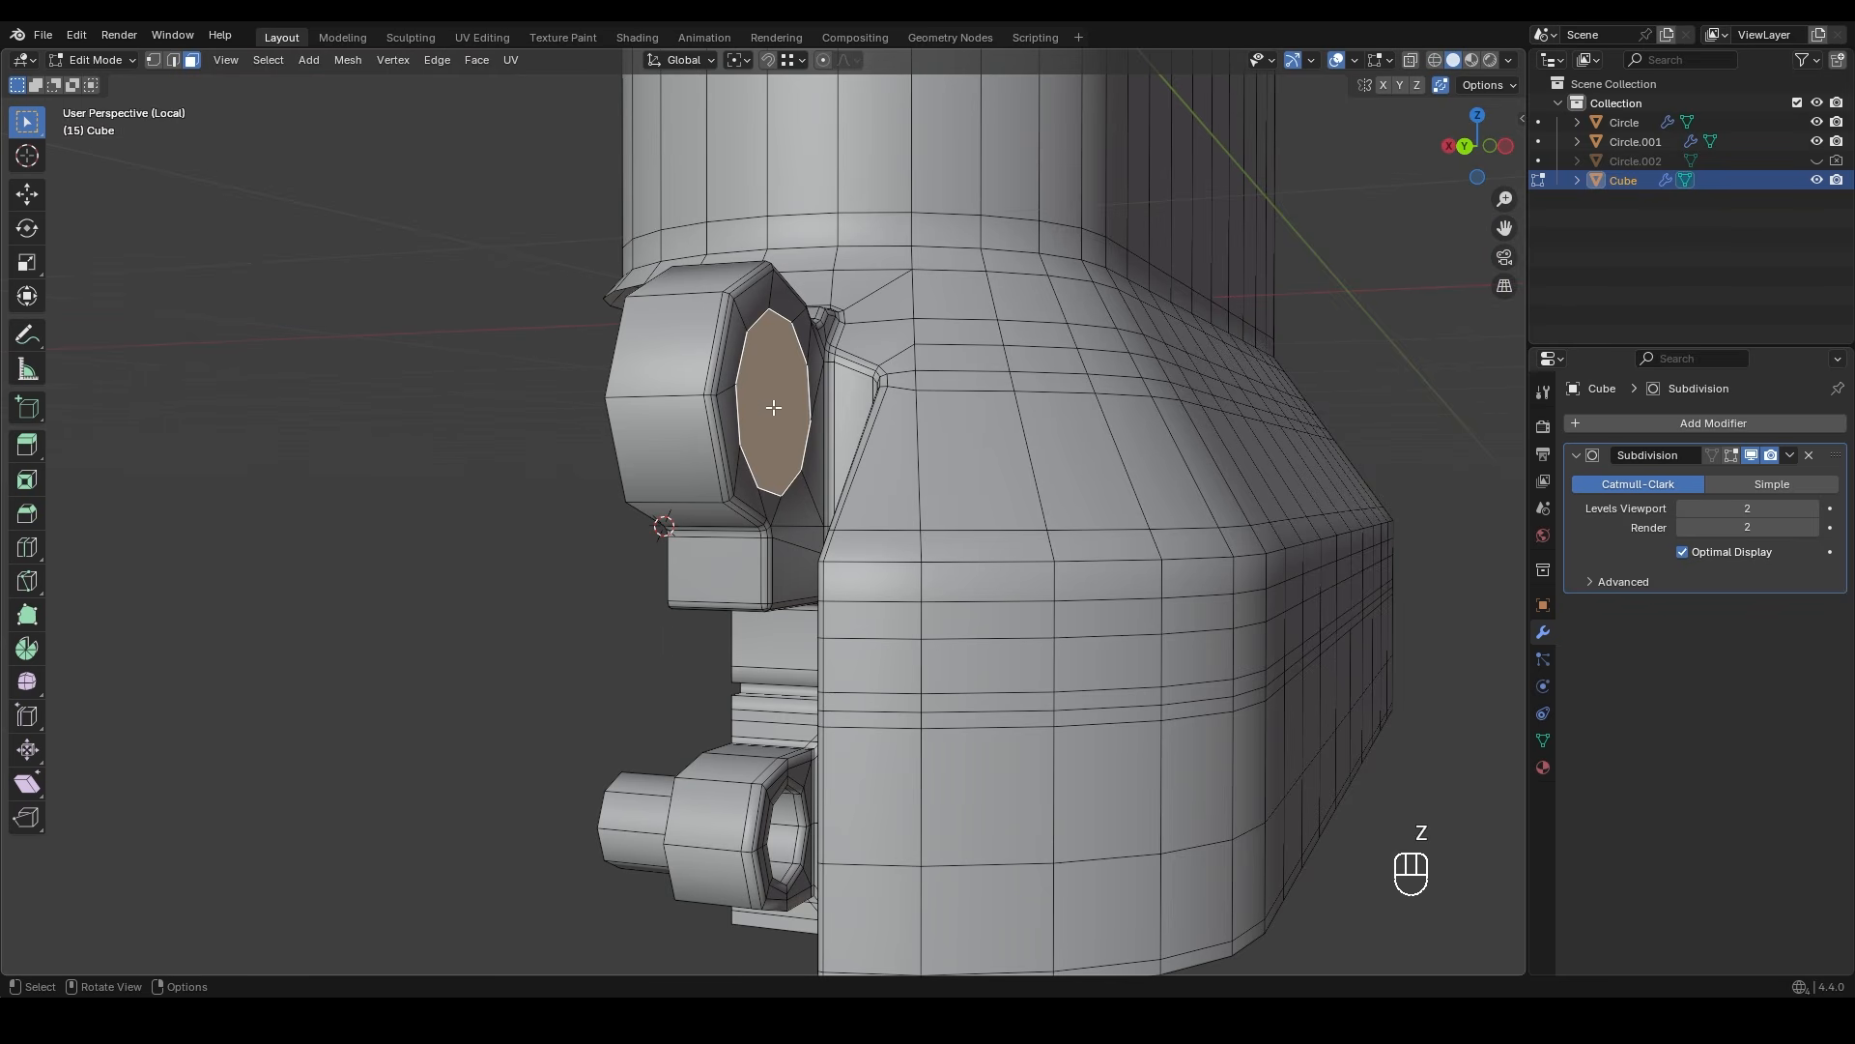
- Extrude the round side face of the upper block inward, snapped to the body's centre plane
mouse_move(774, 408)
middle_mouse_down("alt")
mouse_move(754, 425)
mouse_move(804, 474)
middle_mouse_up("alt")
key("z")
key("e")
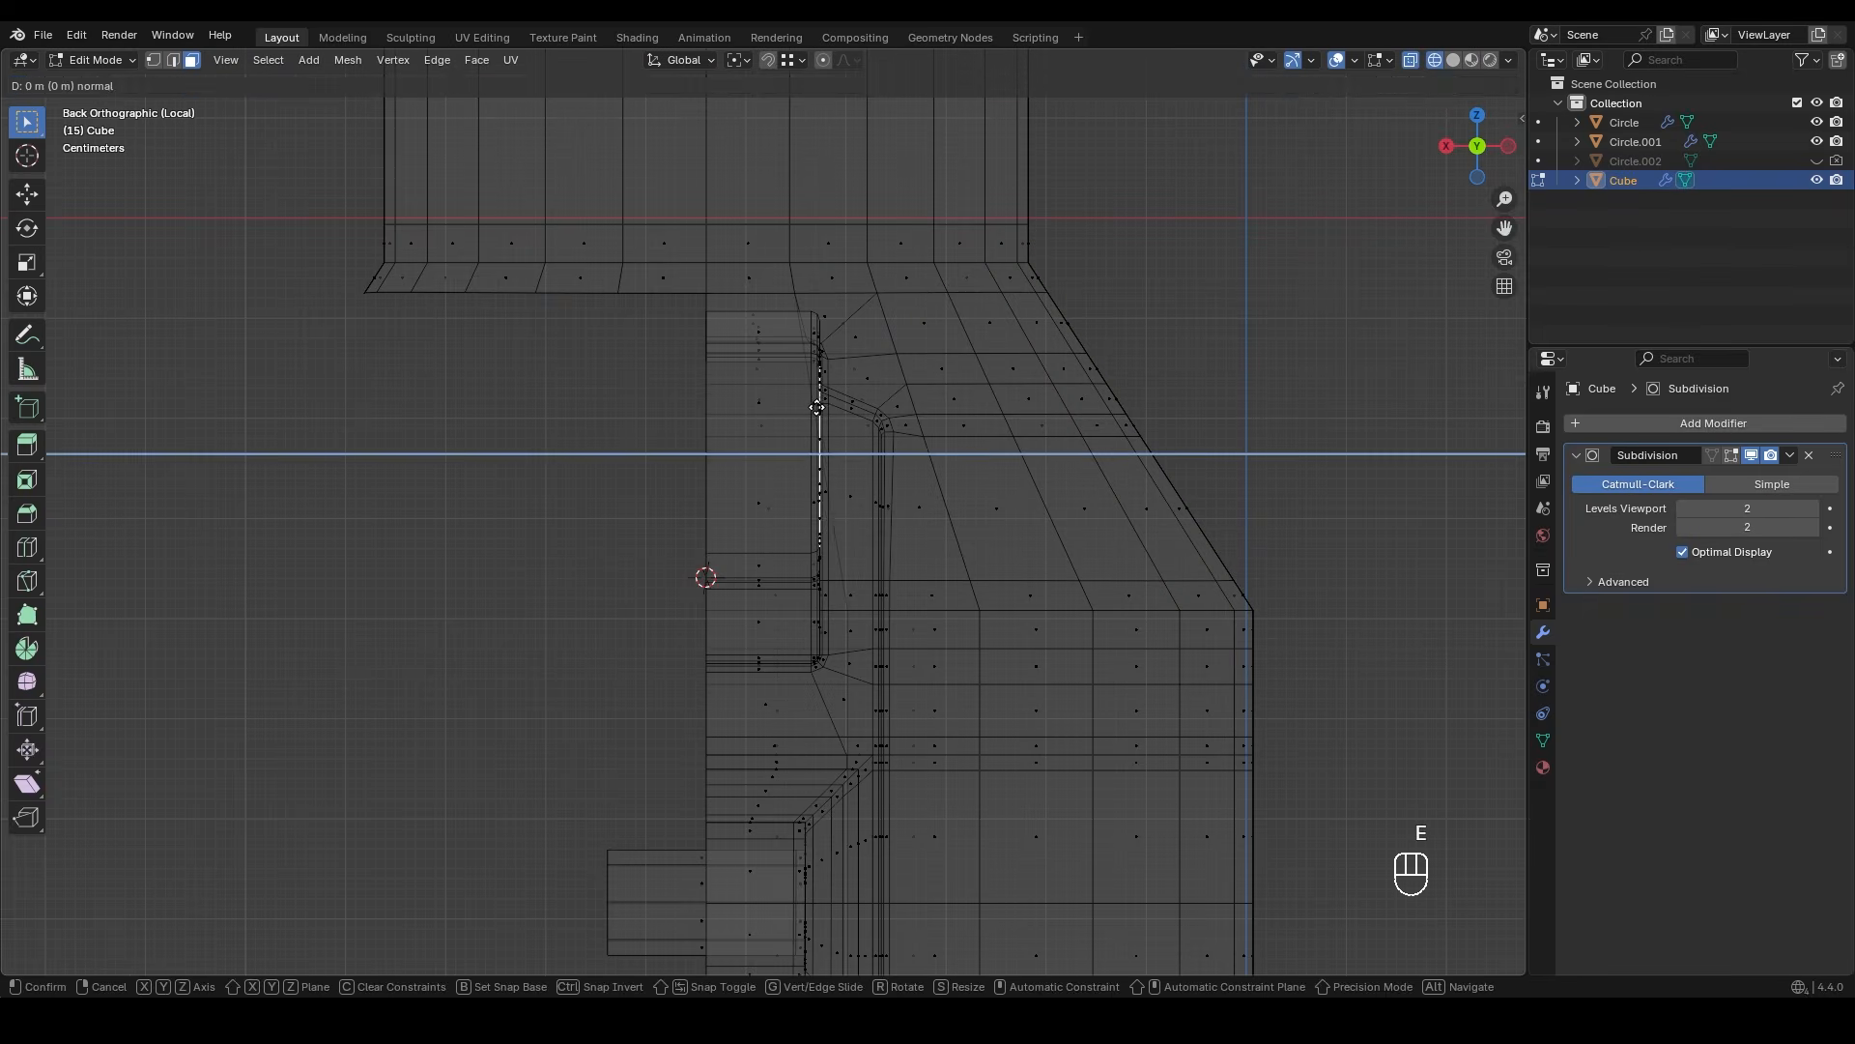
left_click(711, 360, "ctrl")
- Move the protruding end vertices of the lower boss's hole tube back to the centre plane
middle_click_drag(647, 619, 744, 278, "shift")
key("1")
left_click_drag(679, 466, 771, 687)
key("g")
middle_click_drag(728, 581, 778, 570)
left_click(820, 568)
left_click(746, 583)
- Delete the geometry closing the upper block's hole at the centre plane
mouse_move(799, 464)
middle_mouse_down("shift")
mouse_move(729, 642)
mouse_move(864, 573)
mouse_move(749, 599)
mouse_move(777, 503)
middle_mouse_up("shift")
key("z")
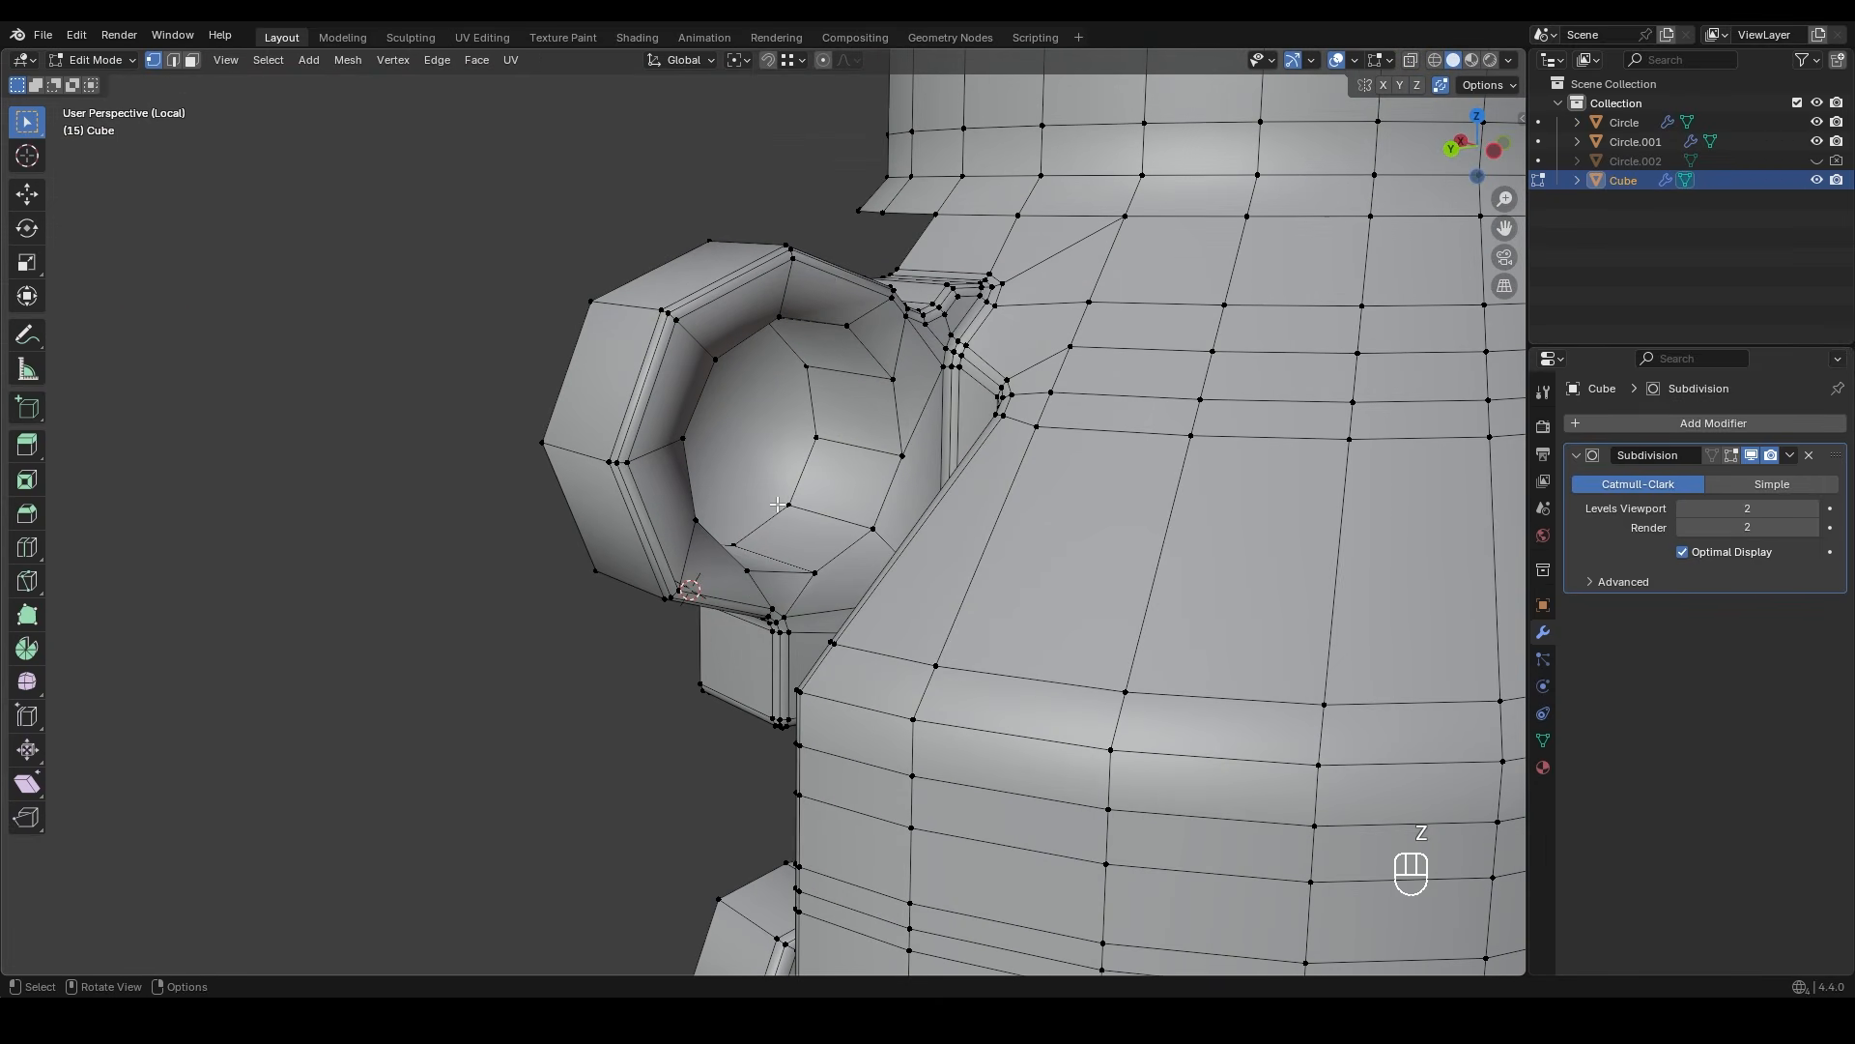
key("x")
left_click(754, 432)
- Try a two-segment bevel on the rim of the upper block's hole
middle_click_drag(754, 432, 851, 376)
key("2")
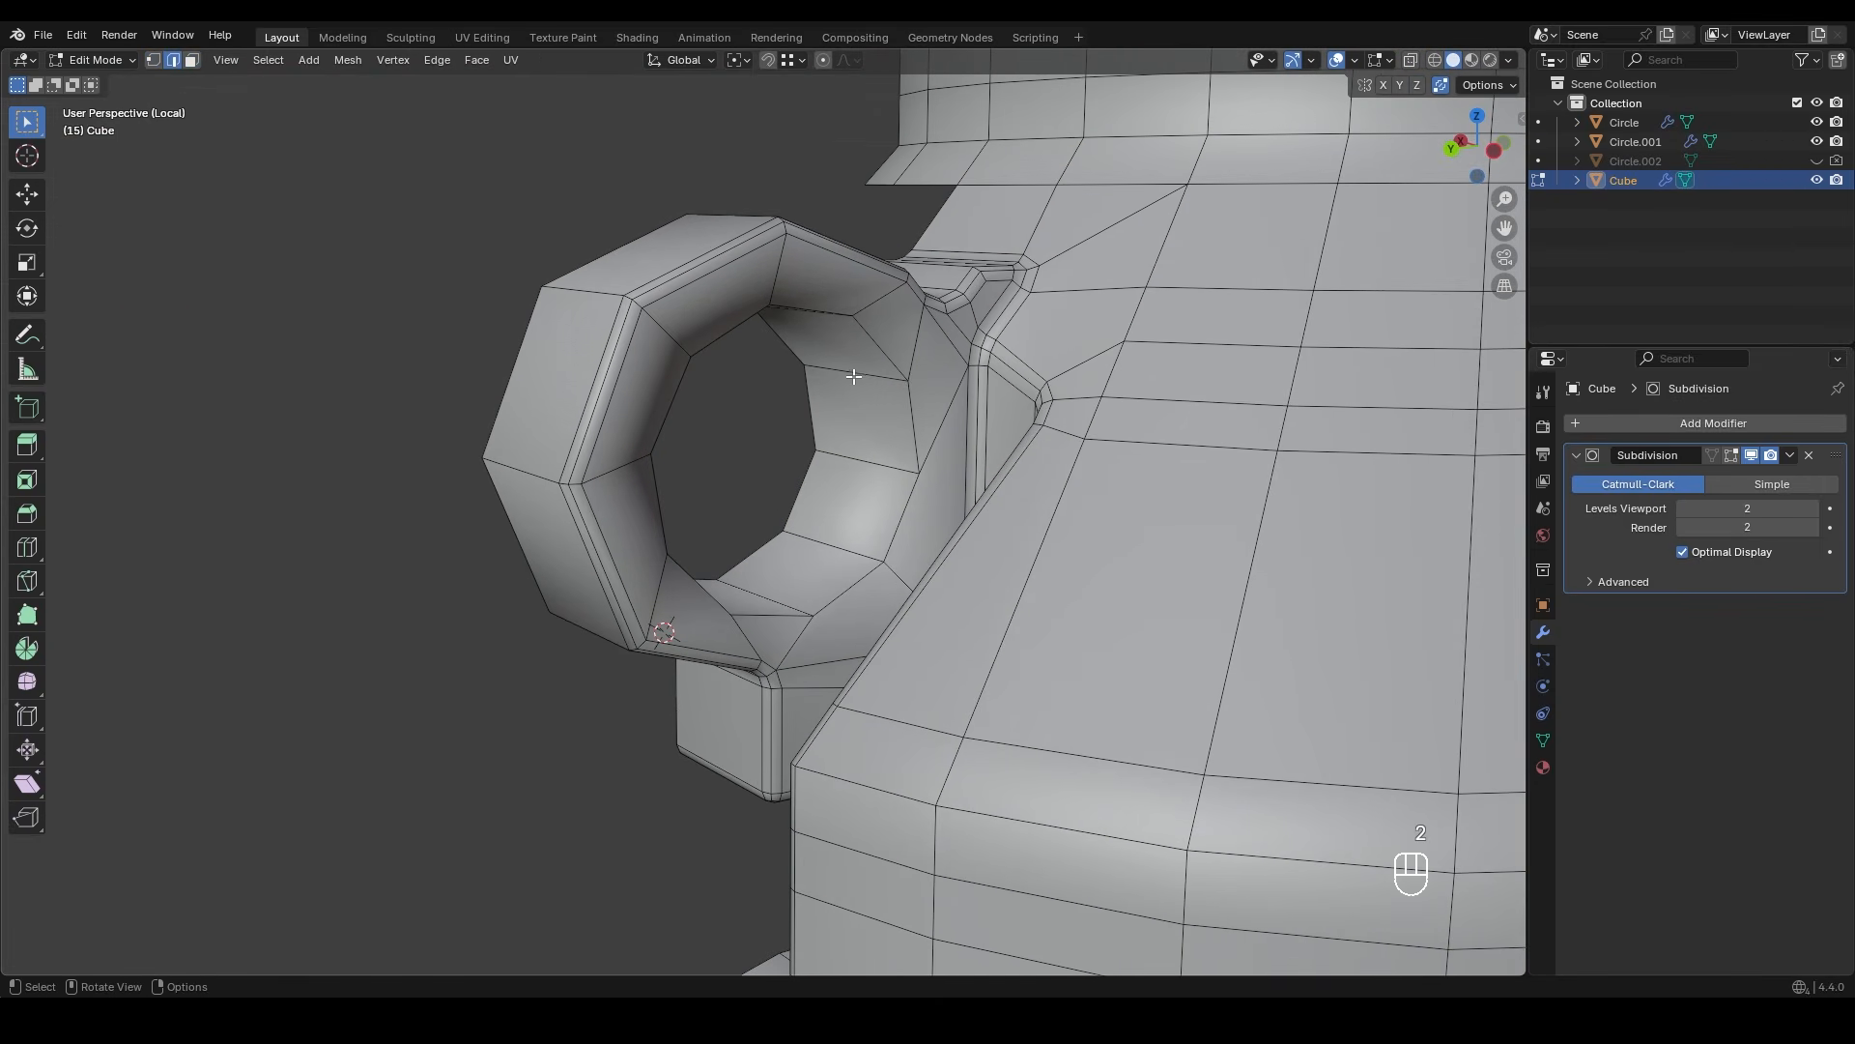
key("ctrl+b")
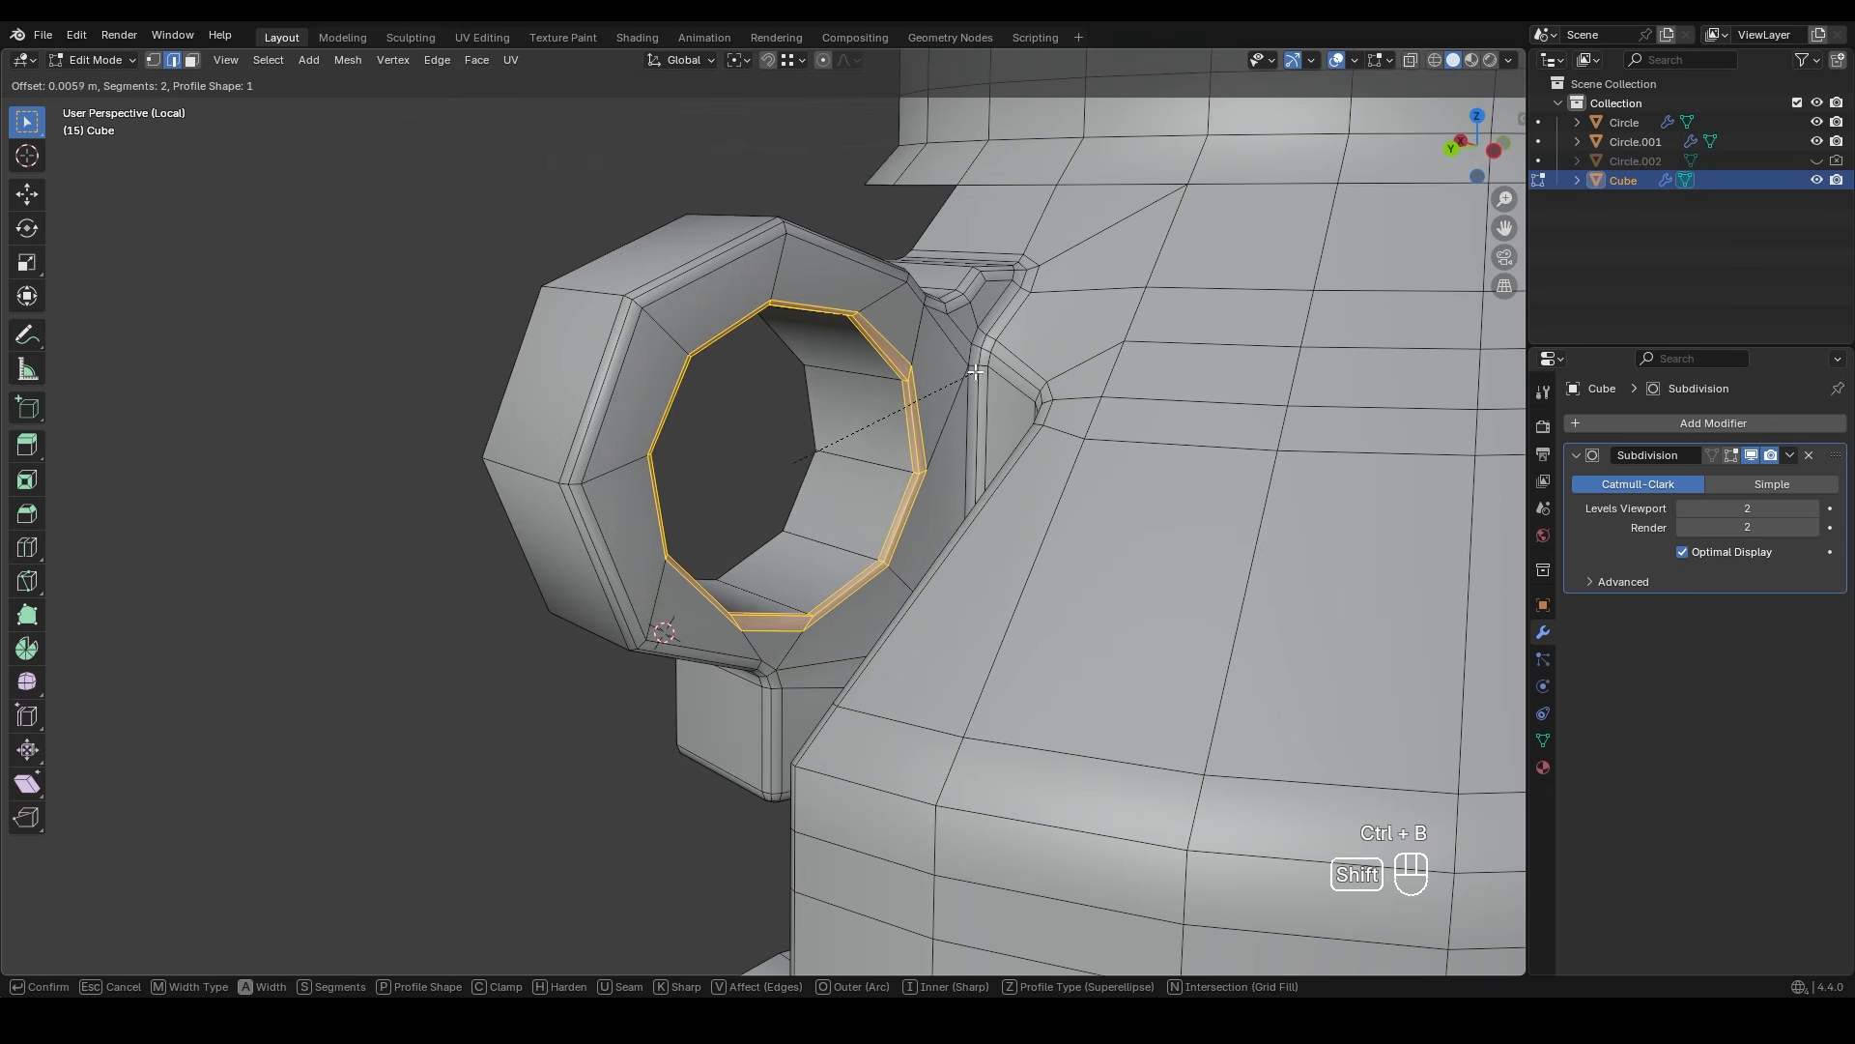
left_click(975, 373)
middle_click_drag(975, 373, 772, 312)
key("ctrl+z")
- Add a supporting loop cut near the upper hole's rim and inset the ring of faces around the hole
key("ctrl+r")
left_click(952, 472)
left_click(966, 476)
key("ctrl+z")
left_click(807, 183, "alt")
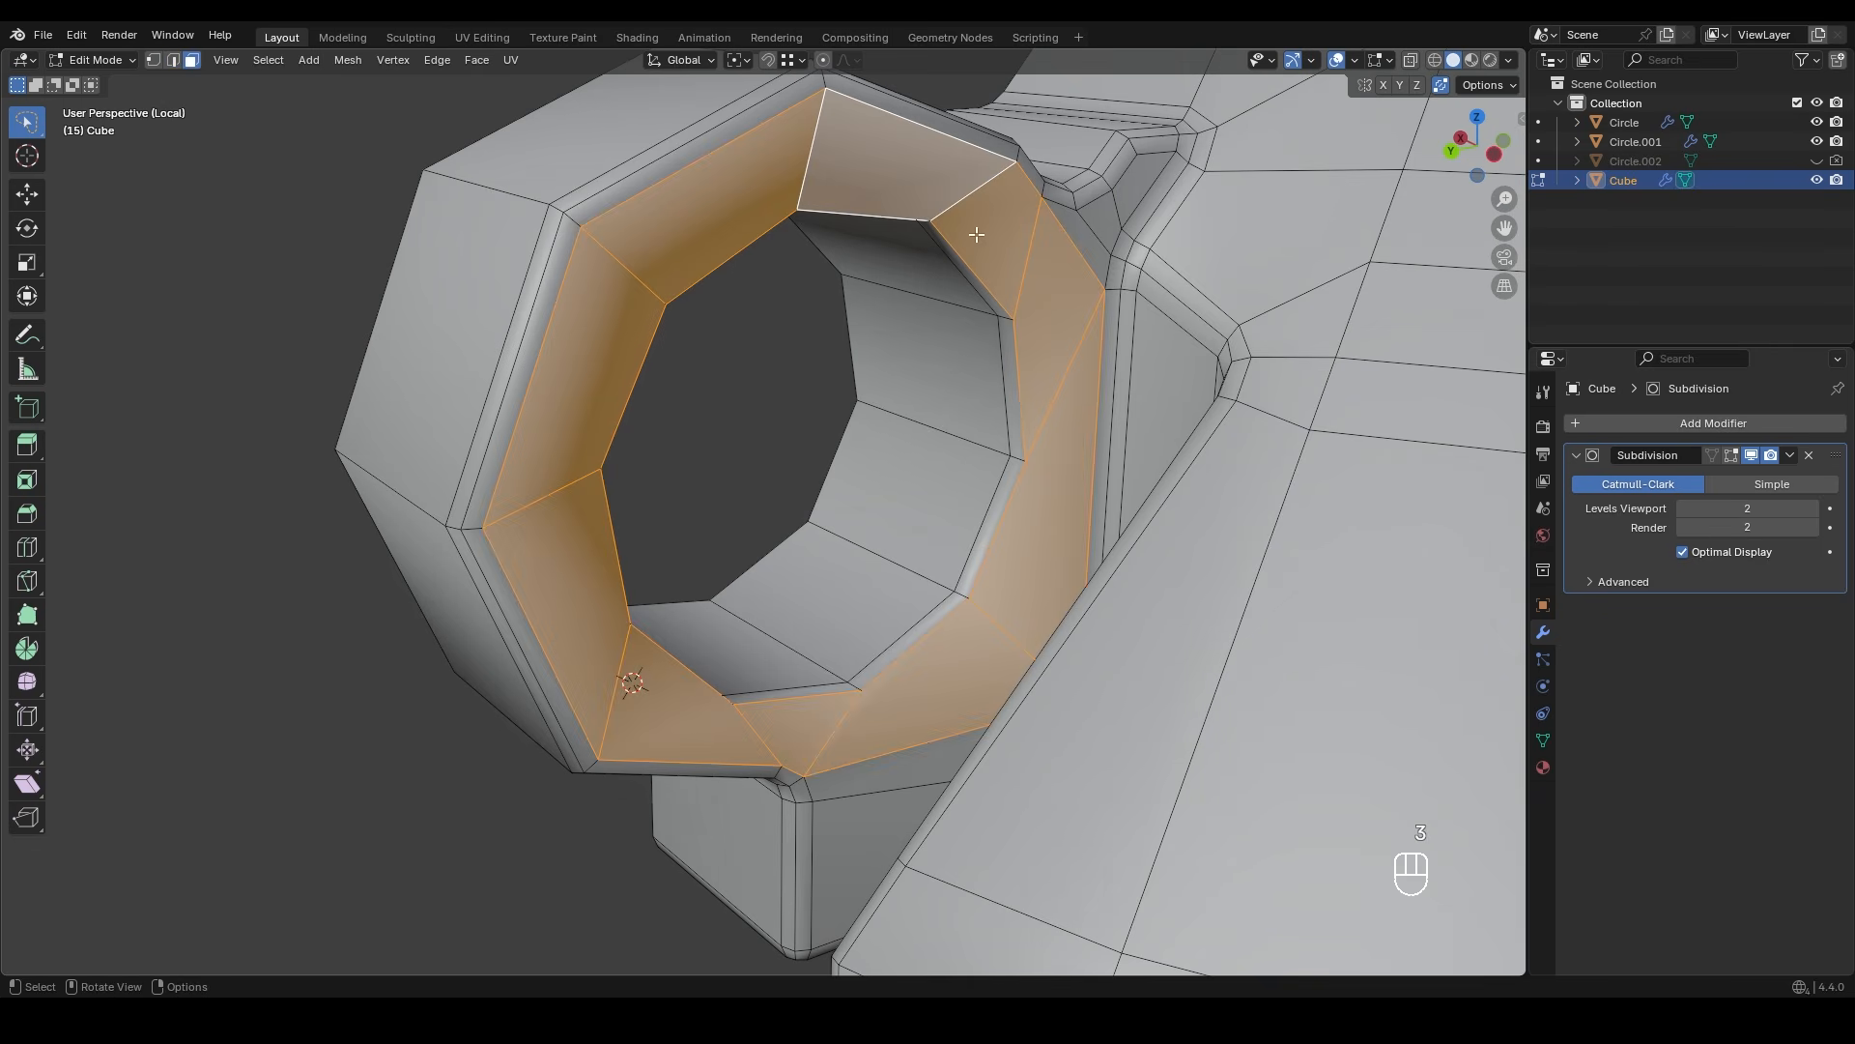
key("i")
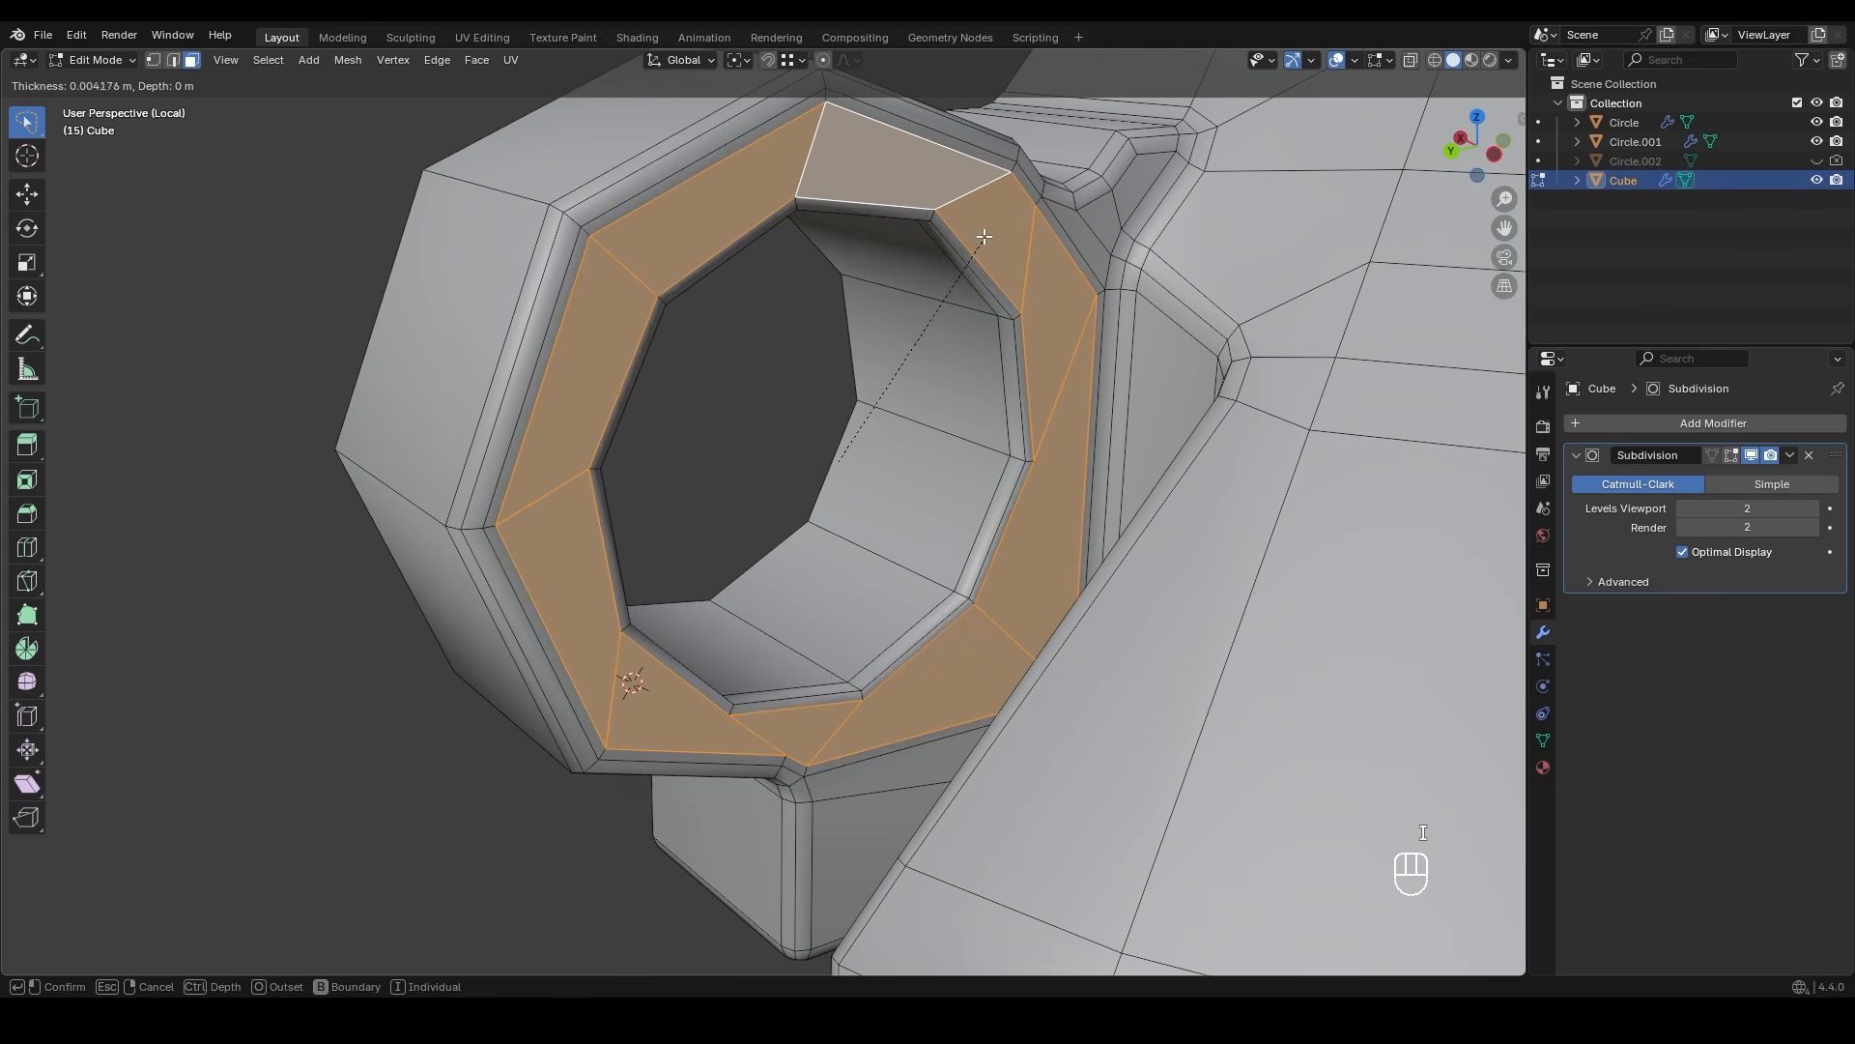
left_click(966, 162)
- Dissolve the outer edge loop of the inset ring and preview the smoothed upper hole
key("2")
key("ctrl+e")
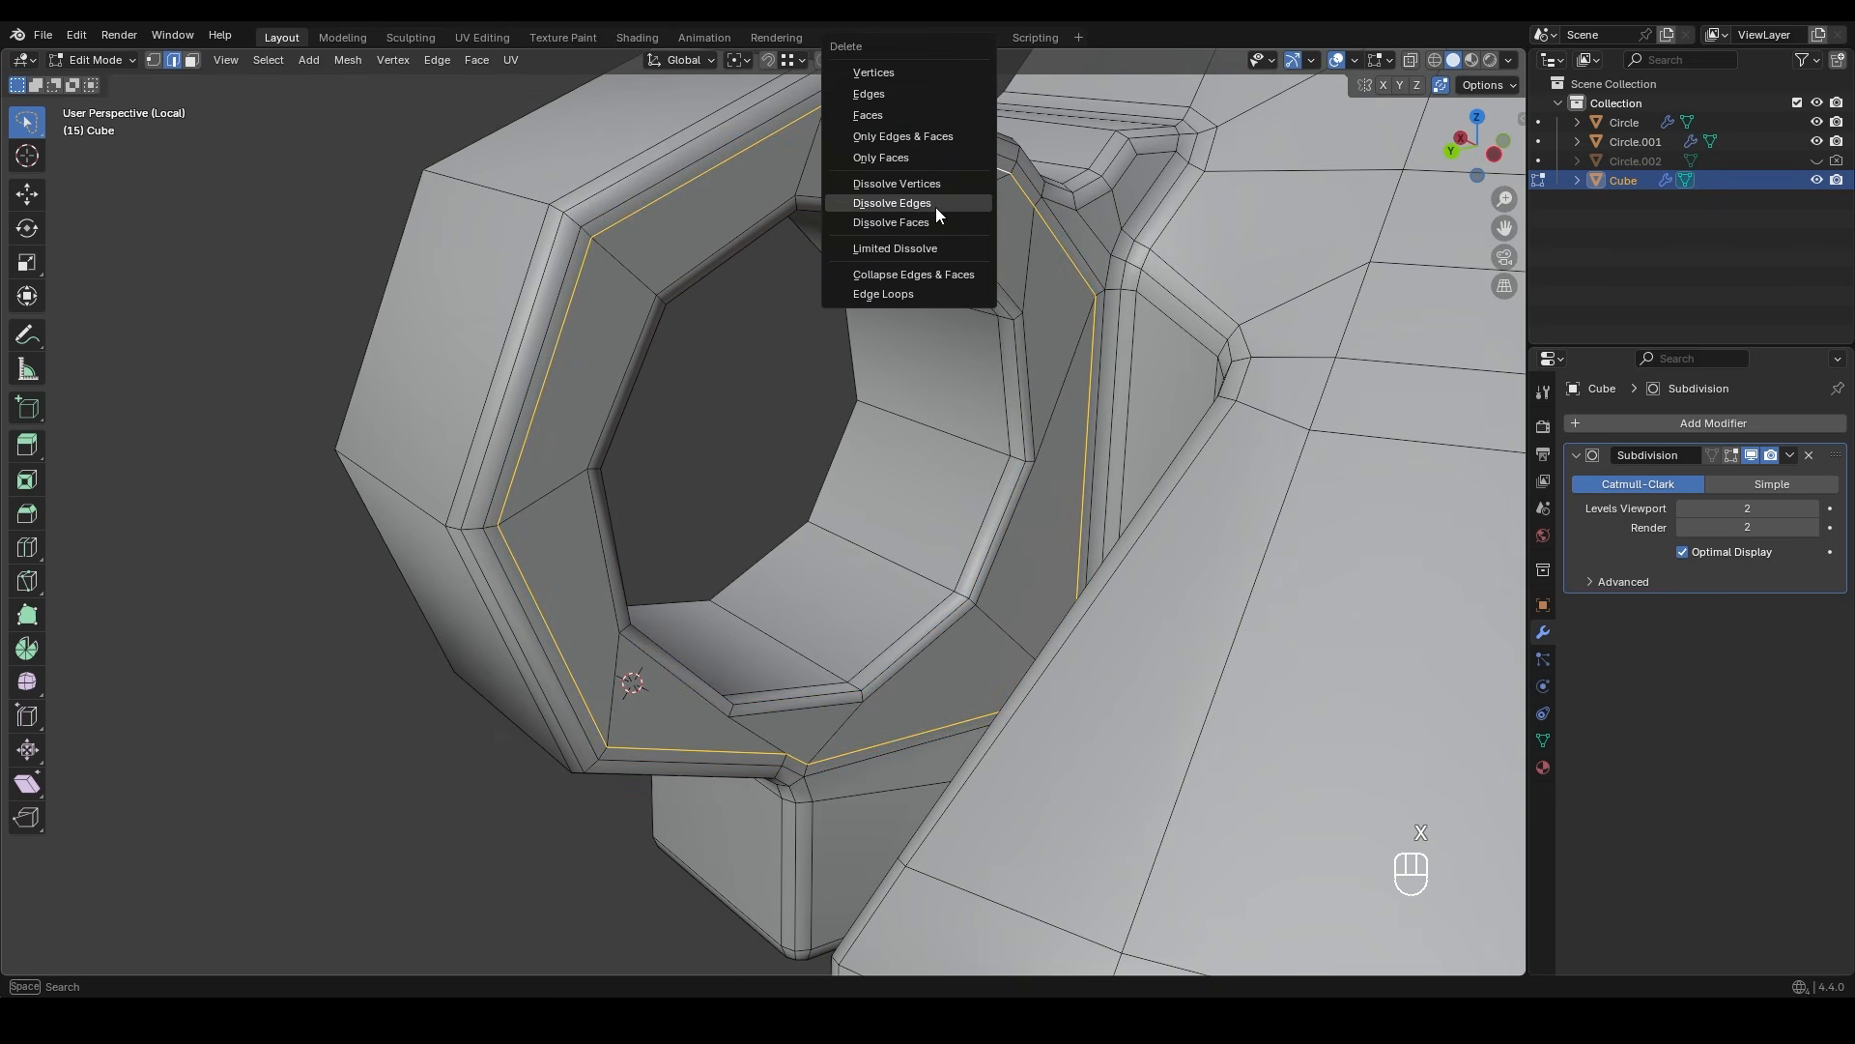
left_click(935, 207)
key("Tab")
scroll(750, 387, "down", 3)
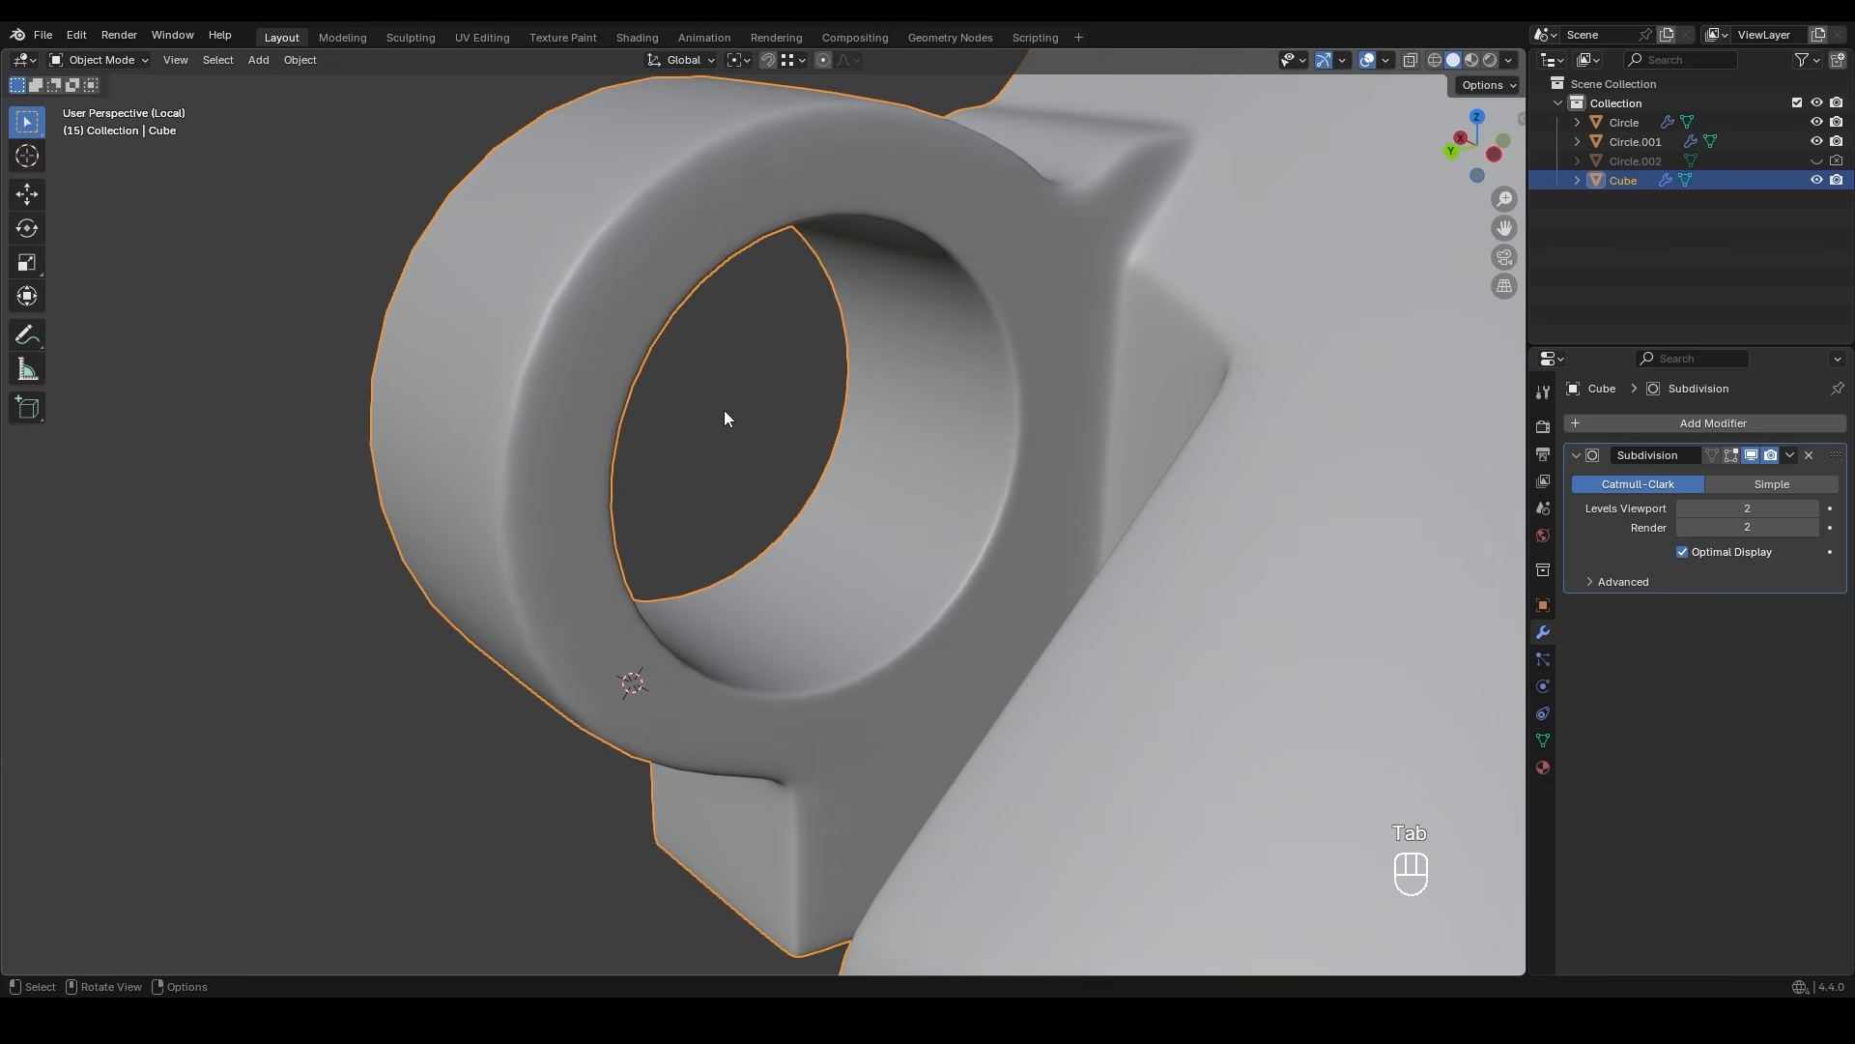
middle_click_drag(728, 408, 973, 409)
- Select the faces of the body's lower portion in back view and hide everything else
key("Tab")
middle_click_drag(973, 409, 1097, 468)
middle_click_drag(1096, 468, 1006, 452, "shift")
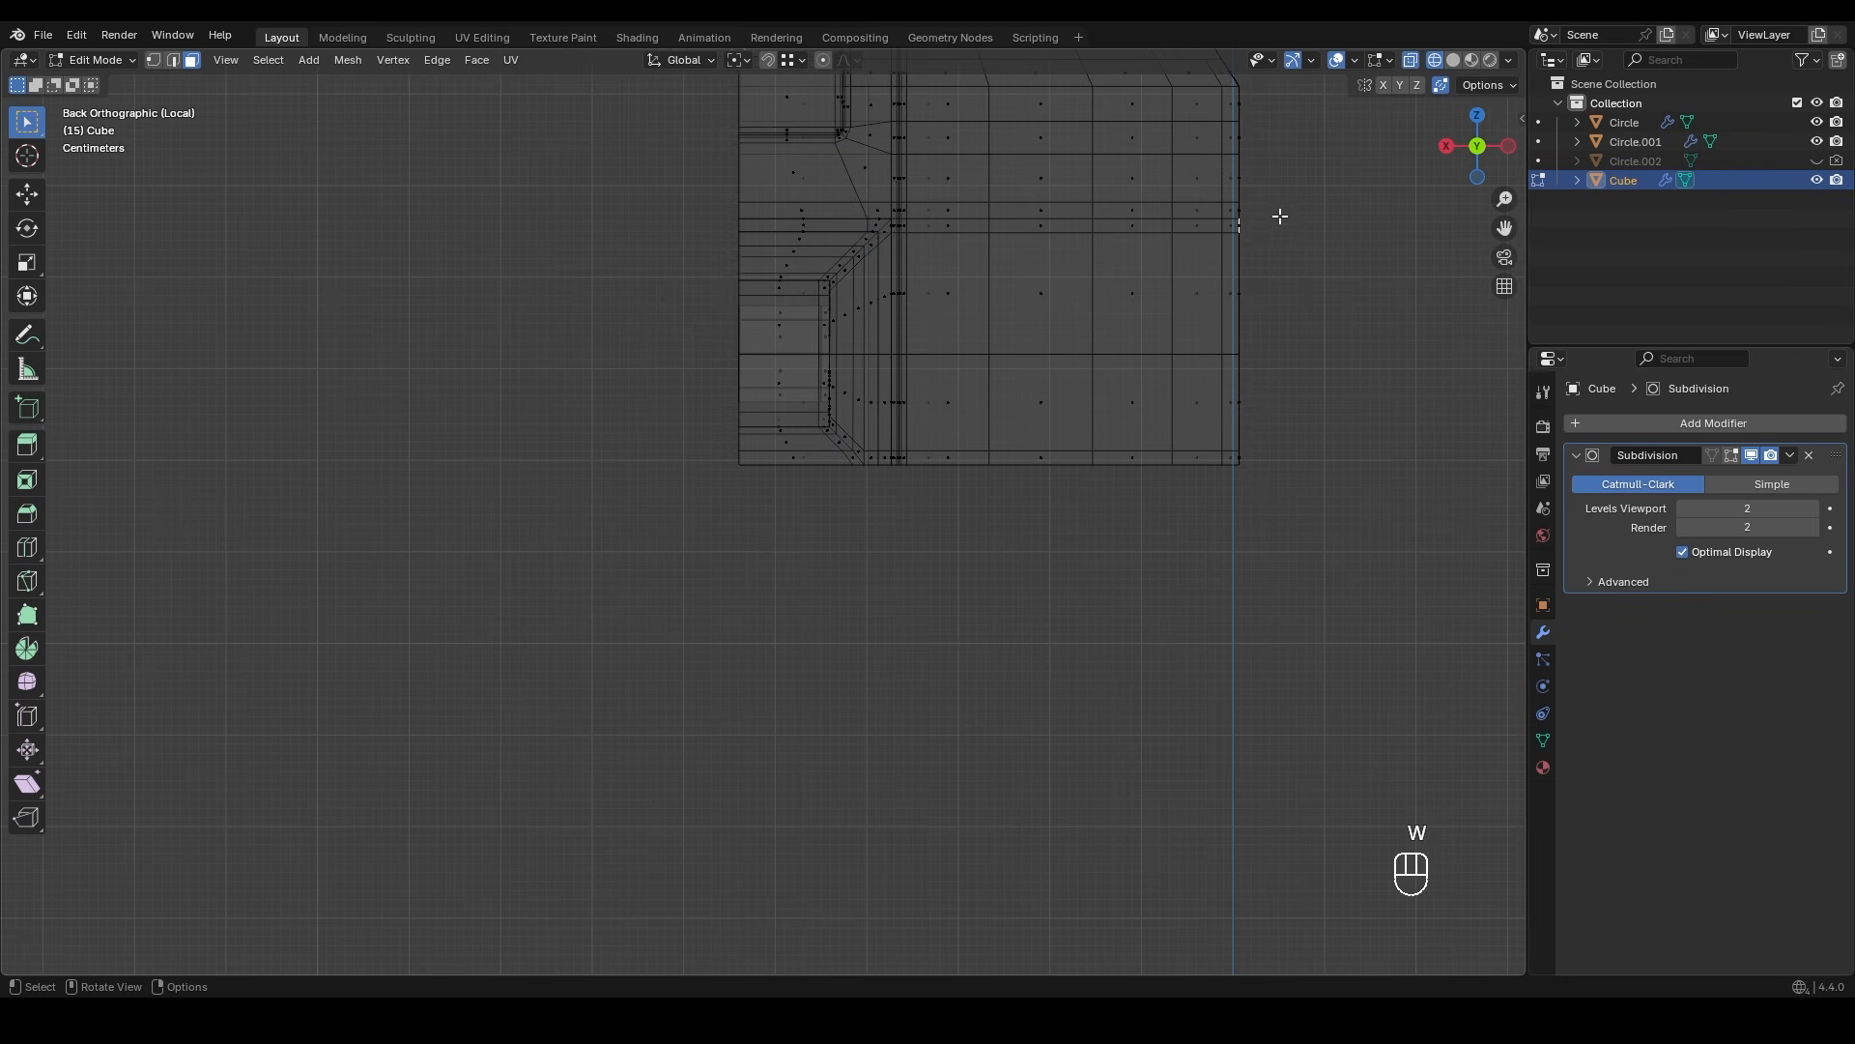
left_click_drag(1276, 170, 650, 572)
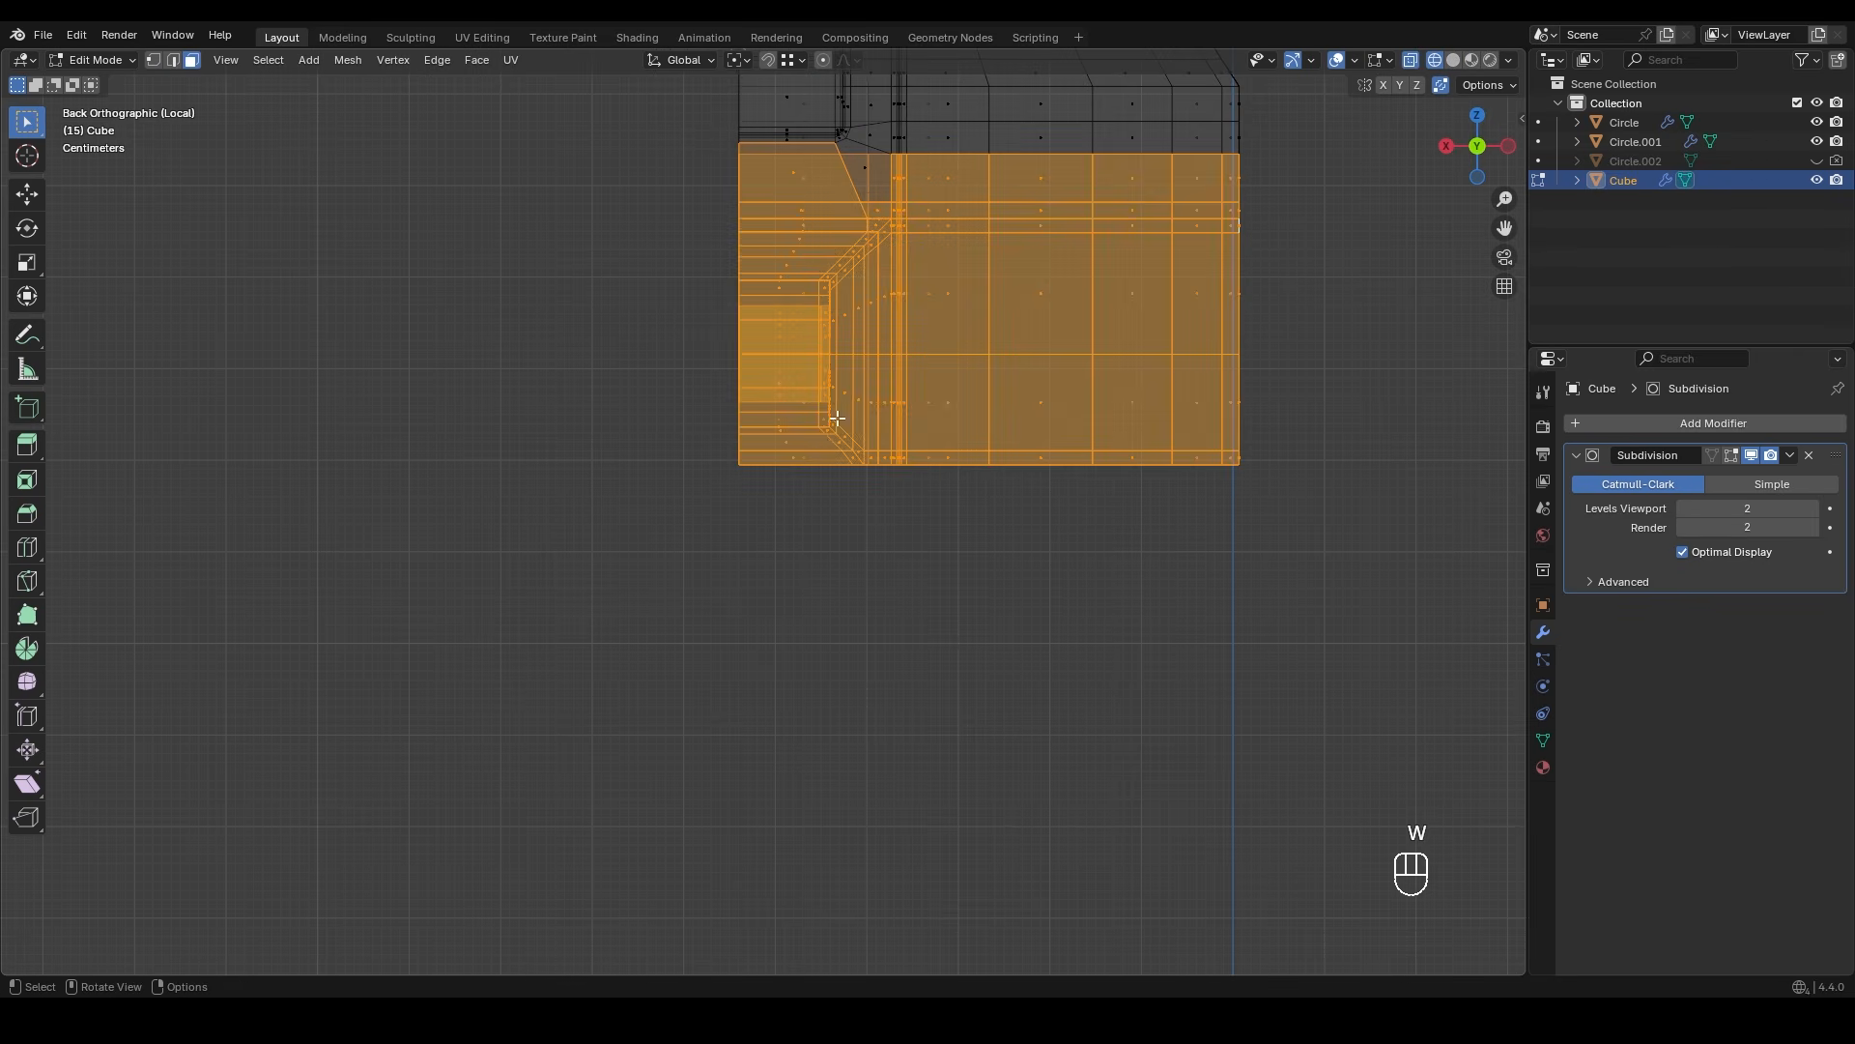
key("shift+h")
- Select the bottom edges of the frame panel and neighbouring groove and extrude them about 0.085 m along negative Y
mouse_move(847, 434)
middle_mouse_down()
mouse_move(880, 502)
mouse_move(890, 411)
mouse_move(850, 373)
middle_mouse_up()
key("z")
middle_click_drag(846, 571, 897, 578)
key("2")
left_click(949, 551)
scroll(949, 546, "up", 2)
left_click(774, 486)
middle_click_drag(773, 486, 860, 459)
middle_click_drag(860, 459, 877, 391, "ctrl")
left_click(894, 528, "ctrl")
mouse_move(894, 528)
middle_mouse_down()
mouse_move(810, 576)
mouse_move(912, 559)
middle_mouse_up()
left_click(810, 580, "shift")
left_click(859, 514, "shift")
left_click(888, 507, "shift")
middle_click_drag(813, 595, 914, 548, "shift")
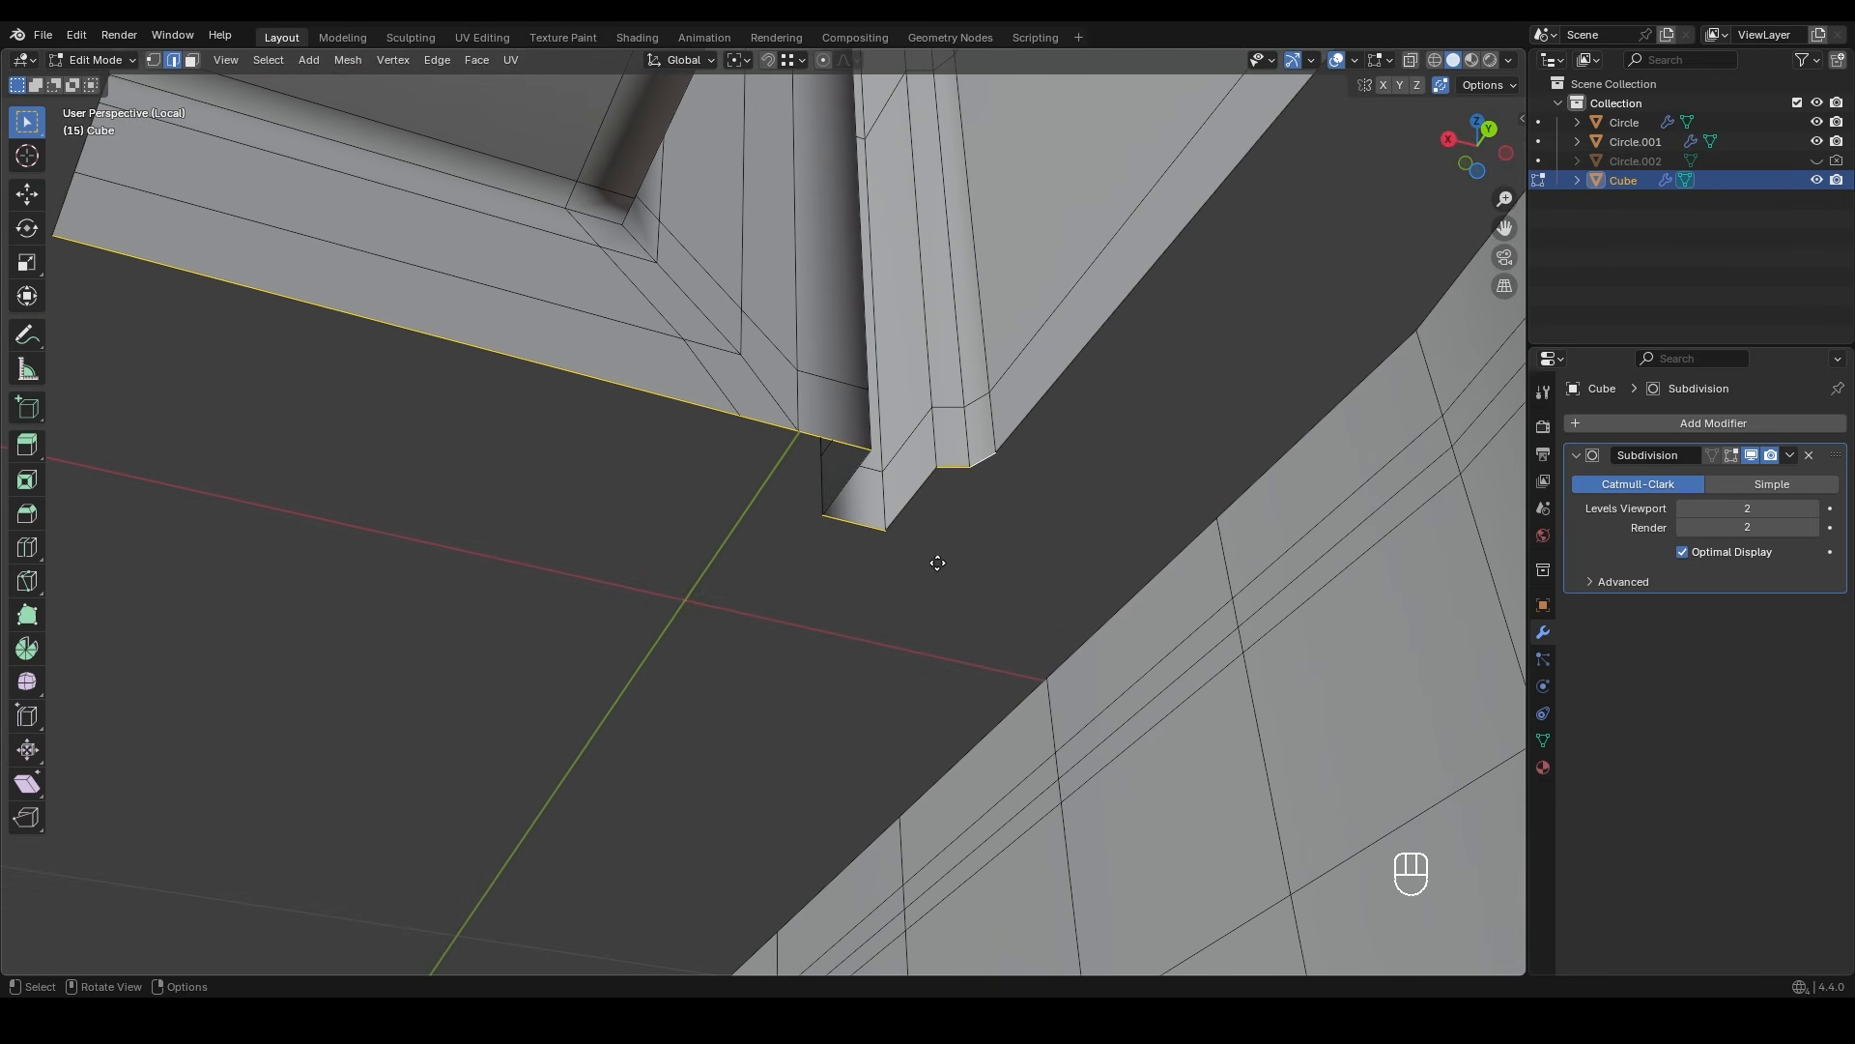
key("e")
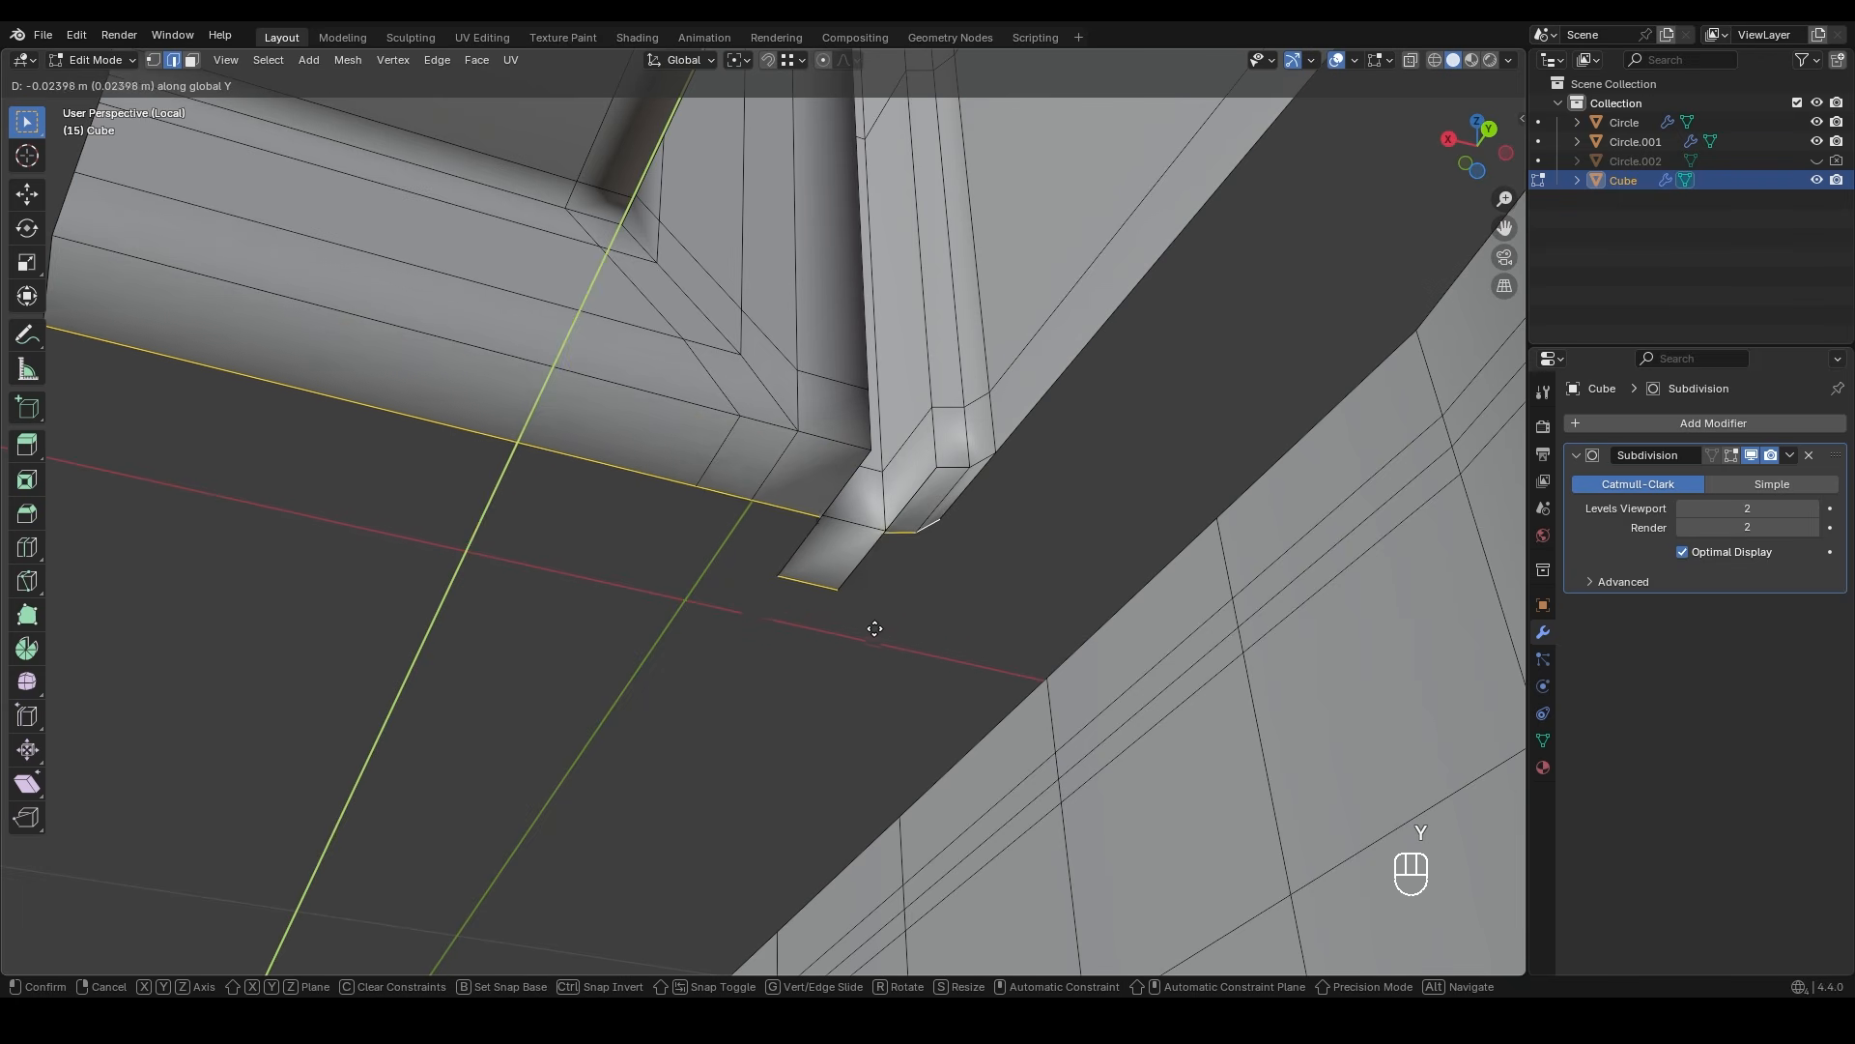
left_click(768, 764)
- Flatten the extruded bottom edges by scaling them to 0 along Y
key("s")
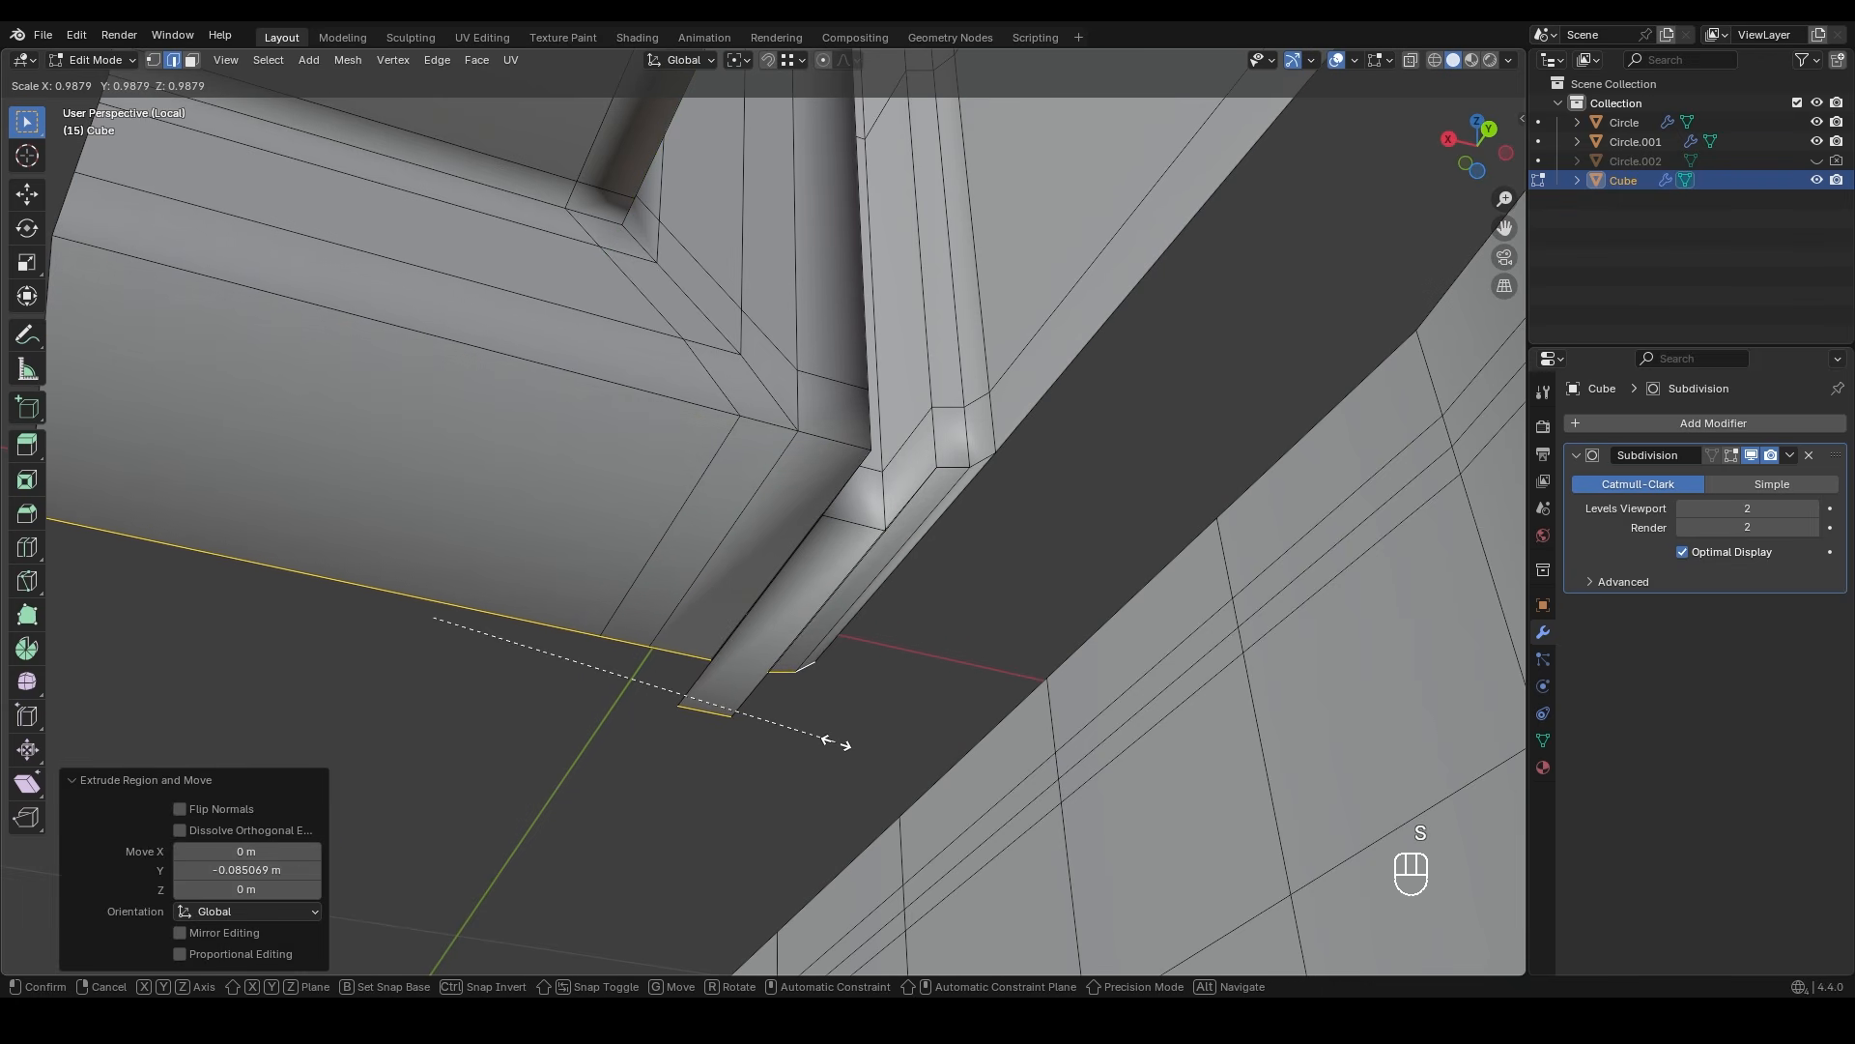
key("y")
key("0")
key("KP_Enter")
- Extend the groove through the bottom by applying Extrude Manifold of -0.069147 m to its small bottom face, and delete the end face
middle_click_drag(798, 684, 879, 501)
key("3")
left_click(824, 446)
middle_click_drag(824, 446, 855, 411, "shift")
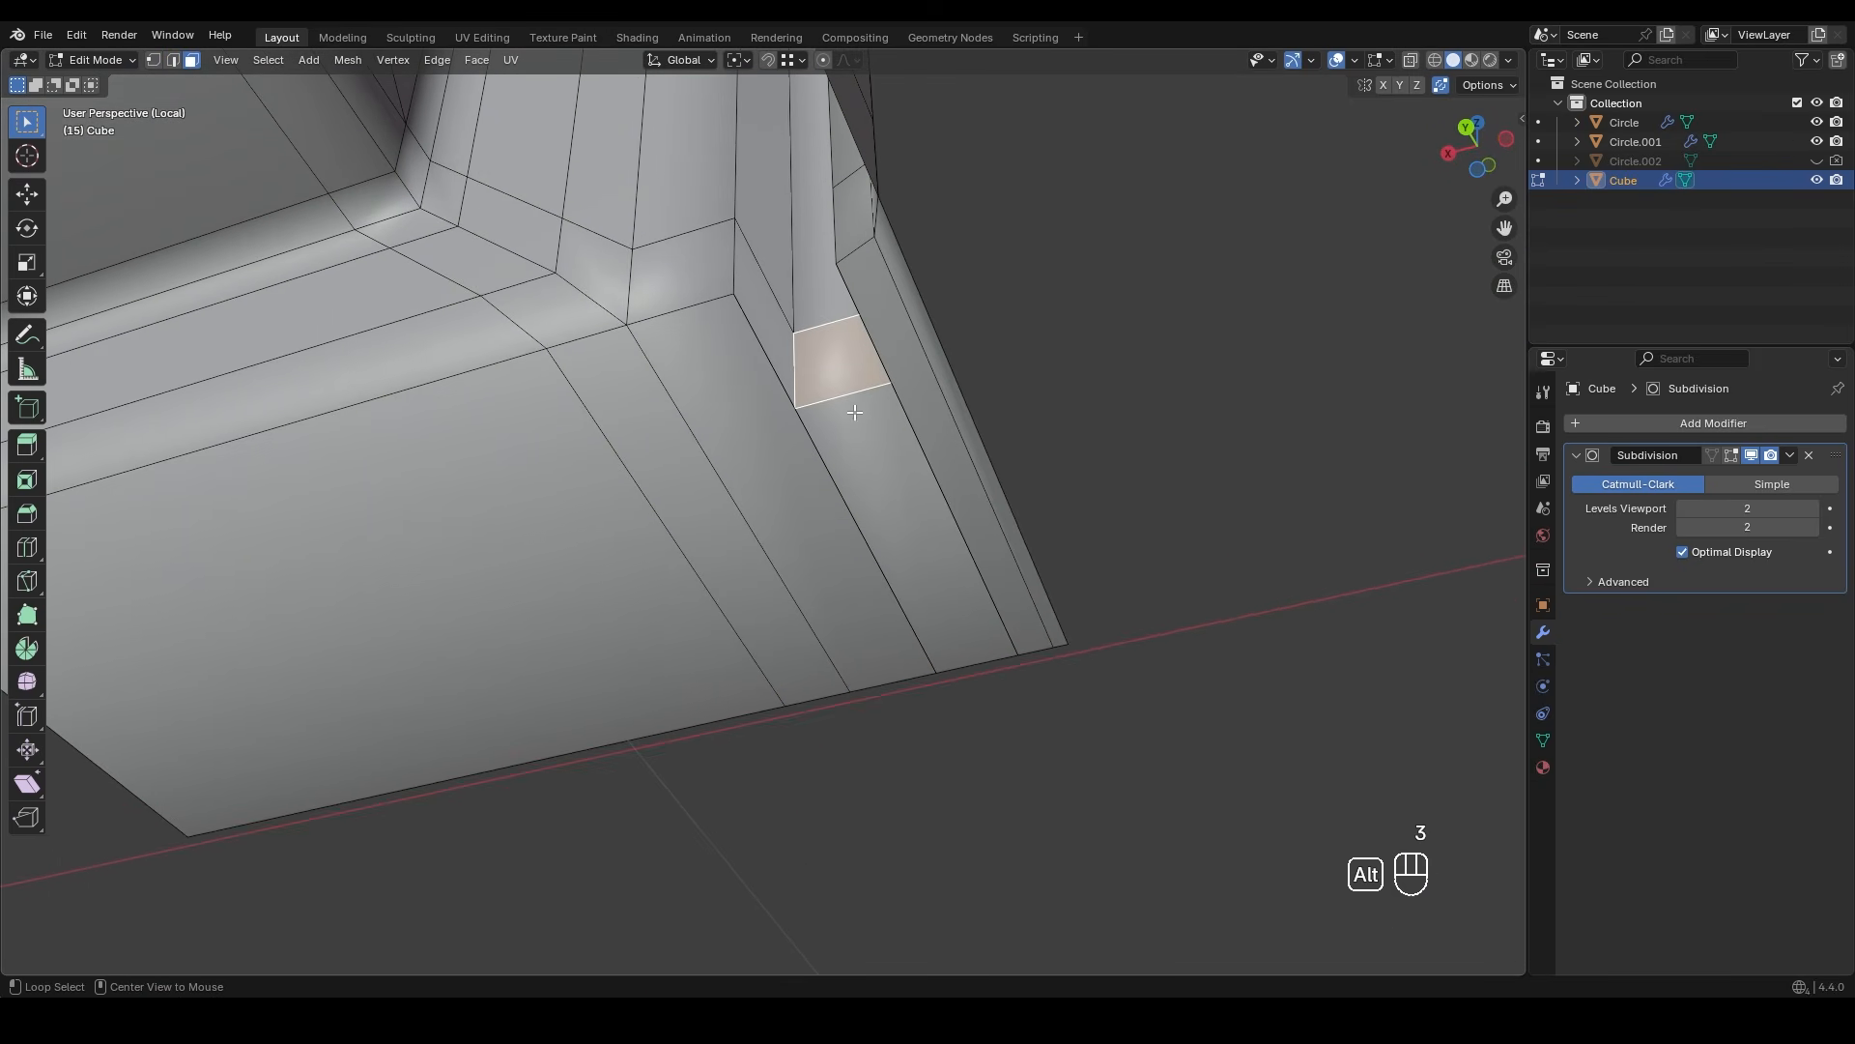
key("alt+e")
left_click(854, 412)
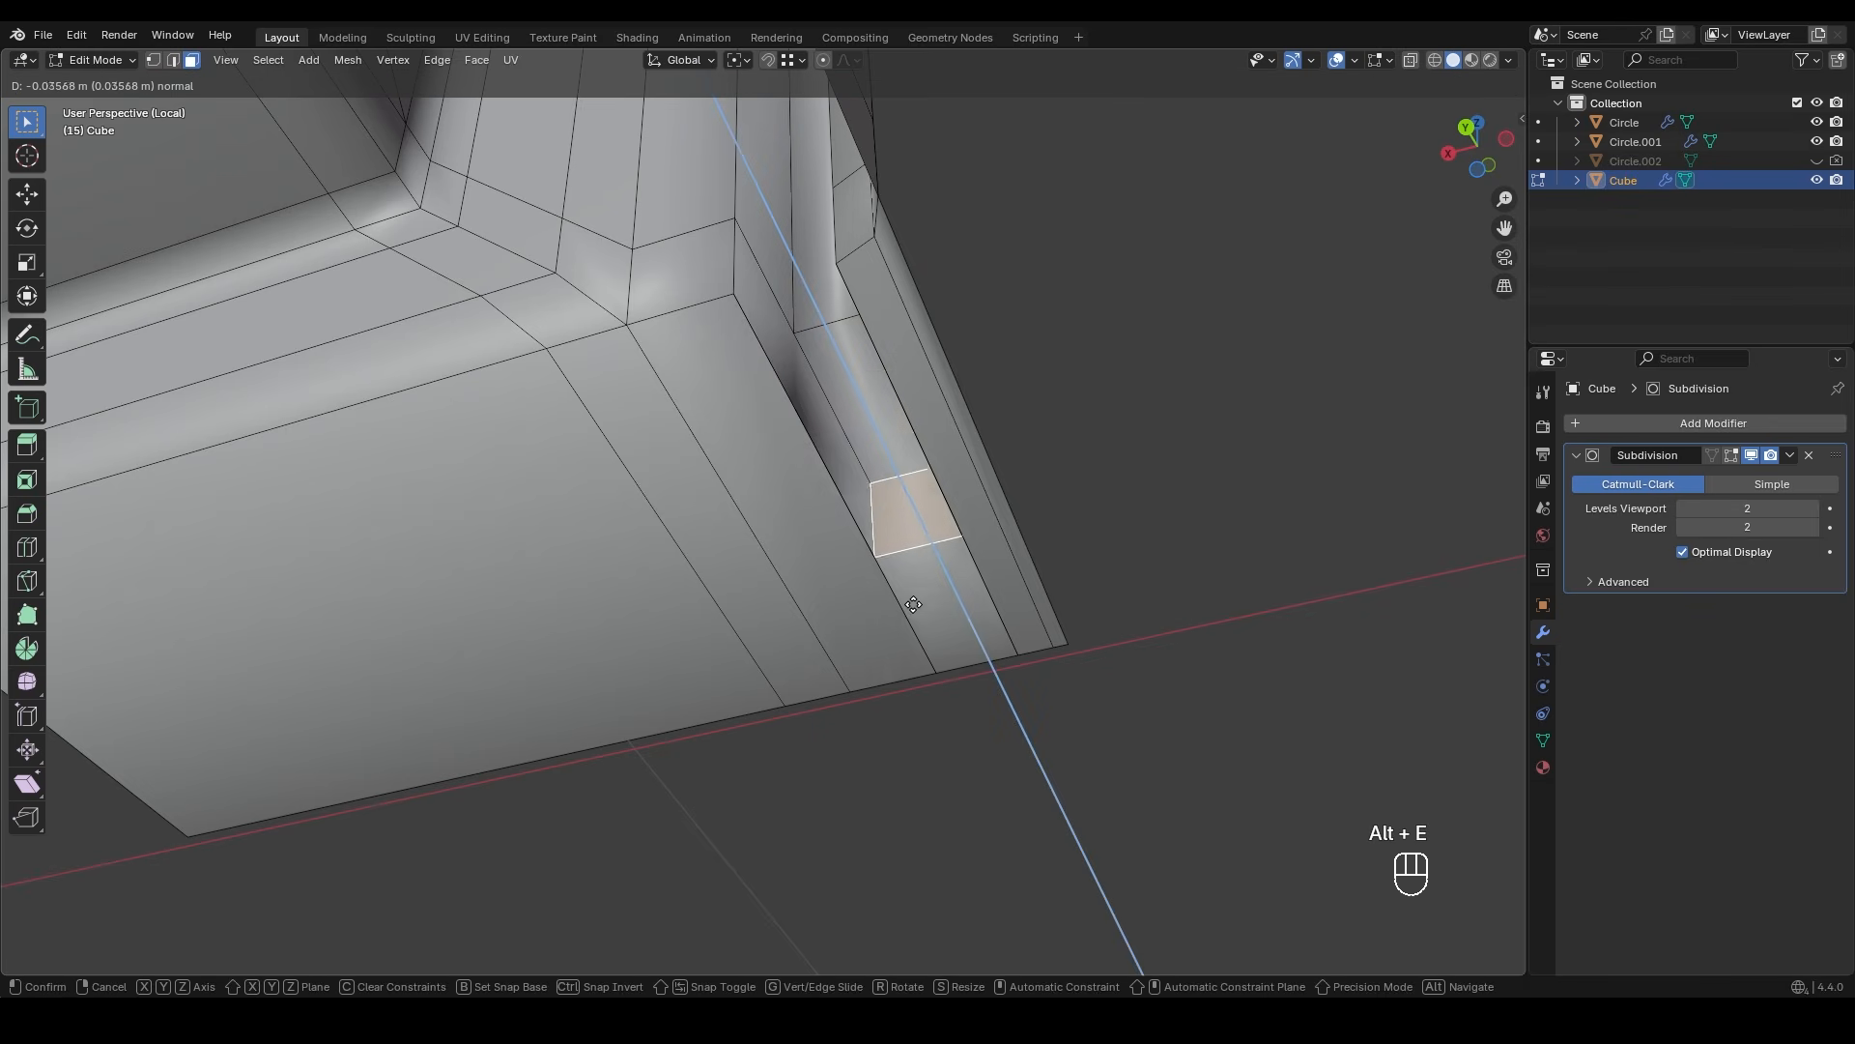
key("ctrl")
left_click(943, 672)
key("x")
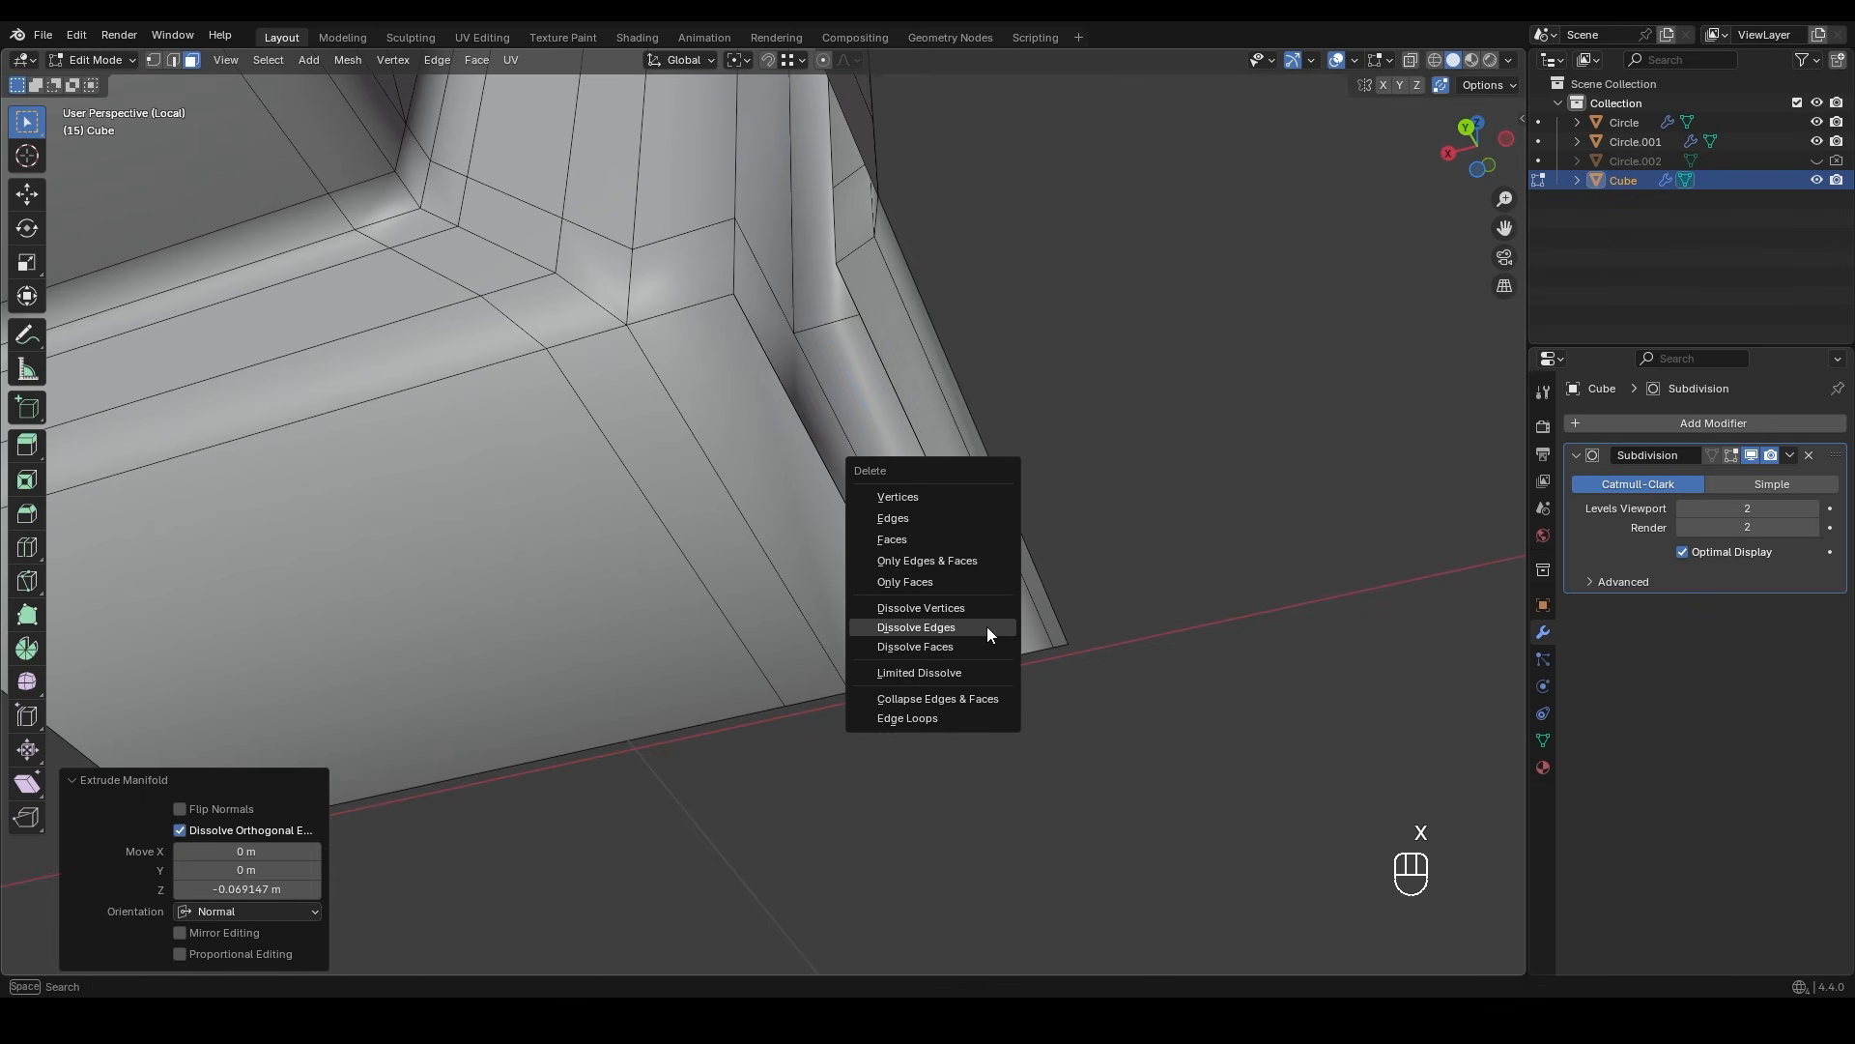
left_click(884, 542)
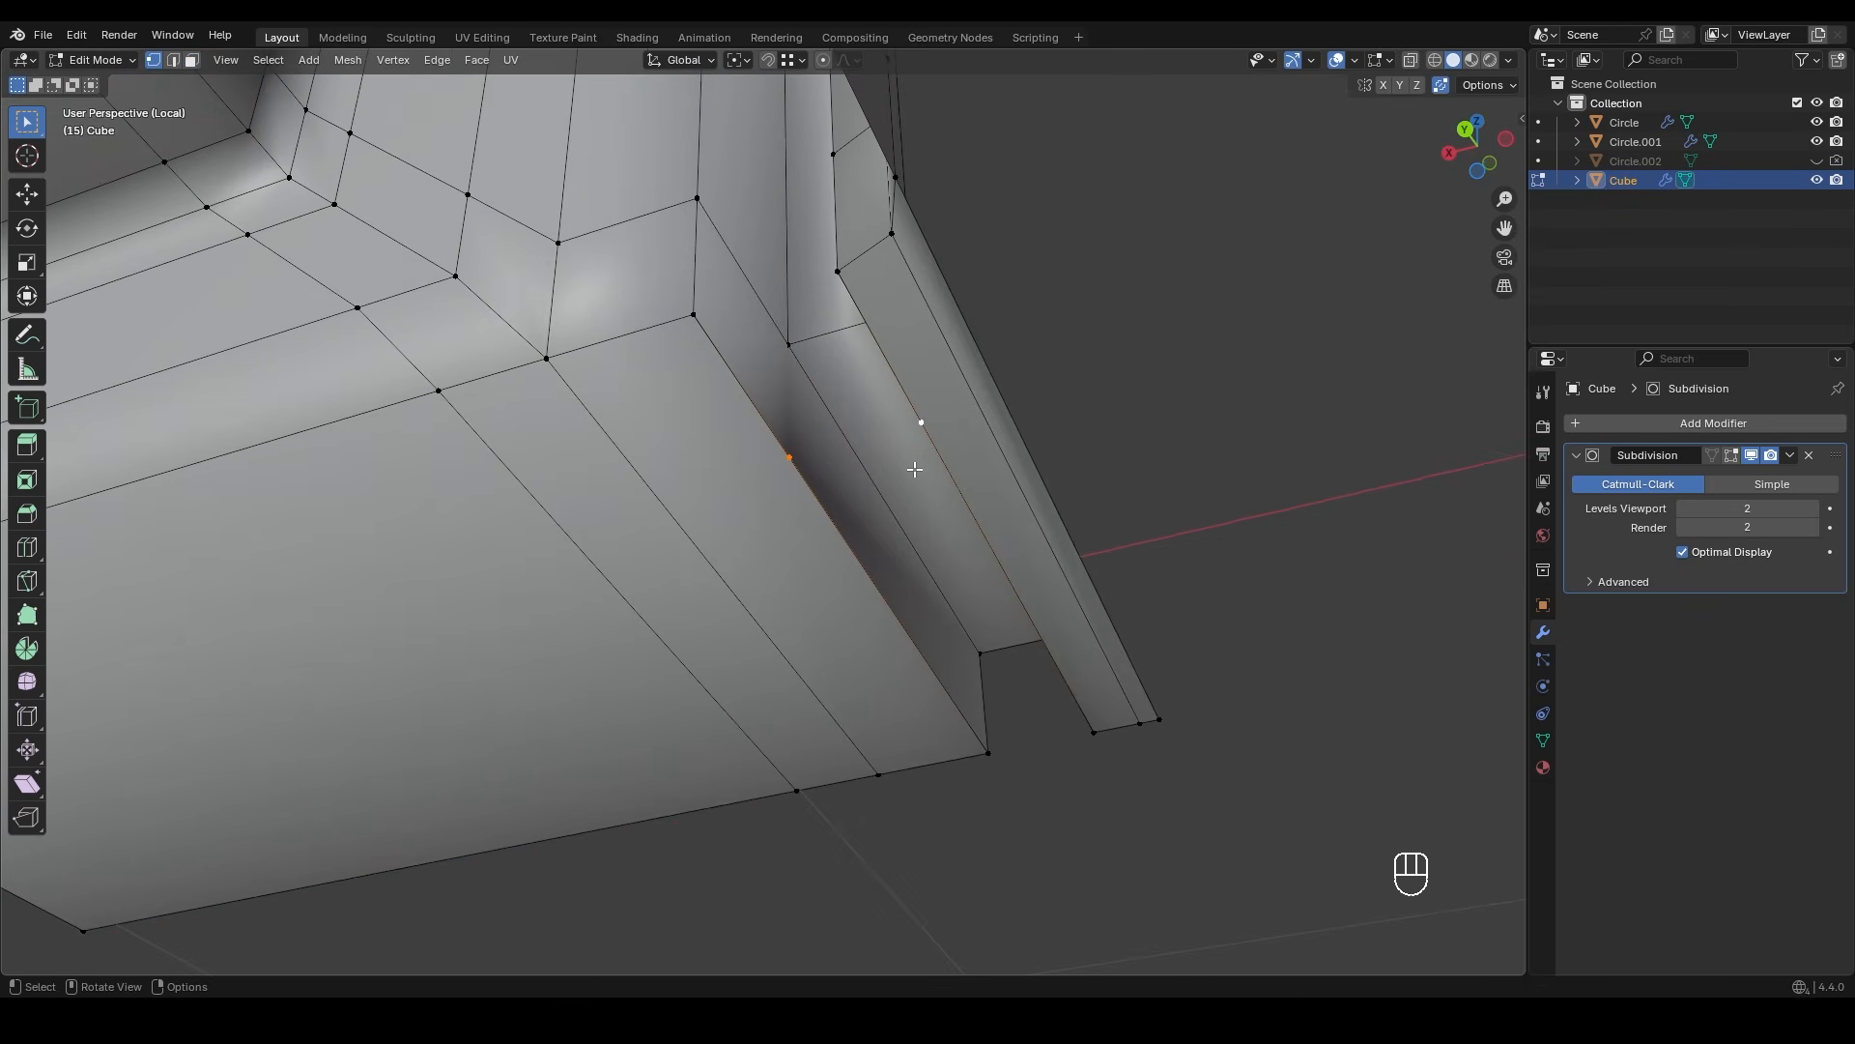
- Slide the two vertices on the bottom groove's side edges closer to the frame corner
key("g")
key("g")
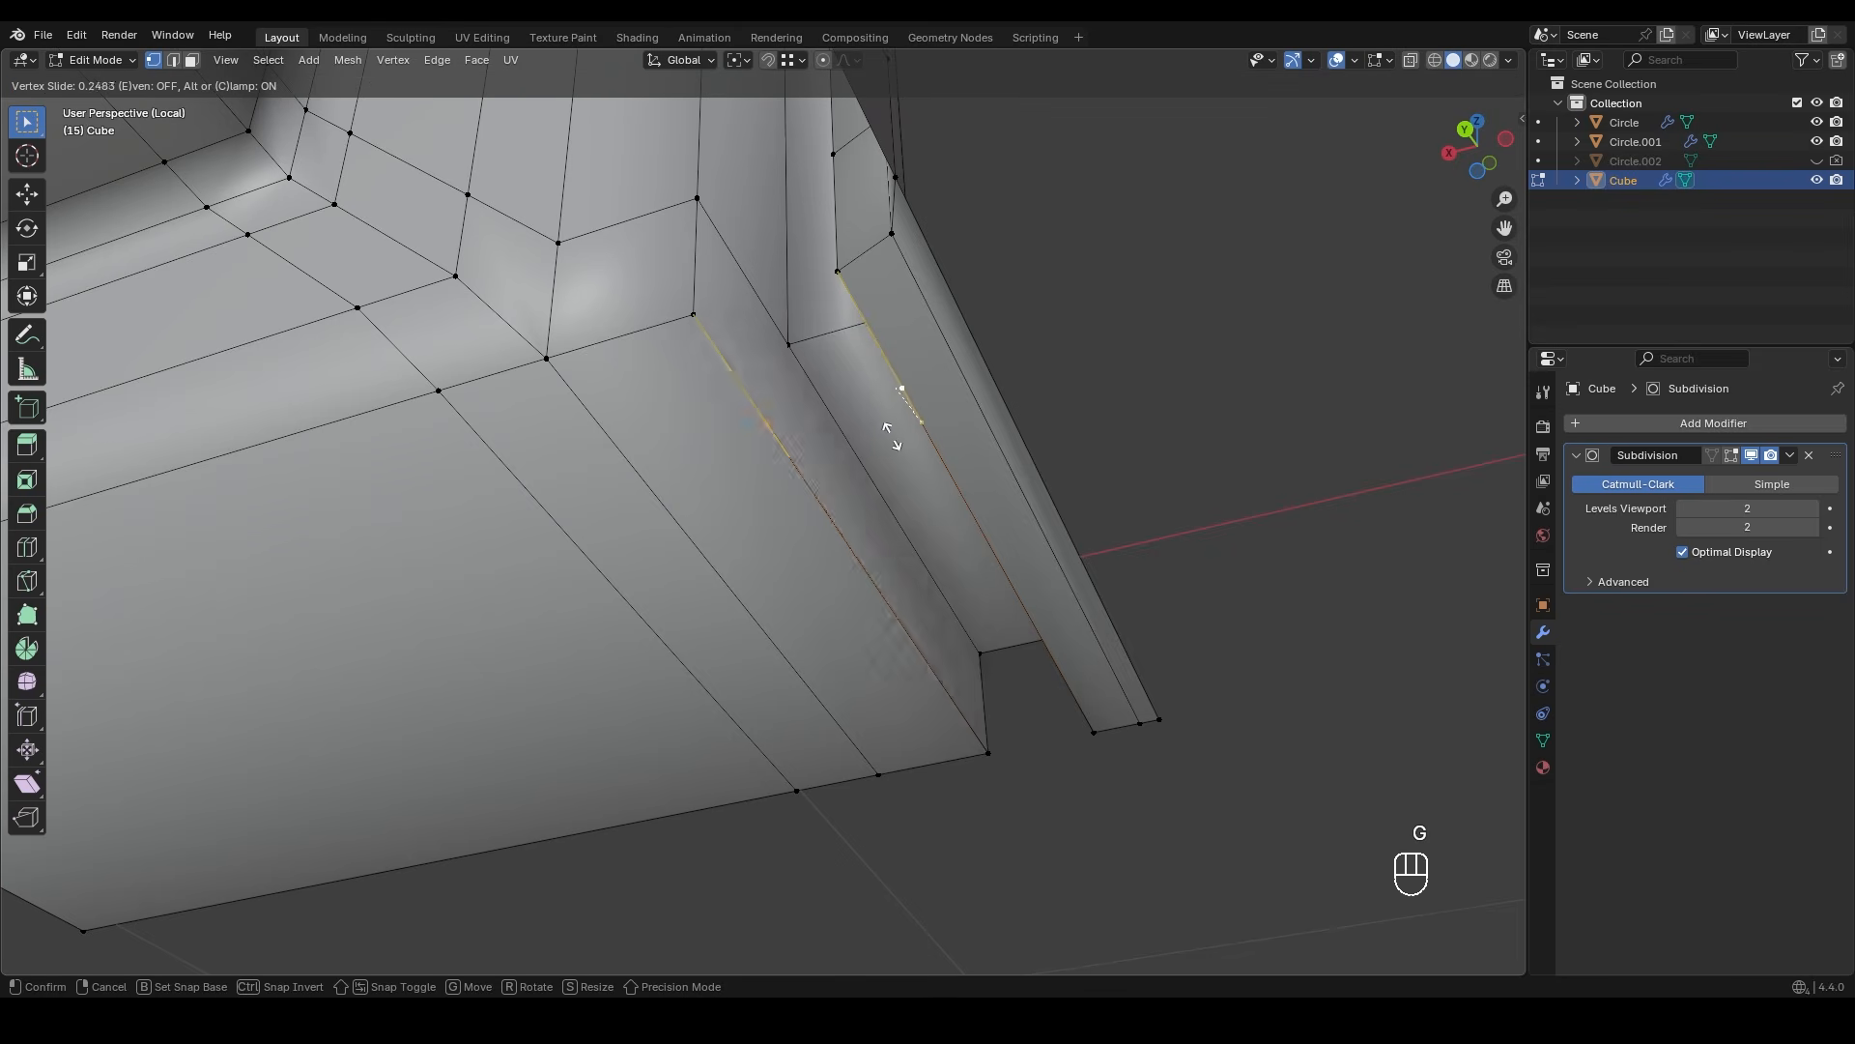
left_click(857, 382)
middle_click_drag(858, 382, 874, 484)
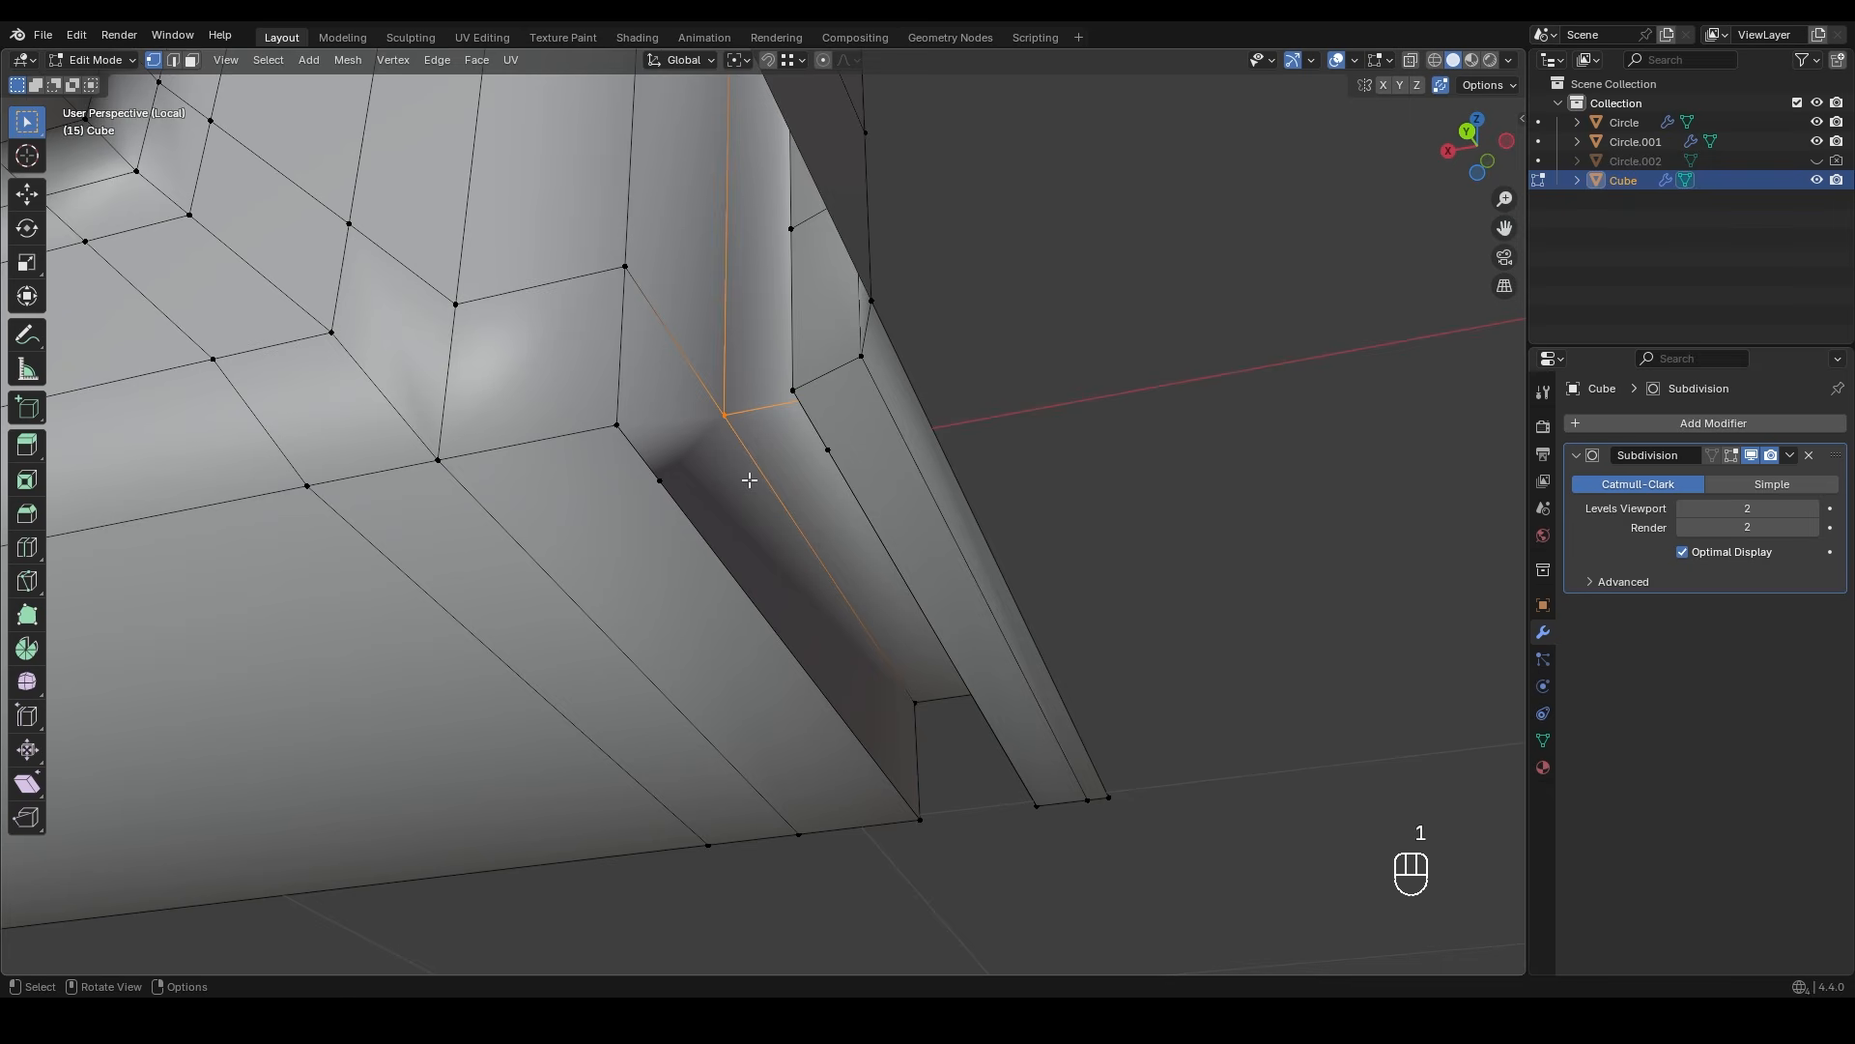
- Knife a cut from the slid side vertex down the groove's wall and across its floor
scroll(743, 480, "up", 2)
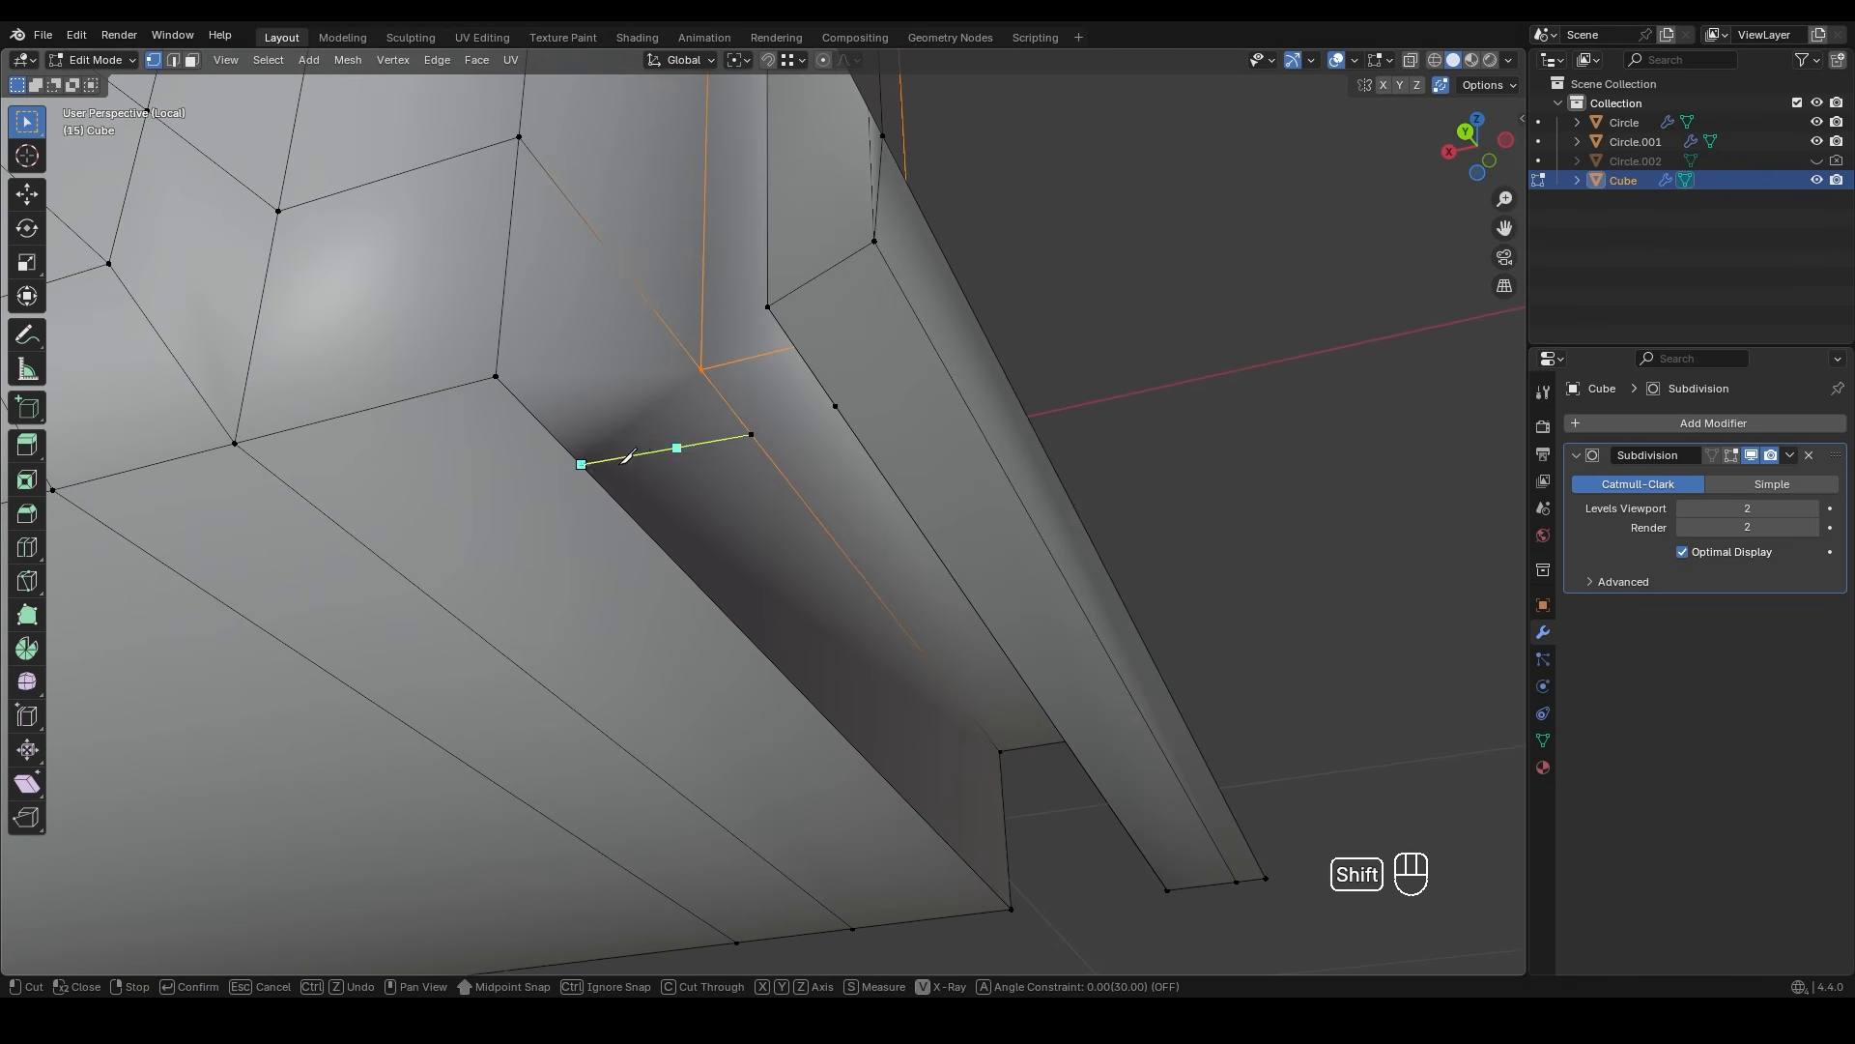
scroll(622, 462, "down", 2)
middle_click_drag(646, 458, 788, 476)
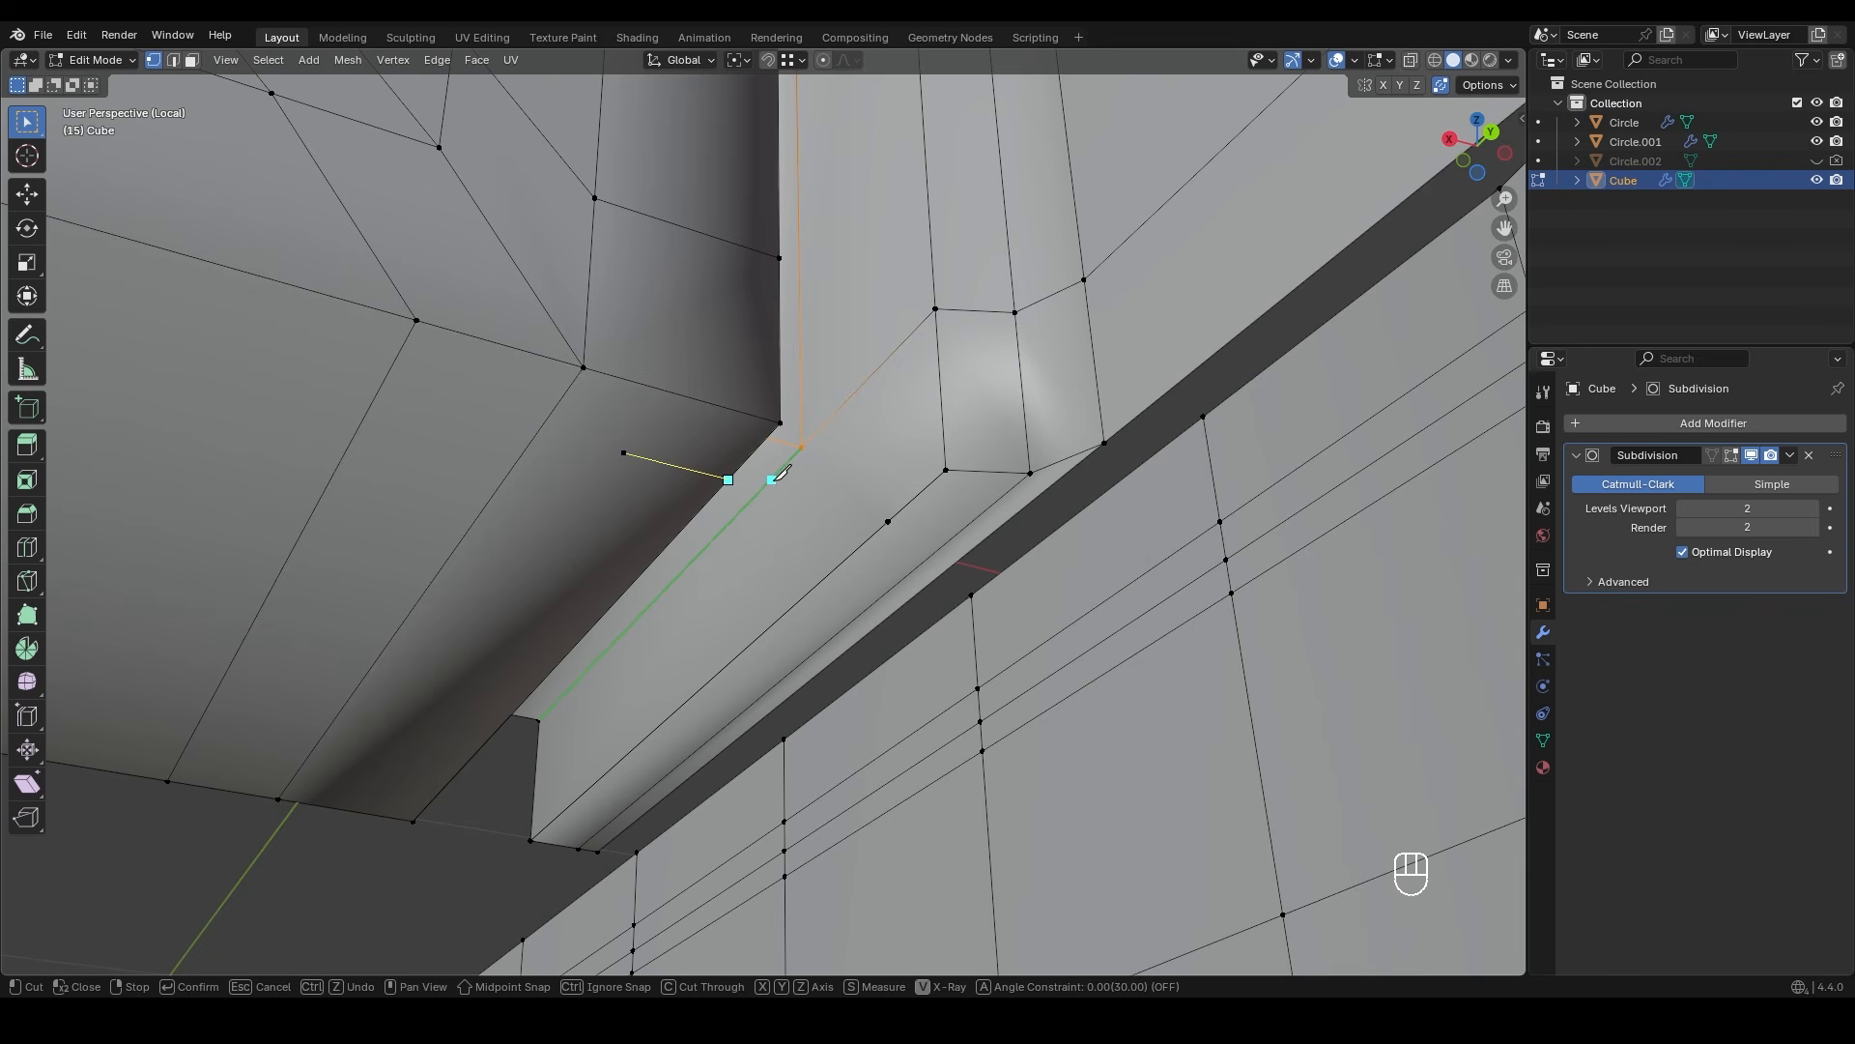
key("Return")
- Move the knife cut's outer vertex on the groove floor by -0.001812 m along Y
key("1")
mouse_move(890, 522)
middle_mouse_down()
mouse_move(956, 476)
mouse_move(866, 473)
mouse_move(931, 418)
mouse_move(814, 565)
mouse_move(869, 506)
middle_mouse_up()
left_click(961, 469)
key("g")
key("y")
left_click(924, 472)
- Add loop cuts across the bottom panel with factor 0.810 and the groove's outer strip with factor 0.698
scroll(870, 505, "up", 2)
key("ctrl+r")
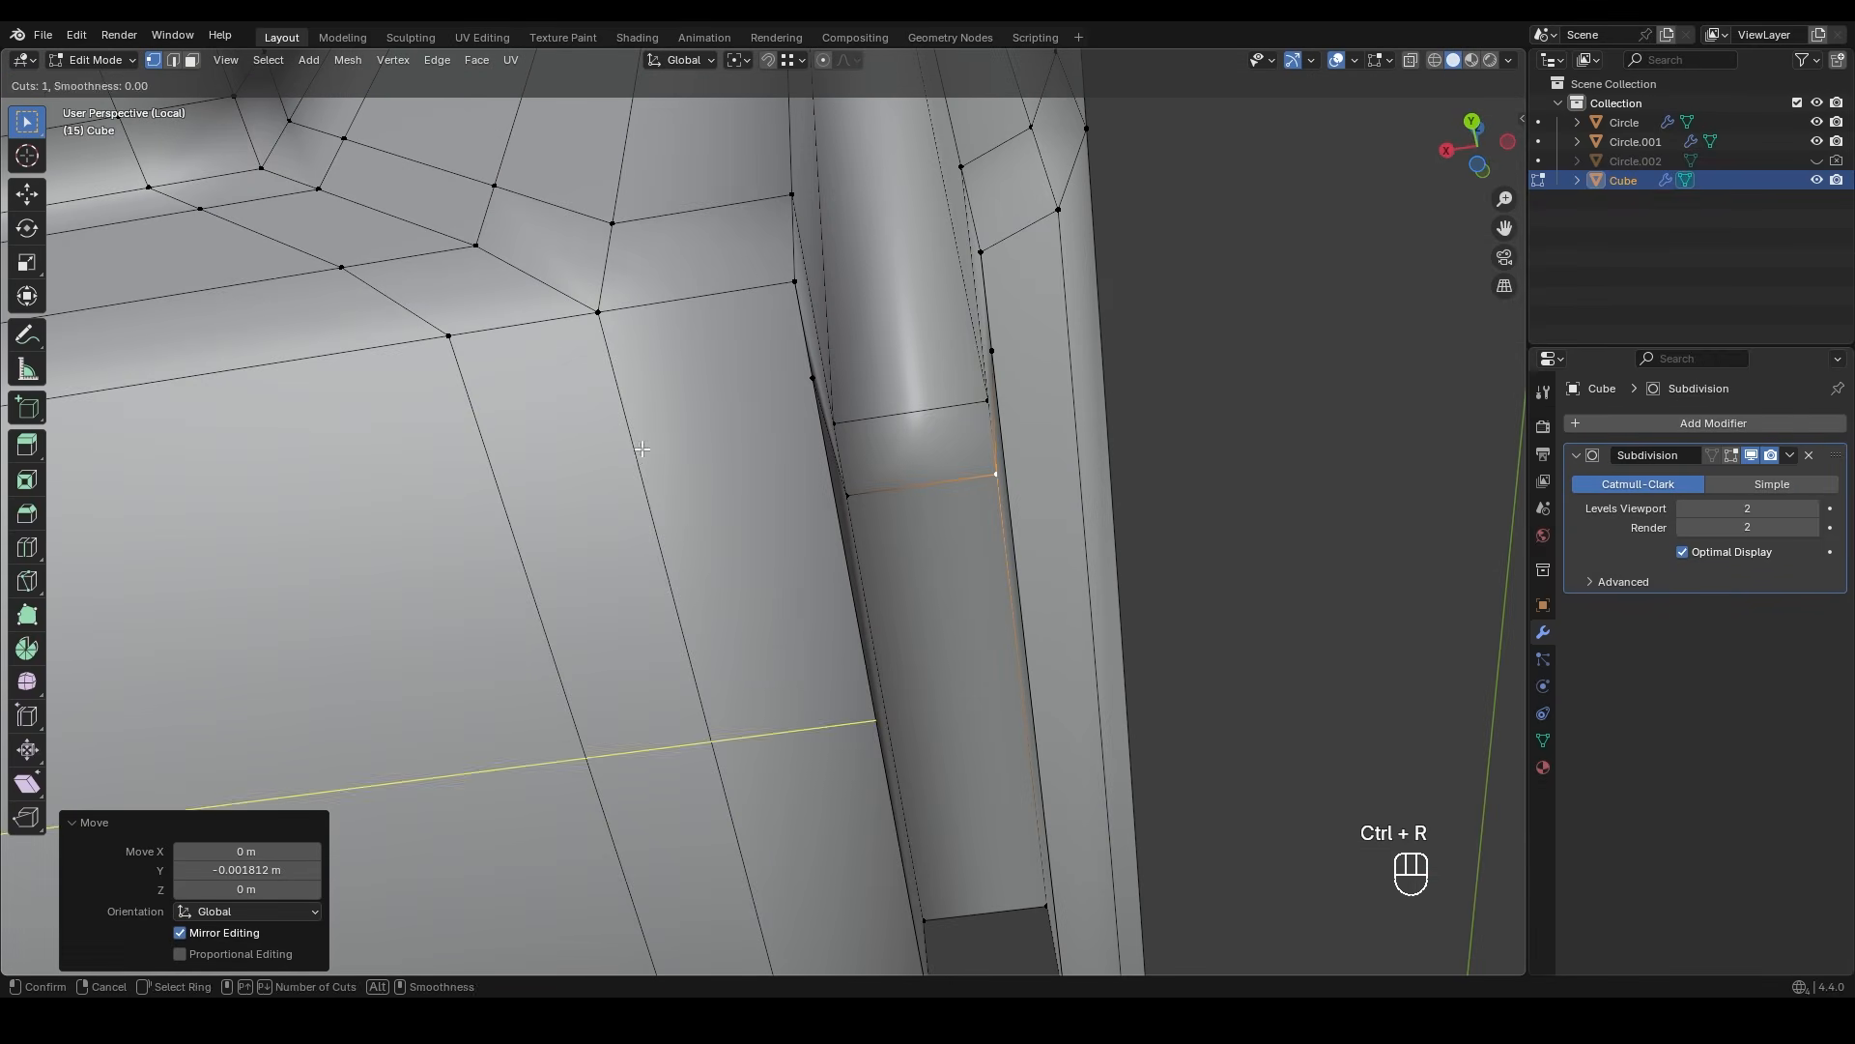
left_click(860, 764)
left_click(830, 390)
key("ctrl+r")
left_click(1082, 394)
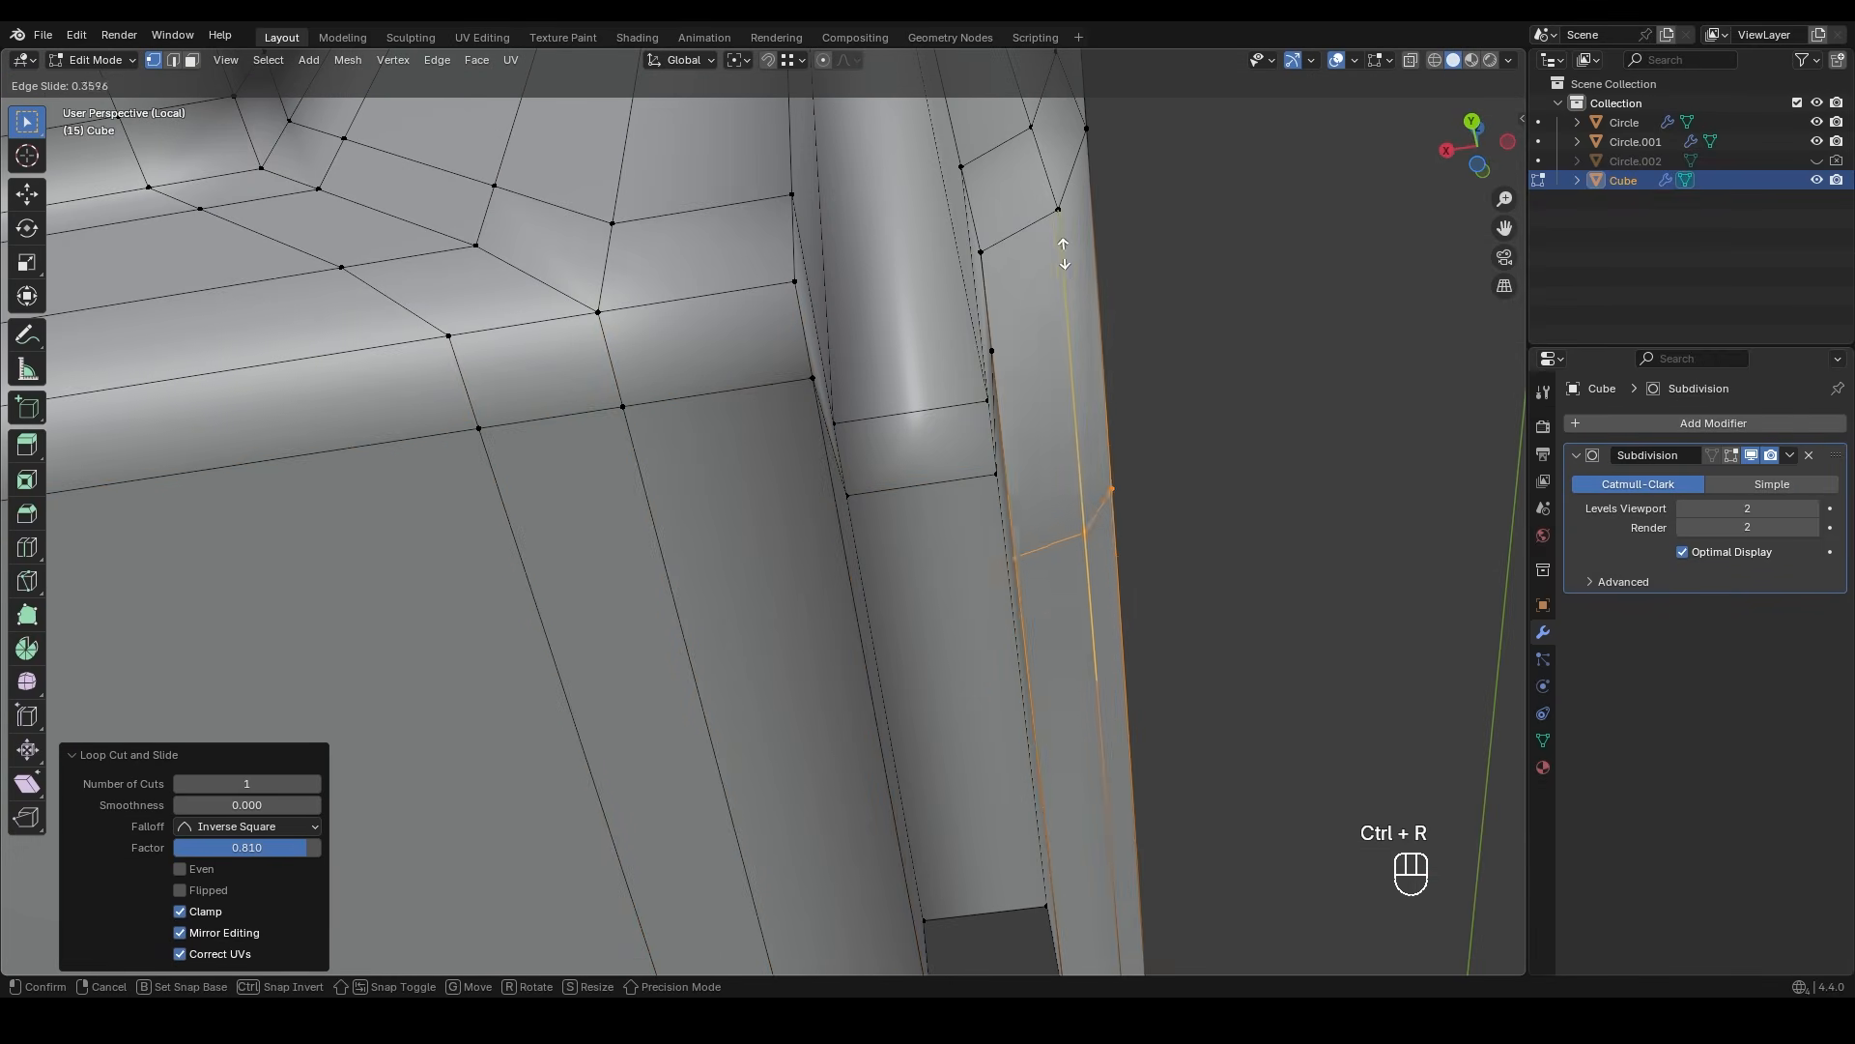
left_click(994, 344)
- Flatten the outer strip's loop cut by scaling it to 0 along Y, and move it 0.001525 m along Y onto the slid vertex
mouse_move(1014, 414)
middle_mouse_down()
mouse_move(1096, 423)
mouse_move(1023, 414)
middle_mouse_up()
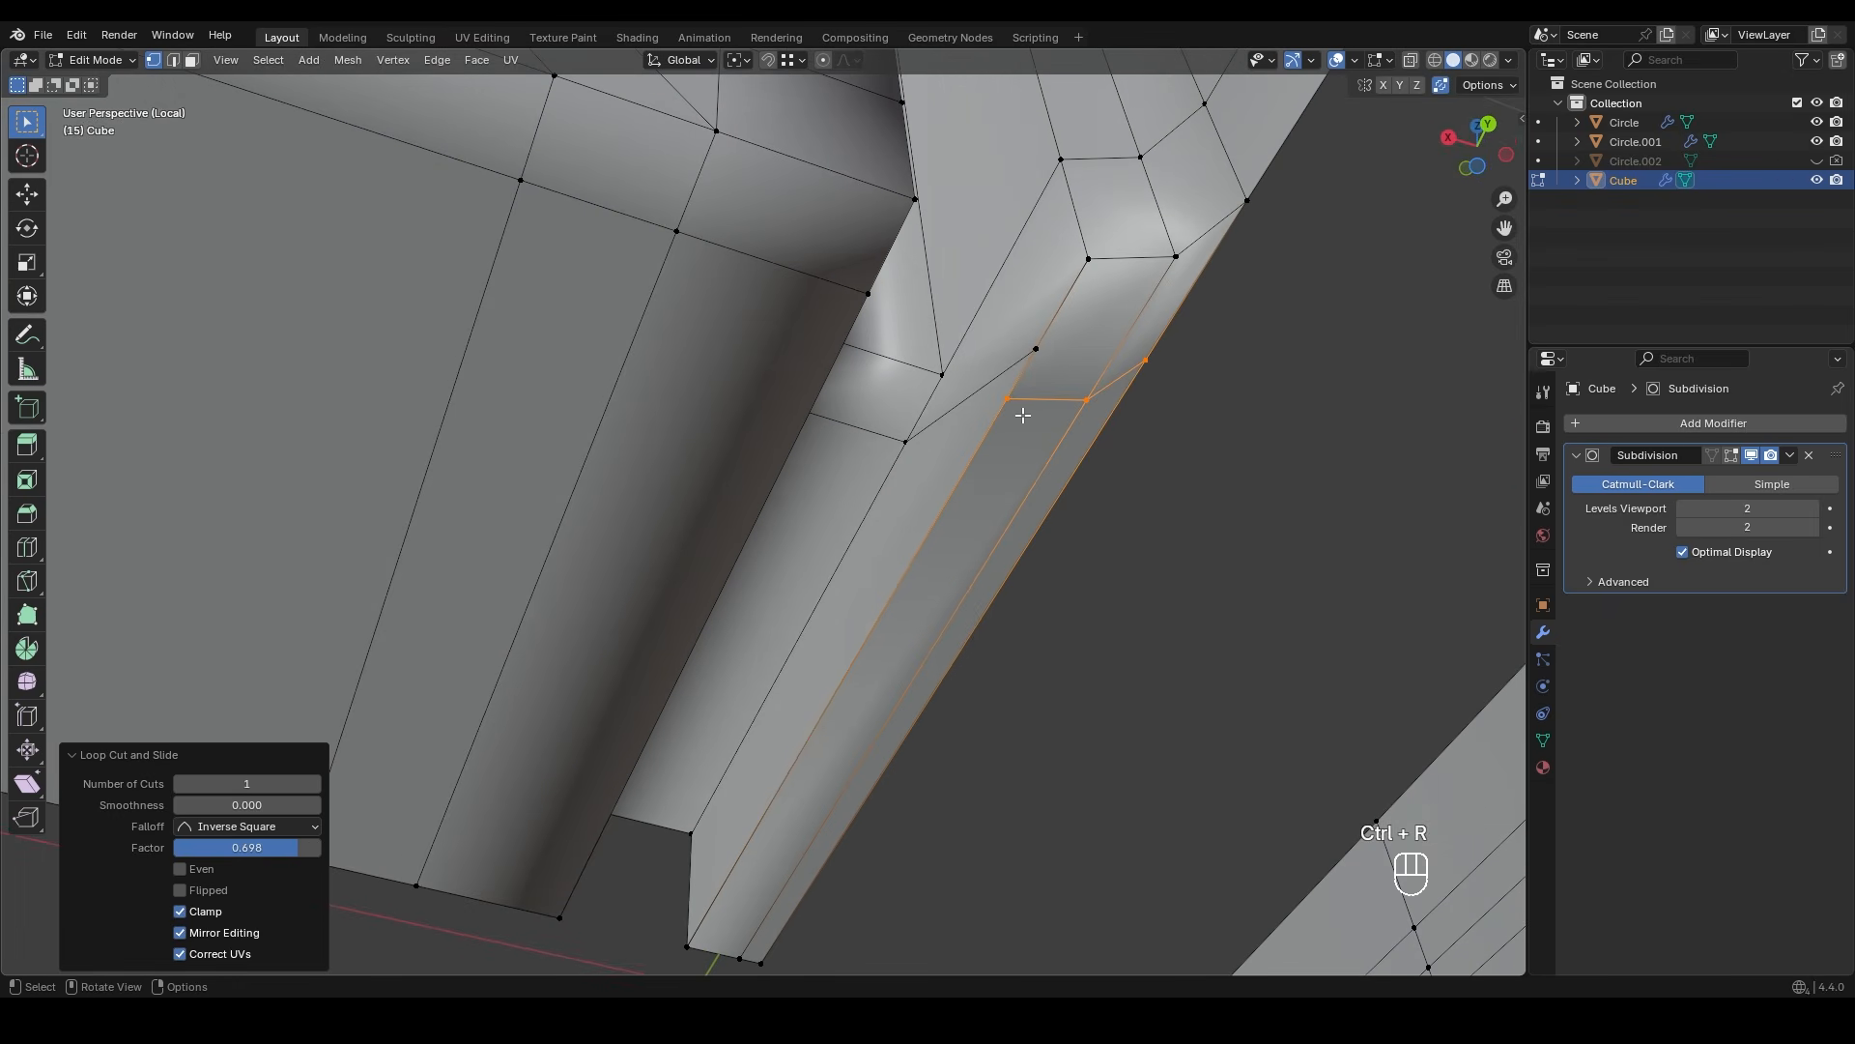
key("s")
key("x")
key("y")
key("0")
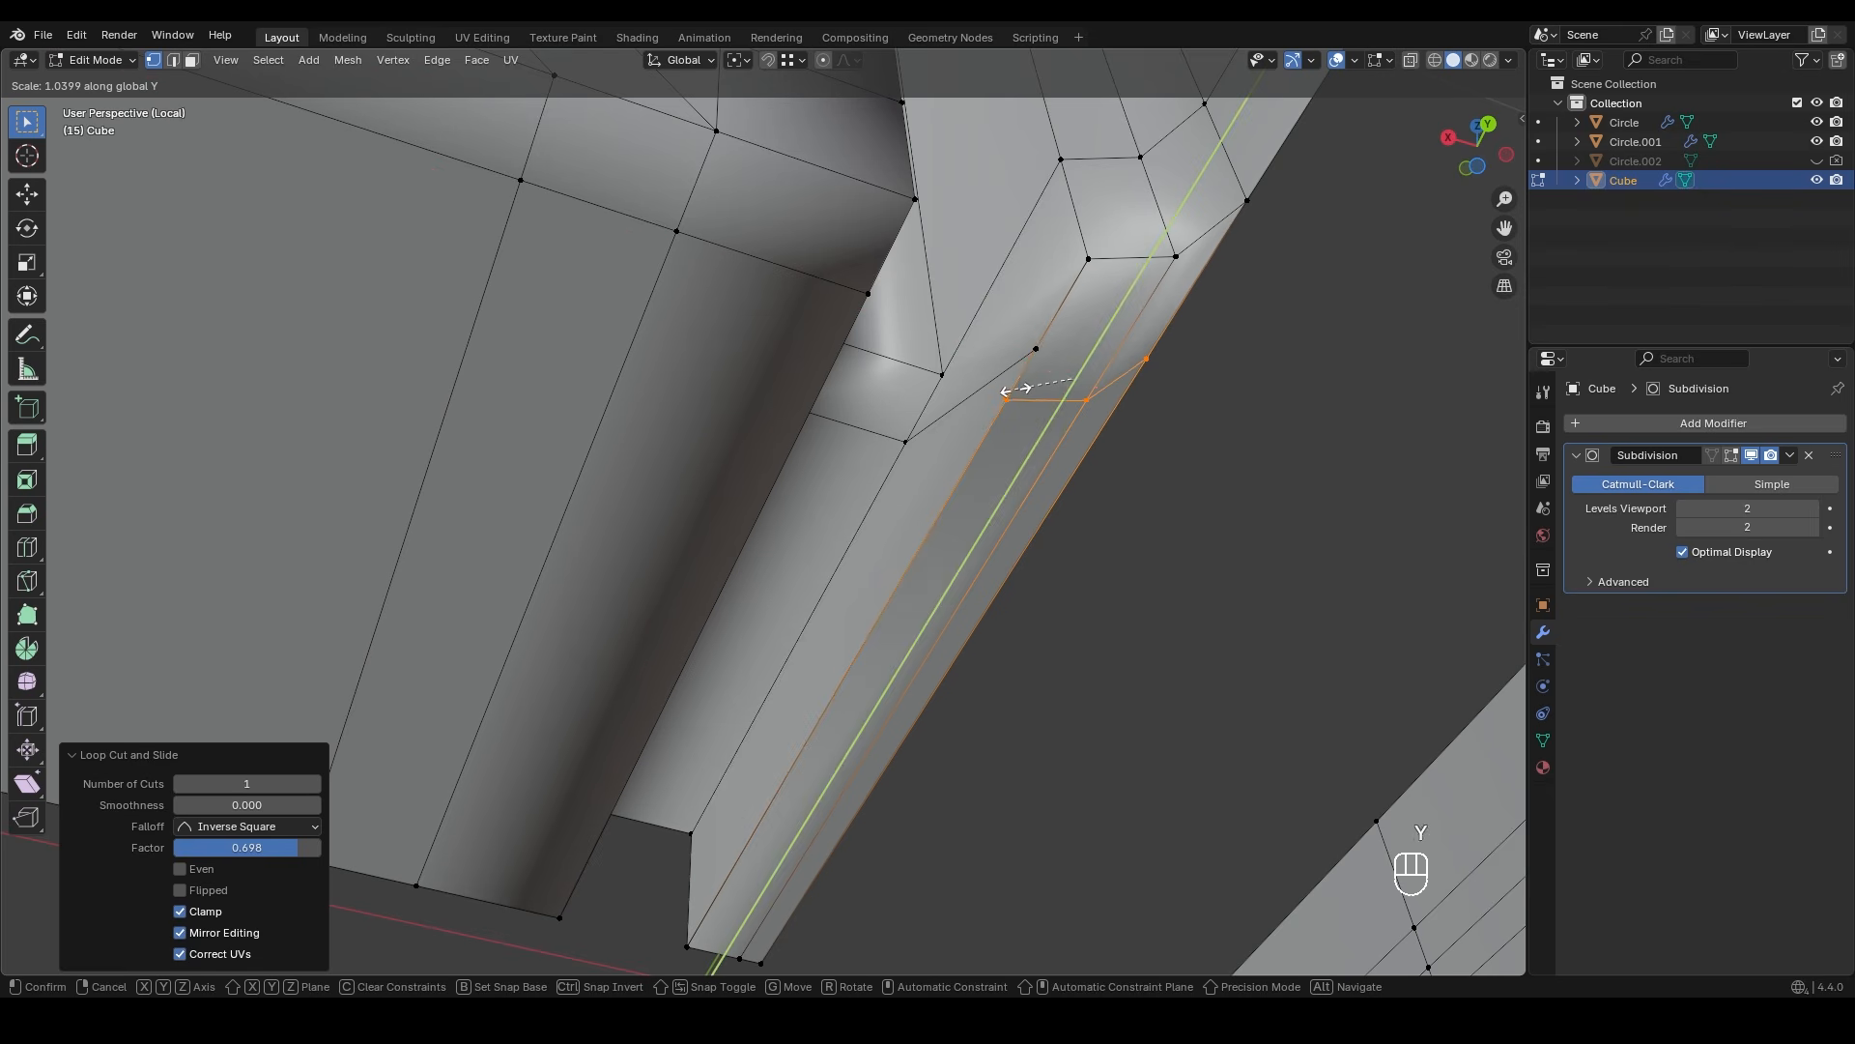
key("KP_Enter")
key("g")
middle_click_drag(1029, 375, 1036, 352)
left_click(1036, 352, "ctrl")
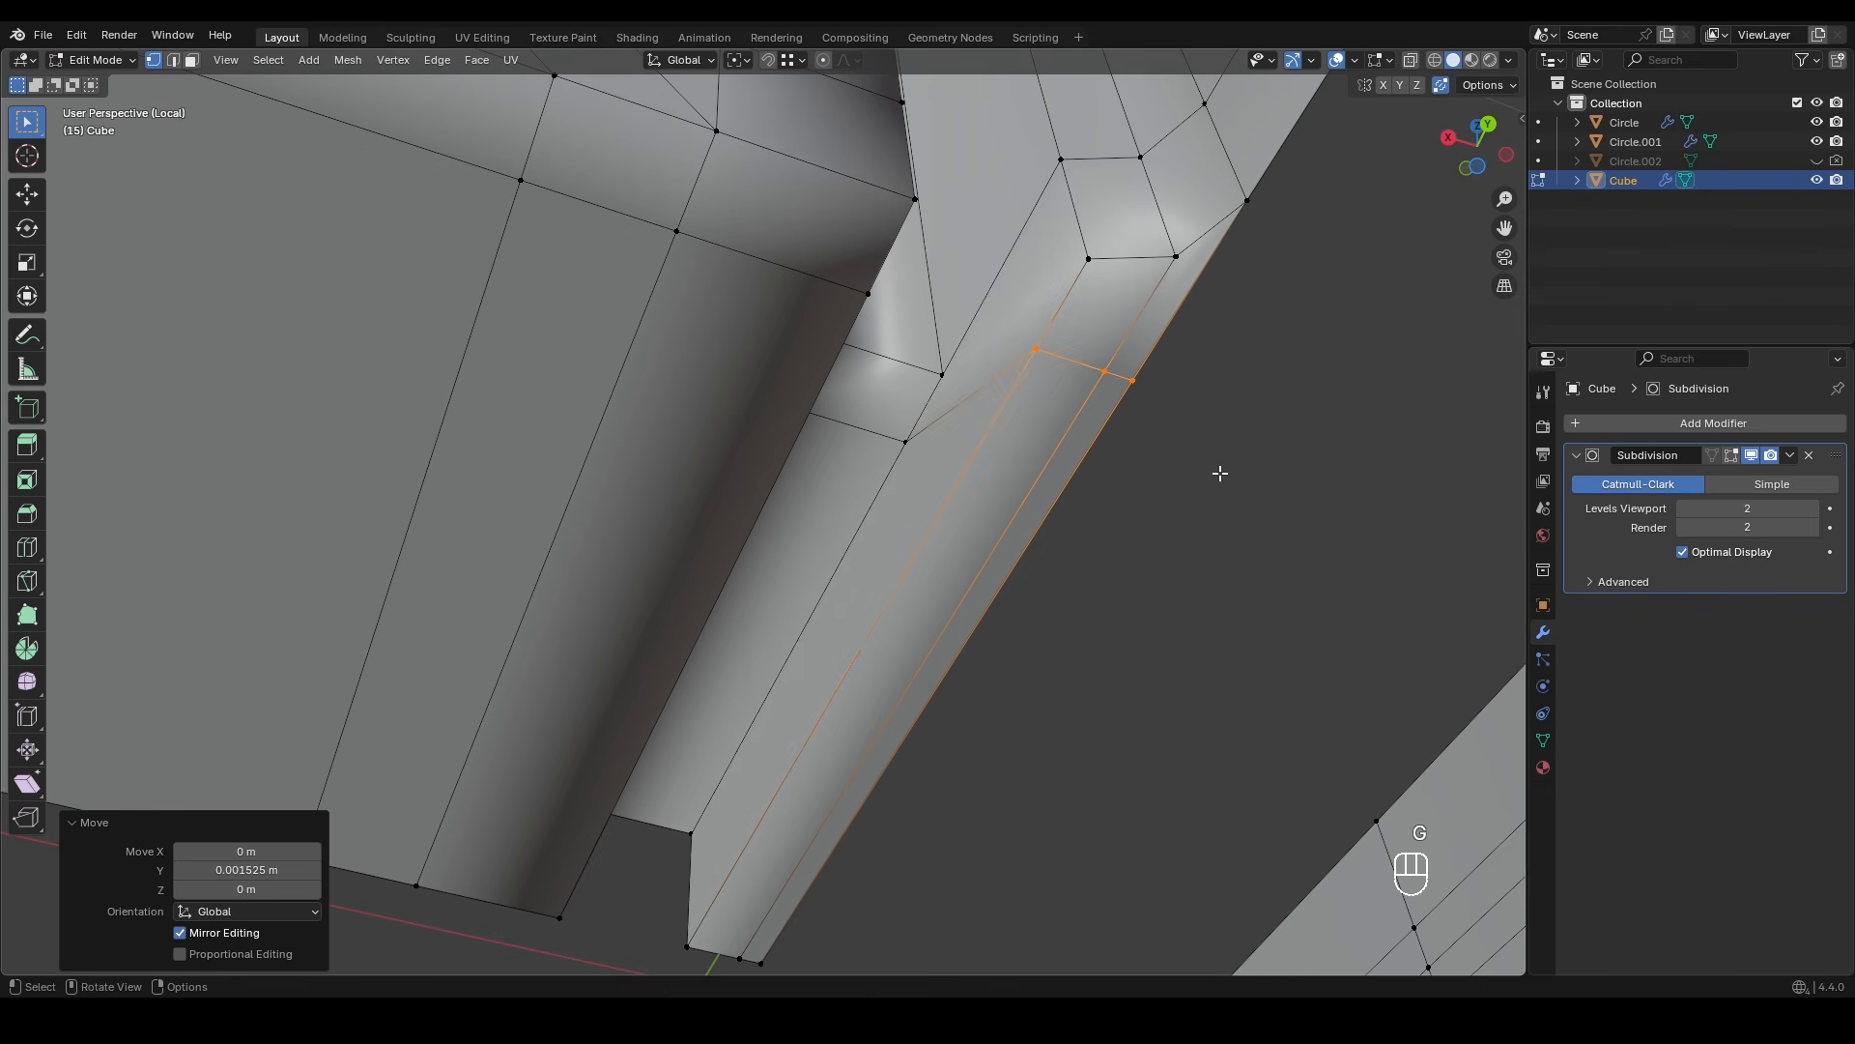
- Knife an edge from the groove wall's upper vertex to the adjacent outer-strip vertex, and dissolve the old edge below it
left_click(1135, 473)
middle_click_drag(1134, 473, 759, 522)
left_click(894, 429)
key("Tab")
key("Tab")
middle_click_drag(908, 422, 1001, 446)
middle_click_drag(1000, 447, 926, 523, "shift")
middle_click_drag(926, 524, 904, 528, "shift")
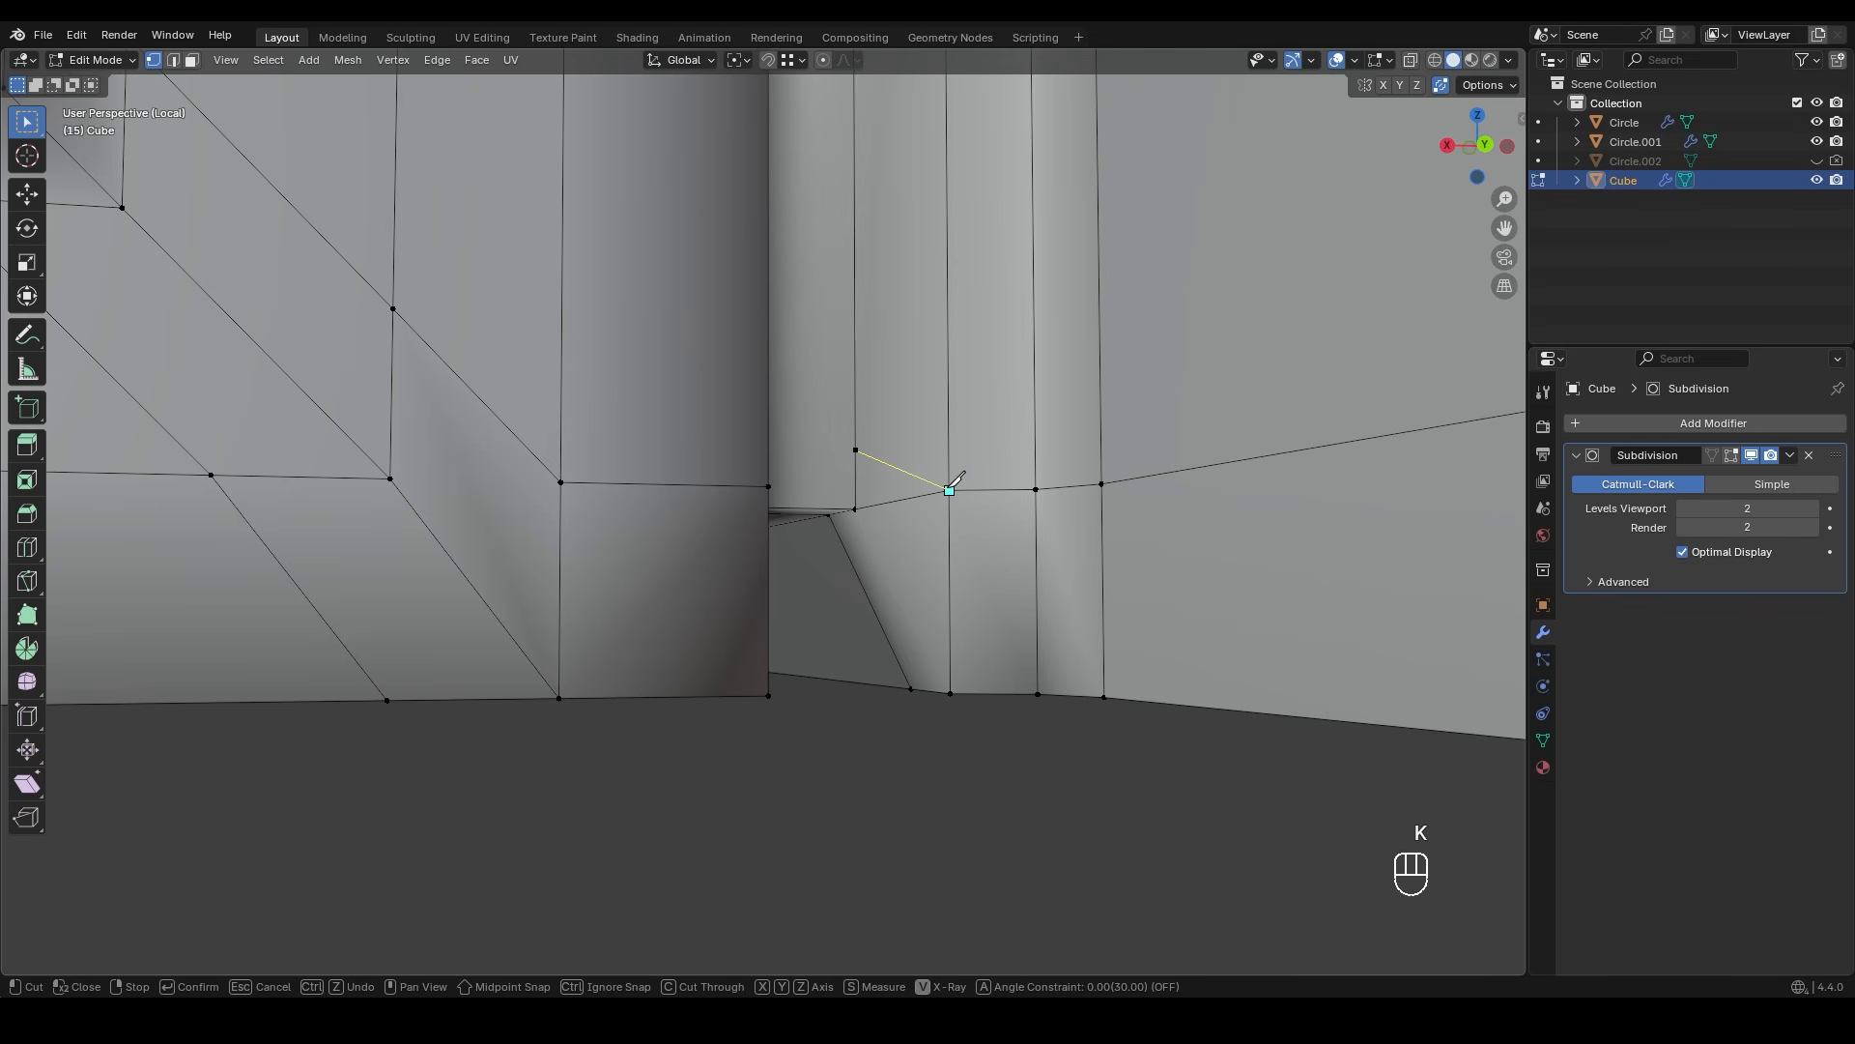
key("Return")
key("2")
key("x")
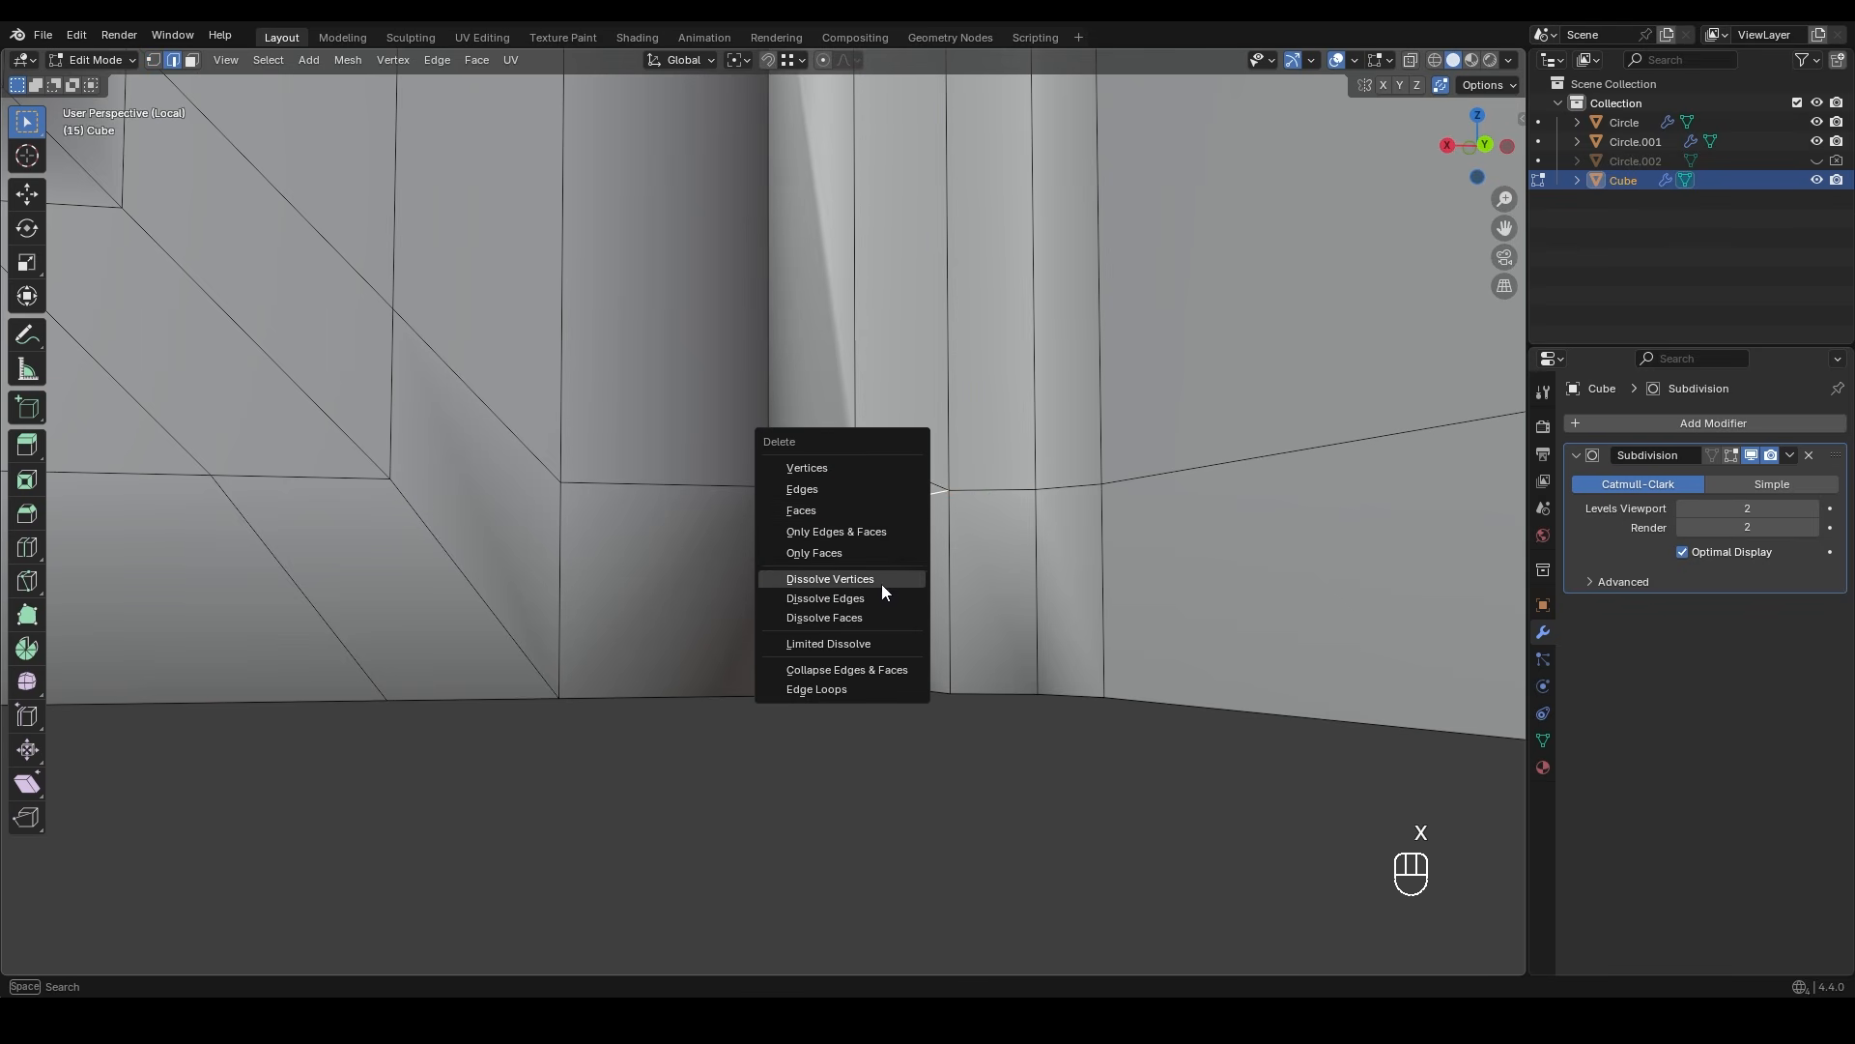
left_click(881, 582)
- Connect the two lower vertices at the groove's end corner with an edge
middle_click_drag(890, 567, 905, 439)
key("1")
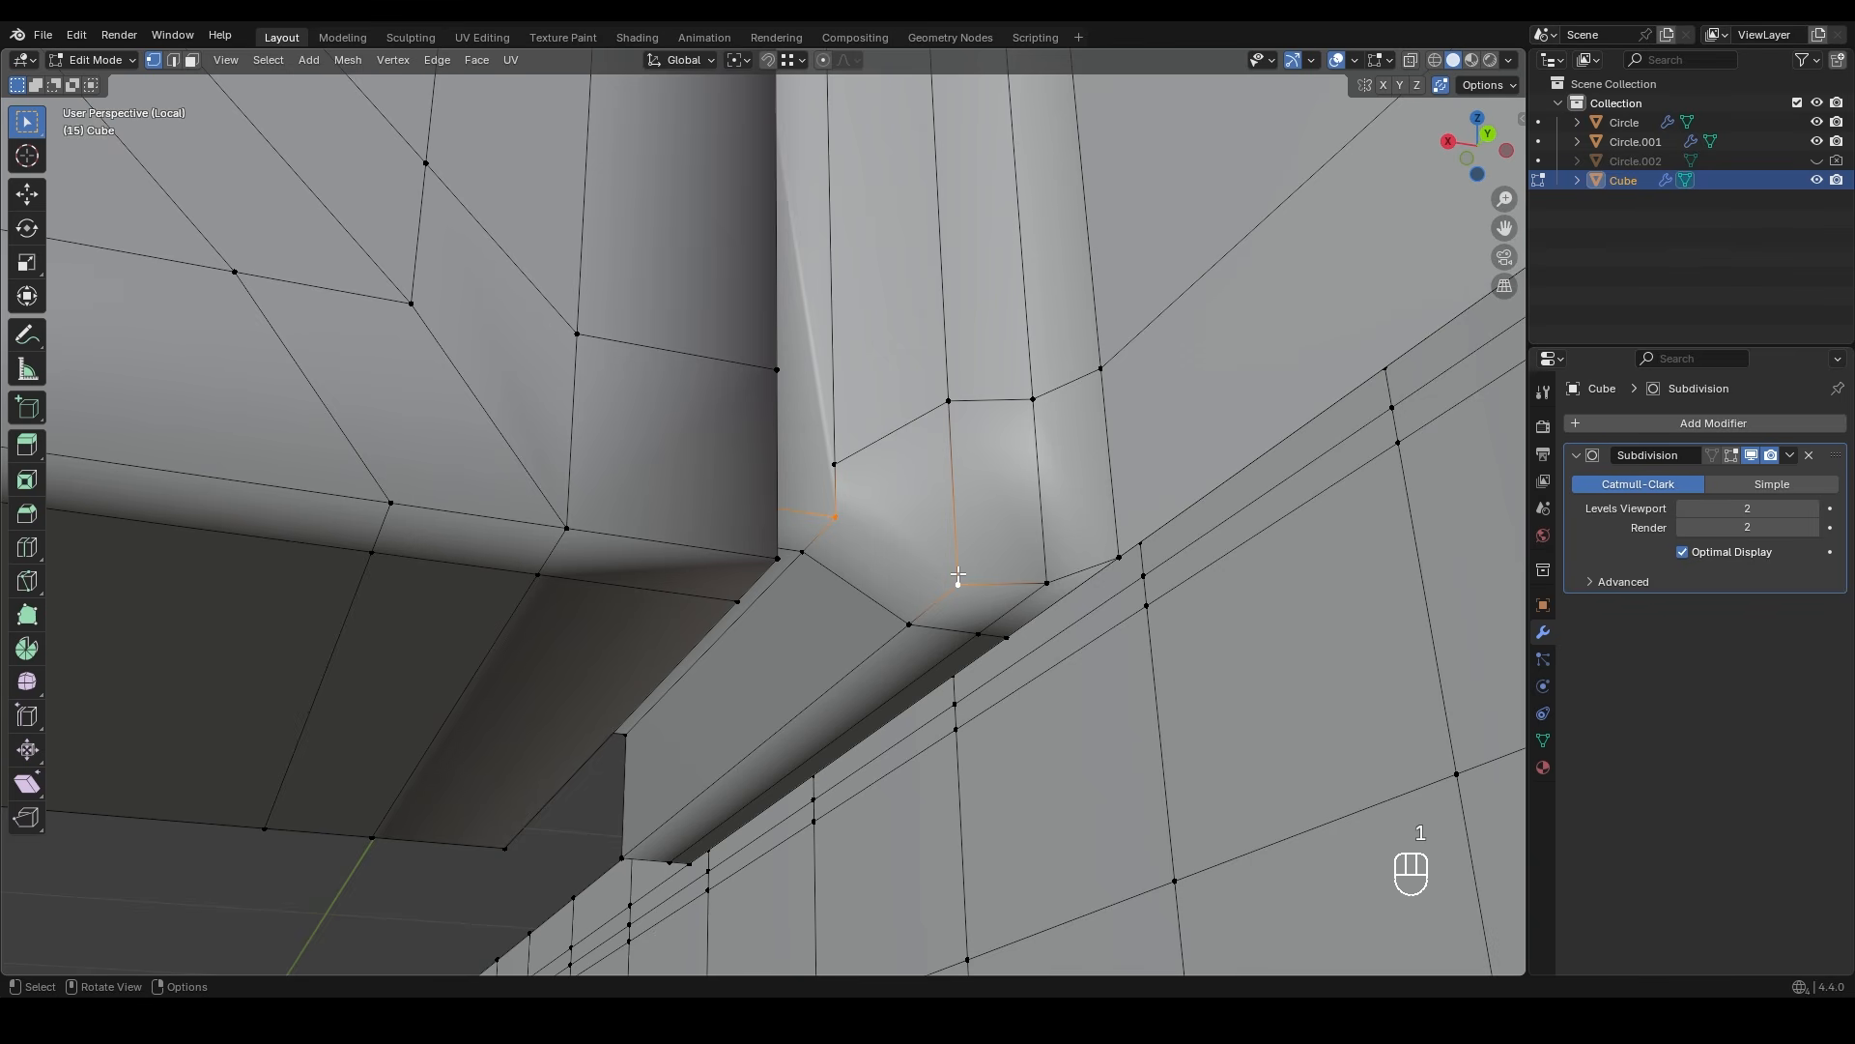
key("j")
middle_click_drag(957, 576, 842, 497)
key("g")
right_click(838, 501)
- Connect the two vertices at the lower corner of the frame face around the boss, and dissolve the diagonal edge above them
middle_click_drag(821, 533, 782, 449)
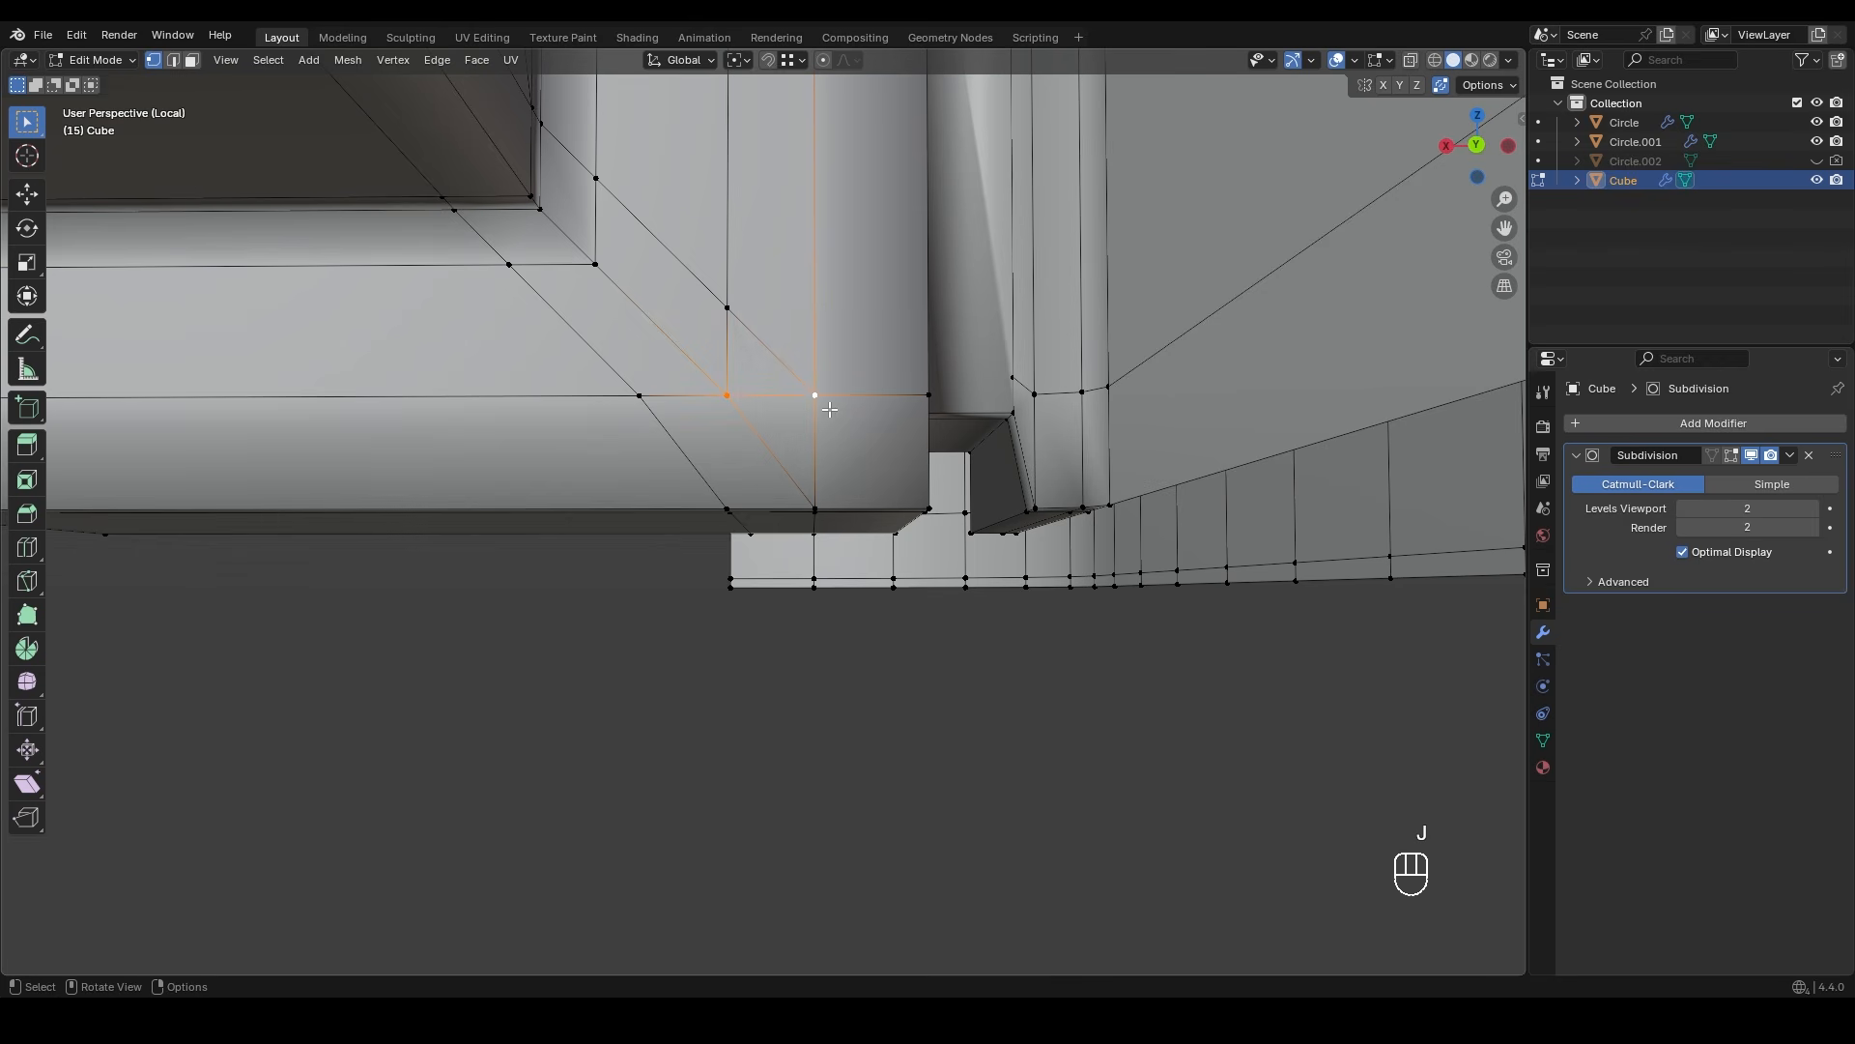
middle_click_drag(839, 362, 843, 388, "shift")
key("2")
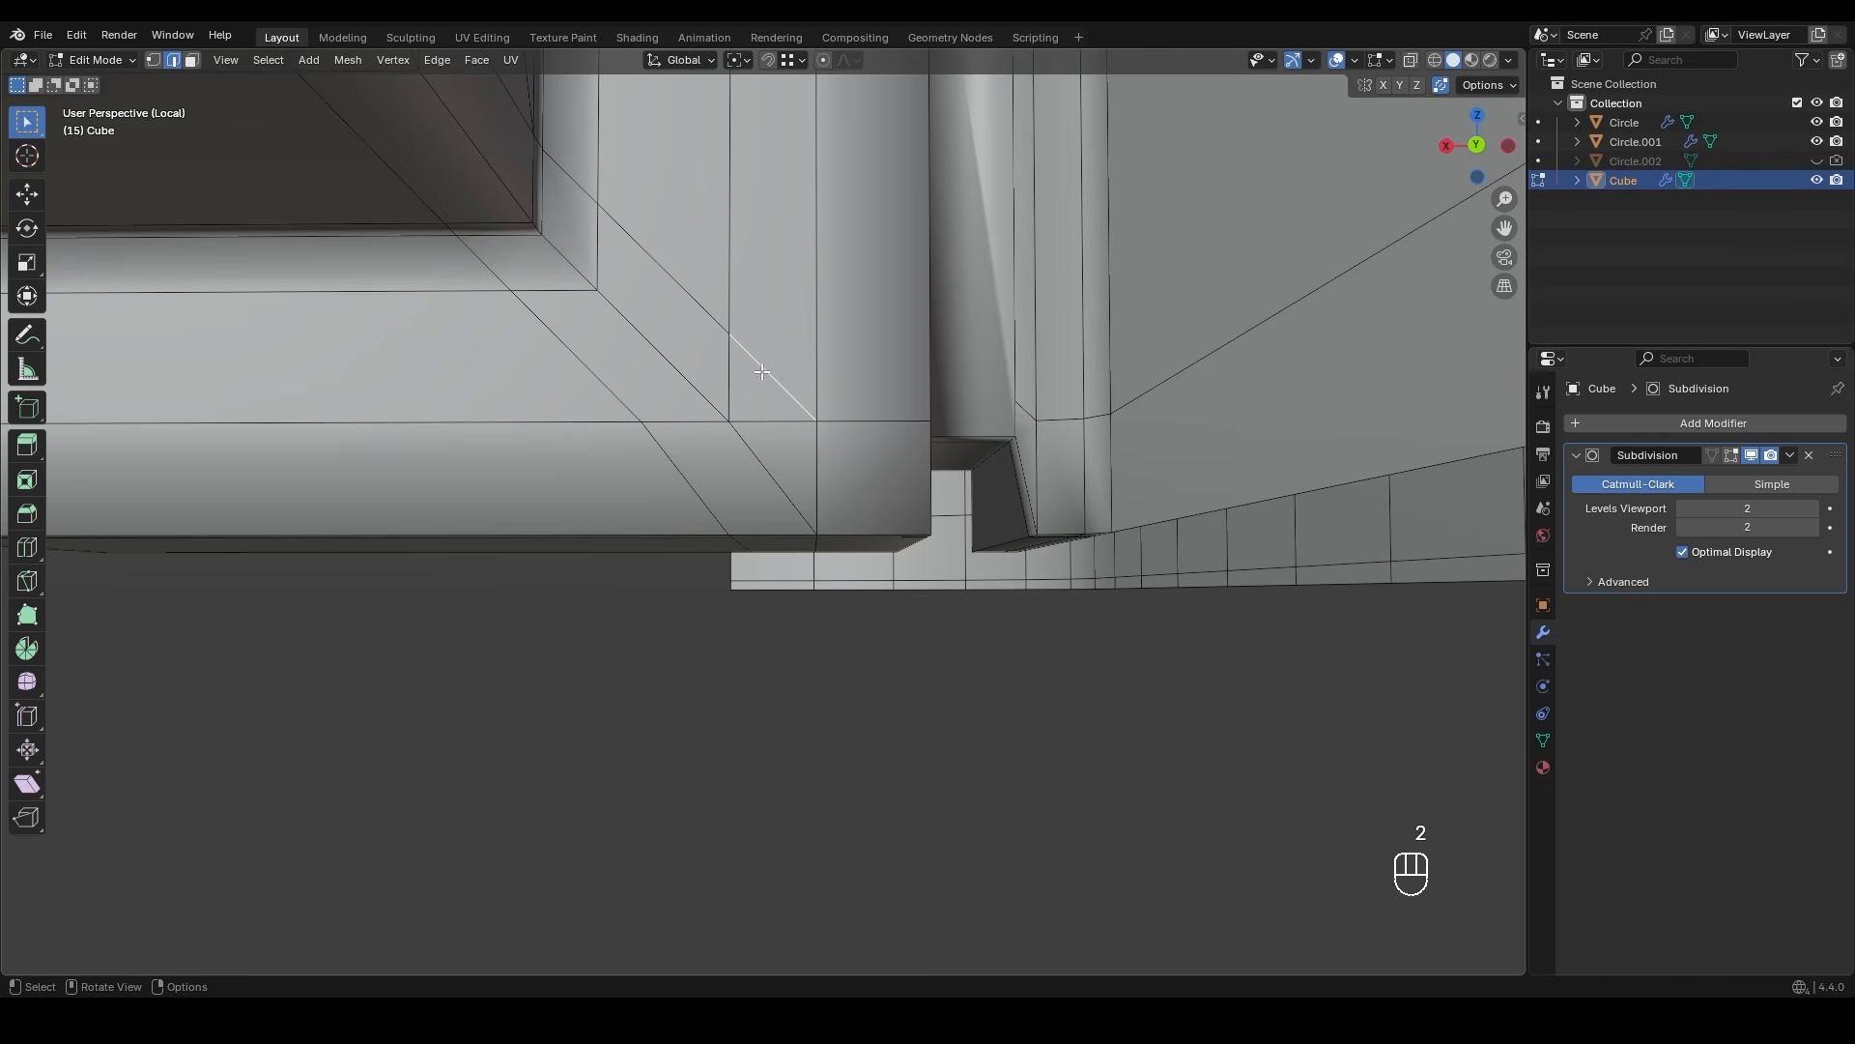
right_click(717, 309)
left_click(715, 300)
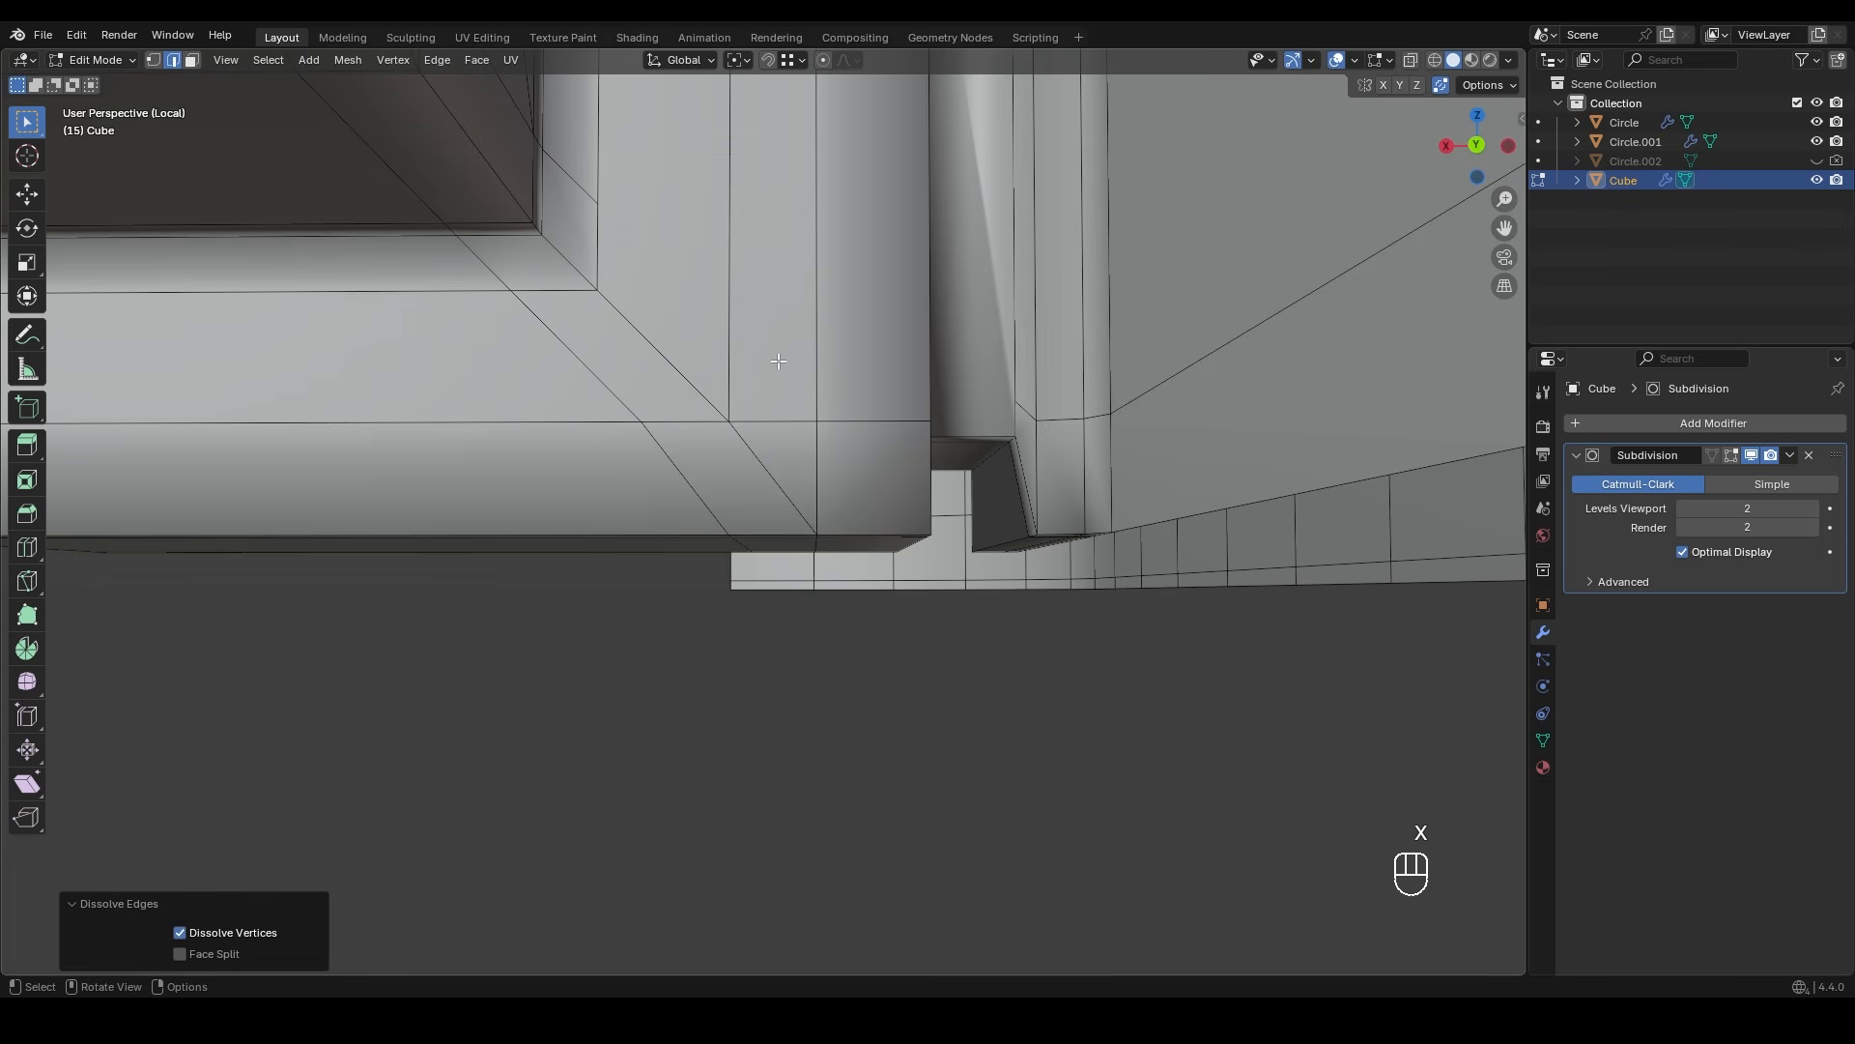
- Dissolve the surplus vertical edge run that rises from the frame face's lower corner
key("1")
left_click(712, 406, "alt+shift")
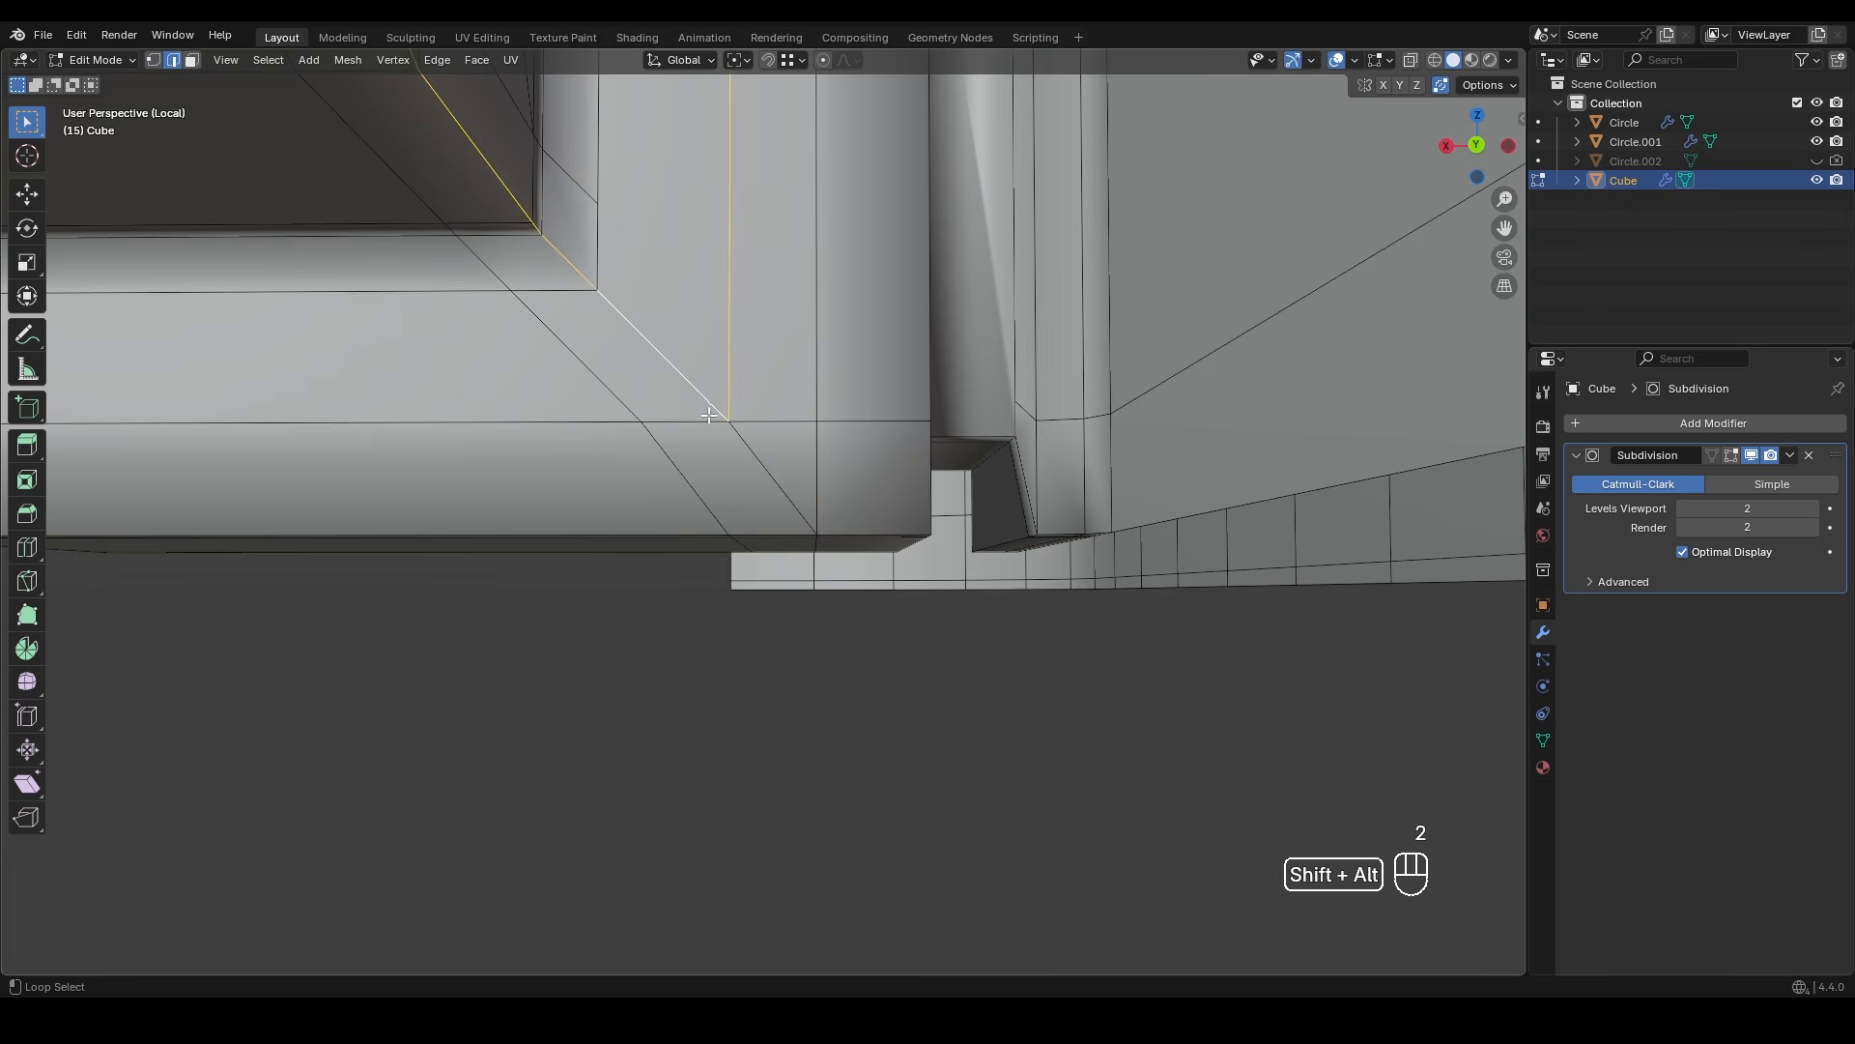
scroll(745, 381, "down", 3)
left_click(766, 373)
middle_click_drag(766, 373, 769, 275)
left_click(655, 592, "alt+shift")
middle_click_drag(750, 379, 781, 338)
middle_click_drag(812, 464, 856, 441)
key("x")
left_click(855, 441)
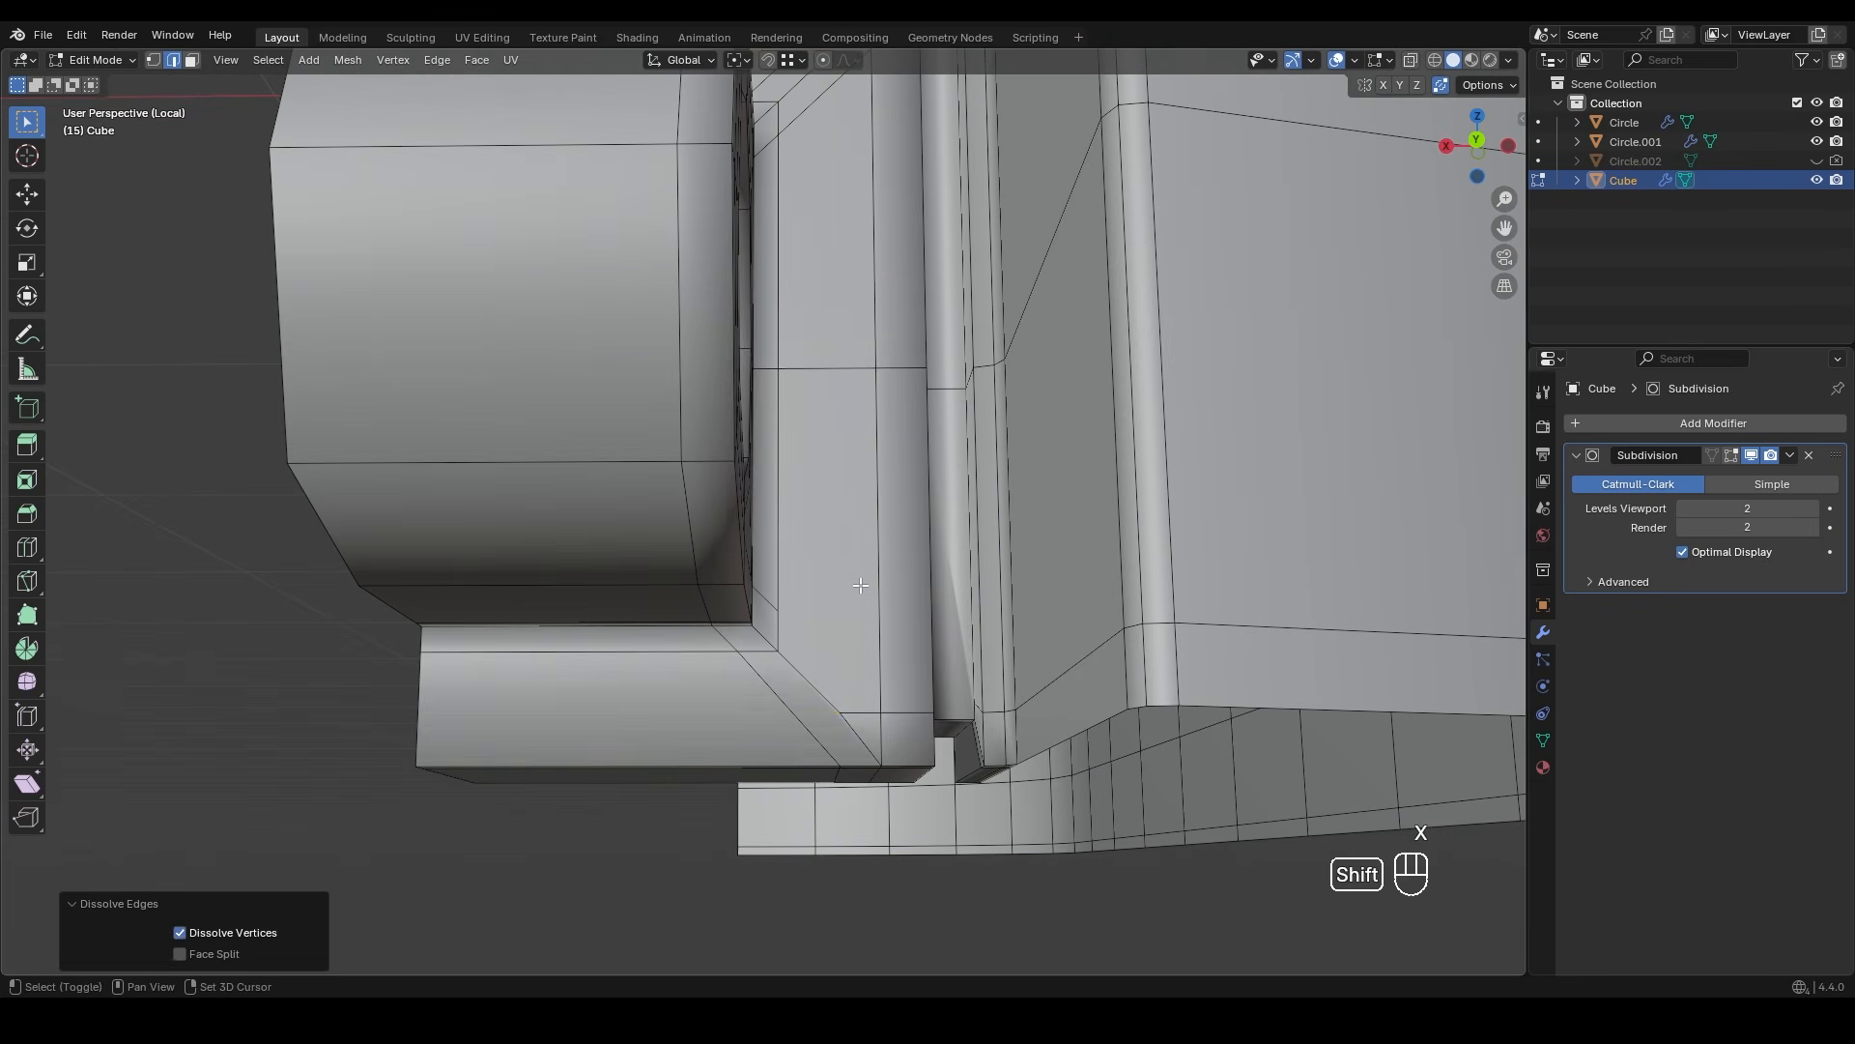
- Slide the frame's lower corner vertex onto the outer vertical edge with factor 1.000
middle_click_drag(861, 584, 817, 527)
key("1")
left_click(817, 525)
key("g")
key("g")
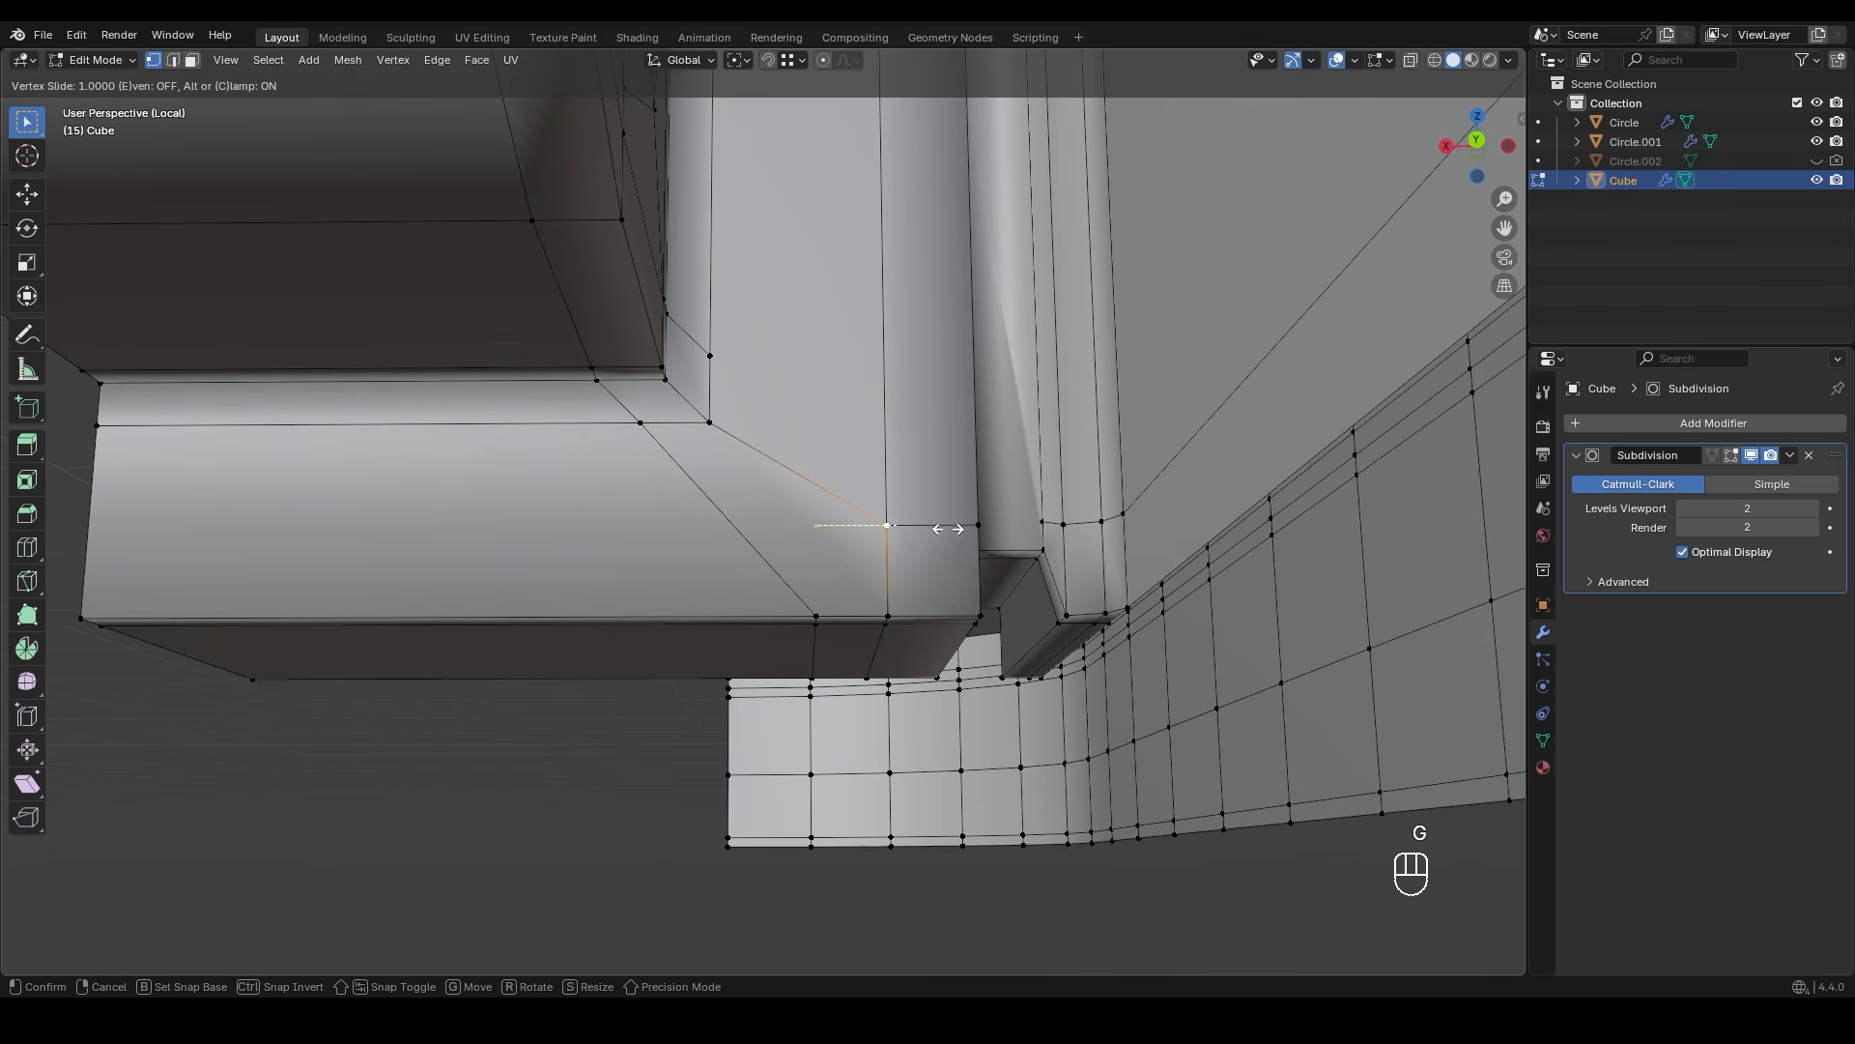
left_click(948, 529)
- Knife a straight cut along X from the slid vertex across the lower panel to the symmetry edge
middle_click_drag(893, 577, 902, 523)
middle_click_drag(903, 524, 912, 510, "shift")
key("k")
left_click(923, 453)
key("x")
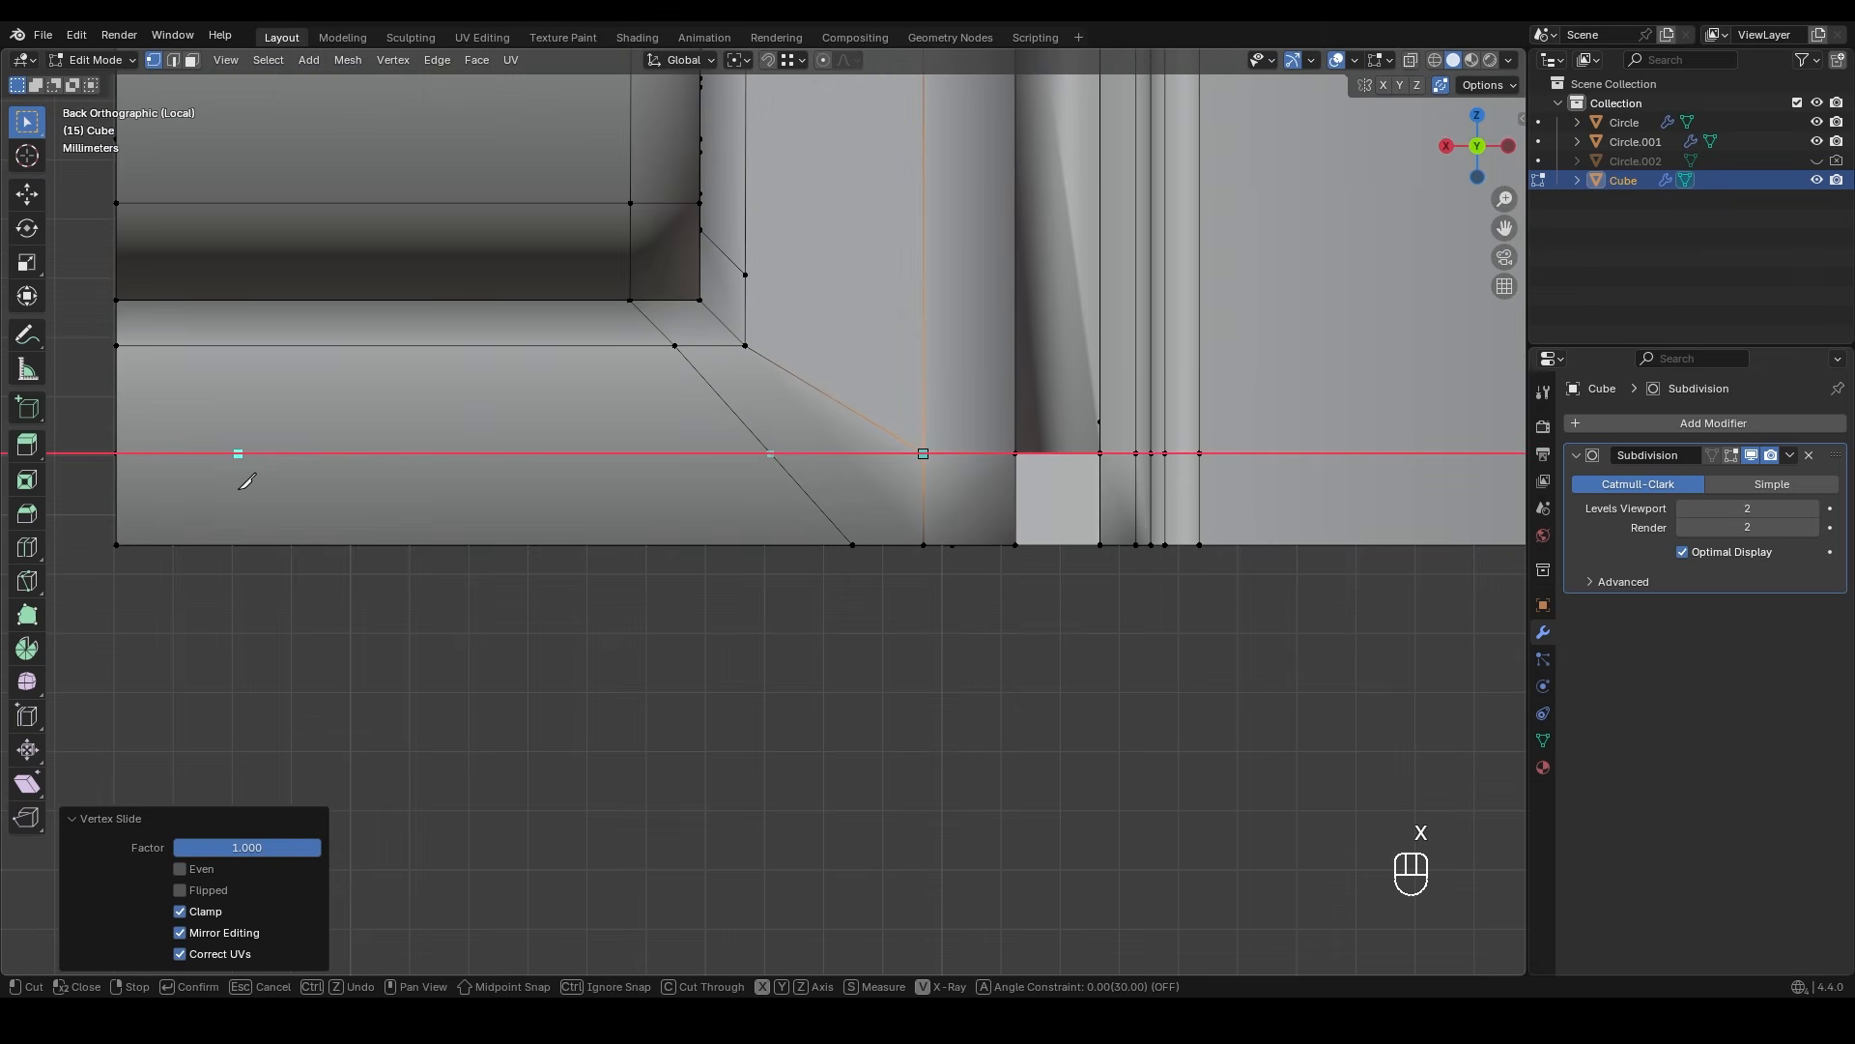
left_click(99, 483)
key("Return")
- Move the vertices of the cut running down the lower panel and across its underside along X, away from the corner
middle_click_drag(821, 657, 837, 484)
left_click_drag(870, 802, 811, 425)
key("g")
middle_click(802, 426)
left_click(758, 390, "ctrl")
left_click(758, 390, "shift")
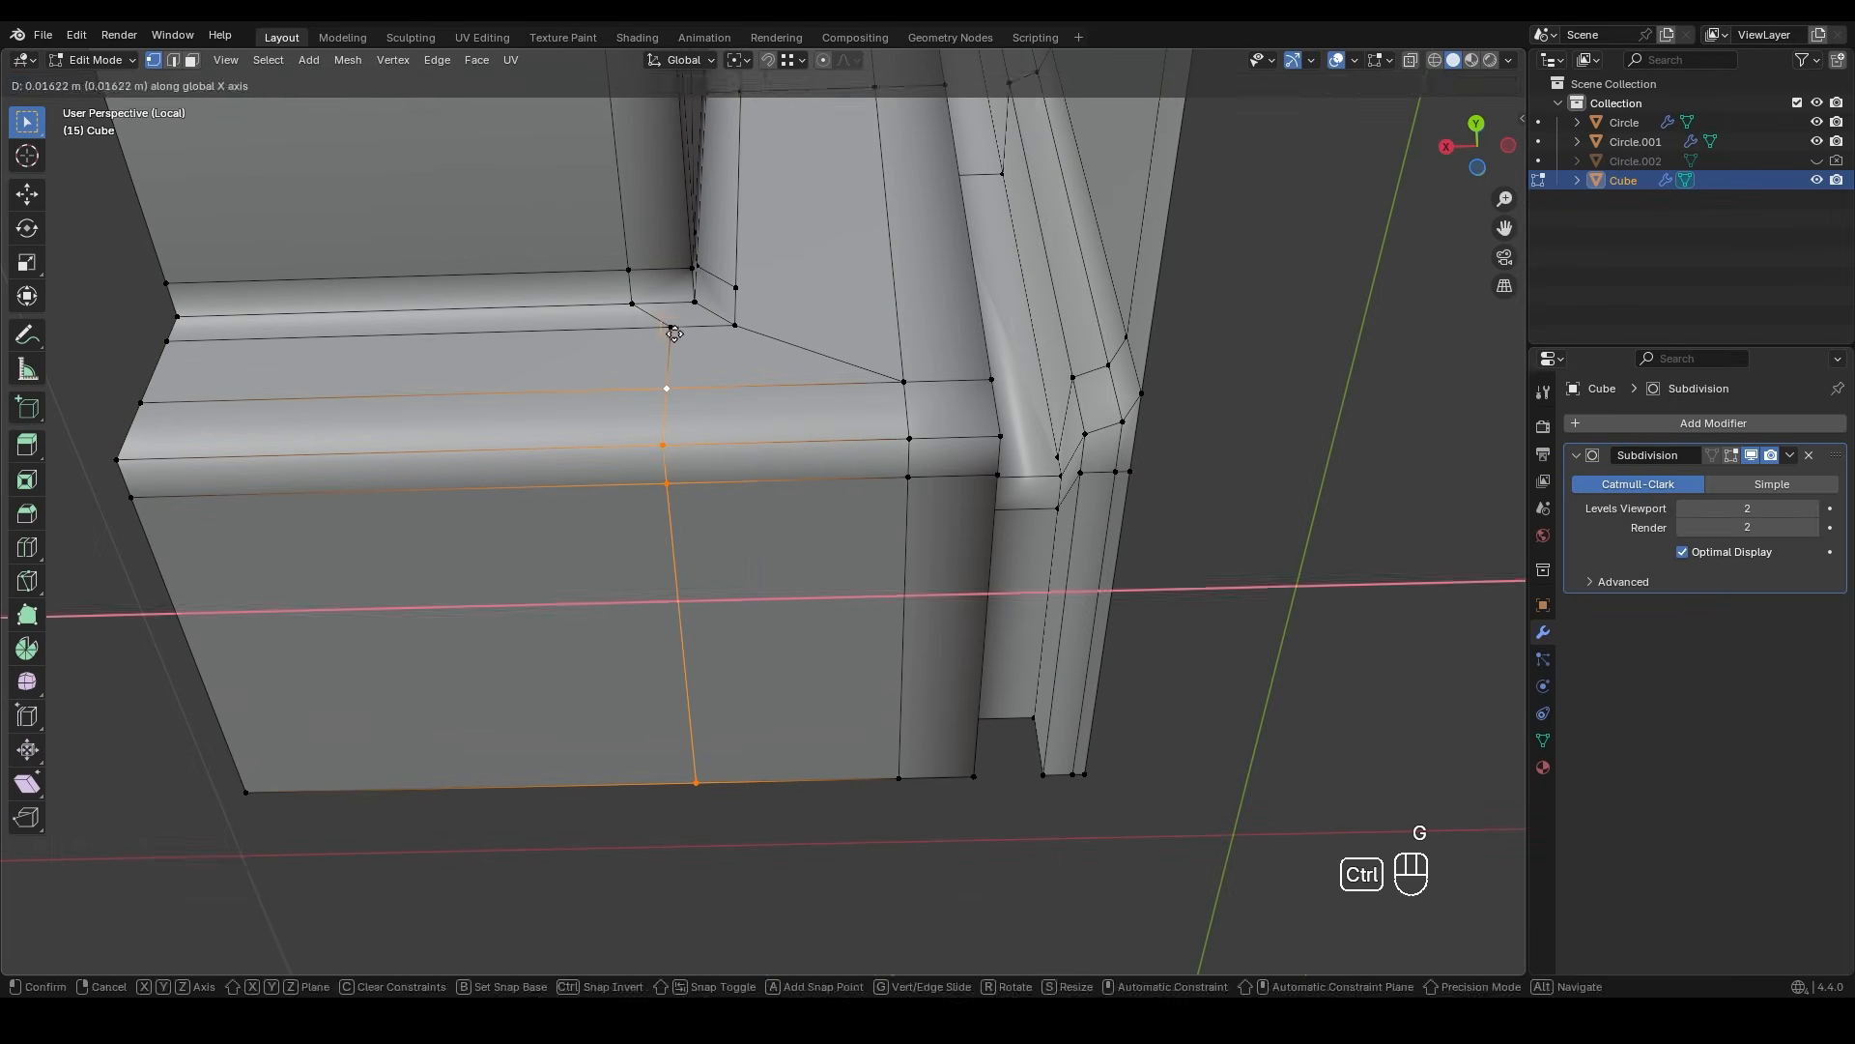
left_click(641, 334)
- Knife an edge from the panel's outer corner vertex to the groove's wall edge, and dissolve the diagonal edge below it
middle_click_drag(645, 340, 619, 450)
left_click(738, 509)
left_click(822, 480, "shift")
key("k")
left_click(618, 449)
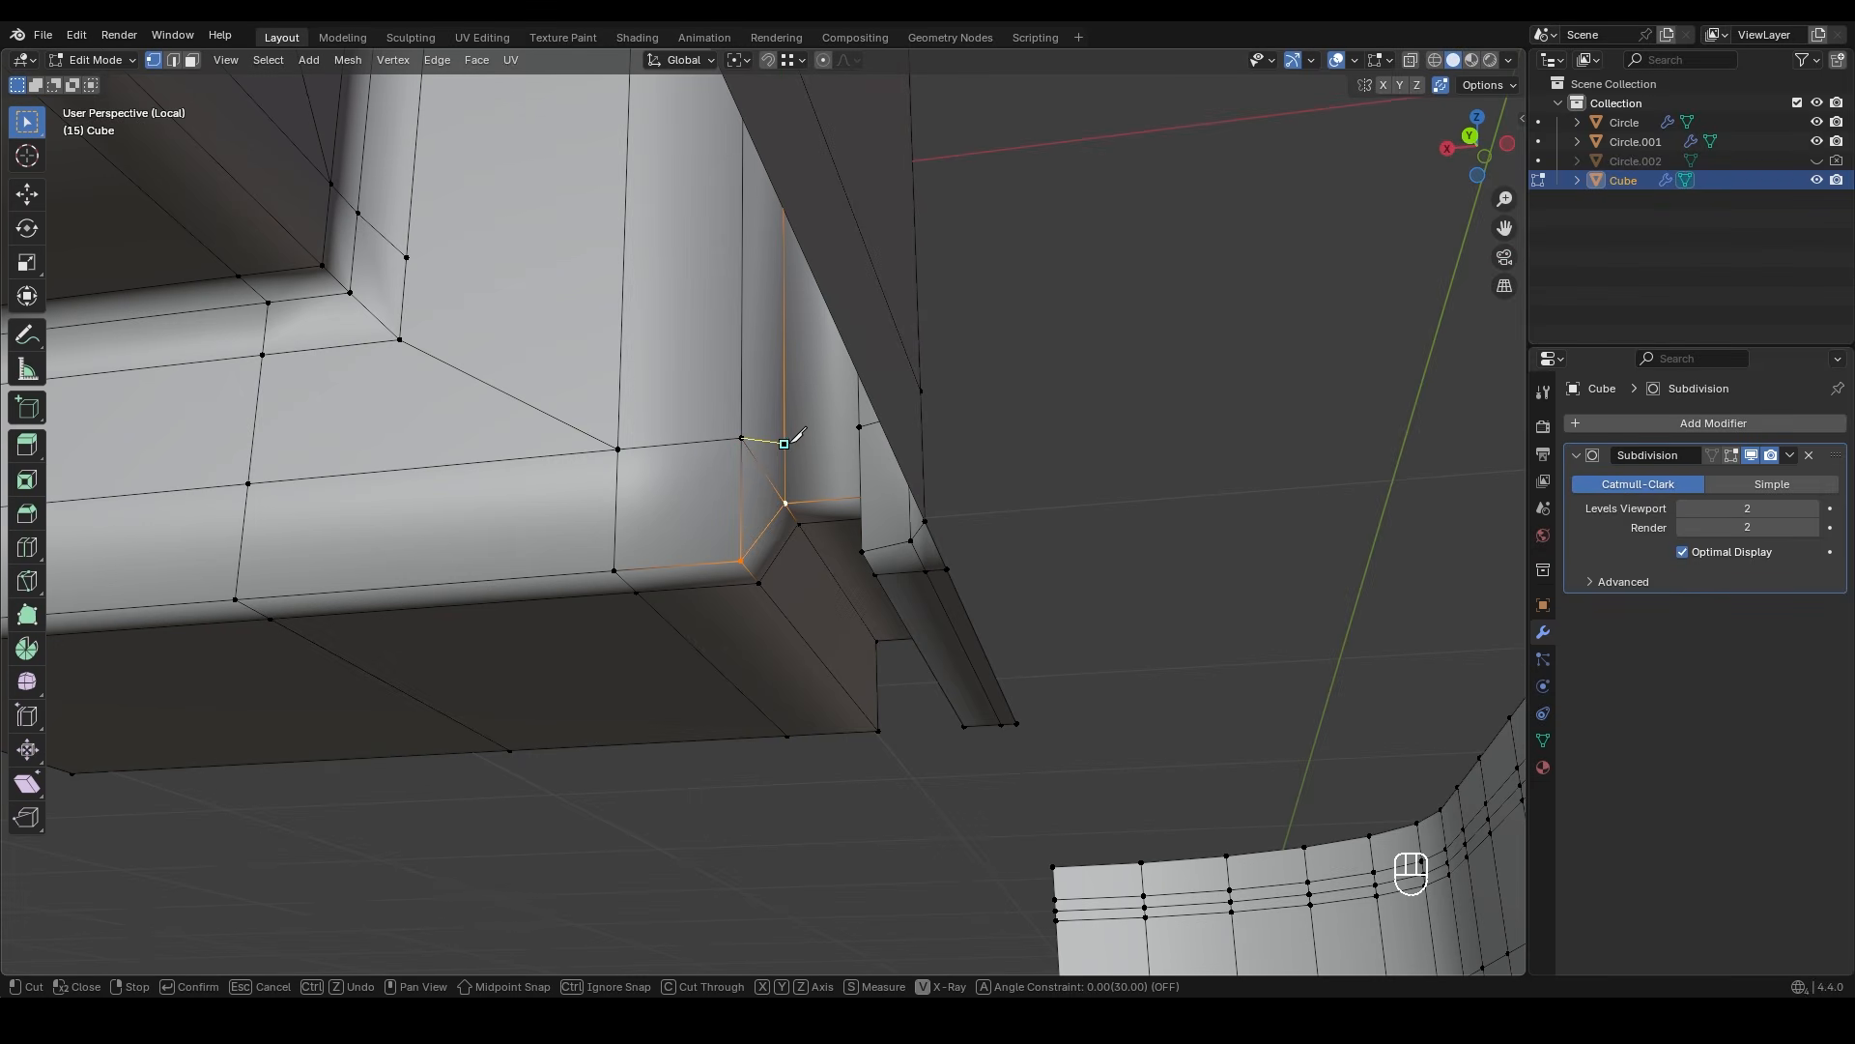
key("KP_Enter")
middle_click_drag(785, 443, 804, 555)
key("2")
key("x")
left_click(752, 511)
- Level the two opposite vertices at the groove's lower end by scaling them to 0 along Z
key("1")
middle_click_drag(711, 698, 779, 611, "shift")
left_click(688, 606)
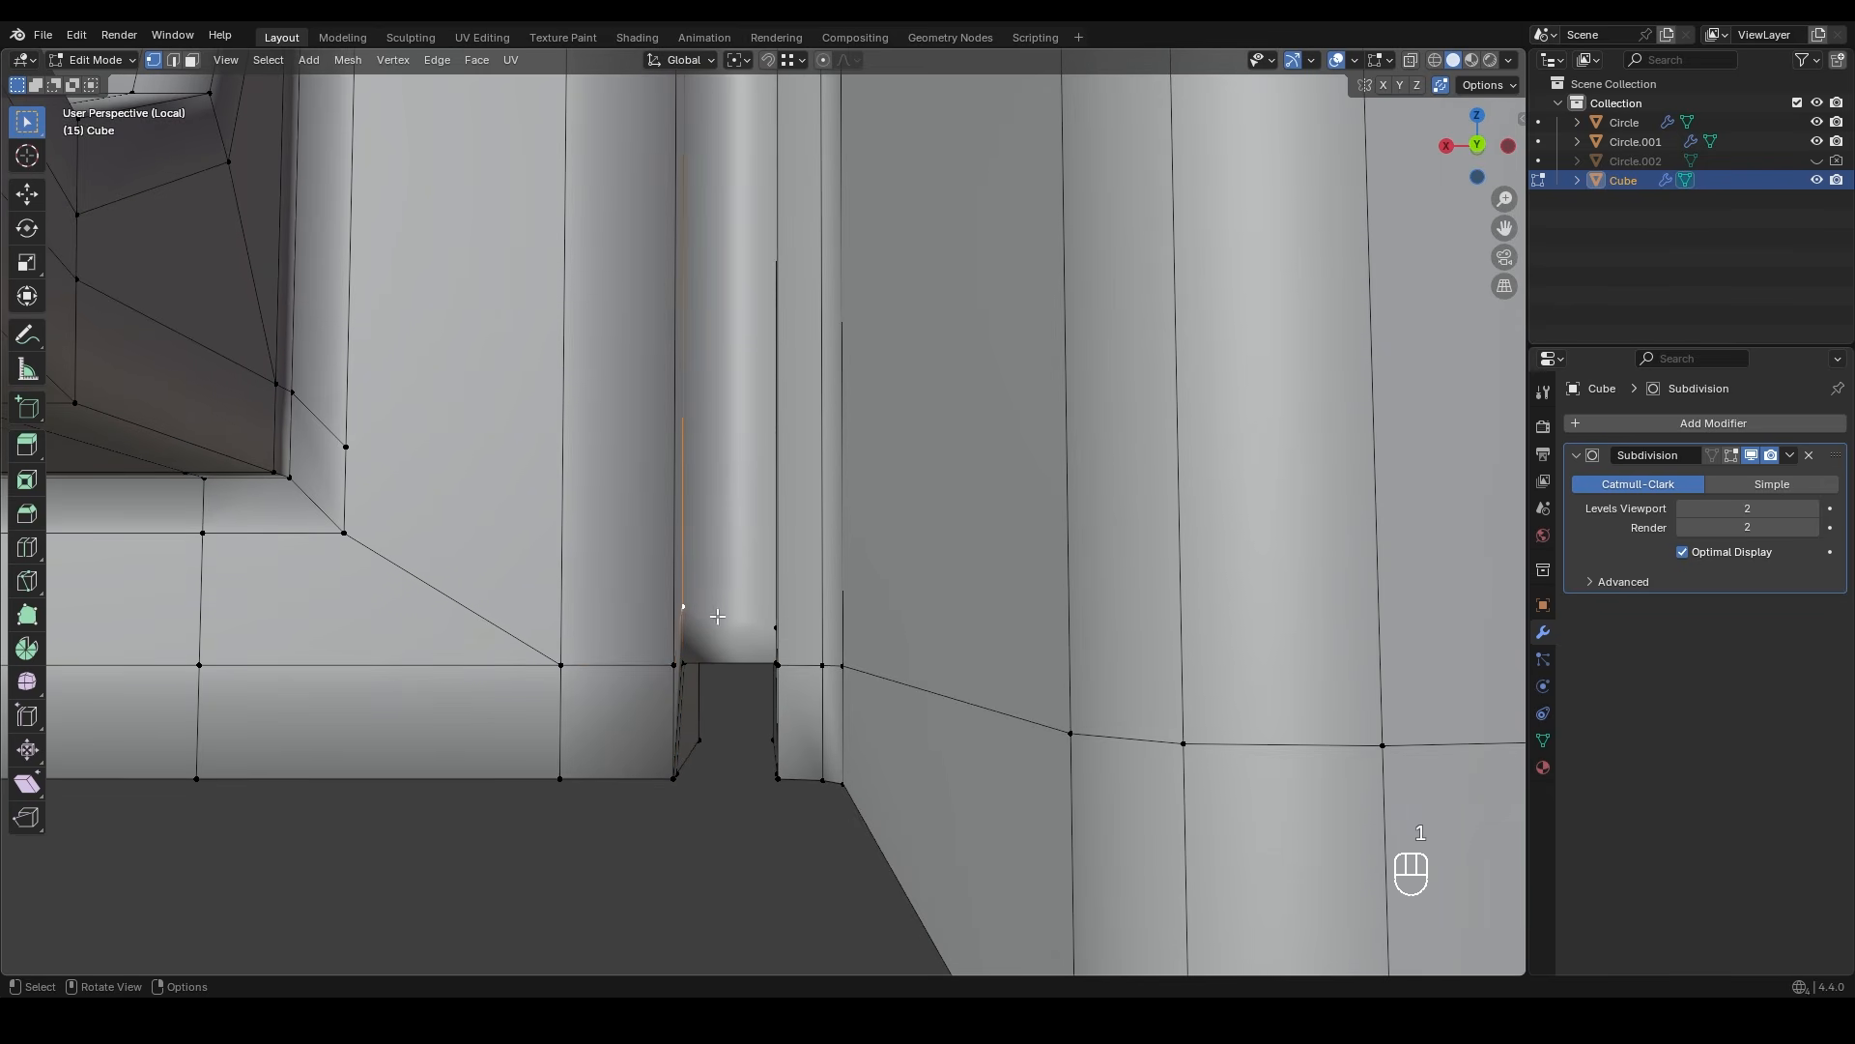
left_click(775, 628, "shift")
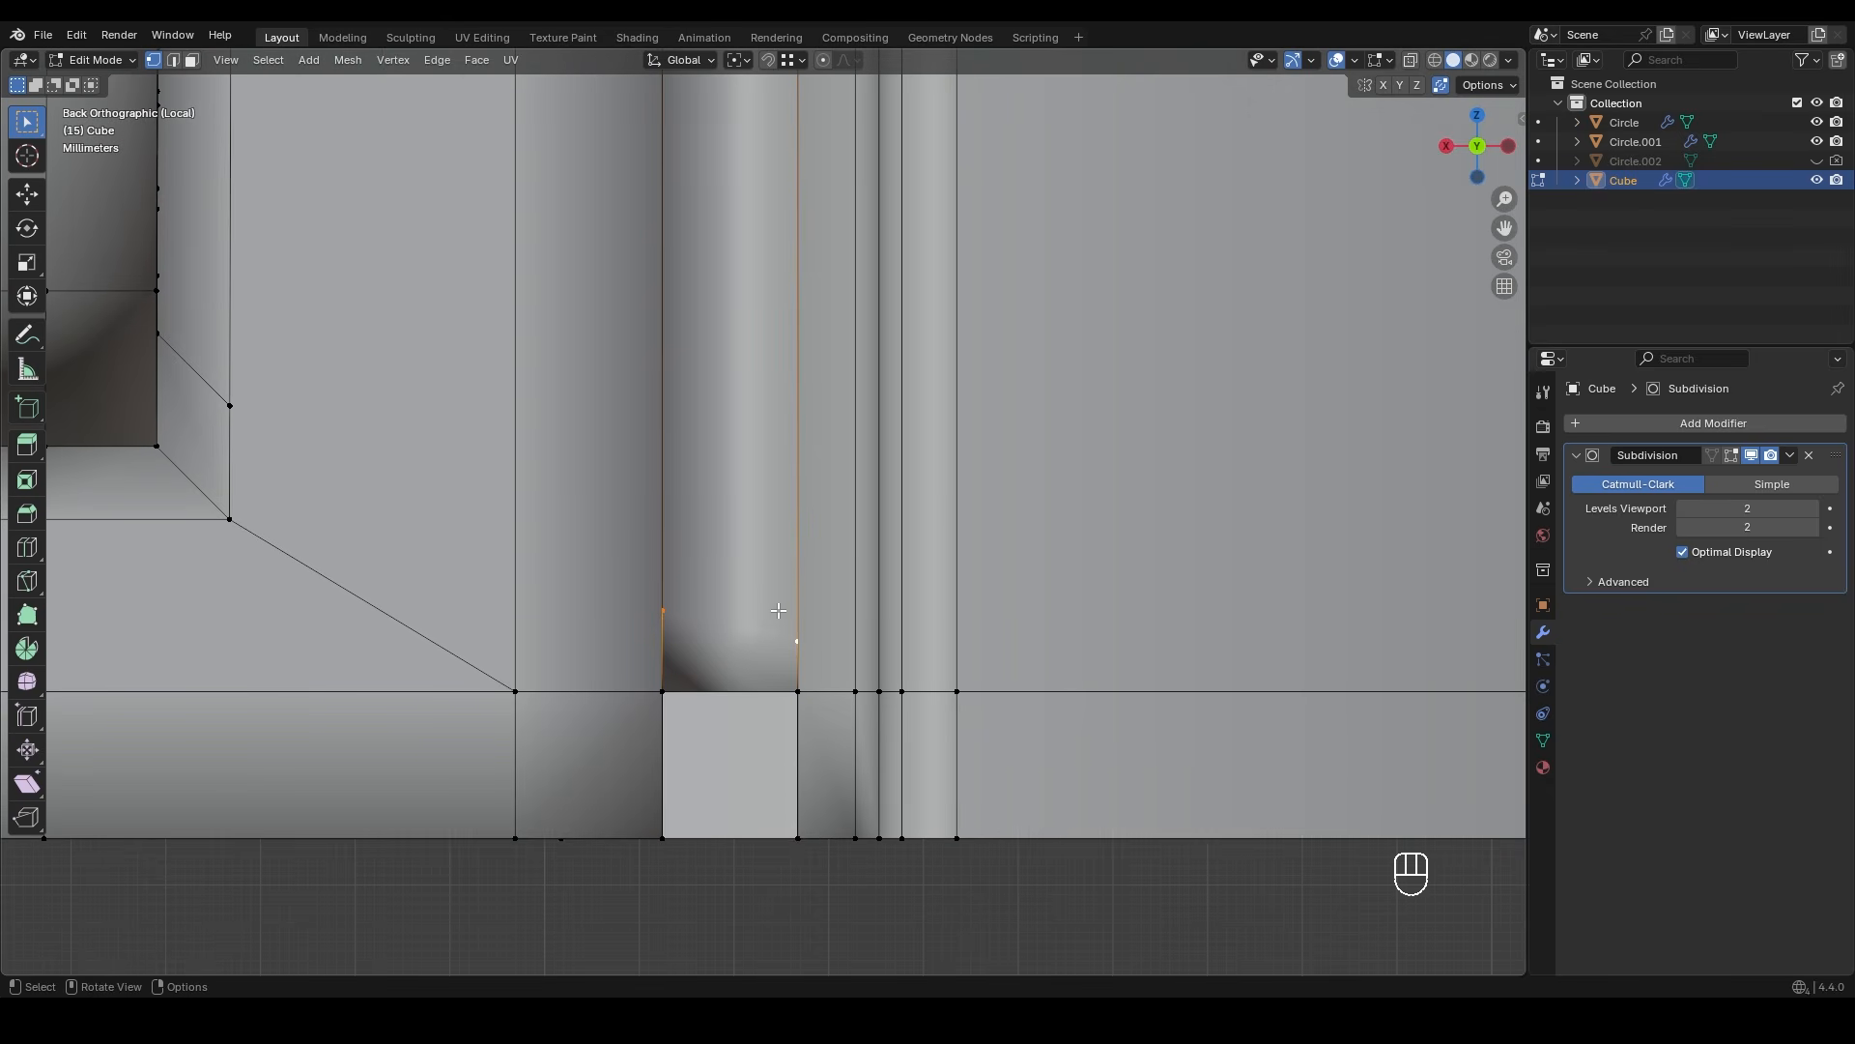
key("s")
key("z")
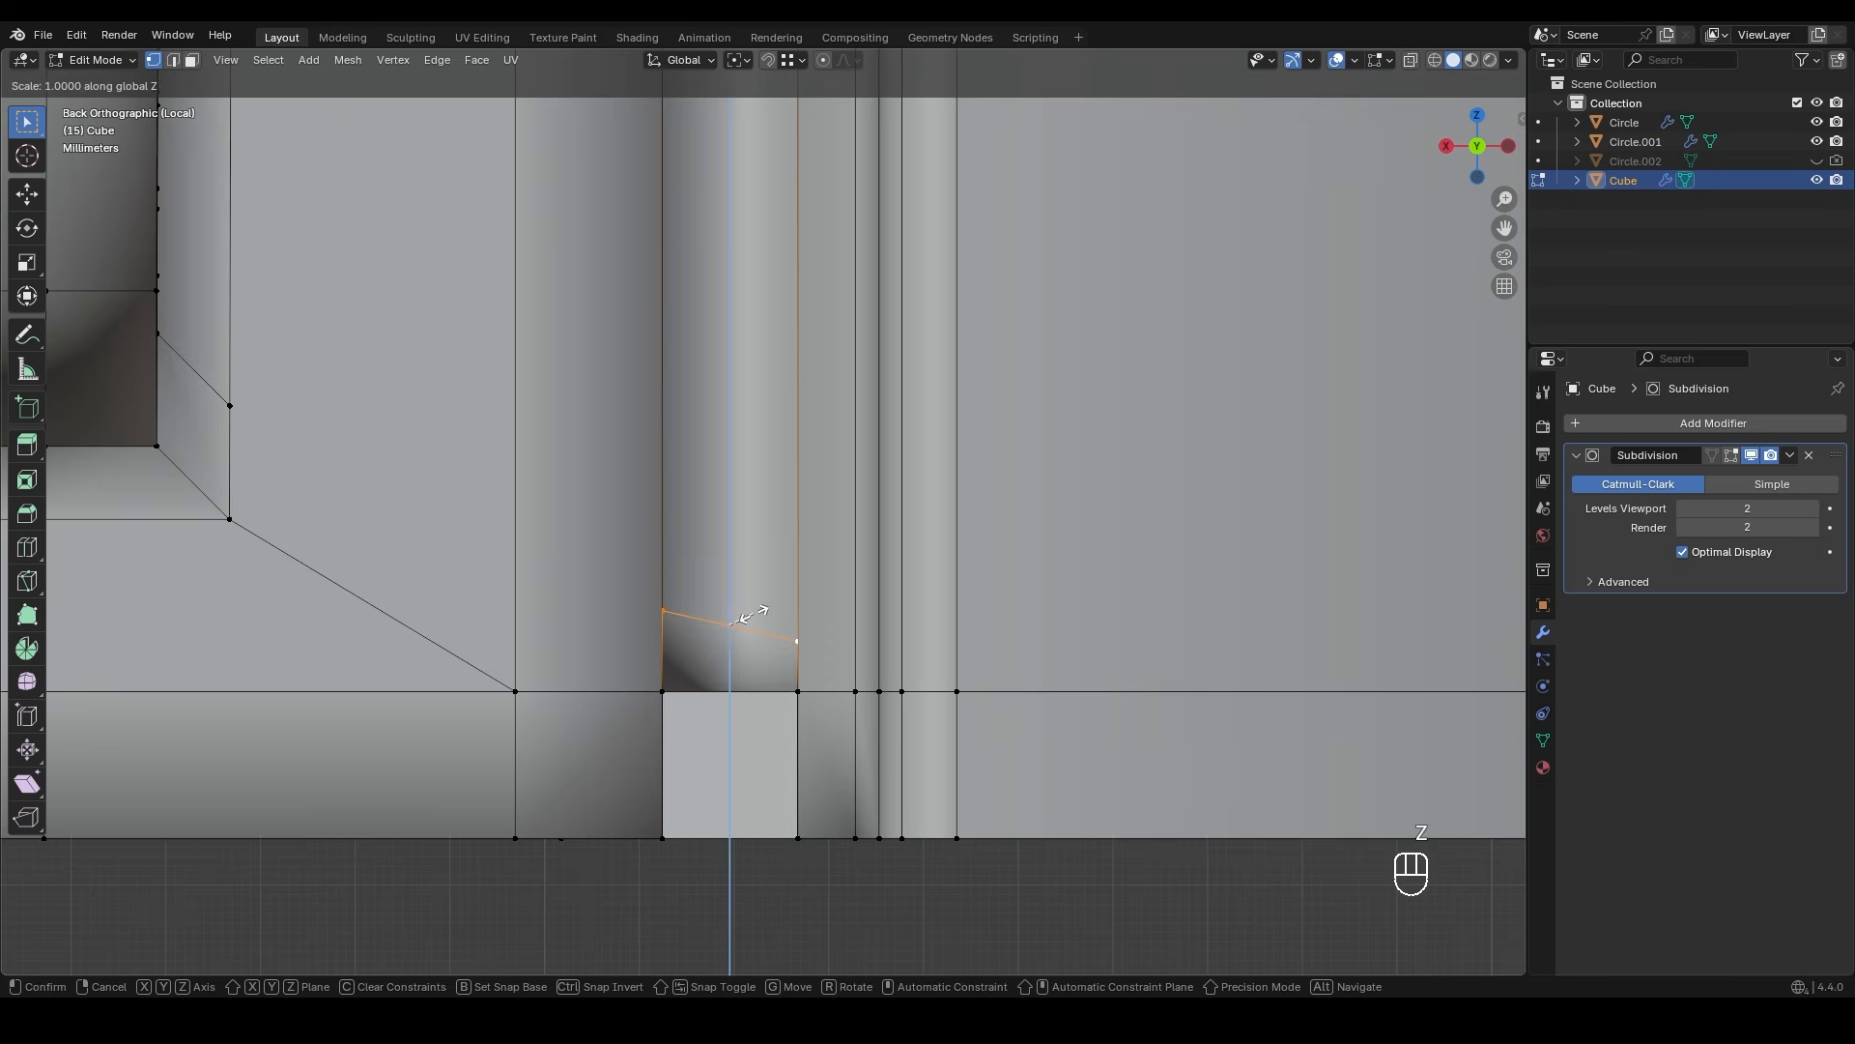
key("0")
key("KP_Enter")
scroll(755, 616, "down", 2)
middle_click_drag(755, 615, 916, 530, "shift")
key("KP_Decimal")
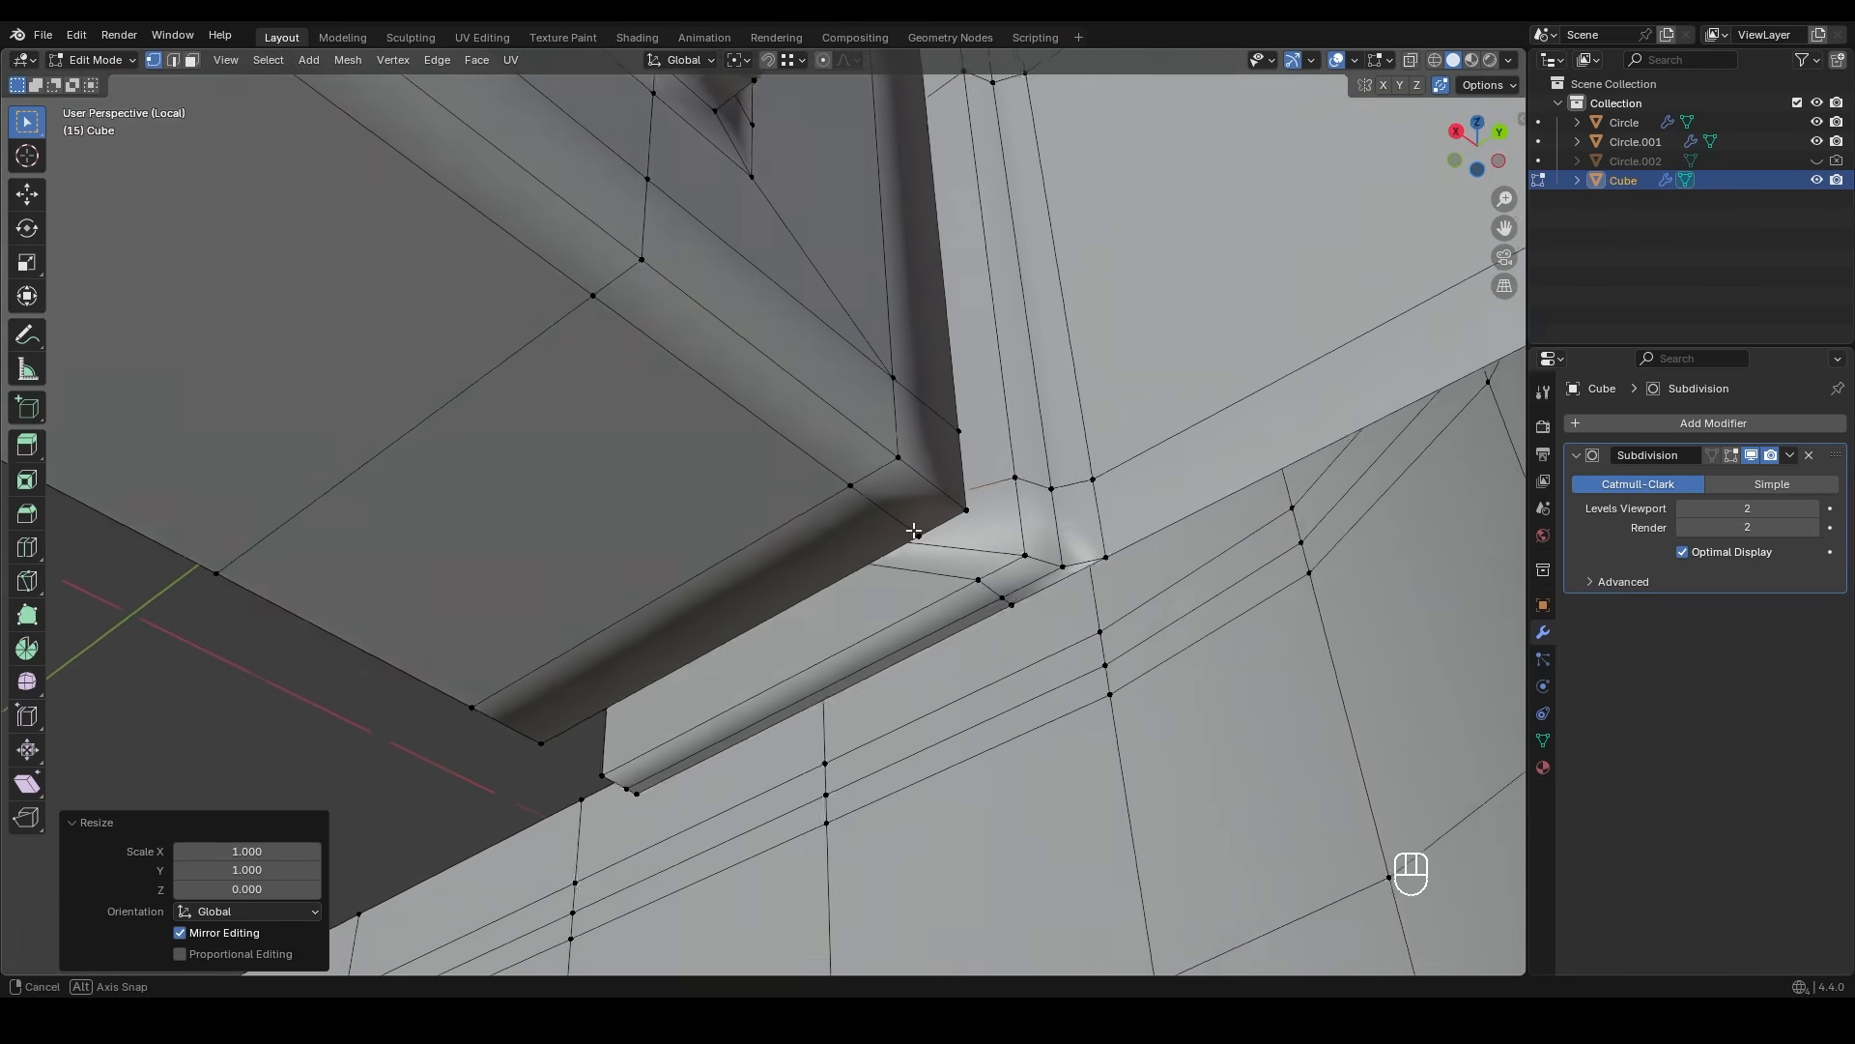
key("Tab")
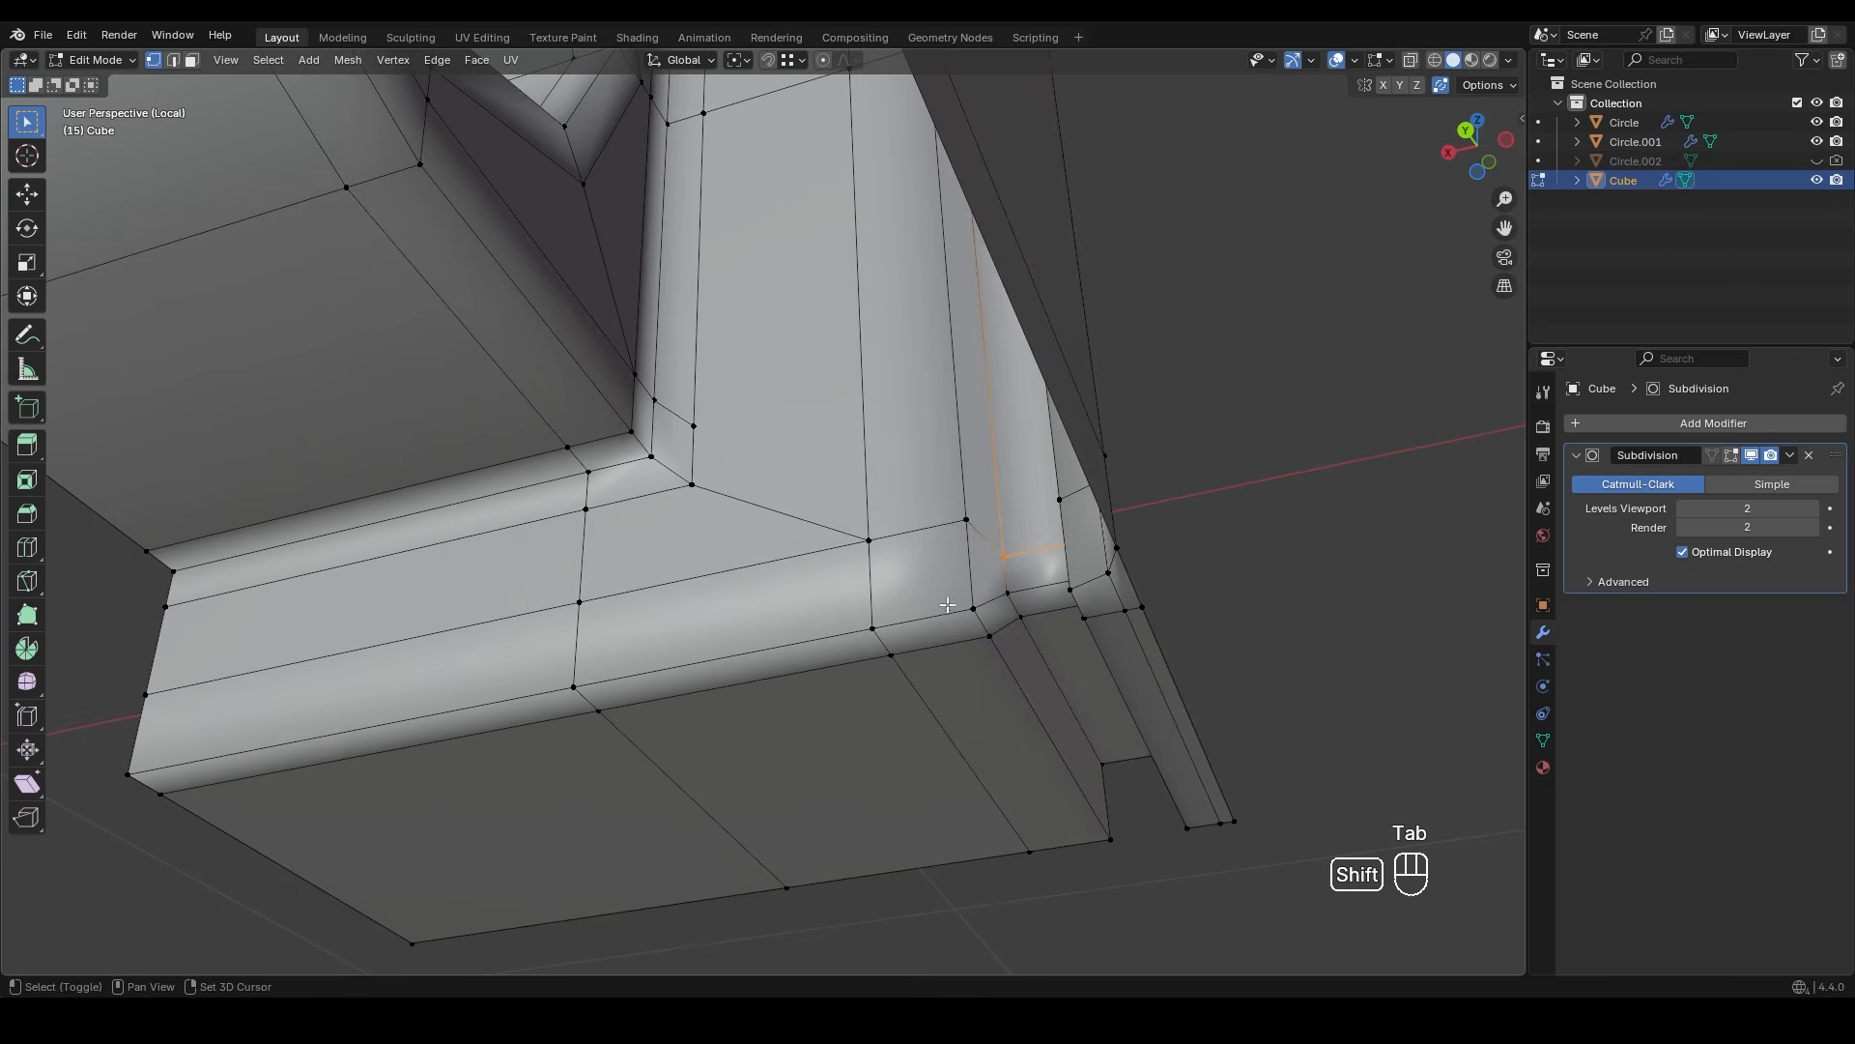
- Connect the vertex beside the boss's lower corner to the upper vertex on the frame face's outer vertical edge
middle_click_drag(747, 419, 816, 531, "shift")
key("1")
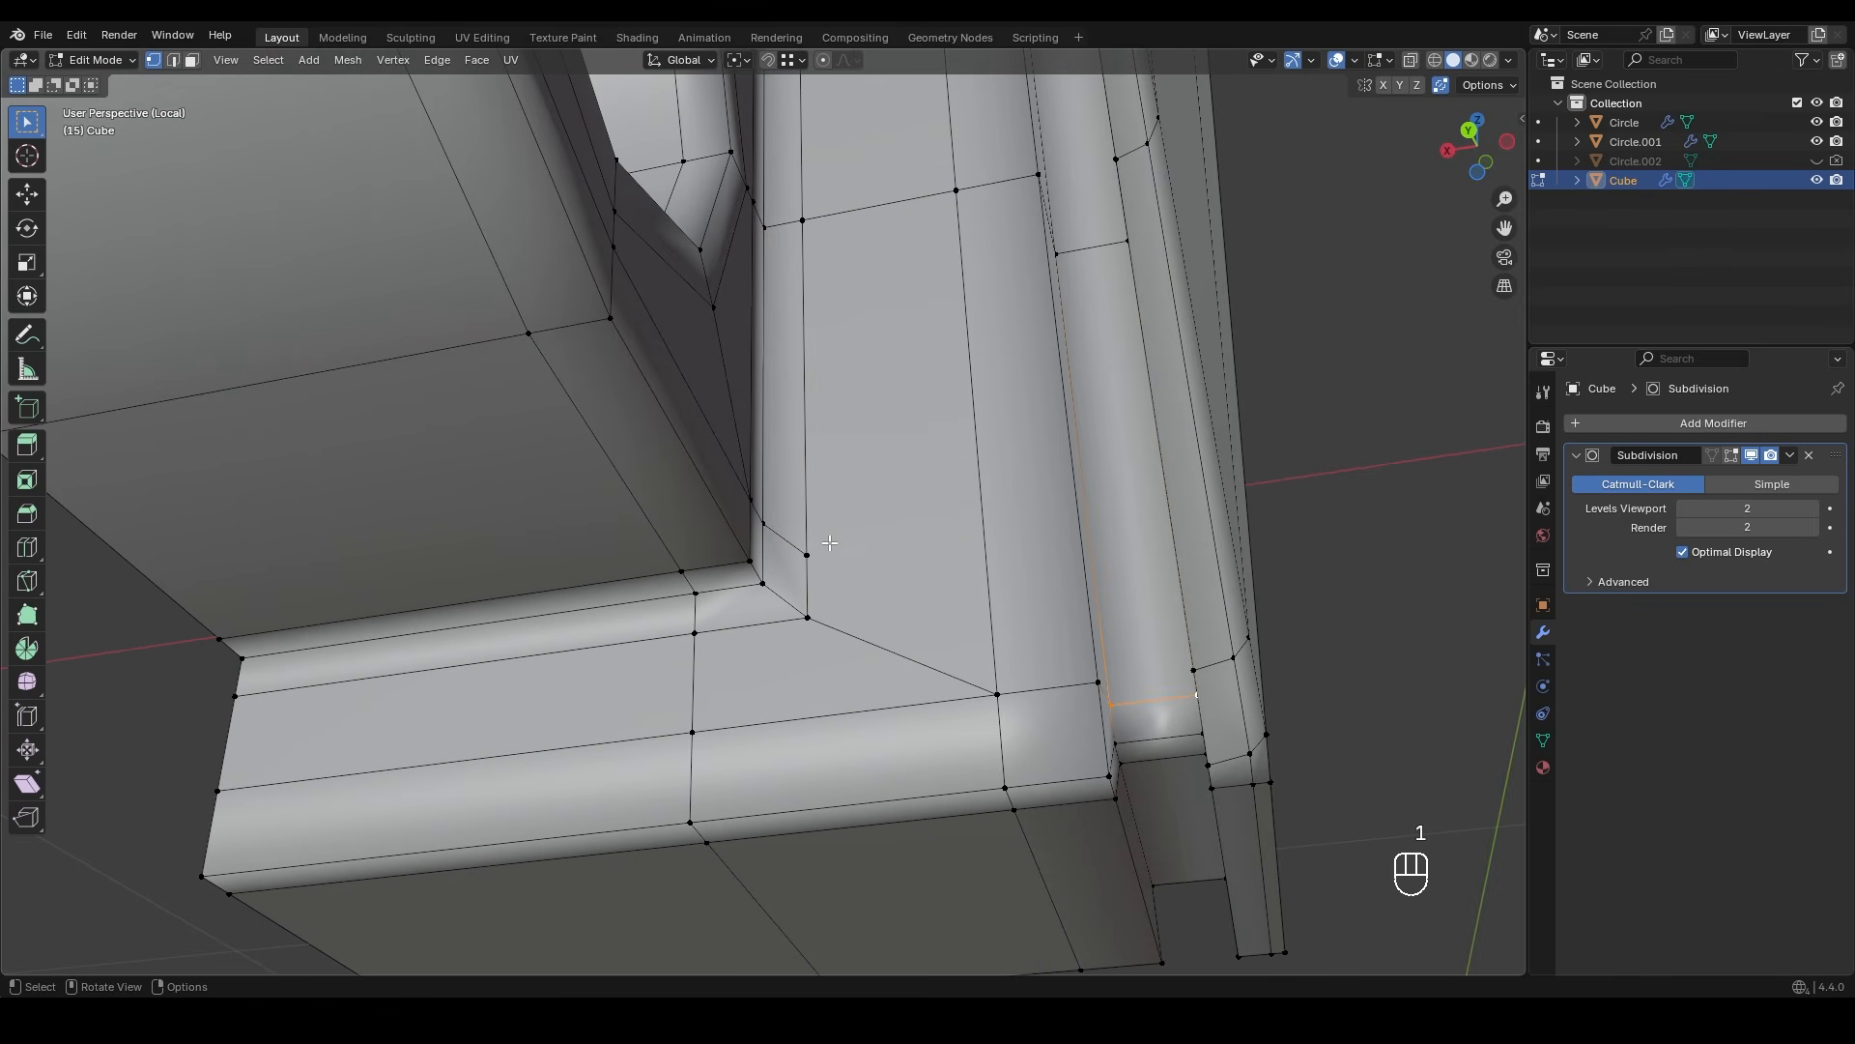
left_click(804, 543, "shift")
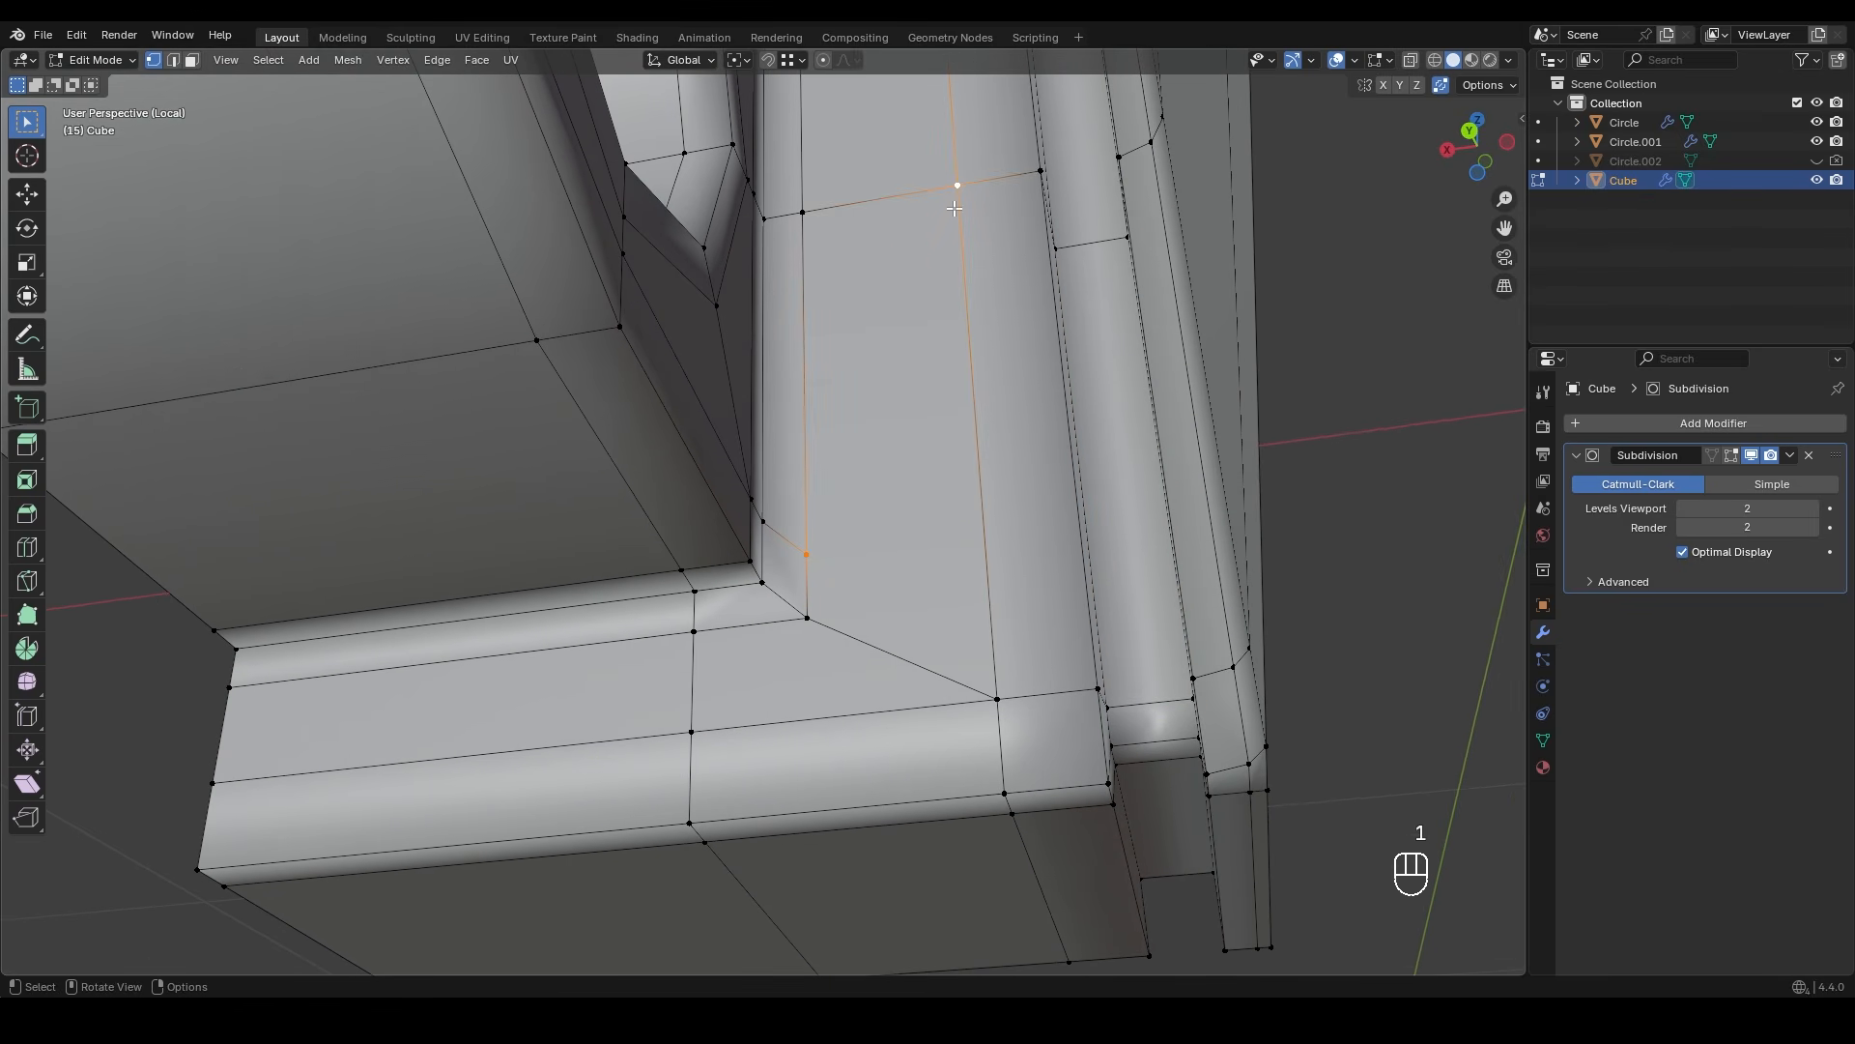
left_click(255, 682)
- Reveal all hidden geometry and circle-select the faces of the body's sloped section
middle_click_drag(254, 682, 684, 611, "shift")
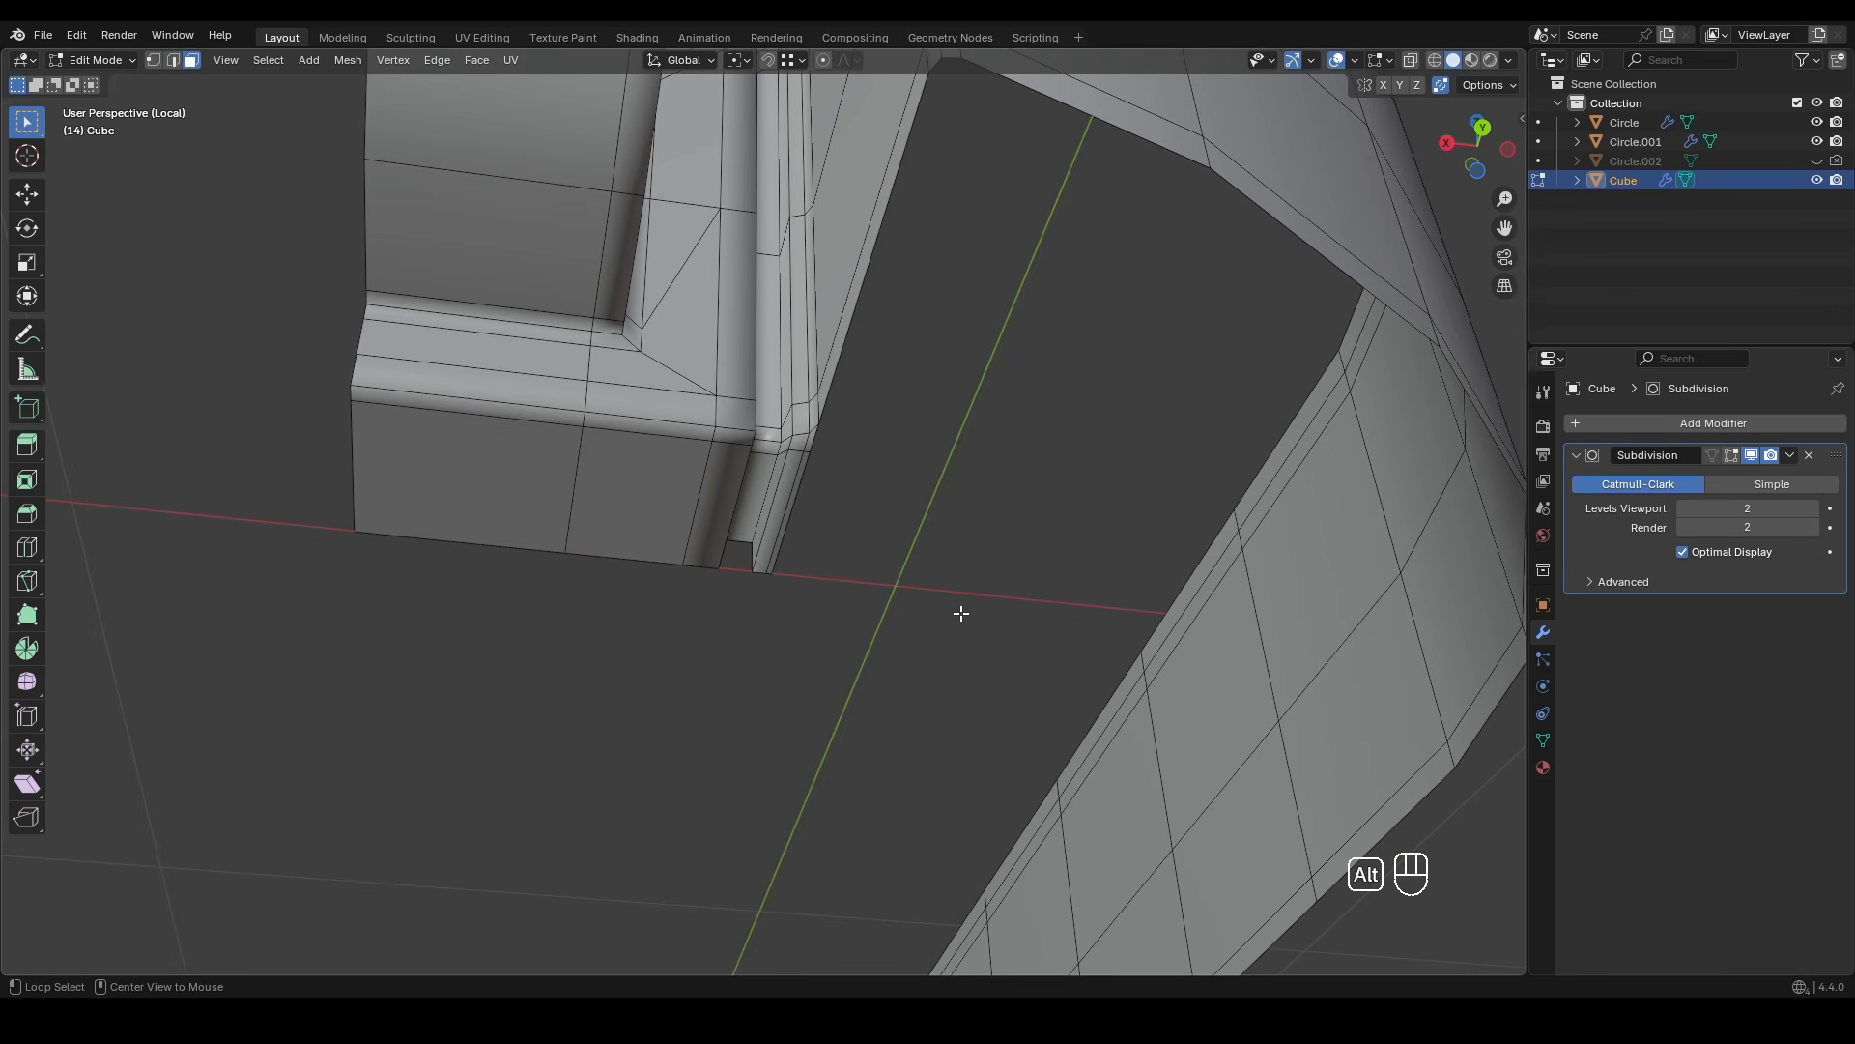
key("alt+h")
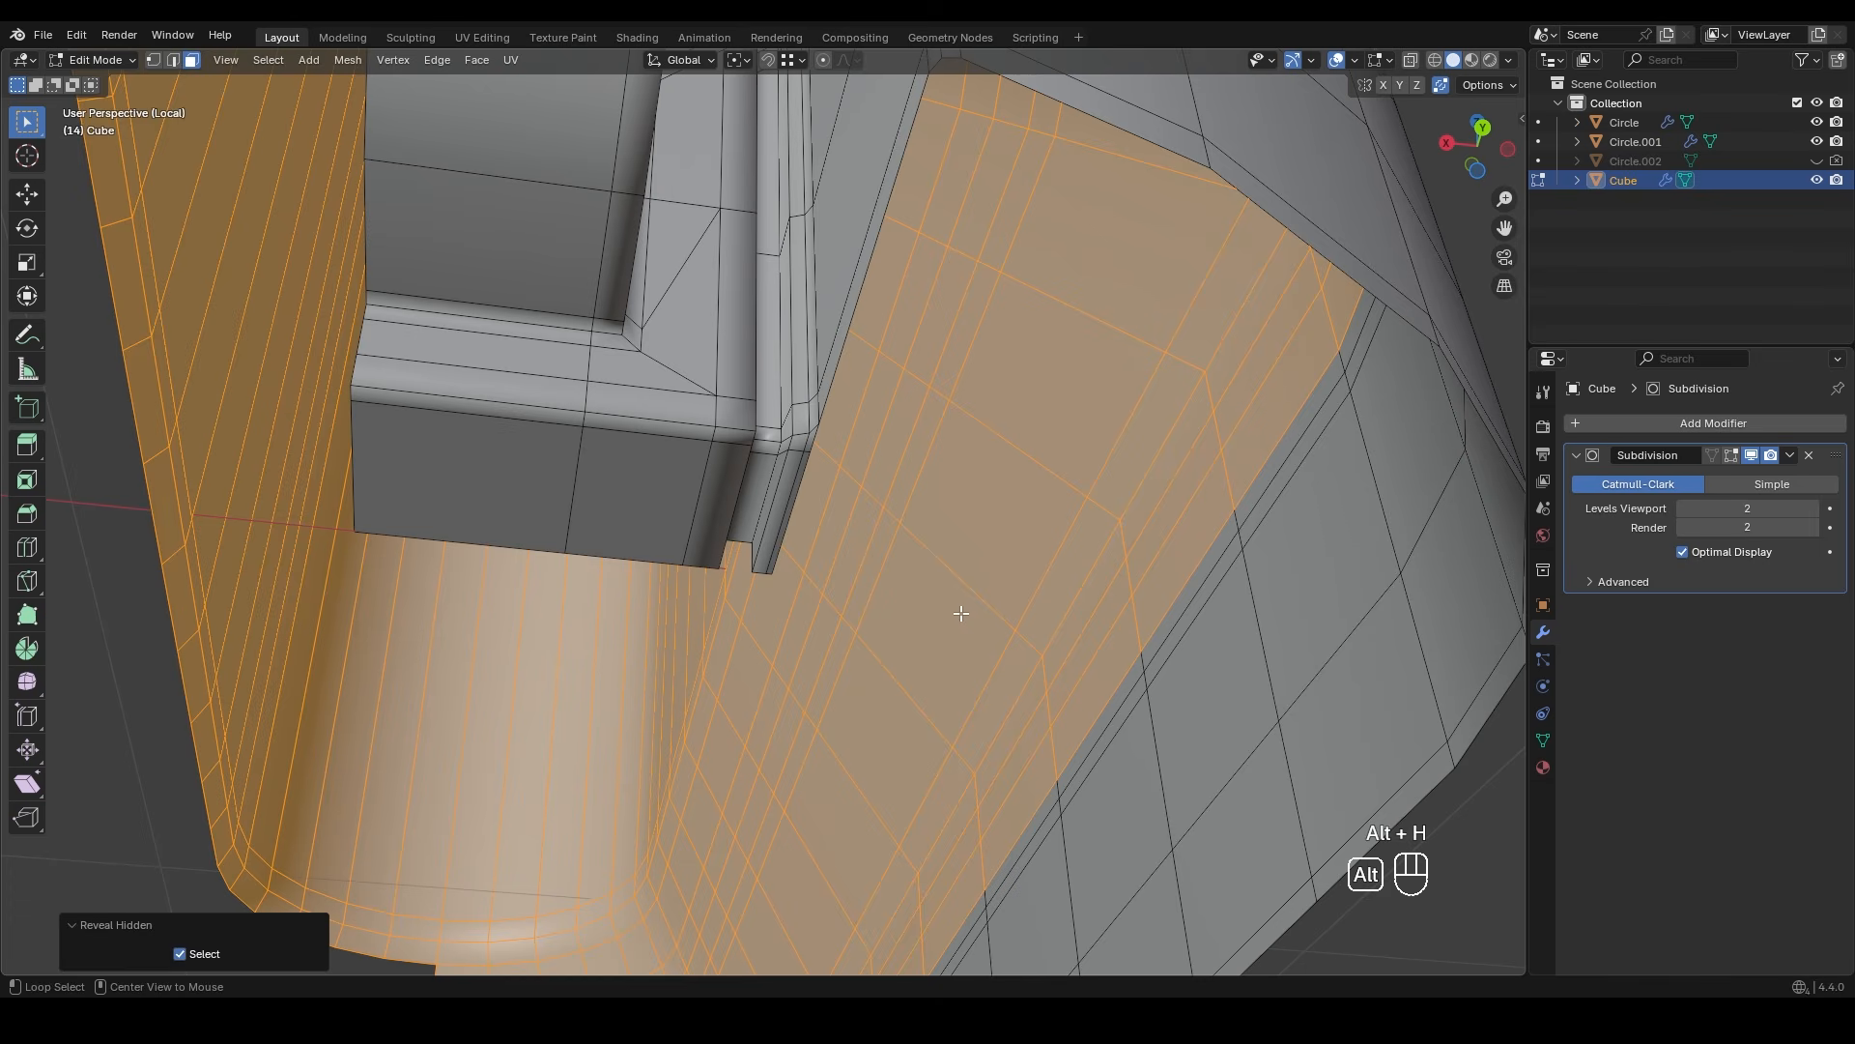
middle_click_drag(941, 588, 1040, 548, "ctrl")
mouse_move(35, 135)
left_mouse_down()
mouse_move(108, 165)
mouse_move(114, 199)
left_mouse_up()
mouse_move(950, 145)
left_mouse_down()
mouse_move(774, 169)
mouse_move(781, 294)
mouse_move(936, 464)
mouse_move(824, 381)
mouse_move(928, 608)
left_mouse_up()
mouse_move(952, 596)
middle_mouse_down("shift")
mouse_move(944, 377)
mouse_move(902, 184)
middle_mouse_up("shift")
scroll(919, 384, "down", 4)
left_click_drag(902, 185, 870, 650, "shift")
middle_click_drag(870, 650, 901, 286, "shift")
mouse_move(901, 319)
left_mouse_down("shift")
mouse_move(875, 580)
mouse_move(911, 663)
mouse_move(754, 740)
mouse_move(878, 650)
left_mouse_up("shift")
mouse_move(916, 52)
middle_mouse_down("shift")
mouse_move(930, 743)
mouse_move(895, 352)
middle_mouse_up("shift")
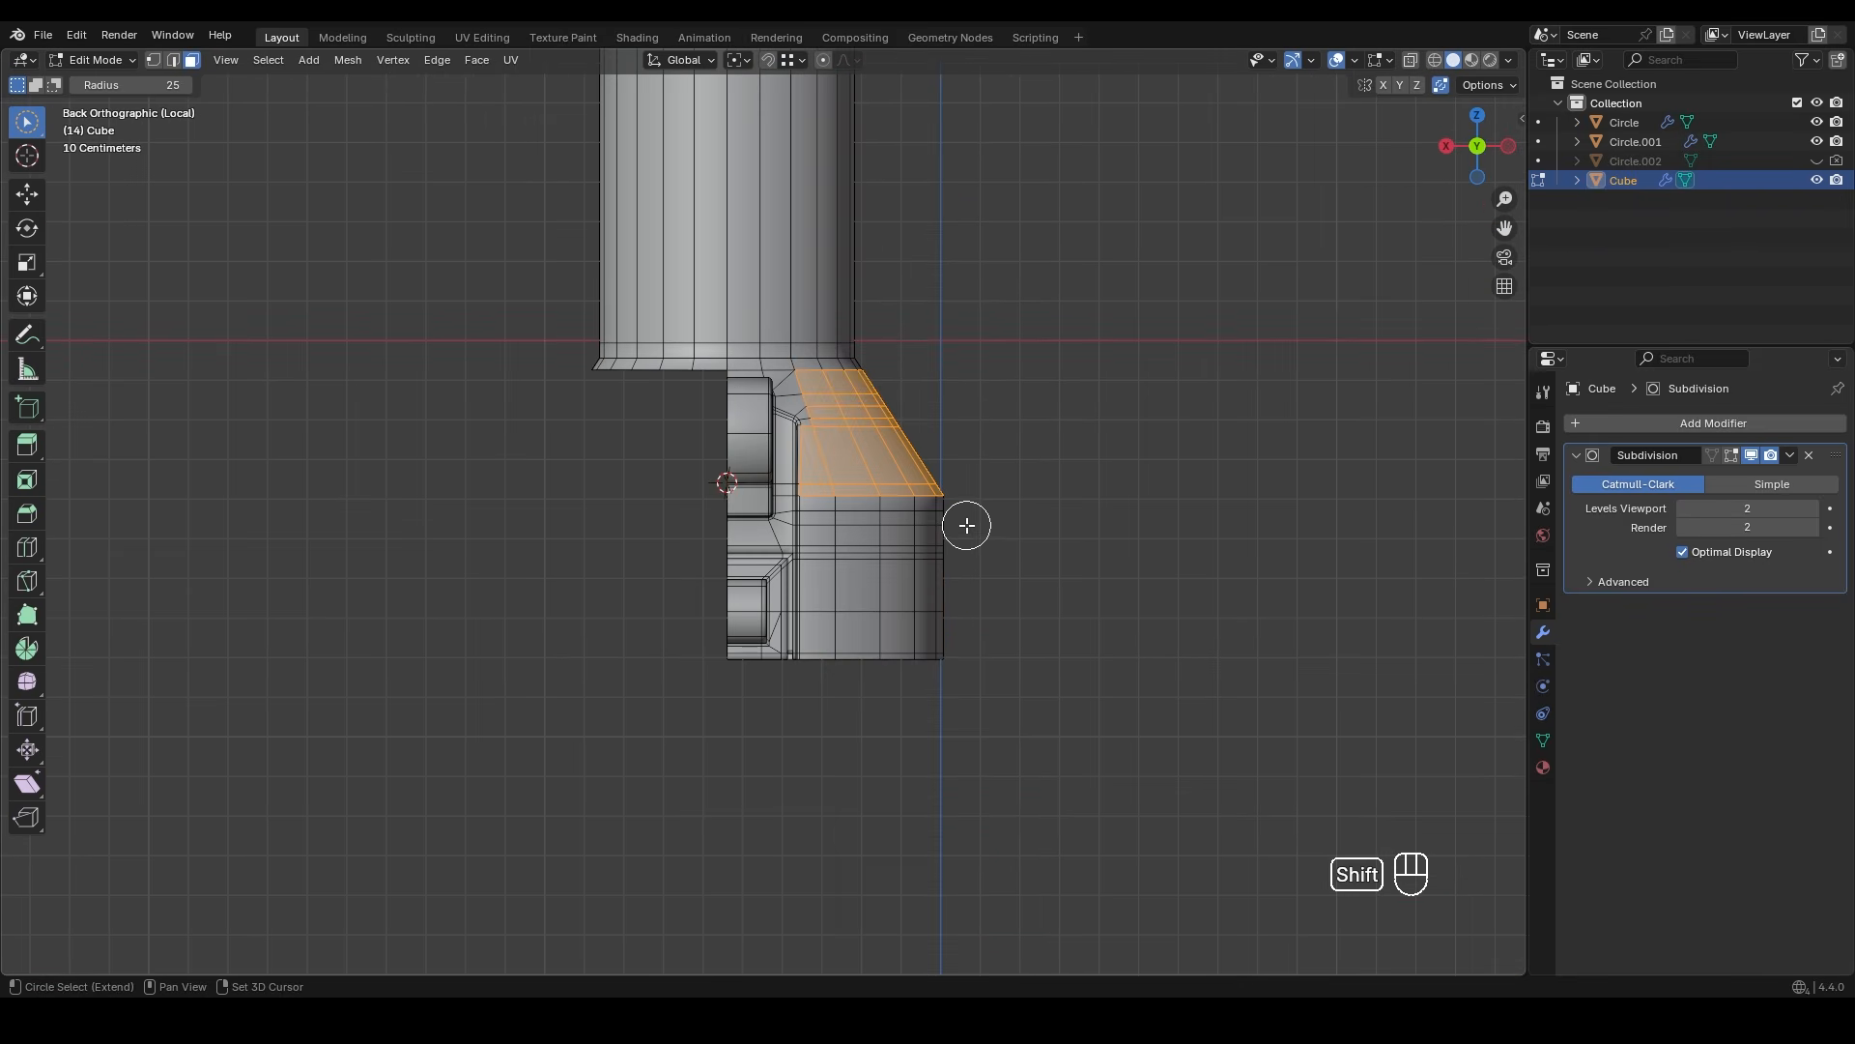
- Duplicate the selected faces, move the copy -0.78075 m along Z, and flatten it by scaling to 0 along Z
key("shift+d")
middle_click_drag(969, 578, 973, 650)
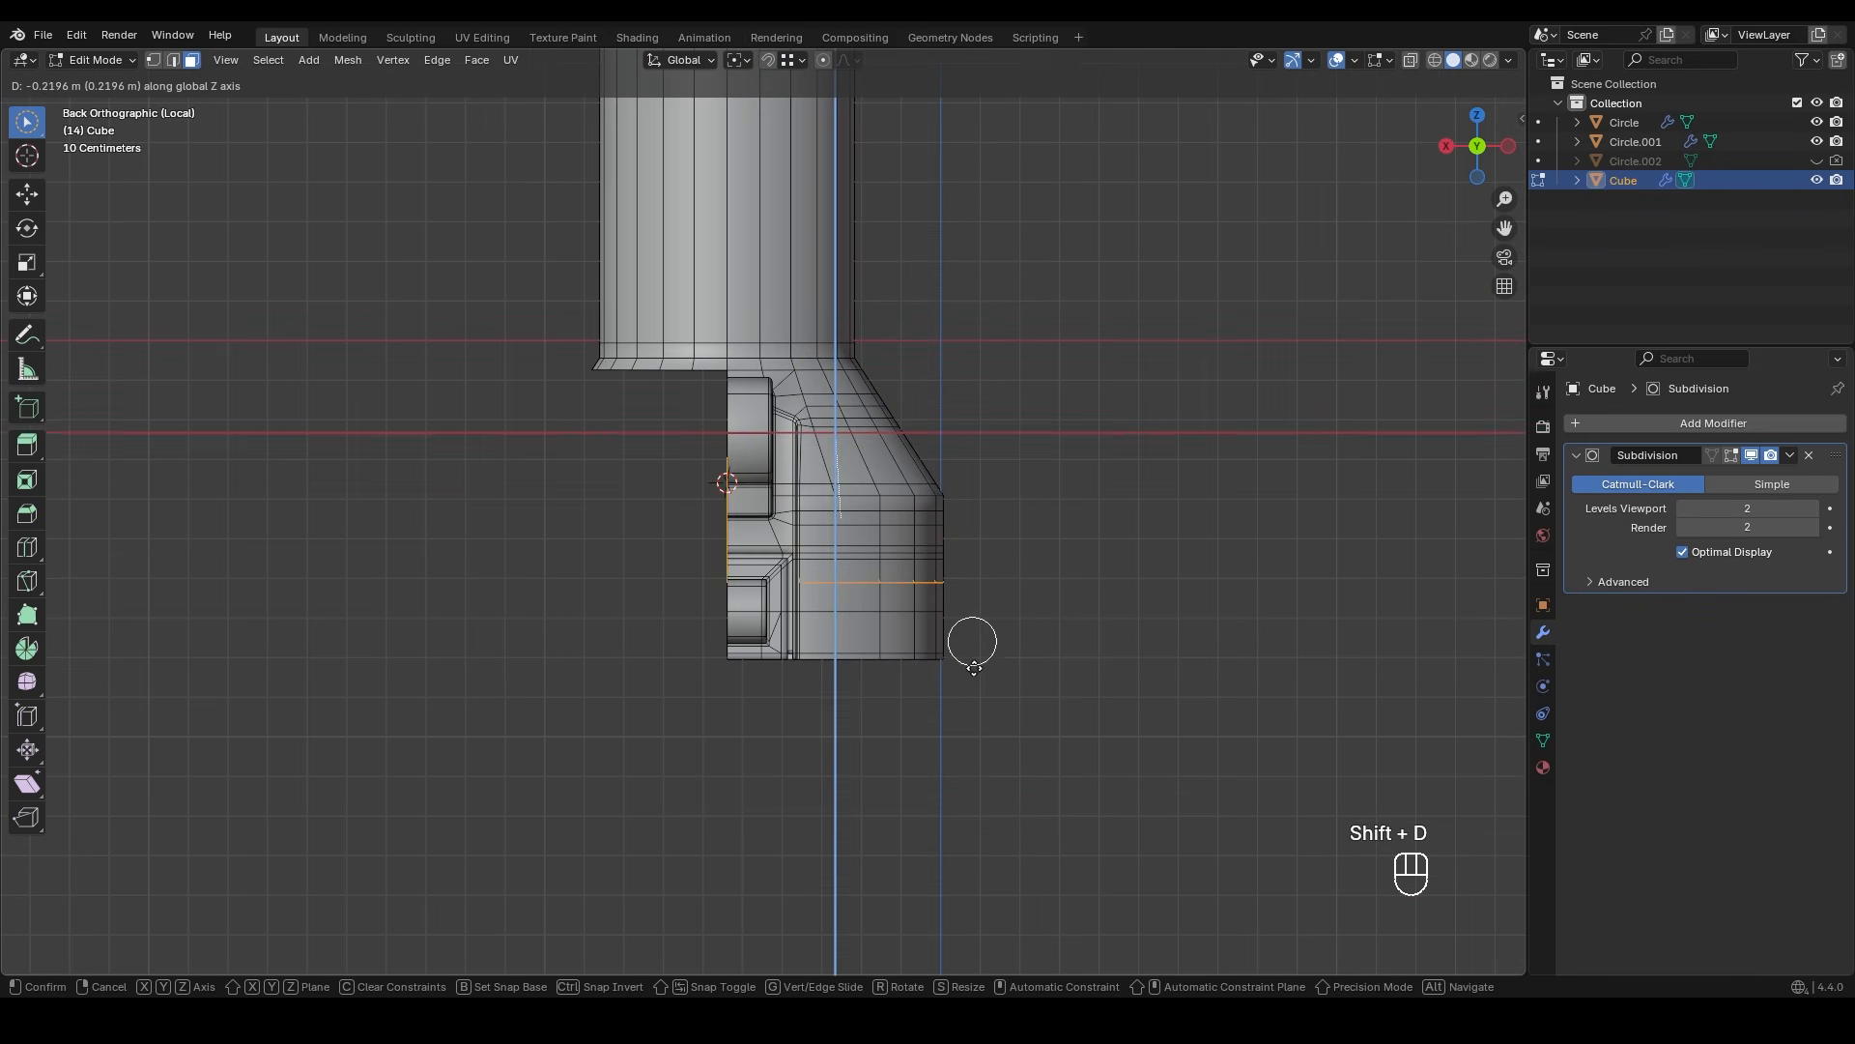
left_click(1003, 843)
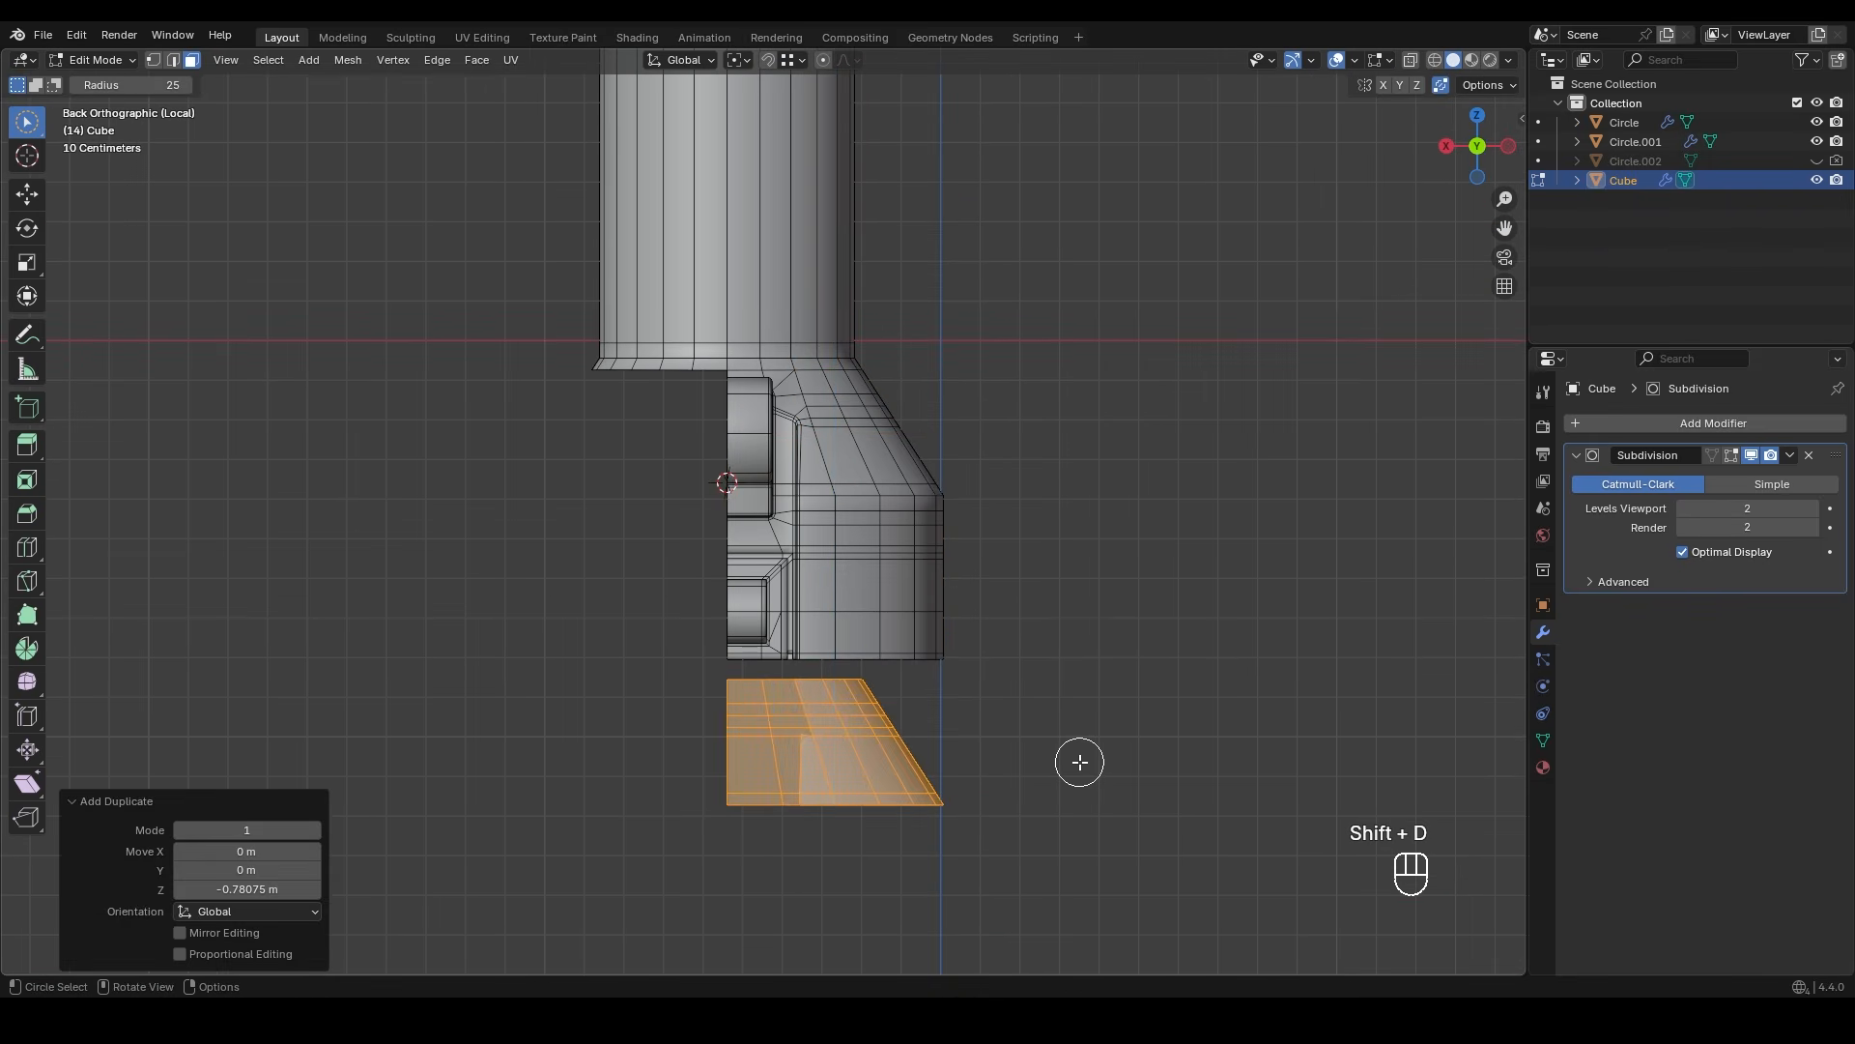
key("s")
key("z")
key("KP_0")
key("KP_Enter")
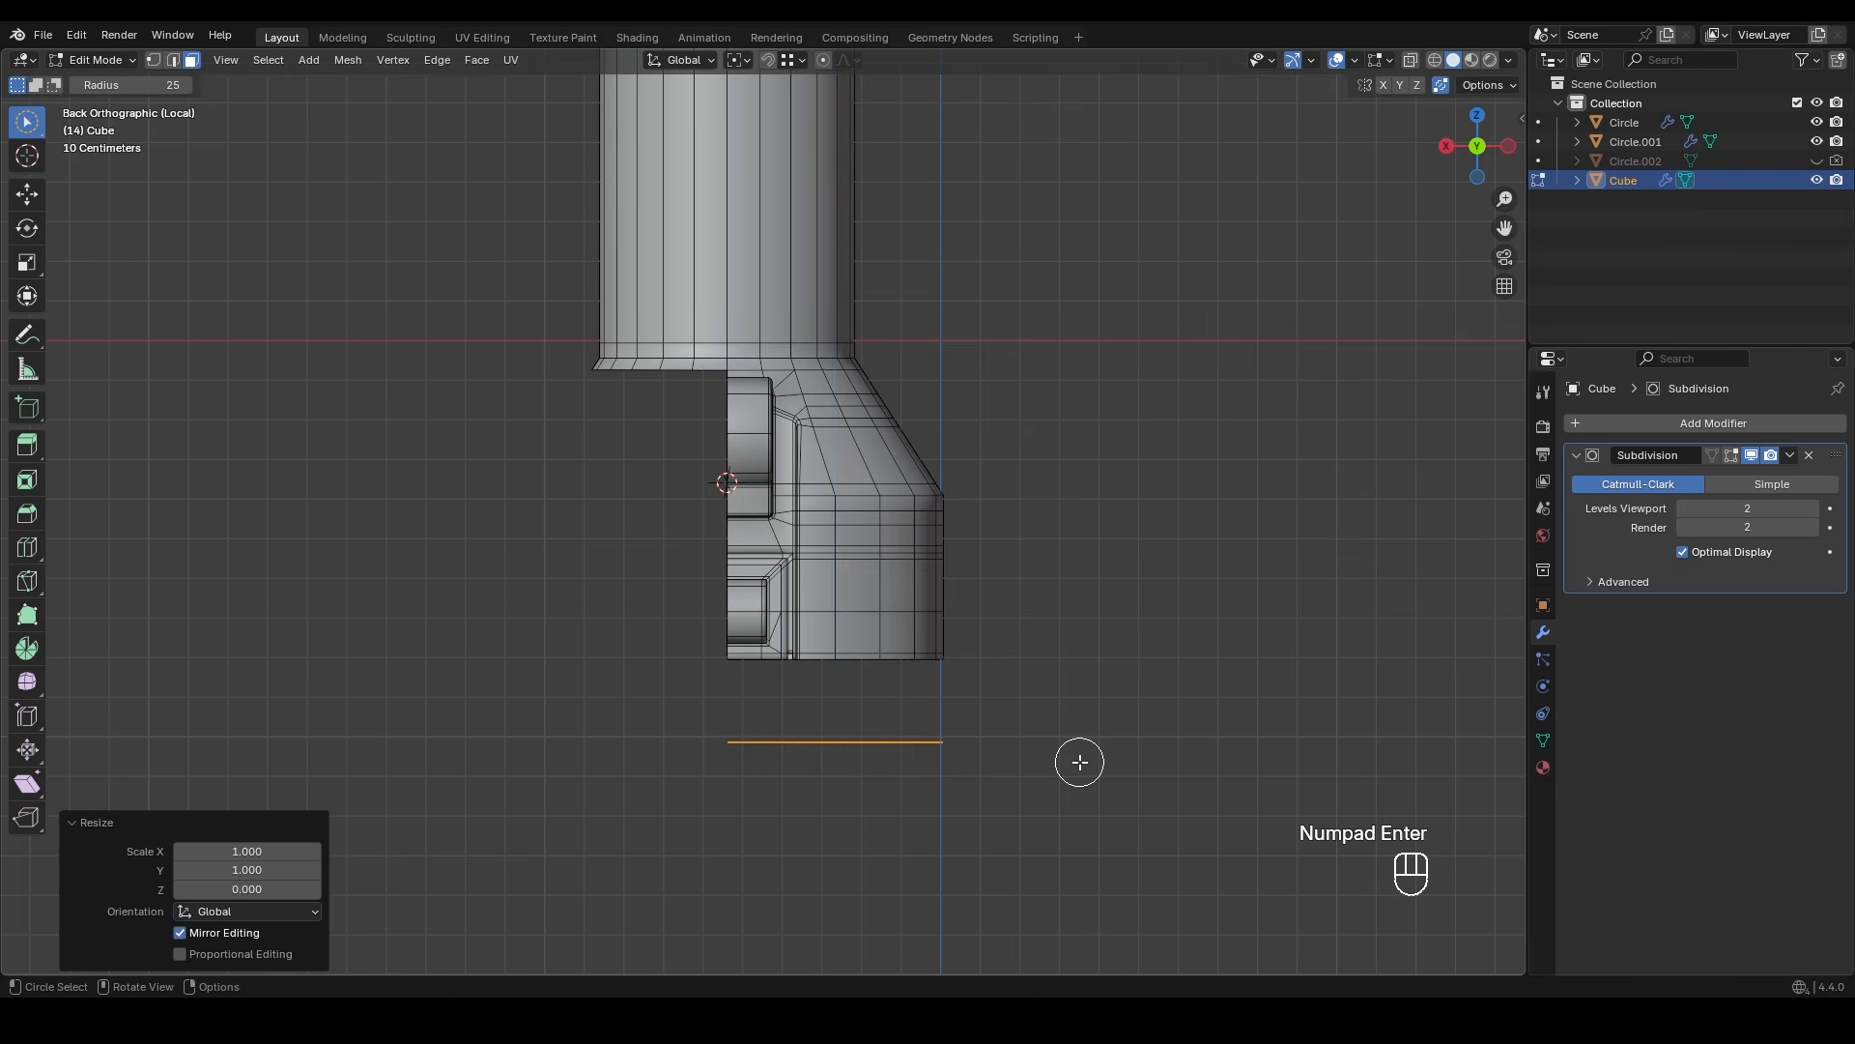
- Move the flattened copy up to the body's bottom edge and return to box selection
scroll(1080, 762, "up", 2)
middle_click_drag(1031, 758, 851, 625, "shift")
key("g")
left_click(979, 640)
left_click_drag(26, 122, 97, 169)
left_click(1039, 430)
- Recalculate the normals of the whole mesh, using the face orientation overlay as a check, and hide the overlay
middle_click_drag(1039, 430, 863, 484)
left_click(1354, 60)
left_click(1280, 435)
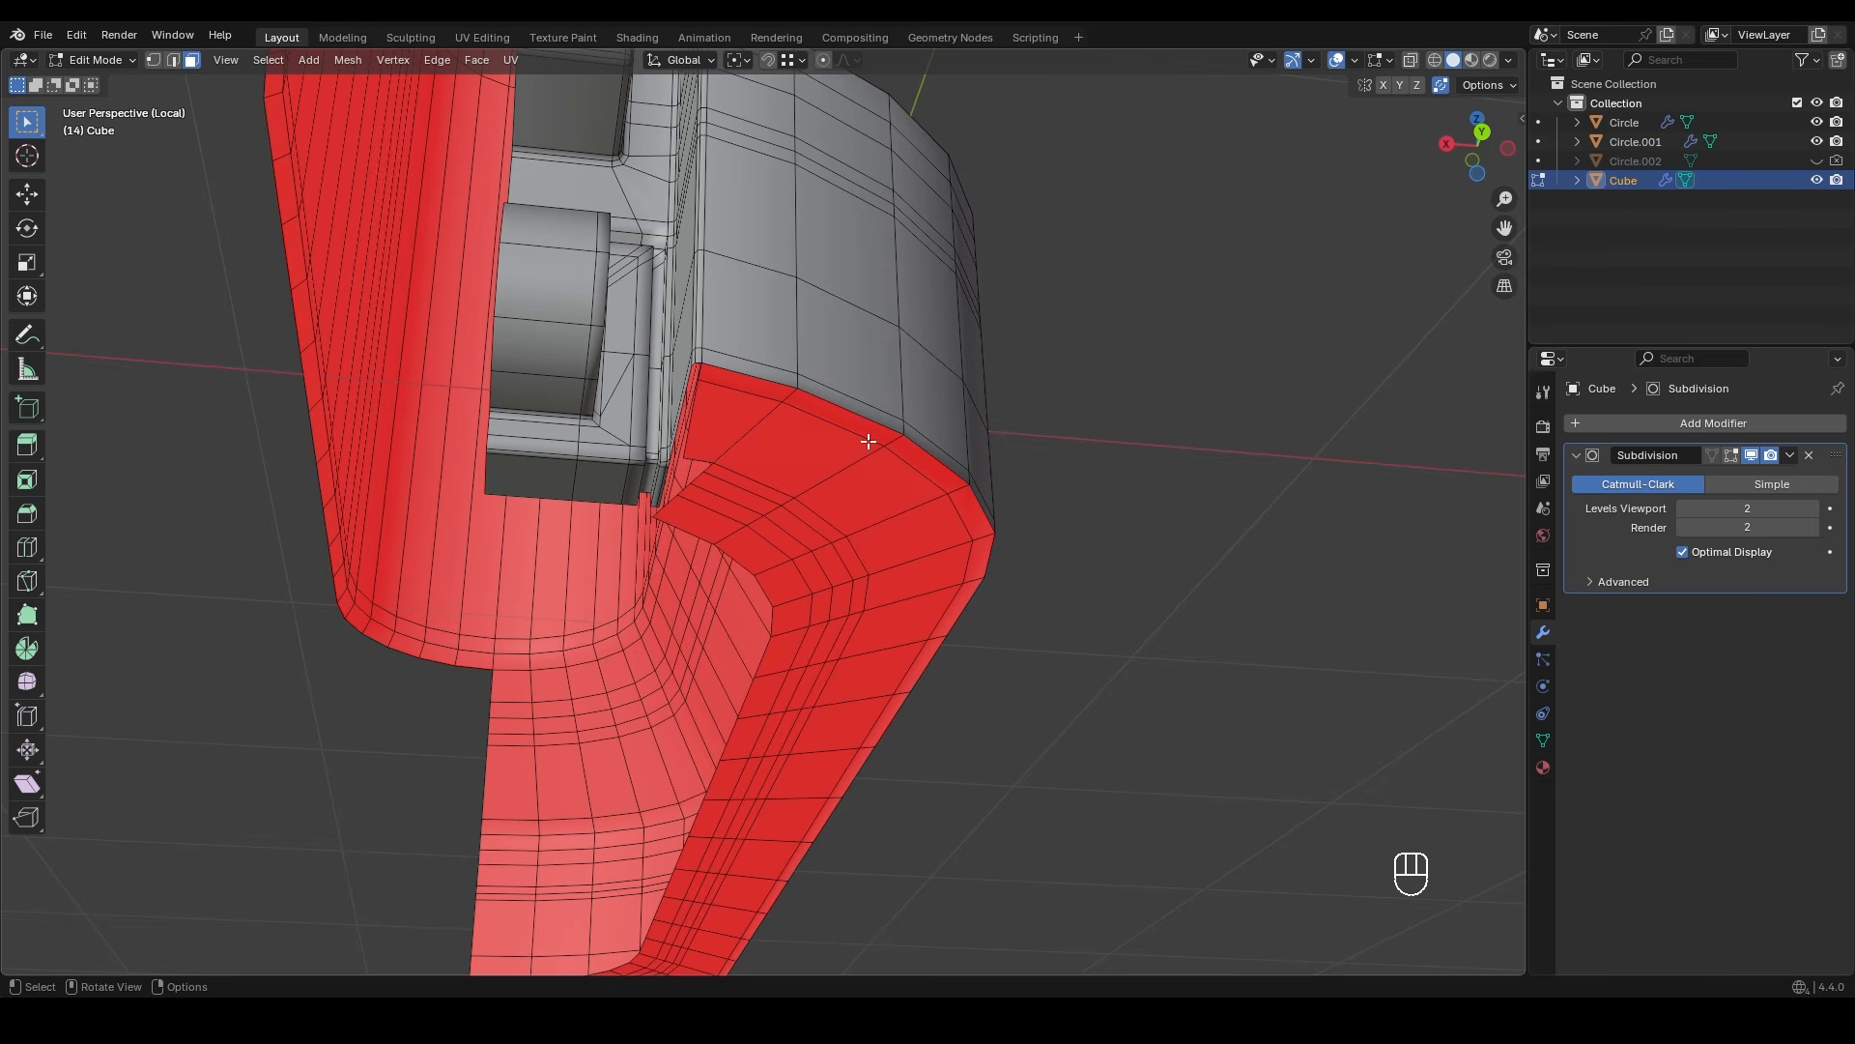
key("a")
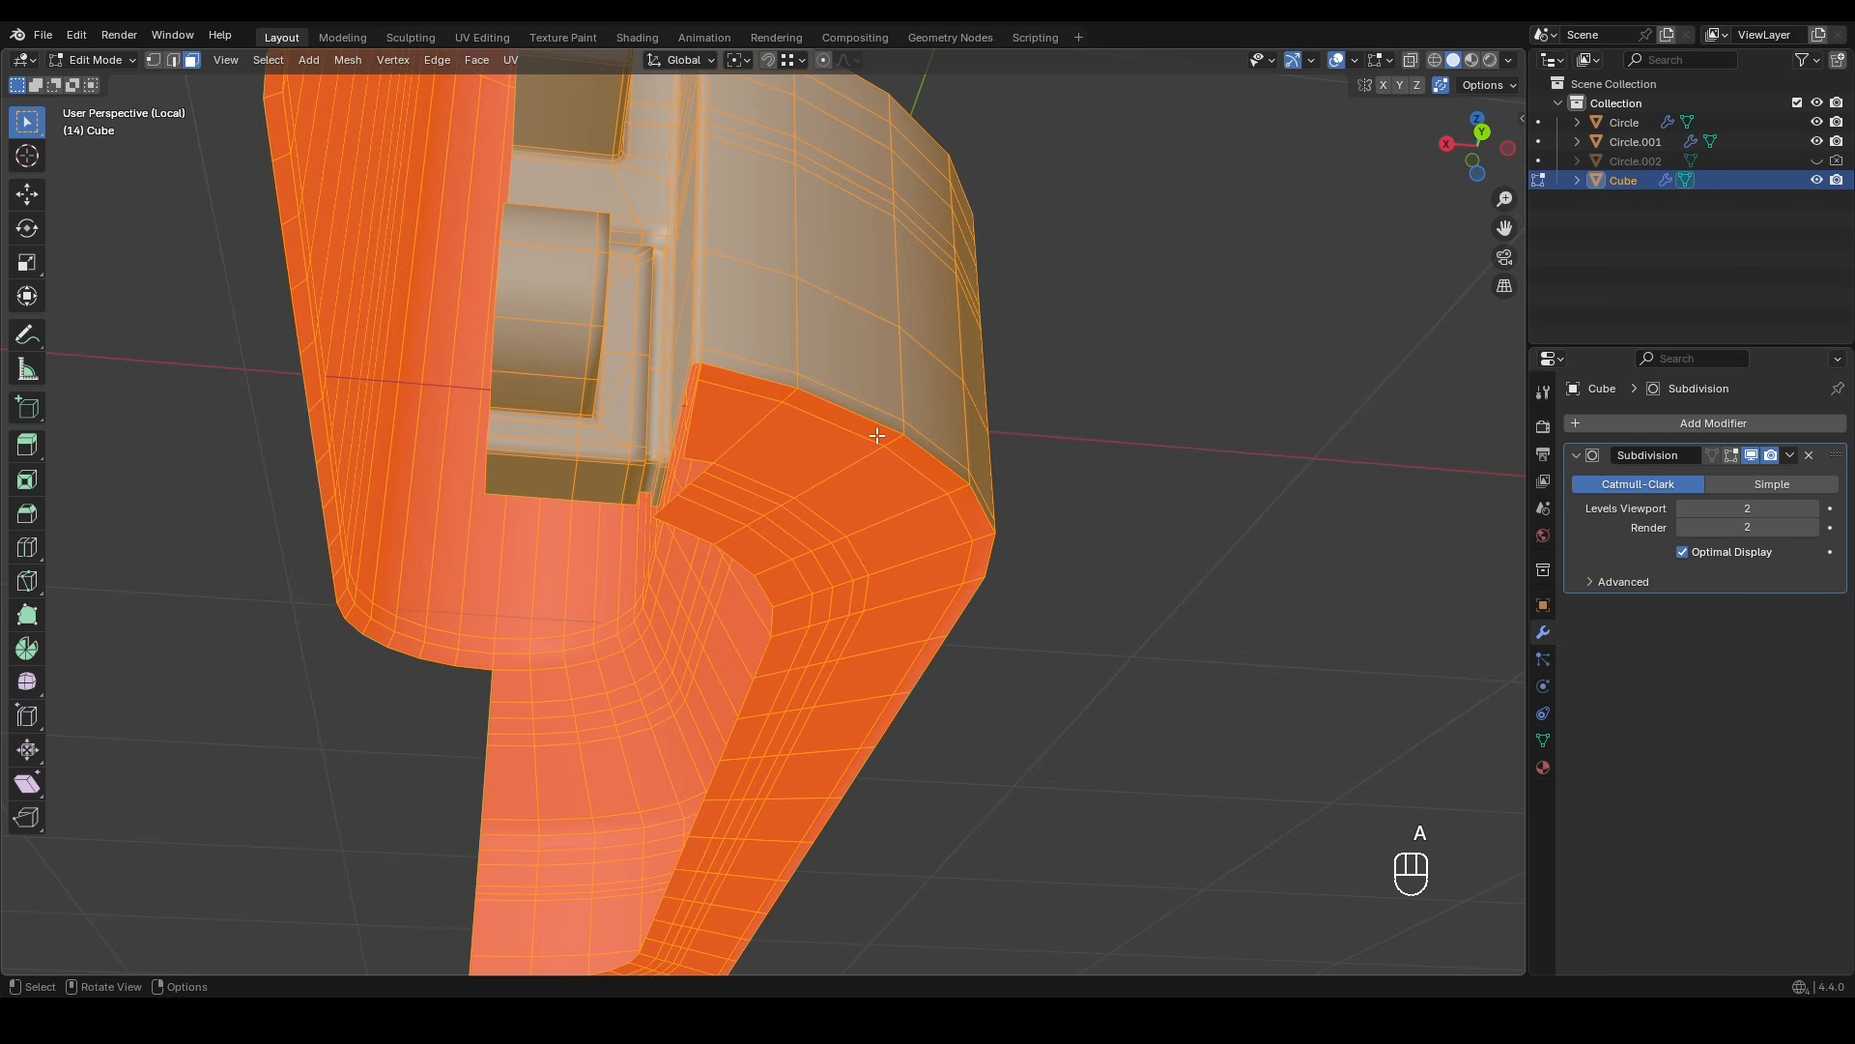
key("shift+n")
left_click(1224, 429)
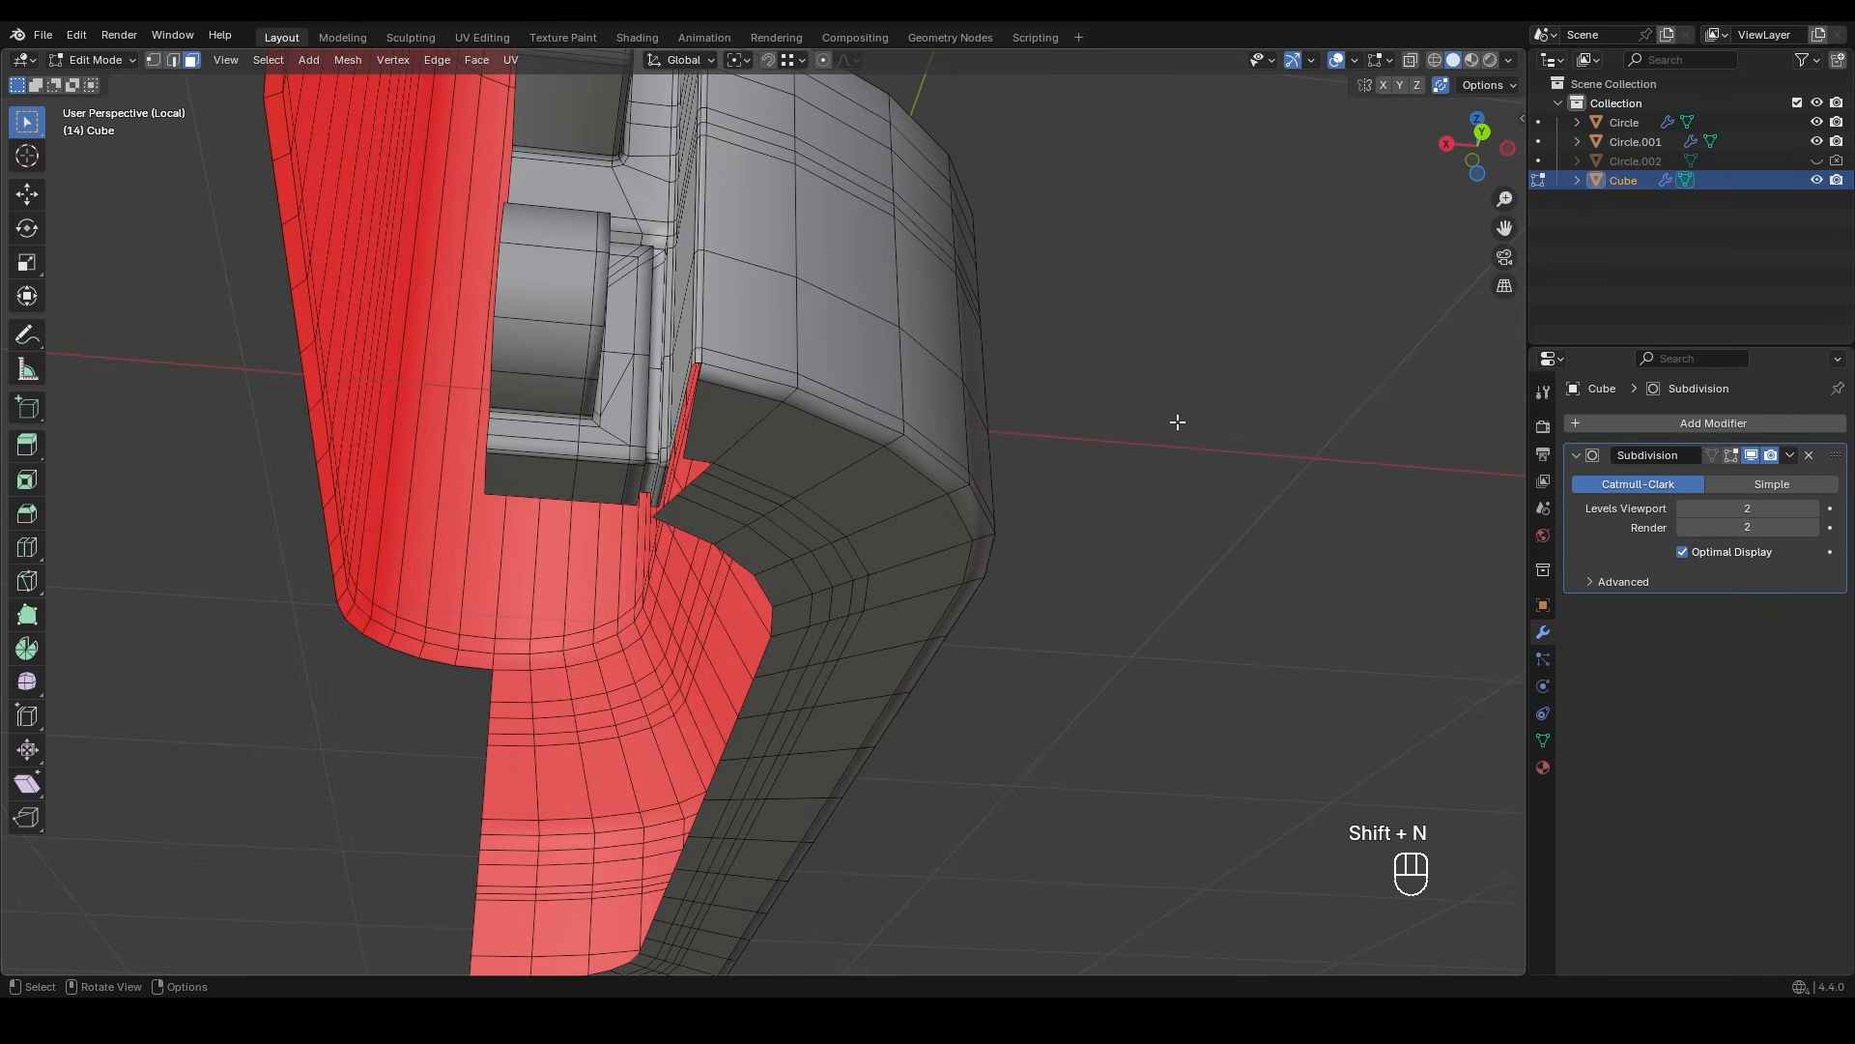
middle_click_drag(1019, 418, 1298, 98, "shift")
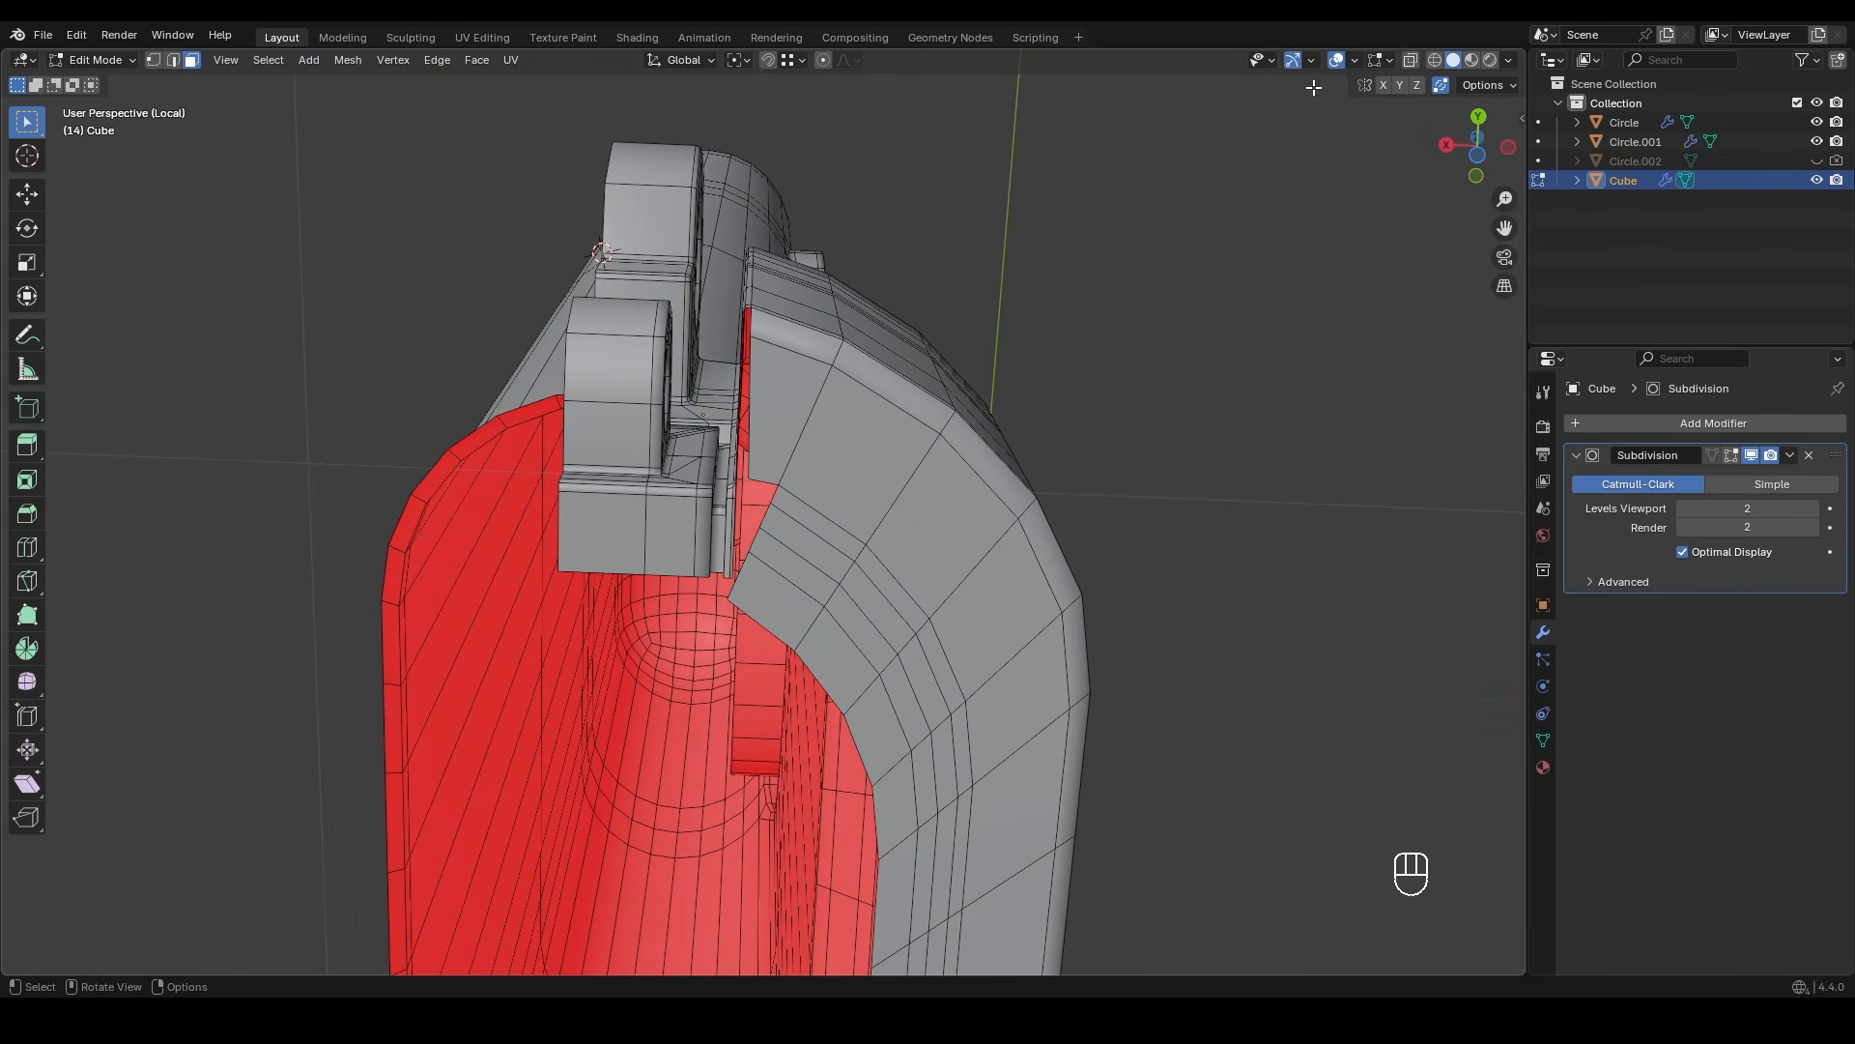
left_click(1355, 59)
left_click(1236, 430)
- Edge-slide the bottom cap's outer edge loop toward the body's rim by a factor of about 0.70
key("2")
scroll(1191, 345, "up", 5)
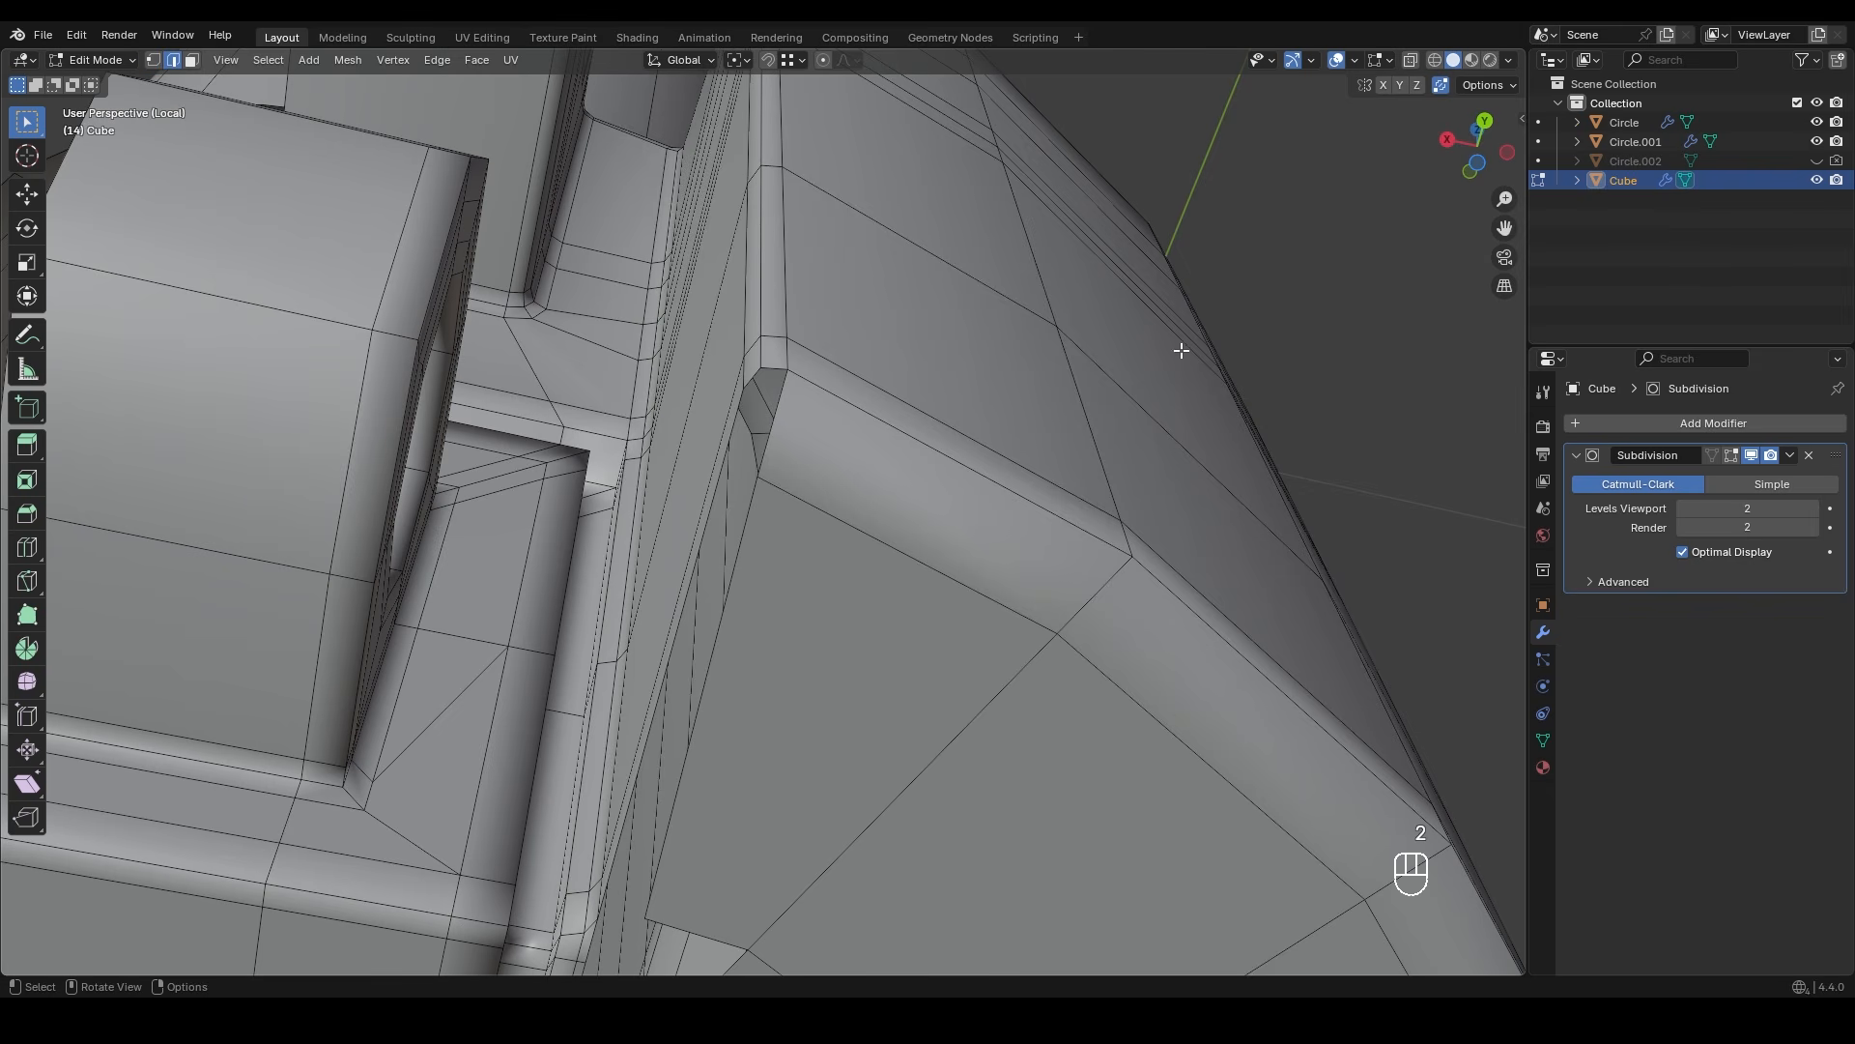
middle_click_drag(928, 435, 936, 937, "ctrl")
middle_click_drag(918, 712, 892, 676, "shift")
middle_click_drag(831, 459, 796, 445)
scroll(797, 445, "up", 6)
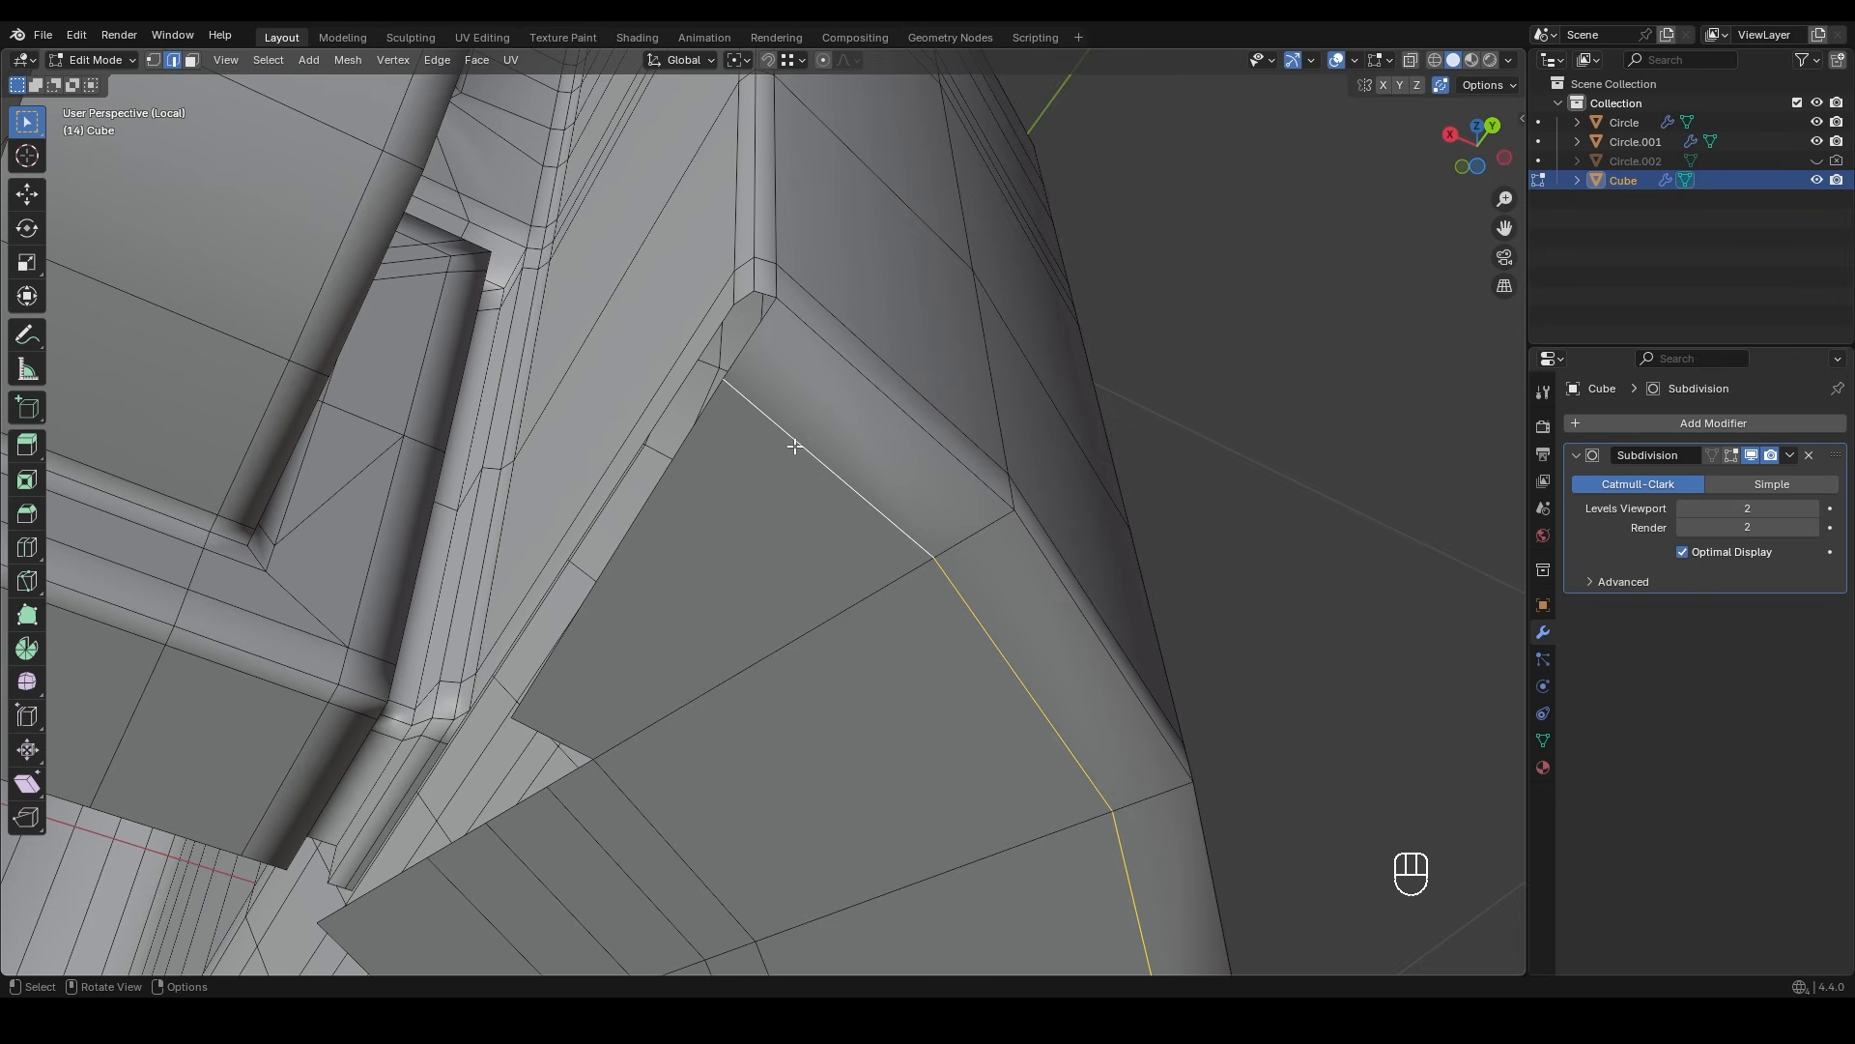
key("g")
key("g")
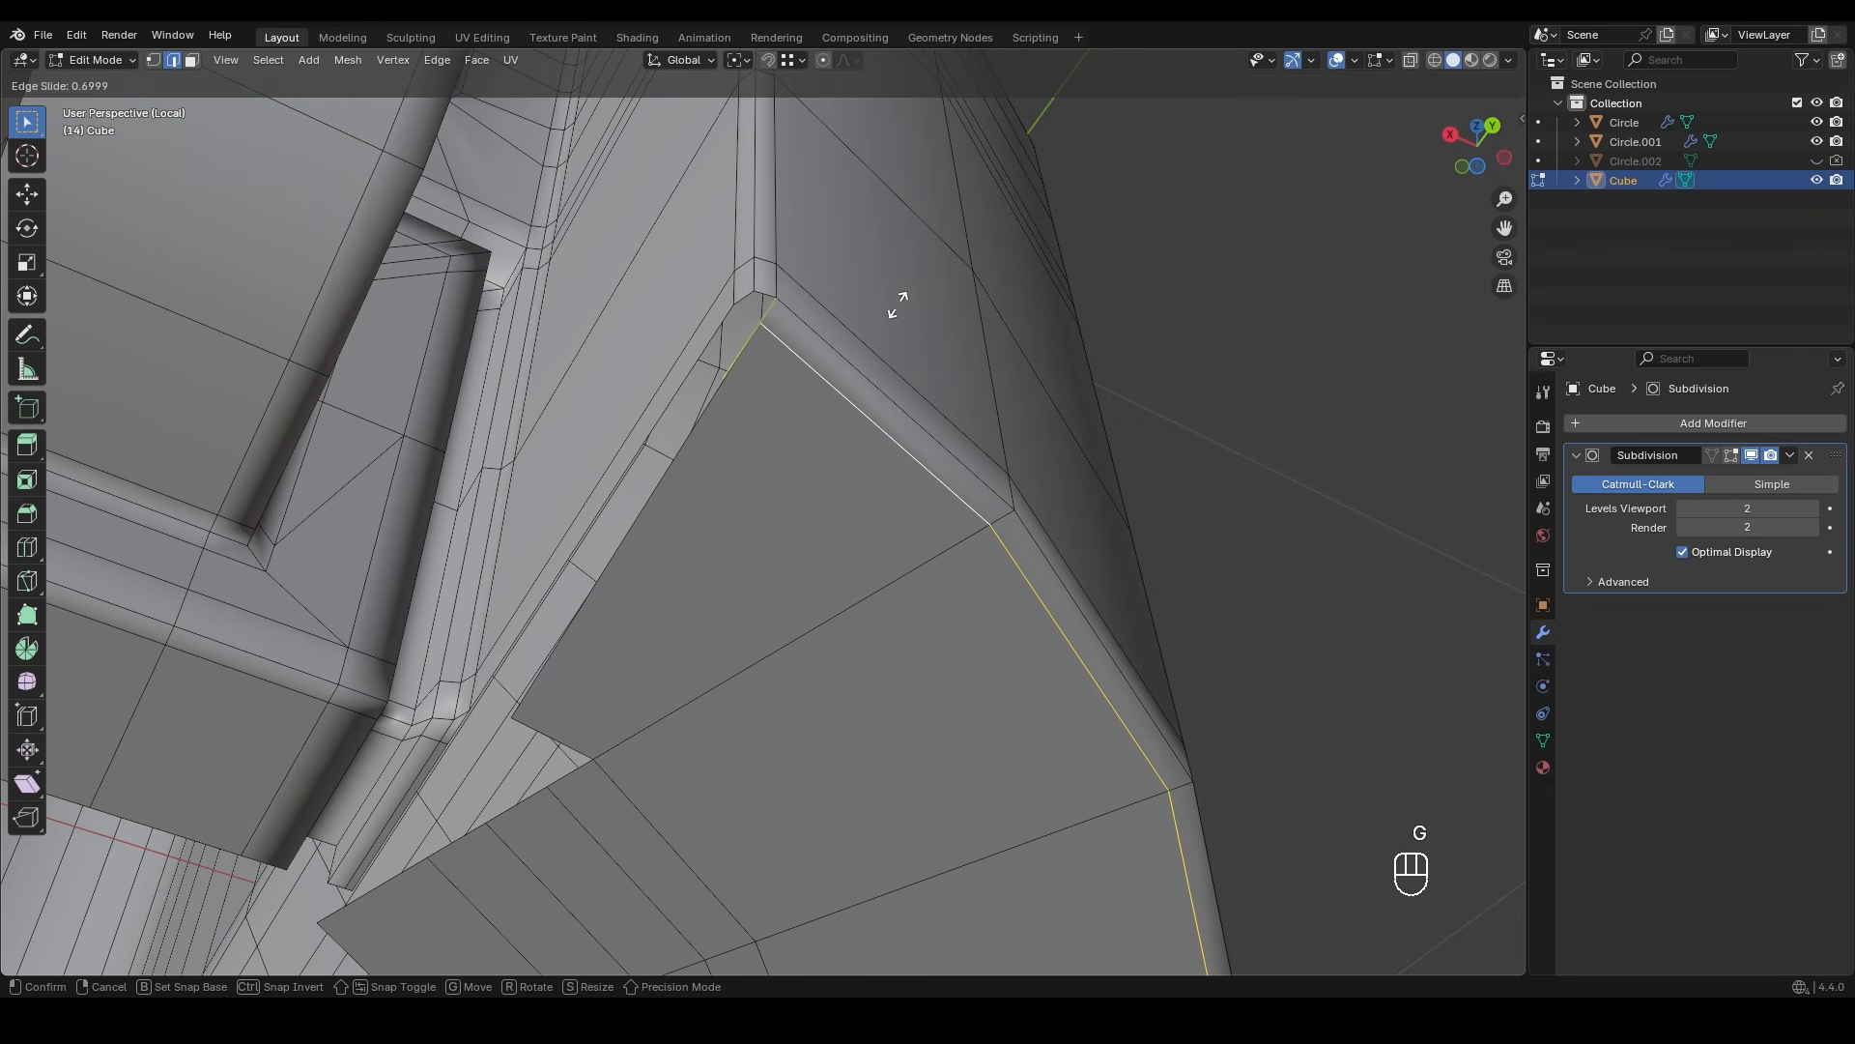
left_click(895, 305)
- Fill the small gap at the corner between the bottom cap and the body's rim with a face
key("2")
left_click(769, 300)
middle_click_drag(779, 340, 878, 338, "shift")
key("f")
- Slide an edge loop on the bottom cap and dissolve the surplus inner loops running around it
middle_click_drag(660, 581, 867, 734, "shift")
key("2")
scroll(877, 735, "down", 6)
middle_click_drag(944, 654, 879, 474, "shift")
key("g")
key("g")
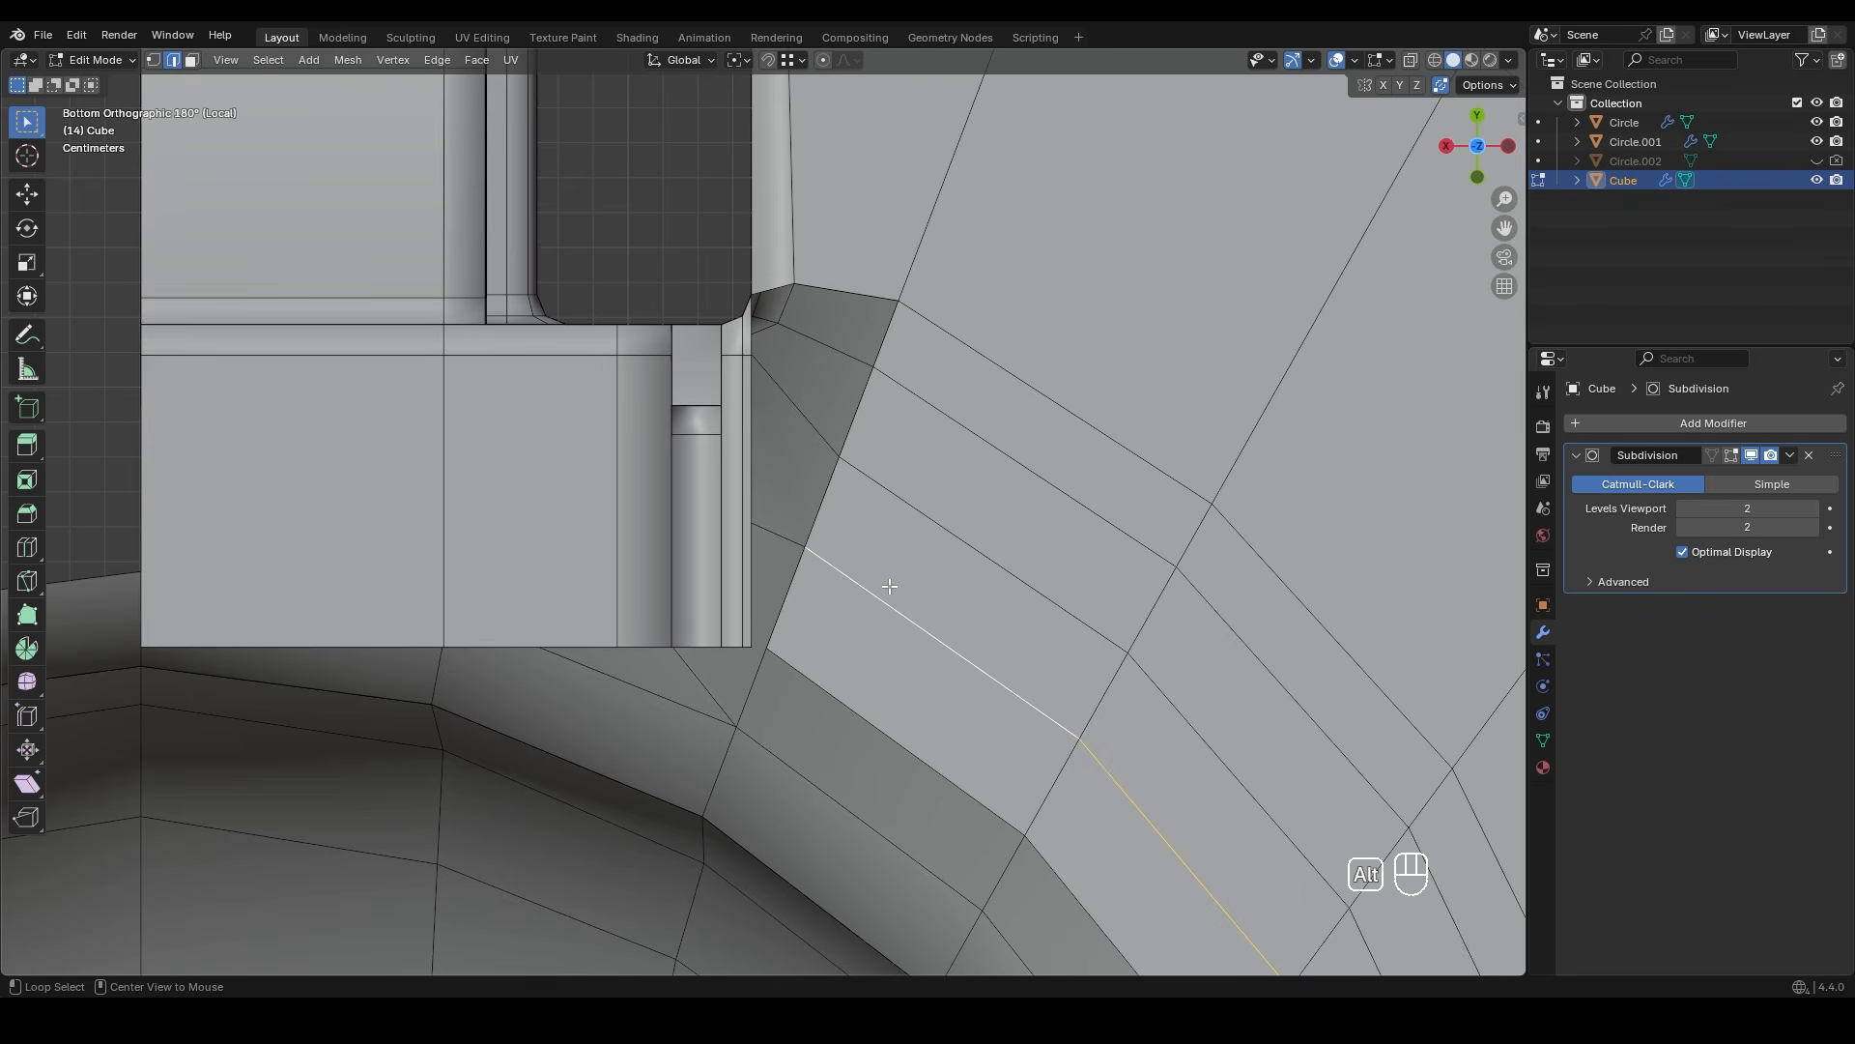
key("x")
left_click(916, 509)
mouse_move(916, 509)
middle_mouse_down("ctrl")
mouse_move(908, 648)
mouse_move(907, 541)
middle_mouse_up("ctrl")
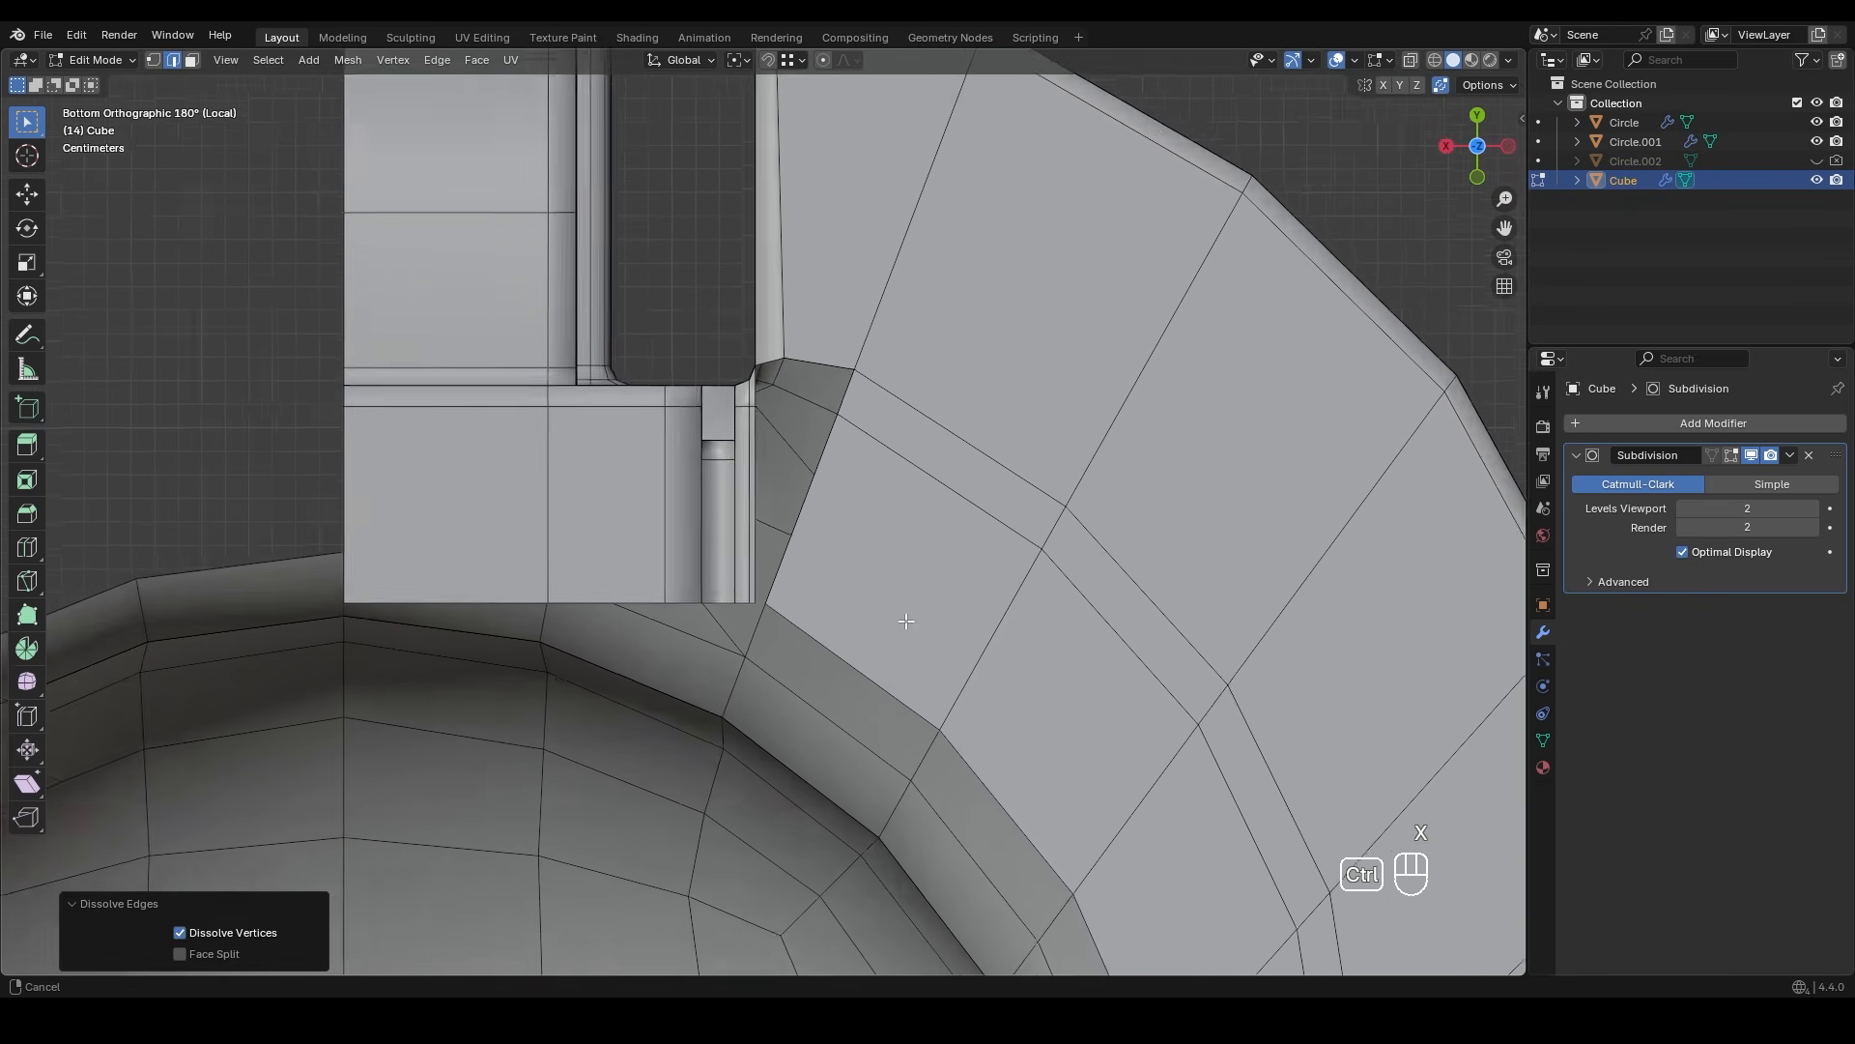
- Slide the bottom cap's inner corner vertex outward, away from the lower panel
key("1")
left_click(781, 632)
key("g")
key("g")
left_click(843, 664)
key("g")
left_click(847, 653)
- Adjust the upper vertices on the bottom cap's open side by sliding them outward, and undo the last slide
key("2")
left_click(923, 424)
key("1")
left_click(865, 385)
key("g")
key("g")
left_click(901, 406)
key("ctrl+z")
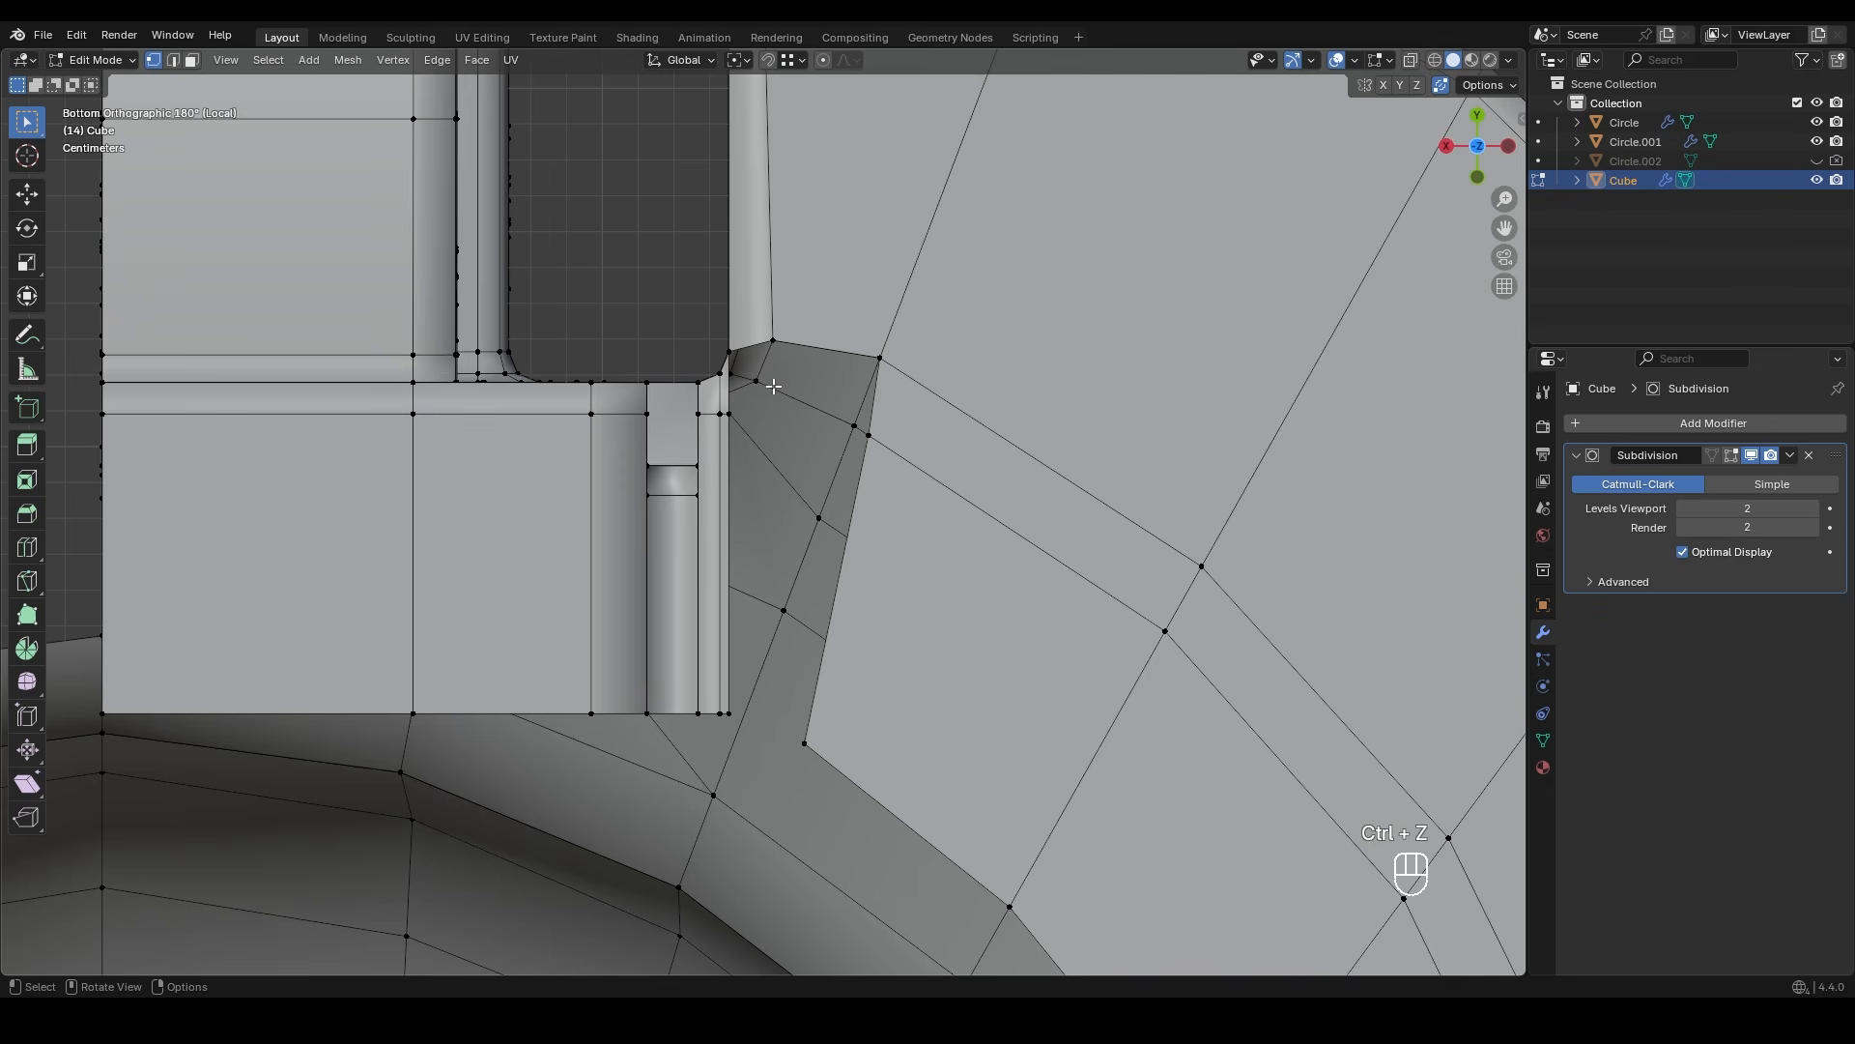
- Look up the F2 add-on in the preferences, checking both the extensions and the add-ons list
left_click(77, 34)
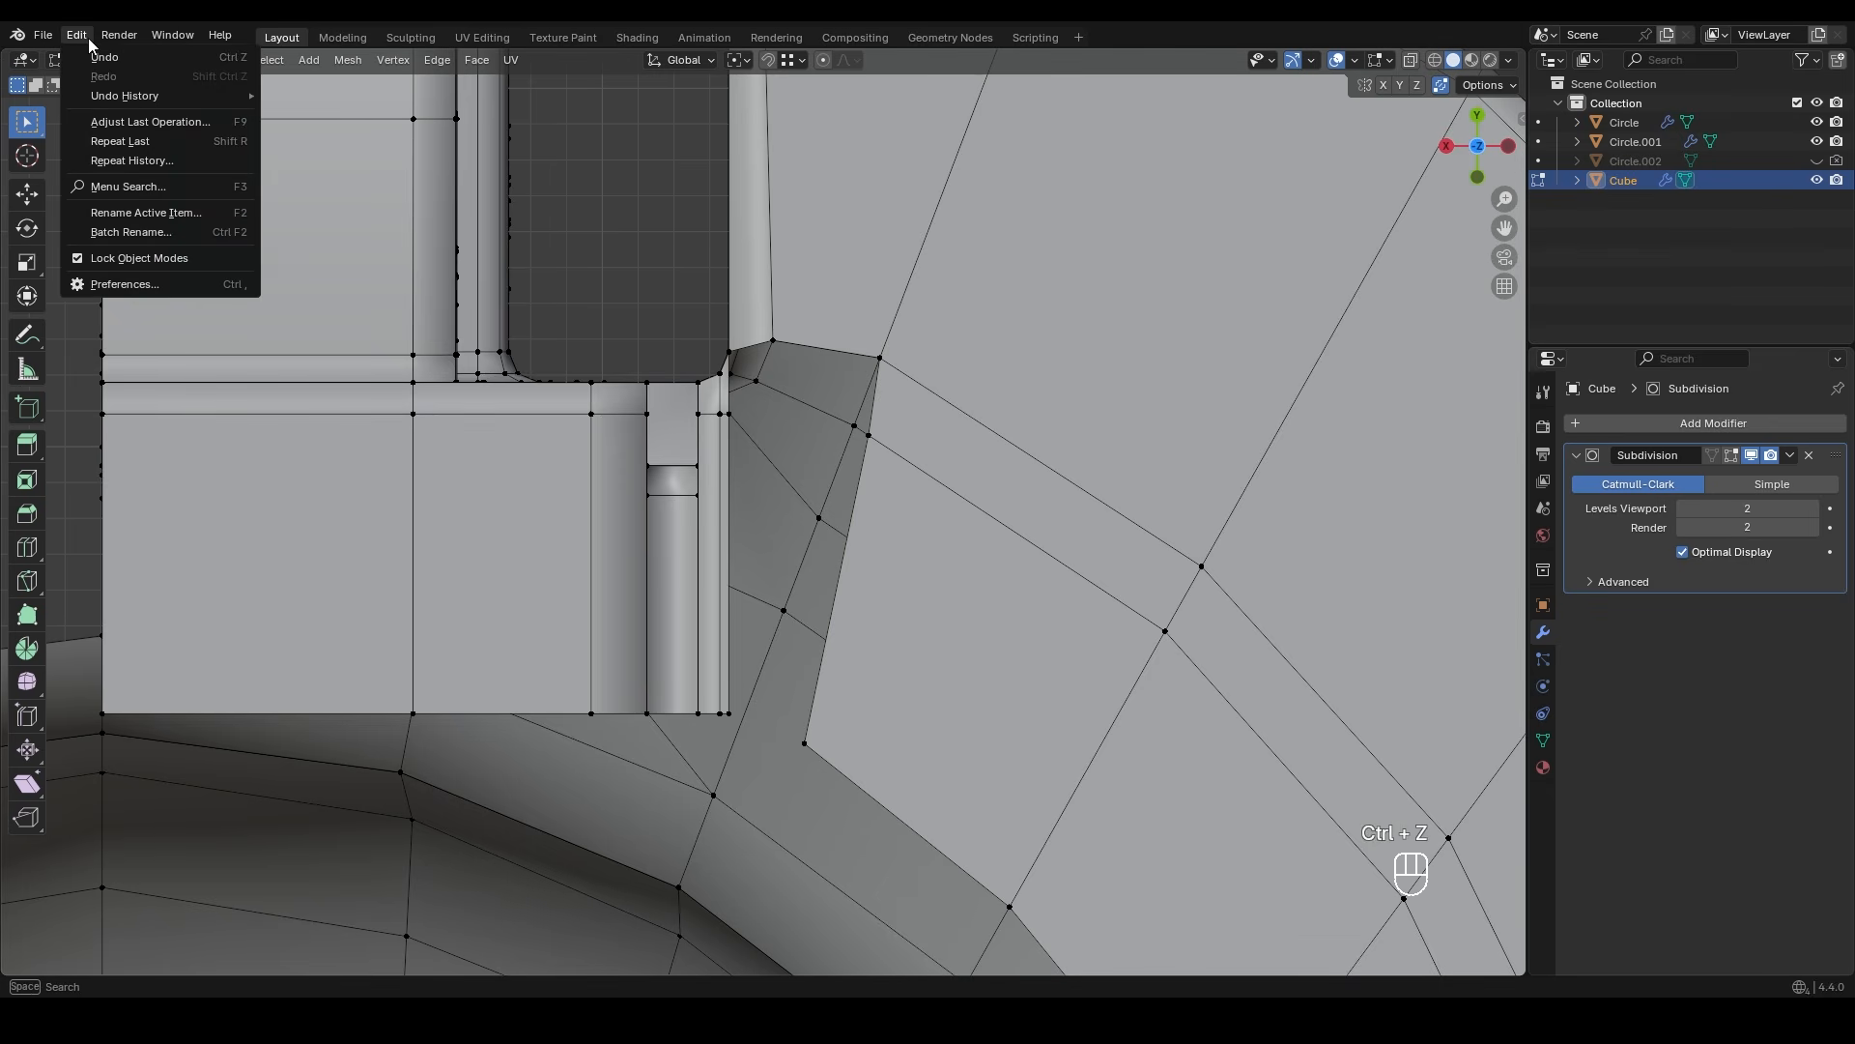
left_click(135, 284)
key("BackSpace")
type("f2")
left_click(100, 184)
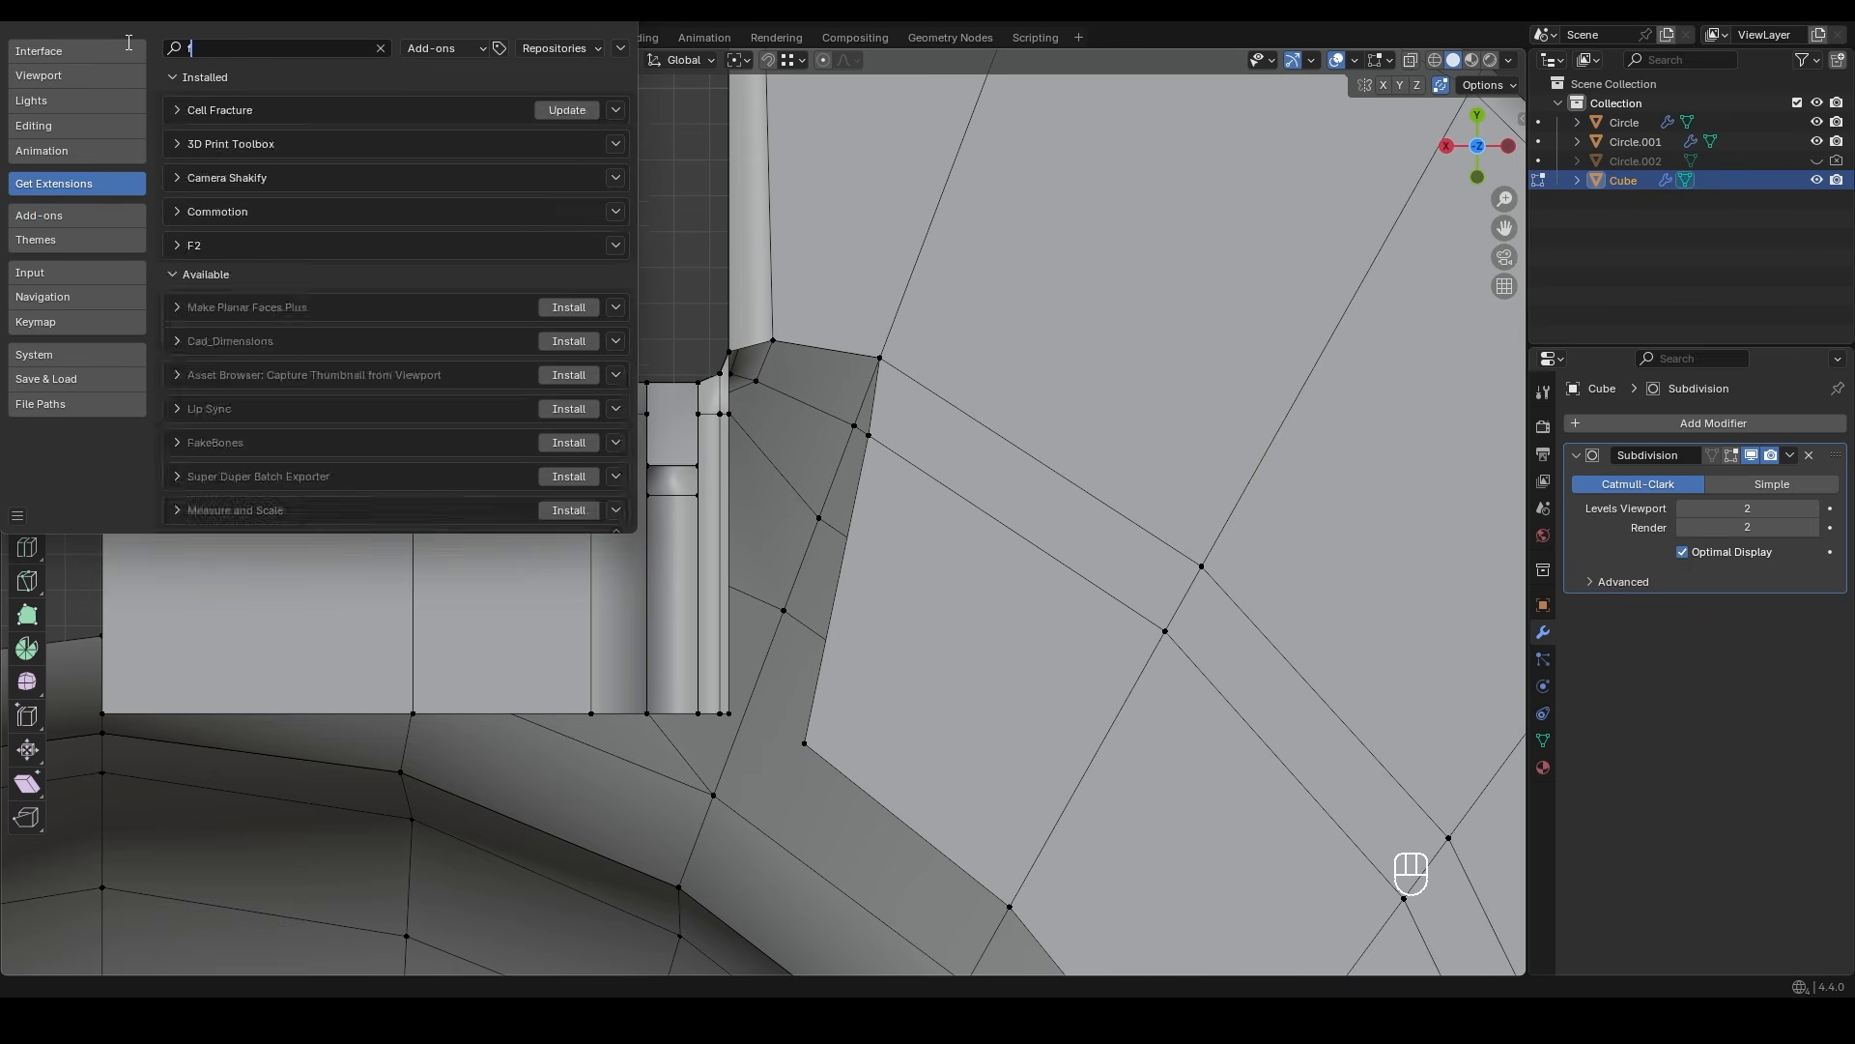
left_click(91, 217)
left_click(96, 189)
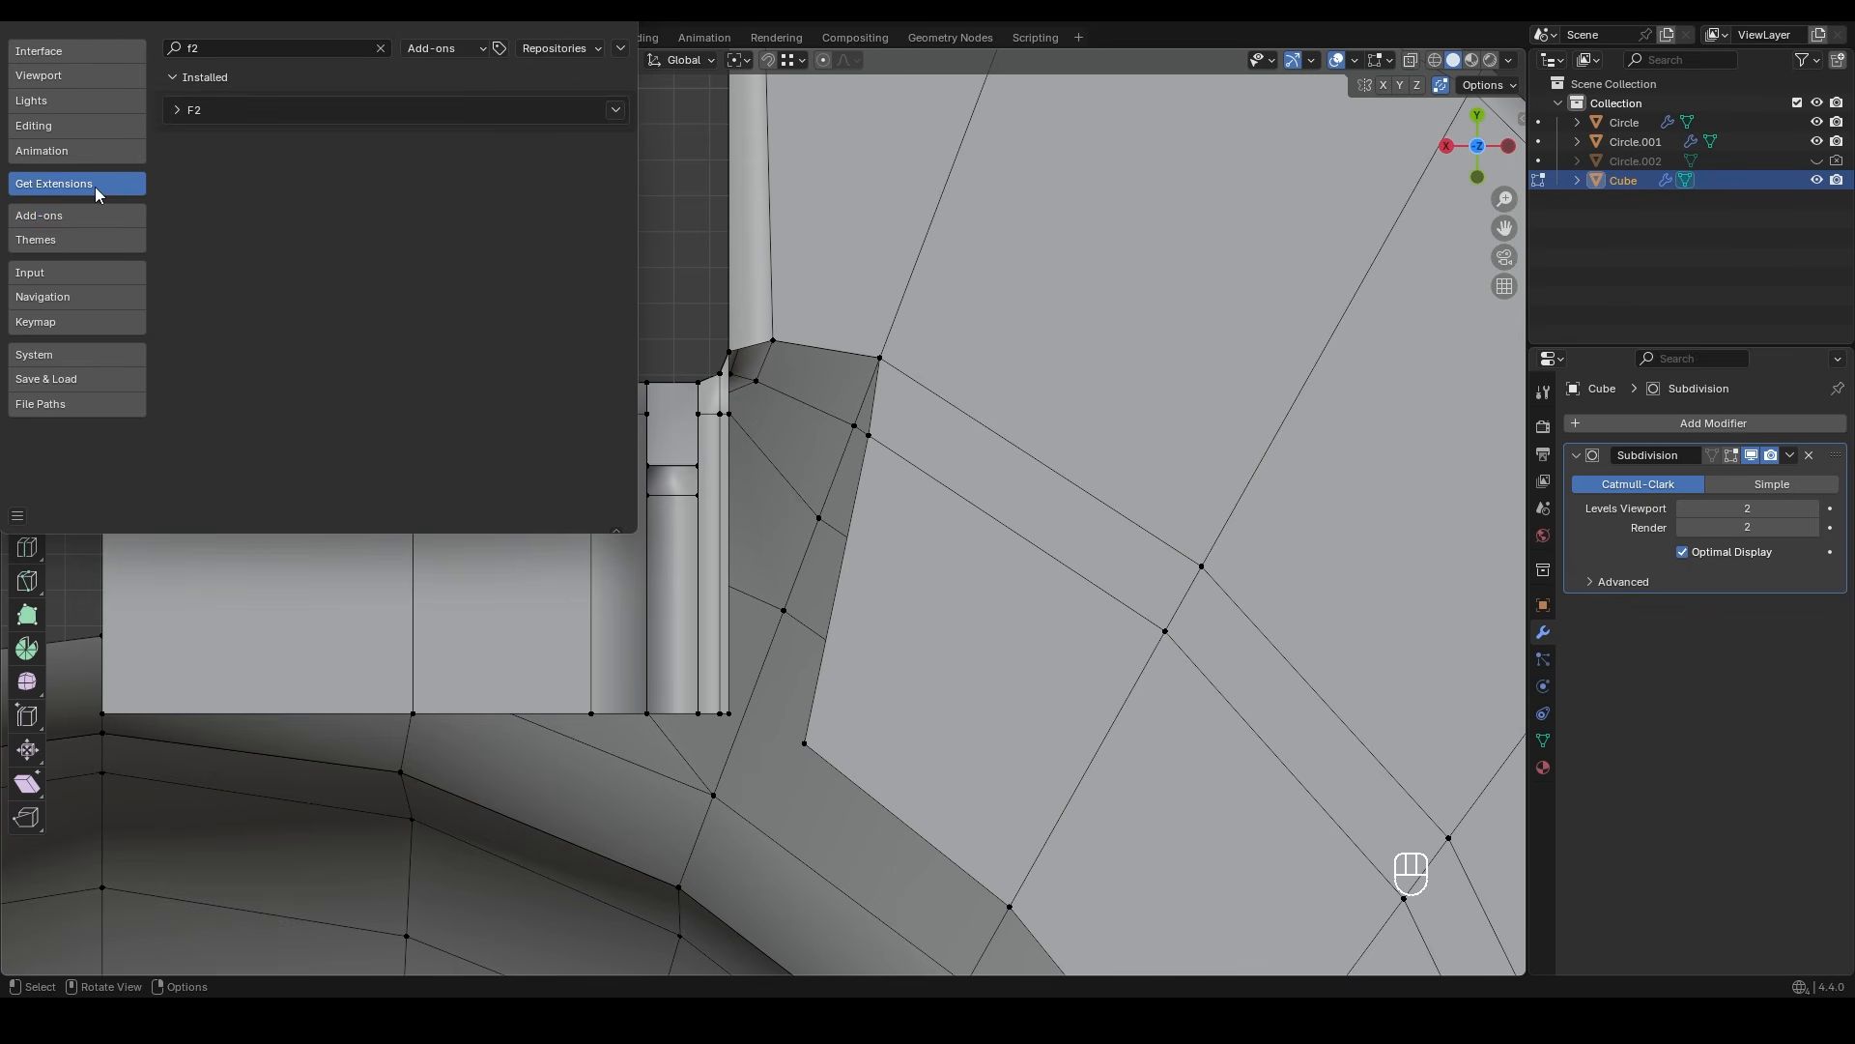
left_click(91, 213)
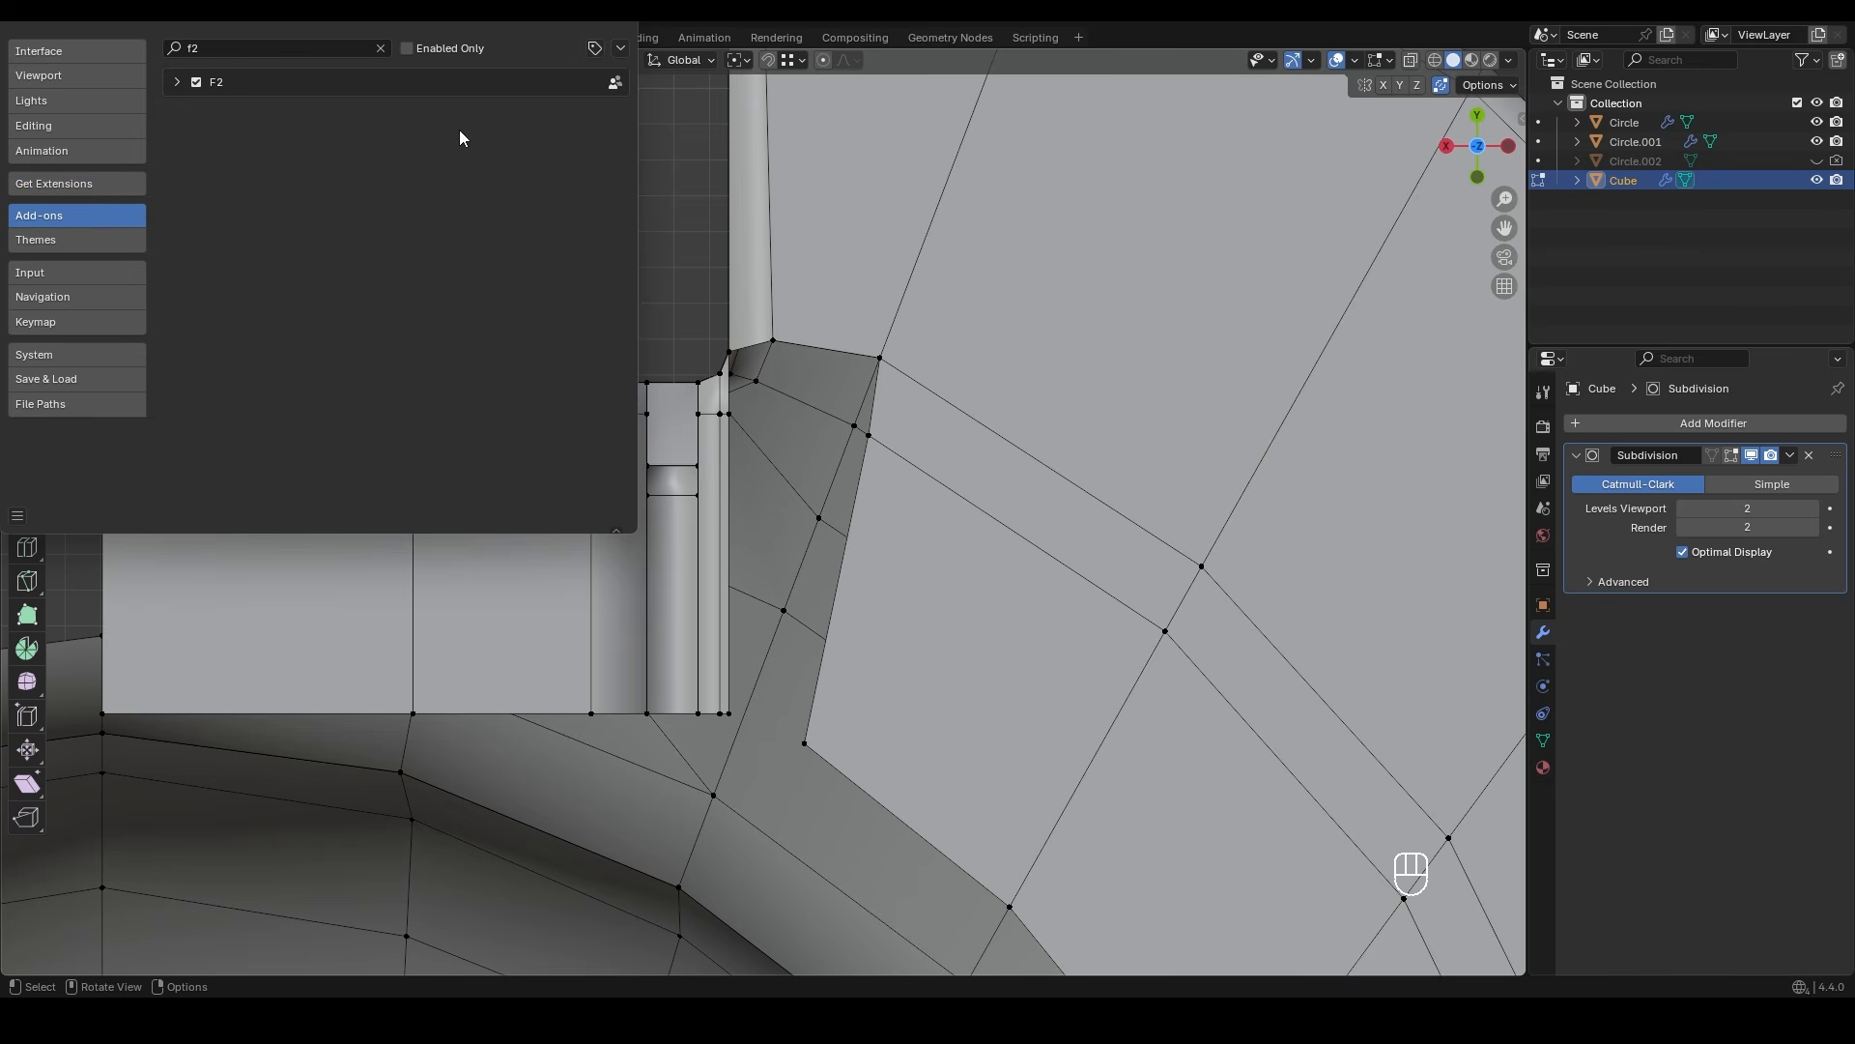
left_click(617, 26)
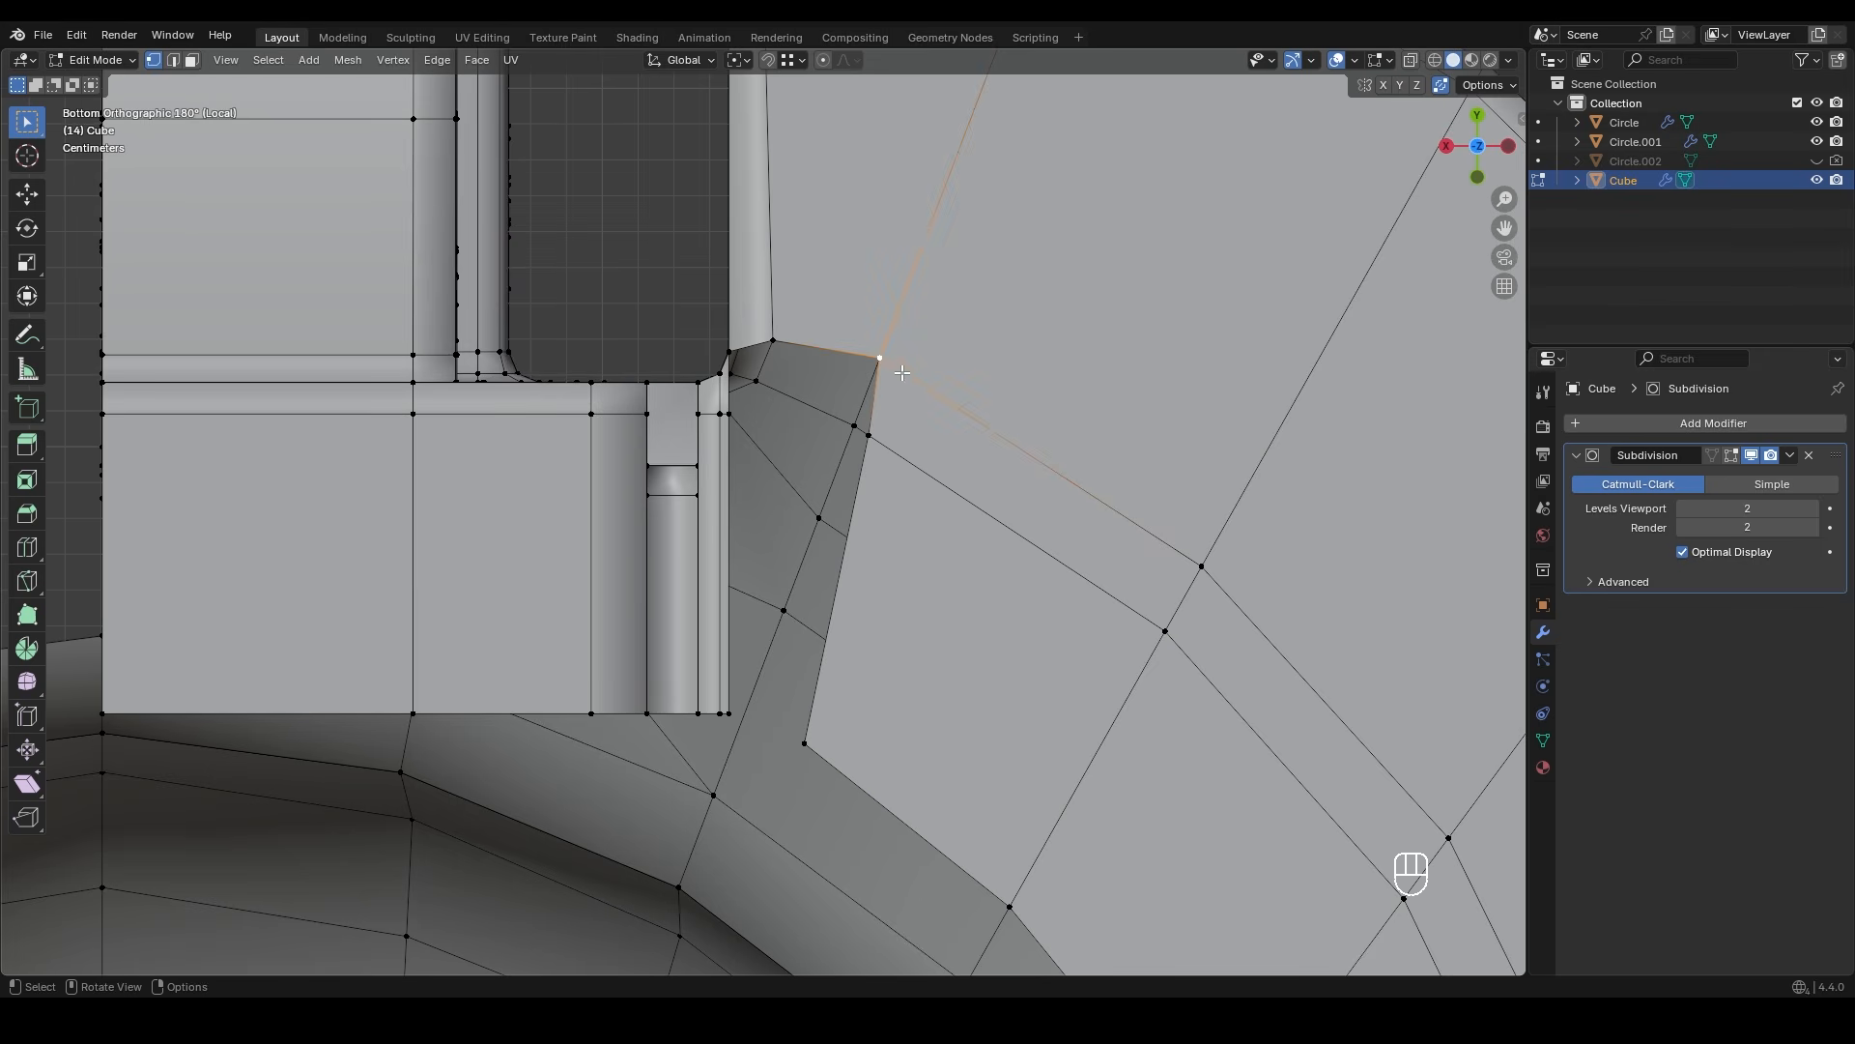
- Fill the bottom cap's open side with quad faces extended from its corner vertex and move the new vertices into line with the body's curve
middle_click_drag(928, 411, 965, 367, "ctrl")
middle_click_drag(965, 387, 951, 402, "shift")
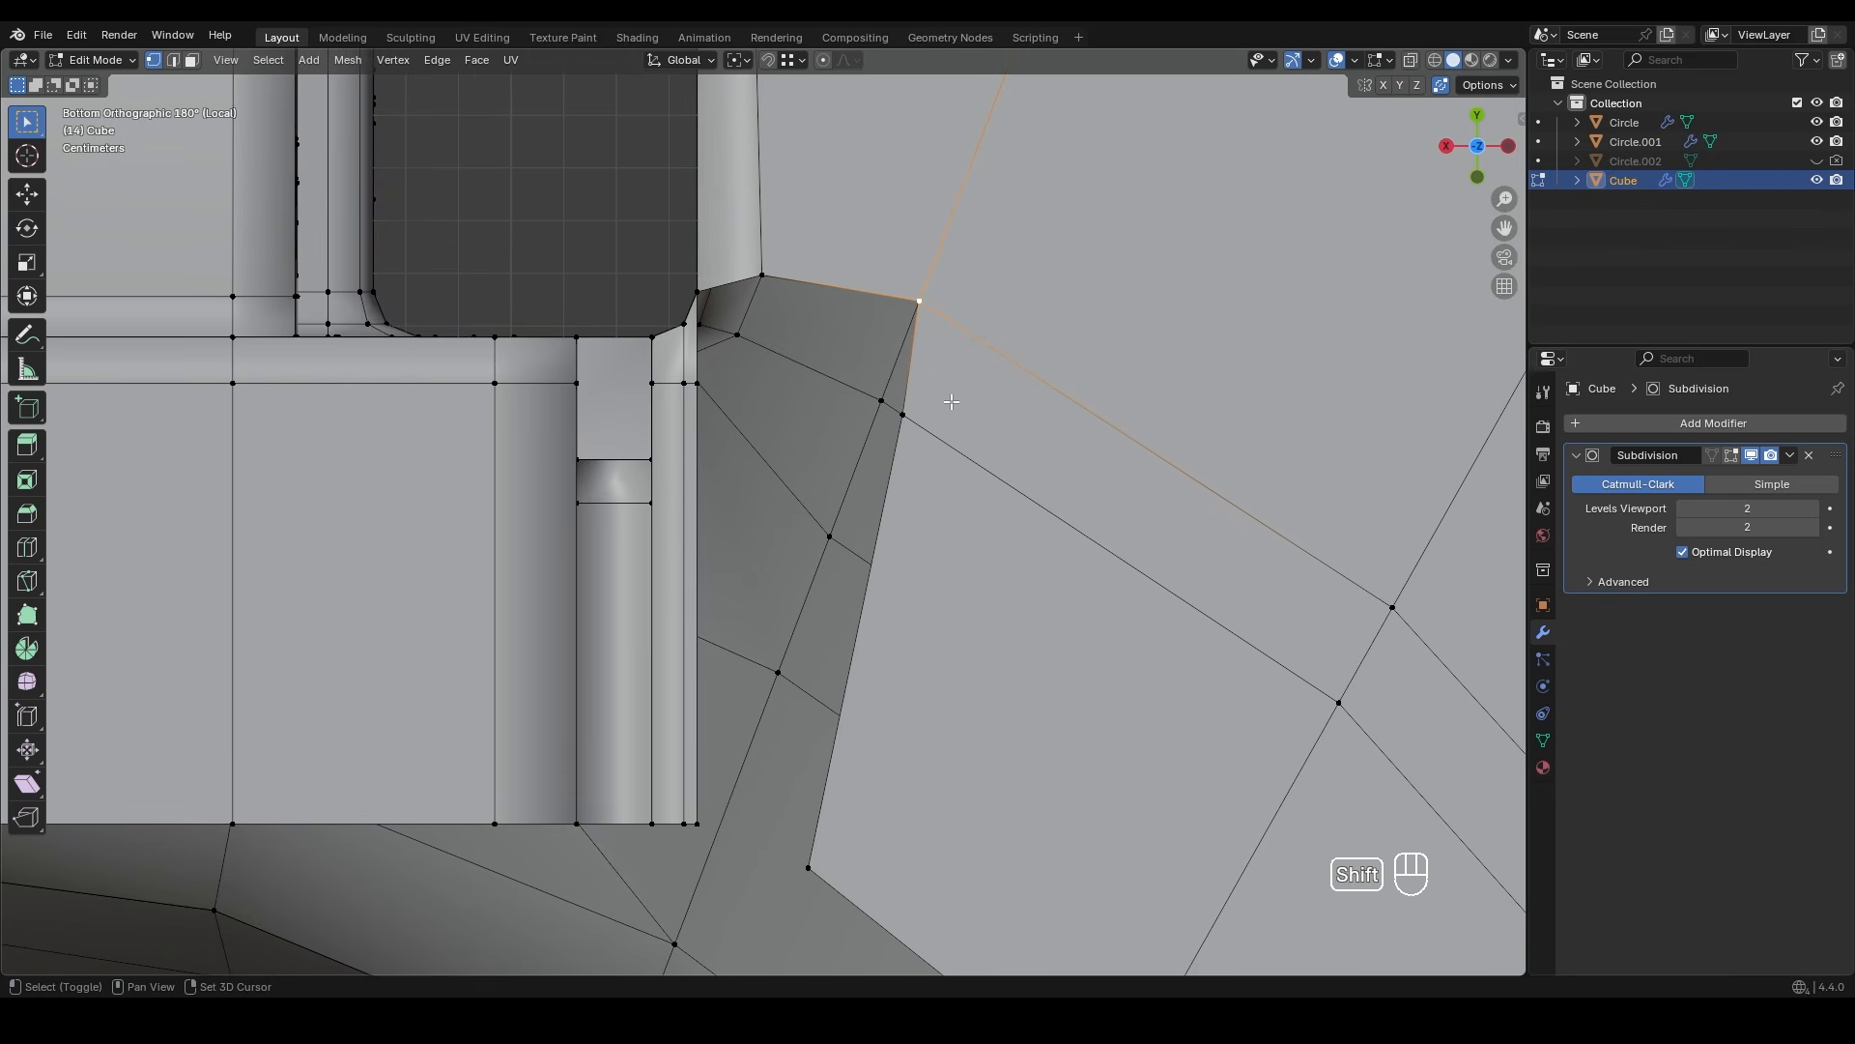
key("f")
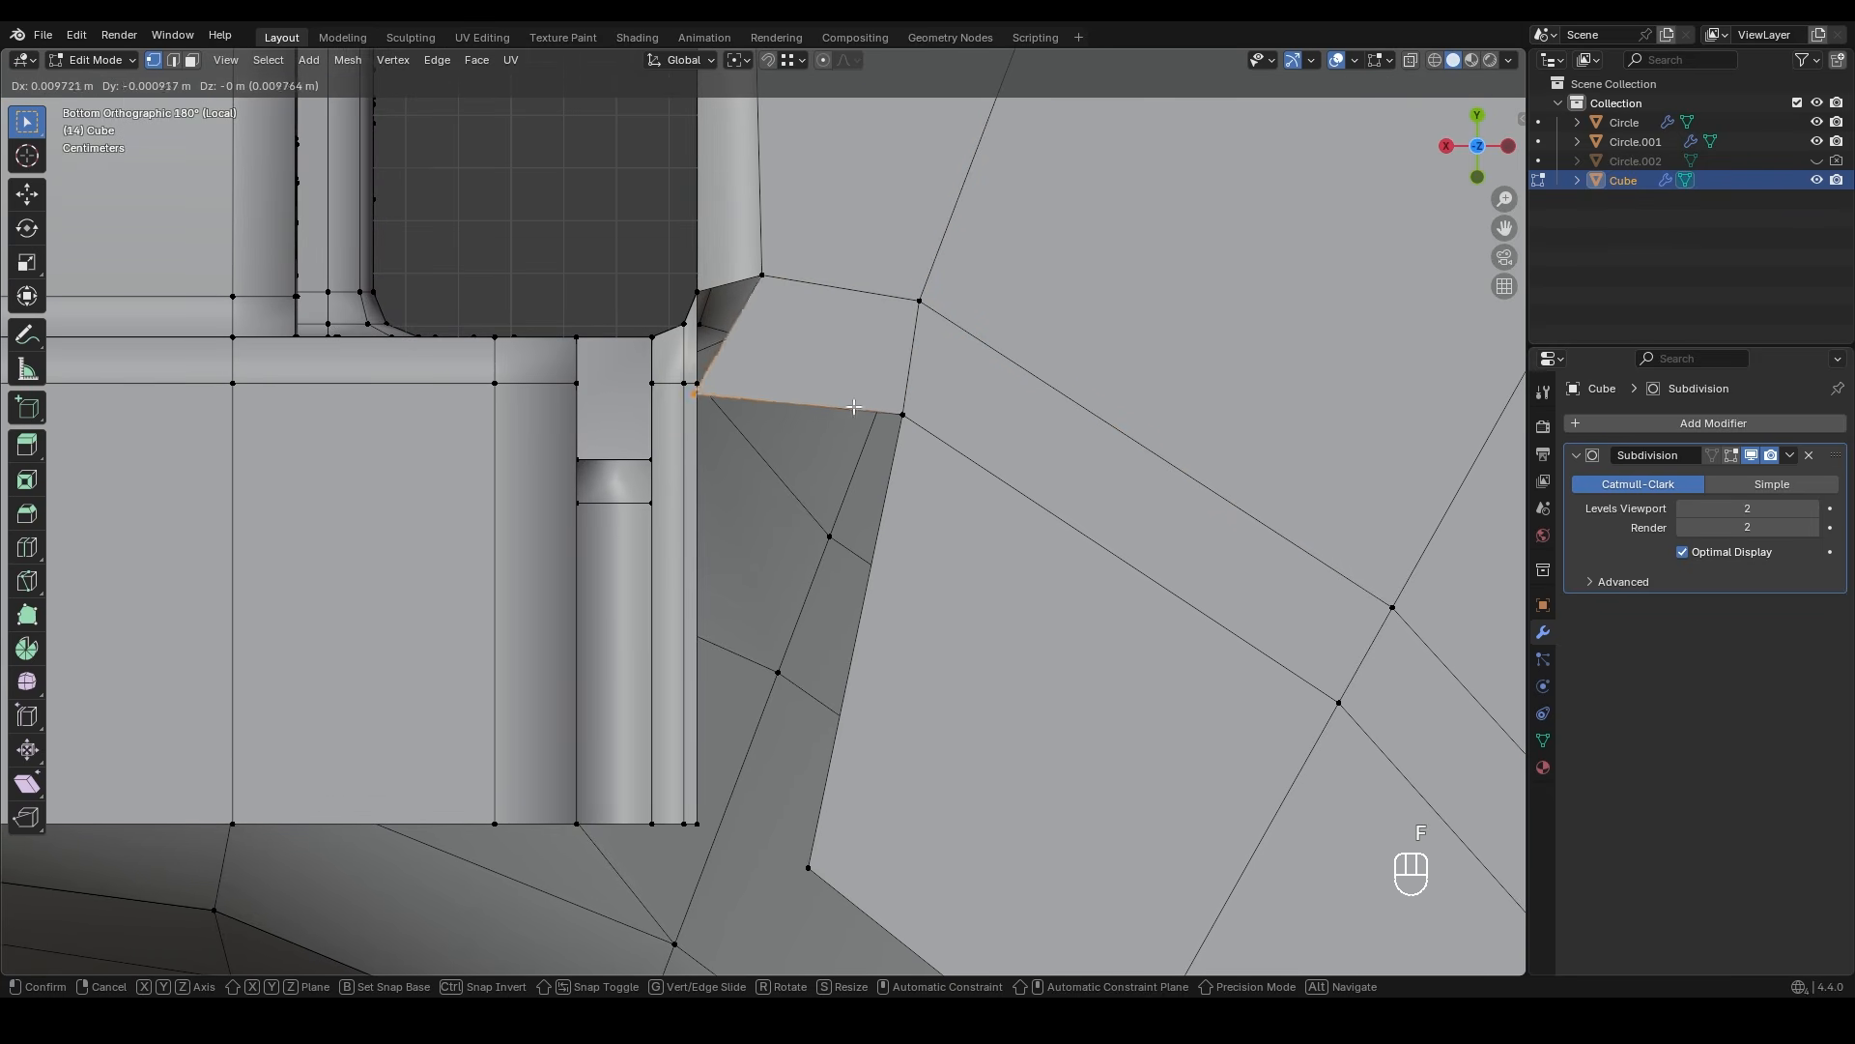
right_click(838, 380)
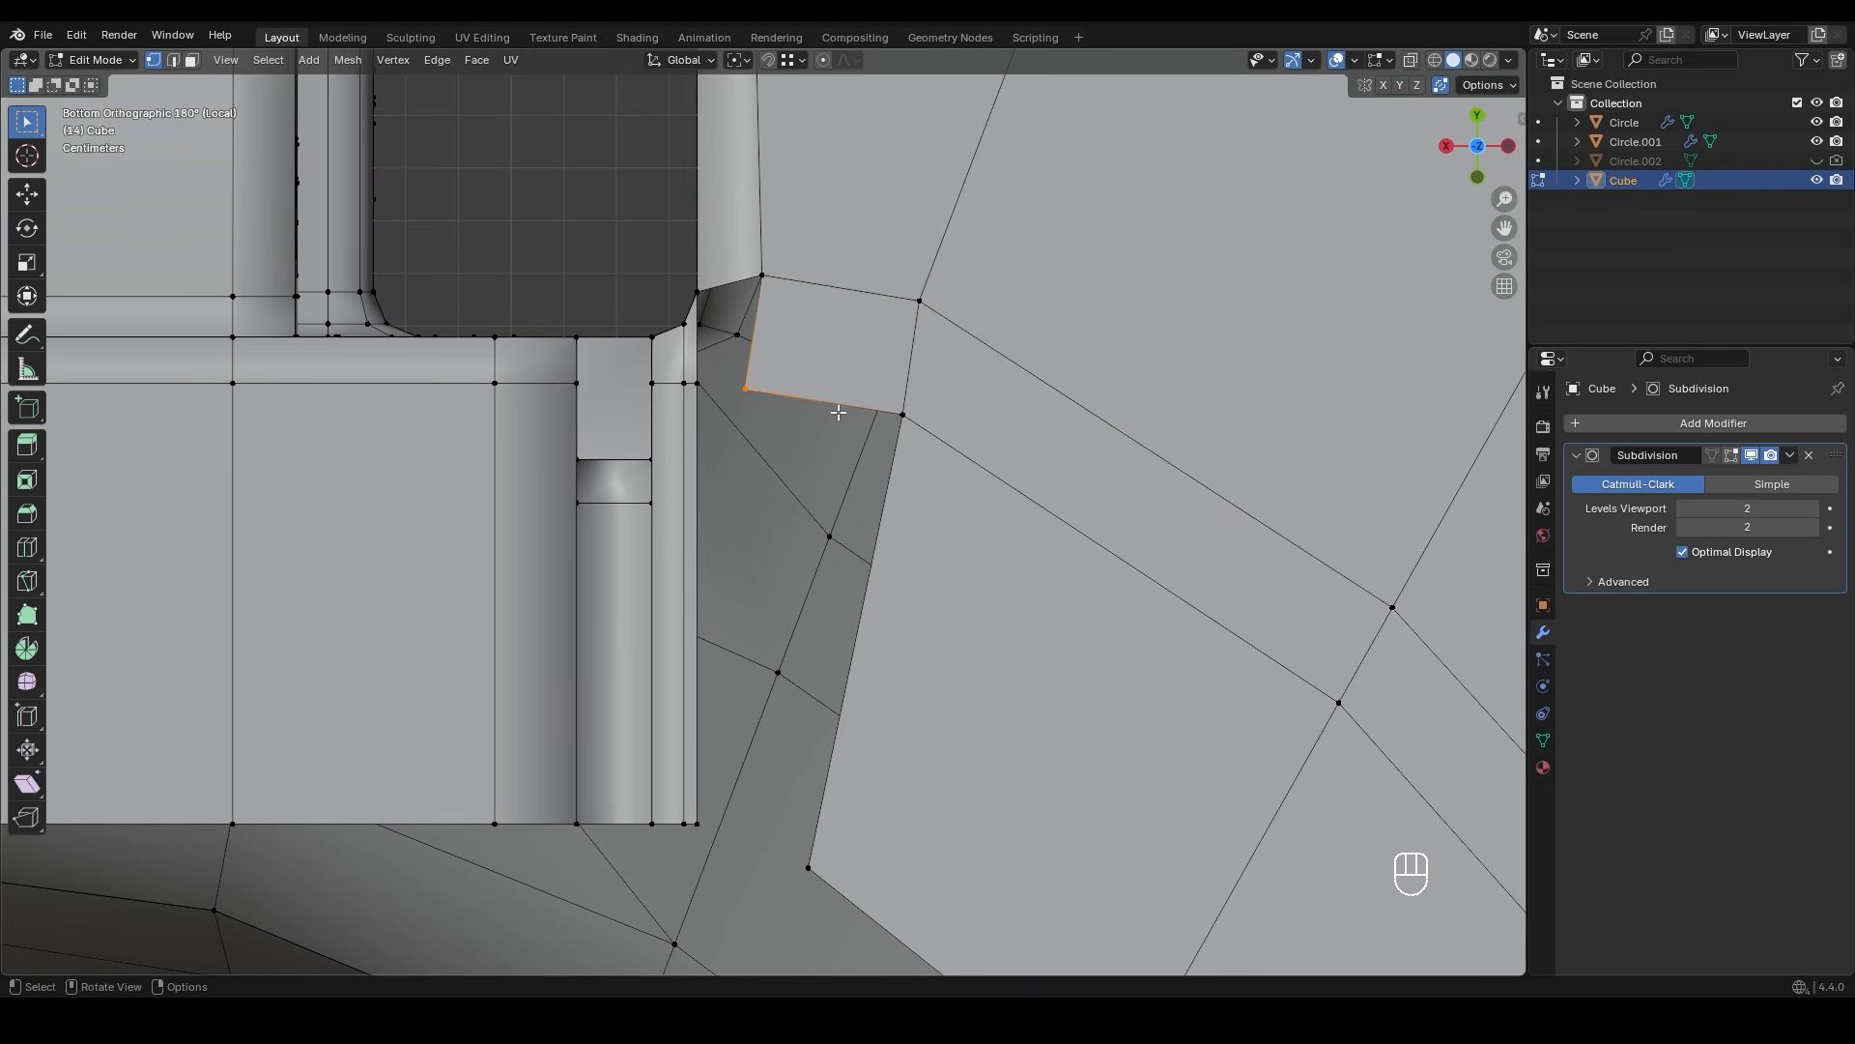
key("g")
left_click(787, 785)
key("g")
scroll(773, 599, "down", 3)
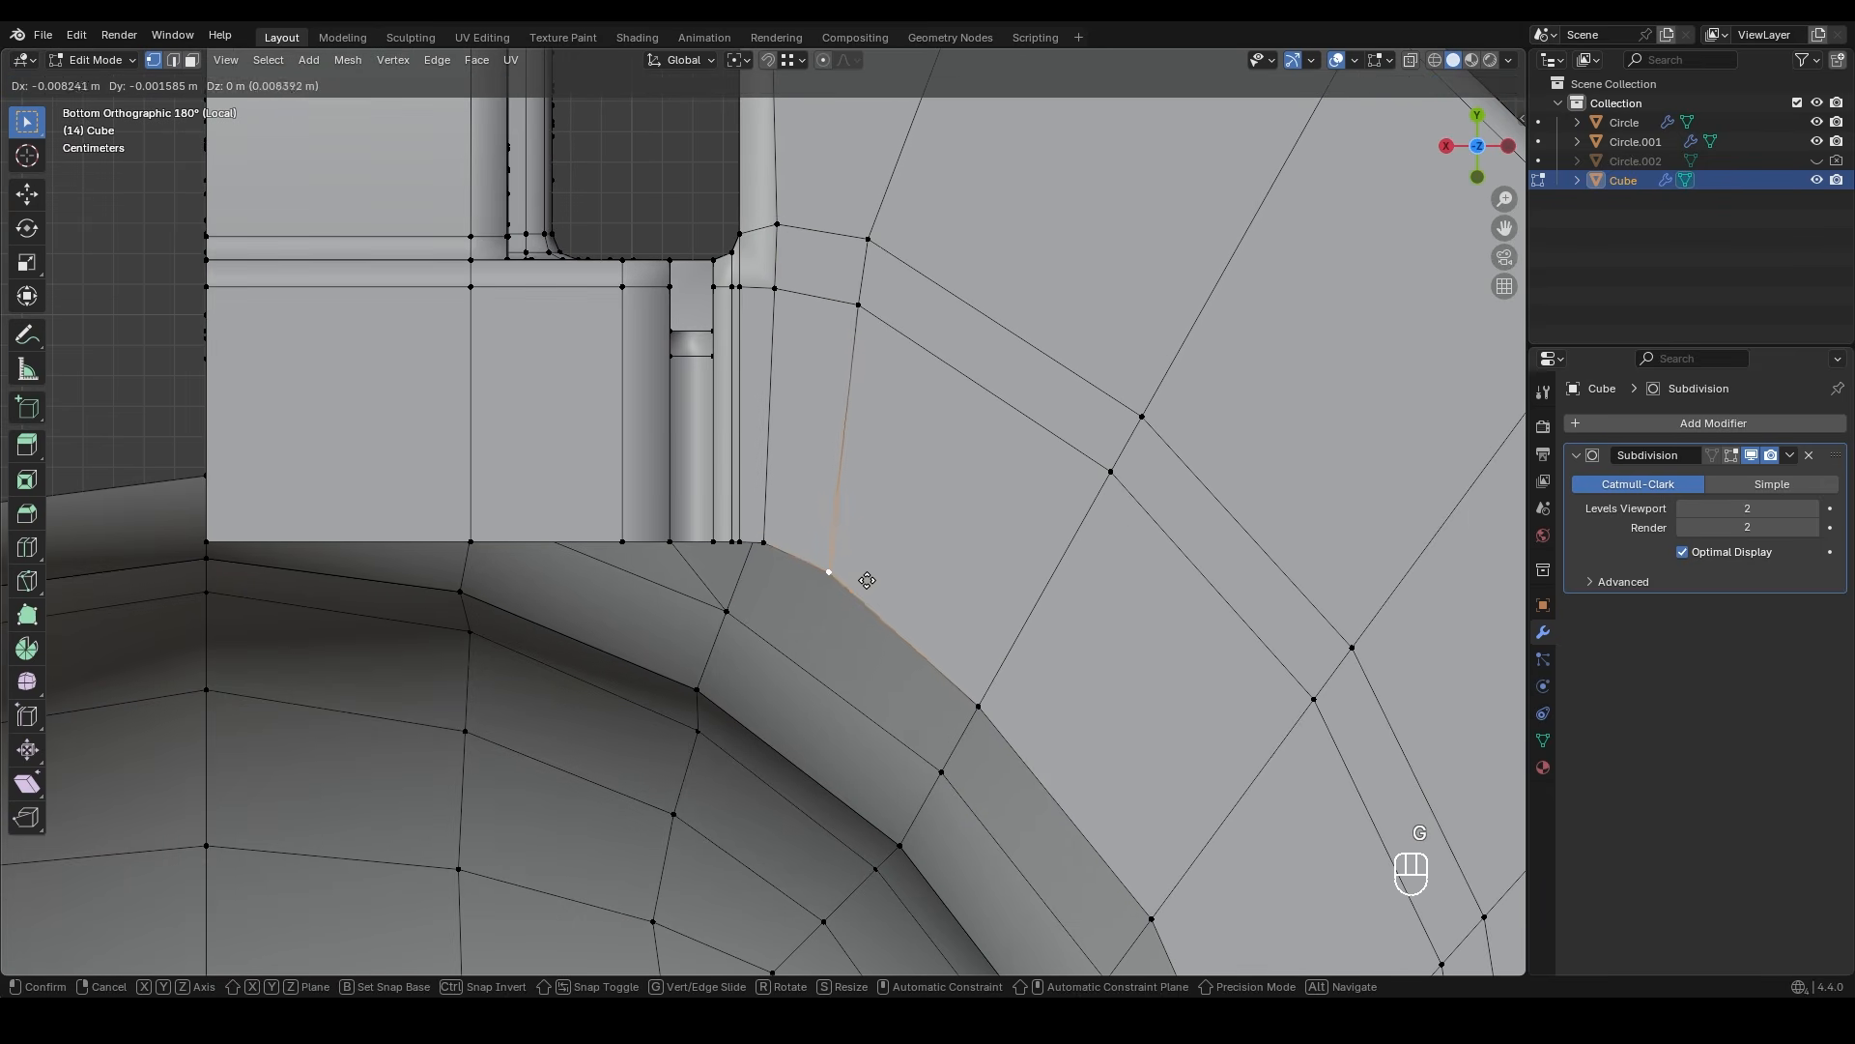
left_click(790, 545)
- Slide the edge loop along the cap's new strip and fill the small gap at the strip's end with a face
scroll(770, 437, "up", 2)
middle_click_drag(771, 436, 841, 555, "shift")
left_click(798, 618, "alt")
key("g")
key("g")
left_click(828, 675)
key("alt+a")
middle_click_drag(828, 675, 776, 463)
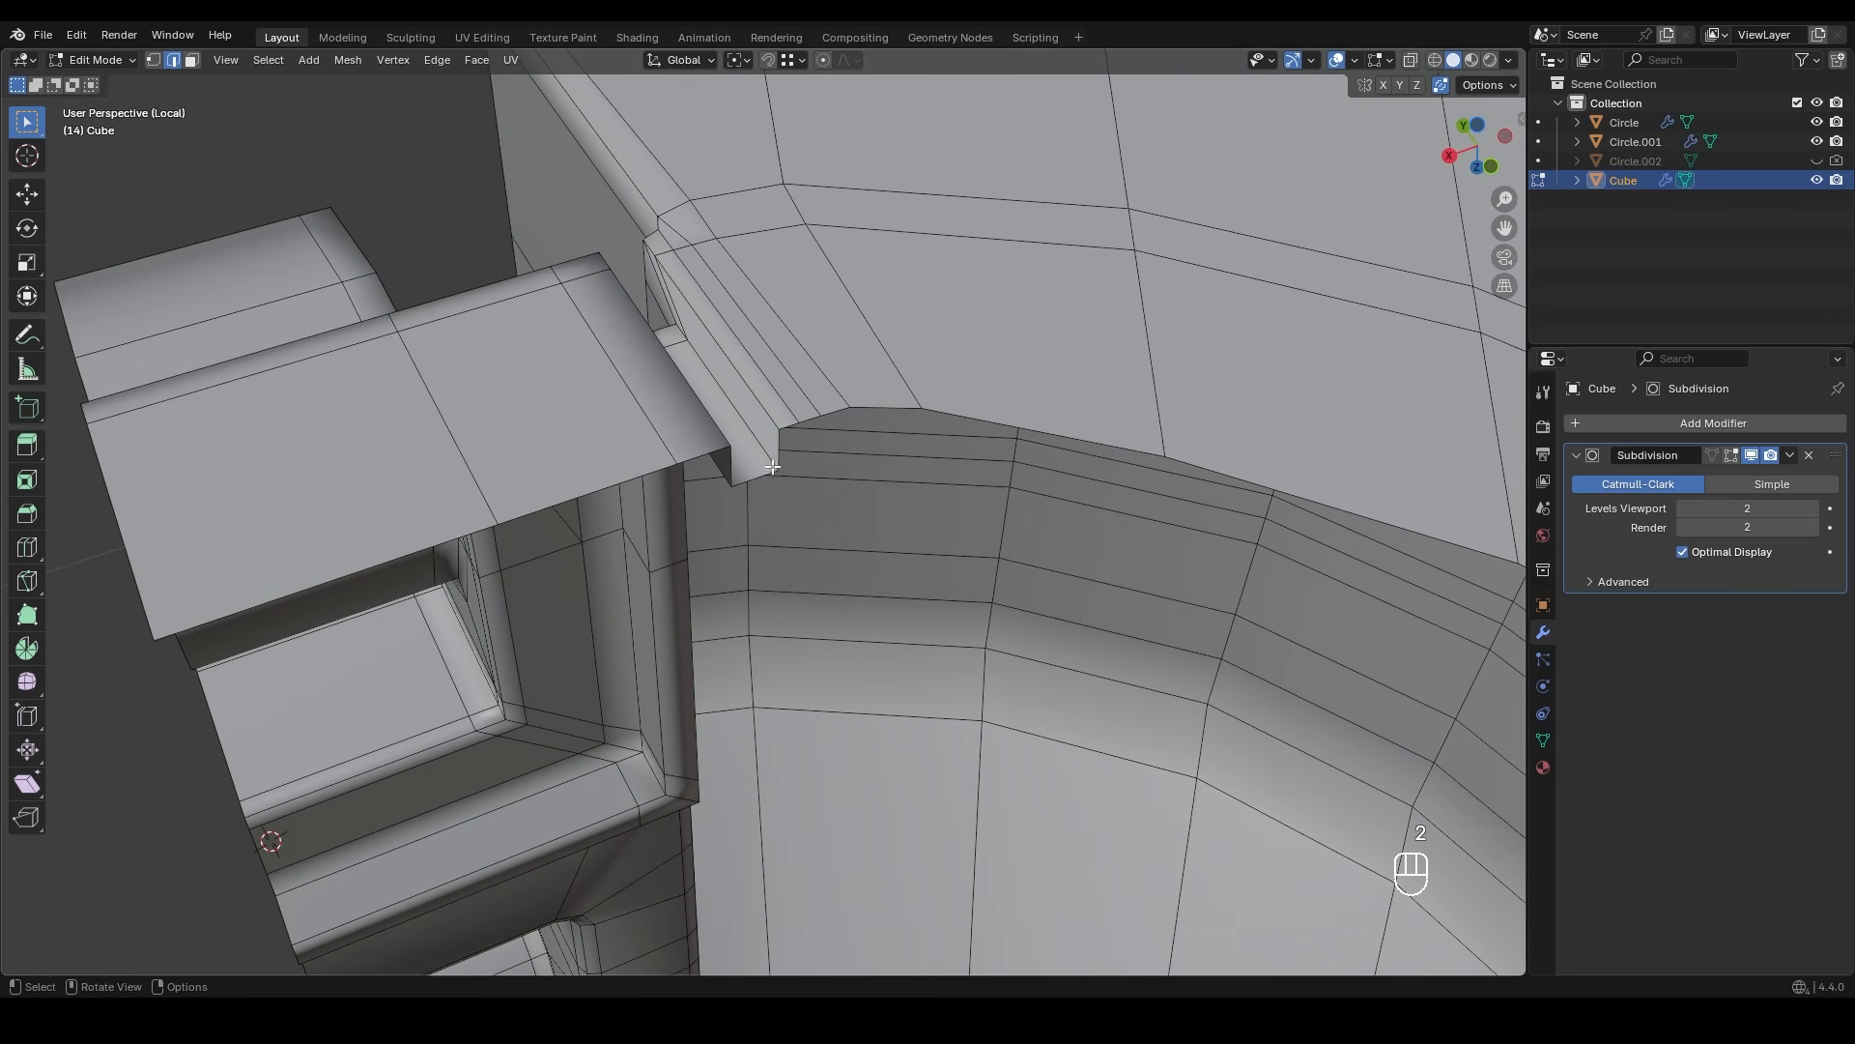
key("f")
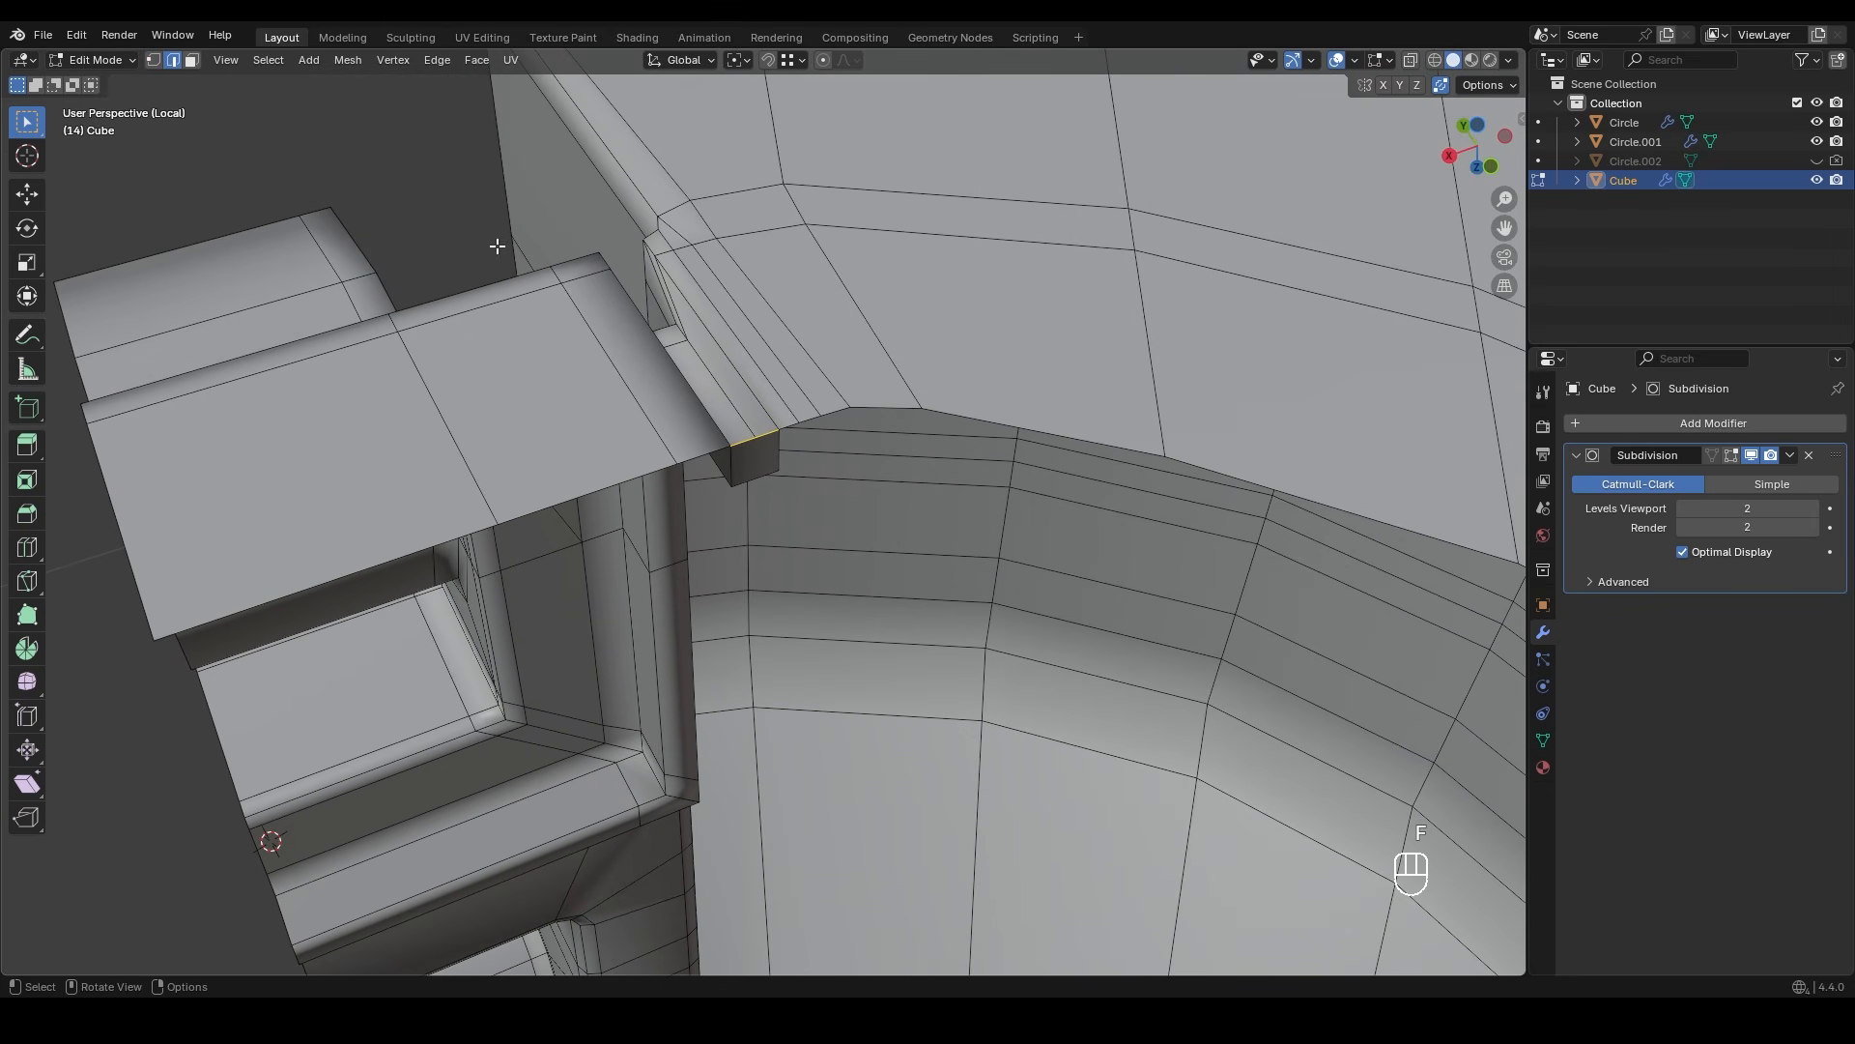
- Select the modelled half of the lower body in the back wireframe view and symmetrize it from -X to +X
mouse_move(696, 436)
middle_mouse_down()
mouse_move(734, 425)
mouse_move(698, 567)
mouse_move(734, 657)
middle_mouse_up()
scroll(778, 599, "down", 8)
middle_click_drag(783, 435, 782, 802, "shift")
scroll(783, 704, "up", 2)
middle_click_drag(795, 547, 785, 584, "shift")
key("3")
key("z")
scroll(778, 505, "up", 1)
left_click_drag(1127, 667, 642, 199)
middle_click_drag(693, 286, 791, 372, "shift")
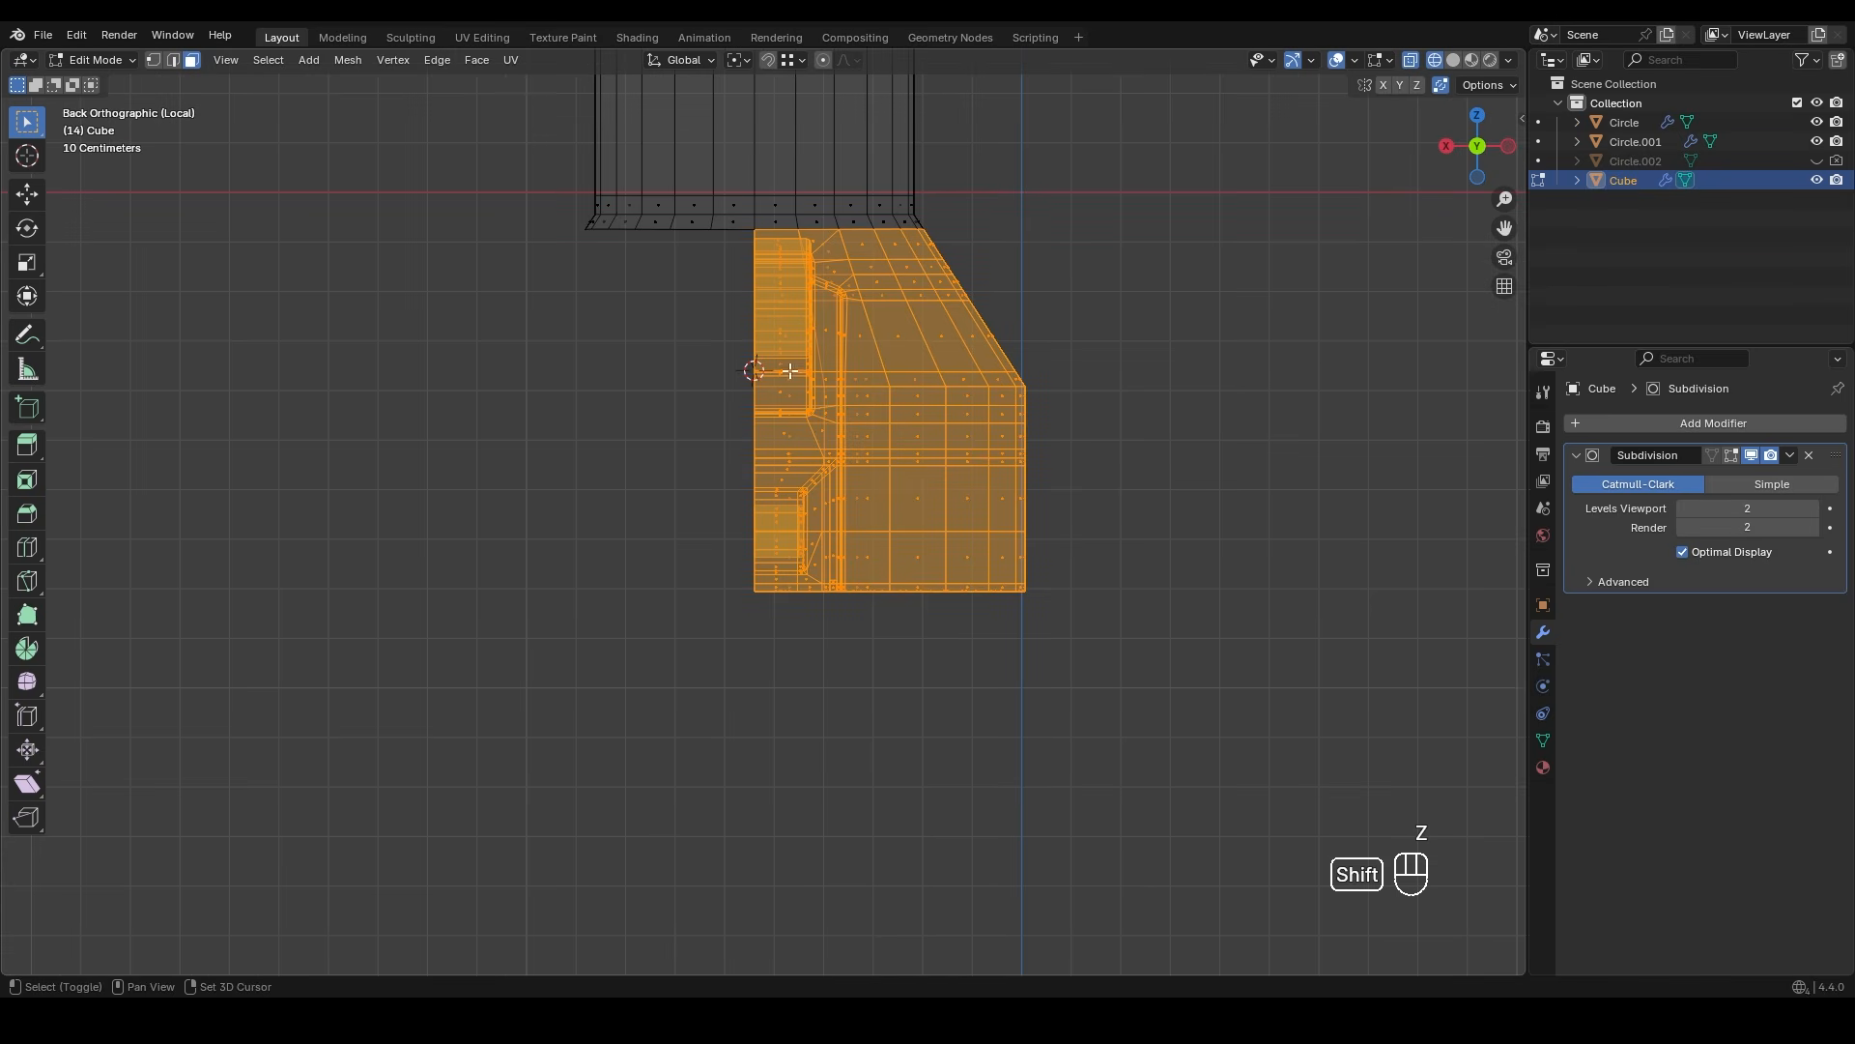
left_click(350, 61)
left_click(391, 341)
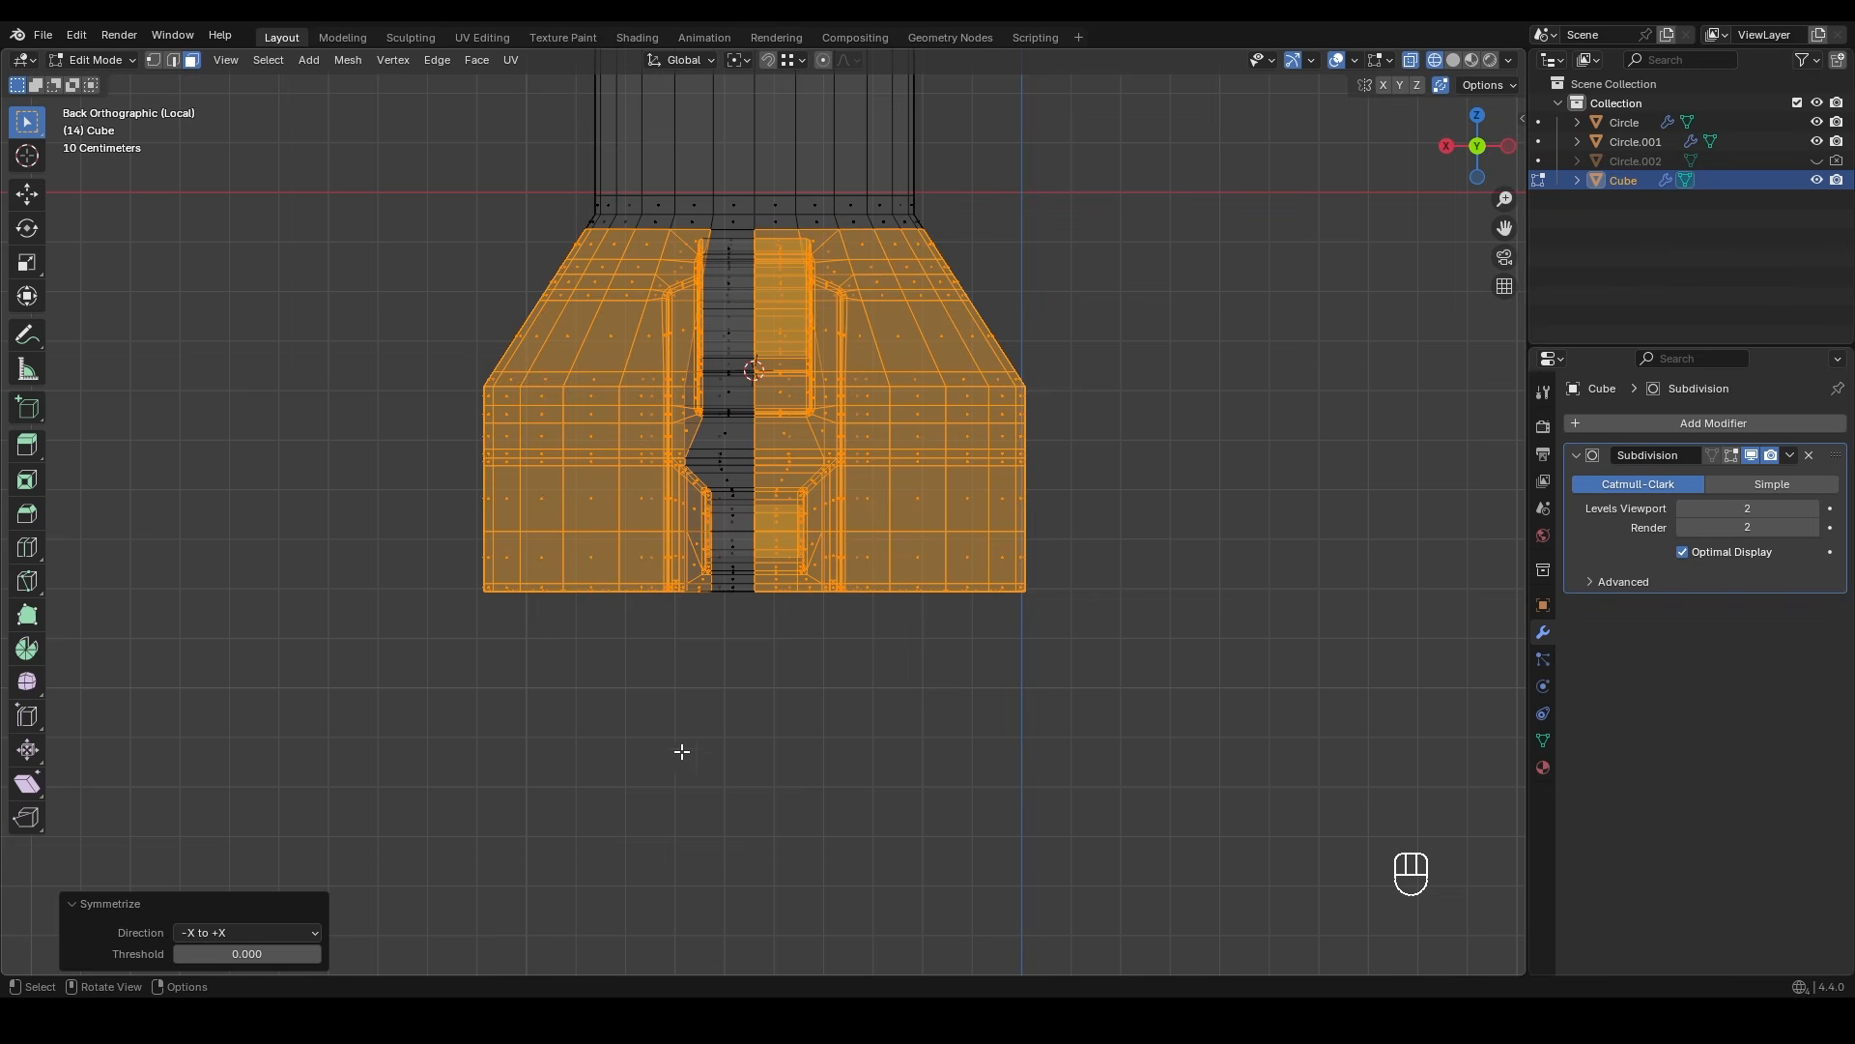
left_click(711, 709)
- Return to solid shading and merge all of the mesh's vertices by distance
scroll(713, 698, "up", 1)
middle_click_drag(726, 661, 716, 687, "shift")
key("z")
left_click(833, 674)
scroll(698, 619, "down", 2)
middle_click_drag(698, 619, 750, 705)
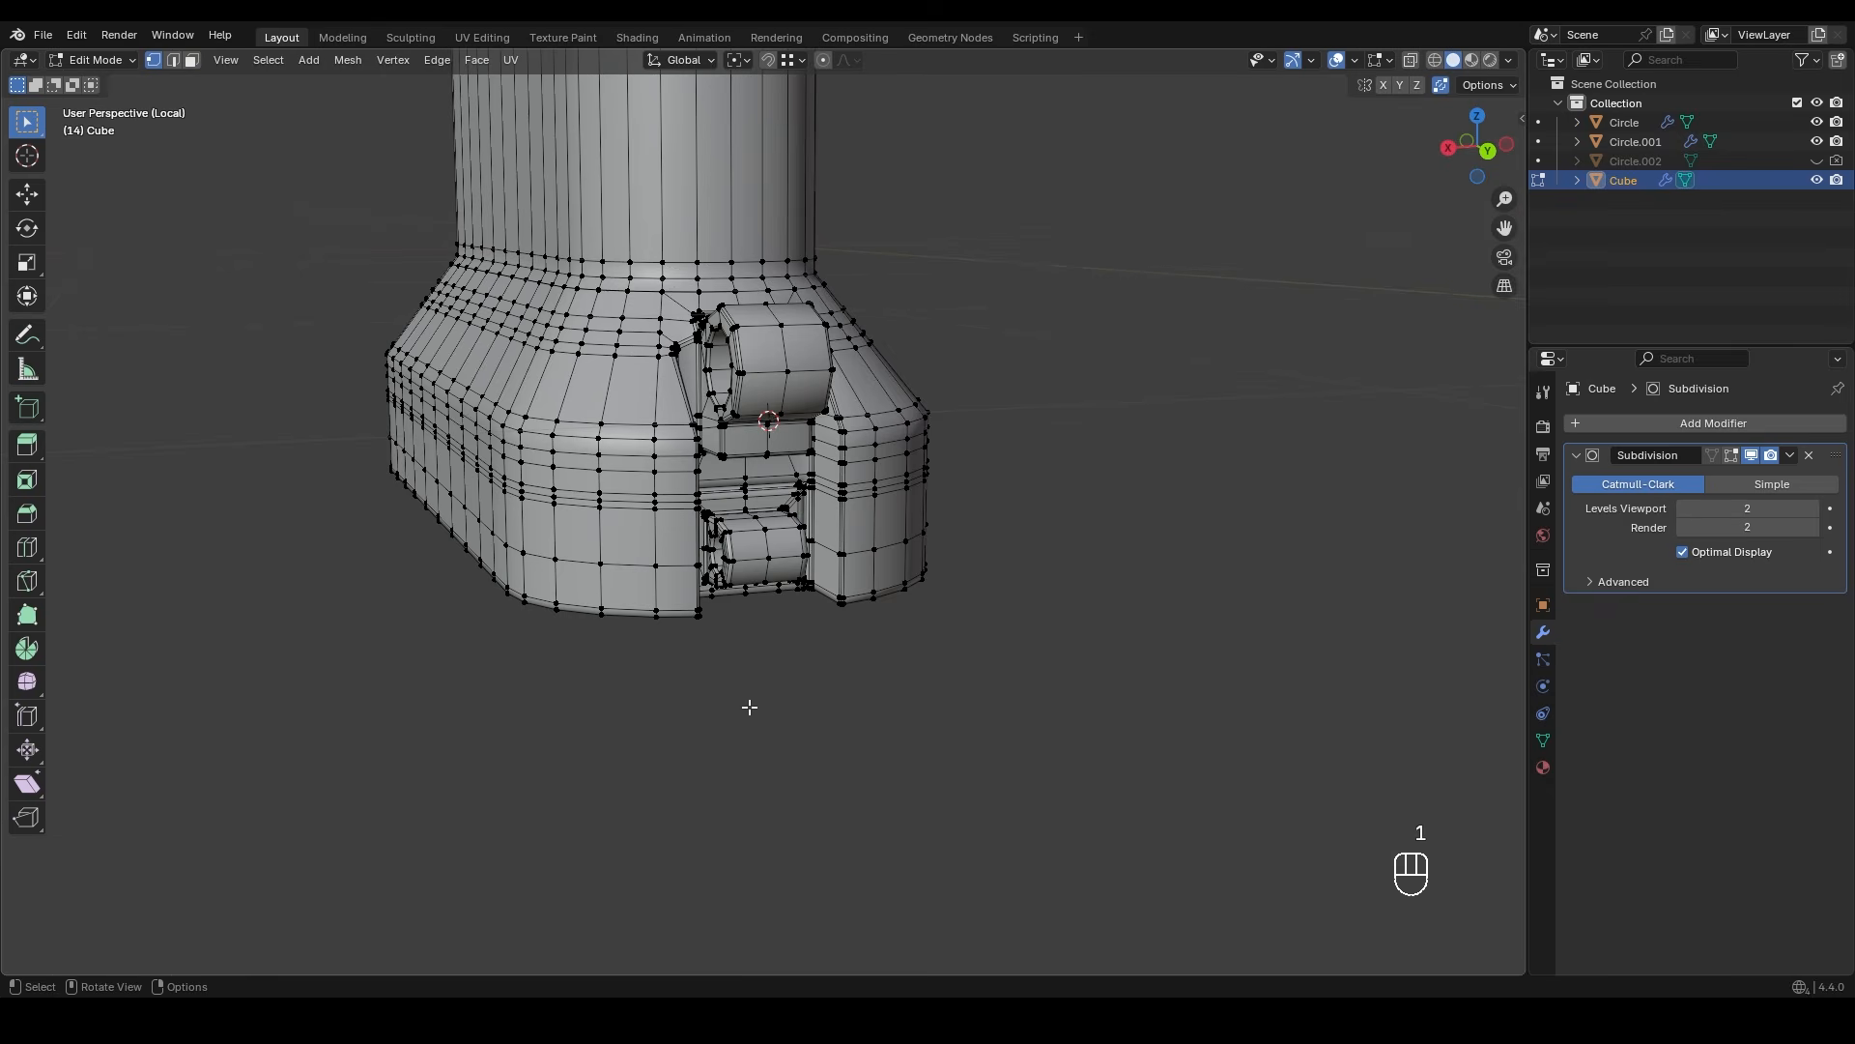
key("a")
key("m")
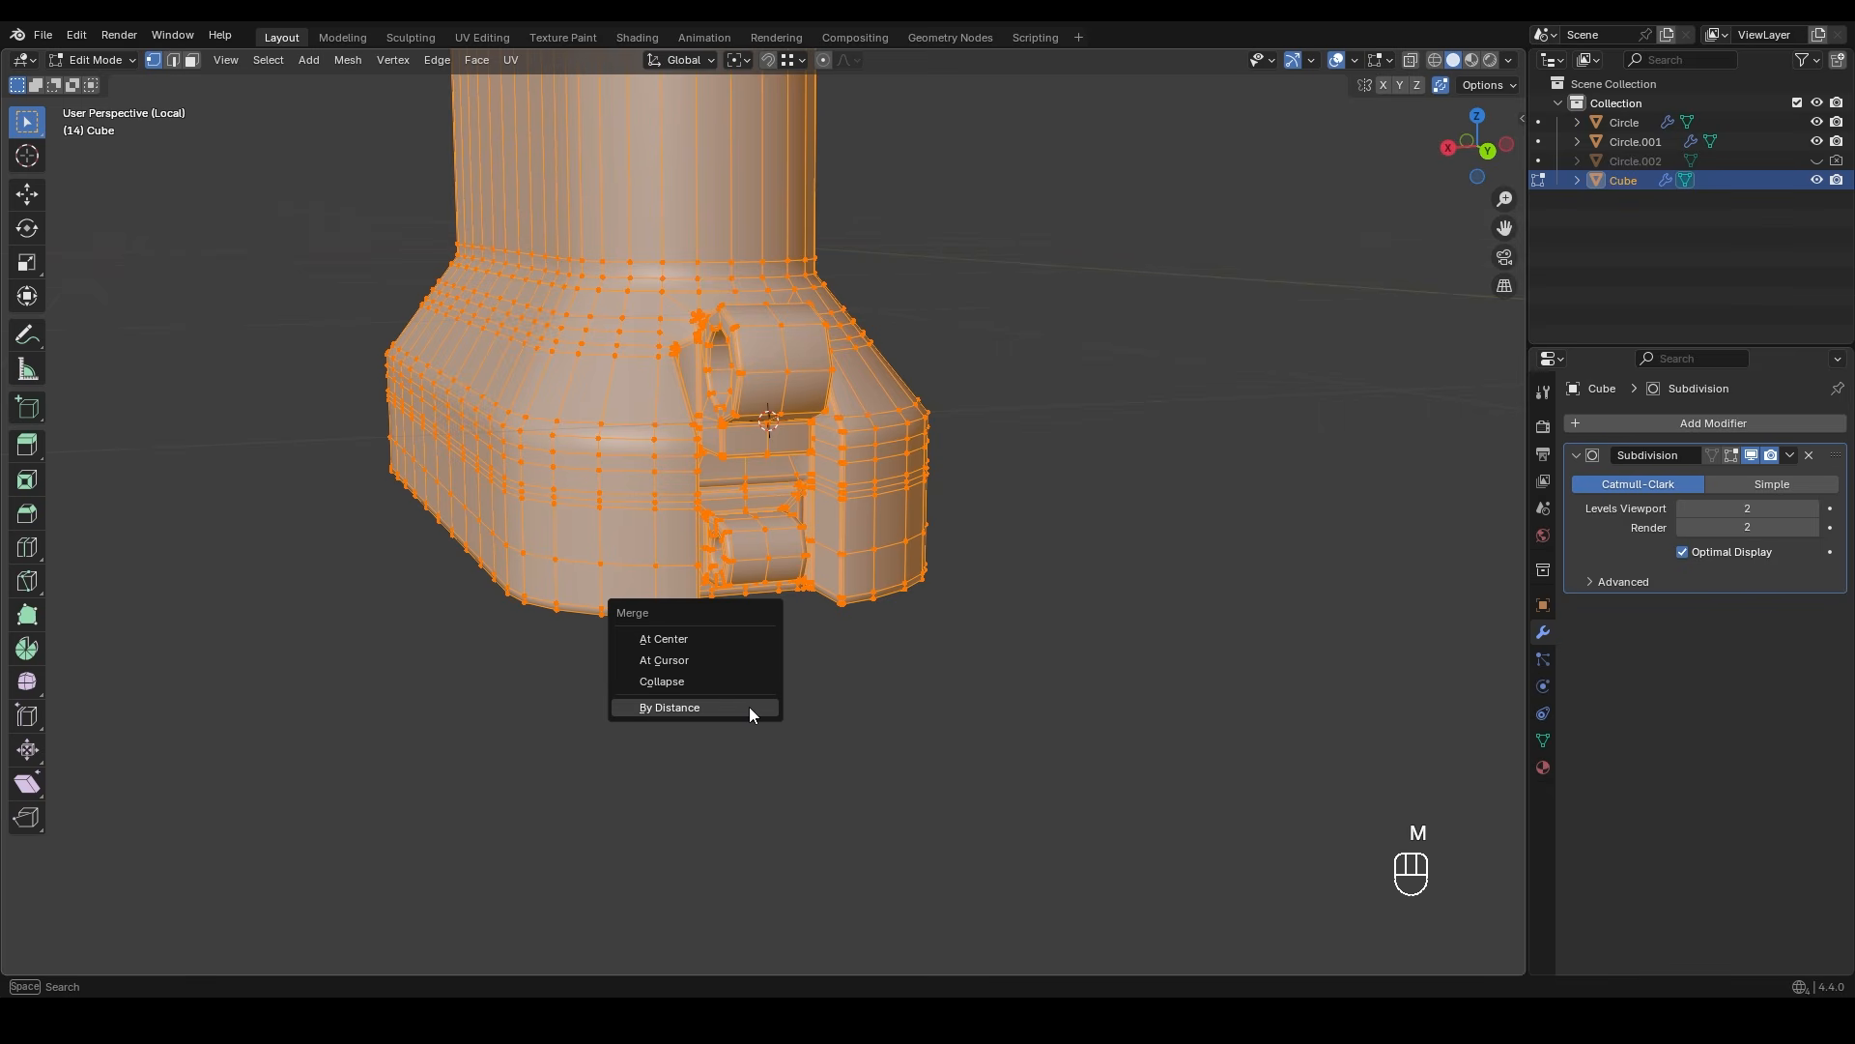
left_click(750, 705)
left_click(791, 710)
- Isolate the body's underside by selecting its lowest band of faces in the back view and hiding everything unselected
middle_click_drag(772, 637, 685, 547, "shift")
scroll(762, 555, "up", 3)
key("shift+z")
key("3")
left_click_drag(427, 506, 1438, 609)
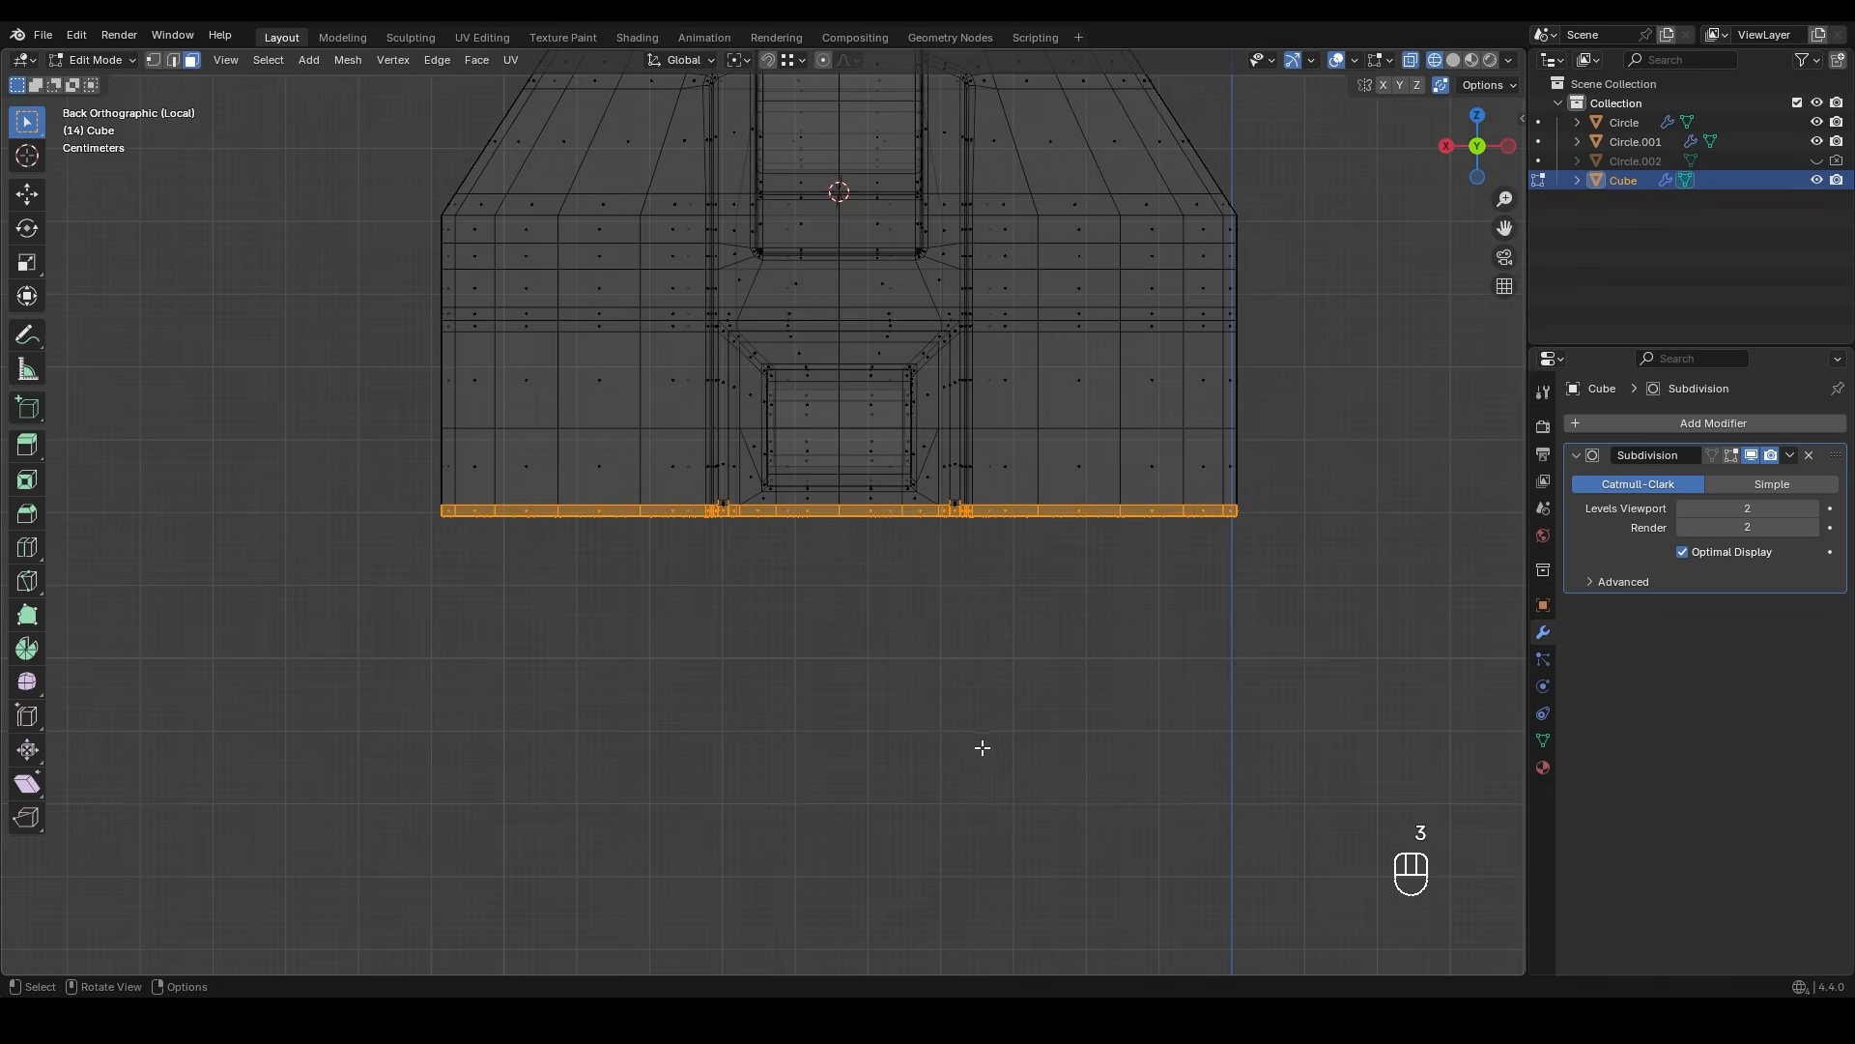
key("shift+h")
middle_click_drag(808, 566, 841, 505)
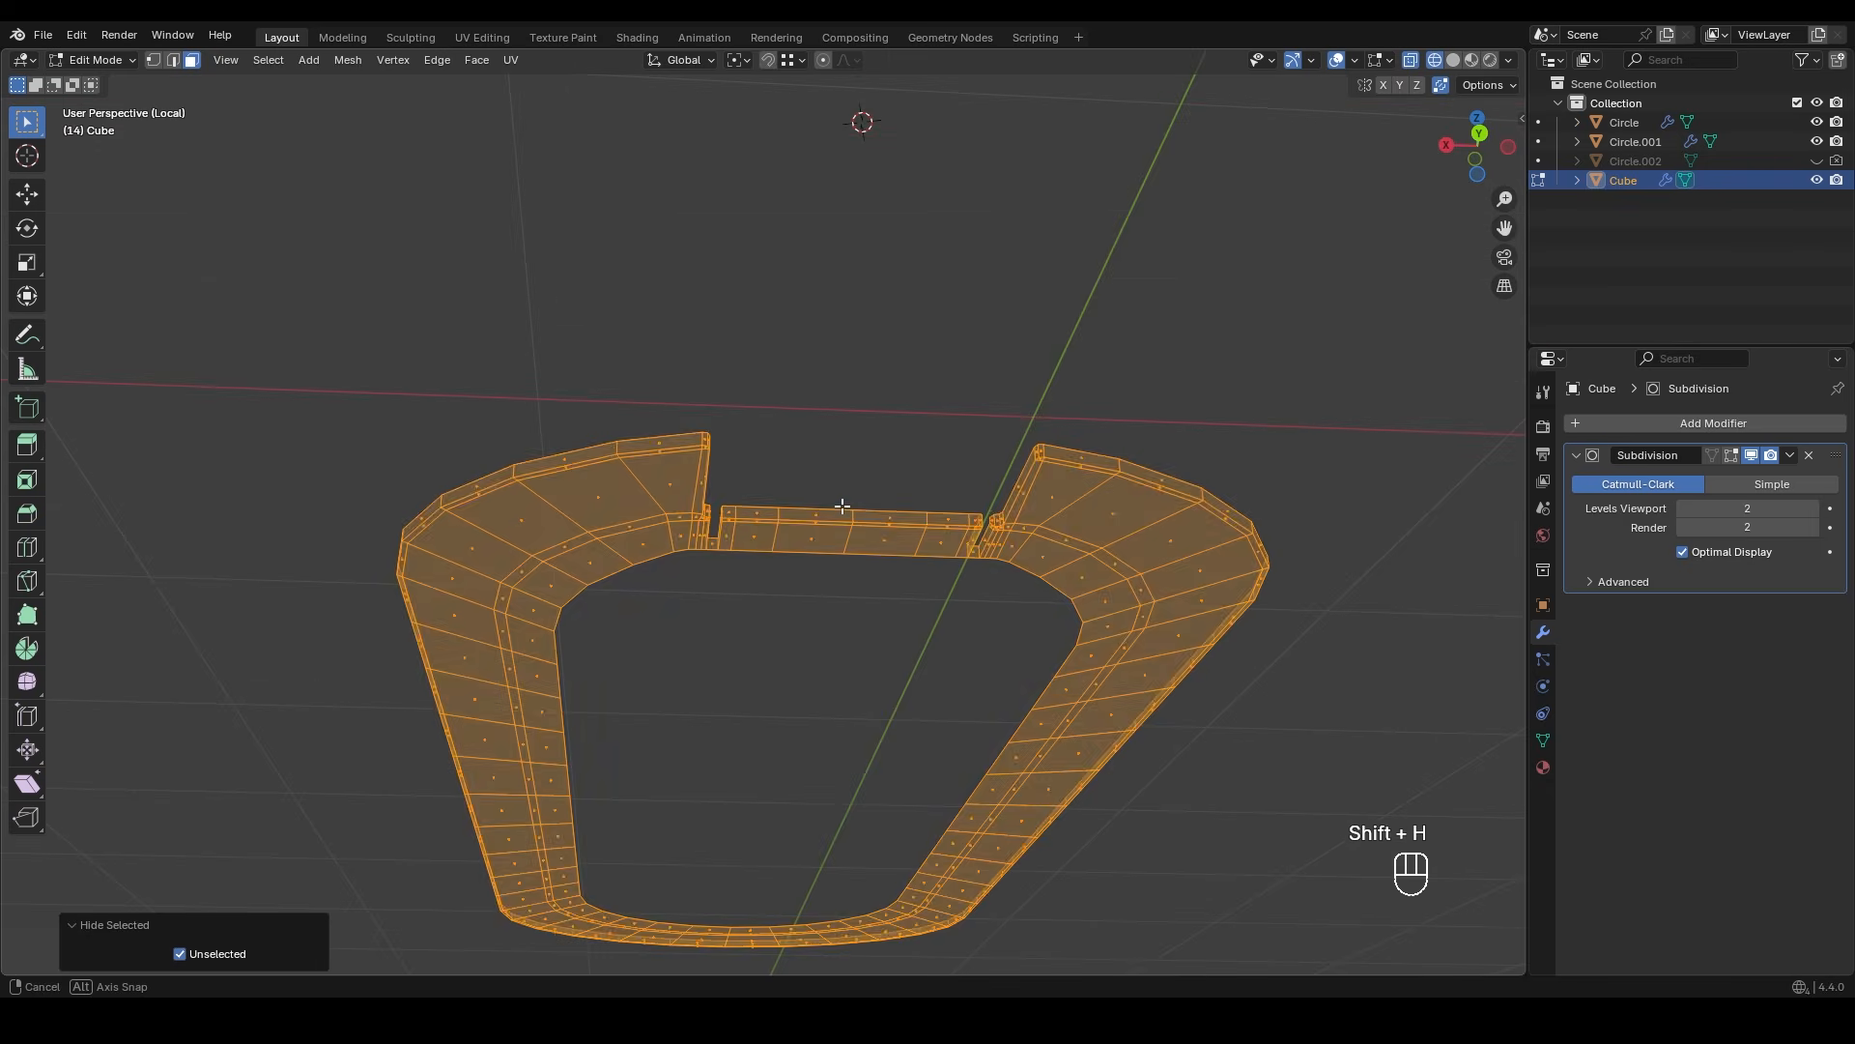
key("shift+z")
- Fill the underside's inner opening with a face and inset it twice, by about 0.016 m and about 0.019 m
middle_click_drag(919, 613, 874, 542)
key("2")
left_click(811, 539, "alt")
middle_click_drag(837, 613, 943, 397)
key("f")
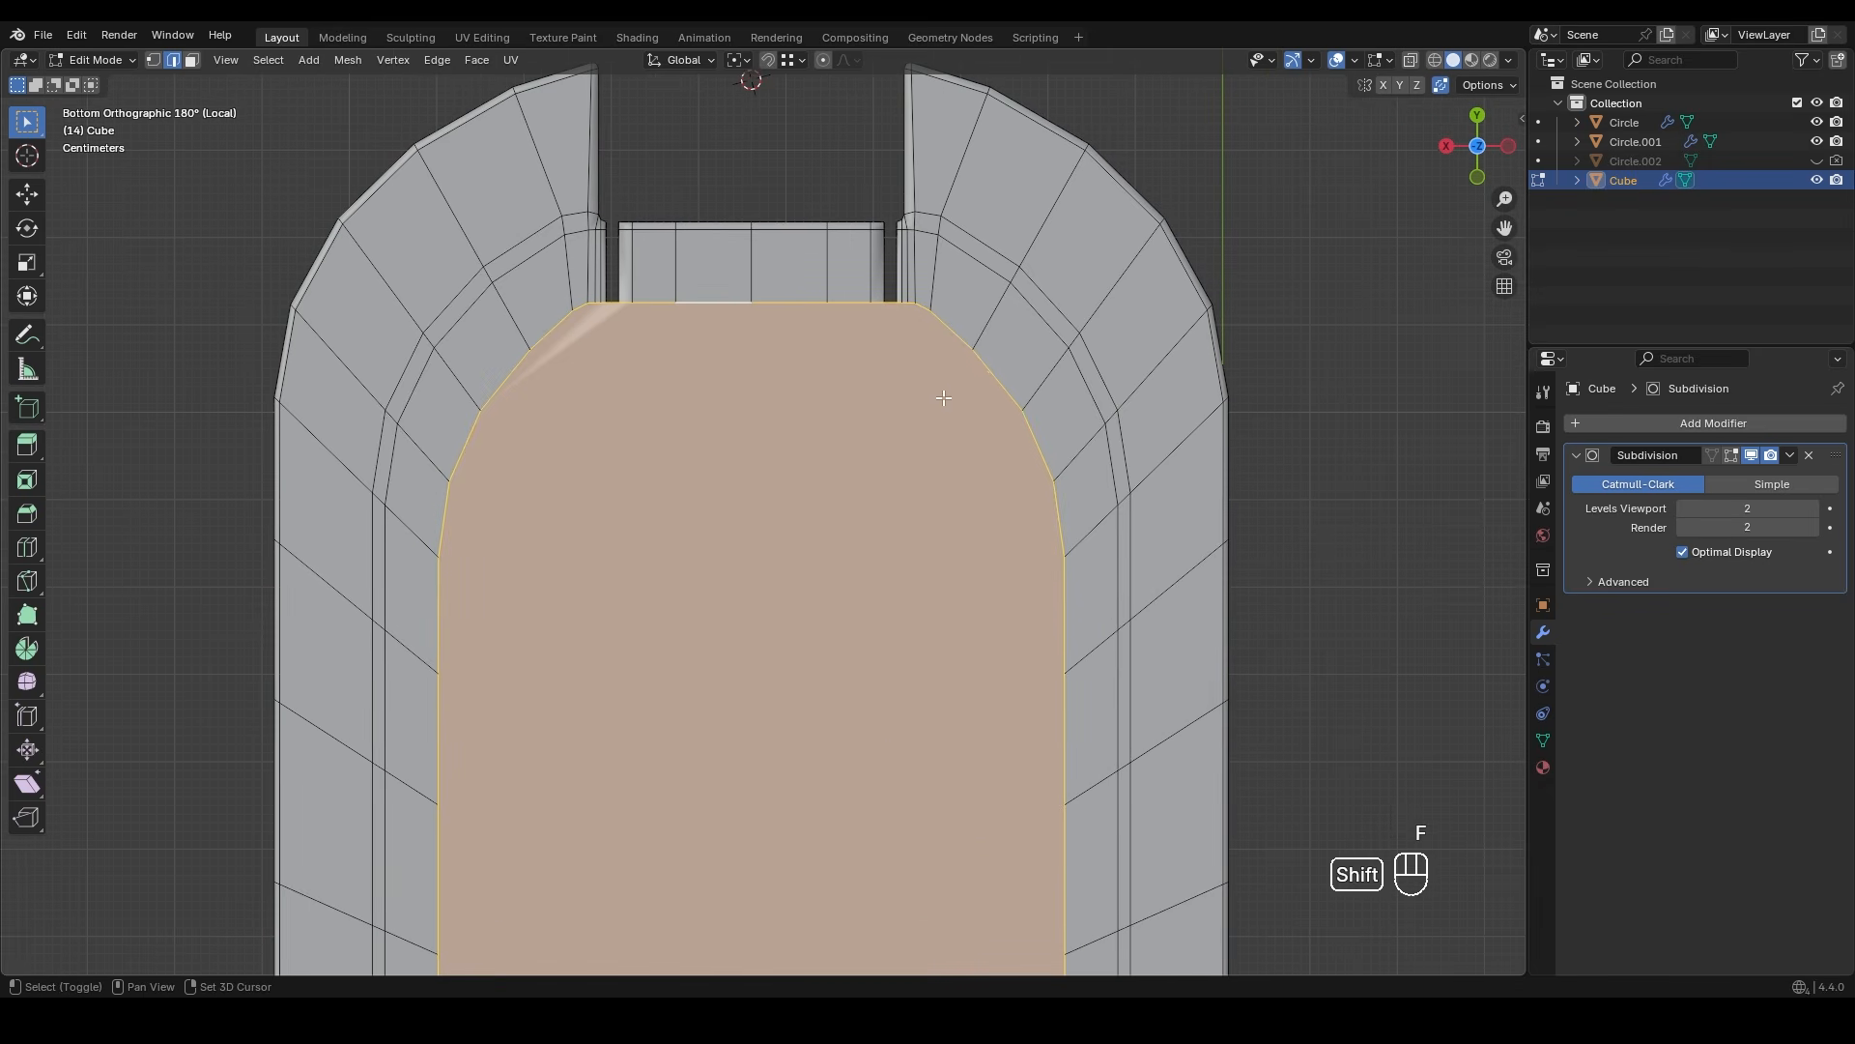
key("i")
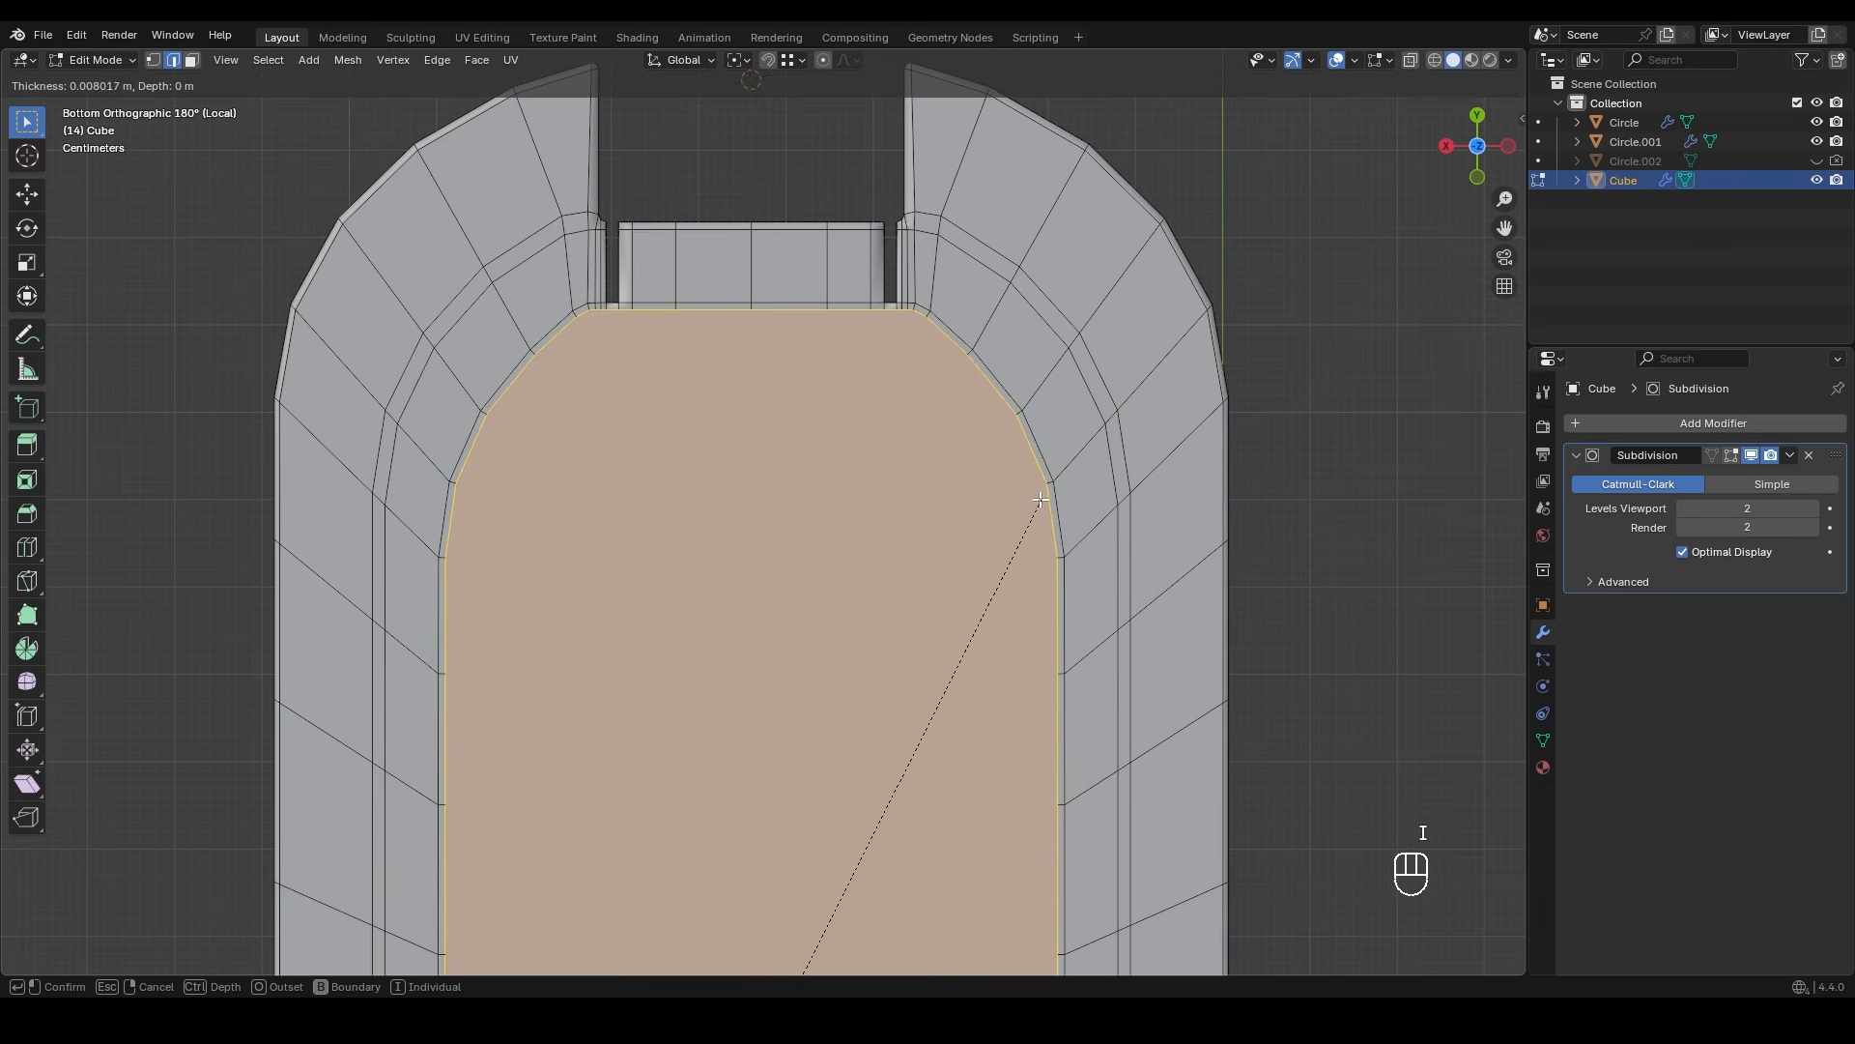
left_click(987, 531)
scroll(1005, 530, "up", 2)
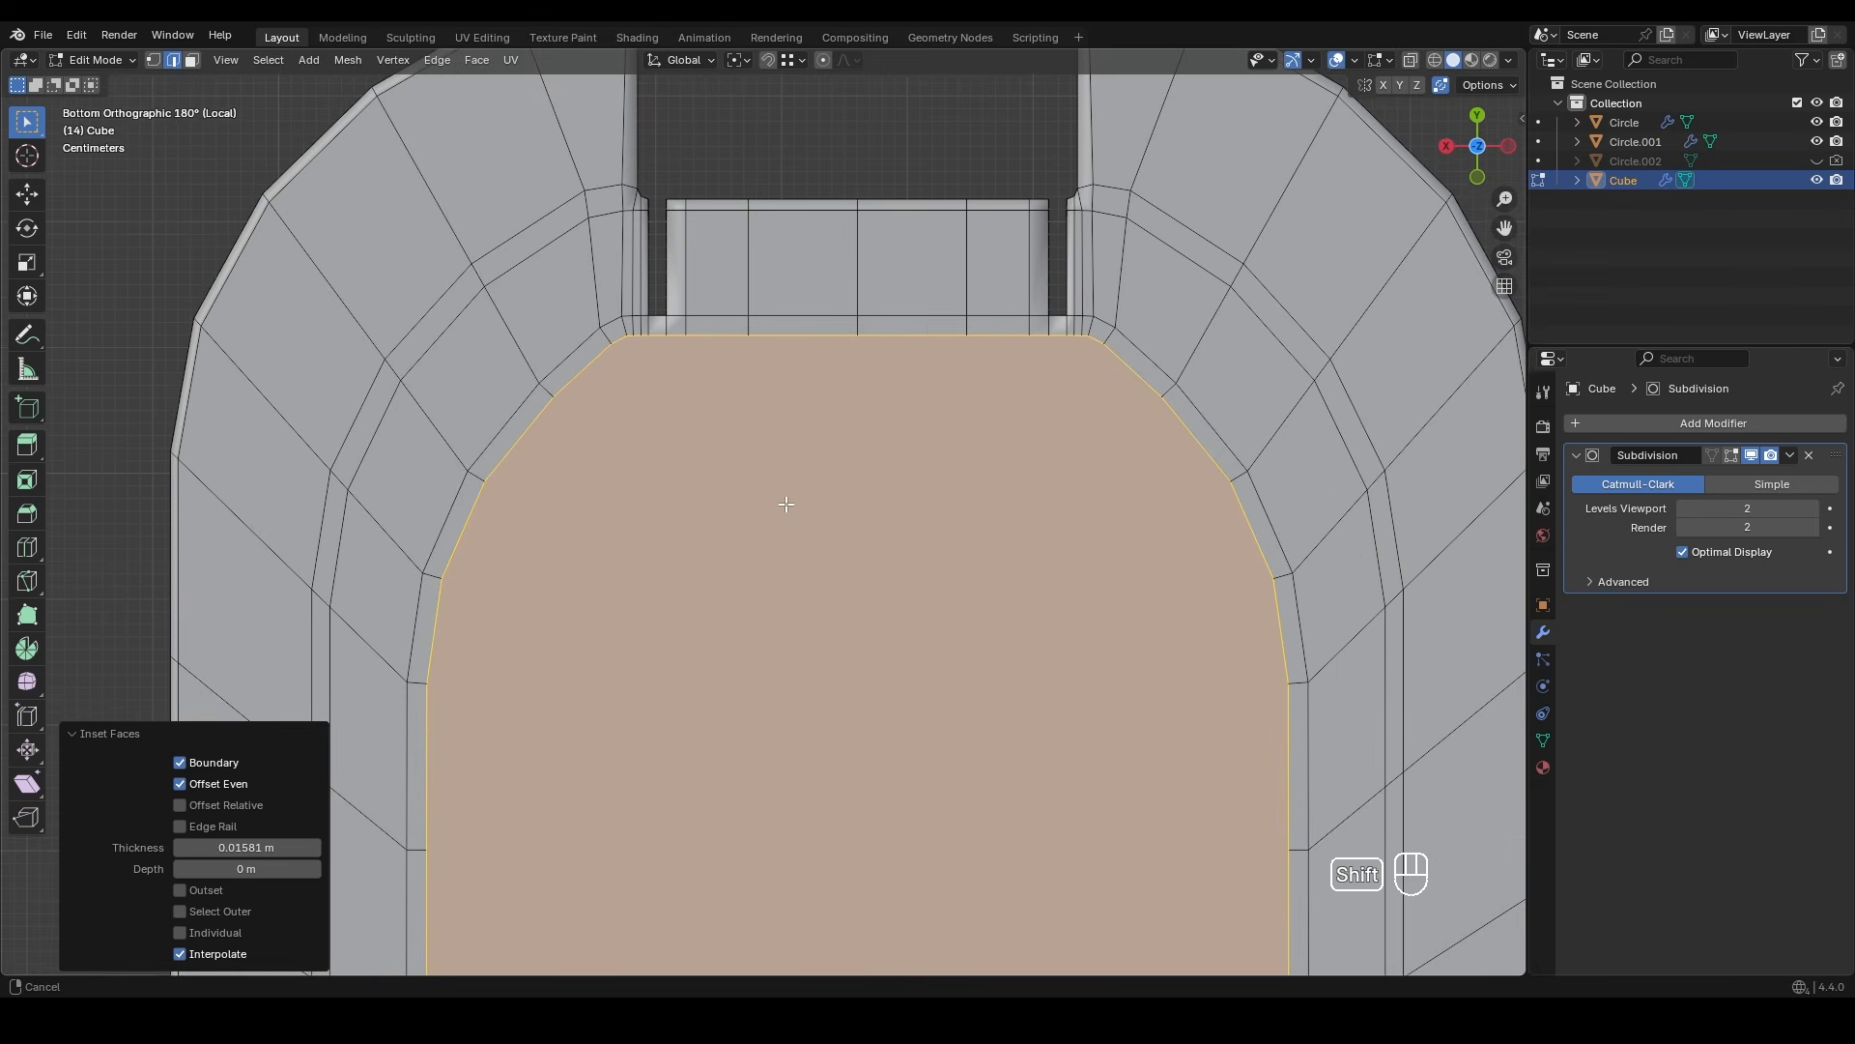
key("i")
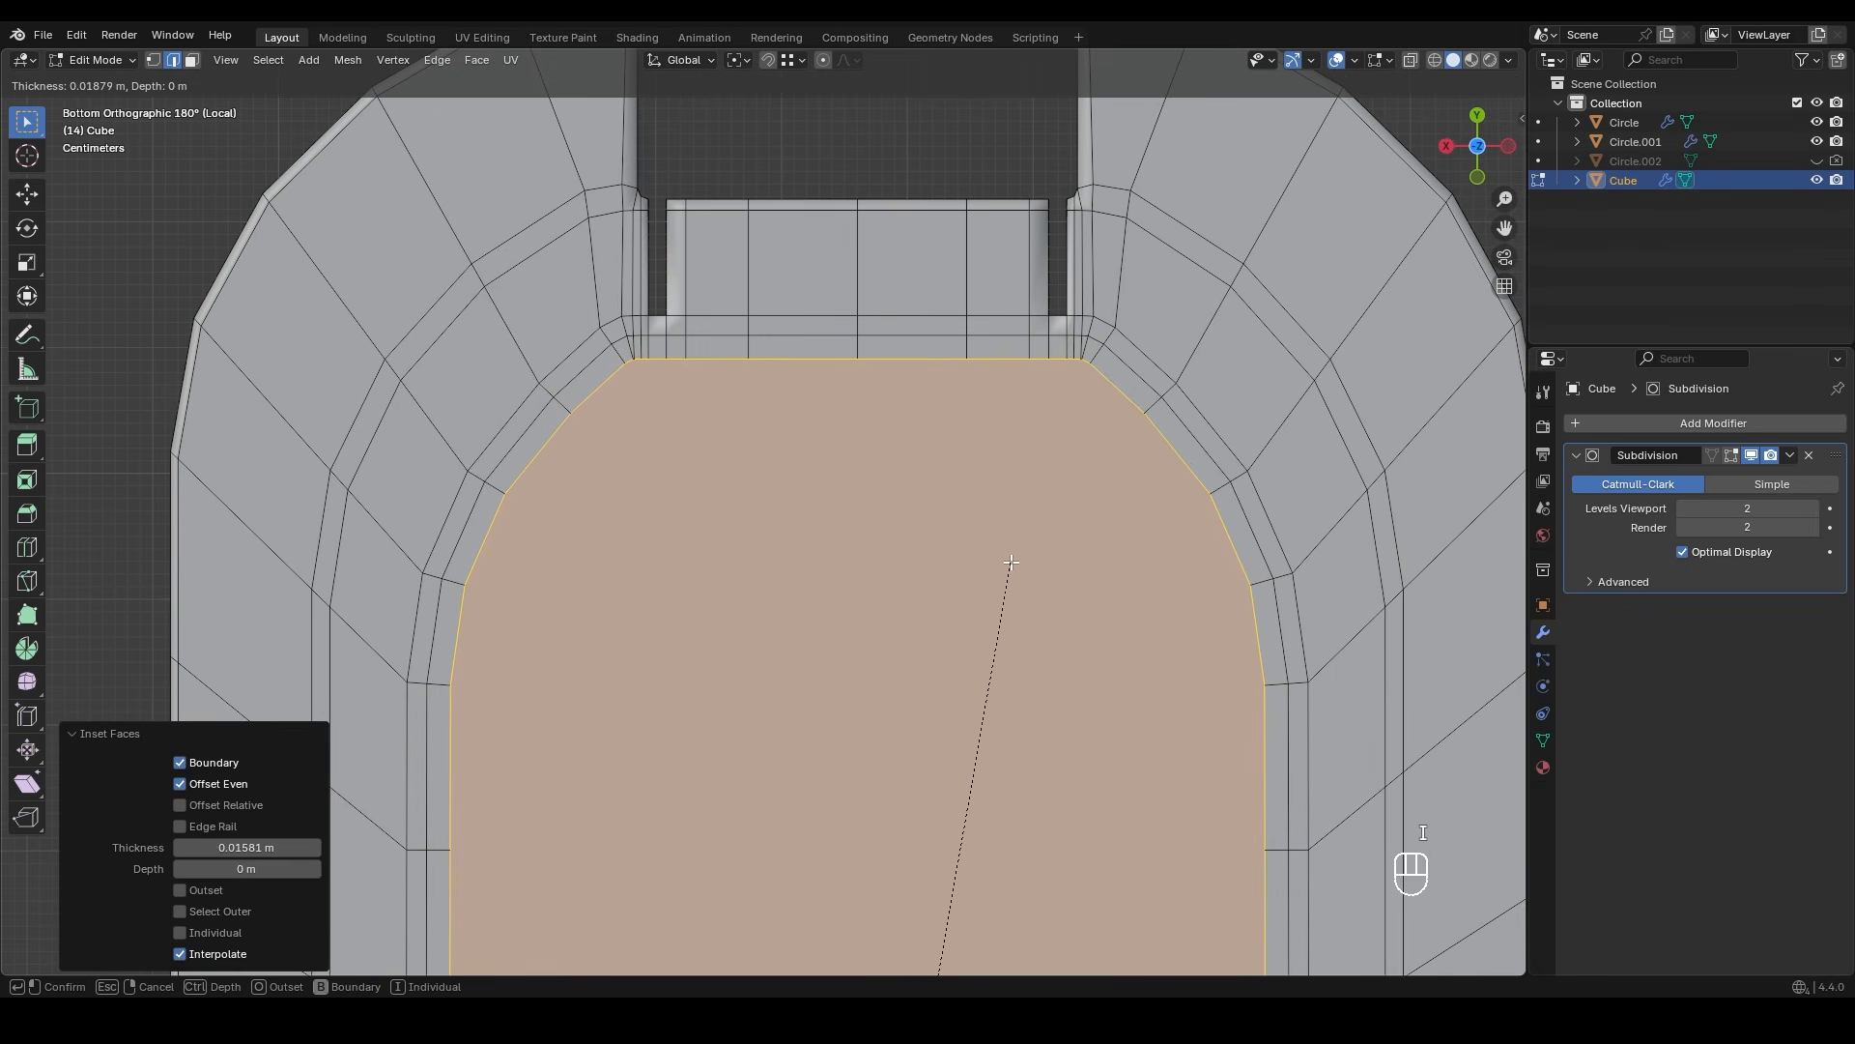
left_click(1013, 564)
- Slide two vertices at the corner of the inset rings beside the panel's narrow slot along their edges
middle_click_drag(814, 491, 969, 600, "shift")
scroll(808, 464, "up", 10)
key("1")
left_click(690, 494)
key("g")
key("g")
left_click(721, 491)
middle_click_drag(721, 491, 793, 473, "shift")
scroll(811, 451, "up", 4)
left_click(812, 452)
key("g")
key("g")
left_click(795, 451)
- Extrude Manifold the outer inset face ring, excluding its straight stretch along the panel, about 0.016 m inward to the slot's corner vertex
scroll(812, 464, "down", 6)
key("2")
key("3")
left_click(793, 474, "alt")
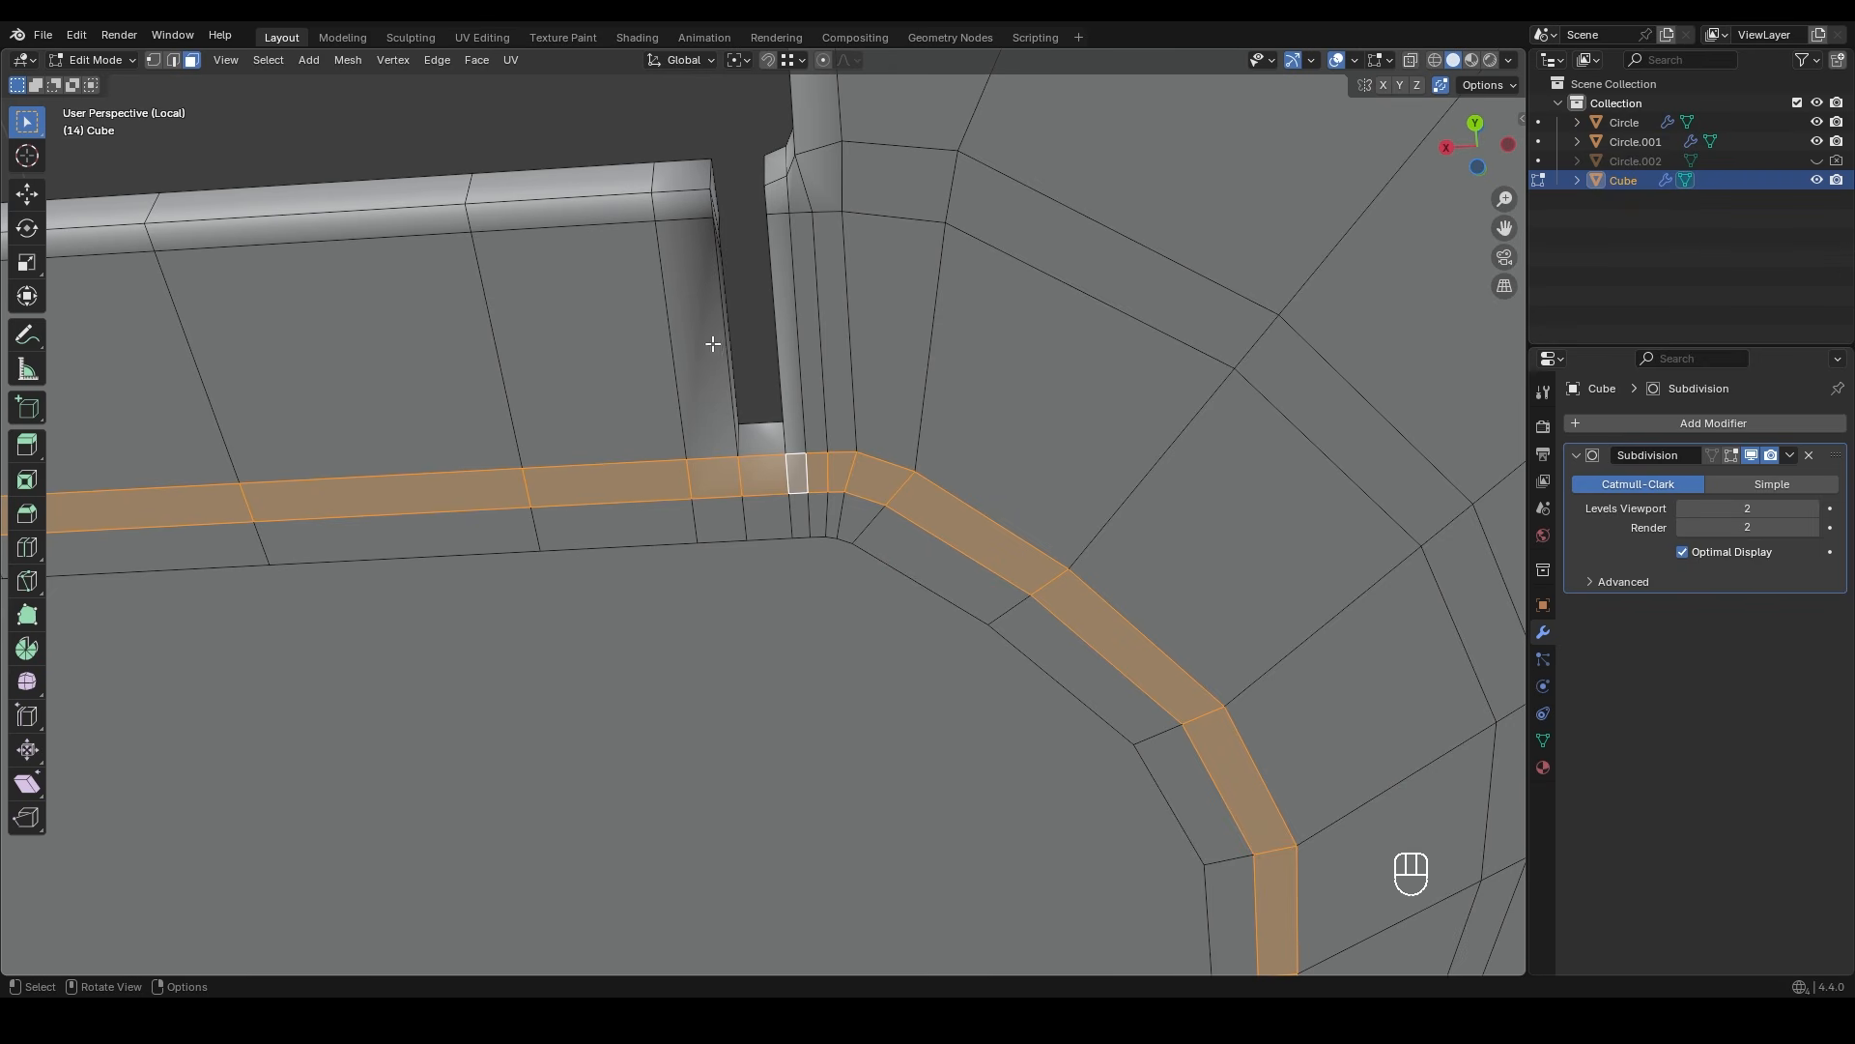
middle_click_drag(684, 501, 790, 444, "shift")
left_click_drag(865, 429, 315, 496, "ctrl")
middle_click_drag(236, 493, 728, 605)
key("alt+e")
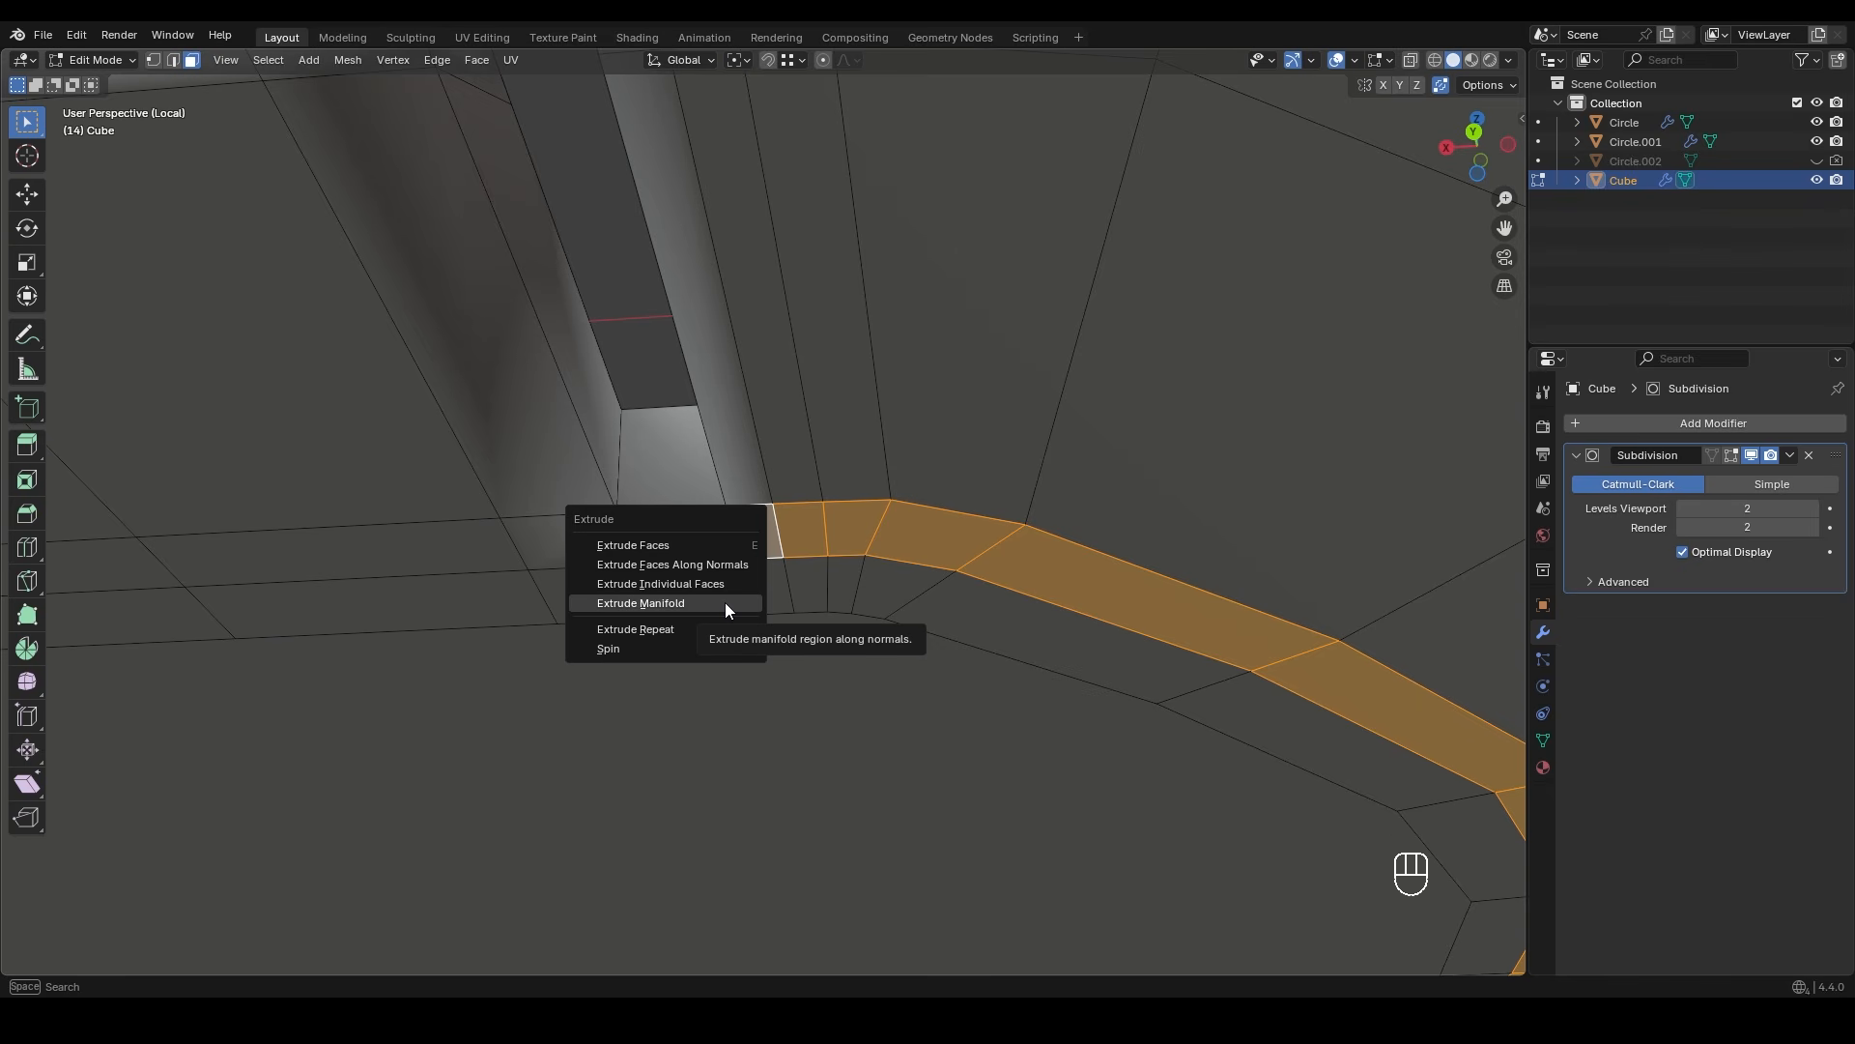
left_click(725, 601)
key("ctrl")
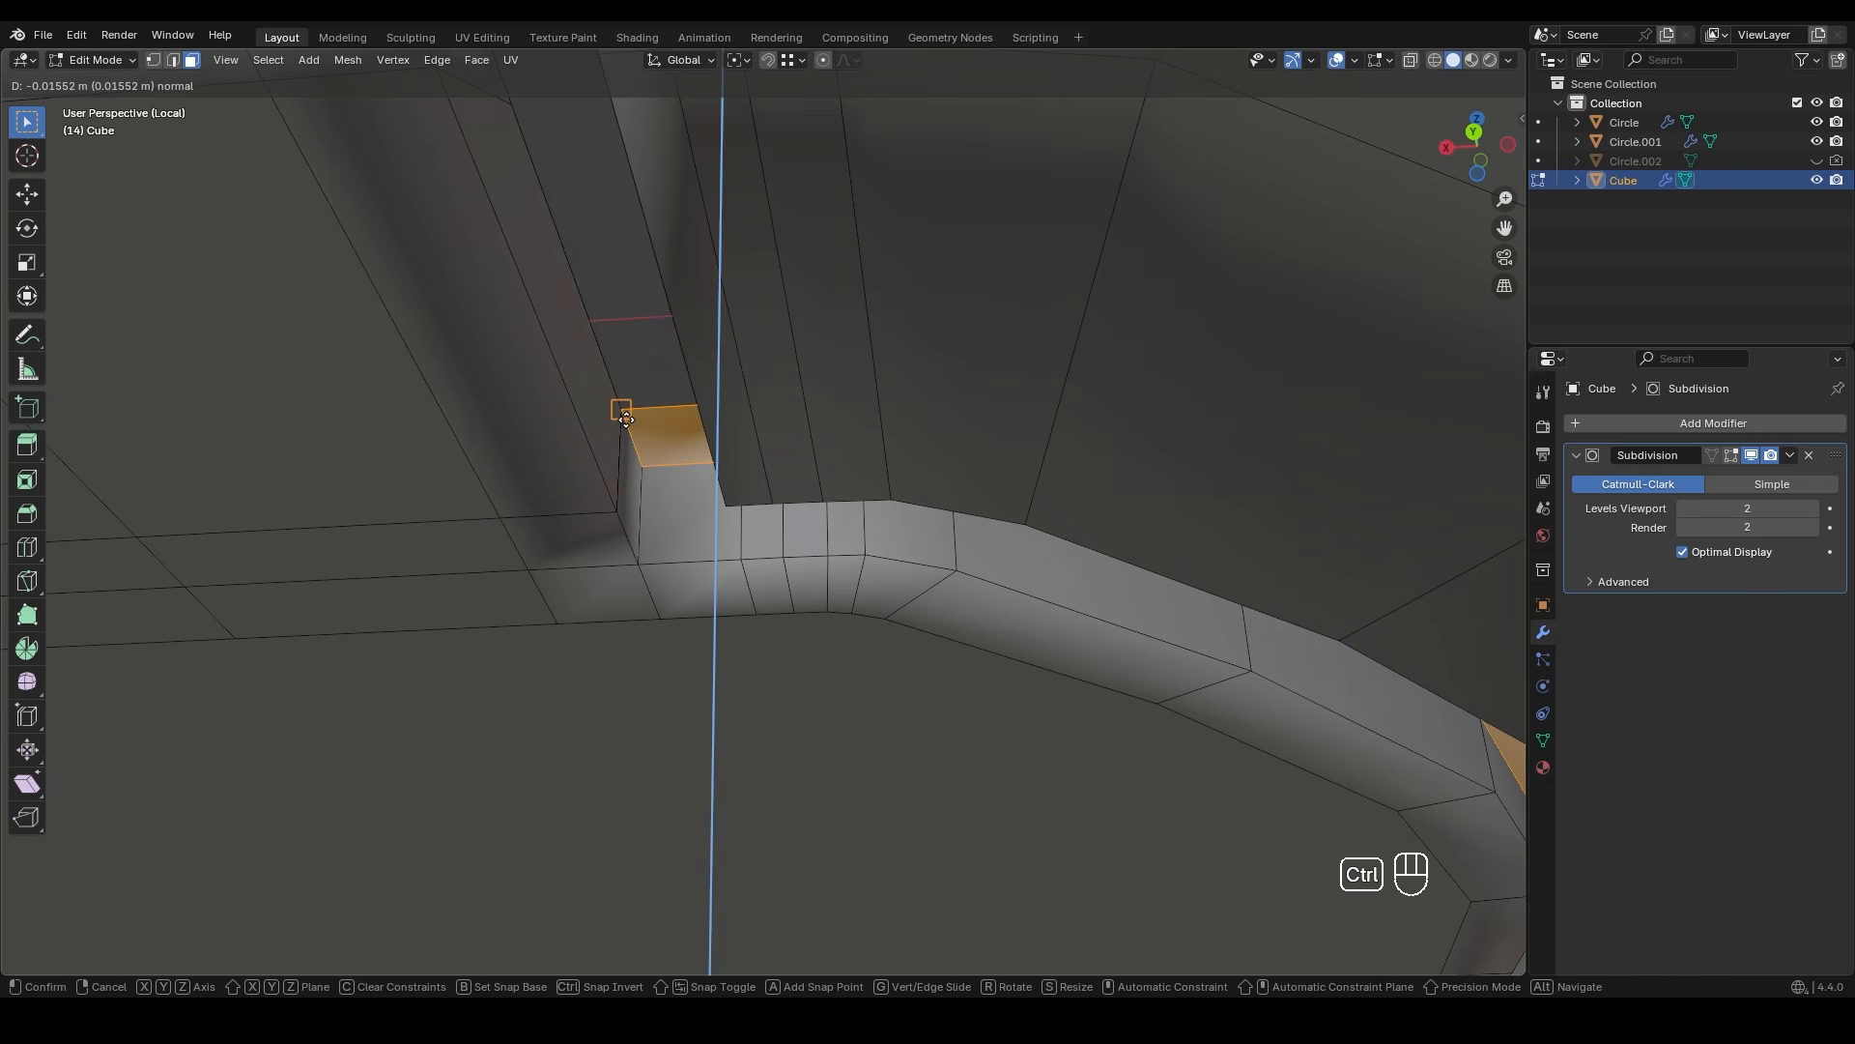
left_click(626, 419)
- Delete the large centre face inside the extruded ring on the underside
scroll(626, 419, "down", 3)
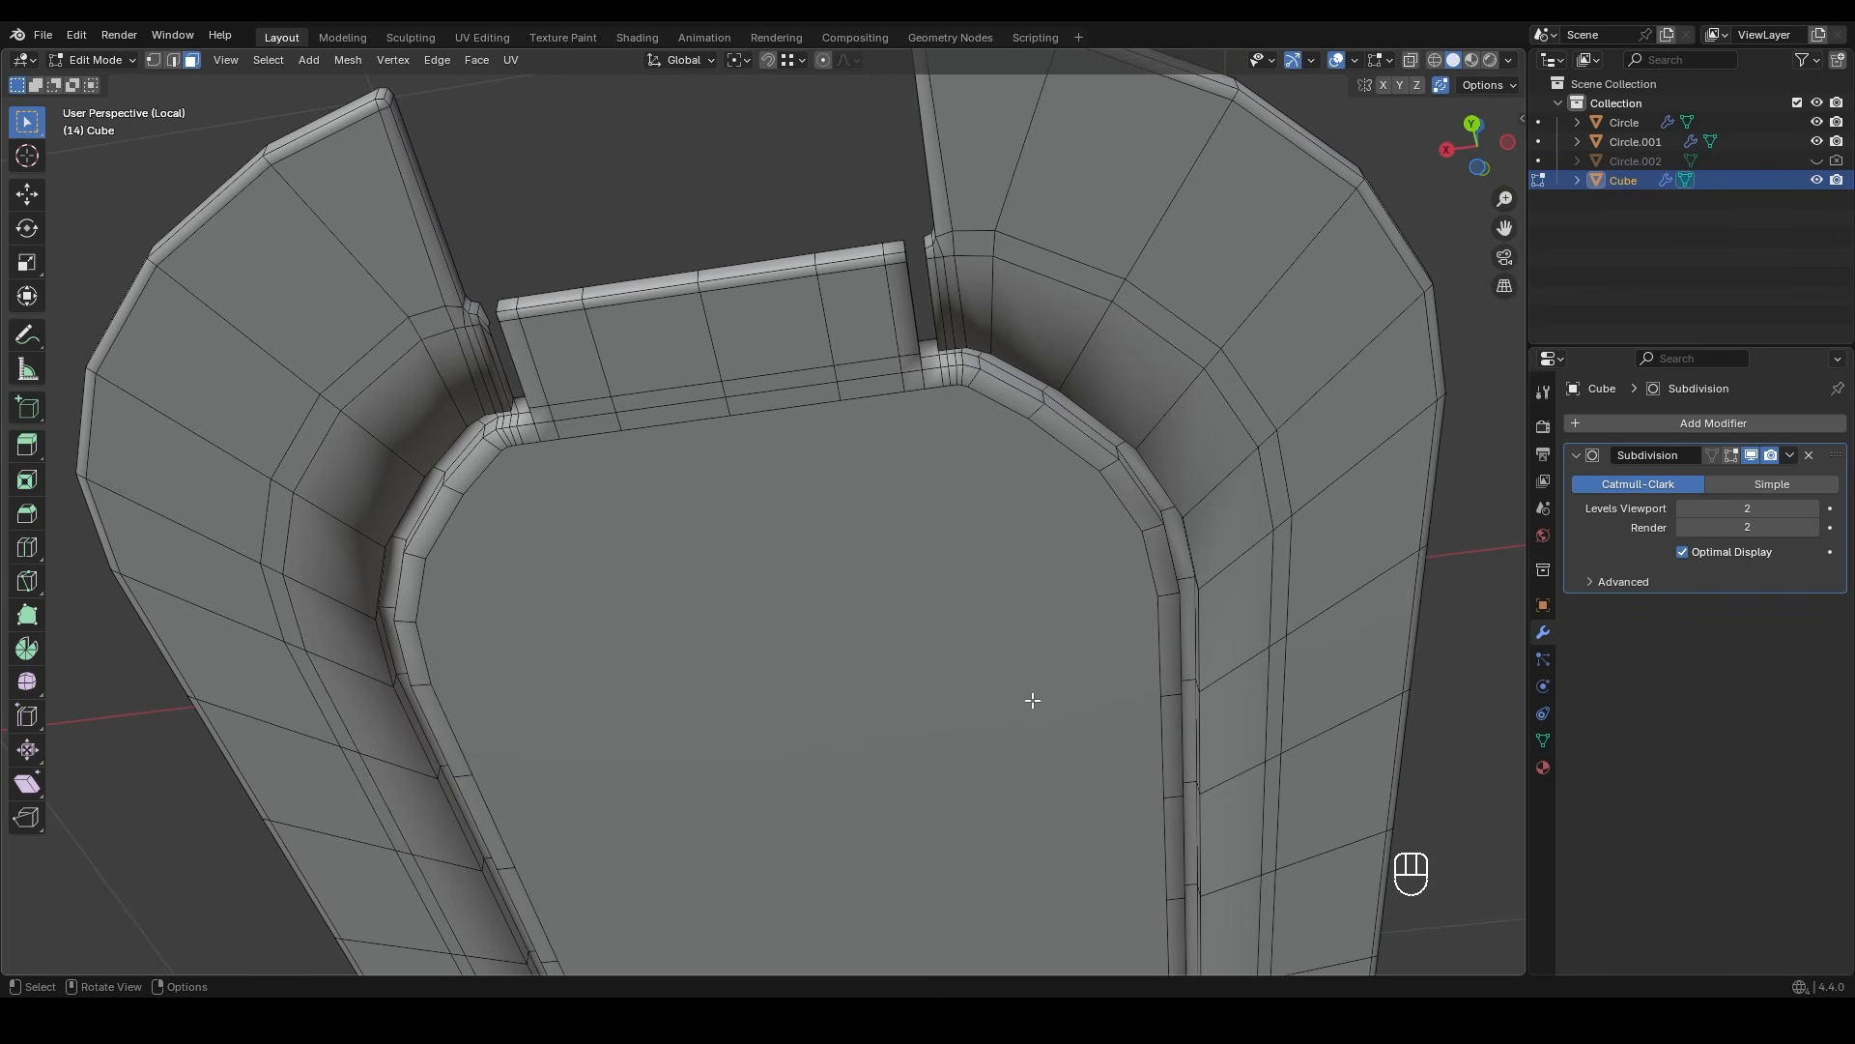
left_click(948, 634)
key("x")
left_click(948, 634)
- Relax the inner boundary edge loop with LoopTools and repeat the relaxation five times to smooth its outline
key("2")
middle_click_drag(940, 516, 962, 529)
right_click(856, 383)
mouse_move(854, 357)
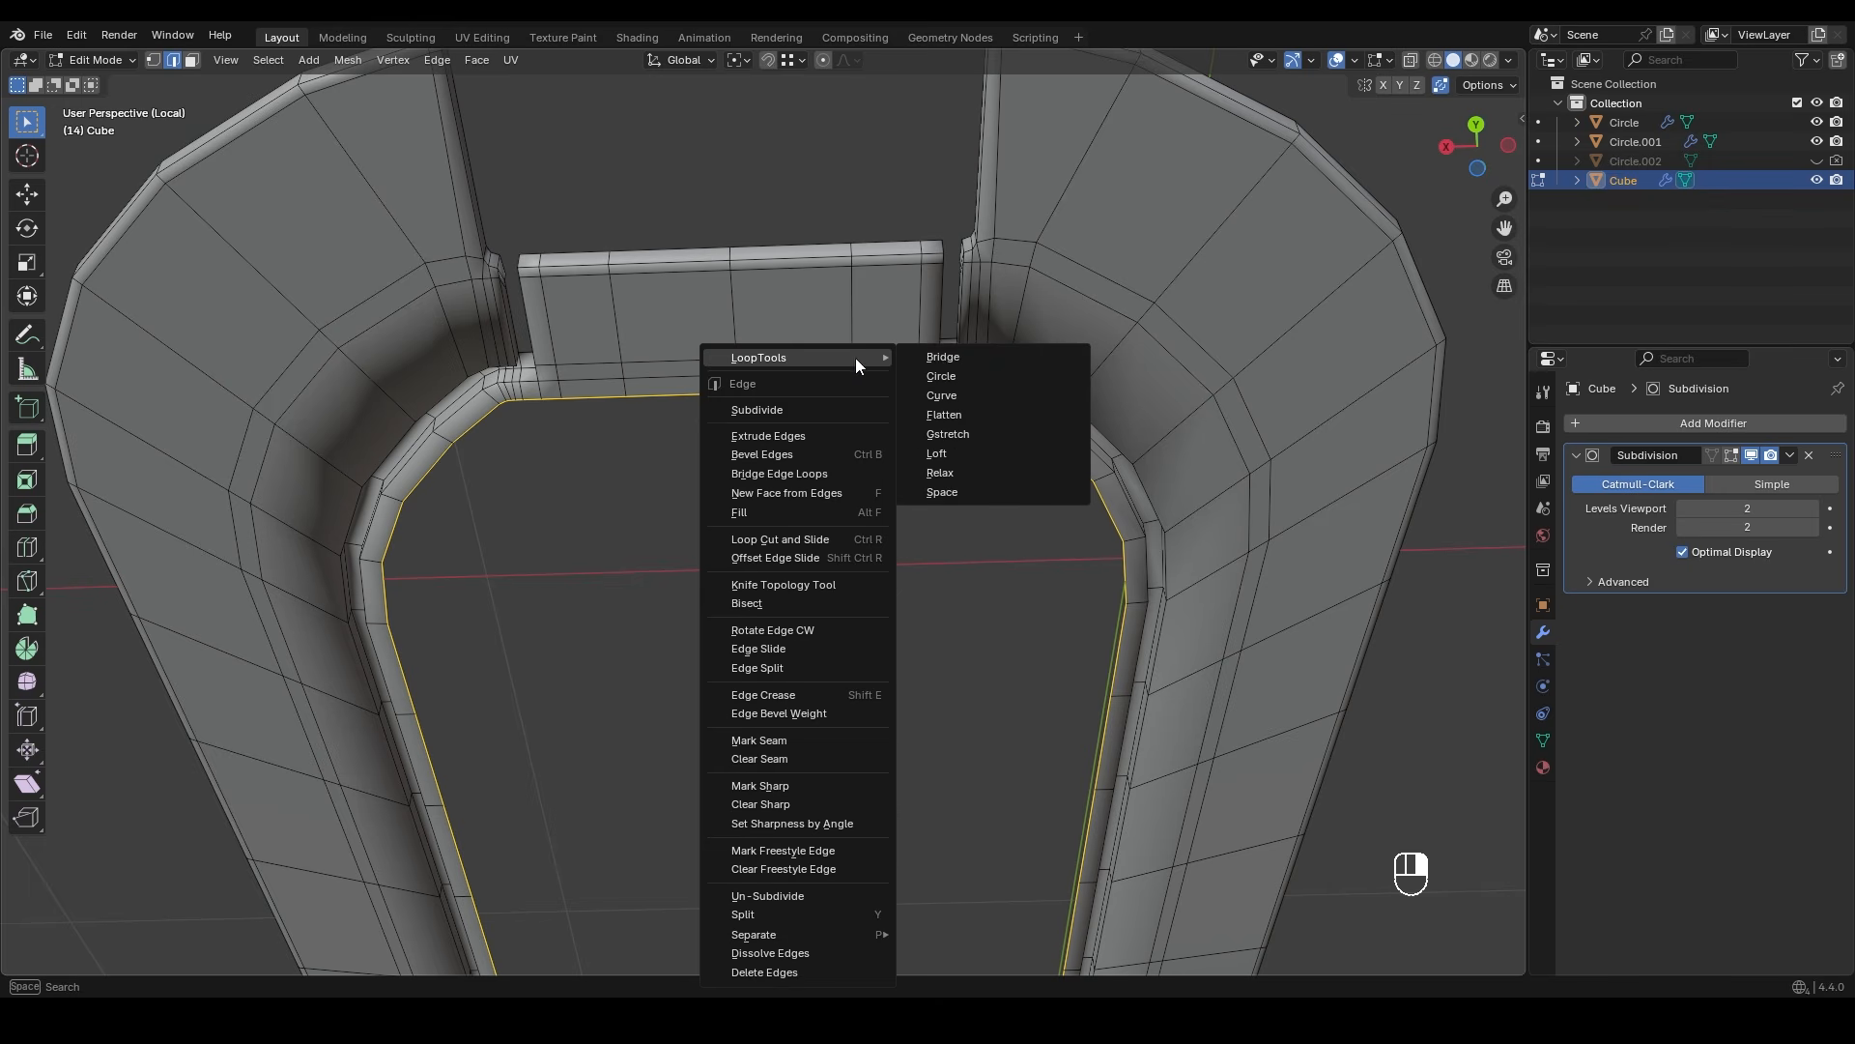
left_click(967, 472)
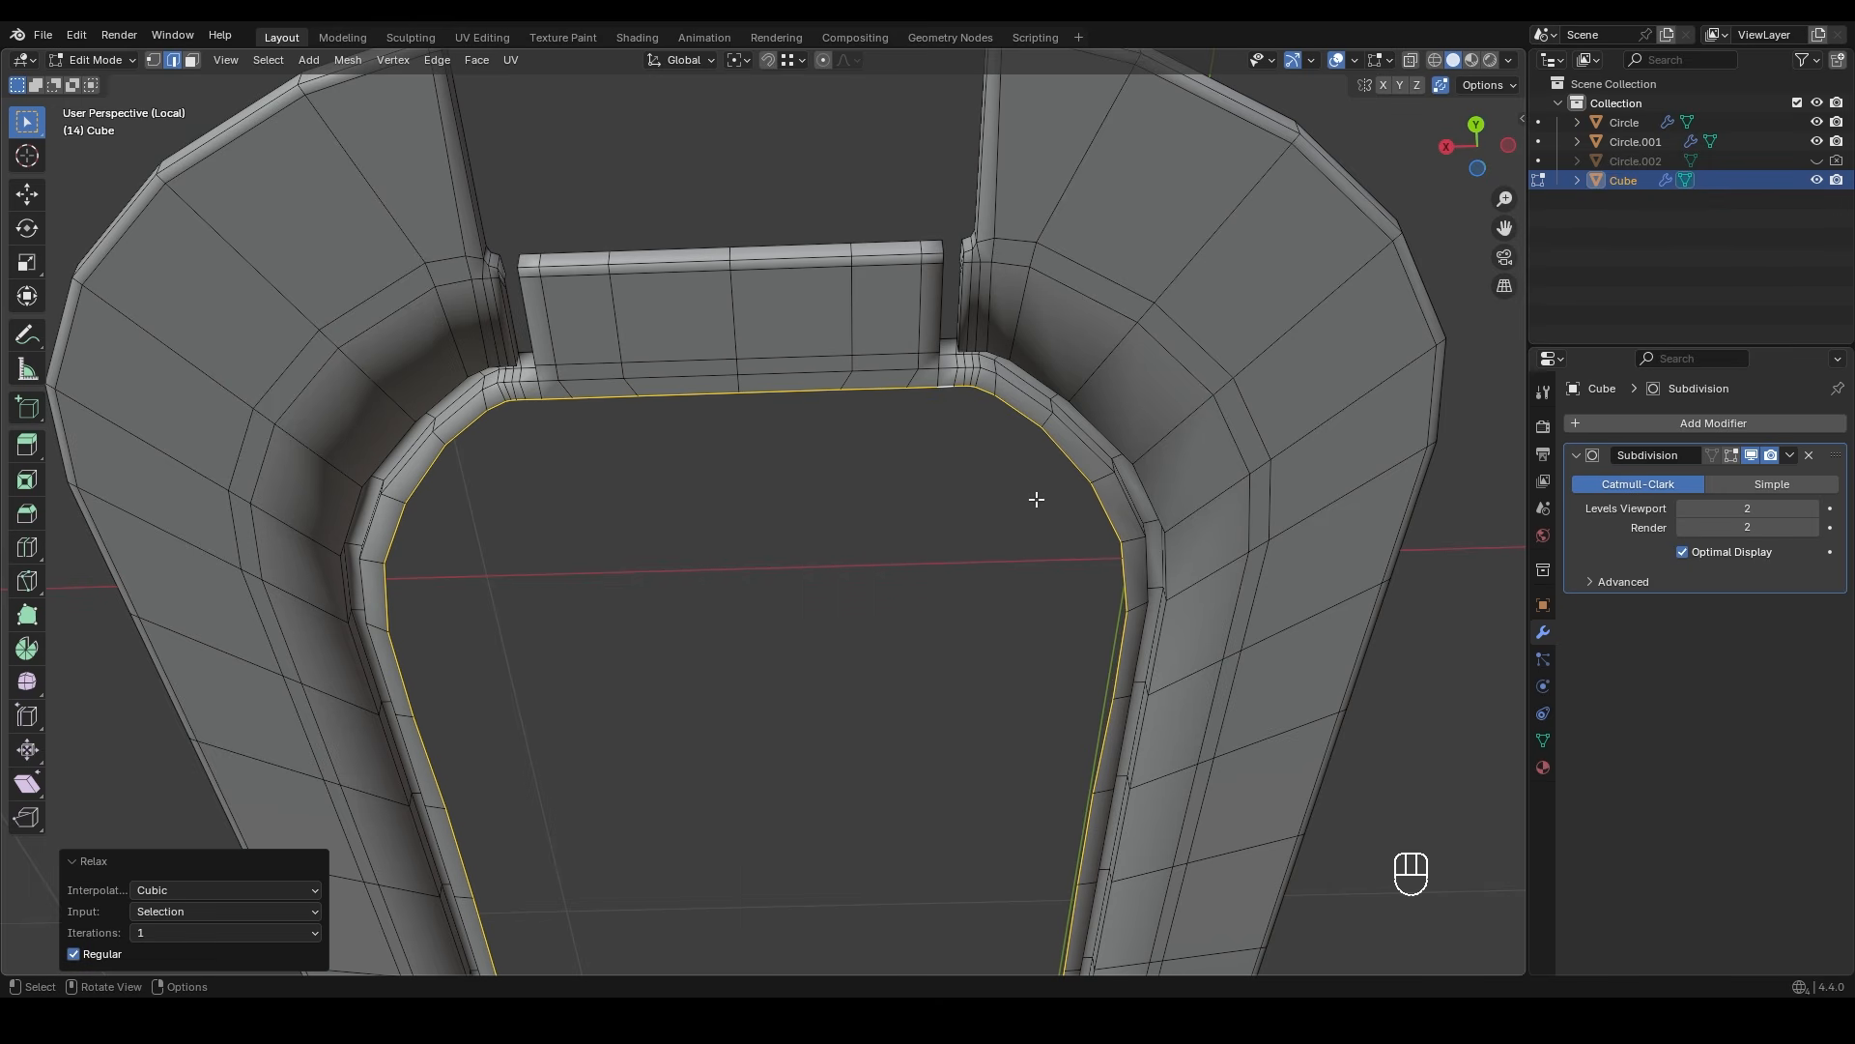
key("shift+r")
key("shift+r")
key("shift+r")
key("shift+r")
key("shift+r")
- Scale two mirrored vertex pairs on the relaxed loop apart along X beneath the panel, the outer pair by about 1.1
middle_click_drag(1006, 502, 944, 554, "alt")
scroll(944, 555, "up", 2)
key("1")
left_click(397, 474)
left_click(457, 479)
left_click(1172, 483, "shift")
key("s")
key("x")
left_click(1201, 510)
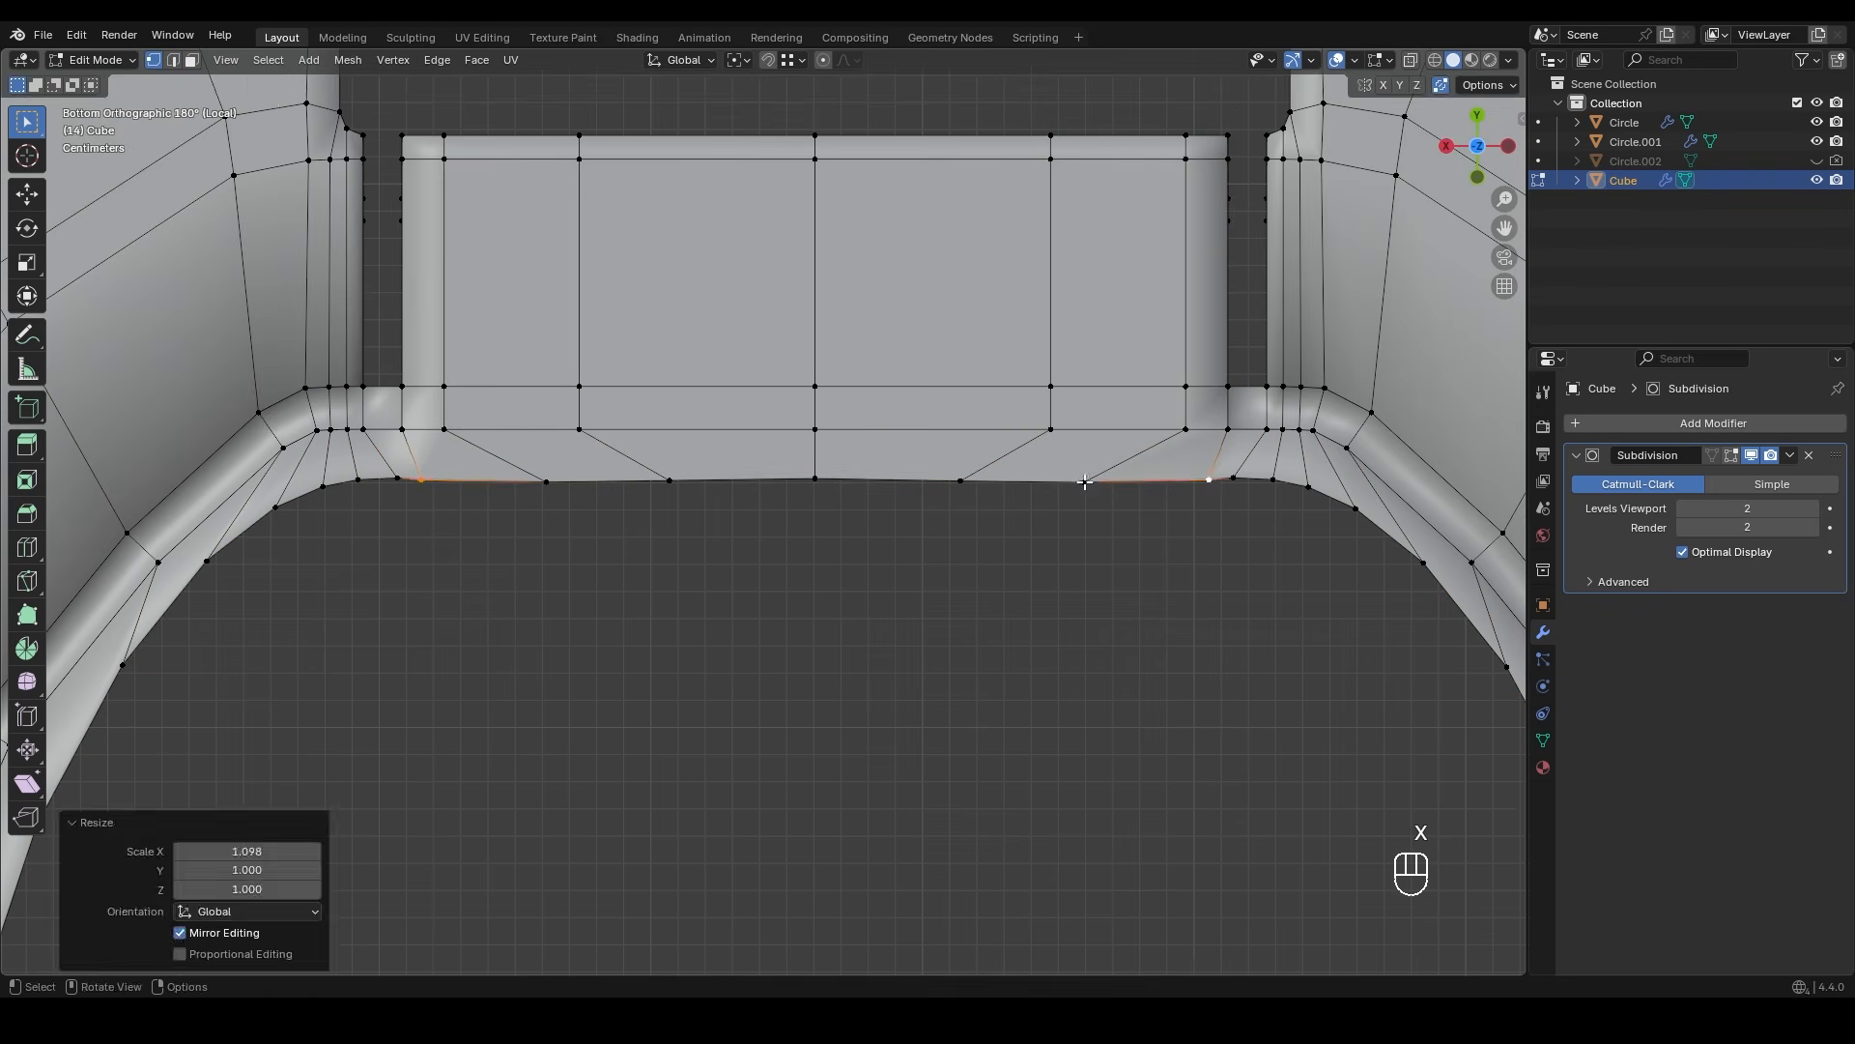
left_click(1083, 481)
left_click(546, 481, "shift")
key("s")
key("x")
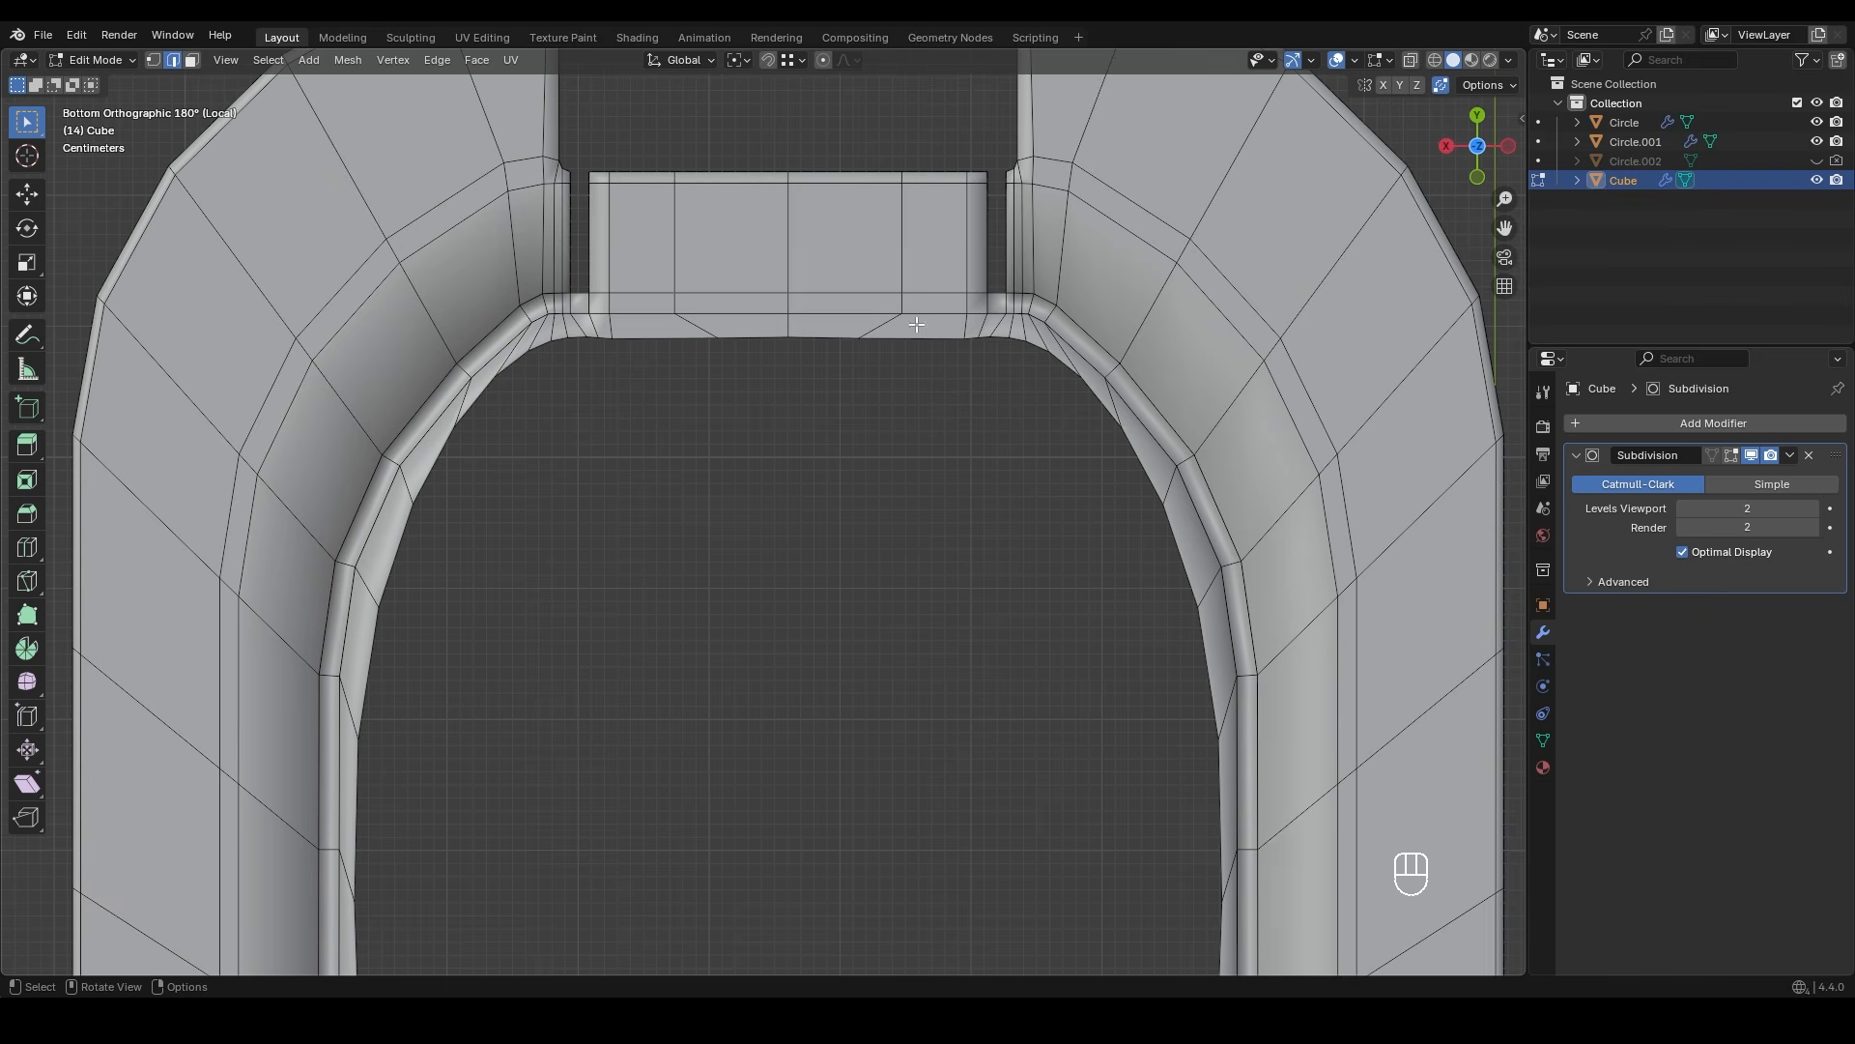
- Grid-fill the underside's inner opening with a span of 22, keeping simple blending enabled
left_click(916, 337, "alt")
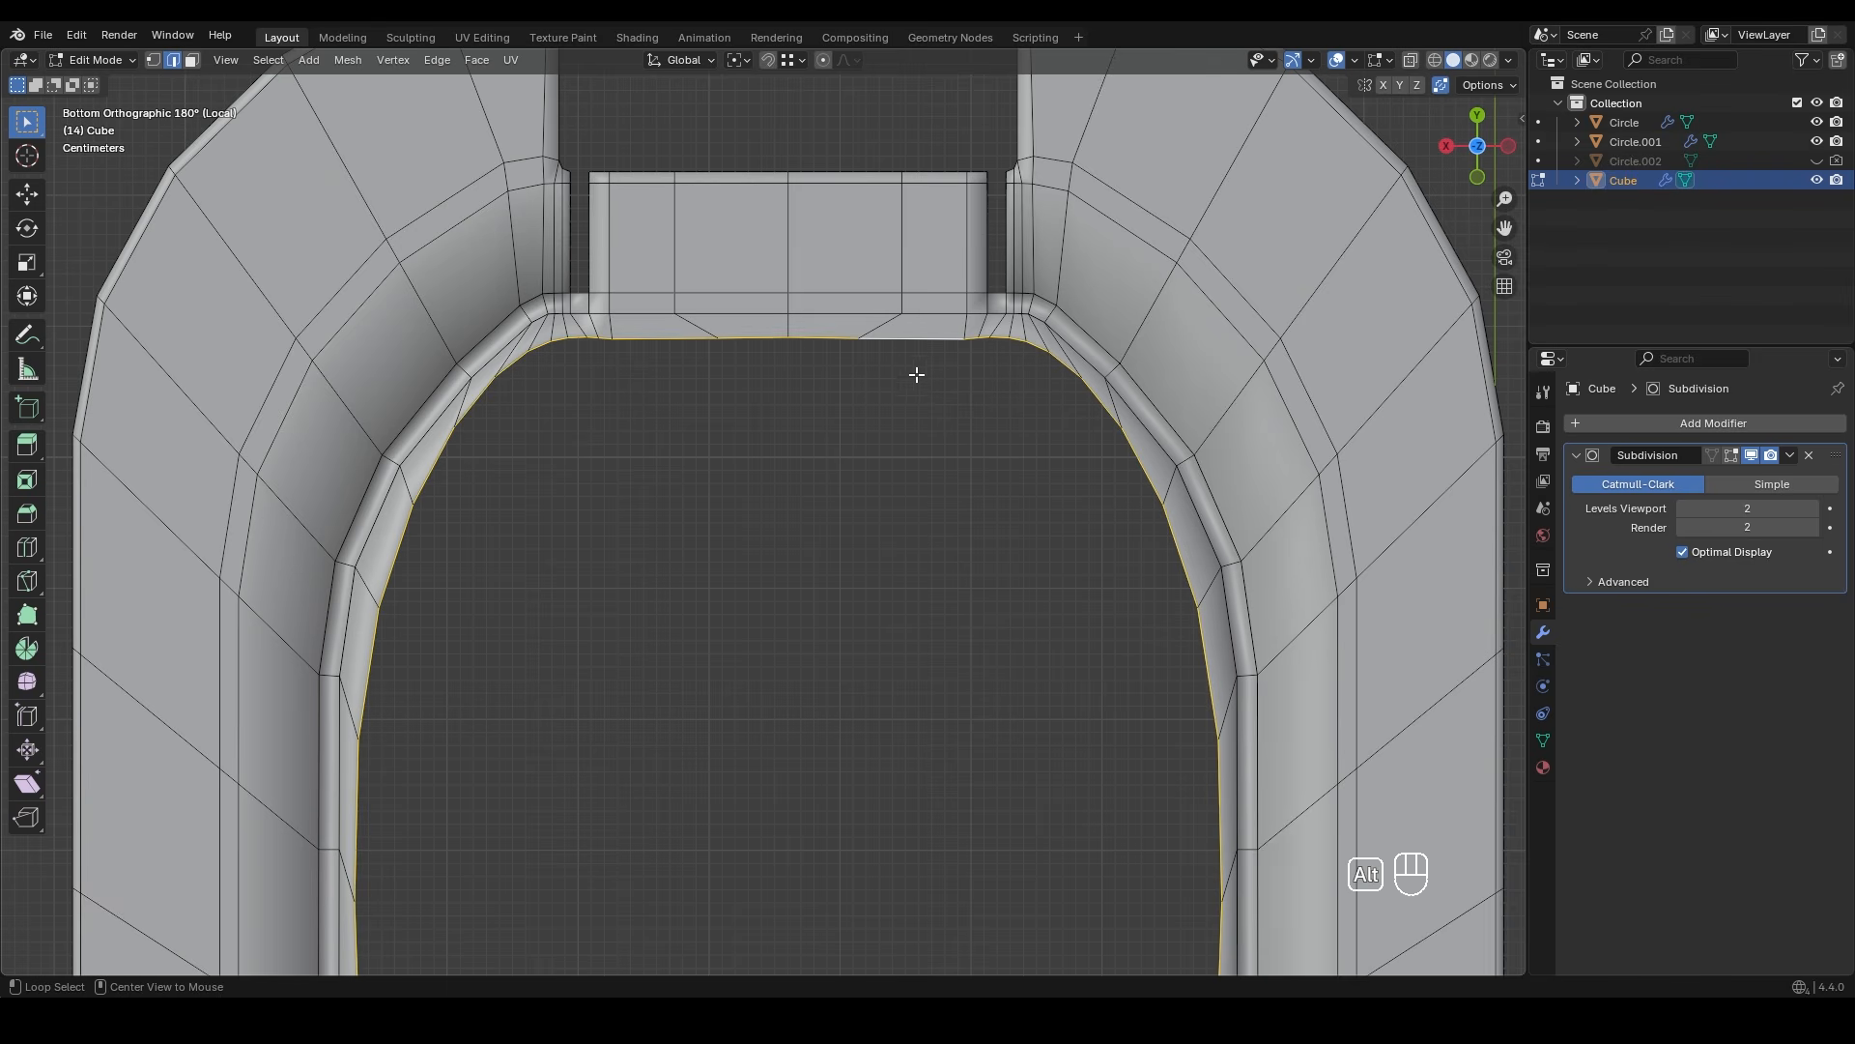
key("ctrl+f")
left_click(934, 386)
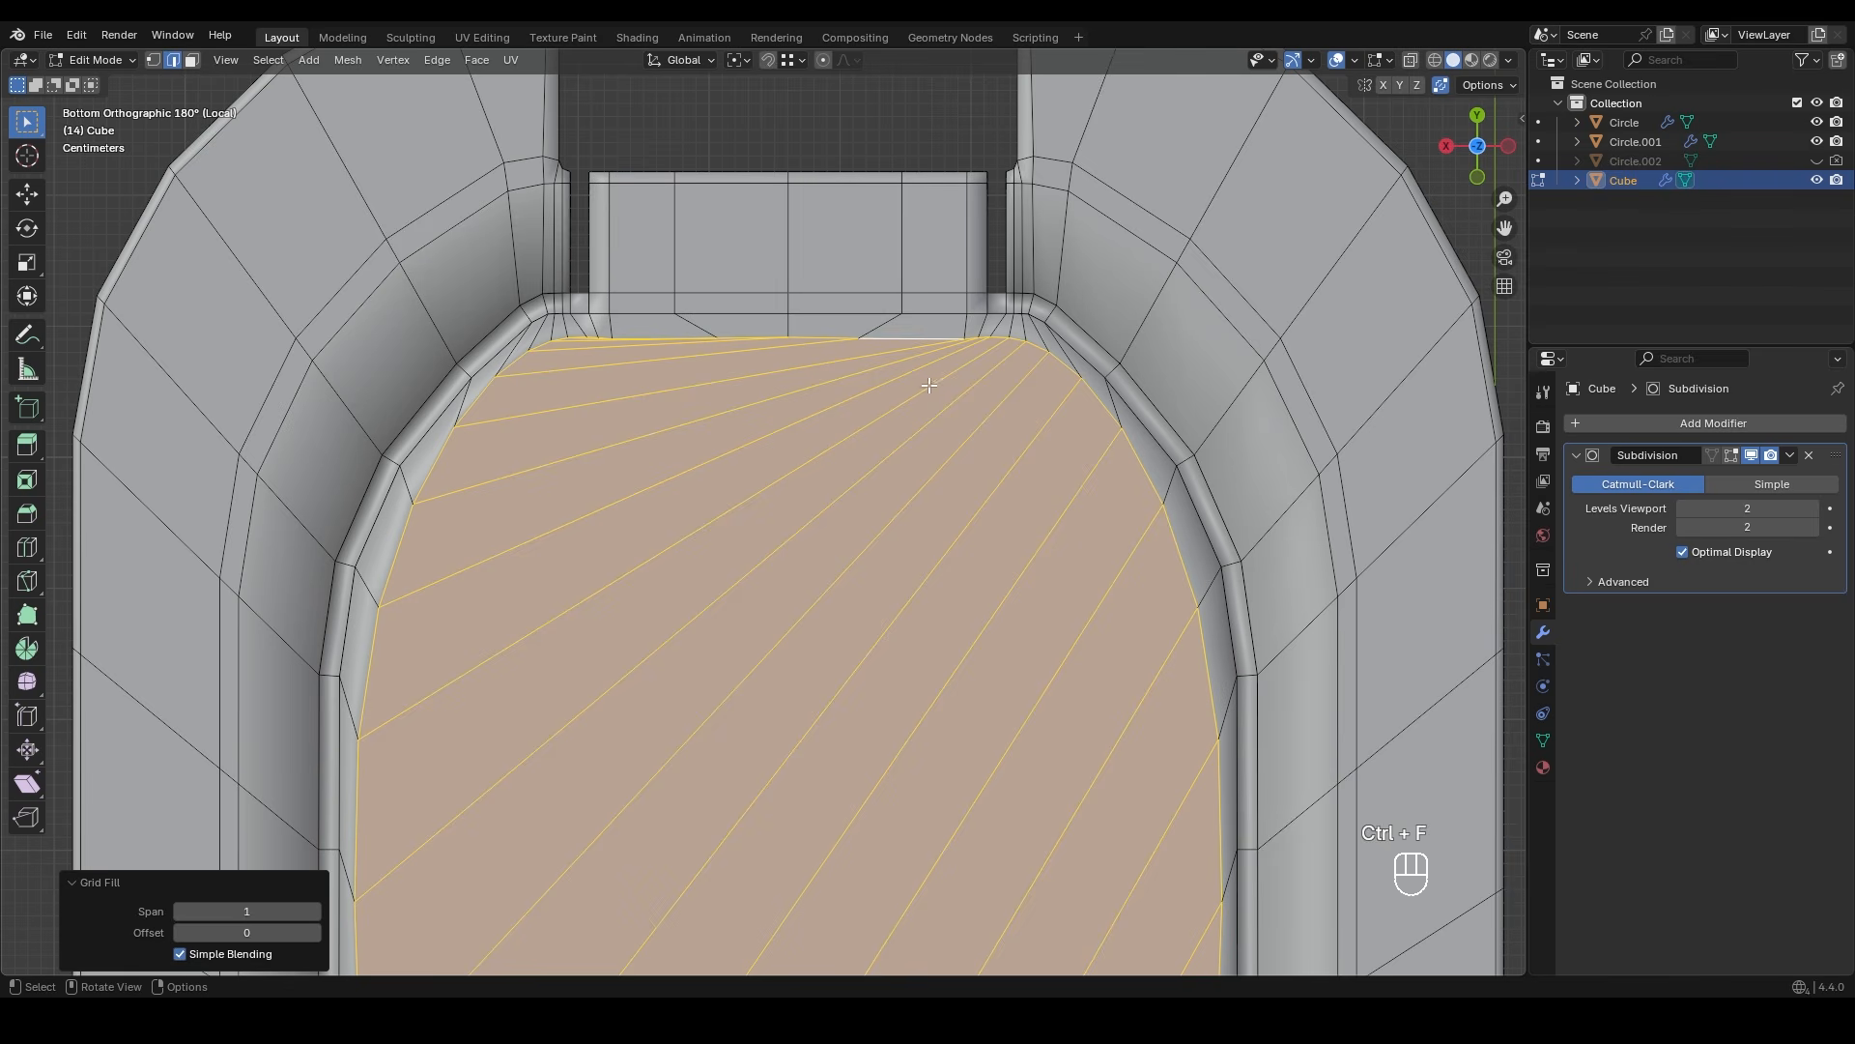
scroll(315, 913, "up", 20, "ctrl")
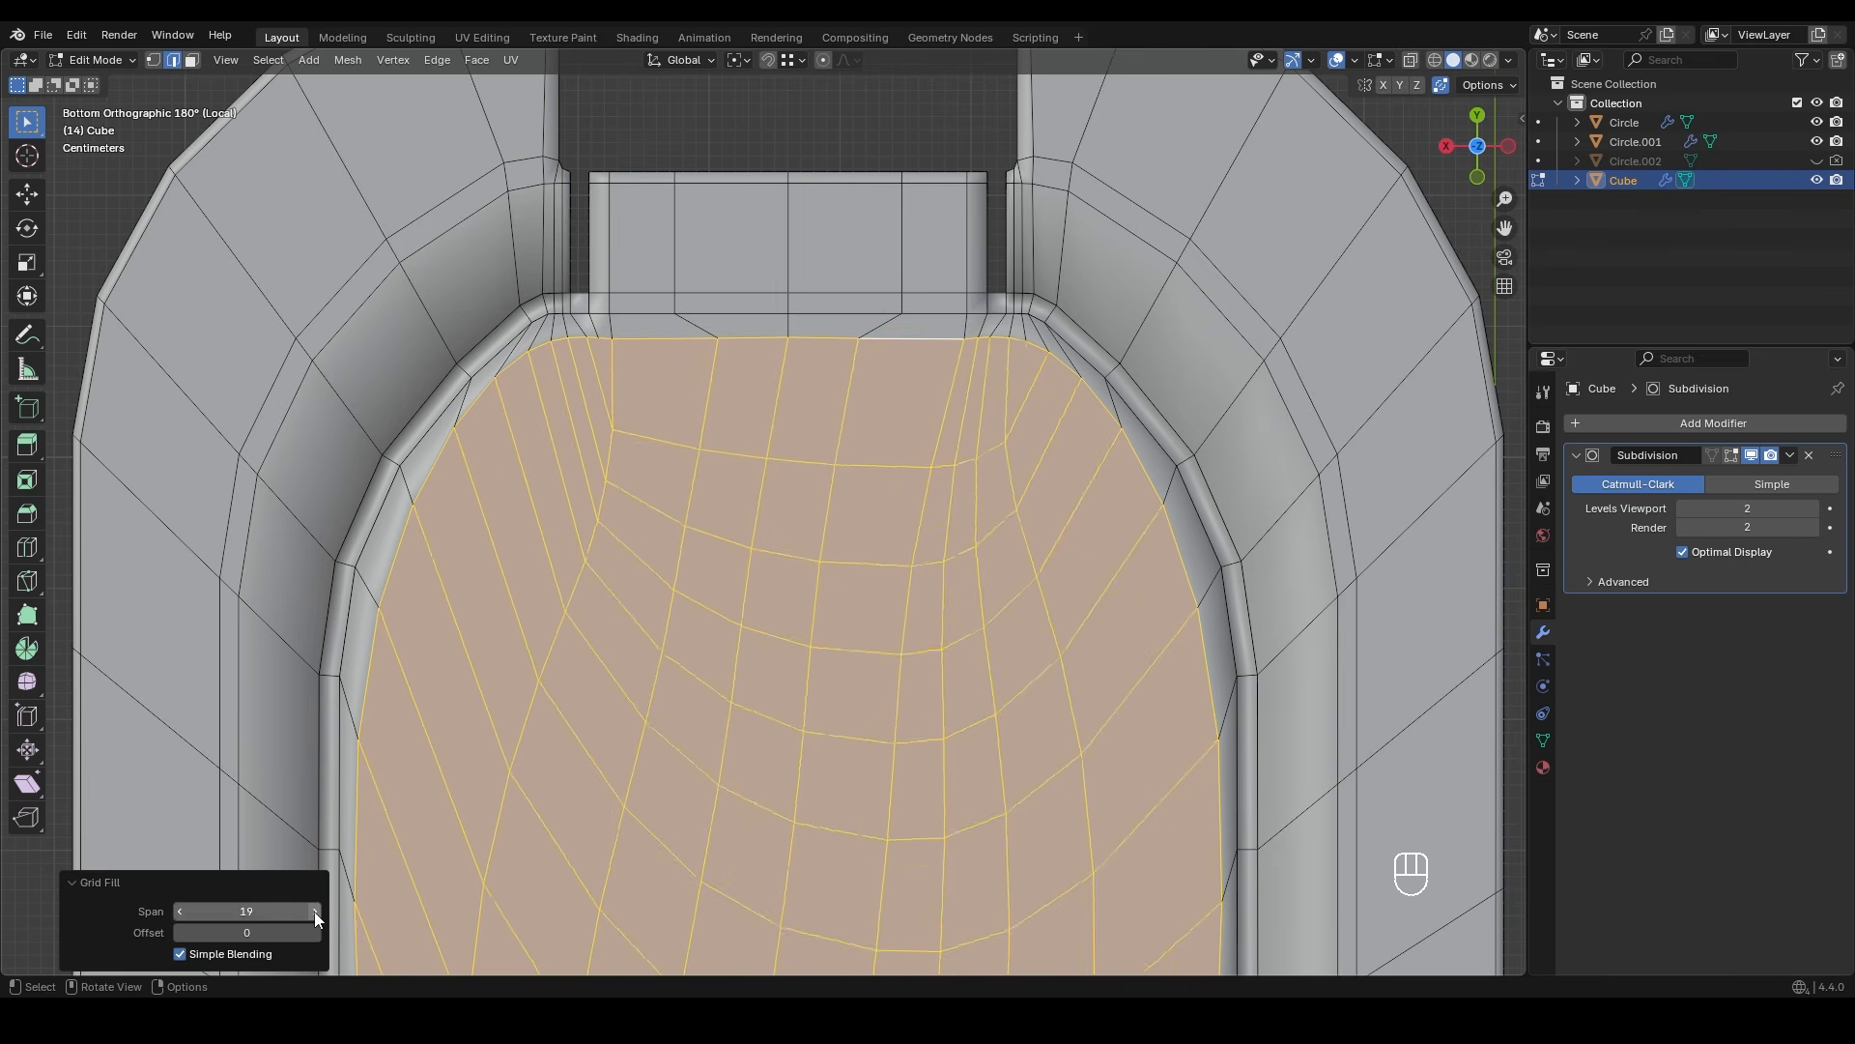
middle_click_drag(677, 483, 676, 754, "ctrl")
middle_click_drag(676, 754, 676, 444, "shift")
left_click(181, 953)
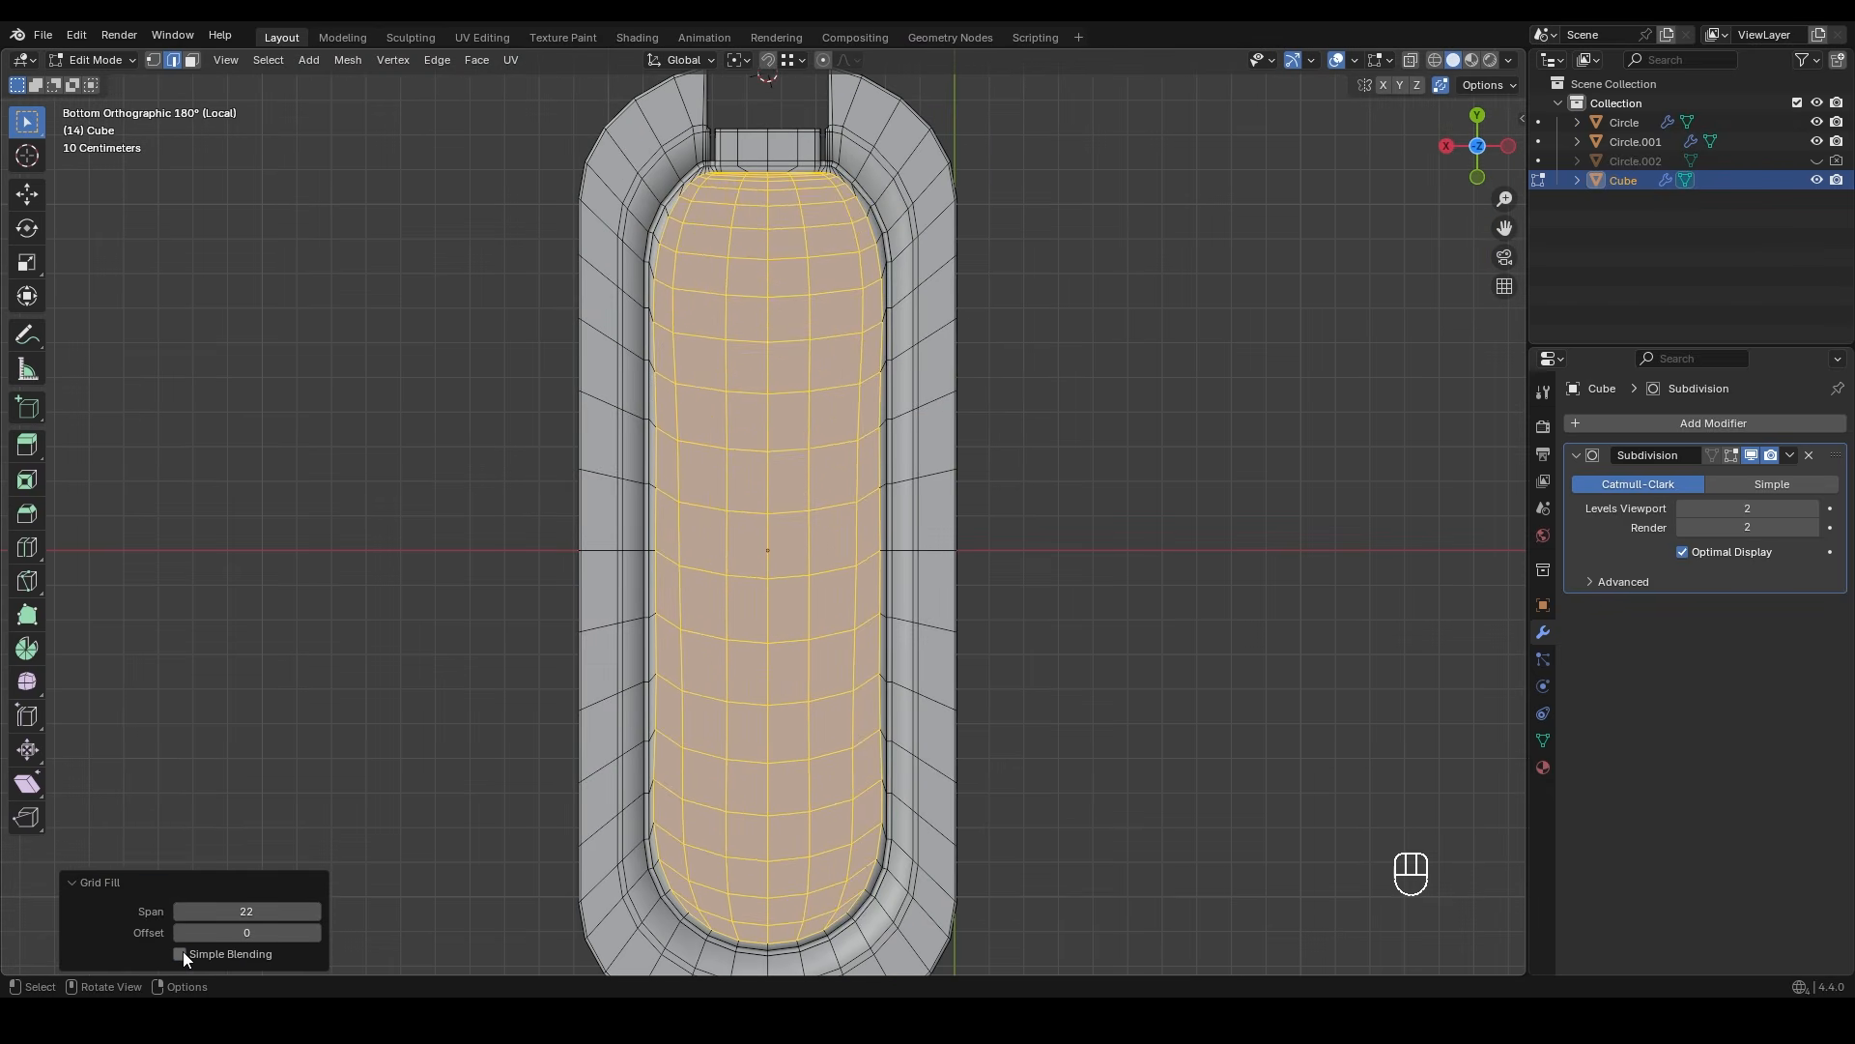
left_click(181, 953)
left_click(1039, 318)
- Examine the smoothed body and its closed underside by switching in and out of edit mode
middle_click_drag(903, 164, 862, 576, "shift")
scroll(894, 440, "up", 6)
key("Tab")
key("Tab")
scroll(786, 564, "down", 3)
key("Tab")
scroll(850, 499, "down", 4)
key("Tab")
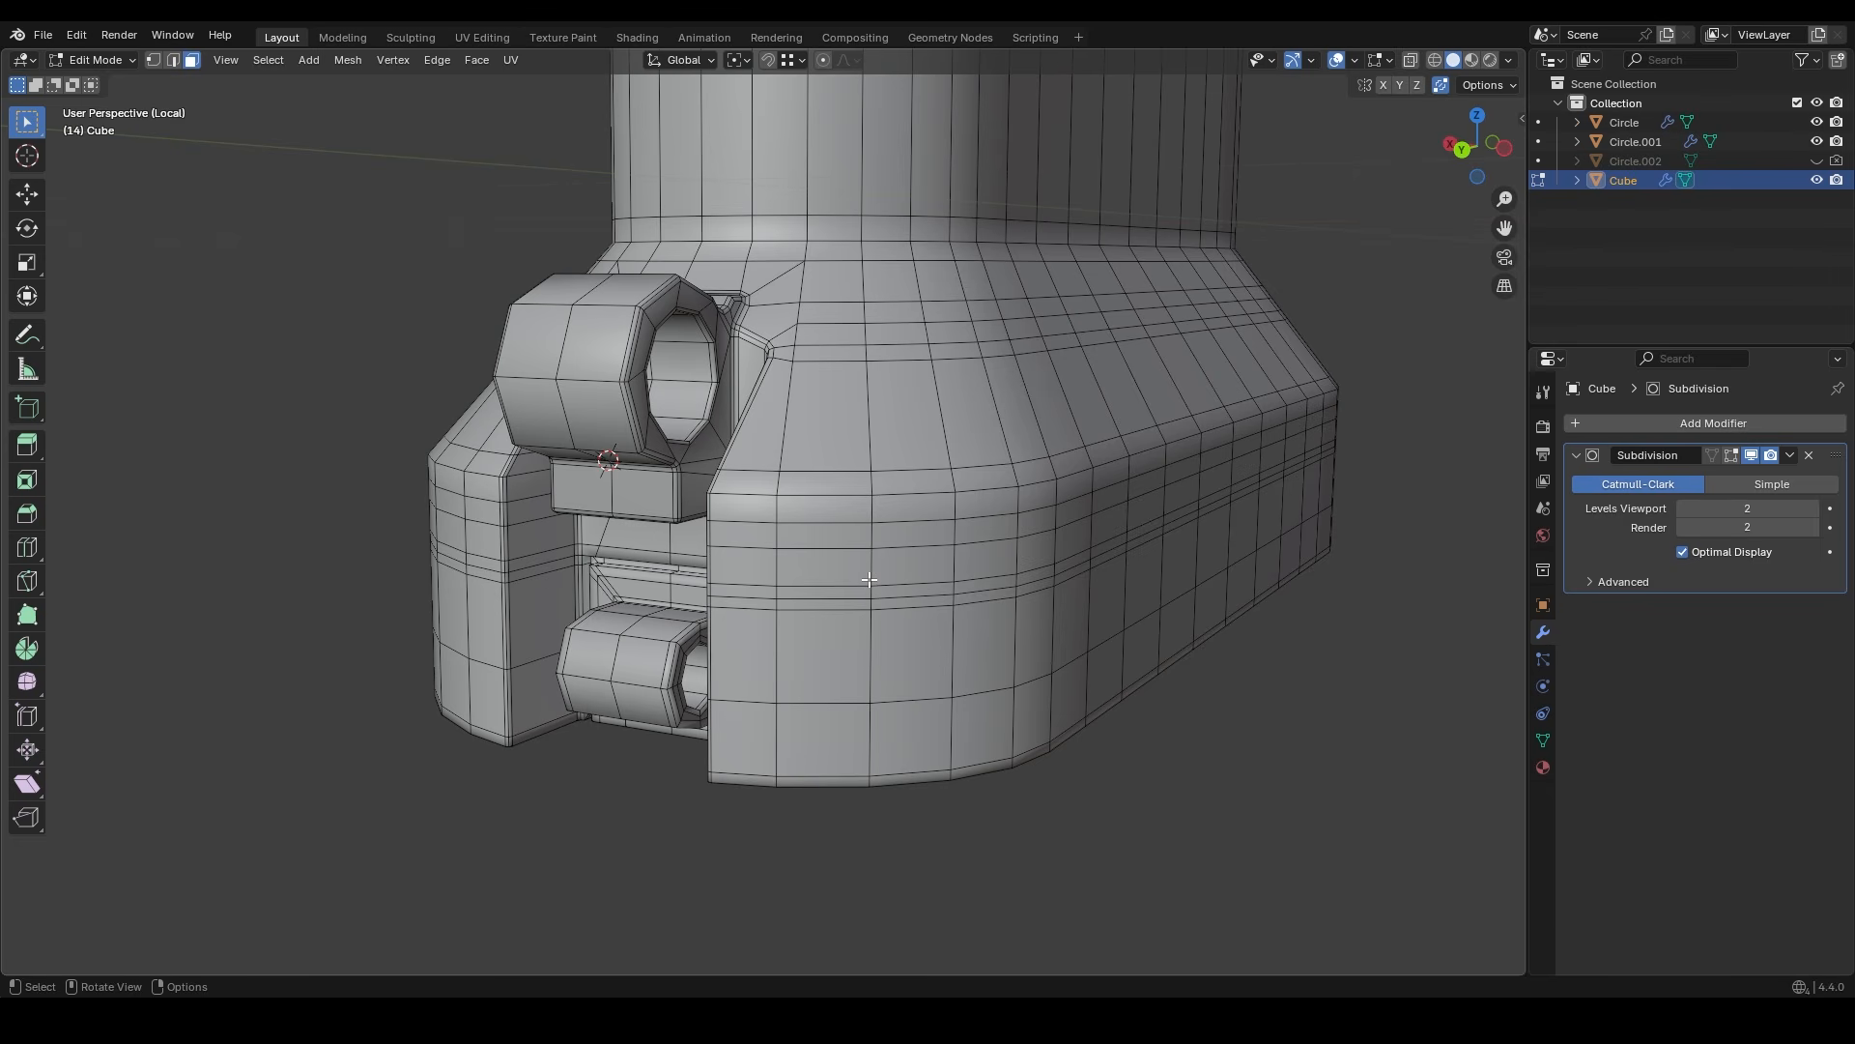
left_click_drag(843, 575, 916, 731)
middle_click_drag(844, 676, 817, 650)
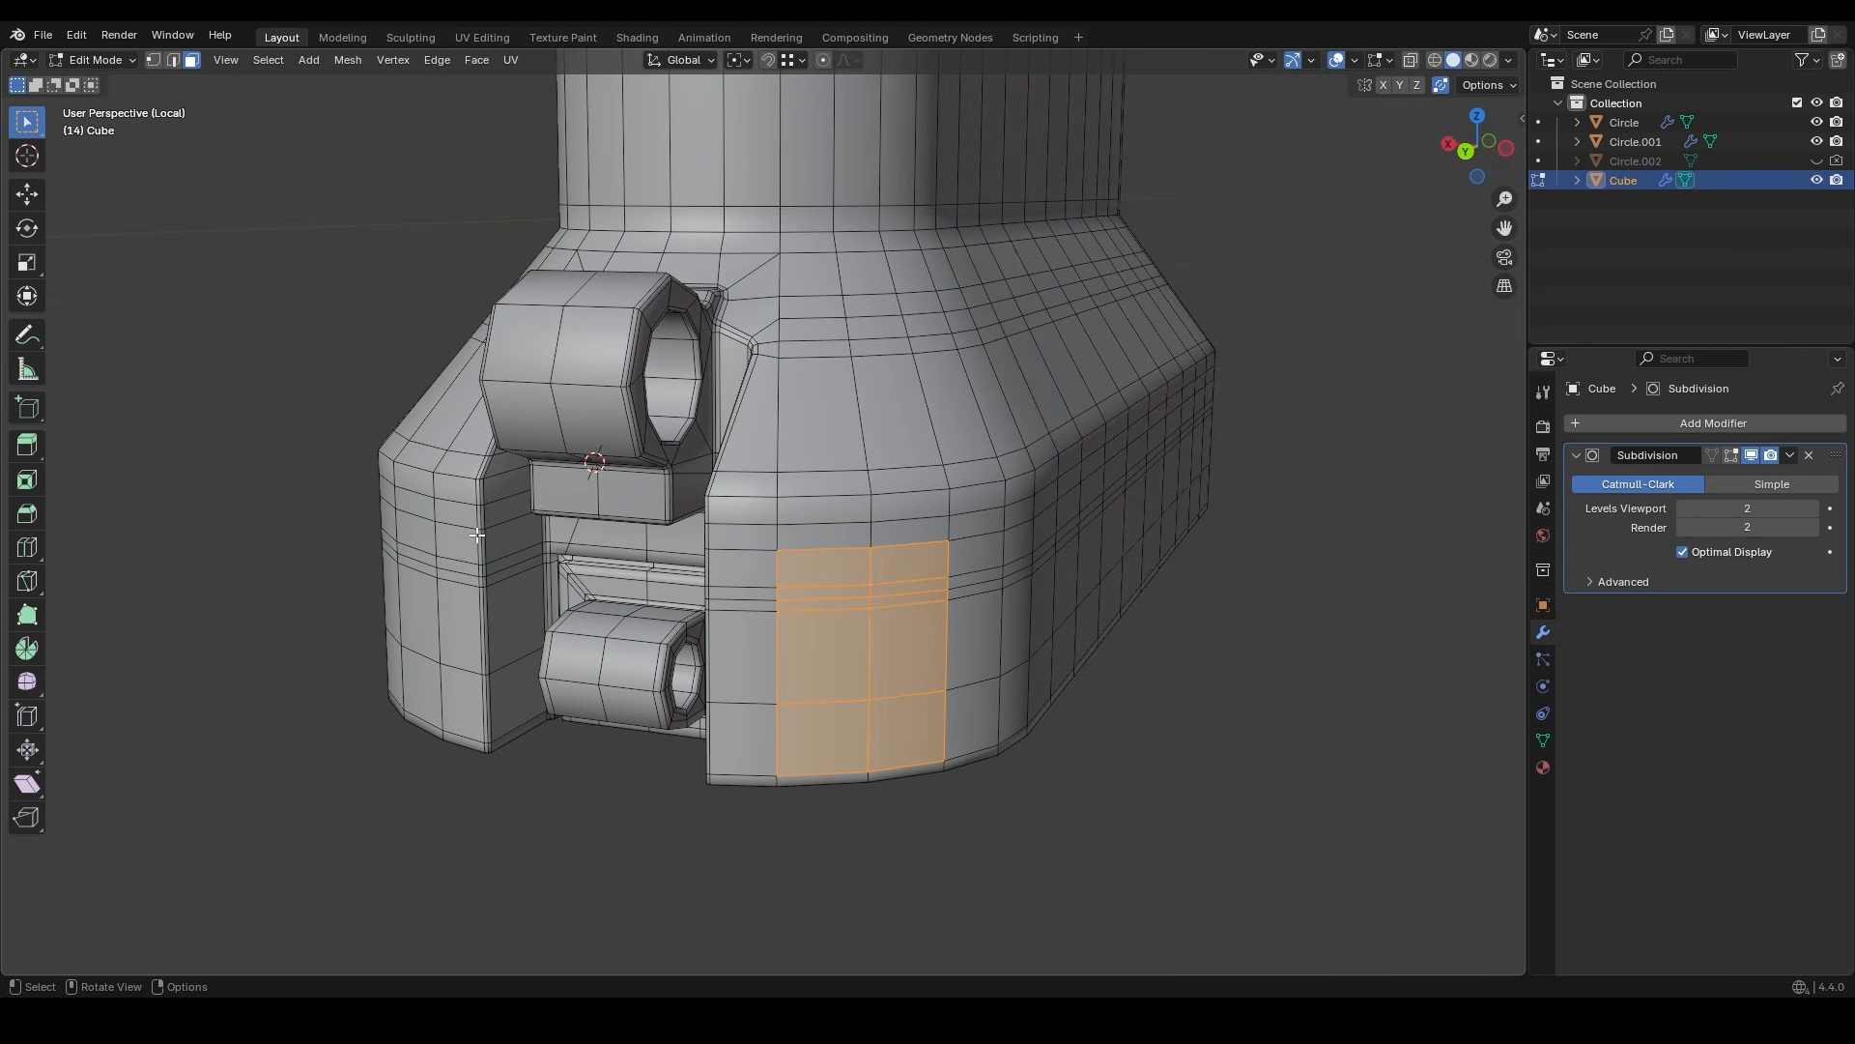
left_click(902, 791)
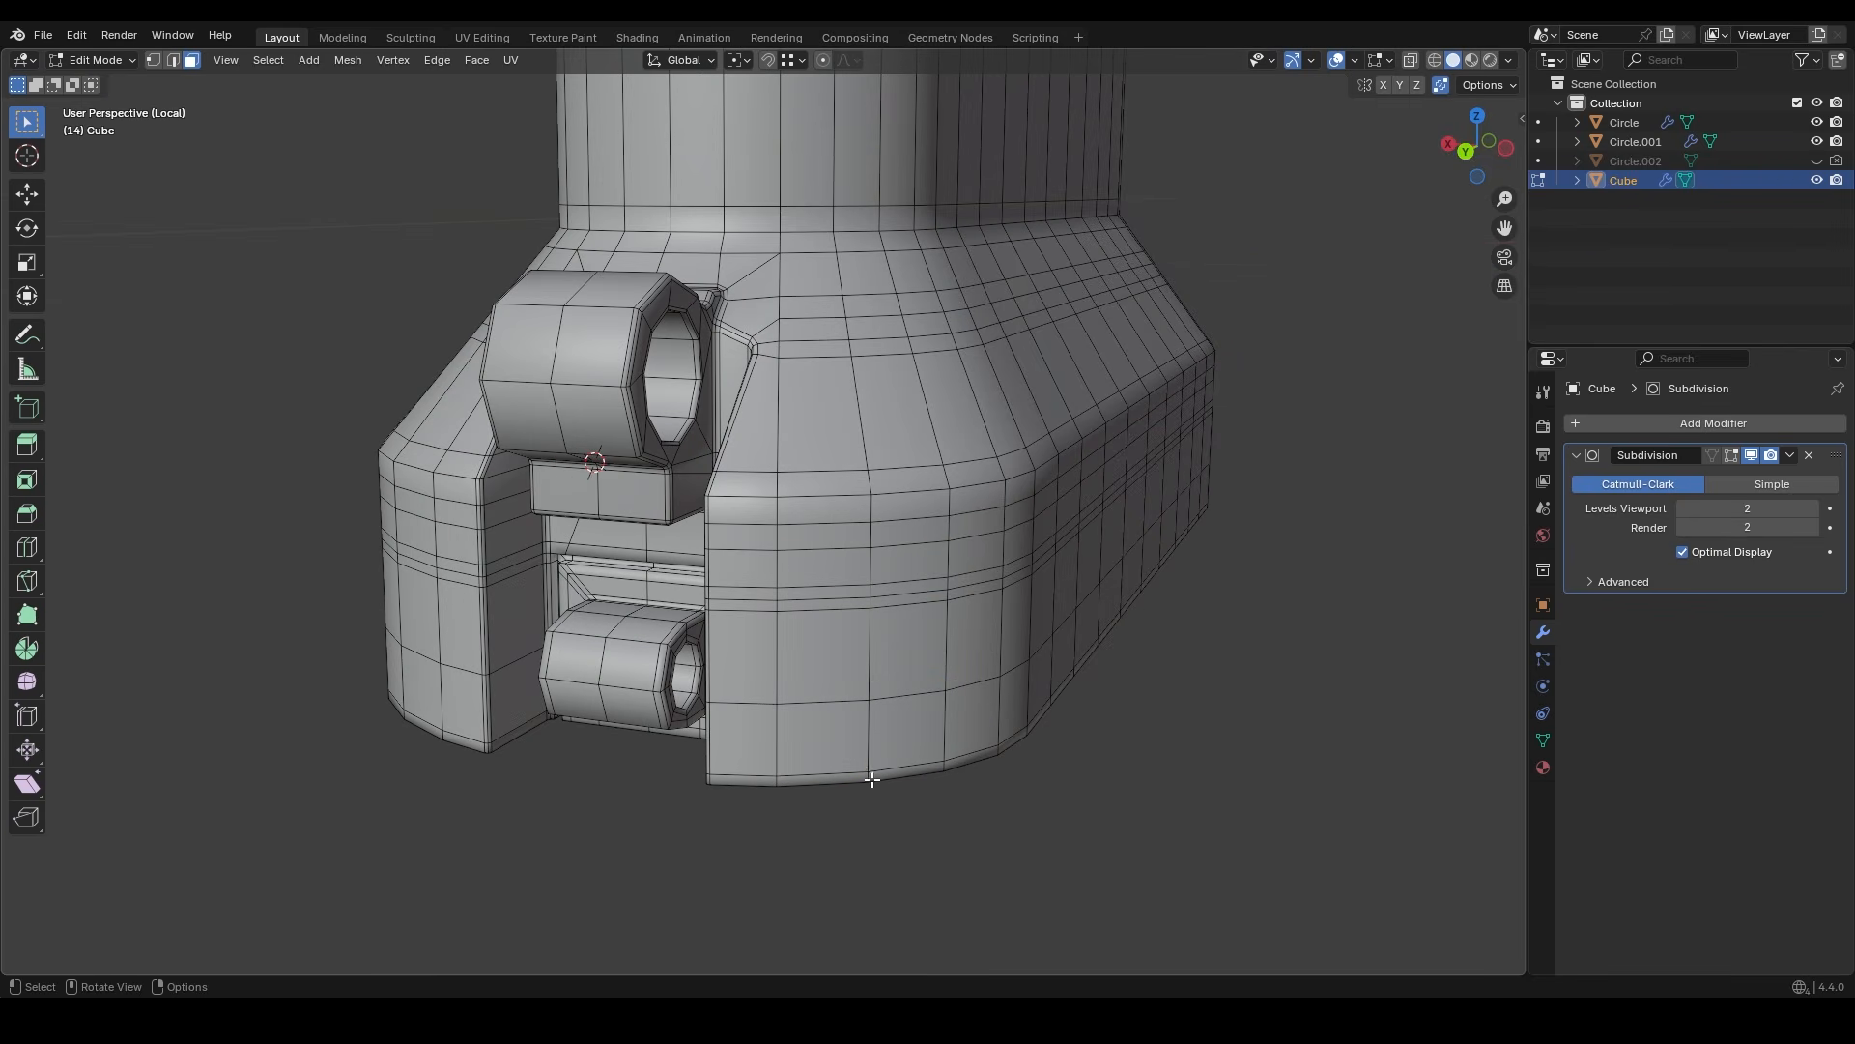
- Duplicate the body in place as a backup named Source and hide that copy
key("Tab")
key("shift+d")
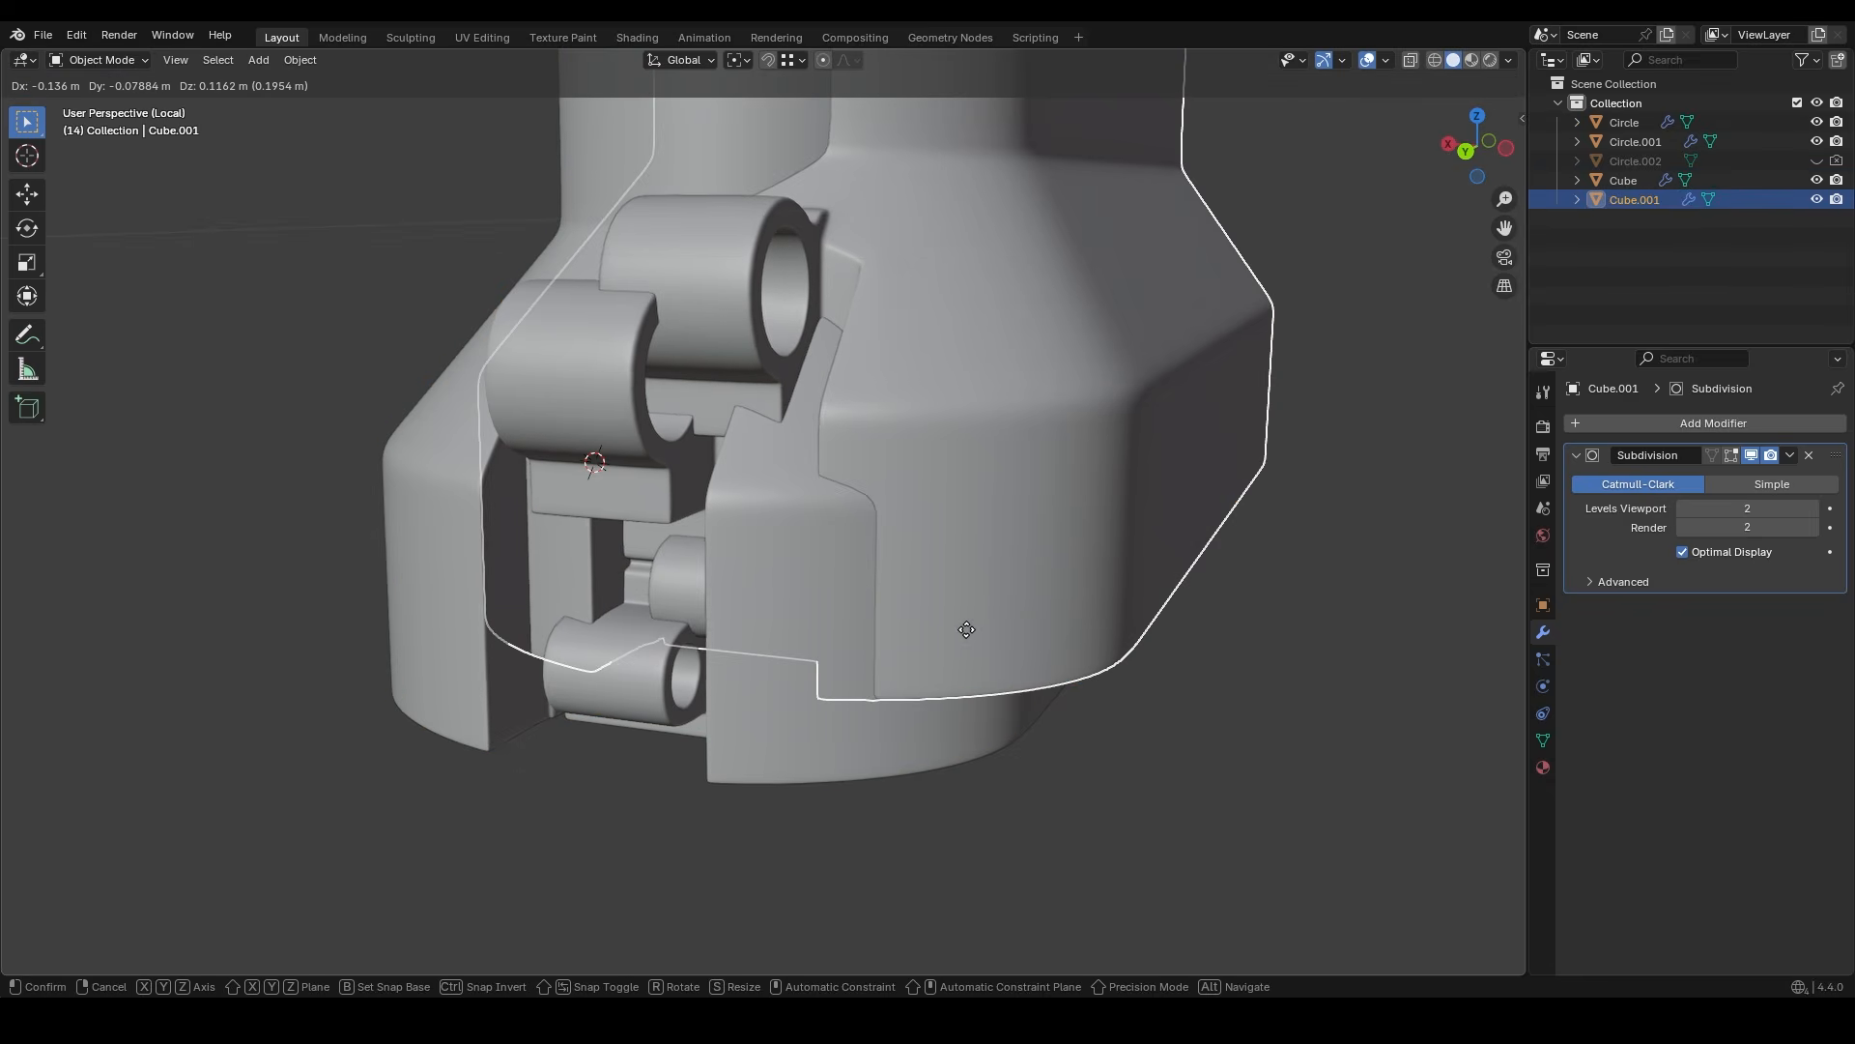
right_click(966, 628)
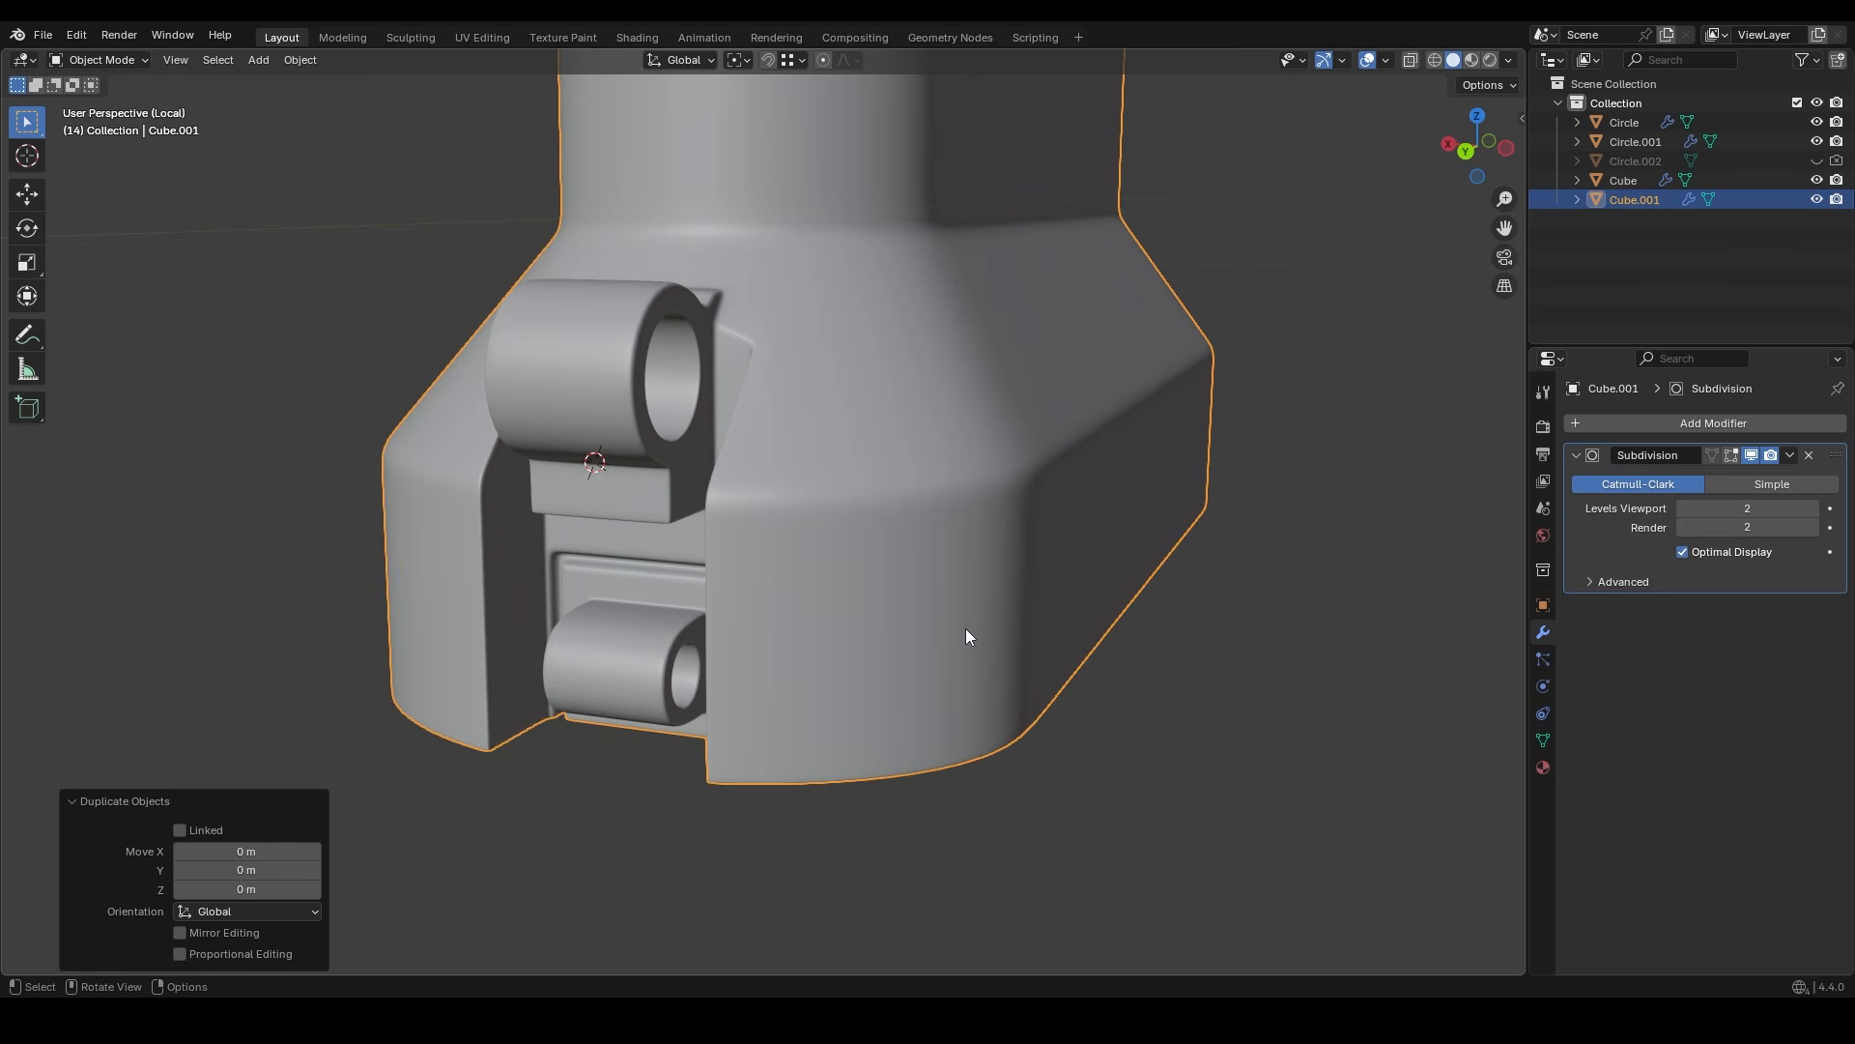
double_click(1649, 201)
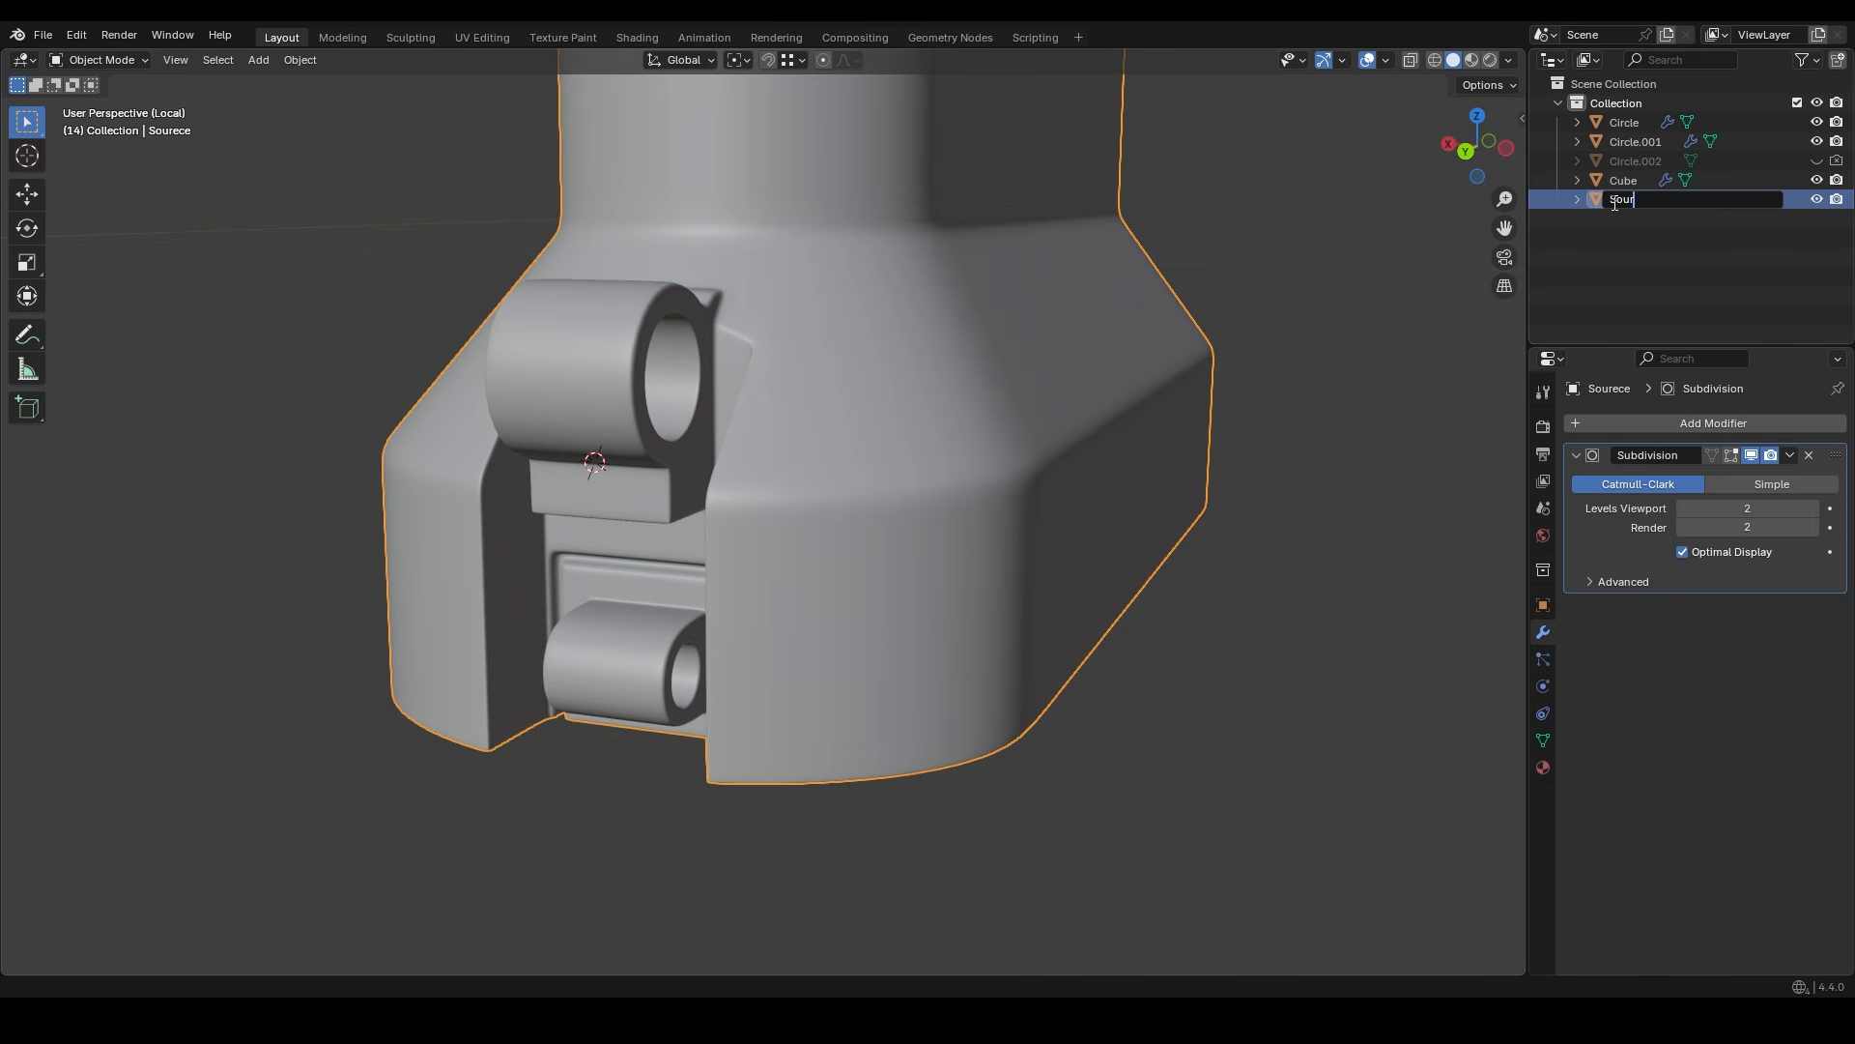
key("Return")
left_click(1817, 199)
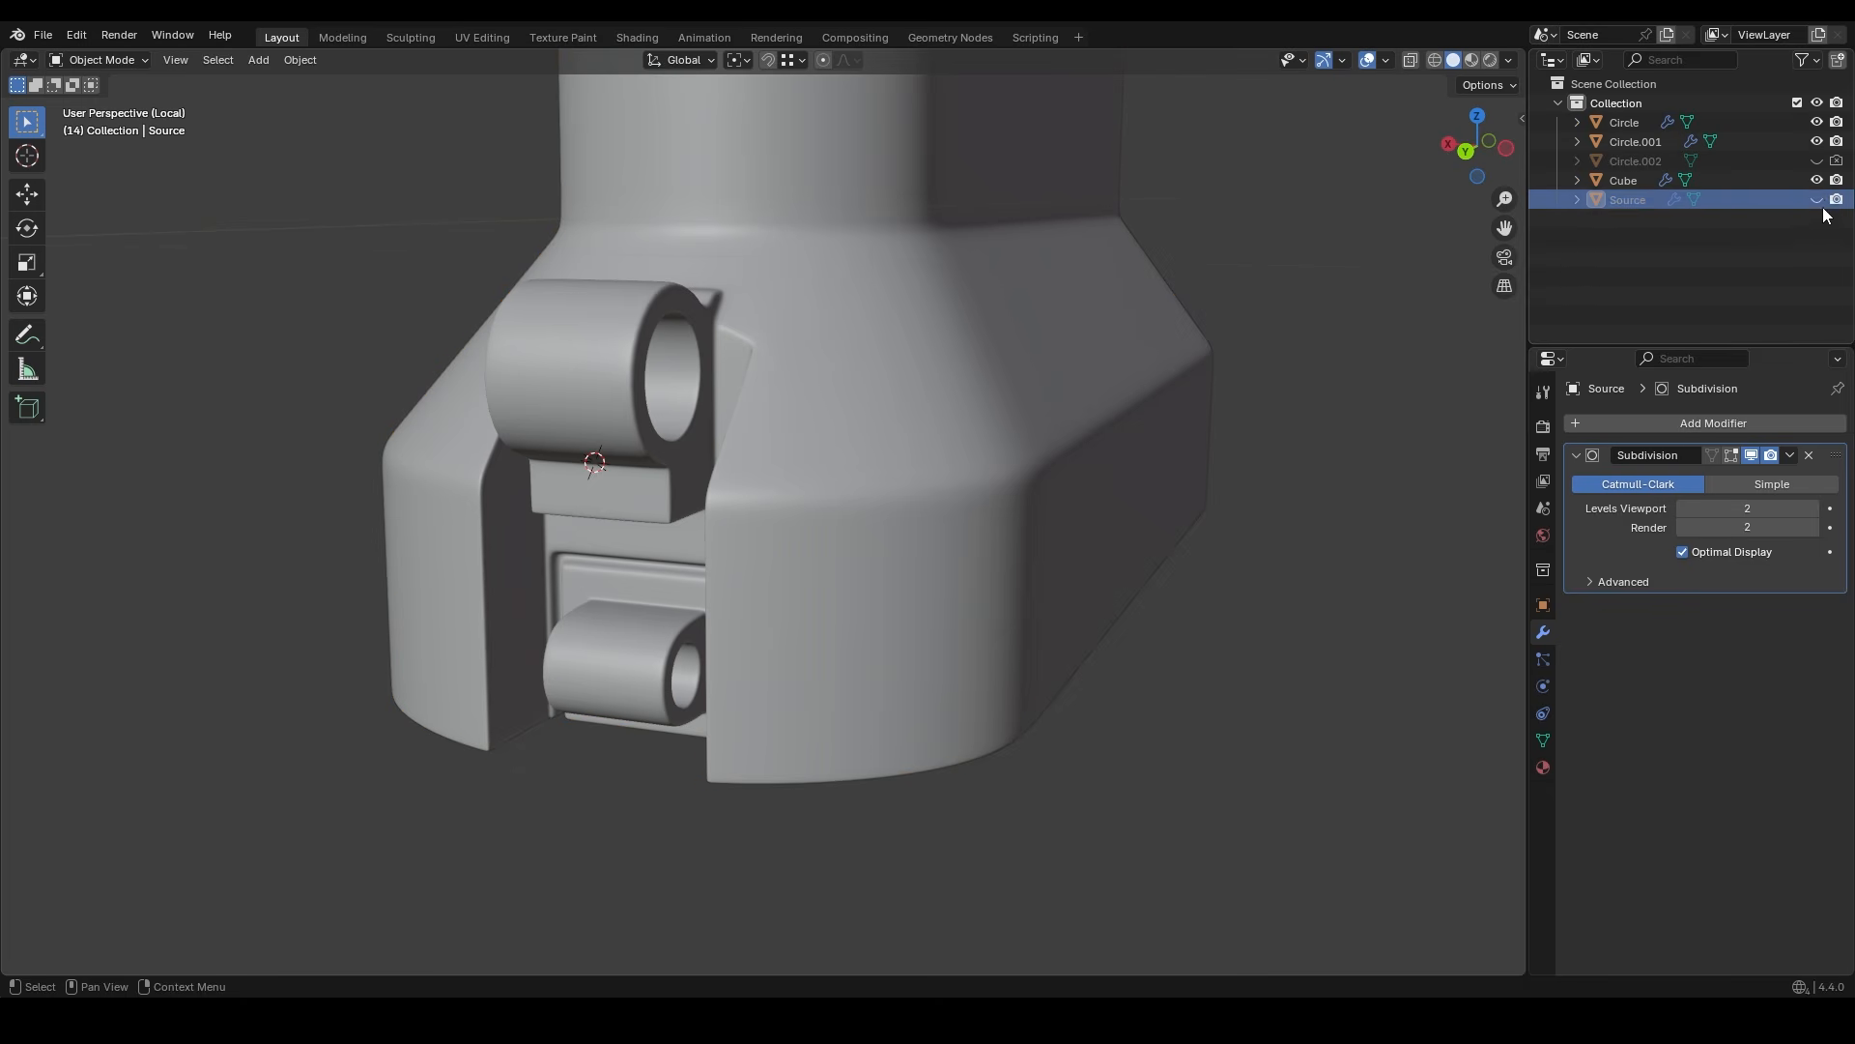
- Move the three lower-row vertices on the body's corner panel beside the recess down about 0.032 m along Z
left_click(906, 620)
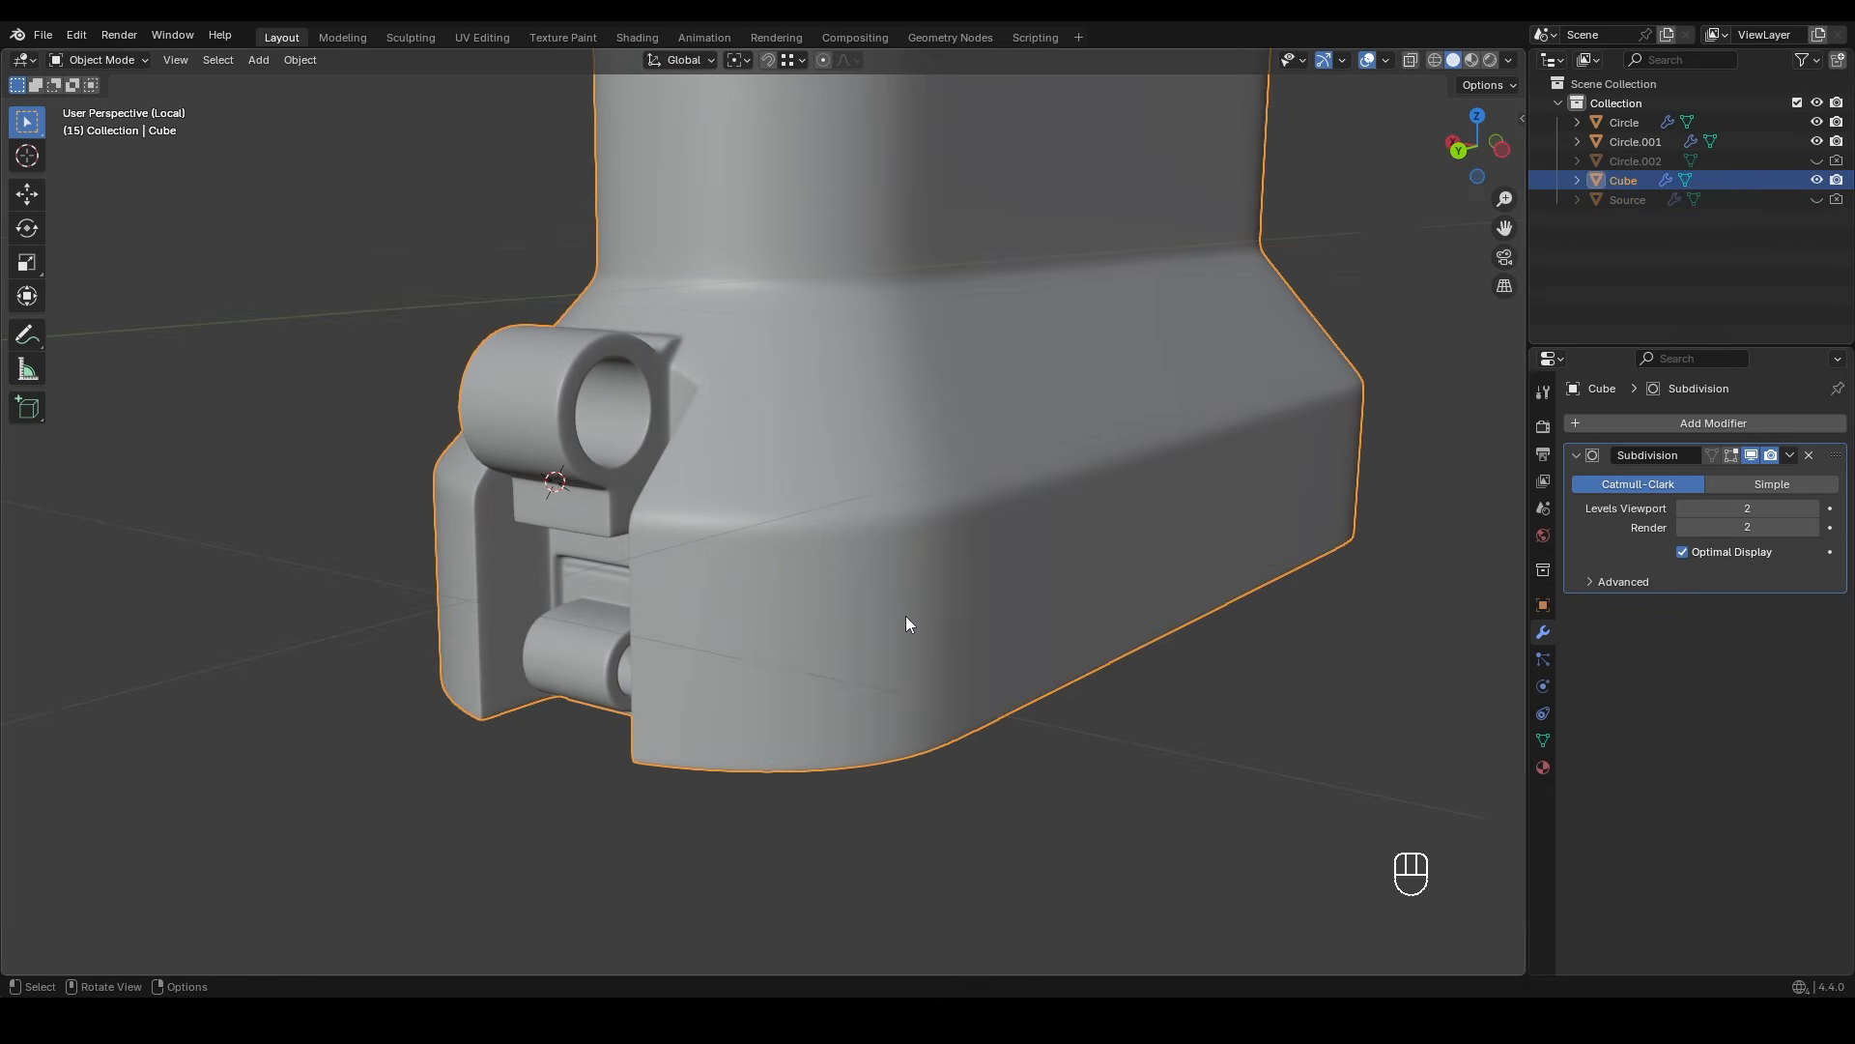
key("Tab")
middle_click_drag(907, 619, 763, 706, "alt")
middle_click_drag(763, 706, 751, 589, "ctrl")
left_click_drag(671, 667, 878, 729)
key("g")
key("z")
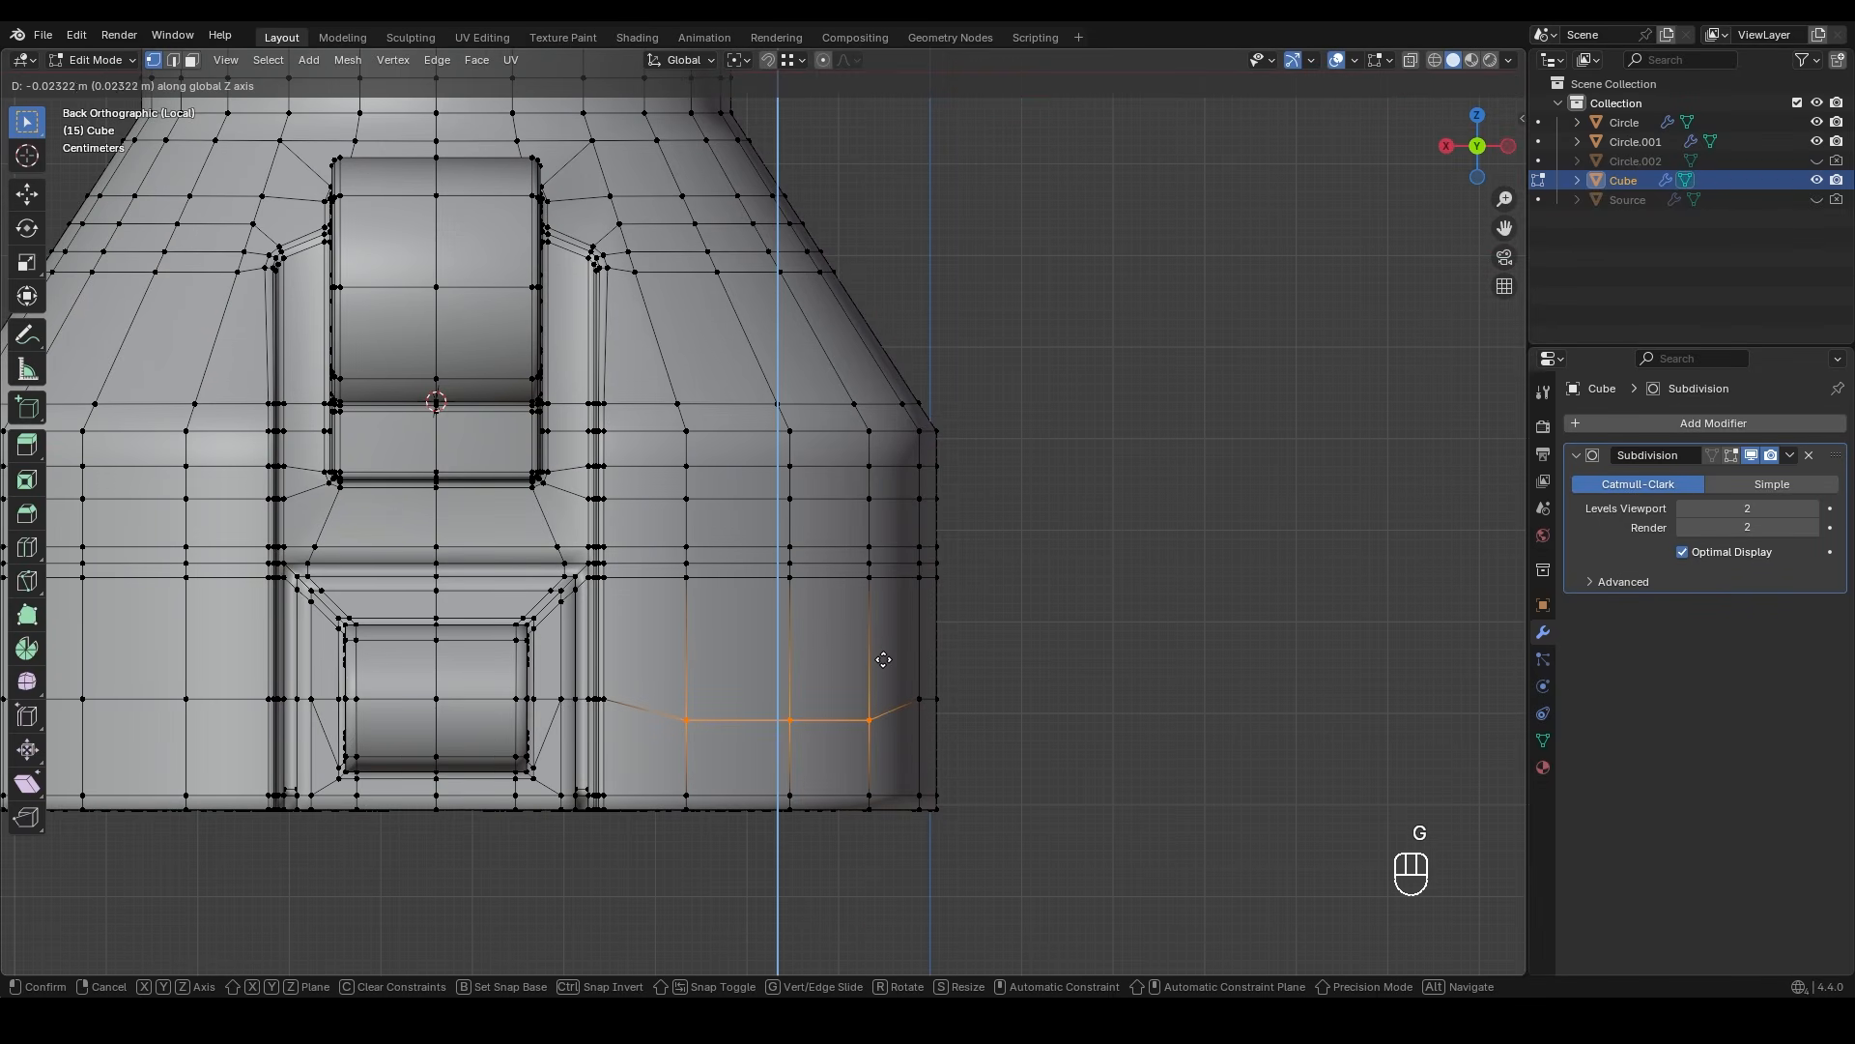
left_click(883, 662)
middle_click_drag(717, 641, 714, 628, "ctrl")
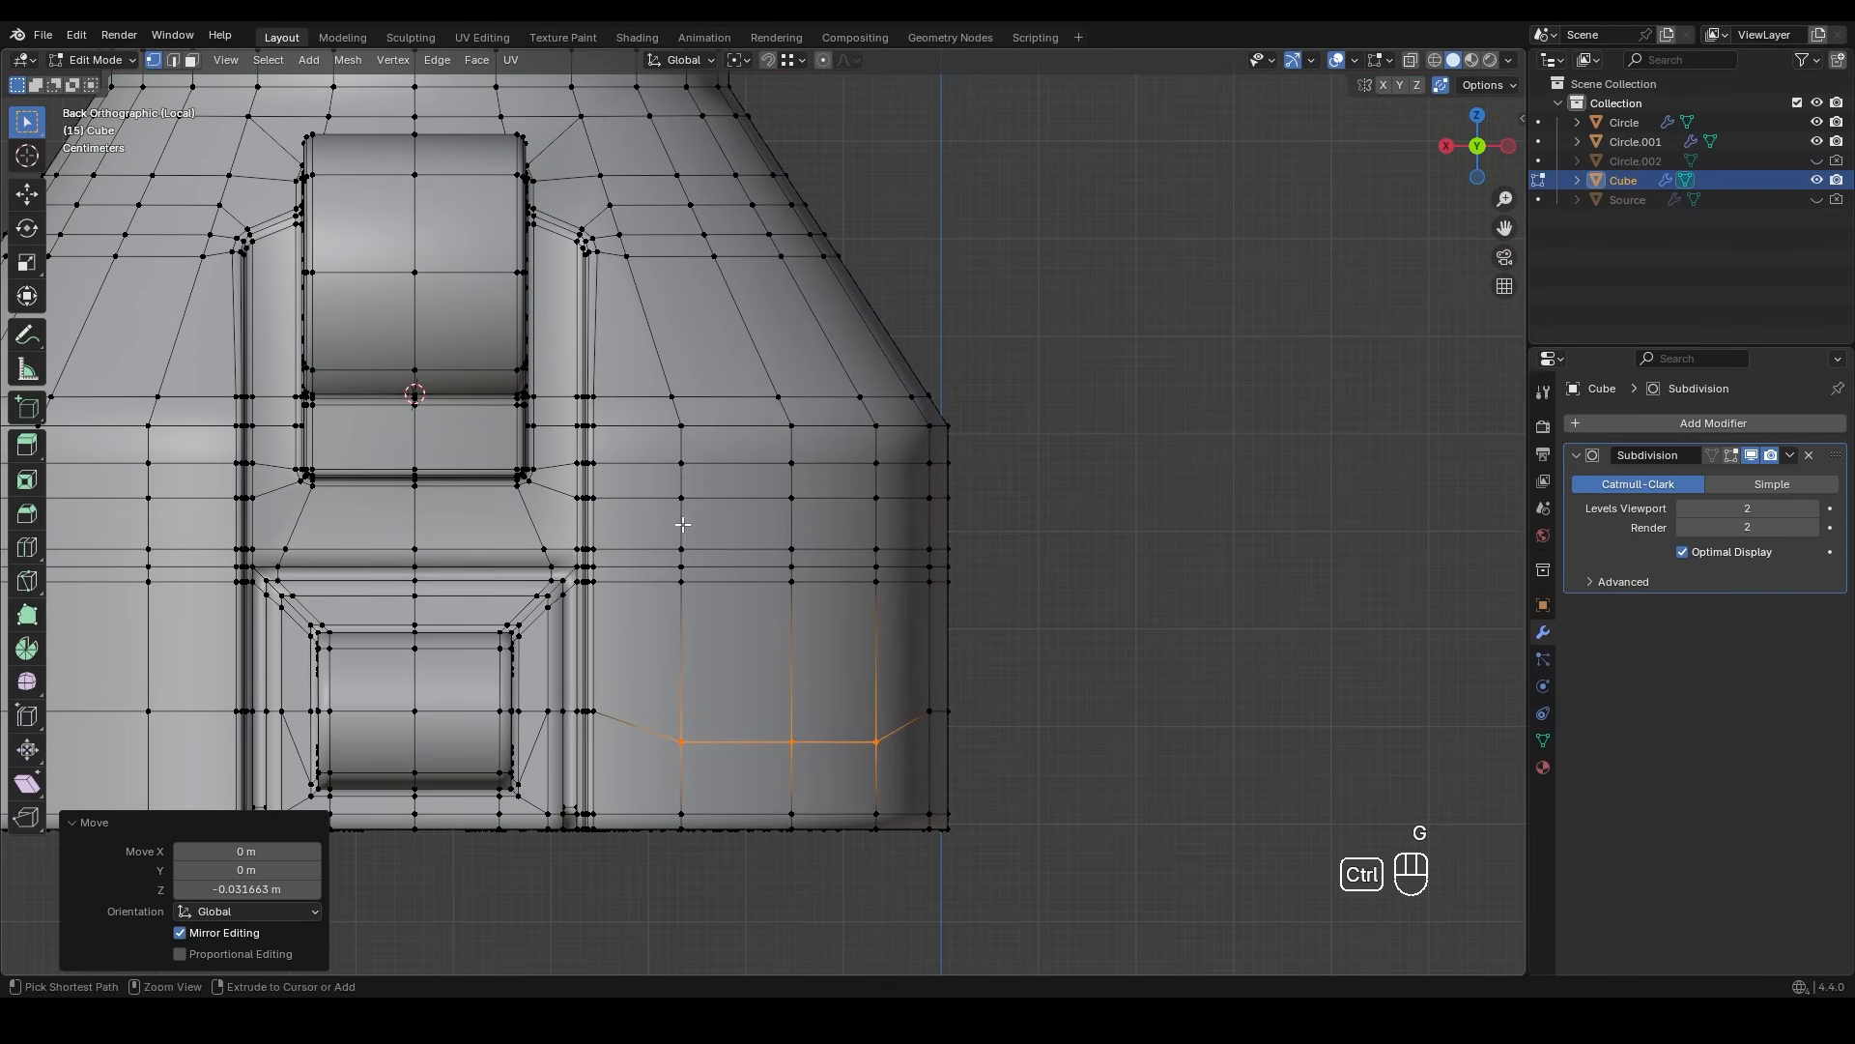
- Evenly space the vertices of the panel's three vertical edge columns with LoopTools Space, one column at a time
left_click_drag(671, 488, 705, 752)
right_click(687, 545)
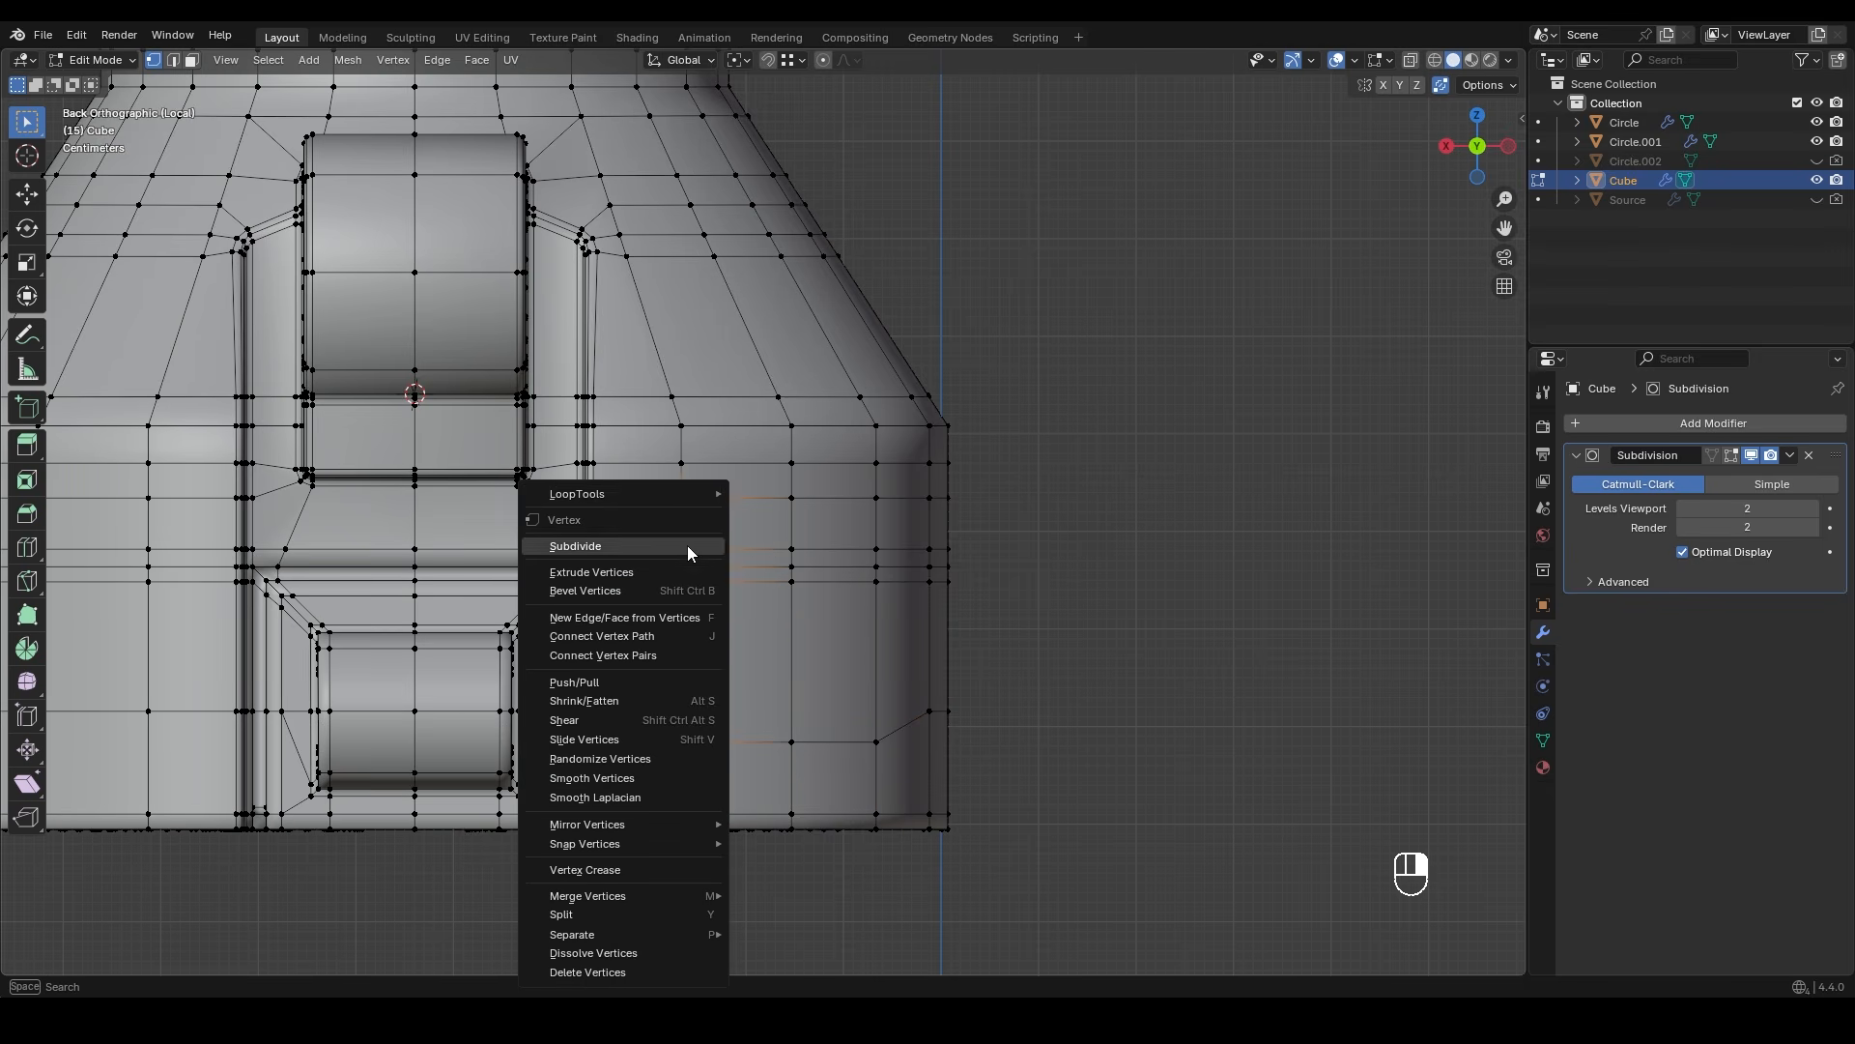
mouse_move(687, 497)
left_click(785, 634)
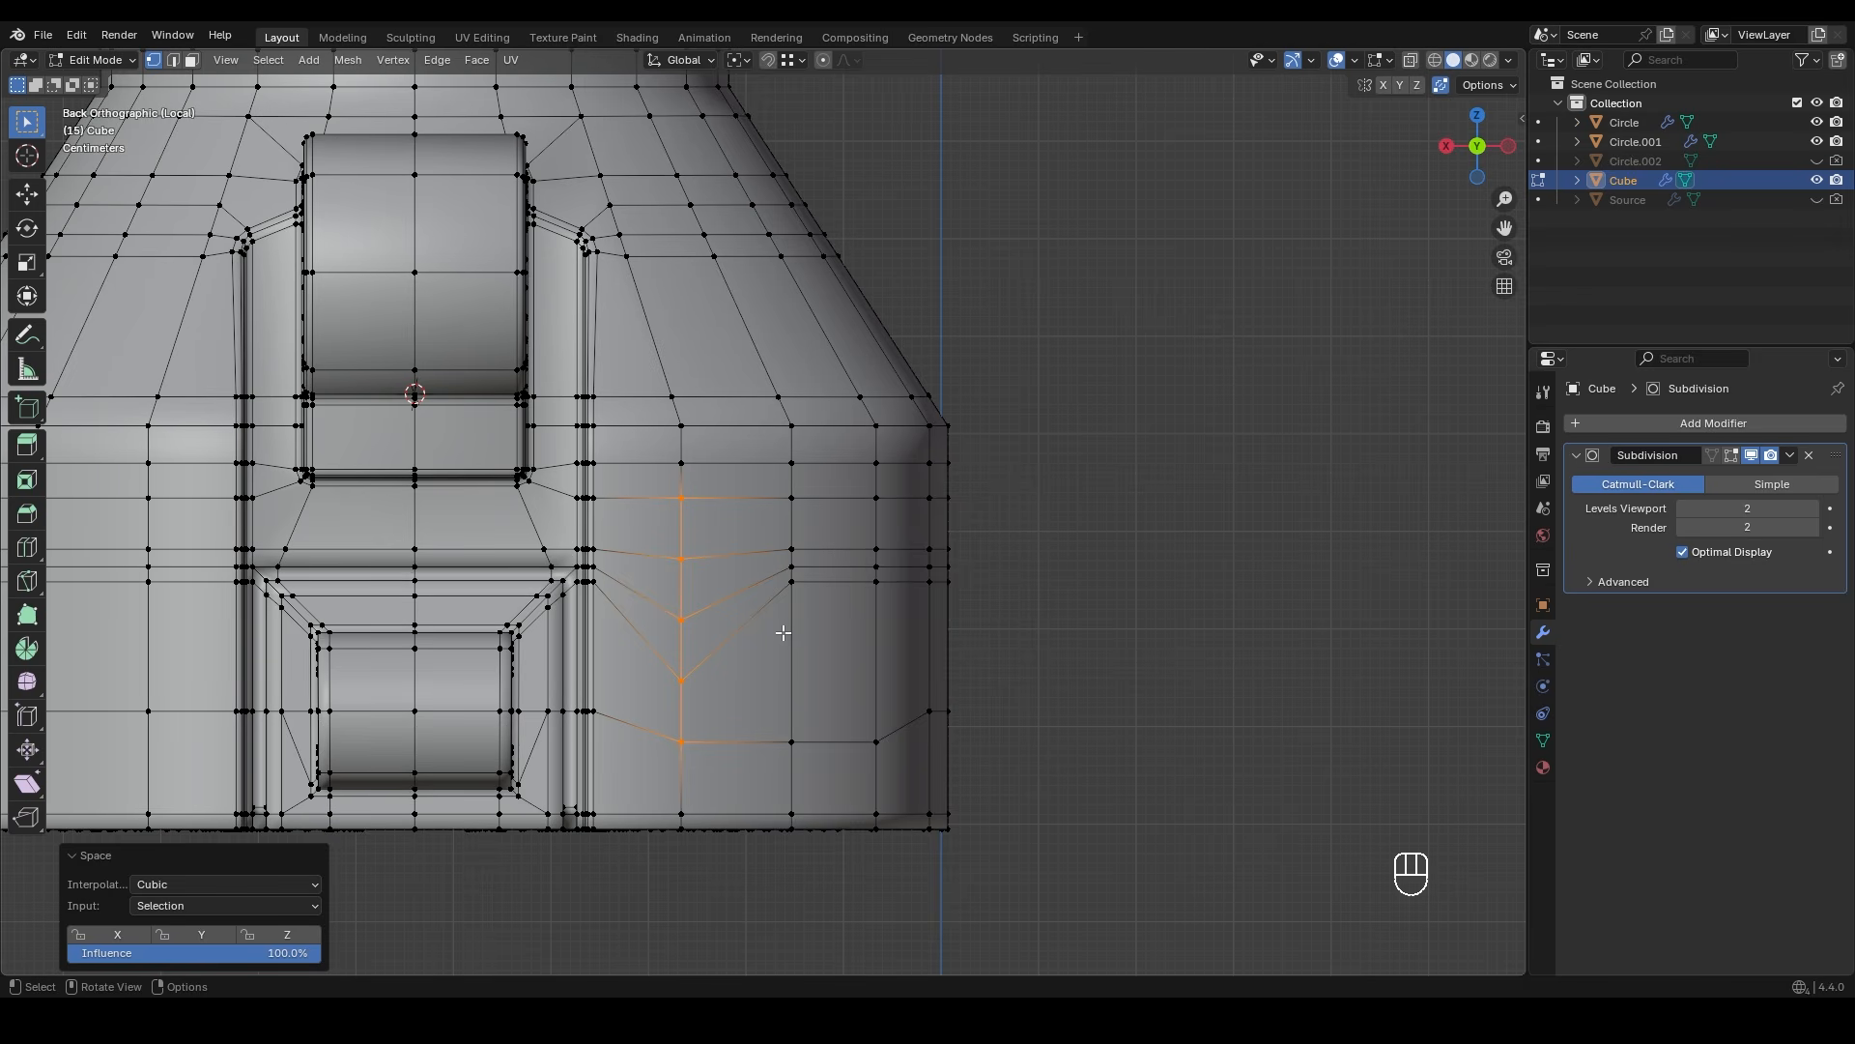
left_click_drag(764, 488, 810, 753)
key("shift+r")
left_click_drag(868, 475, 898, 745)
key("shift+r")
- Scale the panel's two middle vertex rows apart along Z by about 2.24 and raise the four-row patch about 0.01 m
middle_click_drag(882, 632, 685, 660, "alt")
middle_click_drag(685, 660, 695, 546, "shift")
left_click_drag(713, 526, 932, 642)
key("s")
key("z")
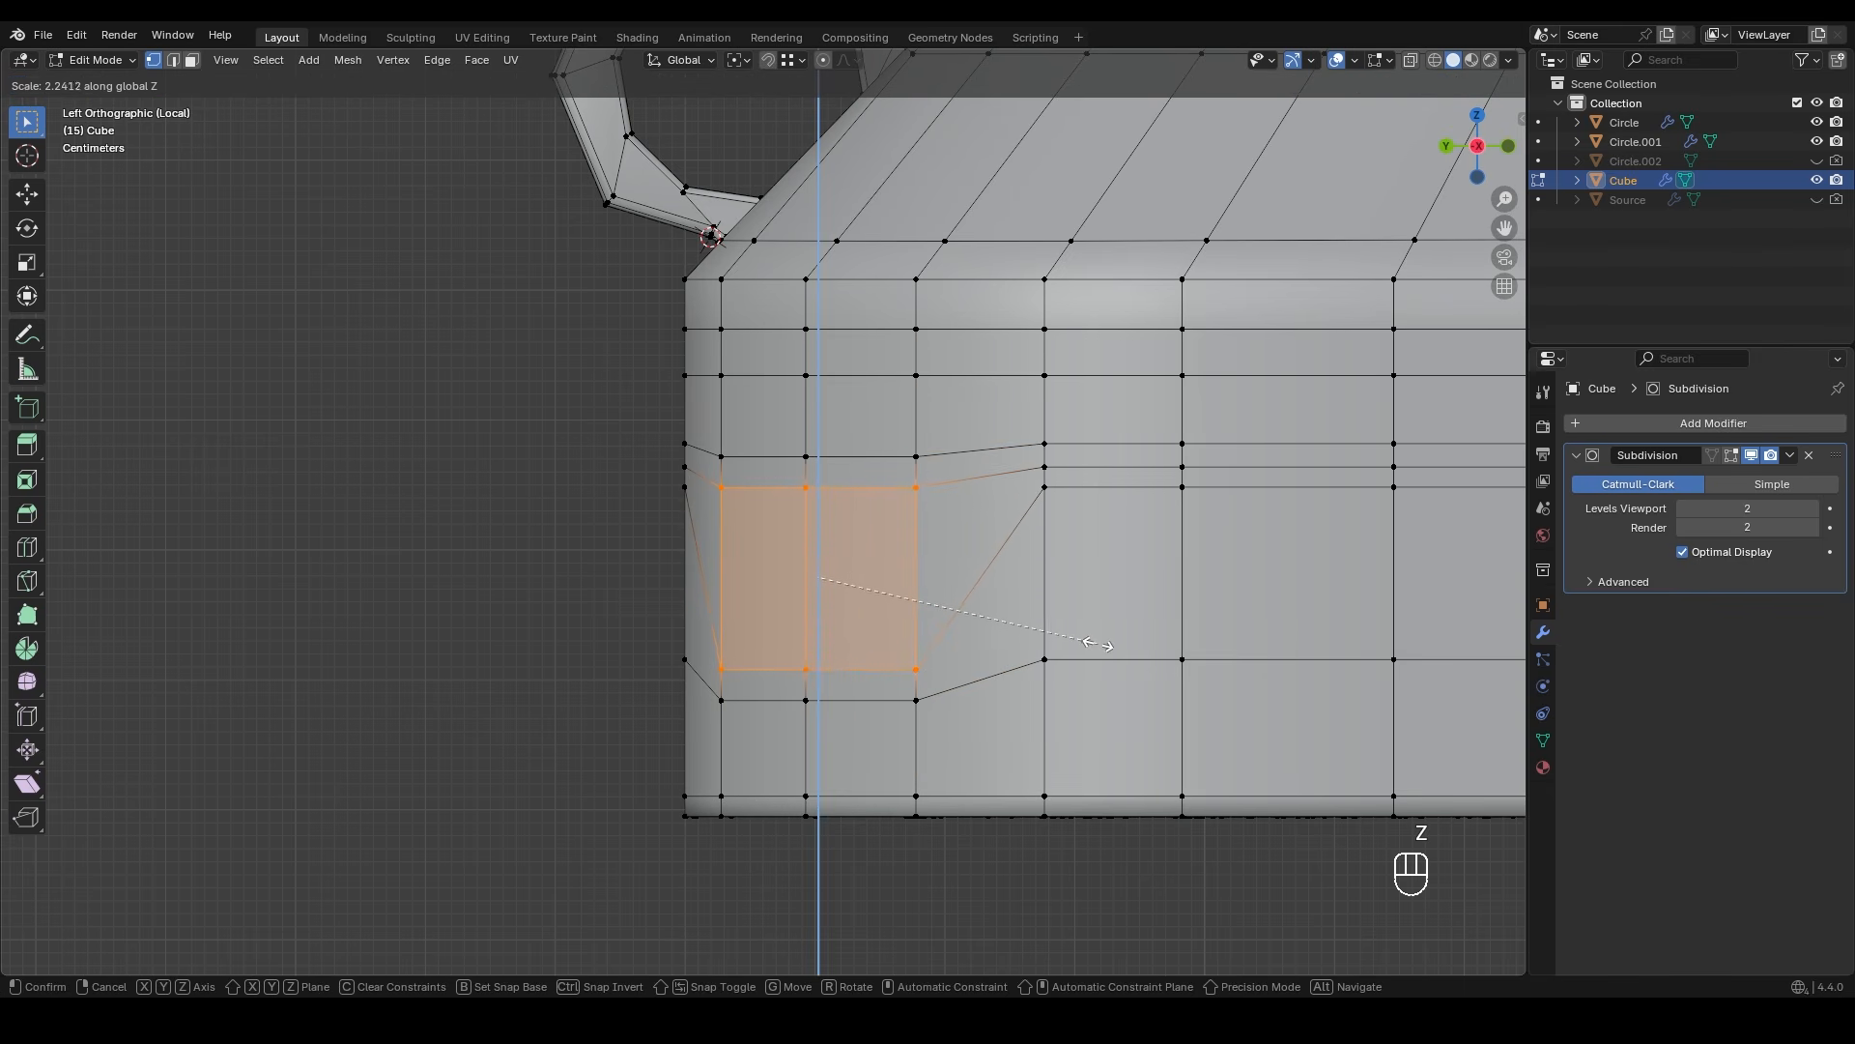
left_click(1106, 643)
key("g")
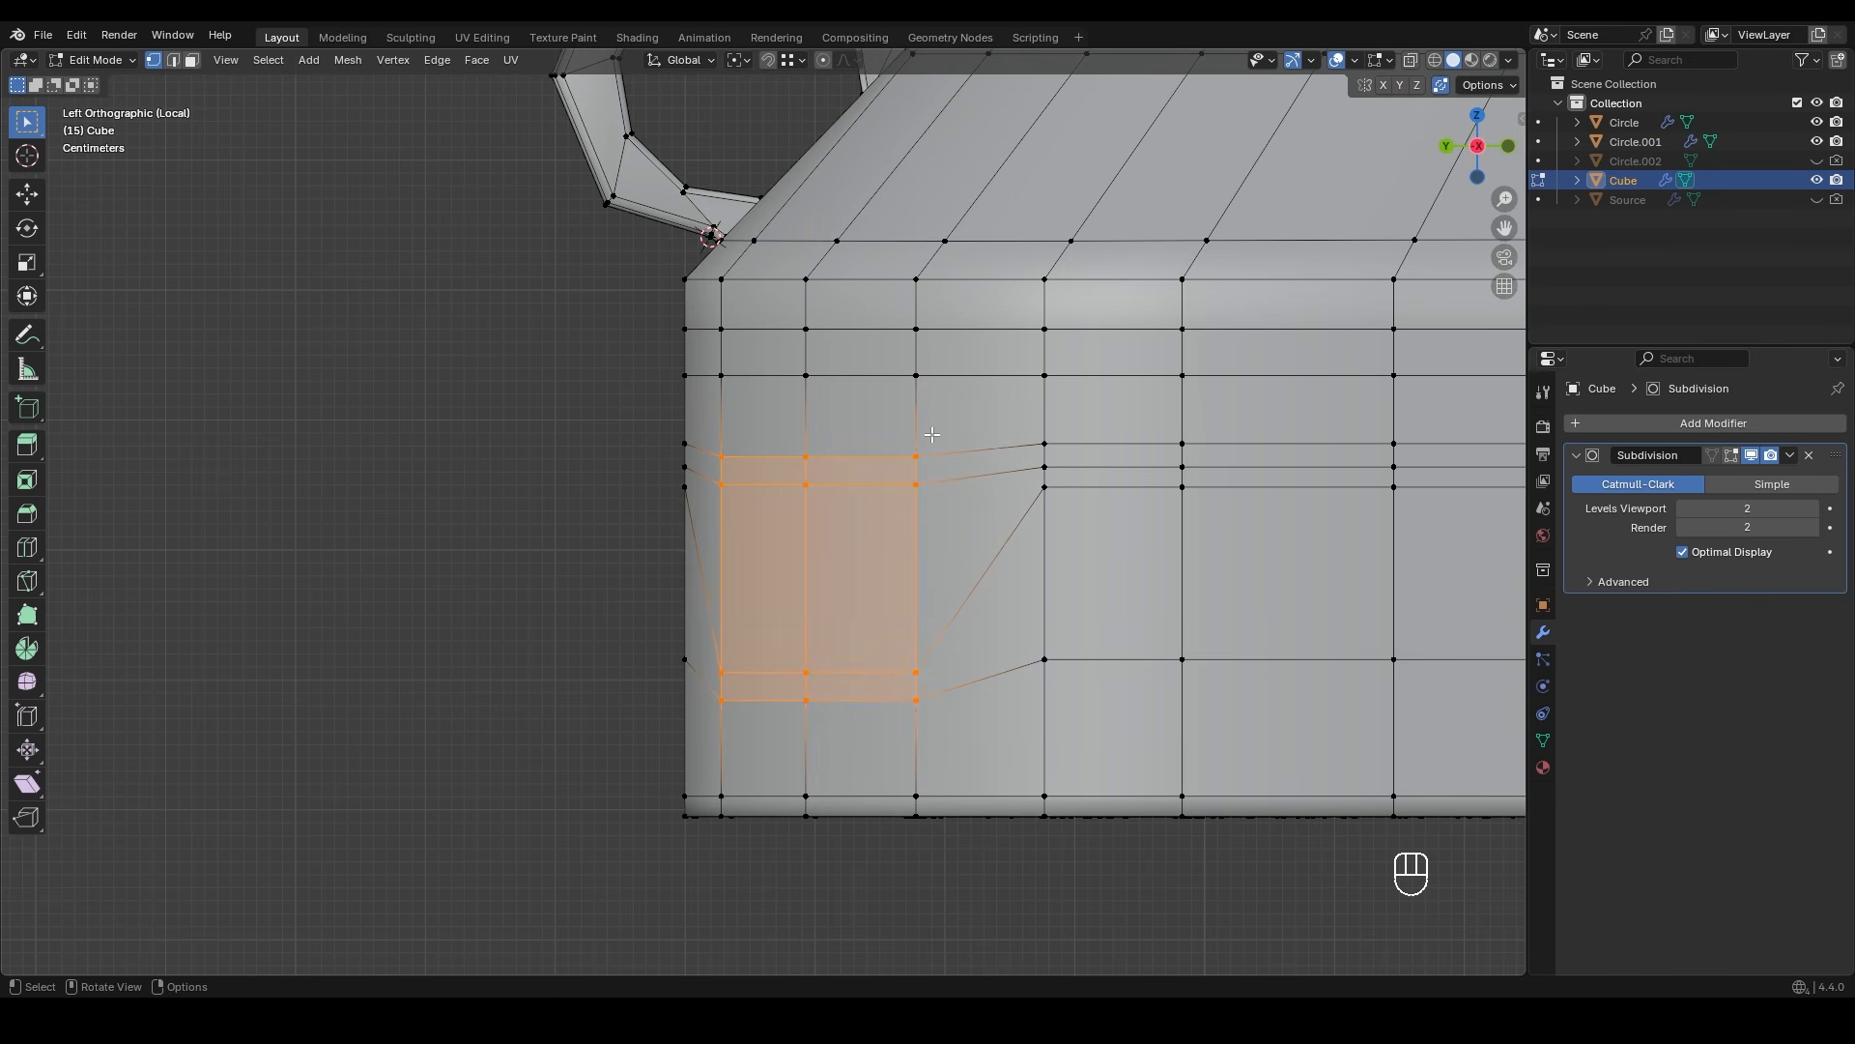
key("z")
left_click(1035, 445)
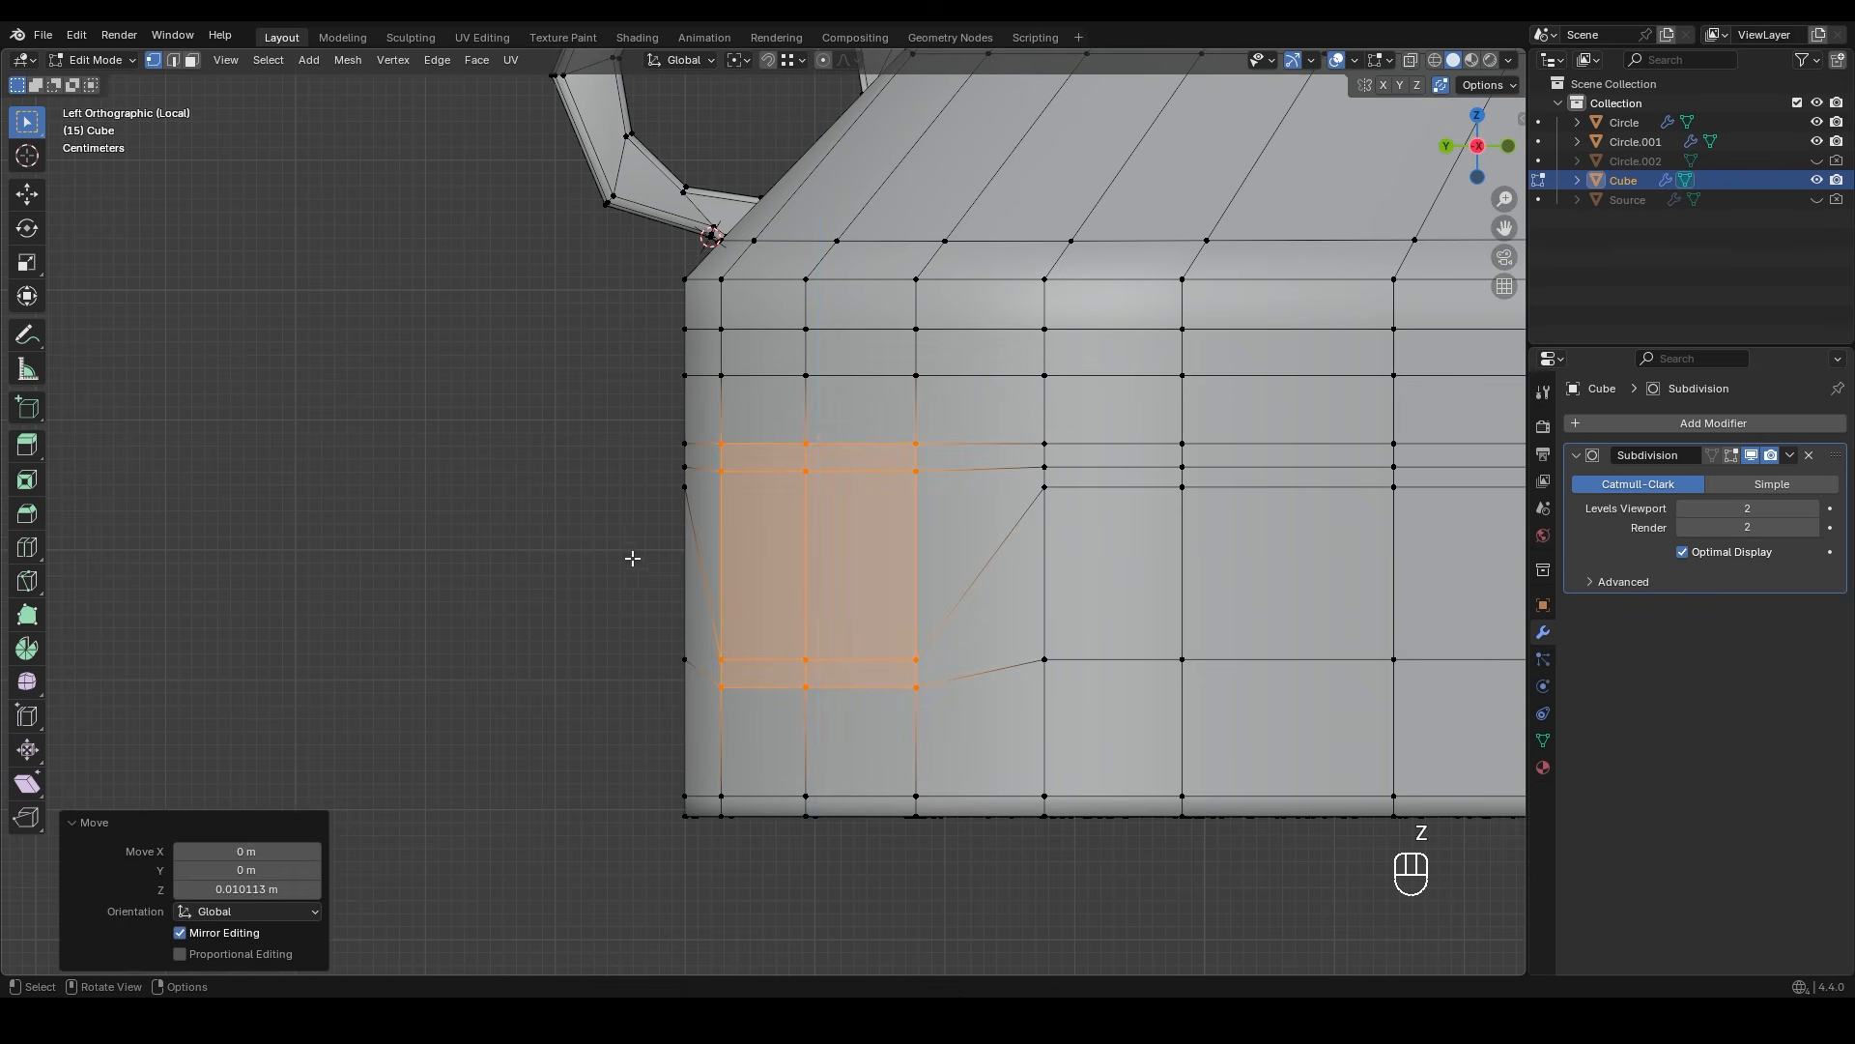
- Snap the 3D cursor to the vertical edge at the centre of the enlarged panel area
scroll(638, 556, "down", 1)
key("3")
middle_click_drag(721, 681, 1156, 812)
key("2")
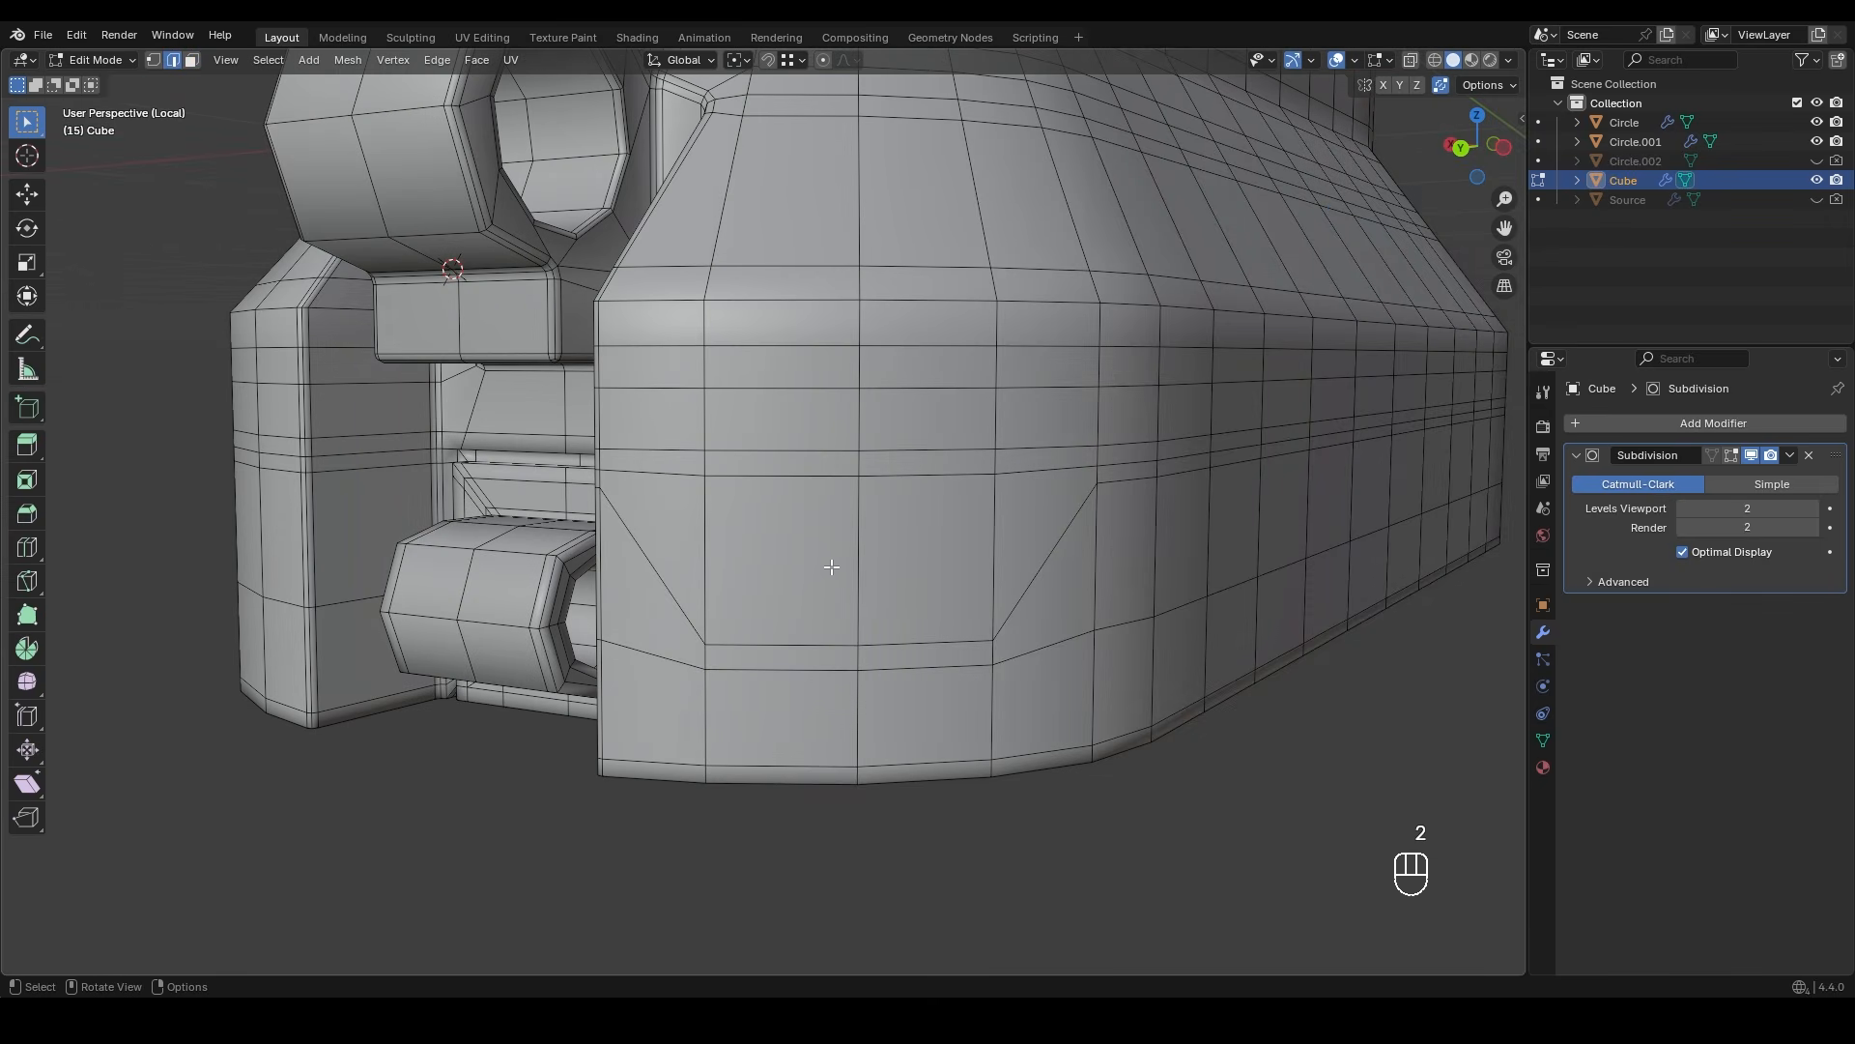
key("shift+s")
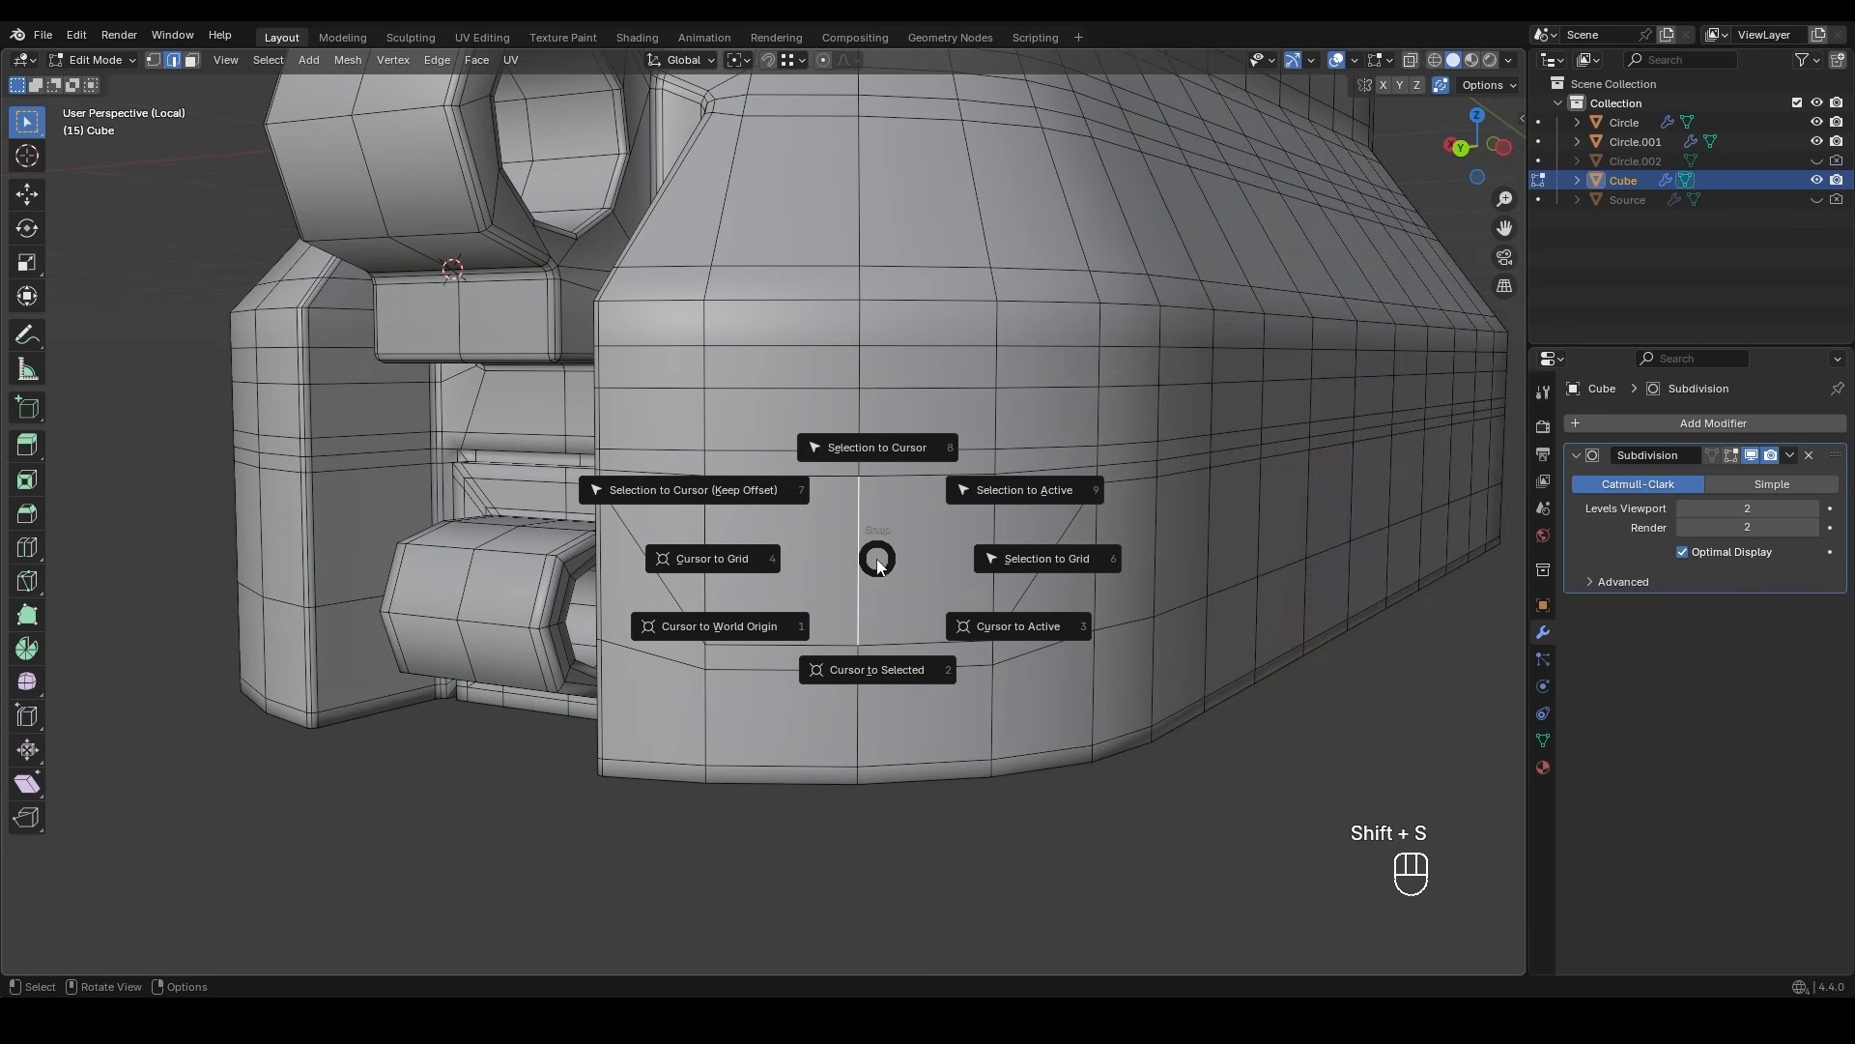
left_click(874, 670)
- Add a mesh circle with 8 vertices at the 3D cursor
middle_click_drag(873, 670, 762, 586, "alt")
key("1")
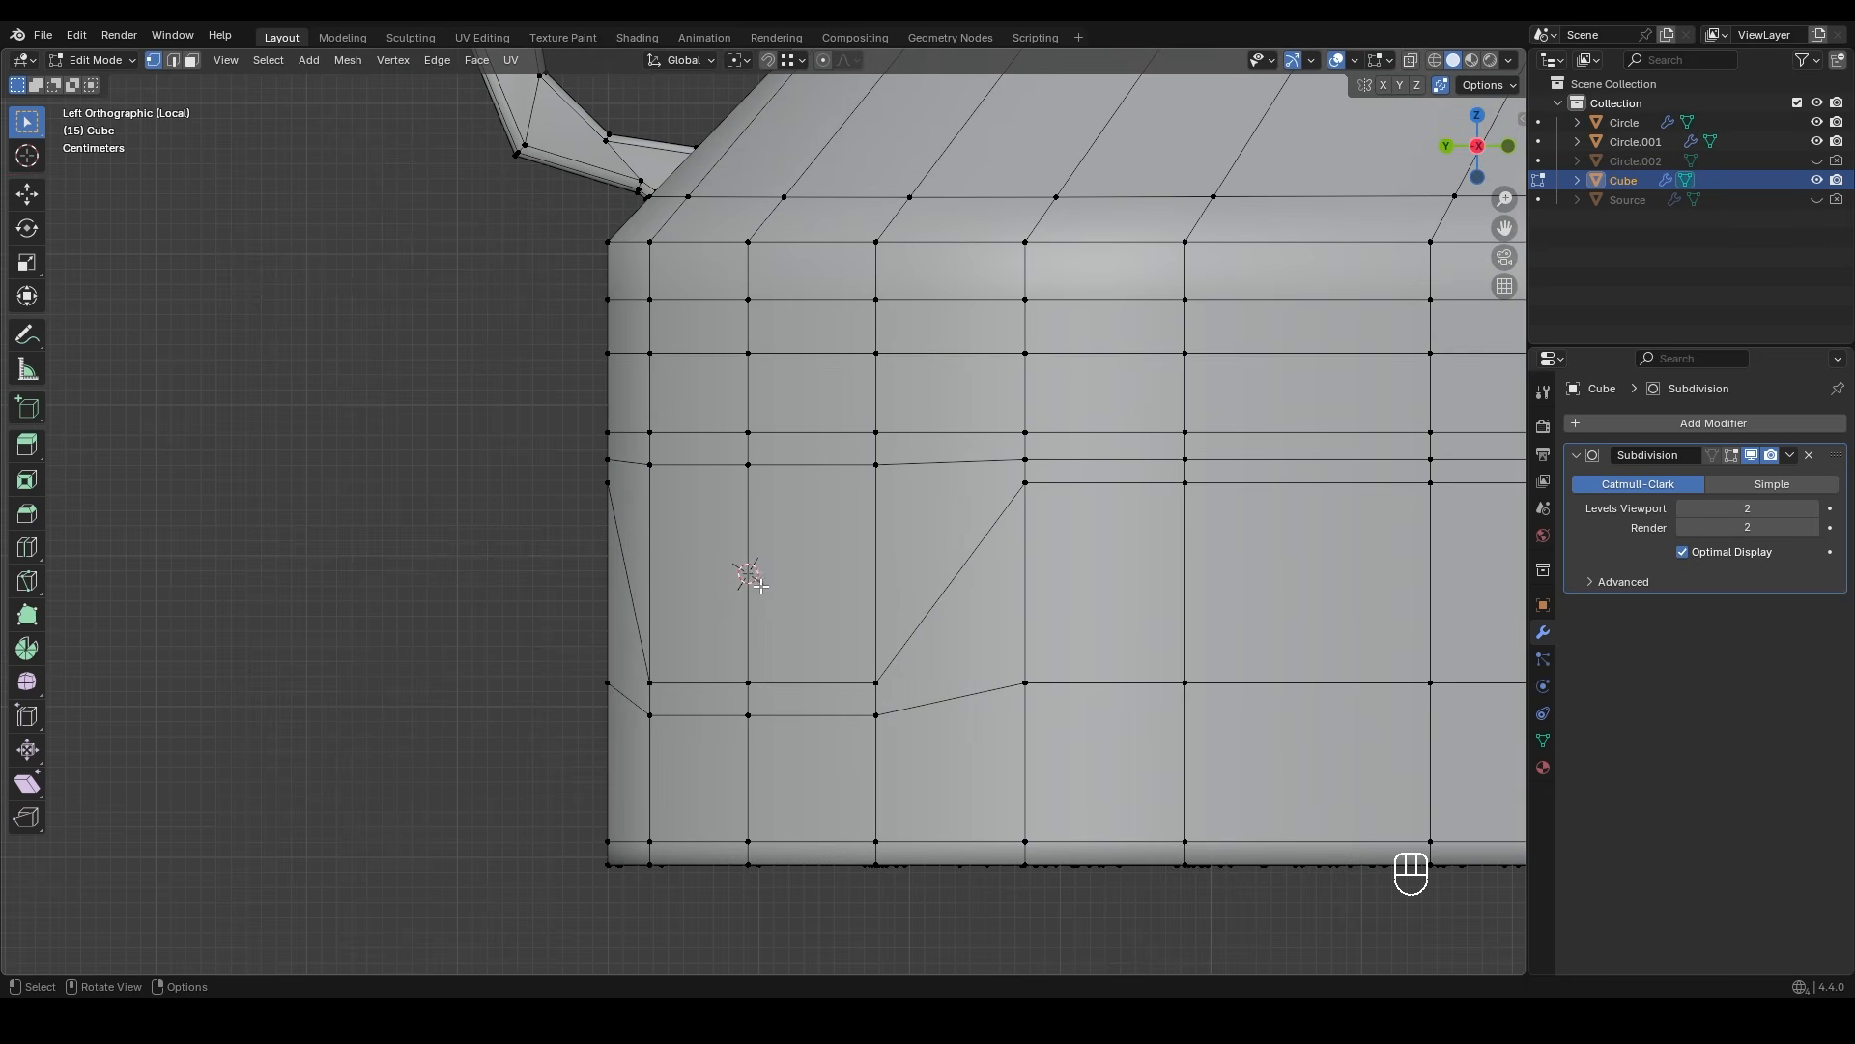
key("Tab")
key("shift+a")
mouse_move(754, 536)
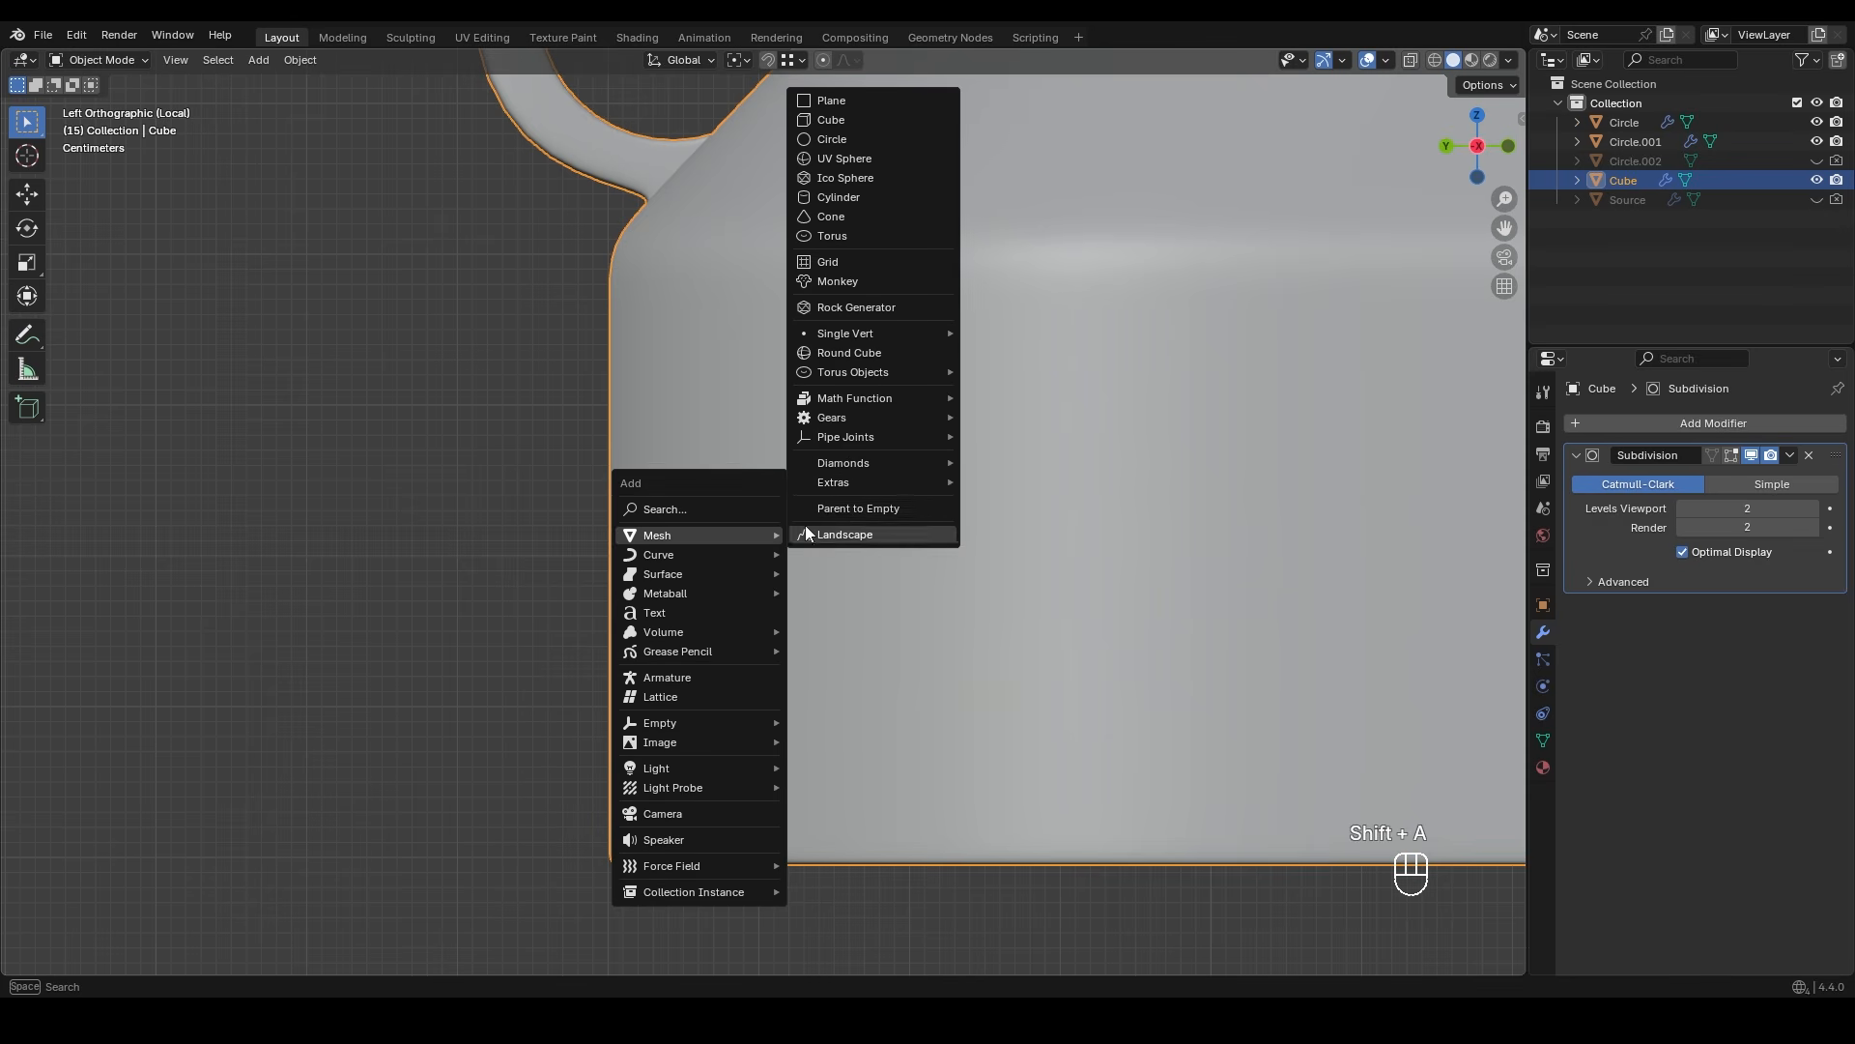
left_click(833, 140)
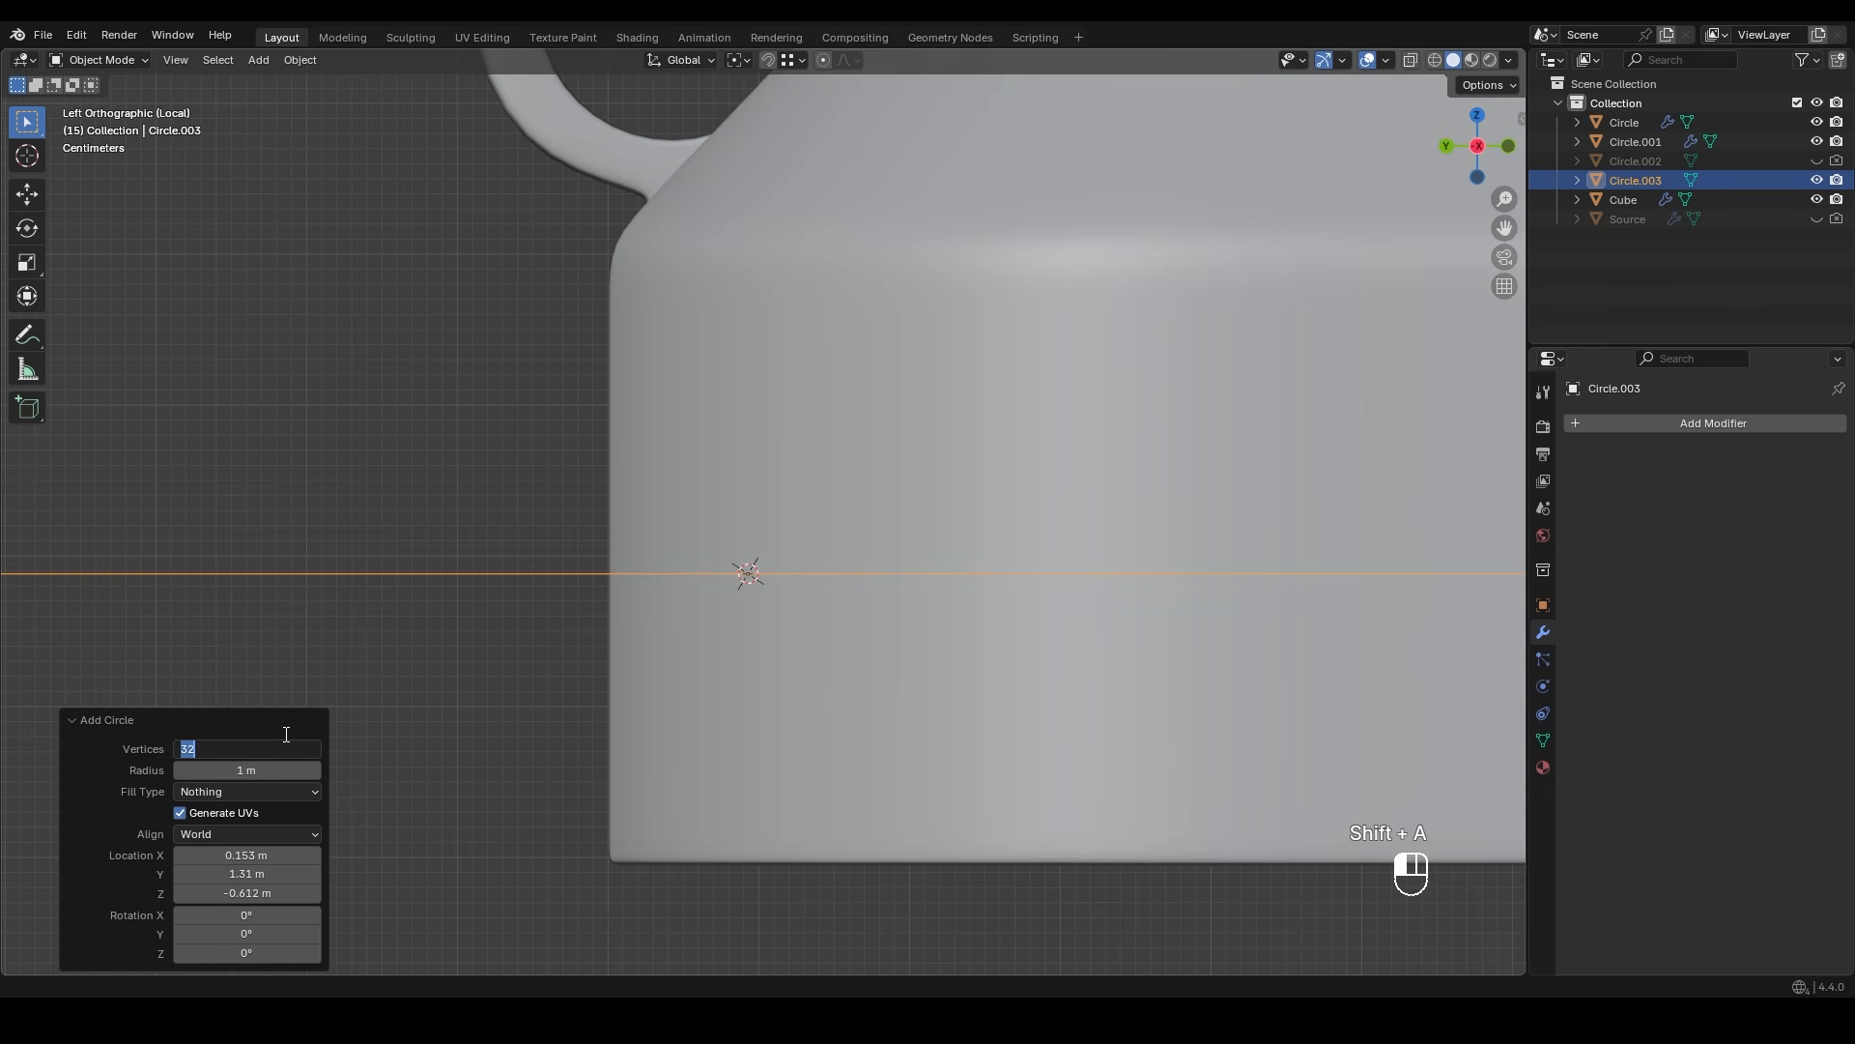
type("8")
key("Return")
- Scale the circle down to the height of the panel's tall faces, turn it to face sideways and move it outside the body
scroll(796, 594, "down", 3)
key("s")
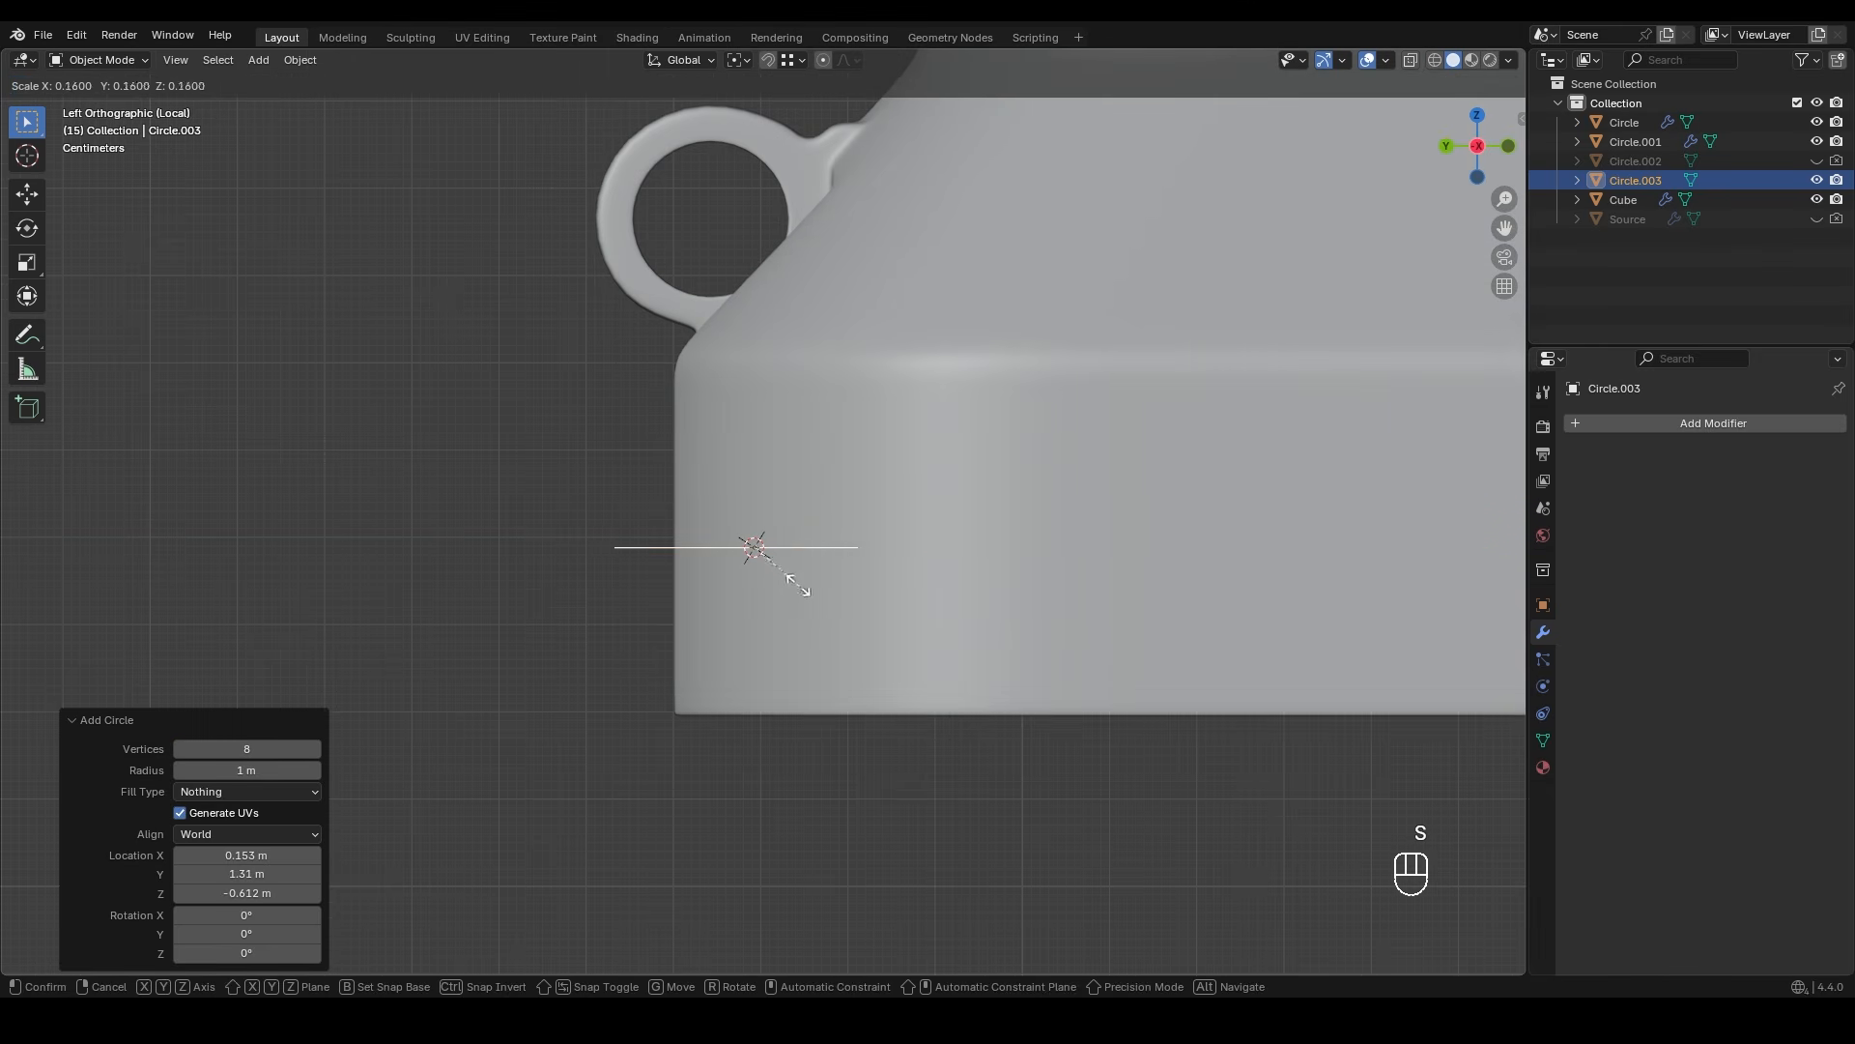
key("KP_Enter")
middle_click_drag(843, 588, 1080, 513, "alt")
key("g")
left_click(1007, 602)
- Edit the circle together with the body and snap the circle's two lug-side diagonal vertices level with its highest and lowest vertices along Z
left_click(886, 568, "shift")
key("Tab")
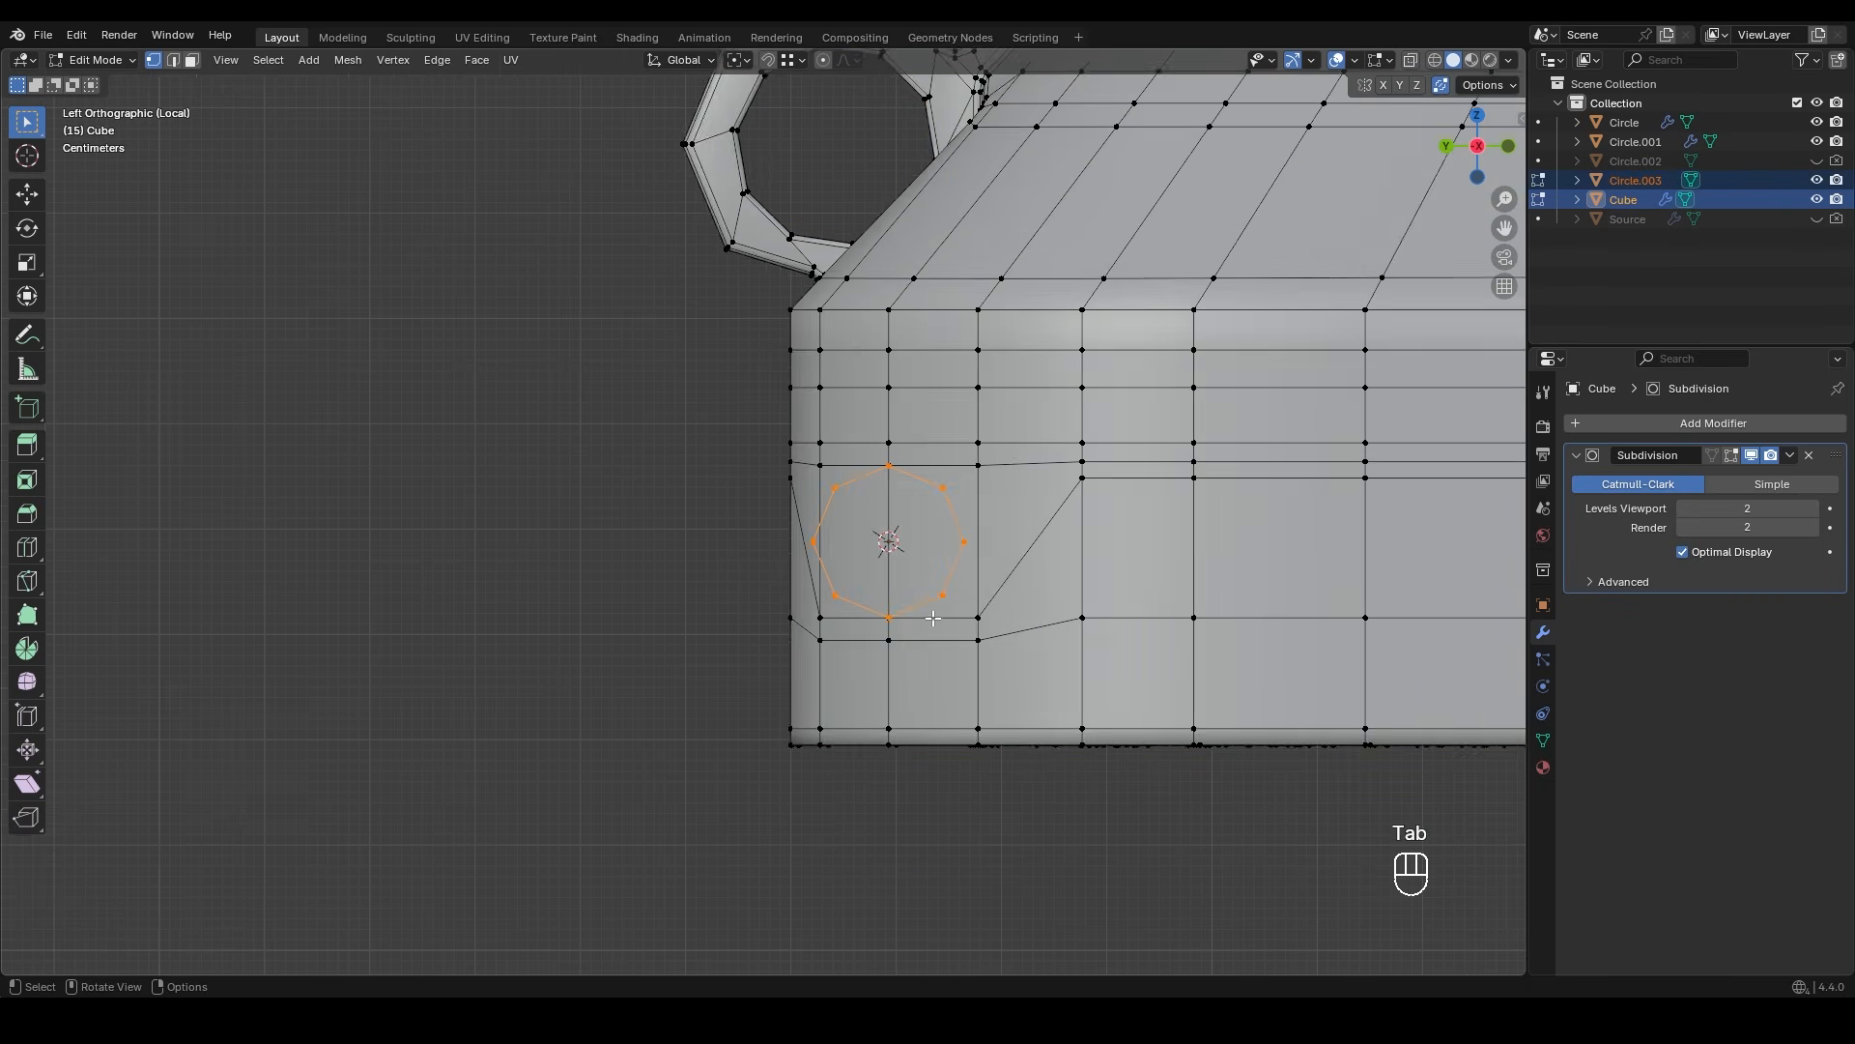
scroll(895, 538, "up", 2)
left_click(815, 463)
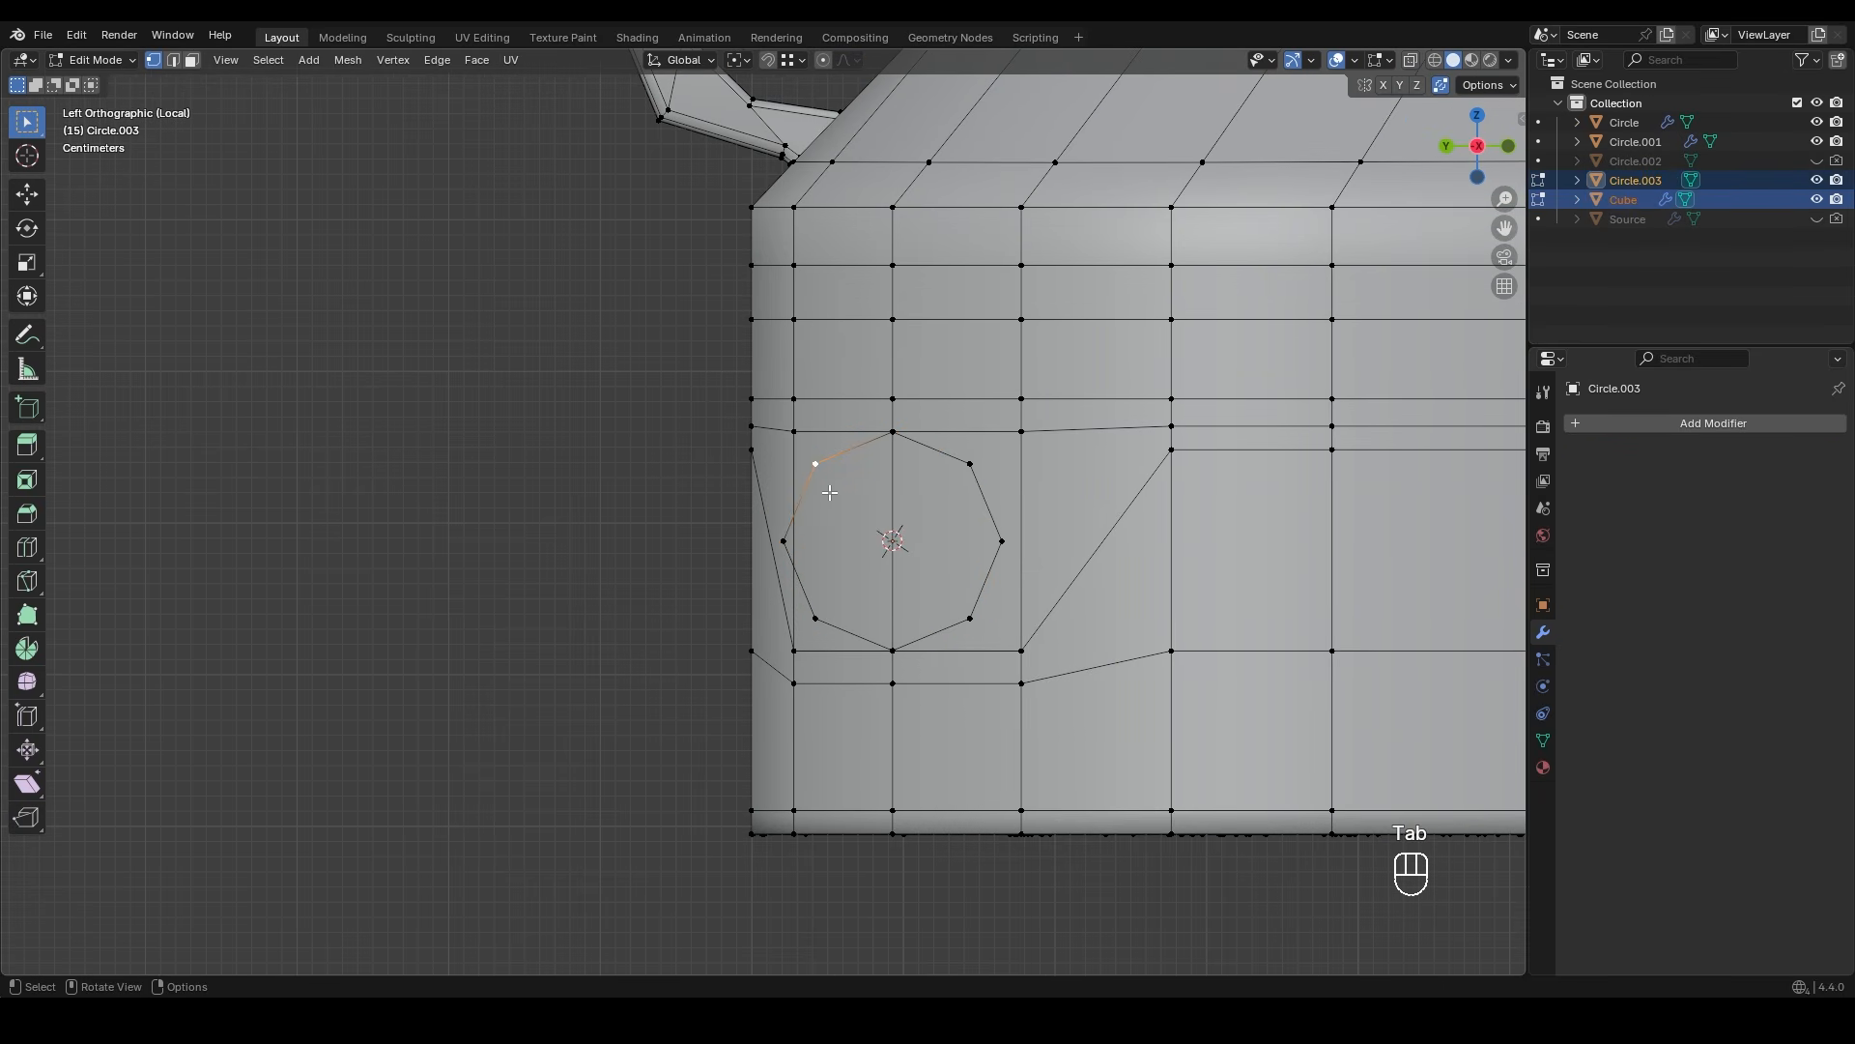
key("g")
key("z")
left_click(880, 446, "ctrl")
left_click(822, 617)
key("g")
key("z")
left_click(814, 648, "ctrl")
- Snap the circle's lug-side middle vertex along Y in line with the two corner vertices to make that side straight
left_click(784, 541)
key("g")
key("y")
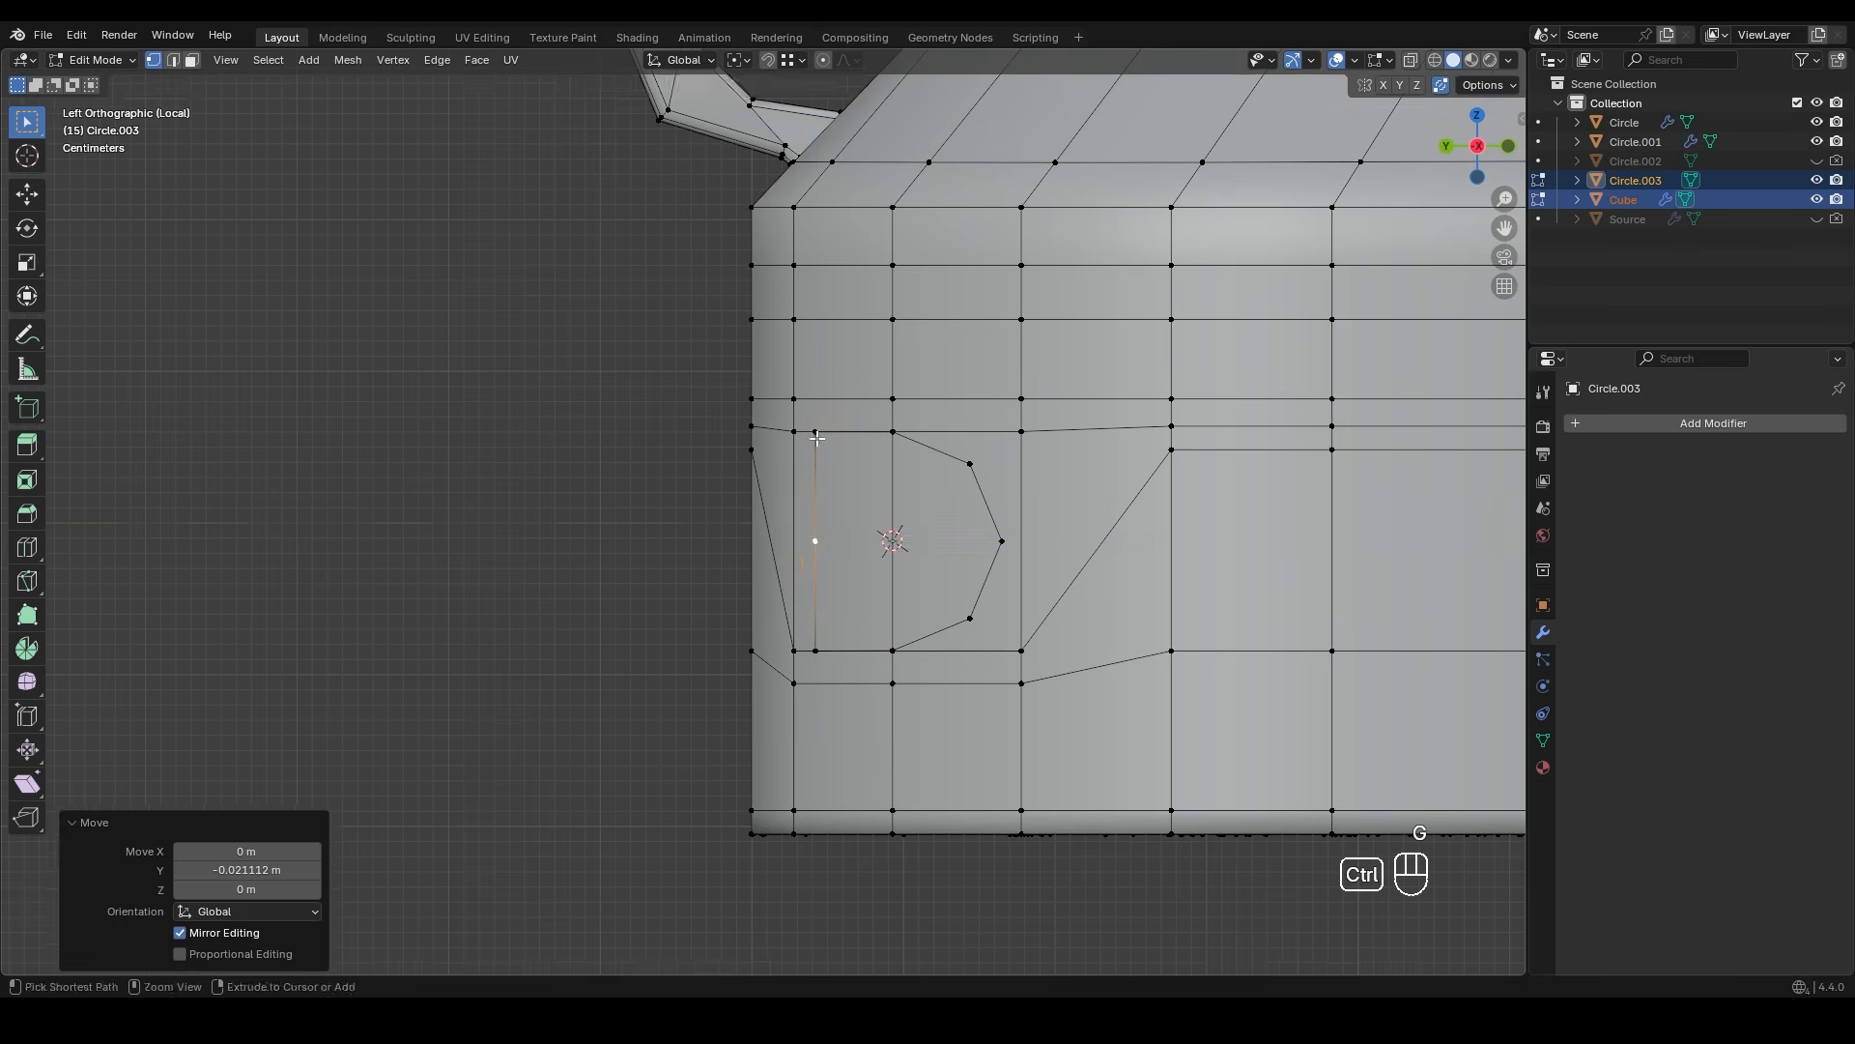
left_click(817, 438, "ctrl")
- Scale the whole D-shaped profile to about 0.79 and shift it about 0.002 m along Y
scroll(931, 532, "up", 1)
left_click(1000, 491, "alt")
key("s")
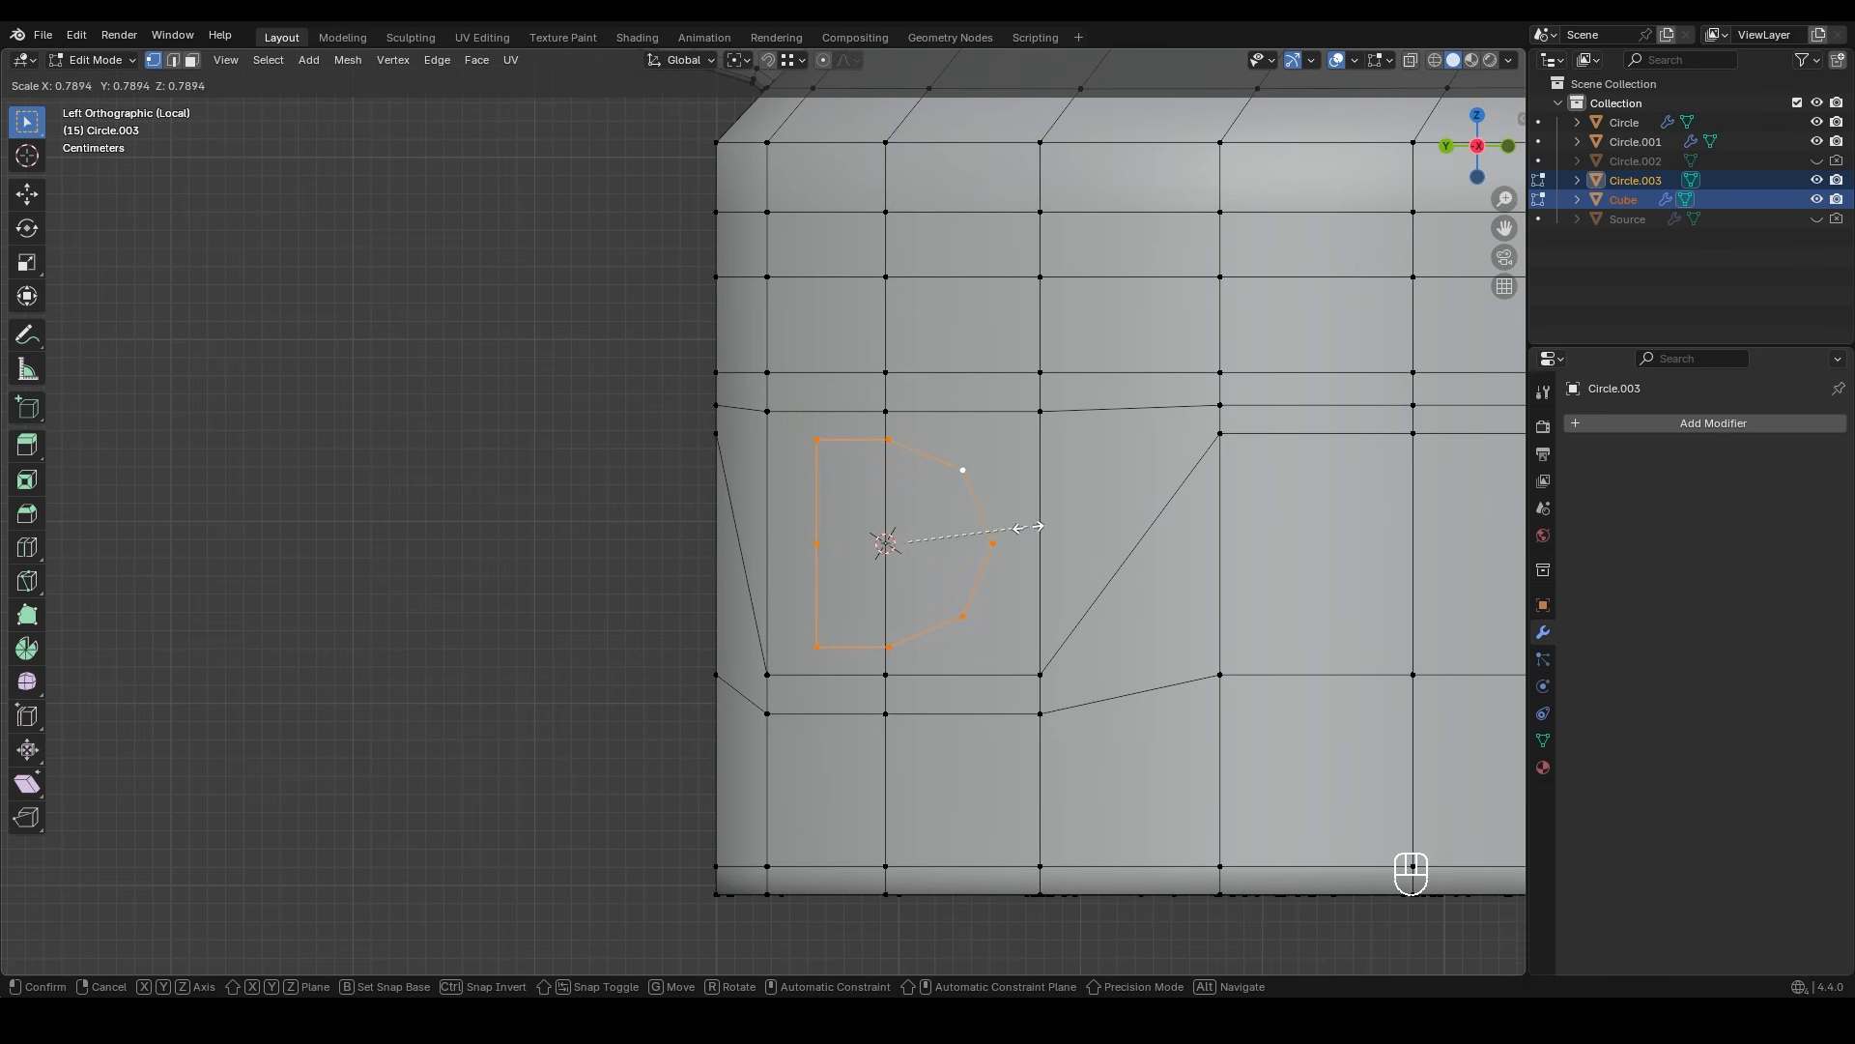
left_click(1028, 527)
key("g")
key("y")
left_click(889, 421, "ctrl")
scroll(925, 536, "up", 2)
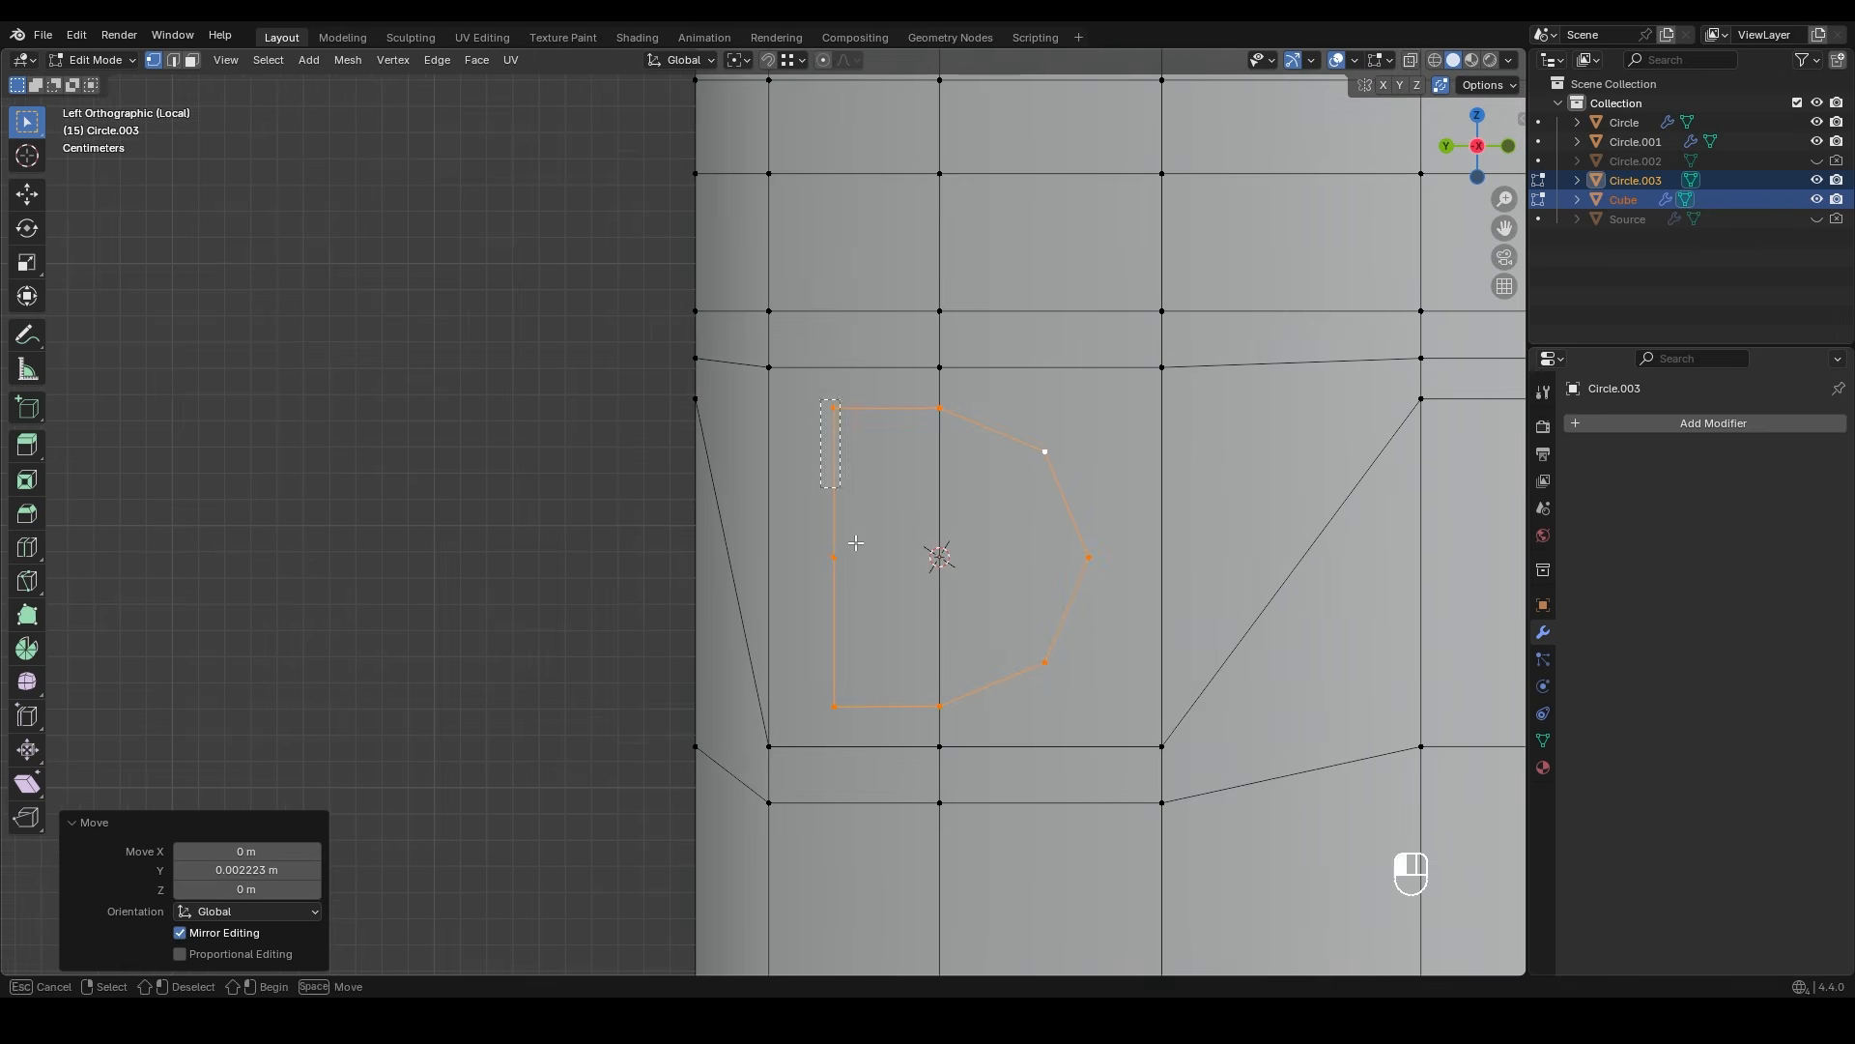
- Move the profile's straight side outward along Y to lengthen the D shape toward the lugs
left_click(828, 415)
left_click(836, 704, "ctrl")
key("g")
middle_click(850, 703)
left_click(850, 703, "ctrl")
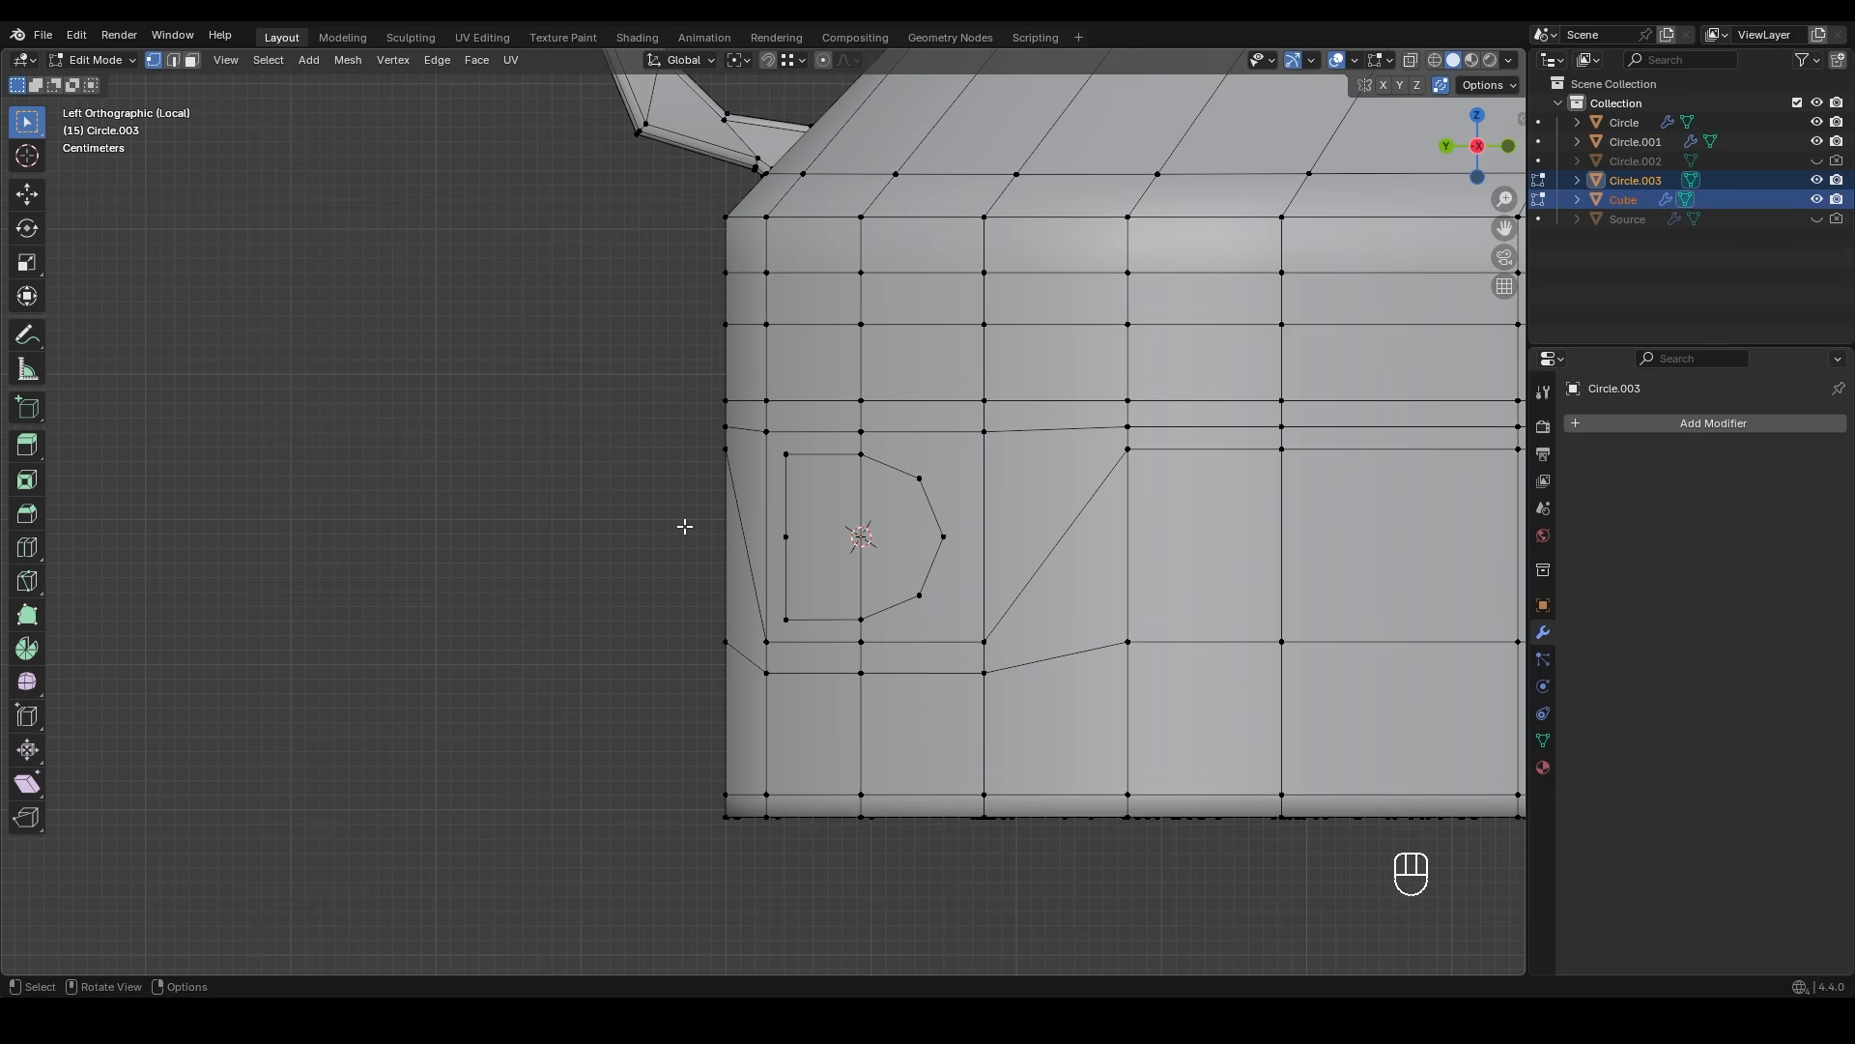
- Knife-project the Circle.003 profile onto the body's side panel without cutting through, and hide Circle.003
key("Tab")
left_click(775, 406)
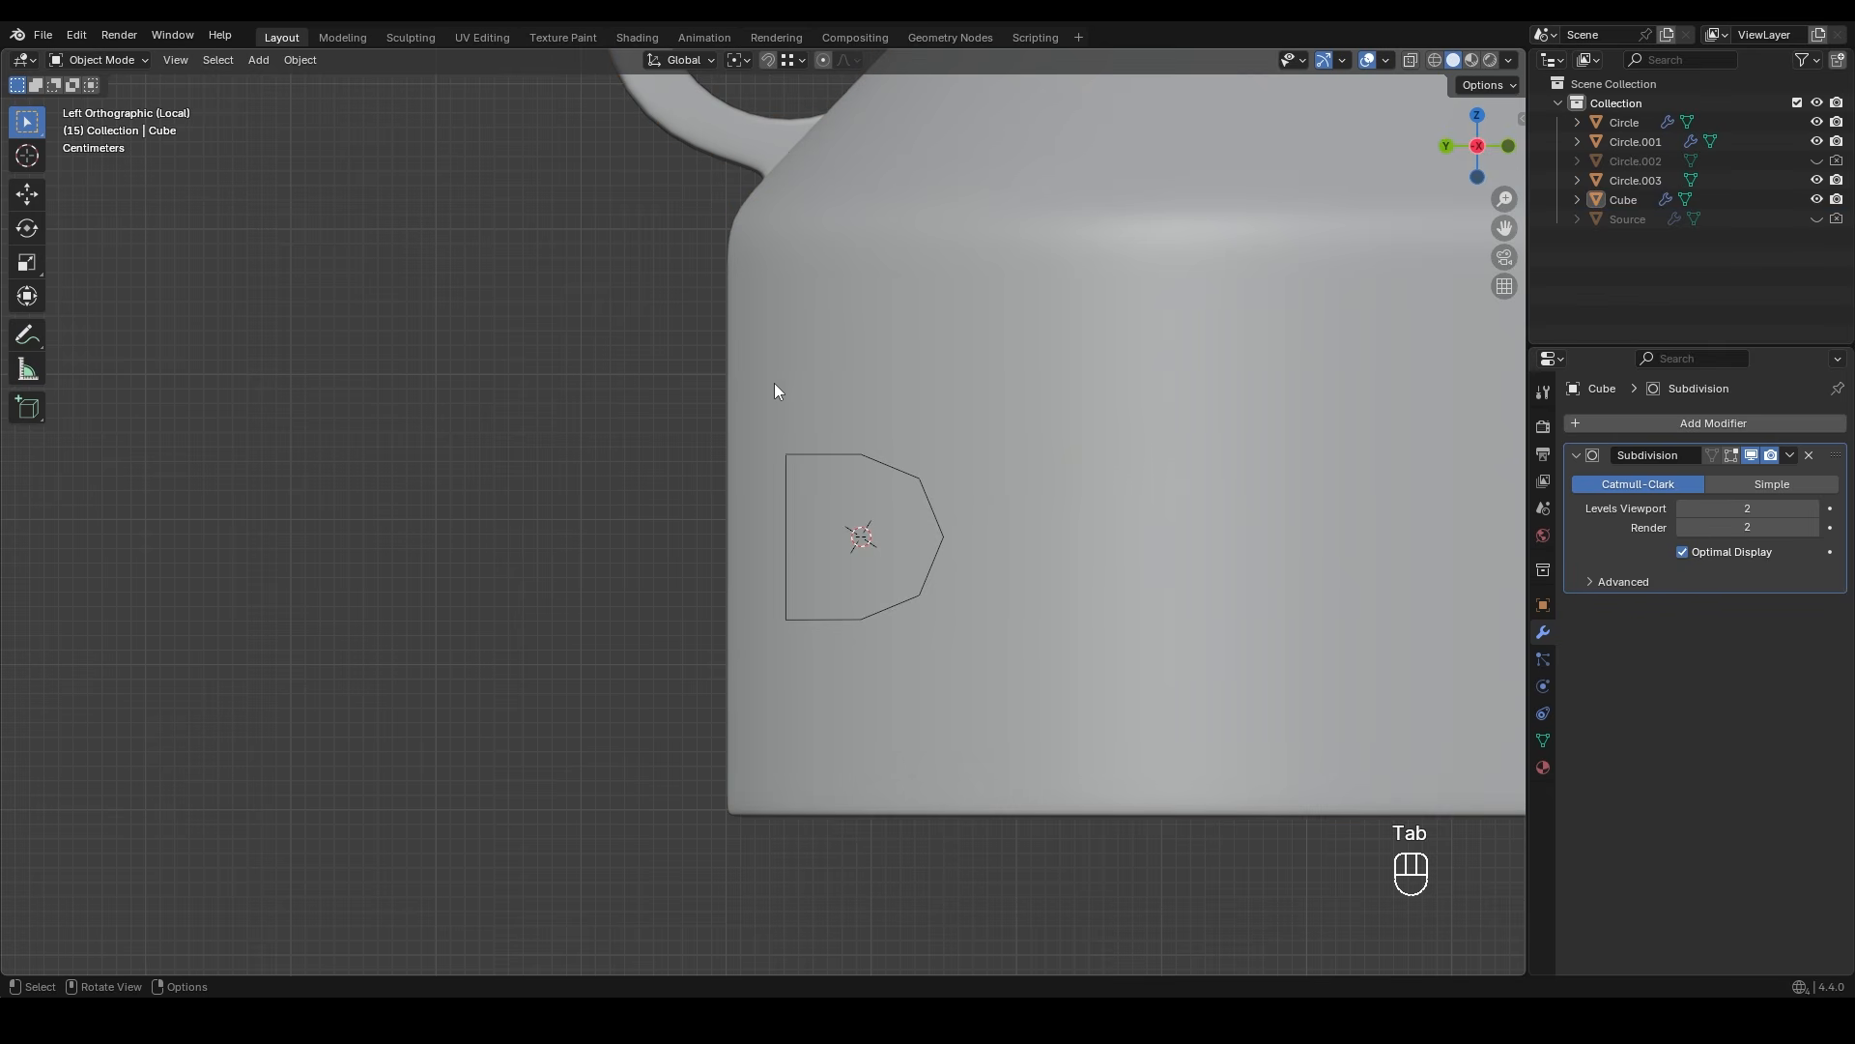
key("Tab")
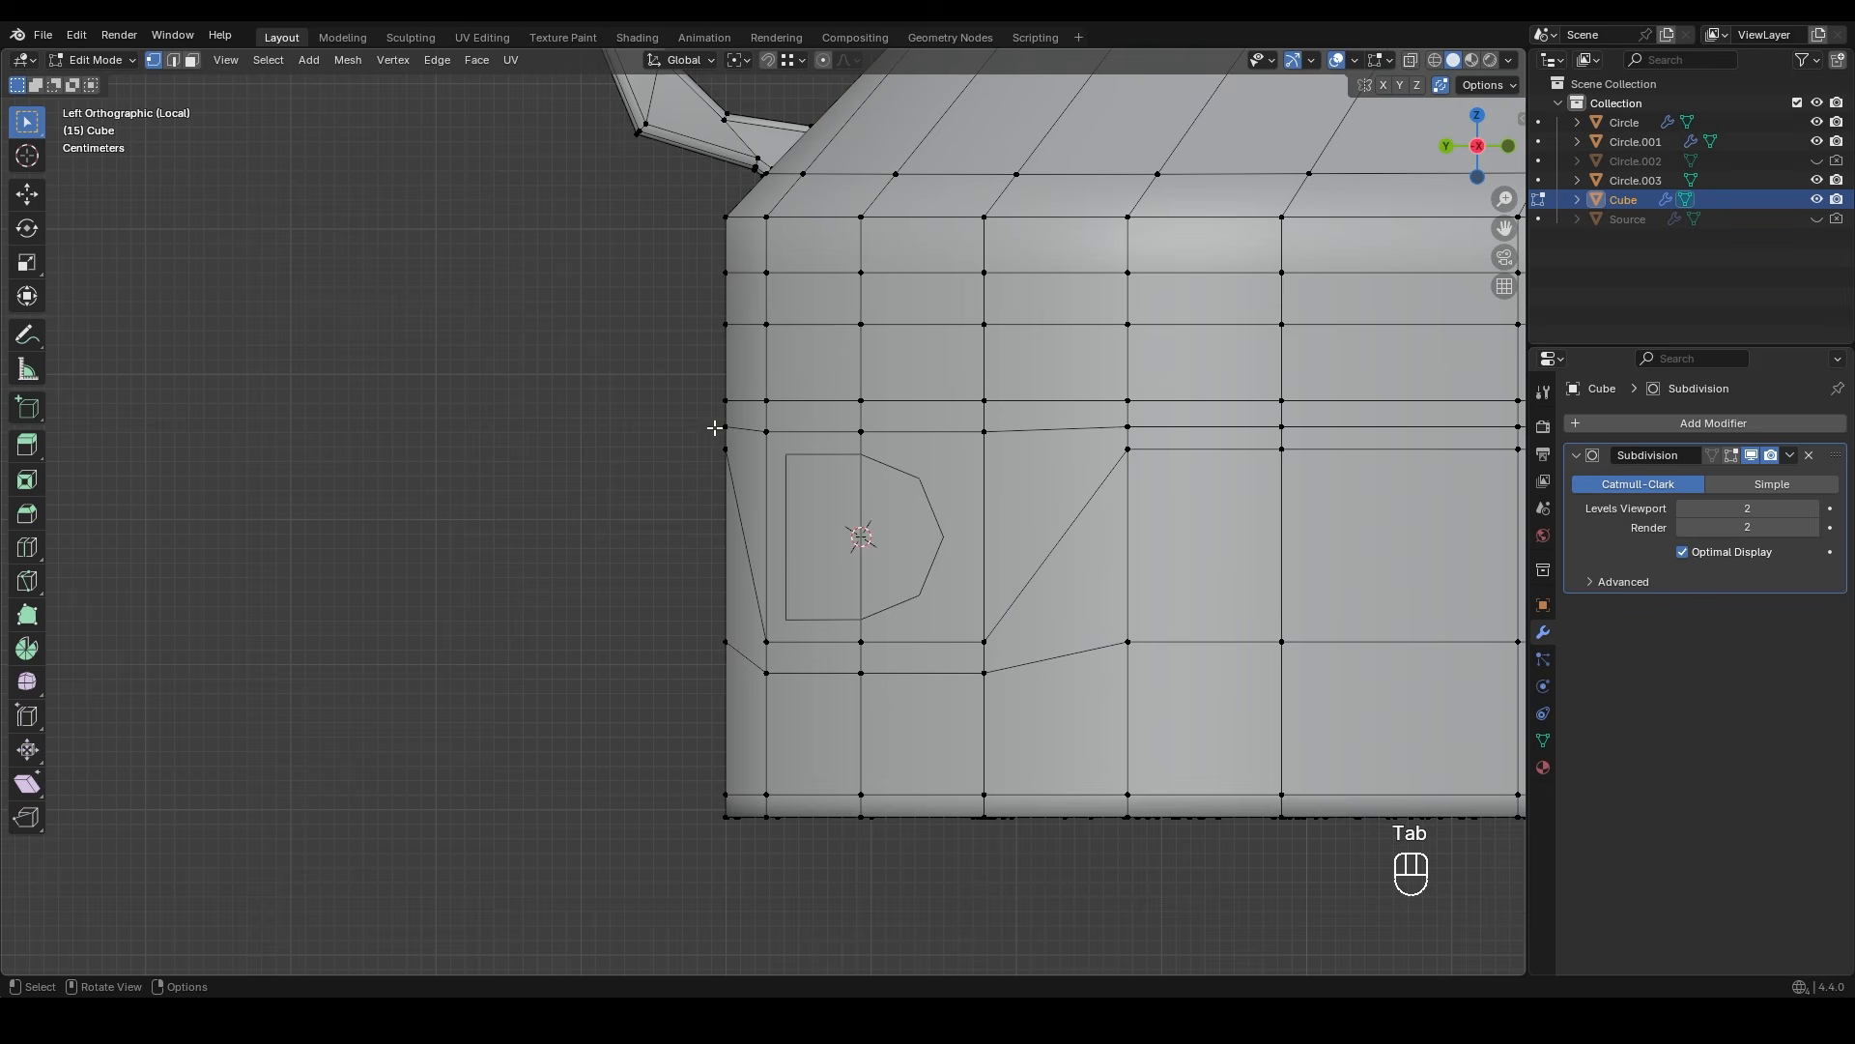
left_click(1633, 180)
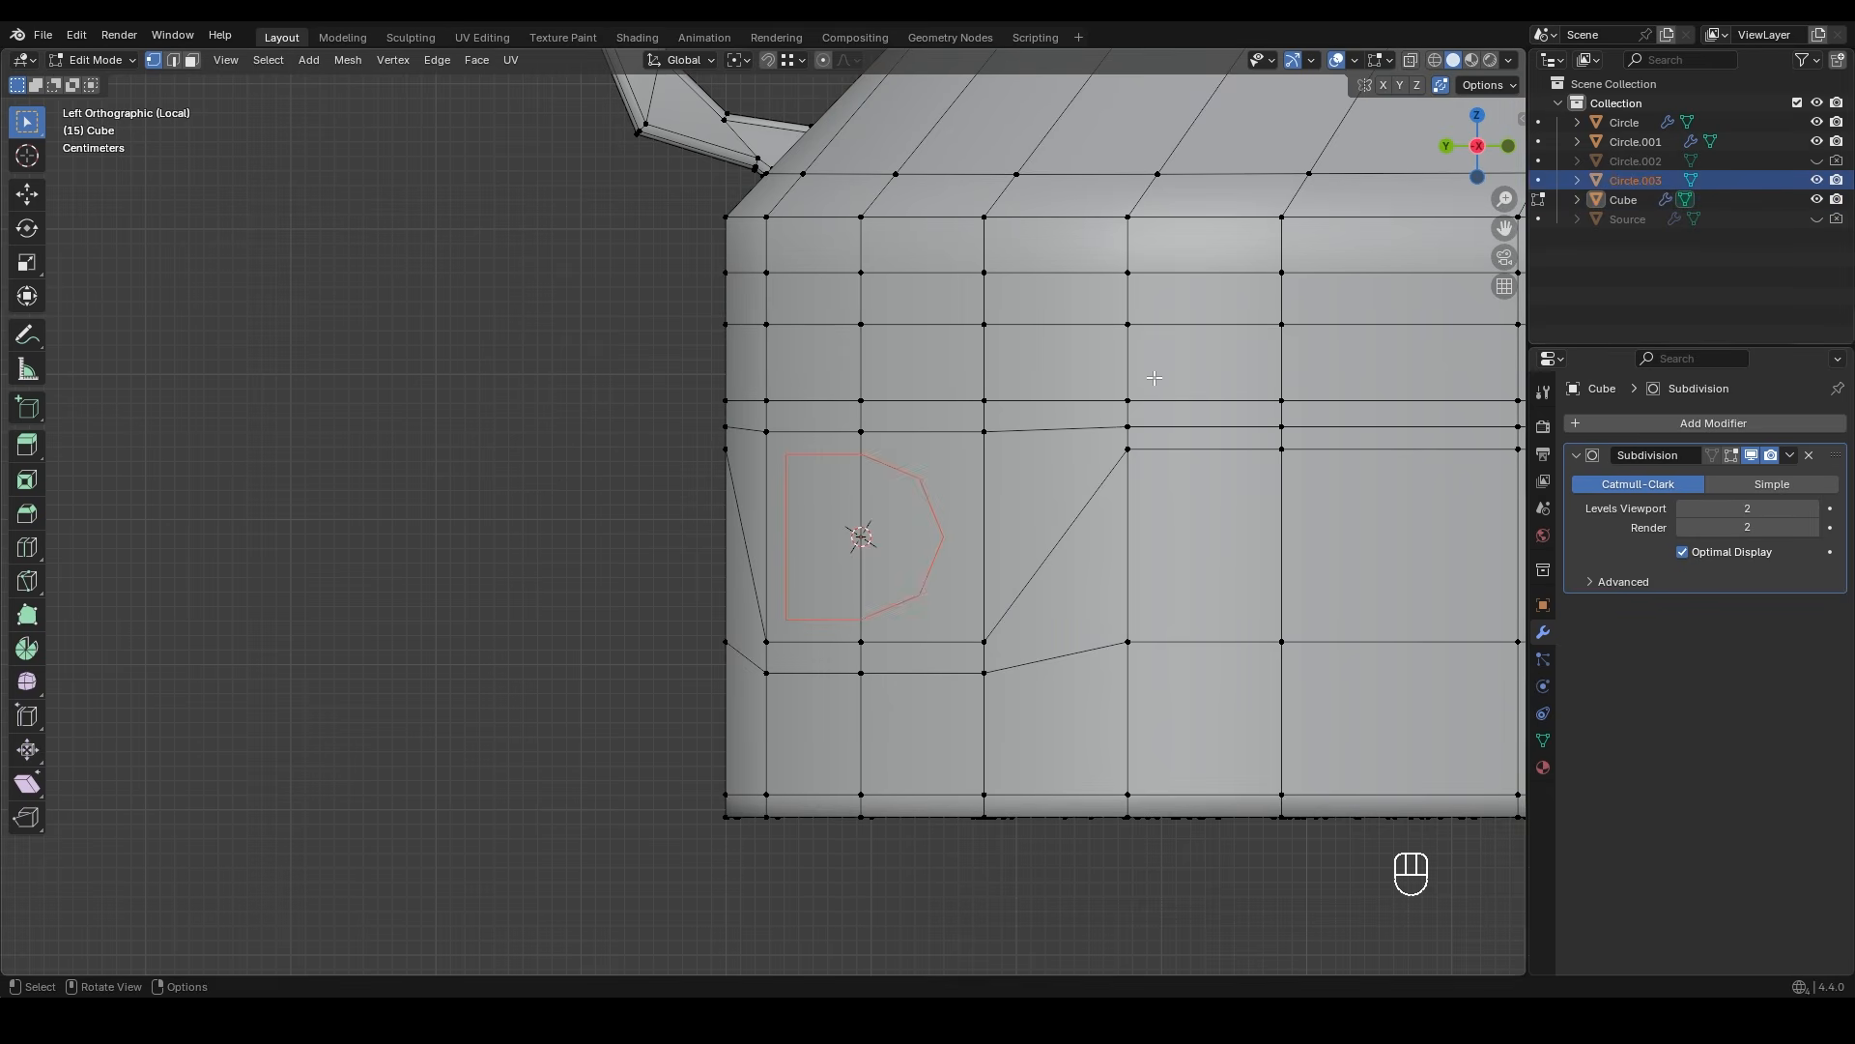
left_click(350, 62)
left_click(407, 278)
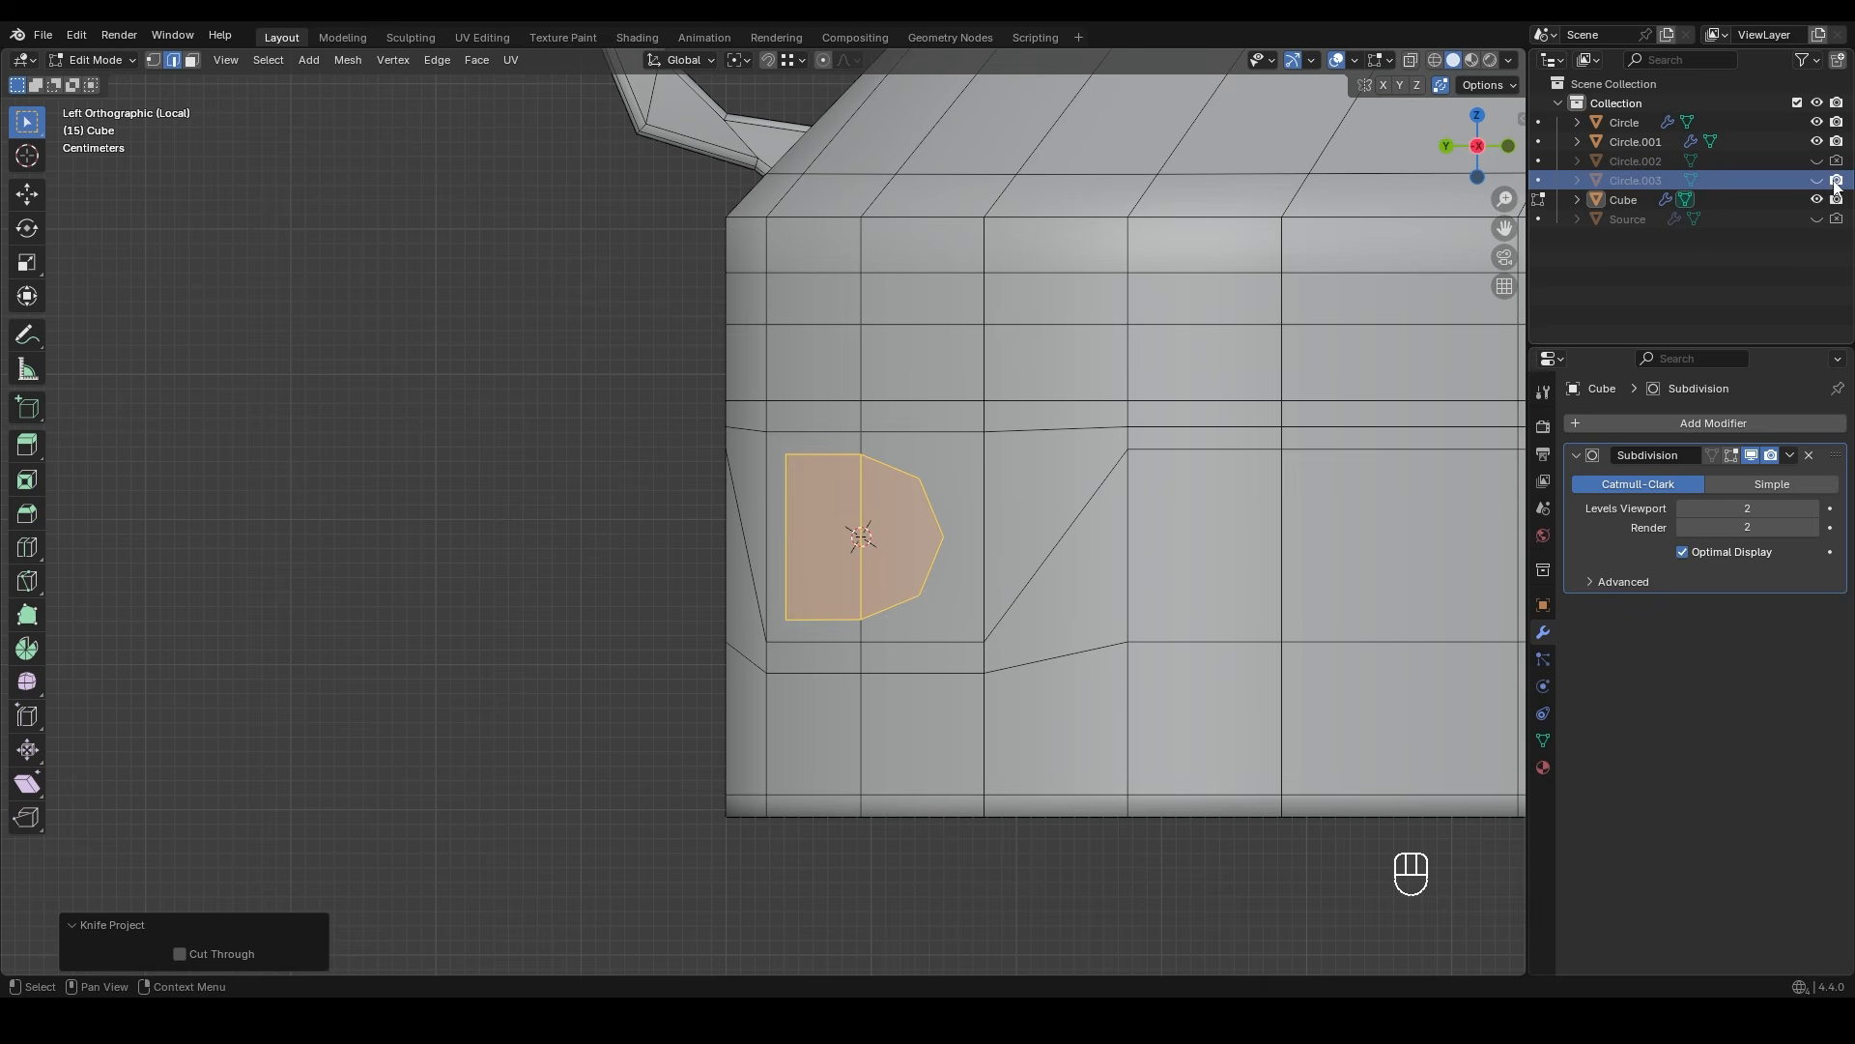
- Delete the faces inside the projected D-shaped outline to open a hole in the panel
key("x")
middle_click_drag(850, 542, 994, 464)
left_click(889, 560)
scroll(1000, 477, "up", 3)
left_click(926, 470)
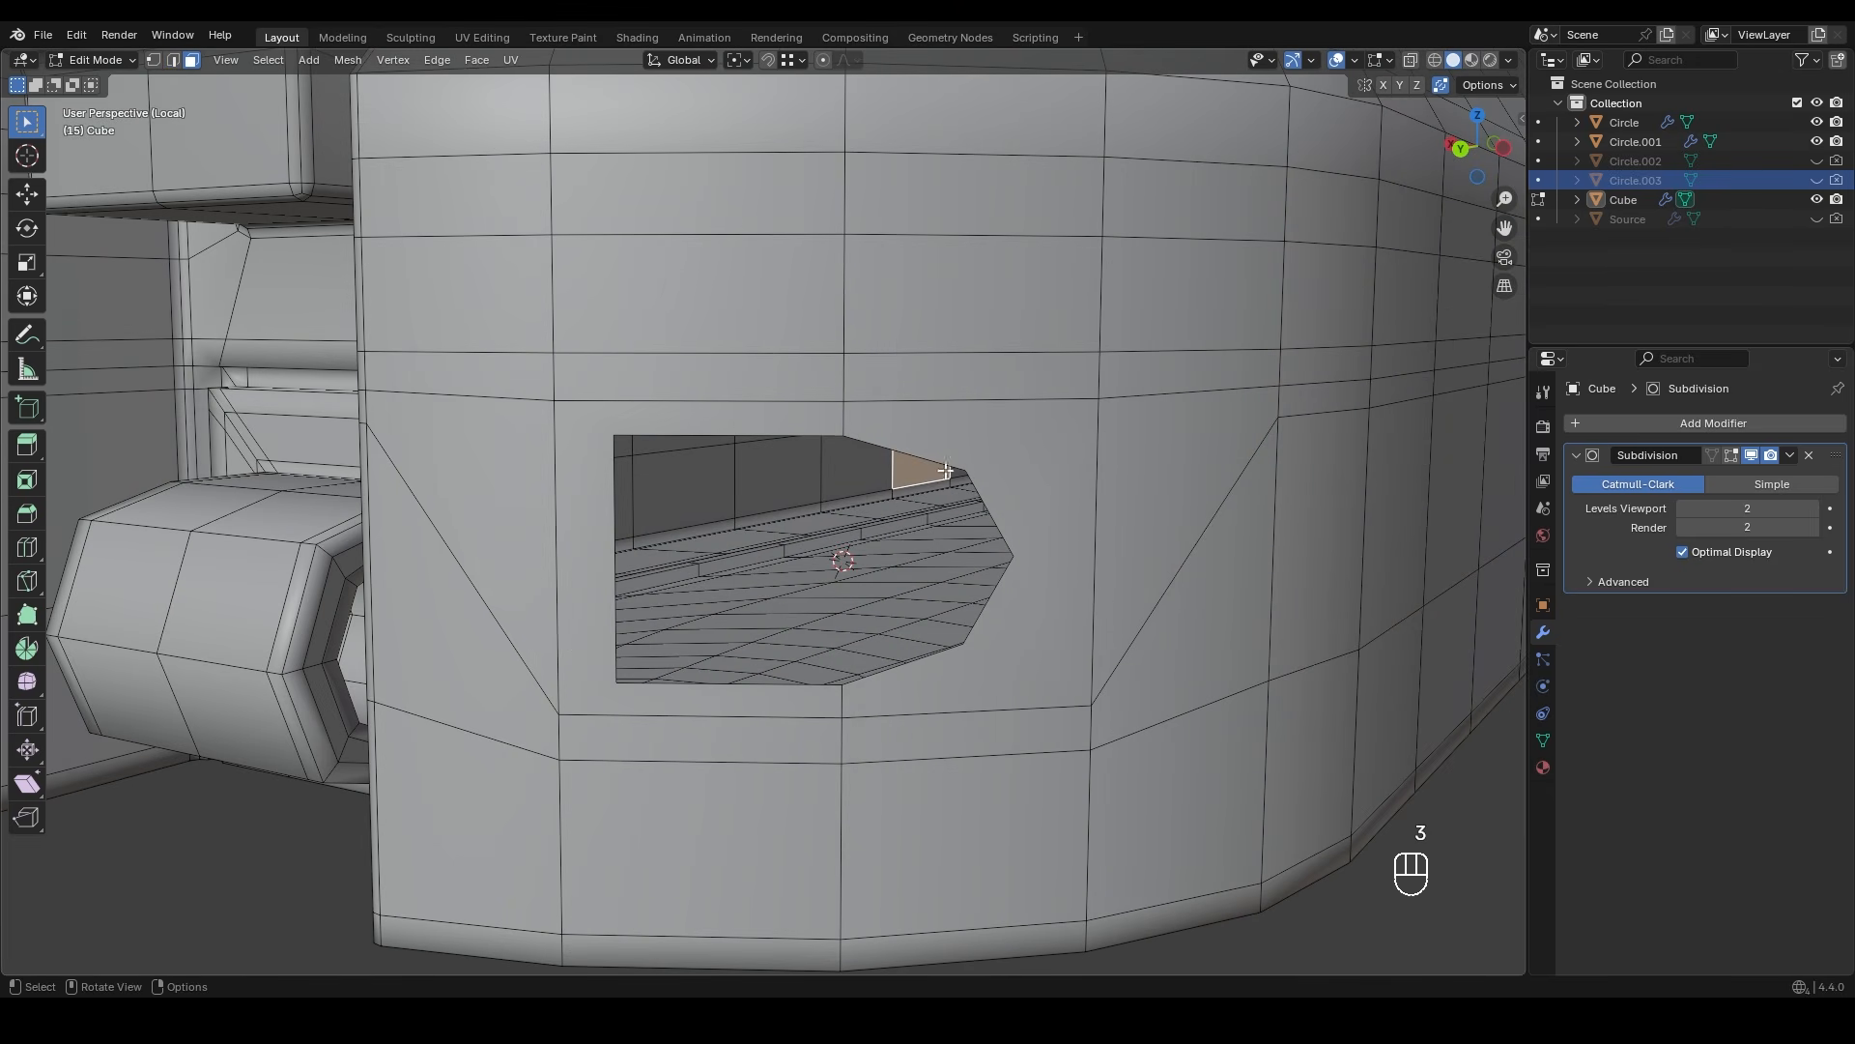
- Extrude the hole's border loop inward about 0.1 m along X and flatten it by scaling X to 0
key("2")
left_click(951, 473, "alt")
key("e")
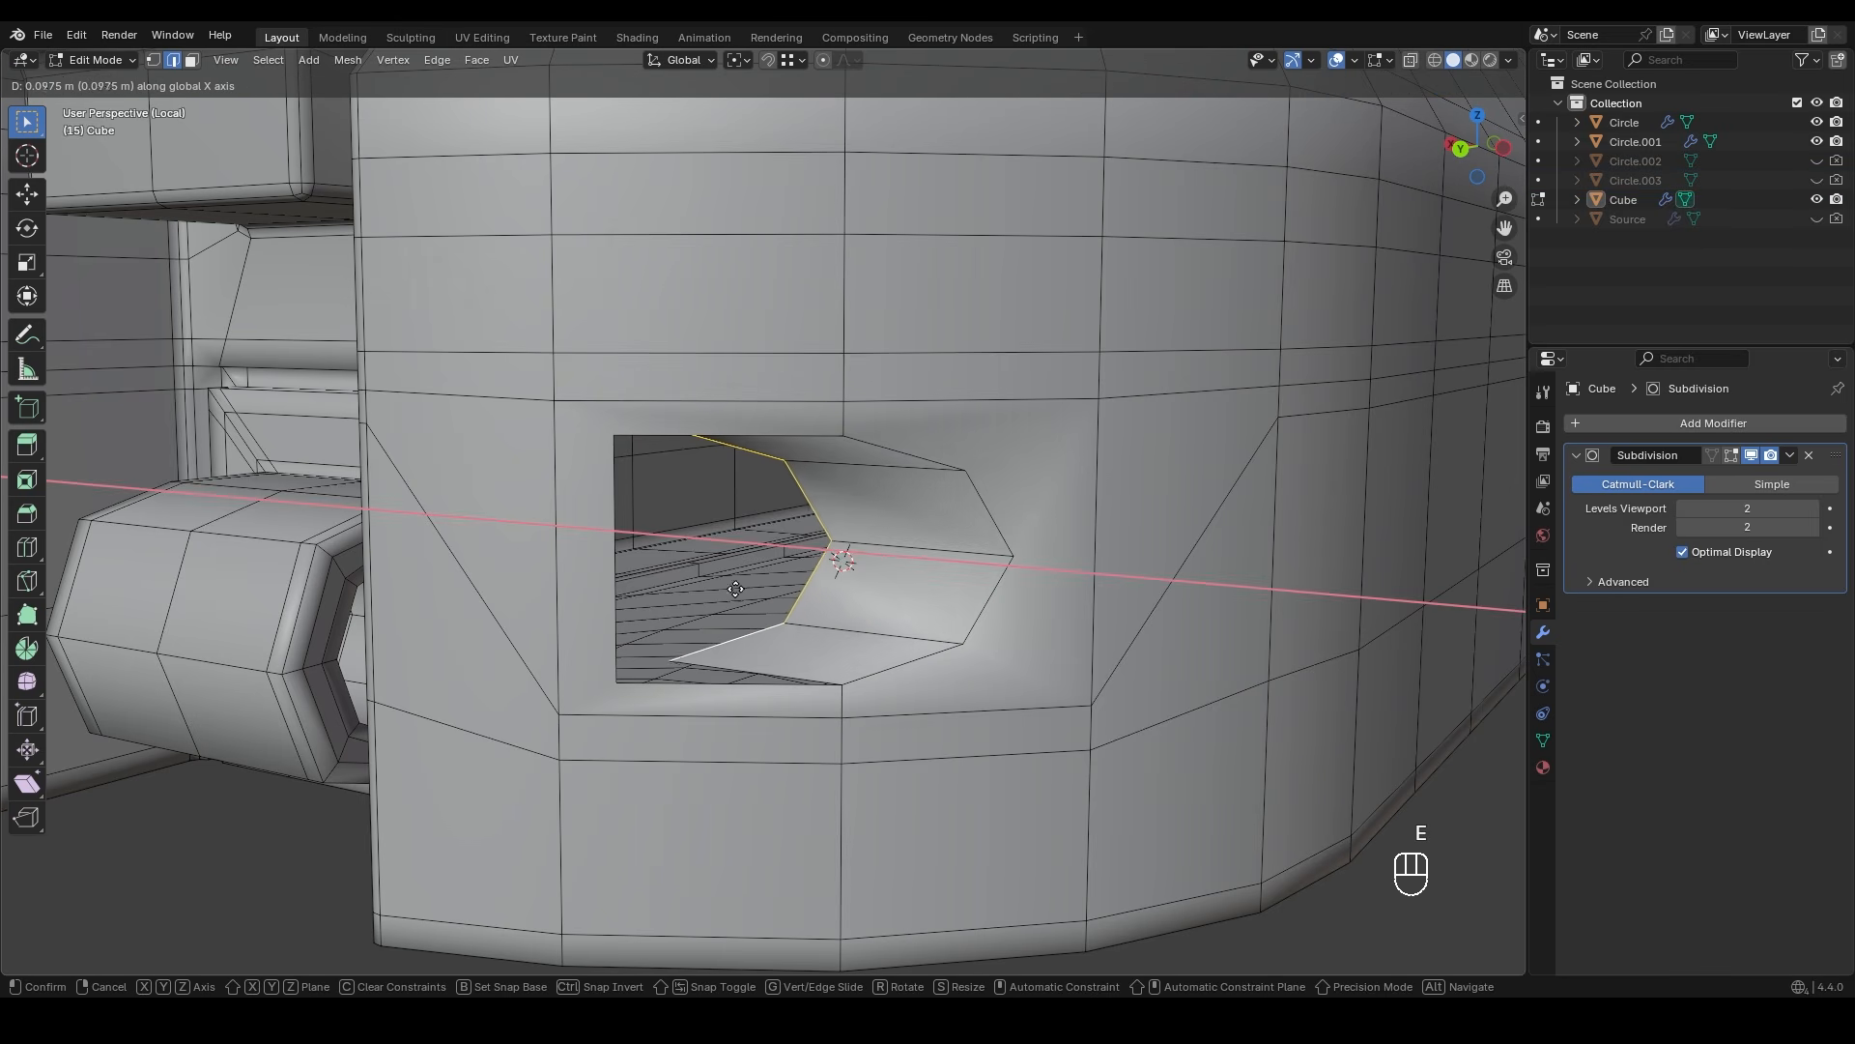
left_click(738, 589)
key("s")
key("x")
key("0")
key("KP_Enter")
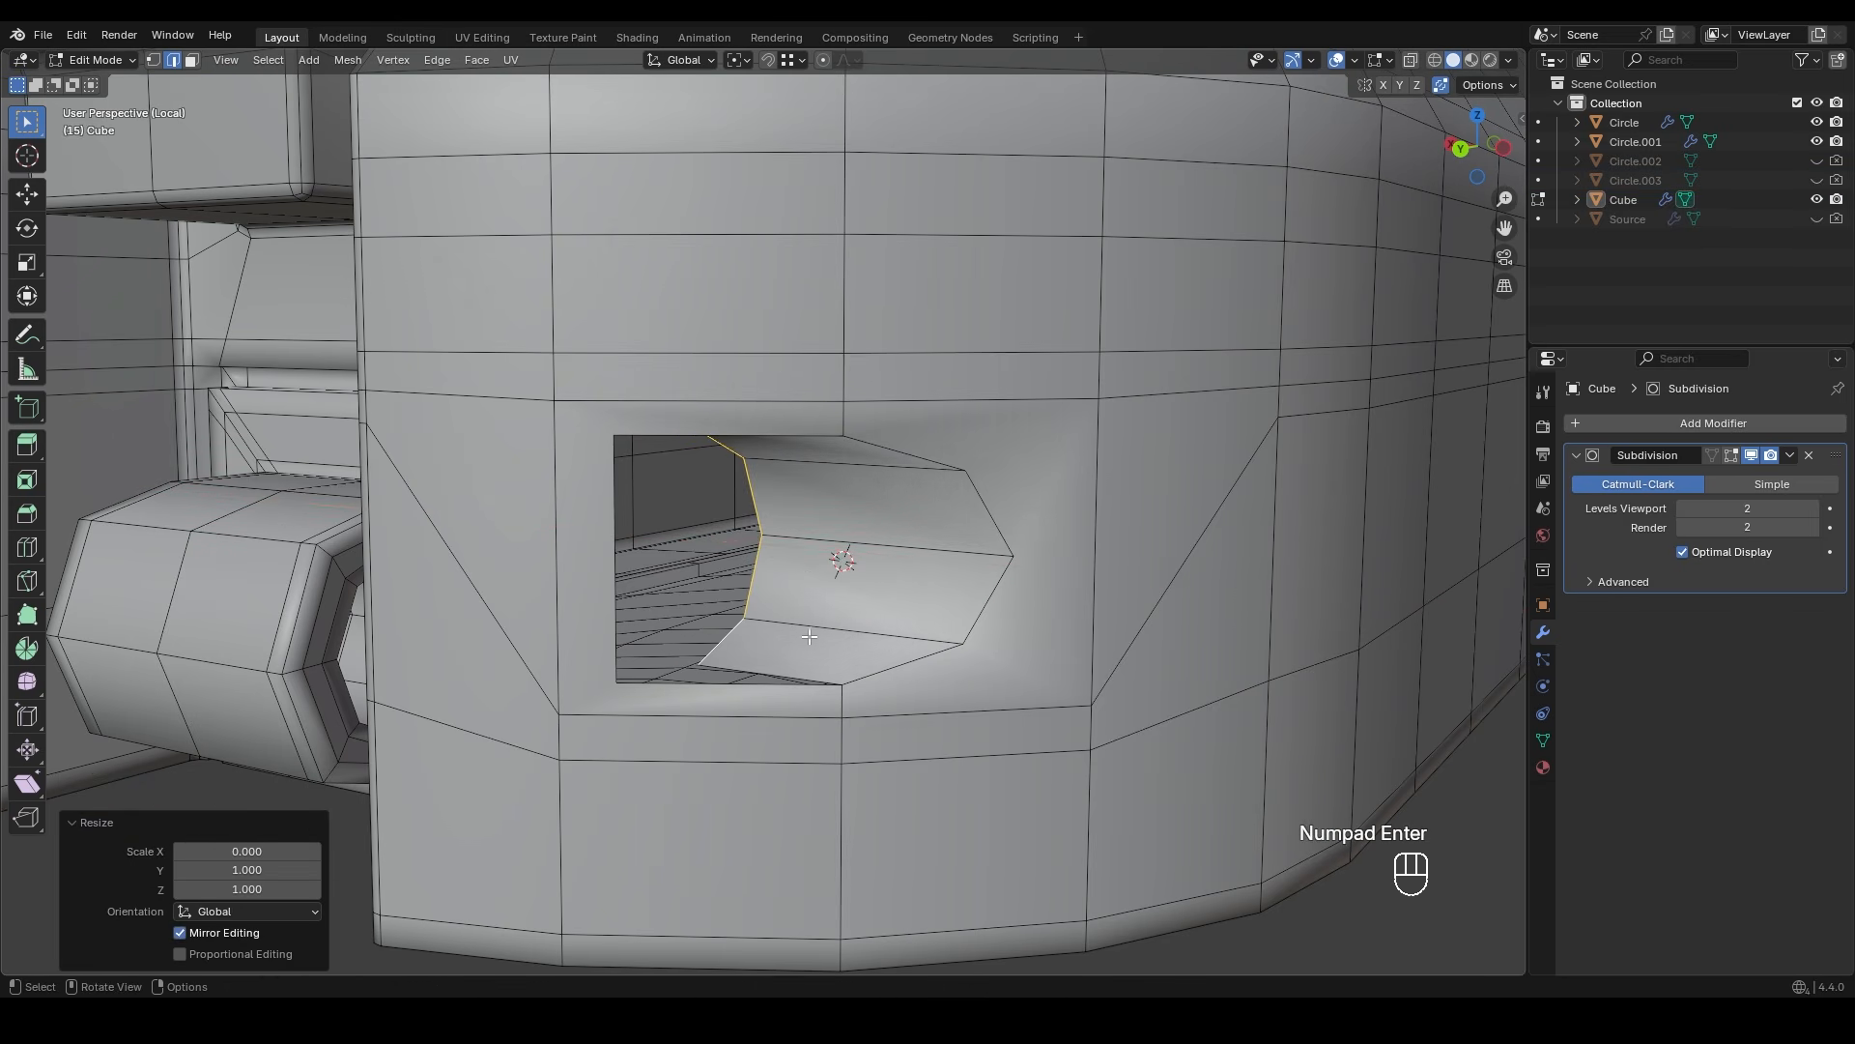
- Shift the recess's flattened inner edges along X and fill the missing faces along its lower inner wall
key("g")
key("x")
left_click(676, 642)
middle_click_drag(677, 642, 806, 435, "shift")
left_click(838, 630)
left_click(812, 644, "shift")
key("f")
left_click(915, 632, "shift")
key("f")
- Fill the open border at the recess's square end with a single face
scroll(915, 632, "down", 1)
scroll(868, 705, "up", 3)
left_click(878, 435, "alt")
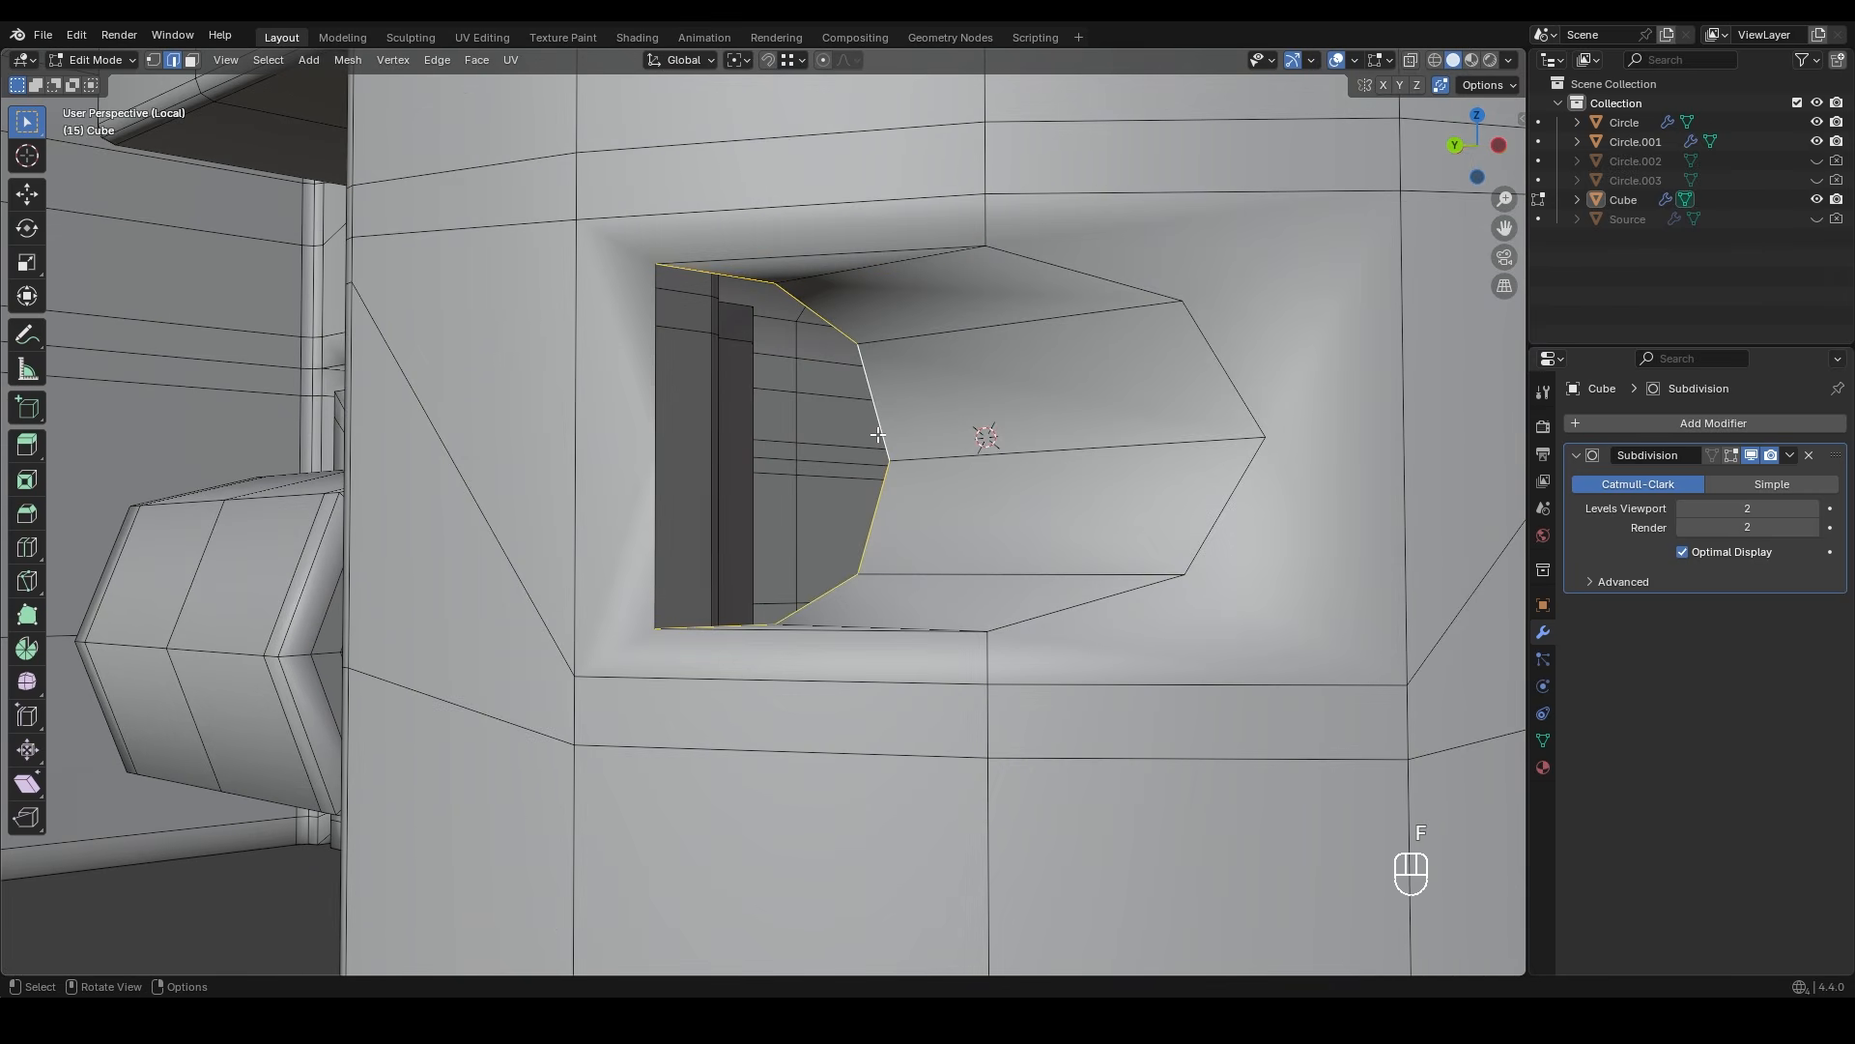
key("f")
key("1")
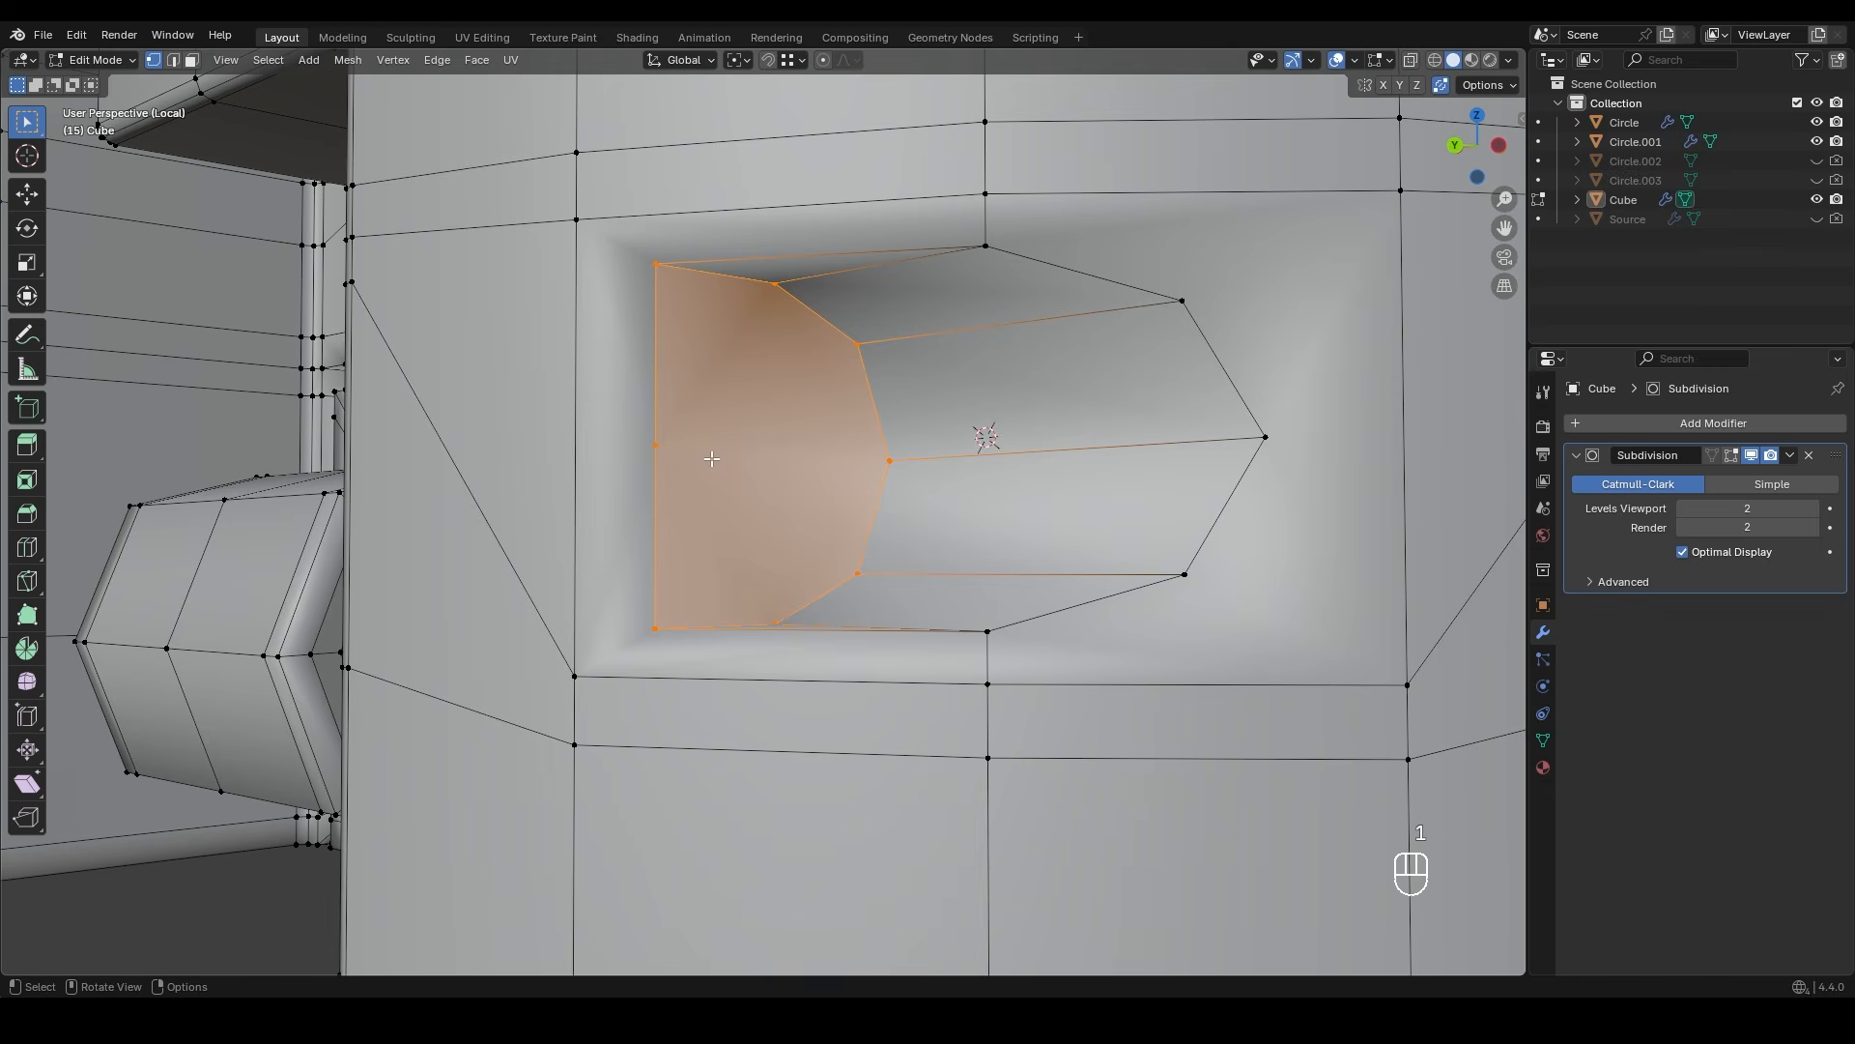
left_click(733, 499)
- Bevel the recess's entire outer rim with two segments and an offset of about 0.0066 m
middle_click_drag(732, 500, 749, 536)
scroll(748, 536, "down", 2)
key("2")
left_click(975, 632, "alt")
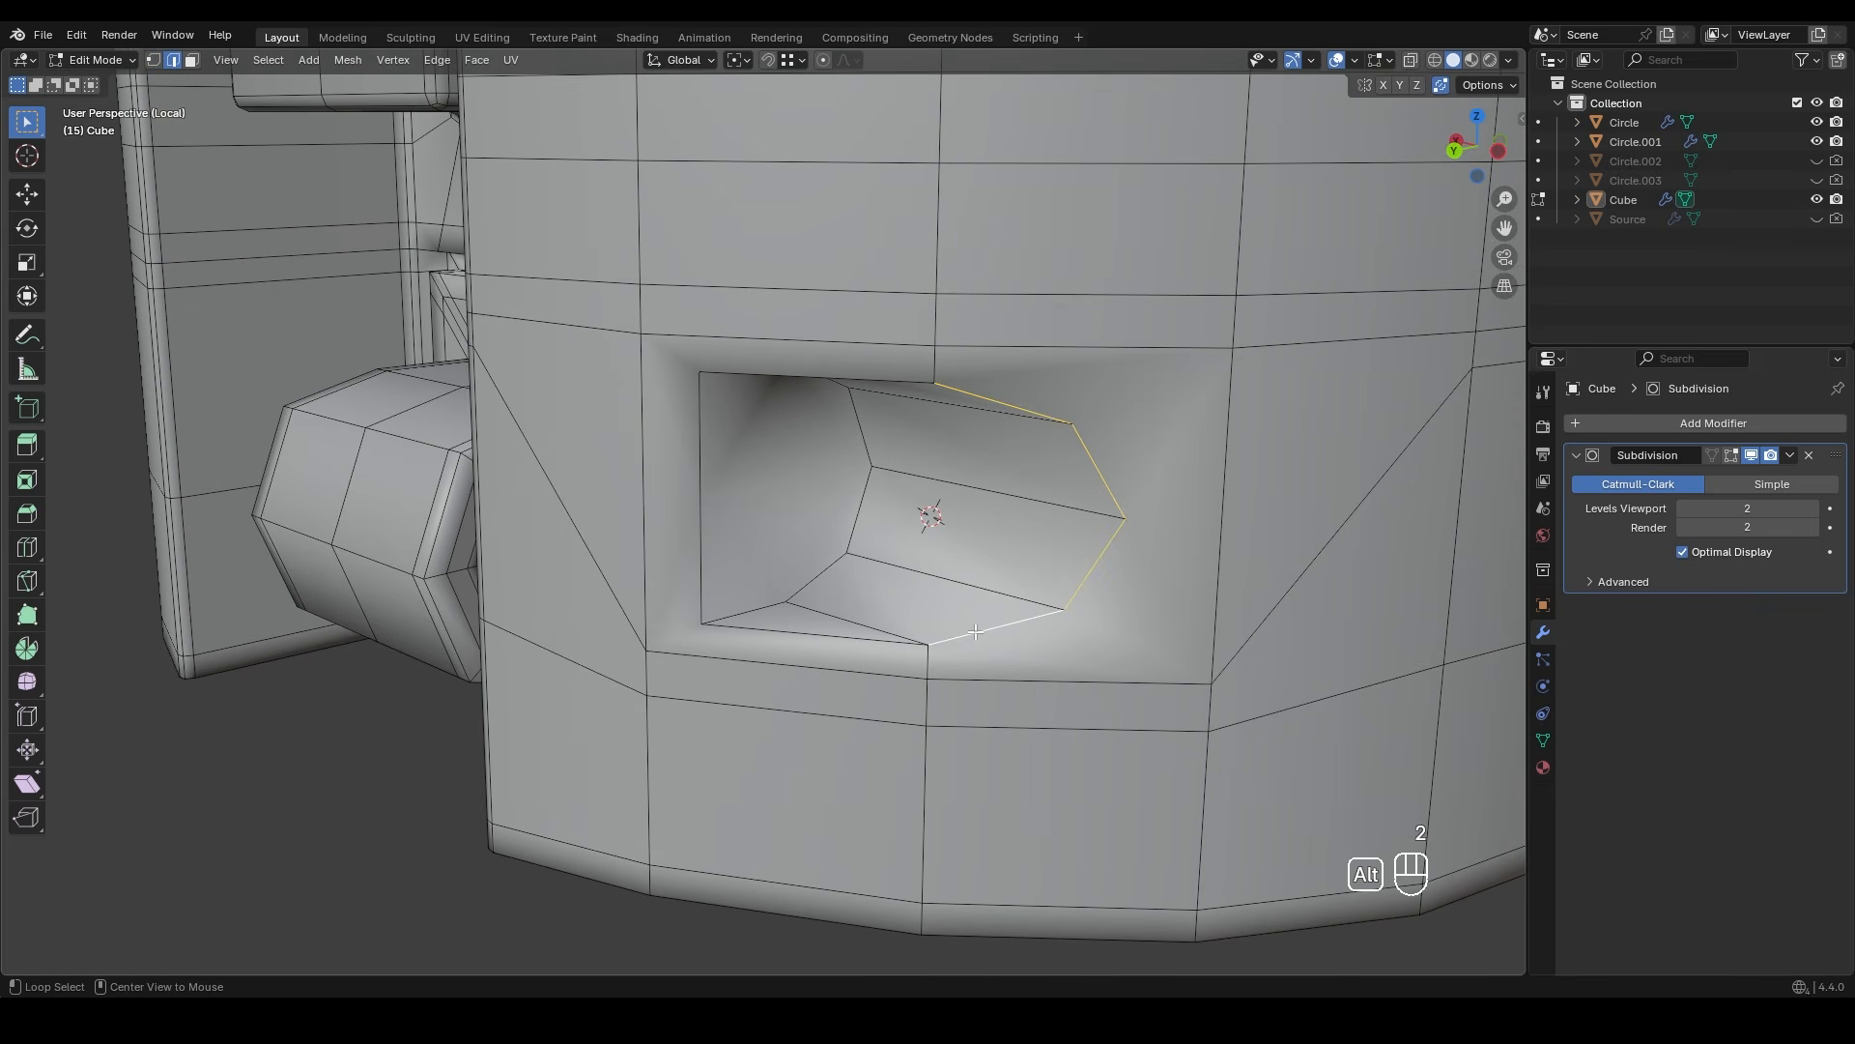
left_click(851, 376, "alt+shift")
mouse_move(833, 584)
middle_mouse_down()
mouse_move(833, 545)
mouse_move(853, 561)
middle_mouse_up()
left_click(851, 512, "alt+shift")
key("ctrl+z")
key("ctrl+b")
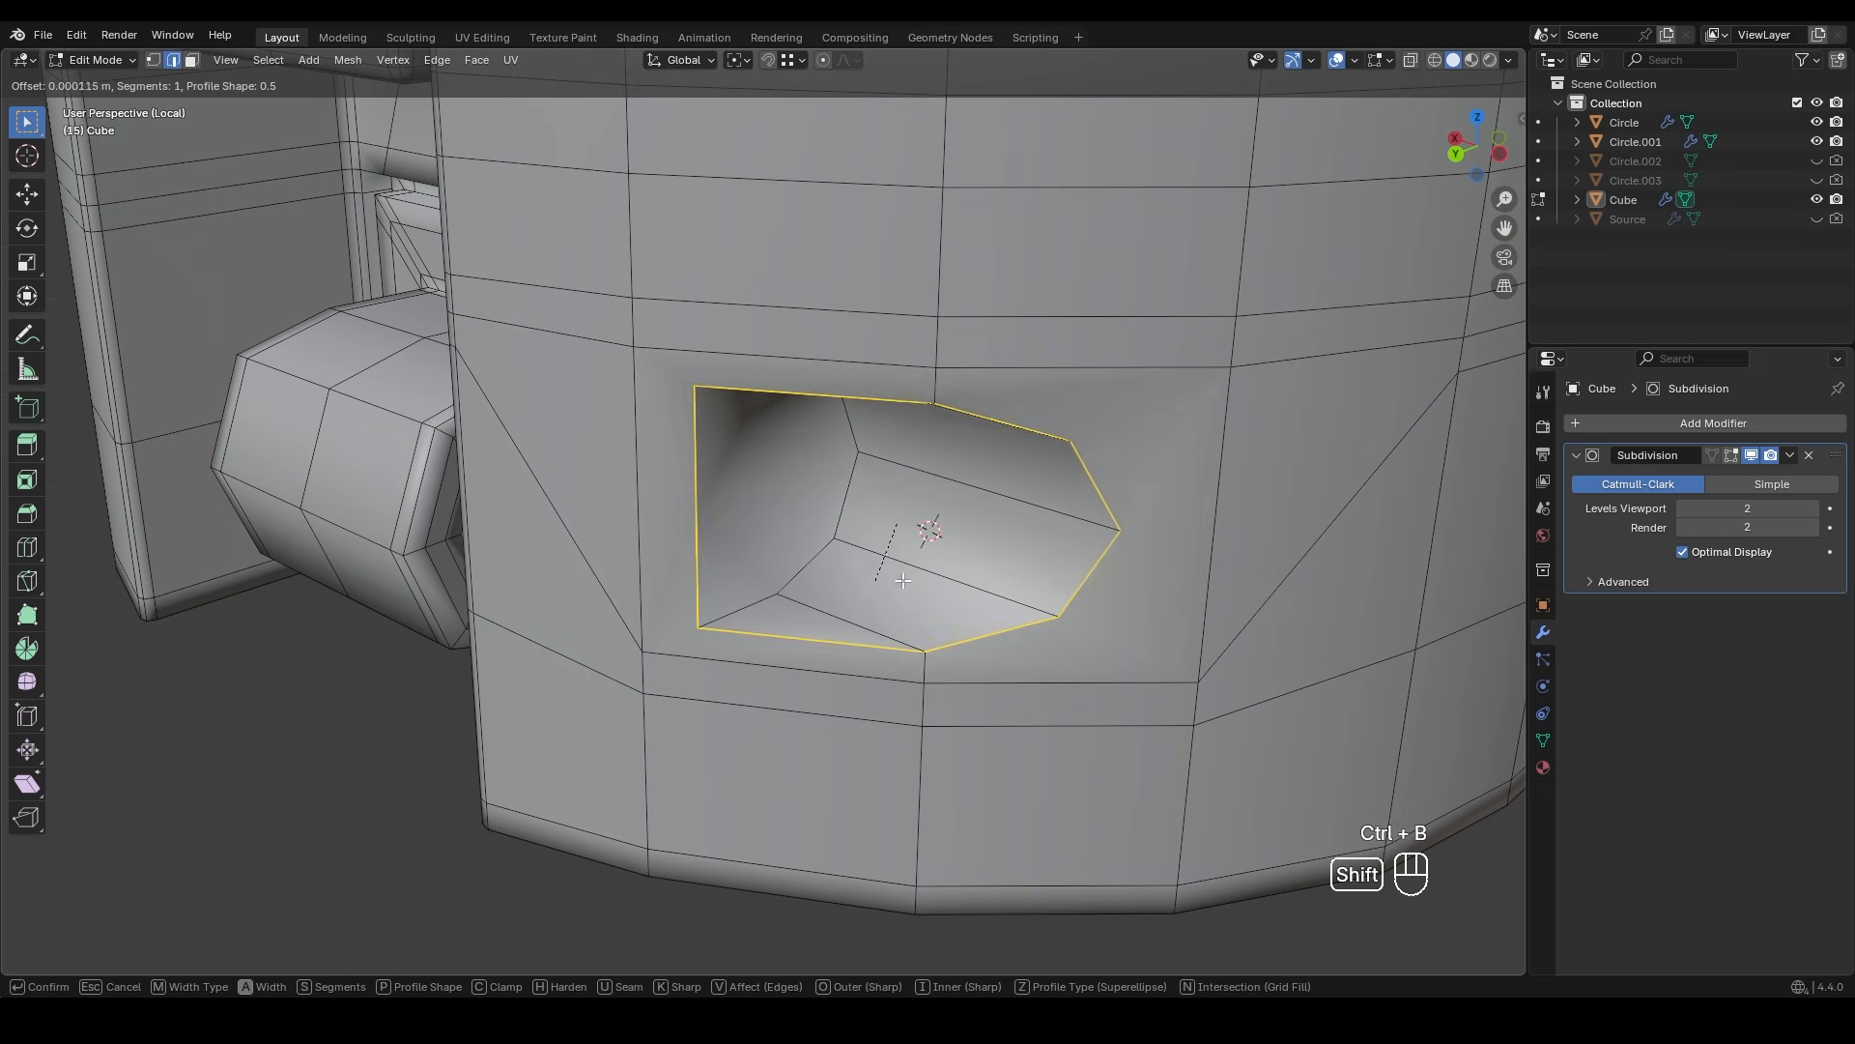
scroll(1095, 600, "up", 1)
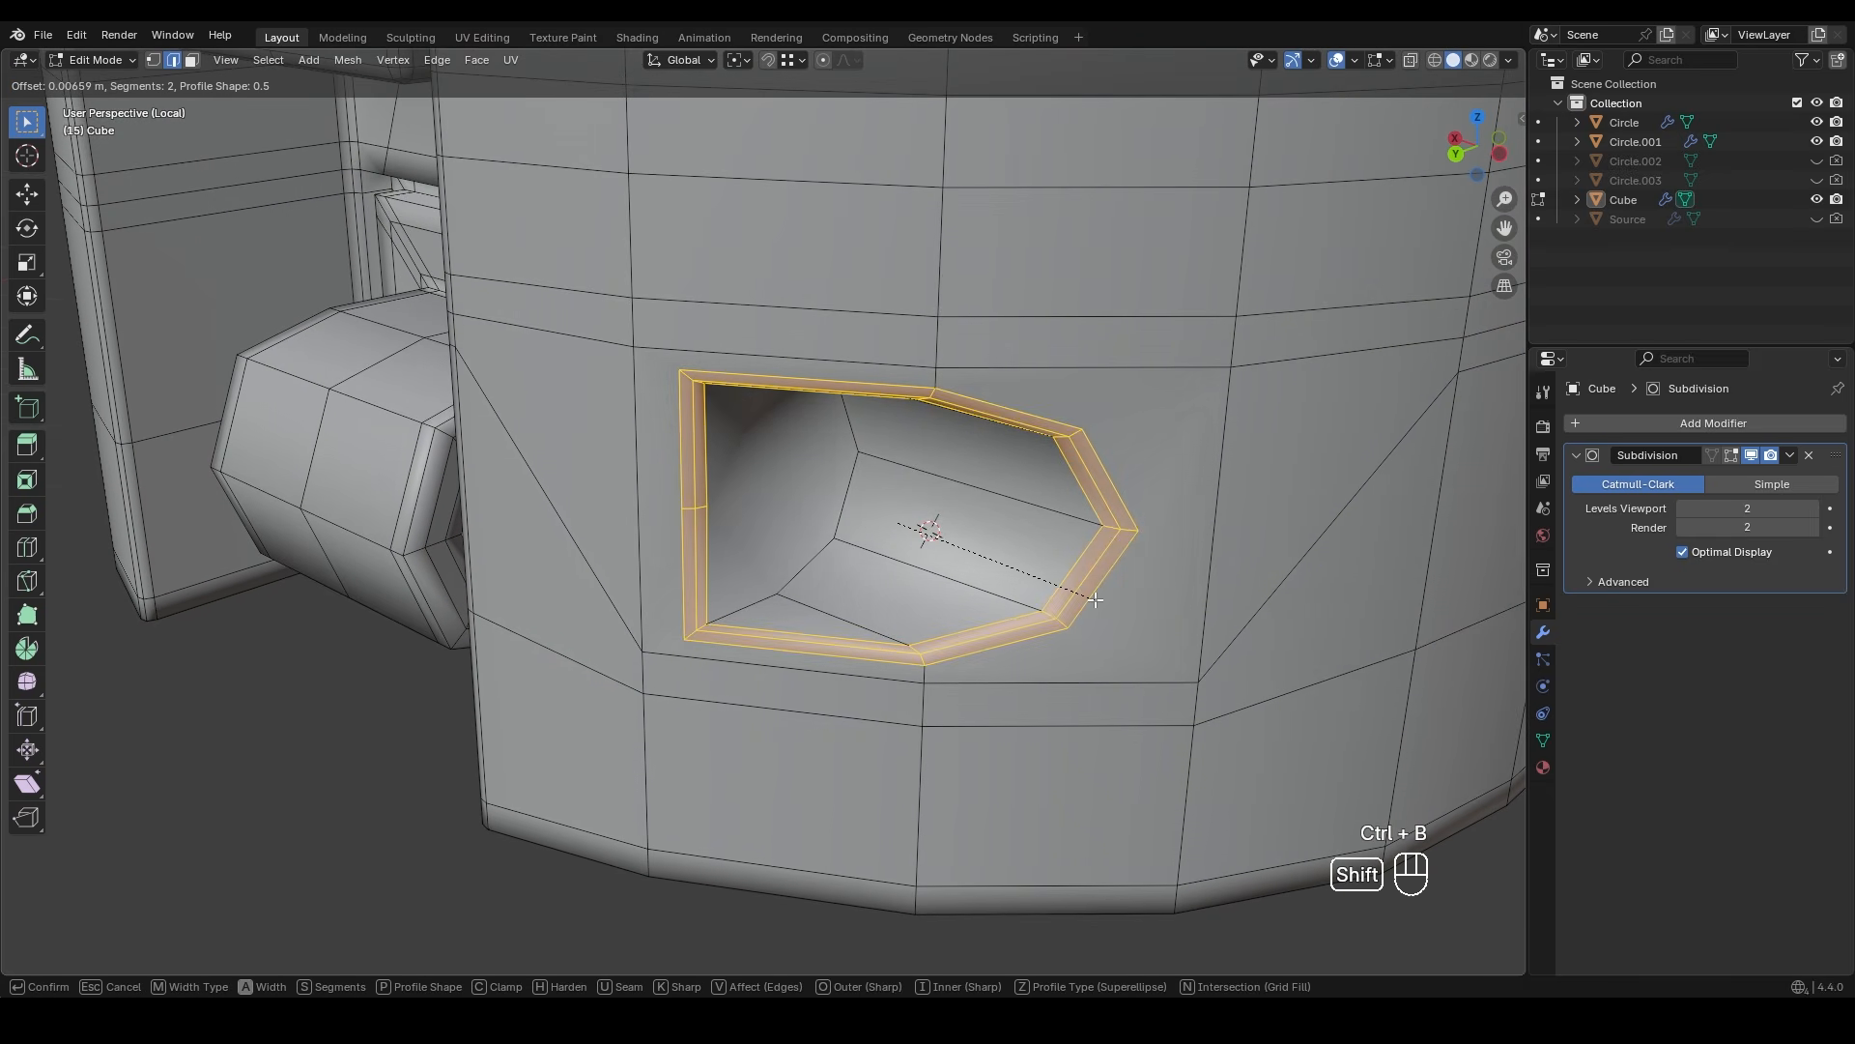
left_click(1115, 601)
- Bevel the inner edge loop around the recess's end wall with one segment and an offset of about 0.005 m
middle_click_drag(804, 596, 820, 644, "shift")
middle_click_drag(820, 643, 828, 580)
left_click(840, 509, "alt")
middle_click_drag(828, 580, 720, 222, "ctrl")
left_click(712, 454, "alt+shift")
middle_click_drag(720, 223, 724, 300, "ctrl")
middle_click_drag(725, 300, 734, 358)
key("ctrl+b")
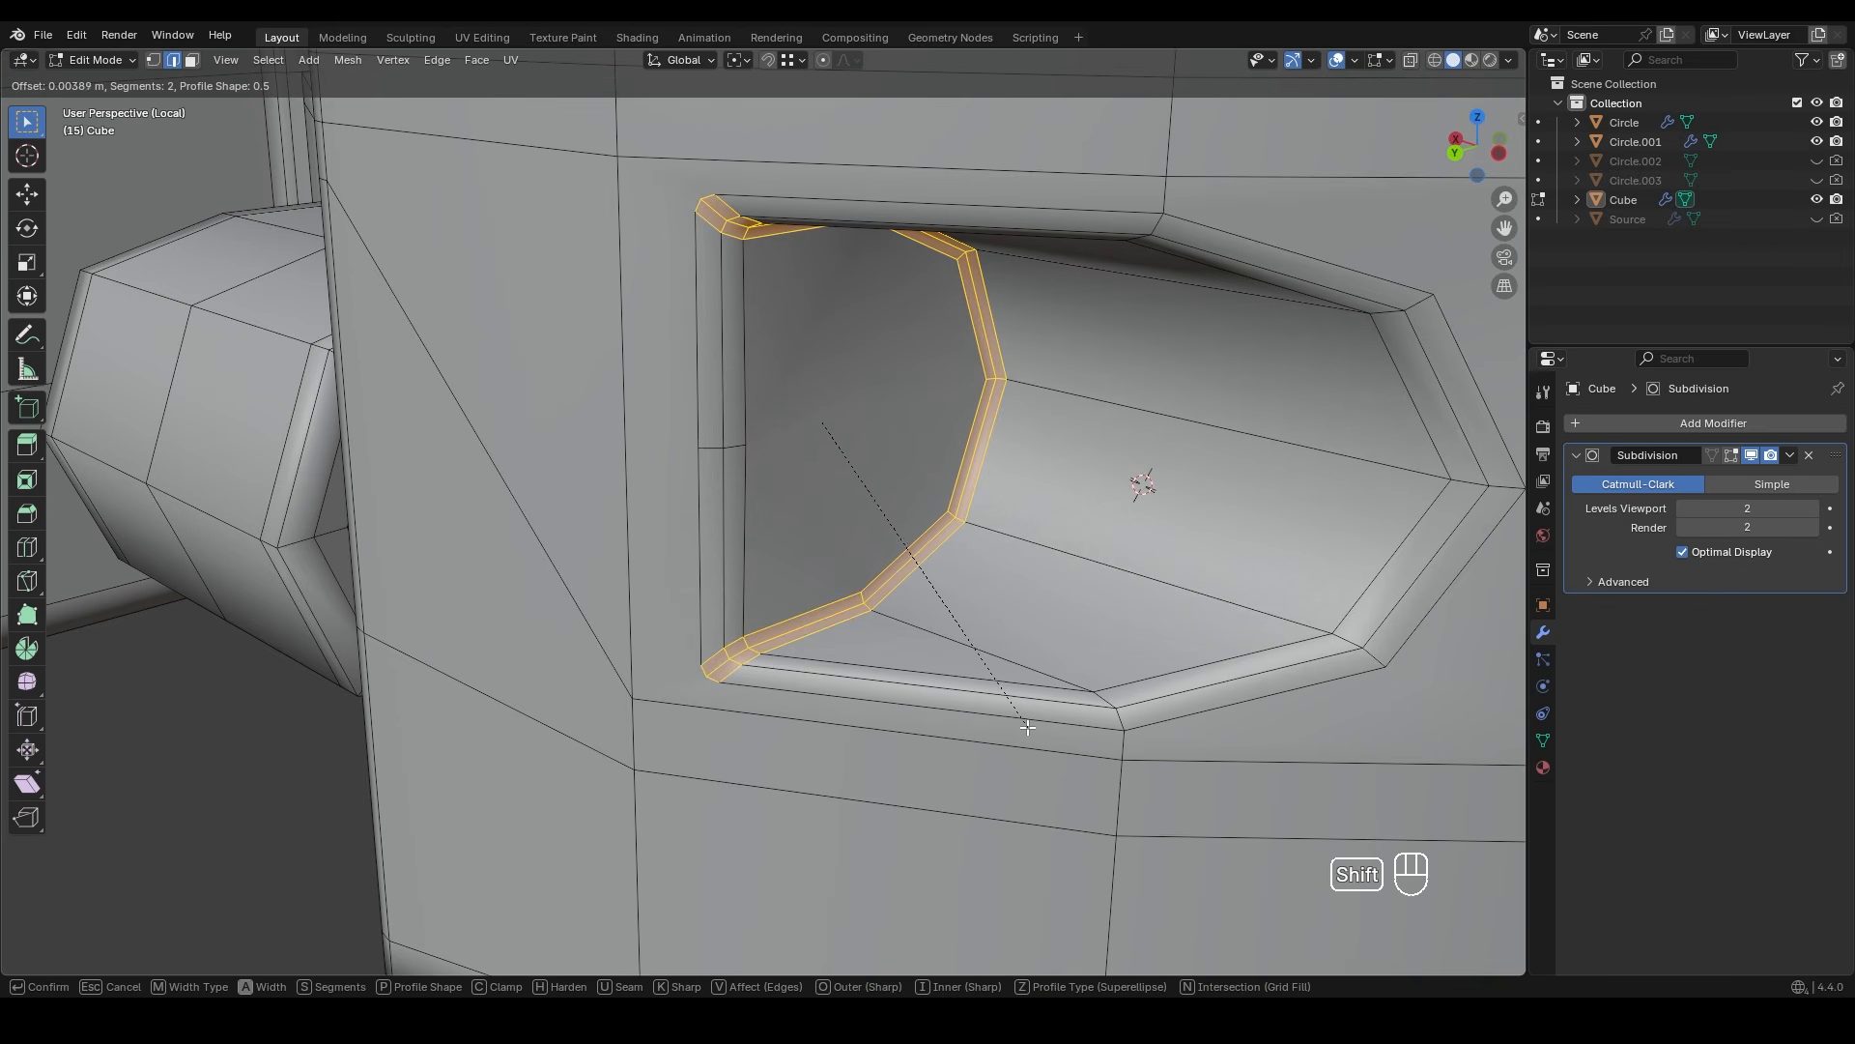
scroll(1033, 726, "down", 1)
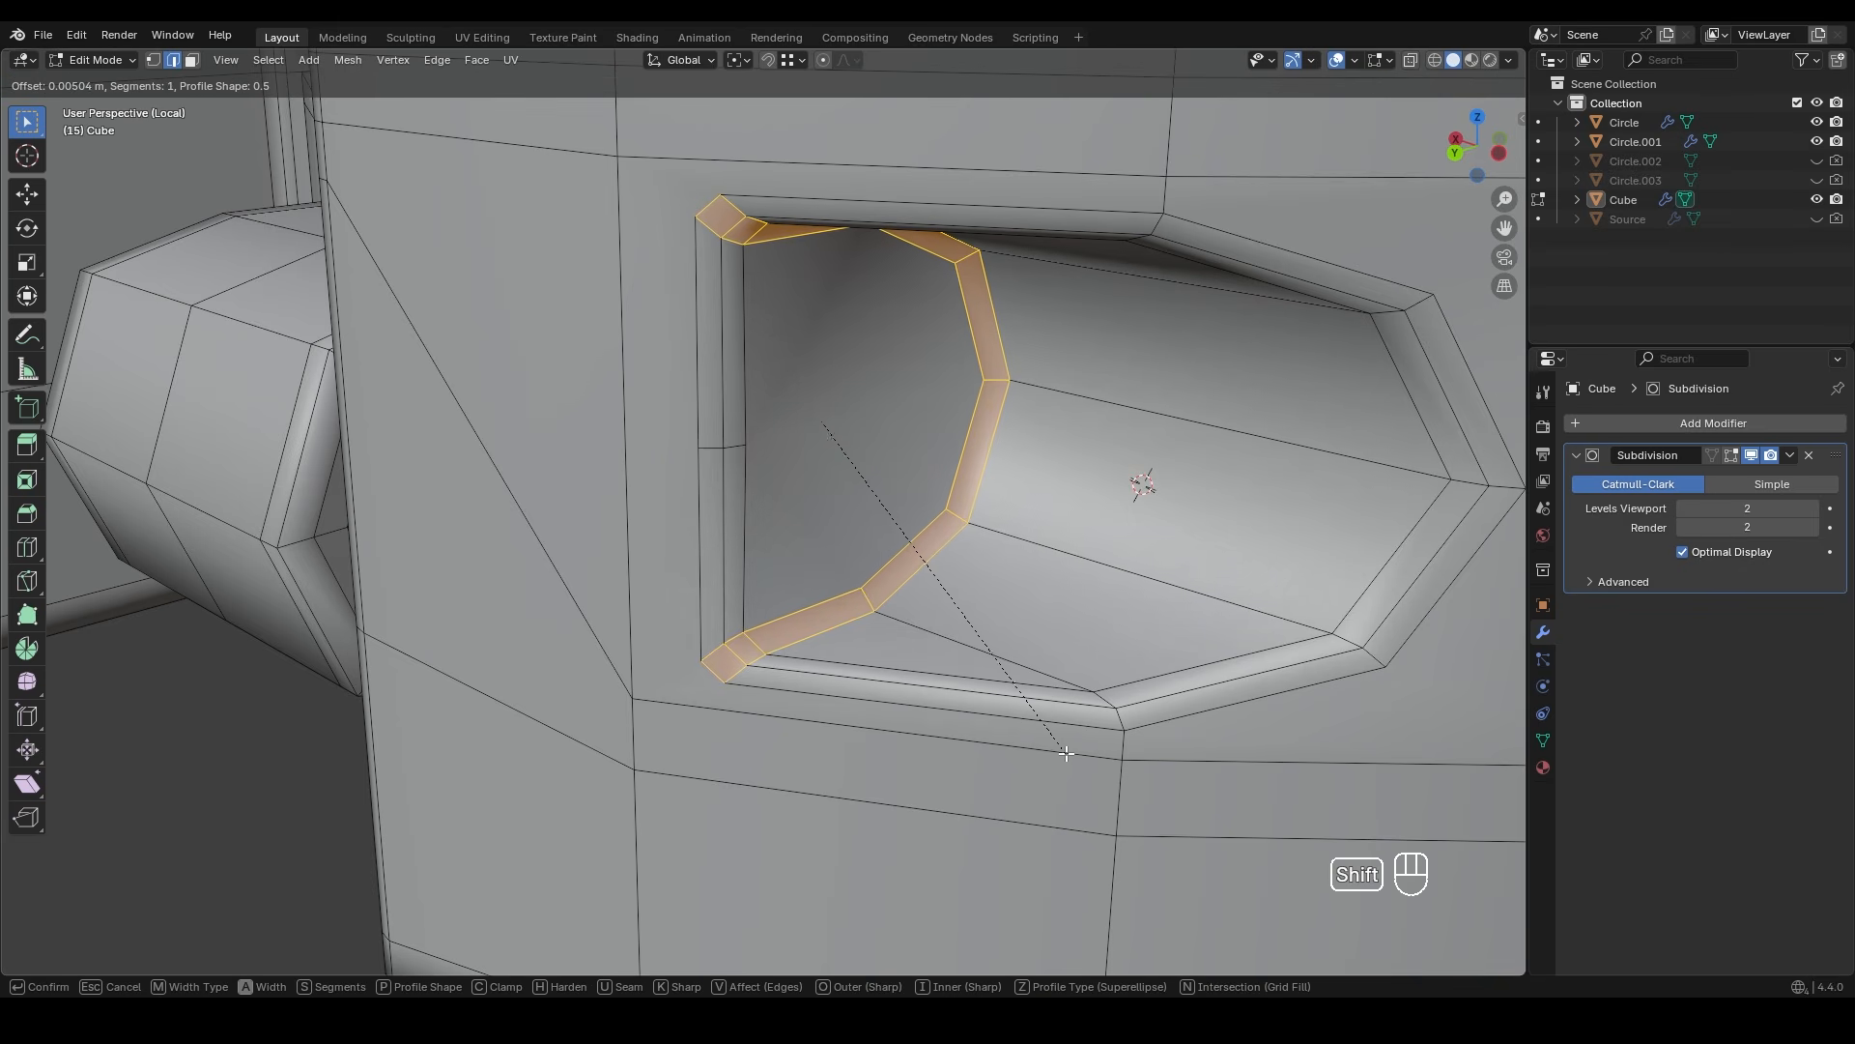
left_click(1108, 536)
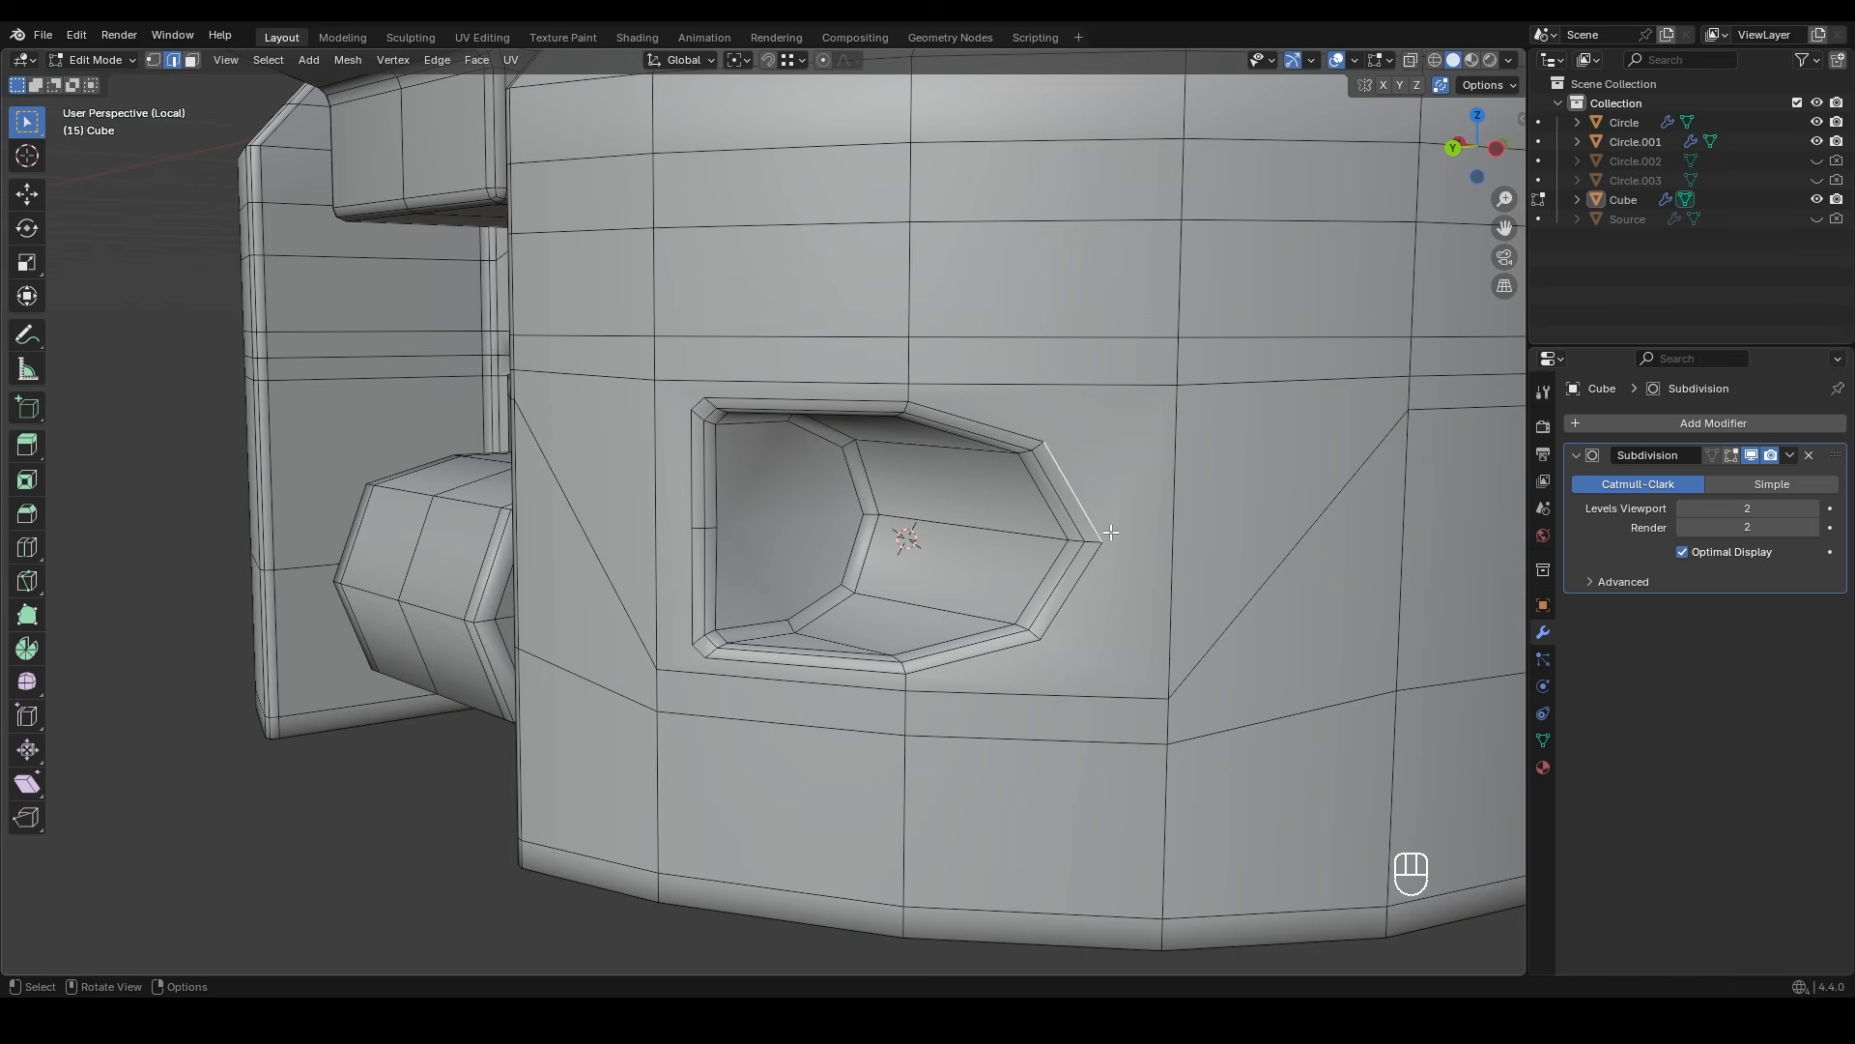
- Connect the upper and lower rim corners near the recess's pointed end to the nearest surrounding grid vertices
key("1")
left_click(1107, 541)
left_click(1043, 441)
left_click(1176, 388, "shift")
middle_click_drag(1170, 391, 1123, 292, "shift")
left_click(993, 538)
left_click(1121, 595, "shift")
key("j")
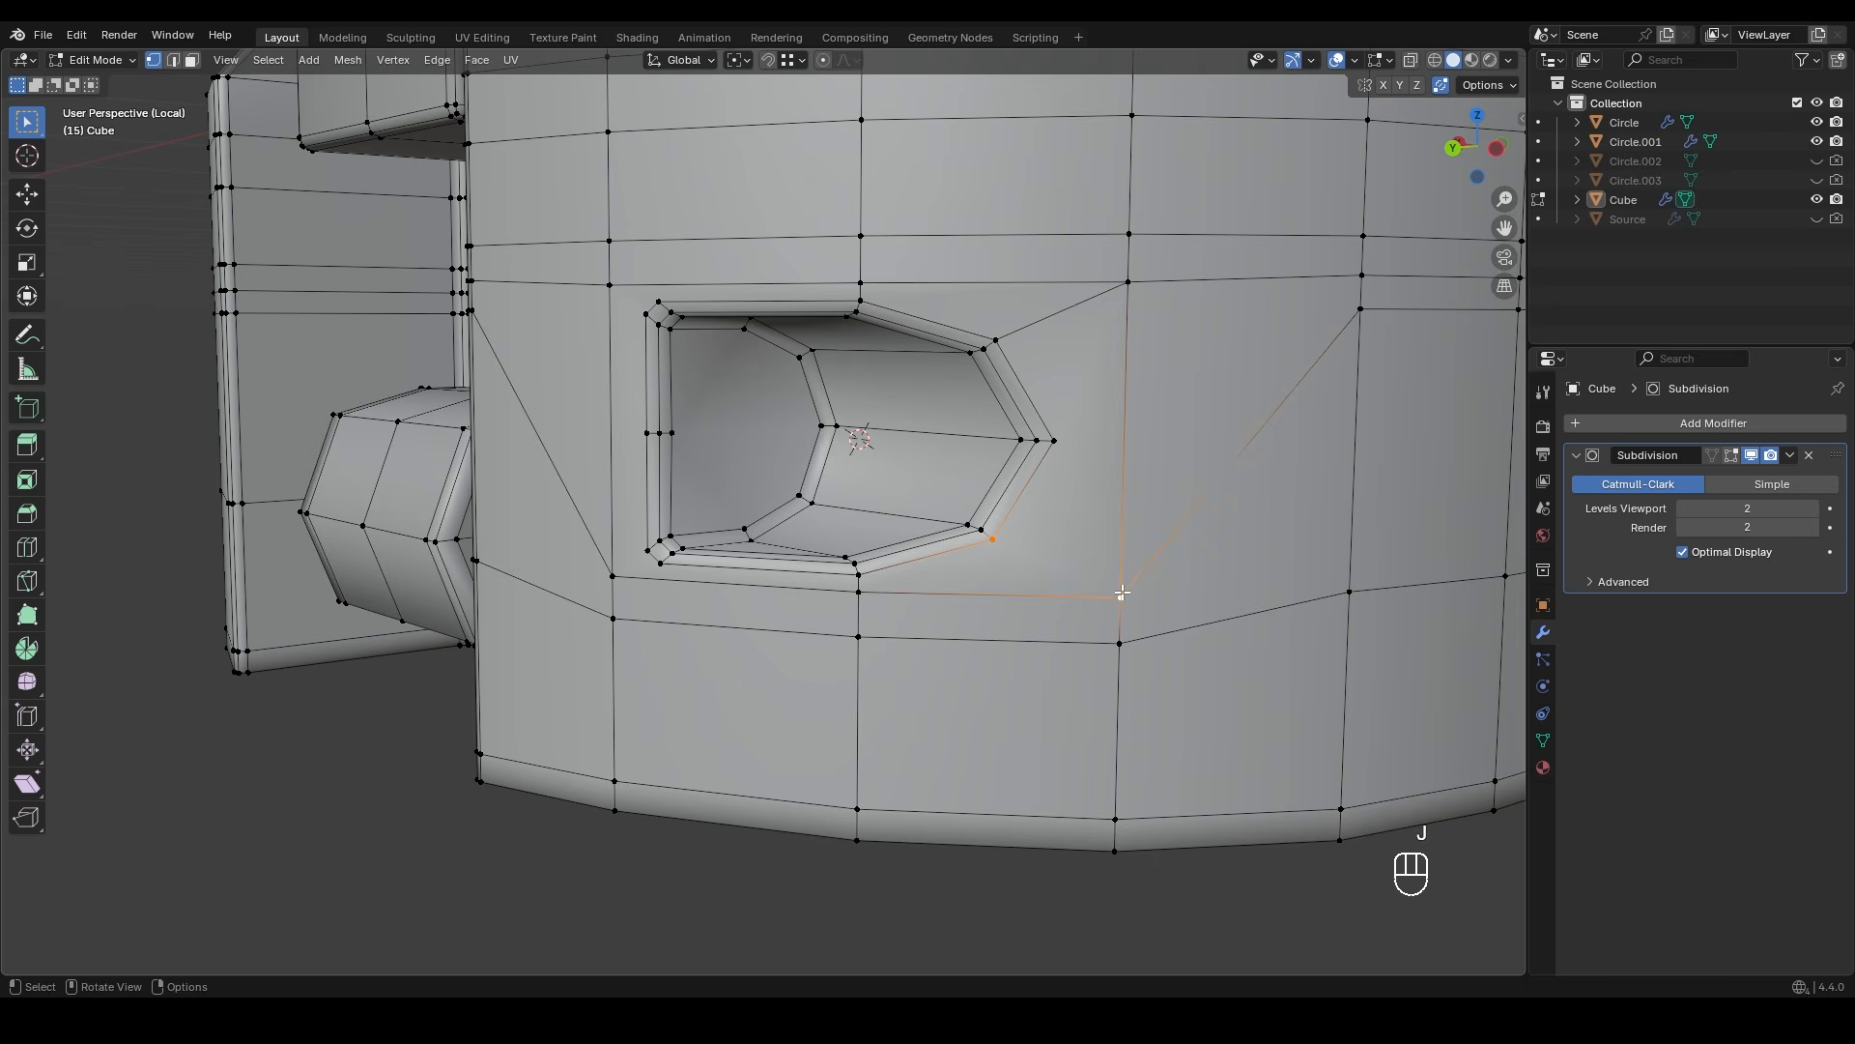
- Remove the connection at the lower rim corner and dissolve the horizontal edge below the recess's pointed half
left_click(1065, 443)
middle_click_drag(1065, 444, 960, 457, "shift")
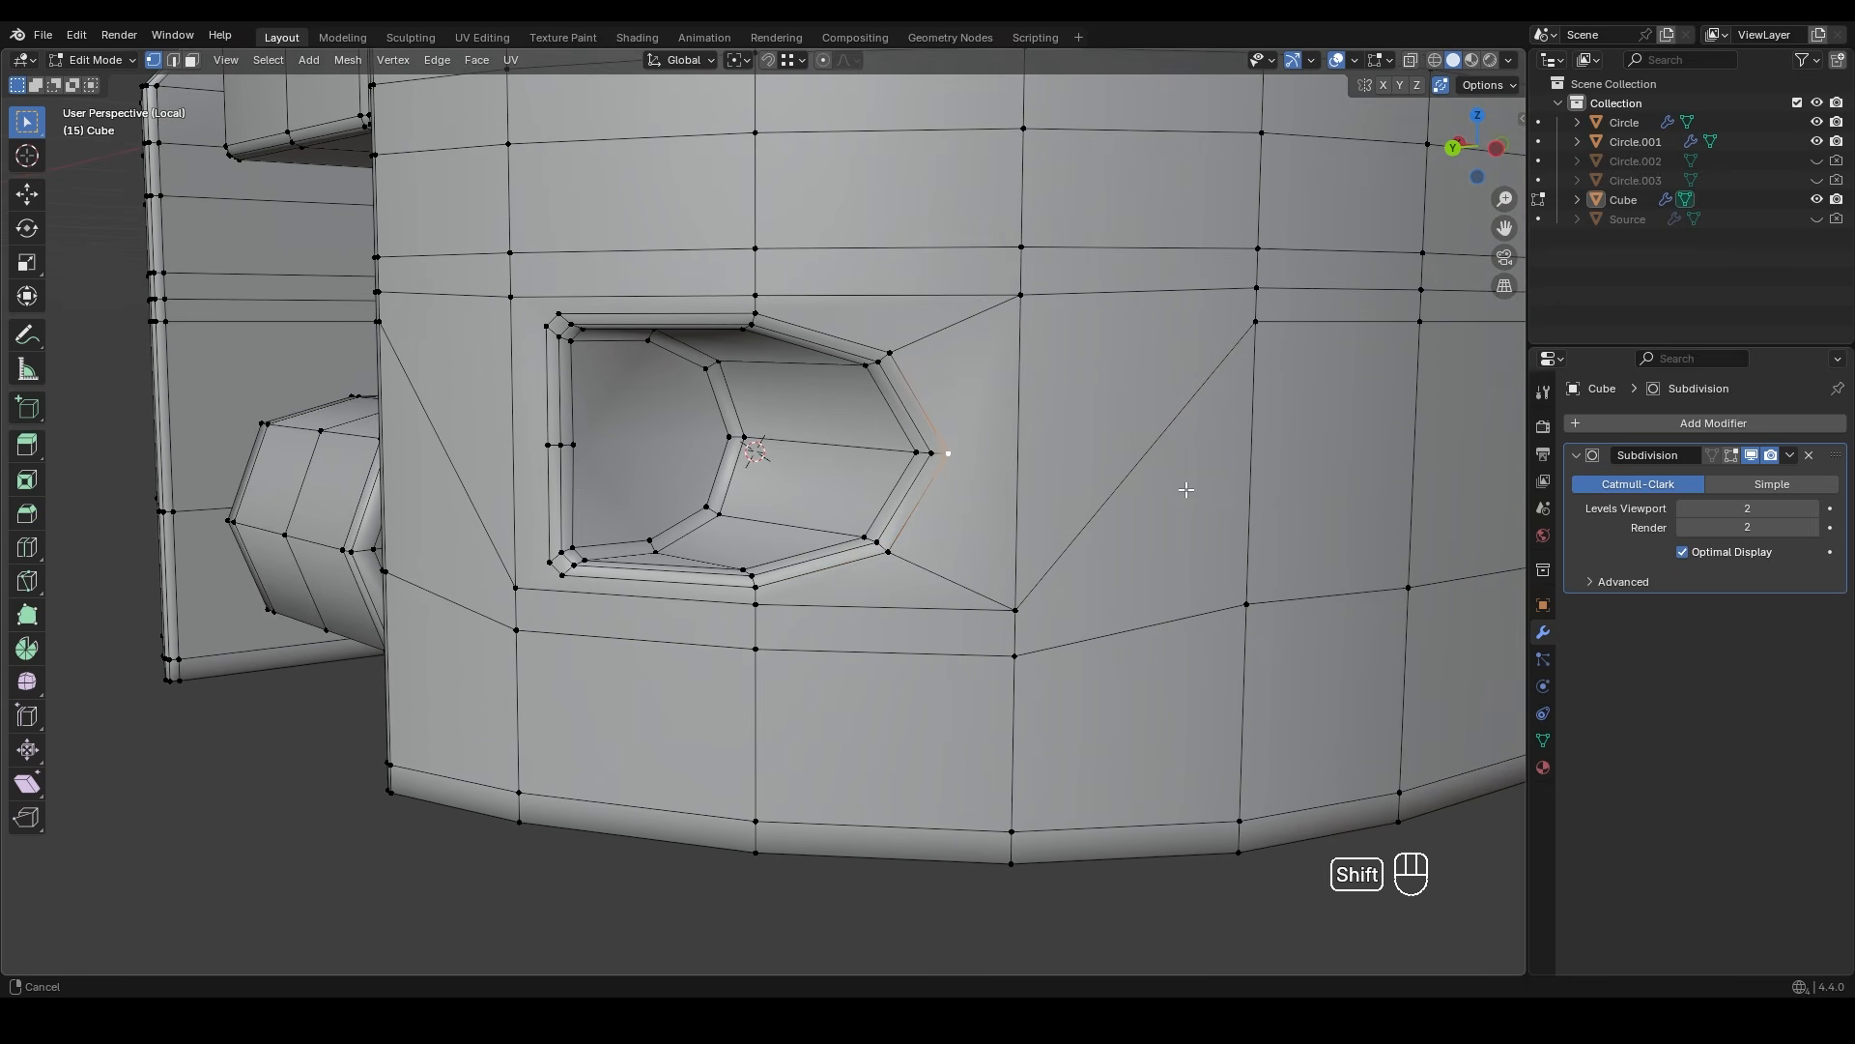
left_click(957, 586)
right_click(955, 589)
key("1")
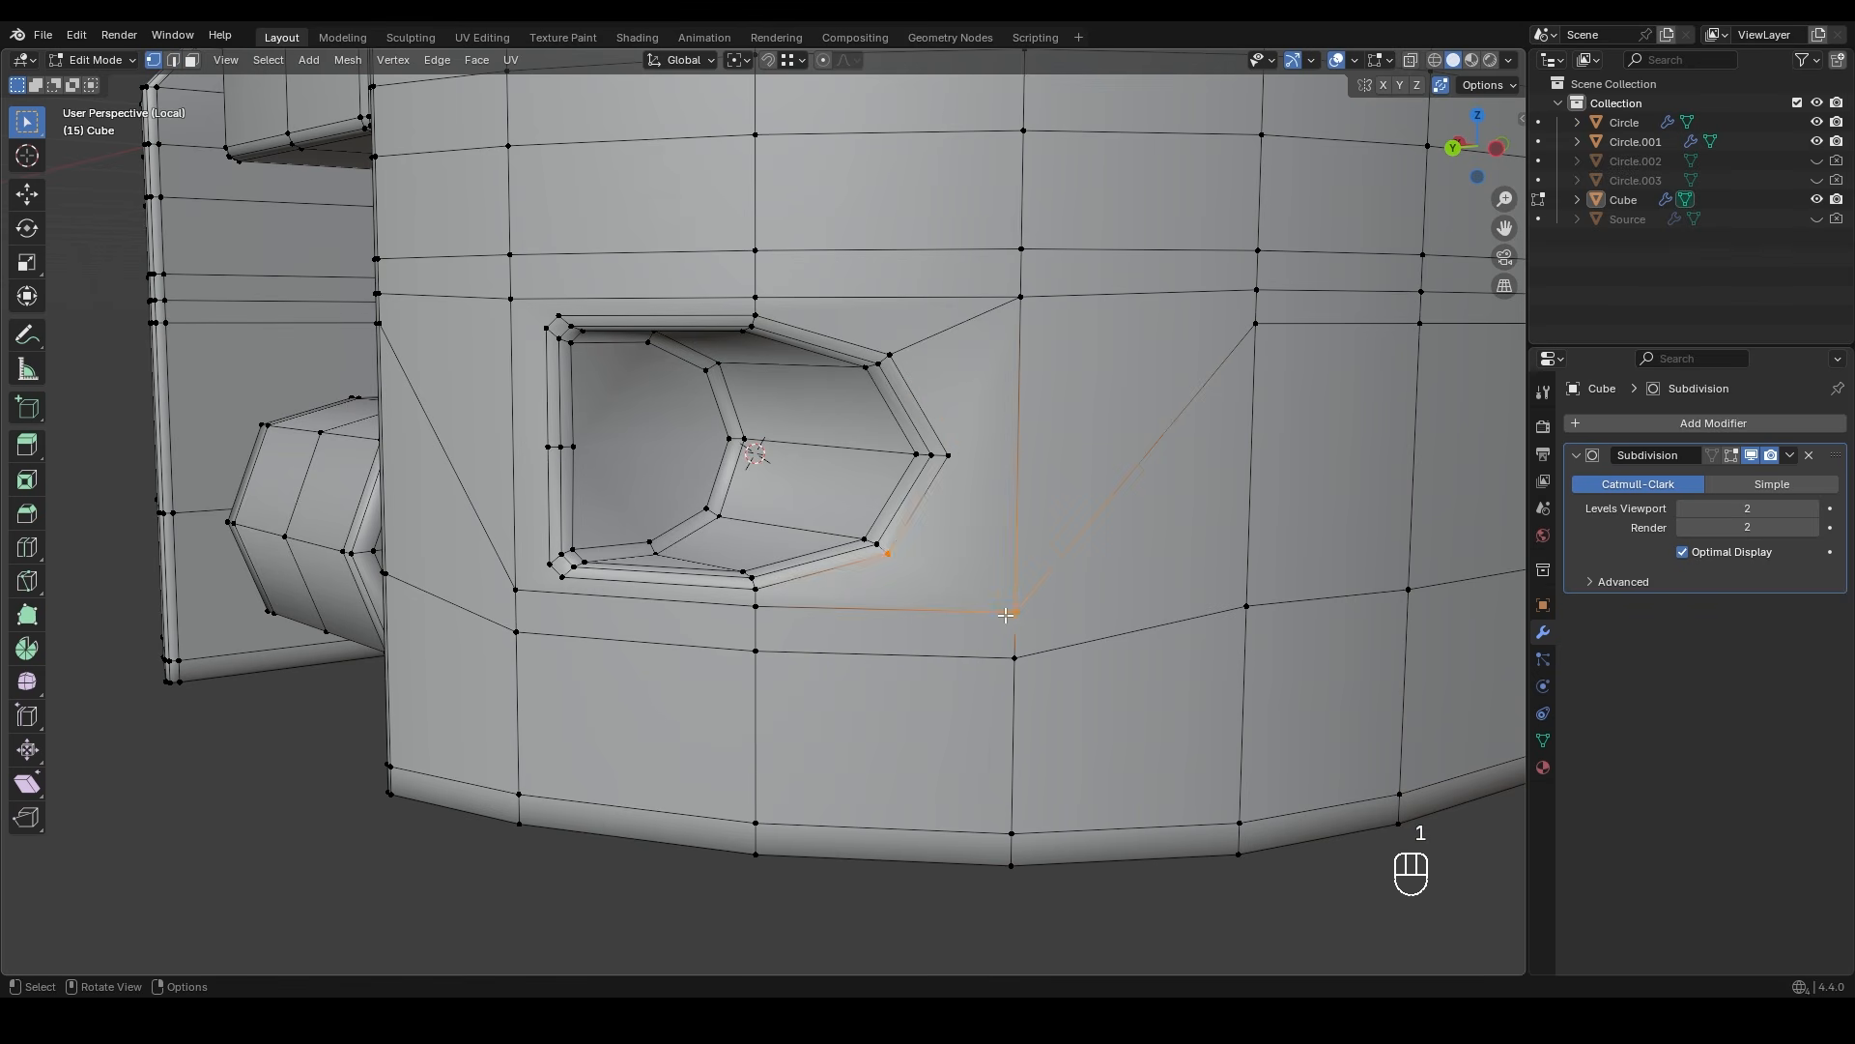
key("2")
key("x")
left_click(925, 612)
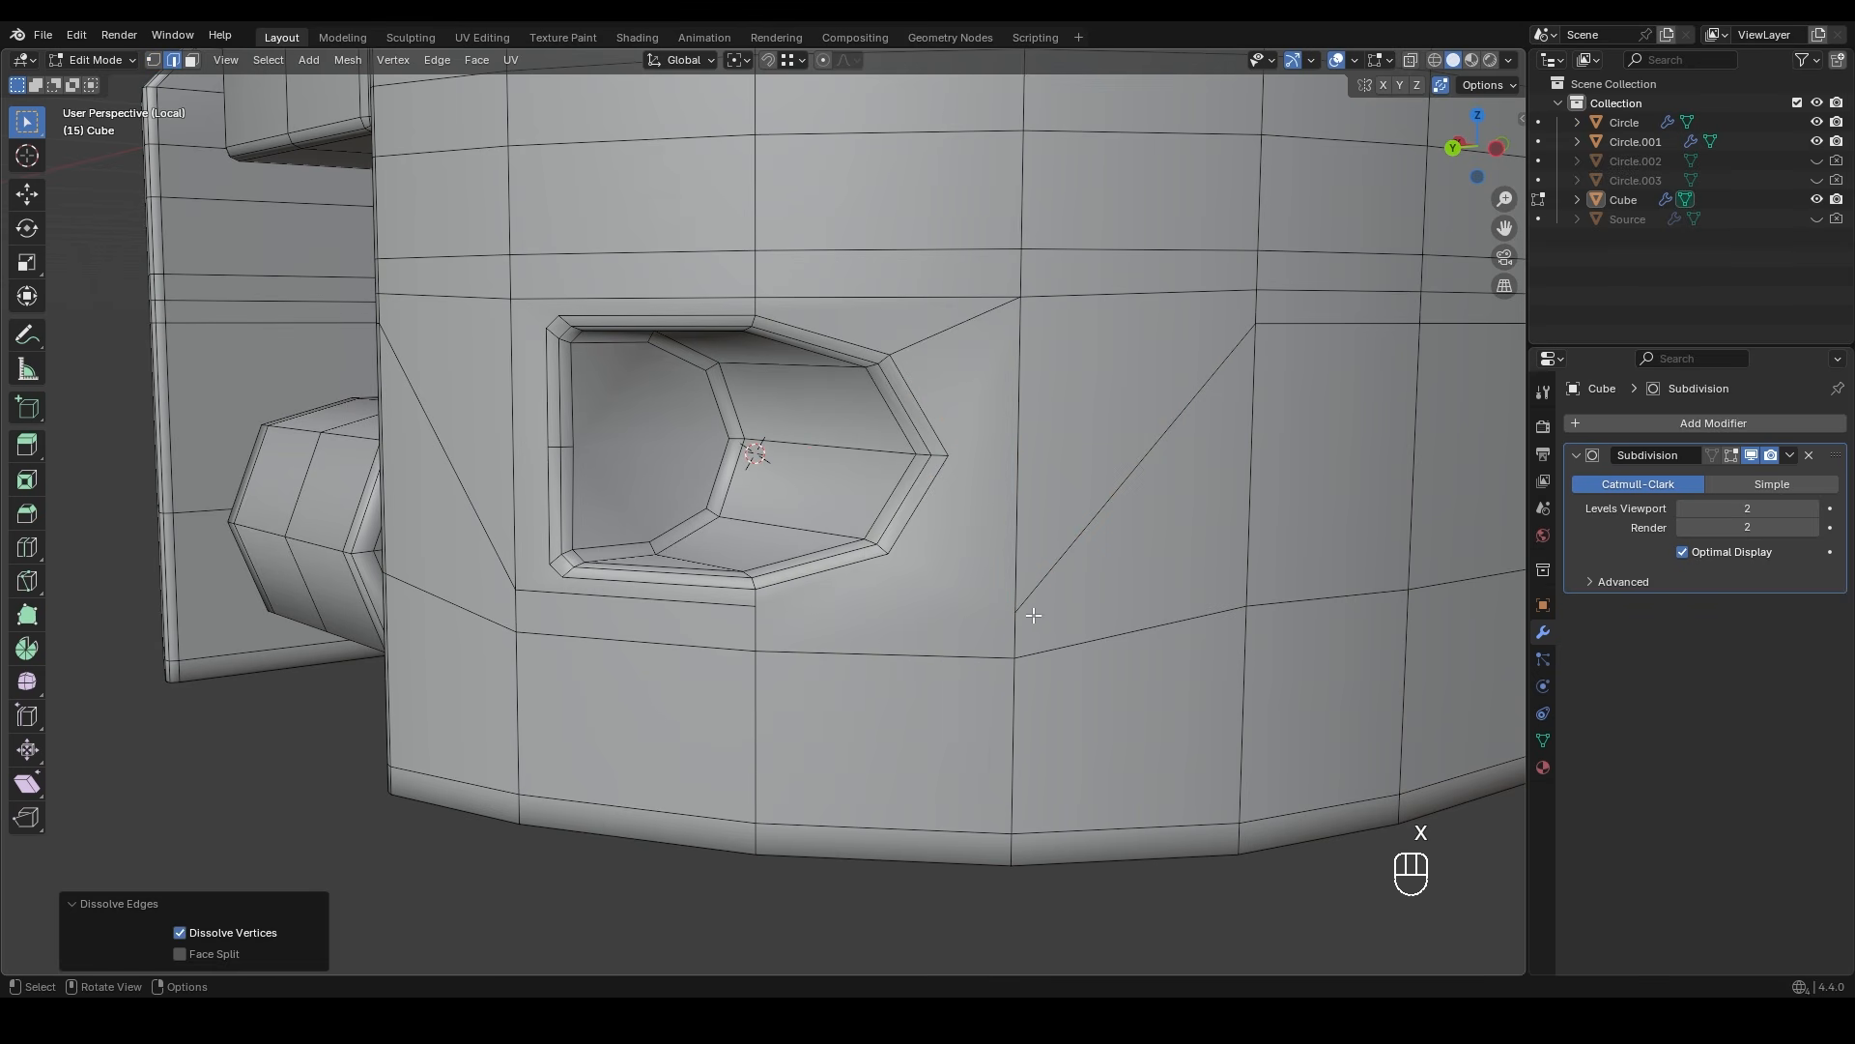
- Raise the loose vertex beside the recess's pointed end about 0.07 m along Z, level with the tip
key("1")
left_click(1015, 611)
key("g")
key("z")
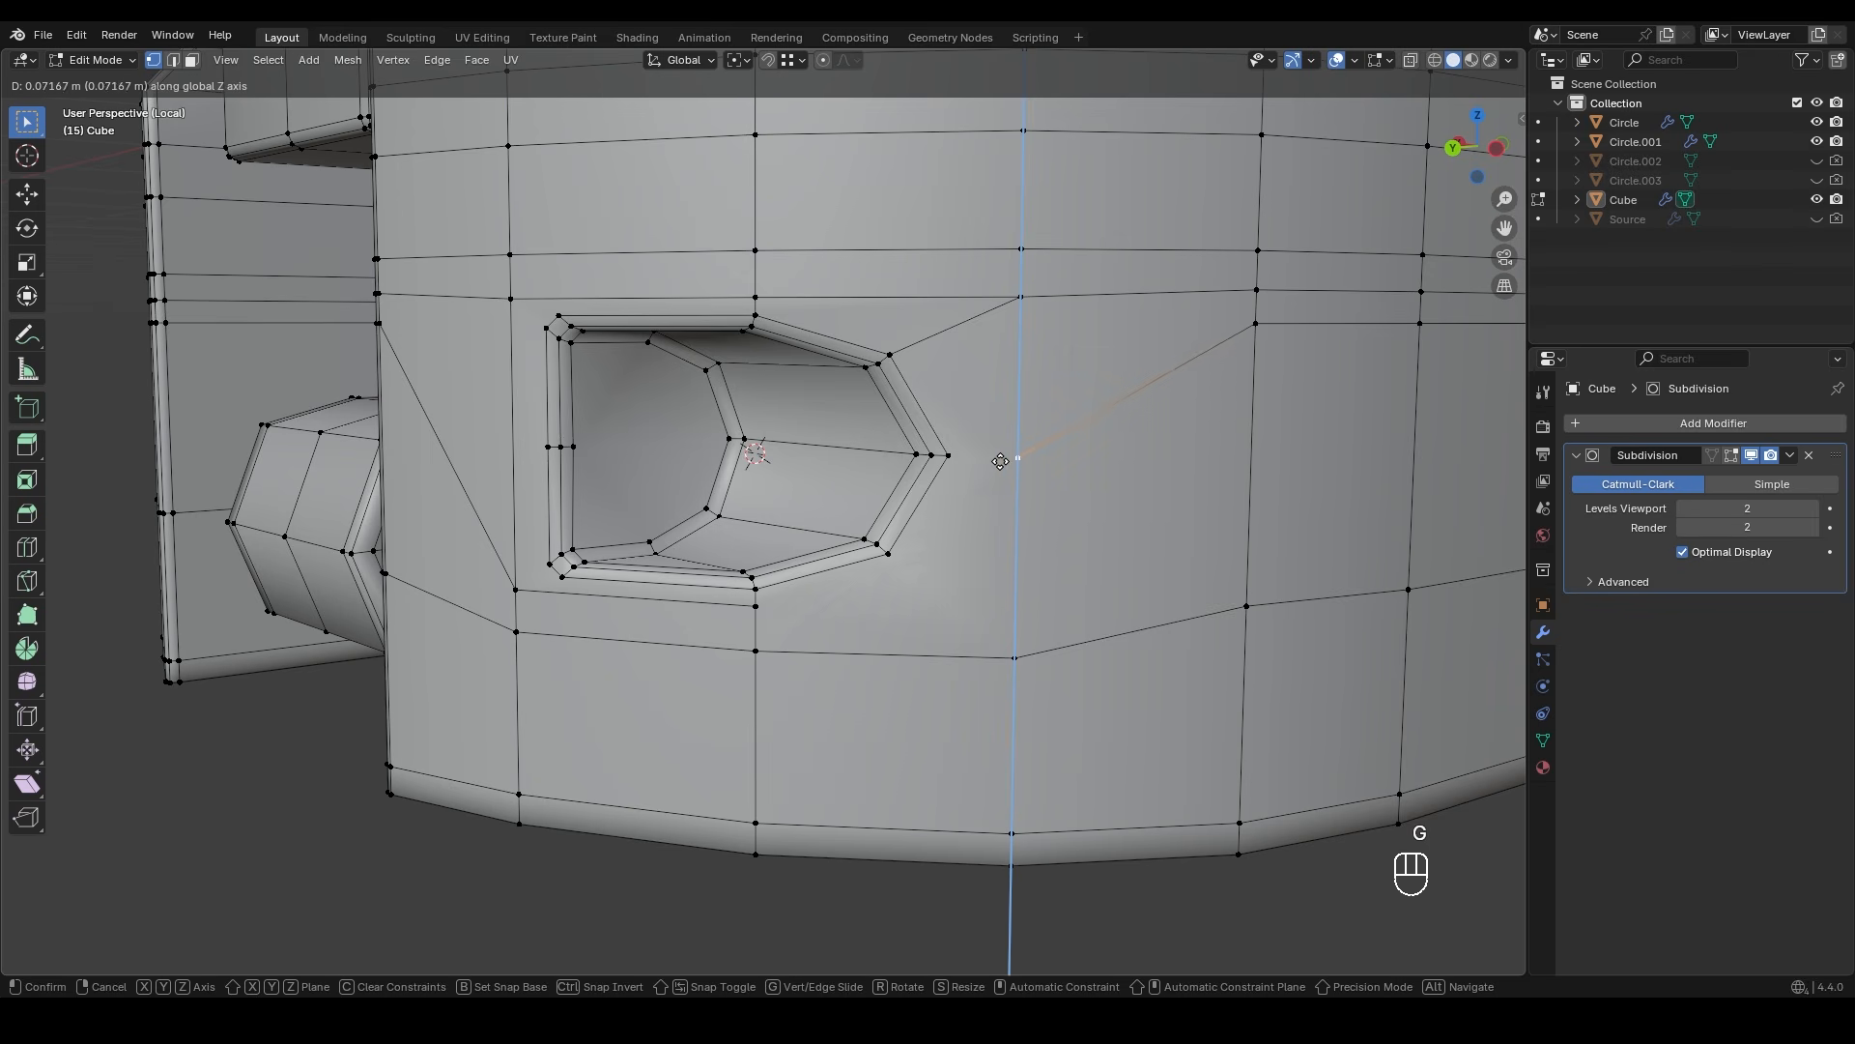
left_click(1005, 461)
- Connect the recess's tip to the raised vertex and the lower rim corner to the grid vertex diagonally below
left_click(967, 468, "shift")
left_click(888, 552)
left_click(1018, 659, "shift")
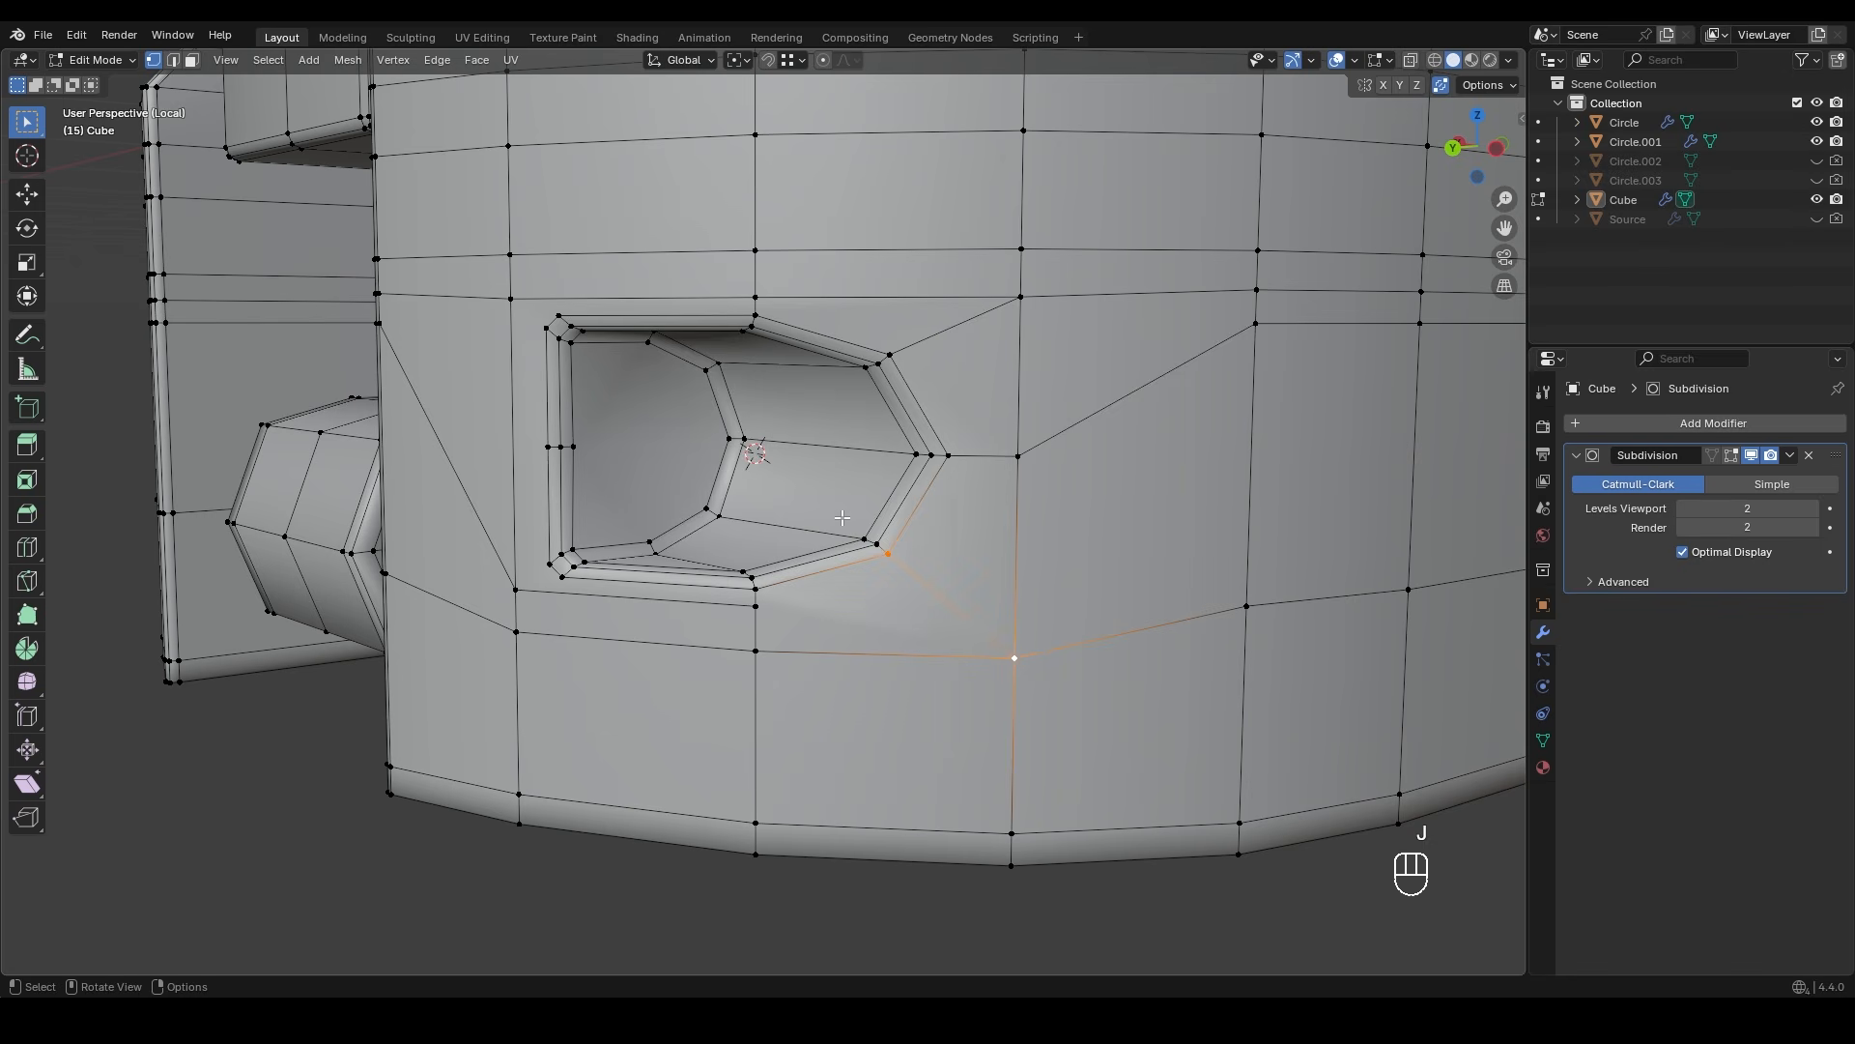
- Move the two horizontal edge rows directly above the recess upward along Z
middle_click_drag(779, 563, 970, 342, "shift")
left_click(709, 344, "shift")
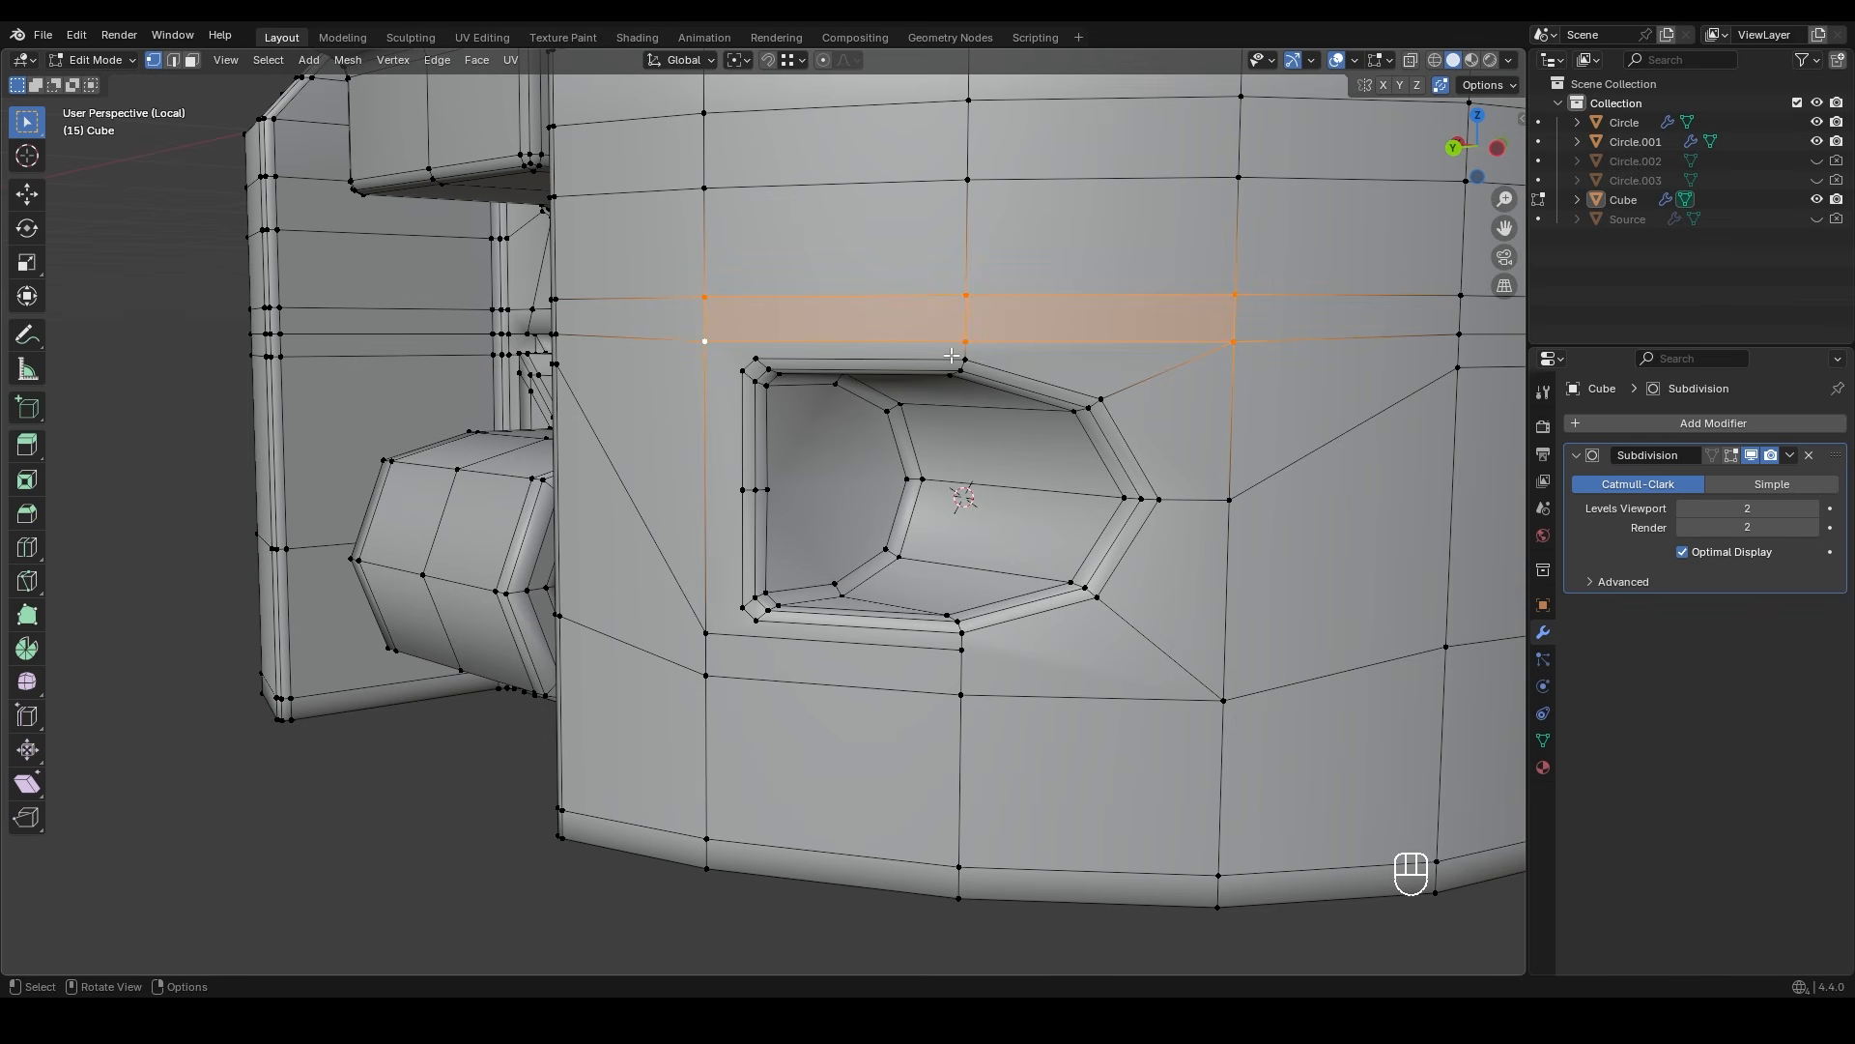
key("g")
key("z")
left_click(961, 287)
- Nudge the horizontal edge beneath the recess's square half along Z and dissolve it
middle_click_drag(949, 655, 958, 507, "shift")
left_click(966, 512)
left_click(716, 506, "shift")
key("g")
key("z")
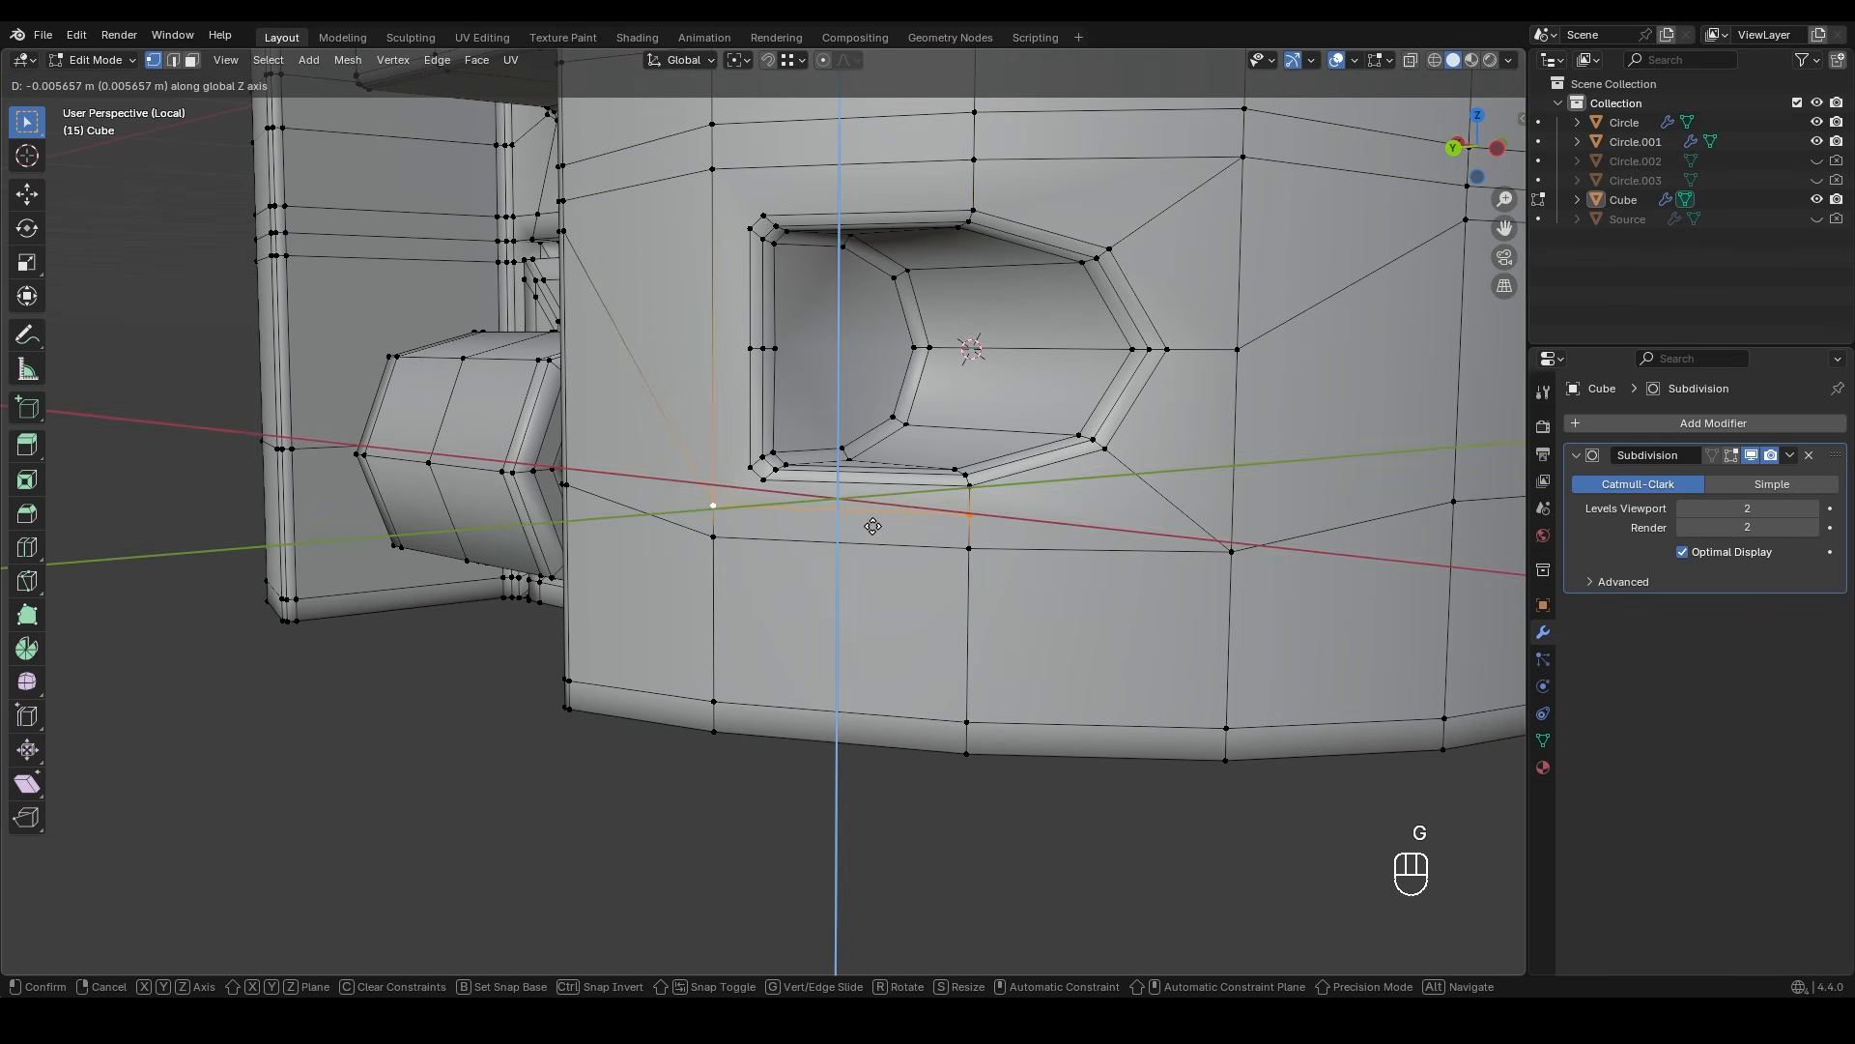
left_click(868, 522)
key("2")
key("x")
left_click(858, 583)
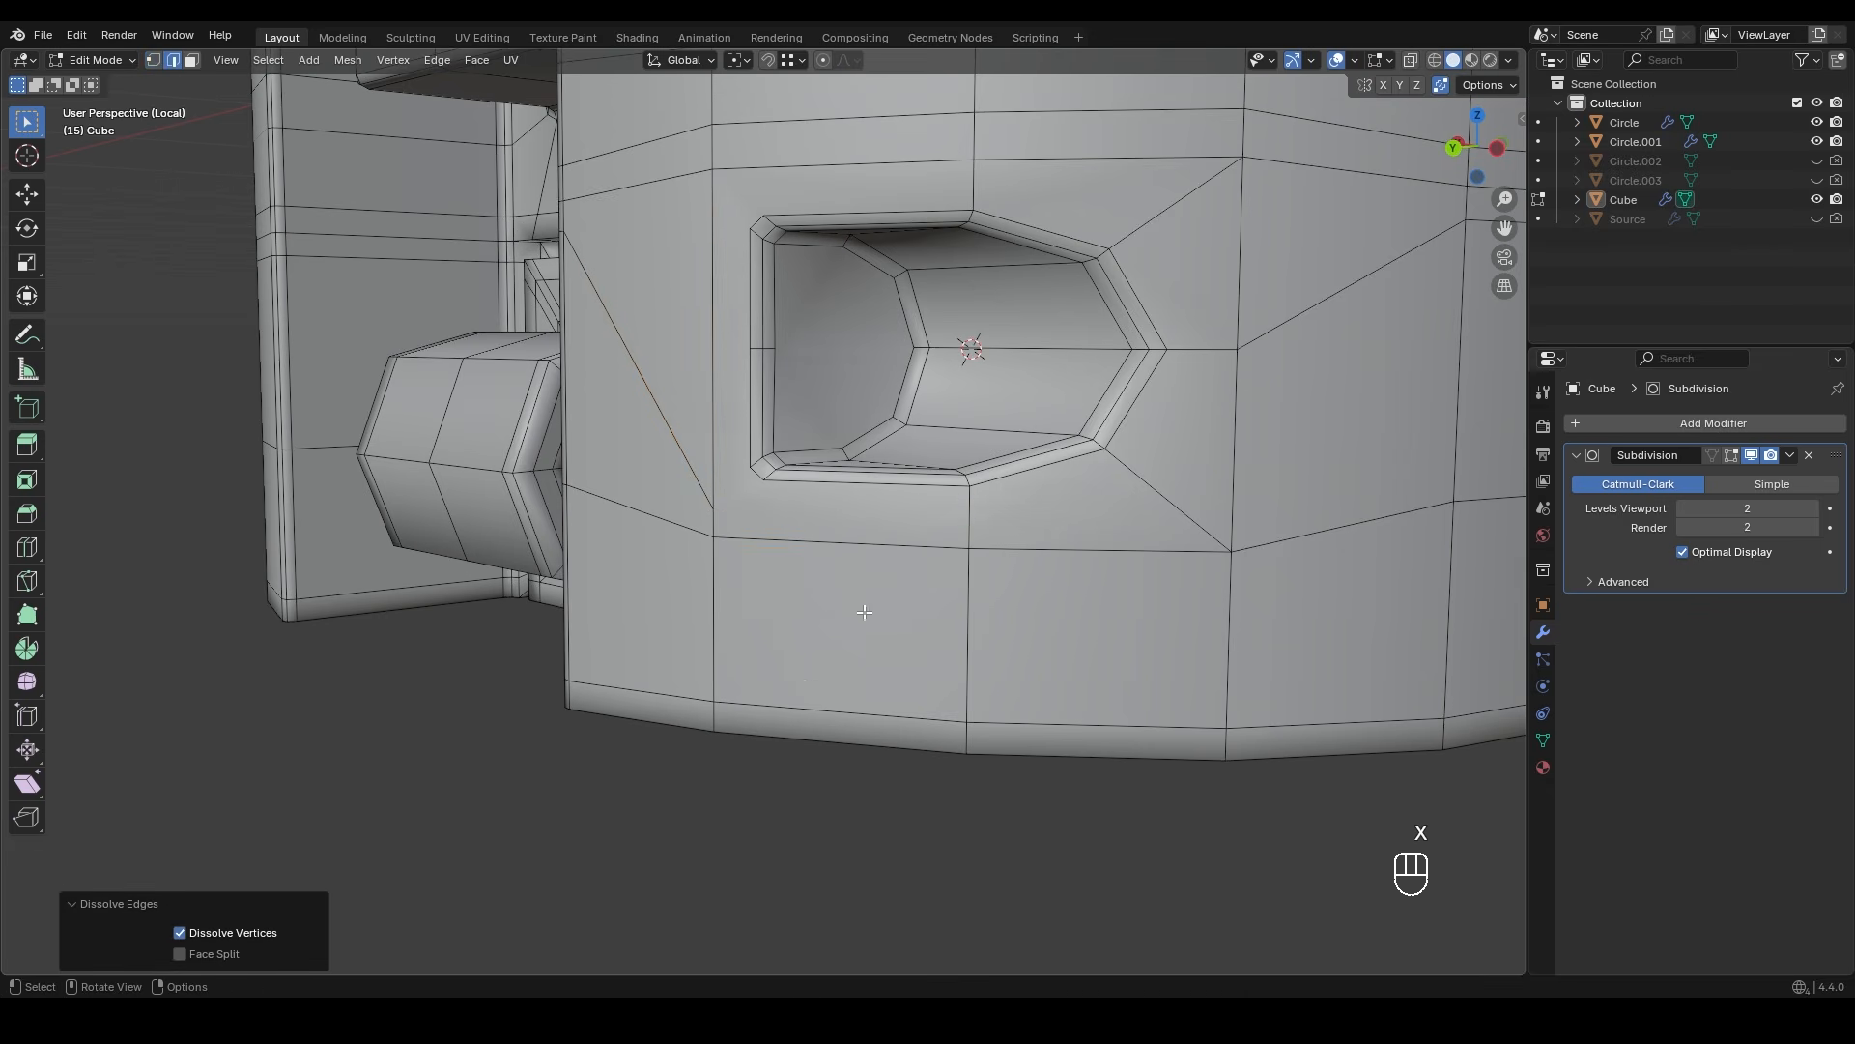
- Raise the loose vertex beside the recess's square end about 0.079 m along Z, level with the rim's middle vertex
middle_click_drag(793, 506, 943, 544, "shift")
key("1")
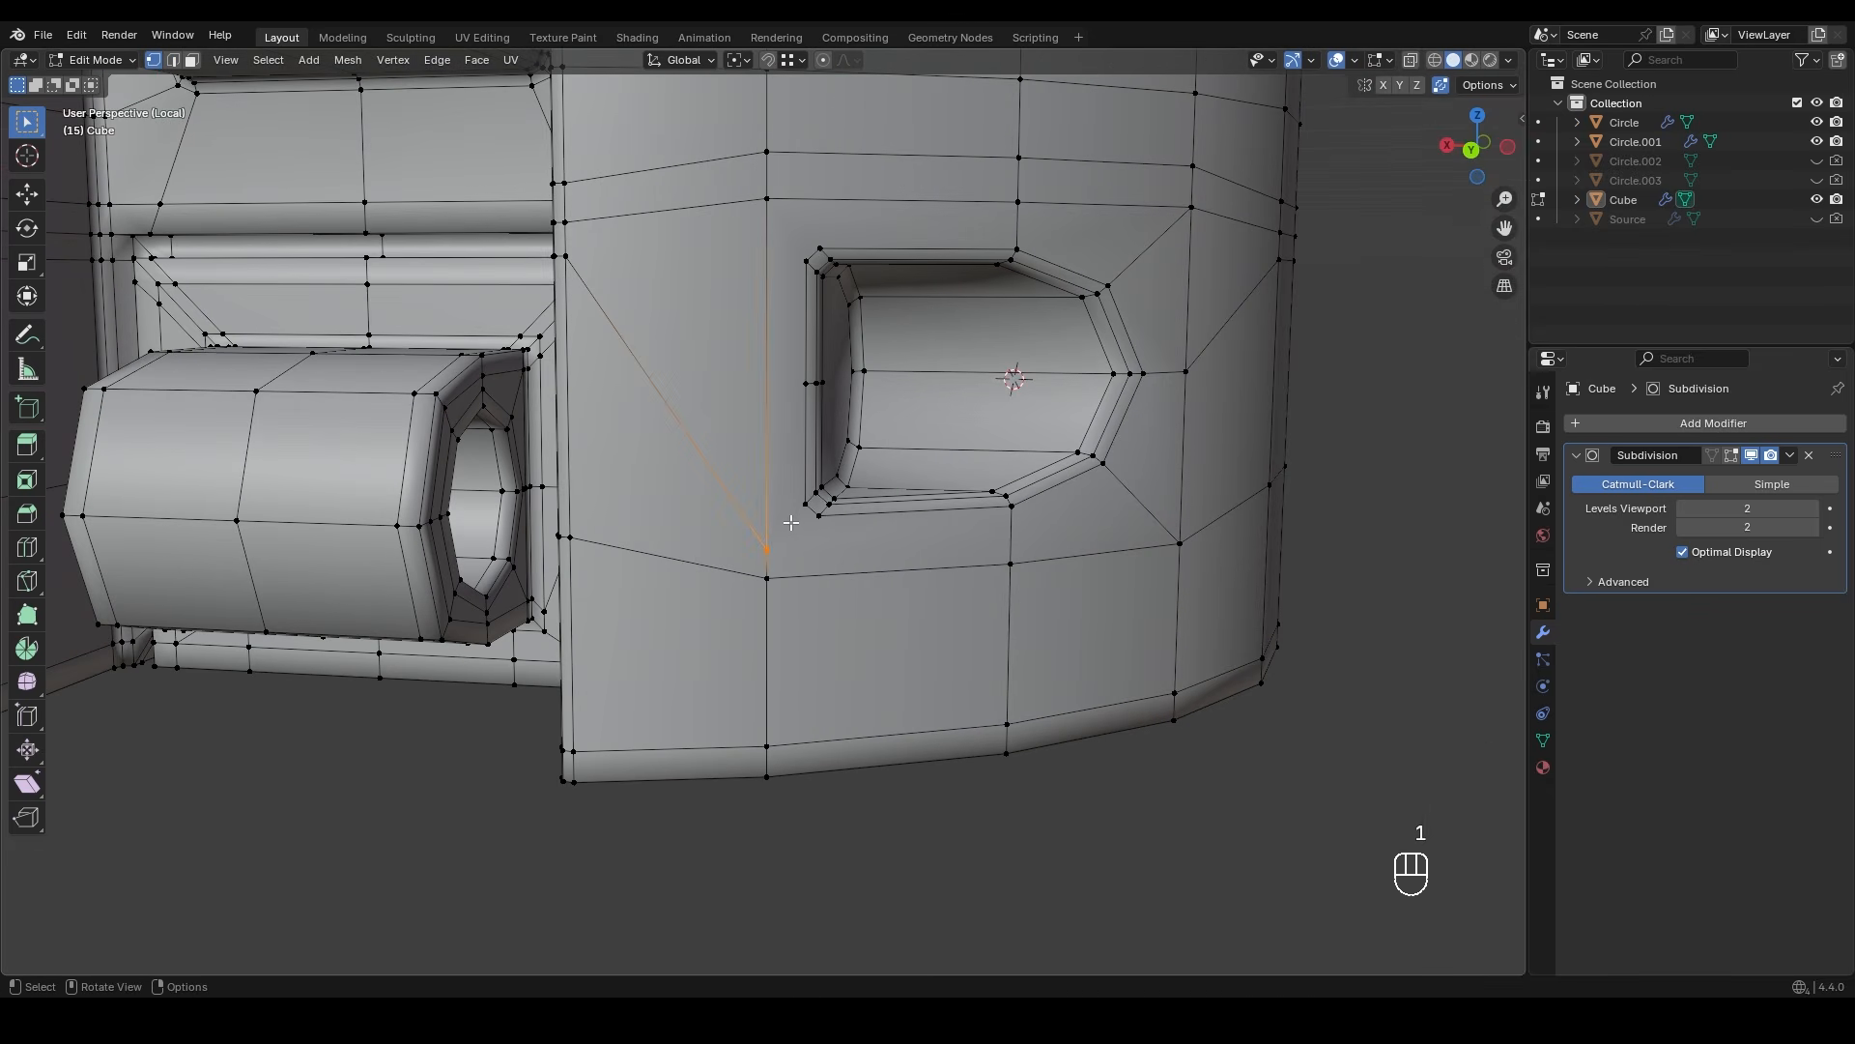
key("g")
key("z")
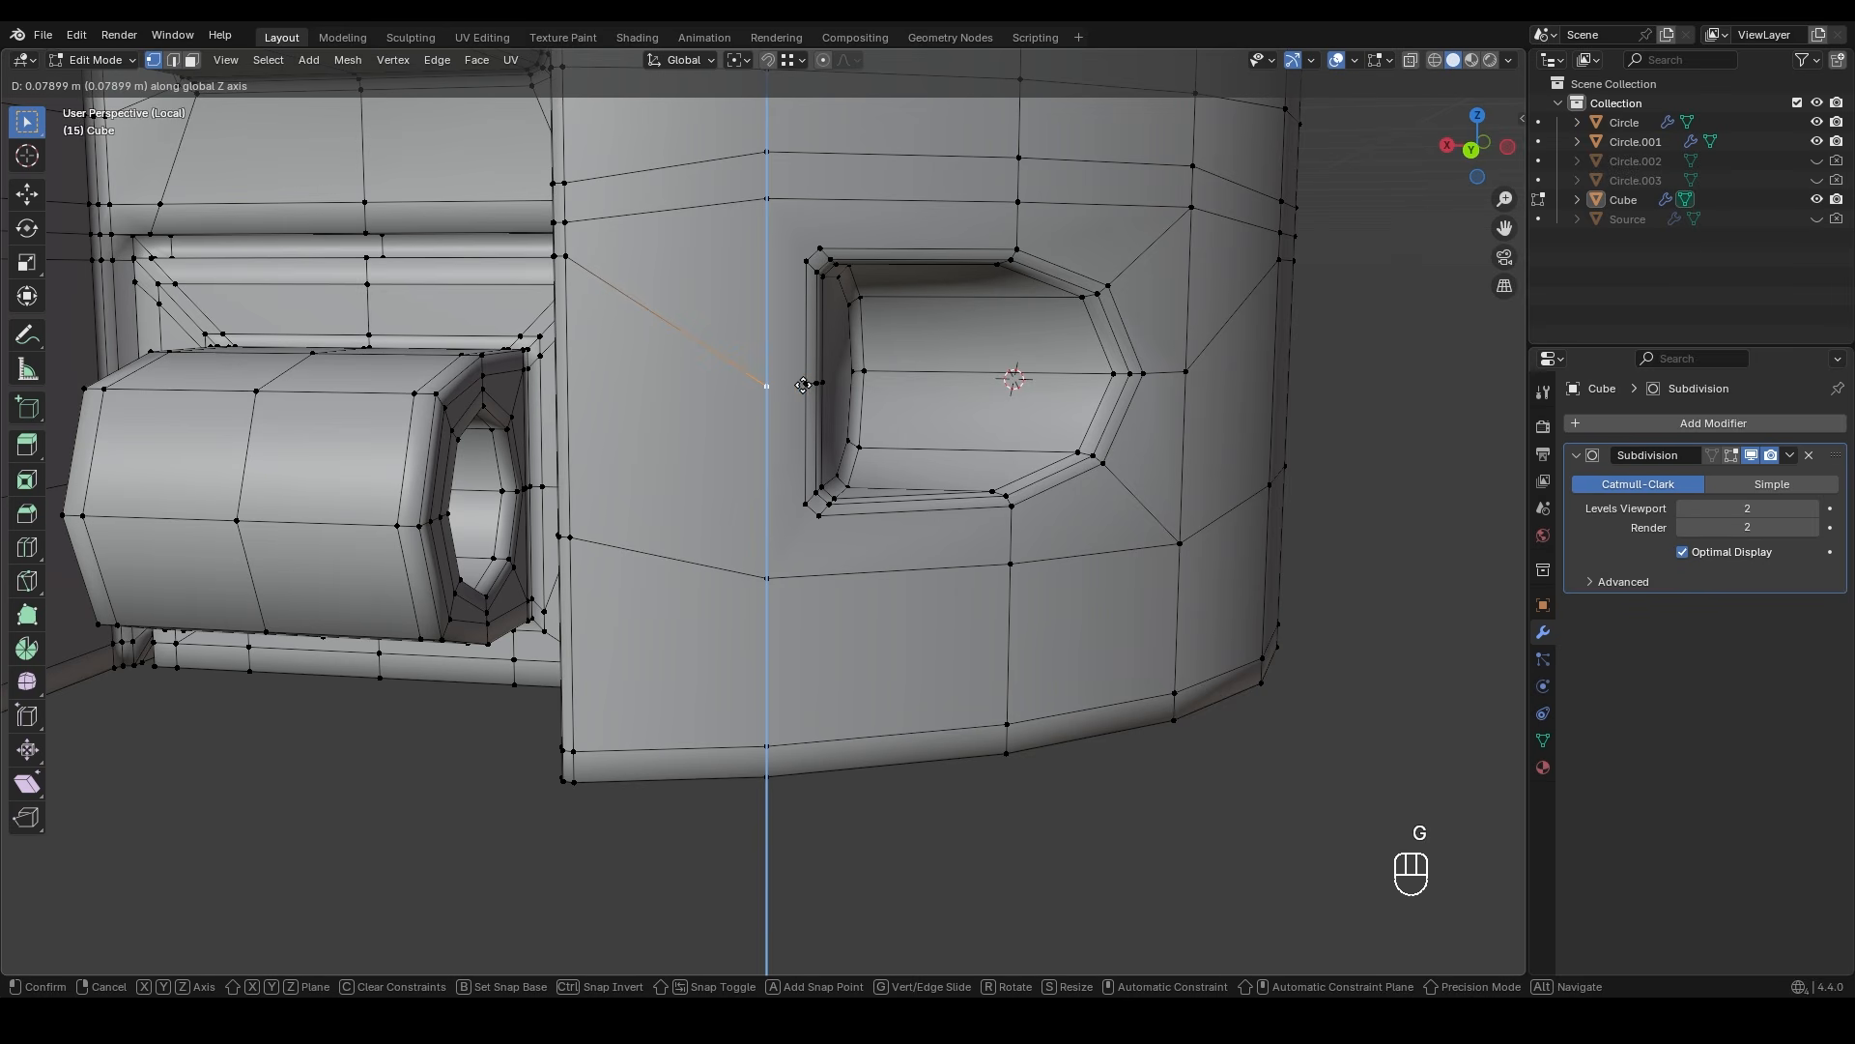
left_click(805, 384, "ctrl")
- Connect the square end's middle and lower corner rim vertices to the adjacent vertical edge's vertices
middle_click_drag(800, 404, 833, 469, "shift")
left_click(780, 437)
left_click(818, 435, "shift")
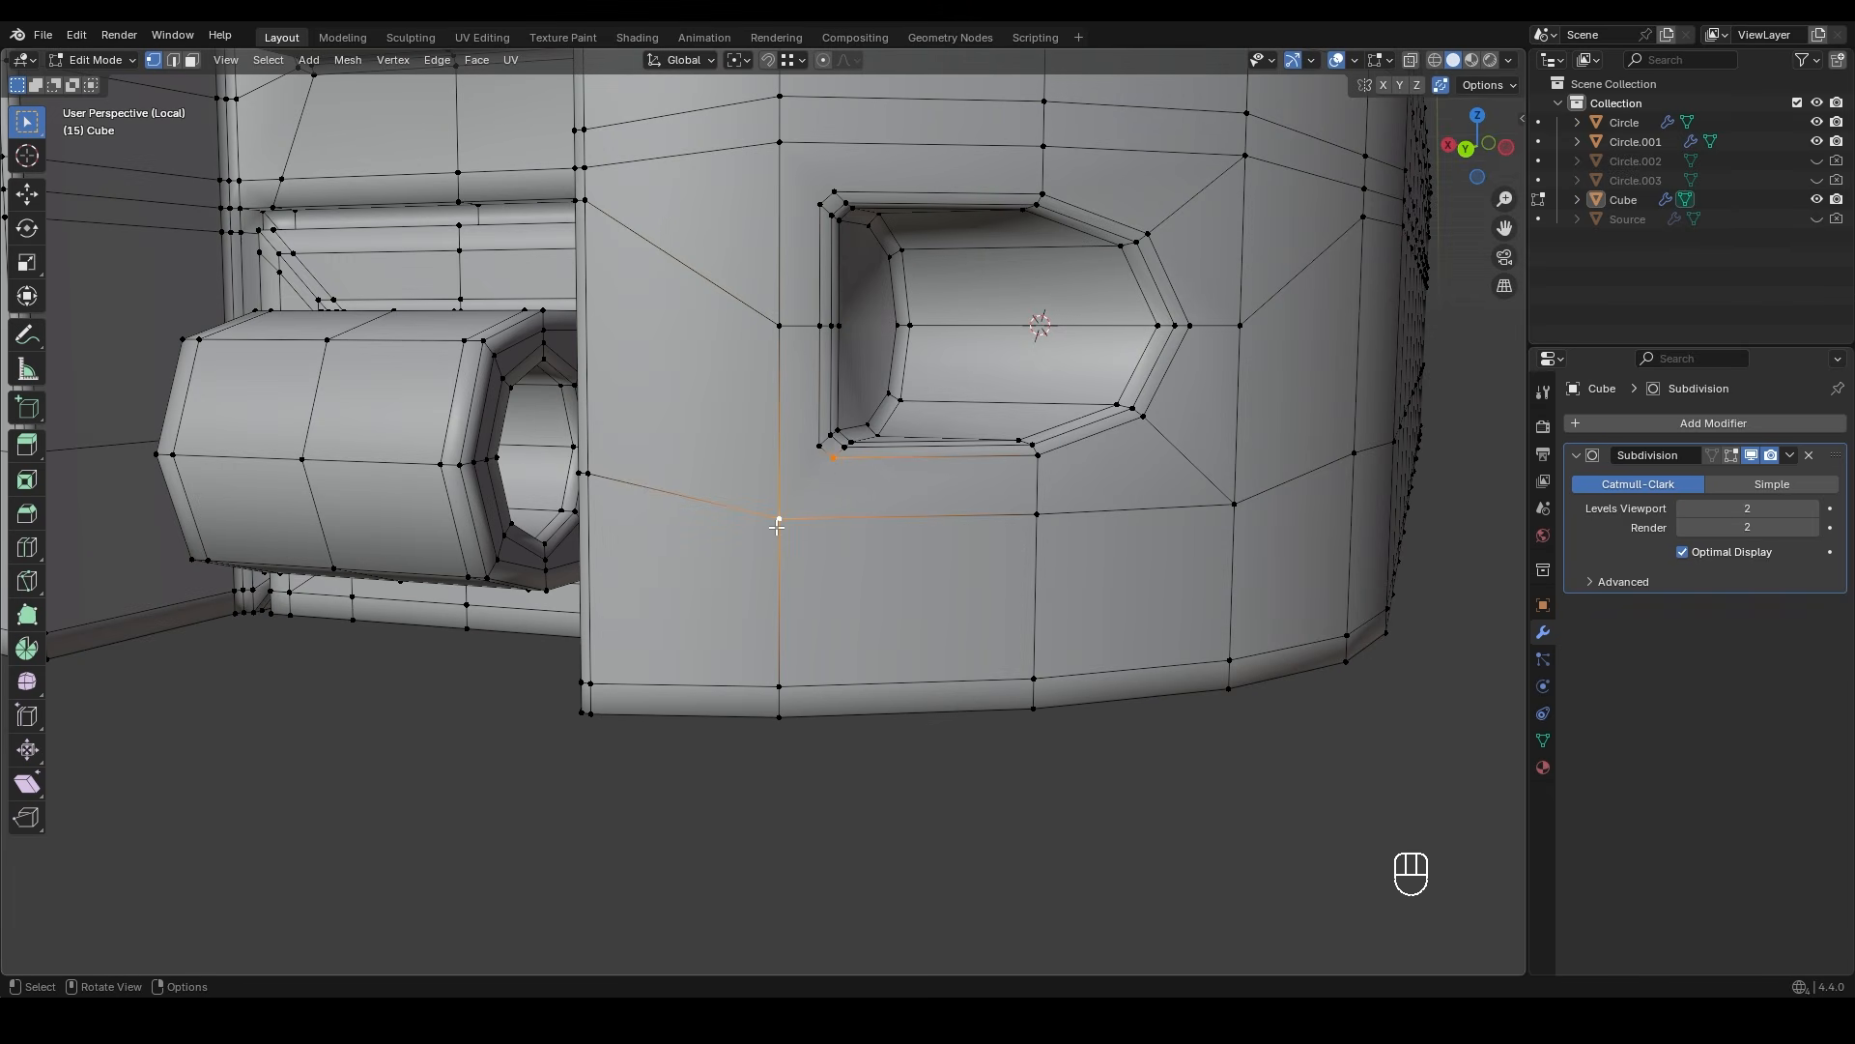
middle_click_drag(777, 527, 831, 657, "shift")
left_click(887, 325)
left_click(833, 275, "shift")
- Dissolve the two horizontal edges running directly above the recess
middle_click_drag(1107, 383, 1069, 386)
key("2")
left_click(1015, 275)
left_click(1104, 282, "shift")
key("x")
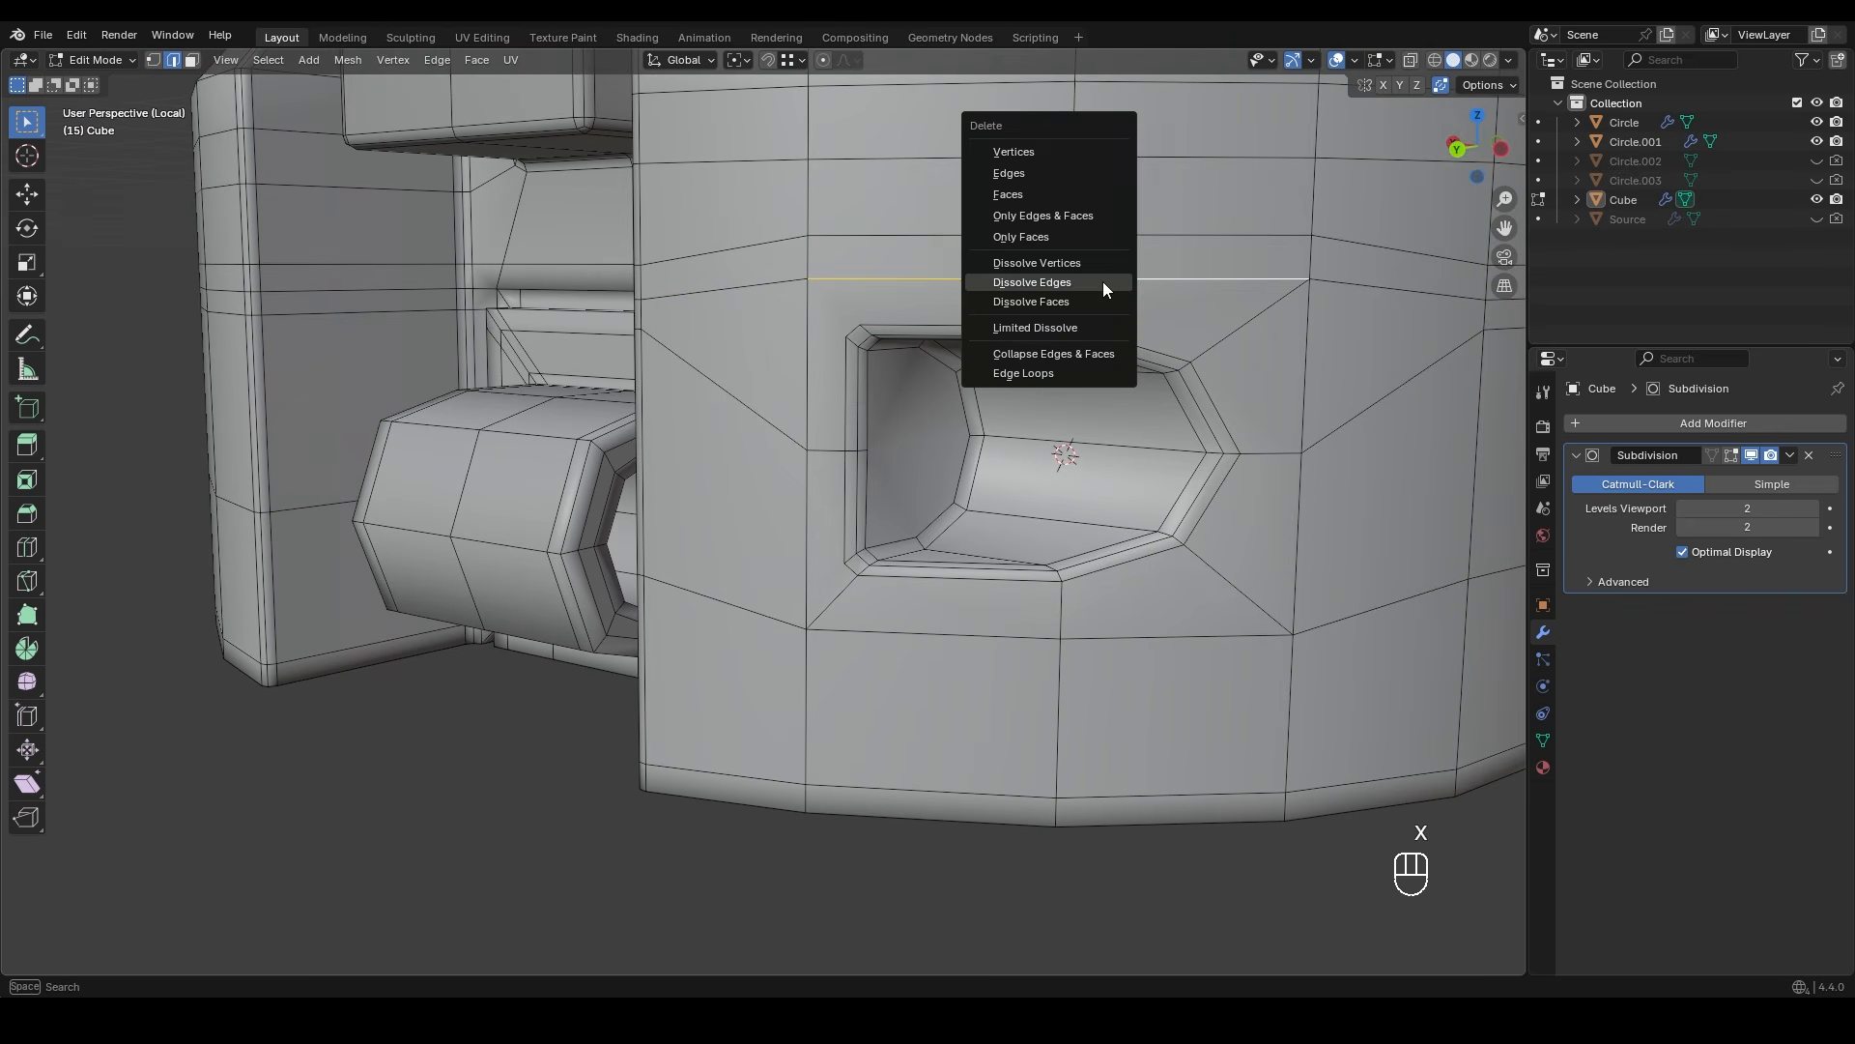
left_click(1104, 281)
- Merge the leftover vertex above the recess's pointed end into the grid vertex above it using At Last
middle_click_drag(1308, 285, 1125, 309, "shift")
key("1")
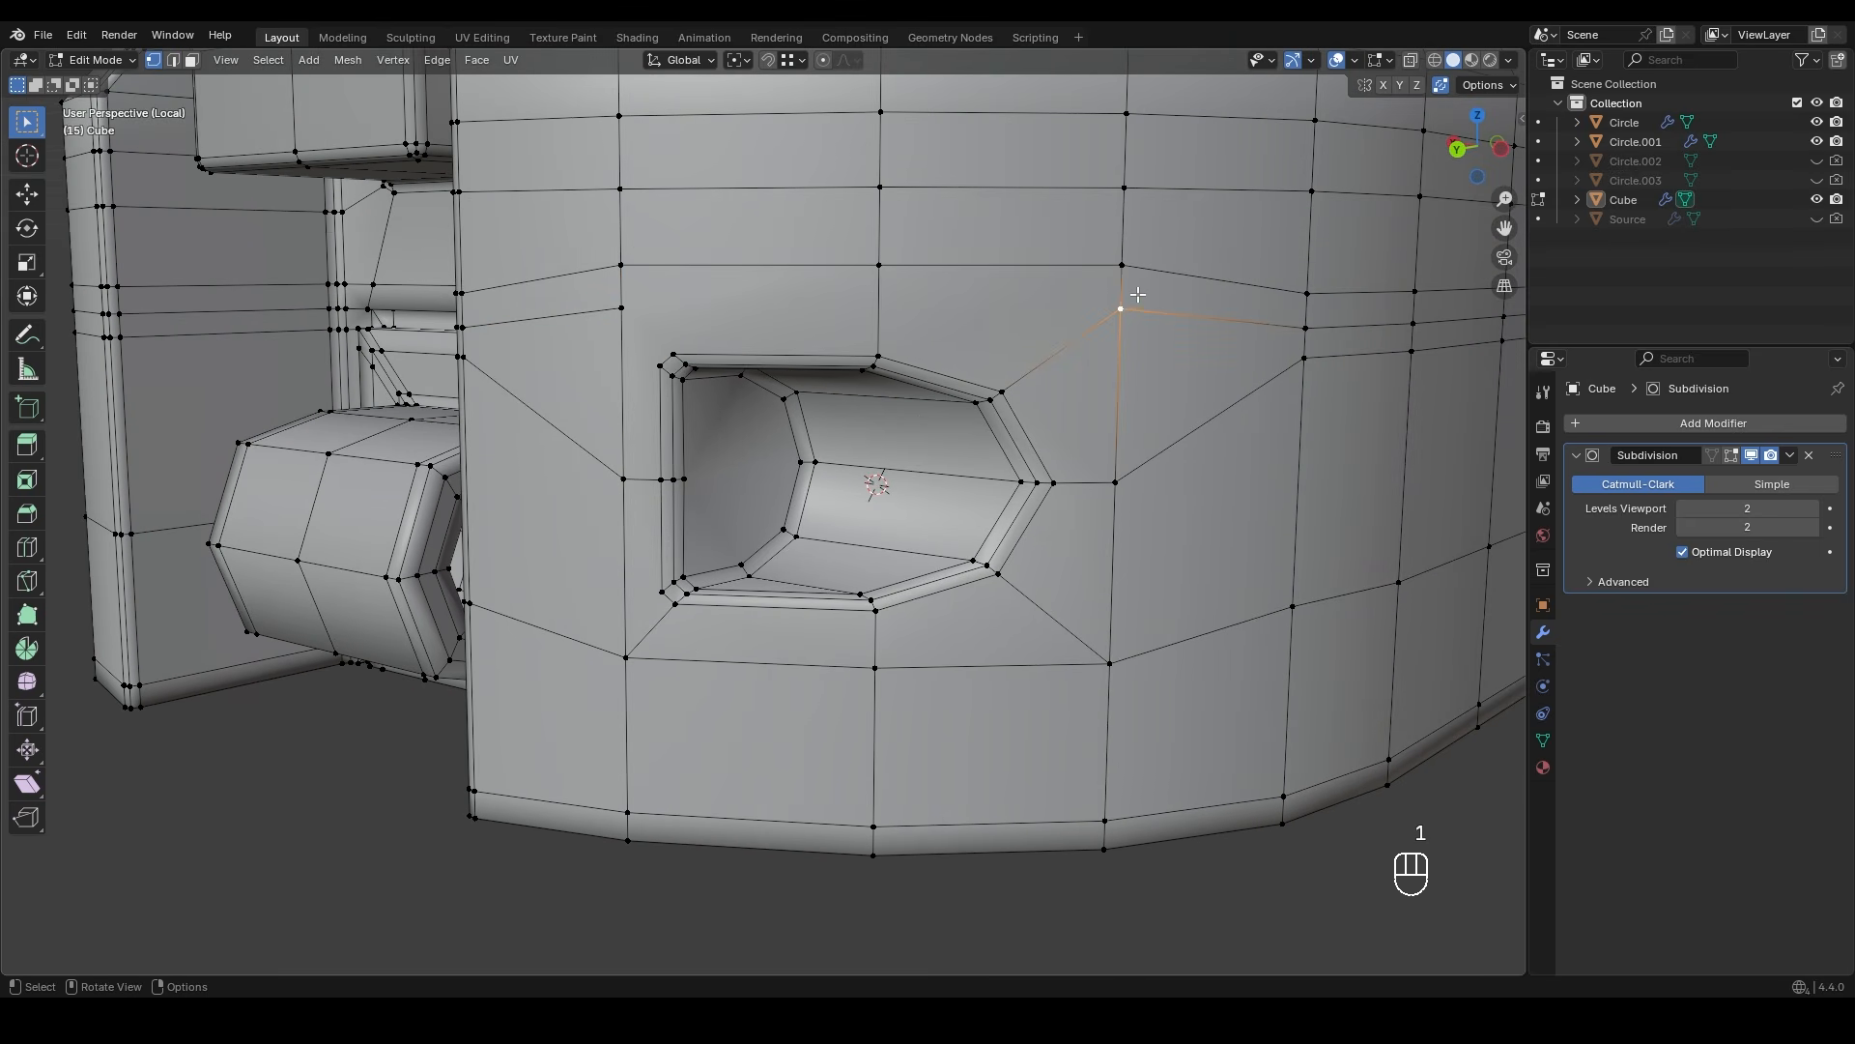
left_click(1123, 266, "shift")
key("m")
left_click(1104, 364)
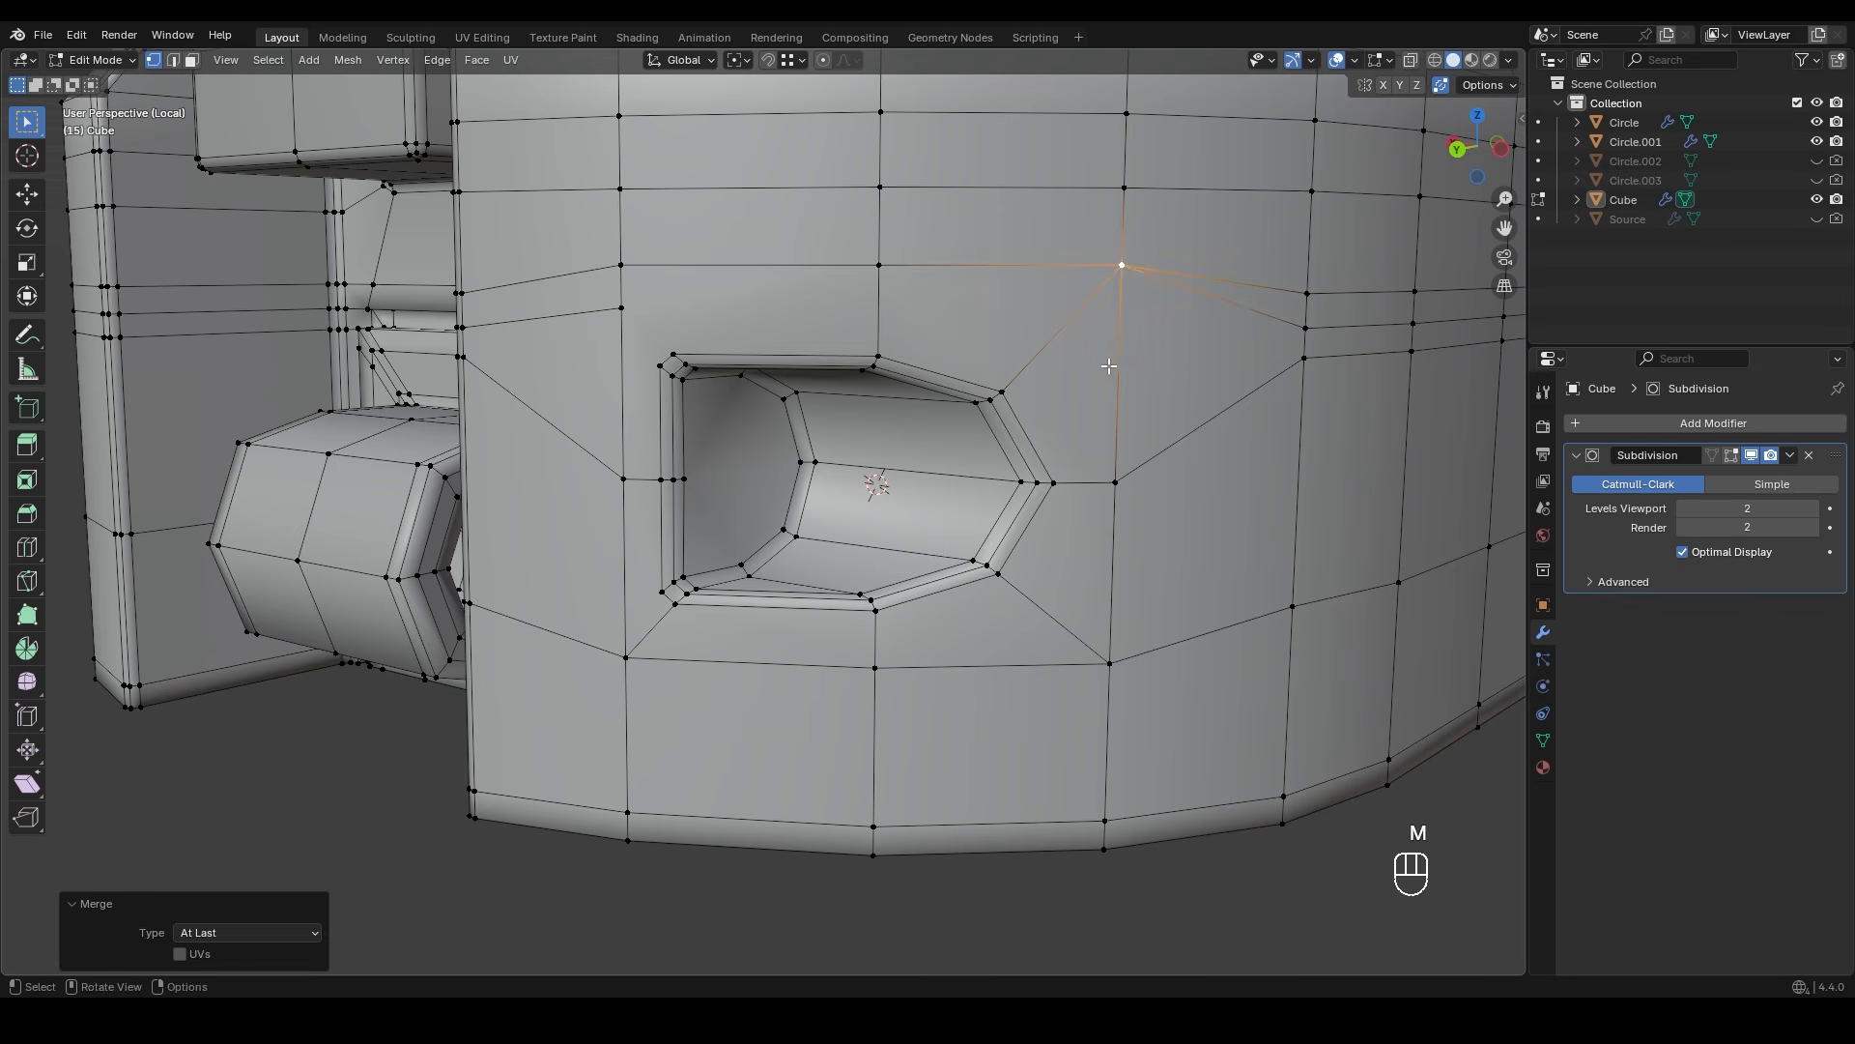
- Lower the leftover vertex near the upper corner of the recess's square end along Z to rim level
middle_click_drag(1104, 365, 1098, 364, "shift")
middle_click_drag(667, 362, 854, 361, "shift")
scroll(779, 357, "up", 2)
left_click(764, 234)
key("g")
key("z")
left_click(758, 319)
- Connect the upper corner vertices of the recess's square end to the neighbouring grid vertices
left_click(823, 320)
left_click(771, 320, "shift")
left_click(841, 294)
left_click(786, 194, "shift")
scroll(961, 381, "down", 2)
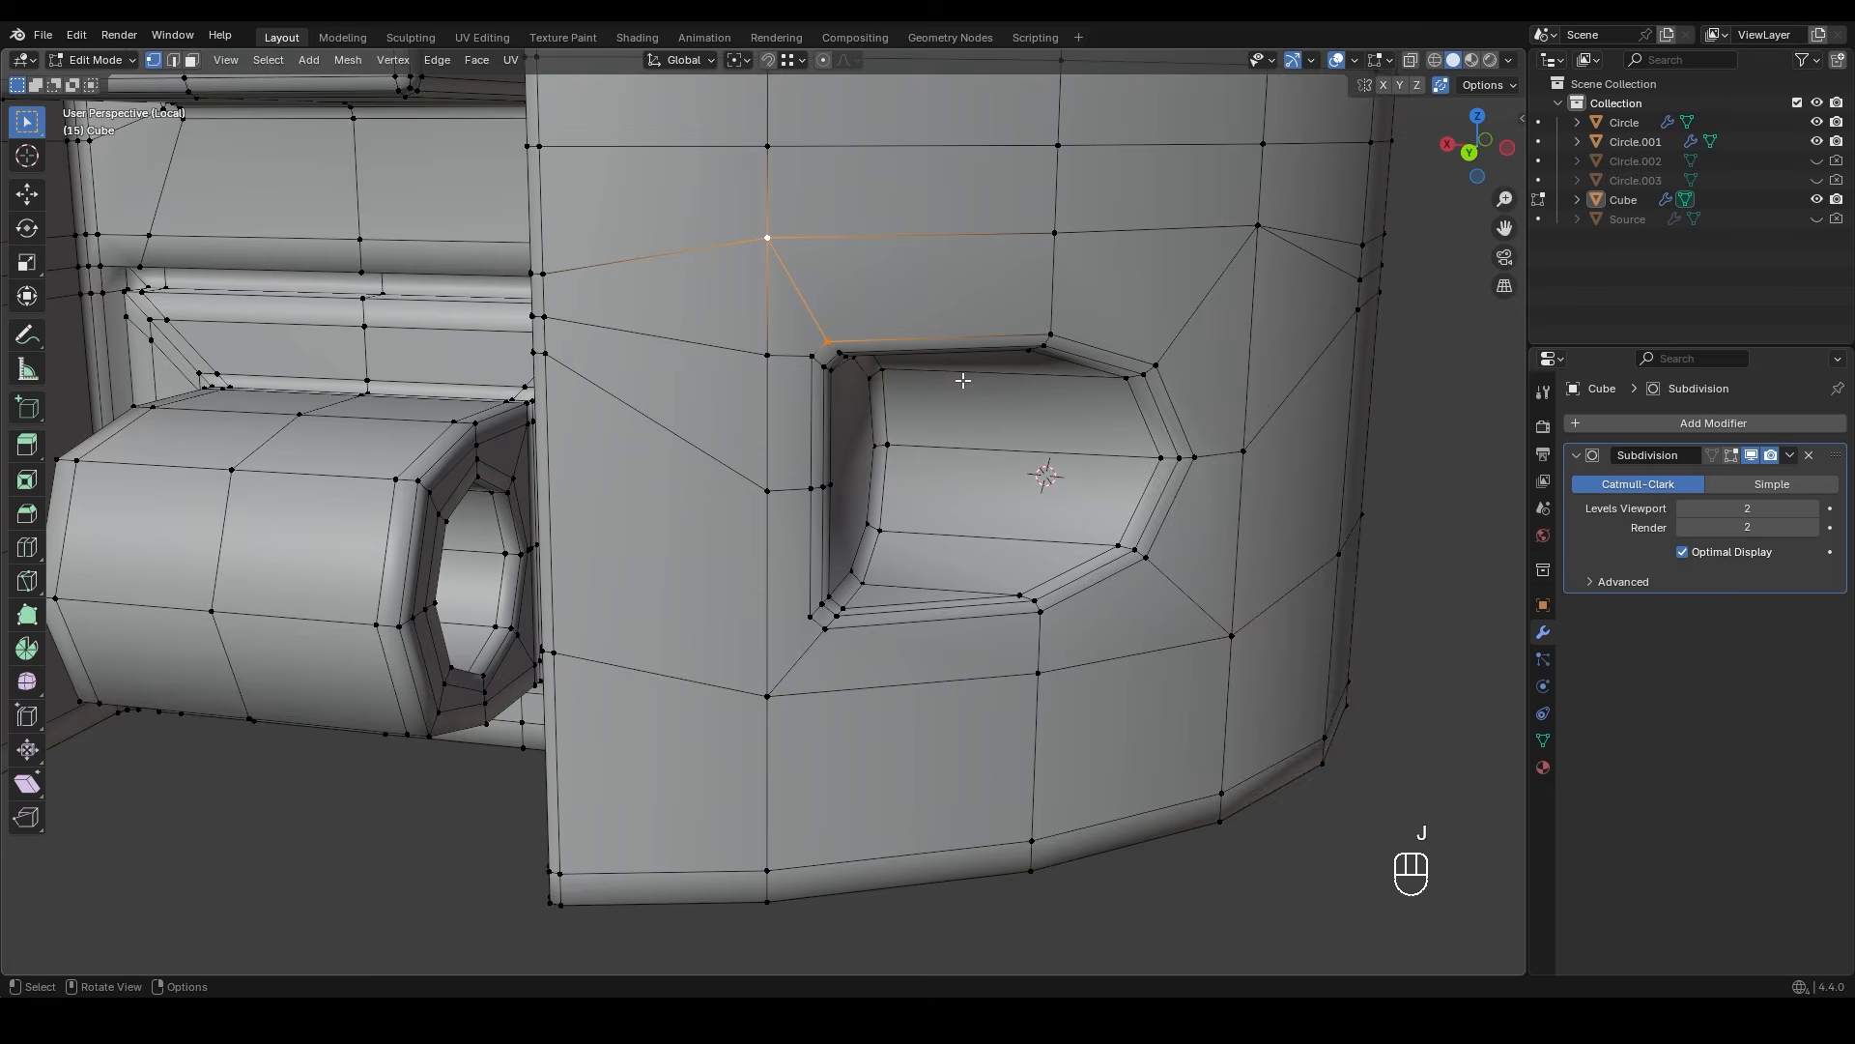
- Lower the vertices on the body's front corner edge about 0.022 m along Z, below the recess
middle_click_drag(946, 443, 957, 397, "shift")
middle_click_drag(957, 398, 1044, 398)
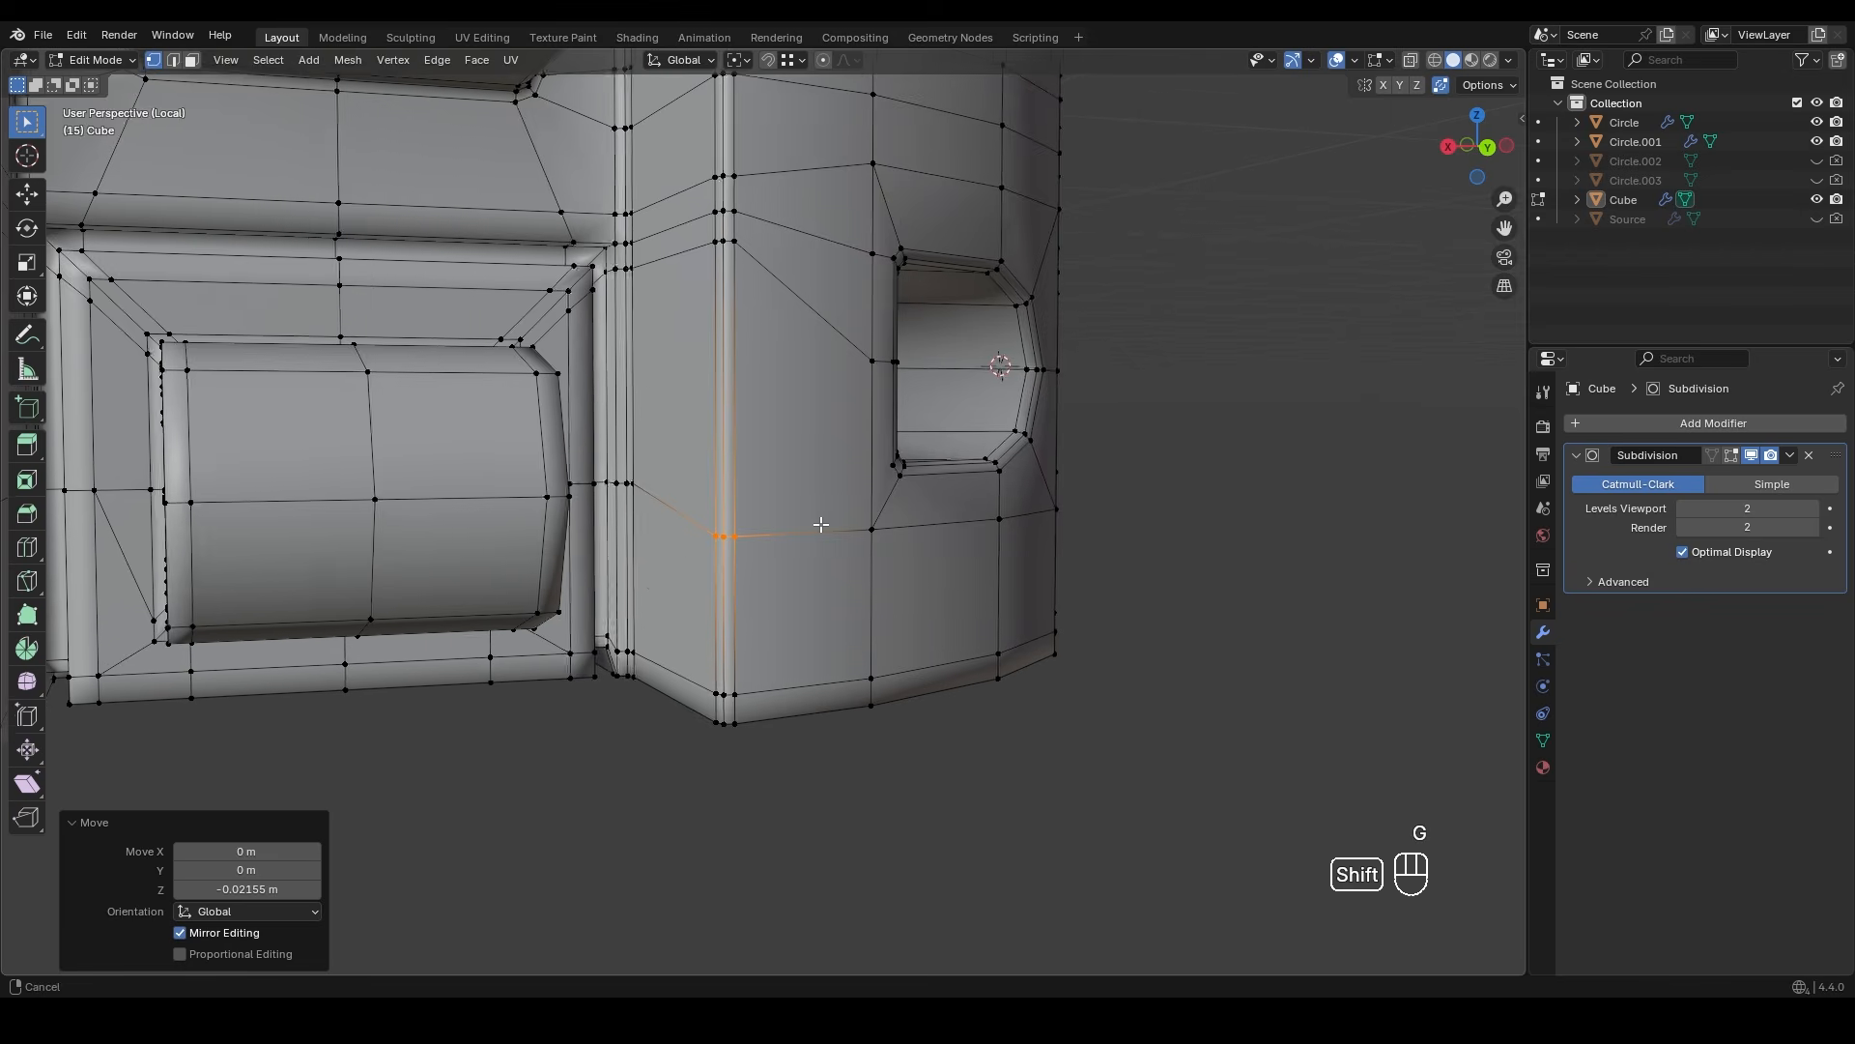
scroll(820, 526, "up", 2)
middle_click_drag(821, 525, 711, 493, "shift")
- Knife-cut a new edge across the narrow face between the hinge pocket and the body's front corner
left_click(954, 455)
mouse_move(926, 485)
middle_mouse_down()
mouse_move(895, 477)
mouse_move(908, 462)
middle_mouse_up()
key("k")
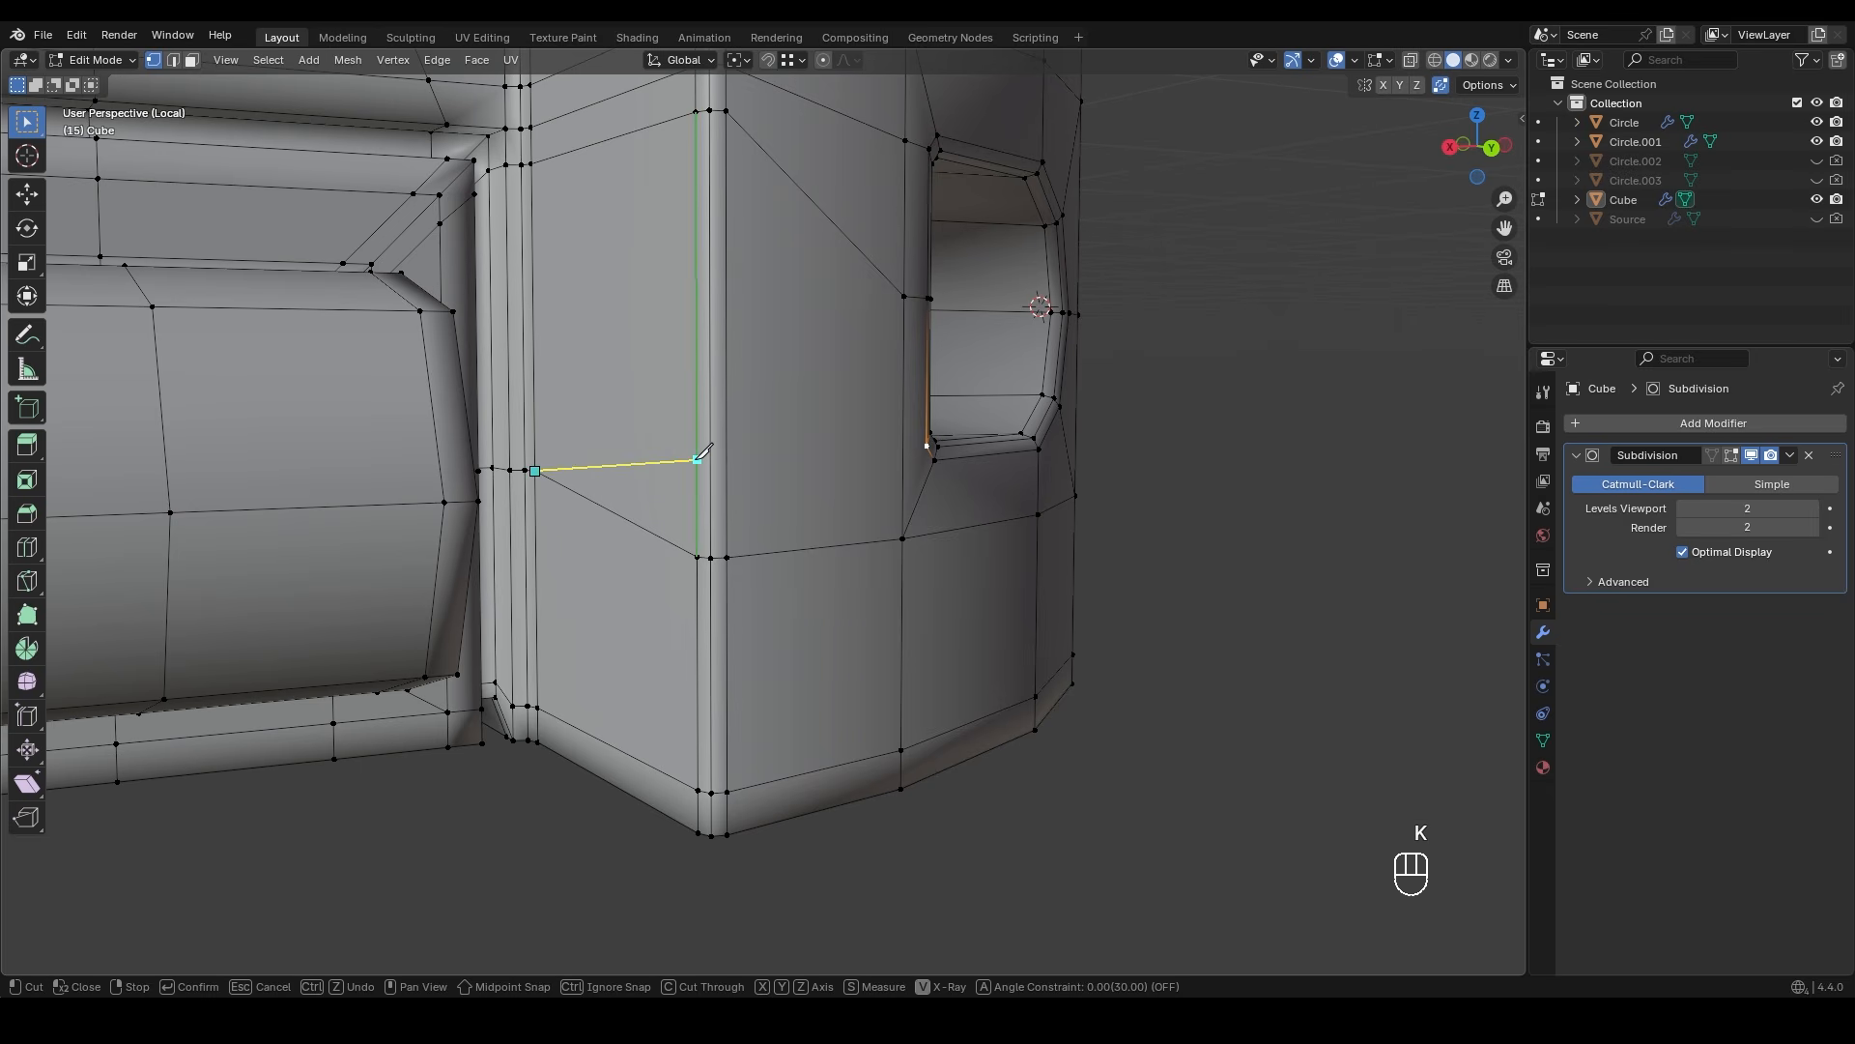
key("Return")
mouse_move(802, 500)
middle_mouse_down()
mouse_move(911, 468)
mouse_move(857, 484)
mouse_move(750, 468)
mouse_move(783, 475)
middle_mouse_up()
- Move the vertices on the body's front corner edge, level with the recess's upper part, downward along Z
left_click(952, 481, "shift")
key("g")
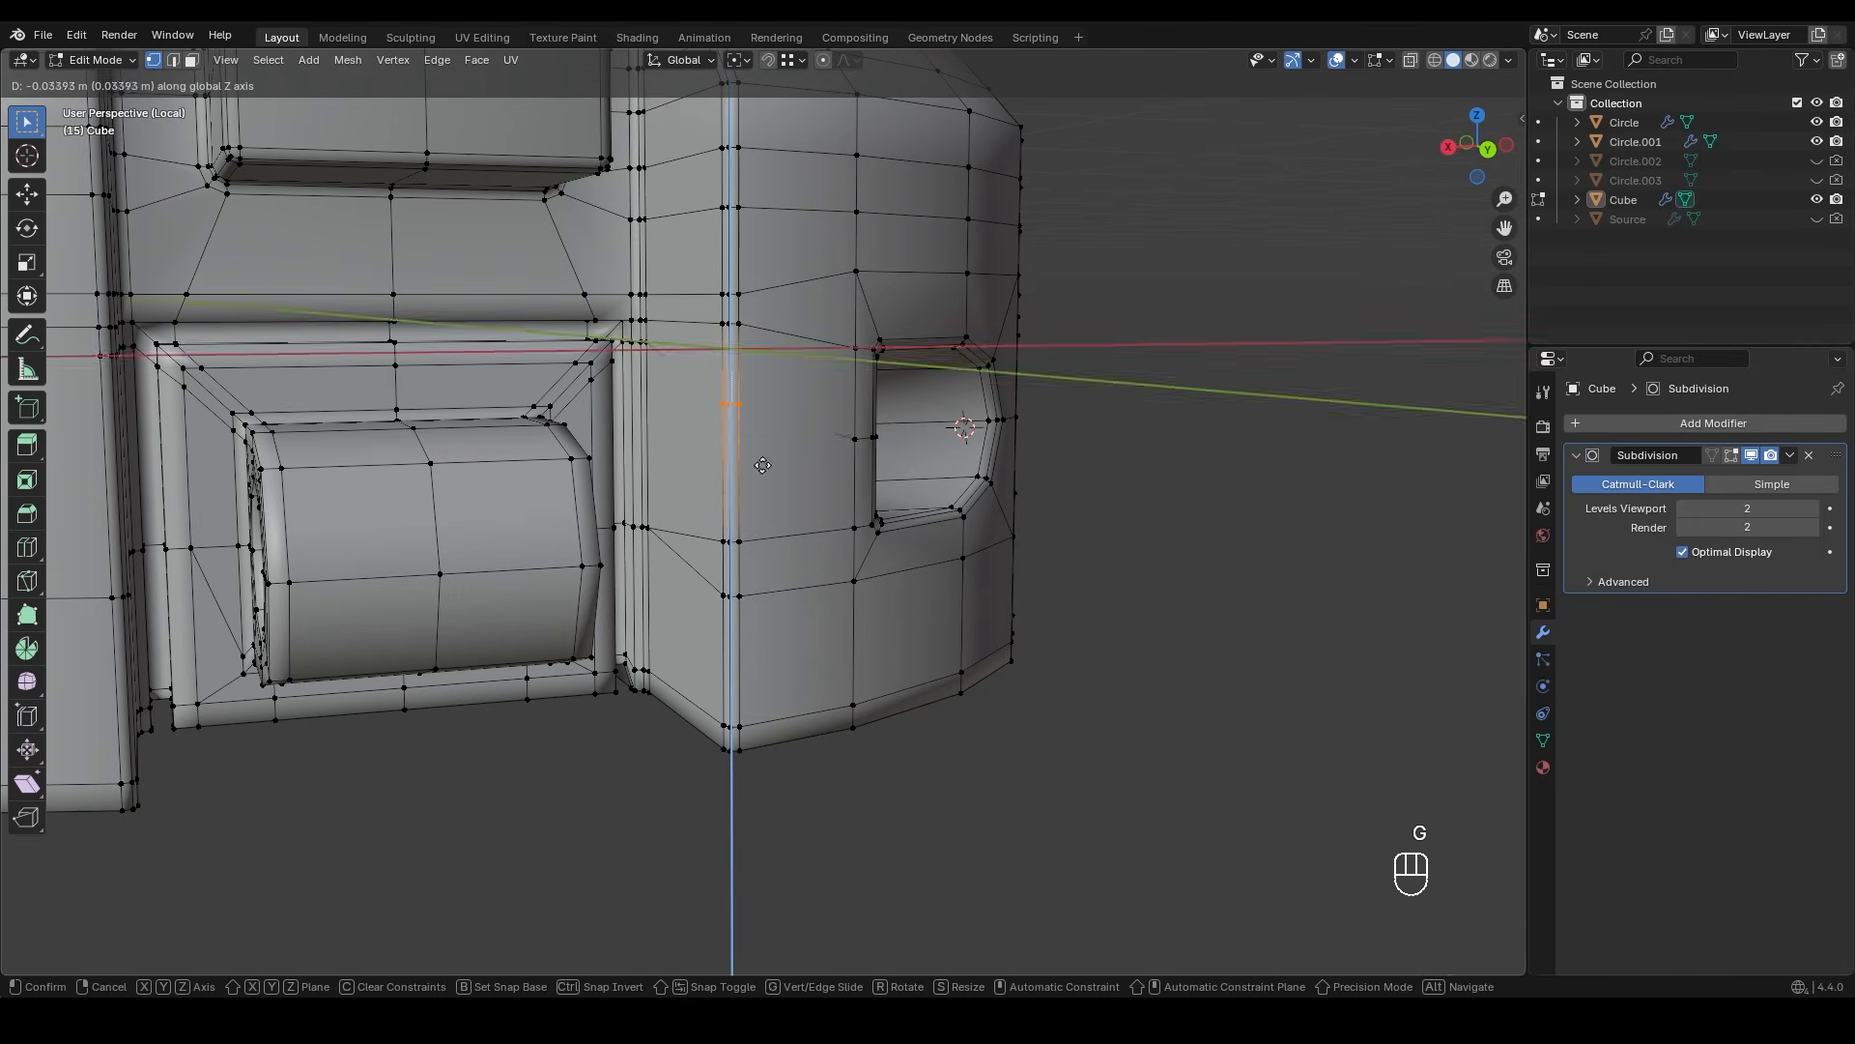
left_click(750, 439)
- Select the redundant horizontal edge path running around the body above the recess level and dissolve it
middle_click_drag(750, 415, 719, 402)
left_click(795, 373)
left_click(957, 373, "ctrl")
key("g")
left_click(878, 435)
middle_click_drag(909, 483, 818, 513)
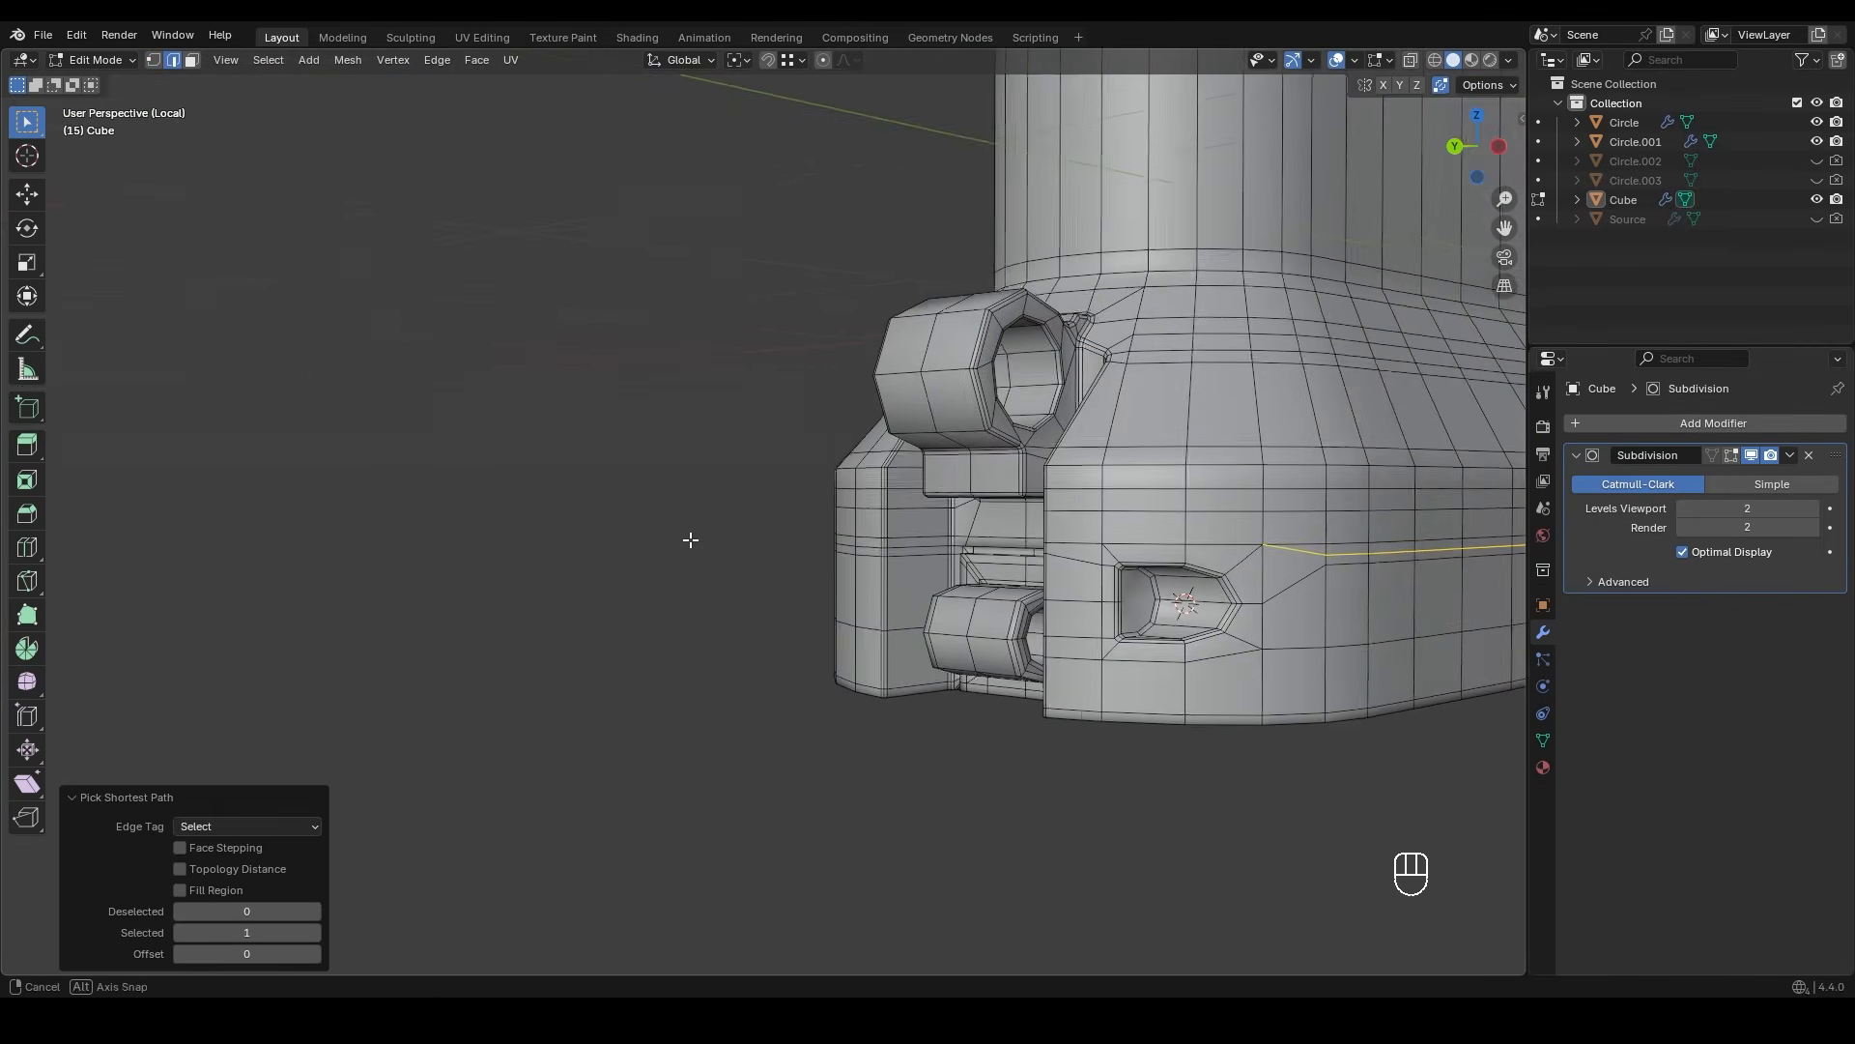
scroll(687, 538, "up", 2)
left_click(687, 518, "shift")
middle_click_drag(687, 527, 861, 543)
scroll(861, 542, "up", 3)
left_click(759, 545, "shift")
left_click(653, 536, "shift")
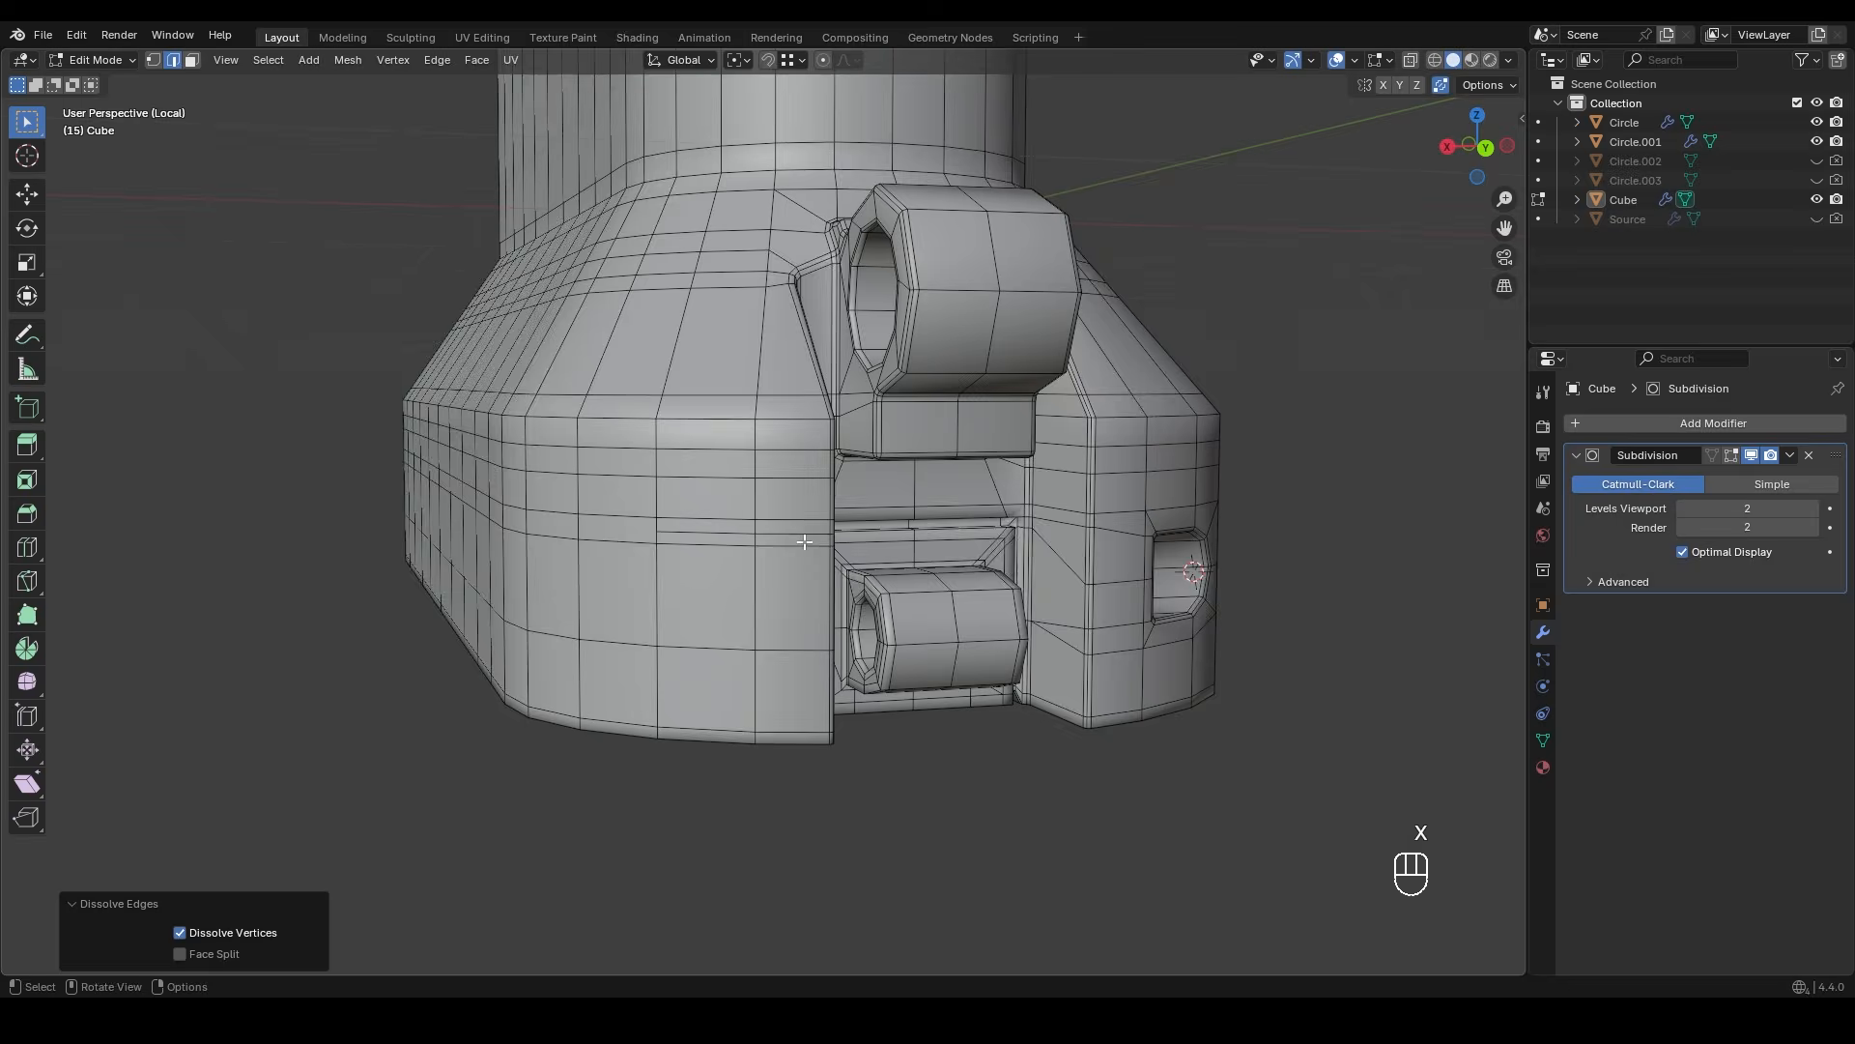
- Select a path of vertices on the horizontal edge rows beside the hinge pocket and move it to even out the row spacing
mouse_move(725, 572)
middle_mouse_down()
mouse_move(683, 551)
mouse_move(1127, 607)
mouse_move(976, 609)
middle_mouse_up()
scroll(976, 609, "up", 2)
key("1")
mouse_move(1160, 618)
middle_mouse_down("shift")
mouse_move(969, 543)
mouse_move(816, 567)
mouse_move(985, 570)
middle_mouse_up("shift")
key("z")
key("z")
scroll(618, 560, "up", 3)
left_click(571, 555, "ctrl")
mouse_move(743, 569)
middle_mouse_down()
mouse_move(619, 561)
mouse_move(754, 542)
middle_mouse_up()
scroll(754, 542, "down", 3)
middle_click_drag(600, 513, 435, 532)
key("g")
- Select a further vertex path on the neighbouring horizontal edge row around the body and move it along Z
middle_click_drag(936, 561, 1073, 724)
left_click(937, 599, "ctrl")
key("z")
left_click_drag(628, 700, 700, 584, "ctrl")
key("z")
middle_click_drag(1063, 618, 923, 530)
scroll(924, 531, "up", 3)
key("g")
key("z")
key("z")
- Slide a selected path of vertices along its edges and check the smoothed body in object mode
left_click(735, 592, "ctrl")
mouse_move(736, 592)
middle_mouse_down()
mouse_move(837, 638)
mouse_move(679, 689)
mouse_move(667, 676)
mouse_move(735, 580)
middle_mouse_up()
key("g")
key("g")
left_click(837, 638)
key("Tab")
key("Tab")
- Inset the flat end face inside the recess by about 0.015 m and round it with the LoopTools Circle operation
scroll(721, 647, "up", 3)
key("3")
left_click(692, 654)
scroll(692, 654, "up", 1)
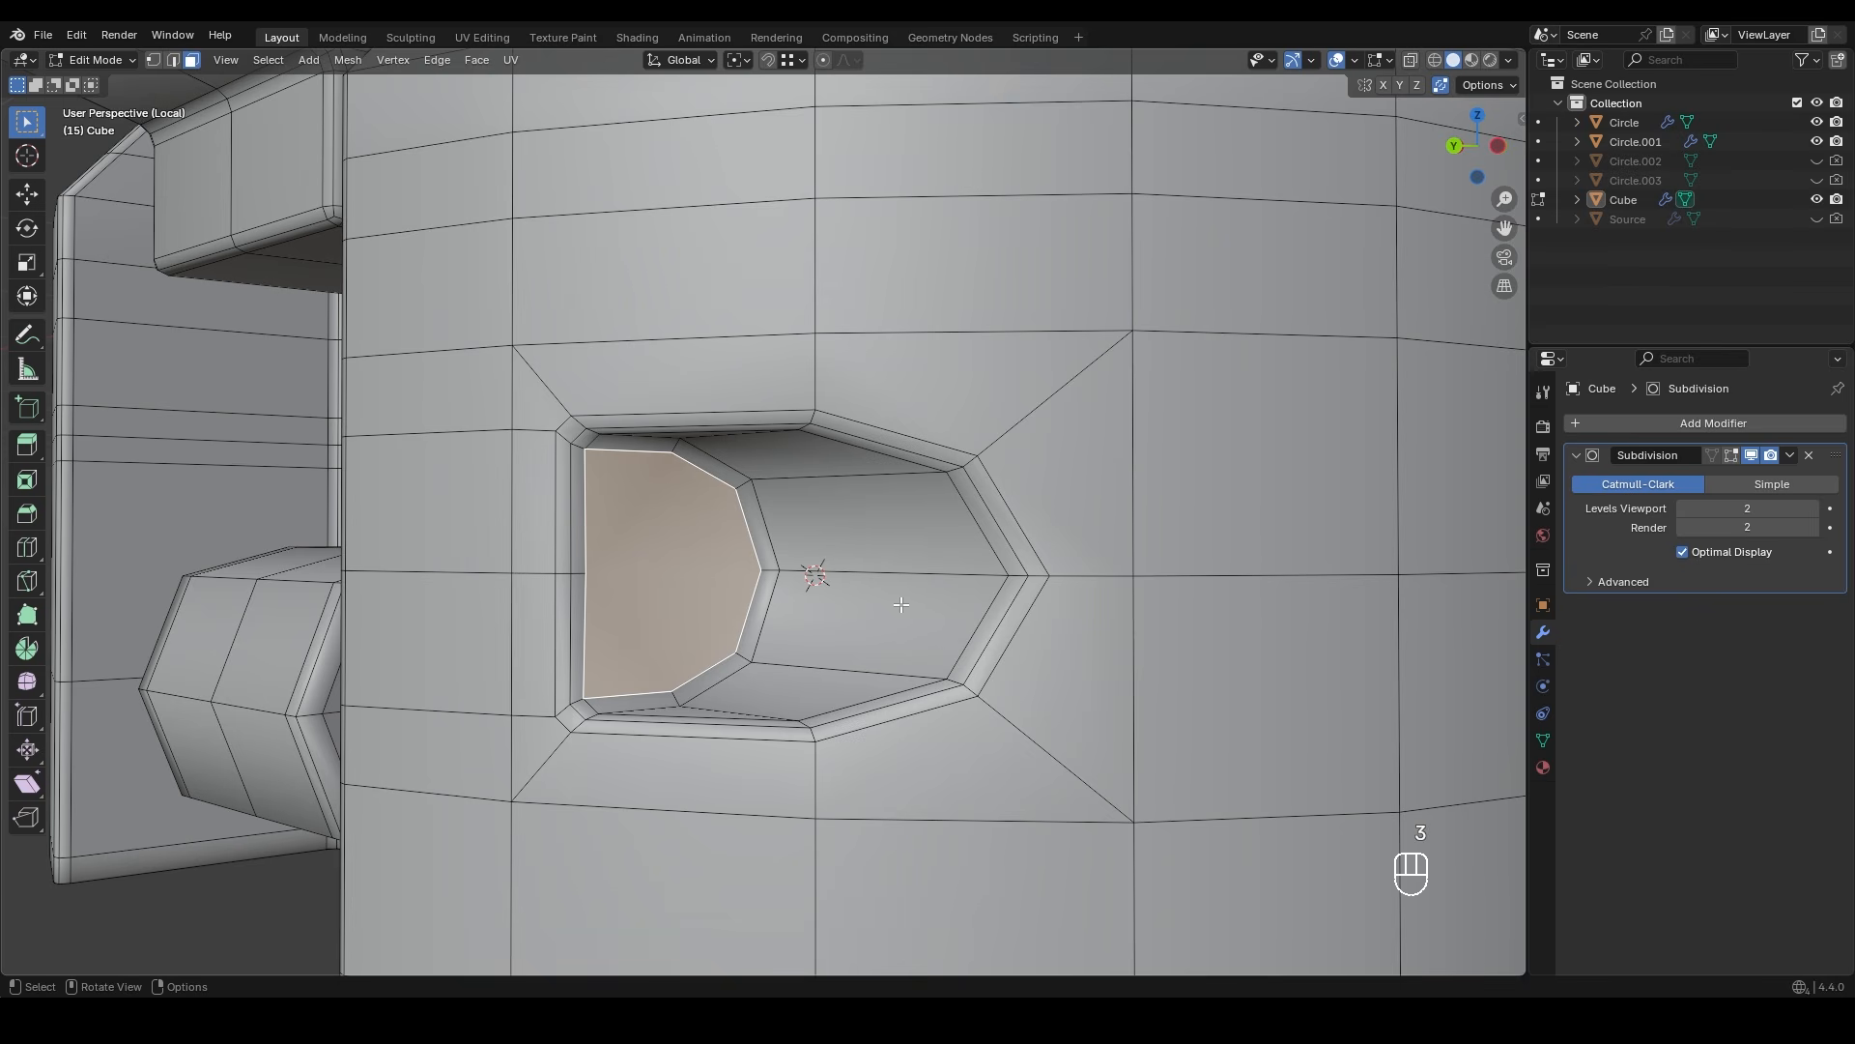
key("i")
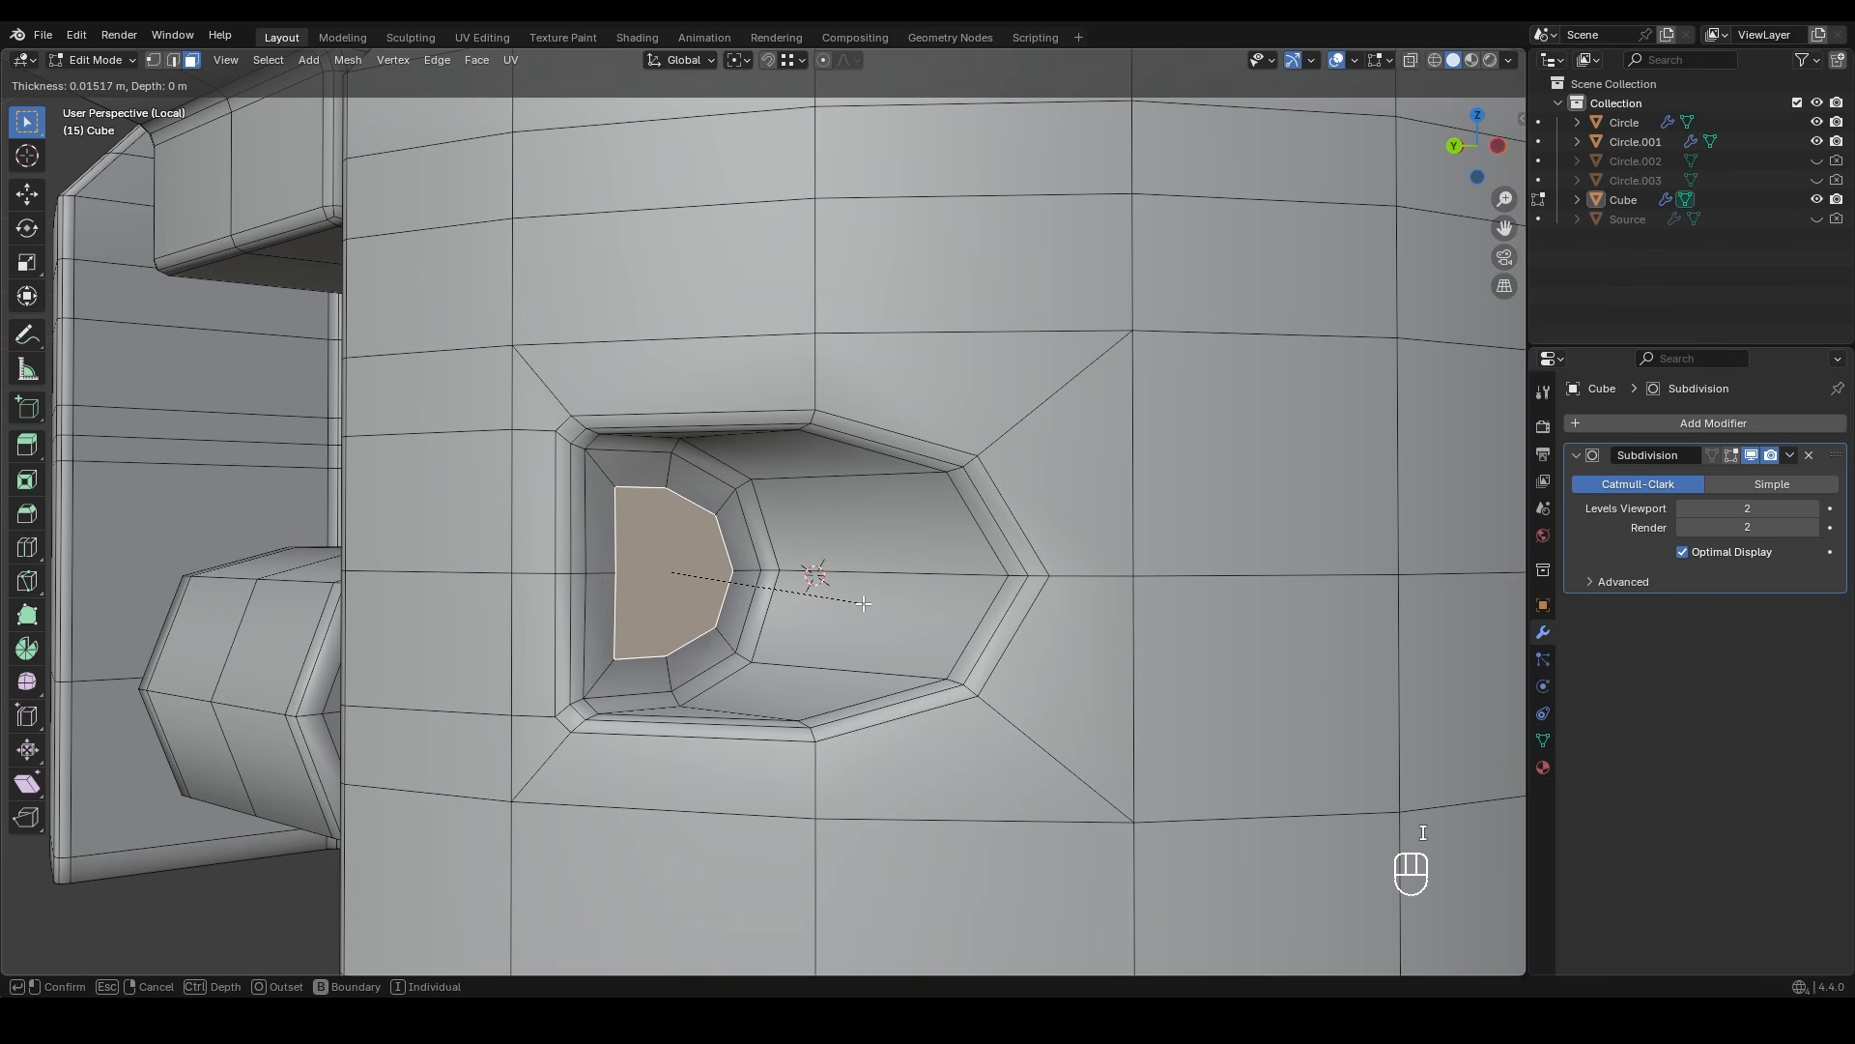
left_click(779, 583)
right_click(686, 539)
left_click(762, 542)
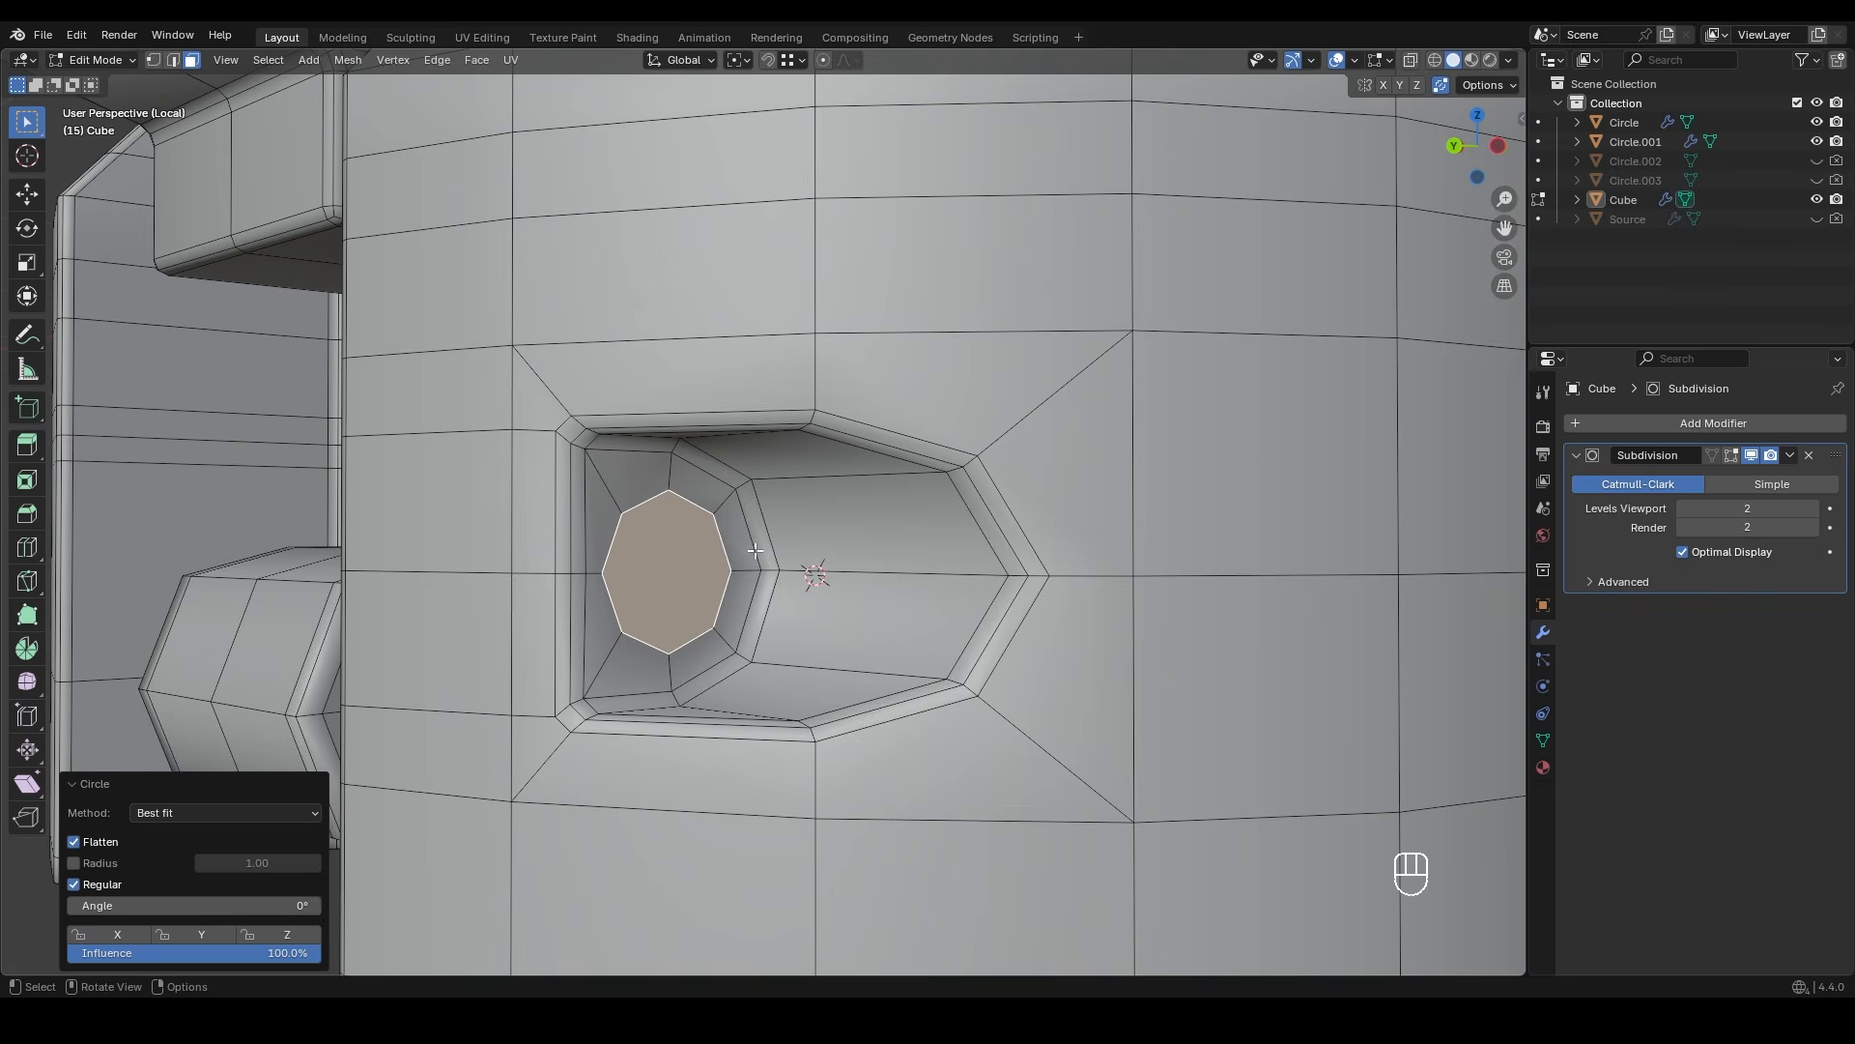
- Scale the round face at the recess's end to about 0.841
middle_click_drag(722, 595, 779, 592, "shift")
middle_click_drag(779, 592, 677, 599)
scroll(808, 626, "up", 2)
middle_click_drag(808, 626, 785, 616, "shift")
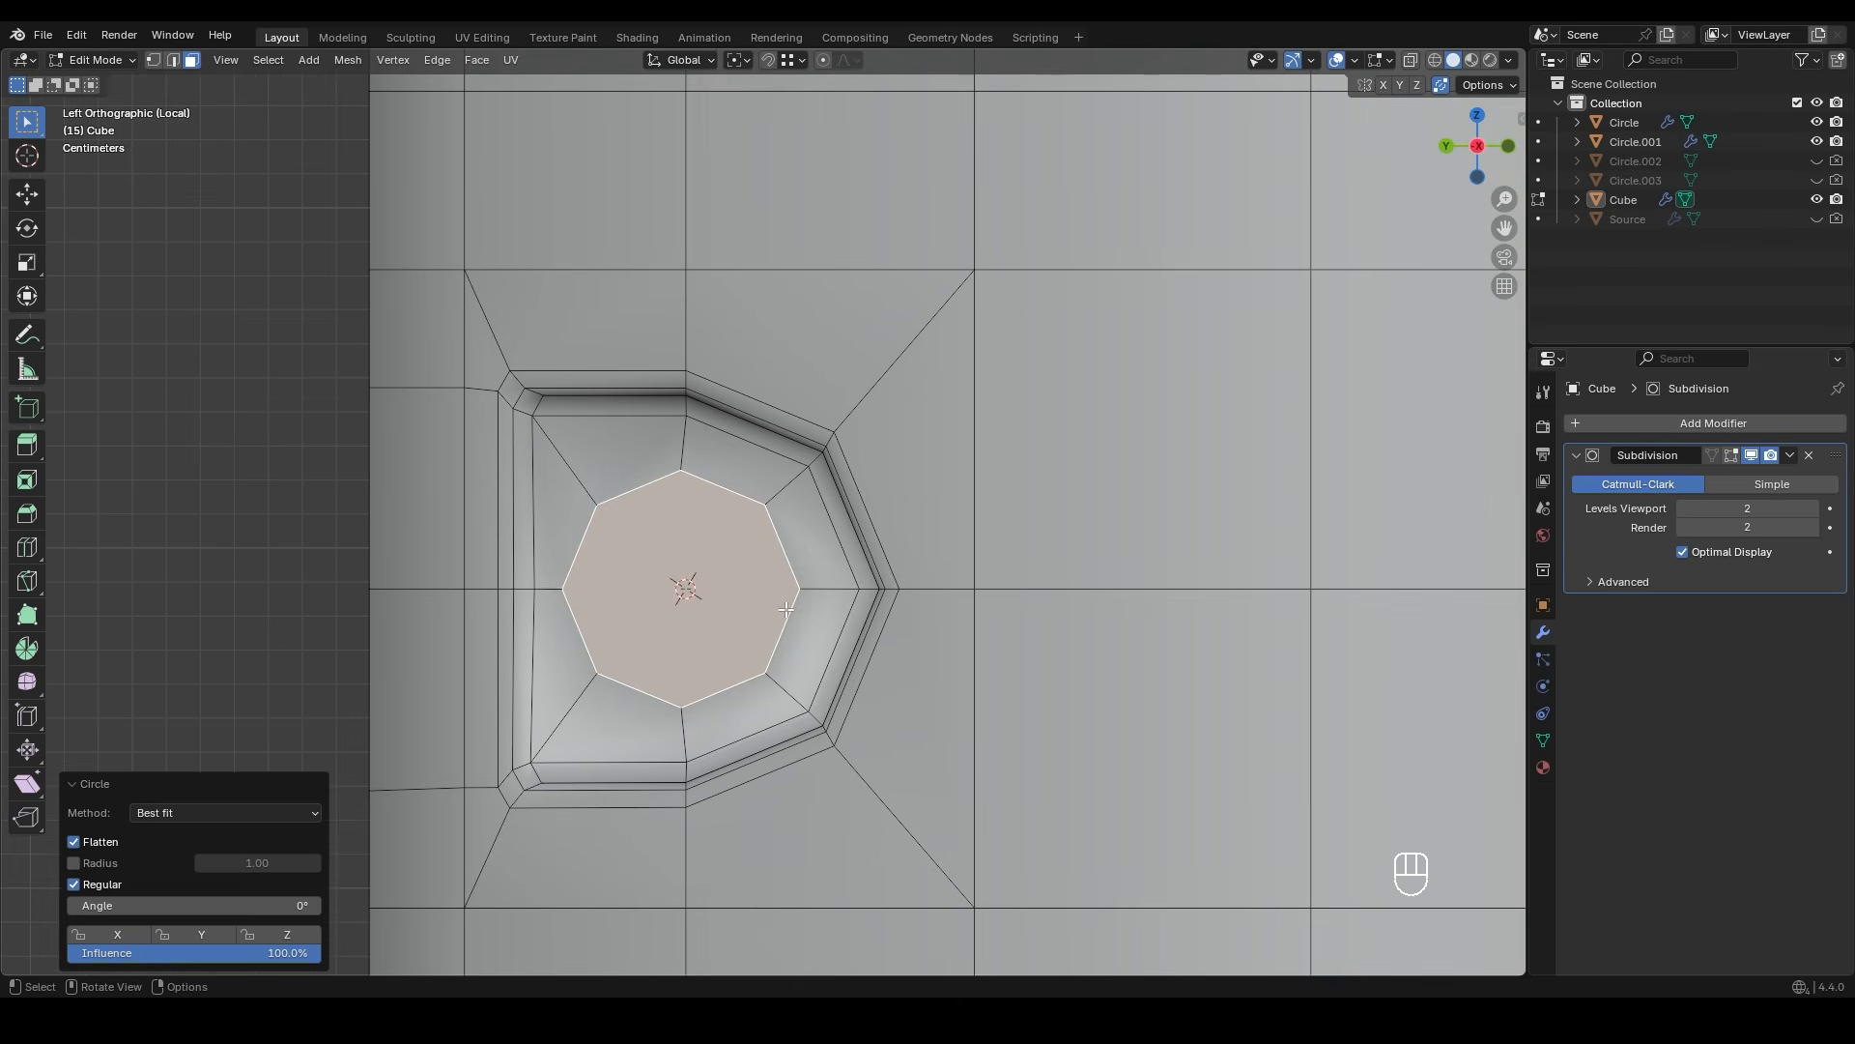
key("s")
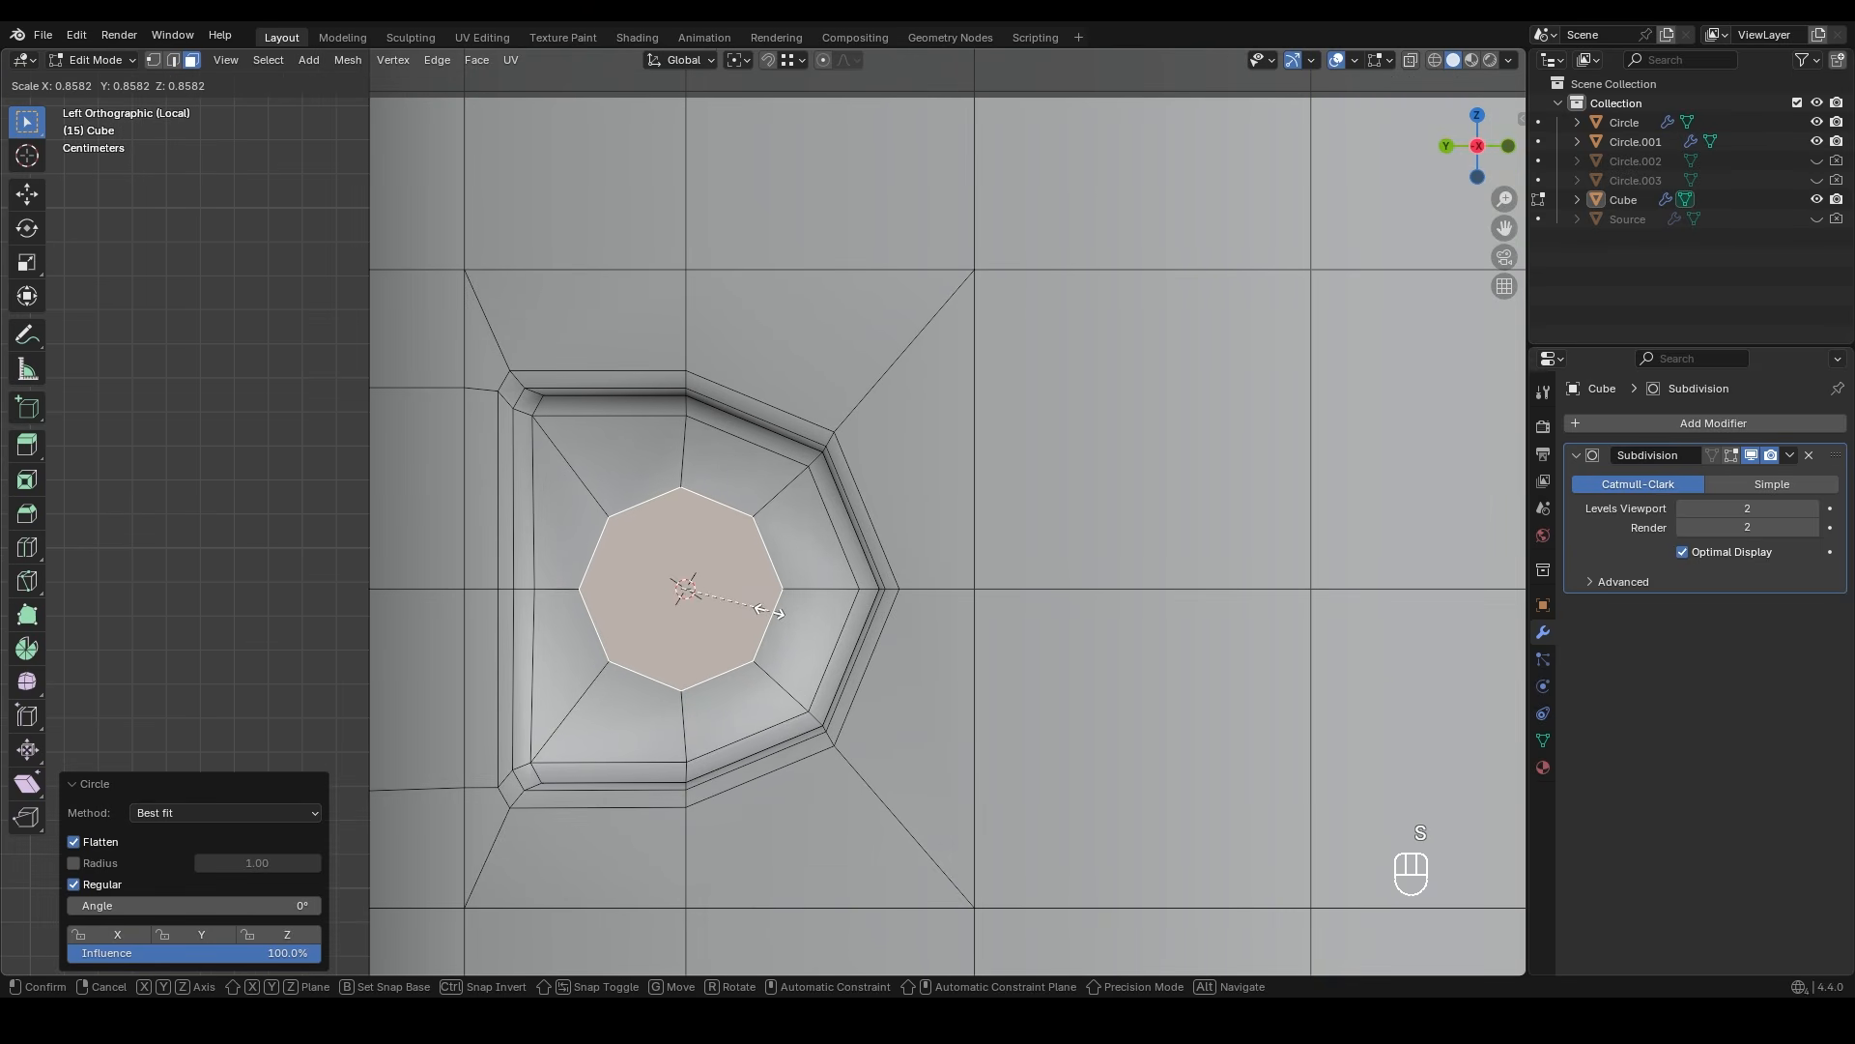
left_click(769, 611)
- Extrude the round face inward about 0.029 m along X and delete the face closing the hole
middle_click_drag(770, 610, 815, 650)
key("e")
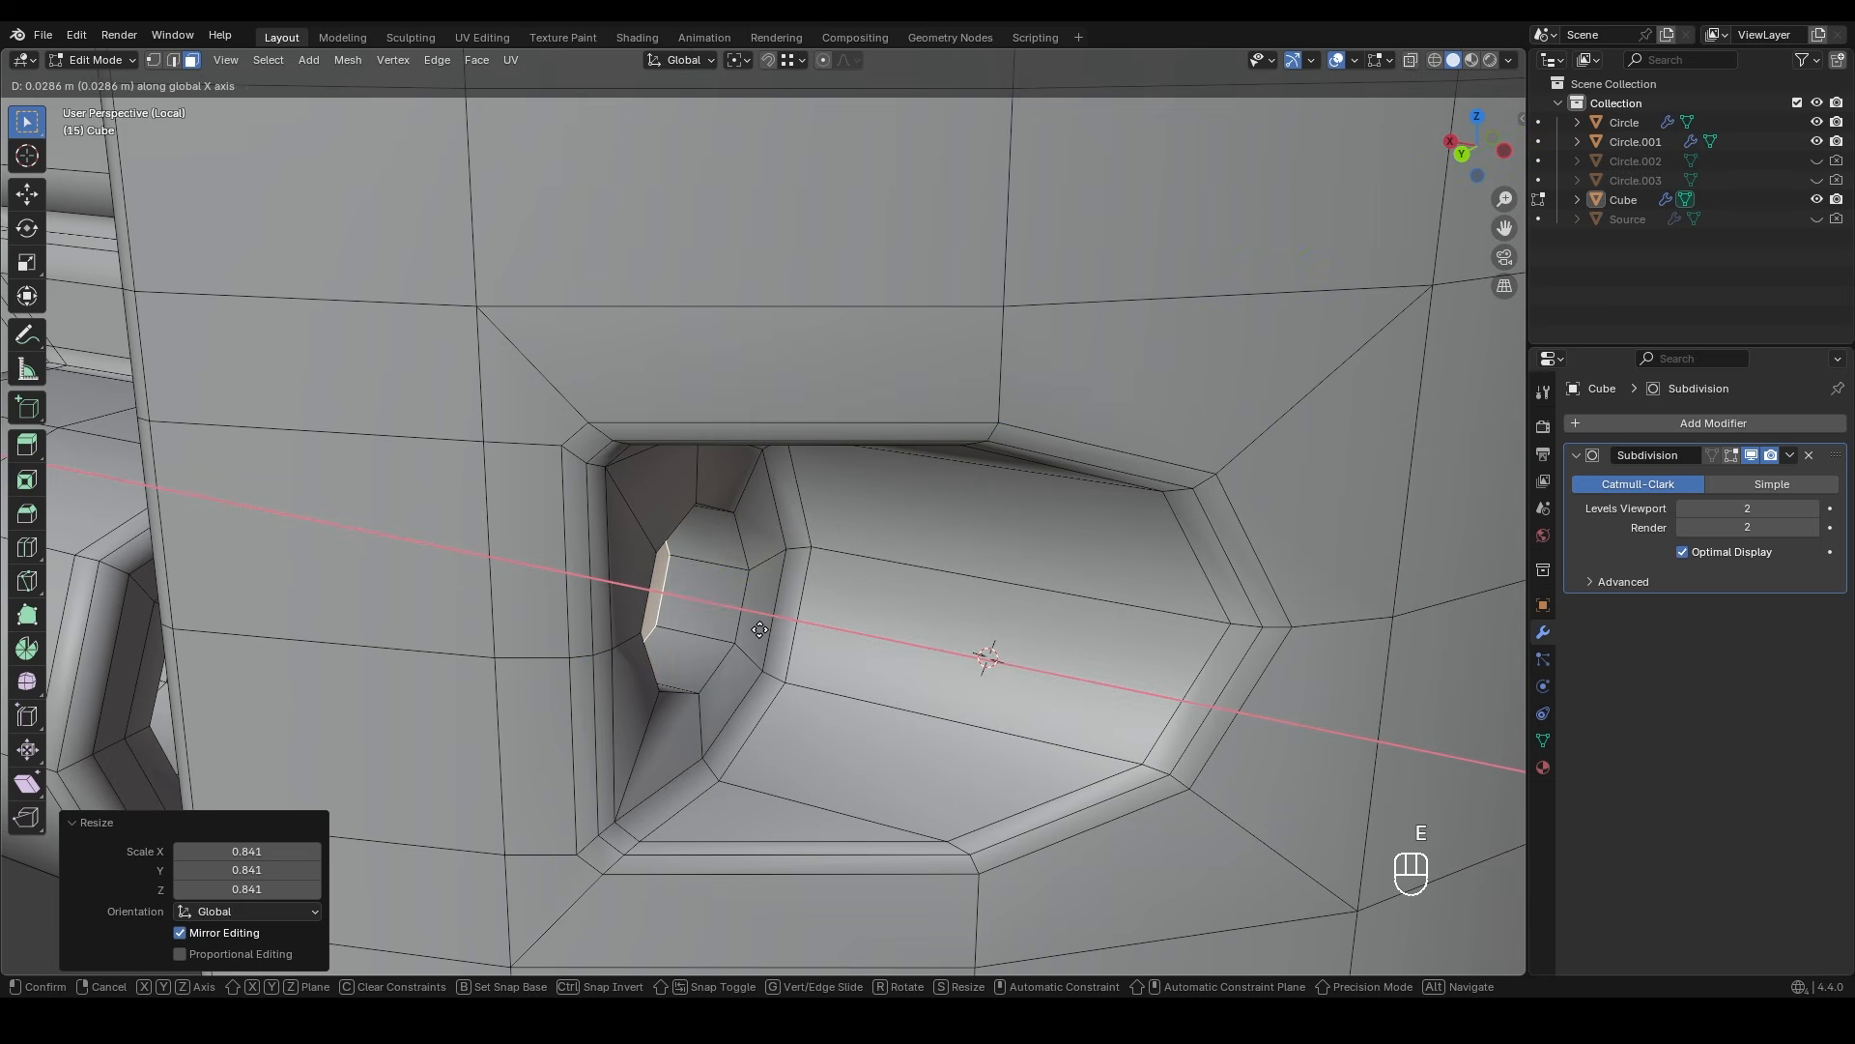
left_click(742, 625)
key("x")
left_click(725, 538)
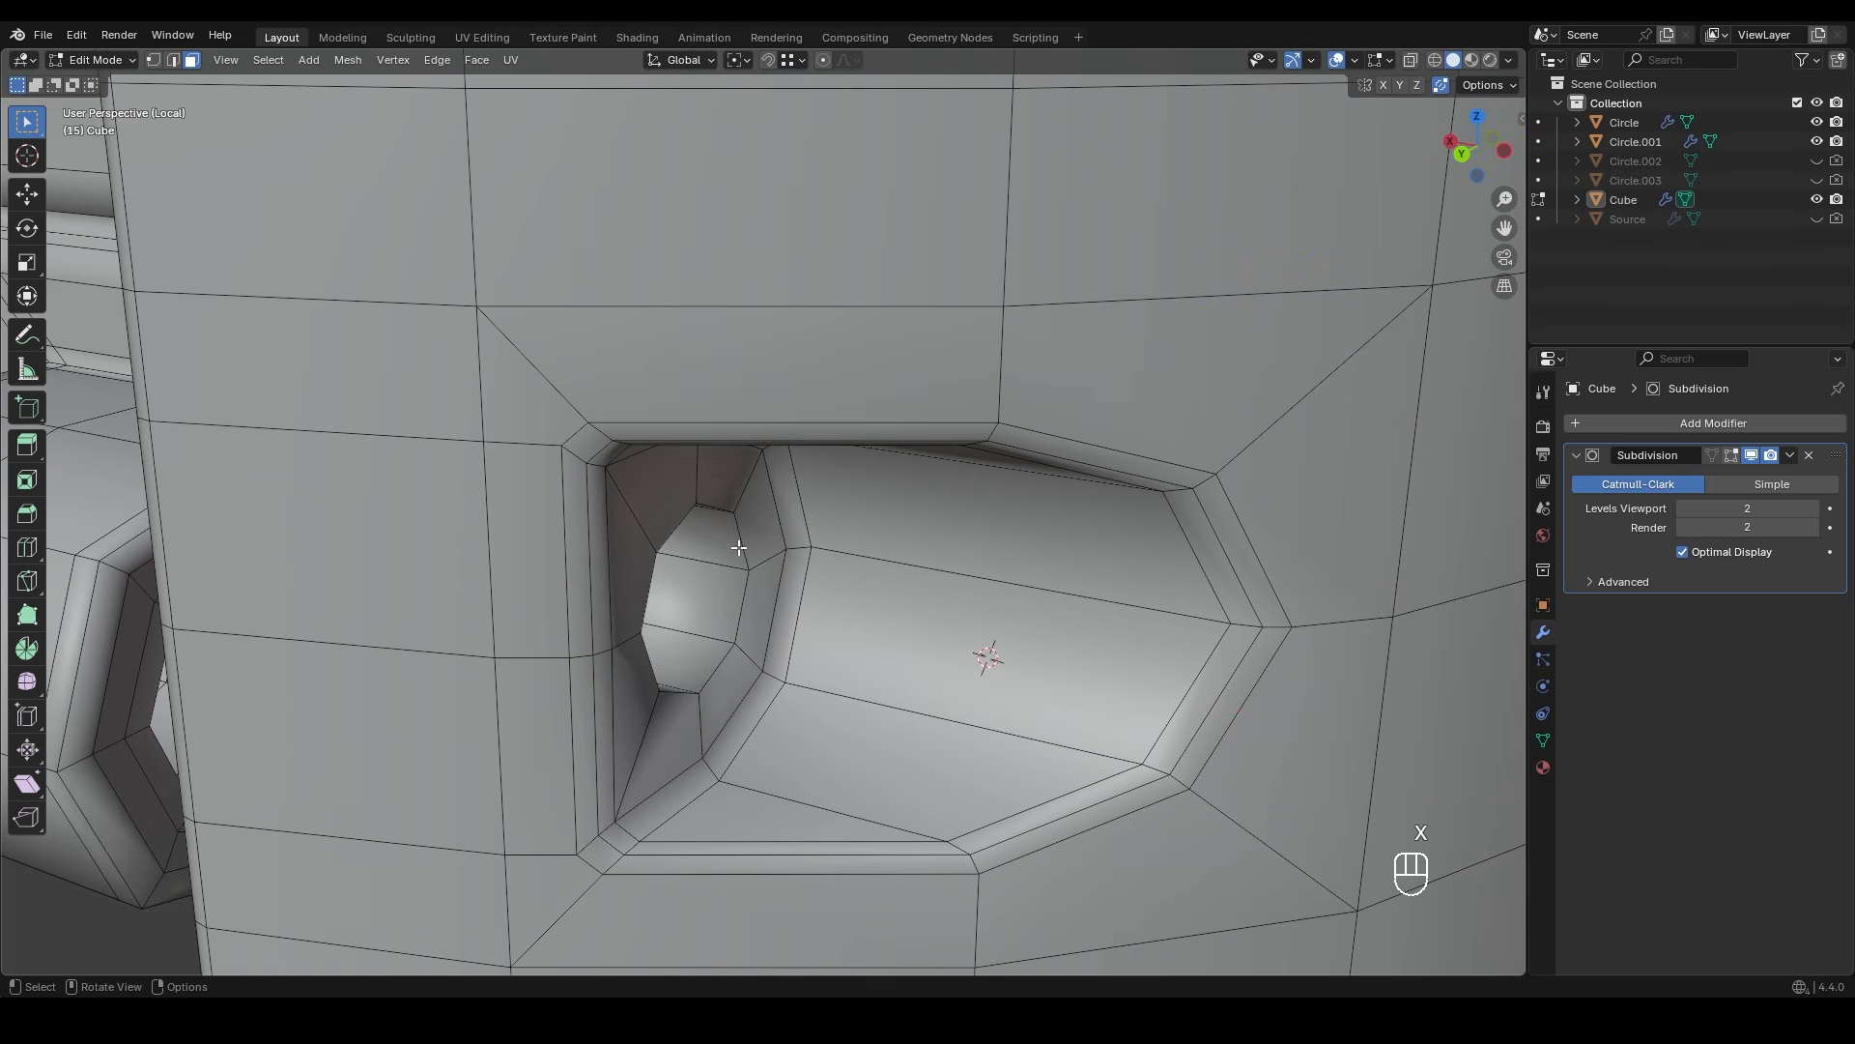
- Bevel the edge loop around the hole's rim with 2 segments and check the smoothed hole in object mode
left_click(739, 550, "alt")
middle_click_drag(739, 550, 742, 591)
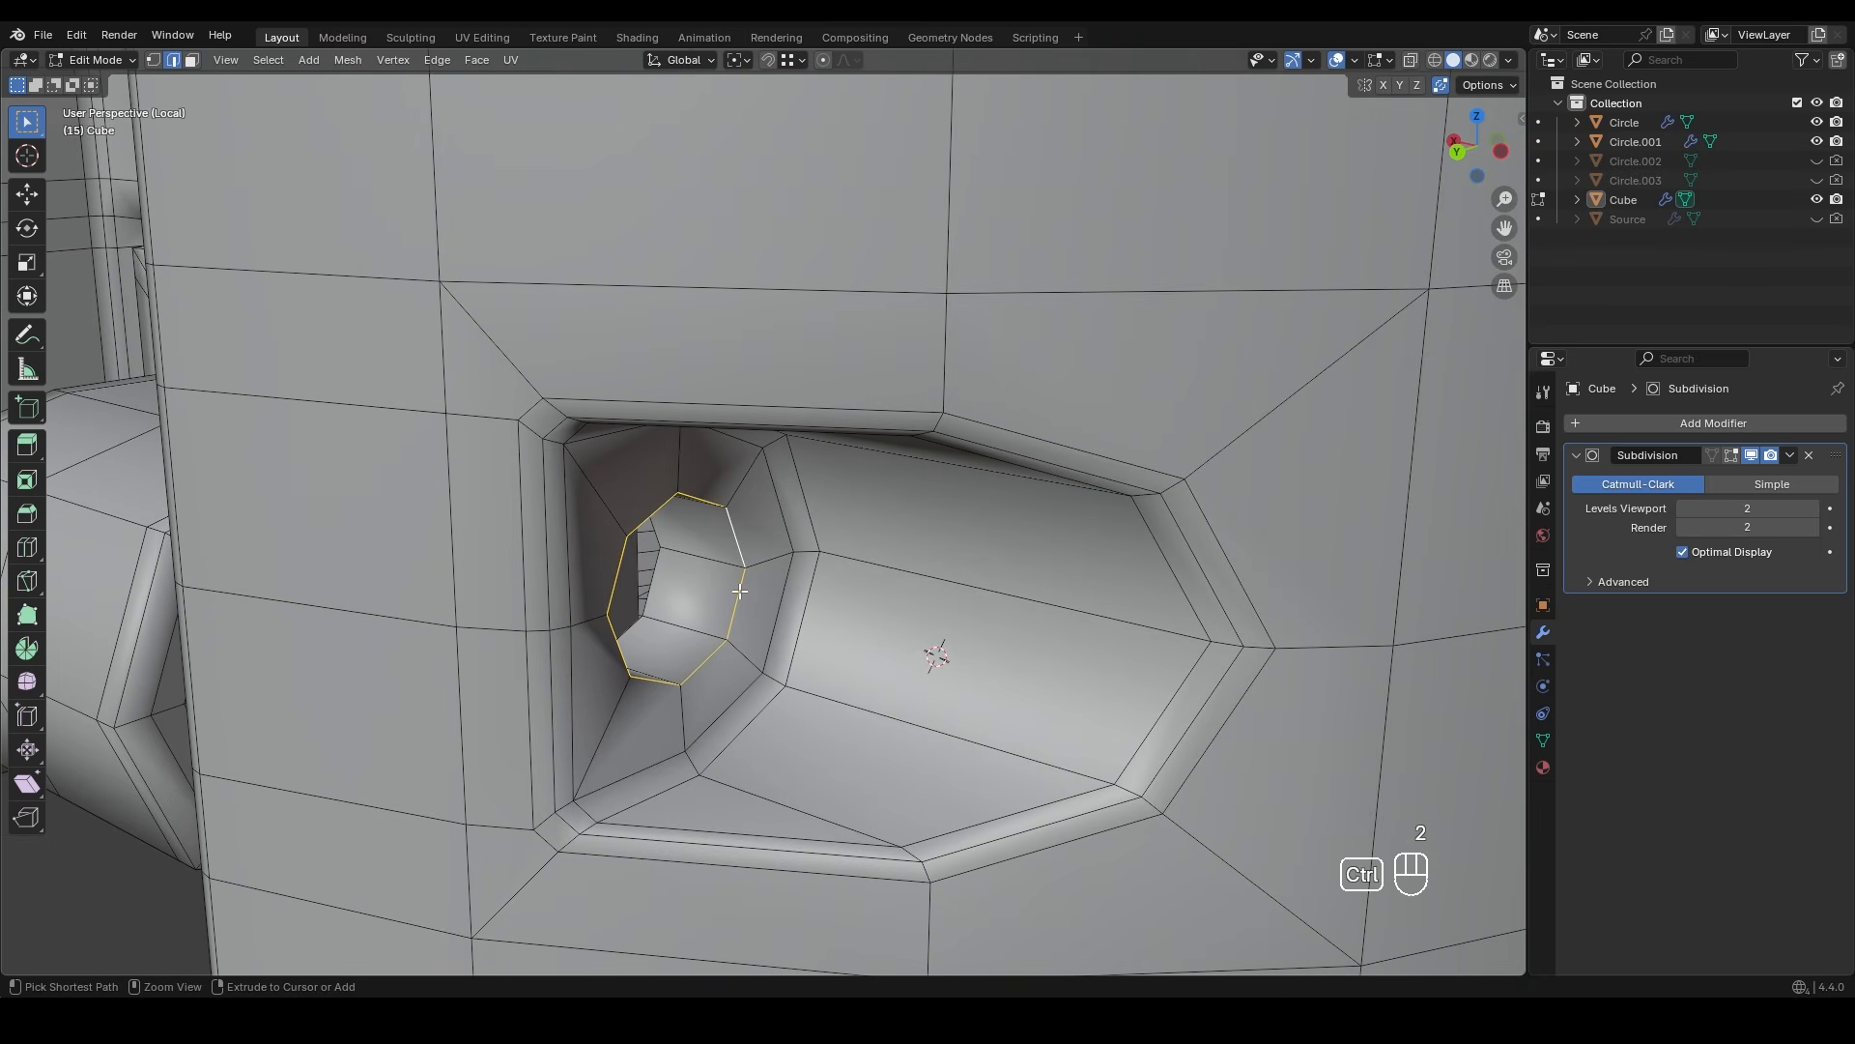
key("ctrl+b")
scroll(742, 590, "up", 1)
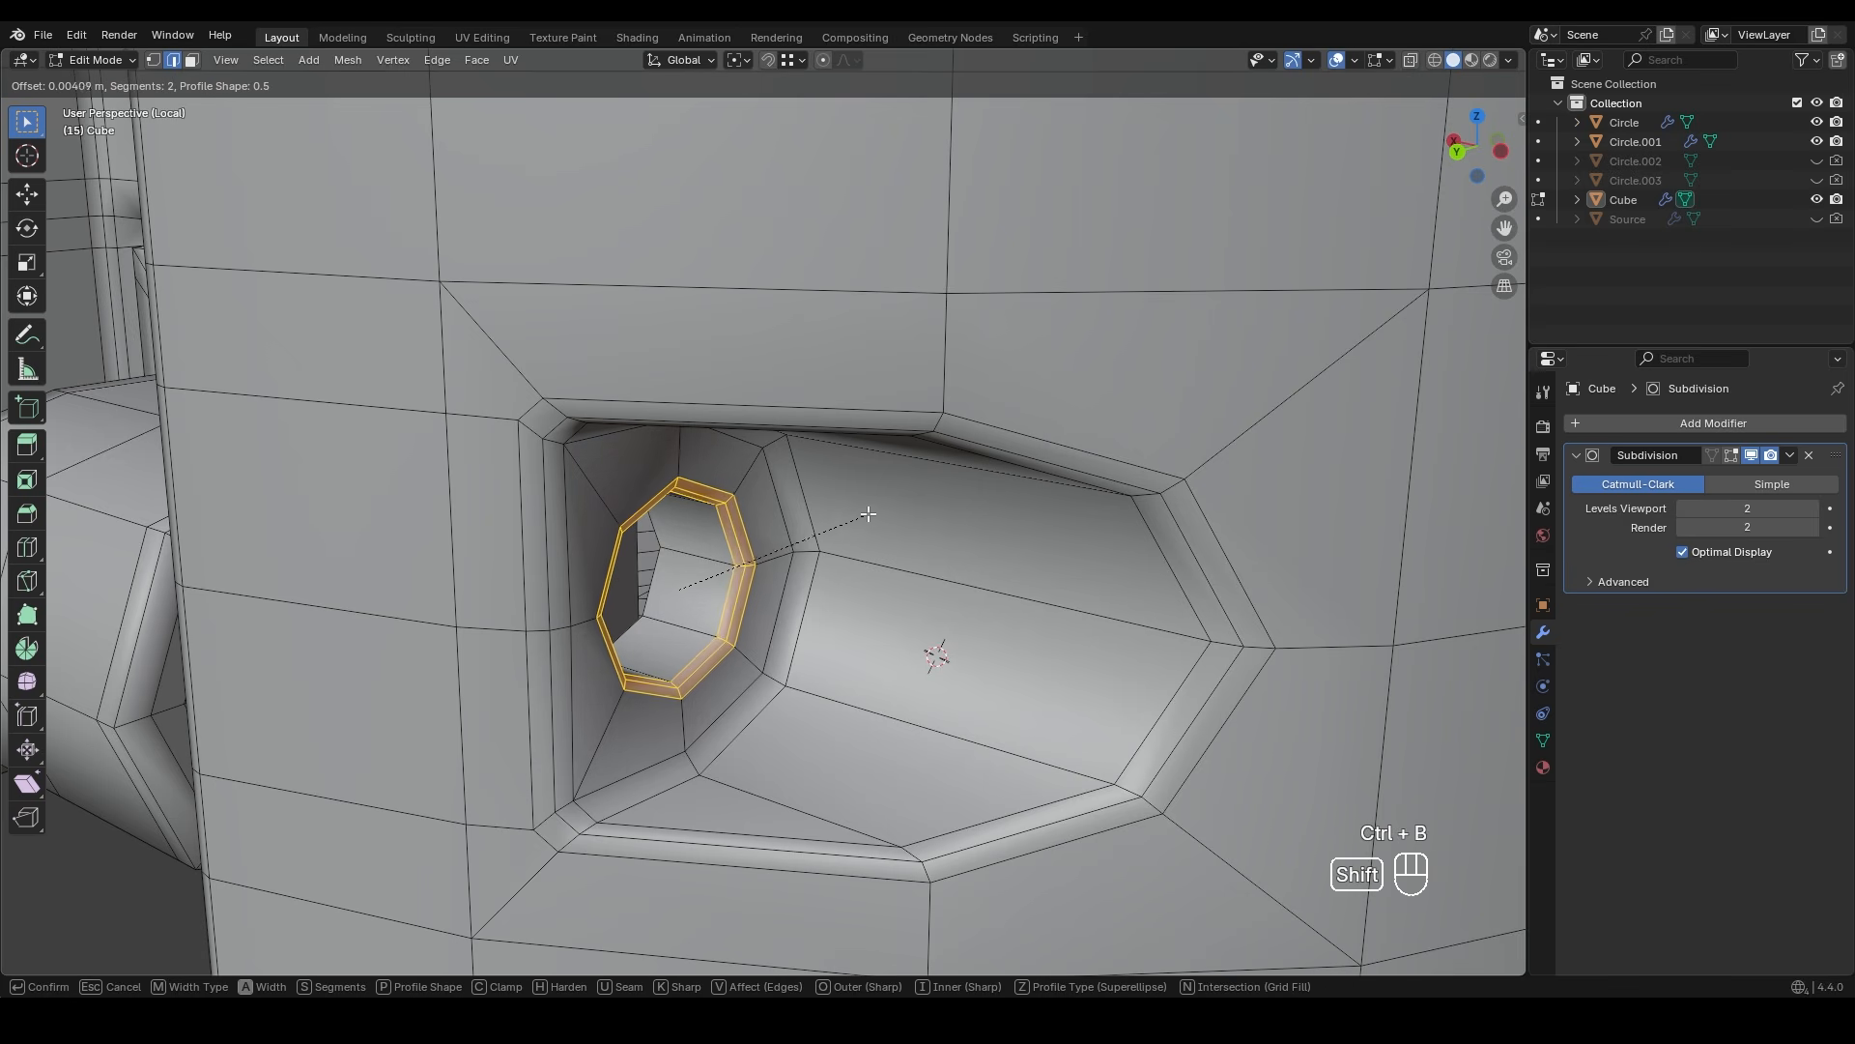
left_click(739, 519, "shift")
left_click_drag(243, 708, 322, 709)
key("Tab")
scroll(713, 664, "down", 2)
middle_click_drag(717, 649, 653, 588, "shift")
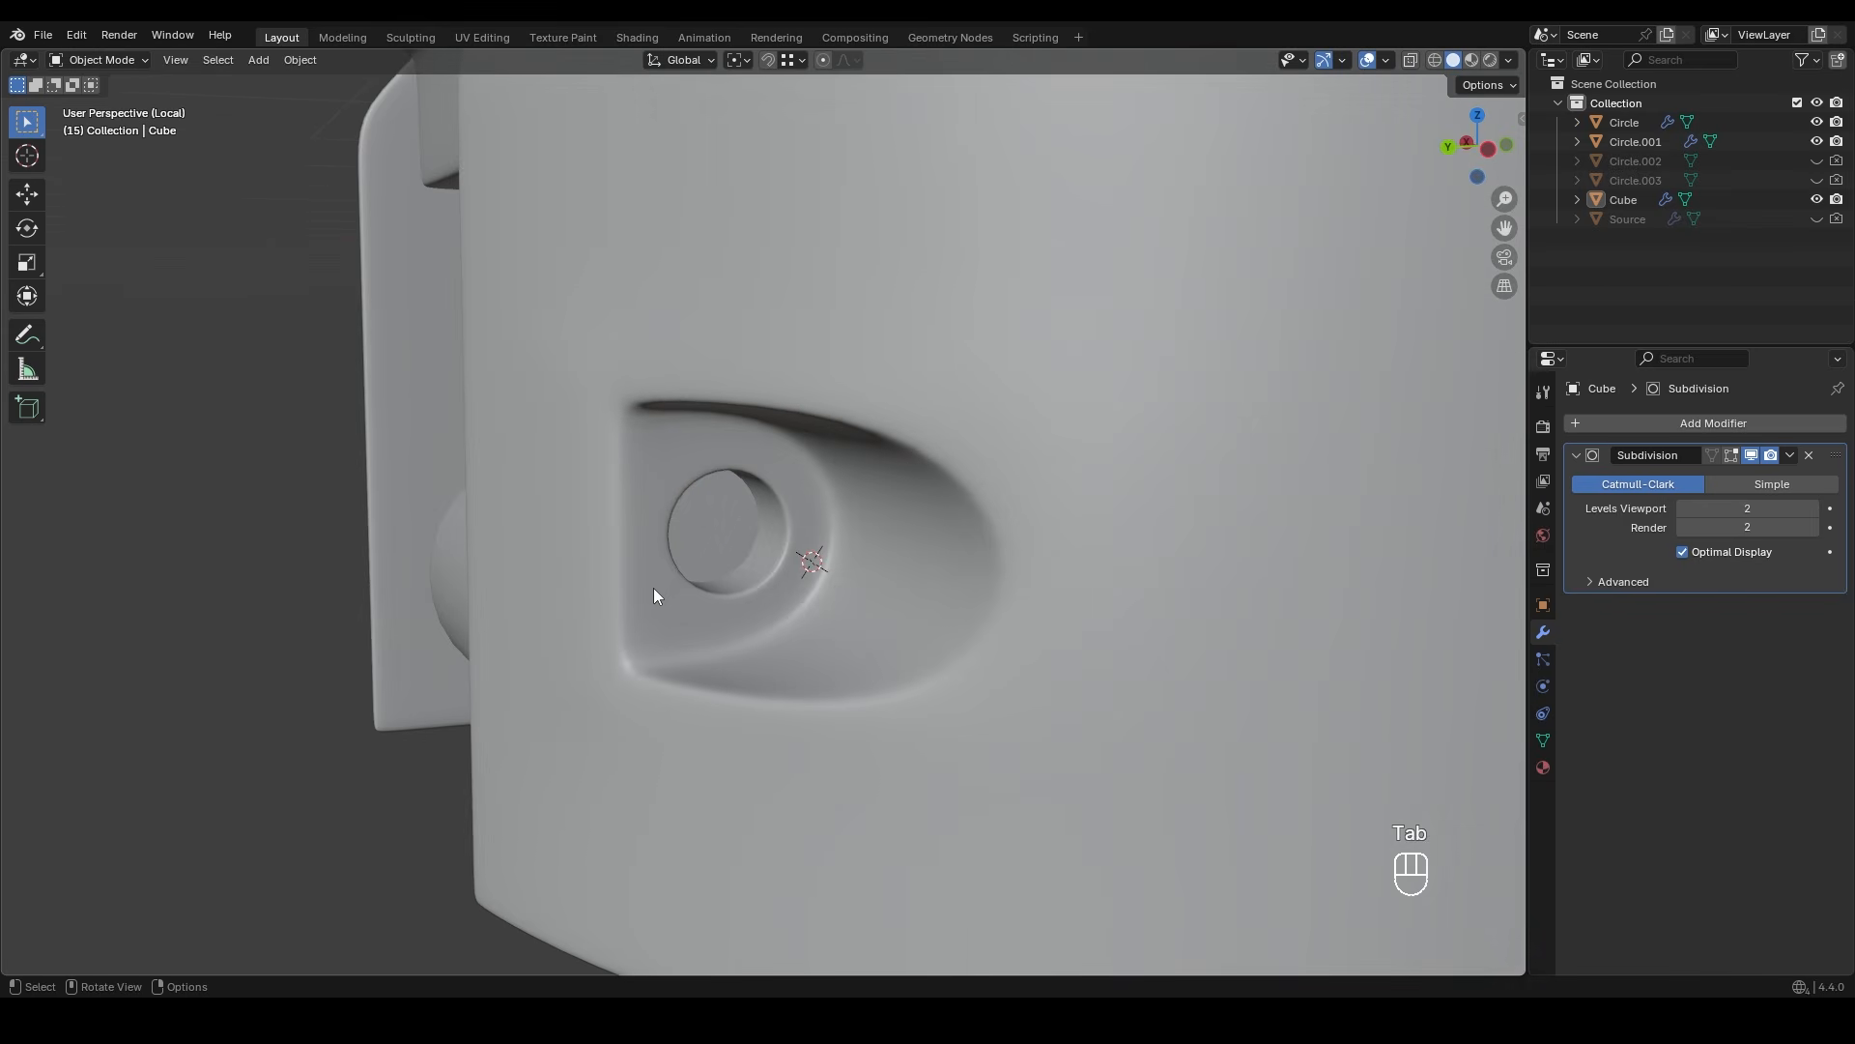
- Inspect the smoothed body around the recess and hole from several angles in object mode
key("Tab")
scroll(663, 582, "down", 3)
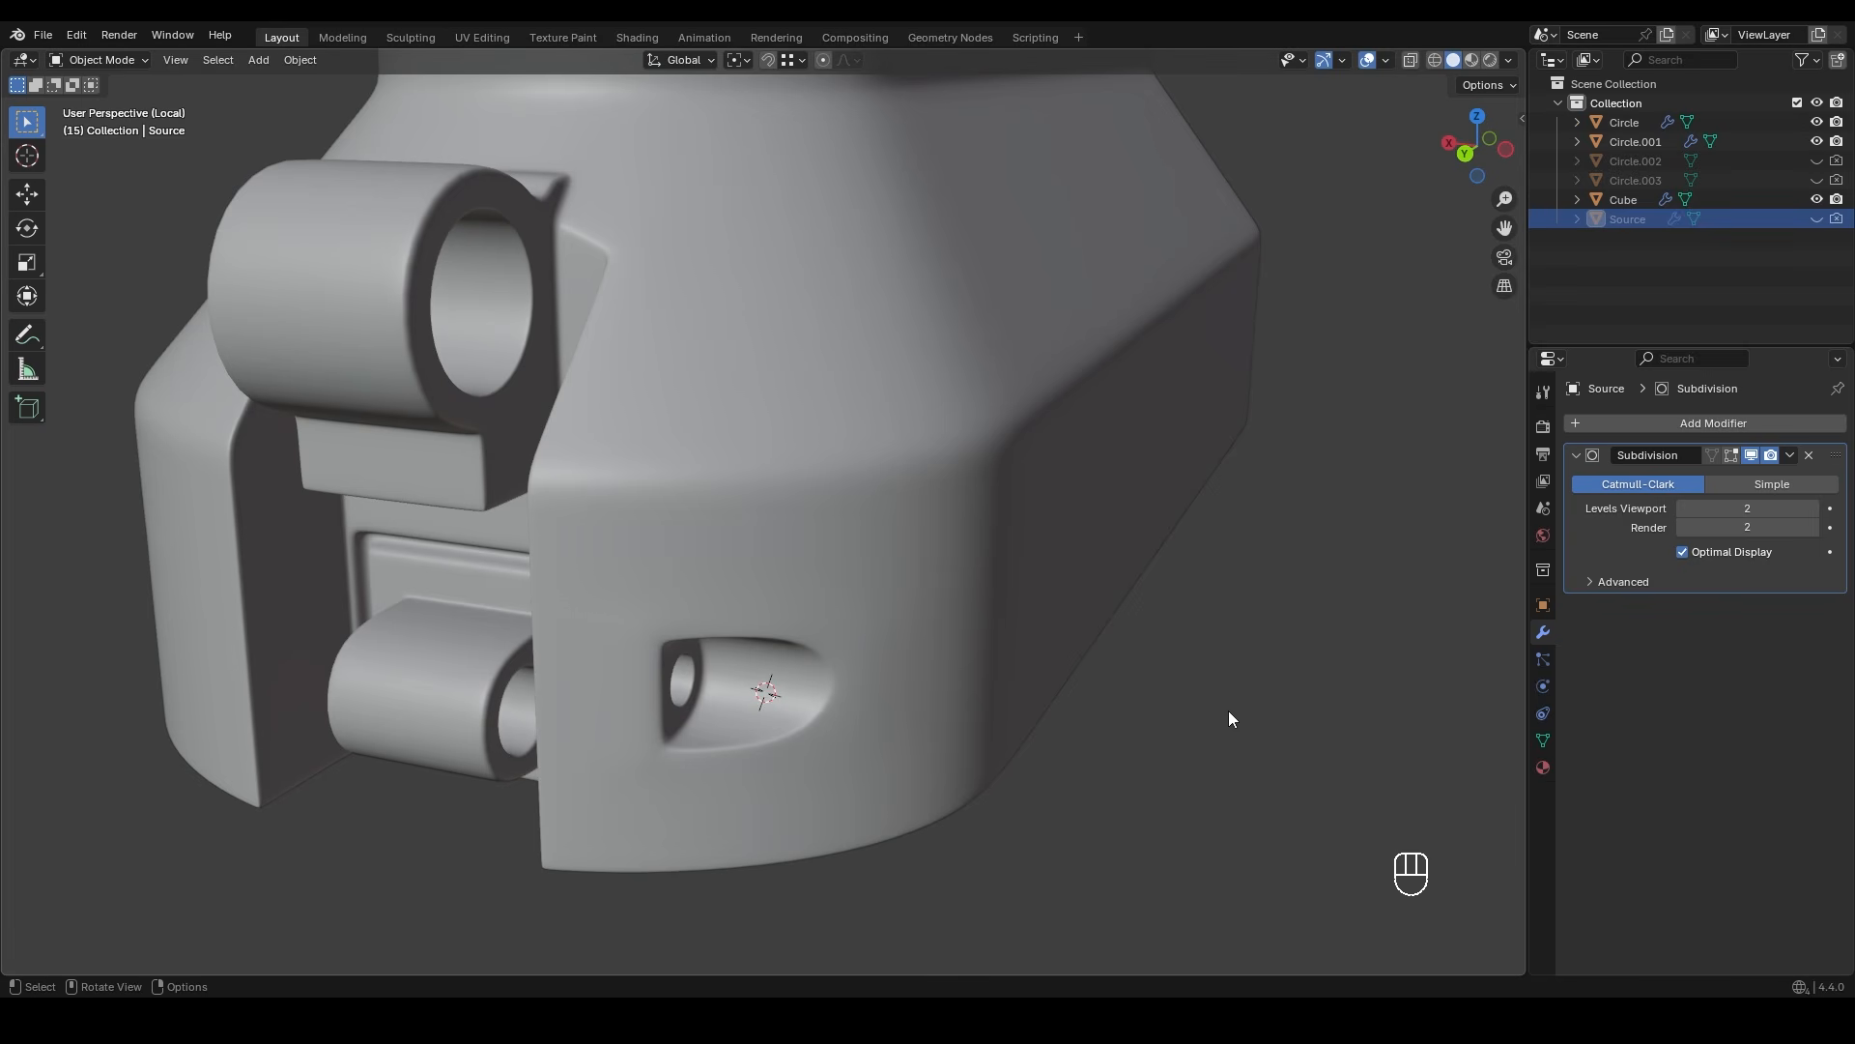
mouse_move(870, 741)
middle_mouse_down("shift")
mouse_move(912, 671)
mouse_move(775, 669)
mouse_move(729, 706)
mouse_move(766, 640)
mouse_move(738, 630)
mouse_move(752, 649)
mouse_move(761, 617)
mouse_move(713, 582)
middle_mouse_up("shift")
left_click(914, 672)
key("Tab")
key("Tab")
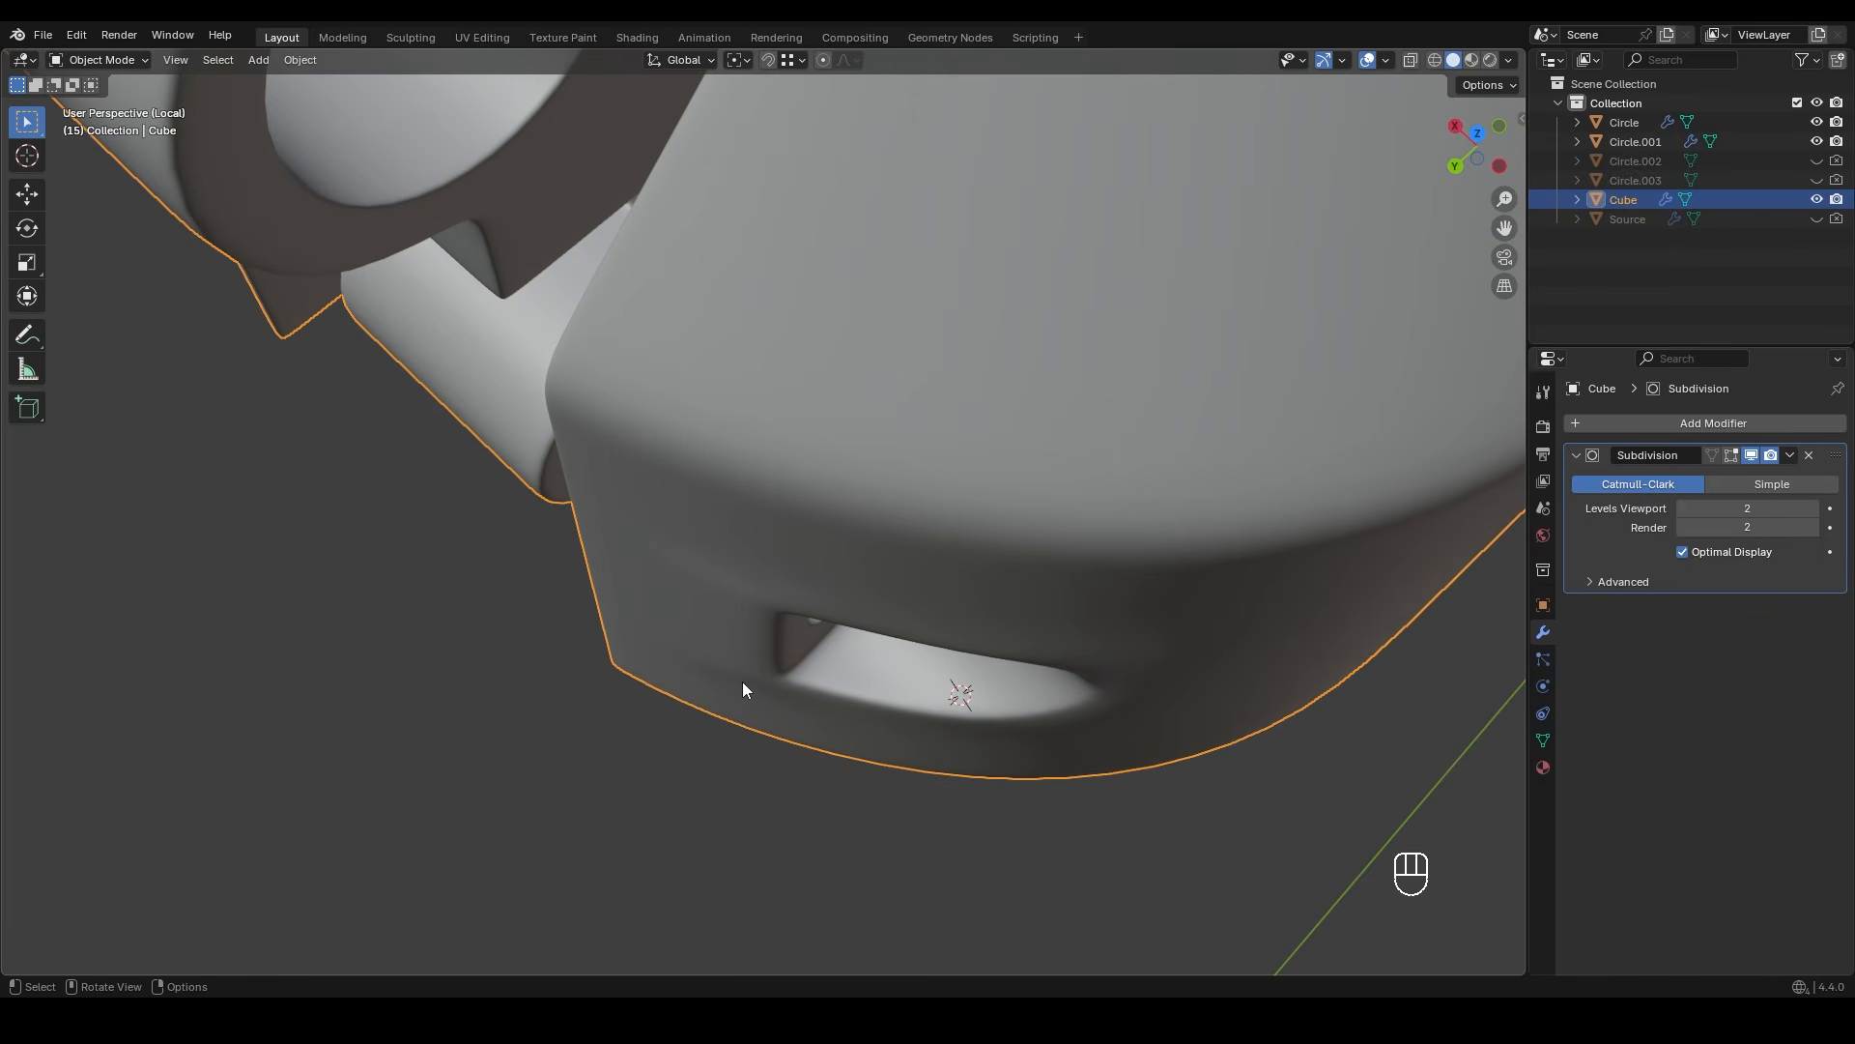
middle_click_drag(723, 680, 773, 570)
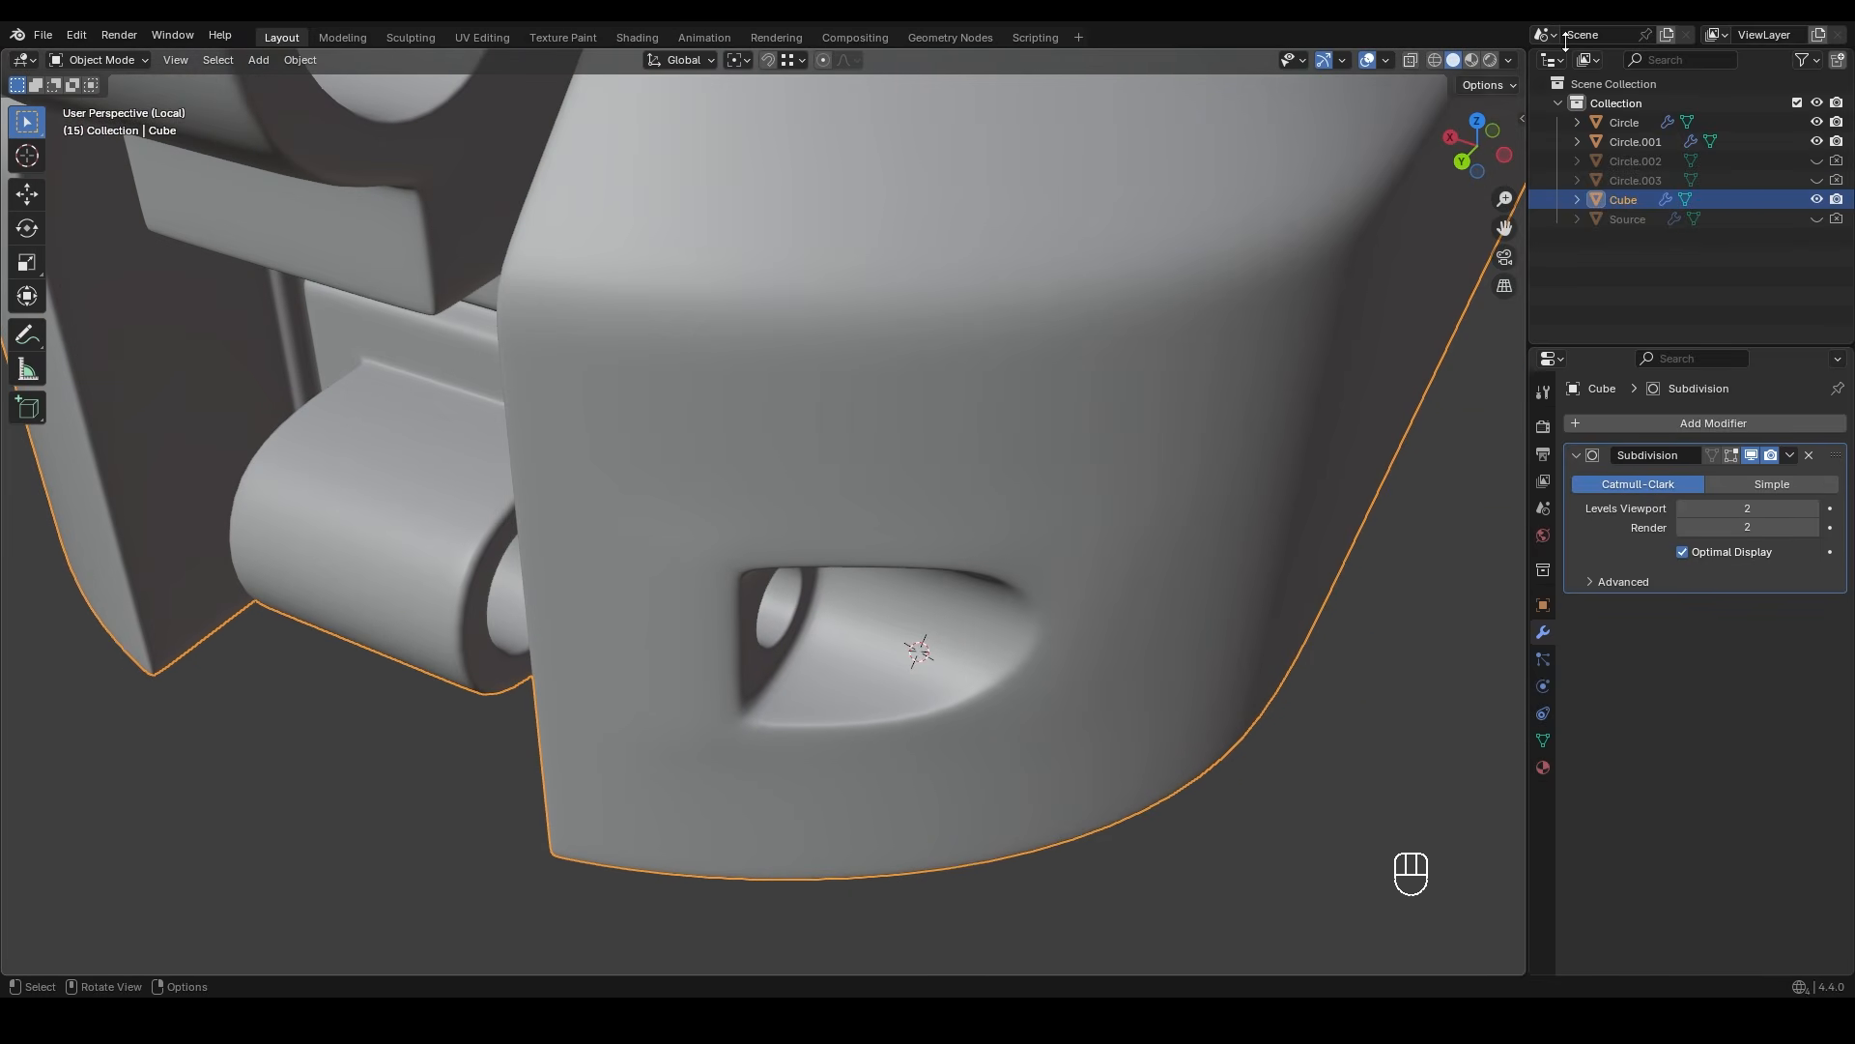
- Check the shading around the recess with MatCap lighting and restore Studio lighting
left_click(1510, 60)
left_click(1498, 176)
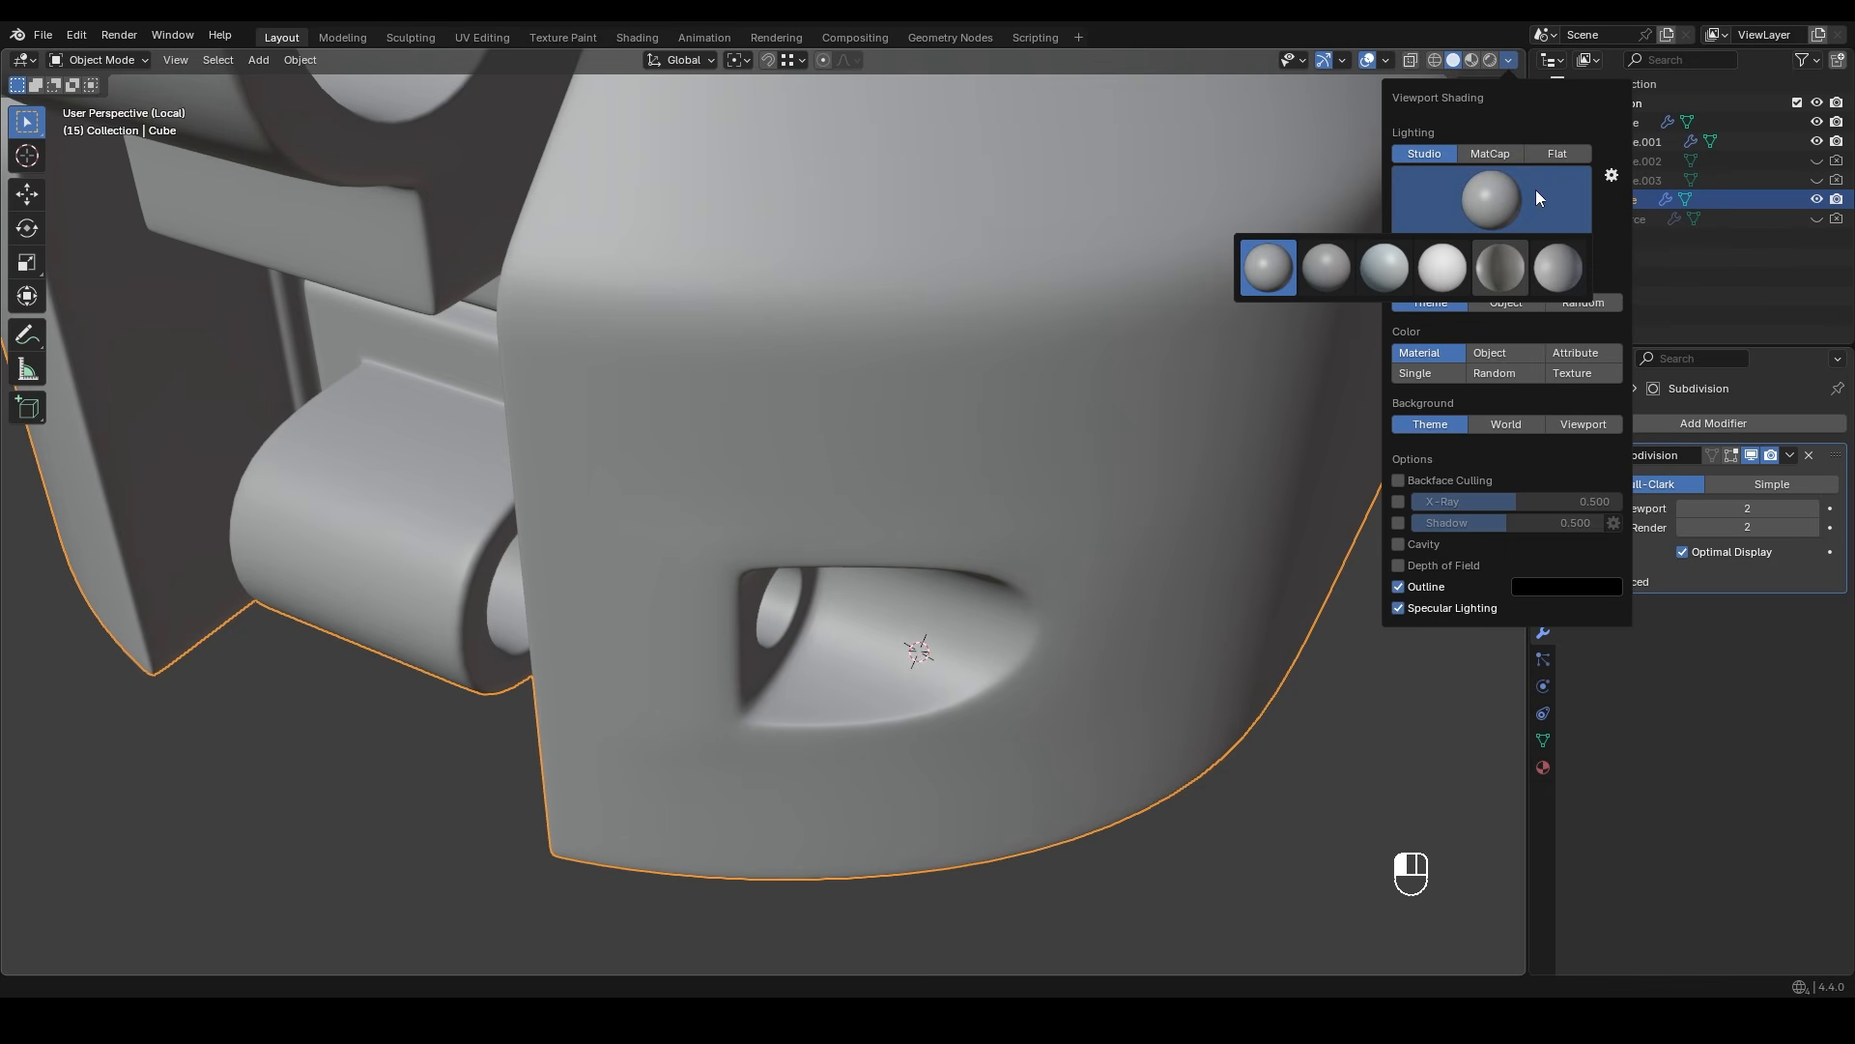
left_click(1490, 153)
mouse_move(869, 529)
middle_mouse_down()
mouse_move(915, 622)
mouse_move(866, 634)
mouse_move(829, 609)
mouse_move(924, 535)
mouse_move(808, 408)
mouse_move(862, 370)
mouse_move(857, 482)
mouse_move(917, 560)
mouse_move(851, 589)
mouse_move(787, 583)
middle_mouse_up()
left_click(1514, 59)
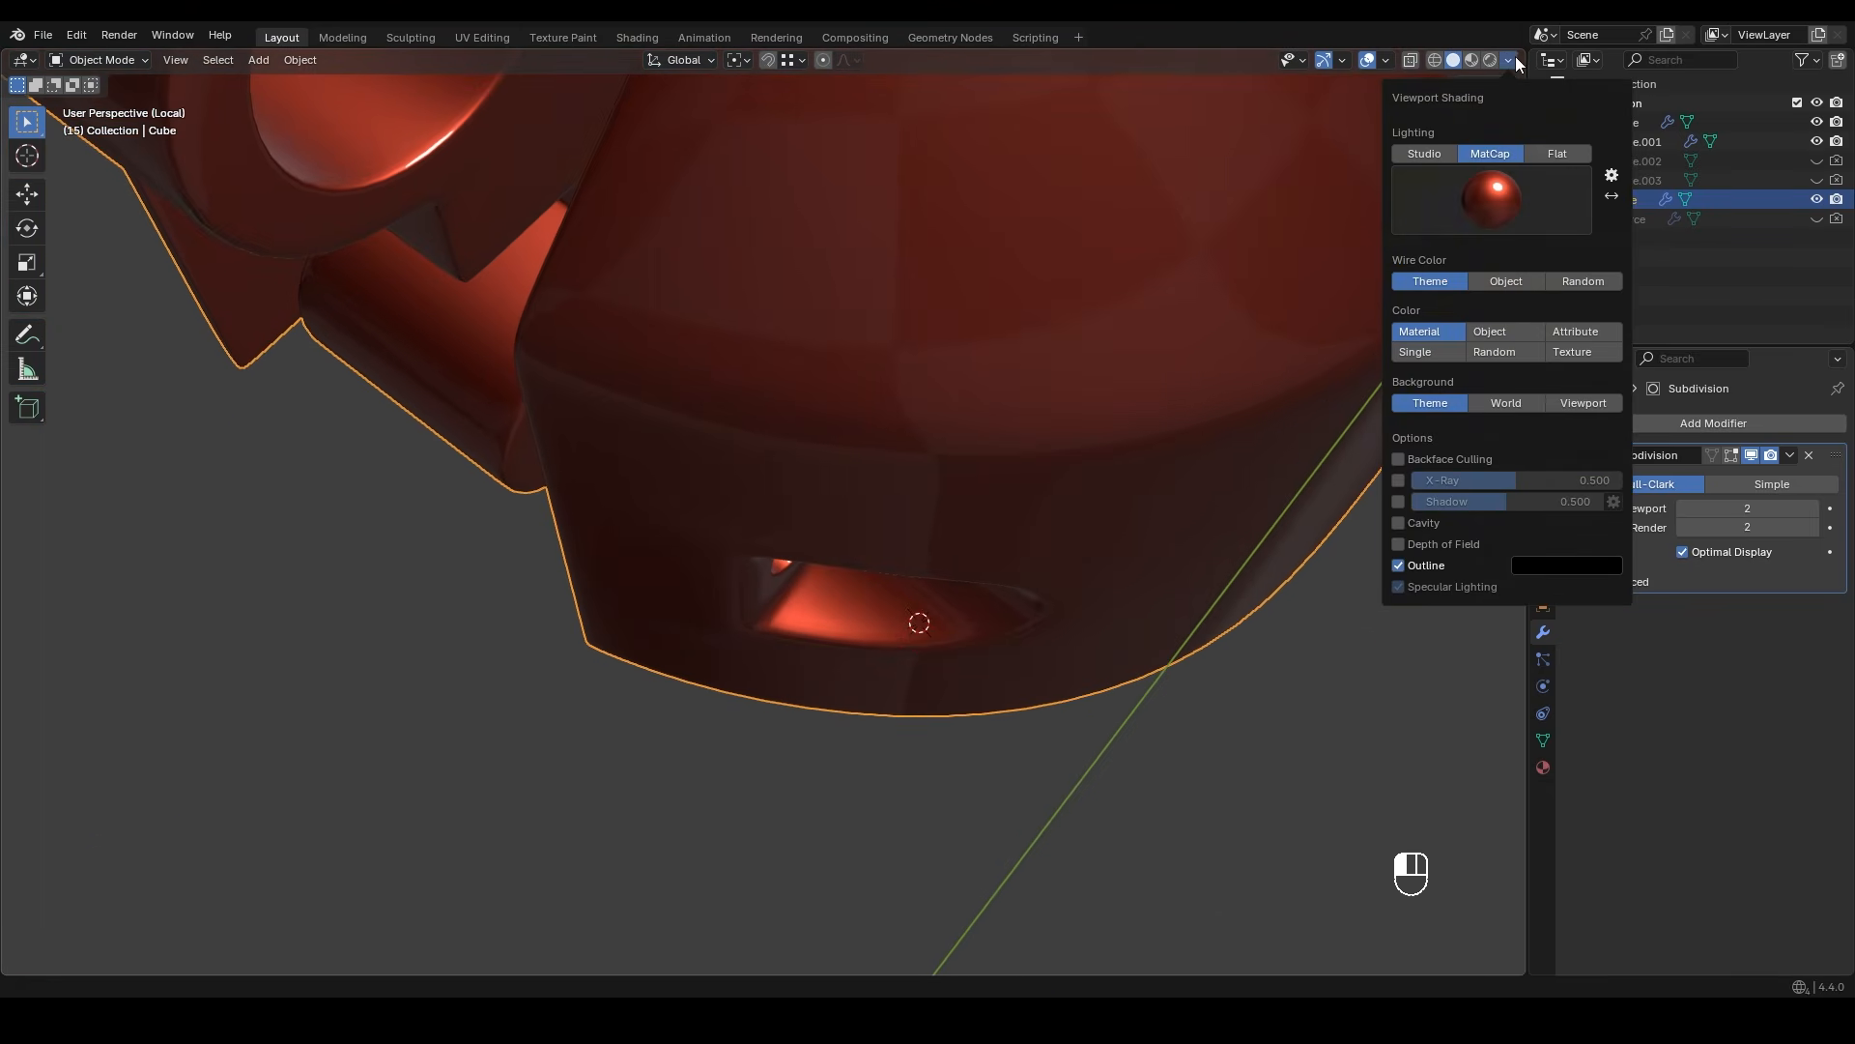
left_click(1416, 155)
- Examine the three vertical edge loops that run down the body into the recess area by selecting them in edit mode
key("Tab")
middle_click_drag(1006, 431, 919, 531, "shift")
left_click(867, 460, "alt")
left_click(991, 435, "alt+shift")
left_click(701, 456, "alt+shift")
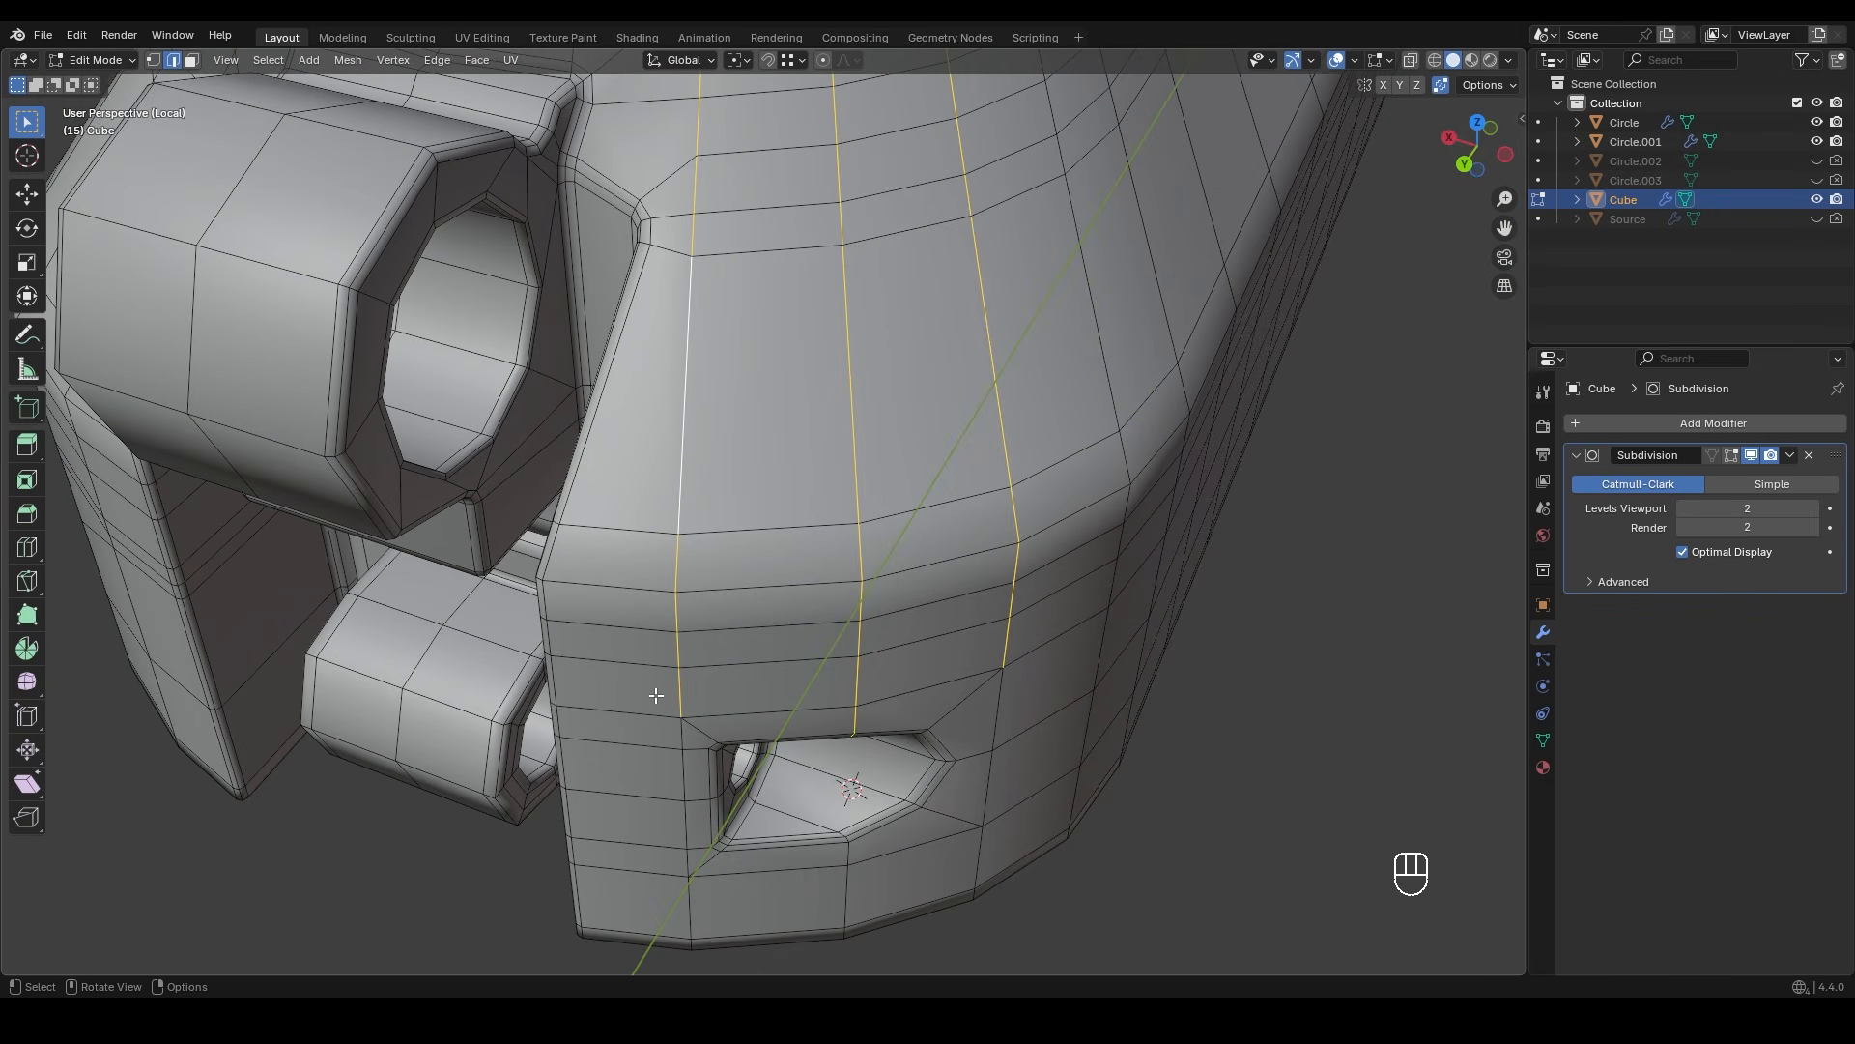
middle_click_drag(889, 486, 770, 535, "ctrl")
scroll(841, 394, "up", 4)
middle_click_drag(771, 339, 739, 282)
middle_click_drag(857, 365, 565, 578)
key("ctrl+z")
- Examine the Source copy of the body, which has no recess, from the front
middle_click_drag(987, 563, 1093, 488, "shift")
middle_click_drag(904, 580, 986, 319, "shift")
middle_click_drag(980, 396, 965, 650)
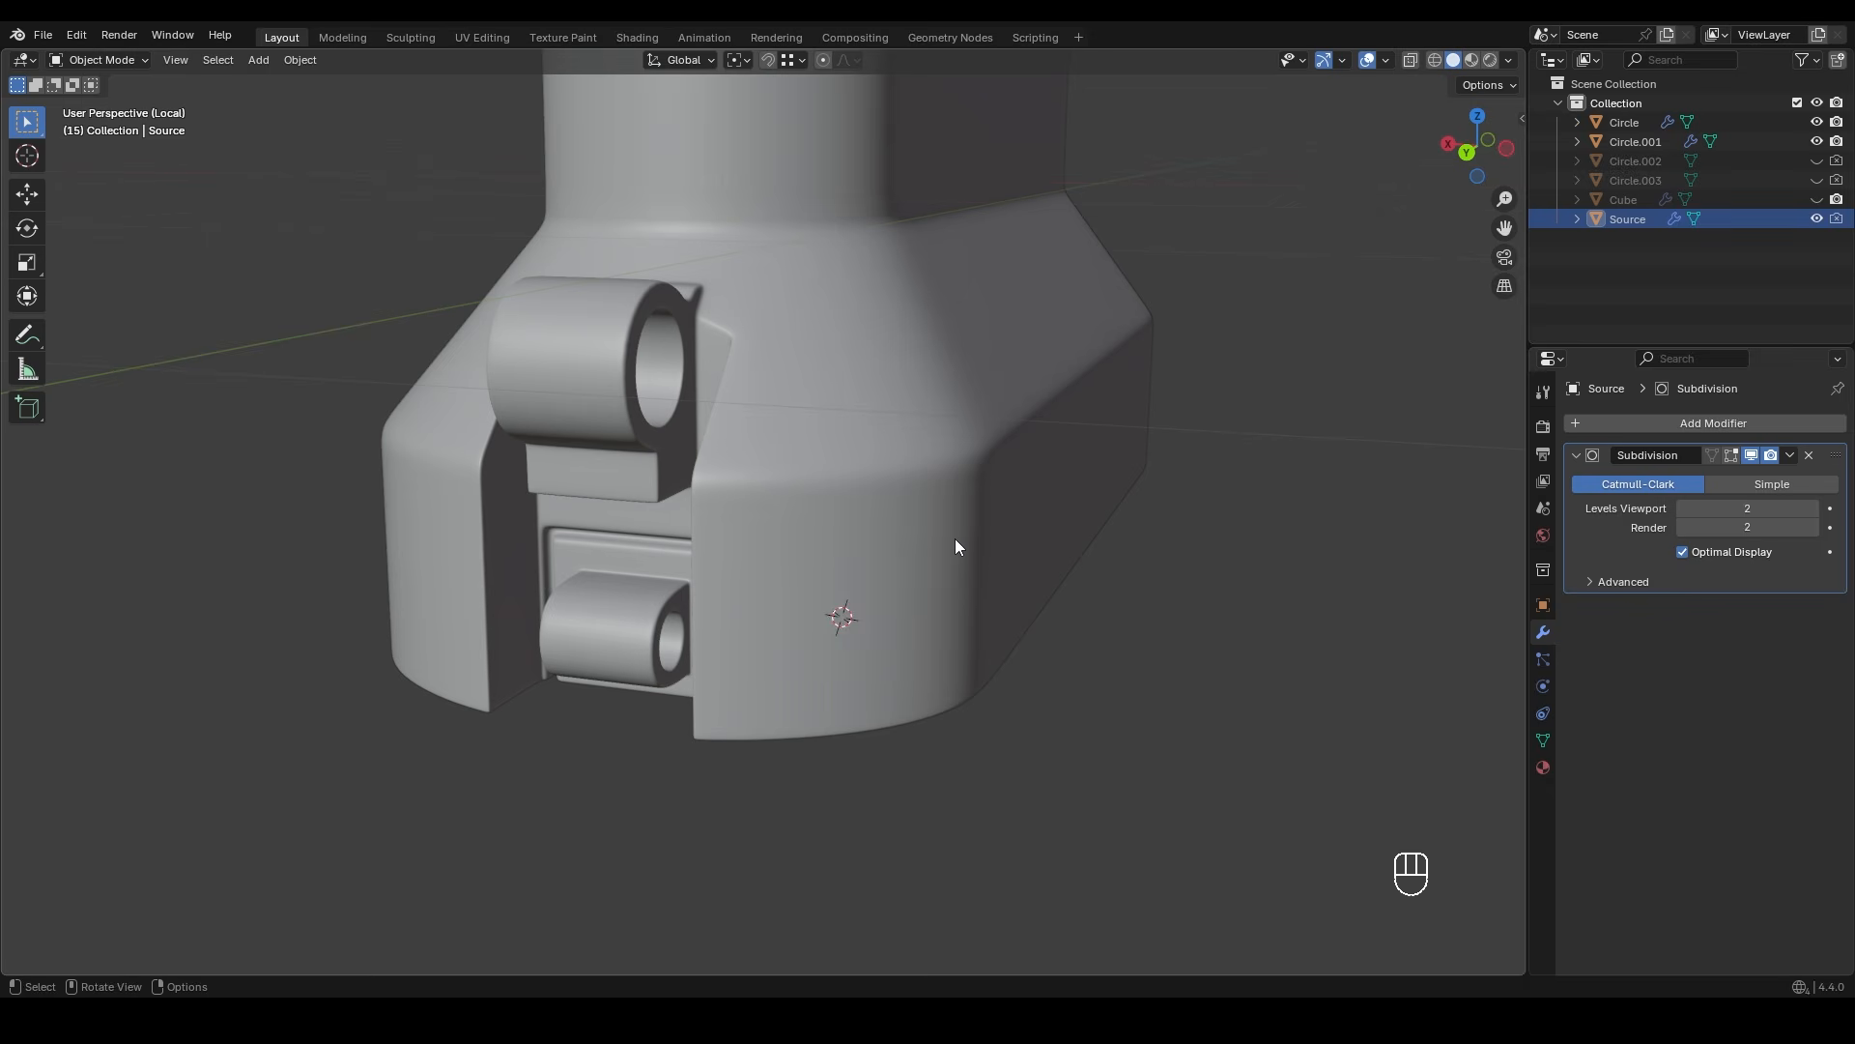
left_click(954, 547)
middle_click_drag(955, 547, 871, 604)
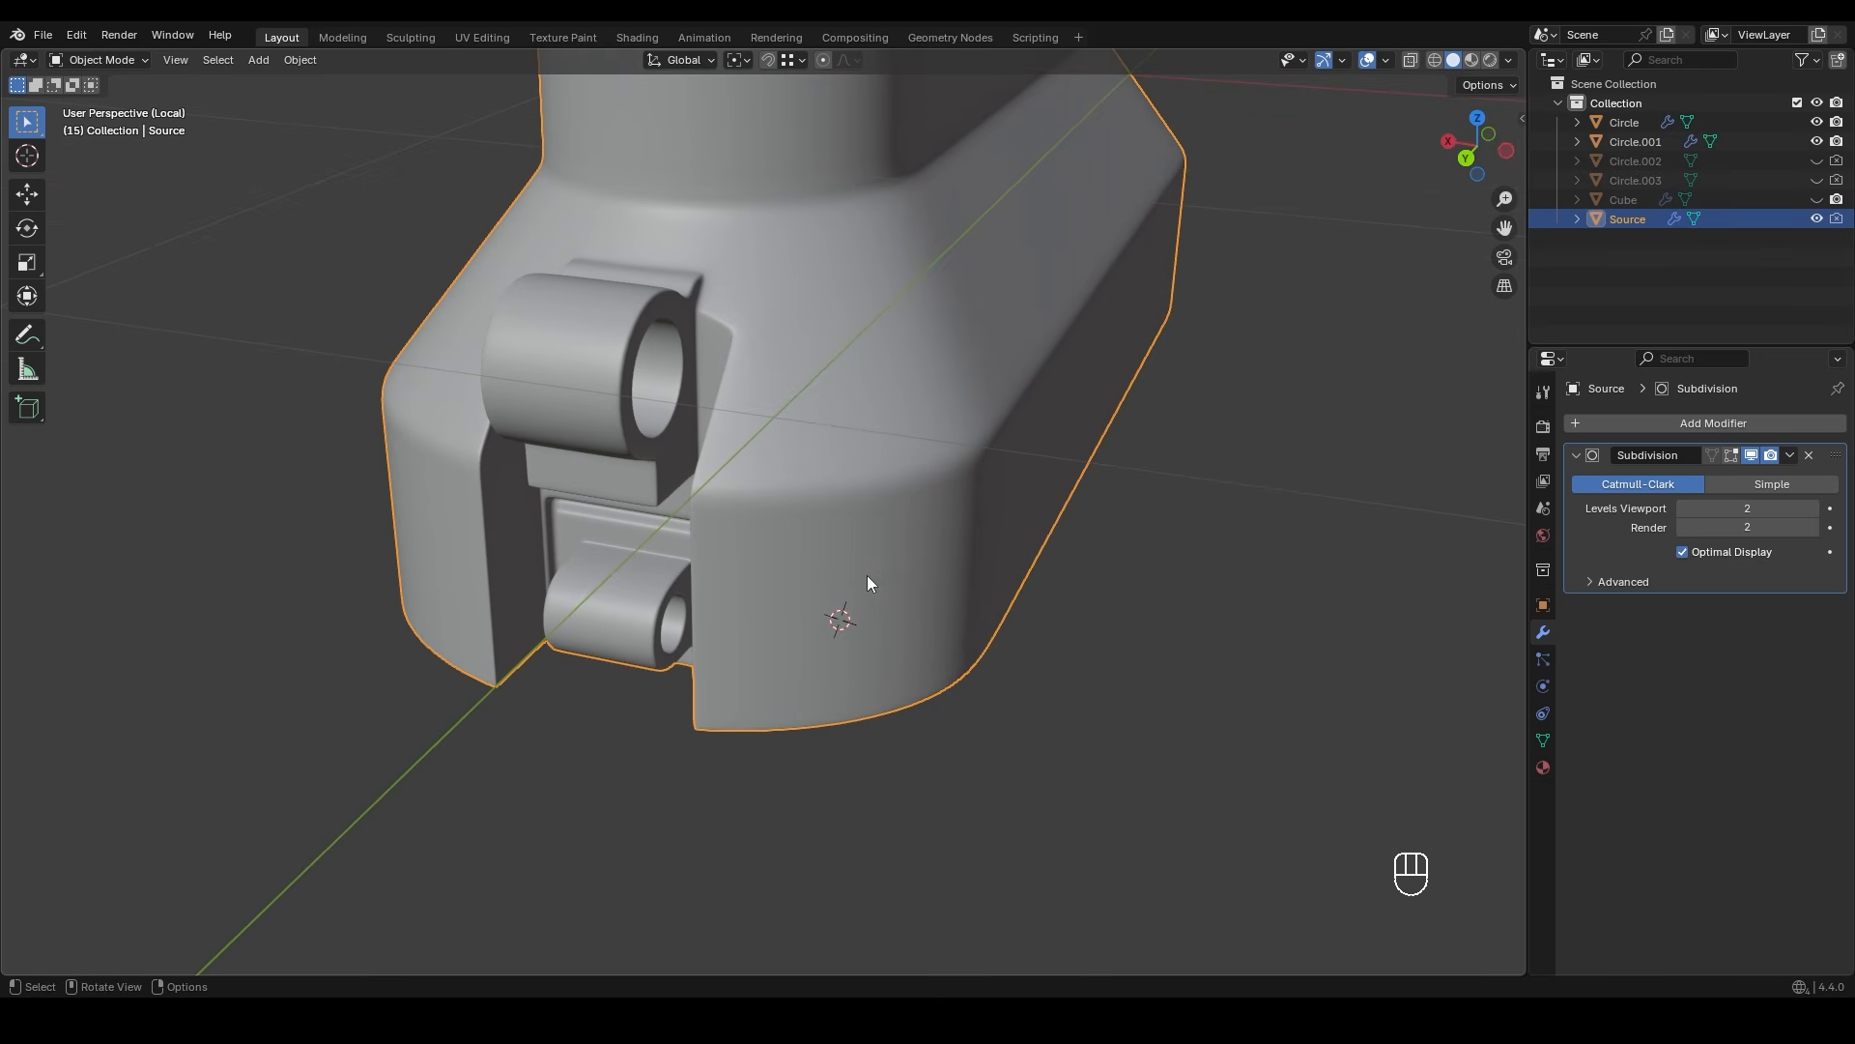
- Hide the Source object, unhide the Cube body and select it
left_click(1814, 218)
left_click(1816, 199)
middle_click_drag(1108, 555, 998, 568)
left_click(998, 568)
- Add a Data Transfer modifier to the Cube body
left_click(1685, 426)
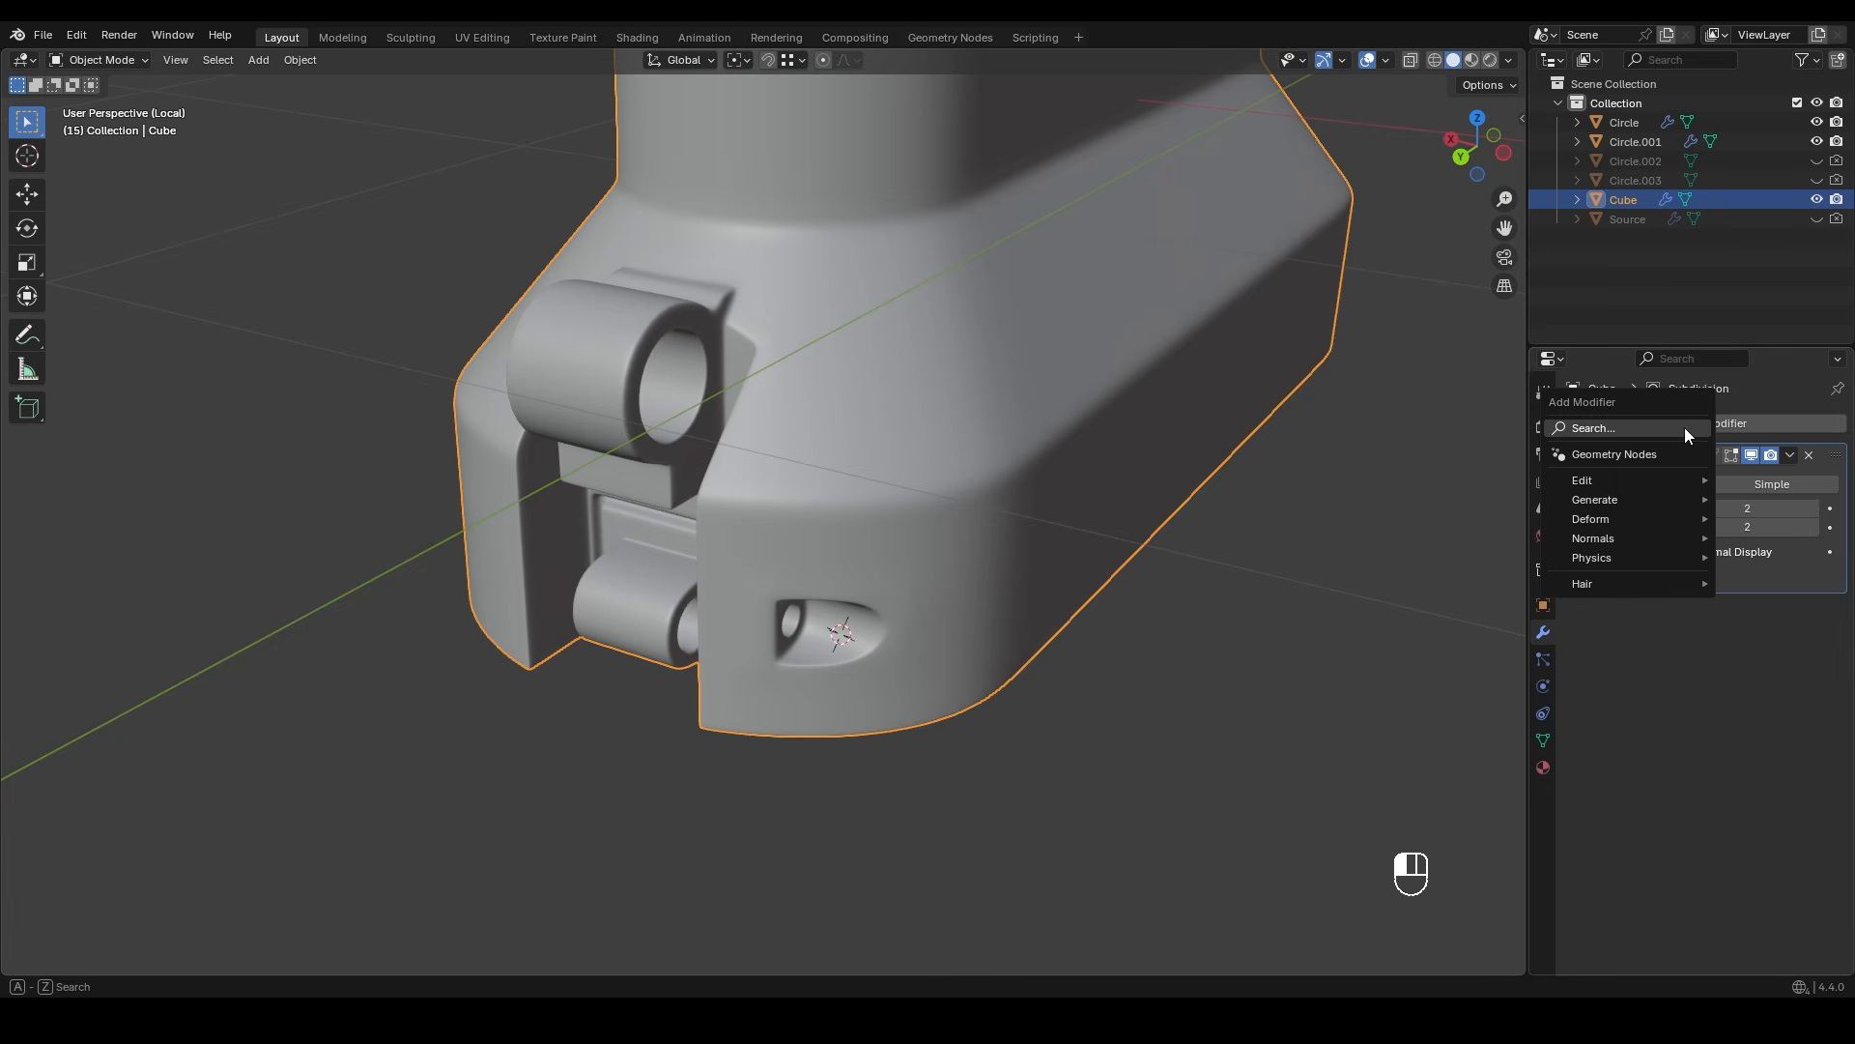
left_click(1686, 427)
type("data")
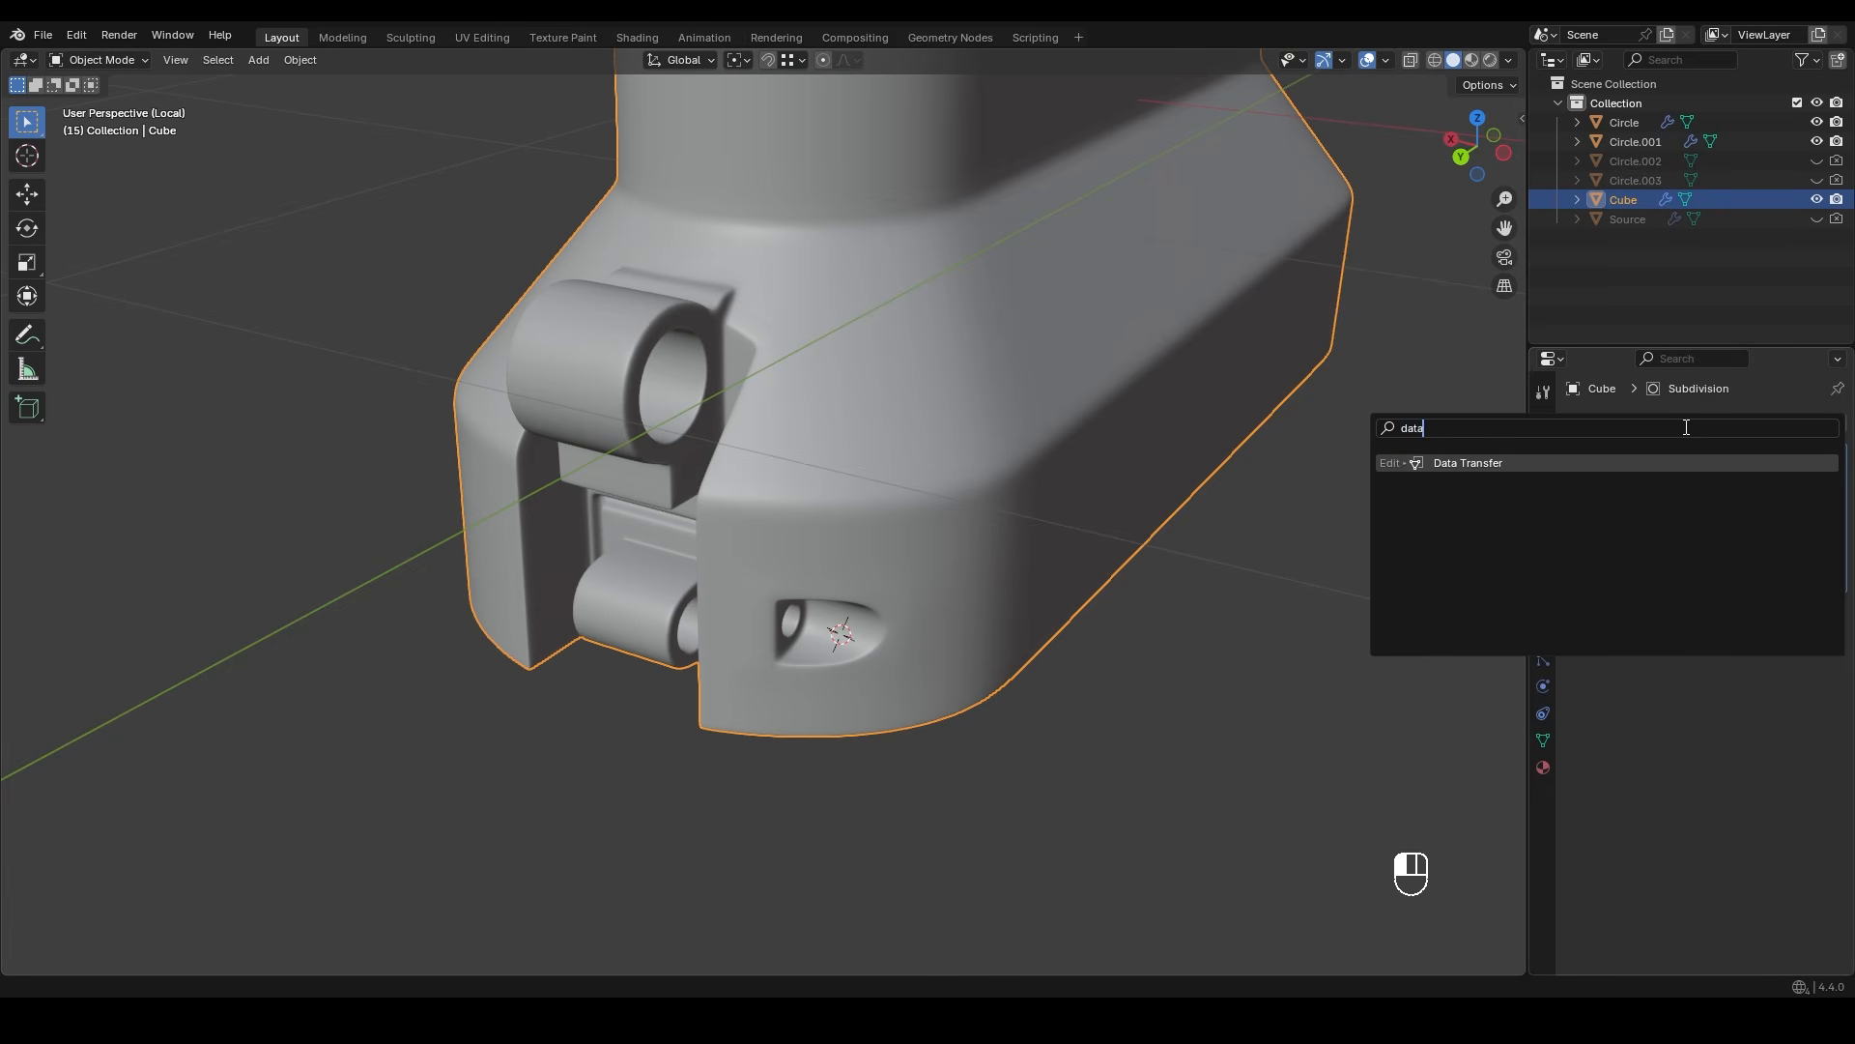
key("Return")
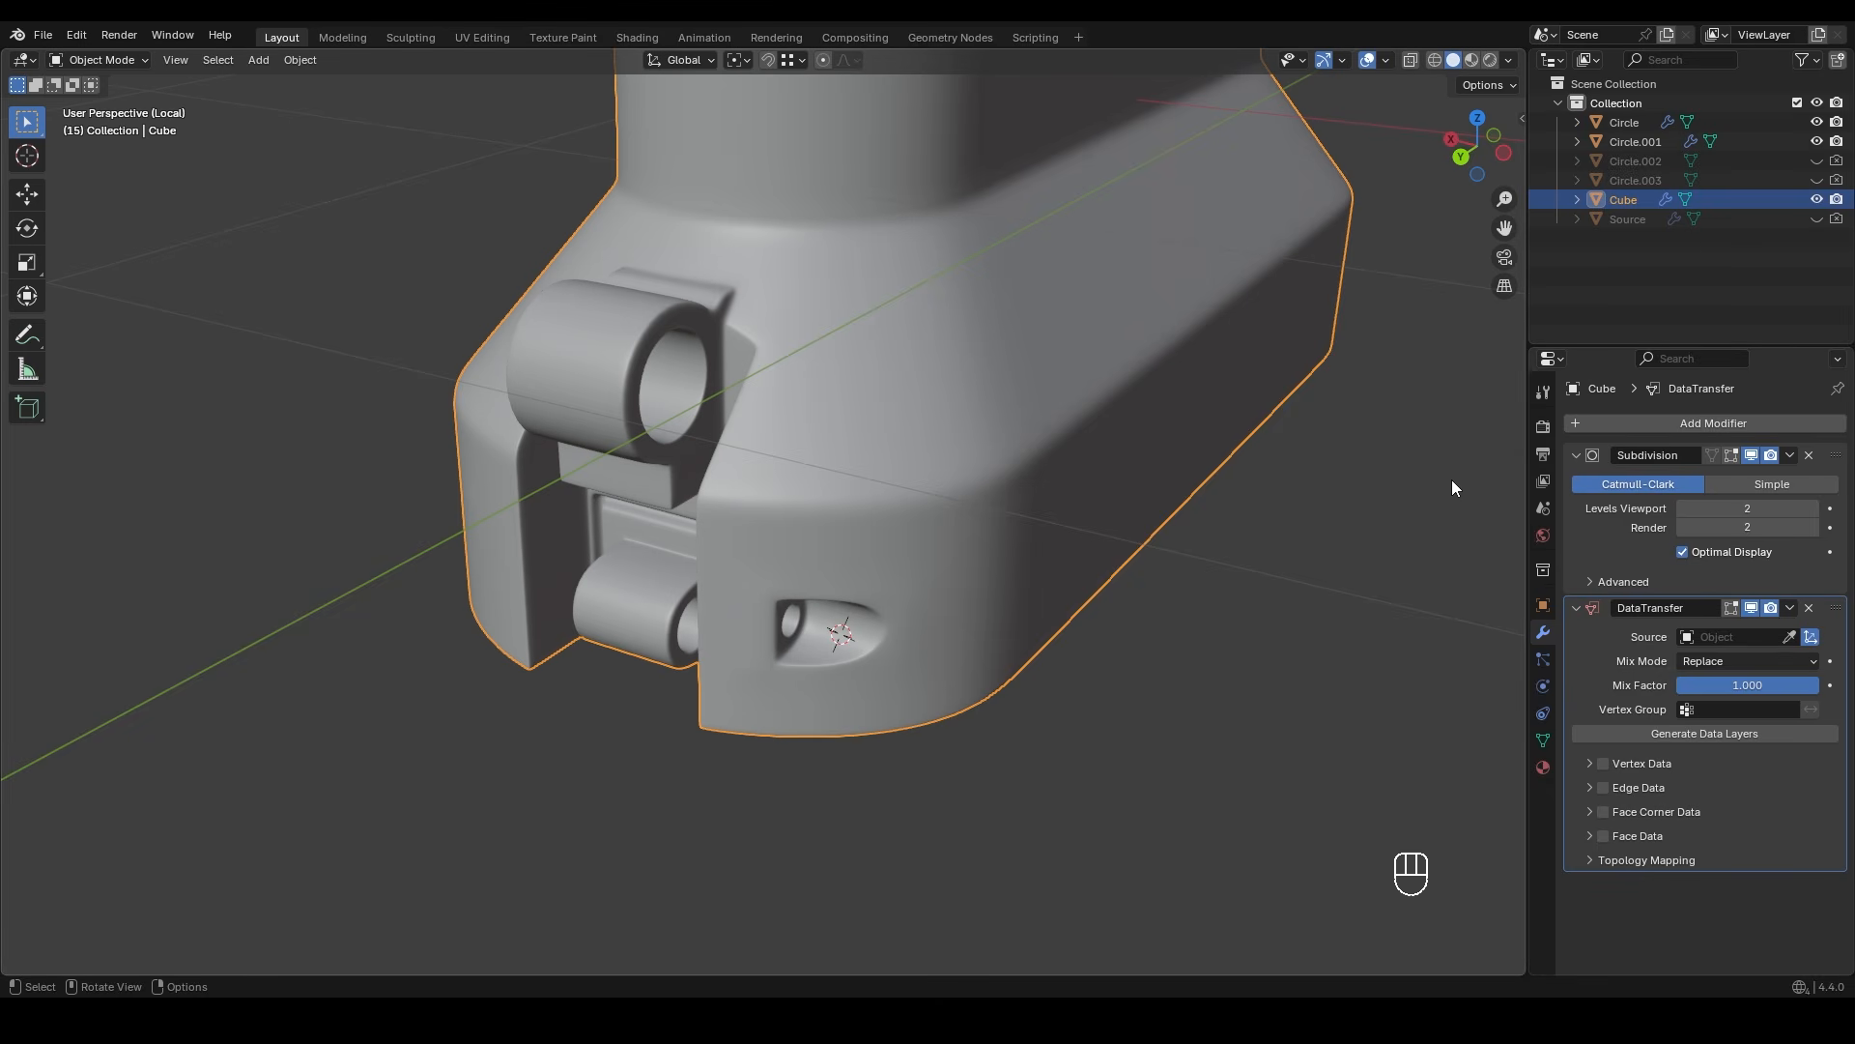
- Select all the outer wall faces surrounding the recess in edit mode, leaving the recess interior out
key("Tab")
scroll(1380, 774, "up", 3)
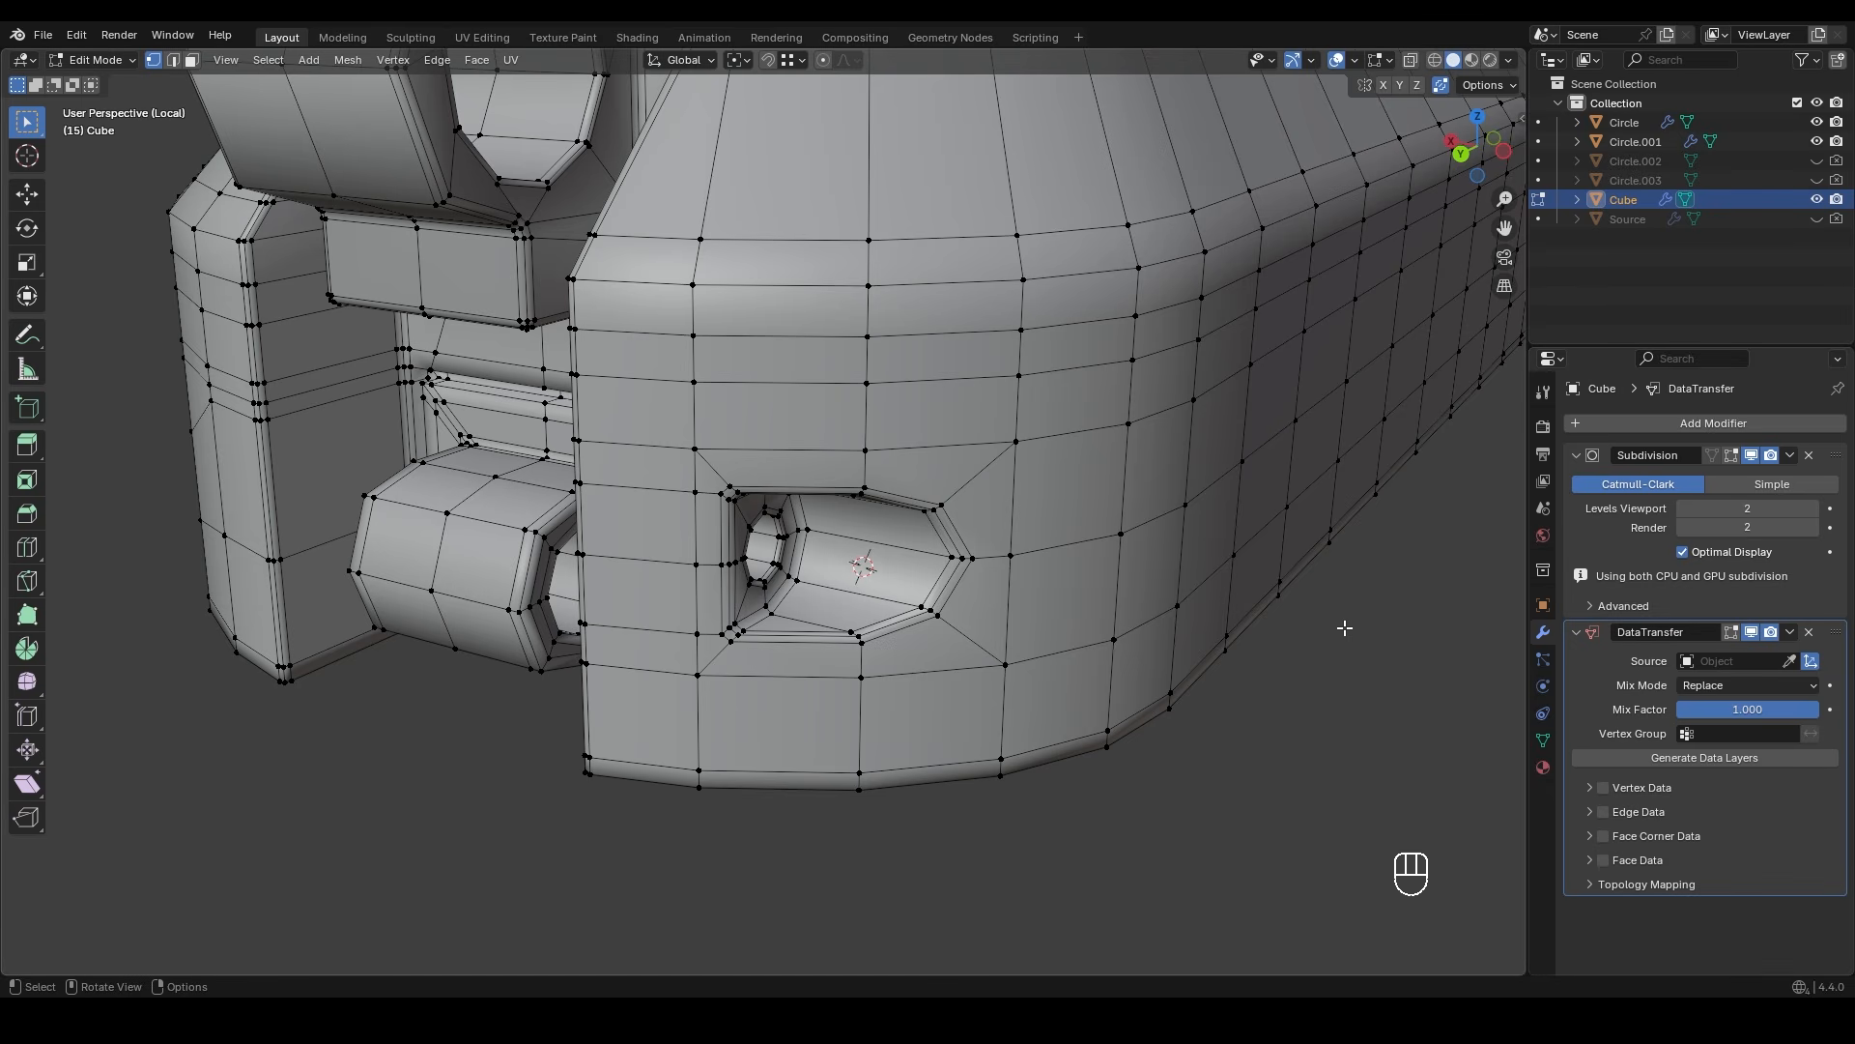
key("3")
left_click(982, 481)
left_click(680, 483, "shift")
left_click(640, 524, "shift")
left_click(640, 597, "shift")
left_click(641, 717, "shift")
left_click(778, 719, "shift")
left_click(913, 664, "shift")
left_click(1040, 642, "shift")
left_click(1063, 590, "shift")
- Create a vertex group and assign the vertices of the selected wall faces to it with weight 1.000
key("1")
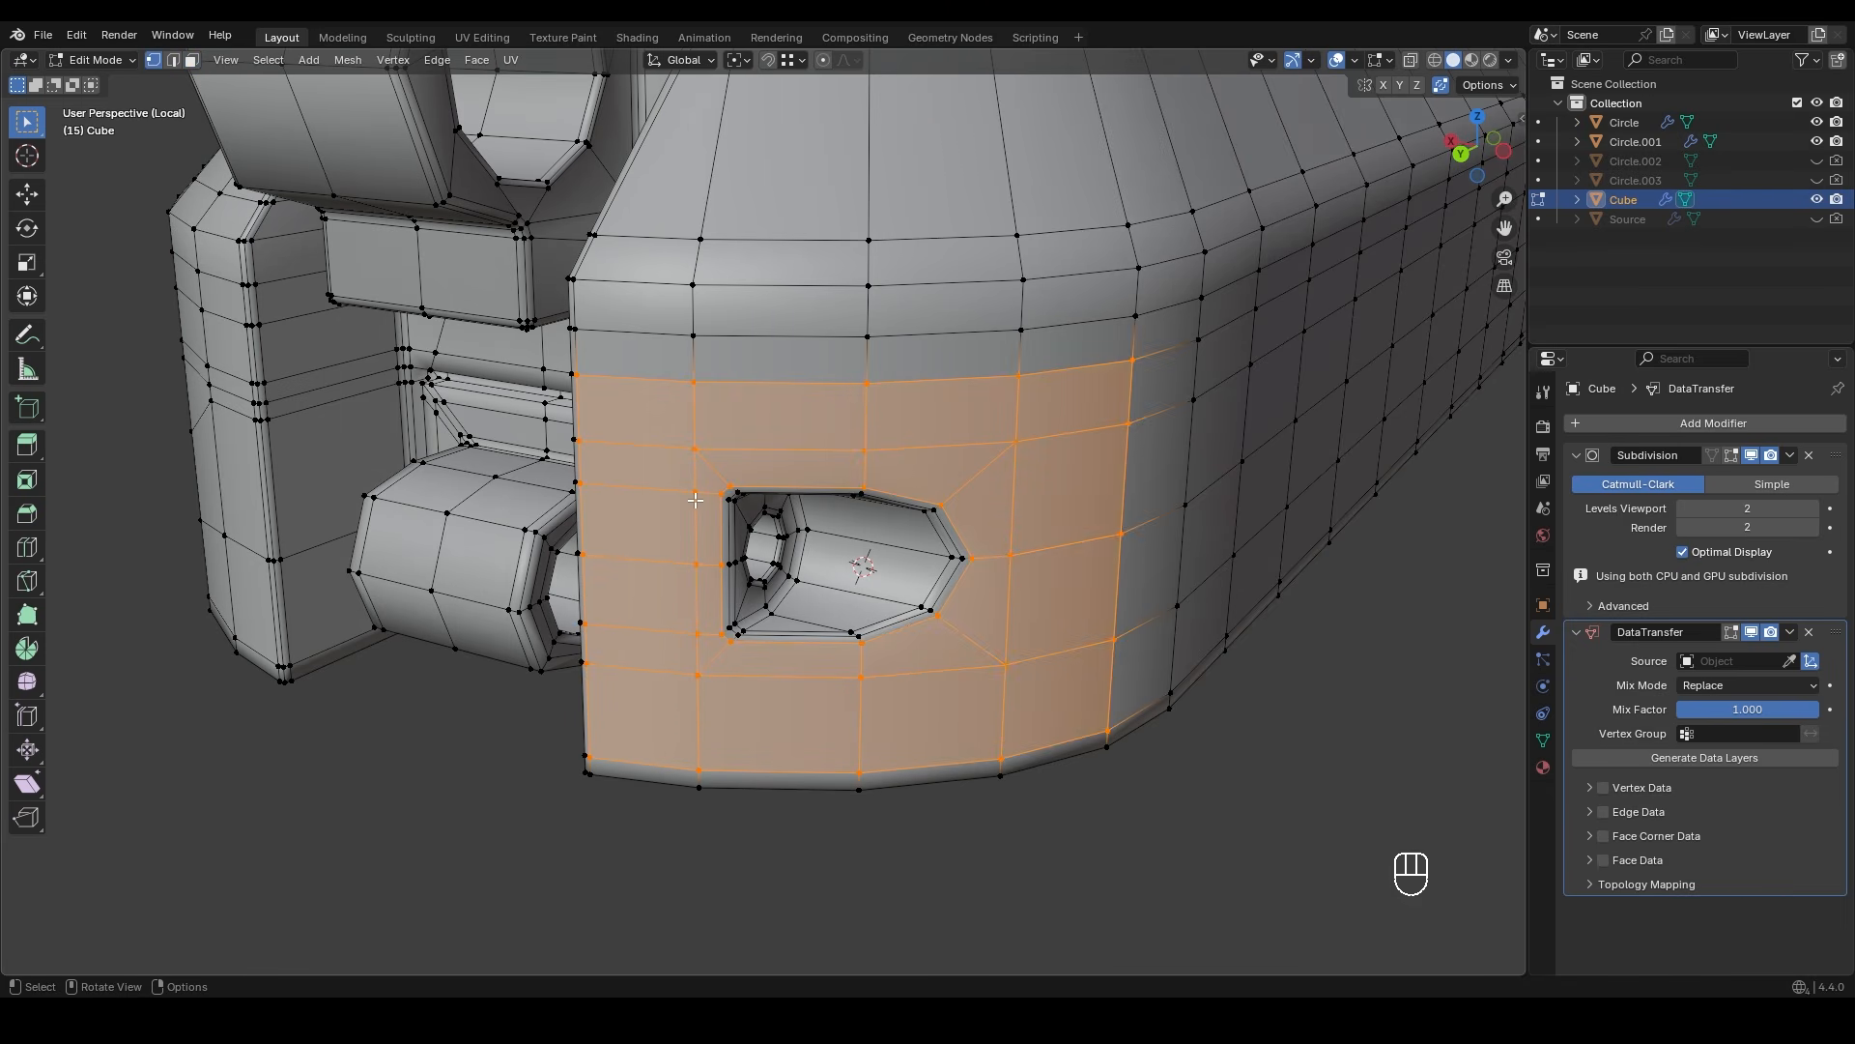
left_click(1544, 742)
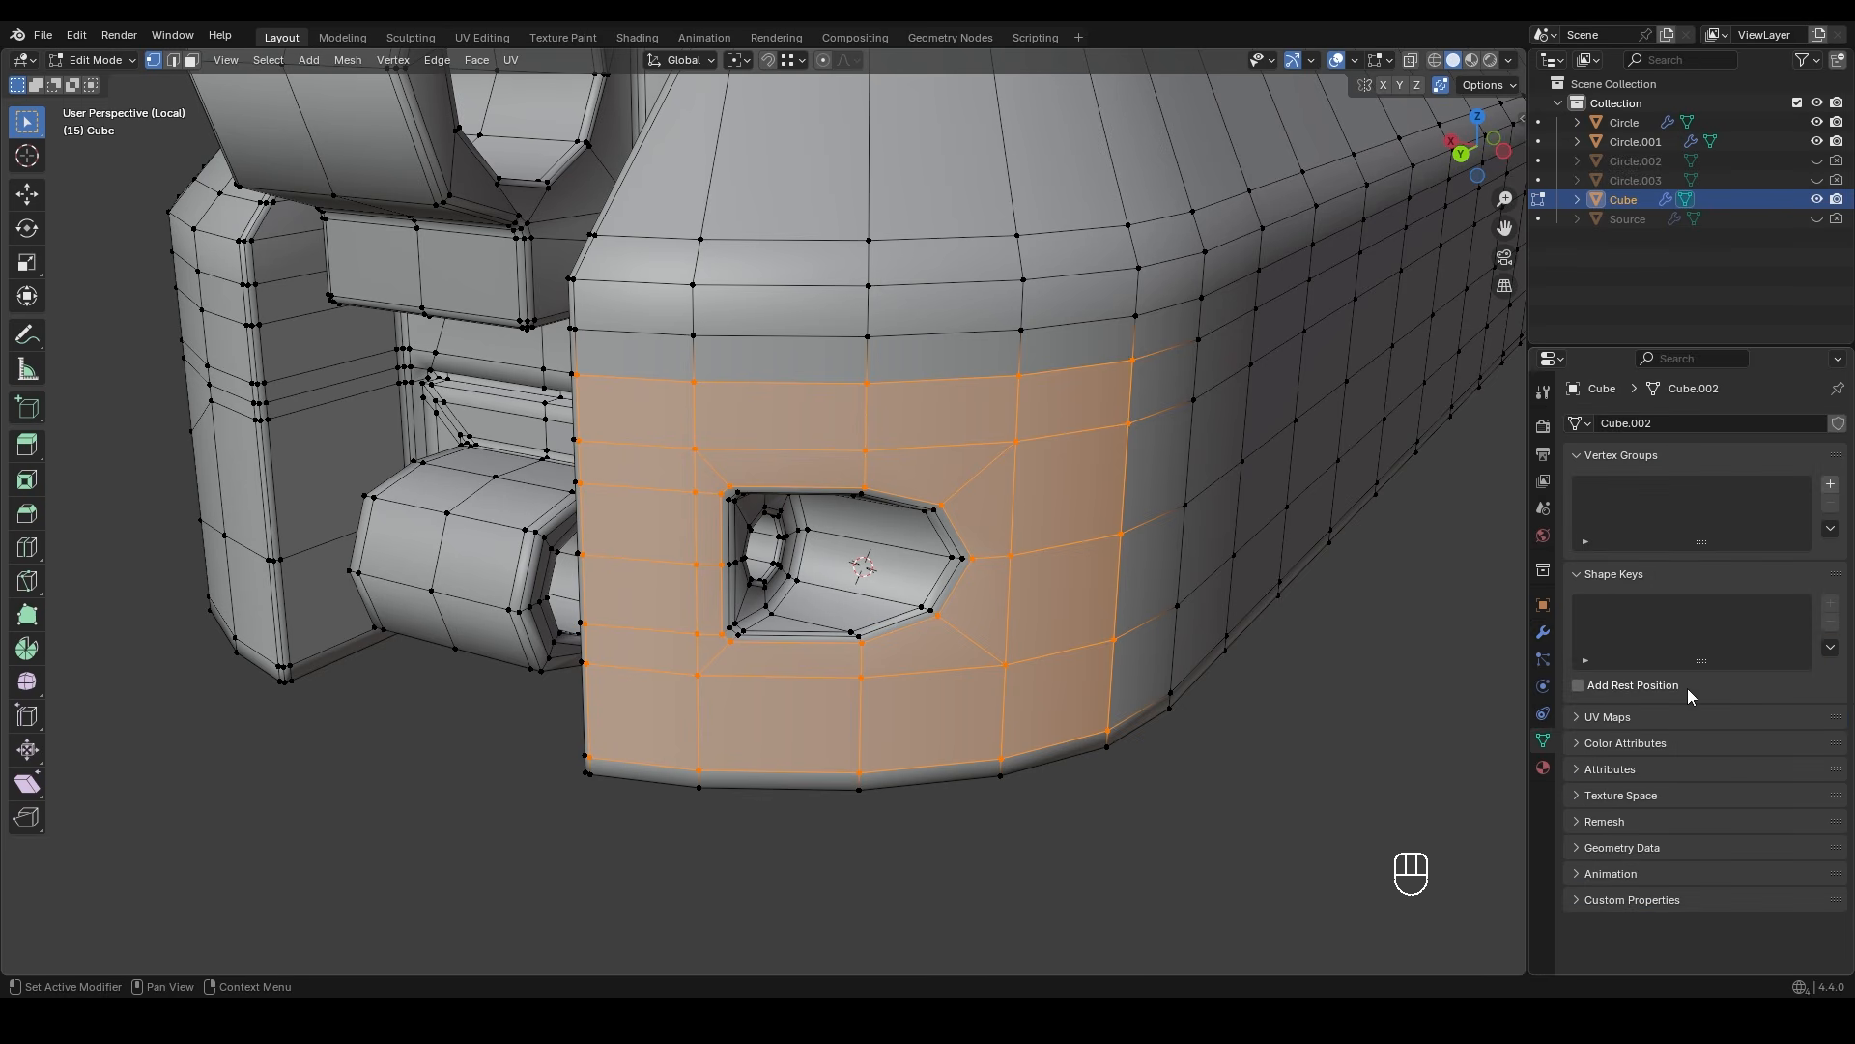
left_click(1829, 484)
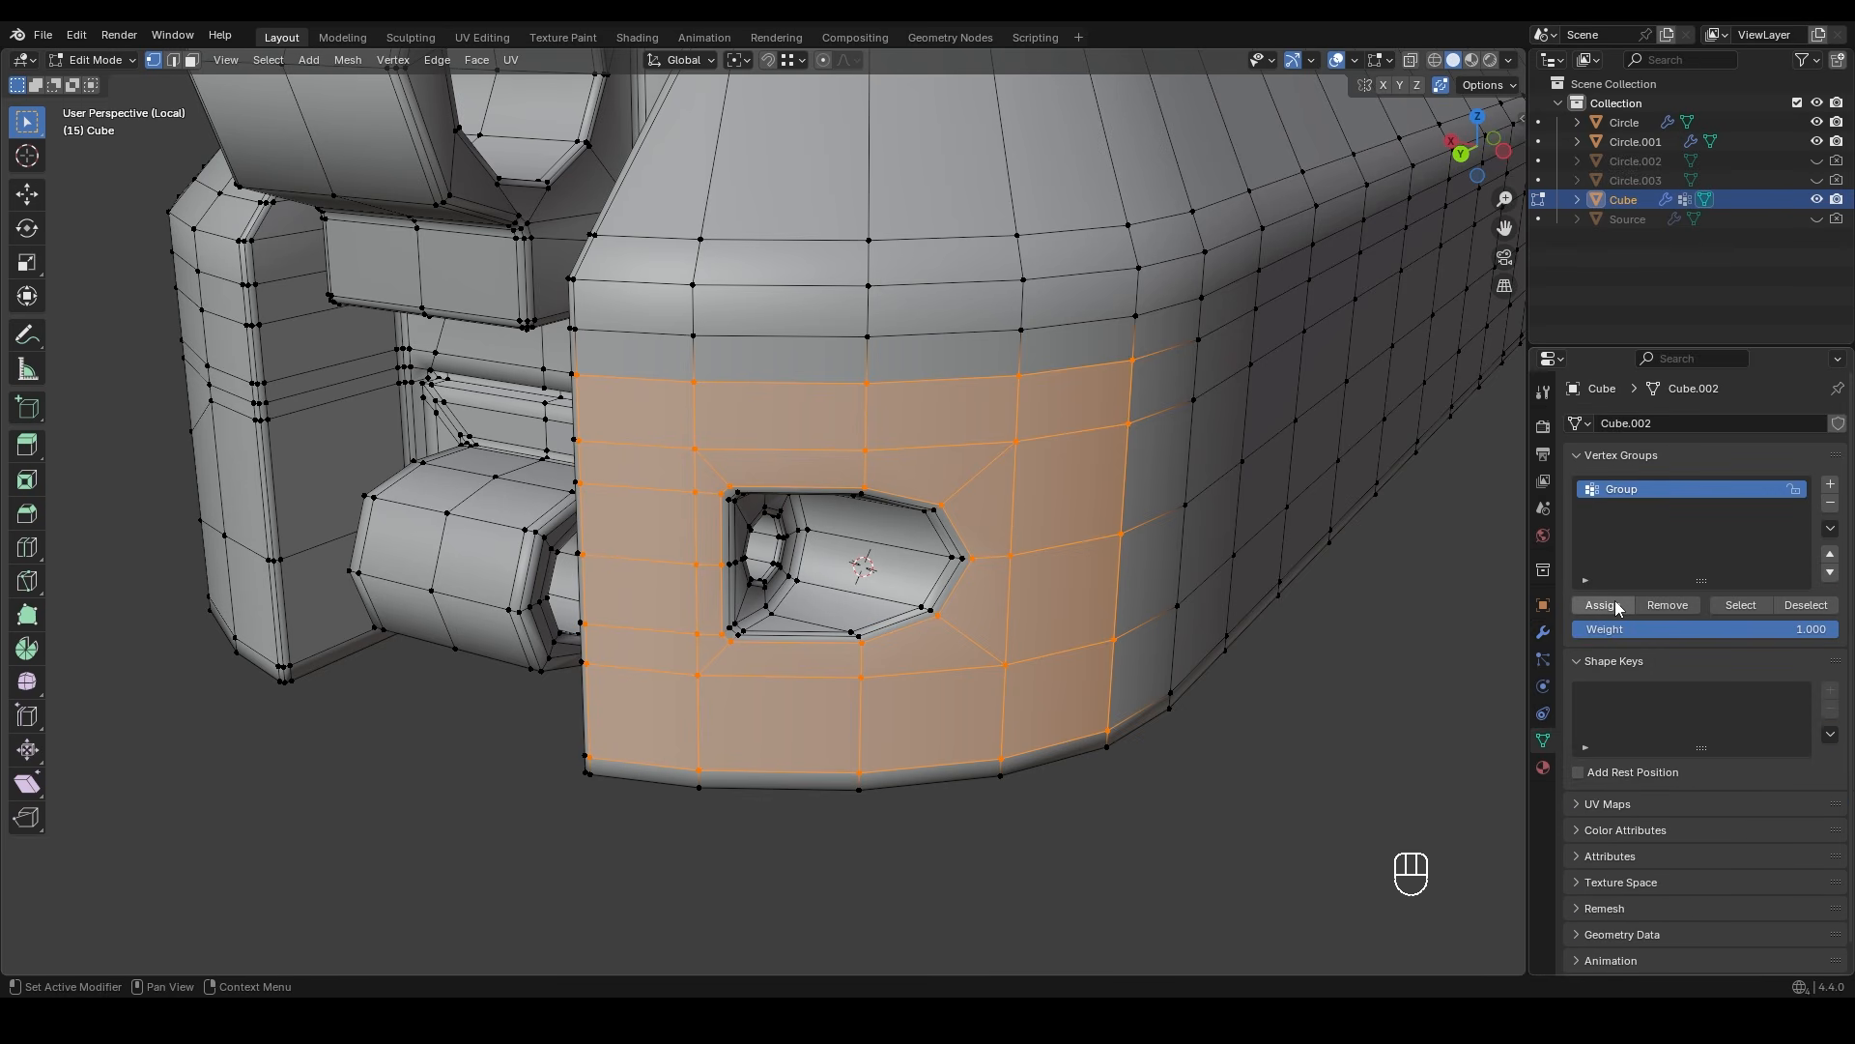
- Pick the hidden Source object as the Data Transfer modifier's source
left_click(1544, 634)
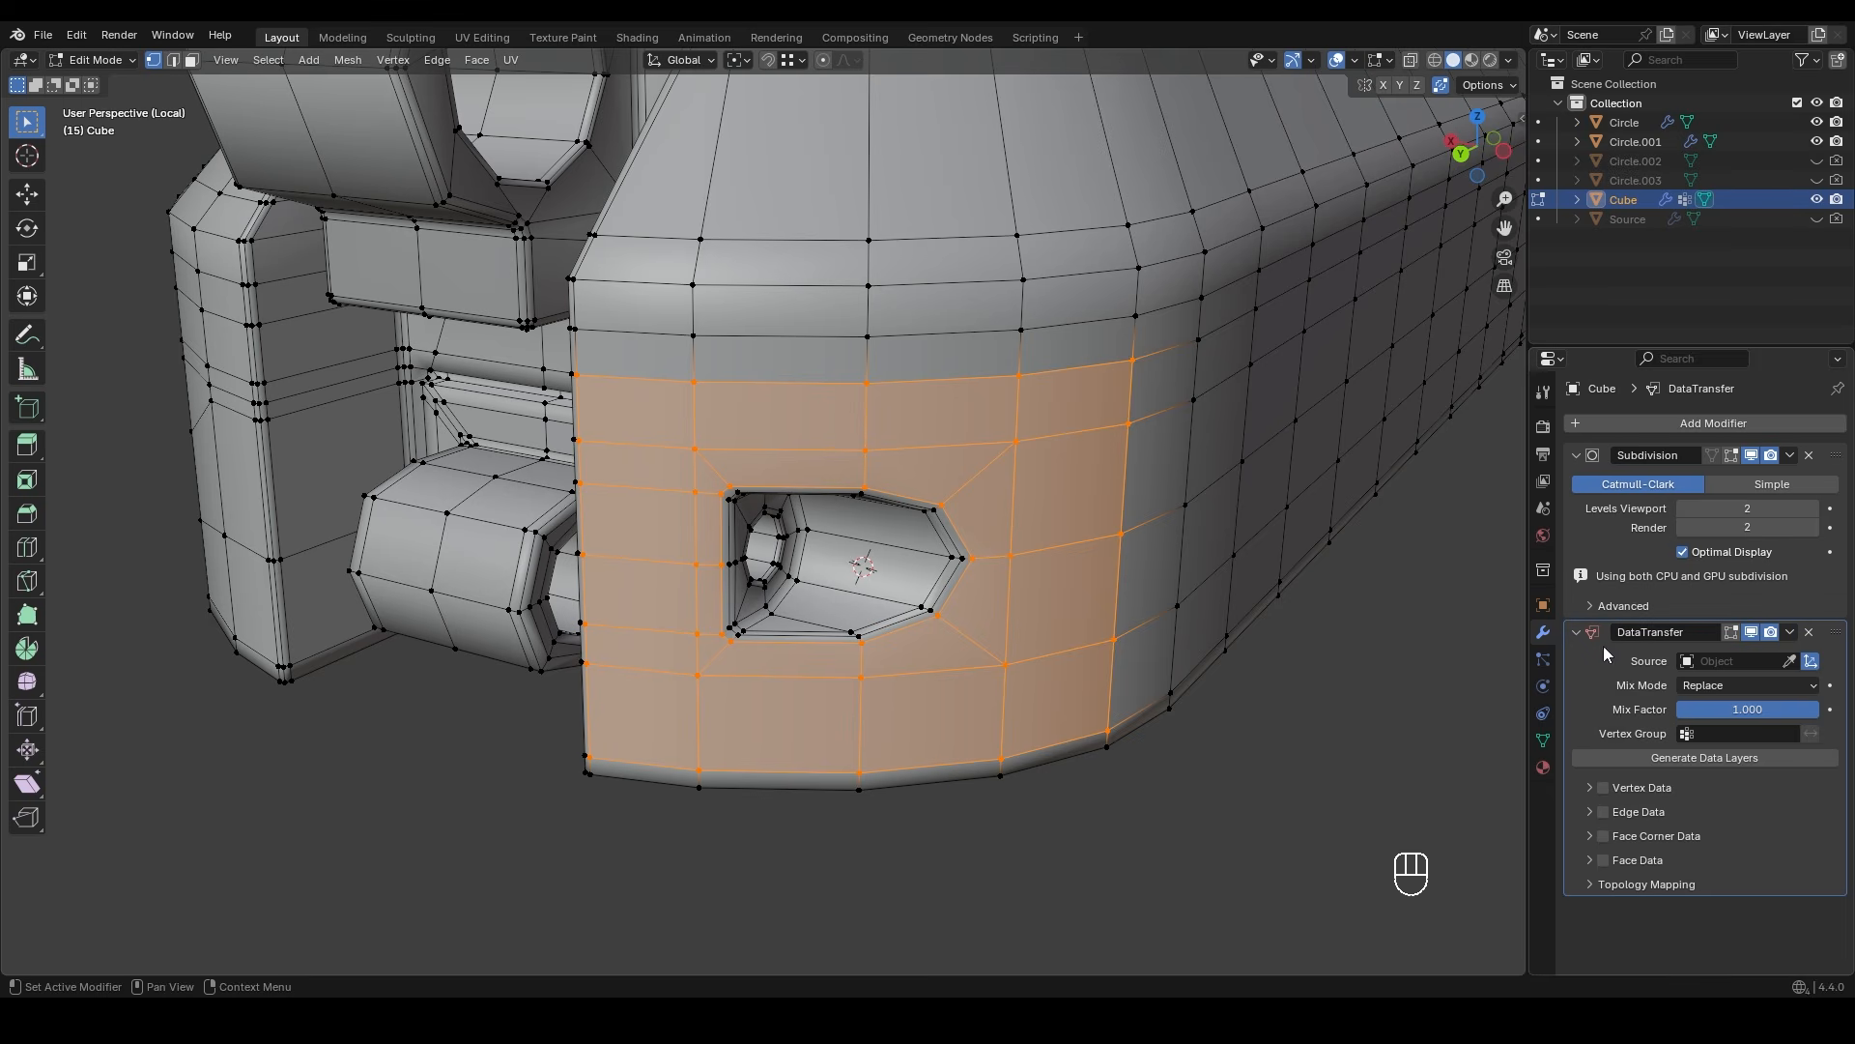
left_click(1790, 662)
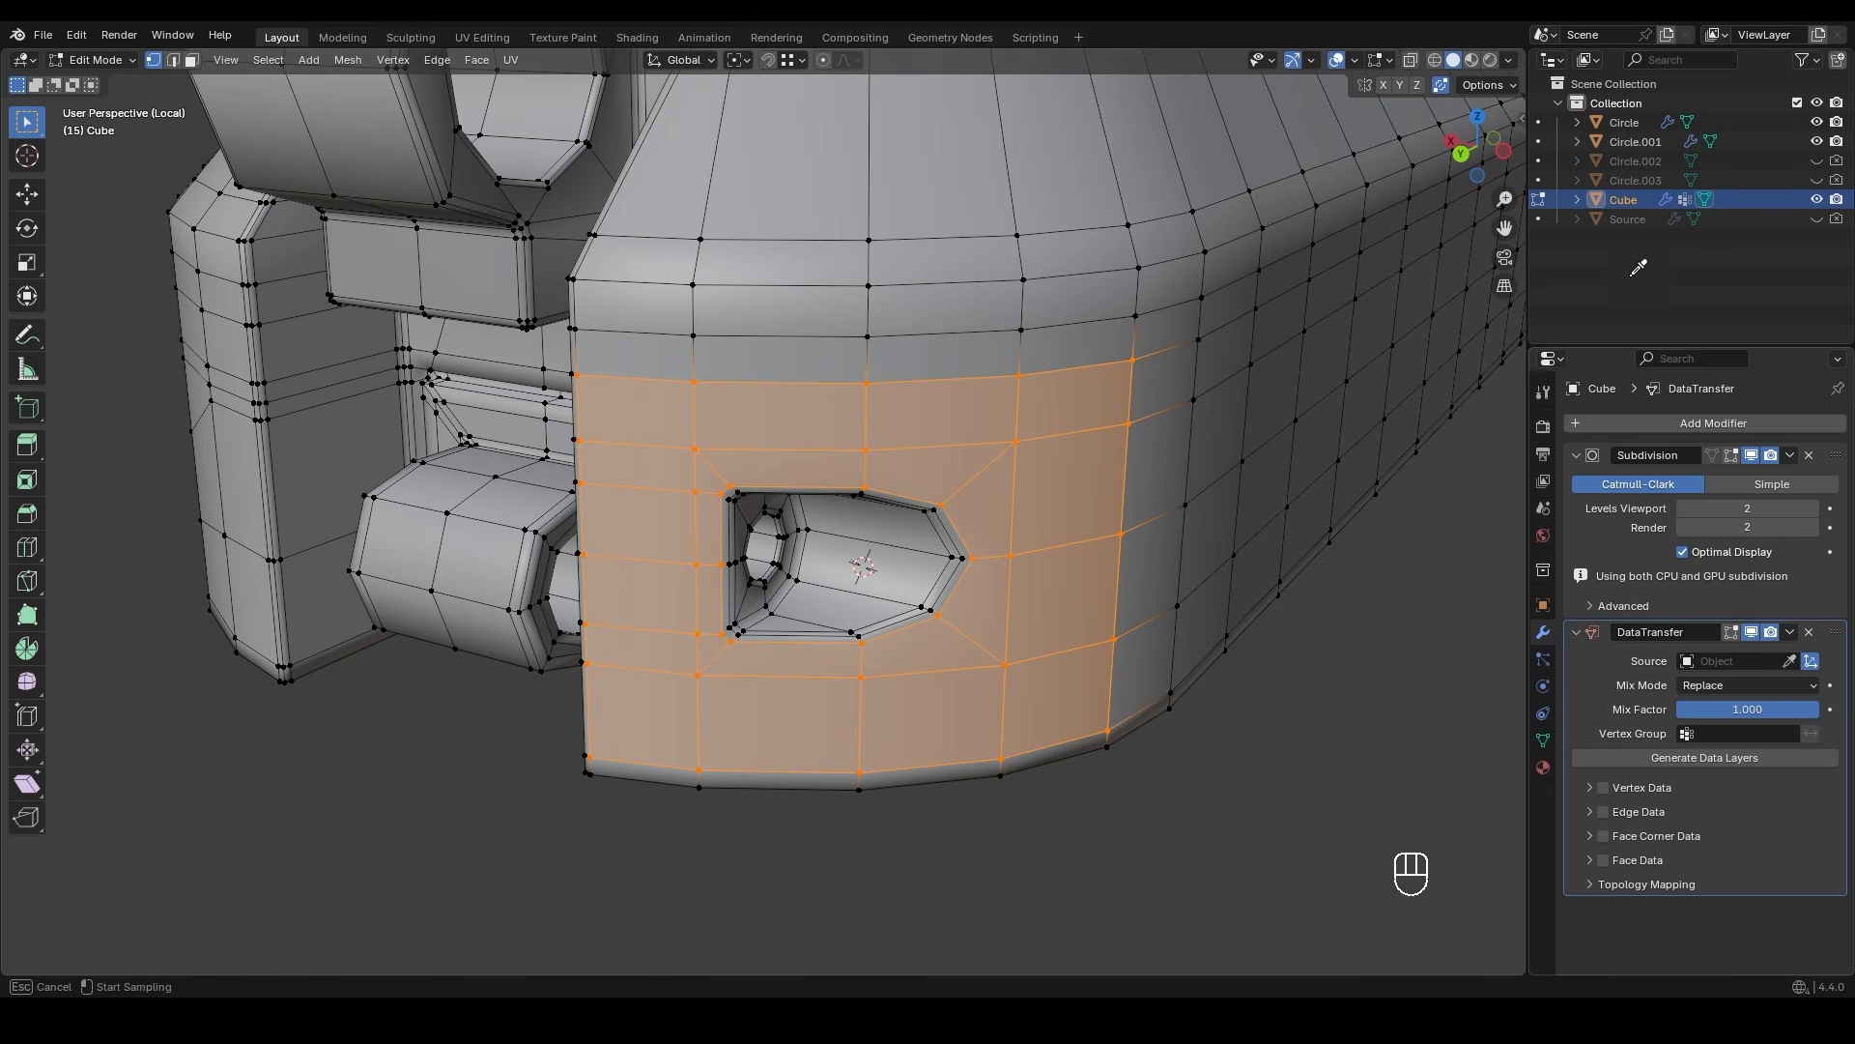
left_click(1634, 221)
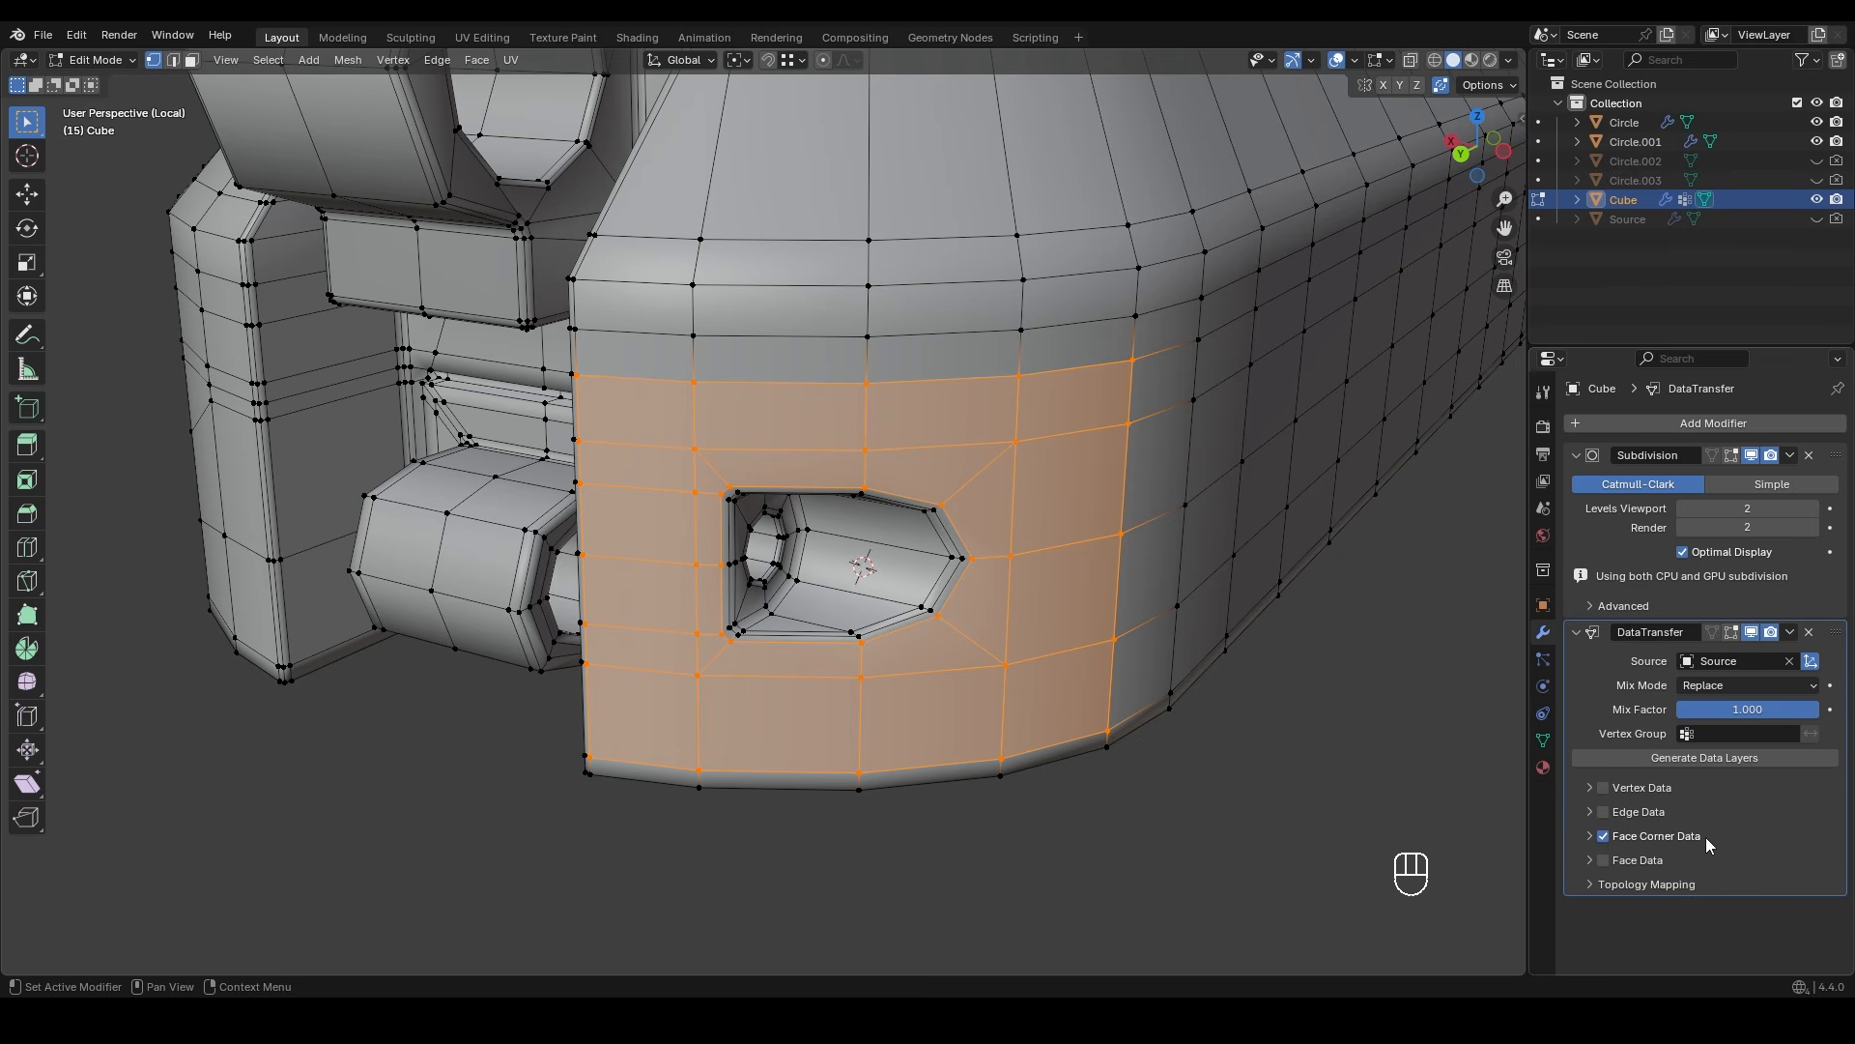
- Set the Data Transfer's Face Corner Data to custom normals with Nearest Face Interpolated mapping
left_click(1590, 837)
scroll(1596, 763, "down", 1)
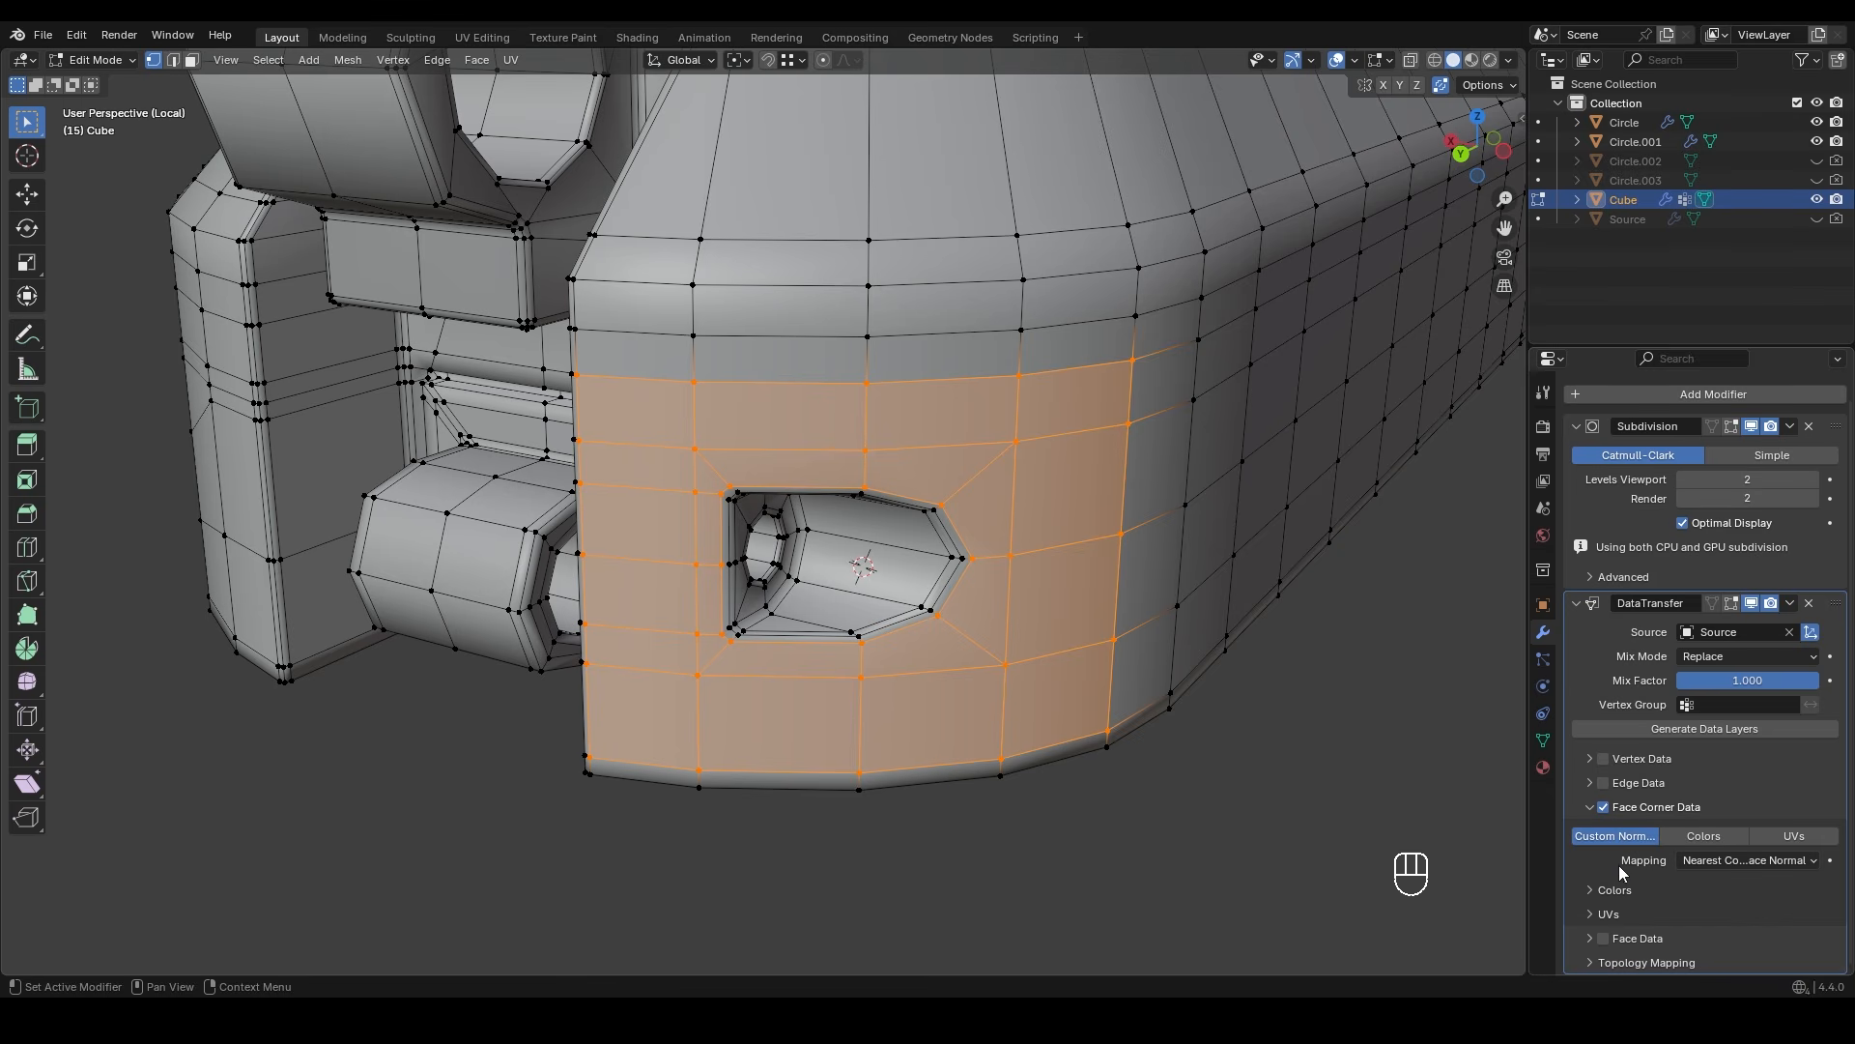
left_click(1728, 859)
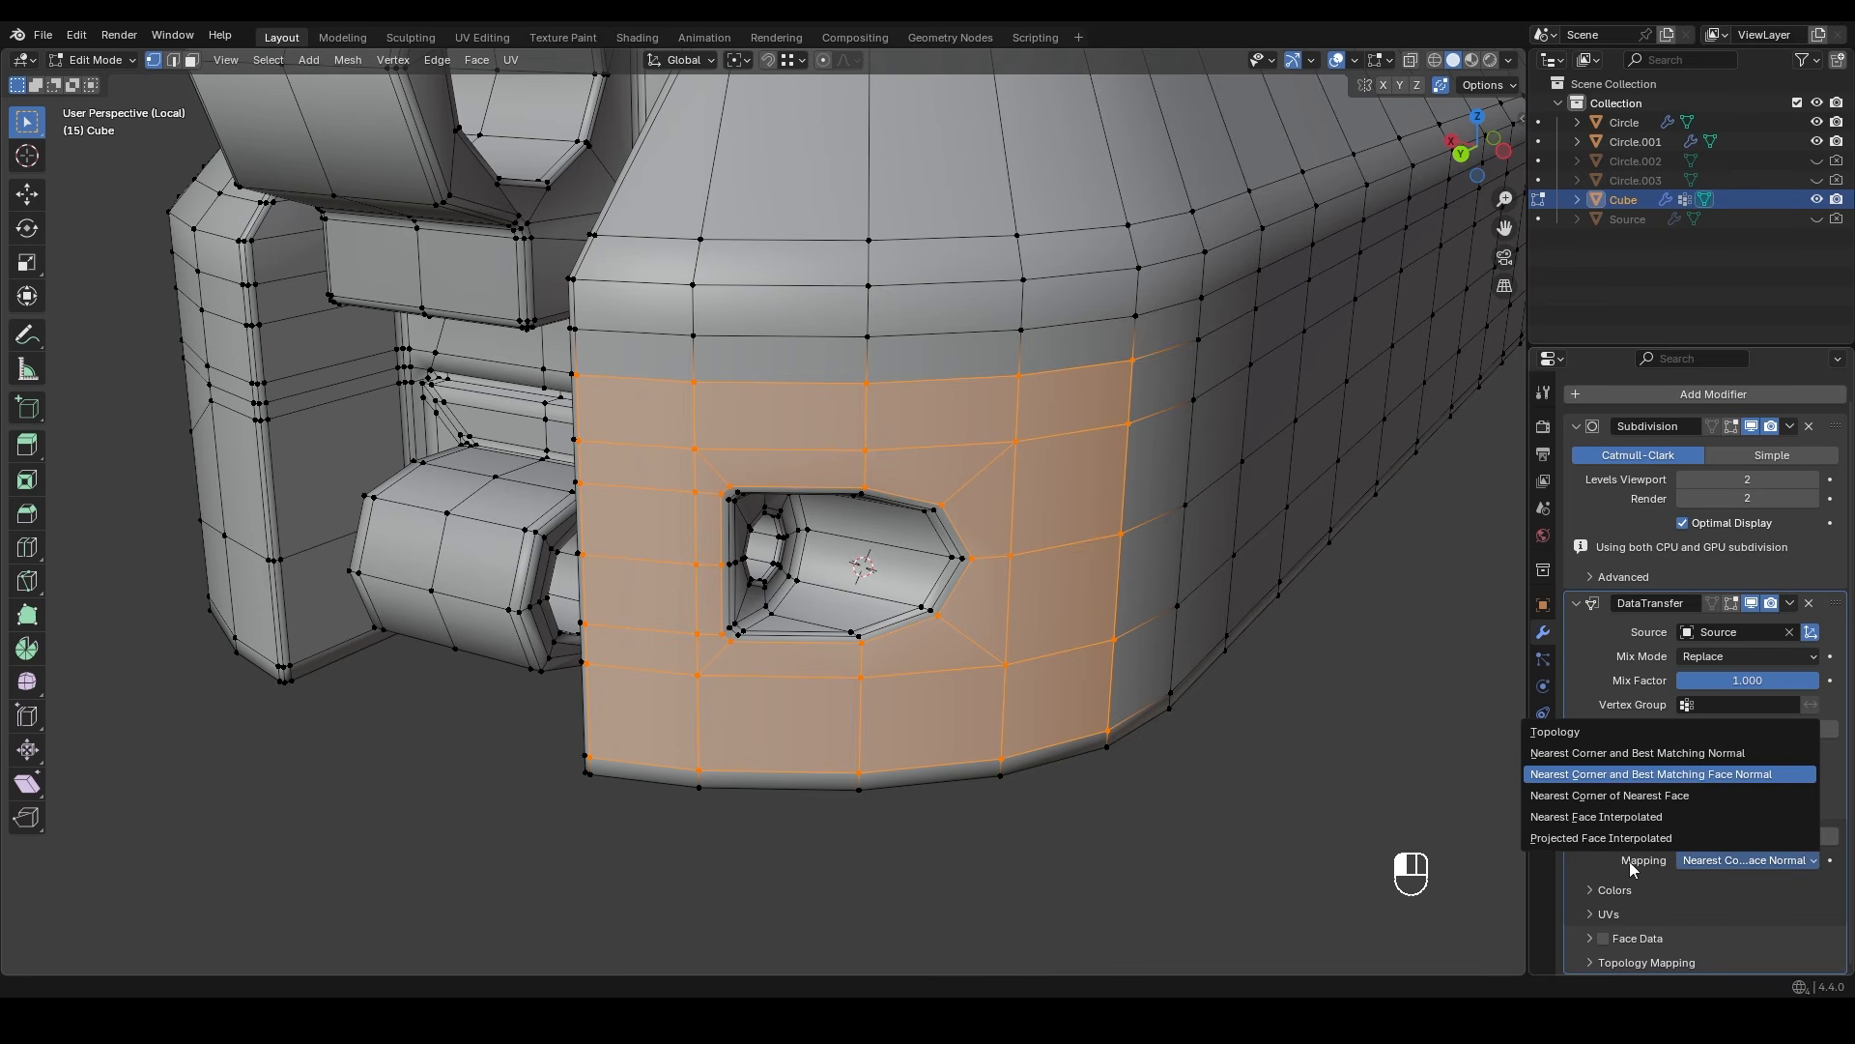
left_click(1691, 858)
left_click(1691, 858)
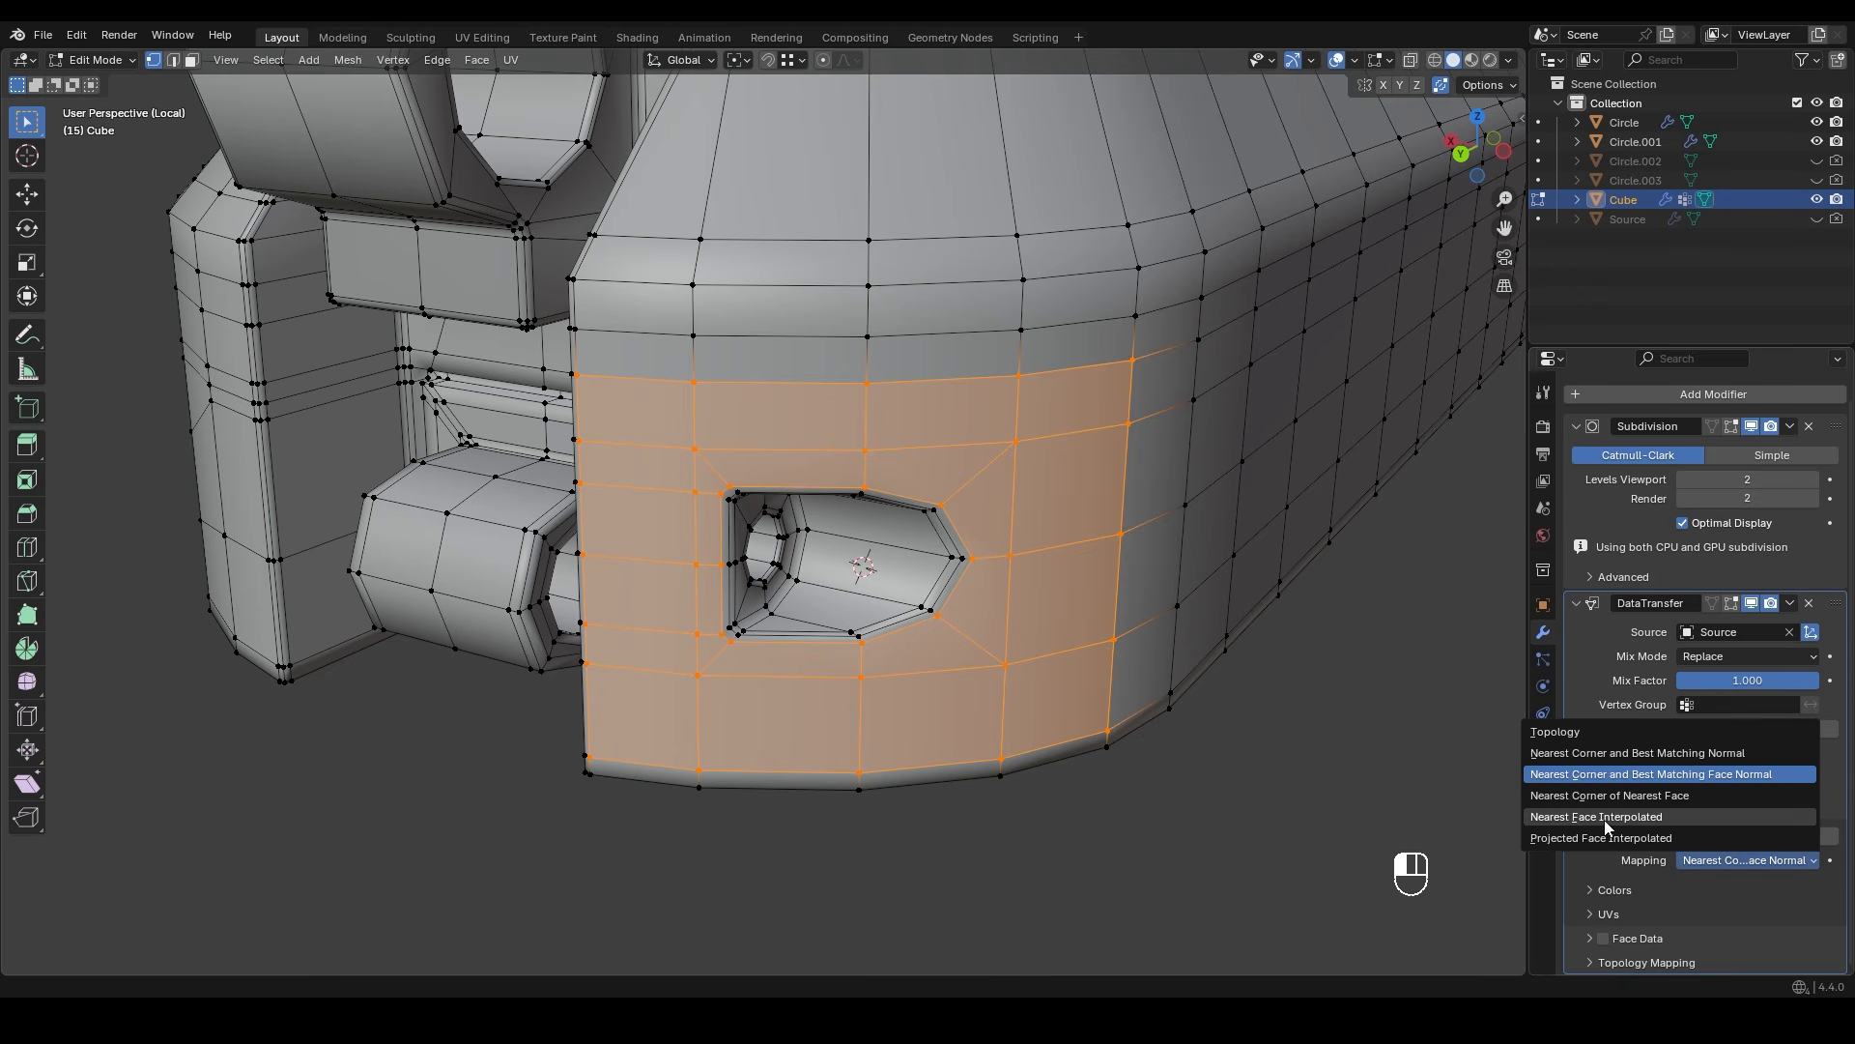
left_click(1675, 818)
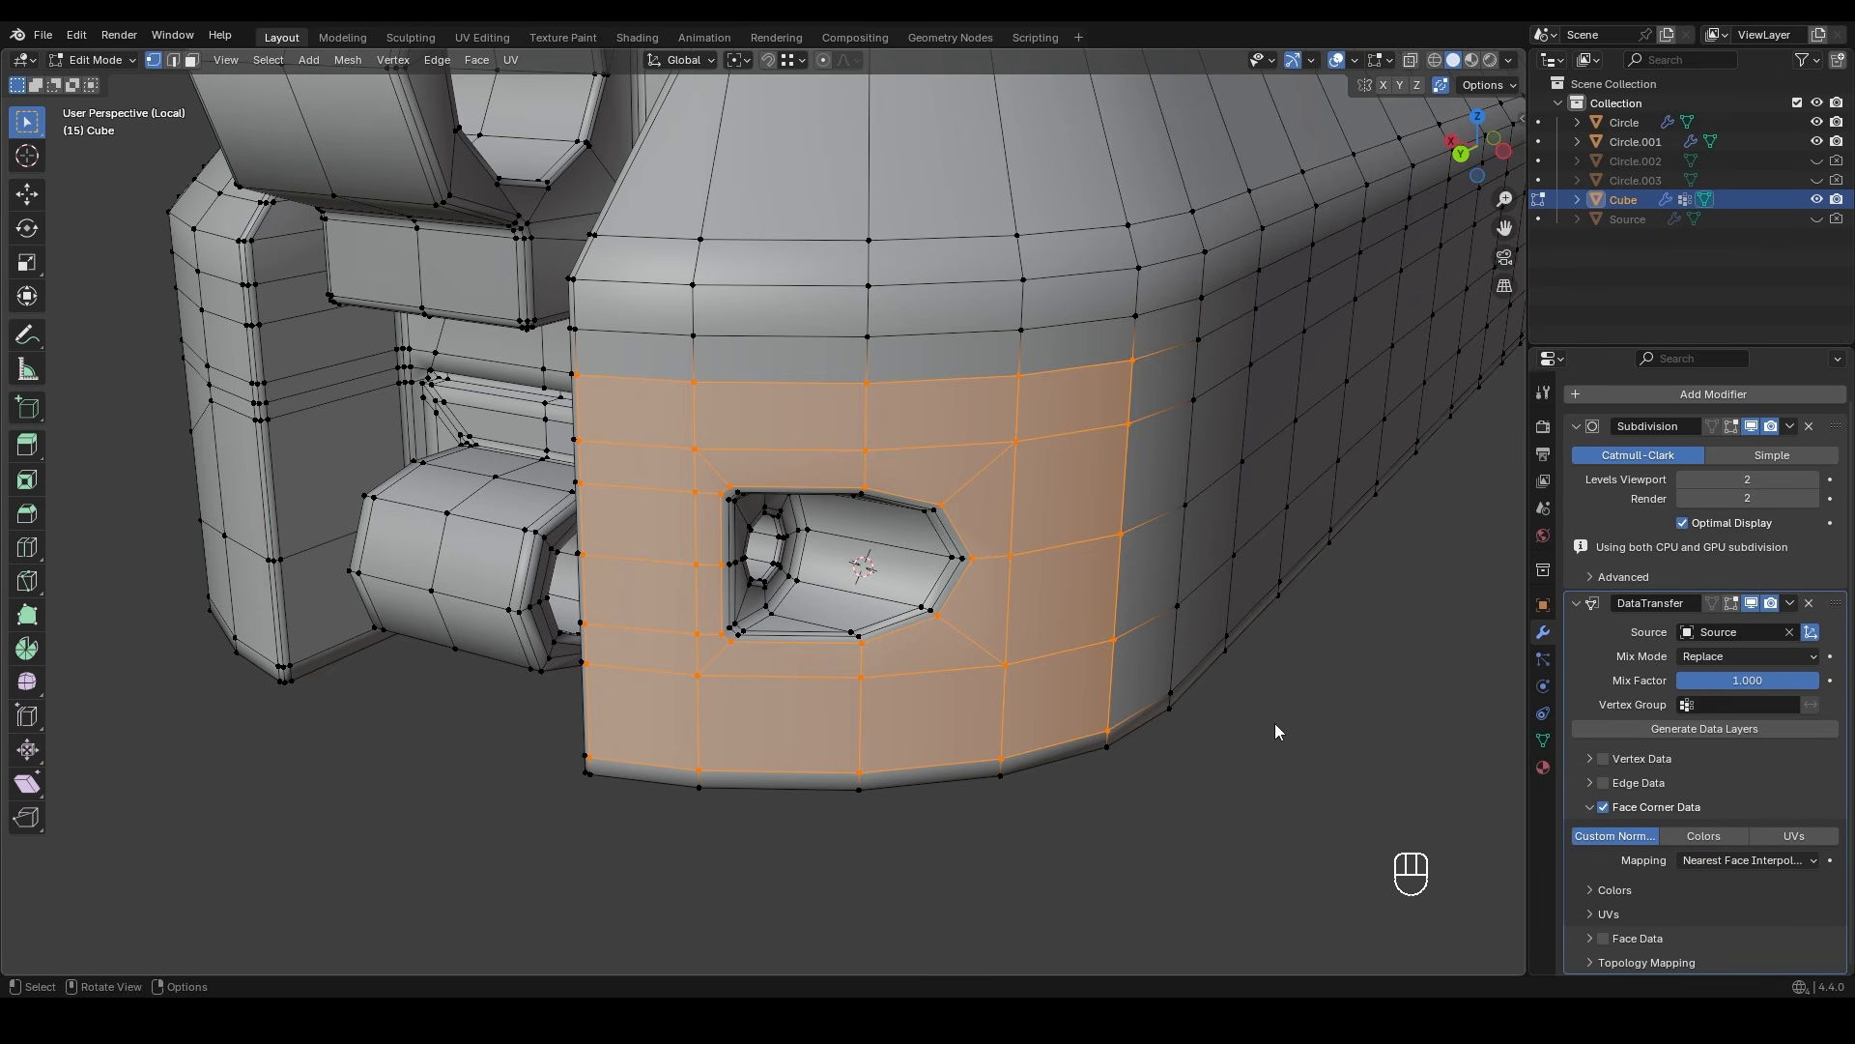
- Limit the Data Transfer modifier to the vertex group Group and check the shading around the recess in object mode
key("Tab")
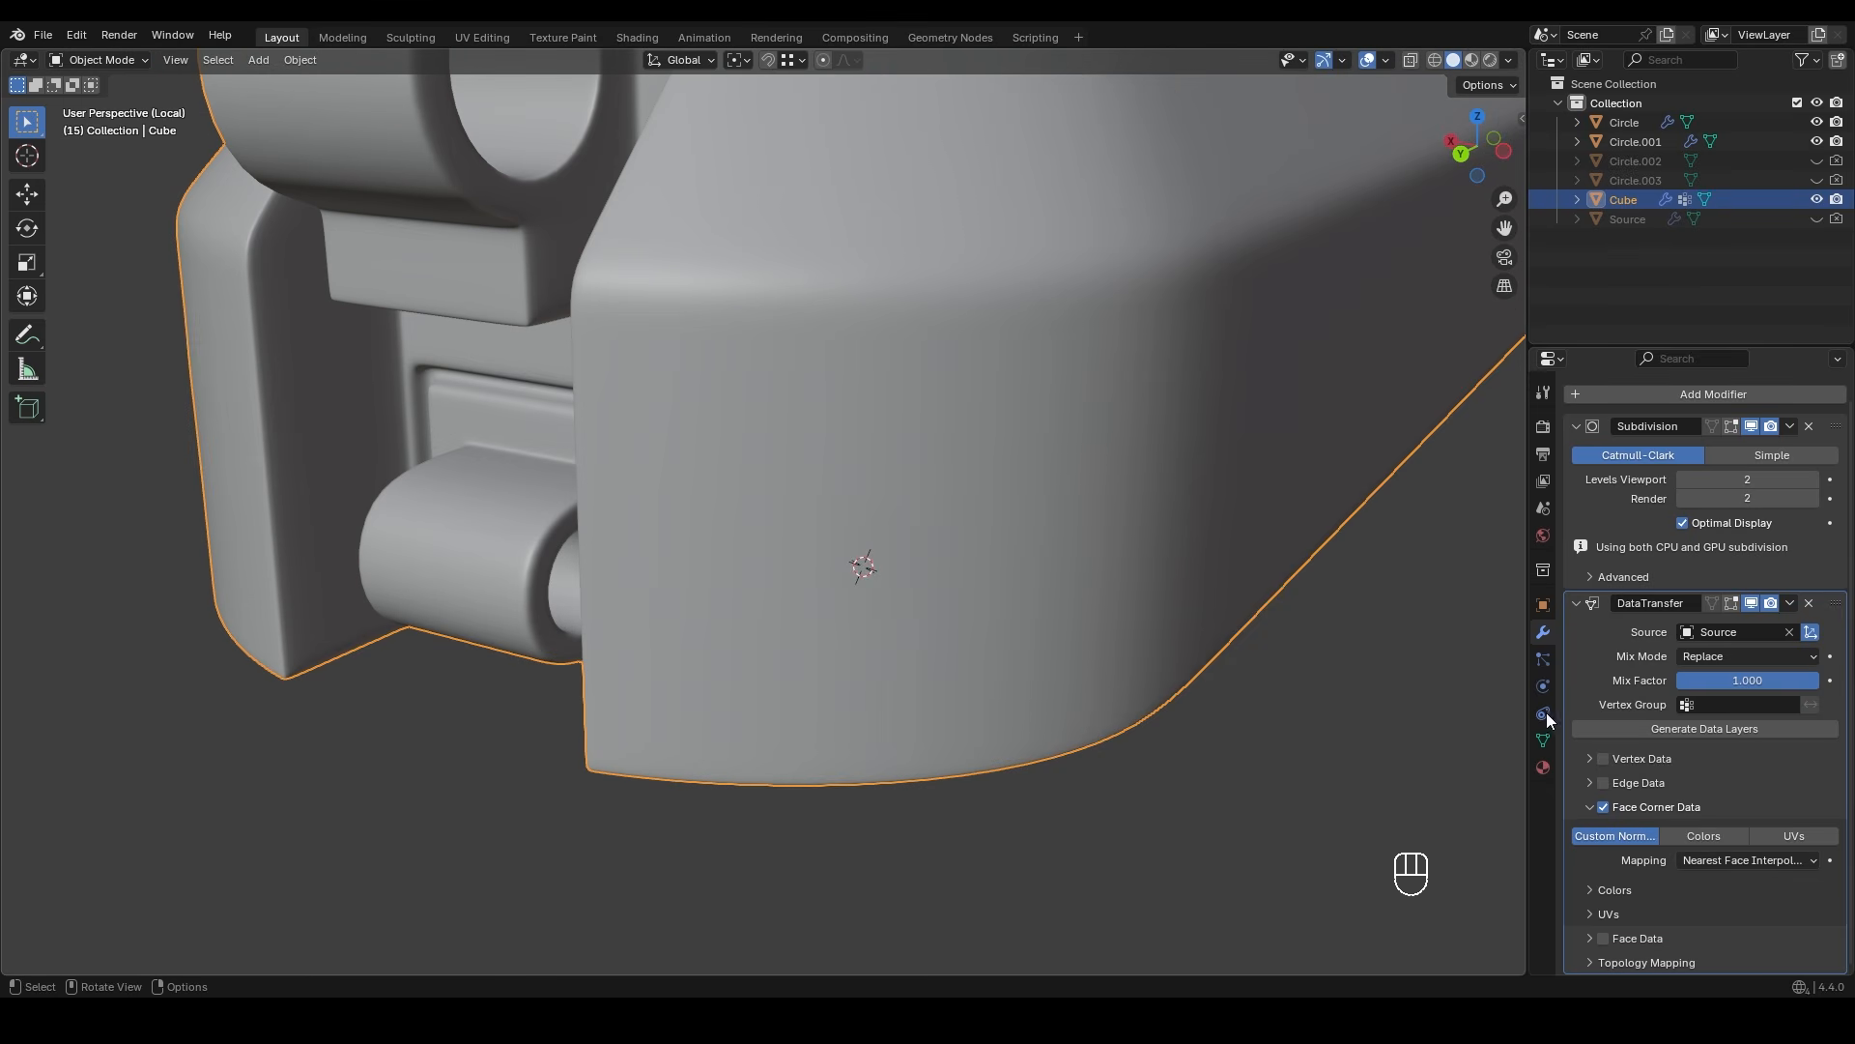
left_click(1687, 704)
left_click(1711, 733)
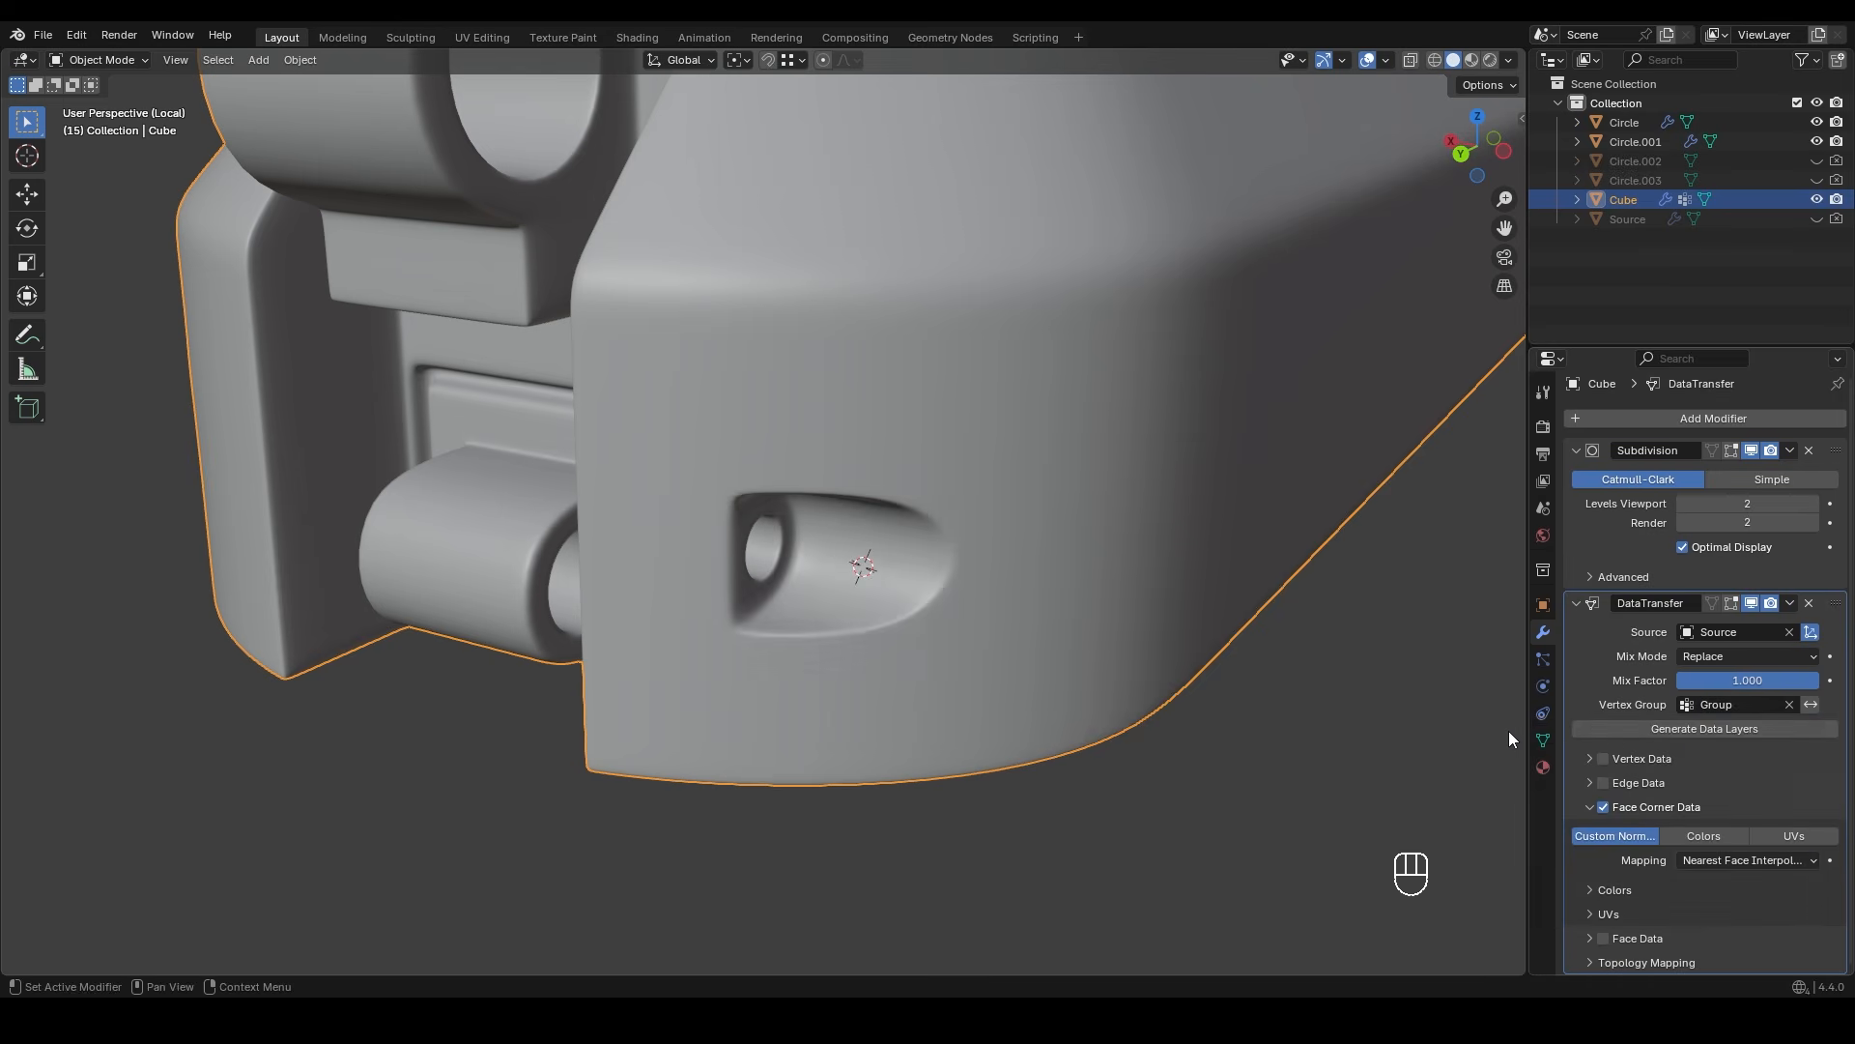
scroll(1107, 673, "up", 3)
mouse_move(1107, 672)
middle_mouse_down()
mouse_move(1026, 645)
mouse_move(1098, 676)
middle_mouse_up()
middle_click_drag(739, 692, 757, 580, "ctrl")
mouse_move(758, 562)
middle_mouse_down("shift")
mouse_move(762, 547)
mouse_move(740, 599)
mouse_move(770, 554)
mouse_move(750, 578)
middle_mouse_up("shift")
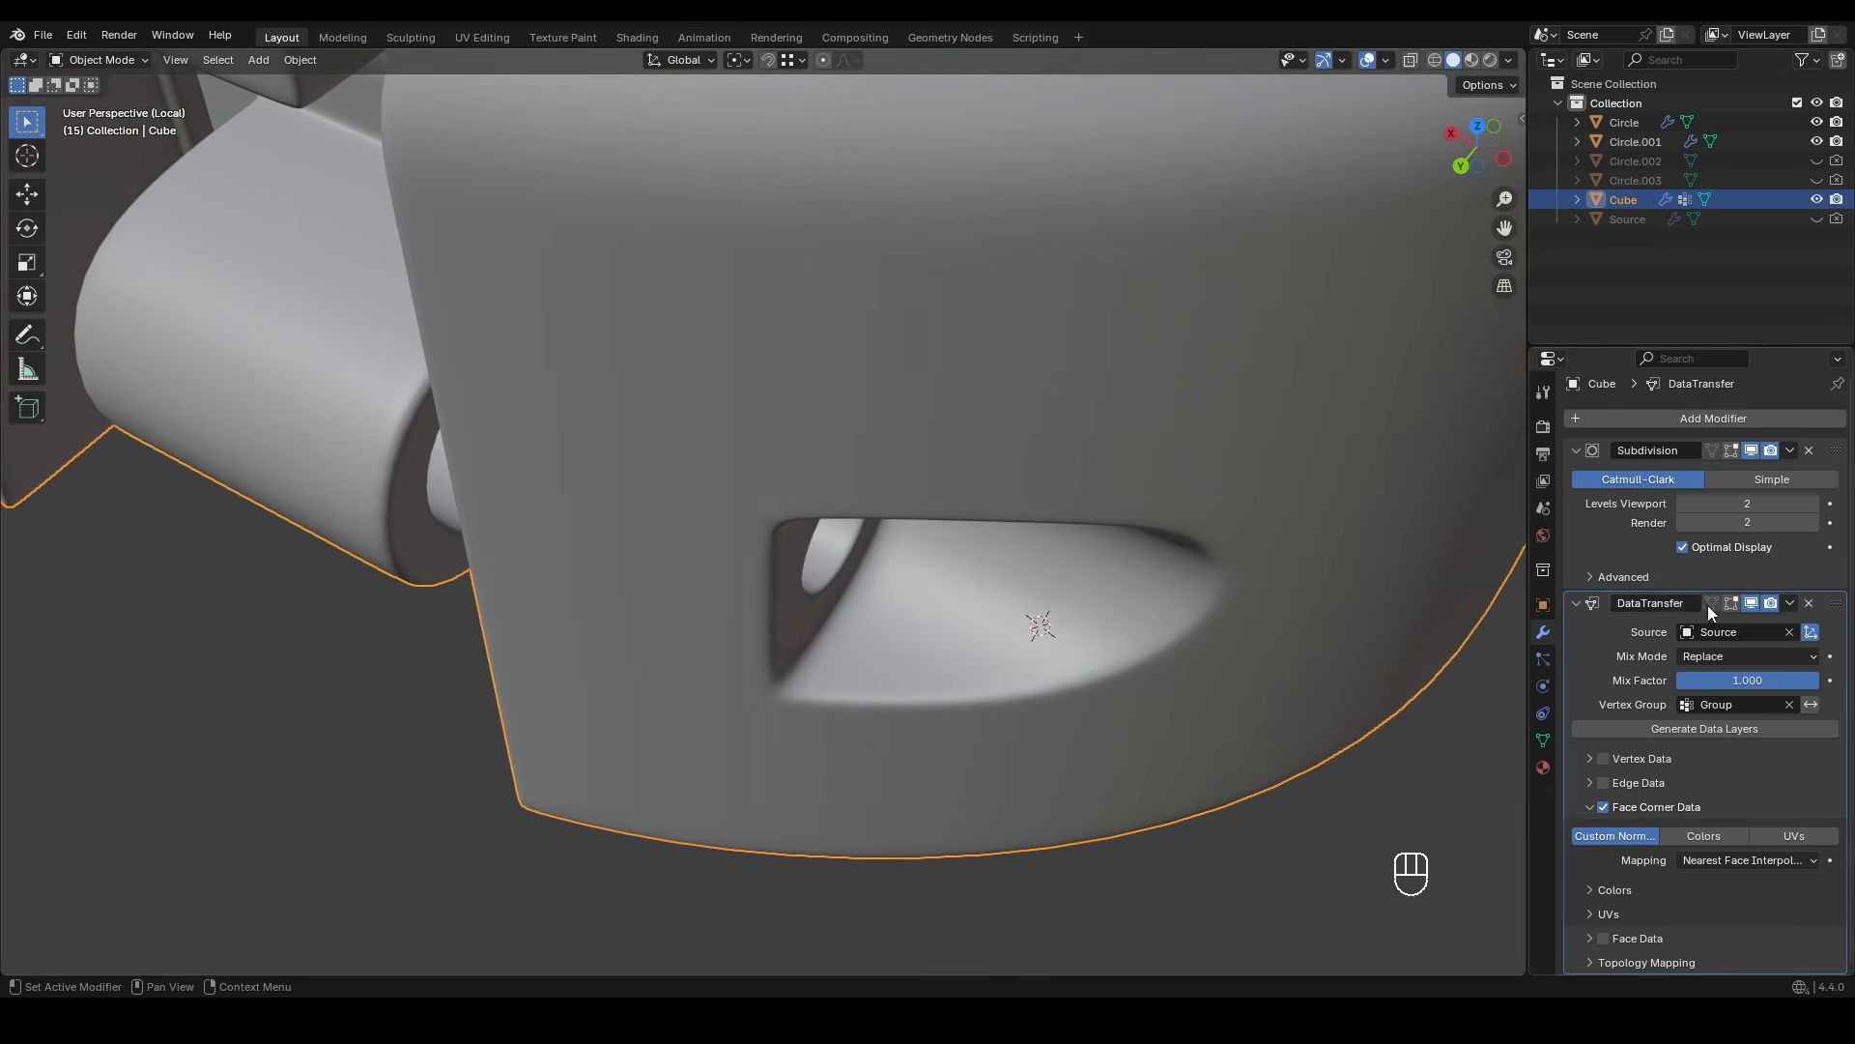
- Toggle the Data Transfer modifier's viewport display off and on to compare the shading around the recess
left_click(1752, 603)
middle_click_drag(1189, 634, 738, 612)
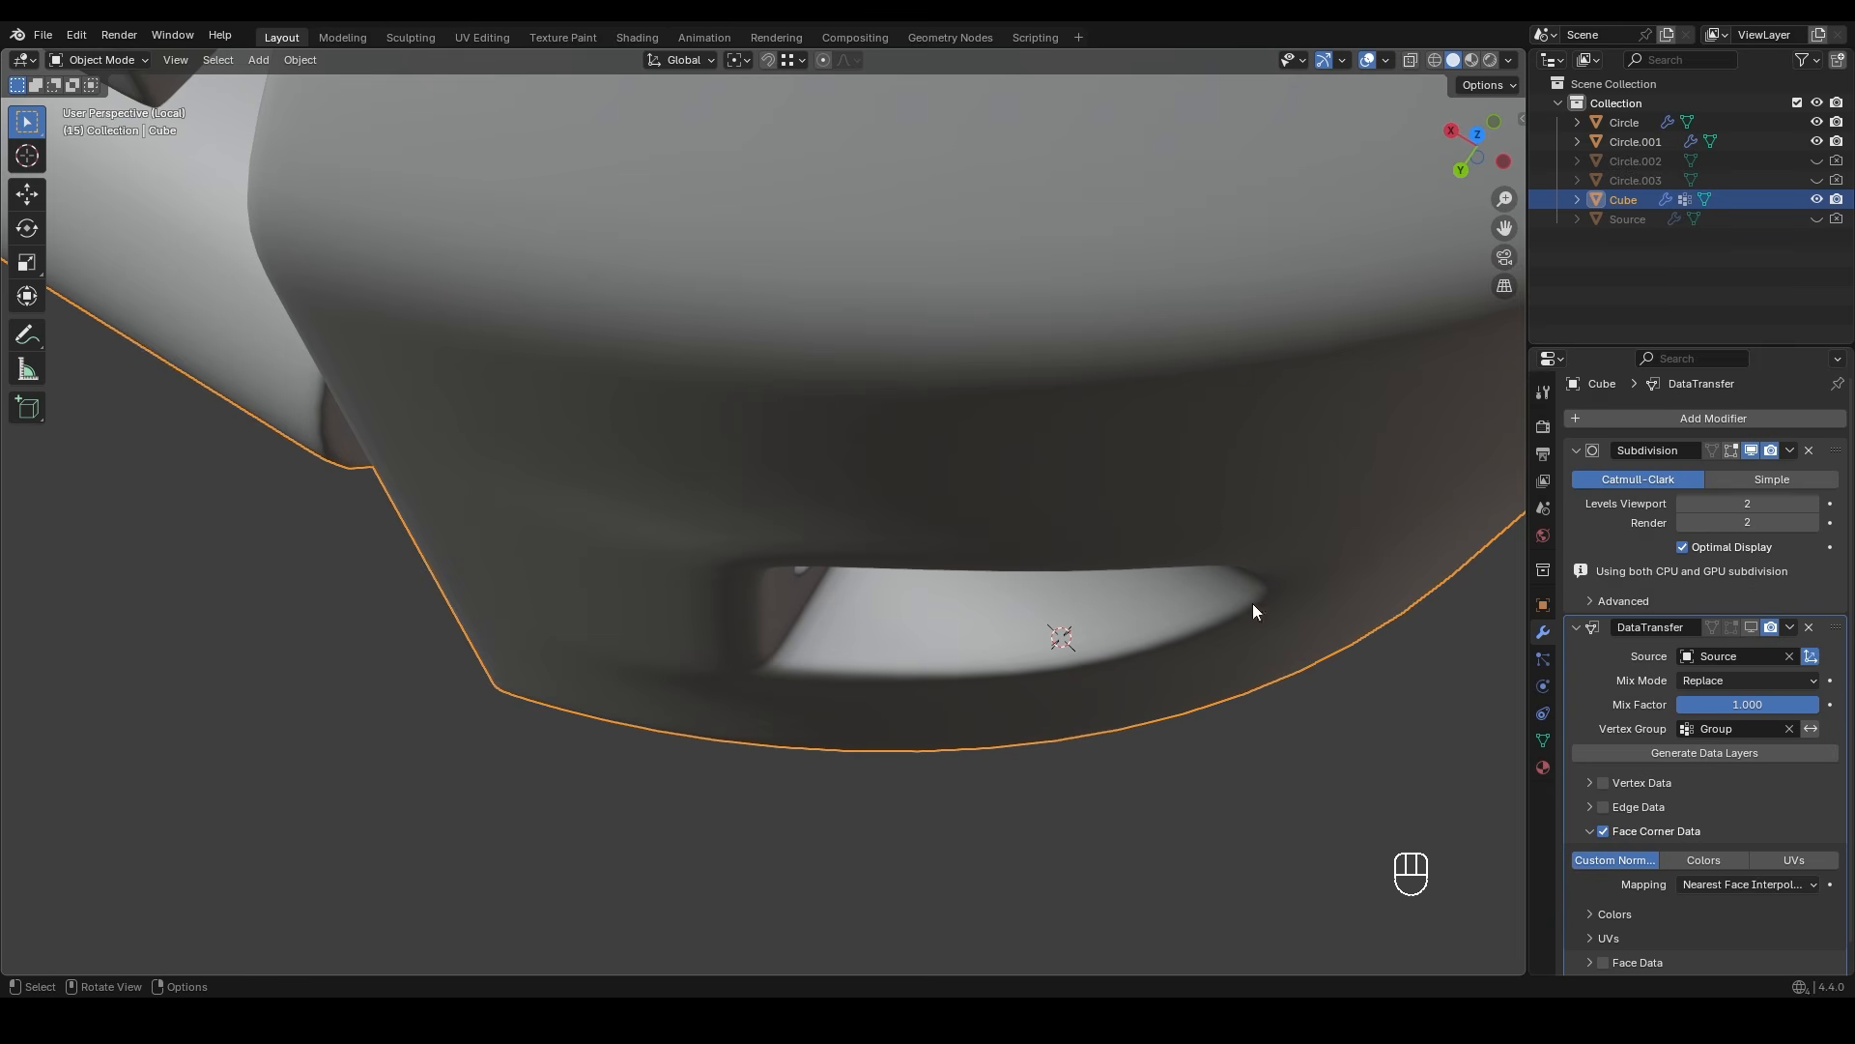
left_click(1751, 627)
left_click(1751, 627)
left_click(1751, 627)
left_click(1751, 627)
left_click(1751, 627)
left_click(1751, 627)
left_click(1751, 627)
left_click(1750, 626)
left_click(1751, 626)
middle_click_drag(1032, 799, 911, 650)
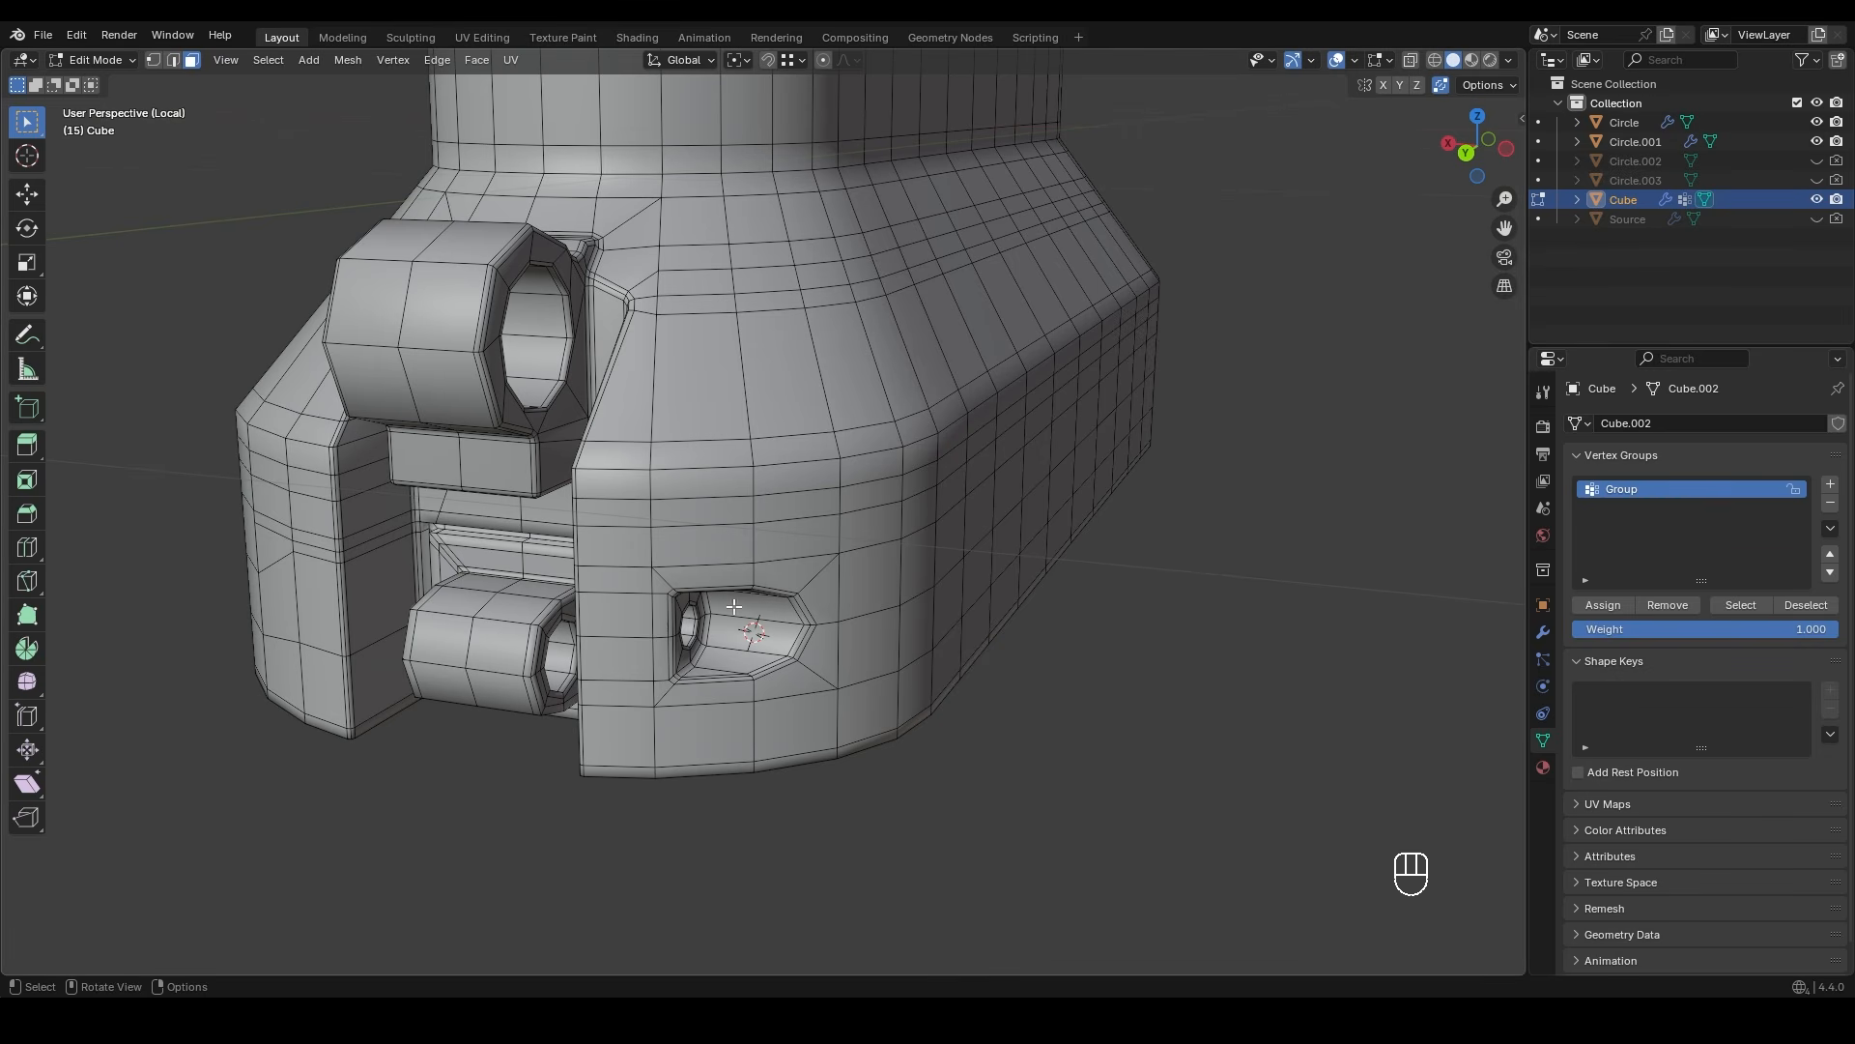
- Delete the wall faces at the front corners of the base where mirrored recesses should go
middle_click_drag(791, 583, 734, 651, "shift")
middle_click_drag(1110, 518, 676, 512)
middle_click_drag(1271, 512, 681, 539, "shift")
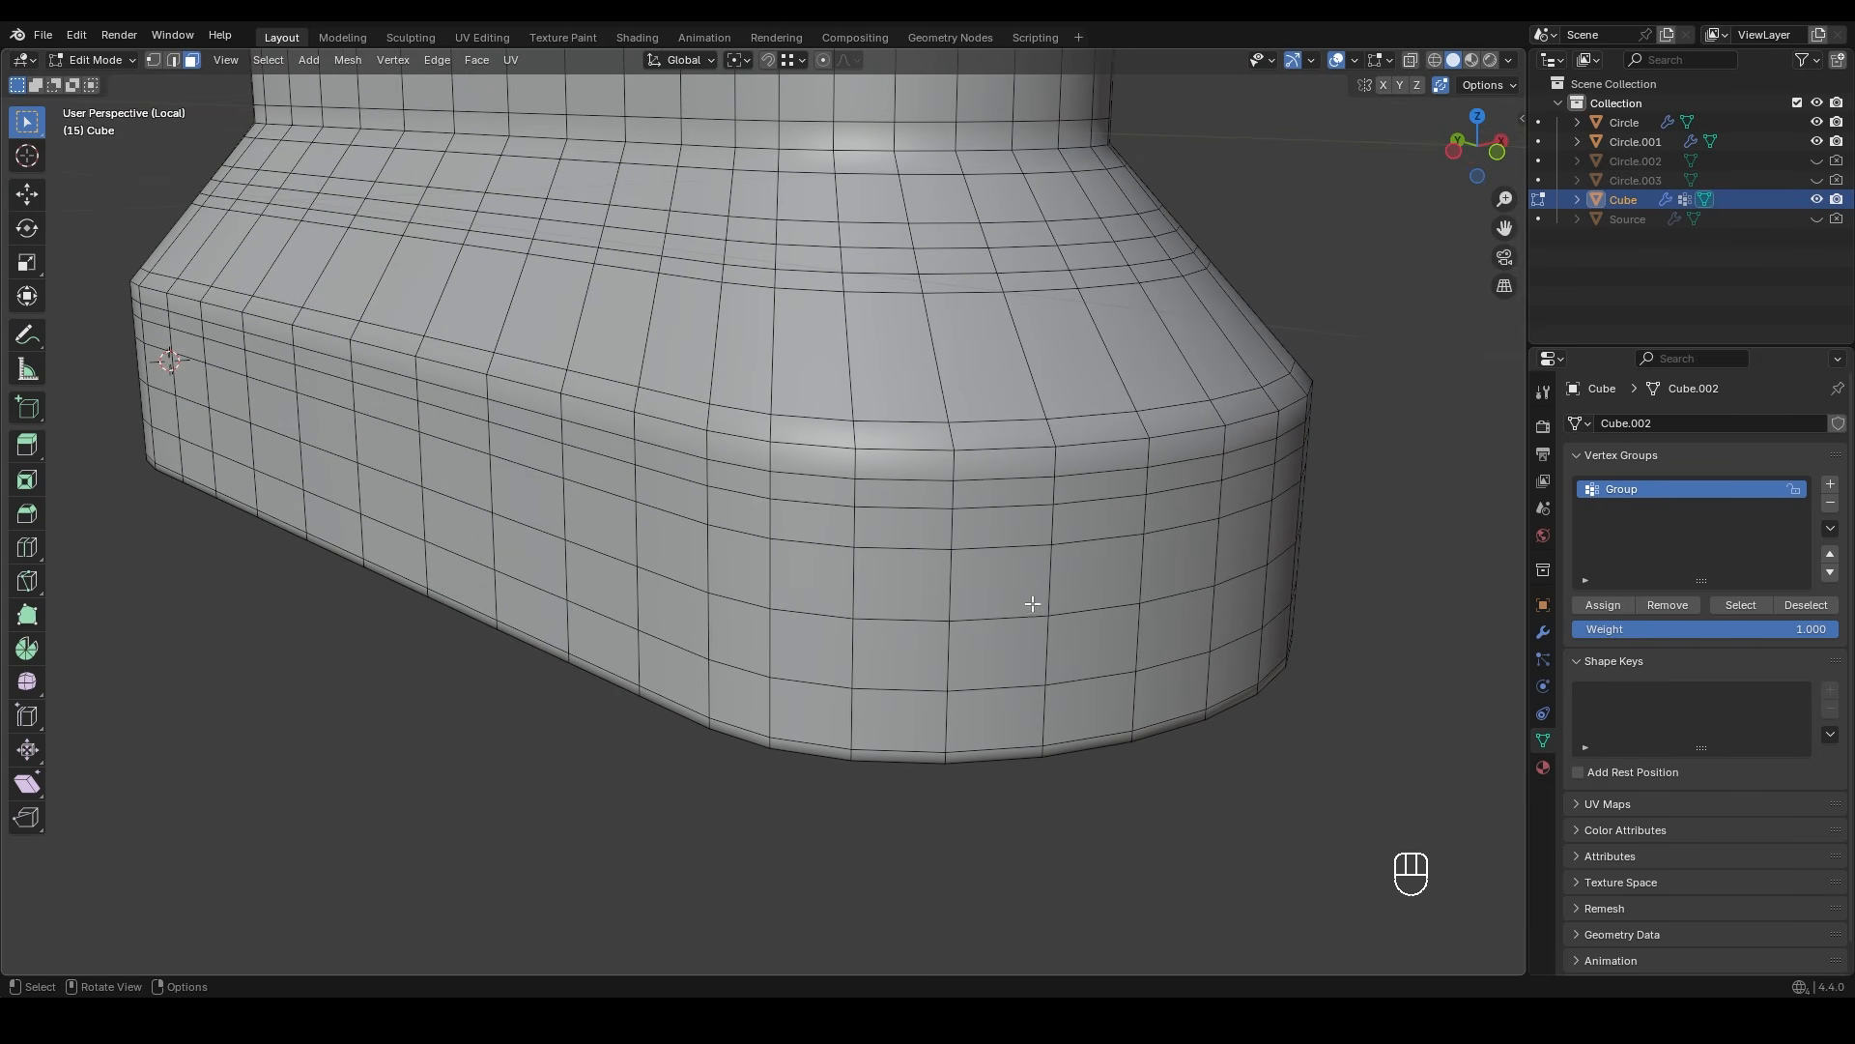
middle_click_drag(1000, 616, 763, 566, "shift")
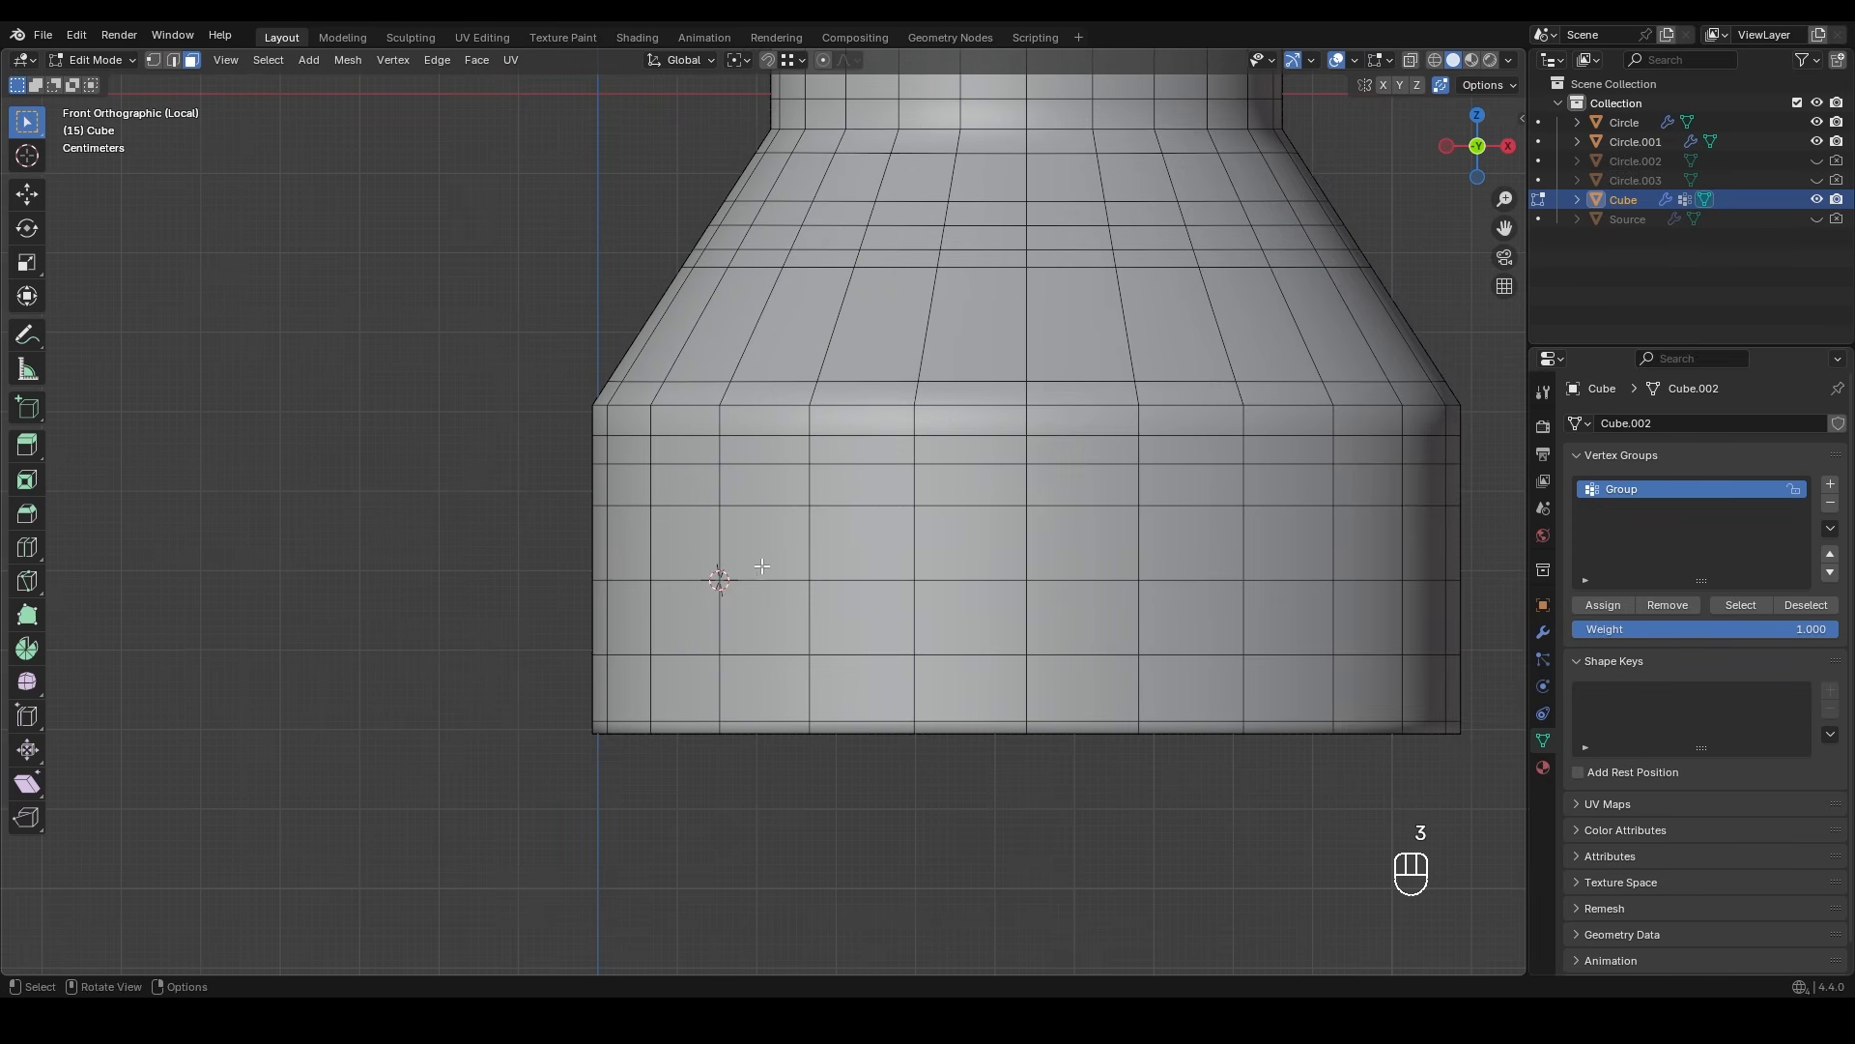
left_click(1304, 553, "shift")
key("x")
left_click(1262, 574)
- Delete the matching wall faces at the remaining corner of the base on the other end
middle_click_drag(661, 548, 445, 683, "shift")
scroll(646, 572, "down", 3)
middle_click_drag(773, 580, 551, 580)
middle_click_drag(1479, 591, 426, 586, "shift")
middle_click_drag(837, 596, 609, 592)
scroll(962, 698, "up", 3)
middle_click_drag(1021, 701, 802, 487, "shift")
key("x")
left_click(680, 644)
- Select the whole recess and its bordering wall faces by growing the selection outward from the round hole's inner face loop
middle_click_drag(679, 644, 660, 647, "shift")
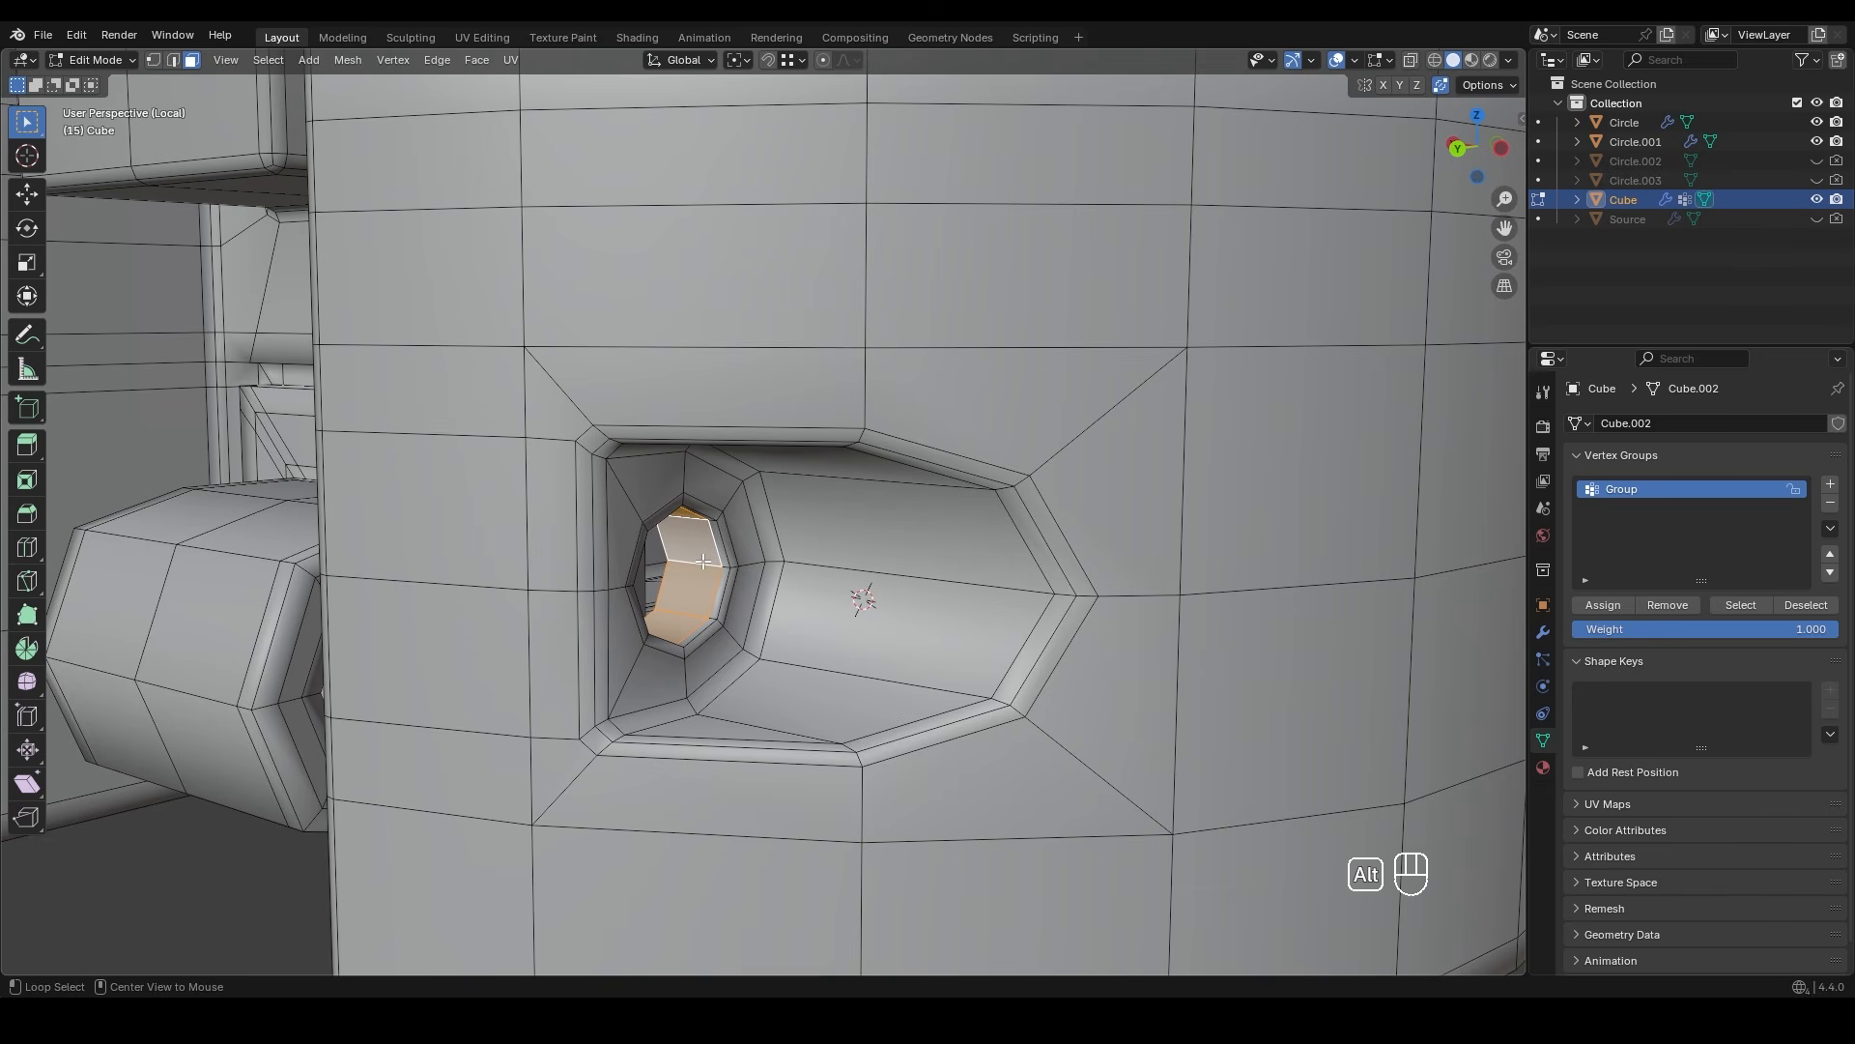
middle_click_drag(704, 562, 829, 587, "ctrl")
middle_click_drag(830, 588, 844, 593)
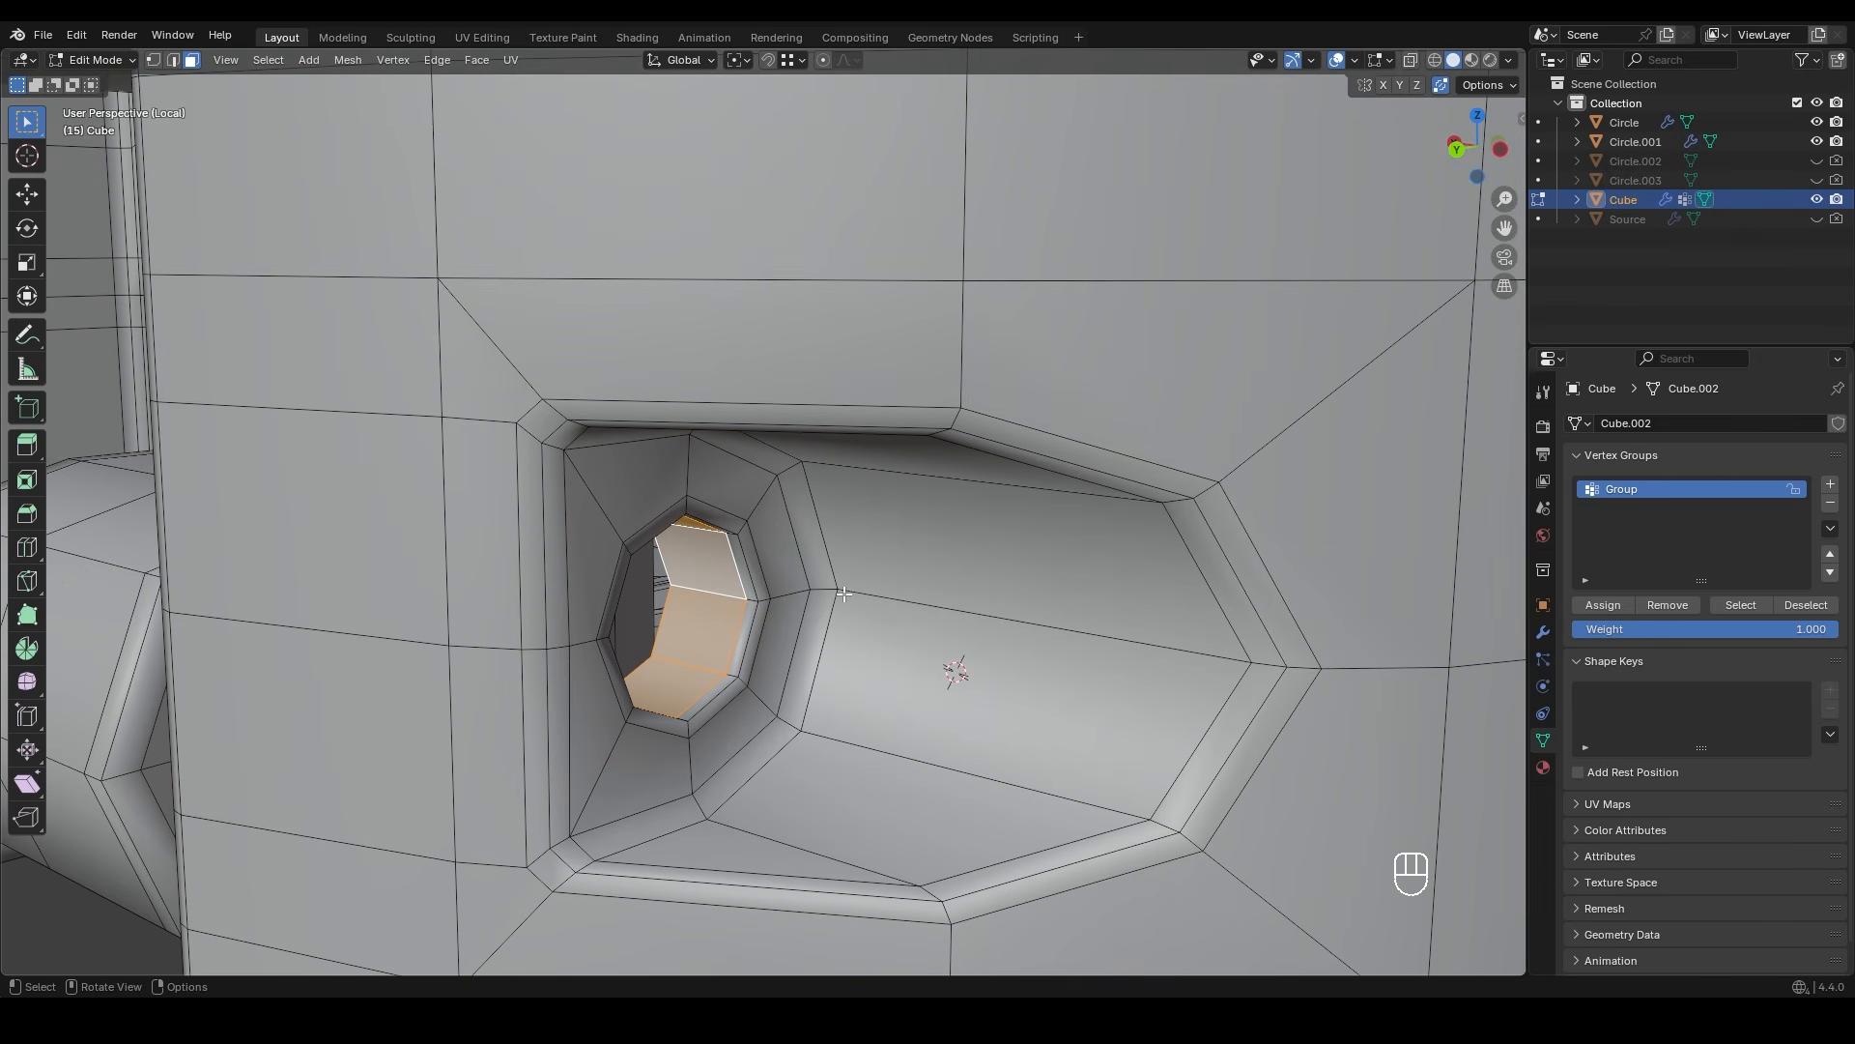
key("ctrl+KP_Add")
key("ctrl+KP_Add")
key("ctrl+KP_Add")
key("ctrl+KP_Add")
key("ctrl+KP_Add")
key("ctrl+KP_Add")
key("ctrl+KP_Add")
key("ctrl+KP_Add")
middle_click_drag(843, 594, 956, 483, "alt")
middle_click_drag(957, 483, 970, 483, "shift")
left_click_drag(1021, 346, 568, 354, "ctrl")
left_click_drag(568, 354, 514, 805, "ctrl")
left_click_drag(1000, 792, 1013, 794, "ctrl")
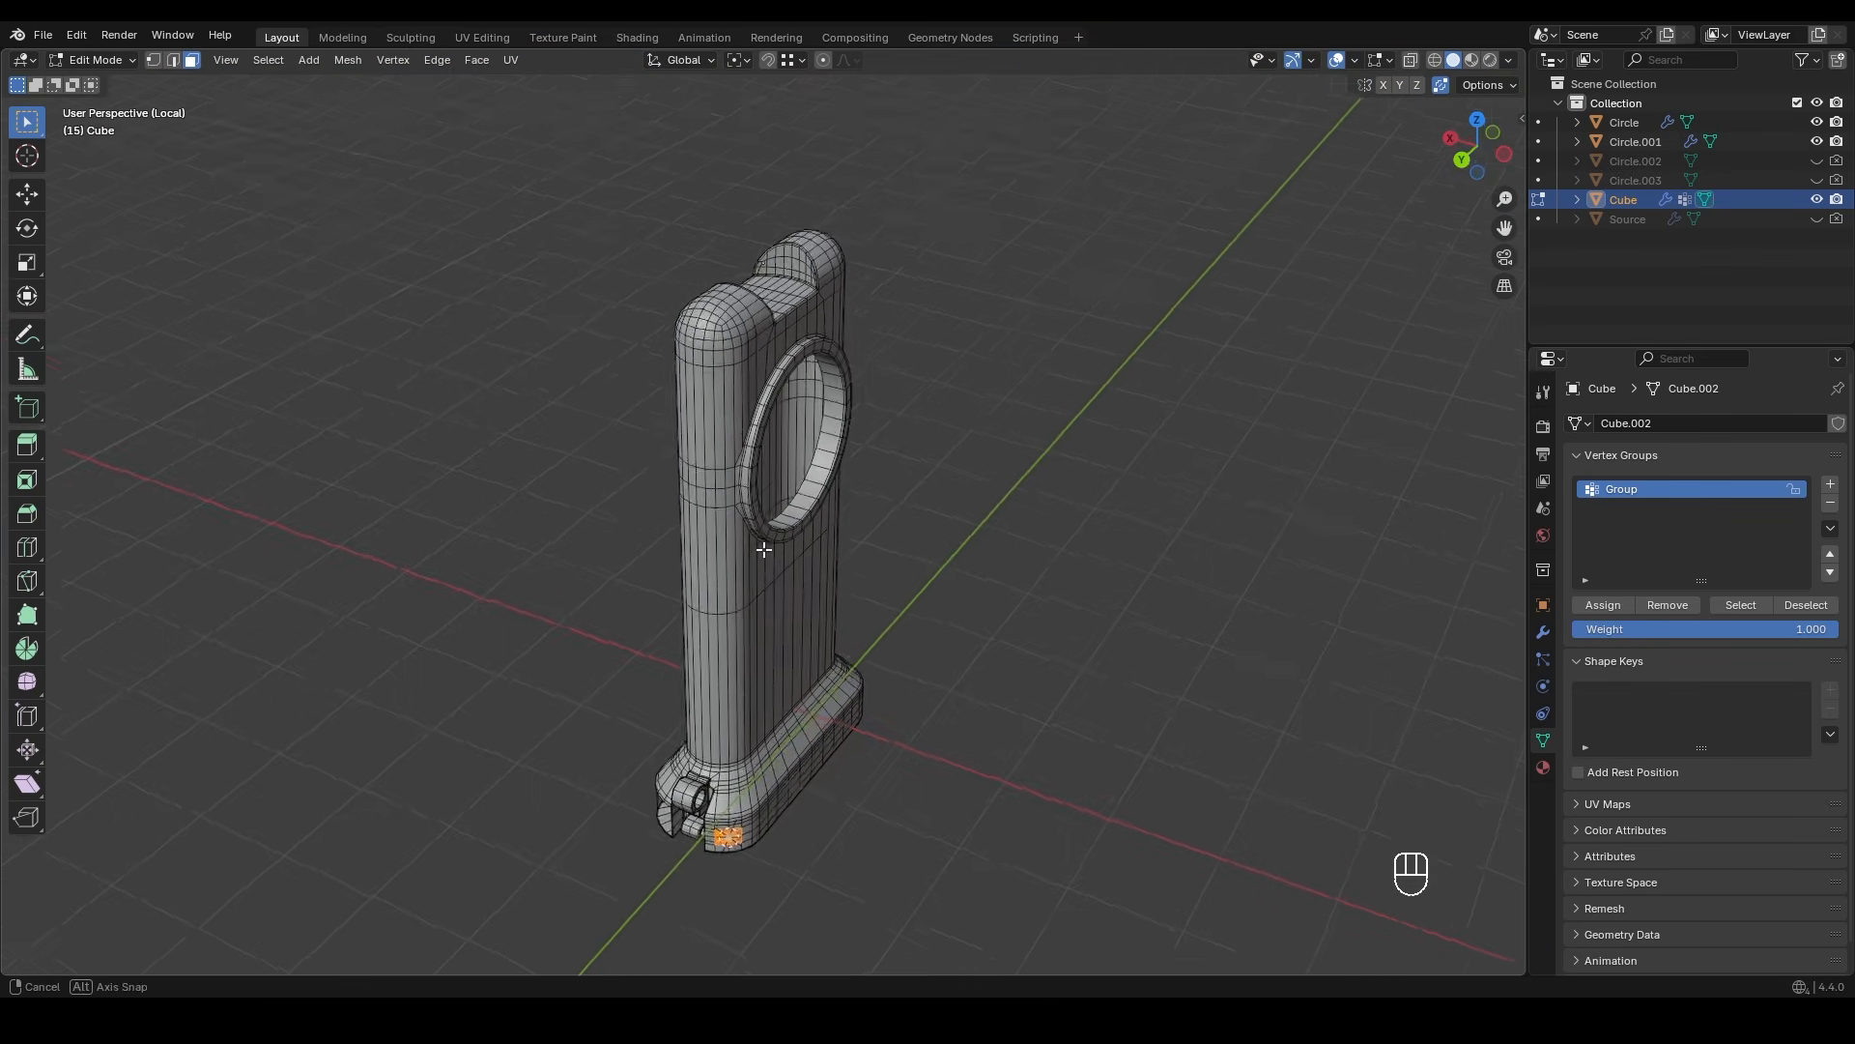
- Symmetrize the selected recess faces from +Y to -Y and inspect the copy at the front of the base
middle_click_drag(762, 406, 757, 435)
middle_click_drag(757, 435, 758, 489, "shift")
scroll(757, 489, "up", 5)
middle_click_drag(773, 319, 721, 77, "shift")
scroll(721, 489, "up", 4)
middle_click_drag(777, 631, 772, 443, "shift")
right_click(442, 106)
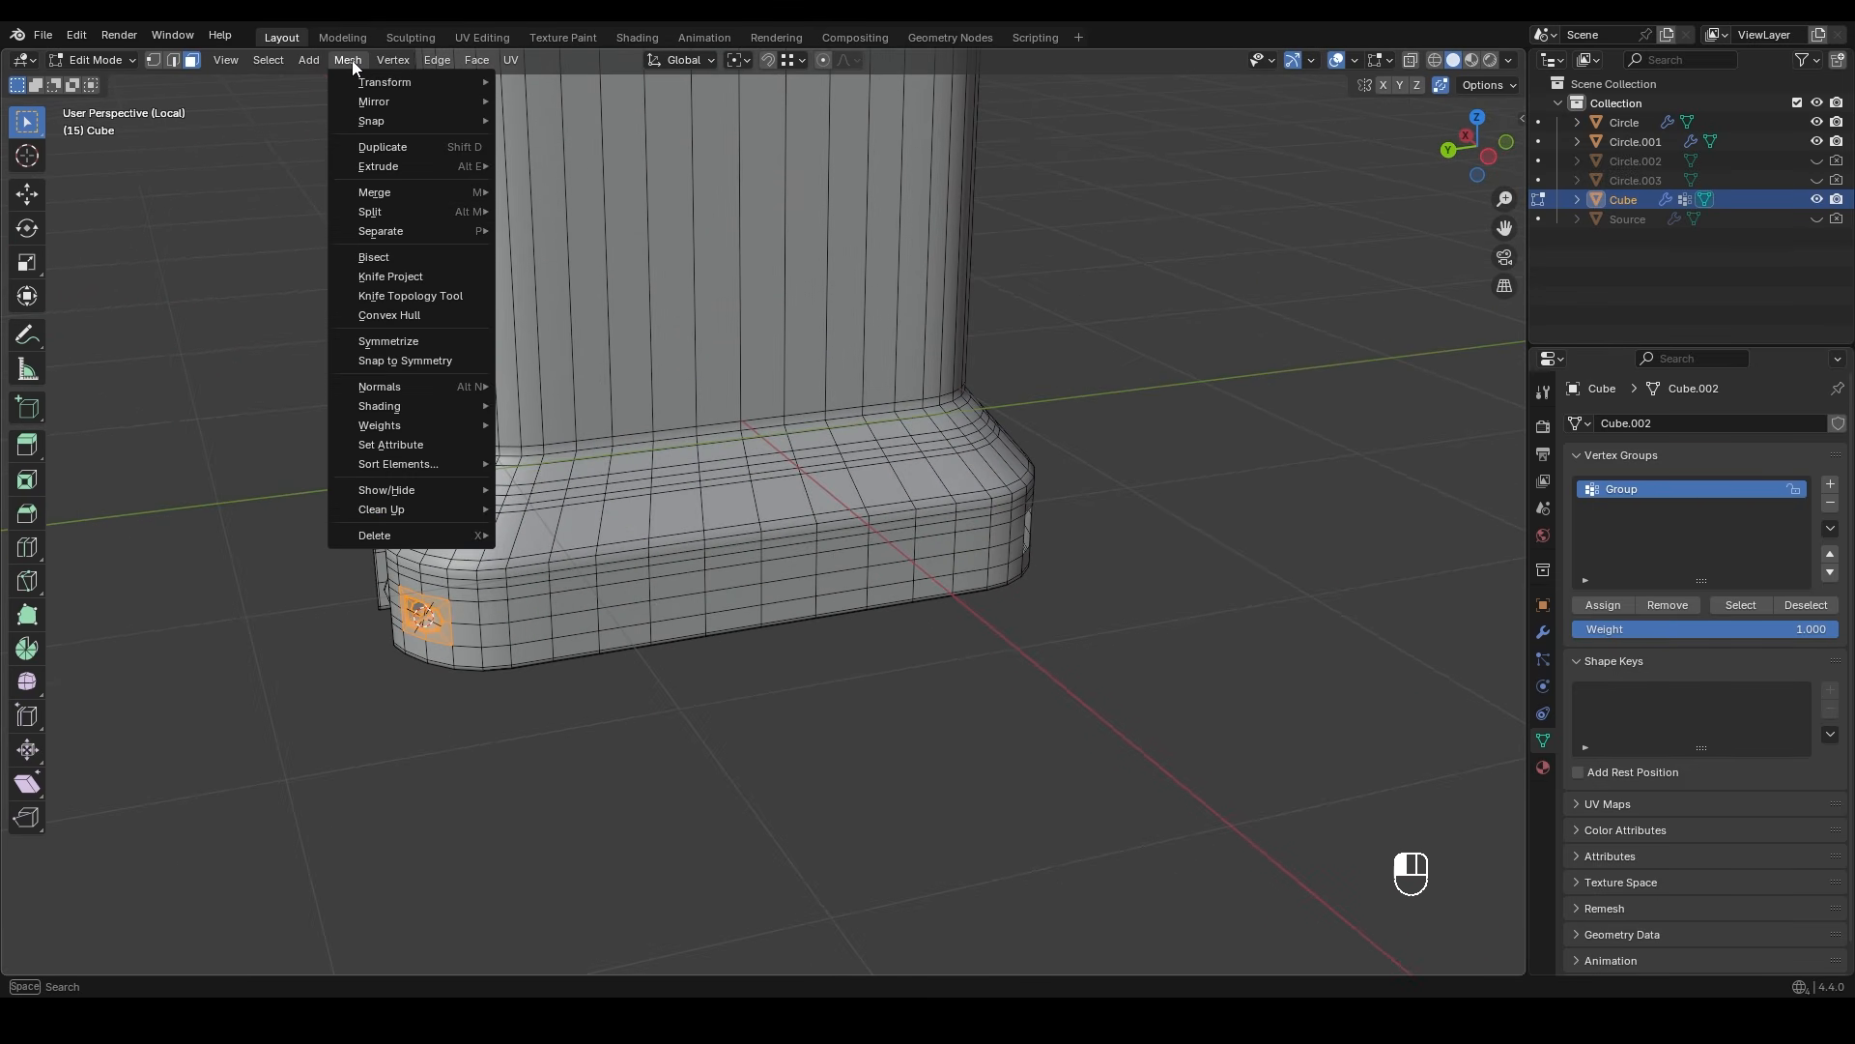
middle_click_drag(874, 311, 737, 371)
left_click(348, 60)
left_click(389, 341)
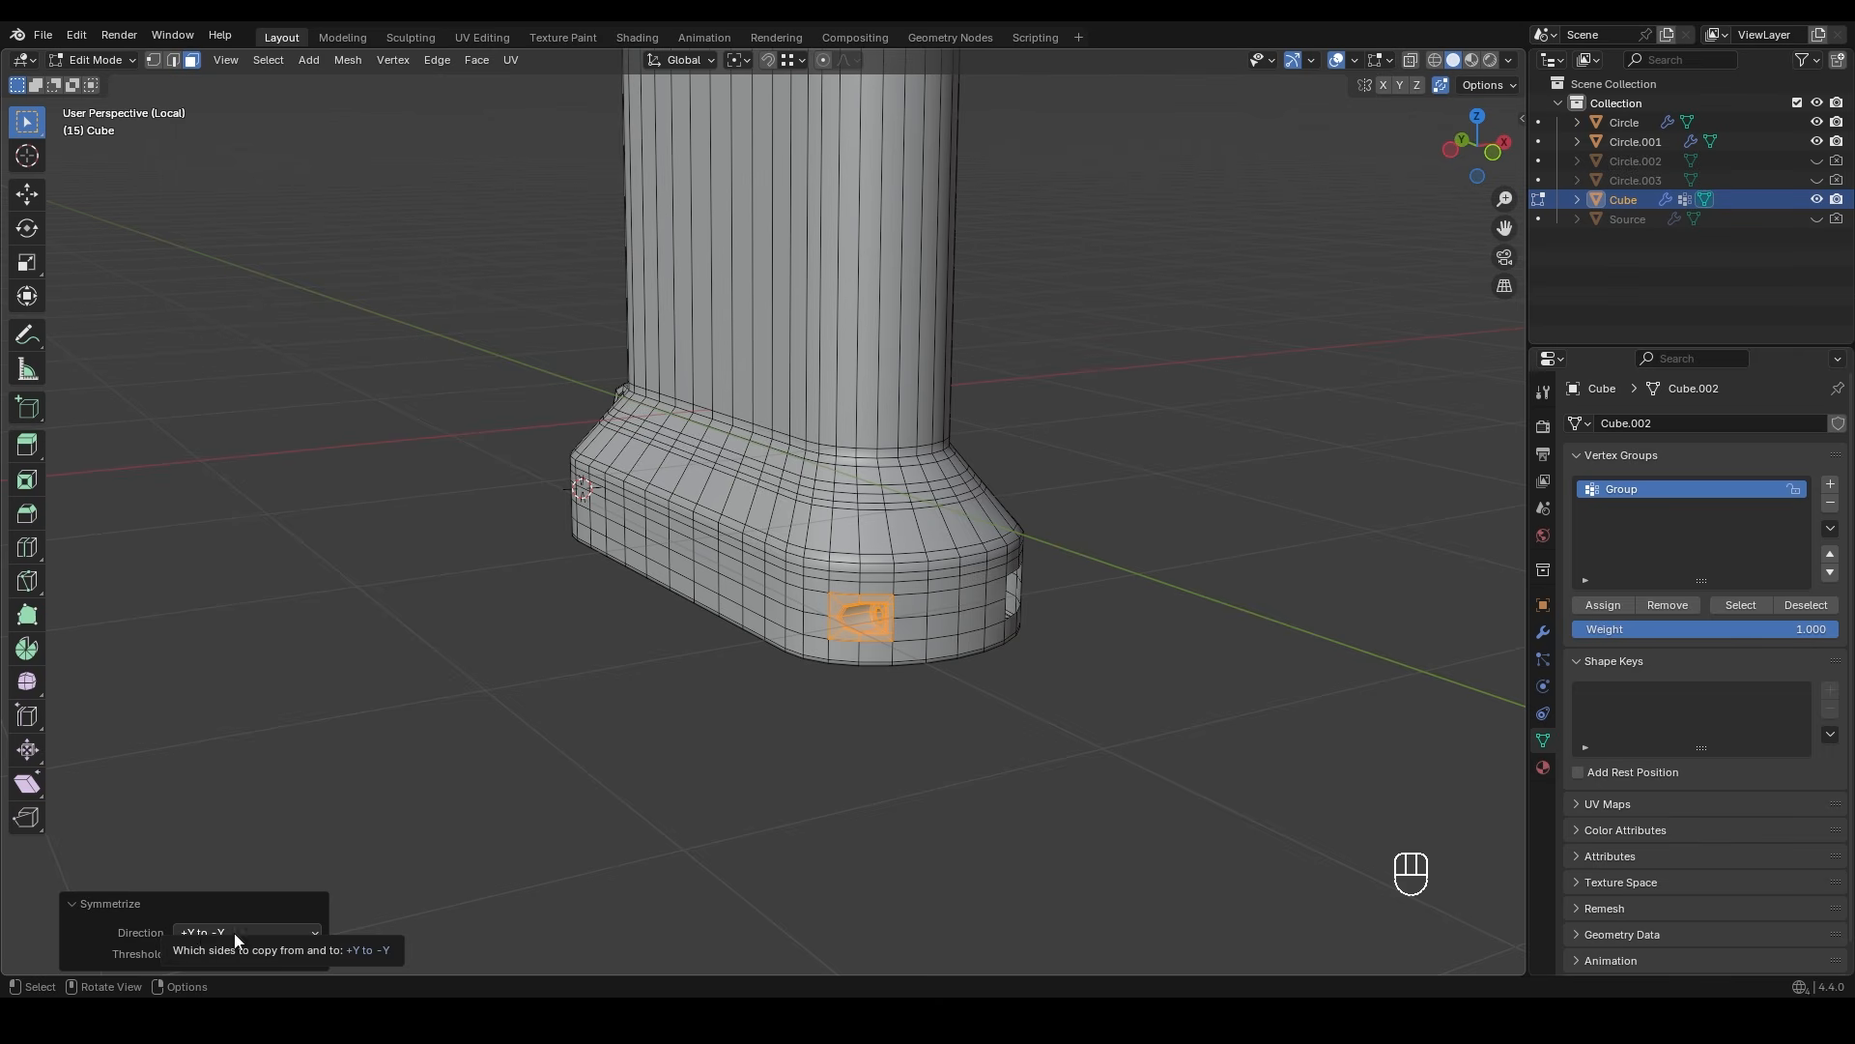
scroll(967, 659, "up", 2)
mouse_move(966, 658)
middle_mouse_down("shift")
mouse_move(580, 512)
mouse_move(683, 513)
mouse_move(660, 508)
middle_mouse_up("shift")
key("shift+z")
left_click_drag(653, 532, 654, 535, "ctrl")
mouse_move(612, 705)
middle_mouse_down("shift")
mouse_move(518, 571)
mouse_move(767, 651)
mouse_move(667, 544)
mouse_move(640, 108)
middle_mouse_up("shift")
key("shift+z")
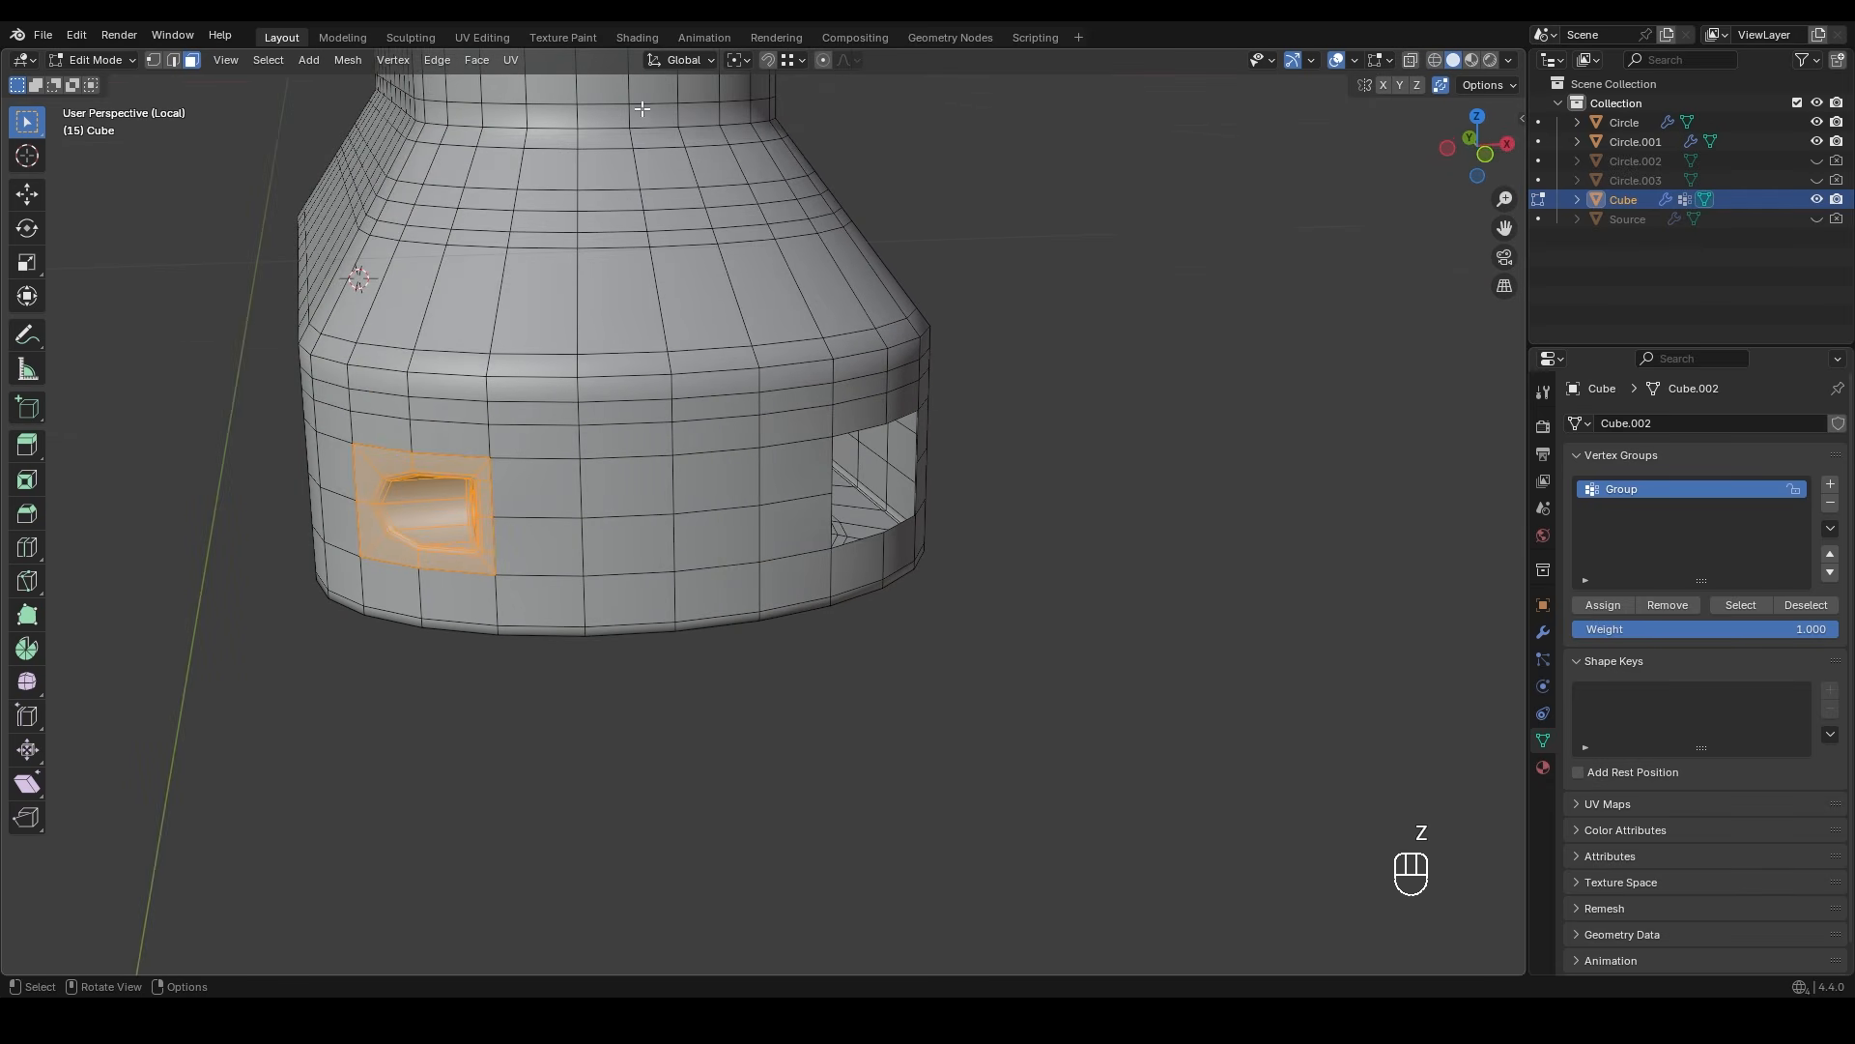
- Symmetrize the recess faces across the X axis to fill the openings on the opposite side of the base
left_click(348, 60)
left_click(388, 341)
middle_click_drag(599, 416, 566, 481, "shift")
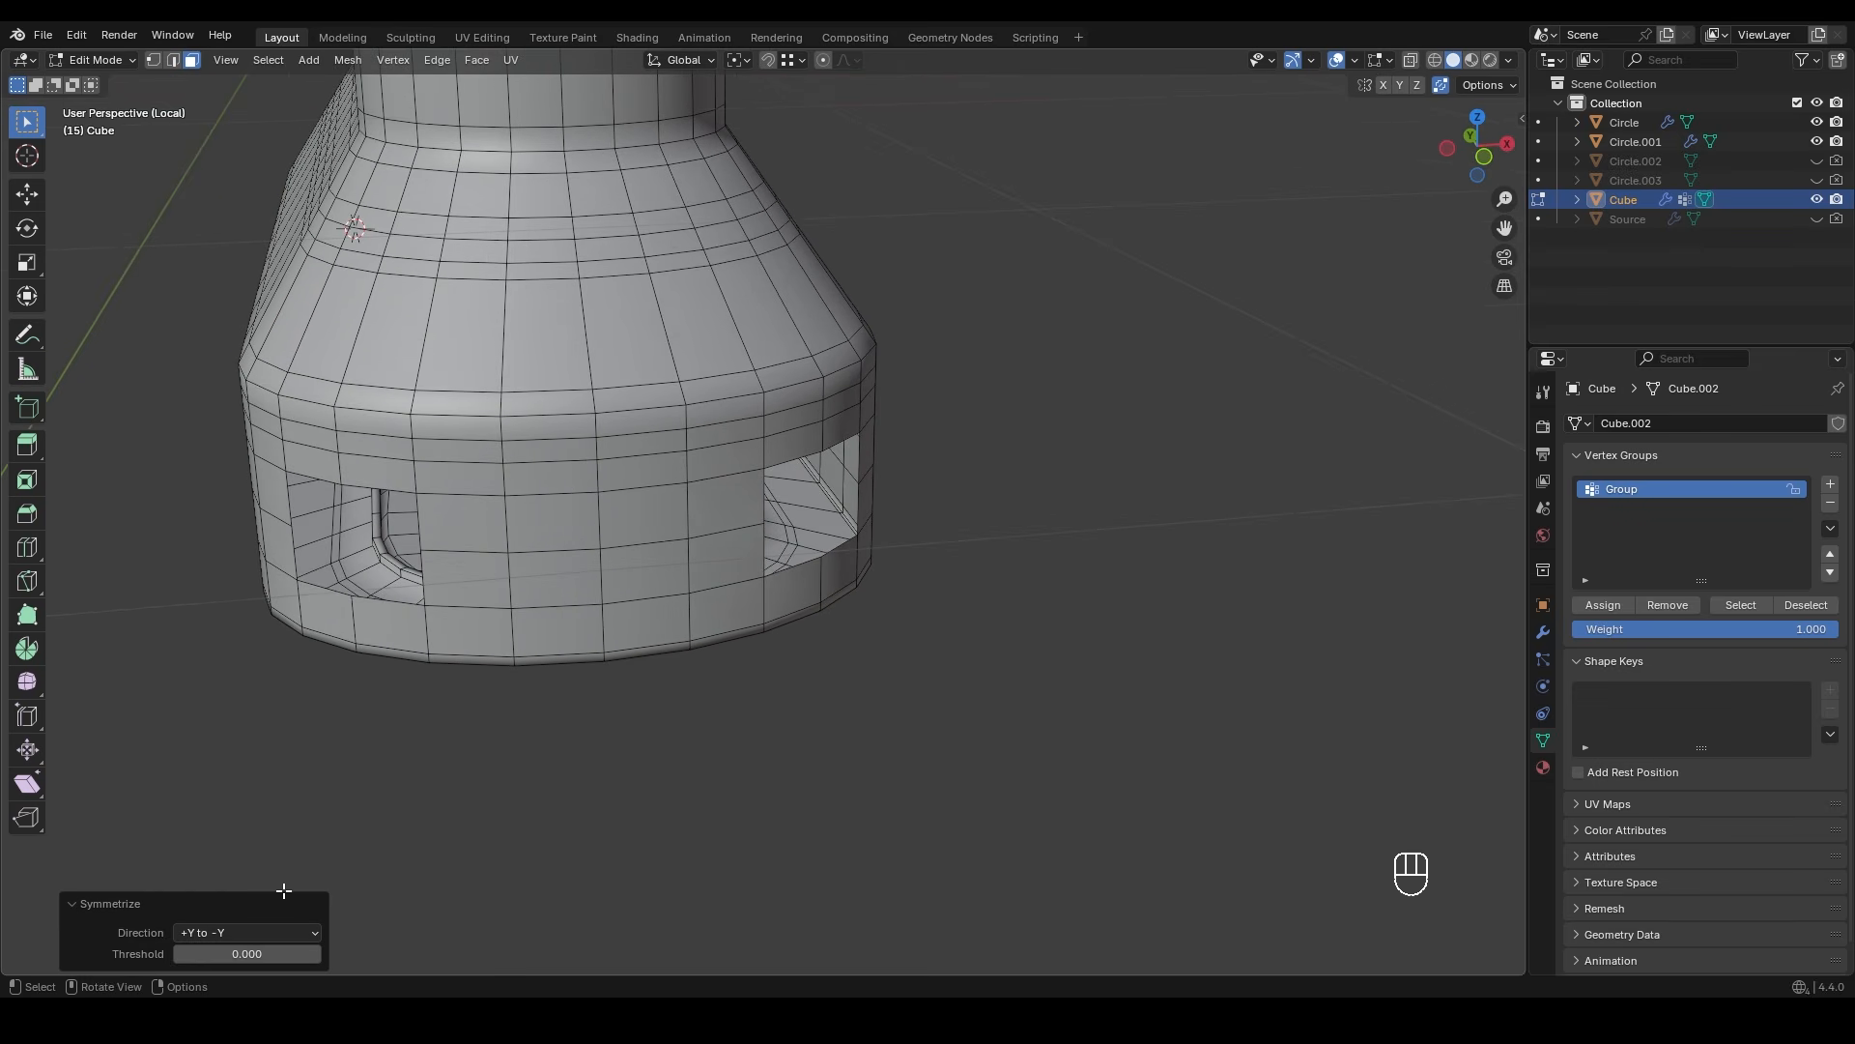
left_click(268, 926)
left_click(240, 809)
- Merge all of the body's vertices by distance with a merge distance of 0.0001 m
middle_click_drag(766, 621, 700, 642)
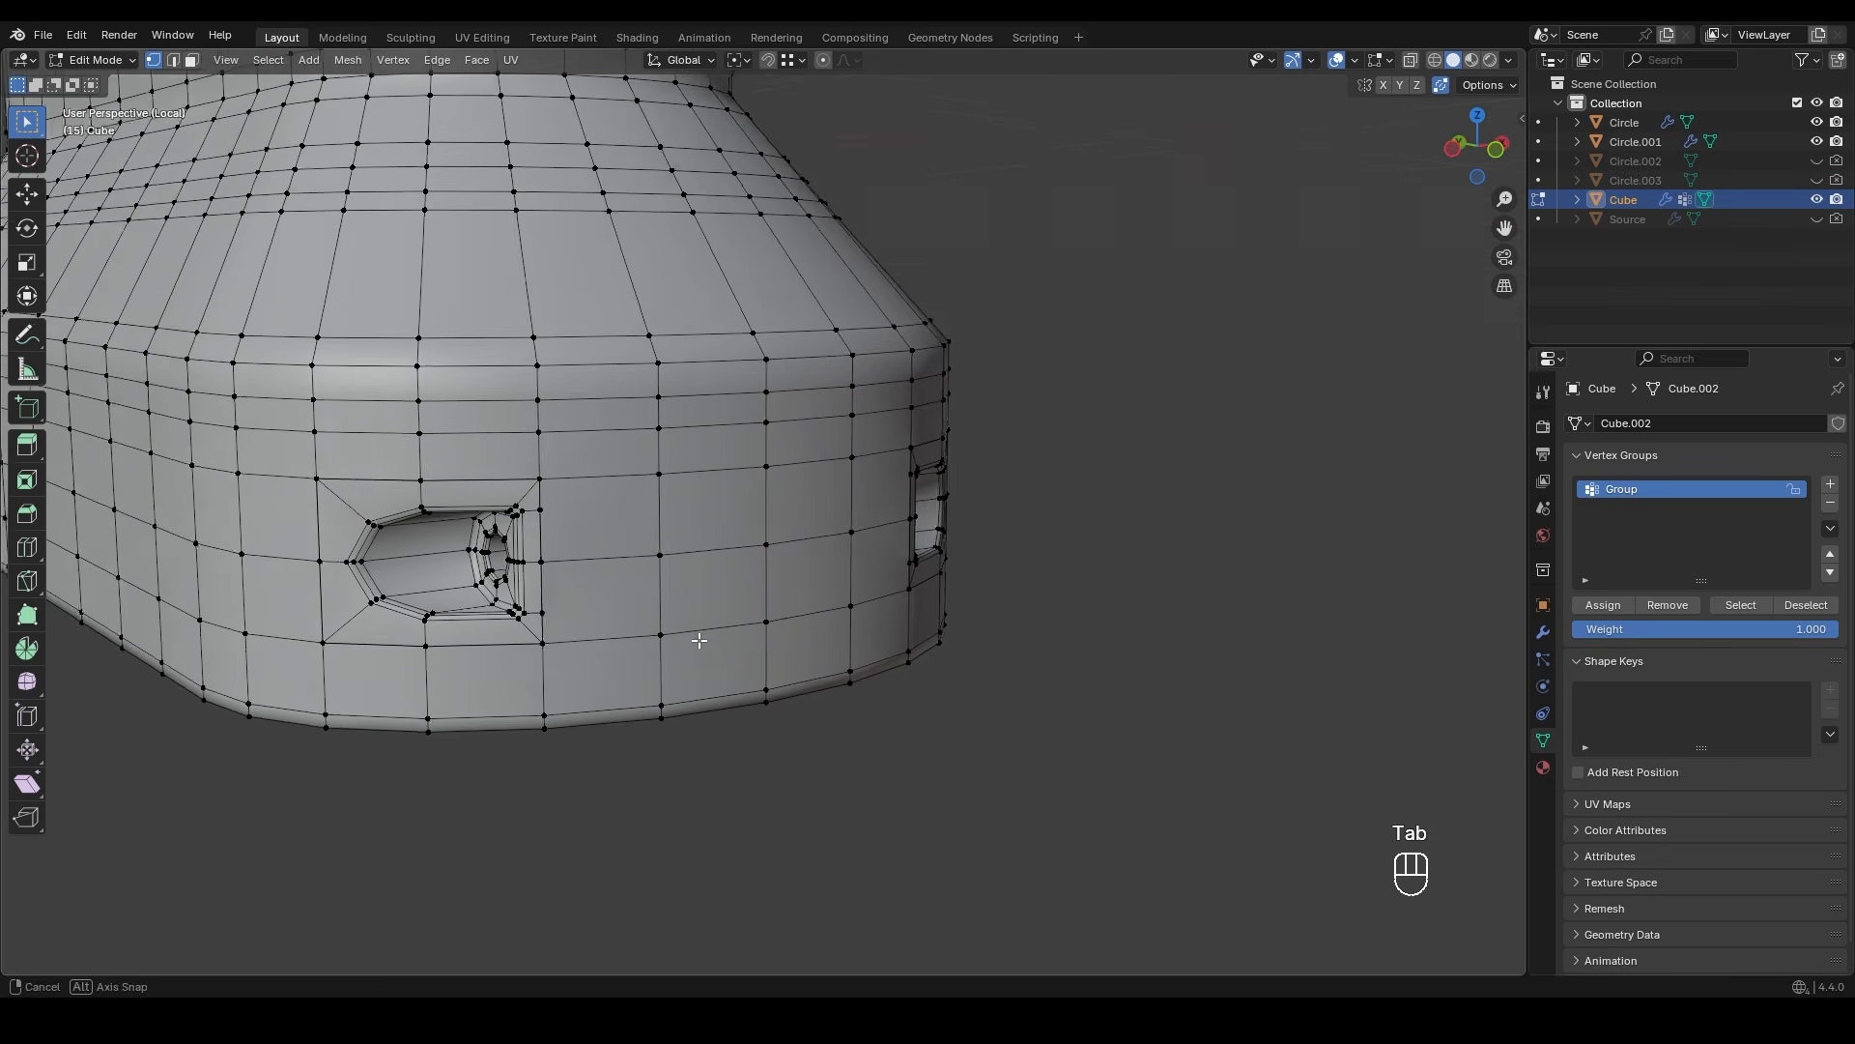
key("1")
key("a")
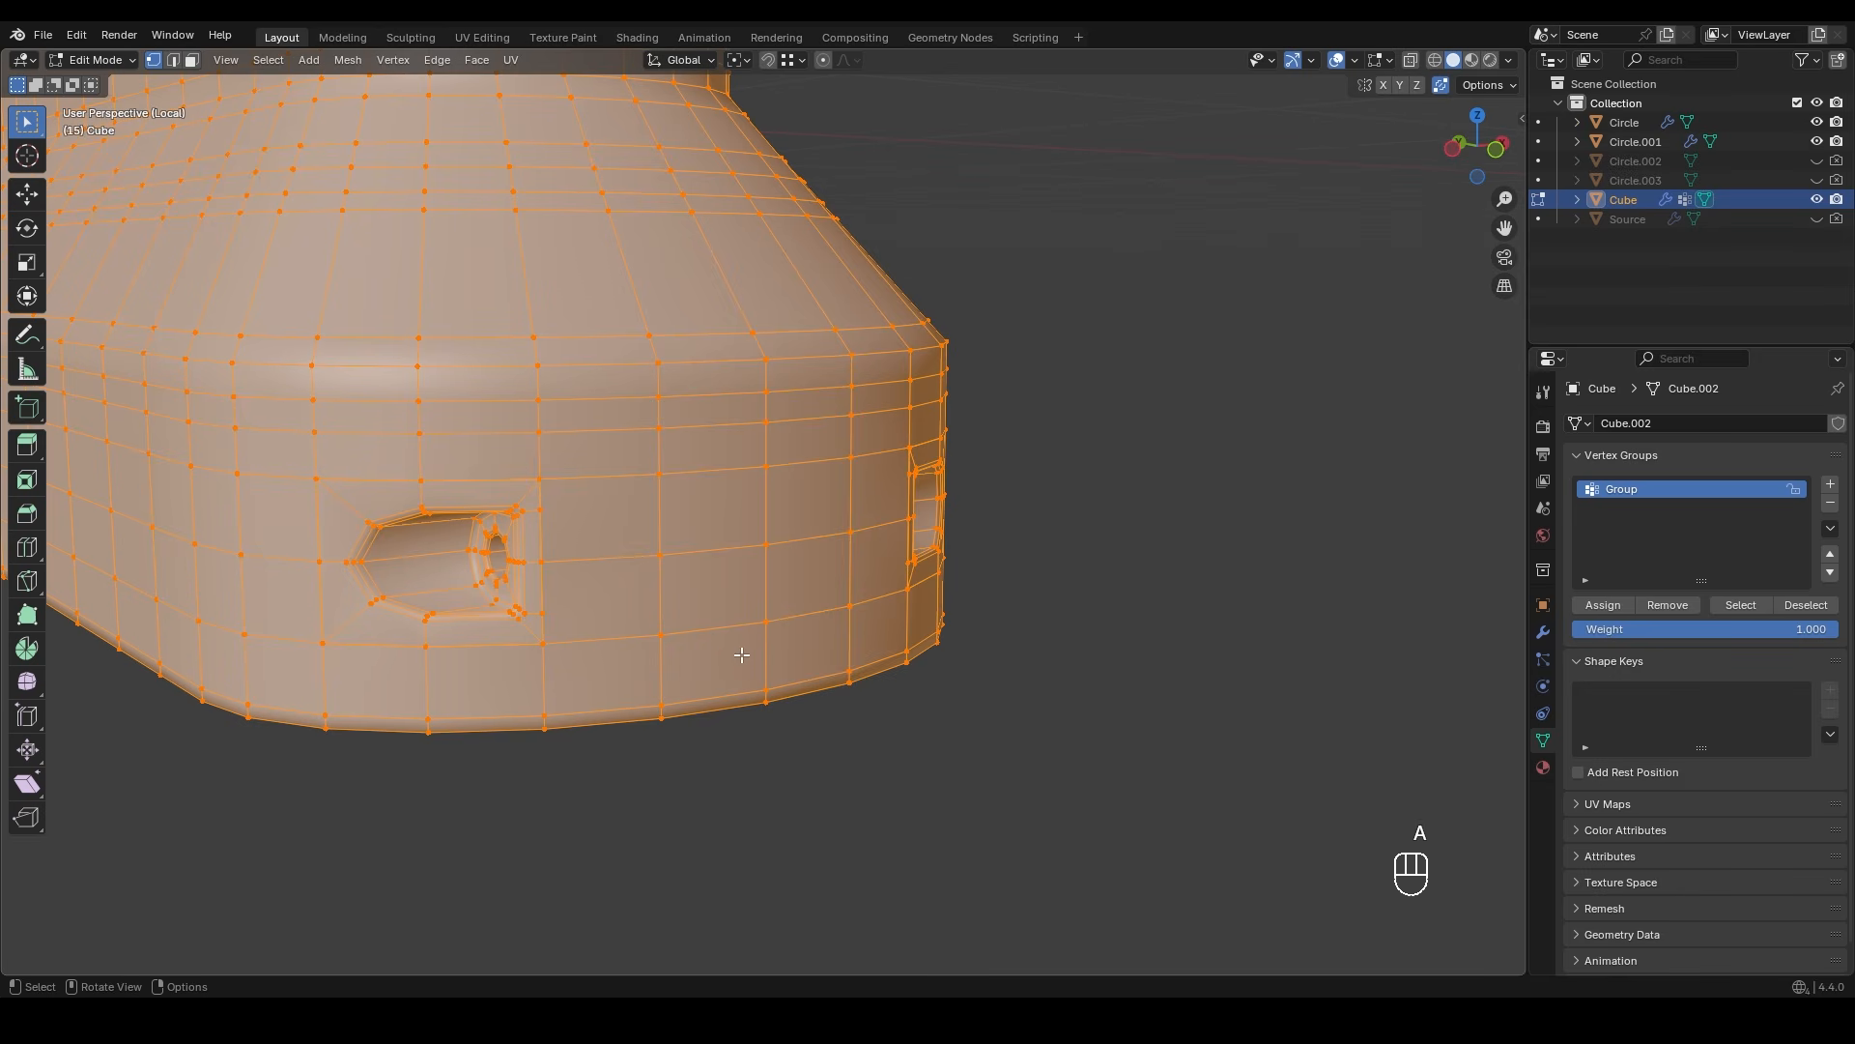
left_click(731, 629)
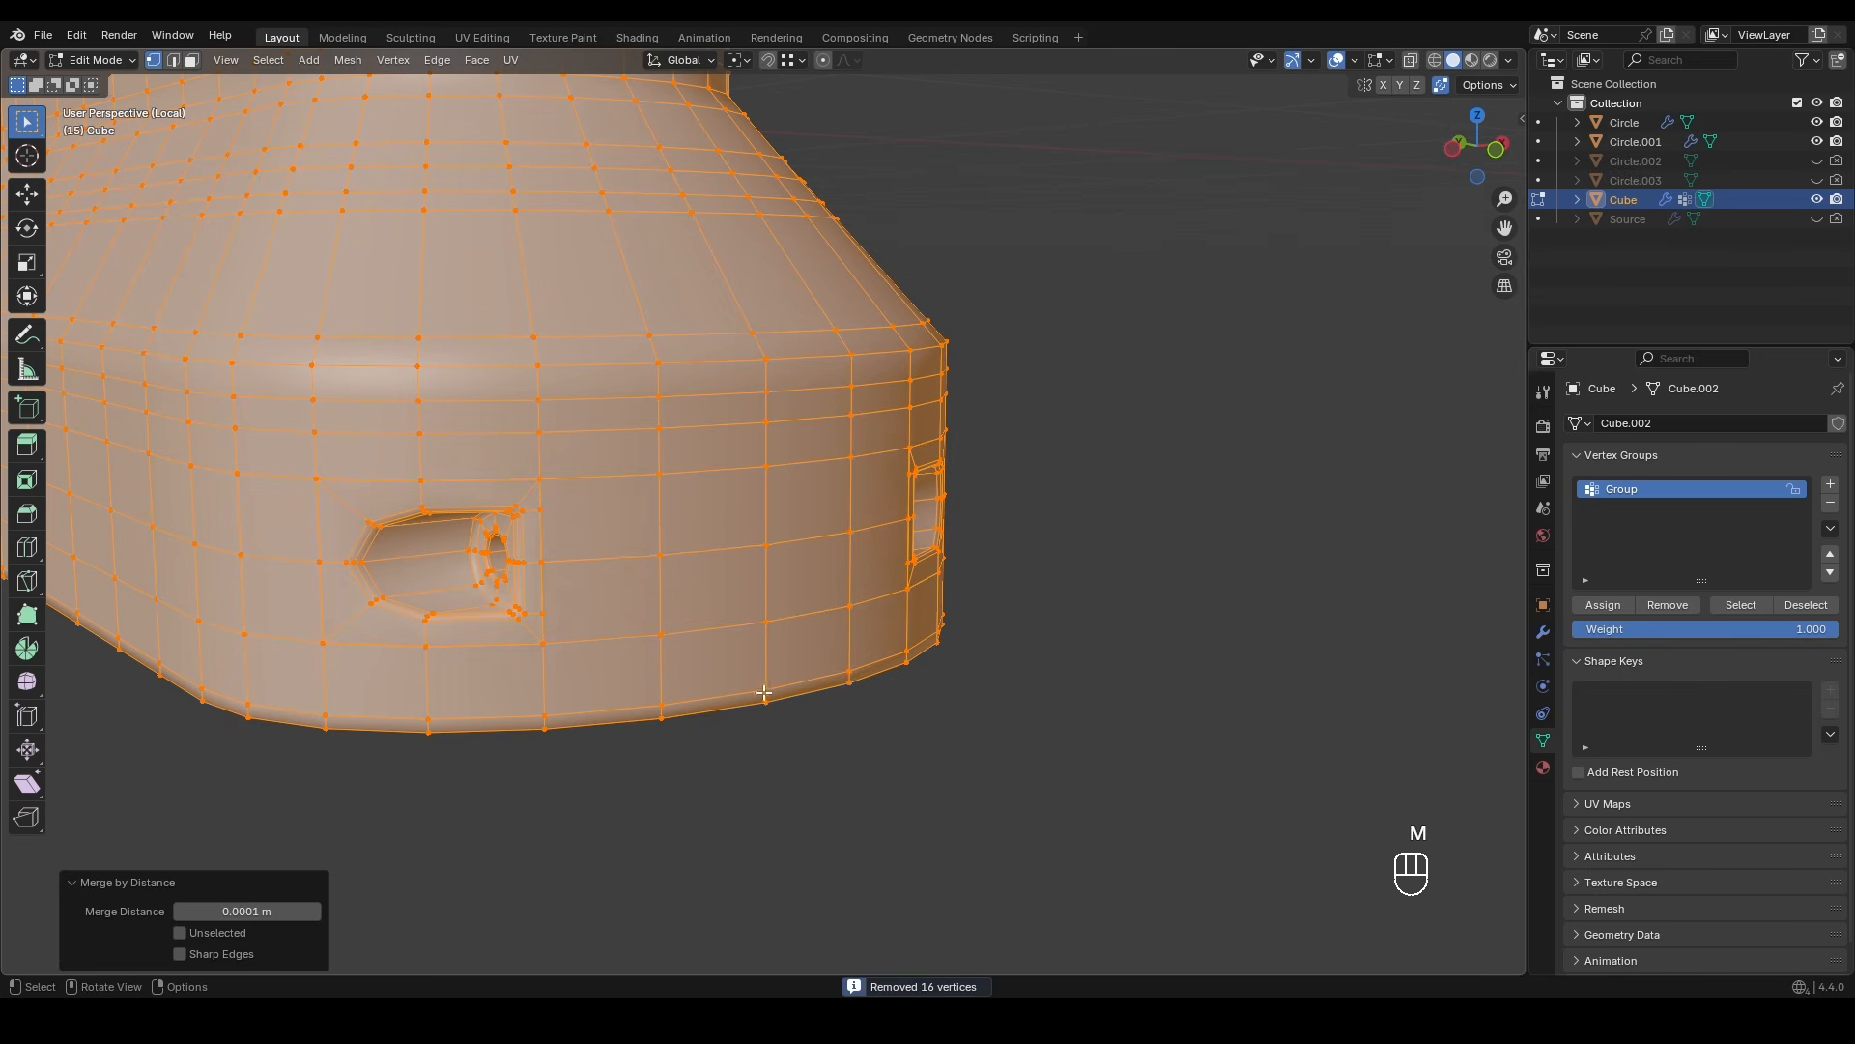
left_click(857, 809)
middle_click_drag(667, 703, 653, 647, "shift")
key("Tab")
key("Tab")
- Add two loop cuts across the wall between the front recesses, level with the extra vertices near their upper and lower corners
middle_click_drag(652, 647, 611, 637)
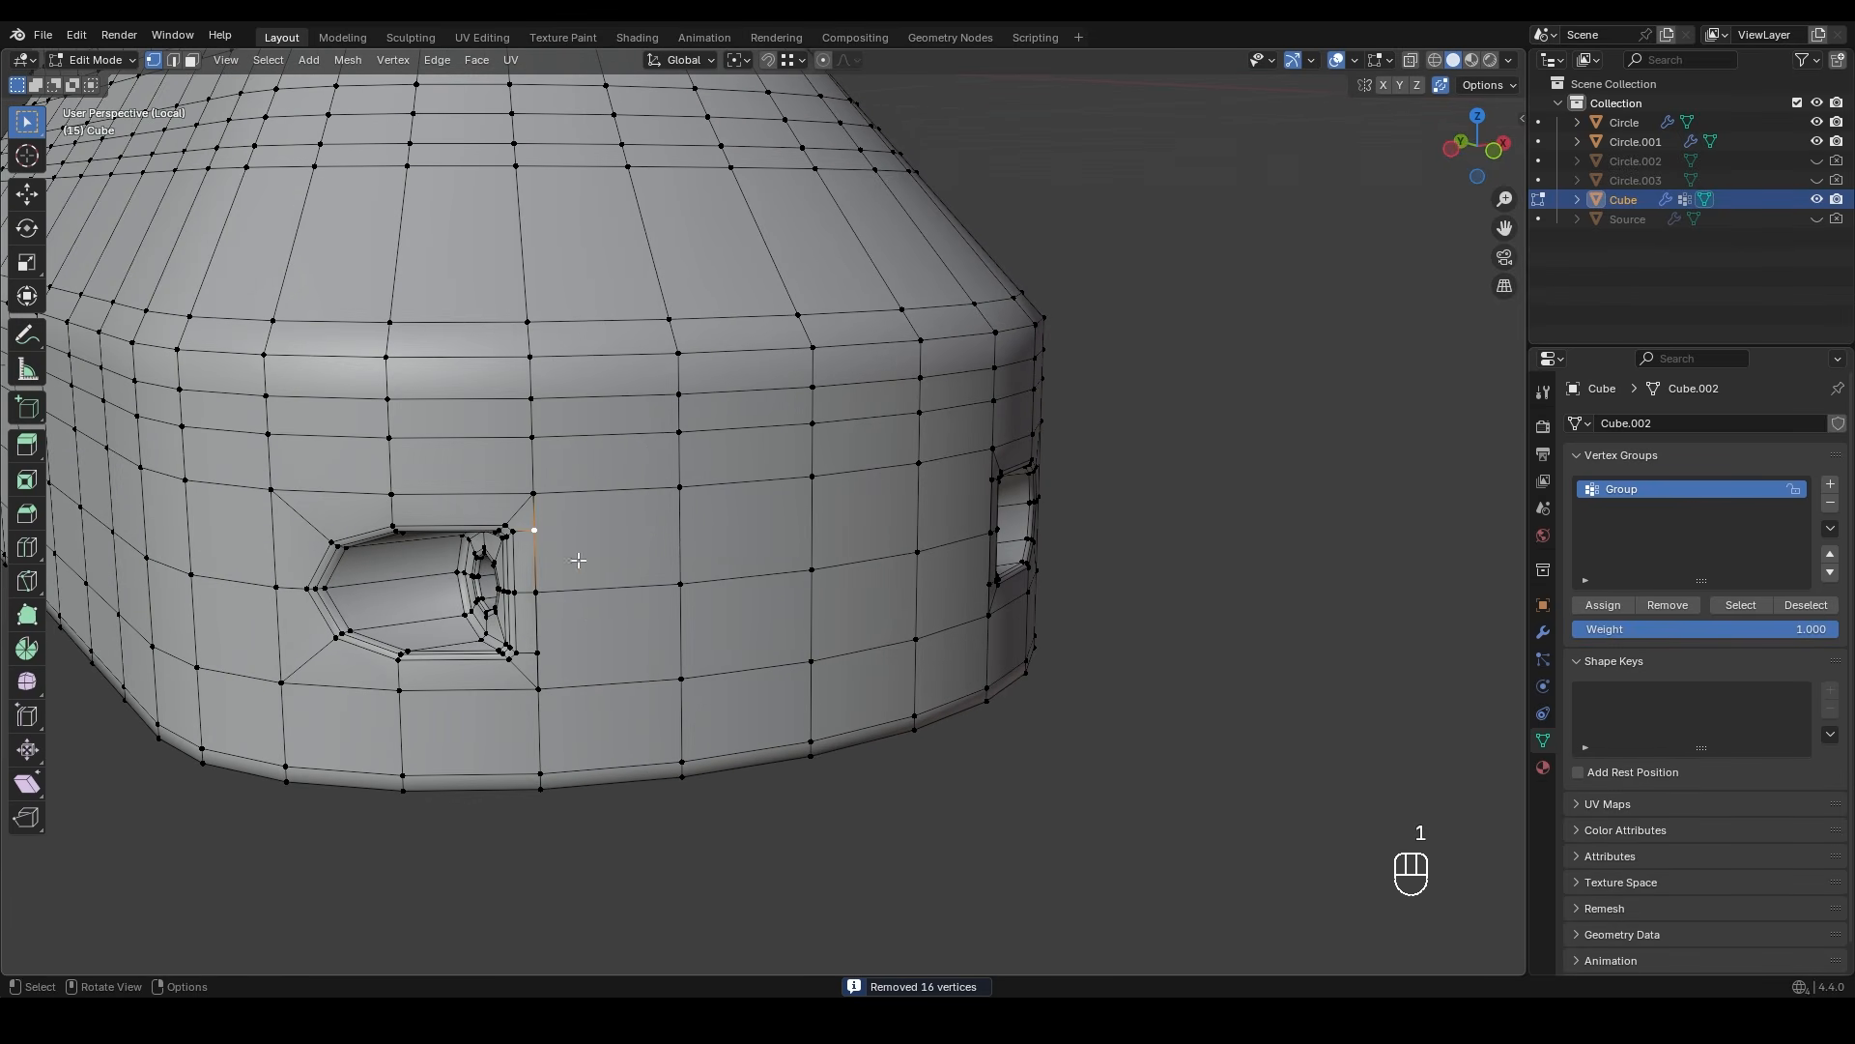
middle_click_drag(560, 552, 950, 531)
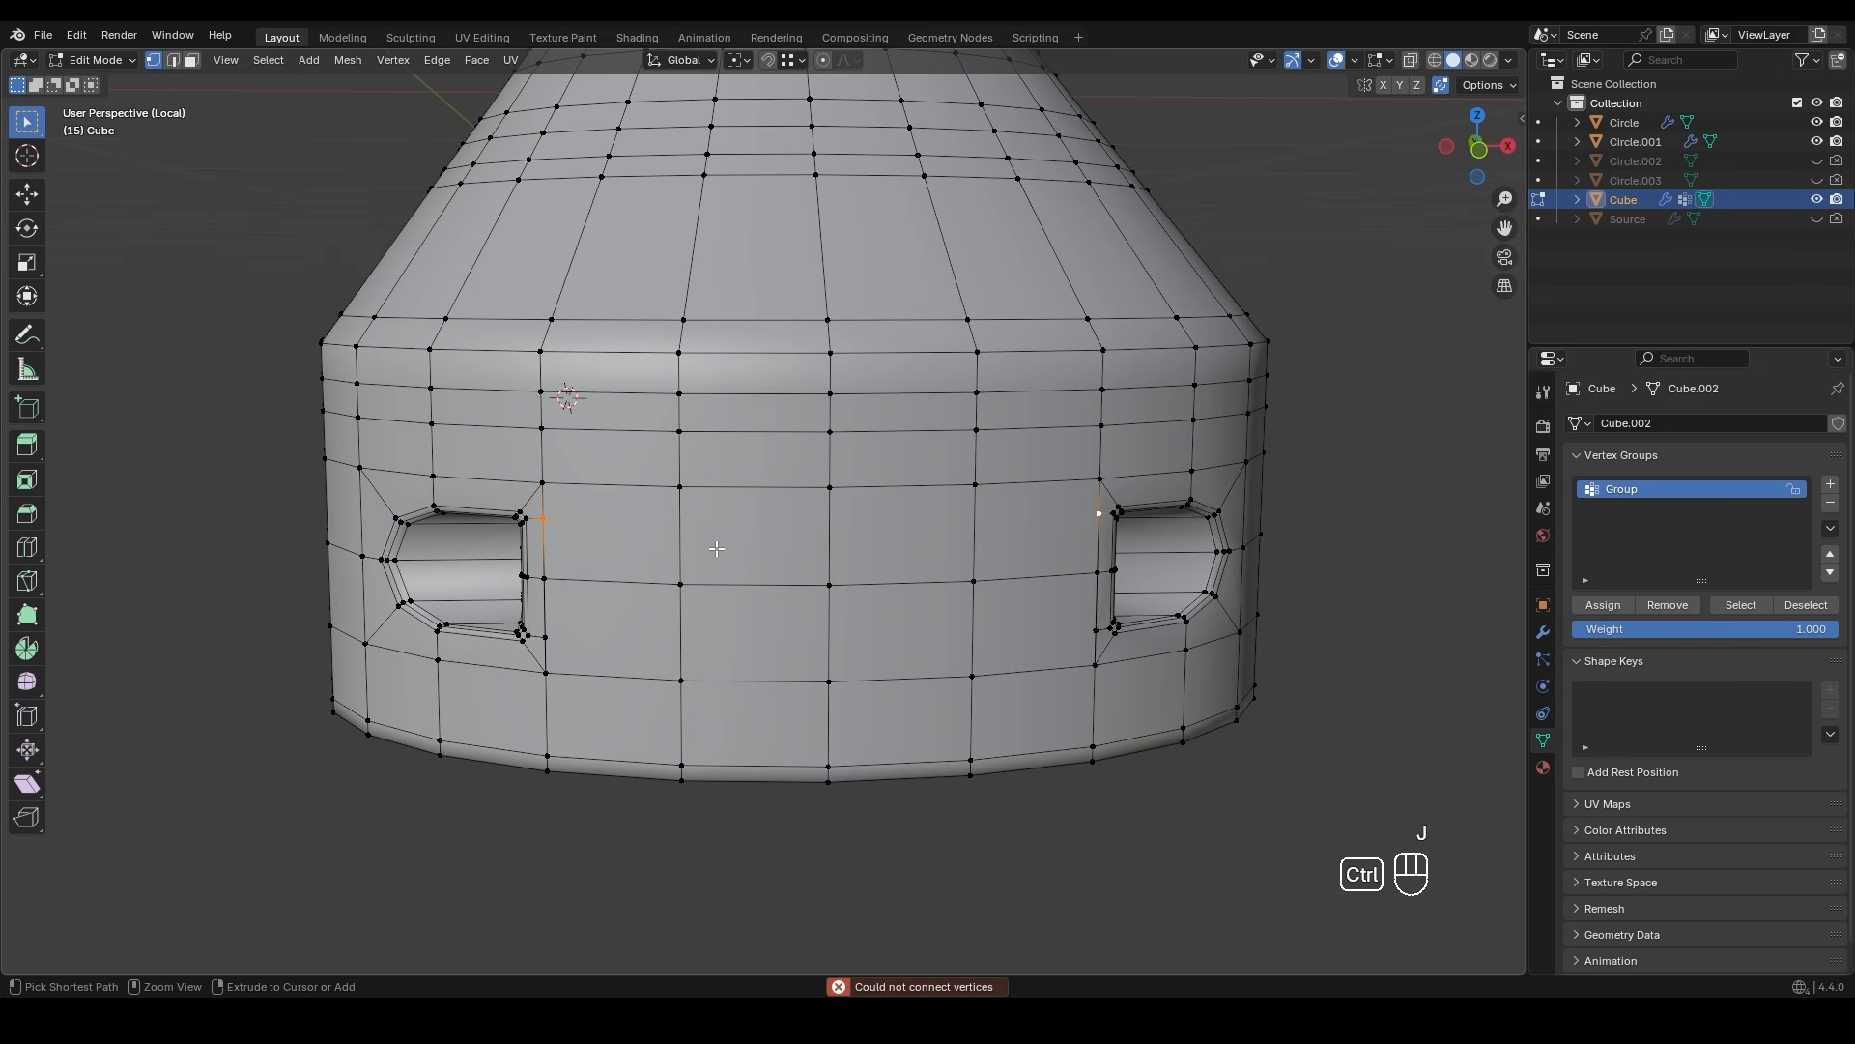
key("ctrl+r")
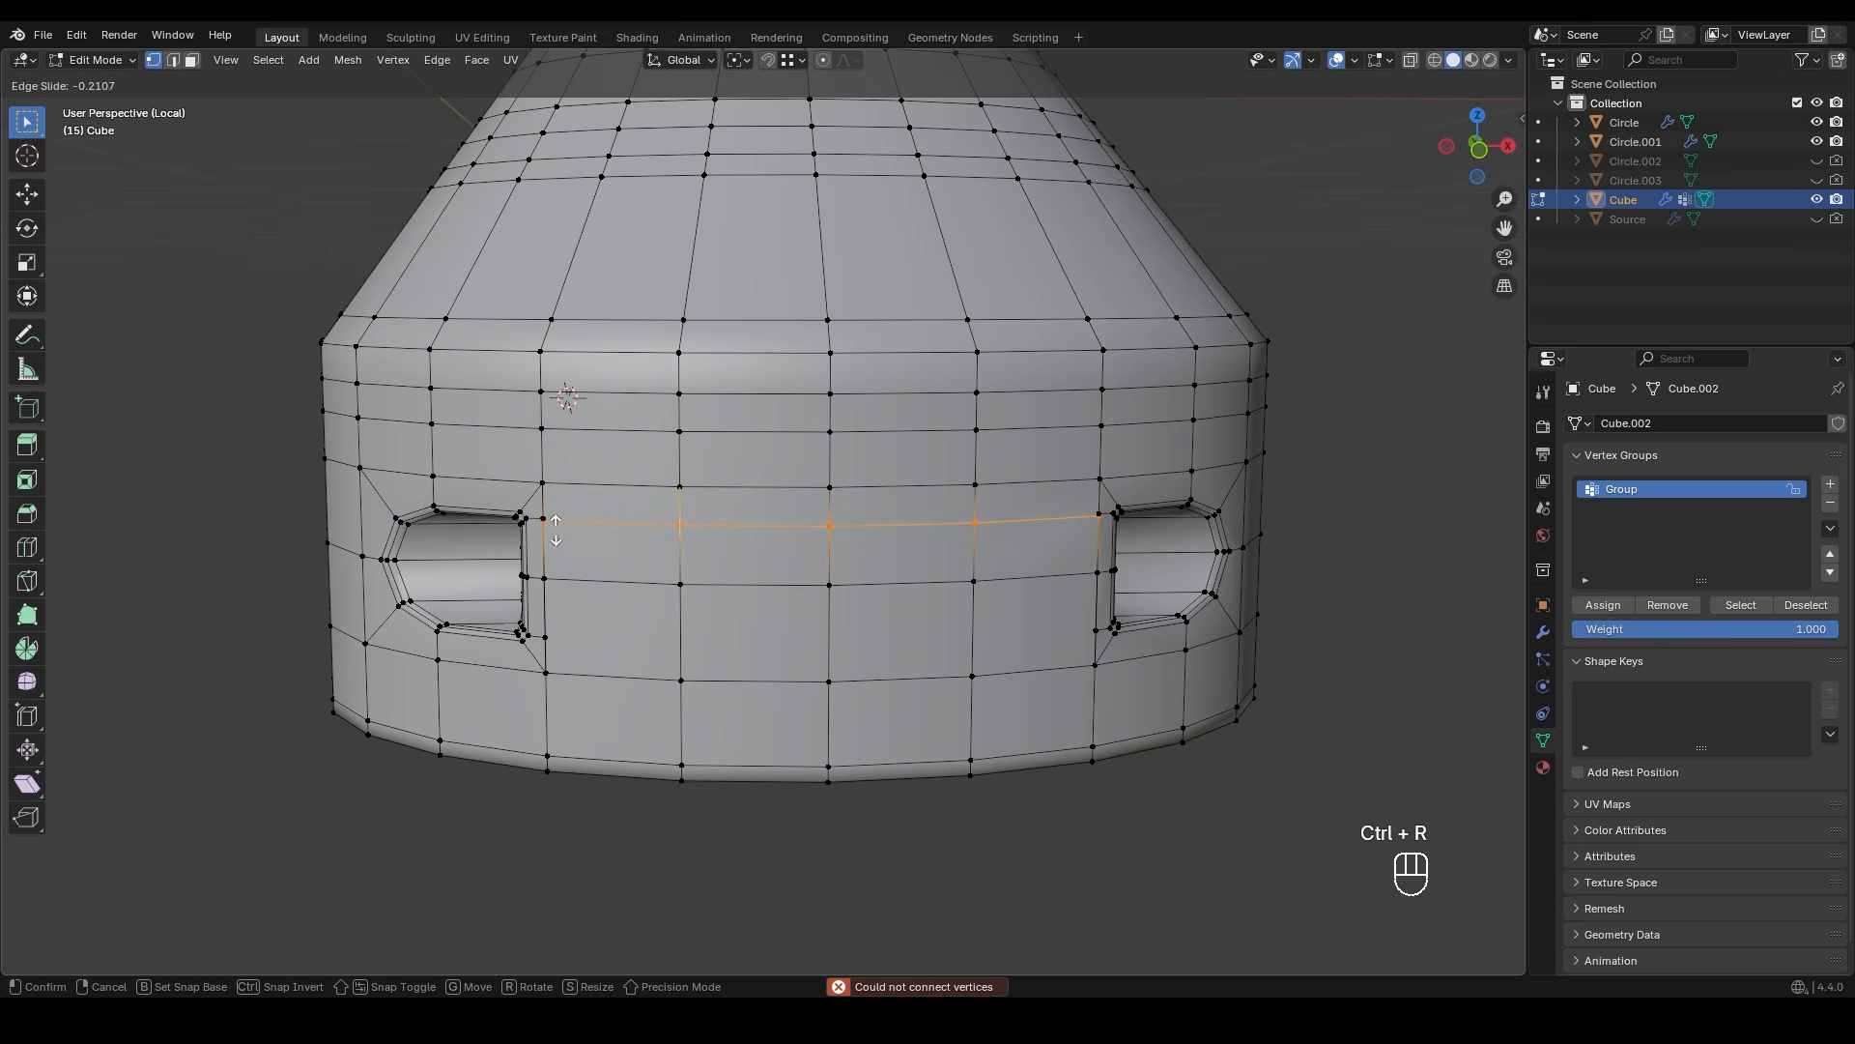
left_click(543, 523)
middle_click_drag(543, 523, 700, 583, "shift")
key("ctrl+r")
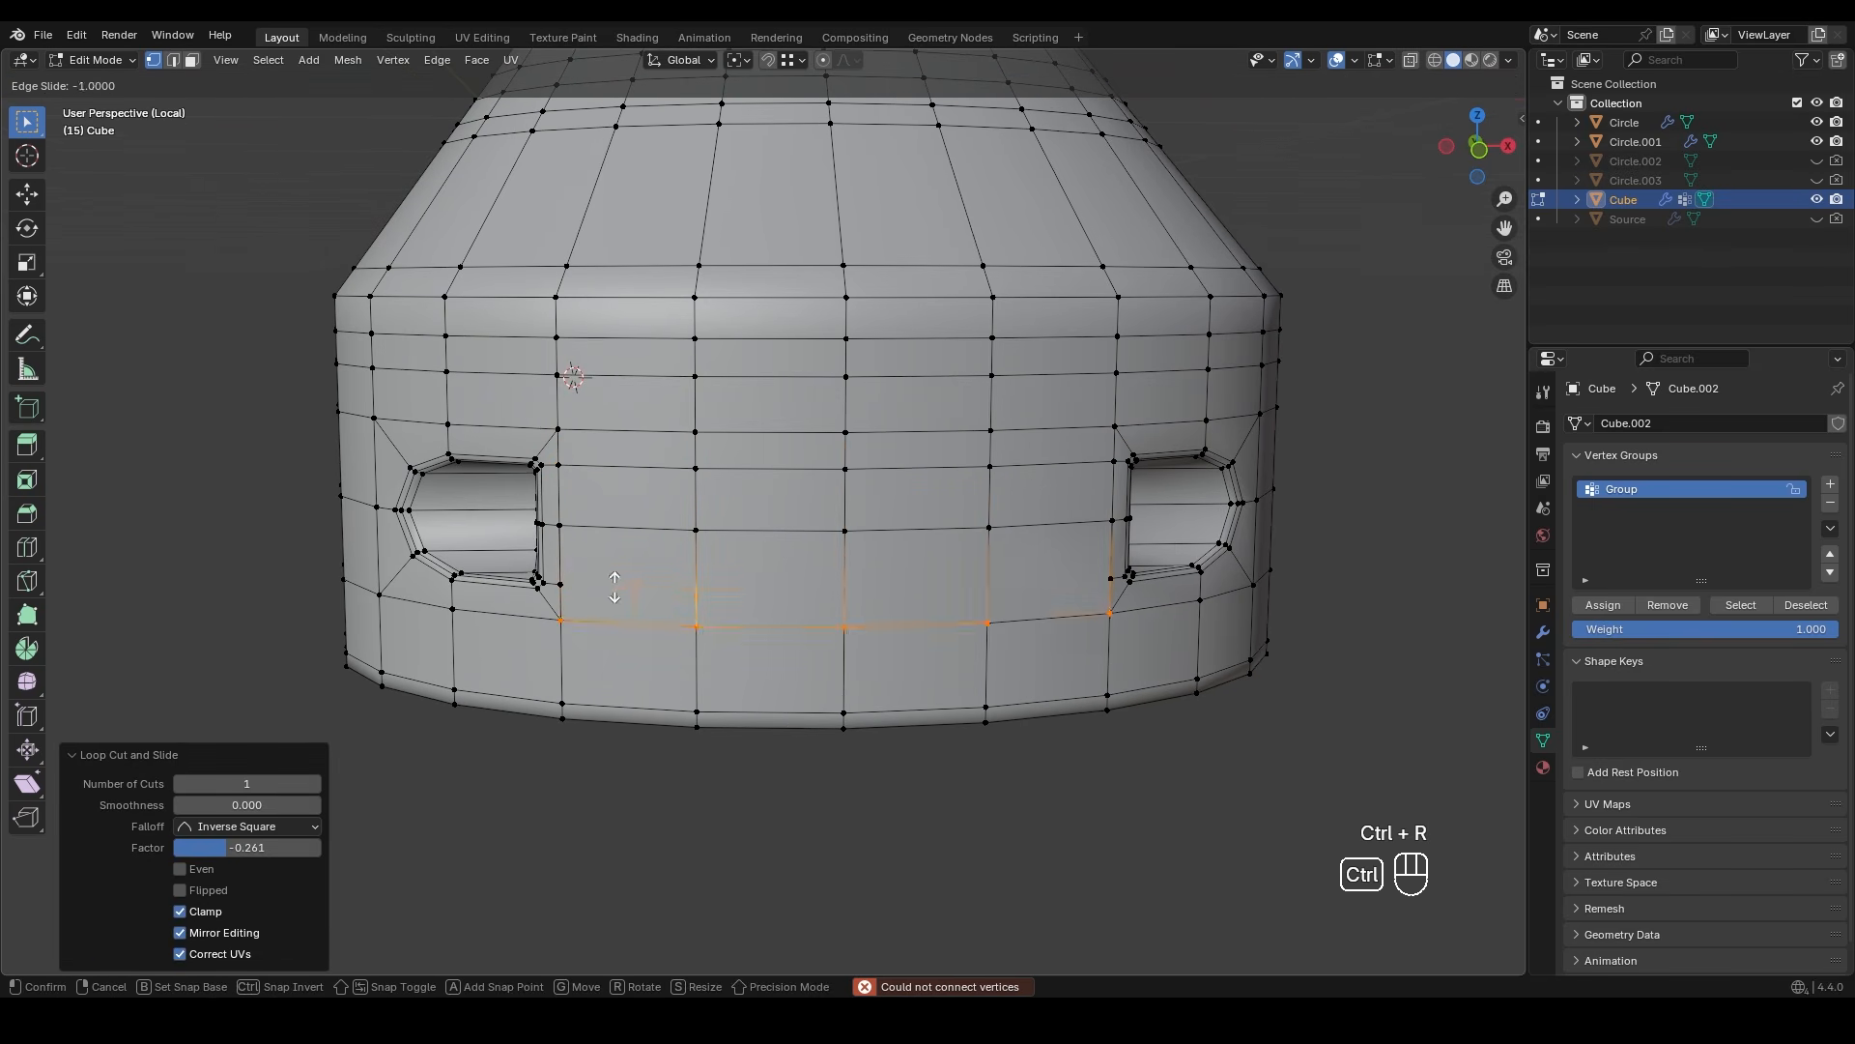
left_click(567, 584)
left_click(767, 758)
- Move the upper loop cut's end vertex beside the recess into line and check the wall's shading in object mode
key("1")
middle_click_drag(716, 650, 758, 653)
left_click(552, 480)
key("g")
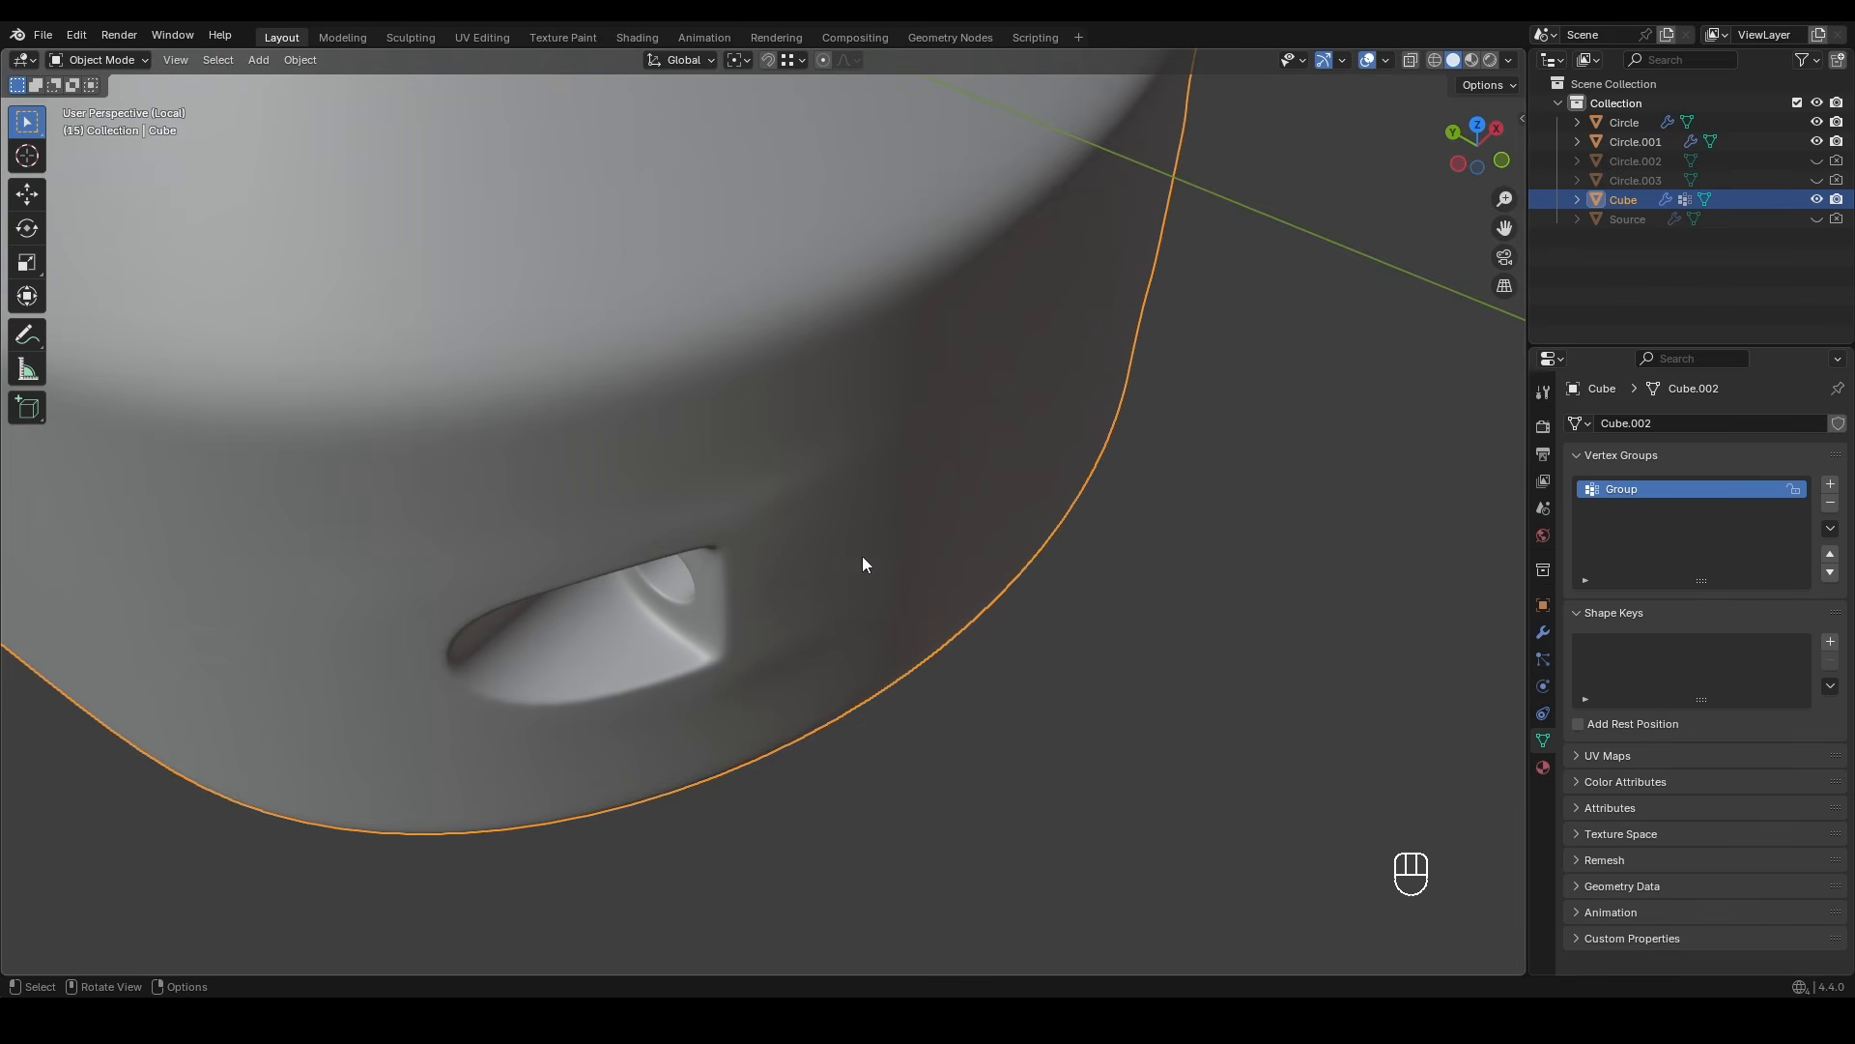
mouse_move(862, 564)
middle_mouse_down()
mouse_move(862, 588)
mouse_move(824, 567)
mouse_move(857, 542)
middle_mouse_up()
key("Tab")
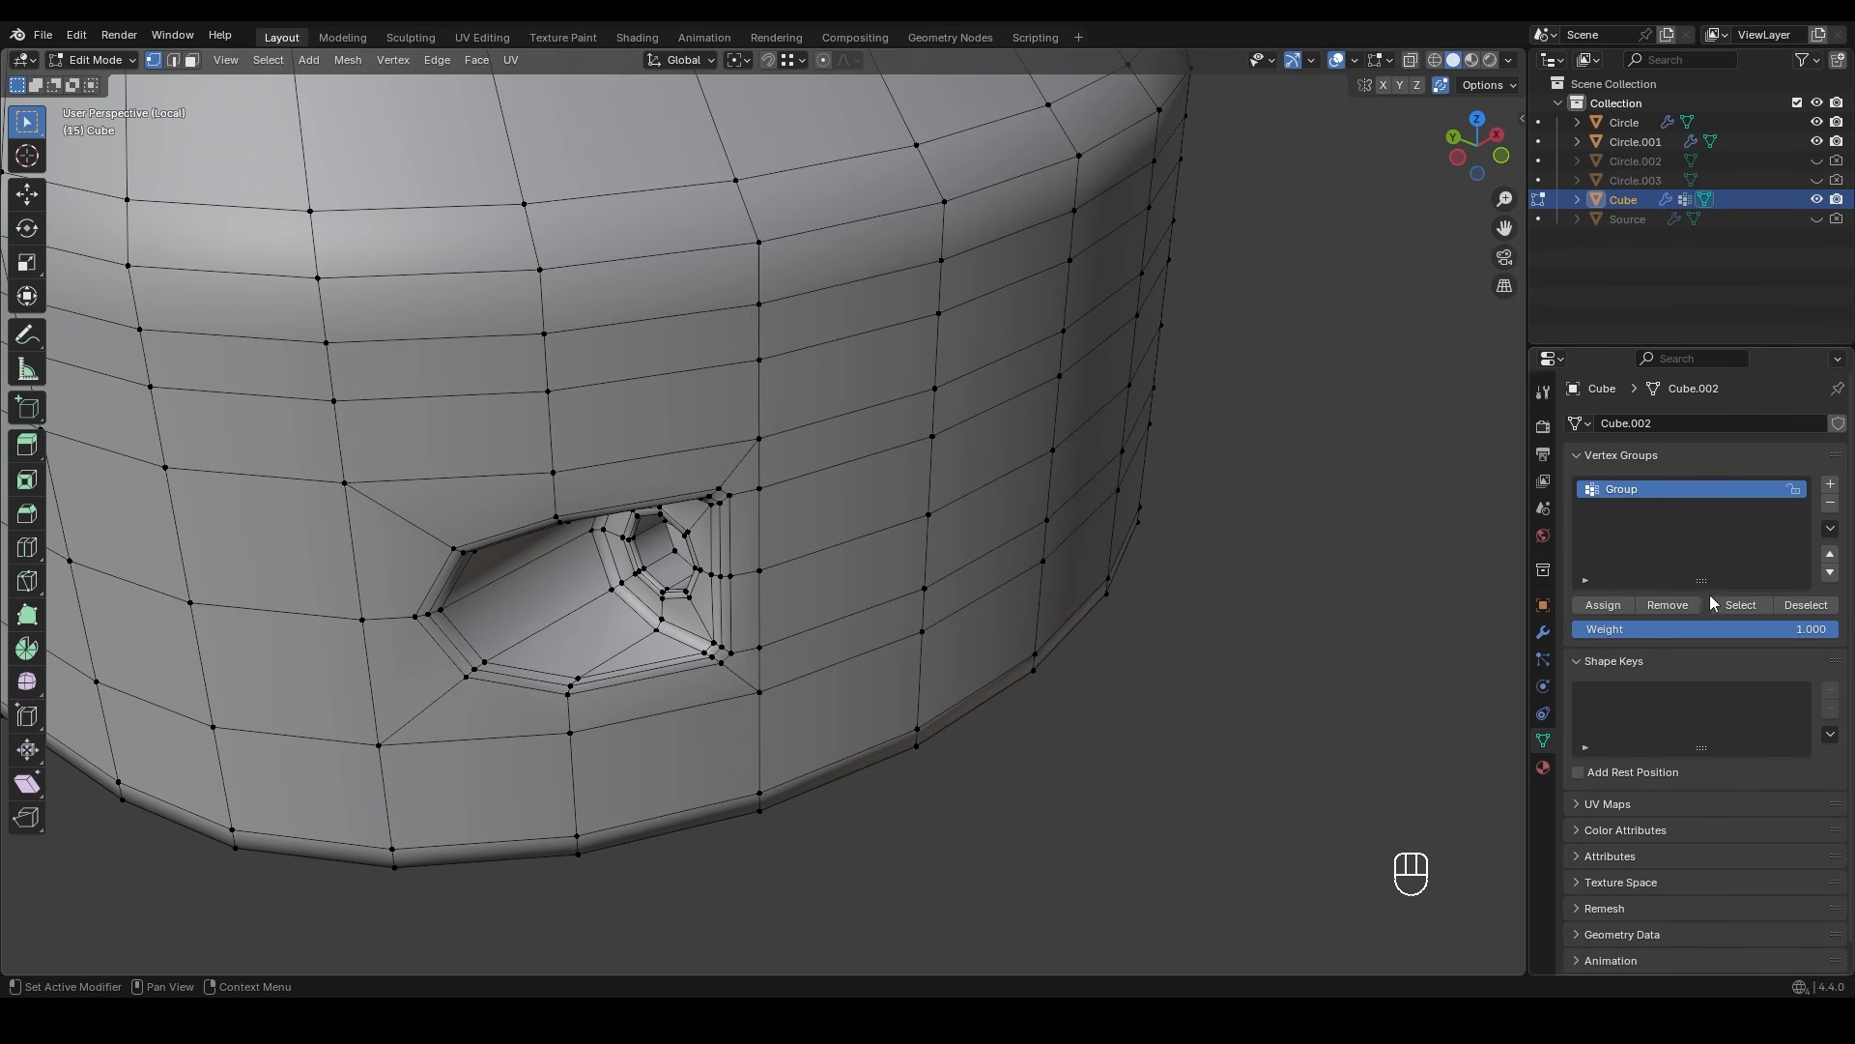
- Assign the ring of faces directly around the front recess to the vertex group Group and check the shading
scroll(747, 519, "down", 4)
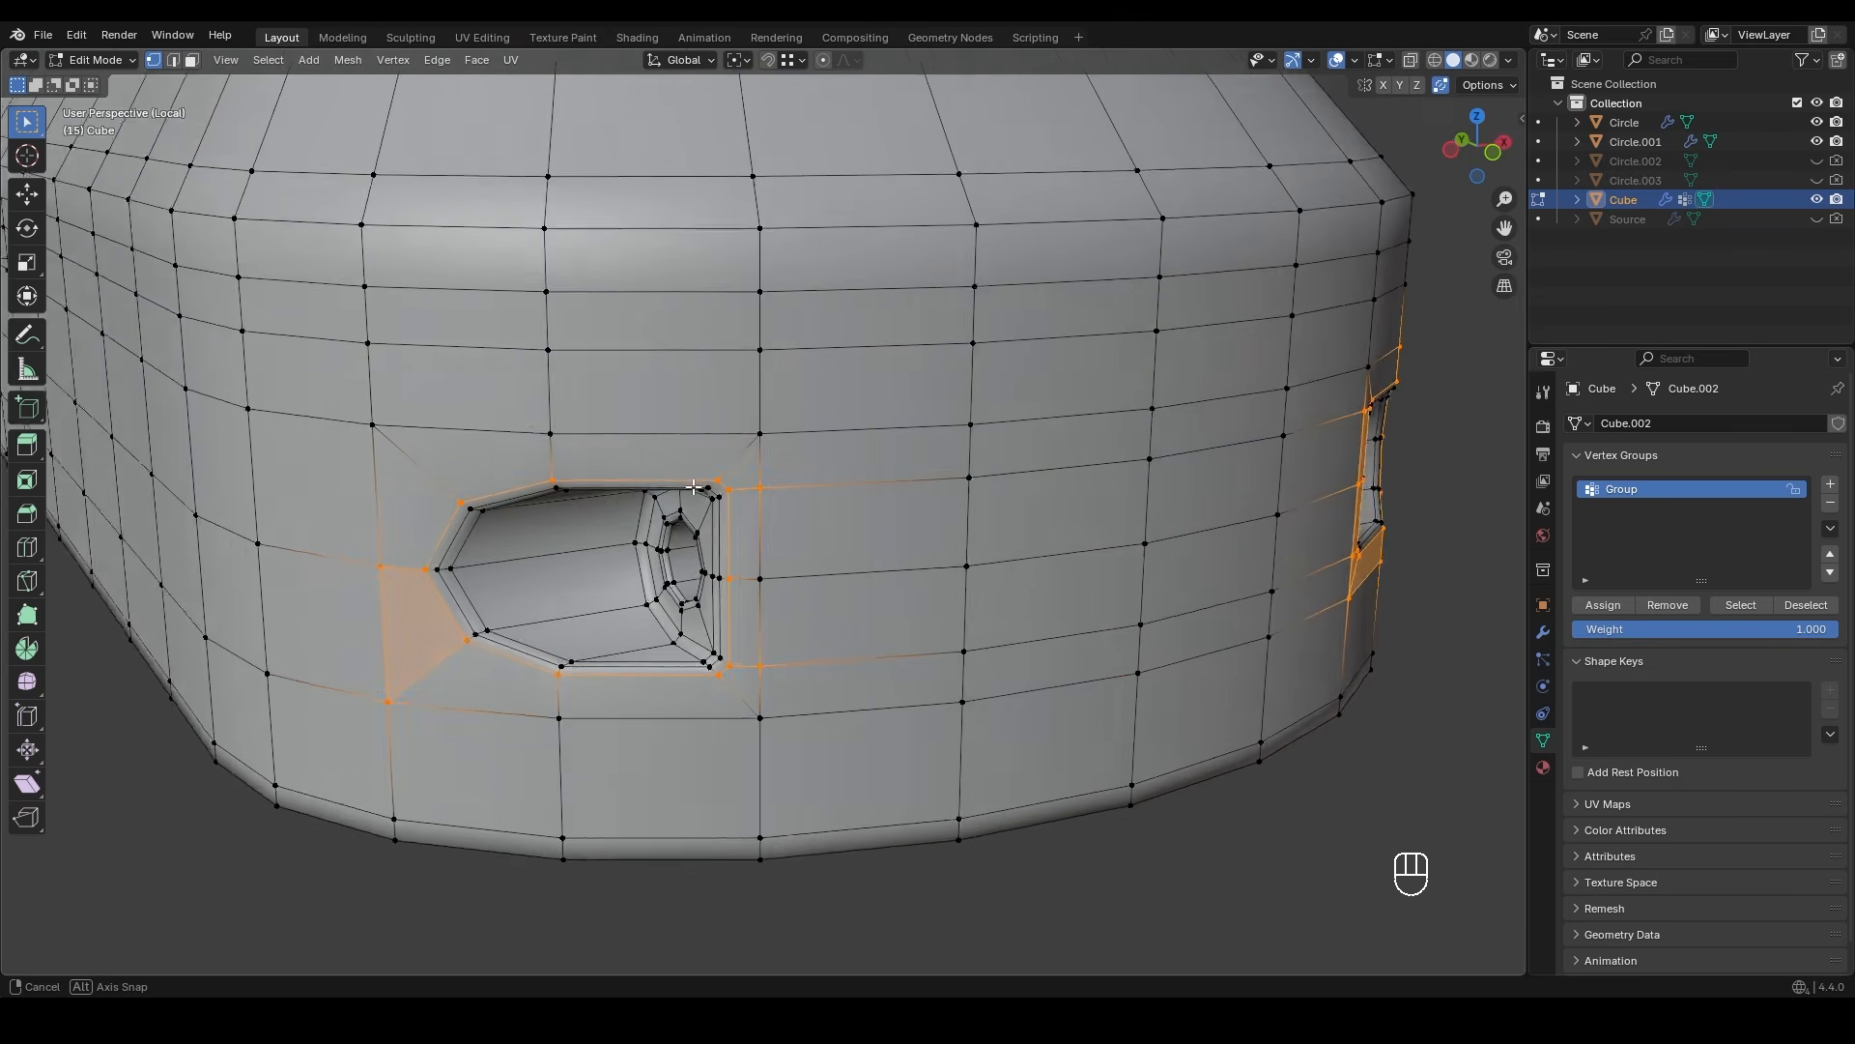
scroll(723, 515, "up", 4)
middle_click_drag(523, 508, 543, 495)
key("3")
left_click(526, 475)
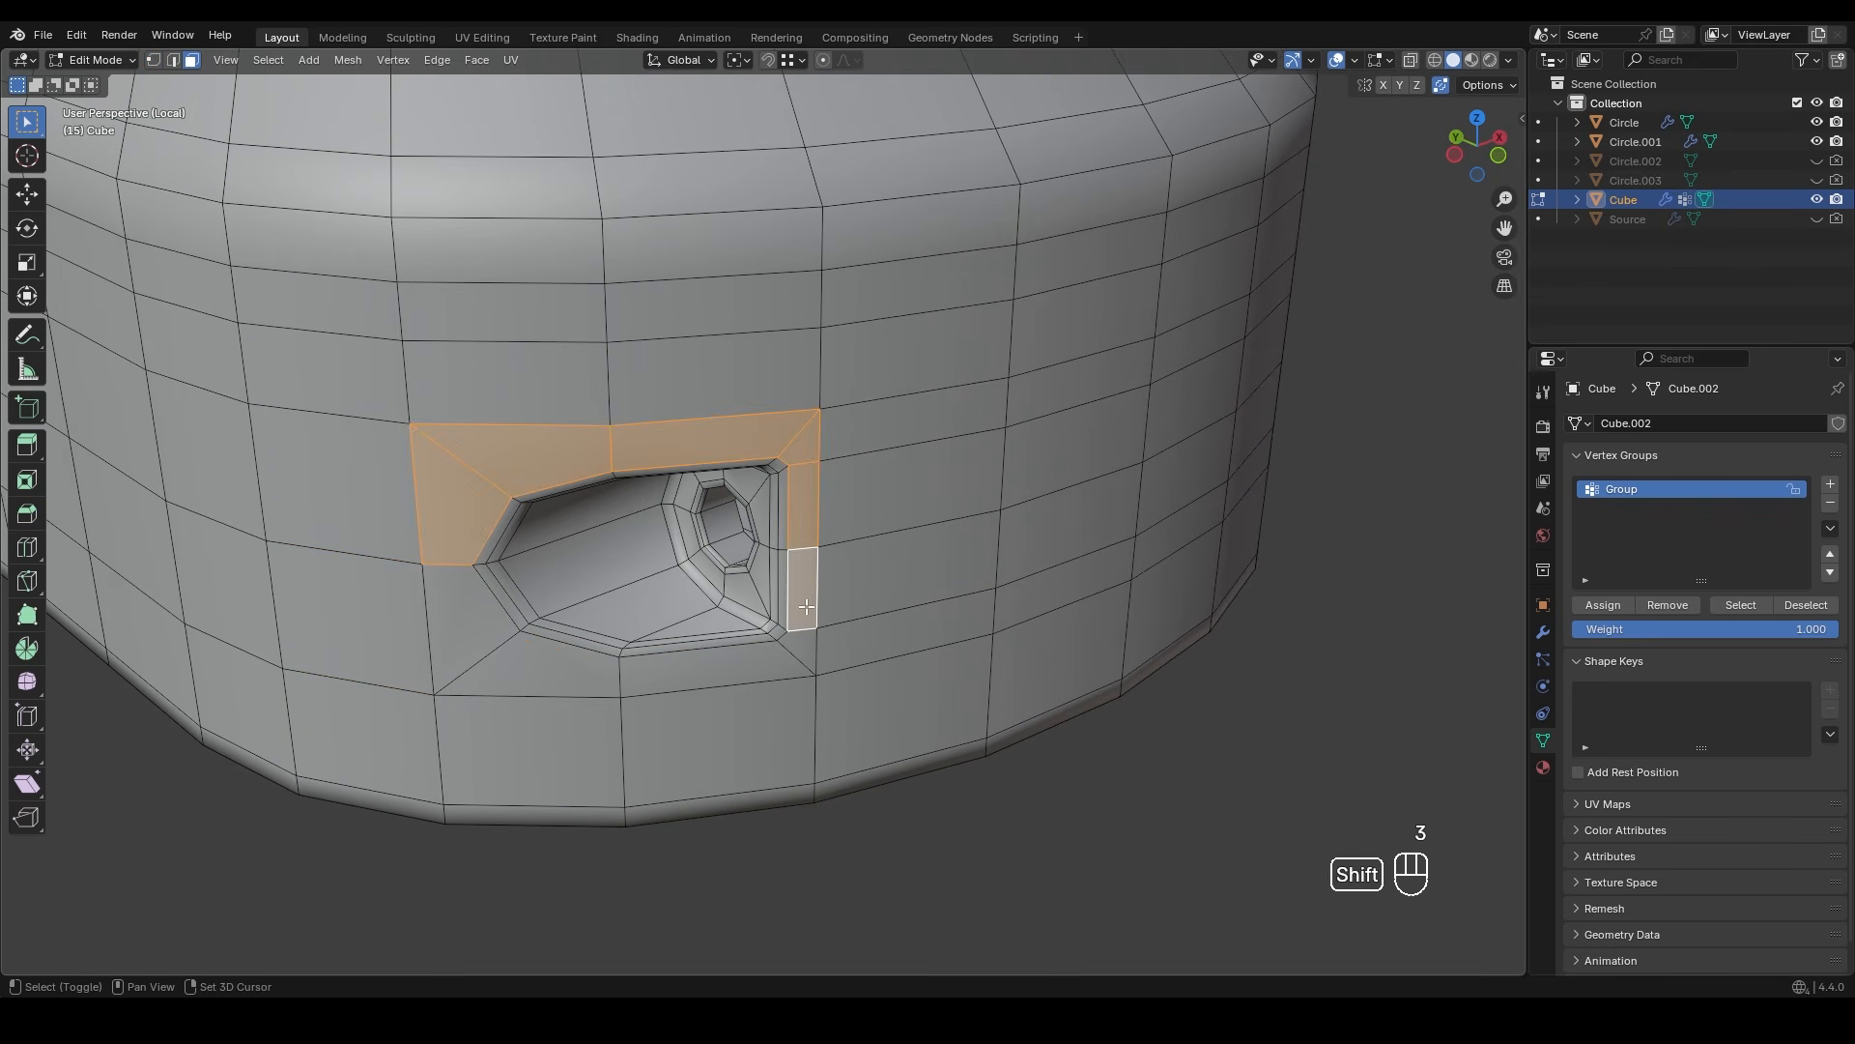
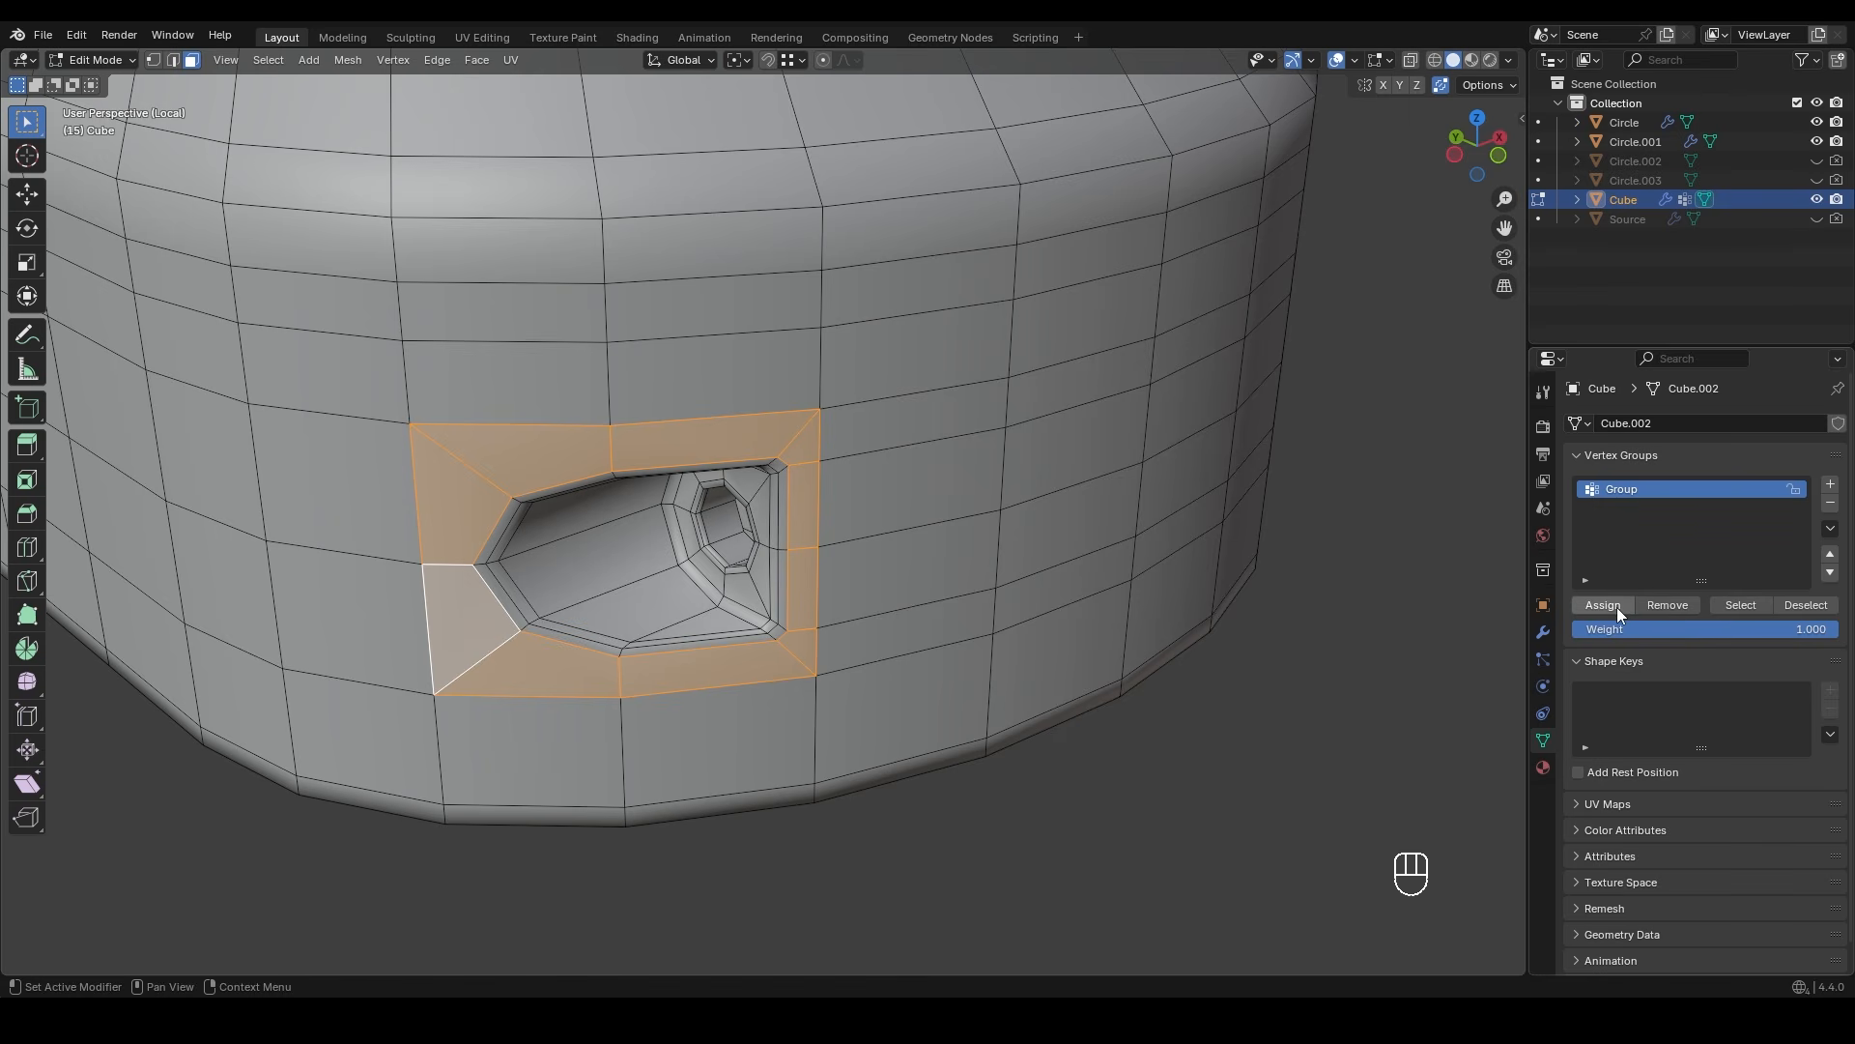
key("Tab")
left_click(1136, 765)
middle_click_drag(1137, 765, 974, 581)
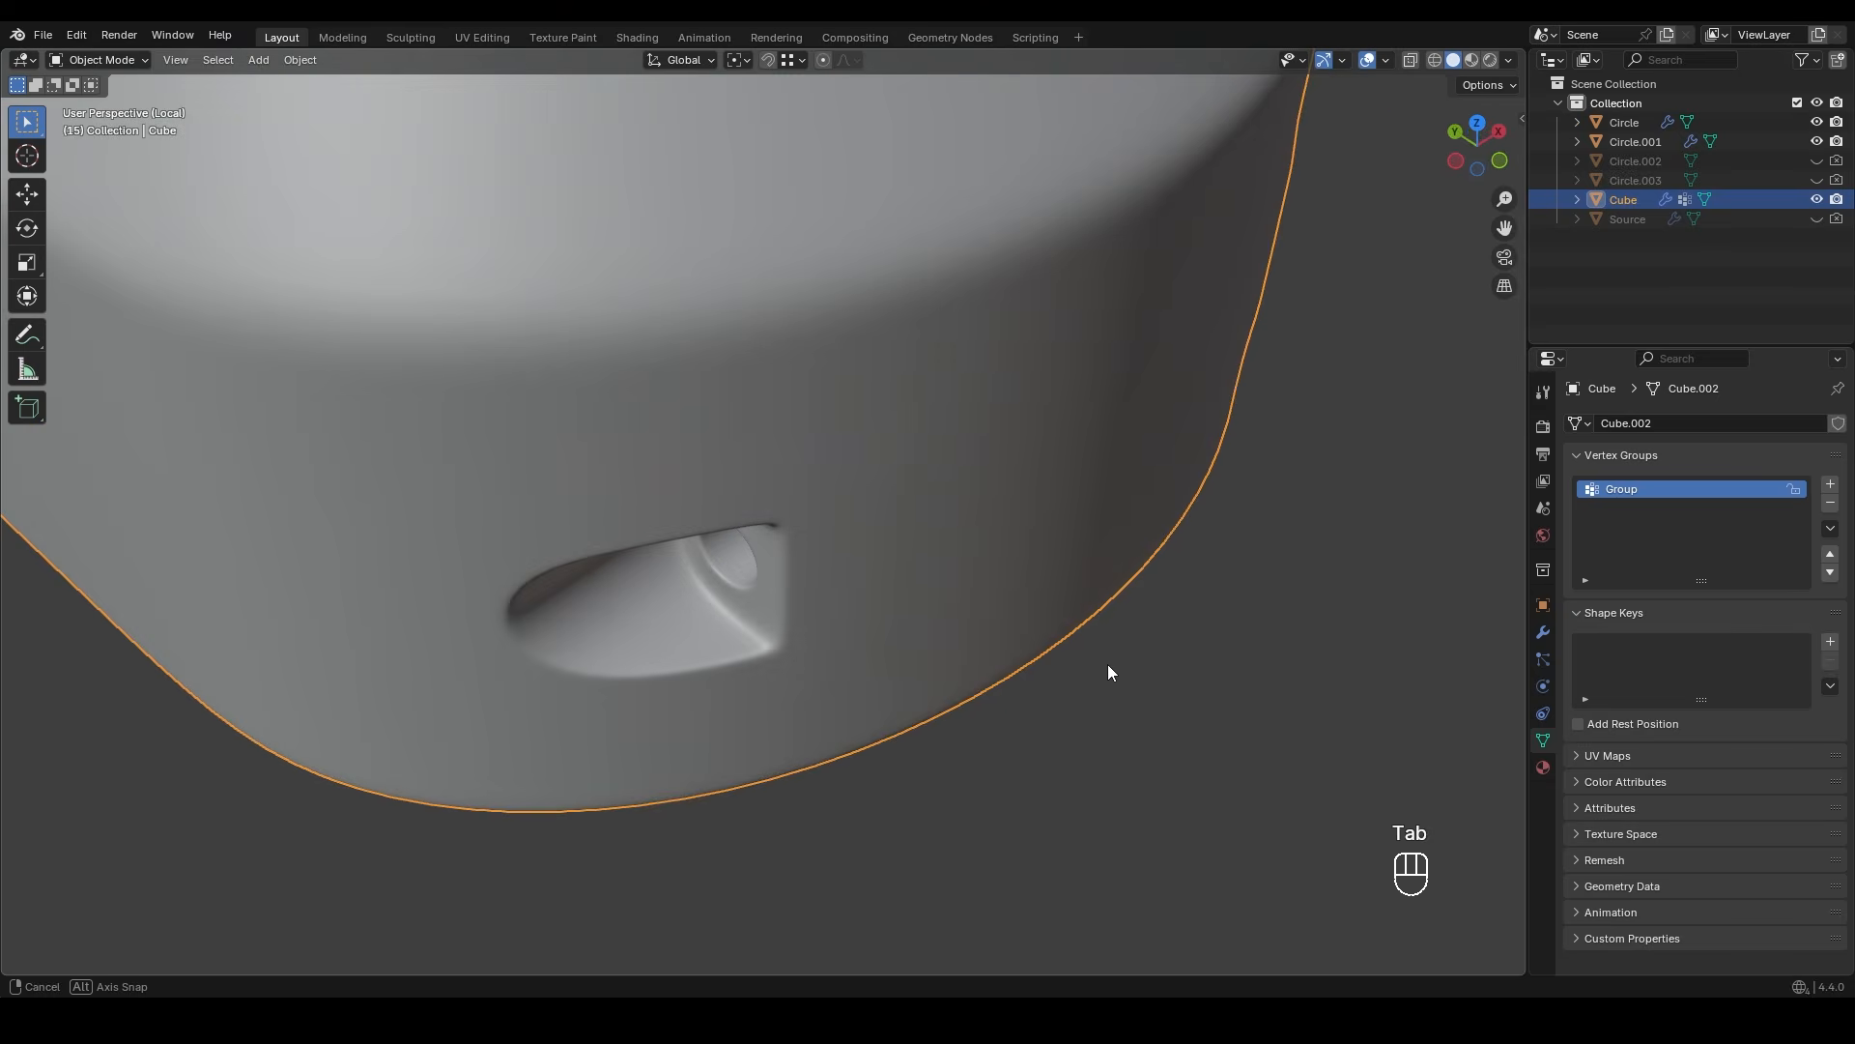
- Select the next outer ring of wall faces around the front recess
key("Tab")
left_click(1132, 702)
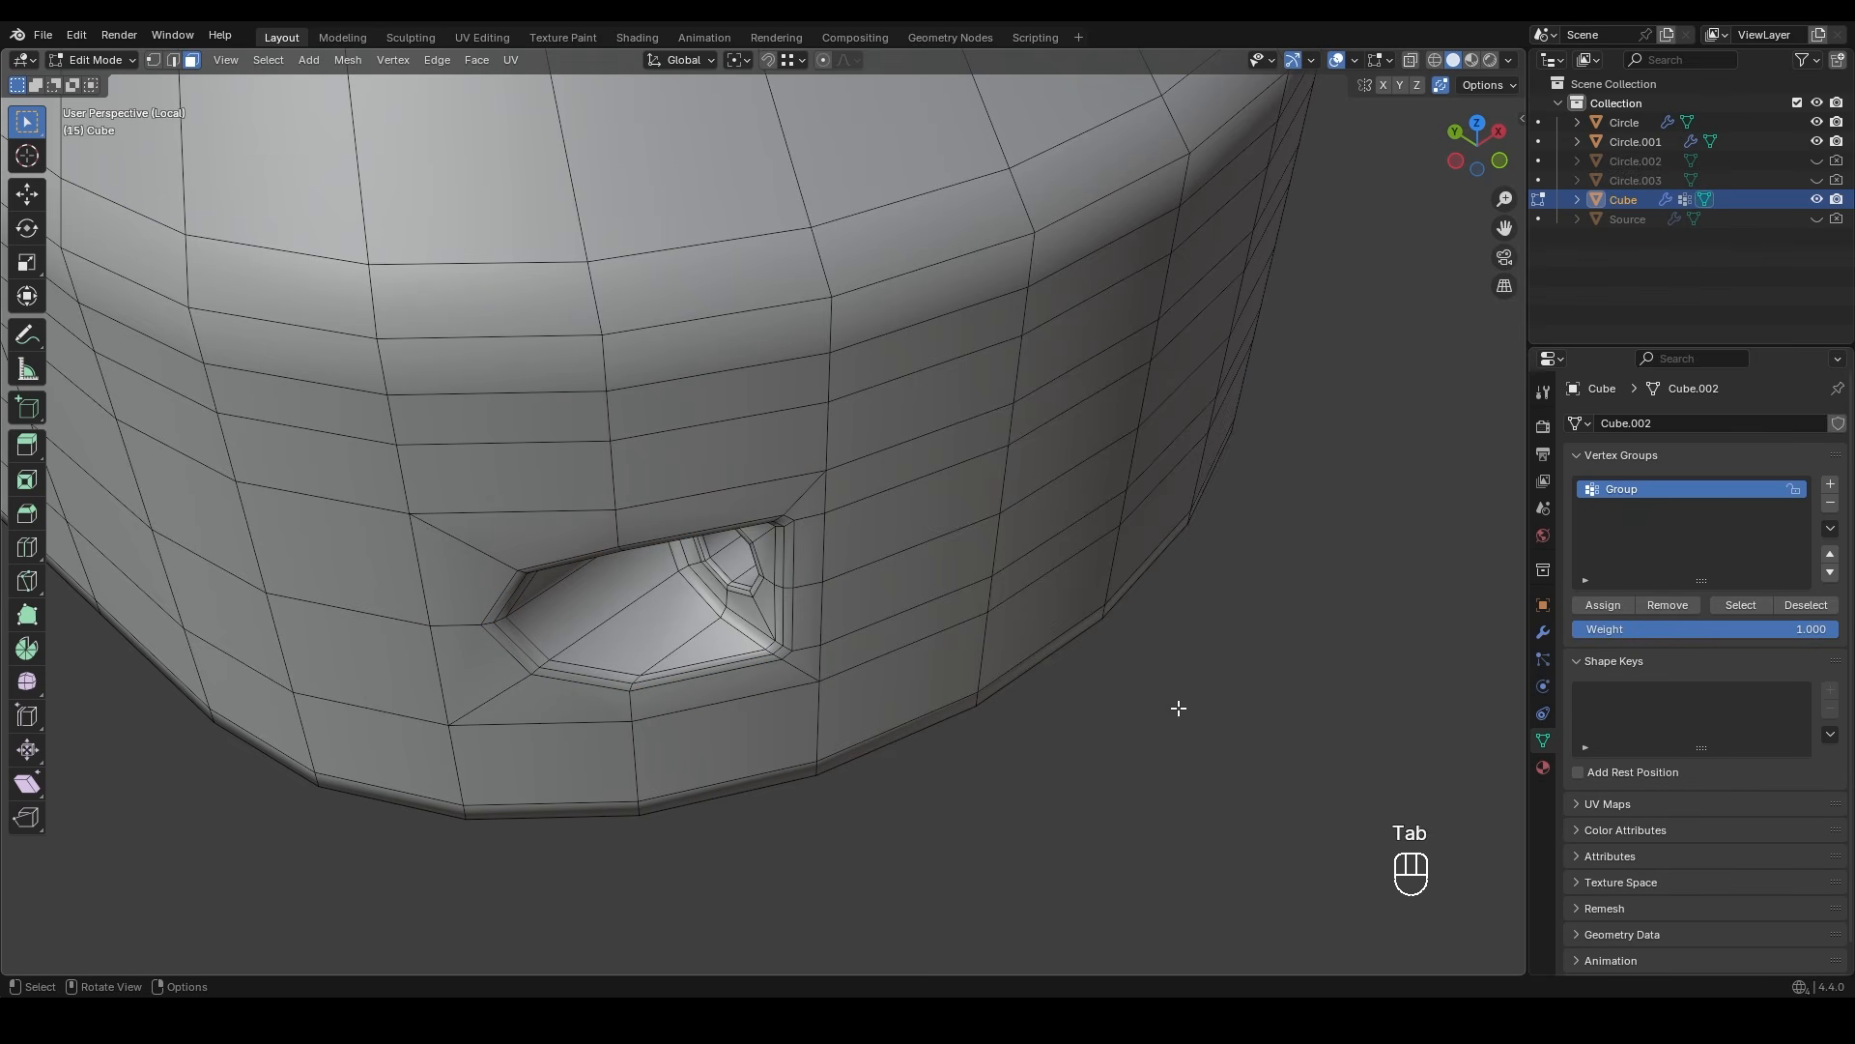
left_click(1733, 608)
middle_click_drag(1280, 655, 1054, 513, "ctrl")
mouse_move(1054, 512)
middle_mouse_down("shift")
mouse_move(1358, 579)
mouse_move(1073, 512)
middle_mouse_up("shift")
middle_click_drag(1073, 512, 976, 464)
middle_click_drag(976, 464, 724, 512, "shift")
scroll(1005, 560, "up", 3)
middle_click_drag(1148, 566, 1035, 565, "shift")
scroll(1029, 583, "up", 2)
left_click(678, 353)
left_click(722, 358, "shift")
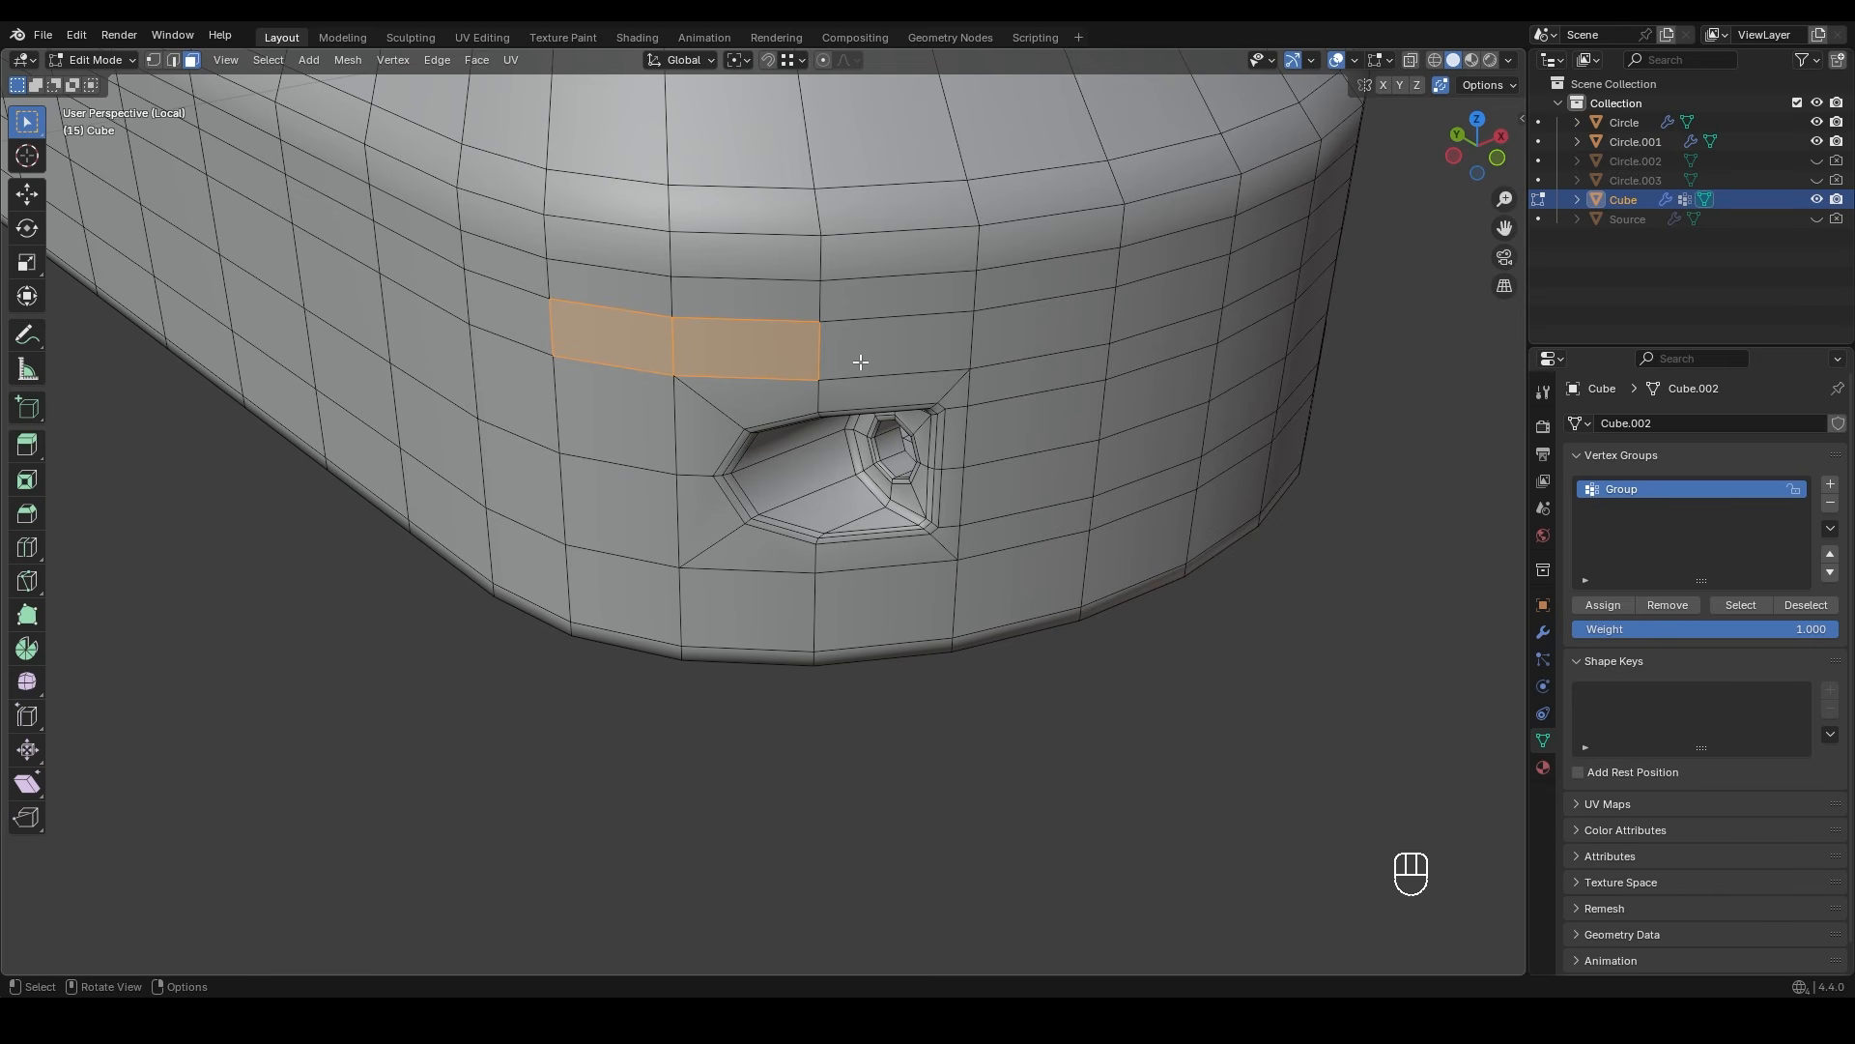
left_click(1039, 334, "shift")
left_click(1023, 571, "shift")
left_click(653, 402, "shift")
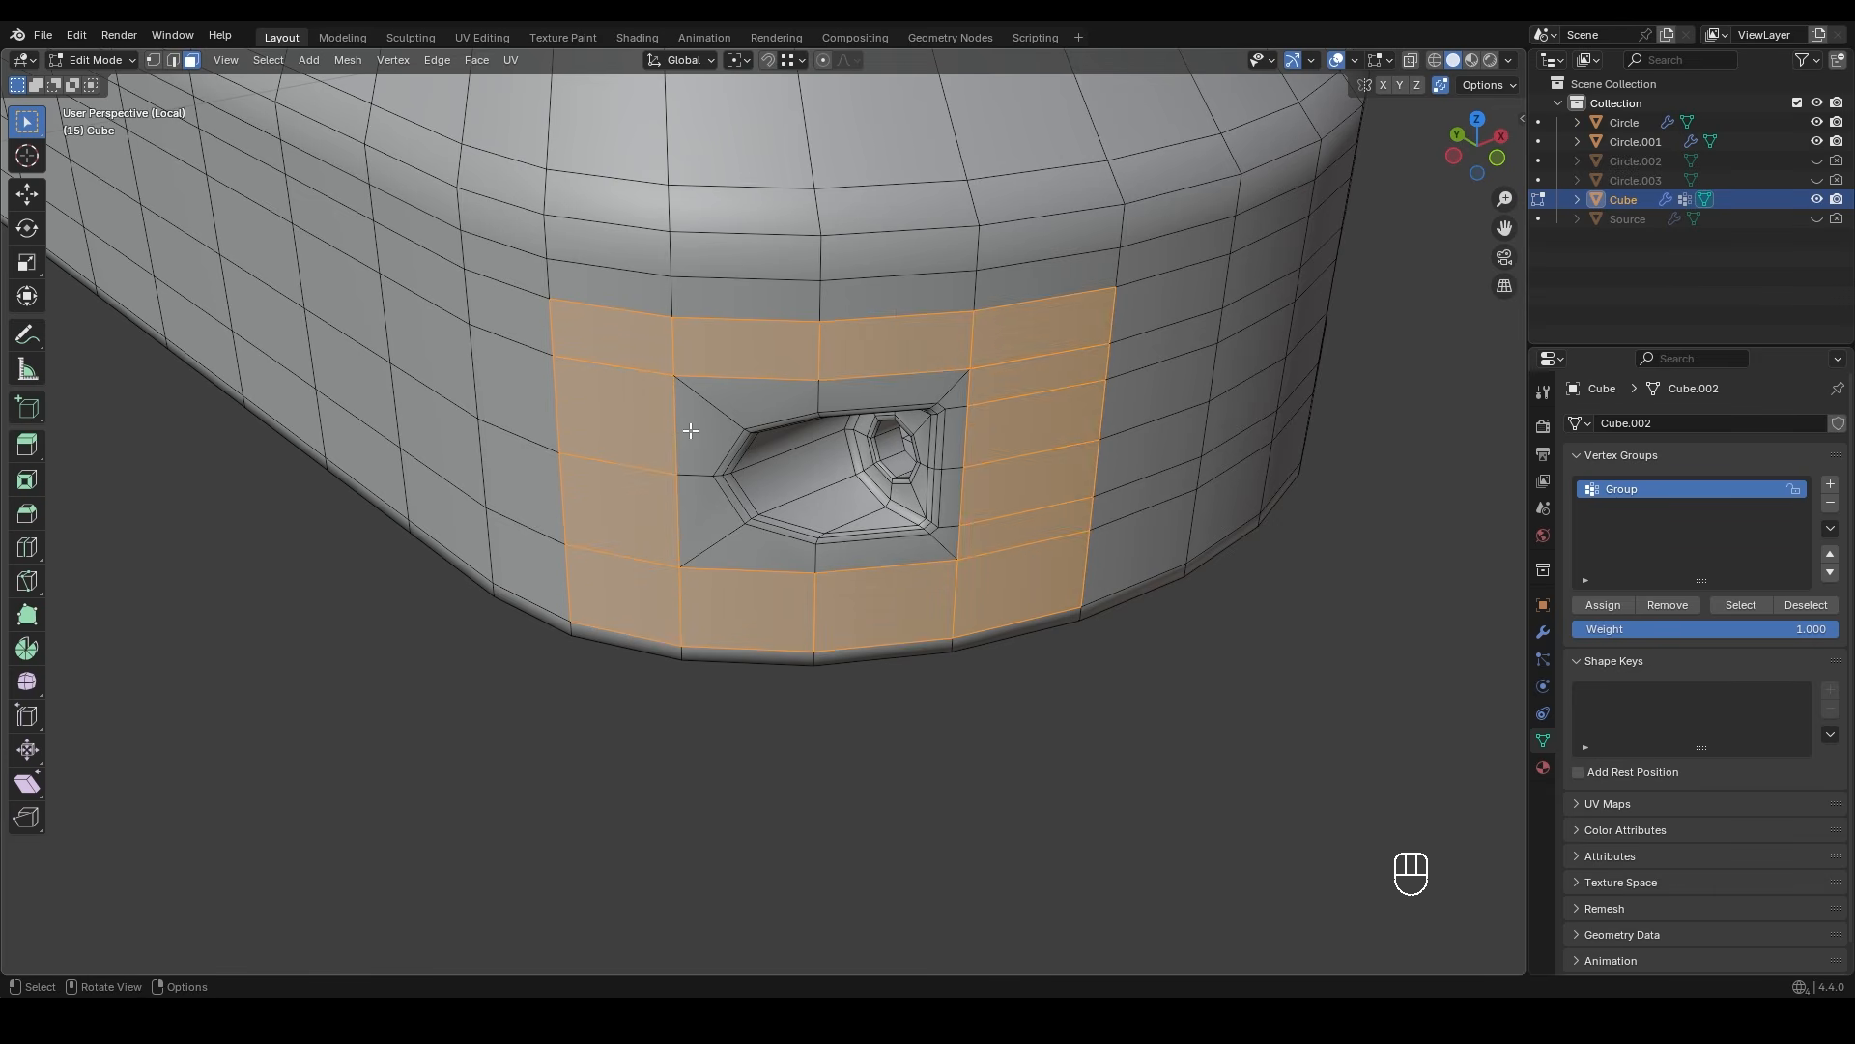
- Assign the selected outer ring to the vertex group Group and check the recess's shading in object mode
middle_click_drag(862, 468, 874, 471)
scroll(1165, 635, "down", 2)
key("Tab")
mouse_move(1166, 636)
middle_mouse_down()
mouse_move(982, 570)
mouse_move(953, 578)
mouse_move(1034, 582)
mouse_move(1005, 553)
middle_mouse_up()
scroll(1005, 553, "up", 2)
middle_click_drag(918, 574, 987, 495, "shift")
scroll(987, 495, "down", 5)
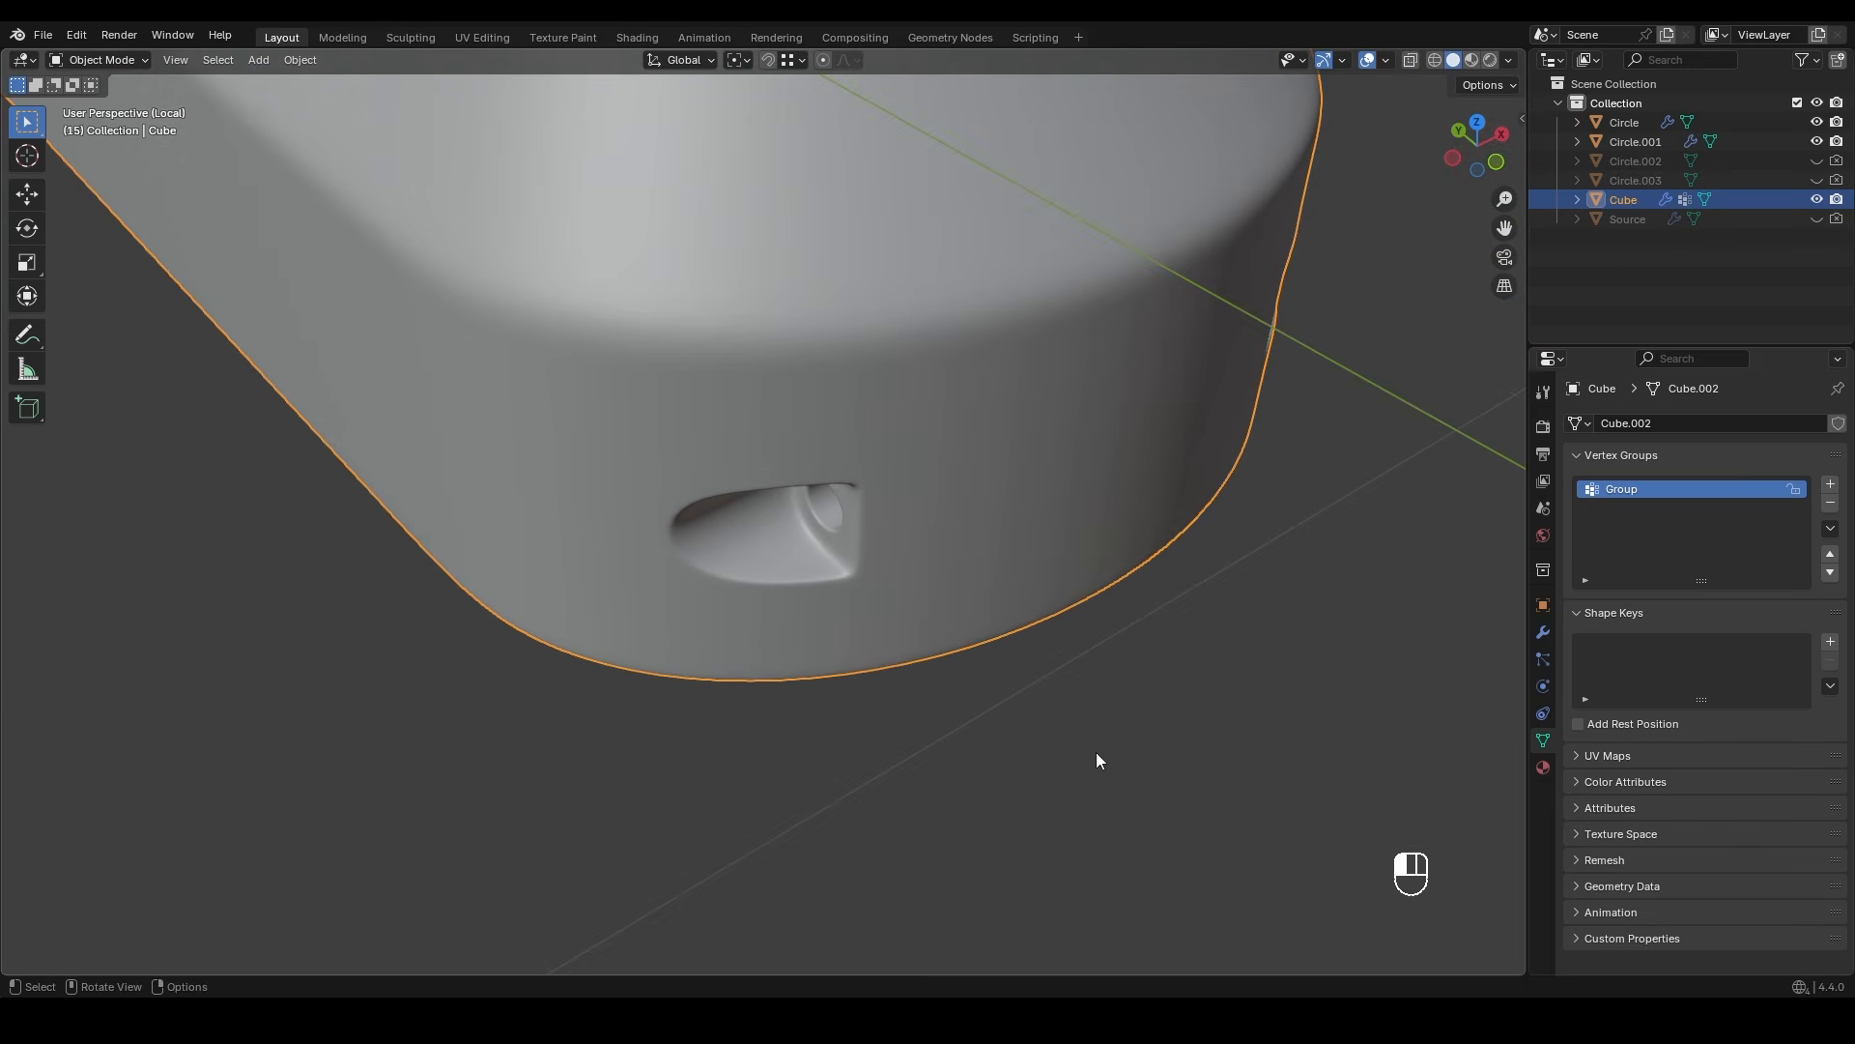
- Select the faces assigned to the vertex group Group and inspect its coverage around the recess on the neighbouring base corner
key("Tab")
left_click(1739, 605)
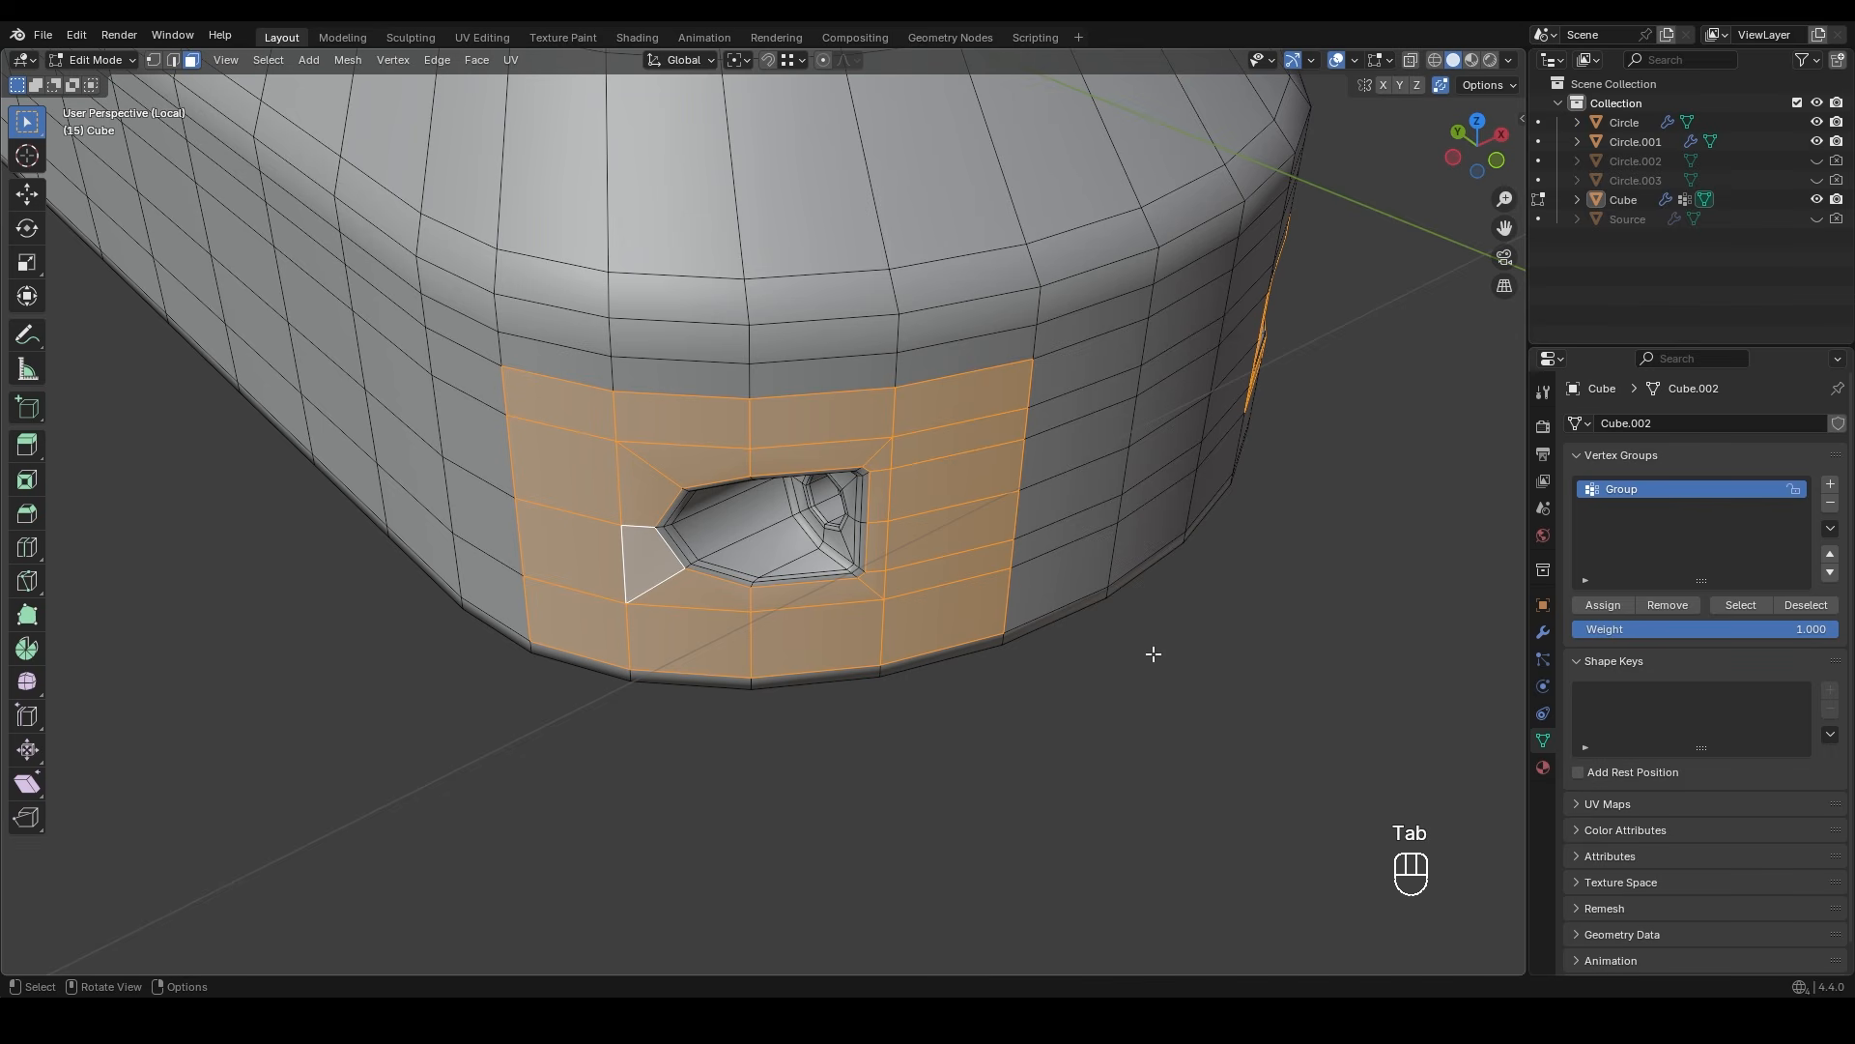
left_click(1161, 653)
middle_click_drag(1285, 551, 899, 638, "shift")
middle_click_drag(928, 628, 908, 575, "shift")
middle_click_drag(909, 575, 817, 551, "shift")
key("Tab")
key("Tab")
left_click(1727, 607)
- Select the wall faces surrounding the neighbouring corner's recess and check the base's shading in object mode
left_click(1256, 570)
left_click_drag(599, 377, 735, 435)
left_click_drag(887, 423, 971, 382, "shift")
mouse_move(909, 531)
left_mouse_down("shift")
mouse_move(938, 577)
mouse_move(763, 635)
left_mouse_up("shift")
left_click_drag(682, 635, 614, 573, "shift")
key("Tab")
mouse_move(1059, 674)
middle_mouse_down()
mouse_move(969, 627)
mouse_move(1046, 629)
mouse_move(1039, 676)
middle_mouse_up()
scroll(968, 626, "down", 6)
middle_click_drag(1053, 672, 947, 632)
middle_click_drag(1112, 604, 657, 619, "shift")
middle_click_drag(928, 618, 750, 585, "shift")
- Select a face loop at the base, grow the selection six times and symmetrize it
key("Tab")
key("2")
scroll(1009, 498, "up", 5)
key("3")
left_click(1009, 498, "alt")
scroll(1009, 497, "down", 5)
key("ctrl+KP_Add")
key("ctrl+KP_Add")
key("ctrl+KP_Add")
key("ctrl+KP_Add")
key("ctrl+KP_Add")
key("ctrl+KP_Add")
middle_click_drag(957, 527, 1111, 493)
left_click(347, 60)
left_click(384, 346)
- Select a run of faces along the base, symmetrize it, and merge all of the mesh's vertices by distance
left_click(1078, 389)
left_click(1302, 389, "ctrl")
left_click(347, 60)
left_click(385, 343)
middle_click_drag(580, 619, 1063, 696)
key("1")
key("a")
key("m")
key("b")
key("Tab")
middle_click_drag(1063, 695, 1111, 426)
- Select the three stray faces left near the base and delete them
key("Tab")
scroll(773, 503, "up", 3)
key("3")
left_click(725, 638)
left_click(721, 331, "shift")
left_click(735, 348, "shift")
key("x")
left_click(972, 491)
- Select the vertical run of faces, symmetrize it, and merge the whole mesh by distance again
left_click_drag(1139, 373, 1133, 819)
left_click(1204, 377, "shift")
left_click(1186, 778, "ctrl")
left_click(347, 60)
left_click(372, 345)
middle_click_drag(542, 734, 715, 691)
key("a")
key("m")
key("b")
- Add a centred horizontal loop cut around the lower body, midway between the circular rim and the flared base
key("2")
left_click(637, 781)
key("Tab")
scroll(733, 641, "down", 4)
middle_click_drag(715, 691, 742, 637)
scroll(742, 638, "down", 4)
middle_click_drag(743, 638, 621, 612)
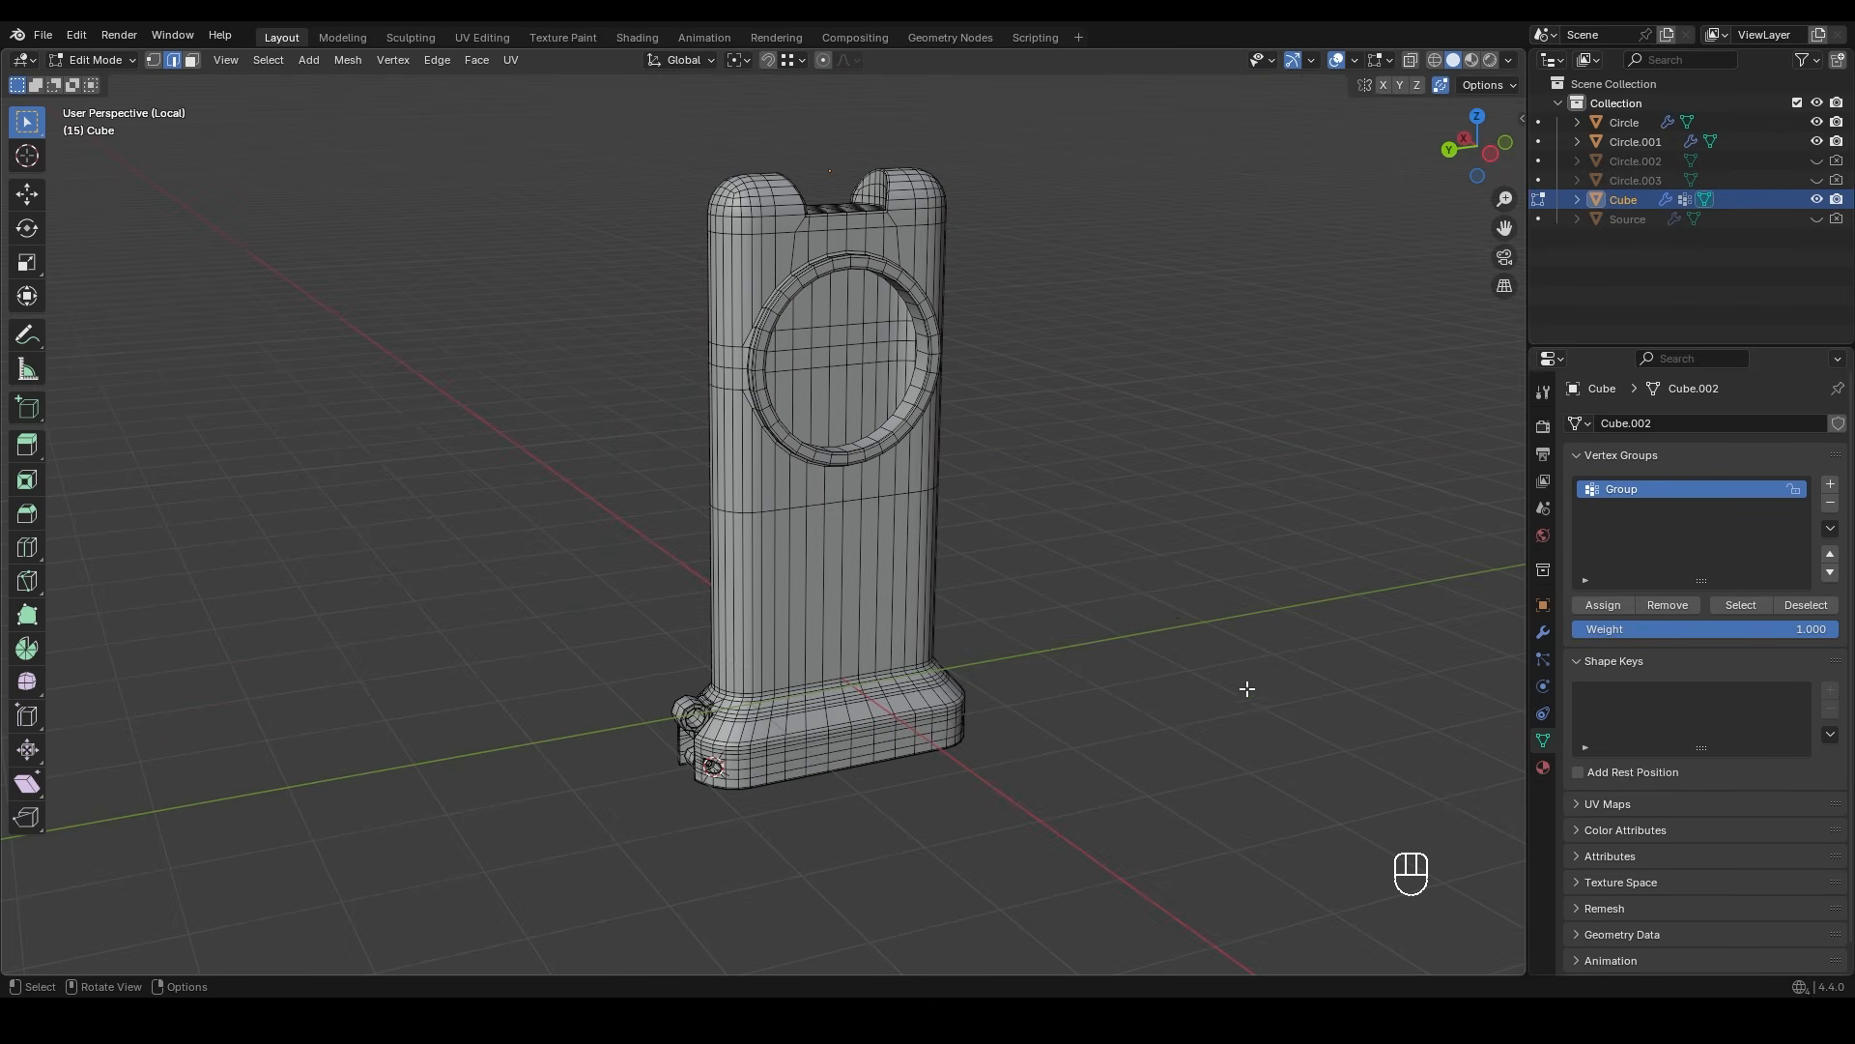
middle_click_drag(899, 507, 817, 609)
scroll(821, 618, "up", 2)
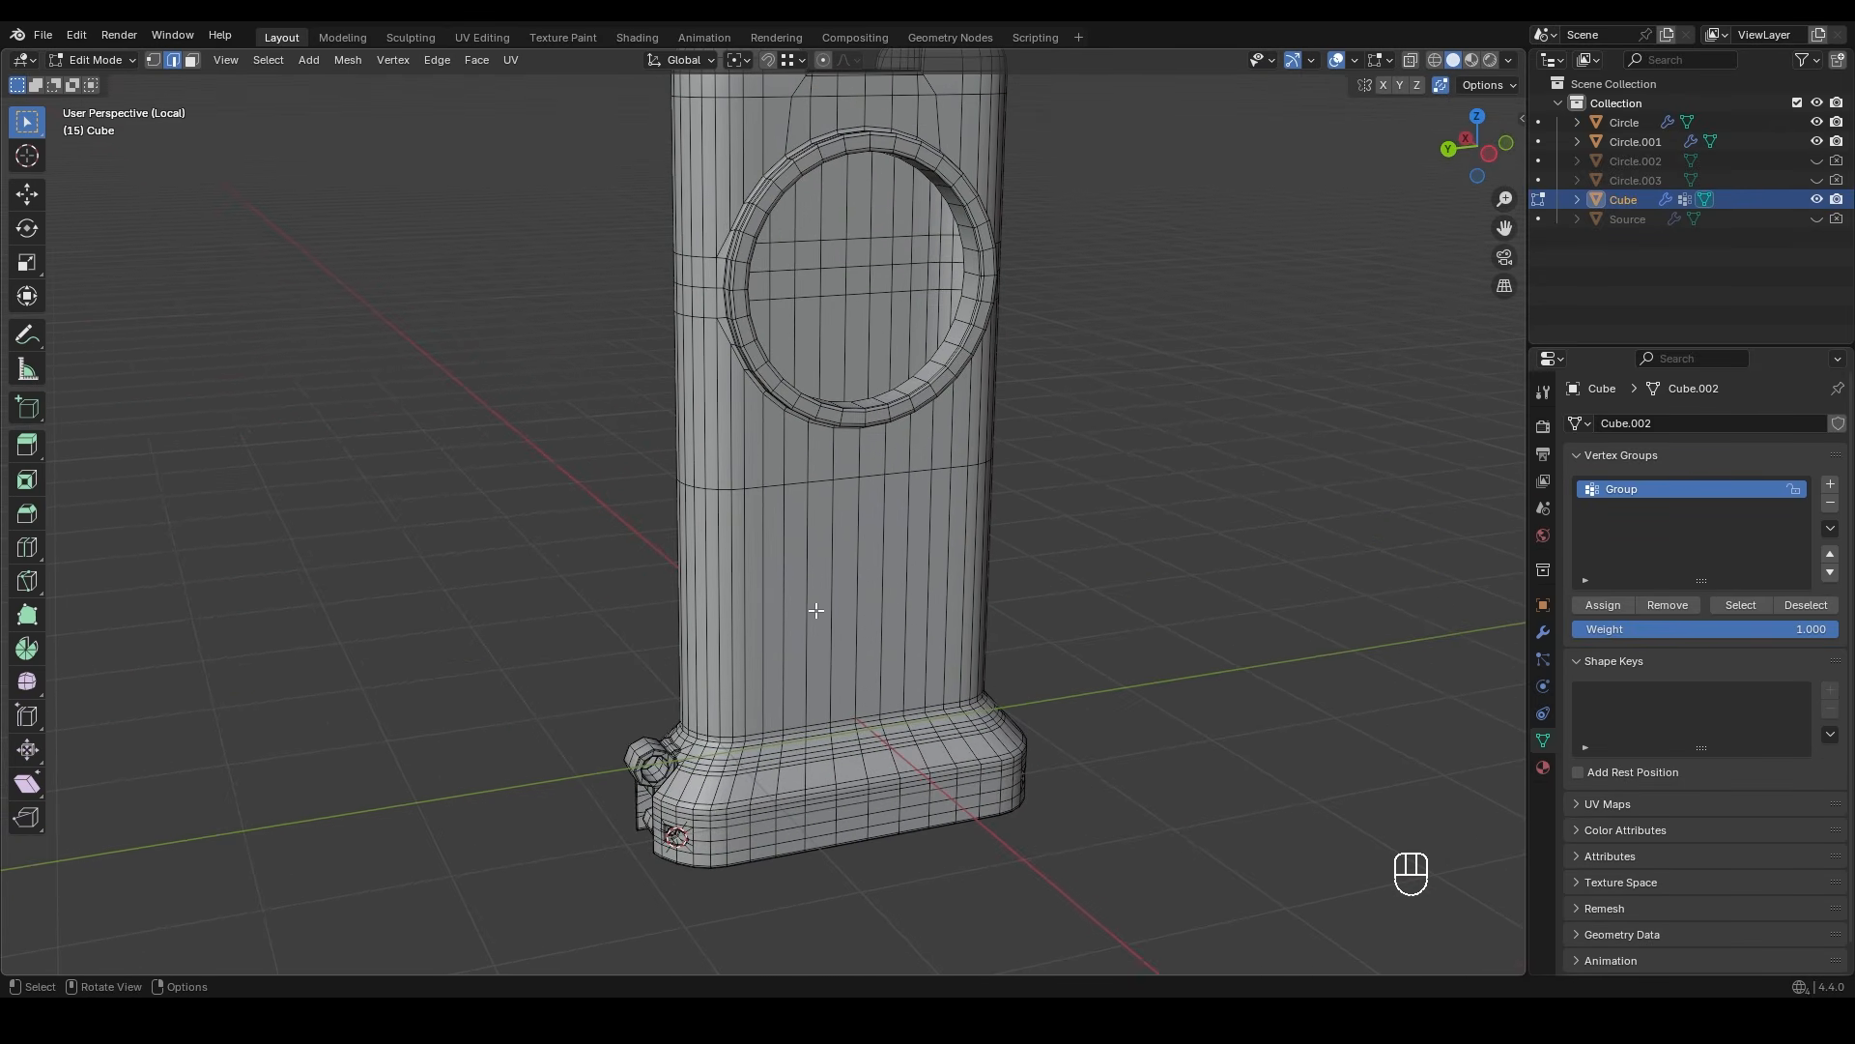
key("ctrl+r")
left_click(793, 618)
right_click(793, 618)
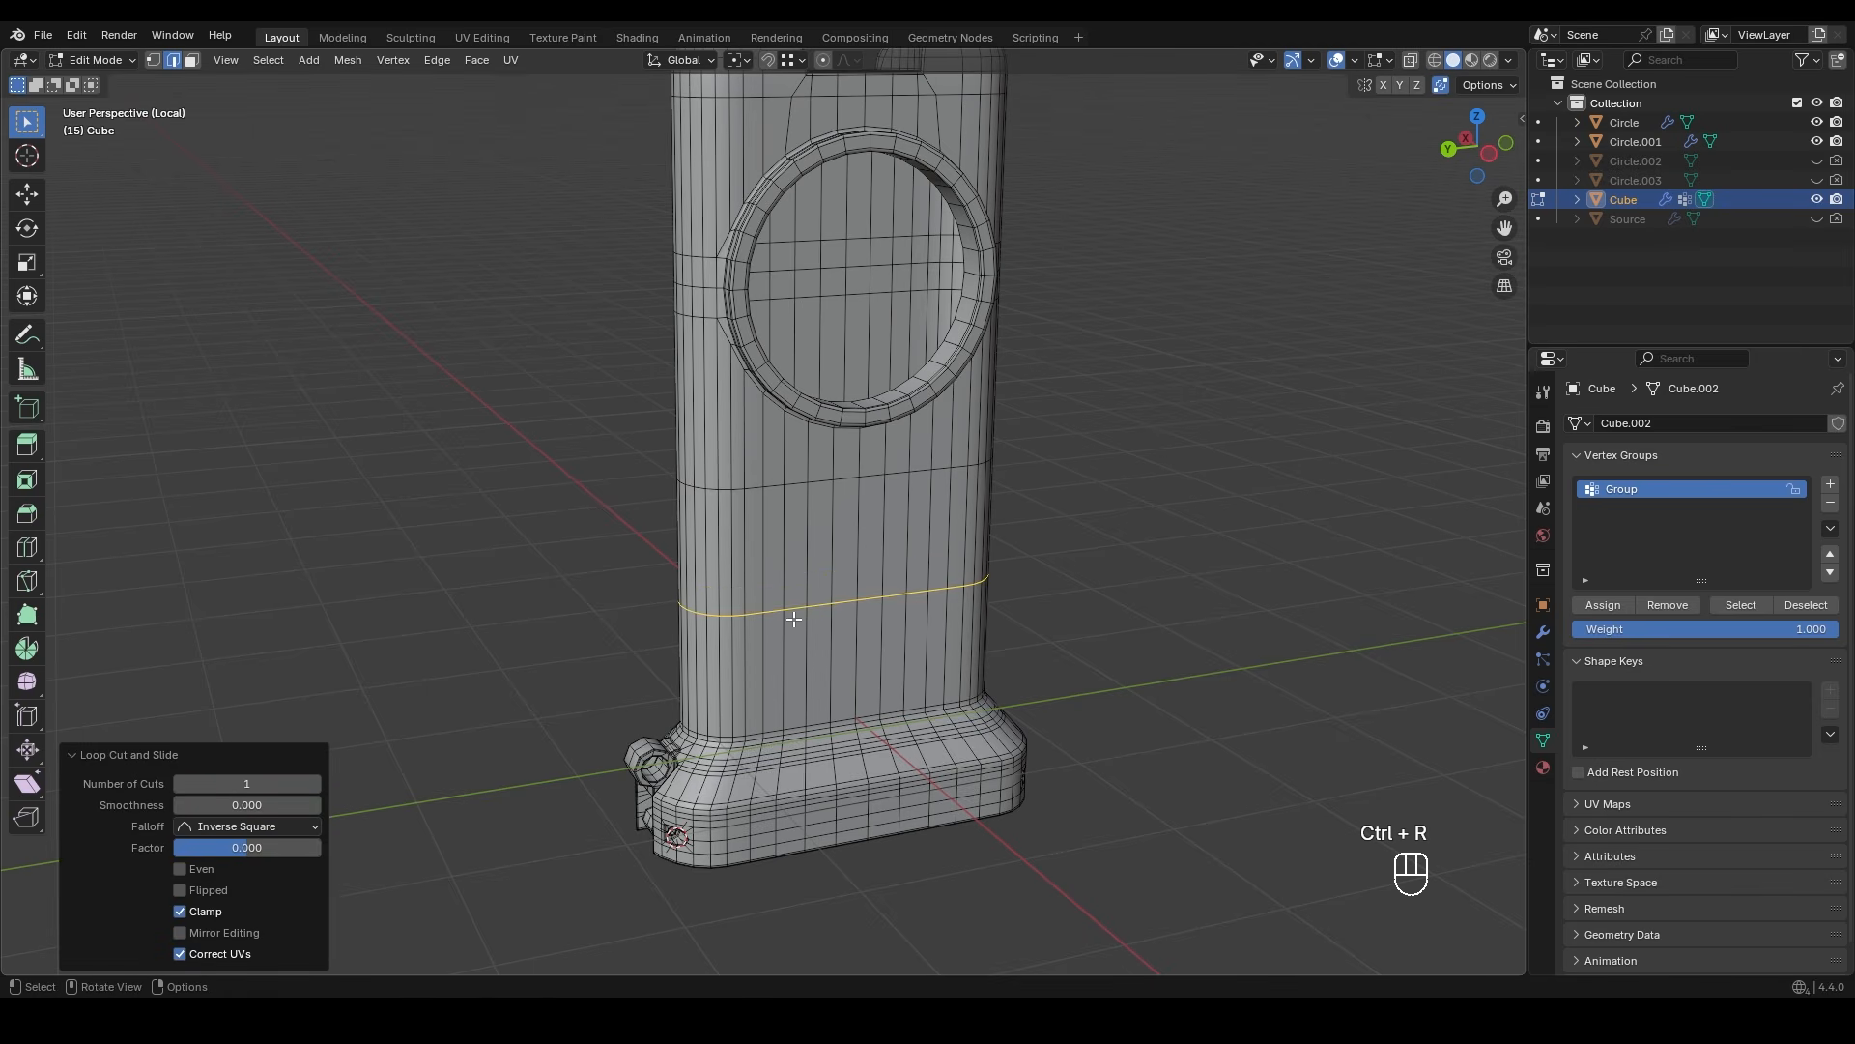
- Bevel the new edge loop with one segment and a width of about 0.397 m to form a band
key("ctrl+b")
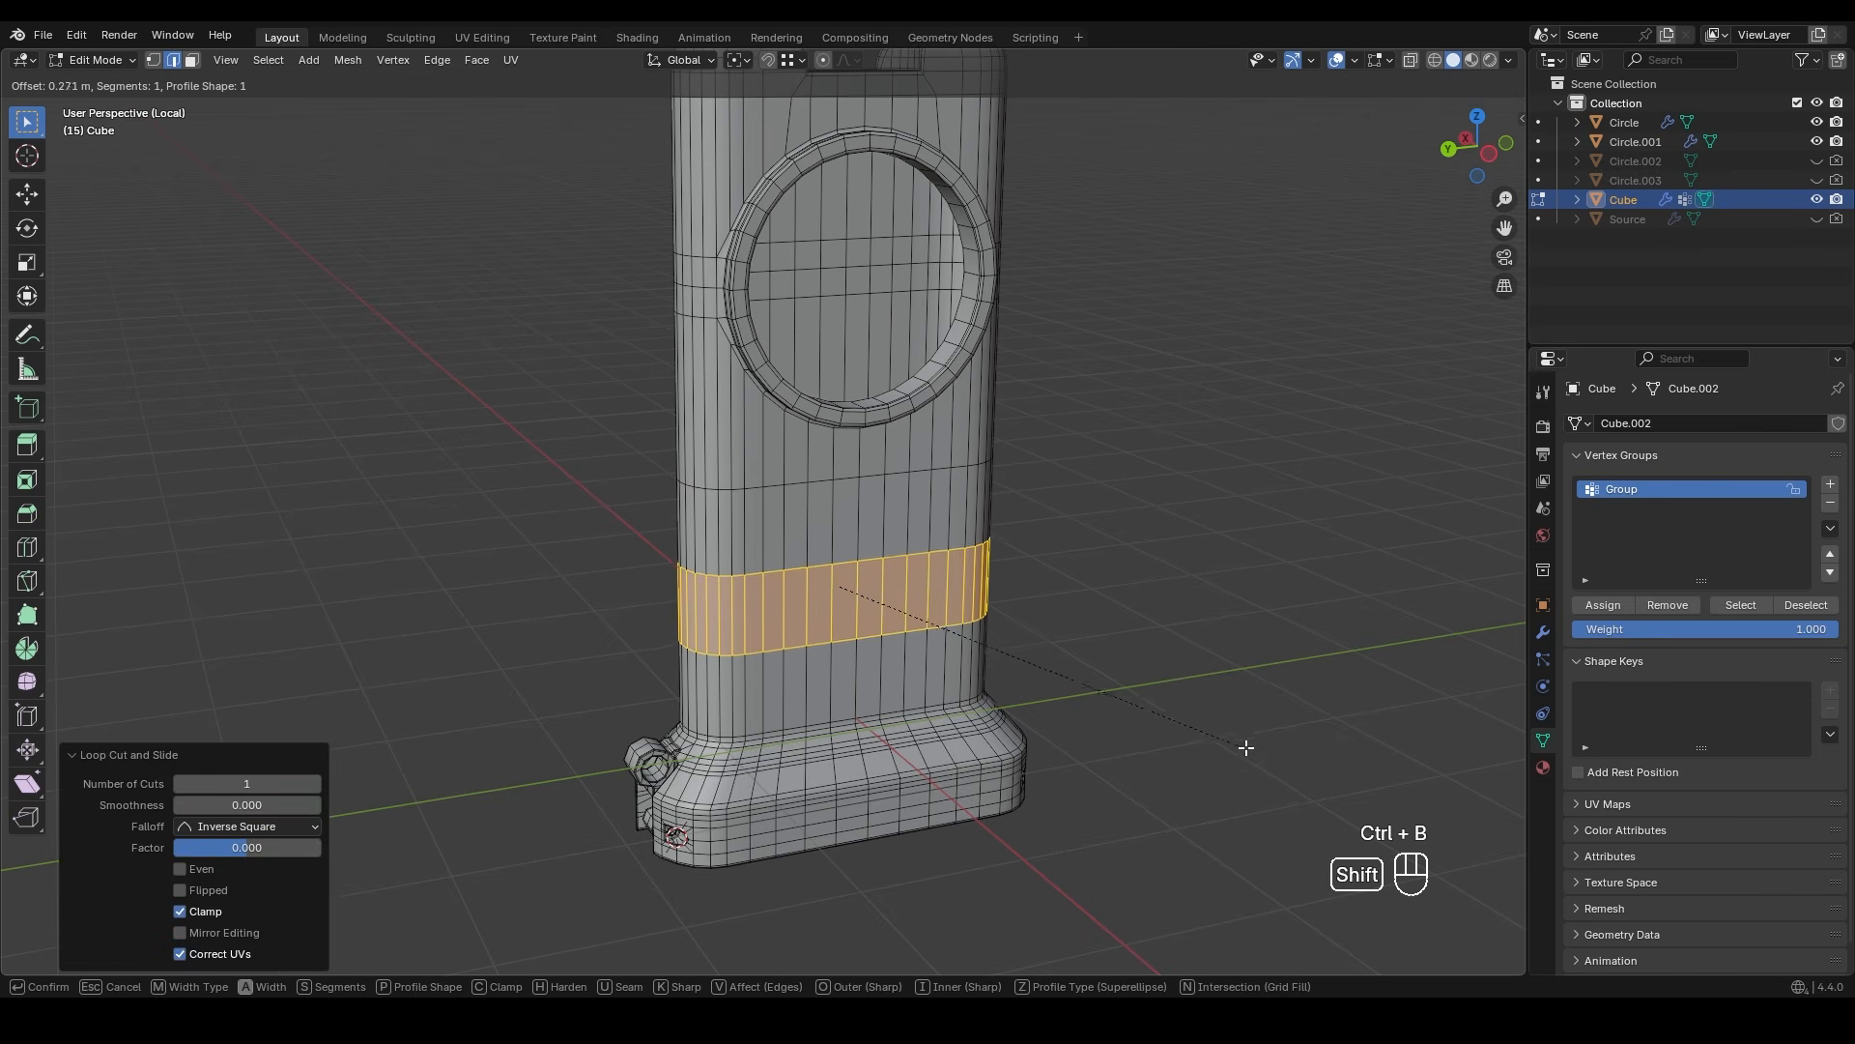
left_click(1244, 747)
middle_click_drag(1010, 618, 995, 629)
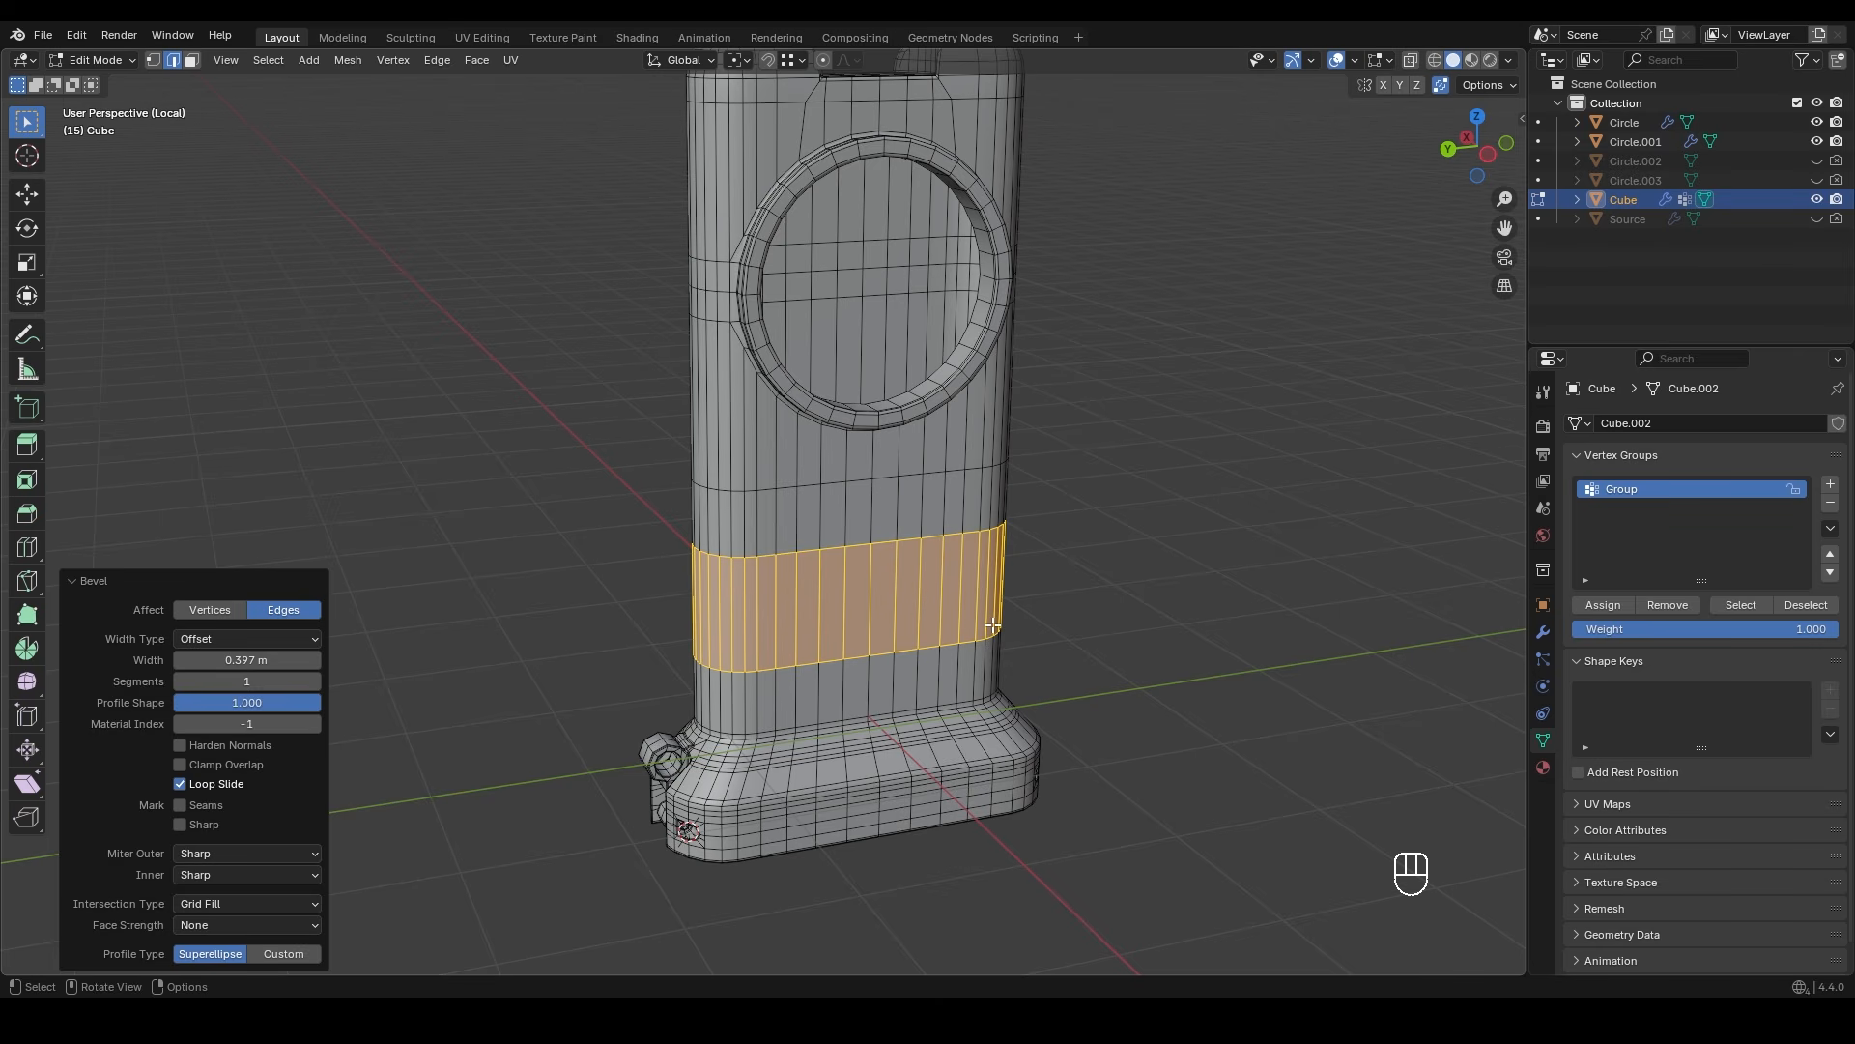
- Extrude the band of faces inward along its normals to form a shallow groove around the body
middle_click_drag(762, 632, 815, 560, "ctrl")
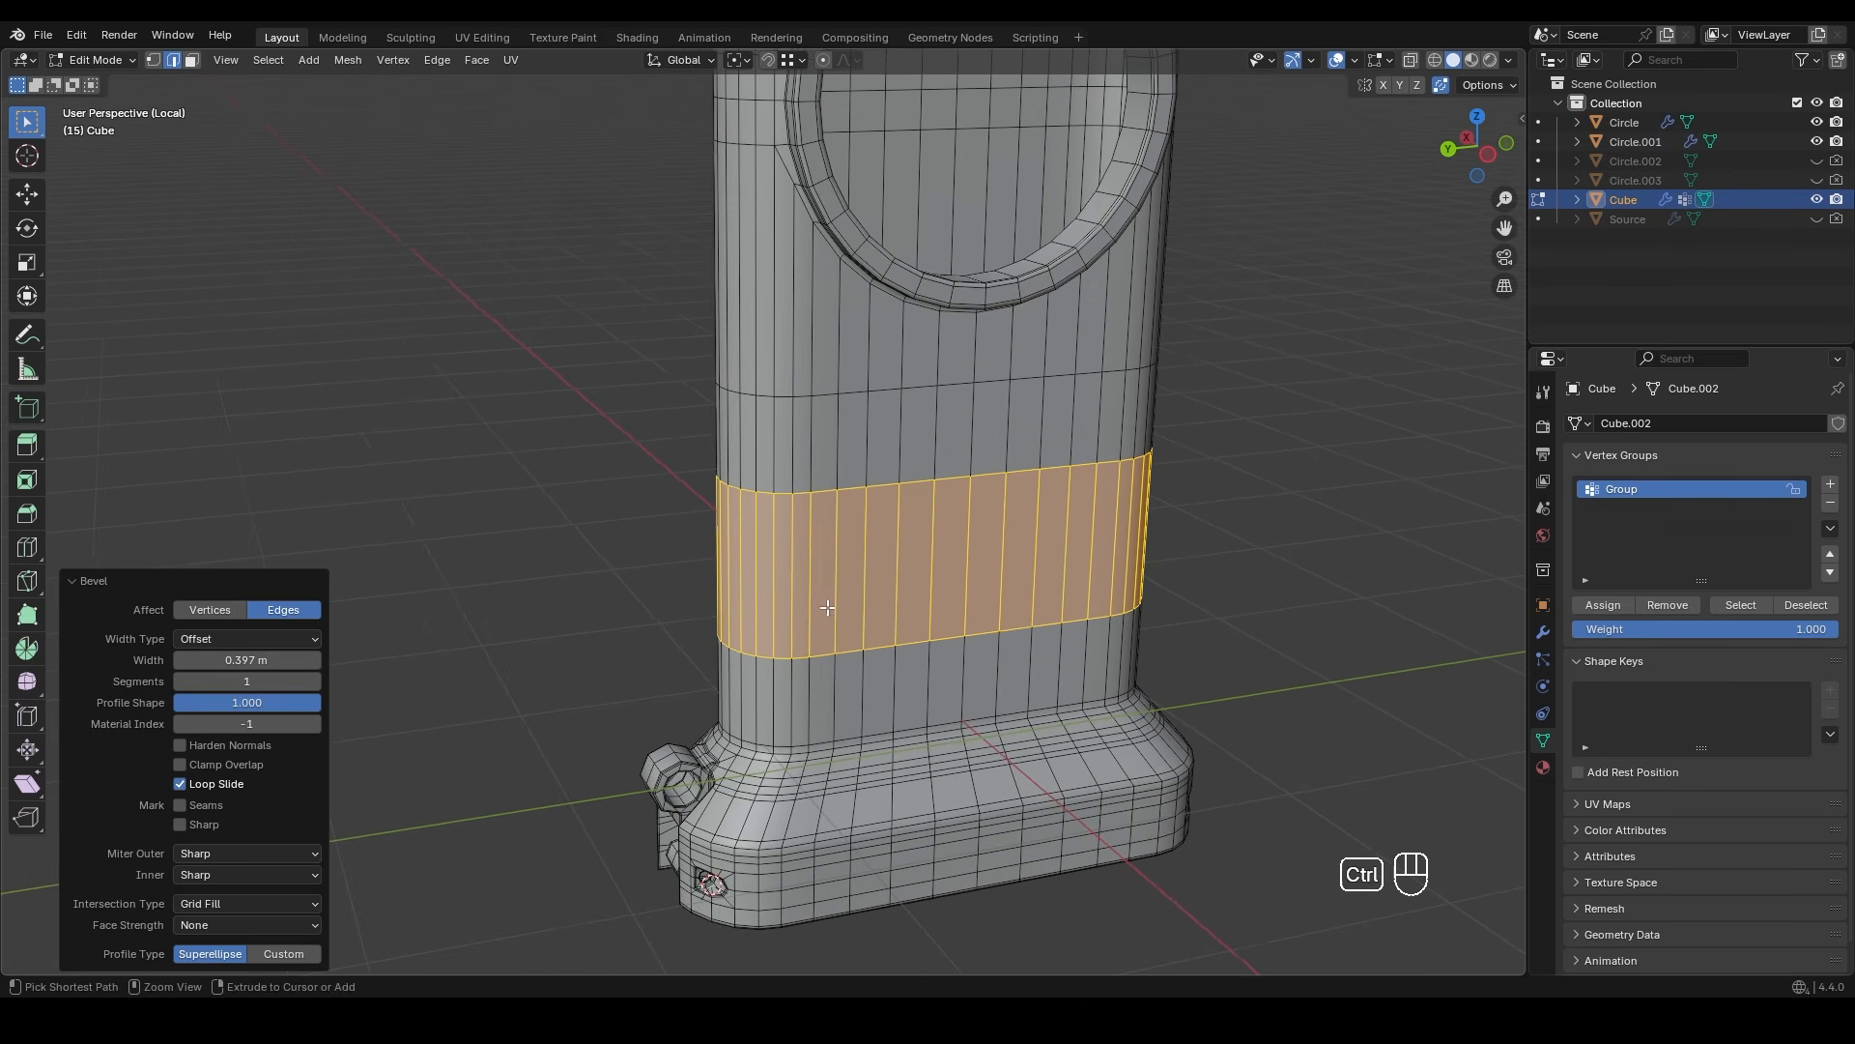
scroll(827, 608, "up", 2)
key("alt+e")
left_click(836, 560)
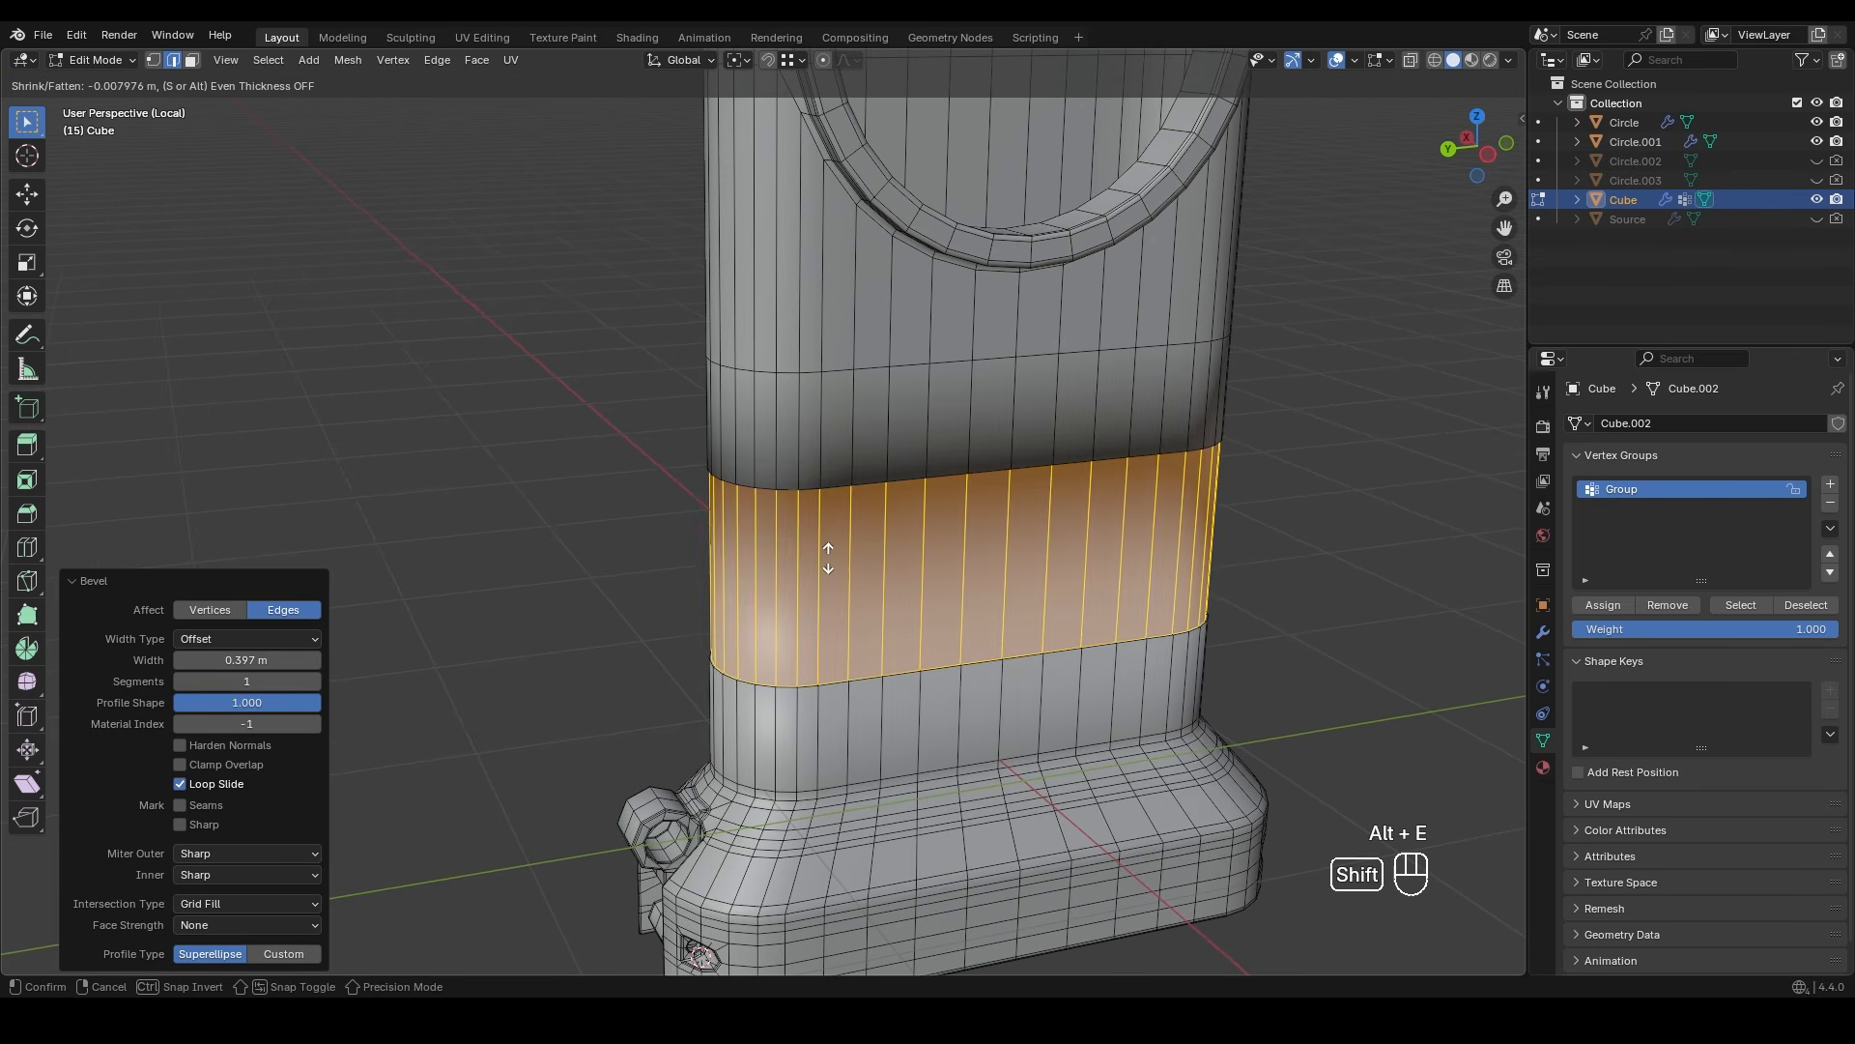
left_click(839, 628)
- Bevel the groove's upper and lower outer edge loops with two segments and check the smoothed body in object mode
middle_click_drag(840, 628, 814, 459, "ctrl")
key("3")
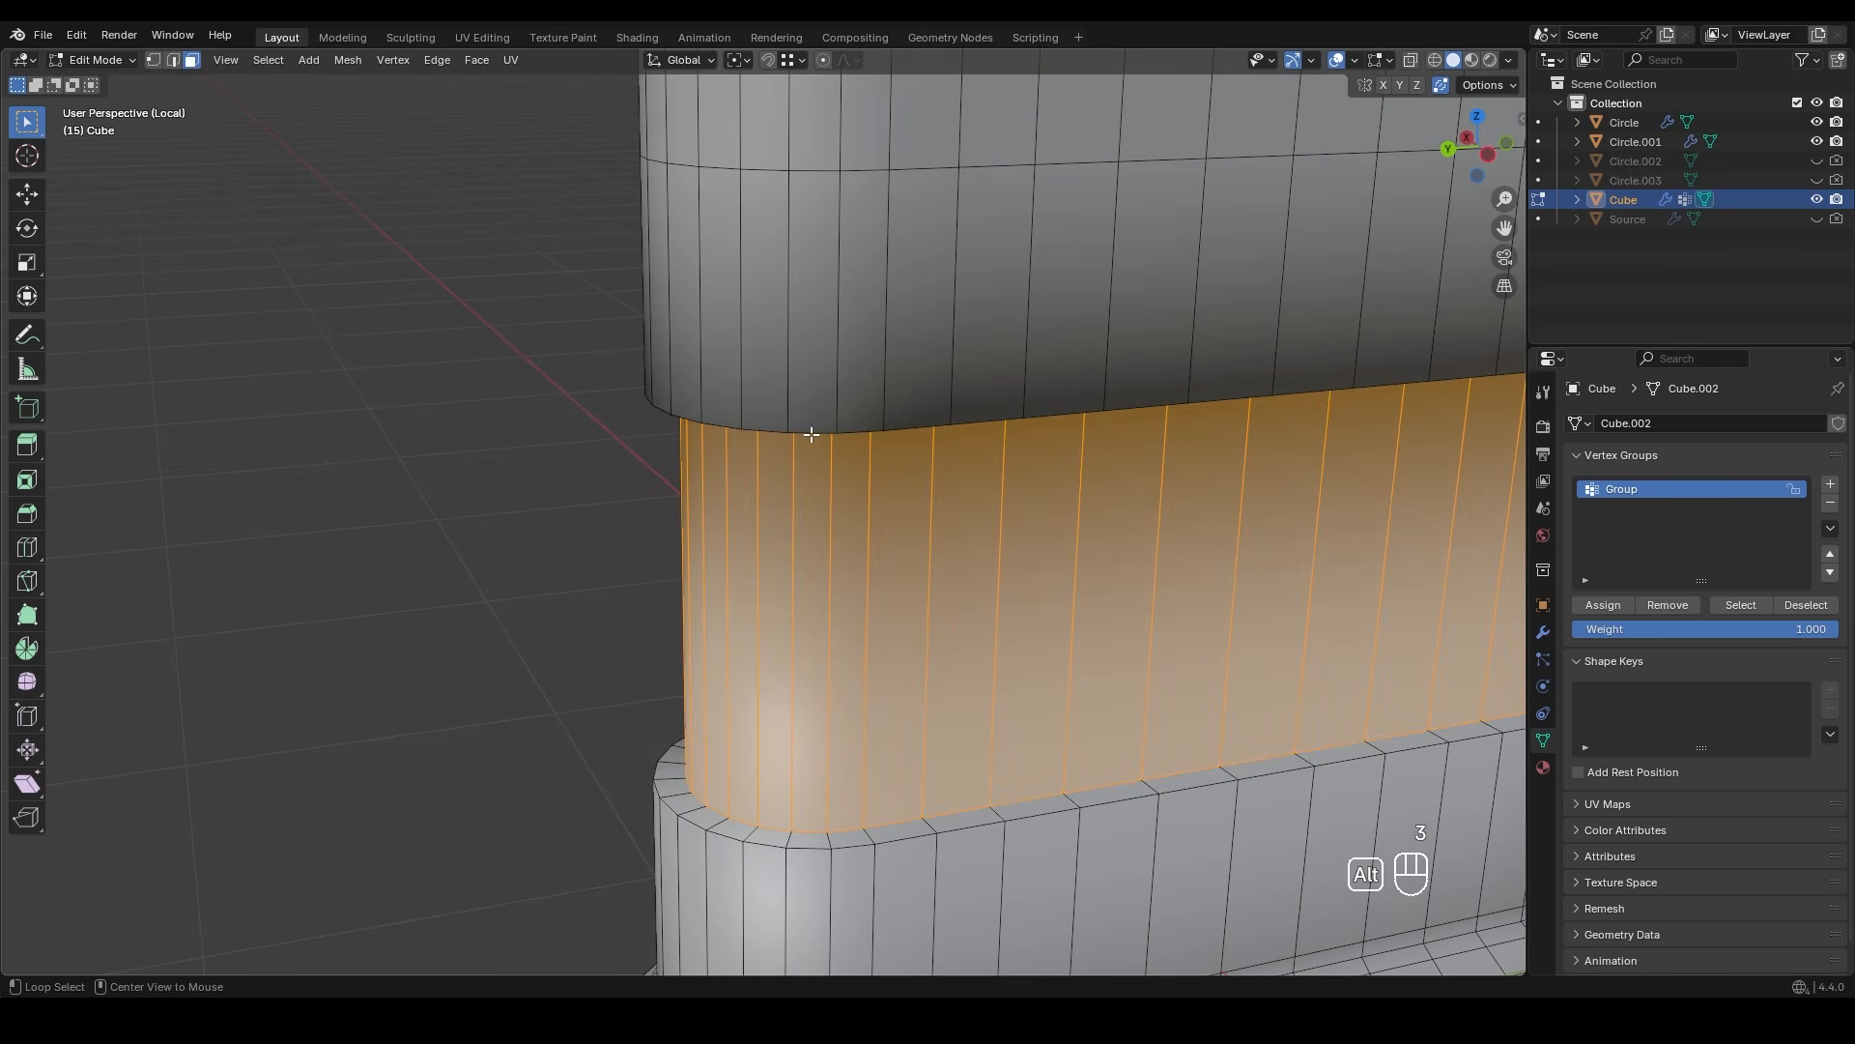
left_click(811, 435, "alt")
left_click(809, 847, "alt+shift")
middle_click_drag(809, 848, 831, 607, "shift")
key("ctrl+b")
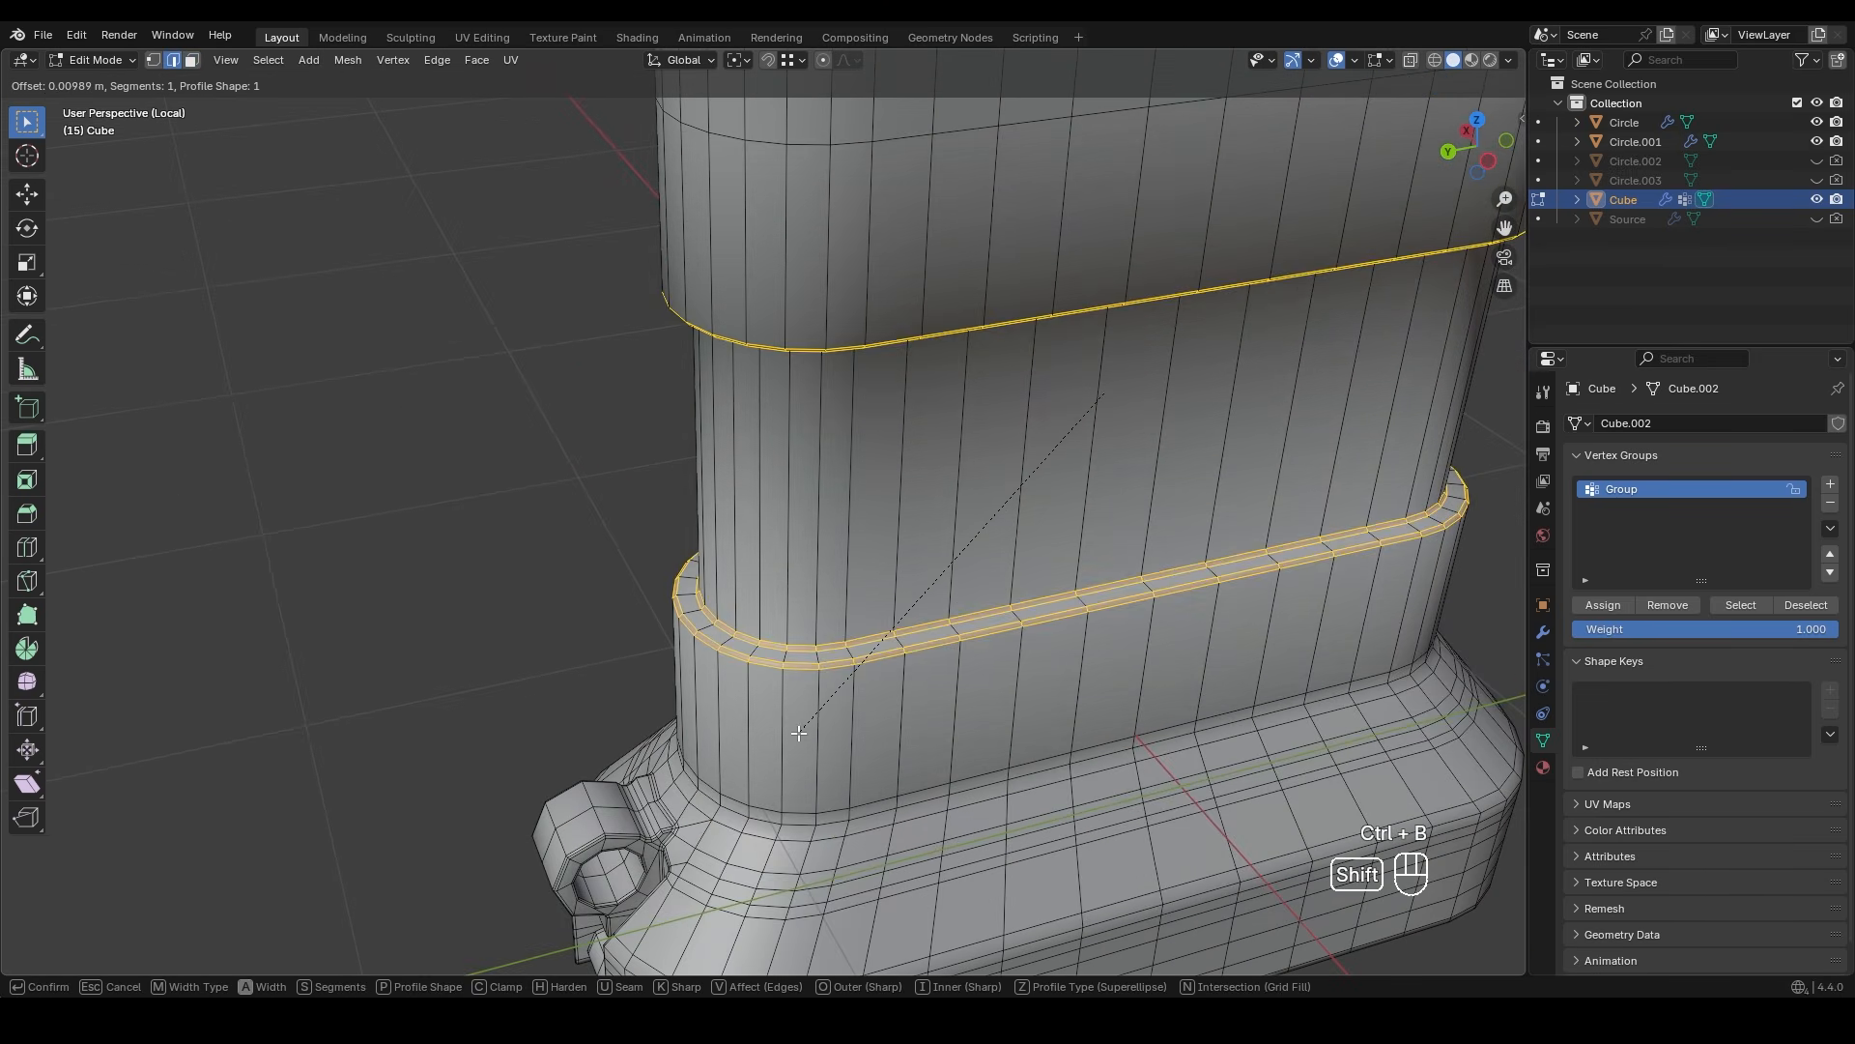
scroll(782, 755, "up", 1)
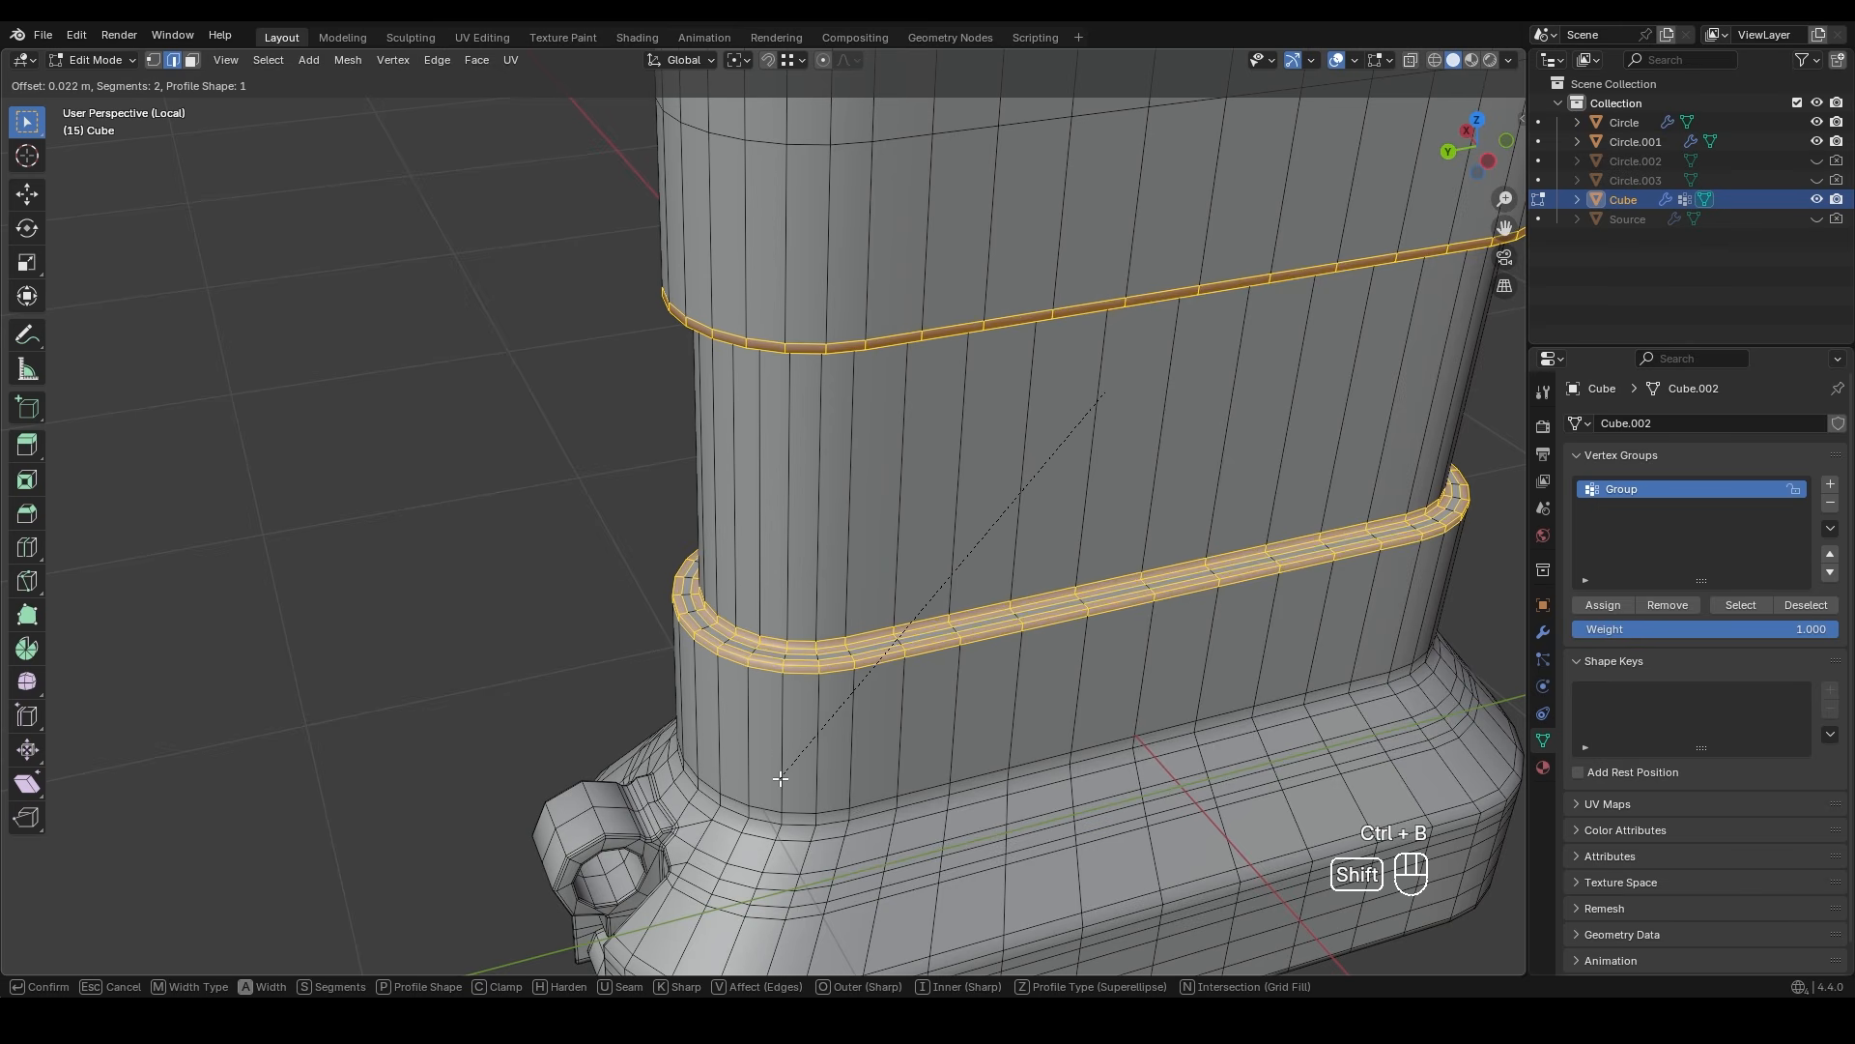
left_click(777, 721)
key("Tab")
middle_click_drag(781, 706, 867, 611, "ctrl")
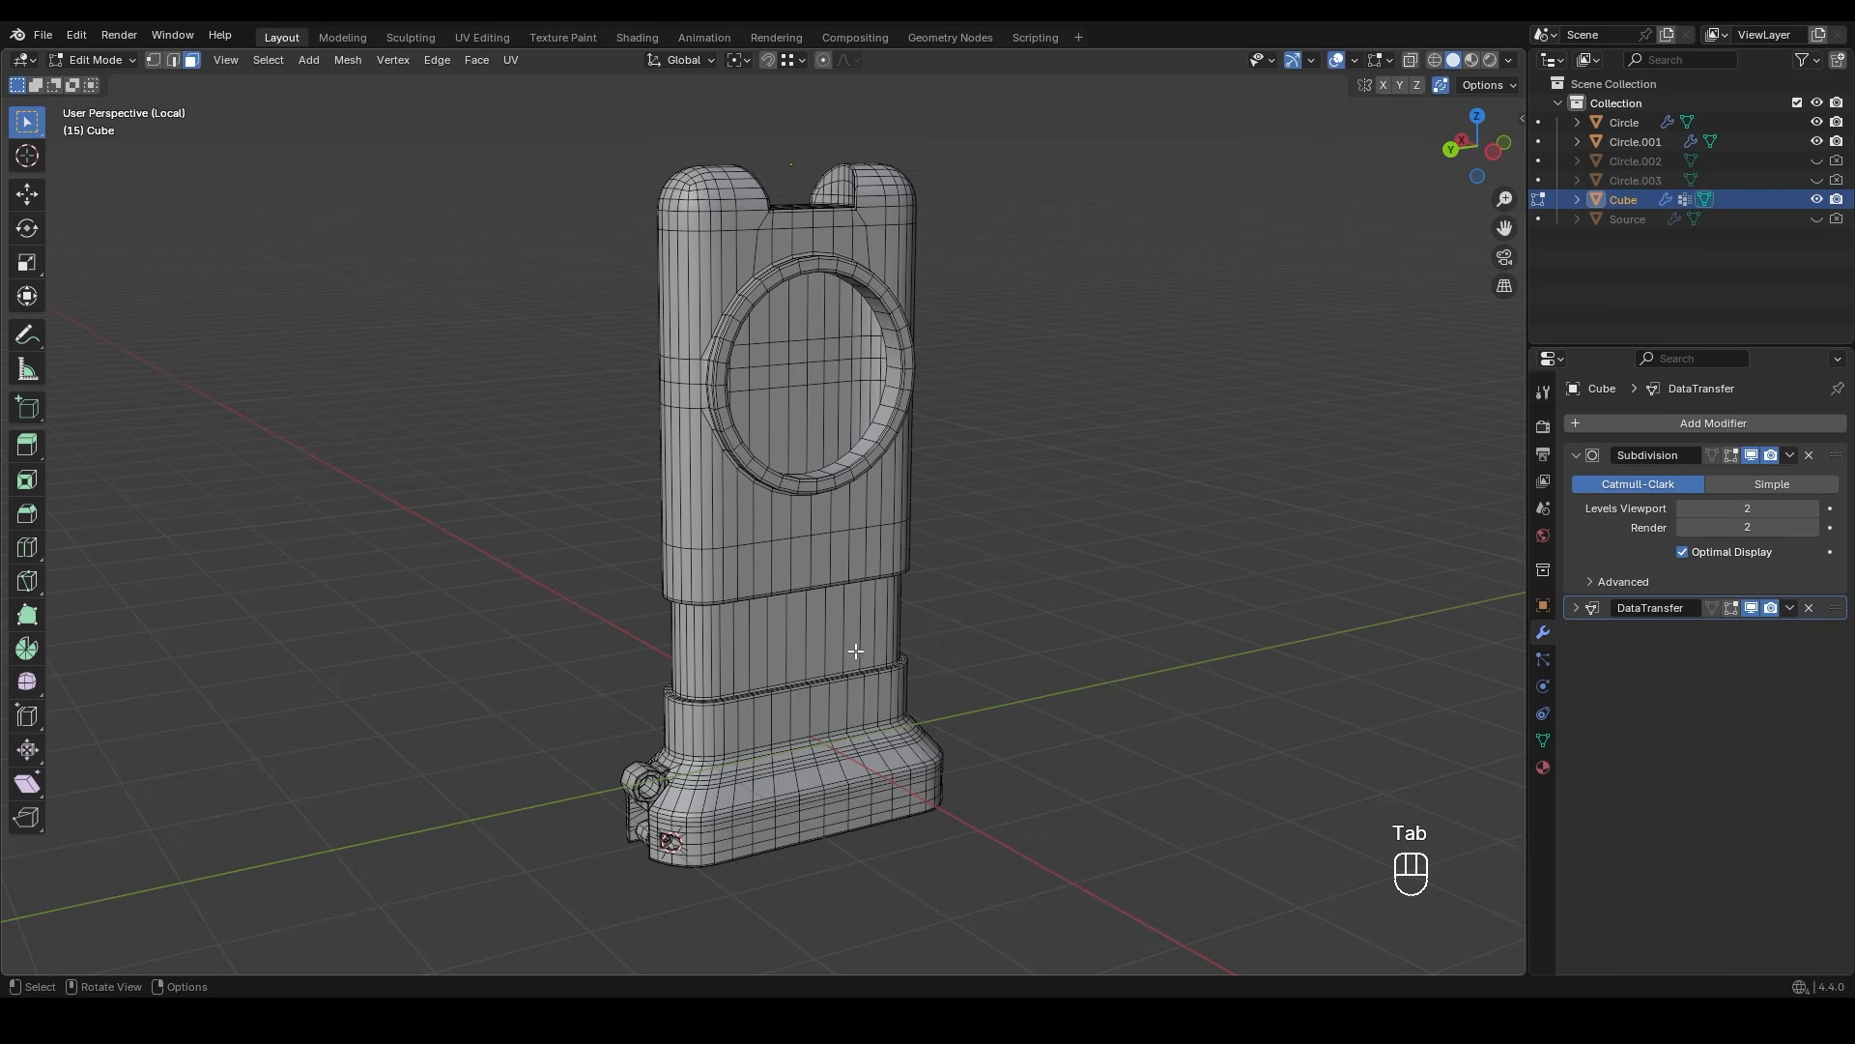
key("Tab")
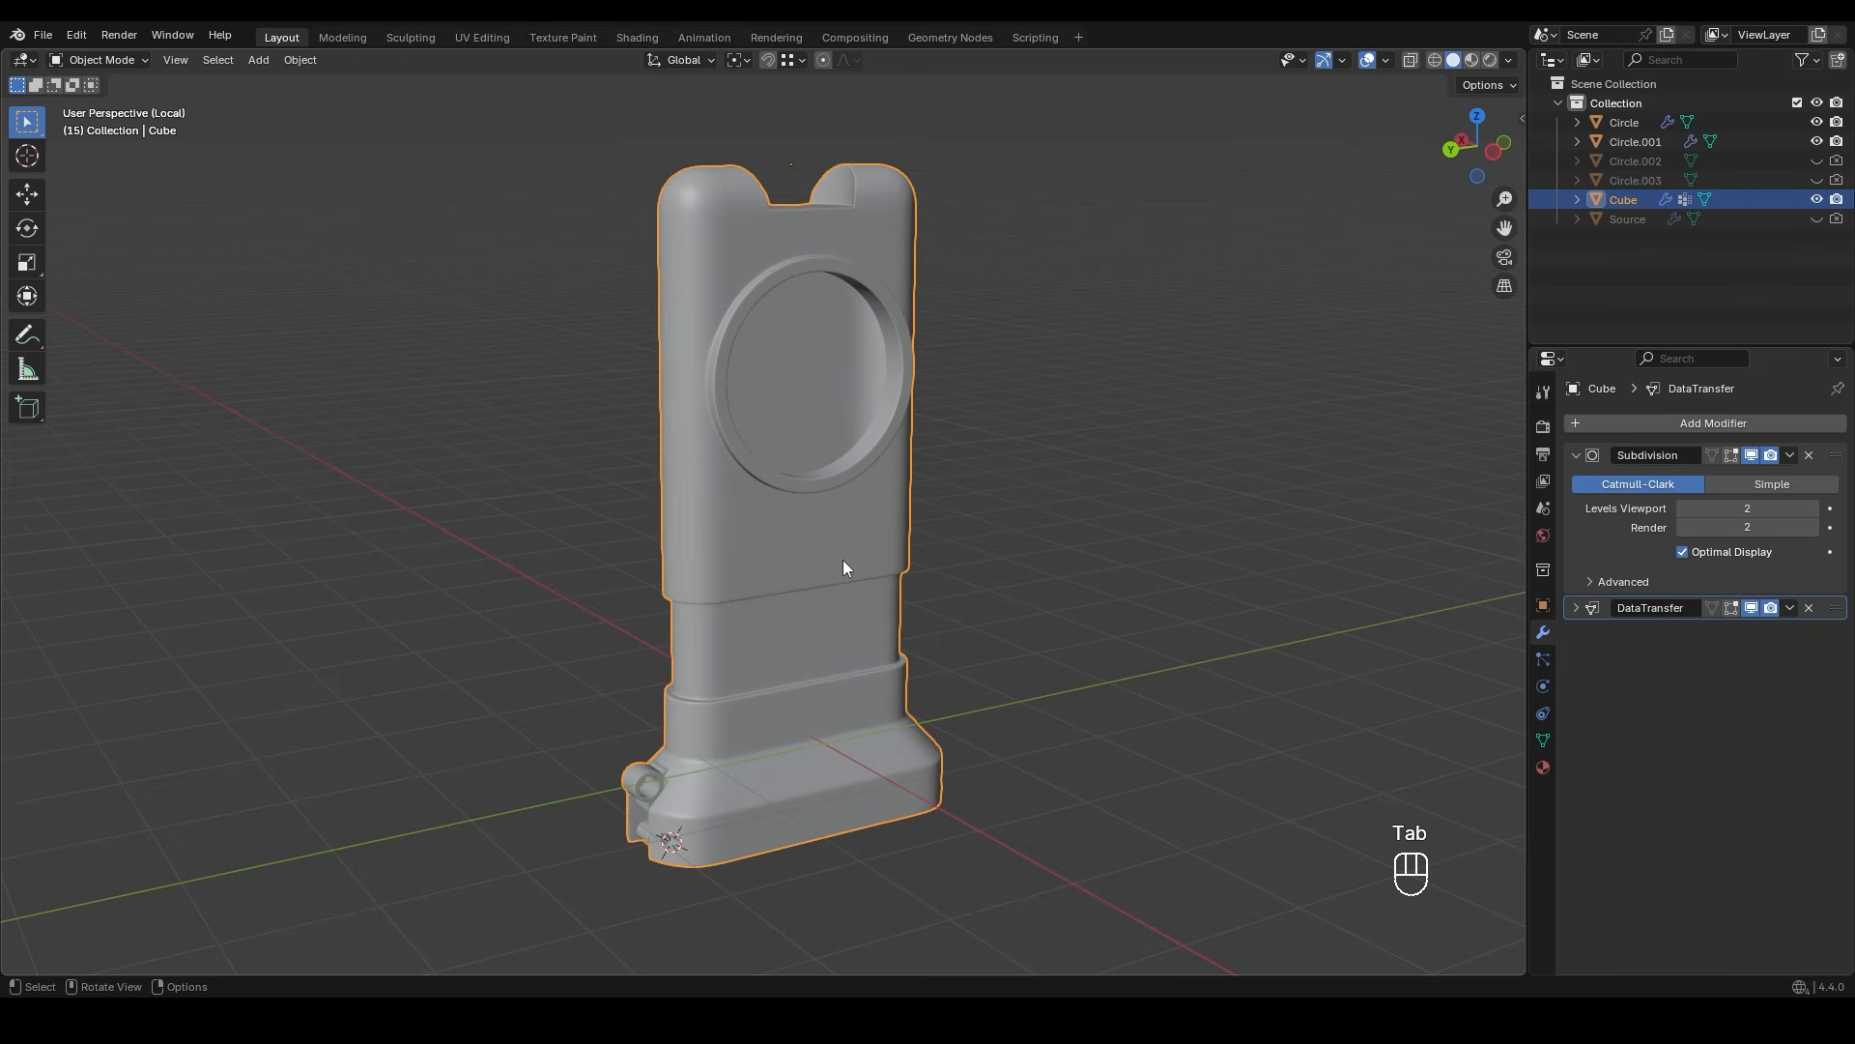
- Leave local view and move the wheel parts Circle and Circle.001 about -1.97 m along X, away from the body
key("slash")
scroll(834, 518, "up", 2)
middle_click_drag(833, 518, 976, 463, "shift")
left_click(815, 474)
left_click(816, 487, "shift")
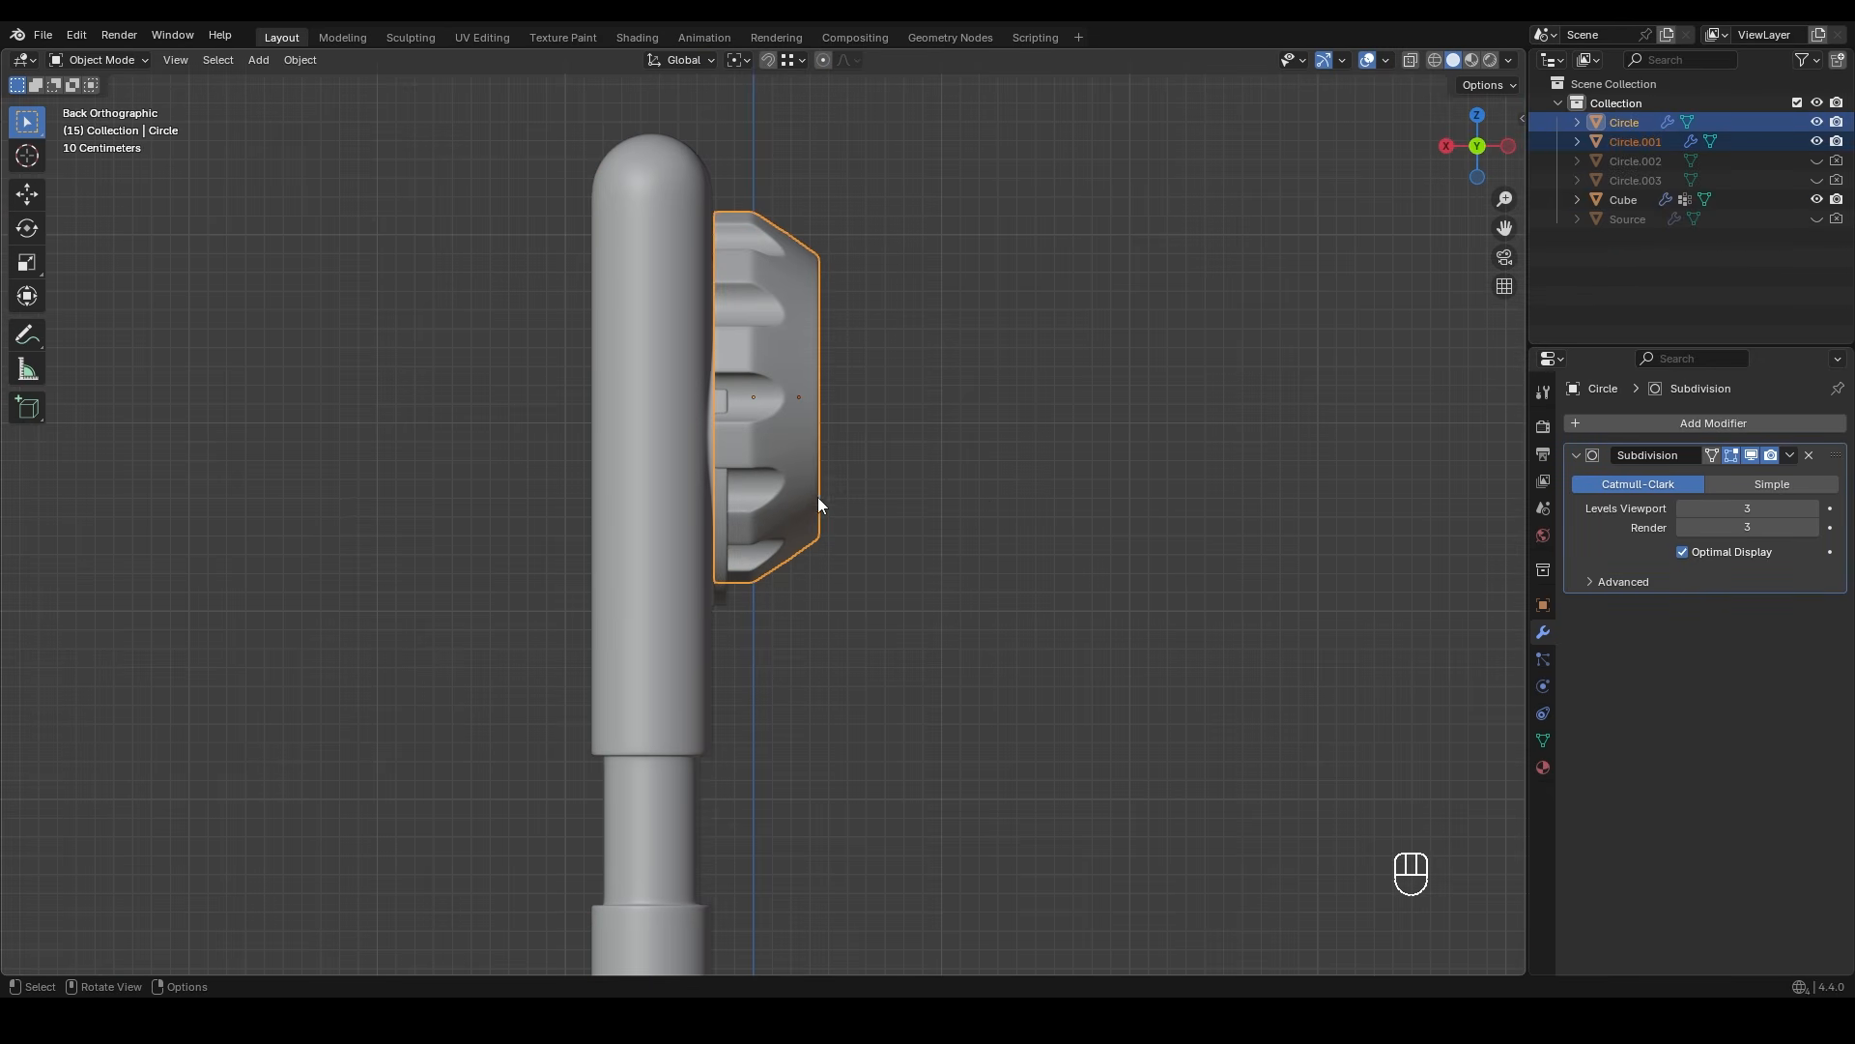
key("g")
key("x")
left_click(1191, 497)
middle_click_drag(721, 466, 624, 516)
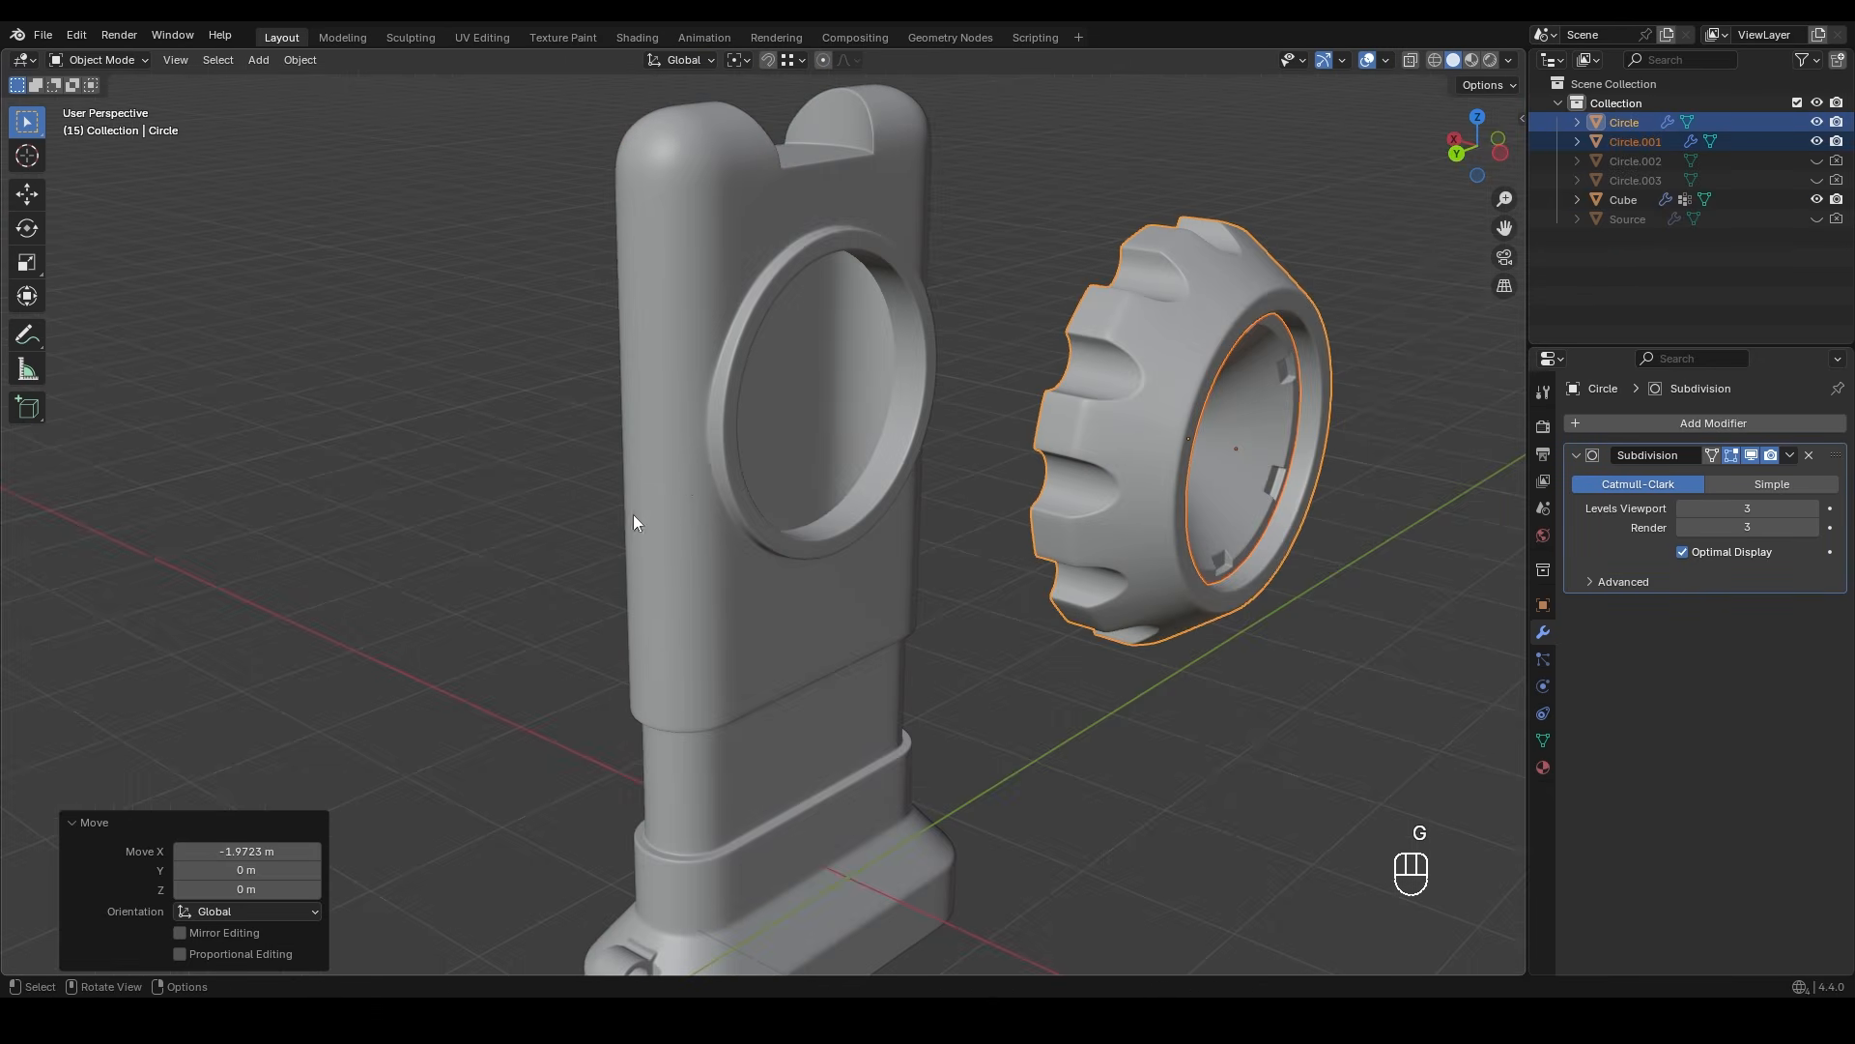
- Select the inner edge loop of the body's circular rim and snap the 3D cursor to its centre
left_click(708, 522)
scroll(786, 513, "up", 4)
scroll(787, 513, "down", 5)
key("Tab")
scroll(870, 484, "up", 2)
middle_click_drag(897, 476, 873, 510, "shift")
scroll(812, 503, "up", 4)
key("2")
scroll(901, 477, "down", 5)
middle_click_drag(872, 510, 821, 509)
key("shift+s")
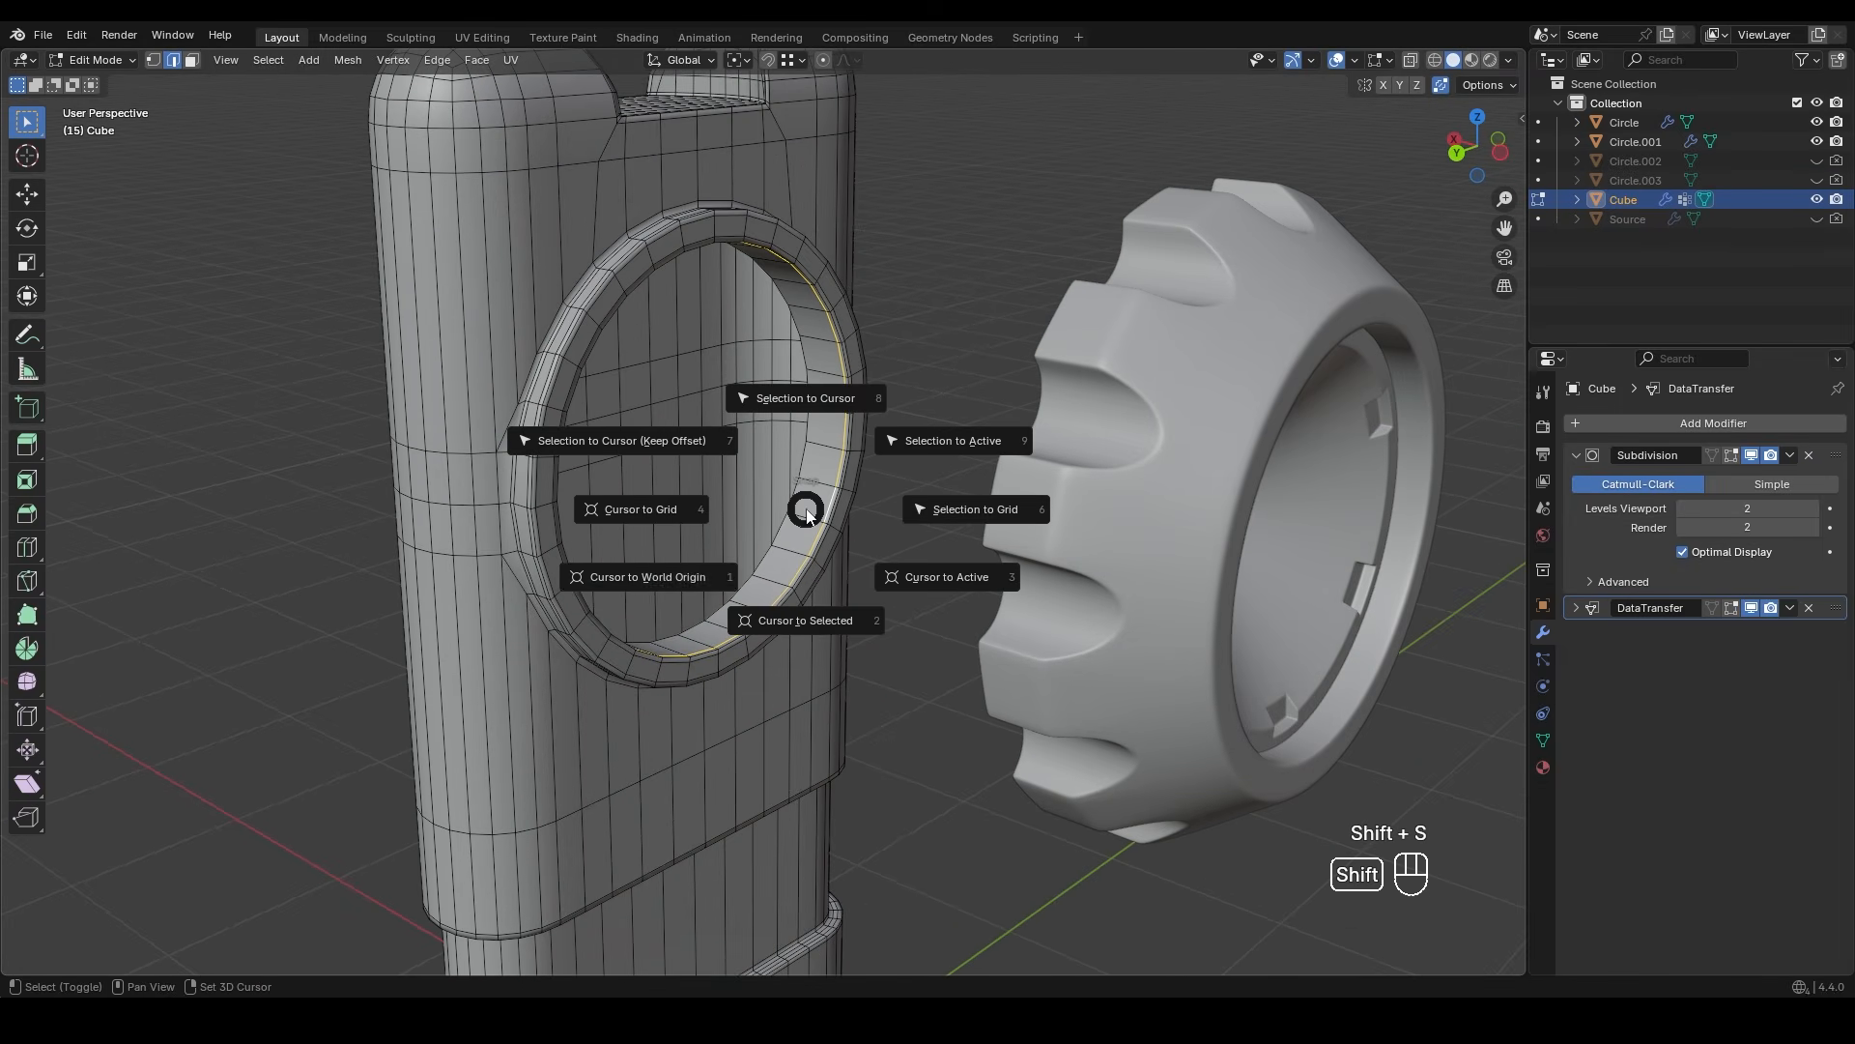
left_click(793, 618)
key("Tab")
- Select both wheel parts and snap them to the 3D cursor at the circular rim
scroll(963, 472, "down", 5)
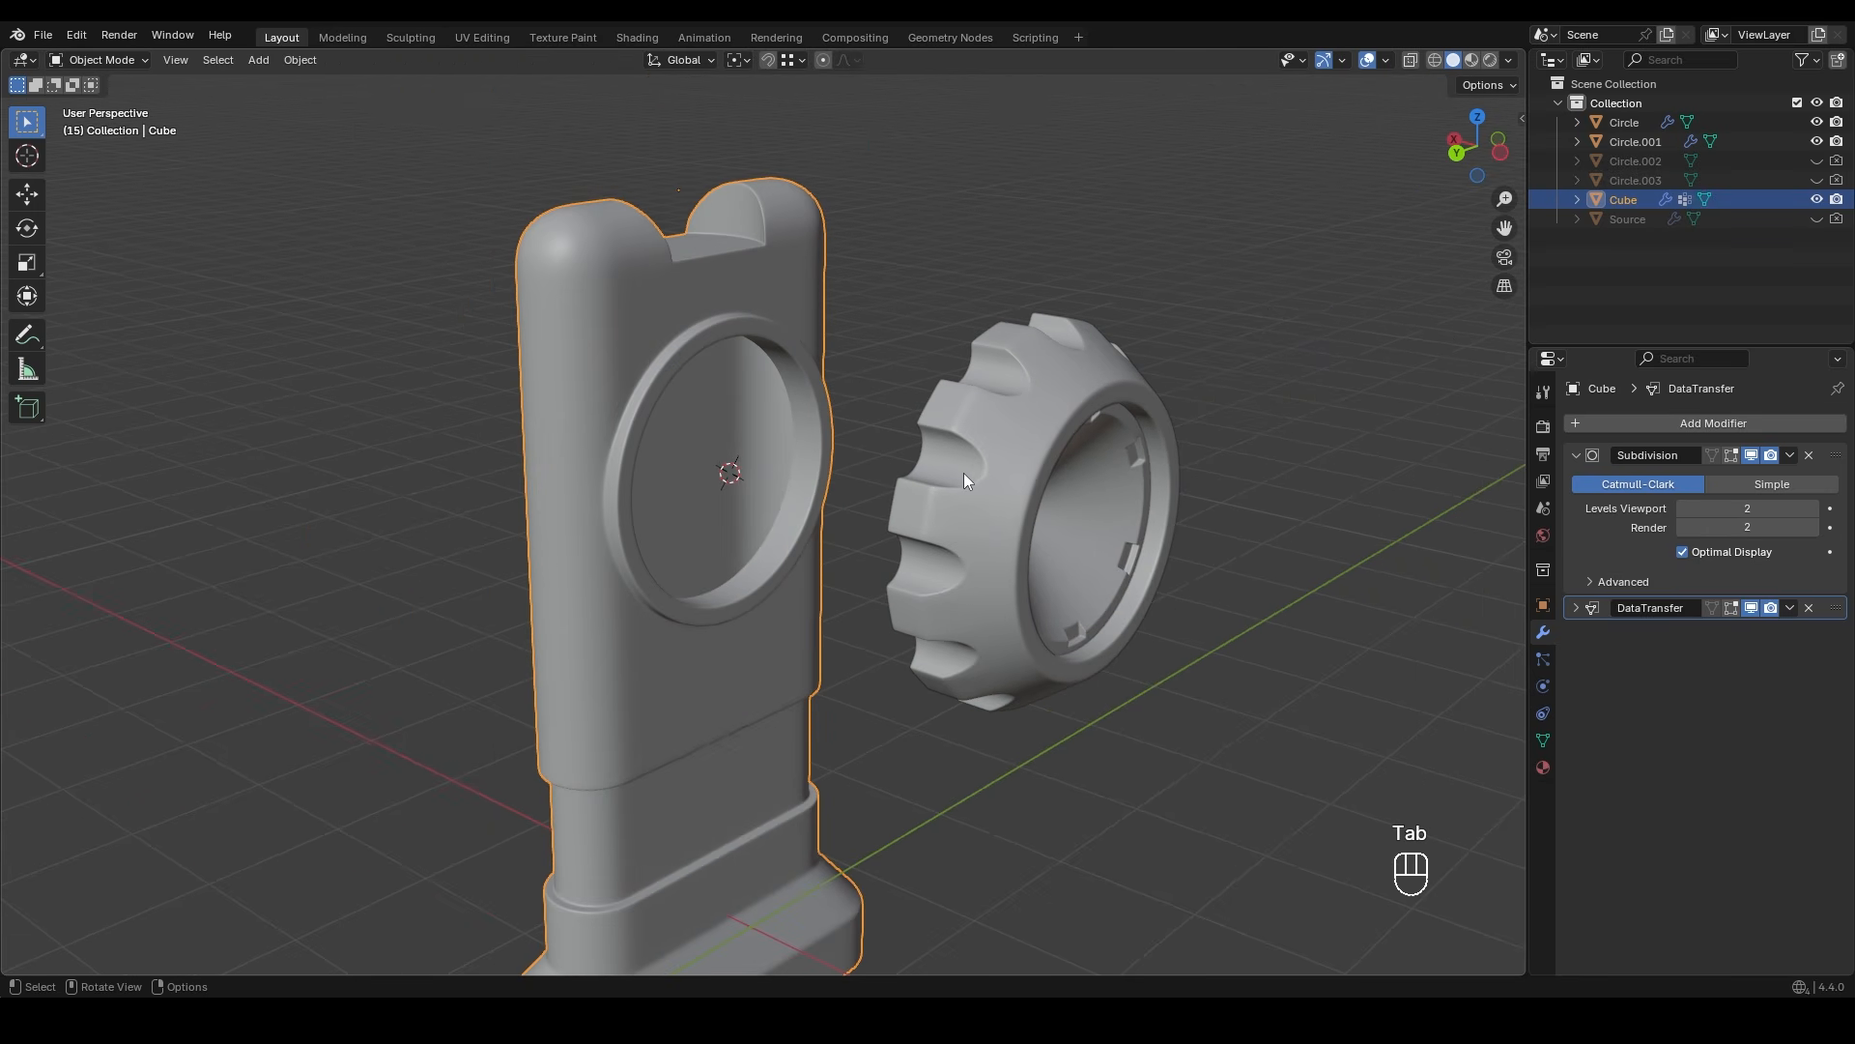
left_click(978, 477)
left_click(1121, 525, "shift")
middle_click_drag(1121, 526, 1040, 512)
key("shift+s")
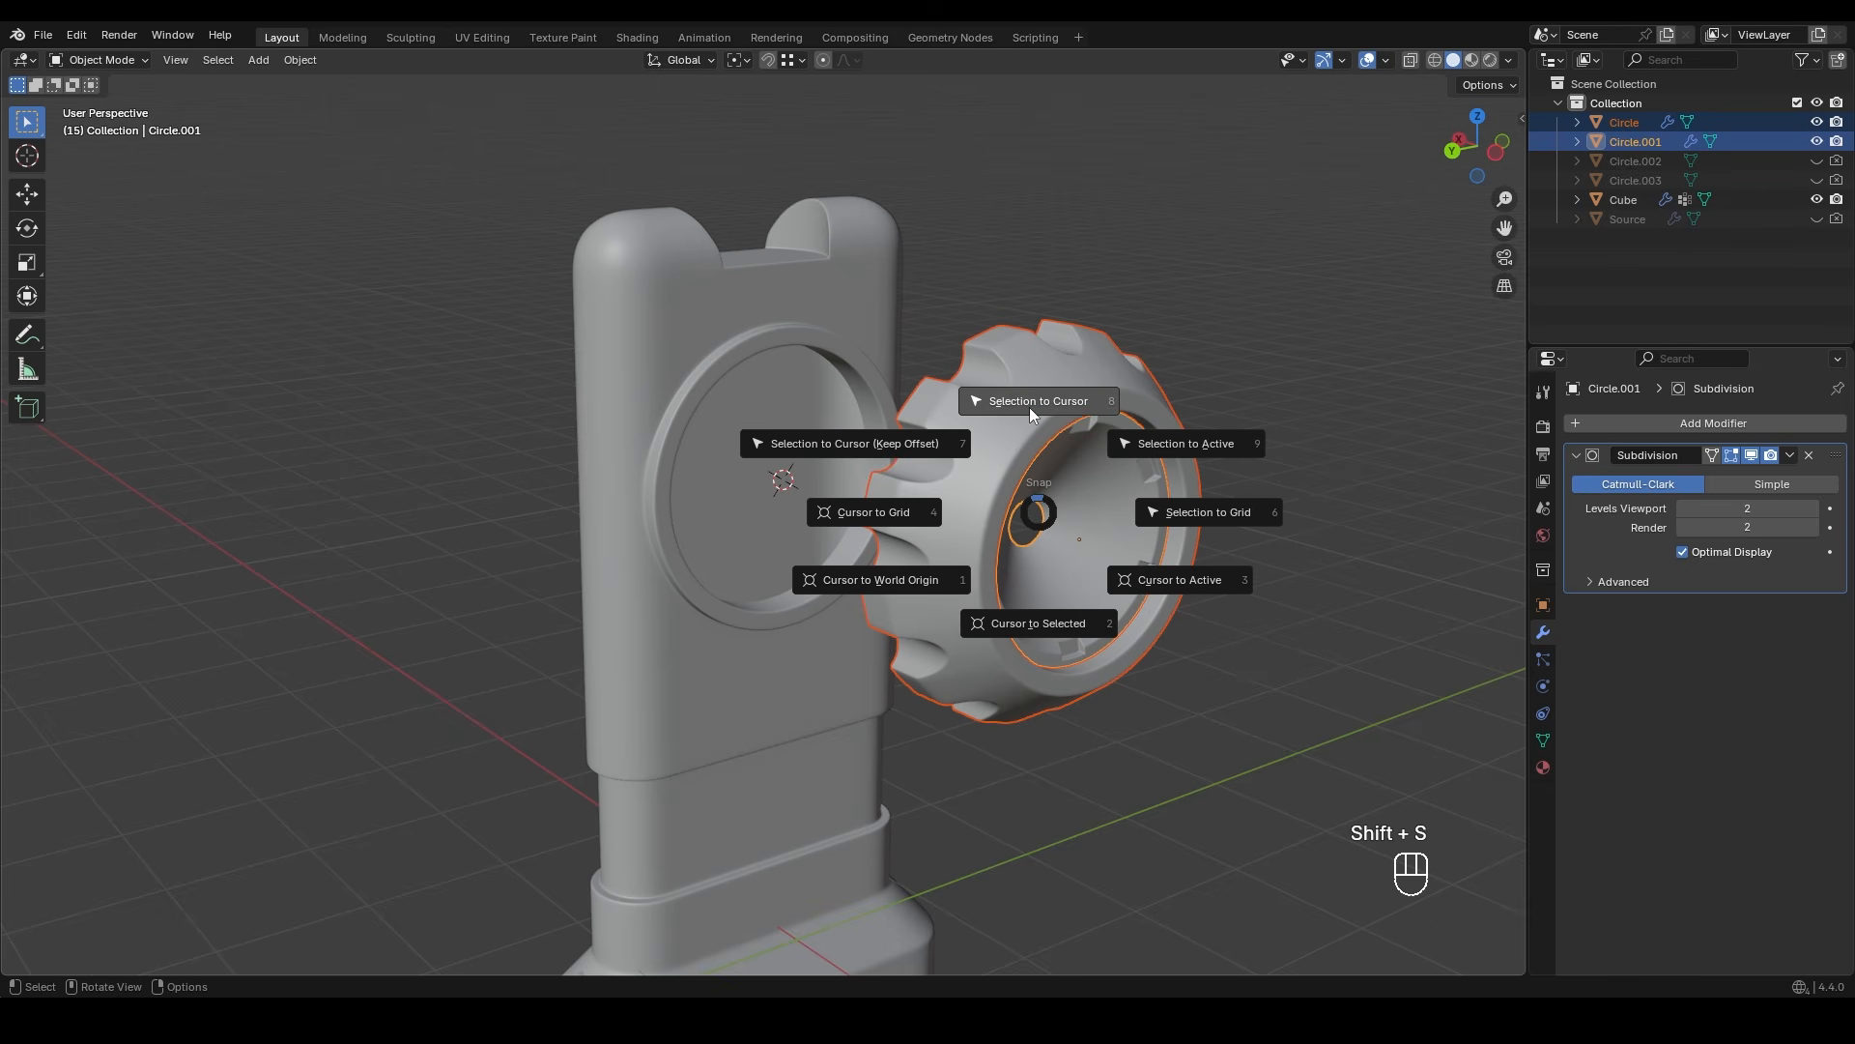
left_click(1030, 408)
middle_click_drag(1025, 414, 1007, 457)
scroll(764, 491, "up", 4)
scroll(767, 509, "down", 4)
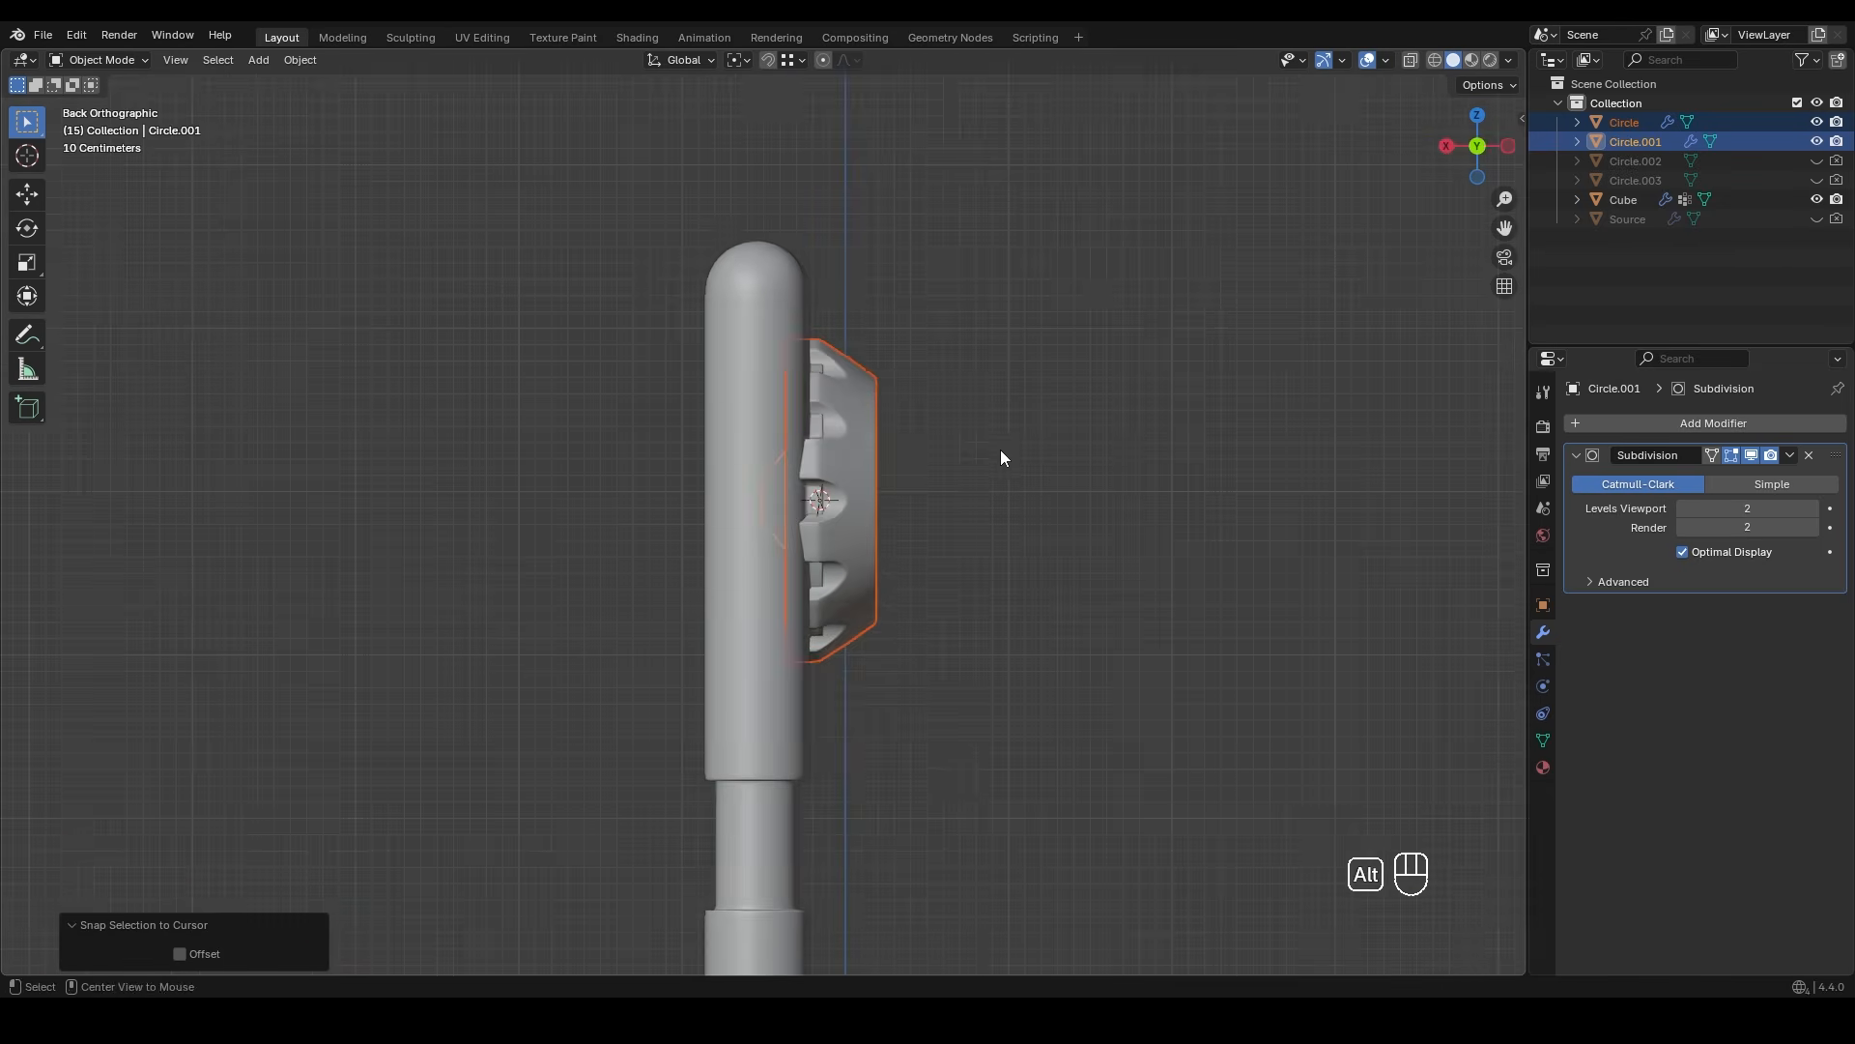
- Move the wheel parts about -0.345 m along X out of the body and scale them to 0.911
scroll(1007, 457, "up", 1)
scroll(889, 483, "up", 1)
key("g")
key("x")
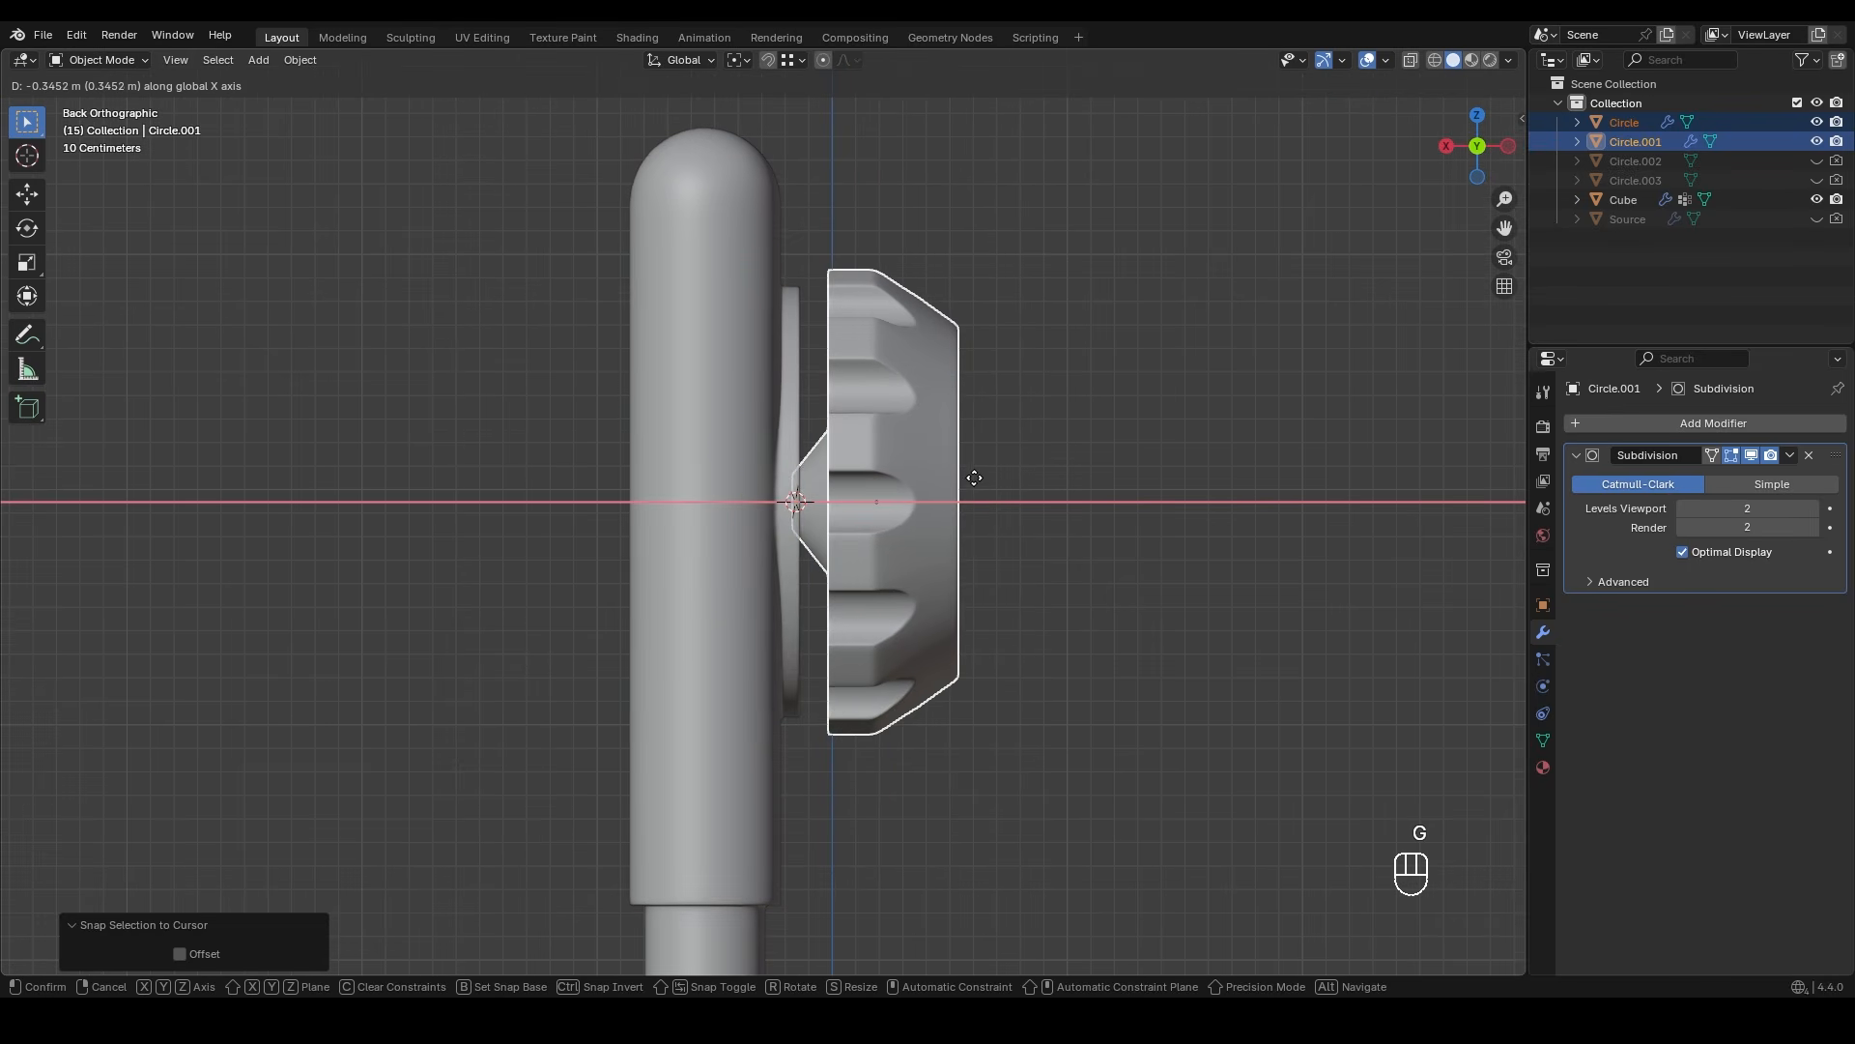
left_click(974, 478)
key("s")
left_click(1001, 483)
- Move the wheel parts about 0.039 m along X so they sit against the circular rim
scroll(868, 456, "up", 2)
middle_click_drag(868, 455, 867, 593, "shift")
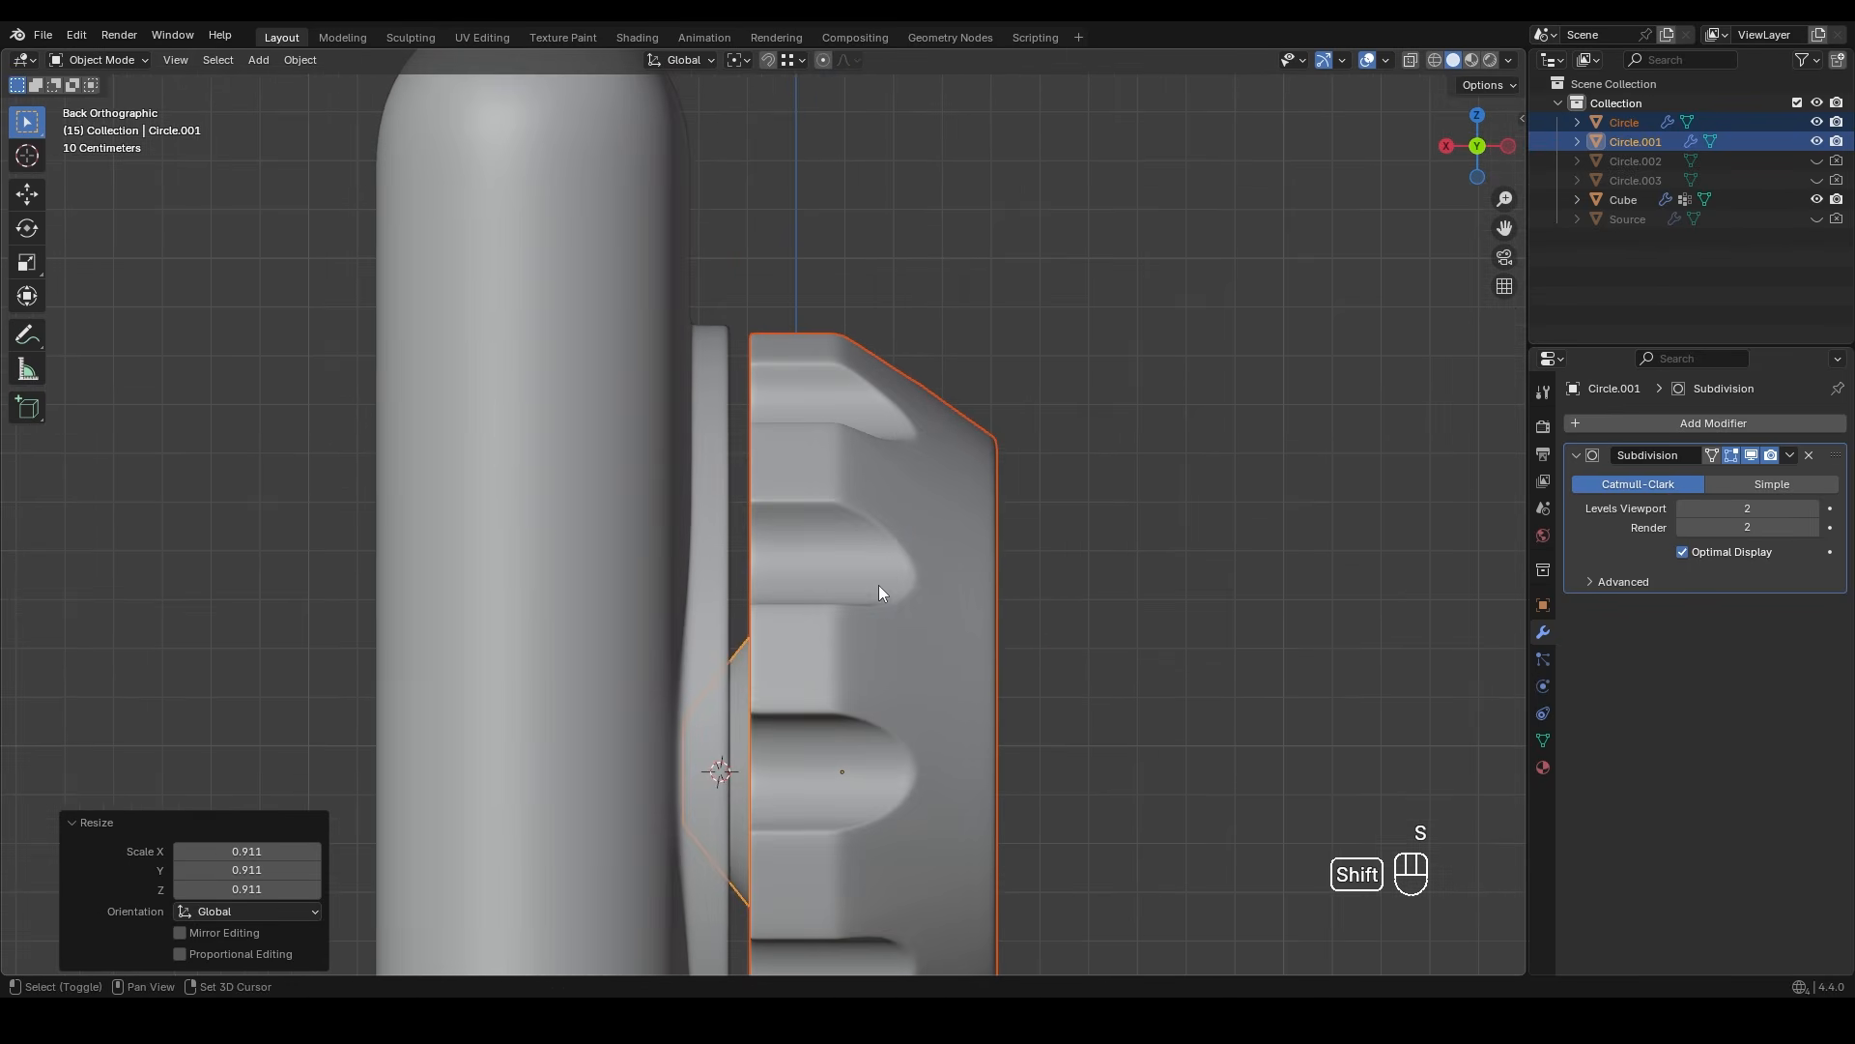
scroll(867, 593, "up", 2)
key("g")
key("x")
left_click(839, 588)
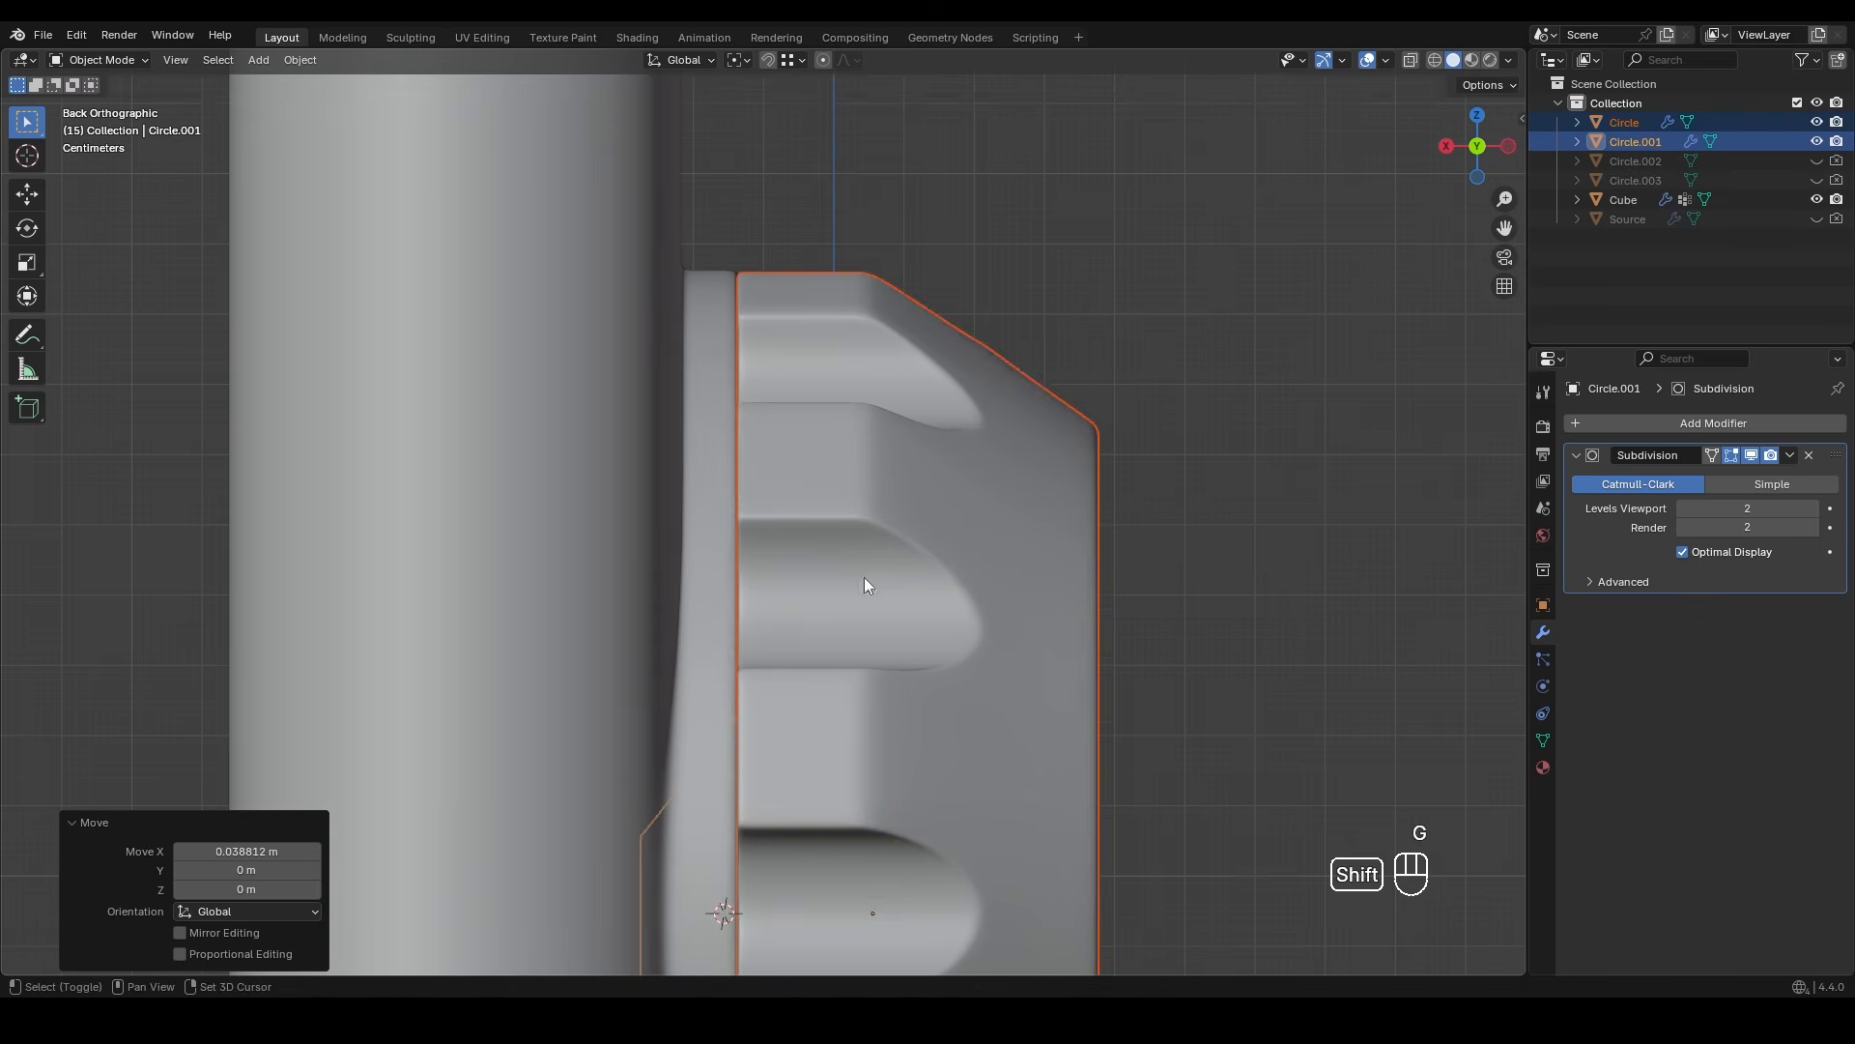
scroll(839, 588, "down", 8)
- Adjust the position of the wheel's inner cone along X within the outer ring
left_click(999, 473)
middle_click_drag(1000, 473, 872, 572)
scroll(872, 572, "up", 4)
left_click(909, 579)
key("g")
key("x")
left_click(906, 584)
left_click(564, 496)
- Edit the body mesh, select the ring of faces inside its lower groove and grow the selection by one face step
scroll(565, 497, "down", 5)
middle_click_drag(677, 505, 1006, 553)
scroll(1006, 553, "down", 2)
scroll(1006, 553, "up", 1)
left_click(817, 628)
key("Tab")
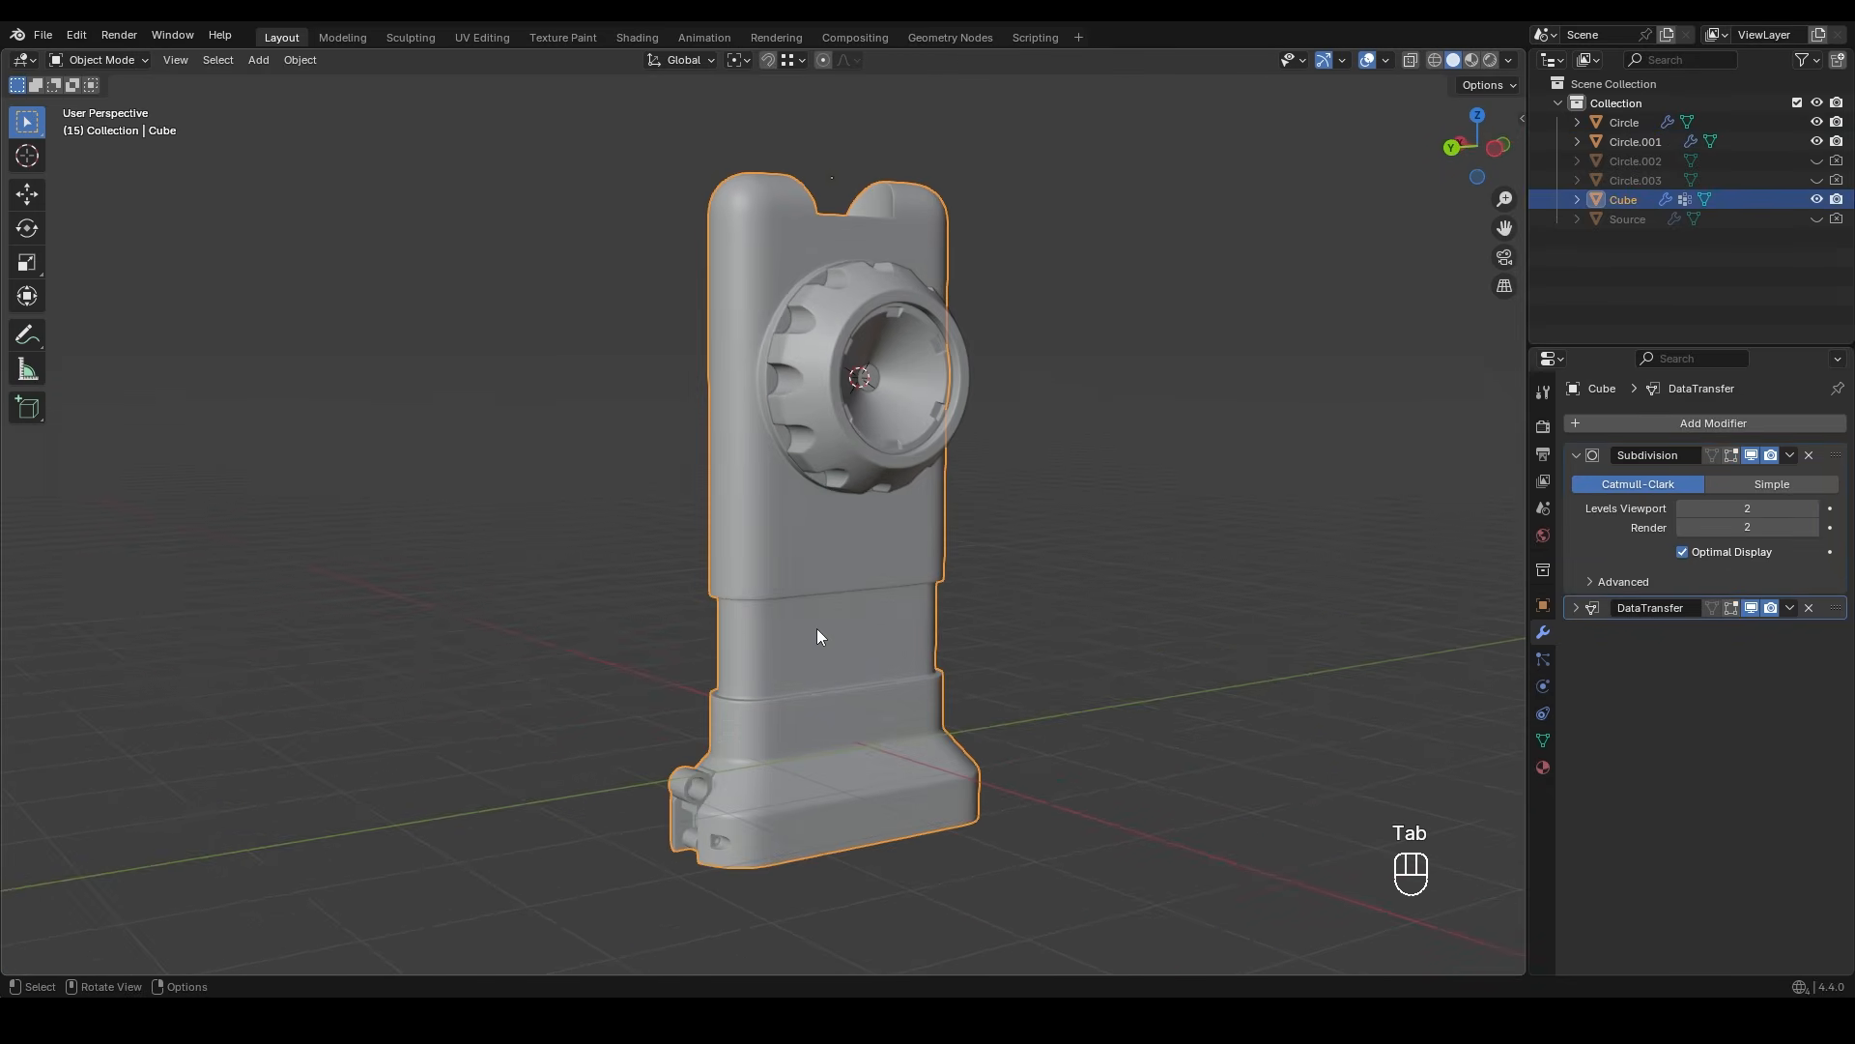
key("Tab")
scroll(758, 671, "up", 4)
middle_click_drag(758, 670, 762, 505, "shift")
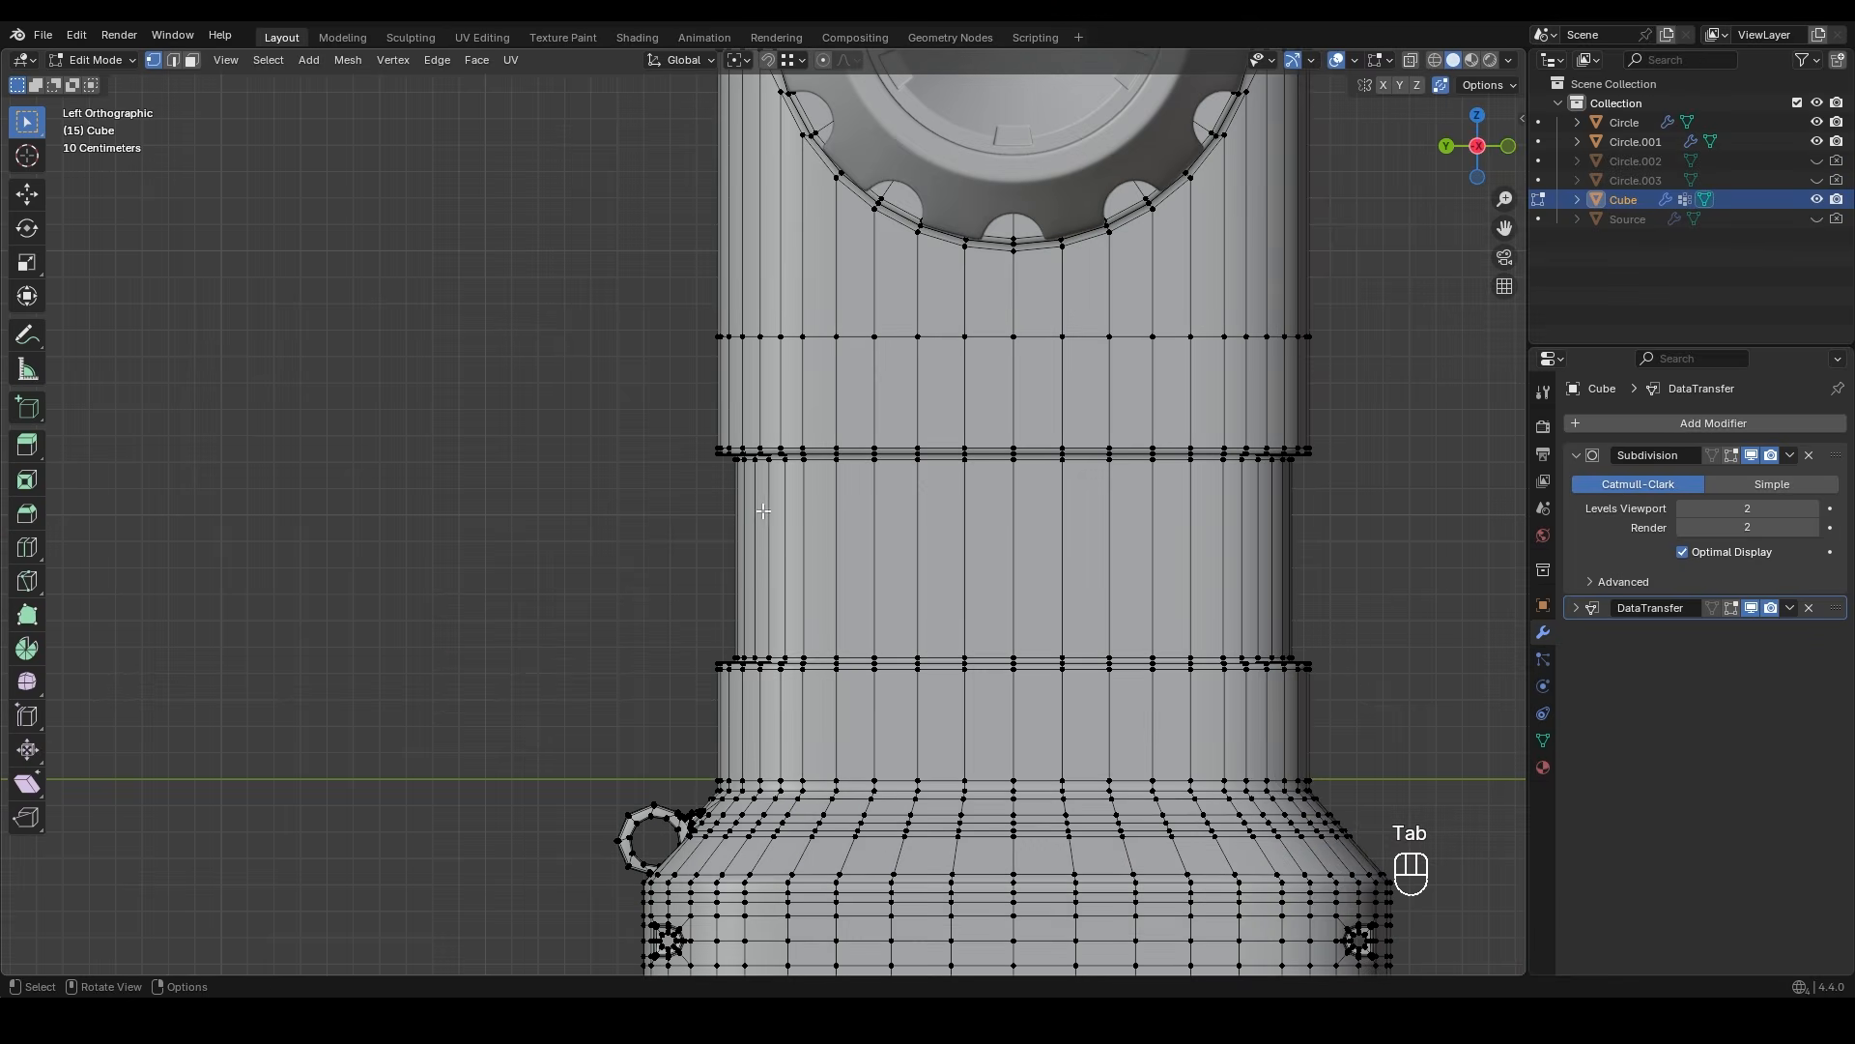
scroll(790, 561, "up", 4)
key("3")
scroll(790, 561, "up", 1)
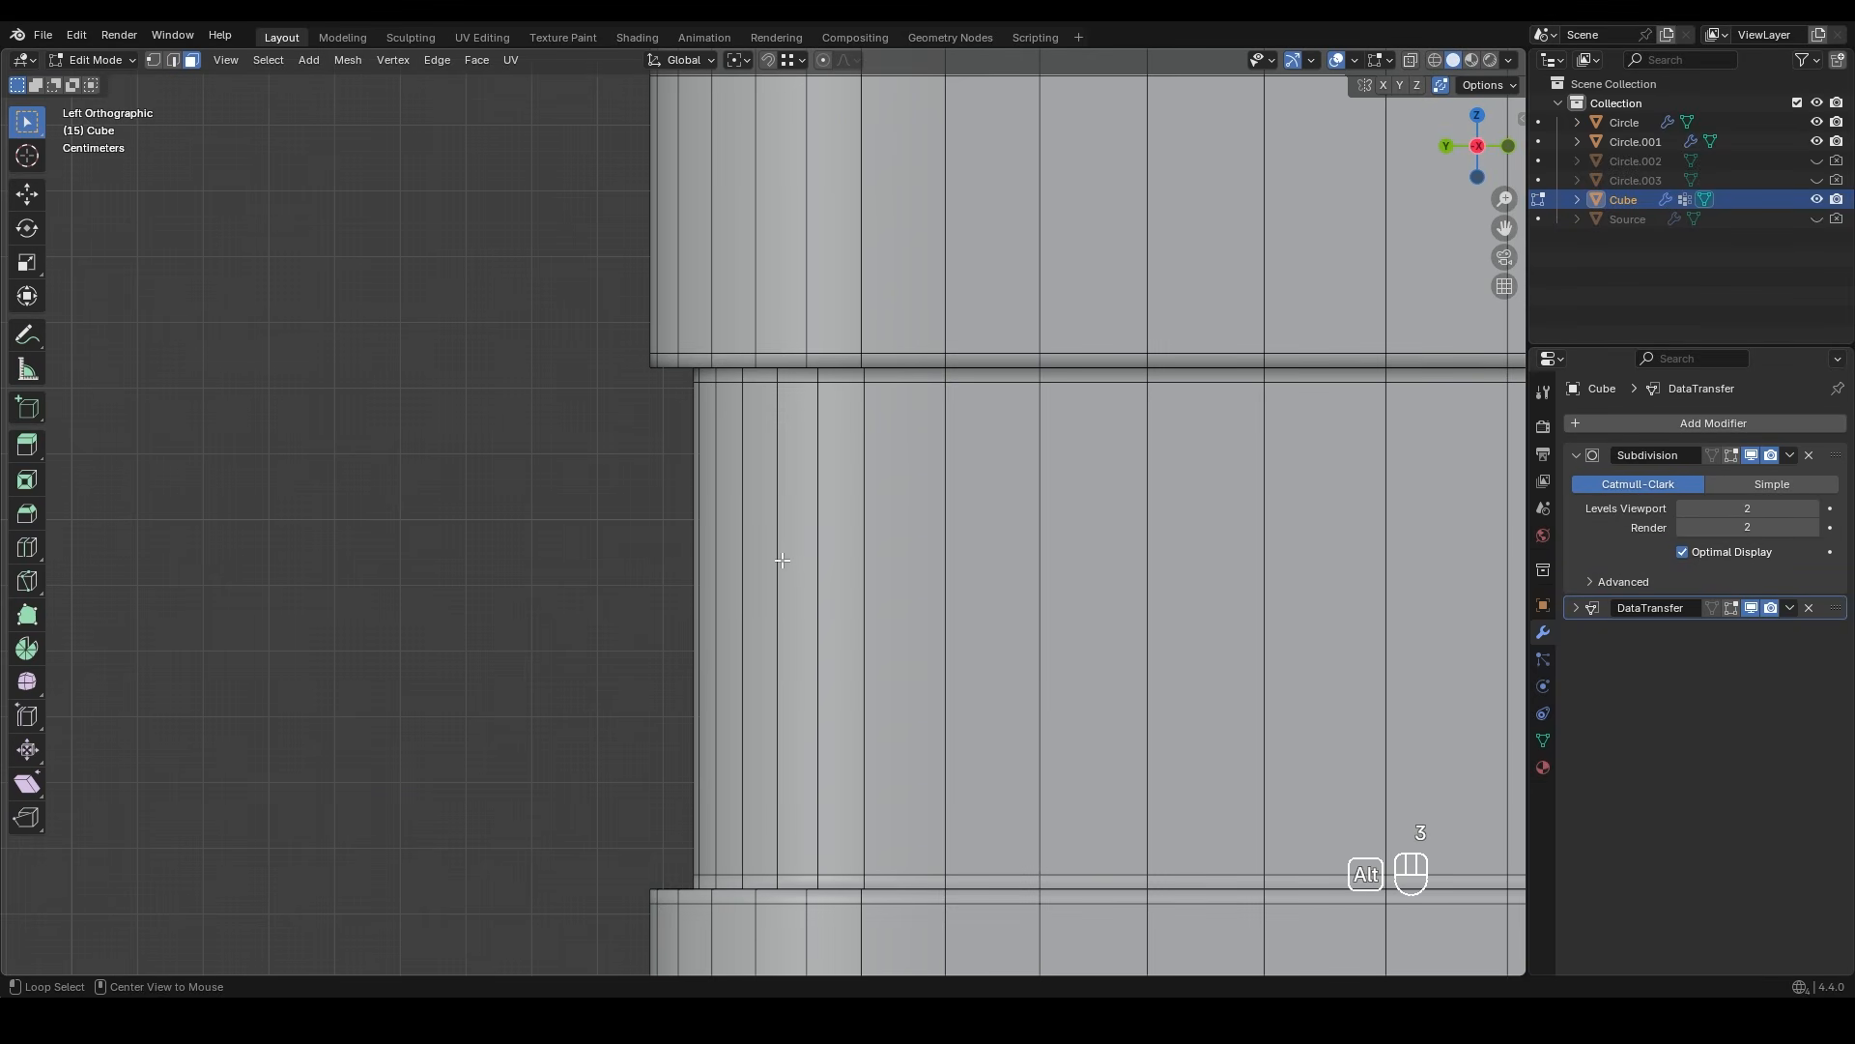
left_click(782, 560, "alt")
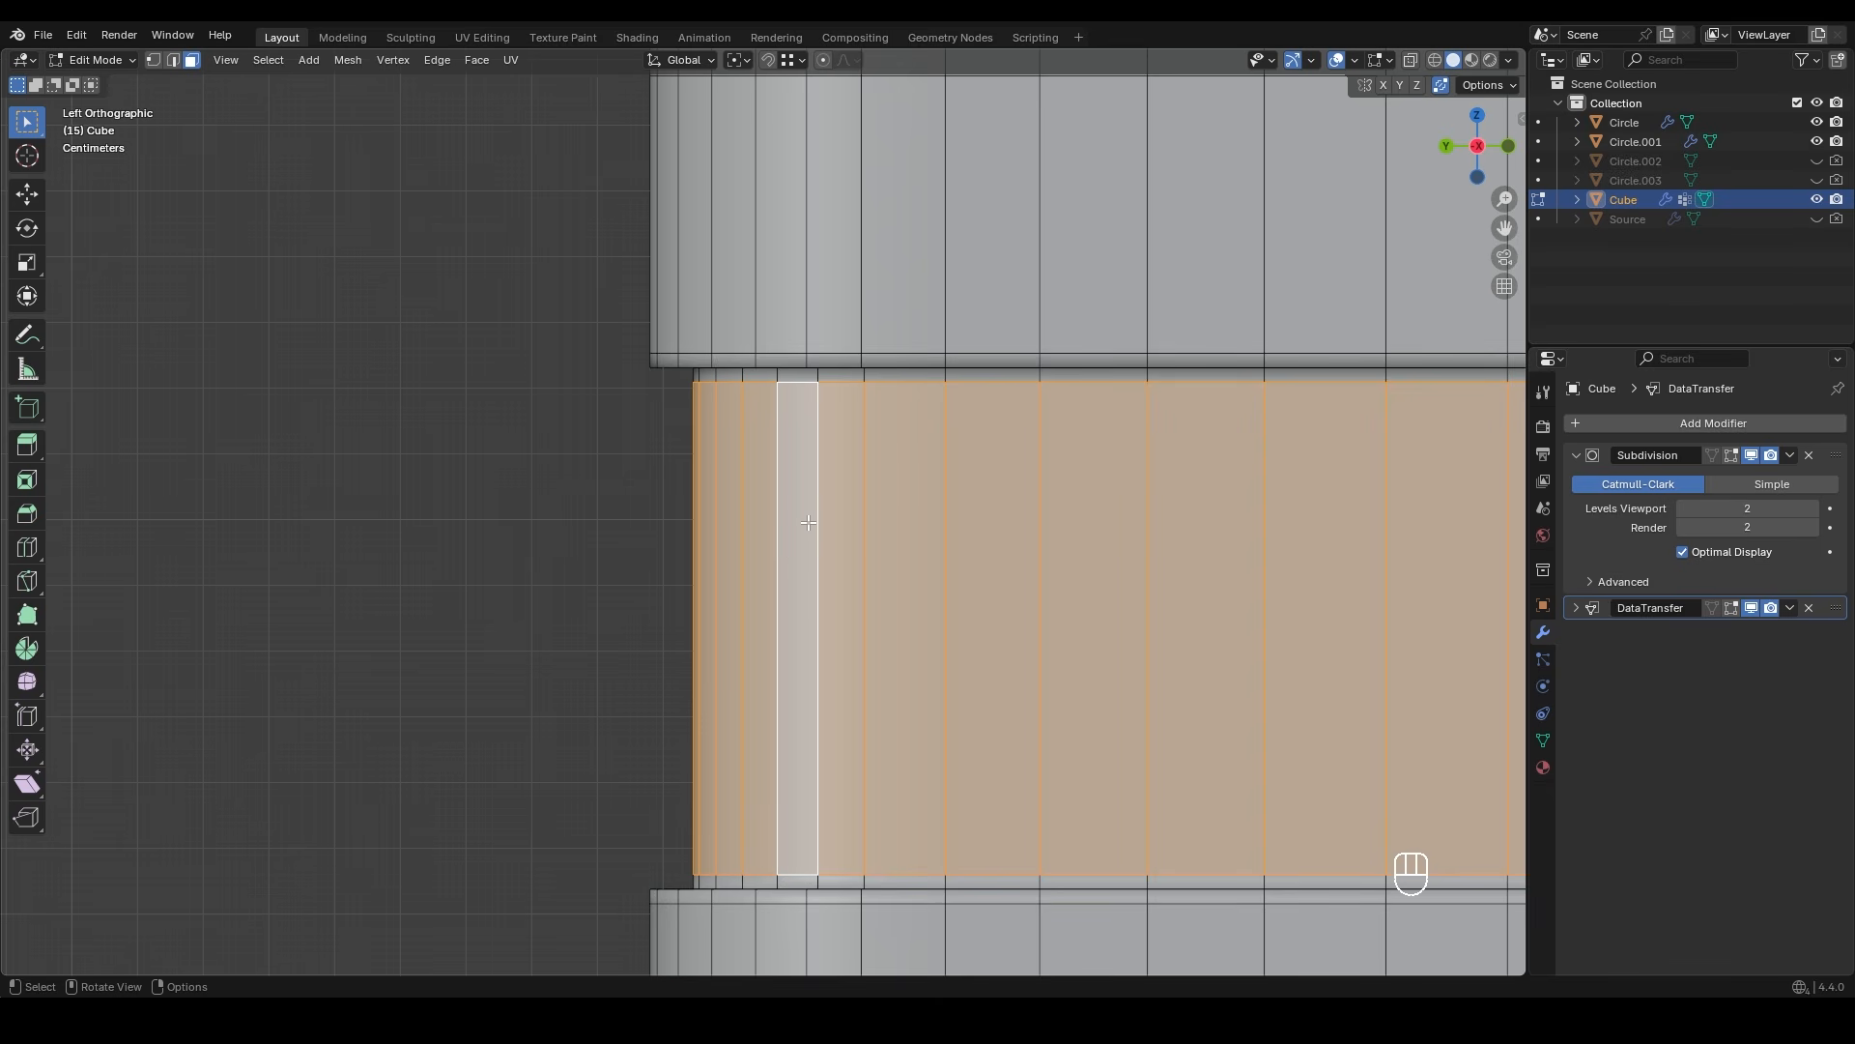
key("ctrl+KP_Add")
- Turn off automatic vertex merging, duplicate the groove faces in place and separate the copy into its own object
mouse_move(788, 521)
middle_mouse_down()
mouse_move(777, 426)
mouse_move(770, 497)
mouse_move(788, 508)
middle_mouse_up()
middle_click_drag(908, 514, 745, 492, "shift")
left_click(1440, 89)
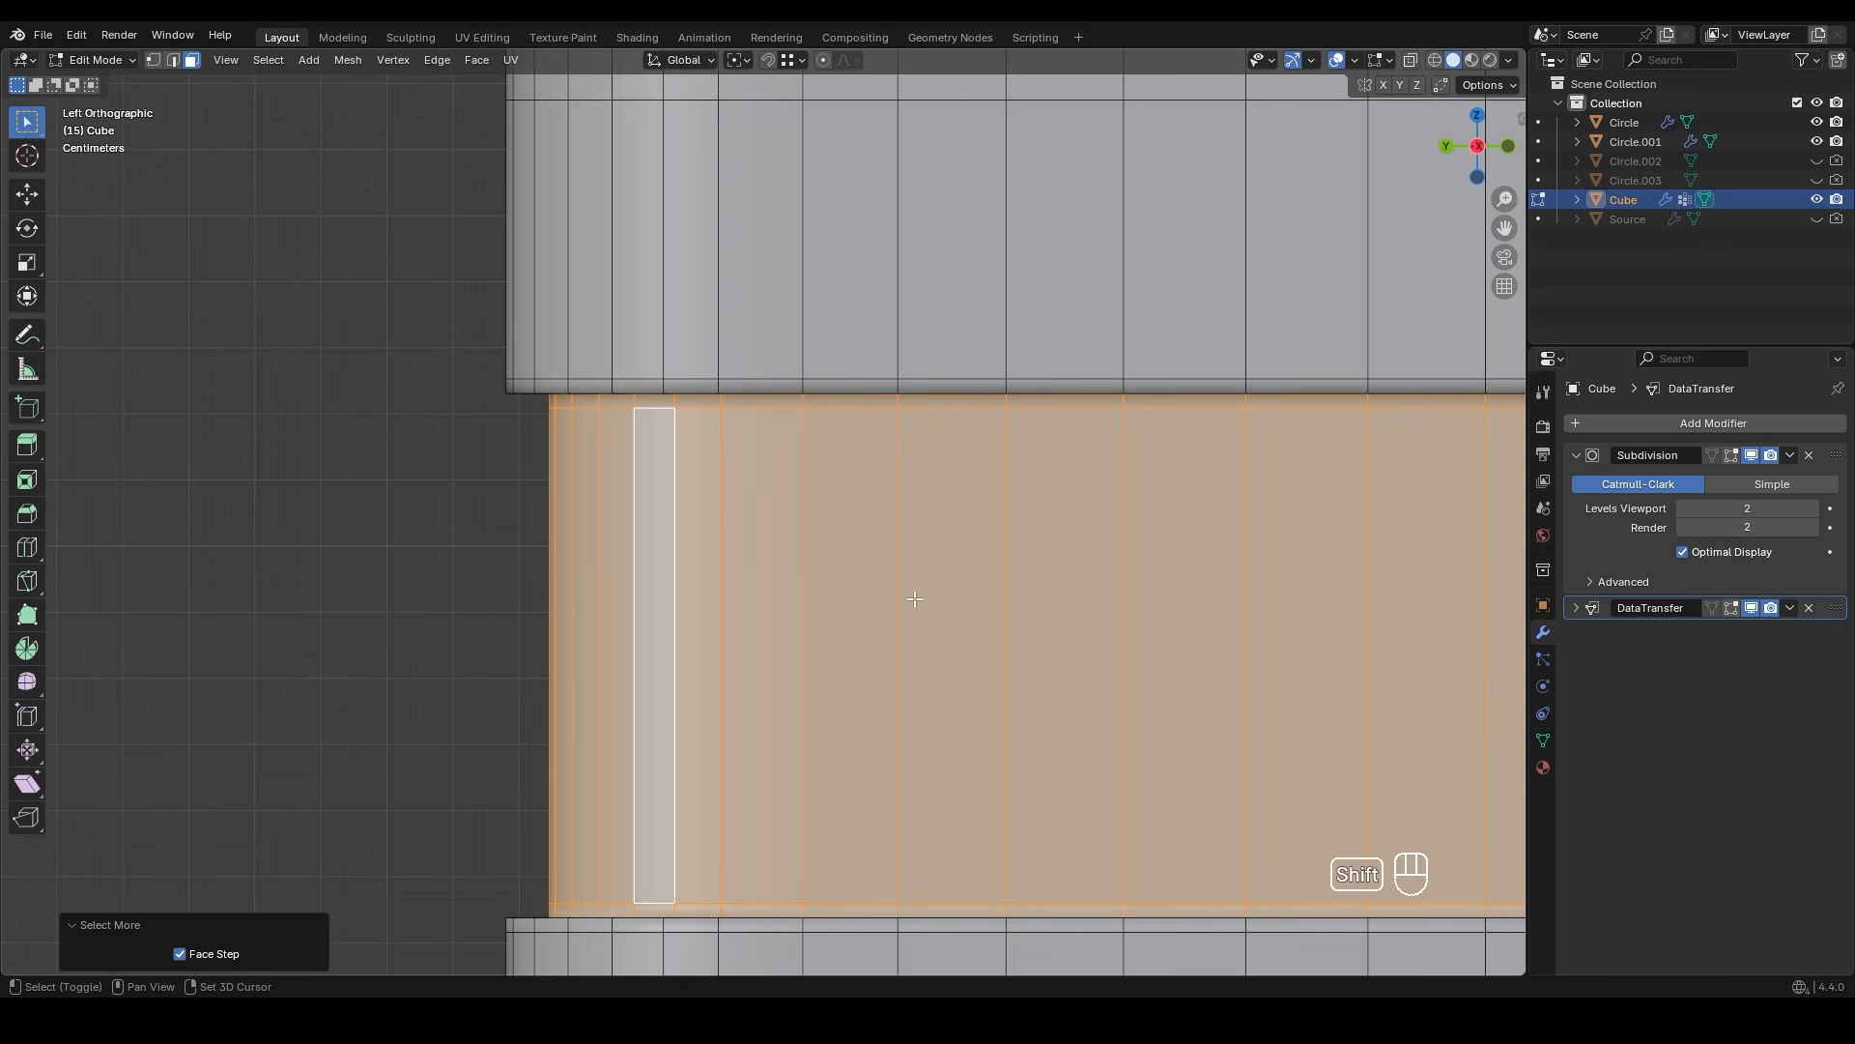
key("shift+d")
right_click(906, 531)
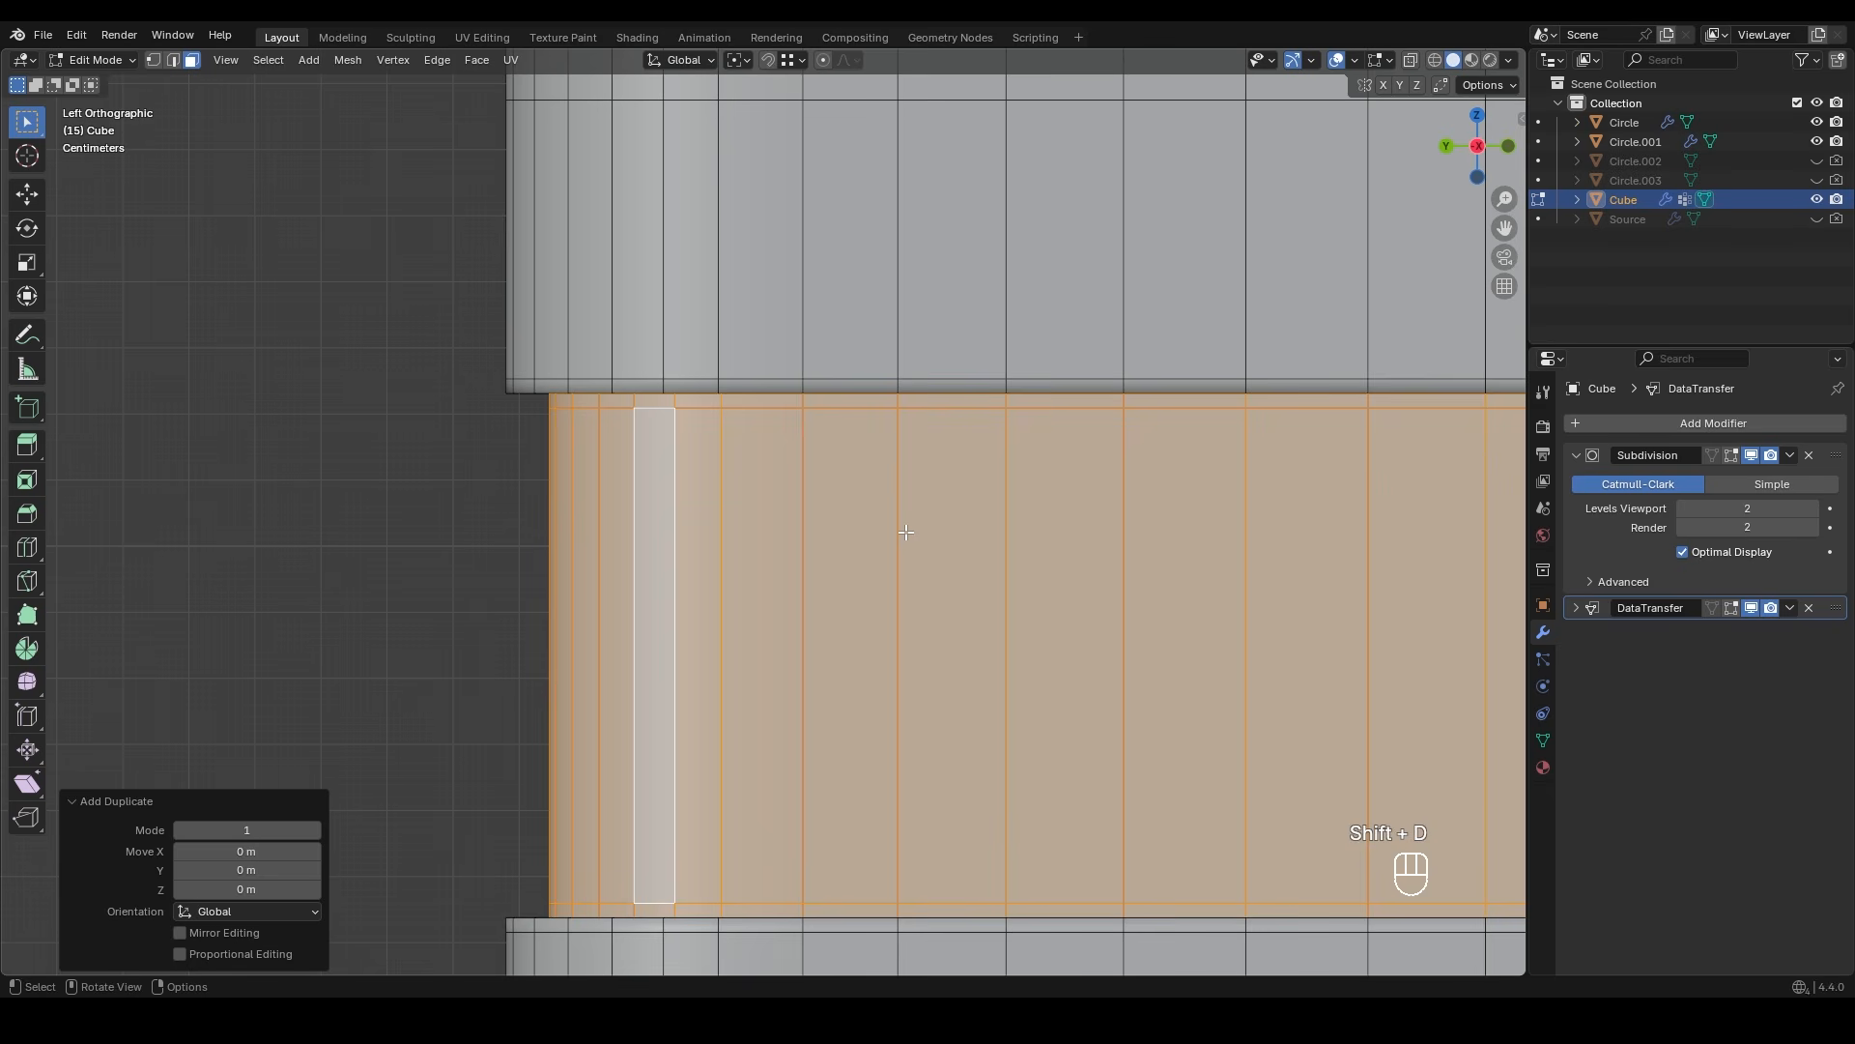
key("p")
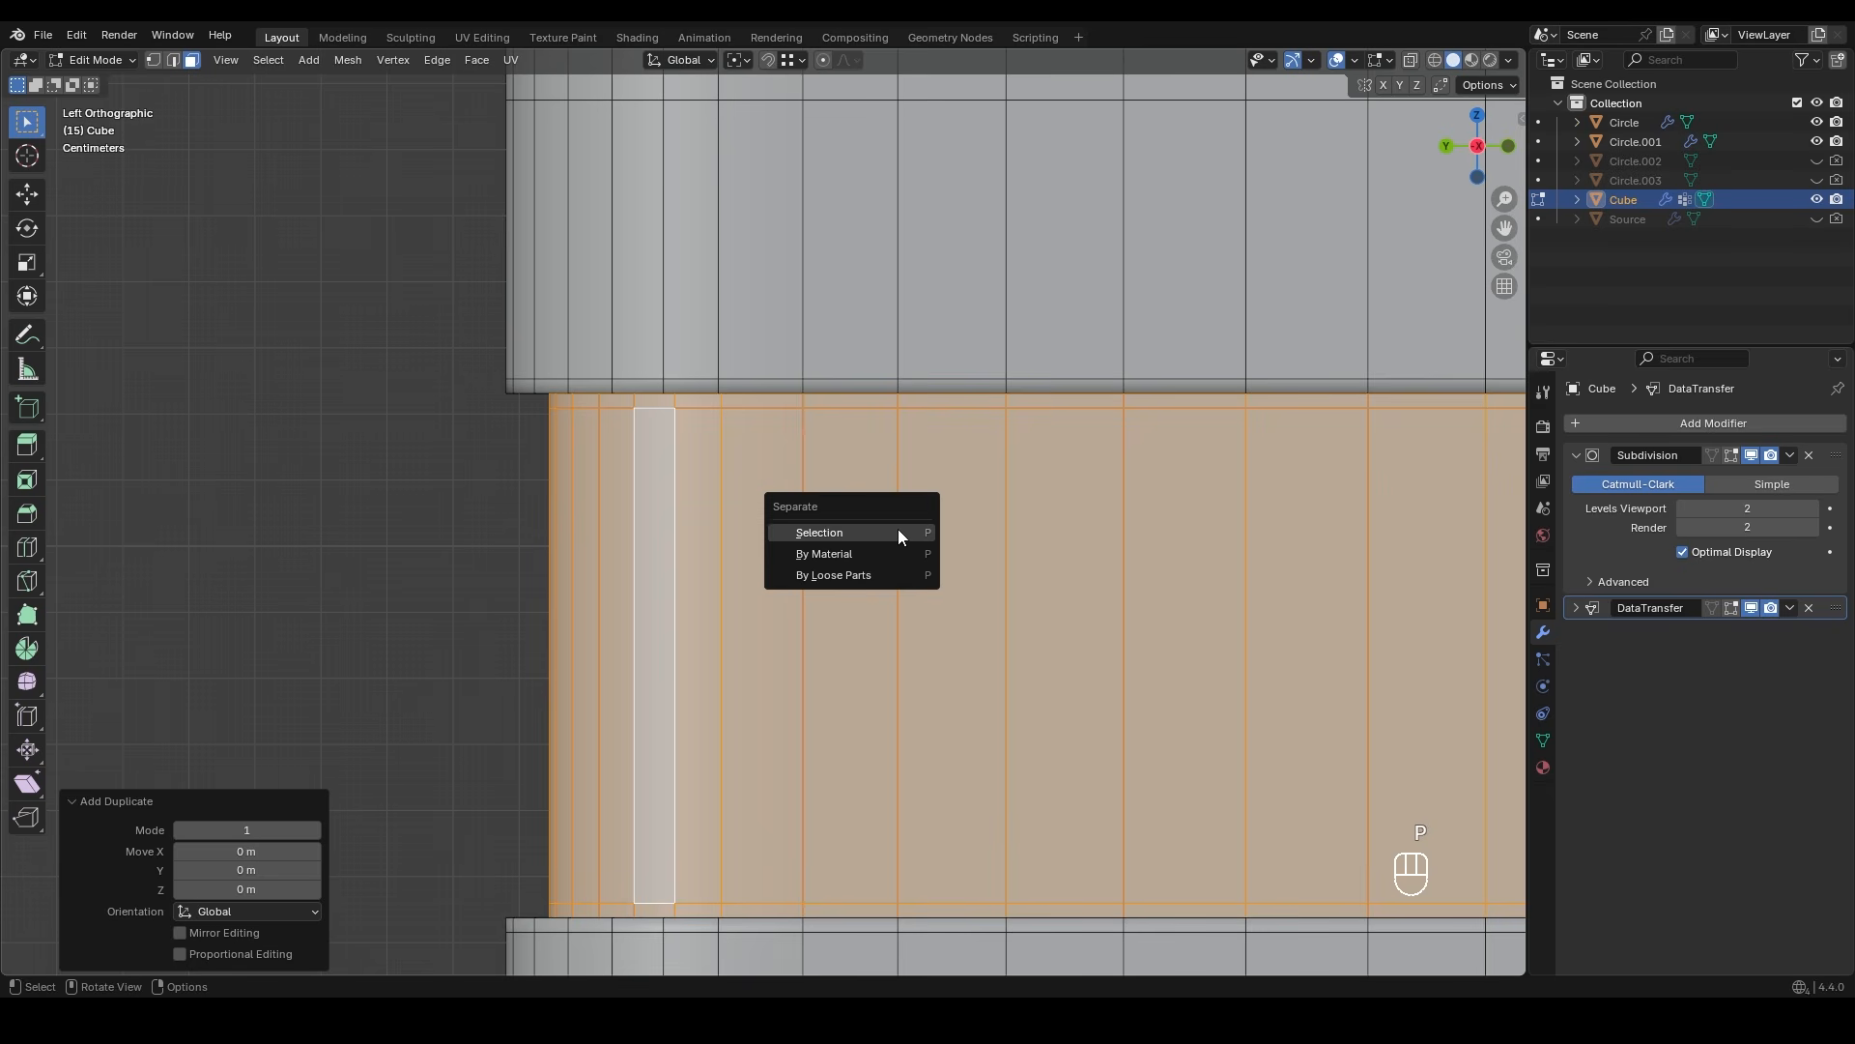
left_click(897, 530)
key("Tab")
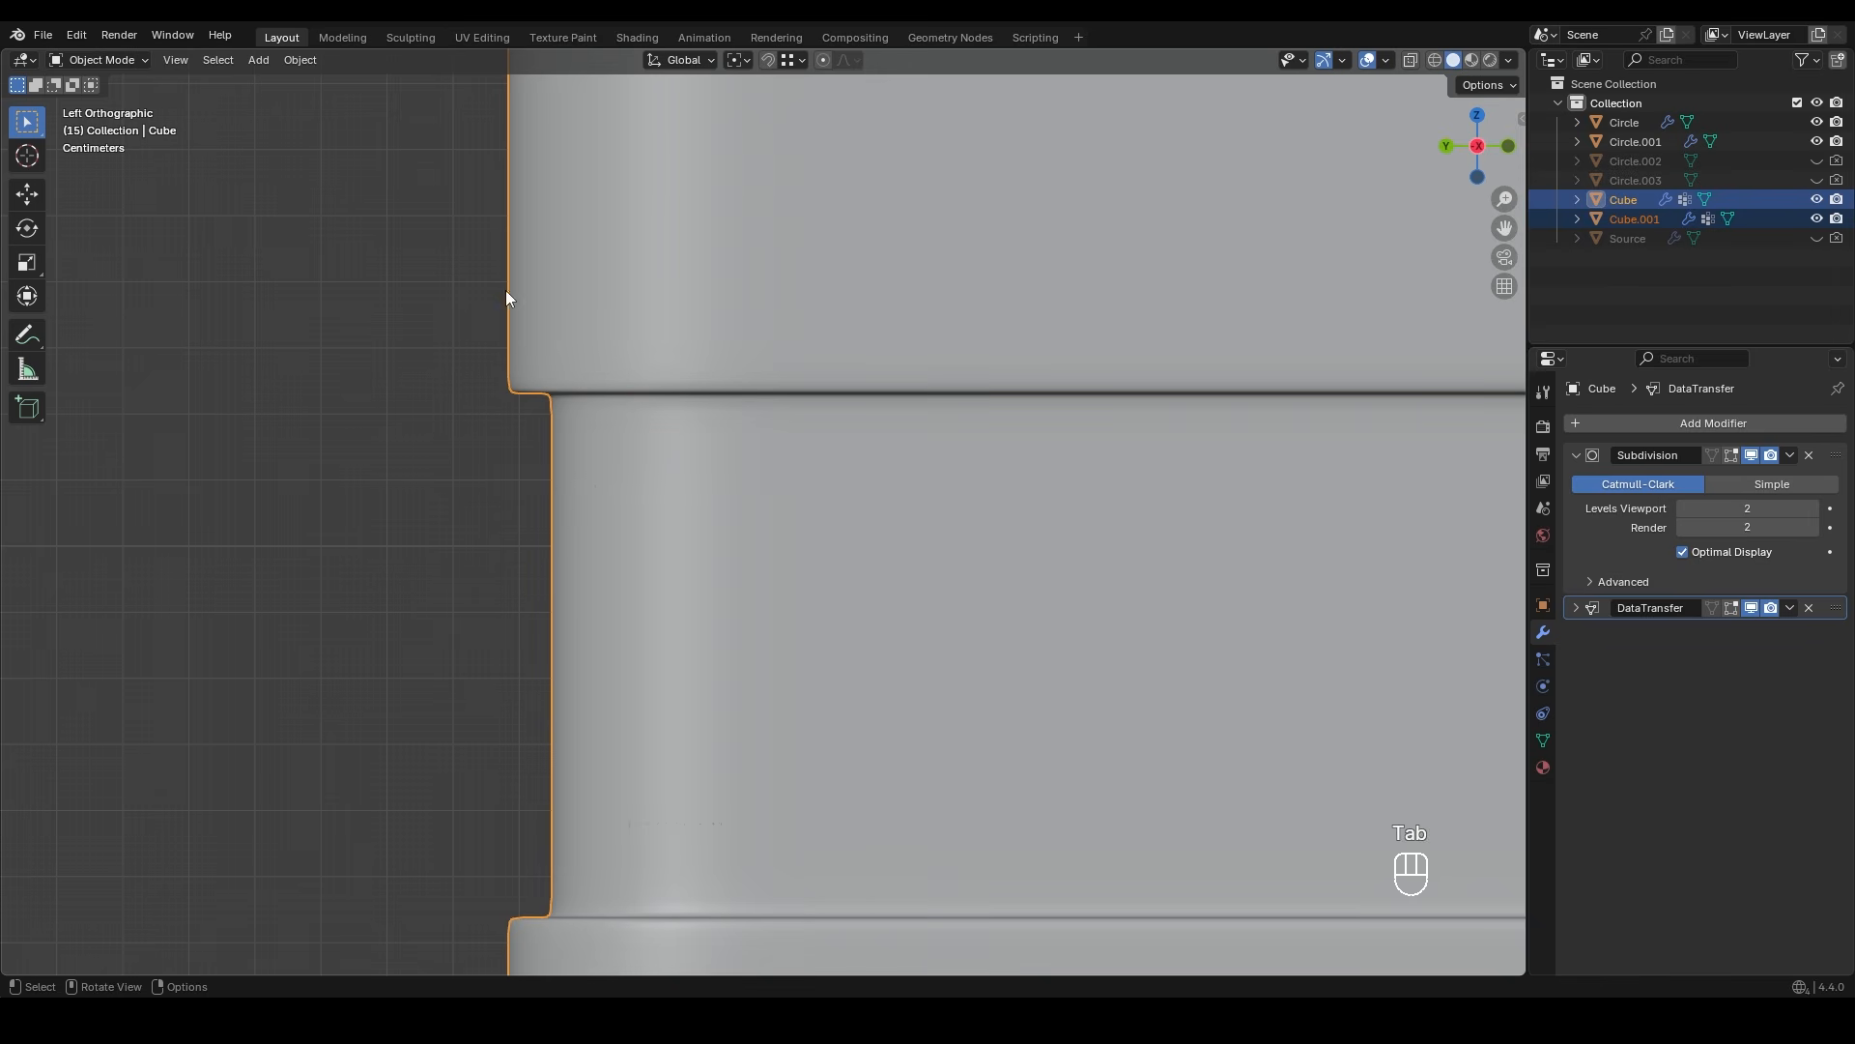
- Isolate the separated band and remove the supporting edge loops near its upper and lower rims
left_click_drag(493, 292, 647, 329, "ctrl")
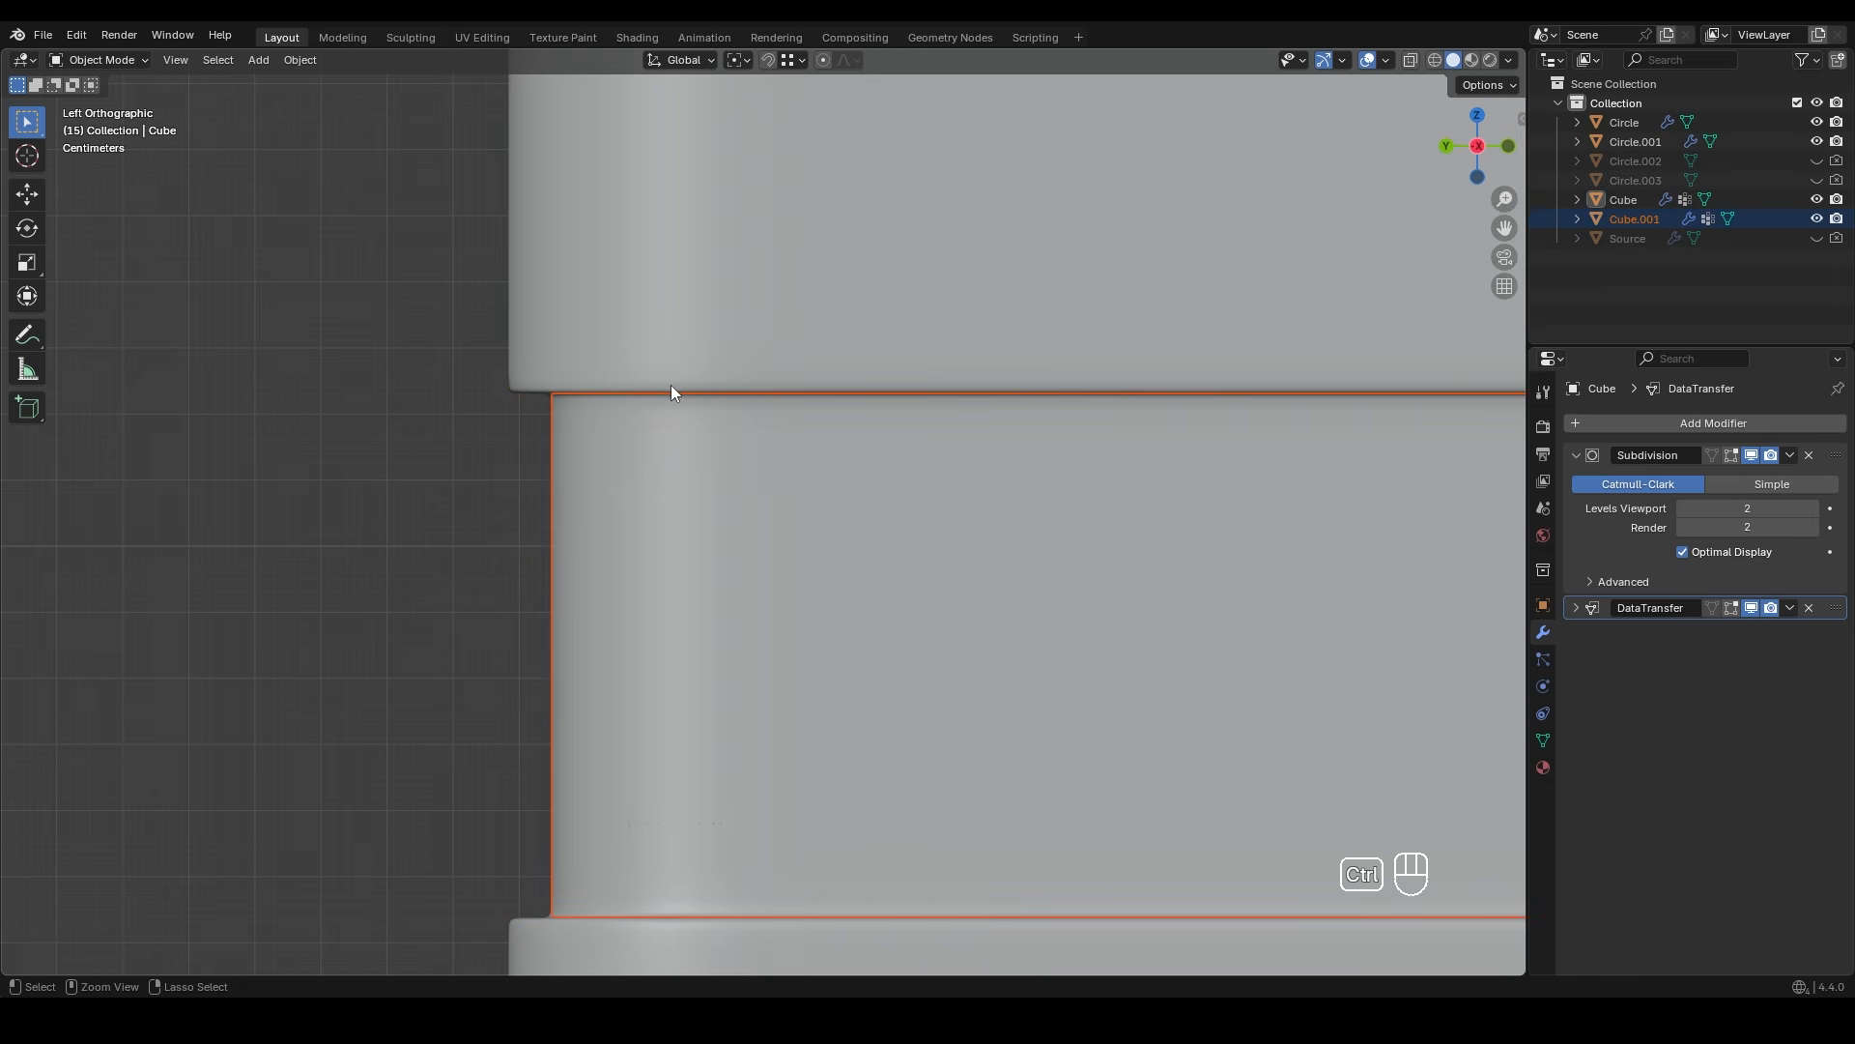
key("slash")
scroll(584, 474, "up", 3)
middle_click_drag(657, 441, 879, 445, "shift")
key("Tab")
middle_click_drag(692, 381, 675, 415)
key("2")
left_click(642, 314, "alt+shift")
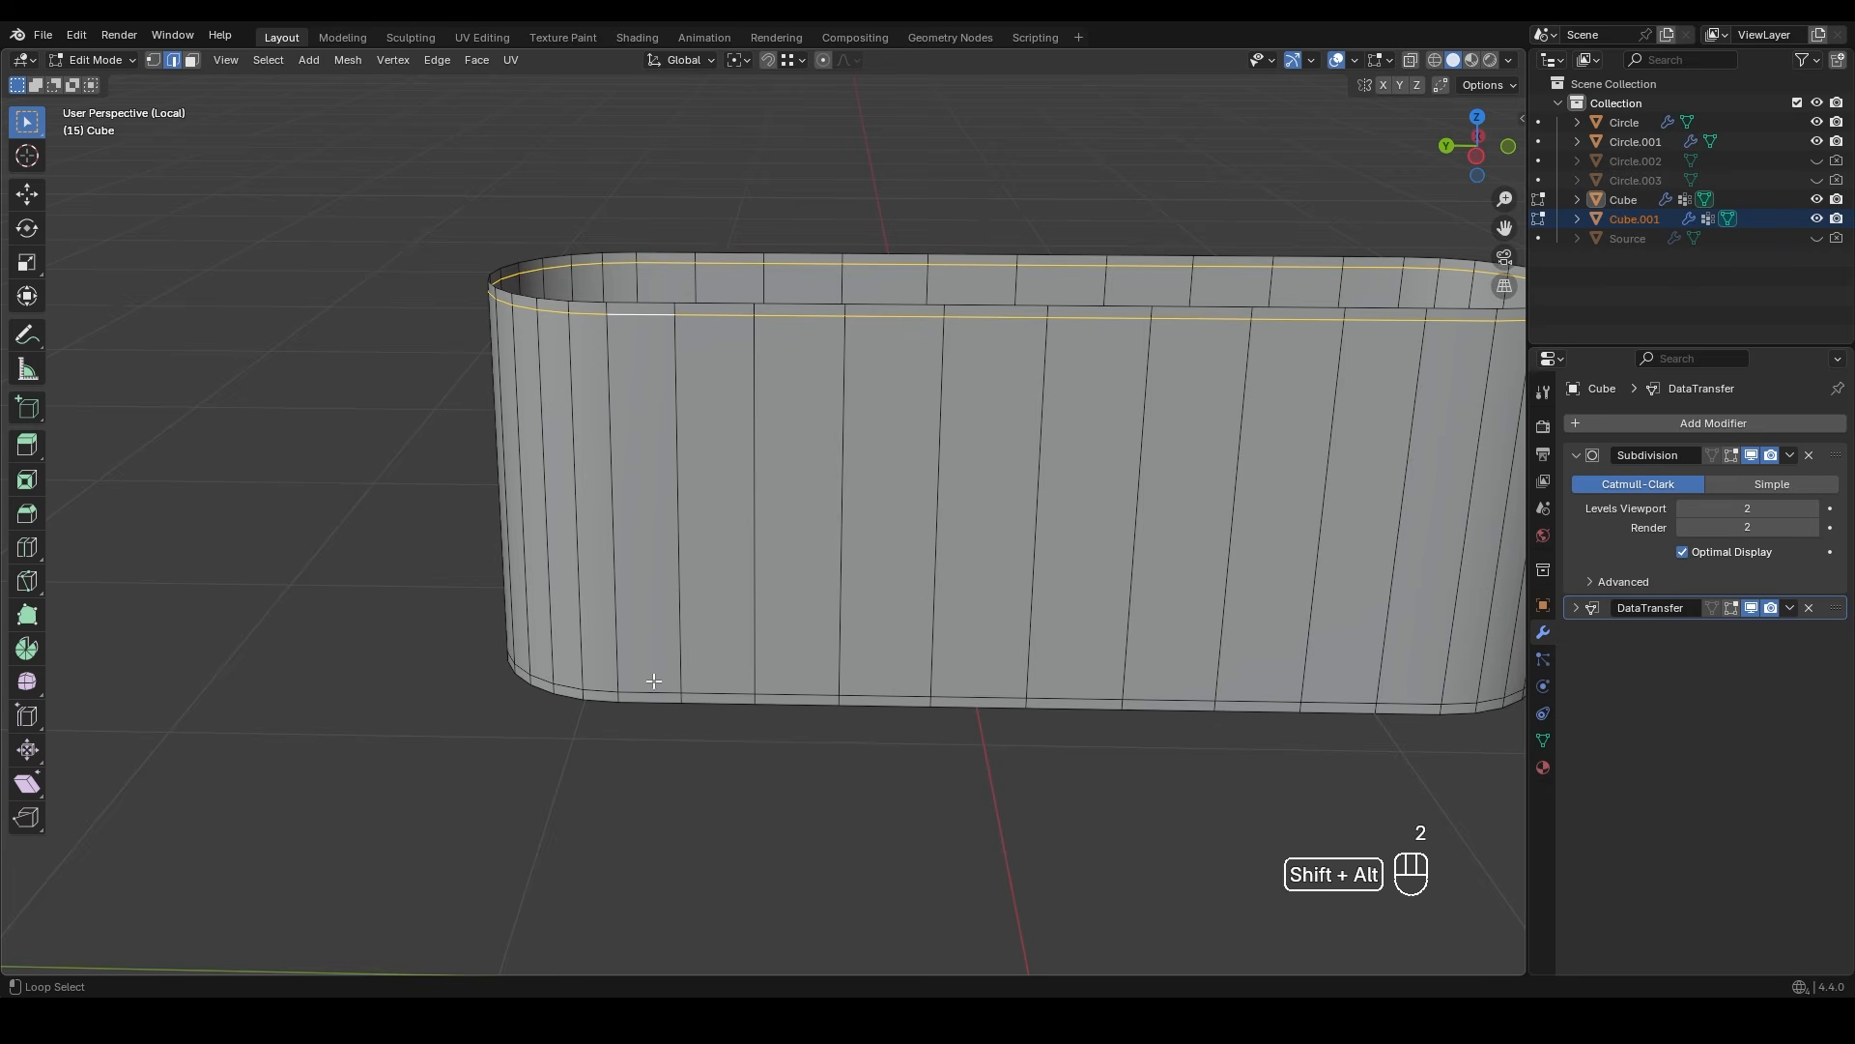
key("x")
left_click(652, 723)
- Select all faces around the band and fatten them slightly outward from the groove surface
key("3")
left_click(629, 497, "alt")
middle_click_drag(612, 446, 676, 482, "shift")
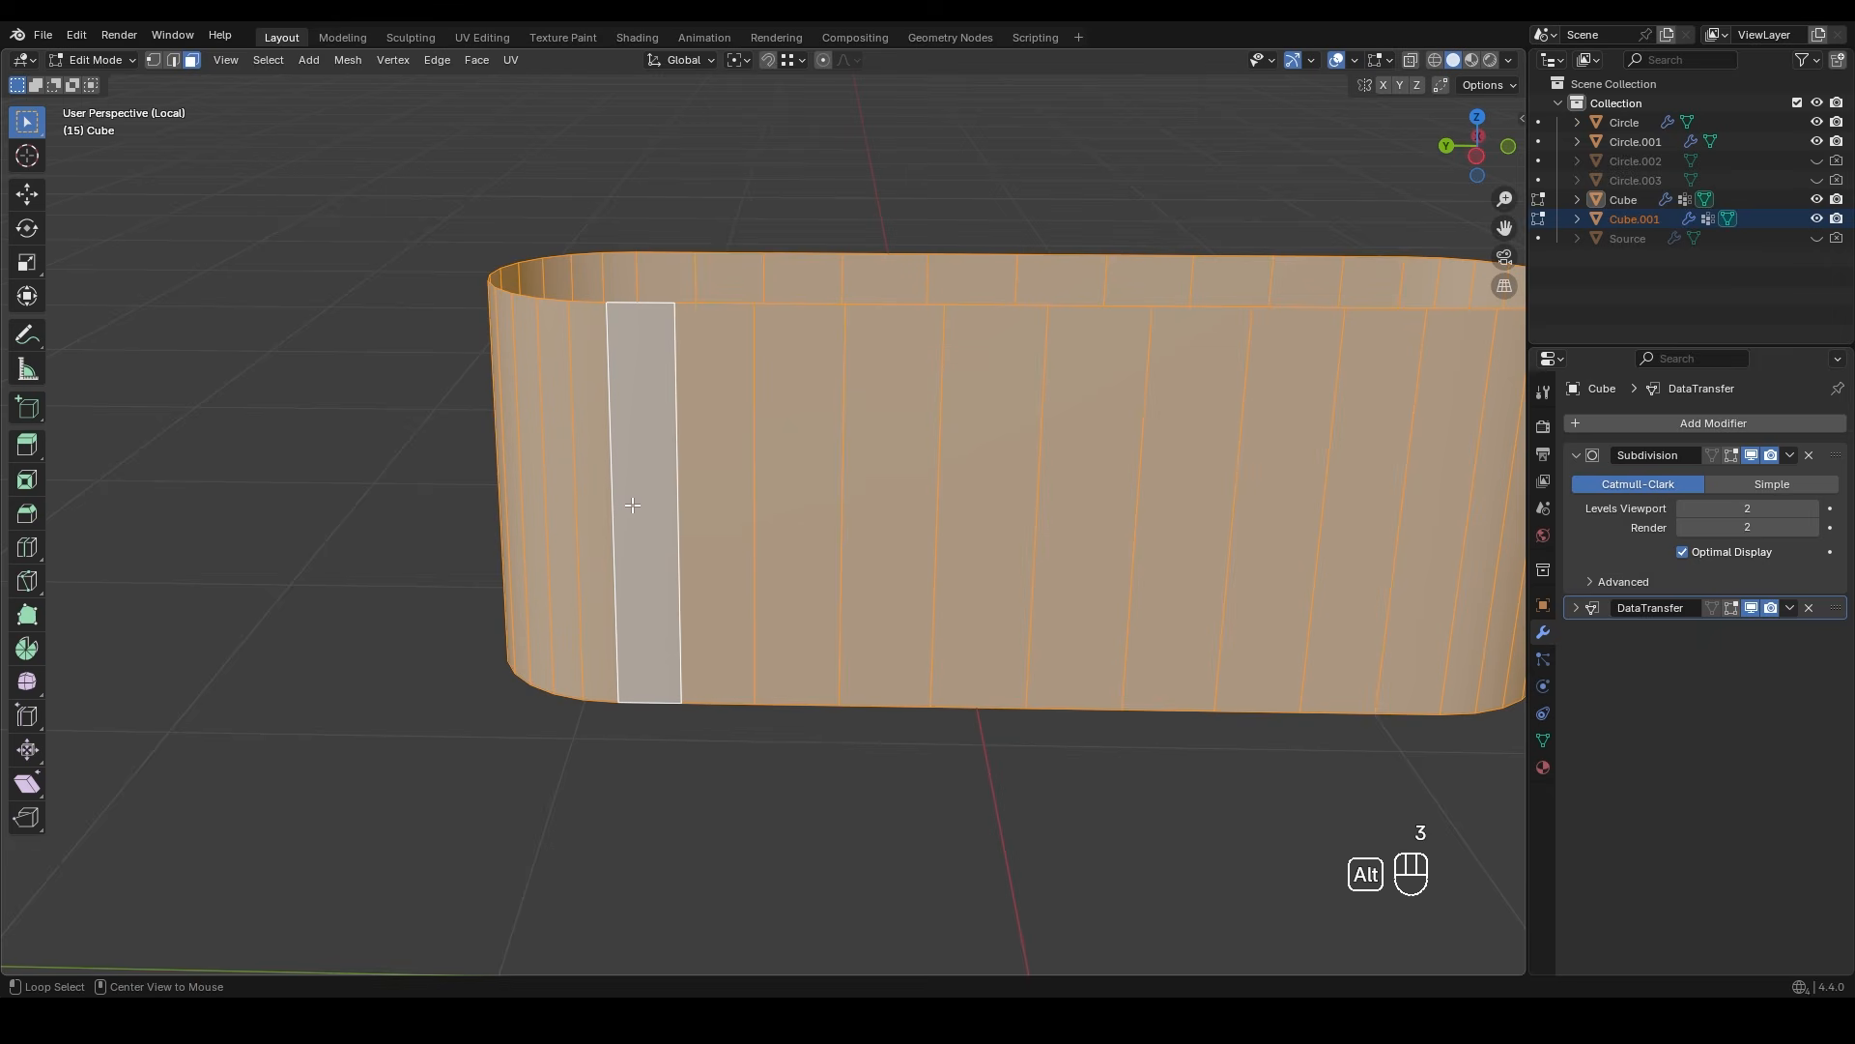
key("alt+s")
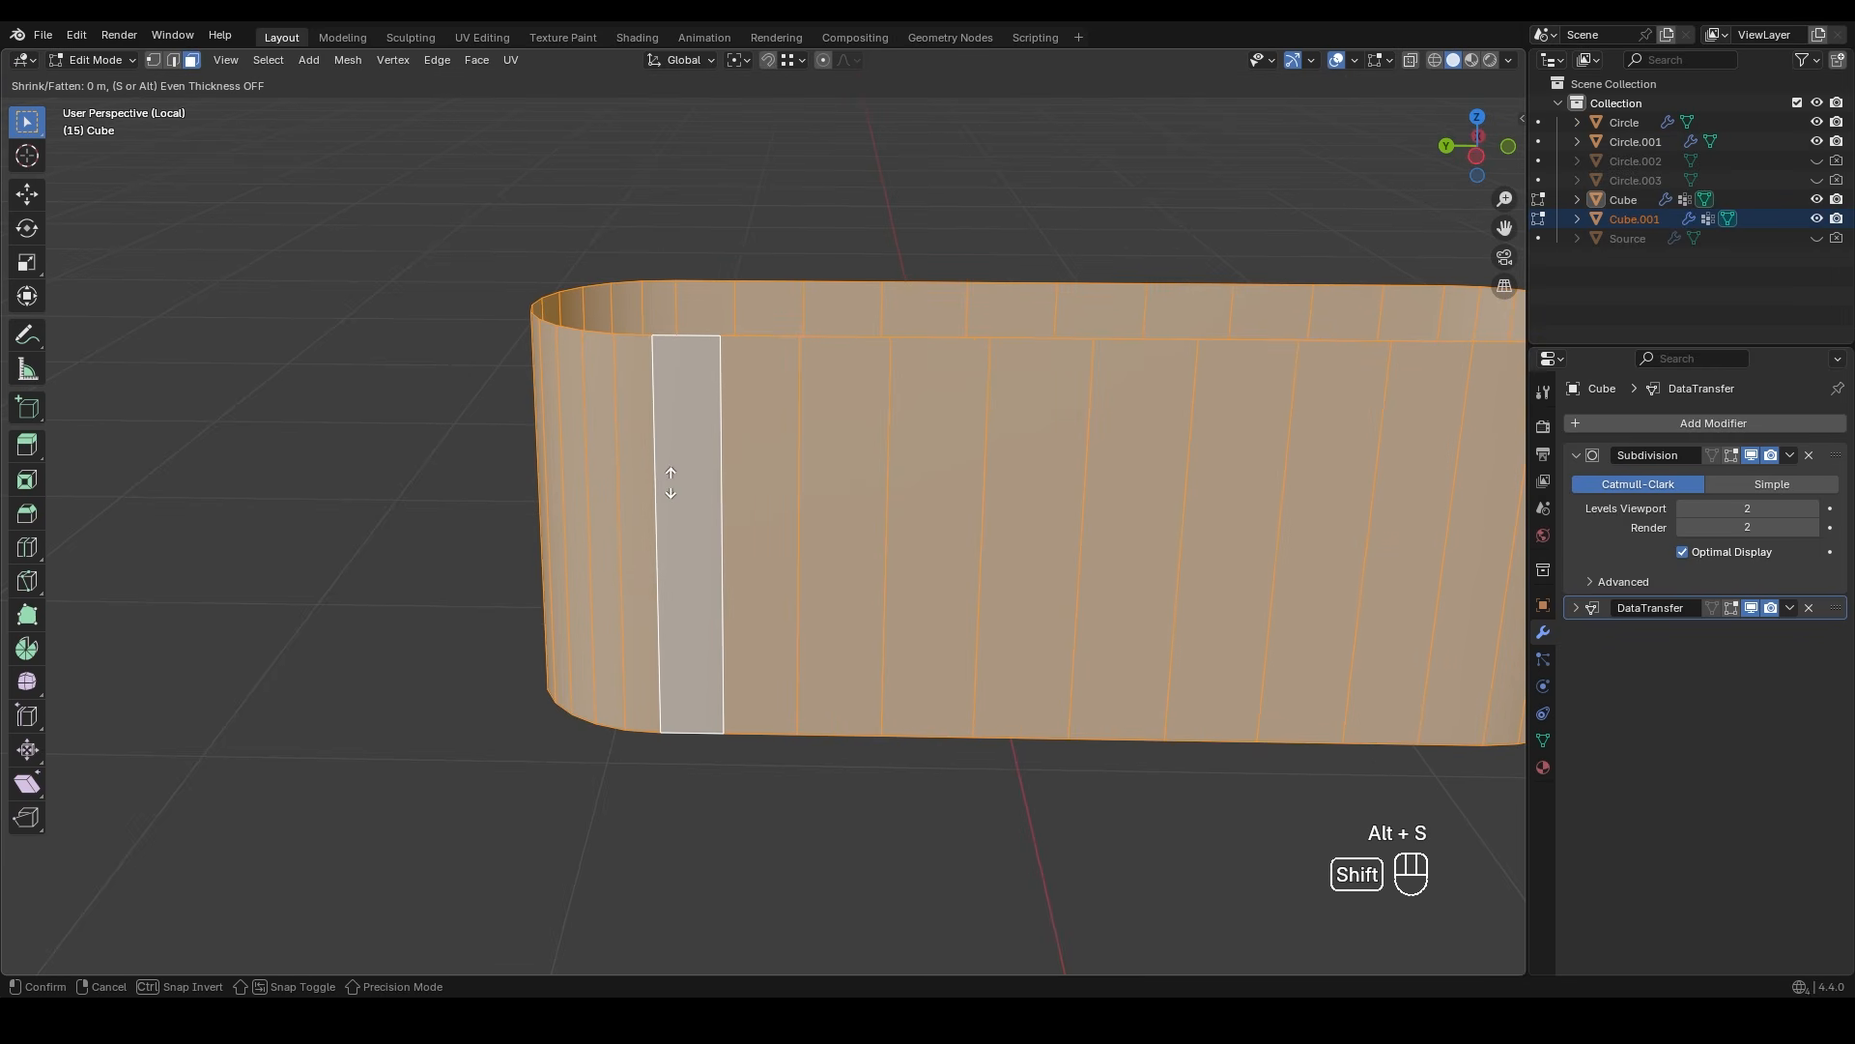
left_click(653, 434)
key("KP_Divide")
left_click(439, 502)
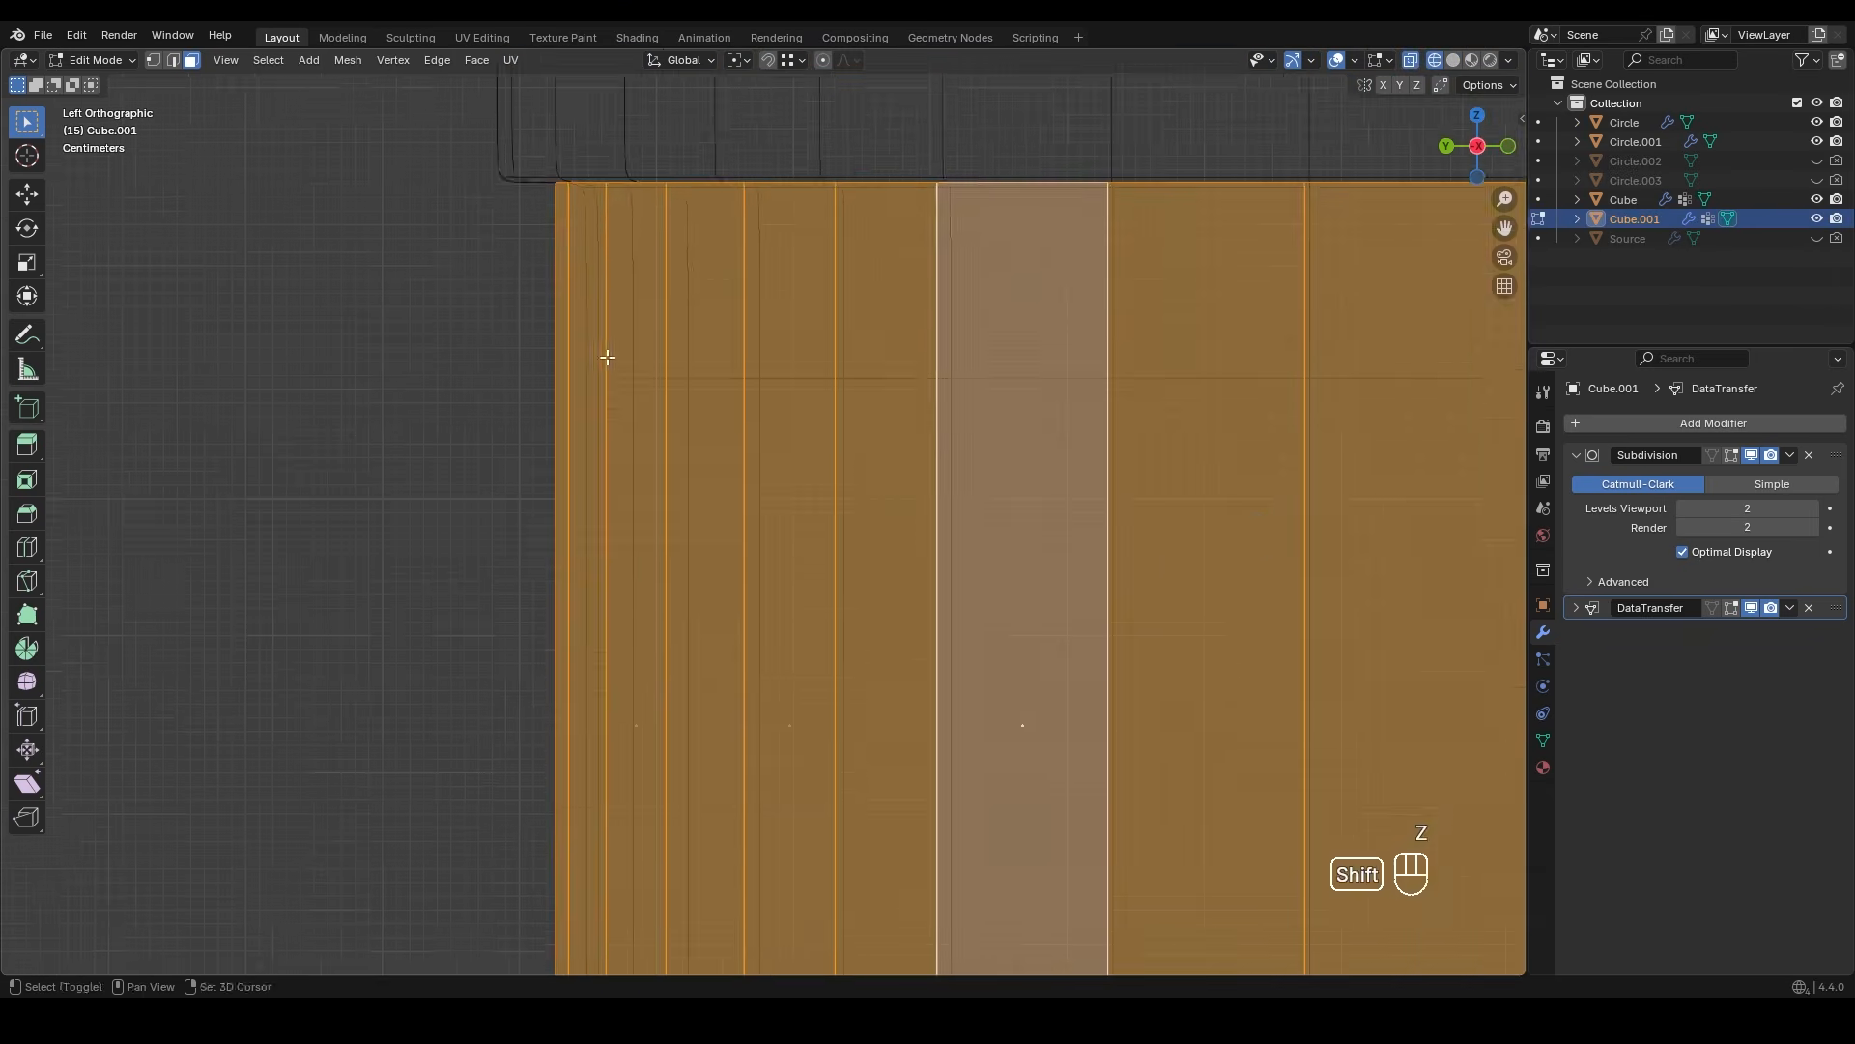
- Shrink the band's faces by -0.00661 m so they sit just outside the groove wall
scroll(767, 610, "up", 4)
middle_click_drag(606, 356, 747, 528, "shift")
scroll(745, 589, "up", 2)
key("alt+s")
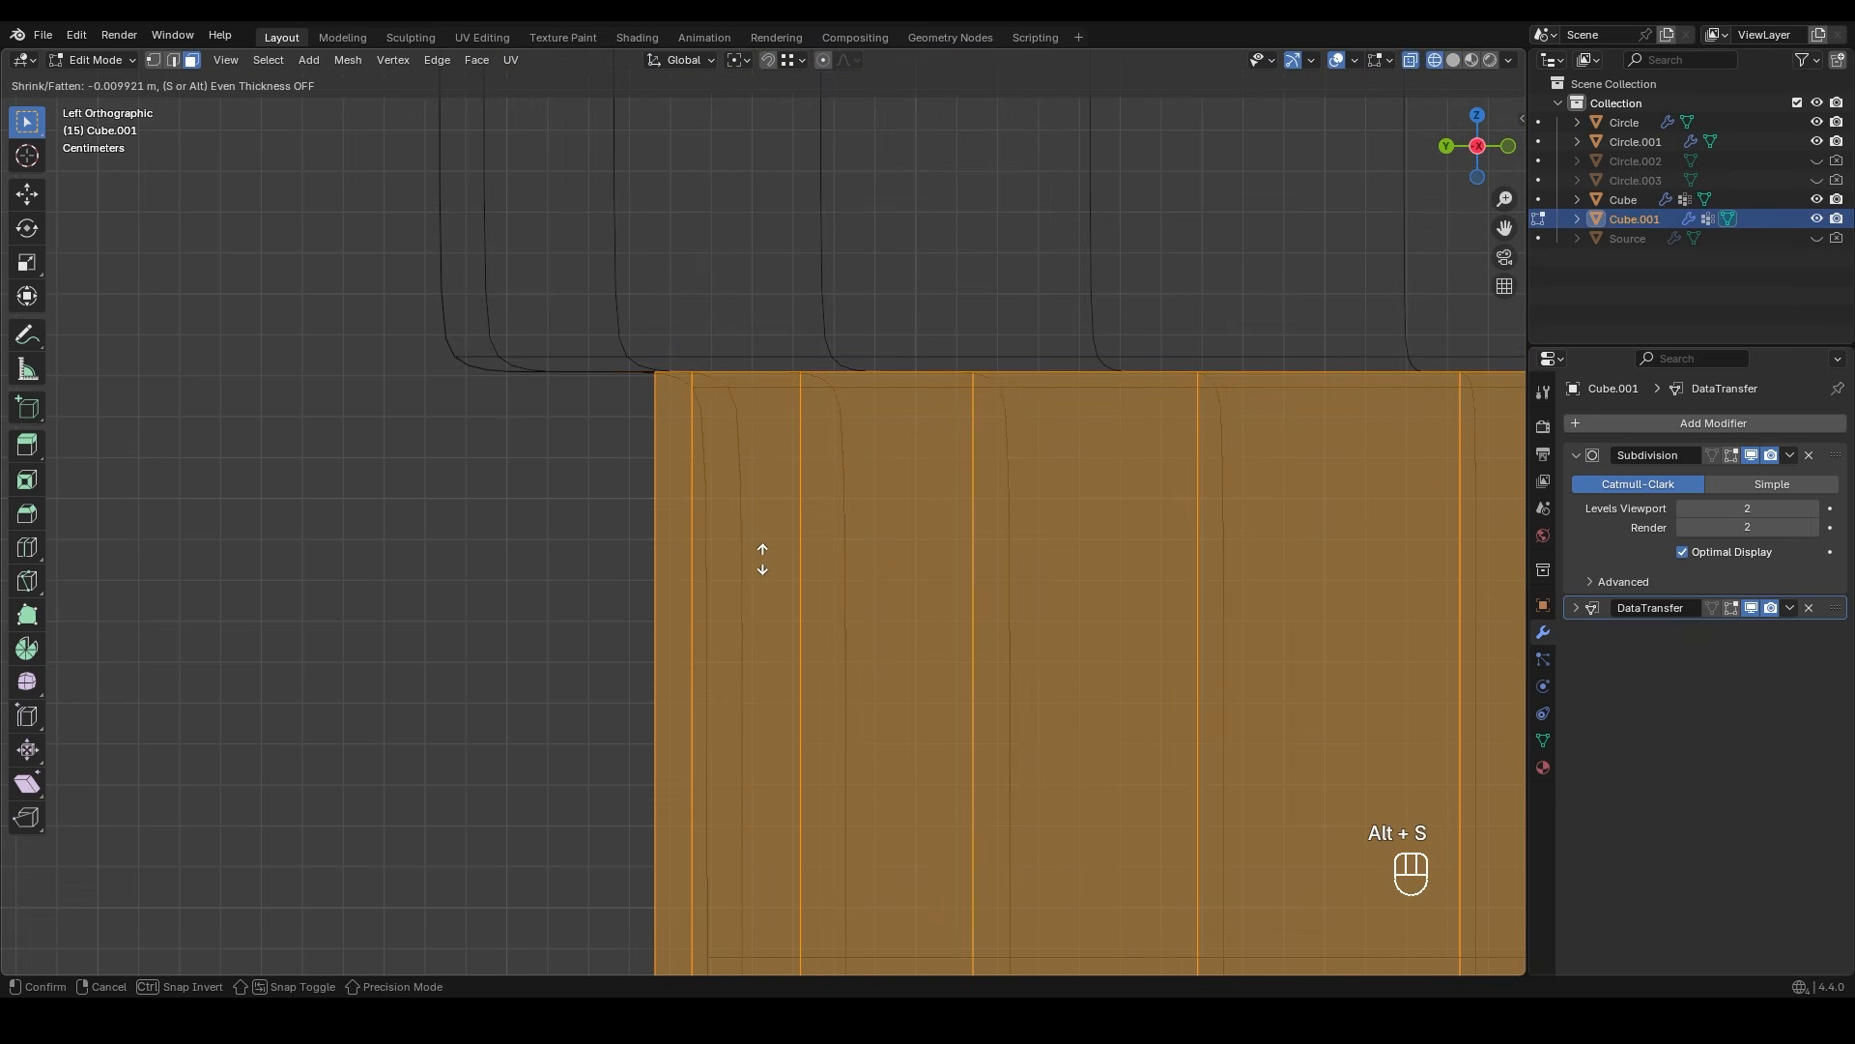
left_click(760, 560)
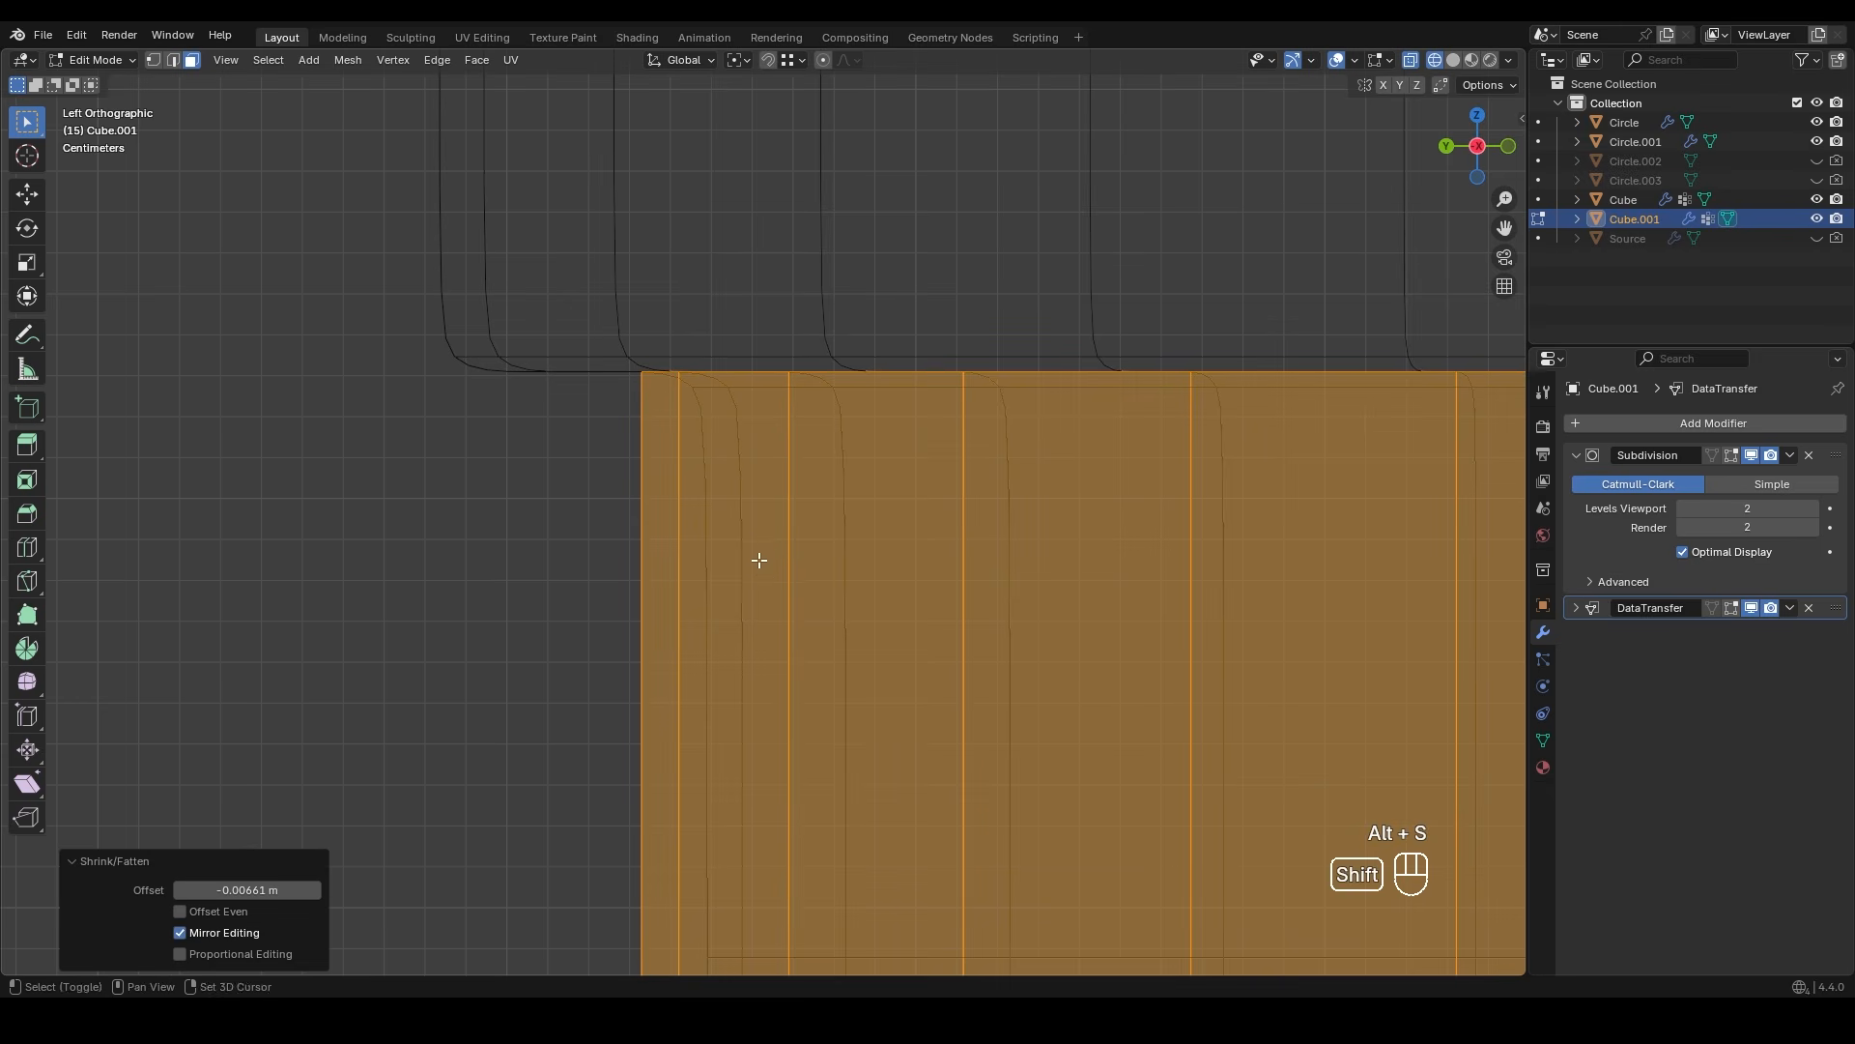
- Remove the band's DataTransfer modifier and turn off the viewport display of its Subdivision modifier
left_click(1808, 606)
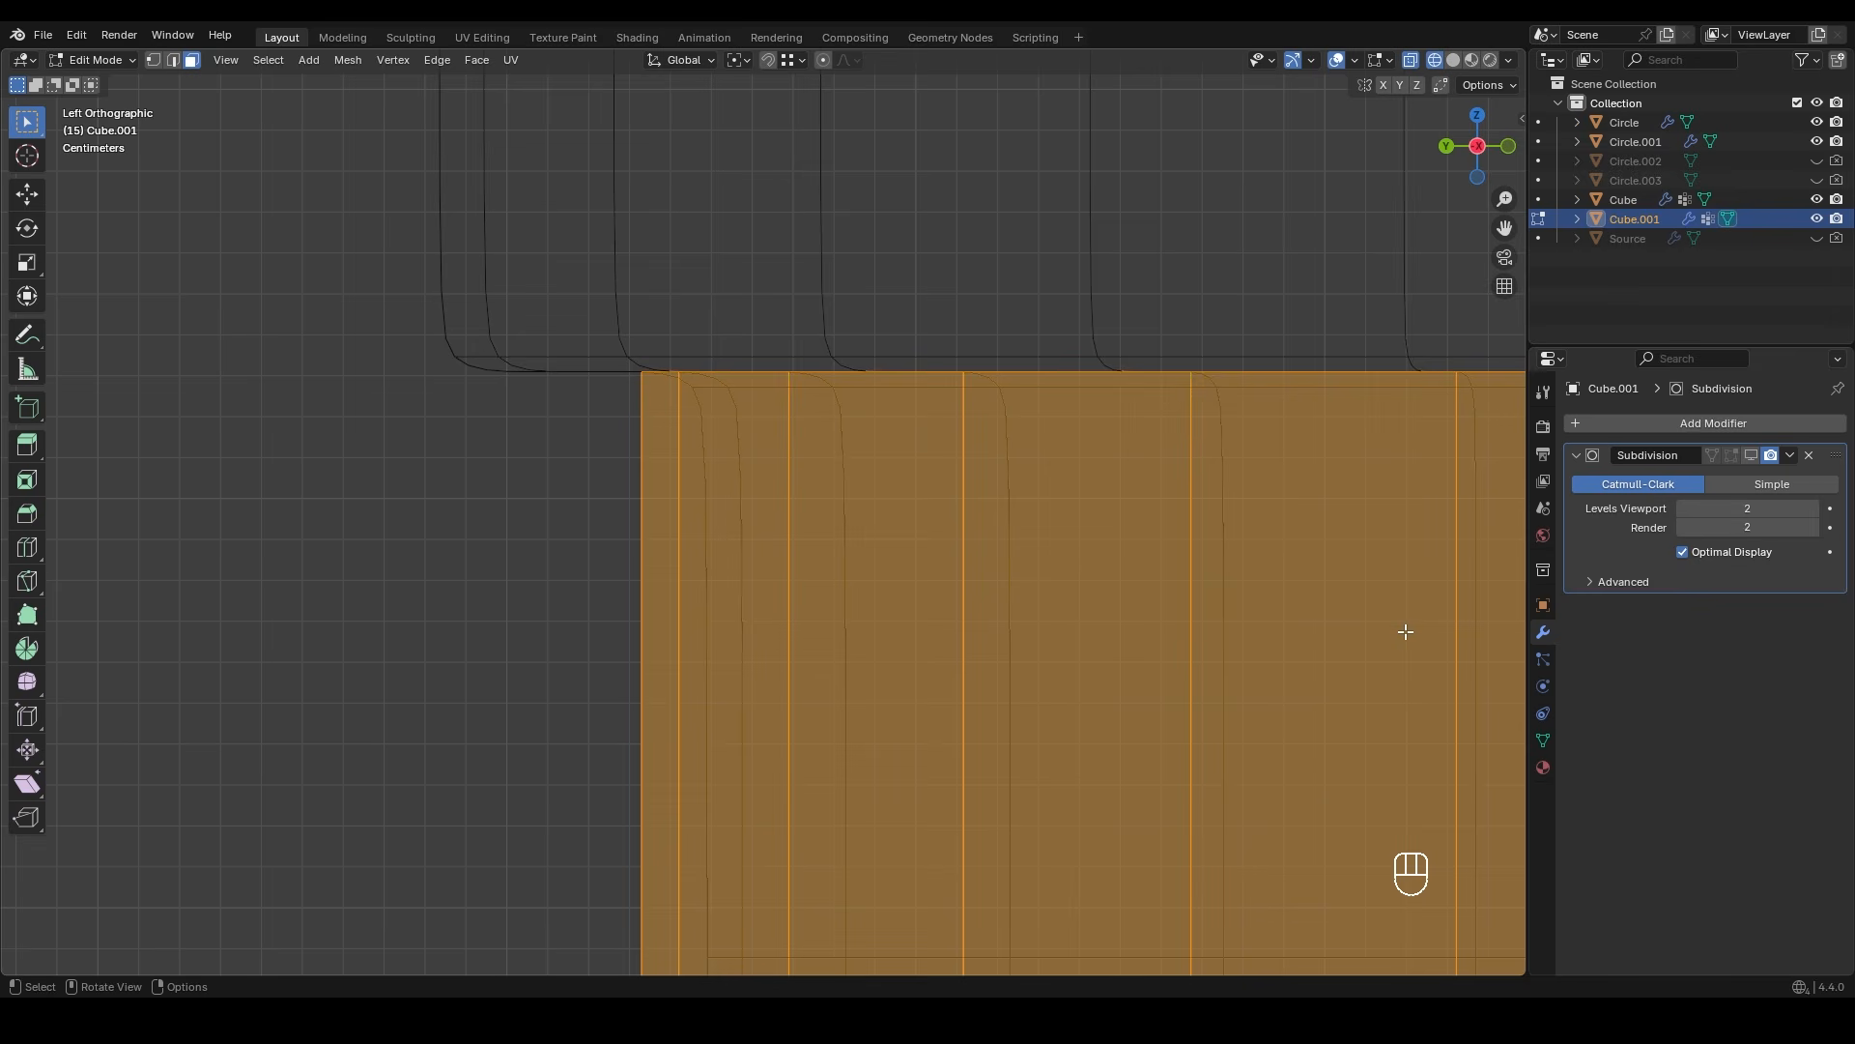
key("Tab")
scroll(912, 649, "down", 8)
key("shift+z")
- Cut four evenly spaced horizontal edge loops around the band
mouse_move(974, 725)
middle_mouse_down("shift")
mouse_move(862, 475)
mouse_move(825, 477)
mouse_move(889, 513)
mouse_move(822, 510)
middle_mouse_up("shift")
scroll(862, 476, "down", 5)
key("Tab")
key("ctrl+r")
scroll(791, 502, "up", 3)
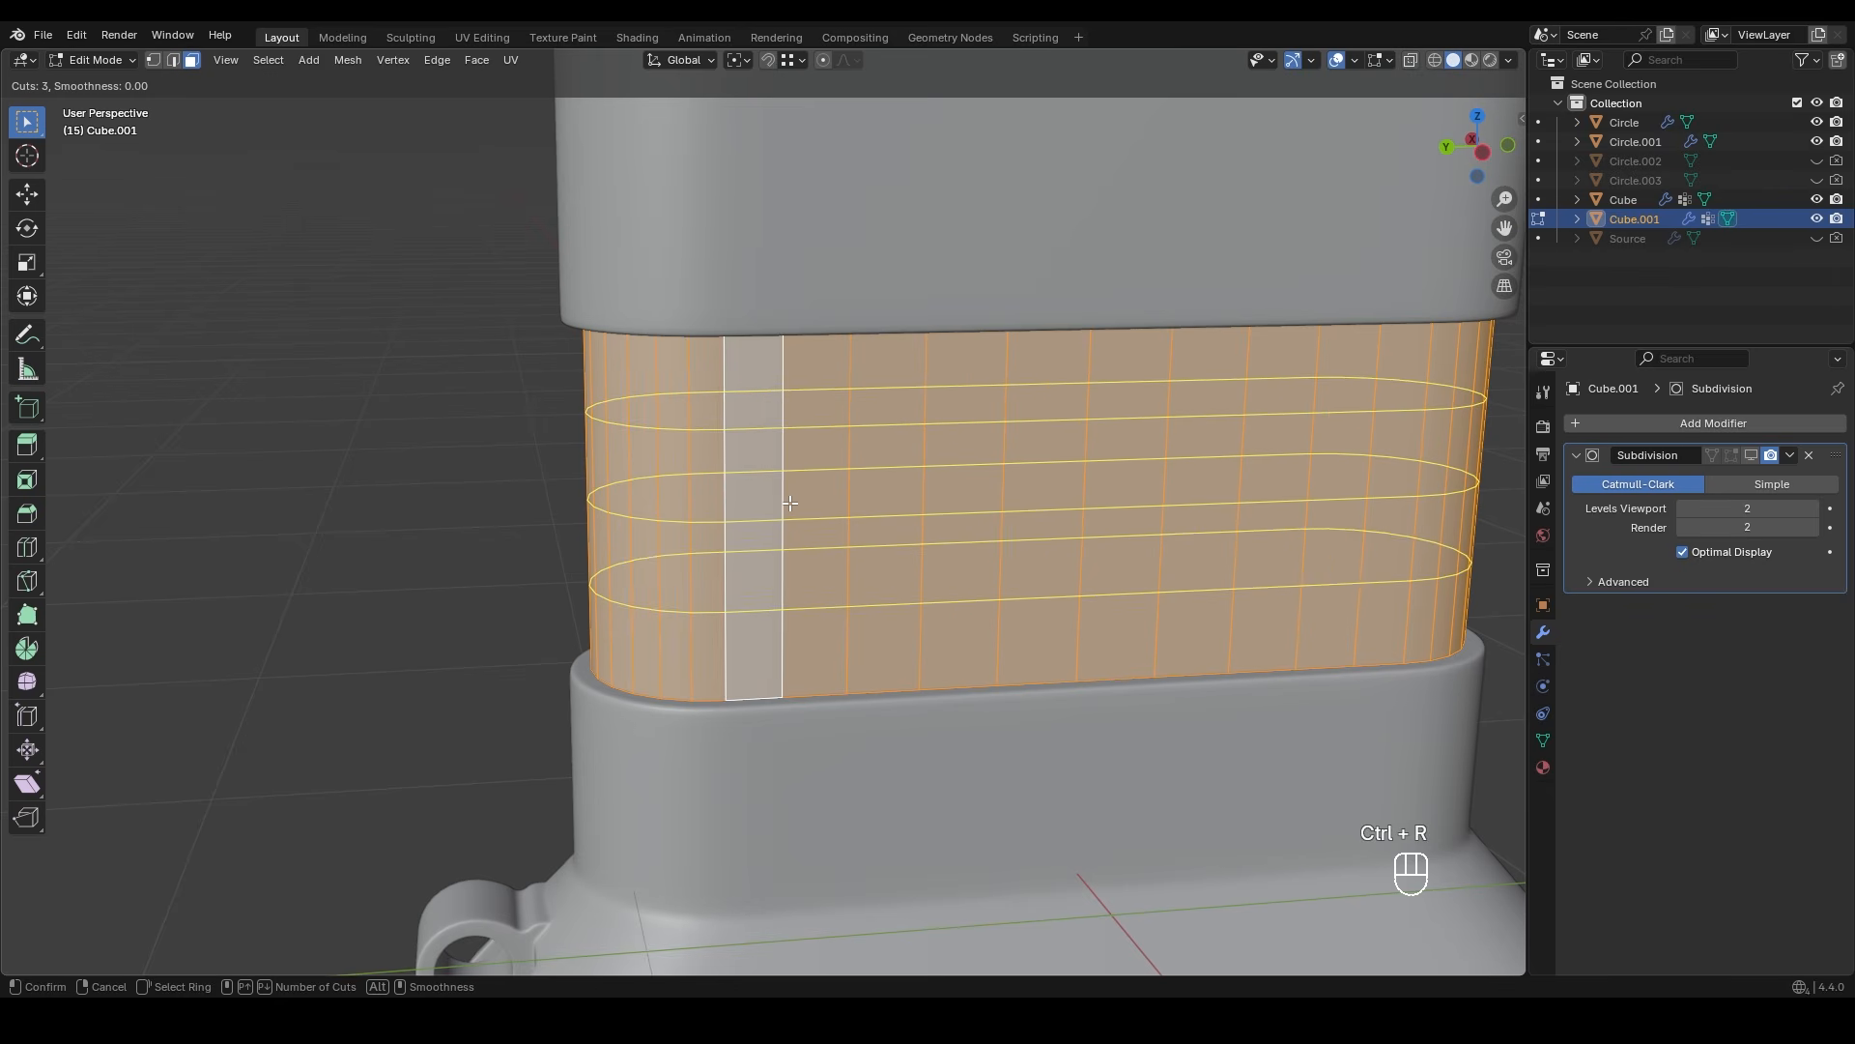
left_click(790, 502)
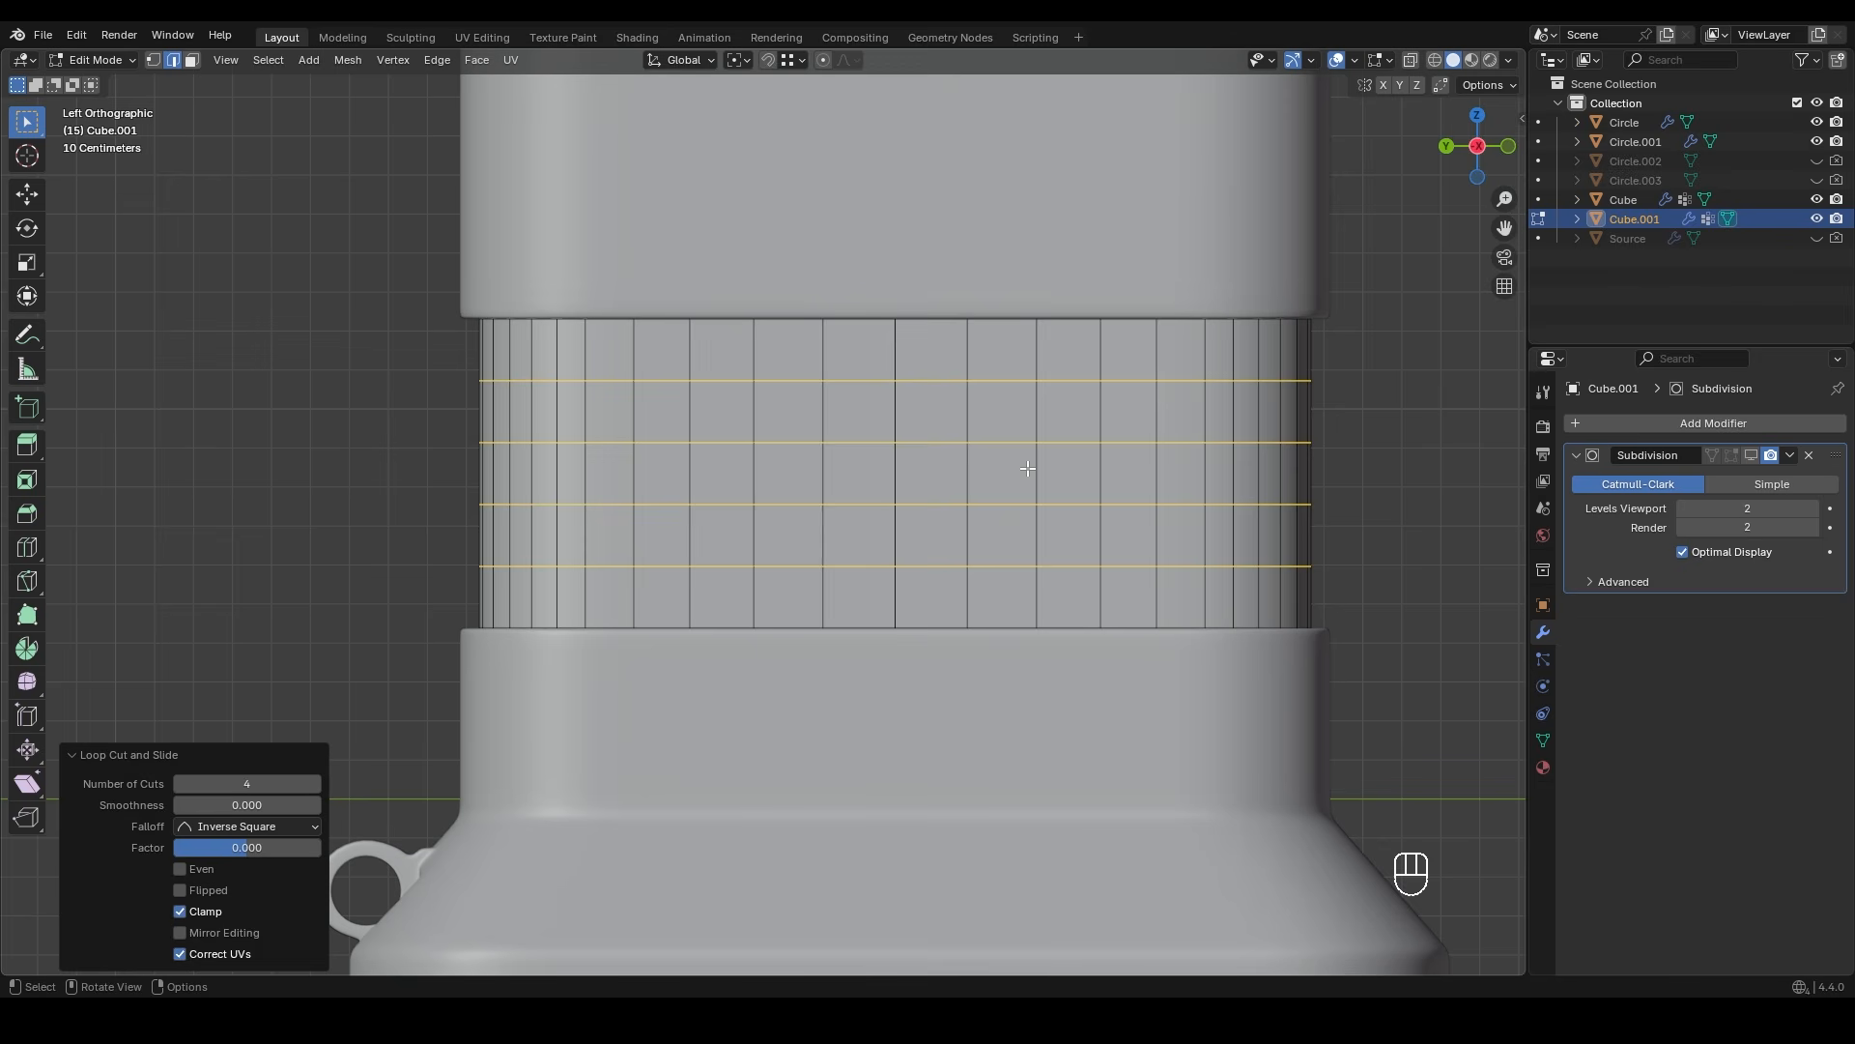
- Delete the central block of faces on the band's flat wheel side, leaving only the columns near the corners
key("3")
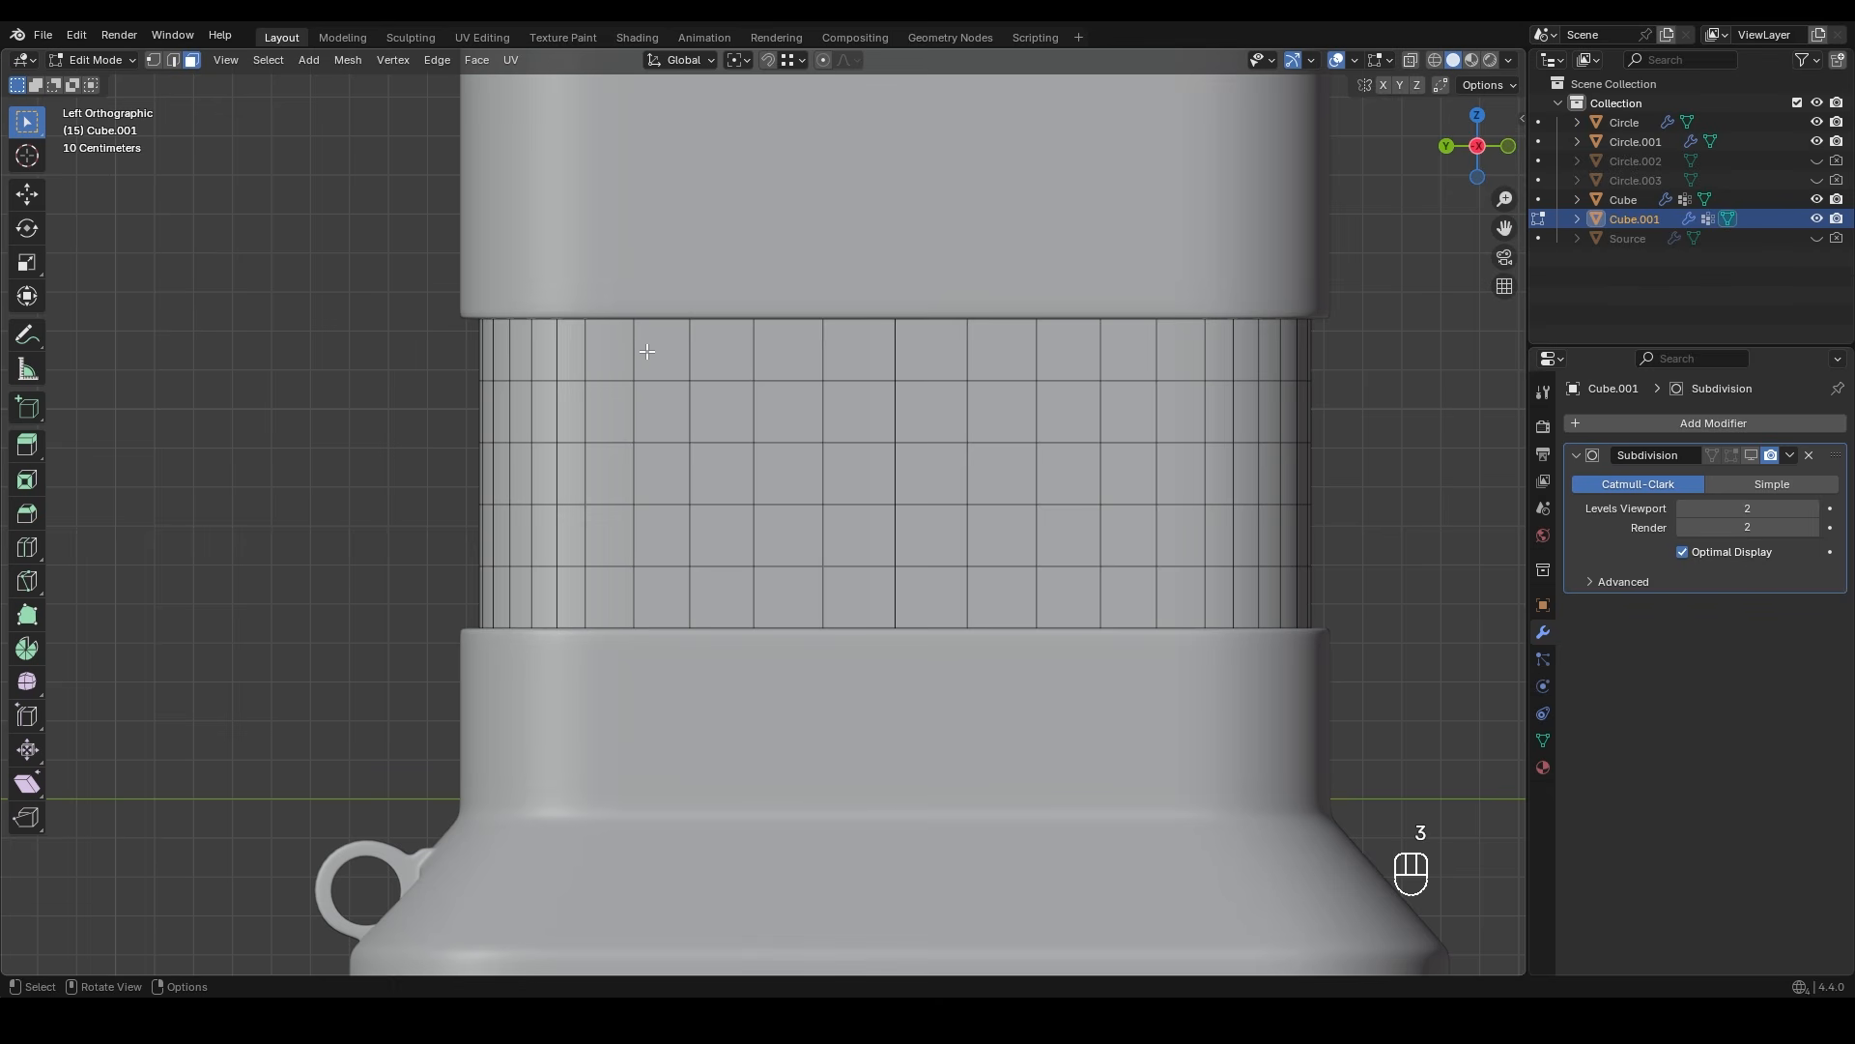
left_click_drag(1118, 600, 1119, 601)
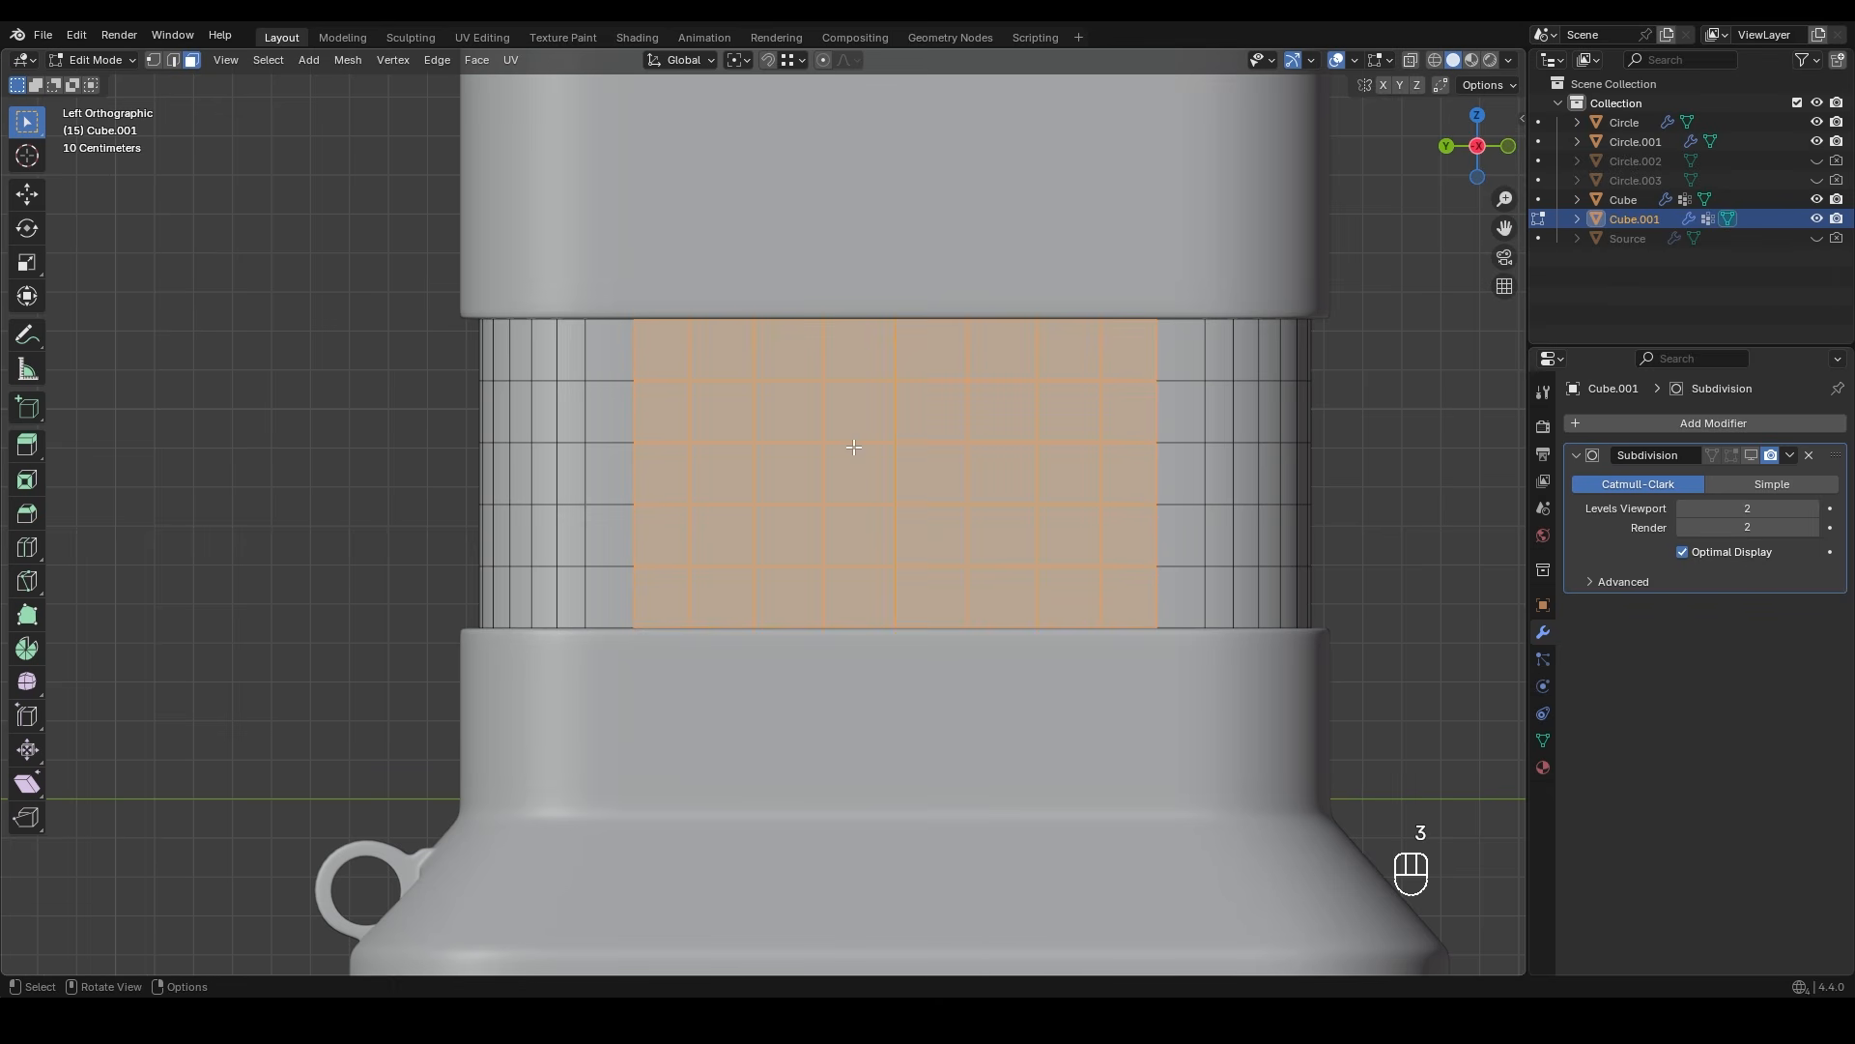
key("x")
left_click(820, 360)
- Extrude the three middle edges on one side of the opening along Y to form a short tab
key("2")
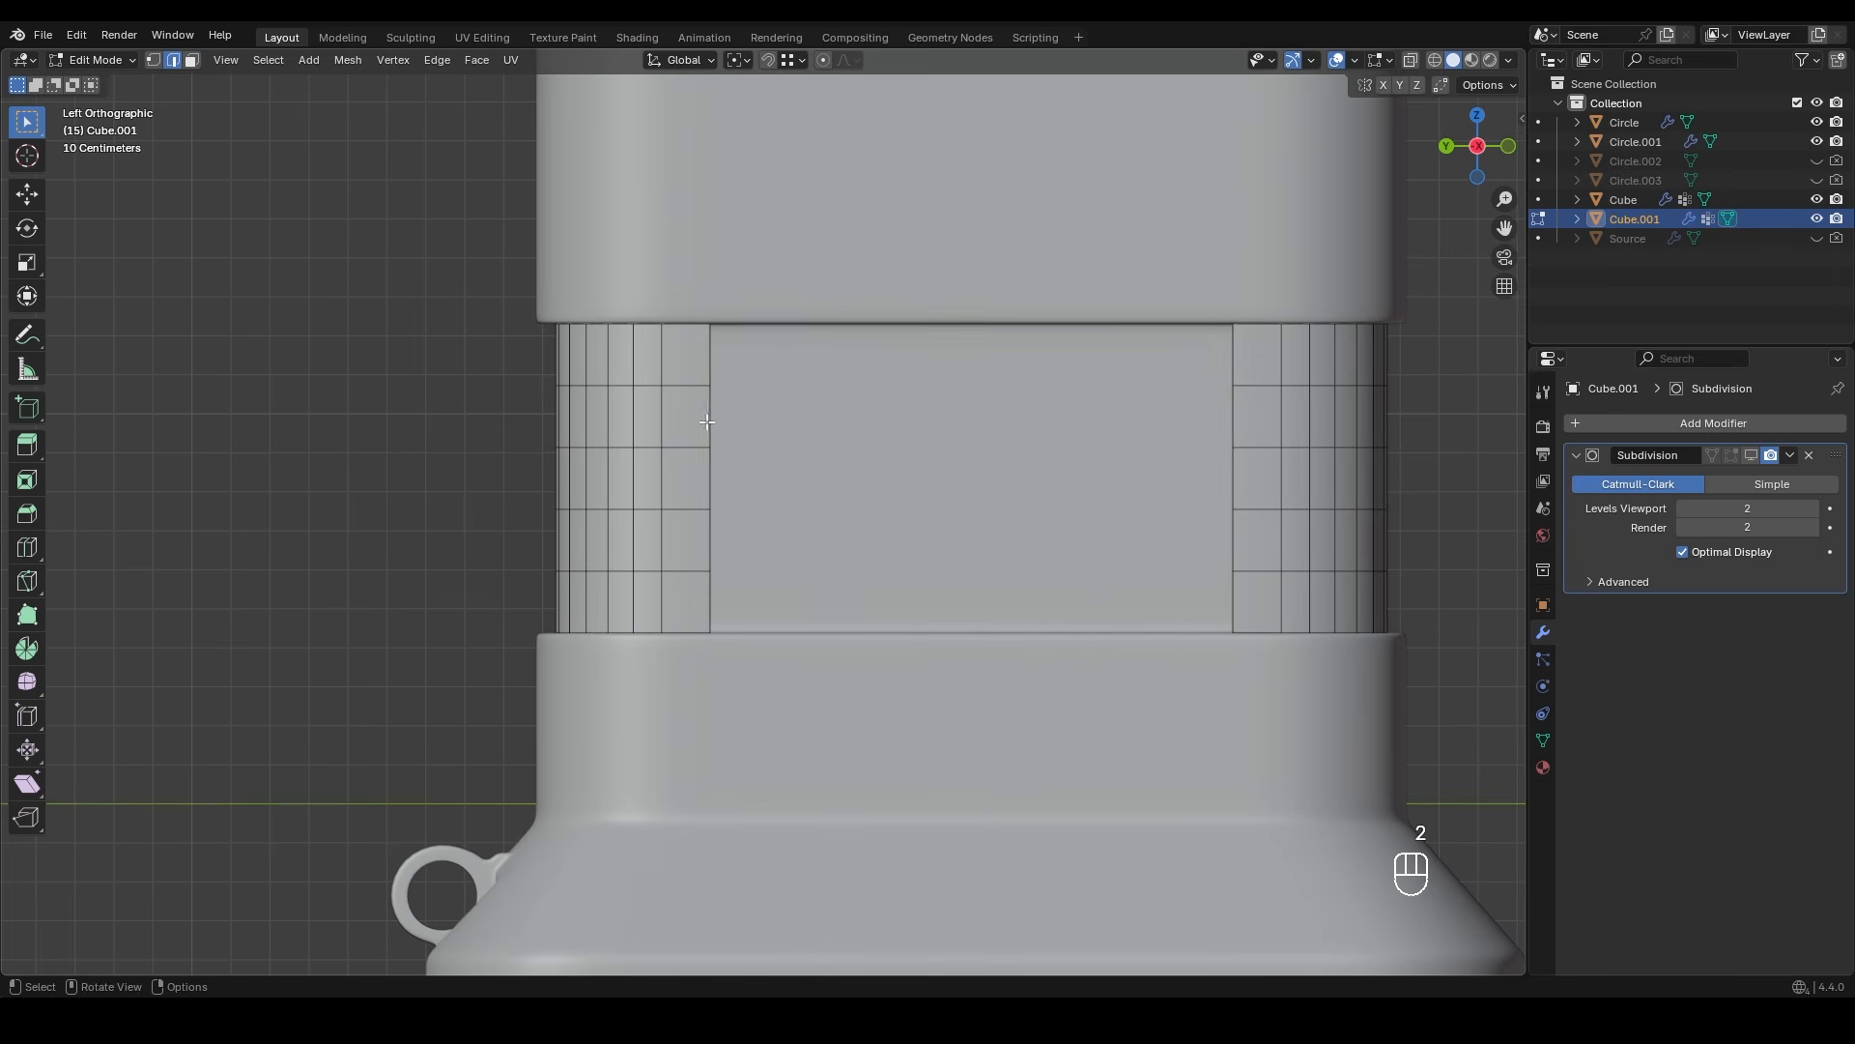
key("e")
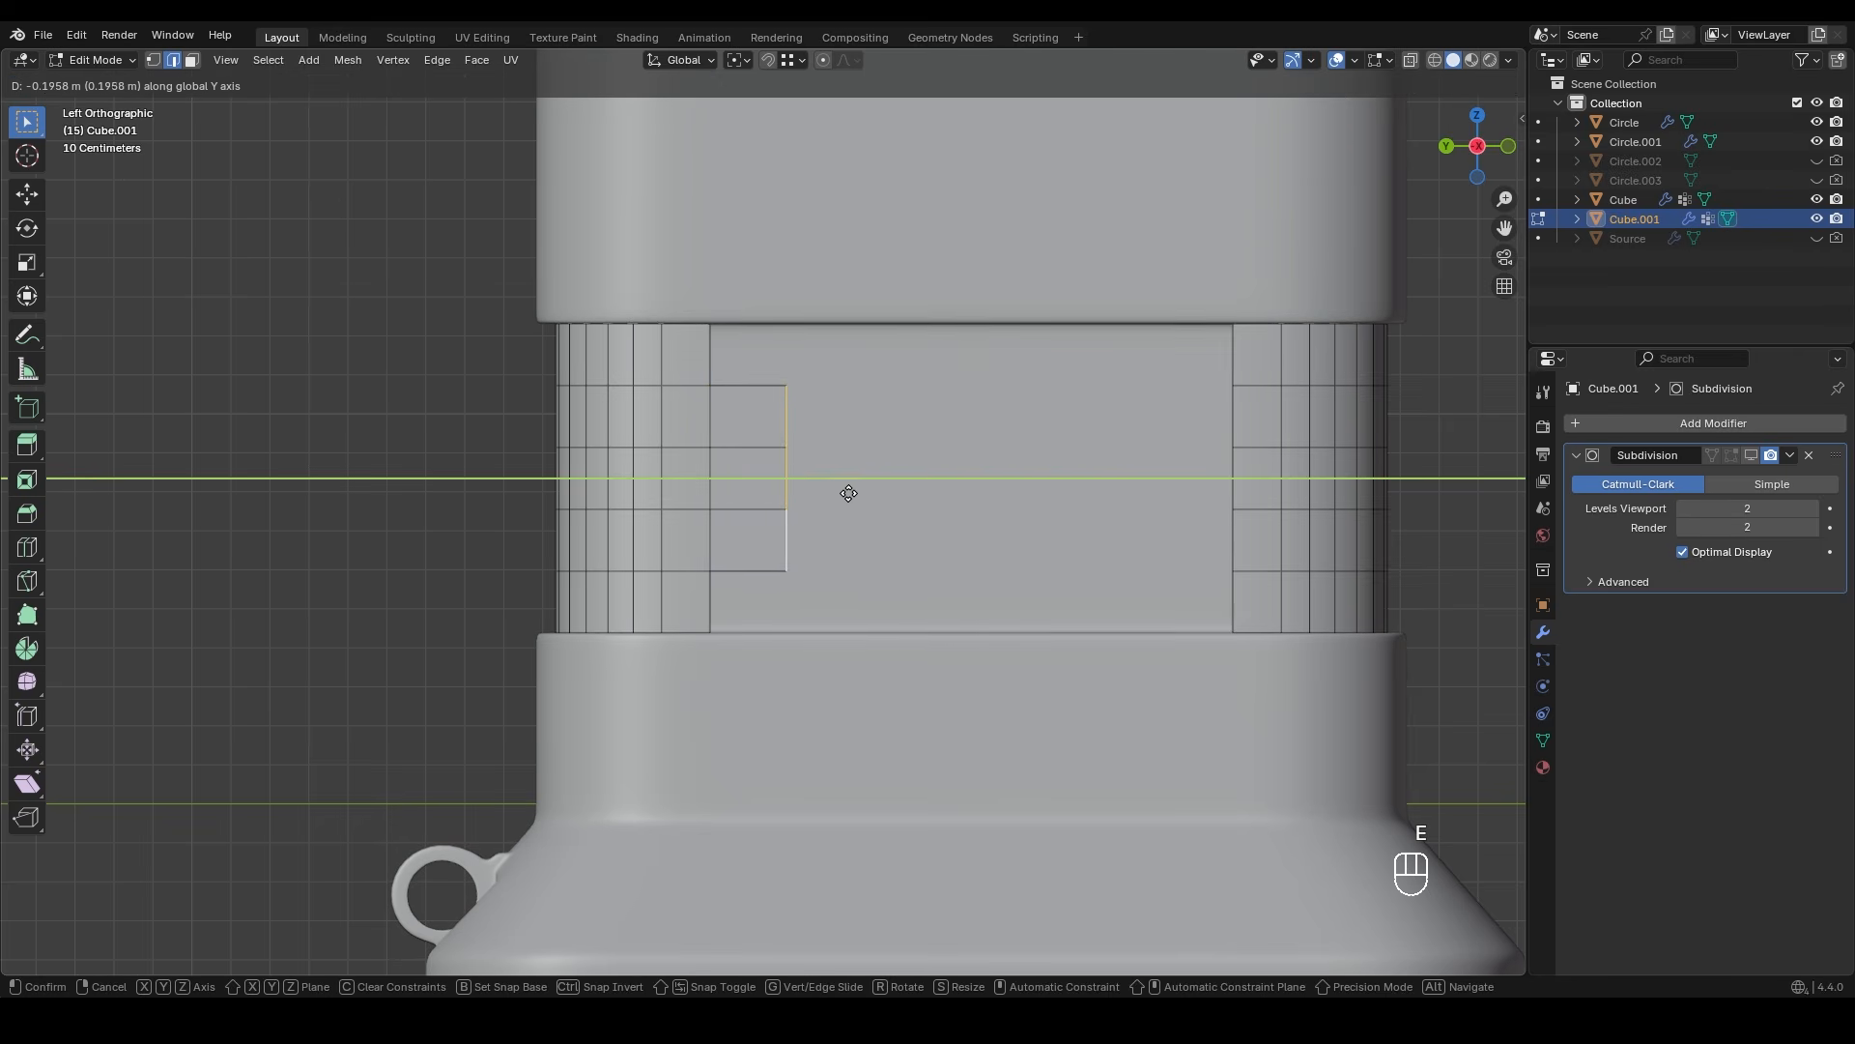
left_click(871, 490)
middle_click_drag(871, 490, 745, 505)
- Delete the second and fourth rows of faces around the band's rounded end to open two slots
key("3")
left_click(745, 429)
middle_click_drag(745, 429, 573, 430, "alt")
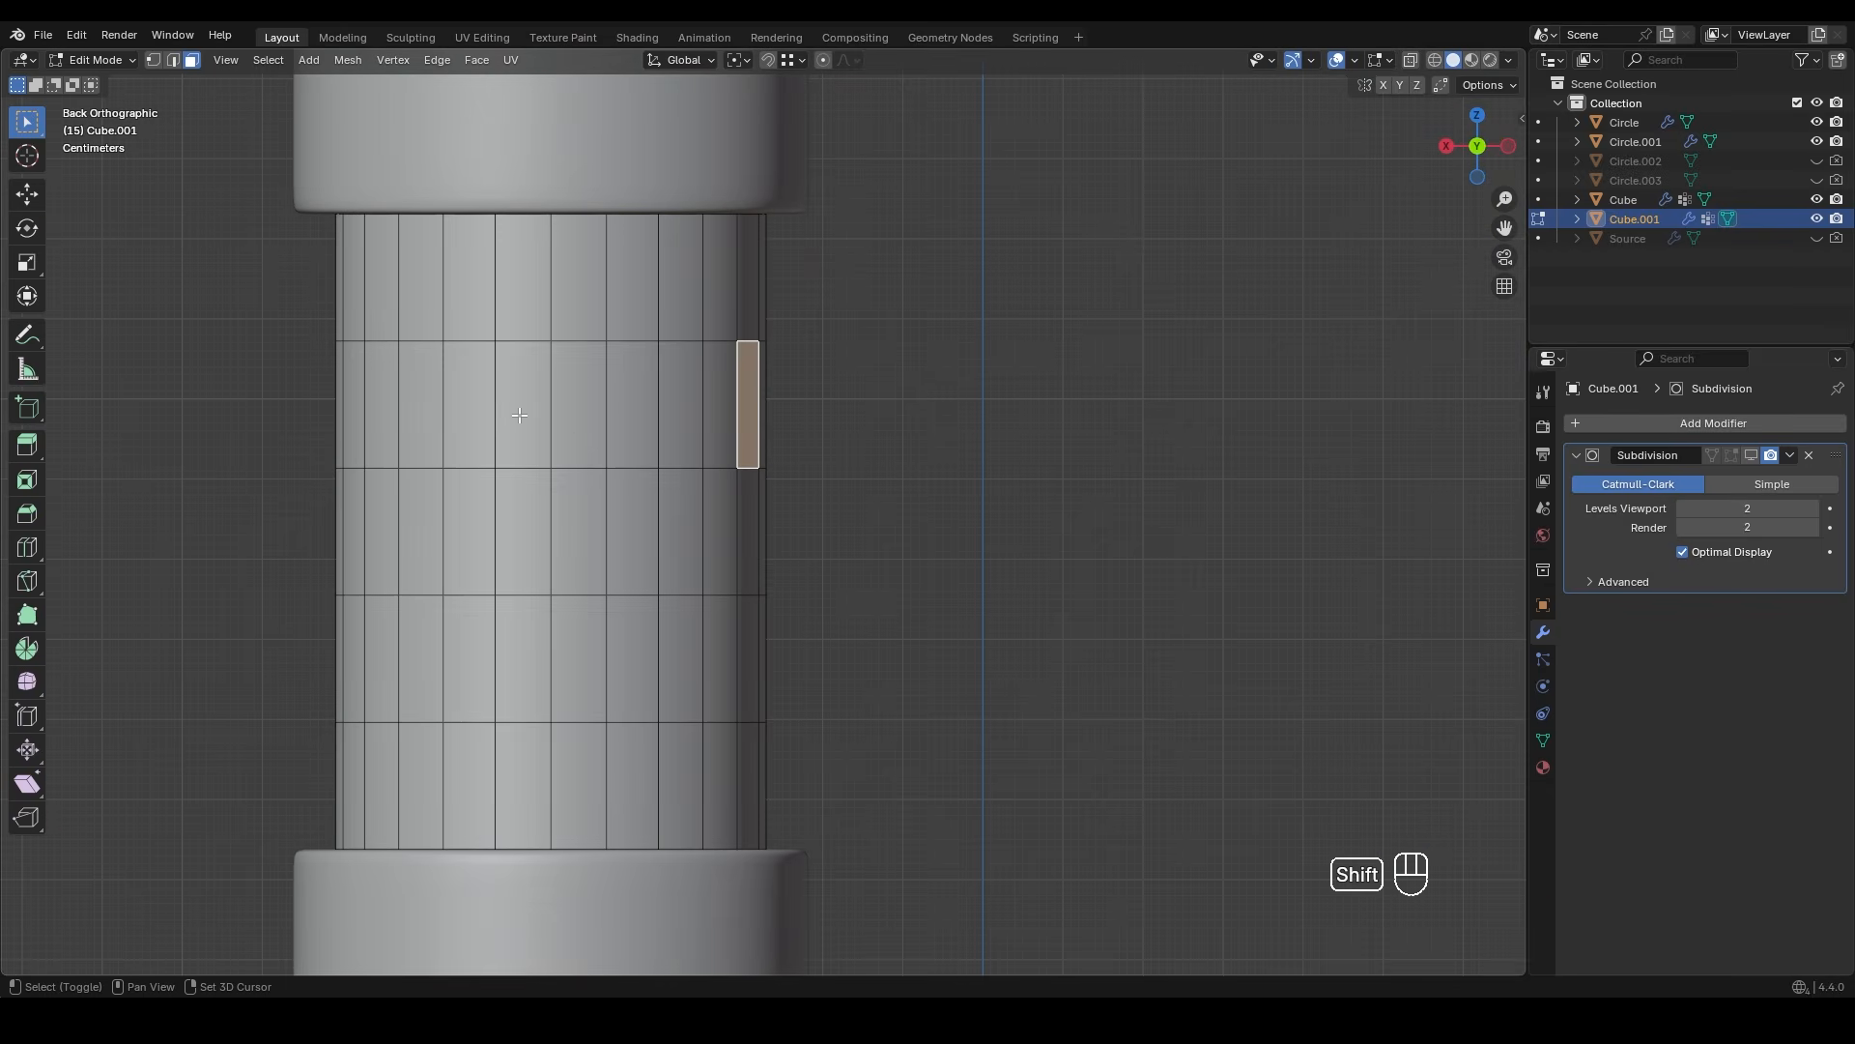
left_click(530, 421, "ctrl")
left_click(513, 643, "shift")
middle_click_drag(513, 644, 714, 486)
left_click(742, 646, "ctrl+shift")
key("x")
left_click(715, 536)
- Scale the outer vertex rows of the two slots closer together along Z to narrow the slots
key("1")
scroll(576, 422, "up", 2)
key("alt+z")
left_click_drag(572, 454, 757, 373)
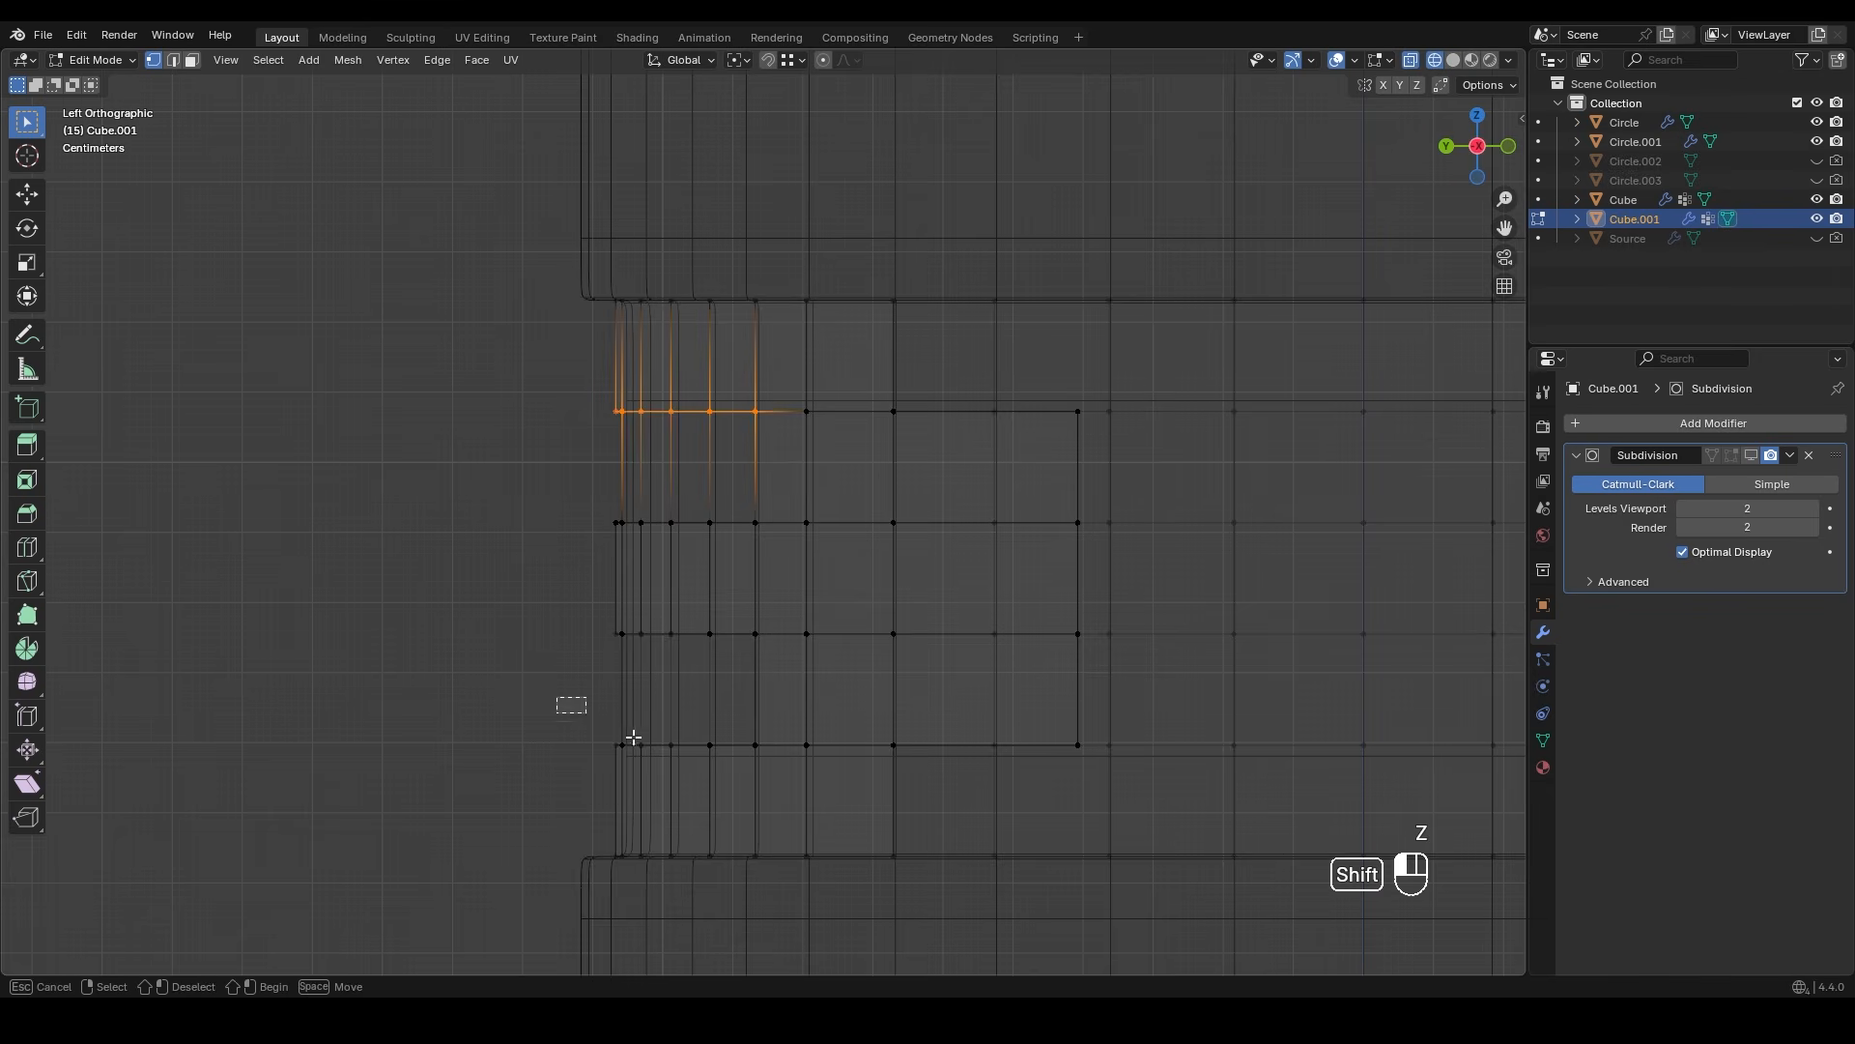
key("s")
key("z")
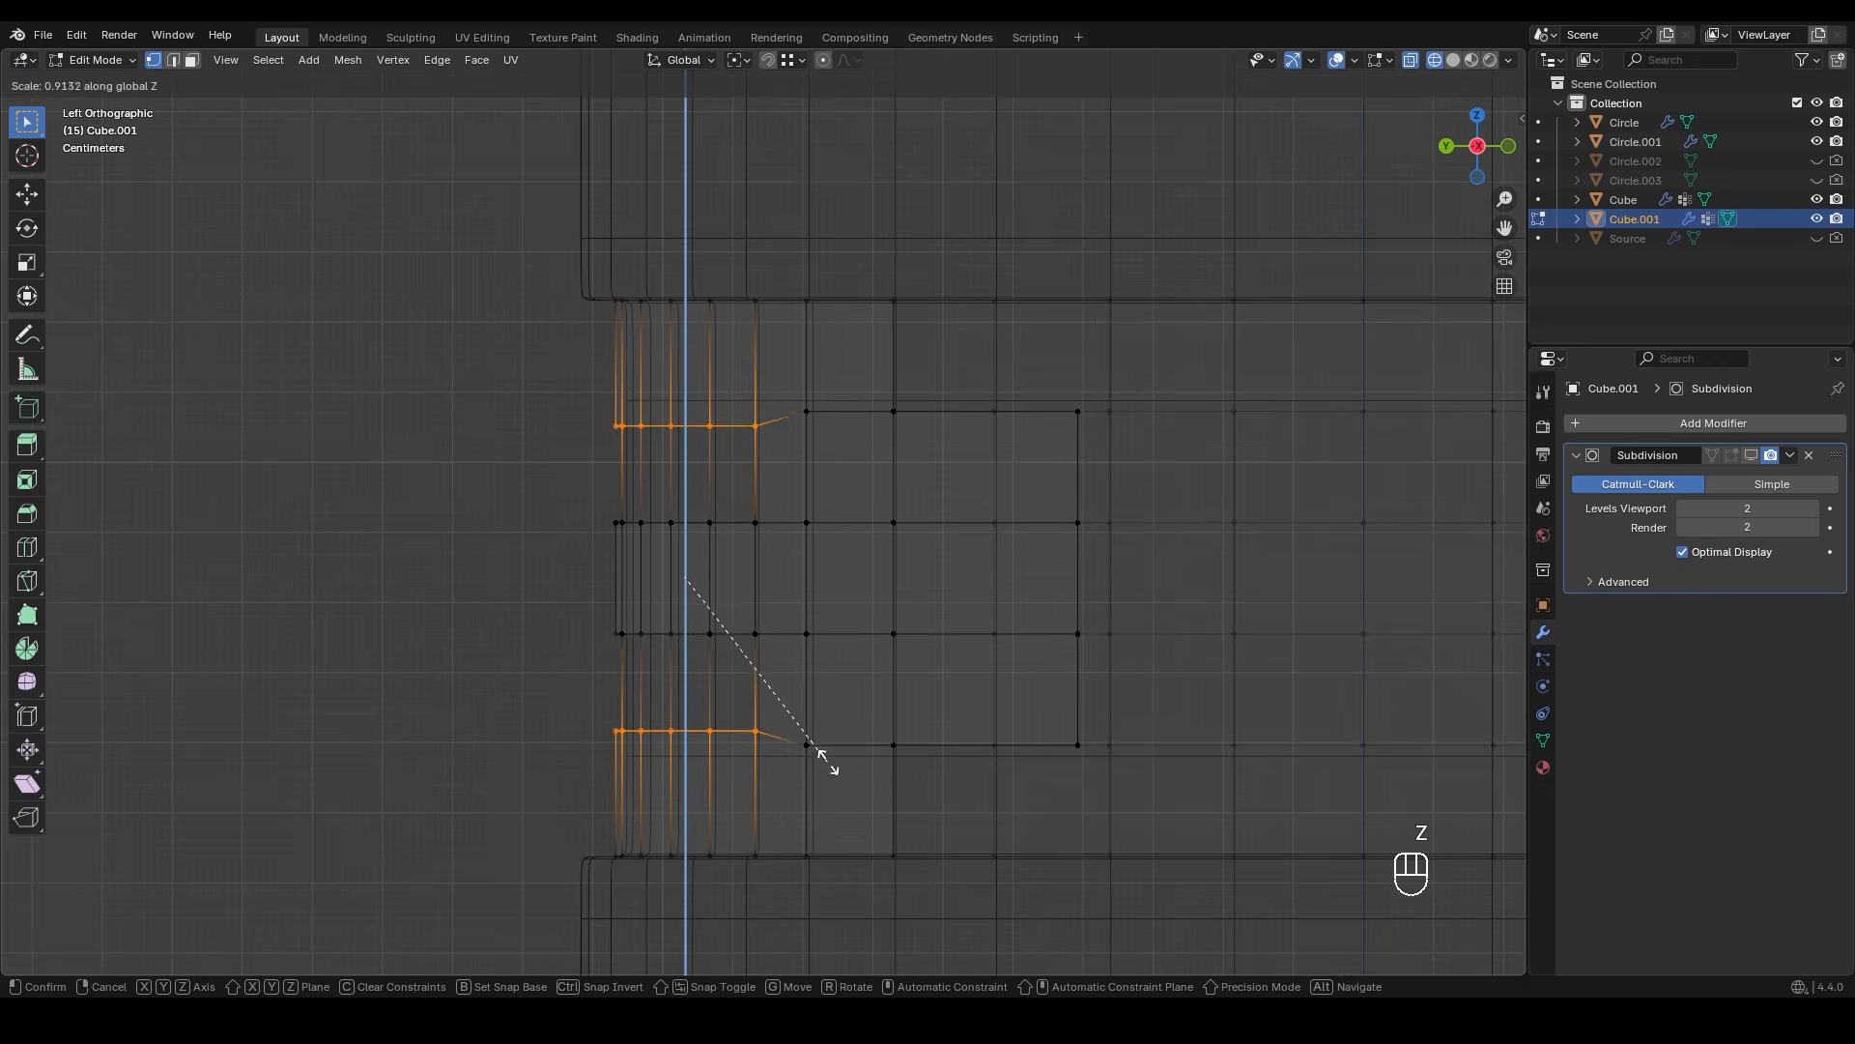
left_click(802, 740)
key("z")
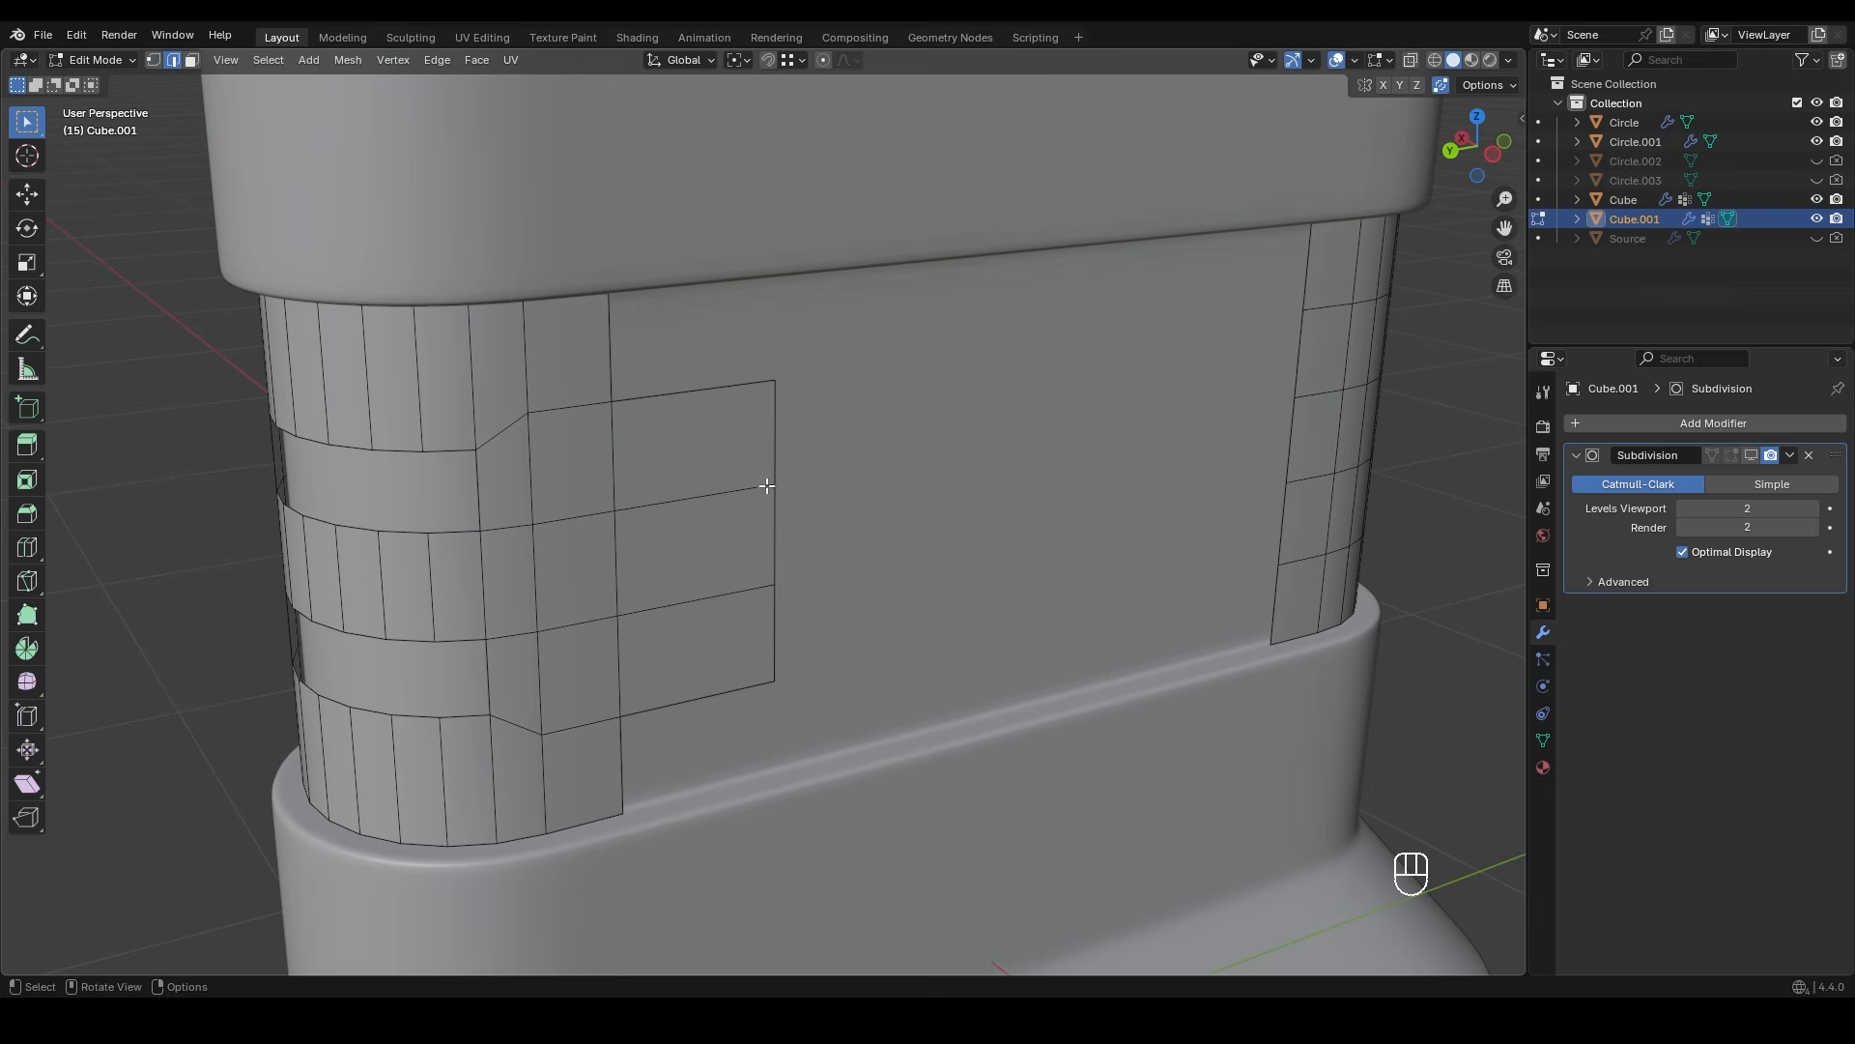
- Extrude the tab's three free end edges about -0.170 m along X, away from the body
left_click(768, 485, "ctrl")
scroll(767, 522, "down", 3)
middle_click_drag(712, 613, 740, 674)
scroll(740, 675, "up", 2)
key("e")
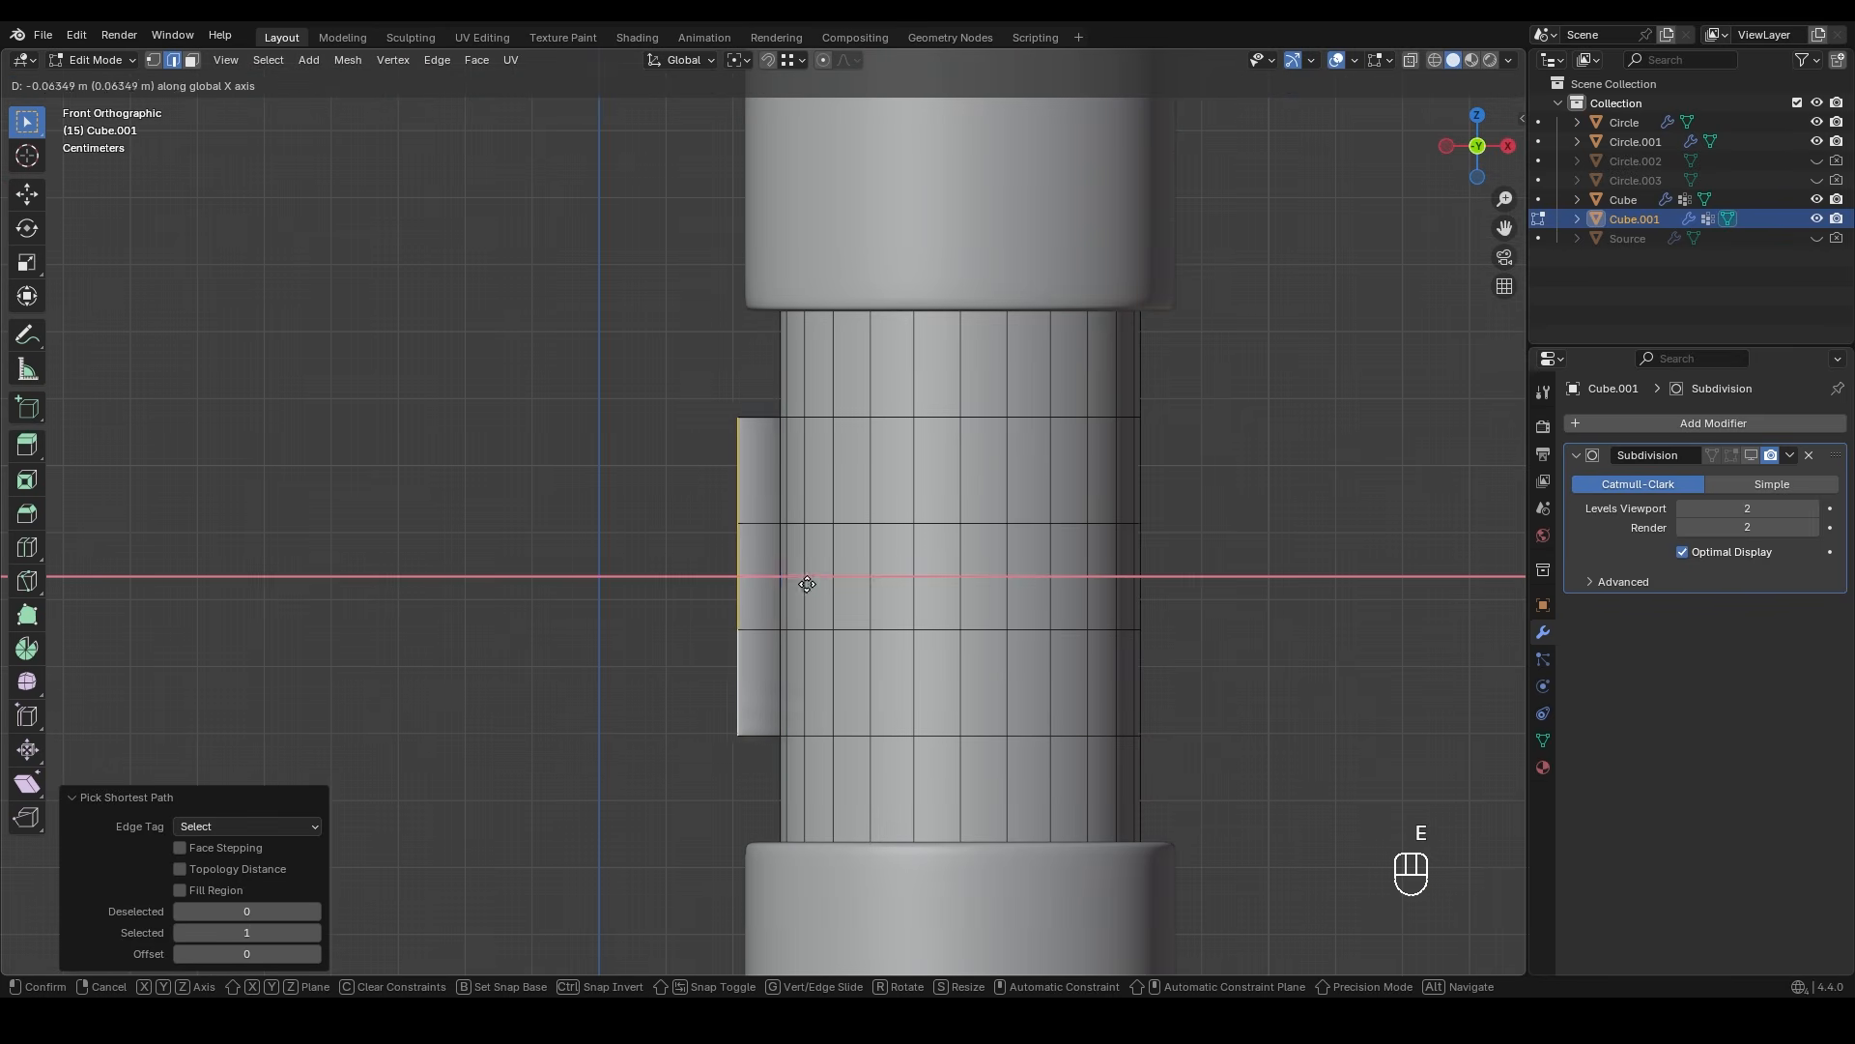
left_click(633, 588)
- Extrude the same edges about 0.13 m along Y, folding the tab back over itself
middle_click_drag(696, 576, 814, 604)
scroll(814, 604, "up", 2)
key("e")
key("y")
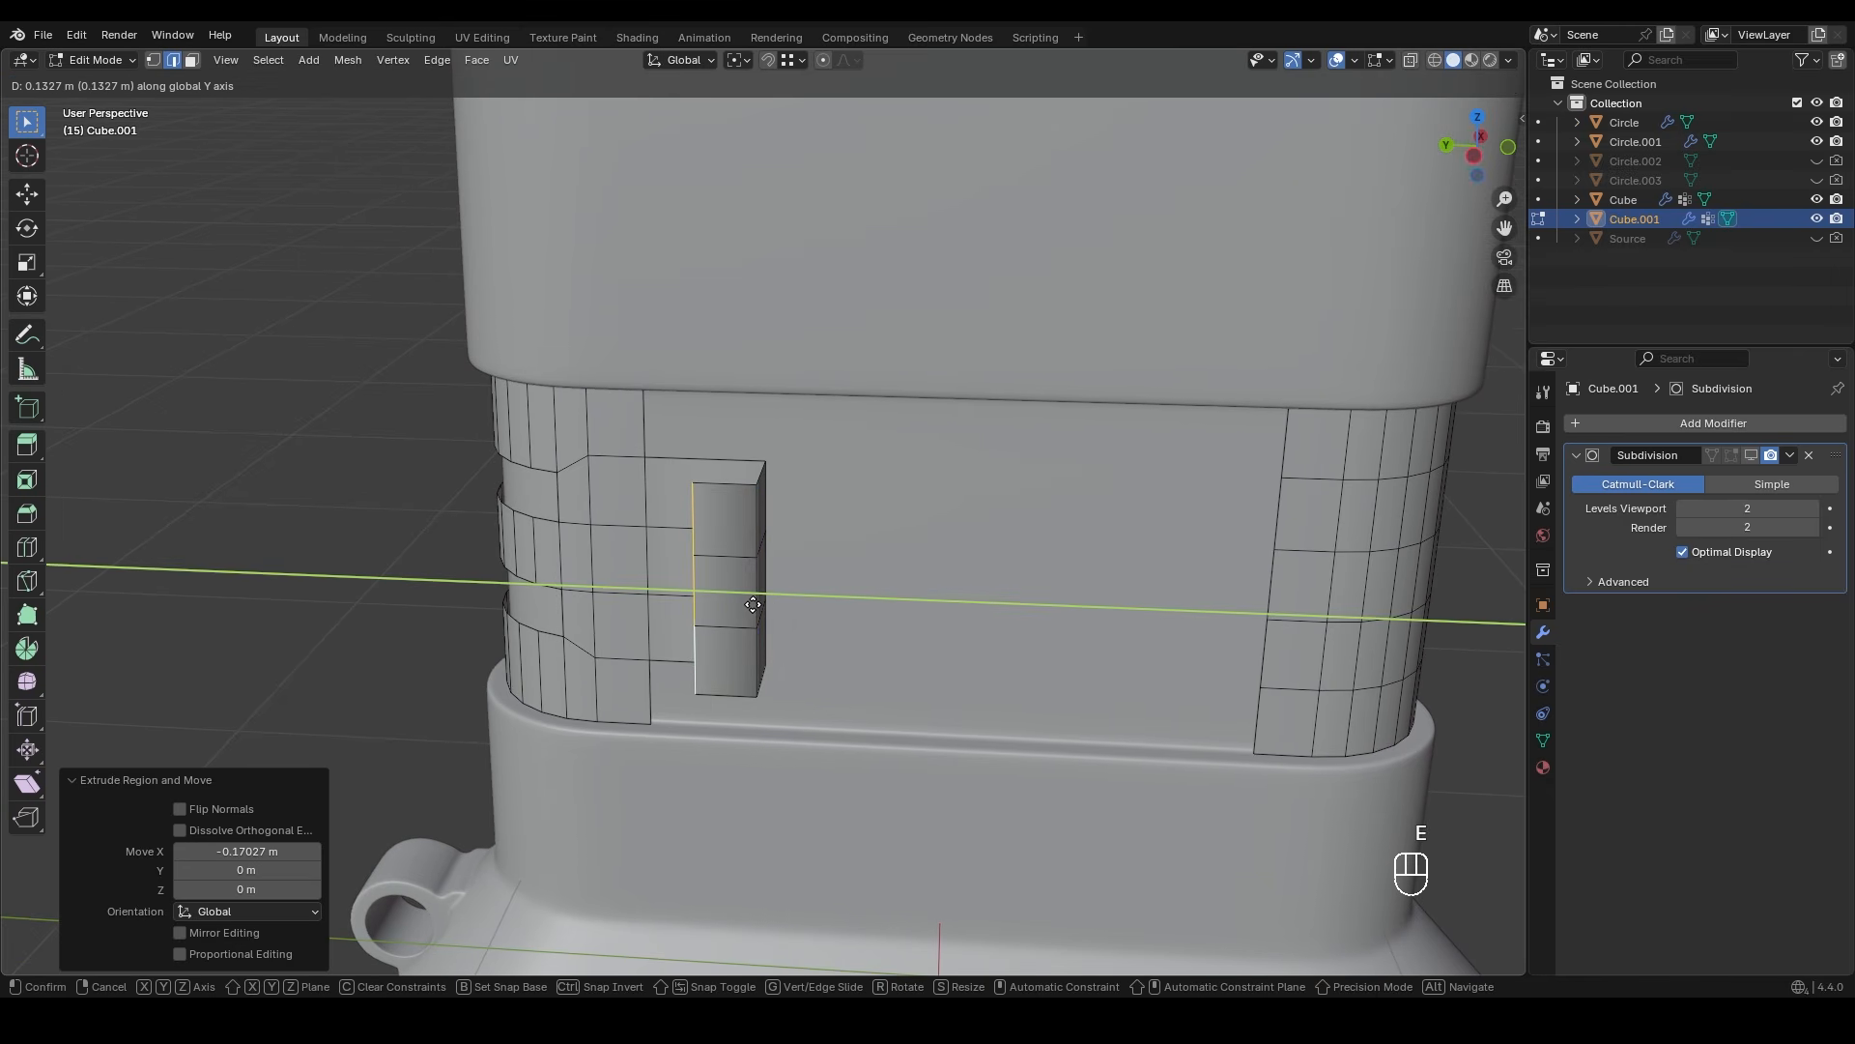
left_click(752, 604)
middle_click_drag(730, 609, 762, 552)
- Isolate the band and add a horizontal loop cut centred at its mid-height
key("KP_Divide")
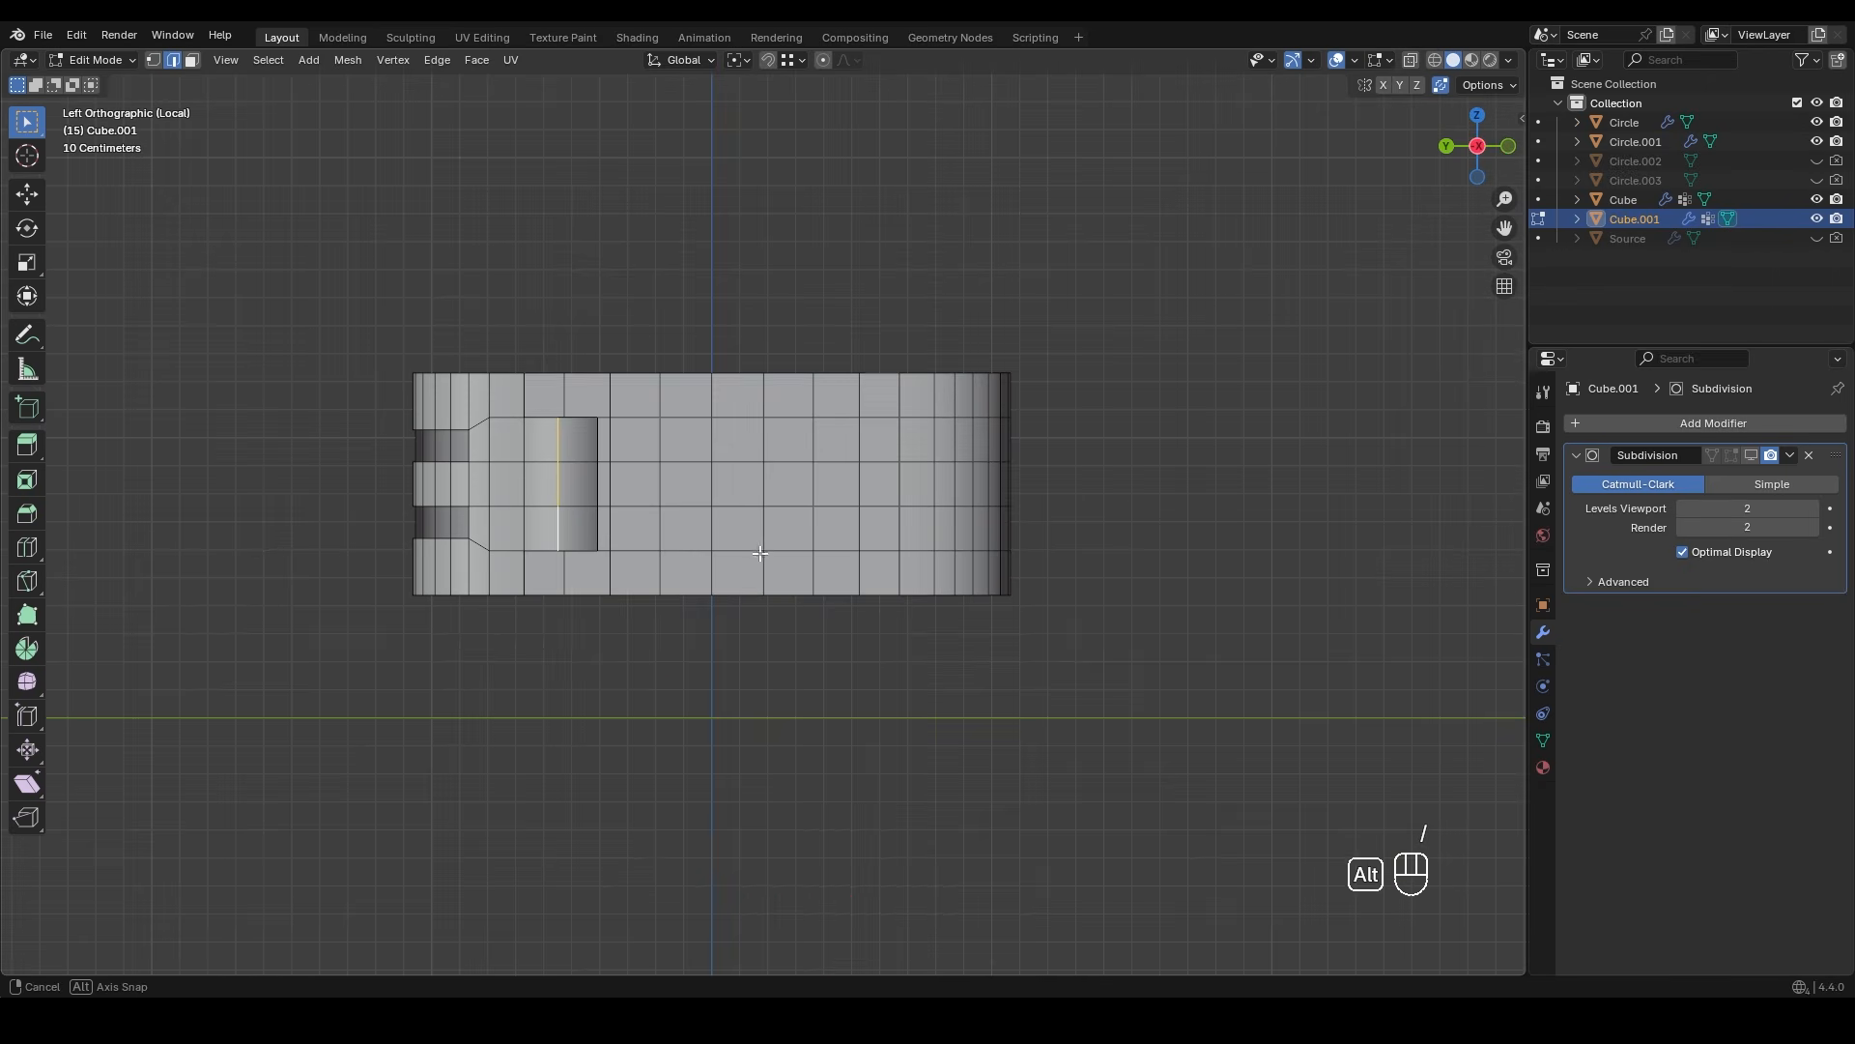
key("3")
scroll(828, 537, "up", 2)
key("shift+z")
key("ctrl+r")
left_click(514, 484)
right_click(514, 485)
- Delete the band's lower half and the half without the tab, keeping only the upper quarter with the folded tab
mouse_move(303, 499)
left_mouse_down()
mouse_move(1307, 773)
mouse_move(333, 531)
mouse_move(273, 494)
left_mouse_up()
key("3")
left_click_drag(759, 300, 1479, 758, "shift")
key("x")
left_click(876, 439)
- Knife new diagonal edges across the faces where the folded tab joins the band beside the slot
middle_click_drag(680, 573, 797, 642, "shift")
key("z")
scroll(832, 567, "up", 3)
mouse_move(552, 505)
middle_mouse_down("shift")
mouse_move(907, 547)
mouse_move(791, 564)
mouse_move(771, 585)
middle_mouse_up("shift")
scroll(792, 563, "up", 4)
key("k")
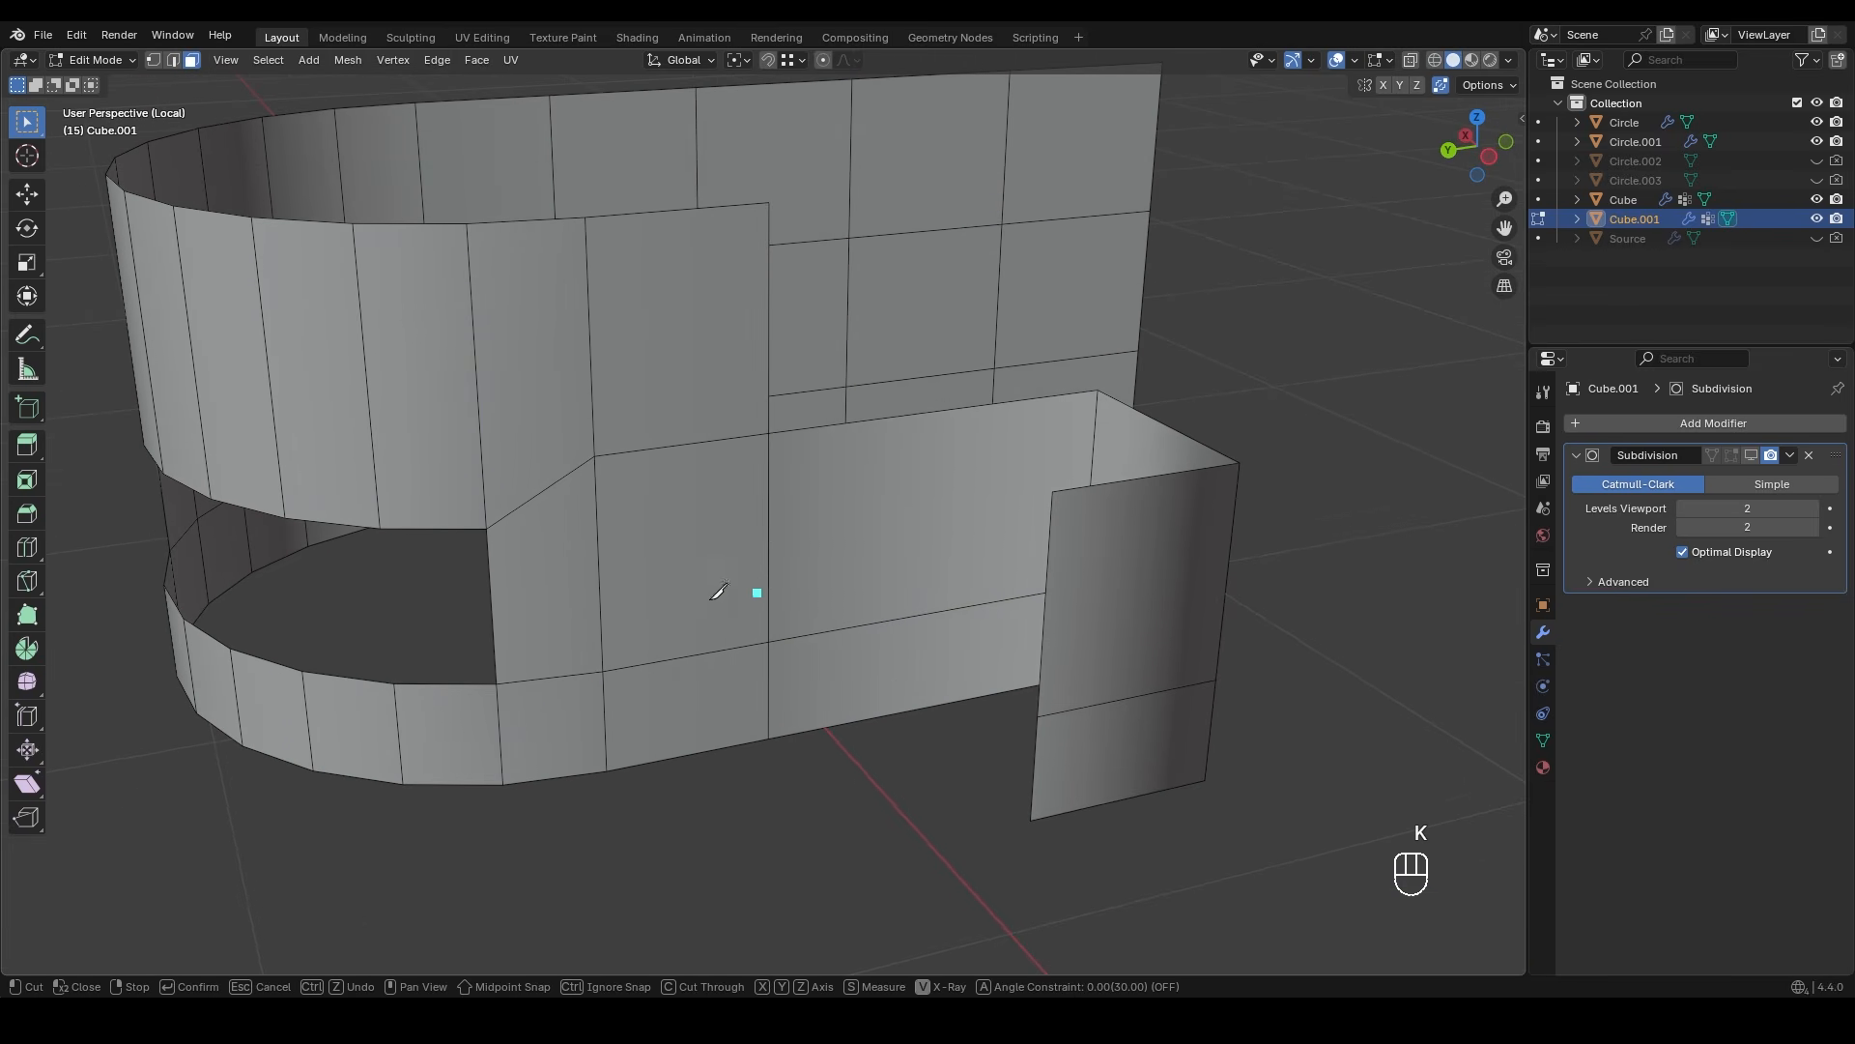
left_click(770, 432)
middle_click_drag(771, 432, 720, 471)
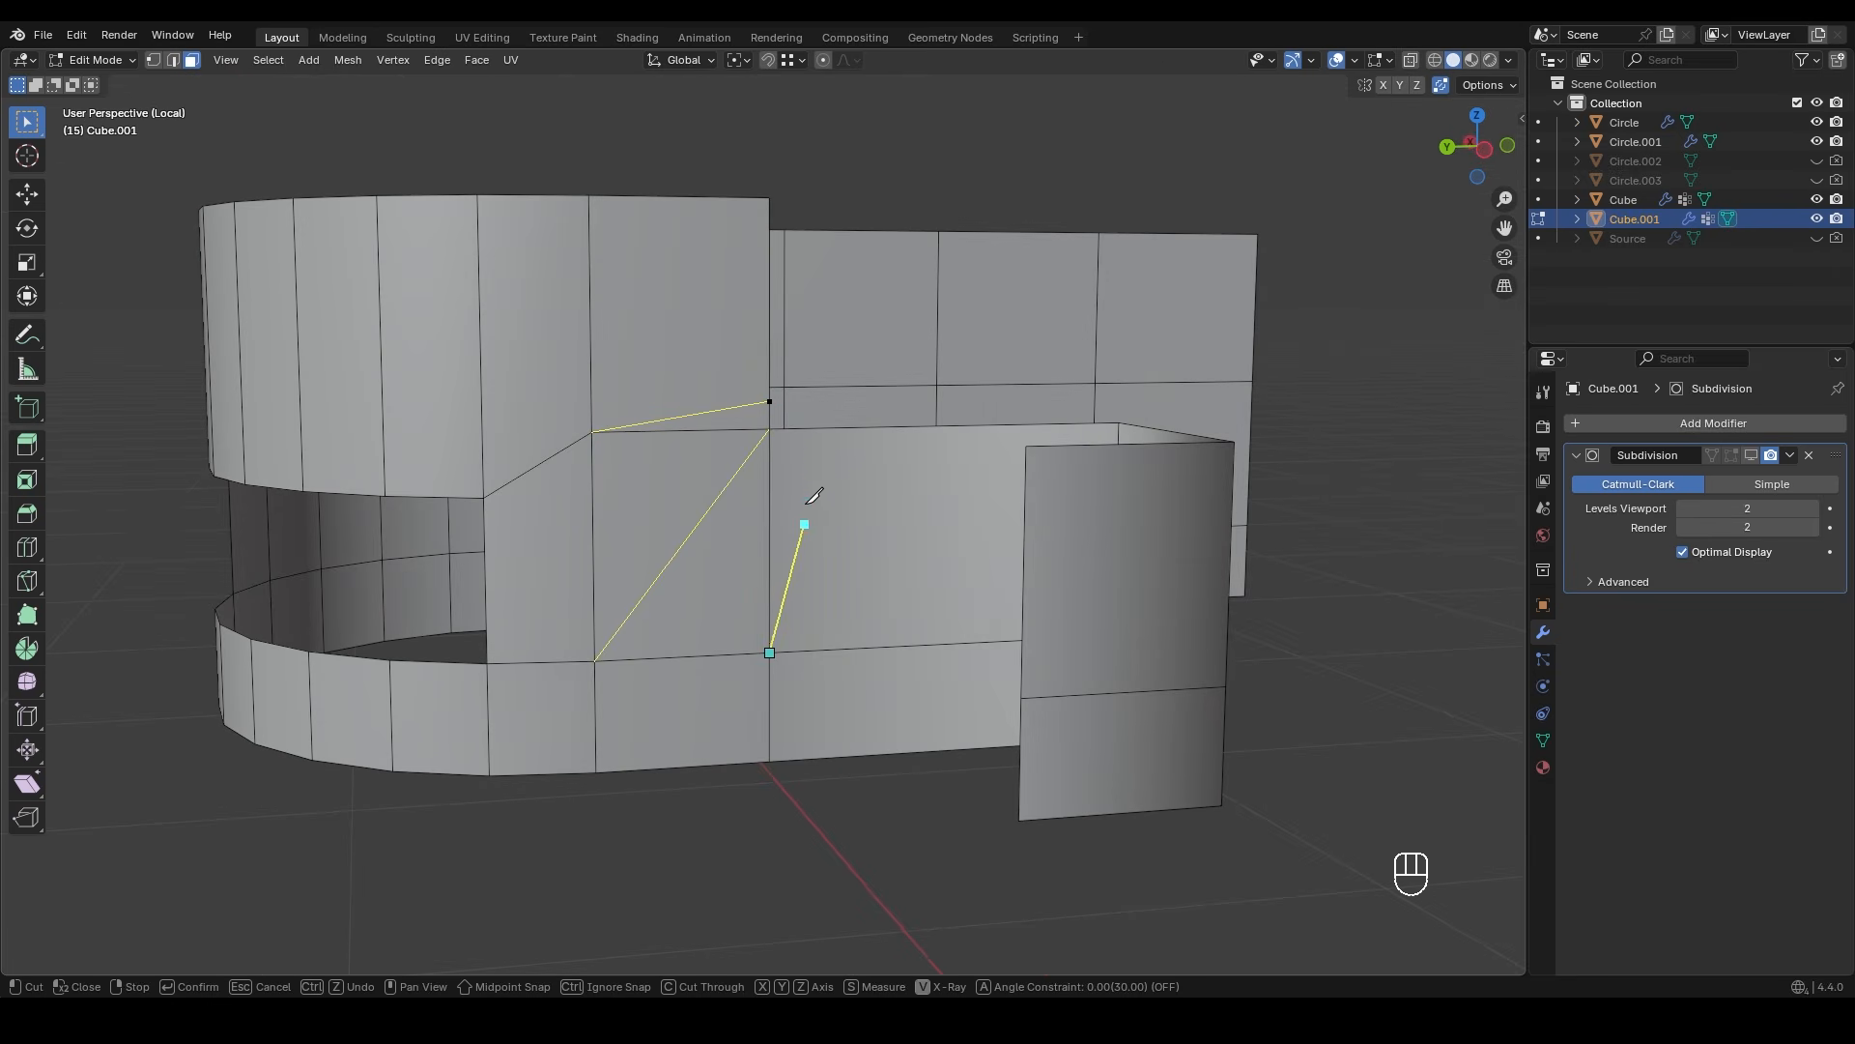
key("Return")
- Dissolve the superfluous edges beside the new knife cuts at the tab's base
middle_click_drag(903, 502, 743, 470)
key("x")
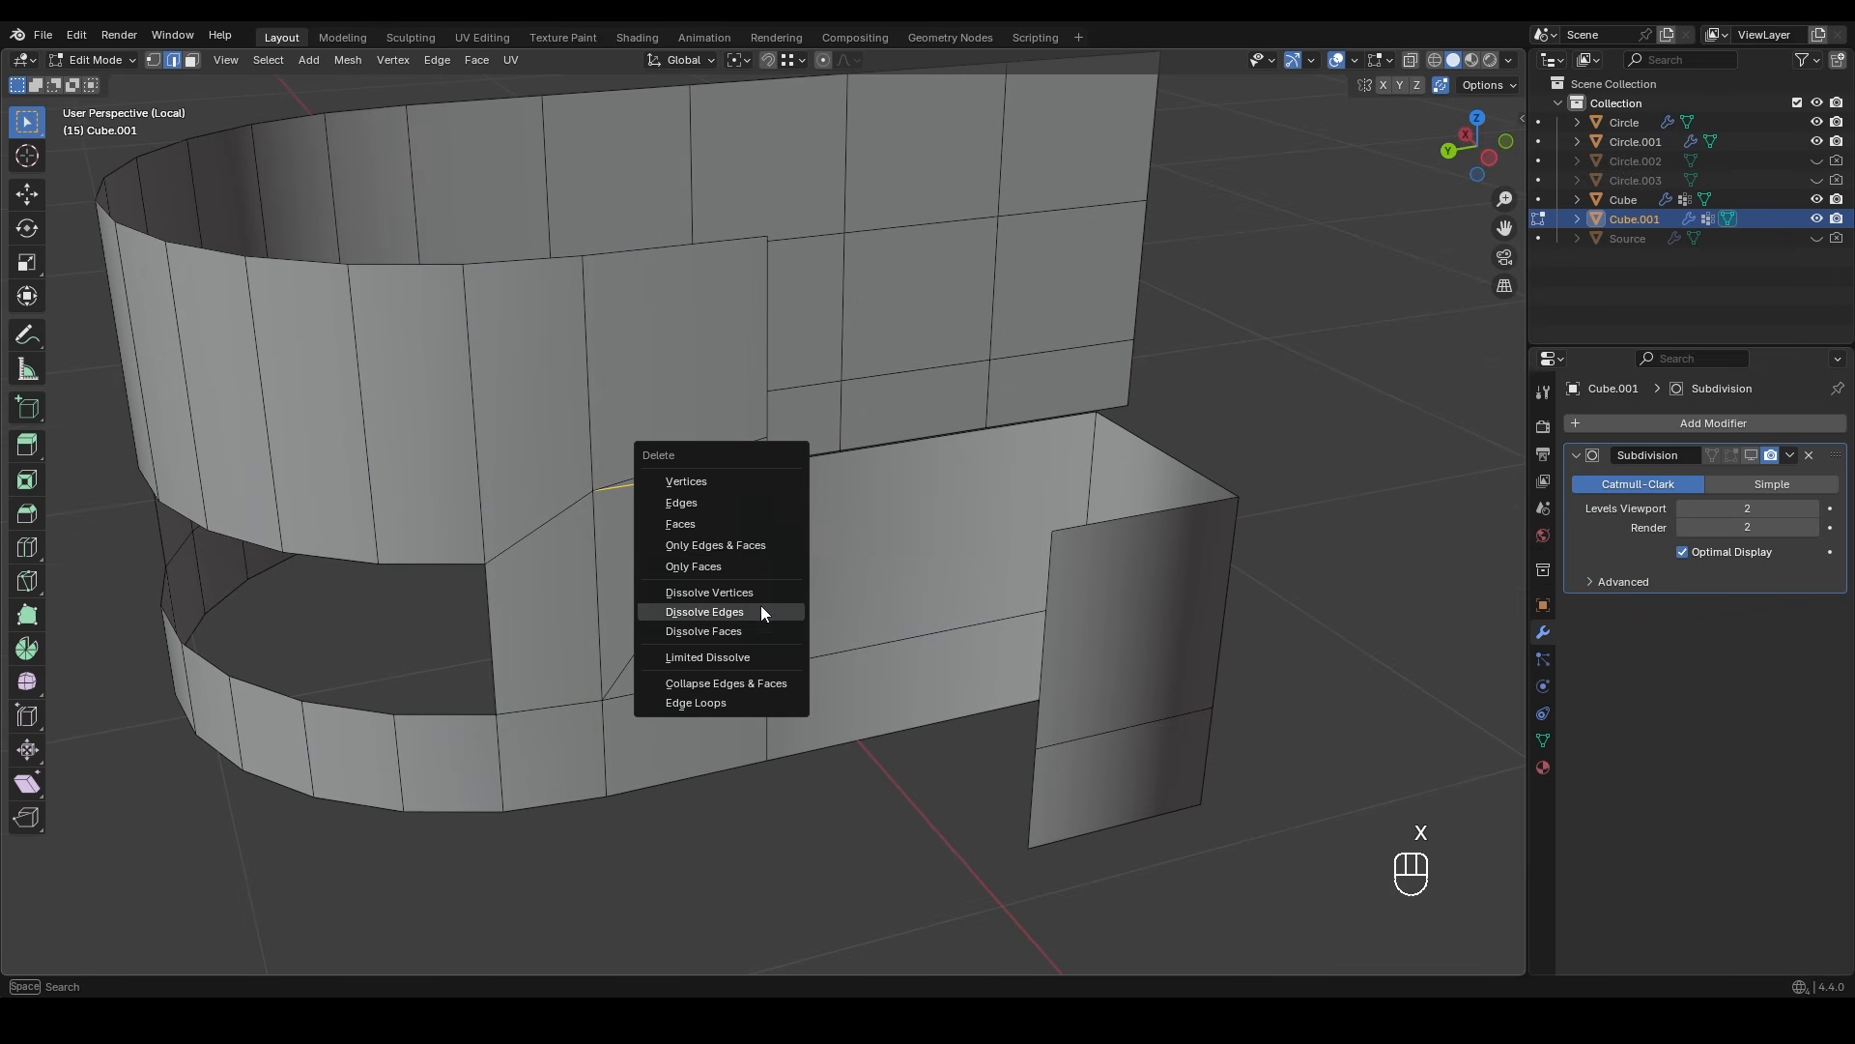
left_click(762, 605)
- Add three evenly spaced vertical loop cuts to the end wall of the folded tab
middle_click_drag(779, 608, 730, 514)
key("ctrl+r")
left_click(897, 597)
right_click(897, 596)
left_click(788, 533)
- Move the end wall's new vertices outward along Y, with the middle ones furthest, to form a pointed end
left_click_drag(633, 500, 837, 592)
middle_click_drag(837, 593, 792, 583)
key("g")
left_click(787, 526)
left_click_drag(734, 447, 770, 501)
key("g")
middle_click_drag(768, 485, 761, 457)
left_click(755, 454)
- Scale the vertices on both sides of the tab's tip apart along X to widen the end
left_click_drag(659, 448, 869, 485)
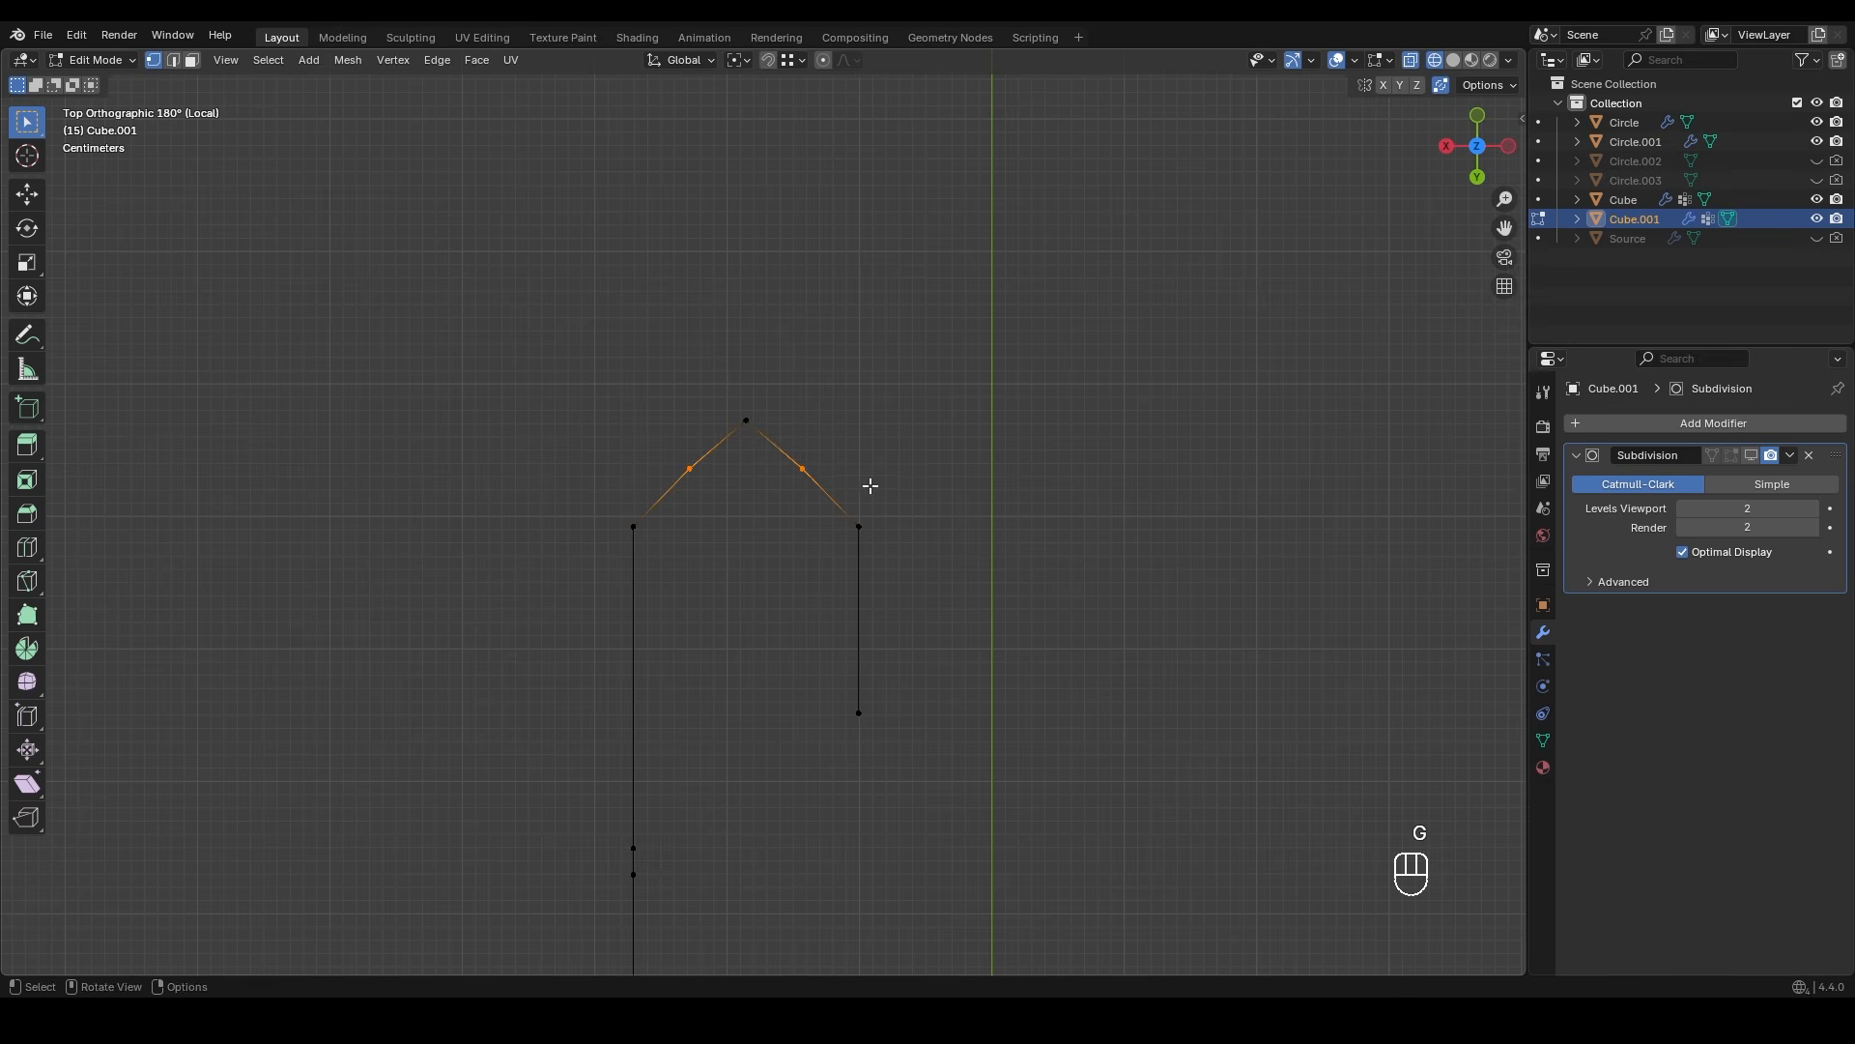
key("s")
key("x")
left_click(942, 489)
- Move the tip's middle vertices 0.003649 m along Y and turn the Subdivision modifier's viewport display back on
scroll(827, 513, "up", 1)
left_click_drag(737, 434, 738, 436)
key("g")
key("y")
left_click(739, 440)
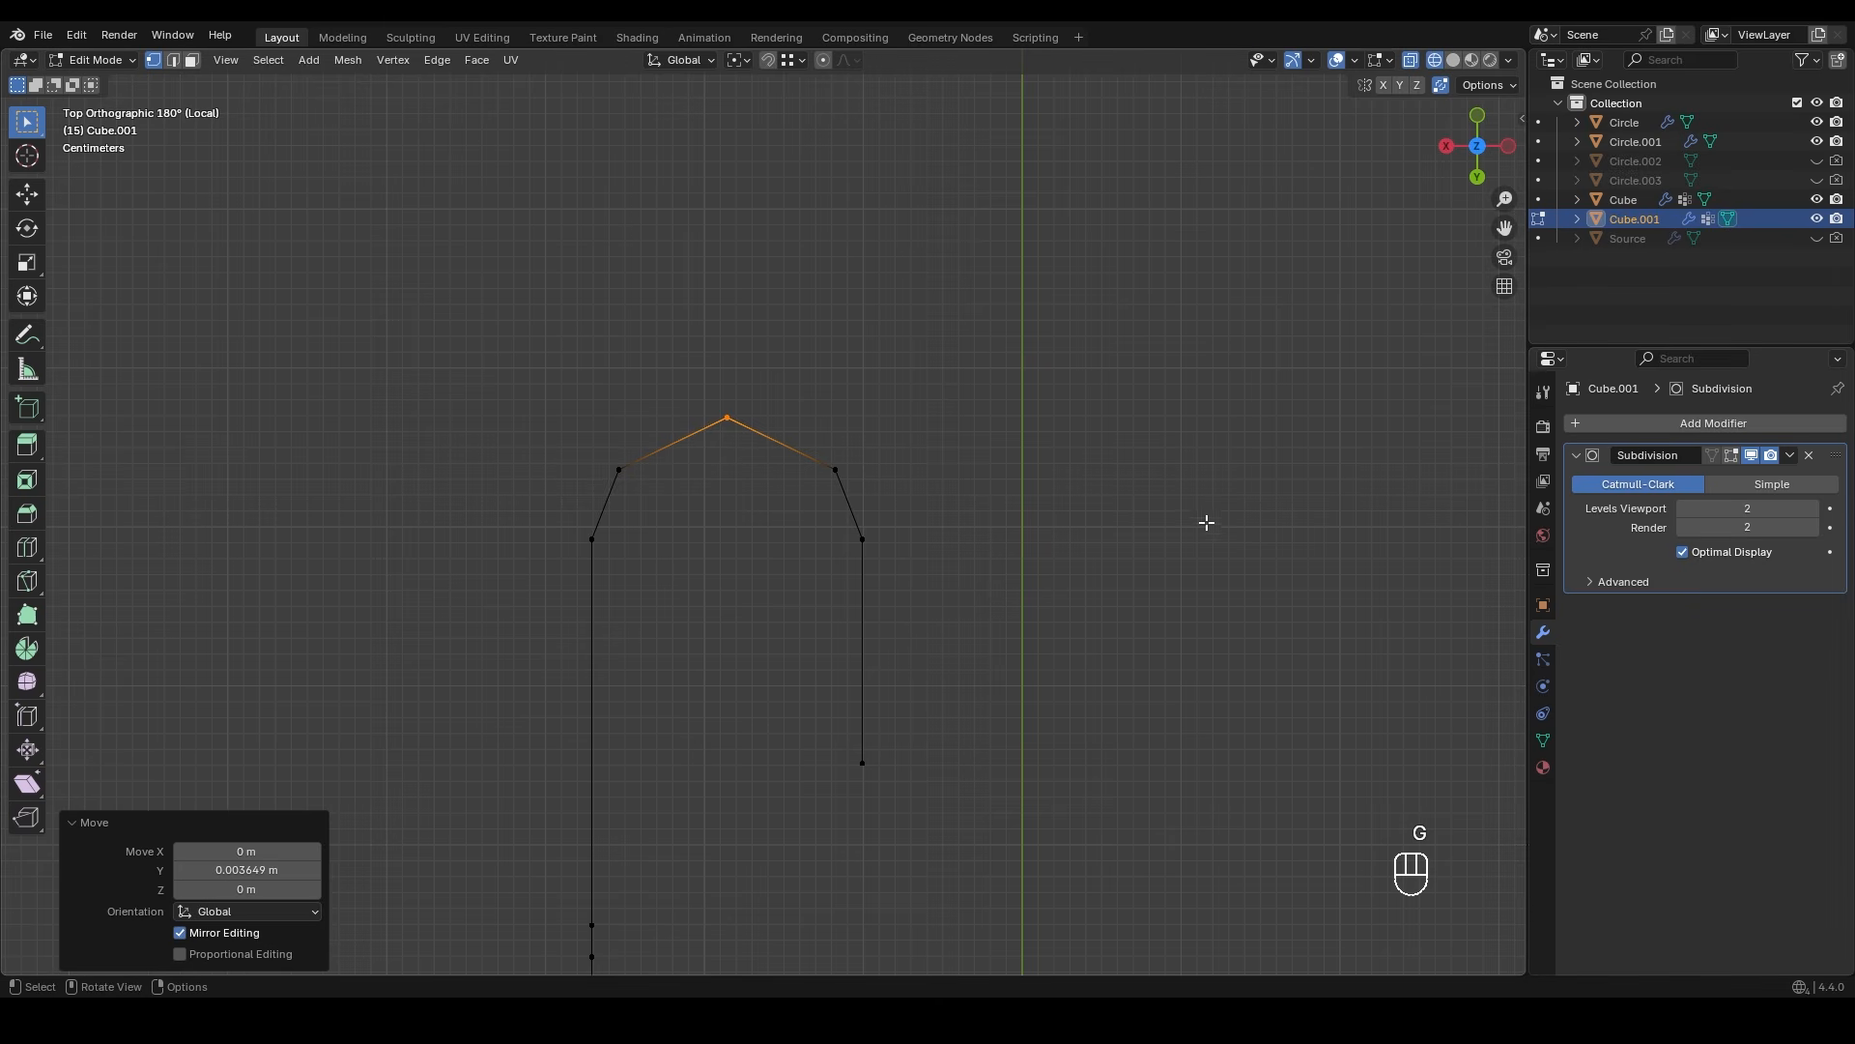
key("Tab")
key("Tab")
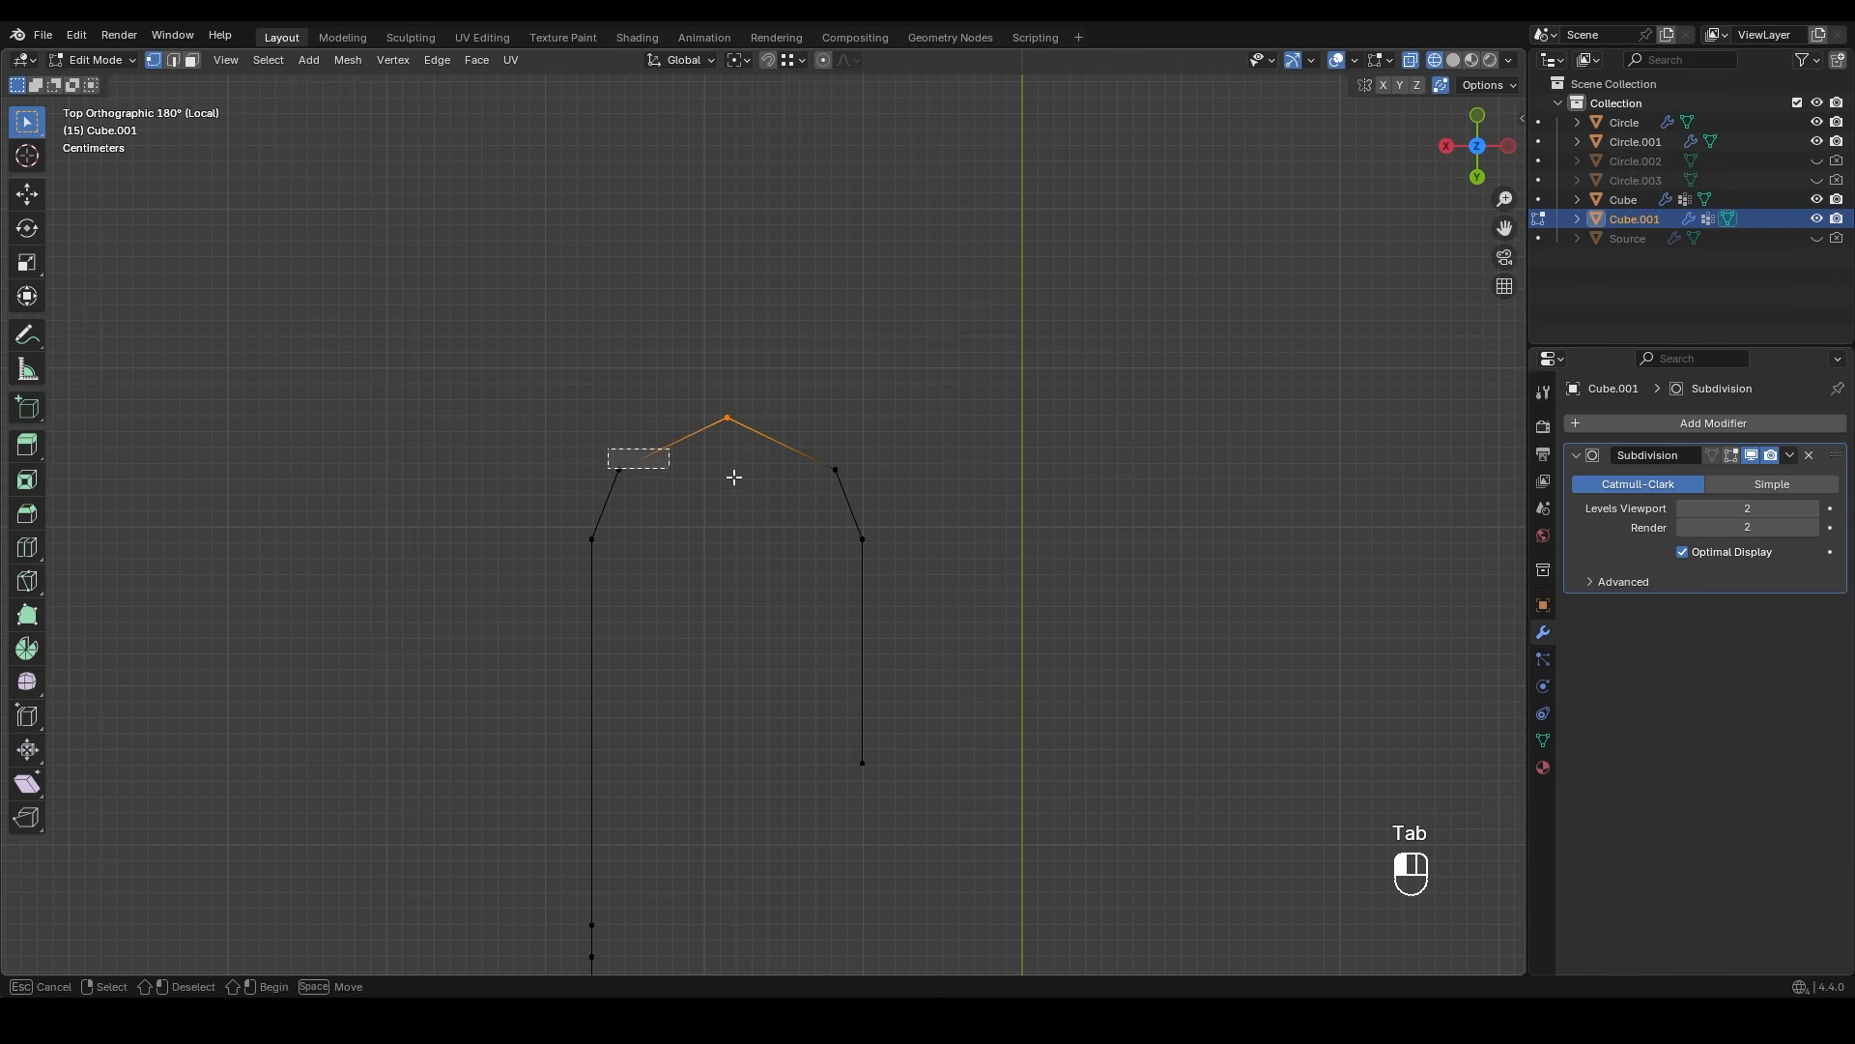
- Scale the vertices beside the folded tab's tip along X and move the tip's middle vertices along Y to round the end
key("s")
left_click(870, 461)
key("s")
key("x")
left_click(714, 404)
left_click(729, 419)
key("g")
middle_click(757, 431)
left_click(766, 431)
key("Tab")
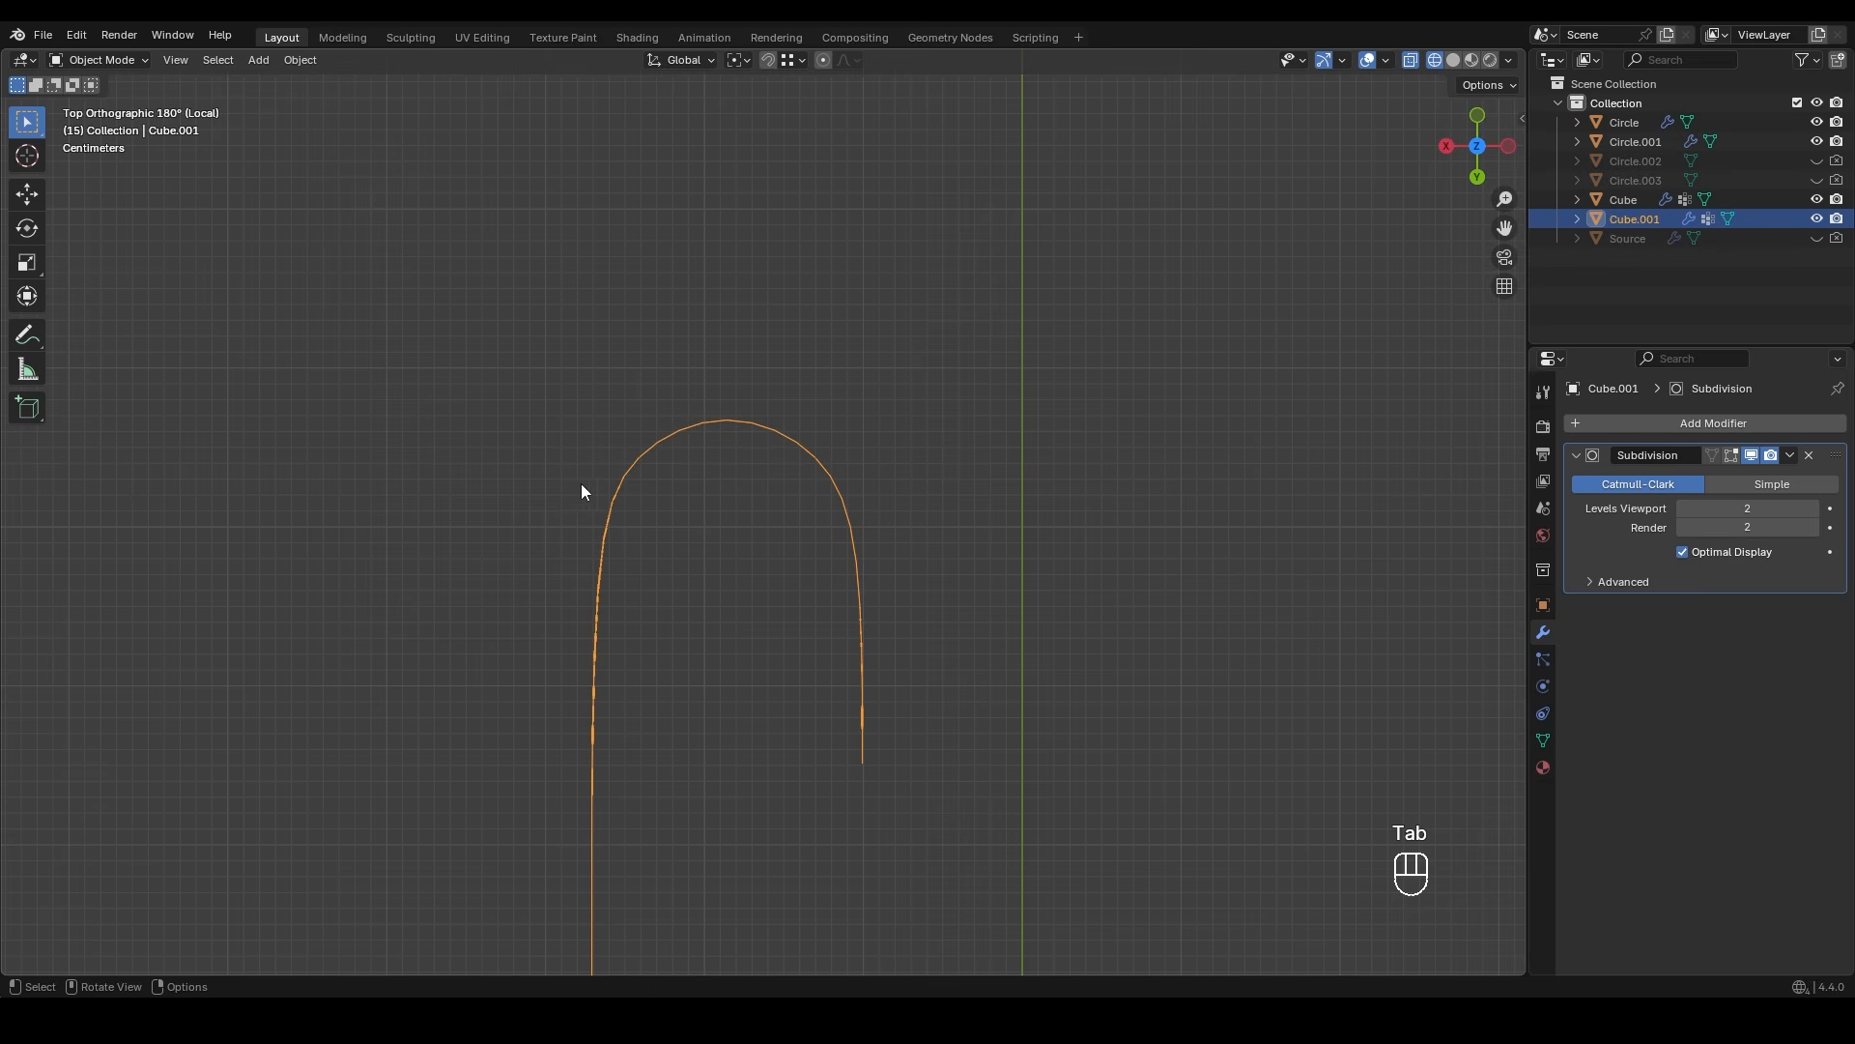
- Add a loop cut to the tab's long inner wall, flatten it along Y and move it along Y close to the fold
key("Tab")
scroll(841, 527, "down", 4)
scroll(675, 567, "up", 3)
middle_click_drag(675, 568, 629, 534)
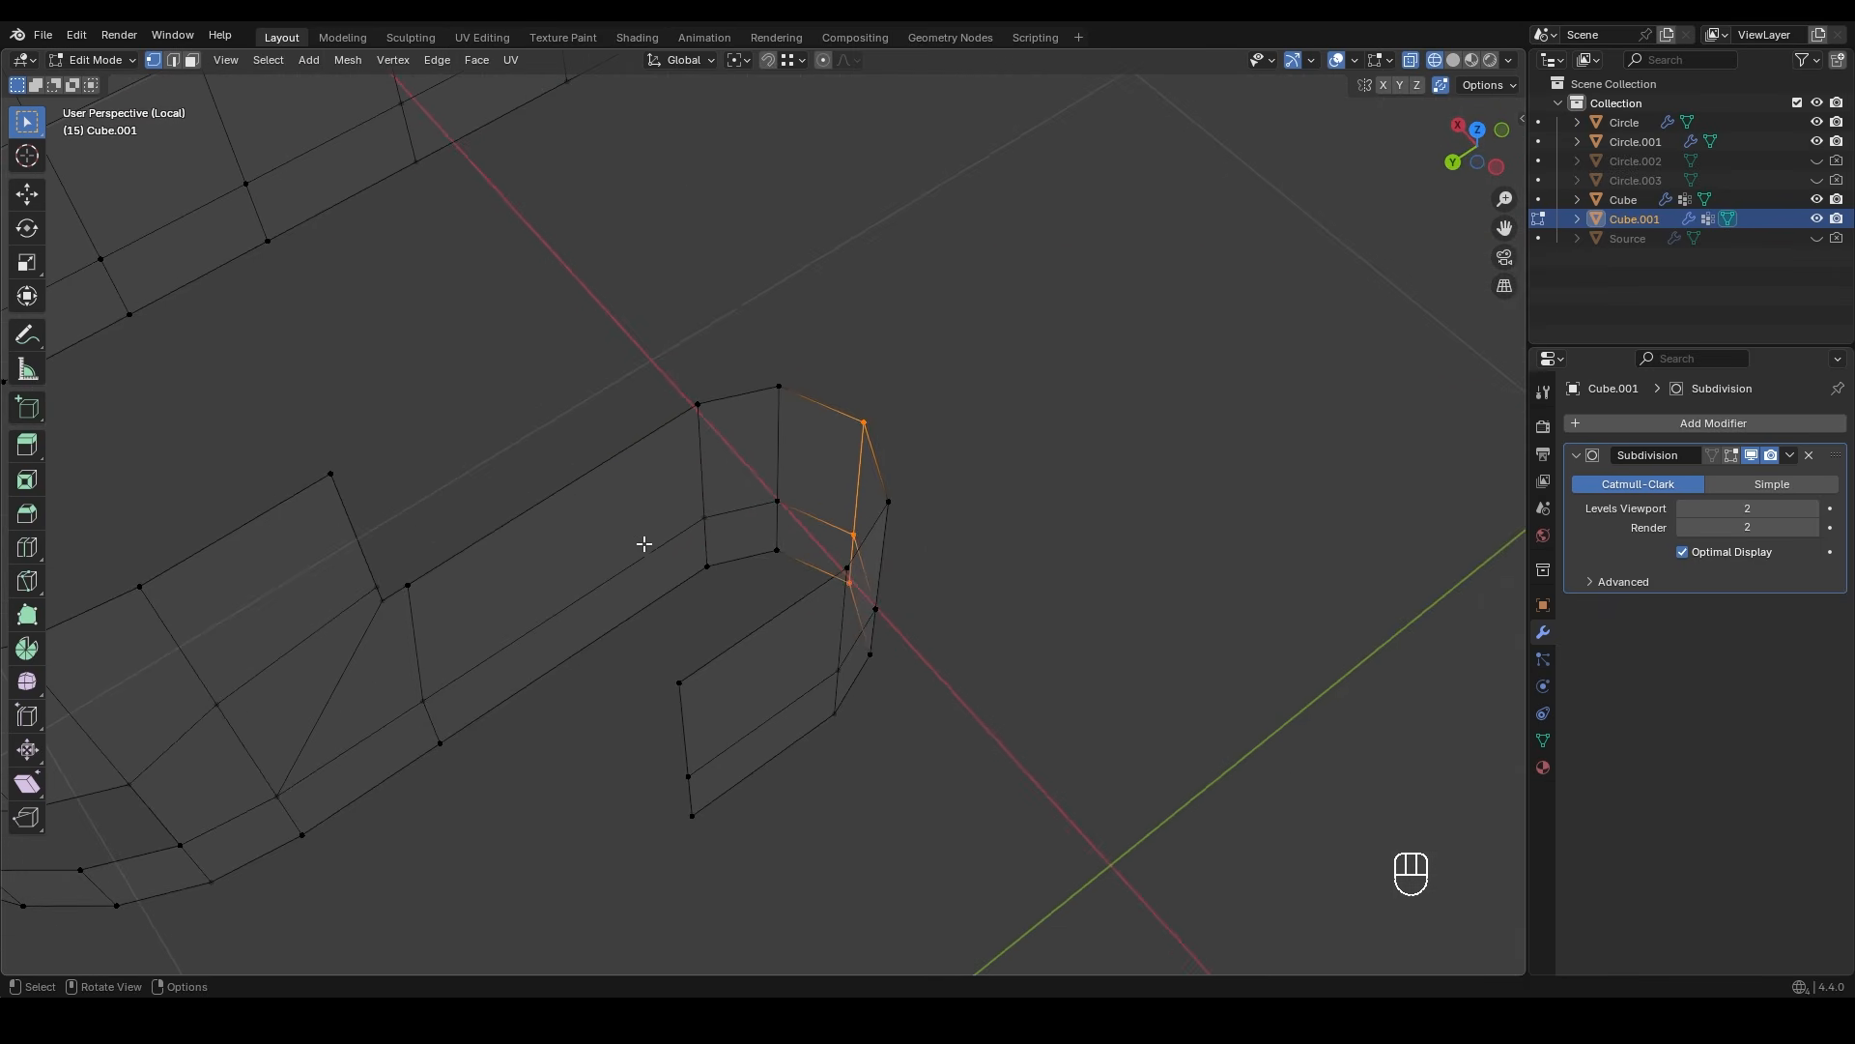
key("ctrl+r")
left_click(637, 555)
left_click(716, 527)
key("s")
key("x")
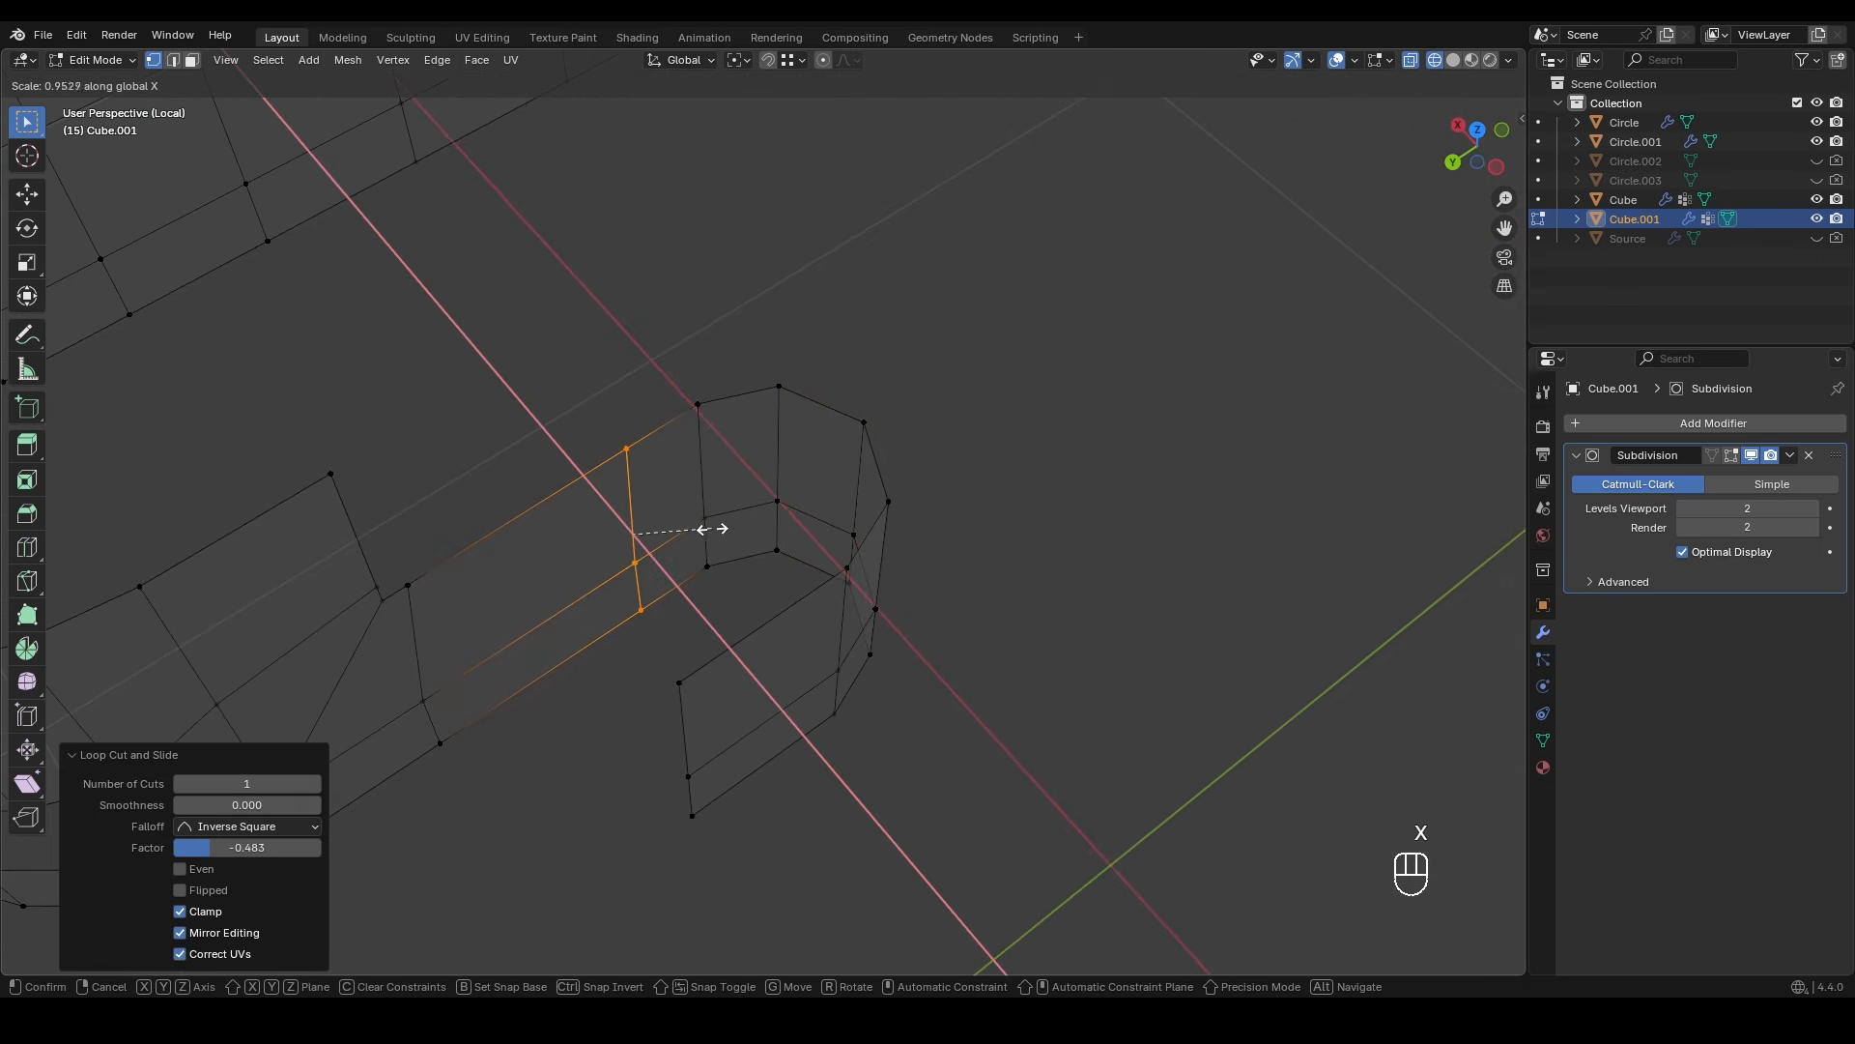
key("0")
key("KP_Enter")
key("g")
middle_click(715, 541)
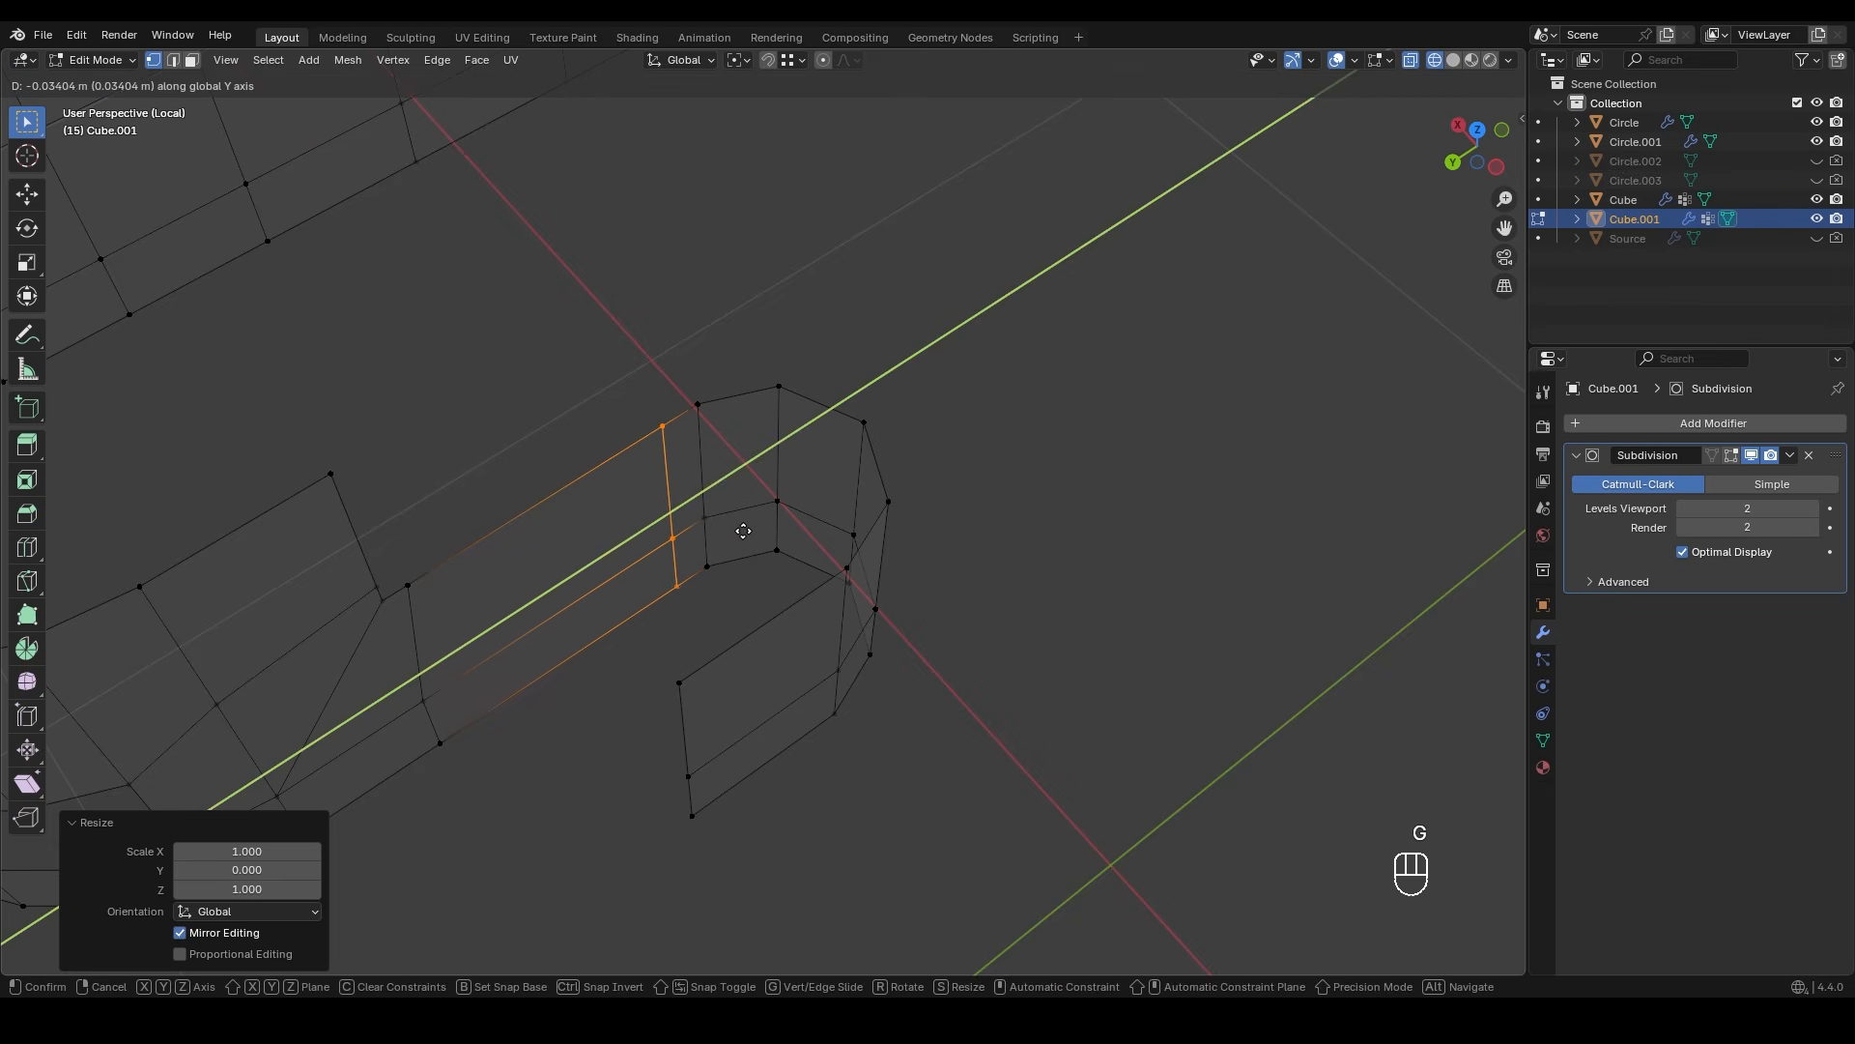
left_click(746, 529)
- Add a centered loop cut to the folded-back wall and move it along Y, snapped level with the opposite wall's new loop
key("ctrl+r")
left_click(789, 714)
right_click(788, 714)
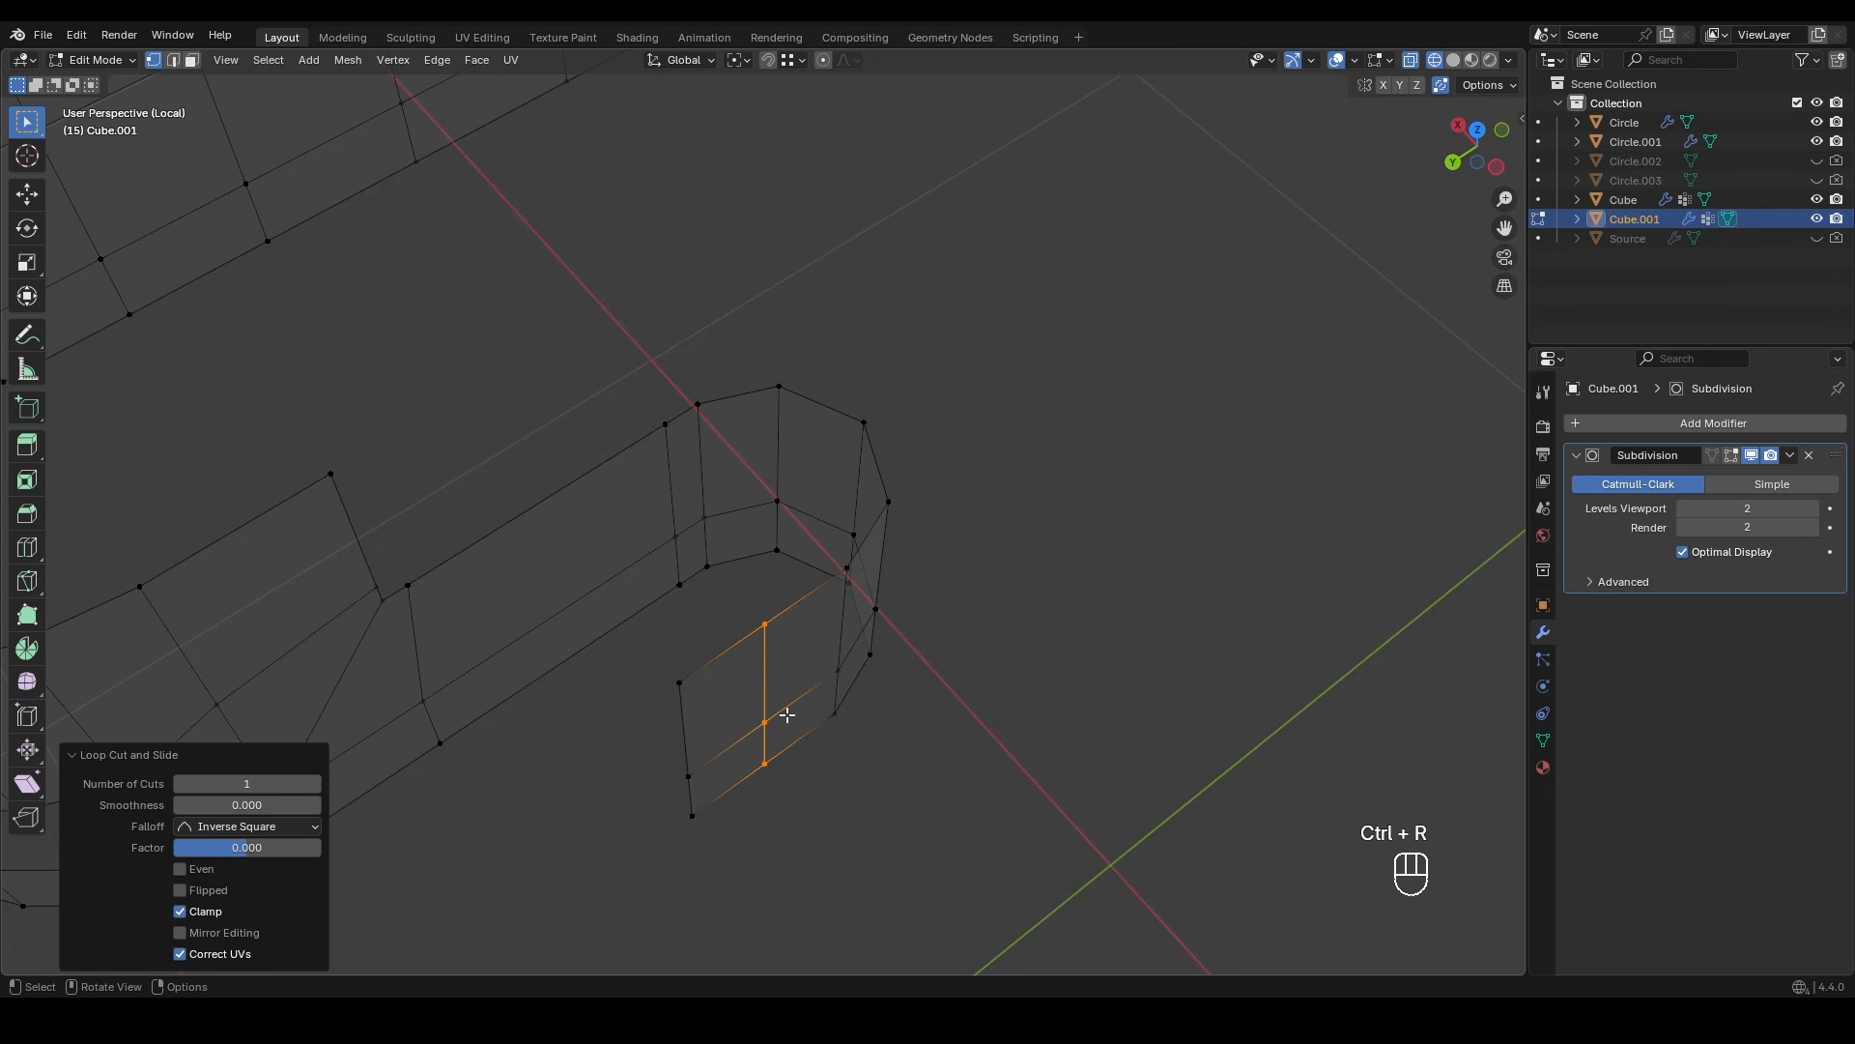
key("g")
middle_click(735, 657)
left_click(685, 539, "ctrl")
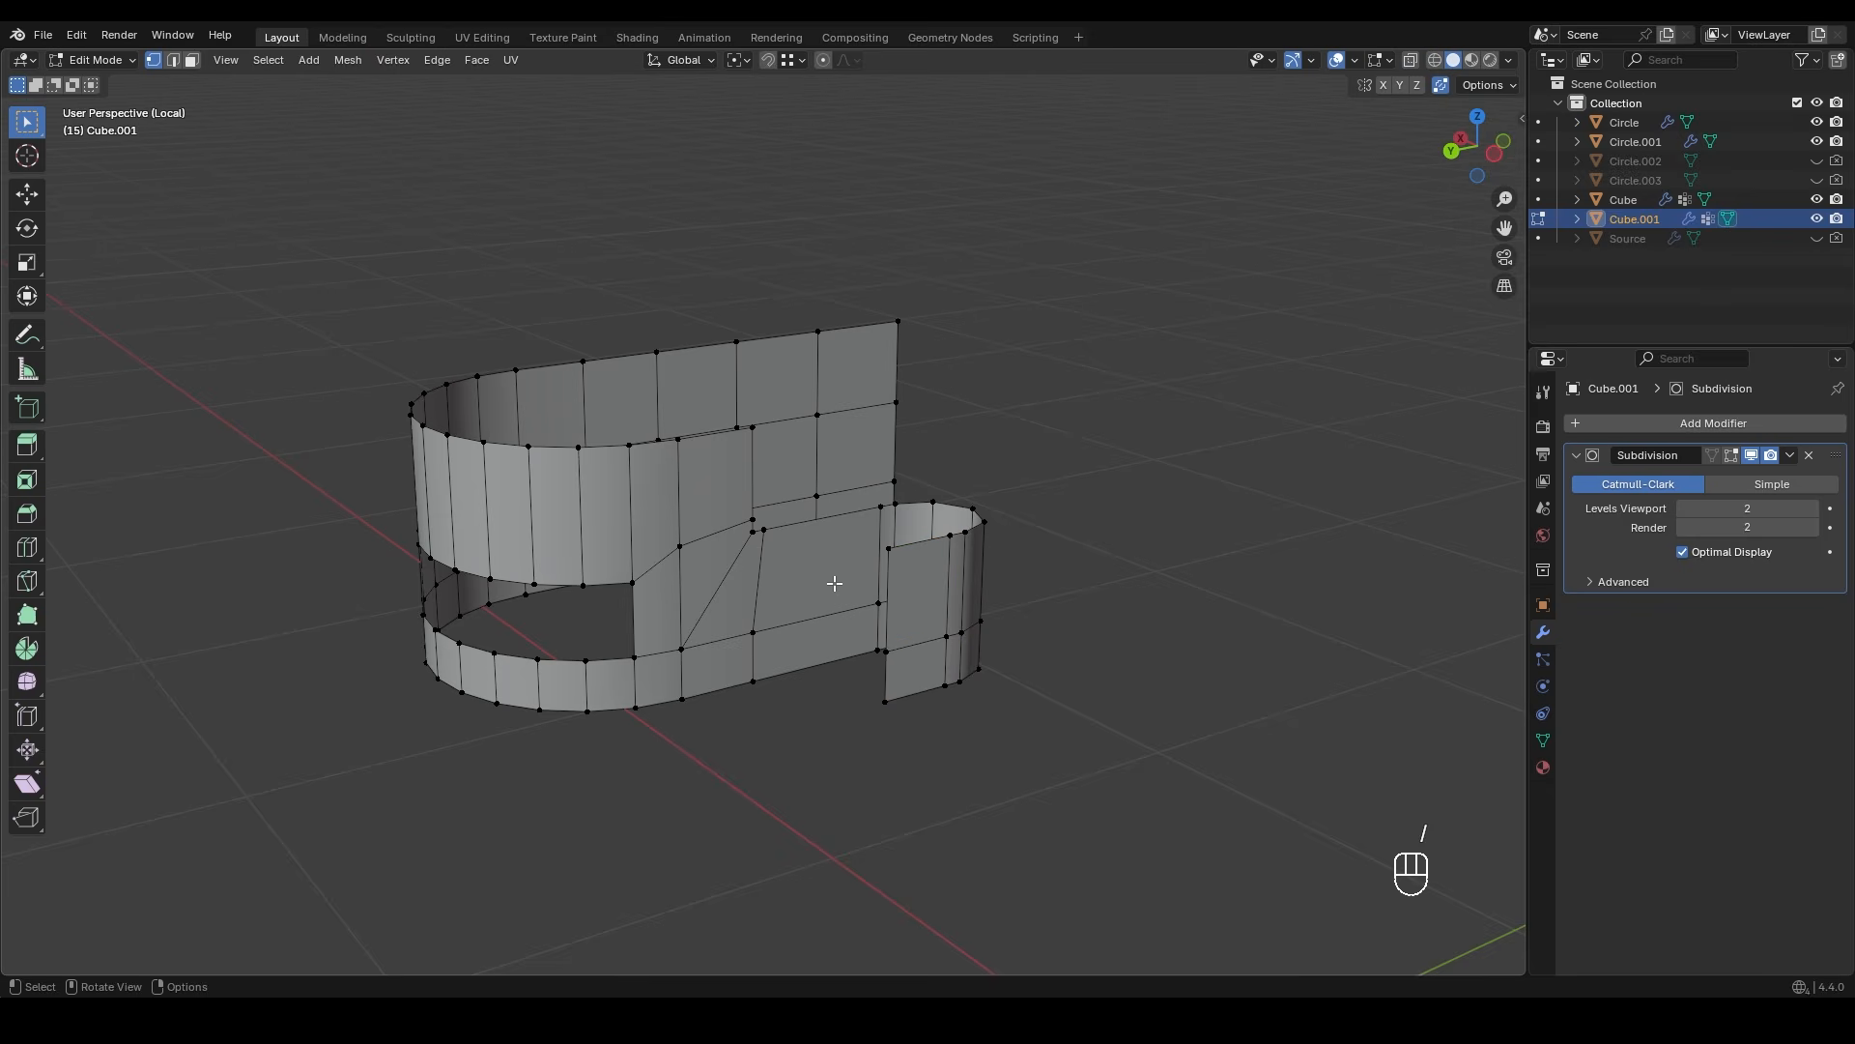
- Leave local view and extrude the whole strap band along its normals with an offset of 0.0446 m
mouse_move(832, 584)
middle_mouse_down()
mouse_move(794, 575)
mouse_move(808, 543)
mouse_move(721, 567)
mouse_move(650, 493)
mouse_move(670, 460)
mouse_move(655, 485)
mouse_move(788, 485)
middle_mouse_up()
key("KP_Divide")
key("a")
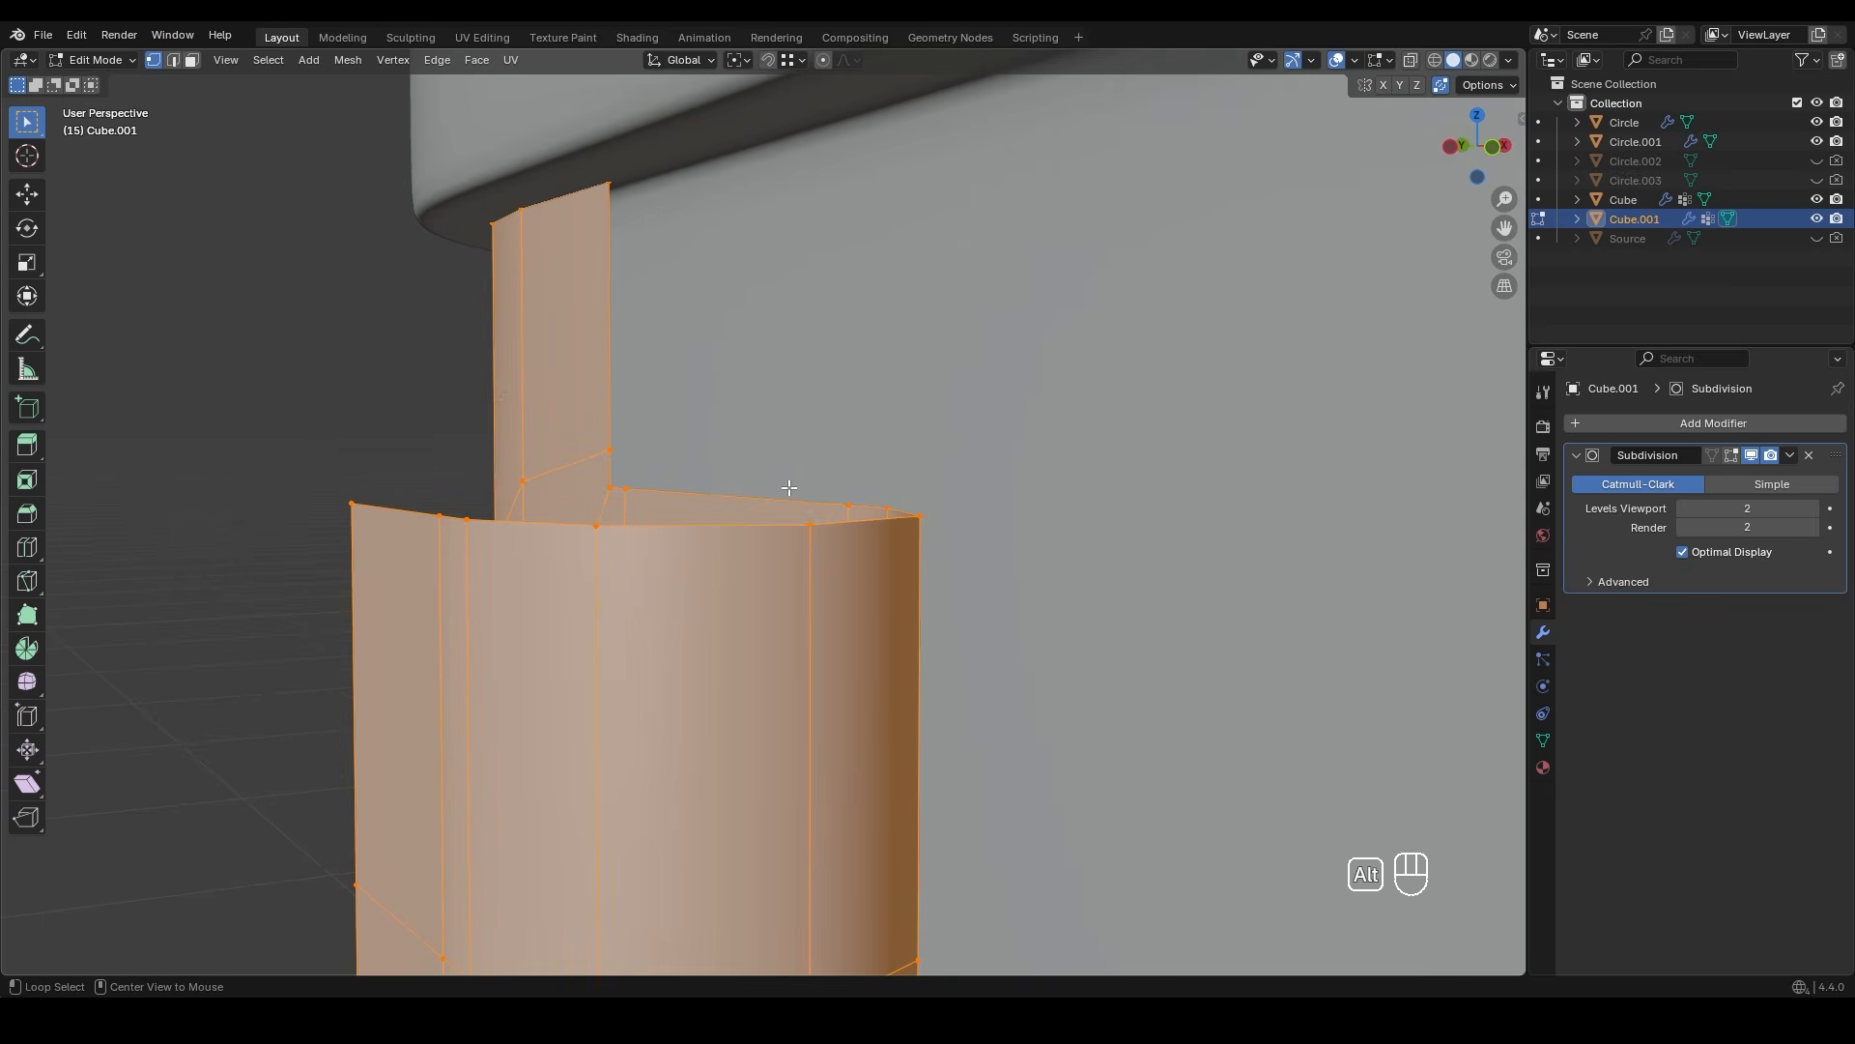
key("alt+e")
left_click(792, 484)
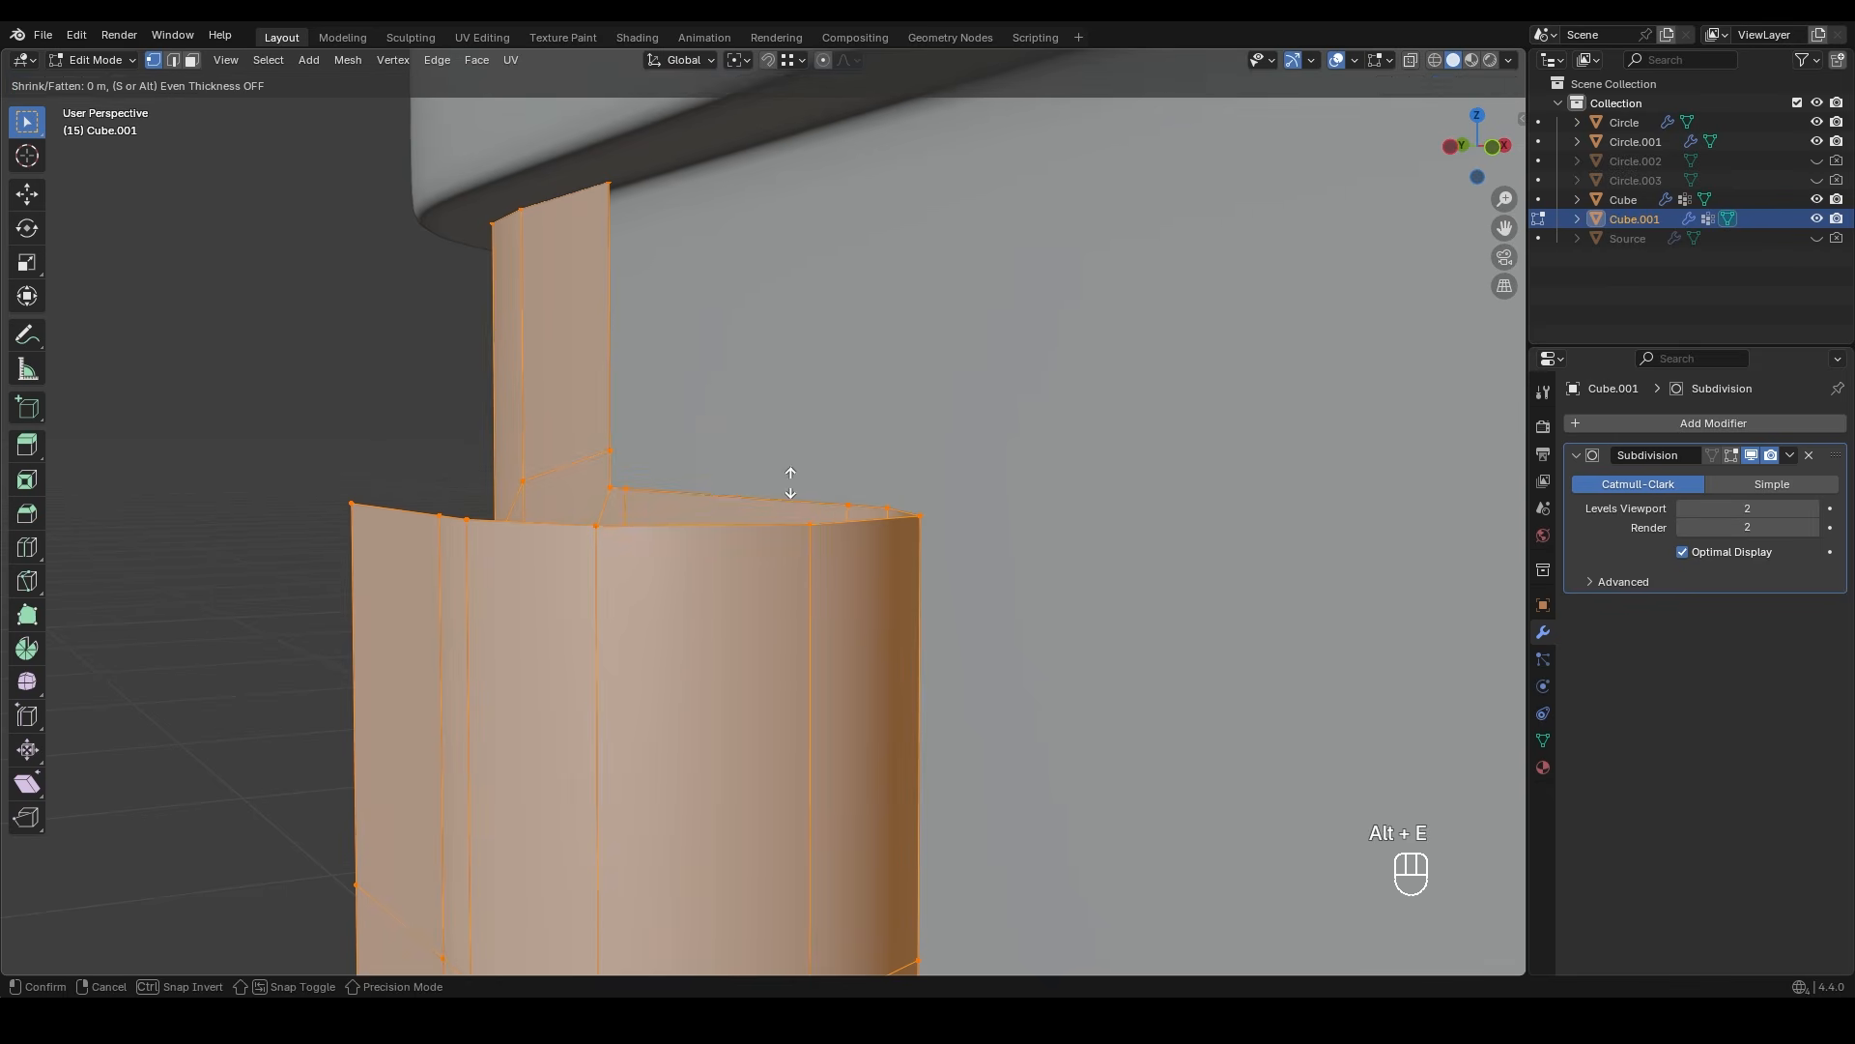
left_click(782, 337)
middle_click_drag(667, 579, 601, 563)
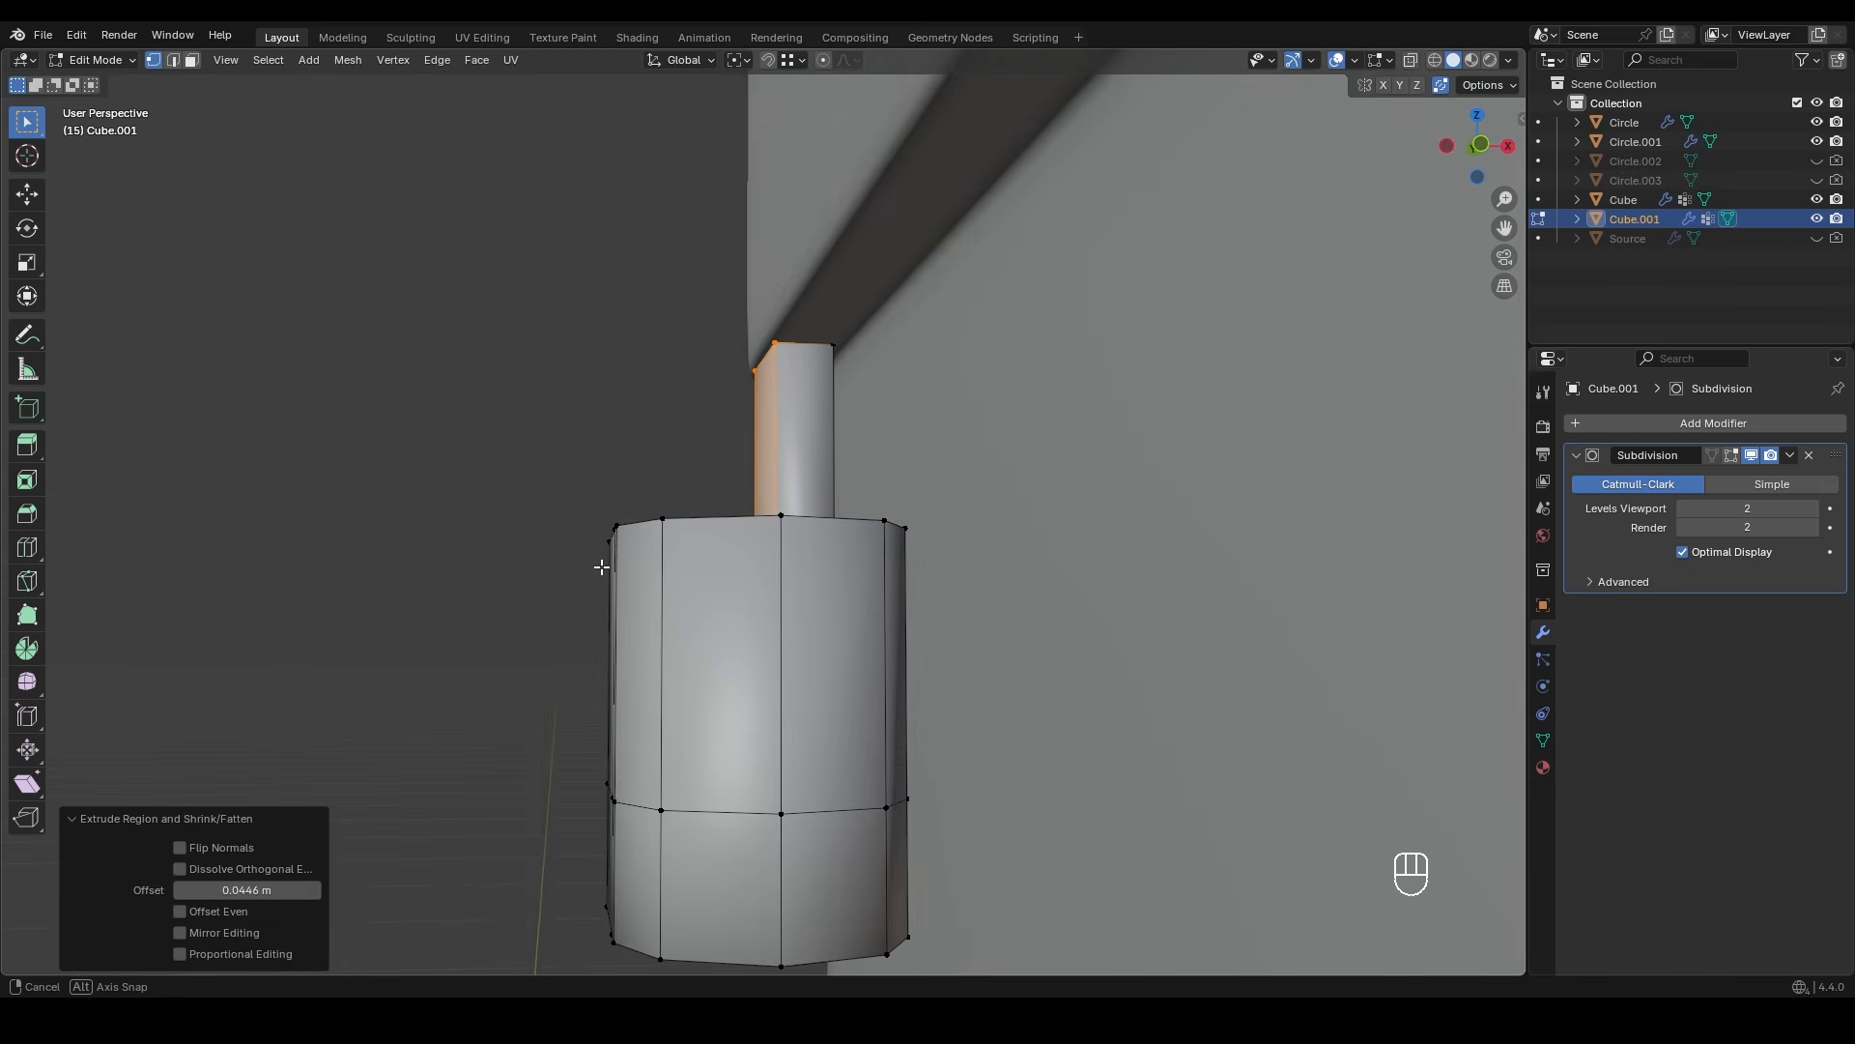
- Add three evenly spaced loop cuts across the strap band's thickness
key("ctrl+e")
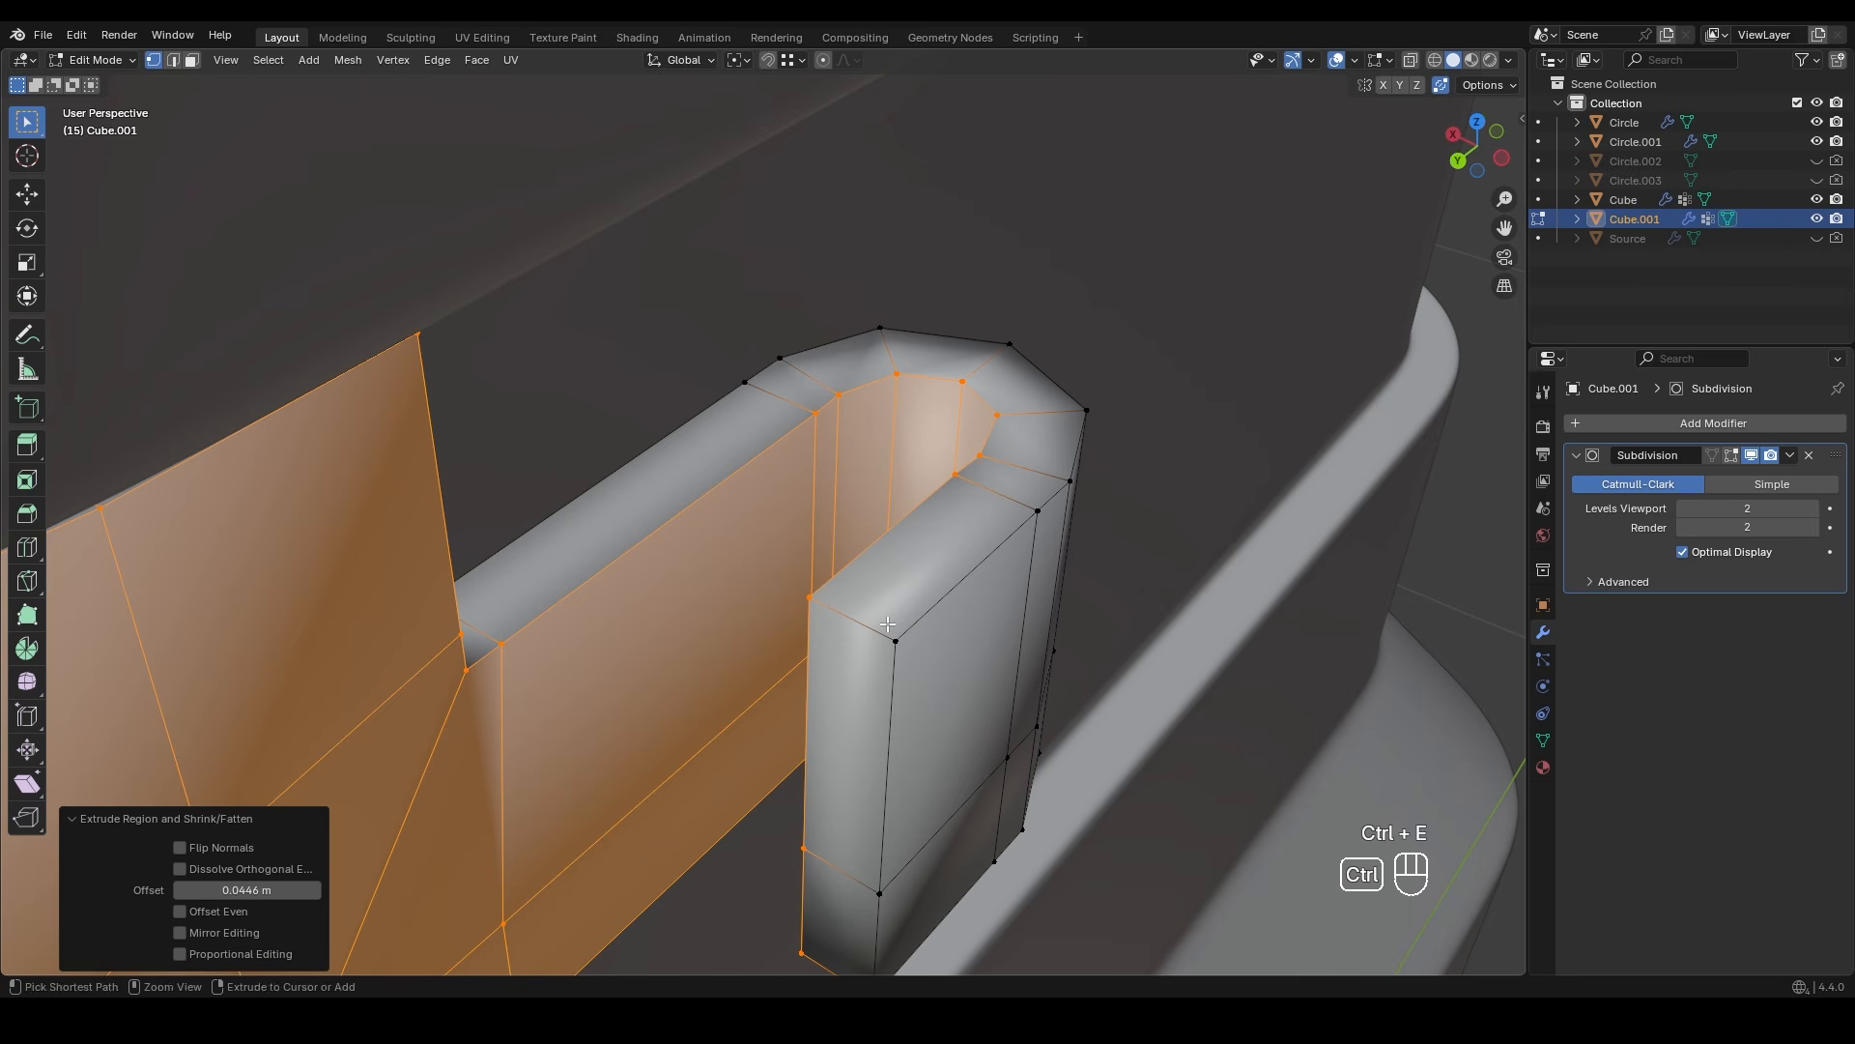
key("ctrl+r")
scroll(887, 624, "up", 2)
left_click(887, 624)
right_click(888, 624)
scroll(938, 663, "down", 2)
- Isolate the strap in wireframe top view and add a loop cut across the folded tab right beside its free end
middle_click_drag(871, 537, 744, 577)
key("slash")
scroll(799, 584, "up", 9)
scroll(828, 628, "up", 2)
middle_click_drag(843, 635, 828, 628, "shift")
key("z")
left_click(578, 610)
key("q")
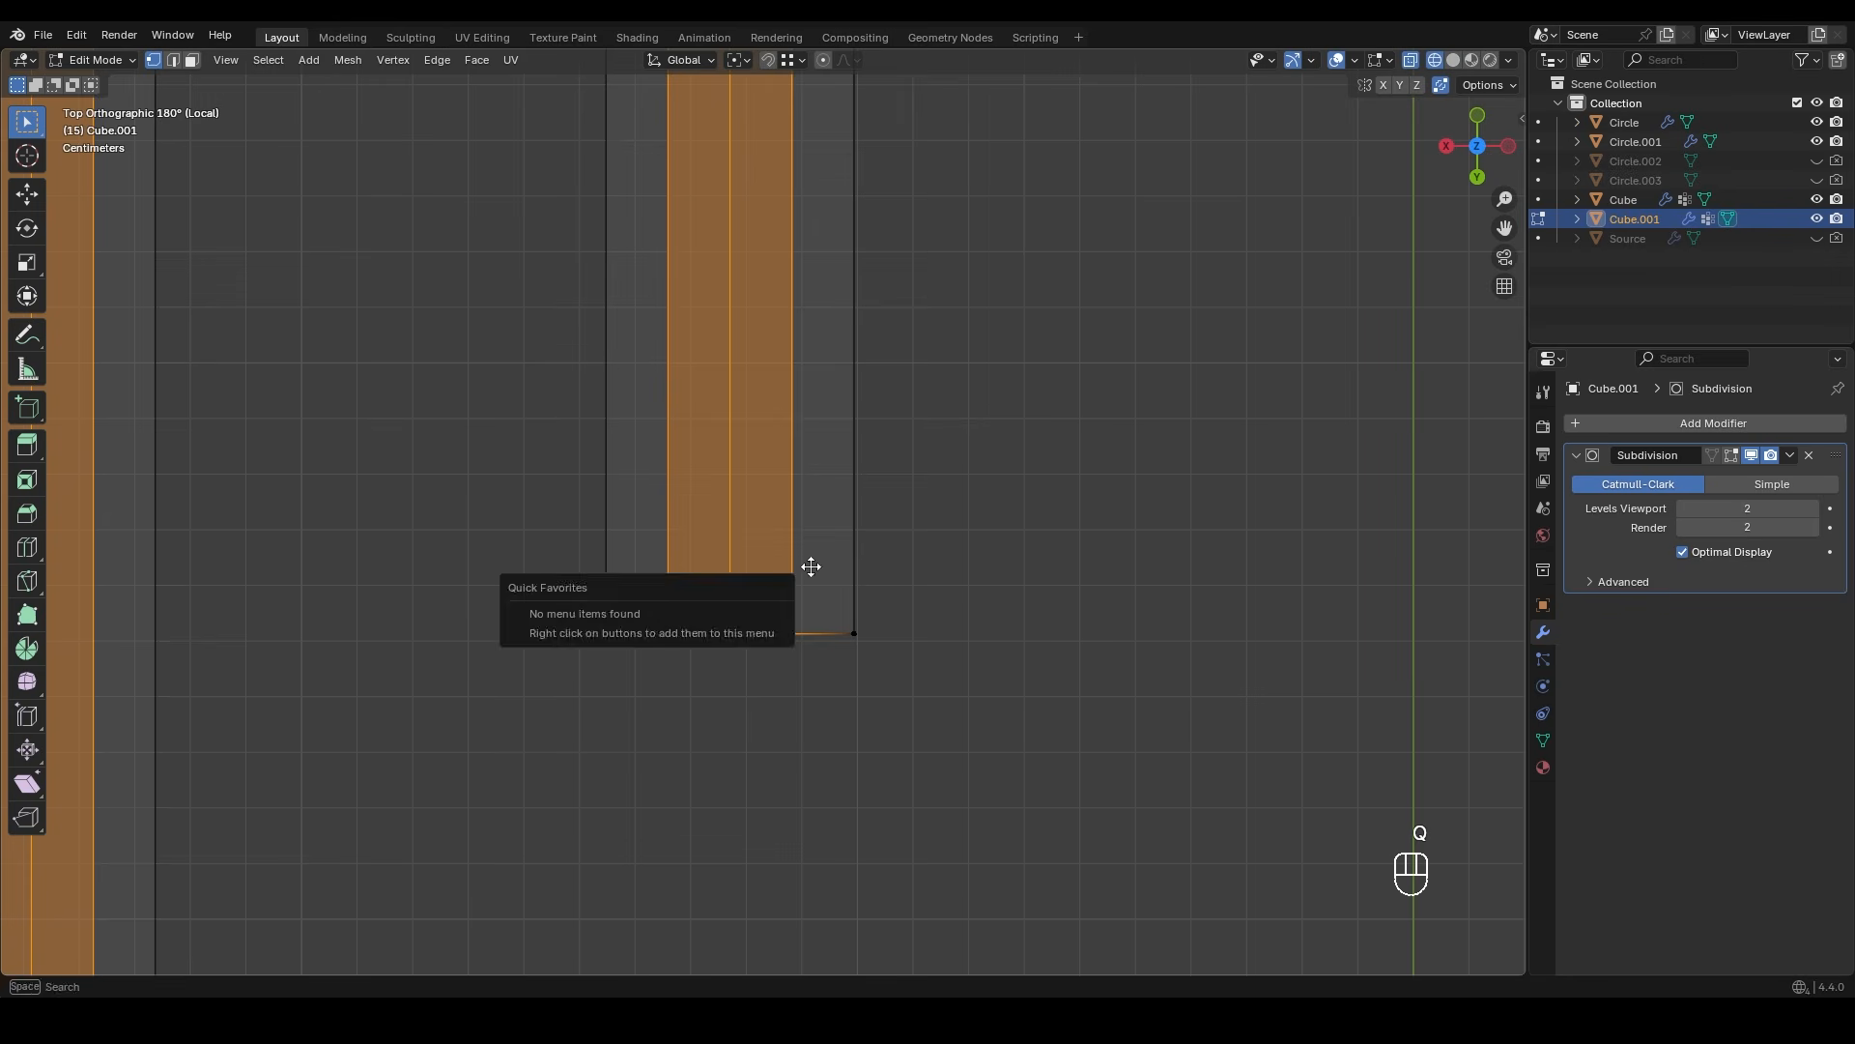
key("ctrl+r")
left_click(795, 458)
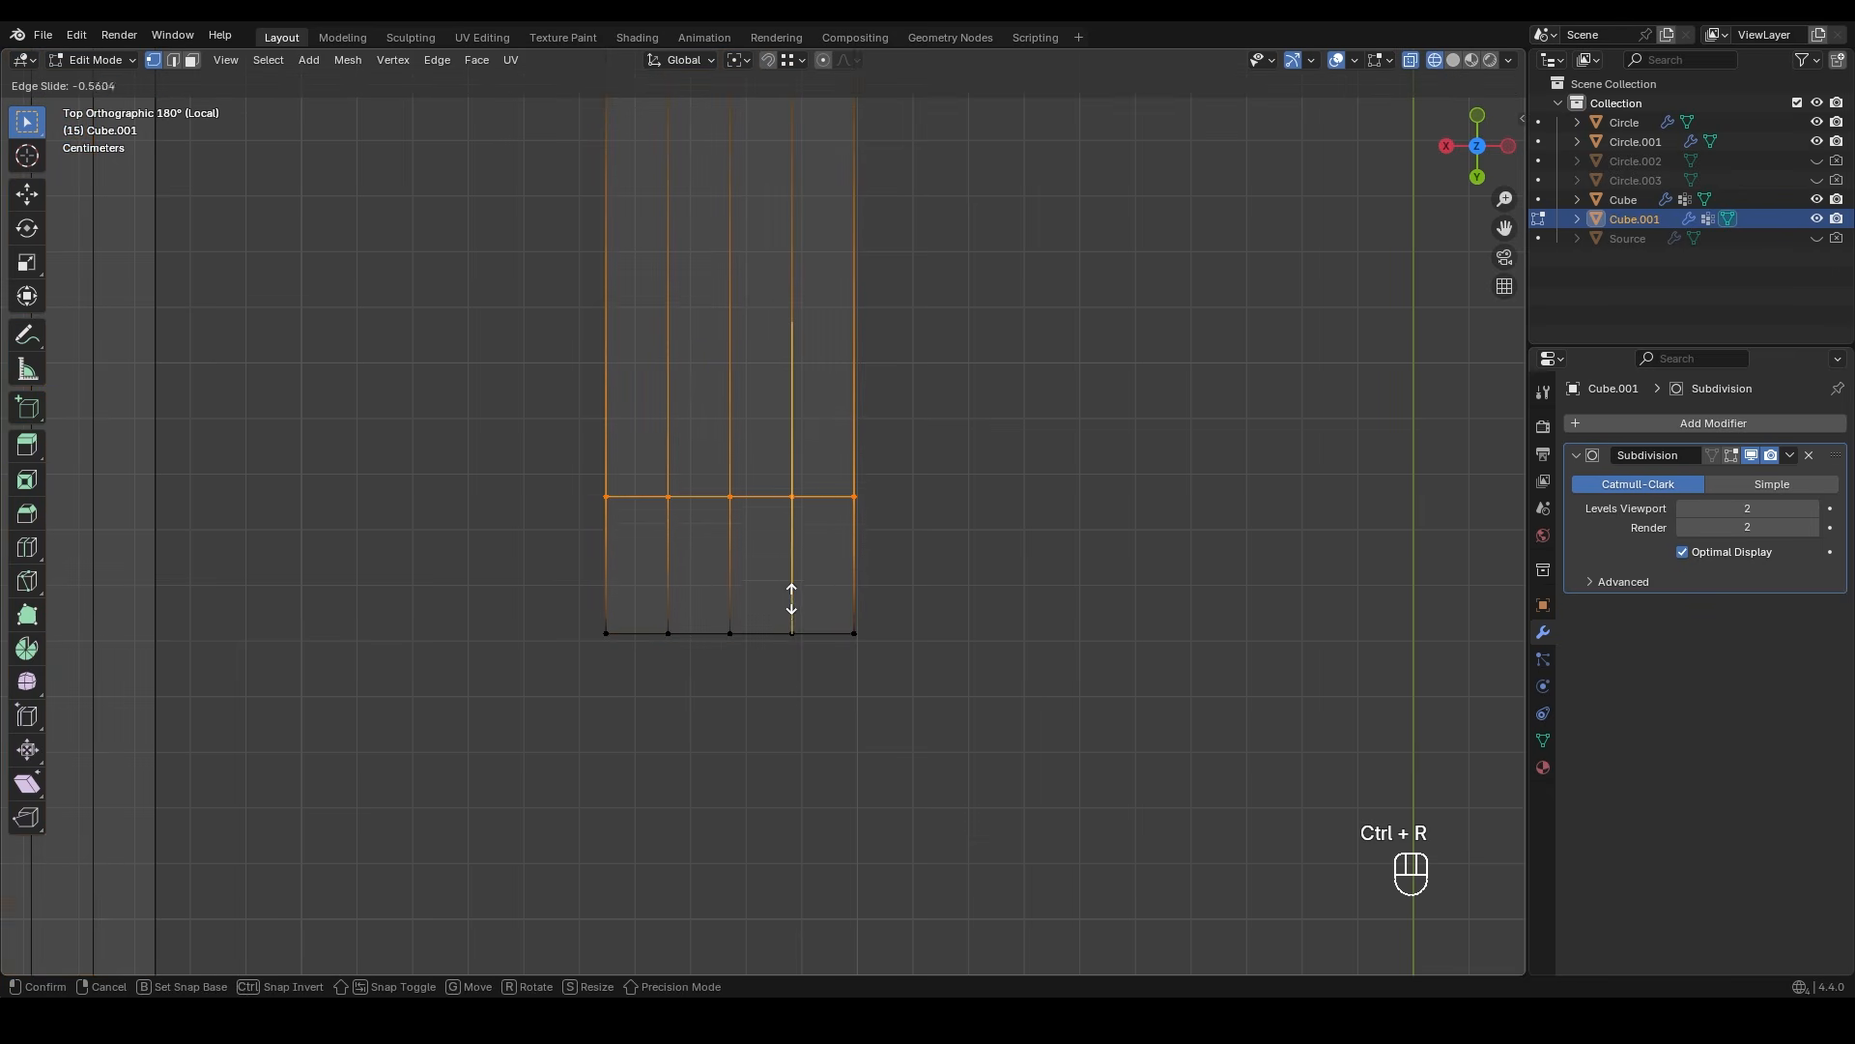
left_click(794, 636)
- Move the vertices at the tab's free end along Y, with the middle furthest out, to round it off
left_click_drag(634, 601, 796, 673)
scroll(812, 583, "down", 3)
mouse_move(811, 583)
middle_mouse_down()
mouse_move(790, 634)
mouse_move(795, 580)
mouse_move(795, 650)
mouse_move(794, 589)
middle_mouse_up()
scroll(778, 659, "up", 3)
key("g")
middle_click(803, 604)
left_click(806, 623)
scroll(808, 621, "down", 5)
middle_click_drag(743, 438, 704, 307, "shift")
scroll(701, 307, "up", 6)
middle_click_drag(820, 464, 850, 444, "shift")
left_click(745, 552)
key("g")
middle_click(745, 570)
left_click(745, 584)
left_click_drag(613, 530, 891, 570)
key("Tab")
key("Tab")
- Select the face loops along the band's rim, leave out the tab's end wall faces, and inset the rim by 0.006903 m
scroll(821, 609, "down", 8)
mouse_move(769, 585)
middle_mouse_down("shift")
mouse_move(766, 647)
mouse_move(790, 598)
middle_mouse_up("shift")
scroll(773, 638, "up", 2)
key("3")
scroll(799, 621, "up", 3)
middle_click_drag(790, 598, 782, 587)
scroll(767, 556, "up", 3)
key("z")
left_click(903, 547)
middle_click_drag(831, 551, 896, 490, "shift")
left_click(855, 506, "alt")
left_click(808, 497, "alt+shift")
left_click(749, 486, "alt+shift")
left_click(713, 481, "alt+shift")
scroll(750, 522, "down", 3)
mouse_move(786, 563)
middle_mouse_down("alt")
mouse_move(692, 576)
mouse_move(723, 608)
middle_mouse_up("alt")
key("z")
left_click_drag(745, 496, 647, 547, "ctrl")
mouse_move(762, 598)
left_mouse_down("ctrl")
mouse_move(664, 718)
mouse_move(672, 733)
left_mouse_up("ctrl")
mouse_move(684, 725)
middle_mouse_down()
mouse_move(816, 671)
mouse_move(796, 593)
middle_mouse_up()
key("z")
scroll(808, 584, "up", 5)
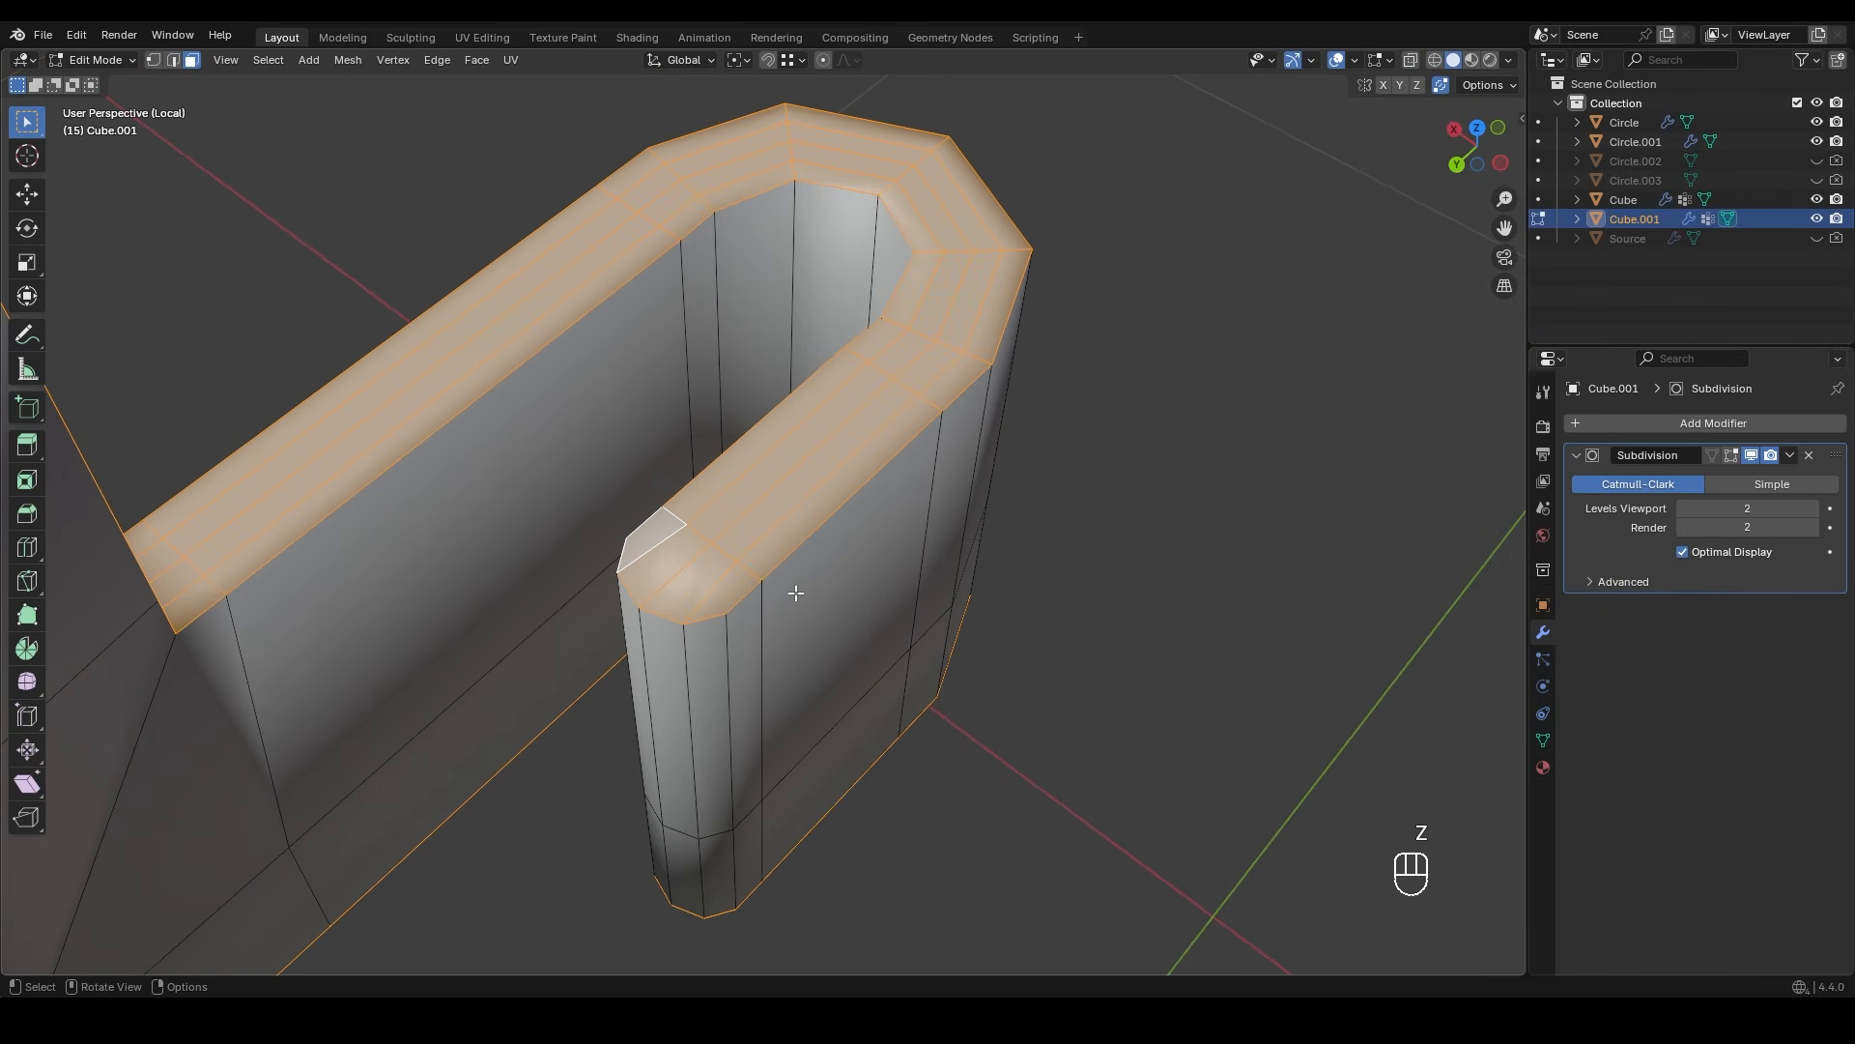
key("i")
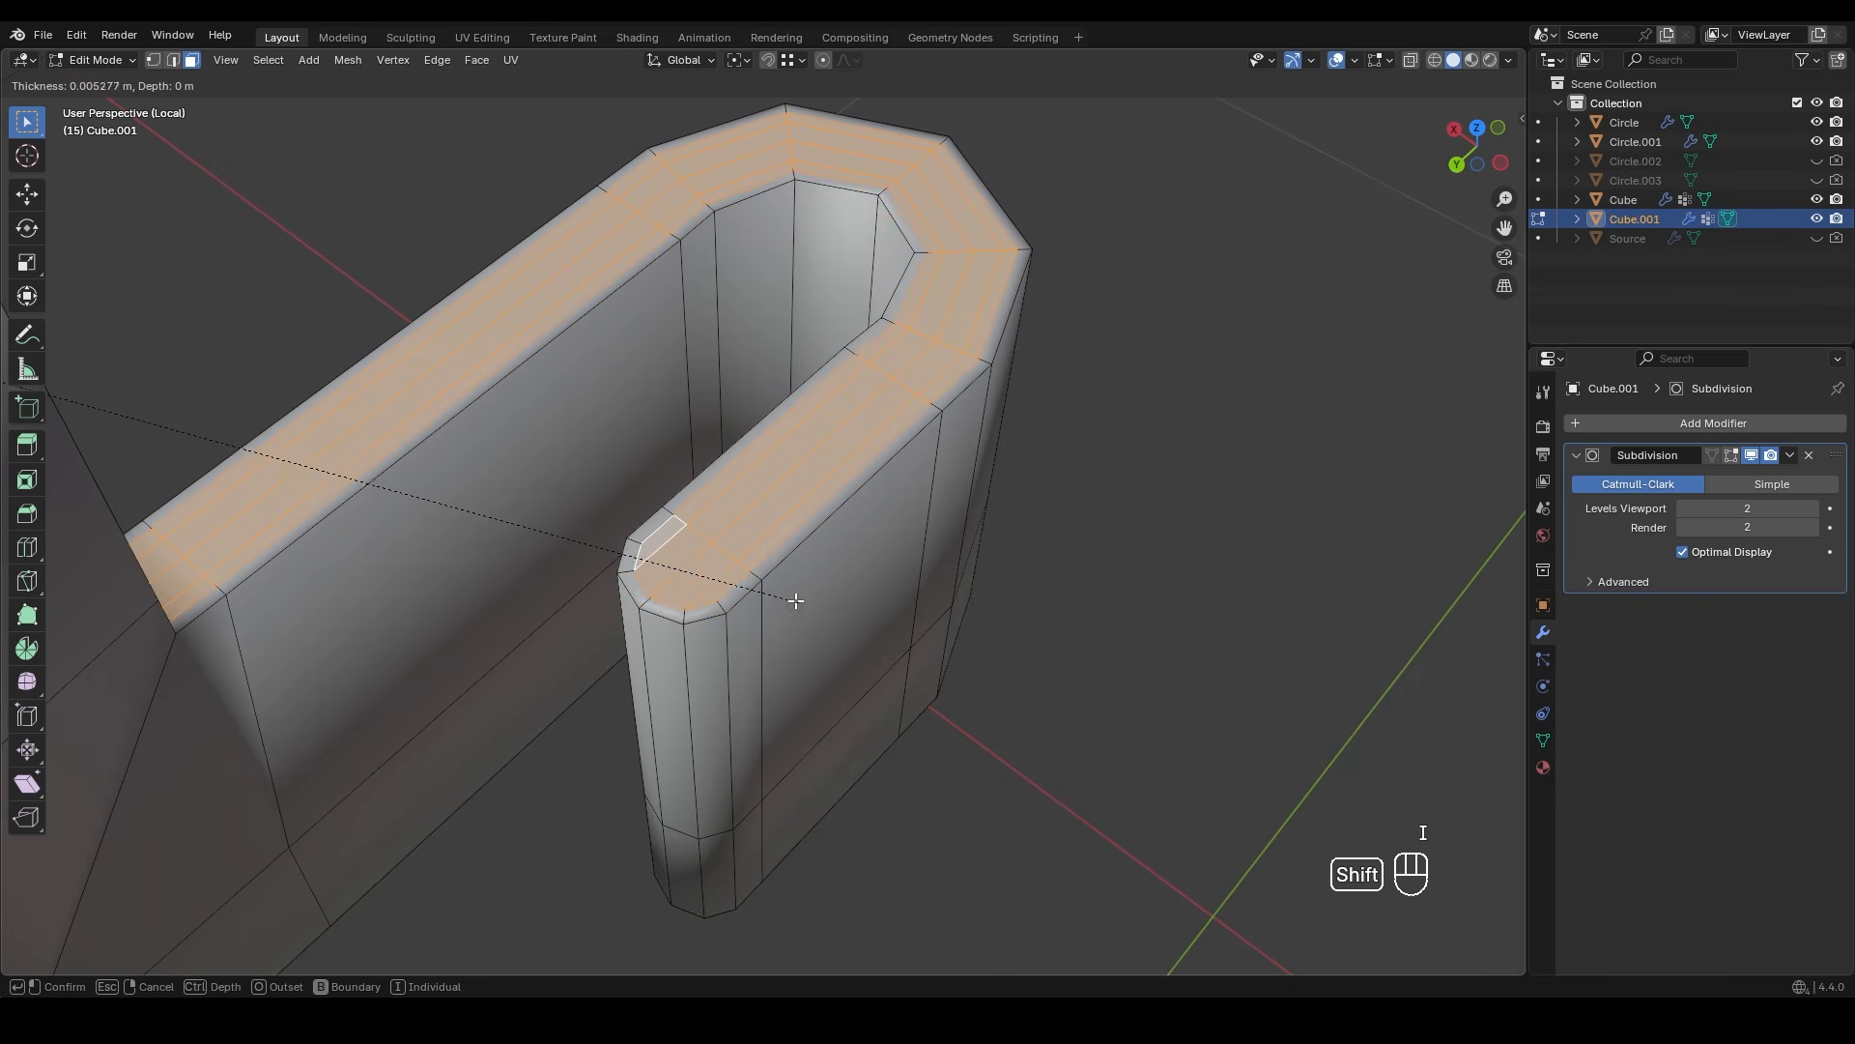
left_click(762, 589)
- Select the faces along the strap band's bottom edge in wireframe side view and delete them
scroll(762, 590, "down", 6)
middle_click_drag(761, 590, 677, 483)
key("z")
middle_click_drag(610, 614, 642, 521, "shift")
scroll(625, 552, "down", 2)
key("z")
scroll(782, 522, "up", 3)
mouse_move(808, 613)
middle_mouse_down()
mouse_move(807, 565)
mouse_move(880, 565)
mouse_move(879, 642)
mouse_move(873, 522)
middle_mouse_up()
scroll(882, 539, "down", 1)
scroll(879, 641, "up", 2)
key("z")
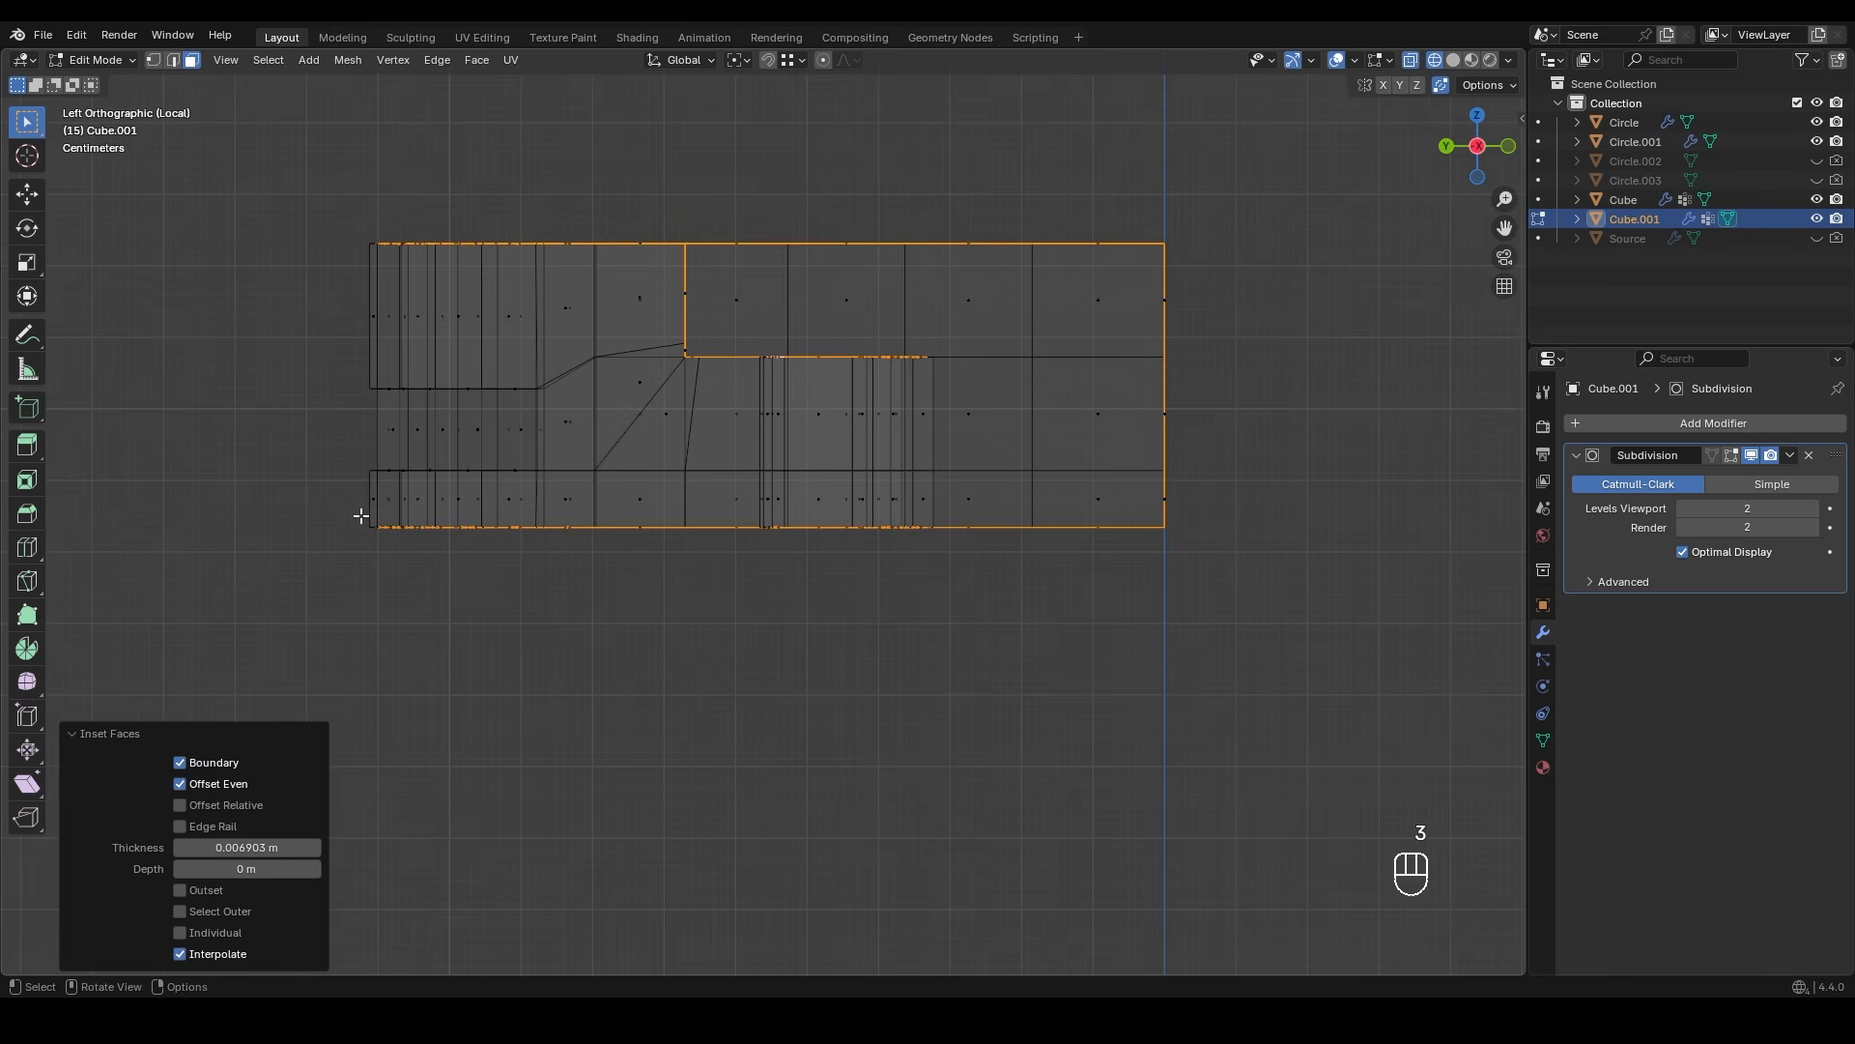
left_click_drag(362, 516, 802, 604)
key("x")
left_click(637, 349)
- Add a horizontal loop cut around the folded tab and slide it close to the tab's upper rim, factor 0.906
key("z")
mouse_move(832, 563)
middle_mouse_down()
mouse_move(800, 520)
mouse_move(783, 539)
mouse_move(812, 575)
middle_mouse_up()
scroll(786, 531, "up", 1)
middle_click_drag(812, 576, 810, 542)
key("ctrl+r")
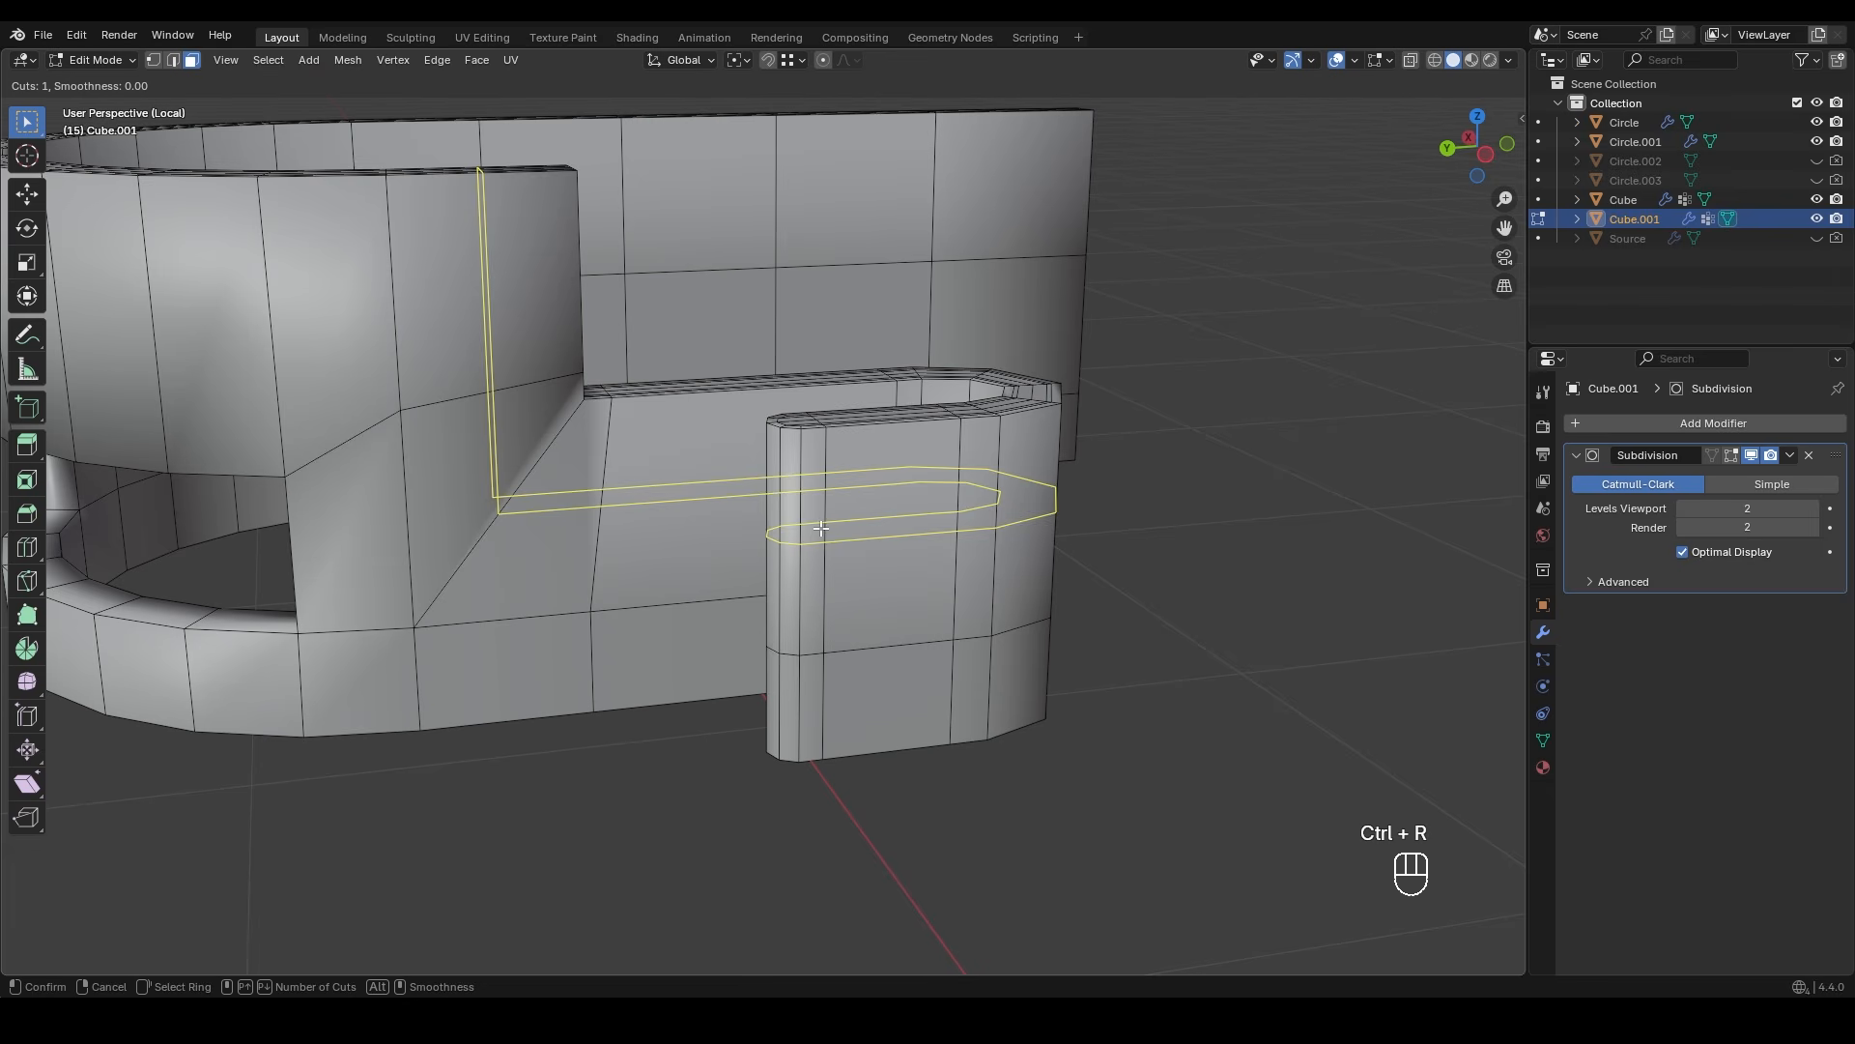
left_click(813, 526)
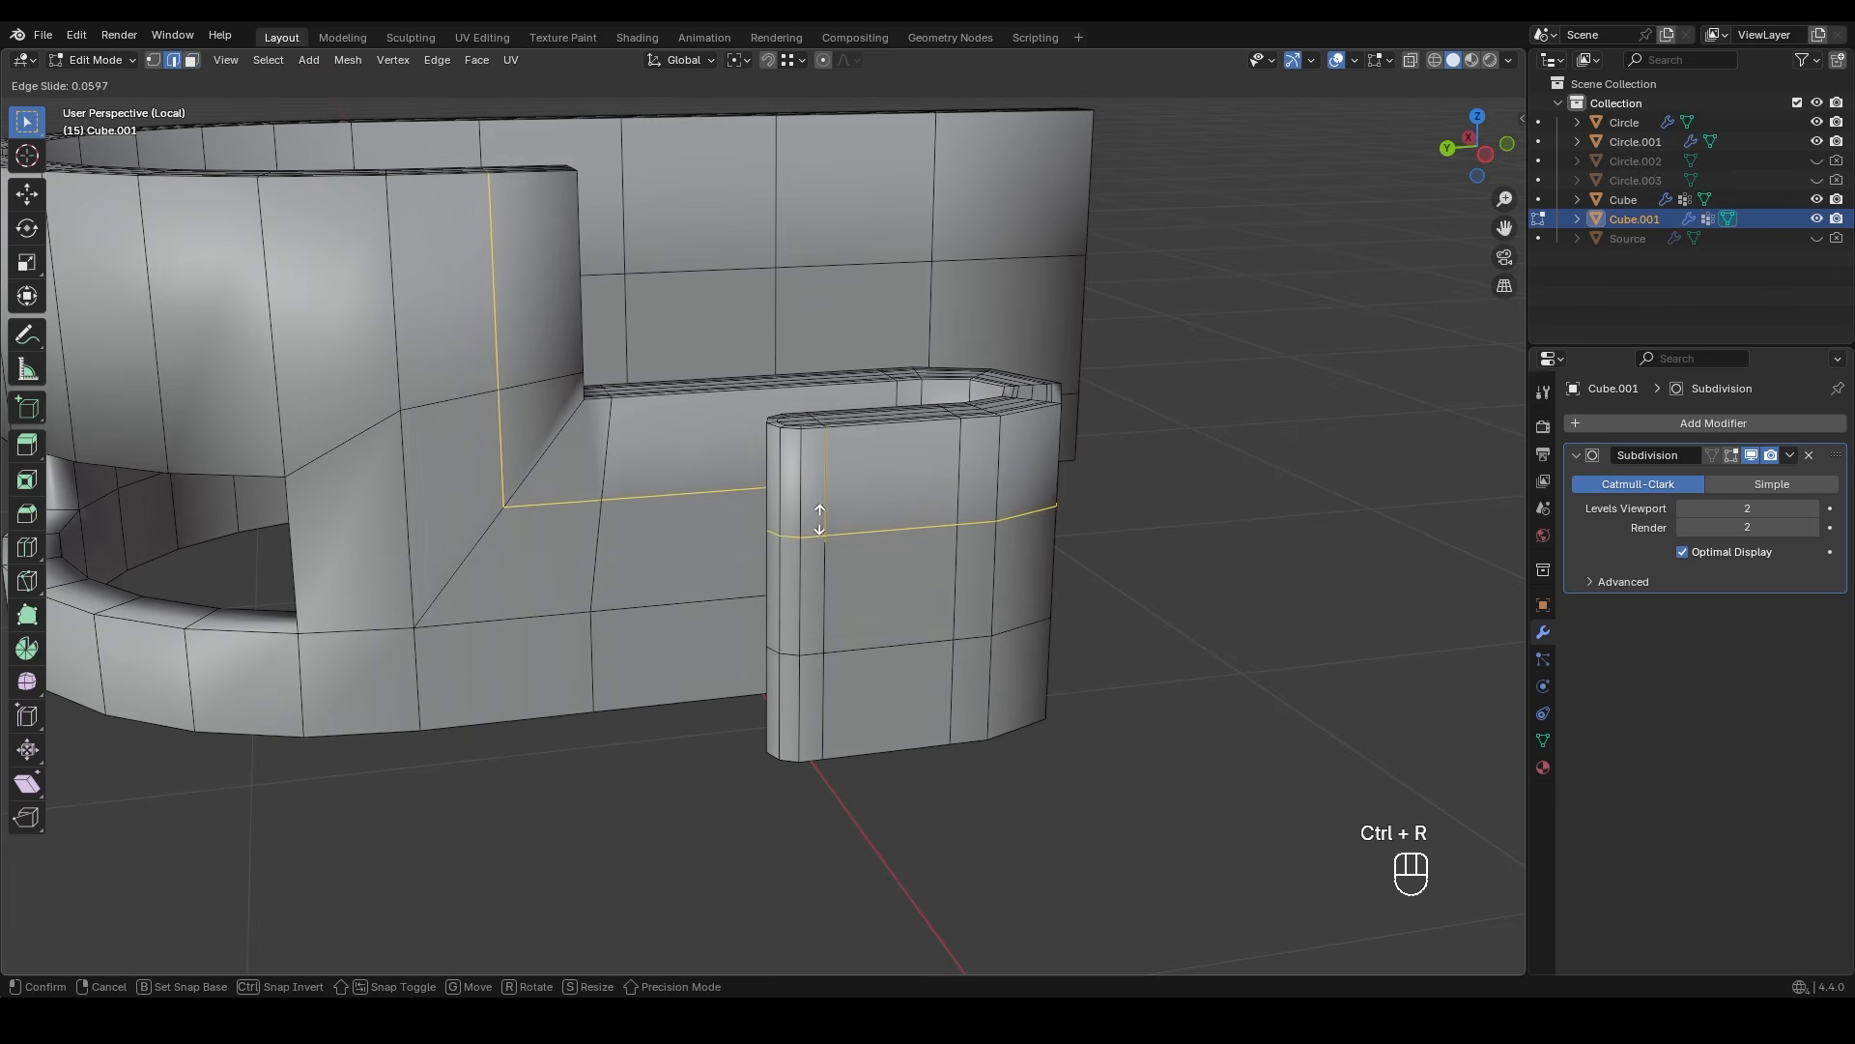
left_click(821, 406, "shift")
- Add a horizontal loop cut along the band's taller section and slide it evenly up close to the top rim
middle_click_drag(595, 373, 690, 522, "shift")
key("ctrl+r")
left_click(508, 373)
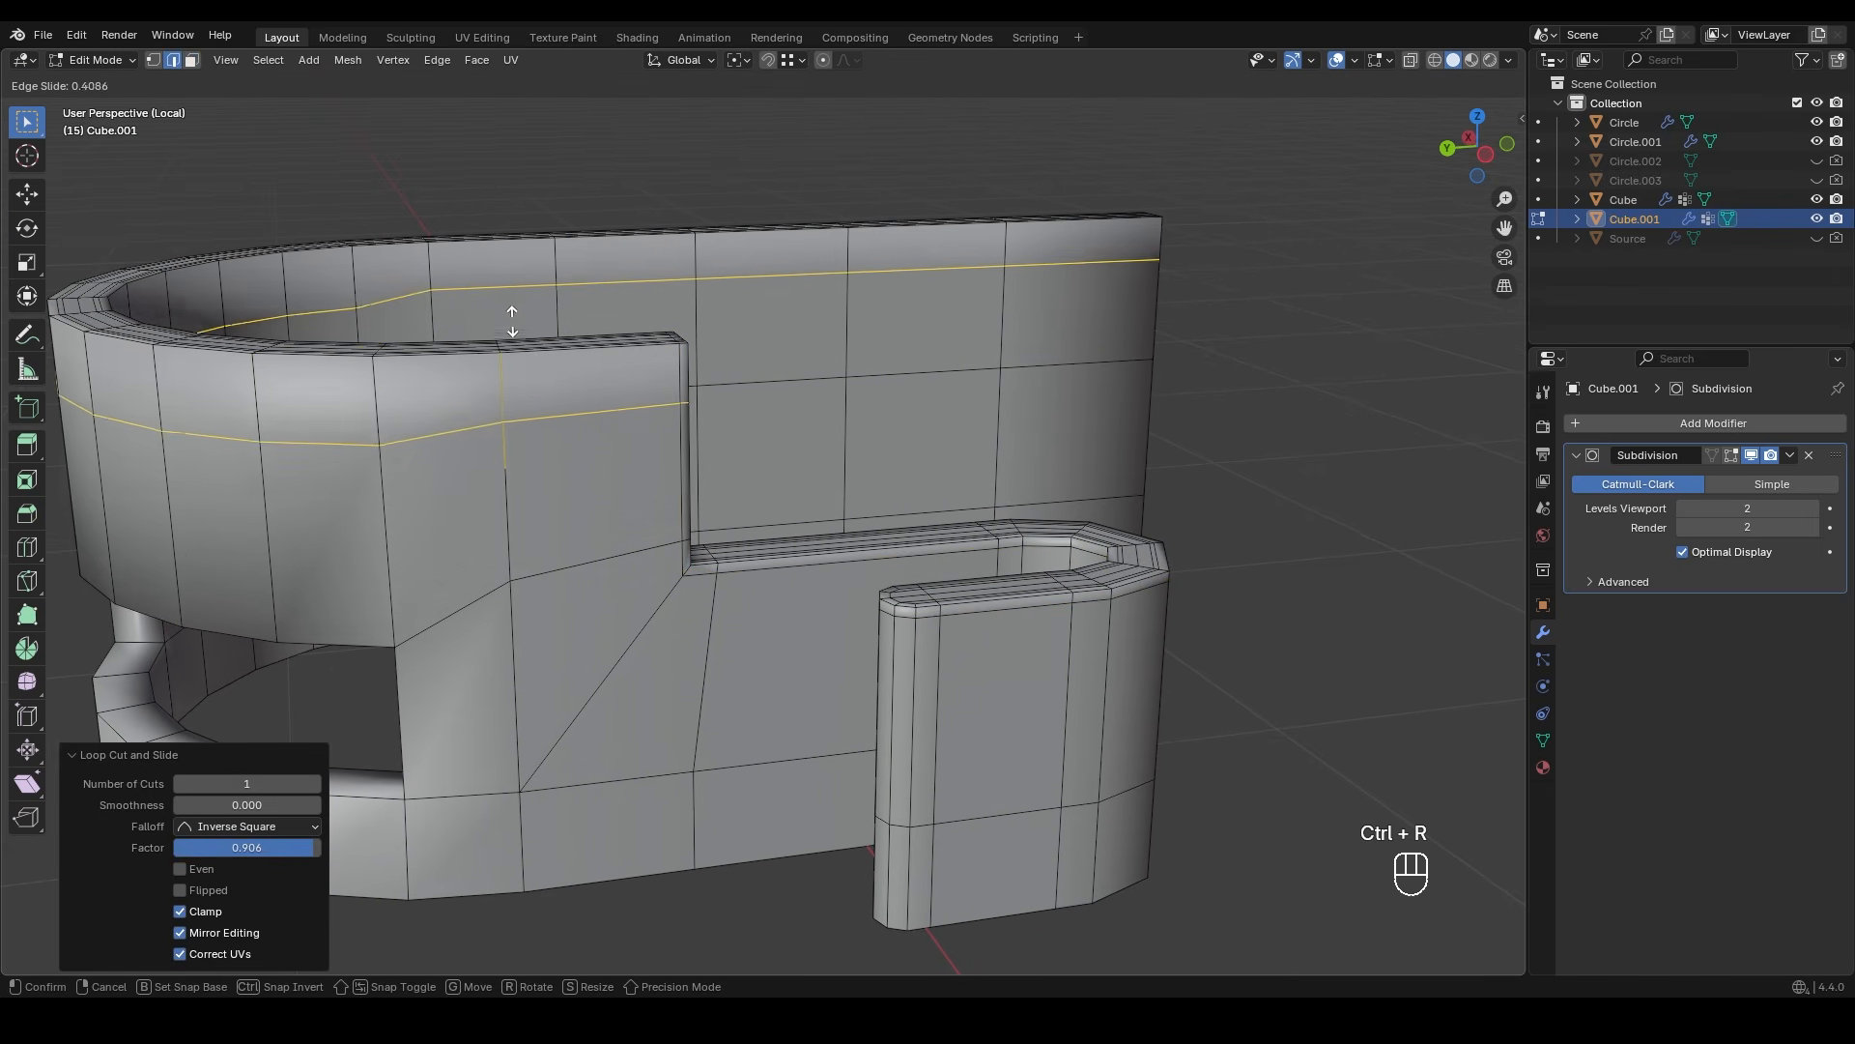
key("e")
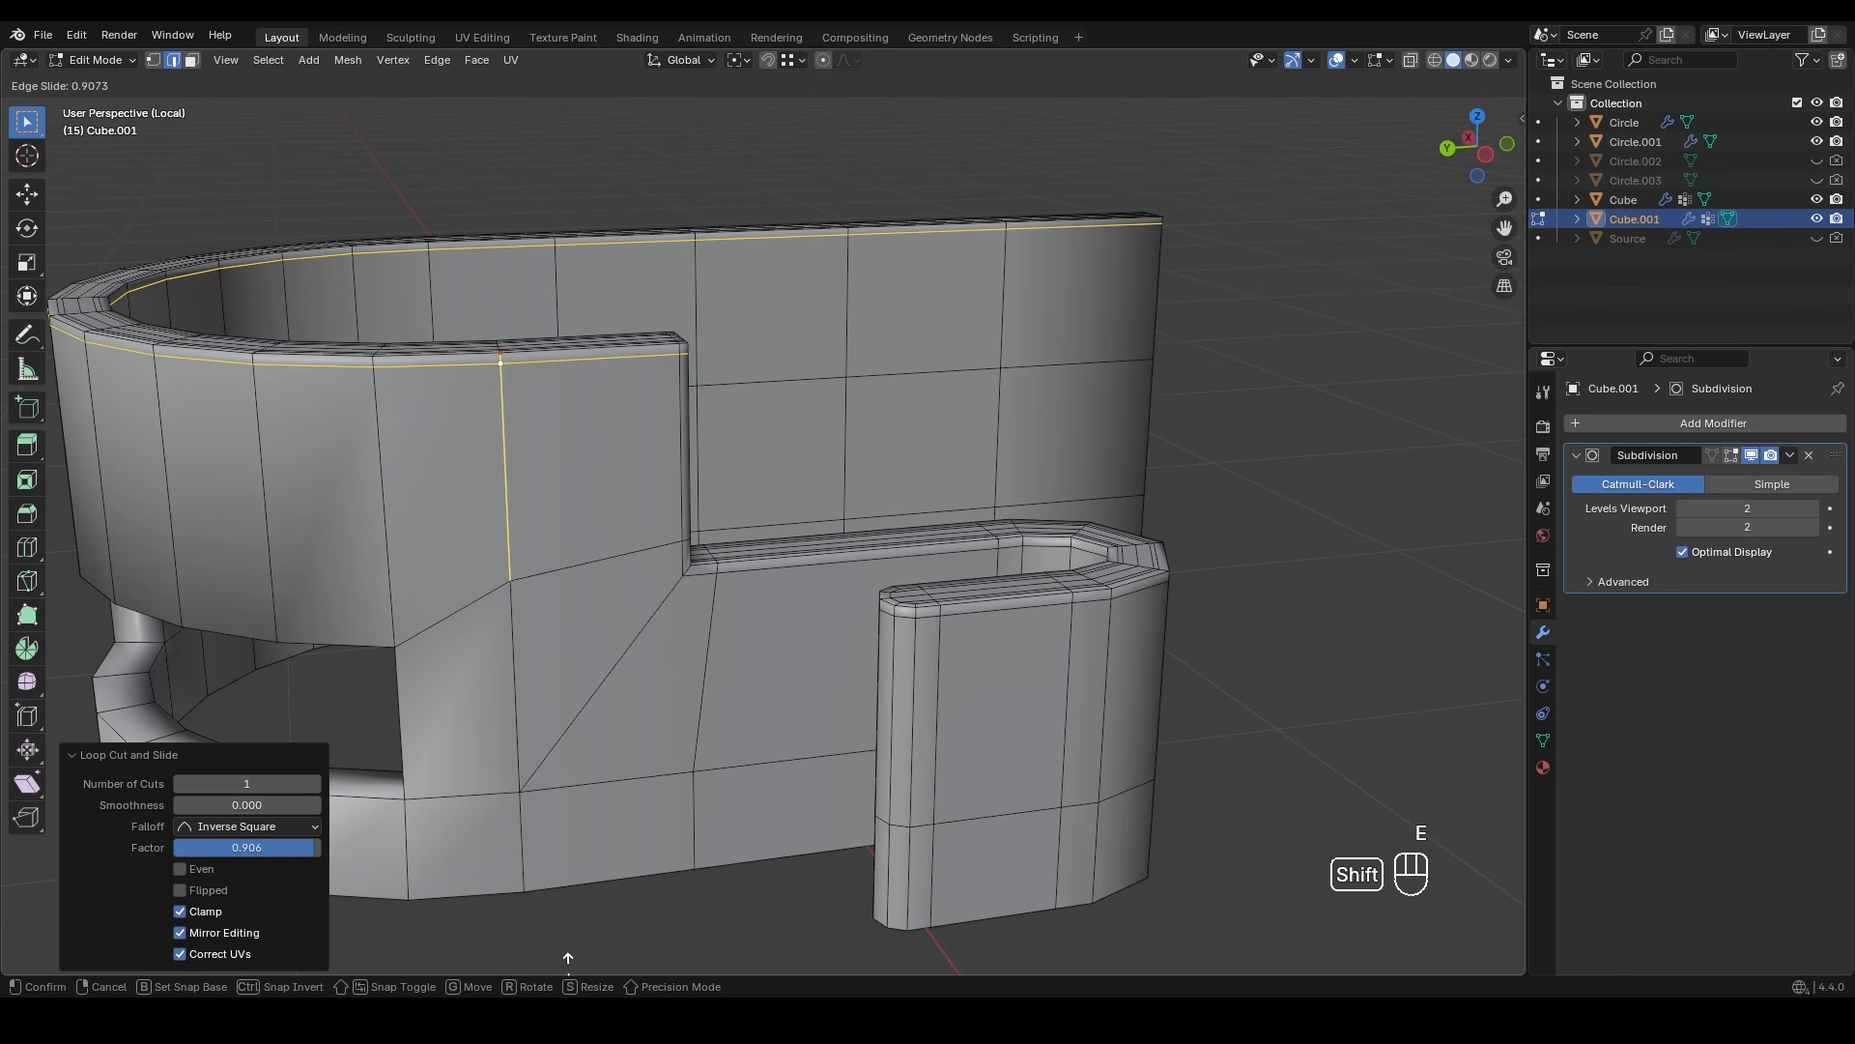
left_click(567, 958, "shift")
left_click(1192, 600)
- Slide the row of vertices below the top corner of the taller section's end wall fully onto the corner edge, factor 1
scroll(682, 348, "up", 4)
middle_click_drag(681, 348, 676, 531, "shift")
middle_click_drag(779, 488, 724, 519, "ctrl")
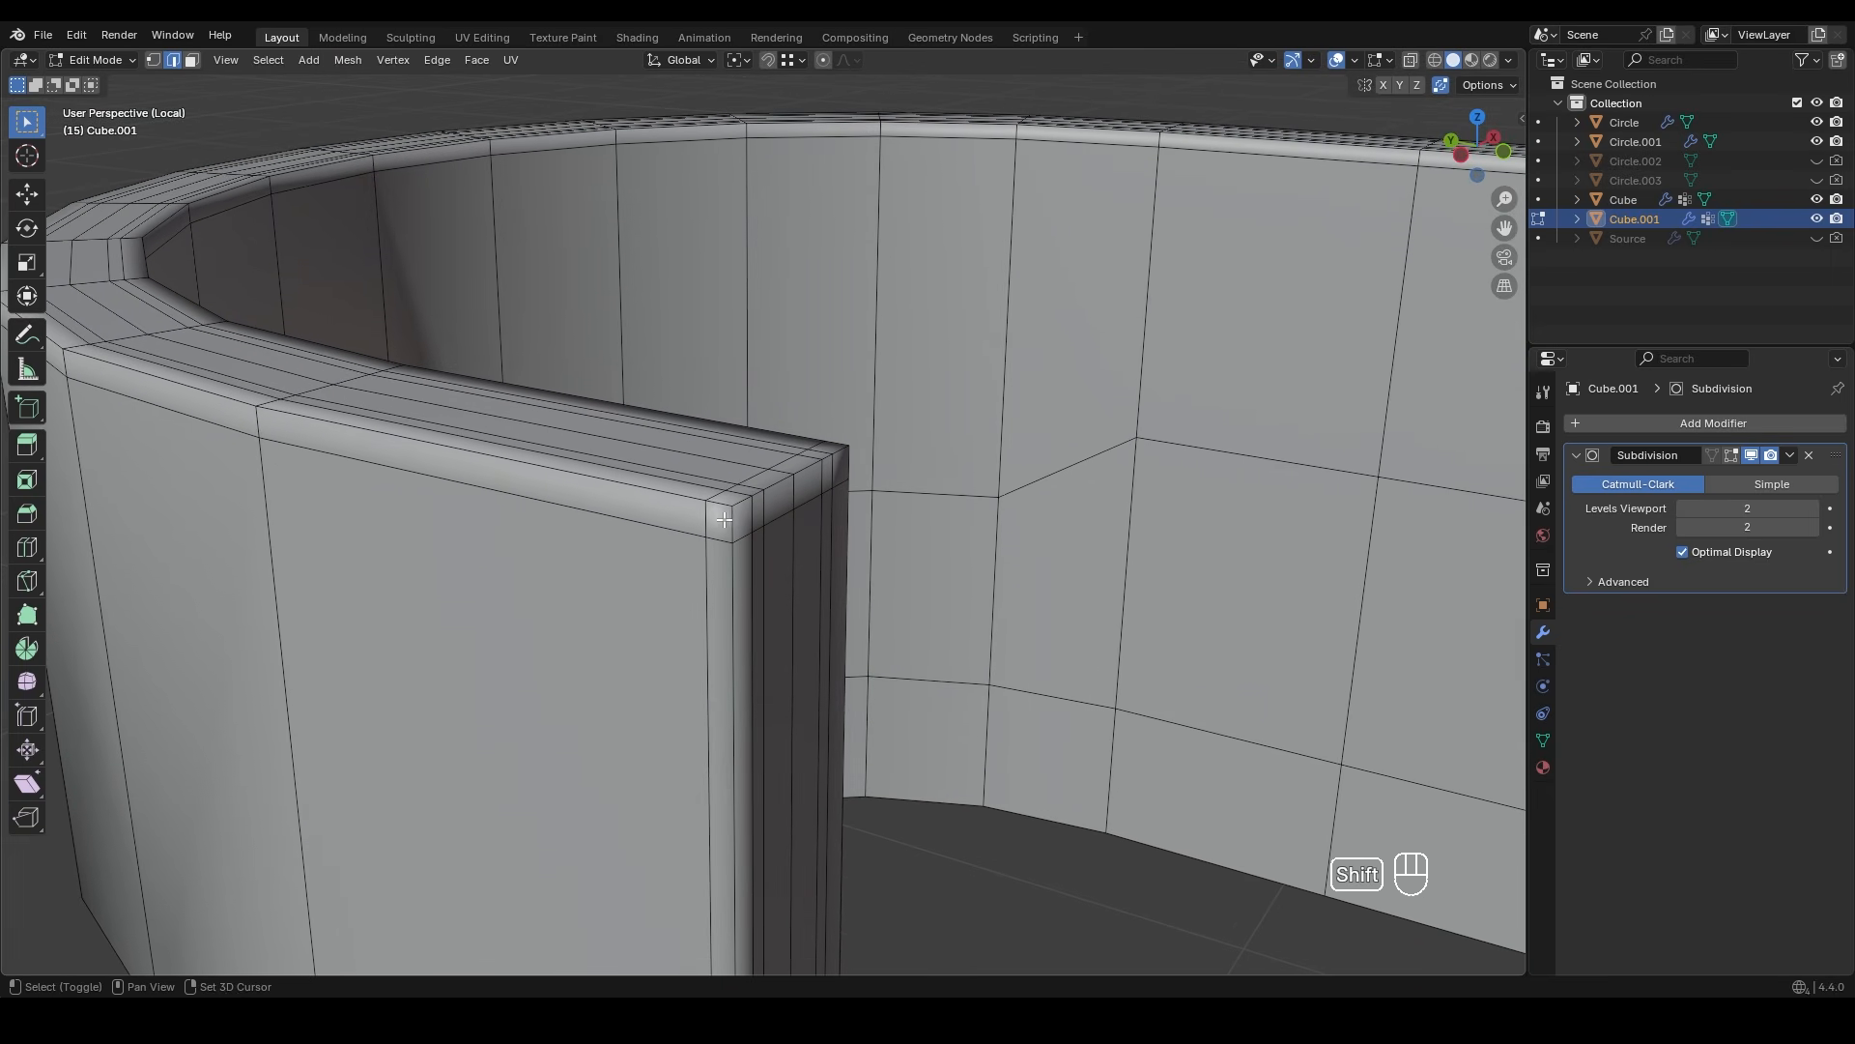
left_click(1441, 87)
middle_click_drag(831, 580, 804, 538, "ctrl")
key("1")
left_click(818, 502, "ctrl")
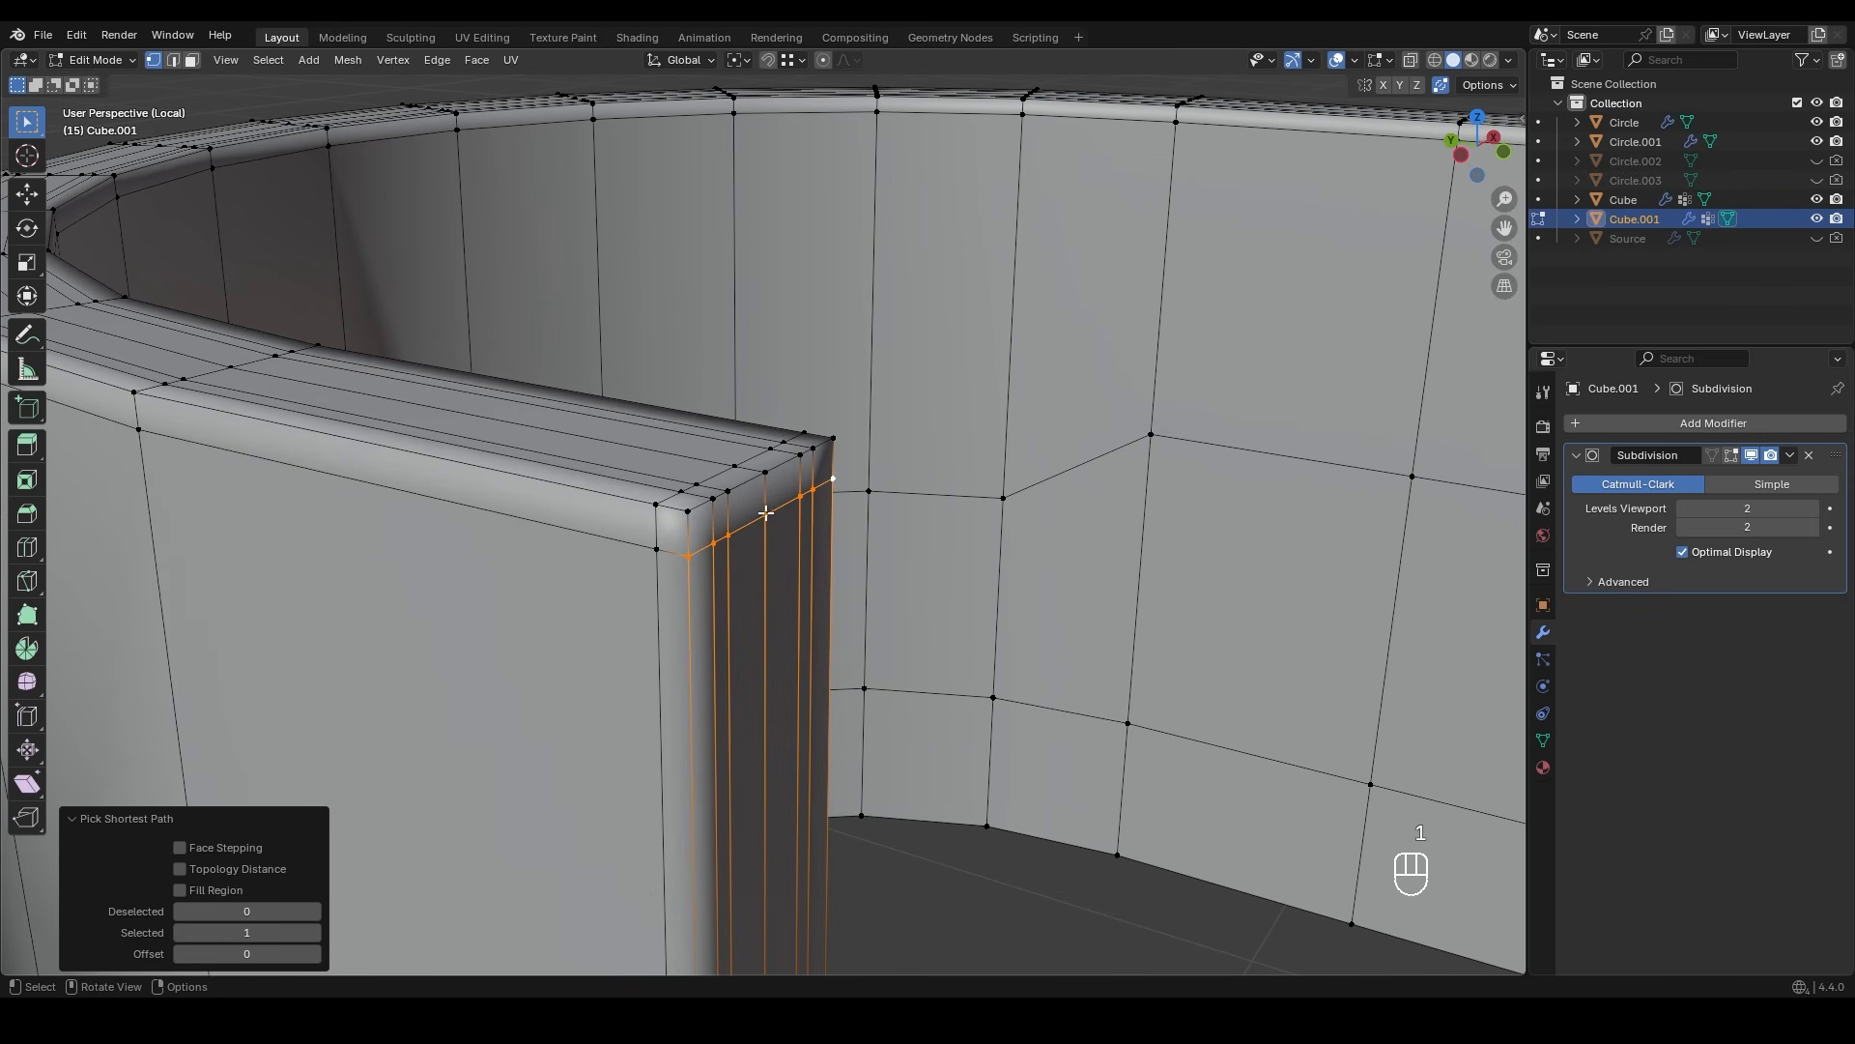
key("g")
key("g")
left_click(715, 192)
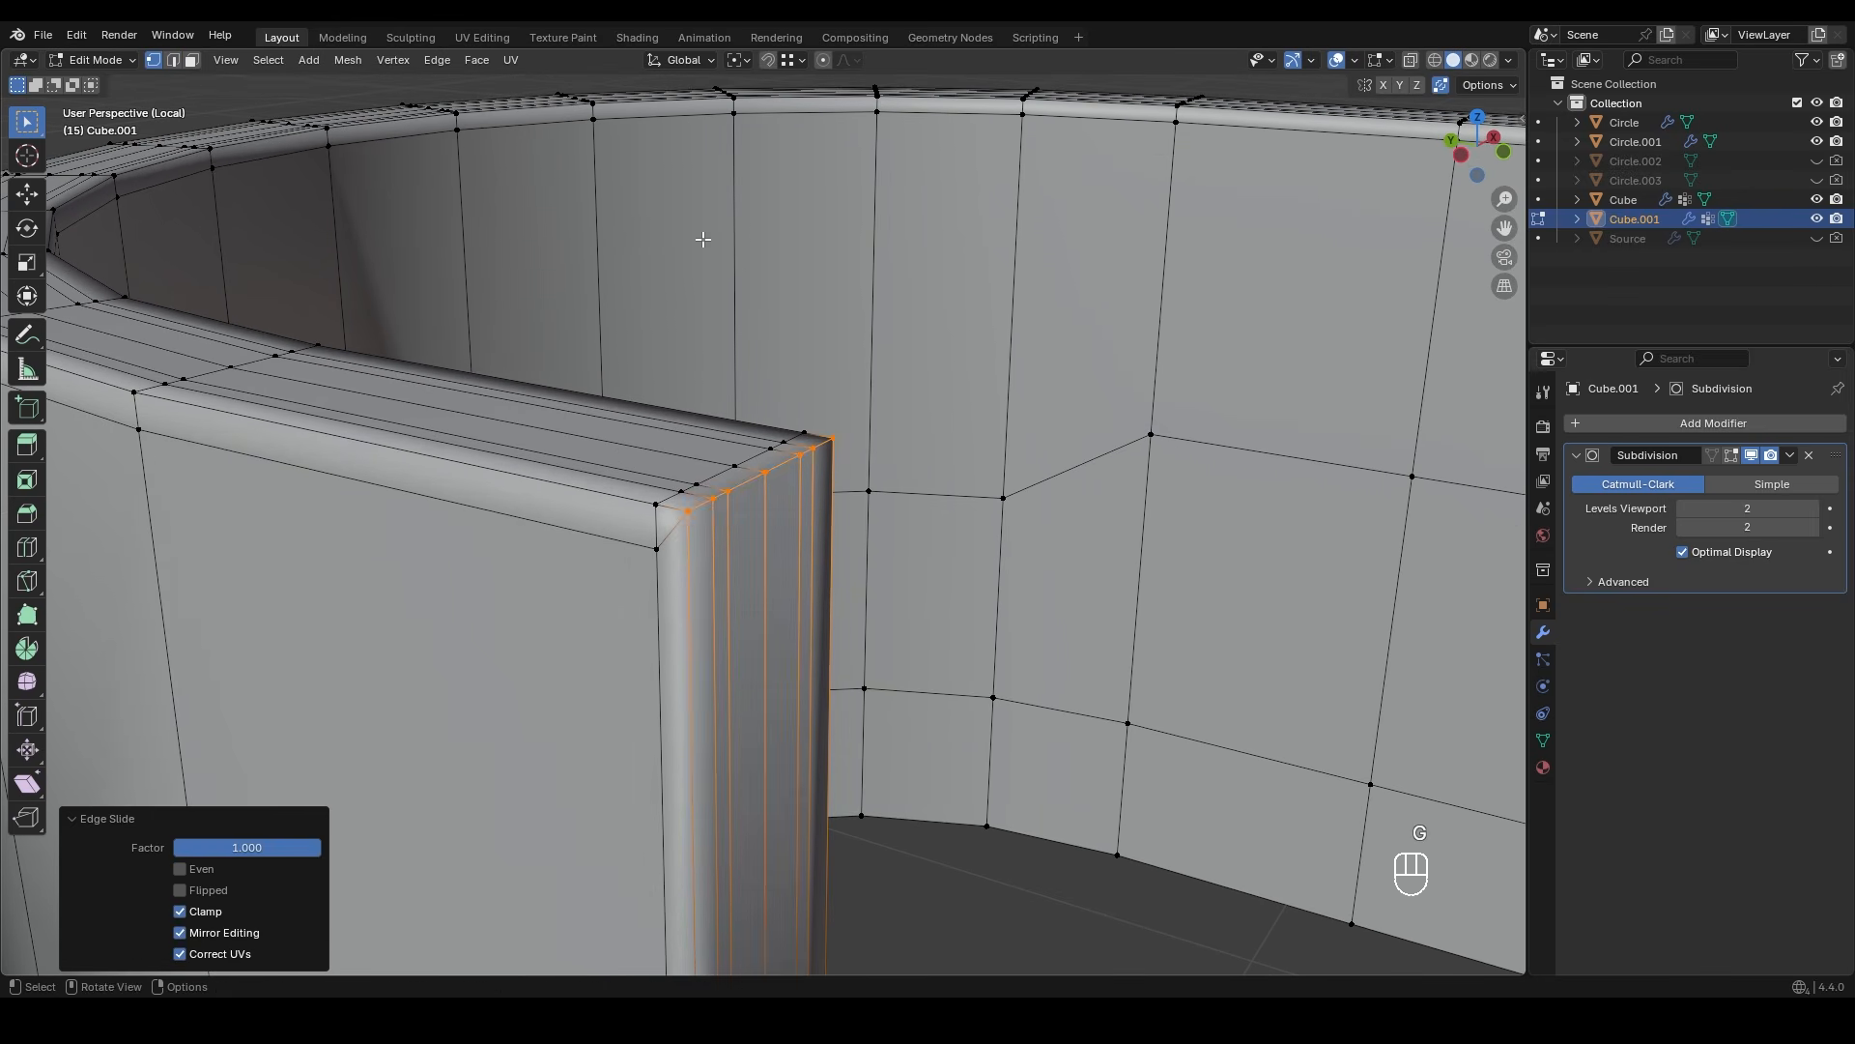
- Slide the adjacent row of vertices on the band's top rim onto the same corner edge
left_click(662, 501)
left_click(804, 431, "ctrl")
key("g")
key("g")
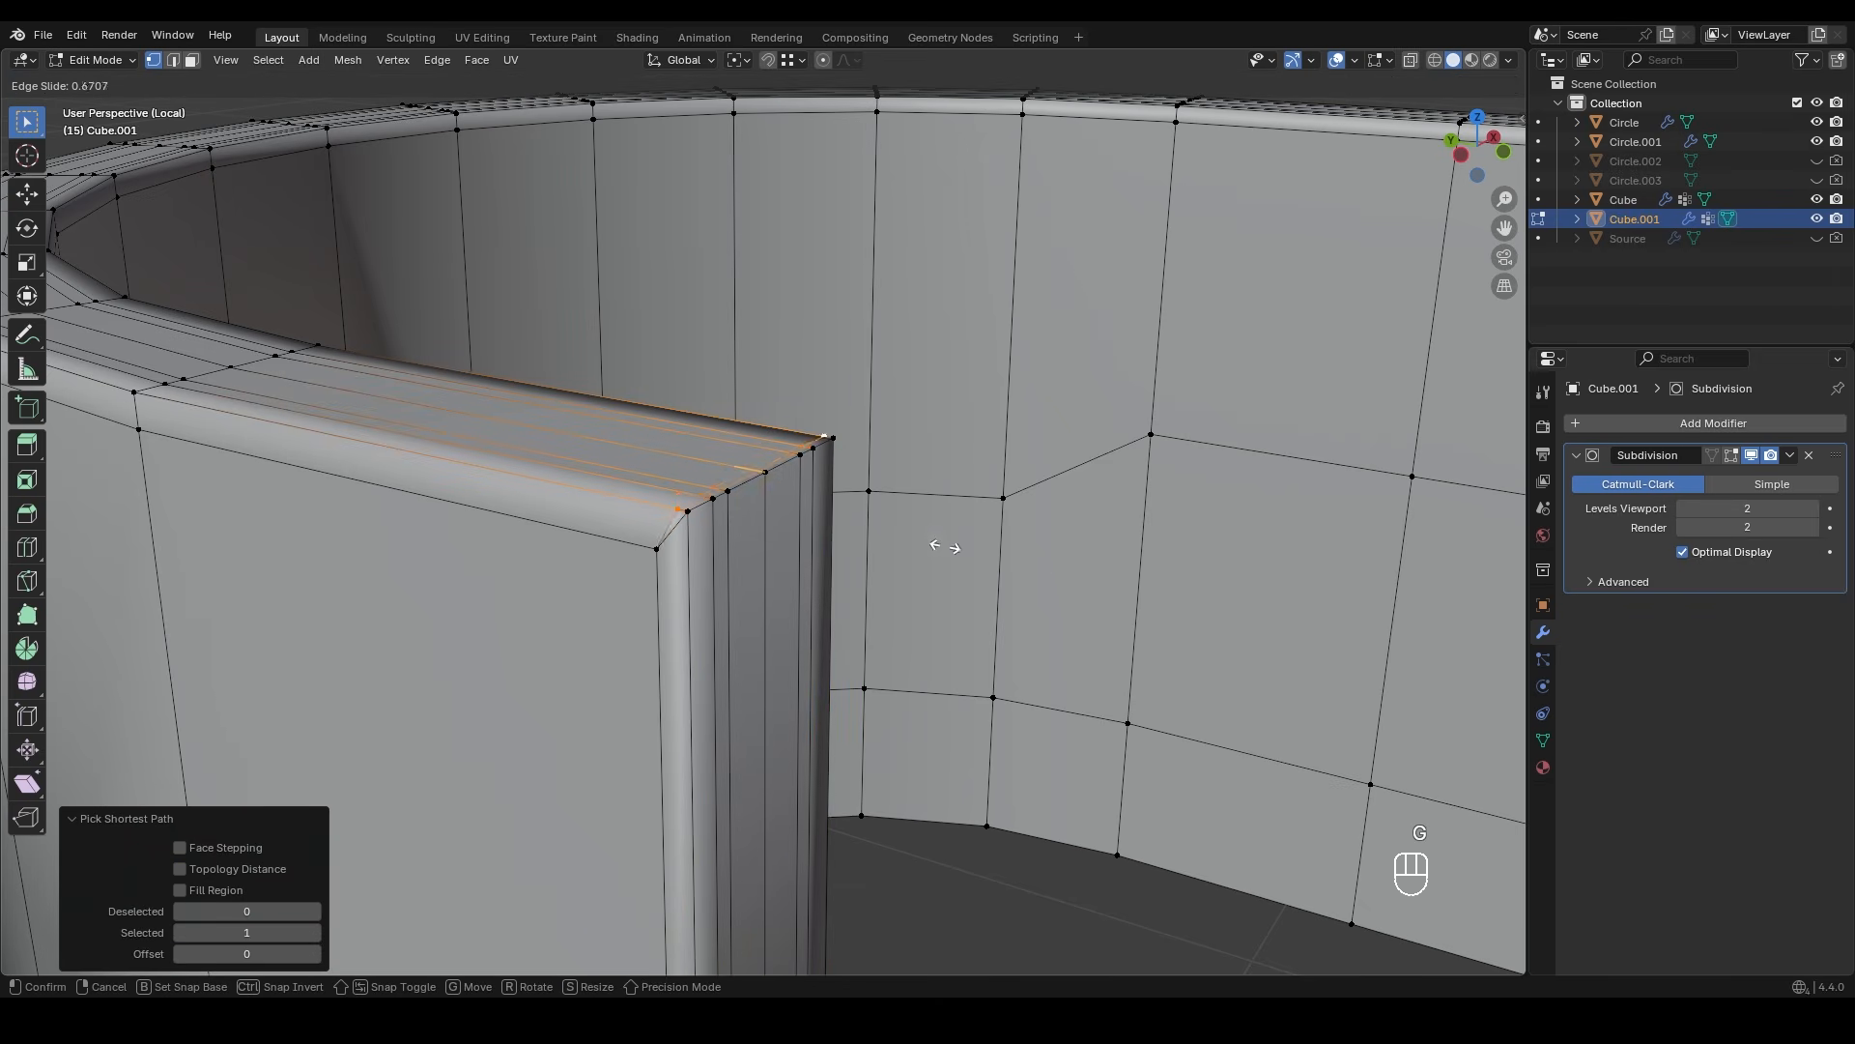
left_click(1188, 613)
- Raise the Subdivision modifier's viewport and render levels to 3 and examine the smoothed strap in Object Mode
key("Tab")
scroll(813, 572, "down", 5)
middle_click_drag(807, 594, 729, 572)
scroll(744, 537, "up", 4)
middle_click_drag(570, 571, 784, 596)
- Add a centered loop cut around the slot's inner wall and bevel it into two support loops near the slot's edges
key("Tab")
scroll(795, 595, "up", 4)
middle_click_drag(783, 667, 784, 683)
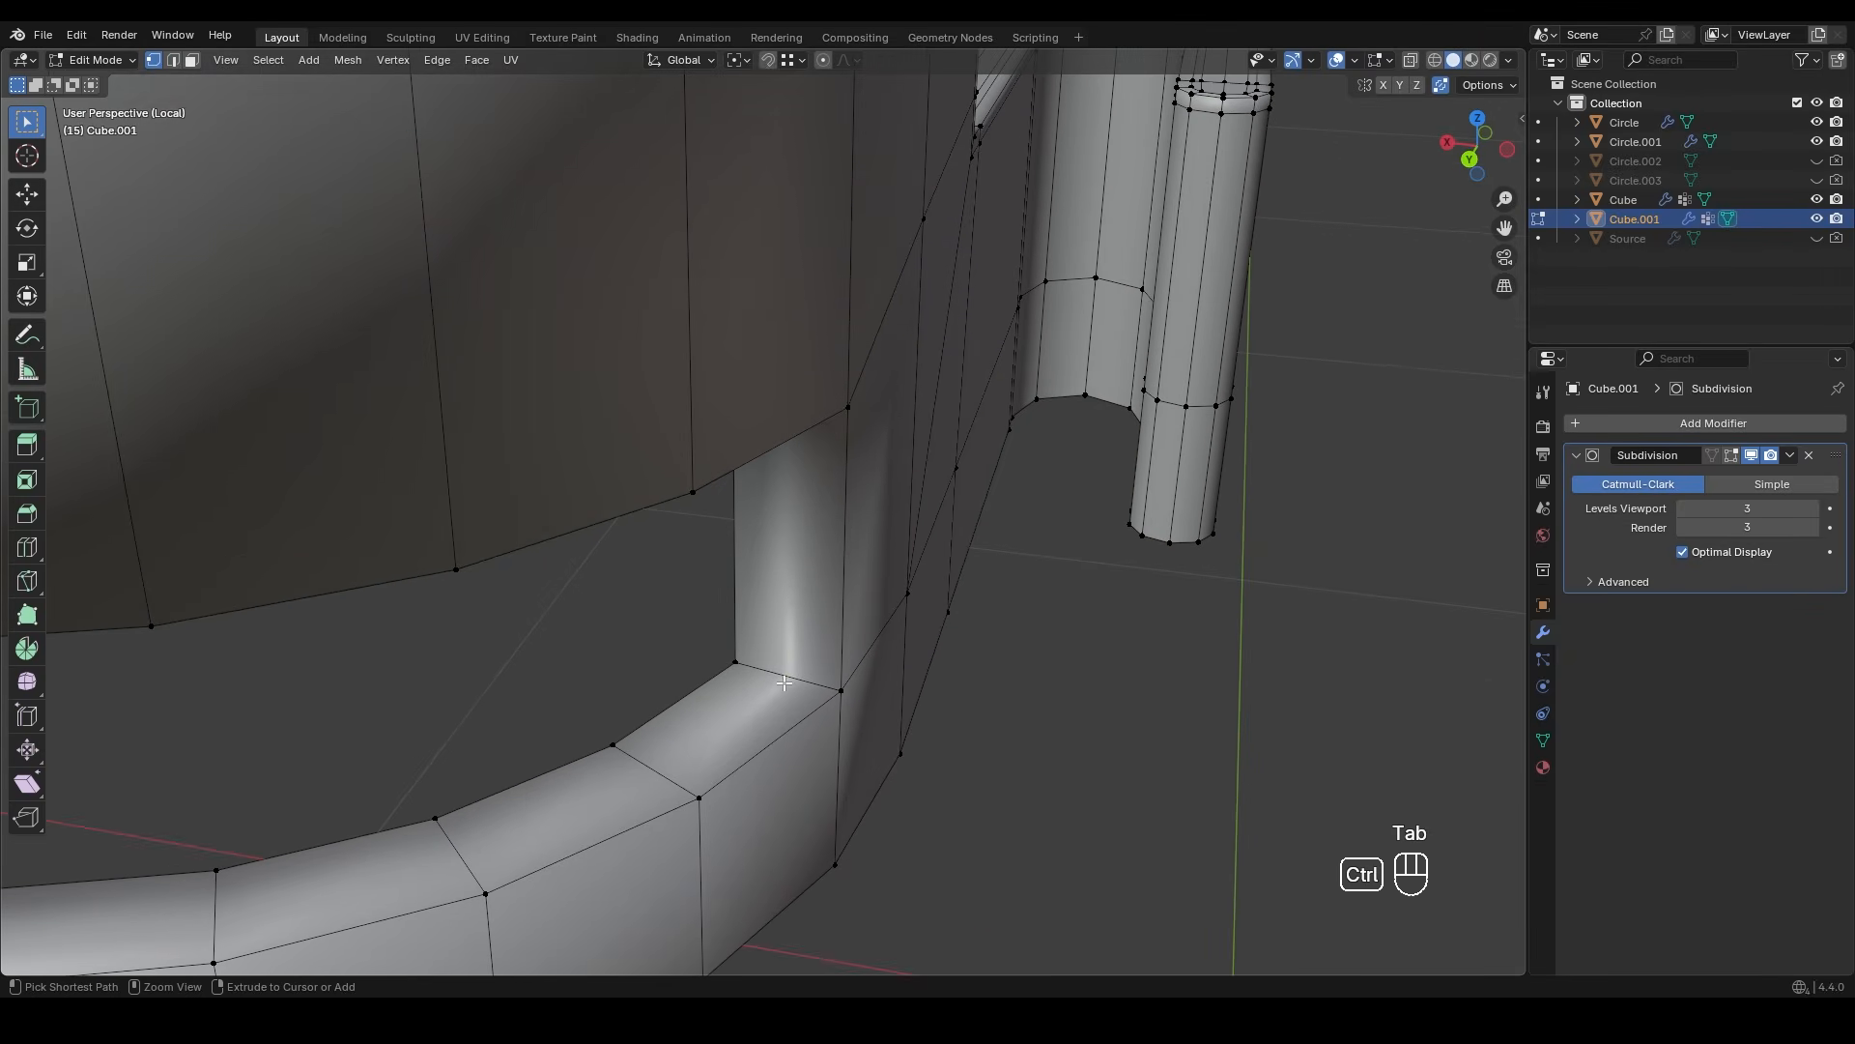
key("ctrl+r")
left_click(784, 683)
right_click(787, 685)
key("ctrl+b")
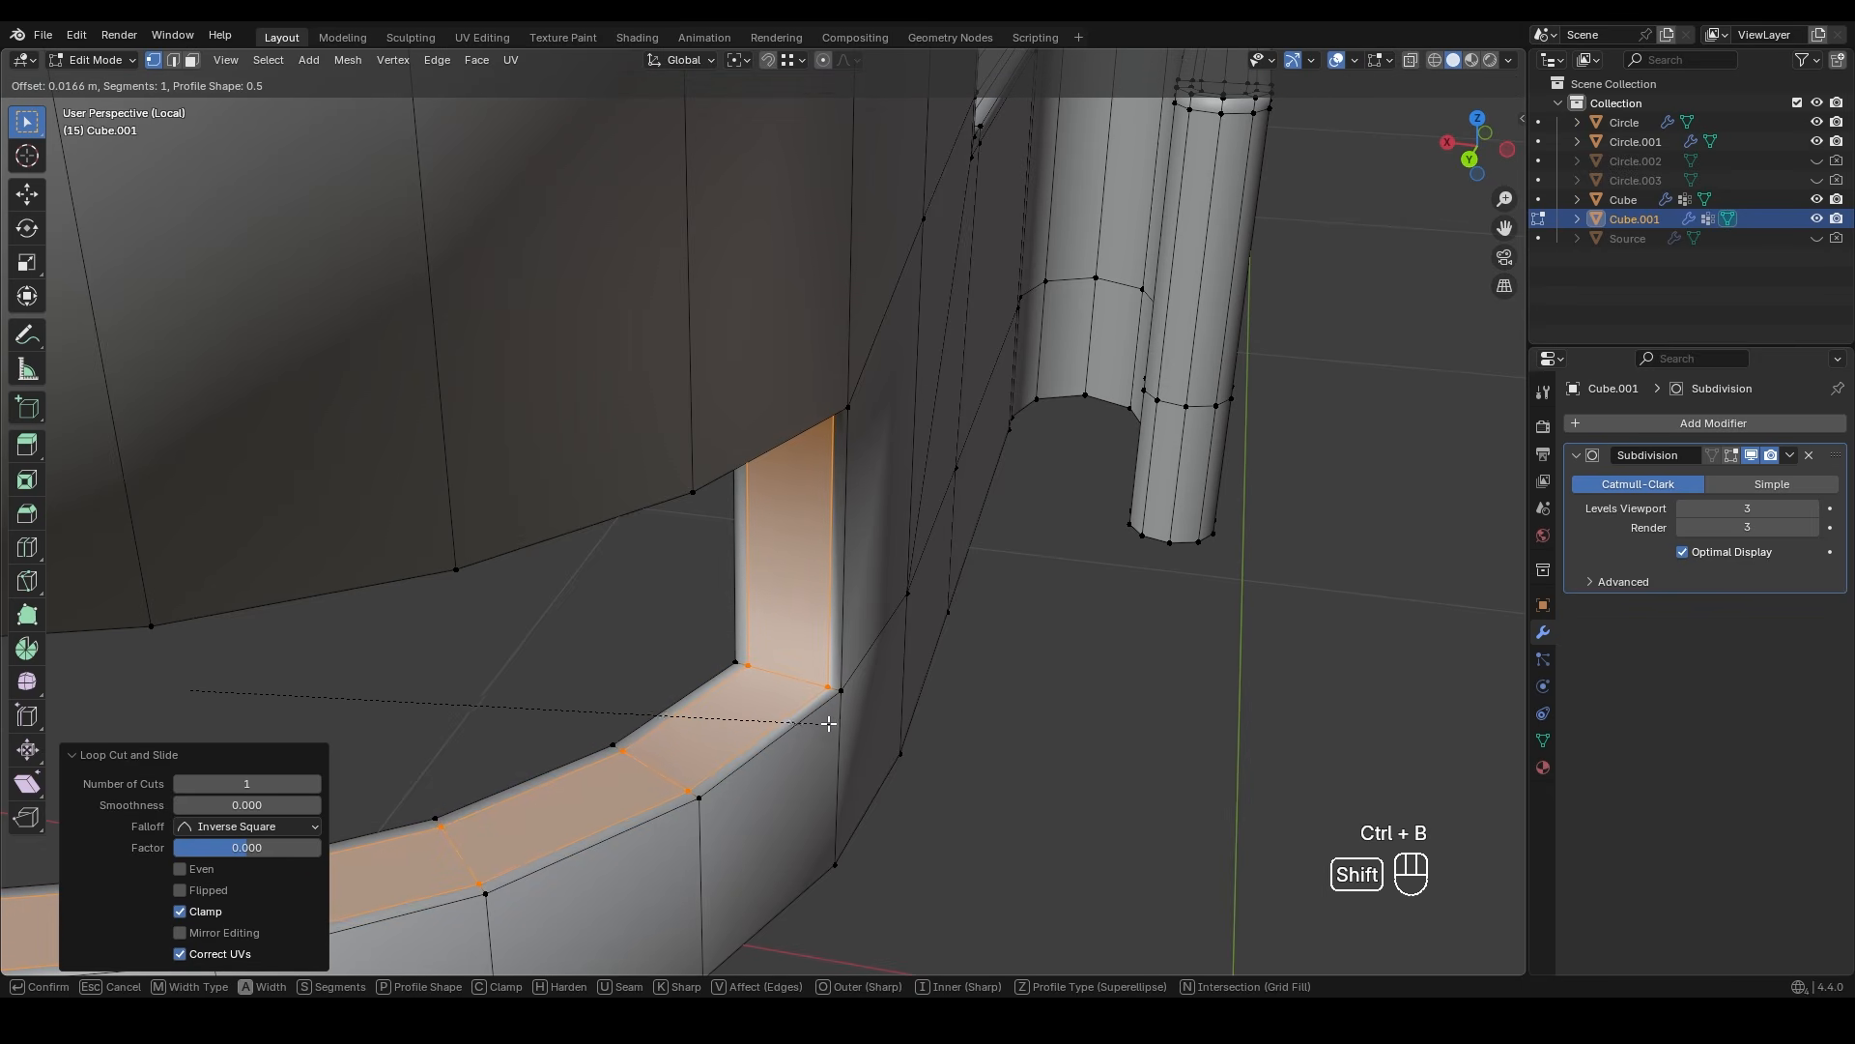
left_click(809, 712)
scroll(812, 715, "up", 3)
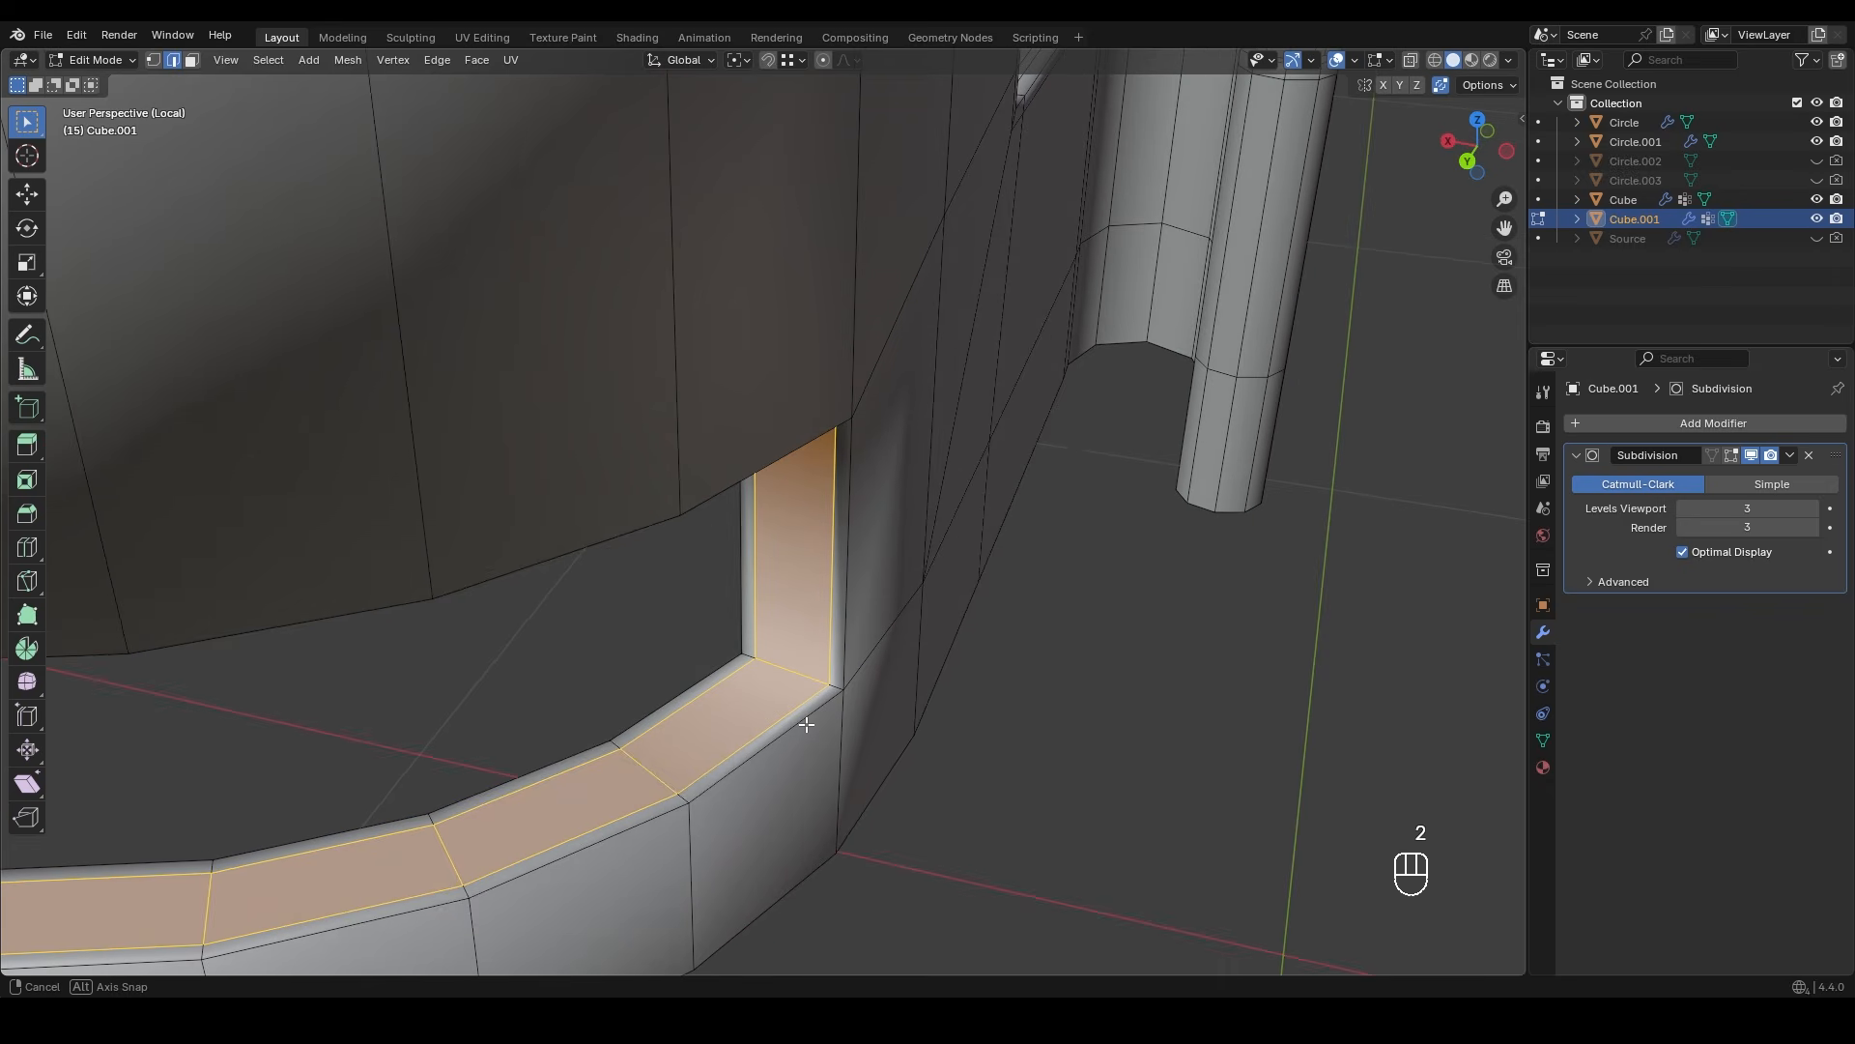
- Delete the faces of one mirrored half of the strap band, keeping the half with the complete hooked end
key("Tab")
left_click(952, 730)
scroll(952, 729, "down", 6)
middle_click_drag(952, 729, 916, 352)
key("Tab")
key("3")
key("alt+z")
left_click_drag(728, 159, 880, 673)
key("x")
left_click(700, 364)
- Snap the 3D cursor to the lower corner vertex at the strap's cut end and set the strap's origin there
middle_click_drag(700, 364, 785, 583)
key("alt+z")
key("1")
key("shift+s")
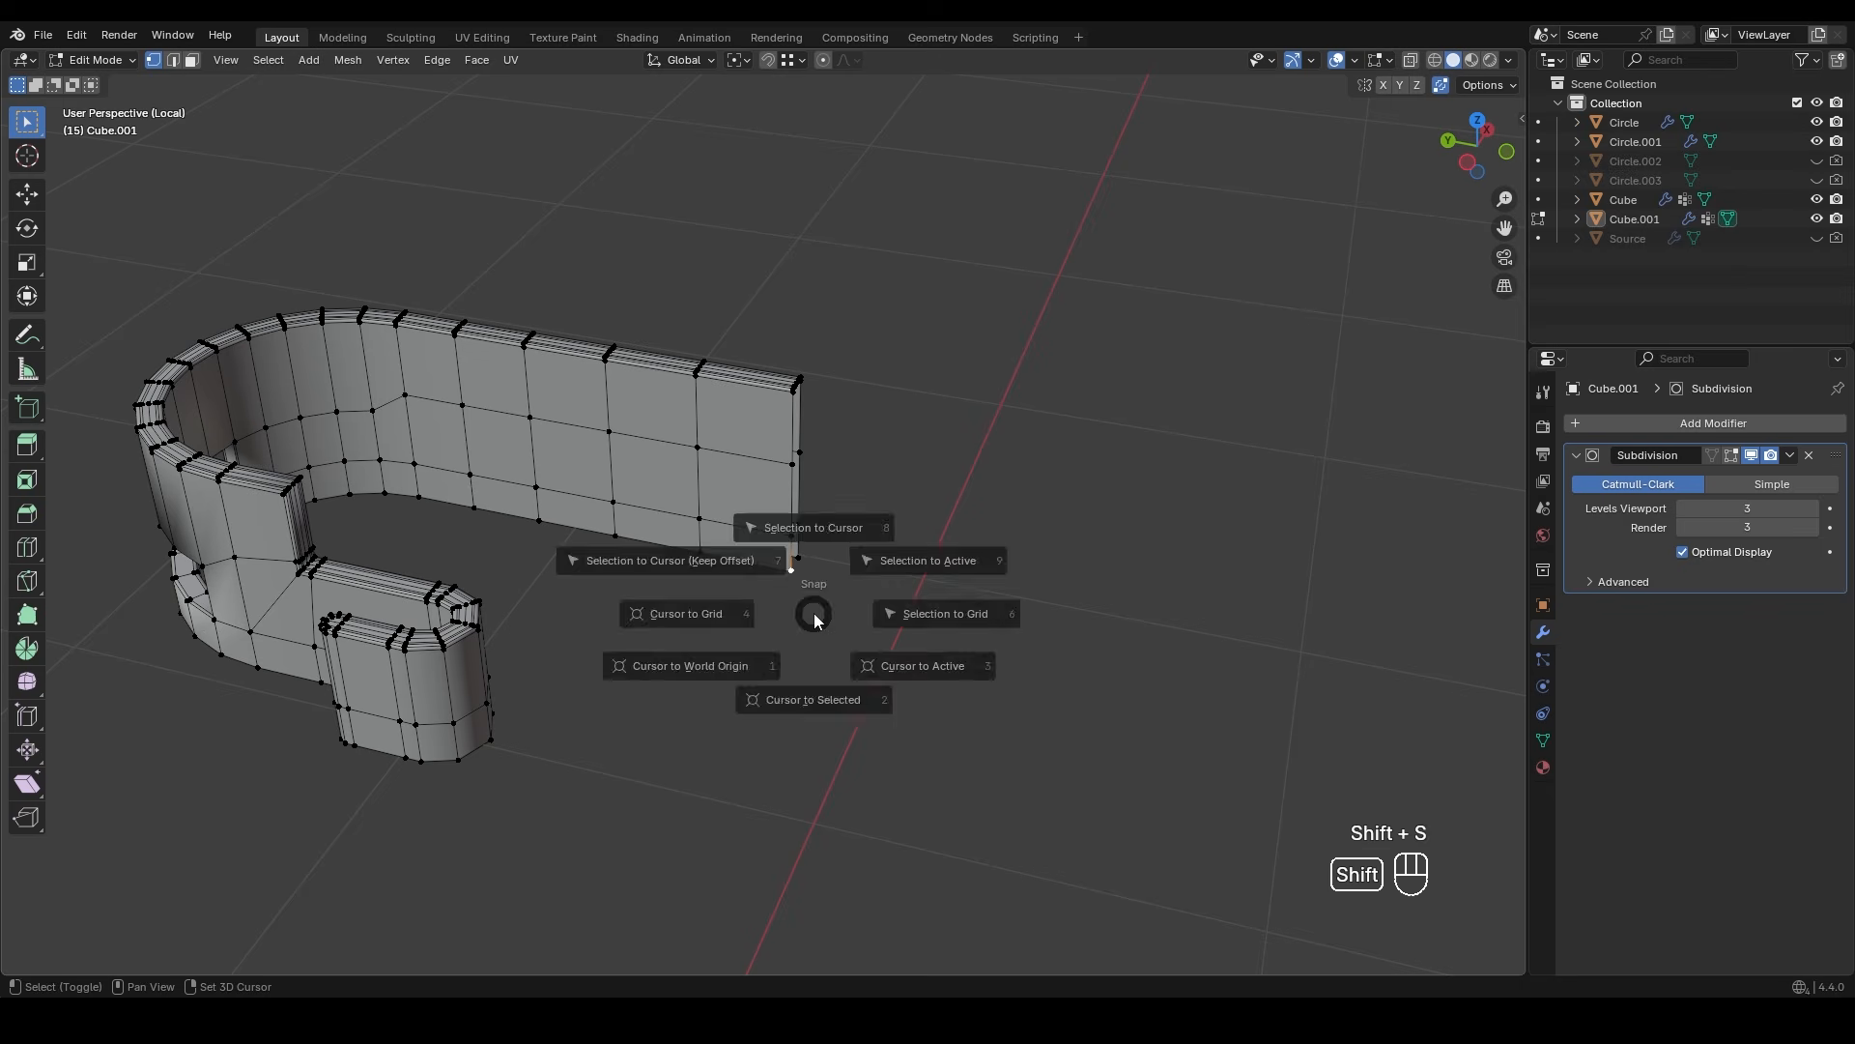
left_click(820, 700)
key("Tab")
left_click(760, 483)
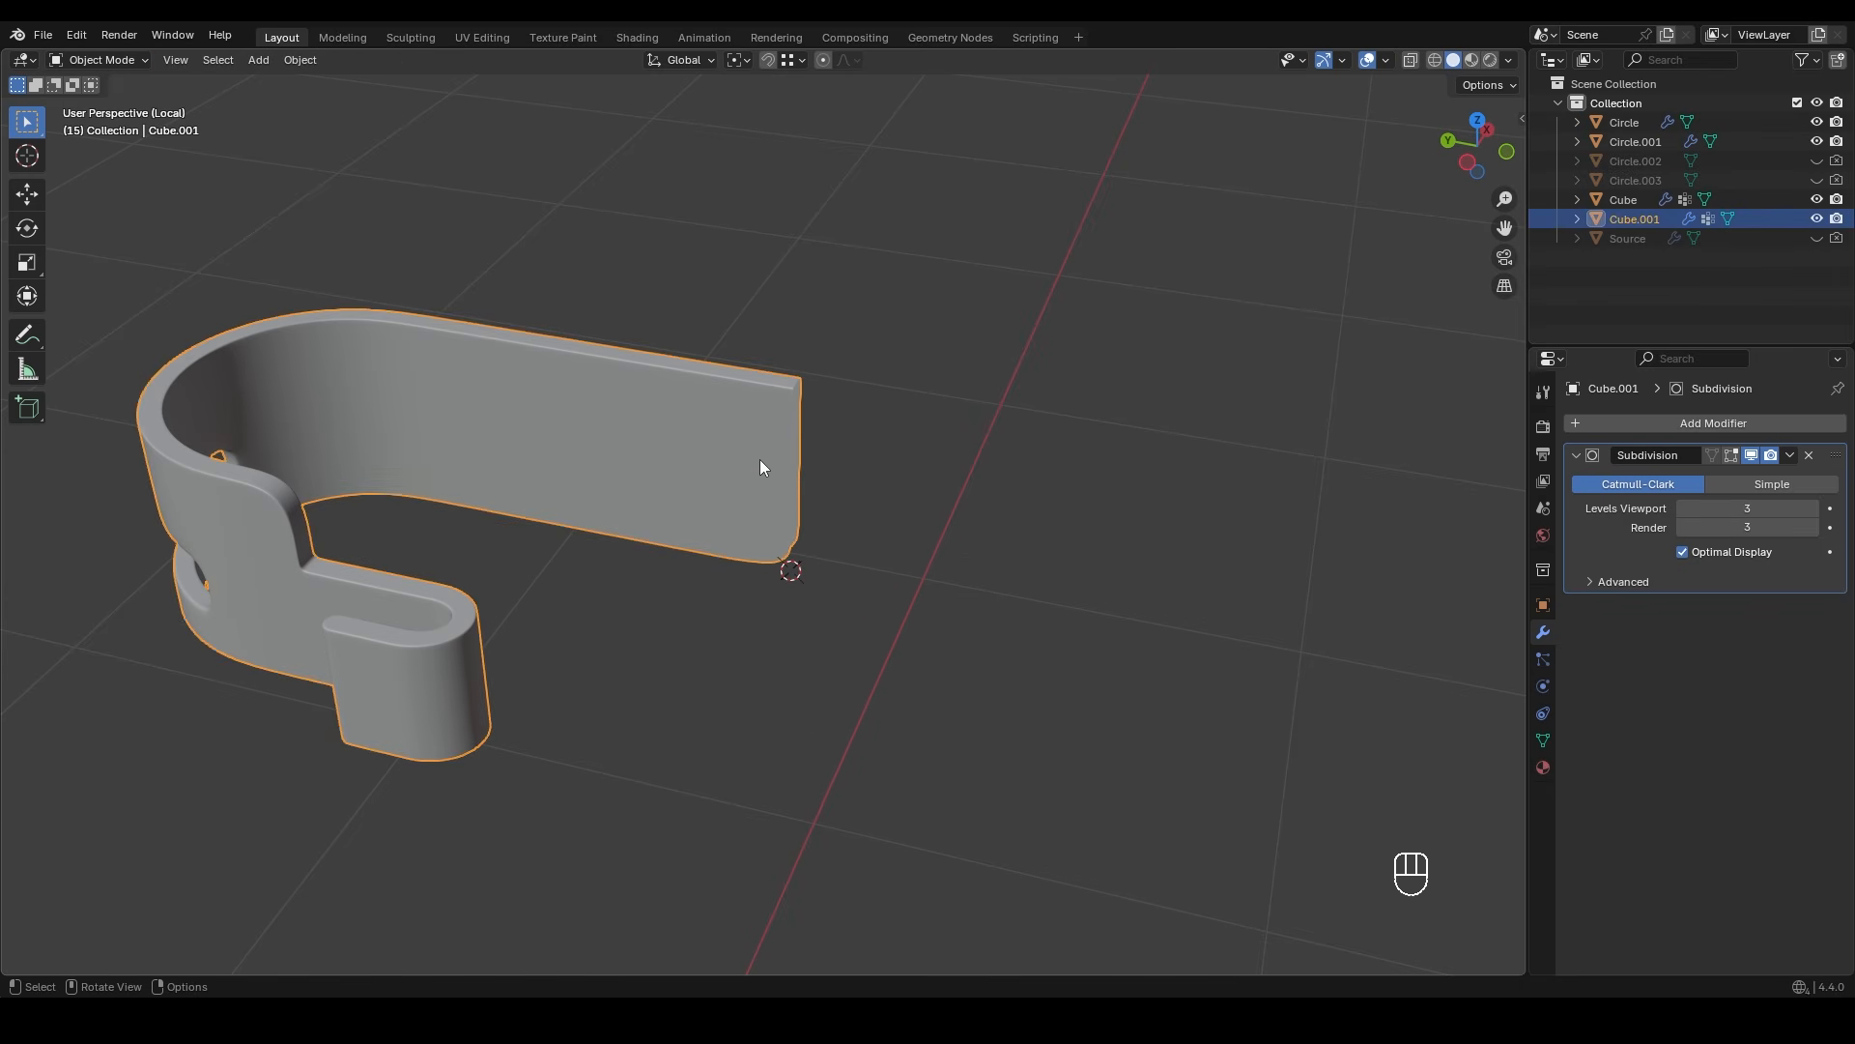
right_click(754, 460)
mouse_move(687, 547)
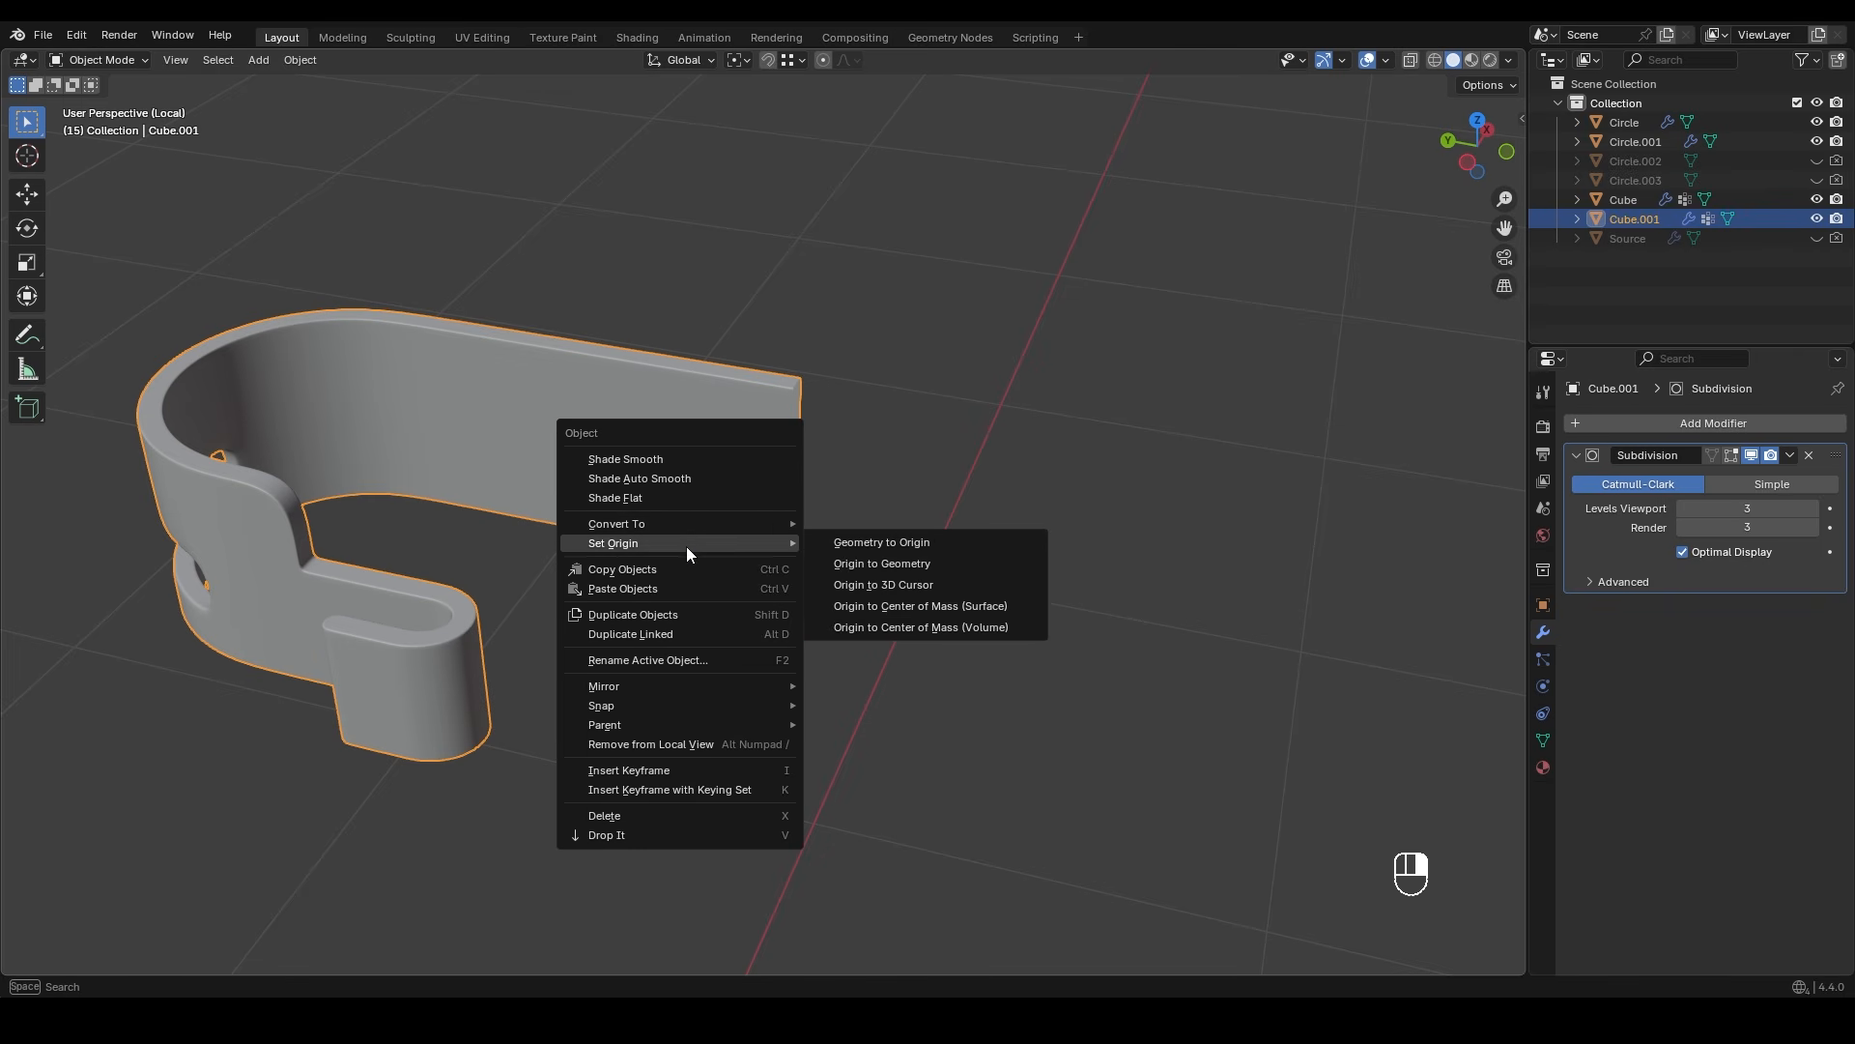
left_click(899, 583)
scroll(798, 579, "down", 2)
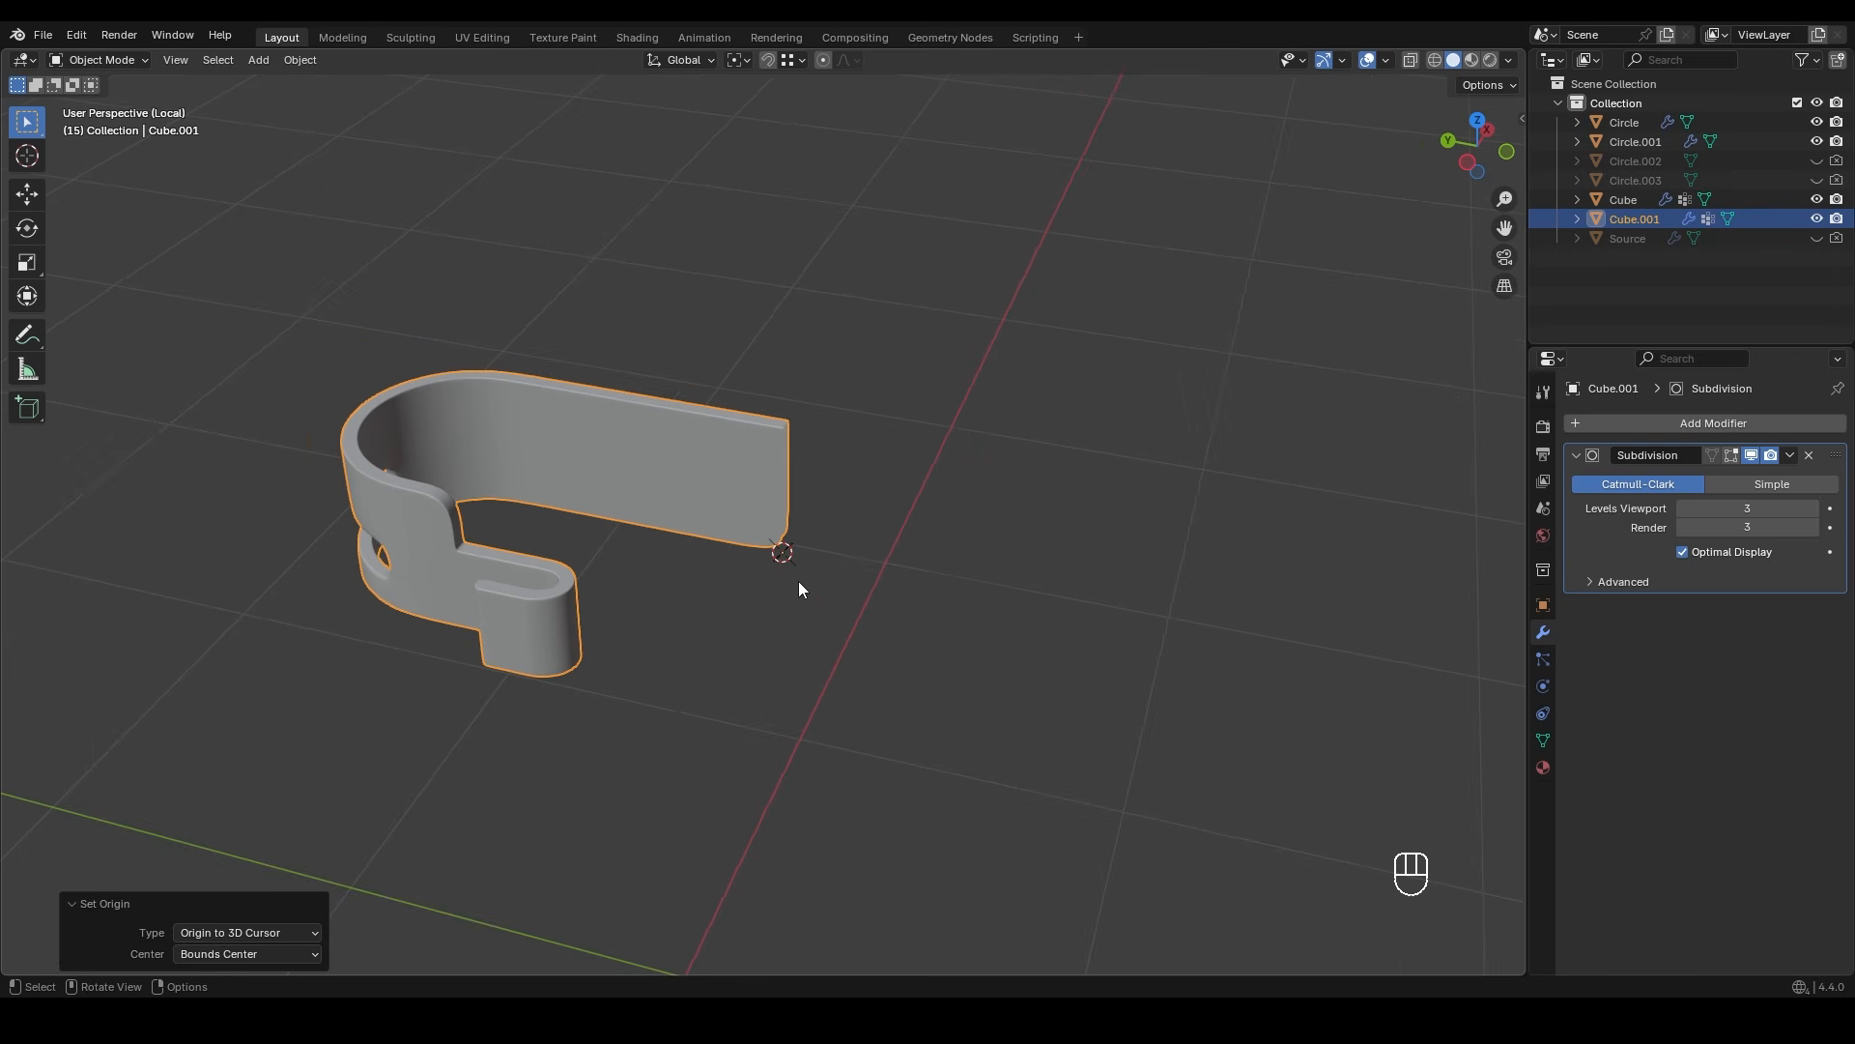
- Move the rounded tip of the strap's folded end toward its bend along Y, by about -0.06 m
key("Tab")
scroll(744, 572, "up", 1)
middle_click_drag(729, 578, 789, 460, "shift")
key("a")
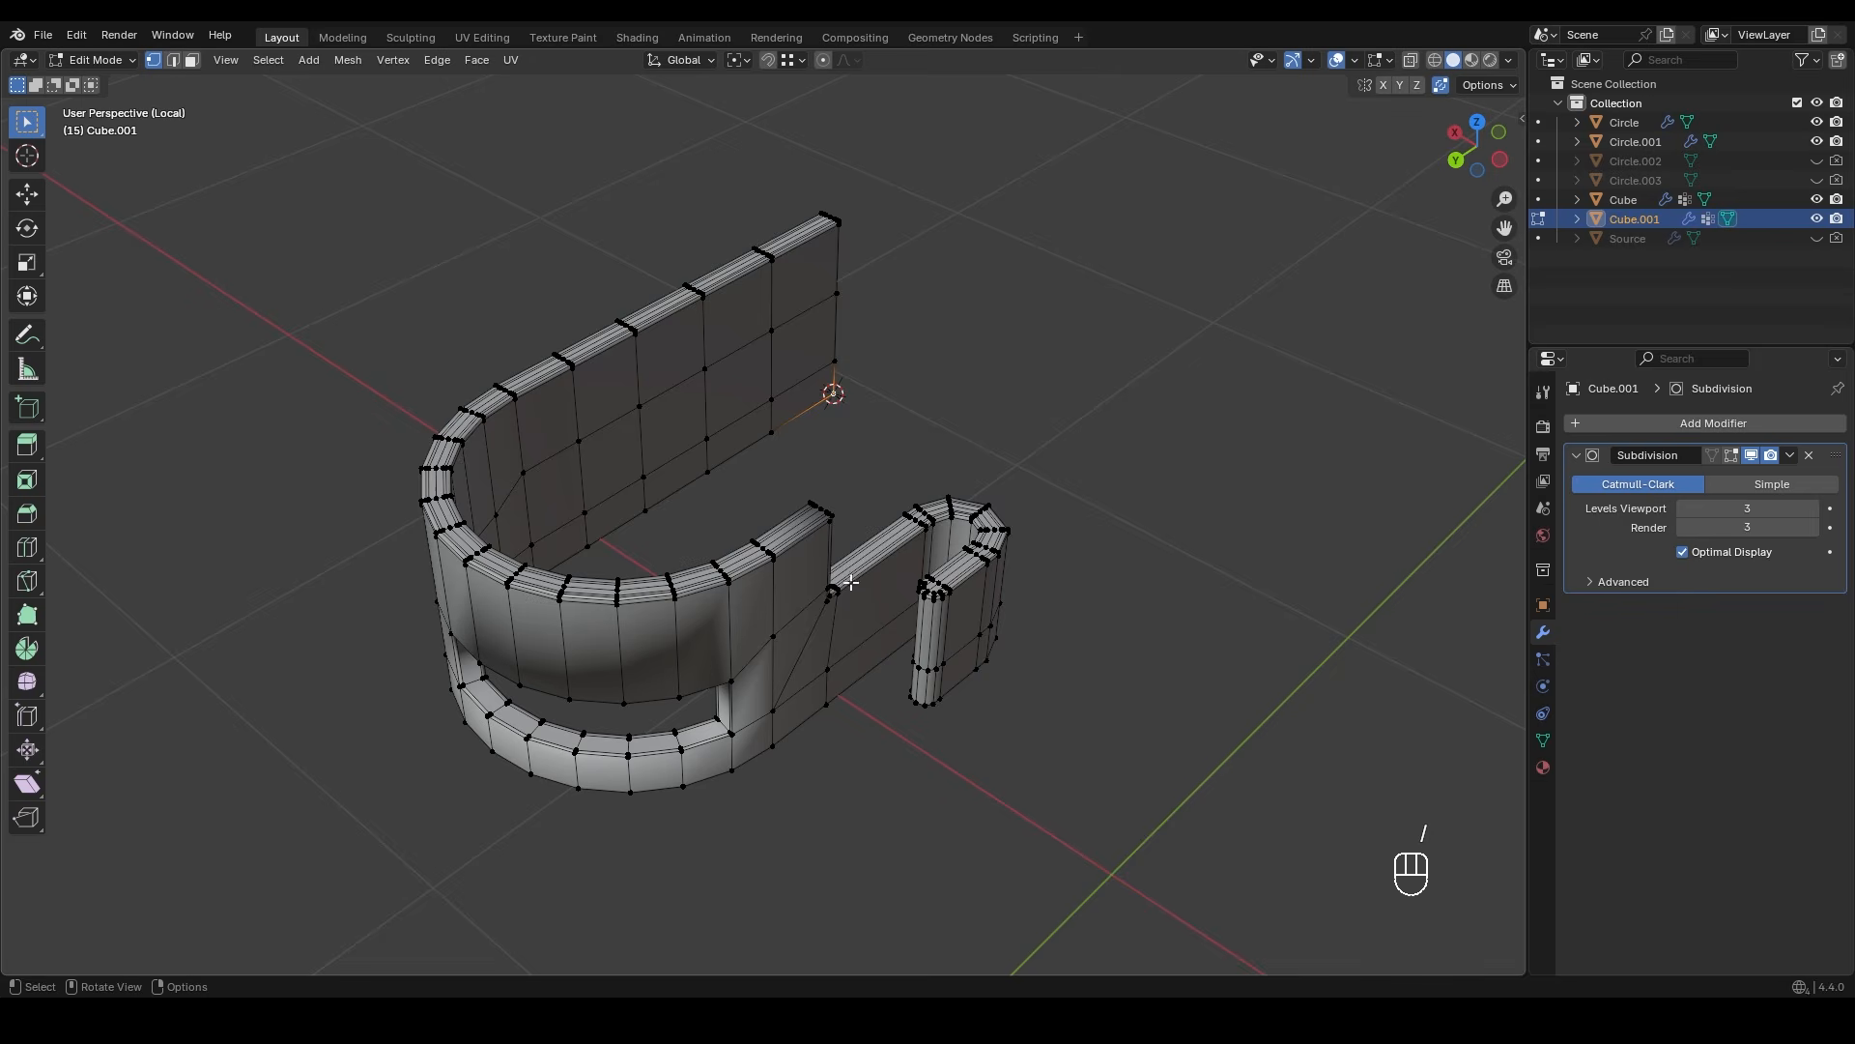
middle_click_drag(844, 580, 647, 566)
left_click(1035, 550)
mouse_move(971, 667)
middle_mouse_down("shift")
mouse_move(892, 628)
mouse_move(879, 642)
mouse_move(899, 618)
mouse_move(924, 729)
mouse_move(861, 762)
mouse_move(908, 617)
middle_mouse_up("shift")
scroll(909, 617, "up", 1)
key("z")
scroll(667, 580, "up", 2)
key("b")
key("g")
key("y")
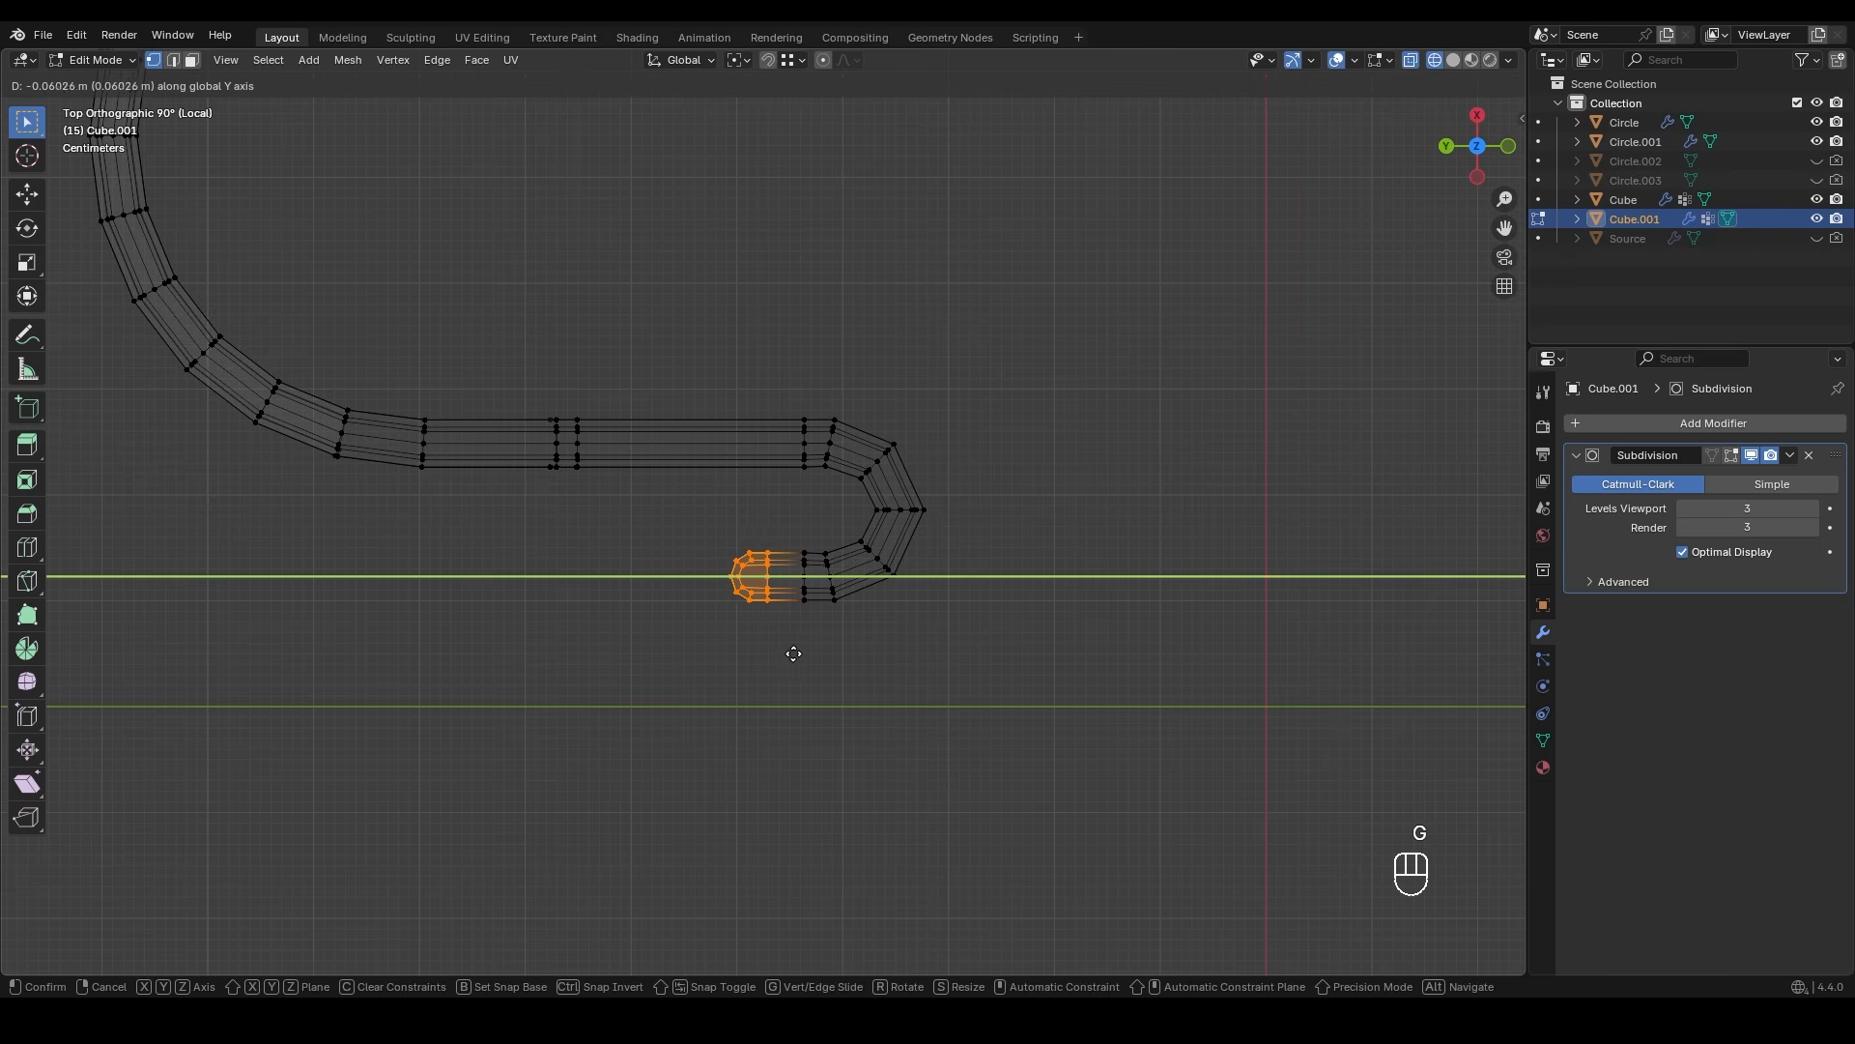
left_click(800, 657)
- Move the strap's whole folded end, including its bend and tip, about 0.1 m along Y toward the curved band
left_click_drag(673, 339, 957, 673)
key("g")
key("y")
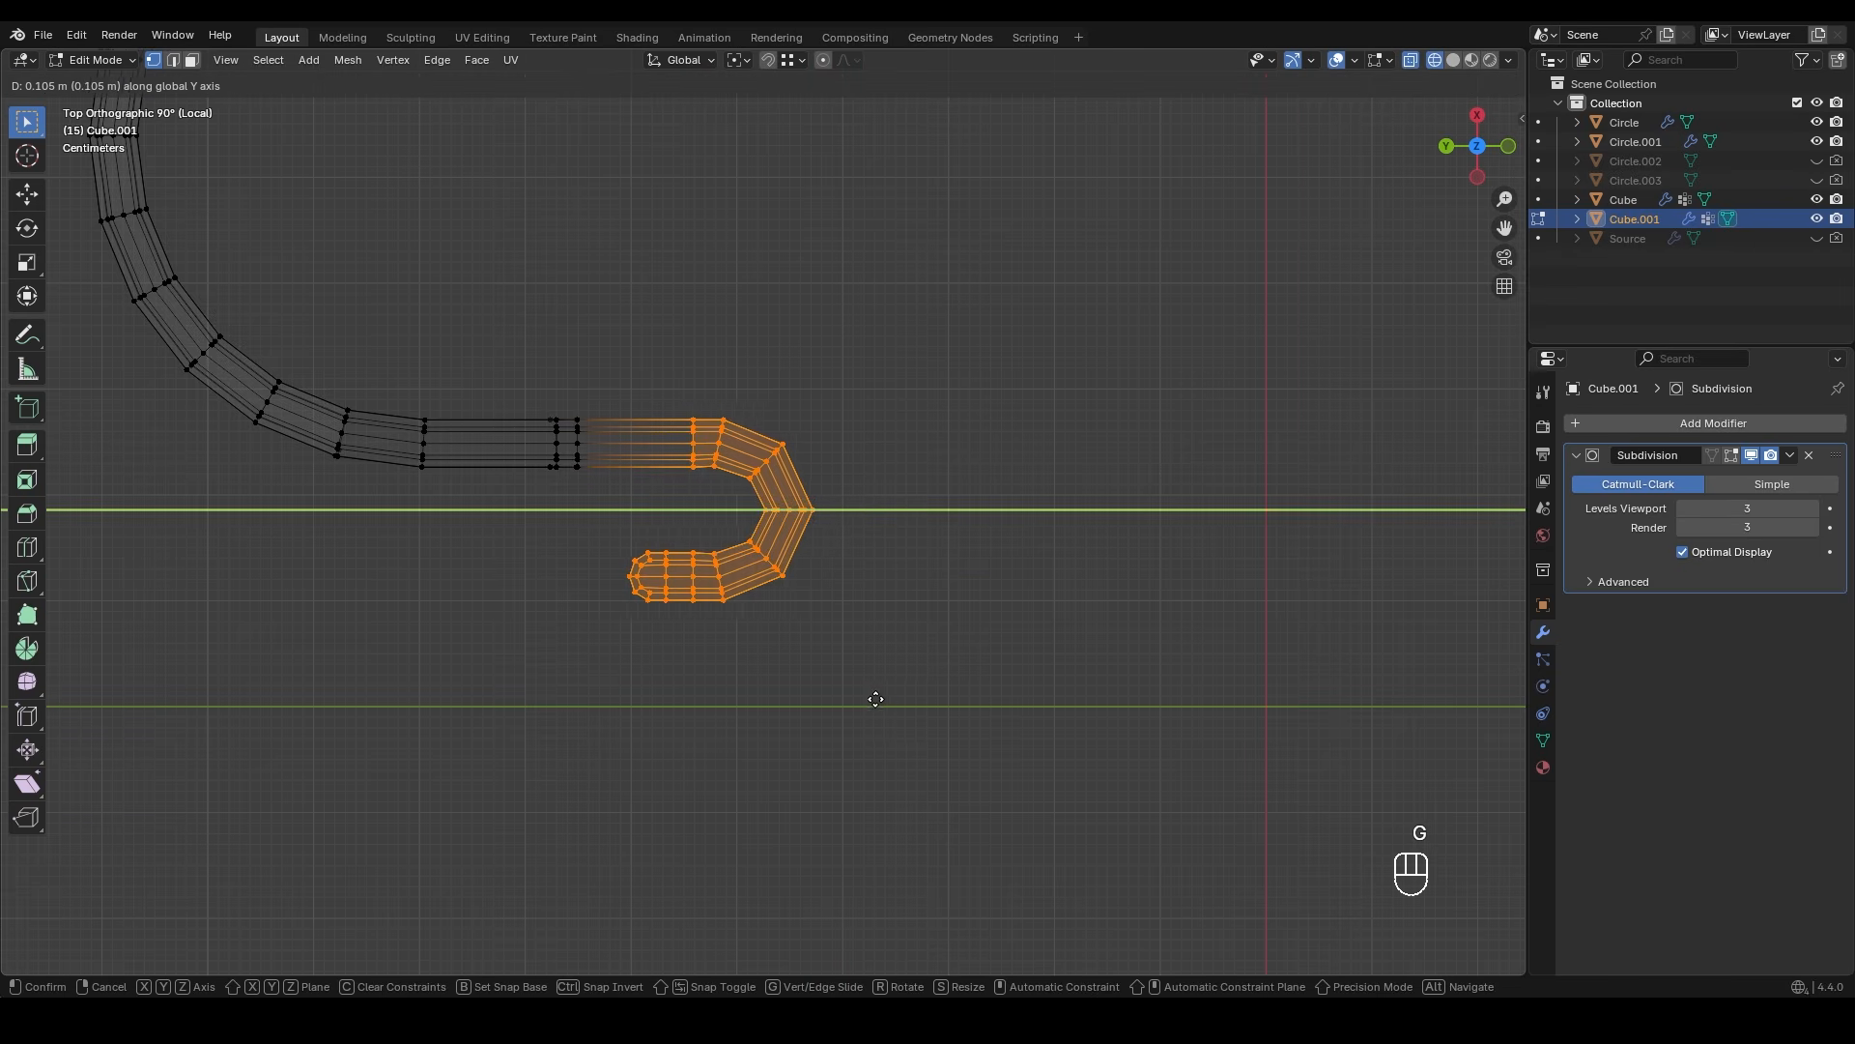
left_click(861, 703)
middle_click_drag(724, 704, 689, 506)
key("Tab")
- Dissolve the edge loop across the folded arm between its rounded tip and the bend
key("Tab")
scroll(768, 560, "up", 5)
key("2")
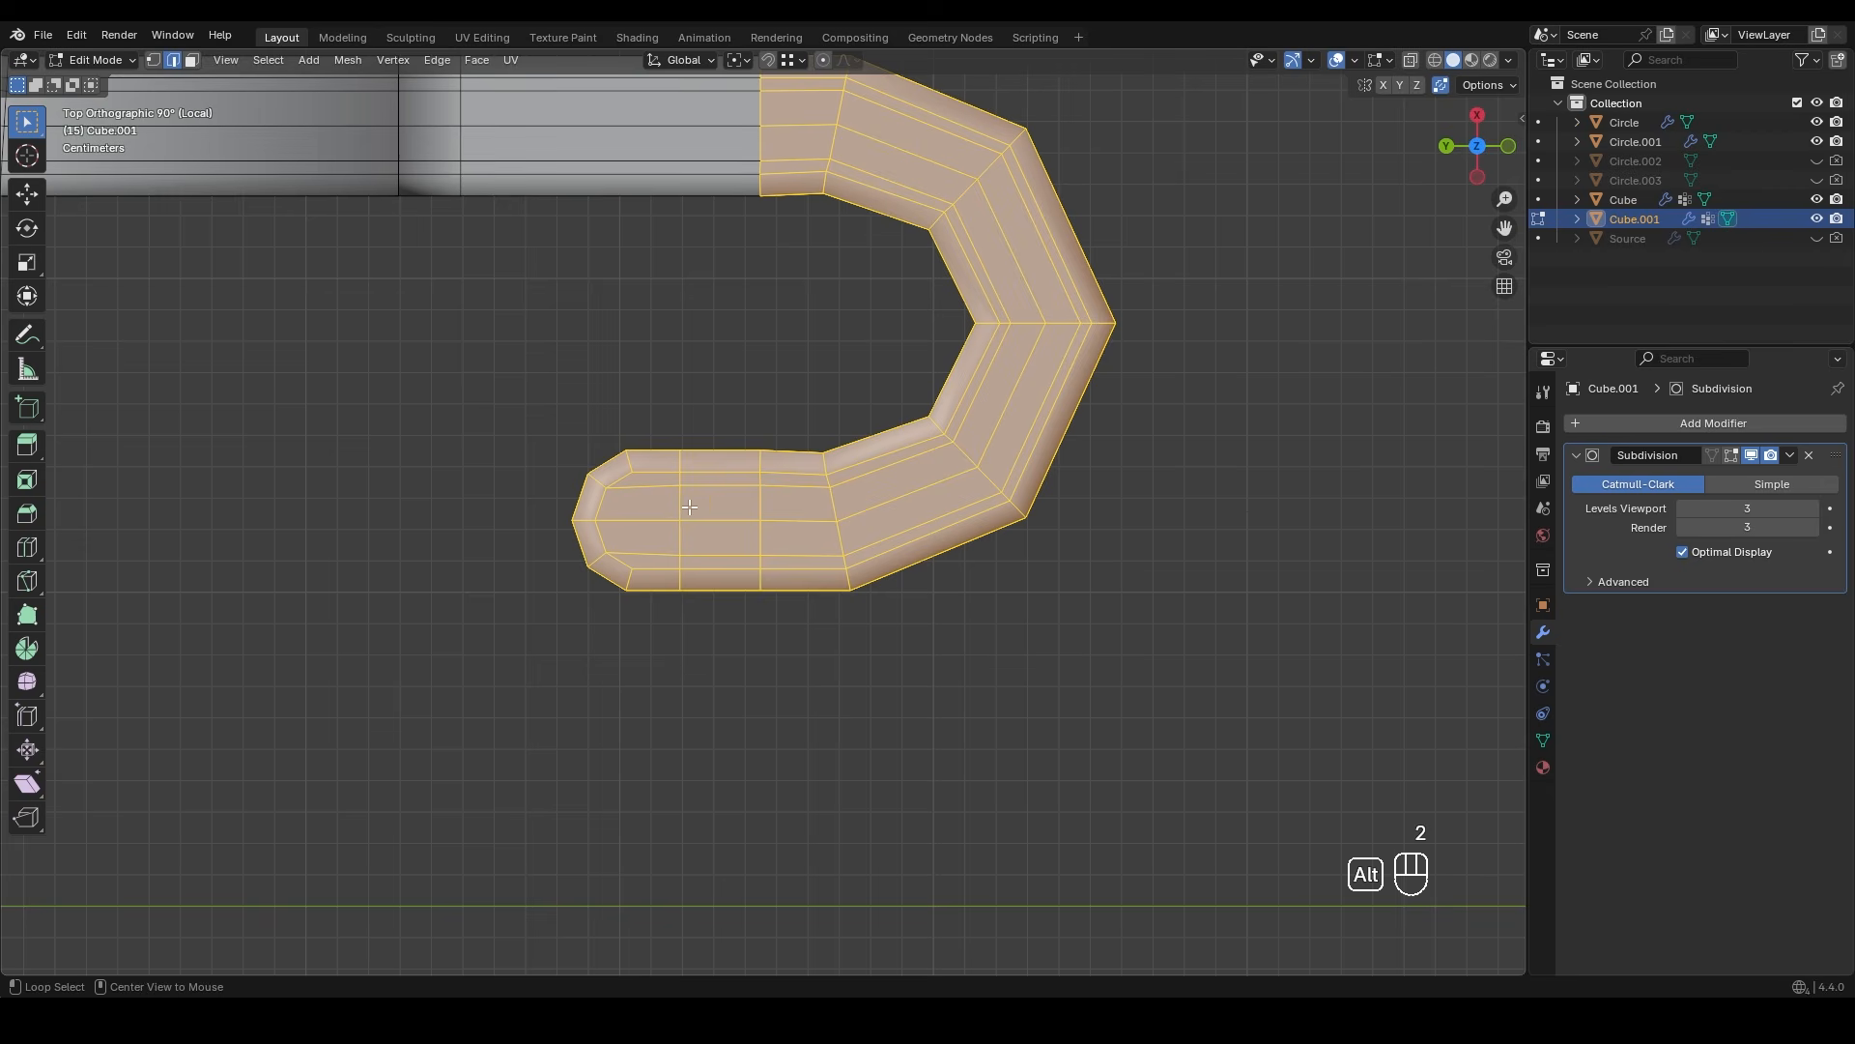
left_click(757, 504, "alt")
key("x")
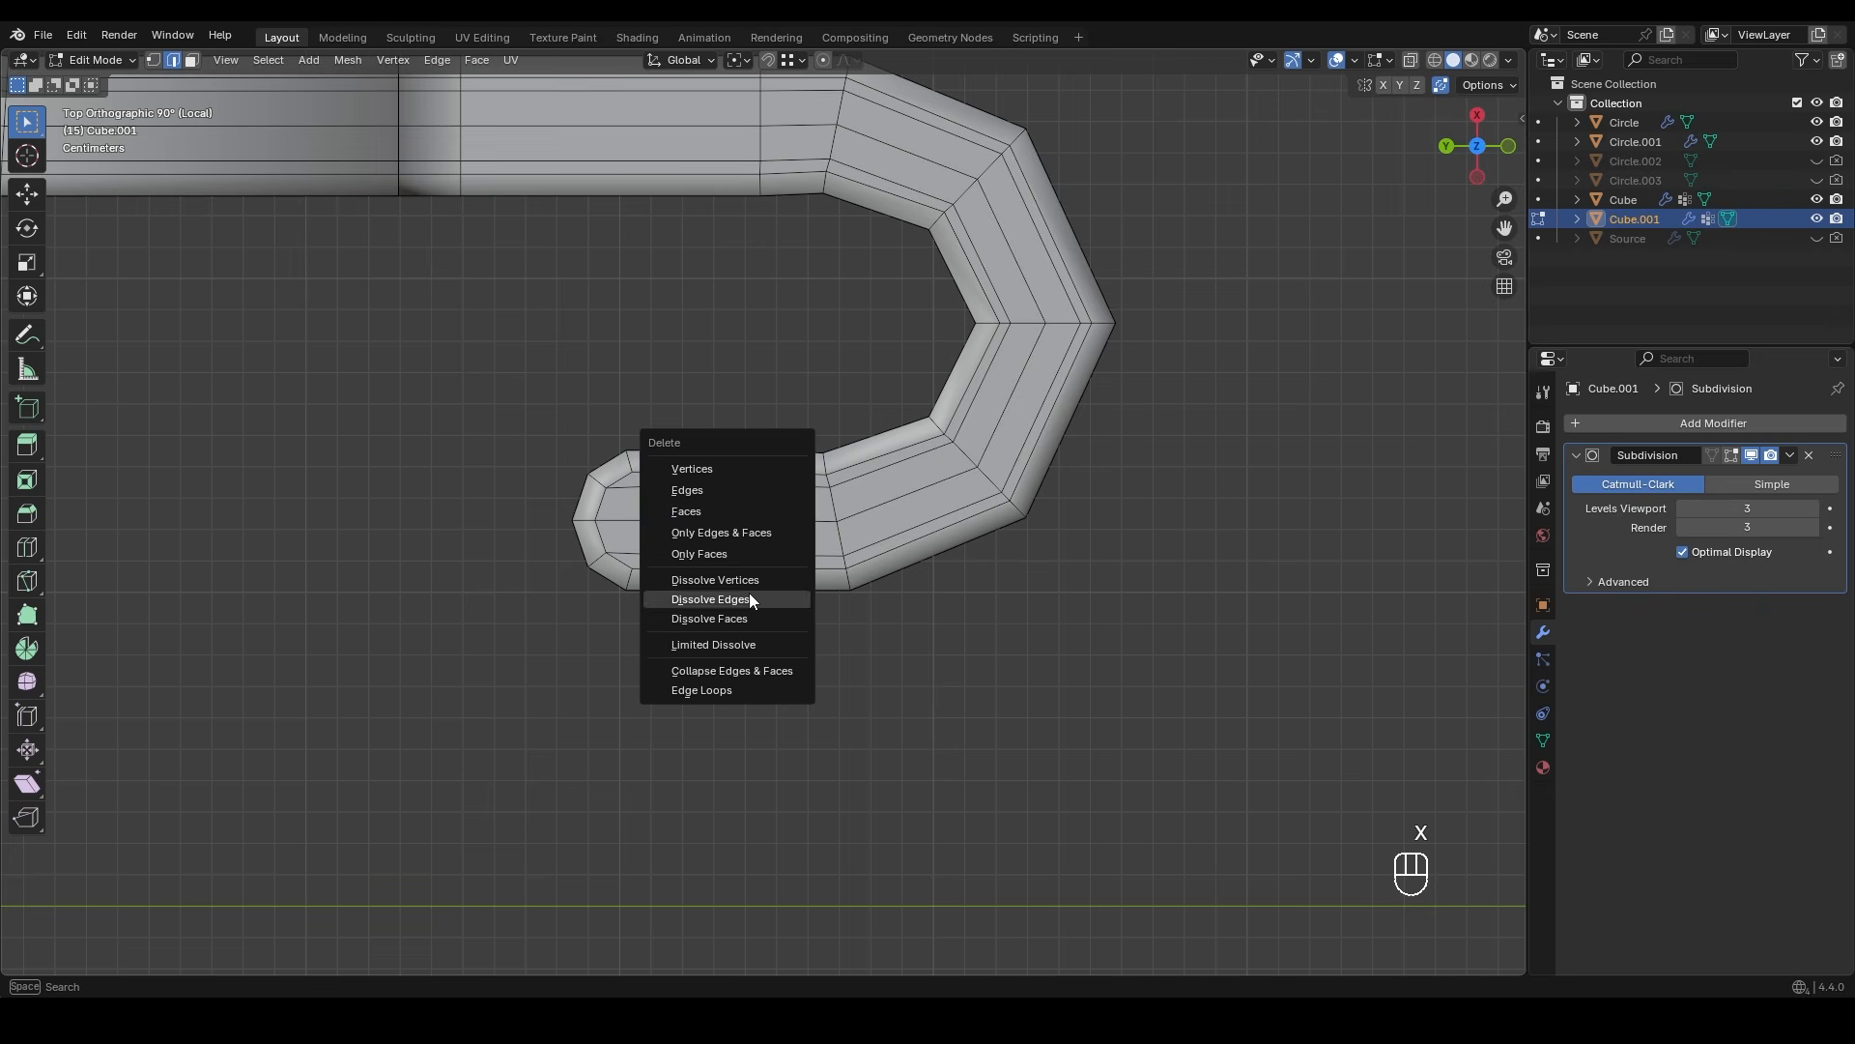
left_click(750, 594)
- Move the folded end's rounded tip closer to the bend along Y to shorten the arm
key("z")
left_click_drag(559, 408, 730, 658)
key("g")
key("y")
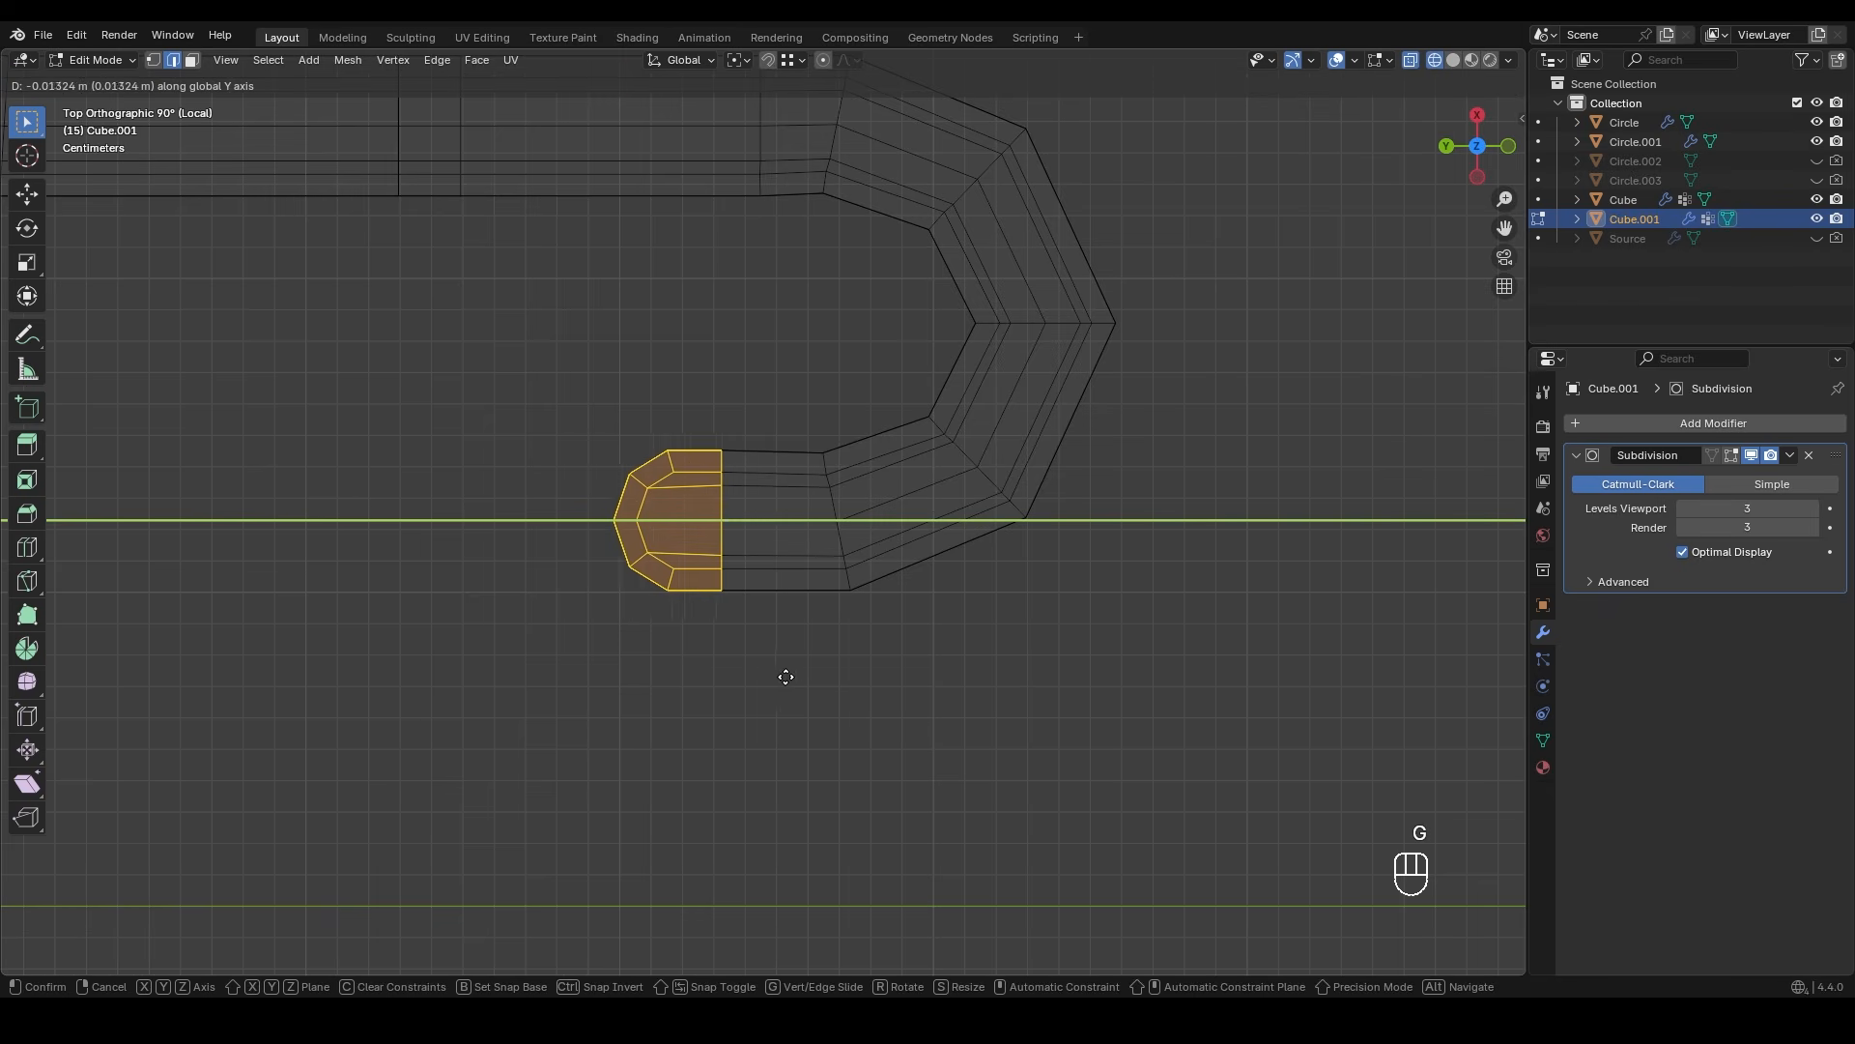
left_click(851, 685)
key("Tab")
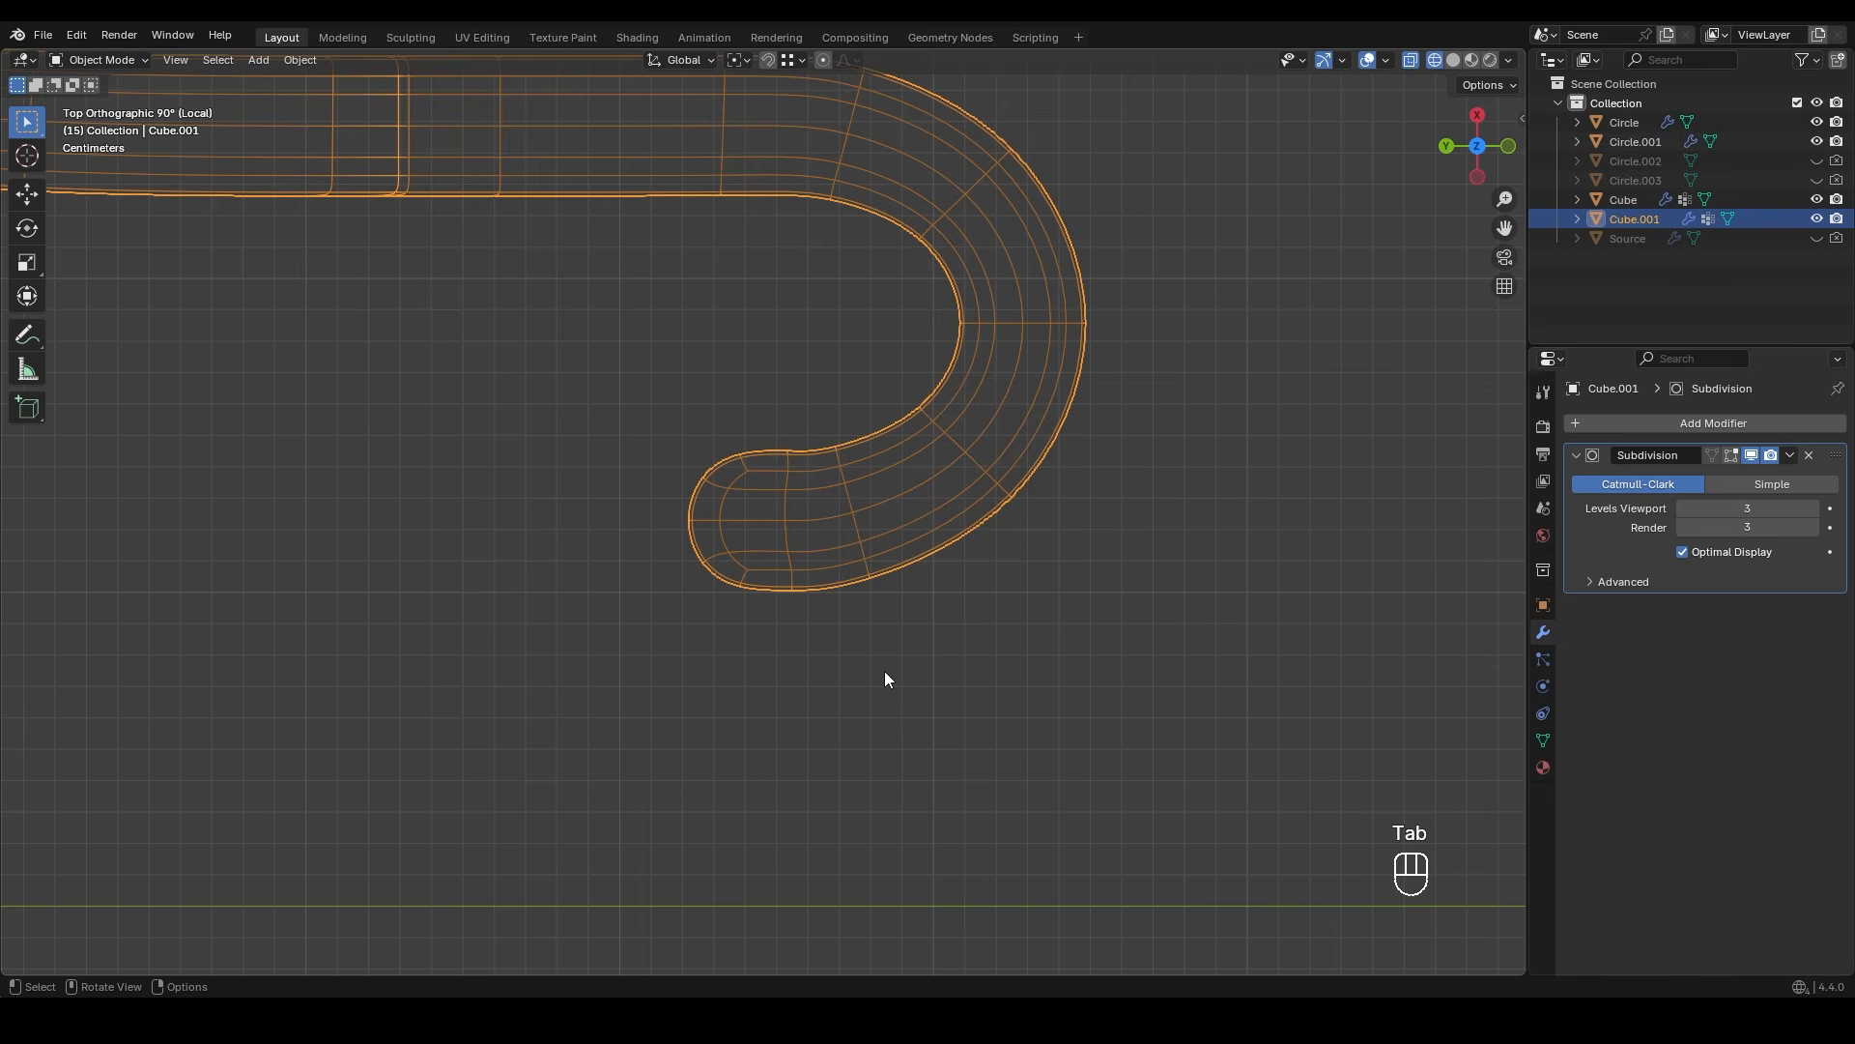
key("z")
- Bring back the full model and symmetrize the entire strap mesh in the +Z to -Z direction
key("KP_Divide")
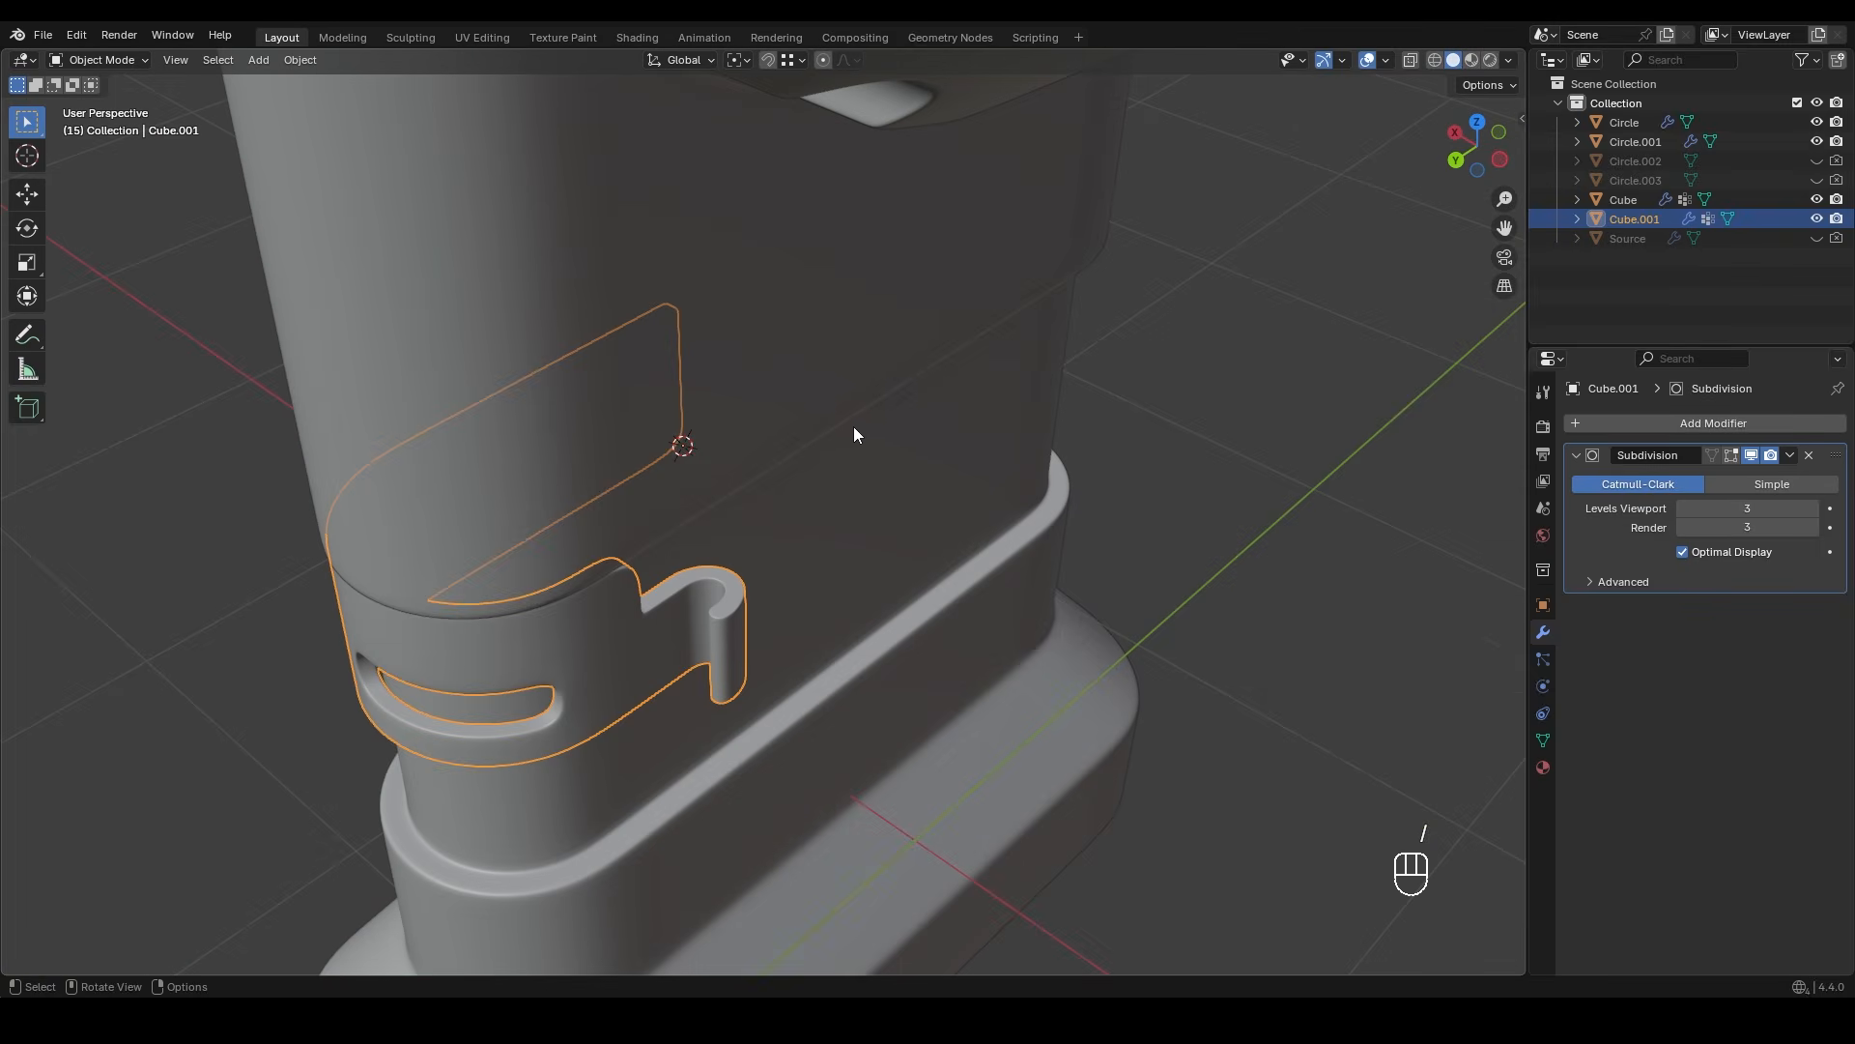
middle_click_drag(916, 501, 601, 506)
key("Tab")
key("a")
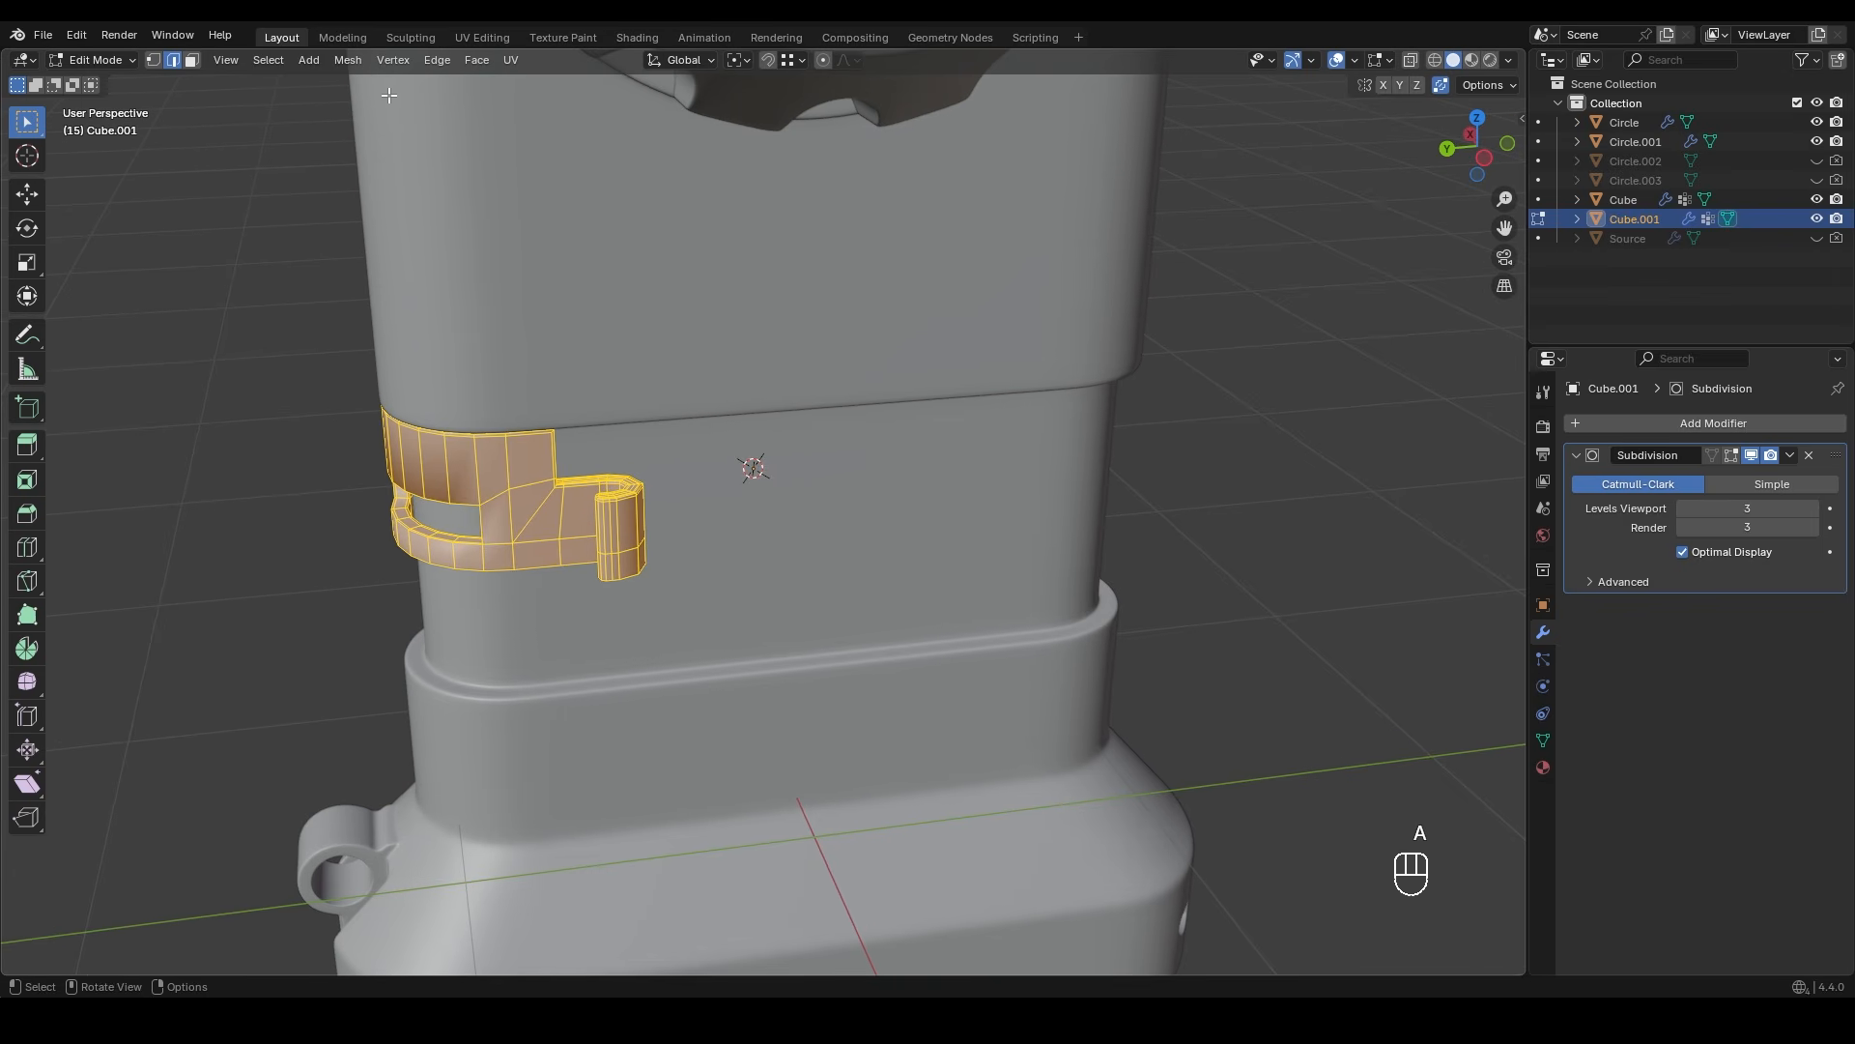
left_click(348, 60)
left_click(404, 344)
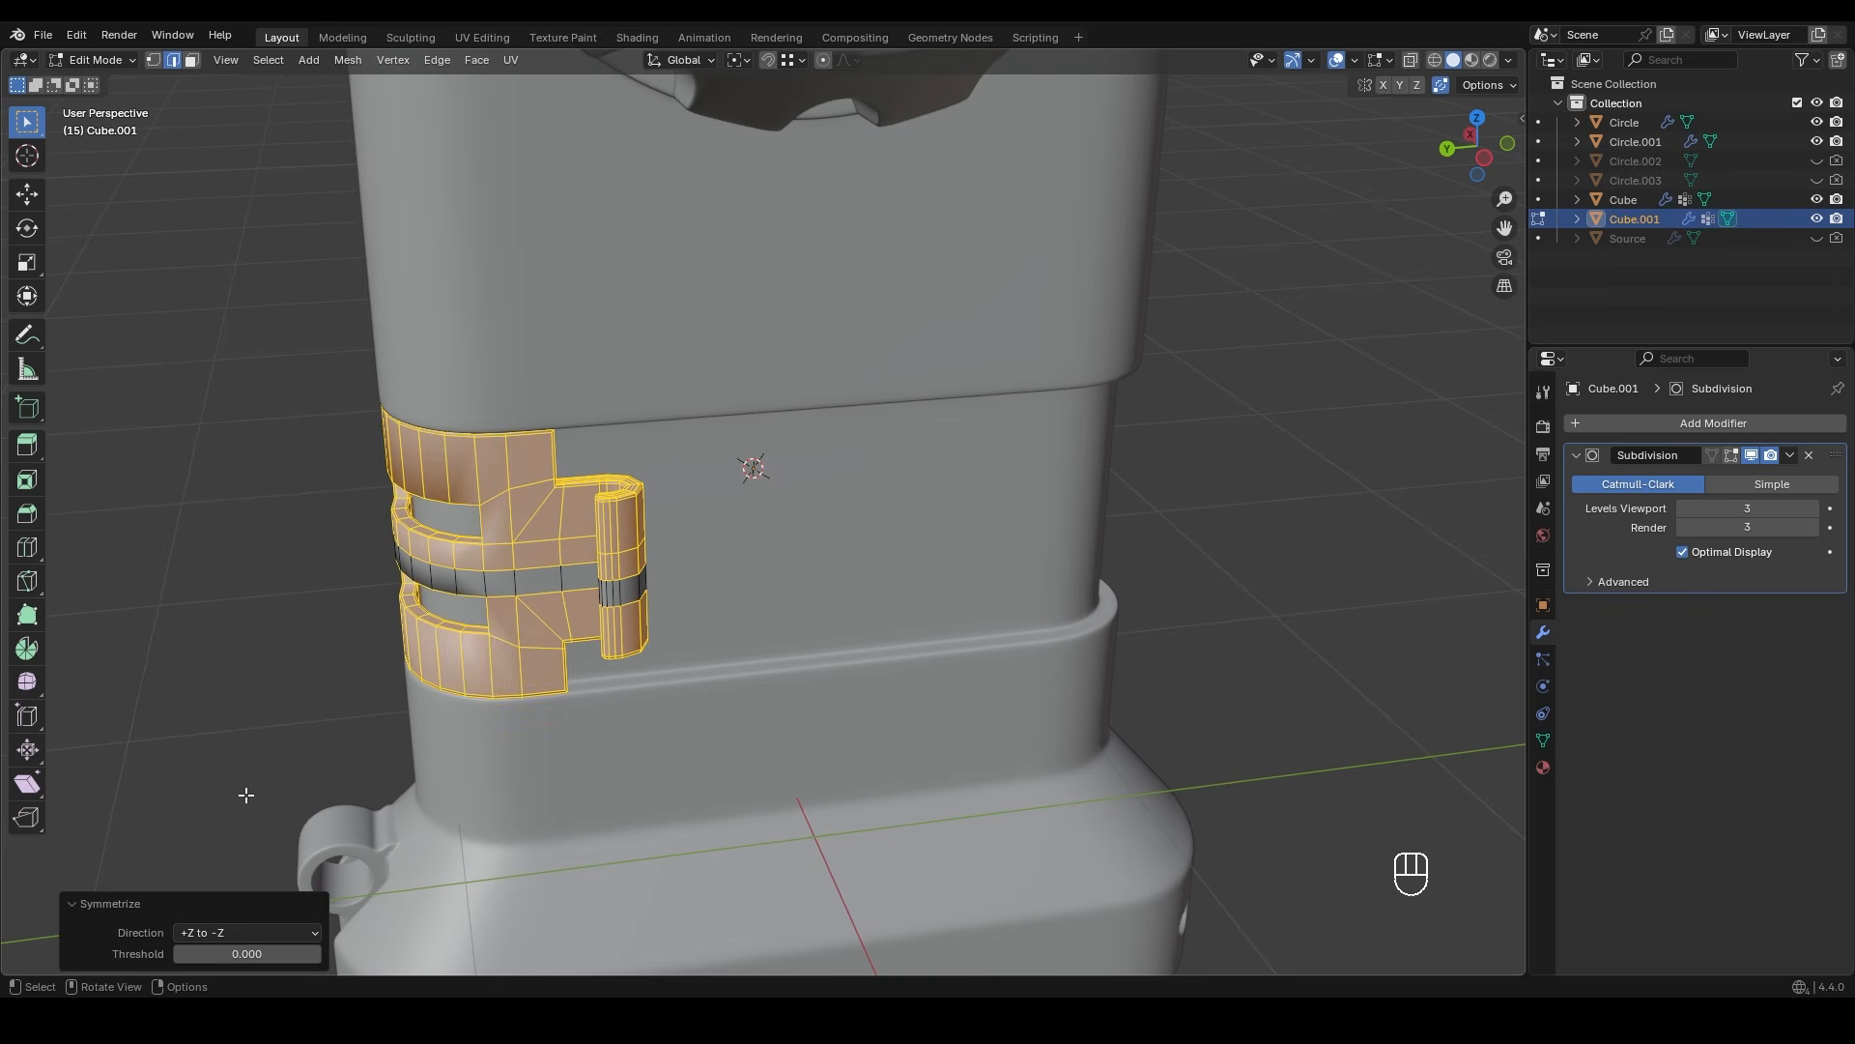
left_click(365, 621)
middle_click_drag(365, 621, 538, 575)
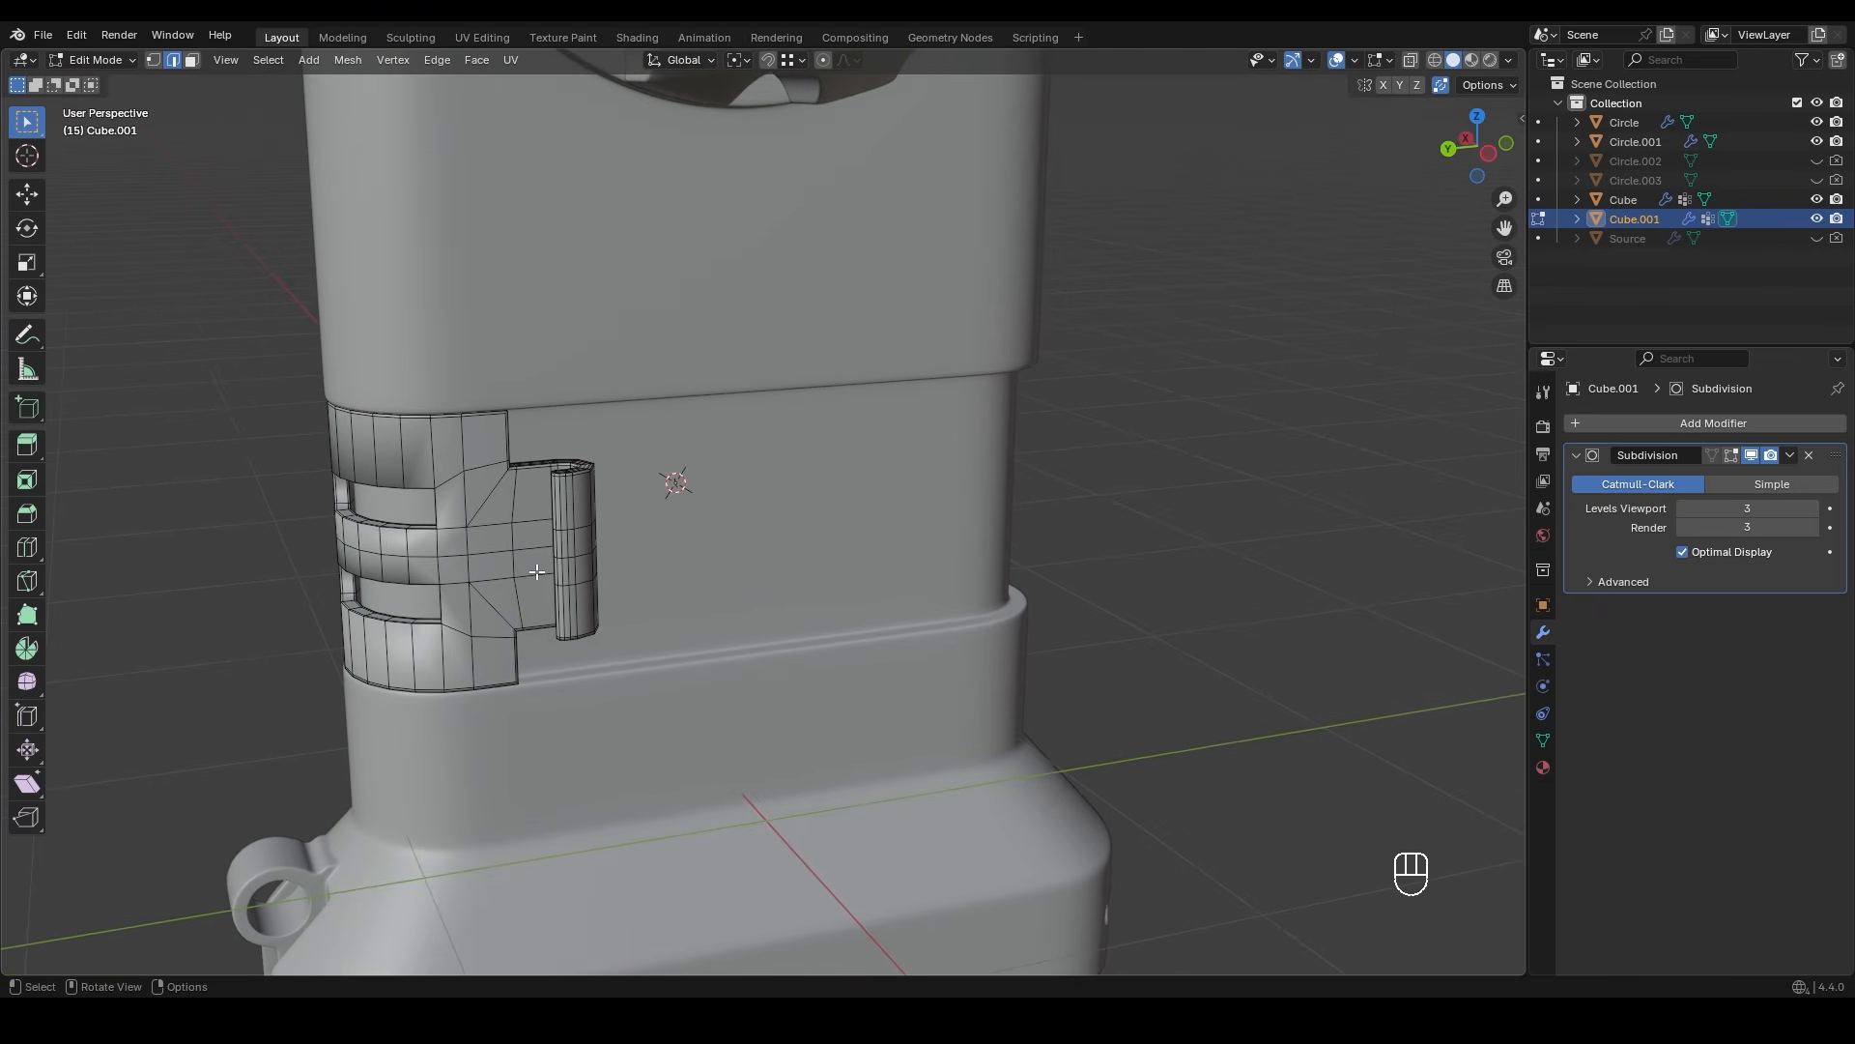
- Symmetrize the entire strap mesh in the +Y to -Y direction
key("a")
left_click(348, 60)
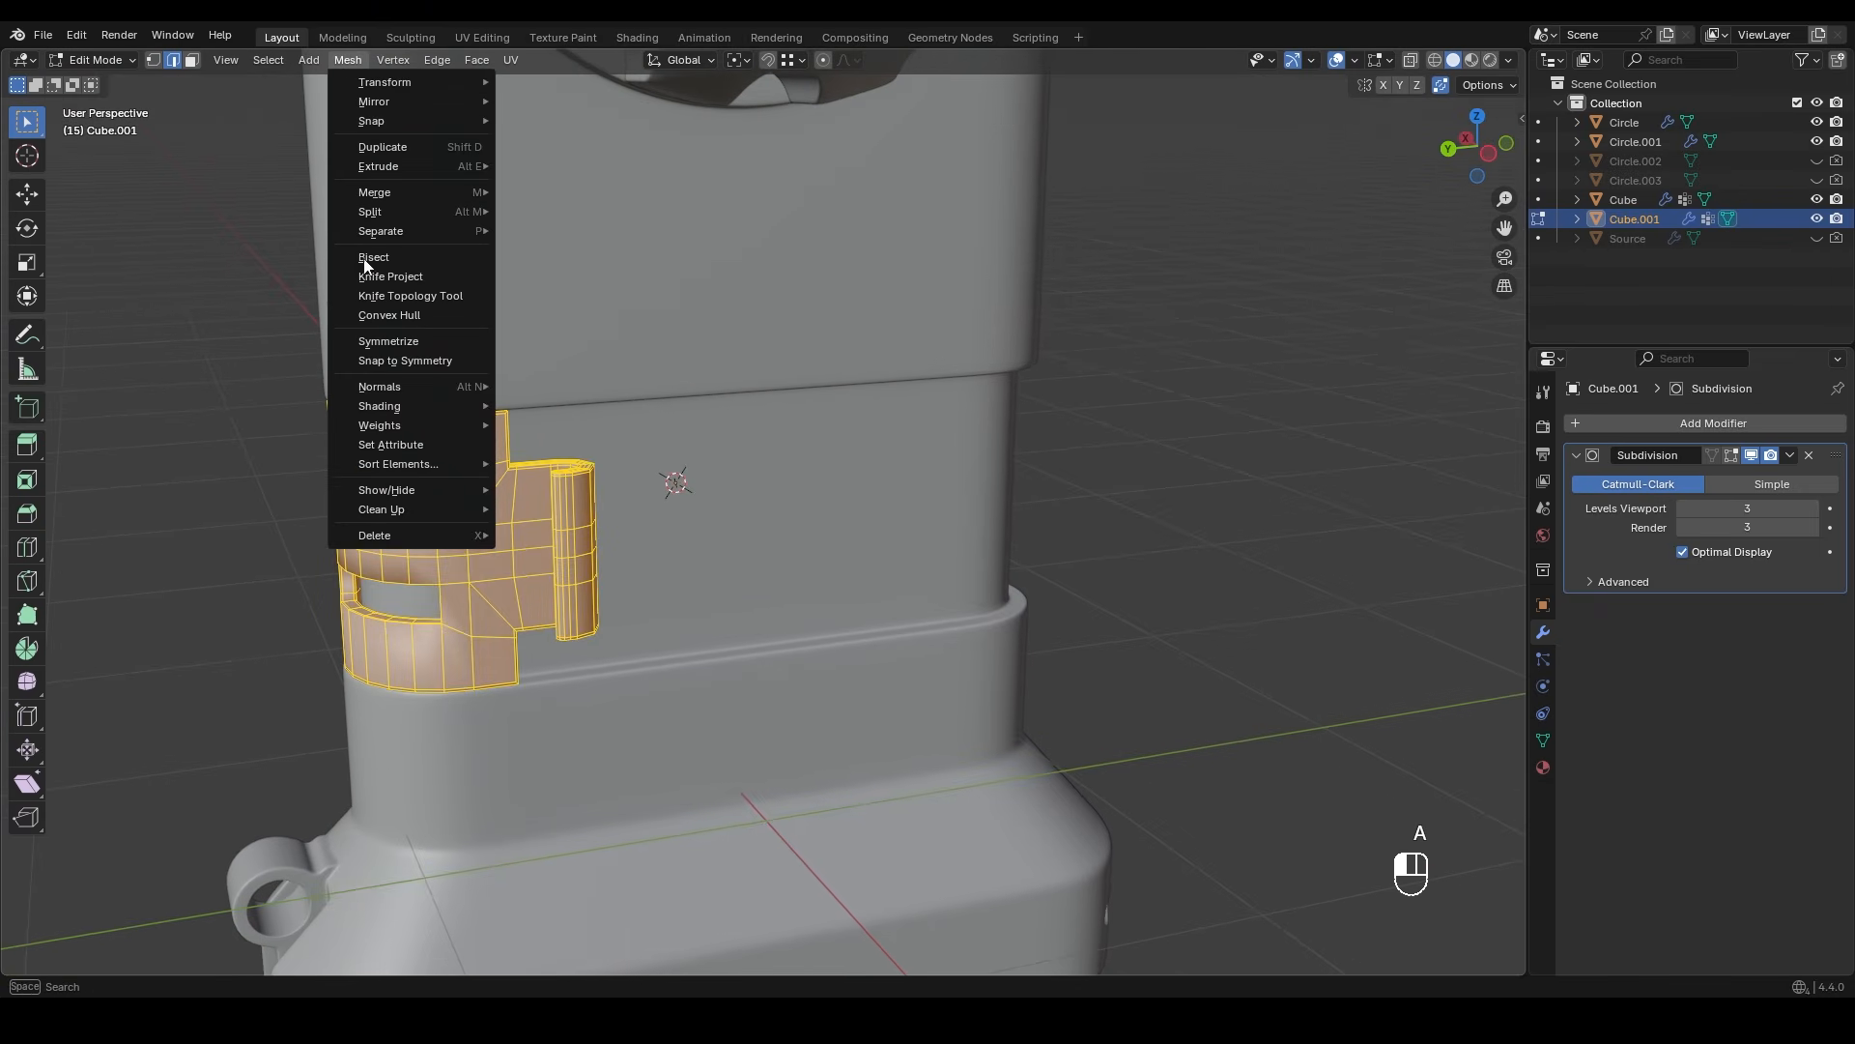
left_click(387, 342)
left_click(245, 933)
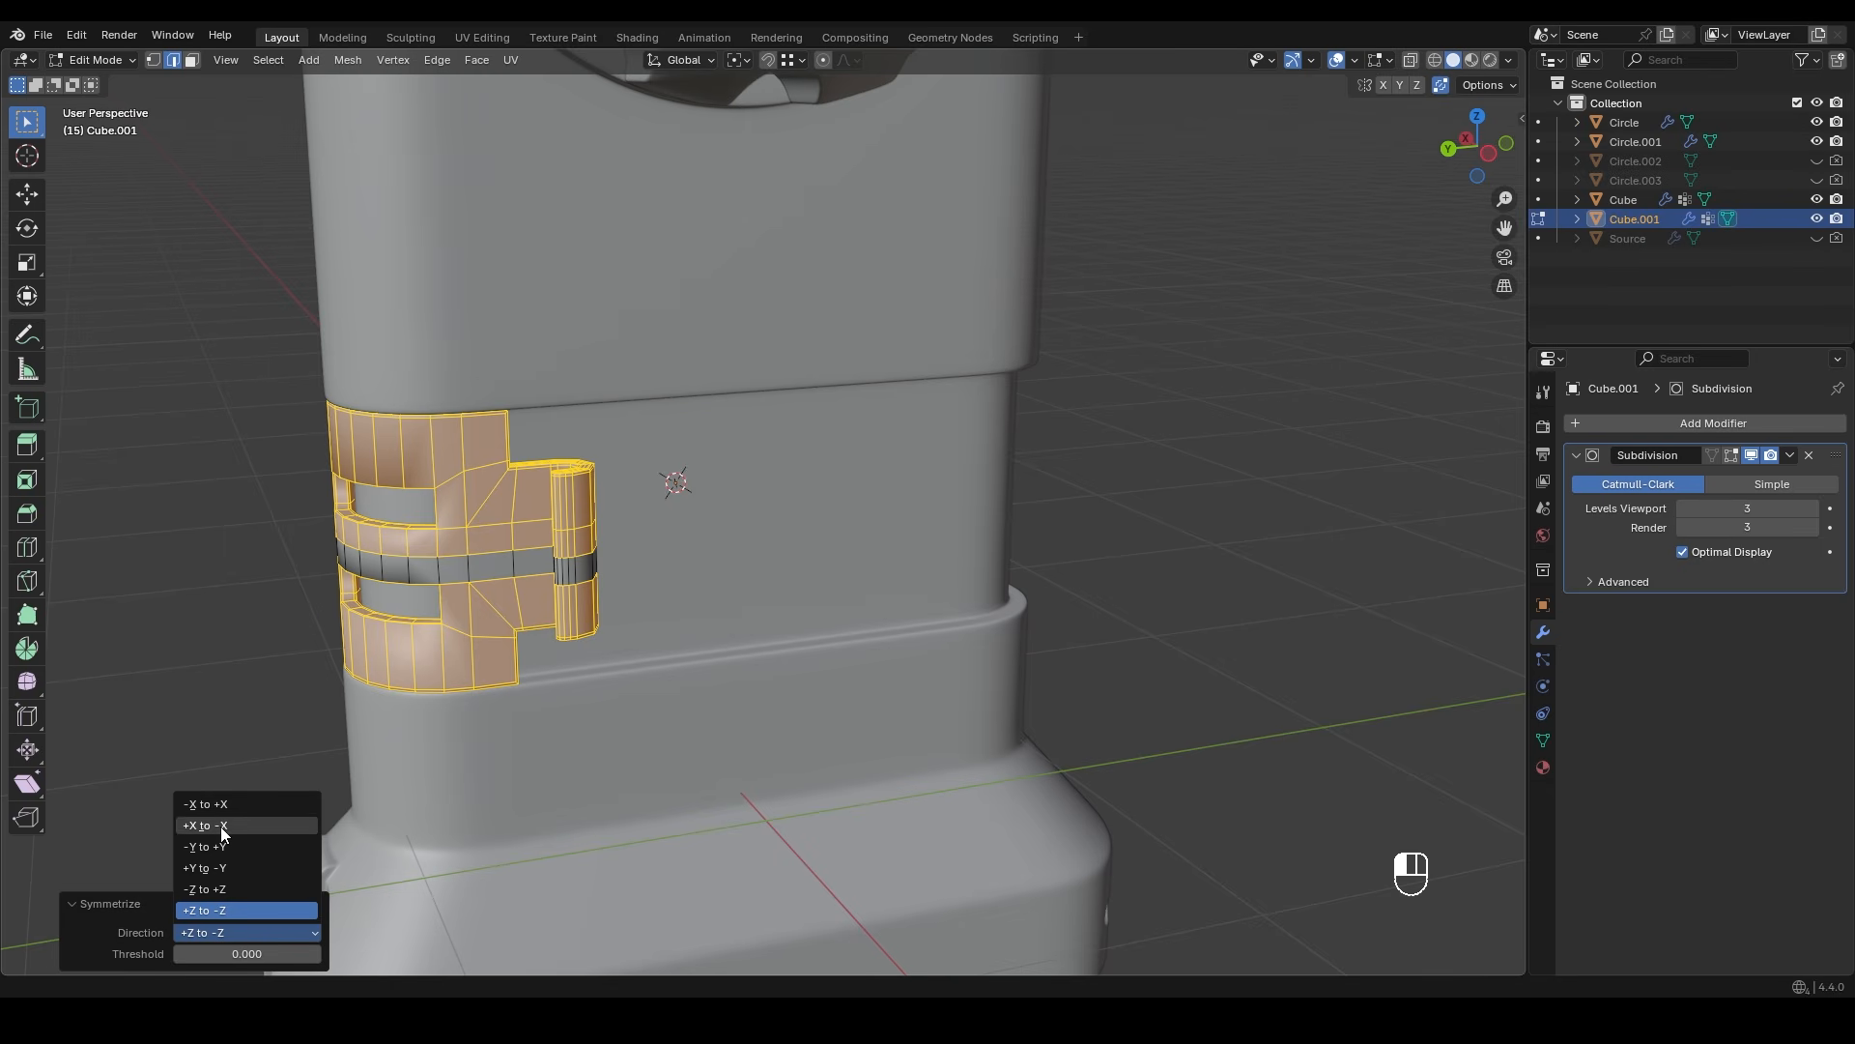
left_click(217, 866)
key("Tab")
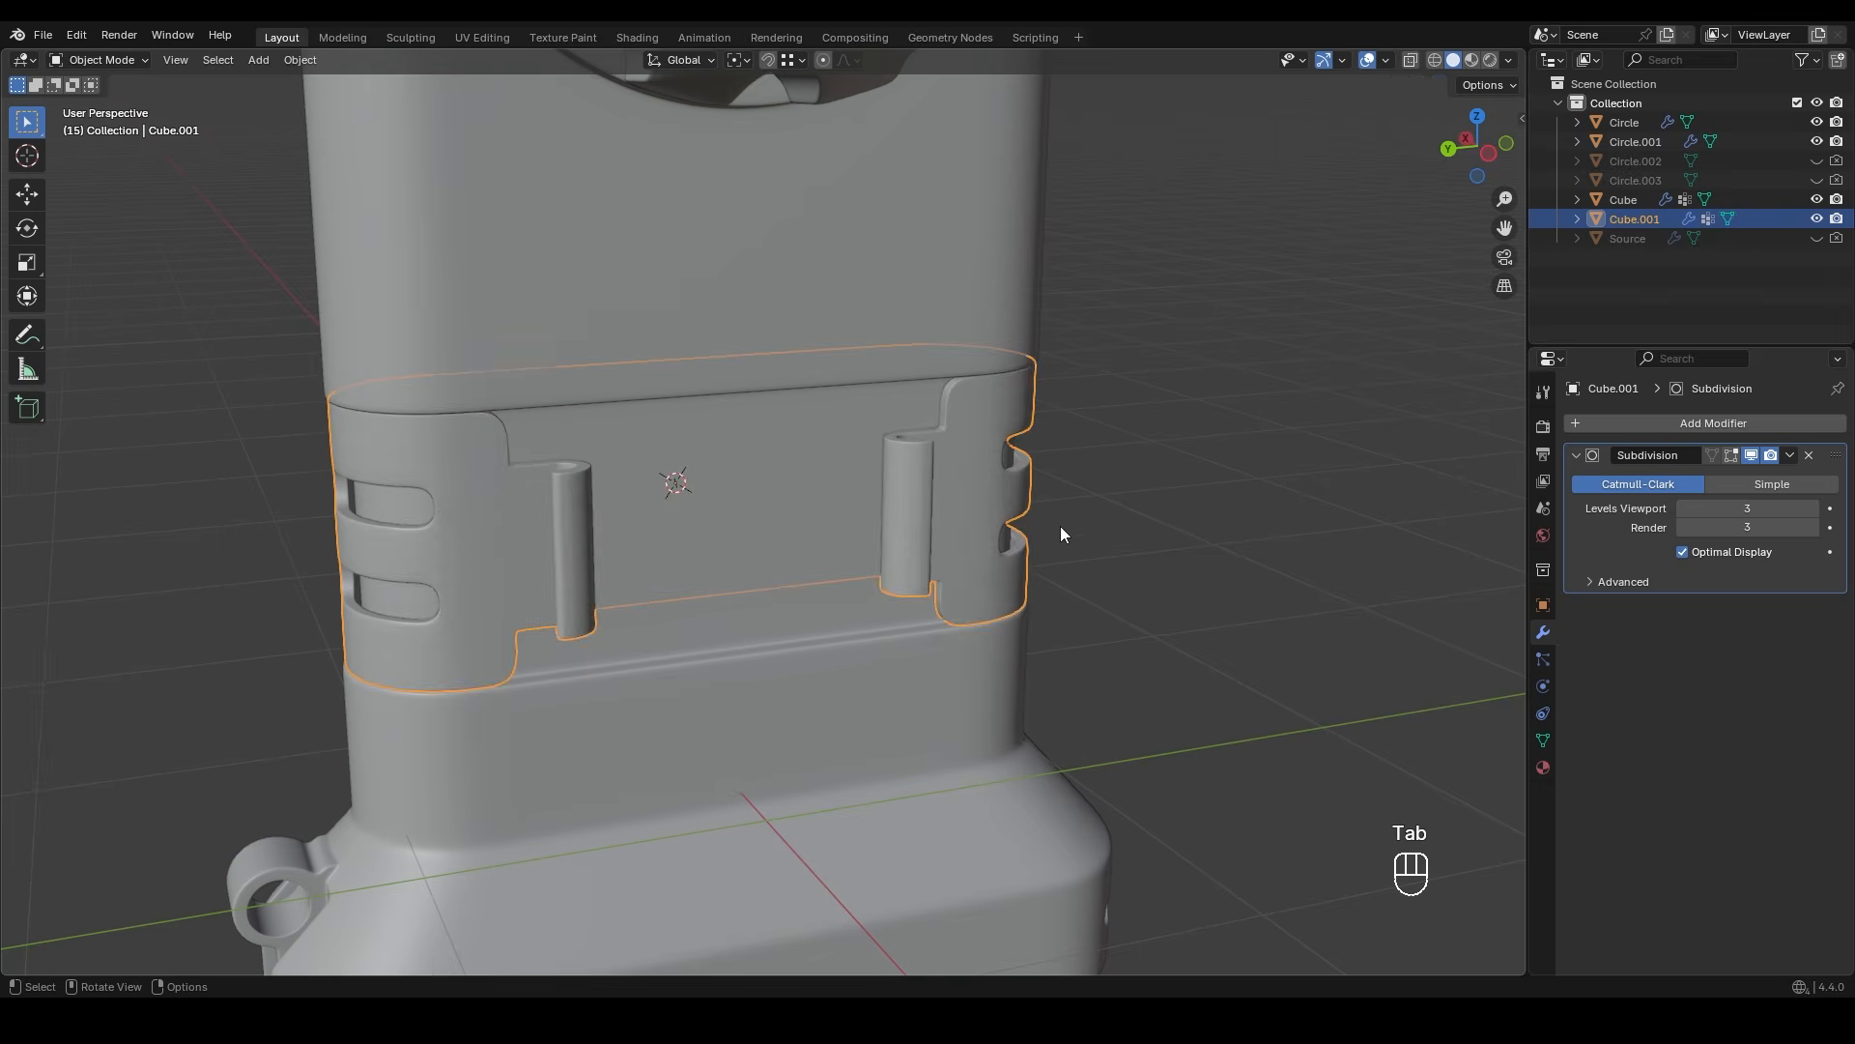
- Scale the strap band down slightly along the Z axis to fit between the groove's upper and lower edges
middle_click_drag(1063, 525, 839, 559)
scroll(839, 559, "down", 3)
key("s")
key("z")
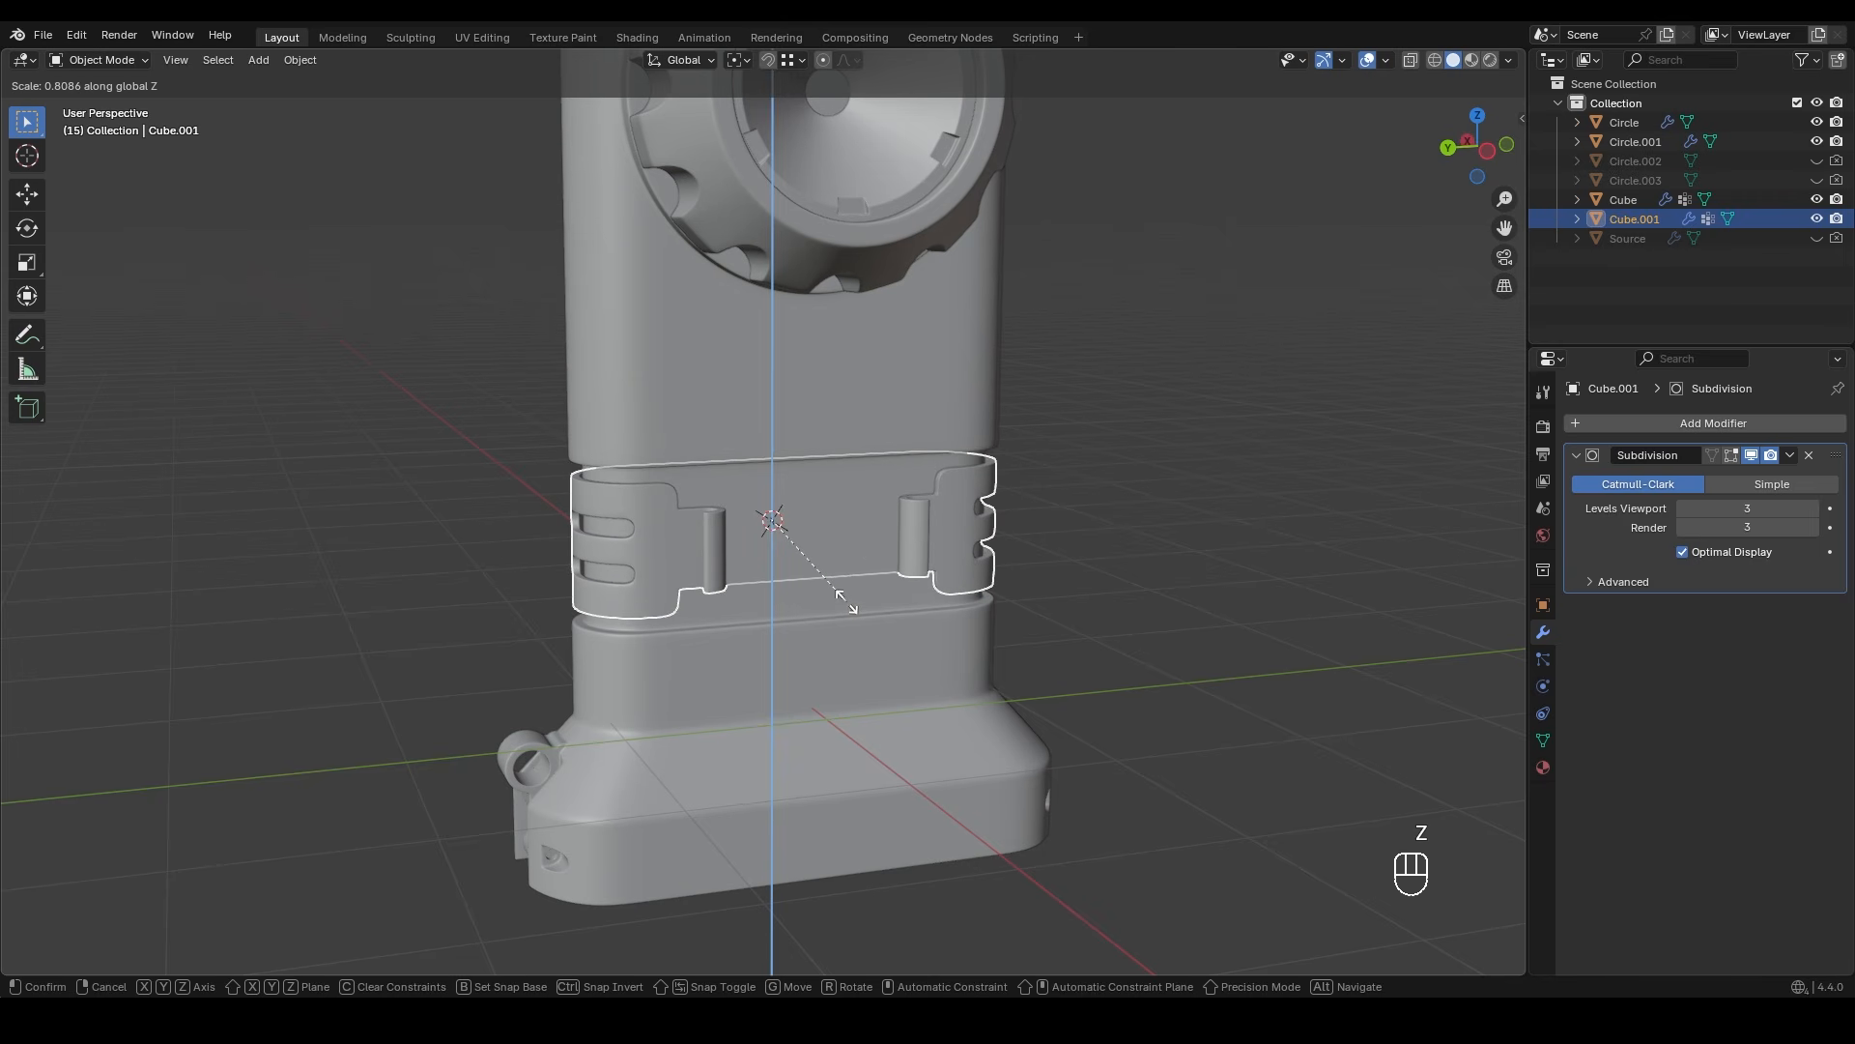
left_click(844, 600)
- Dissolve the strap's horizontal center edge loop along the symmetry line
middle_click_drag(844, 600, 817, 648, "alt")
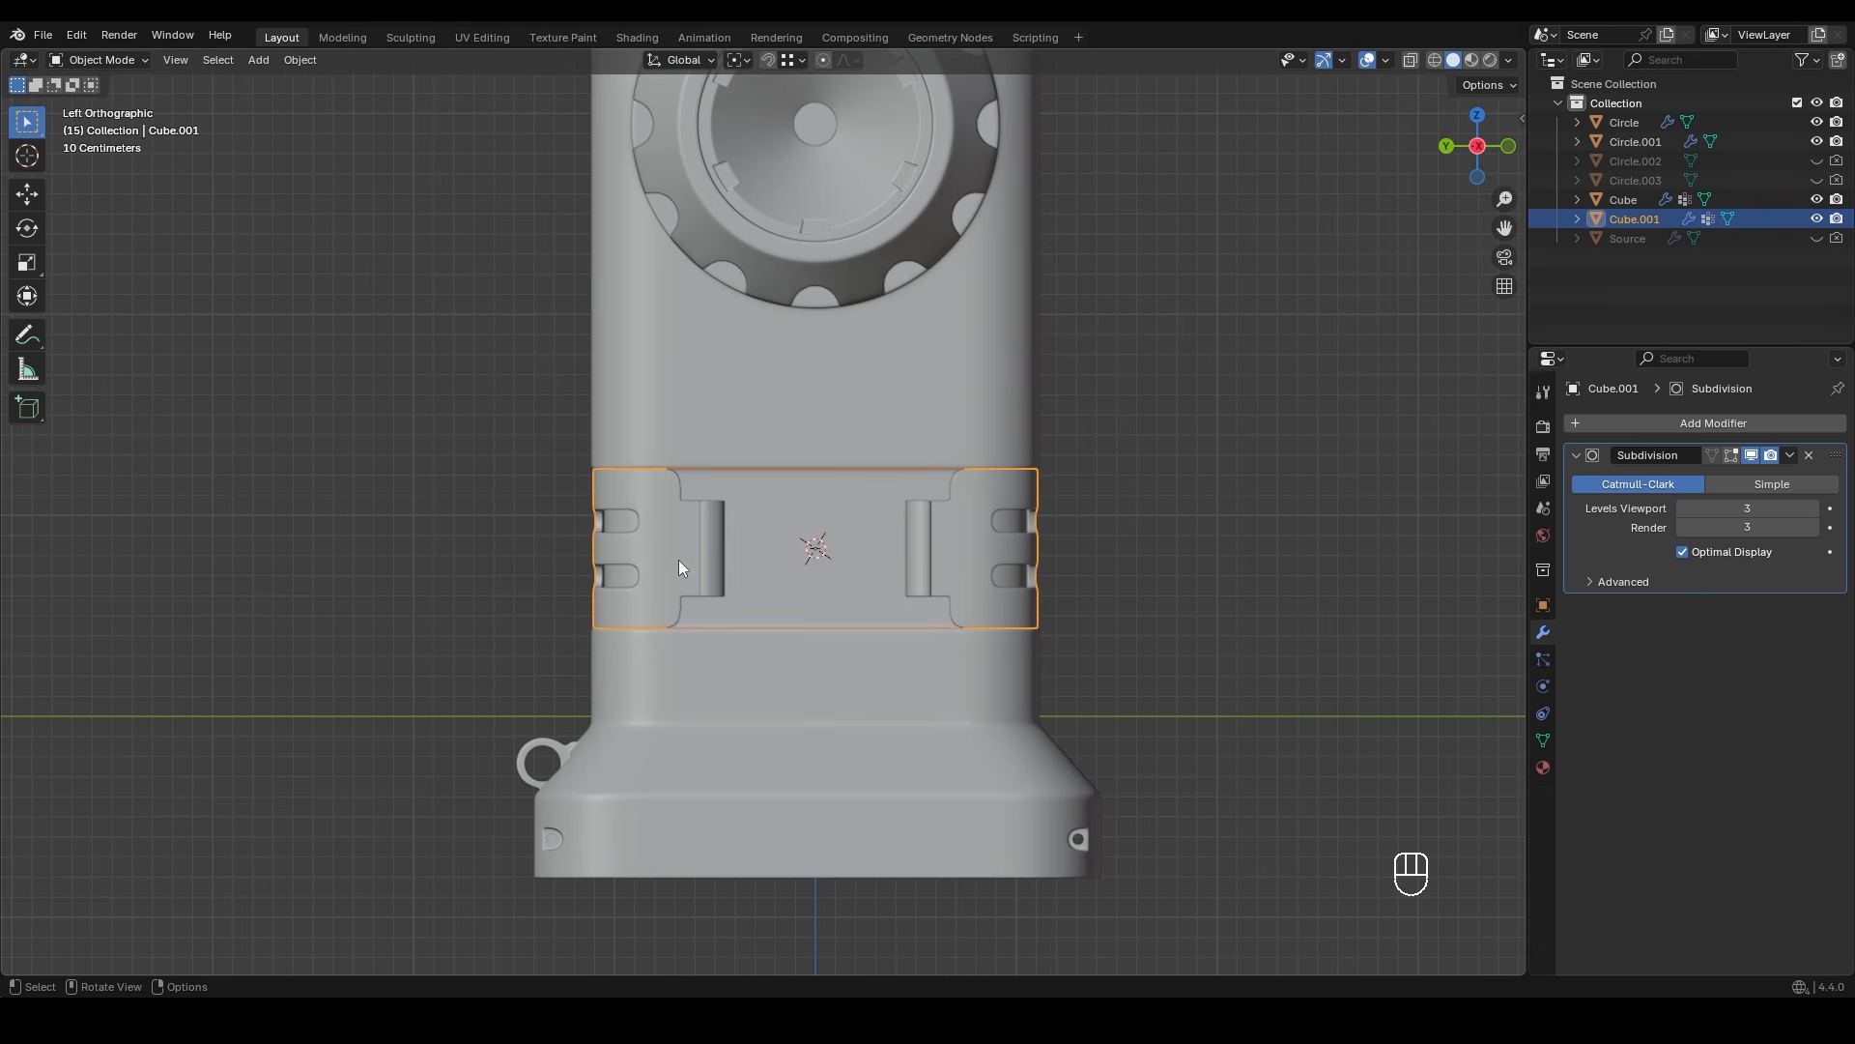
key("Tab")
scroll(688, 562, "up", 3)
middle_click_drag(646, 564, 755, 553, "shift")
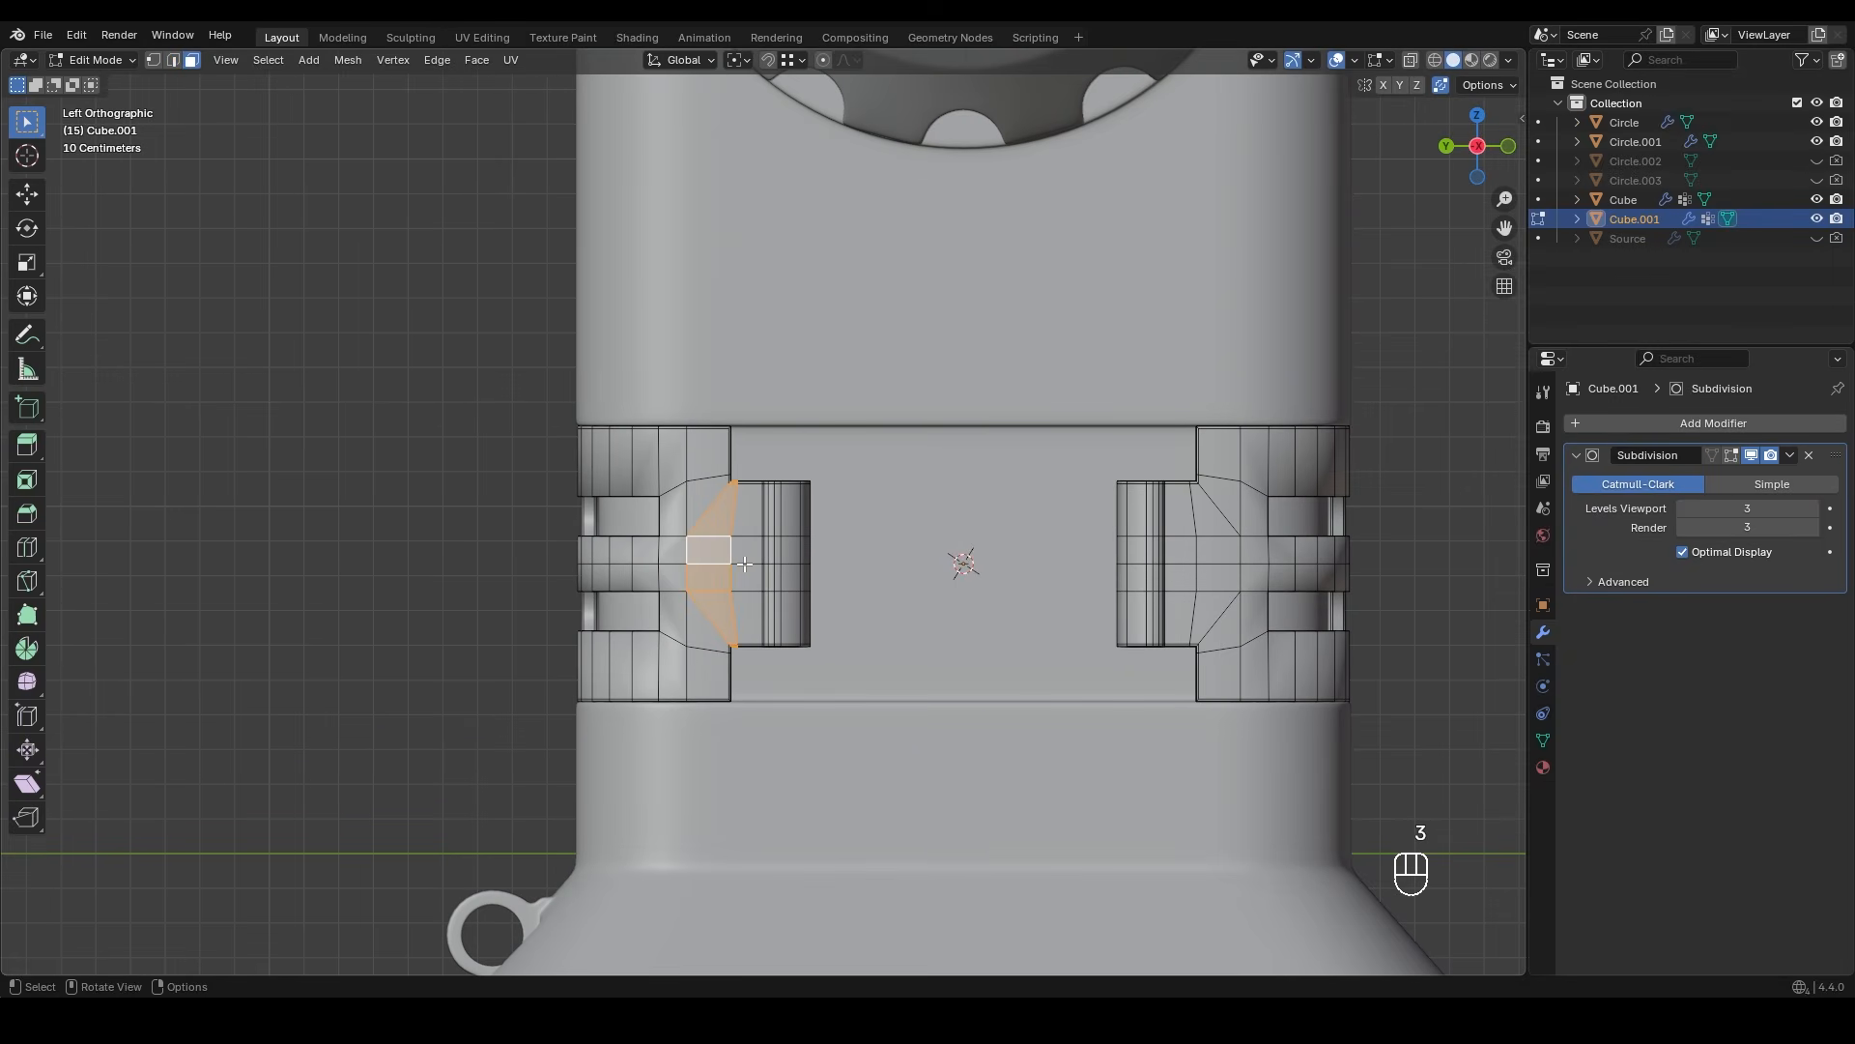
key("x")
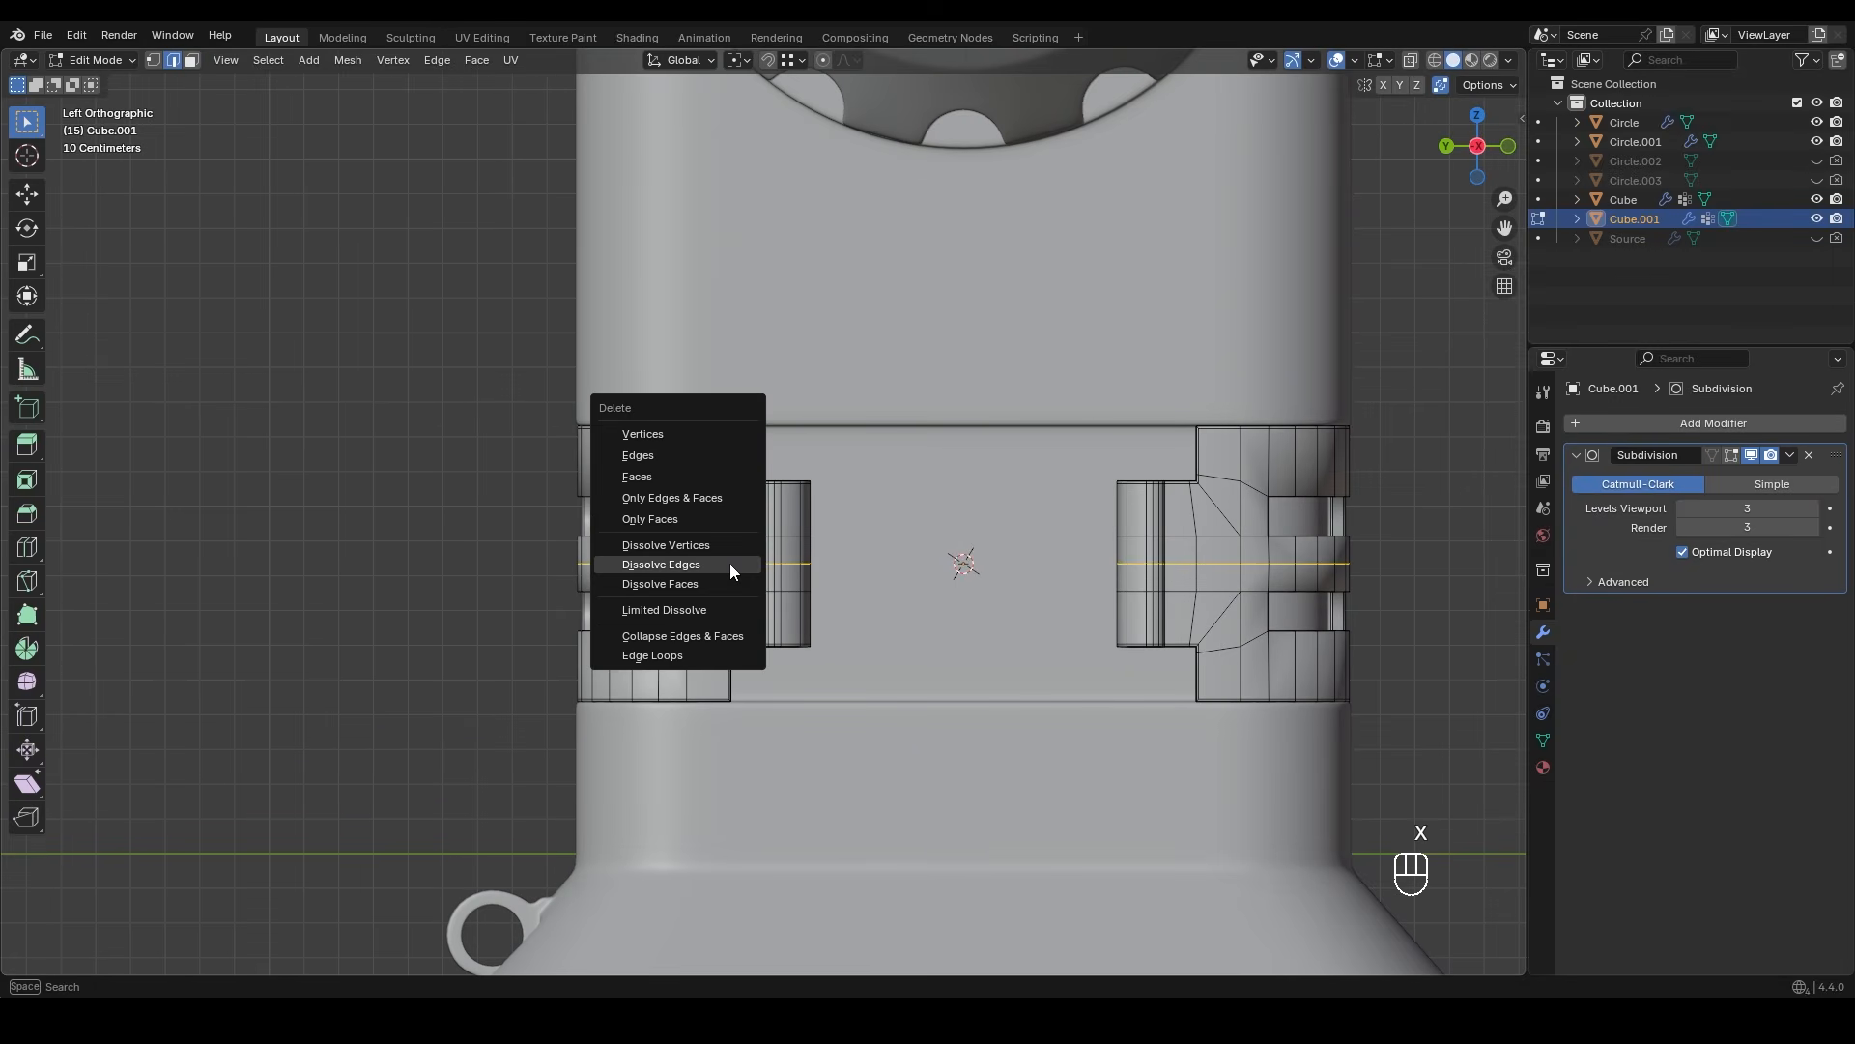
left_click(729, 566)
scroll(904, 567, "down", 1)
middle_click_drag(904, 568, 885, 609, "shift")
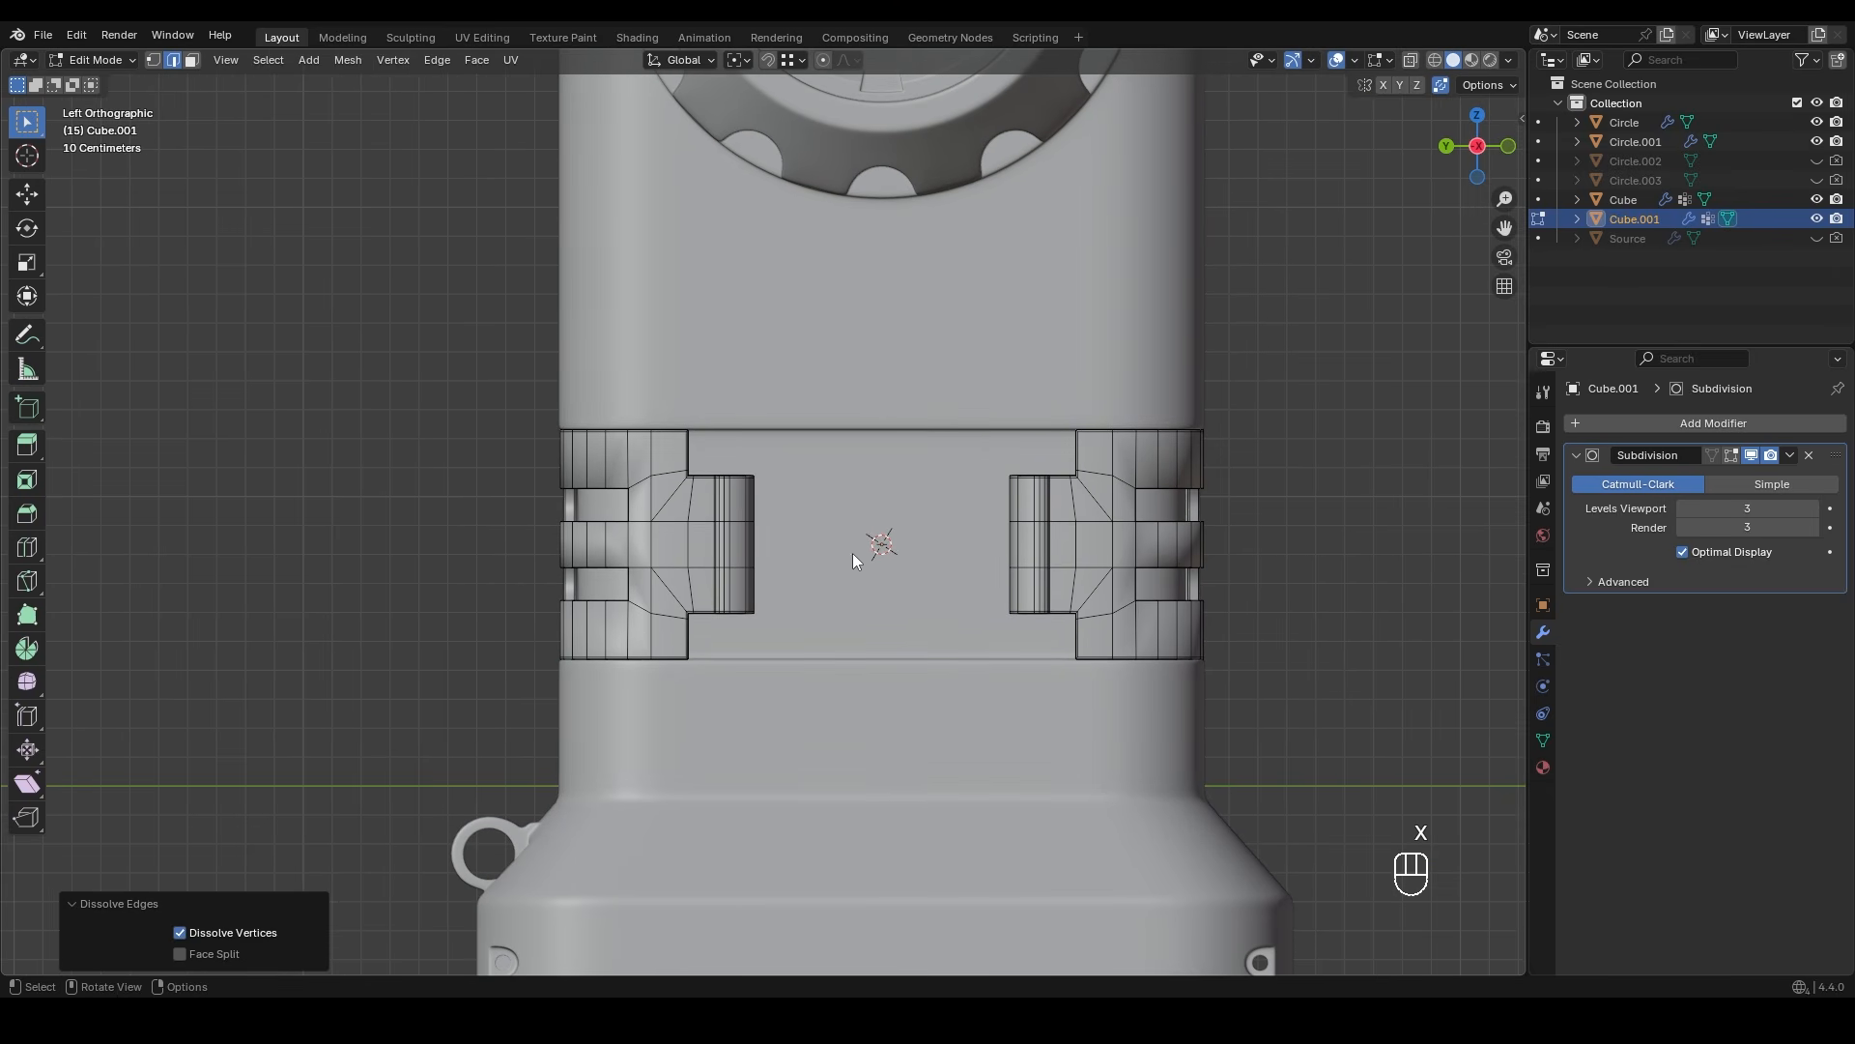
- Edit the body and strap together and move the upper half of the groove and strap vertices -0.03 m along Z
key("Tab")
left_click(844, 825, "shift")
key("Tab")
key("shift+z")
scroll(783, 518, "up", 2)
key("1")
left_click_drag(378, 355, 1317, 555)
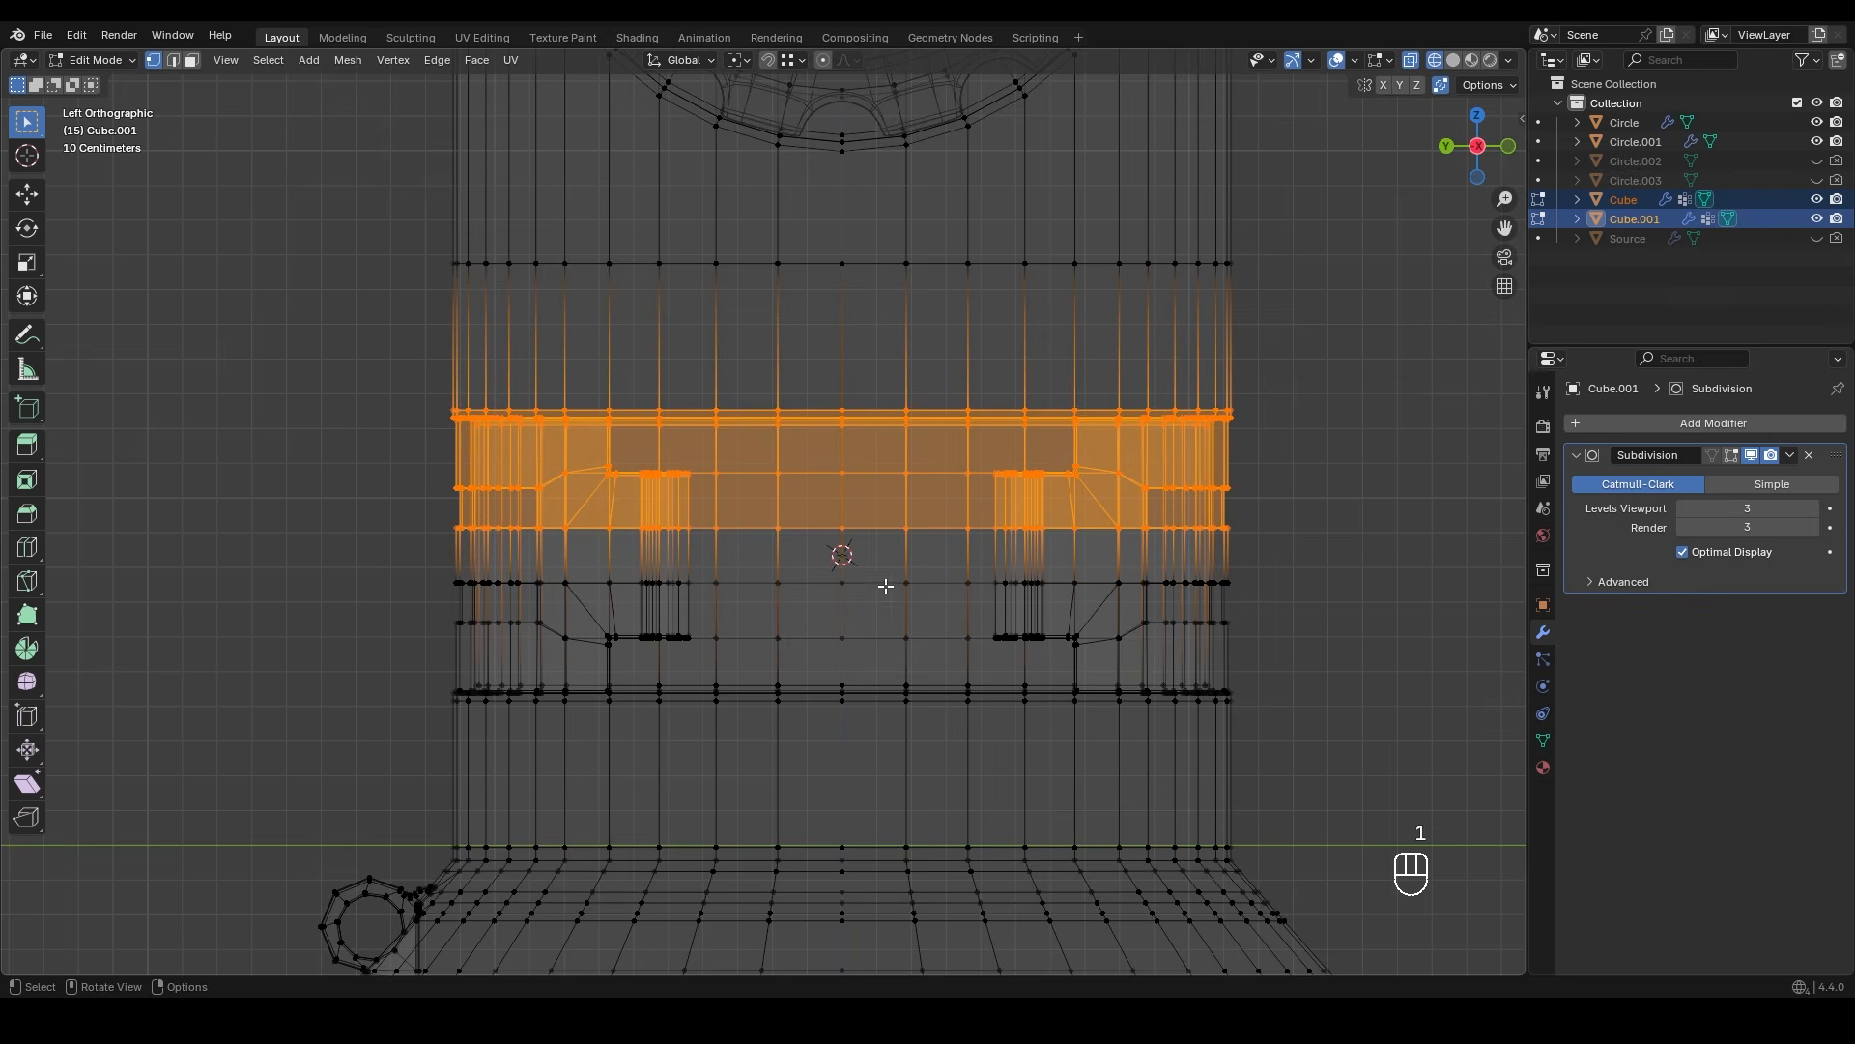
scroll(576, 546, "up", 4)
middle_click_drag(733, 528, 756, 510, "shift")
key("g")
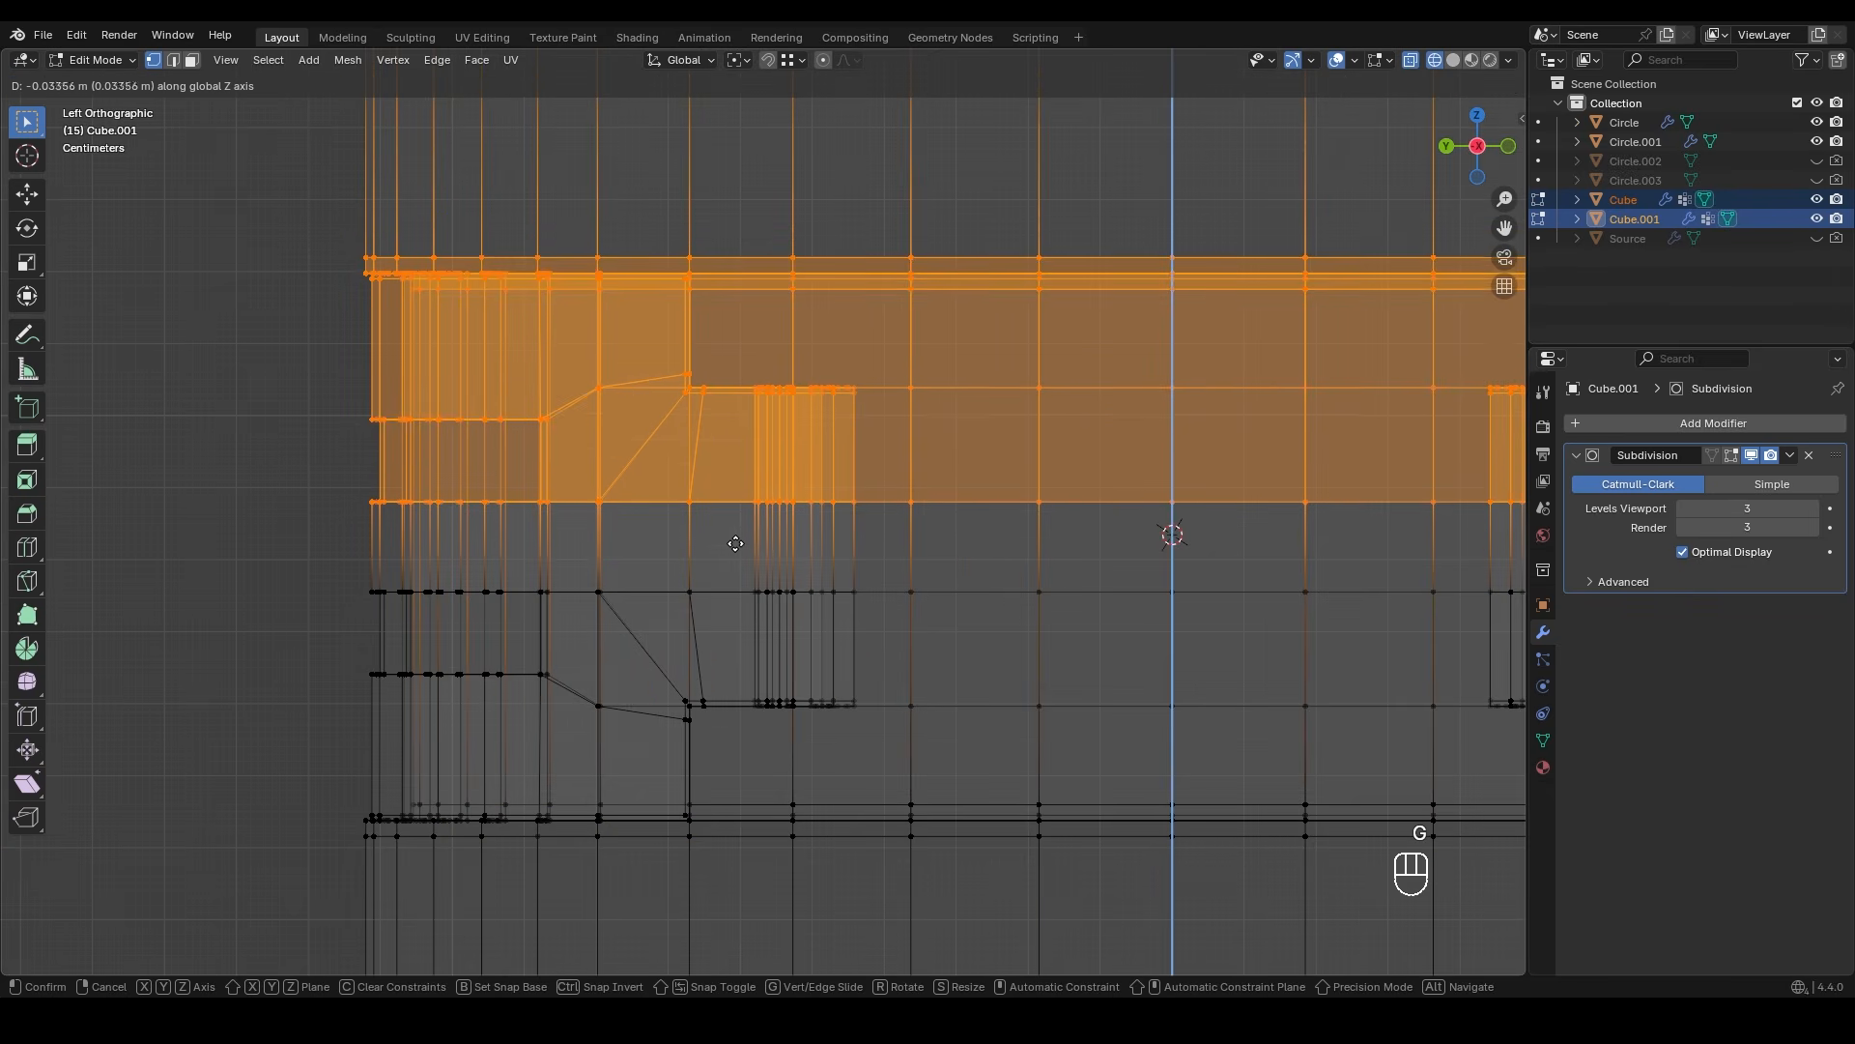
left_click(738, 585)
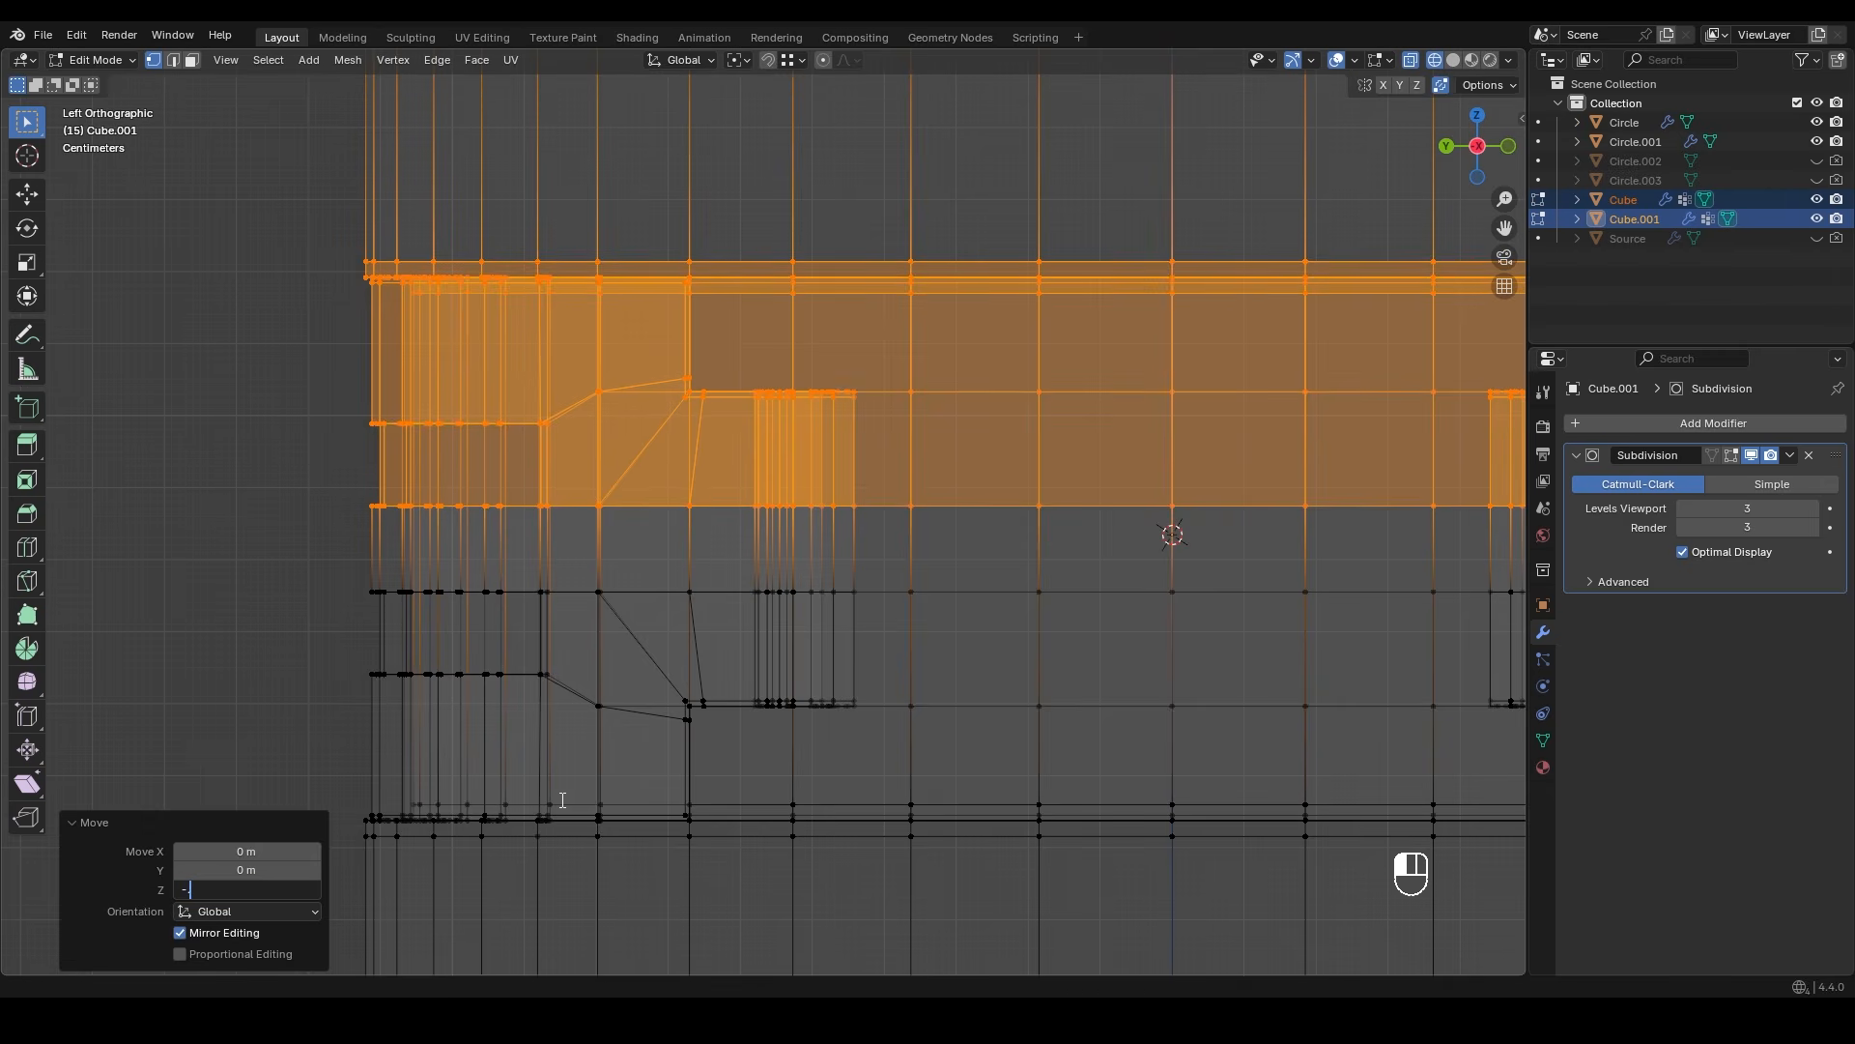
key("Return")
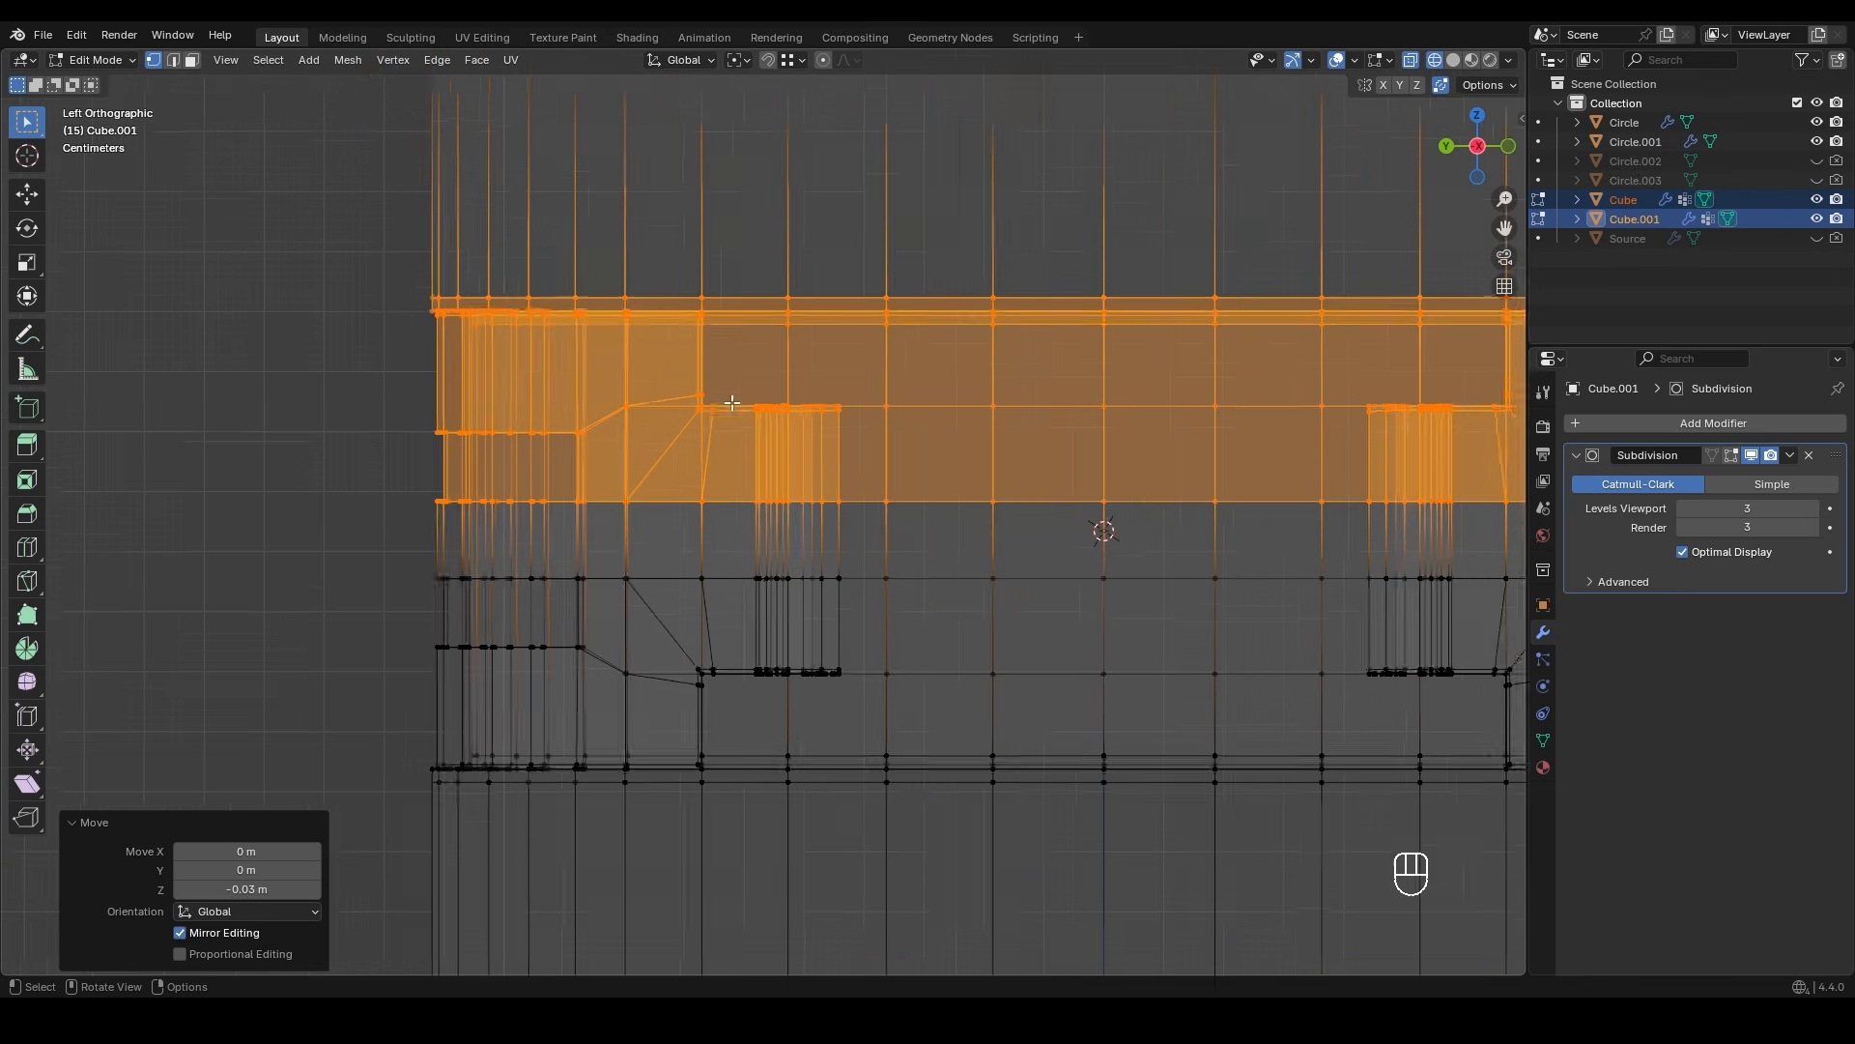
- Move the lower half of the groove and strap vertices 0.03 m along Z
scroll(592, 447, "down", 2)
left_click_drag(273, 464, 1439, 703)
key("g")
key("z")
left_click(1142, 637)
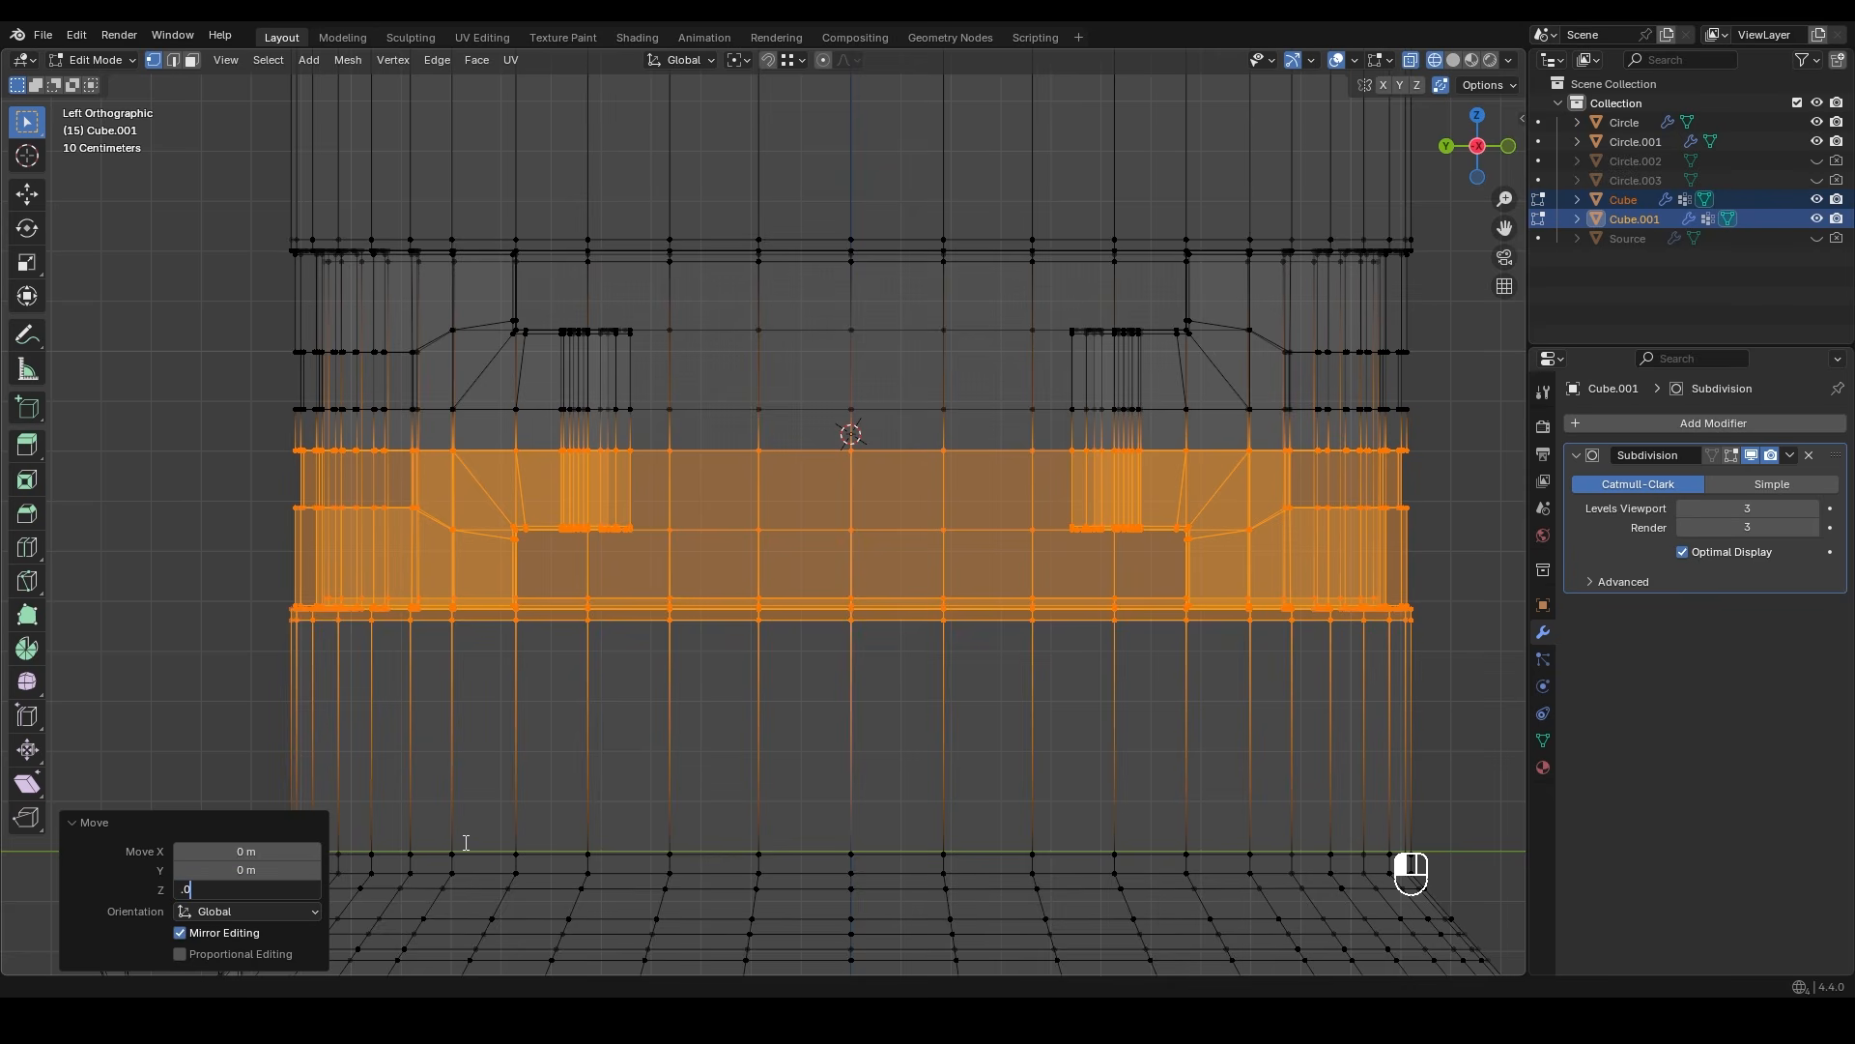
type(".03")
key("Return")
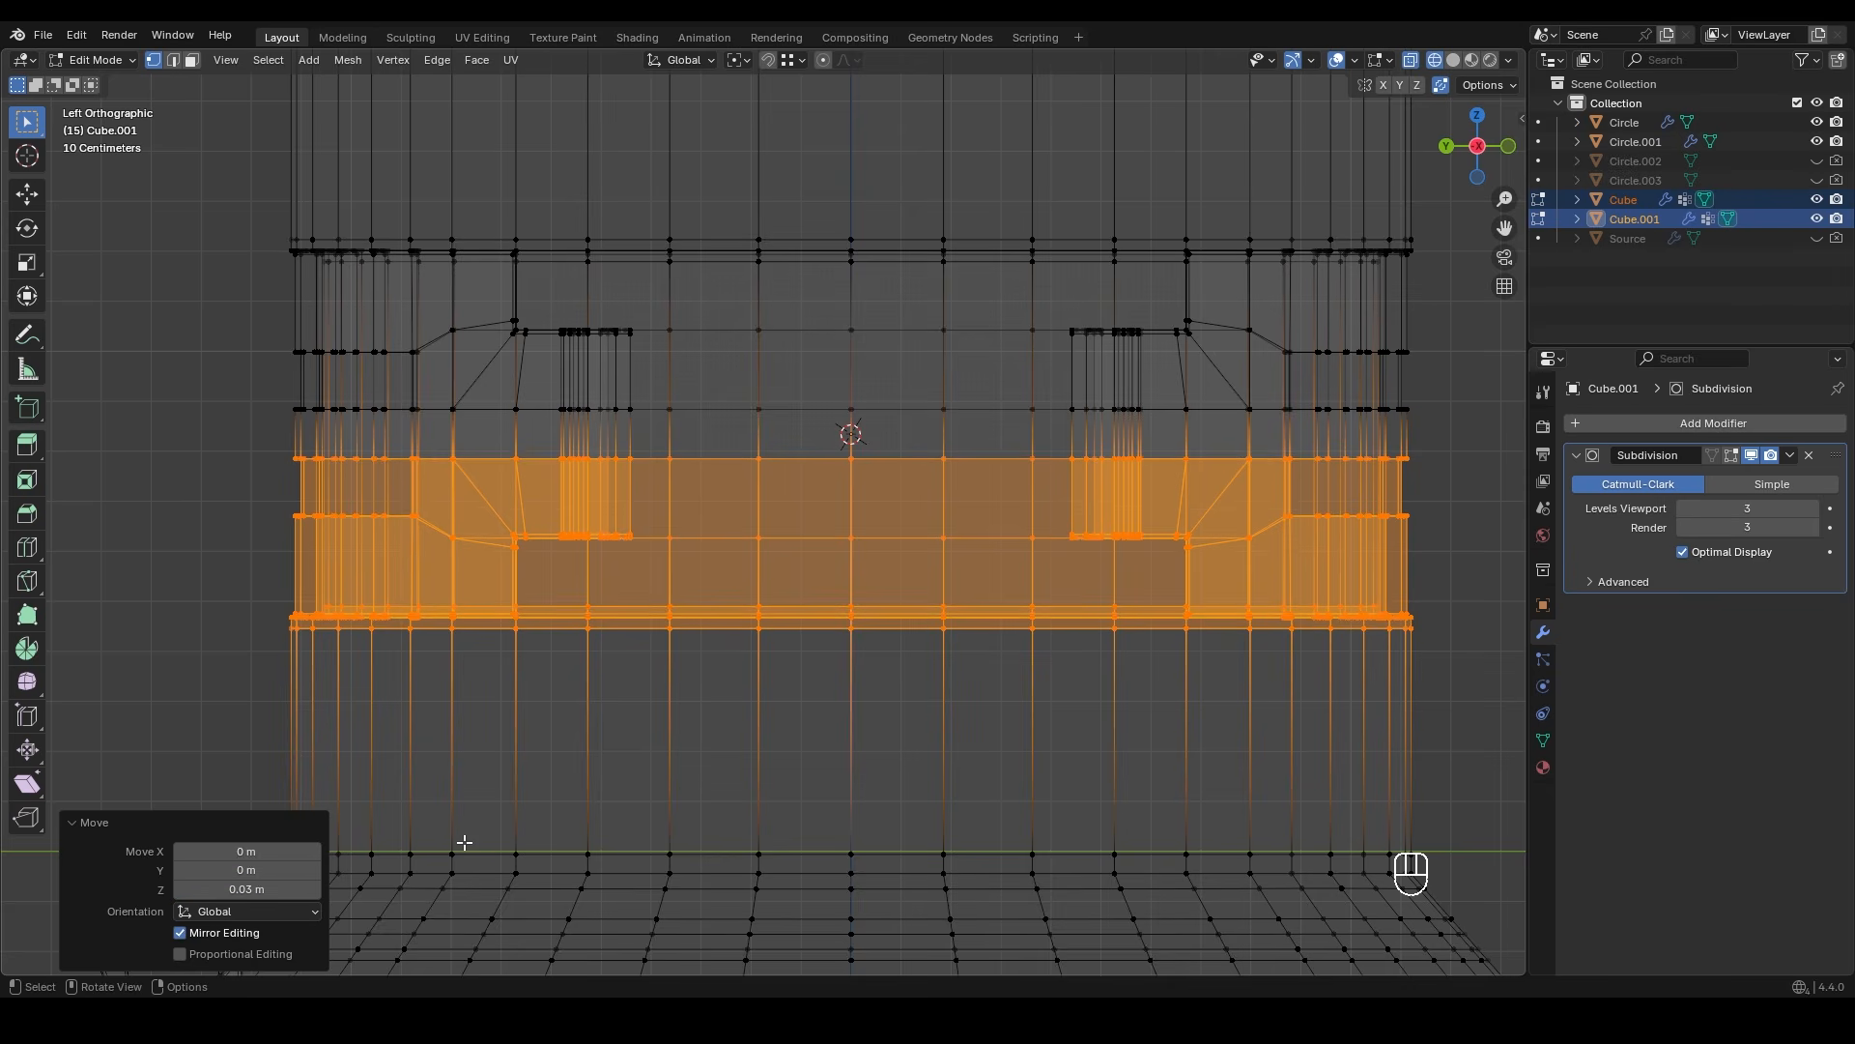
- Move the upper rim vertices of the groove and strap down along the Z axis
left_click(522, 744)
scroll(677, 541, "down", 3)
middle_click_drag(749, 449, 692, 513, "shift")
scroll(694, 517, "up", 3)
key("z")
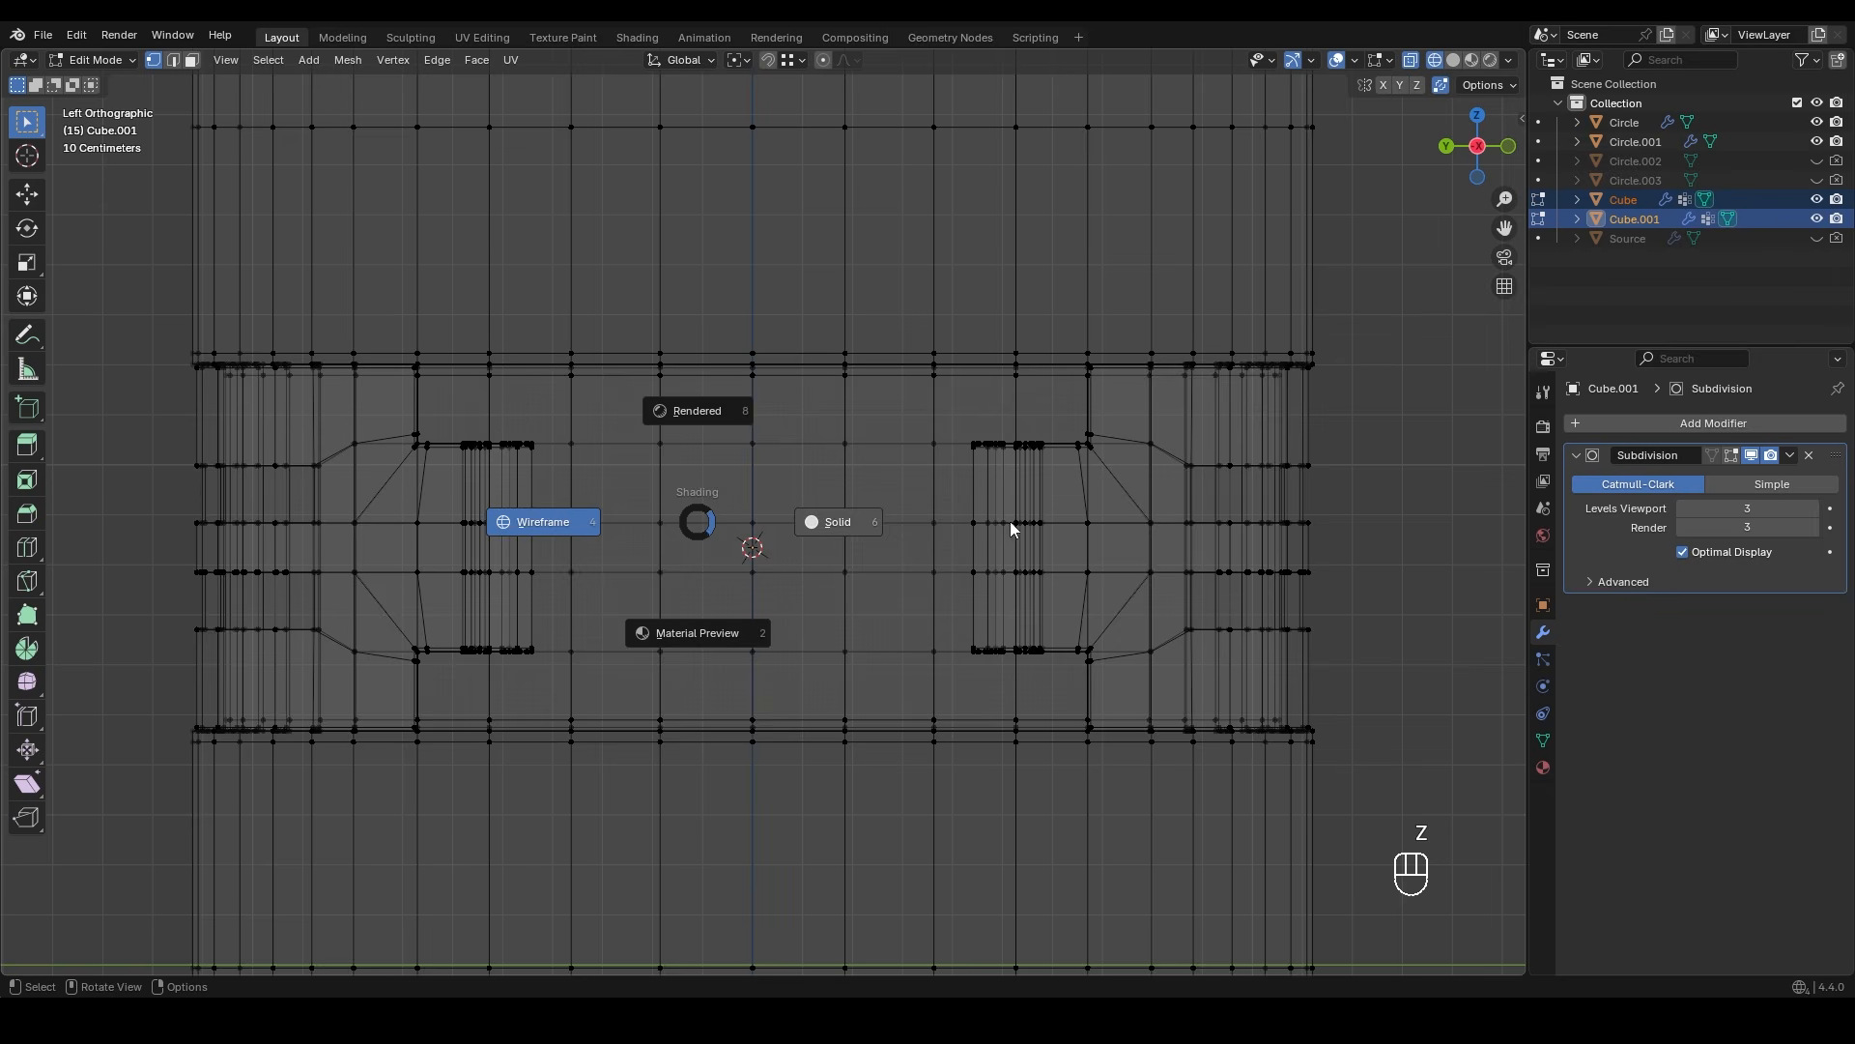
key("Escape")
left_click_drag(162, 315, 1225, 406)
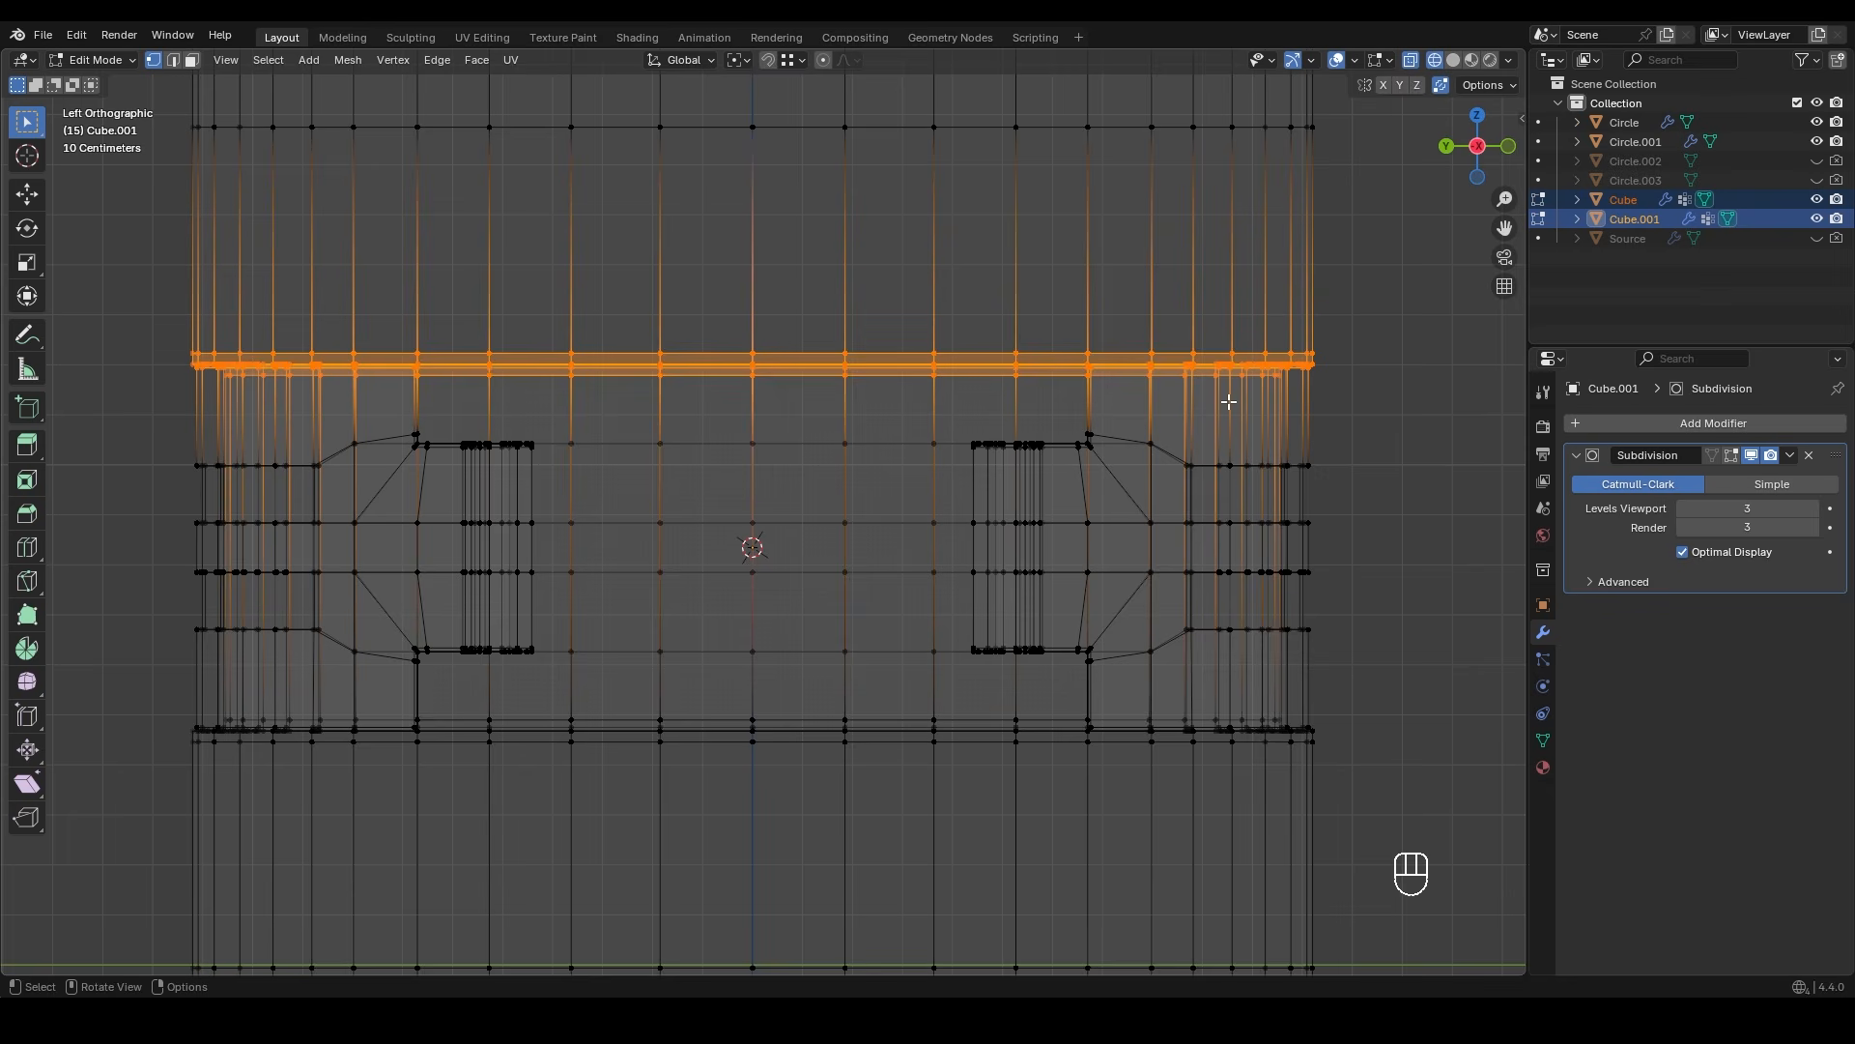
key("g")
left_click(1222, 427)
left_click(247, 889)
type("-.0")
key("Return")
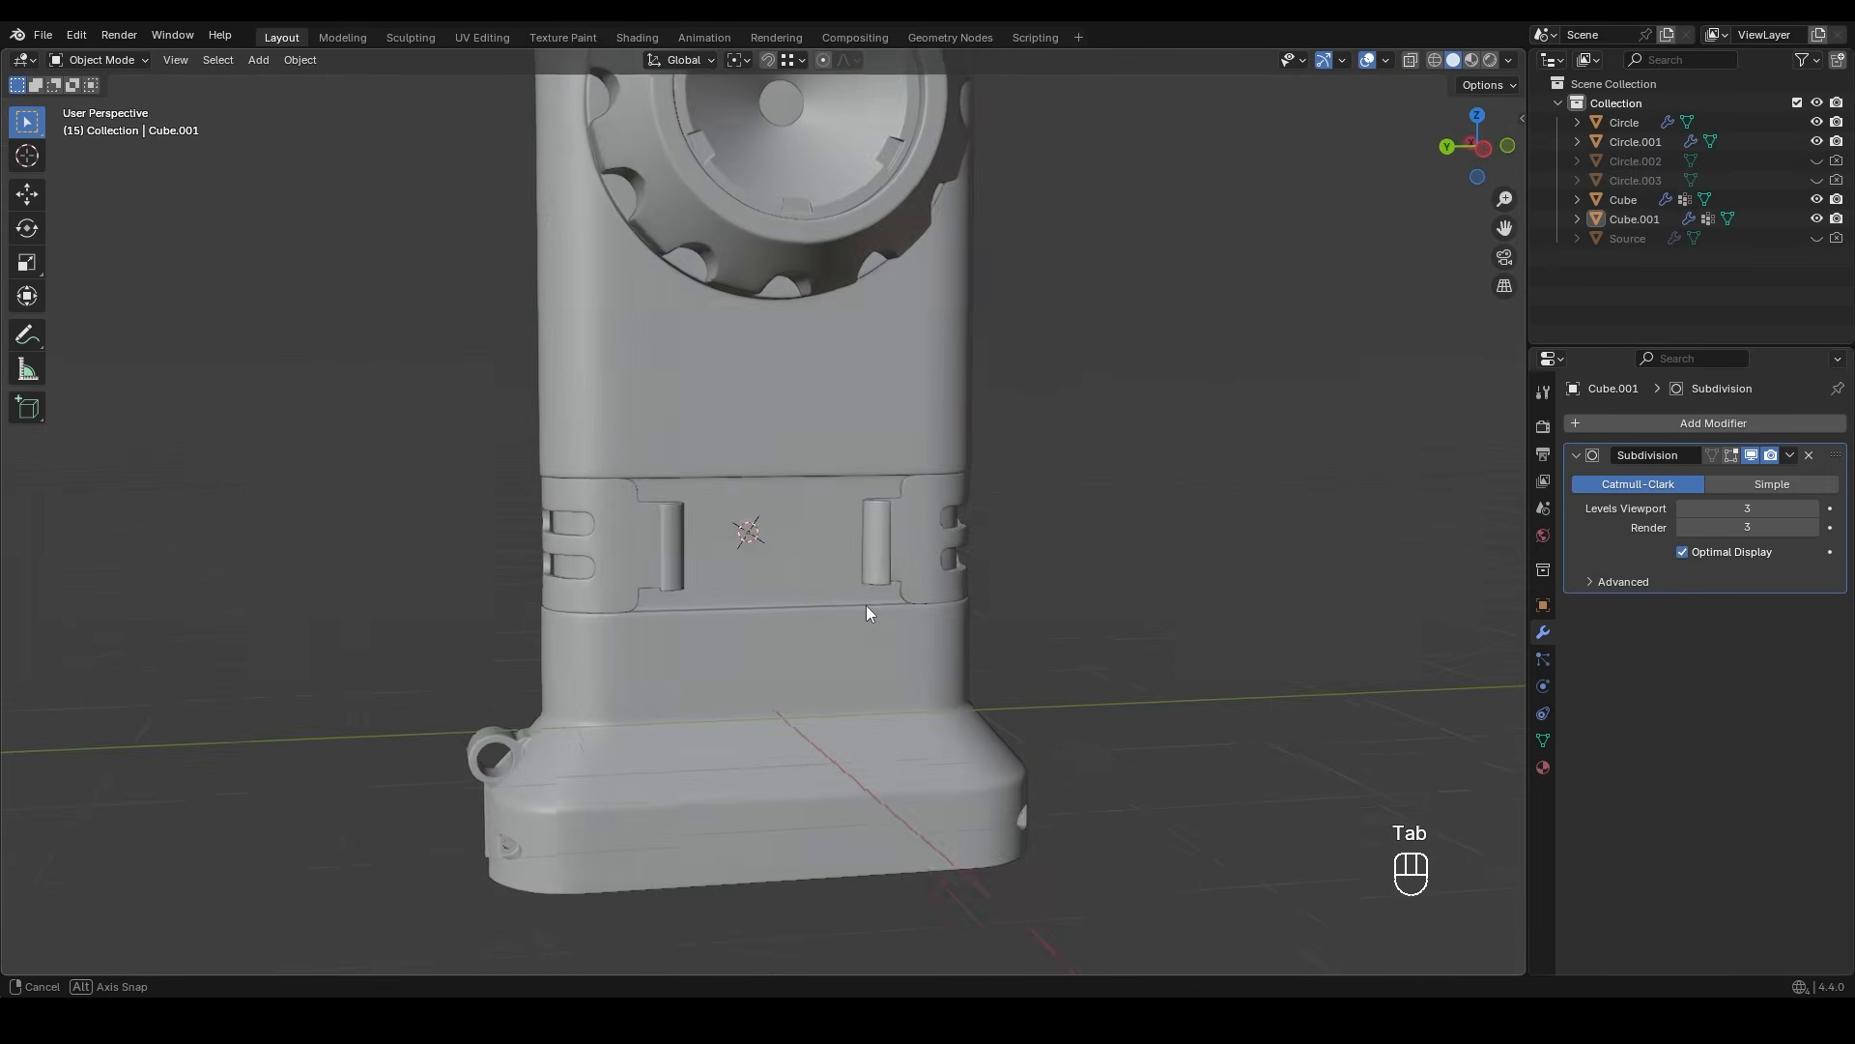
- Edit the body and dial together and move the dial and the upper body vertices along the Z axis
middle_click_drag(867, 606, 809, 589)
scroll(796, 519, "down", 3)
middle_click_drag(808, 520, 770, 591, "shift")
scroll(798, 559, "up", 1)
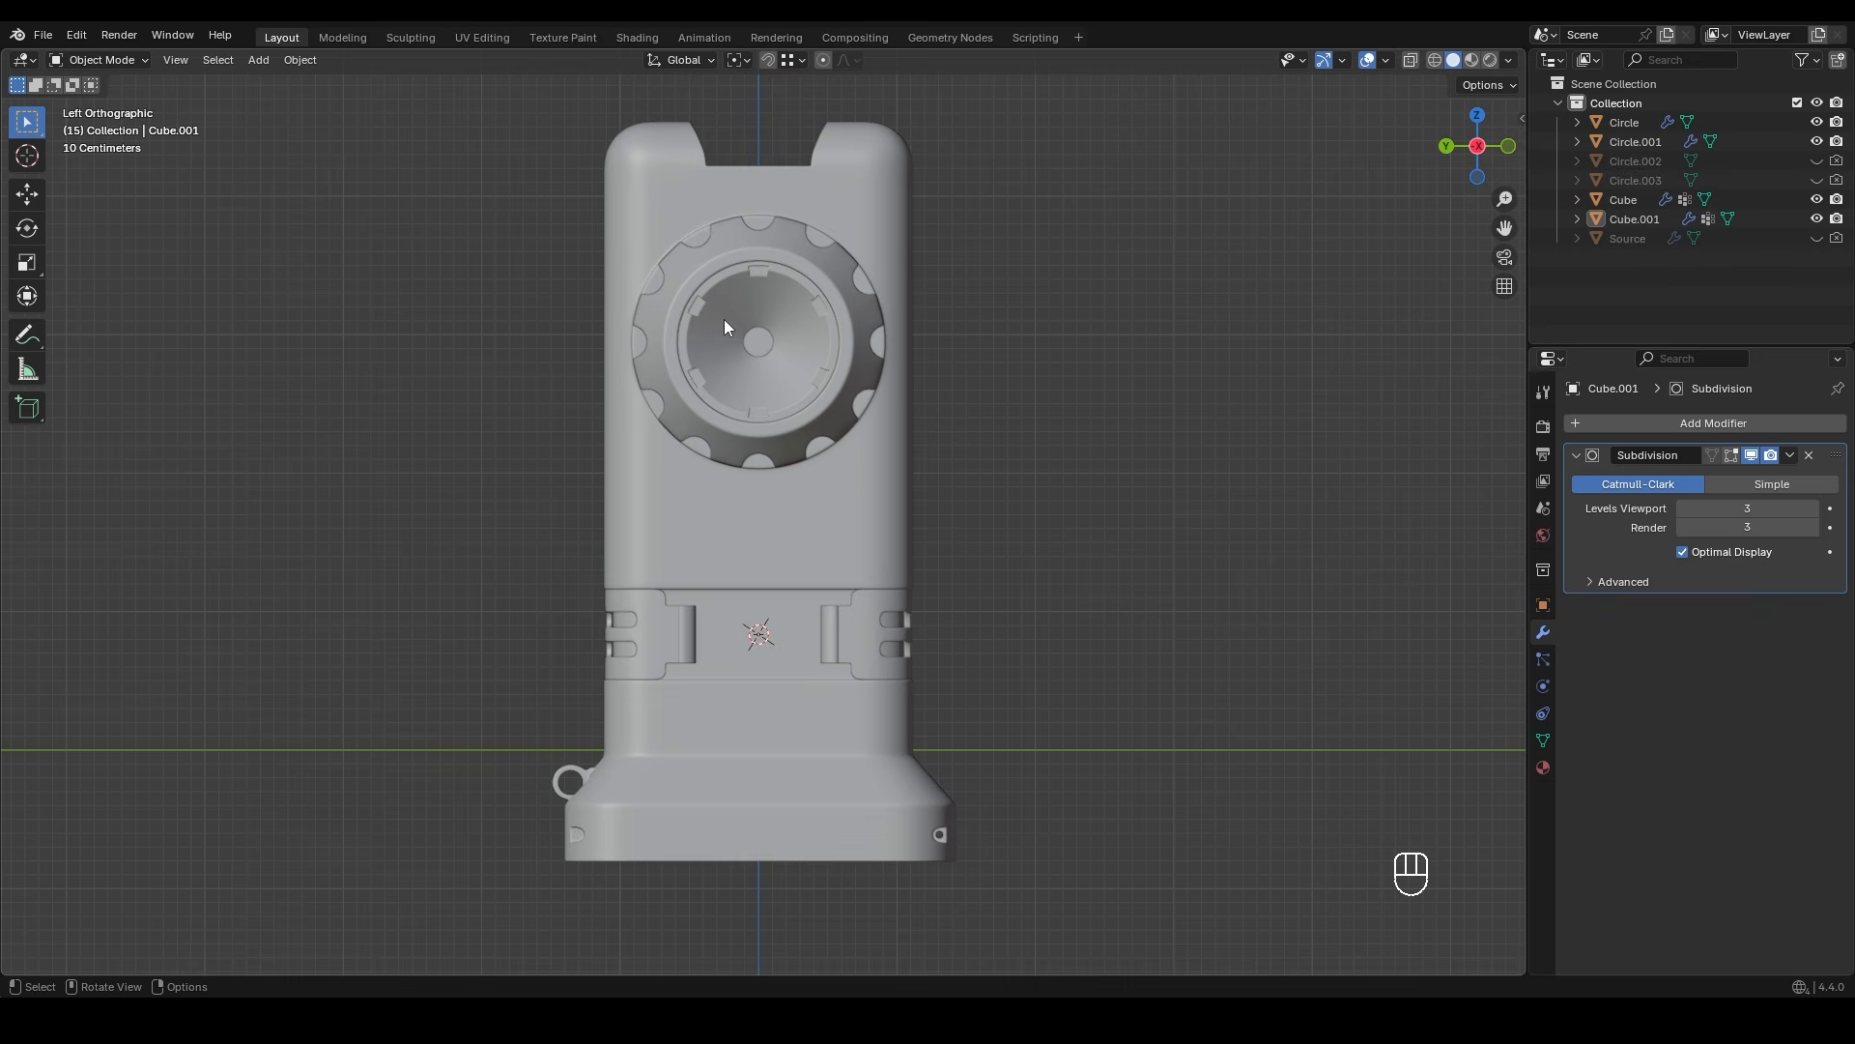
left_click_drag(457, 186, 942, 430)
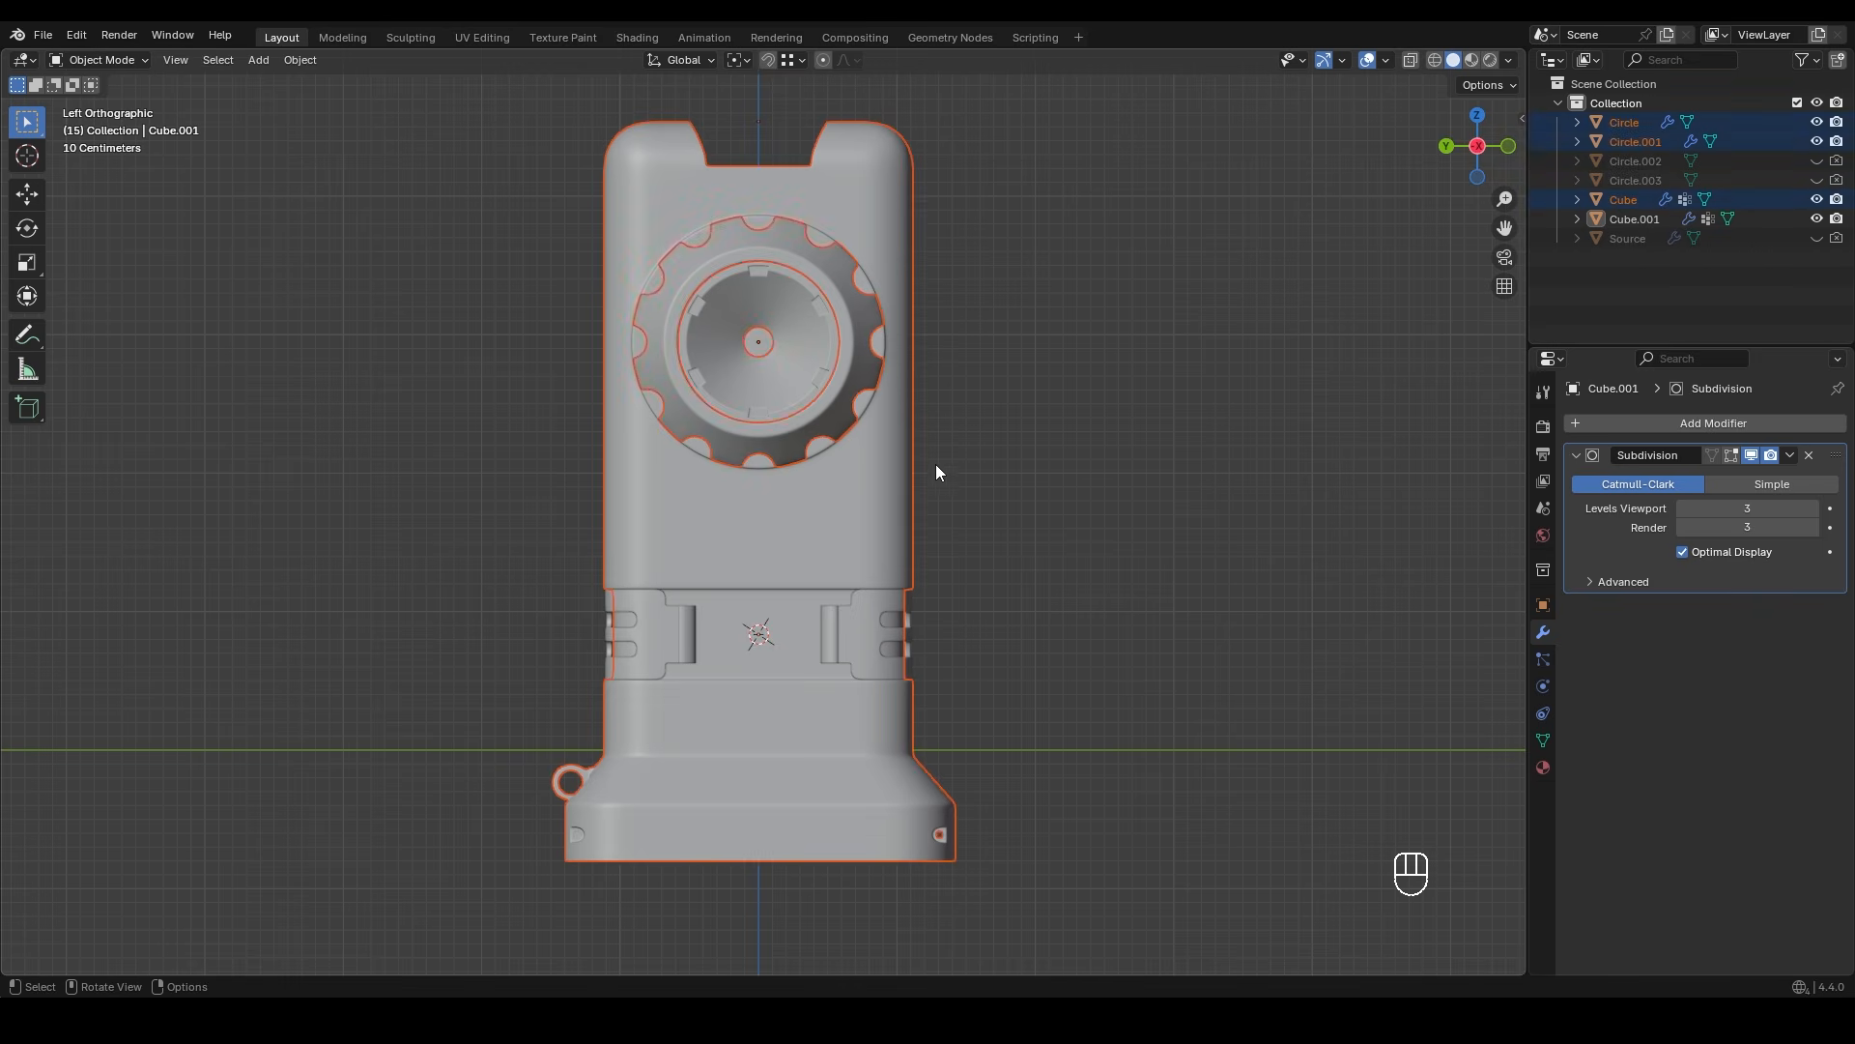
key("Tab")
scroll(1035, 482, "up", 3, "shift")
key("z")
left_click_drag(516, 178, 1067, 527)
key("g")
key("z")
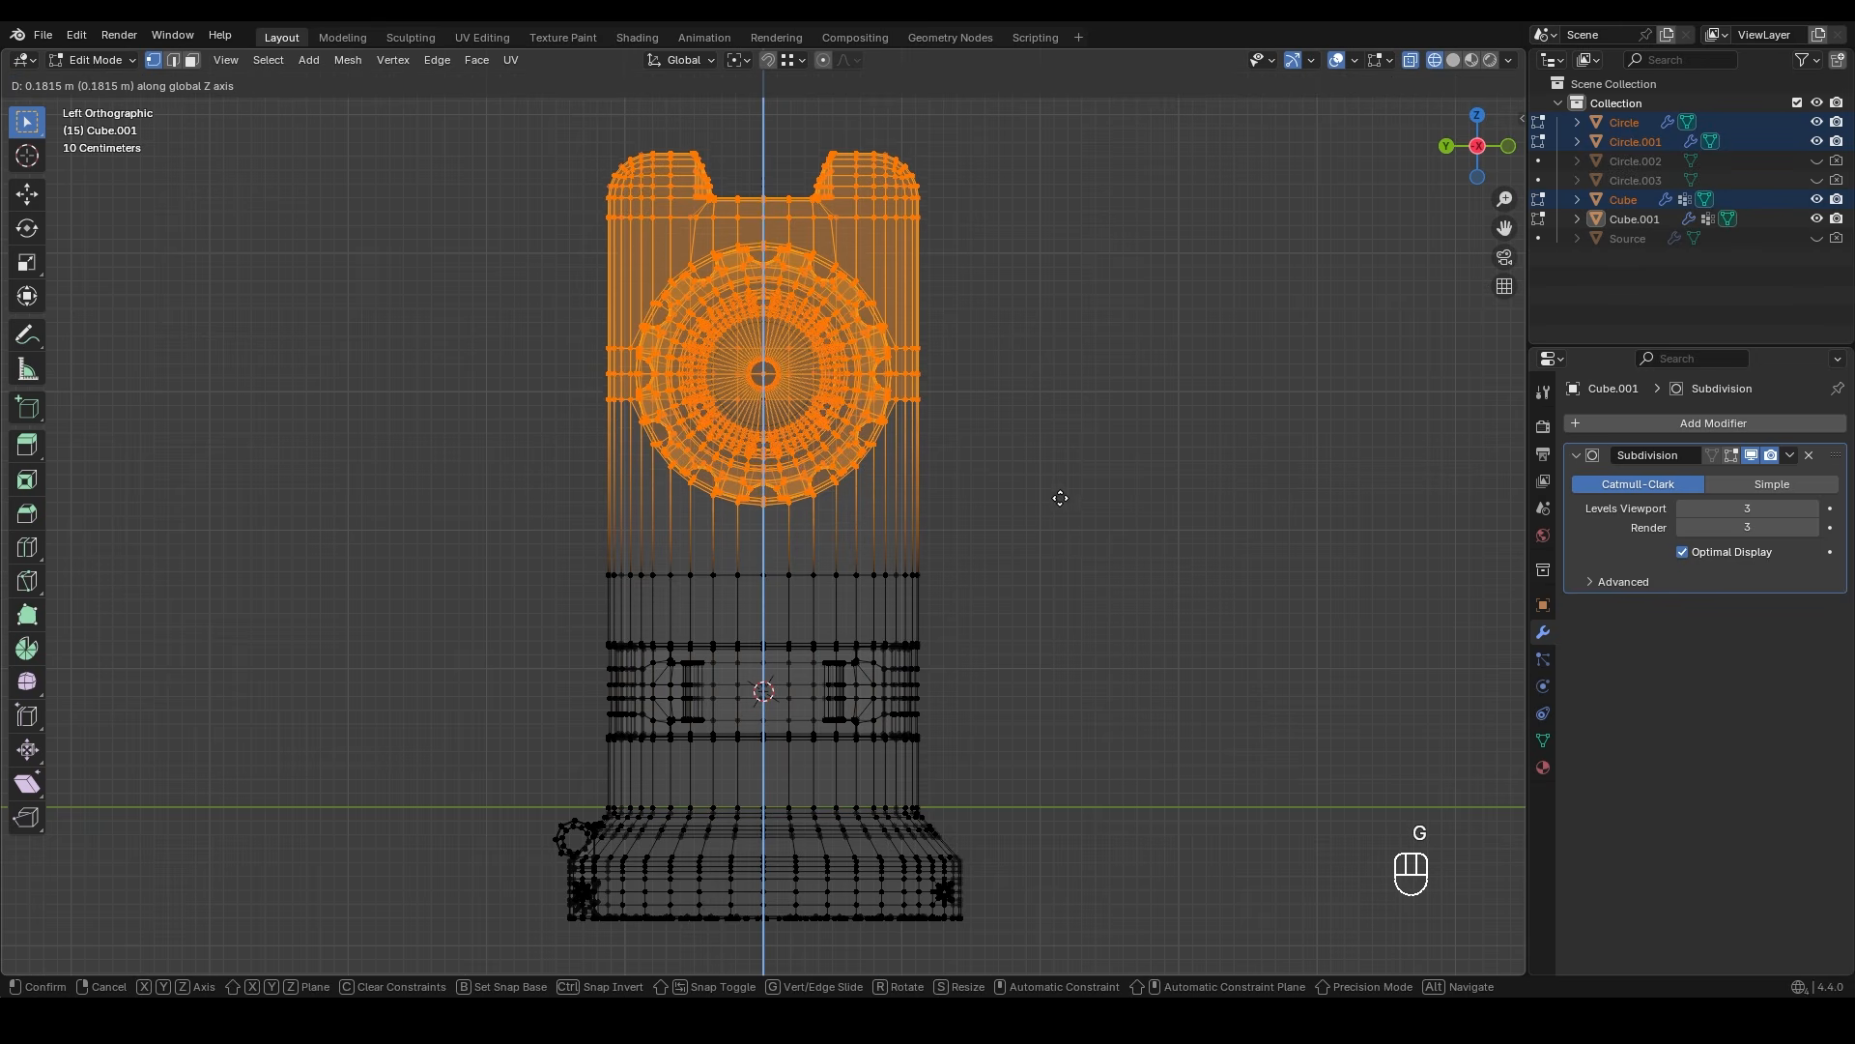
scroll(1064, 402, "down", 1)
left_click(935, 549)
- Fine-tune the height of the selected upper body and dial vertices along the Z axis
key("z")
key("Tab")
key("Tab")
key("g")
key("z")
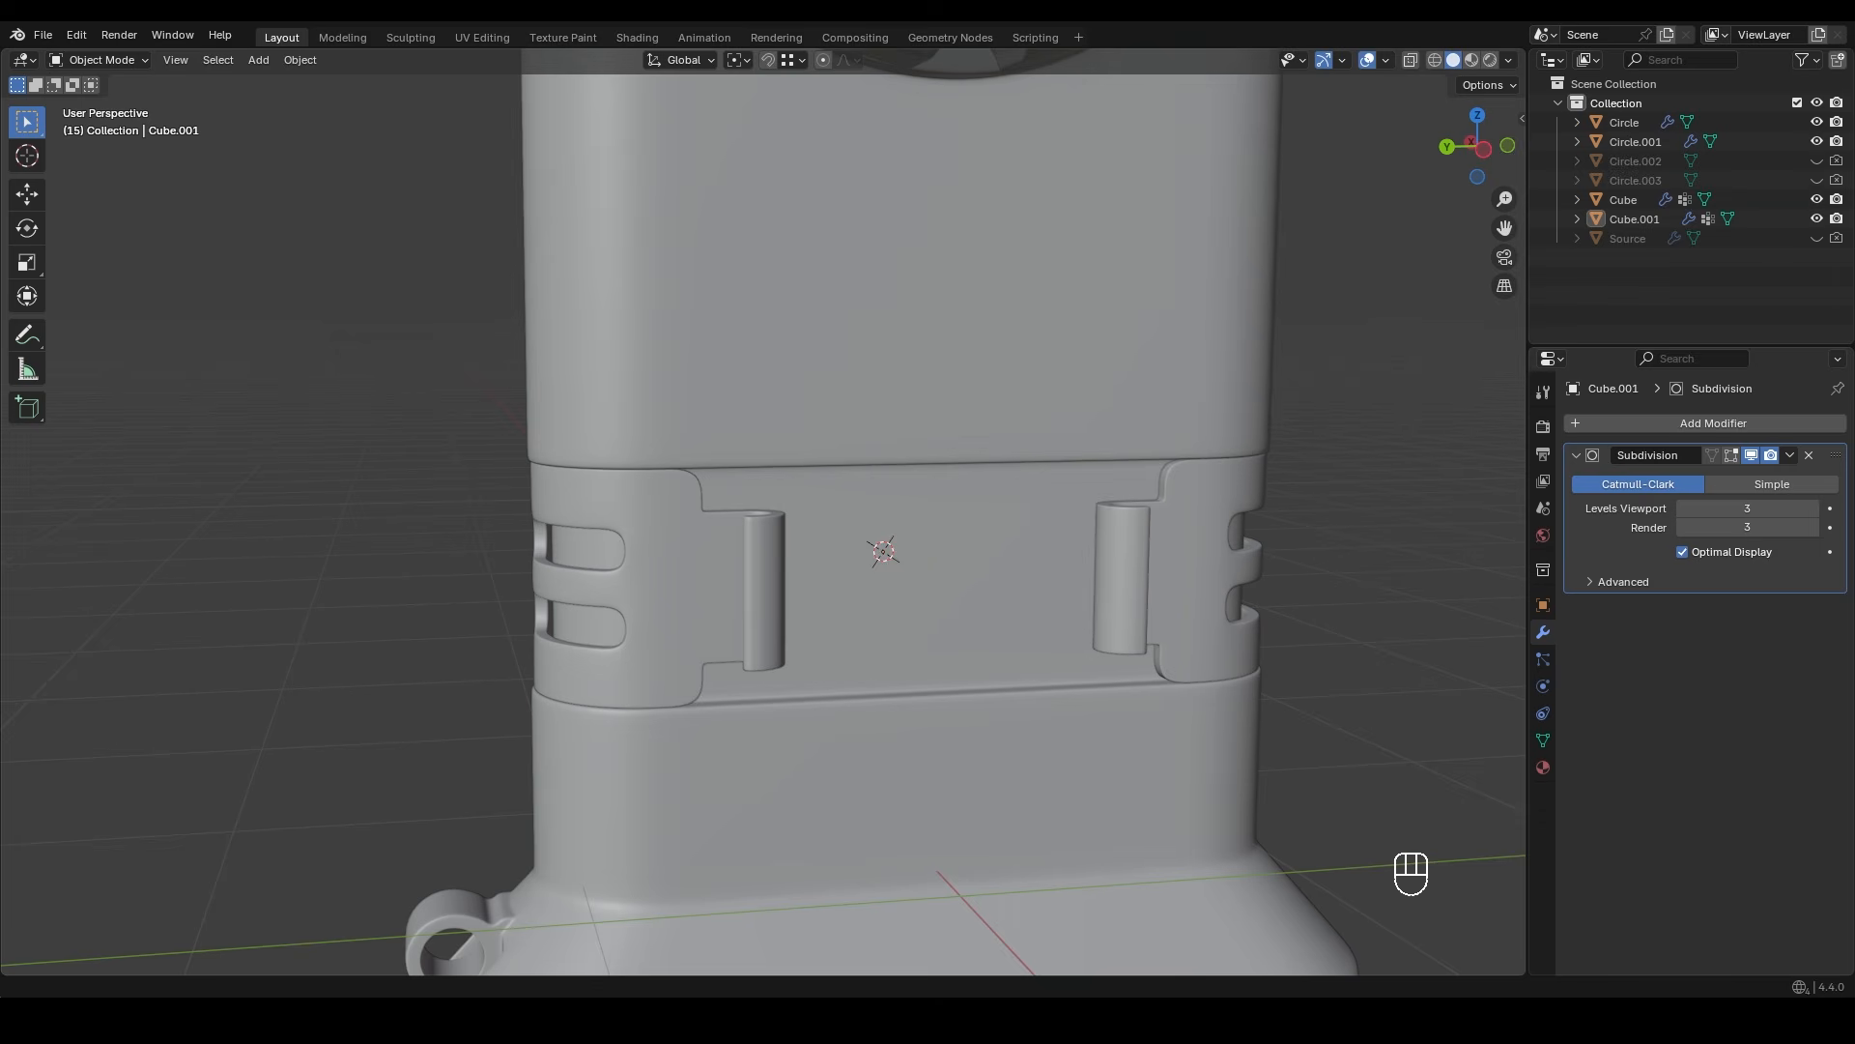
- Scale up the middle bar between the slots at both ends of the strap along Z to thicken it
left_click(706, 633)
key("Tab")
middle_click_drag(706, 630, 657, 623, "alt")
key("z")
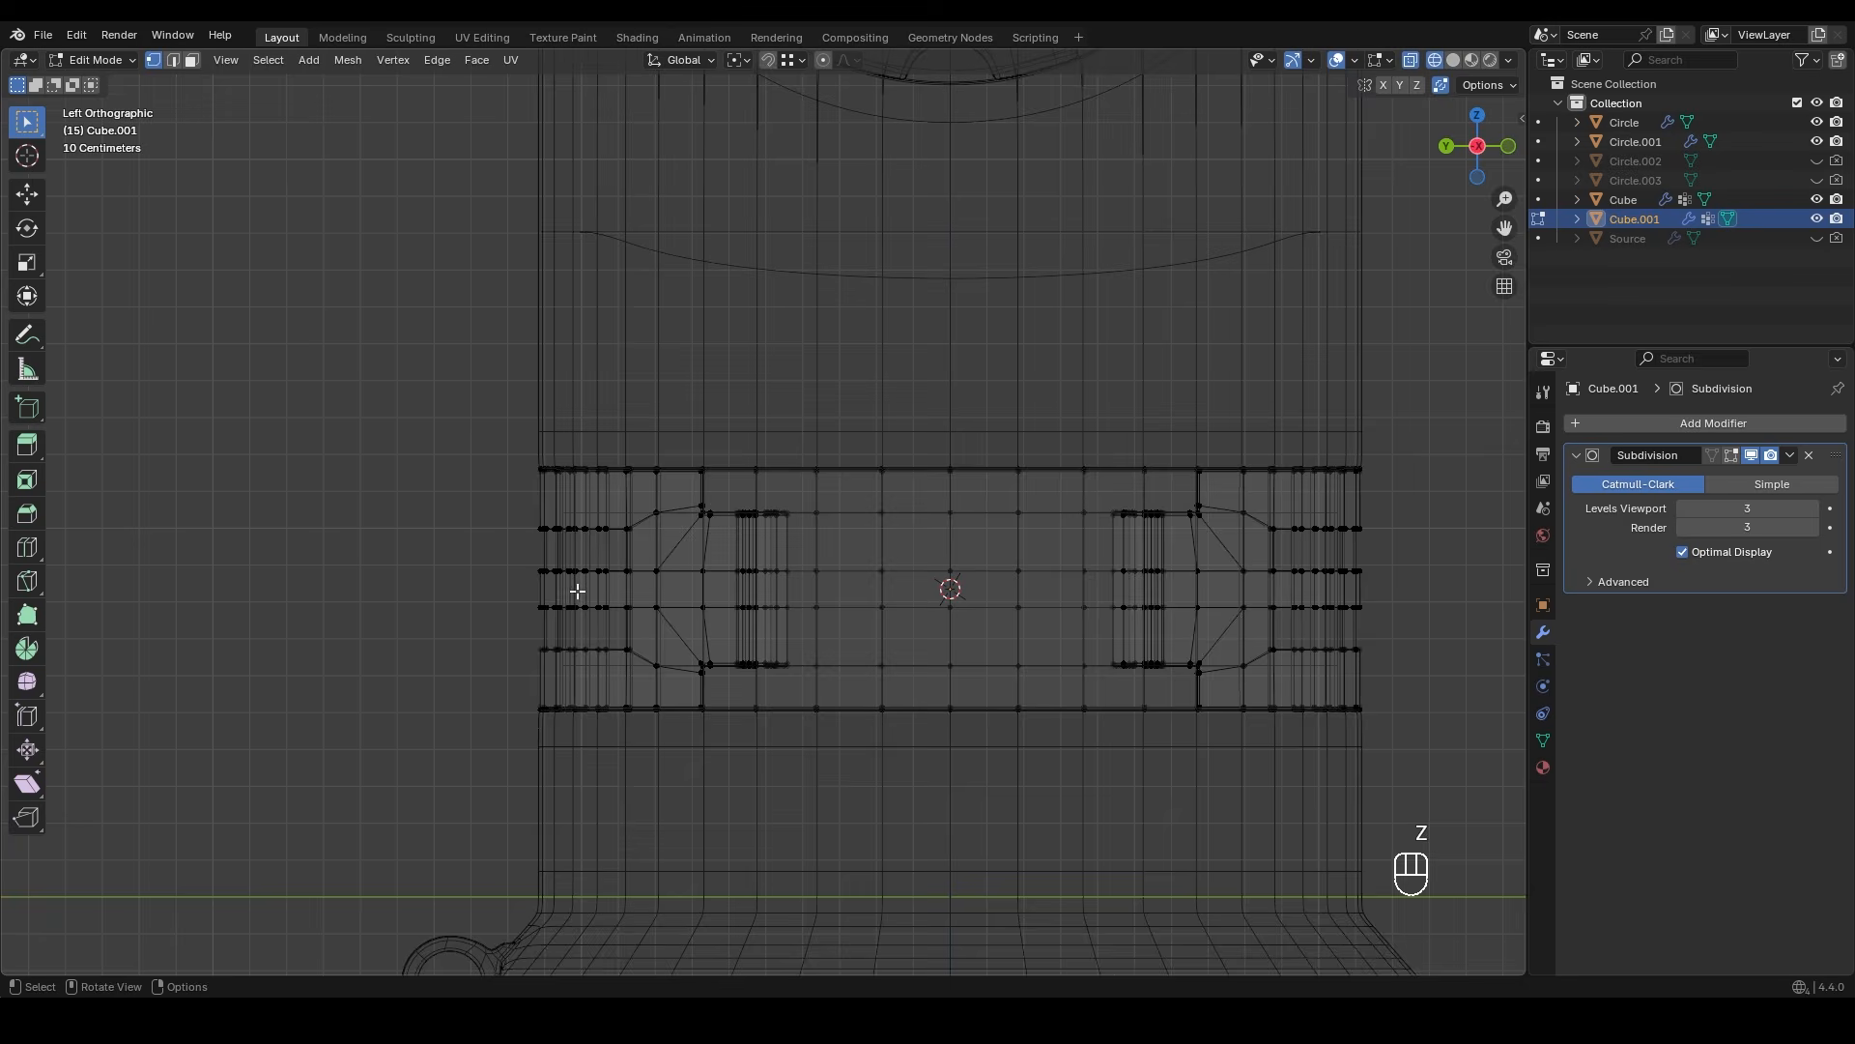
scroll(589, 595, "up", 3)
left_click_drag(422, 526, 646, 562)
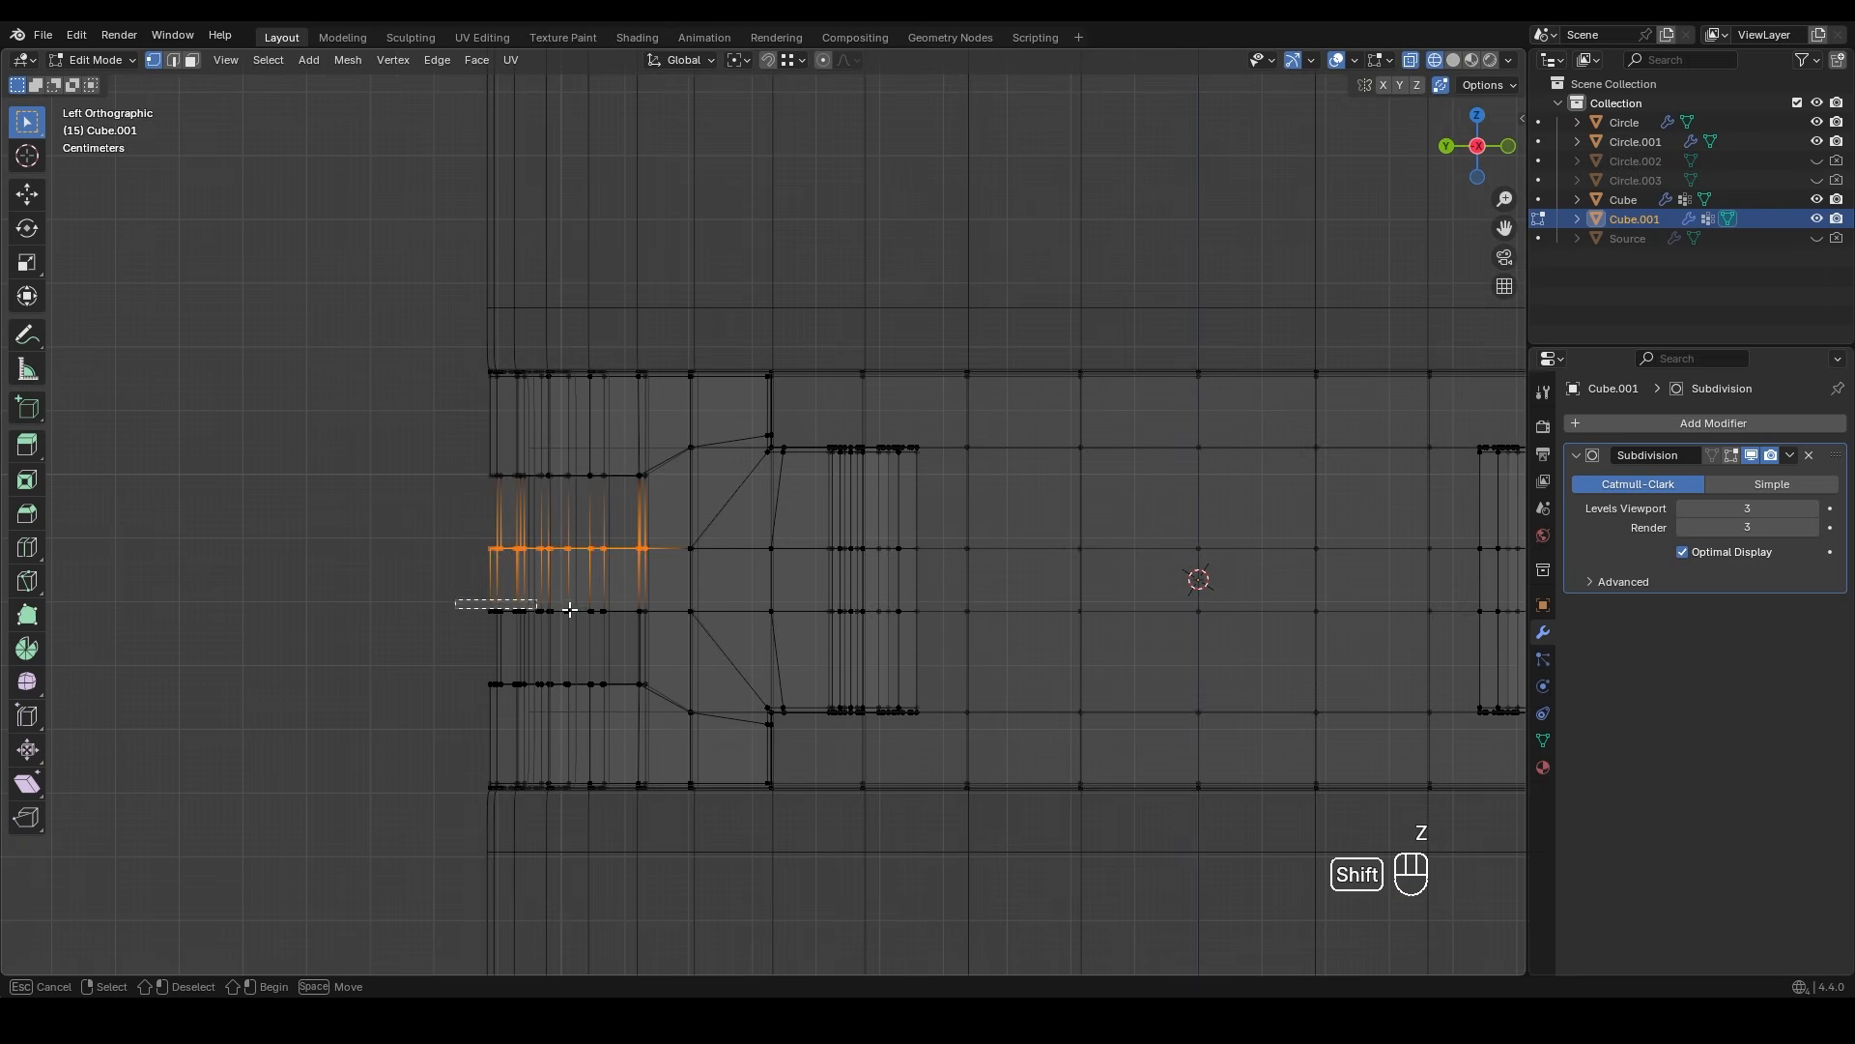
left_click_drag(532, 607, 715, 628, "shift")
scroll(1127, 539, "down", 3)
middle_click_drag(1127, 538, 521, 546, "shift")
scroll(655, 567, "up", 4)
left_click_drag(600, 555, 880, 585, "shift")
left_click_drag(599, 629, 879, 664, "shift")
scroll(676, 629, "down", 2)
middle_click_drag(675, 629, 1473, 600, "shift")
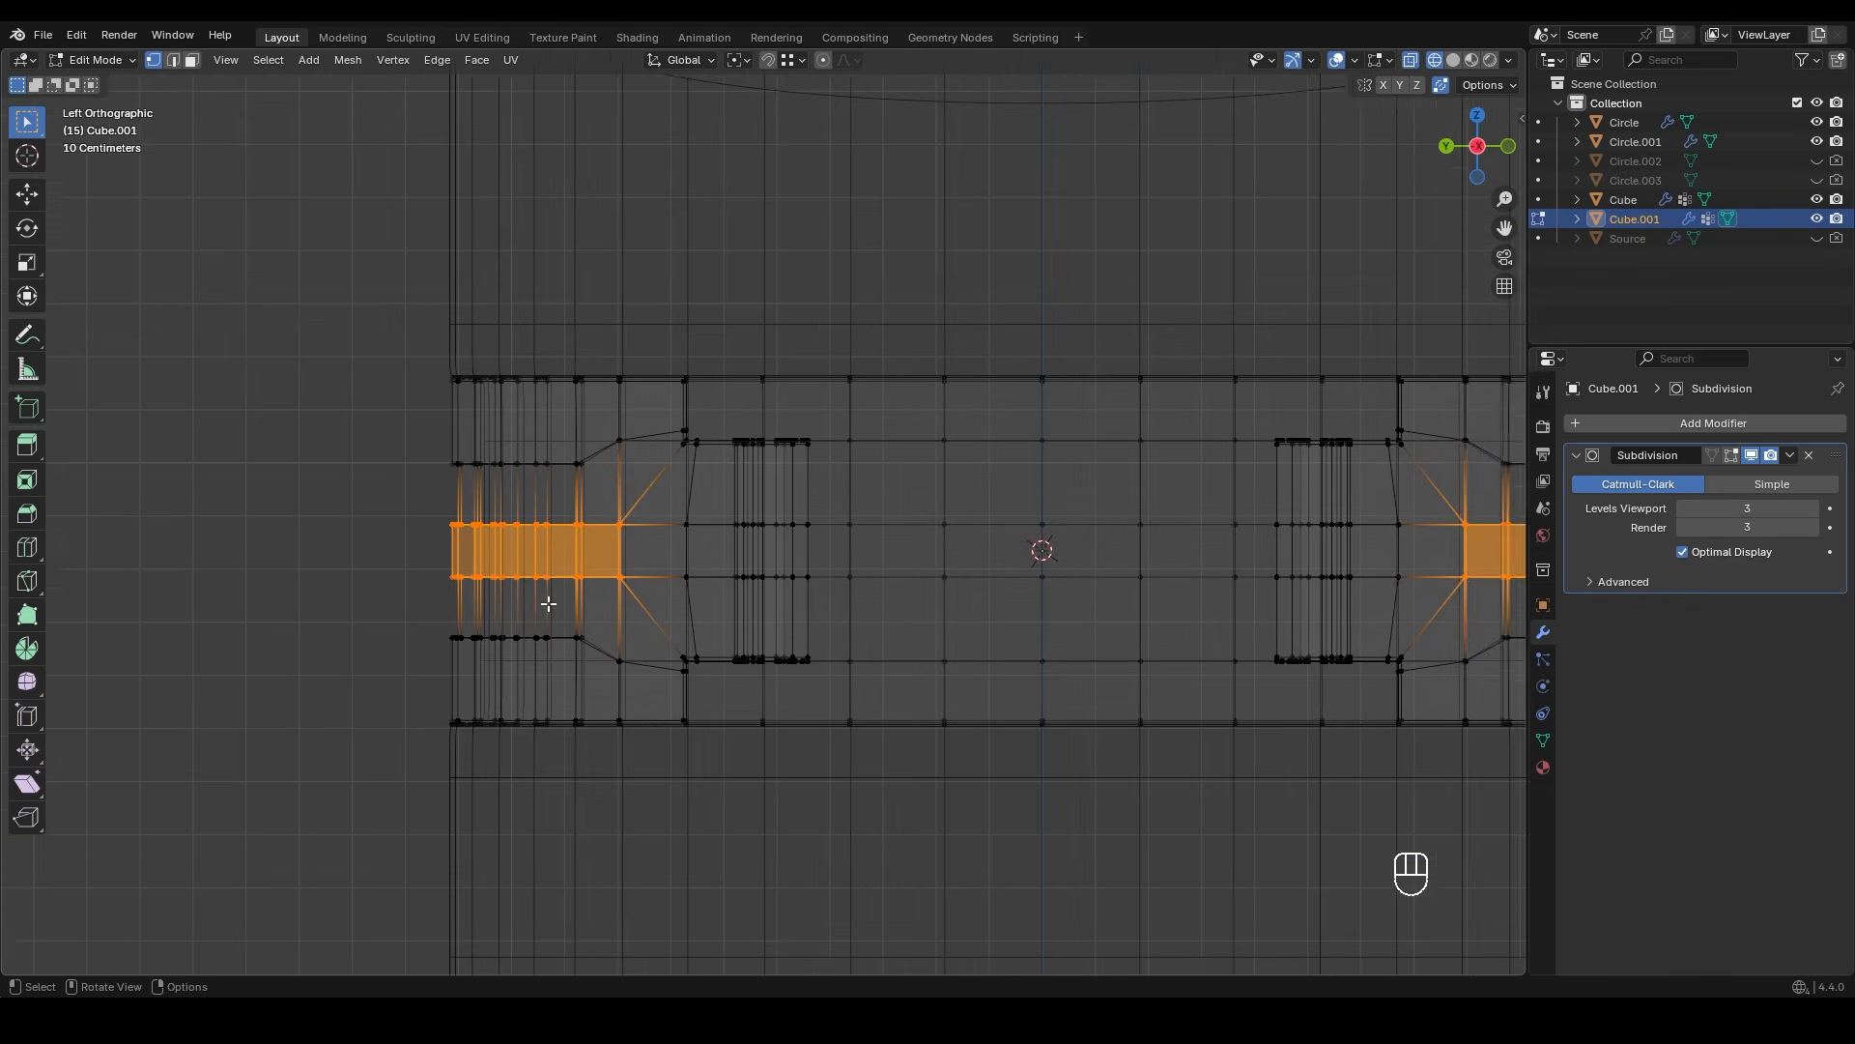
middle_click_drag(529, 603, 606, 609, "shift")
key("s")
key("z")
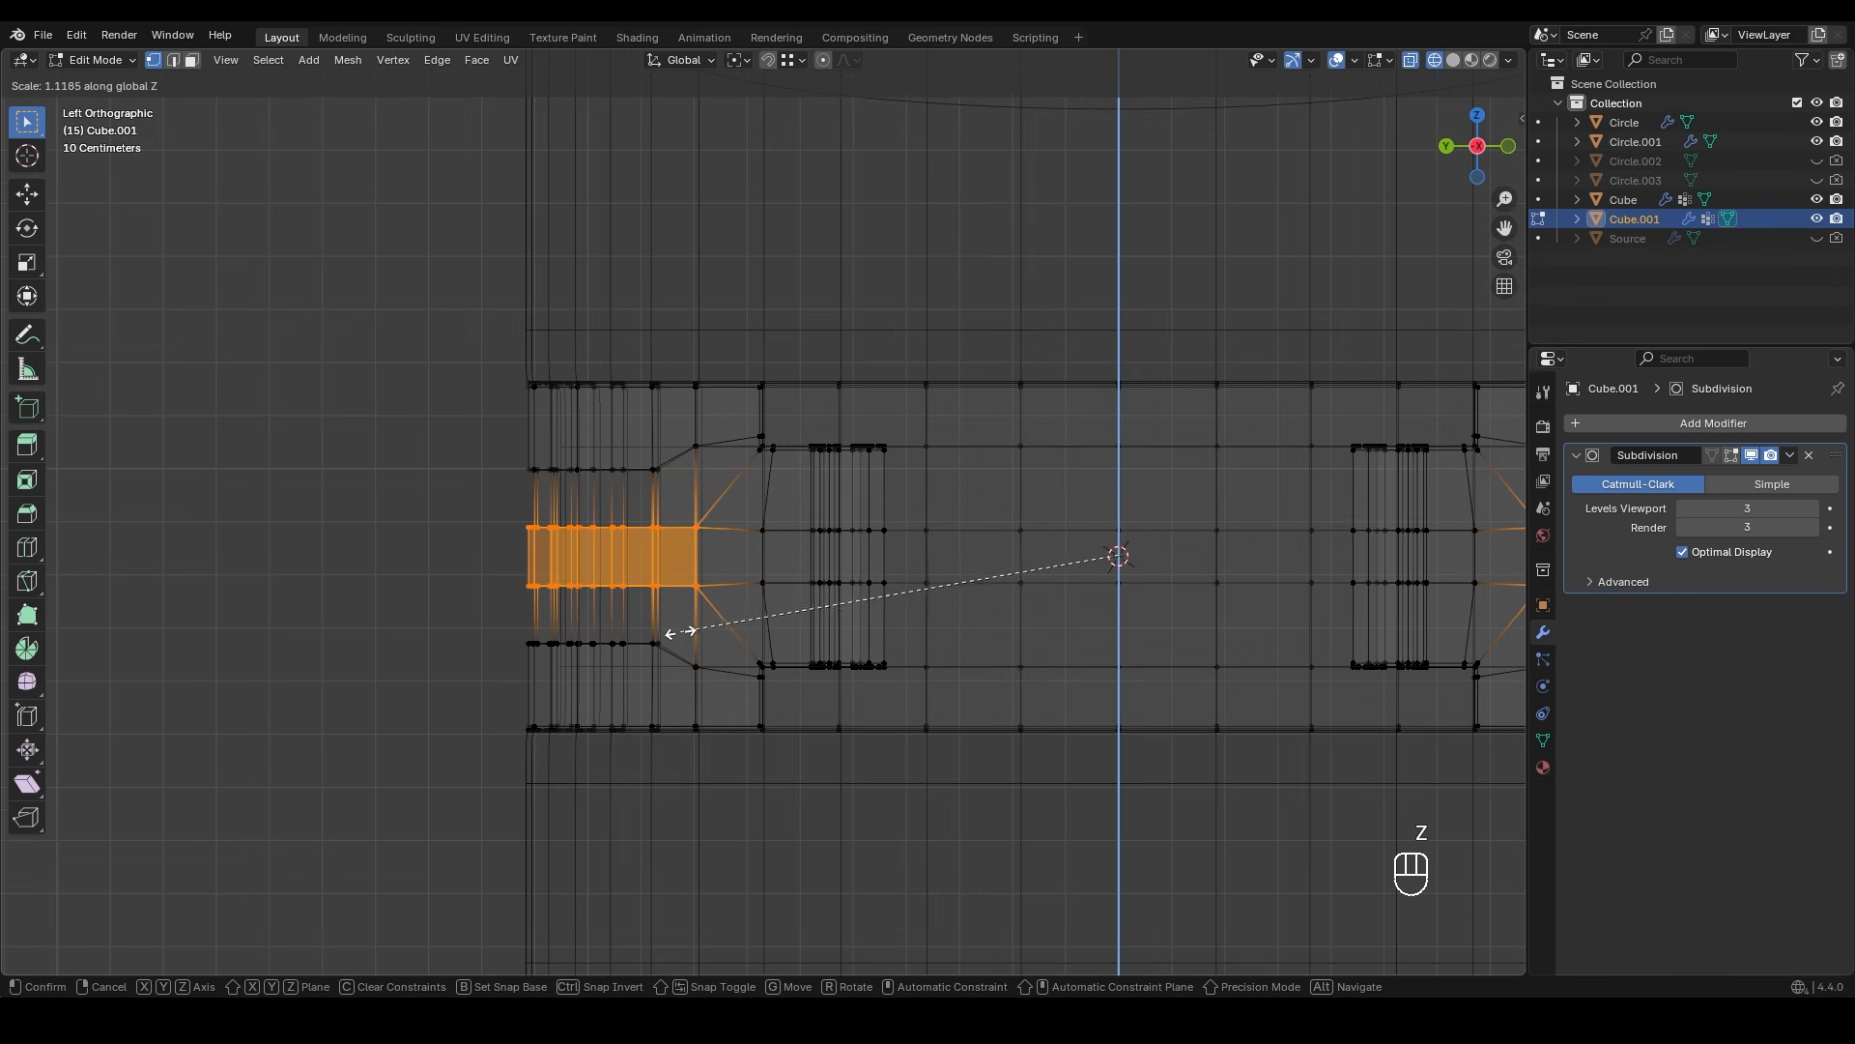
left_click(601, 659)
key("Tab")
key("shift+z")
- Try to reshape the central faces of the body's top recess into a circle with LoopTools Circle
middle_click_drag(725, 638, 932, 572)
middle_click_drag(696, 565, 580, 543, "shift")
left_click(914, 470)
scroll(913, 470, "down", 3)
middle_click_drag(913, 470, 889, 584)
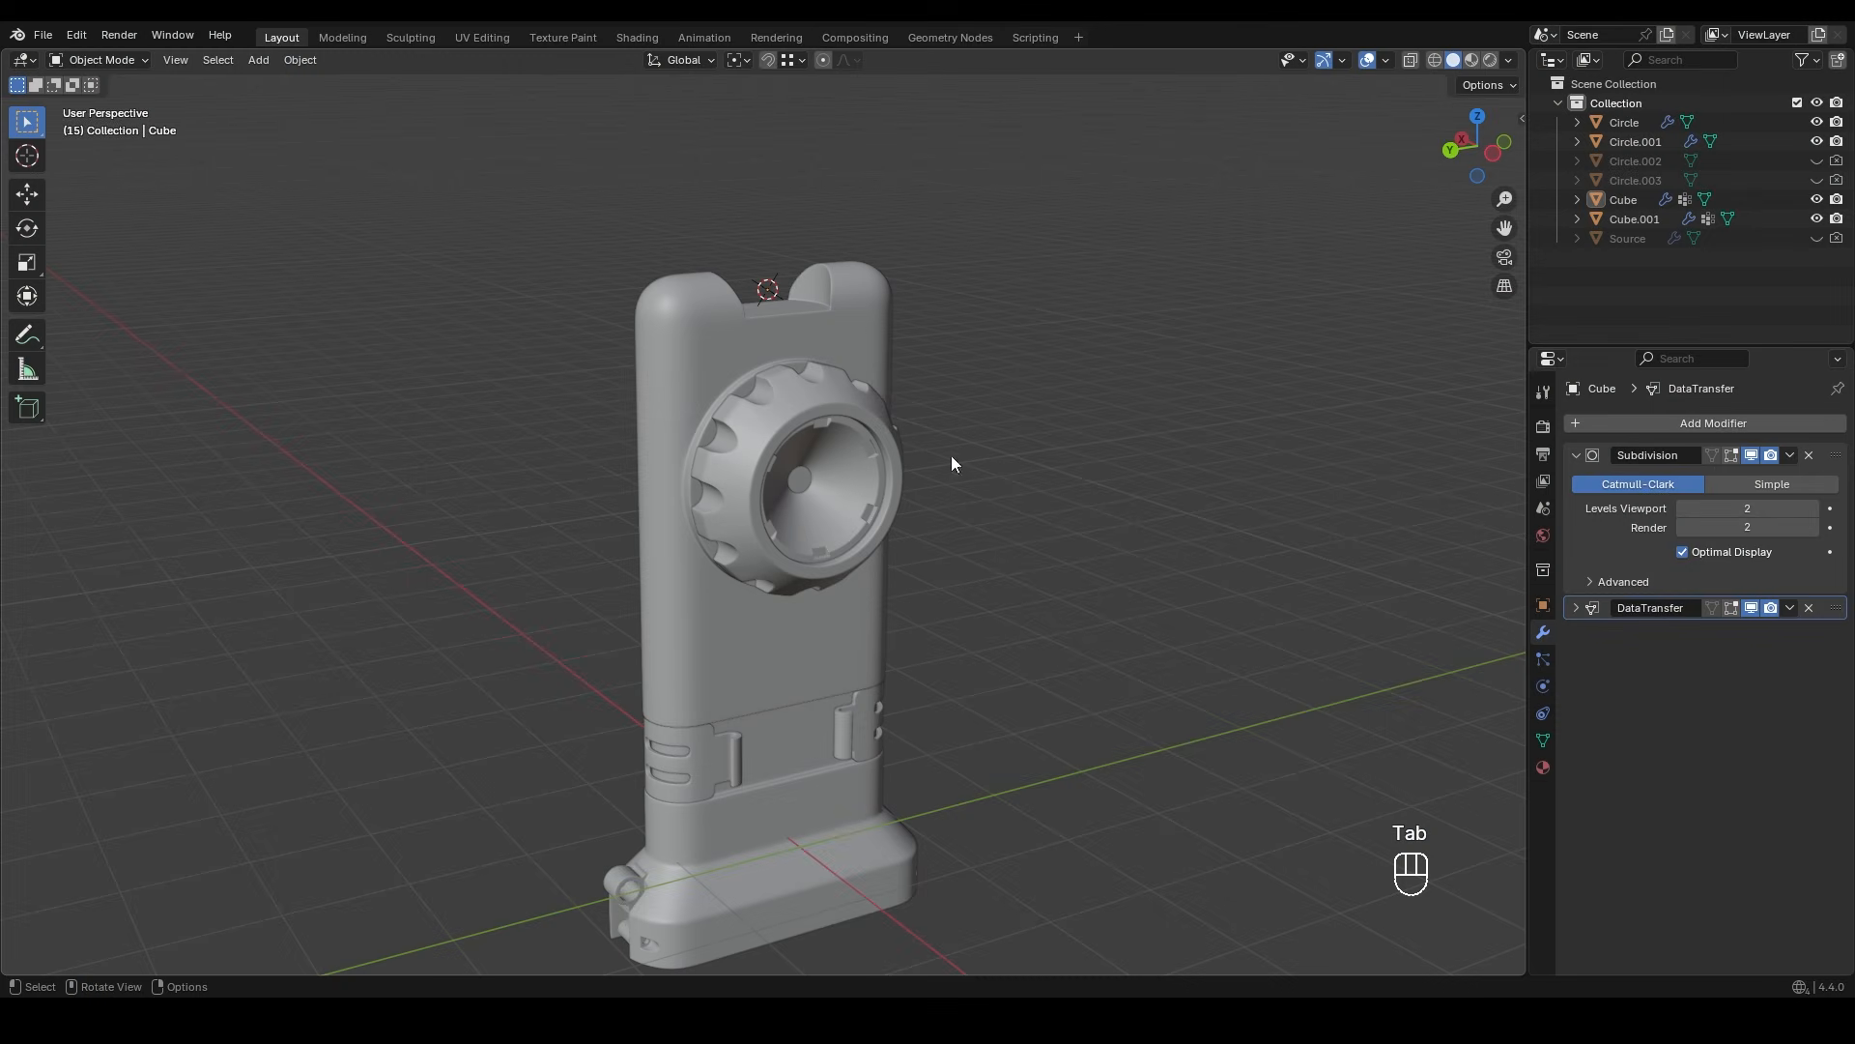
left_click(889, 389)
key("Tab")
scroll(820, 331, "up", 1)
middle_click_drag(821, 331, 713, 604, "shift")
scroll(982, 515, "up", 6)
key("3")
left_click_drag(856, 448, 856, 449)
right_click(854, 400)
mouse_move(854, 375)
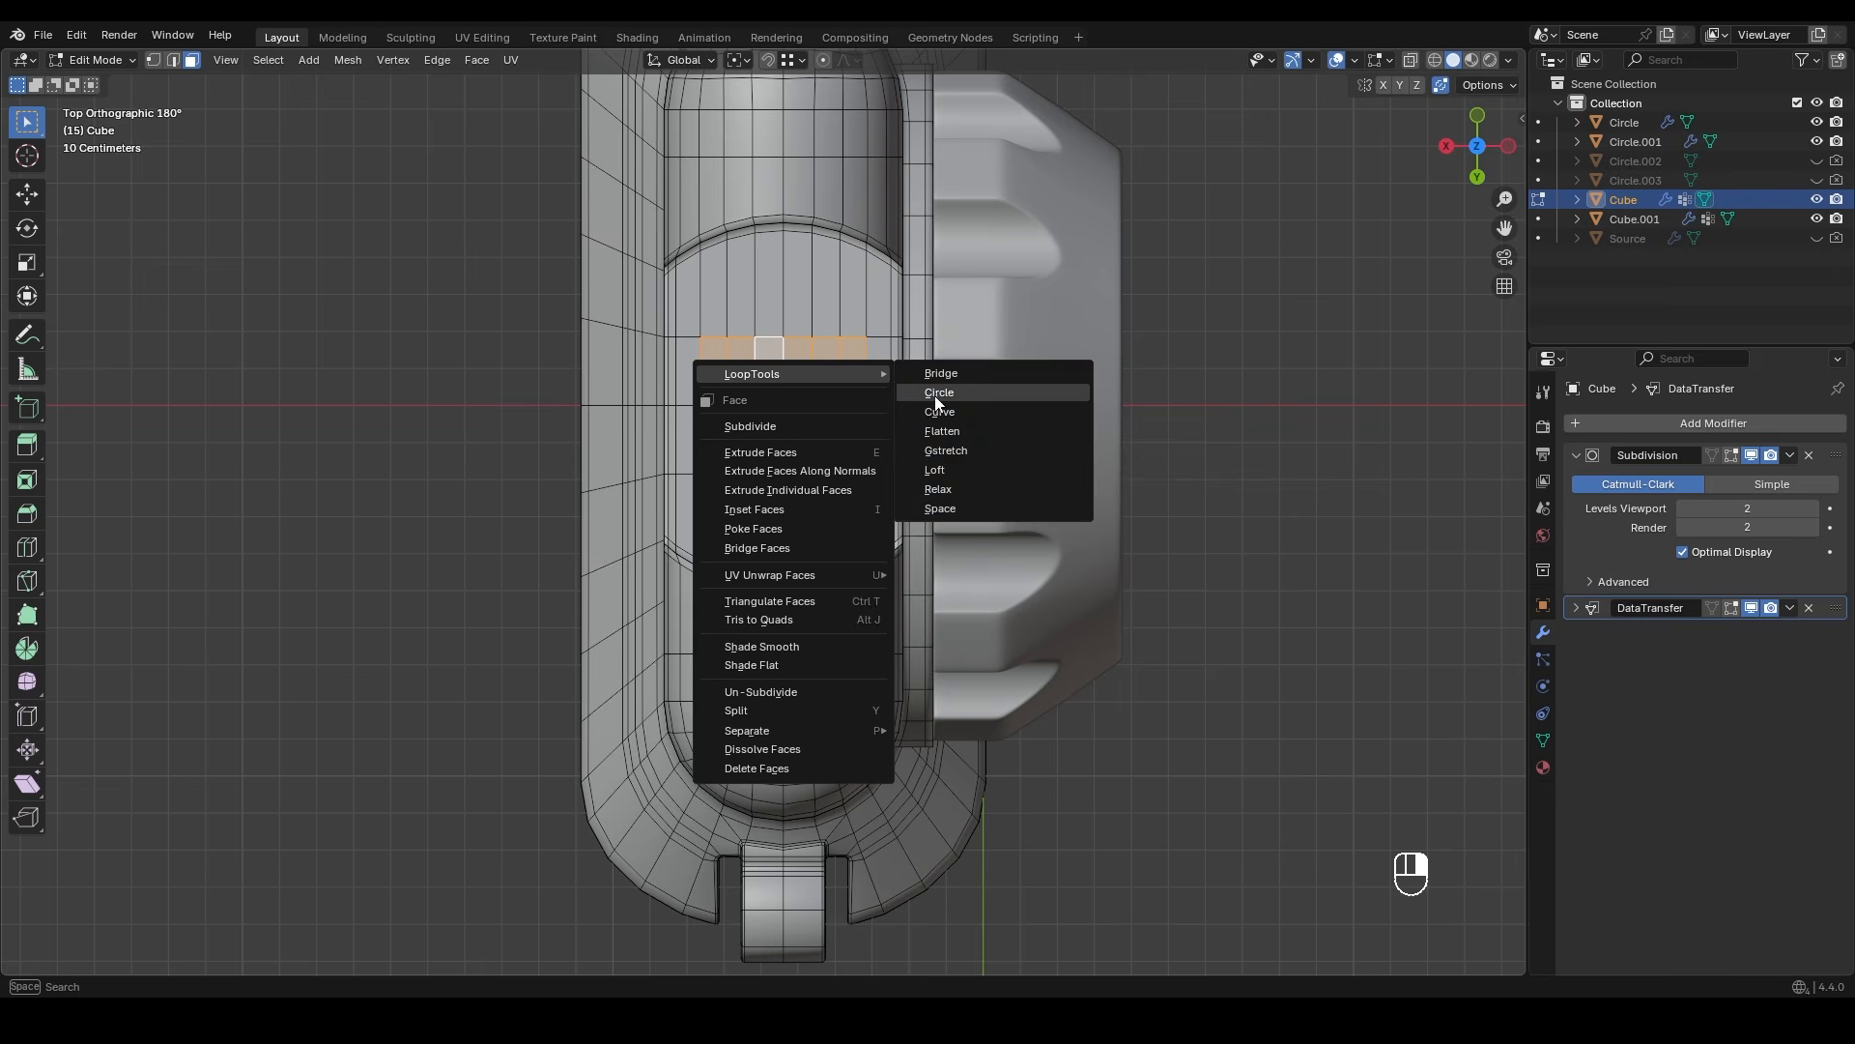
left_click(939, 393)
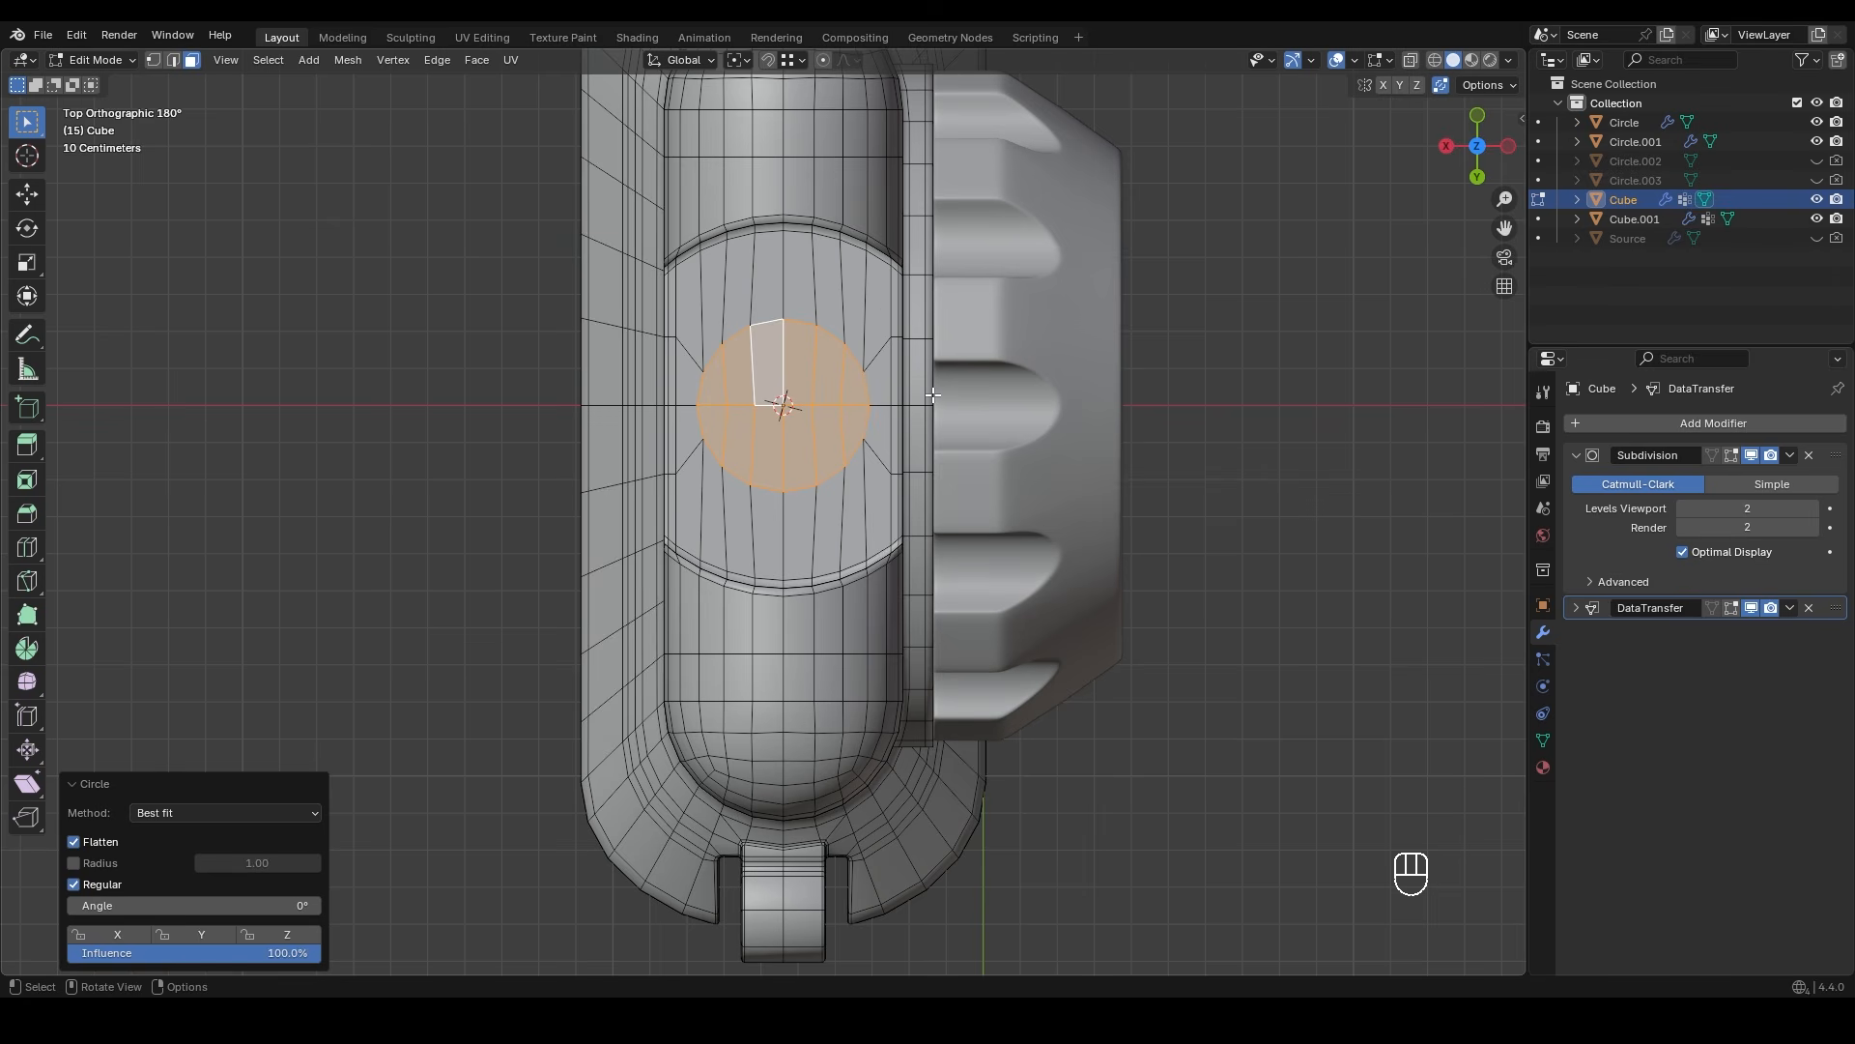
key("ctrl+z")
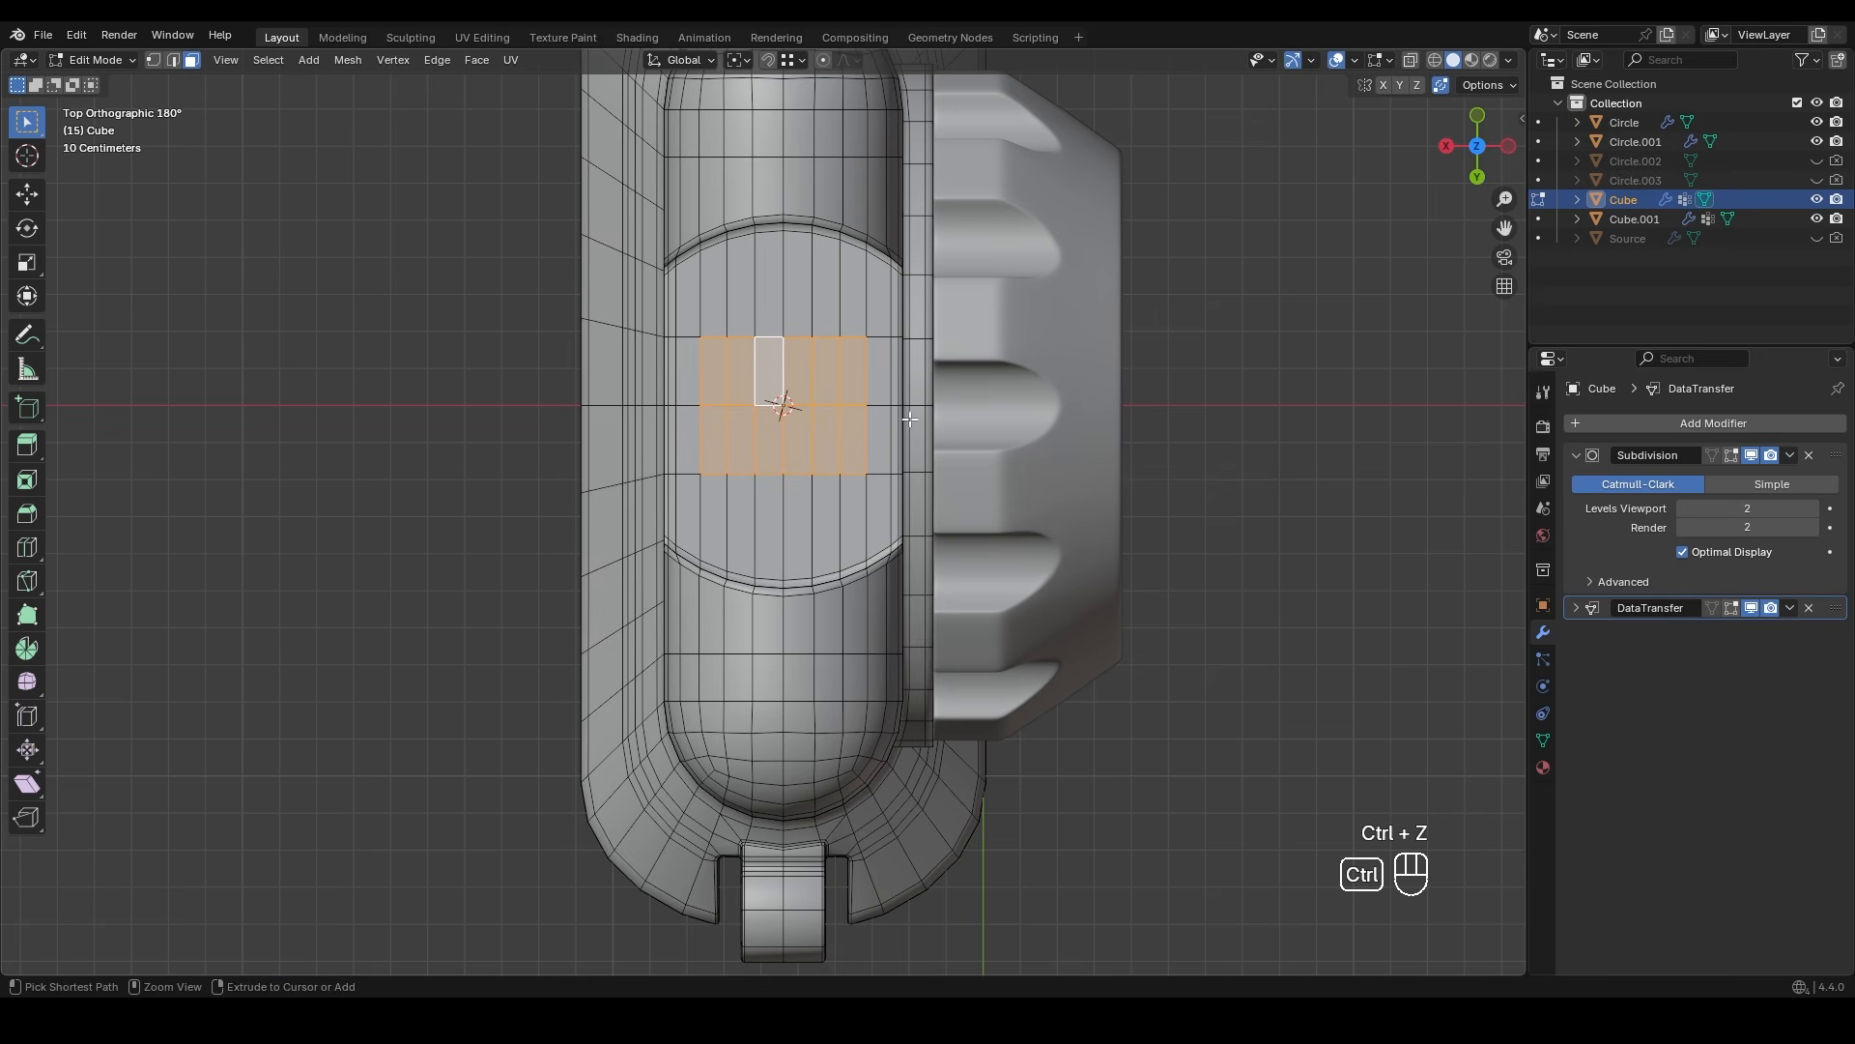
key("Tab")
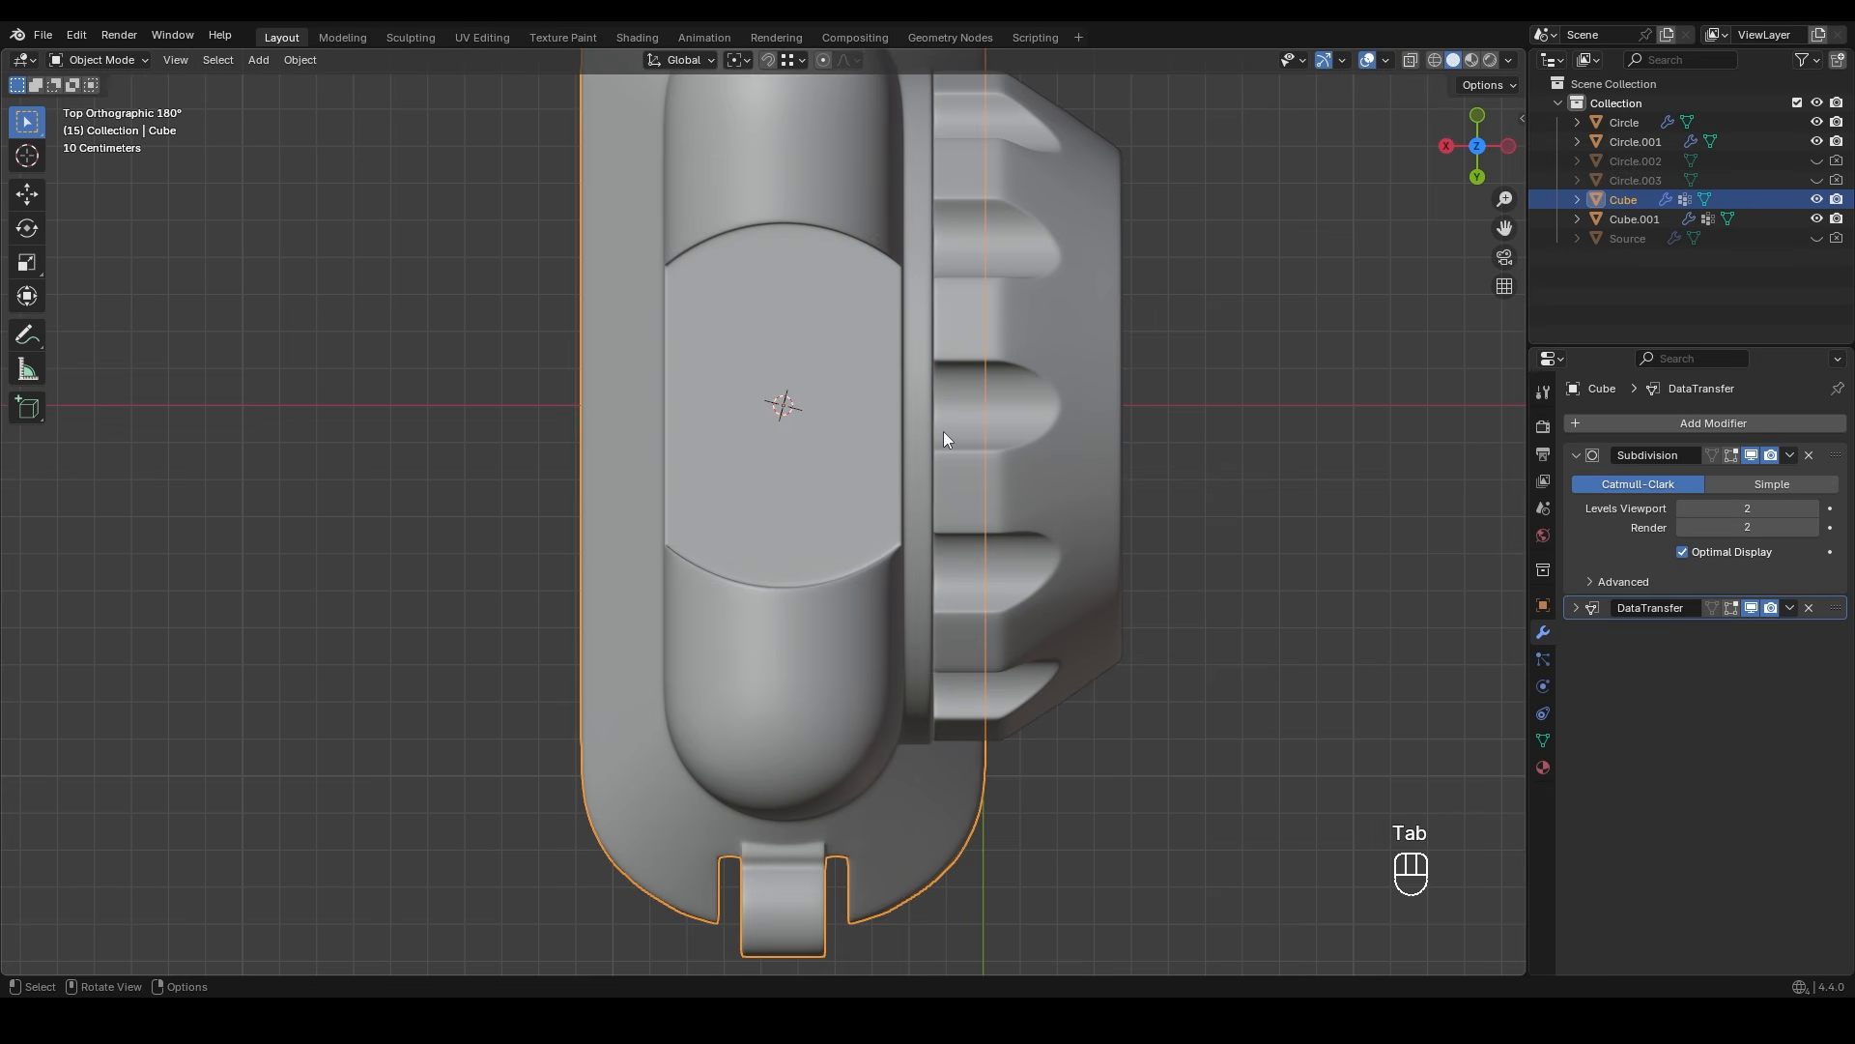
- Add a mesh circle with 24 vertices at the 3D cursor above the body's top recess
middle_click_drag(666, 443, 778, 394)
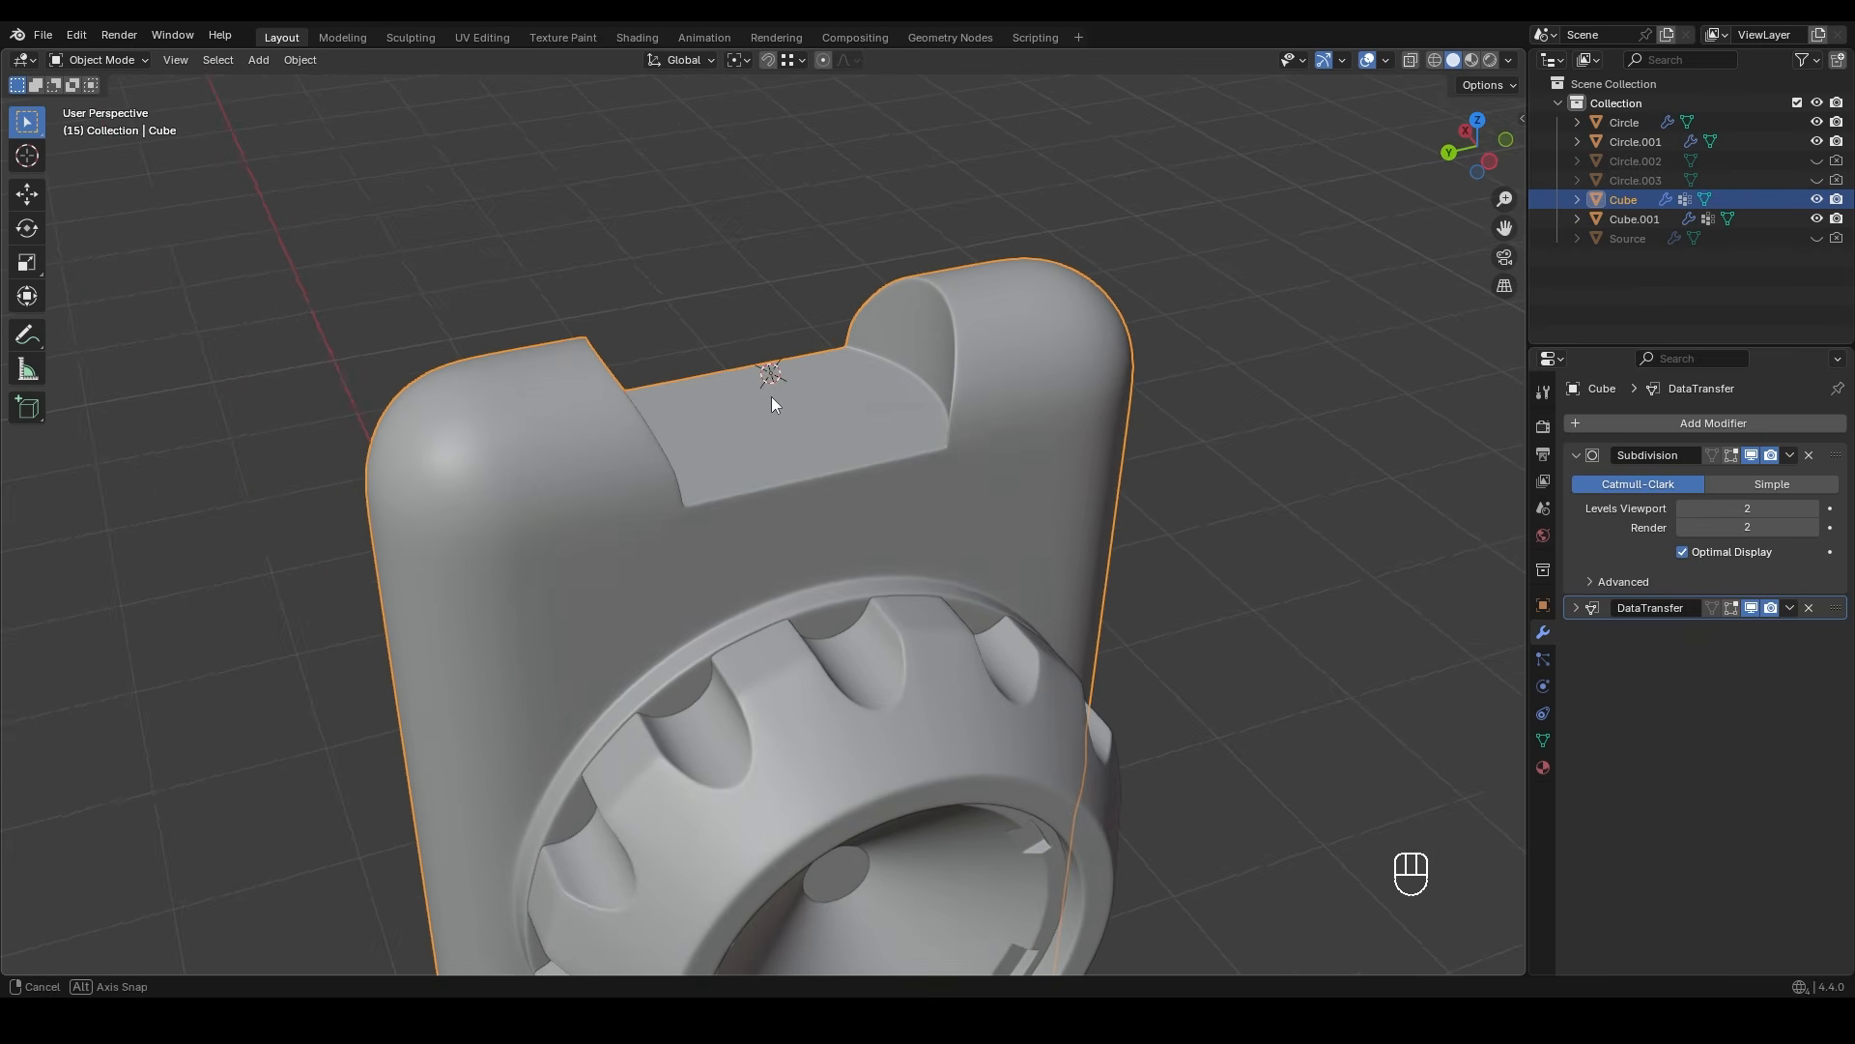
key("shift+a")
left_click(861, 404)
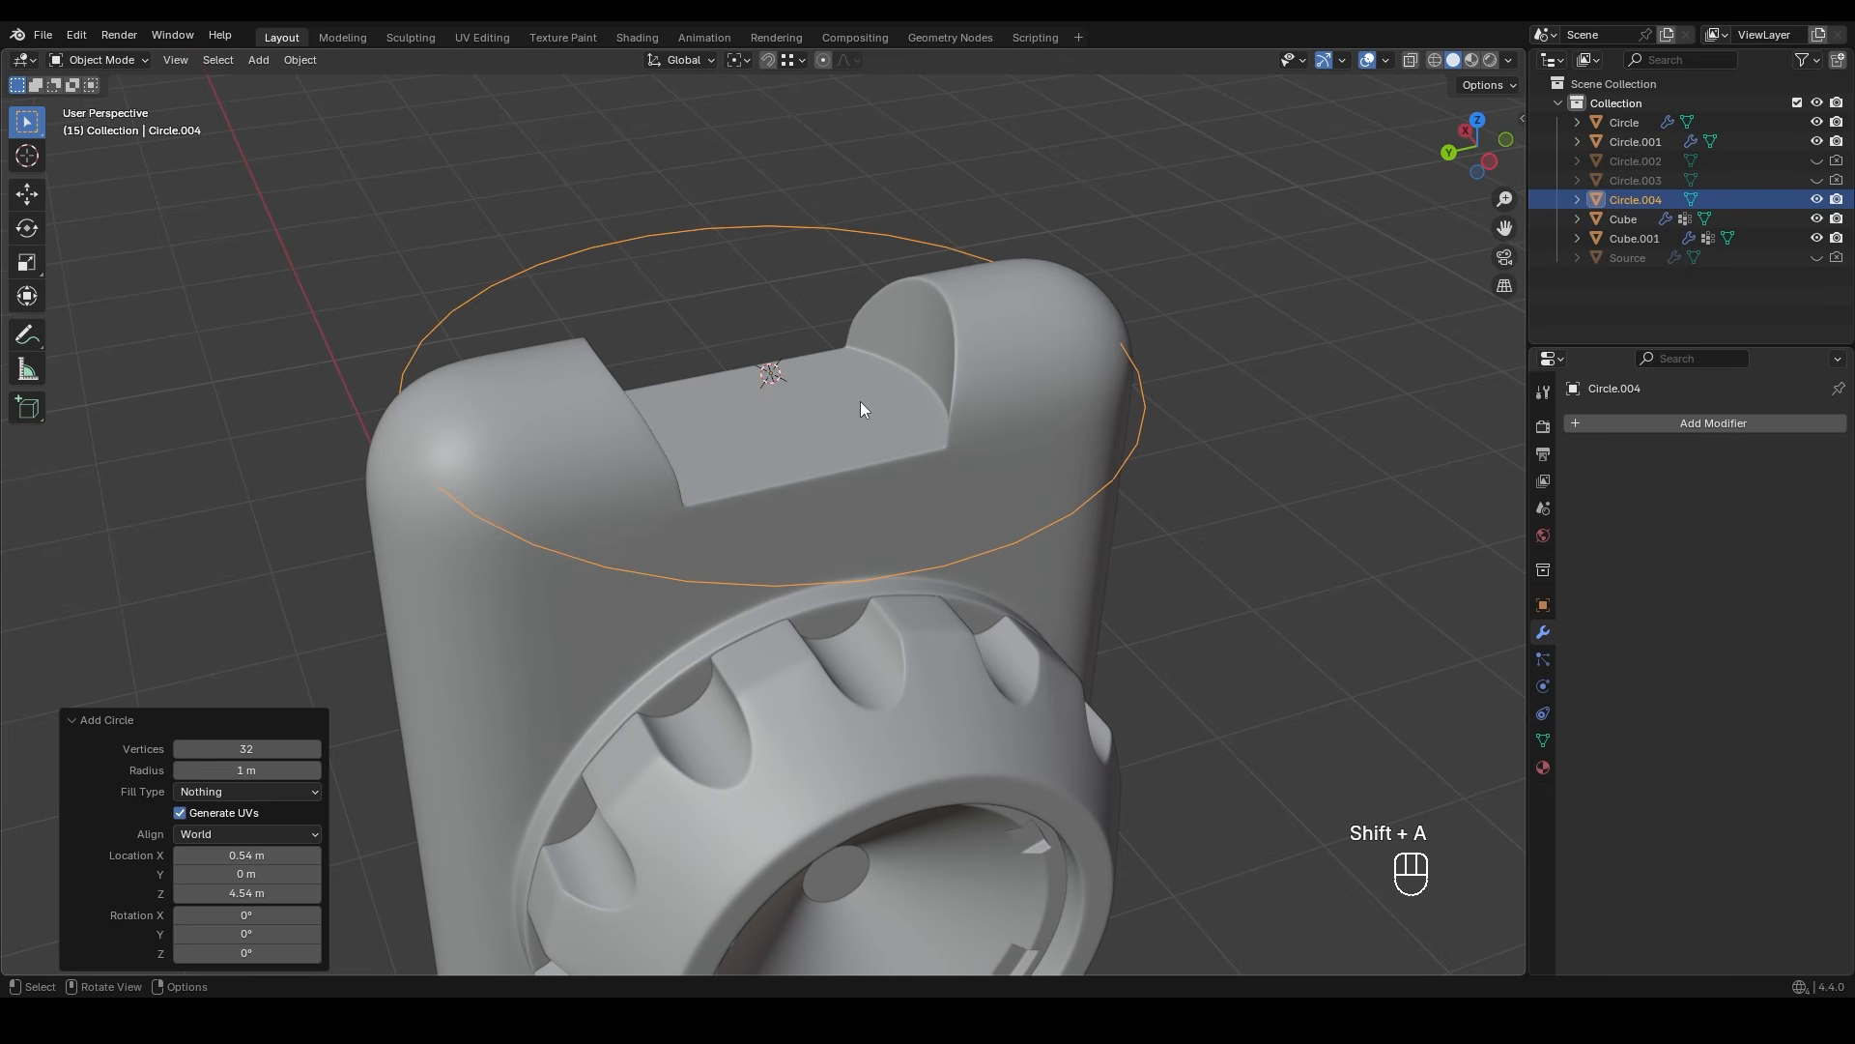
left_click(260, 750)
type("24")
key("Return")
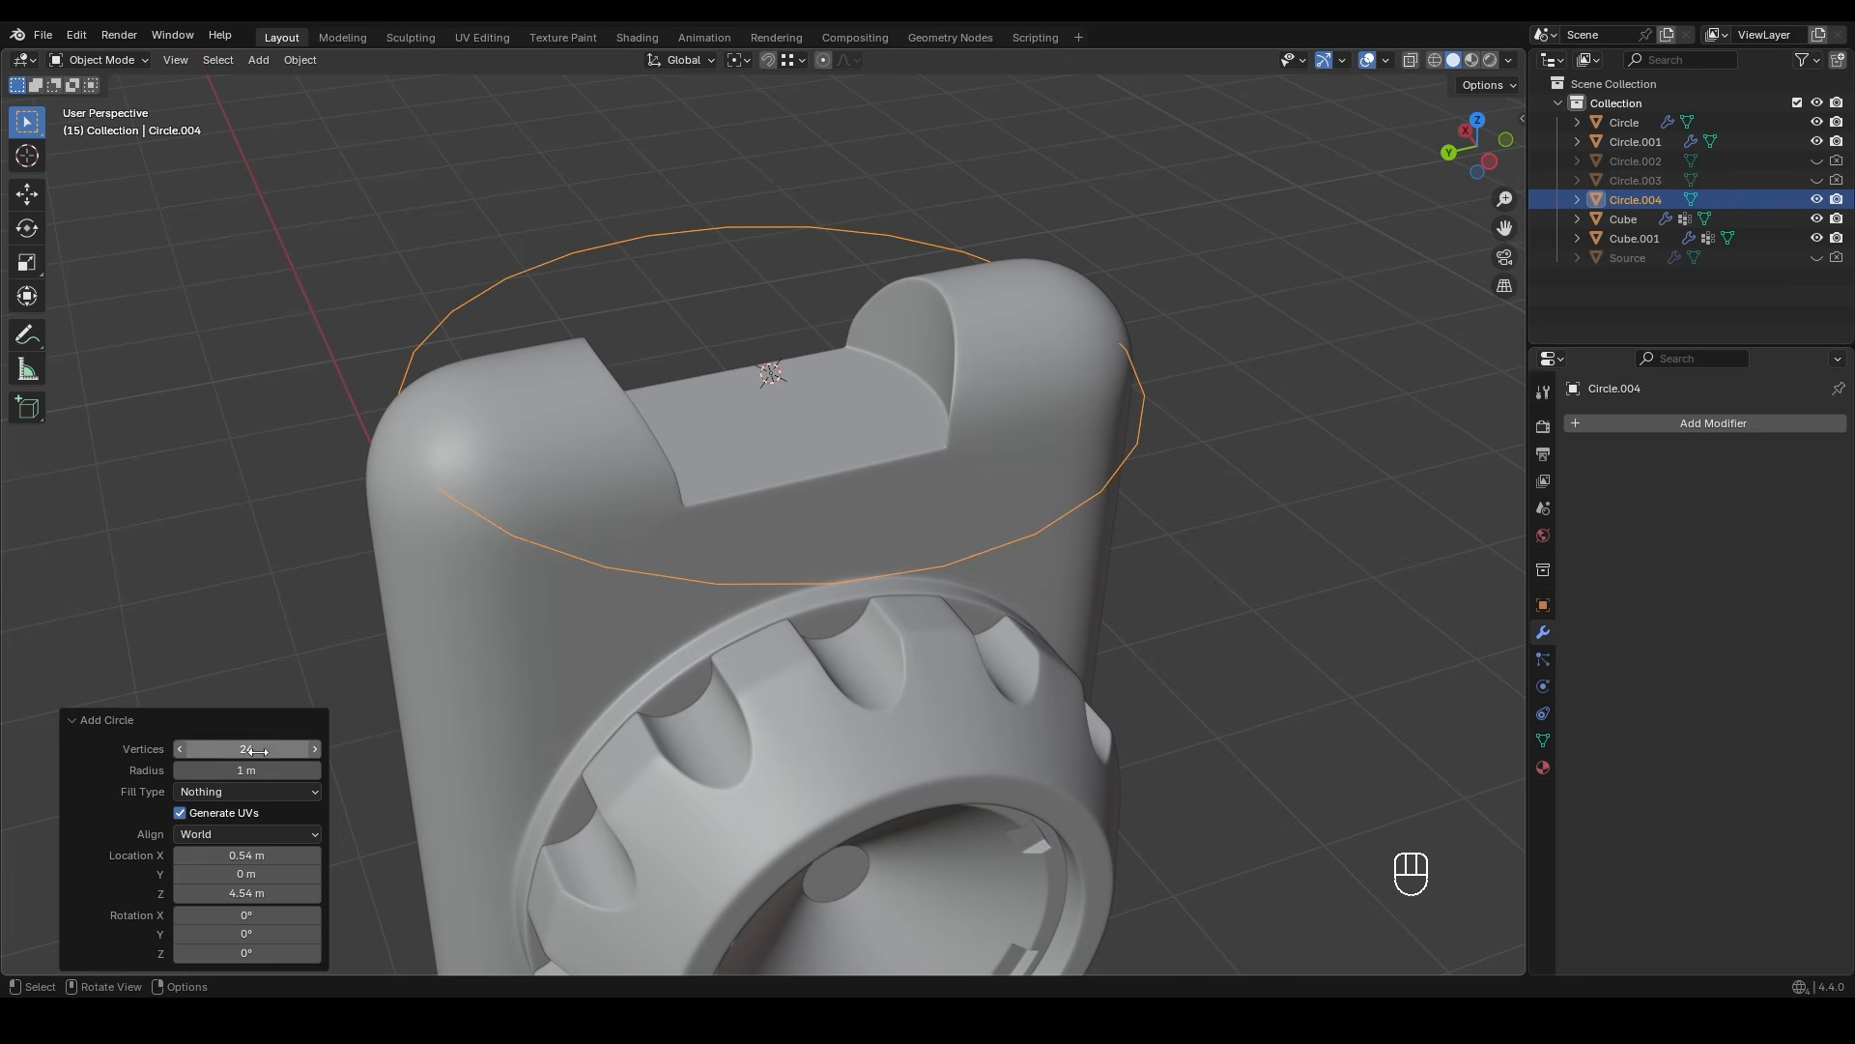
- Scale the new circle down so it fits between the side walls of the top recess
key("s")
left_click(753, 513)
middle_click_drag(773, 454, 831, 428, "alt")
key("s")
left_click(936, 612)
- Extrude the circle upward along Z into a short cylinder and fill its top with a face
scroll(822, 435, "up", 3)
key("Tab")
middle_click_drag(780, 493, 797, 563, "shift")
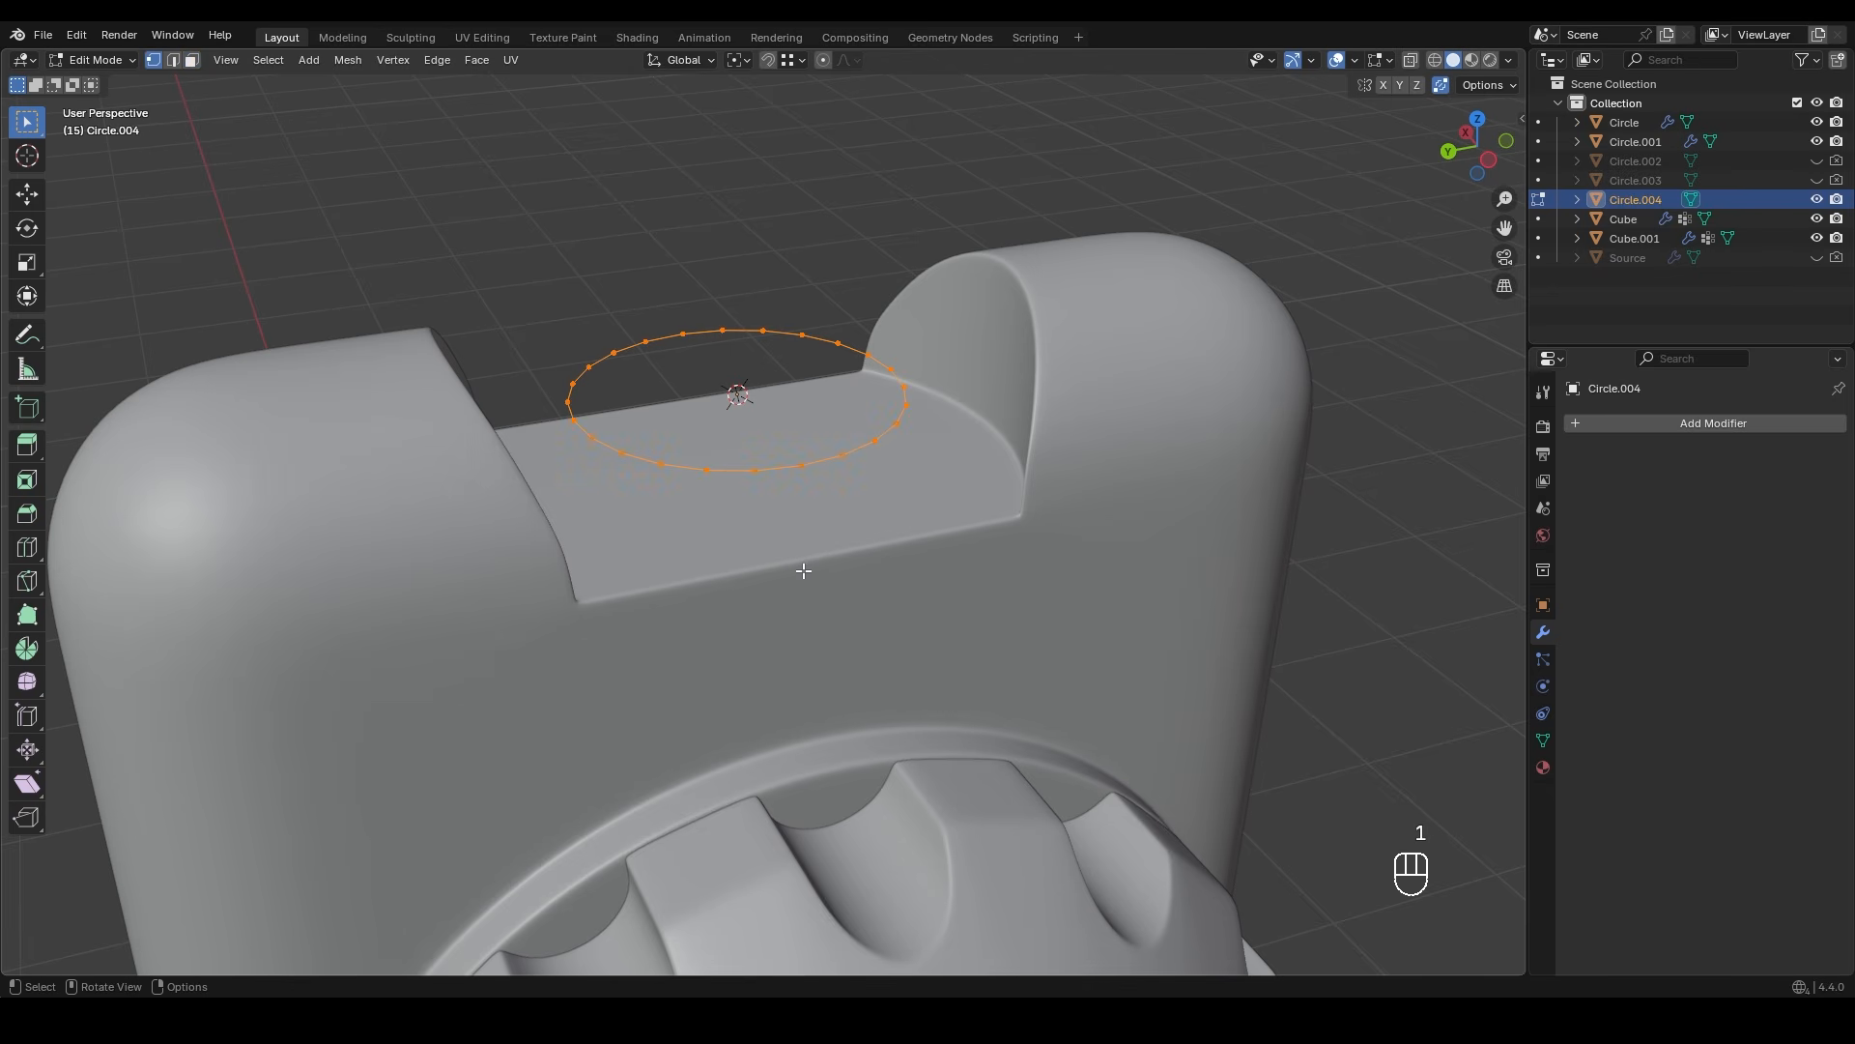
key("e")
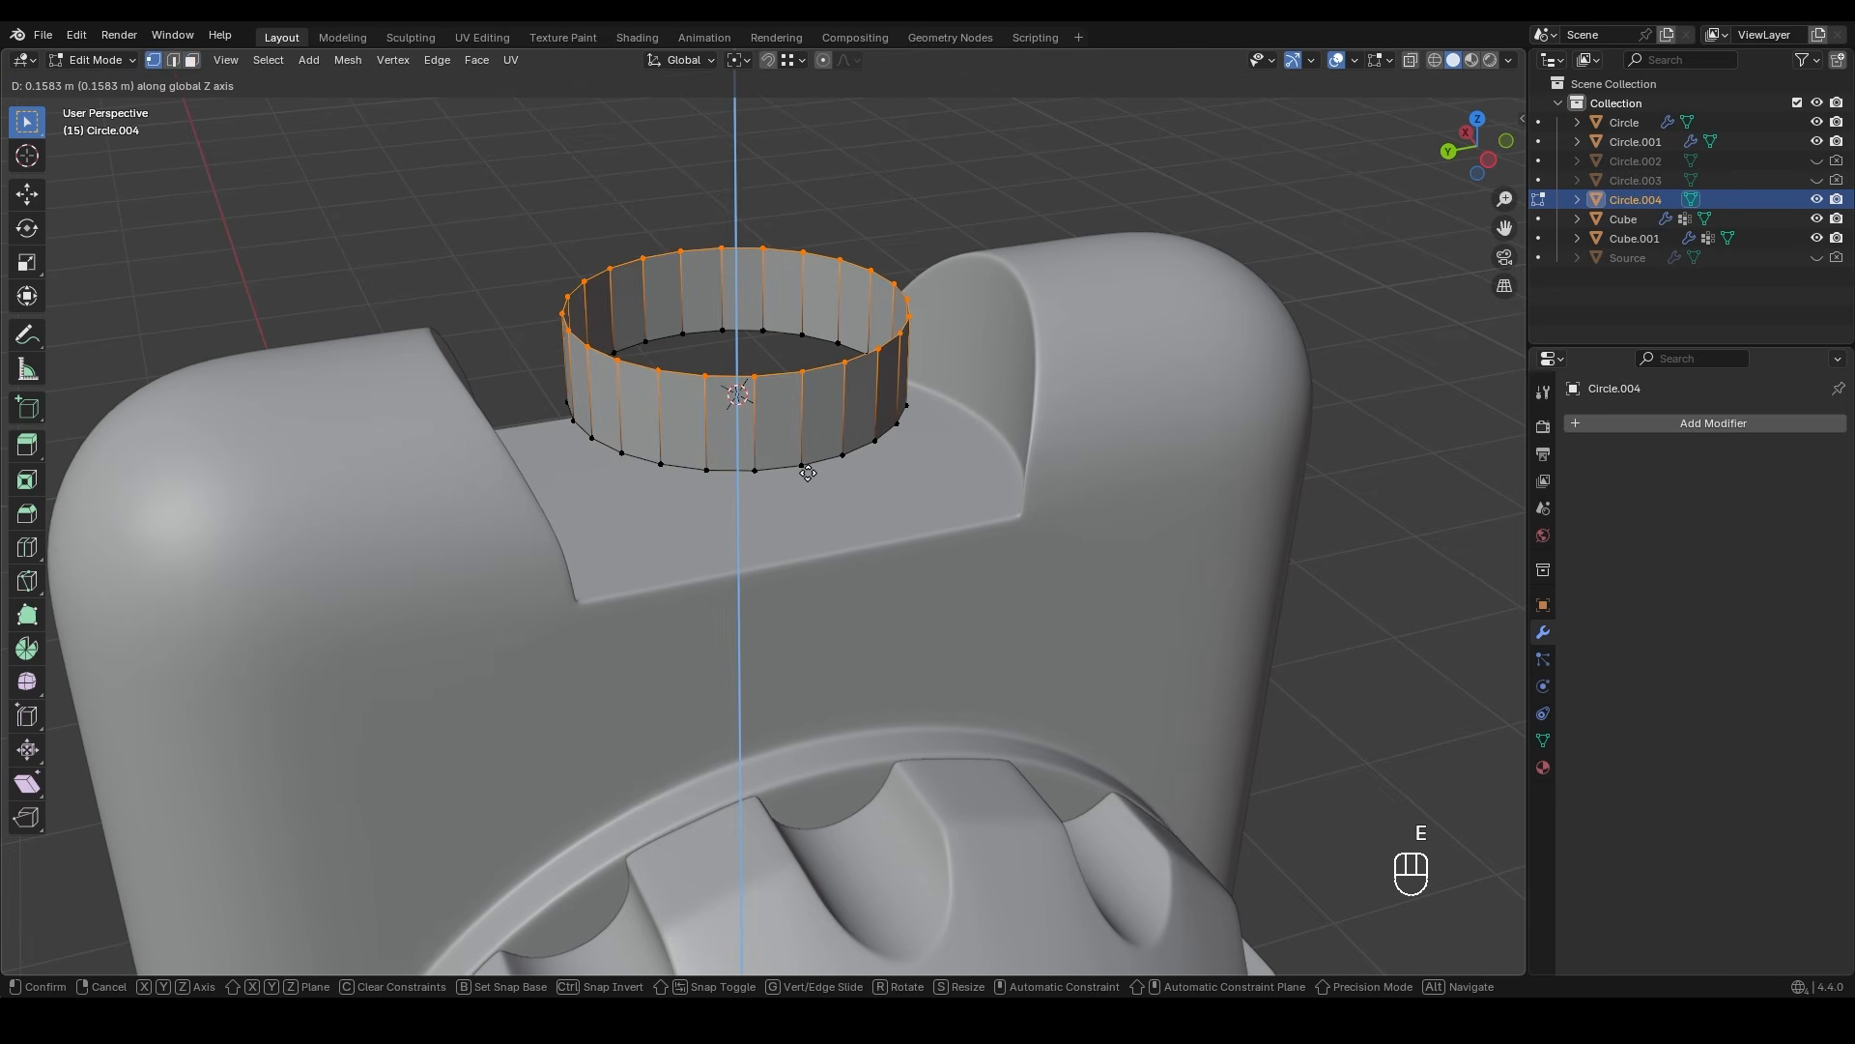
left_click(837, 493)
middle_click_drag(836, 493, 850, 530, "shift")
key("f")
- Inset the cylinder's top face by about 0.12 m and extrude it down by about 0.13 m
scroll(870, 542, "up", 4)
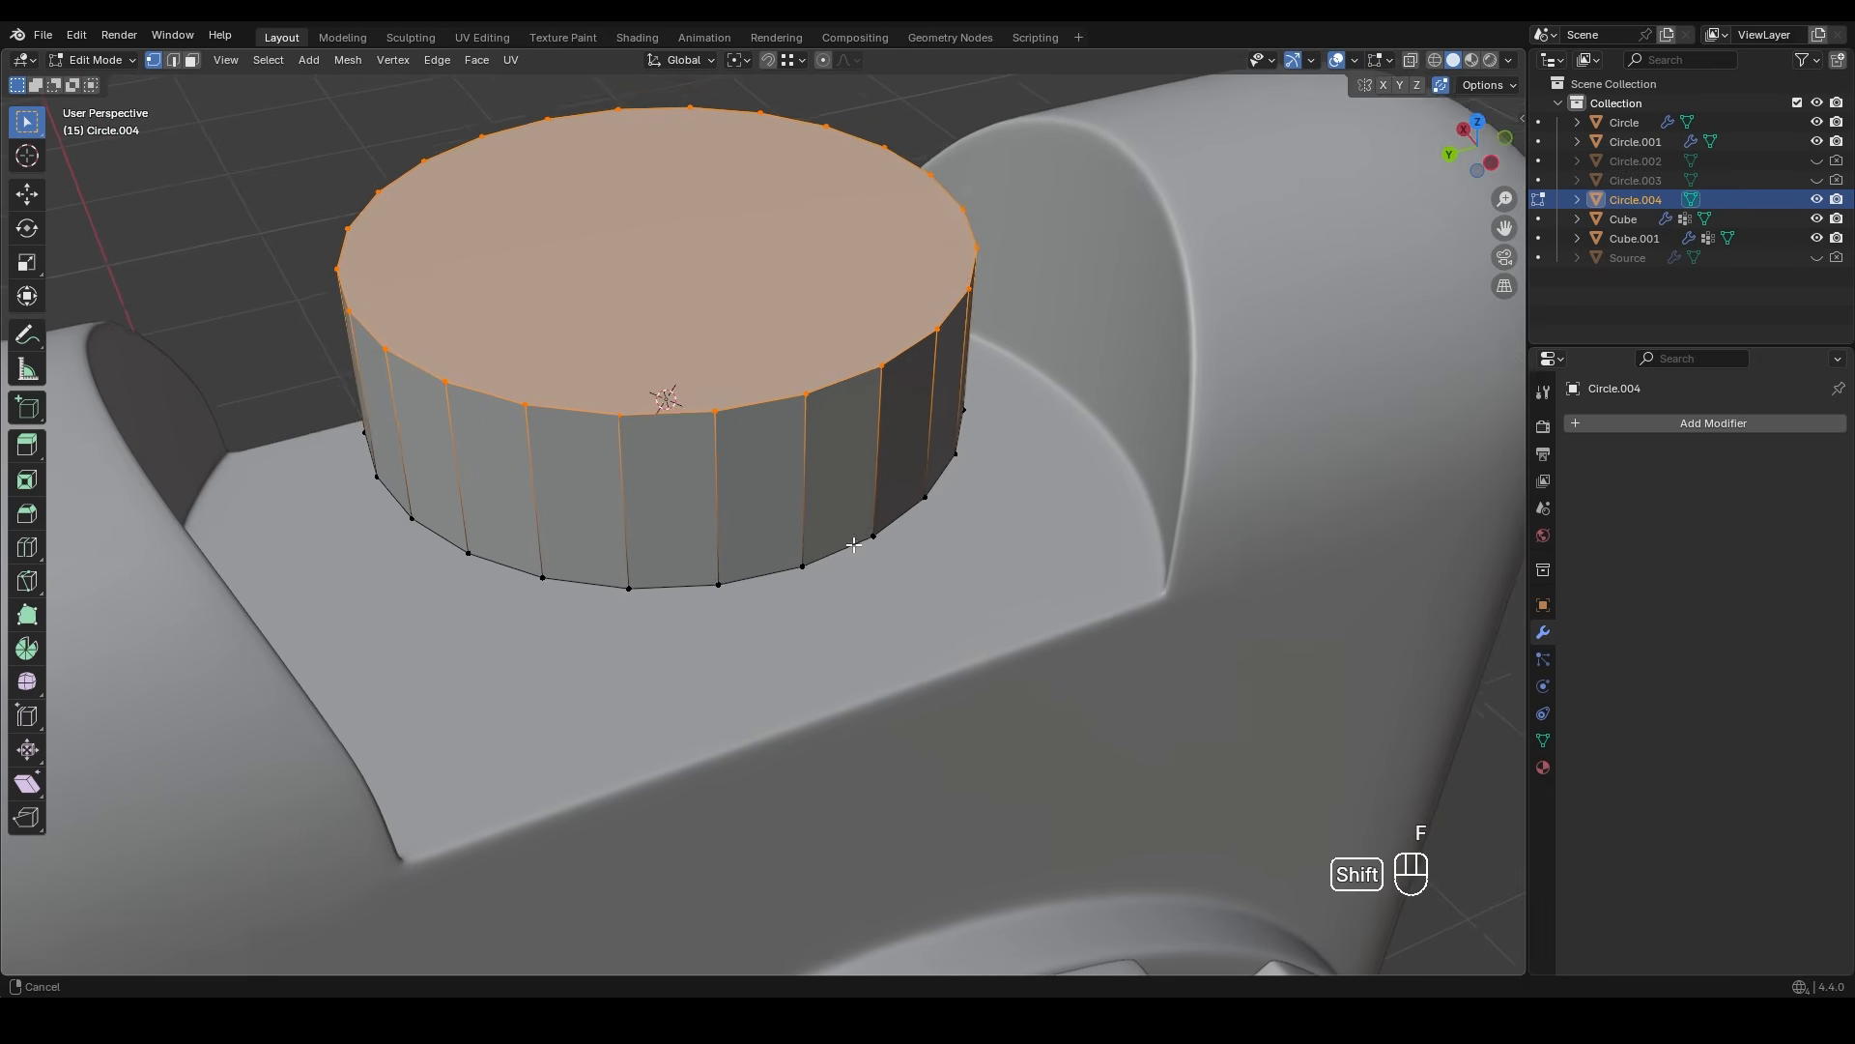
key("i")
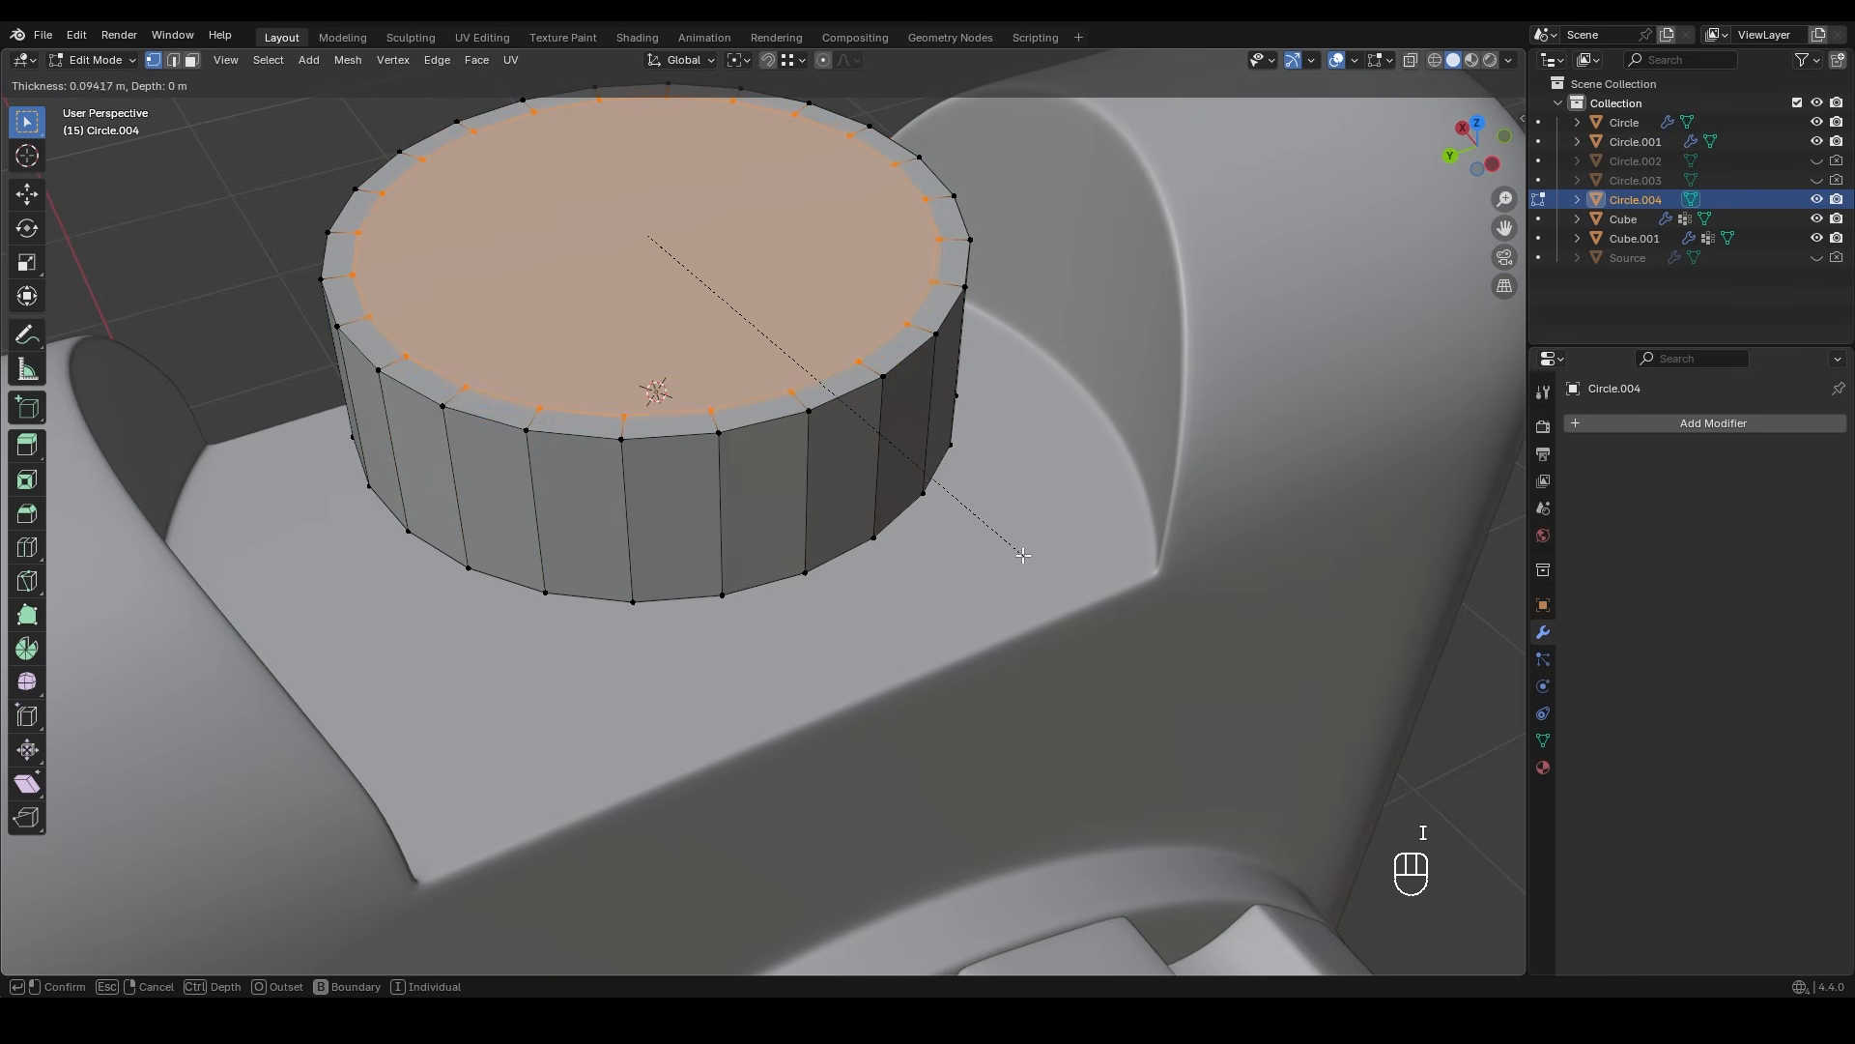
left_click(1017, 552)
key("e")
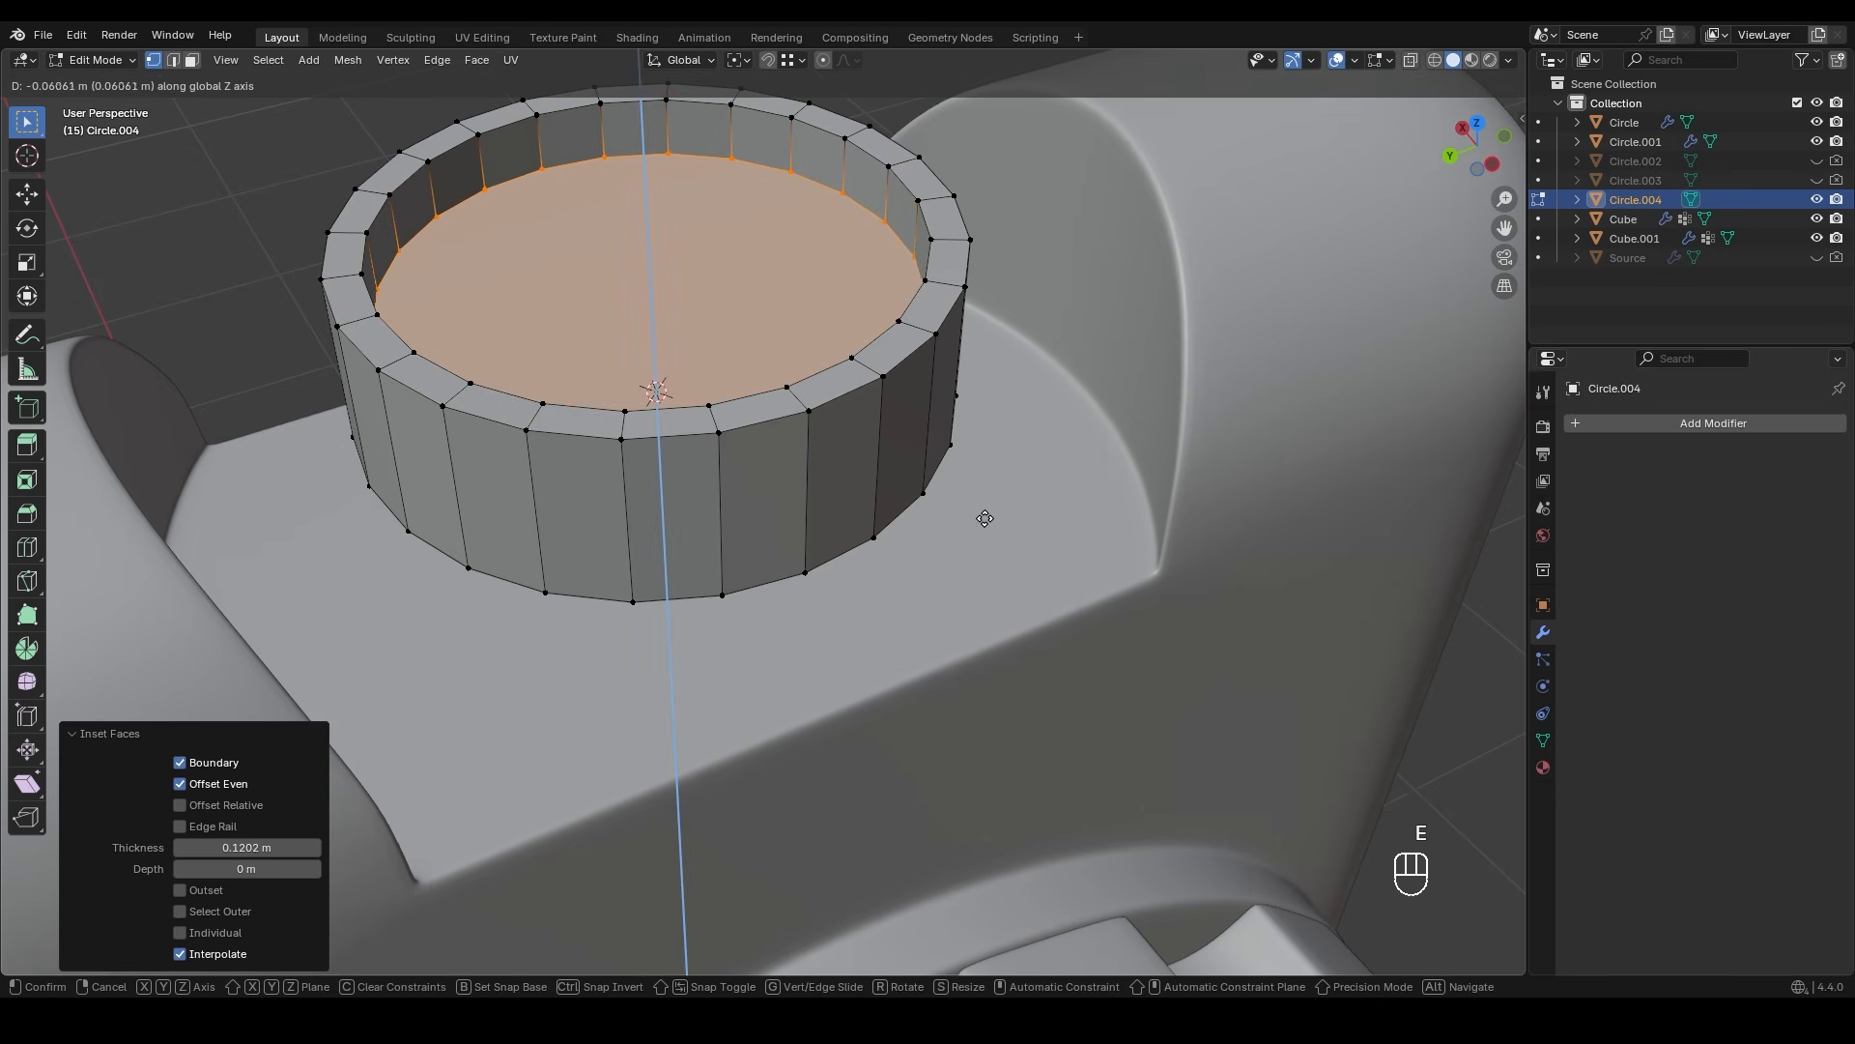
left_click(1002, 571)
scroll(906, 416, "up", 1)
middle_click_drag(899, 406, 874, 570, "shift")
middle_click_drag(875, 570, 874, 505, "shift")
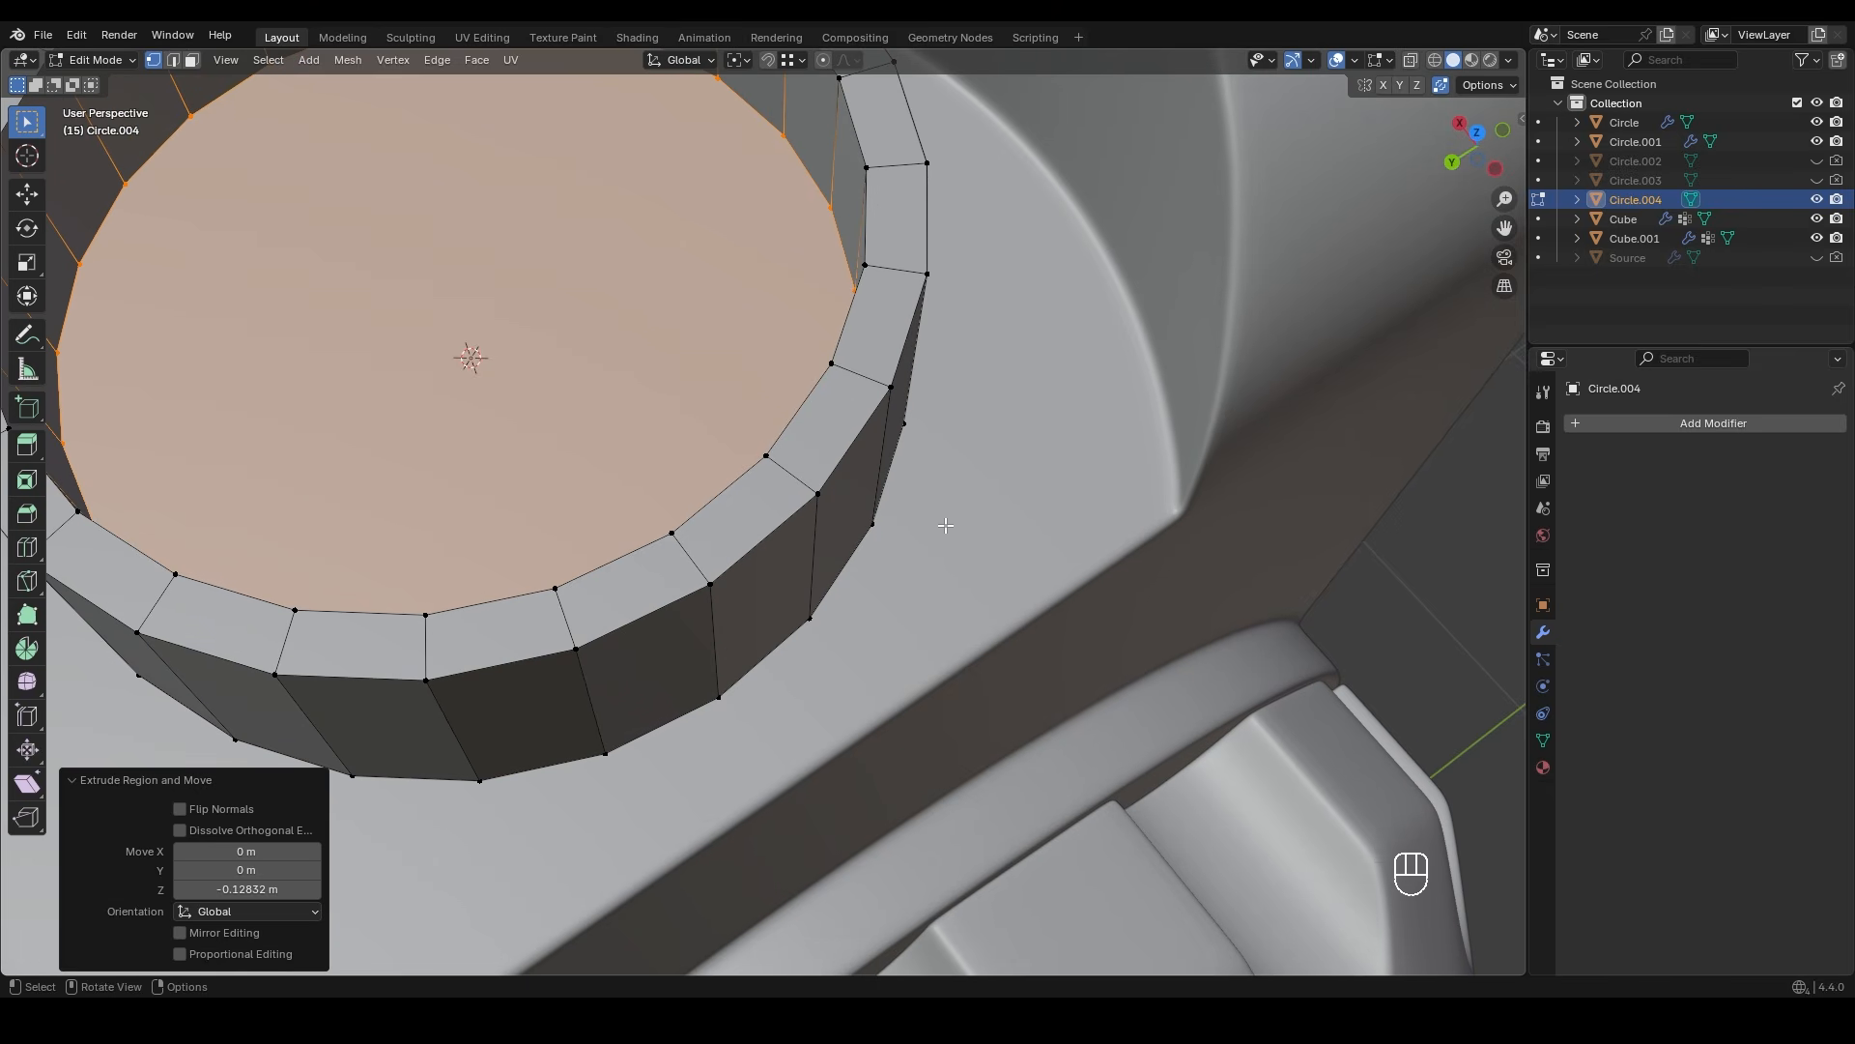
- Inset the sunken face by about 0.07 m and extrude it up by about 0.26 m to form the inner button
key("i")
key("shift")
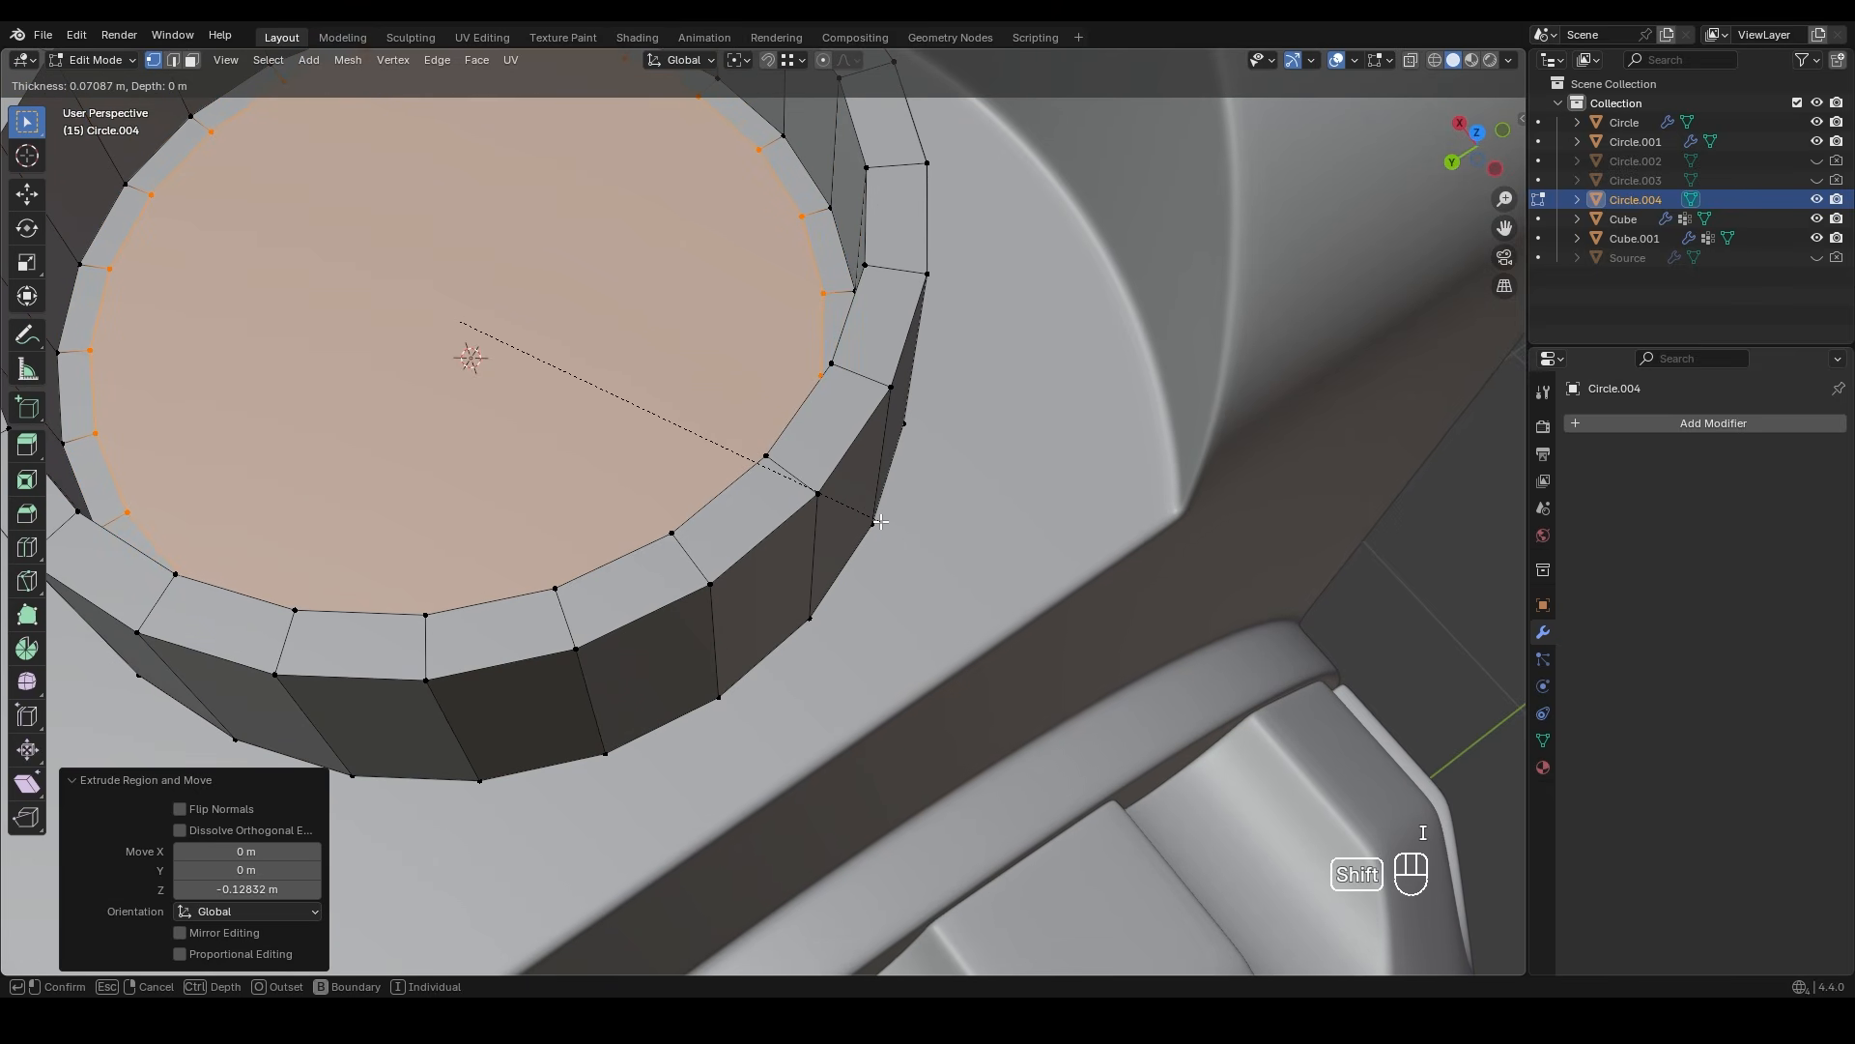
left_click(879, 522)
scroll(880, 522, "down", 4)
middle_click_drag(879, 522, 869, 551)
key("e")
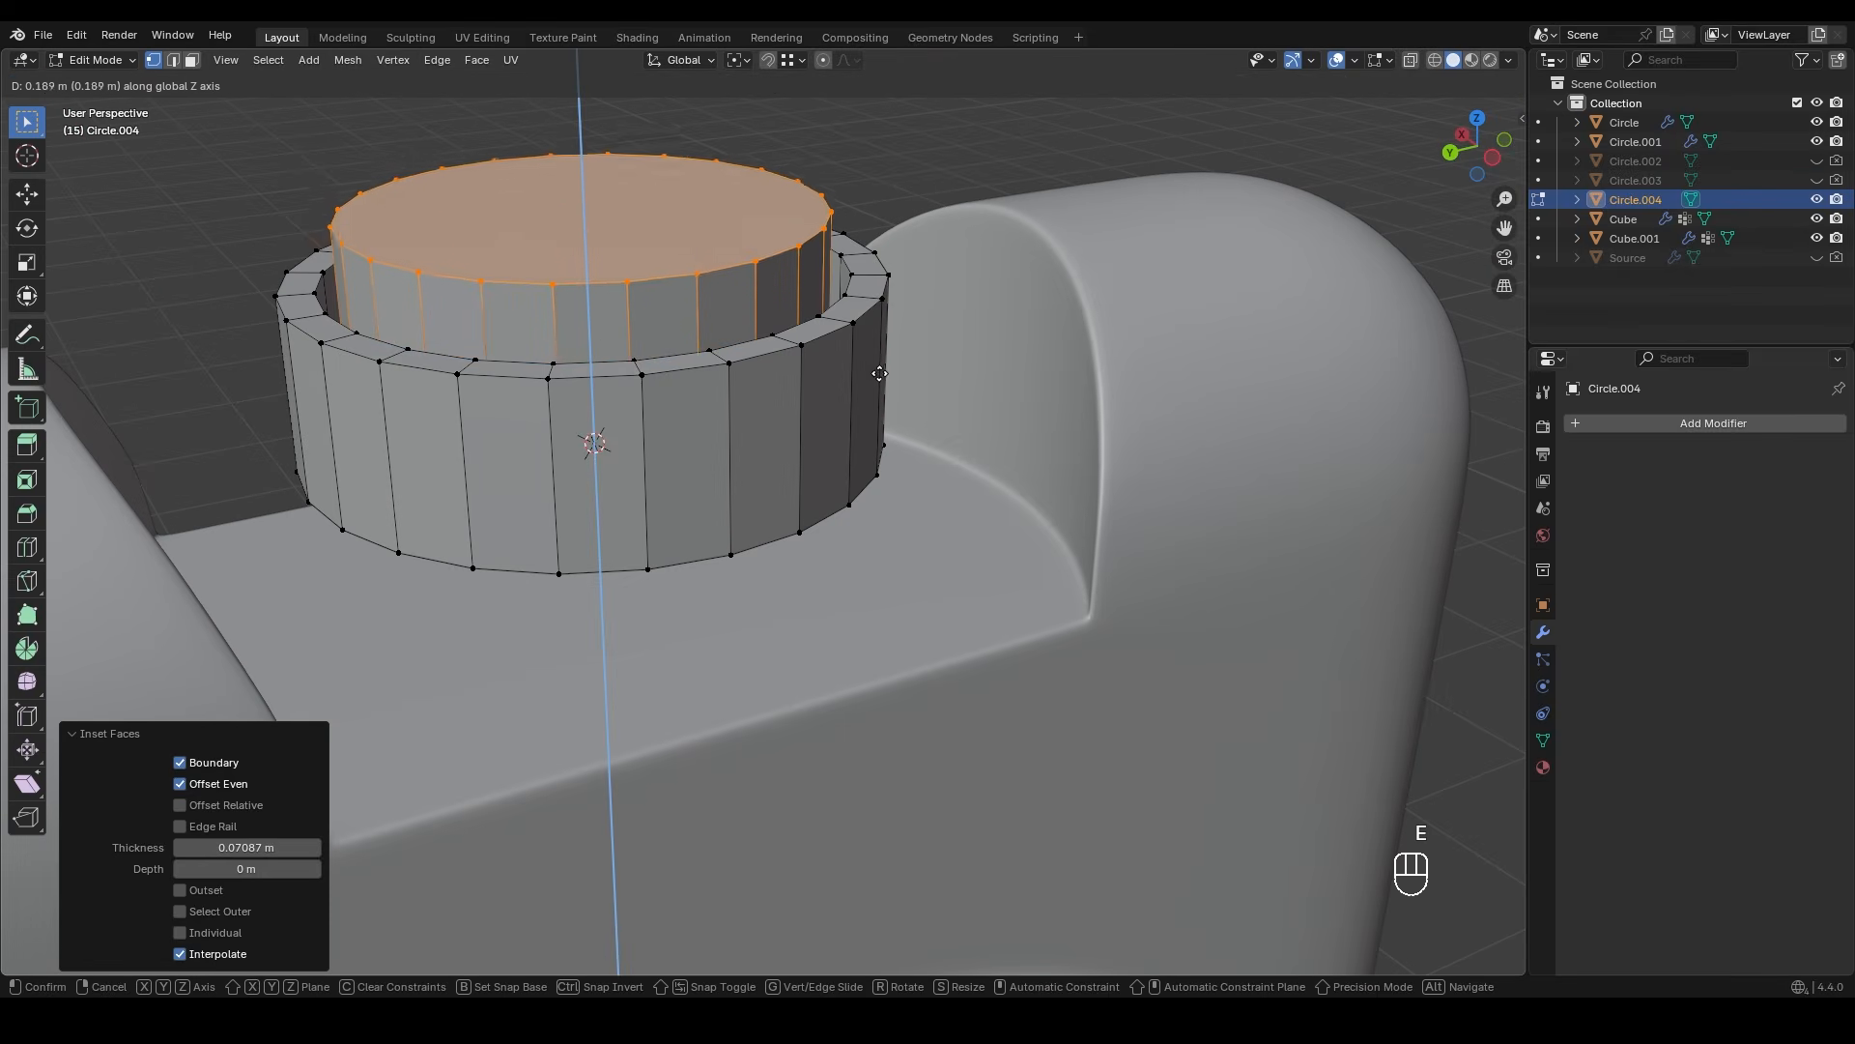
left_click(879, 303)
- Inset the inner button's top face by about 0.11 m and delete the central face
middle_click_drag(880, 303, 859, 527)
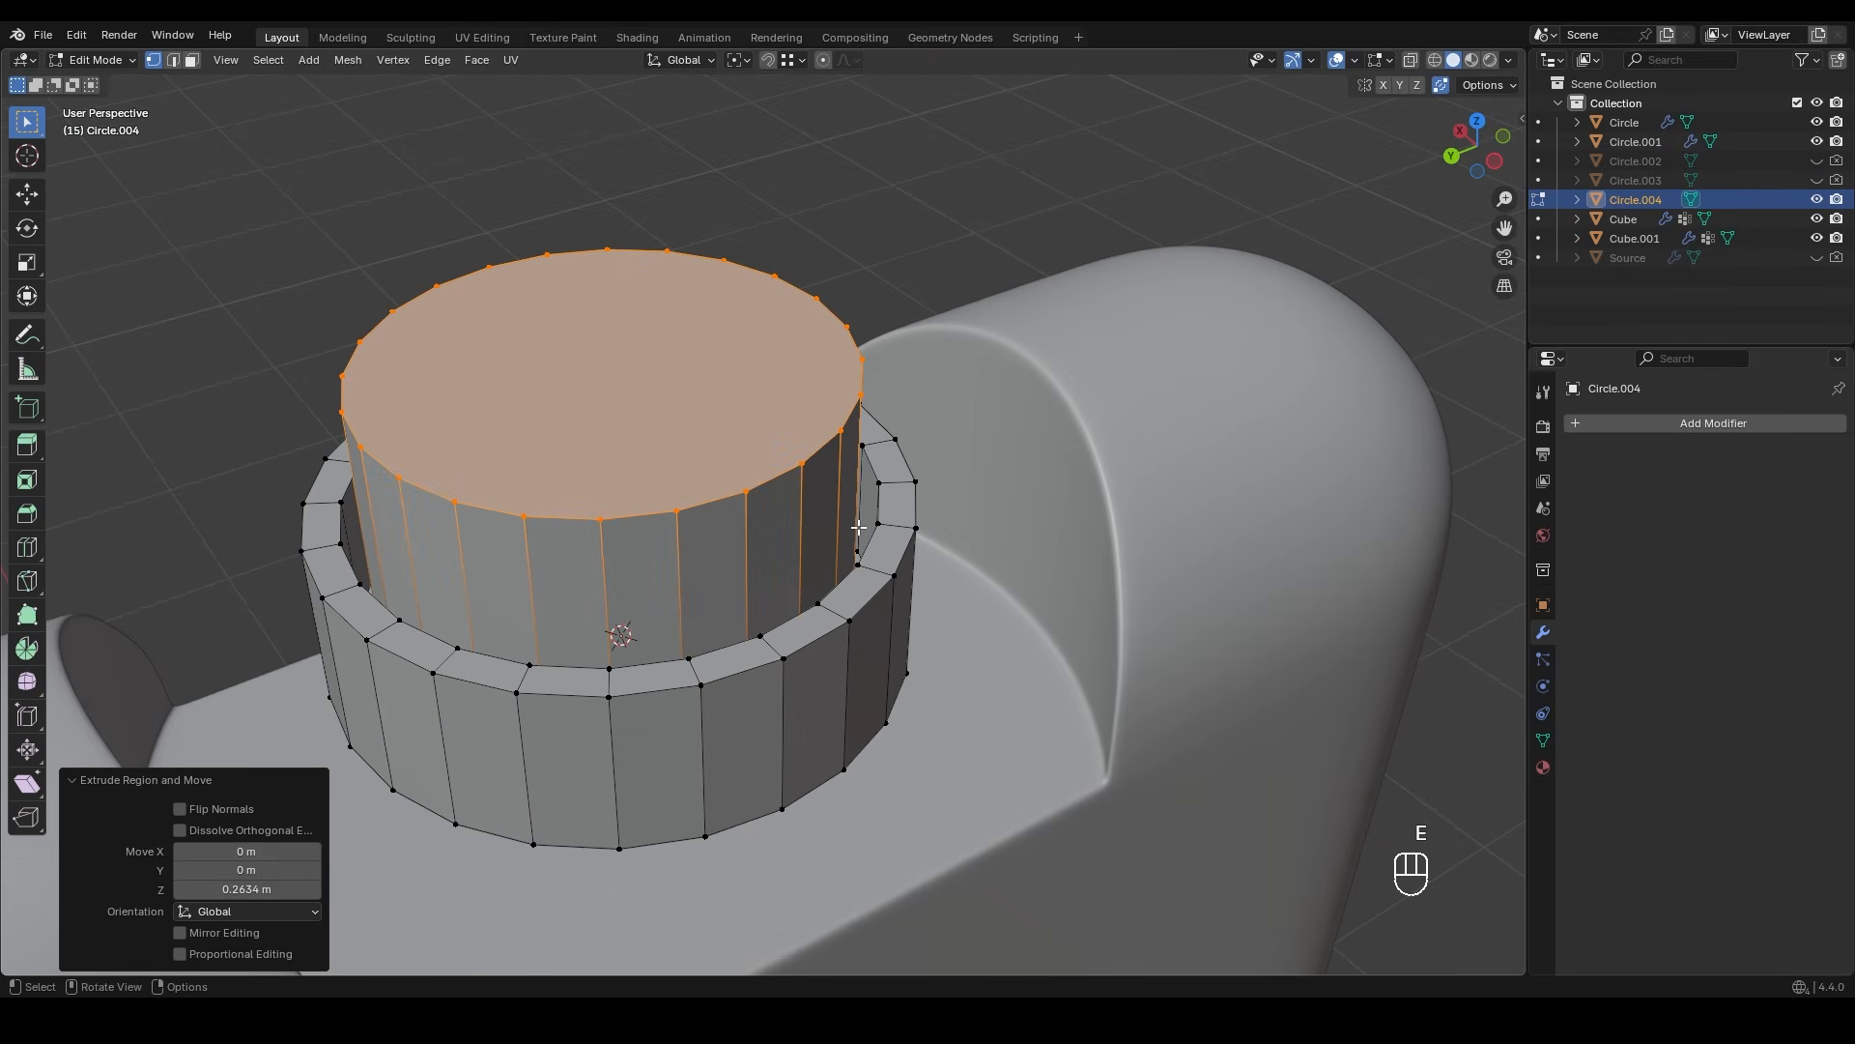
key("i")
left_click(836, 521)
key("x")
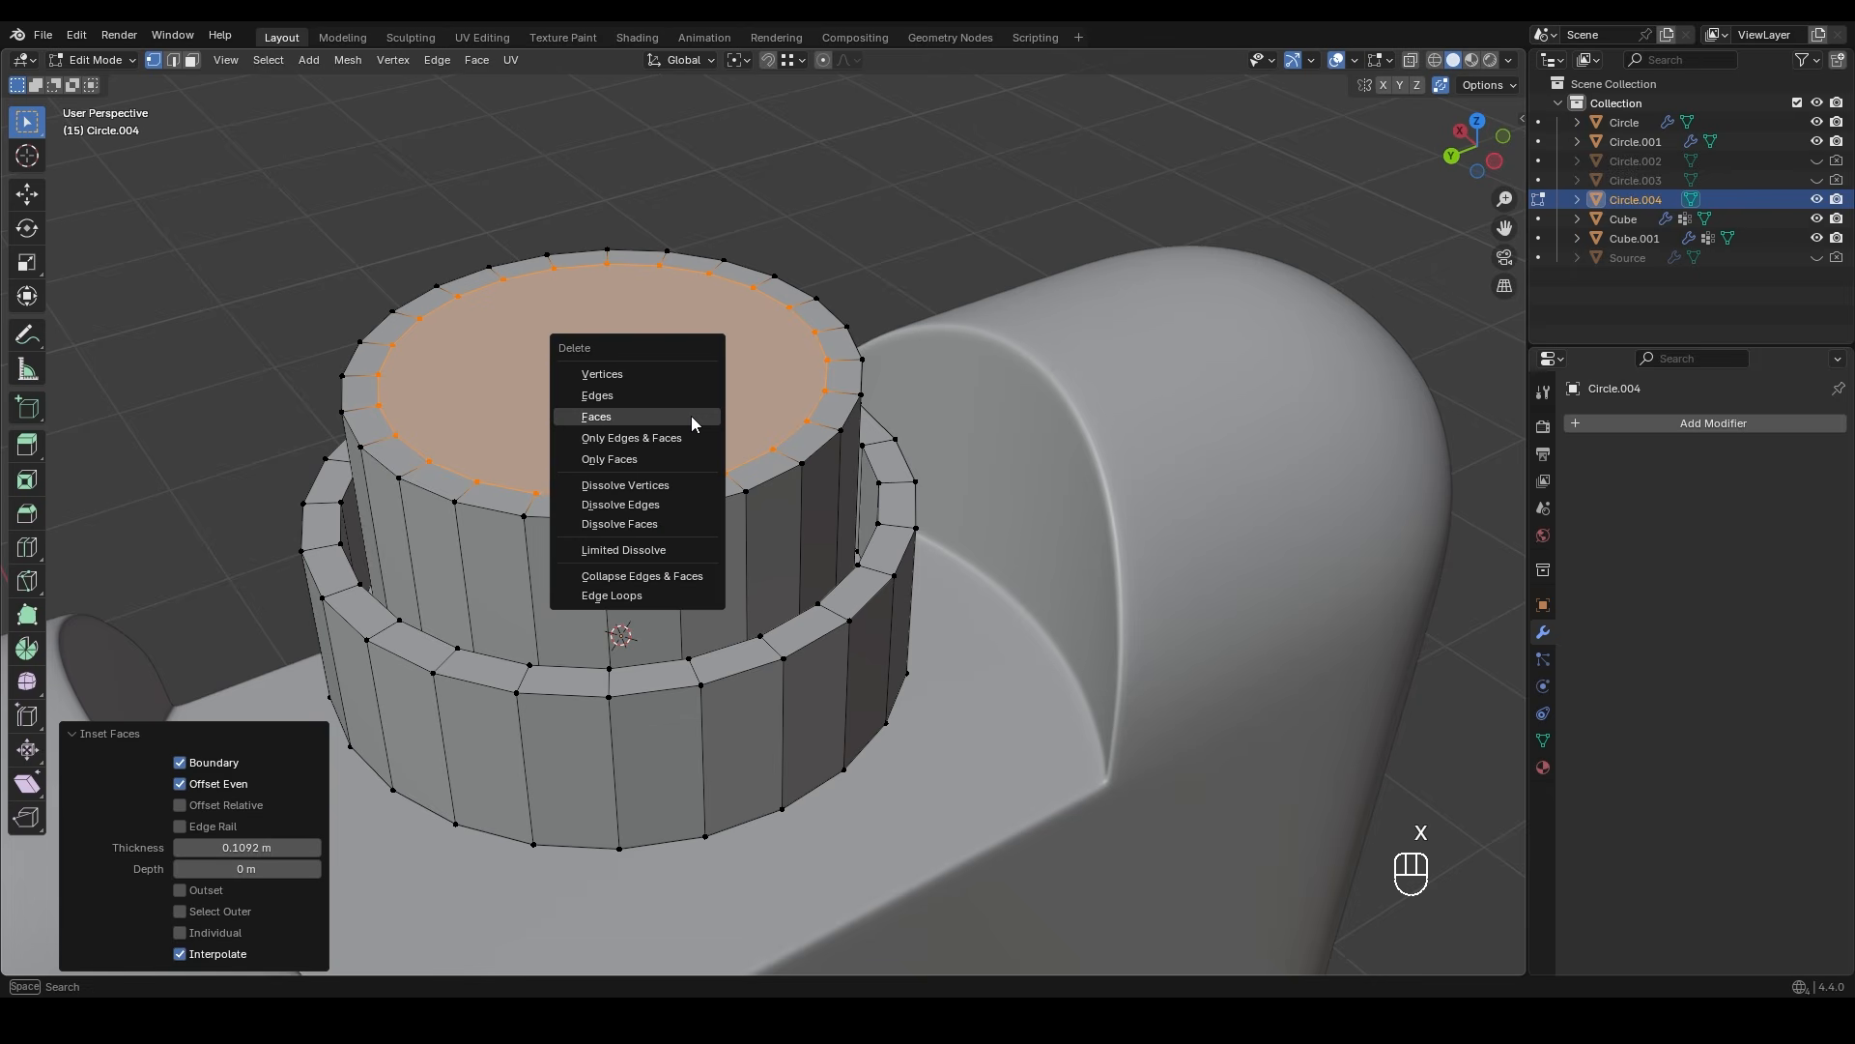
left_click(692, 416)
- Close the opening in the inner button's top with a Grid Fill along its edge loop
key("2")
left_click(722, 277, "alt")
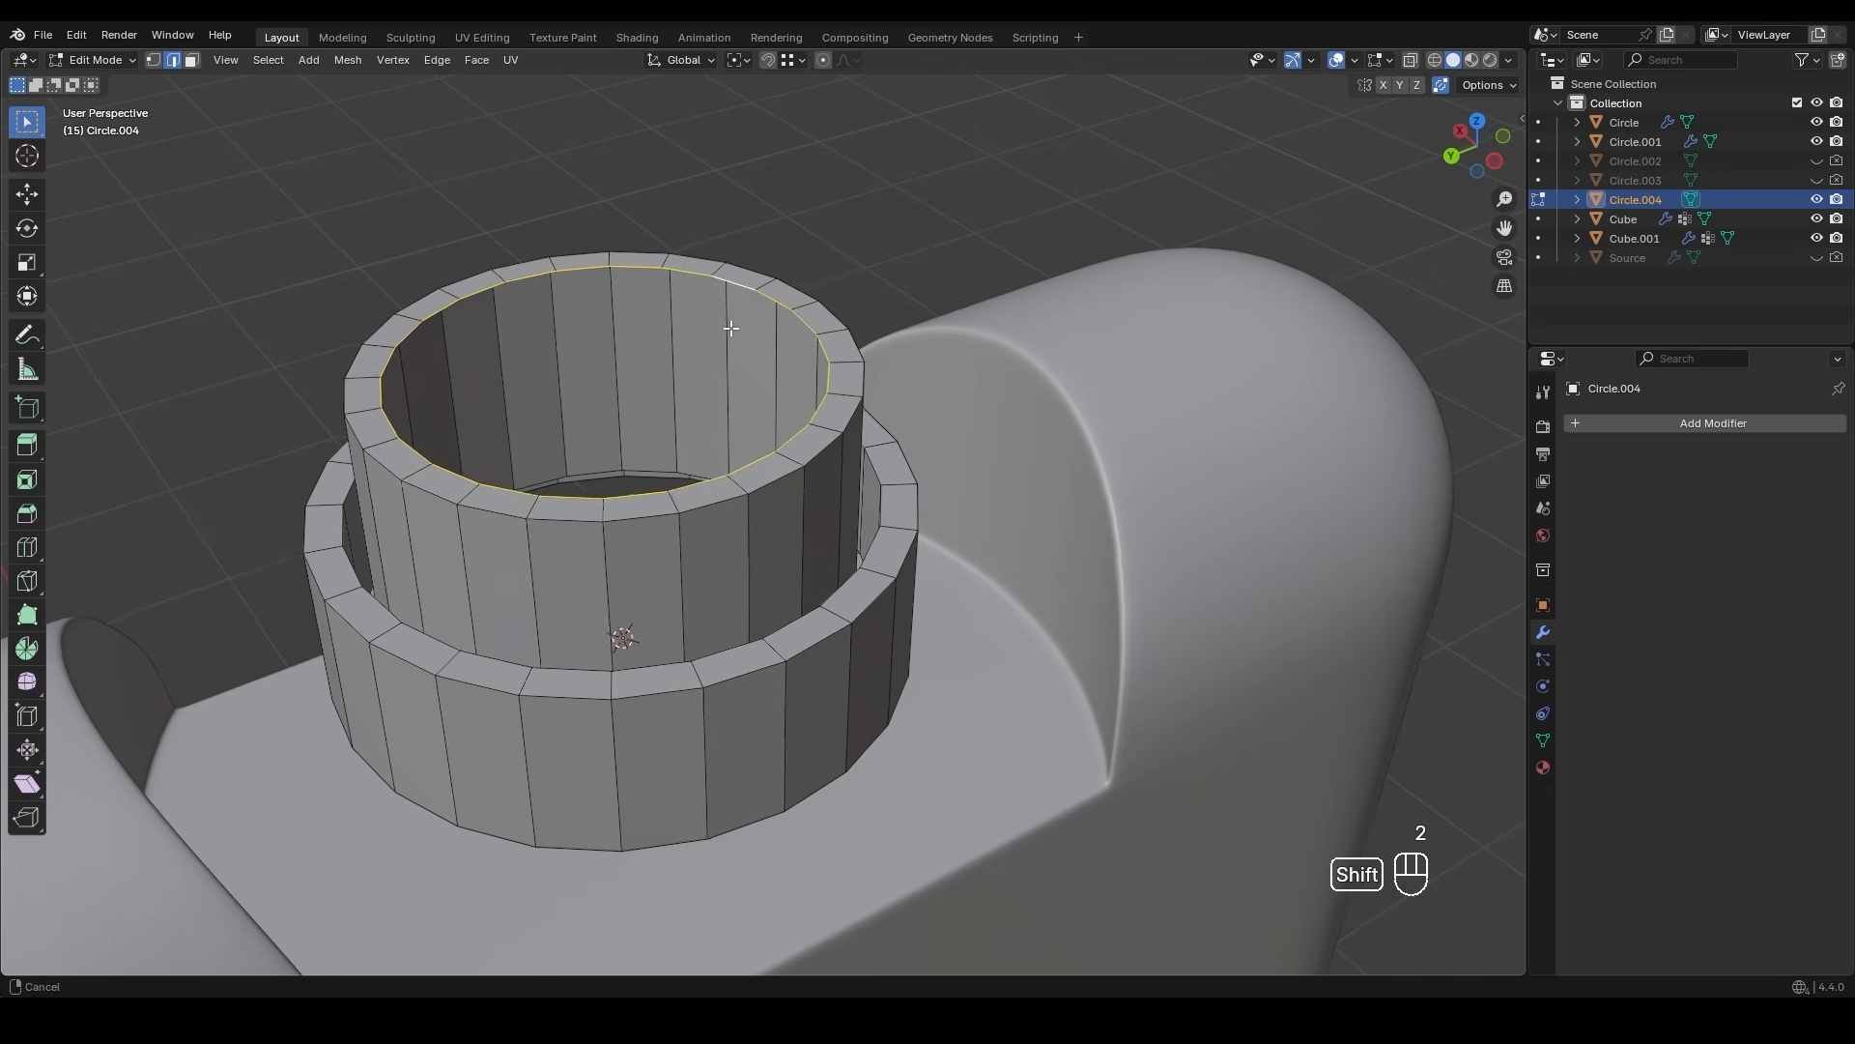
middle_click_drag(722, 277, 754, 345)
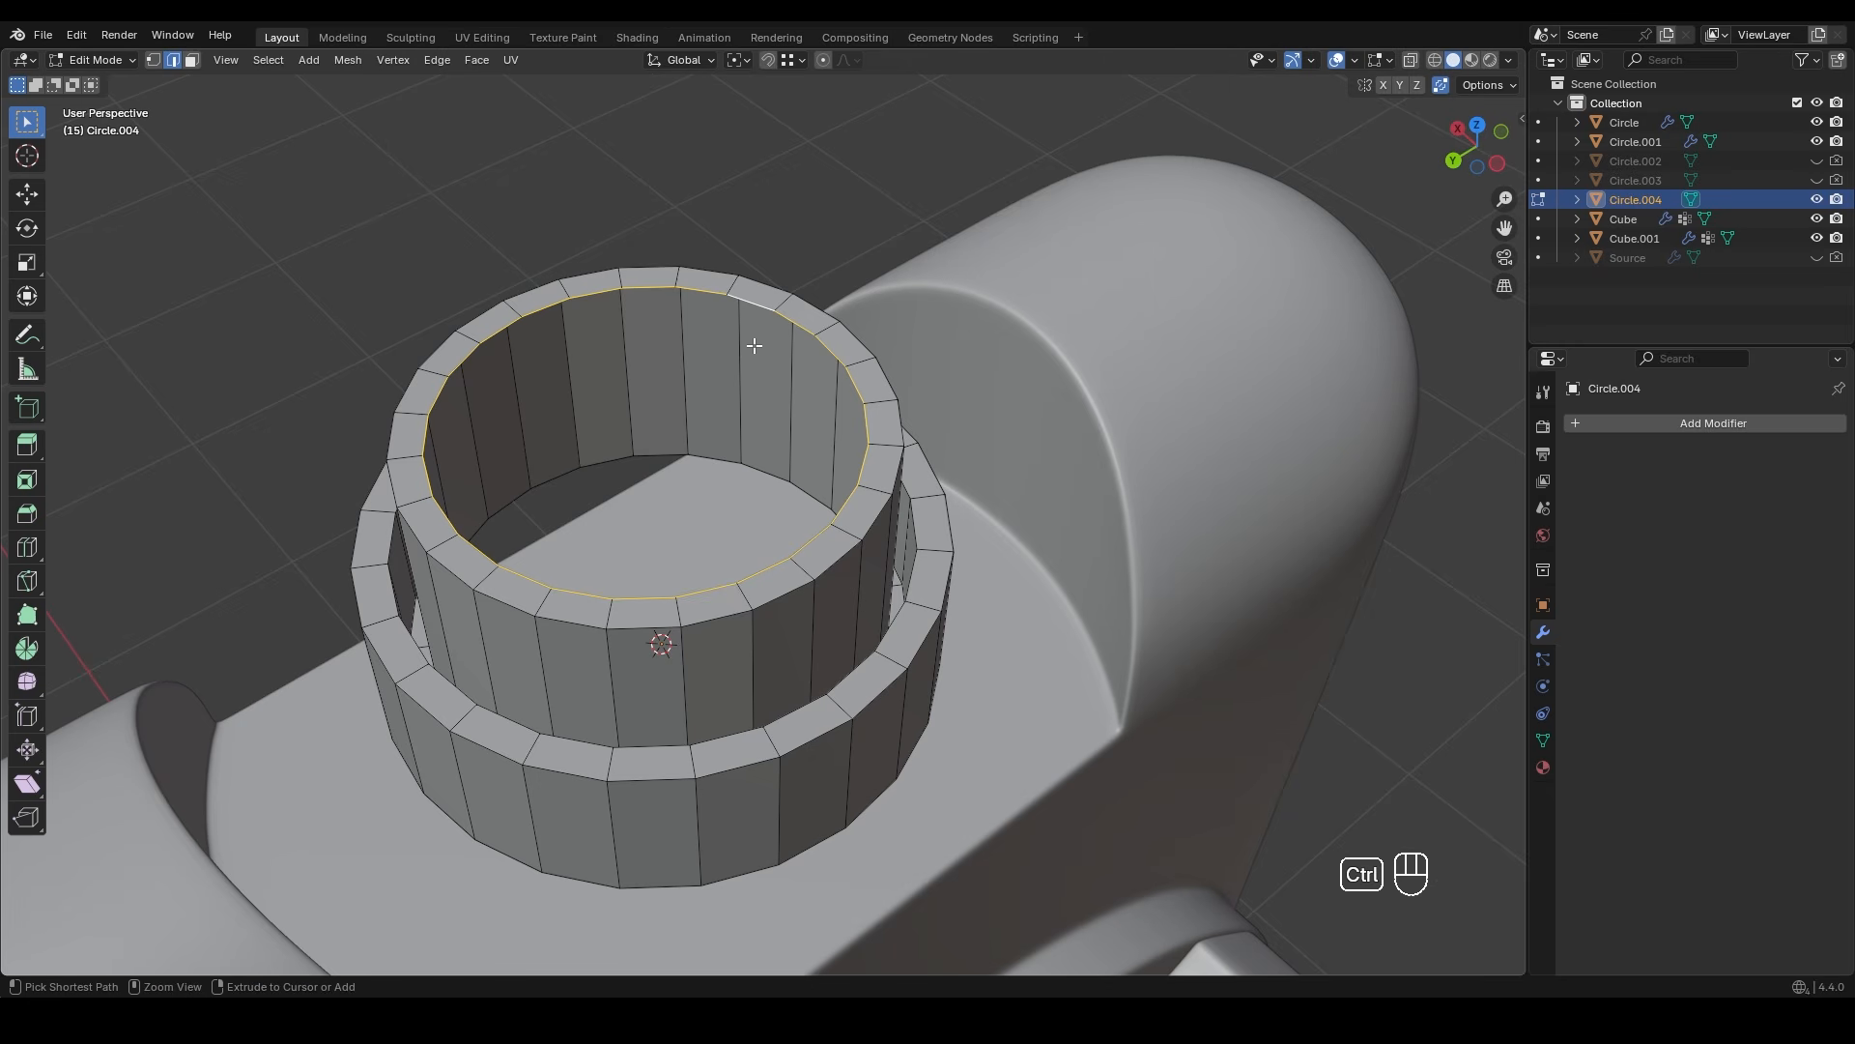
key("ctrl+f")
left_click(754, 349)
- Add a supporting edge loop around the inner button's wall, close to its top edge
middle_click_drag(736, 386, 788, 560)
key("ctrl+r")
left_click(797, 619)
left_click(807, 523)
- Bevel the inner and outer rim loops of the outer ring with 2 segments and about 0.02 m width
key("alt+z")
left_click(770, 619, "alt")
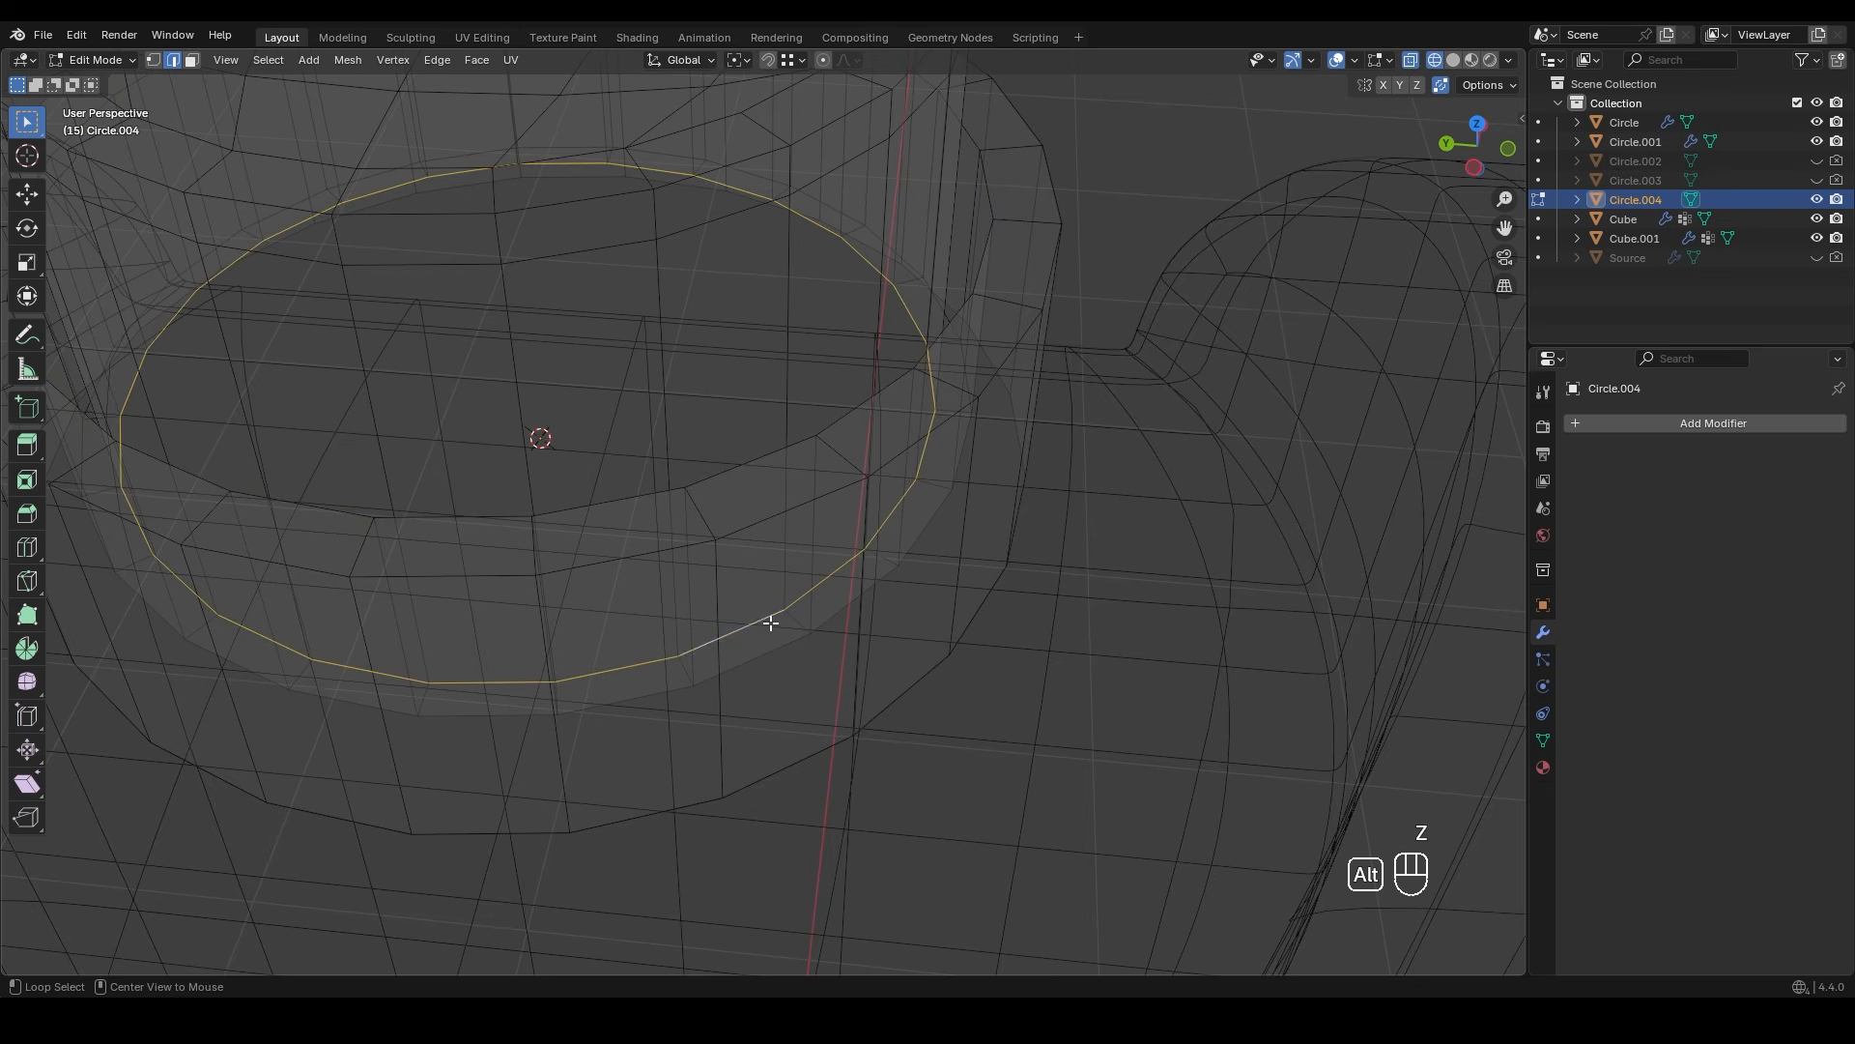
left_click(785, 651, "alt+shift")
left_click(772, 456, "alt+shift")
left_click(782, 511, "alt+shift")
key("z")
mouse_move(821, 541)
middle_mouse_down()
mouse_move(875, 568)
mouse_move(737, 534)
mouse_move(873, 551)
middle_mouse_up()
key("z")
key("z")
key("ctrl+b")
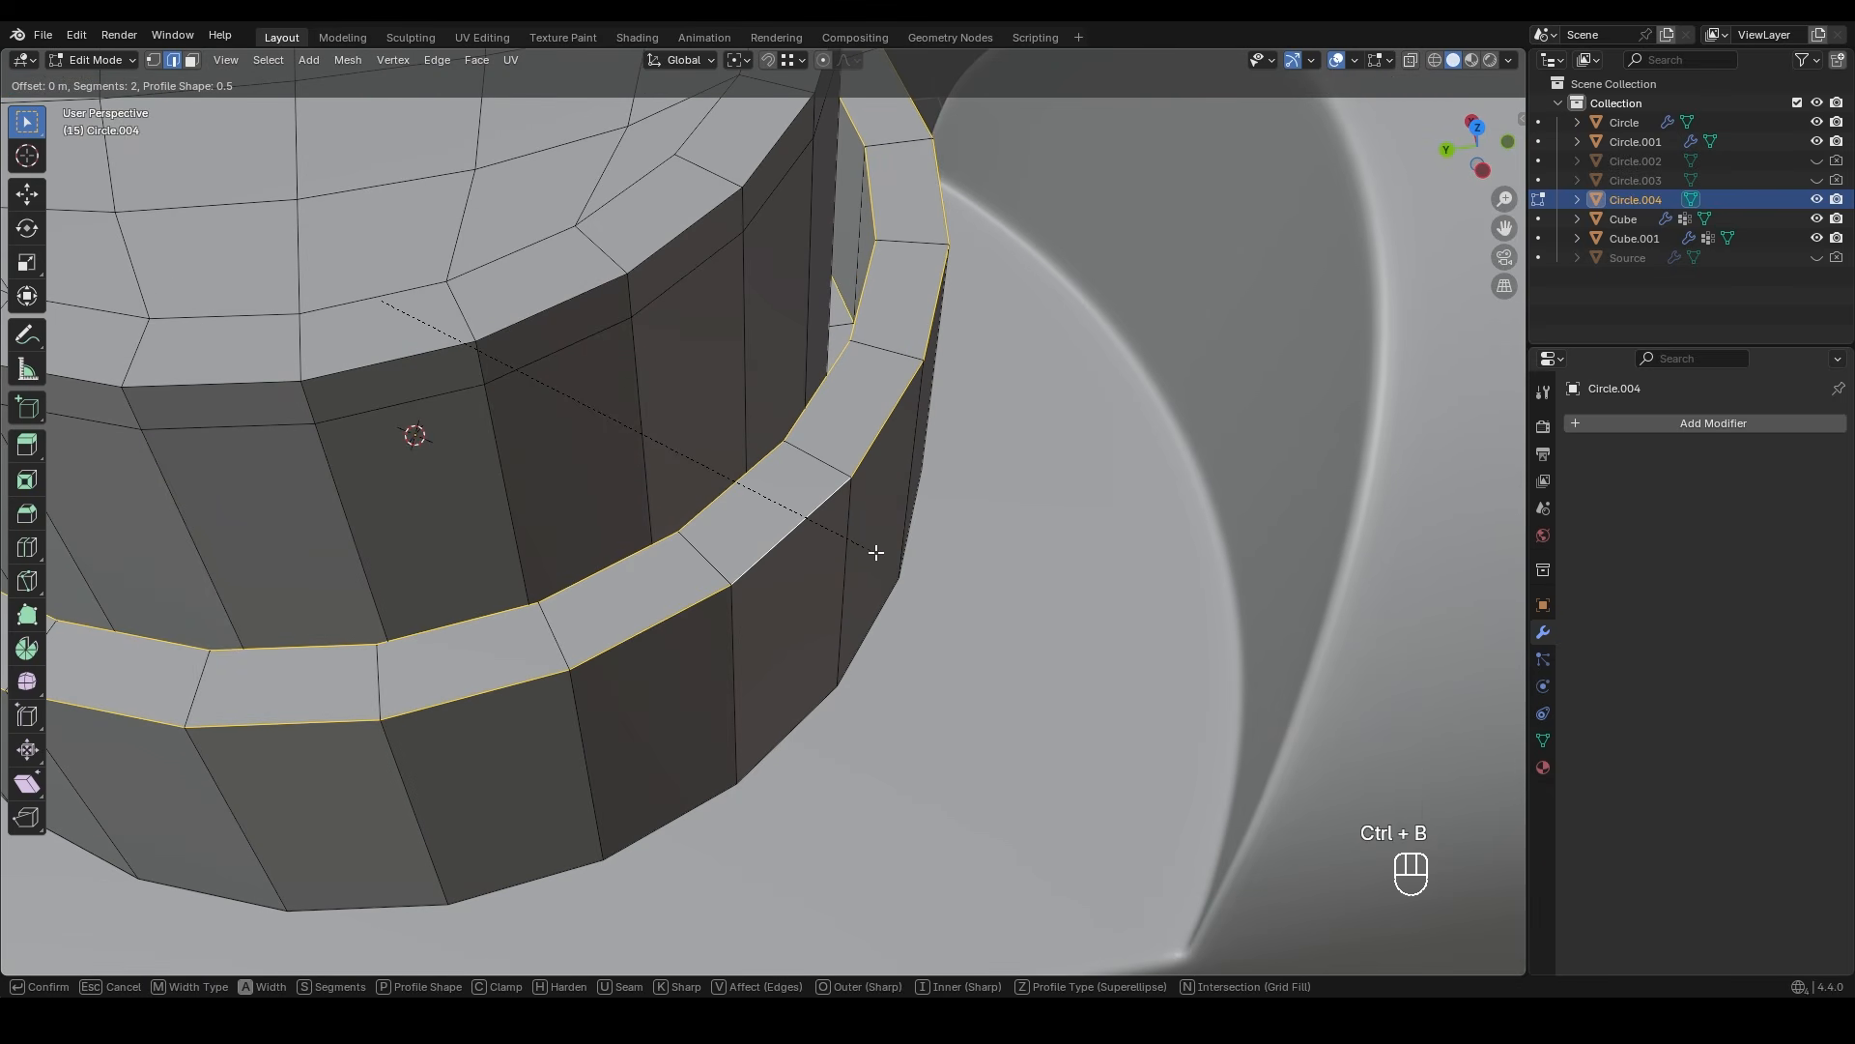
left_click(971, 604)
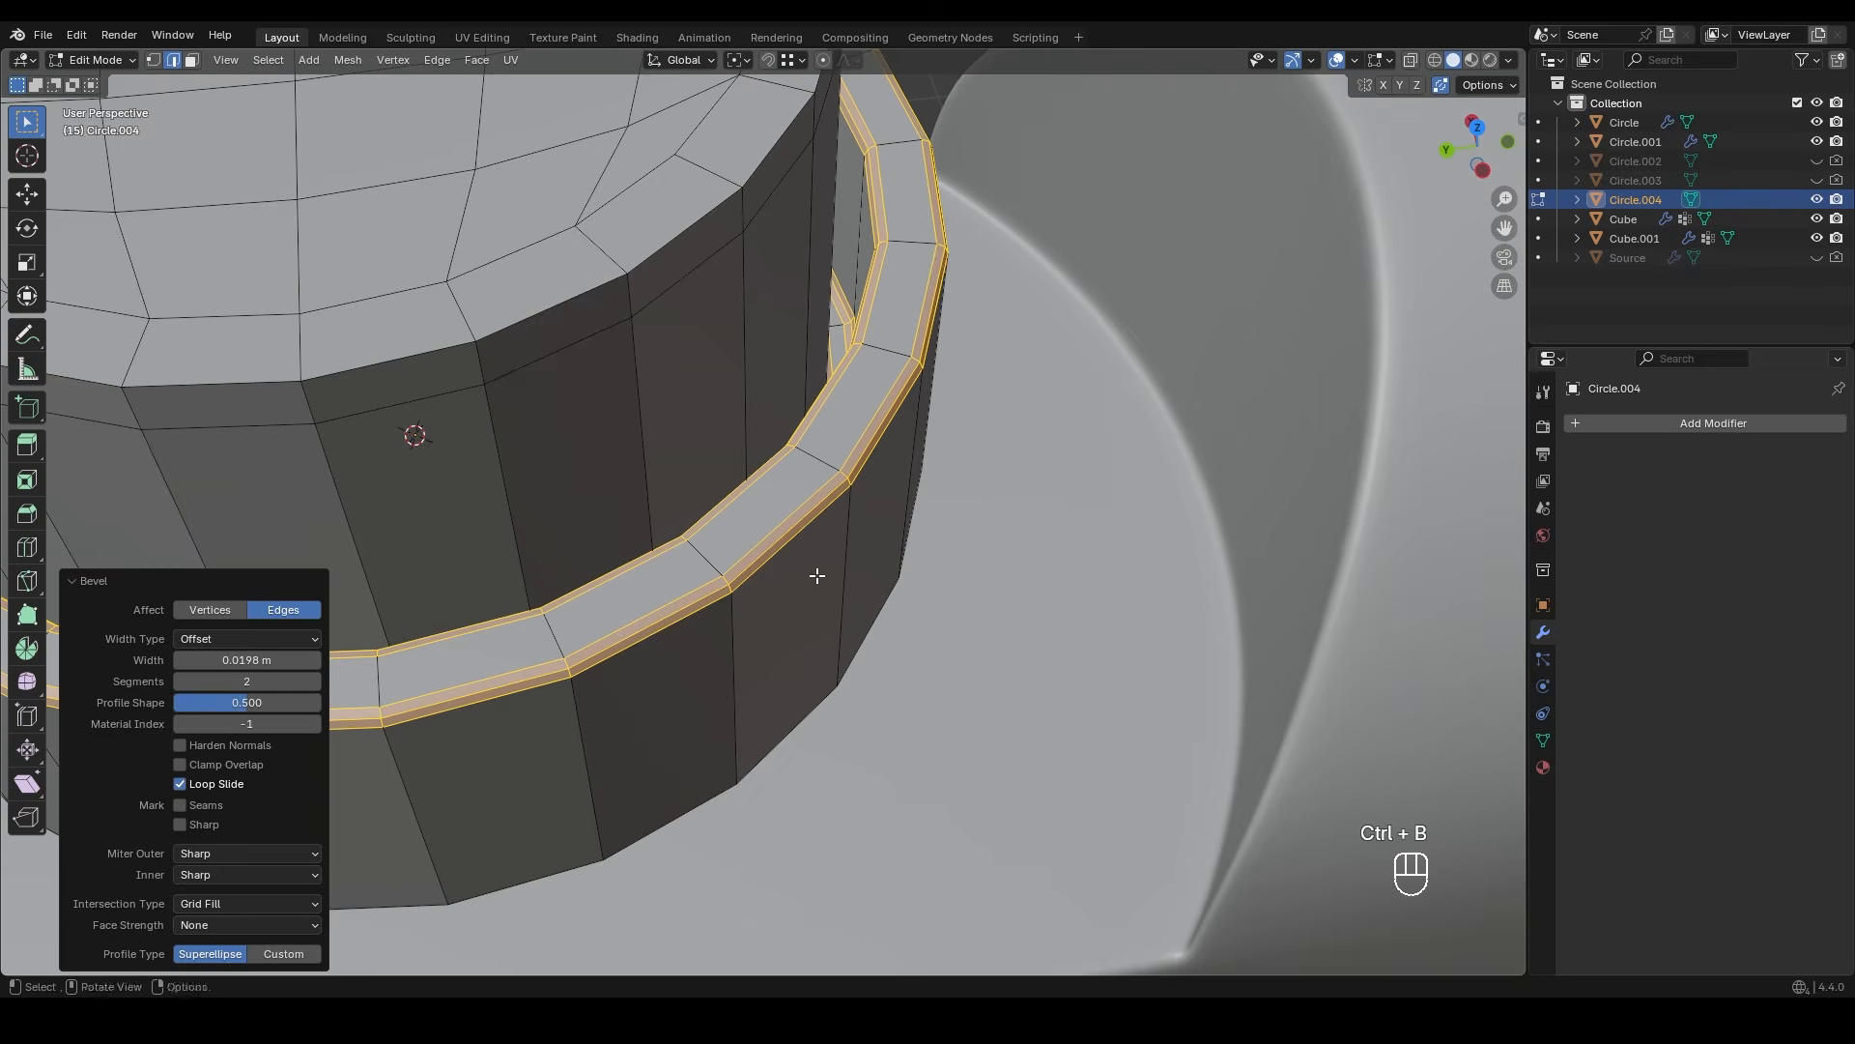
- Add a level 2 Subdivision modifier to the button object
key("Tab")
scroll(787, 531, "down", 4)
middle_click_drag(787, 532, 852, 508, "shift")
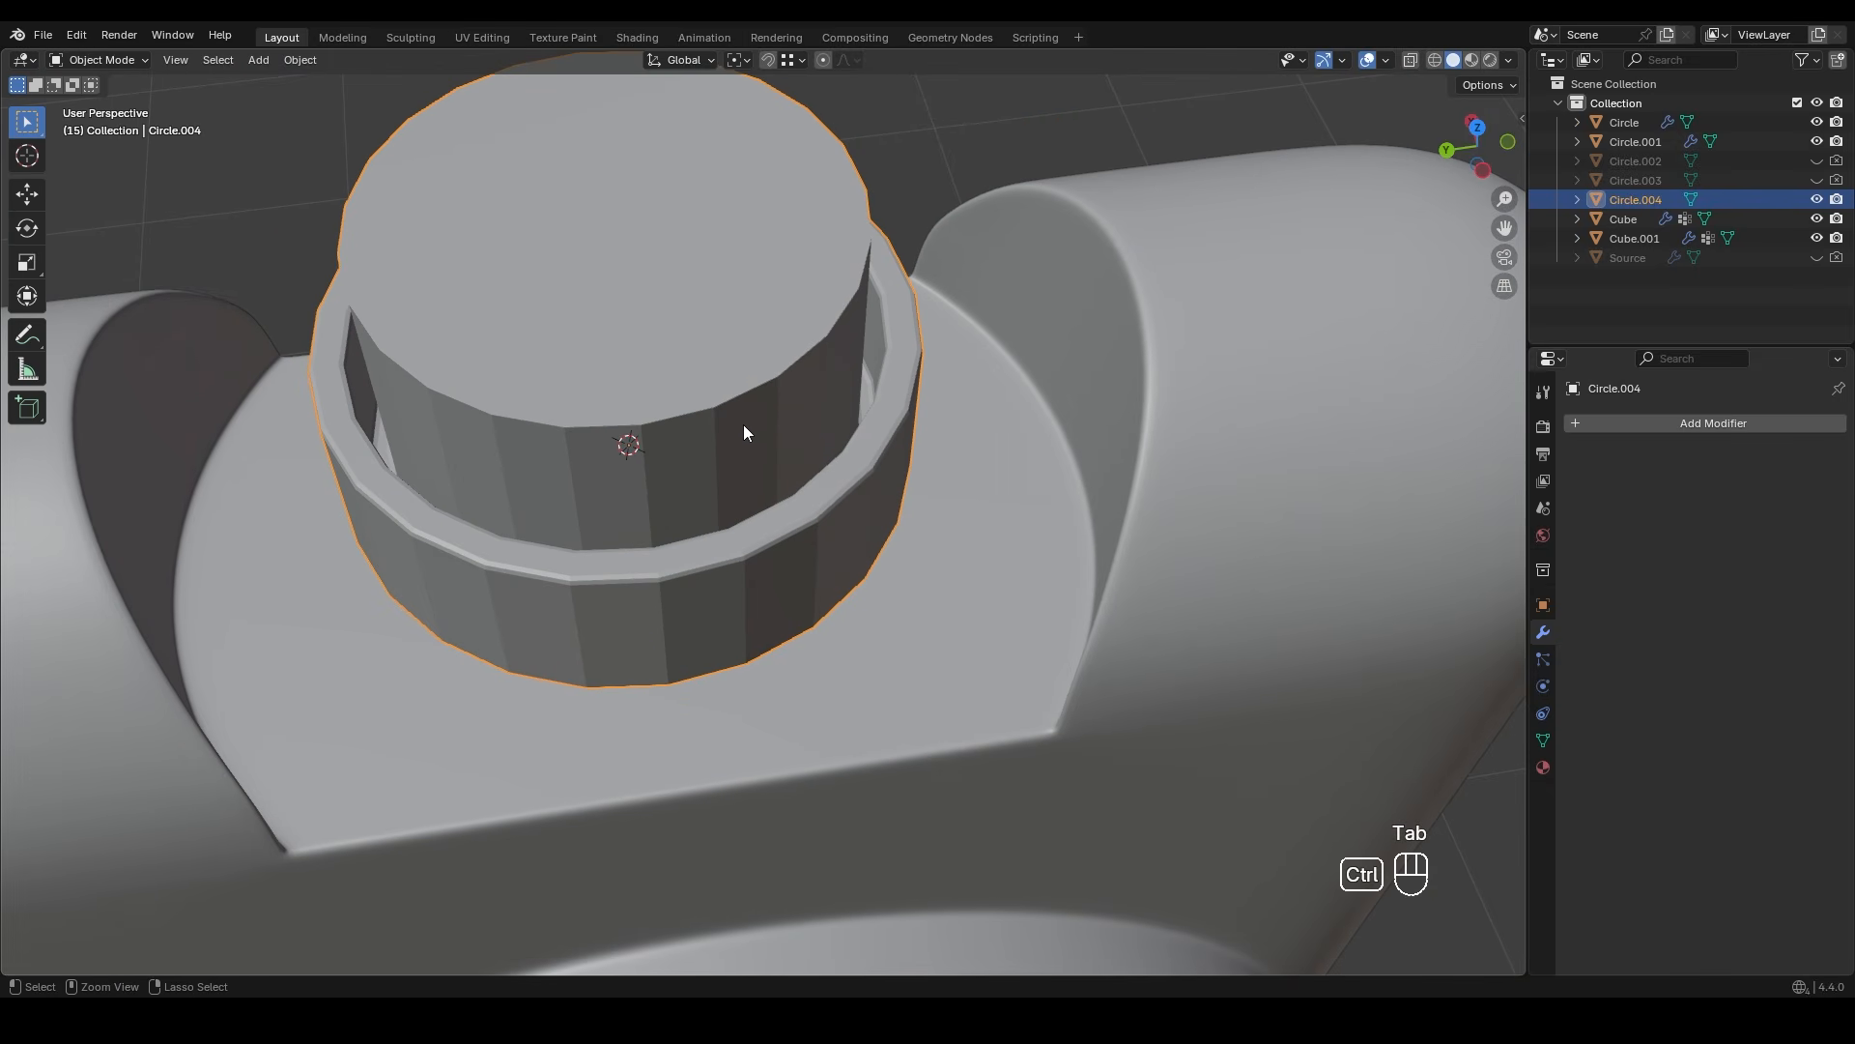
key("ctrl+2")
middle_click_drag(746, 425, 750, 377)
- Add another edge loop around the upper wall of the inner button
key("Tab")
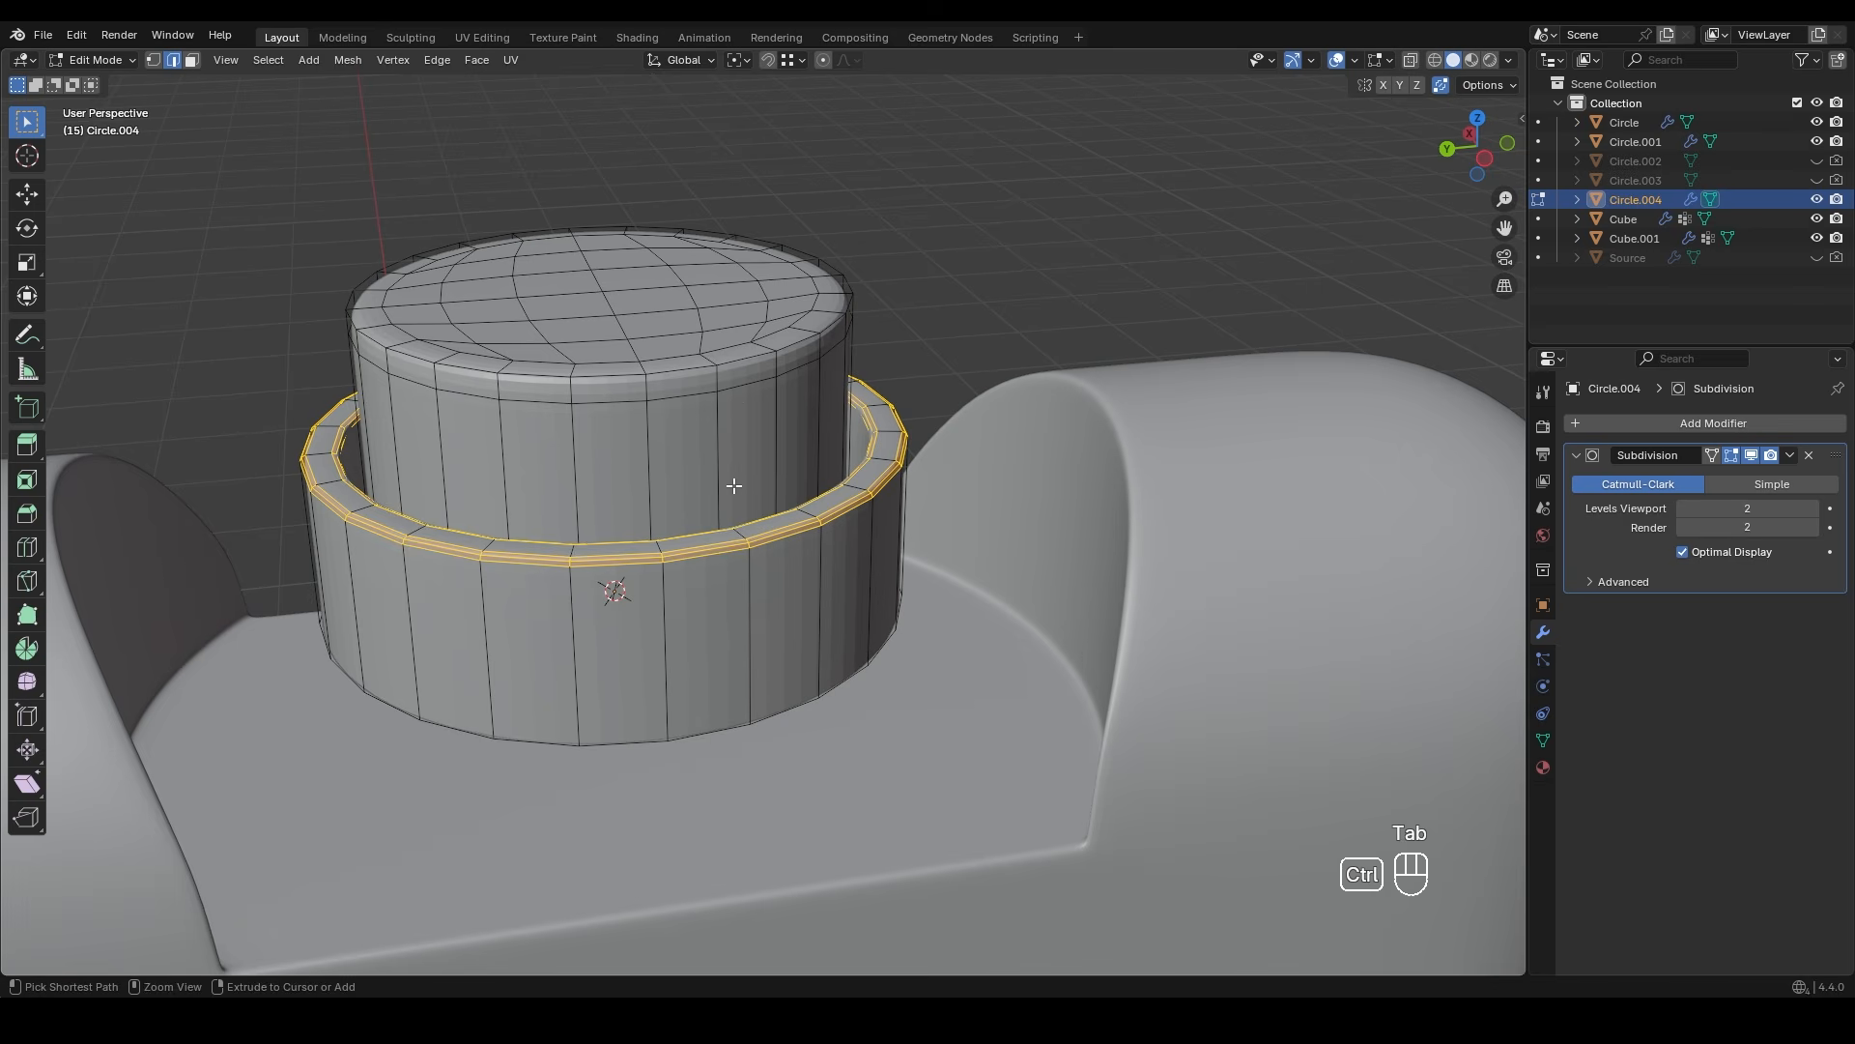
key("ctrl+r")
left_click(738, 382)
key("Tab")
- Raise the centre vertex of the button's top along Z with proportional editing to give it a domed shape
middle_click_drag(825, 435, 795, 485)
key("Tab")
key("1")
left_click(693, 340)
middle_click_drag(806, 400, 835, 478)
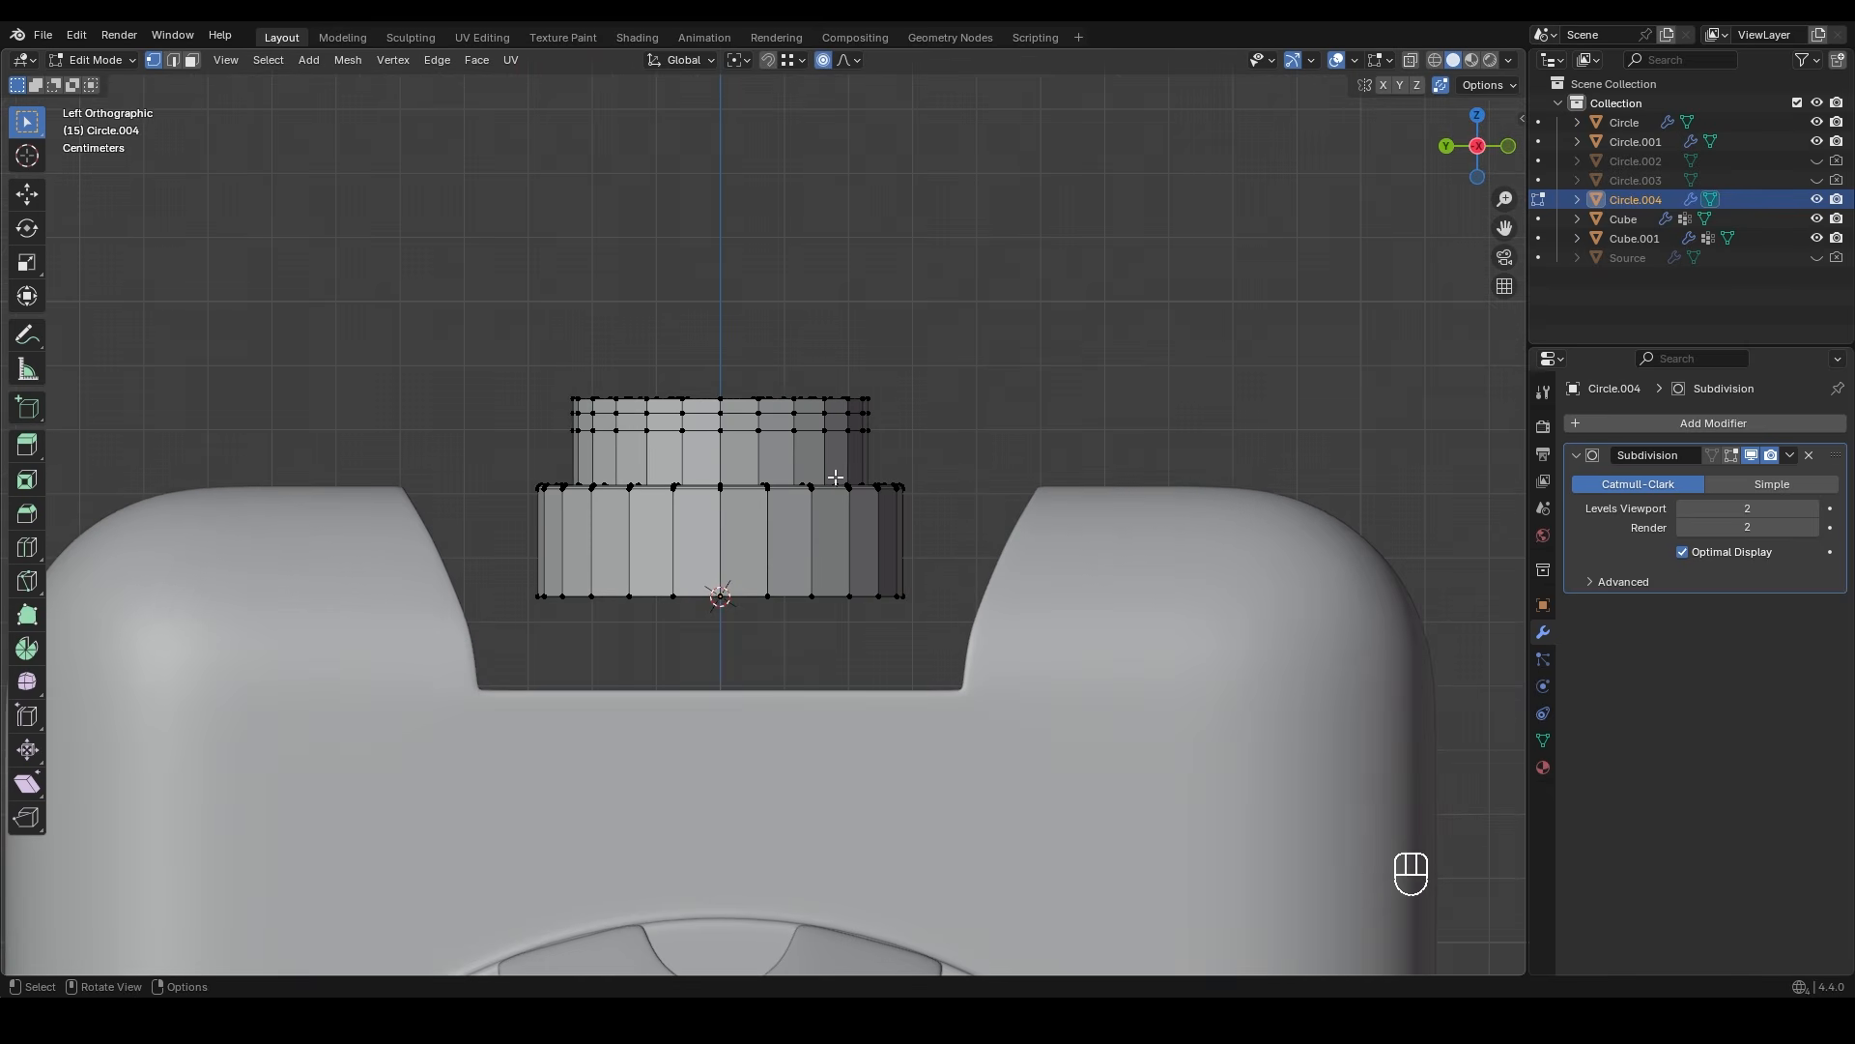
key("g")
key("z")
scroll(832, 429, "up", 3)
scroll(828, 401, "down", 3)
left_click(837, 405)
key("Tab")
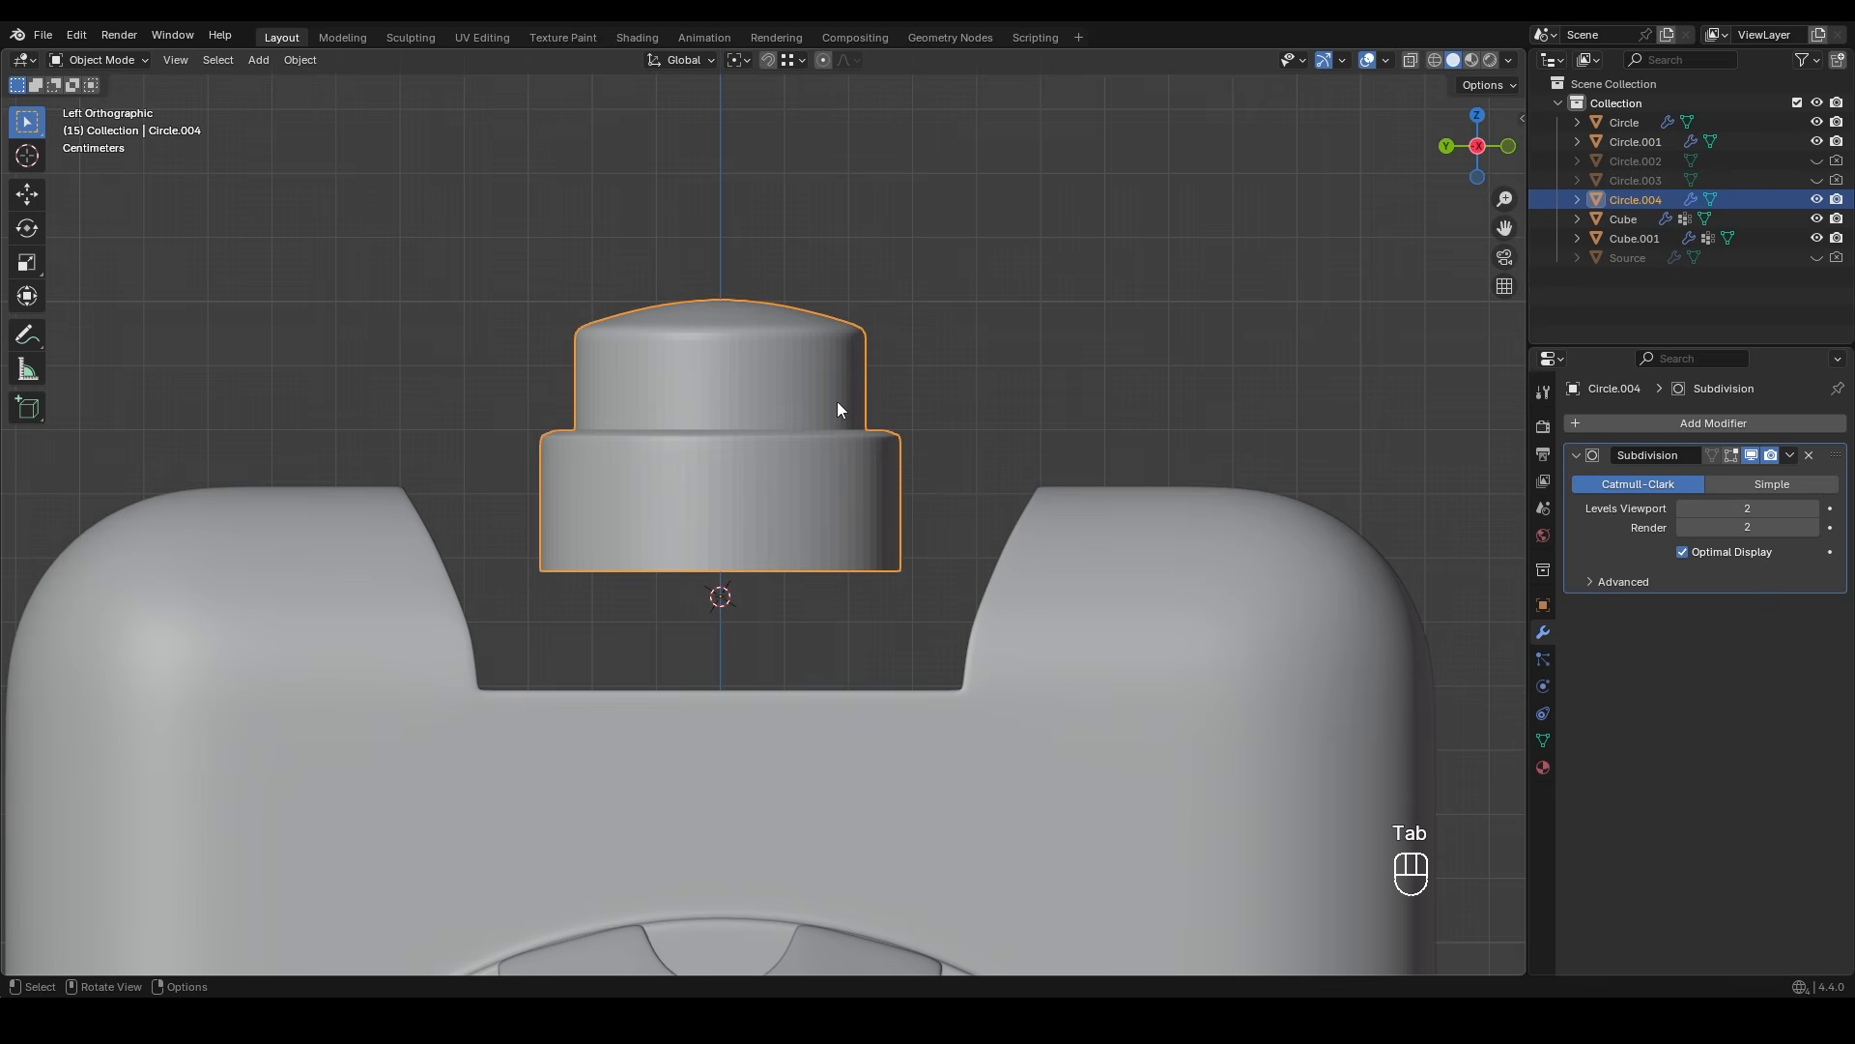
- Lower the button along Z so its base sinks into the recess floor, and shade it smooth
key("g")
key("z")
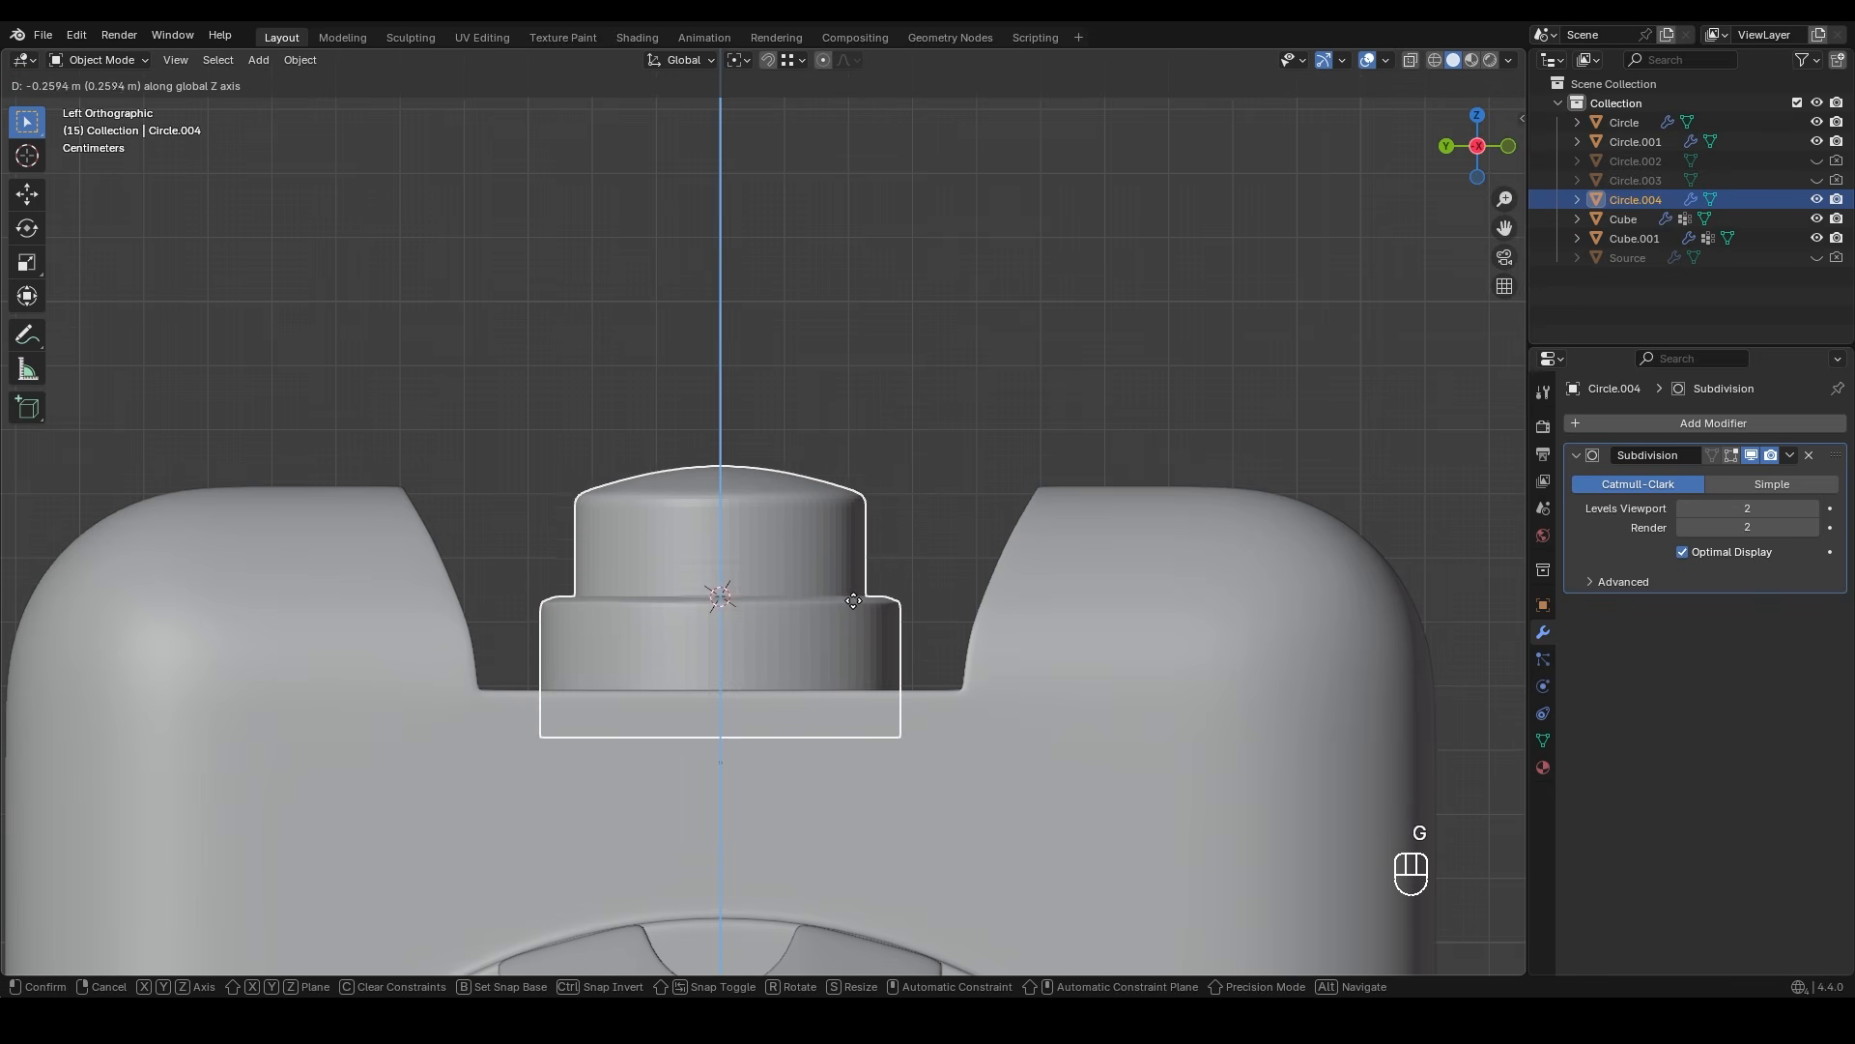
left_click(859, 636)
right_click(816, 574)
left_click(821, 570)
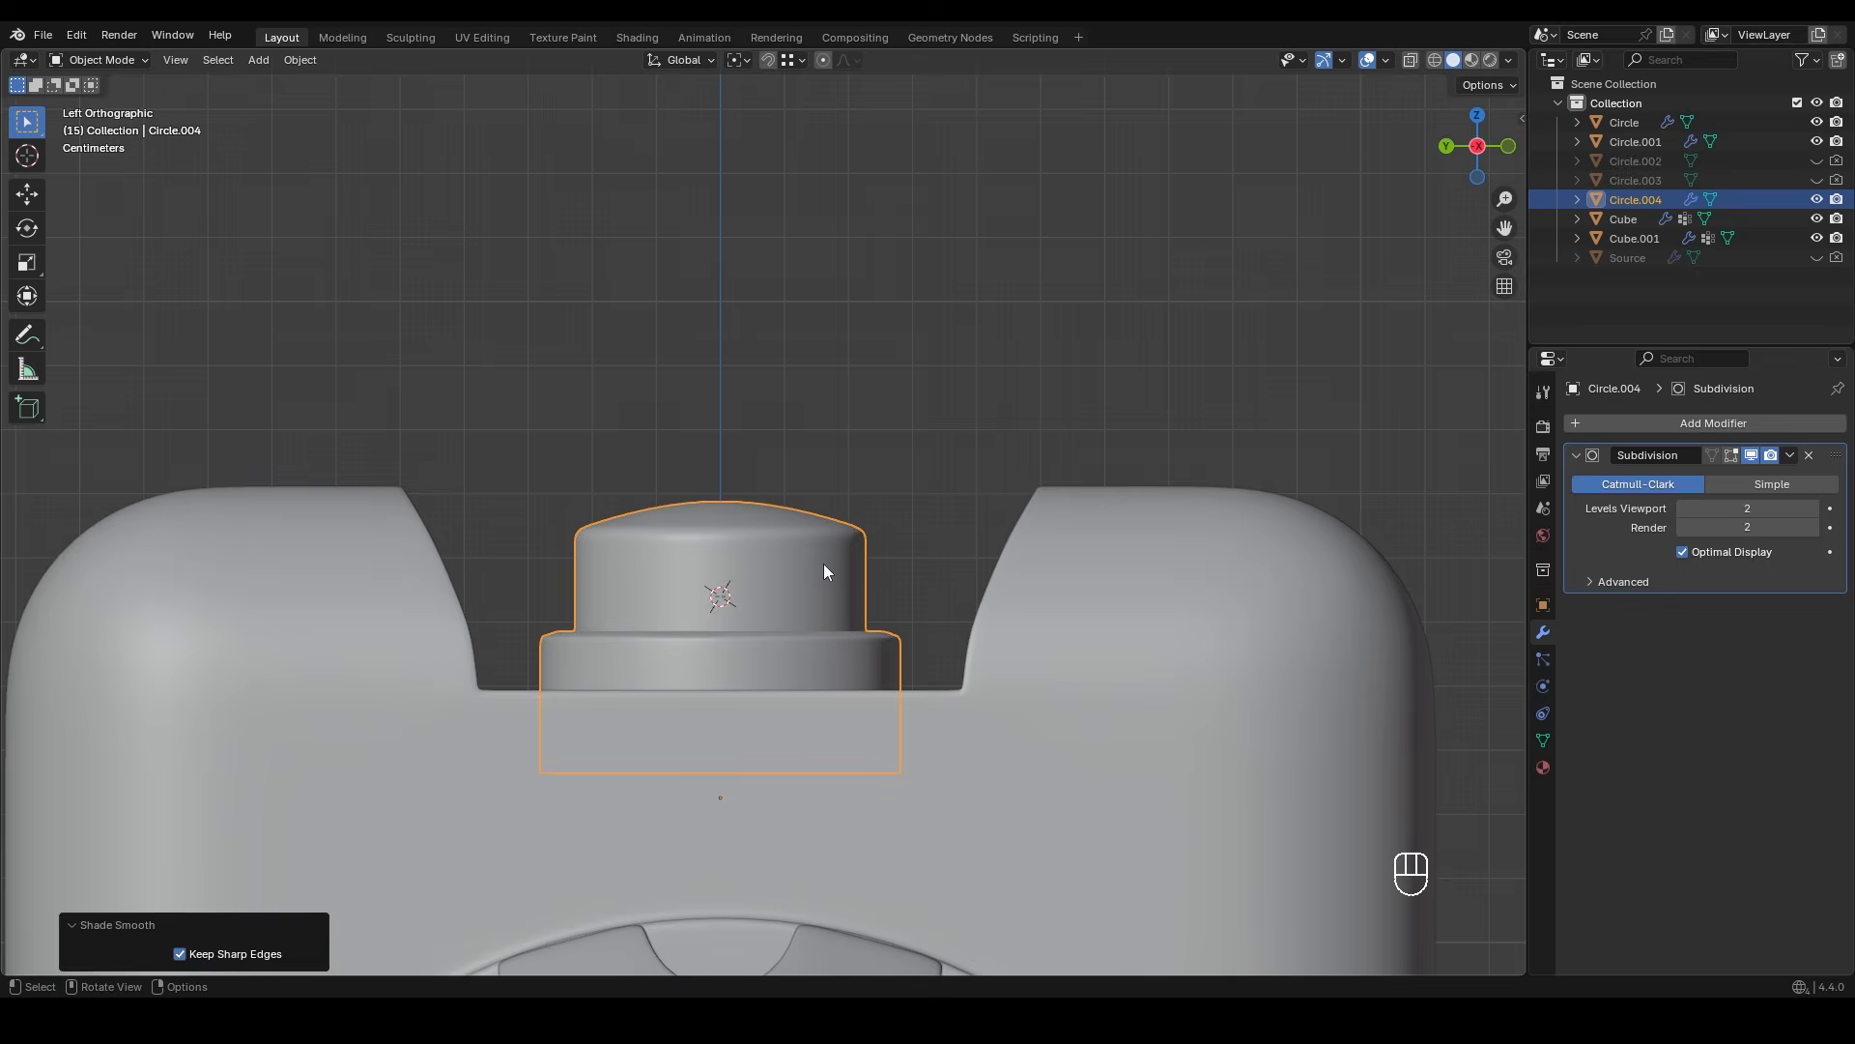
- Add a plane at the 3D cursor and rotate it 90° about the Y axis
scroll(820, 529, "down", 3)
middle_click_drag(788, 481, 849, 587)
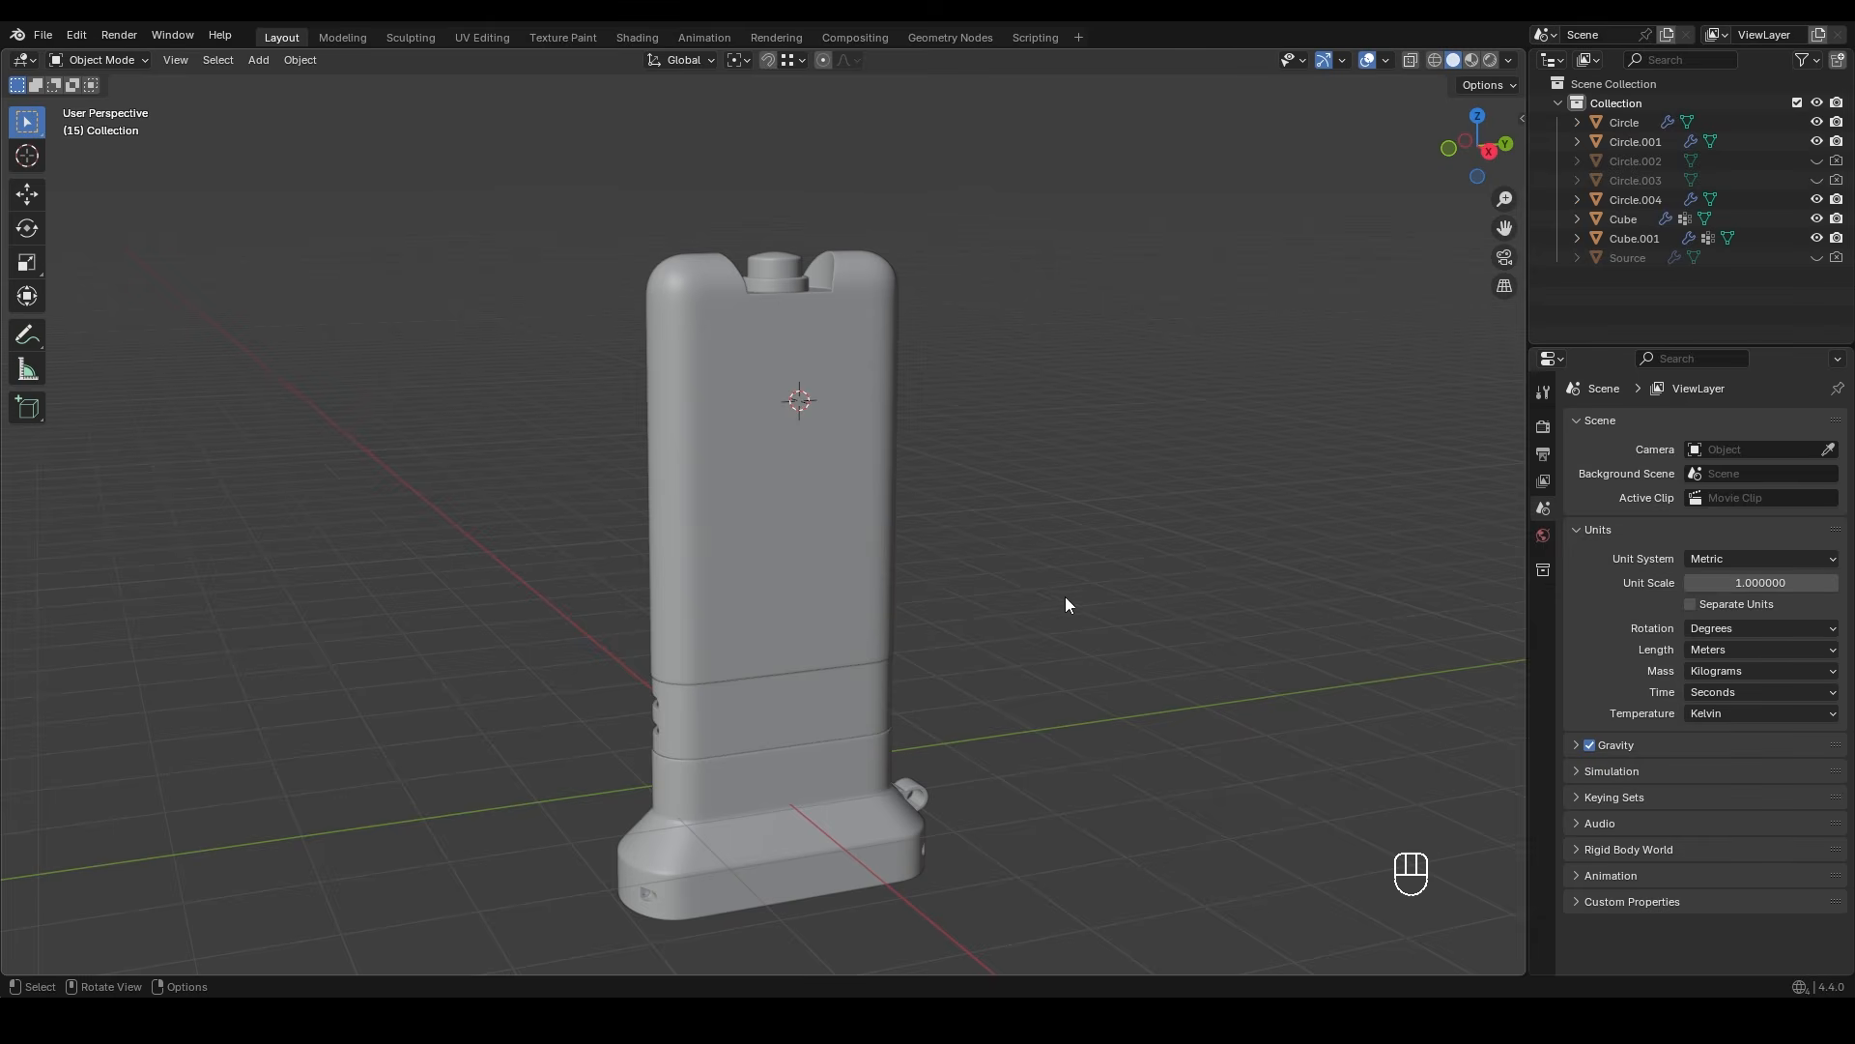
key("shift+a")
mouse_move(988, 450)
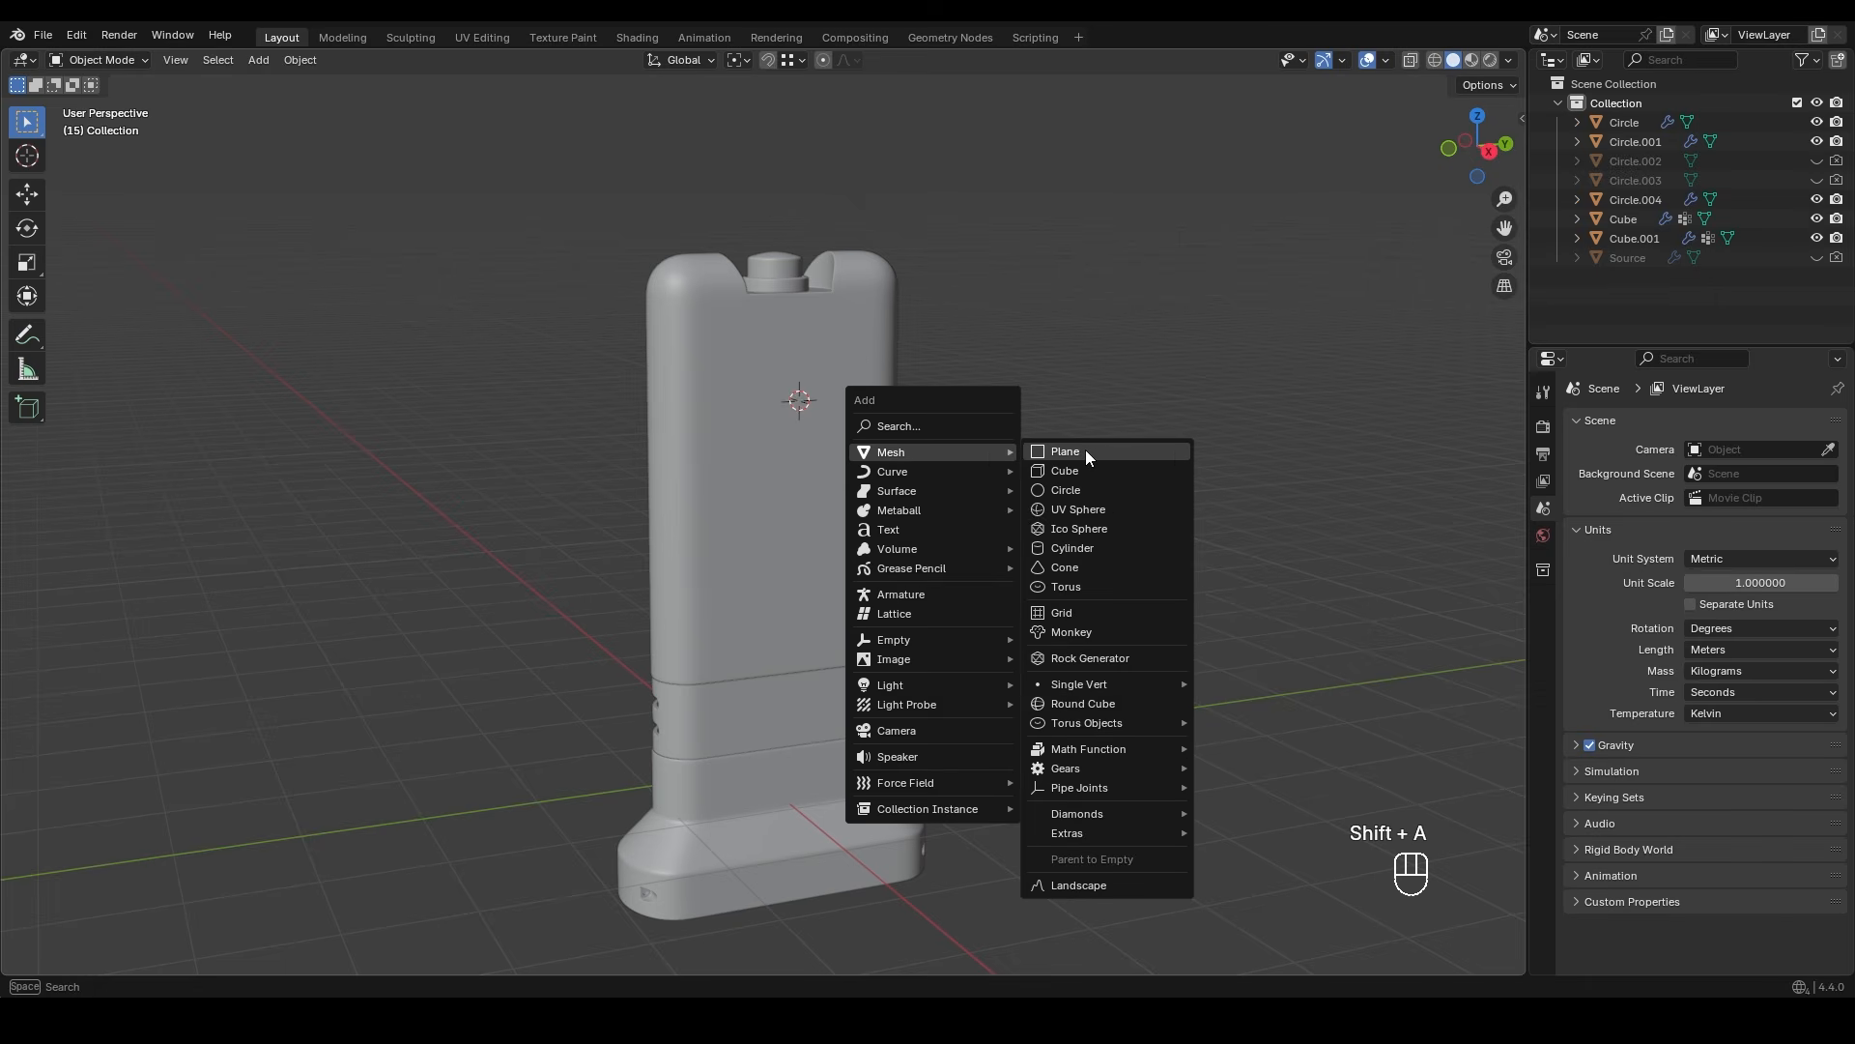
left_click(1086, 449)
type("ry")
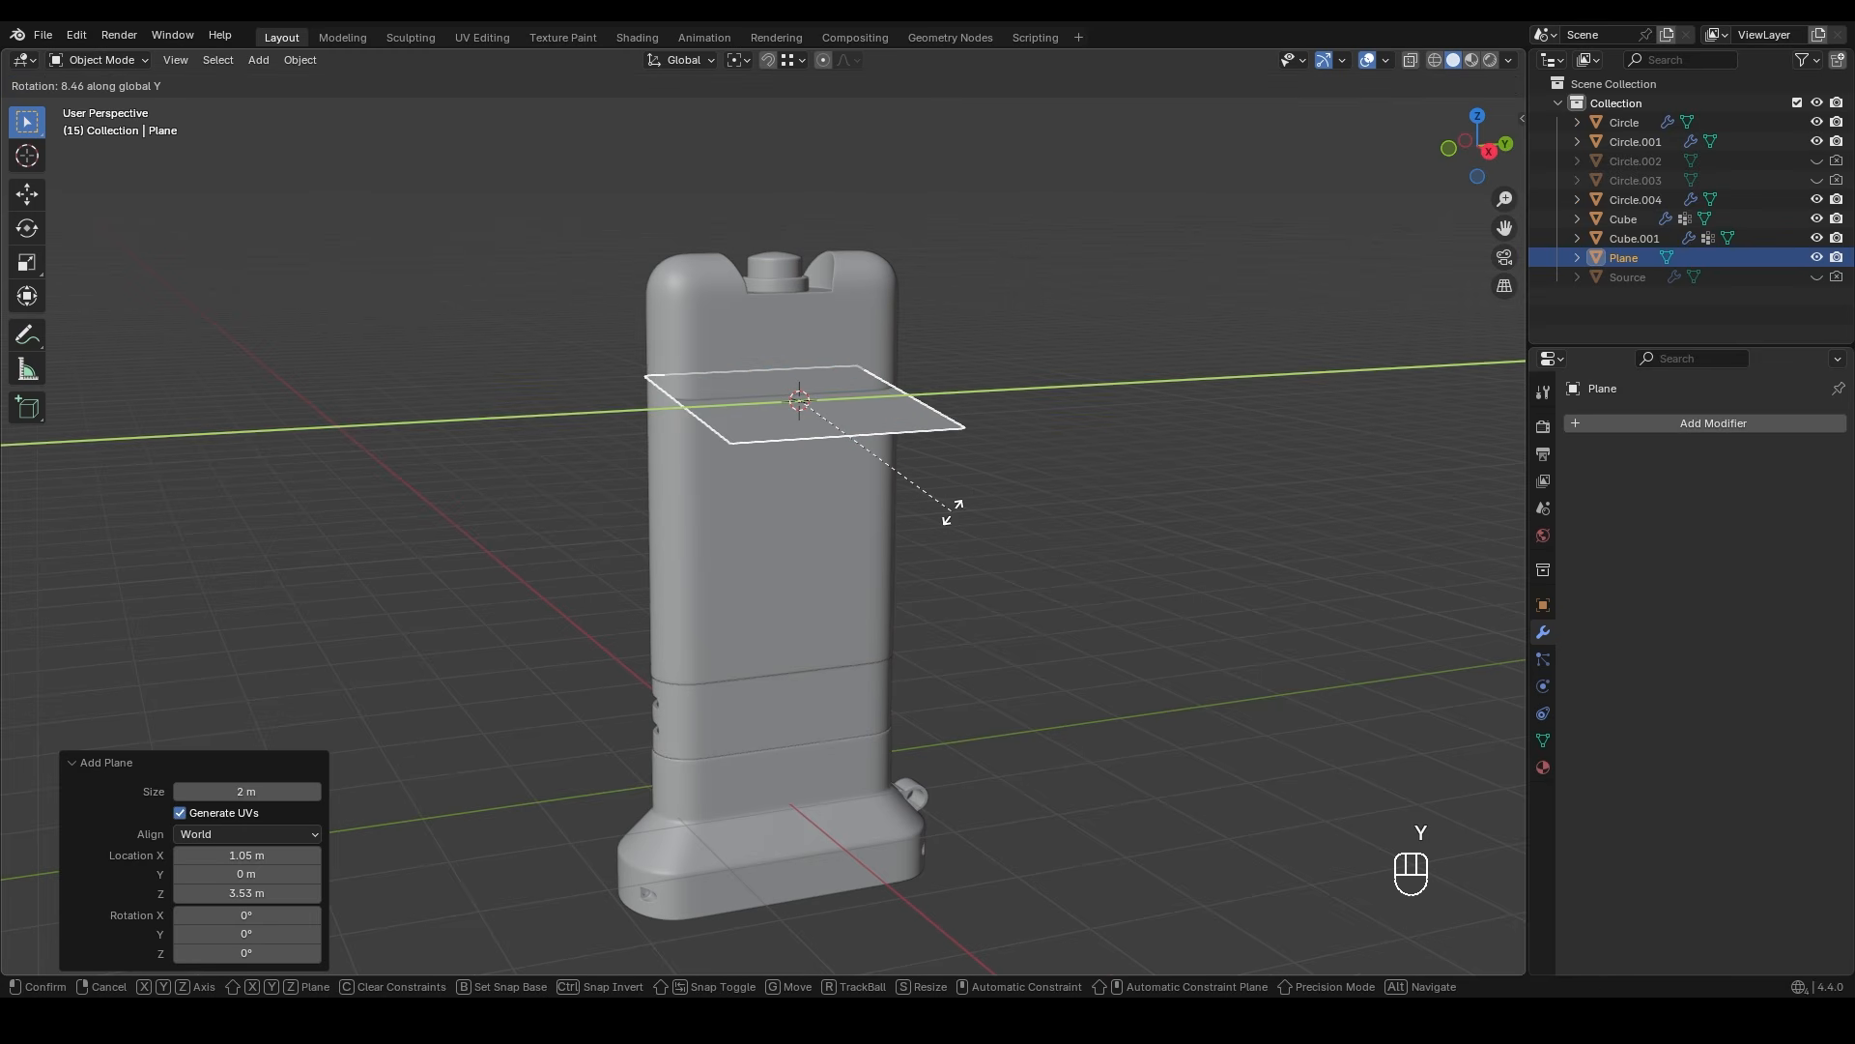
type("90")
key("KP_Enter")
- Scale the plane to about half size and place it along Z just below the button recess
key("KP_3")
scroll(851, 542, "up", 2)
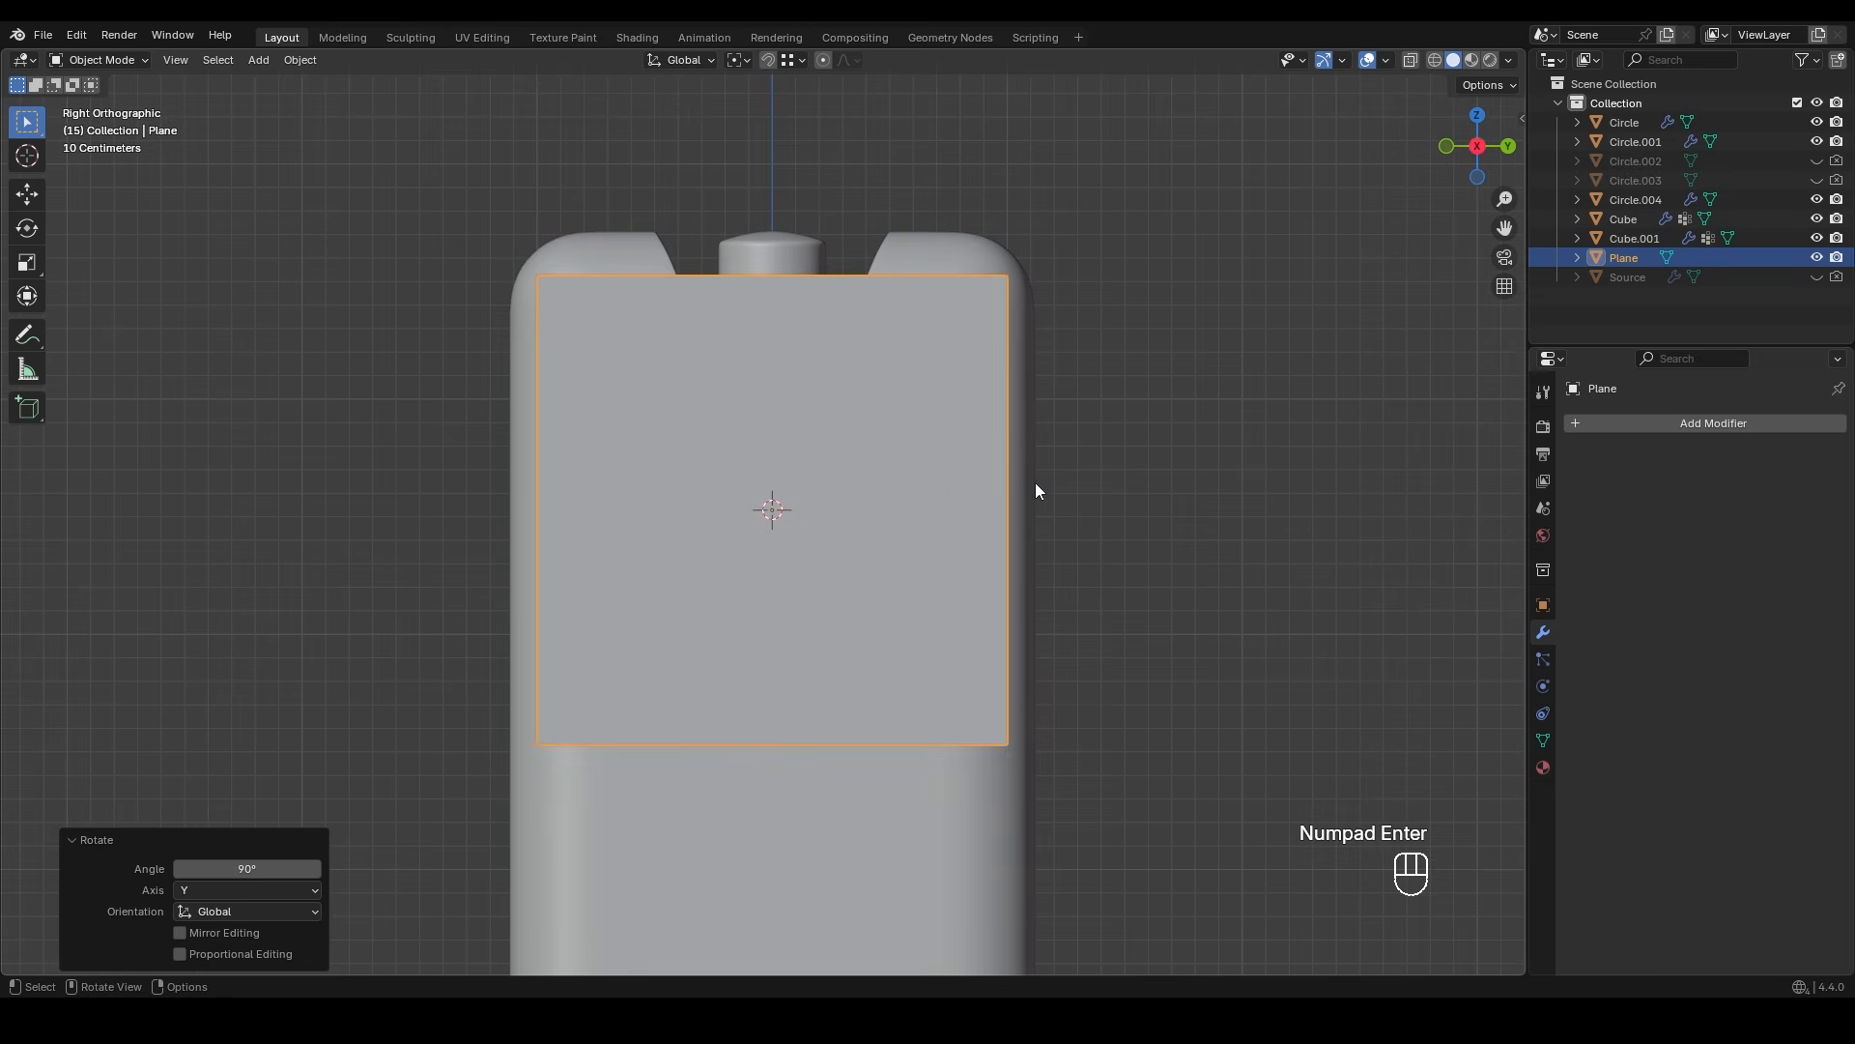
key("s")
left_click(908, 464)
key("g")
key("z")
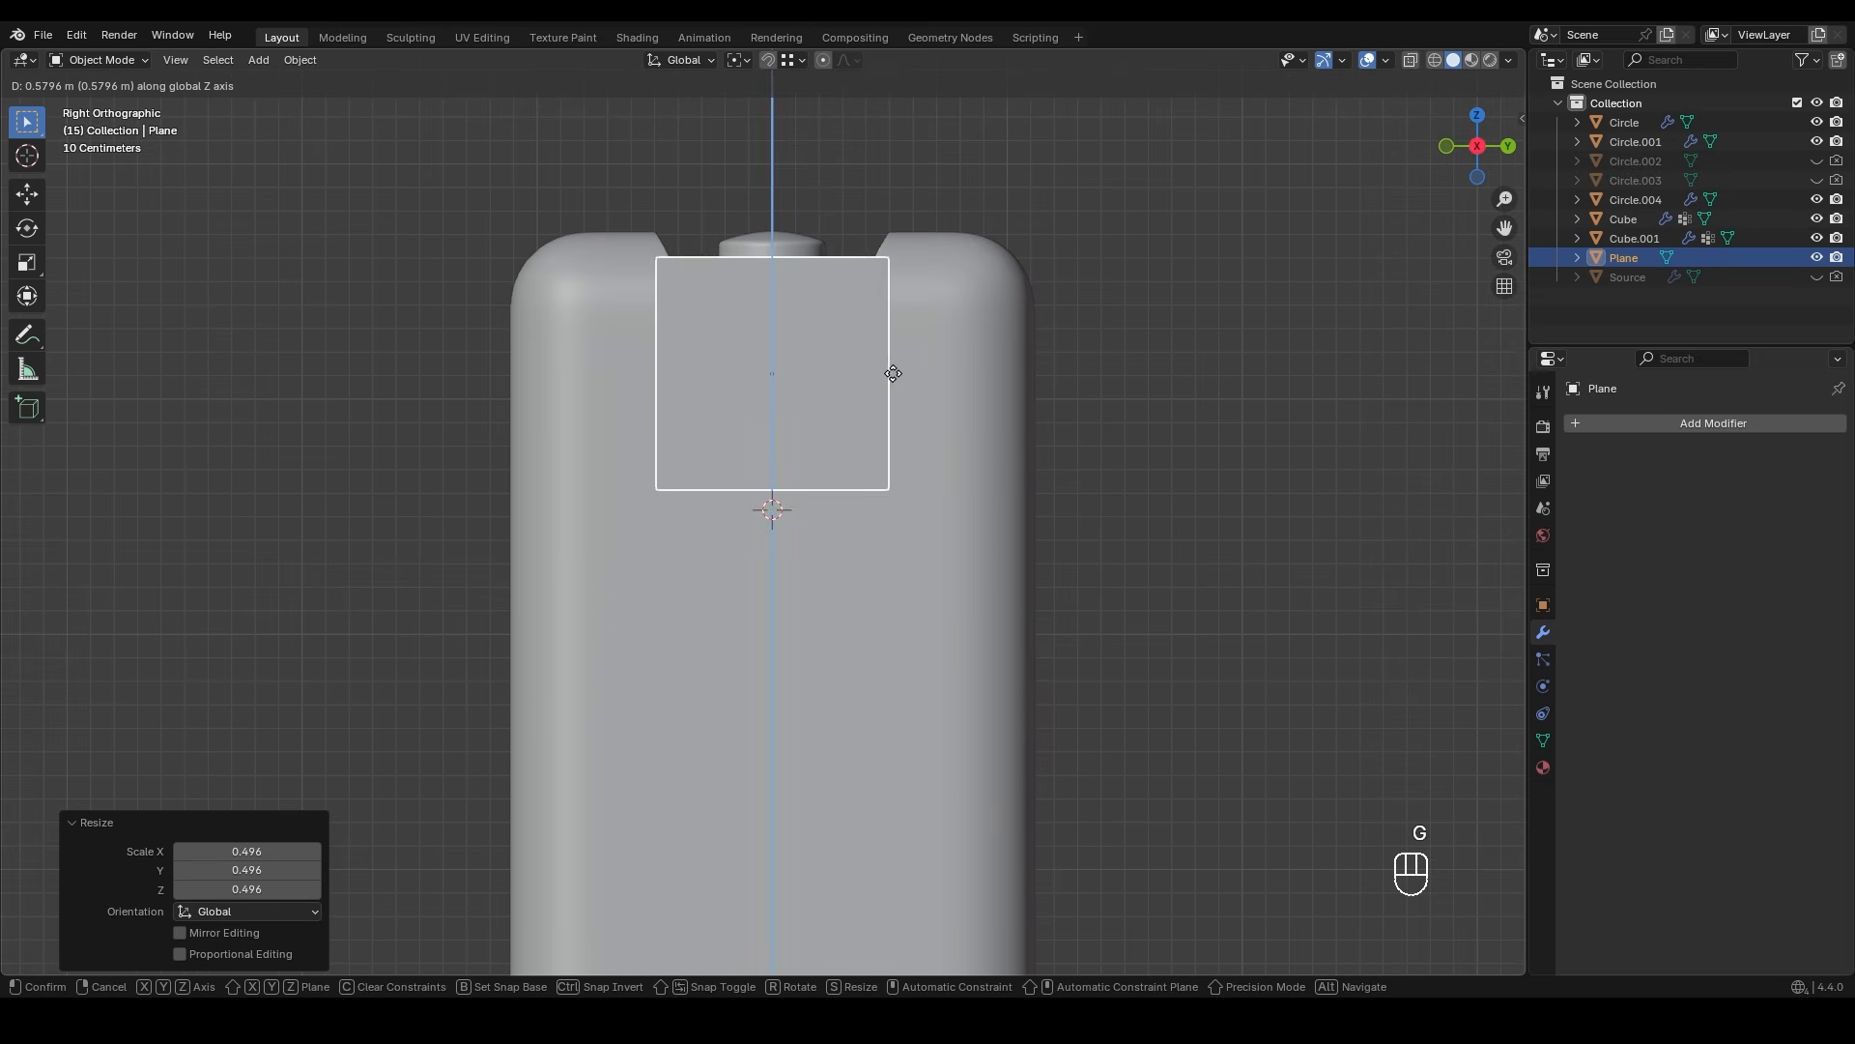
key("s")
key("g")
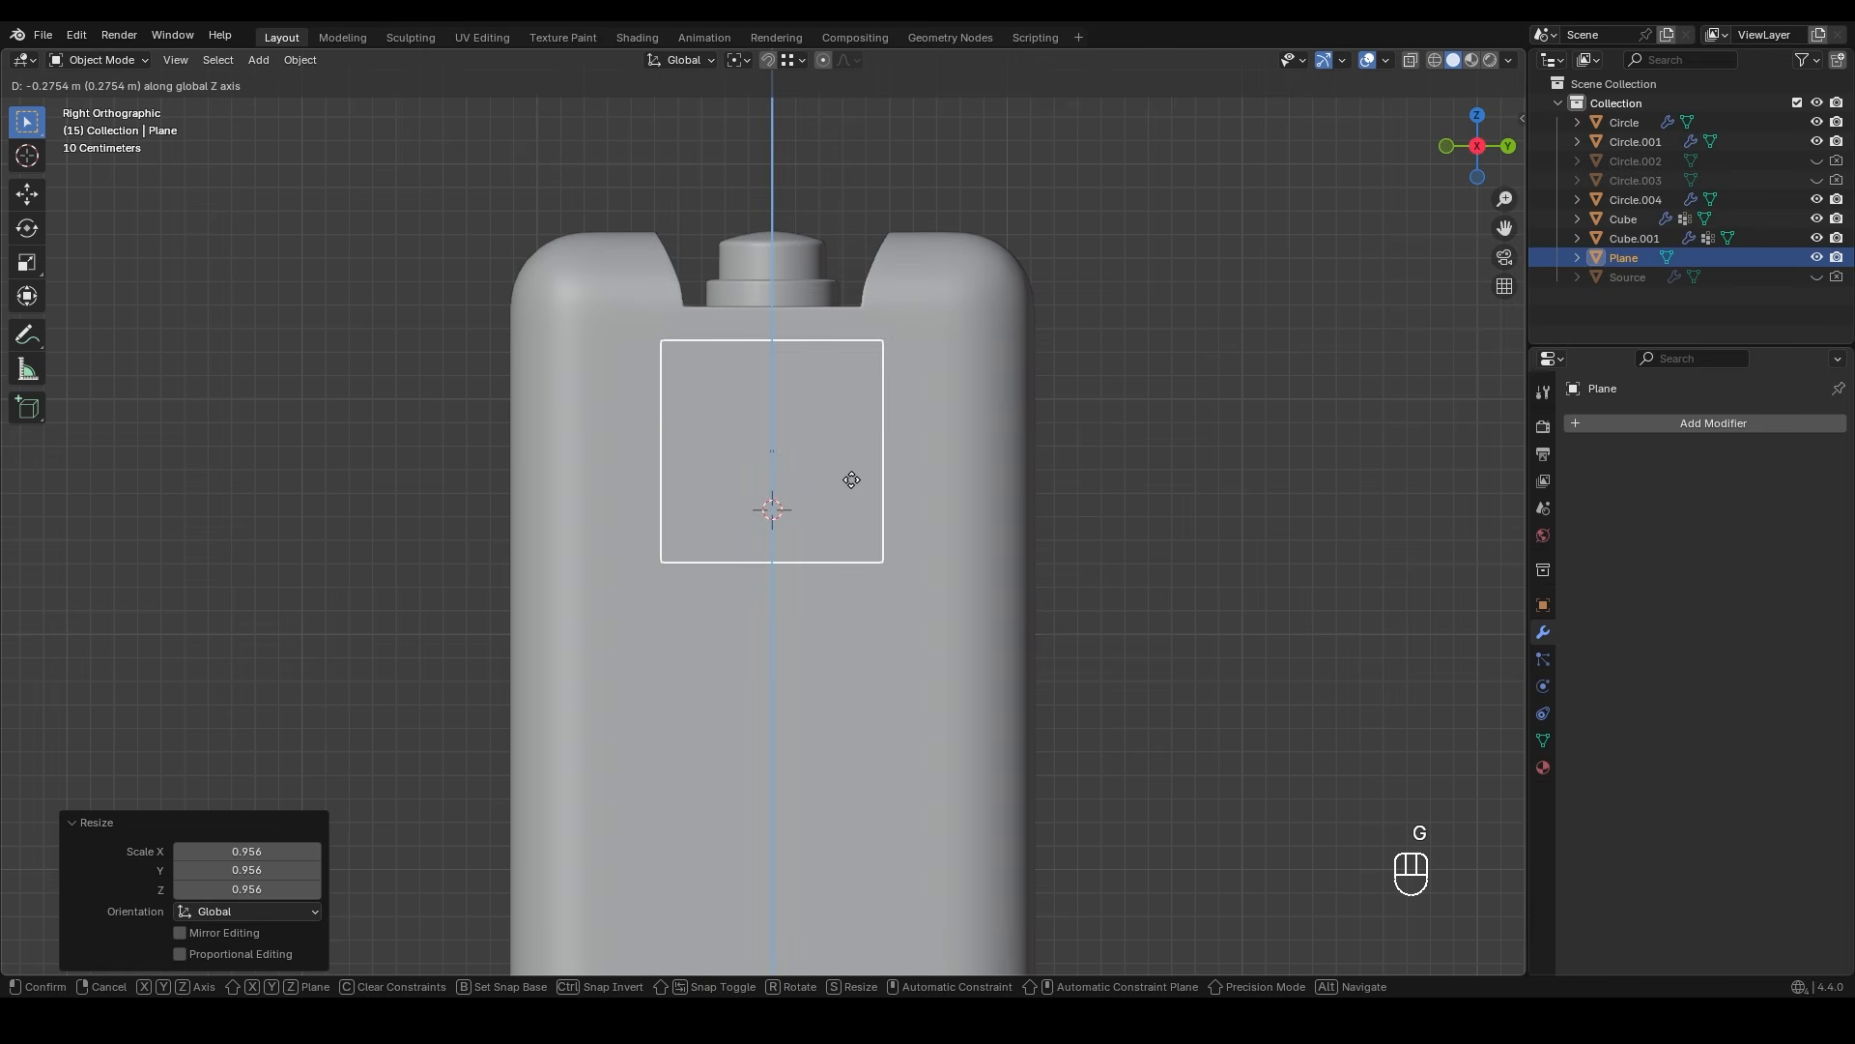
left_click(838, 494)
- Raise the plane's lower edge along Z by about 0.5 m to make a wide, low rectangle
key("Tab")
scroll(839, 486, "up", 2)
middle_click_drag(828, 502, 846, 546, "shift")
key("1")
left_click_drag(587, 571, 1112, 747)
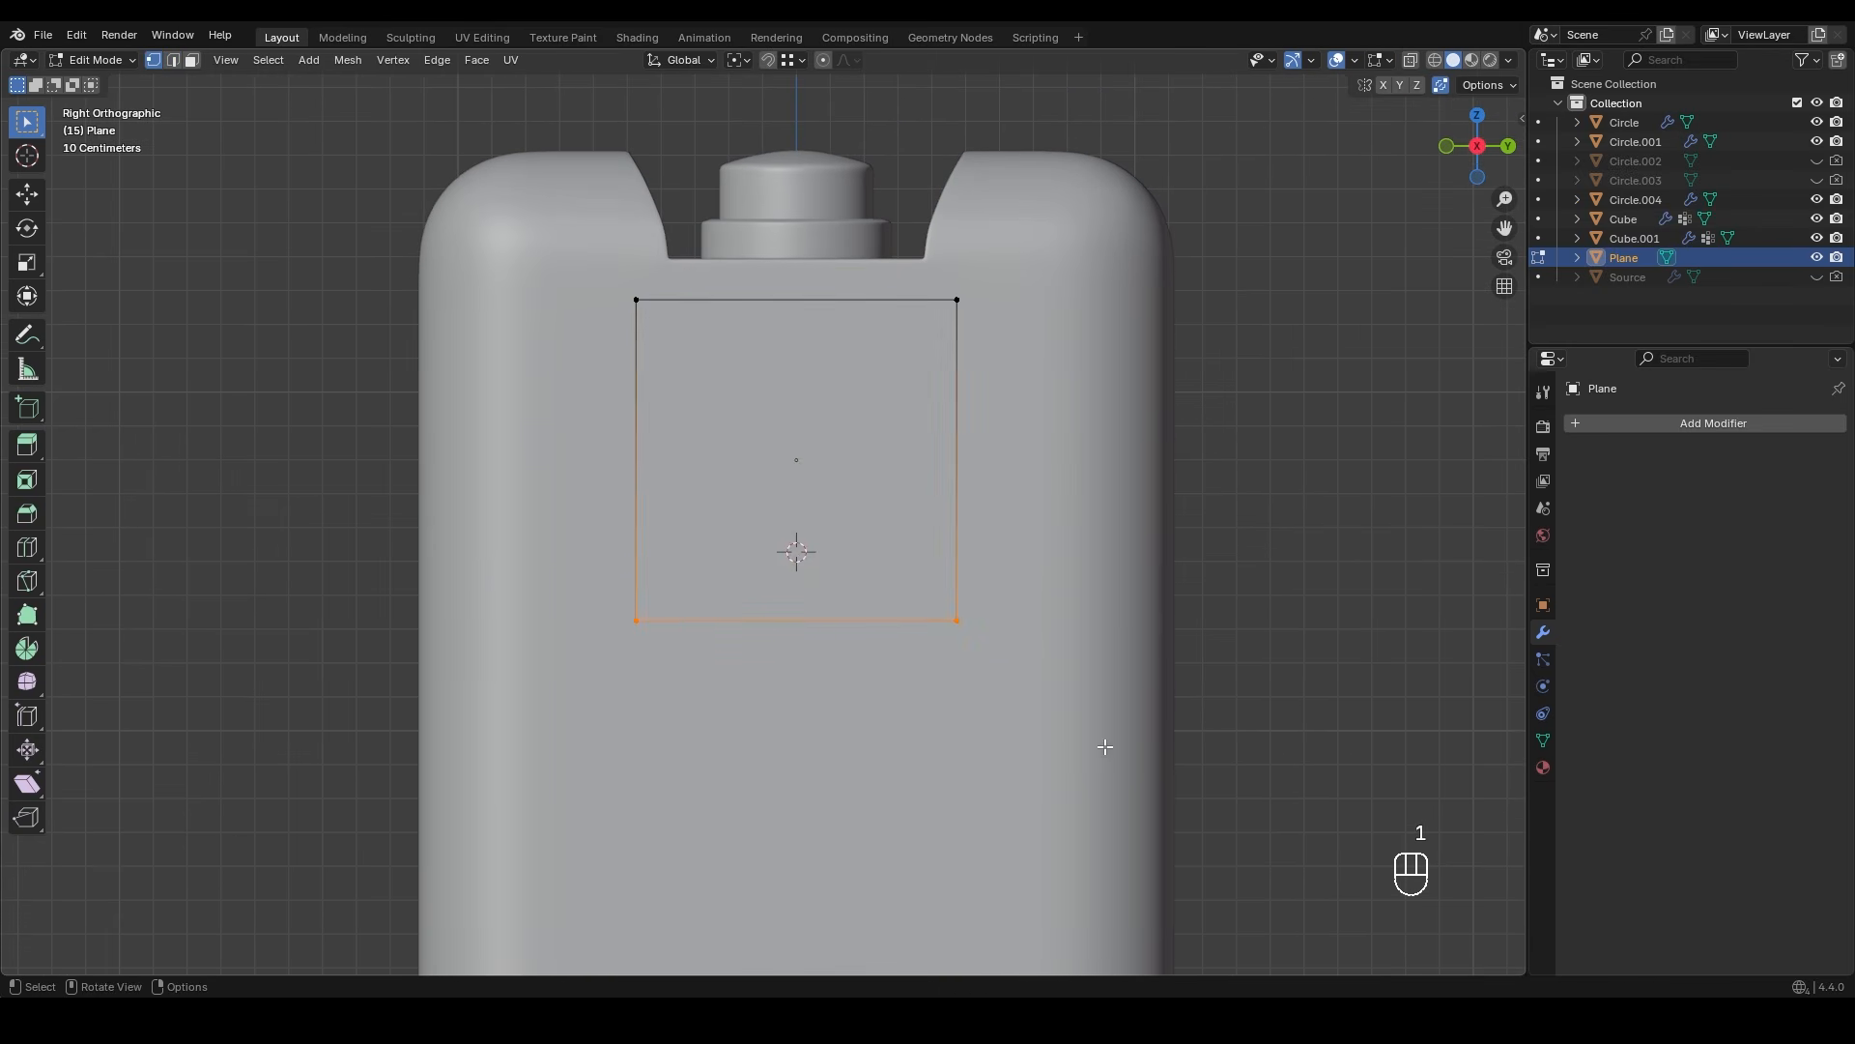
key("g")
key("y")
key("z")
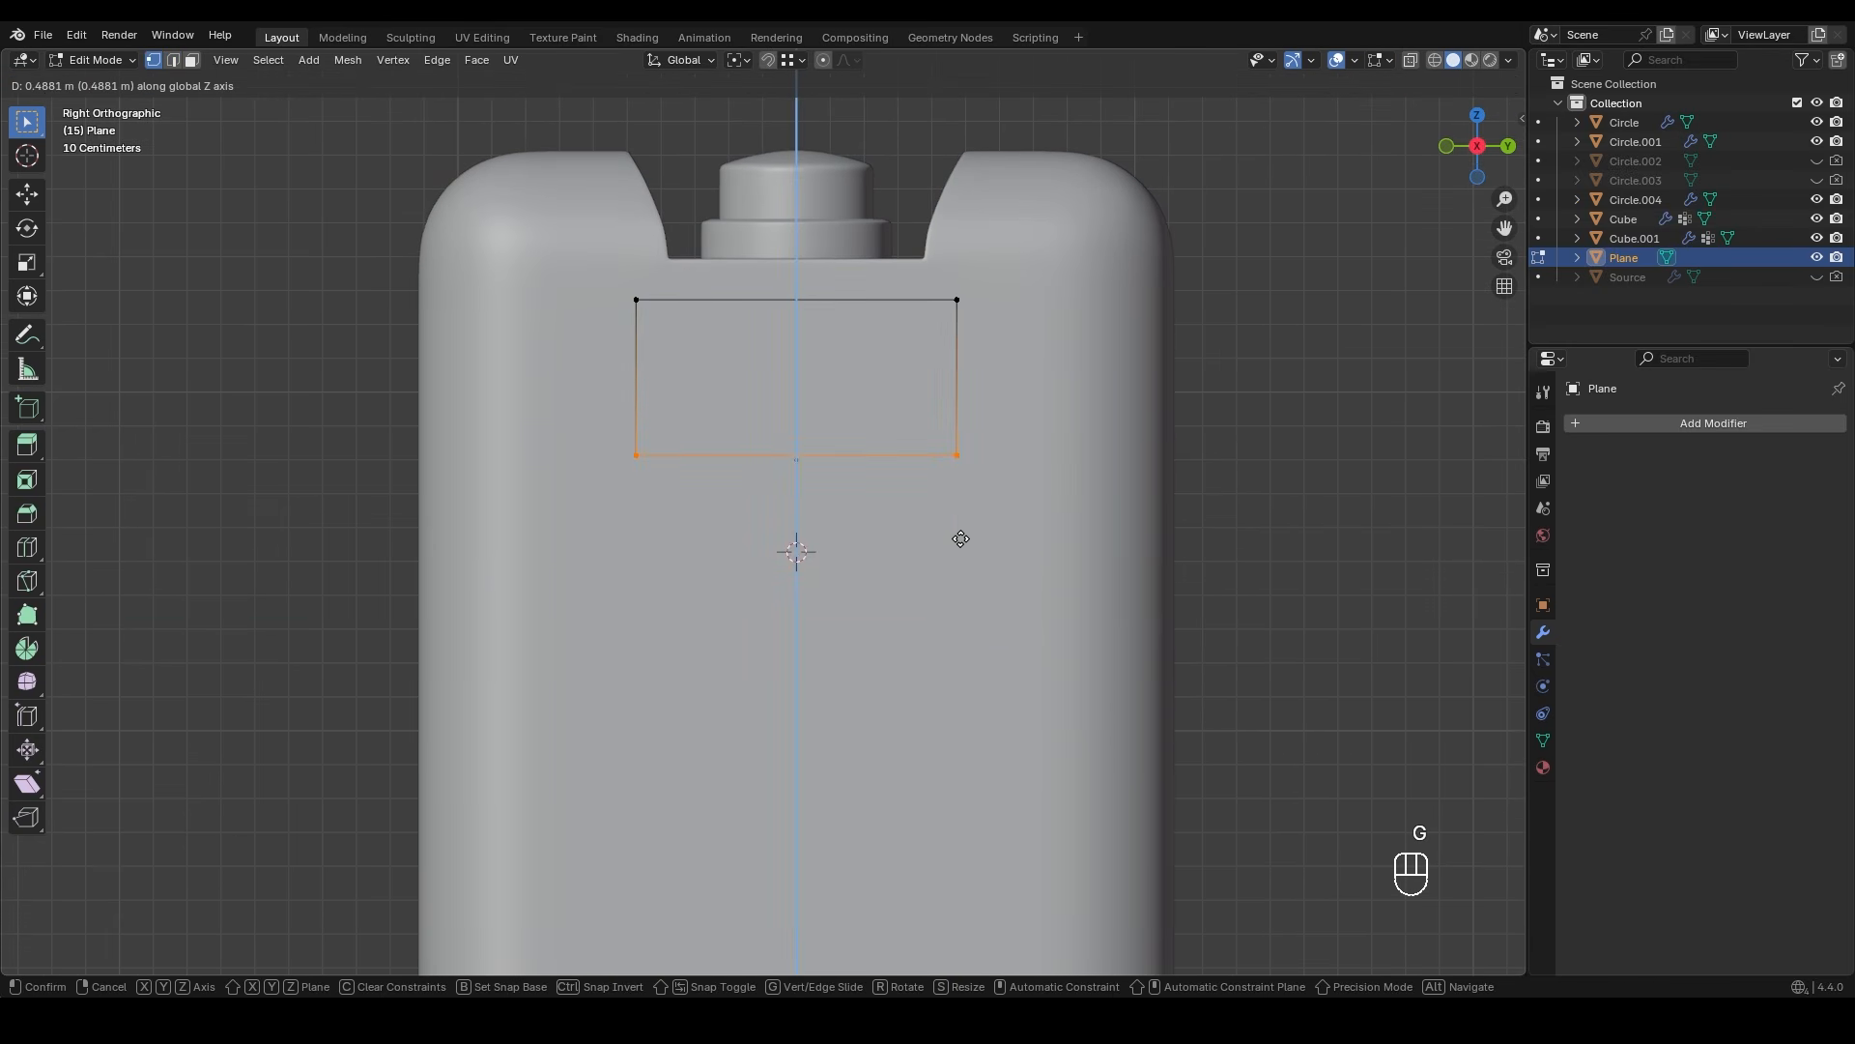
left_click(967, 530)
- Inset the rectangle's face to form a border, and raise the border's lower vertices slightly
key("3")
left_click(913, 427)
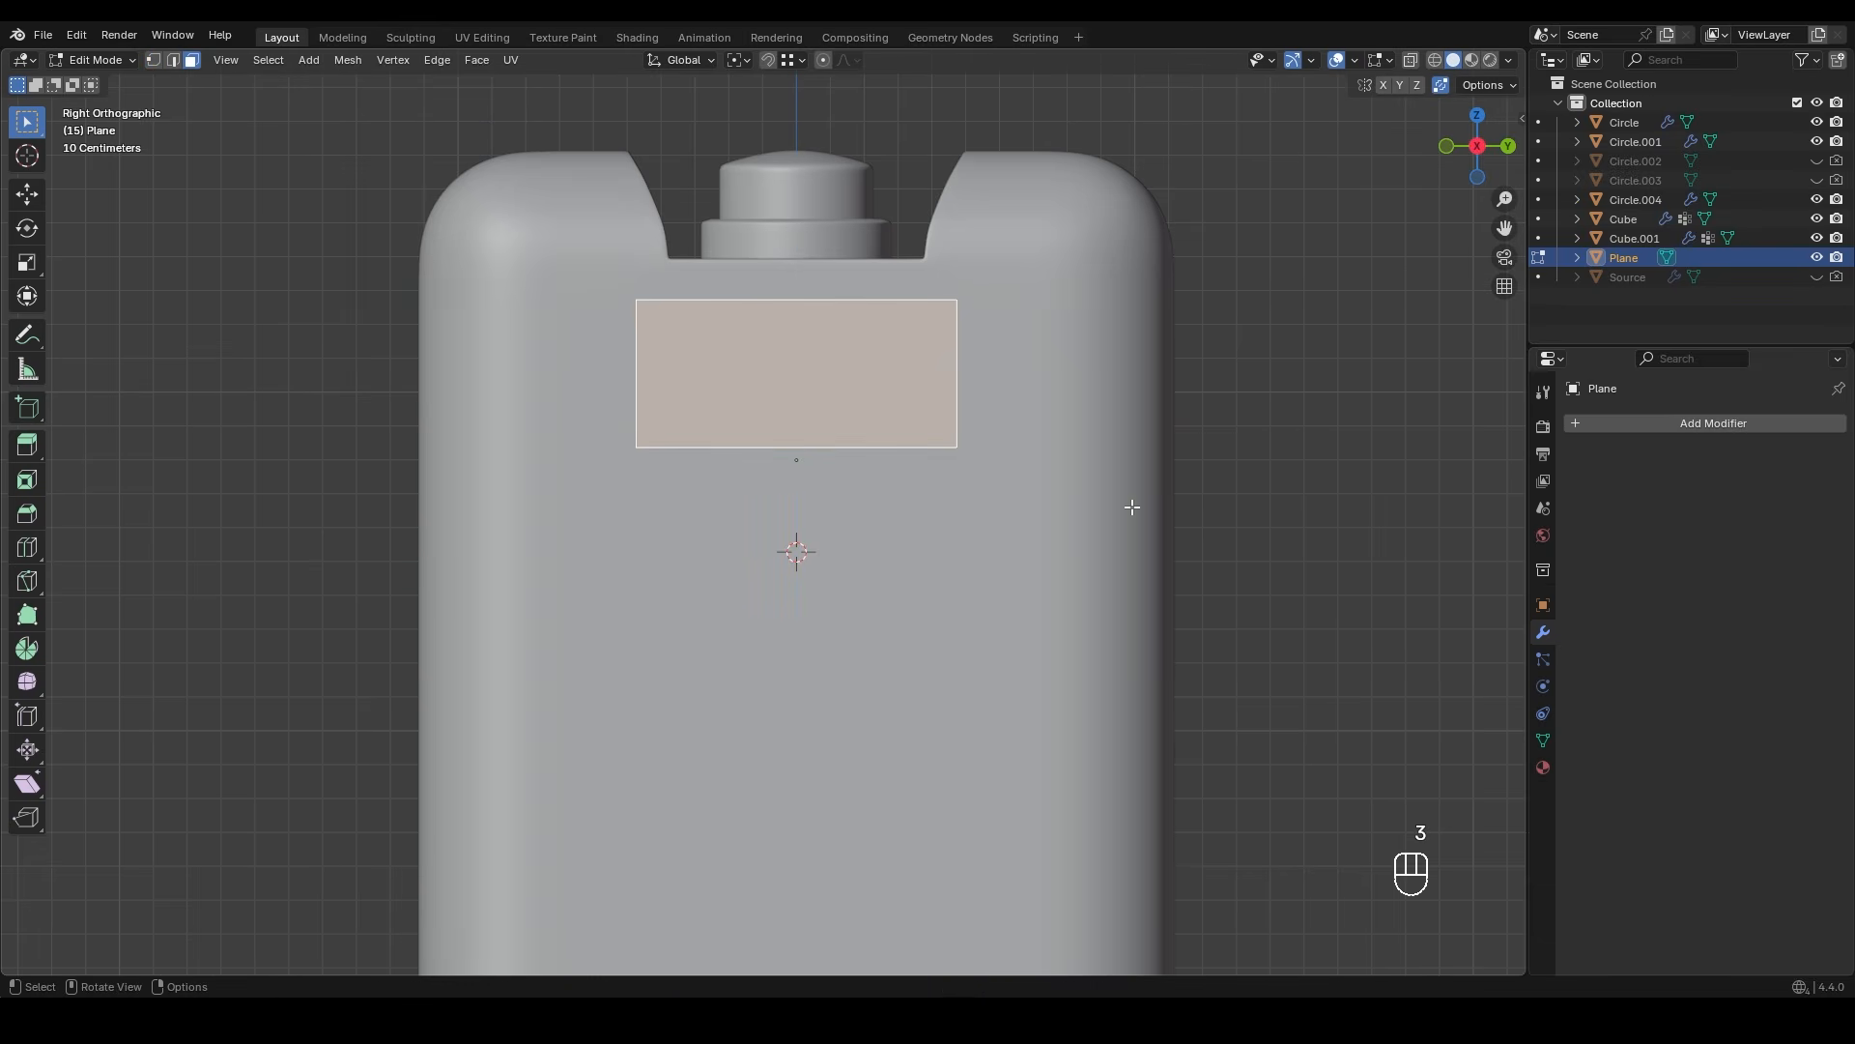
key("i")
left_click(1088, 506)
key("1")
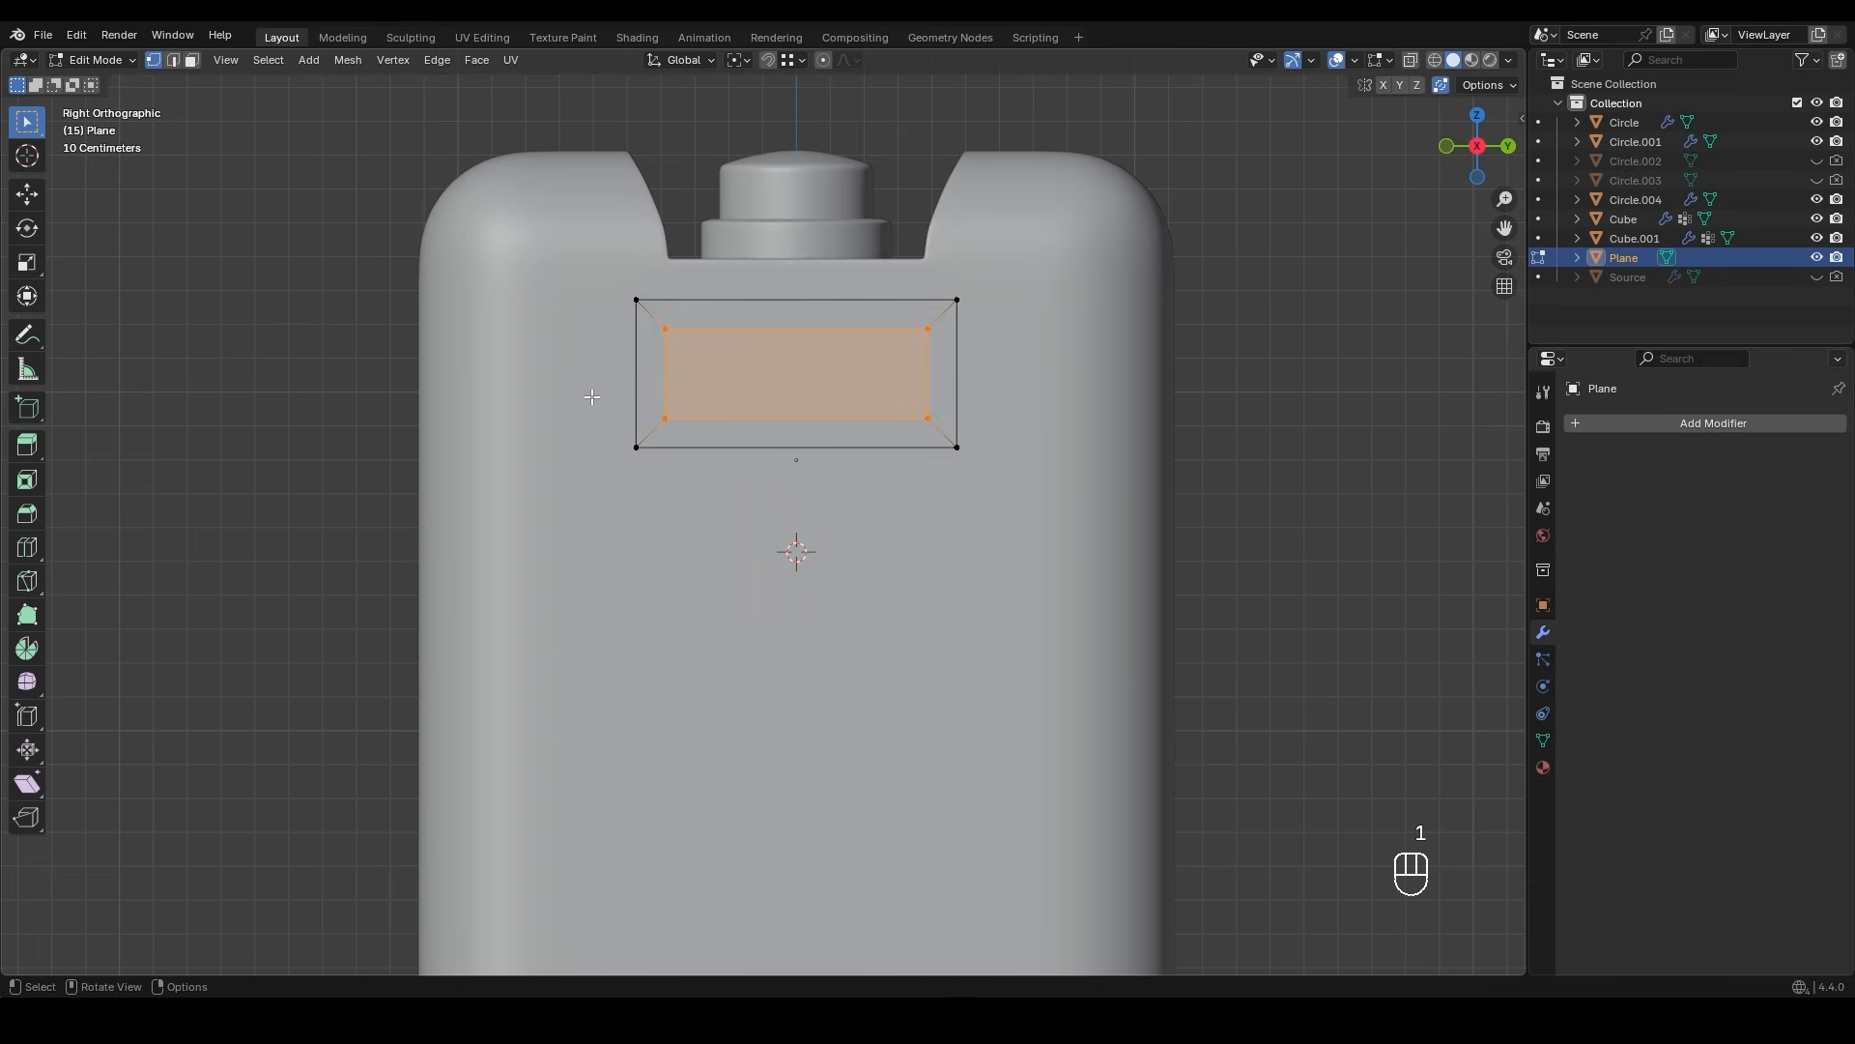
left_click_drag(590, 395, 1028, 491)
key("3")
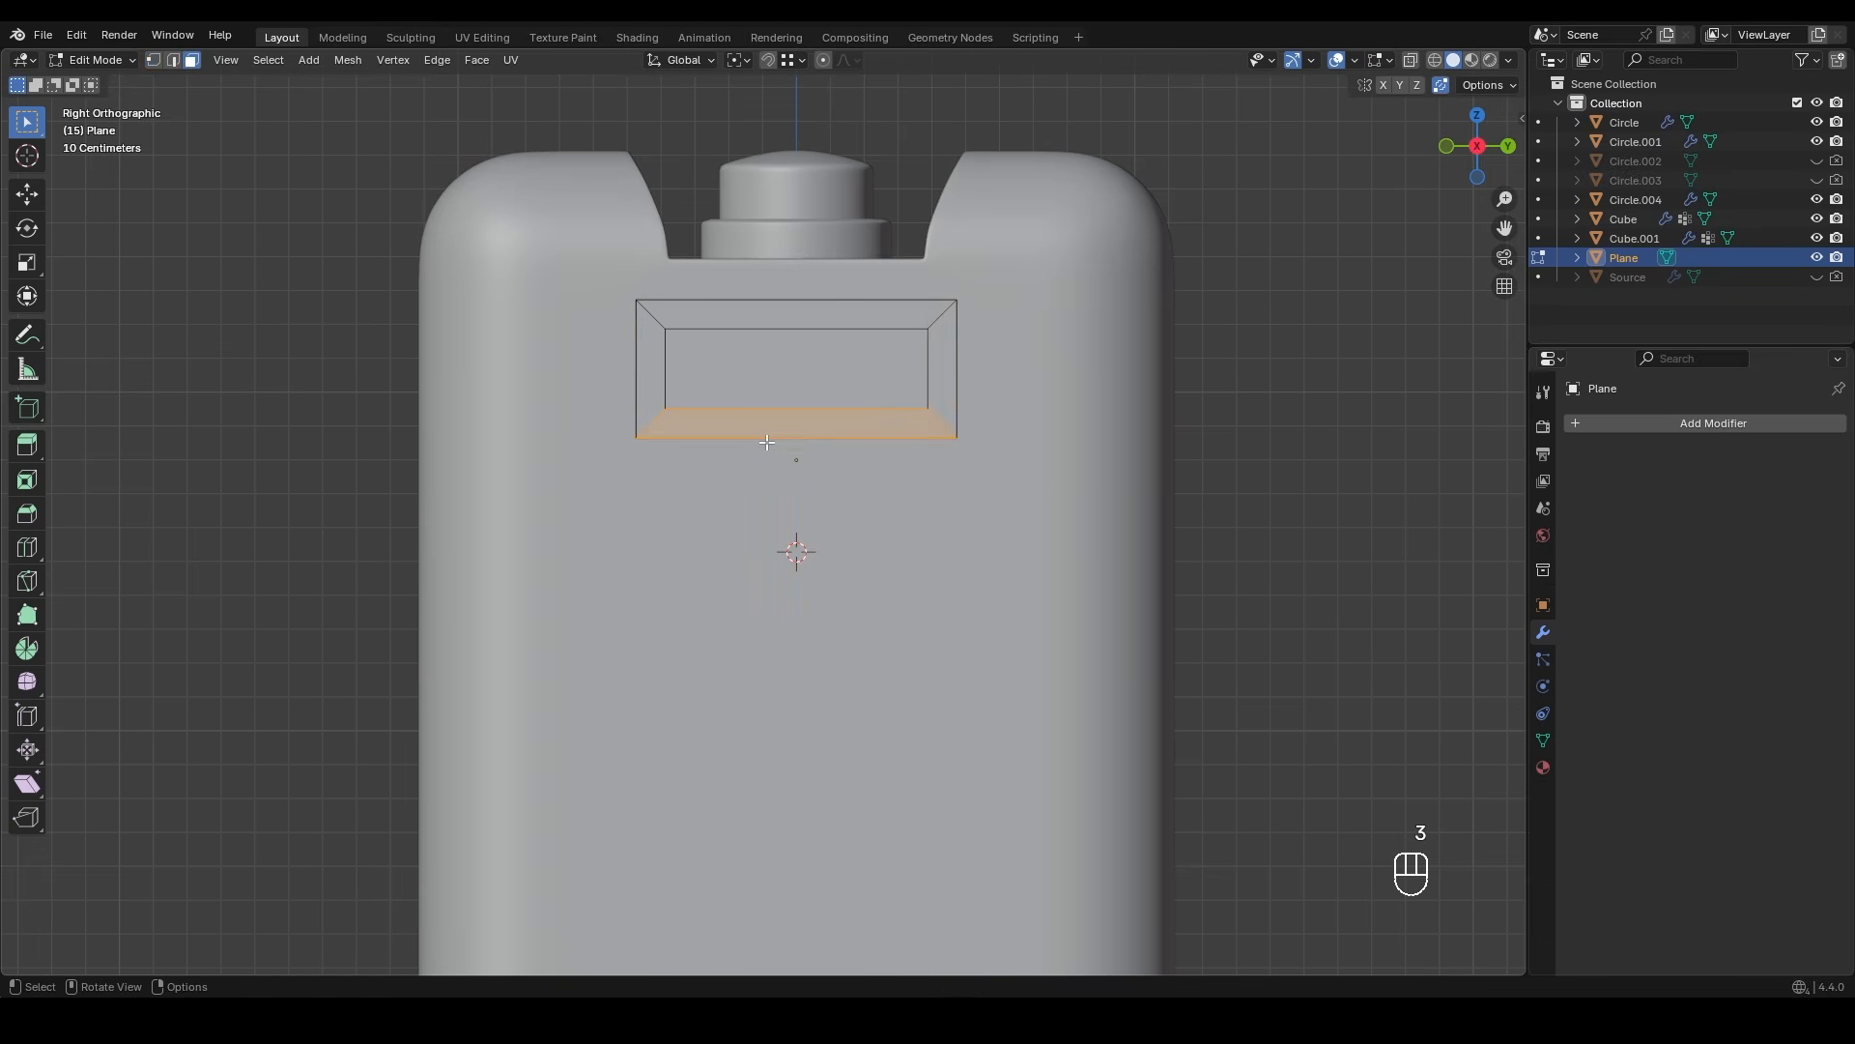
left_click(910, 519)
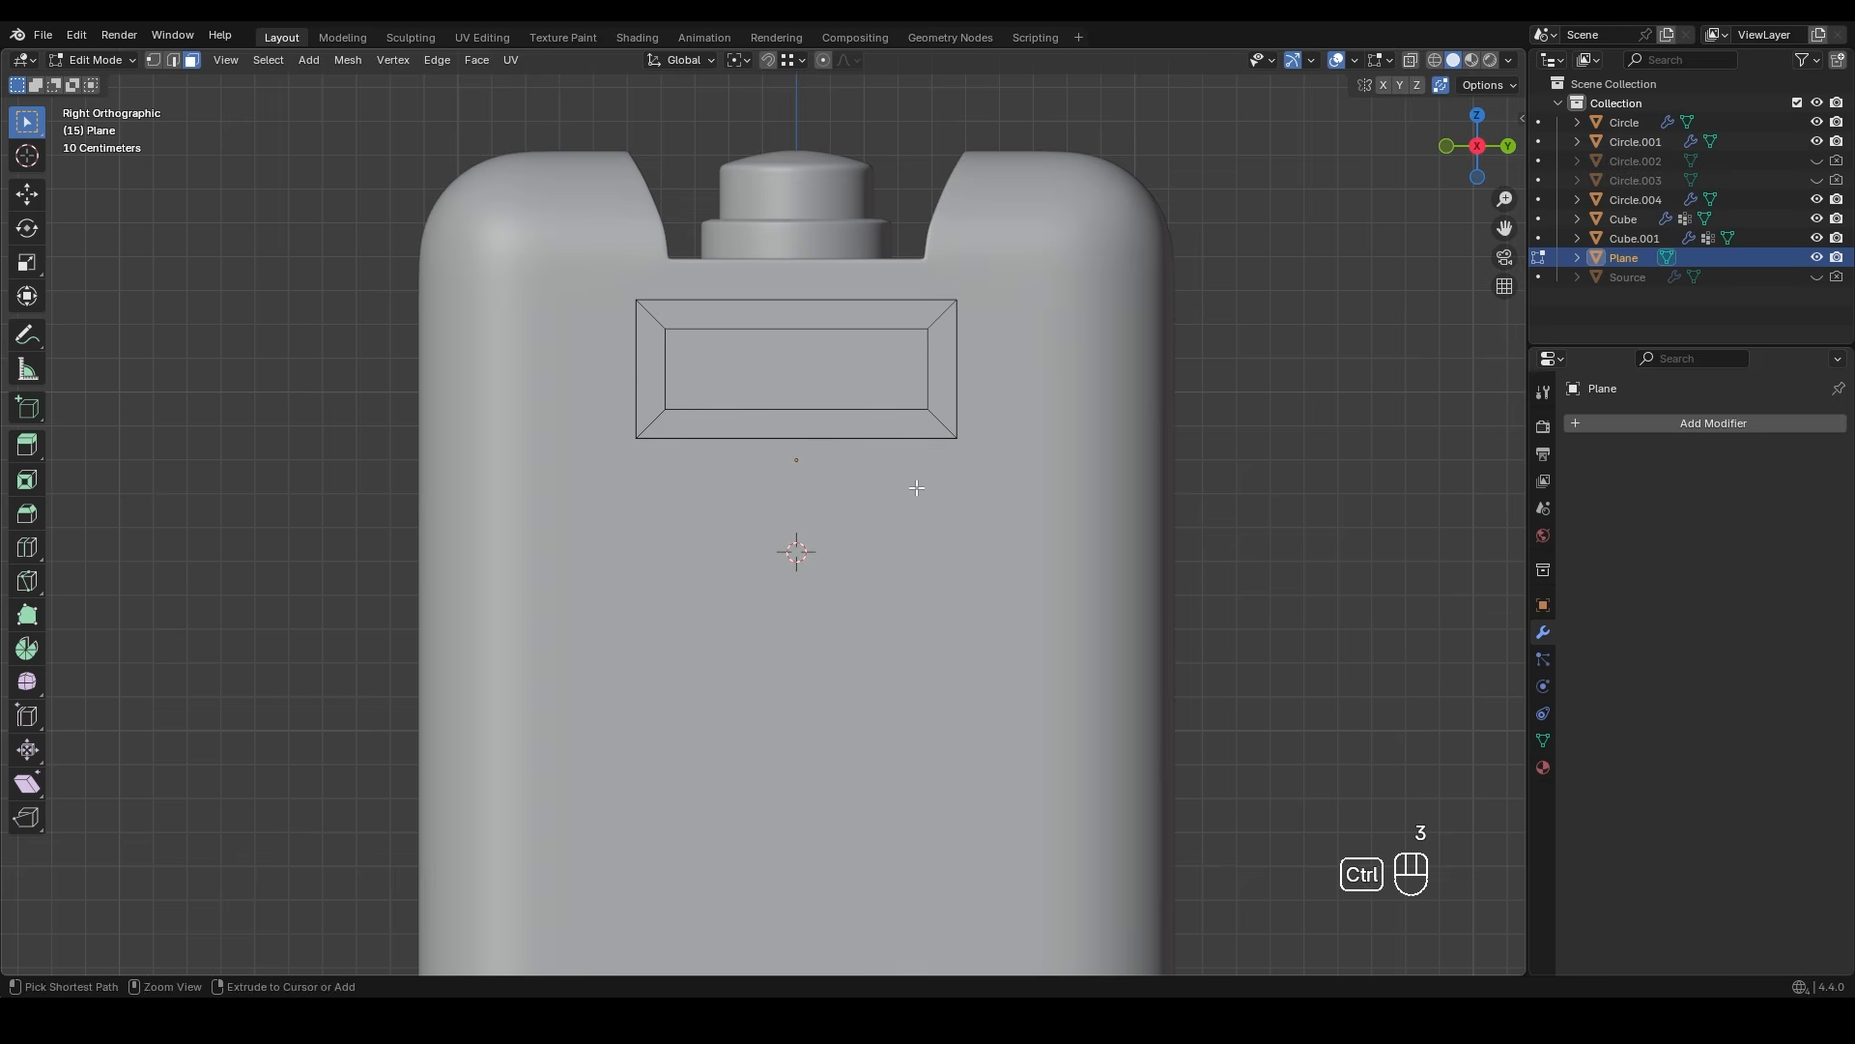
- Extrude the frame's lower edge downward three times and scale the last edge to about 0.76 for a tapered end
middle_click_drag(809, 440, 857, 414, "ctrl")
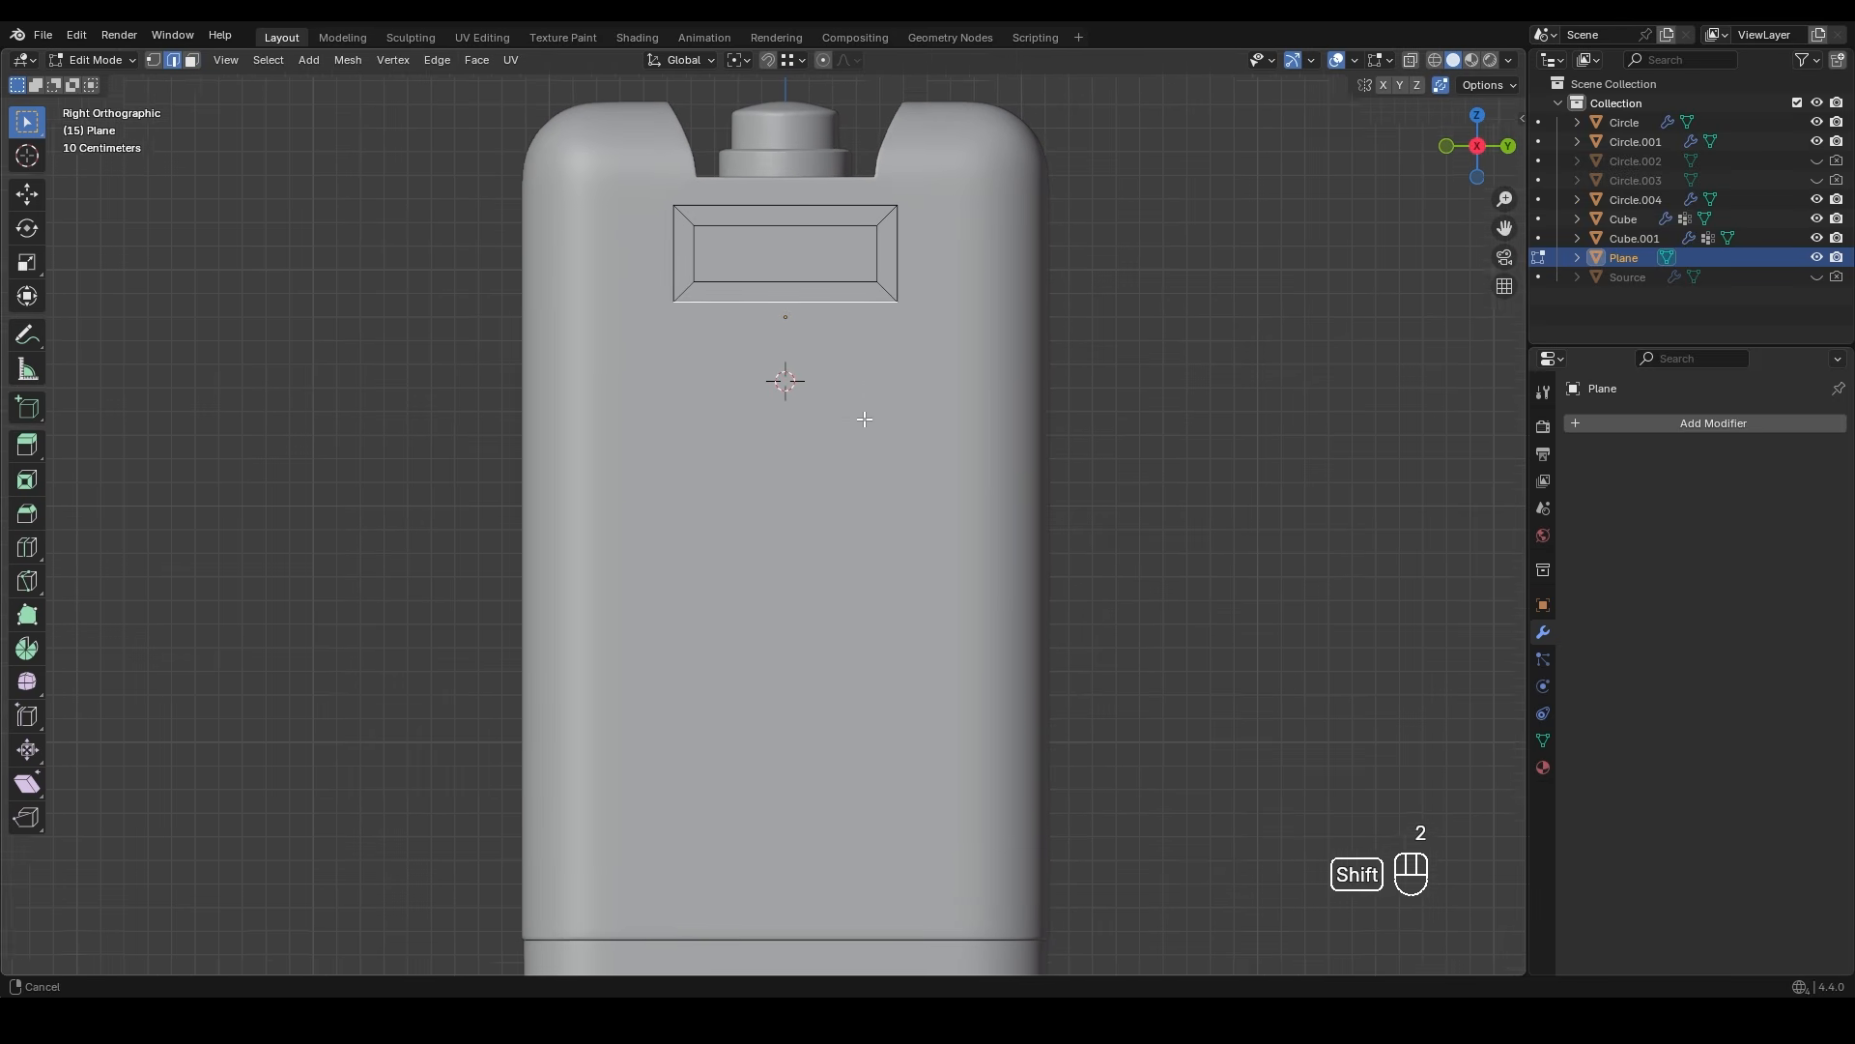
key("e")
left_click(870, 571)
key("e")
left_click(875, 775)
key("e")
left_click(901, 883)
key("s")
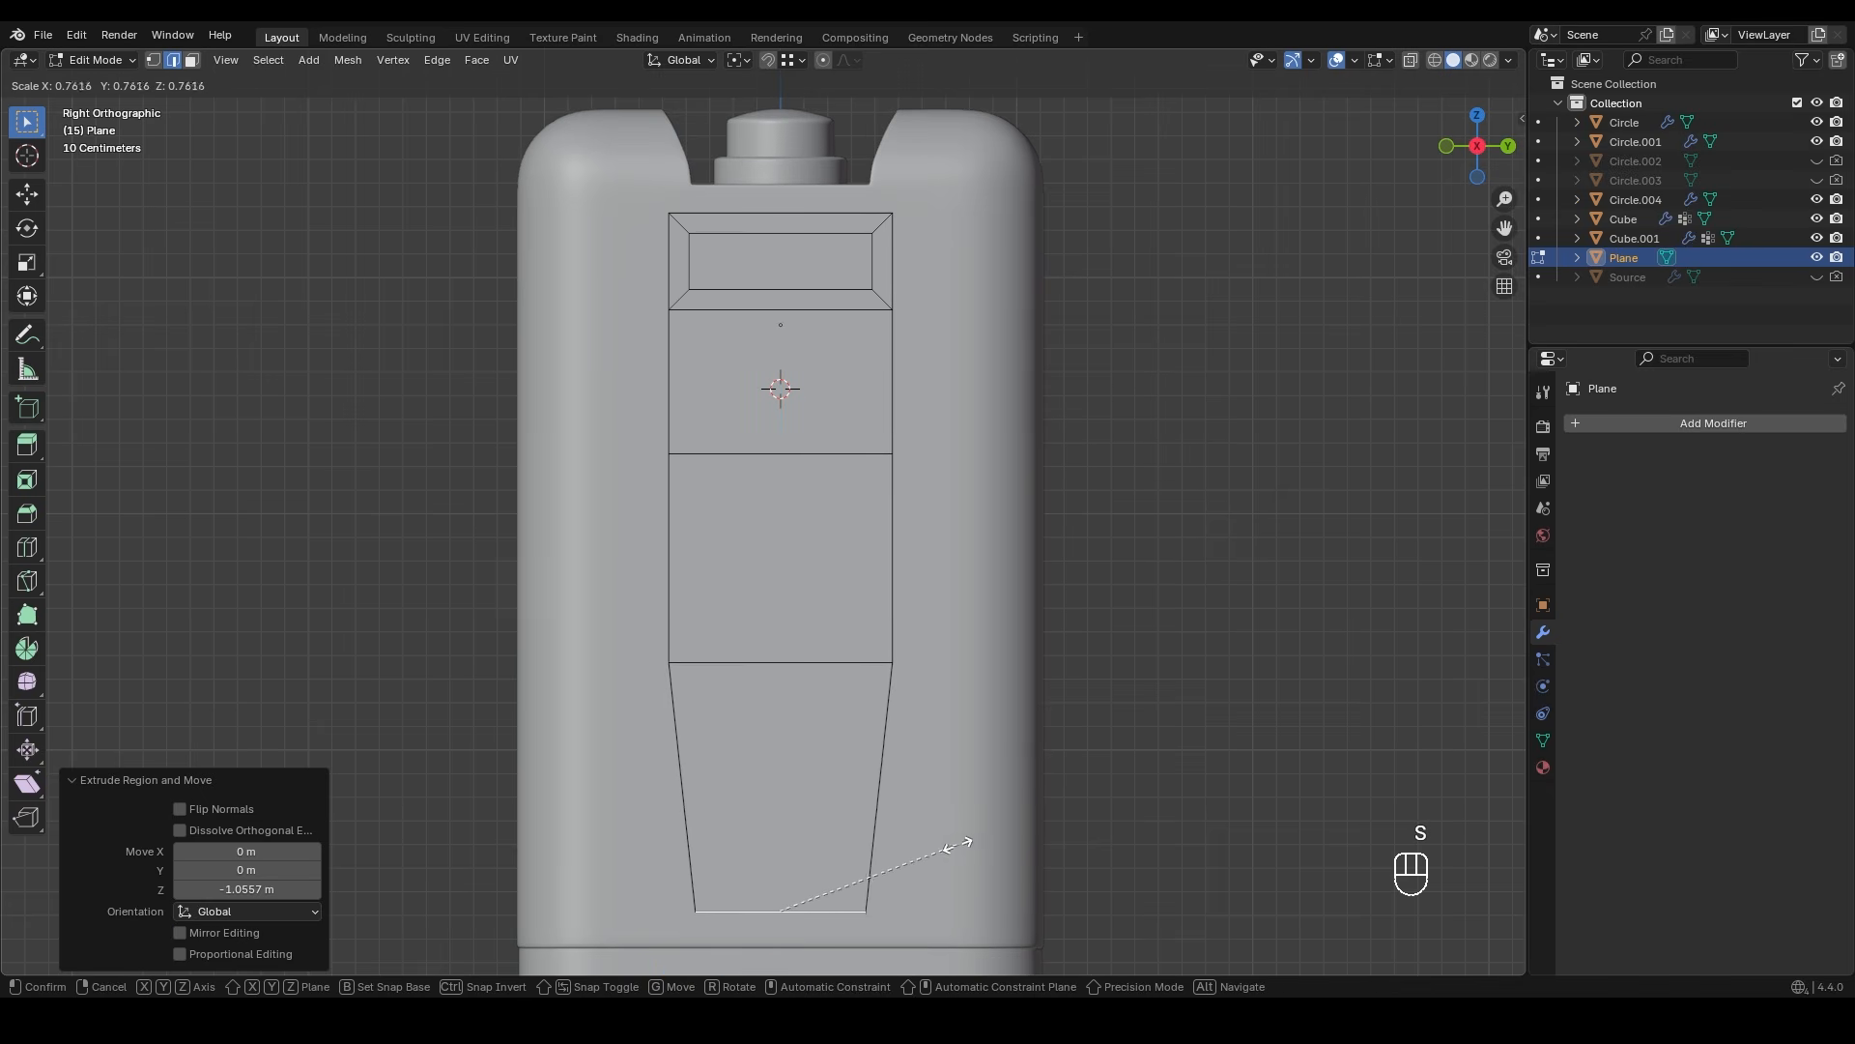
left_click(951, 847)
- Raise the two horizontal edges below the frame along Z, the lower one by about 0.25 m
left_click(874, 663)
key("g")
key("g")
left_click(949, 720)
left_click(874, 454)
key("g")
key("z")
left_click(1030, 517)
left_click(744, 662)
key("g")
key("z")
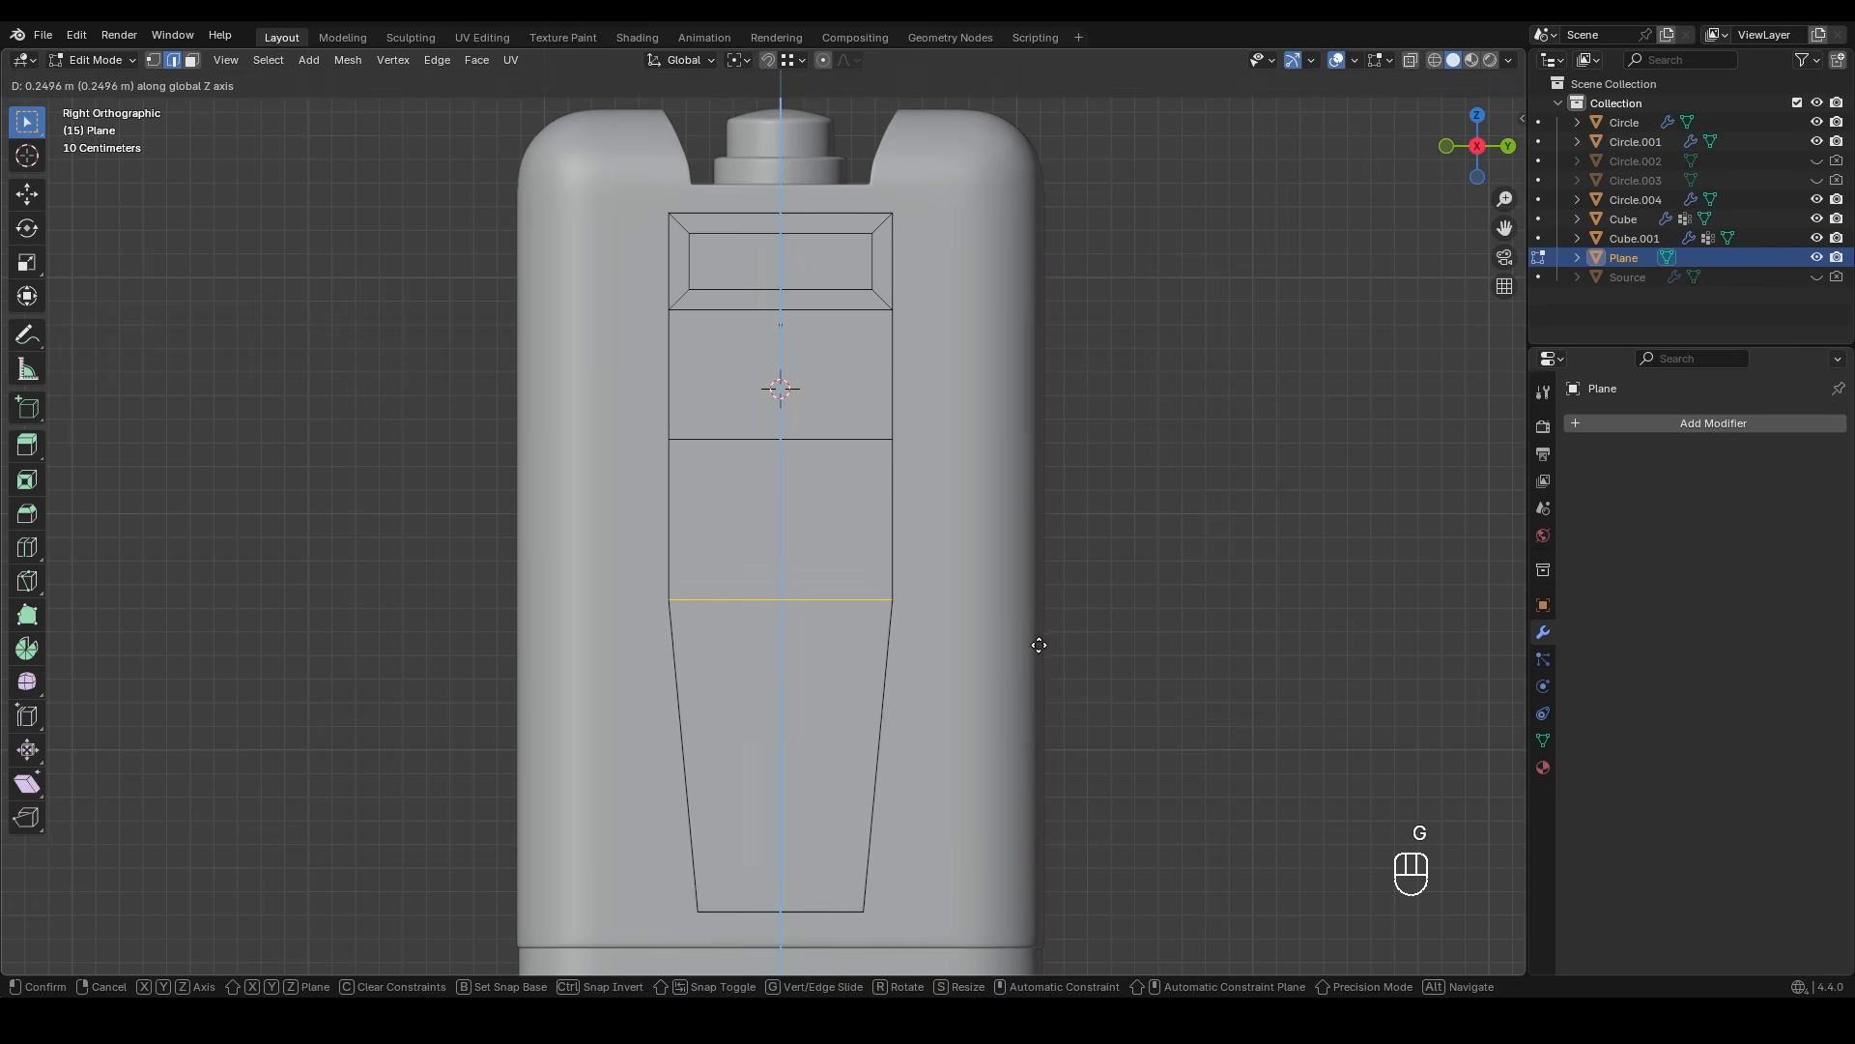
left_click(1039, 647)
- Add a centred vertical edge loop through the panel and delete the faces on its +Y half
key("1")
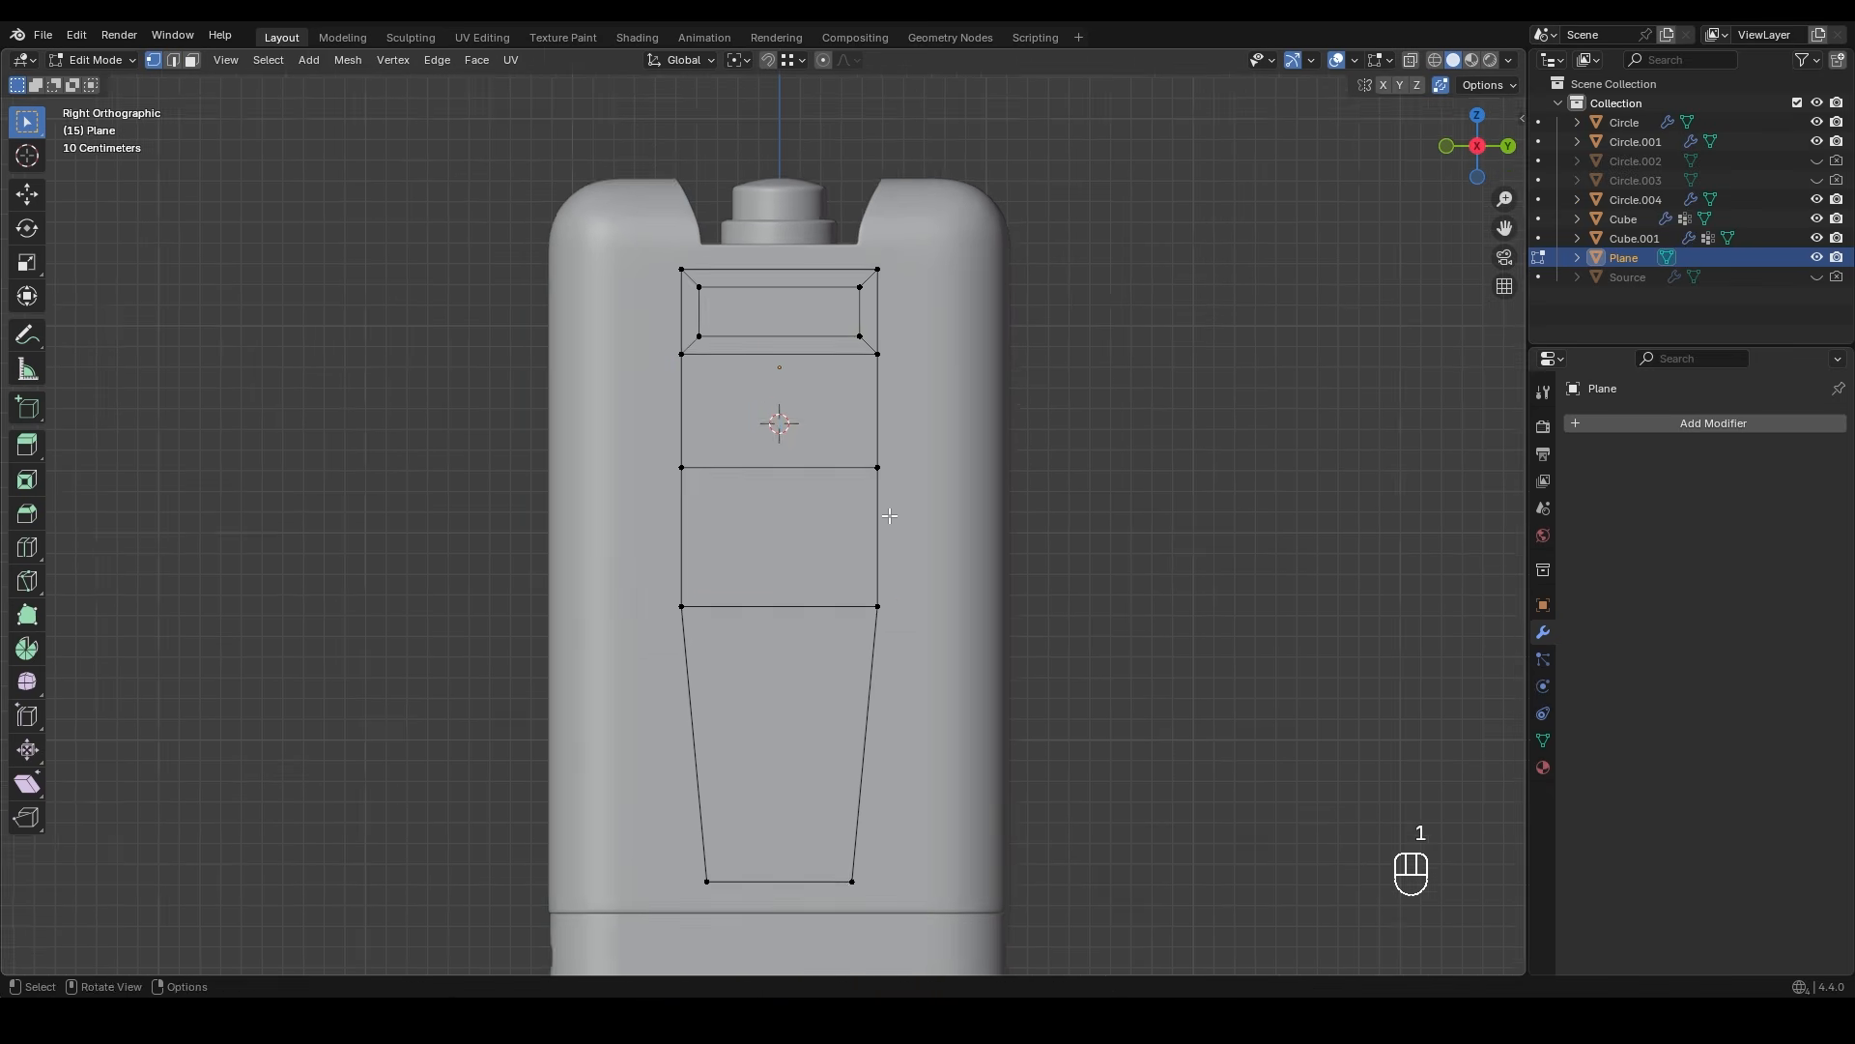
scroll(886, 513, "up", 1)
middle_click_drag(868, 504, 850, 387, "shift")
key("ctrl+r")
left_click(867, 317)
right_click(867, 317)
key("3")
left_click_drag(824, 172, 913, 942)
key("x")
left_click(897, 468)
- Vertex-bevel the outer vertex of the edge below the frame with 2 segments, about 0.242 m width and 0.104 profile shape
middle_click_drag(897, 468, 943, 487, "shift")
key("1")
left_click_drag(707, 416, 765, 473)
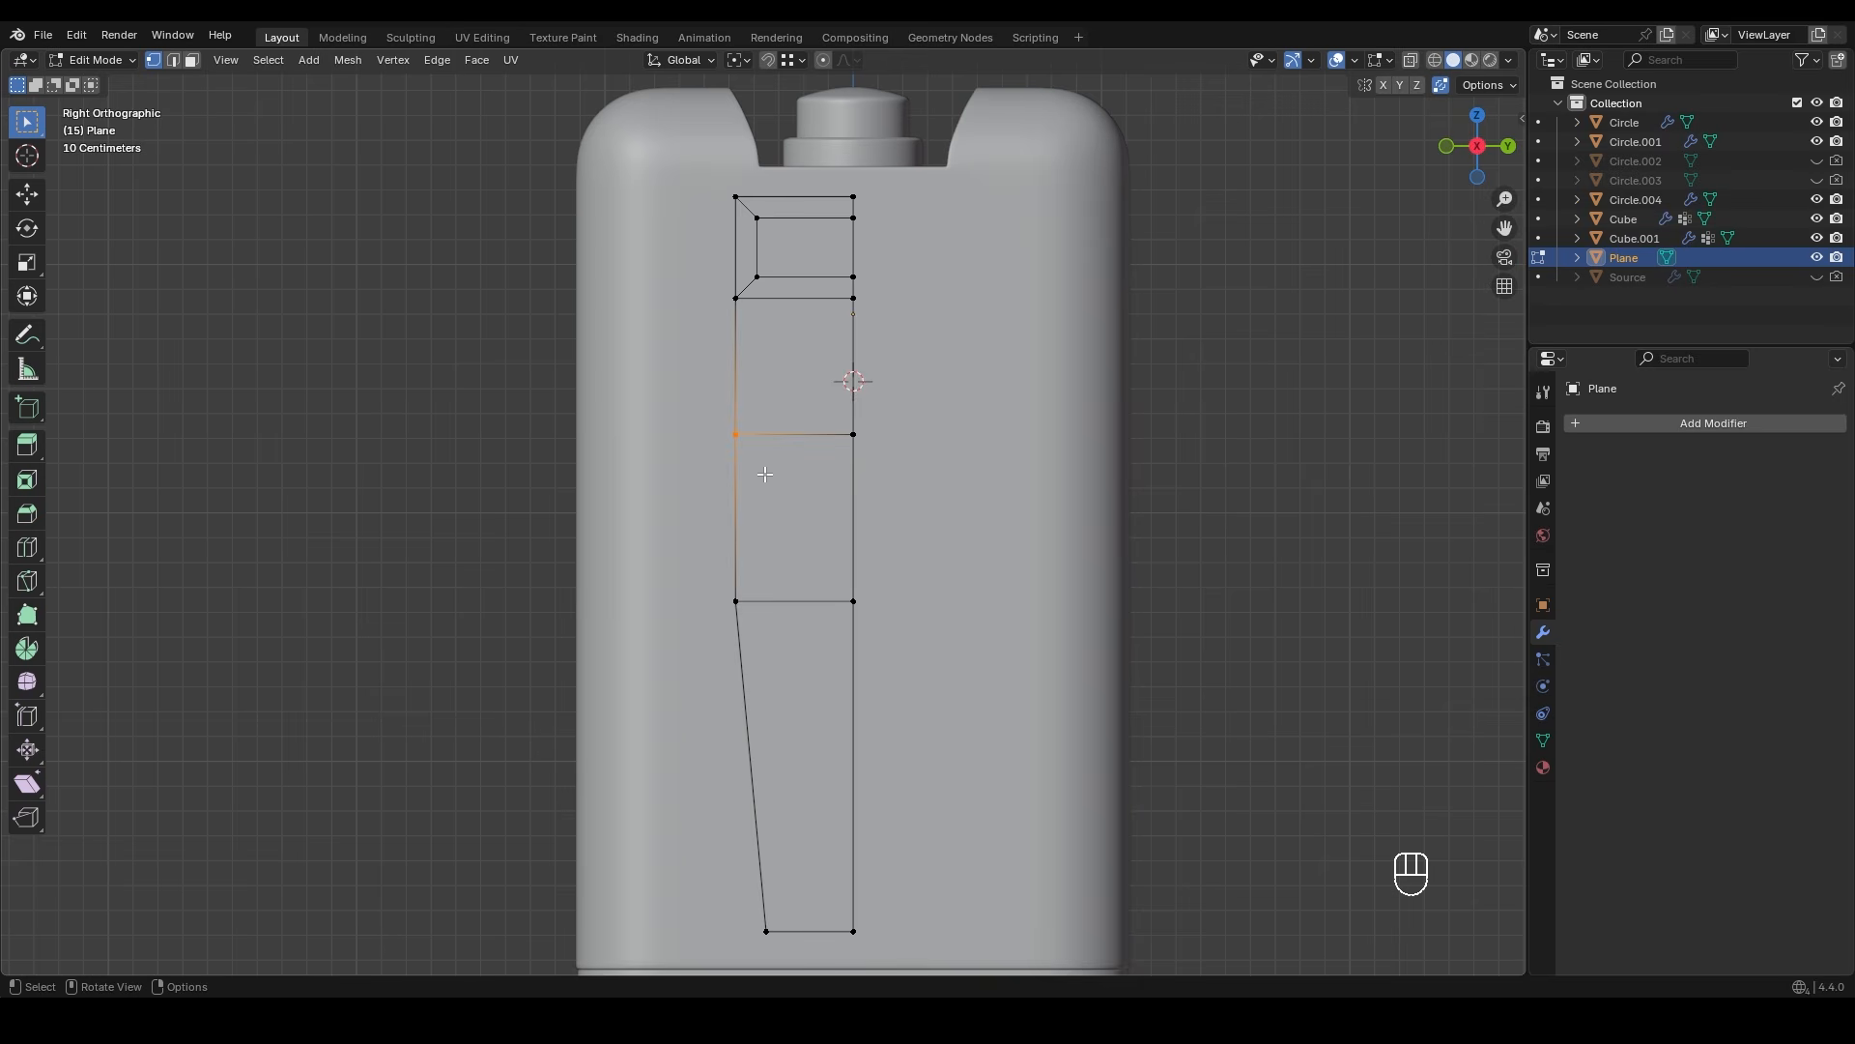
key("shift+ctrl+b")
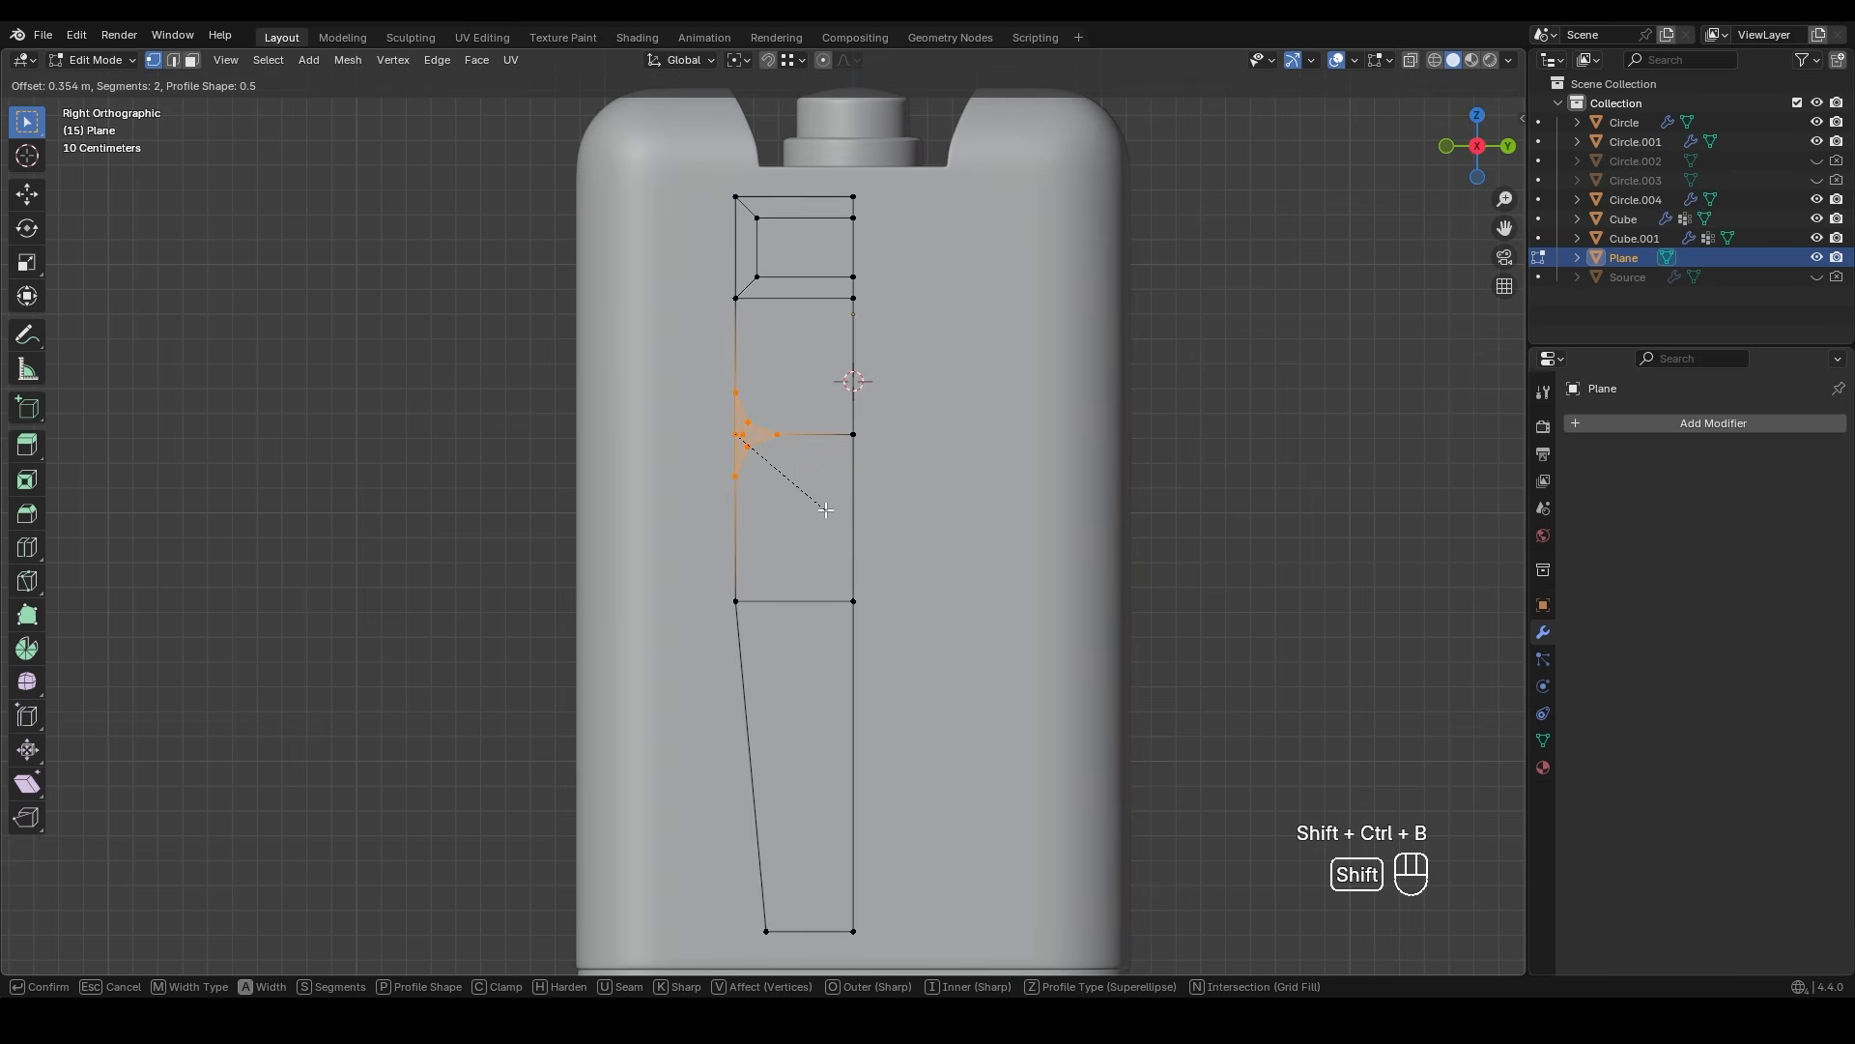
left_click(808, 503)
middle_click_drag(758, 435, 741, 311, "ctrl")
middle_click_drag(741, 311, 782, 432, "shift")
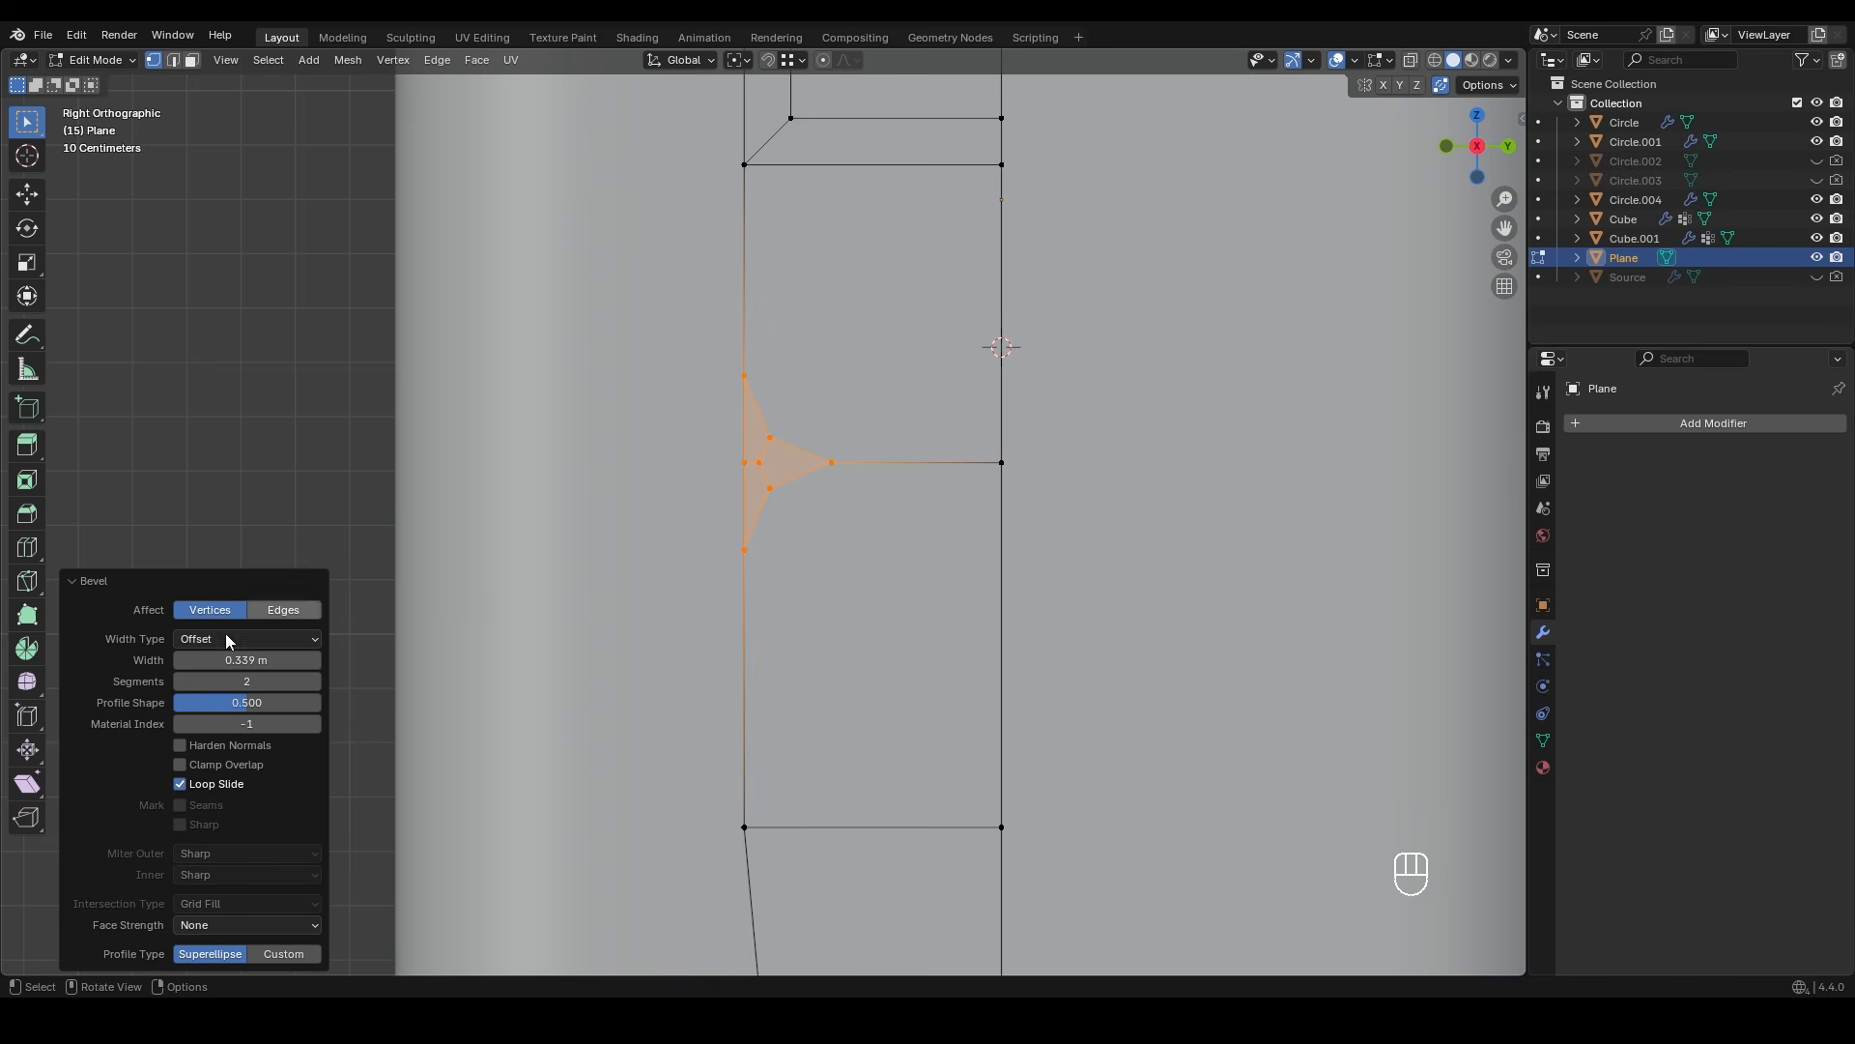
left_click_drag(254, 703, 242, 660)
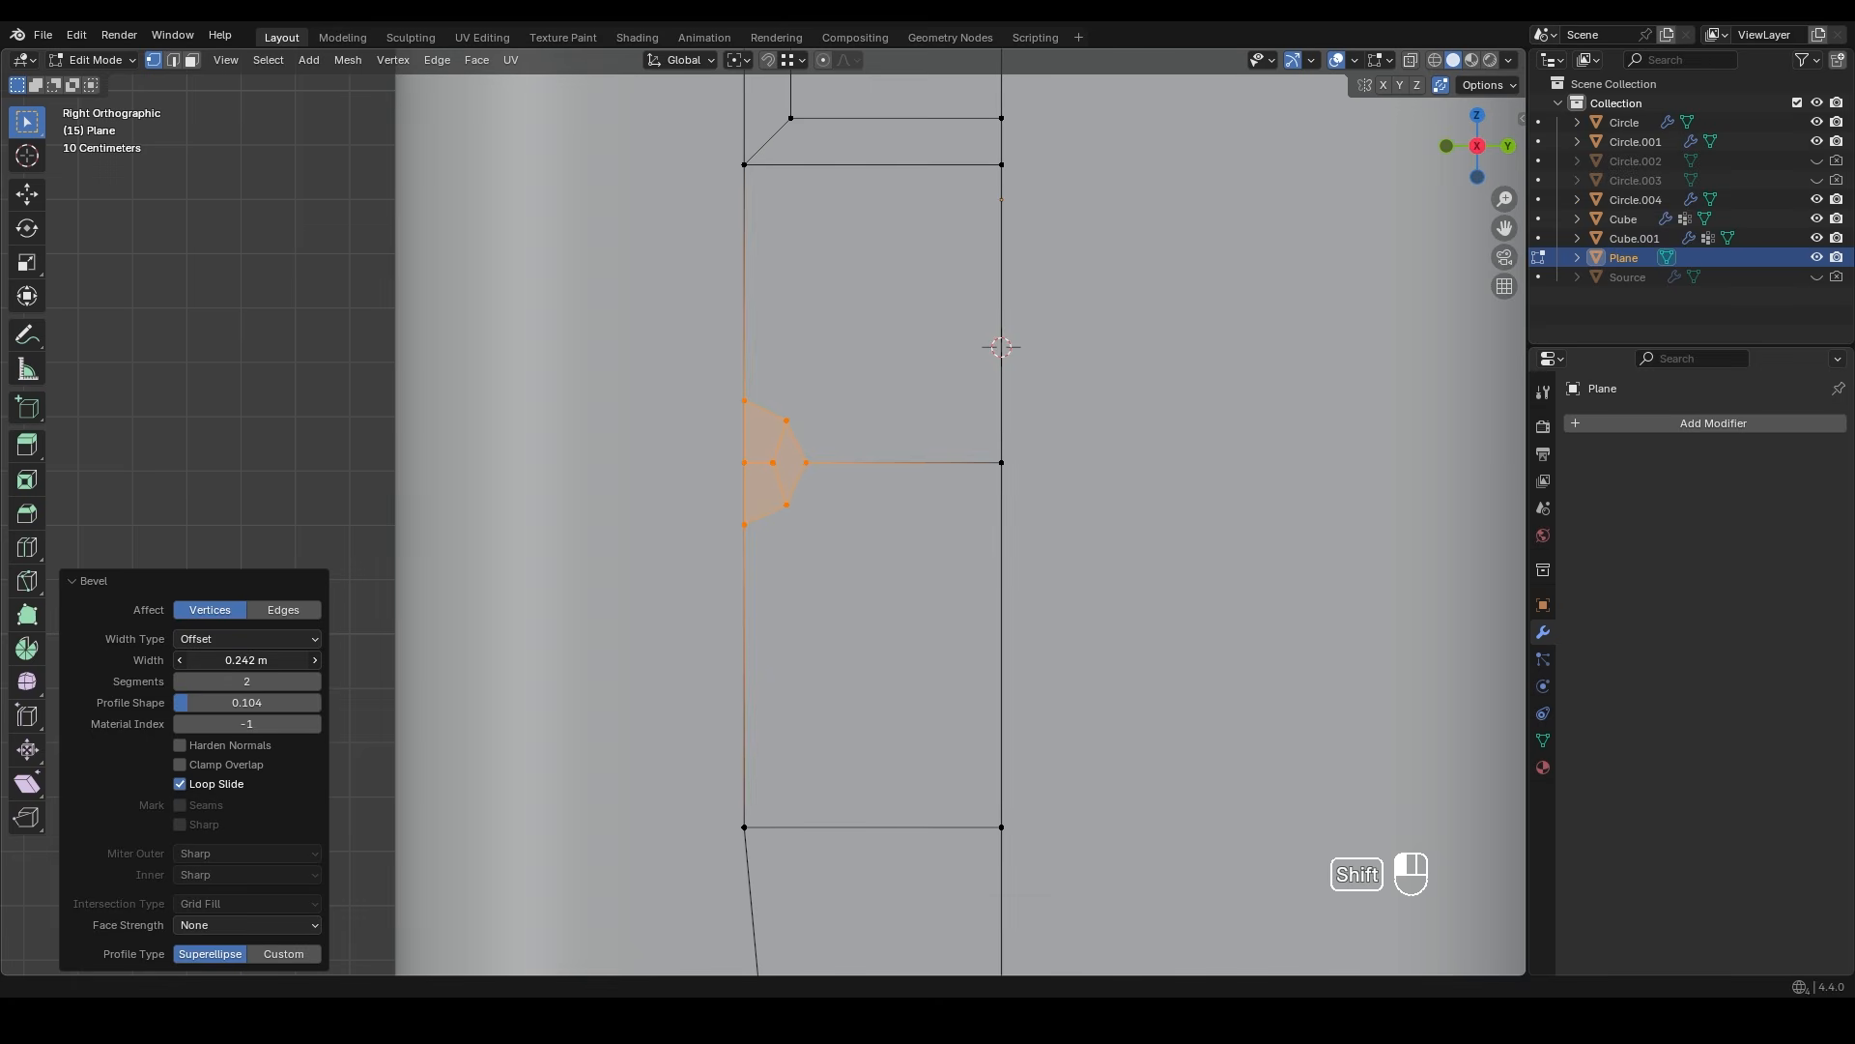
- Delete the bevelled faces to open a round notch in the side, and delete the inner face of the upper frame
scroll(814, 603, "down", 4)
key("x")
left_click(835, 500)
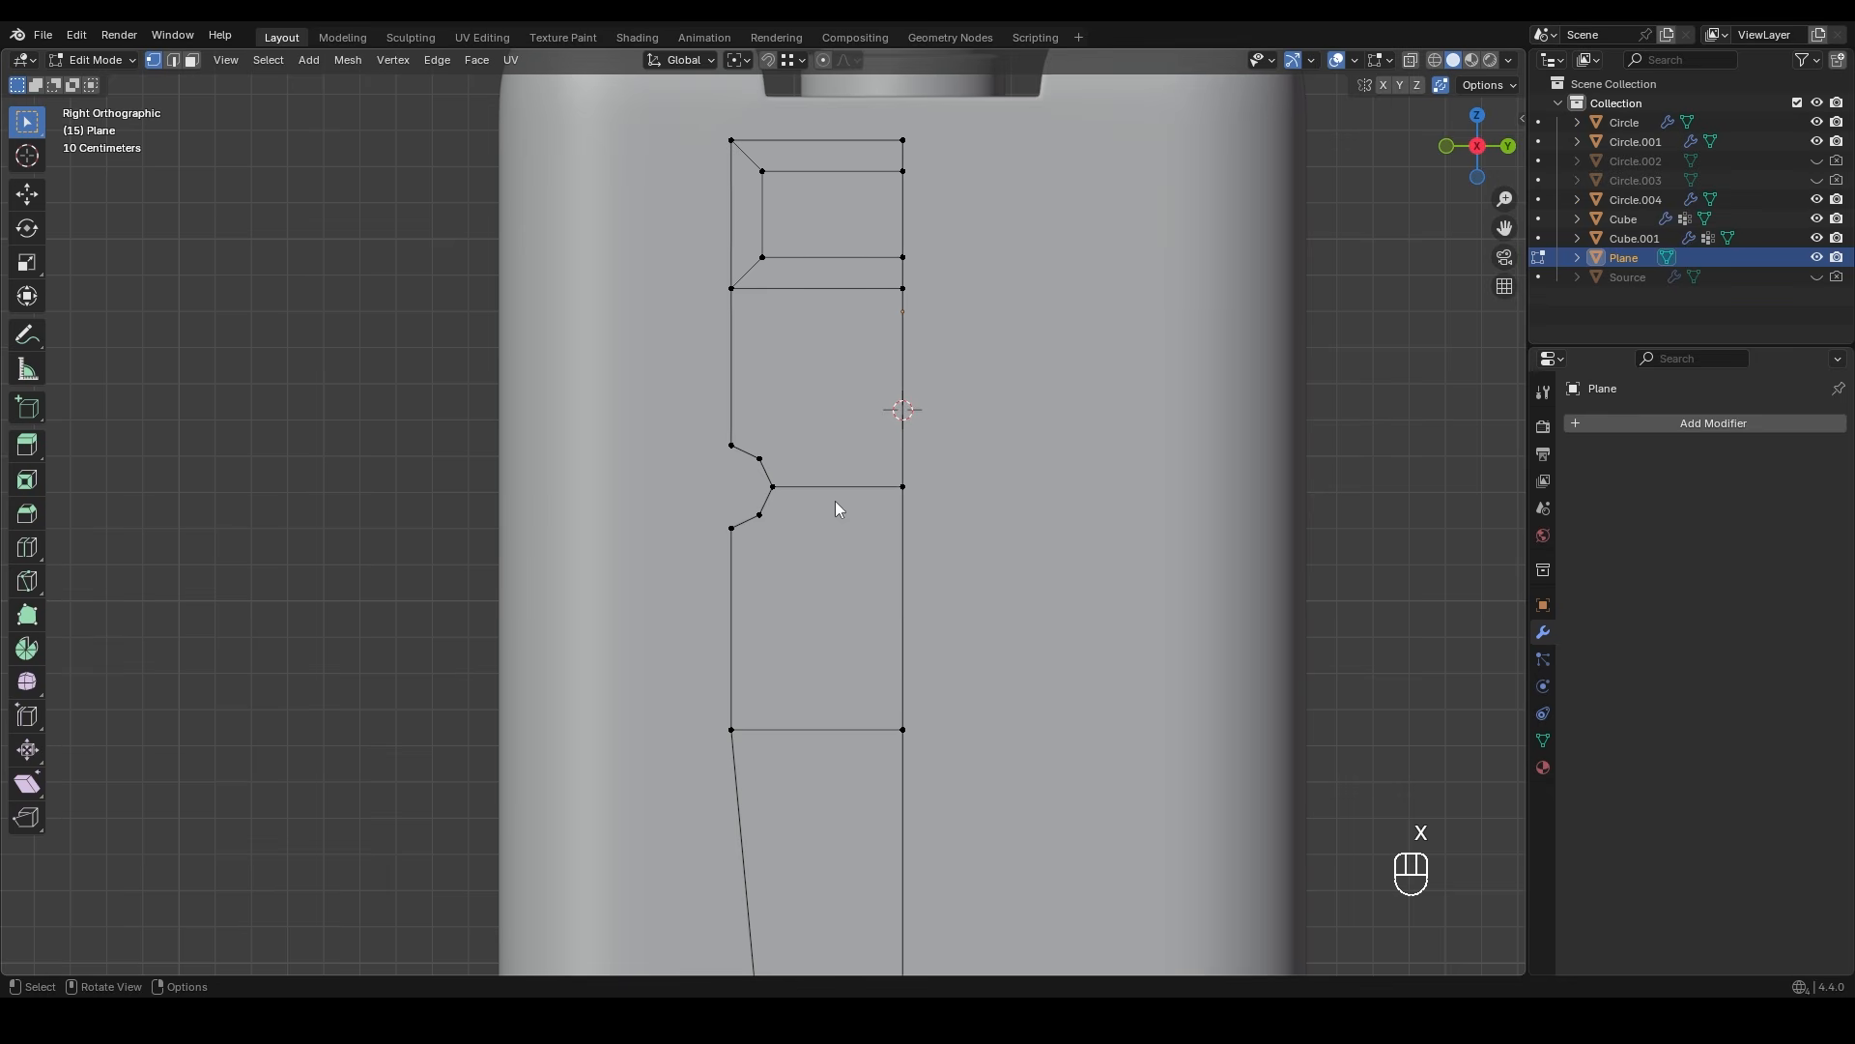
key("3")
scroll(835, 500, "down", 2)
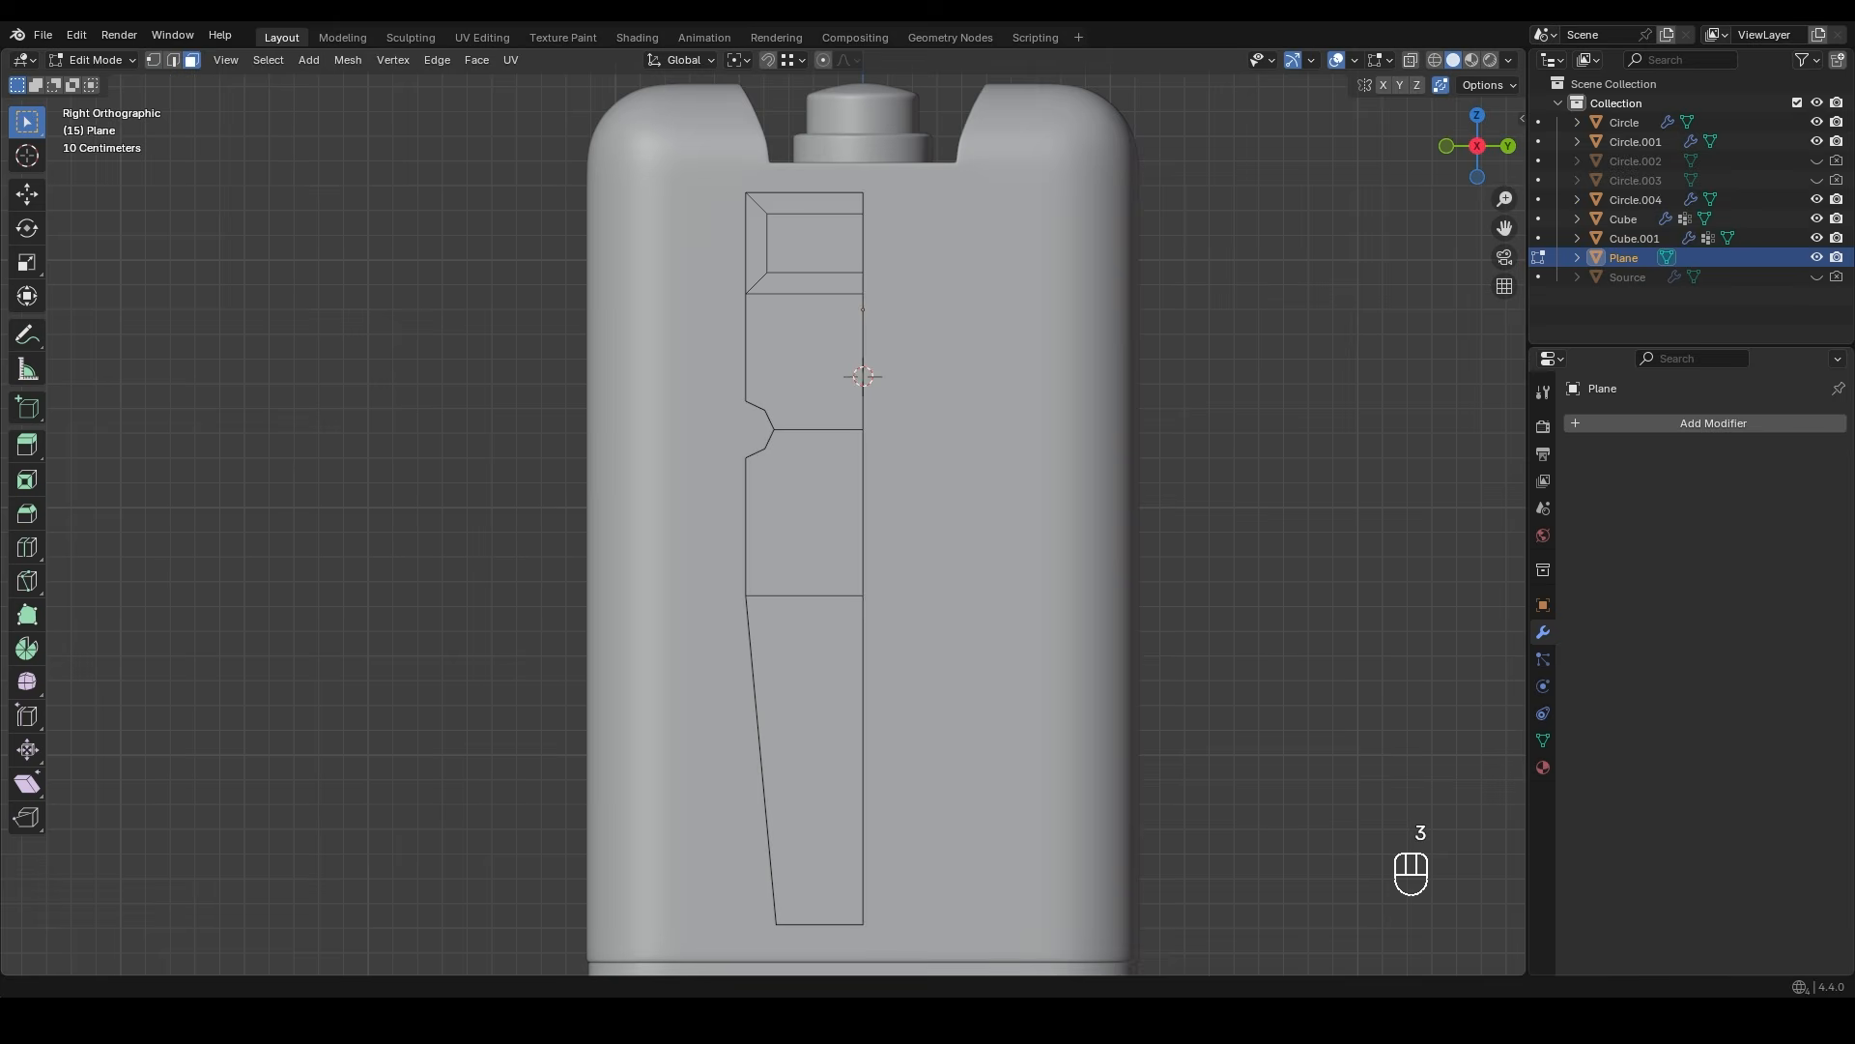
left_click(834, 277)
key("x")
left_click(833, 242)
- Select the notch's curved edges and add an evenly offset edge loop close around them with Offset Edge Slide
key("2")
scroll(754, 406, "up", 7)
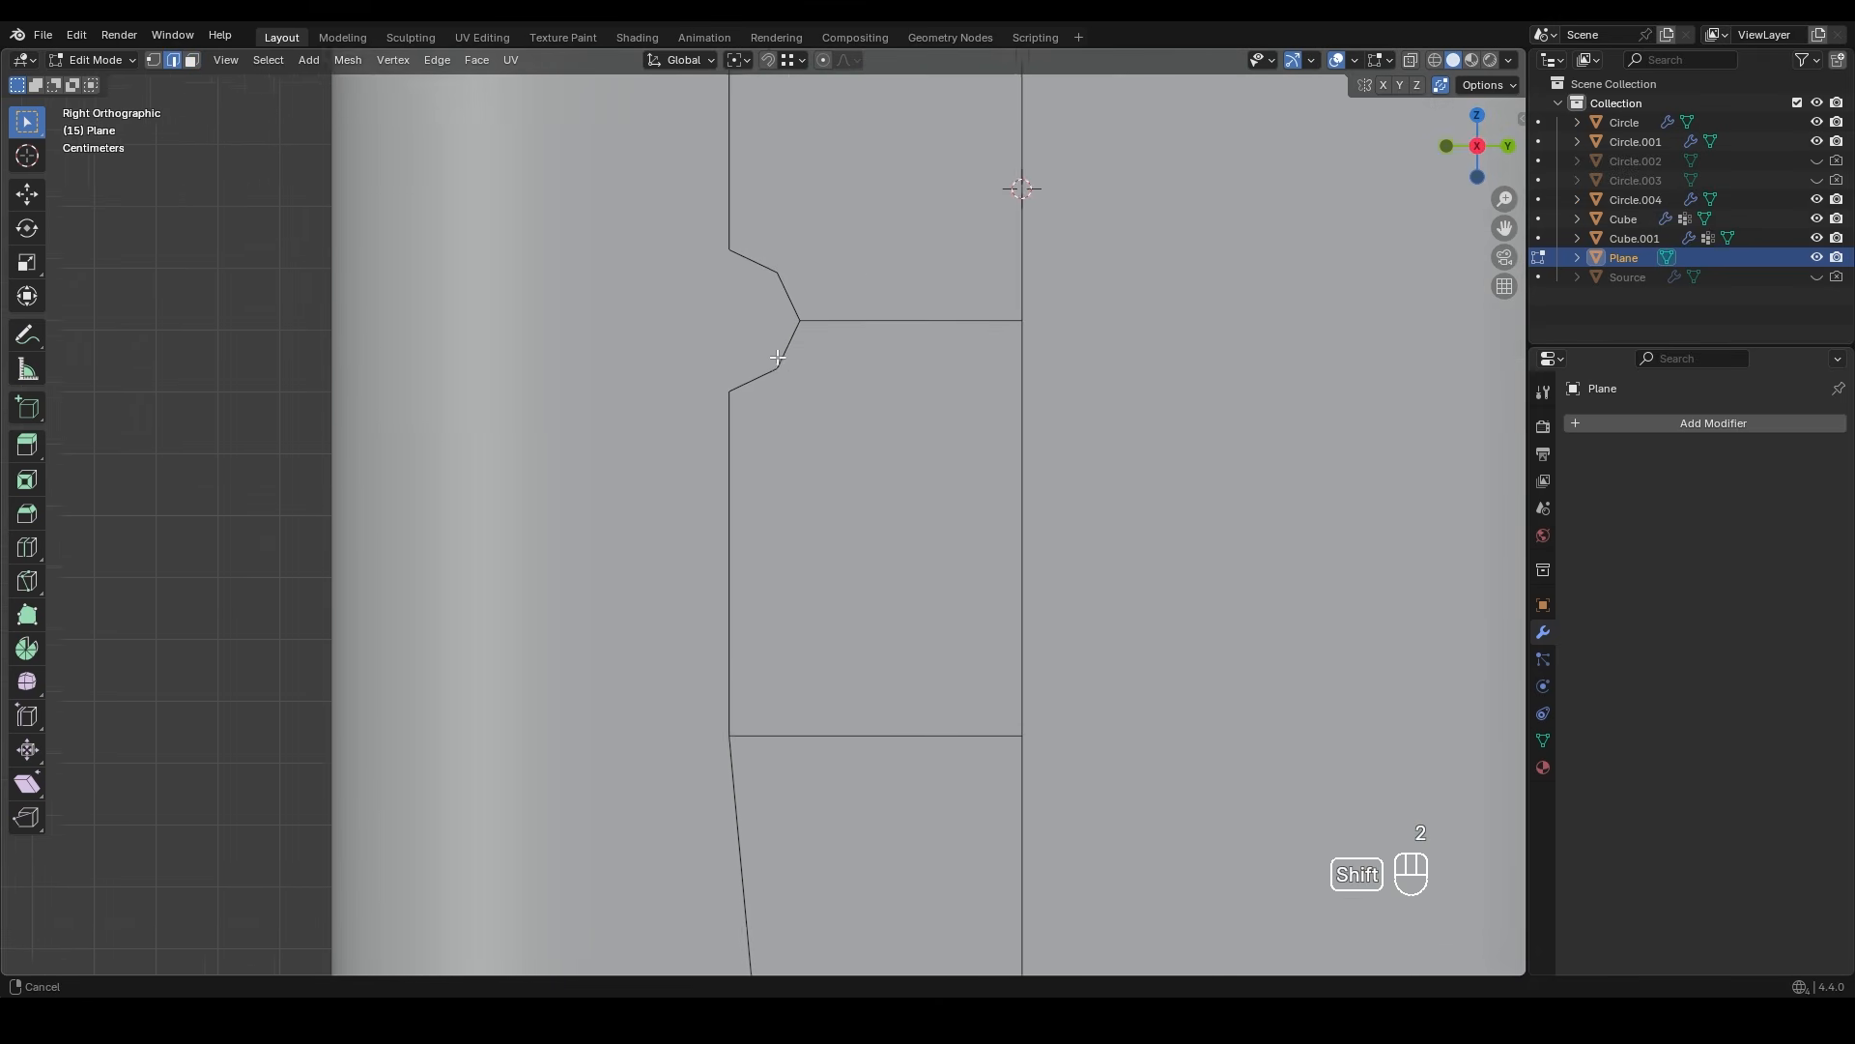
left_click(817, 247)
left_click(853, 387, "ctrl")
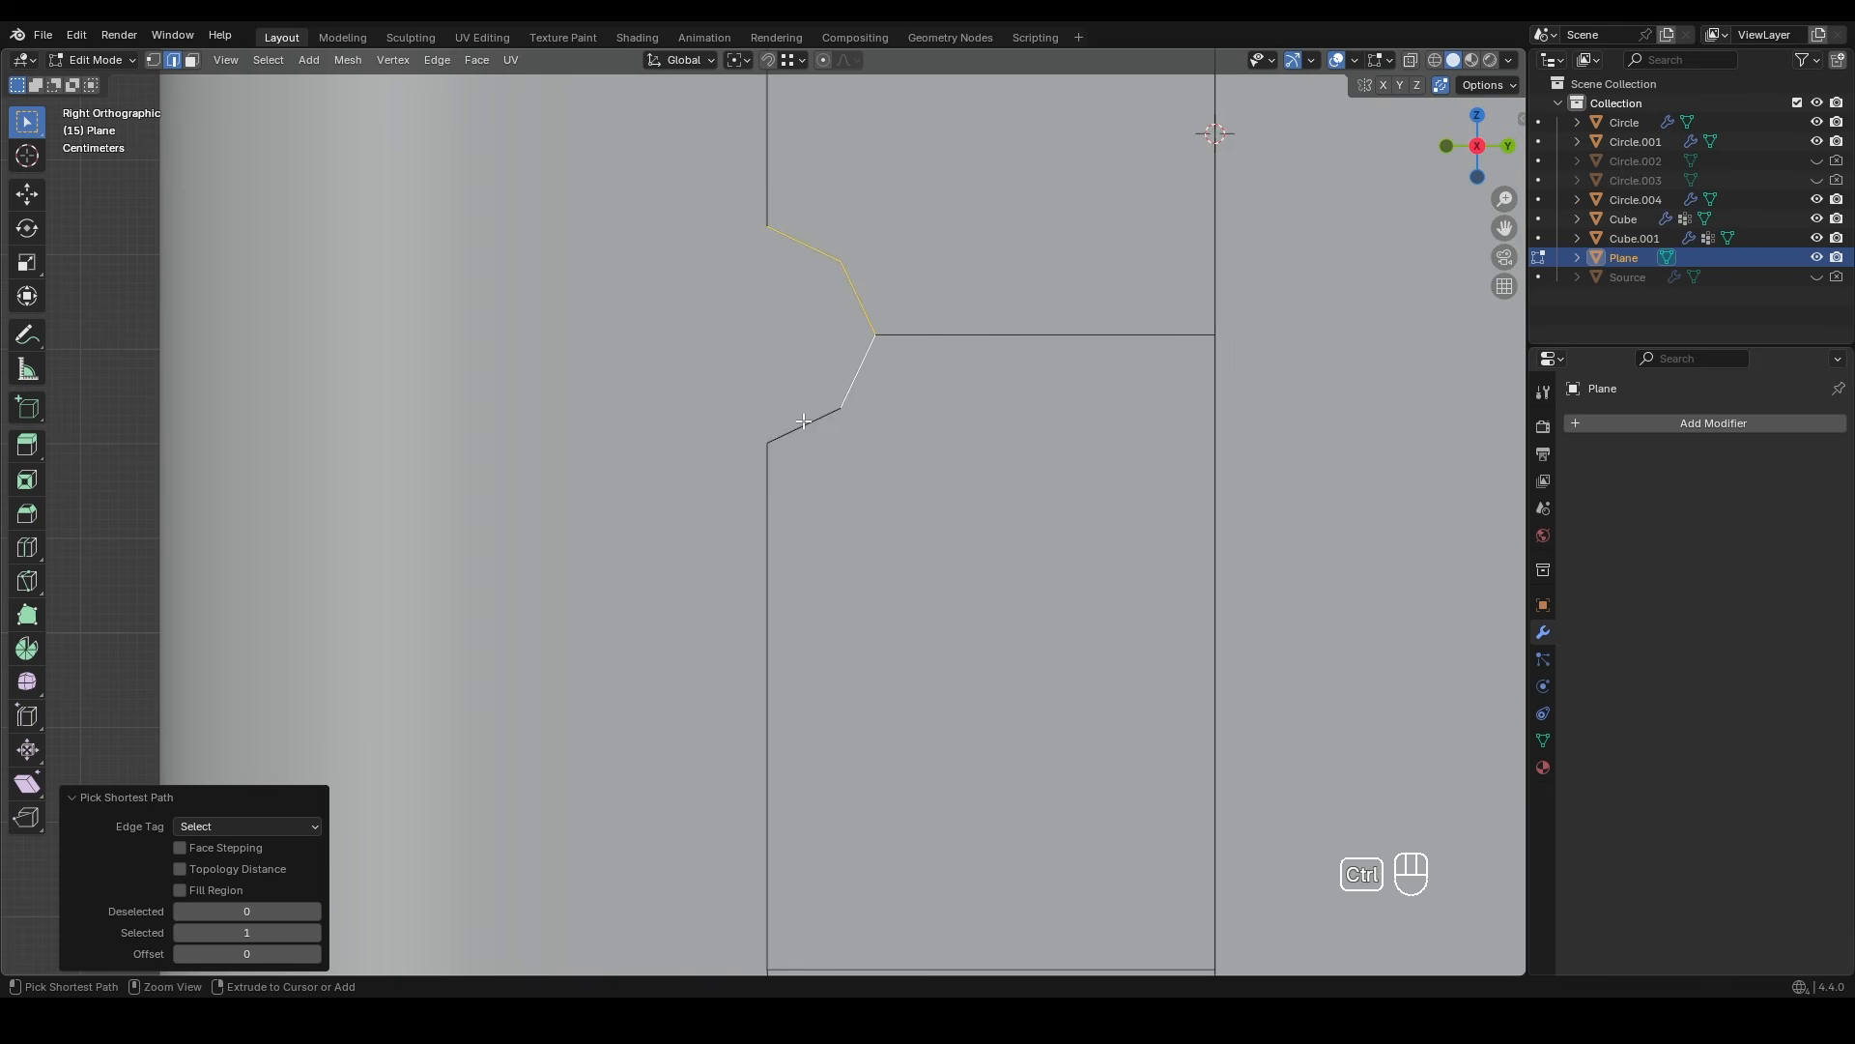
middle_click_drag(881, 379, 825, 486, "shift")
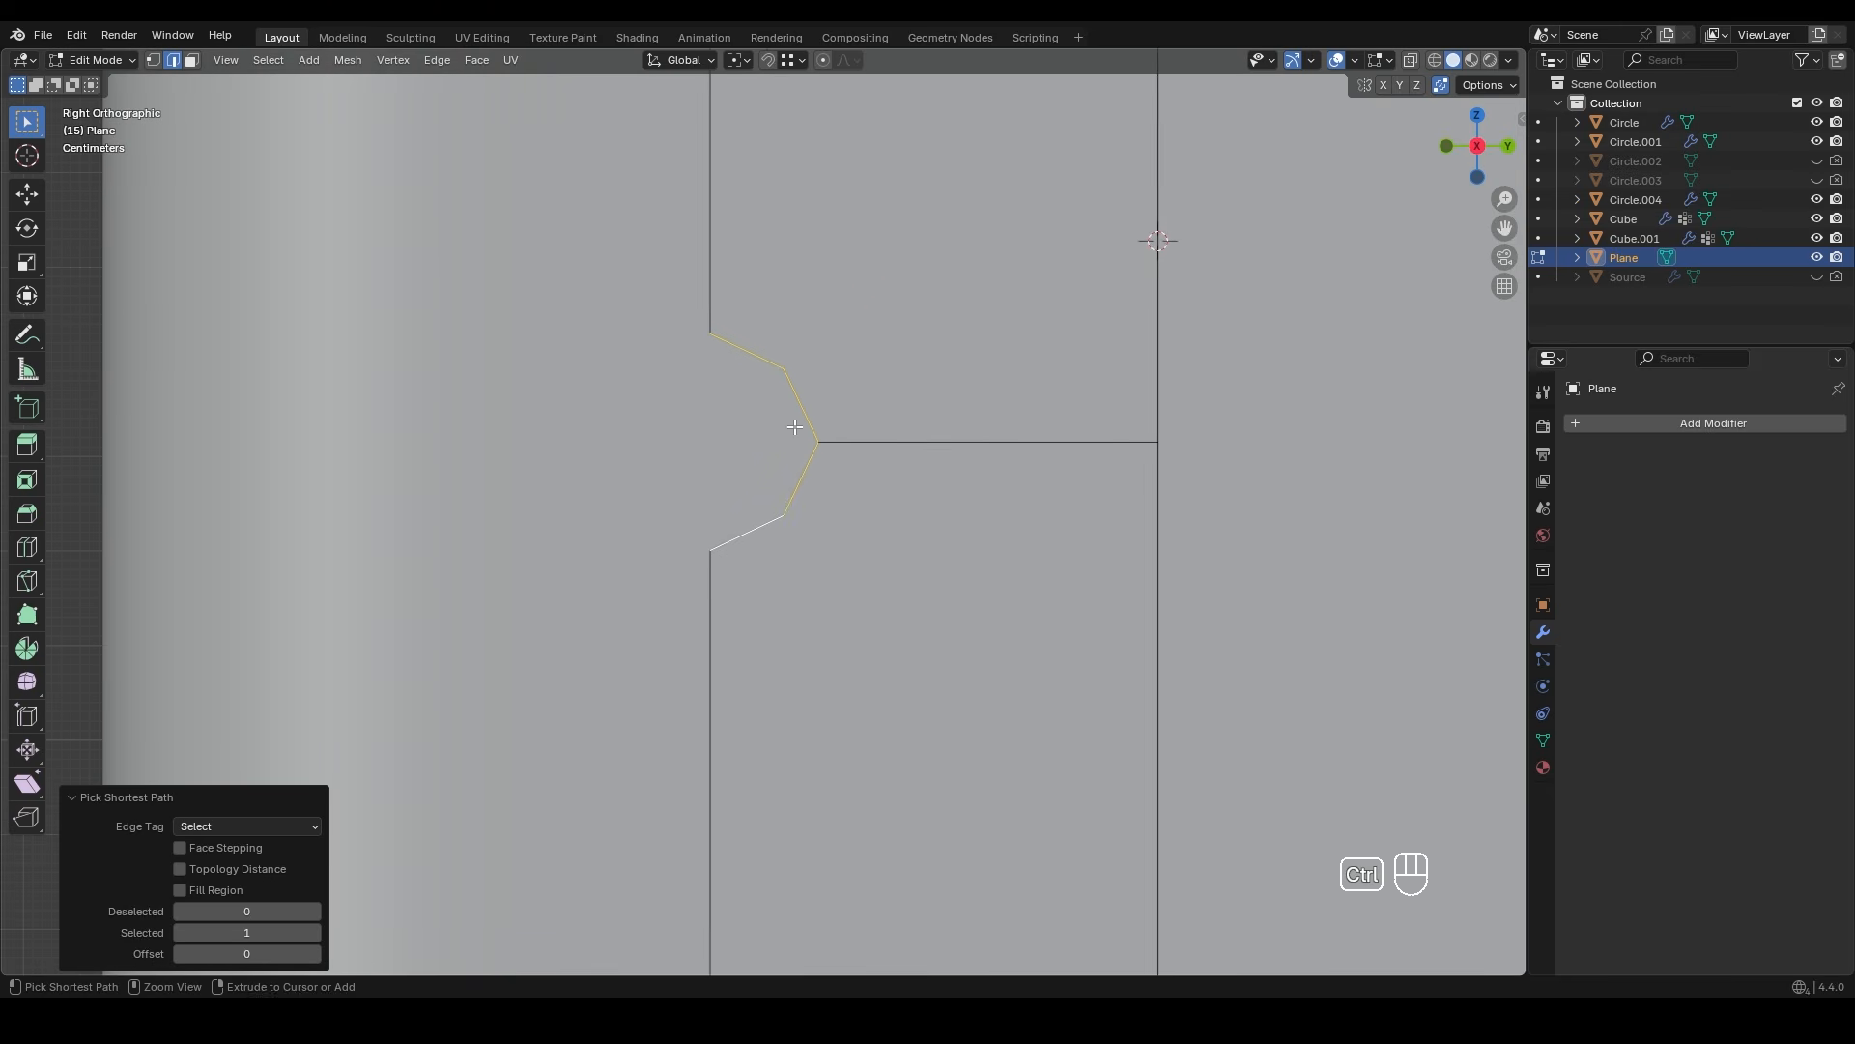
key("ctrl+e")
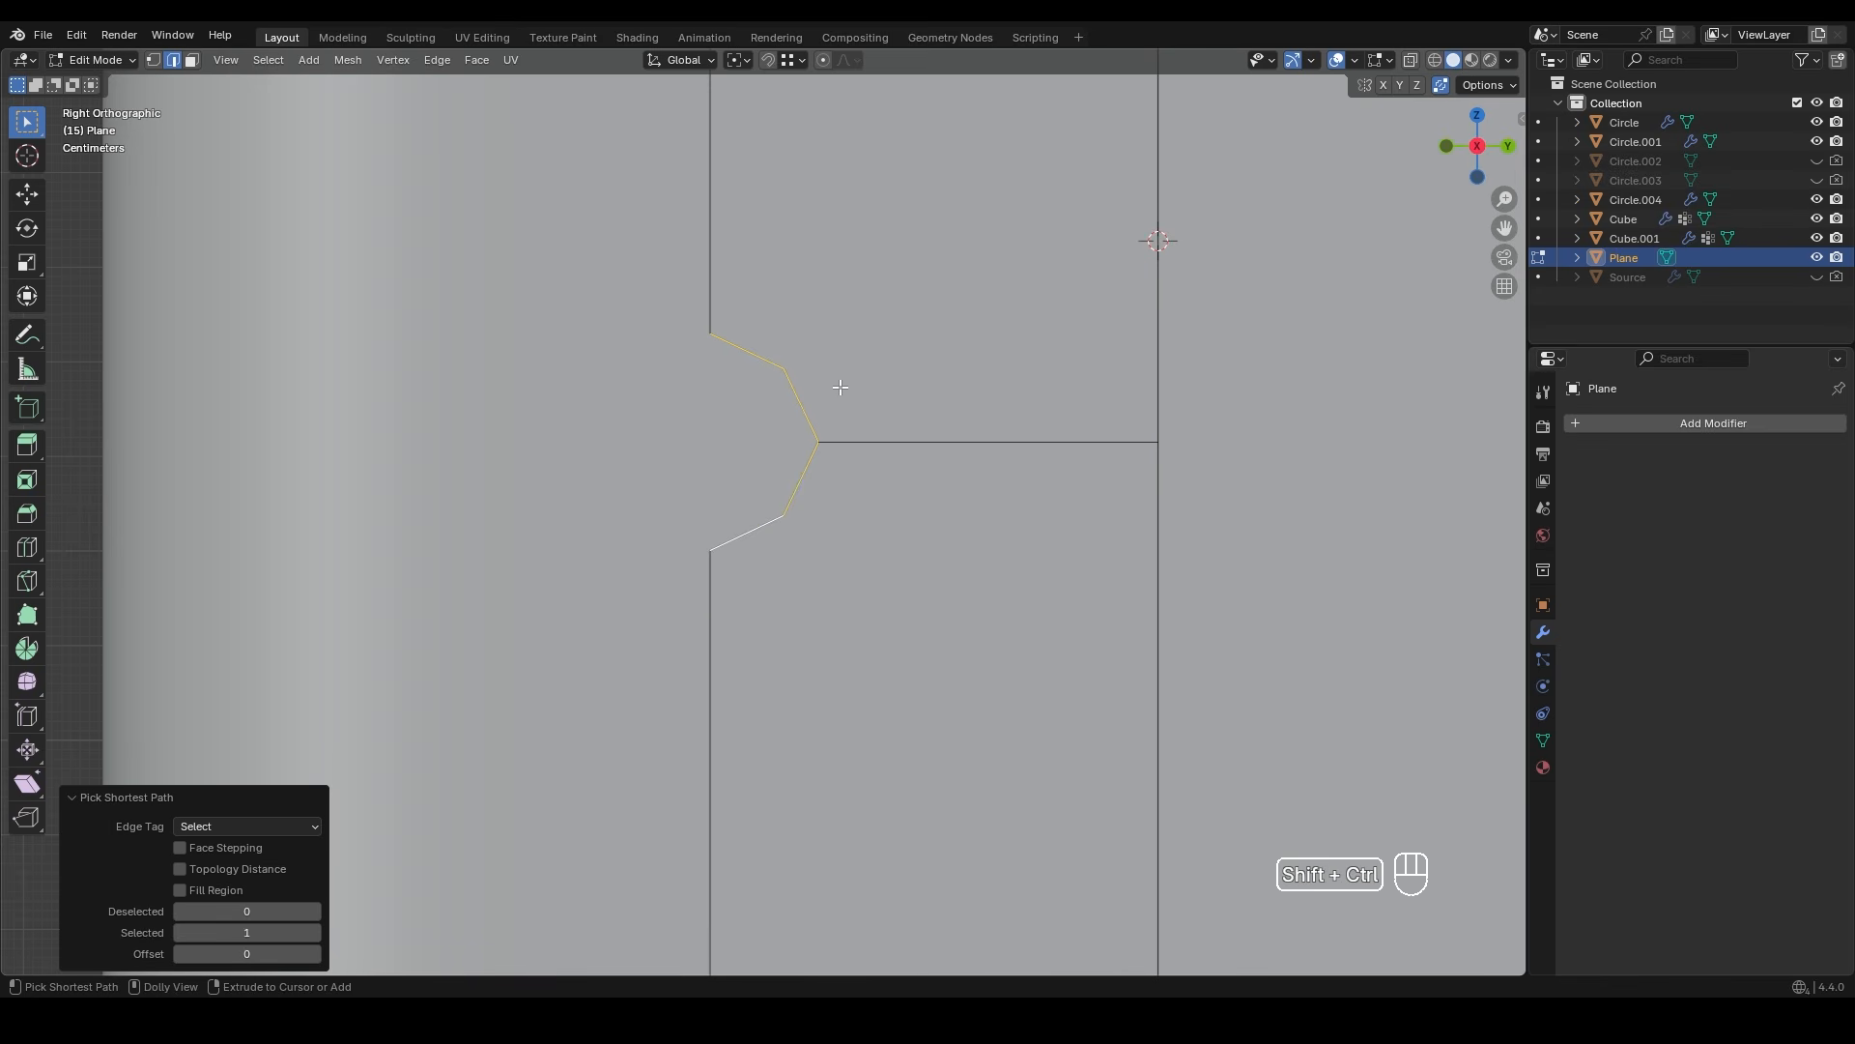
key("shift+ctrl+r")
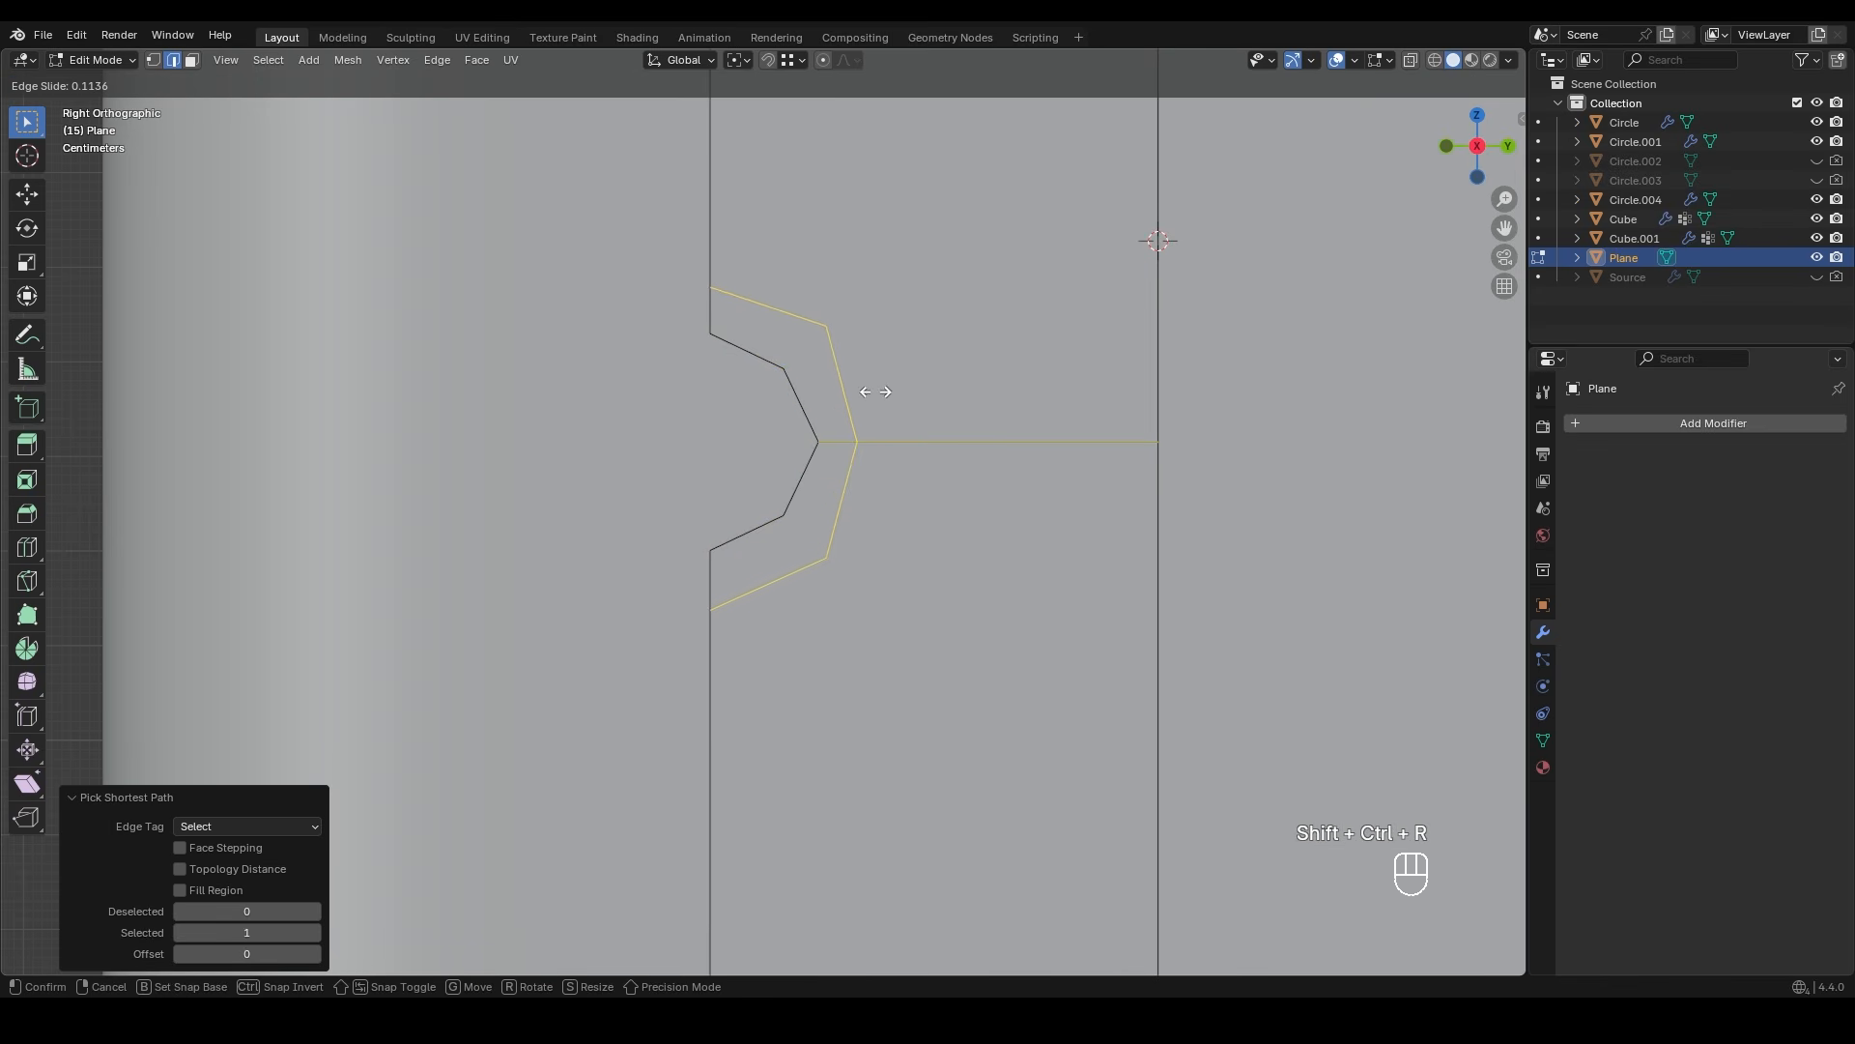
key("e")
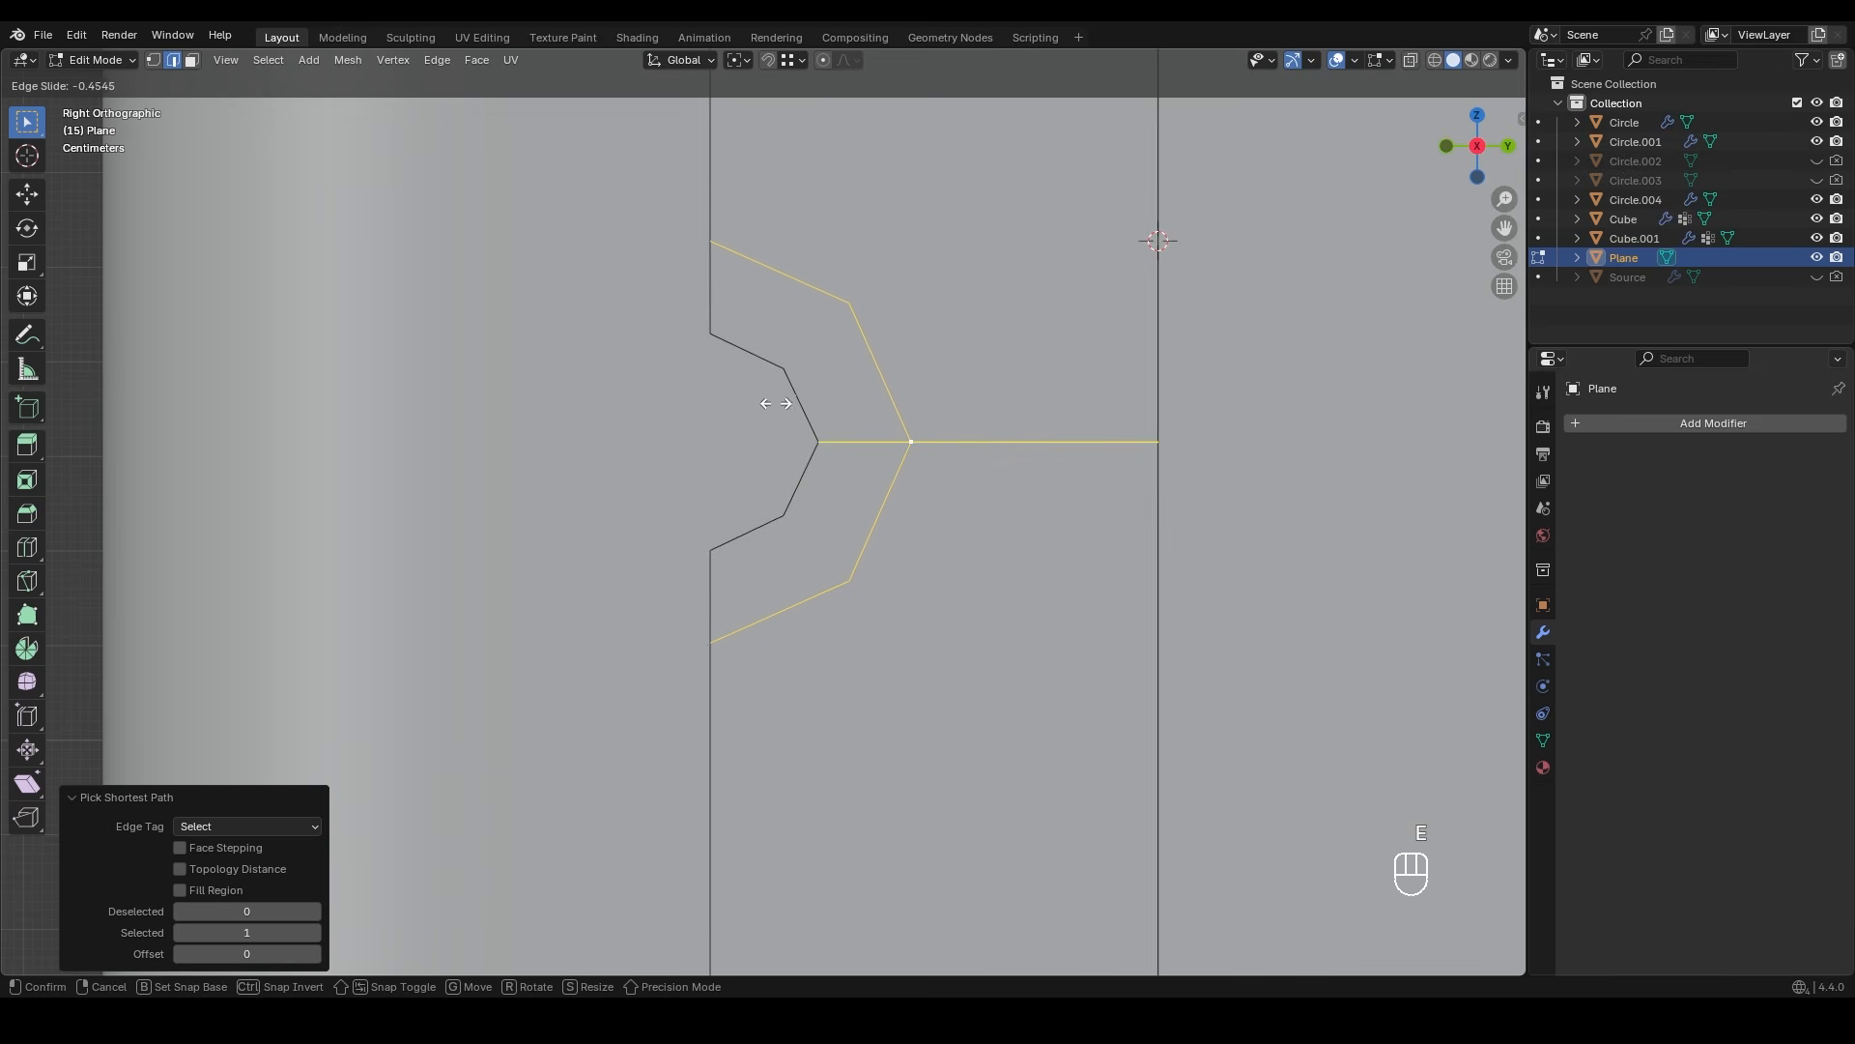
left_click(640, 418)
- Knife straight cuts from the frame's inner corners to its outer edges and remove the diagonal corner edges
key("k")
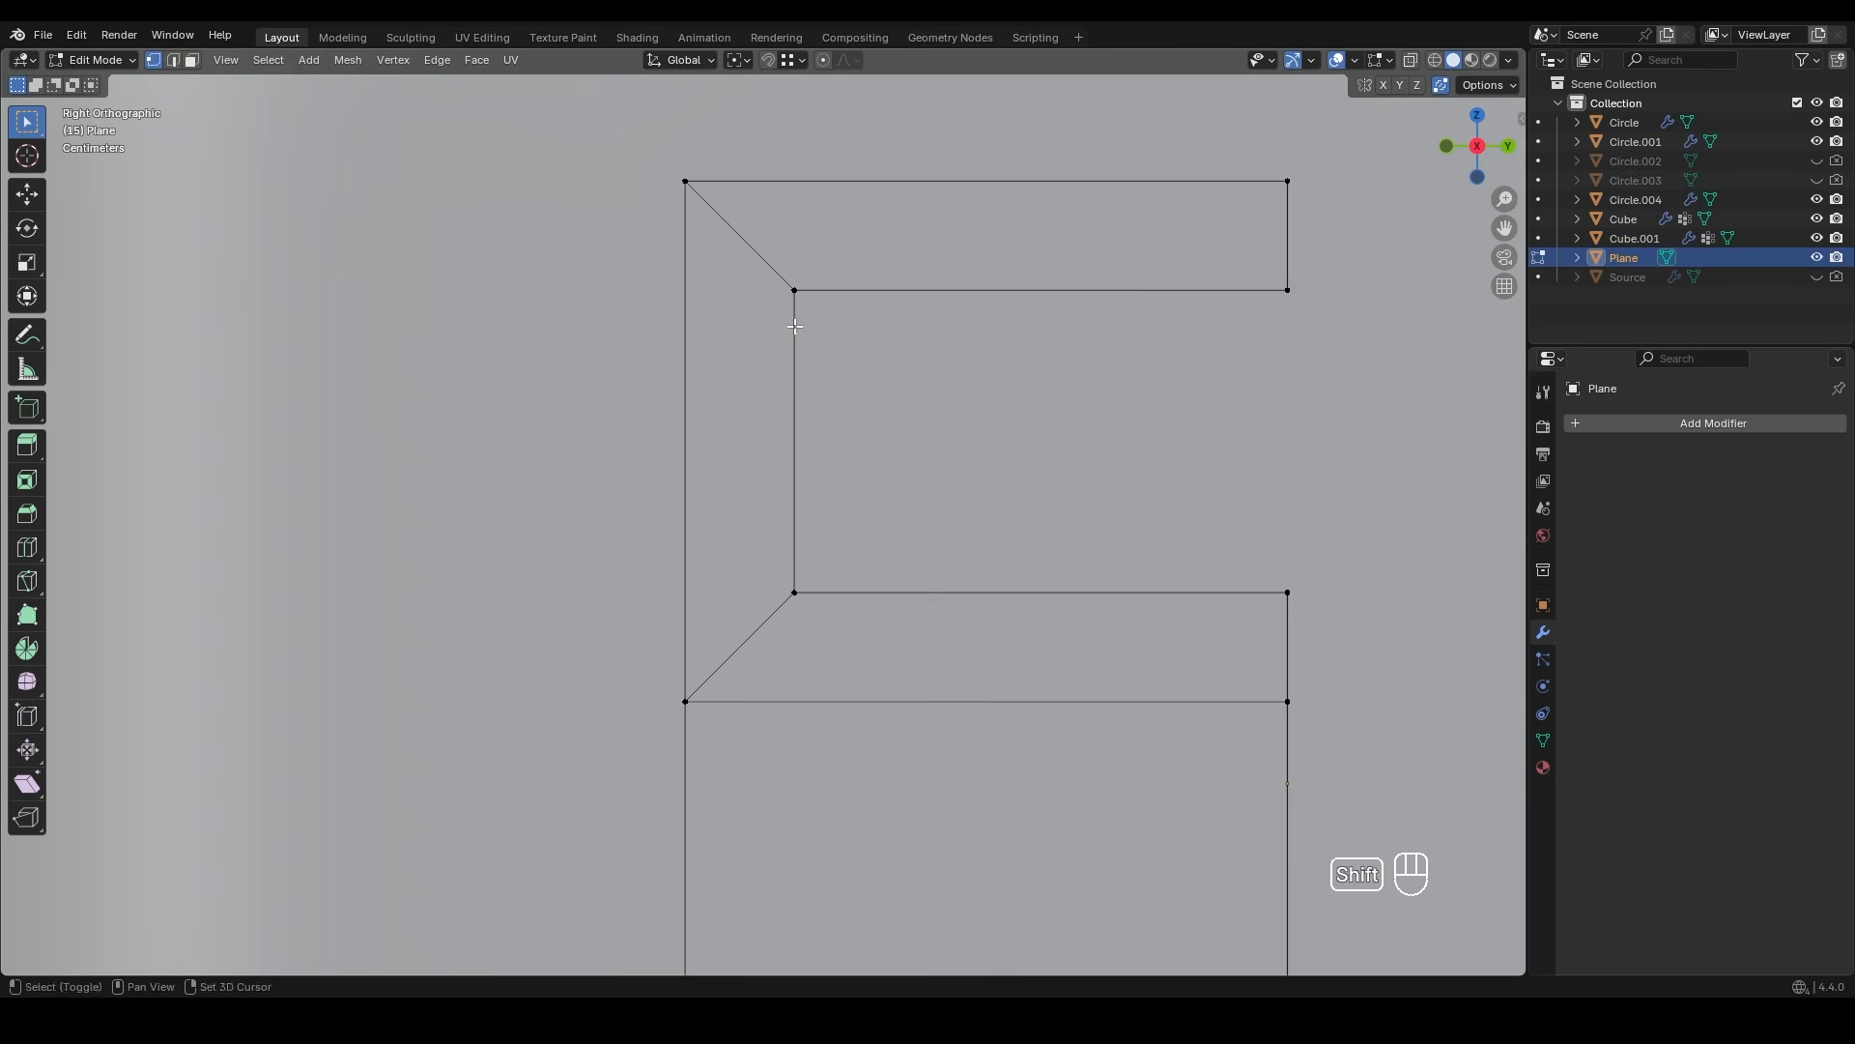
scroll(810, 431, "down", 3)
key("k")
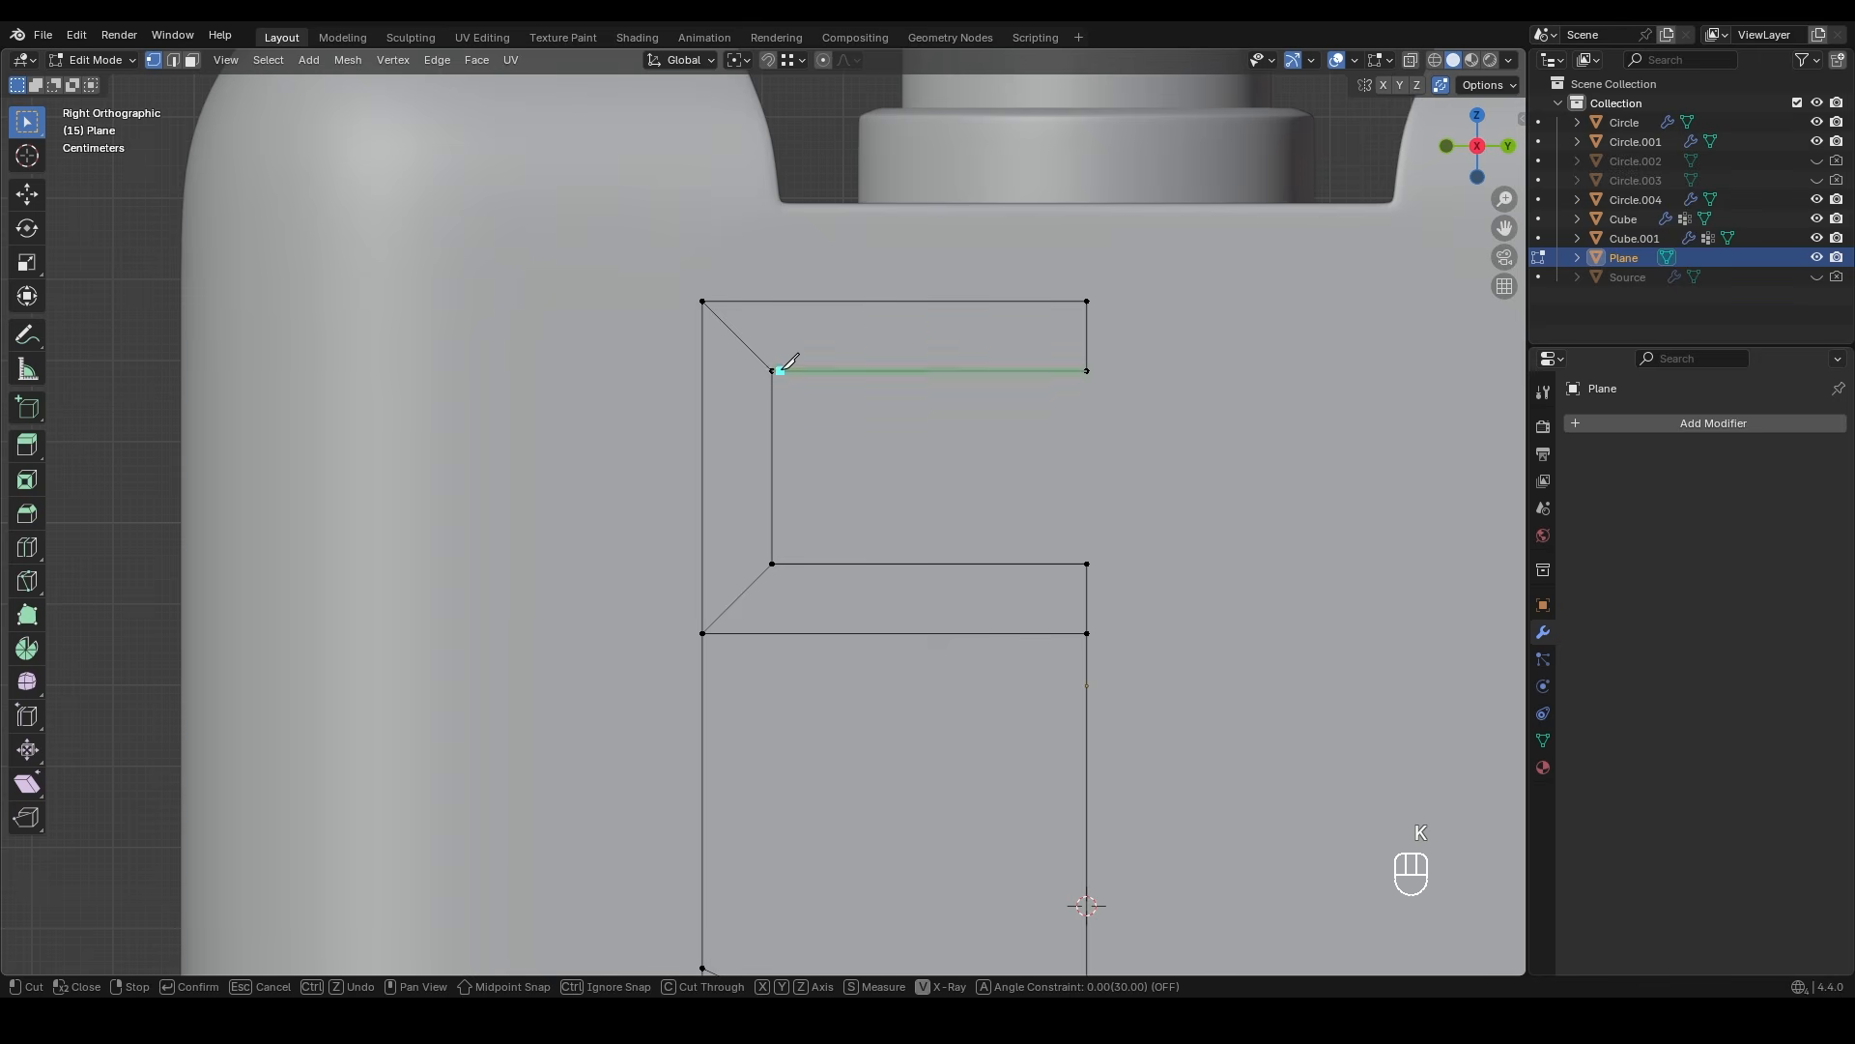
key("z")
left_click(773, 371)
key("Return")
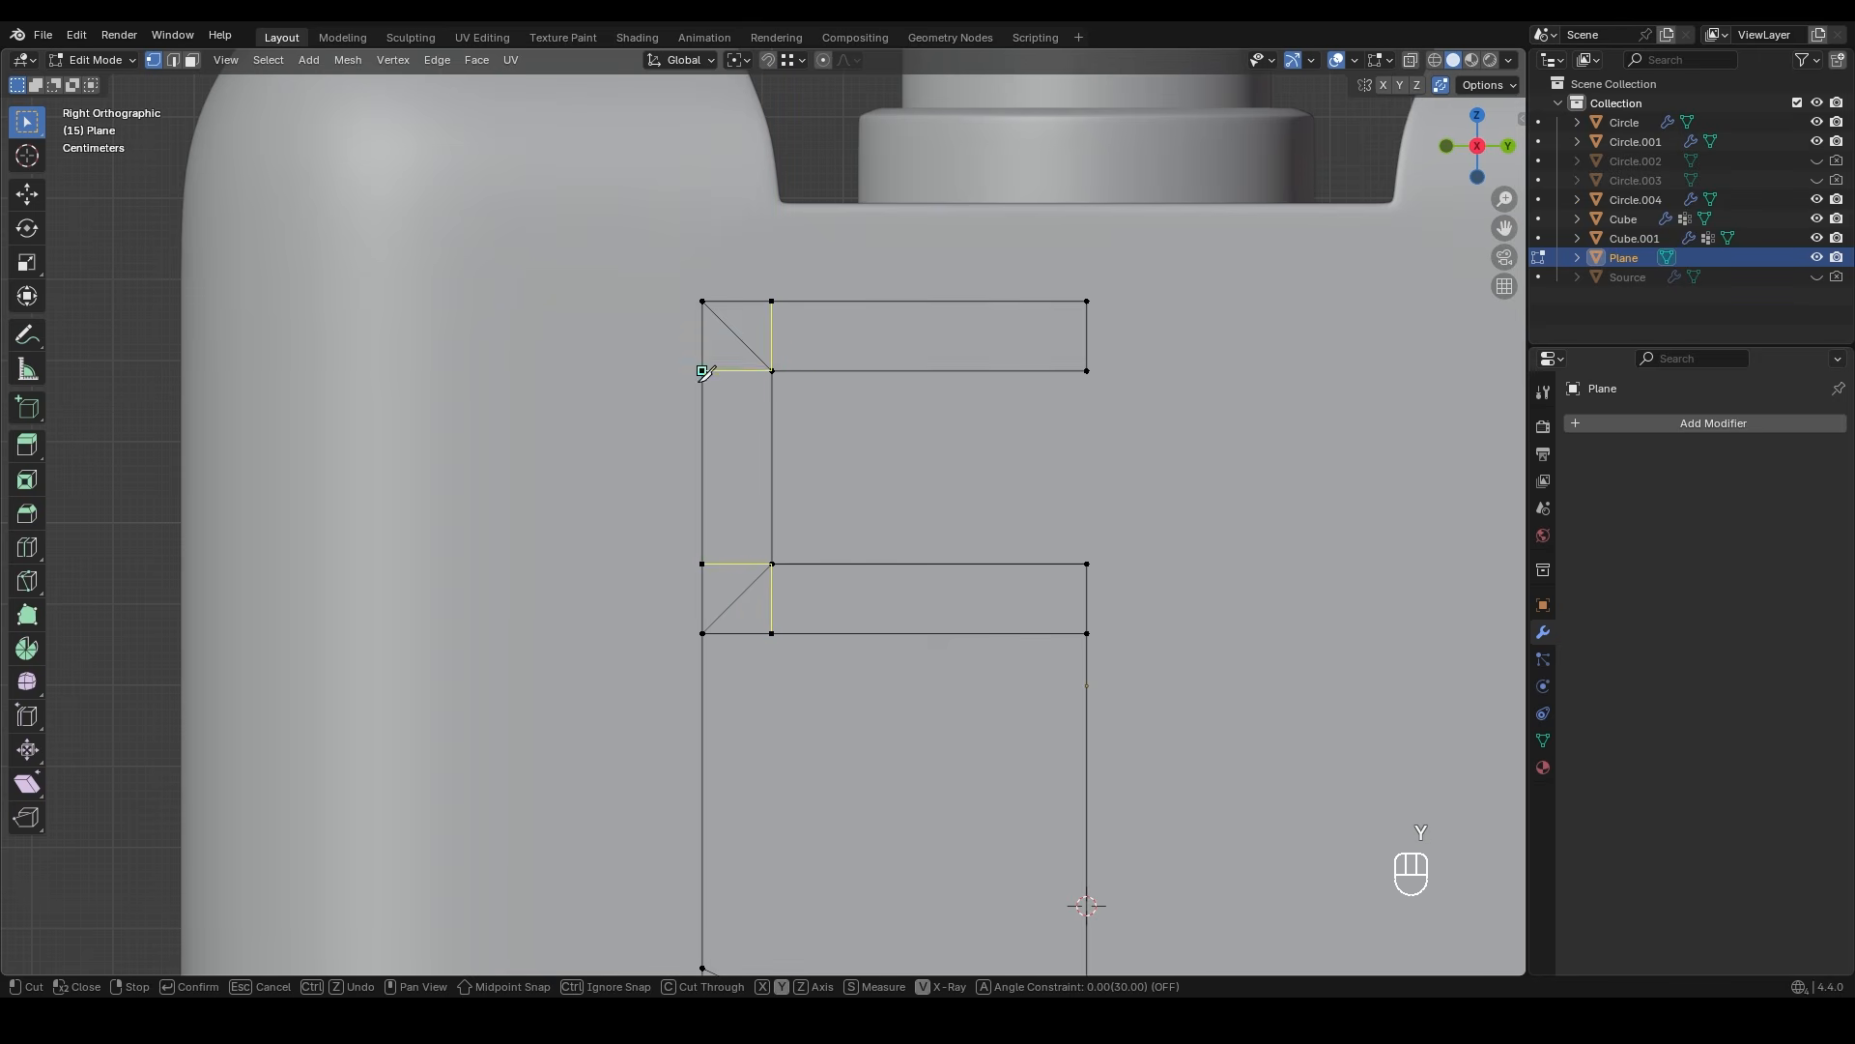
key("3")
left_click(756, 325)
left_click(730, 593)
- Knife two cuts from the frame's lower border down to the notch, extending the second vertically through both frame bars
key("k")
scroll(890, 652, "down", 1)
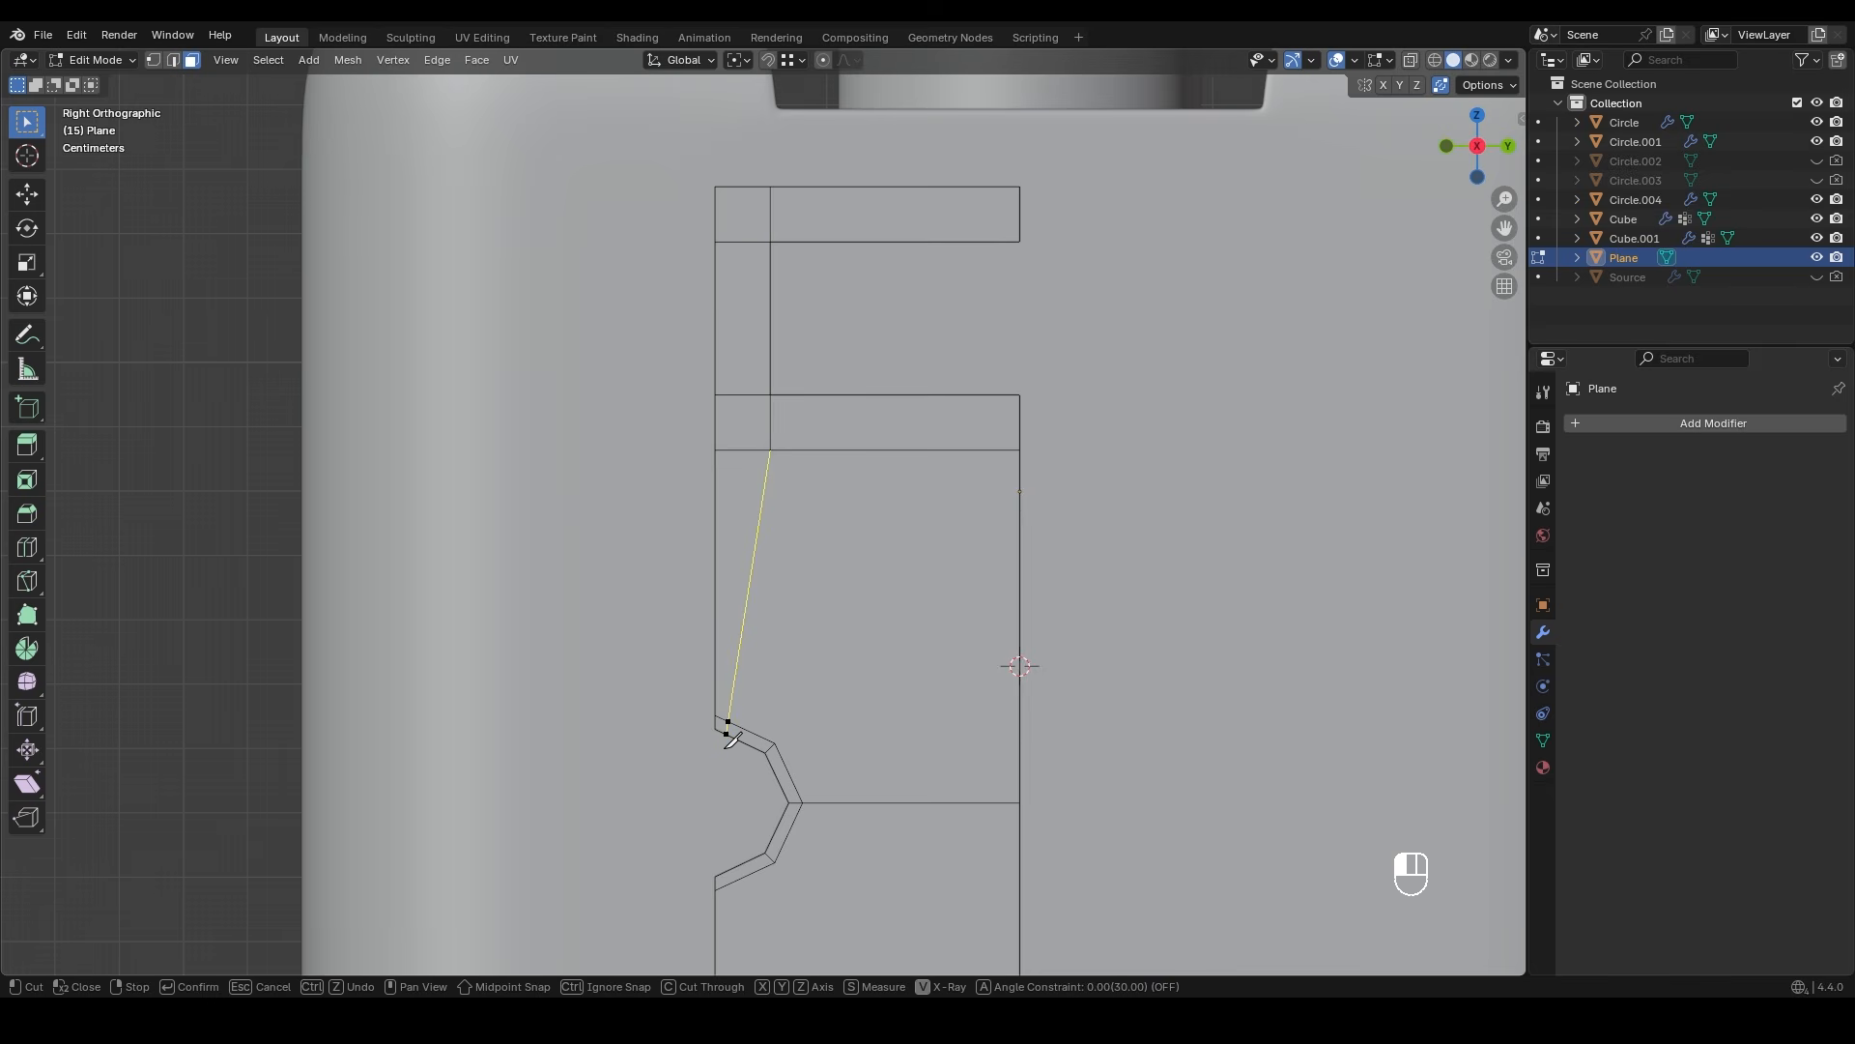
left_click(818, 451)
key("z")
left_click(824, 170)
key("Return")
- Add a centred horizontal edge loop across the frame's vertical side strip
key("ctrl+r")
left_click(772, 317)
right_click(773, 317)
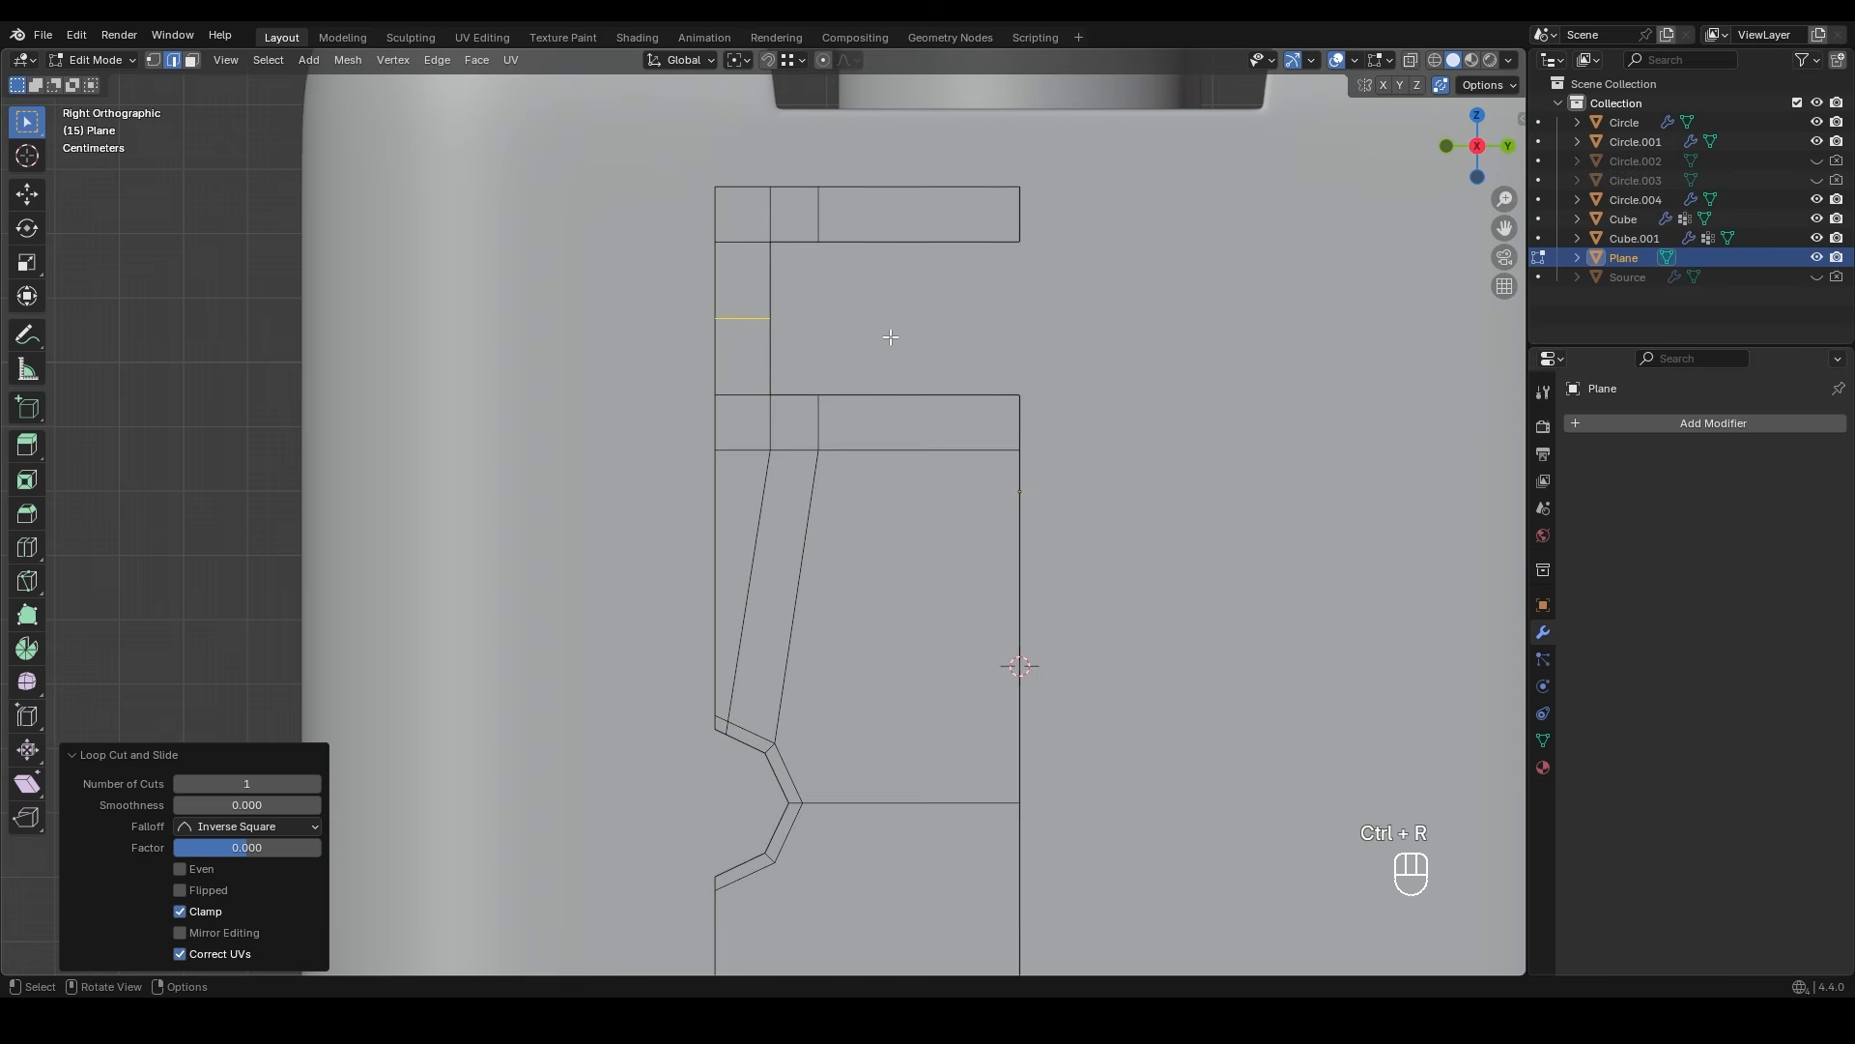
- Bevel the frame side strip's centre edge with one segment, leaving two spaced horizontal loops
key("ctrl+b")
scroll(926, 360, "down", 1)
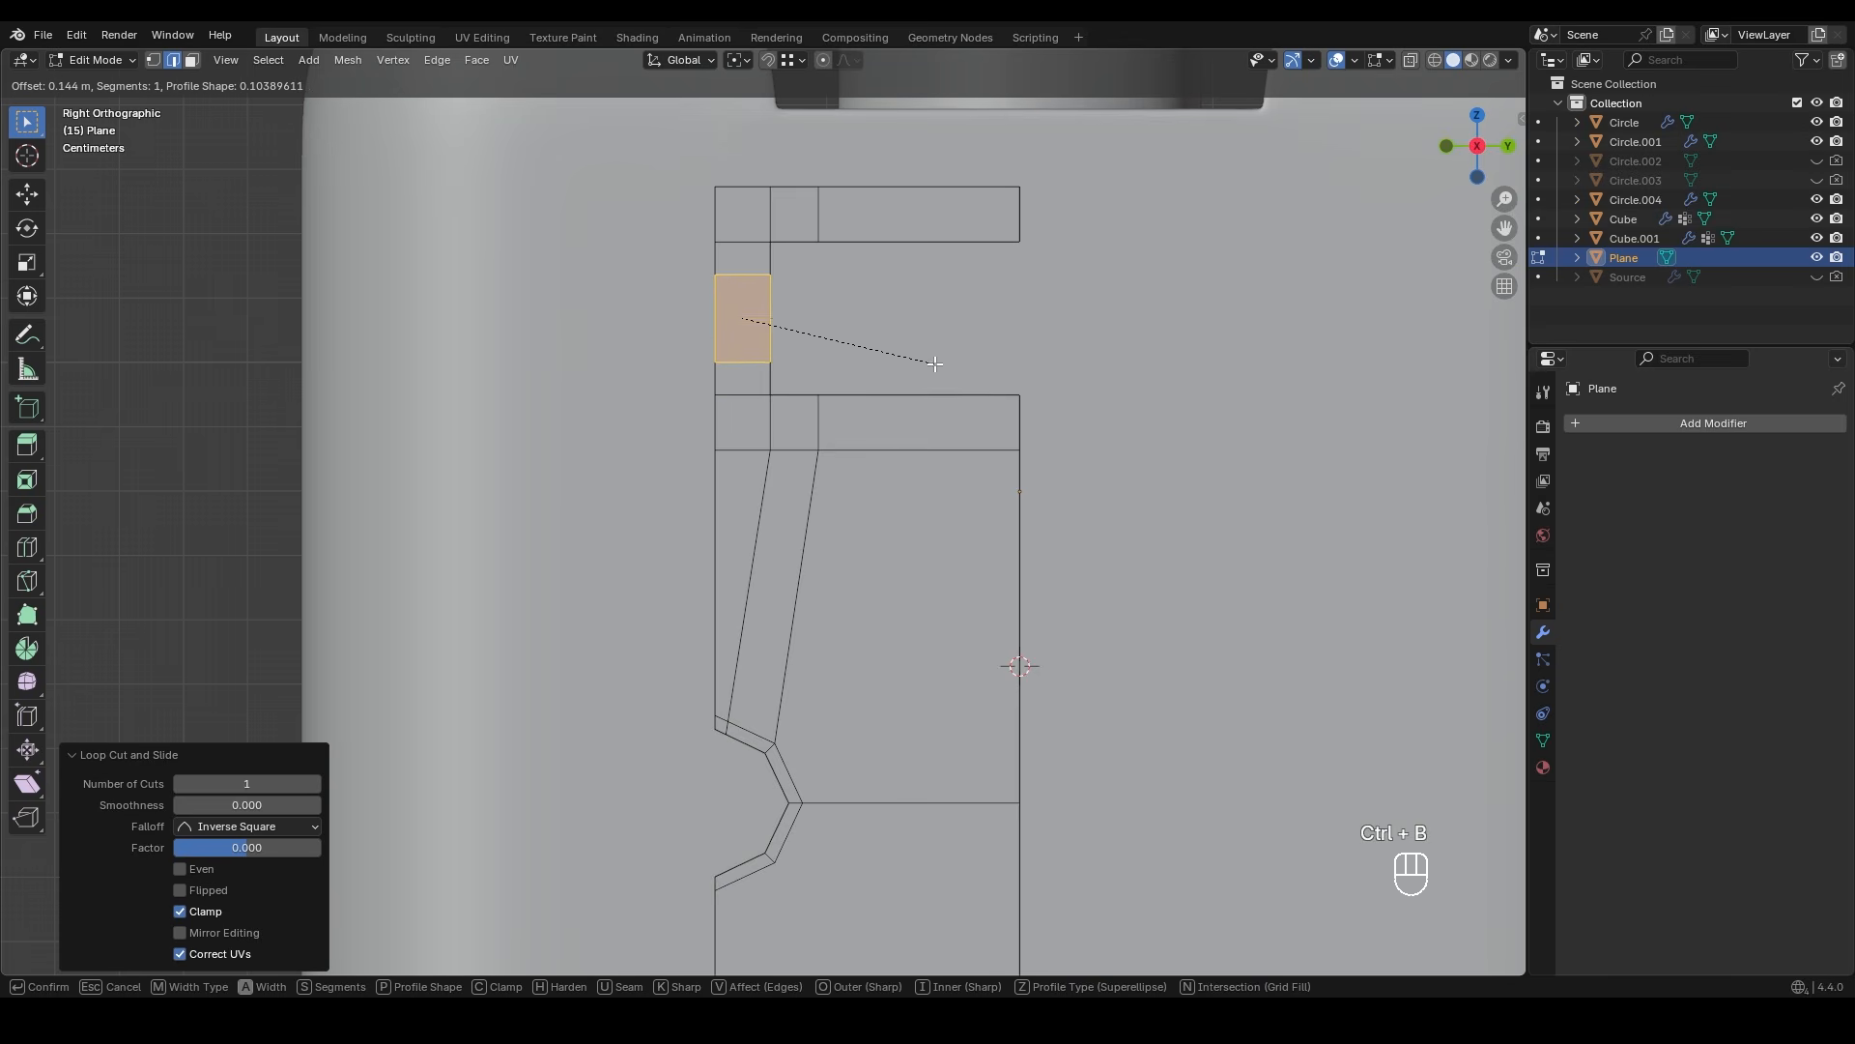
left_click(887, 348)
left_click(1037, 306)
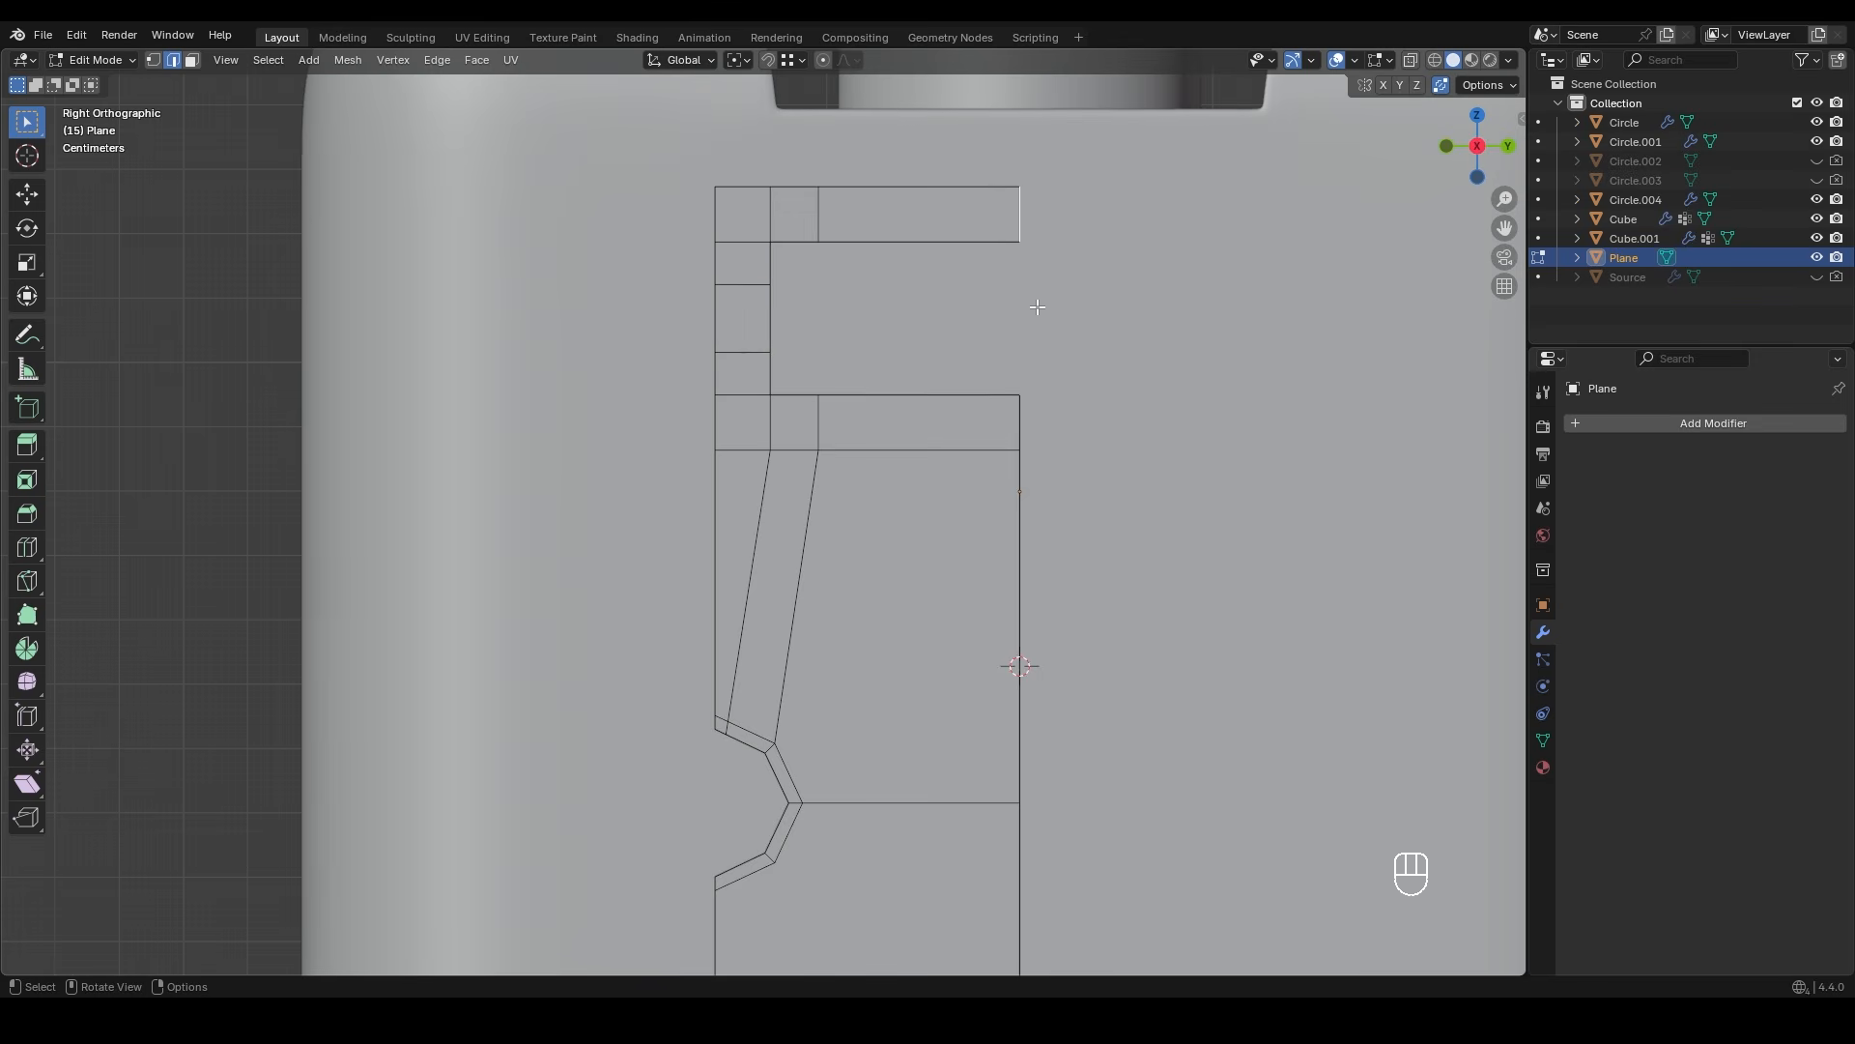
- Move the frame's upper outer corner vertex diagonally inward to soften the corner
left_click(714, 183)
key("g")
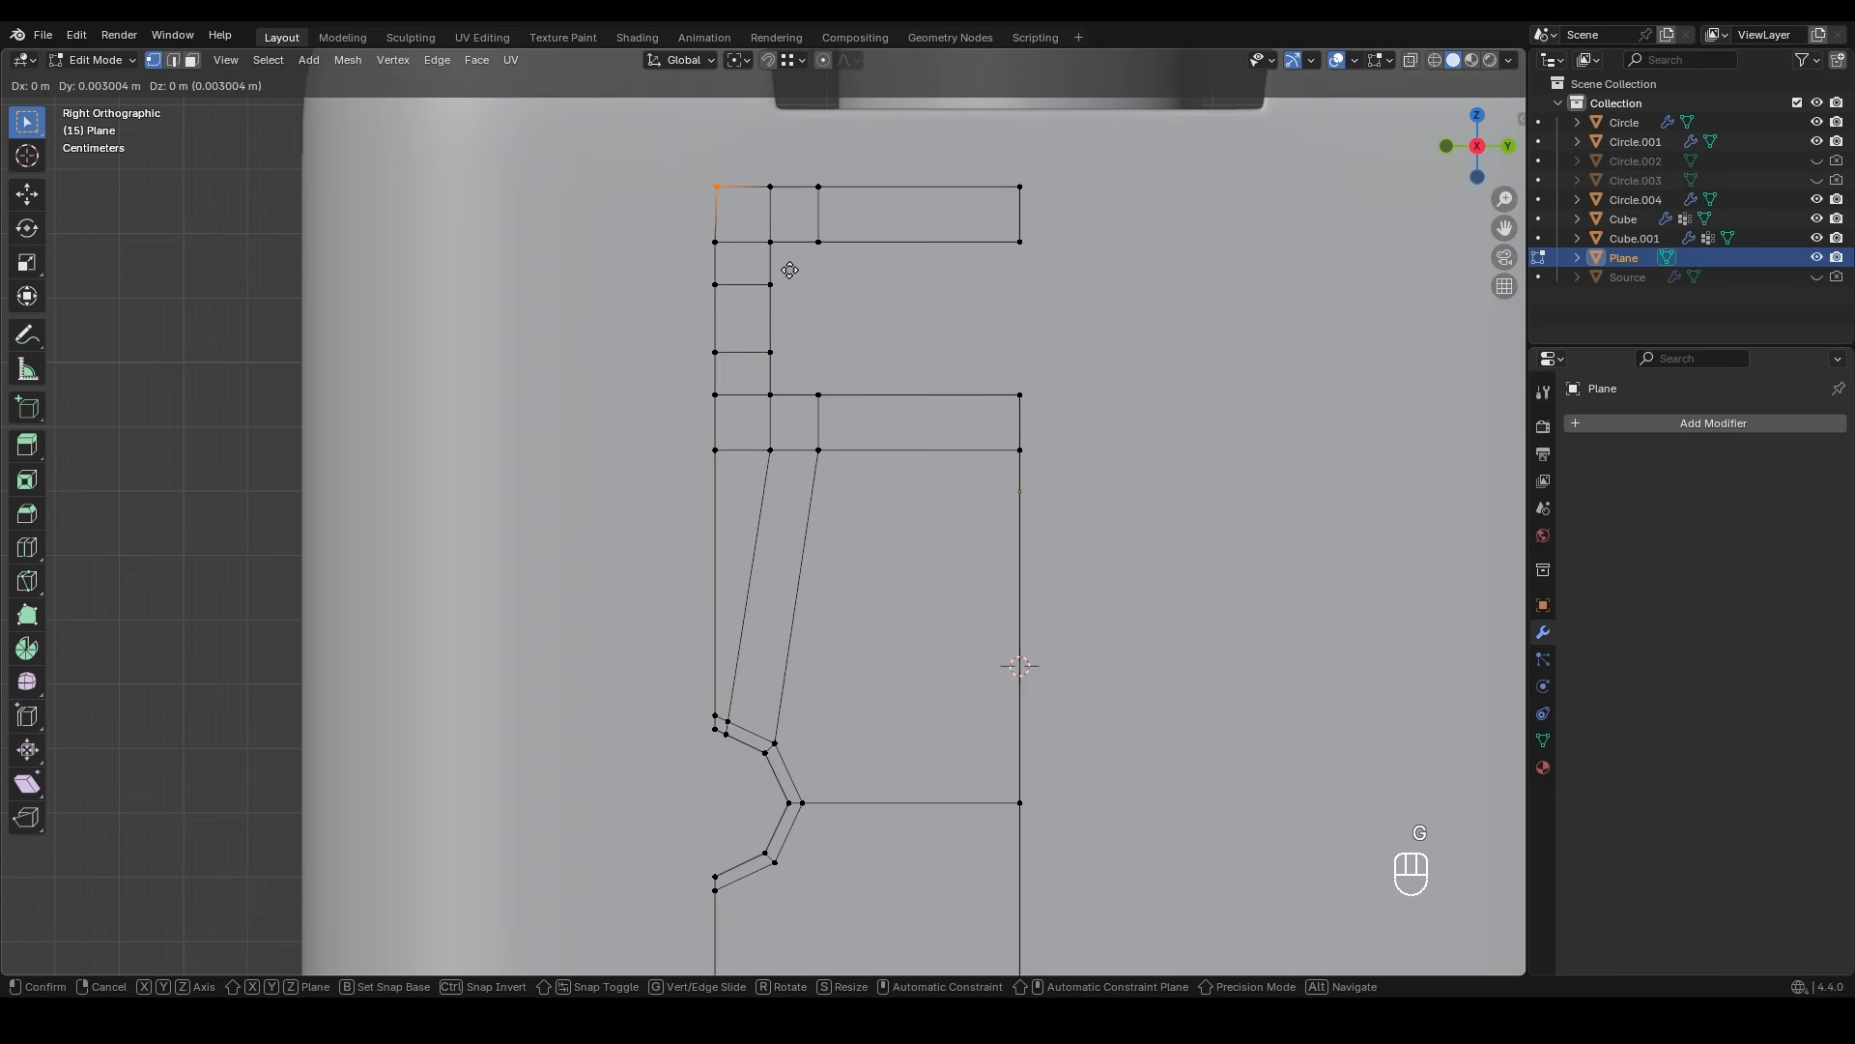
left_click(887, 416)
- Add a lengthwise edge loop in the tapered lower section close to its outer edge, with a slide factor of about -0.85
scroll(783, 767, "down", 2)
middle_click_drag(782, 767, 799, 112, "shift")
scroll(848, 411, "down", 2)
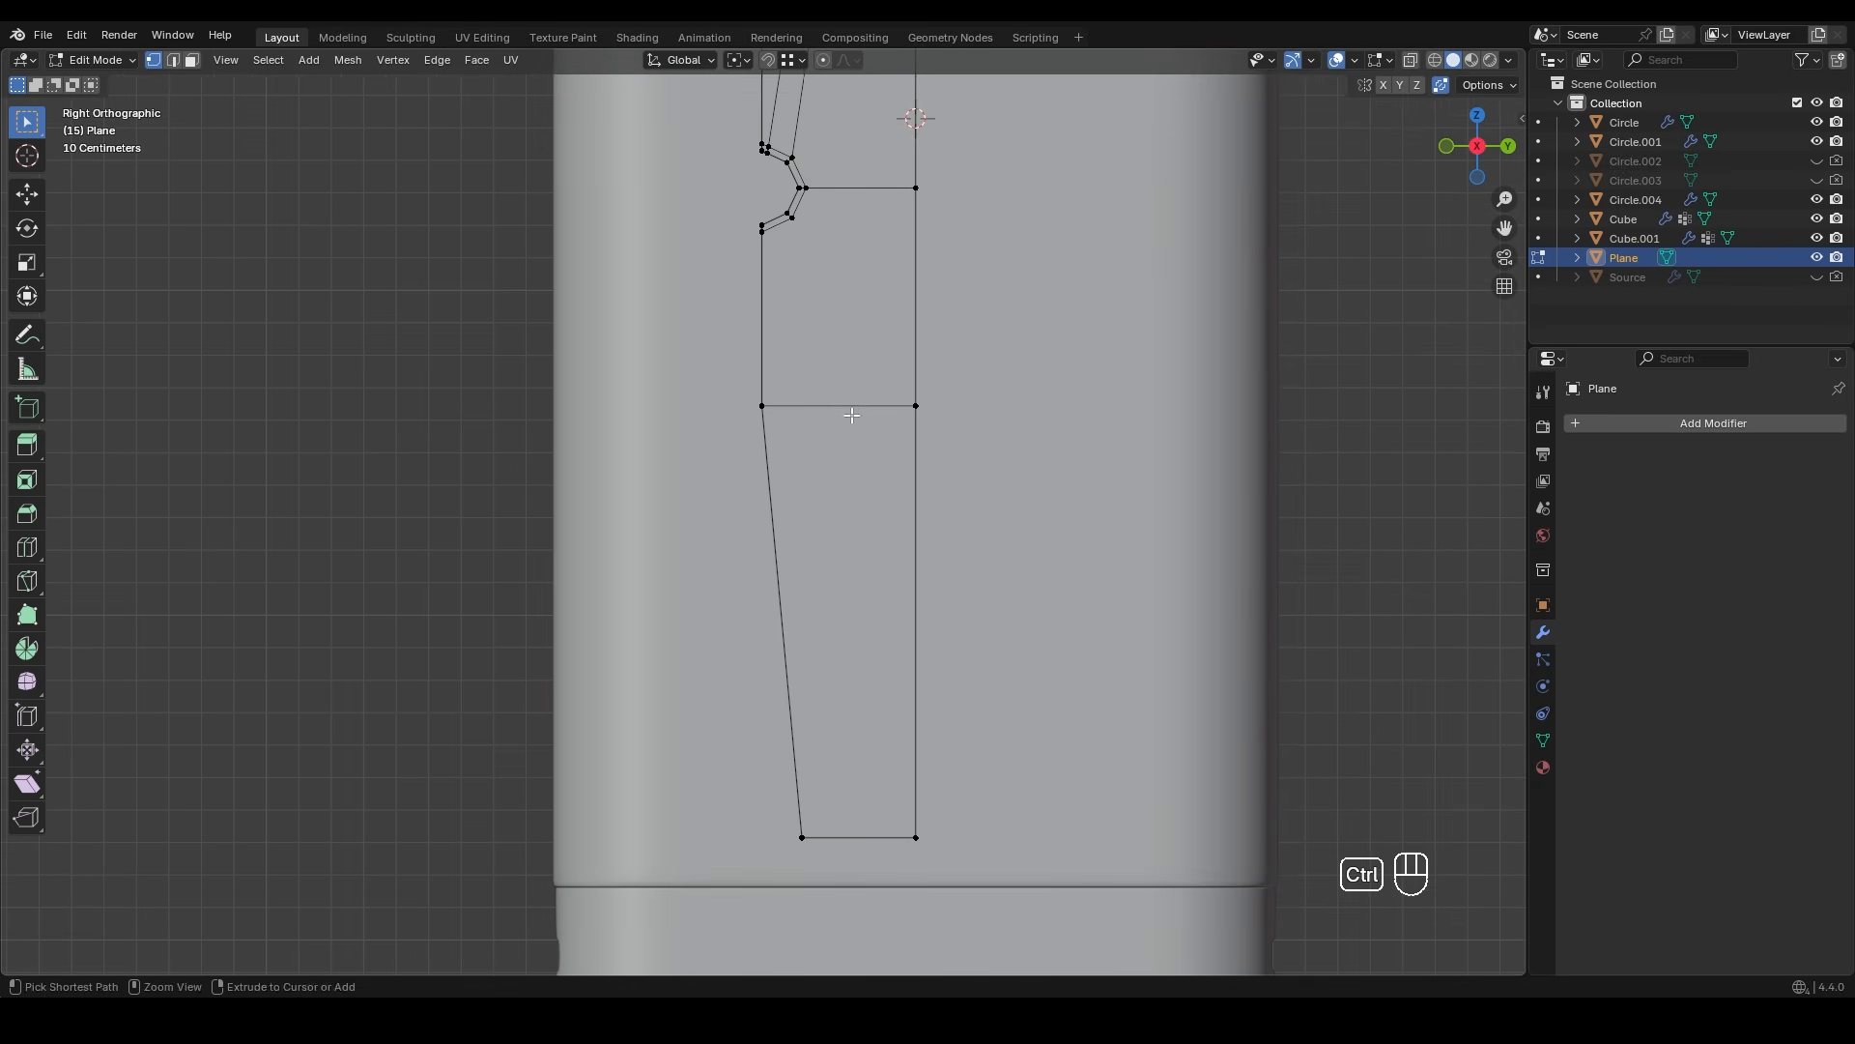
key("ctrl+r")
left_click(850, 408)
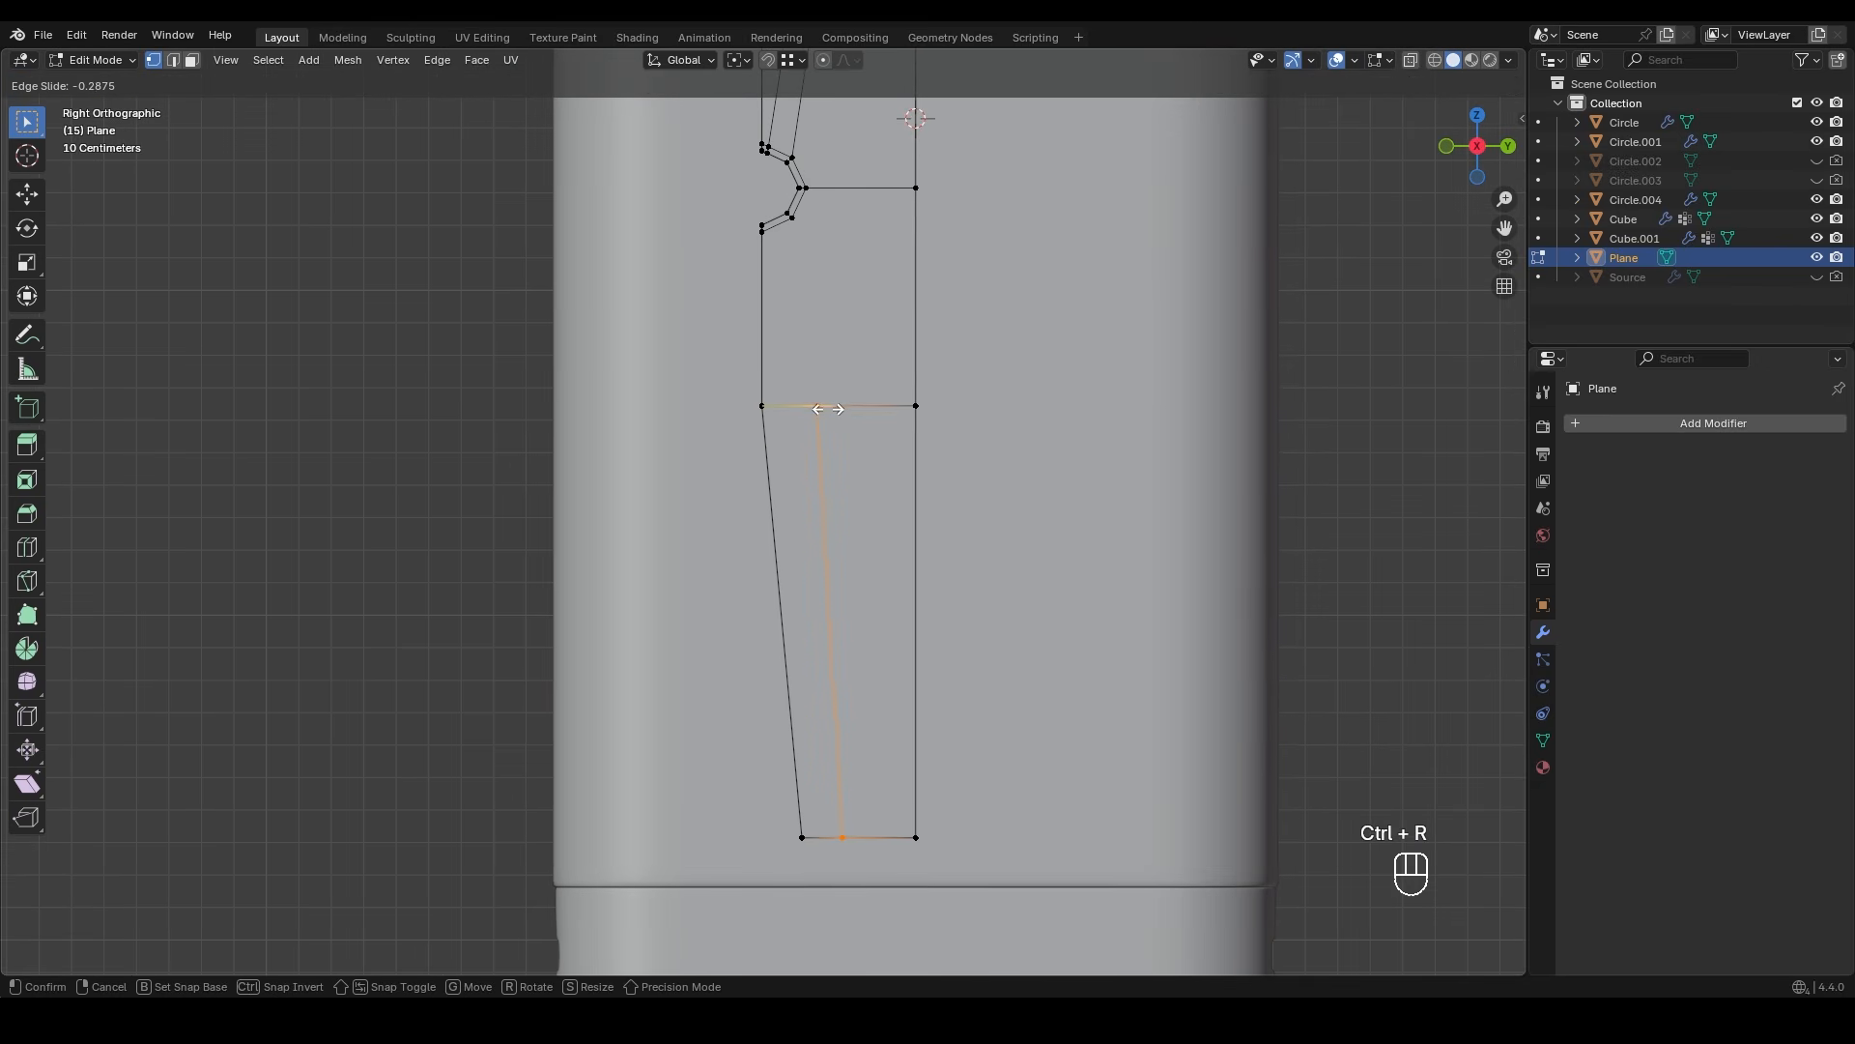
key("shift")
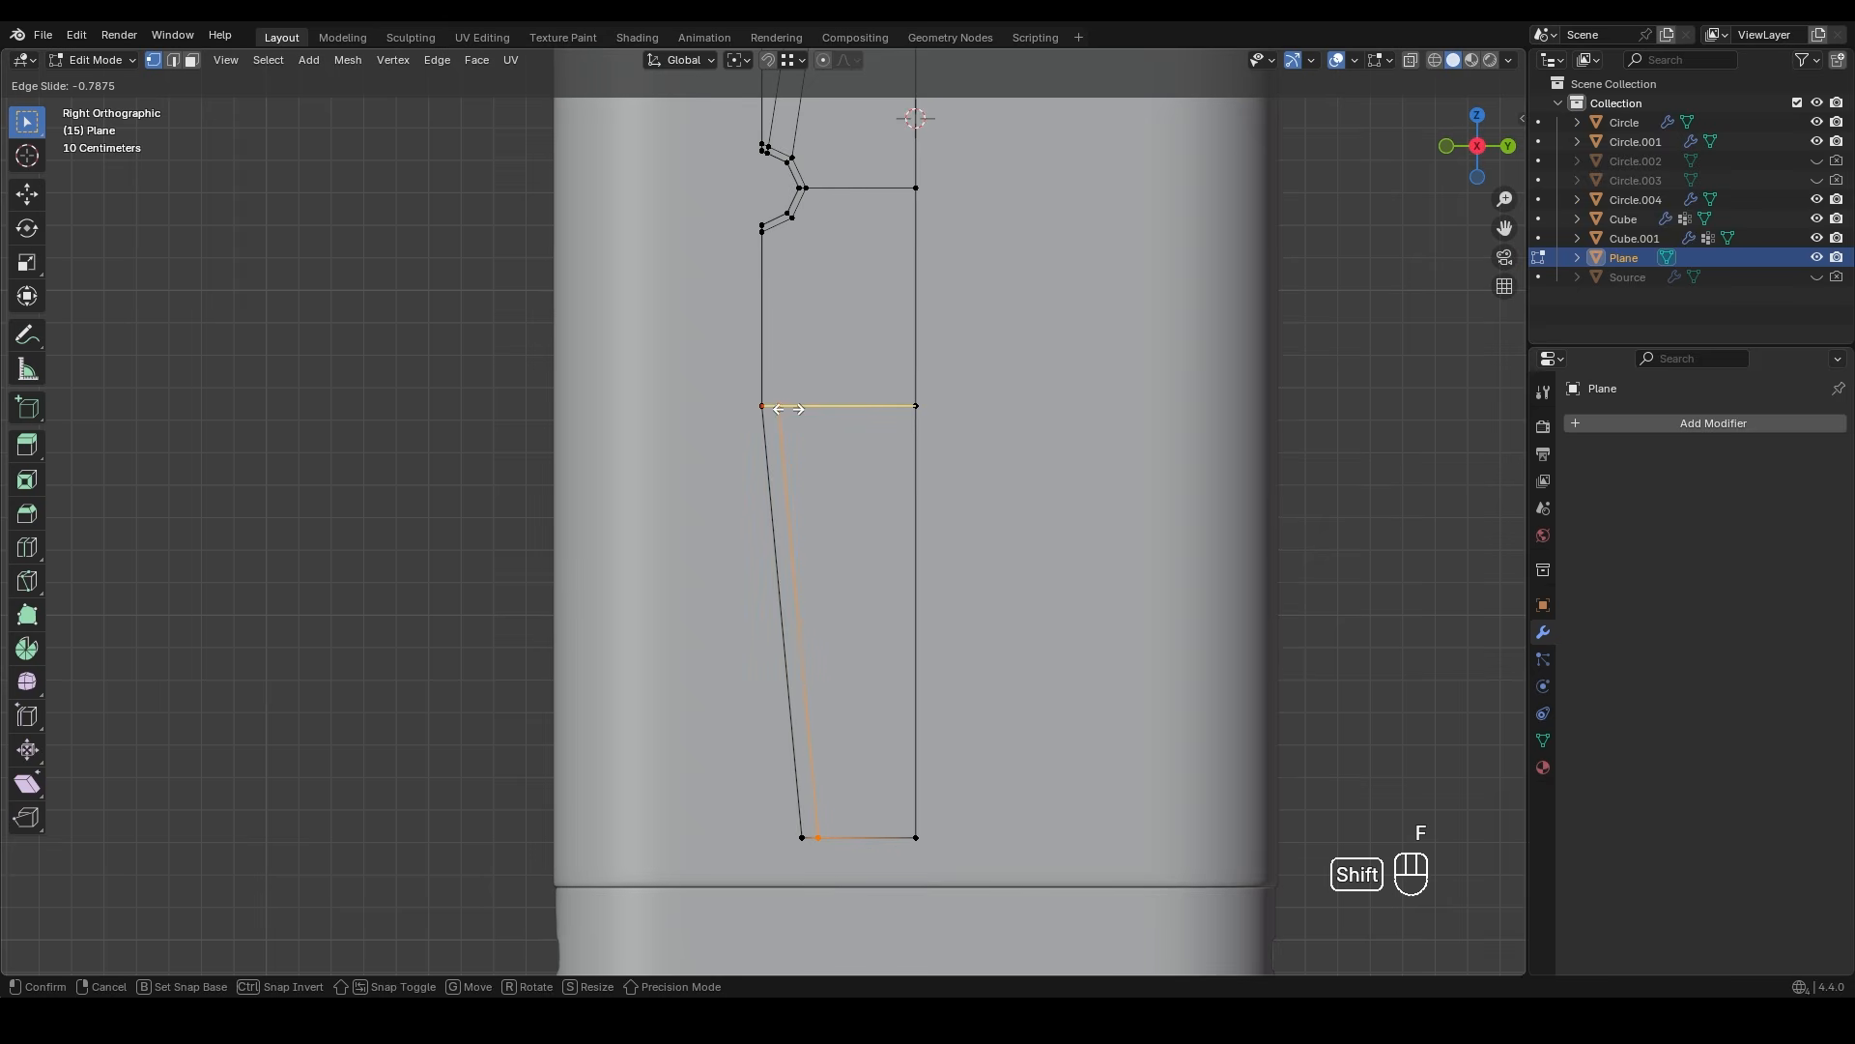
left_click(712, 415)
- Knife a cut from the top of the tapered section's loop straight up along Z to the notch's lower edge
scroll(745, 483, "up", 2)
key("k")
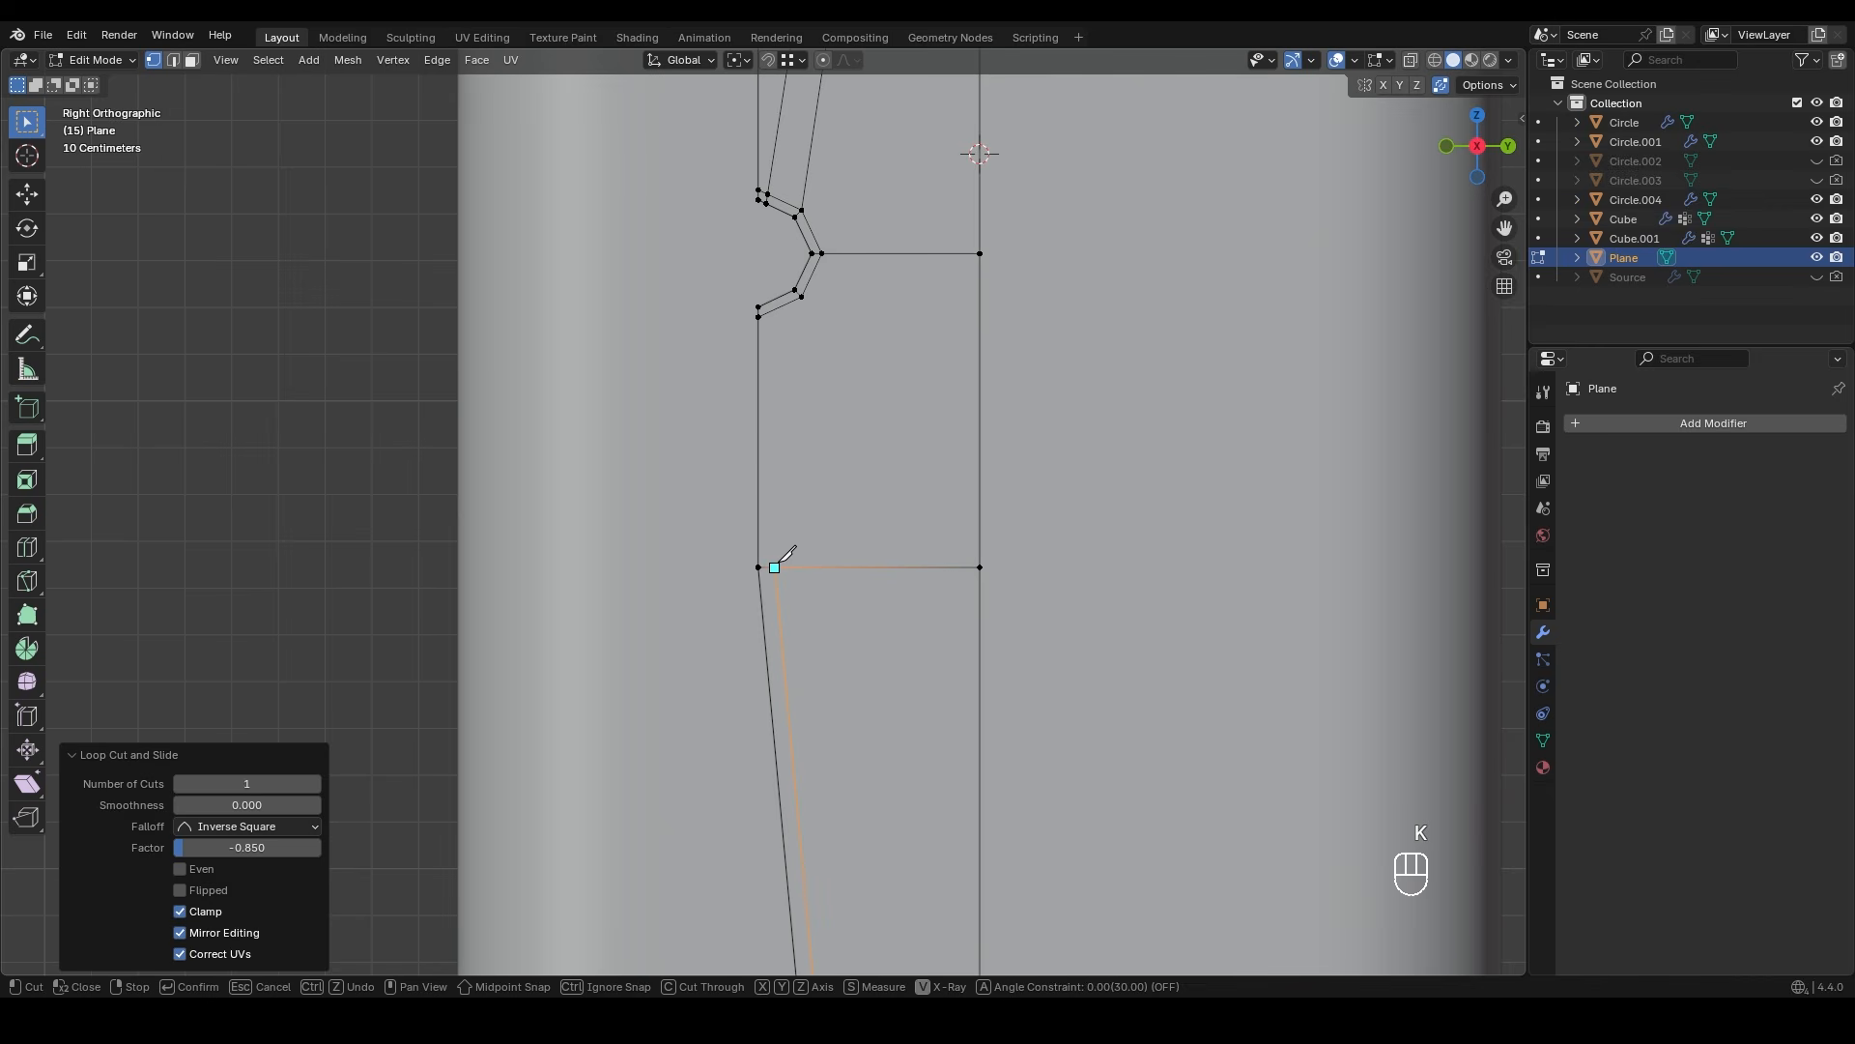
key("z")
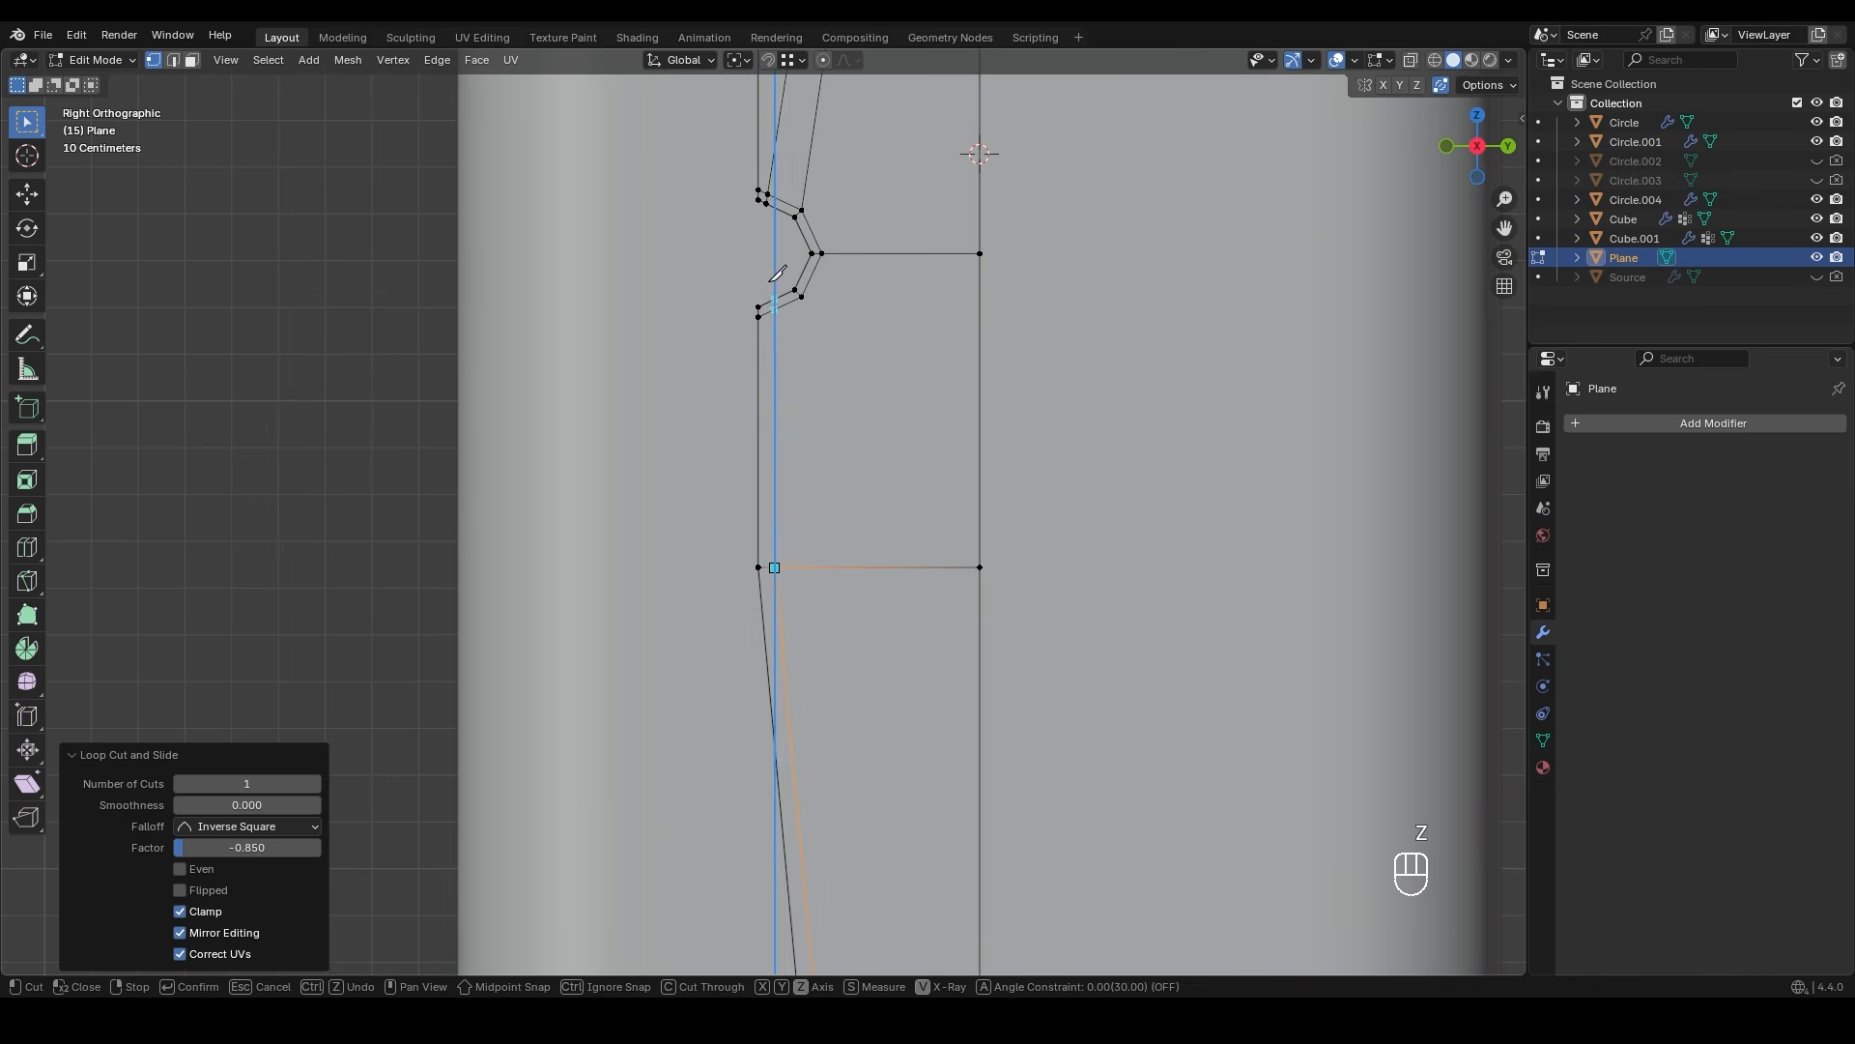
left_click(771, 305)
key("Return")
- Add a second lengthwise loop in the tapered section at a factor of about -0.618 and connect its top to the notch's lower corner
key("ctrl+r")
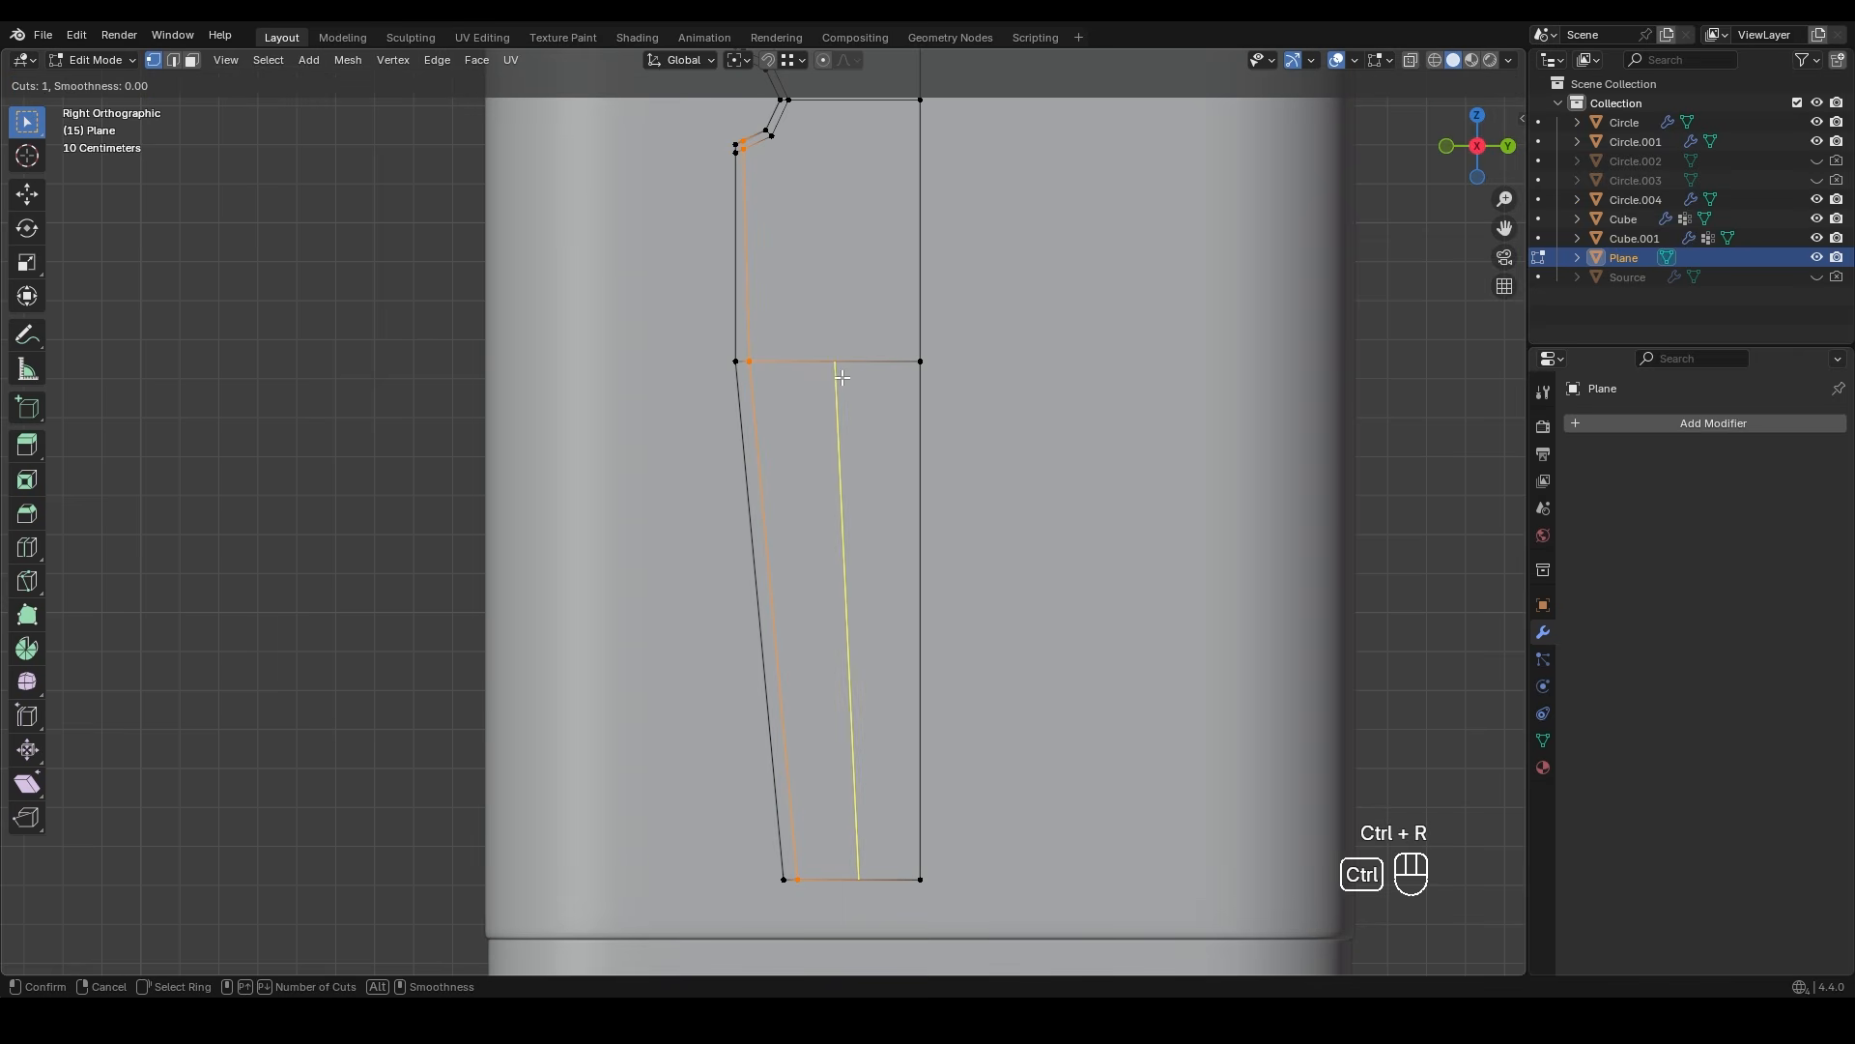
left_click(839, 379)
key("f")
left_click(789, 371)
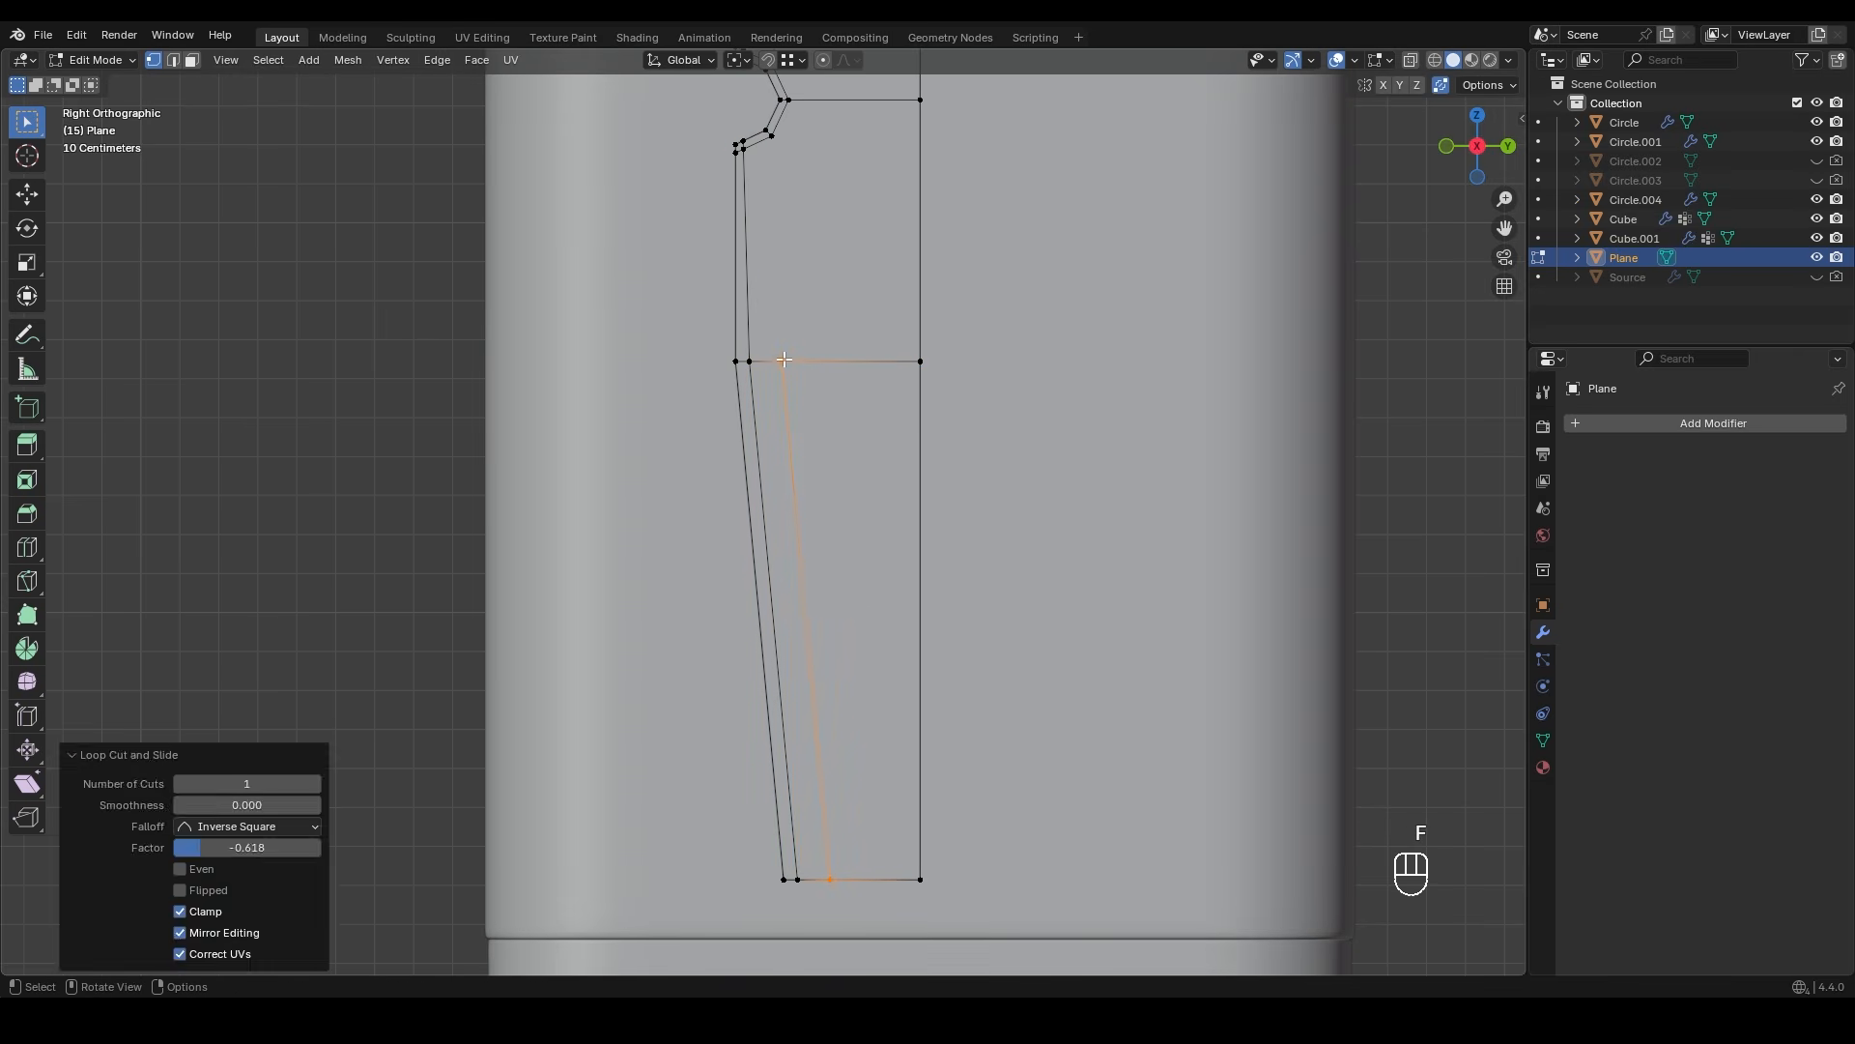
left_click(781, 361)
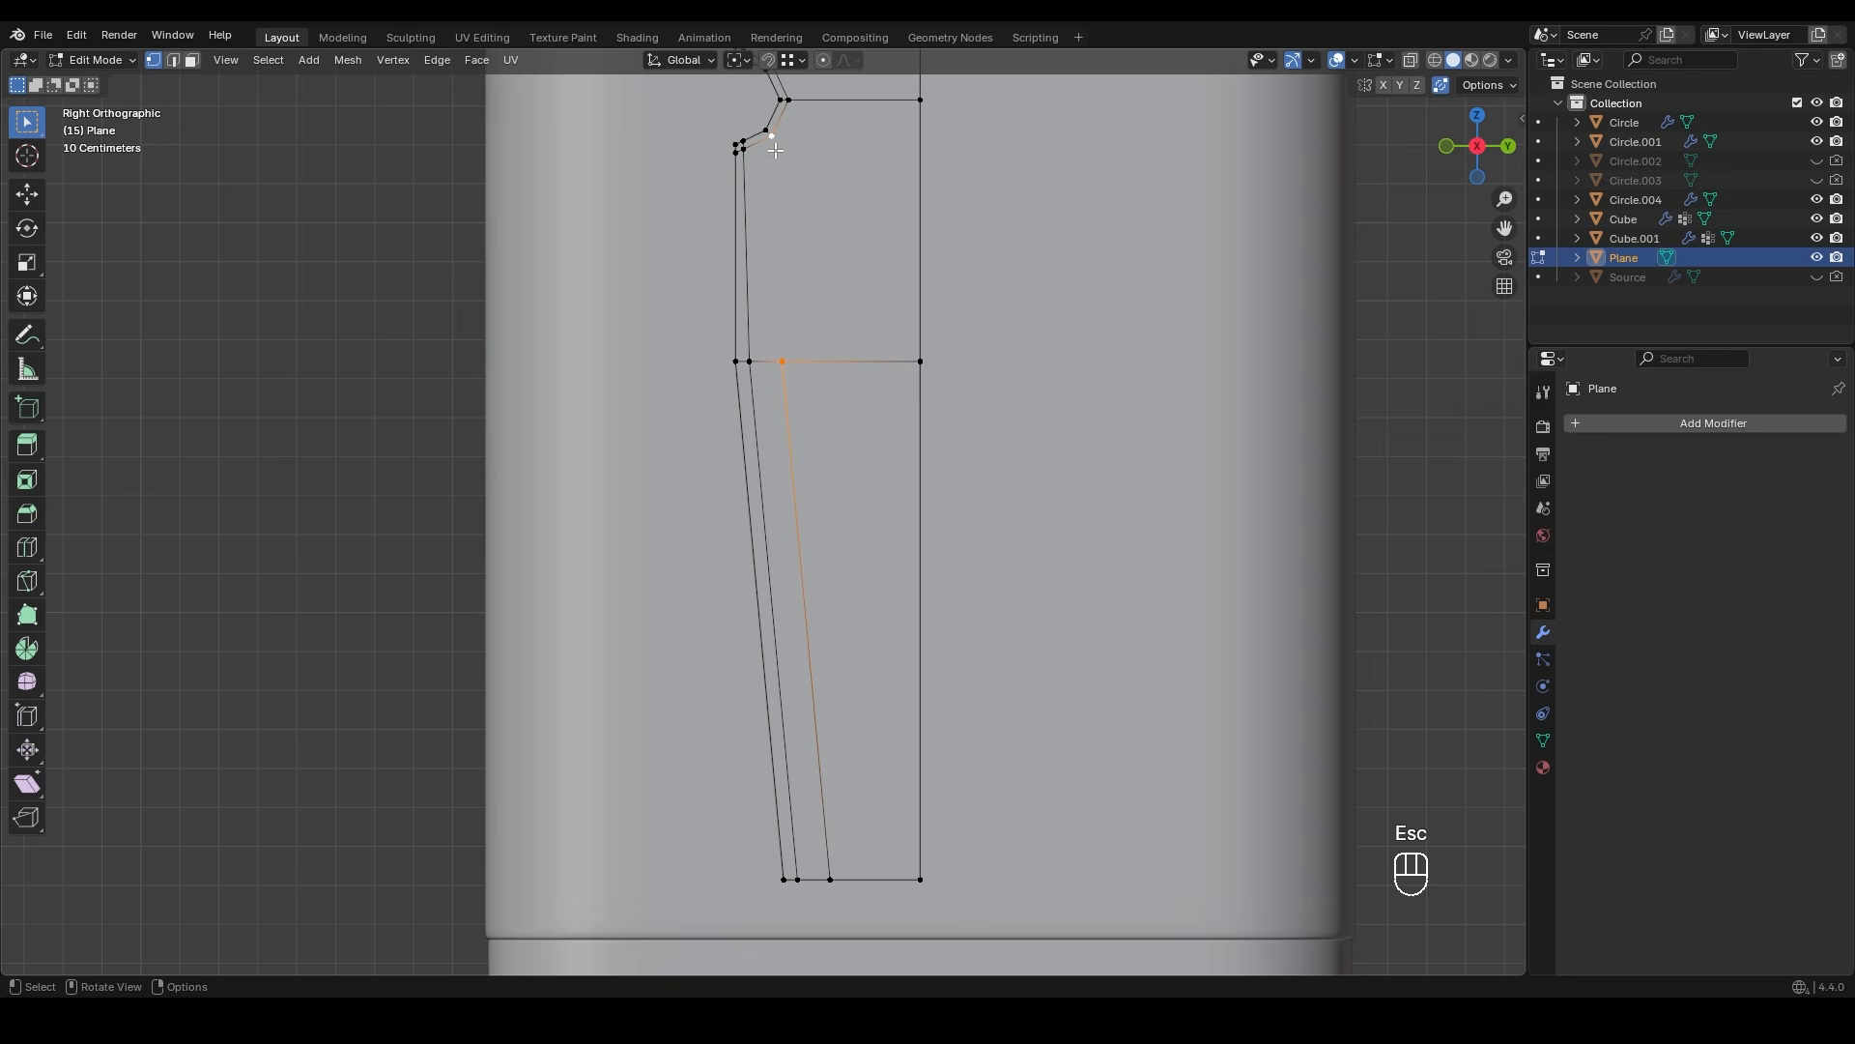
- Knife horizontal cuts from the notch's upper and lower inner corners across to the panel's centre edge
middle_click_drag(798, 146, 785, 402, "shift")
key("k")
left_click(757, 319)
key("x")
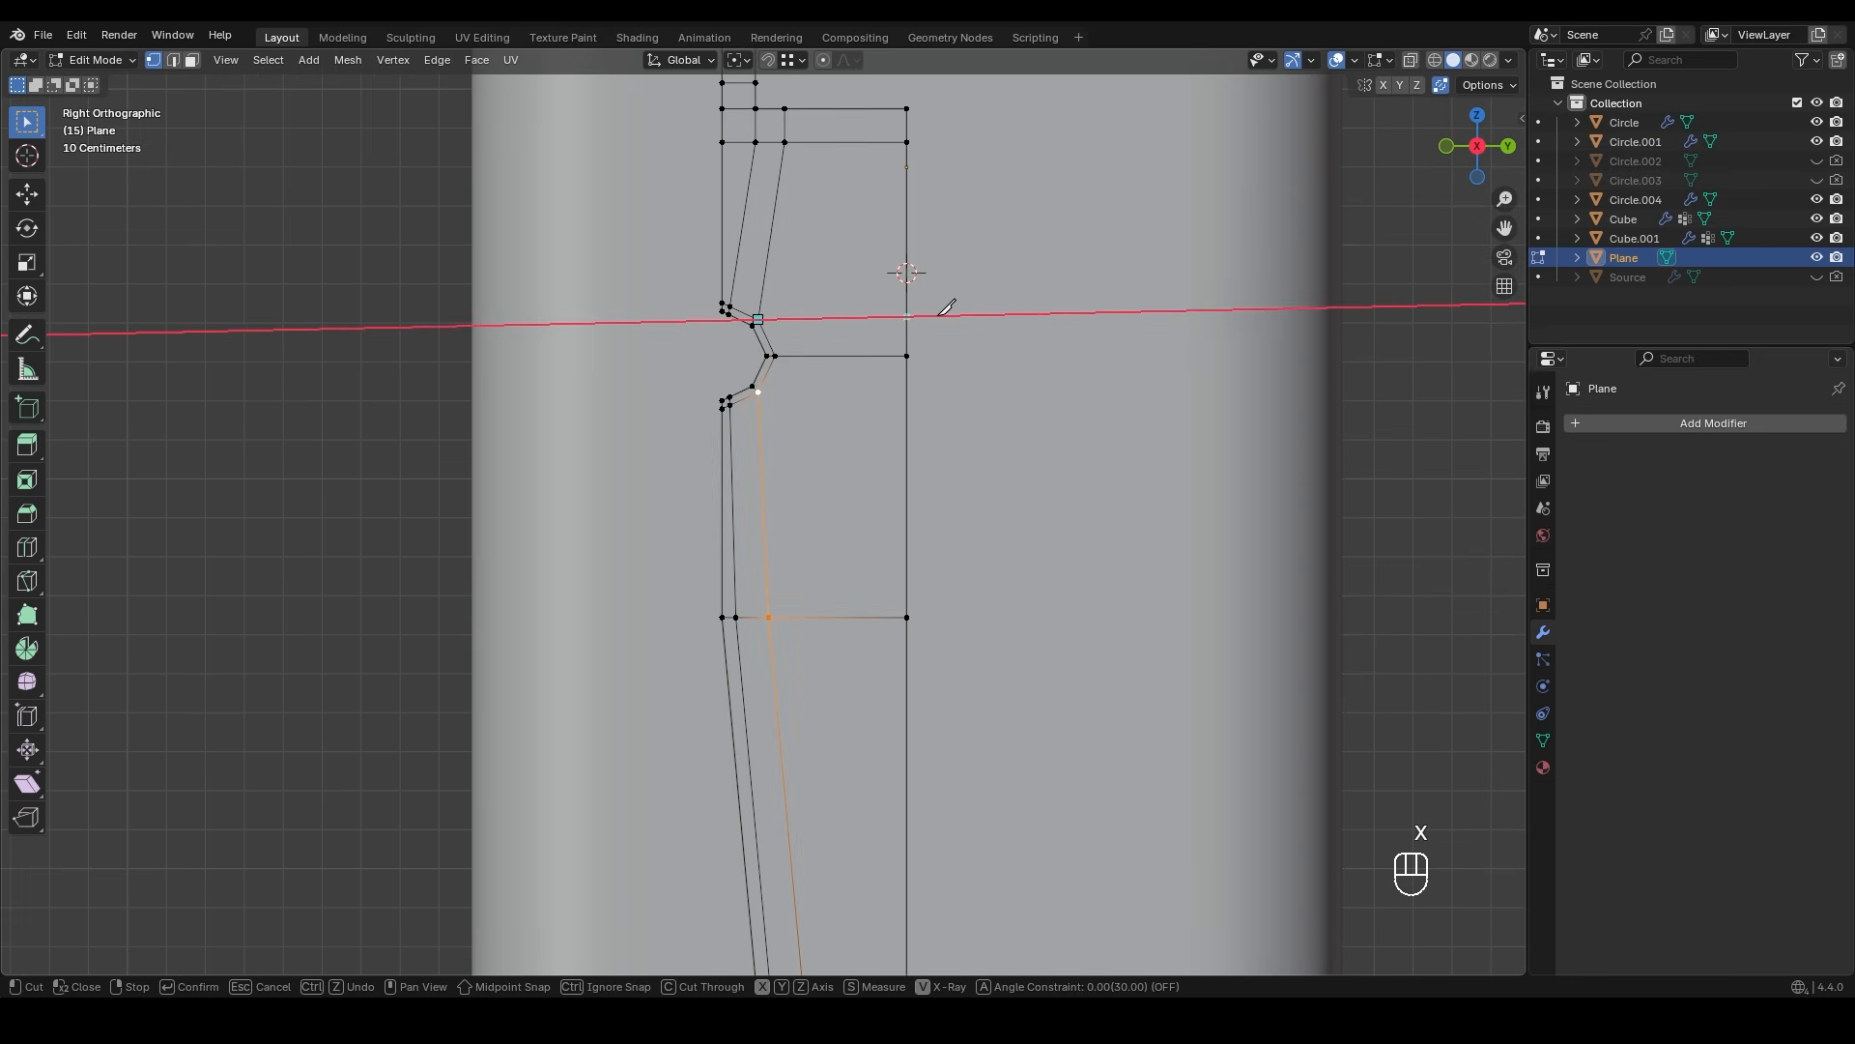
key("y")
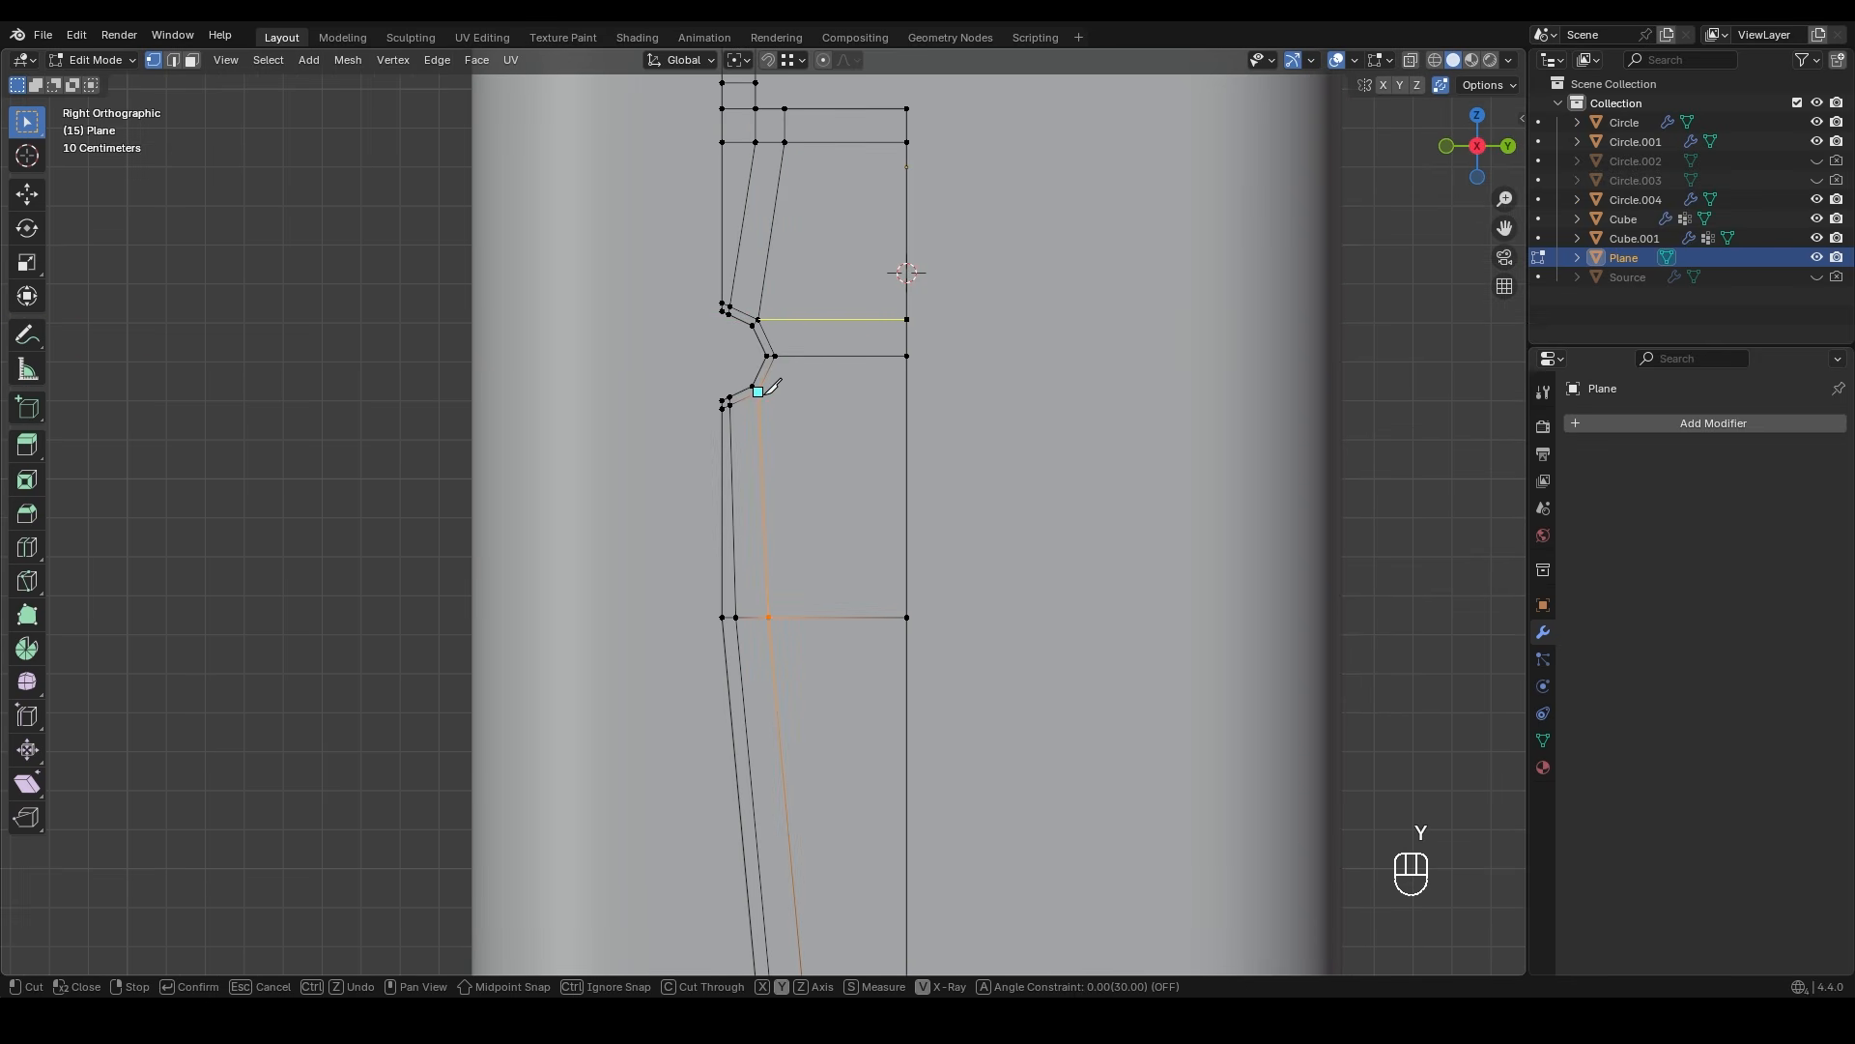
left_click(758, 391)
key("KP_Enter")
- Add a level 2 Subdivision modifier to the half panel
scroll(845, 462, "down", 2)
key("Tab")
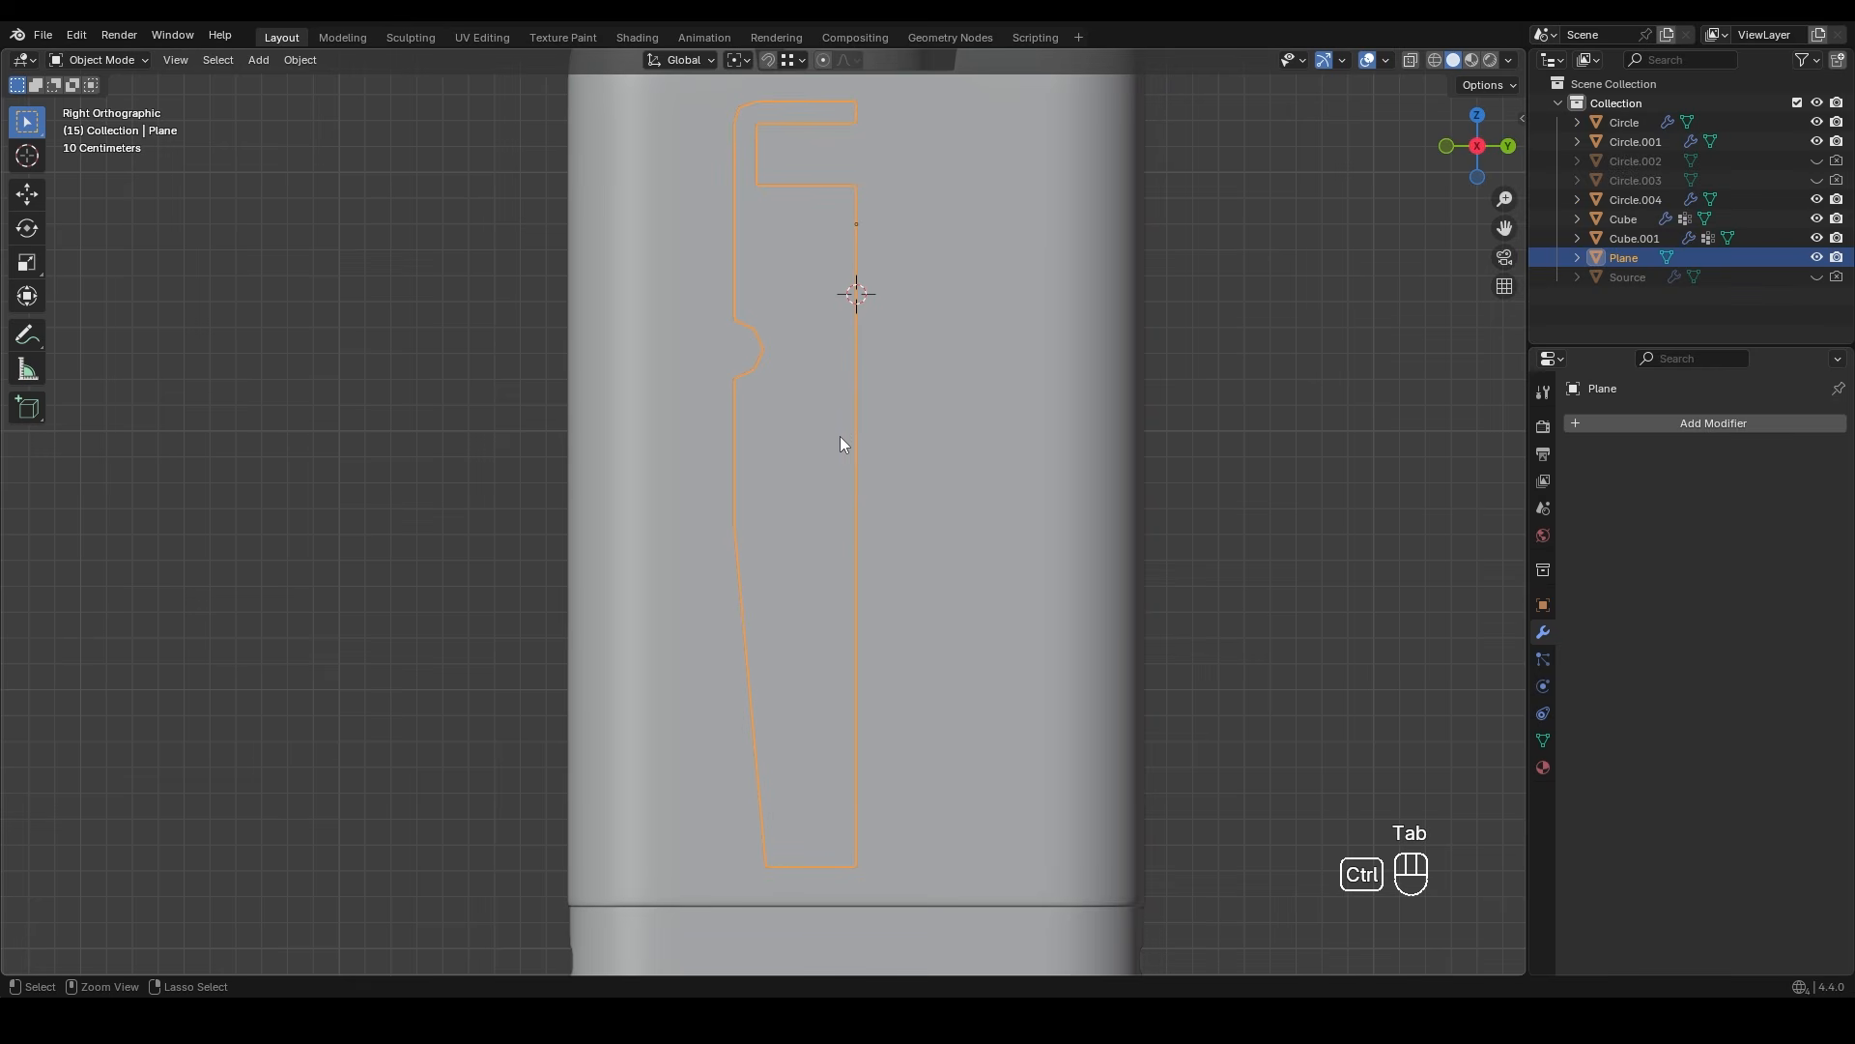
key("ctrl+2")
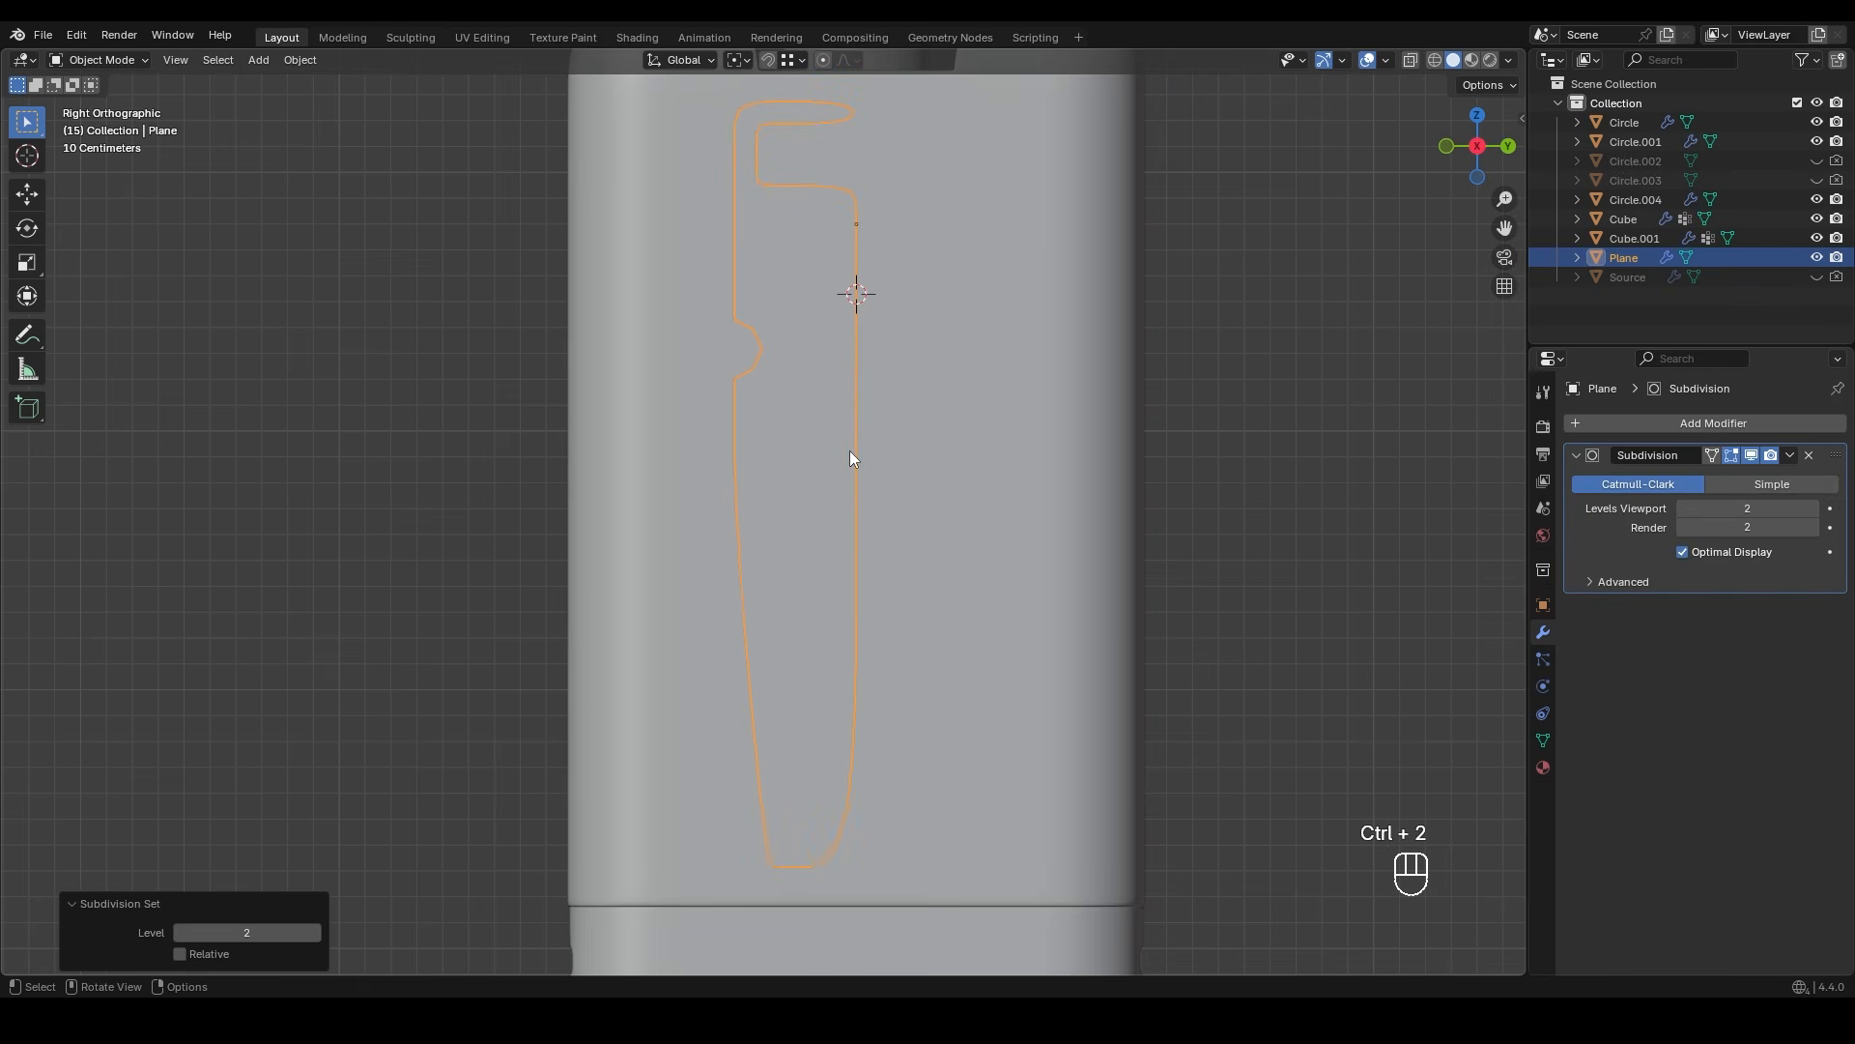
- Select the entire half-panel mesh and symmetrize it from -Y to +Y
key("Tab")
key("a")
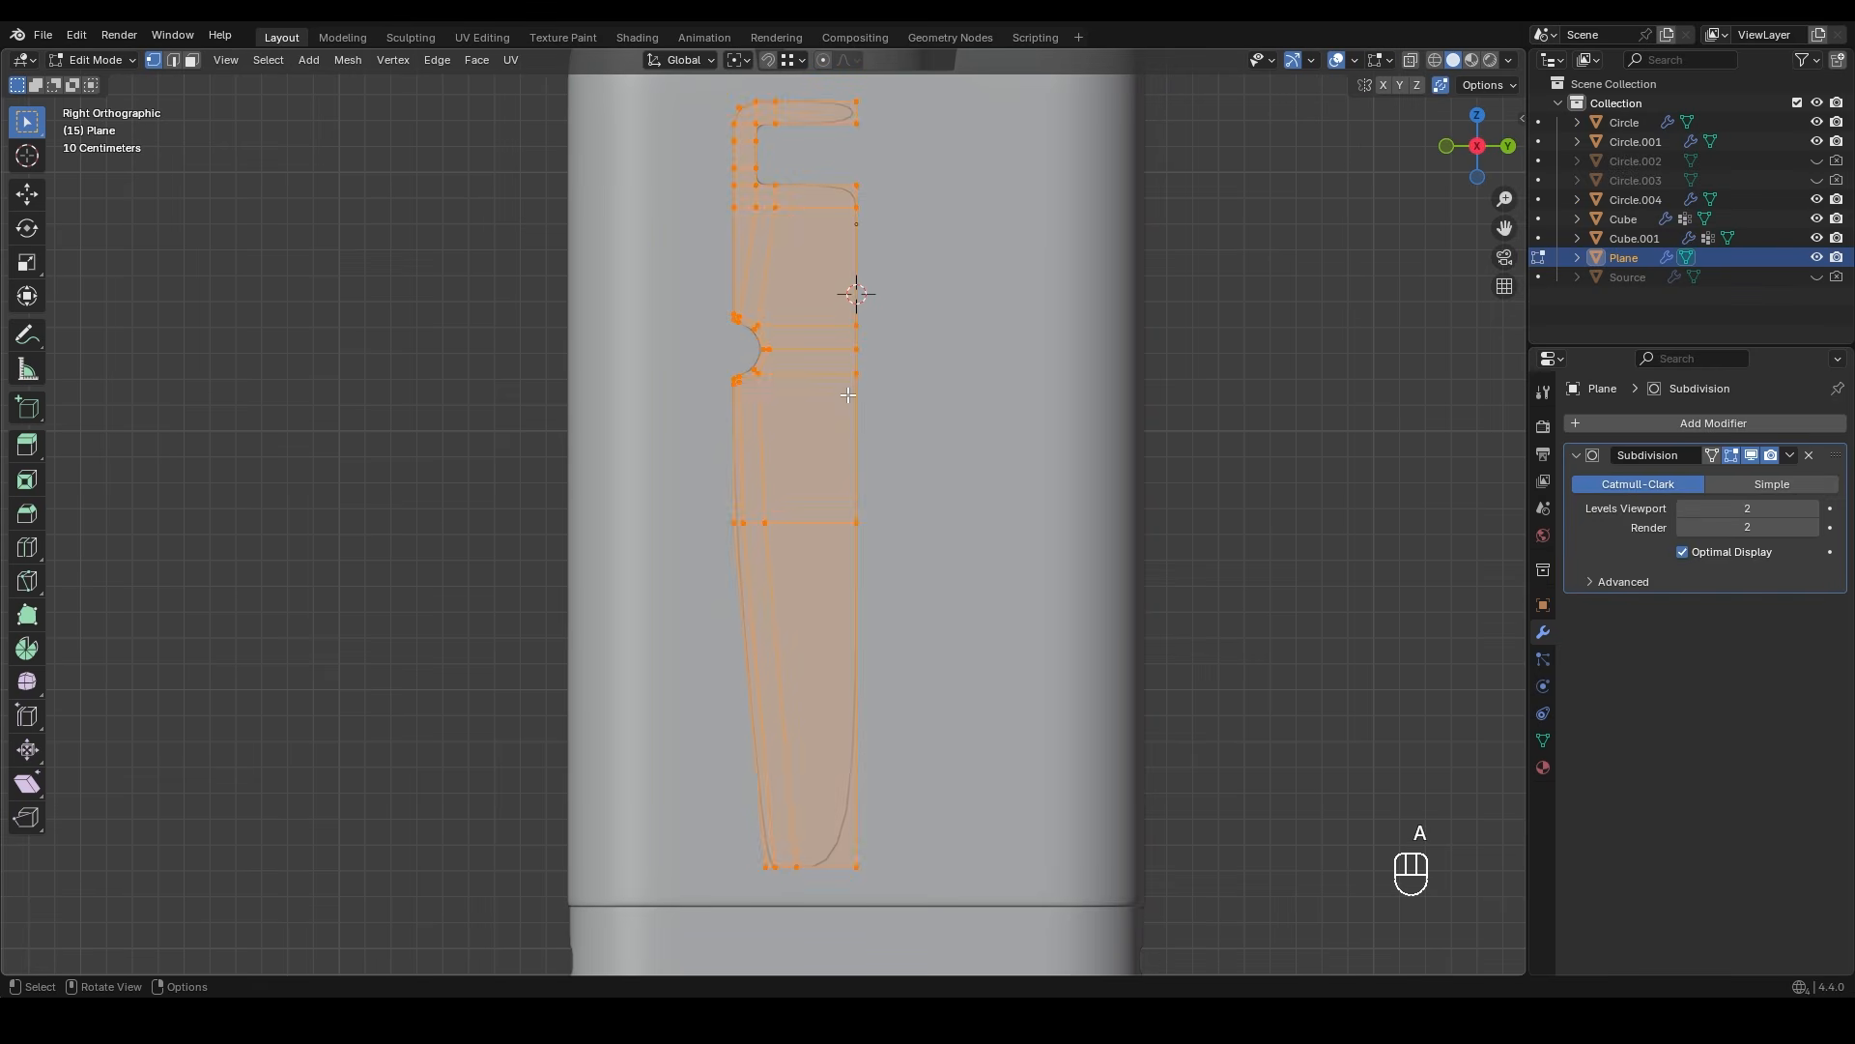
left_click(348, 60)
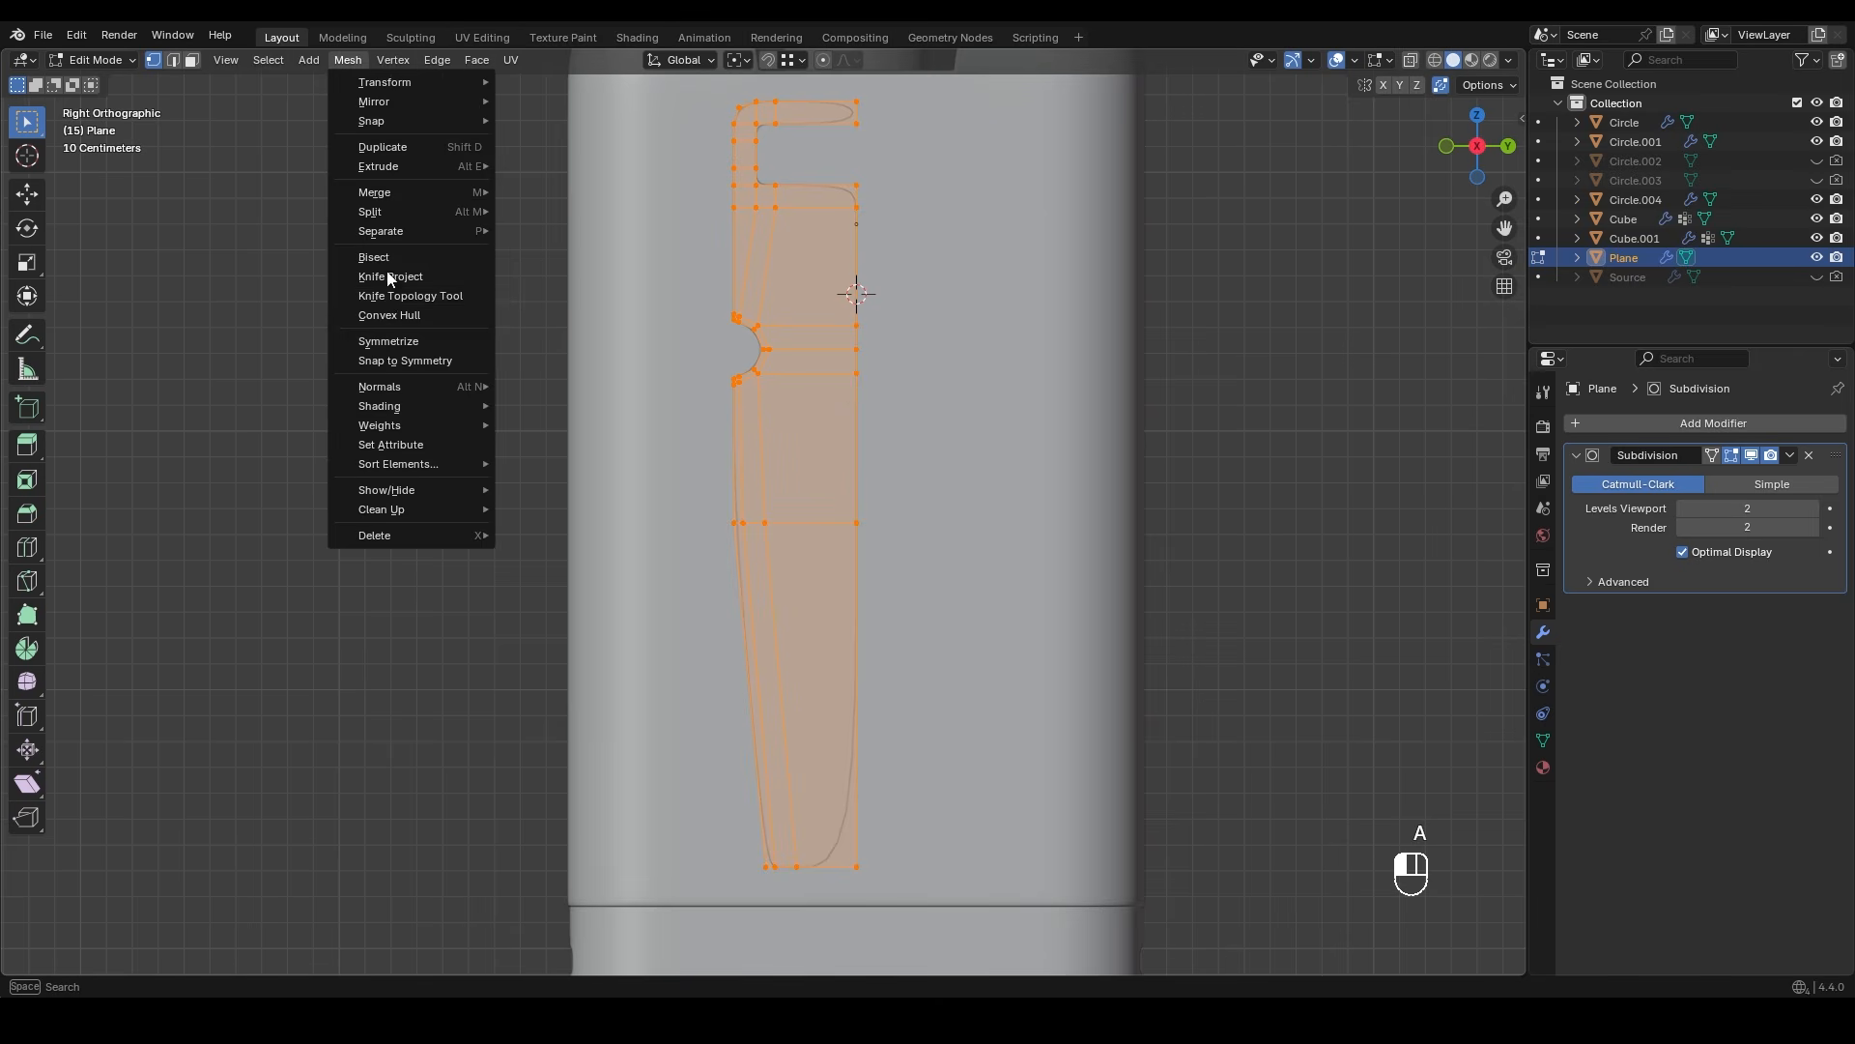
left_click(404, 344)
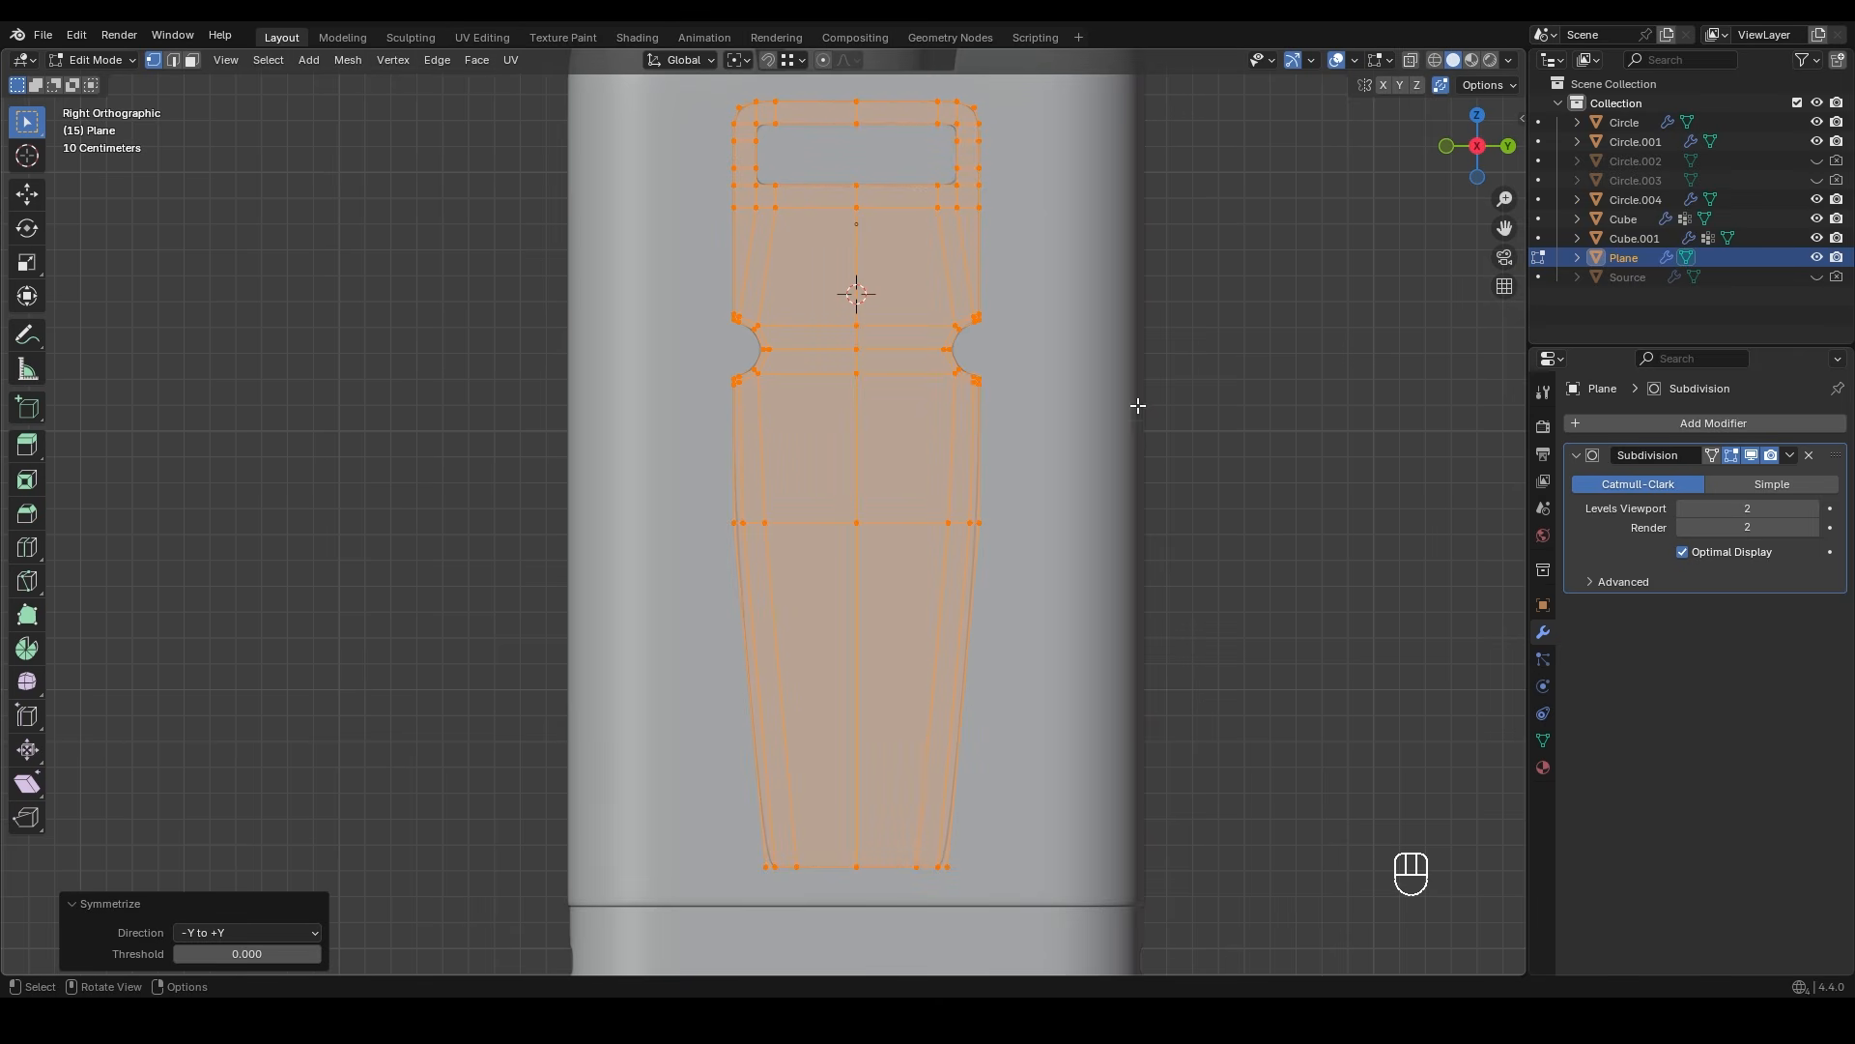
left_click(1167, 383)
- Add a horizontal edge loop close to the panel's bottom edge, with a slide factor of about -0.956
key("Tab")
key("ctrl+r")
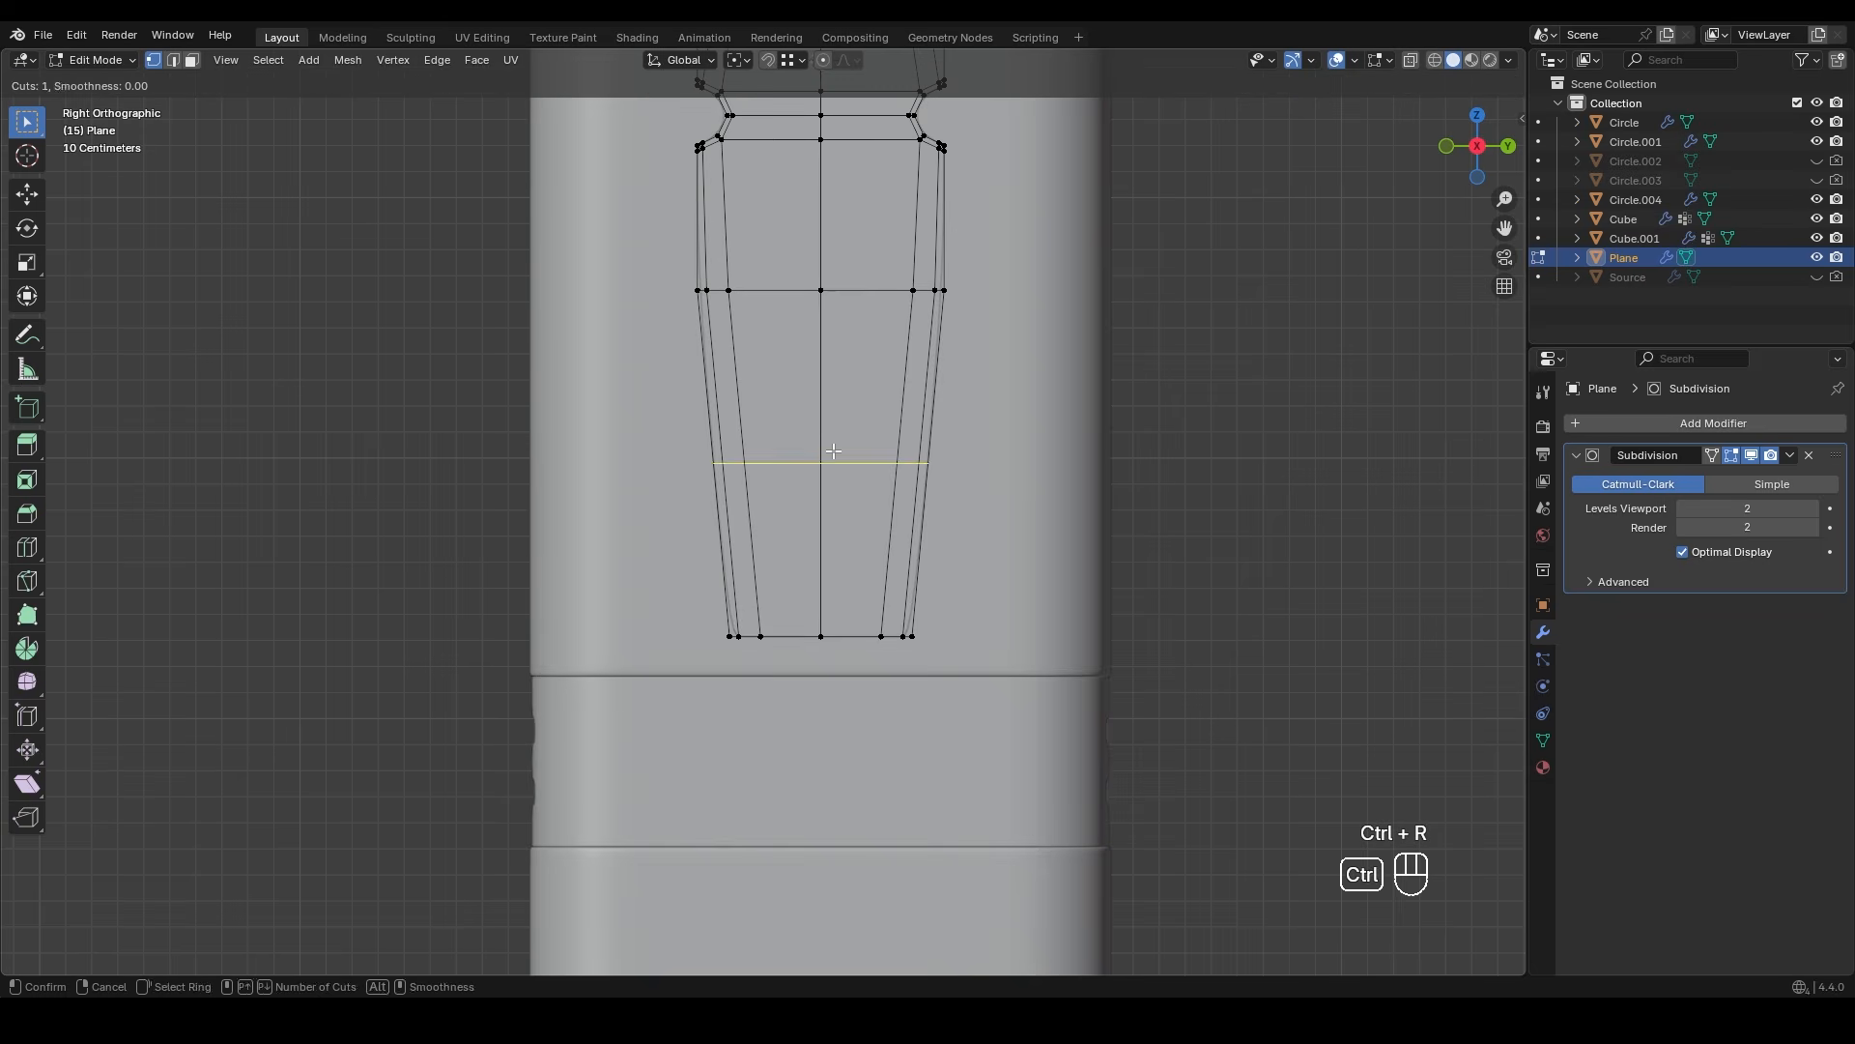
left_click(833, 462)
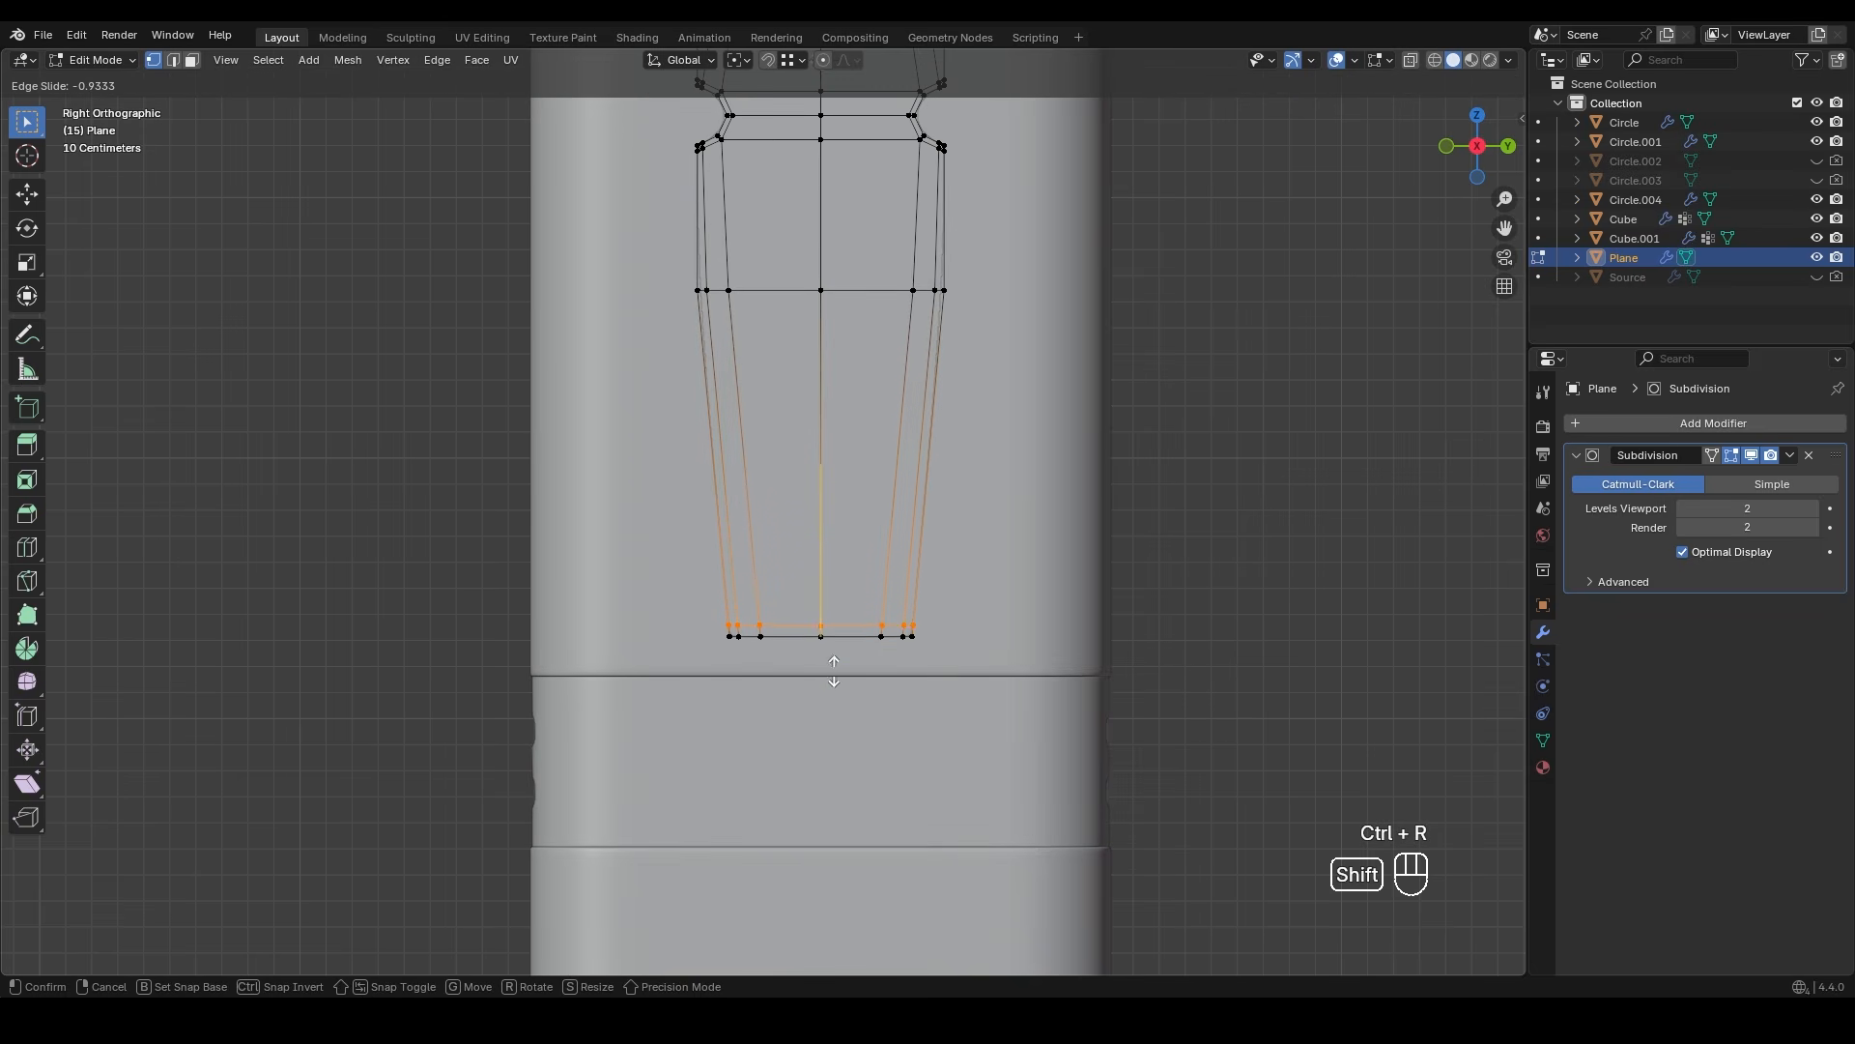
left_click(840, 704)
- Bevel the horizontal edge loop where the taper starts with two segments and a width of about 0.026 m, and adjust its profile shape
scroll(944, 538, "up", 6)
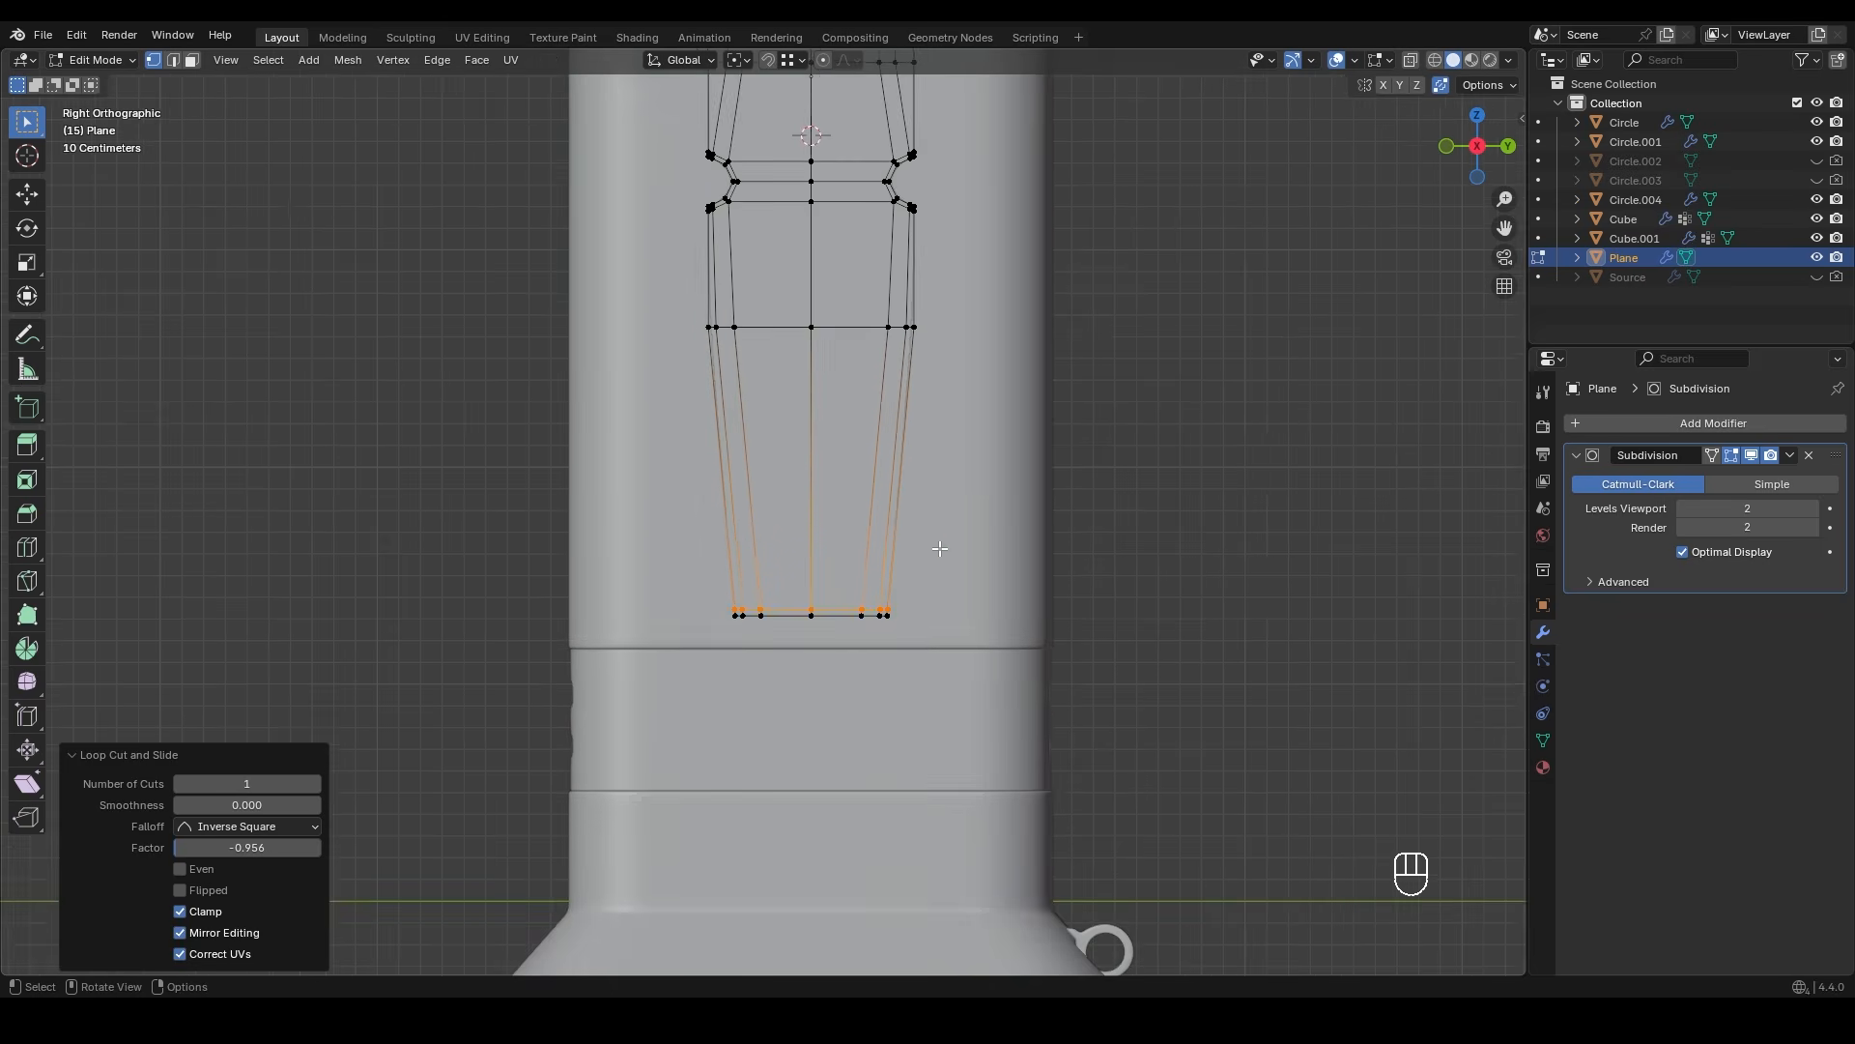
key("2")
left_click(725, 537, "alt")
scroll(725, 537, "up", 2)
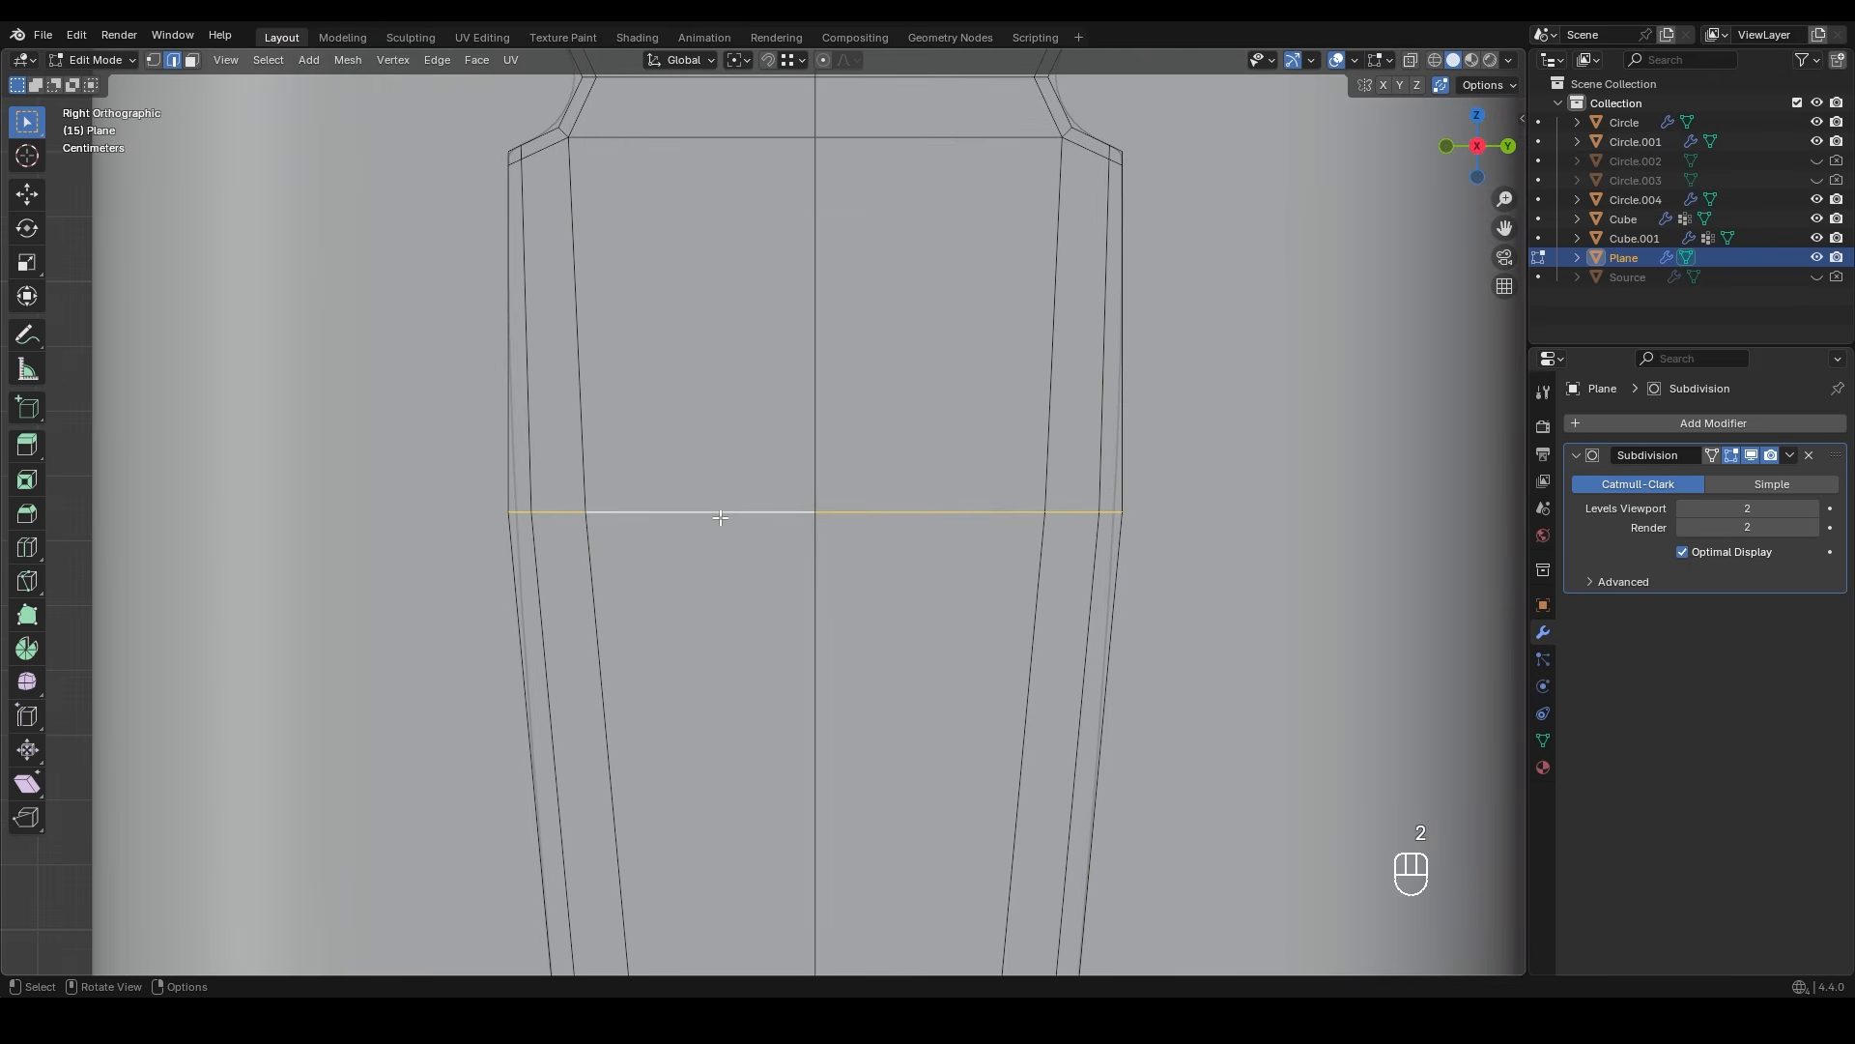
key("ctrl+b")
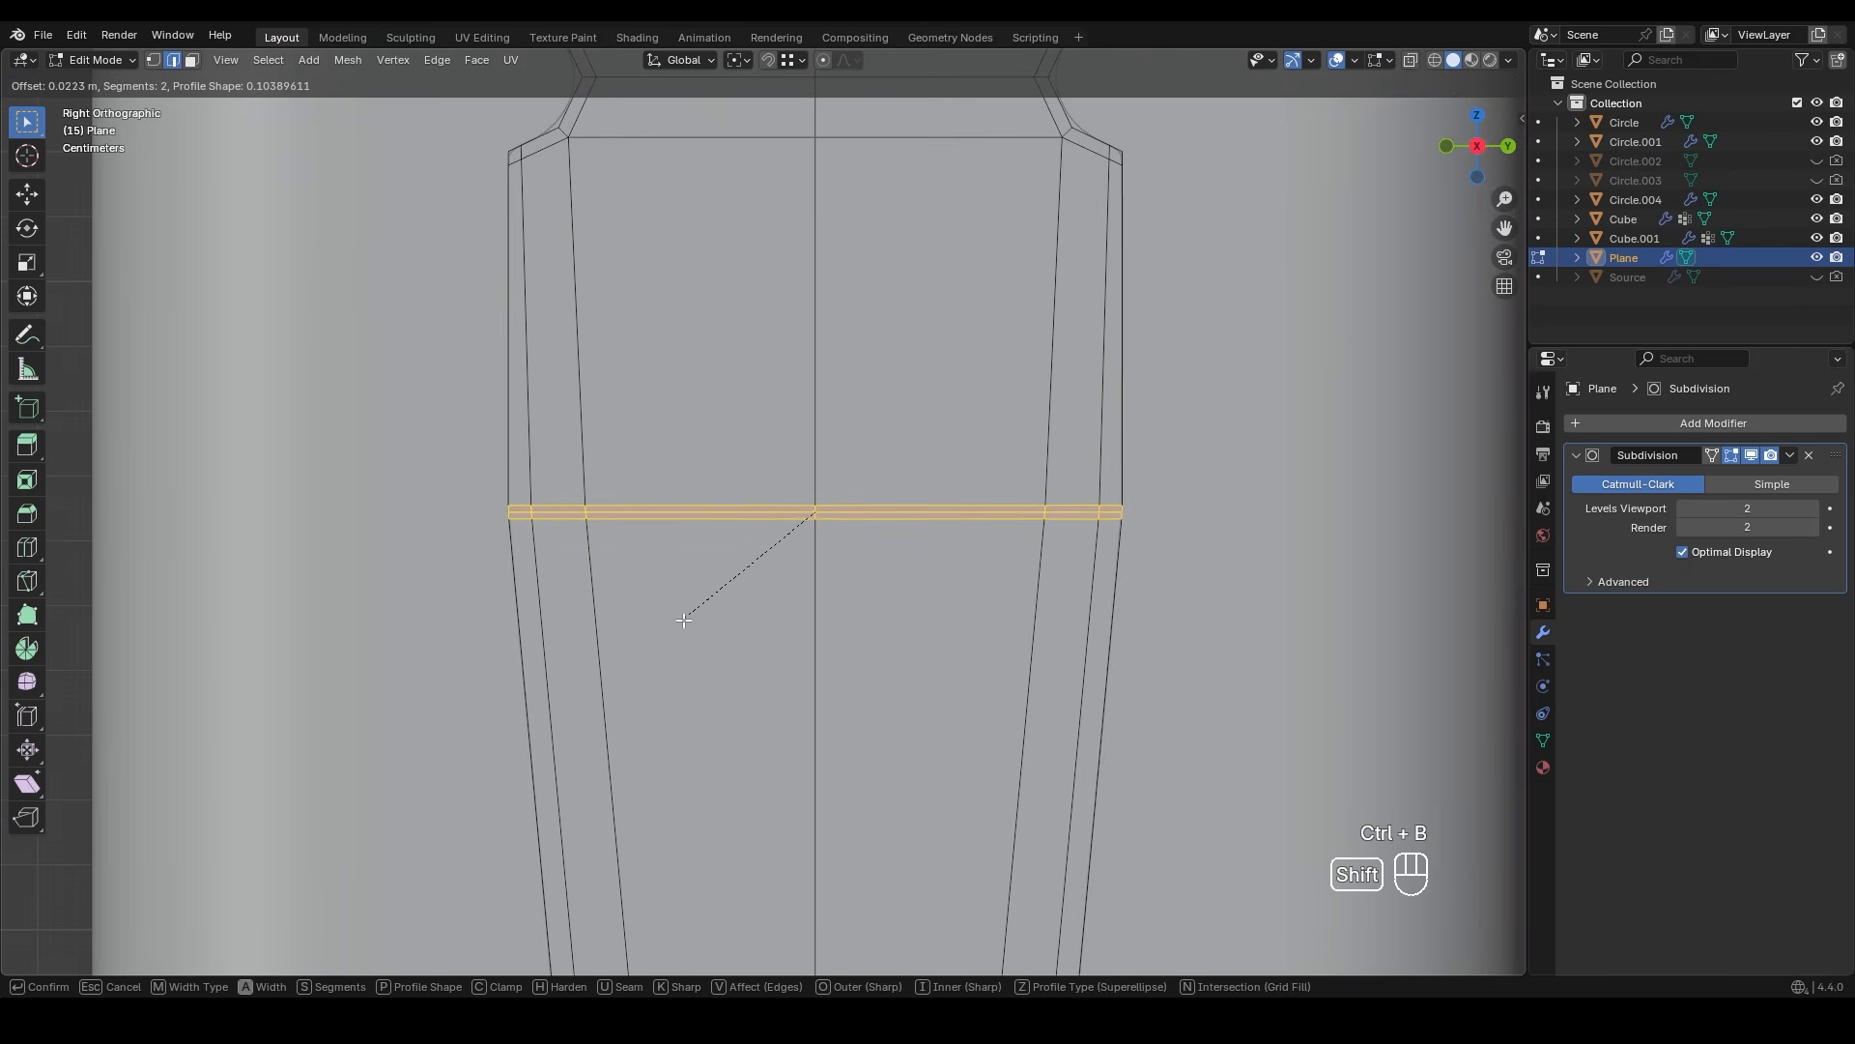
left_click(679, 626)
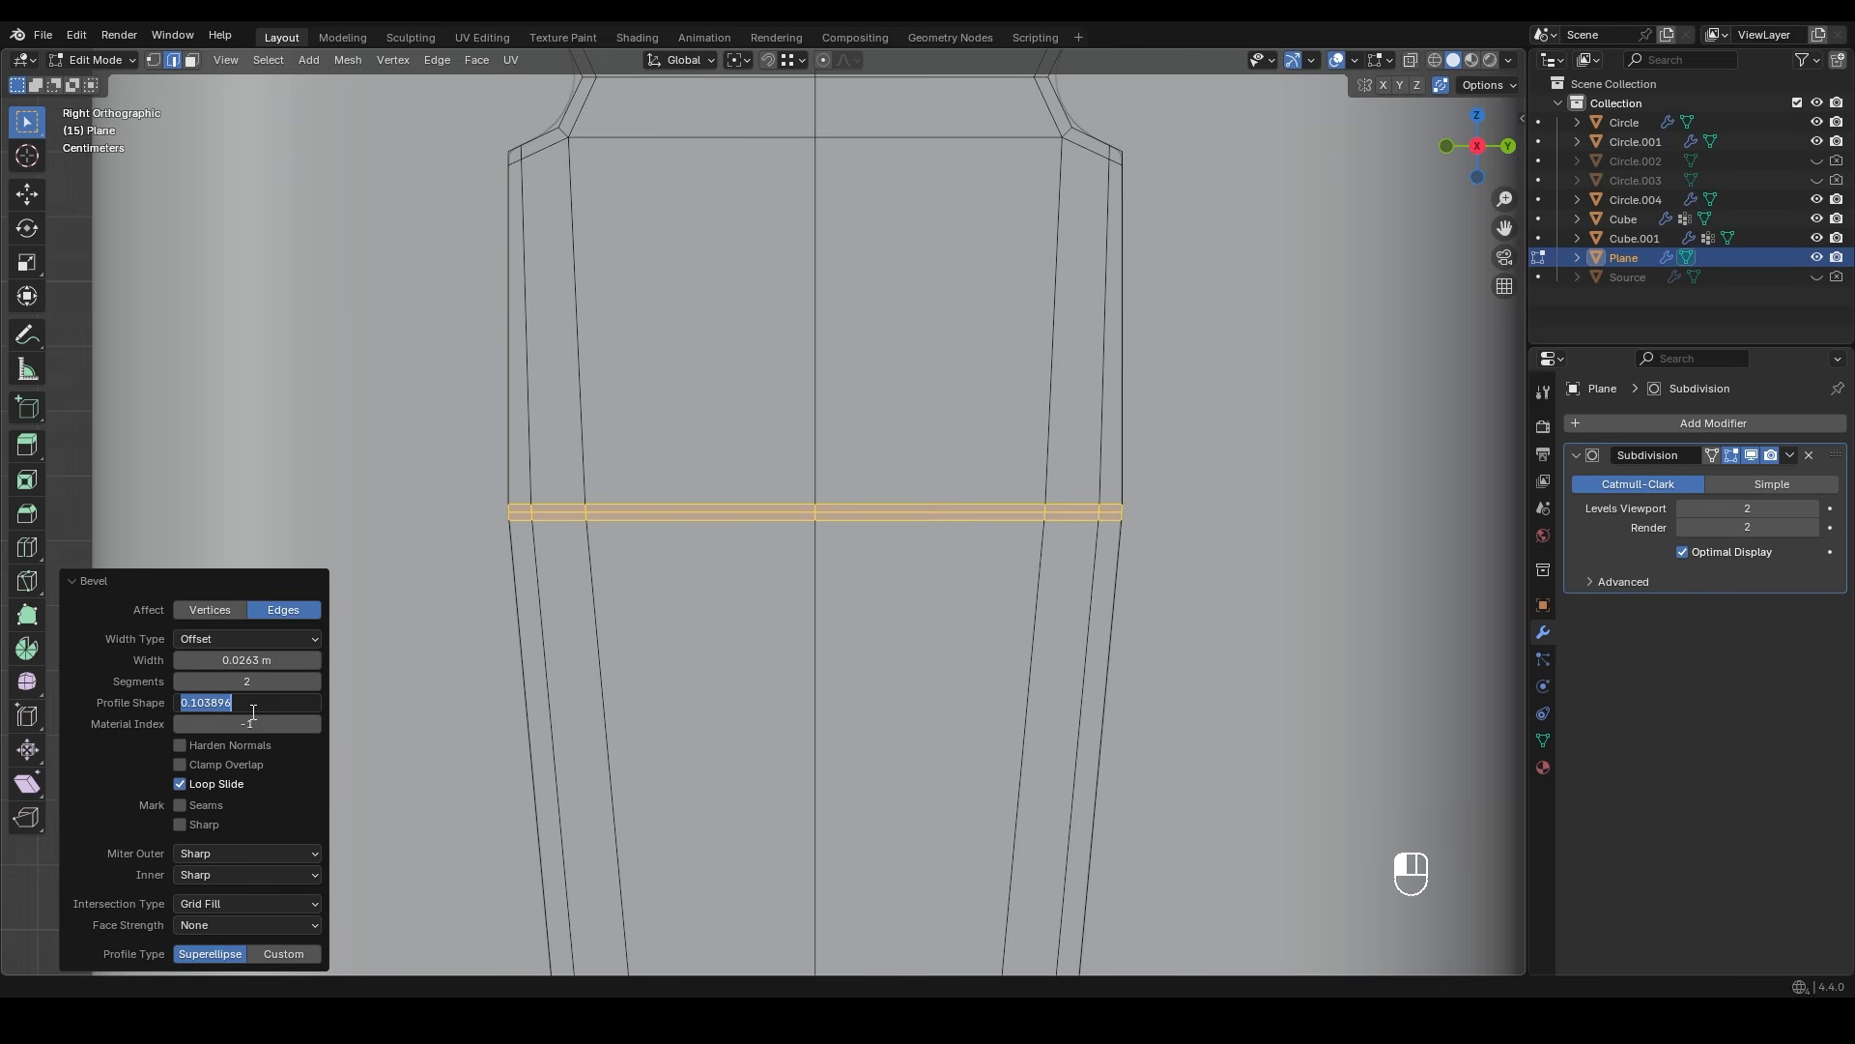
left_click(415, 541)
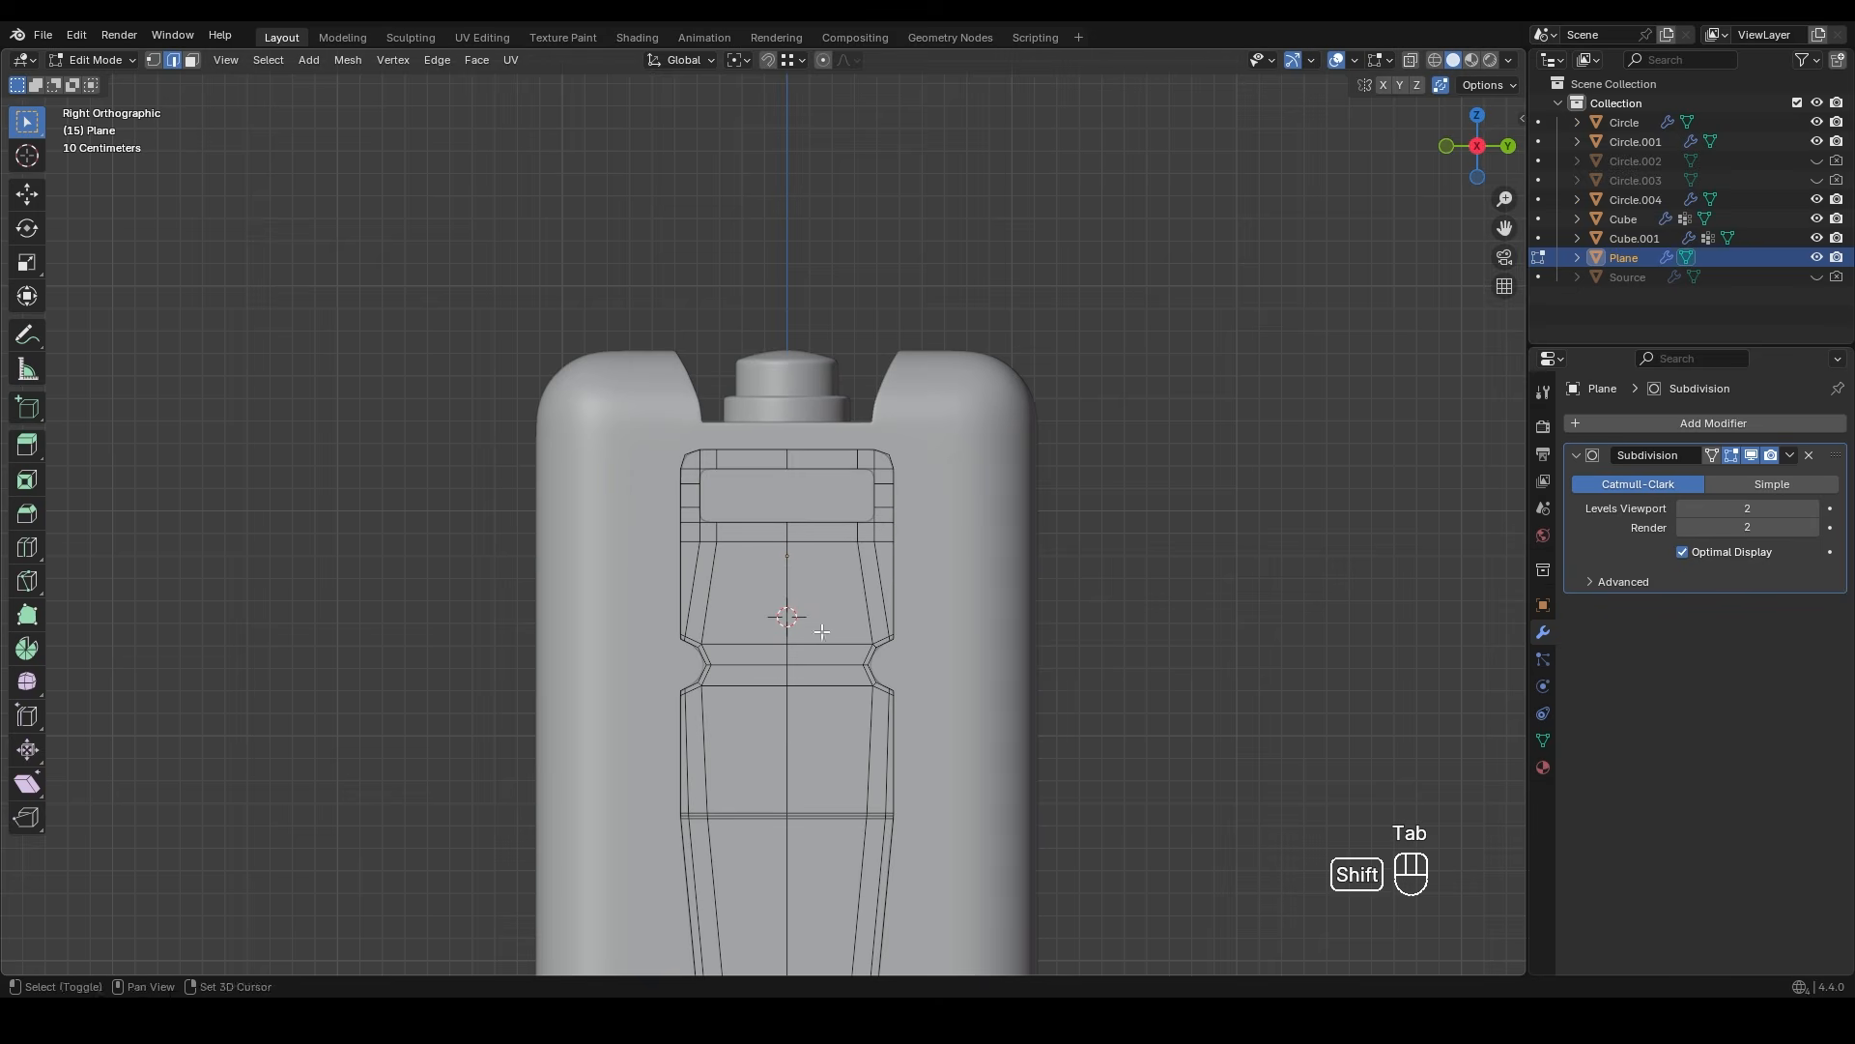
- Select the whole panel mesh and extrude it about 0.14 m outward along X
middle_click_drag(837, 667, 833, 517, "shift")
middle_click_drag(833, 517, 870, 551)
key("a")
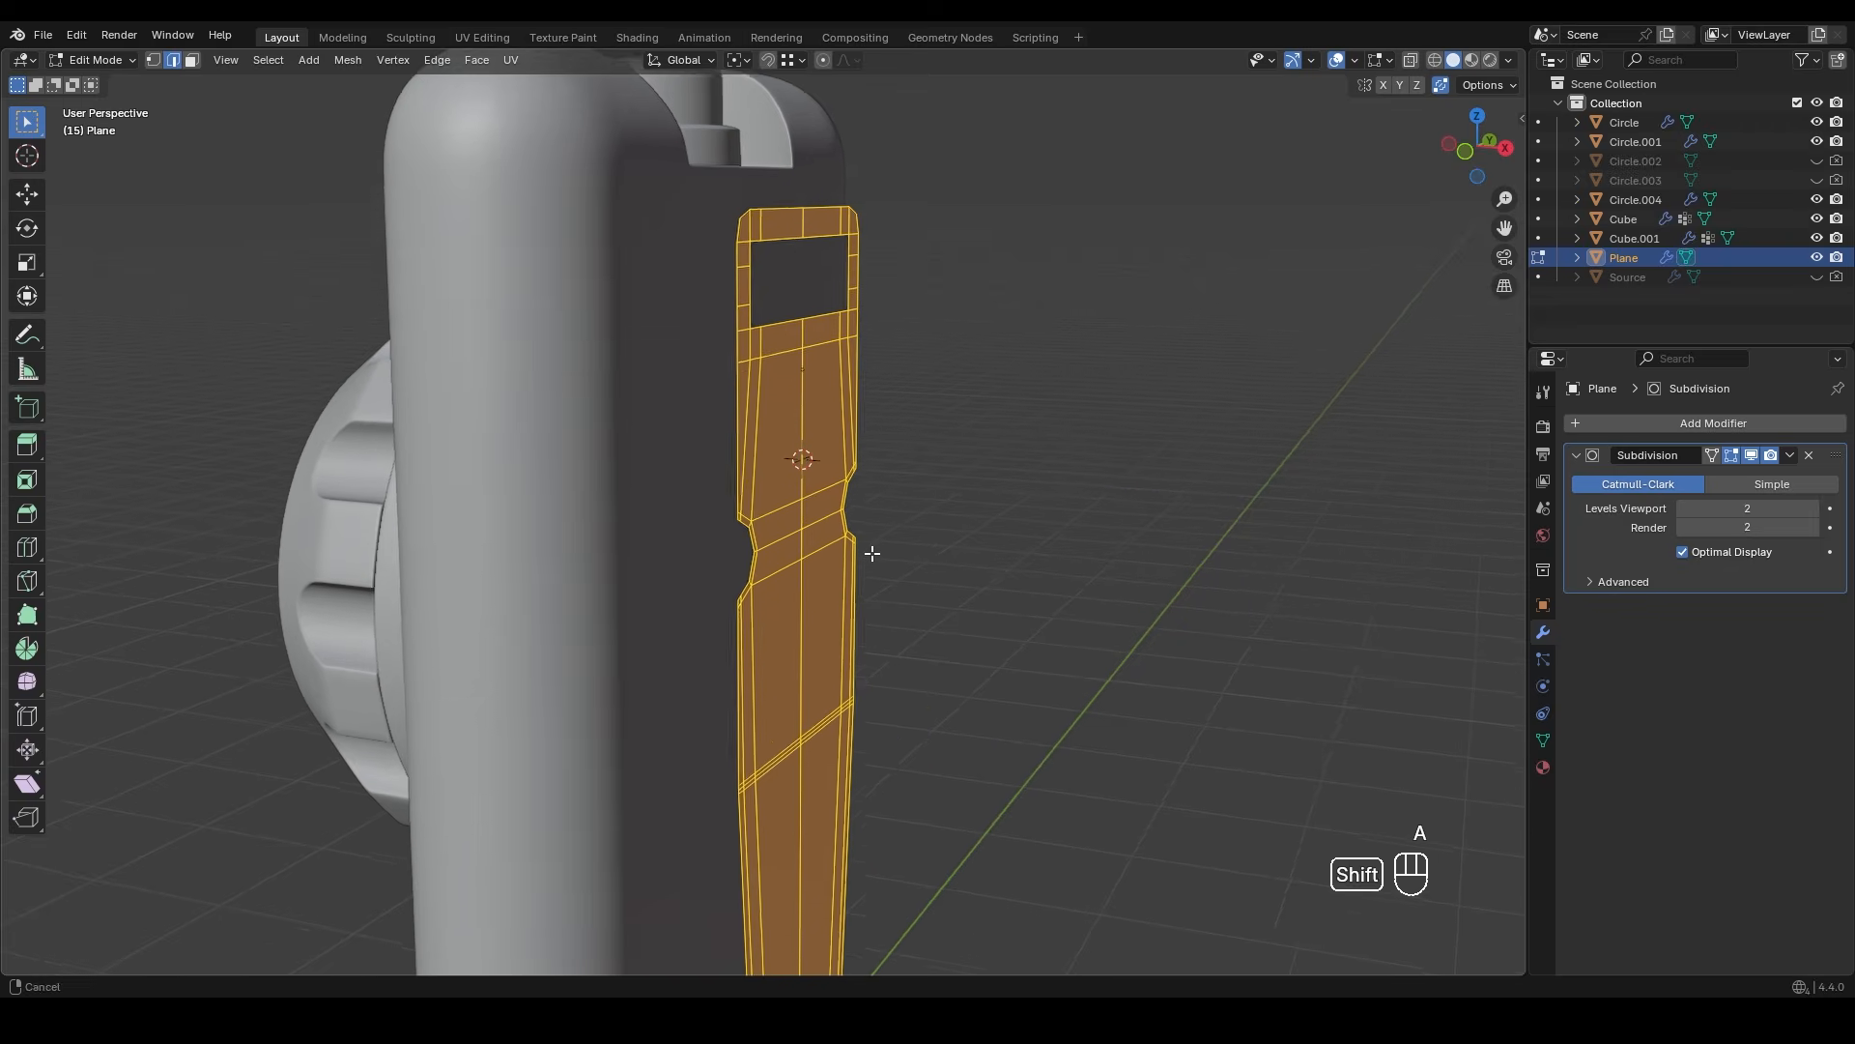
key("e")
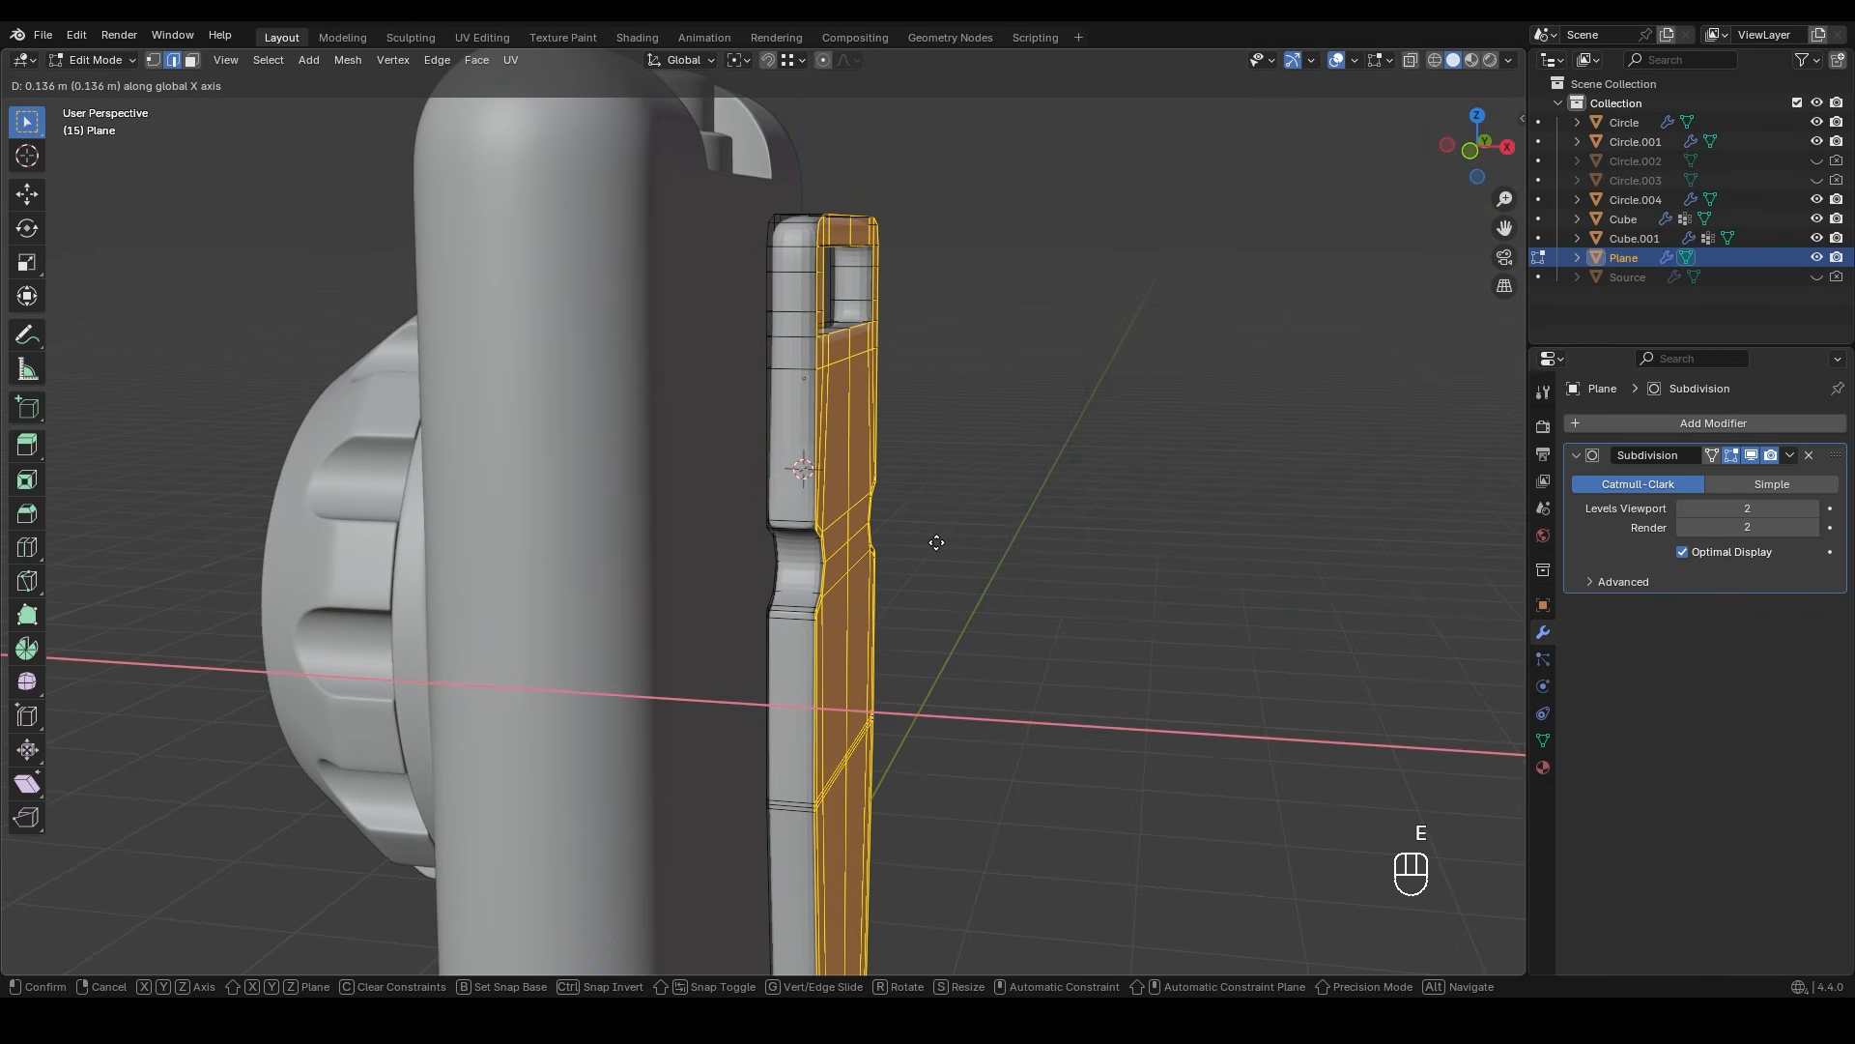
left_click(940, 543)
- Adjust the depth of the extruded front face by moving it along X
middle_click_drag(940, 543, 913, 415)
scroll(943, 540, "down", 2)
key("g")
key("x")
left_click(915, 418)
- Add three evenly spaced edge loops around the panel's outer side thickness
scroll(811, 184, "up", 4)
key("ctrl+r")
scroll(776, 542, "up", 1)
scroll(776, 542, "up", 1)
left_click(776, 542)
right_click(776, 542)
- Return to Object Mode and apply Shade Smooth to the panel
middle_click_drag(820, 530, 687, 535)
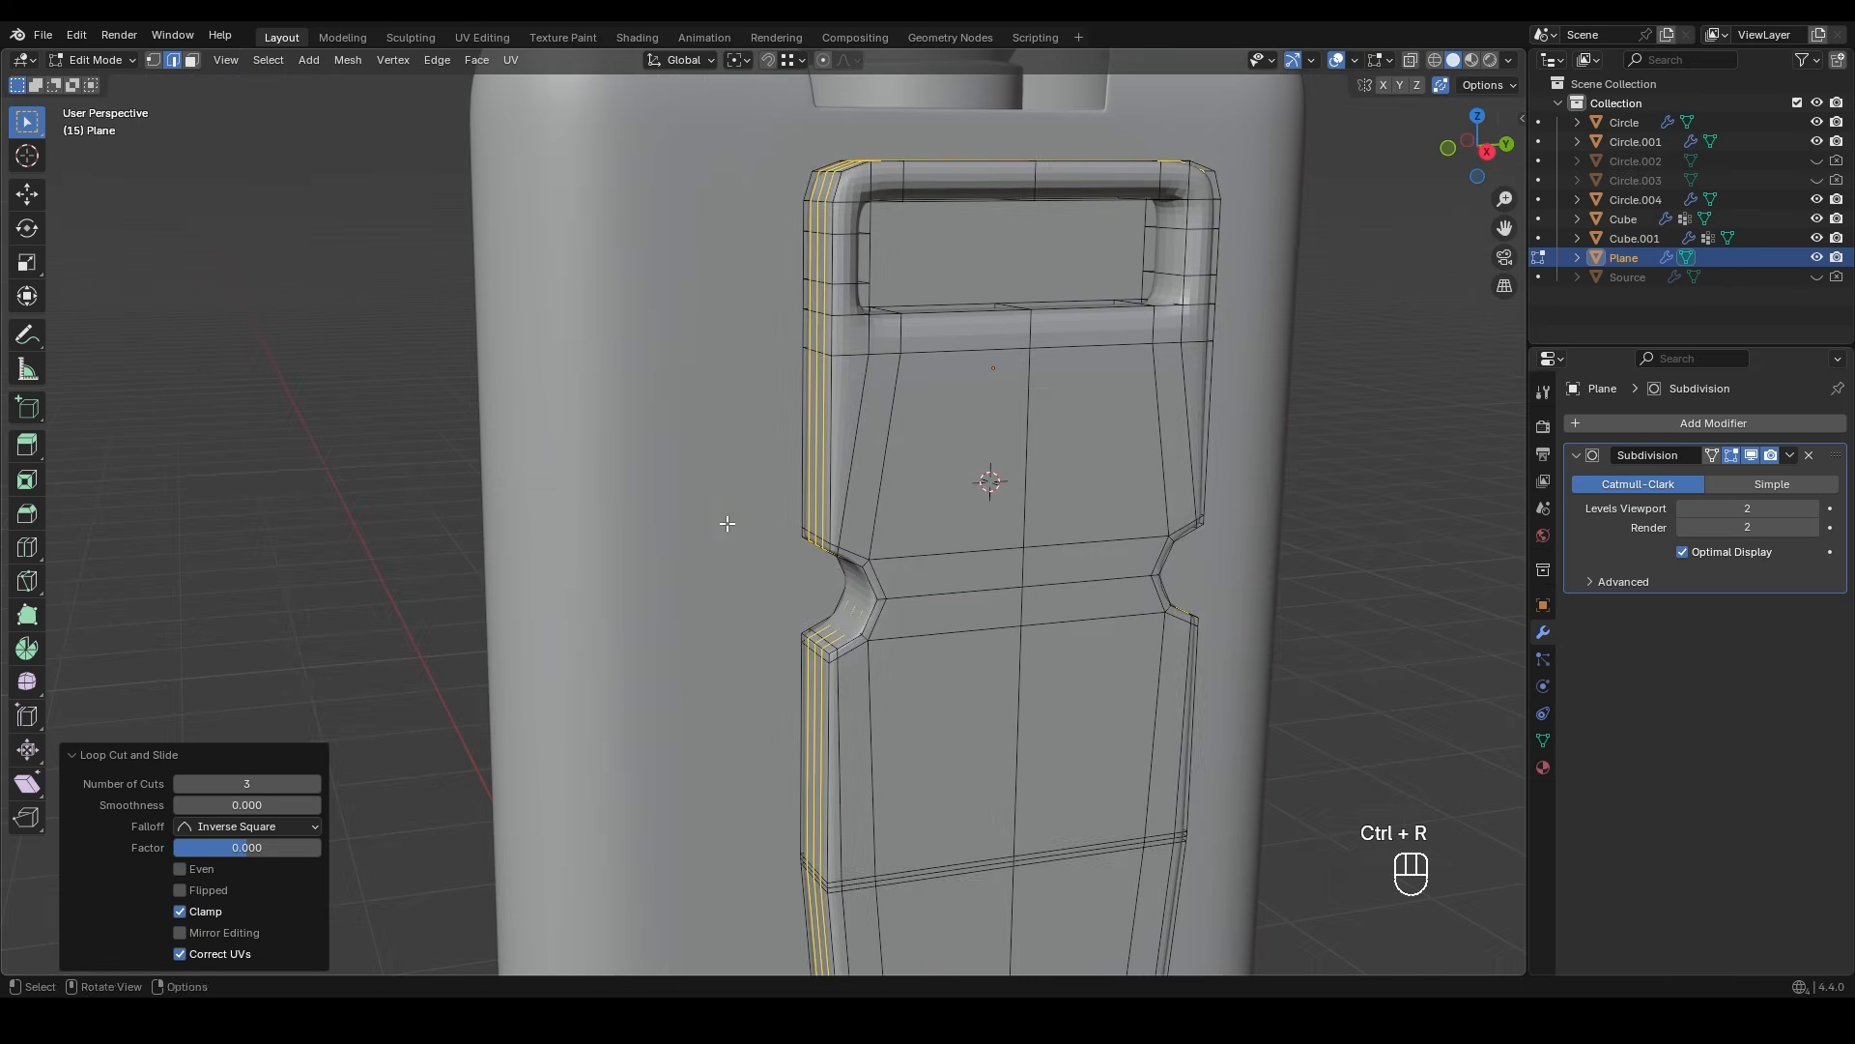
middle_click_drag(891, 307, 639, 542, "shift")
scroll(640, 542, "up", 5)
scroll(640, 542, "down", 6)
key("Tab")
right_click(719, 534)
left_click(719, 533)
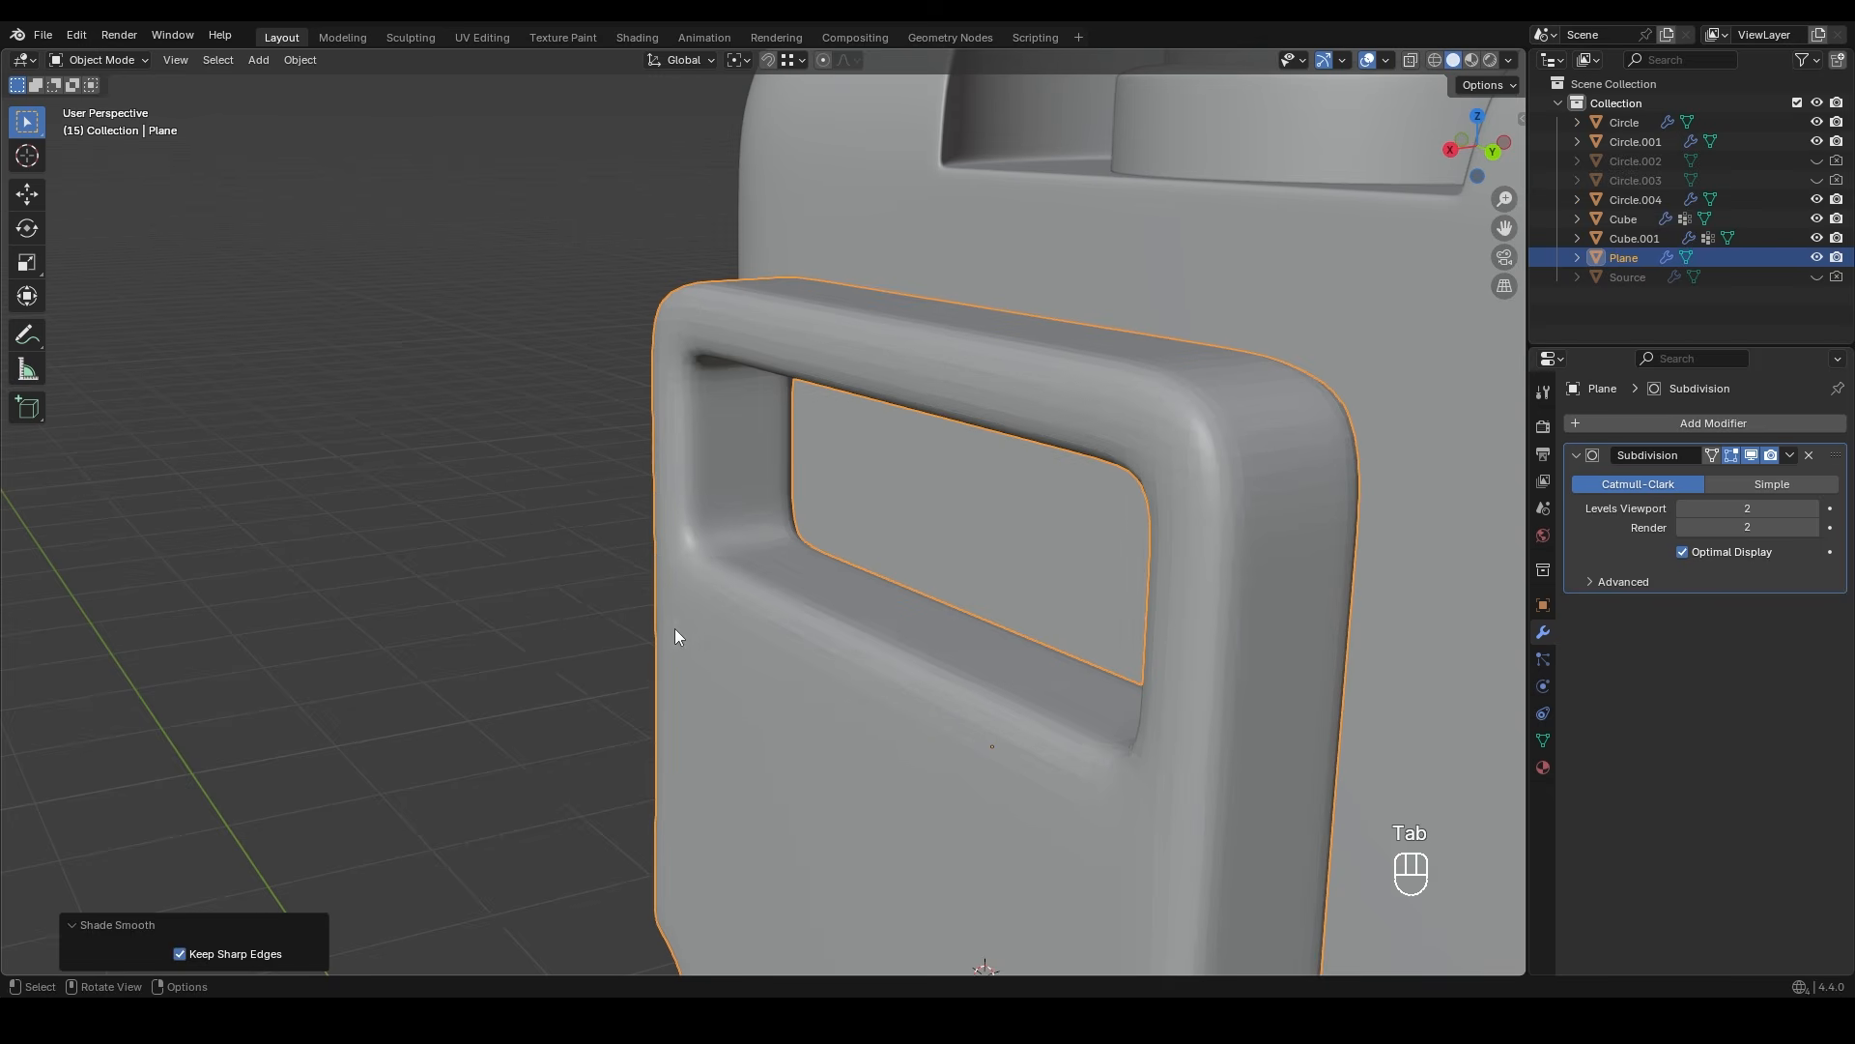
- Set the panel's Subdivision viewport and render levels to 3
scroll(823, 587, "up", 3)
middle_click_drag(824, 588, 826, 591)
left_click(1813, 509)
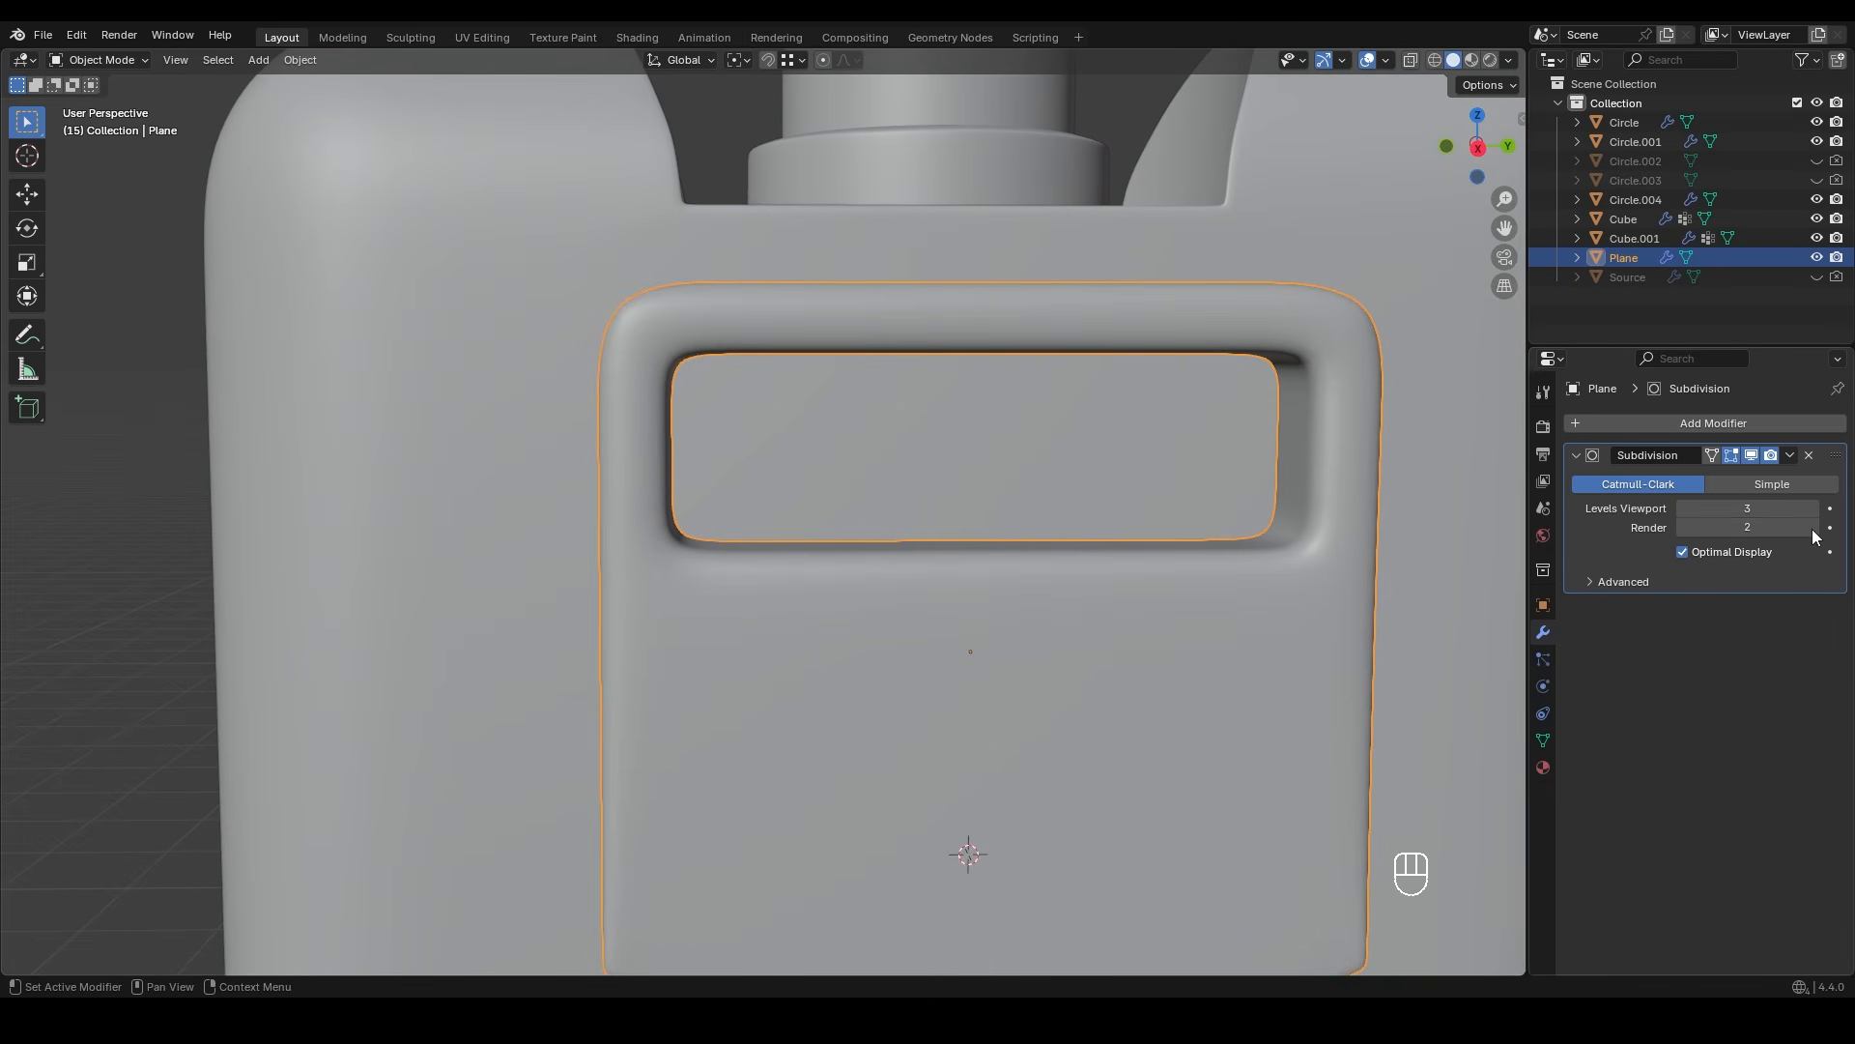
- Isolate the panel in right-side local view and move its whole notch band up about 0.06 m along Z
scroll(790, 663, "down", 3)
key("KP_3")
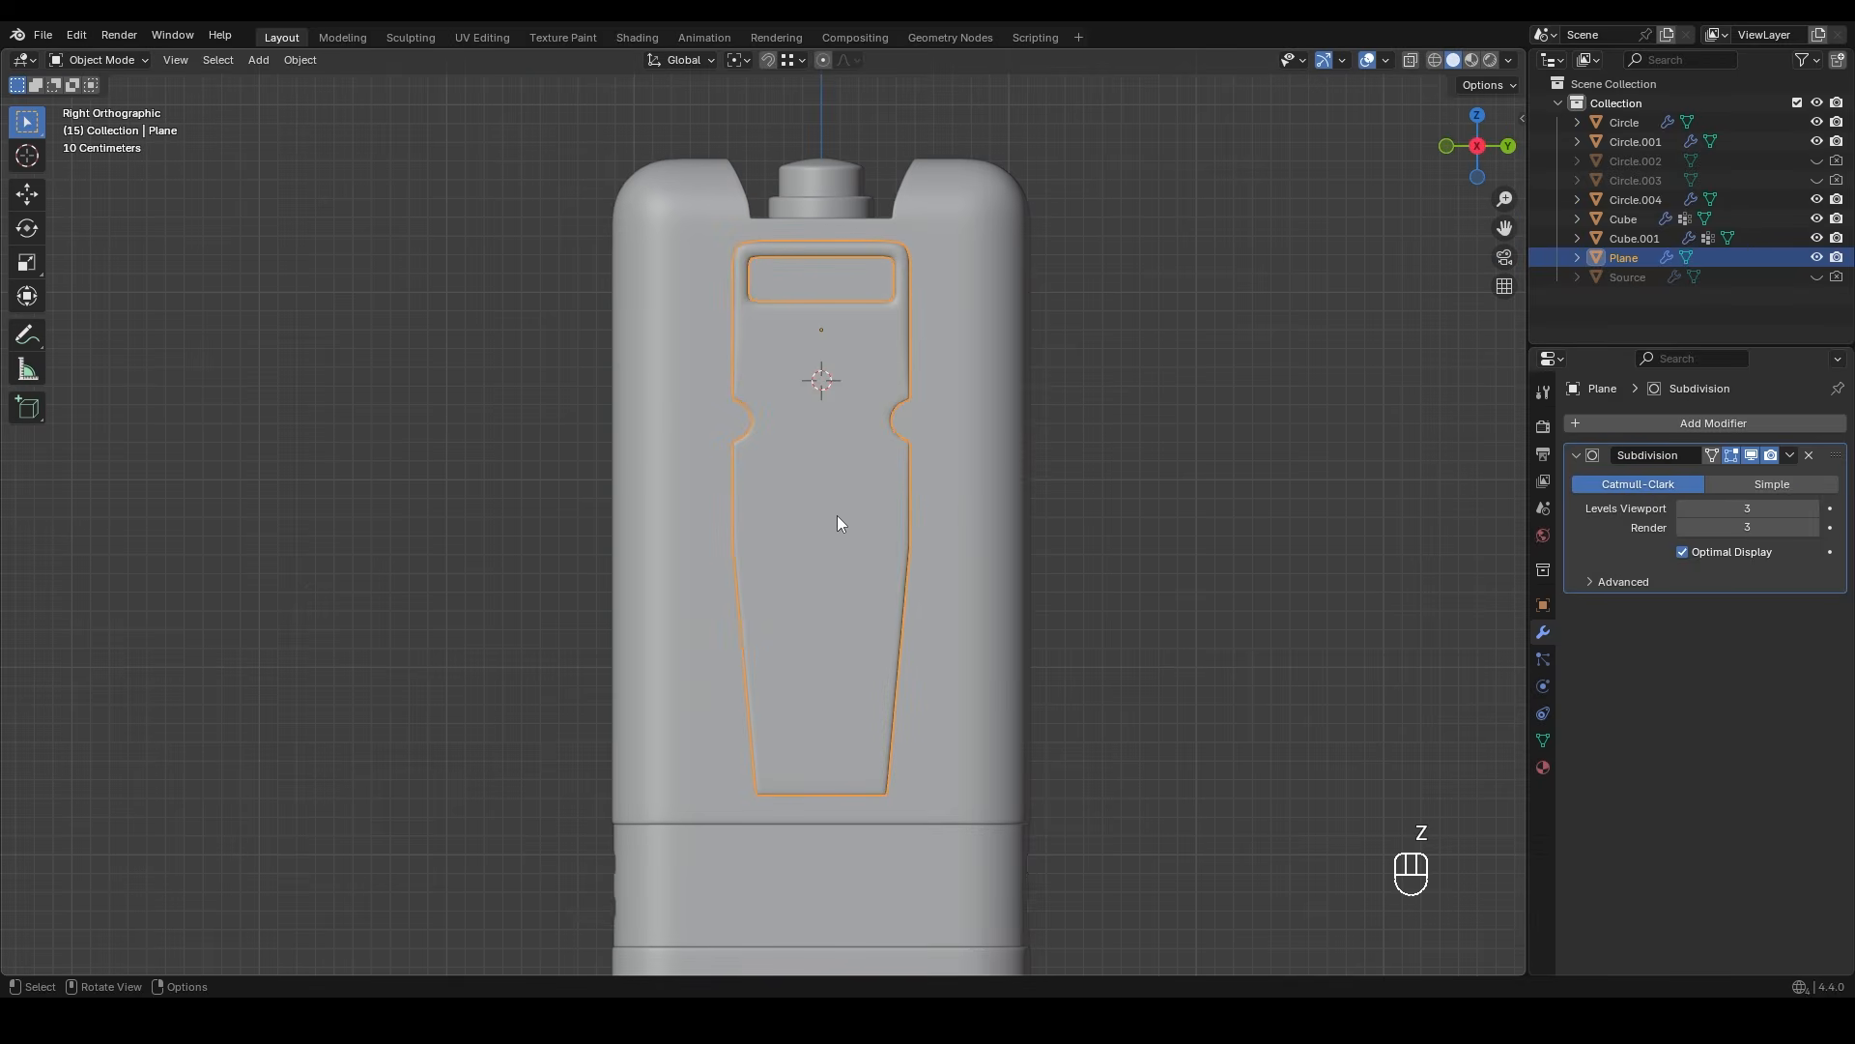
key("KP_Divide")
key("Tab")
middle_click_drag(887, 413, 958, 462, "shift")
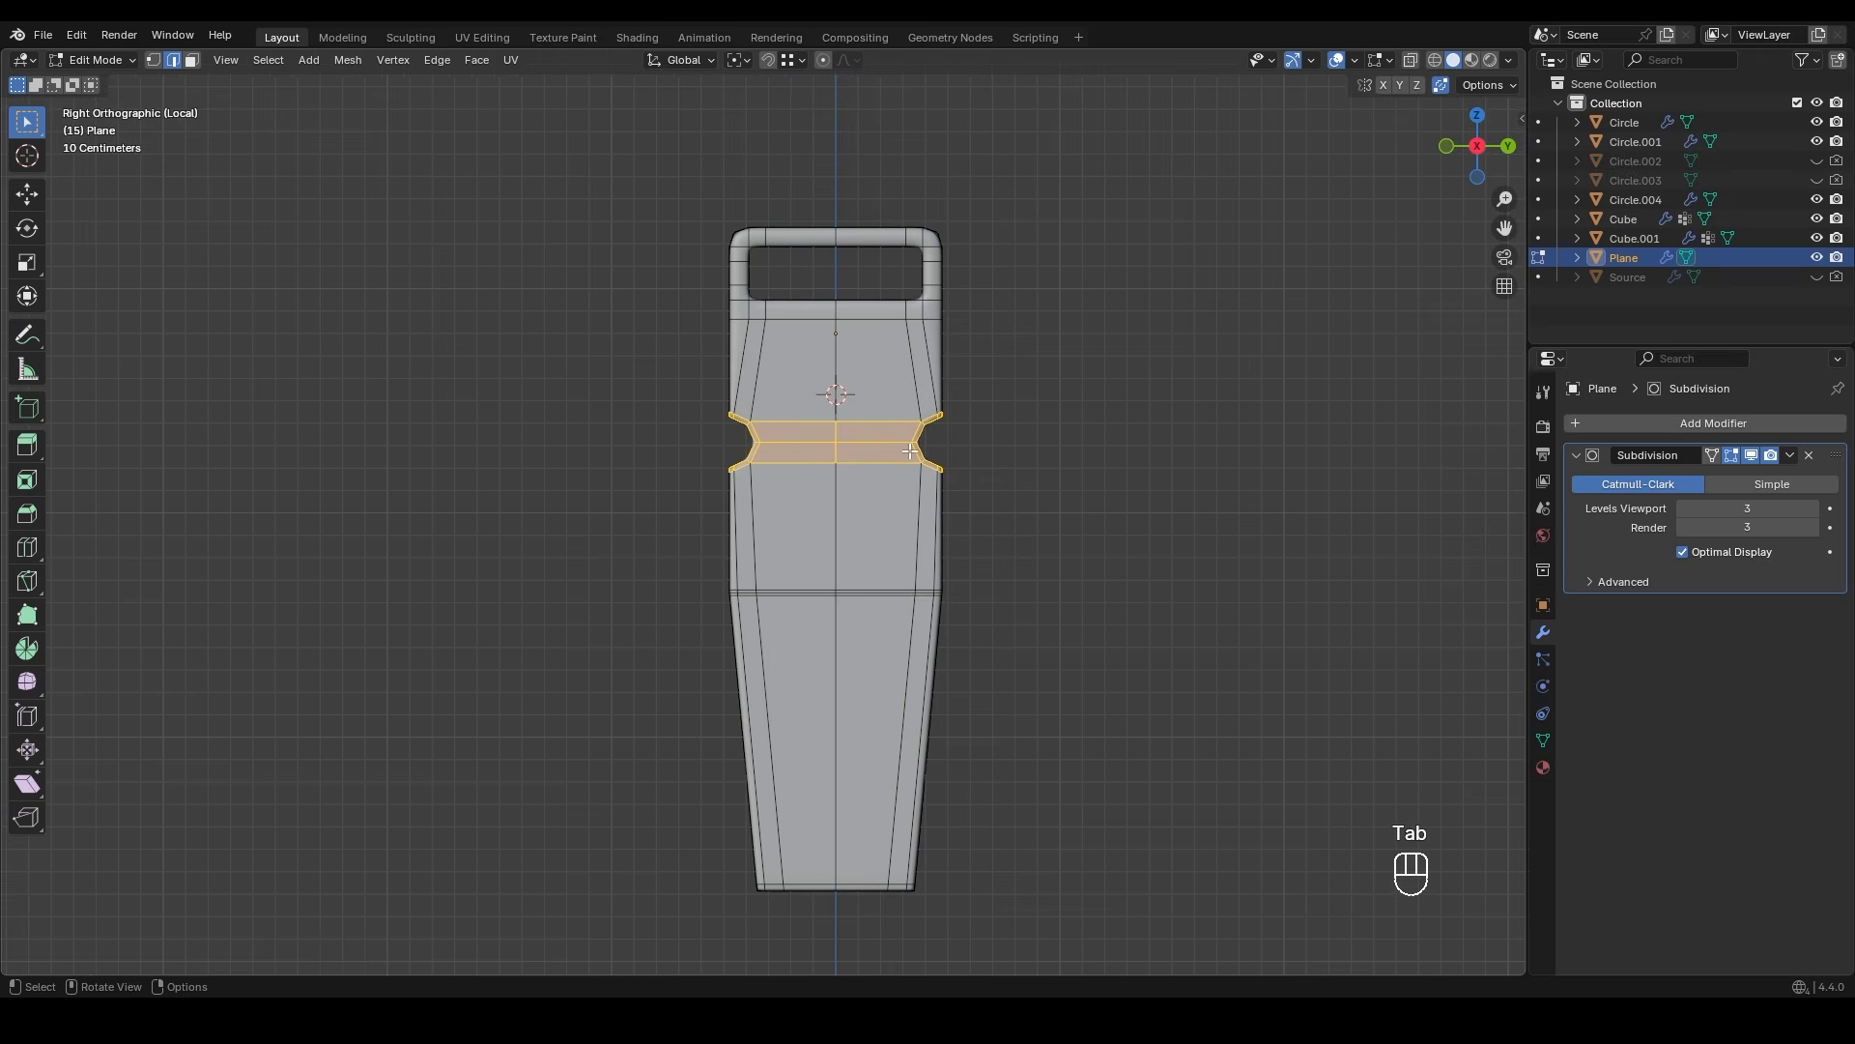
scroll(958, 462, "up", 4)
key("z")
middle_click_drag(812, 439, 819, 472, "shift")
key("g")
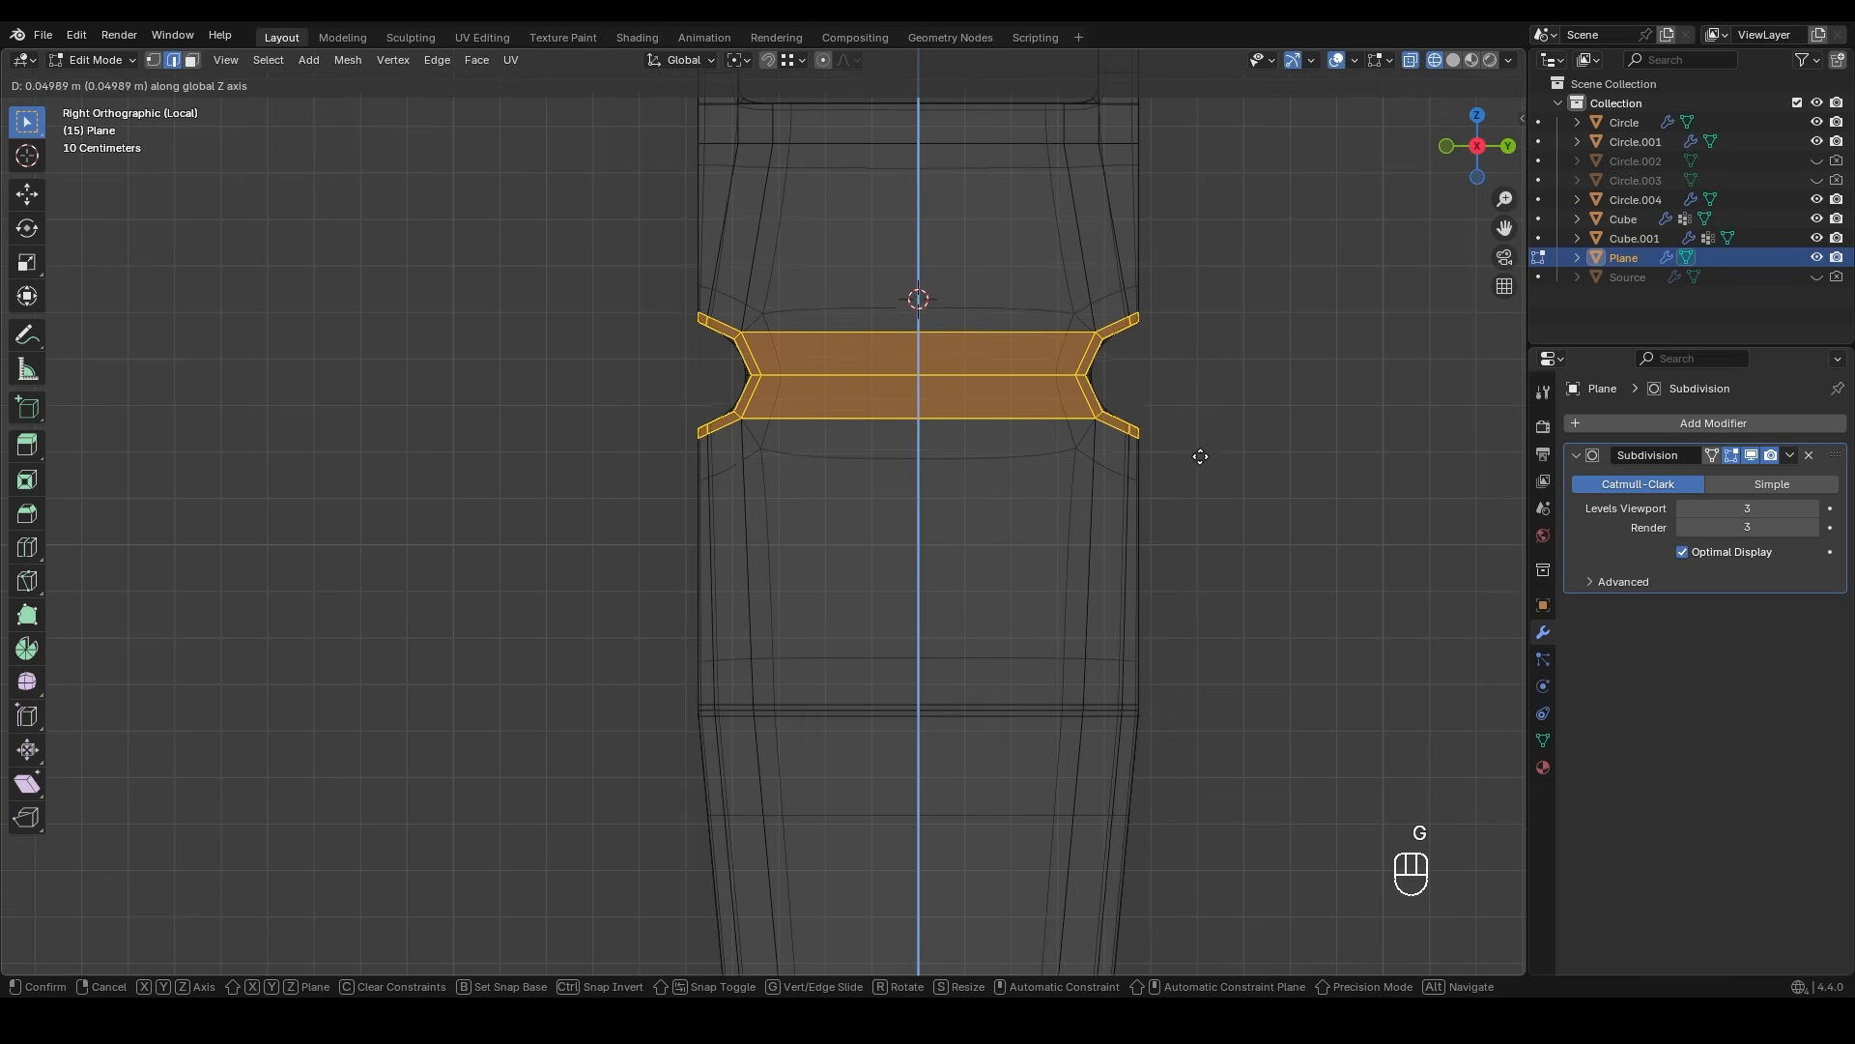
left_click(1202, 456)
- Fine-tune the notch band's height with another small move along Z and return to Object Mode
scroll(1177, 440, "down", 2)
middle_click_drag(1177, 439, 1090, 455, "shift")
key("g")
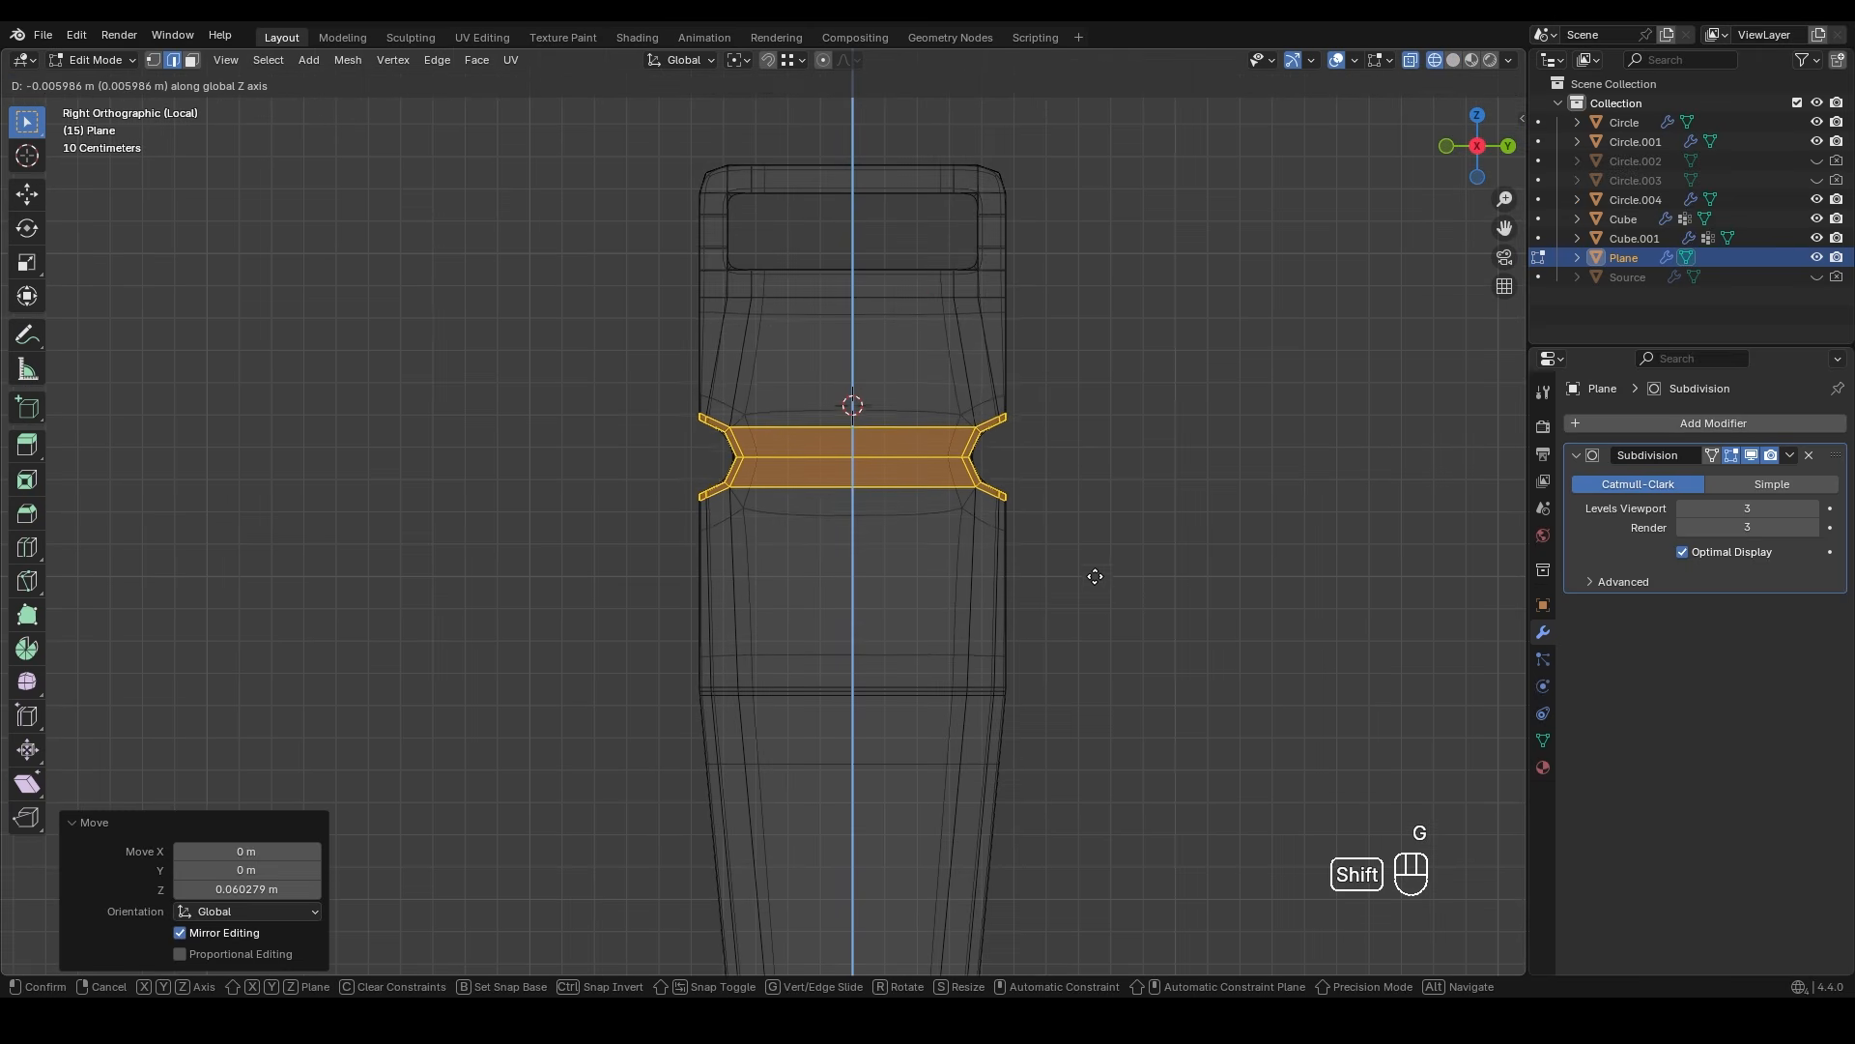
left_click(1102, 571)
key("Tab")
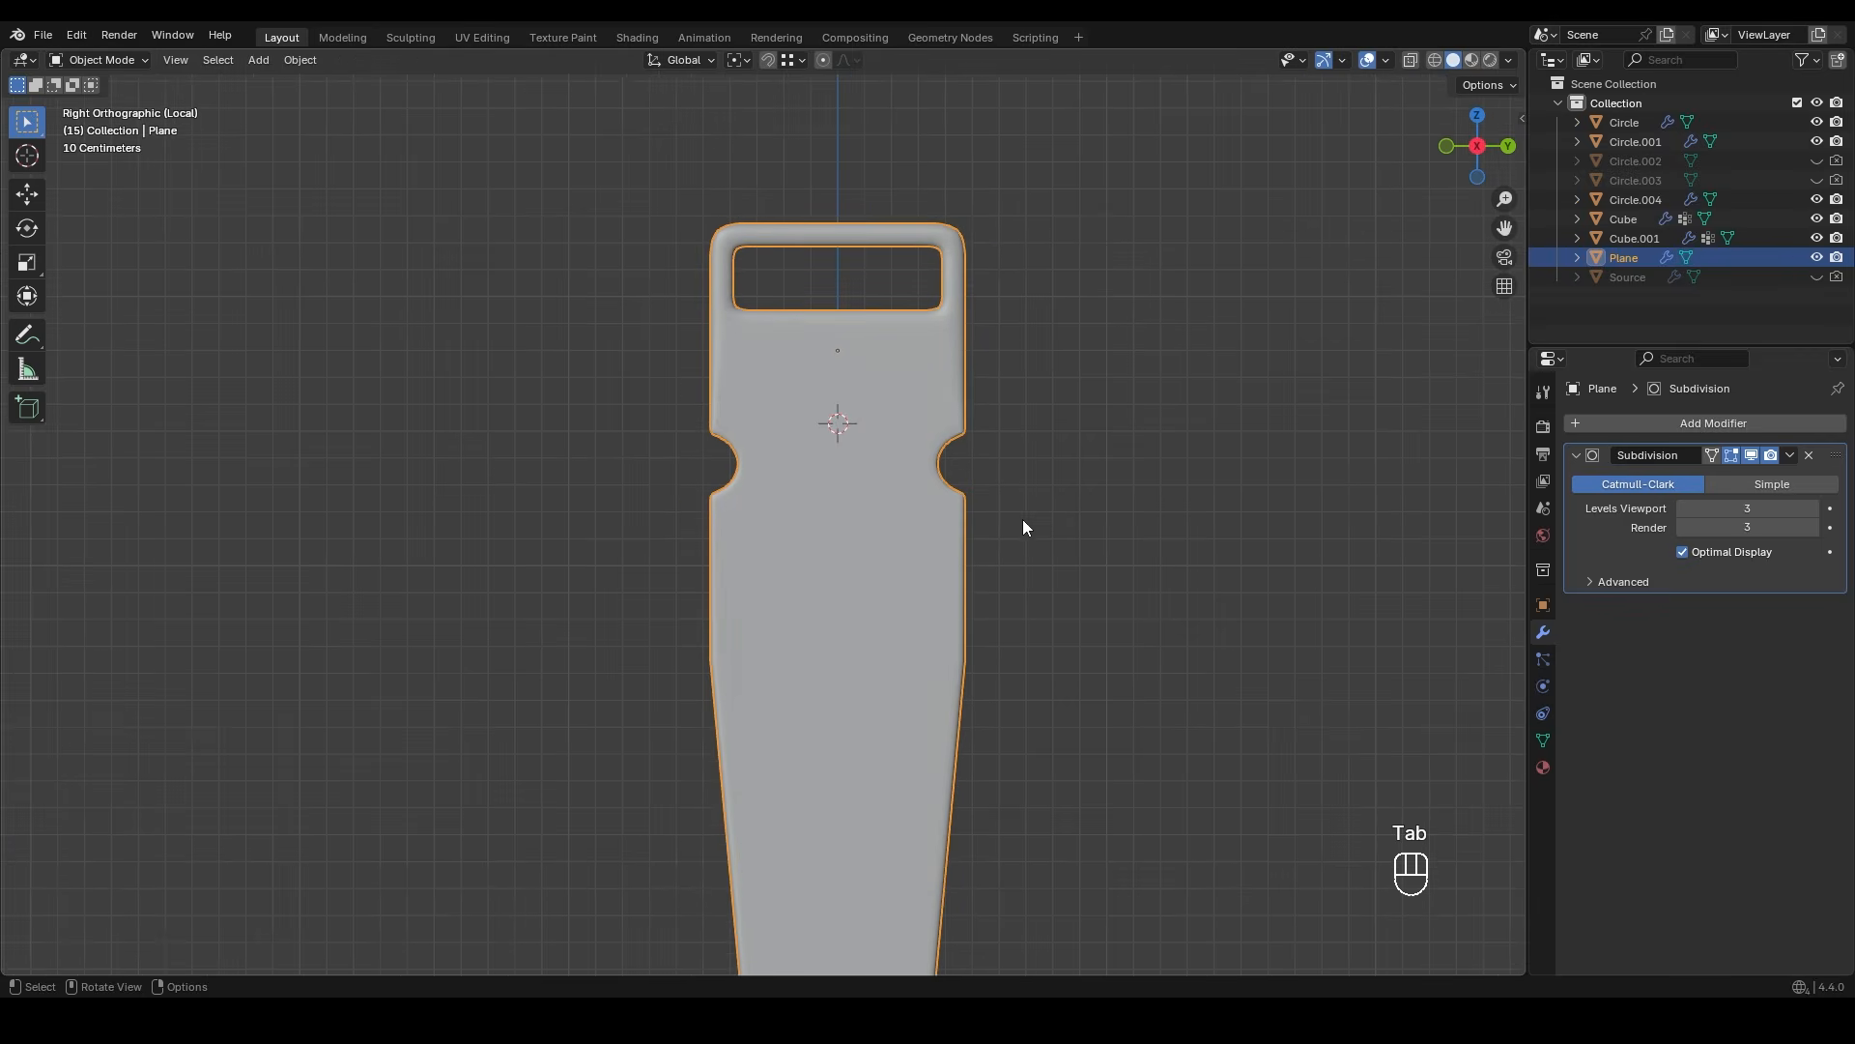
- Add a horizontal loop cut around the panel a short distance above its bottom edge
key("KP_1")
scroll(843, 478, "up", 3)
middle_click_drag(843, 479, 811, 571, "shift")
key("Tab")
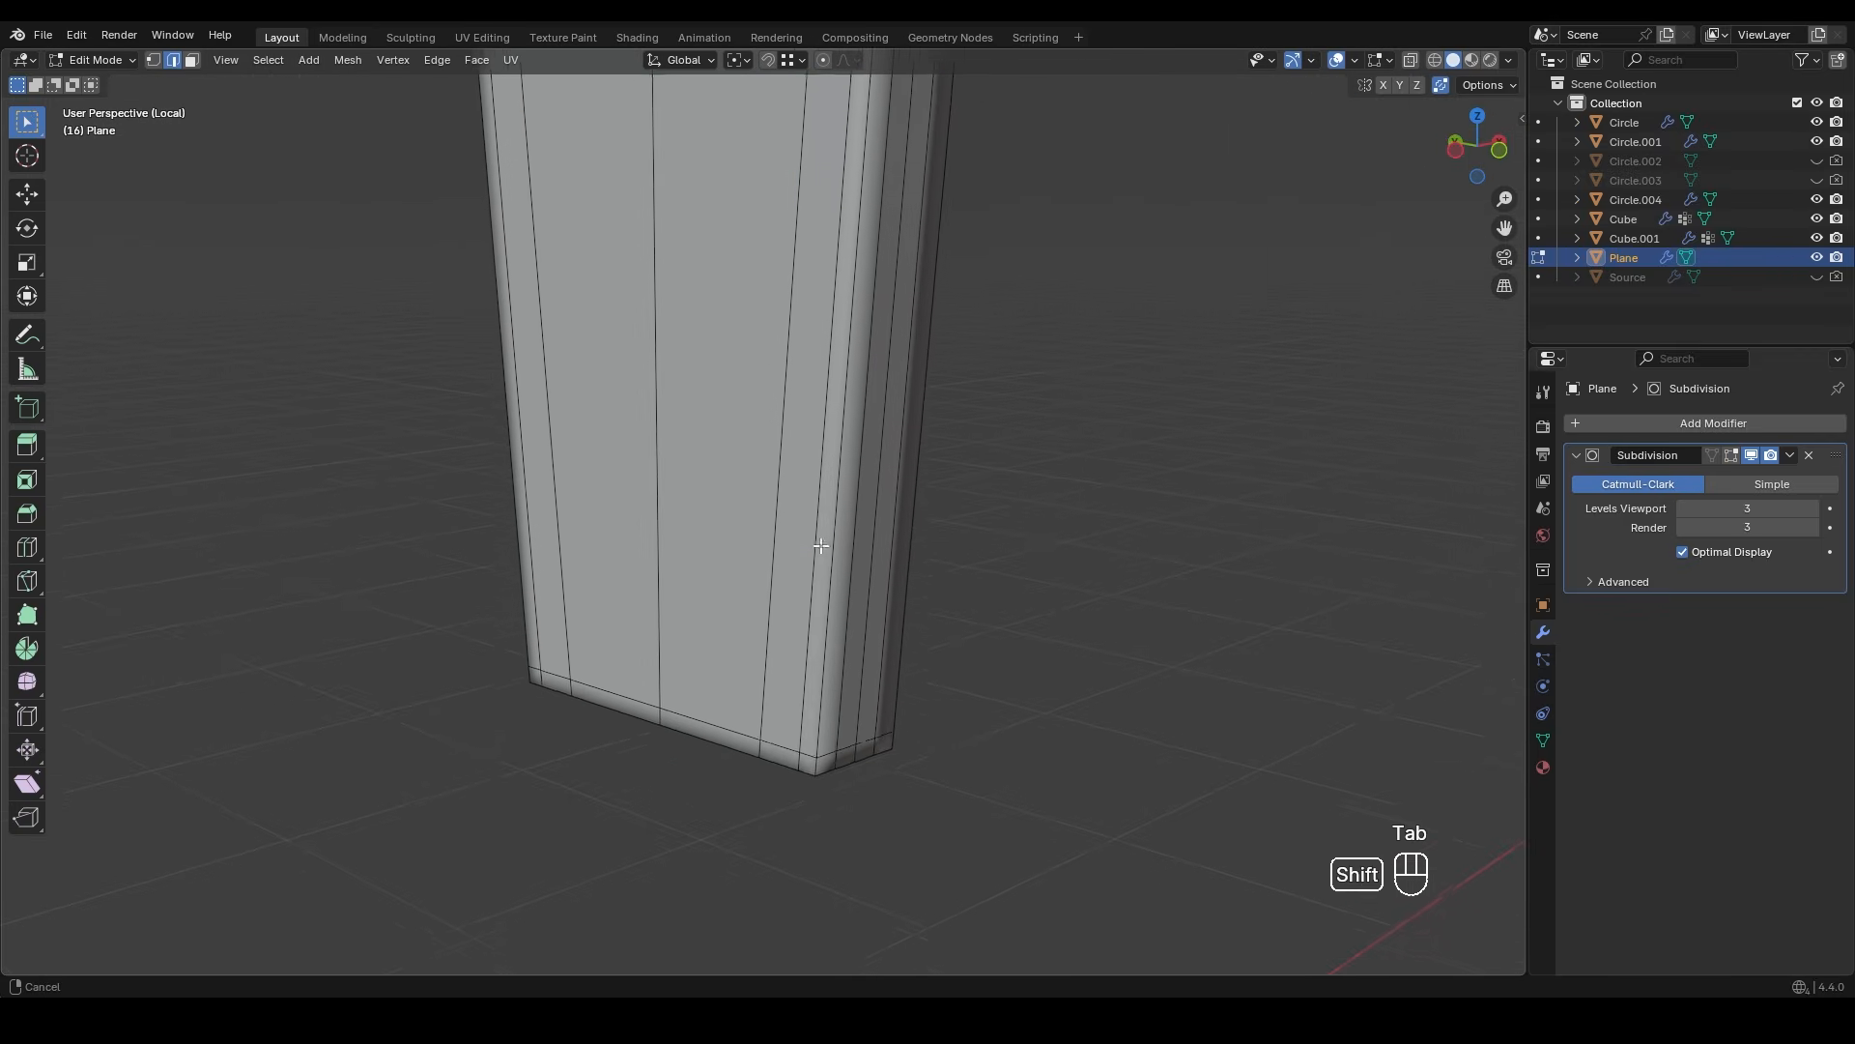
key("ctrl+r")
left_click(857, 513)
left_click(838, 838)
- Select the faces below the new loop on the panel's negative-X side and extrude them outward into a foot ledge
key("3")
scroll(403, 610, "up", 2)
left_click(401, 617)
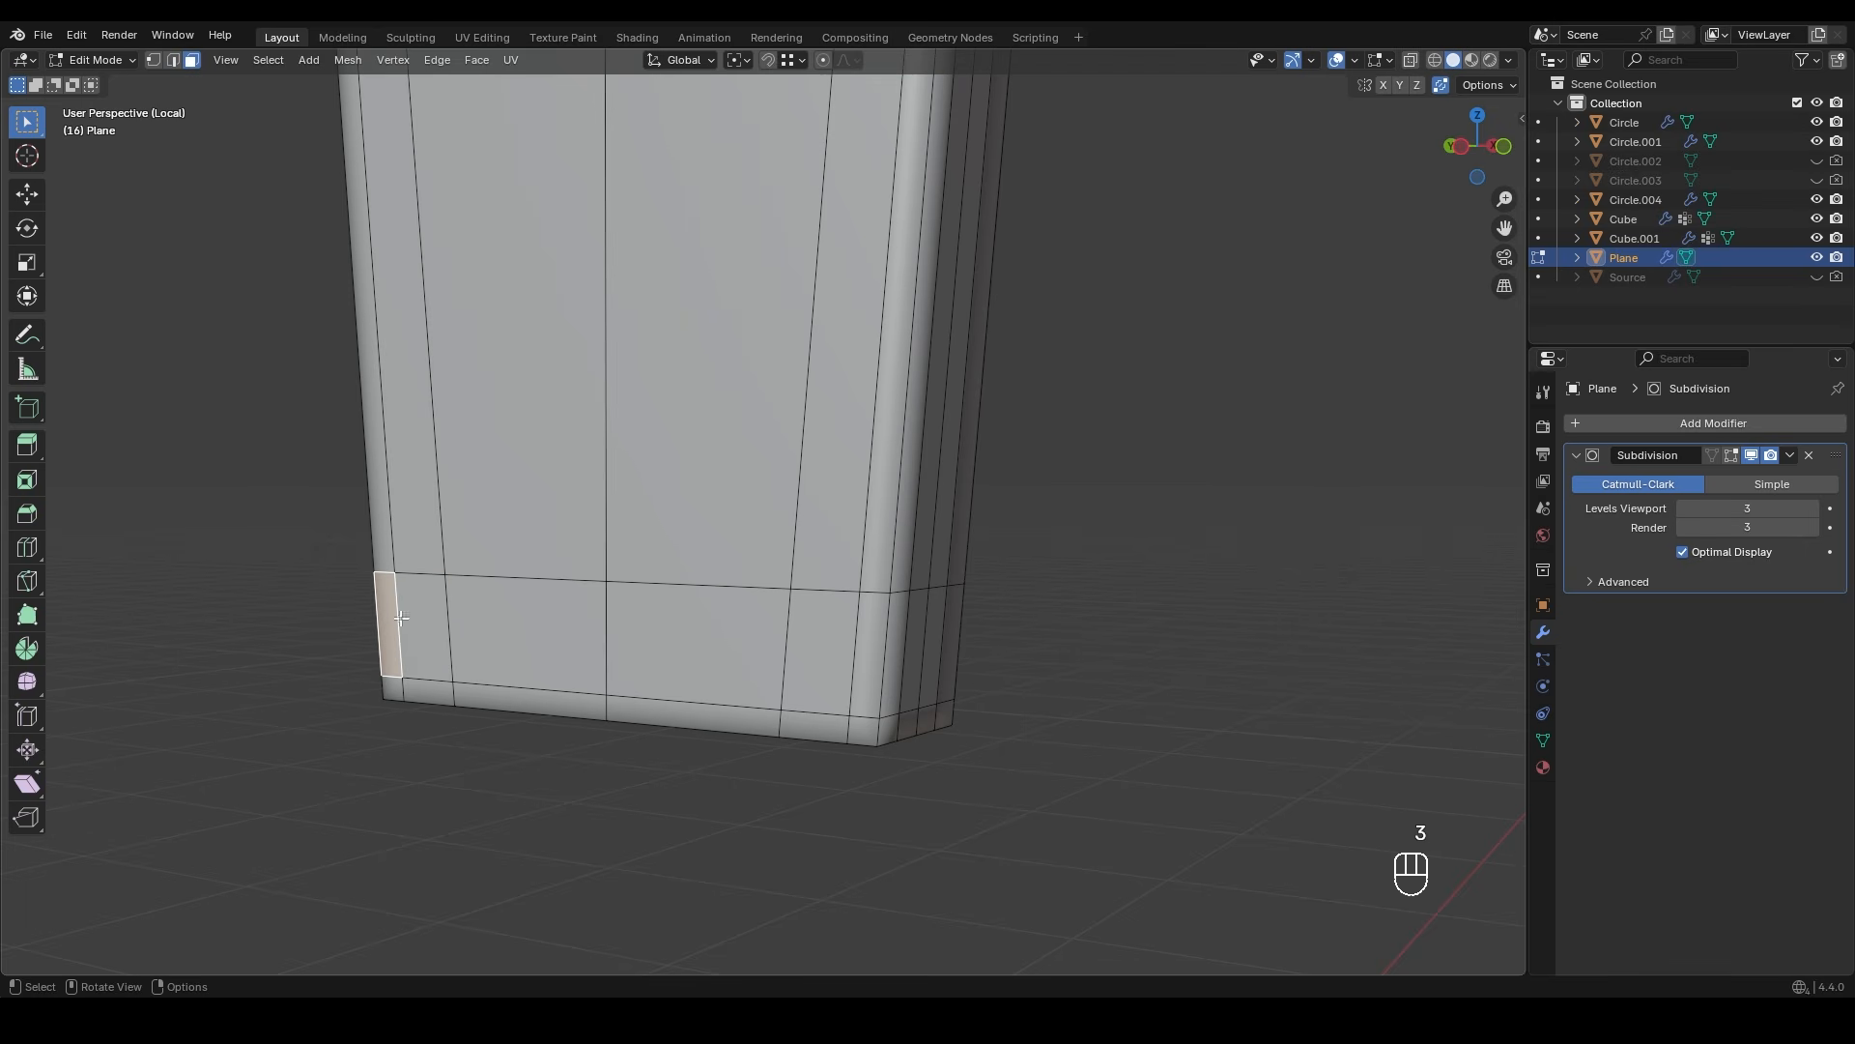
left_click(870, 646, "ctrl")
left_click(864, 728, "shift")
left_click(393, 687, "ctrl+shift")
middle_click_drag(657, 650, 571, 628)
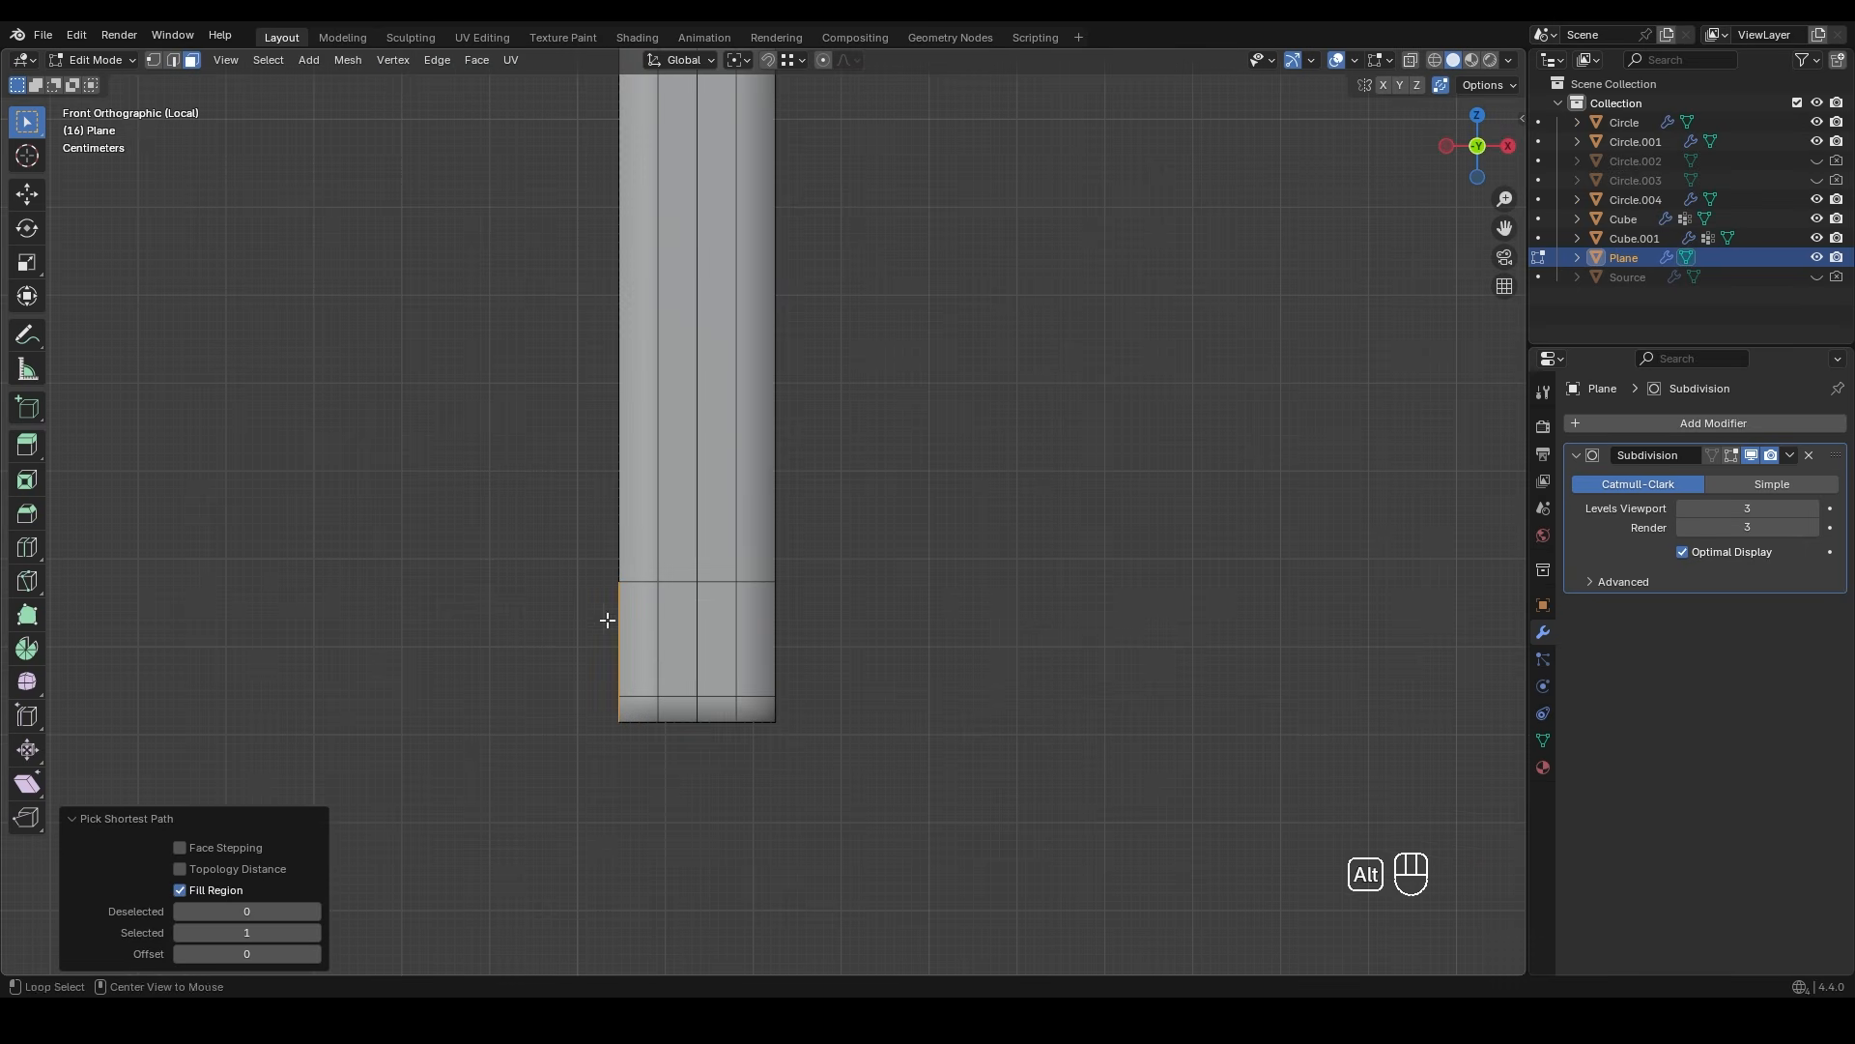
key("e")
left_click(604, 609)
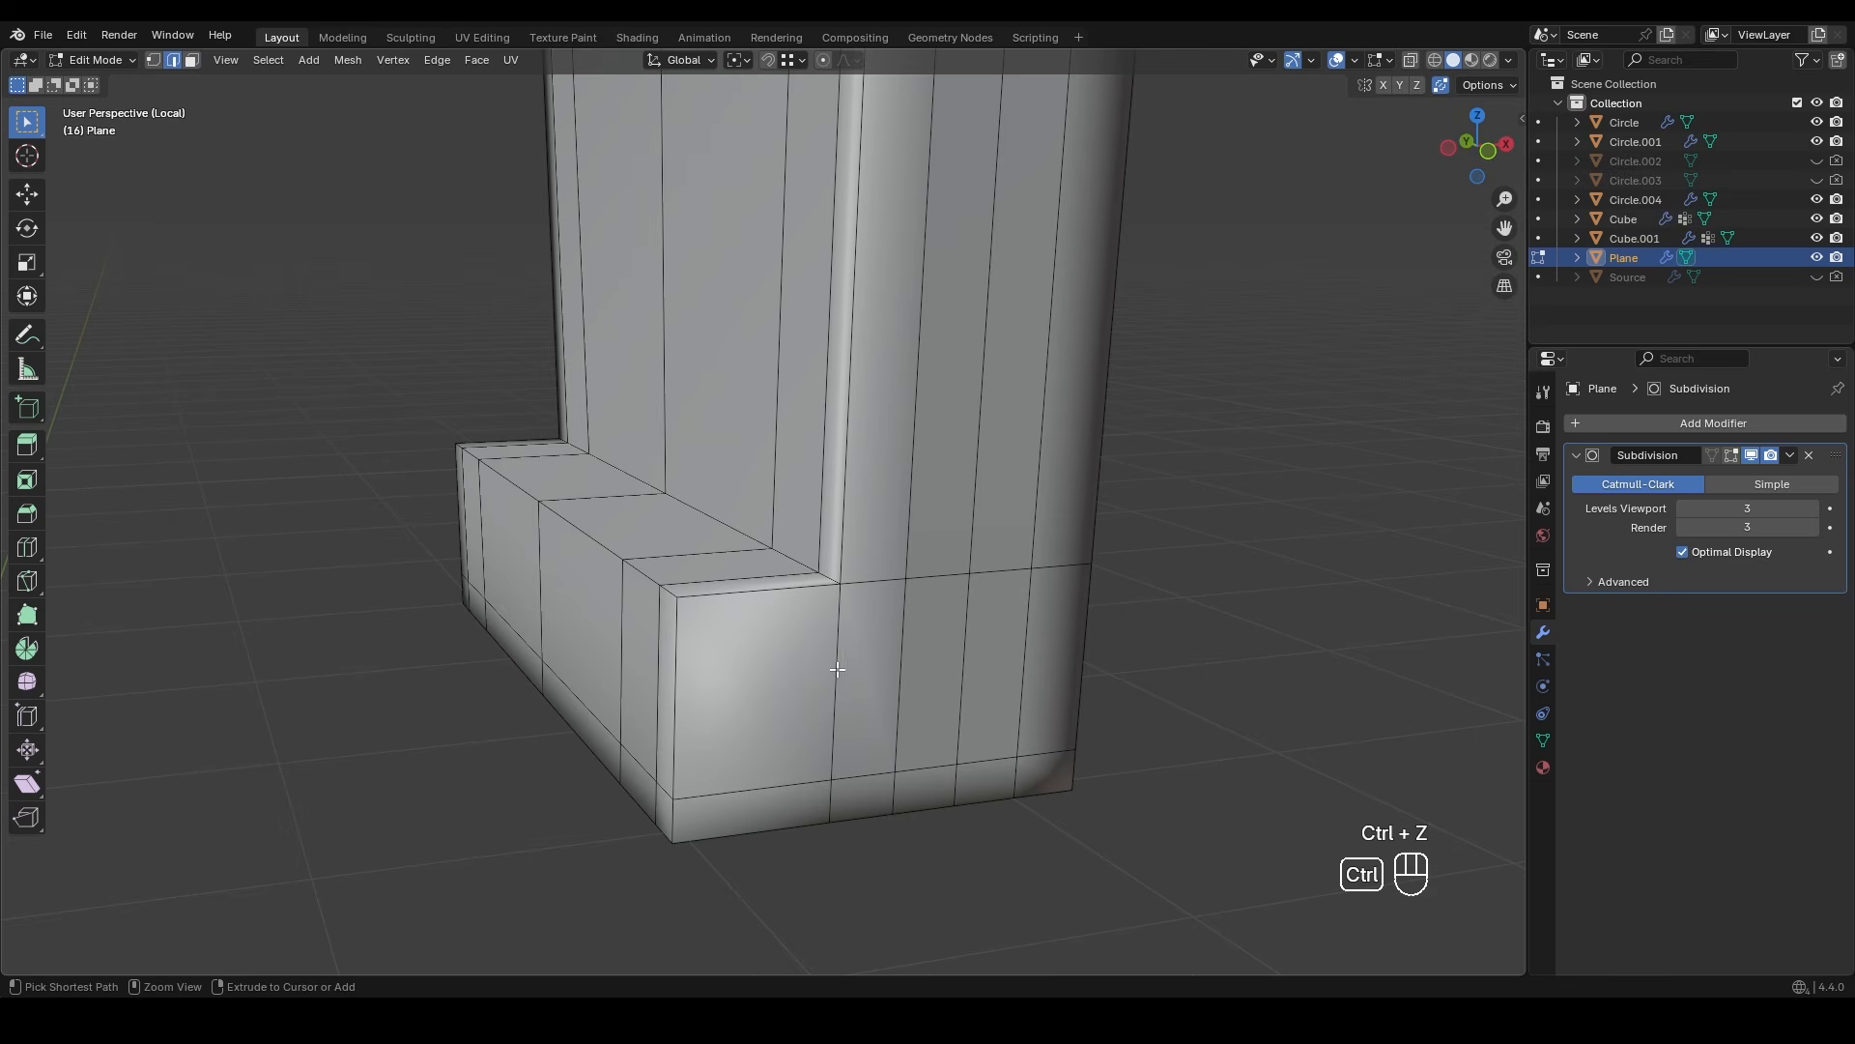
- Add a horizontal loop cut around the foot ledge, slid toward its upper edge
key("ctrl+r")
left_click(829, 667)
left_click(832, 621)
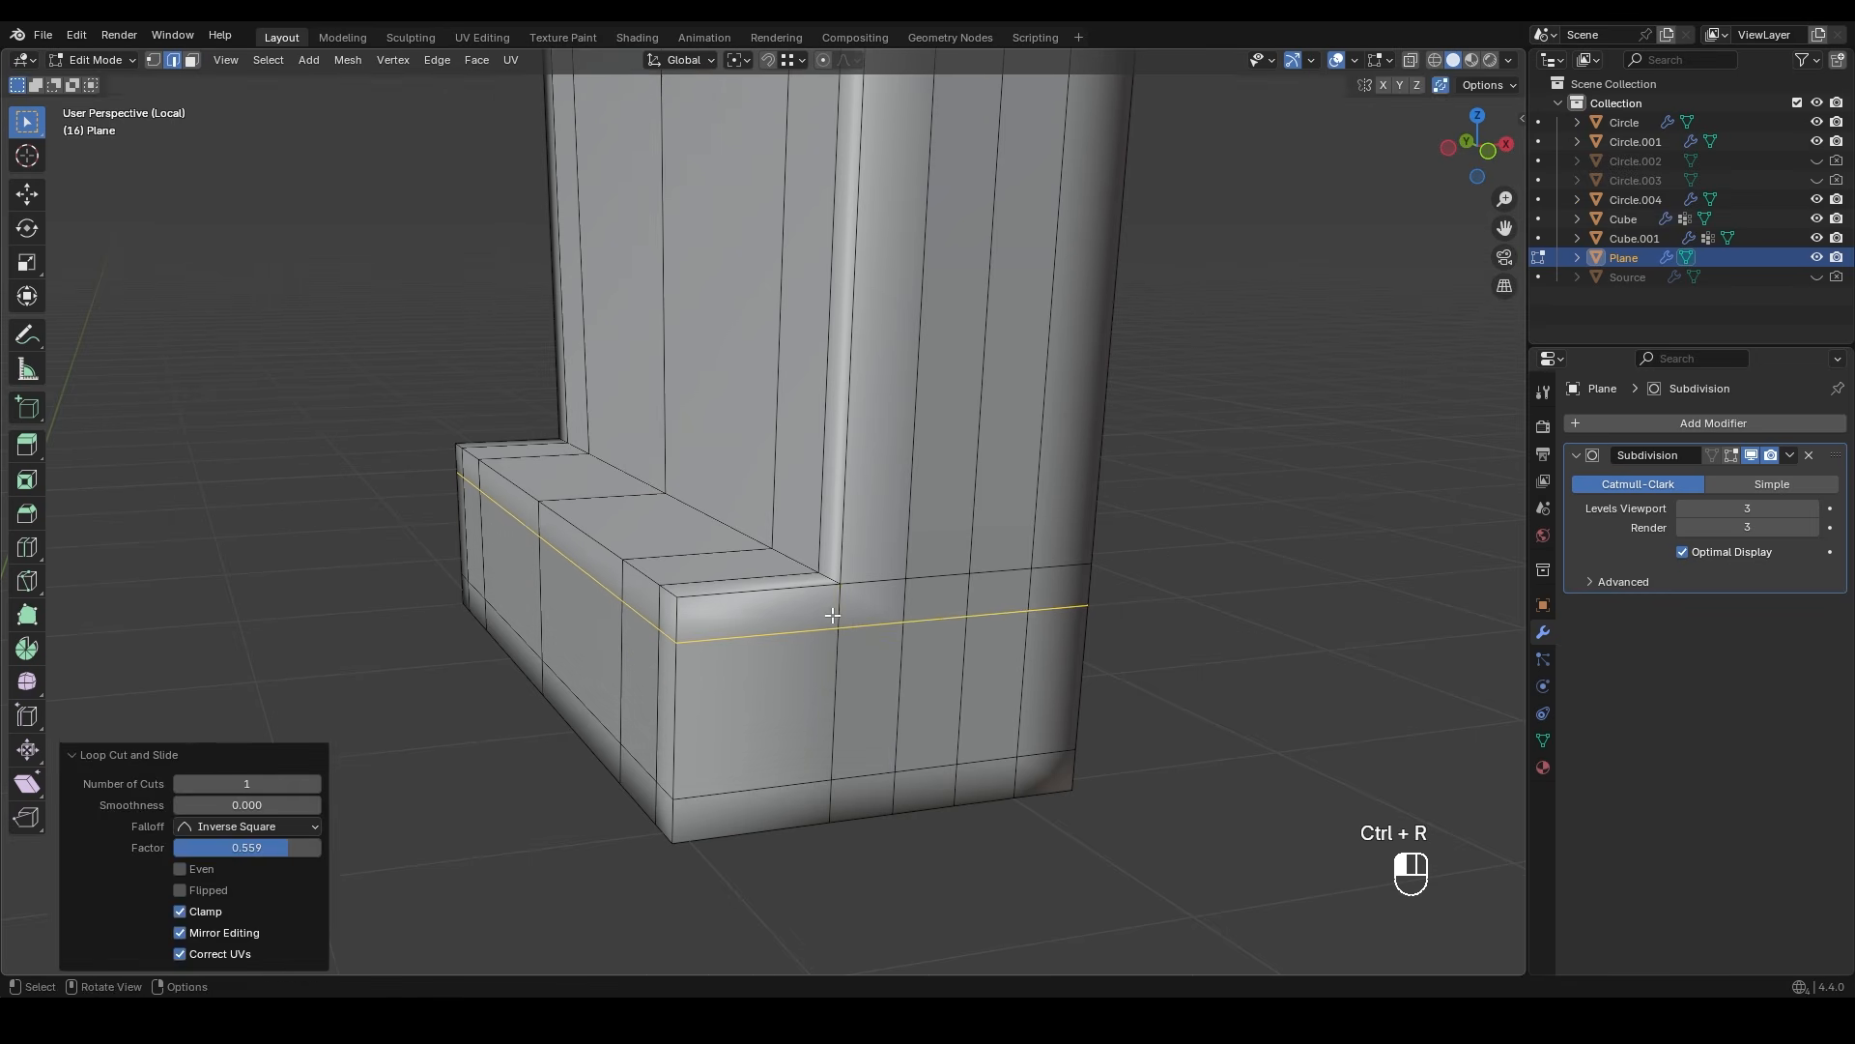
- Spread the panel's two outer vertical side loops apart by scaling them 1.42 along X
scroll(841, 623, "up", 2)
left_click(923, 773, "alt")
scroll(1061, 696, "down", 3)
middle_click_drag(1061, 695, 1024, 663)
key("s")
key("x")
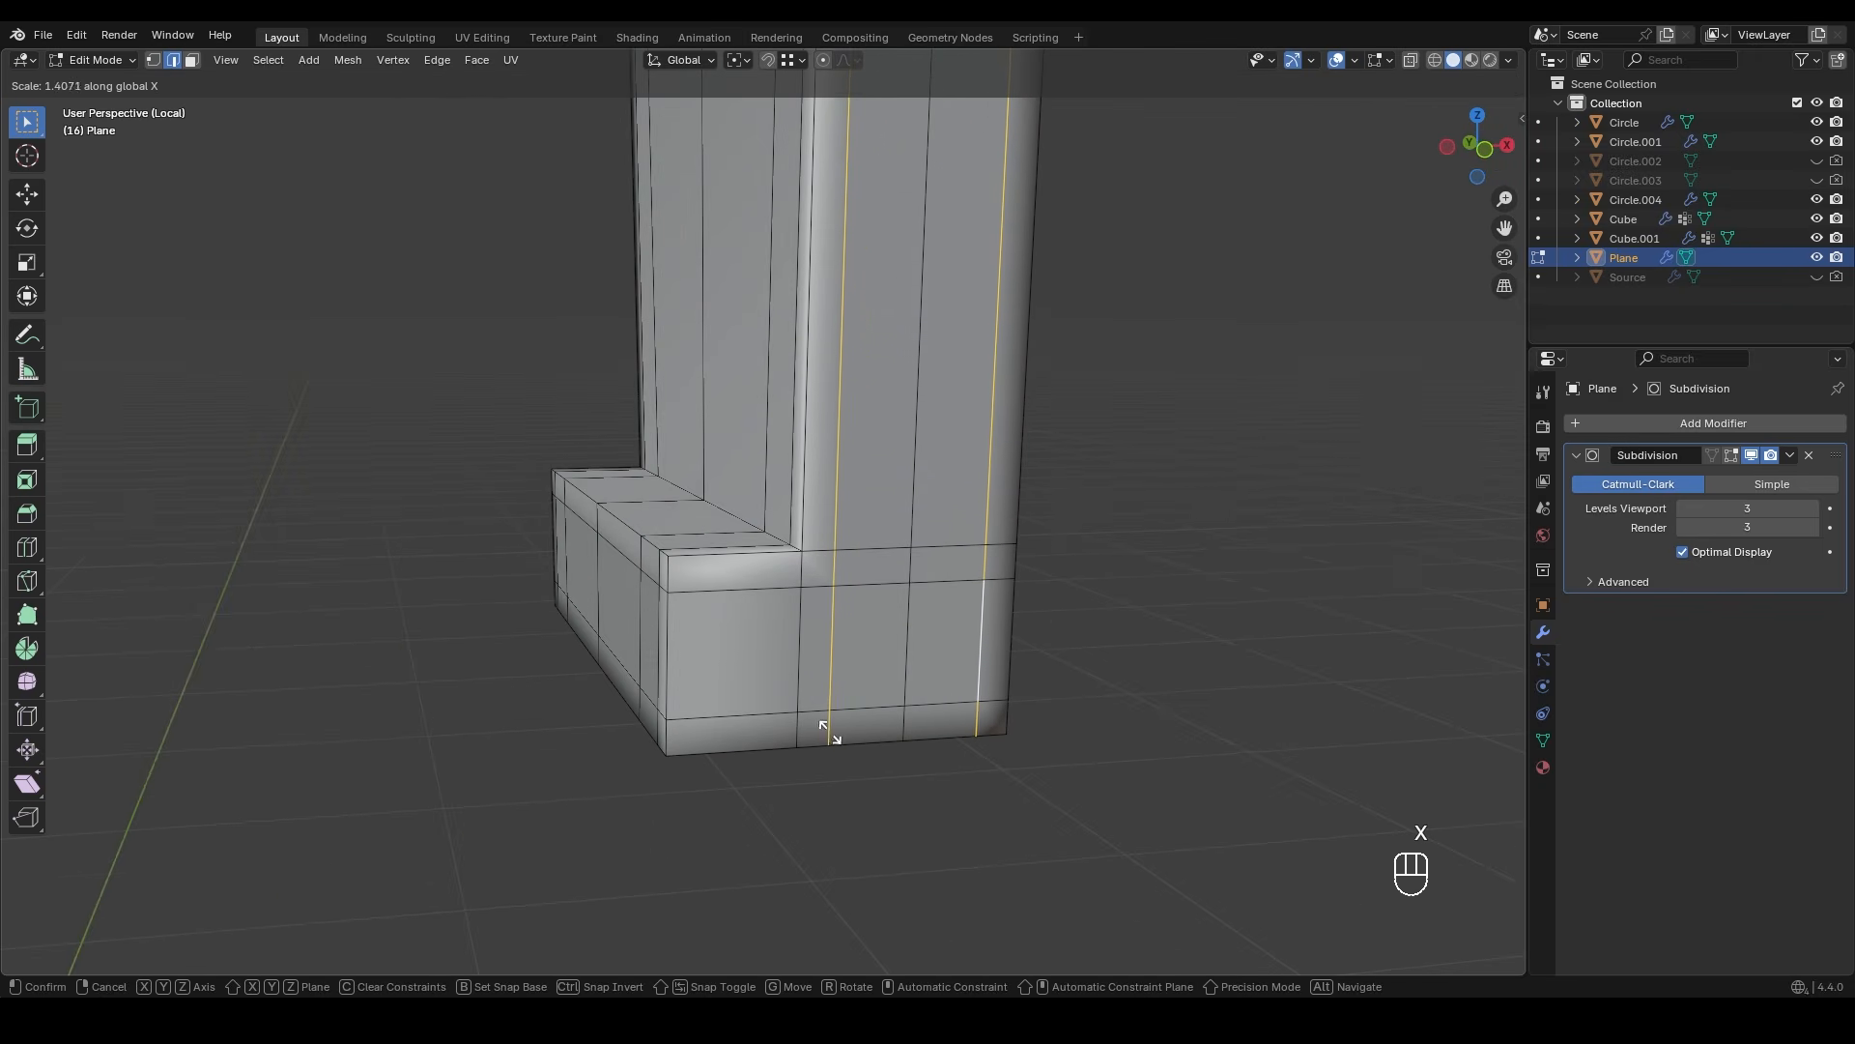
left_click(827, 735)
- Bevel the inner corner edge between the ledge and the panel about 0.05 m wide with 2 segments
scroll(796, 623, "up", 4)
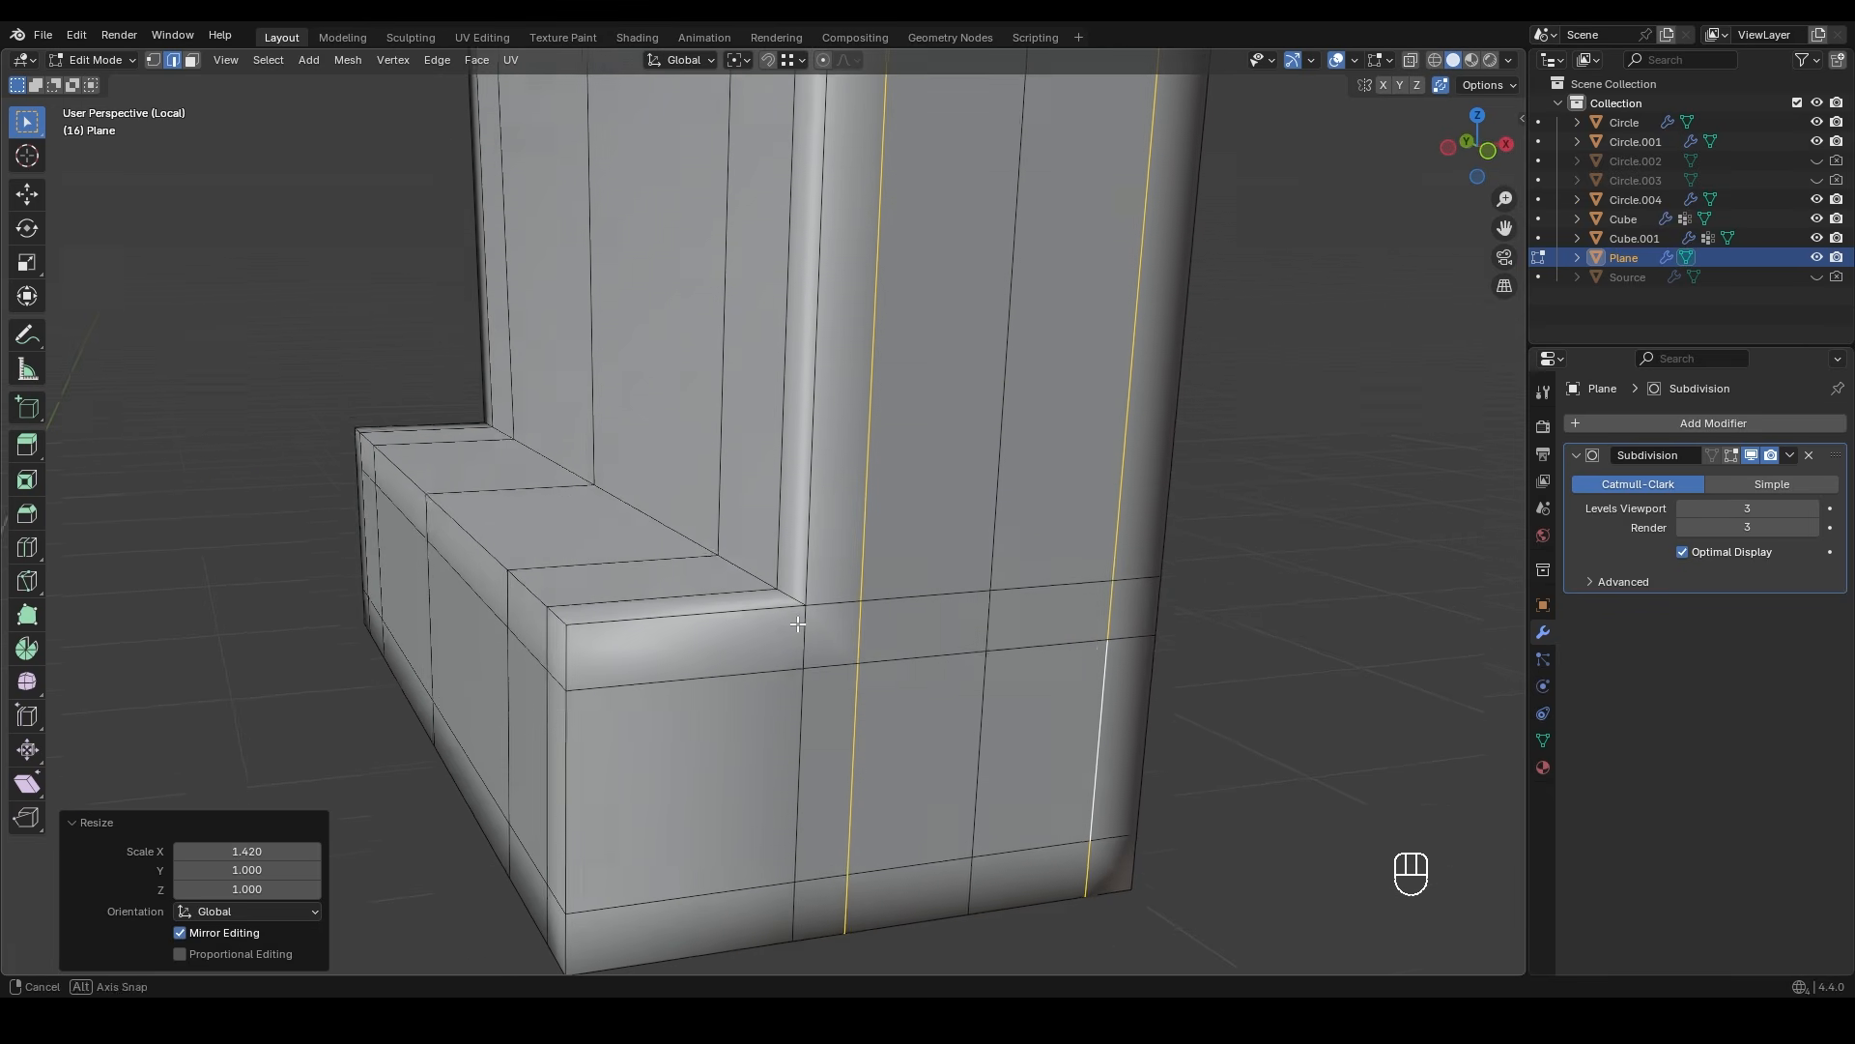
left_click(795, 620, "alt")
key("ctrl+b")
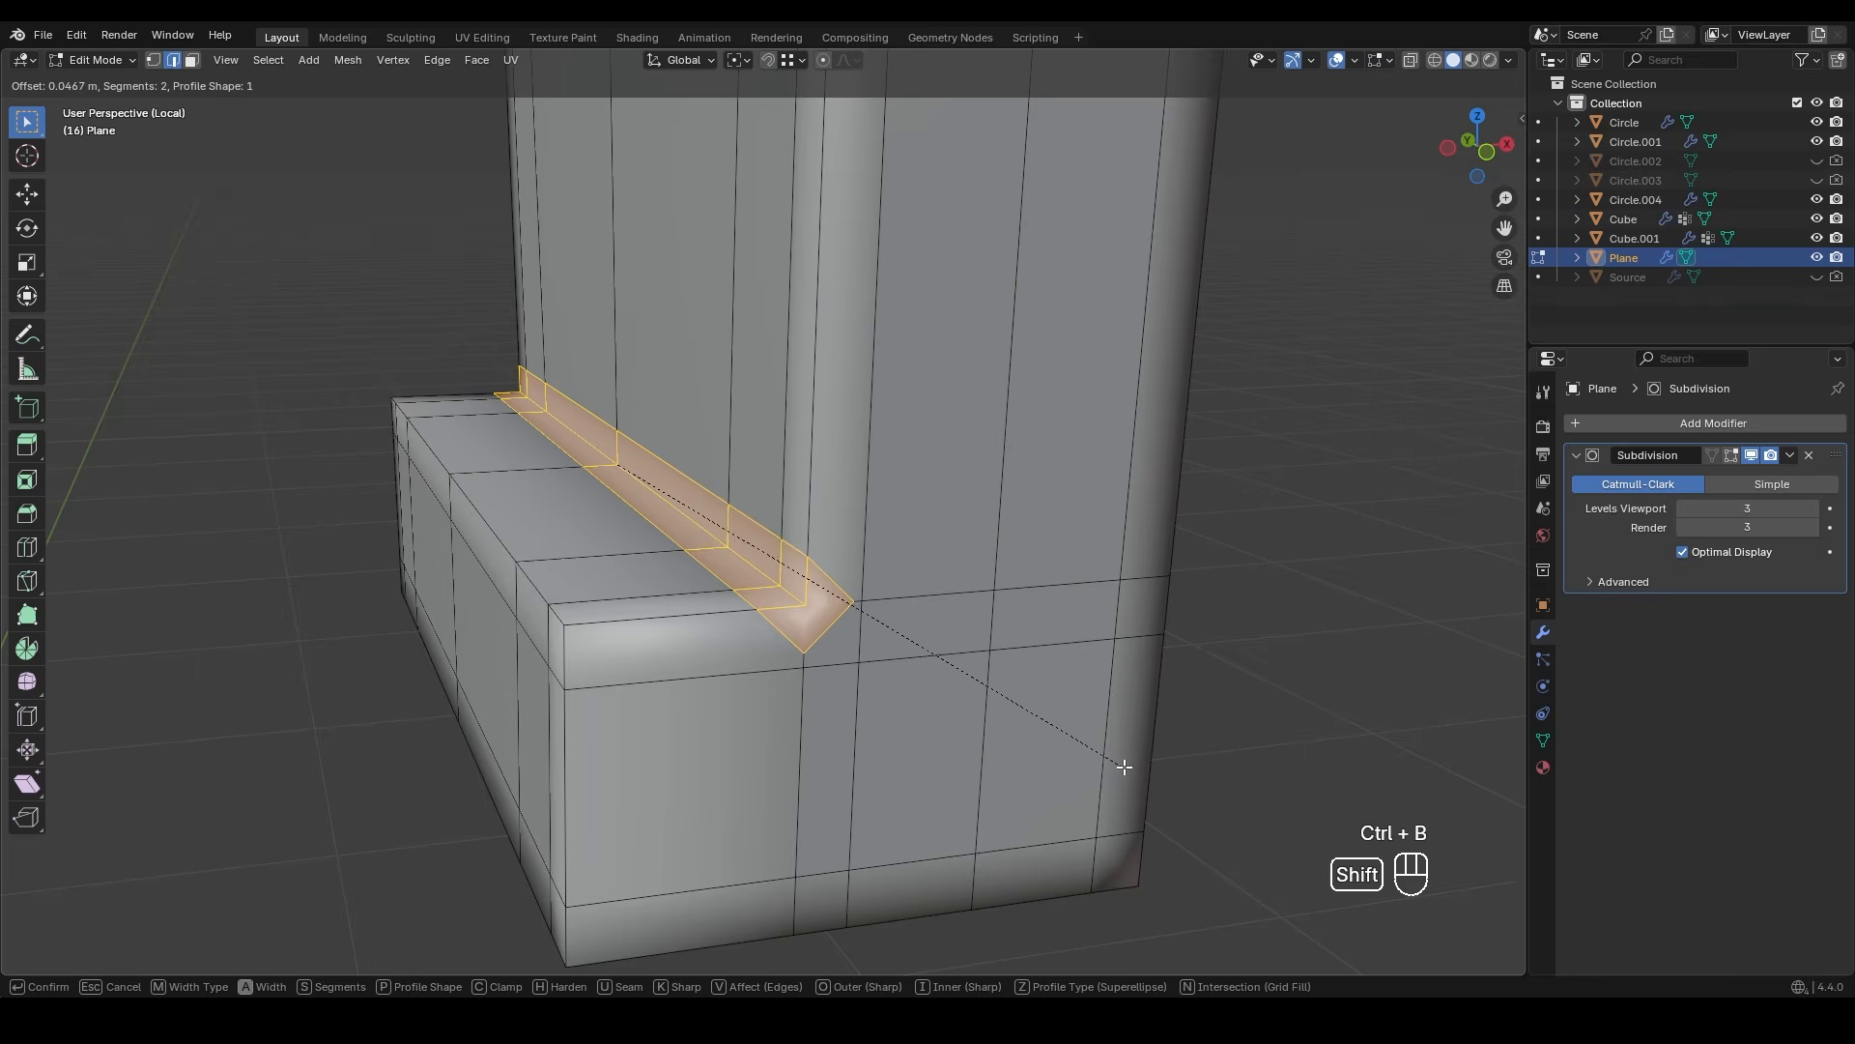
left_click(1069, 762)
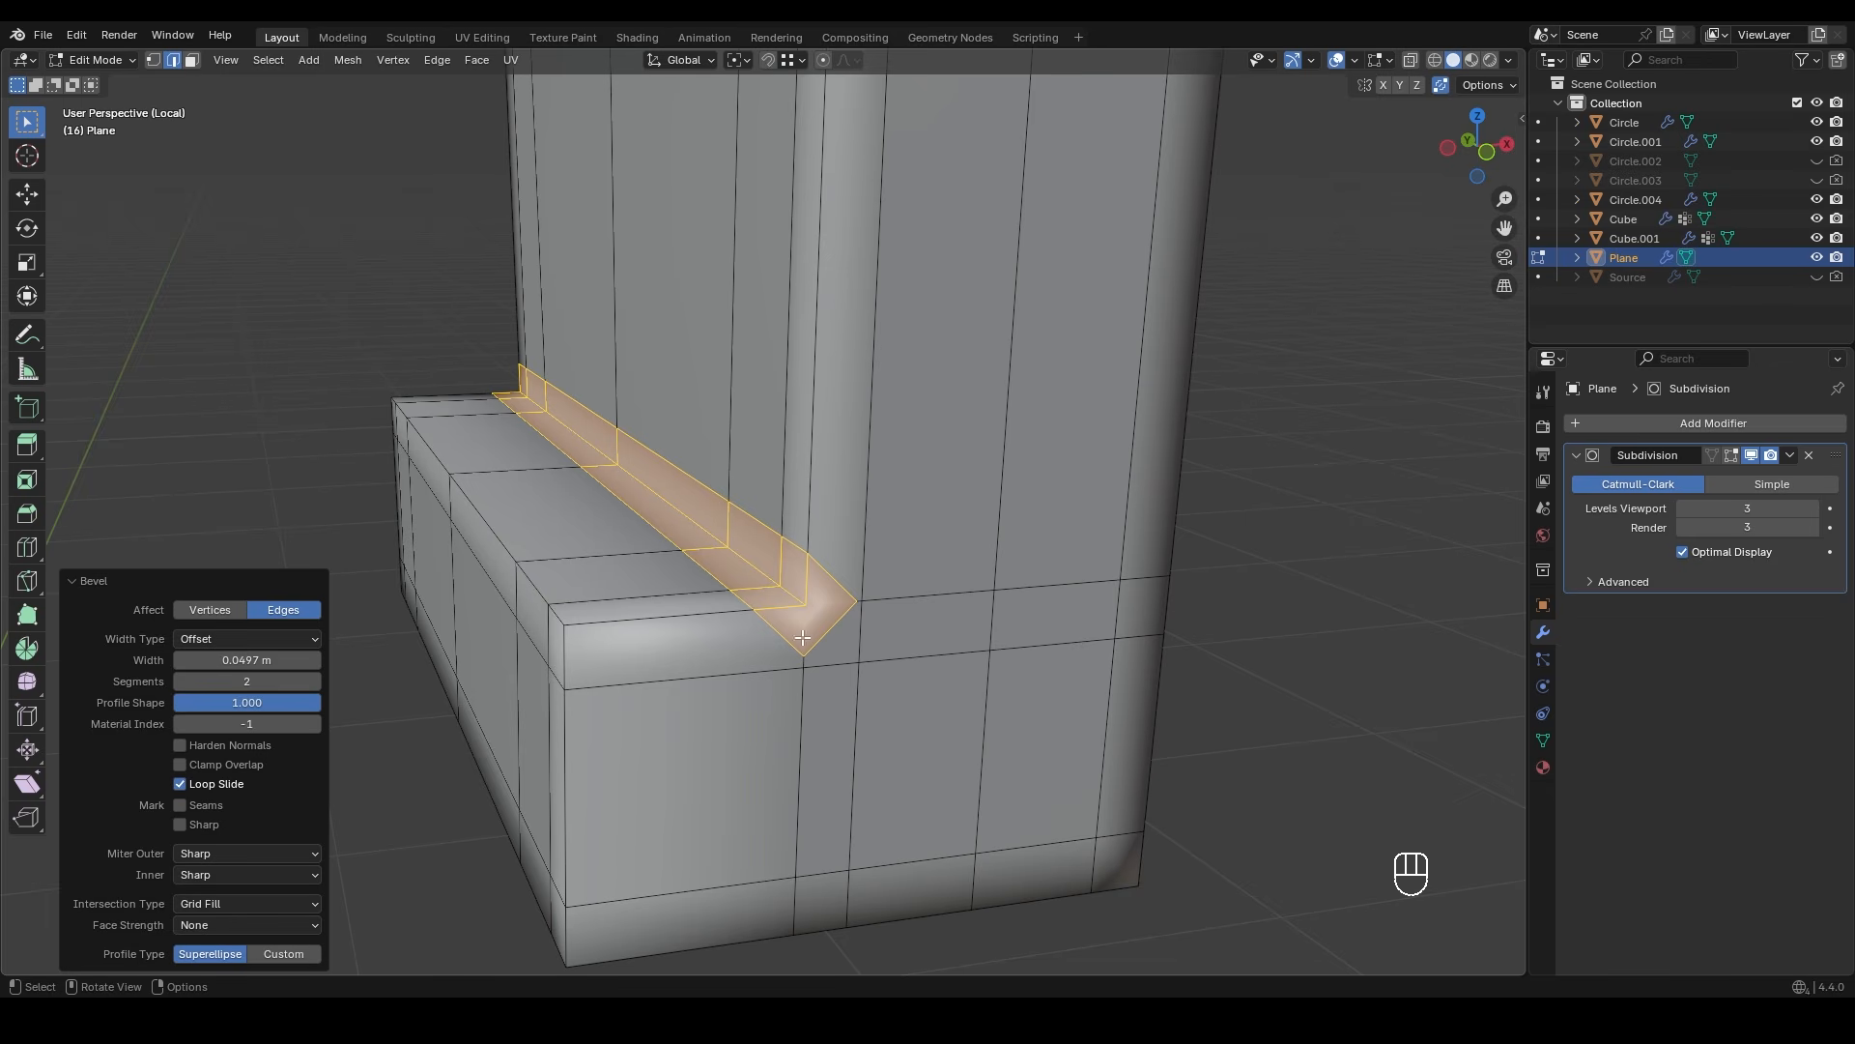
key("k")
scroll(815, 522, "up", 2)
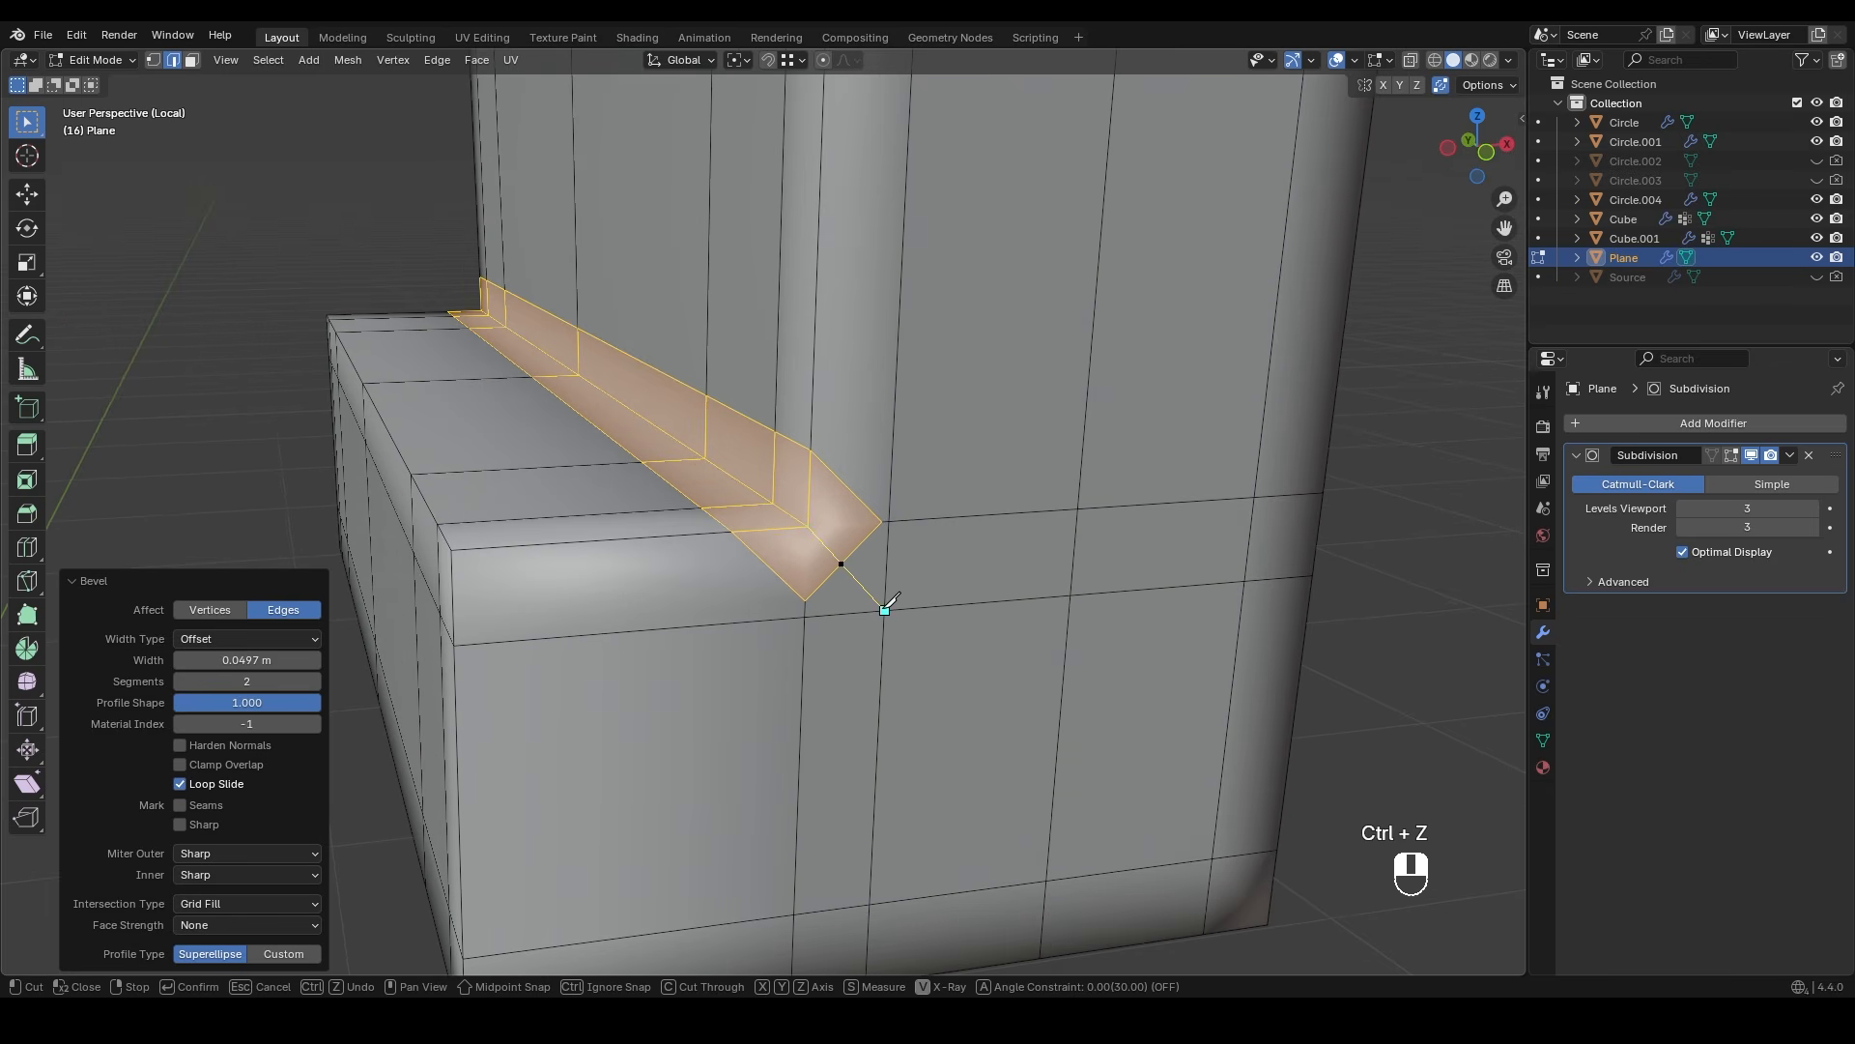
key("Escape")
- Slide the bevel's end vertices on the panel's side along their edges to clean up the corner topology
key("1")
left_click(808, 606)
key("g")
key("g")
left_click(837, 665)
left_click(886, 521)
key("g")
key("g")
left_click(890, 518)
left_click(844, 563)
key("g")
key("g")
left_click(923, 630)
middle_click_drag(945, 654, 953, 663)
- Add a vertical support loop close to the ledge's outer edge and return to Object Mode
key("Tab")
key("Tab")
middle_click_drag(837, 646, 754, 541)
key("ctrl+r")
left_click(763, 530)
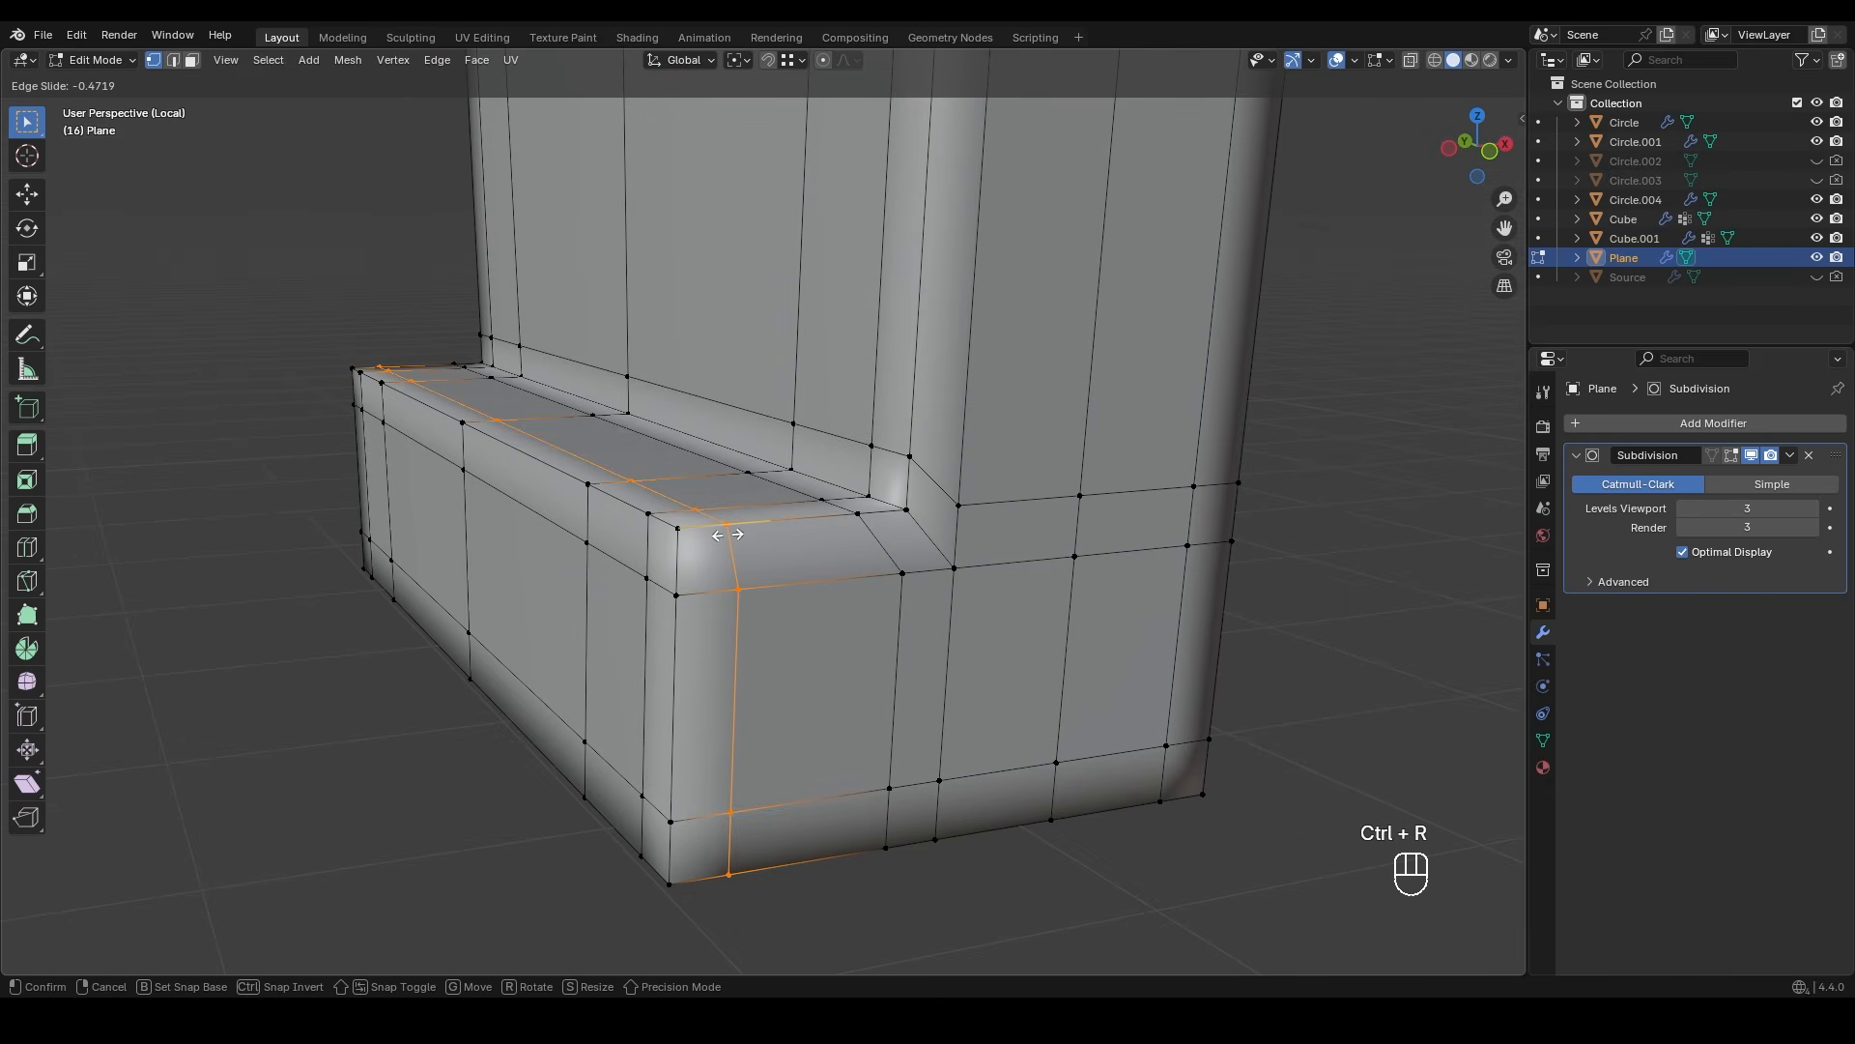
key("f")
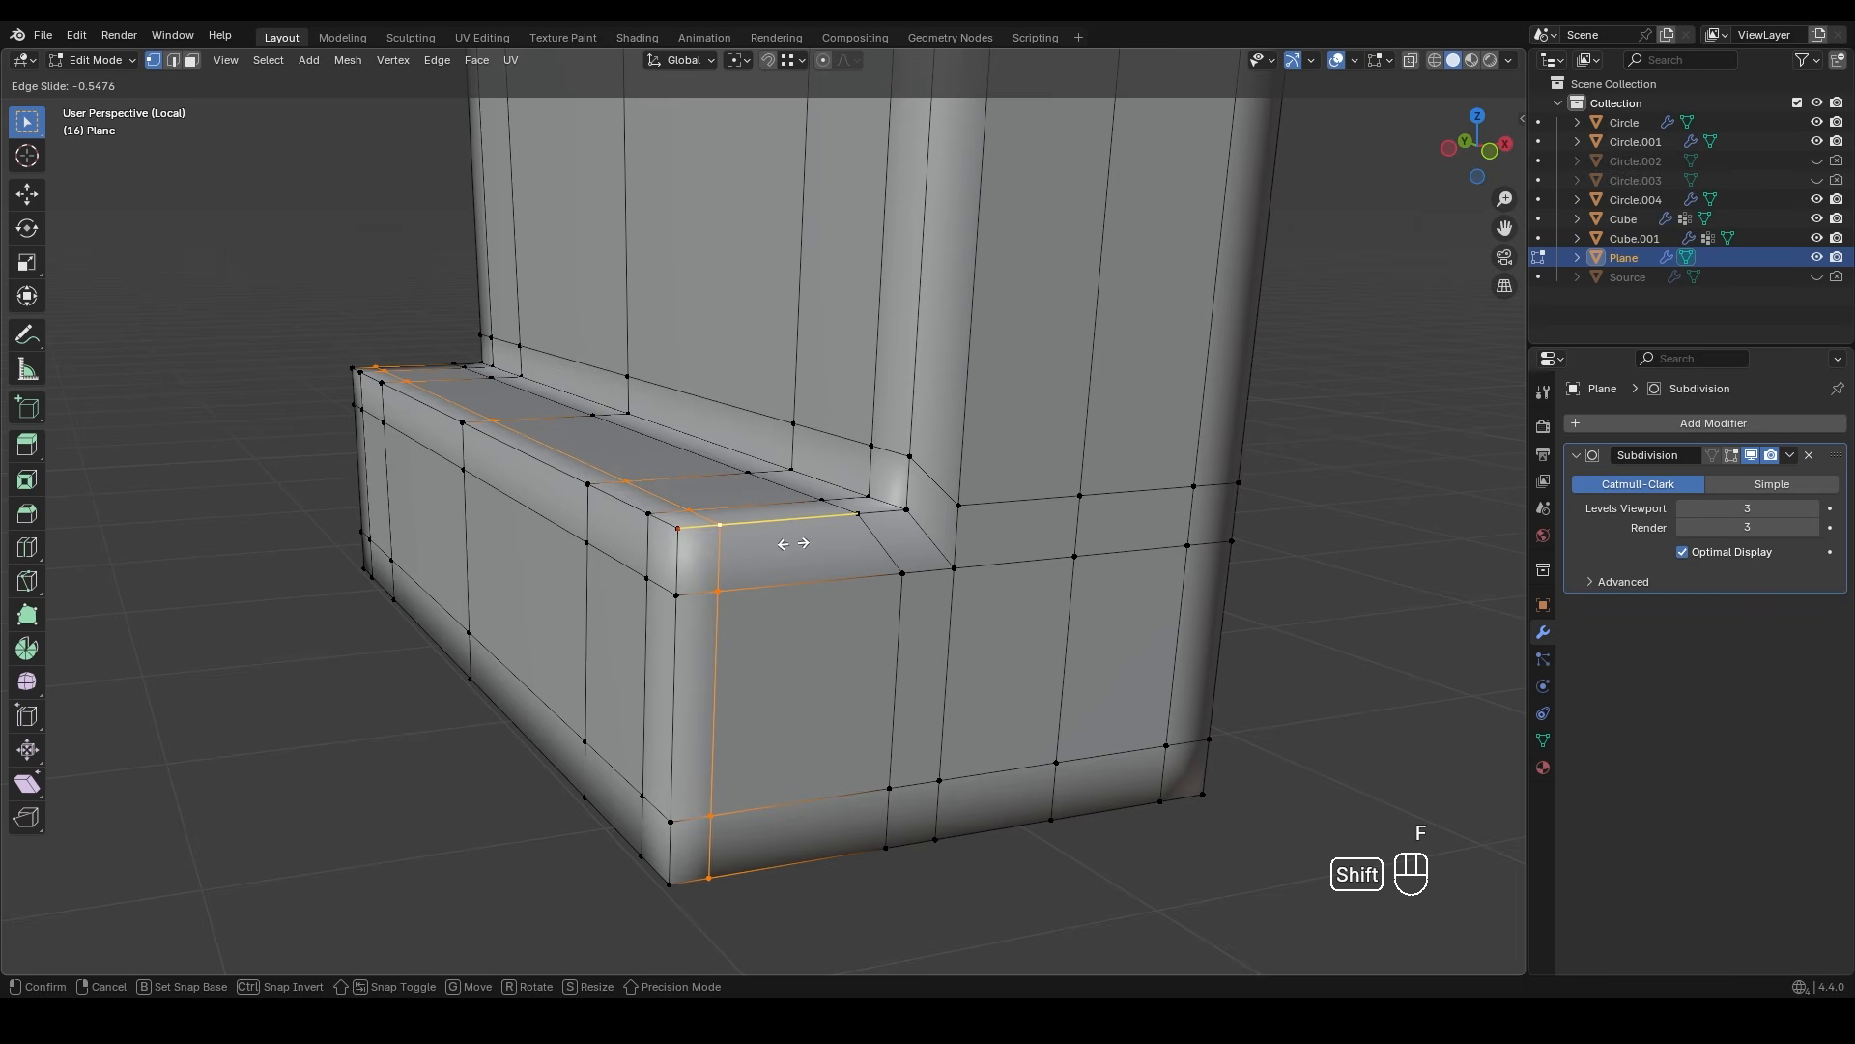
left_click(789, 544)
key("Tab")
mouse_move(802, 553)
middle_mouse_down("shift")
mouse_move(821, 570)
mouse_move(676, 555)
mouse_move(816, 565)
middle_mouse_up("shift")
scroll(816, 565, "down", 5)
middle_click_drag(821, 432, 834, 459, "shift")
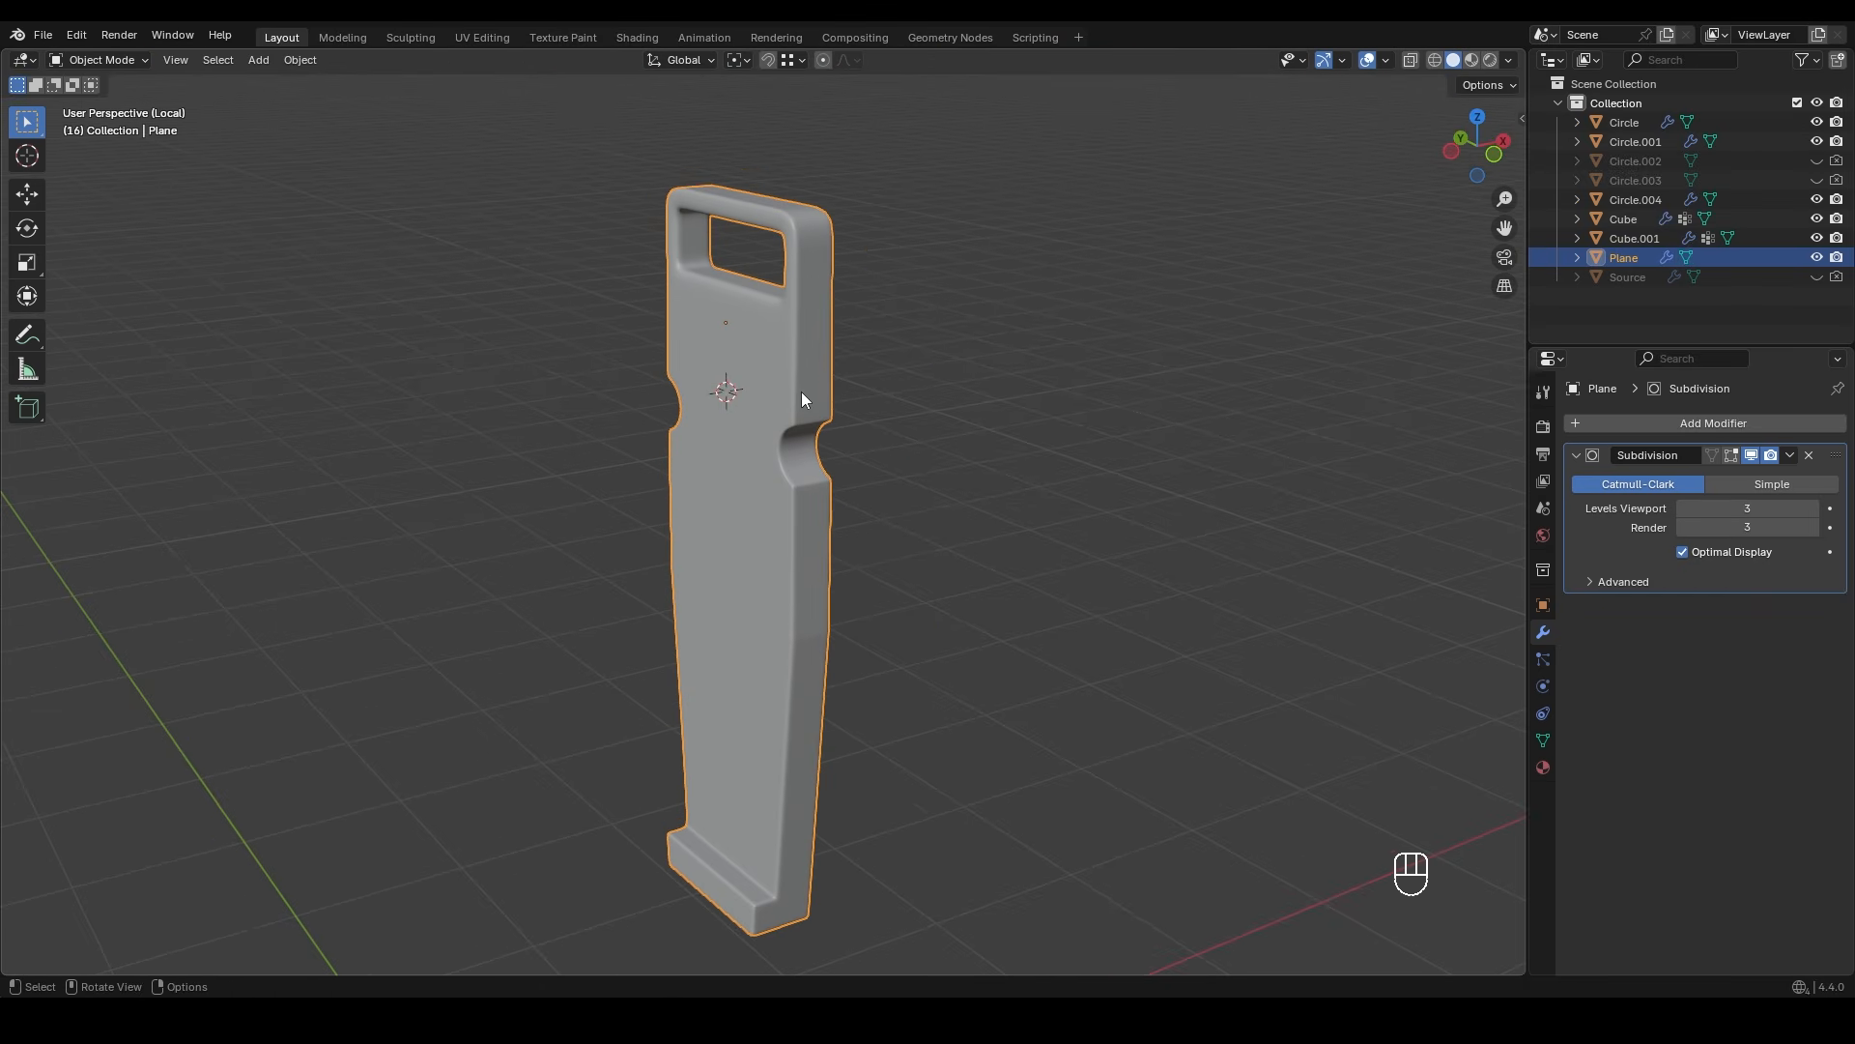
- Add a horizontal loop cut between the panel's window and notches and flatten it with a Z scale of 0
key("Tab")
scroll(802, 391, "up", 4)
middle_click_drag(808, 300, 592, 471, "shift")
middle_click_drag(809, 445, 898, 454)
key("ctrl+r")
left_click(903, 428)
right_click(904, 428)
key("s")
key("z")
key("KP_0")
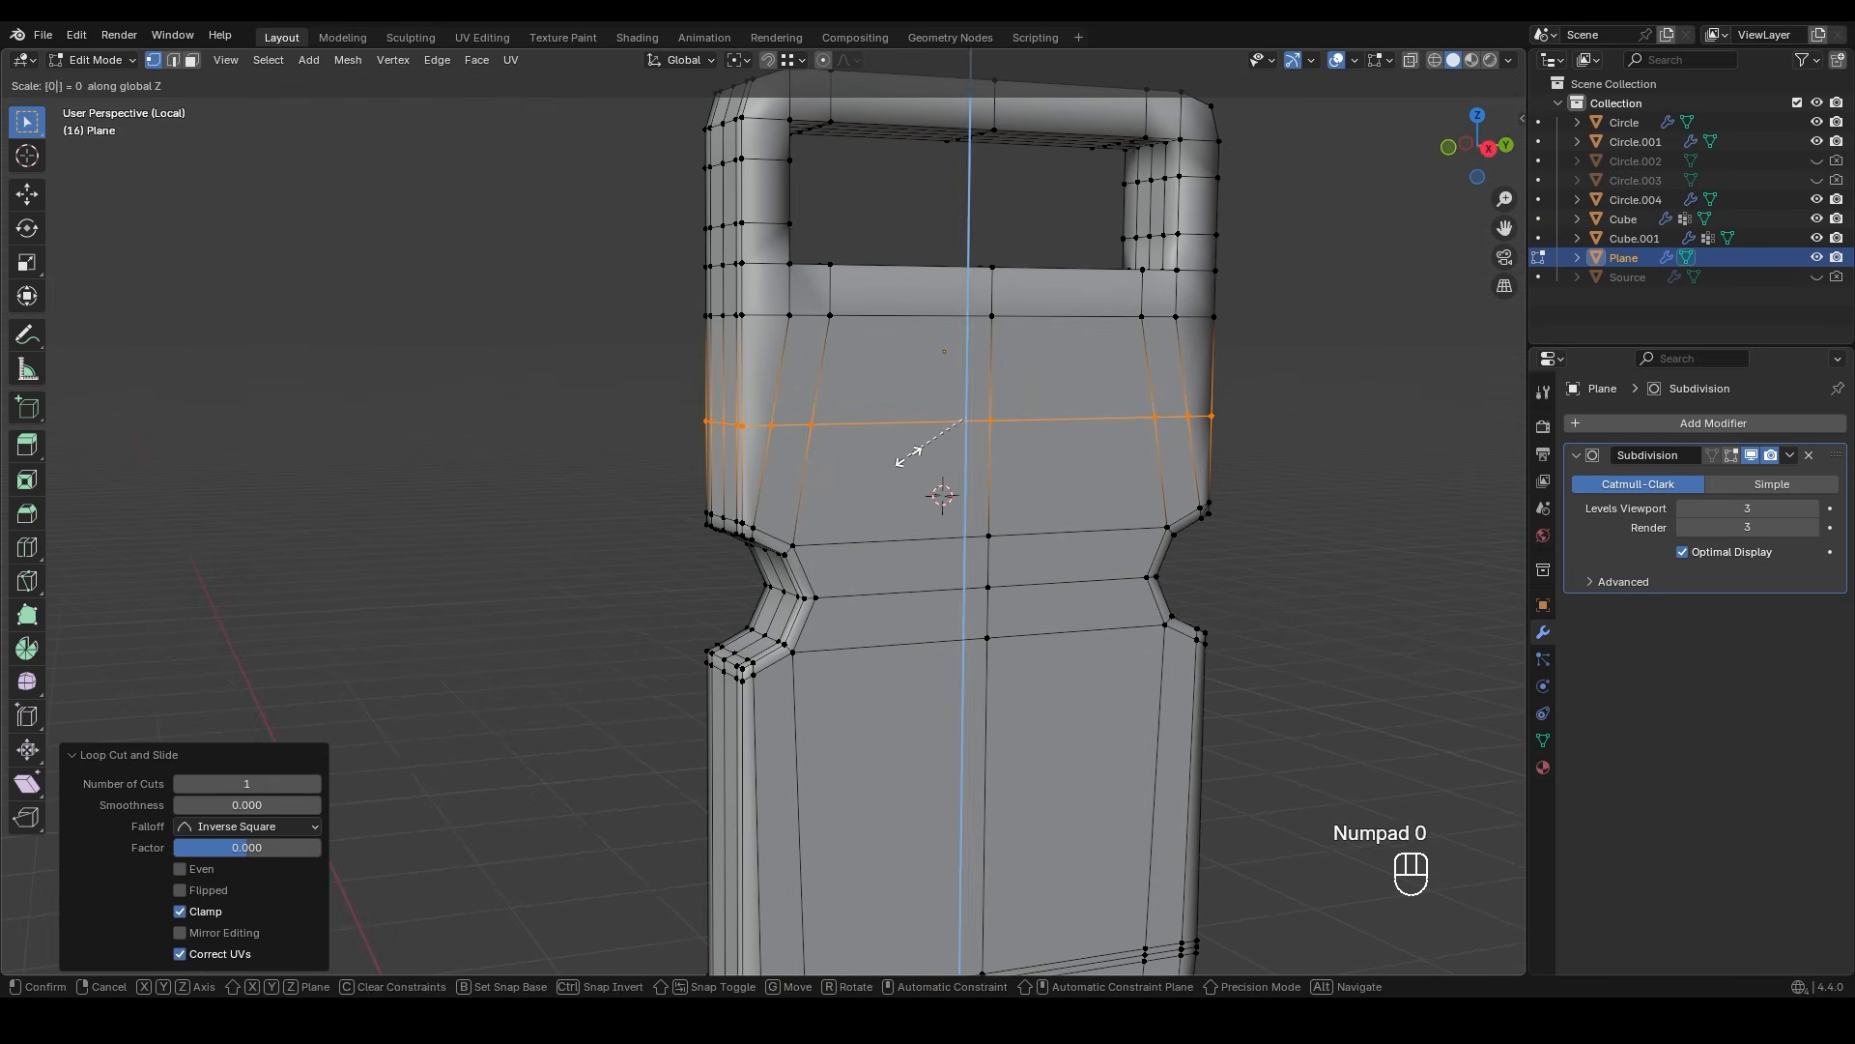
key("KP_Enter")
- Bevel the flattened loop into a band with a width of 0.3 m and 2 segments
middle_click_drag(909, 456, 899, 459)
key("ctrl+b")
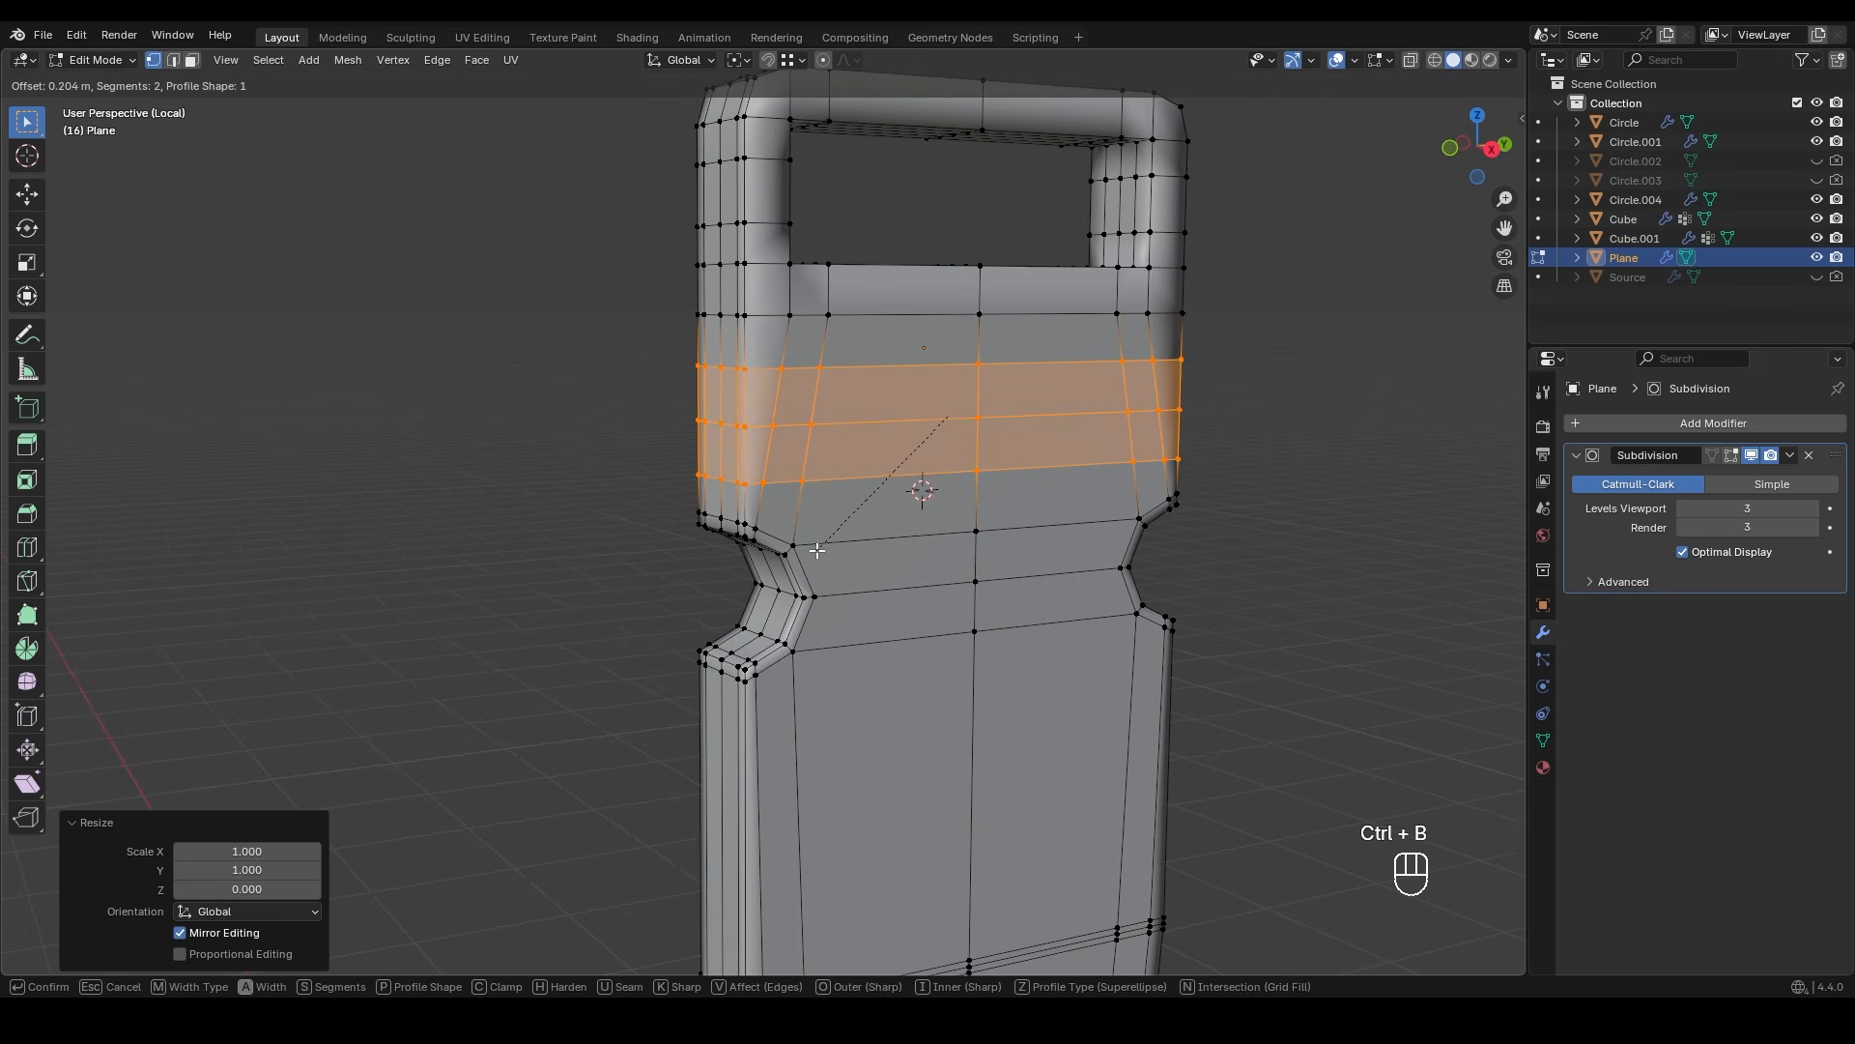
key("shift")
left_click(769, 581)
- Move the beveled band up about 0.015 m along Z
key("KP_3")
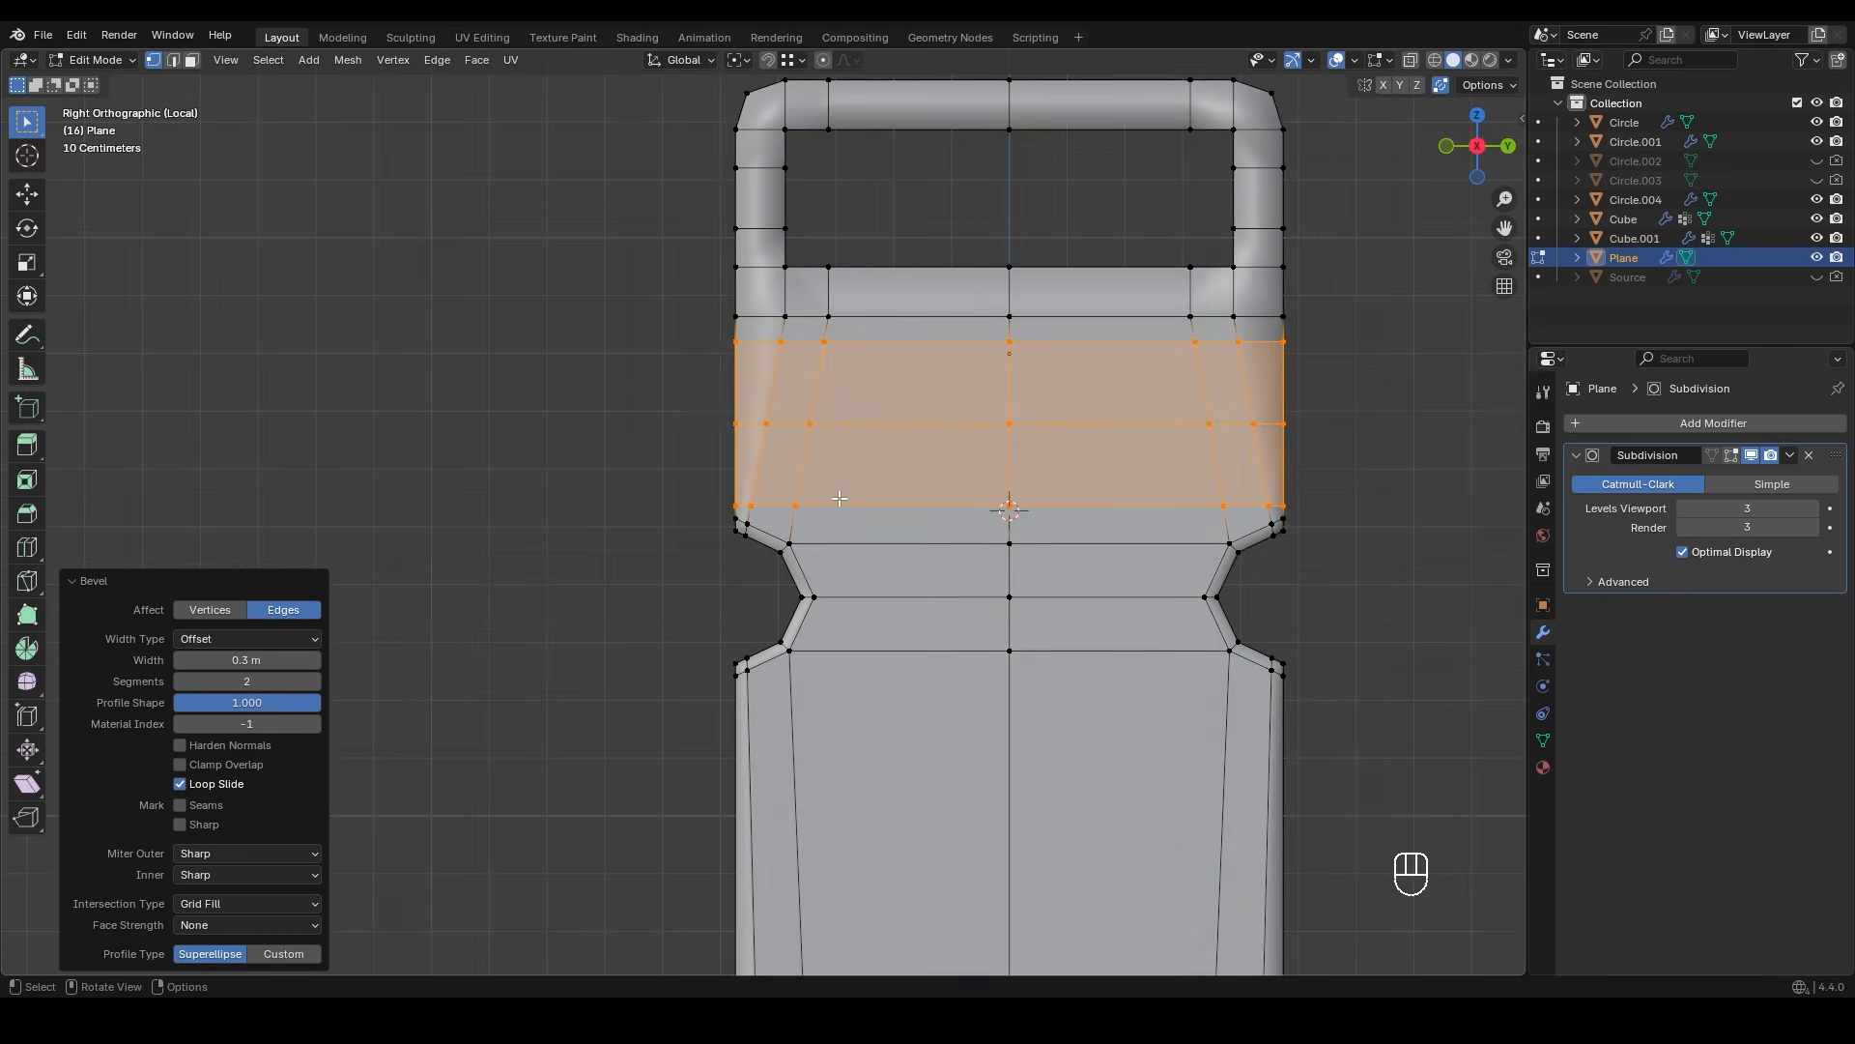
key("g")
key("z")
left_click(855, 468)
middle_click_drag(856, 468, 1226, 464)
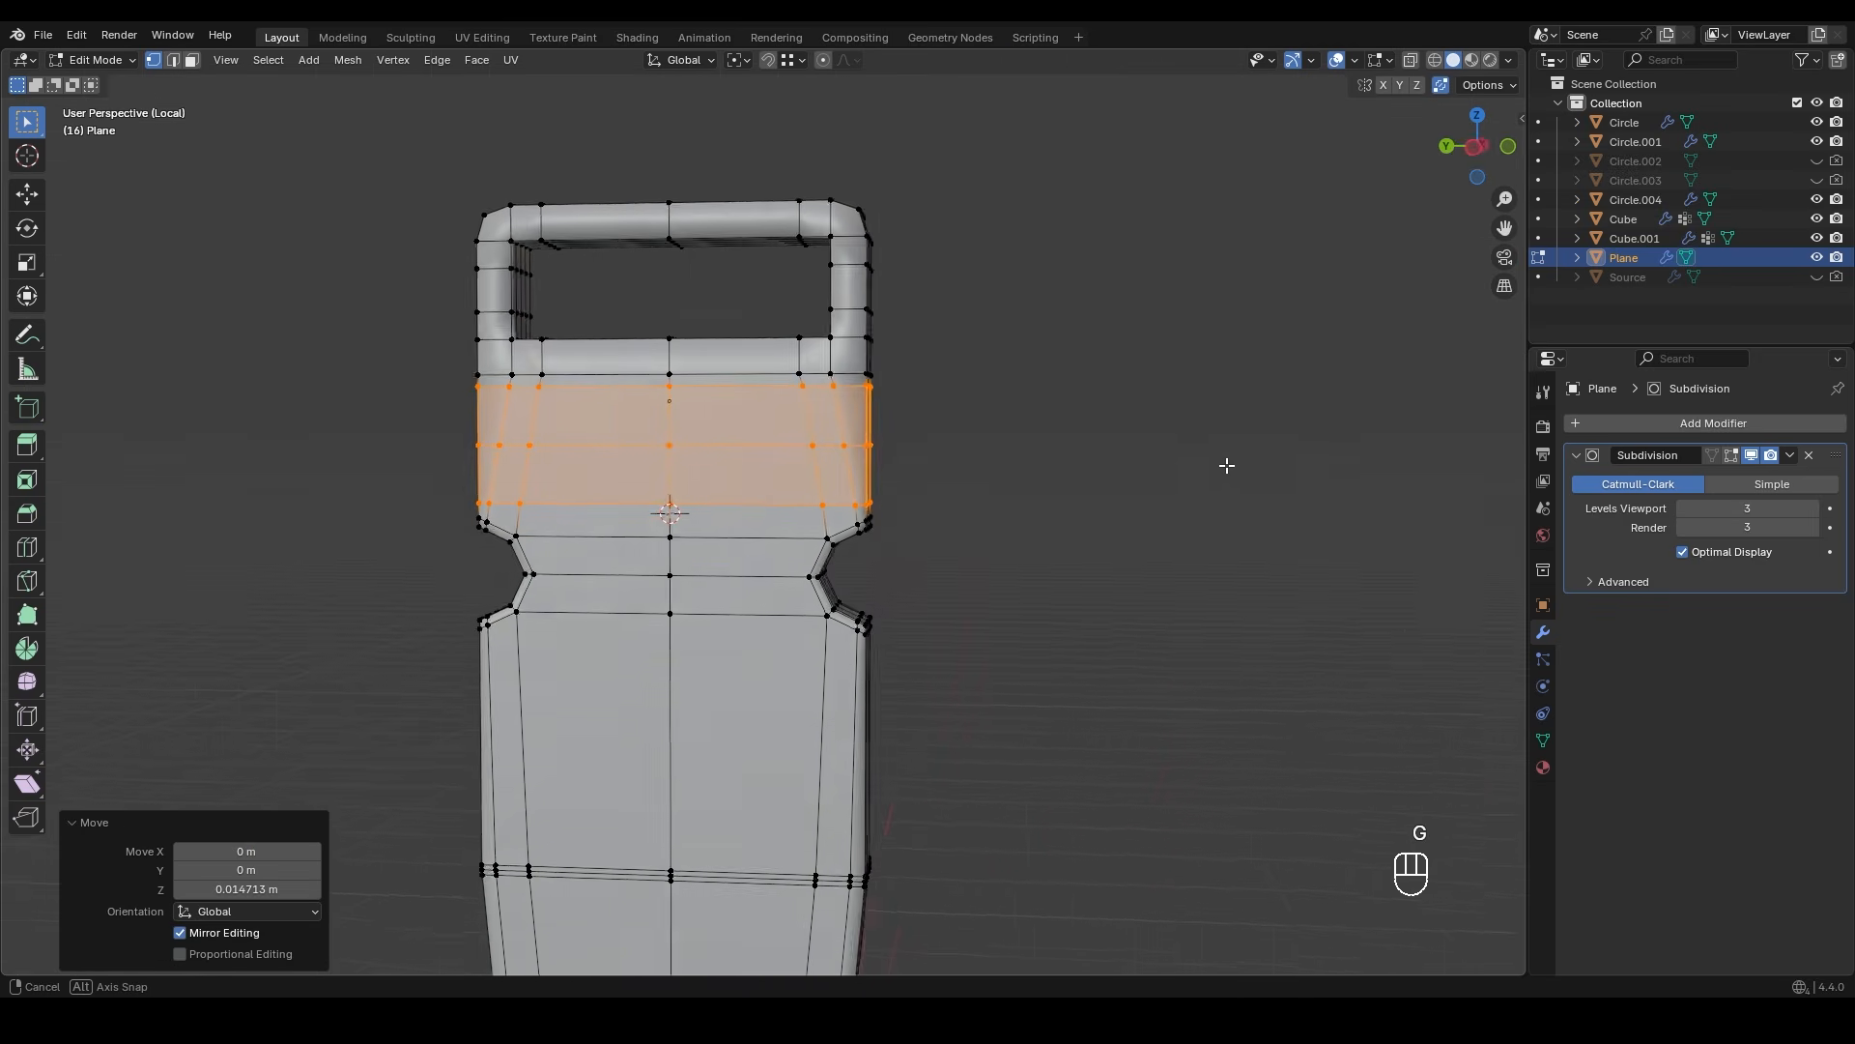
- Straighten the band's inner column of vertices with a Y scale of 0 and snap them along Y to the vertex above
scroll(848, 468, "up", 4)
left_click(902, 537)
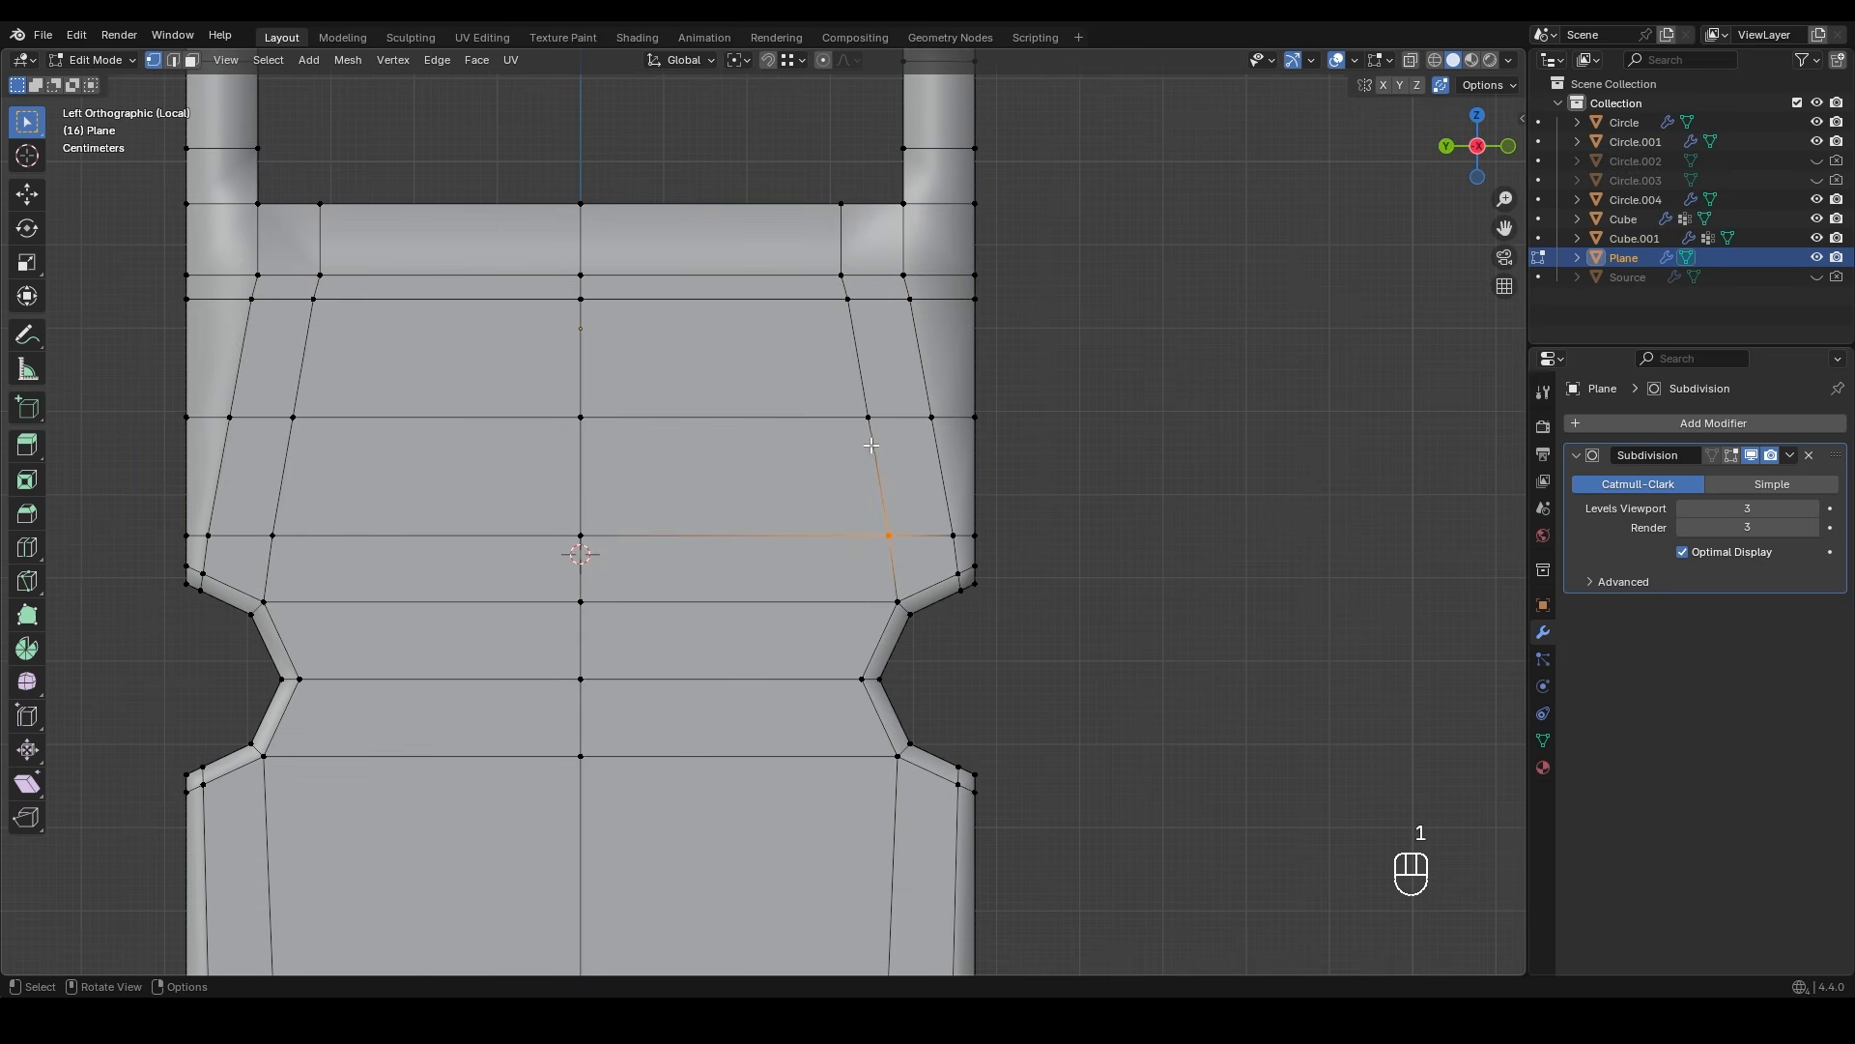
key("s")
key("y")
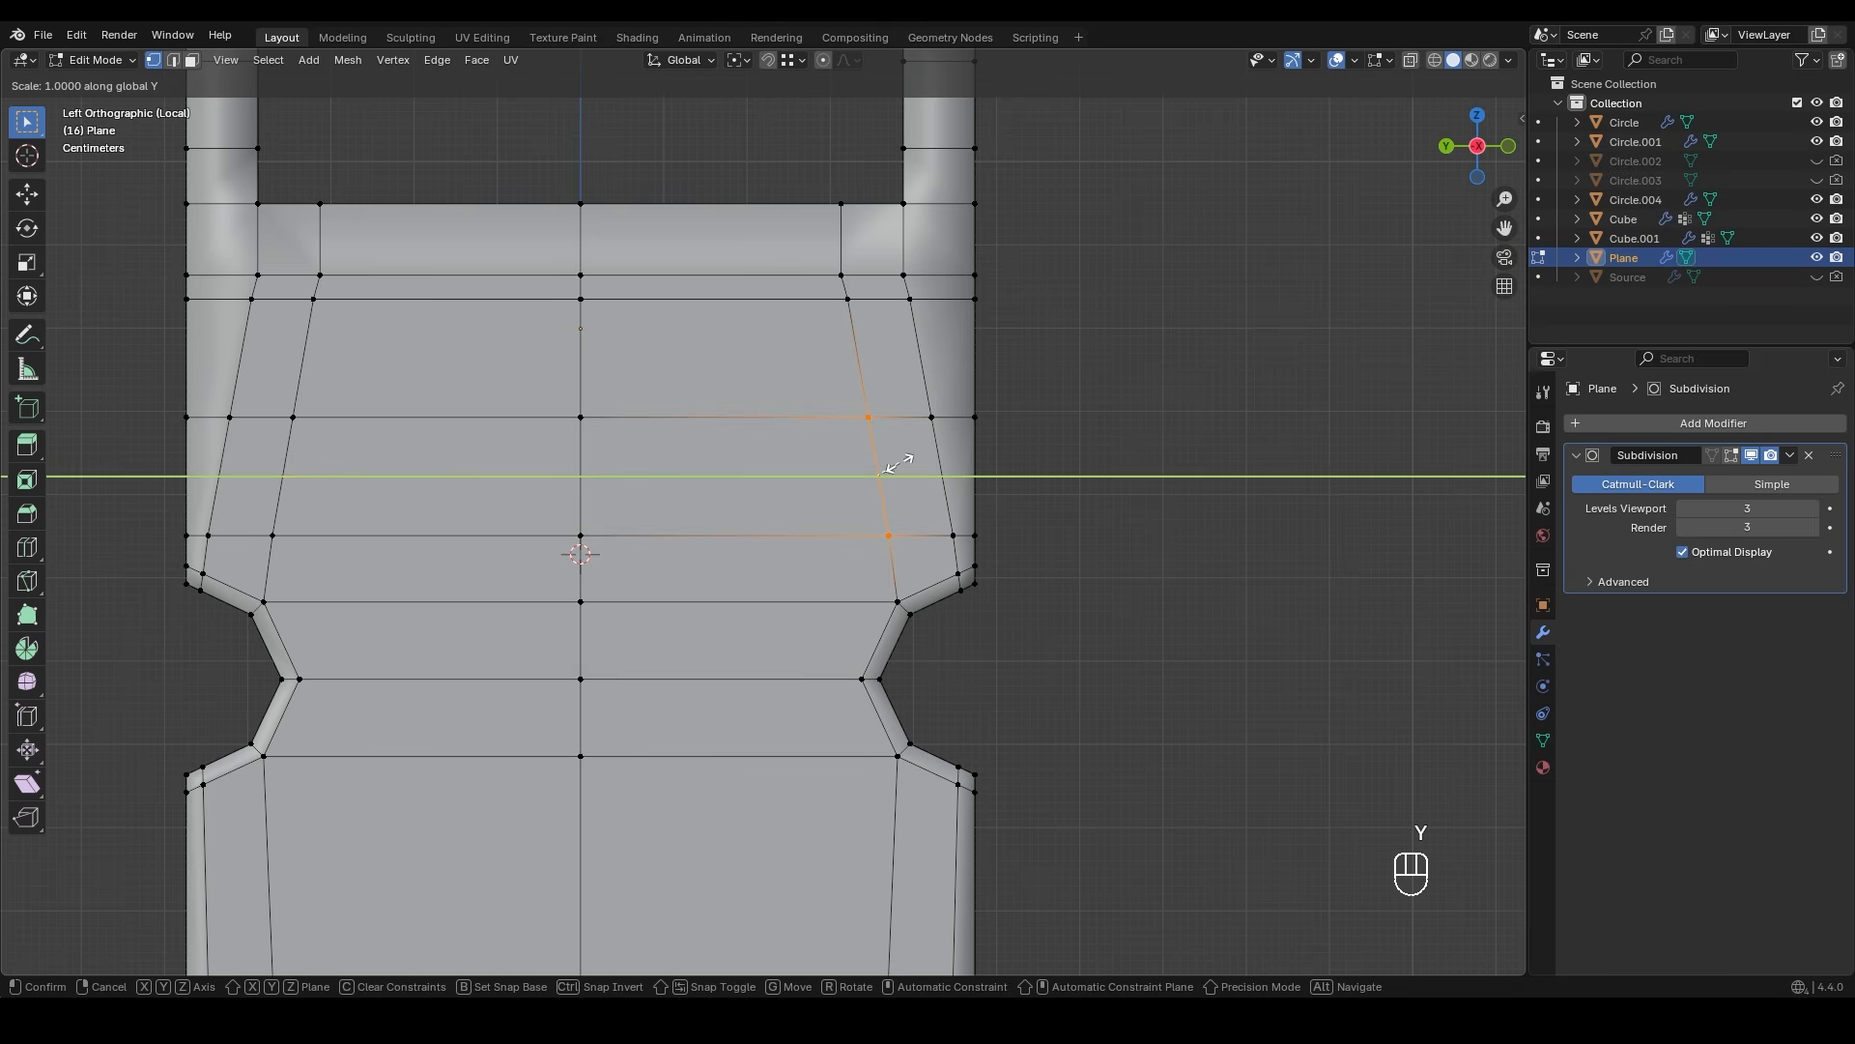
key("KP_Enter")
key("g")
middle_click(877, 408)
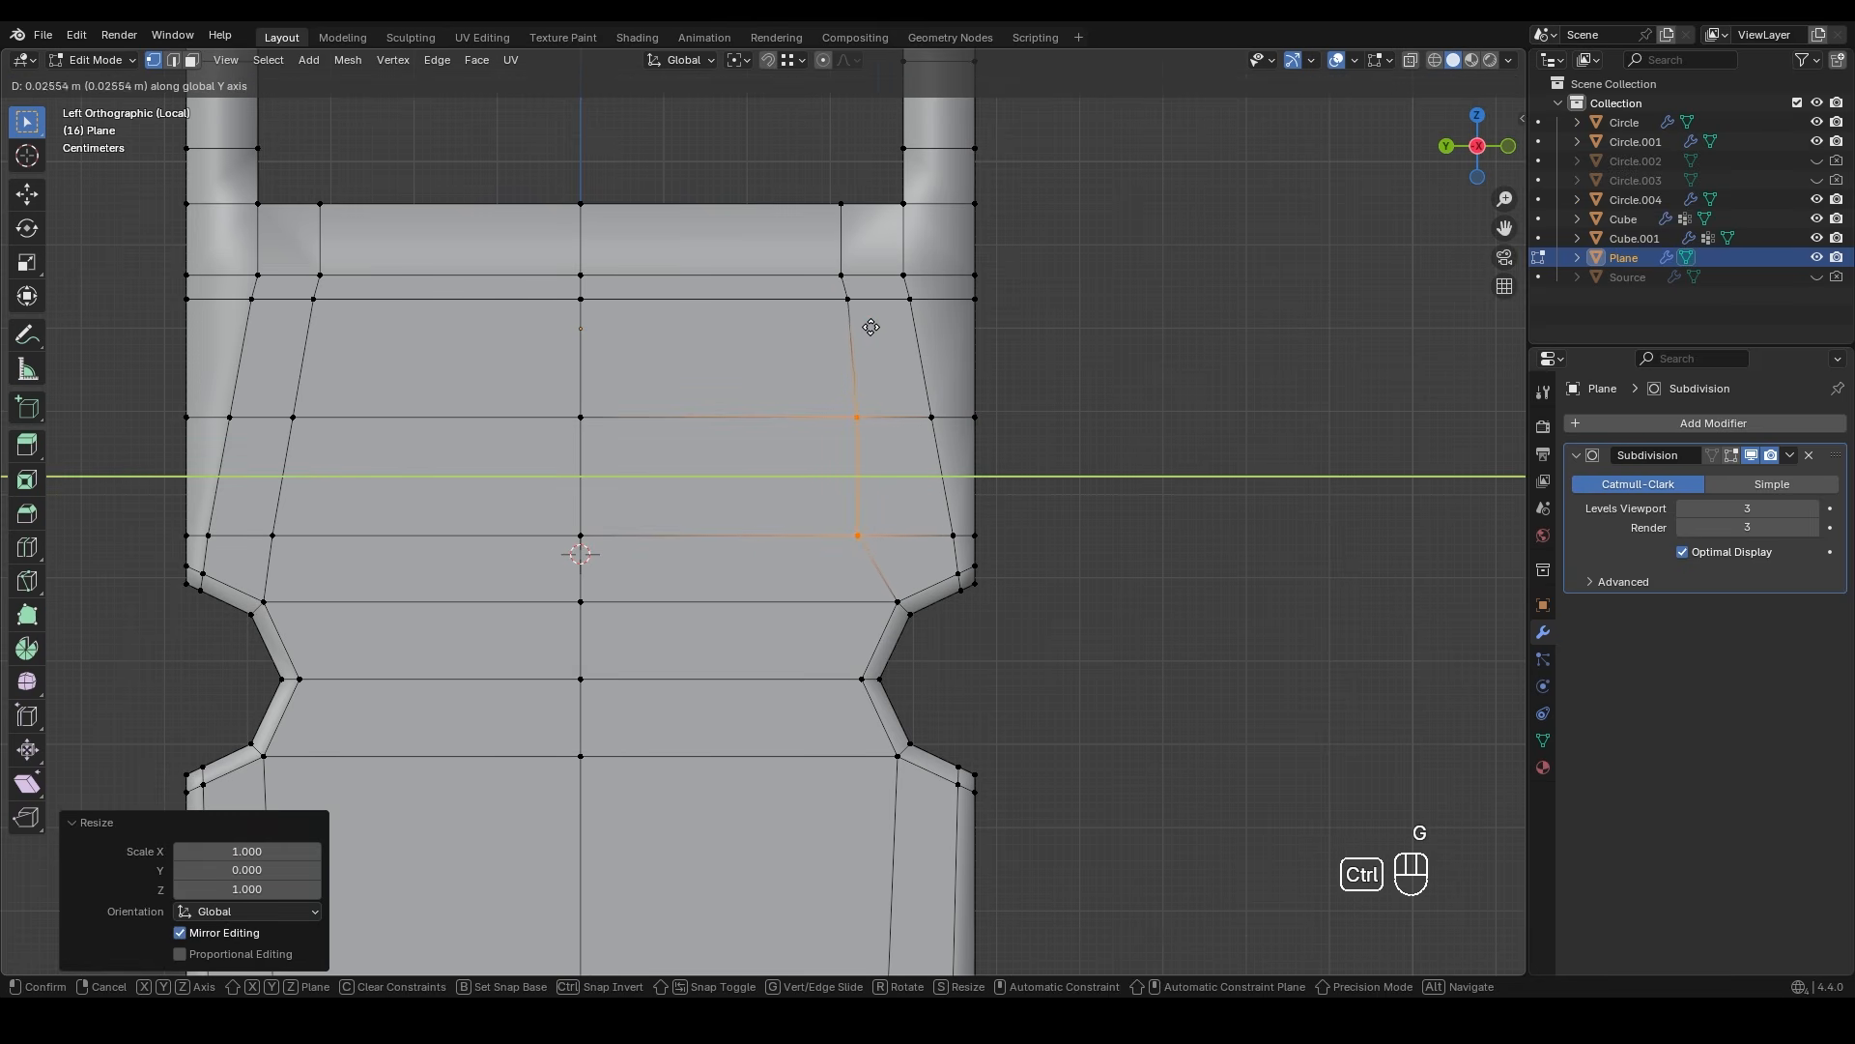
left_click(860, 317, "ctrl")
left_click_drag(835, 287, 860, 430)
key("g")
middle_click(842, 286)
left_click(843, 279, "ctrl")
- Align the band's outer column of vertices along Y with the vertex at its top
left_click(947, 532)
key("g")
left_click(932, 422, "ctrl")
left_click(932, 417, "shift")
key("g")
left_click(911, 309)
- Extrude the band's selected faces about 0.31 m along negative X in front view and switch to vertex selection
key("3")
scroll(878, 380, "down", 5)
middle_click_drag(944, 455, 795, 460)
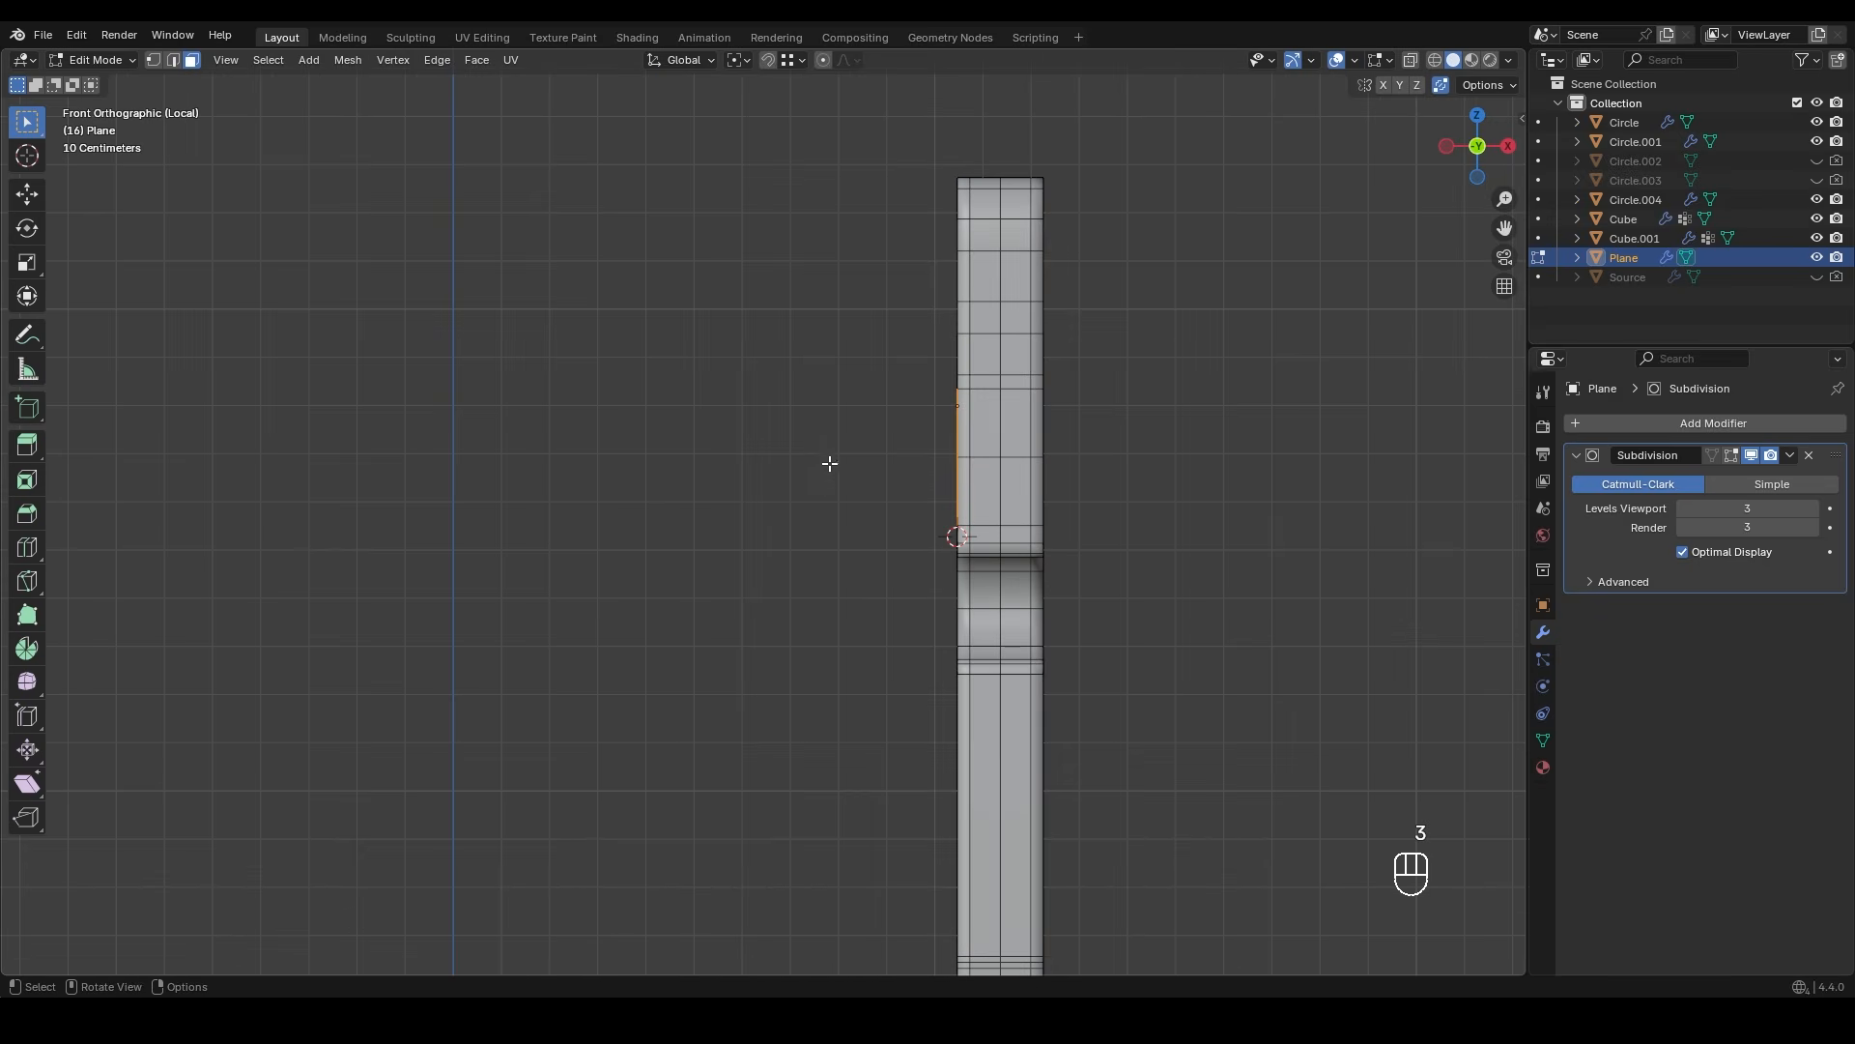
key("e")
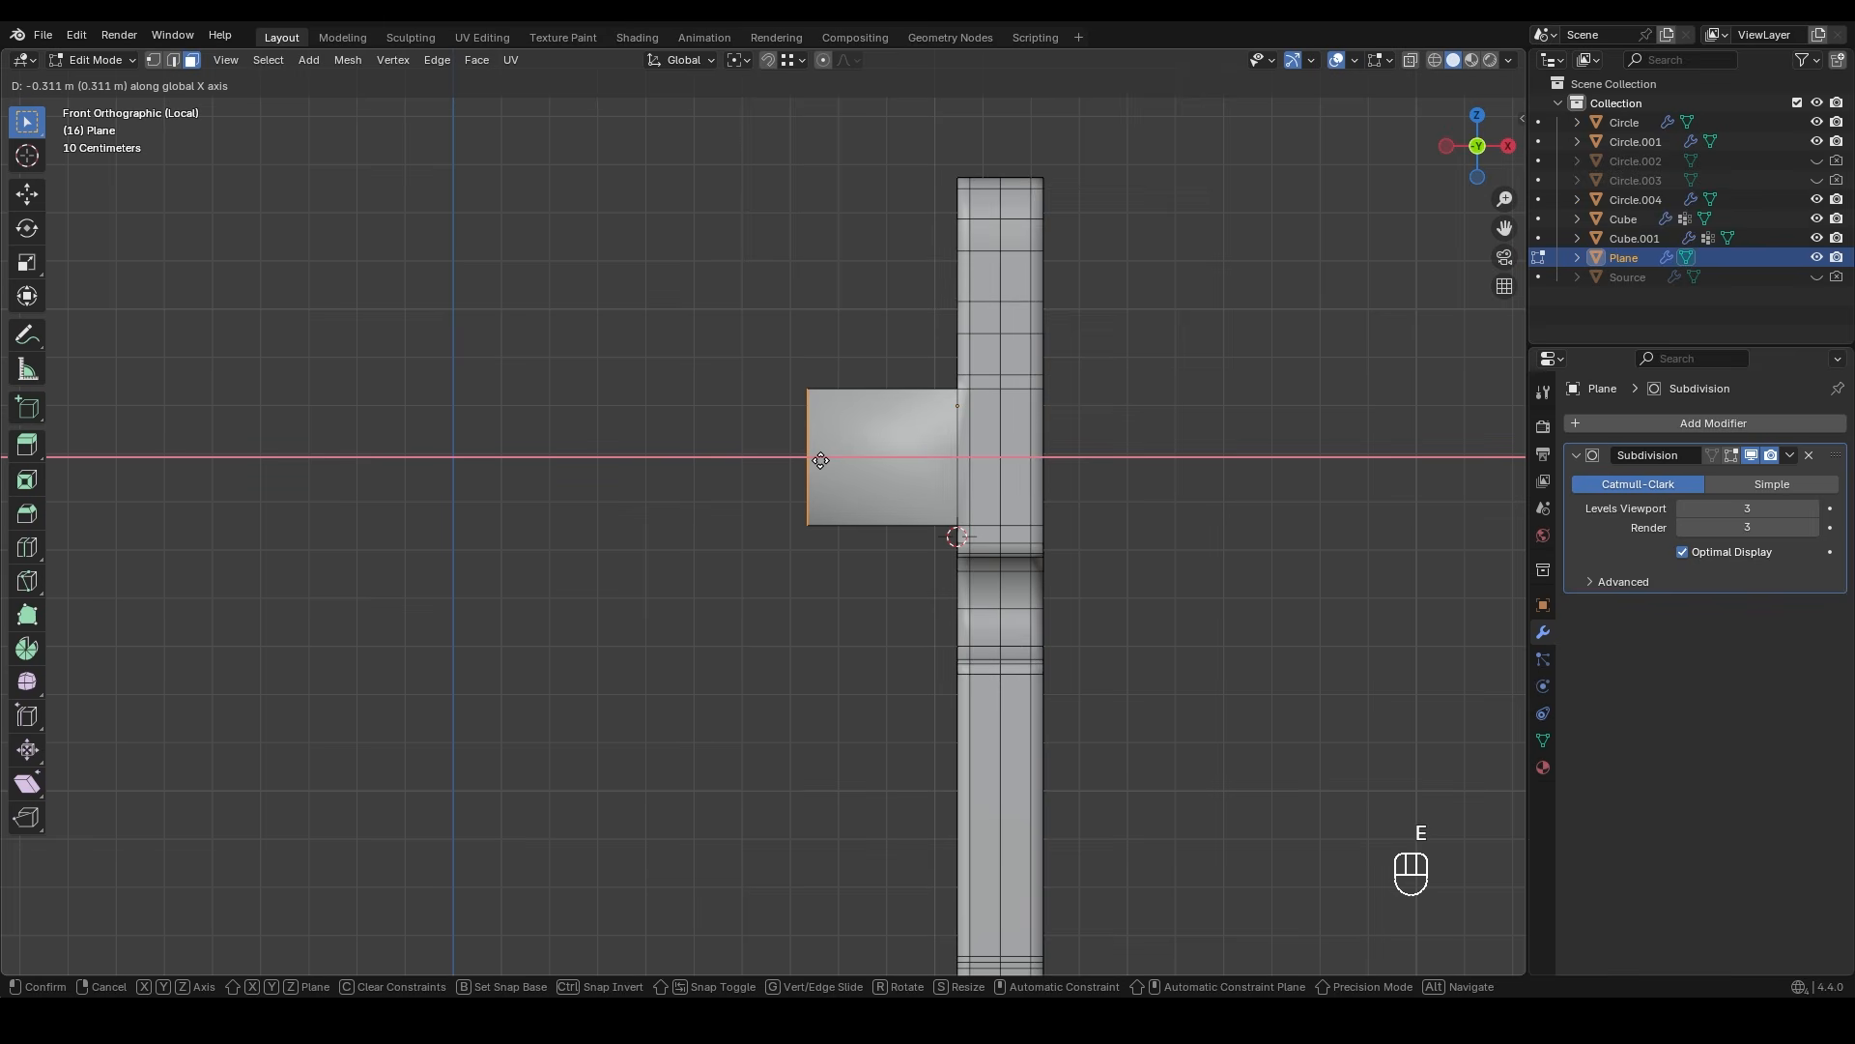
left_click(820, 460)
key("x")
key("Escape")
key("1")
scroll(874, 491, "up", 3)
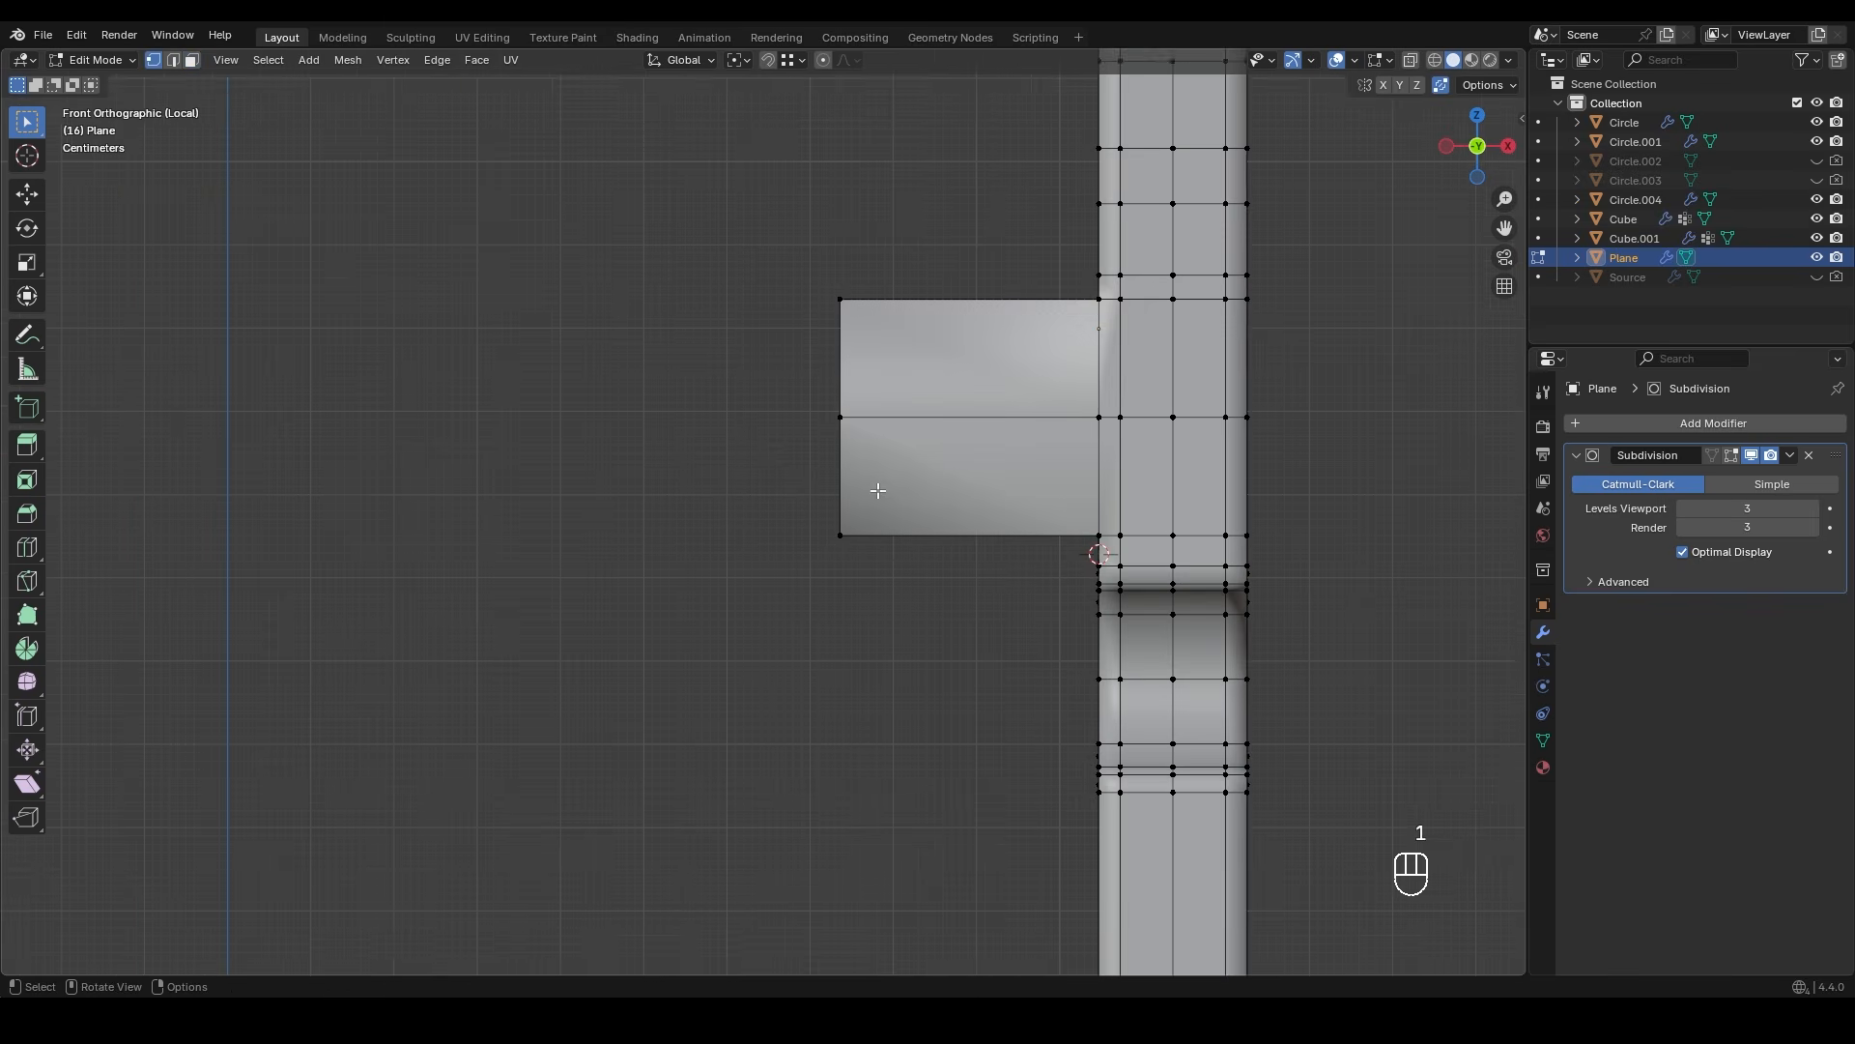
- Taper the side tab by moving the middle and lower vertices of its free end upward along Z
middle_click_drag(874, 491, 796, 486, "shift")
key("alt+z")
left_click_drag(725, 477, 803, 551)
left_click_drag(737, 397, 804, 593)
key("g")
key("z")
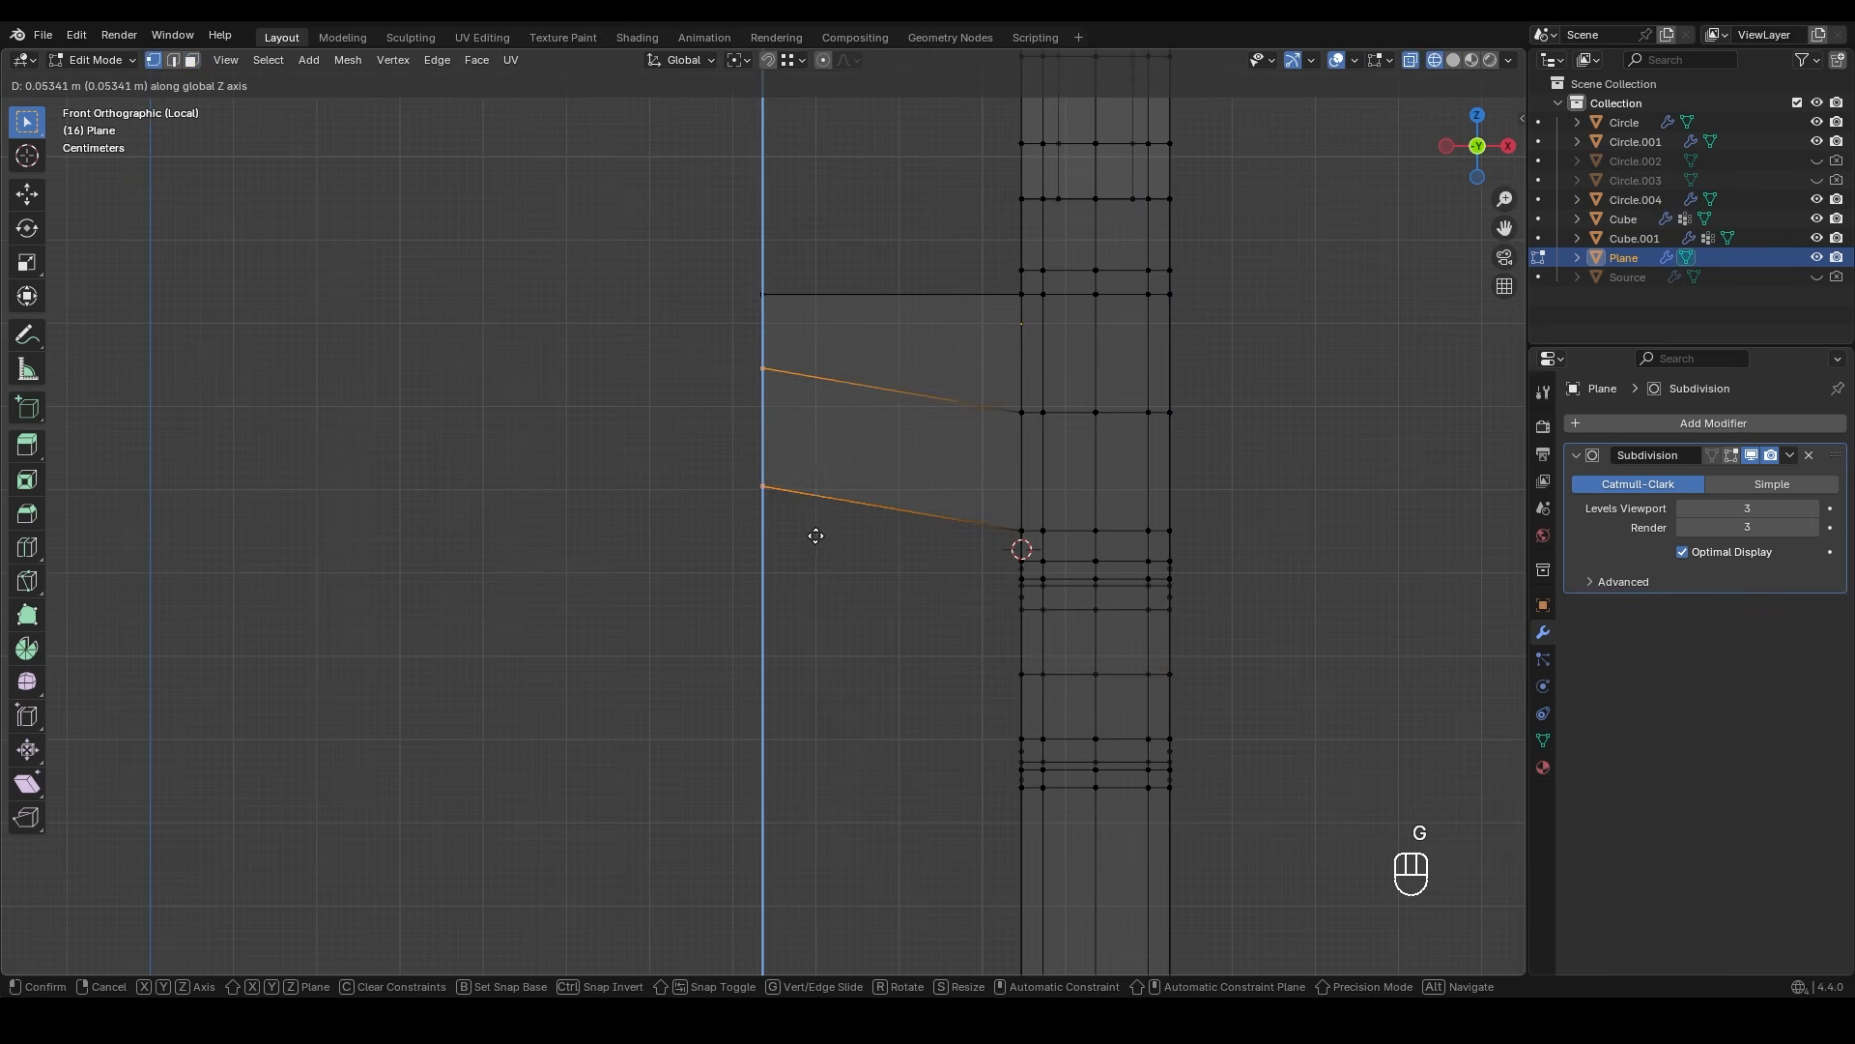
left_click(790, 471)
- Select the tab's side vertices, excluding the unwanted ones, and move them along Y
key("shift+z")
mouse_move(790, 472)
middle_mouse_down()
mouse_move(866, 547)
mouse_move(783, 526)
middle_mouse_up()
scroll(866, 547, "up", 4)
left_click_drag(760, 344, 818, 619)
middle_click_drag(817, 541, 739, 484)
left_click_drag(737, 365, 757, 381, "ctrl")
left_click(750, 690, "shift")
middle_click_drag(798, 629, 1005, 618)
key("g")
key("y")
left_click(913, 649)
scroll(1034, 580, "down", 2)
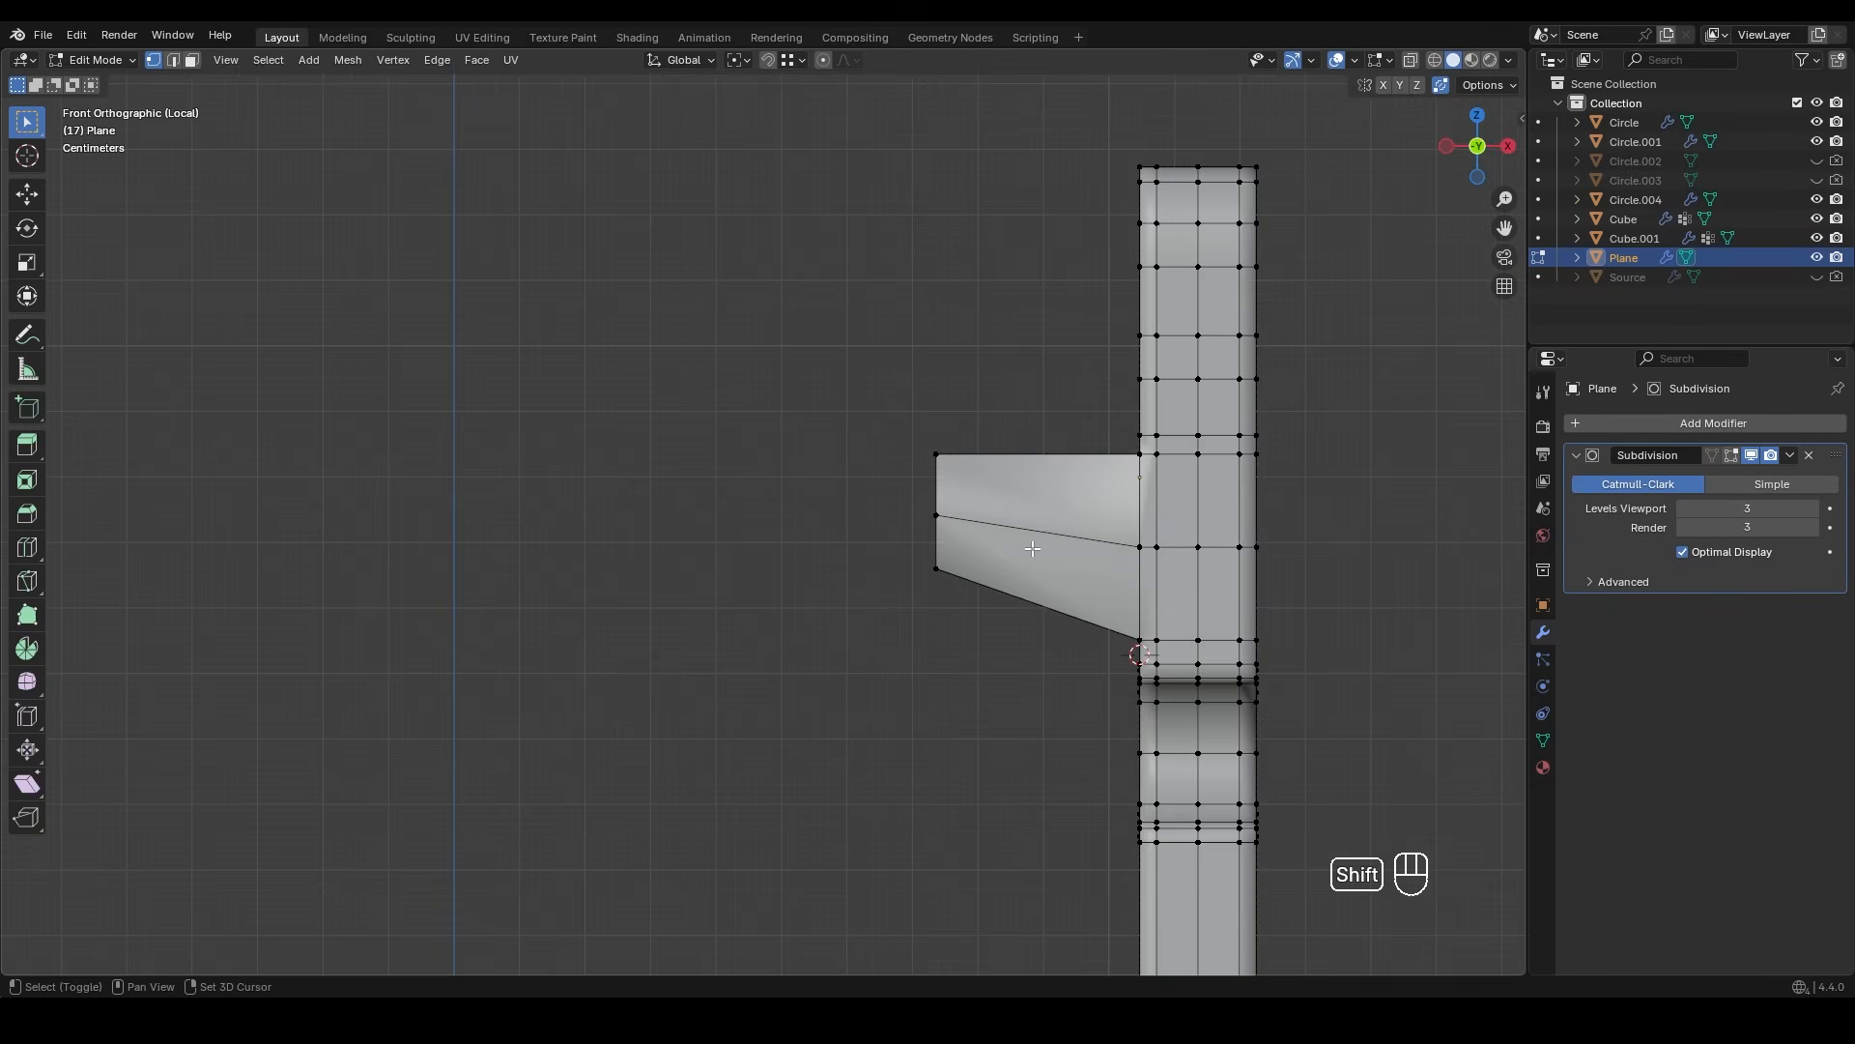
- Shorten the tab by moving its free-end vertices along X toward the lever body
middle_click_drag(1056, 554, 819, 528, "shift")
key("shift+z")
key("g")
key("x")
left_click(774, 626)
left_click(942, 610)
- Add evenly offset supporting loop cuts close to the tab's outer edges
key("ctrl+r")
left_click(912, 578)
key("e")
left_click(910, 528)
key("ctrl+r")
left_click(905, 662)
key("e")
key("shift+z")
- Add a vertical loop cut across the tab and slide it toward the free end by a factor of -0.523
key("ctrl+r")
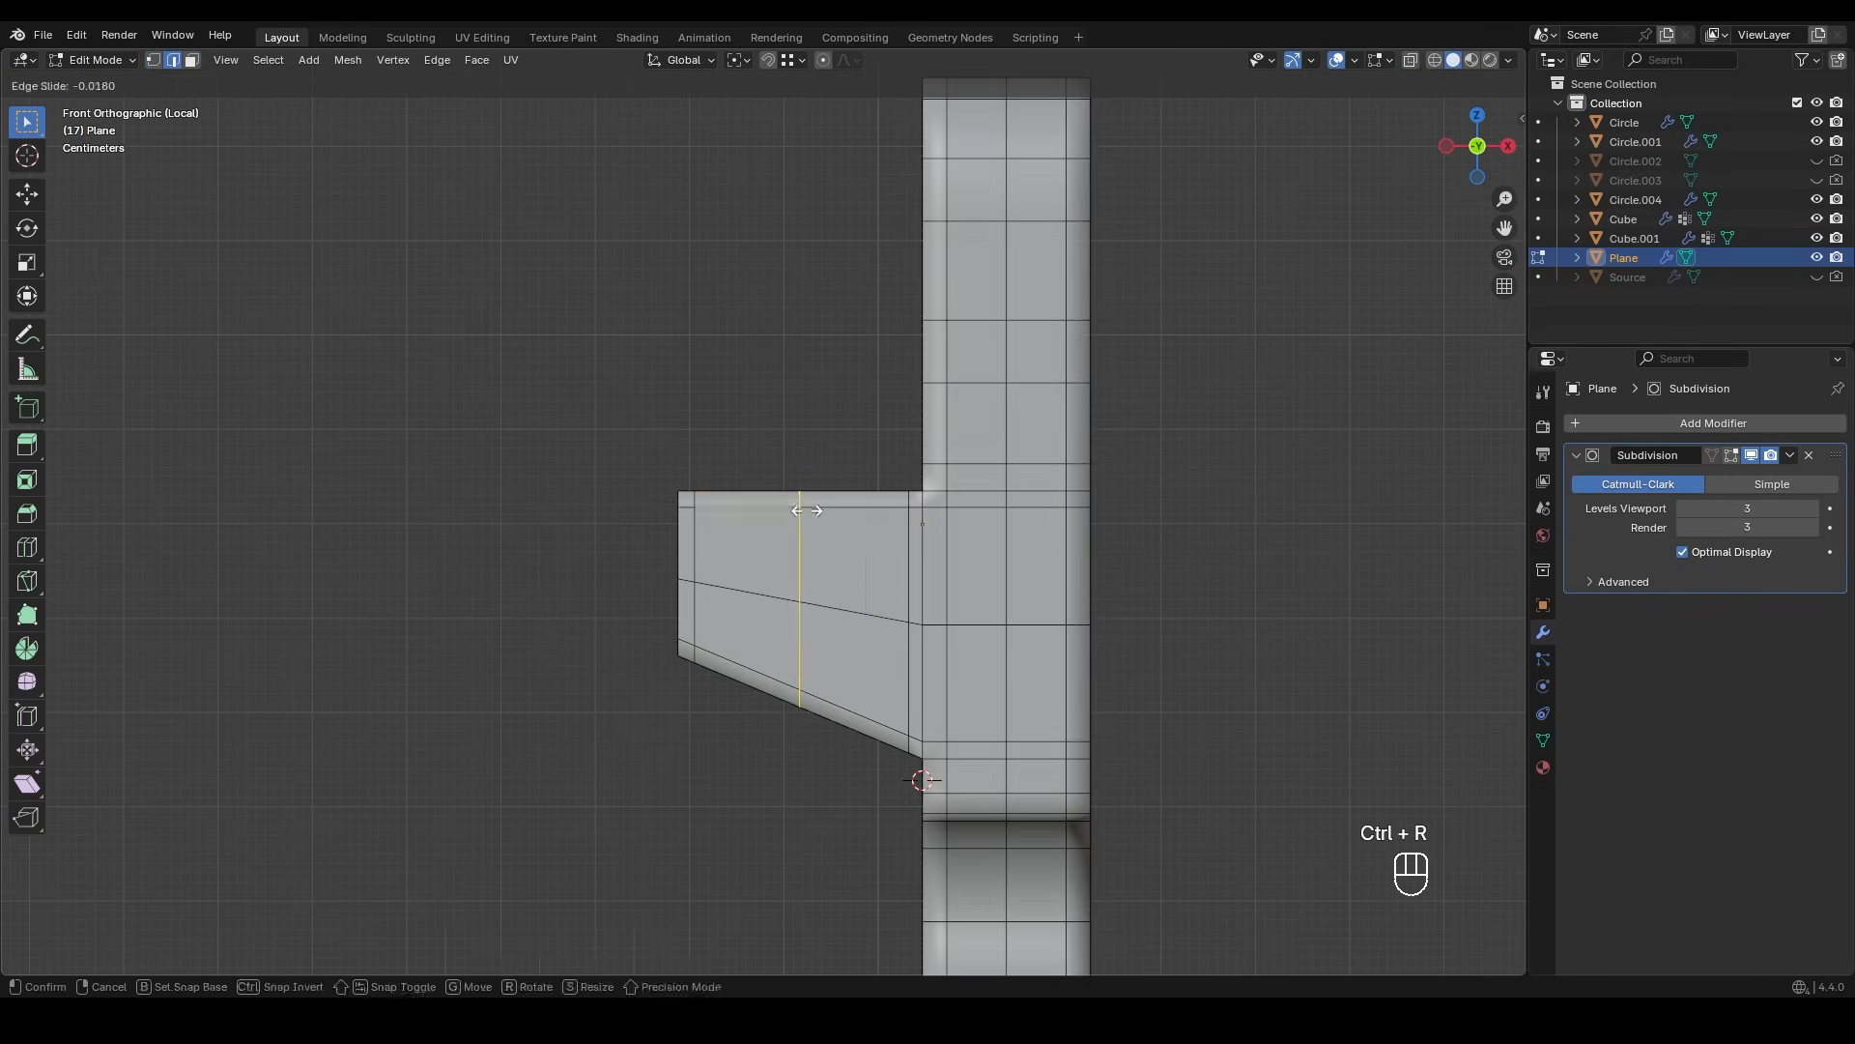
left_click(831, 619)
scroll(831, 618, "up", 1)
key("g")
key("g")
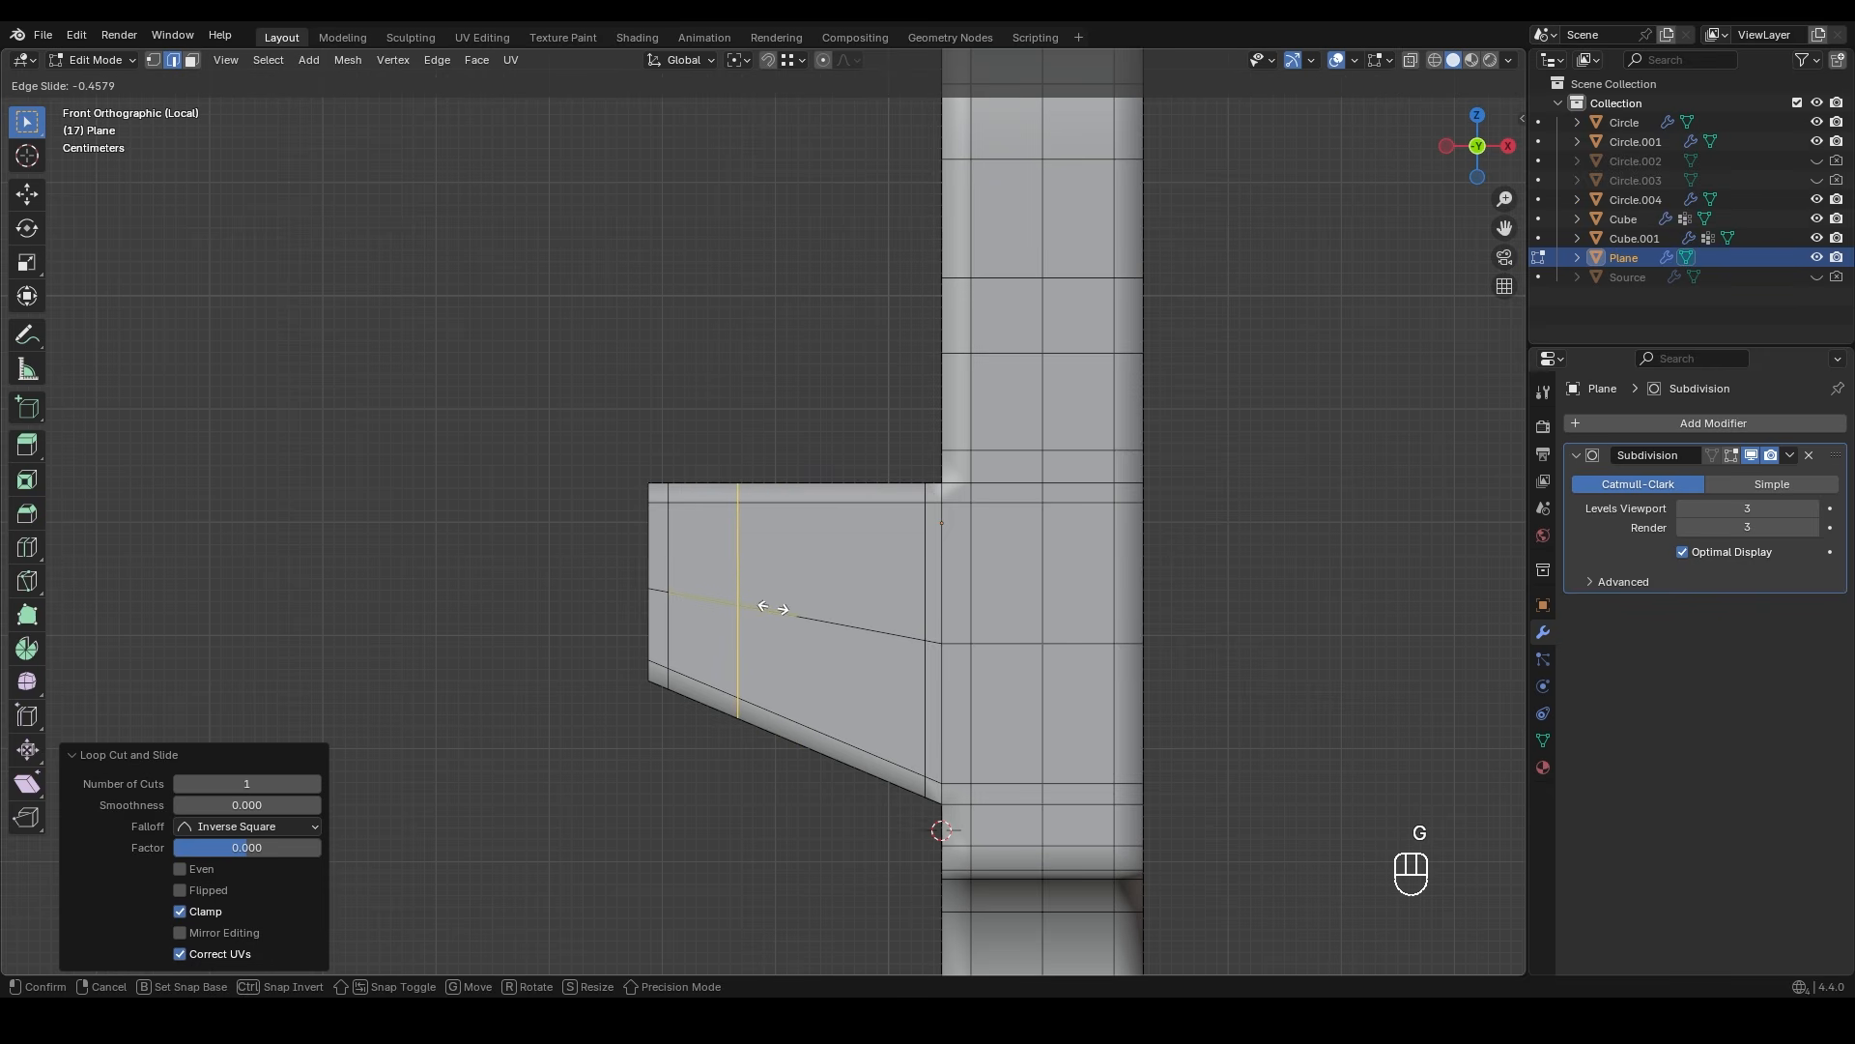
left_click(773, 609)
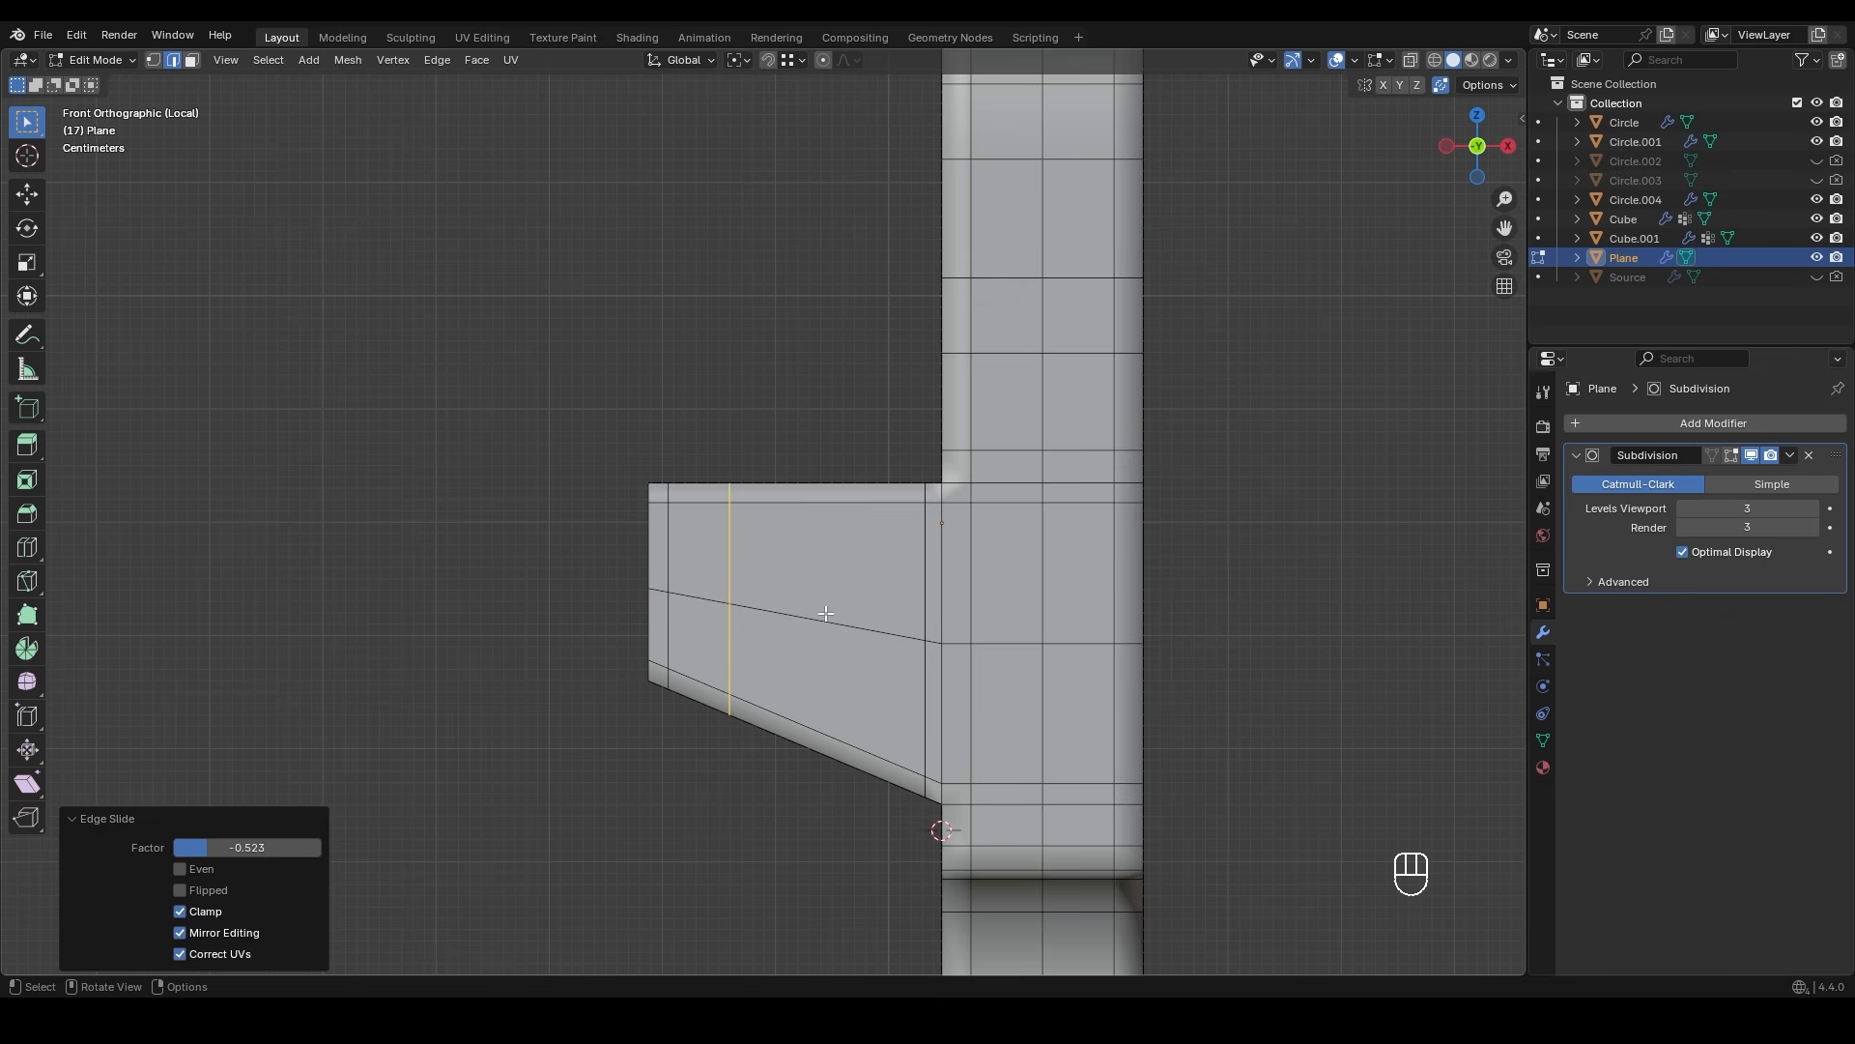
- Add a centred vertical loop cut between the slid loop and the lever body
key("ctrl+r")
left_click(830, 536)
right_click(830, 536)
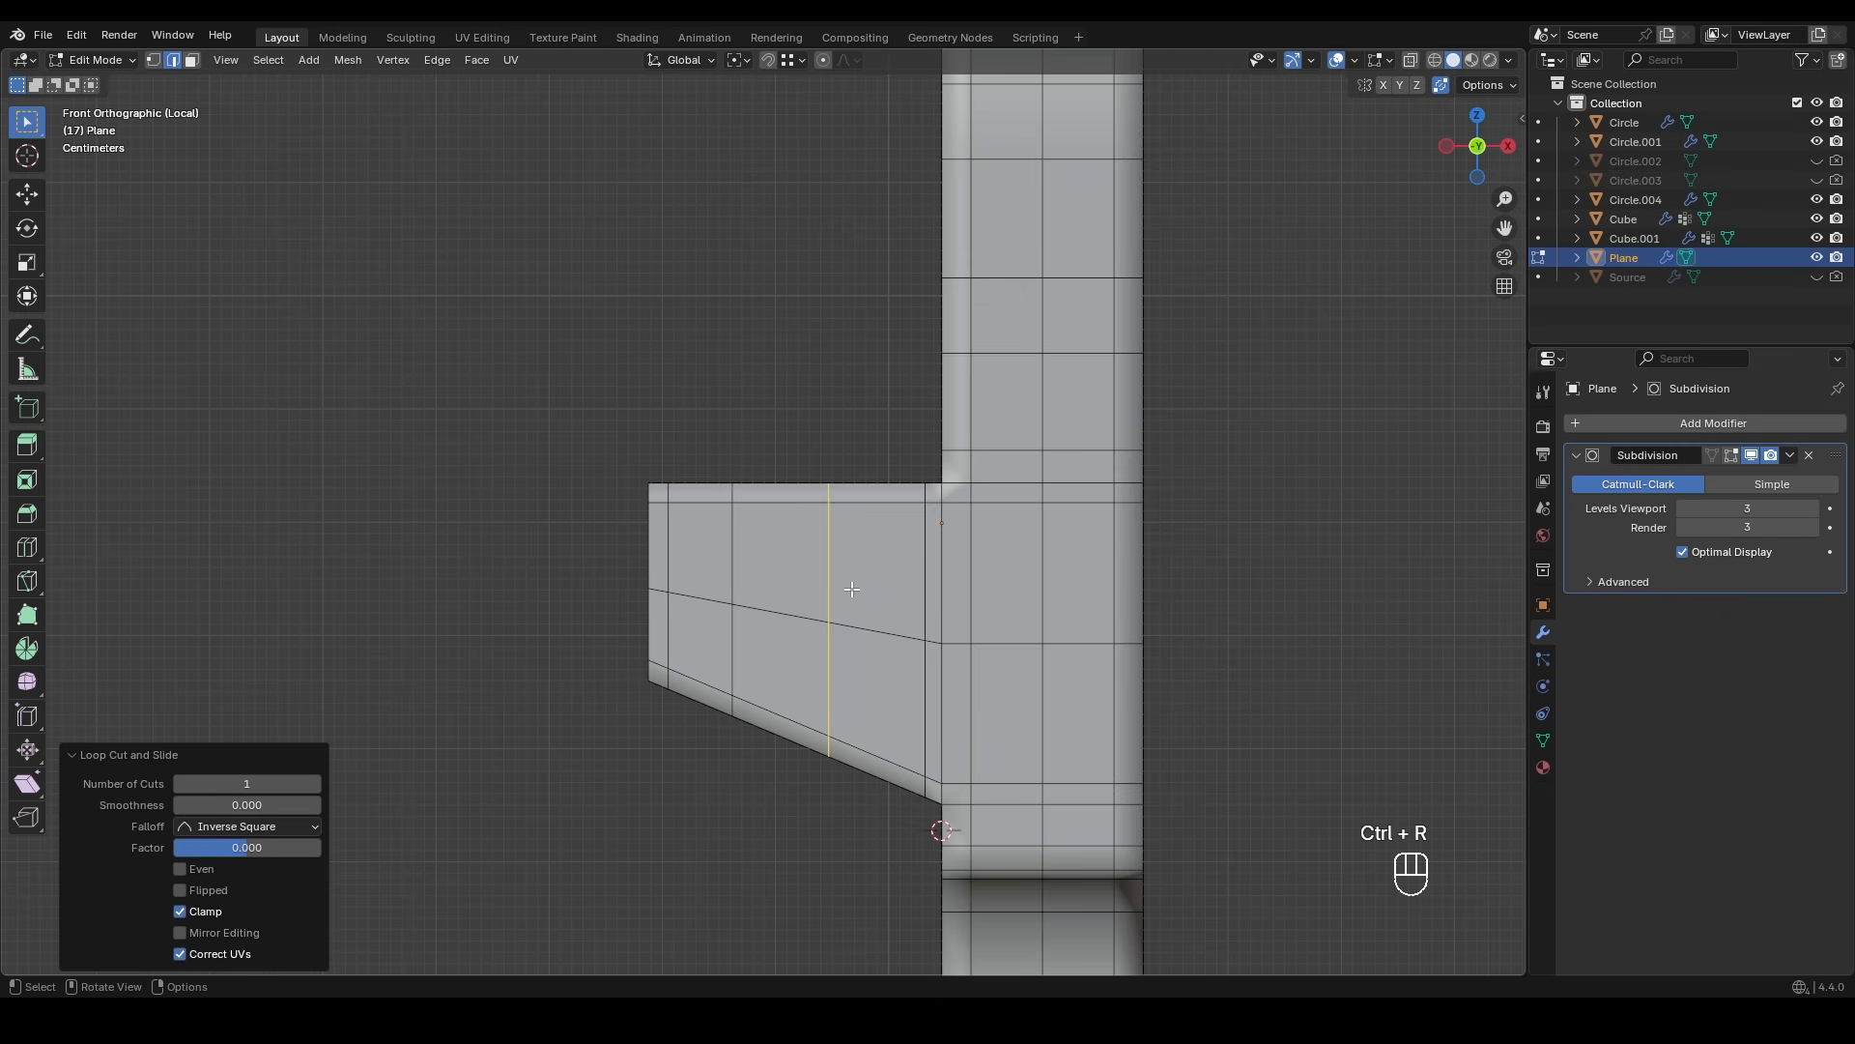
- Select the four central faces on both sides of the tab and inset them by about 0.03 m
key("3")
key("z")
scroll(795, 541, "up", 2)
middle_click_drag(802, 599, 743, 508, "shift")
left_click_drag(714, 461, 797, 506)
left_click(865, 541, "shift")
left_click(881, 645, "shift")
left_click(756, 617, "shift")
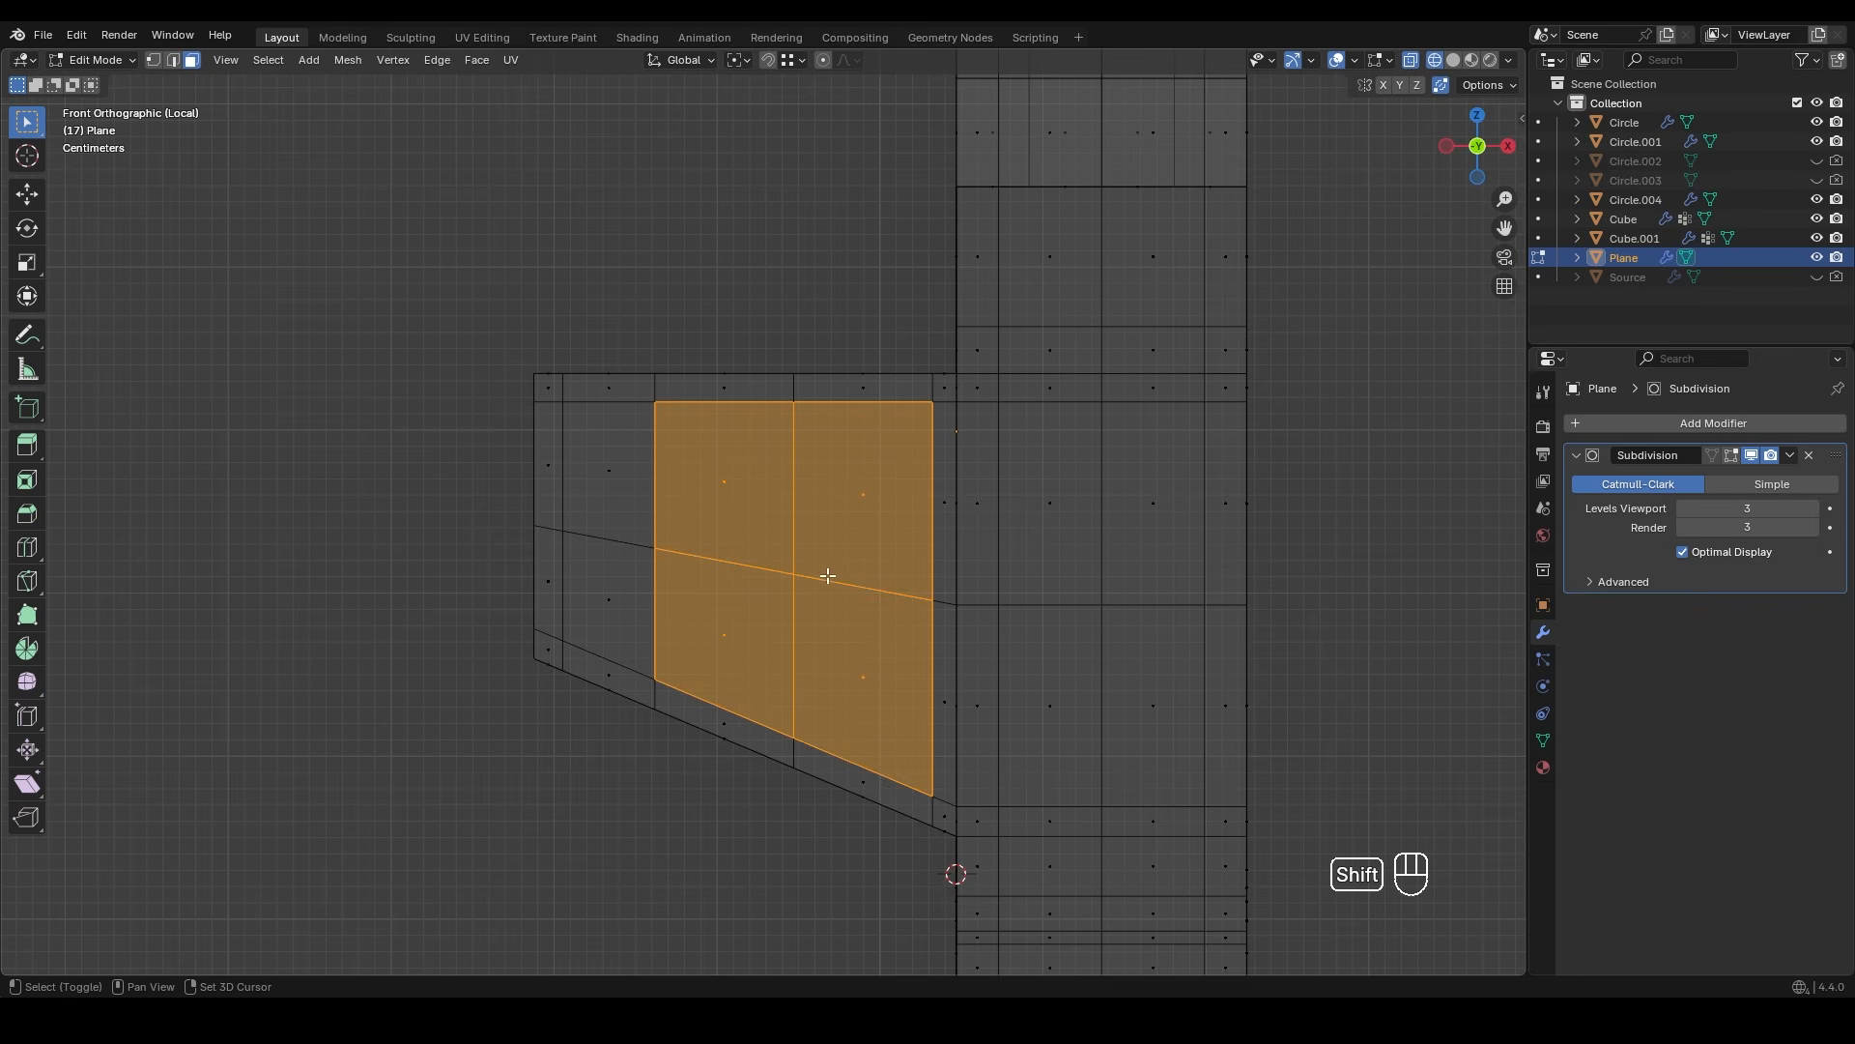
key("i")
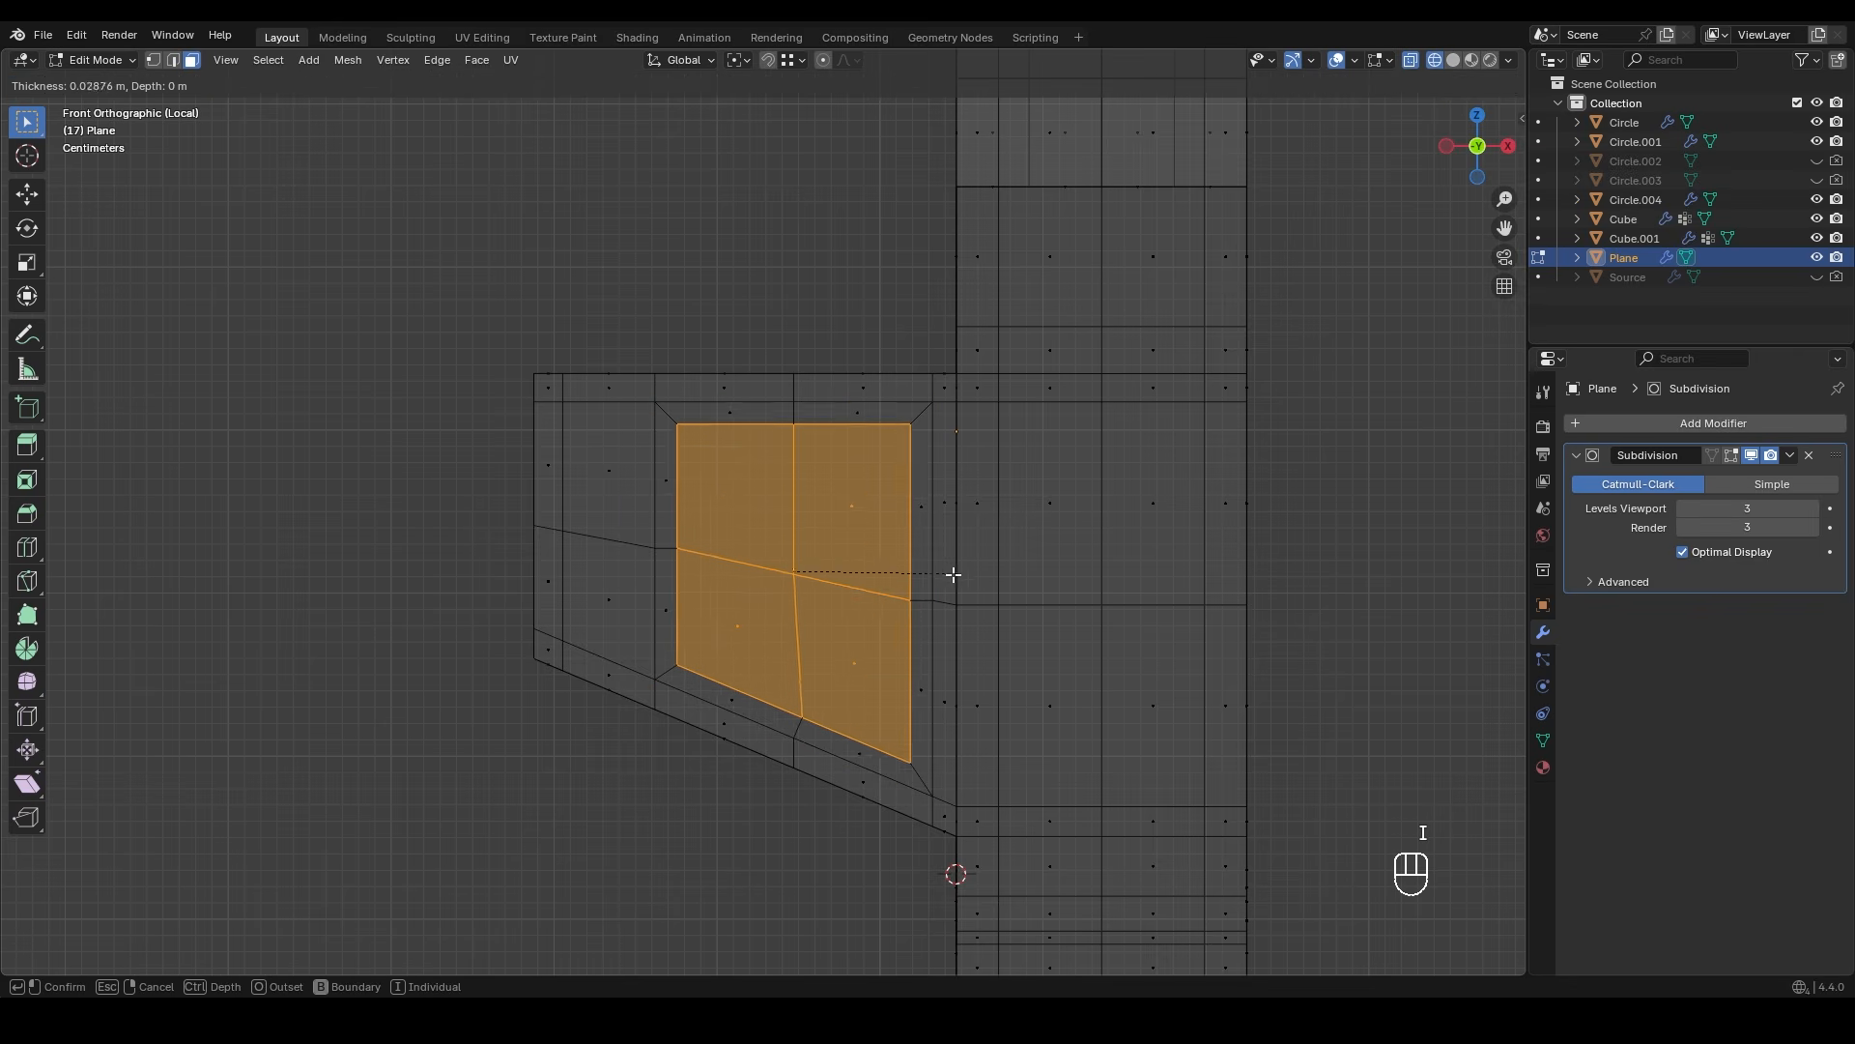
left_click(940, 576)
- Turn the inset faces into a regular circle with a fixed radius of 0.13 and an angle of 17°
right_click(845, 507)
mouse_move(856, 507)
left_click(926, 525)
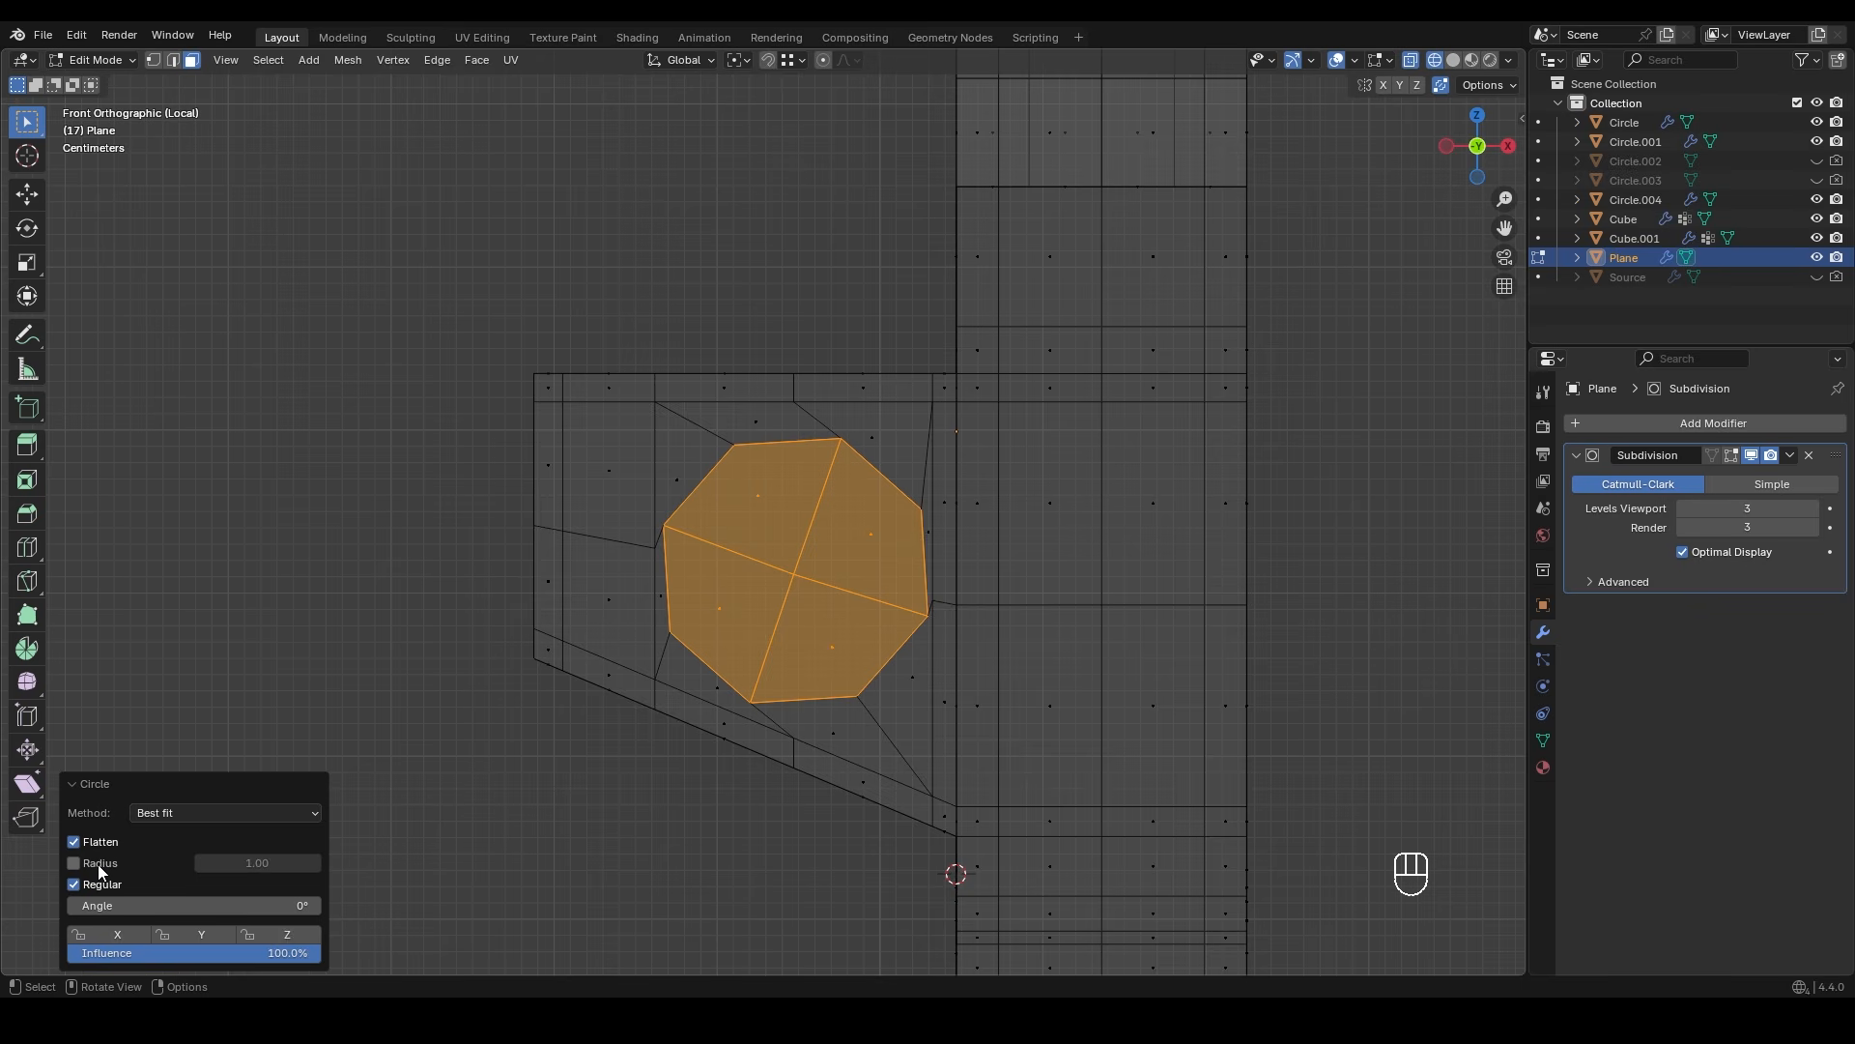
left_click(73, 863)
left_click_drag(257, 863, 212, 906, "shift")
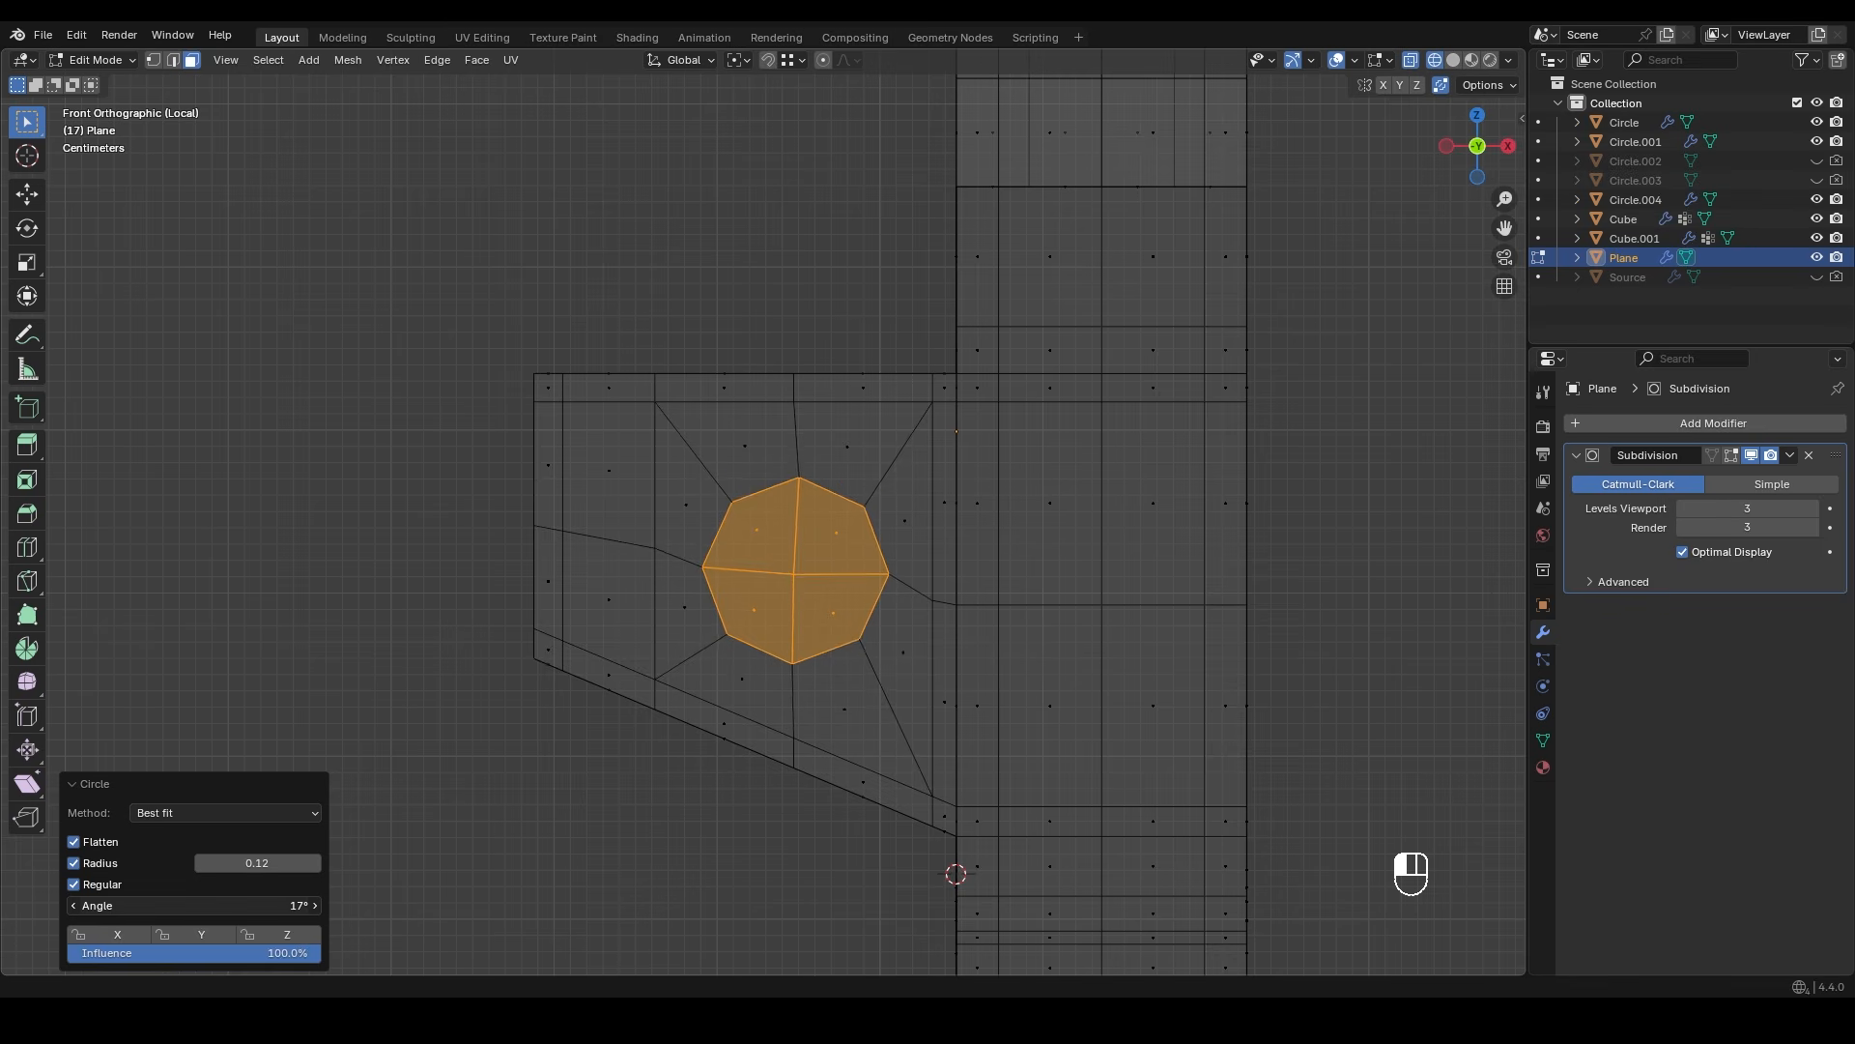
- Bridge the opposing circular faces to cut a hole through the tab
middle_click_drag(870, 667, 849, 684)
key("ctrl+e")
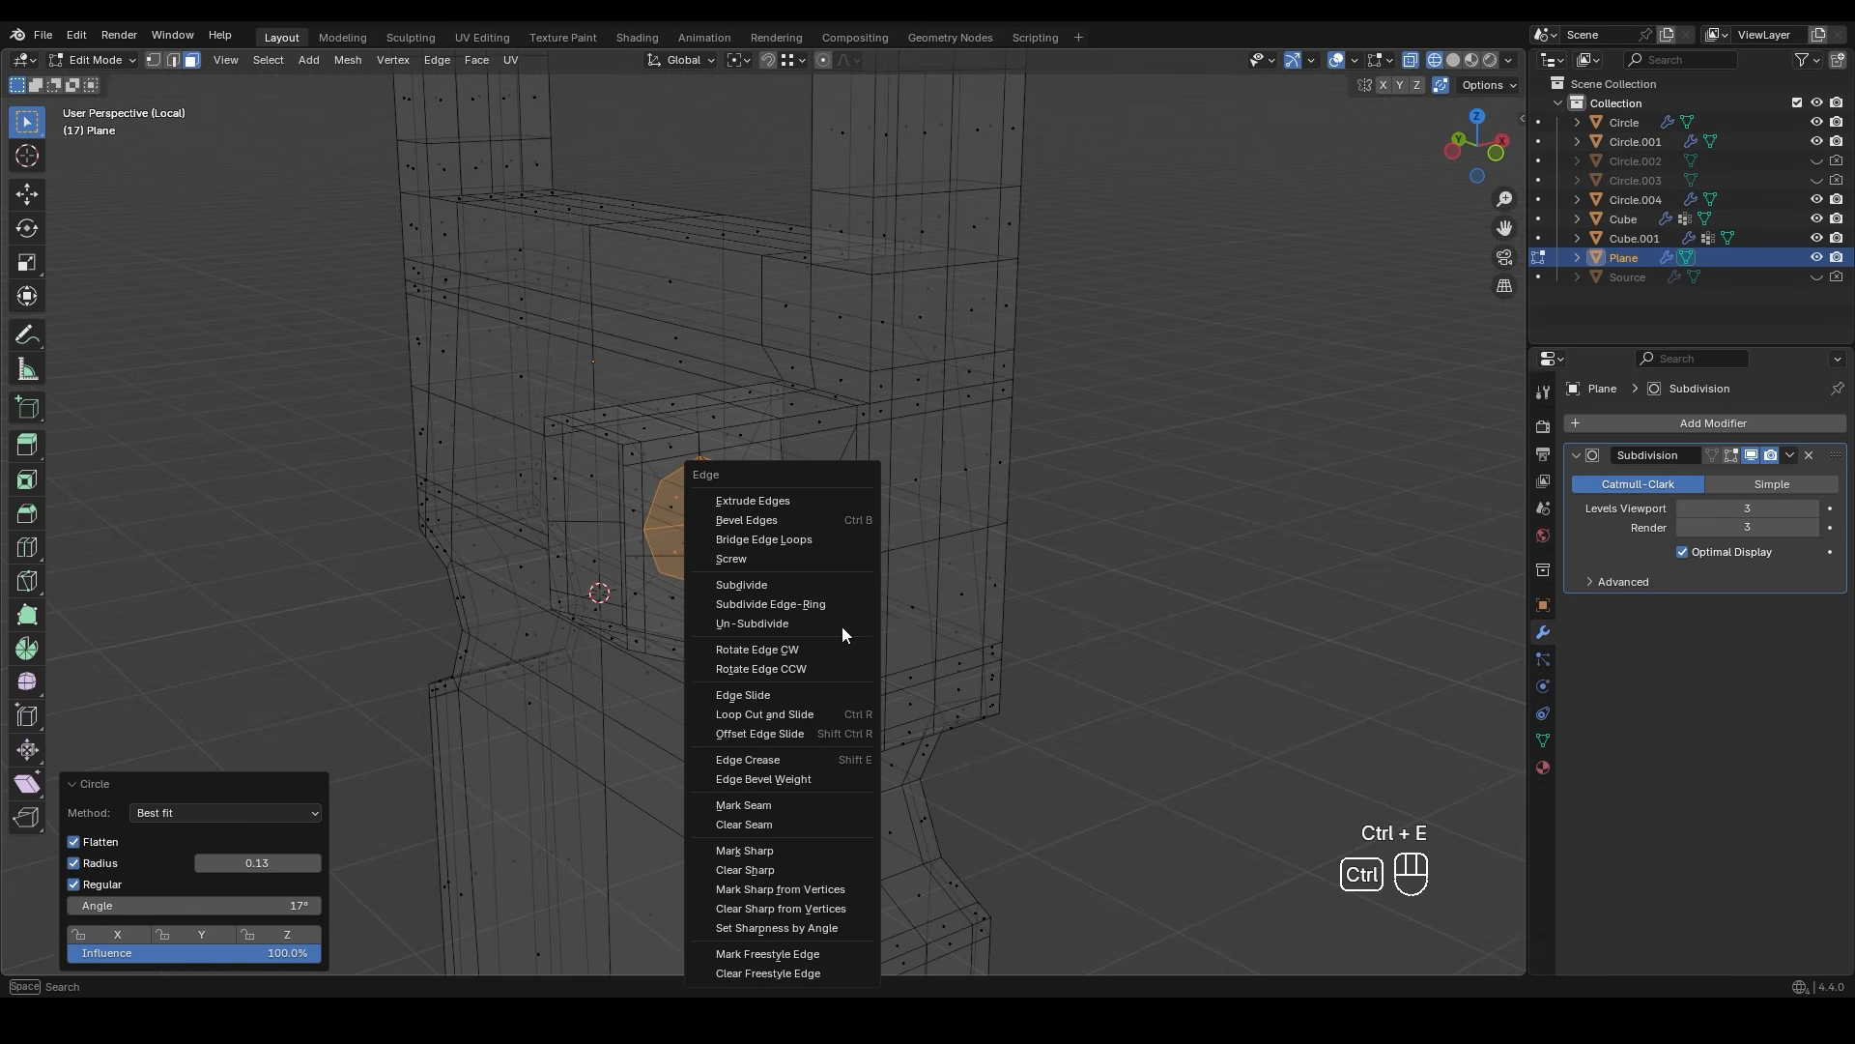
left_click(808, 538)
key("z")
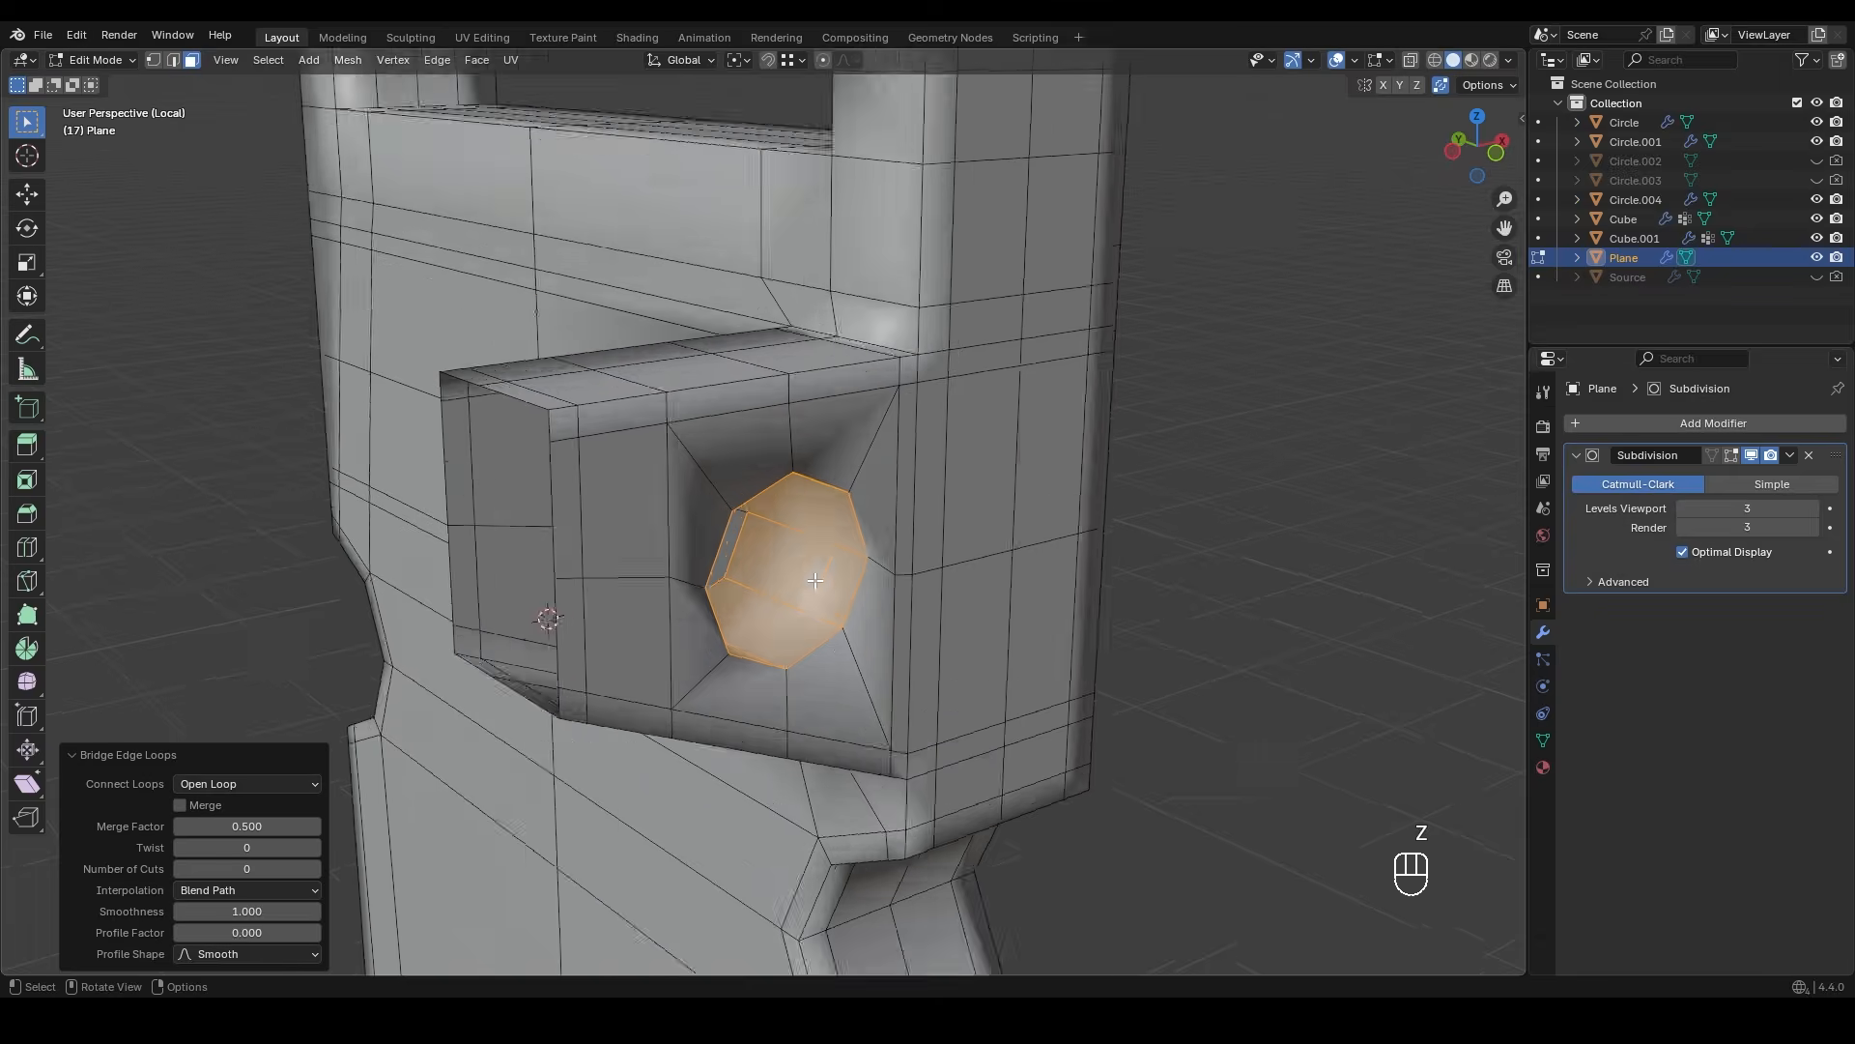
- Try to bevel both rim loops of the tab's hole with two segments and a 0.0259 m width
key("2")
left_click(763, 576, "alt")
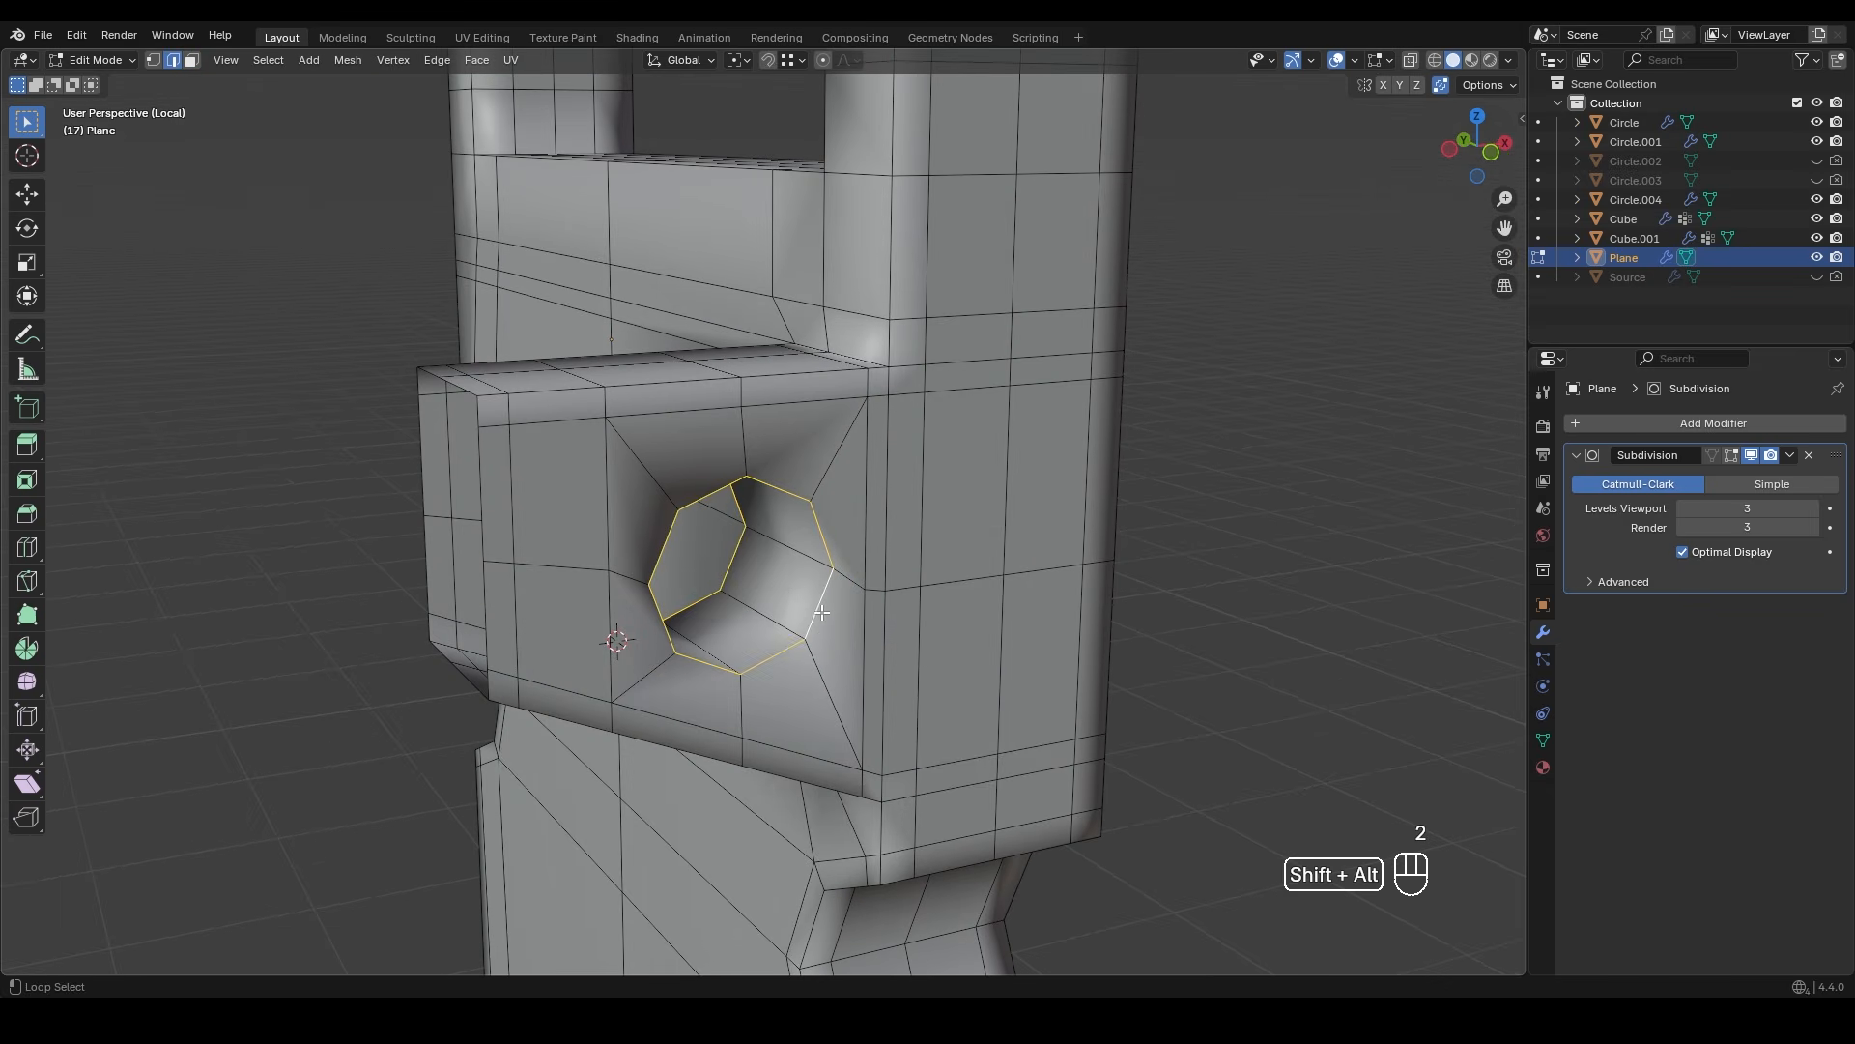
key("ctrl+b")
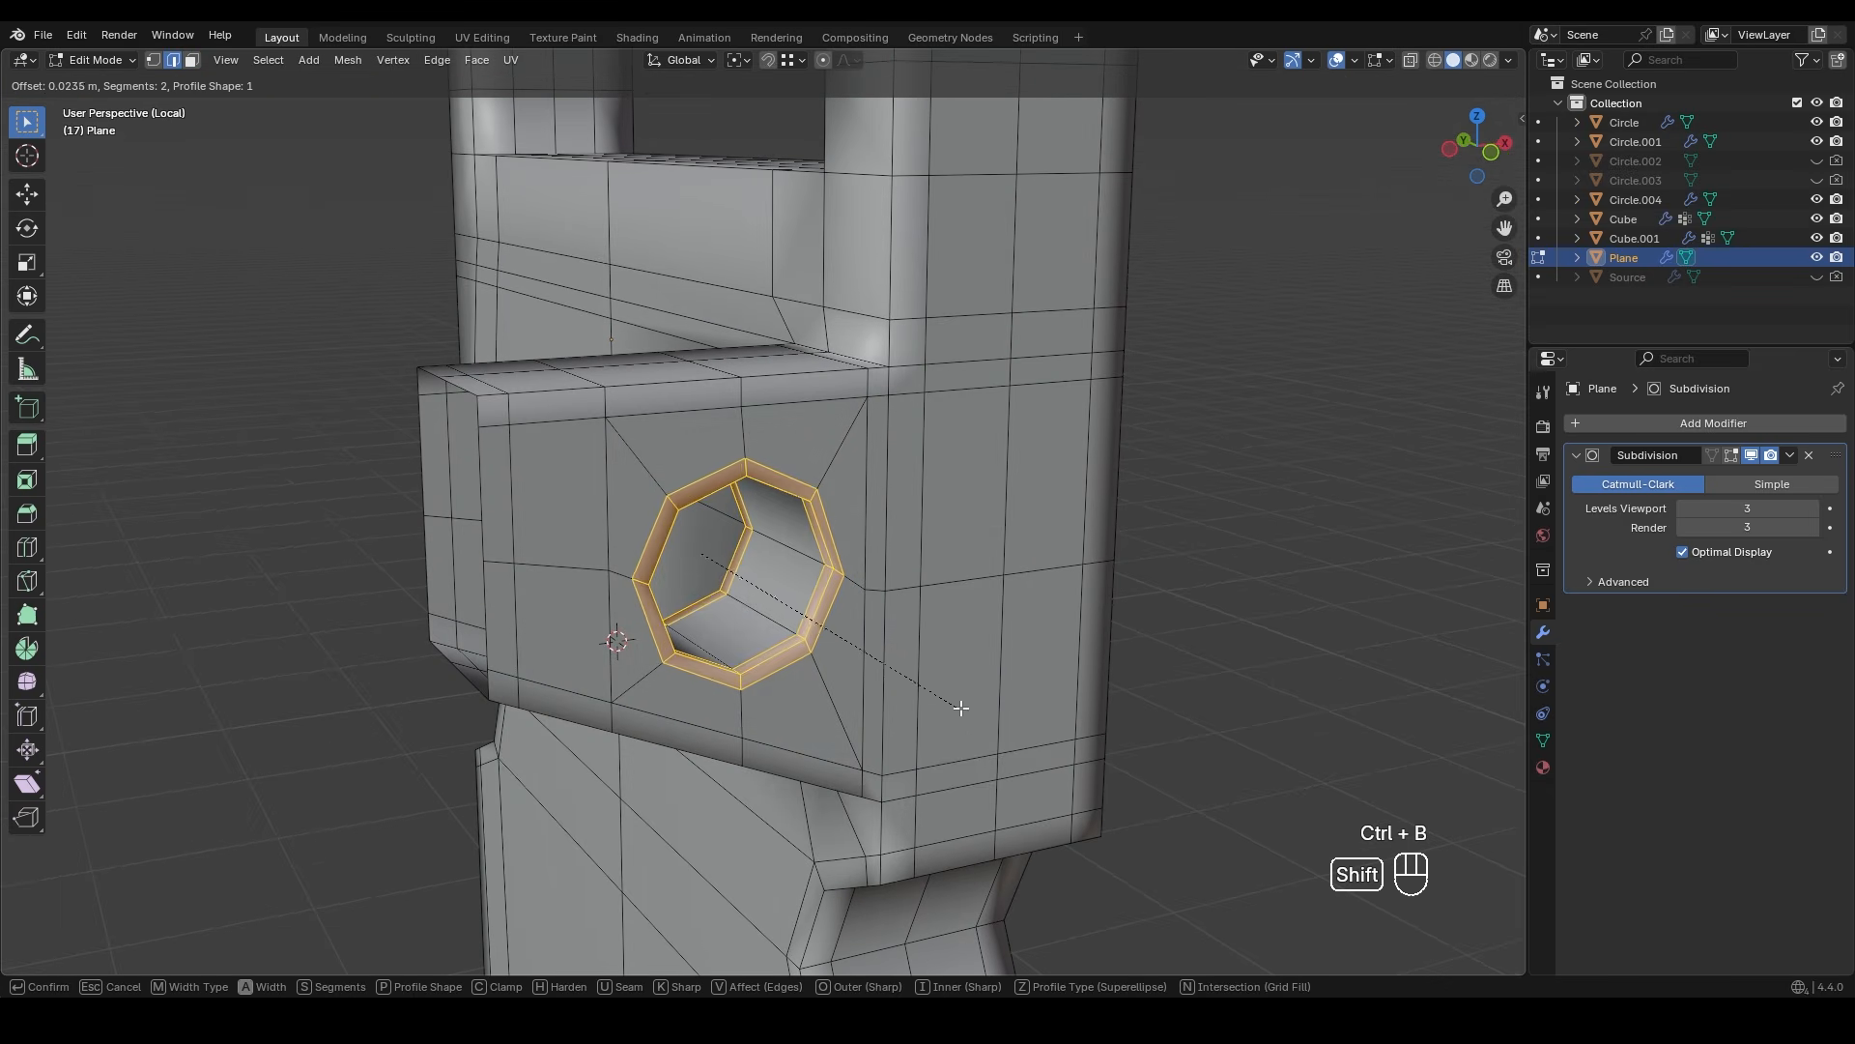
left_click(960, 707)
scroll(877, 568, "up", 3)
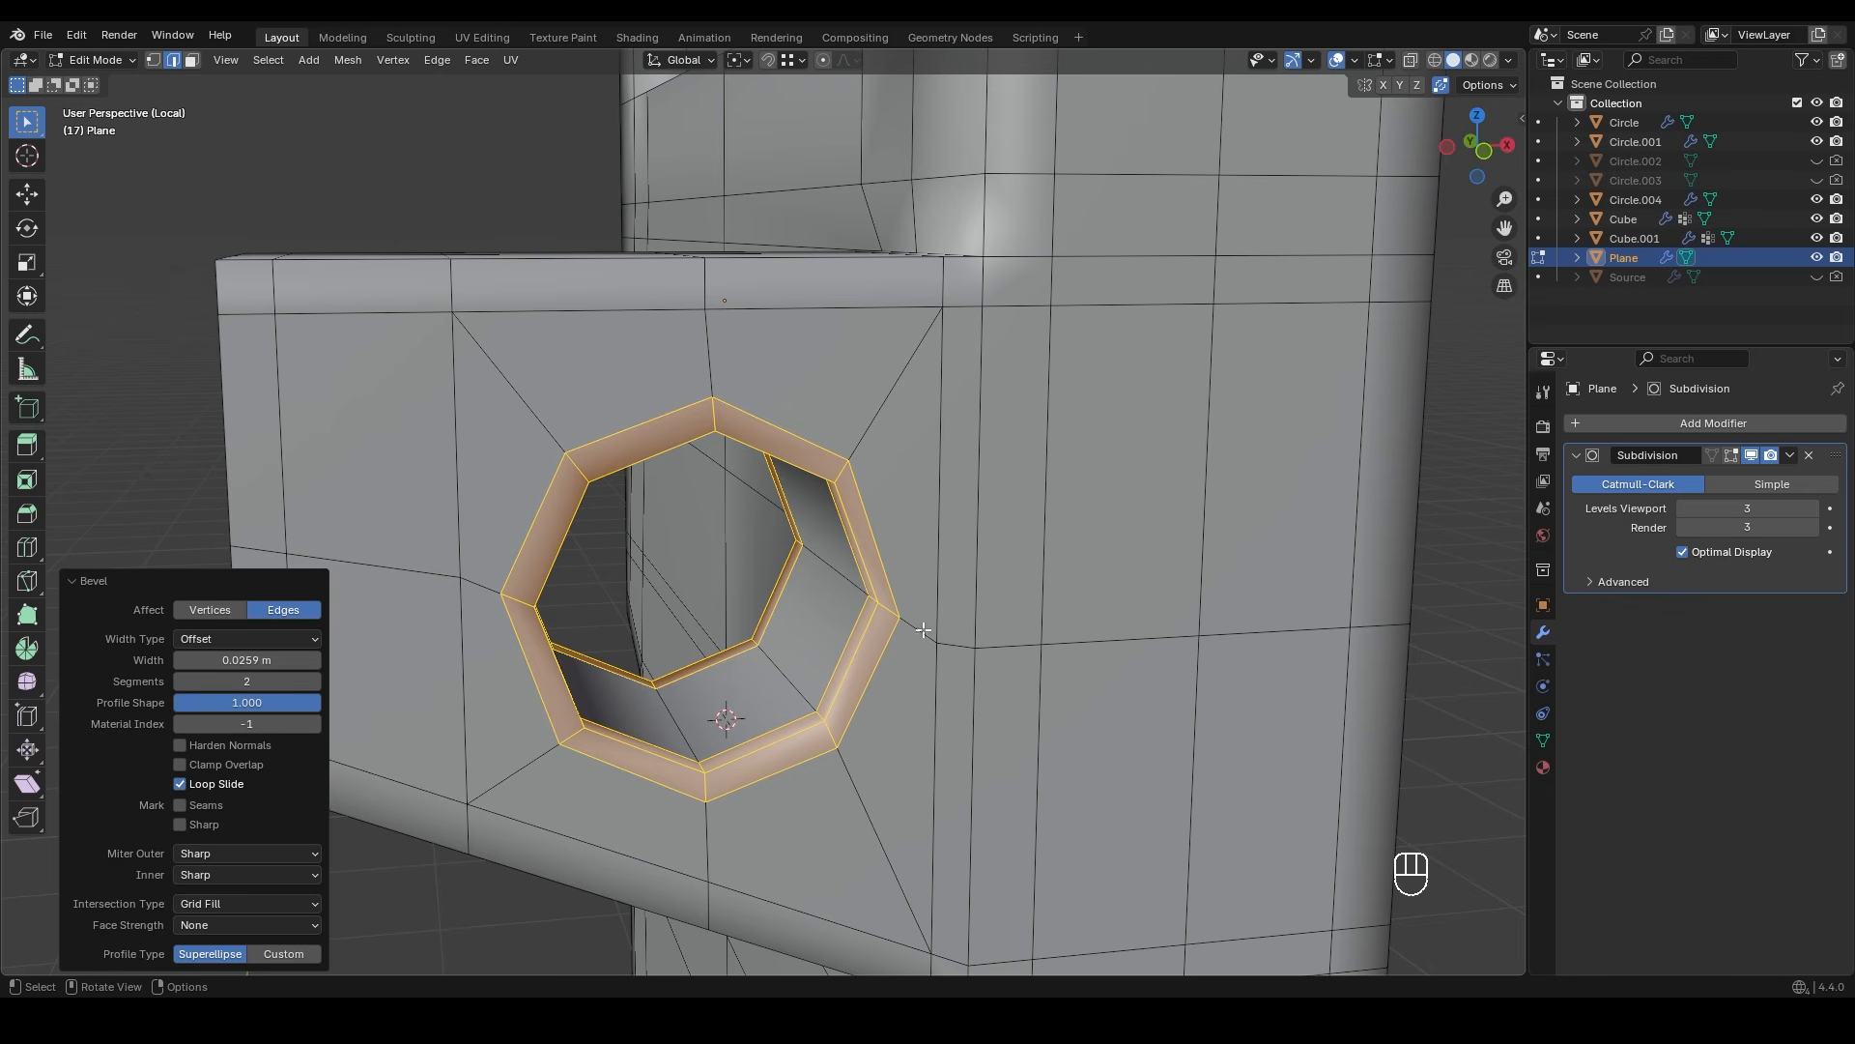
key("ctrl+z")
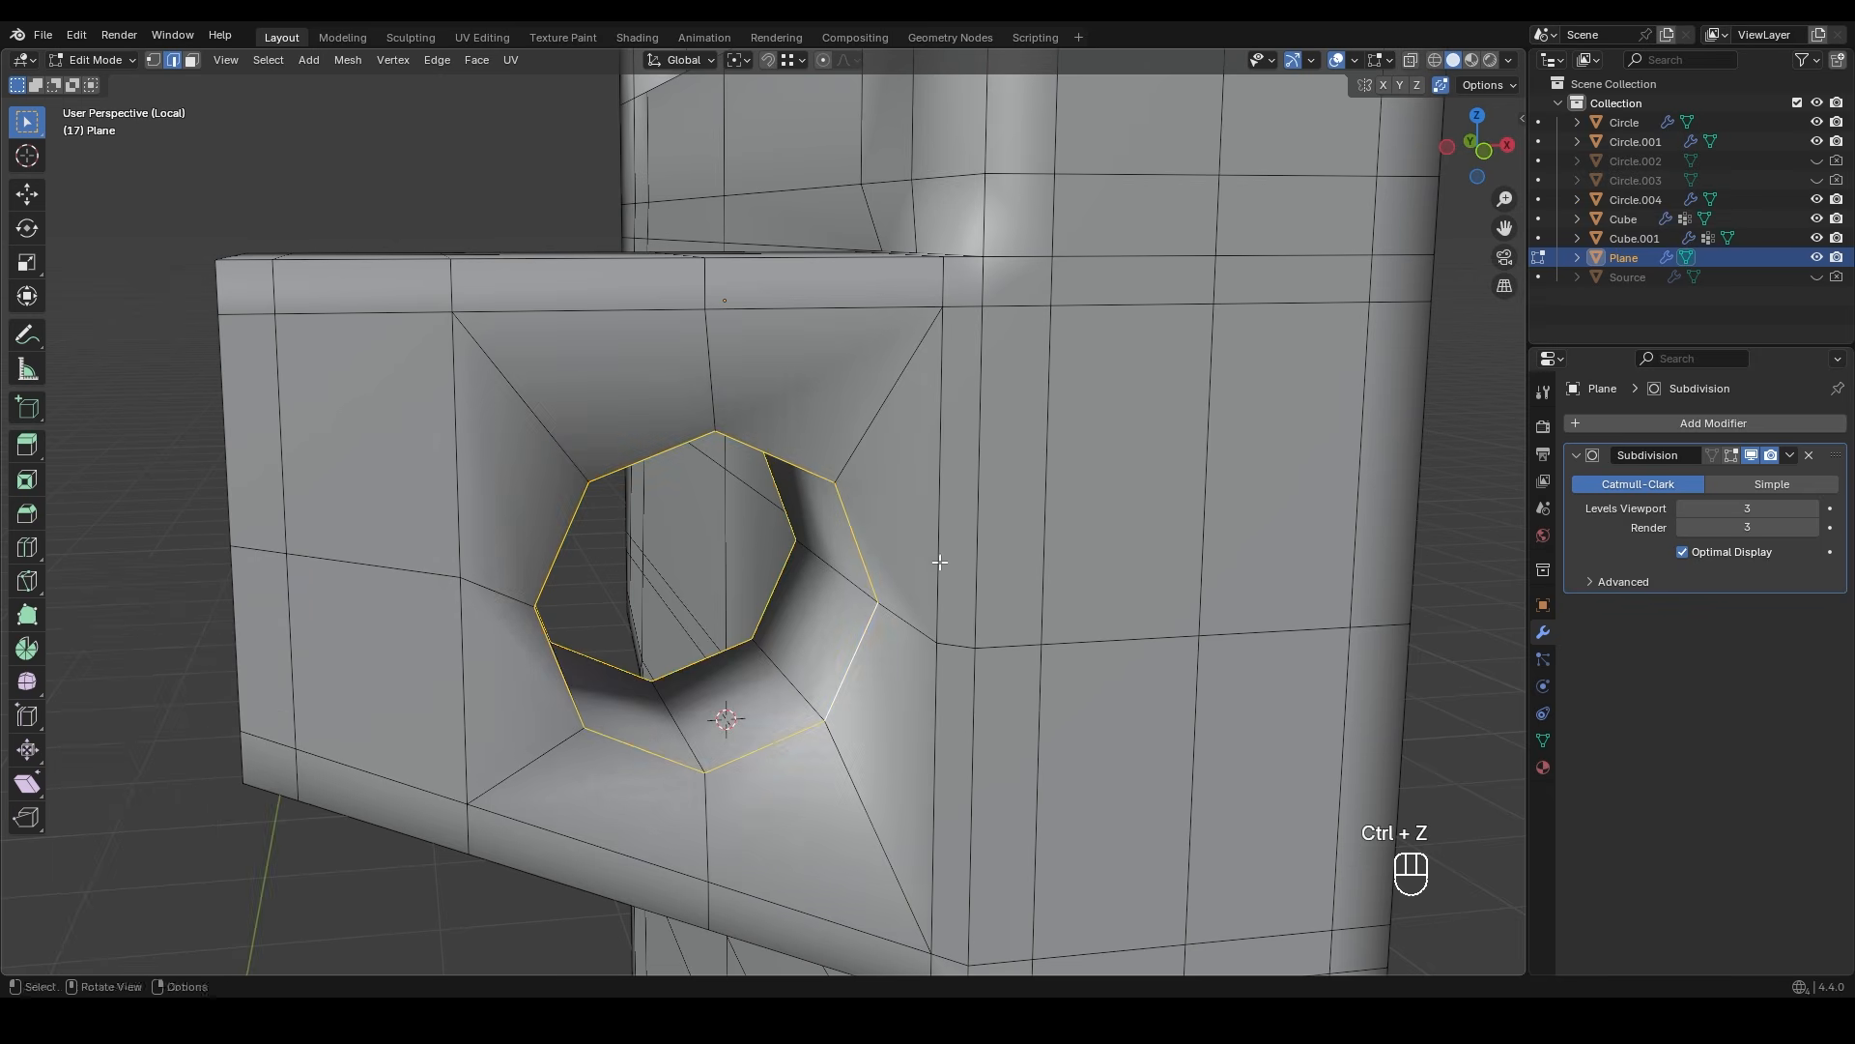
- Move the vertices on either side of the hole along Z to level them with the hole's side vertices
middle_click_drag(935, 560, 895, 535, "alt")
key("g")
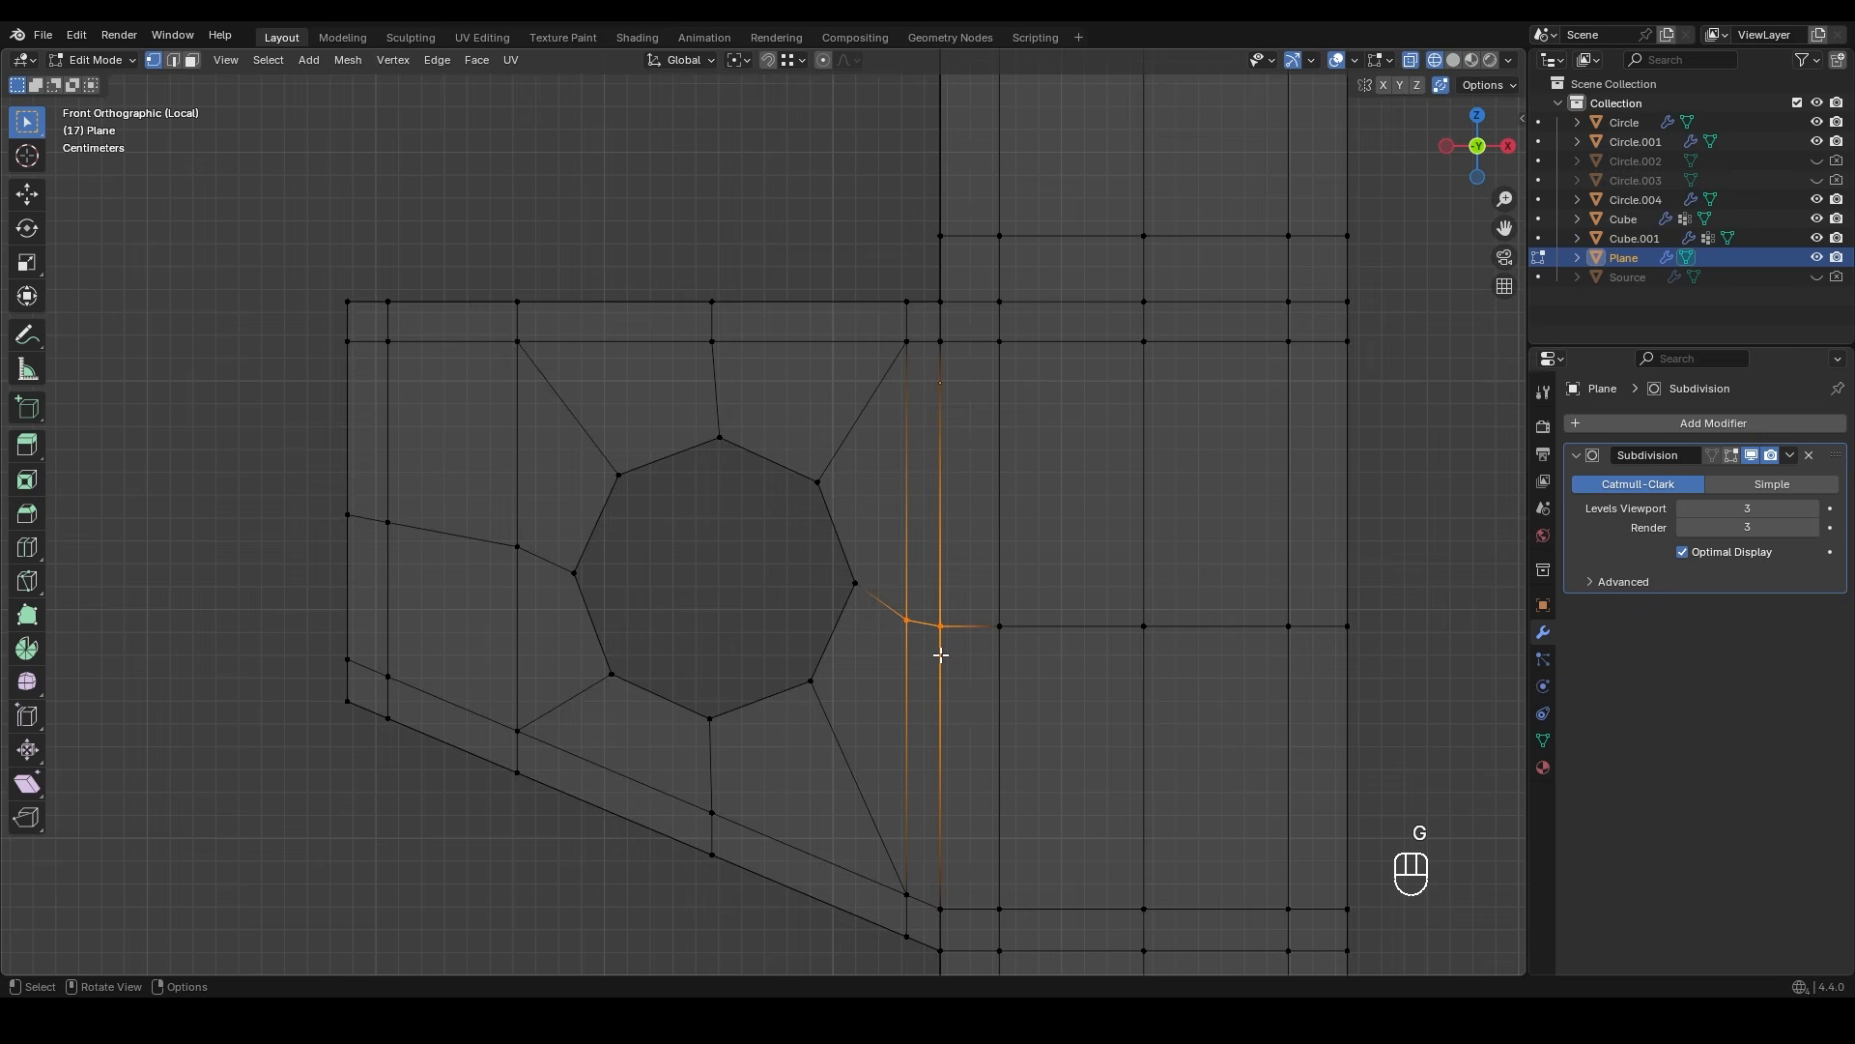
key("z")
left_click(850, 580)
left_click(517, 546)
key("g")
key("z")
- Bevel both rim loops of the tab's hole with two segments and a profile shape of 1
key("ctrl+b")
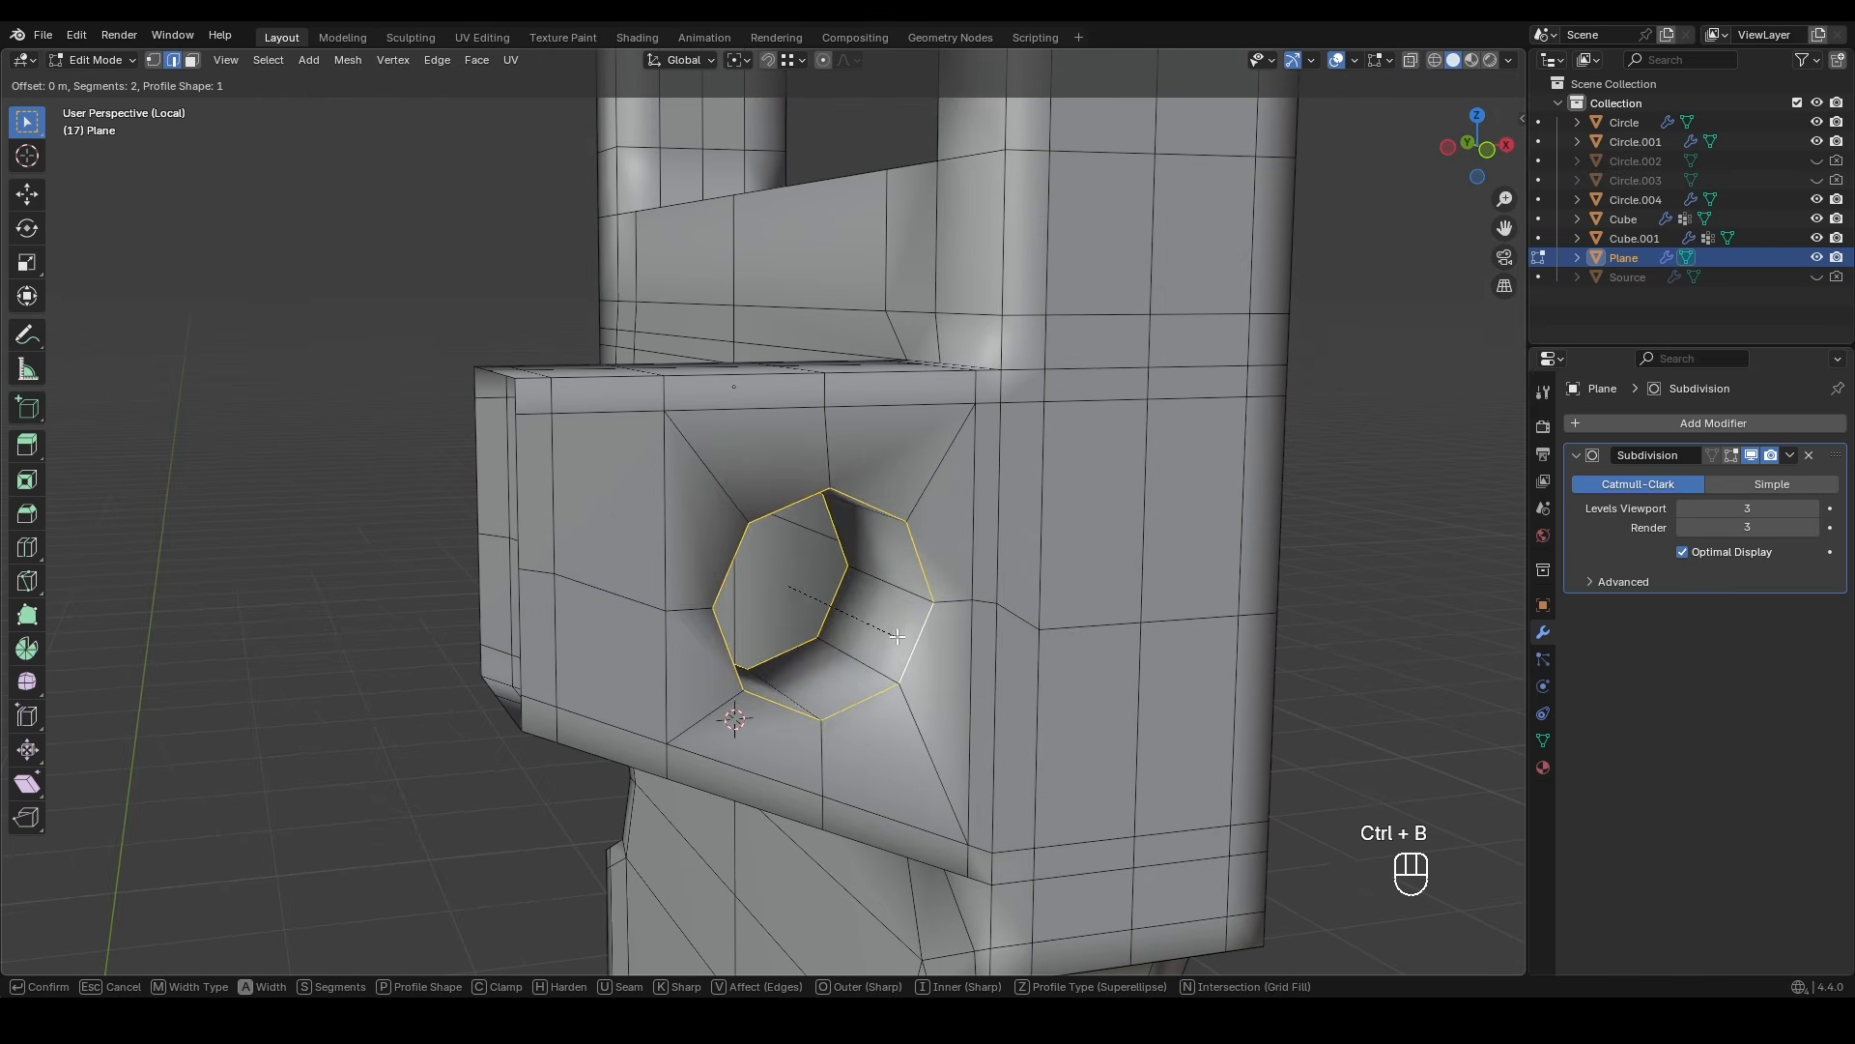
left_click(1068, 727)
key("Tab")
mouse_move(814, 586)
middle_mouse_down()
mouse_move(942, 558)
mouse_move(826, 571)
mouse_move(908, 580)
mouse_move(844, 567)
middle_mouse_up()
- Select the hole's inner faces, grow the selection to include the rims, and move the hole along Z
key("Tab")
key("3")
left_click(850, 572, "alt")
key("ctrl+KP_Add")
key("g")
key("z")
left_click(844, 573)
key("Tab")
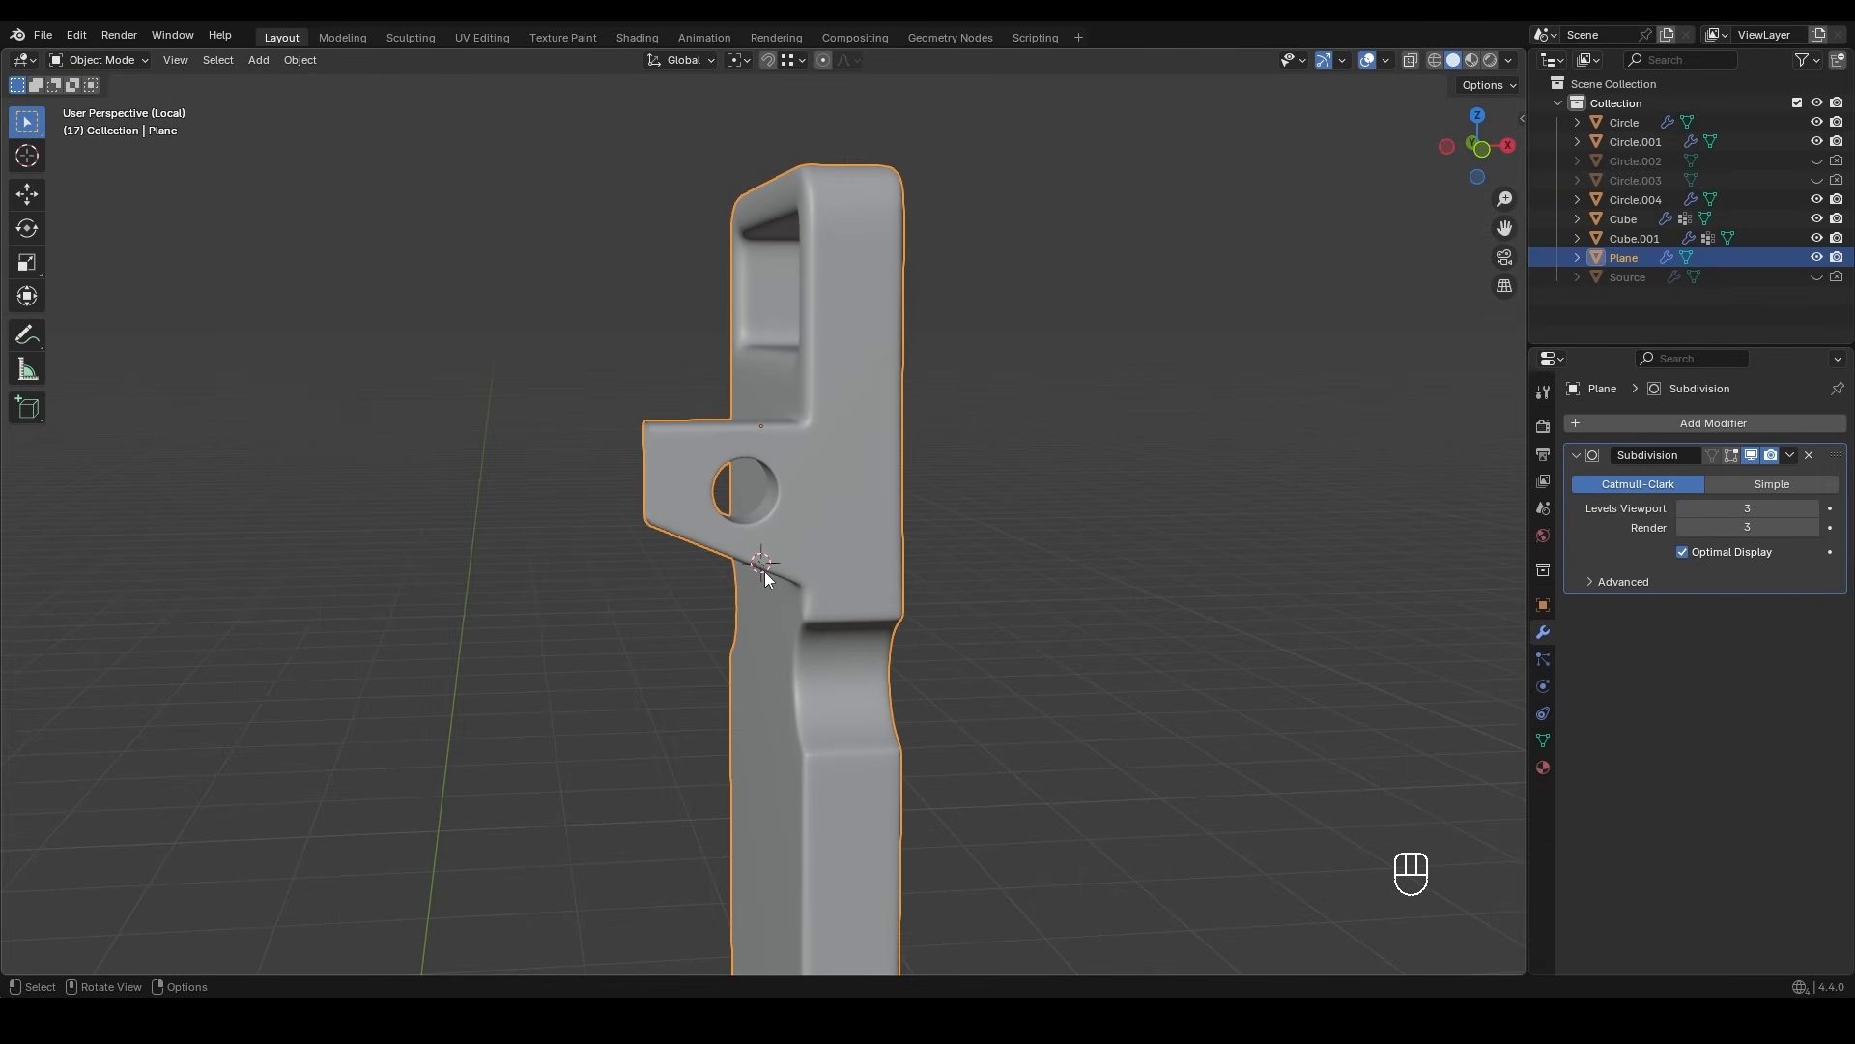
- Add a lengthwise loop cut on the lever's inner face and slide it beside the tab by about -0.89
middle_click_drag(765, 571, 1005, 566)
key("Tab")
scroll(967, 568, "up", 1)
middle_click_drag(578, 512, 604, 485, "shift")
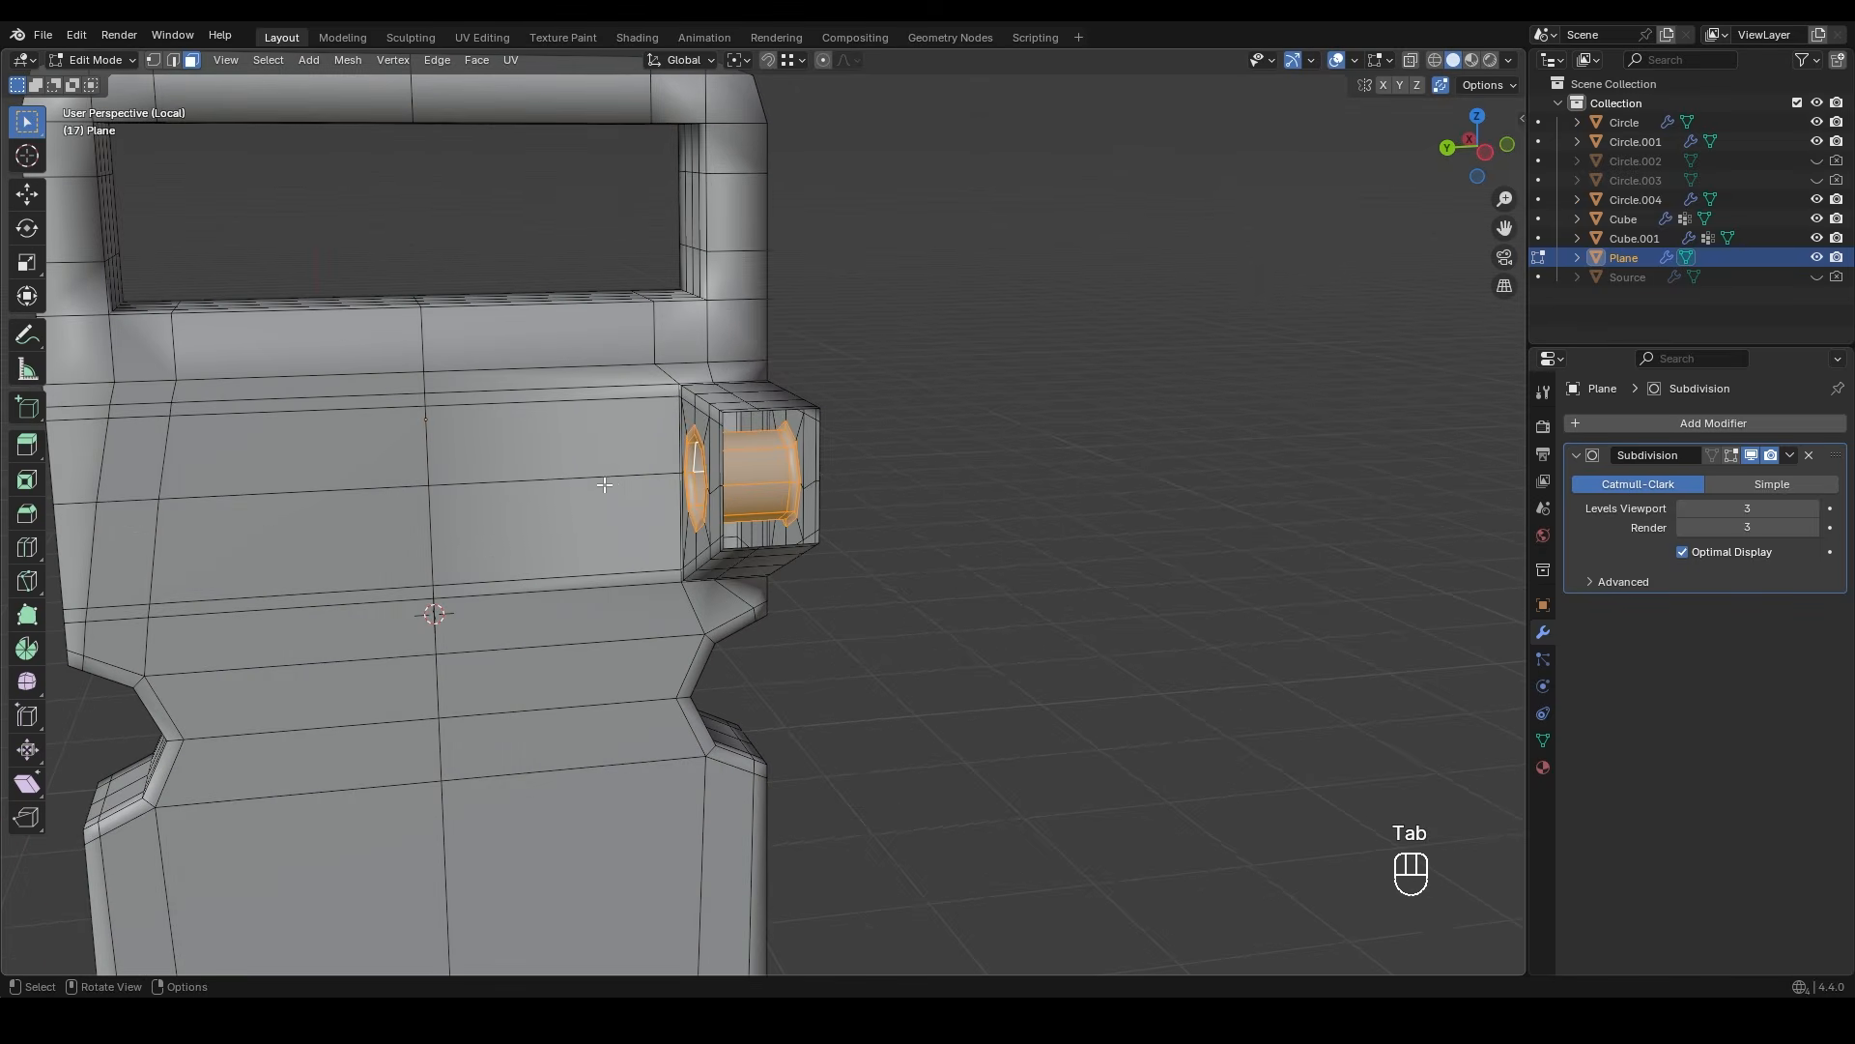
key("ctrl+r")
left_click(593, 383)
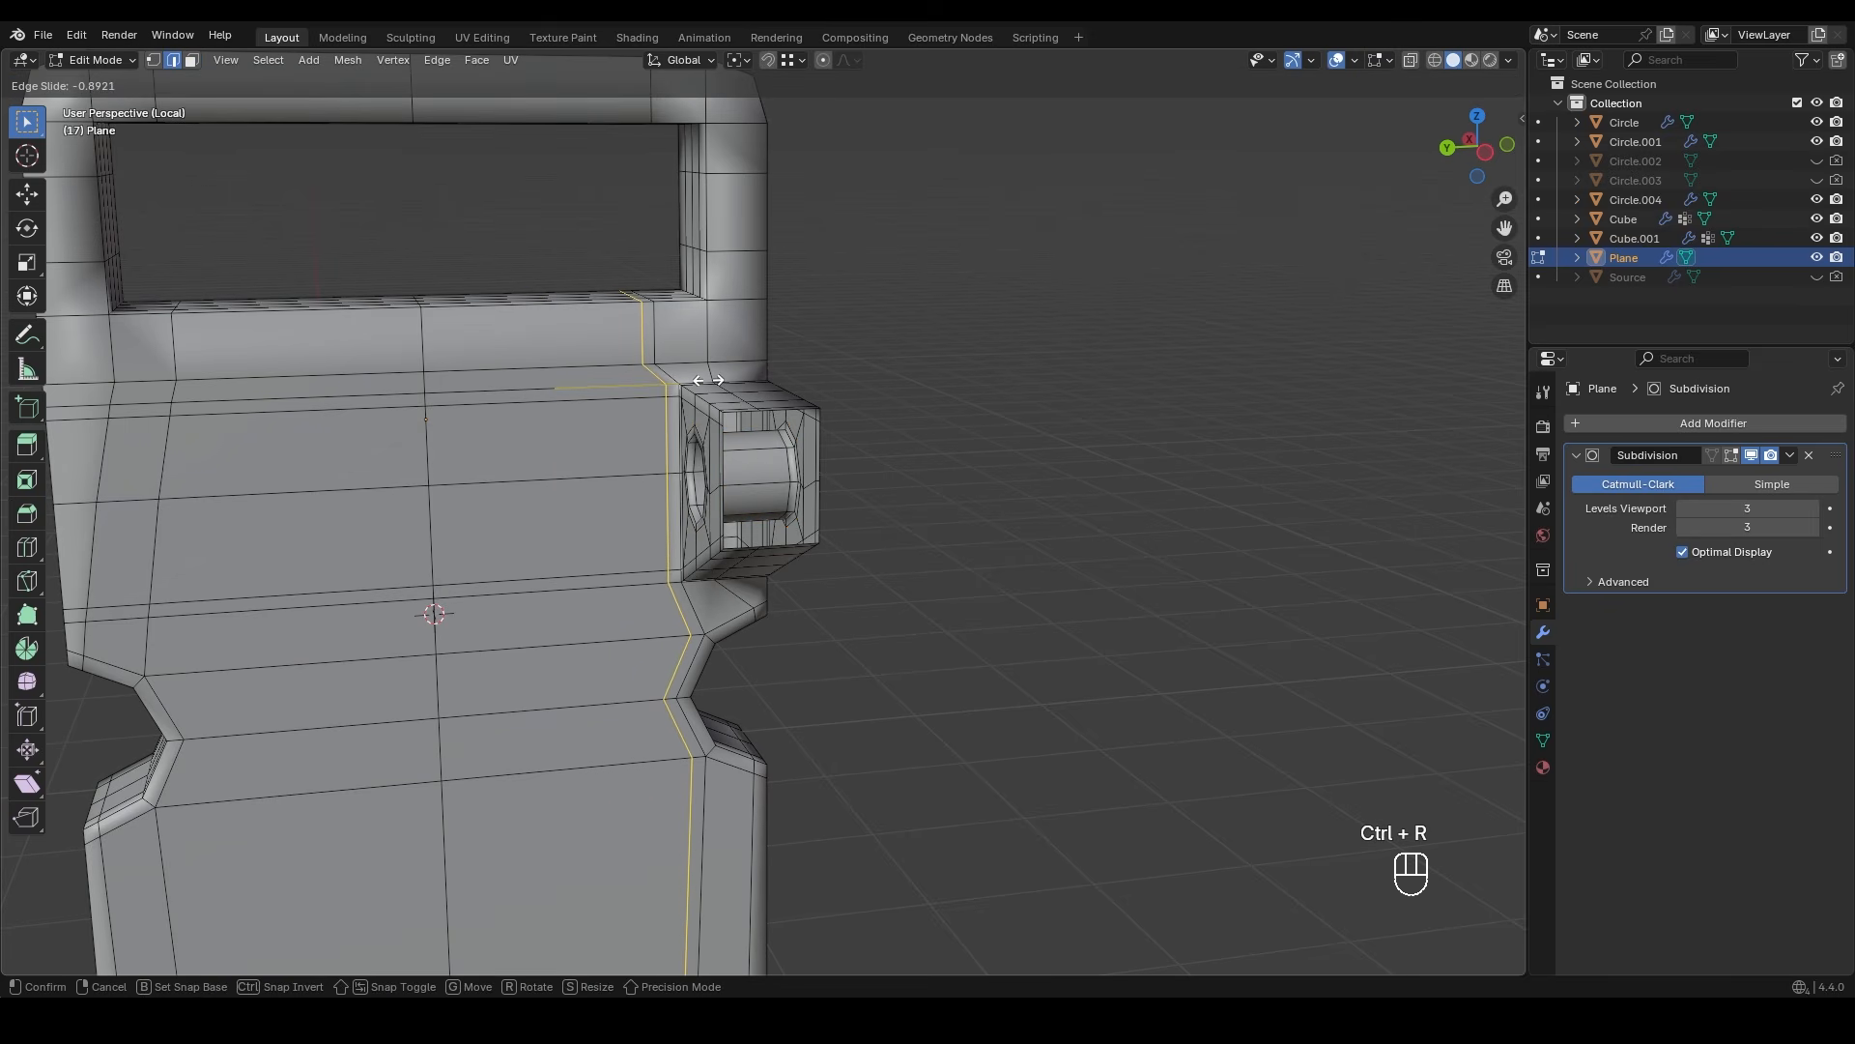
left_click(709, 380)
key("Tab")
- Delete the half of the lever opposite the new lengthwise loop, as seen from the side view
scroll(673, 461, "down", 3)
scroll(699, 389, "down", 1)
mouse_move(694, 452)
middle_mouse_down("shift")
mouse_move(699, 389)
mouse_move(456, 428)
mouse_move(682, 446)
mouse_move(680, 357)
middle_mouse_up("shift")
scroll(683, 448, "down", 4)
key("Tab")
key("z")
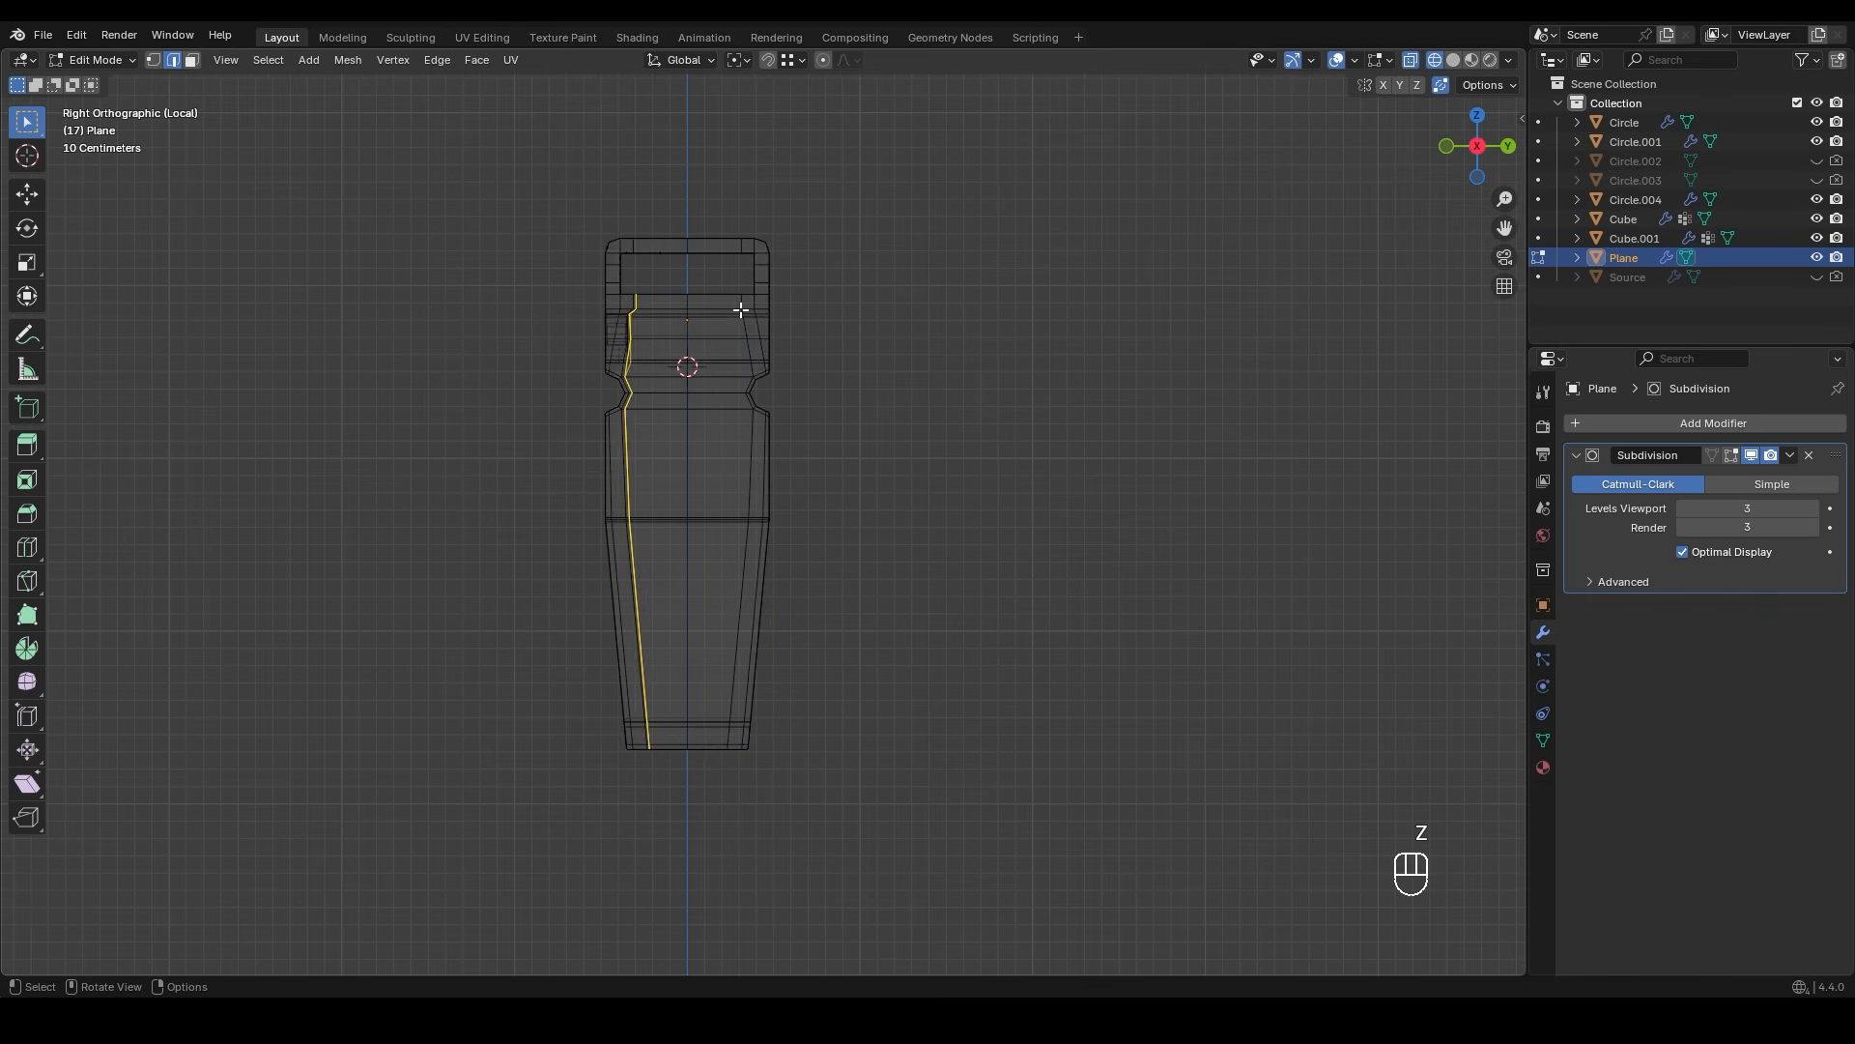
left_click_drag(706, 233, 890, 862)
key("x")
left_click(684, 489)
- Symmetrize the whole remaining mesh to rebuild the other half with a second tab
middle_click_drag(691, 441, 796, 502, "shift")
key("a")
left_click(348, 60)
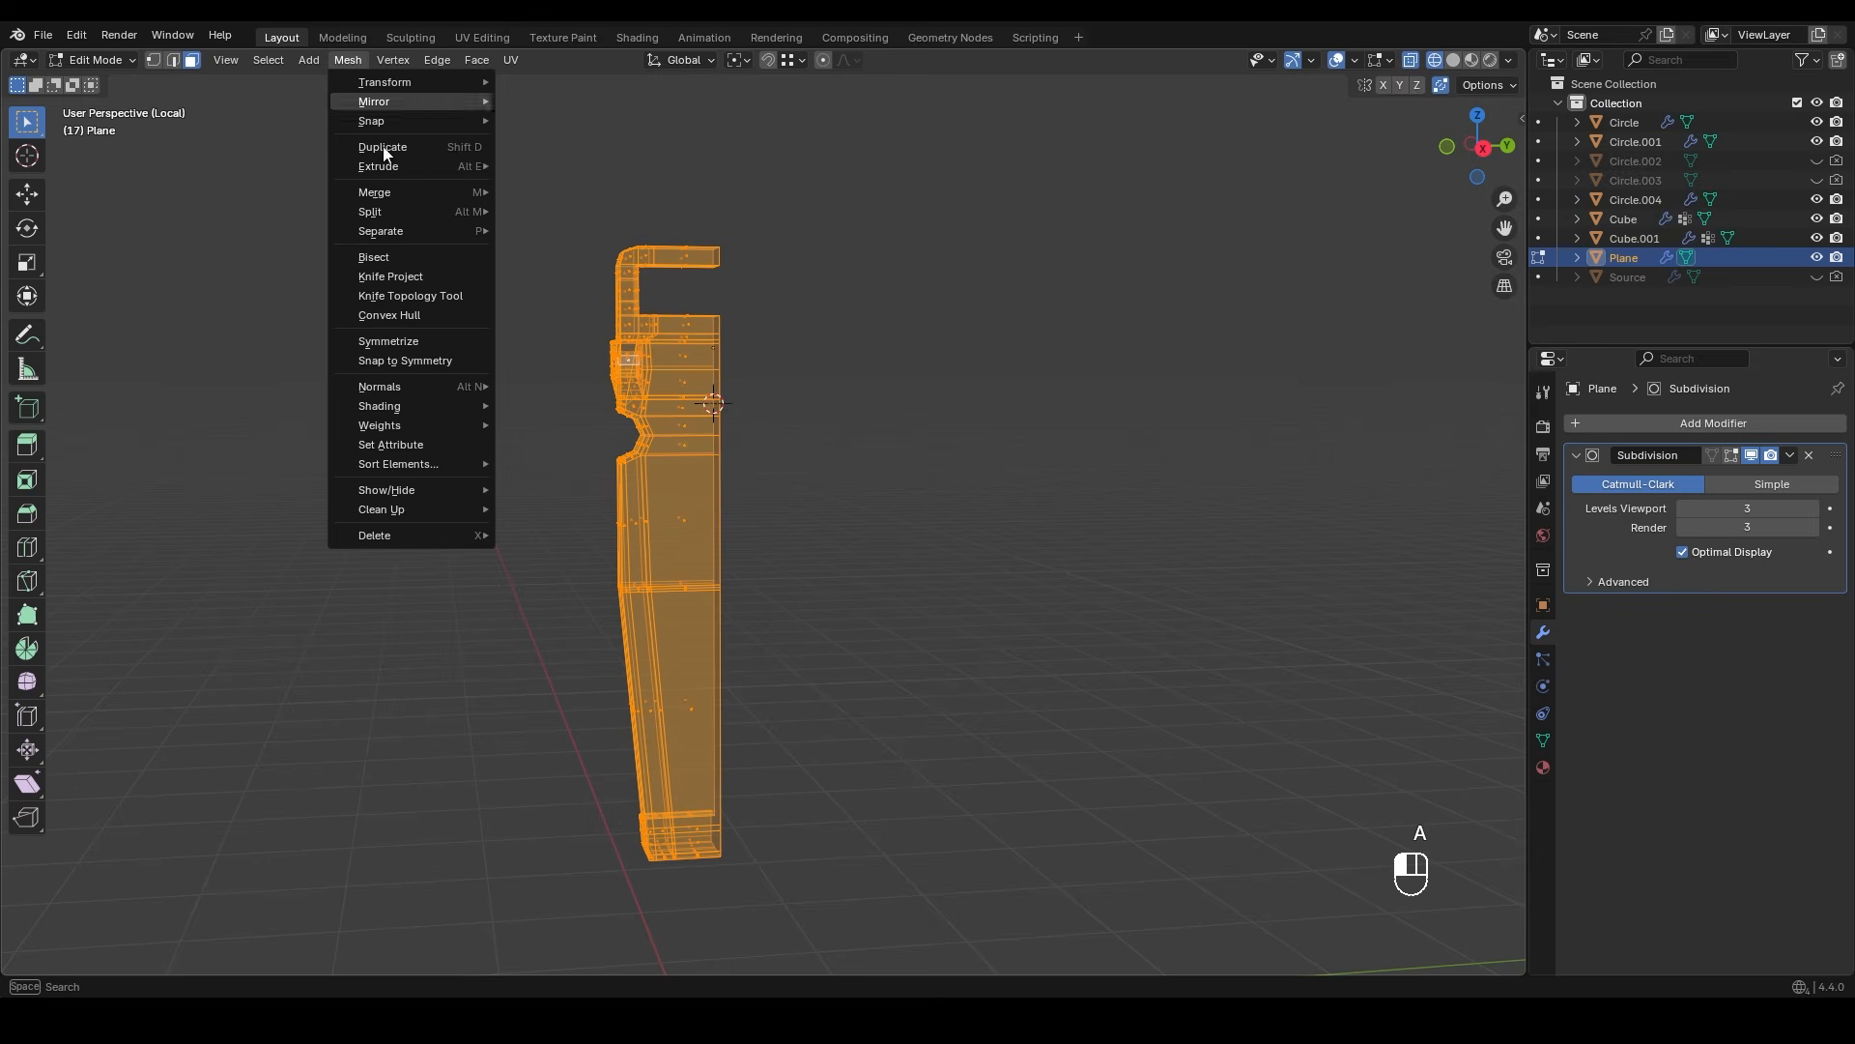
left_click(412, 338)
key("Tab")
scroll(826, 351, "up", 1)
mouse_move(824, 385)
middle_mouse_down("shift")
mouse_move(815, 328)
mouse_move(576, 310)
mouse_move(361, 332)
mouse_move(738, 368)
mouse_move(542, 370)
middle_mouse_up("shift")
key("z")
middle_click_drag(1070, 418, 908, 418, "shift")
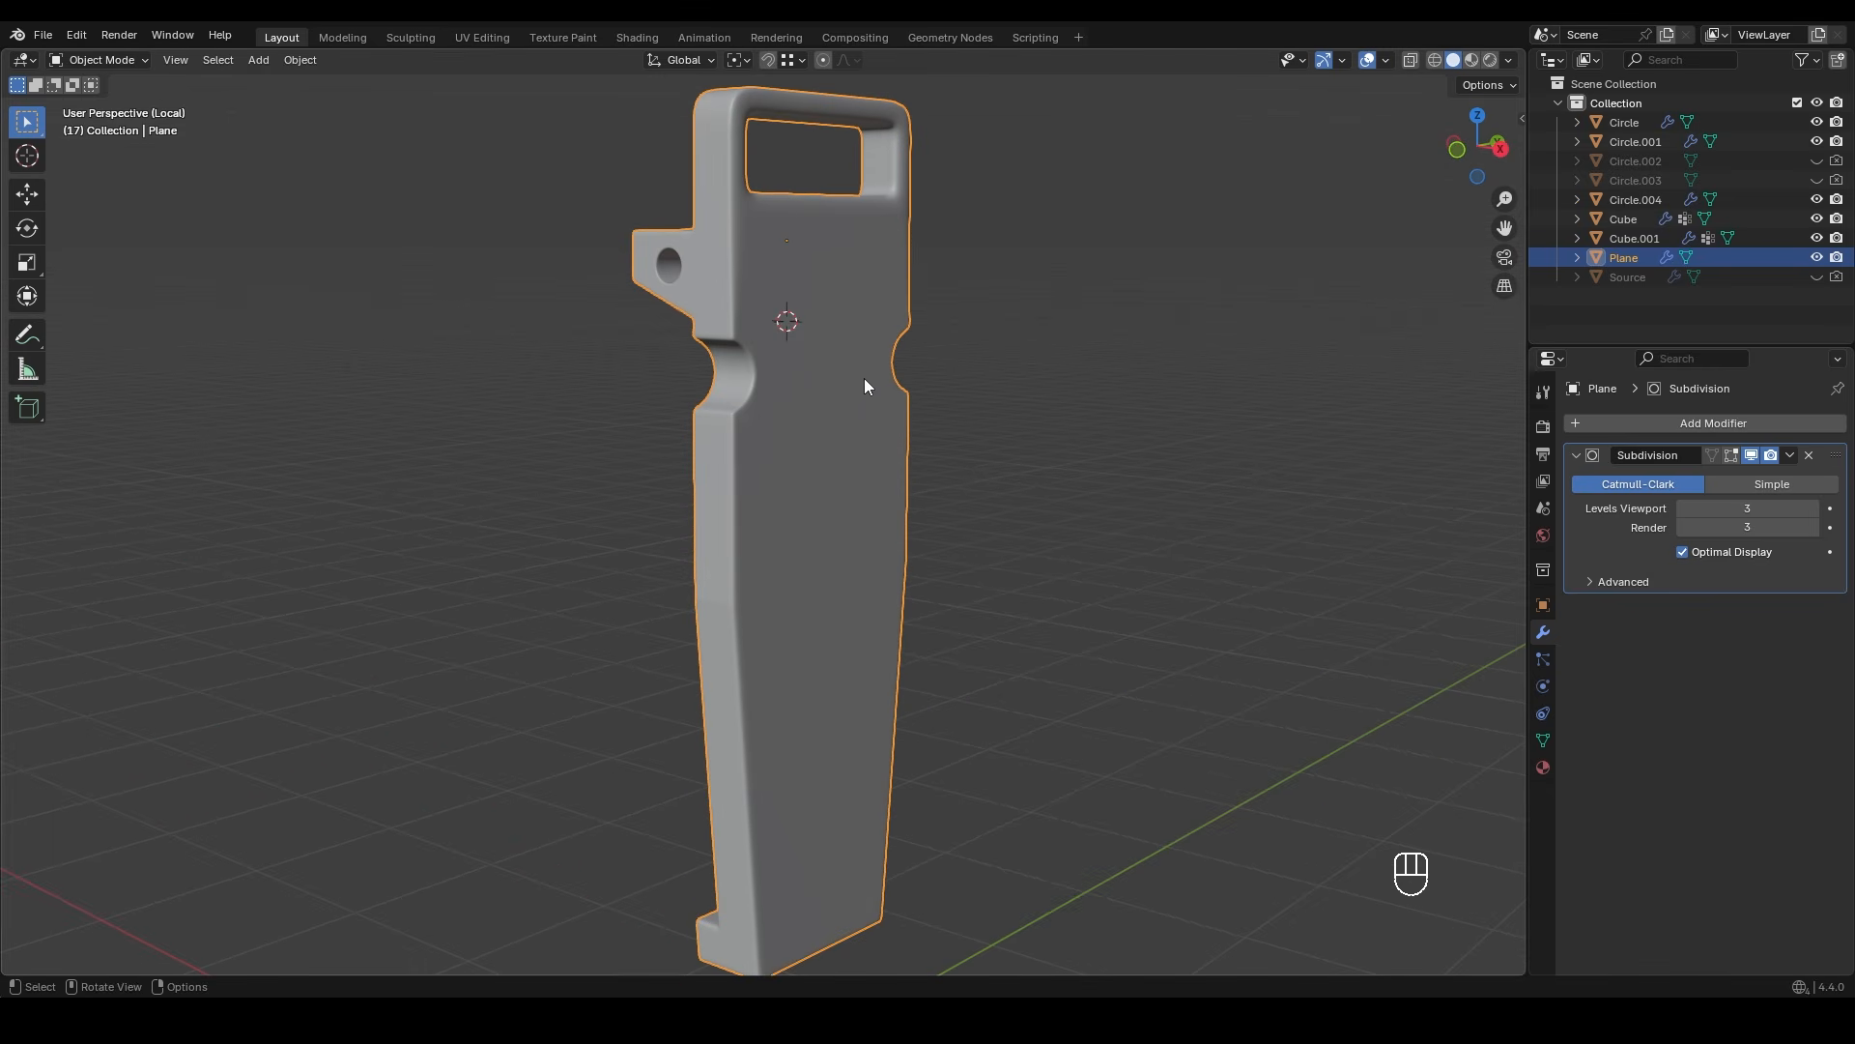
- Select the inner faces of both tab holes and snap the 3D cursor to the selection
middle_click_drag(878, 412, 869, 571, "shift")
scroll(932, 541, "up", 6)
key("Tab")
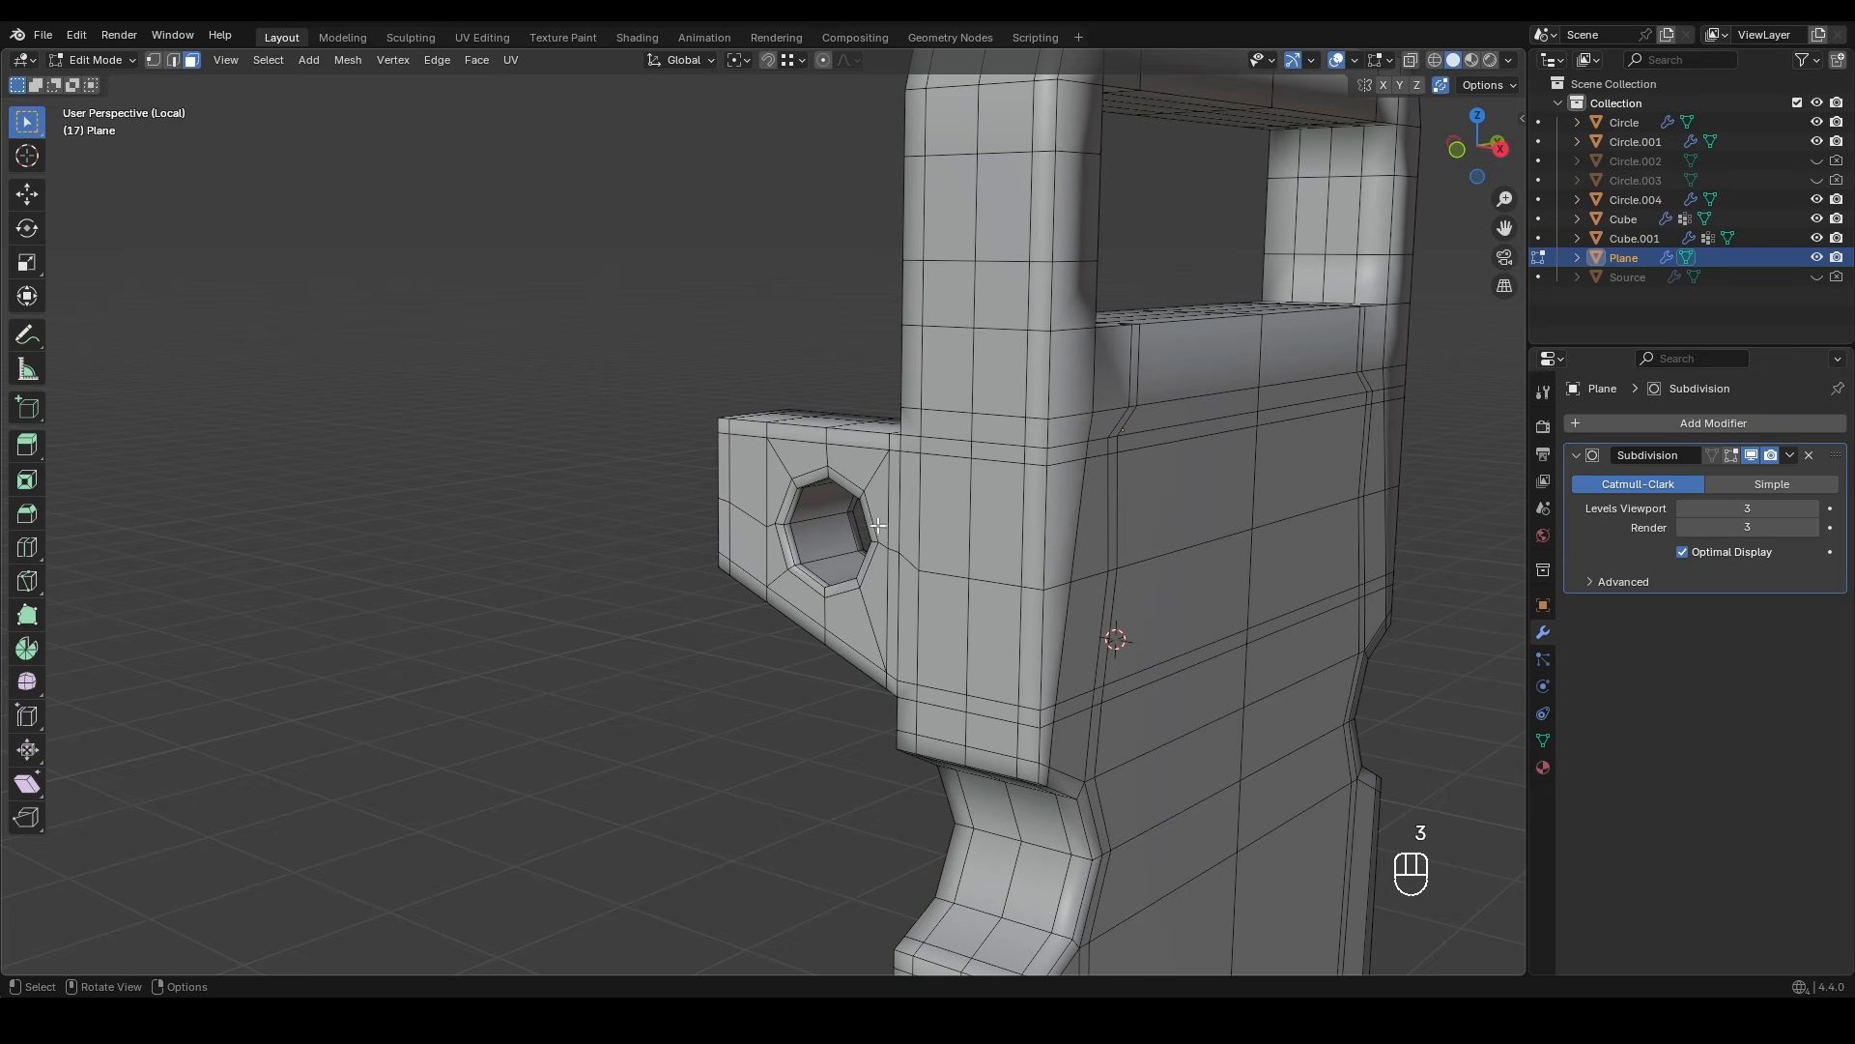
left_click(828, 530, "alt")
middle_click(838, 531, "alt")
middle_click_drag(899, 525, 1150, 522)
middle_click_drag(334, 480, 856, 462, "shift")
scroll(829, 488, "up", 3)
left_click(811, 452, "alt+shift")
scroll(811, 452, "down", 4)
key("shift+s")
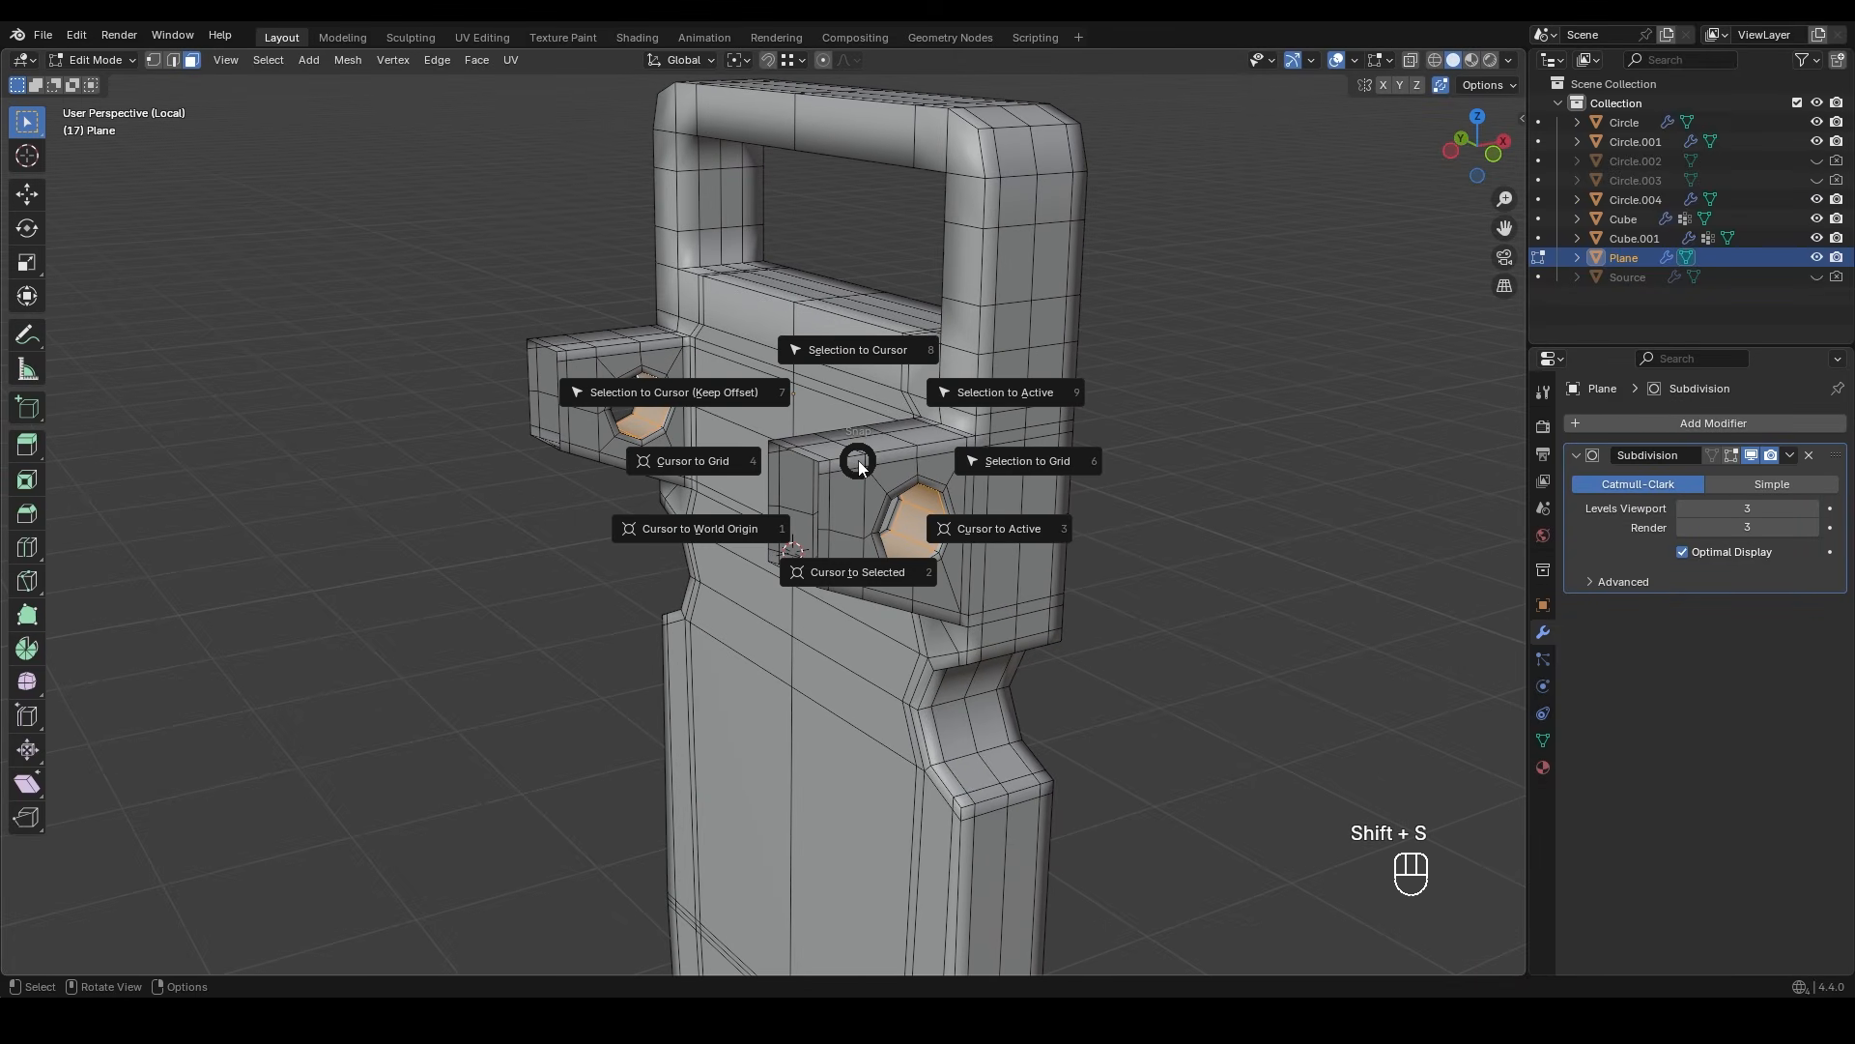
left_click(860, 572)
- Set the lever's origin to the 3D cursor between the two tab holes
key("Tab")
middle_click_drag(903, 383, 849, 361)
right_click(839, 359)
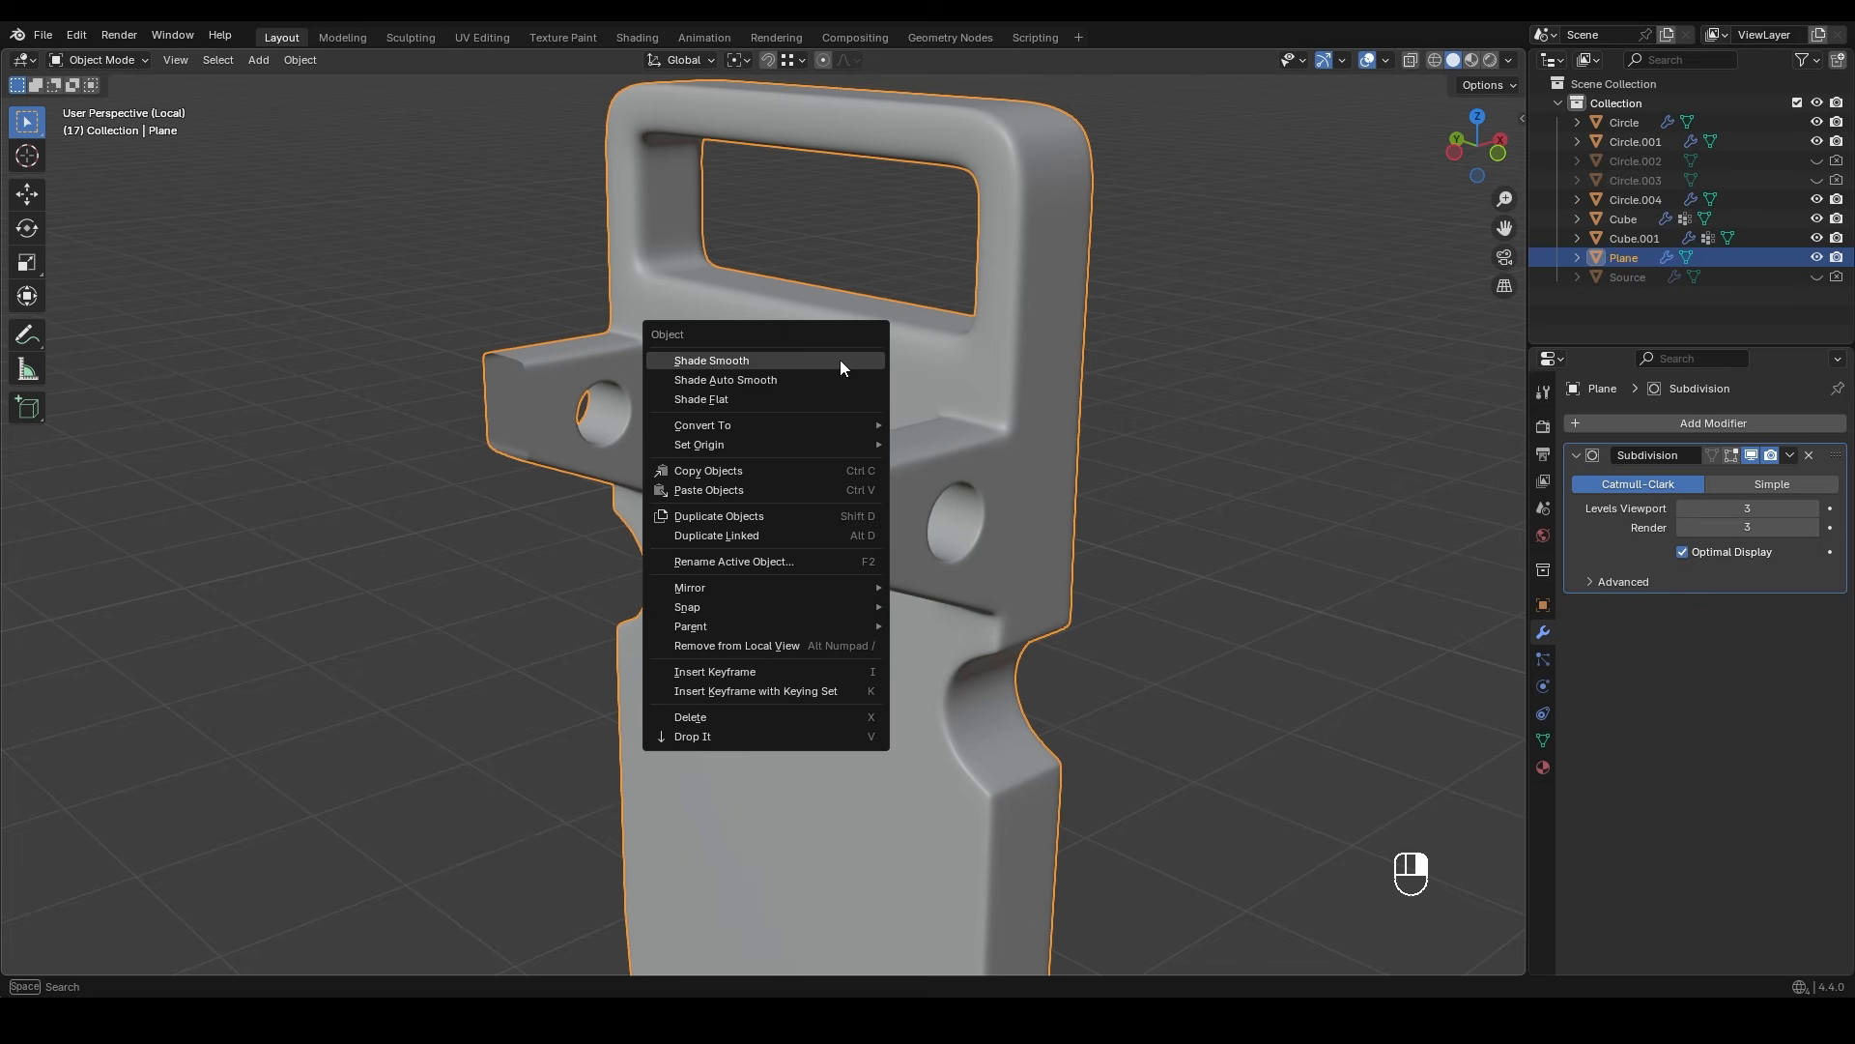
mouse_move(839, 440)
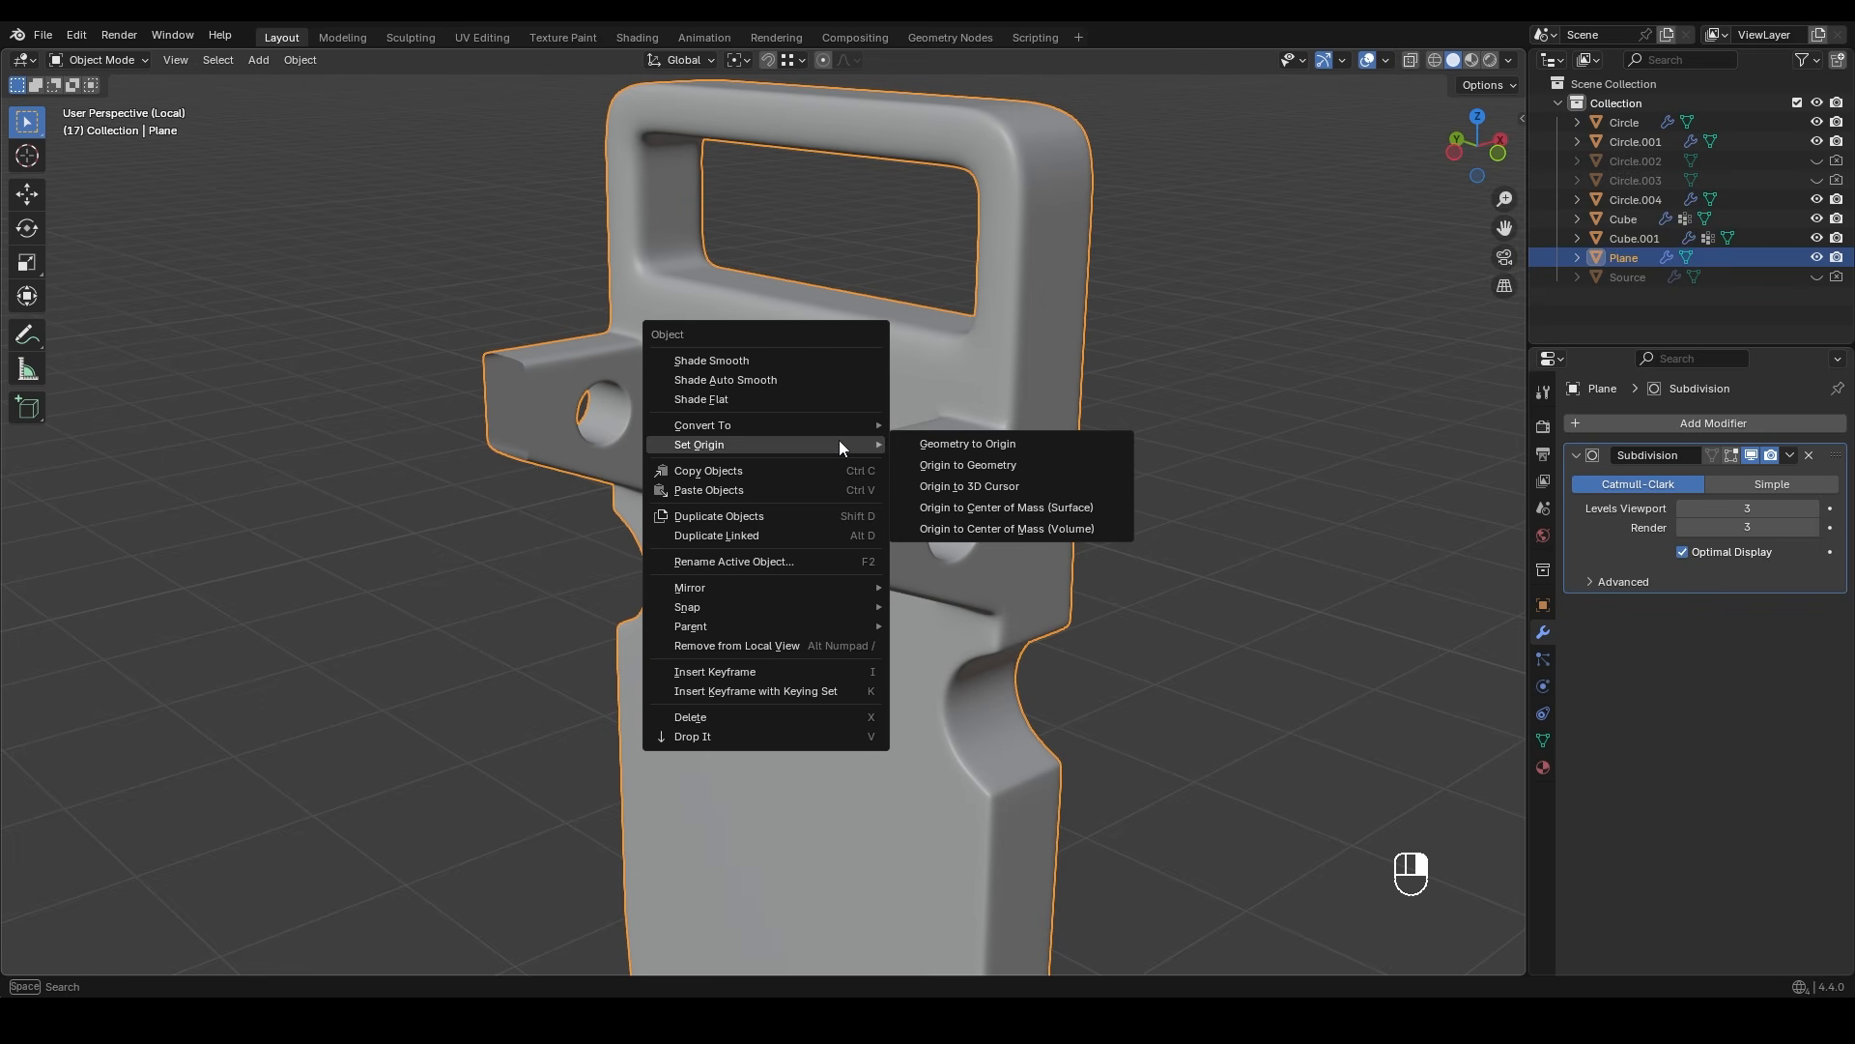
left_click(1030, 487)
key("Tab")
key("Tab")
middle_click_drag(1014, 452, 847, 427)
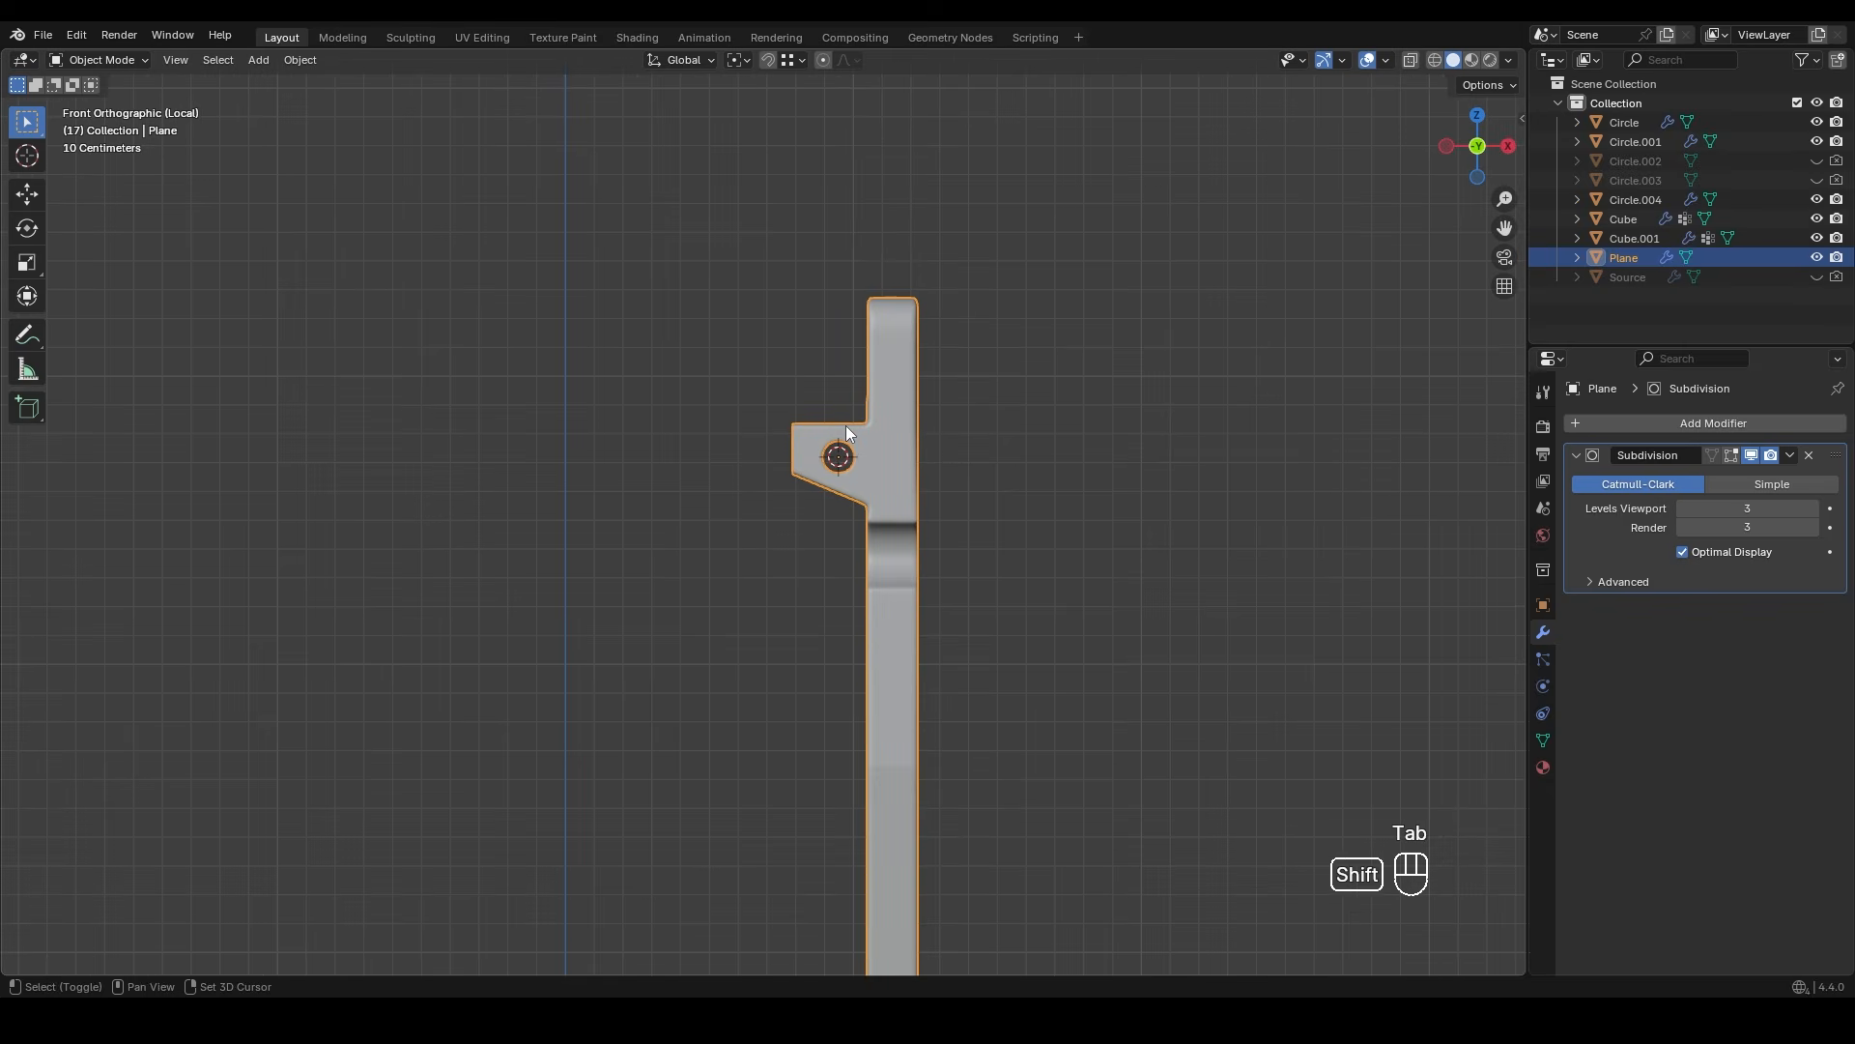
- Exit local view and move the lever 0.025673 m along X, away from the cylinder
key("slash")
scroll(967, 477, "up", 2)
middle_click_drag(870, 503, 809, 472, "shift")
scroll(832, 371, "up", 3)
key("g")
middle_click(882, 428)
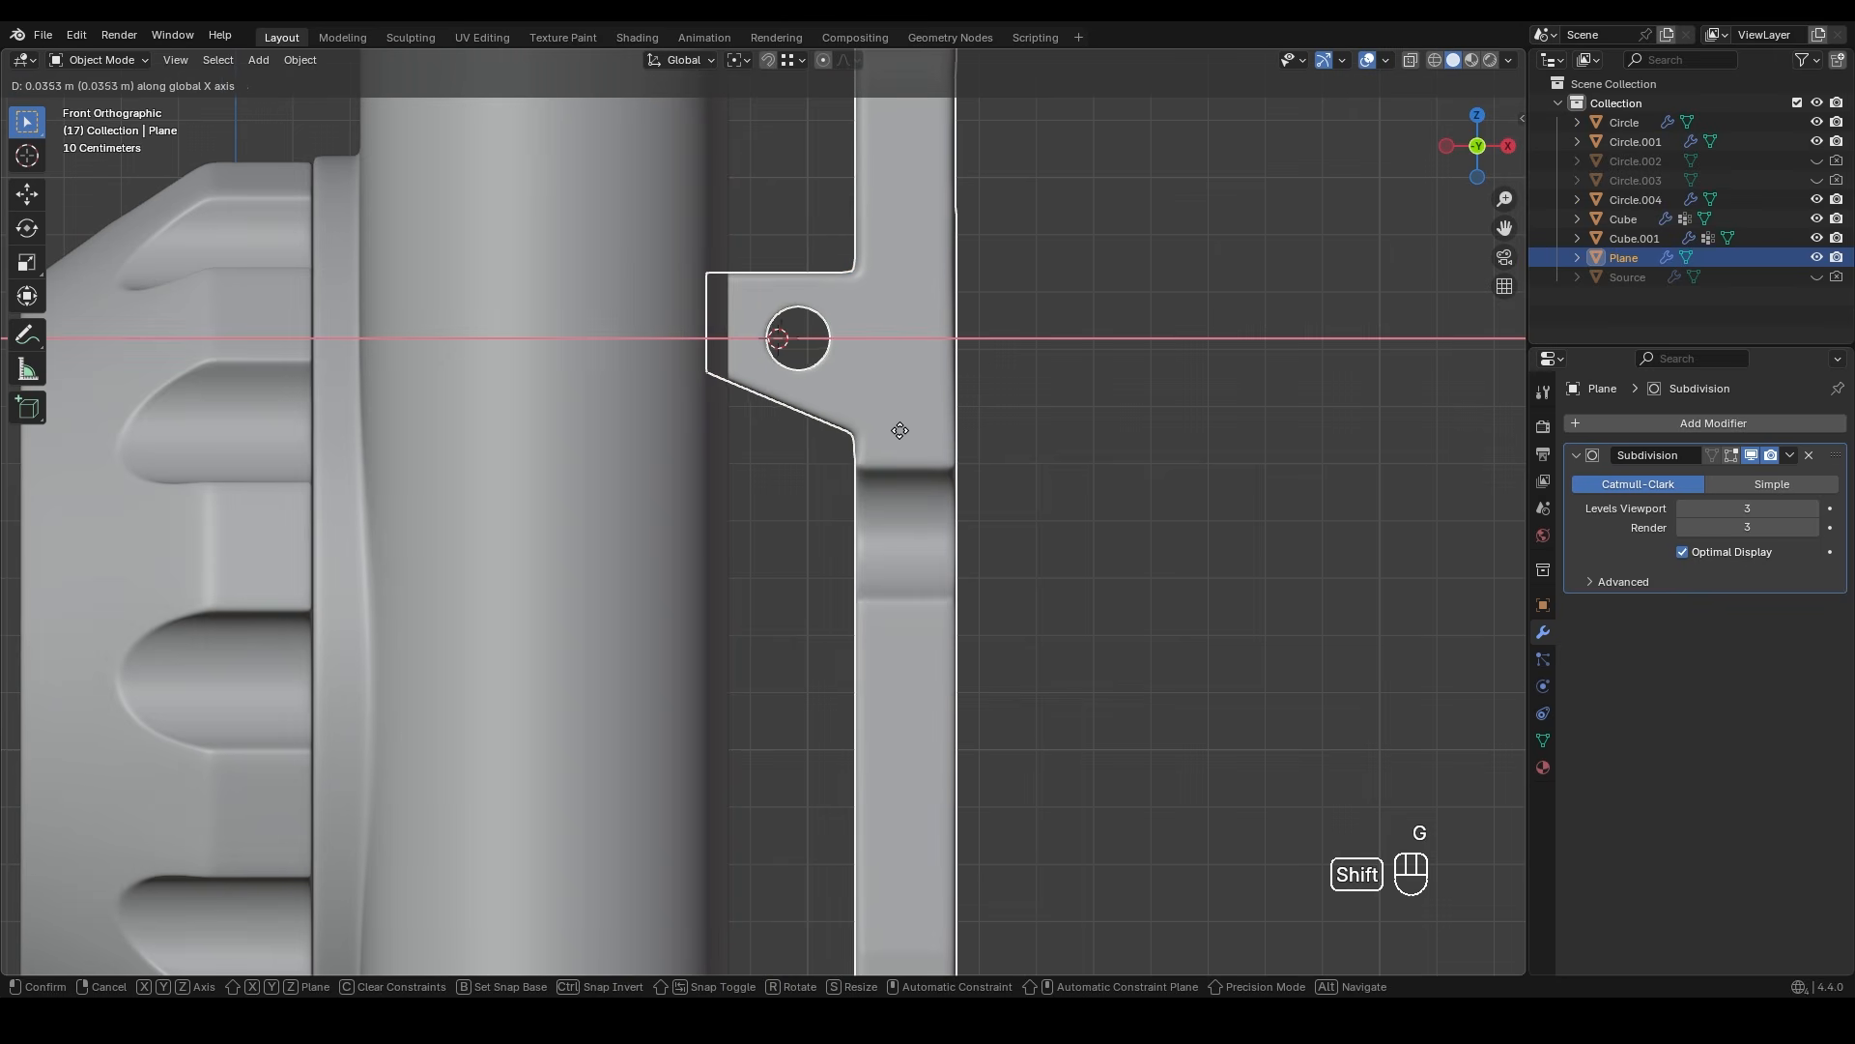
left_click(894, 428)
- Try rotating the lever about its pivot hole beside the cylinder
scroll(937, 371, "down", 3)
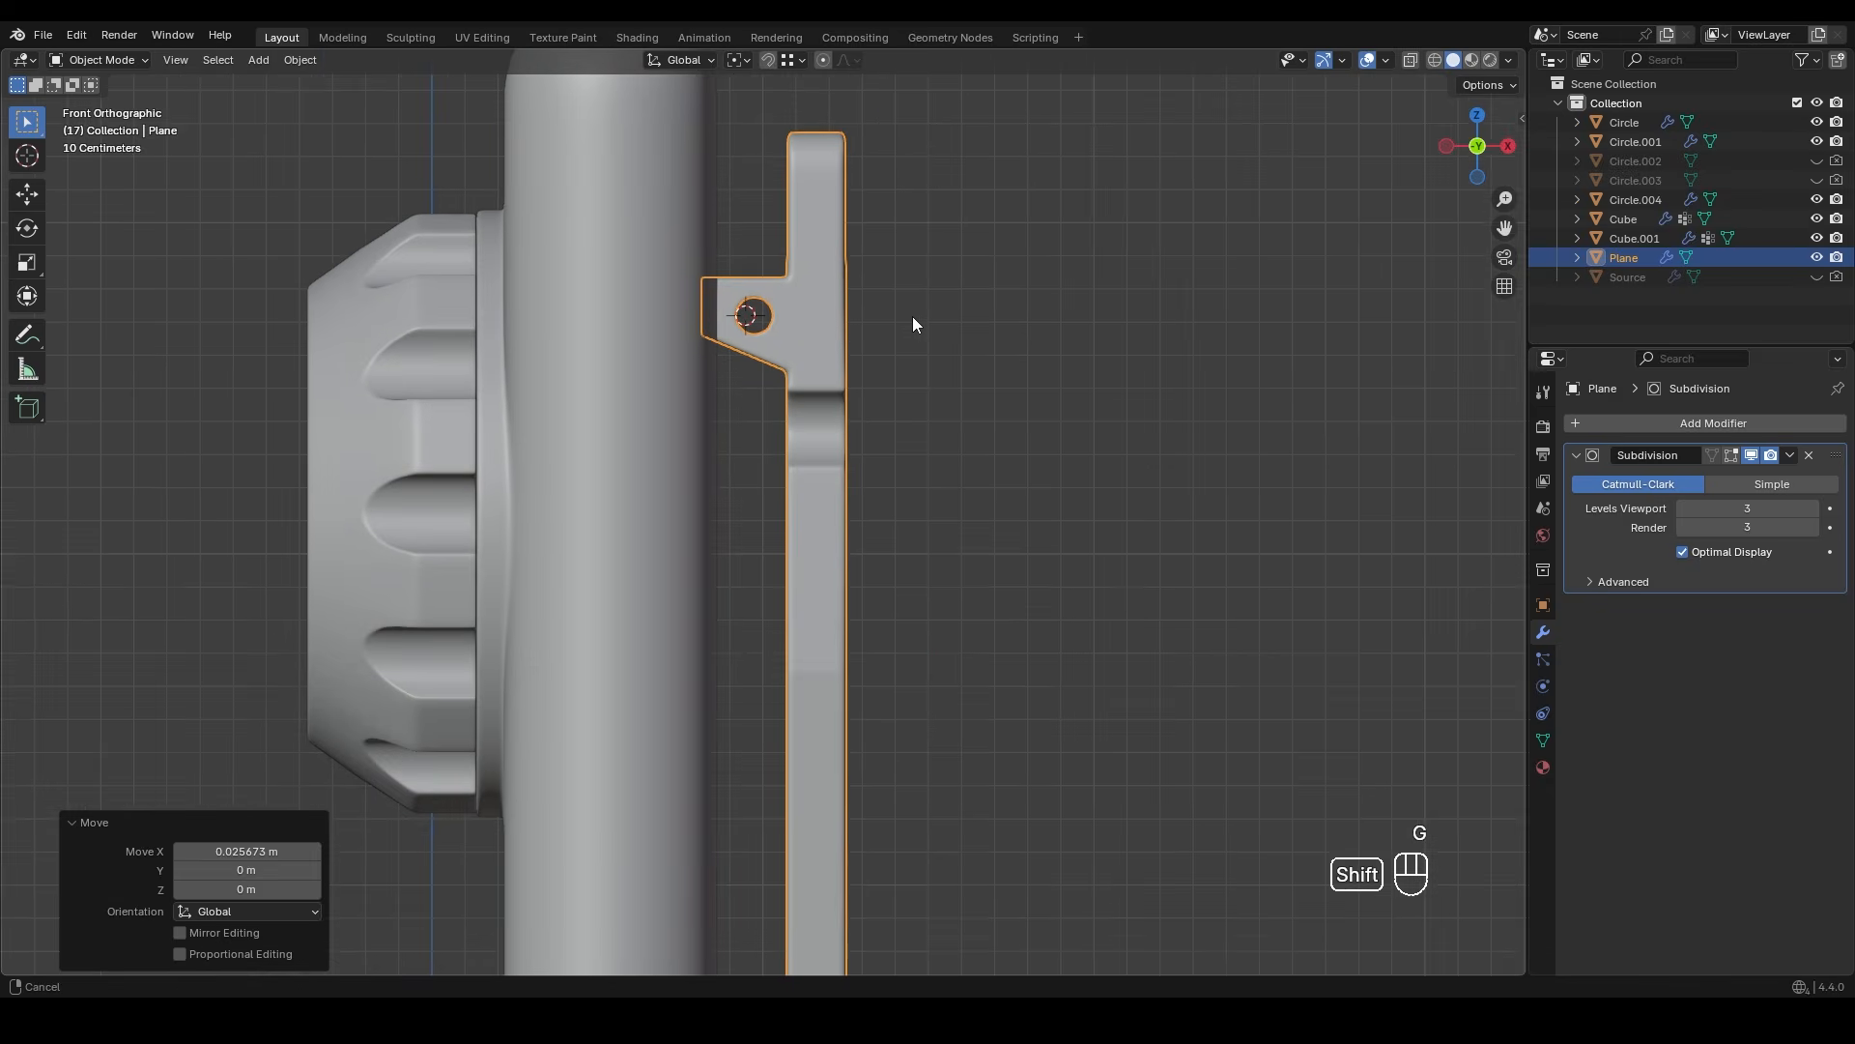
key("r")
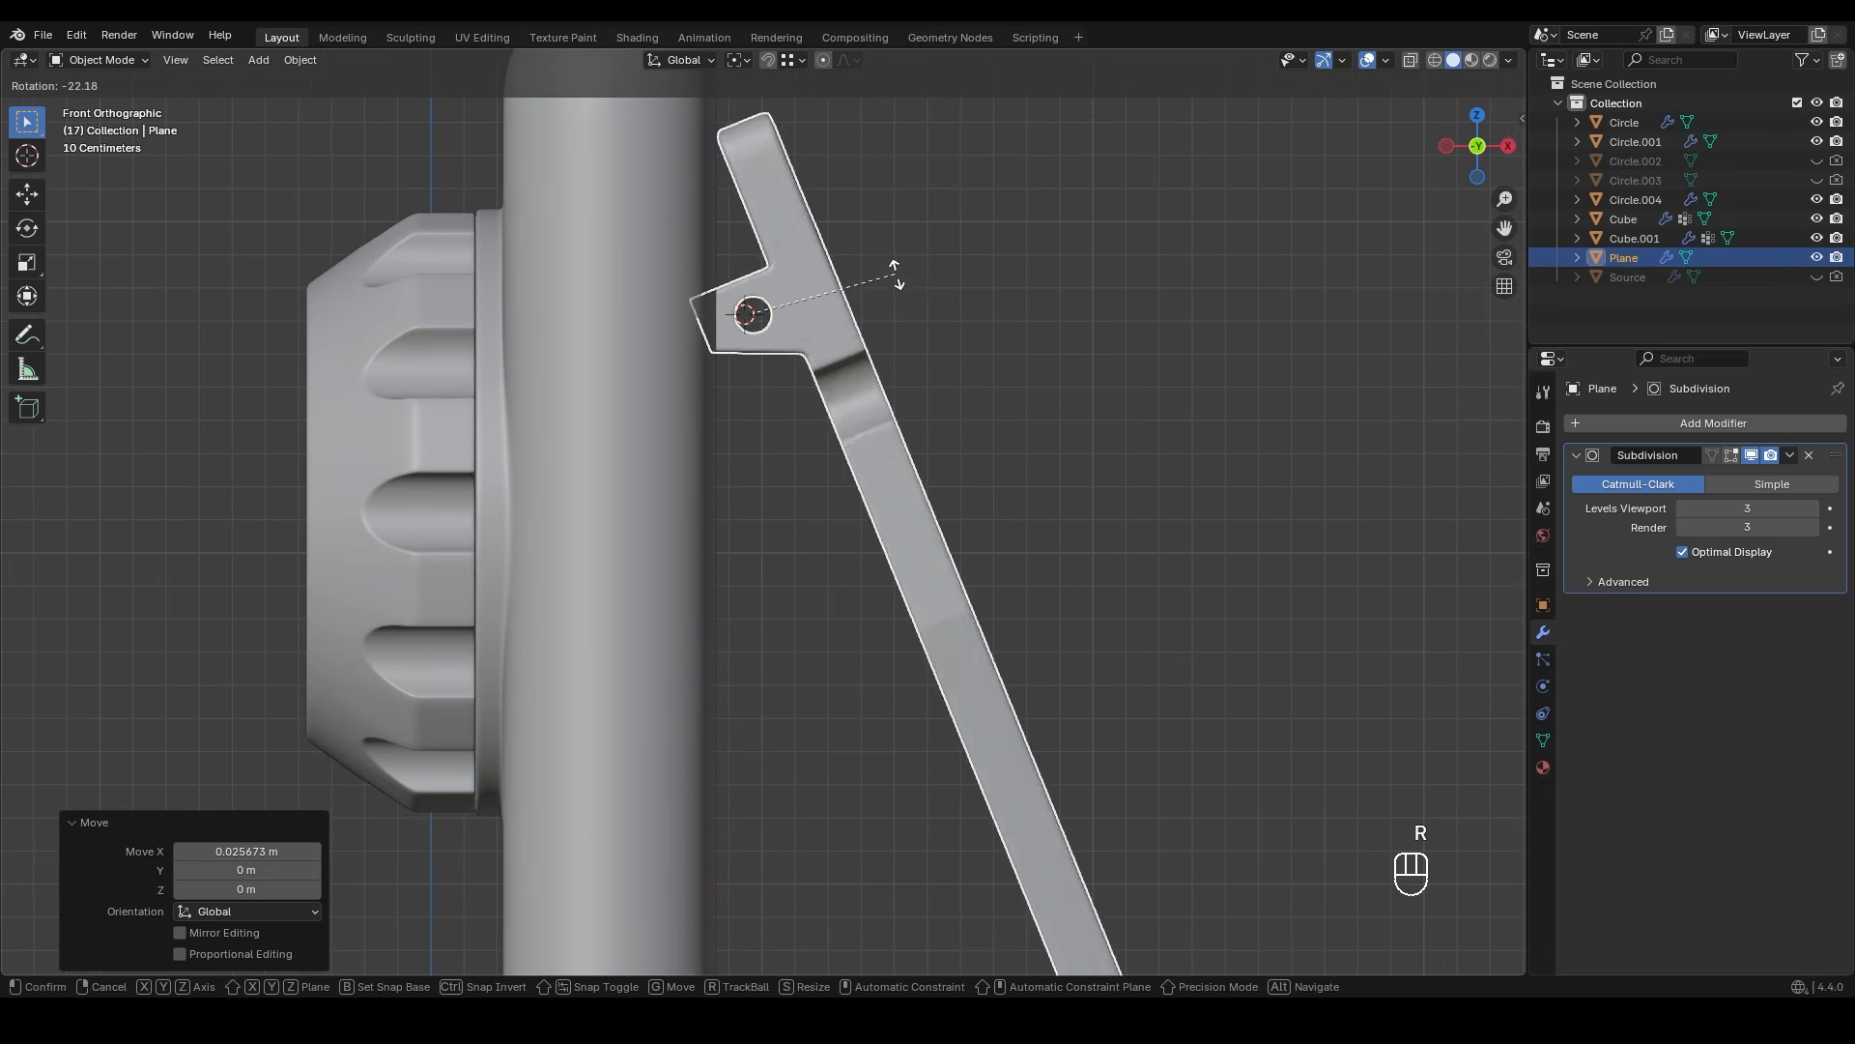
right_click(897, 339)
- Select the protruding vertices on the lever's cylinder-facing side in see-through view
scroll(897, 344, "down", 2)
middle_click_drag(912, 367, 903, 232, "shift")
scroll(753, 735, "up", 10)
key("Tab")
key("shift+z")
key("1")
left_click_drag(624, 367, 756, 688)
key("Tab")
key("shift+z")
- Dissolve the vertical centre edge loop running along the lever's side faces
key("Tab")
key("Tab")
scroll(857, 526, "down", 4)
middle_click_drag(857, 526, 761, 580, "shift")
key("Tab")
scroll(791, 569, "up", 3)
scroll(783, 572, "down", 3)
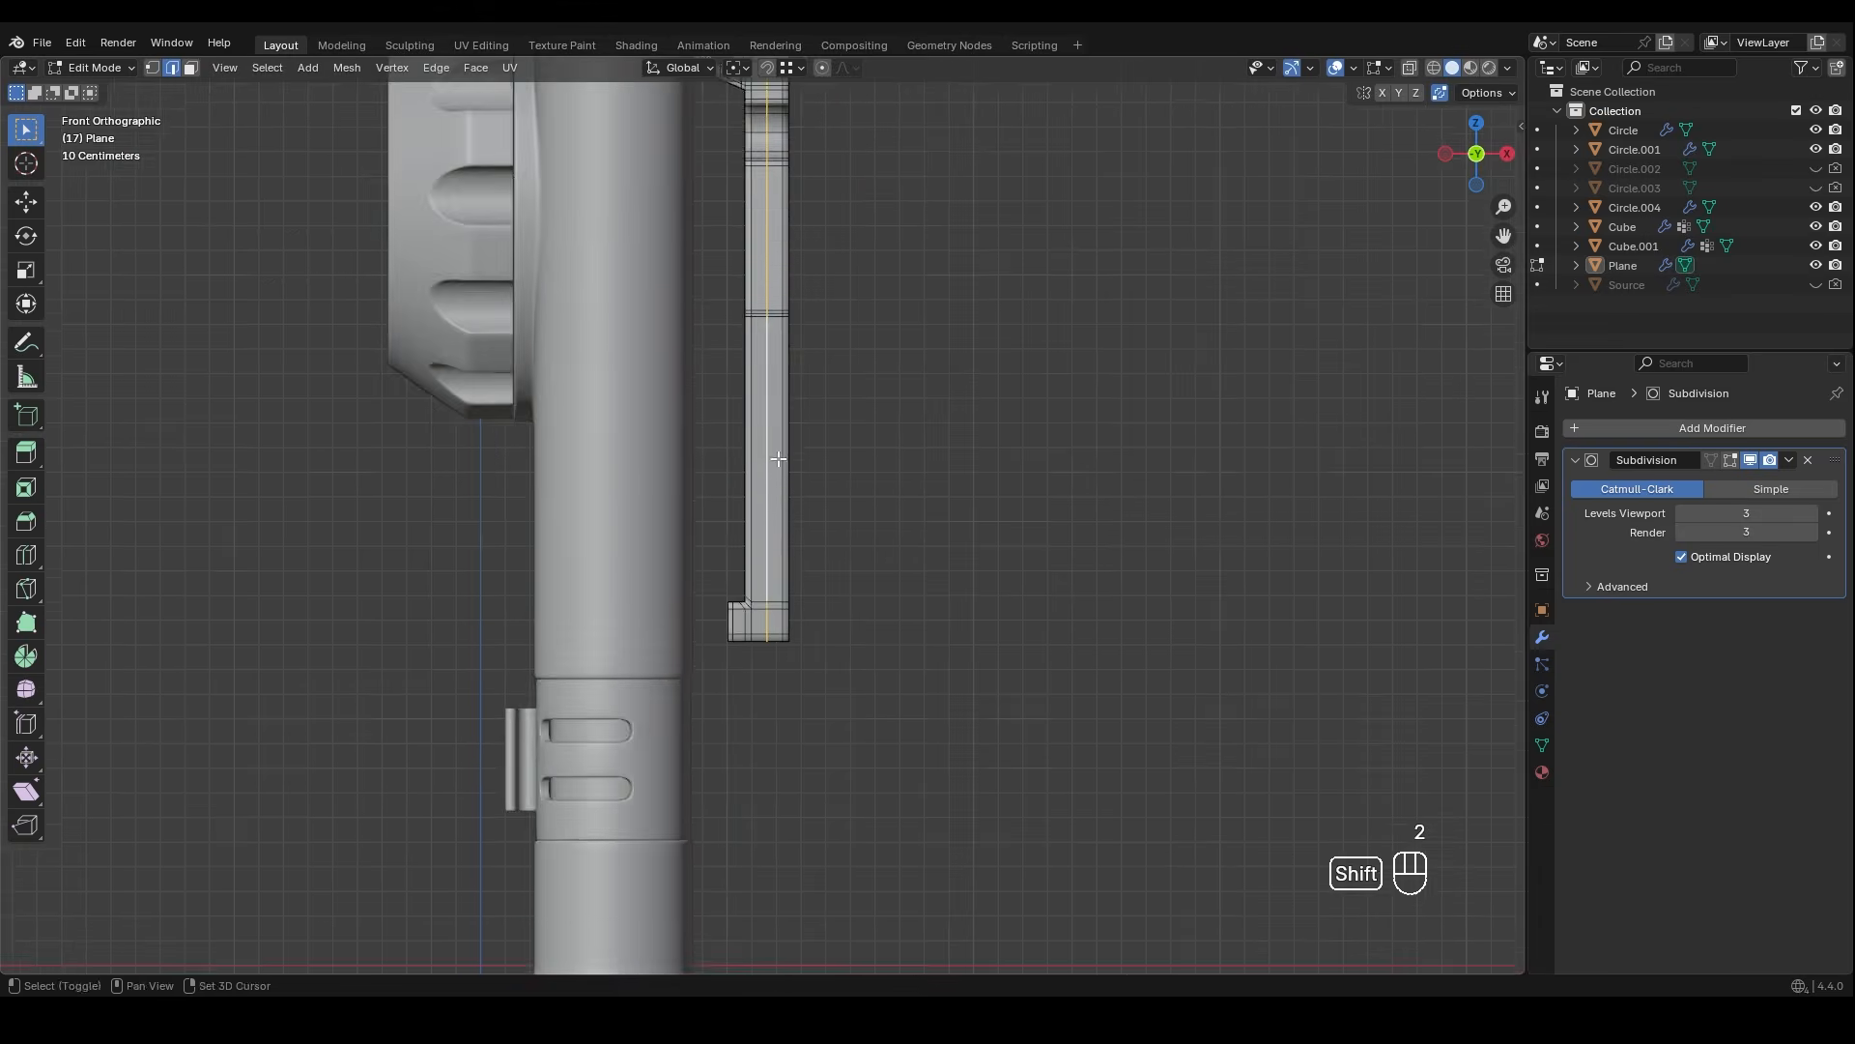
key("shift+z")
scroll(683, 415, "up", 4)
key("x")
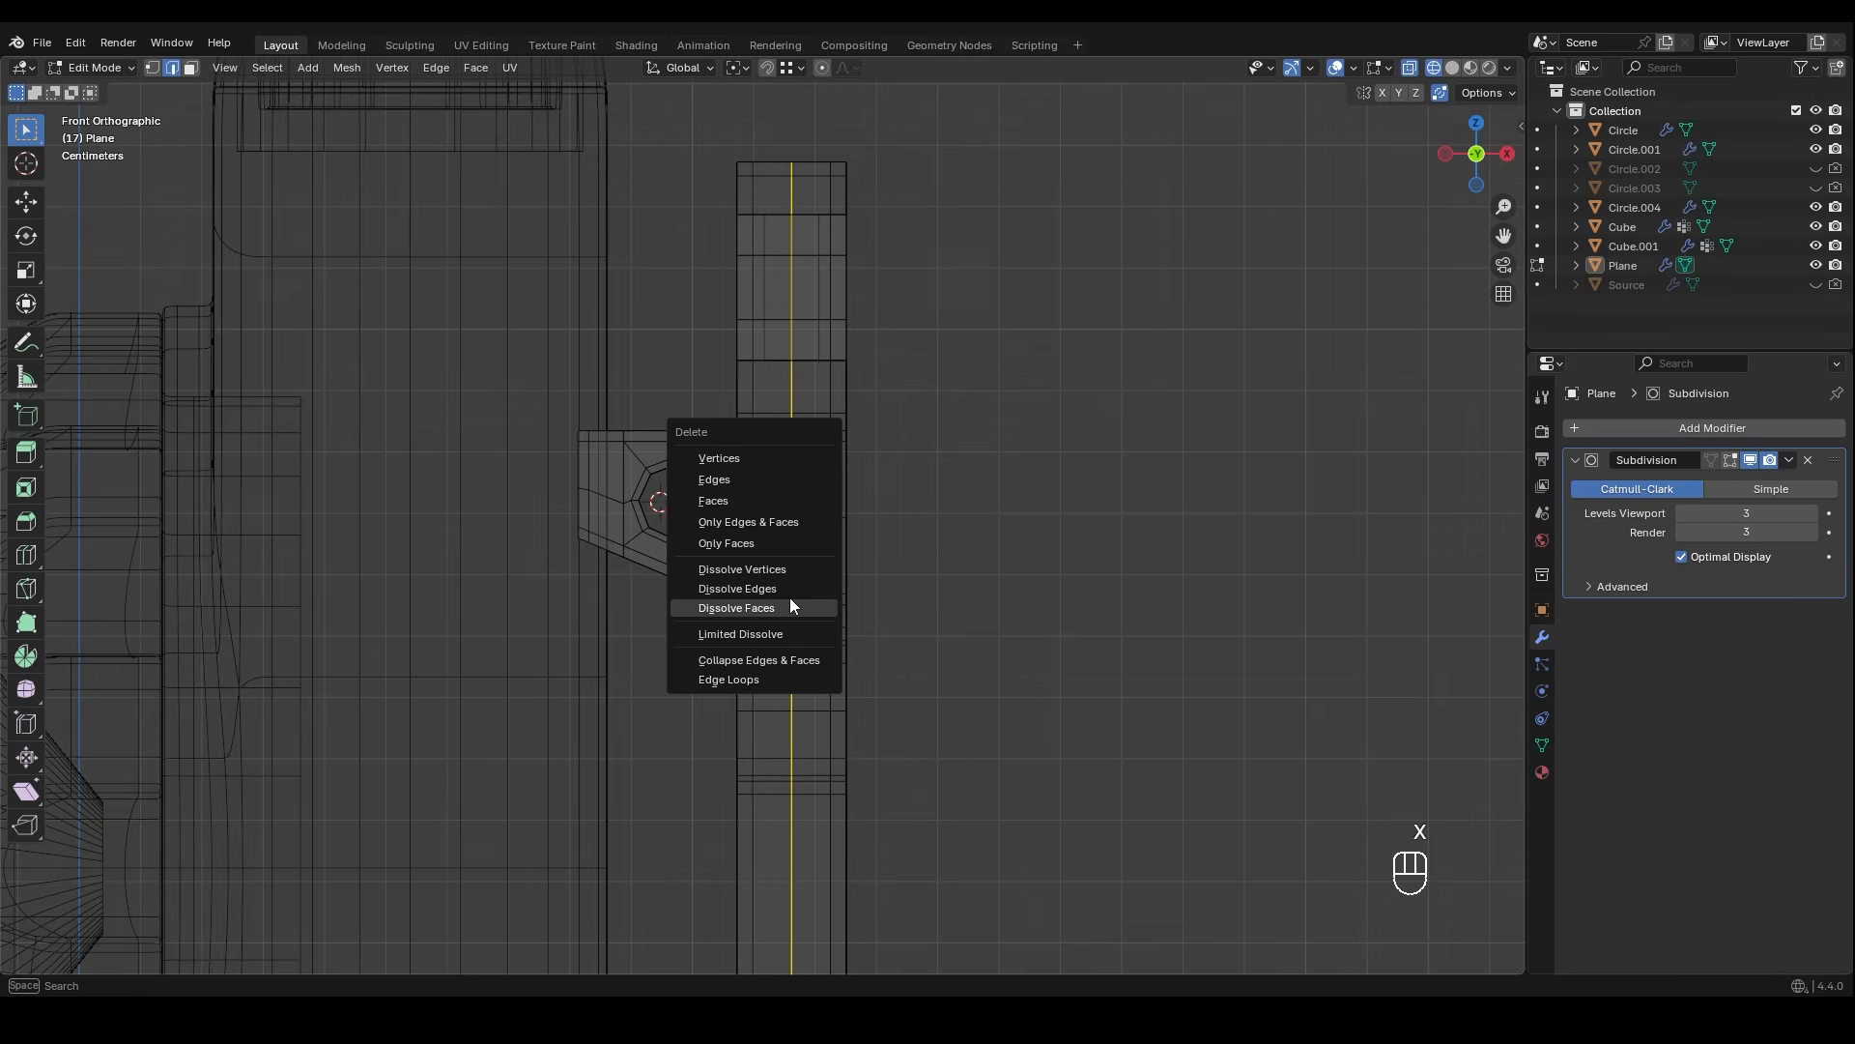
left_click(773, 587)
- Dissolve the remaining vertical centre edges around the lever's upper window frame
scroll(808, 373, "up", 3)
left_click(759, 317, "alt")
key("x")
left_click(757, 319)
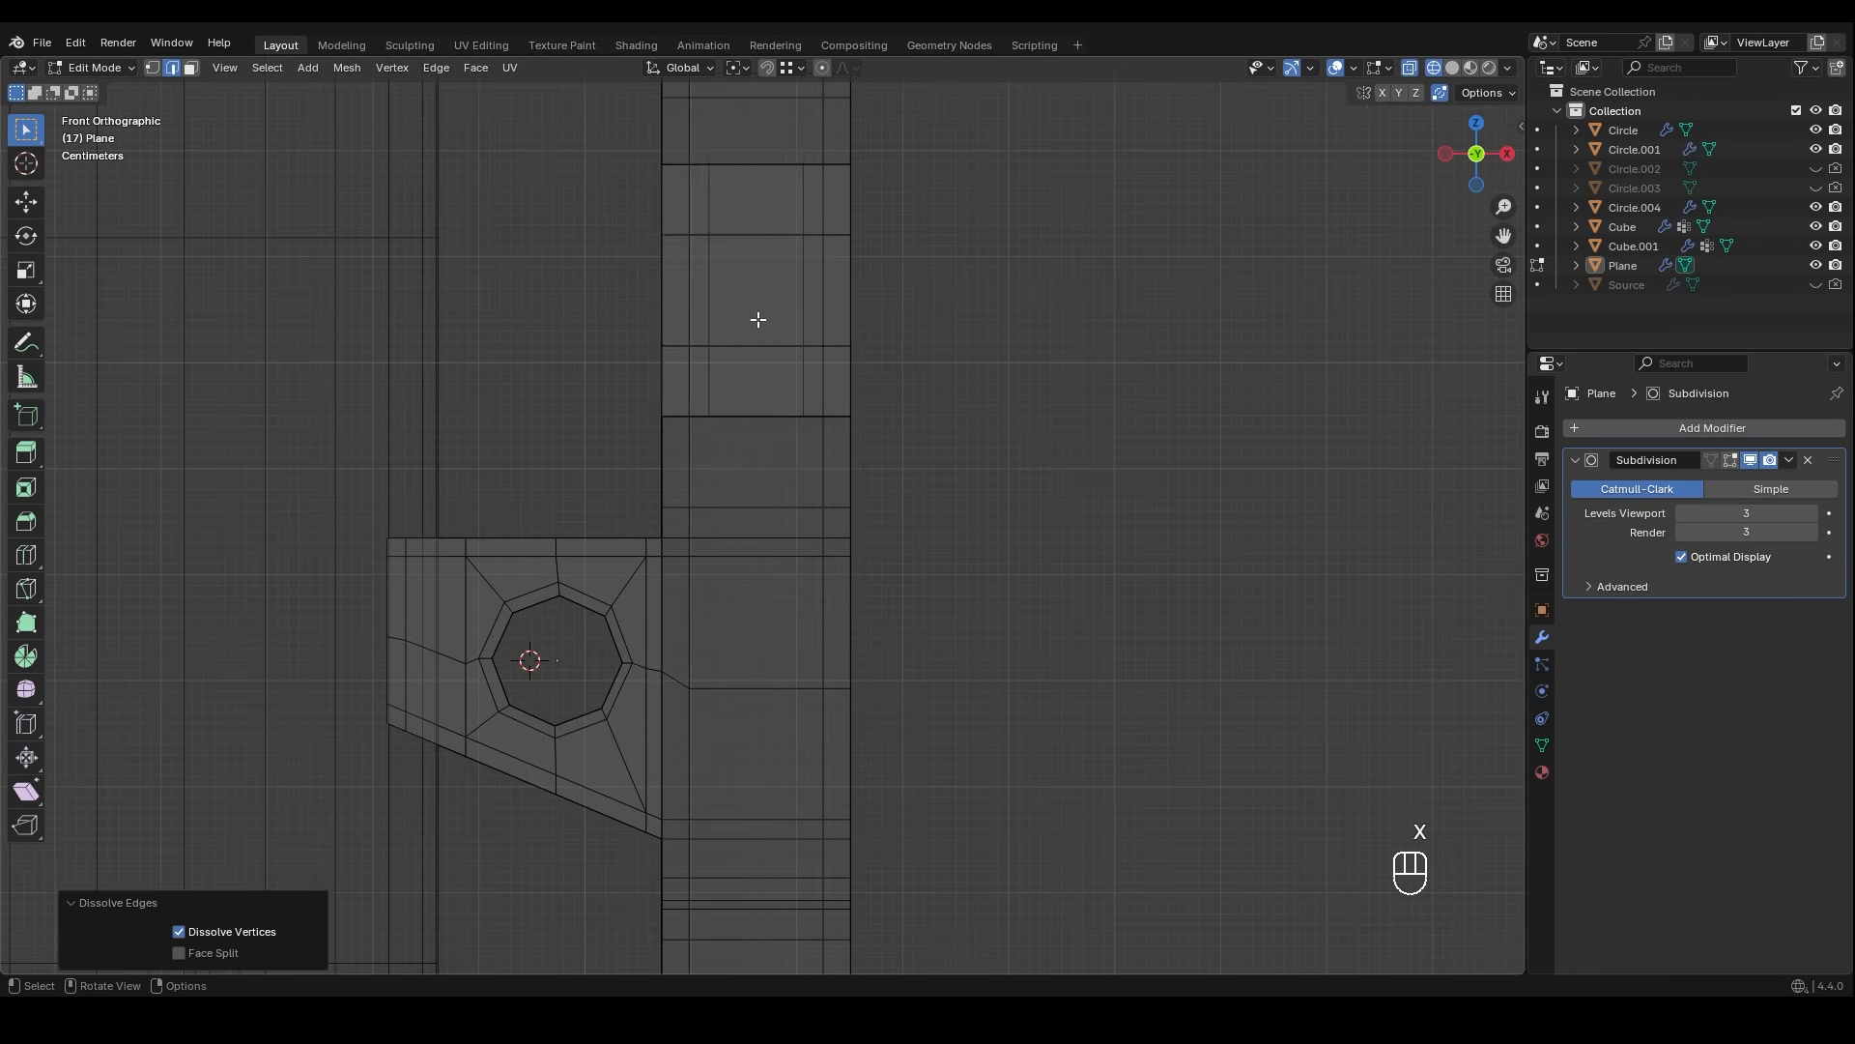
- Select the lever's outer-side vertices in see-through view and move them about 0.035 m inward along X to thin it
middle_click_drag(759, 319, 712, 413)
key("shift+z")
scroll(904, 426, "down", 3)
mouse_move(904, 426)
middle_mouse_down()
mouse_move(986, 460)
mouse_move(875, 304)
middle_mouse_up()
key("shift+z")
key("1")
left_click_drag(861, 224, 1010, 923)
scroll(873, 295, "up", 7)
middle_click_drag(873, 295, 915, 496, "shift")
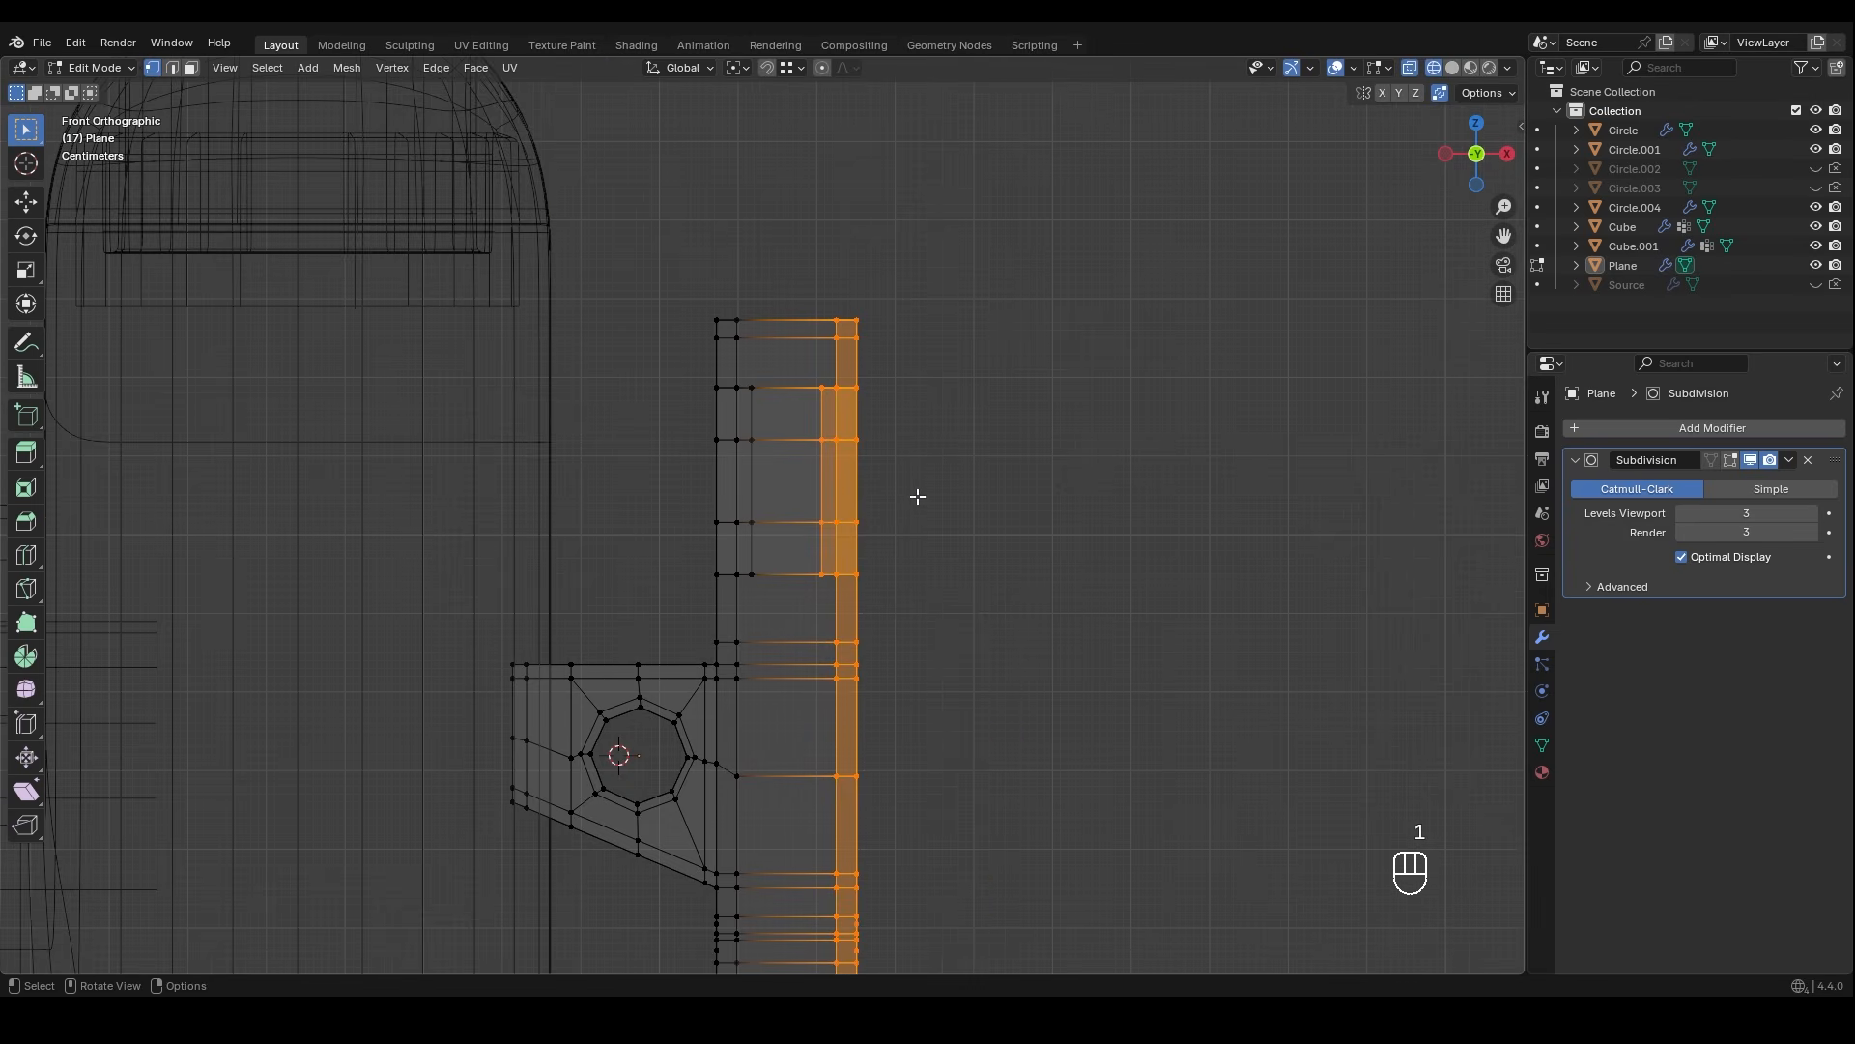
key("g")
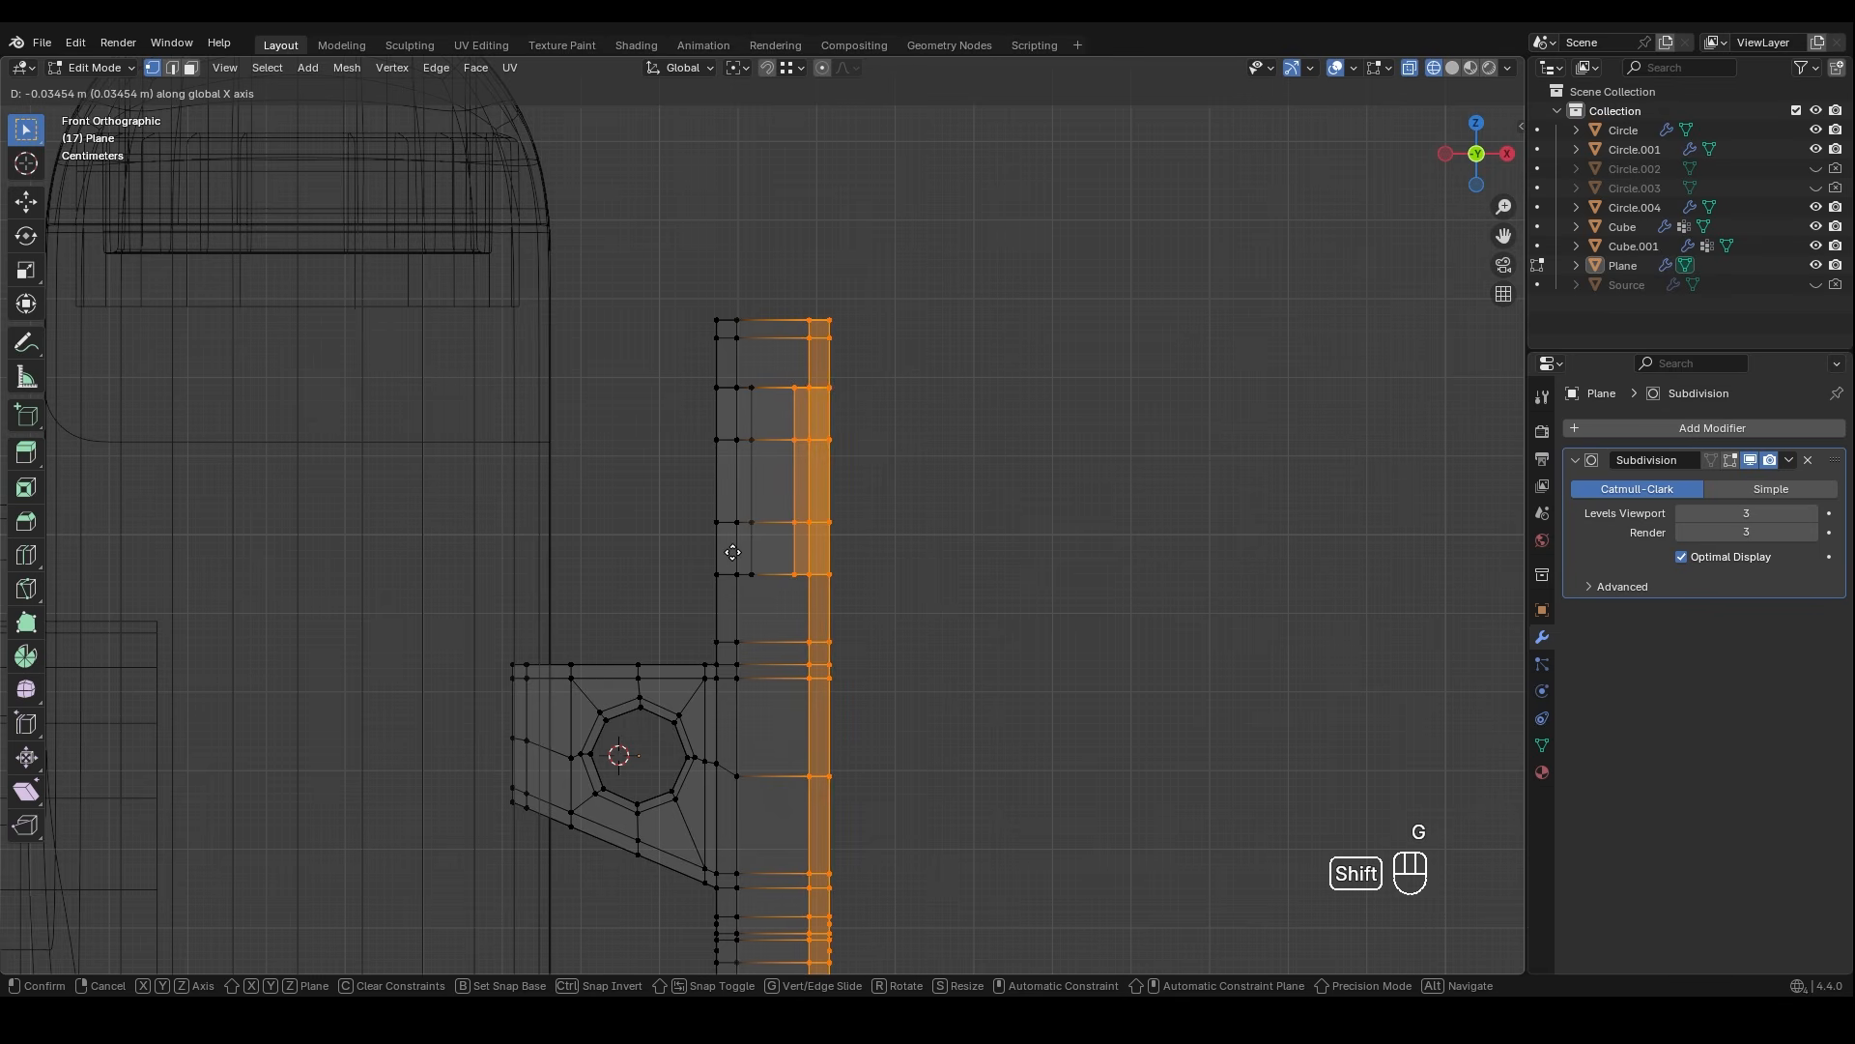
left_click(715, 548)
- Fine-tune the X position of the lever's outer-side vertices, checking the thickness on the smoothed shape
key("shift+z")
key("Tab")
scroll(866, 547, "down", 5)
middle_click_drag(880, 729, 891, 390, "shift")
key("Tab")
key("g")
left_click(885, 391)
key("Tab")
scroll(866, 426, "down", 4)
scroll(860, 431, "up", 6)
key("Tab")
key("g")
left_click(804, 565)
- Dissolve the two inner edge loops running around the inside of the lever's window opening
key("Tab")
middle_click_drag(812, 581, 748, 580)
scroll(748, 580, "up", 5)
key("ctrl+z")
middle_click_drag(561, 448, 945, 473)
scroll(944, 472, "up", 2)
left_click(873, 480, "alt")
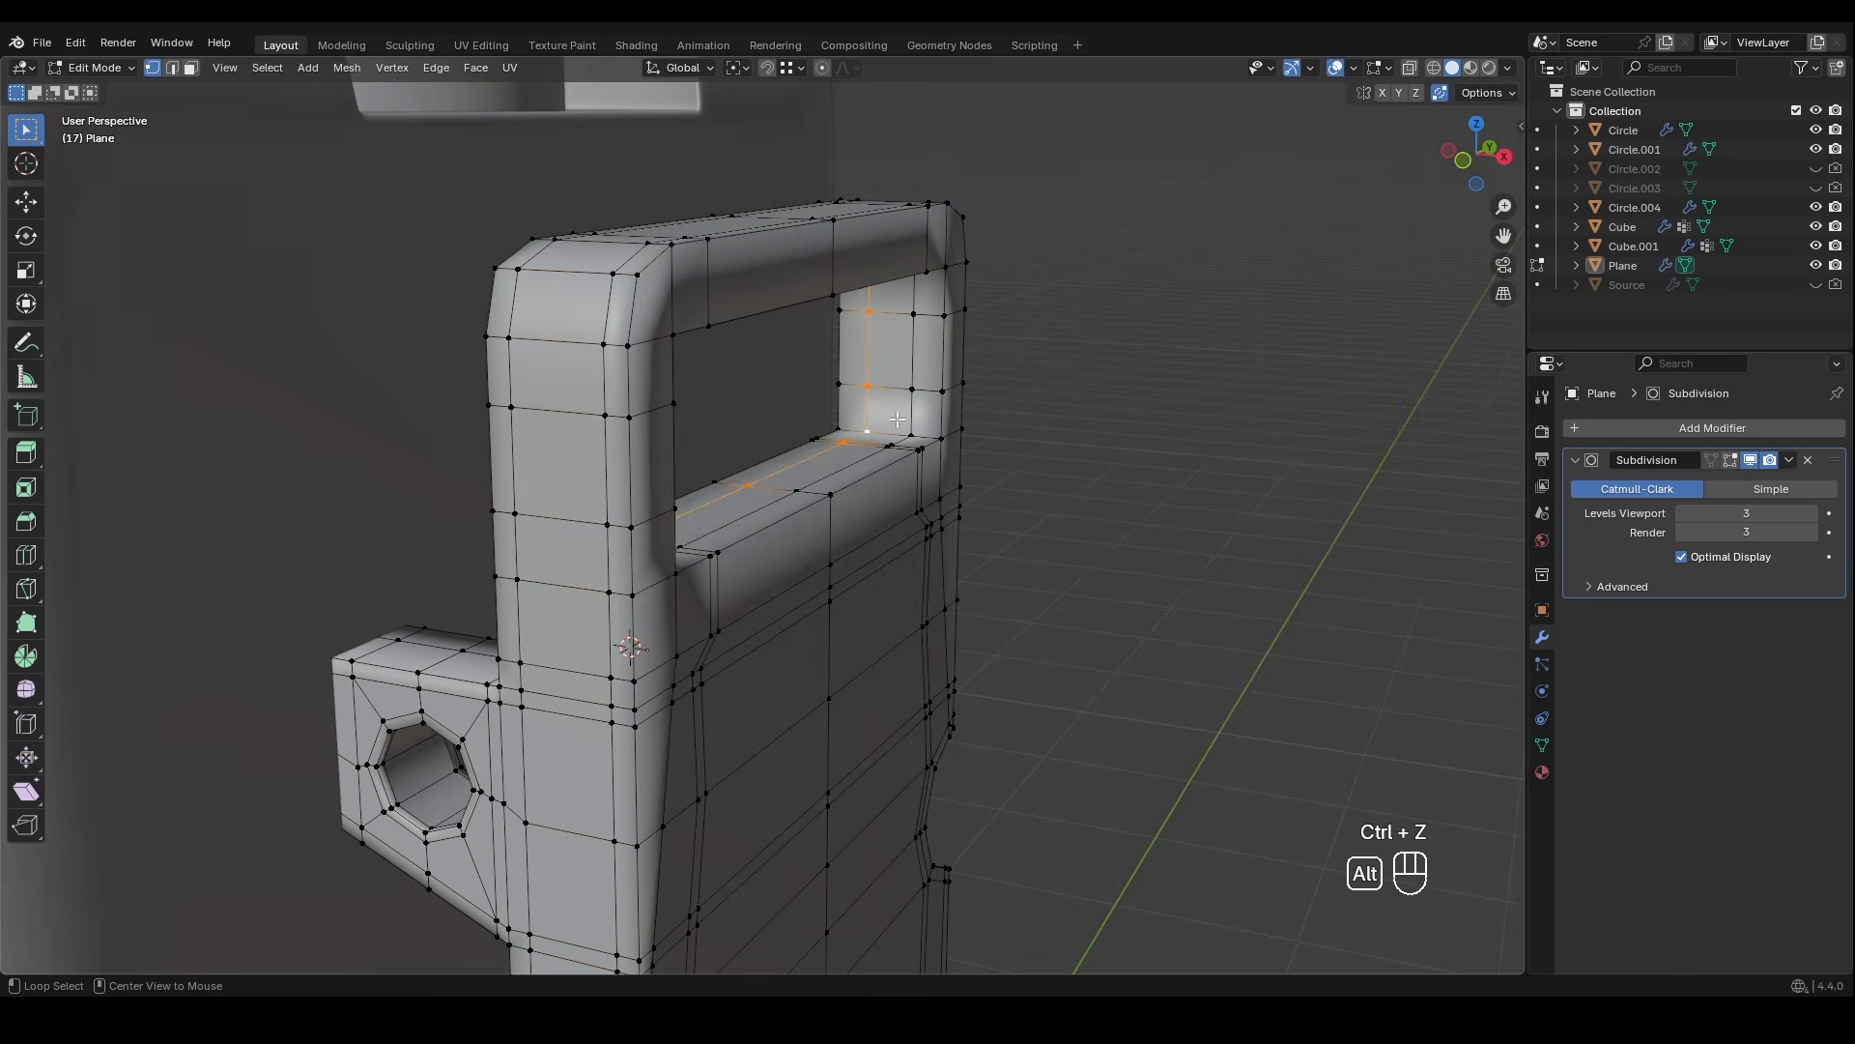
key("s")
key("y")
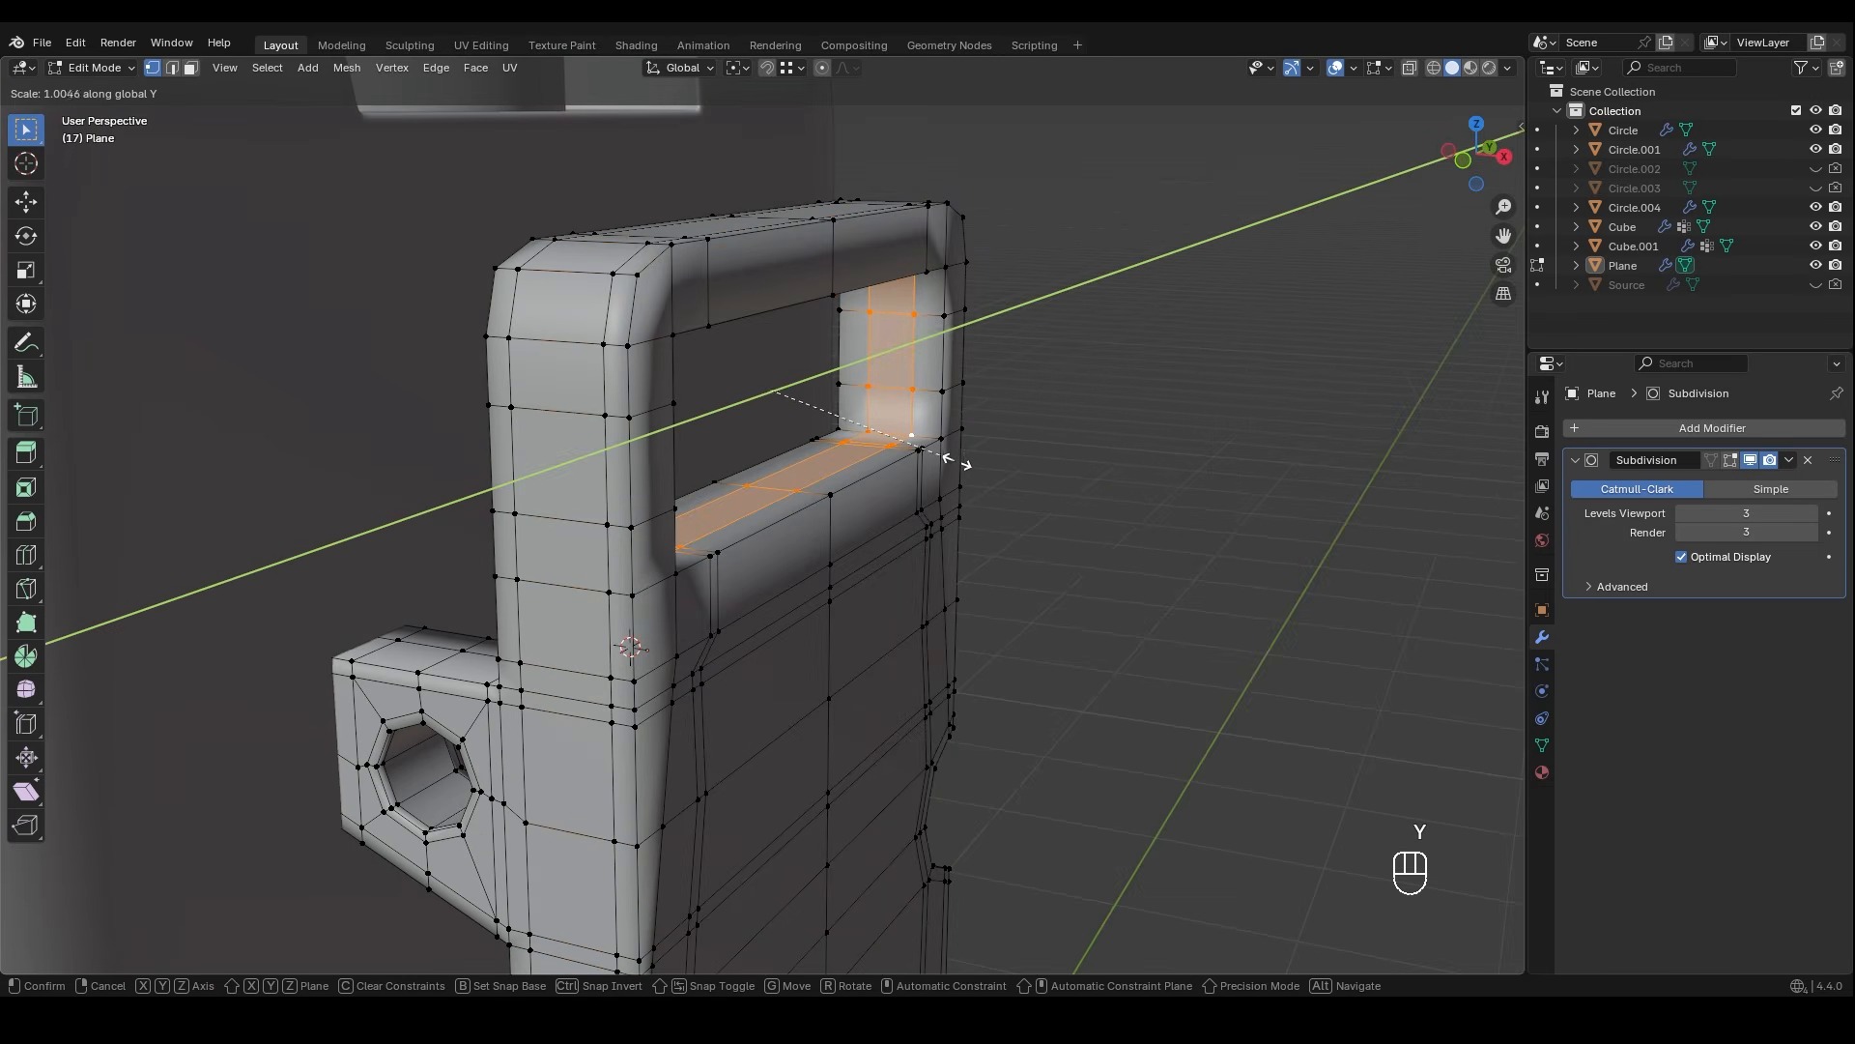
key("x")
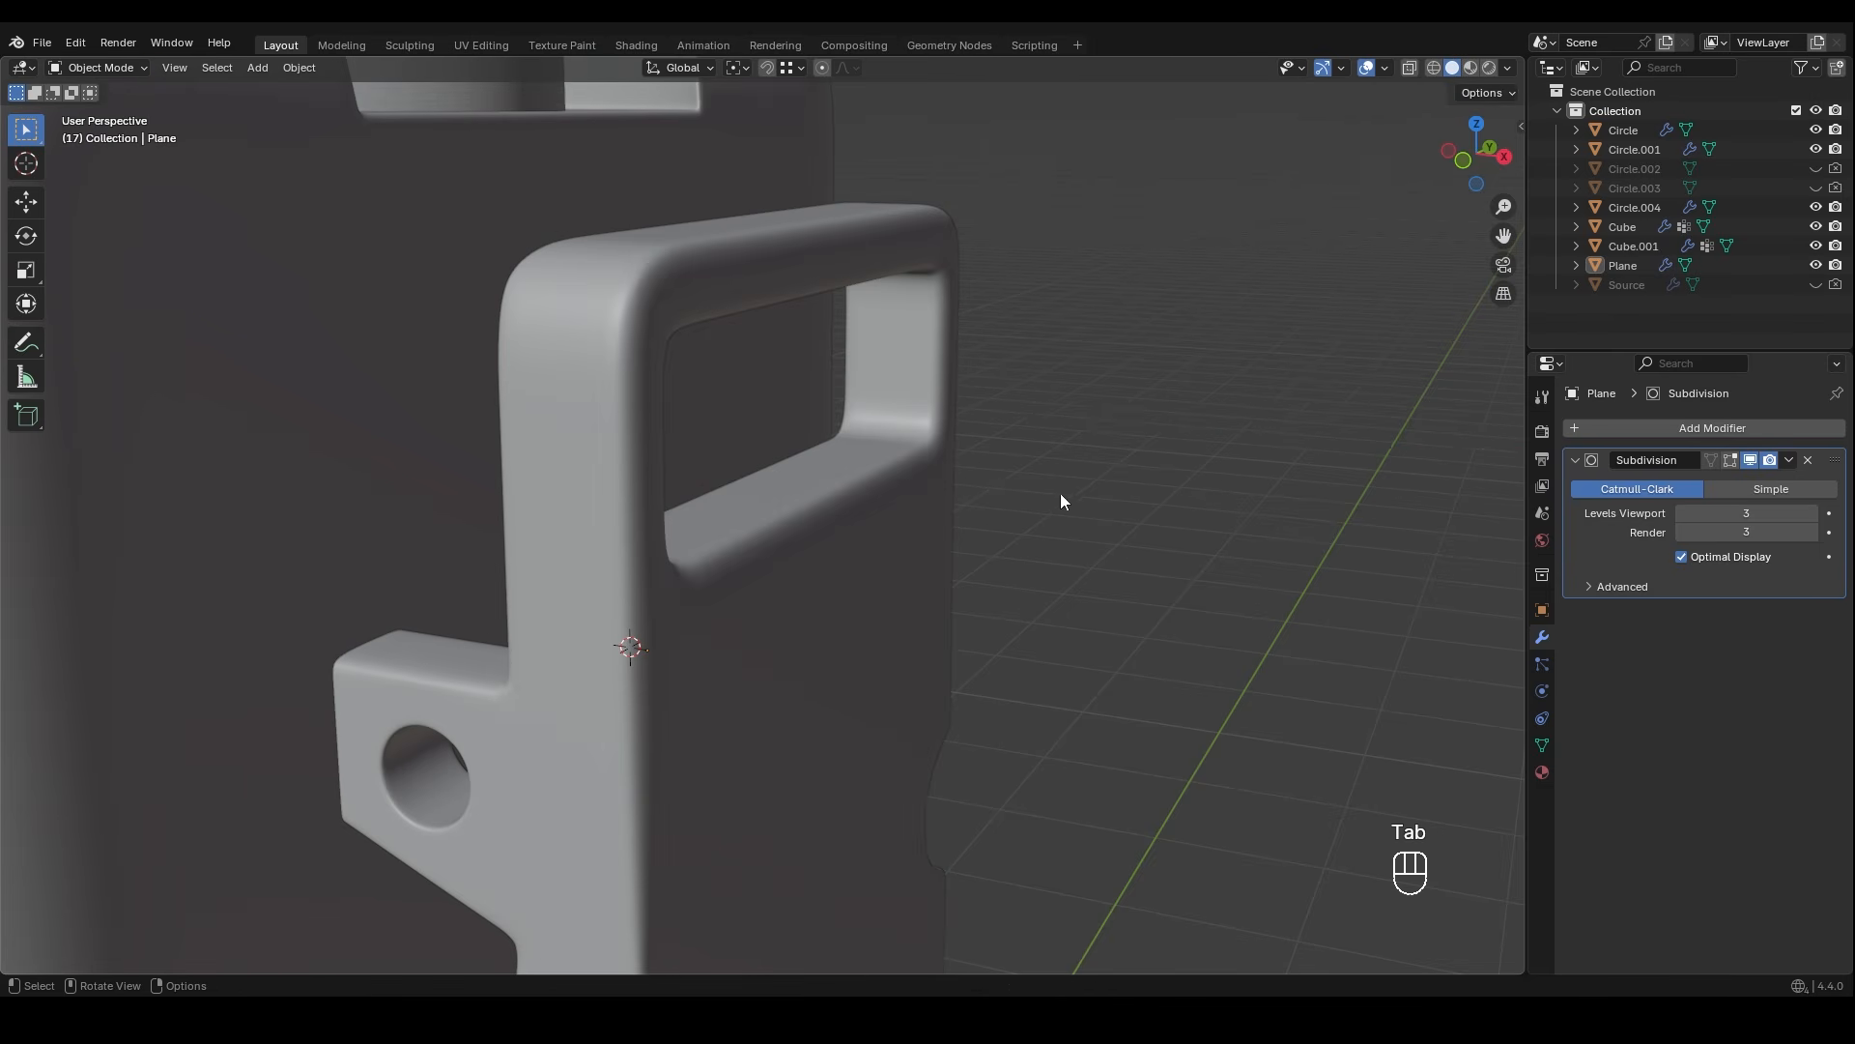
key("Tab")
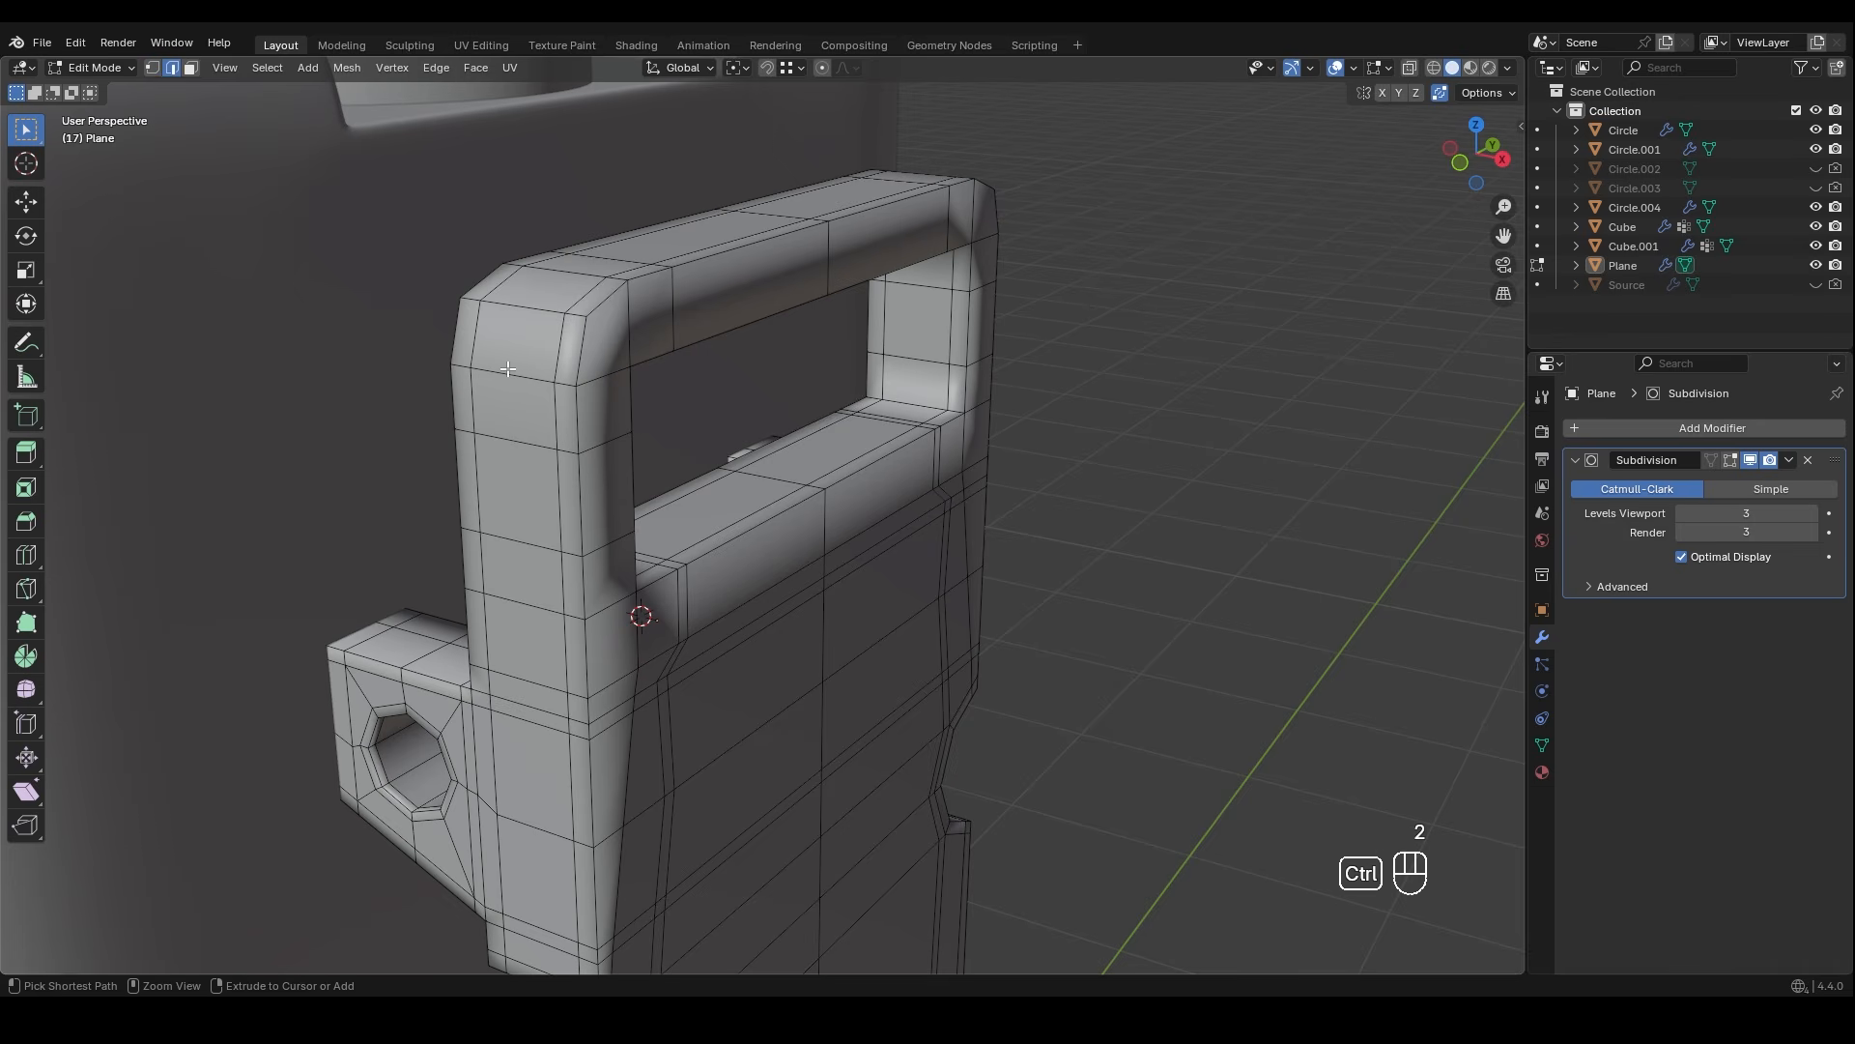
- Insert one centred loop cut around the lever's window opening and check the smoothed frame
key("ctrl+r")
left_click(765, 470)
right_click(766, 470)
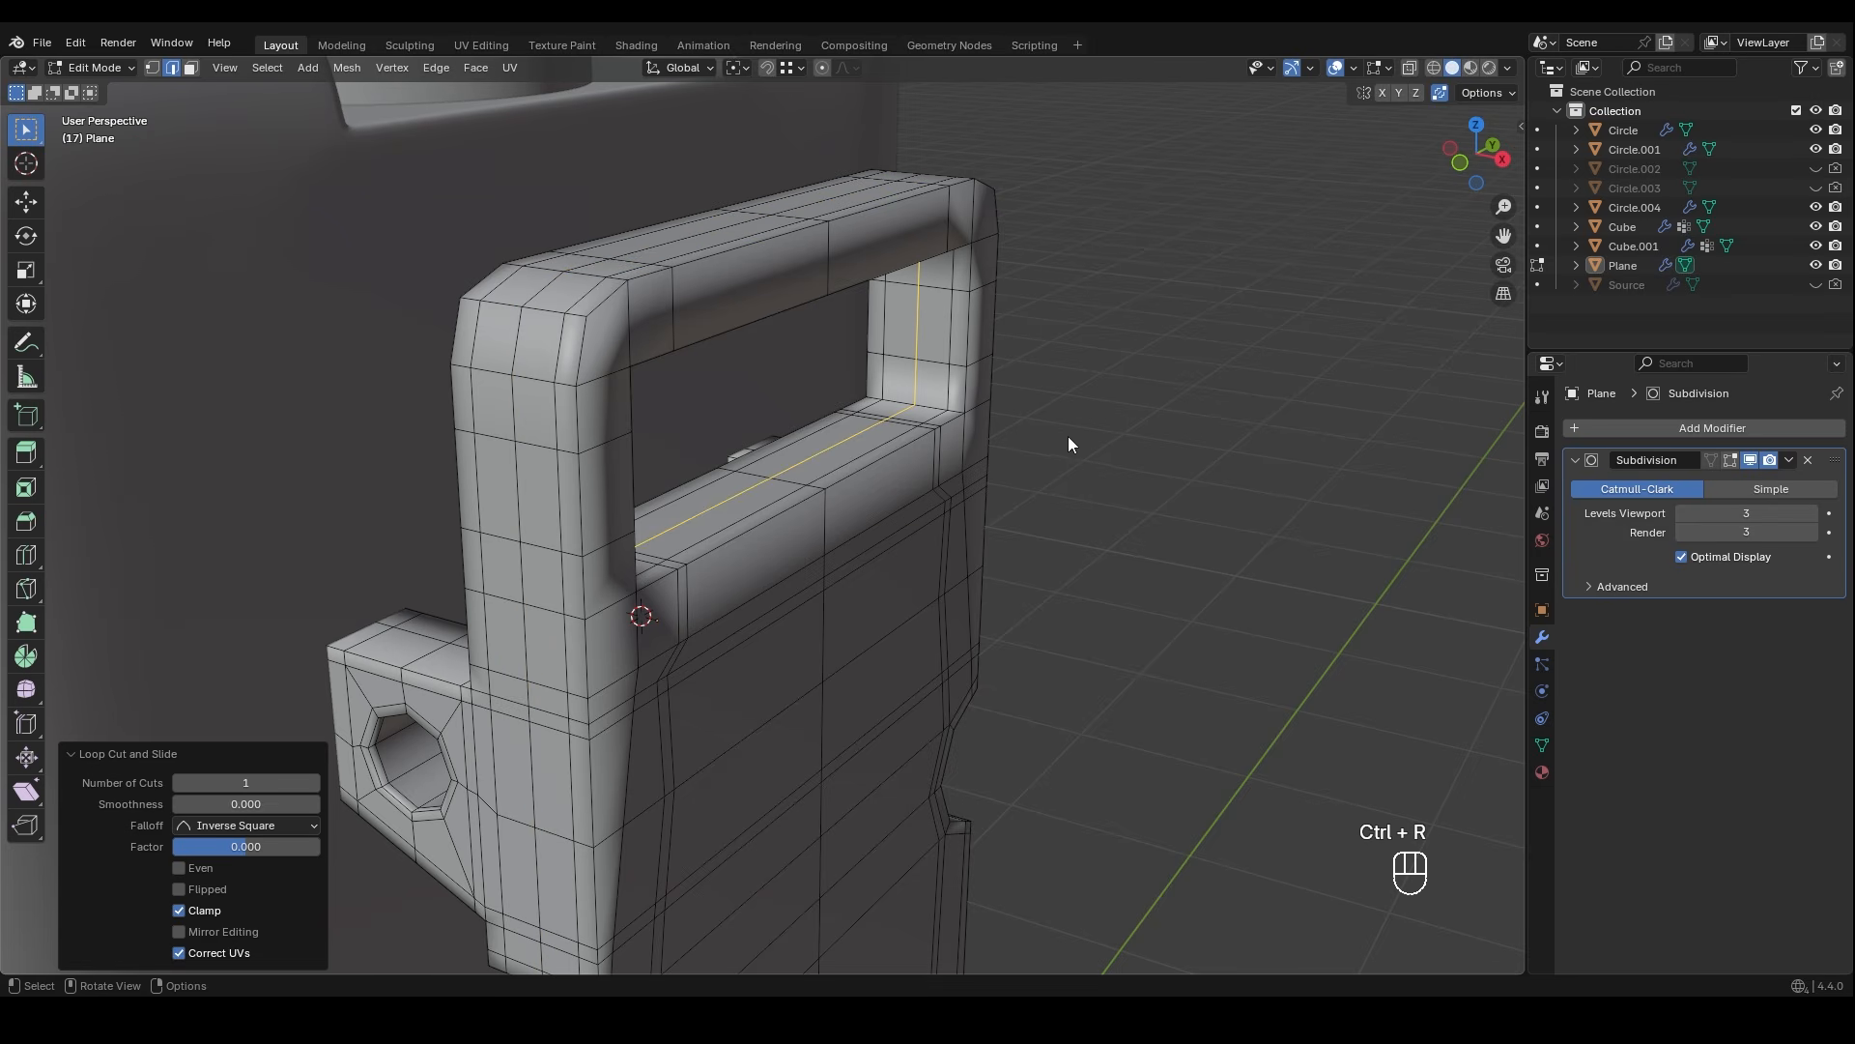
key("Tab")
middle_click_drag(1072, 431, 931, 386)
scroll(924, 304, "up", 2)
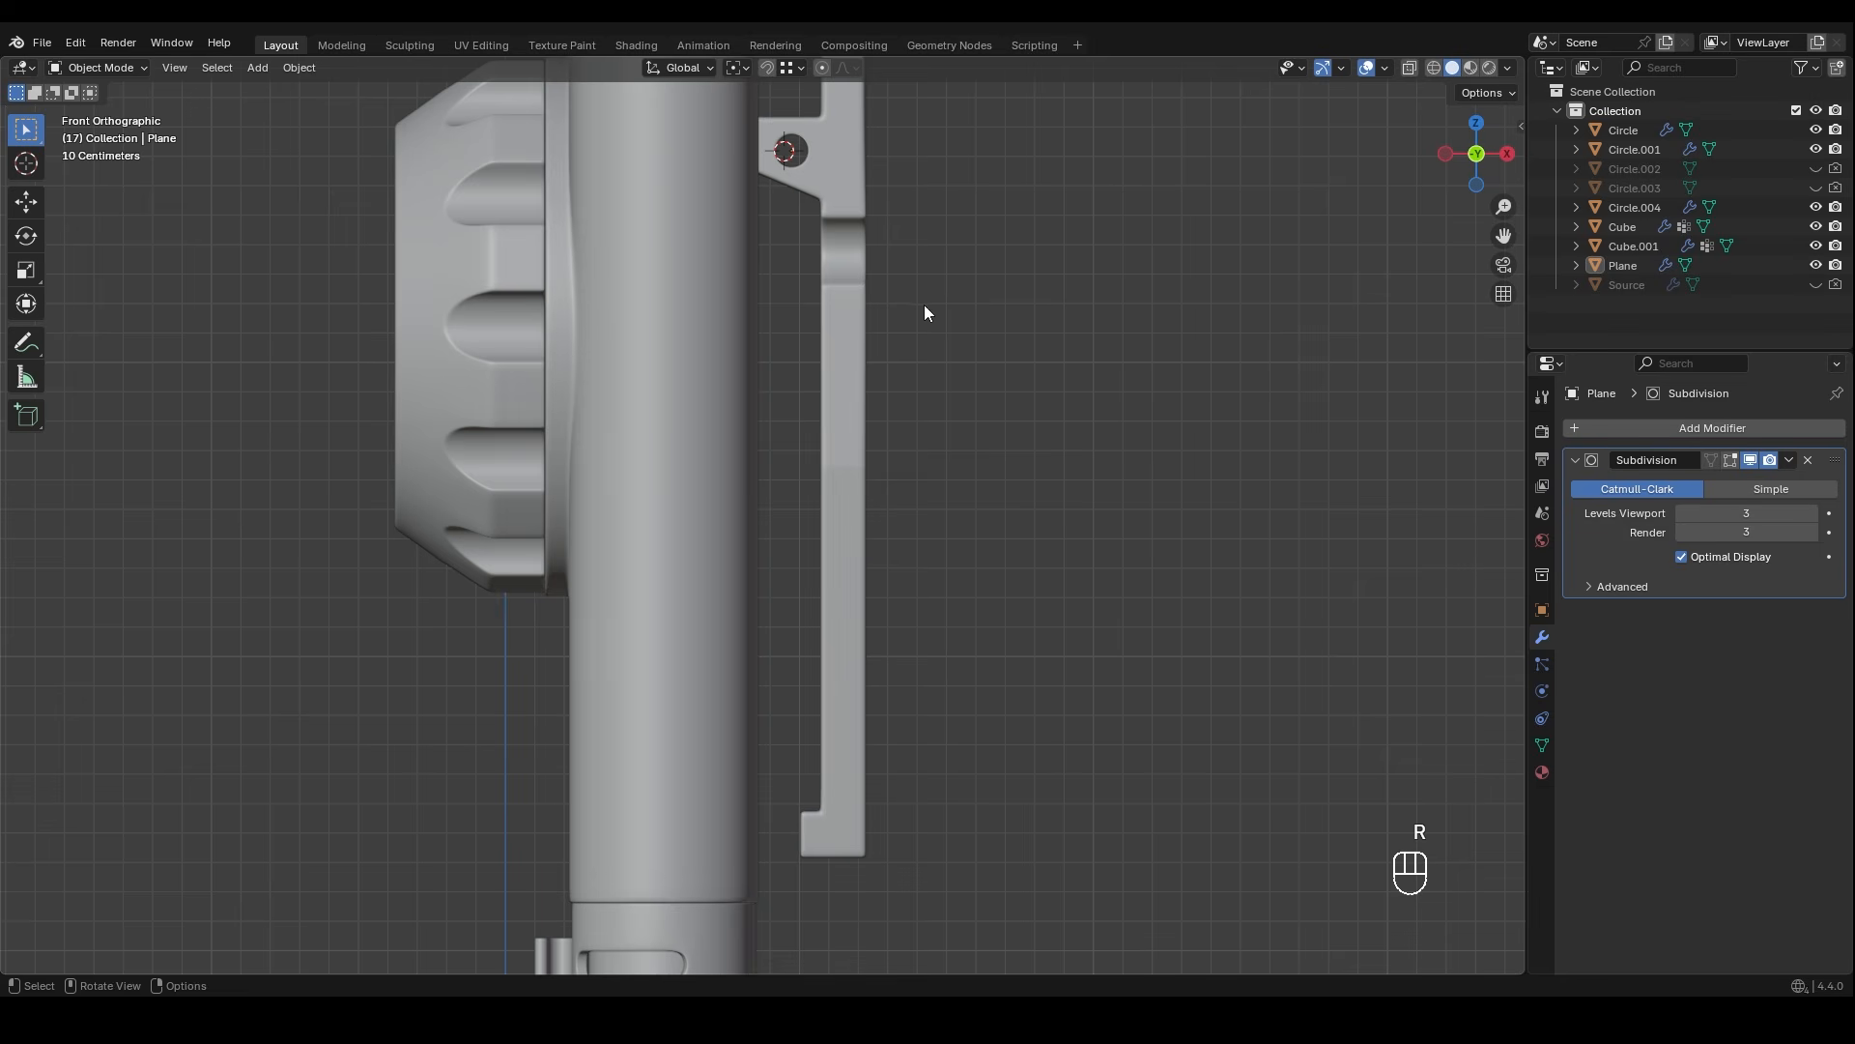
- Rotate the lever about its pivot hole in small corrections to fit it beside the cylinder, and save the file
left_click(851, 288)
key("r")
left_click(551, 455)
middle_click_drag(806, 857, 948, 510, "shift")
scroll(948, 510, "up", 8)
key("r")
left_click(768, 574)
scroll(767, 574, "up", 6)
key("r")
left_click(907, 506)
scroll(899, 483, "down", 20)
left_click(868, 363)
key("z")
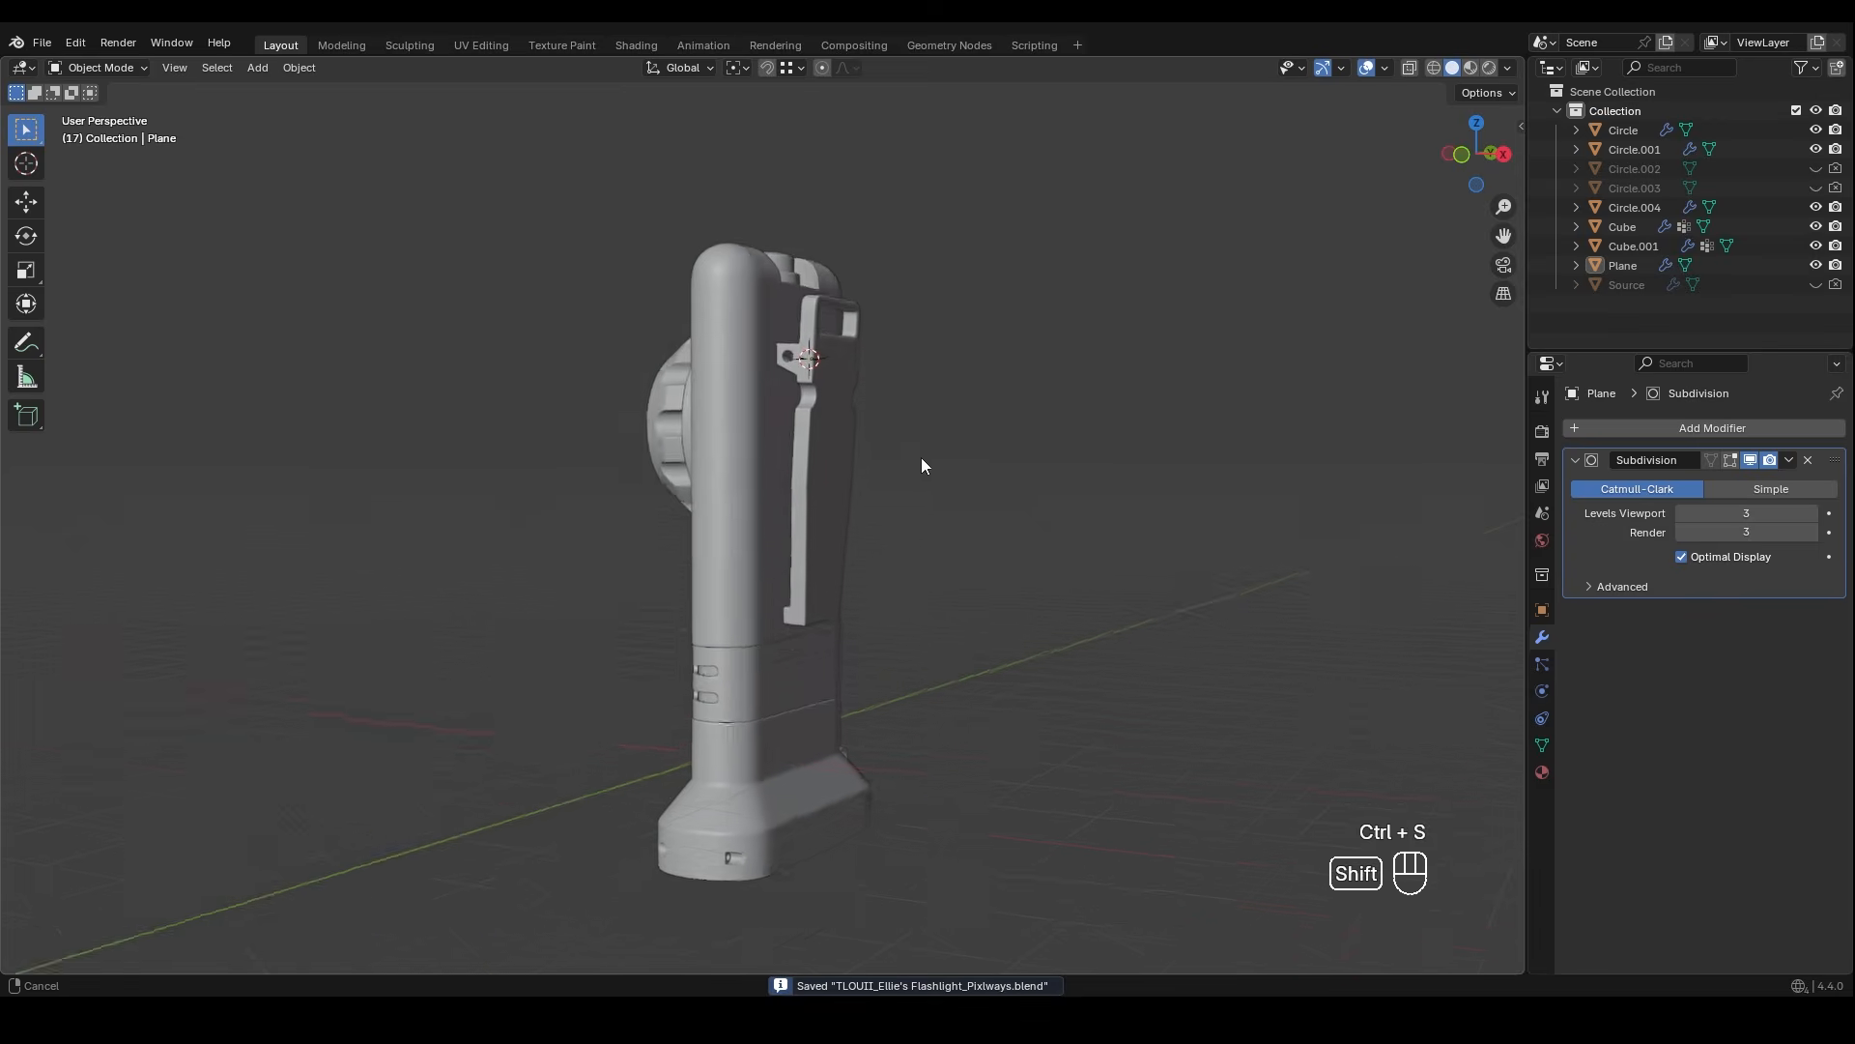
middle_click_drag(920, 460, 808, 481)
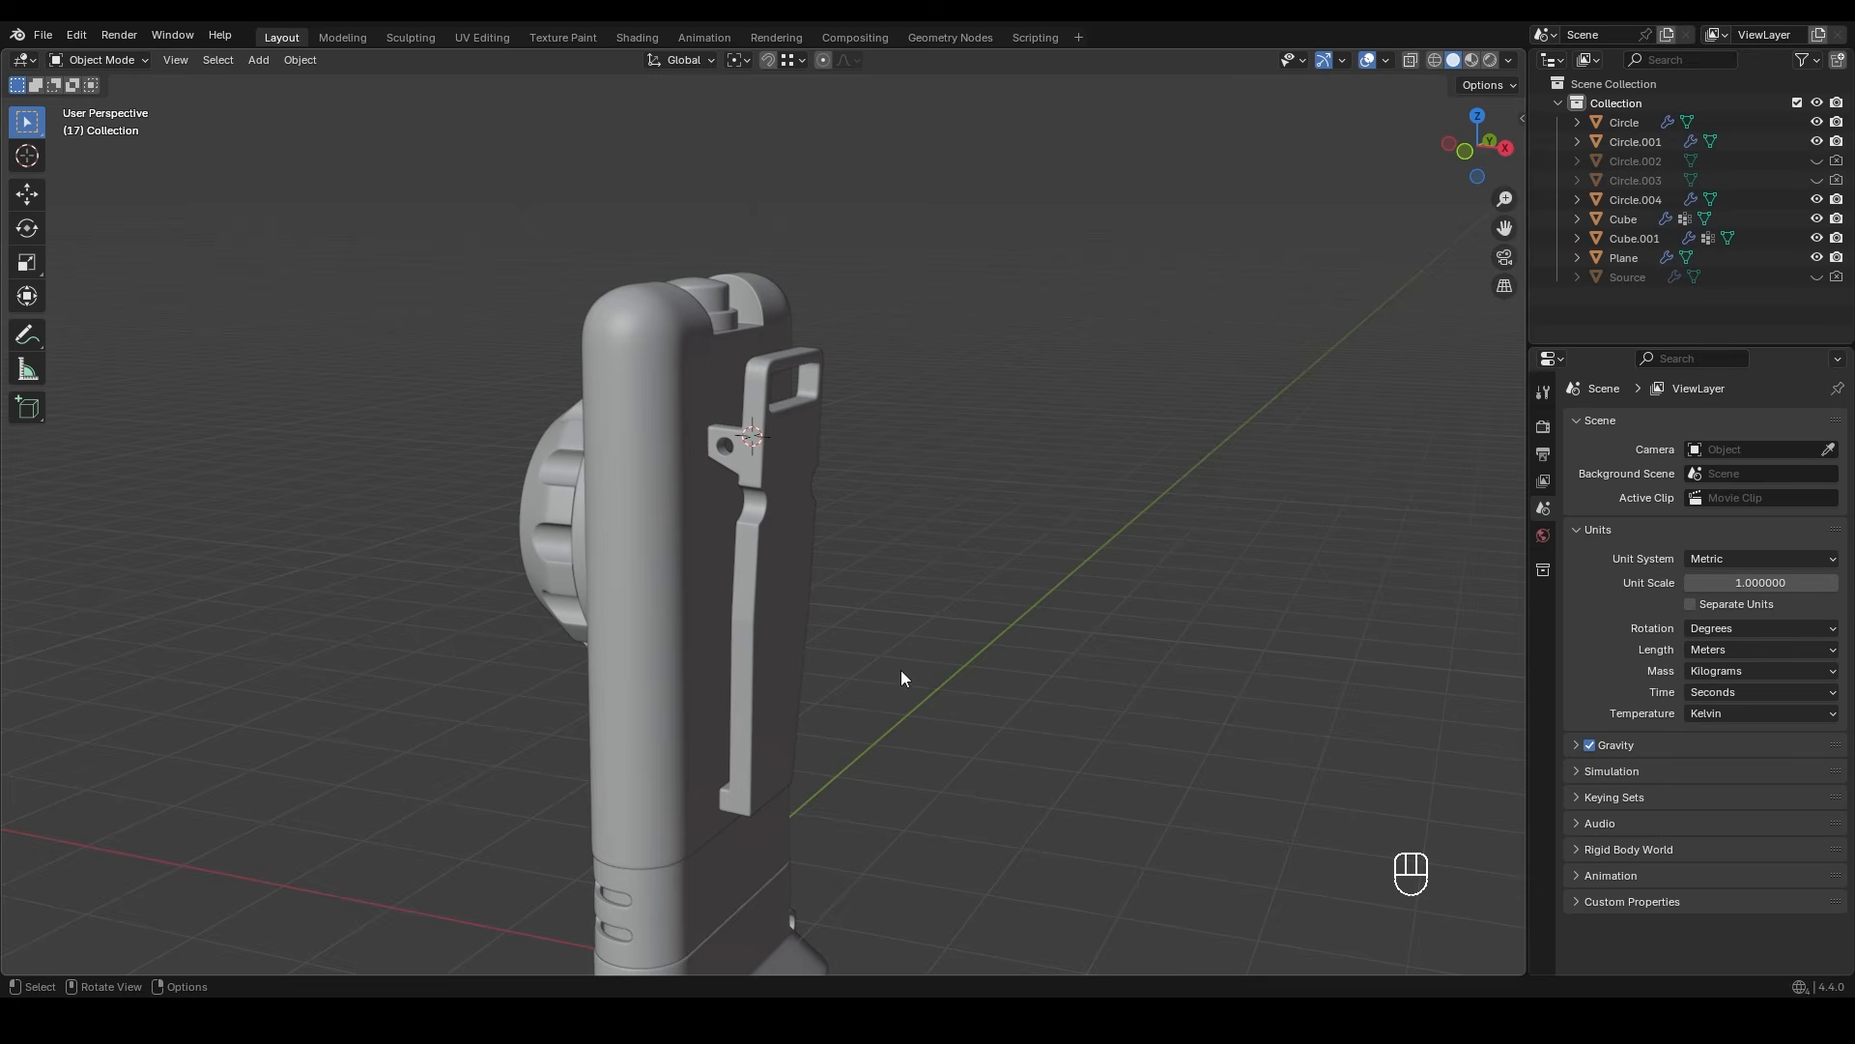
- Add a 24-vertex mesh circle at the 3D cursor and rotate it 90° about Y
middle_click_drag(901, 670, 742, 529)
scroll(726, 607, "up", 4)
scroll(711, 571, "up", 5)
key("shift+a")
mouse_move(742, 531)
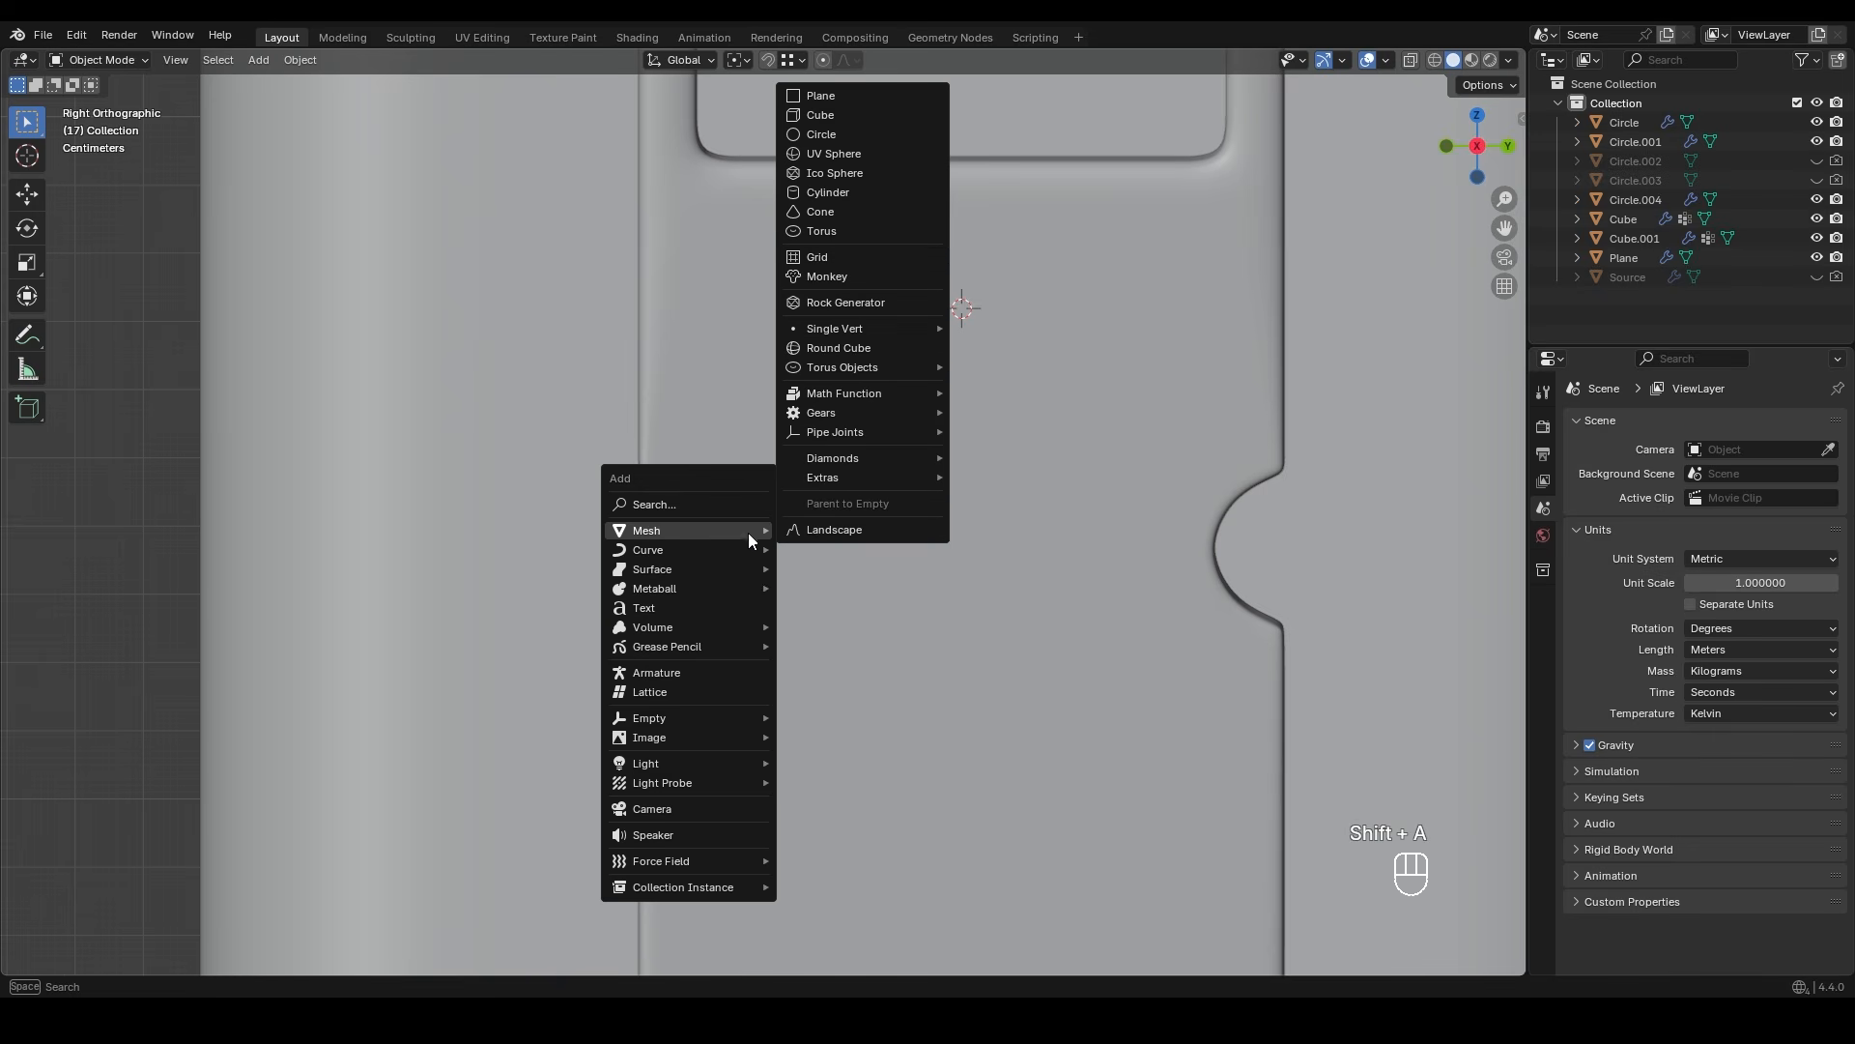
left_click(822, 134)
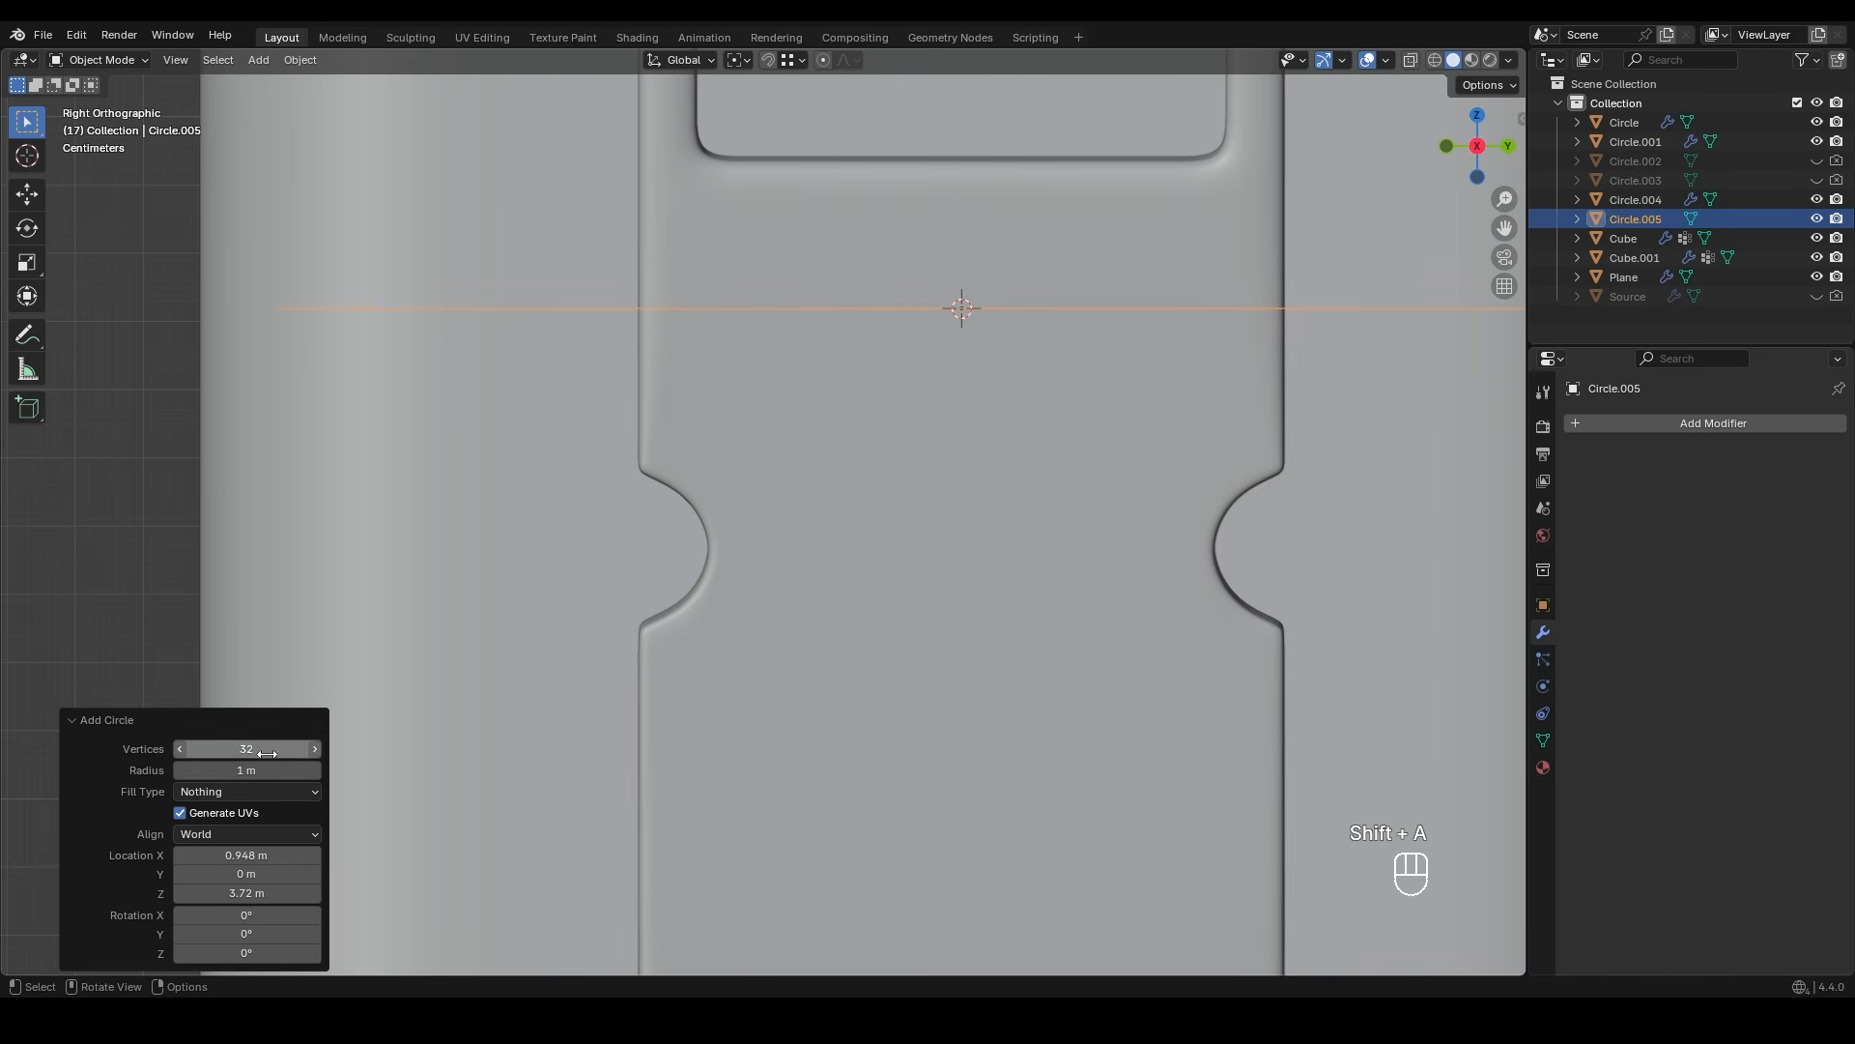
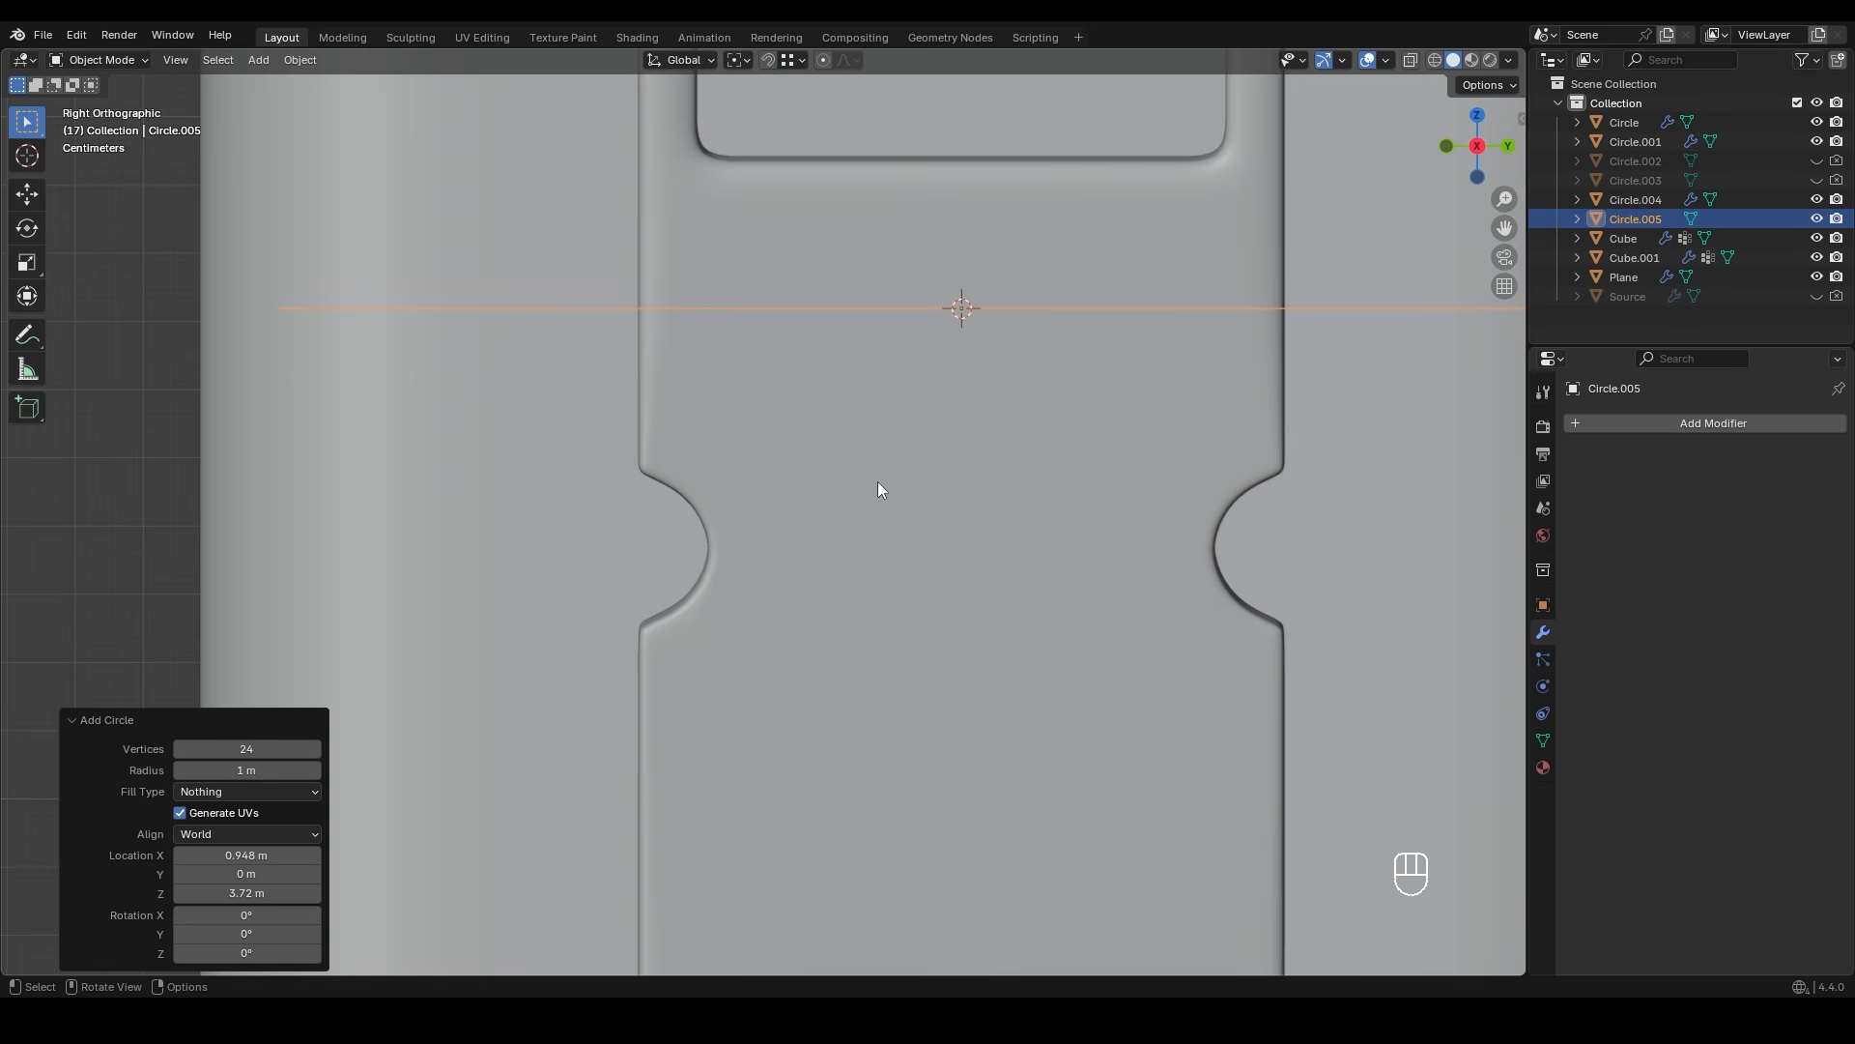
key("r")
key("y")
key("9")
key("0")
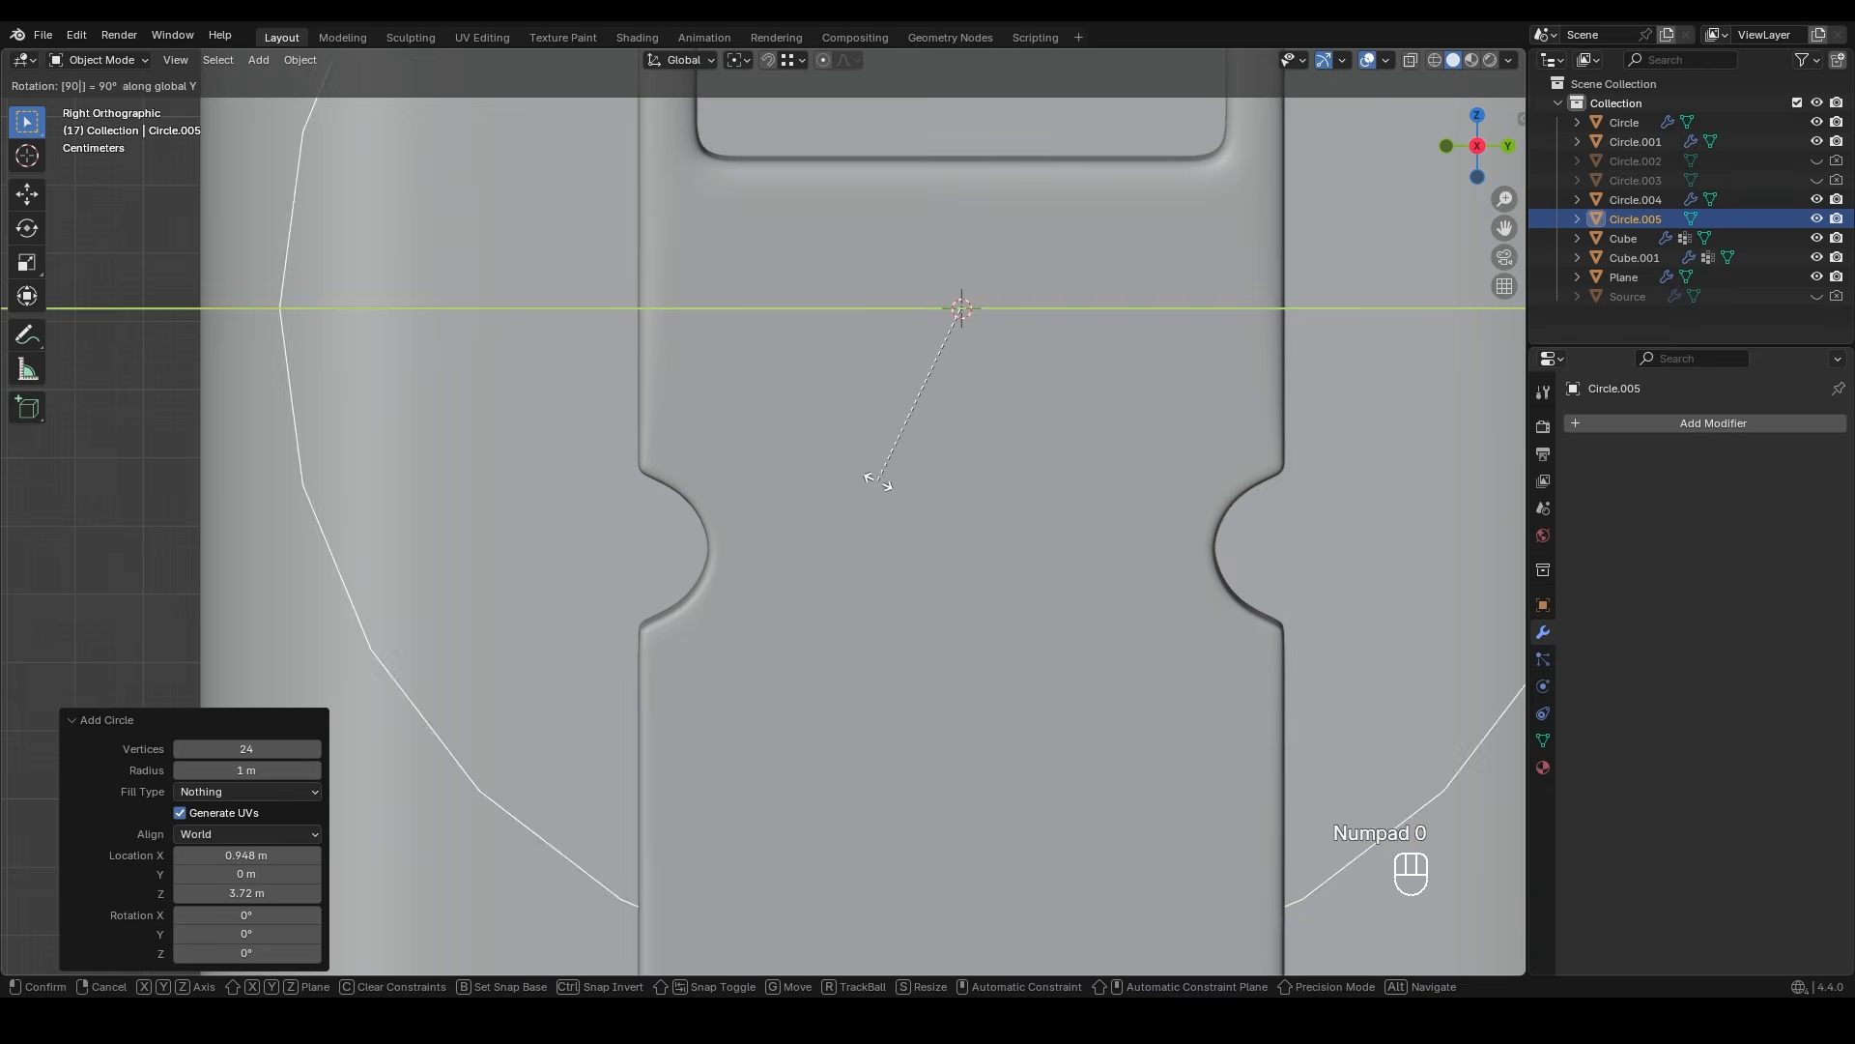
key("Return")
- Scale the circle down, starting with a factor of 0.215, and move it over the lever's round notch on the -Y side
scroll(918, 507, "down", 4)
key("s")
left_click(893, 471)
key("g")
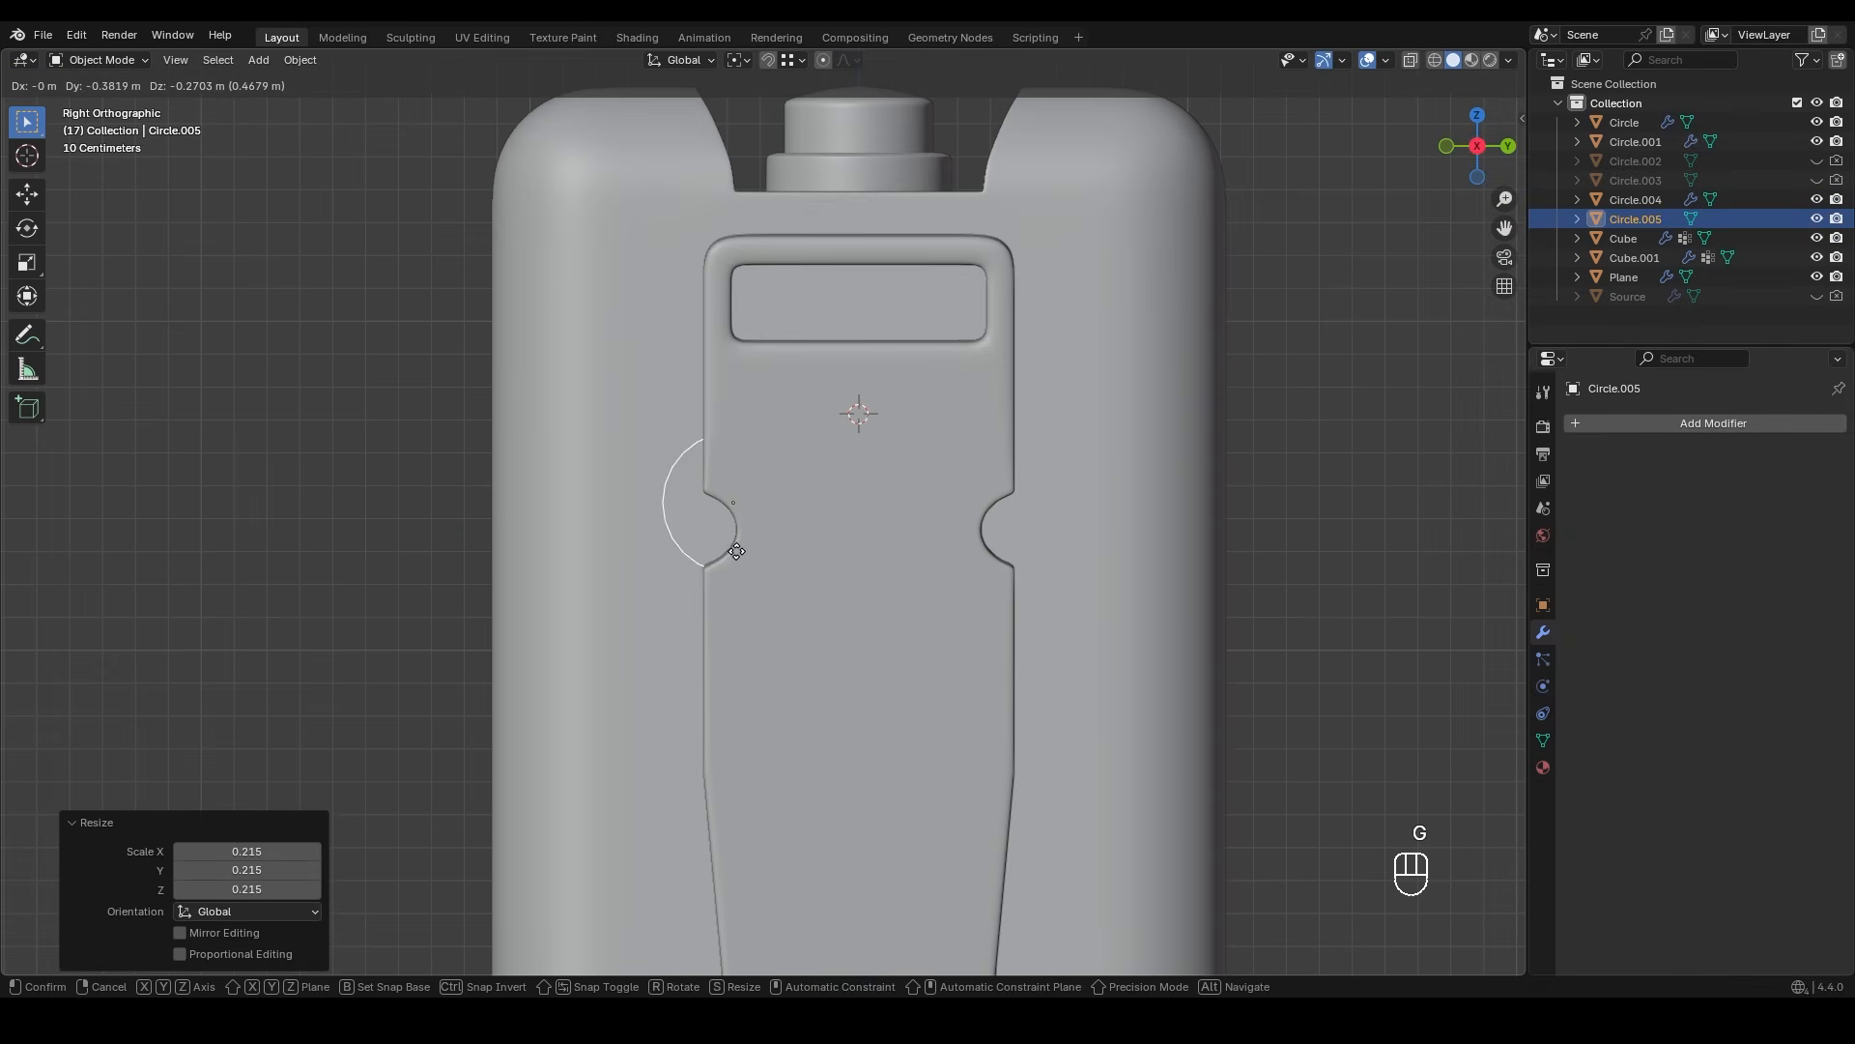
left_click(729, 538)
scroll(725, 561, "up", 5)
key("s")
left_click(821, 533)
key("g")
left_click(811, 554)
- Fine-tune the circle's scale and Y position until it follows the notch's curved edge
scroll(855, 499, "up", 1)
key("s")
left_click(865, 603)
key("g")
key("y")
left_click(844, 580)
key("s")
left_click(896, 587)
key("g")
key("y")
left_click(903, 589)
key("s")
left_click(920, 592)
key("g")
key("y")
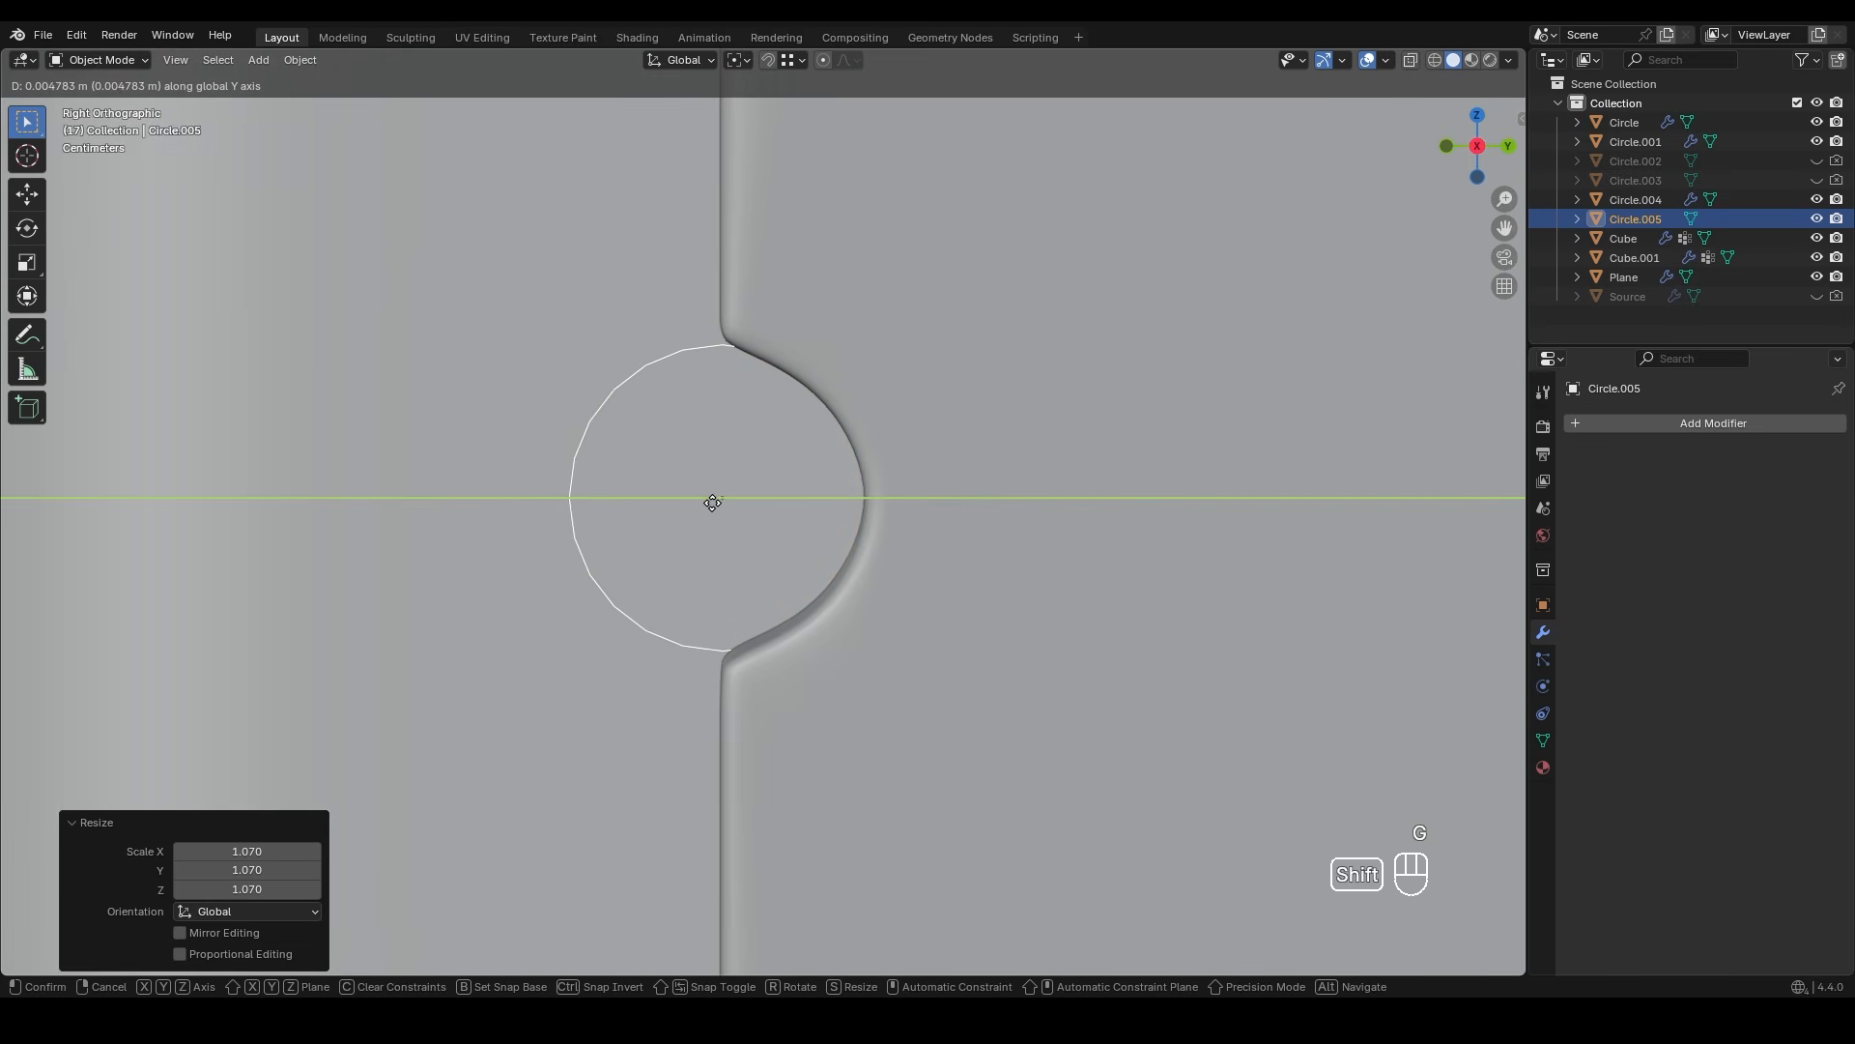
left_click(763, 523)
- Isolate the circle in local view and fill it with a face
key("KP_Divide")
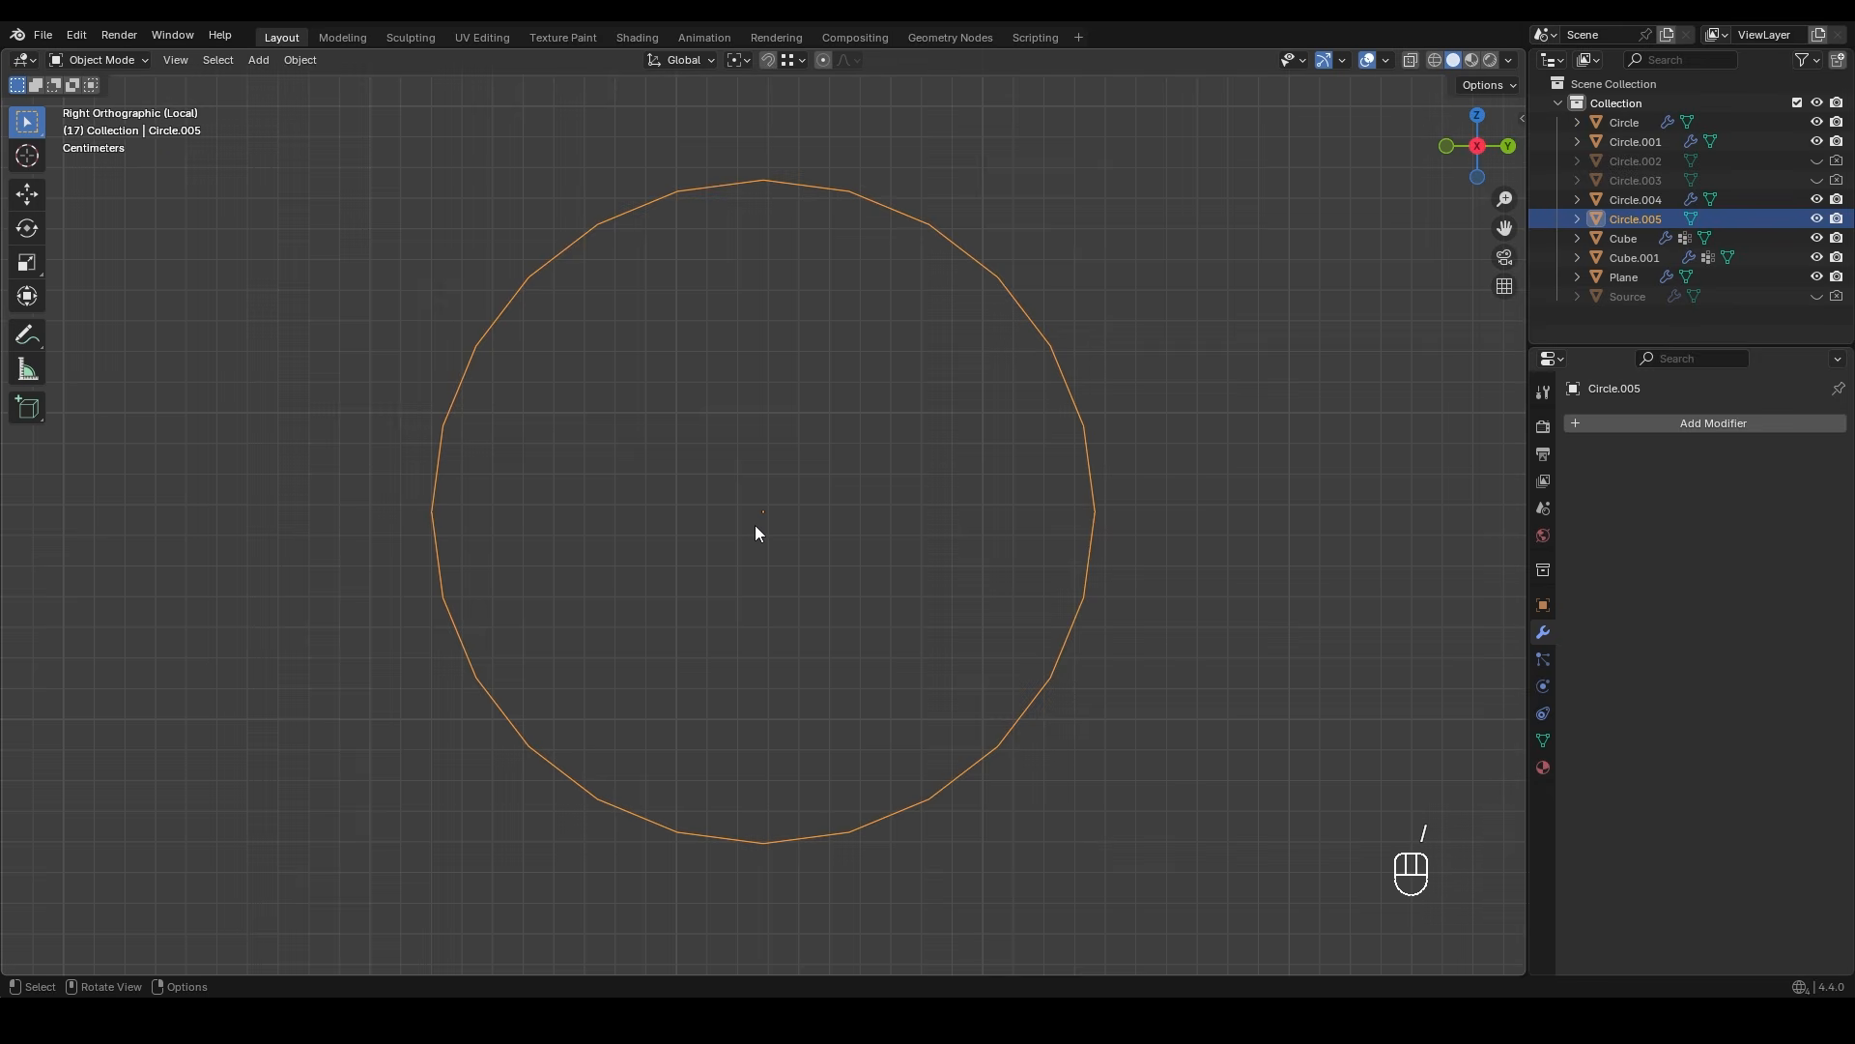
key("Tab")
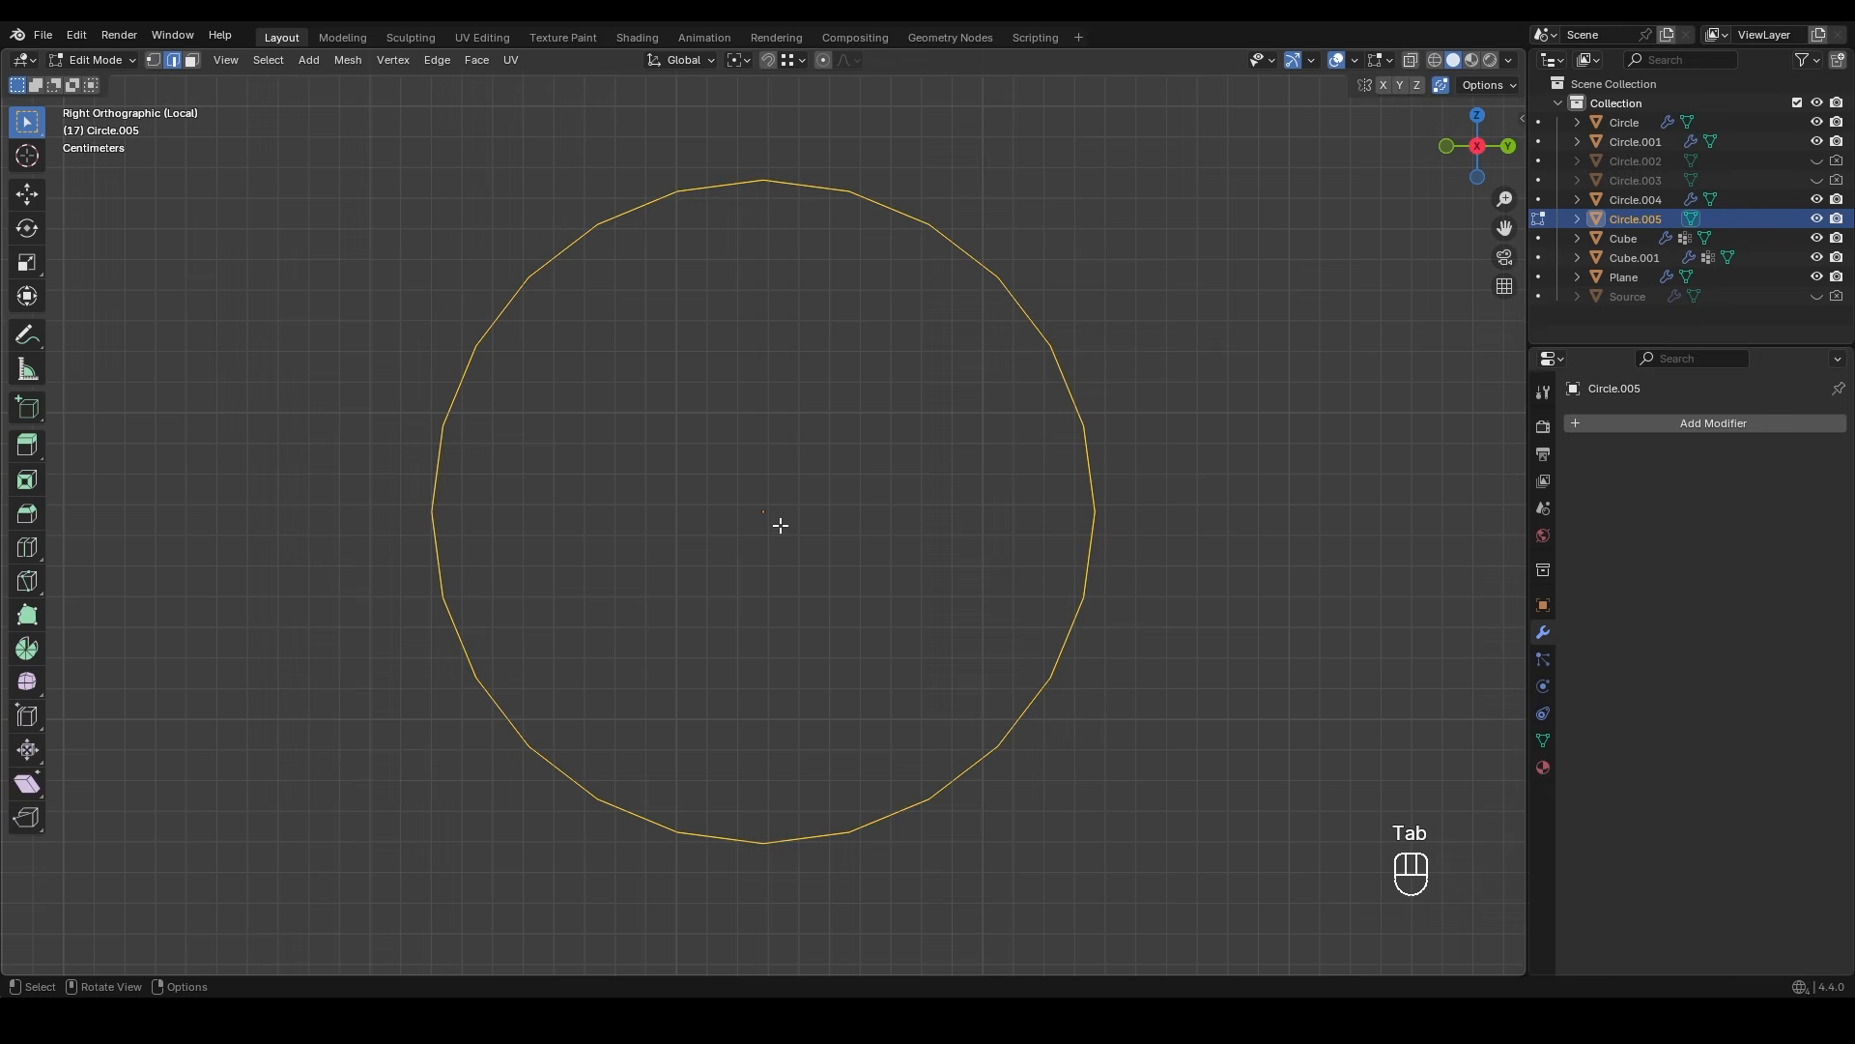
key("f")
key("1")
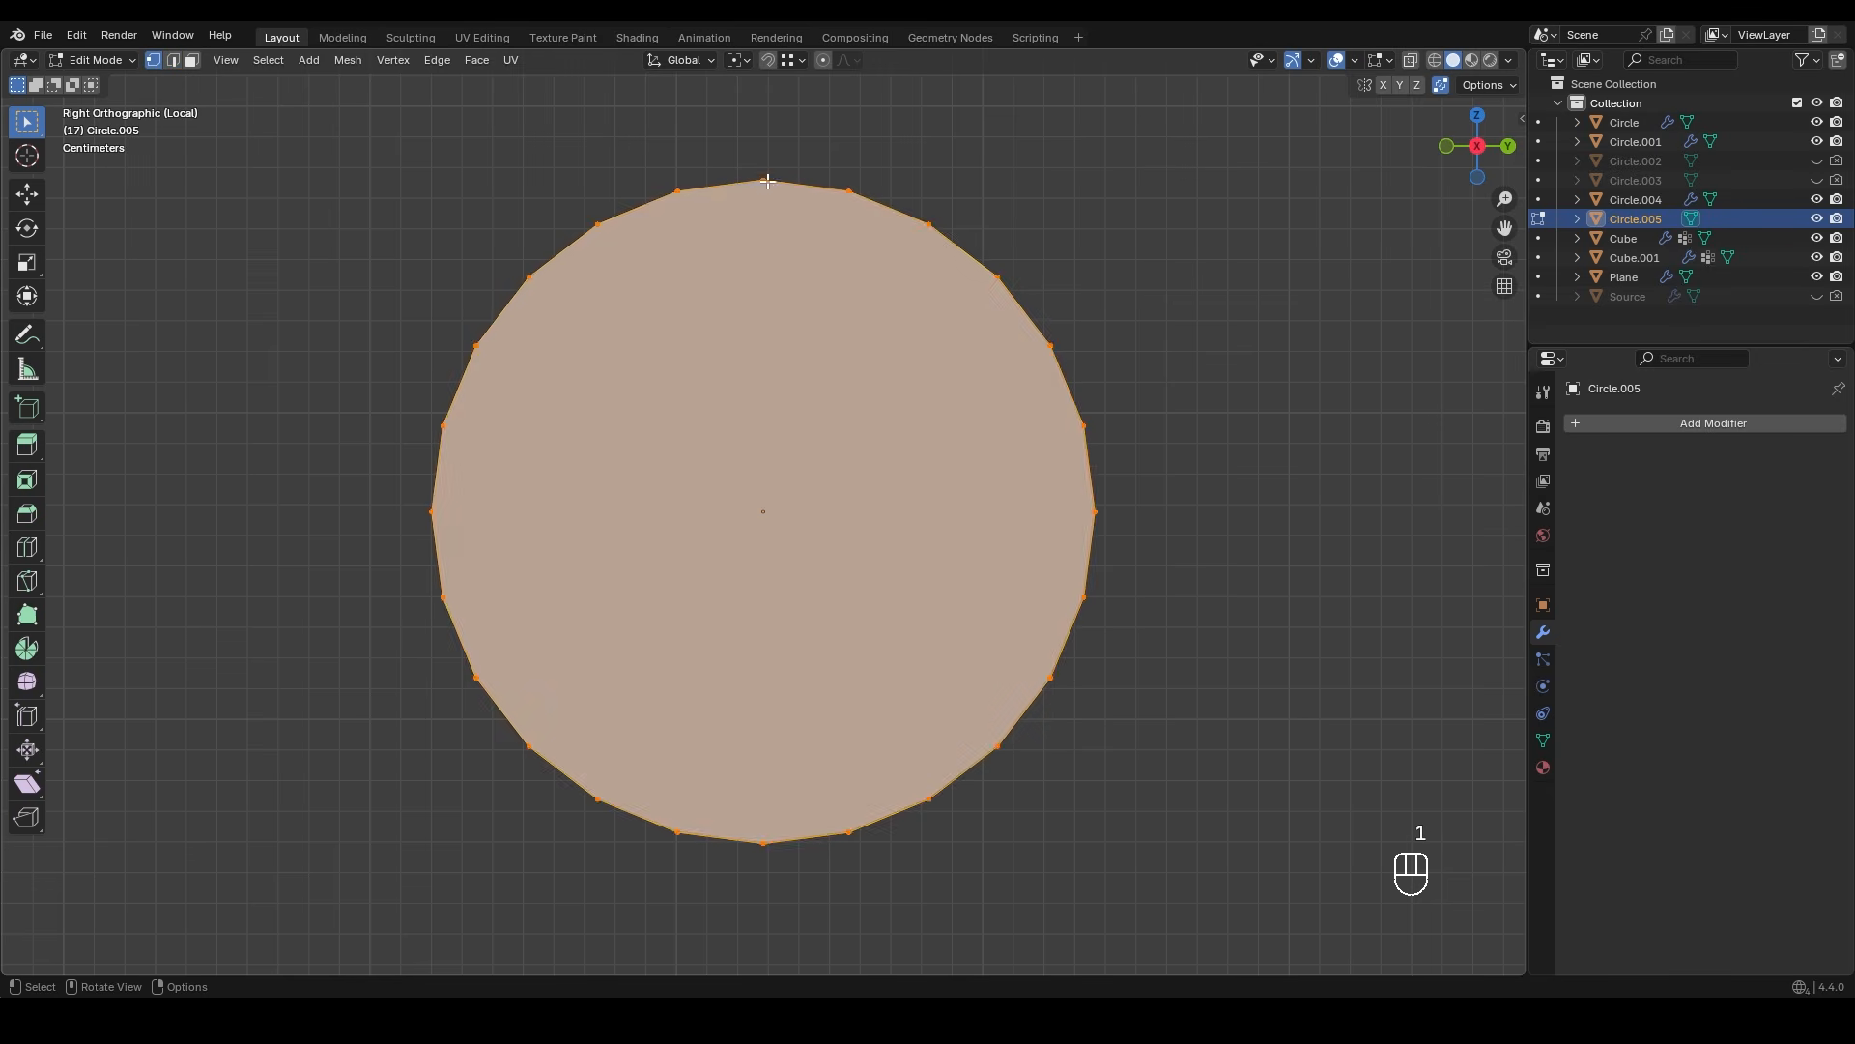
- Split the disc between its highest and lowest vertices and delete the face on the +Y half
left_click(765, 180)
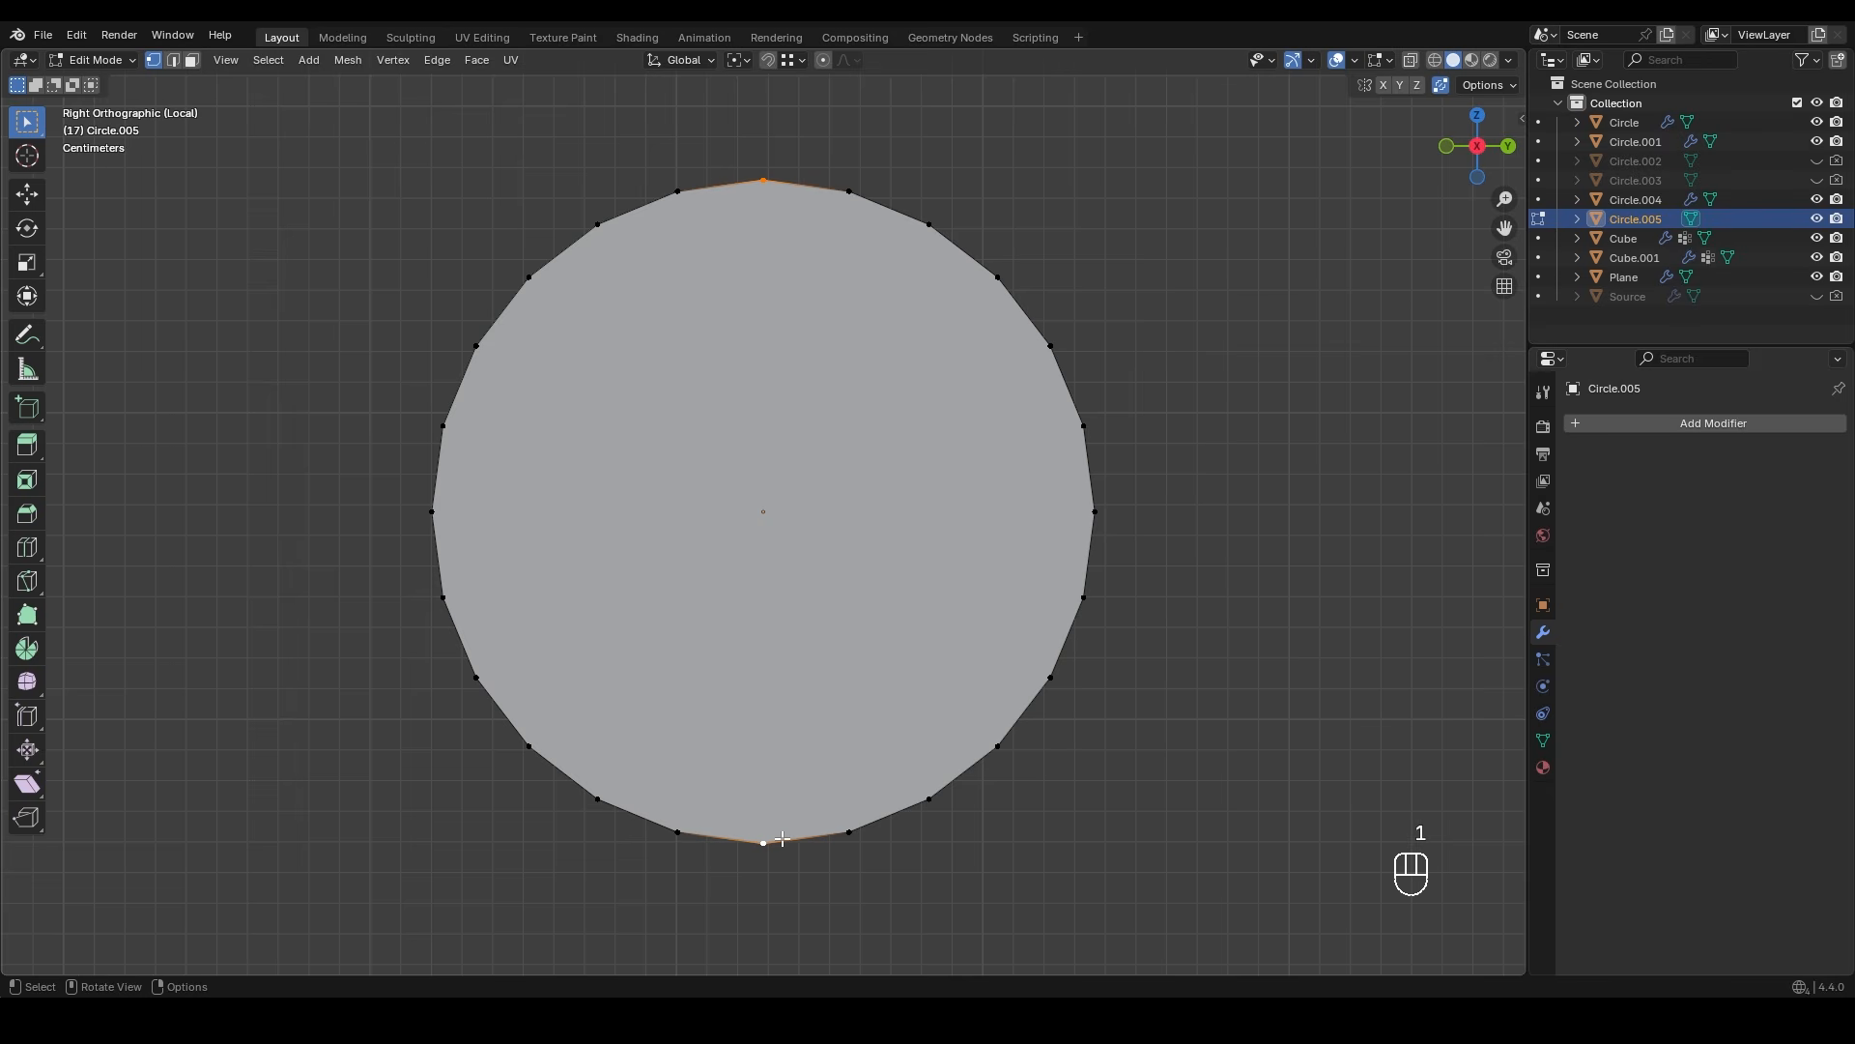
key("3")
left_click(840, 621)
key("x")
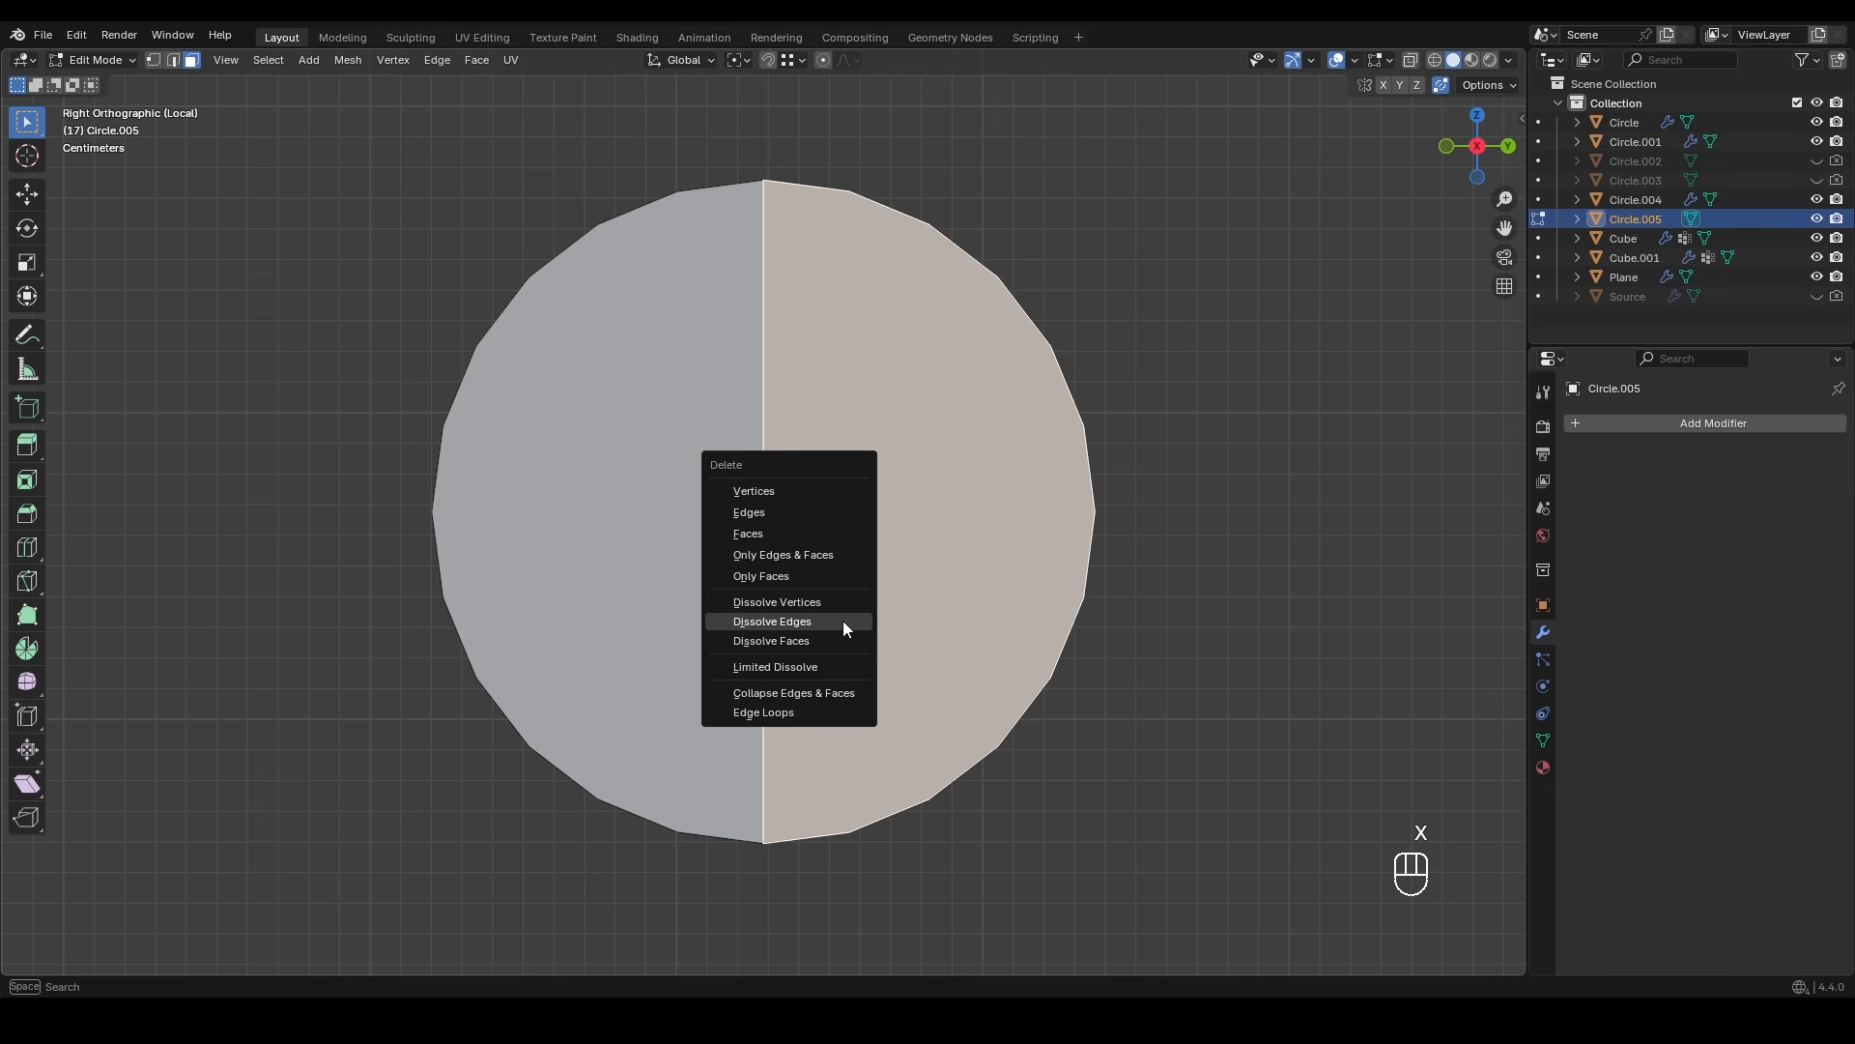
left_click(764, 534)
- Extrude the half disc's straight edge 0.438 m along Y toward the centre line
scroll(790, 588, "down", 6)
middle_click_drag(790, 587, 656, 610, "shift")
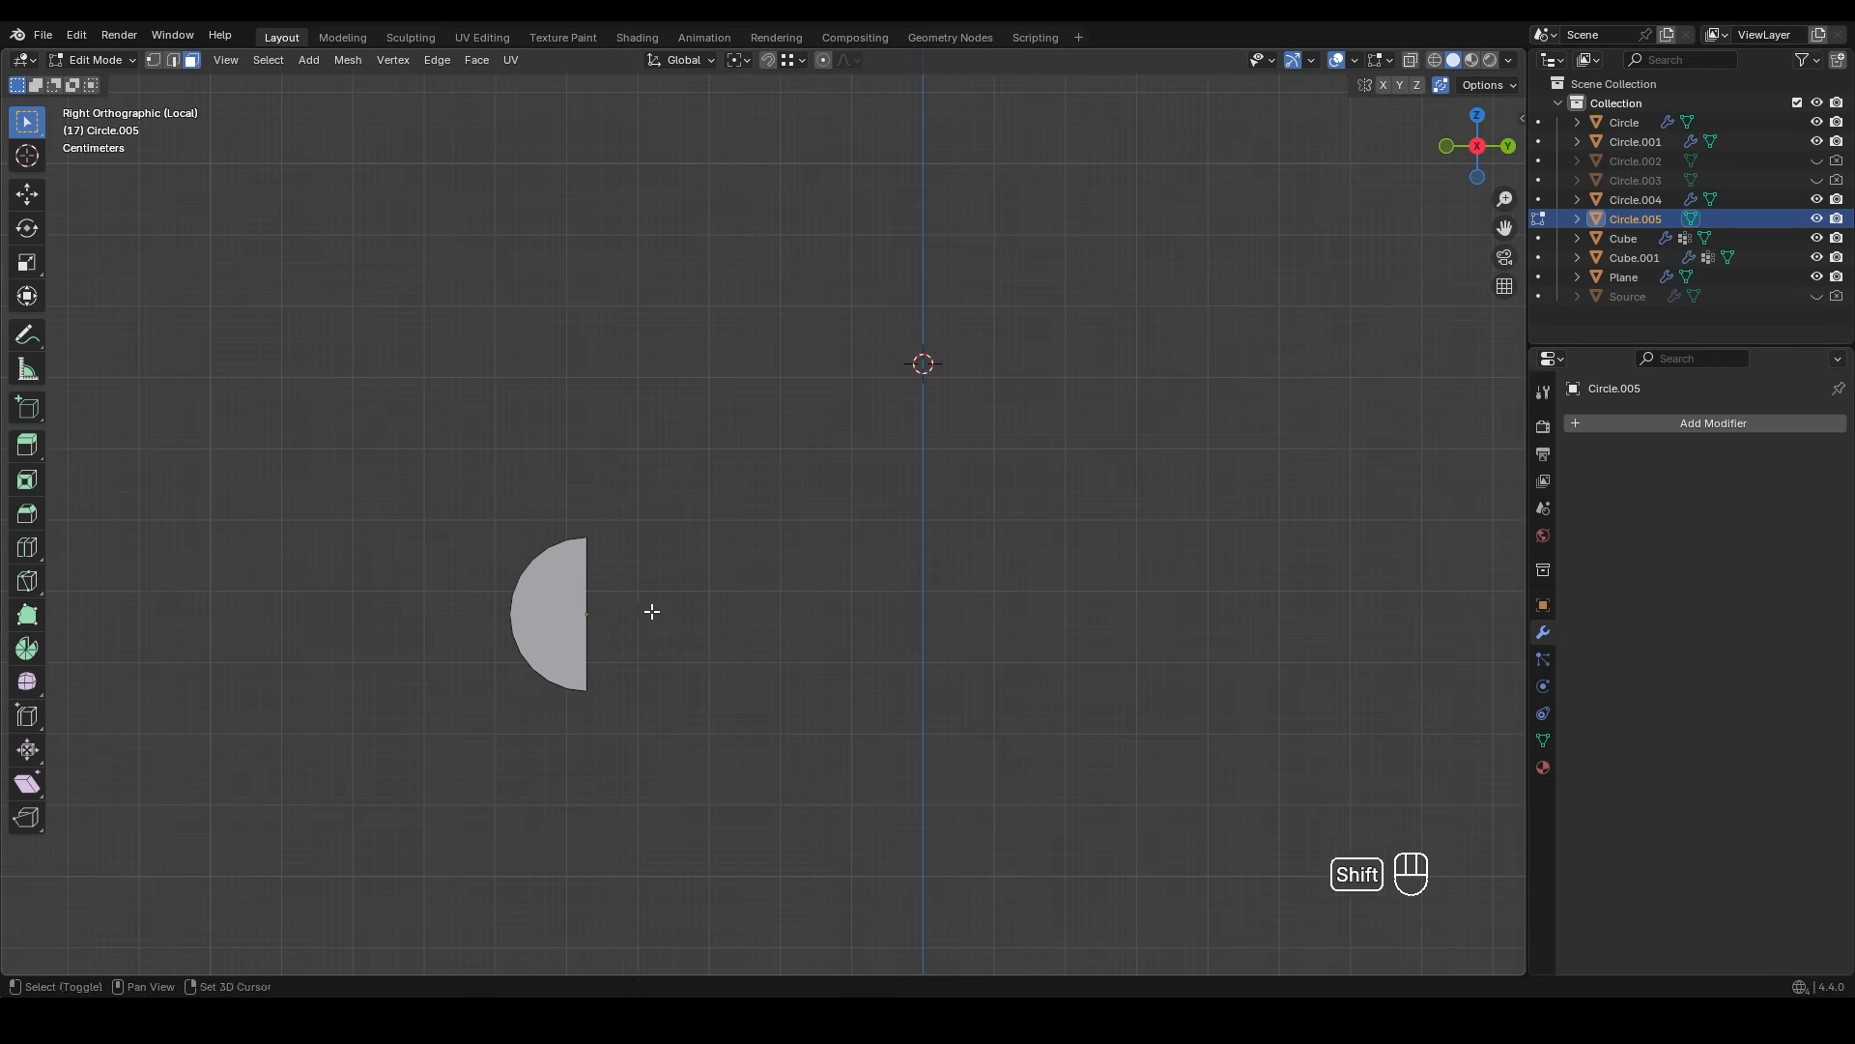
key("e")
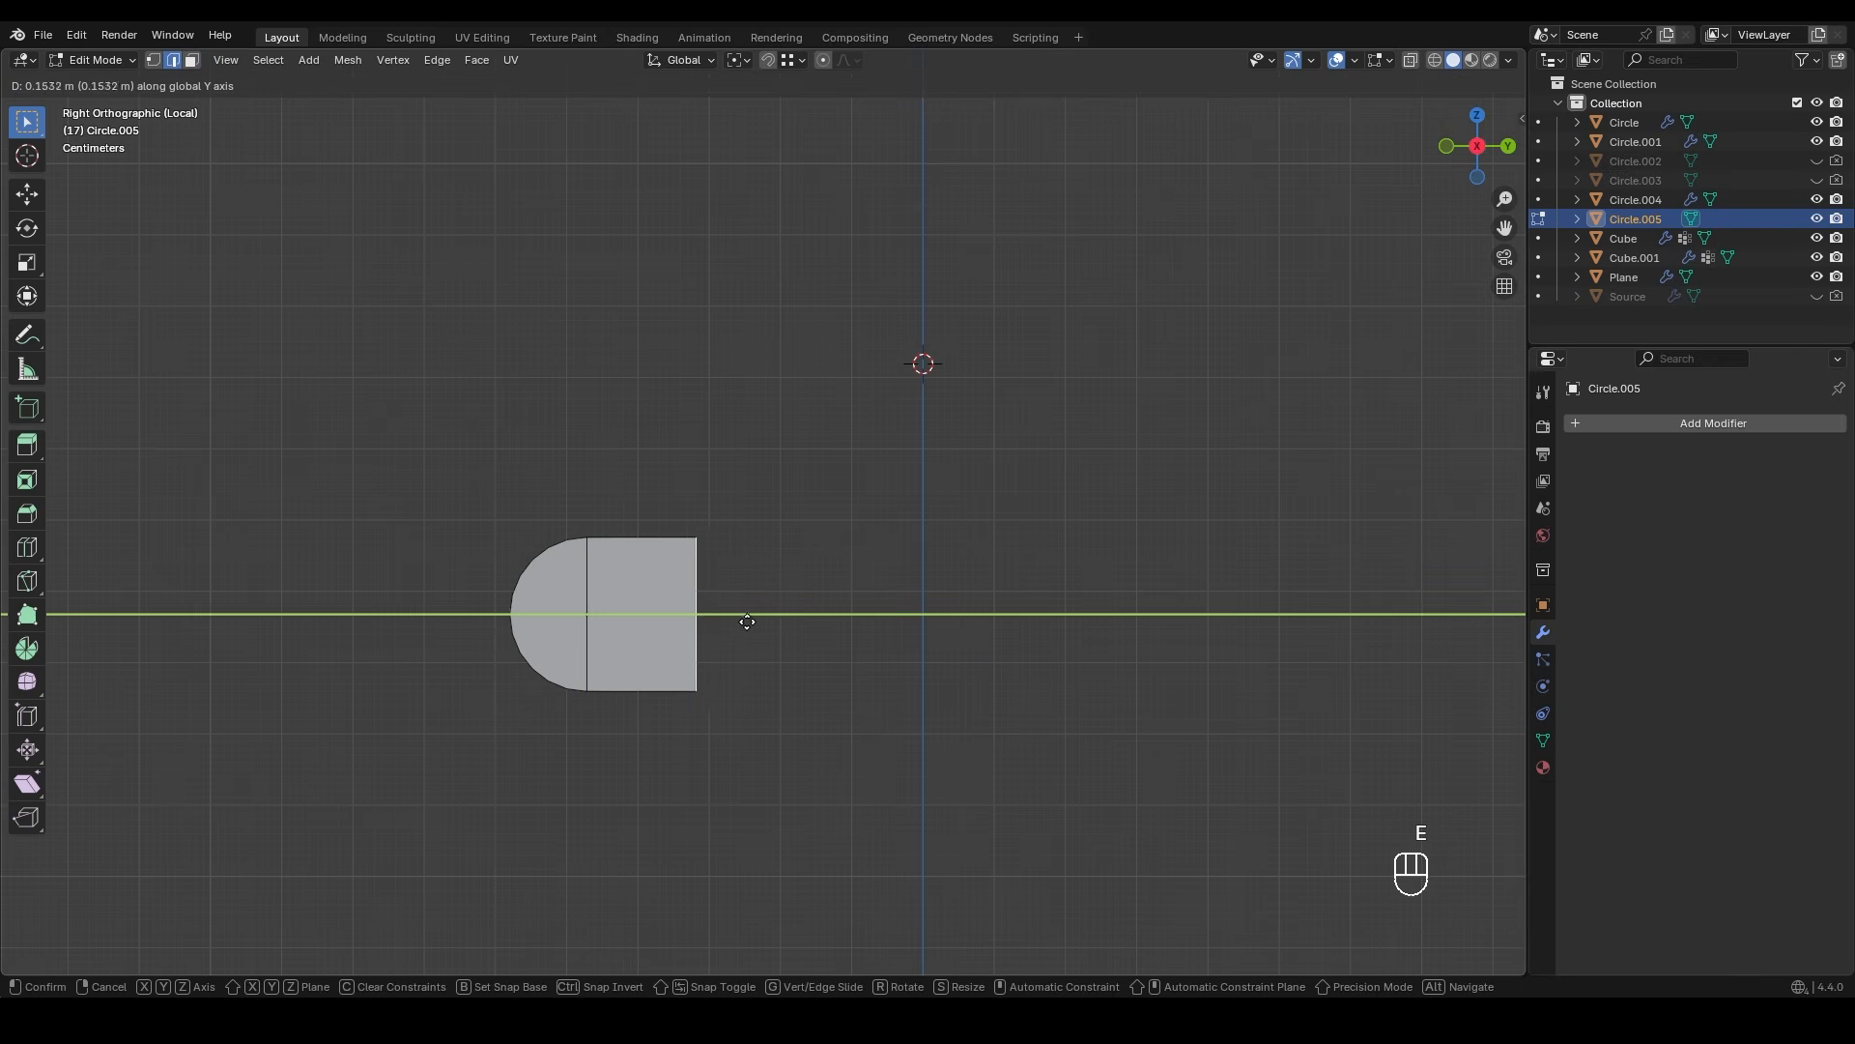
left_click(935, 584)
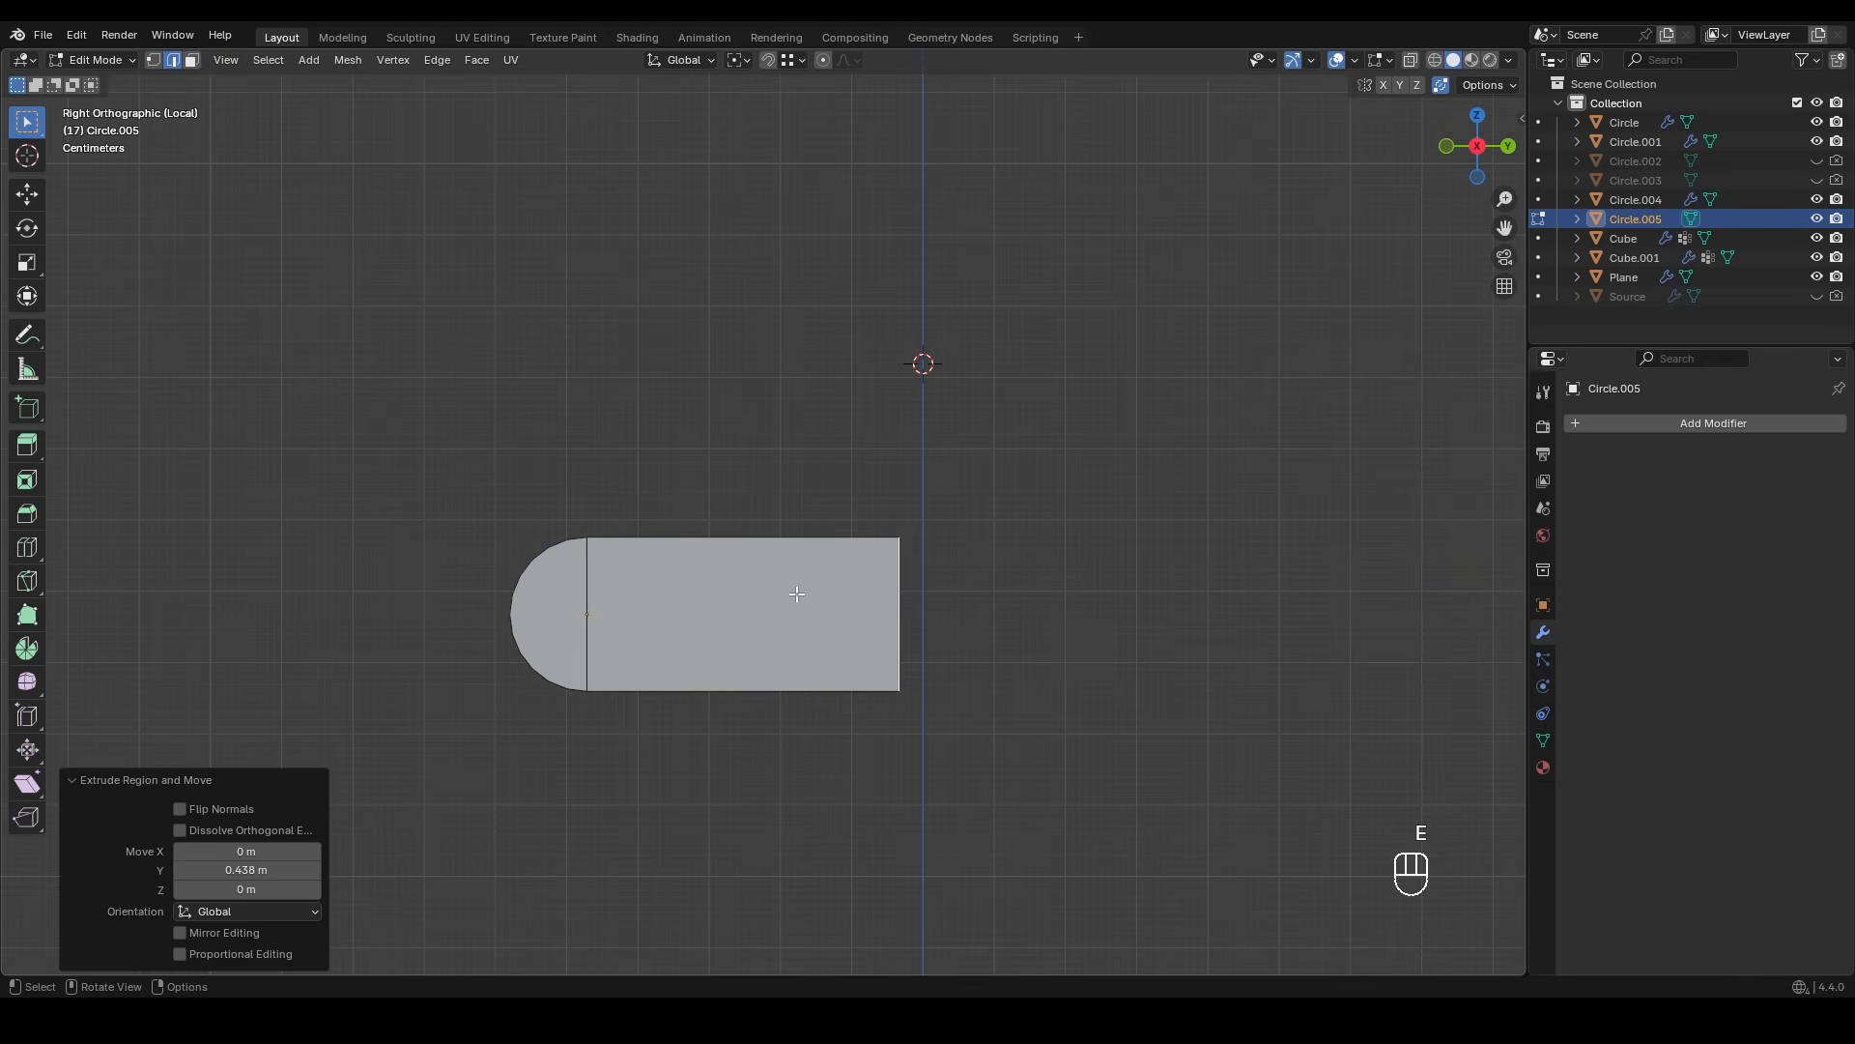
- Set the rounded plate's origin to the 3D cursor
key("Tab")
right_click(731, 572)
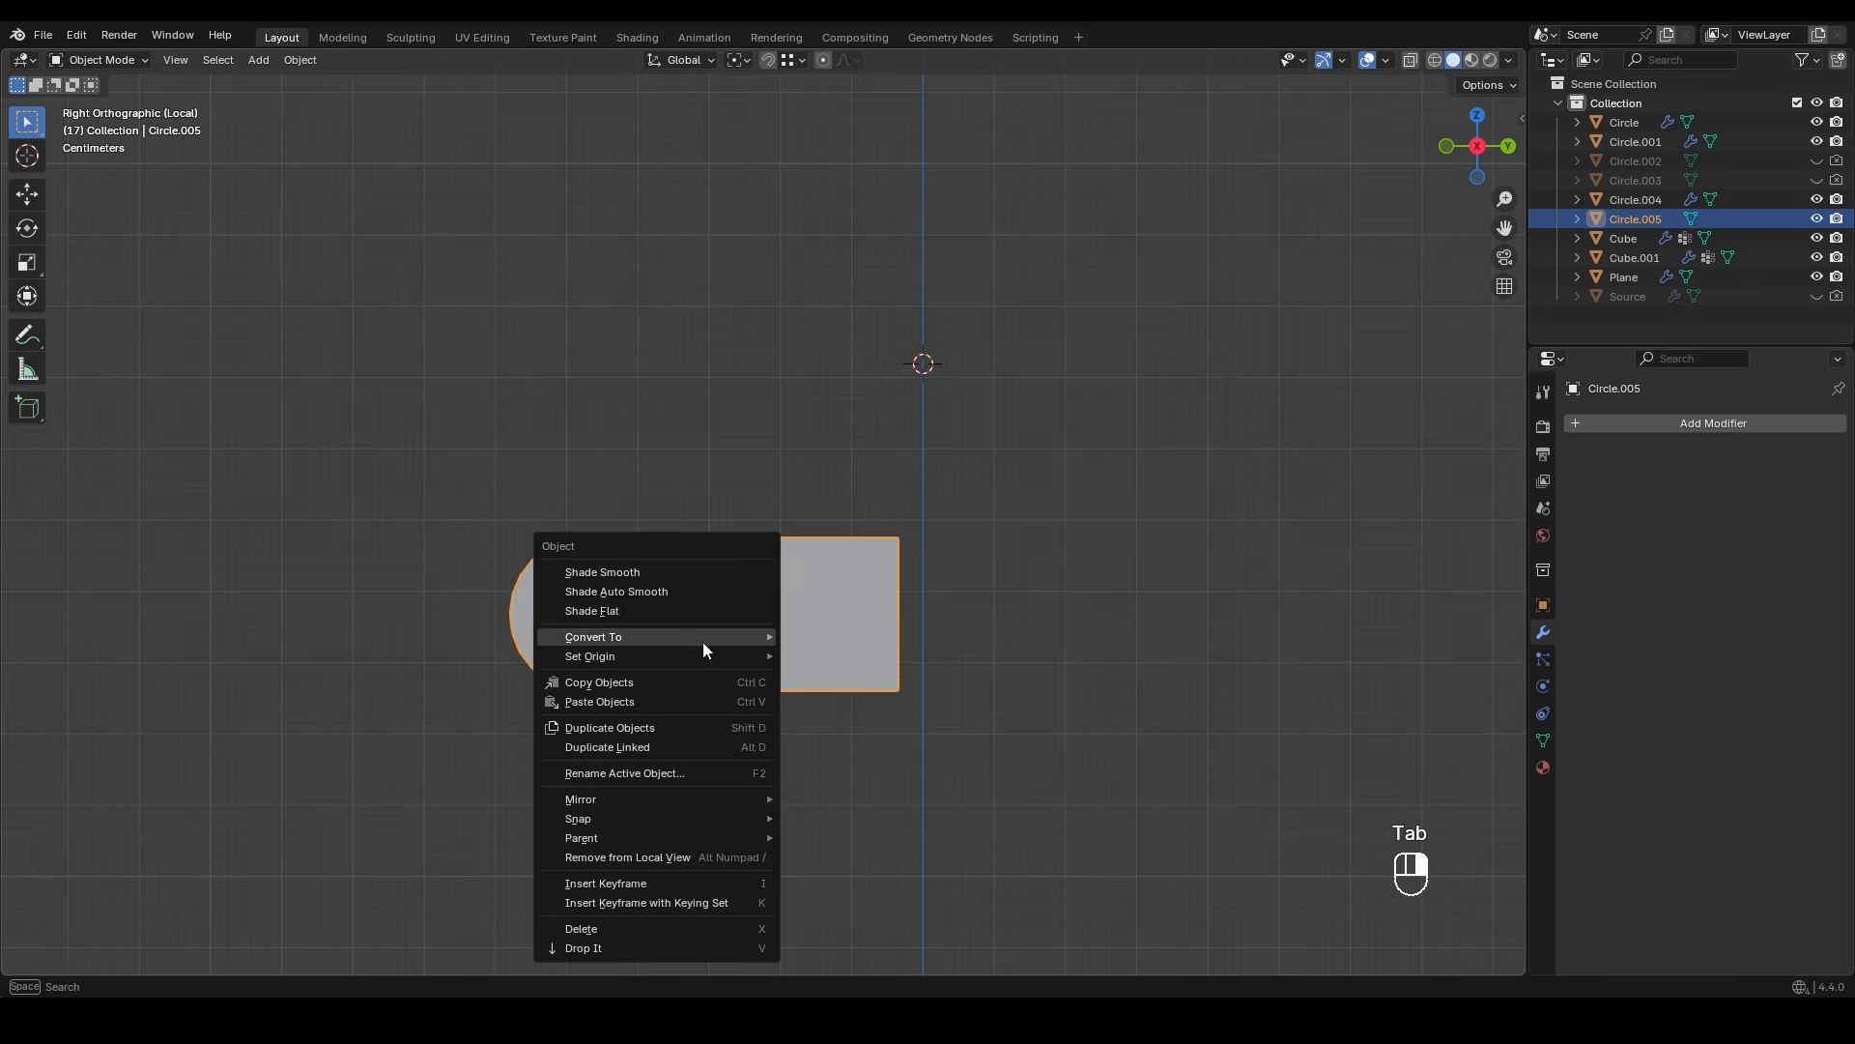
mouse_move(701, 655)
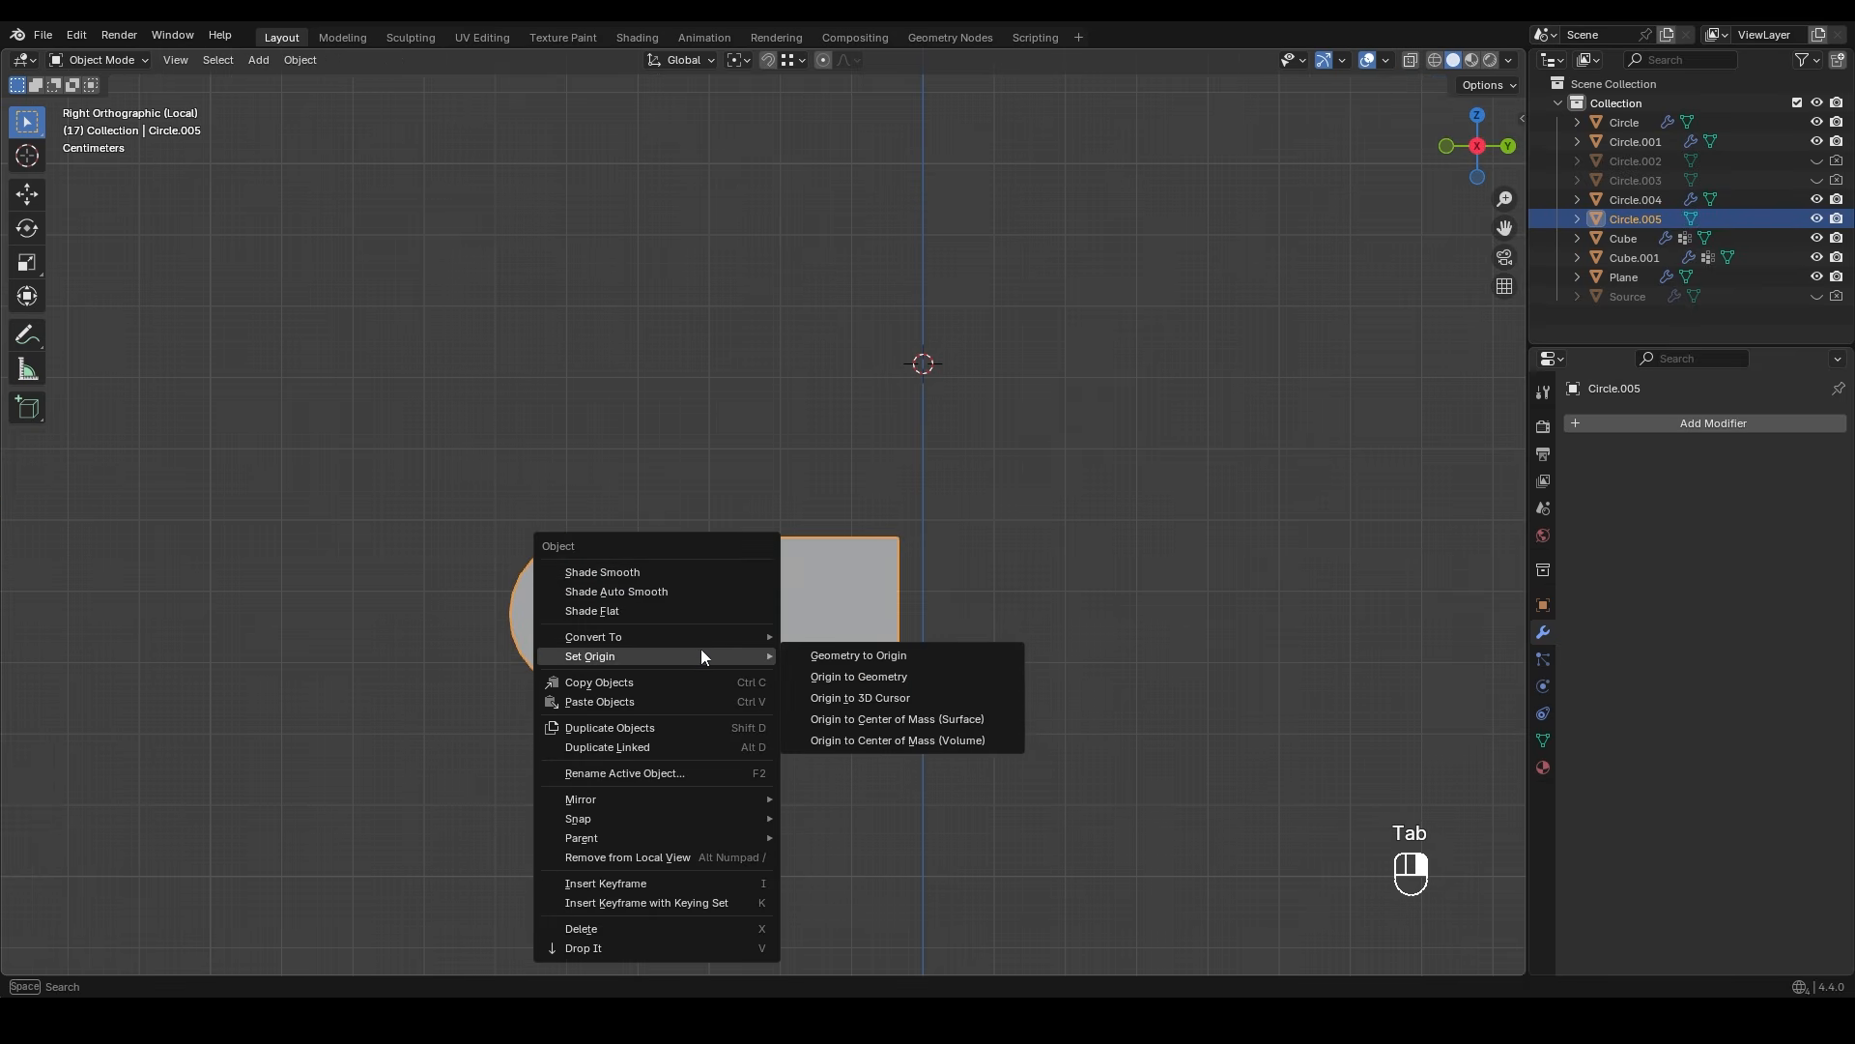
left_click(856, 698)
- Add a Mirror modifier to the rounded plate, mirroring across the Y axis only
left_click(1714, 422)
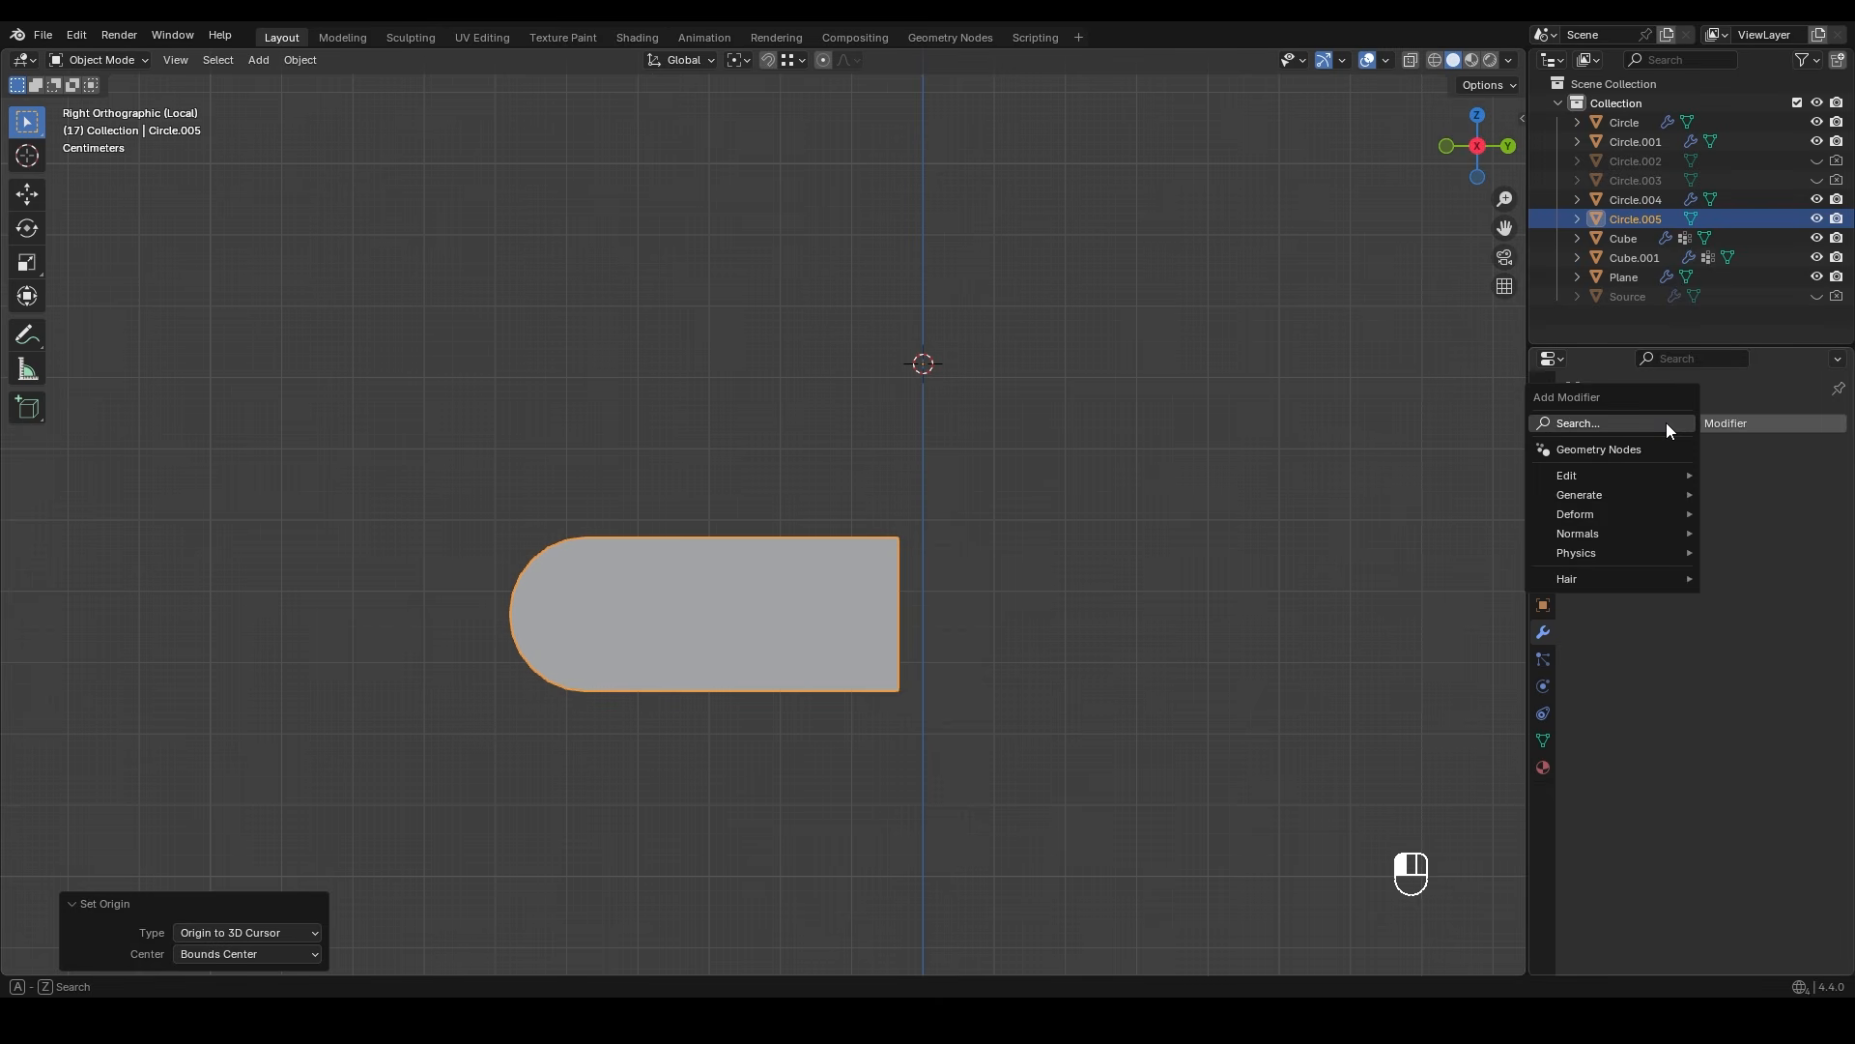
type("m")
left_click(1469, 459)
middle_click_drag(1048, 445, 1000, 503, "shift")
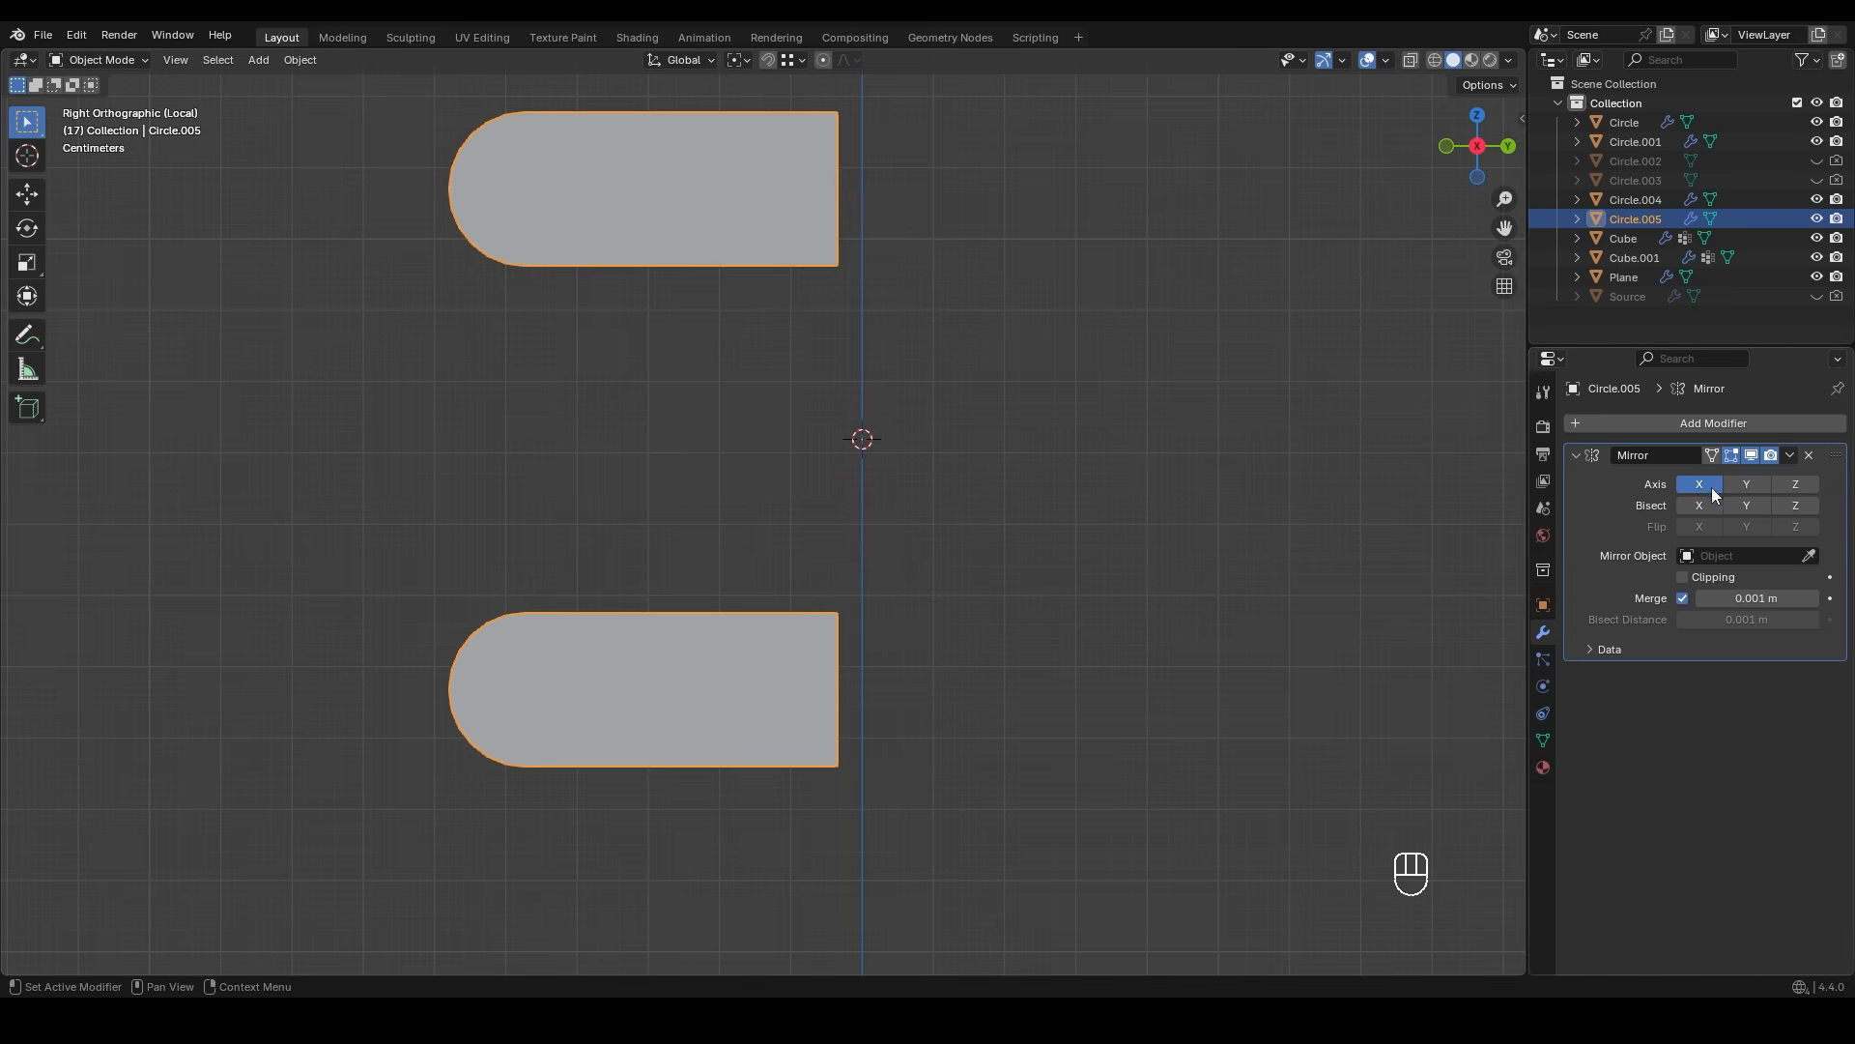
left_click(1740, 486)
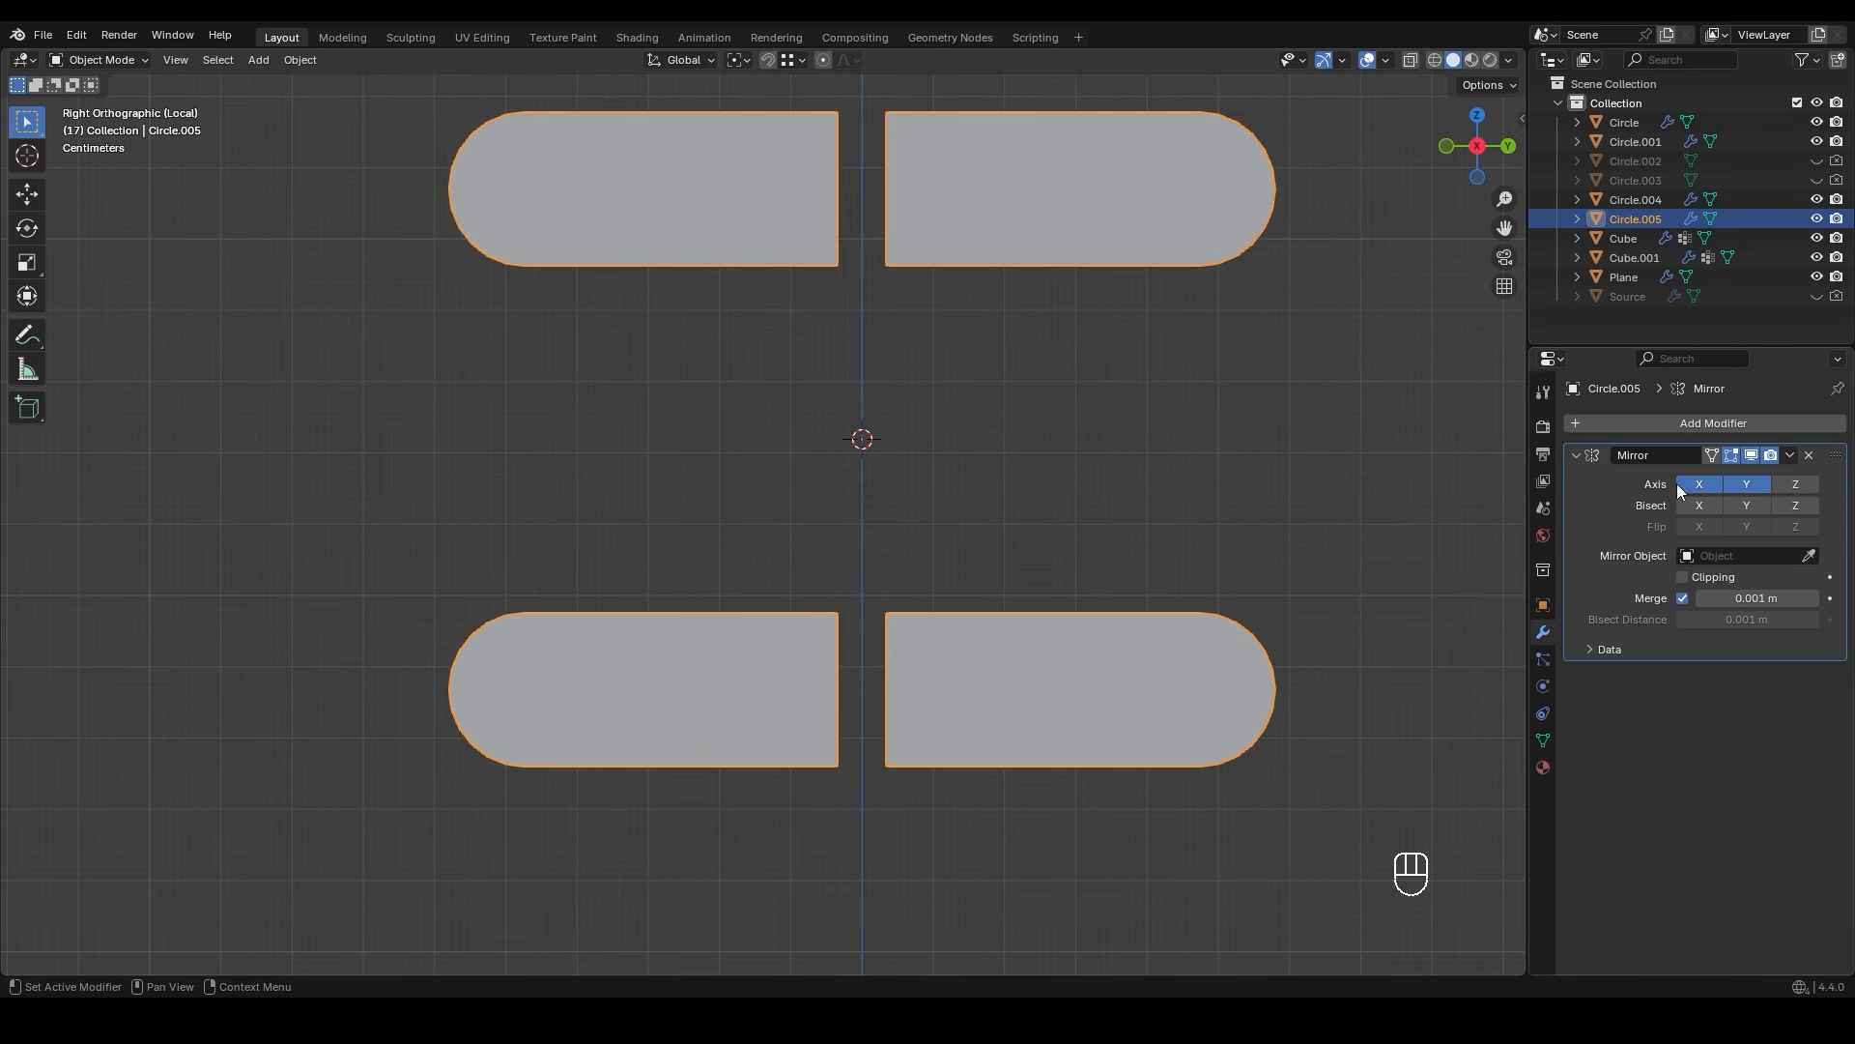
left_click(1697, 484)
- Enable Clipping on the rounded plate's Mirror modifier and move the plate's straight inner edge along Y onto the mirror plane
middle_click_drag(732, 605, 725, 592, "shift")
key("Tab")
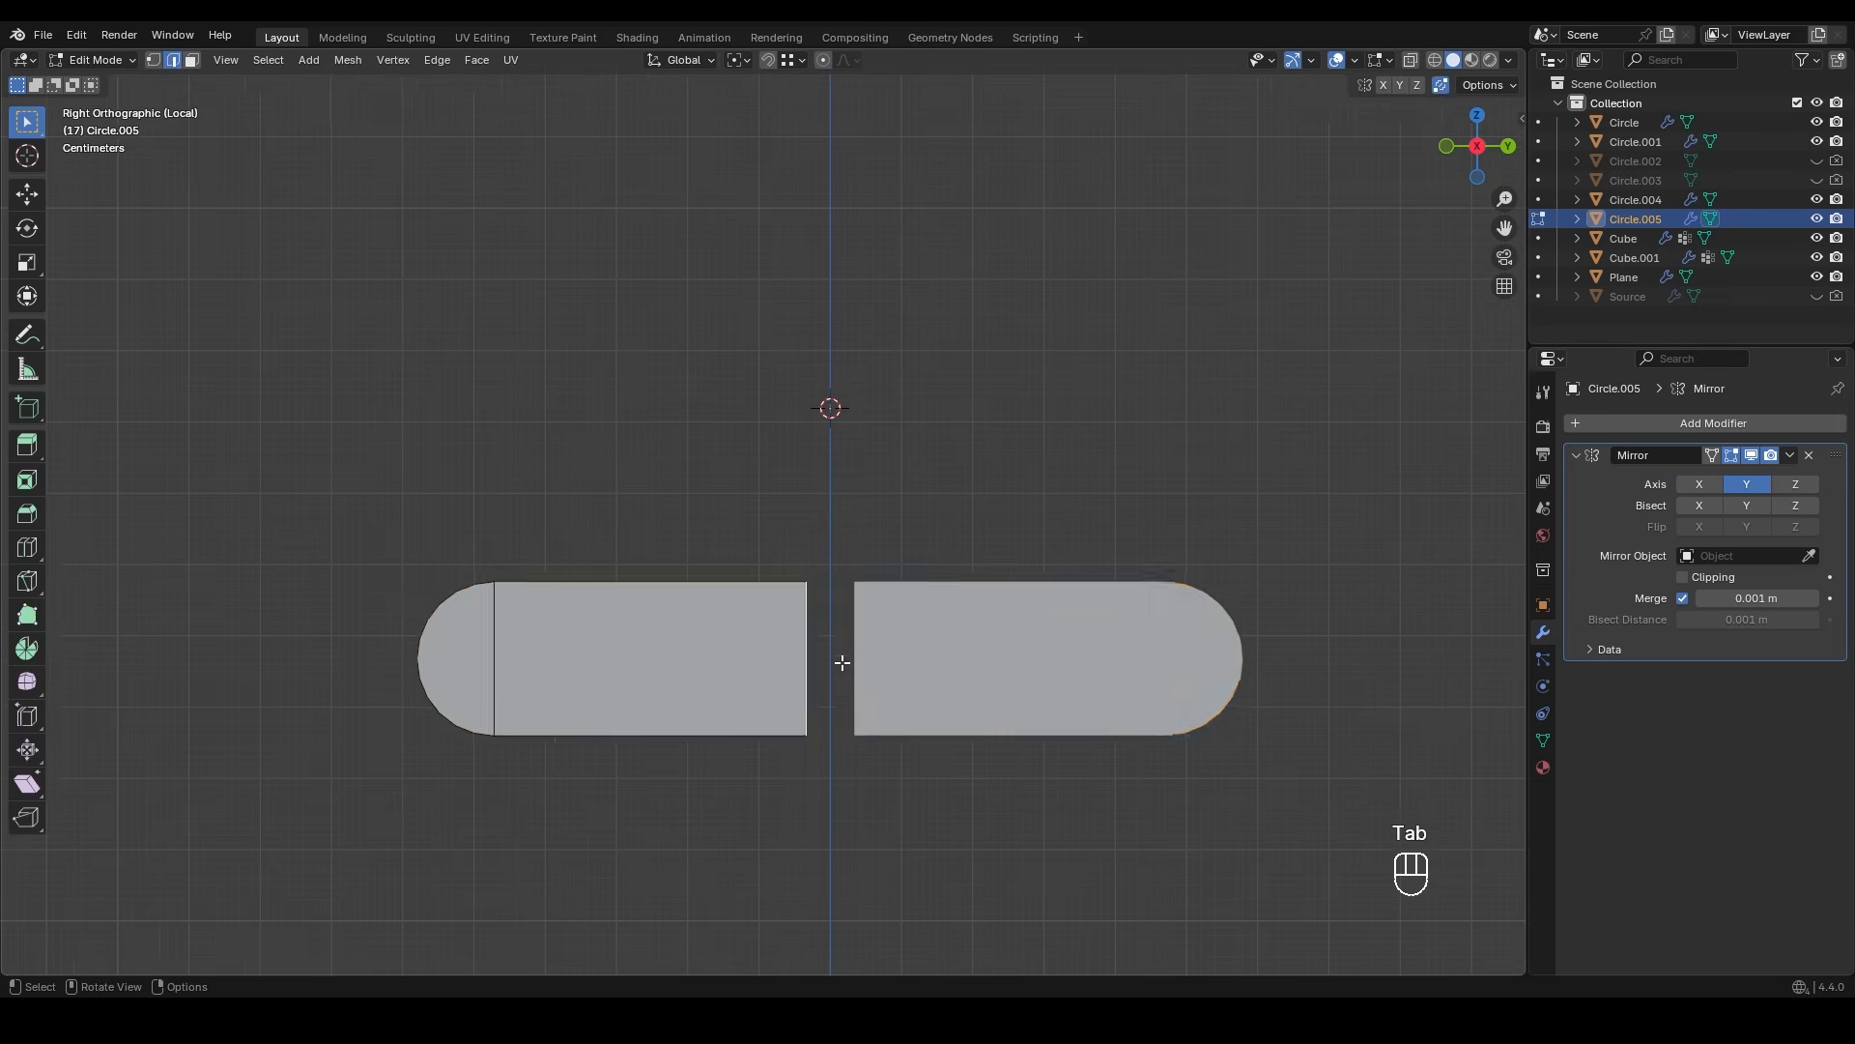
scroll(751, 638, "up", 2)
middle_click_drag(761, 657, 751, 638, "shift")
key("g")
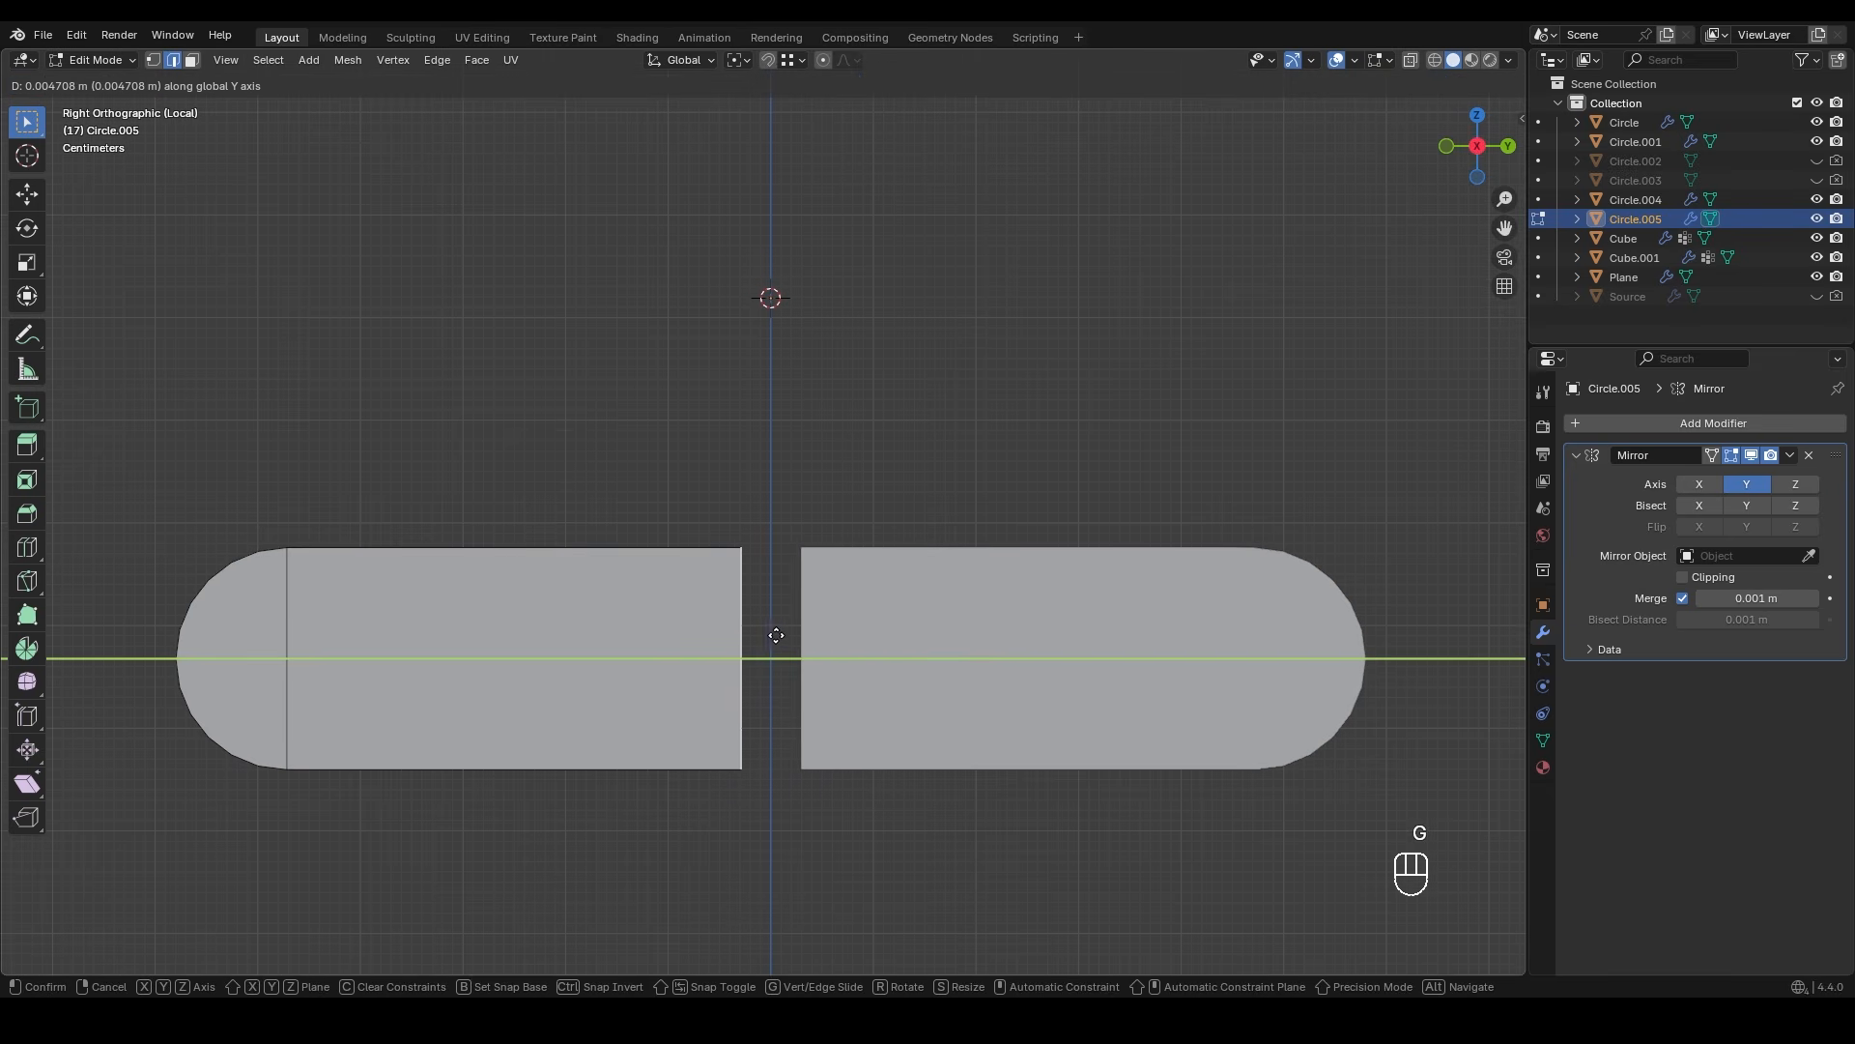
left_click(751, 636)
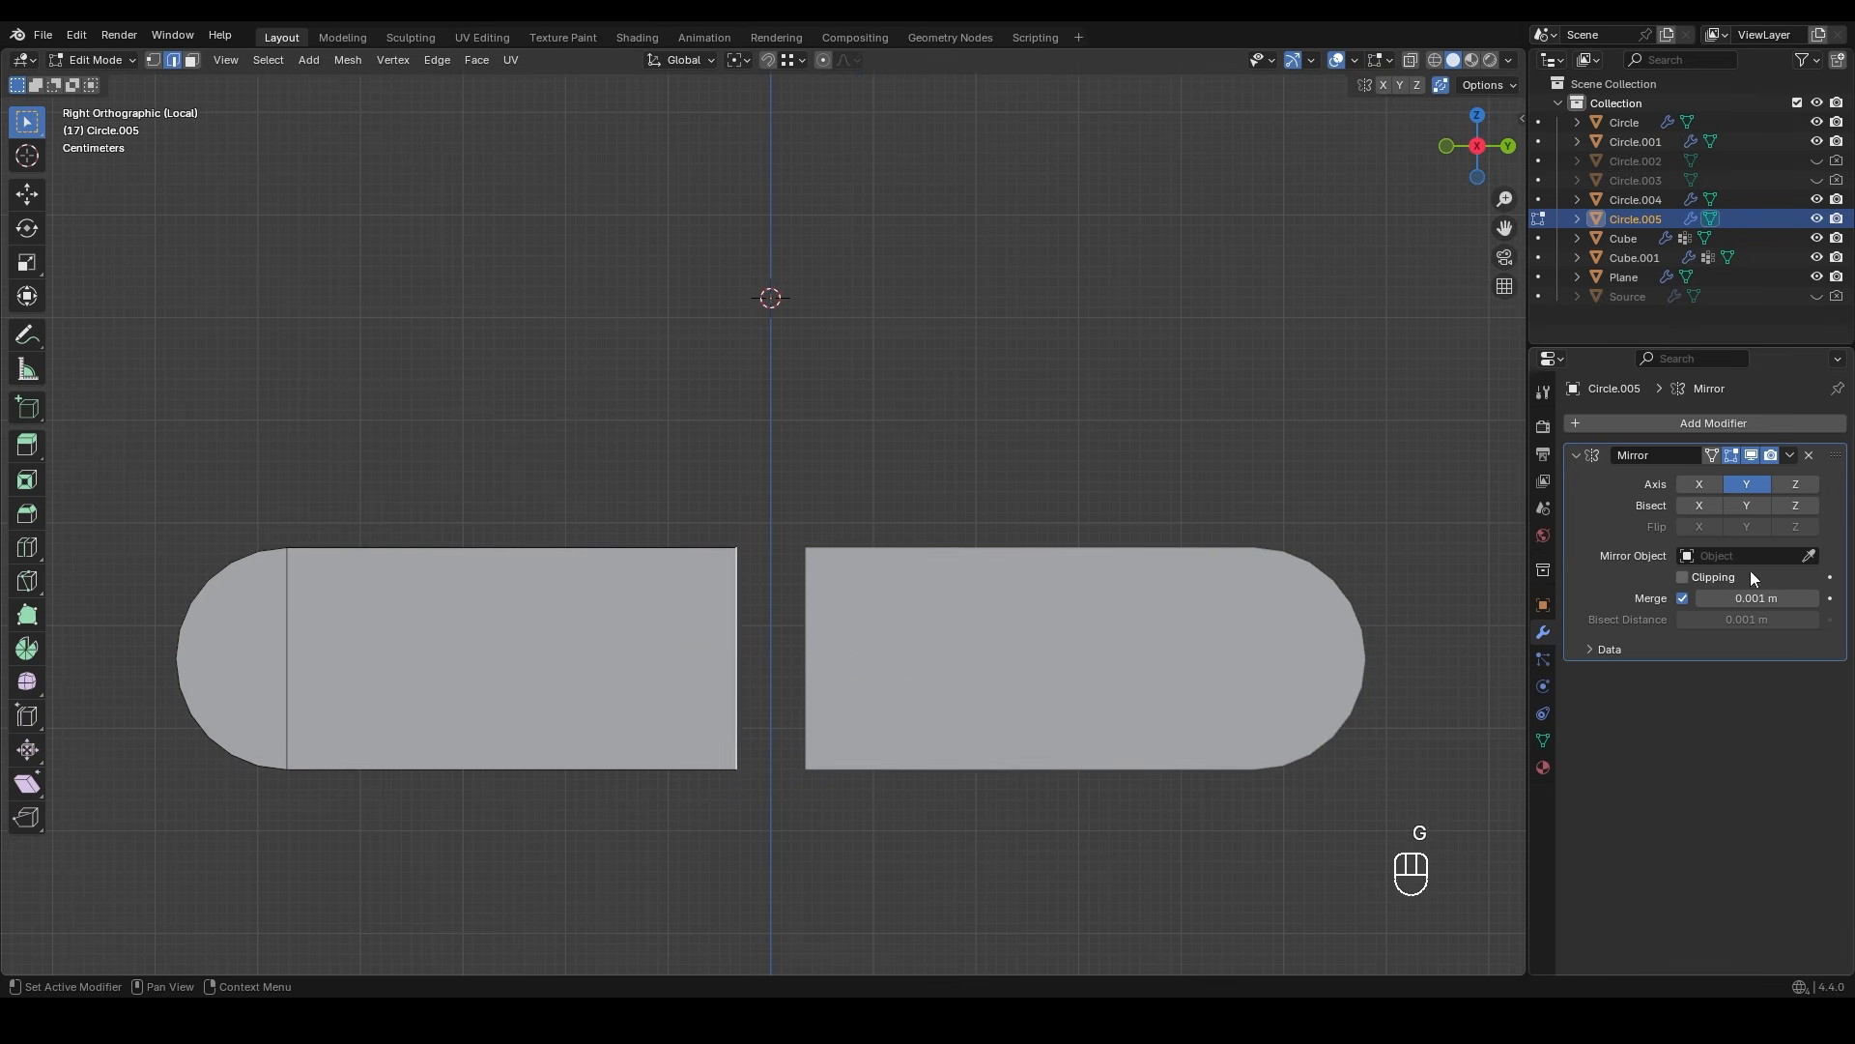
left_click(1683, 577)
key("g")
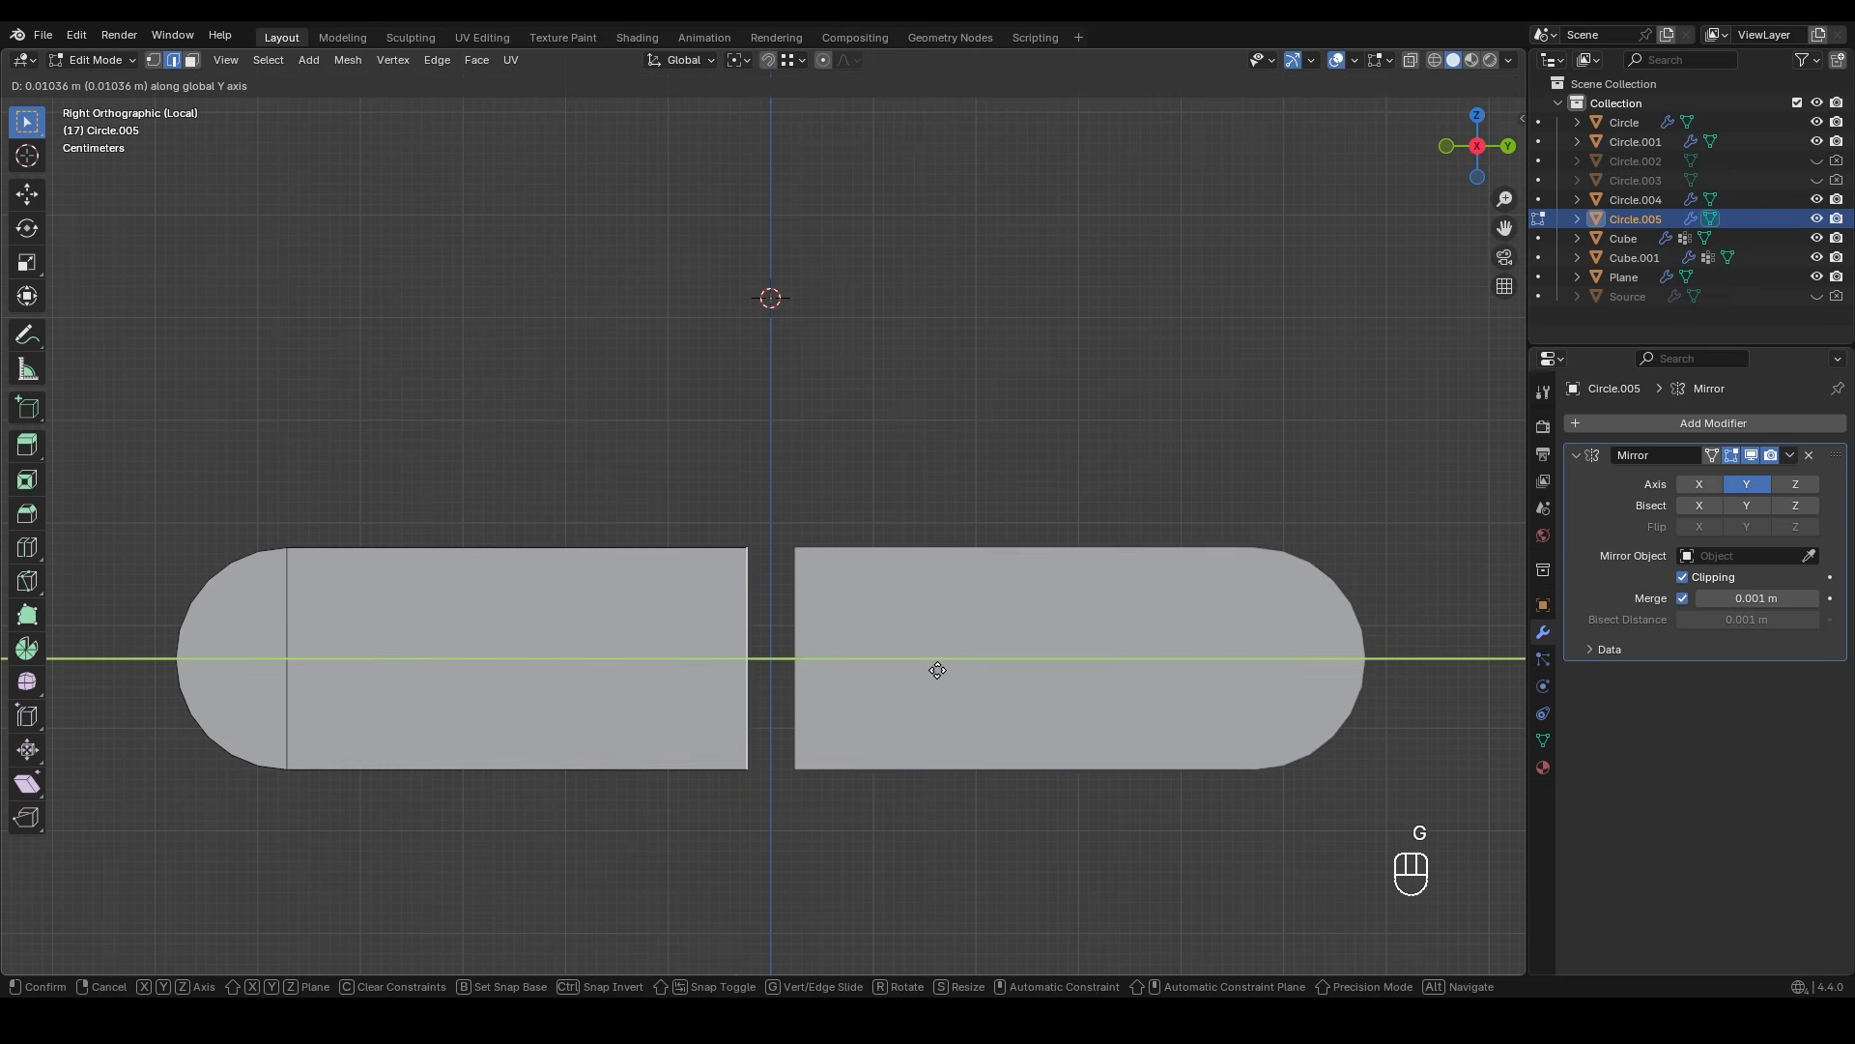
left_click(975, 666)
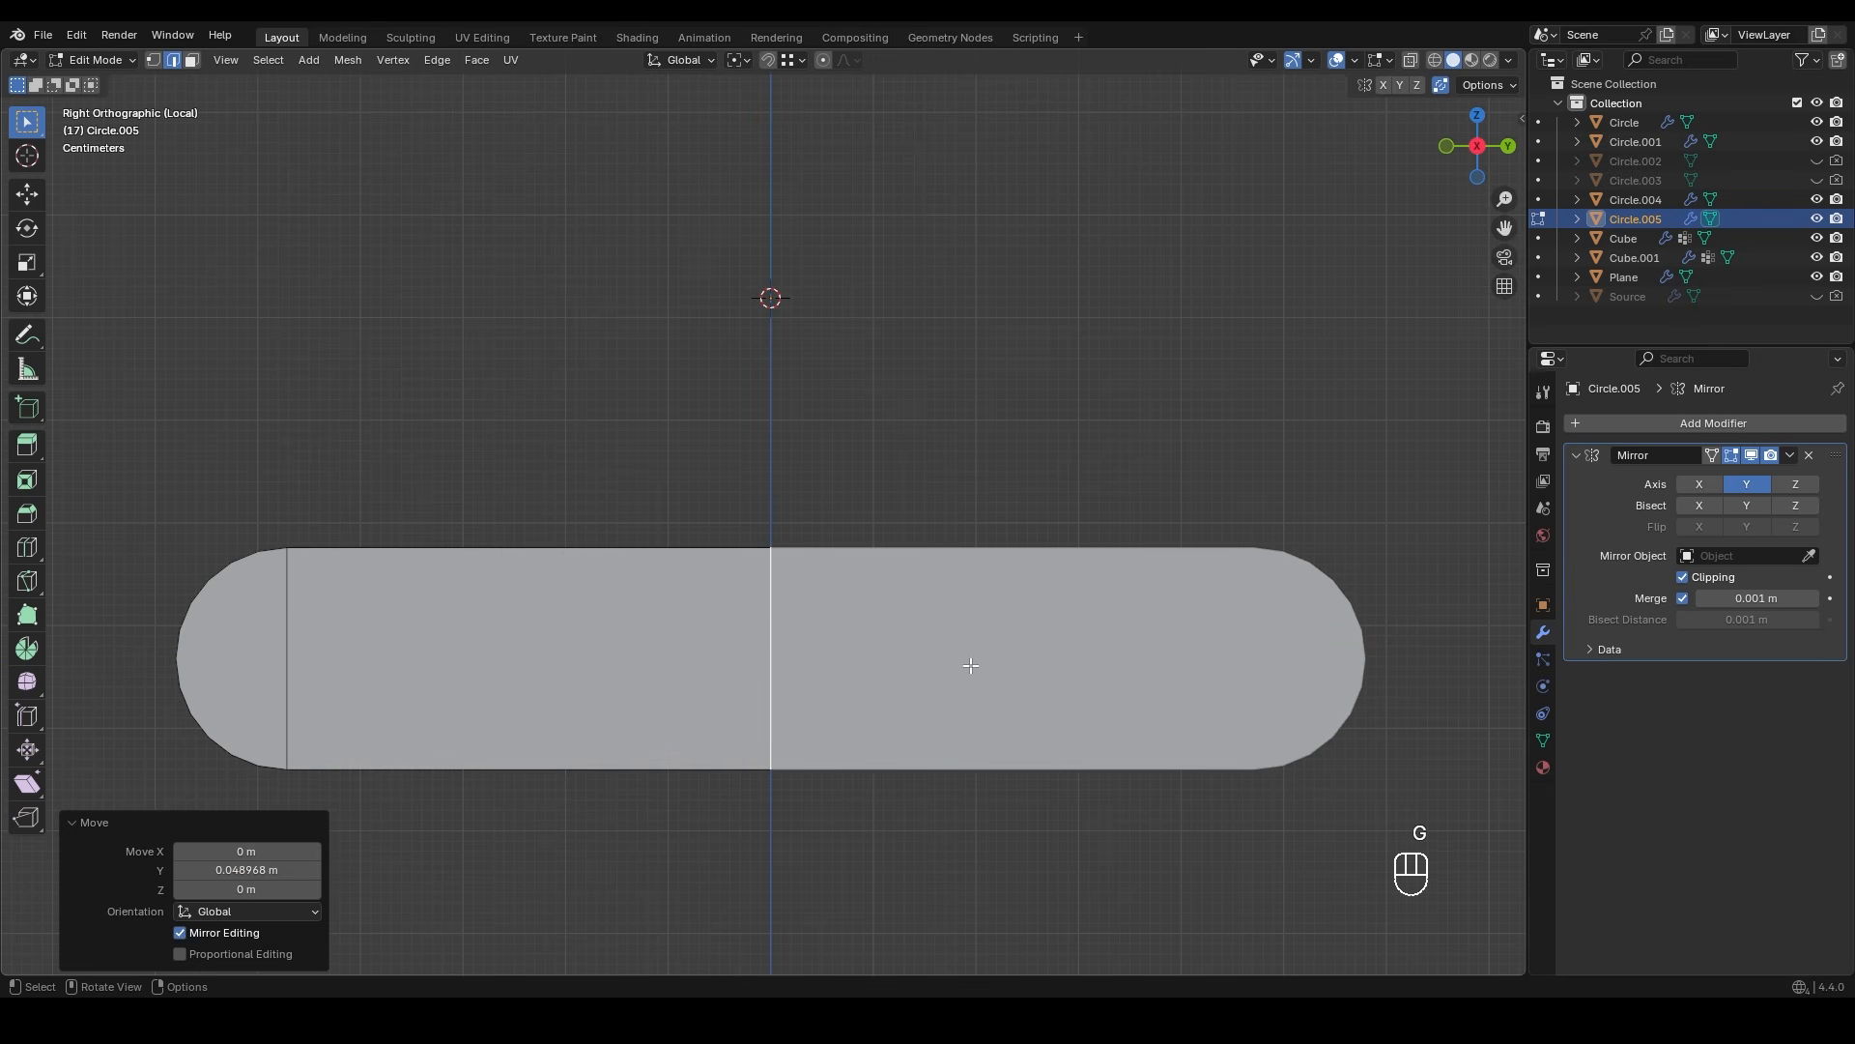
- Check the plate against the flashlight in wireframe, and isolate it together with the lever in the right orthographic view
key("slash")
scroll(678, 566, "down", 4)
middle_click_drag(998, 574, 907, 609, "shift")
key("z")
left_click(692, 579)
middle_click_drag(743, 556, 660, 626, "shift")
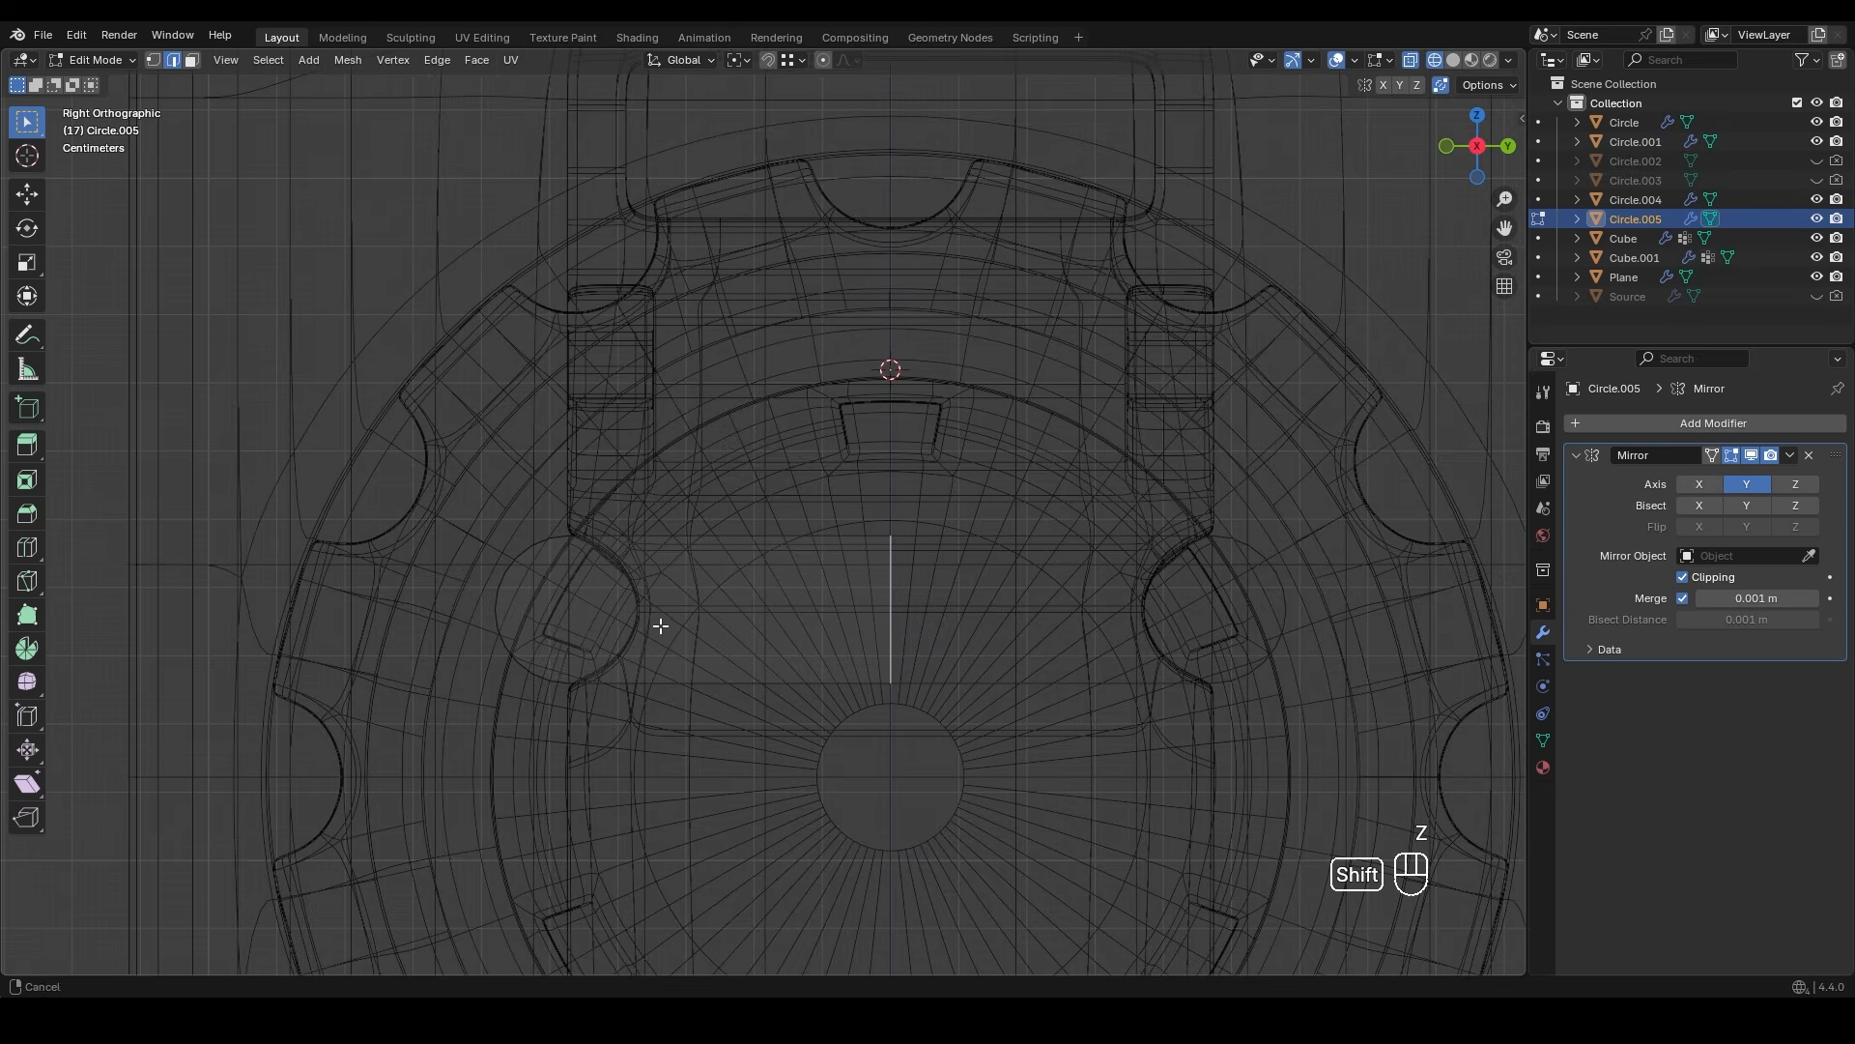
key("z")
left_click(983, 591)
key("Tab")
mouse_move(791, 597)
middle_mouse_down()
mouse_move(744, 592)
mouse_move(756, 501)
middle_mouse_up()
left_click(770, 530, "shift")
key("slash")
key("KP_3")
scroll(774, 507, "up", 4)
middle_click_drag(709, 380, 780, 653, "shift")
left_click(588, 593)
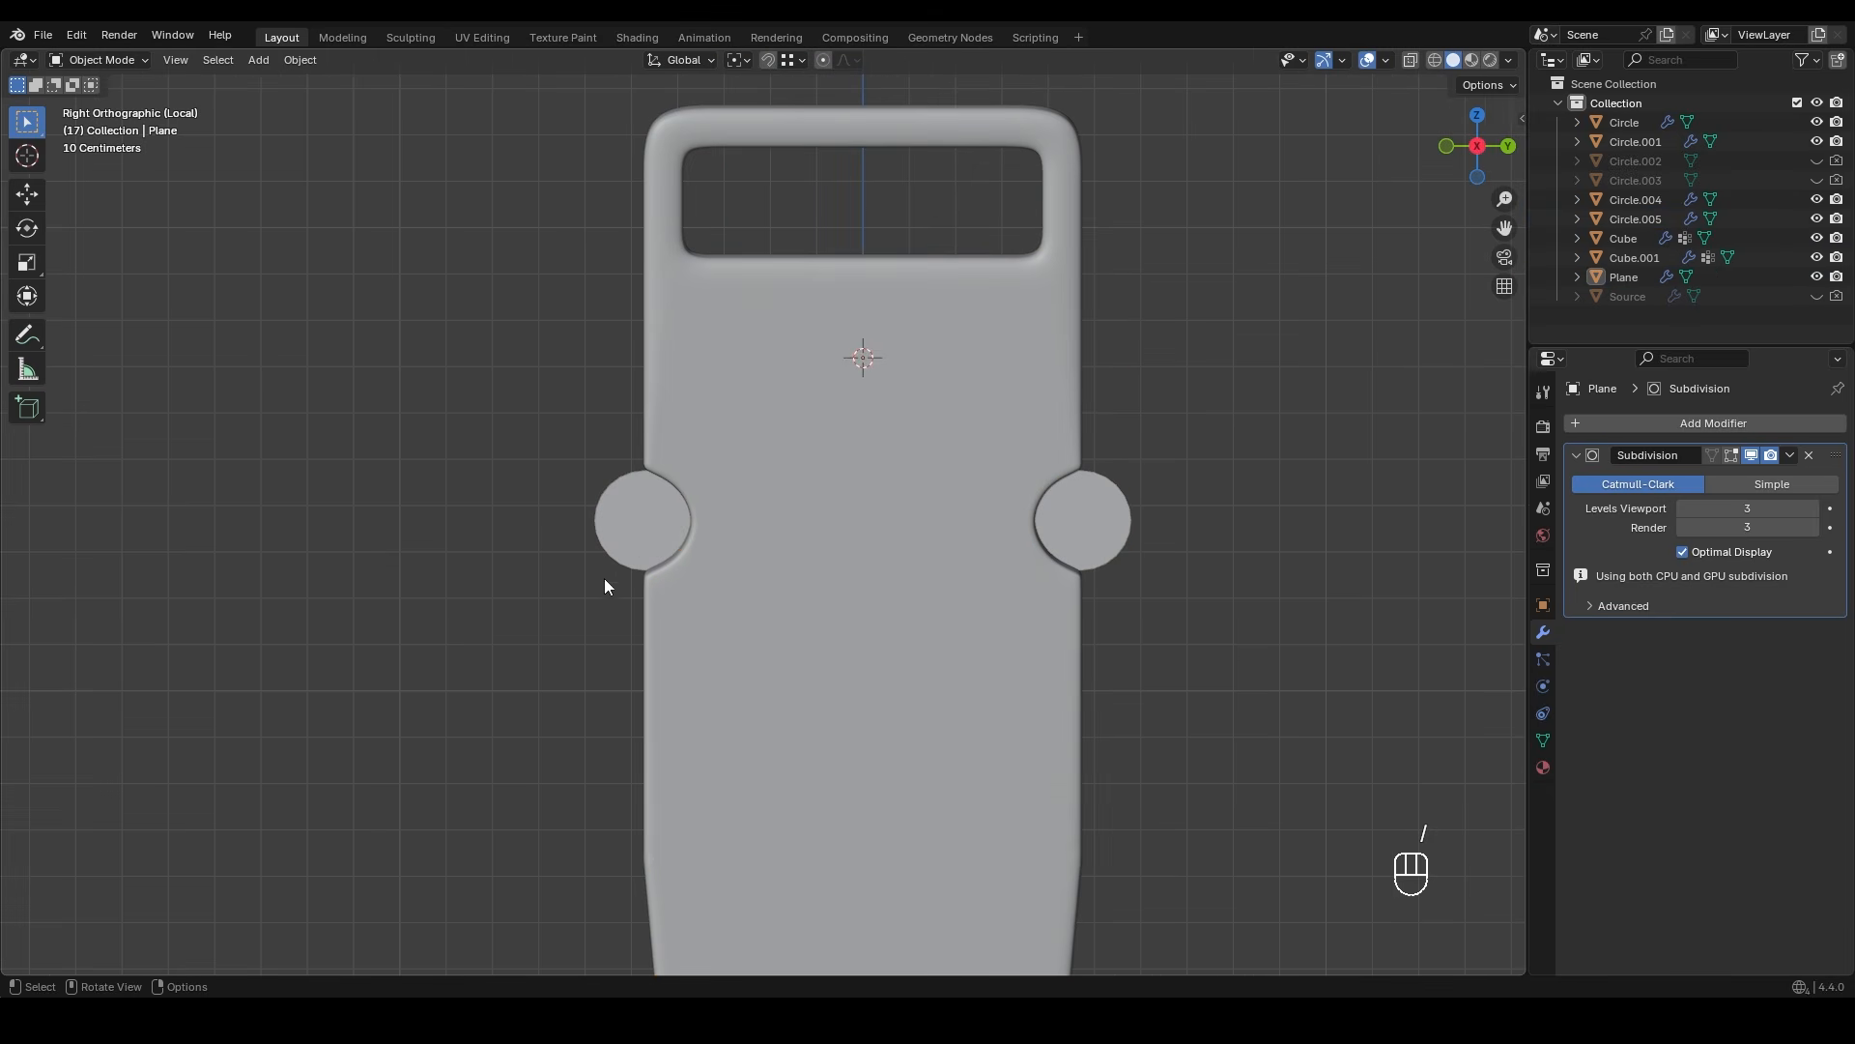
- Cut a vertical edge loop into the rounded plate just inward of the lever's side notch
left_click(618, 561)
key("g")
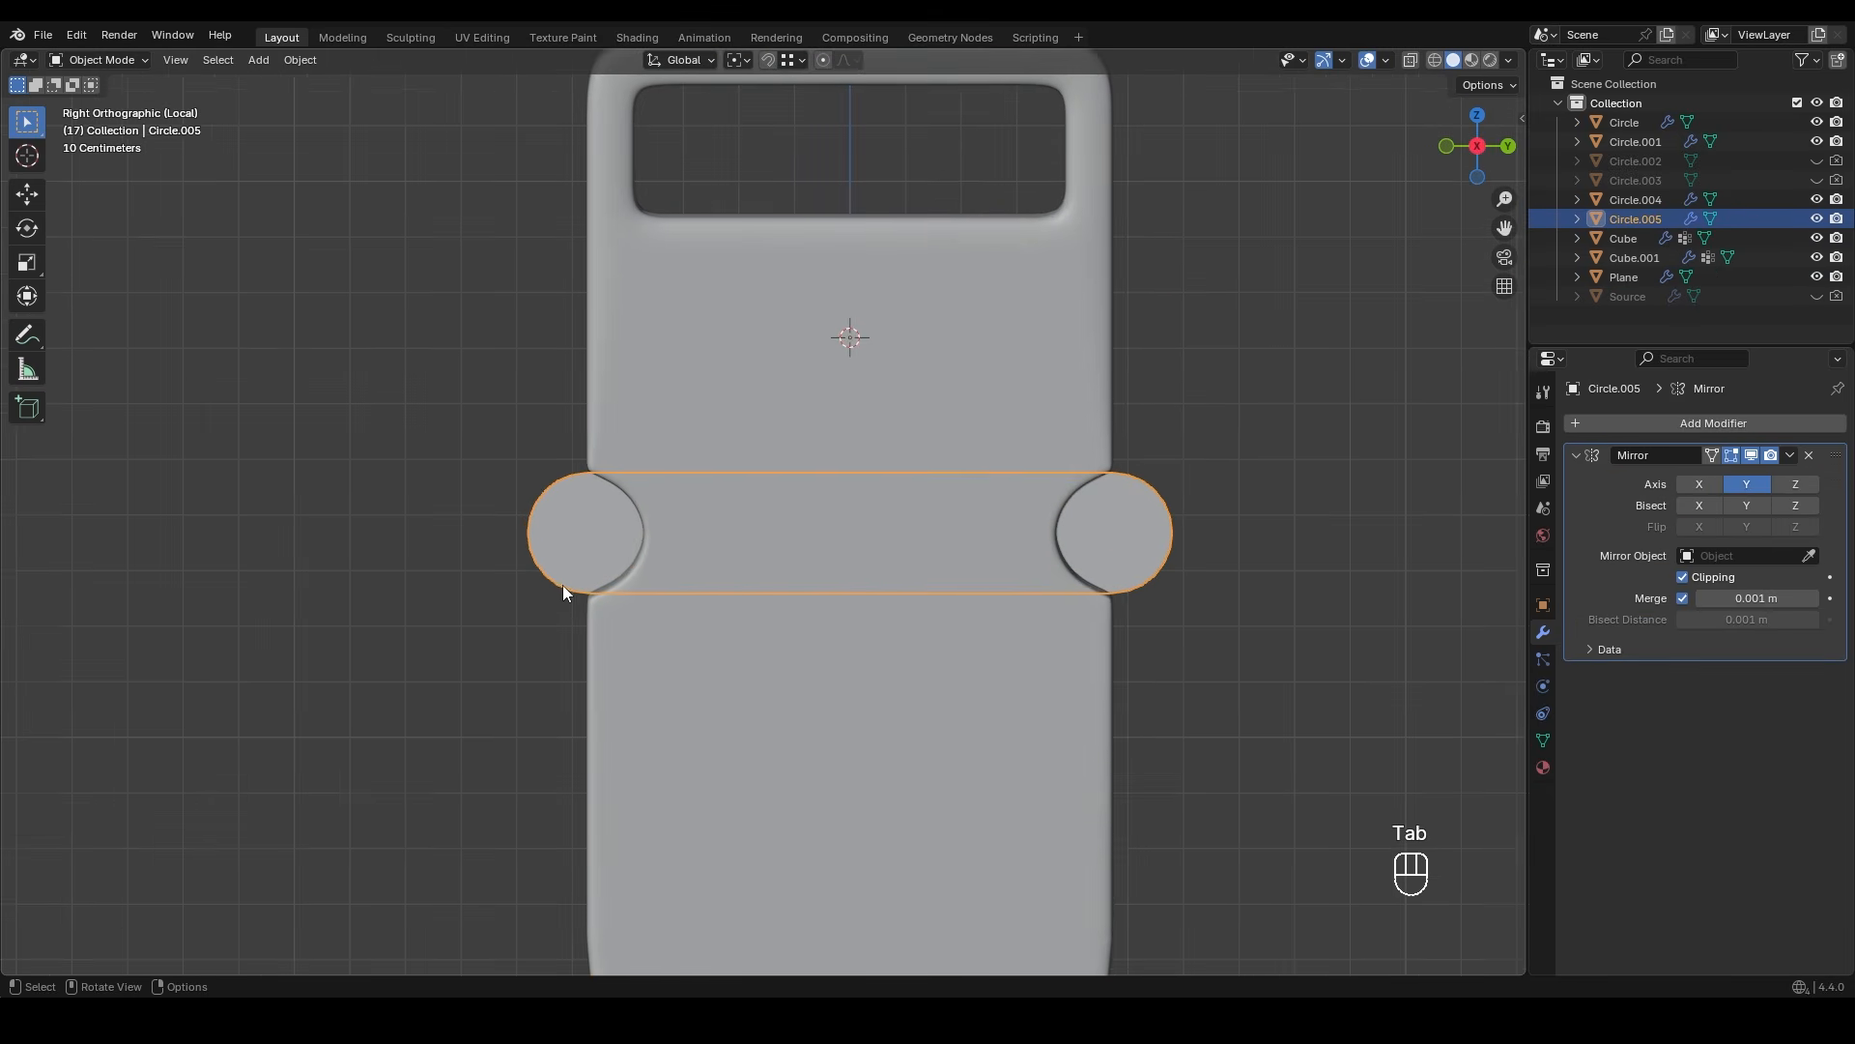
key("Tab")
scroll(763, 555, "up", 1)
middle_click_drag(808, 565, 781, 581, "shift")
key("z")
key("ctrl+r")
left_click(725, 497)
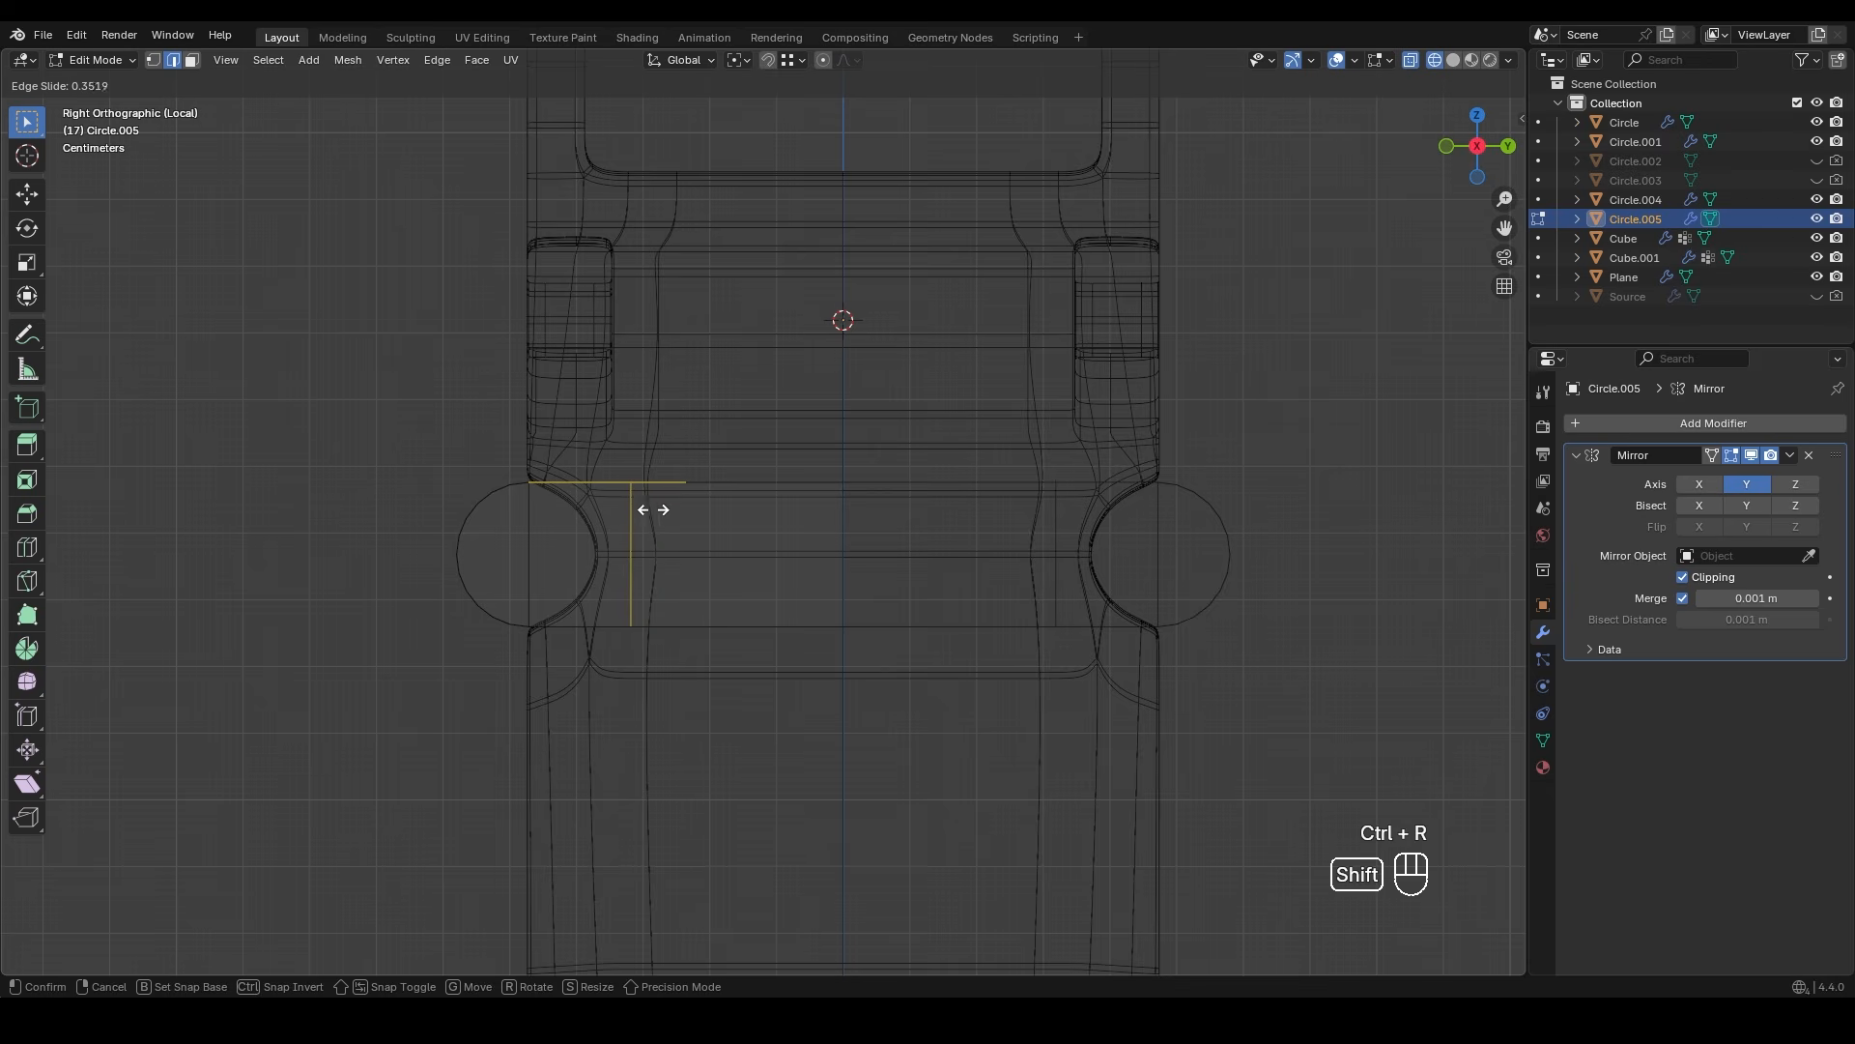
left_click(676, 515)
left_click(729, 509)
- Extrude the plate's top edge between the new loop and the centre line upward along Z twice, by about 0.264 m and 0.297 m
middle_click_drag(729, 509, 748, 657, "shift")
key("e")
key("z")
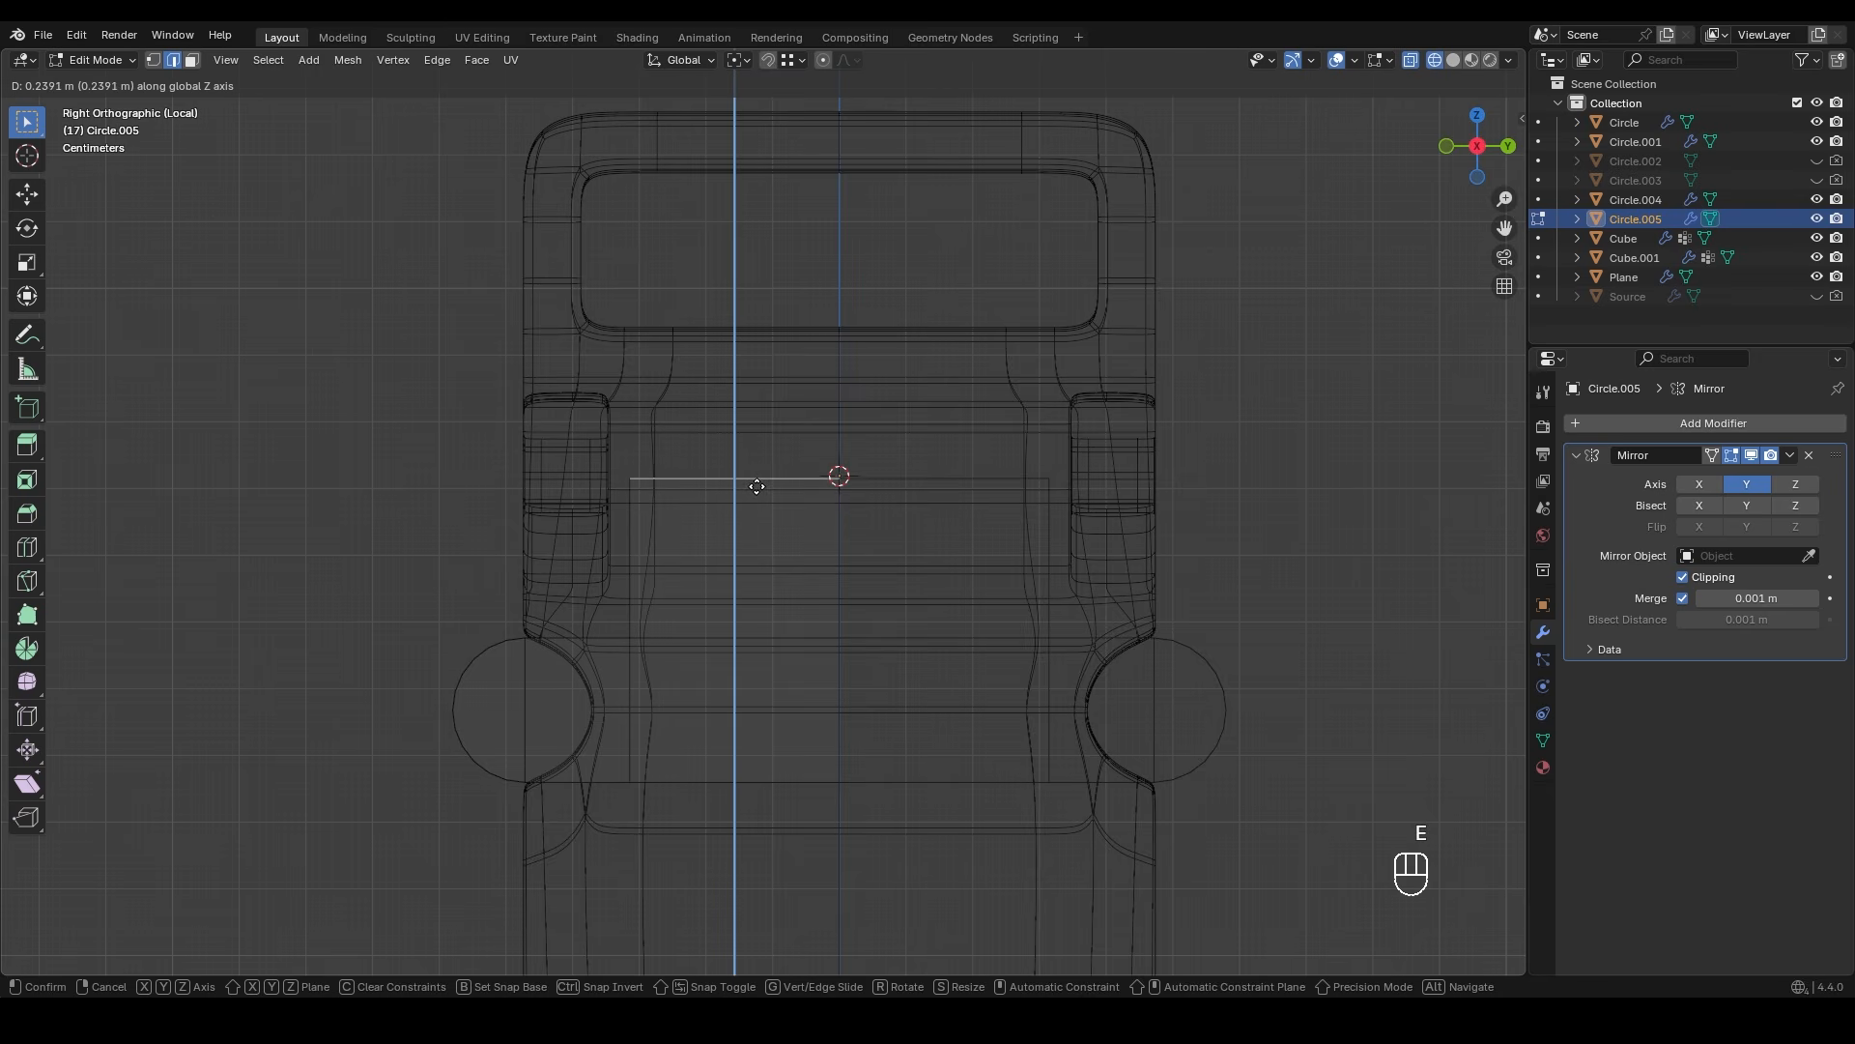
left_click(757, 471)
middle_click_drag(749, 488, 768, 604, "shift")
key("e")
key("z")
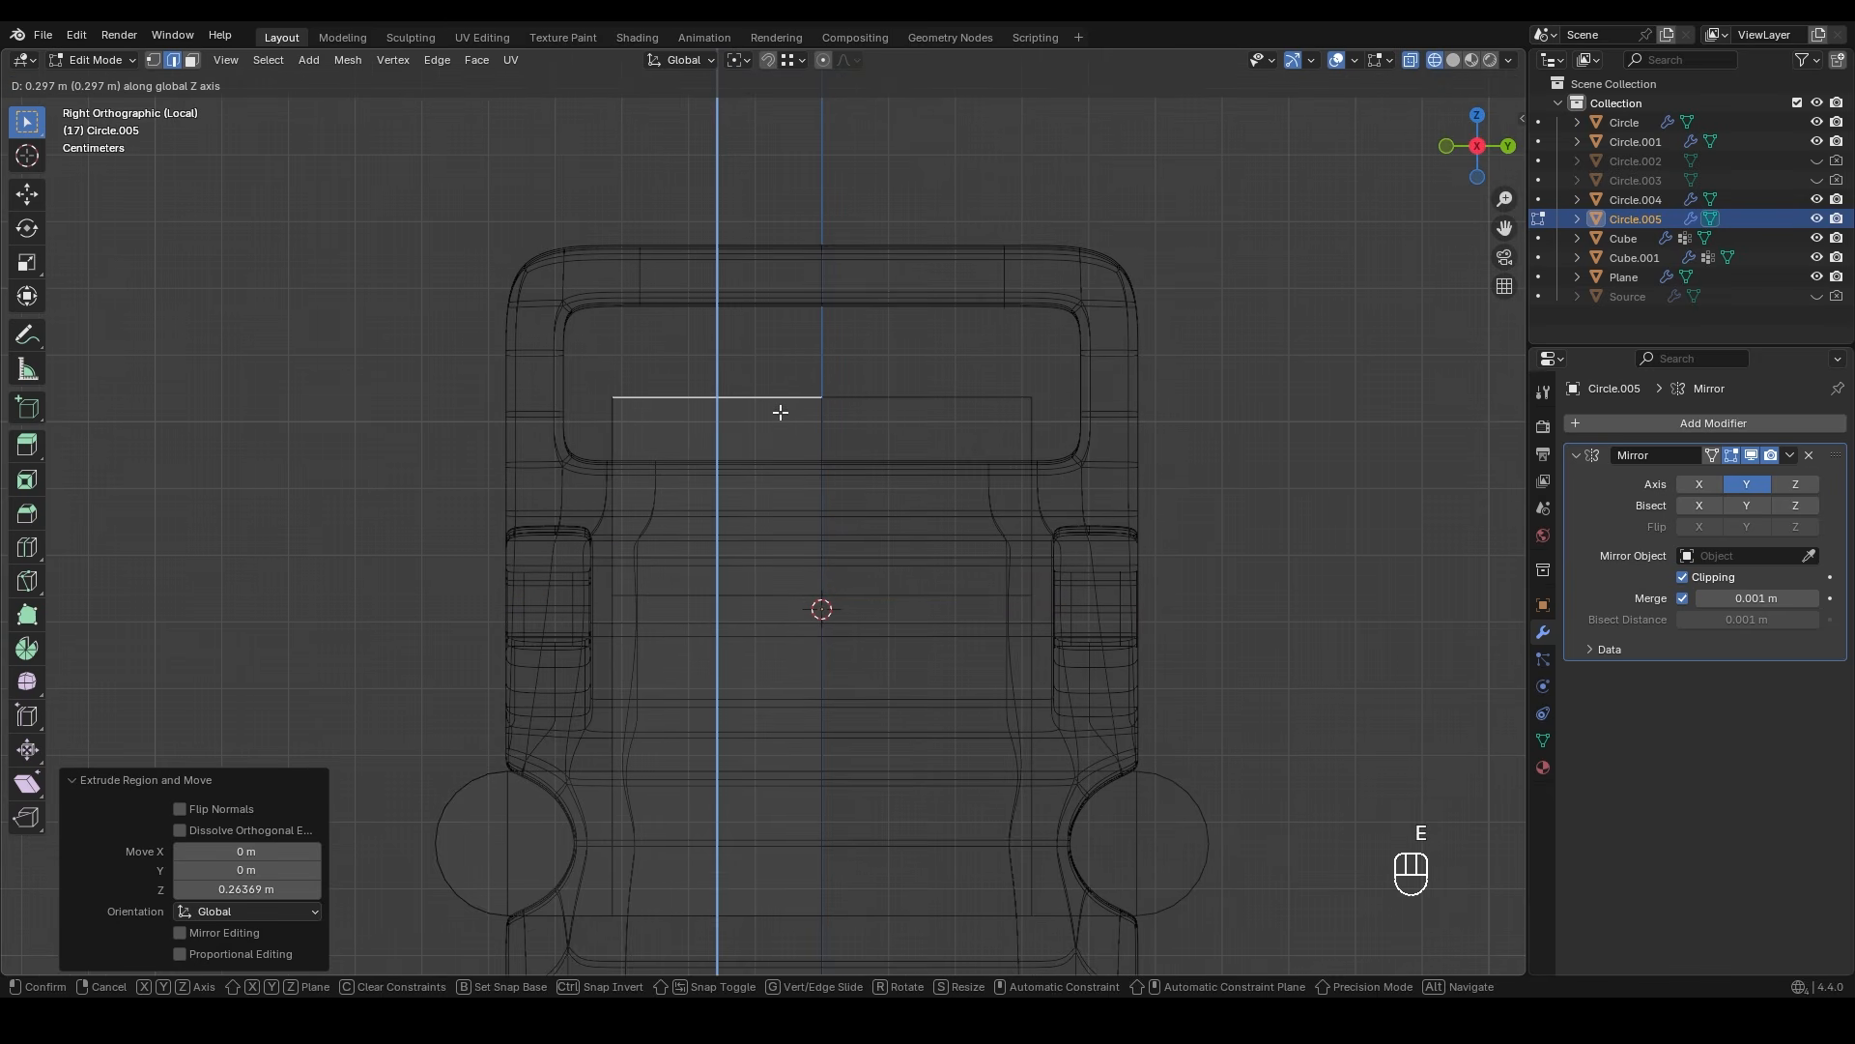
left_click(780, 412)
- Move the extension's top outer vertex along Y toward the centre line to taper its upper part
key("1")
left_click(613, 396)
key("g")
key("y")
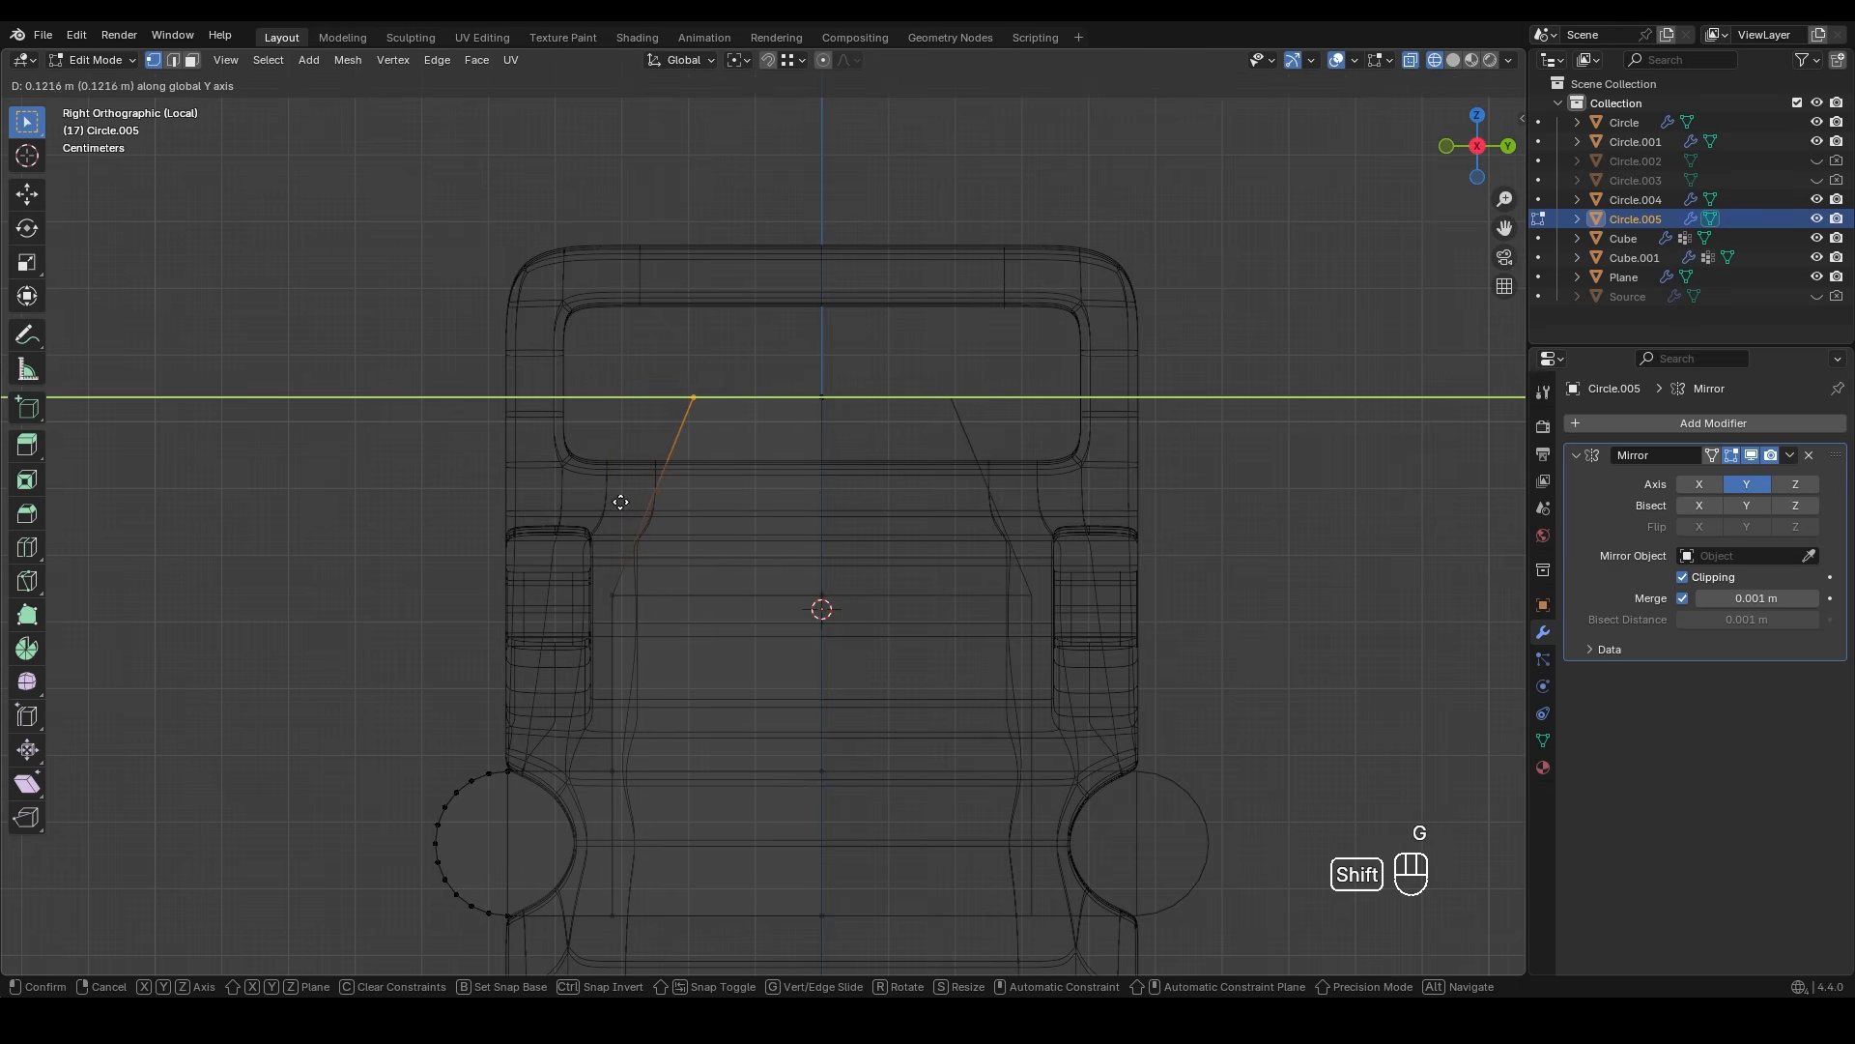
left_click(566, 505)
- Raise the extension's two top vertices along Z within the lever's window opening
scroll(676, 522, "down", 3)
middle_click_drag(731, 570, 721, 542, "shift")
scroll(721, 542, "up", 3)
key("shift+z")
middle_click_drag(812, 319, 811, 395, "shift")
left_click(875, 320, "shift")
key("g")
key("z")
left_click(926, 288)
key("z")
key("g")
key("z")
left_click(773, 291)
- Raise the extension's middle row of vertices slightly along Z where the taper starts
left_click_drag(576, 498, 913, 565)
key("g")
key("z")
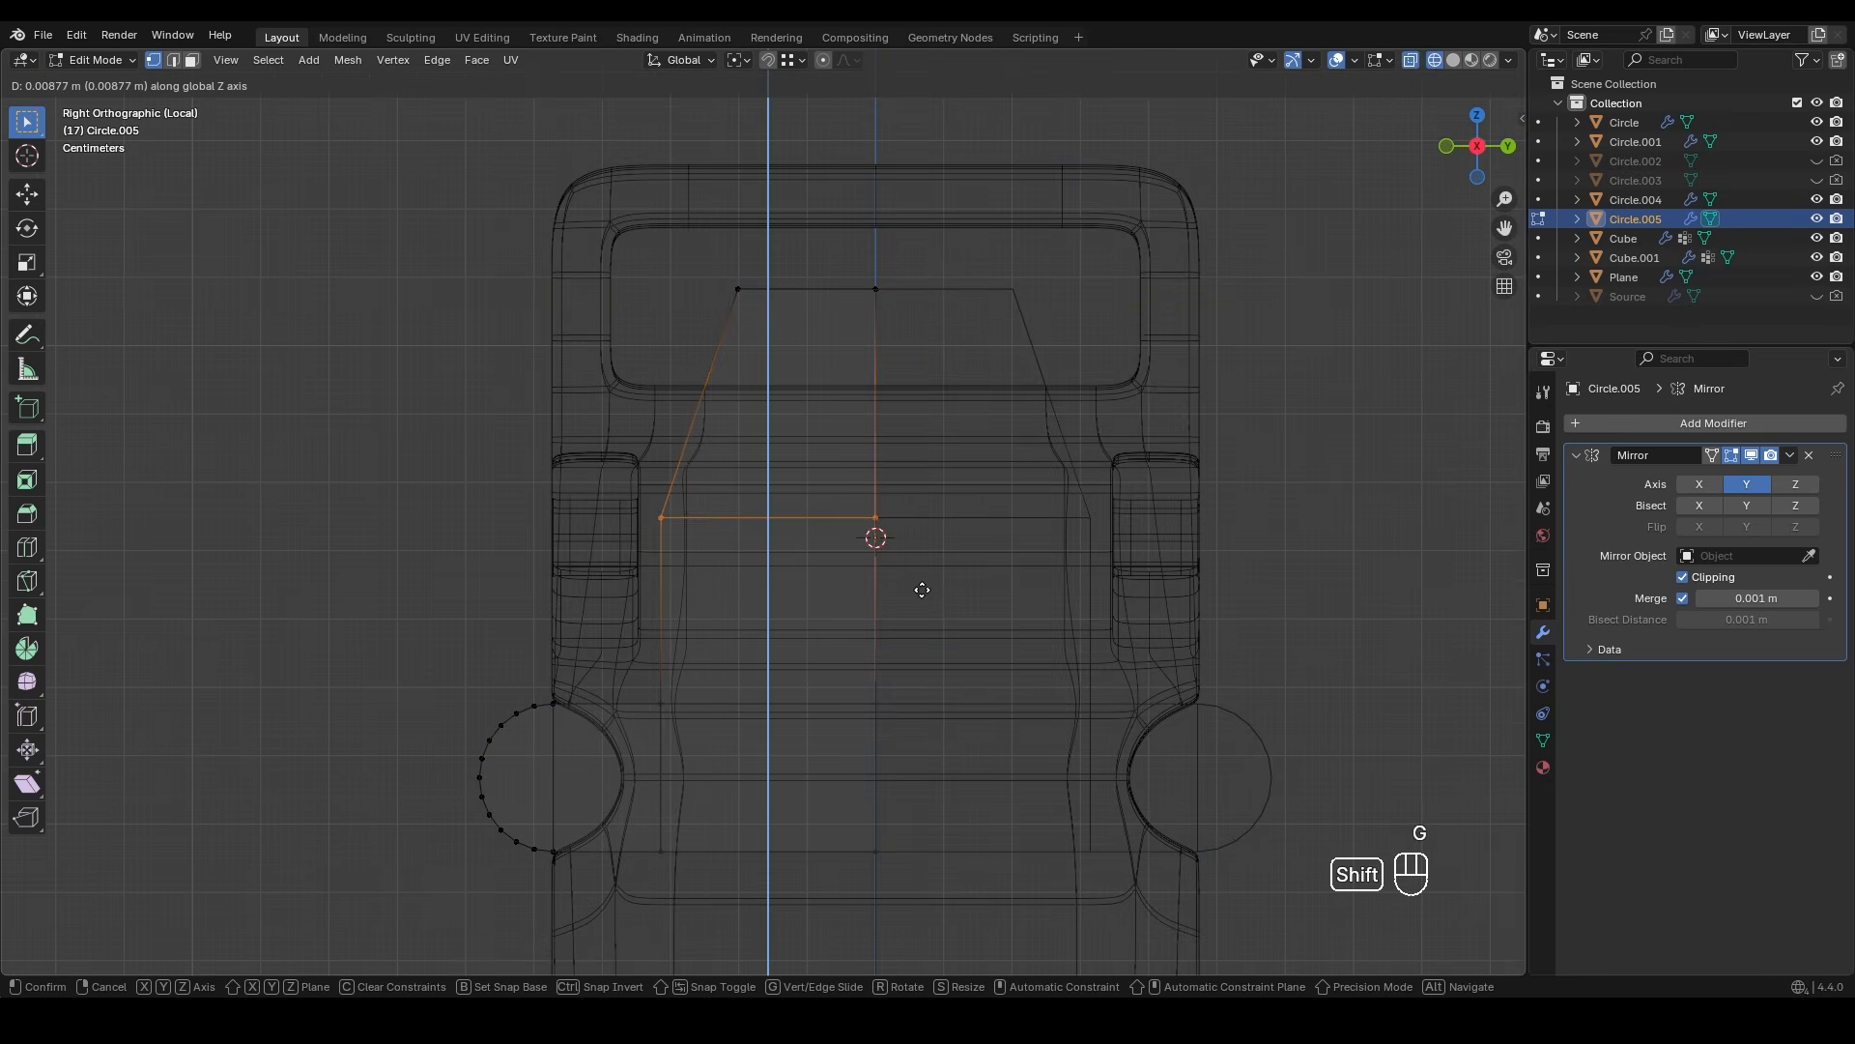
left_click(923, 576)
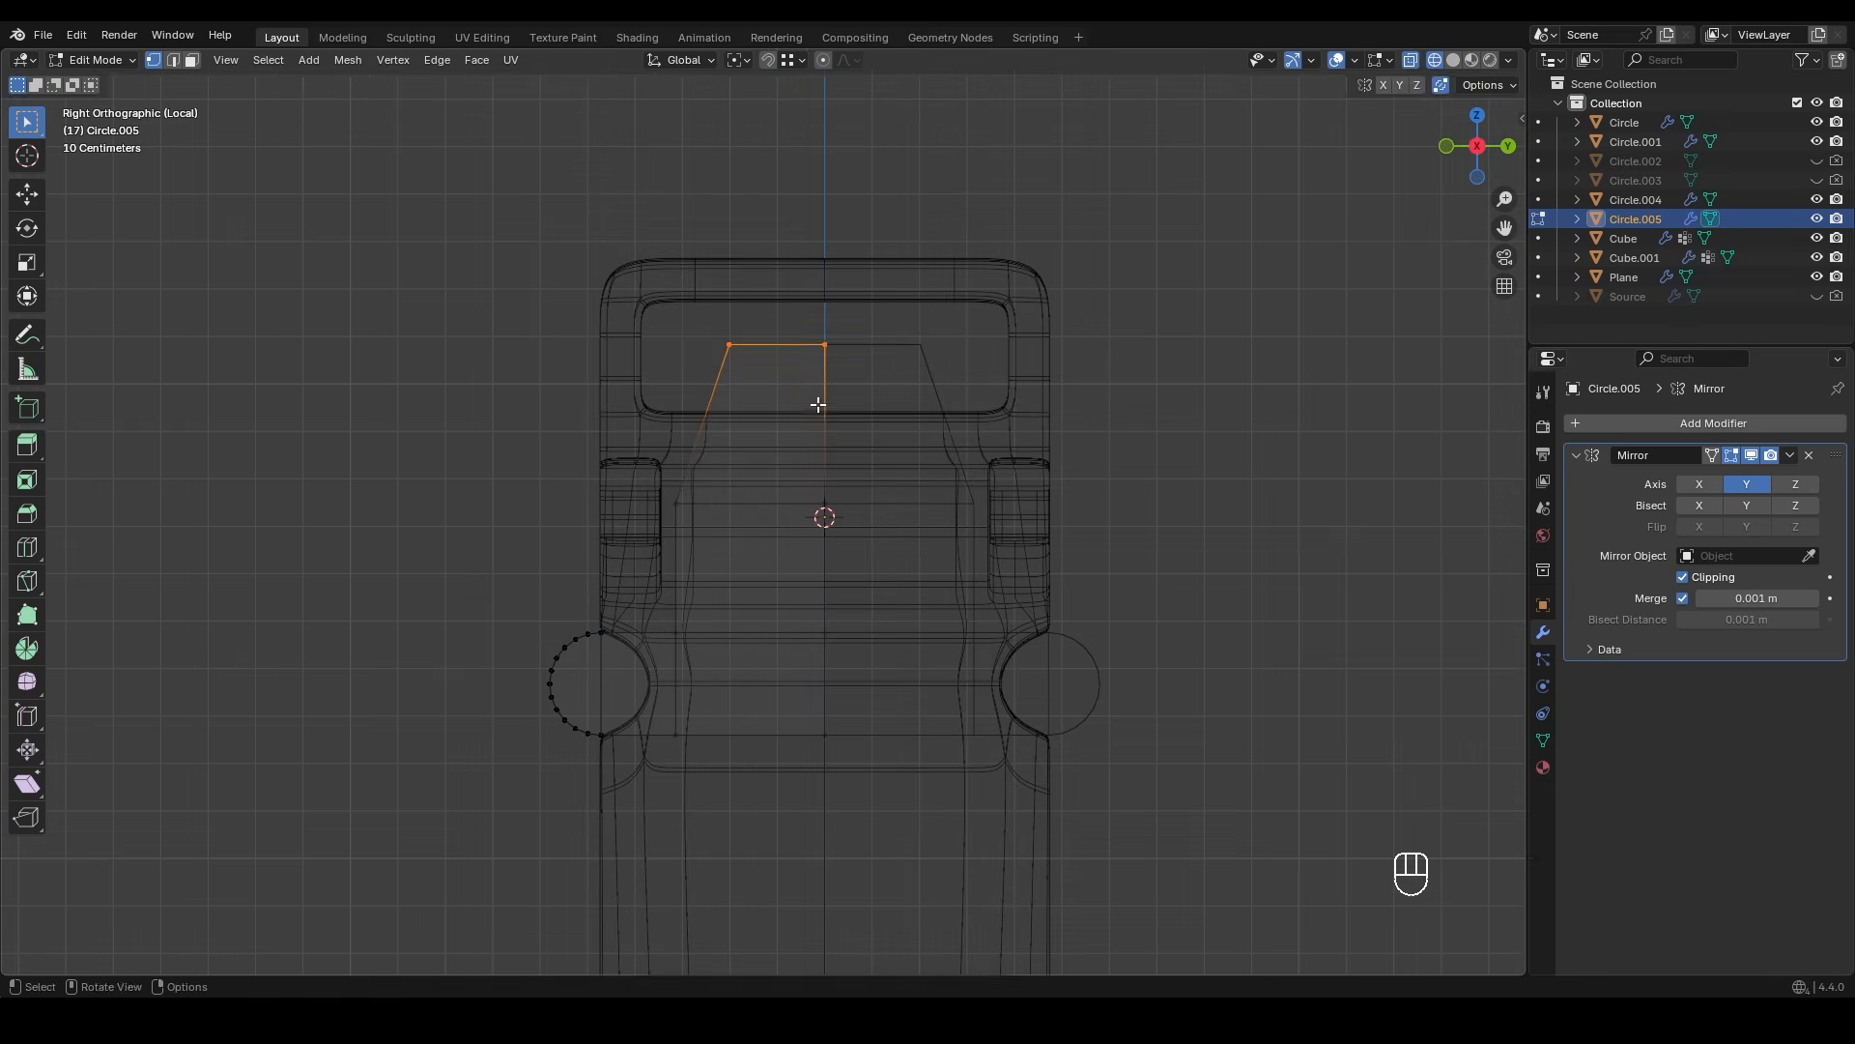
- Check the plate shaded within the whole flashlight, and isolate the plate alone in local view
key("shift+z")
middle_click_drag(1107, 496, 1127, 496)
key("slash")
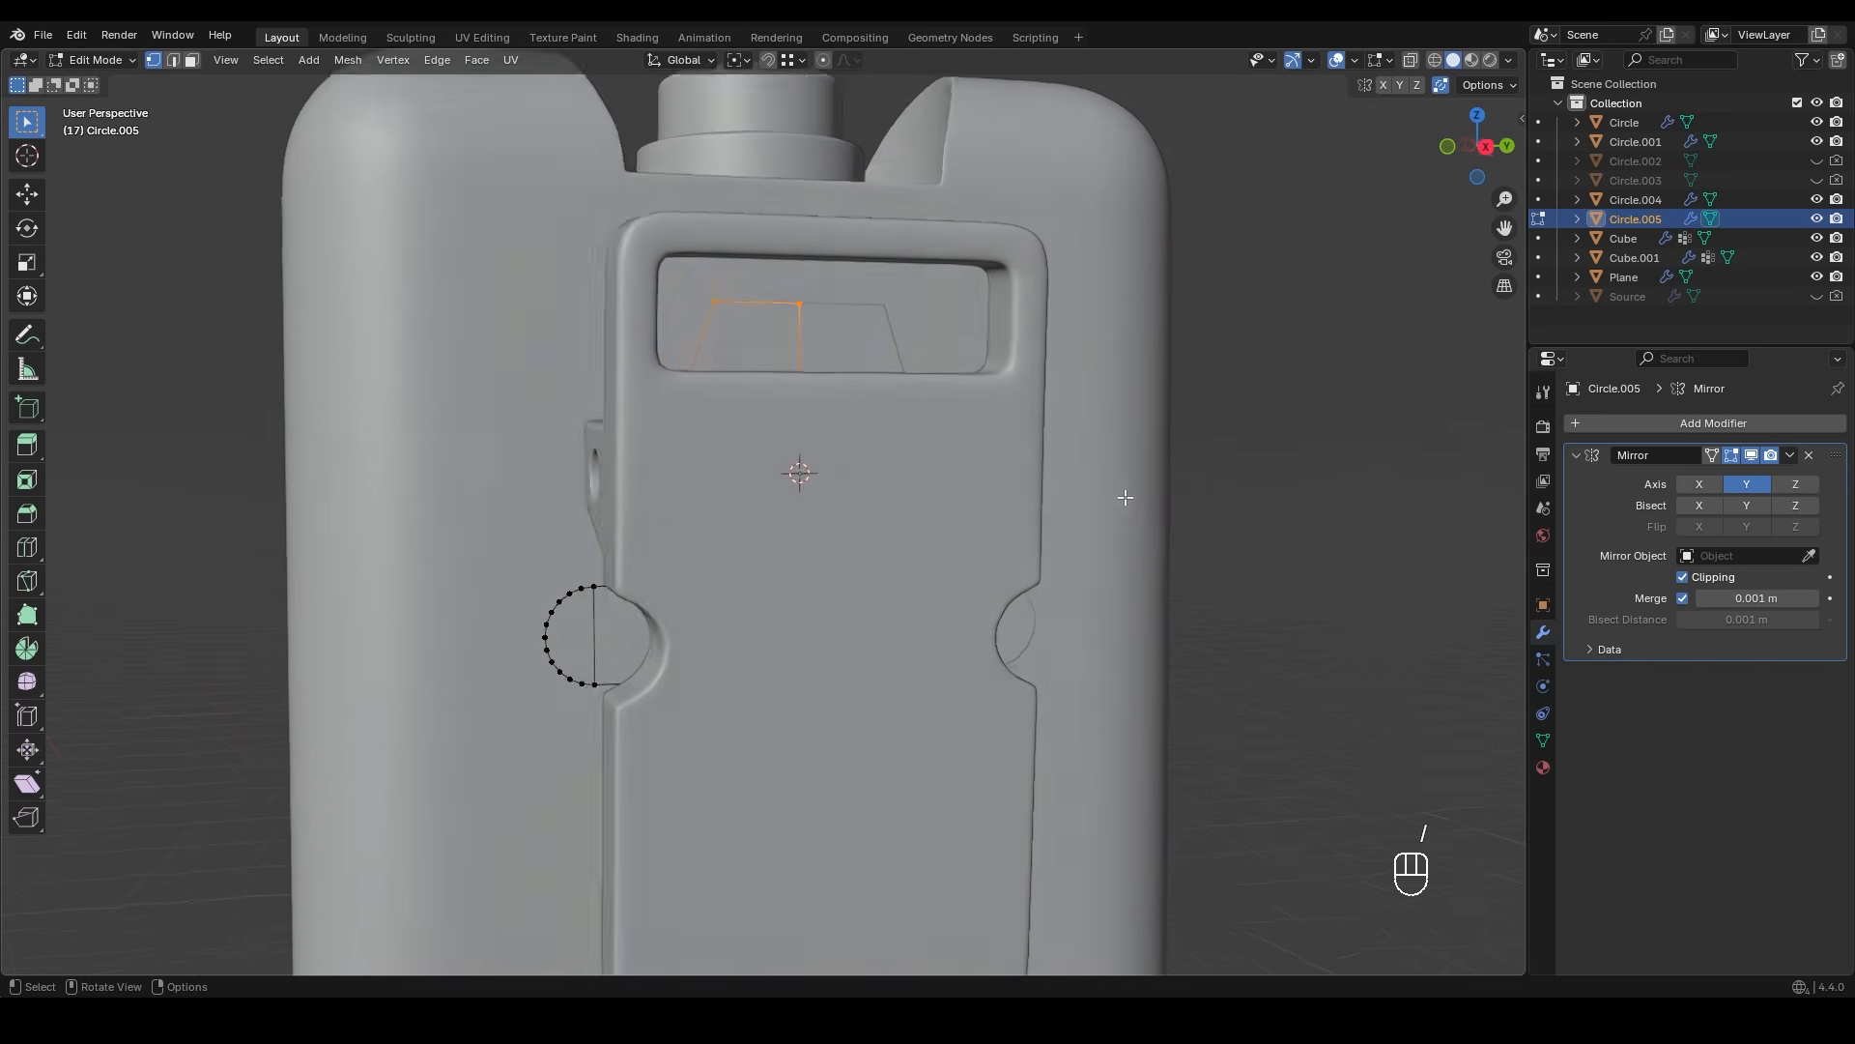
key("Tab")
middle_click_drag(620, 529, 716, 586, "shift")
key("g")
right_click(682, 600)
key("slash")
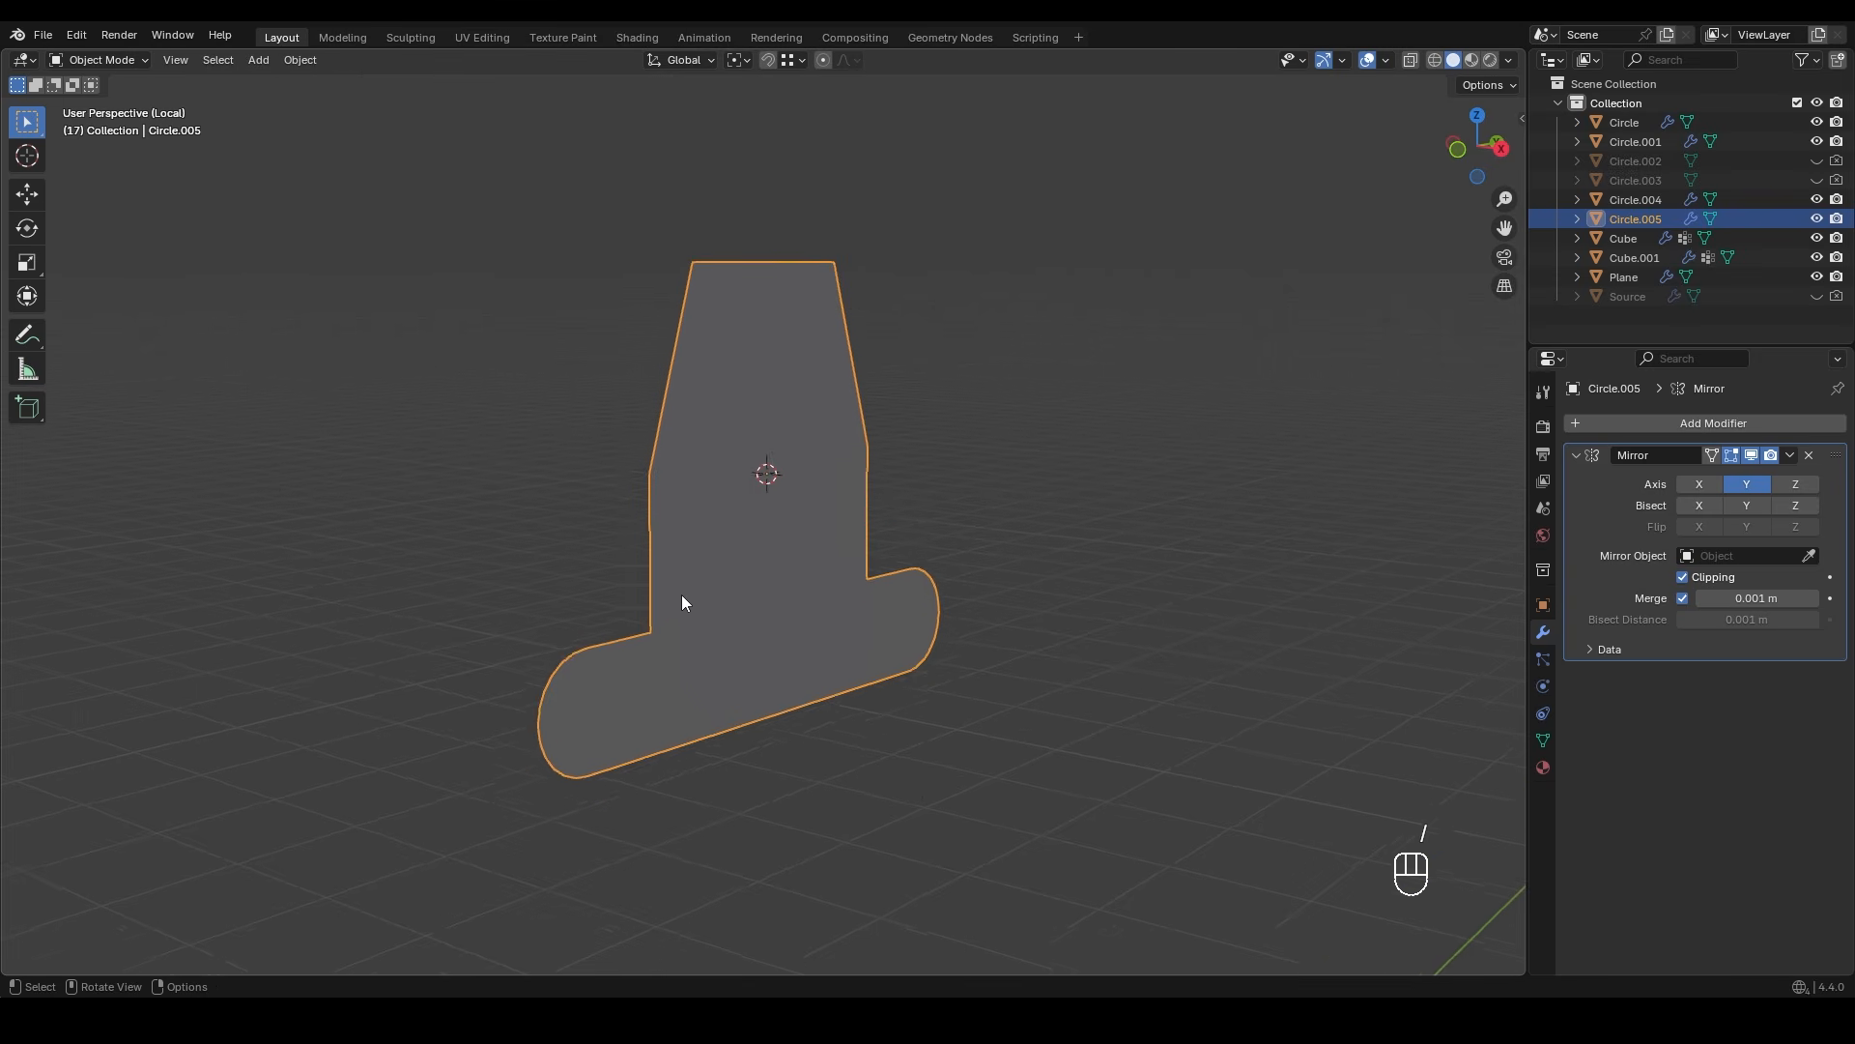
- Inset all faces of the plate's editable half with a thickness of 0.215 m
key("Tab")
scroll(682, 596, "up", 2)
mouse_move(681, 596)
middle_mouse_down("shift")
mouse_move(708, 549)
mouse_move(596, 524)
mouse_move(667, 573)
middle_mouse_up("shift")
key("a")
middle_click_drag(788, 624, 783, 627, "shift")
key("i")
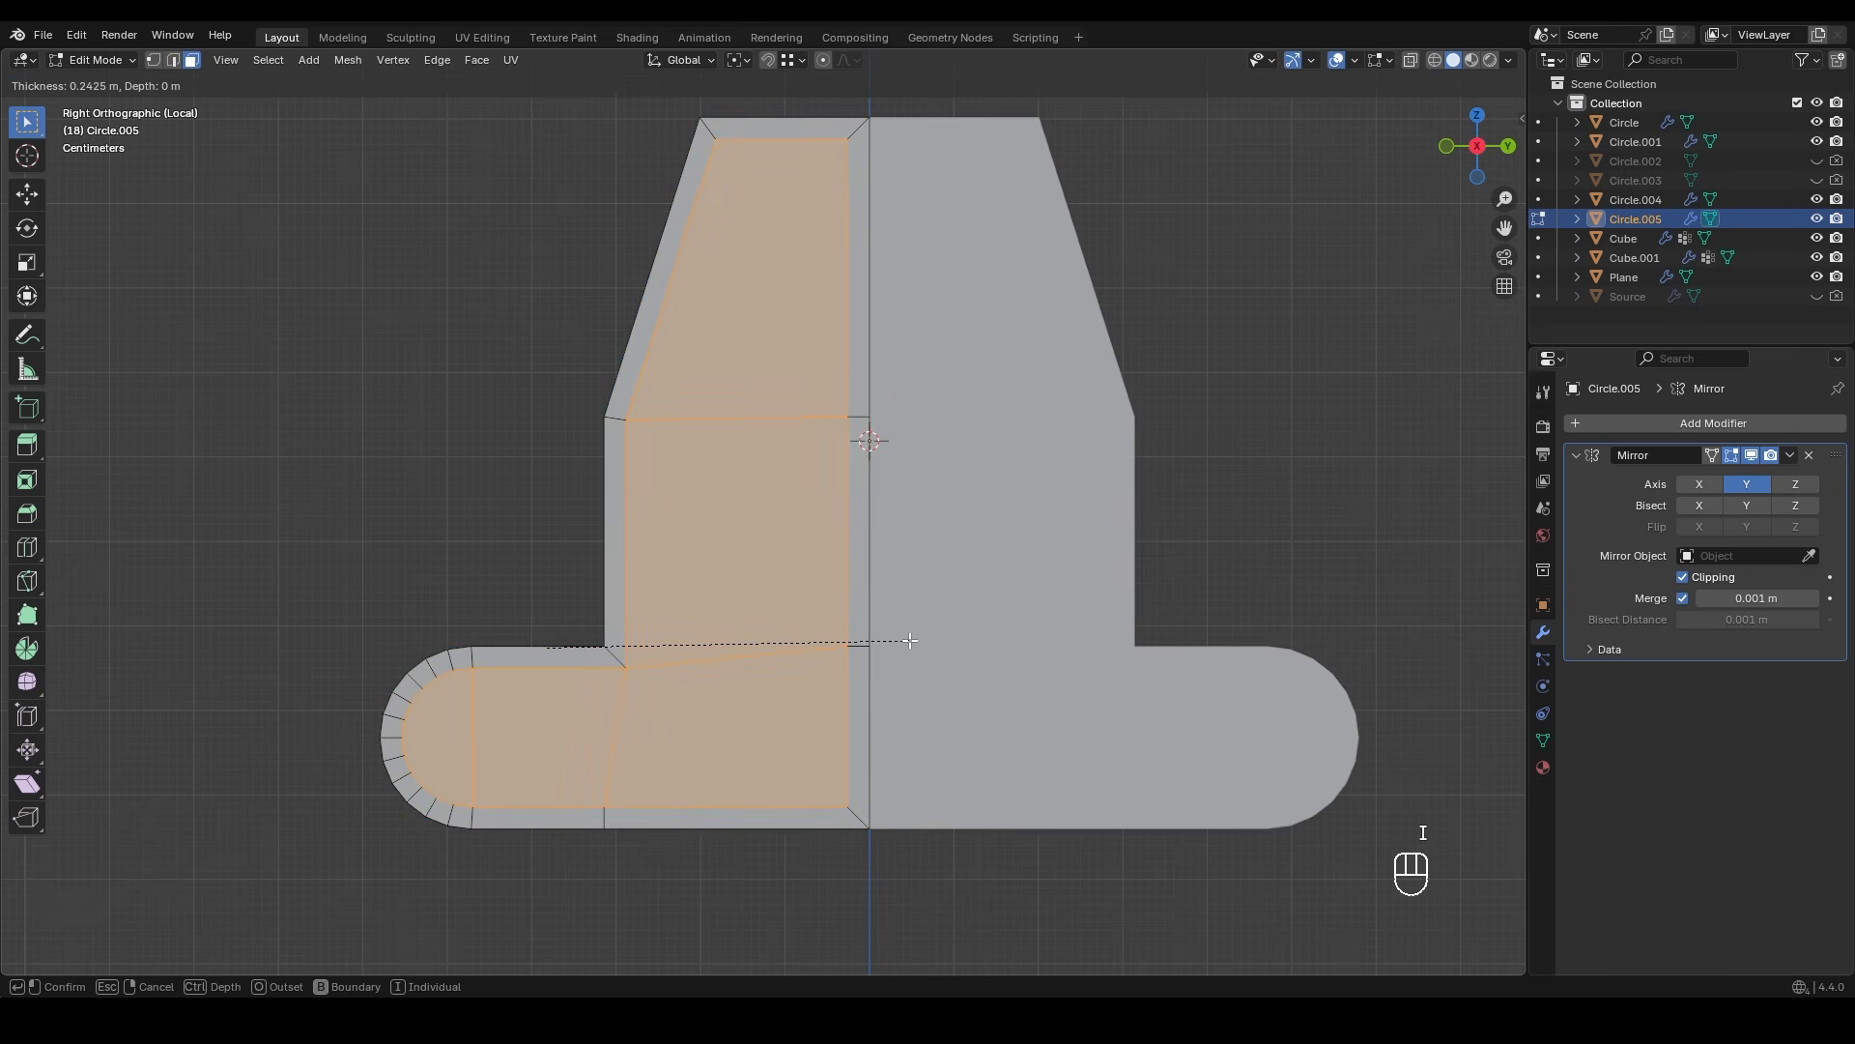
left_click(935, 654)
middle_click_drag(936, 655, 886, 698, "shift")
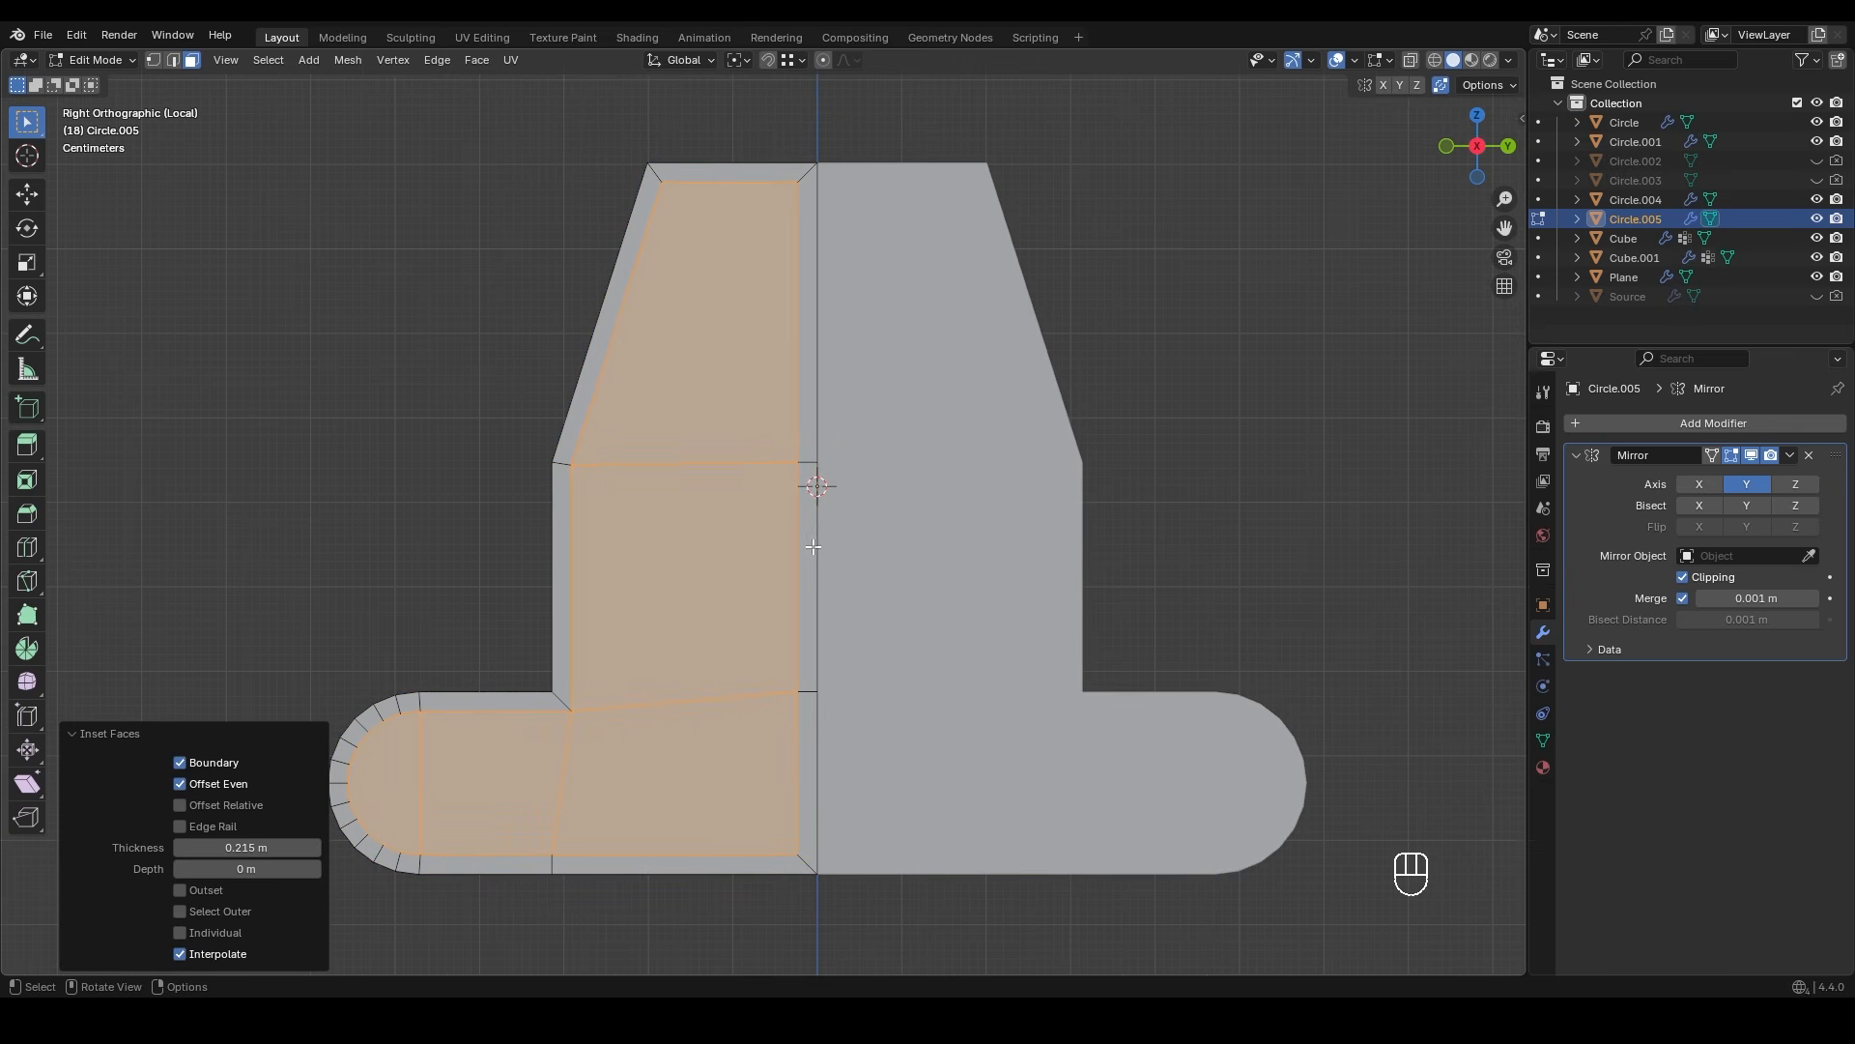
- Align the lower inset vertex on the arm along Y with the inner corner vertex above it, using vertex snapping
key("alt+a")
scroll(728, 600, "up", 1)
scroll(728, 600, "up", 1)
middle_click_drag(728, 601, 716, 570, "shift")
key("1")
left_click_drag(654, 645, 742, 780)
key("g")
middle_click(724, 609)
left_click(746, 504, "ctrl")
- Align the vertices near the centre line along Z with the inset's inner corner vertex, using vertex snapping
middle_click_drag(994, 430, 970, 439, "shift")
left_click_drag(969, 439, 1077, 522)
key("g")
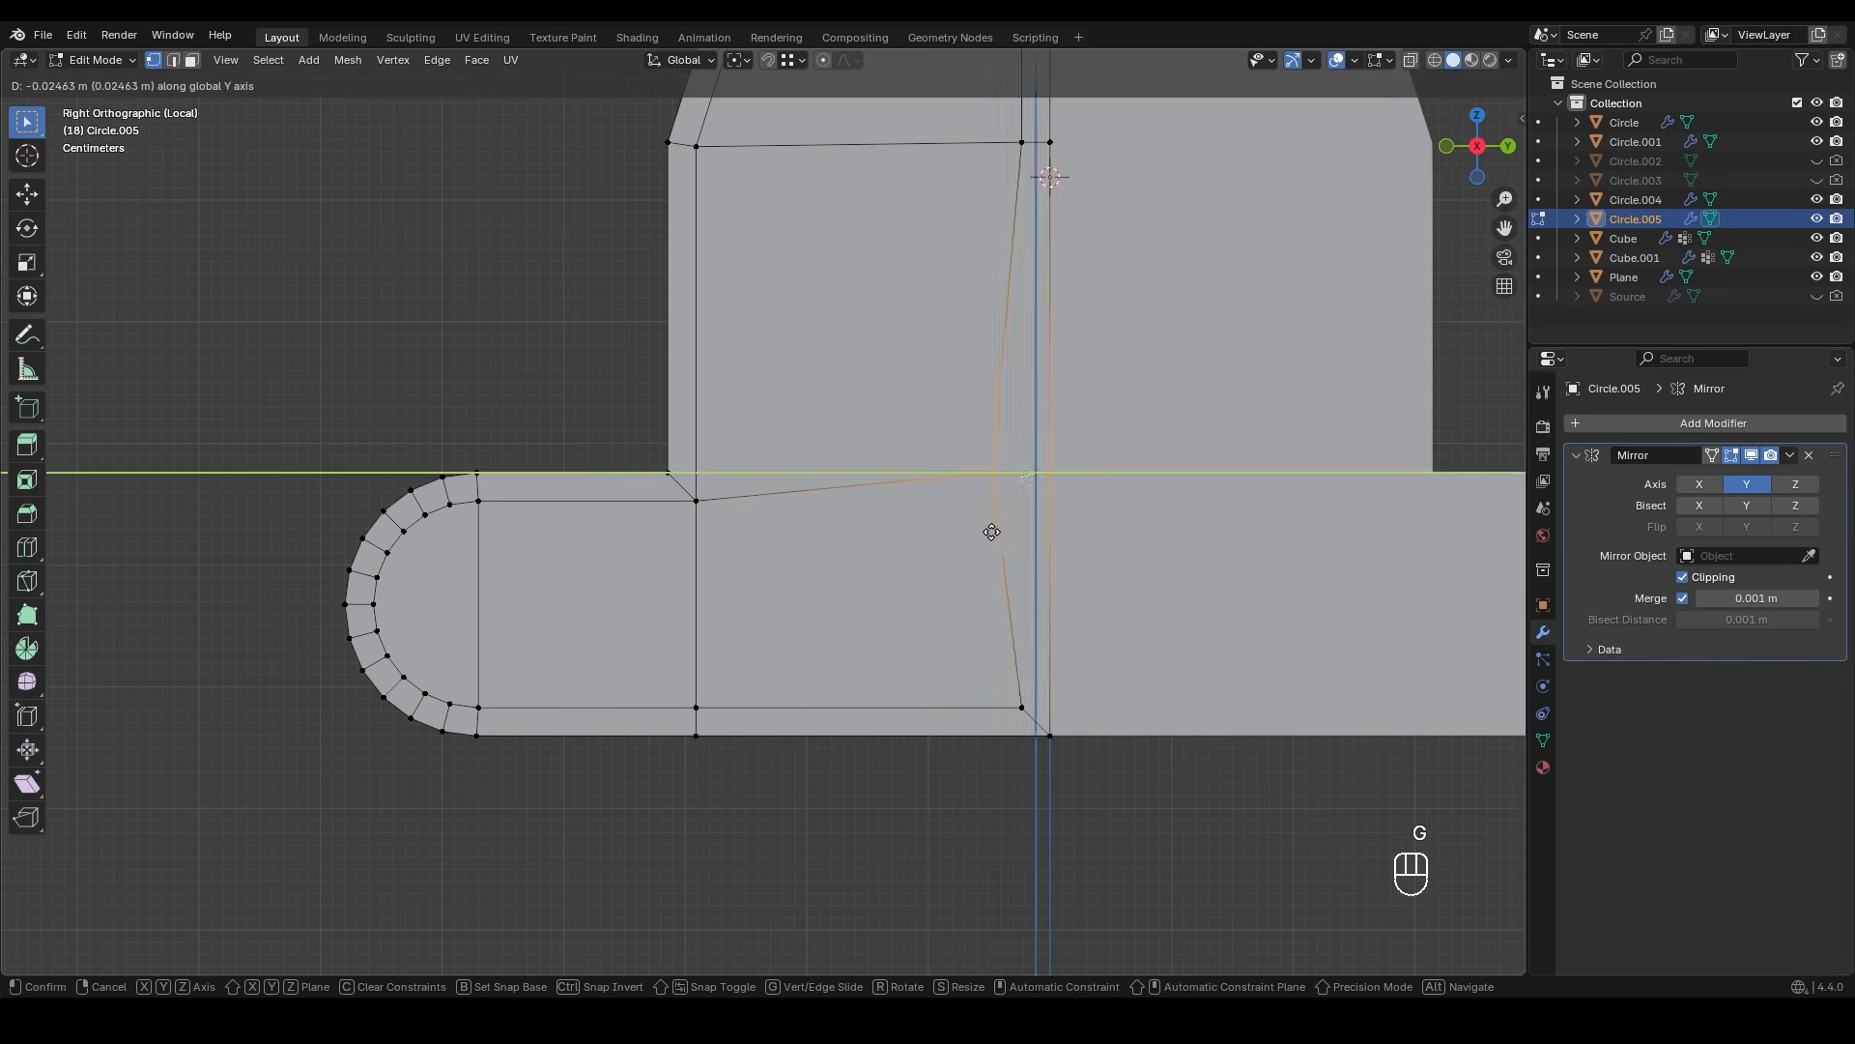
middle_click(990, 551)
left_click(717, 526, "ctrl")
left_click(890, 671)
- Knife a cut from the lower inset vertex to the centre line and merge the bottom strip's faces into one
middle_click_drag(933, 363, 806, 613, "shift")
middle_click_drag(806, 613, 741, 544, "ctrl")
key("k")
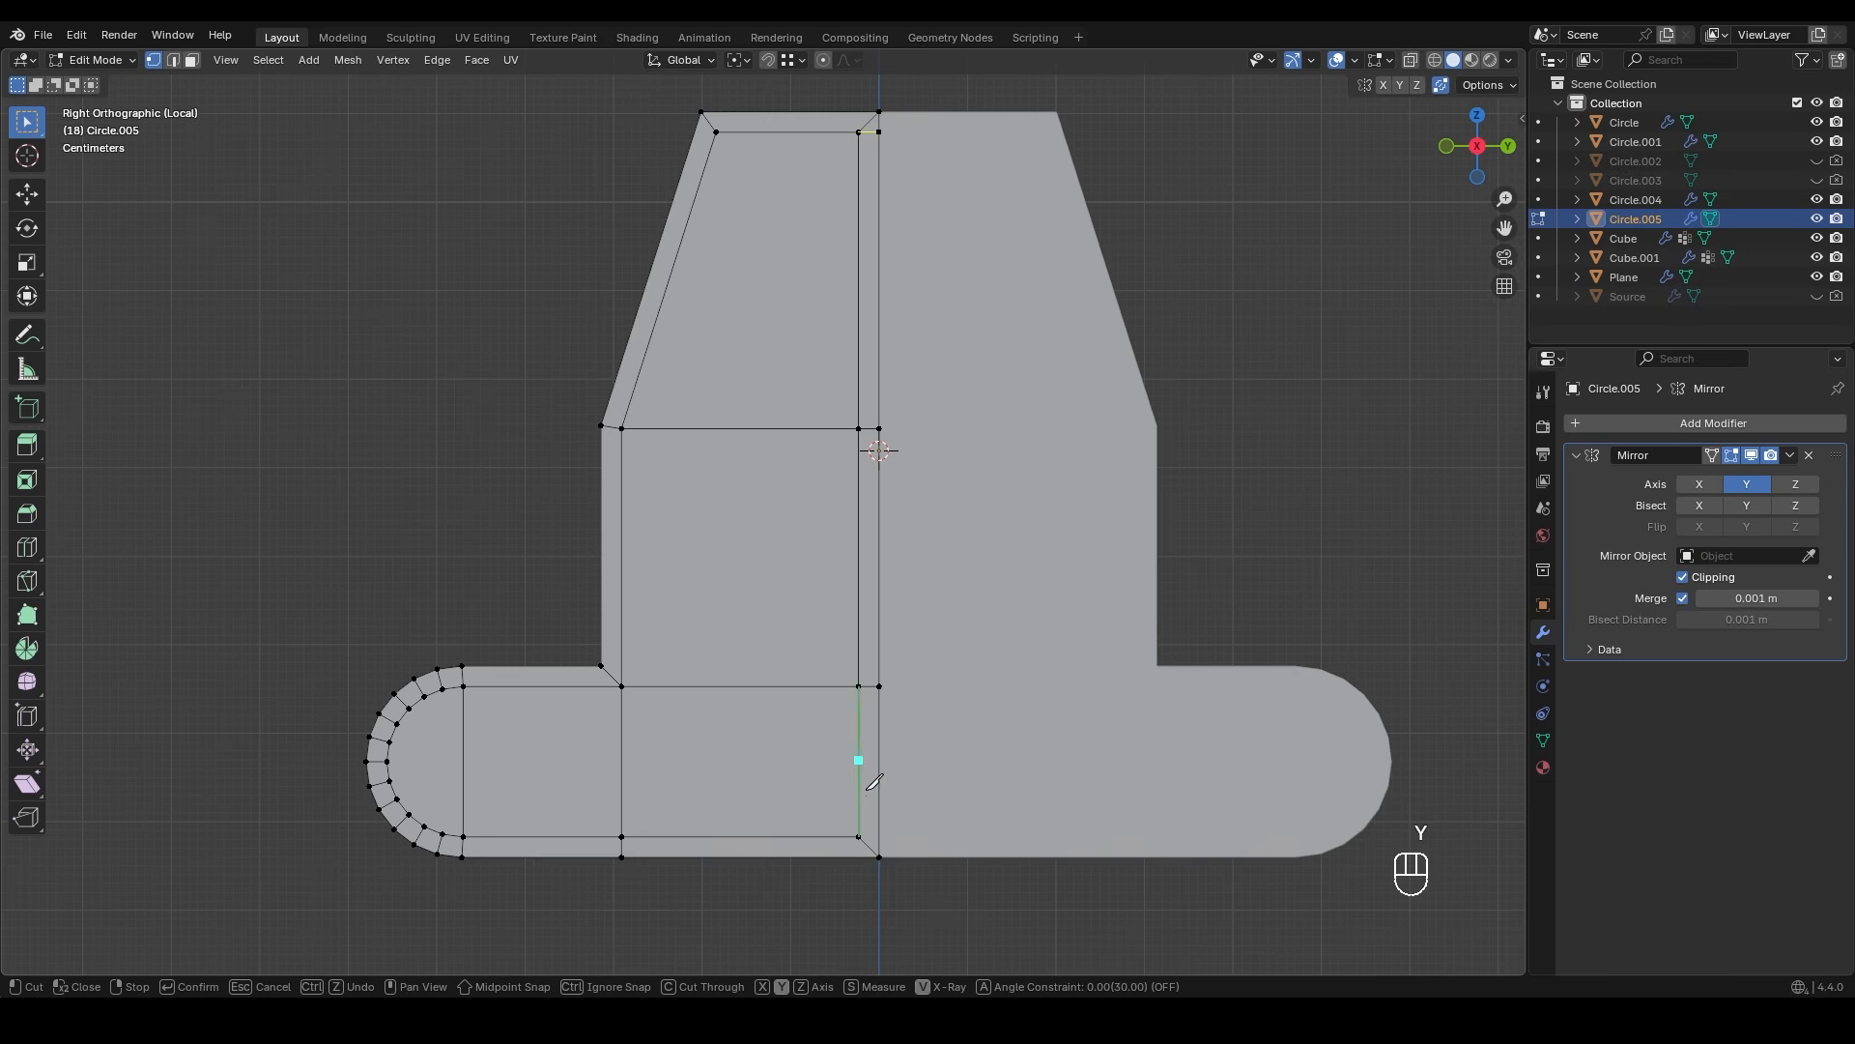
left_click(887, 834)
key("Return")
key("3")
middle_click_drag(863, 782, 817, 599, "shift")
scroll(822, 618, "up", 3)
left_click_drag(873, 769, 841, 812)
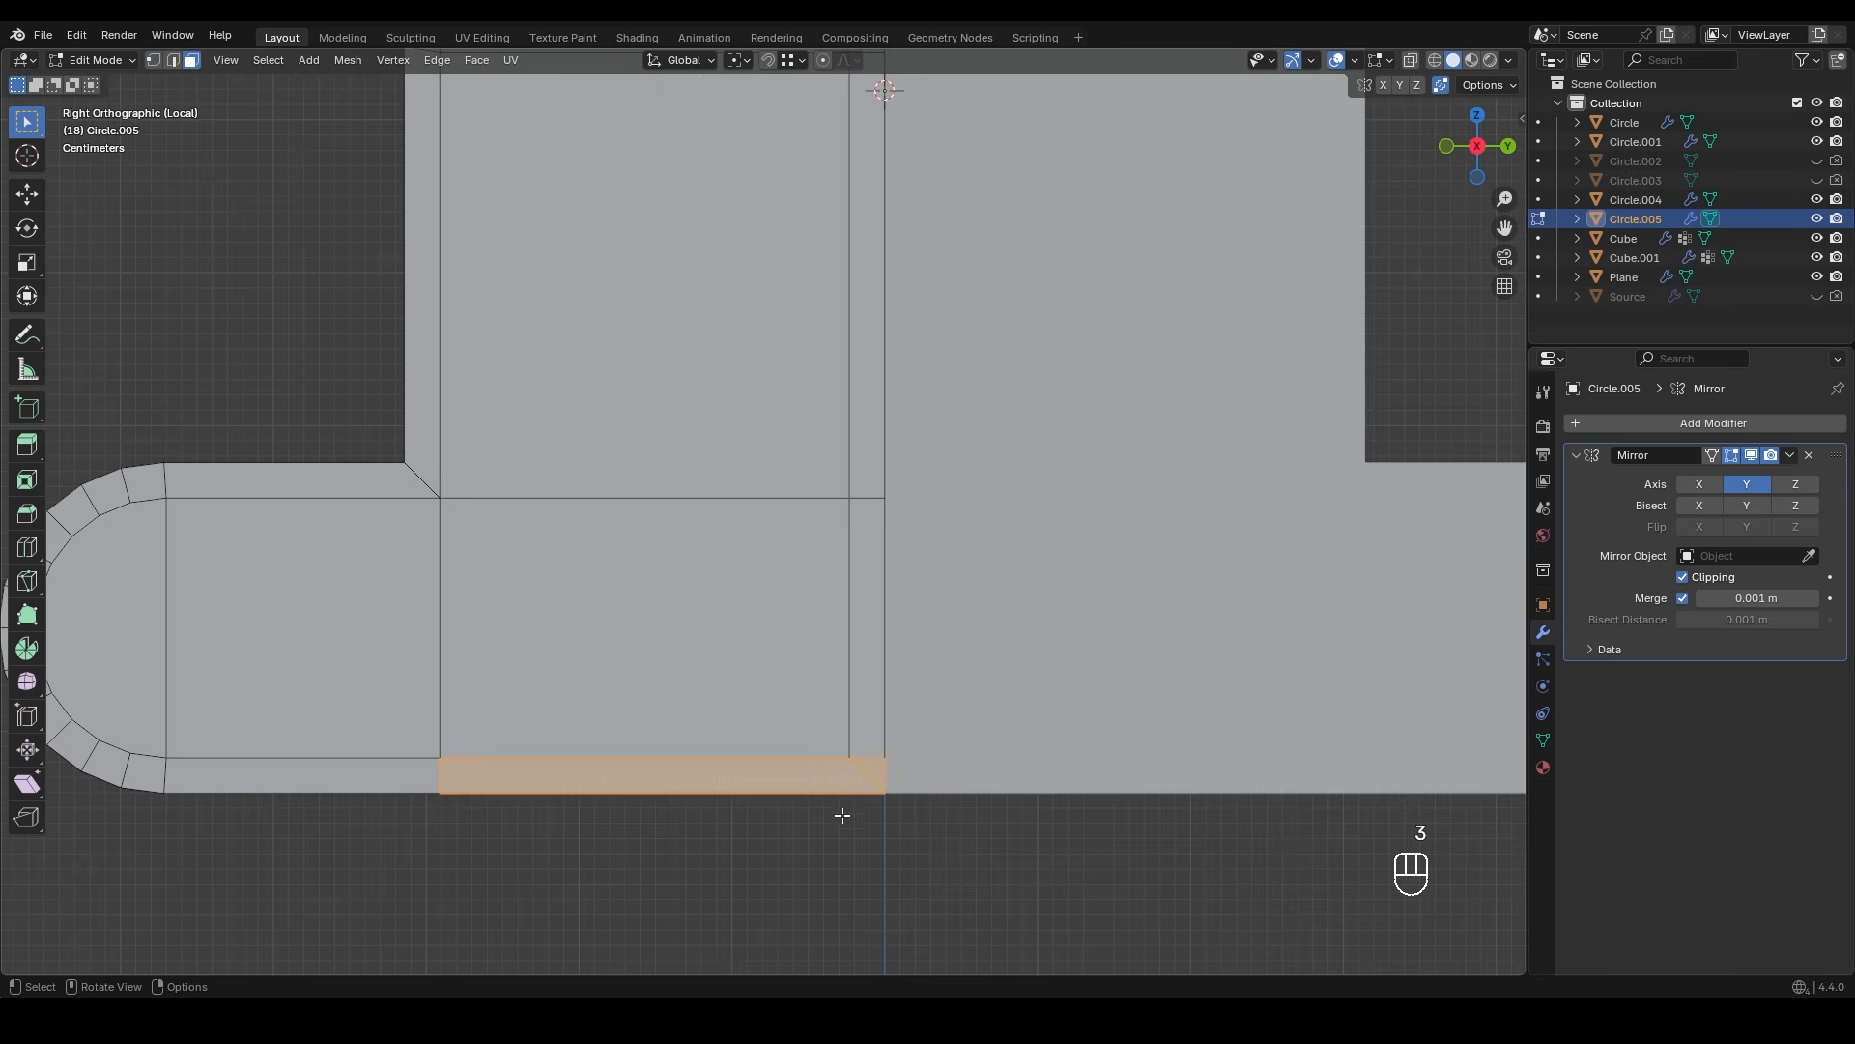
key("f")
- Merge the top strip's faces beside the centre line into one face in the same way
scroll(873, 546, "down", 4)
middle_click_drag(836, 116, 807, 570, "shift")
scroll(778, 497, "up", 5)
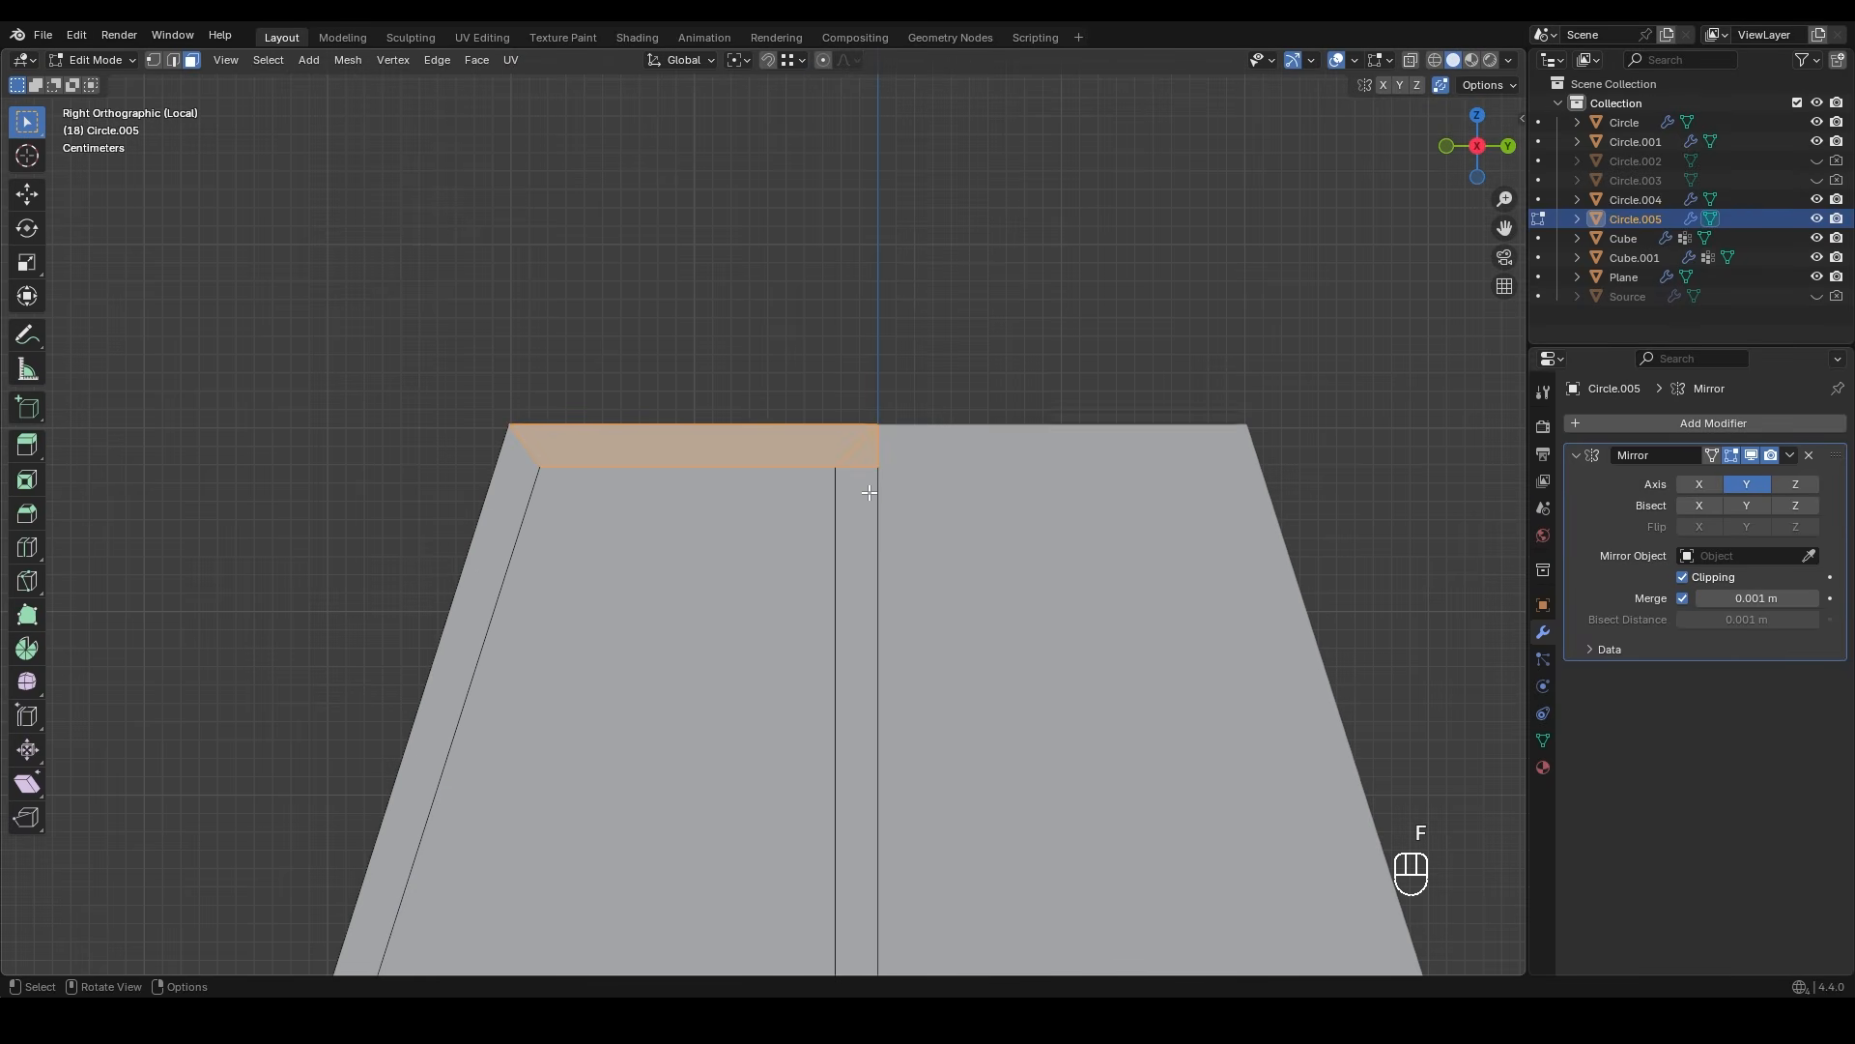
- Dissolve the vertical edge loop running beside the plate's centre line
scroll(869, 493, "down", 2)
middle_click_drag(868, 493, 792, 393, "shift")
left_click(783, 408, "alt")
scroll(829, 485, "down", 2)
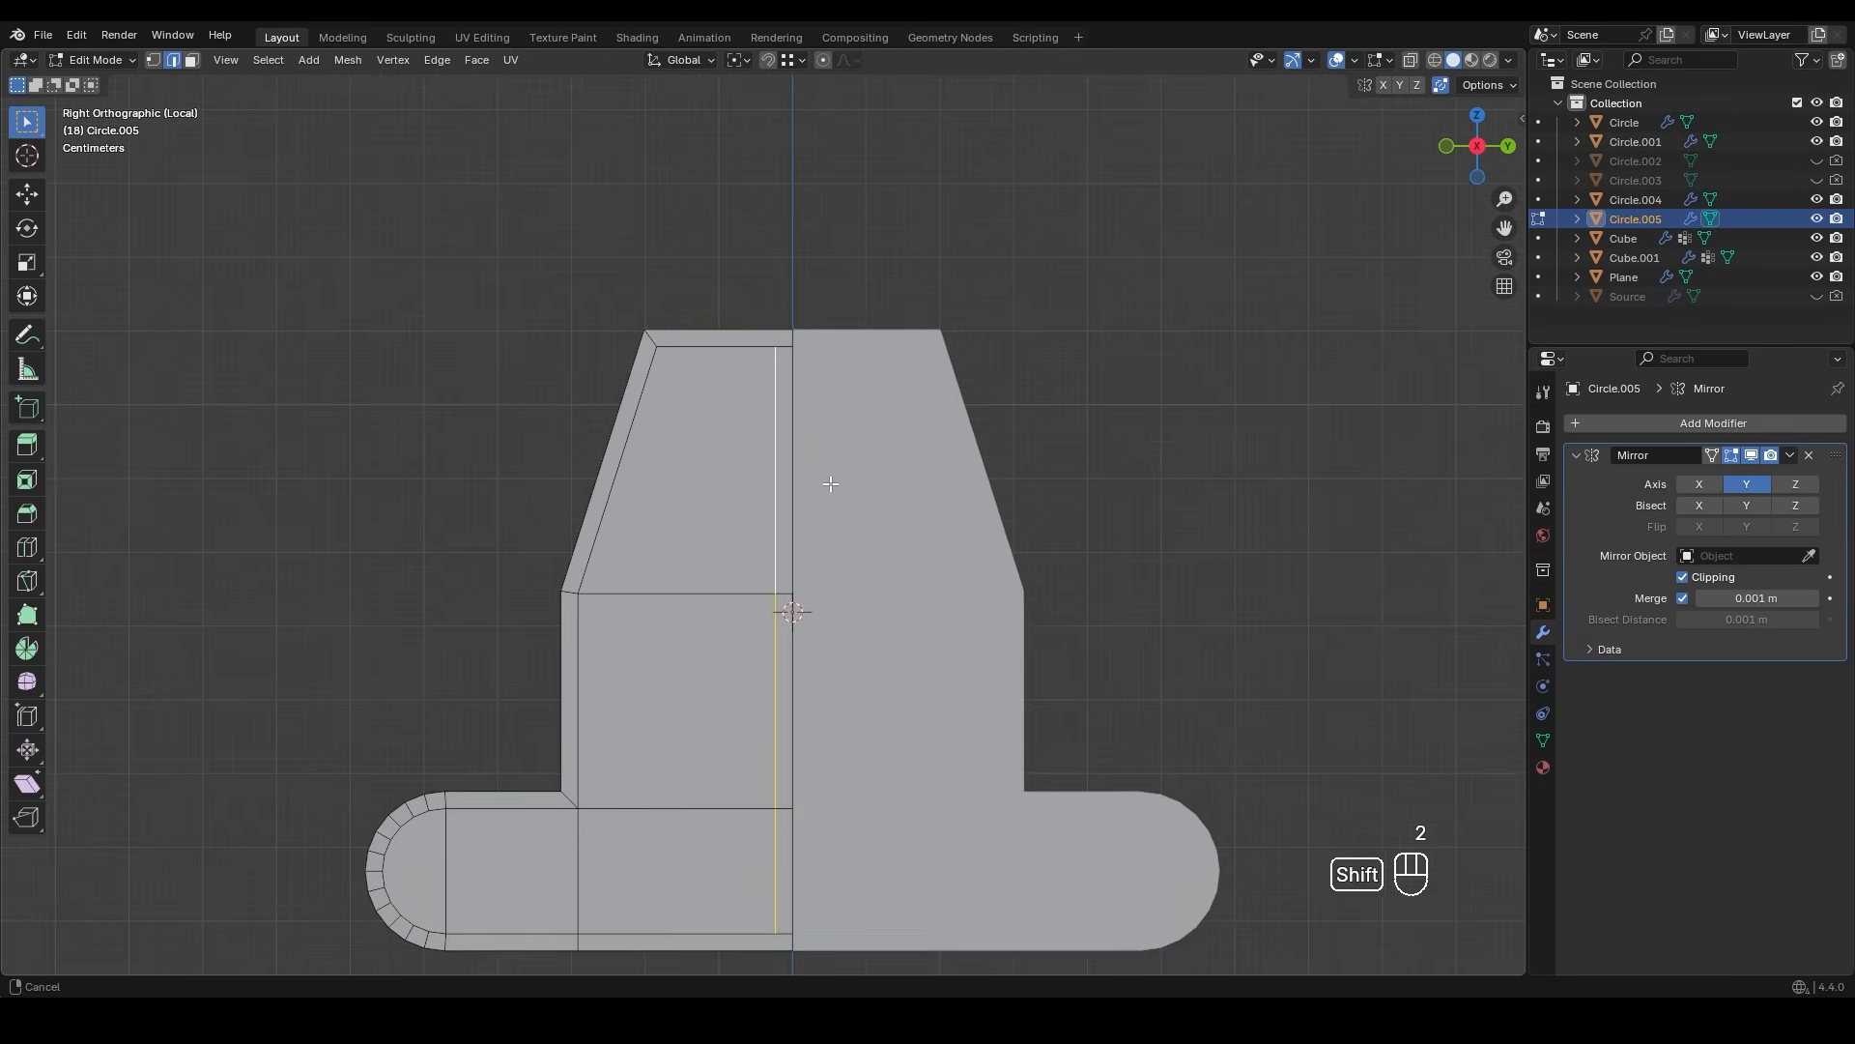
middle_click_drag(828, 484, 848, 345, "shift")
key("x")
left_click(811, 494)
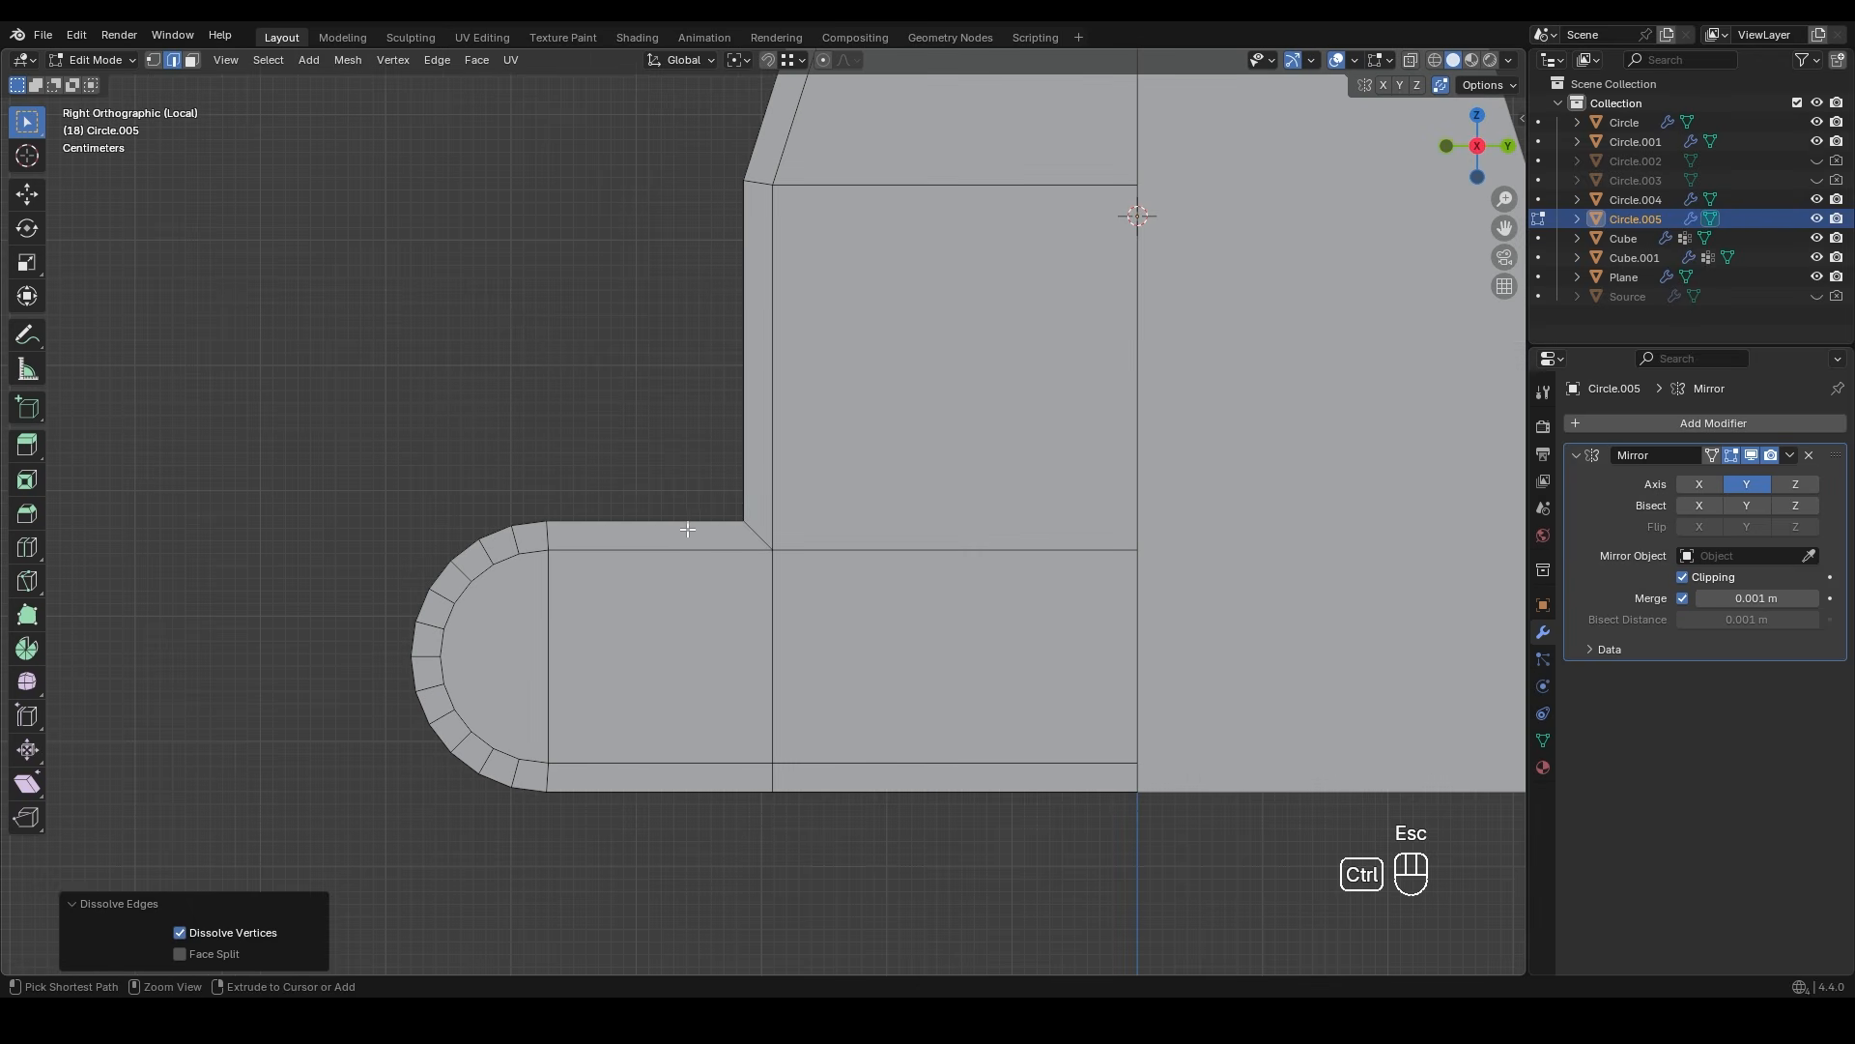
- Cut a vertical edge loop across the plate's arm, flatten it with Y scale 0, and move it about 0.038 m along Y toward the body
key("ctrl+r")
left_click(665, 539)
key("s")
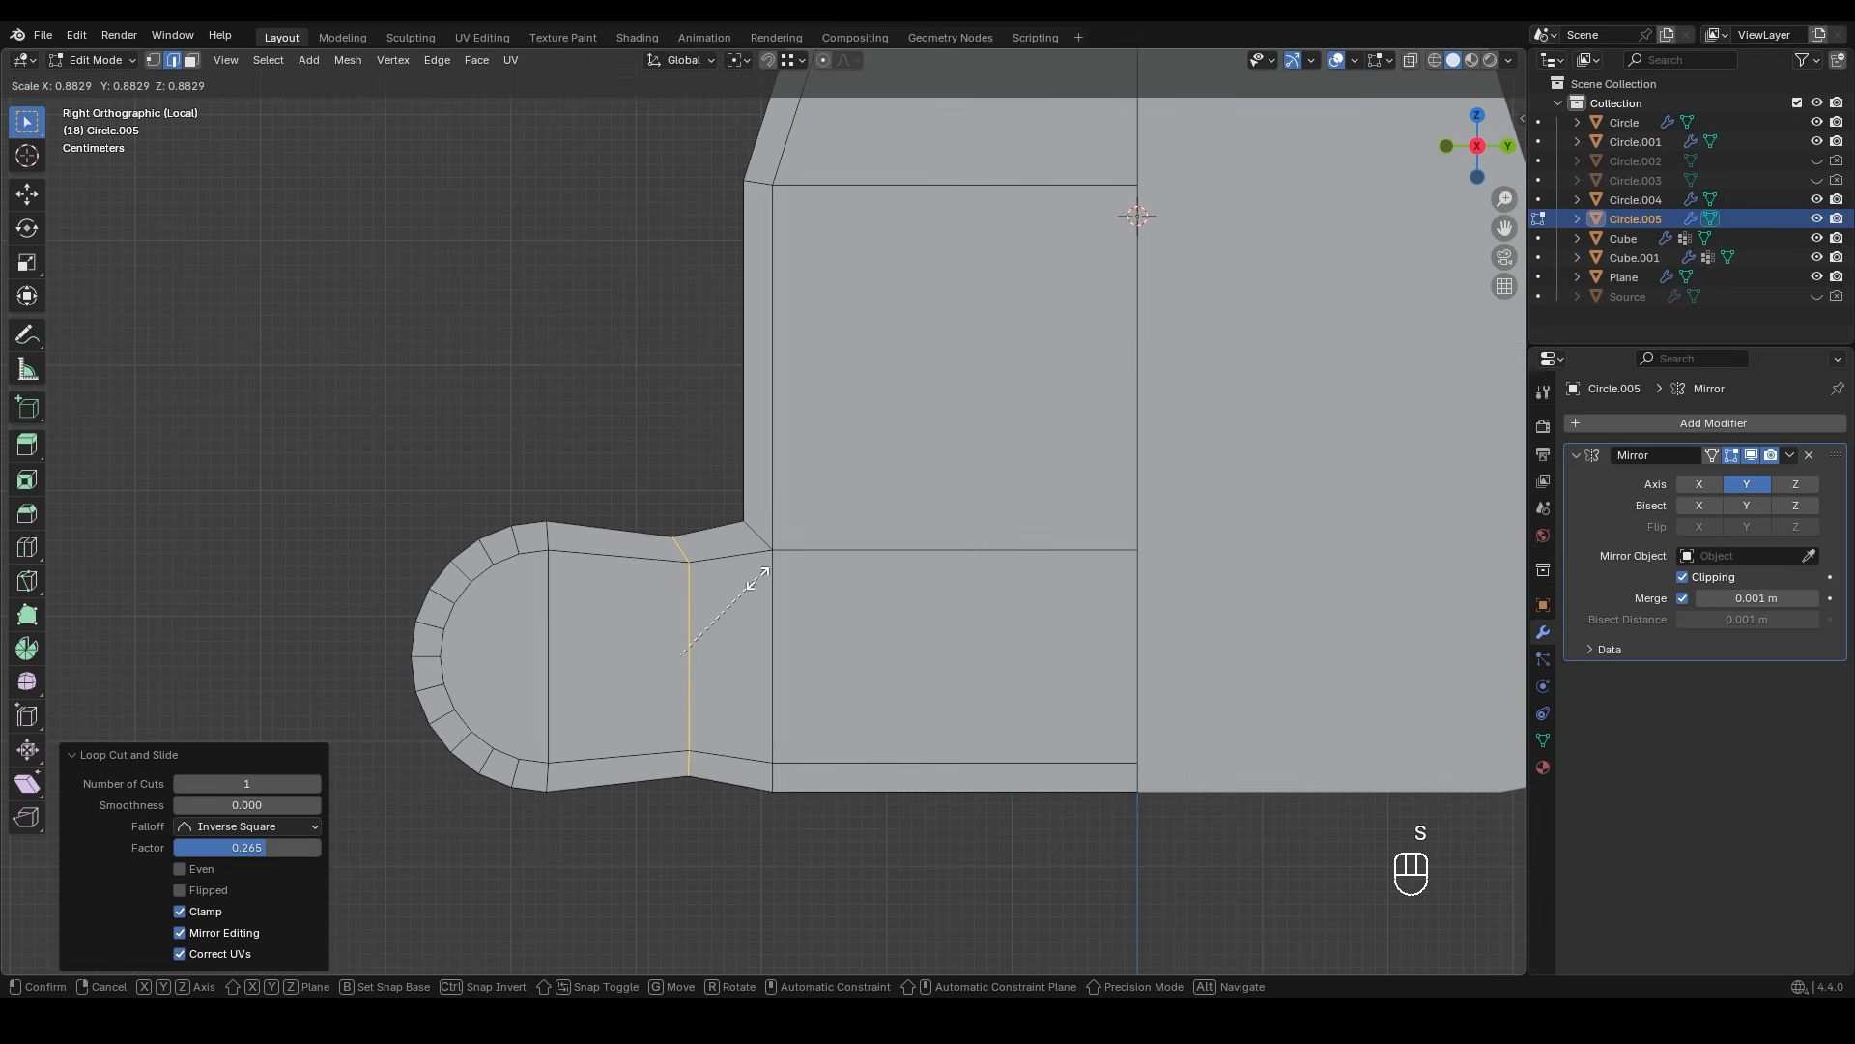
key("y")
key("KP_0")
key("KP_Enter")
key("g")
key("y")
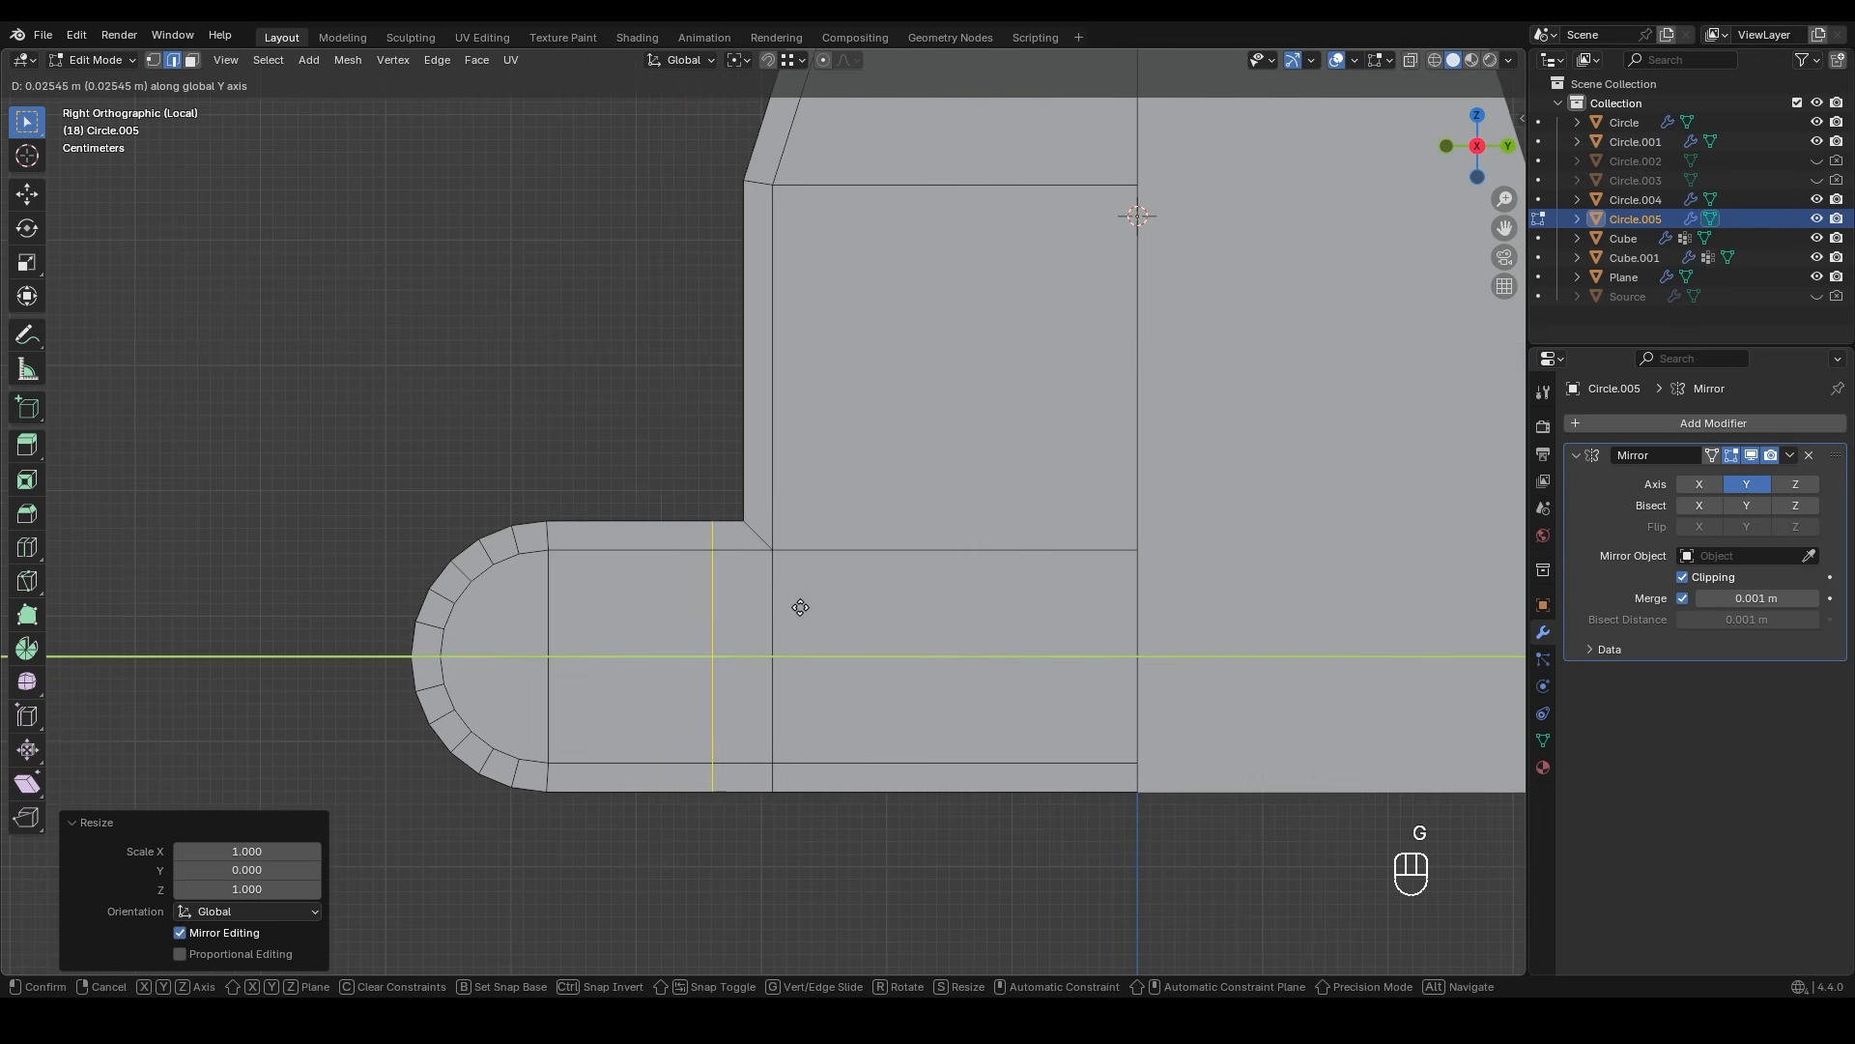
left_click(804, 605)
- Cut a horizontal edge loop above the arm, flatten it with Z scale 0, and move it down about 0.115 m along Z
key("ctrl+r")
left_click(784, 429)
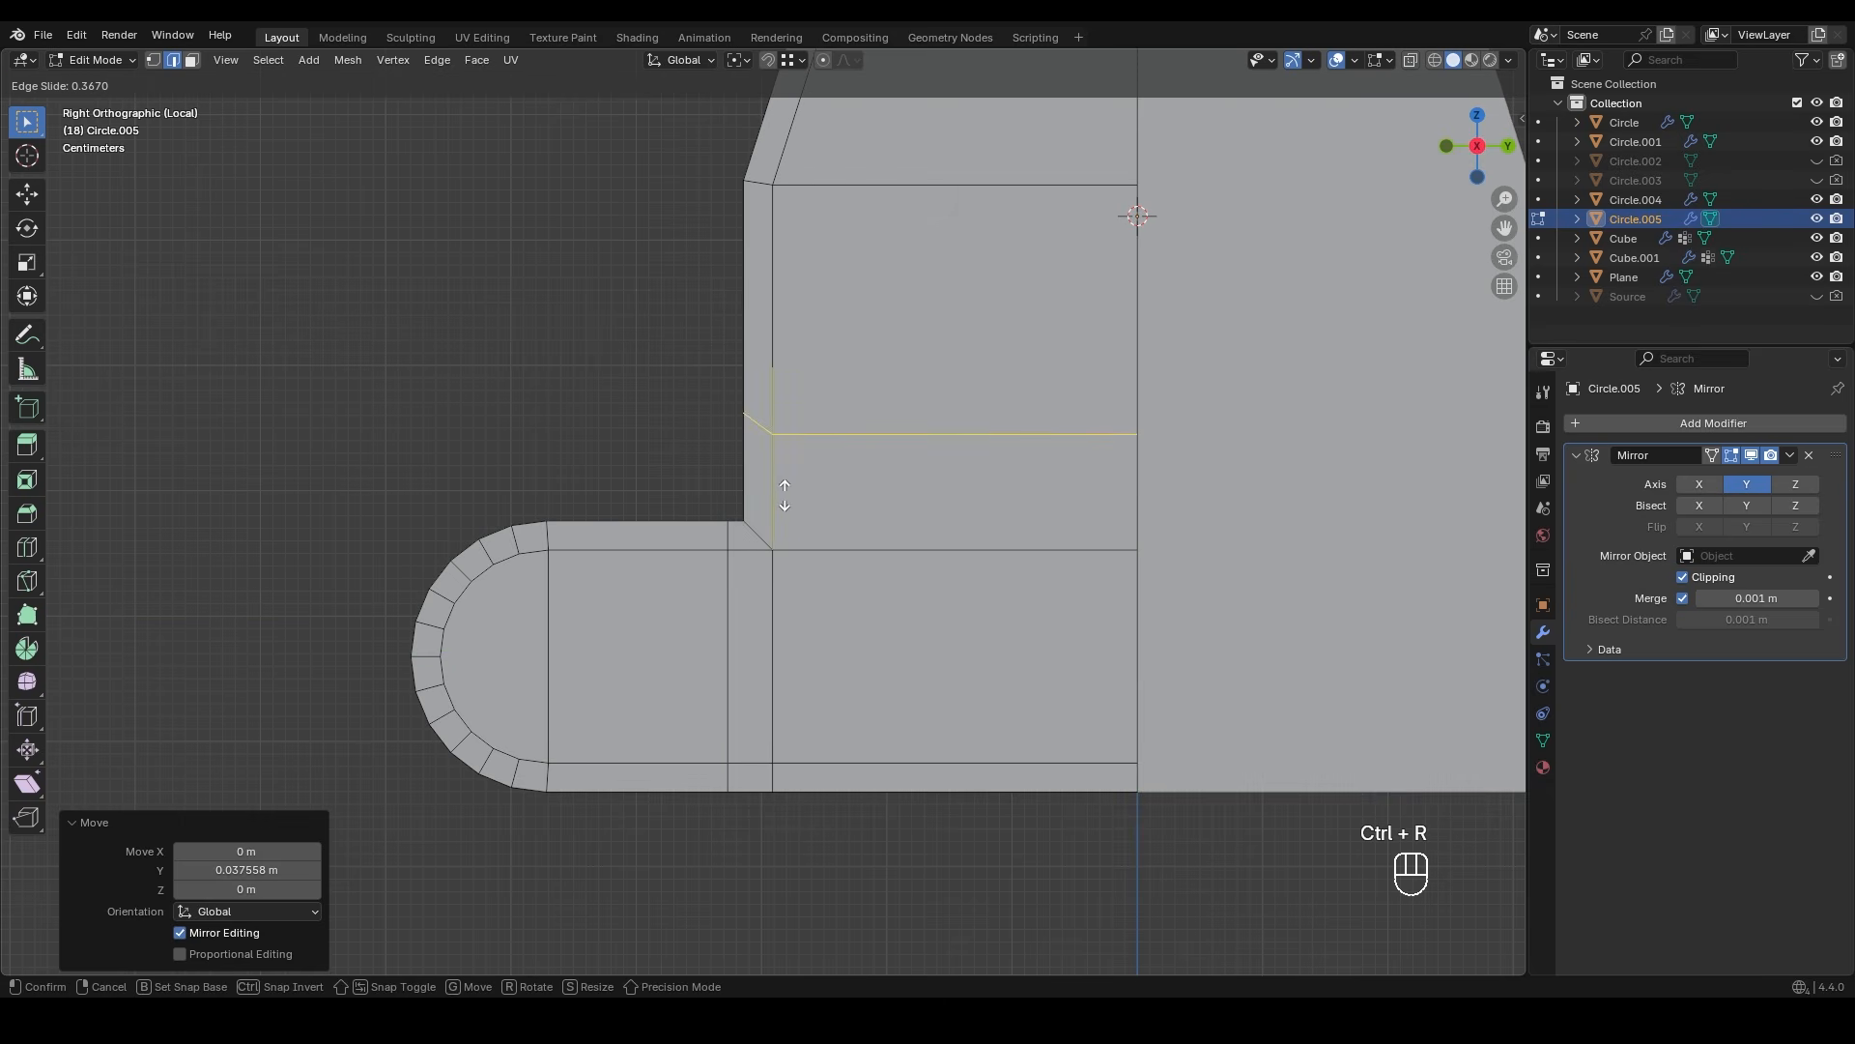
right_click(783, 491)
key("s")
key("z")
key("KP_0")
key("KP_Enter")
key("g")
key("z")
key("KP_Enter")
key("g")
key("z")
left_click(797, 720)
- Knife cuts from the inner vertex to both outer edges at the side's bend, and merge the small corner faces into one
middle_click_drag(813, 410, 786, 716, "shift")
scroll(756, 519, "up", 1)
scroll(756, 519, "up", 3)
key("k")
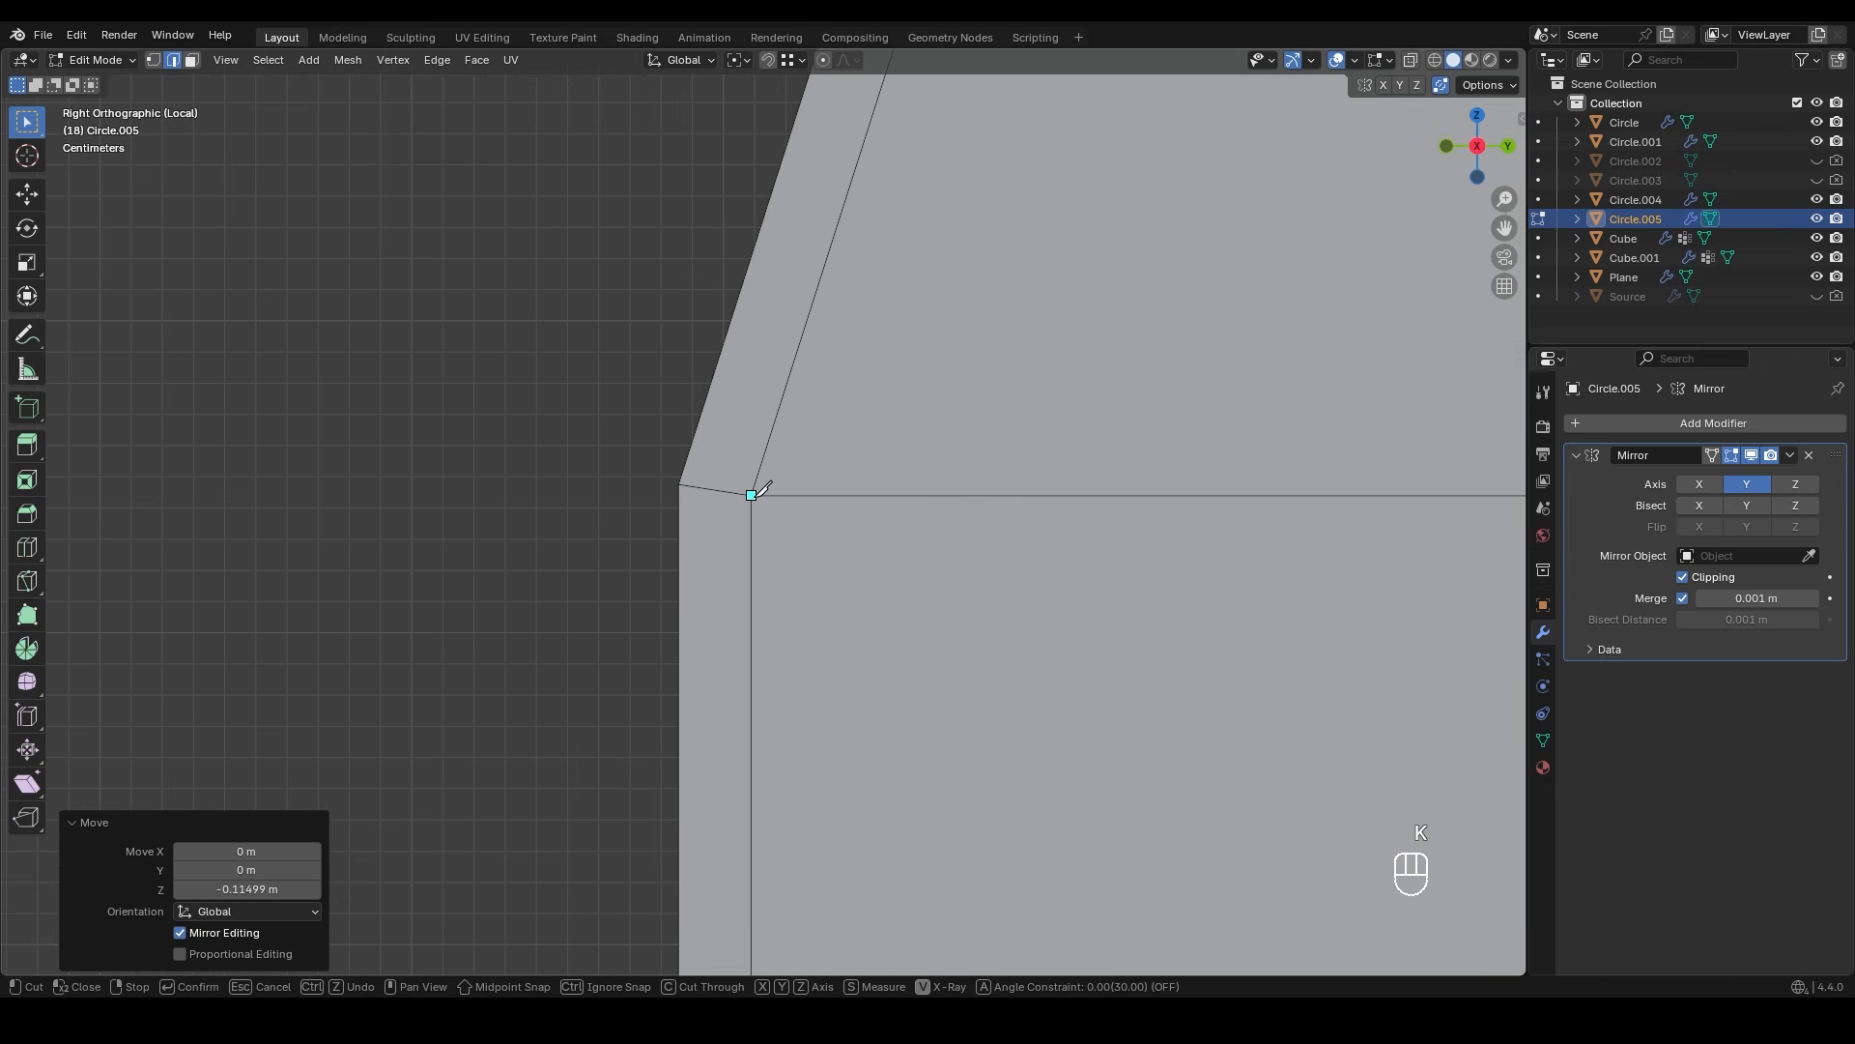
left_click(661, 544)
key("Return")
key("3")
key("f")
- Knife cuts from the inner vertex of the plate's top outer corner to the two adjoining outer edges
scroll(702, 530, "down", 4)
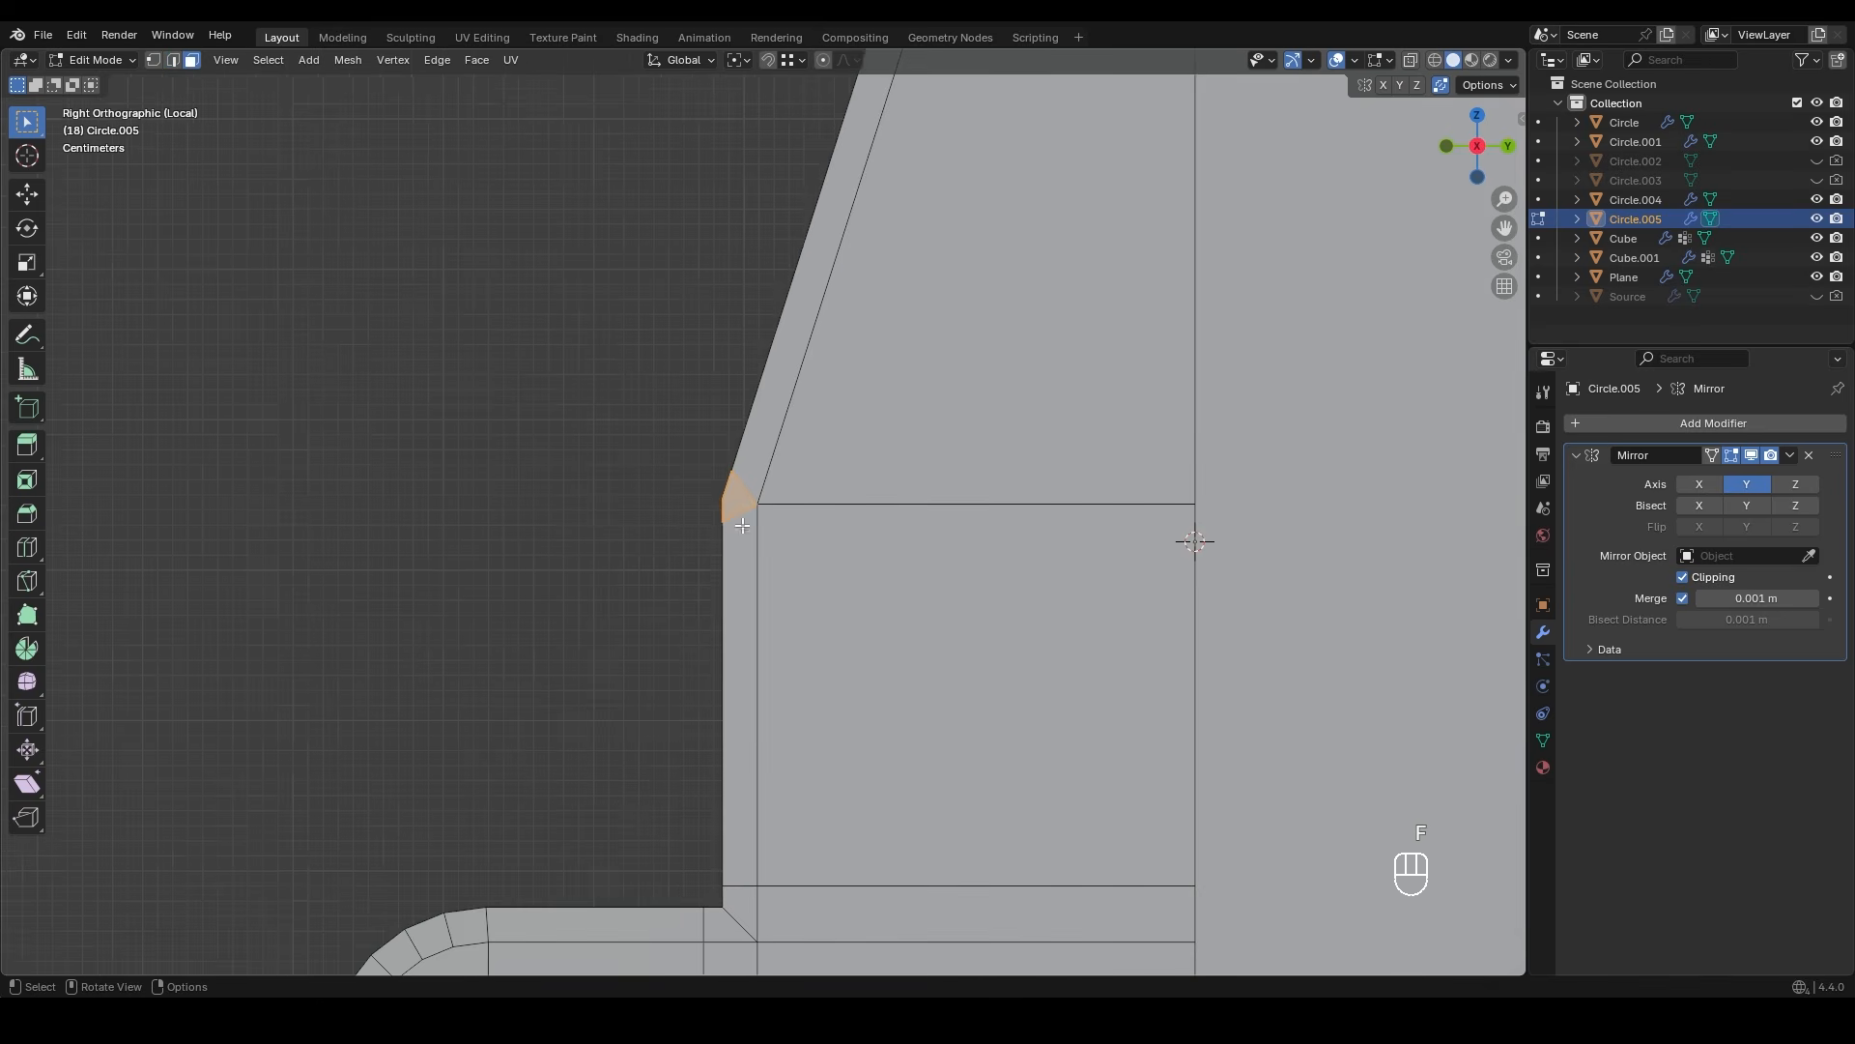
middle_click_drag(890, 244, 712, 758, "shift")
scroll(713, 758, "up", 4)
middle_click_drag(762, 519, 761, 504, "shift")
key("k")
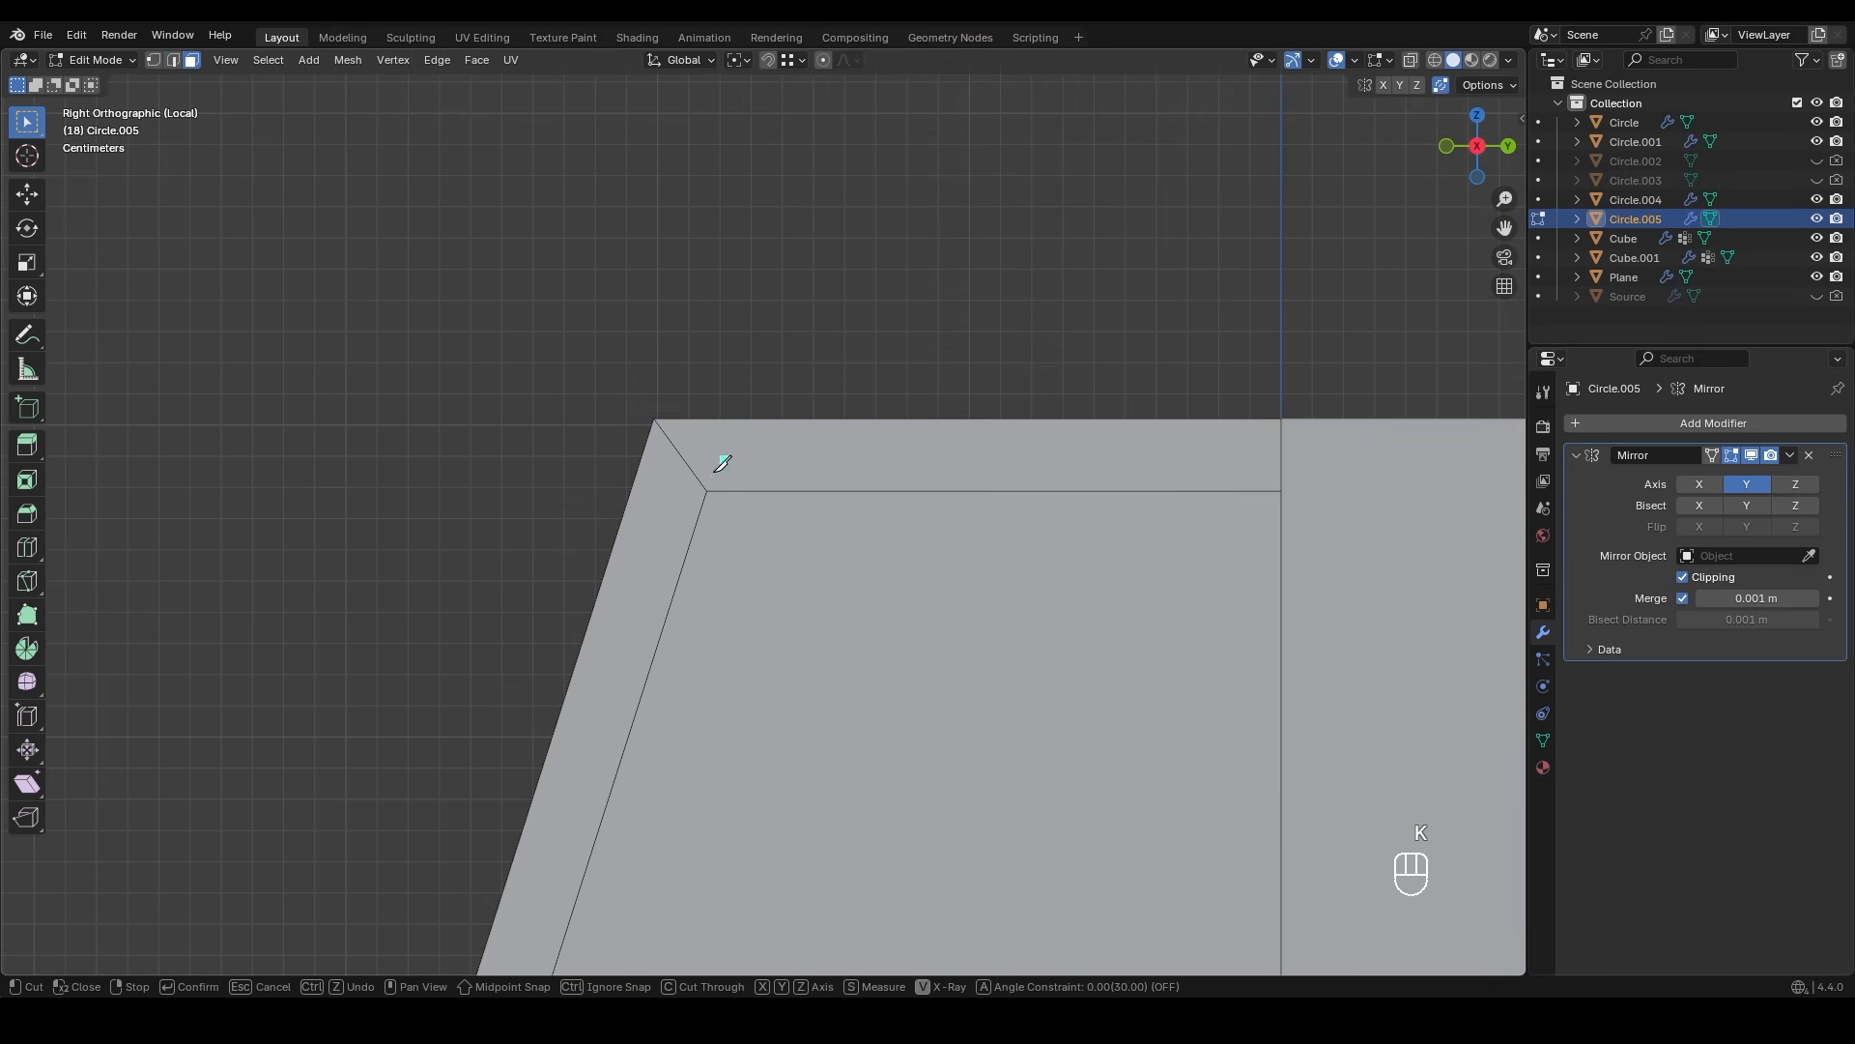
left_click(707, 491)
left_click(633, 491)
key("Return")
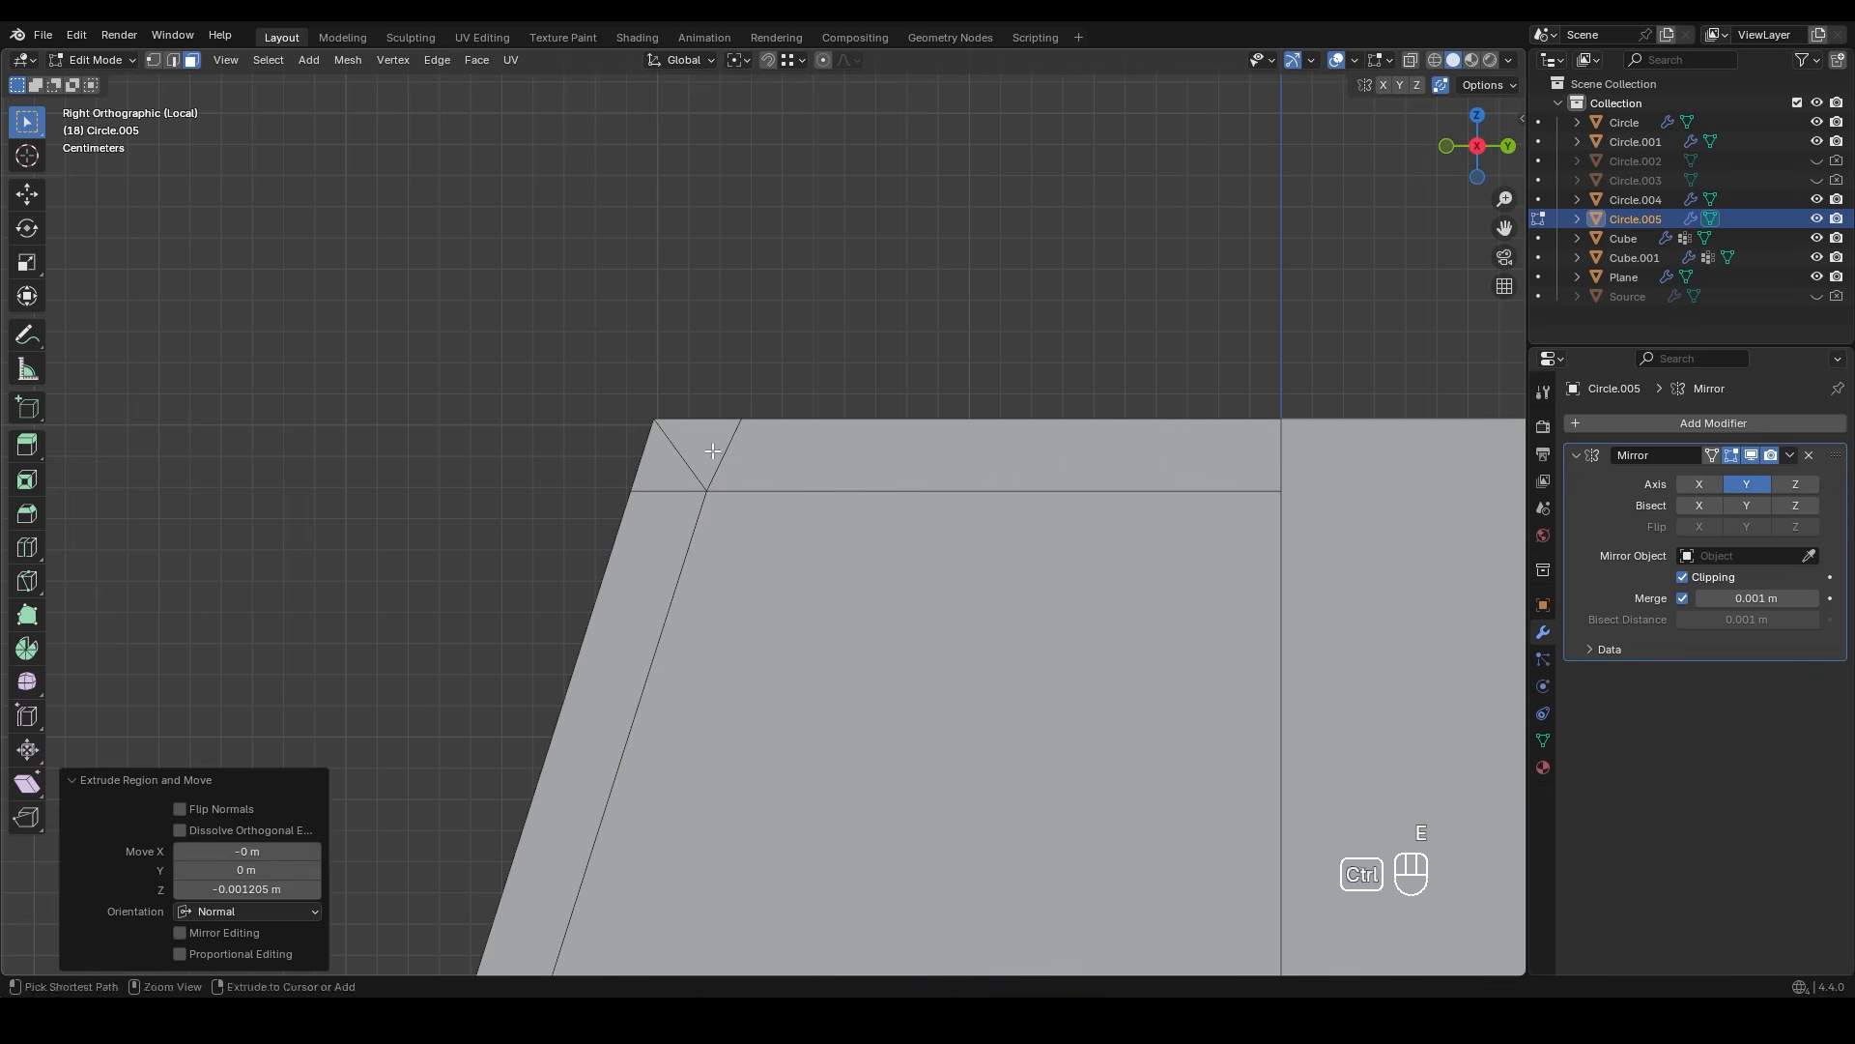
- Undo the accidental extrusion and add a level 2 Subdivision Surface modifier to the plate
key("ctrl+z")
scroll(811, 416, "down", 2)
key("ctrl+z")
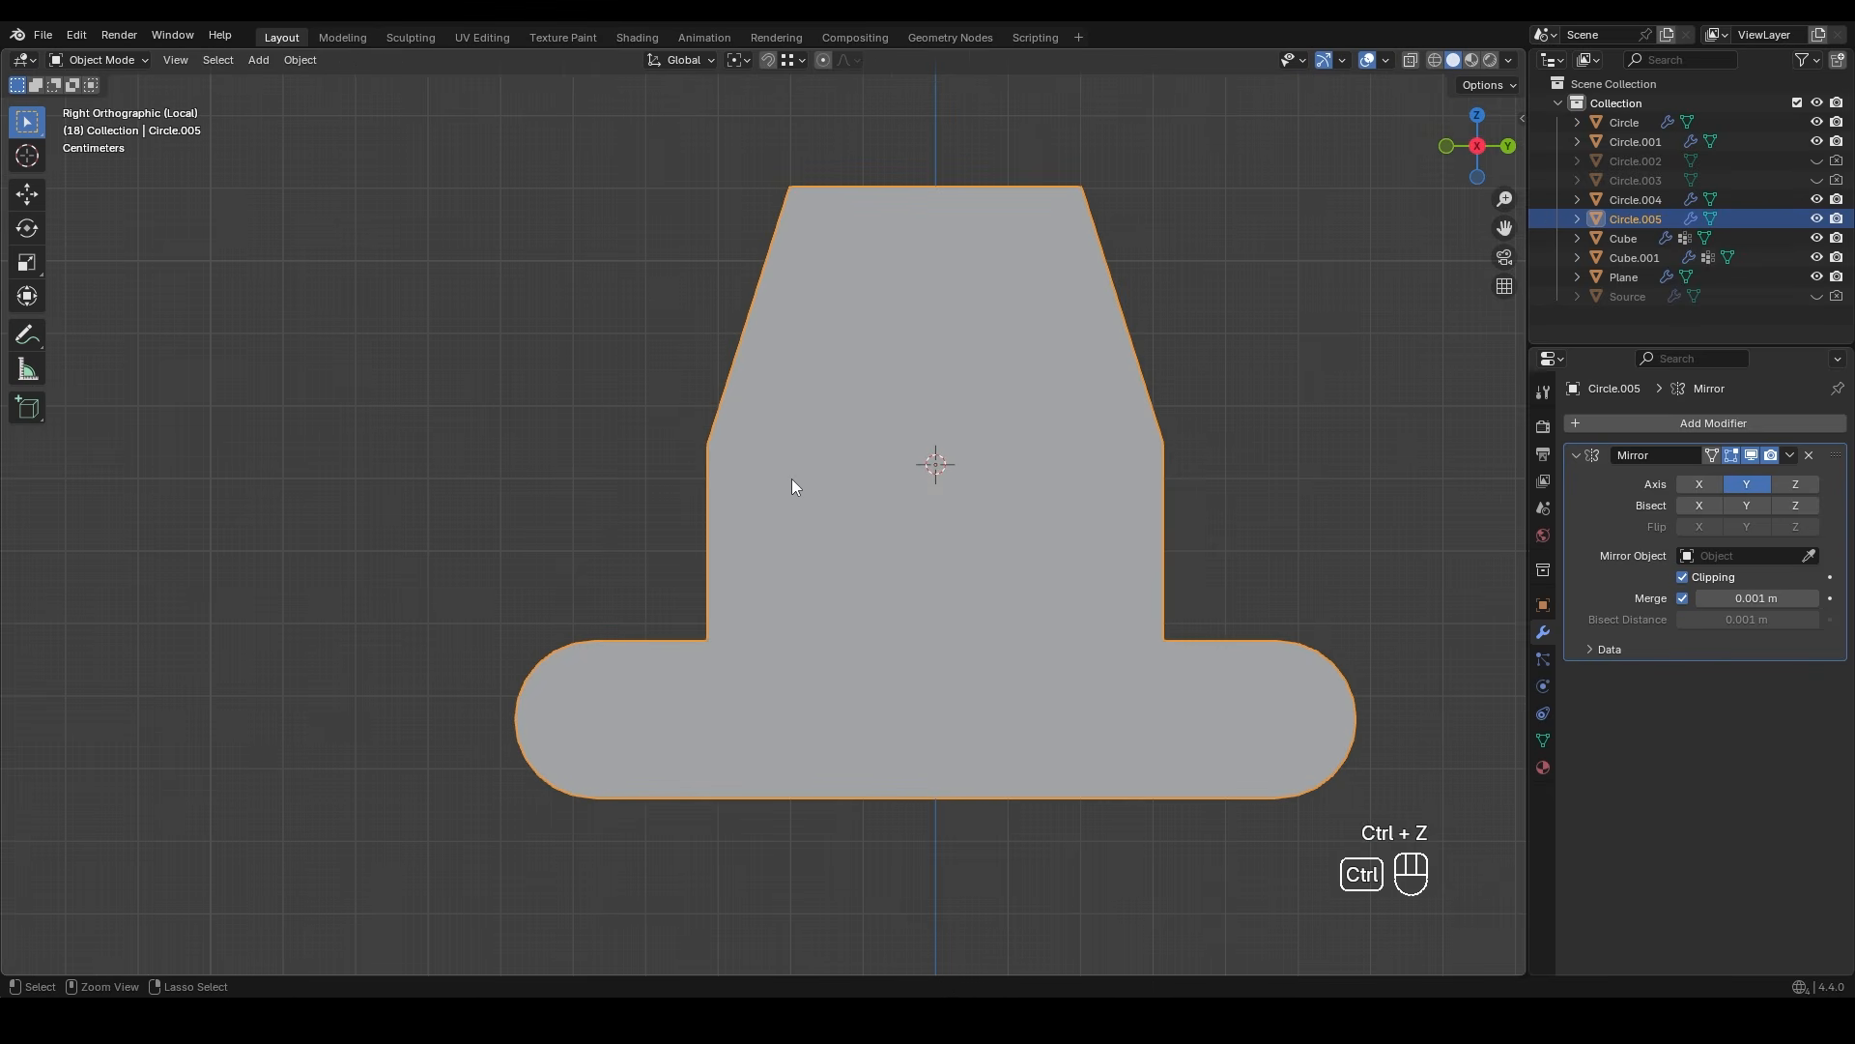
key("ctrl+2")
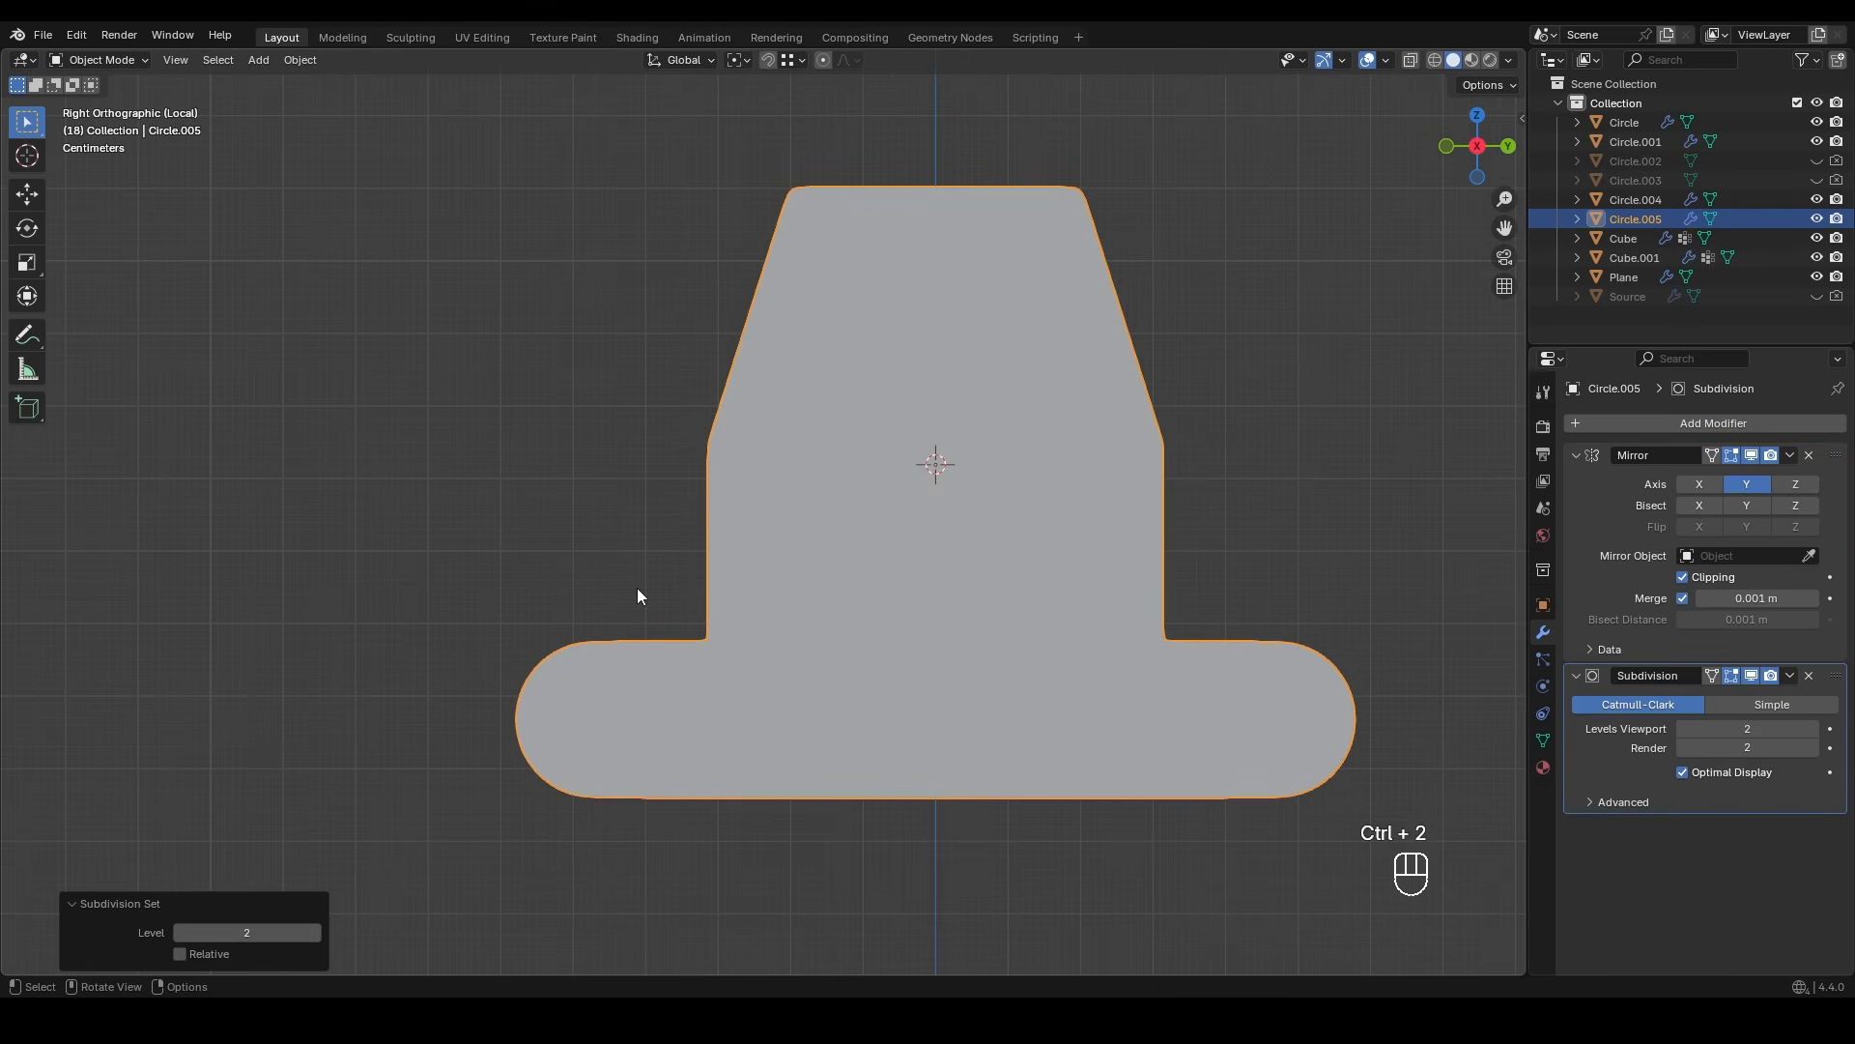
- Cut a vertical edge loop across the plate's arm, just beside the start of the rounded end
key("Tab")
scroll(621, 704, "up", 2)
key("ctrl+r")
left_click(642, 612)
left_click(642, 612)
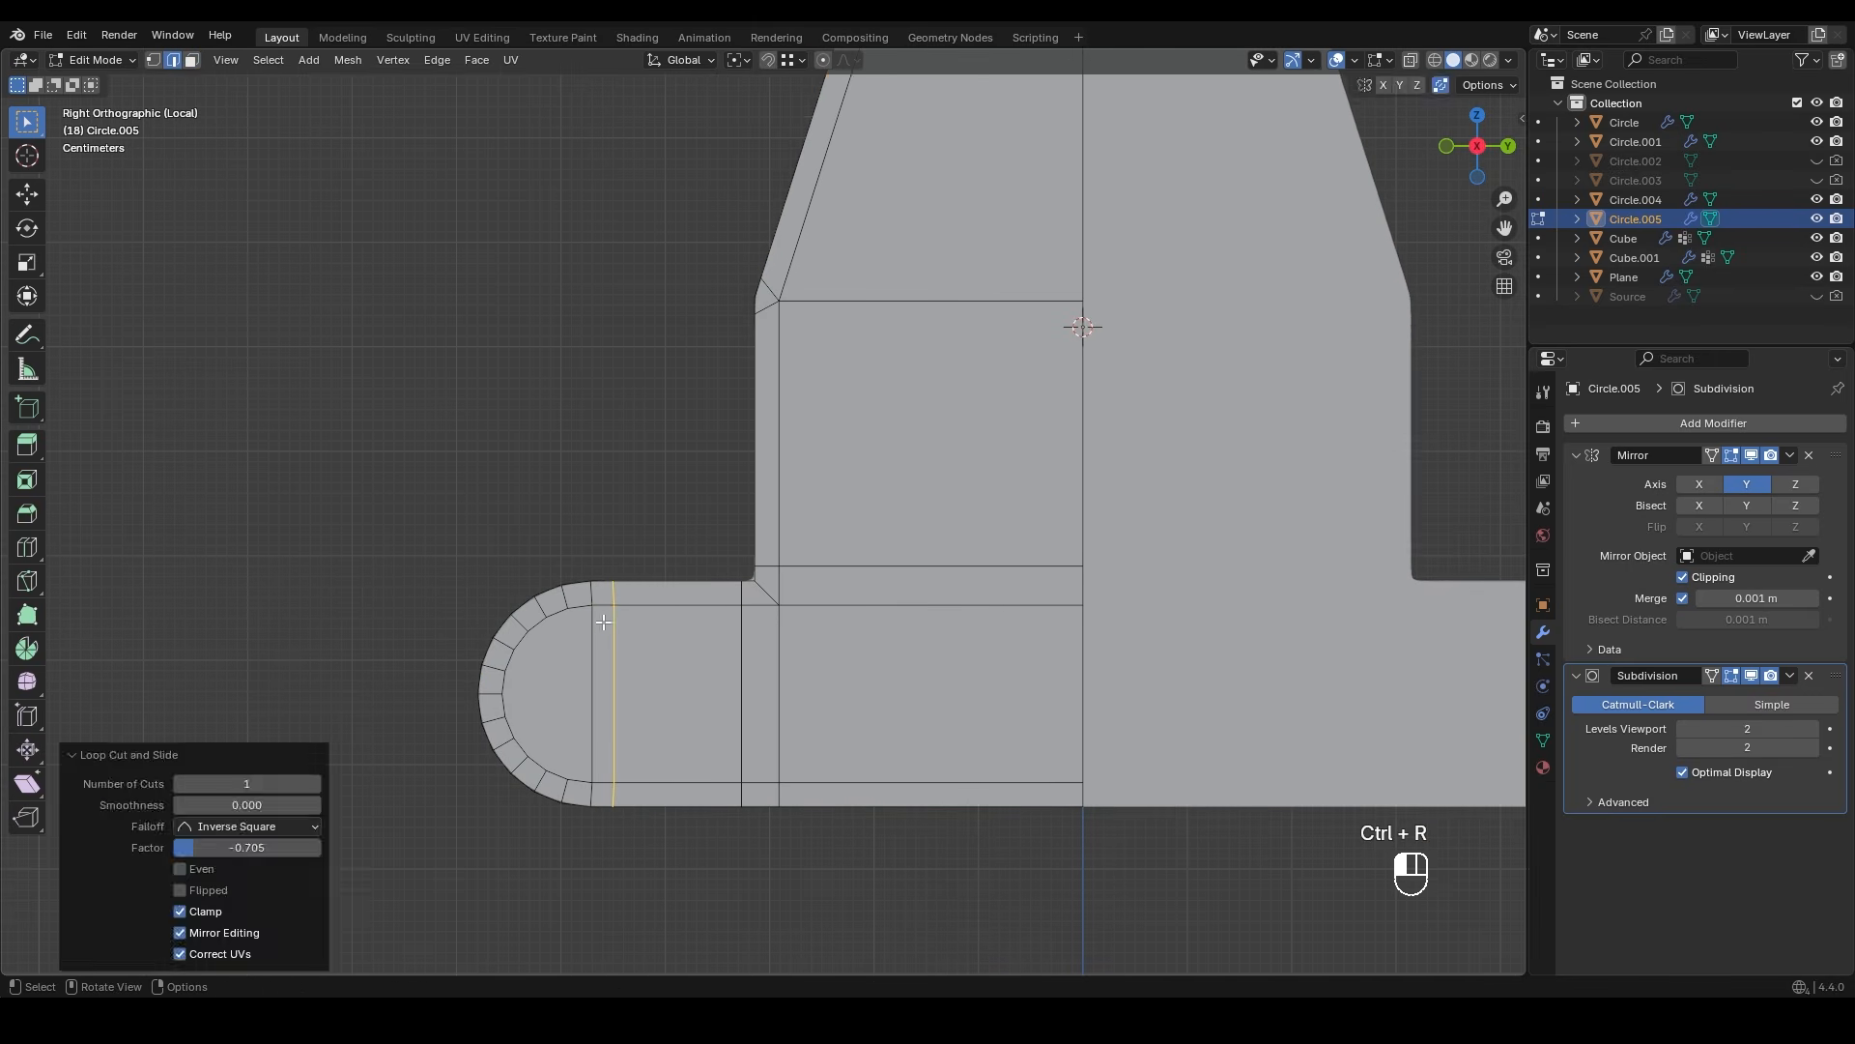
key("Tab")
- Extrude the entire flat plate about 0.046 m along X to give it thickness
middle_click_drag(646, 502, 801, 546, "shift")
key("Tab")
key("a")
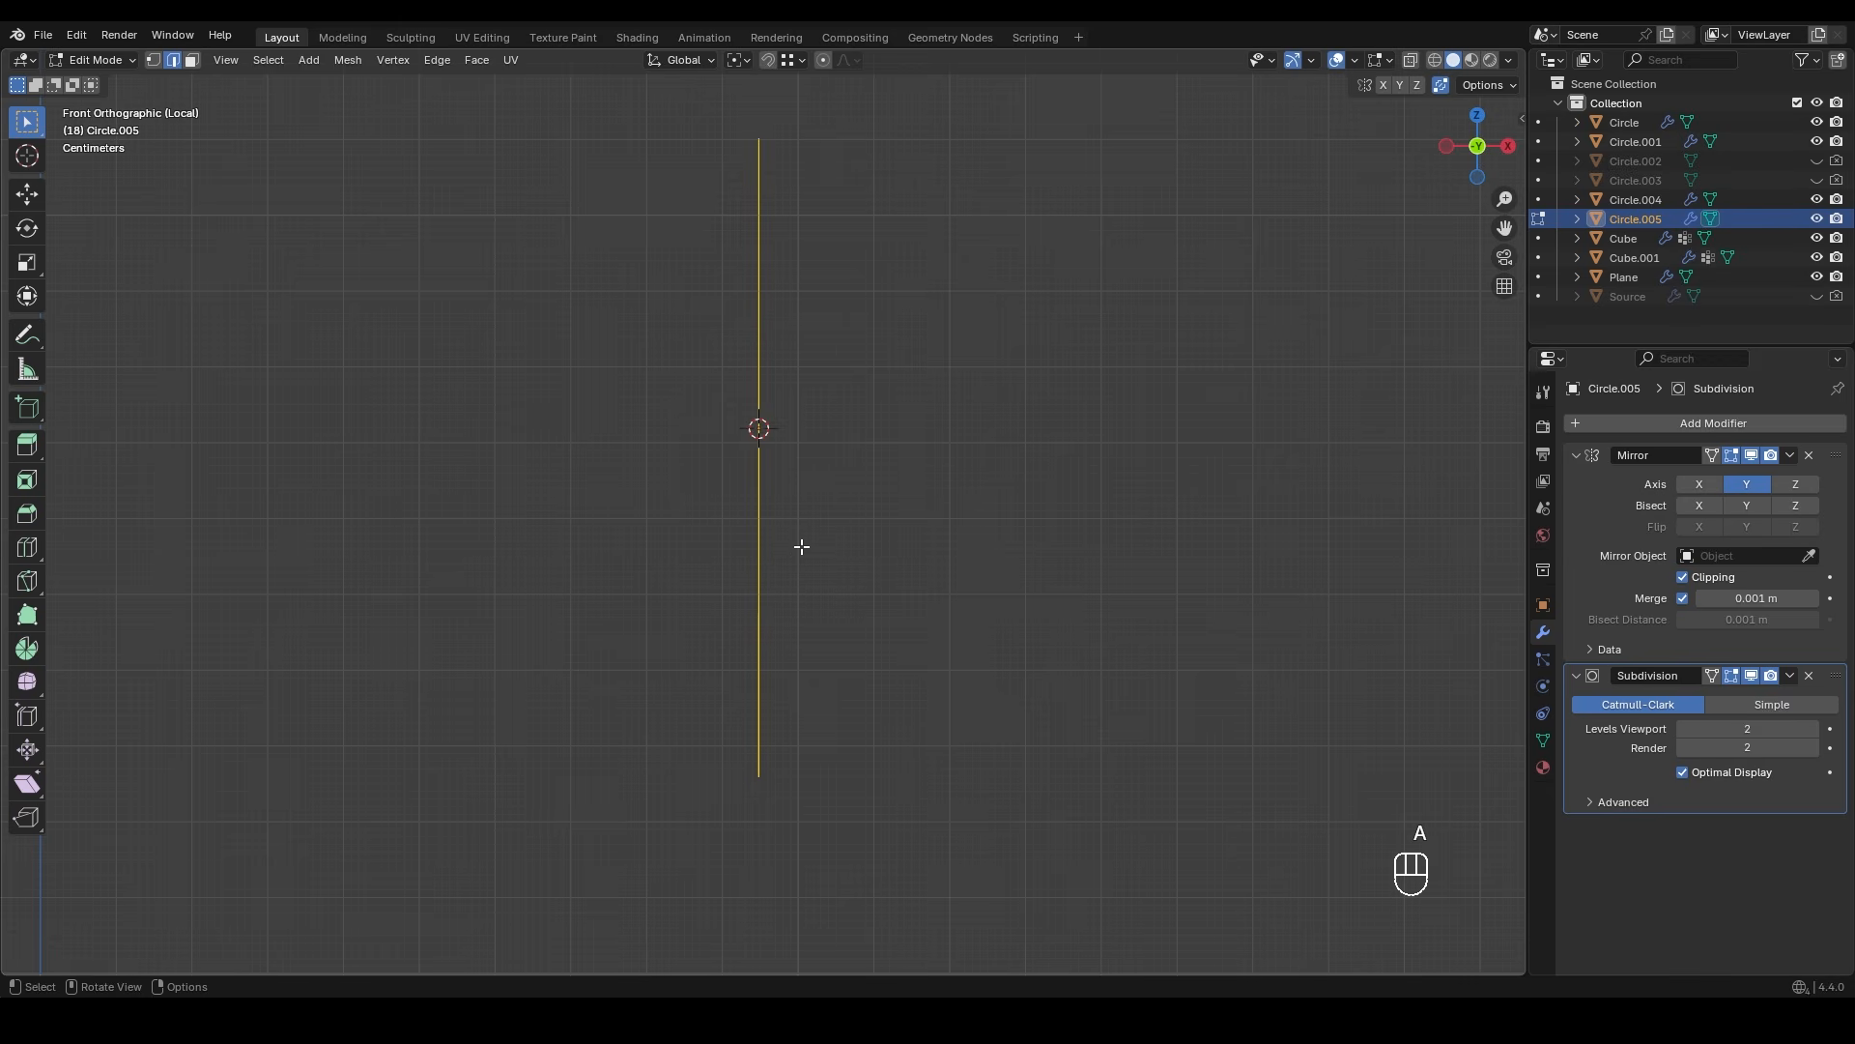
key("e")
key("shift")
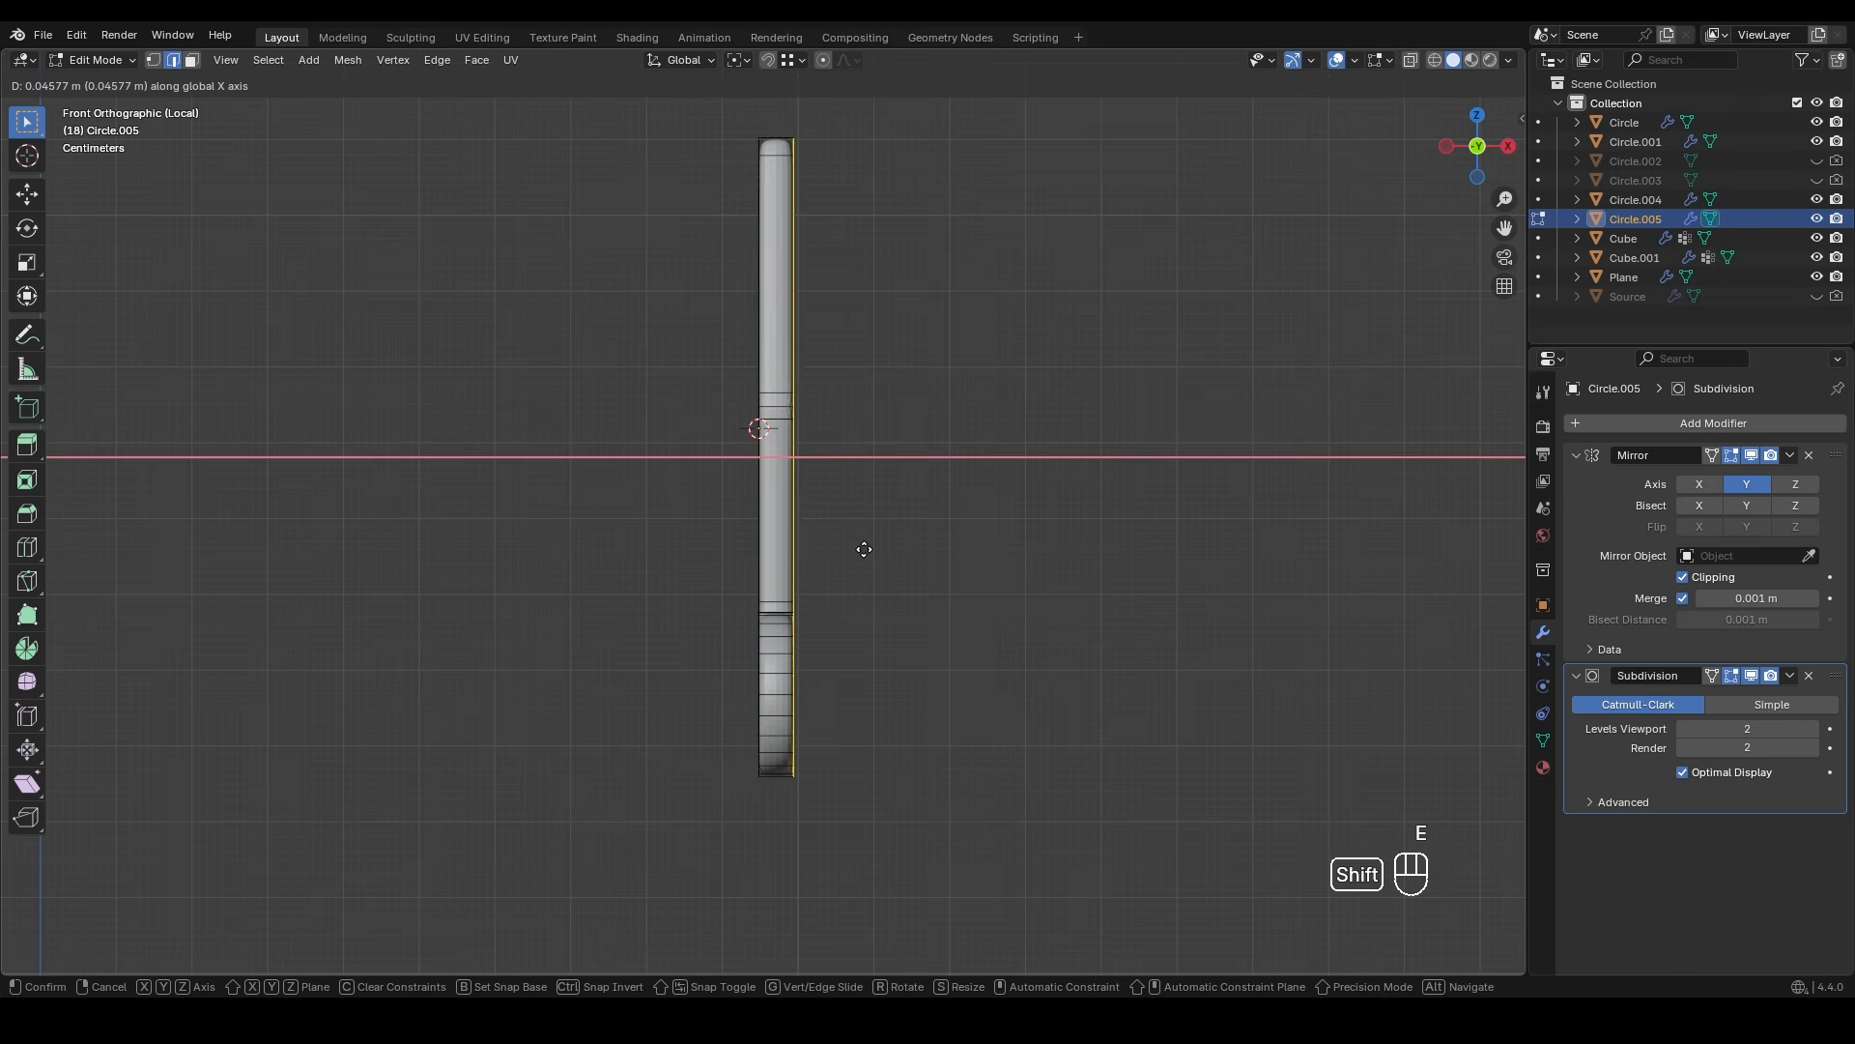
left_click(864, 549)
key("Tab")
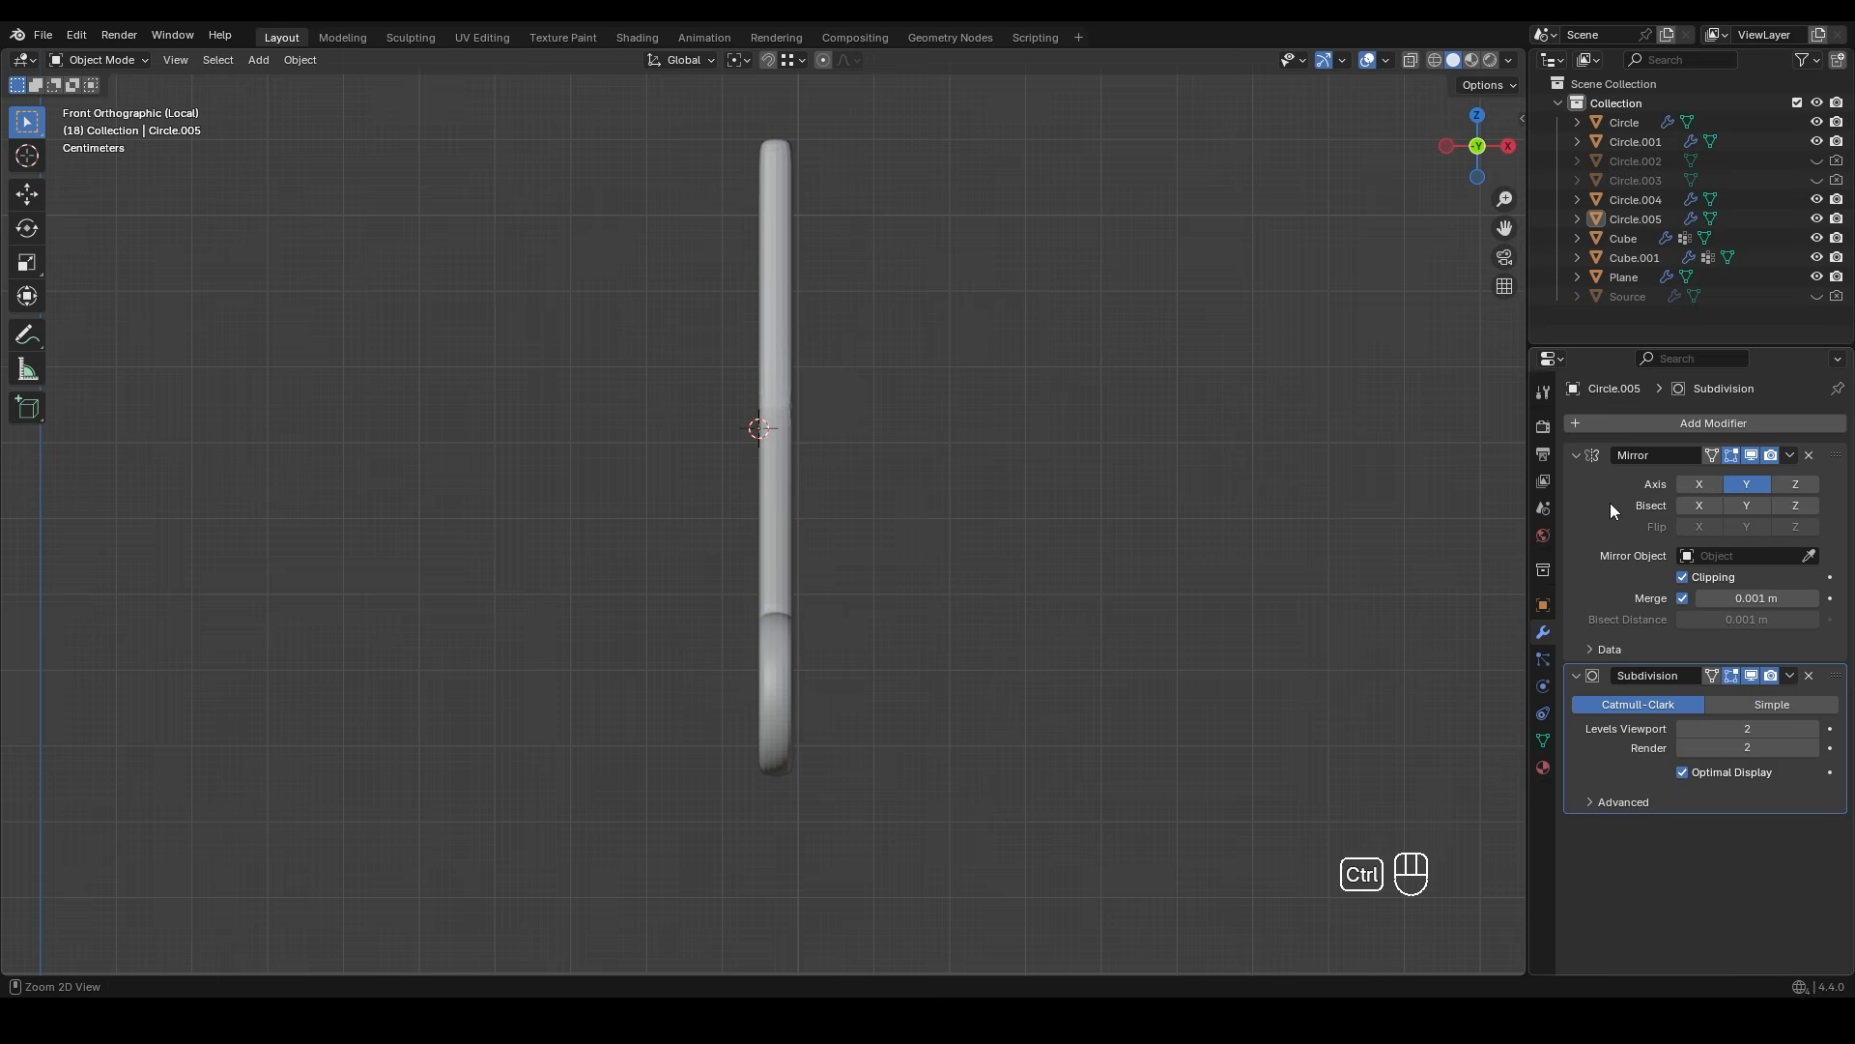
- Apply the plate's Mirror modifier and delete the faces on its back side
key("ctrl+a")
key("Tab")
mouse_move(795, 489)
middle_mouse_down()
mouse_move(873, 484)
mouse_move(816, 489)
middle_mouse_up()
key("z")
key("a")
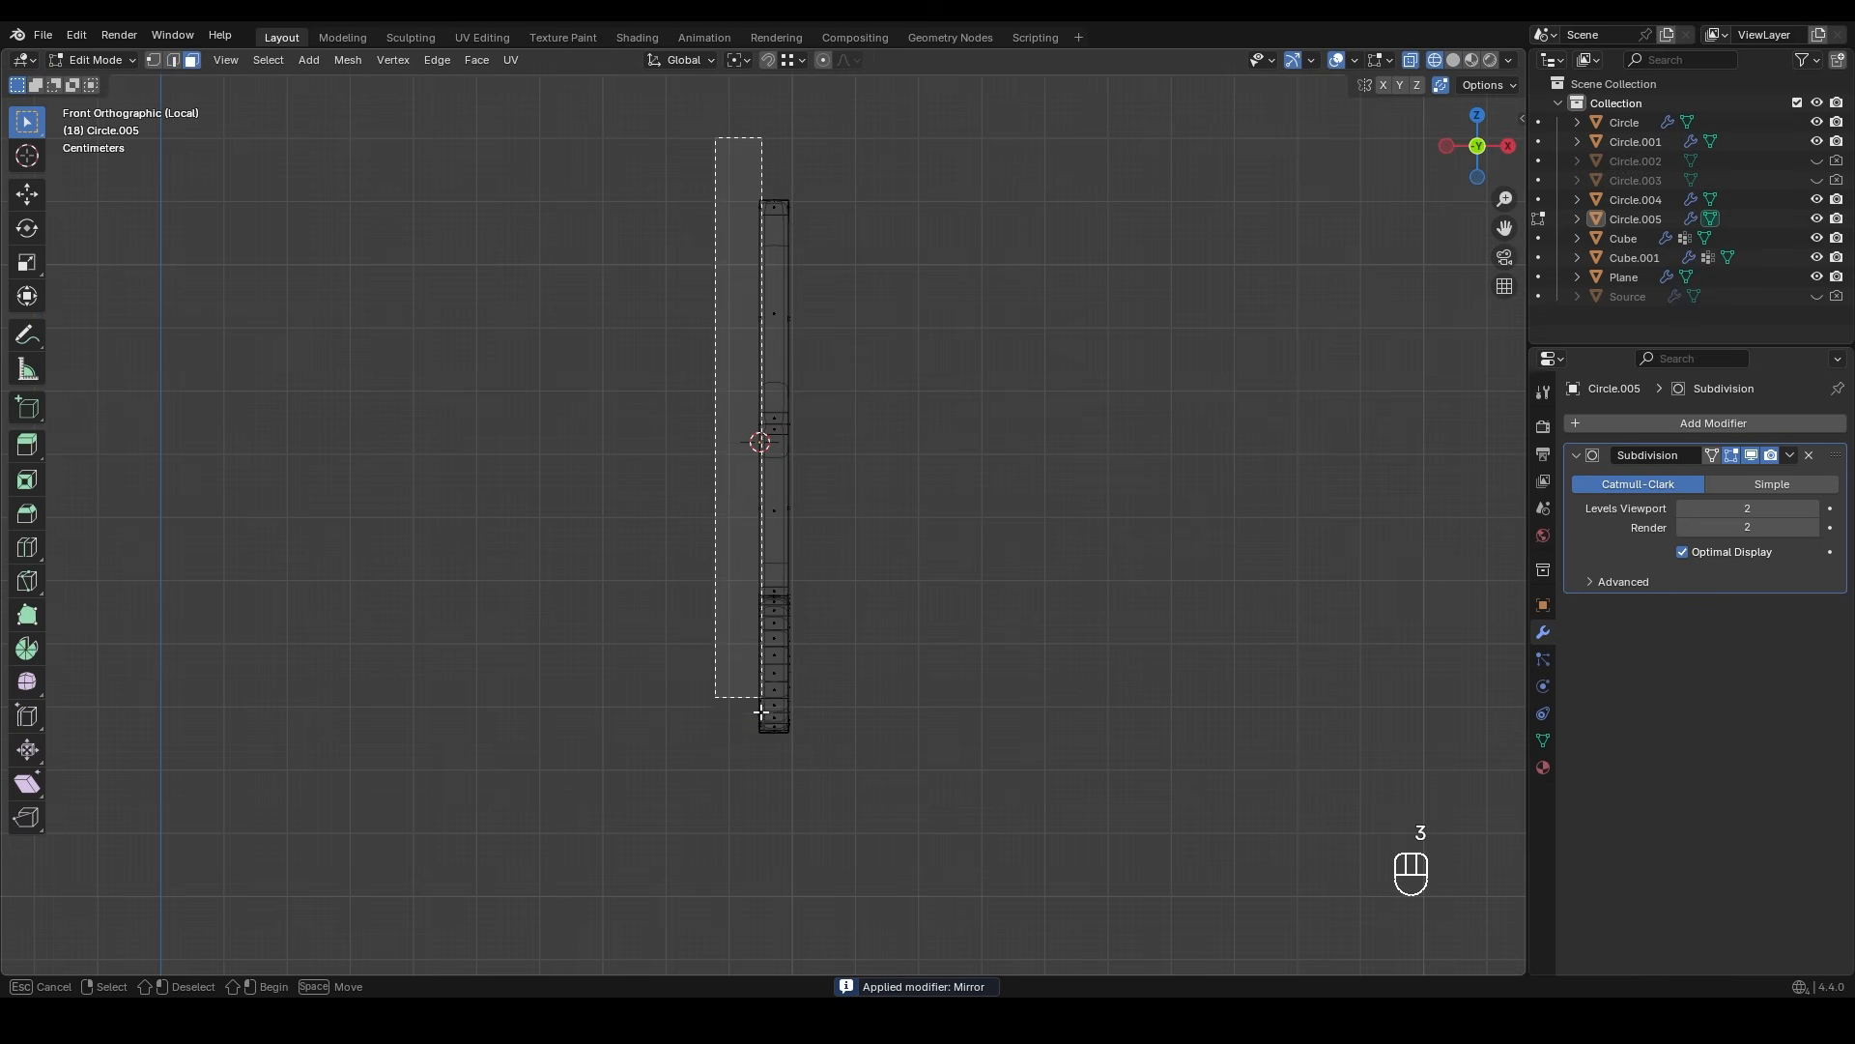
mouse_move(816, 592)
middle_mouse_down()
mouse_move(841, 427)
mouse_move(873, 451)
mouse_move(916, 444)
mouse_move(906, 462)
mouse_move(893, 327)
mouse_move(901, 380)
mouse_move(817, 349)
middle_mouse_up()
key("x")
left_click(825, 369)
- Cut a centred edge loop around the plate's rim and bevel it into two loops with 1 segment and about 0.143 m width
key("z")
scroll(937, 454, "up", 2)
key("ctrl+r")
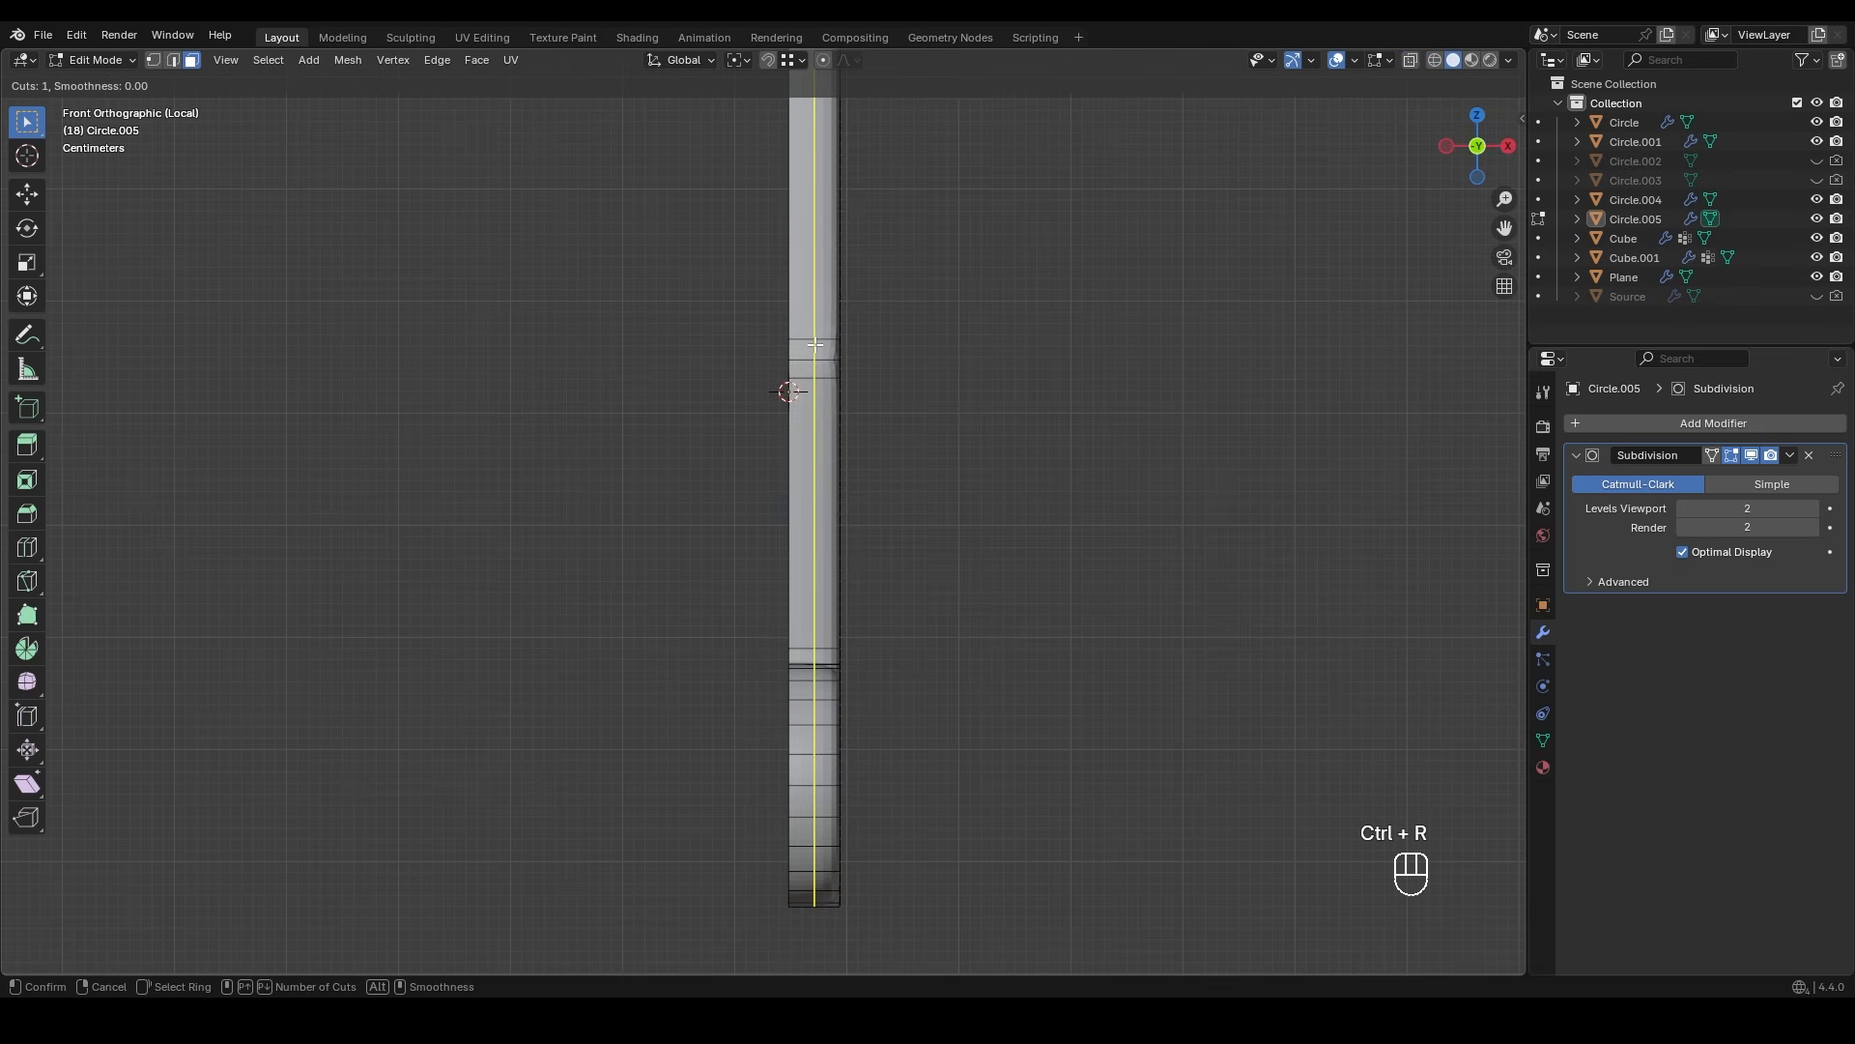
left_click(817, 349)
right_click(818, 350)
scroll(844, 360, "up", 7)
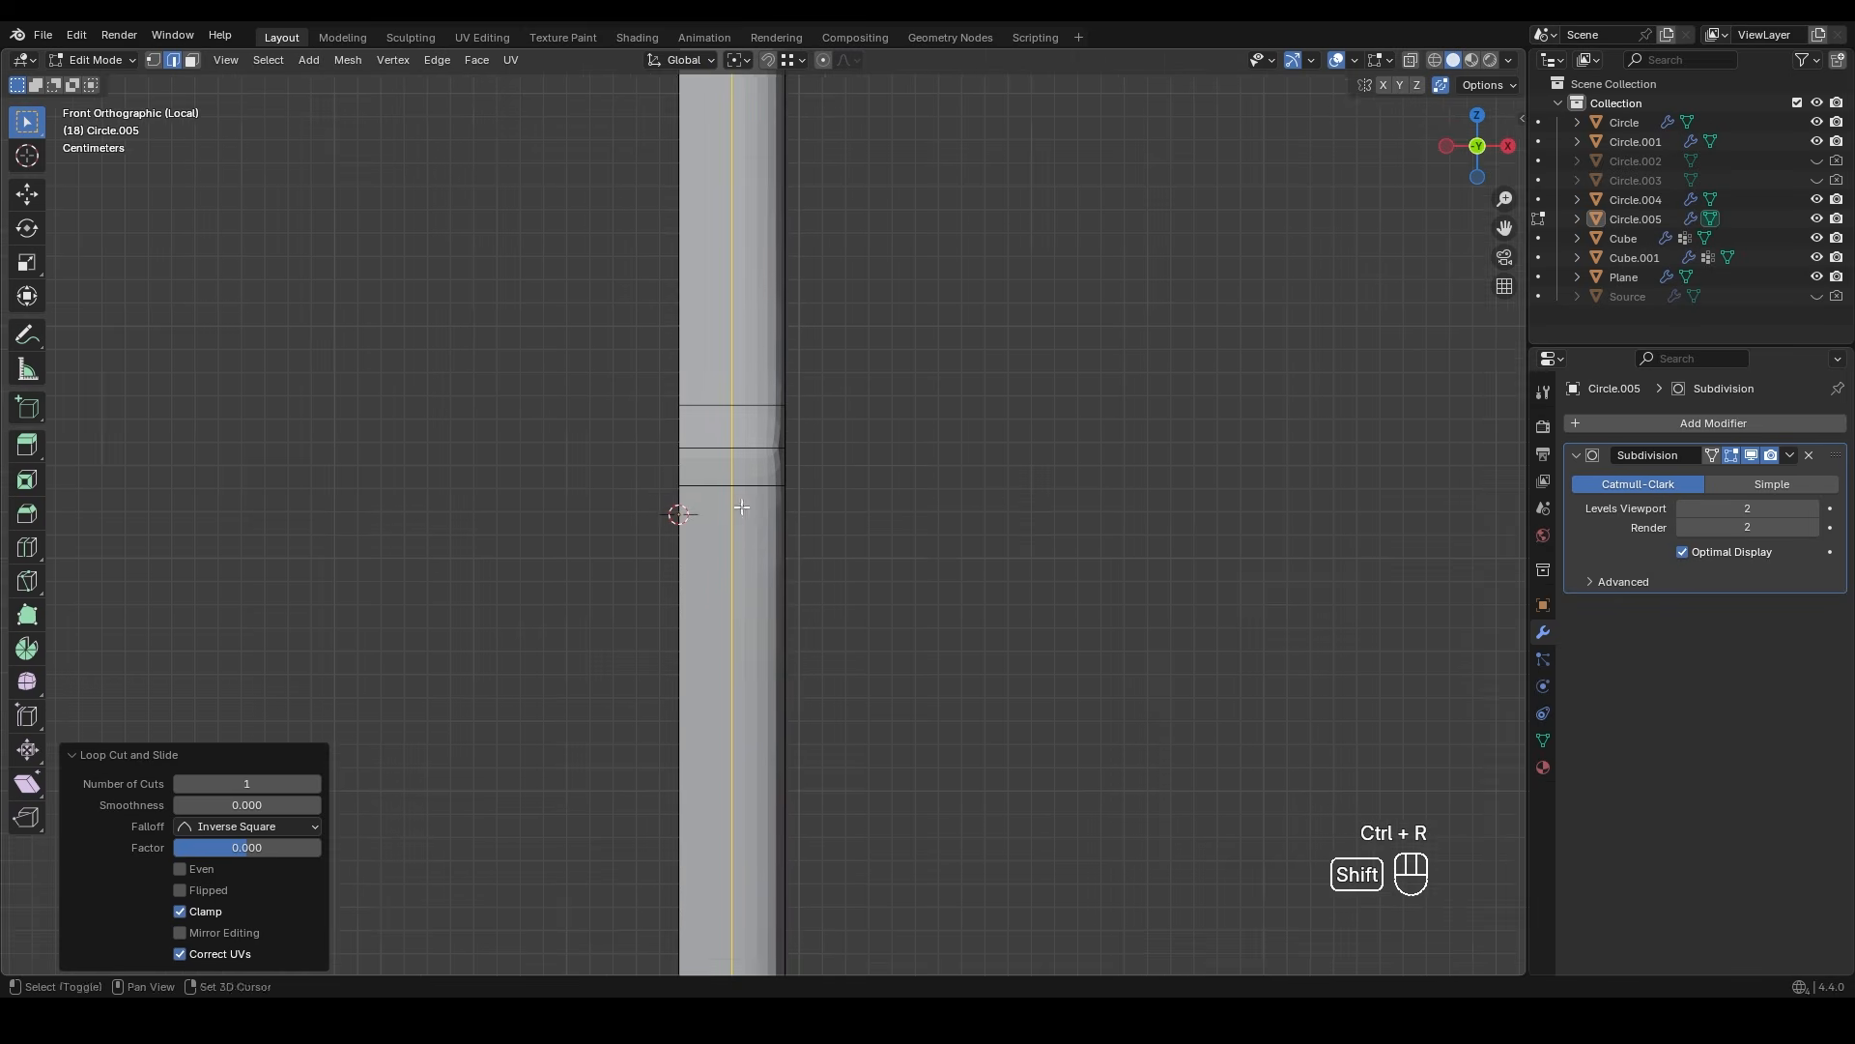
key("ctrl+b")
scroll(899, 447, "up", 1)
scroll(936, 436, "down", 1)
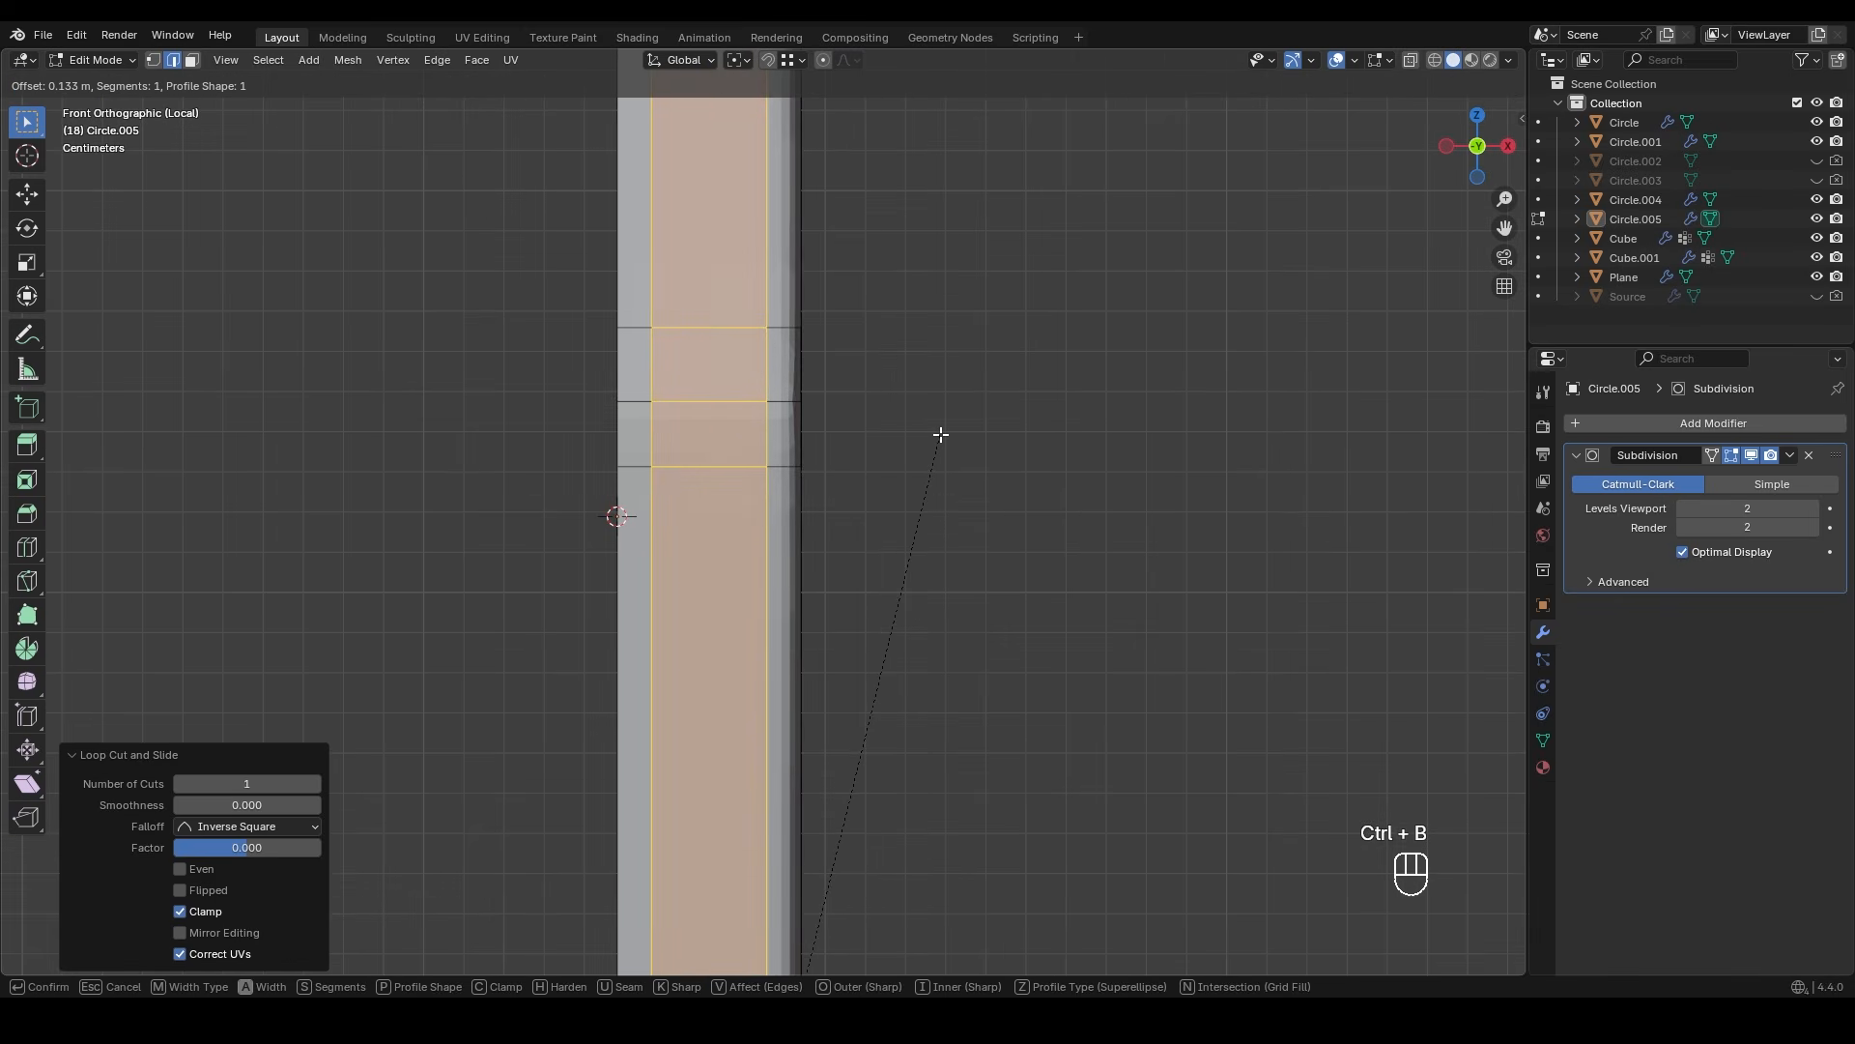
left_click(982, 402)
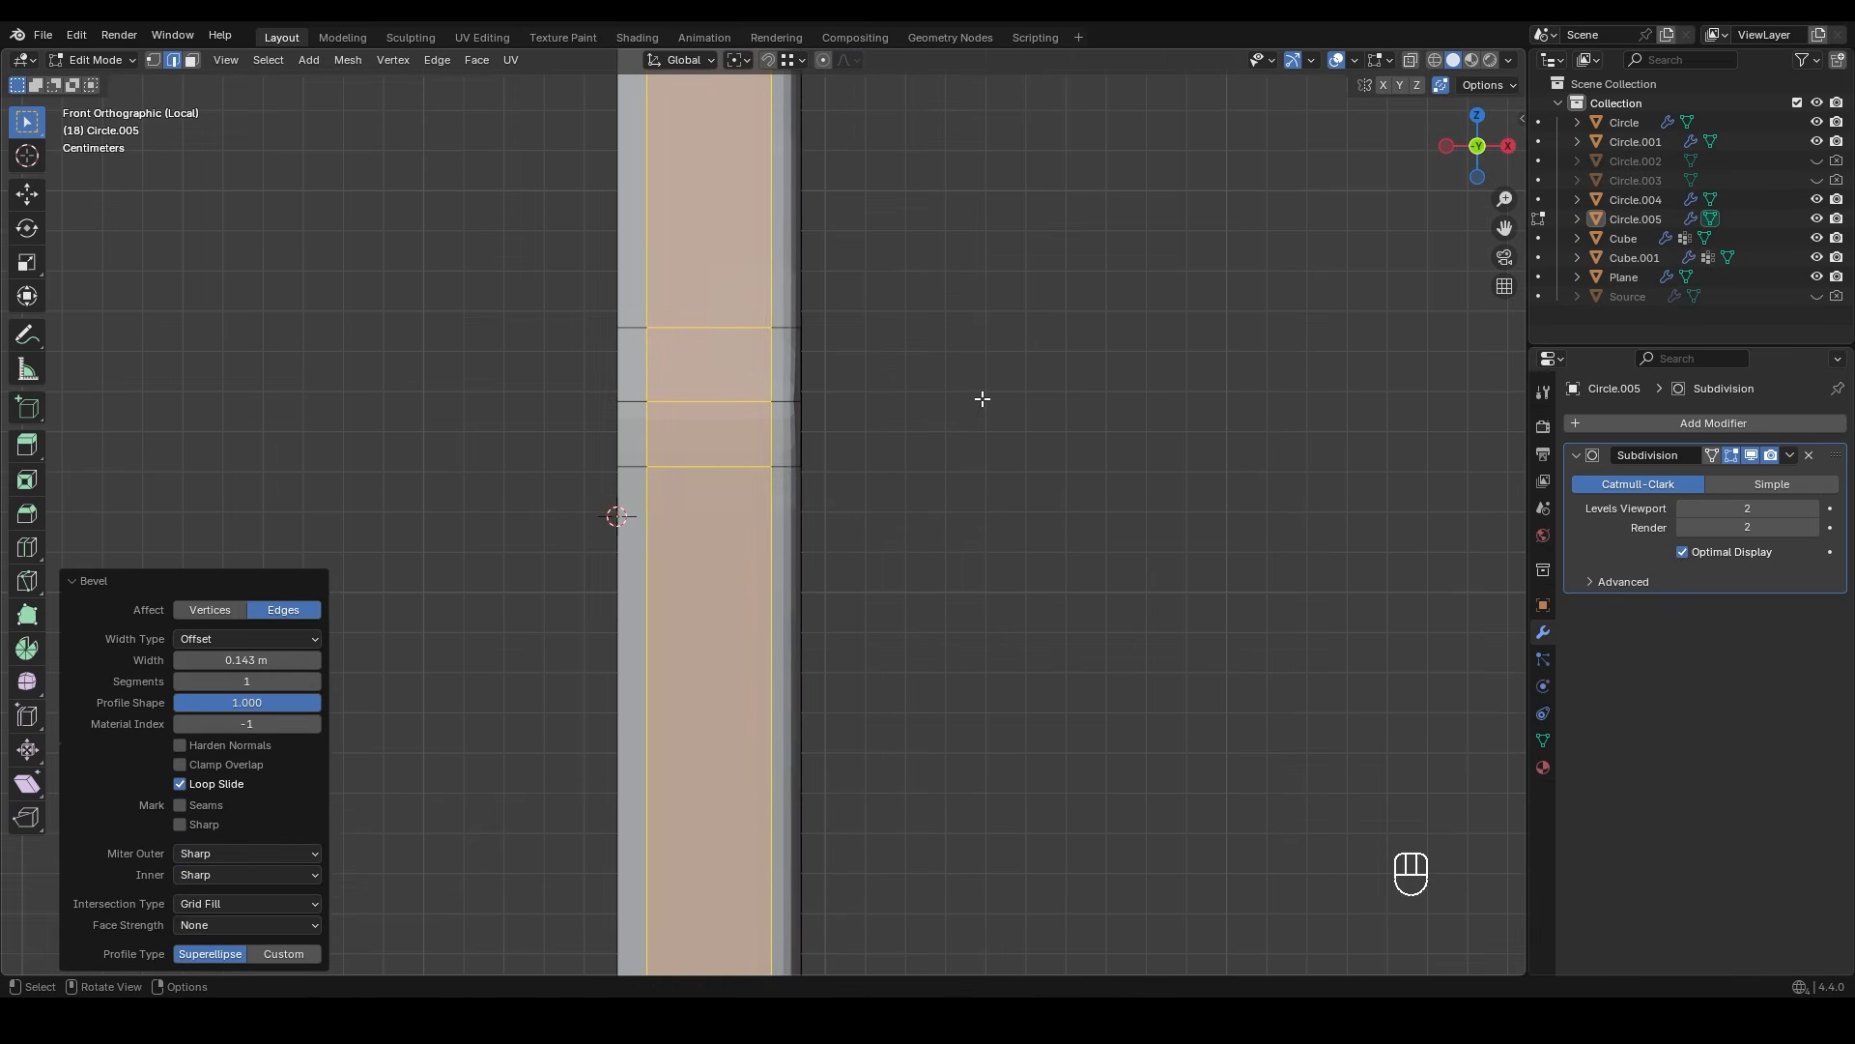
- Bring back the full model and move the plate along X towards the flashlight's cylindrical body
key("Tab")
middle_click_drag(925, 437, 721, 545)
scroll(748, 496, "down", 5)
key("slash")
scroll(826, 609, "up", 4)
left_click(787, 622, "shift")
key("g")
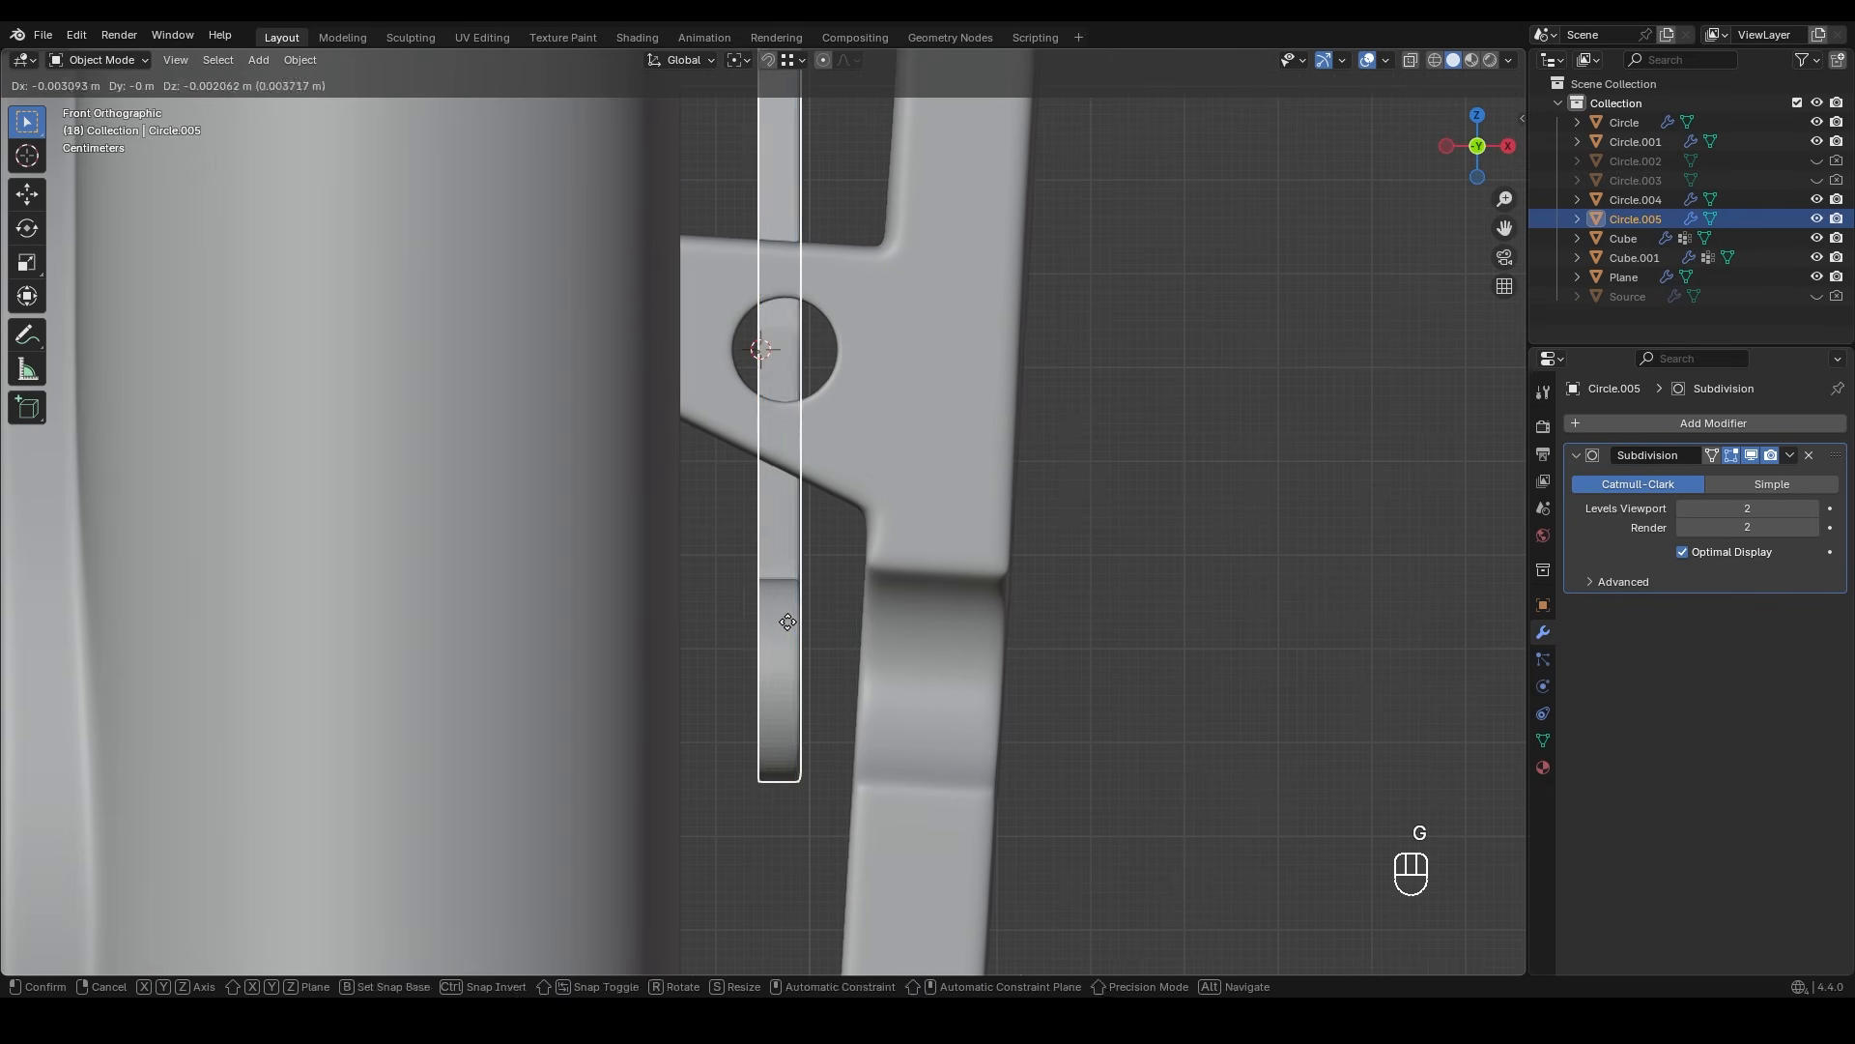
middle_click(688, 623)
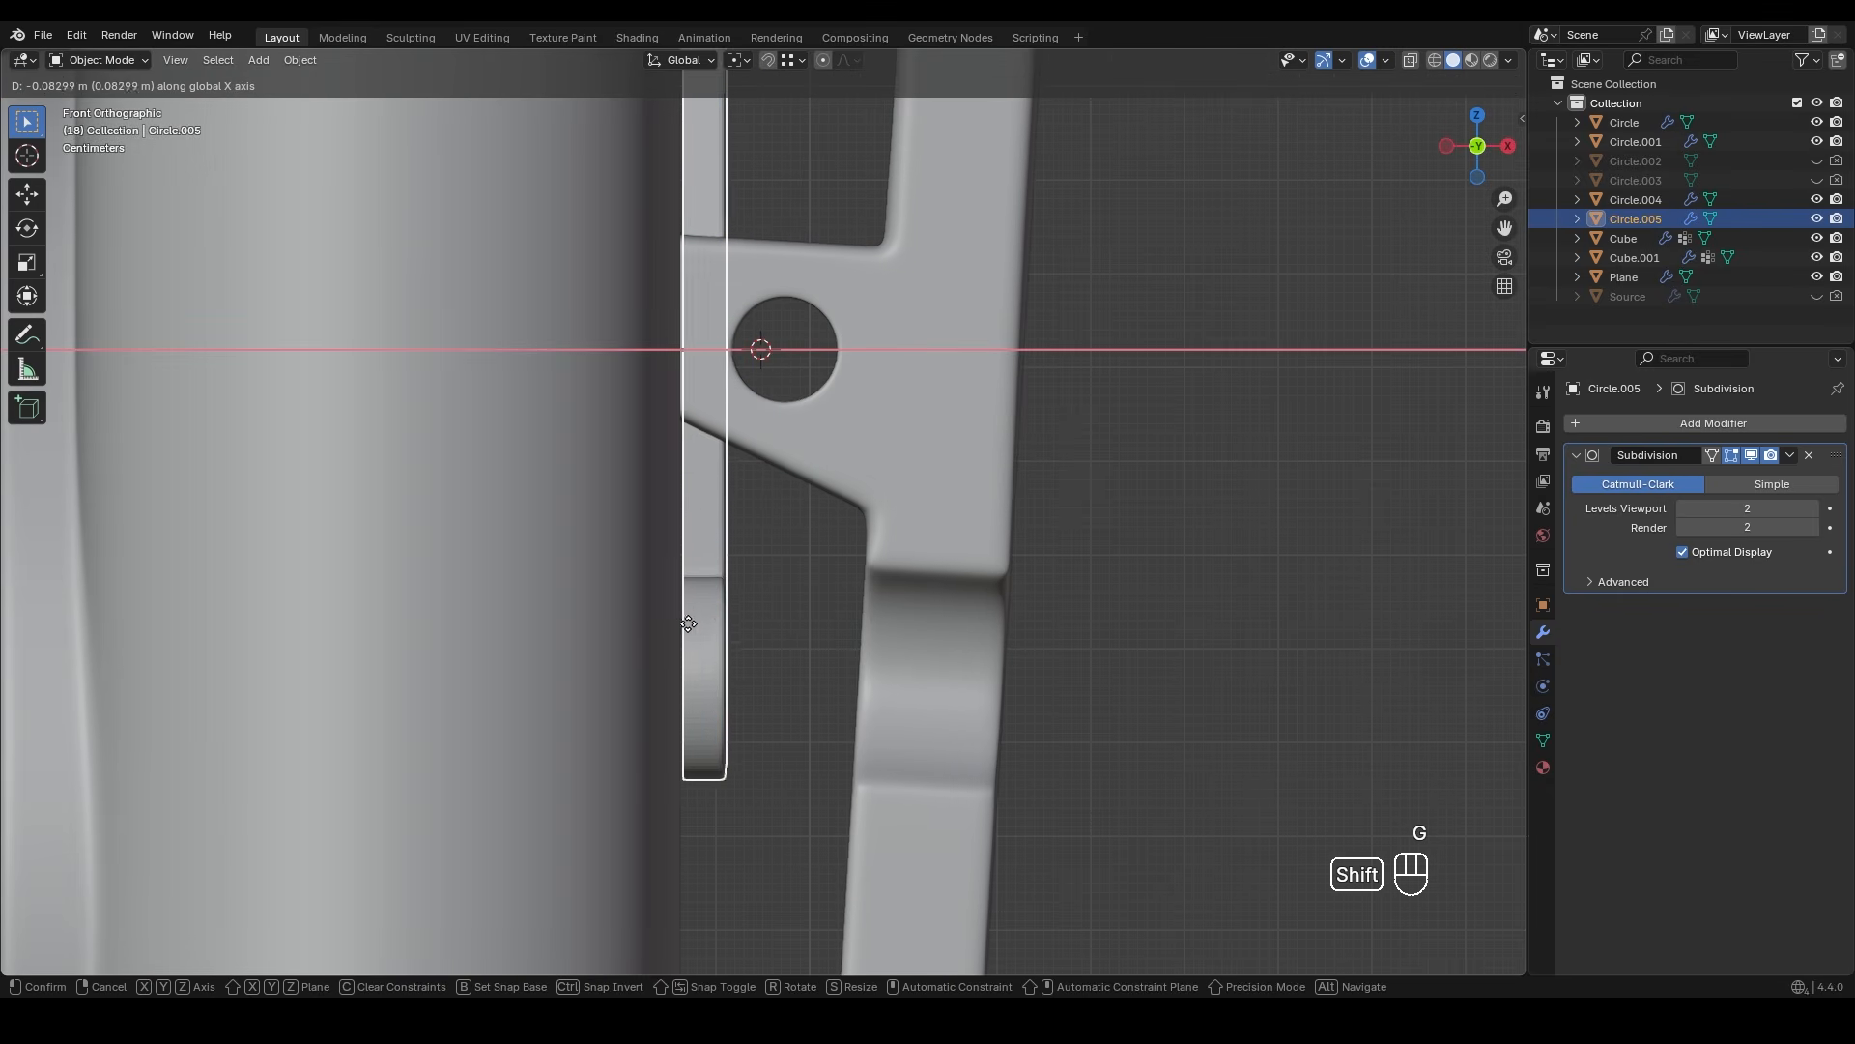
left_click(561, 625)
- Isolate the plate and cut a centred horizontal edge loop along its arms, with factor 0
middle_click_drag(561, 625, 738, 484)
key("slash")
scroll(761, 545, "up", 3)
key("Tab")
scroll(759, 551, "up", 2)
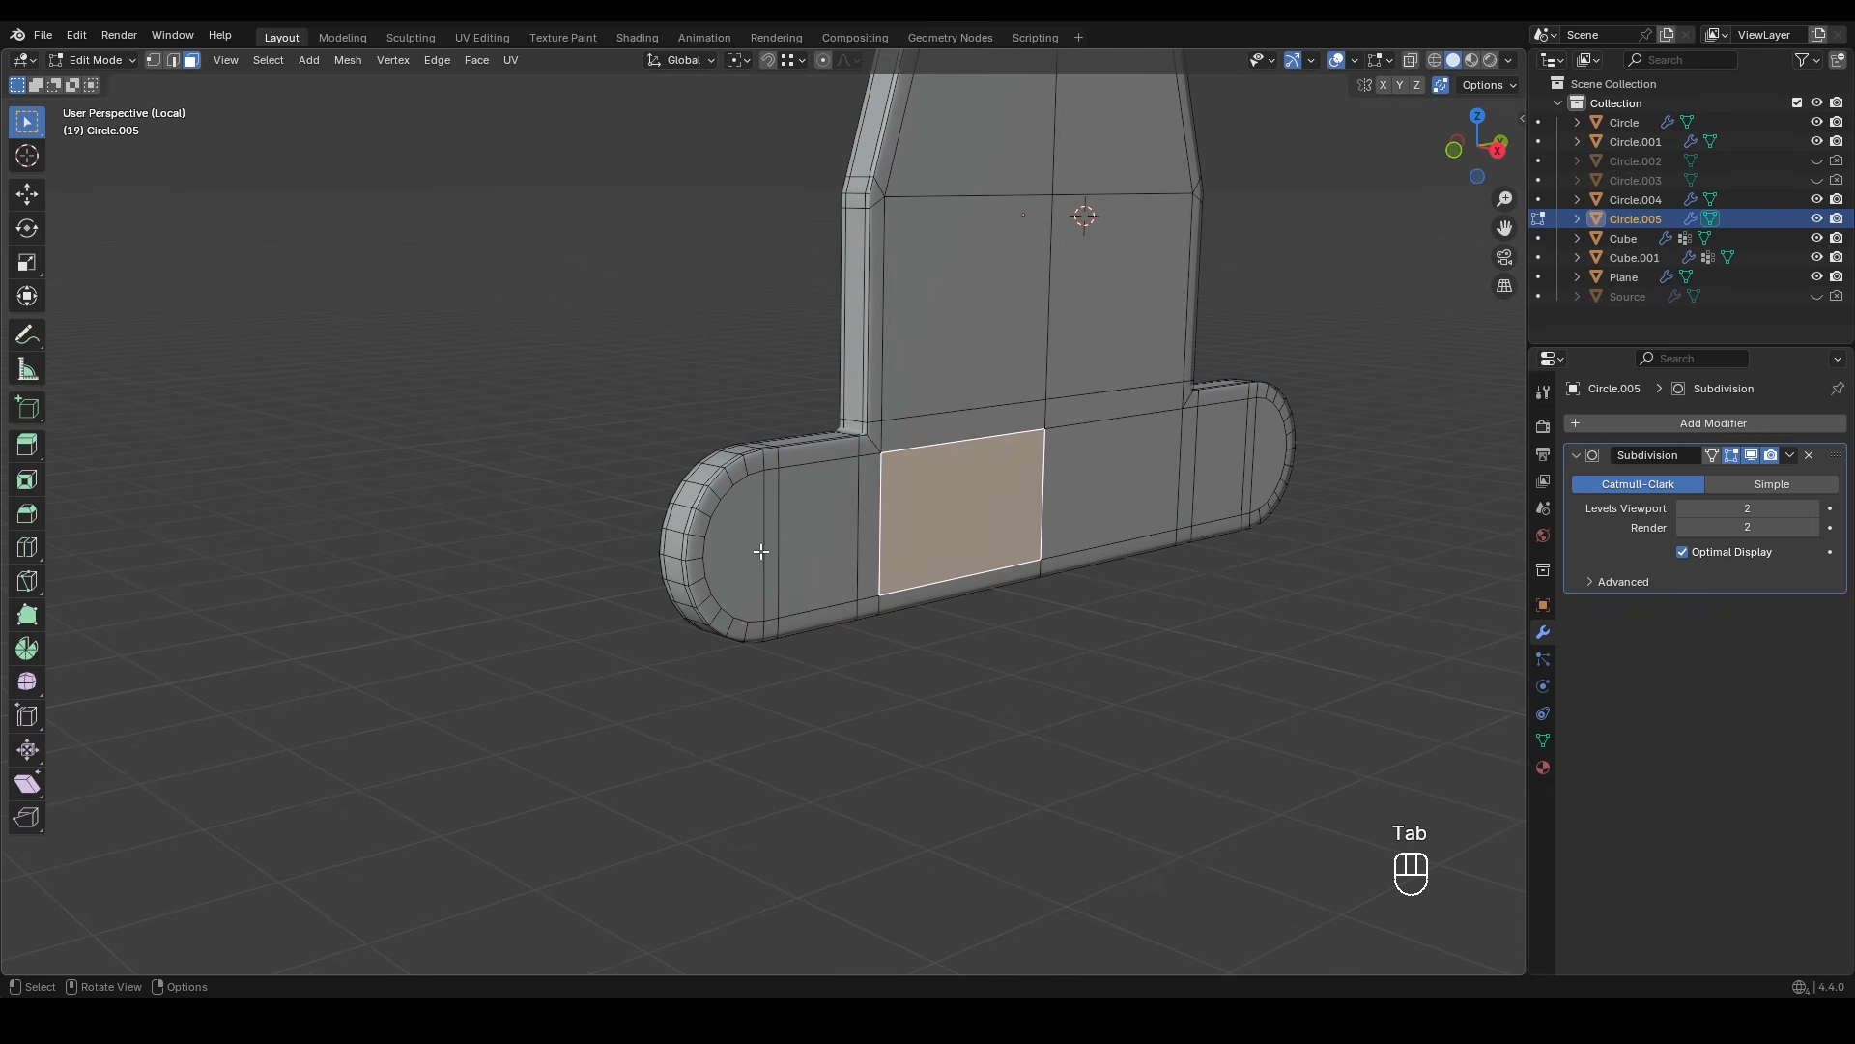
left_click(720, 553)
scroll(736, 573, "up", 3)
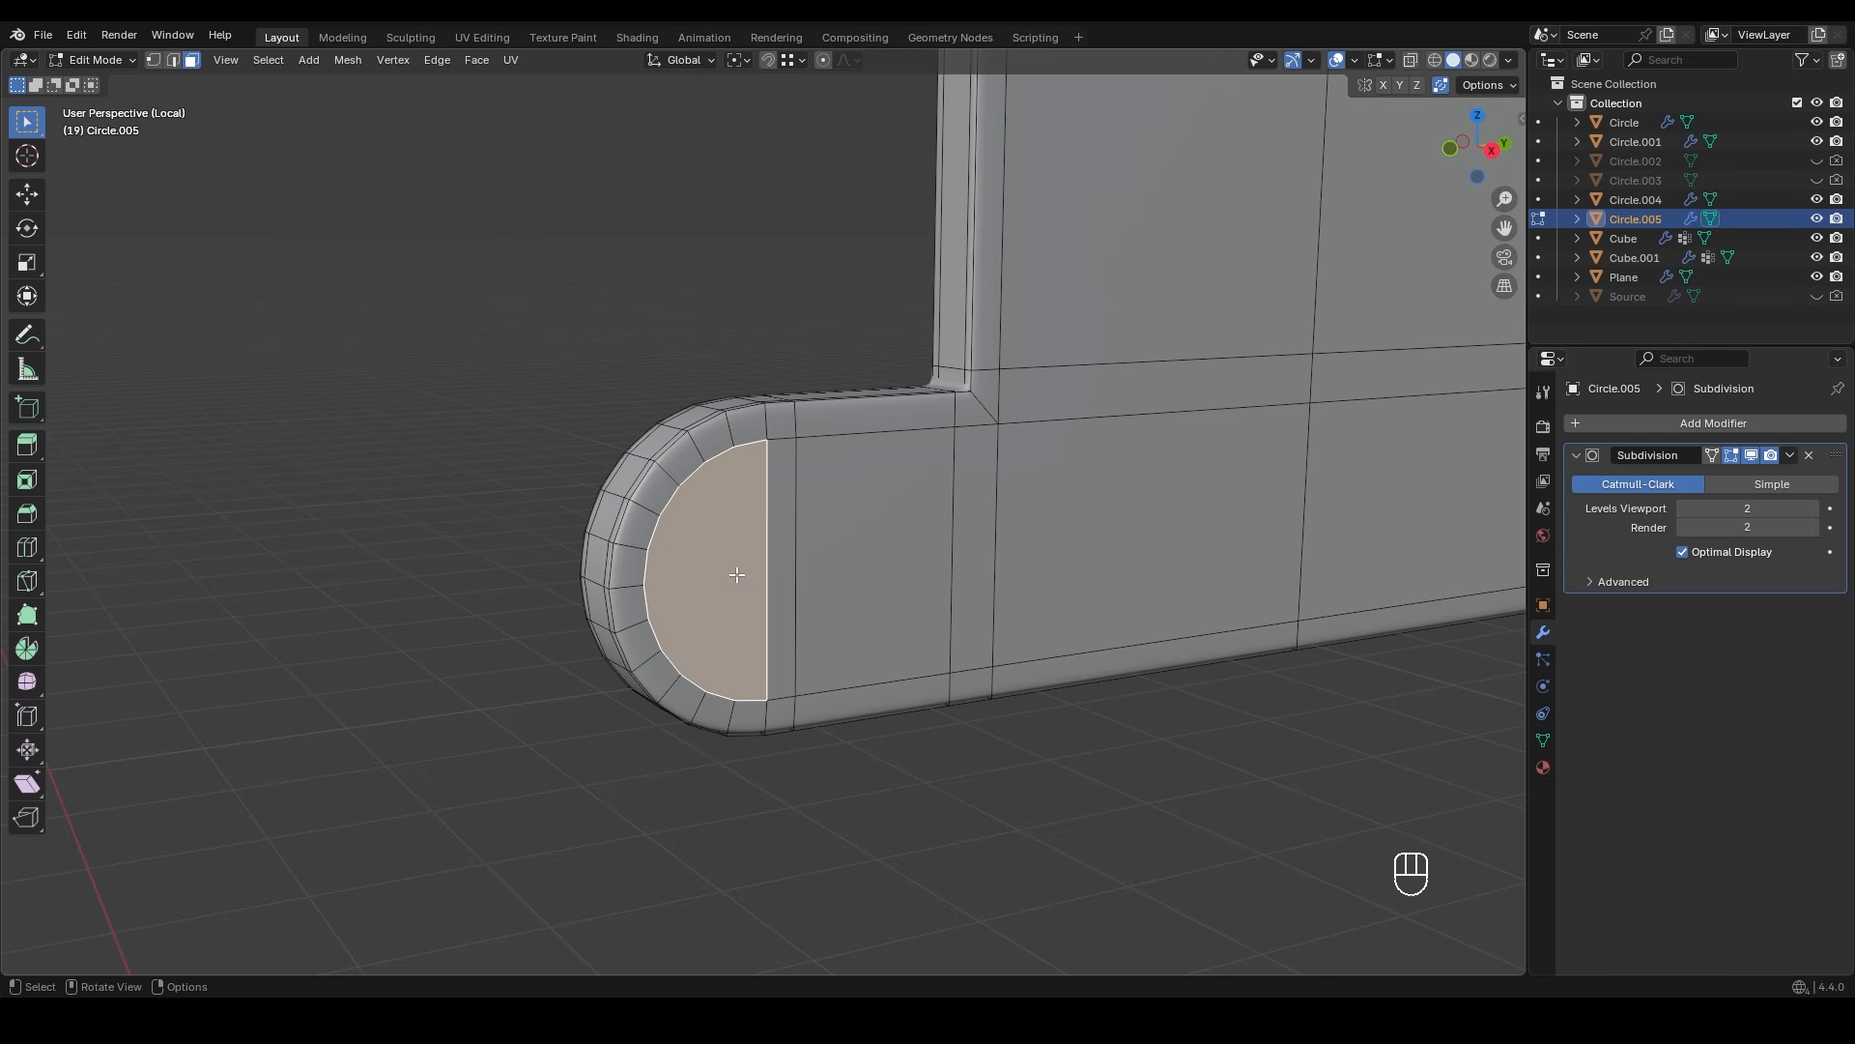
middle_click_drag(736, 574, 789, 591)
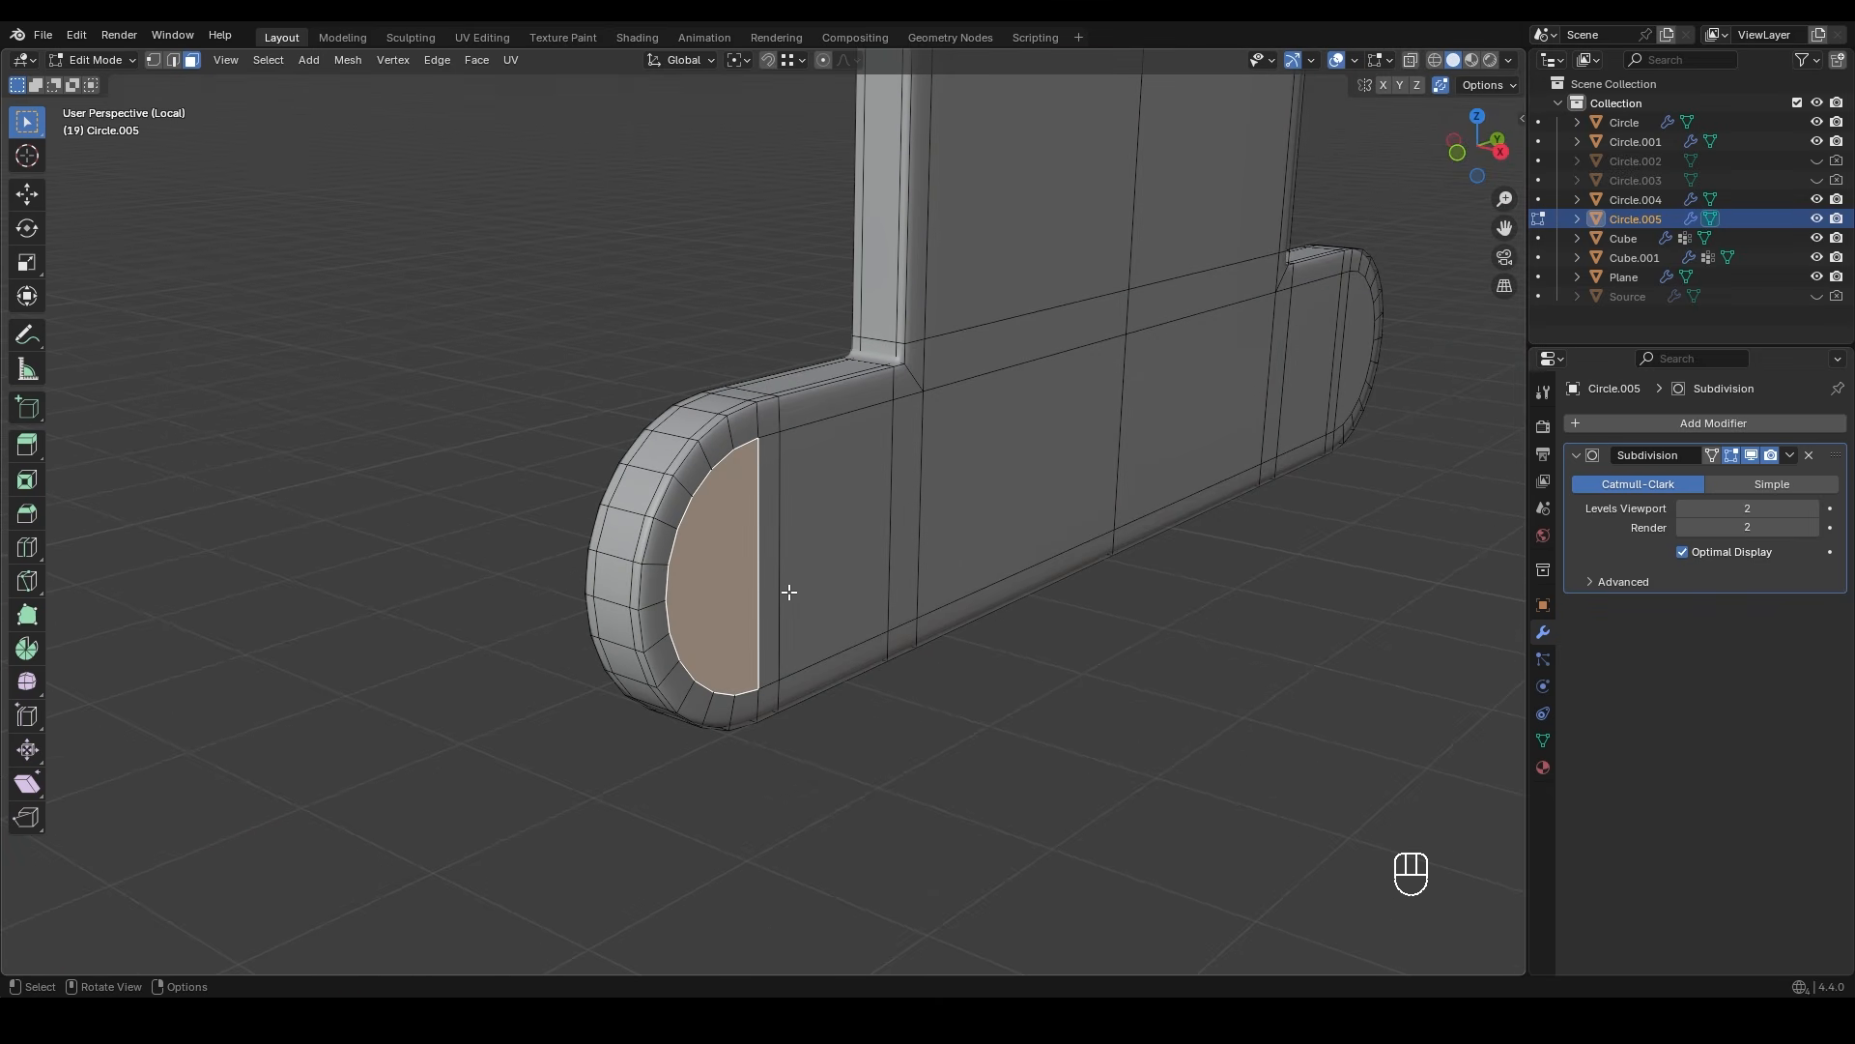
middle_click_drag(769, 575, 725, 512)
scroll(749, 555, "up", 1)
scroll(721, 539, "down", 1)
key("ctrl+r")
left_click(729, 531)
right_click(729, 530)
- Knife cuts from the rim vertices of one rounded arm end to the centre vertex of its straight edge
scroll(728, 530, "up", 2)
key("k")
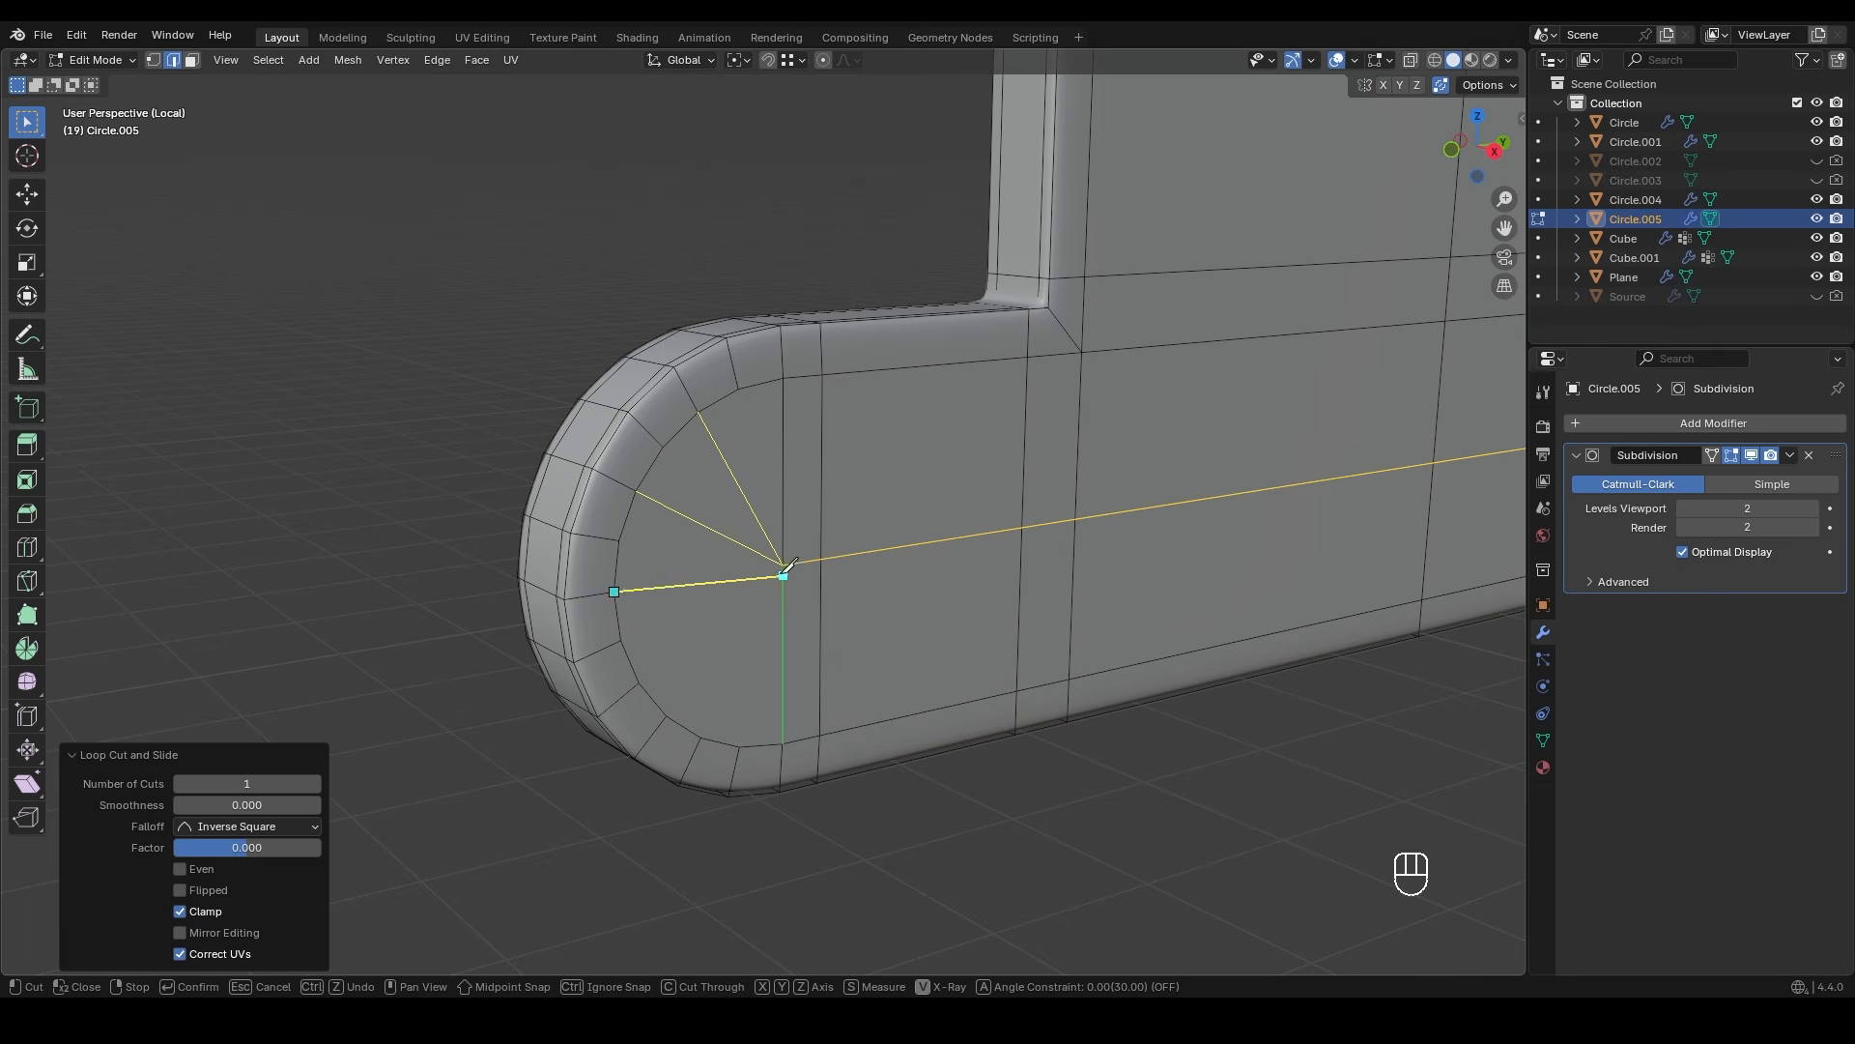
key("ctrl+z")
key("Return")
key("1")
scroll(936, 721, "up", 5)
left_click(768, 616)
key("g")
right_click(773, 629)
scroll(950, 697, "down", 5)
scroll(950, 697, "down", 2)
- Knife radial cuts between the centre vertex and the rim vertices of the opposite rounded arm end
middle_click_drag(794, 692, 638, 679, "shift")
middle_click_drag(1348, 487, 737, 576, "shift")
scroll(737, 576, "up", 5)
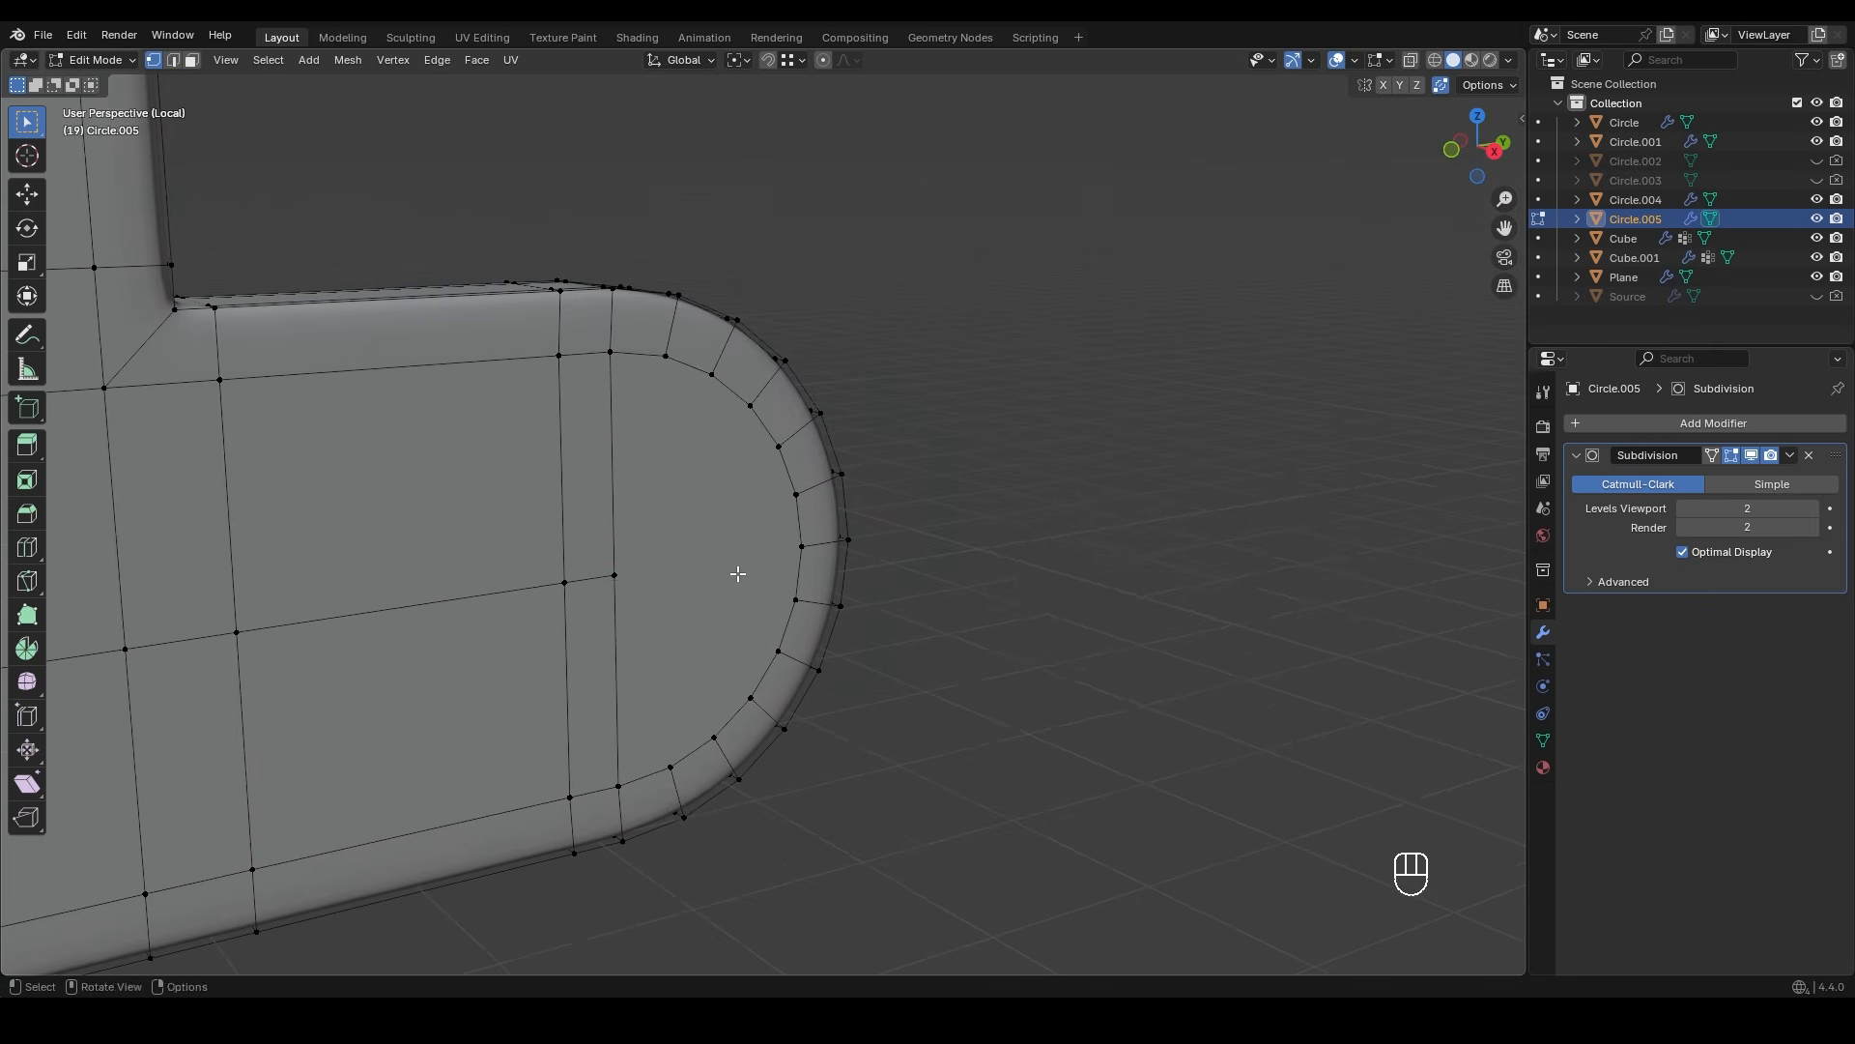
key("k")
left_click(615, 575)
left_click(712, 374)
right_click(711, 374)
key("KP_Enter")
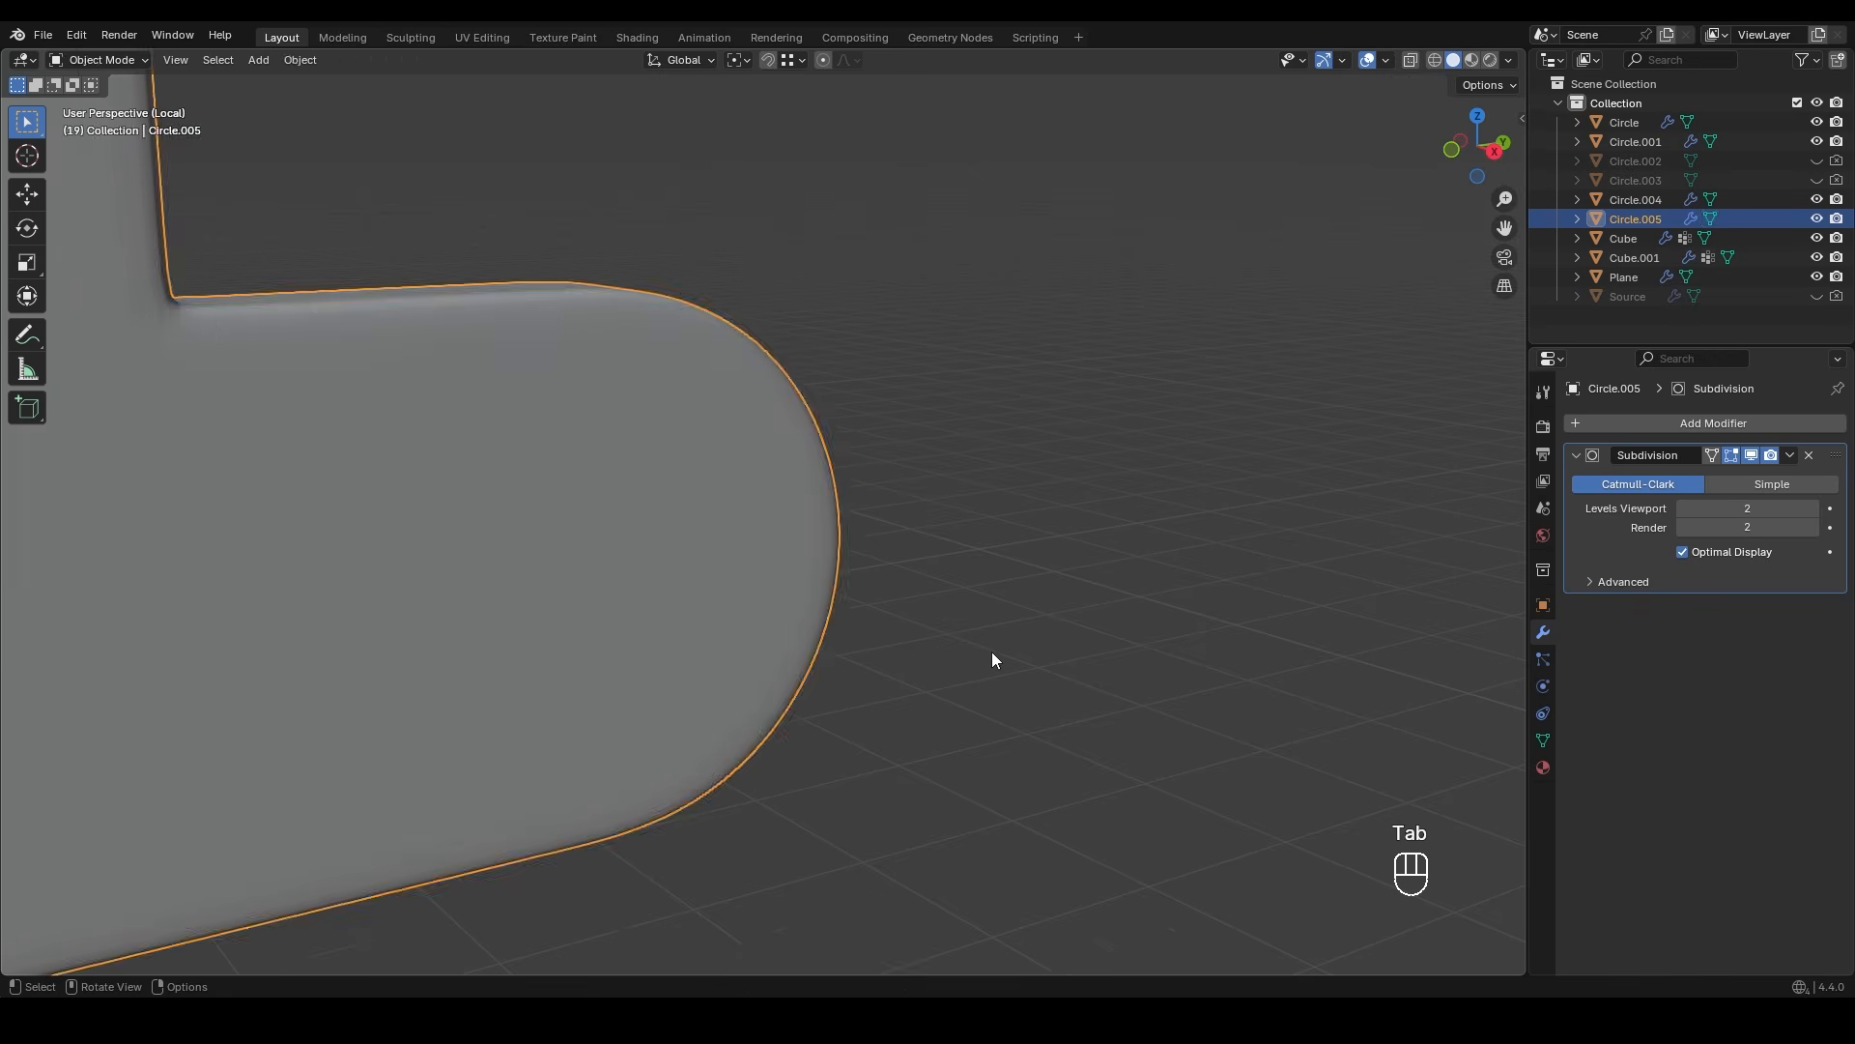
- Leave the plate's isolated view and reposition the plate between the body and the lever in front view
scroll(989, 647, "down", 8)
middle_click_drag(663, 651, 1109, 755, "shift")
key("Tab")
key("KP_Divide")
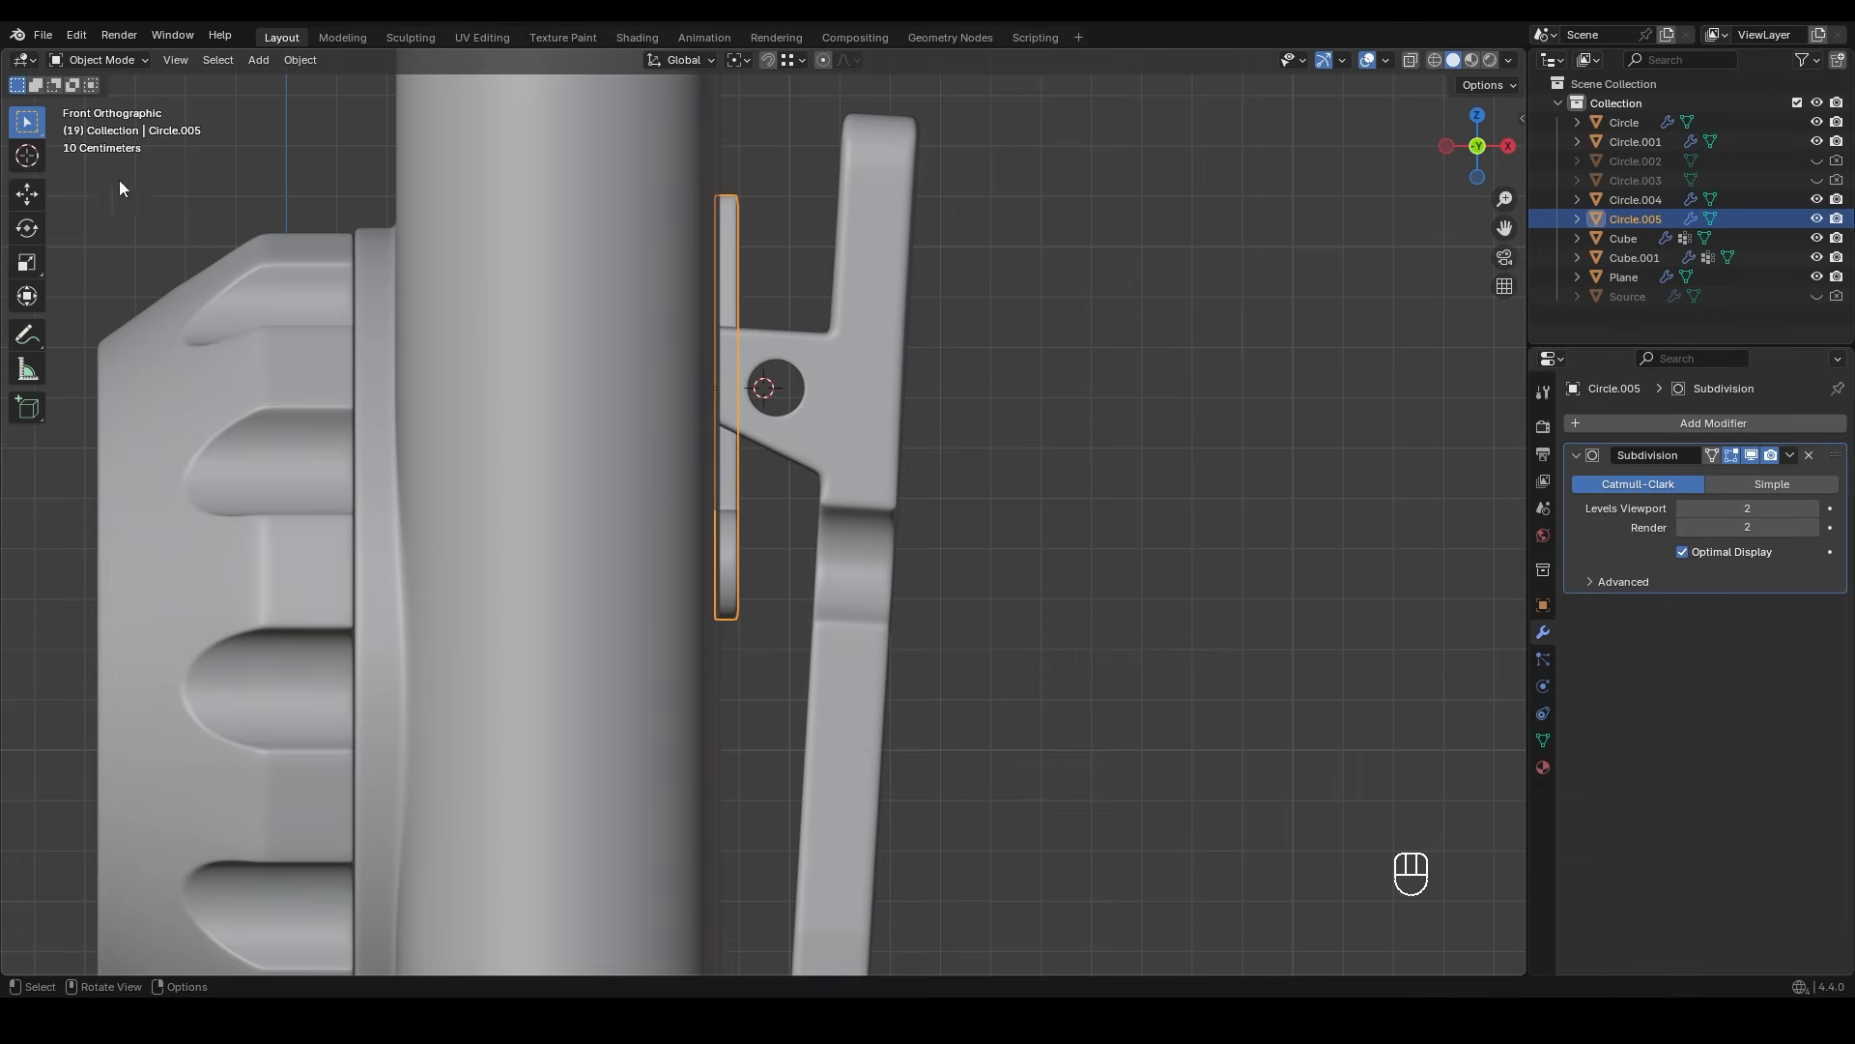
scroll(757, 476, "up", 4)
left_click(716, 526)
key("g")
key("g")
left_click(762, 567)
- Select an edge loop on the plate's side and move it to adjust the plate's thickness
key("Tab")
key("2")
left_click(689, 591, "alt")
key("g")
left_click(731, 591)
key("Tab")
middle_click_drag(730, 590, 933, 484)
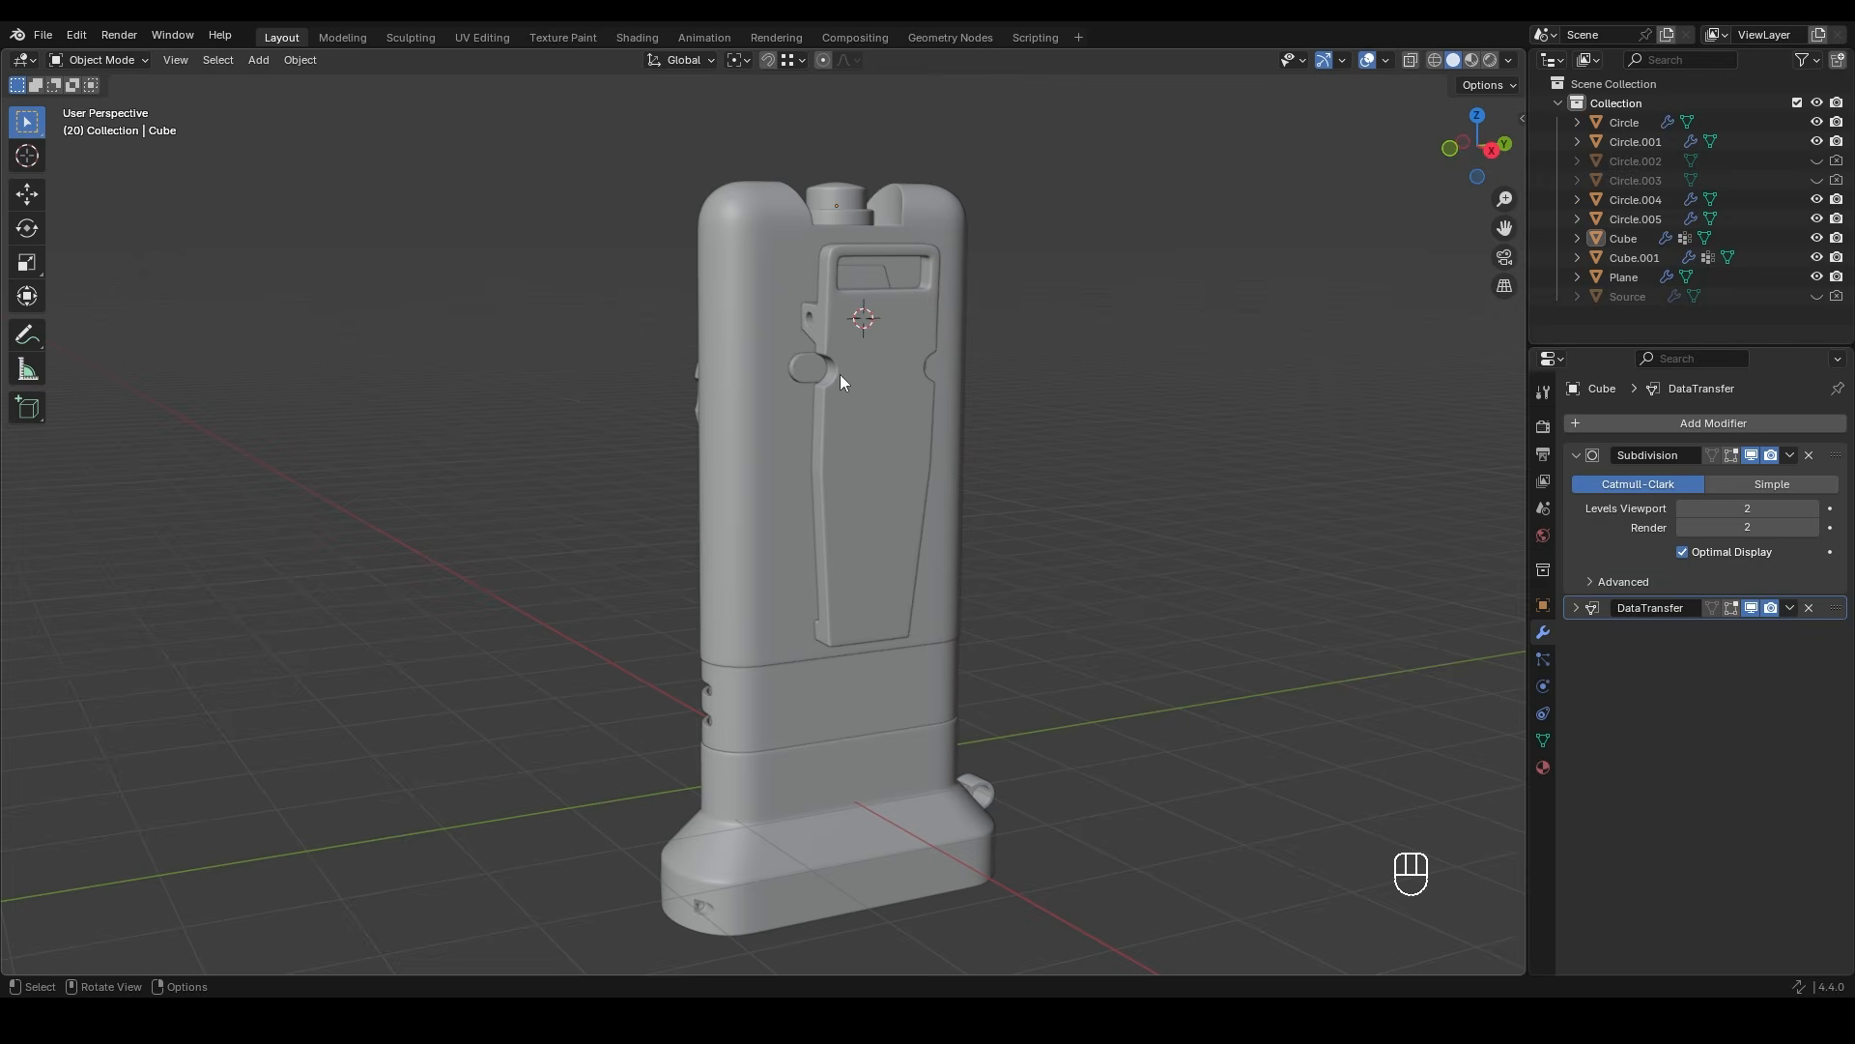
- Snap the 3D cursor to the centre vertex of the plate's rounded arm end in the lever's notch
middle_click_drag(839, 374, 794, 454, "ctrl")
left_click(826, 524)
key("Tab")
key("1")
left_click(792, 478)
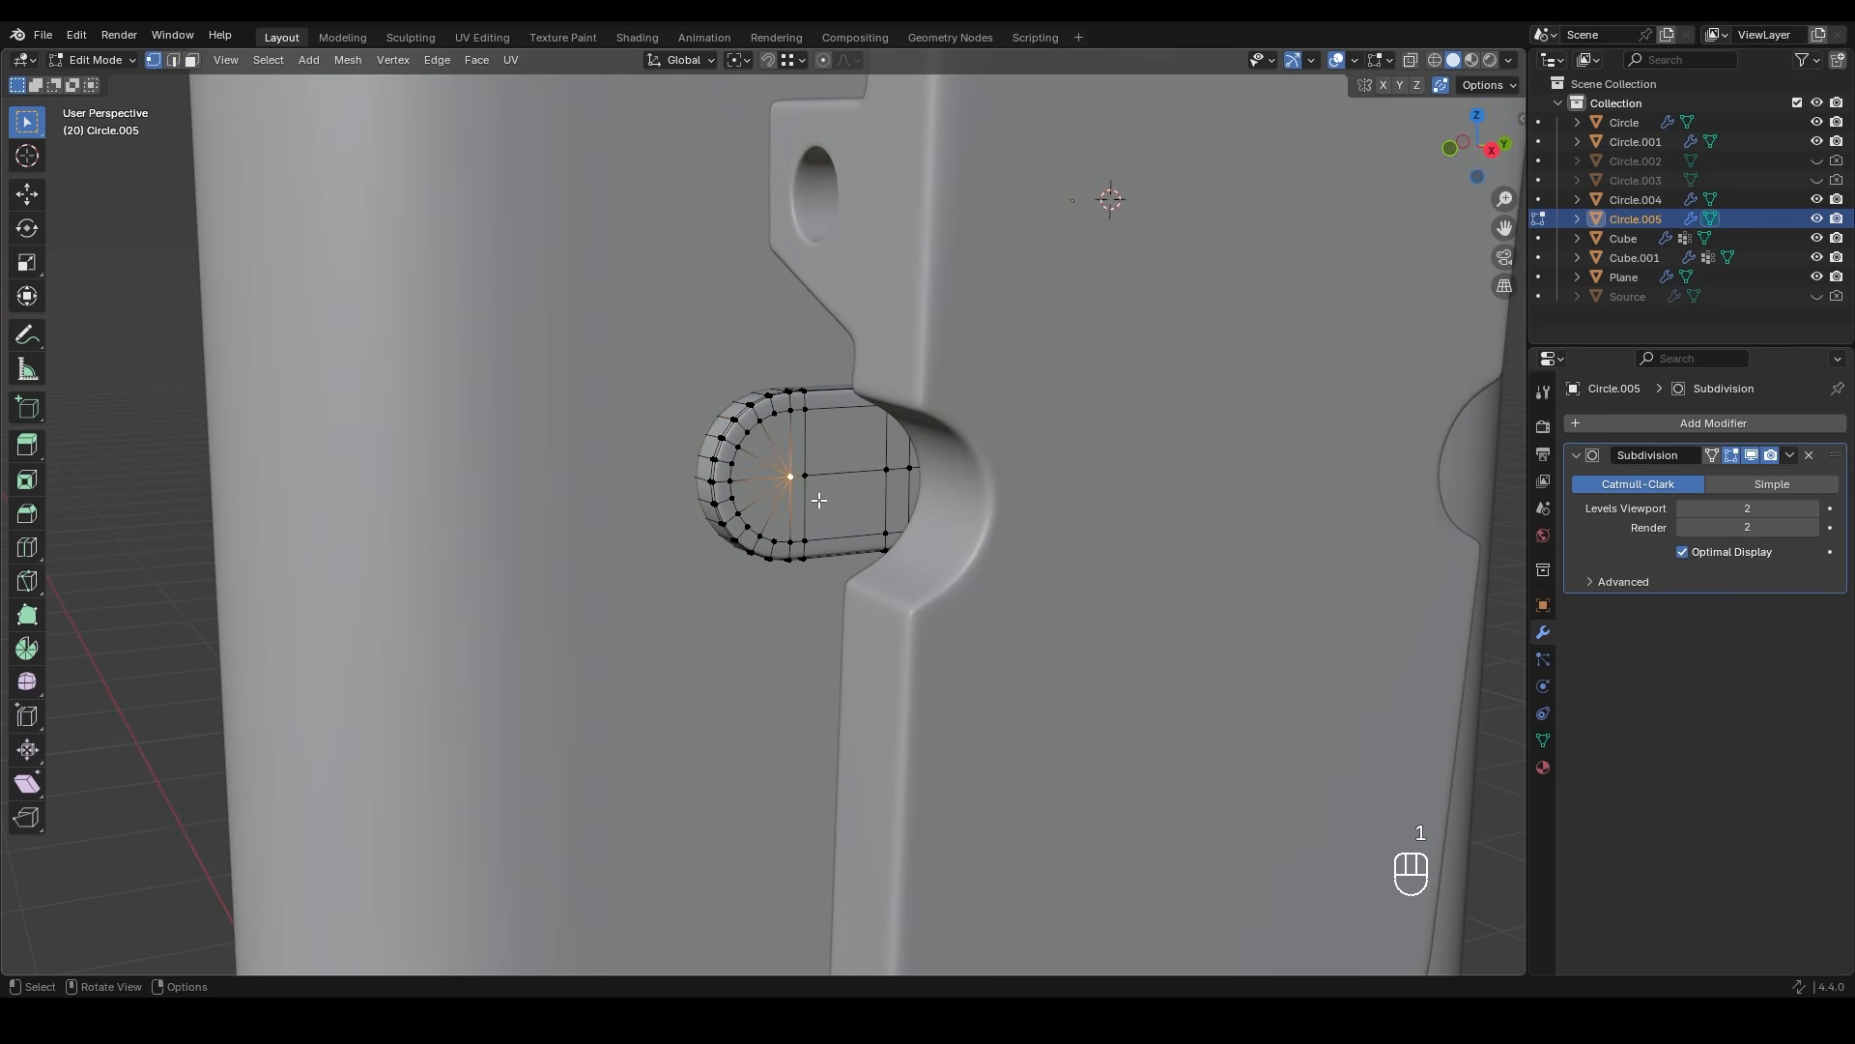
key("shift+s")
left_click(824, 608)
- Add a 24-vertex mesh circle at the 3D cursor
mouse_move(831, 487)
middle_mouse_down()
mouse_move(870, 489)
mouse_move(780, 476)
mouse_move(850, 461)
middle_mouse_up()
key("Tab")
key("shift+a")
mouse_move(787, 449)
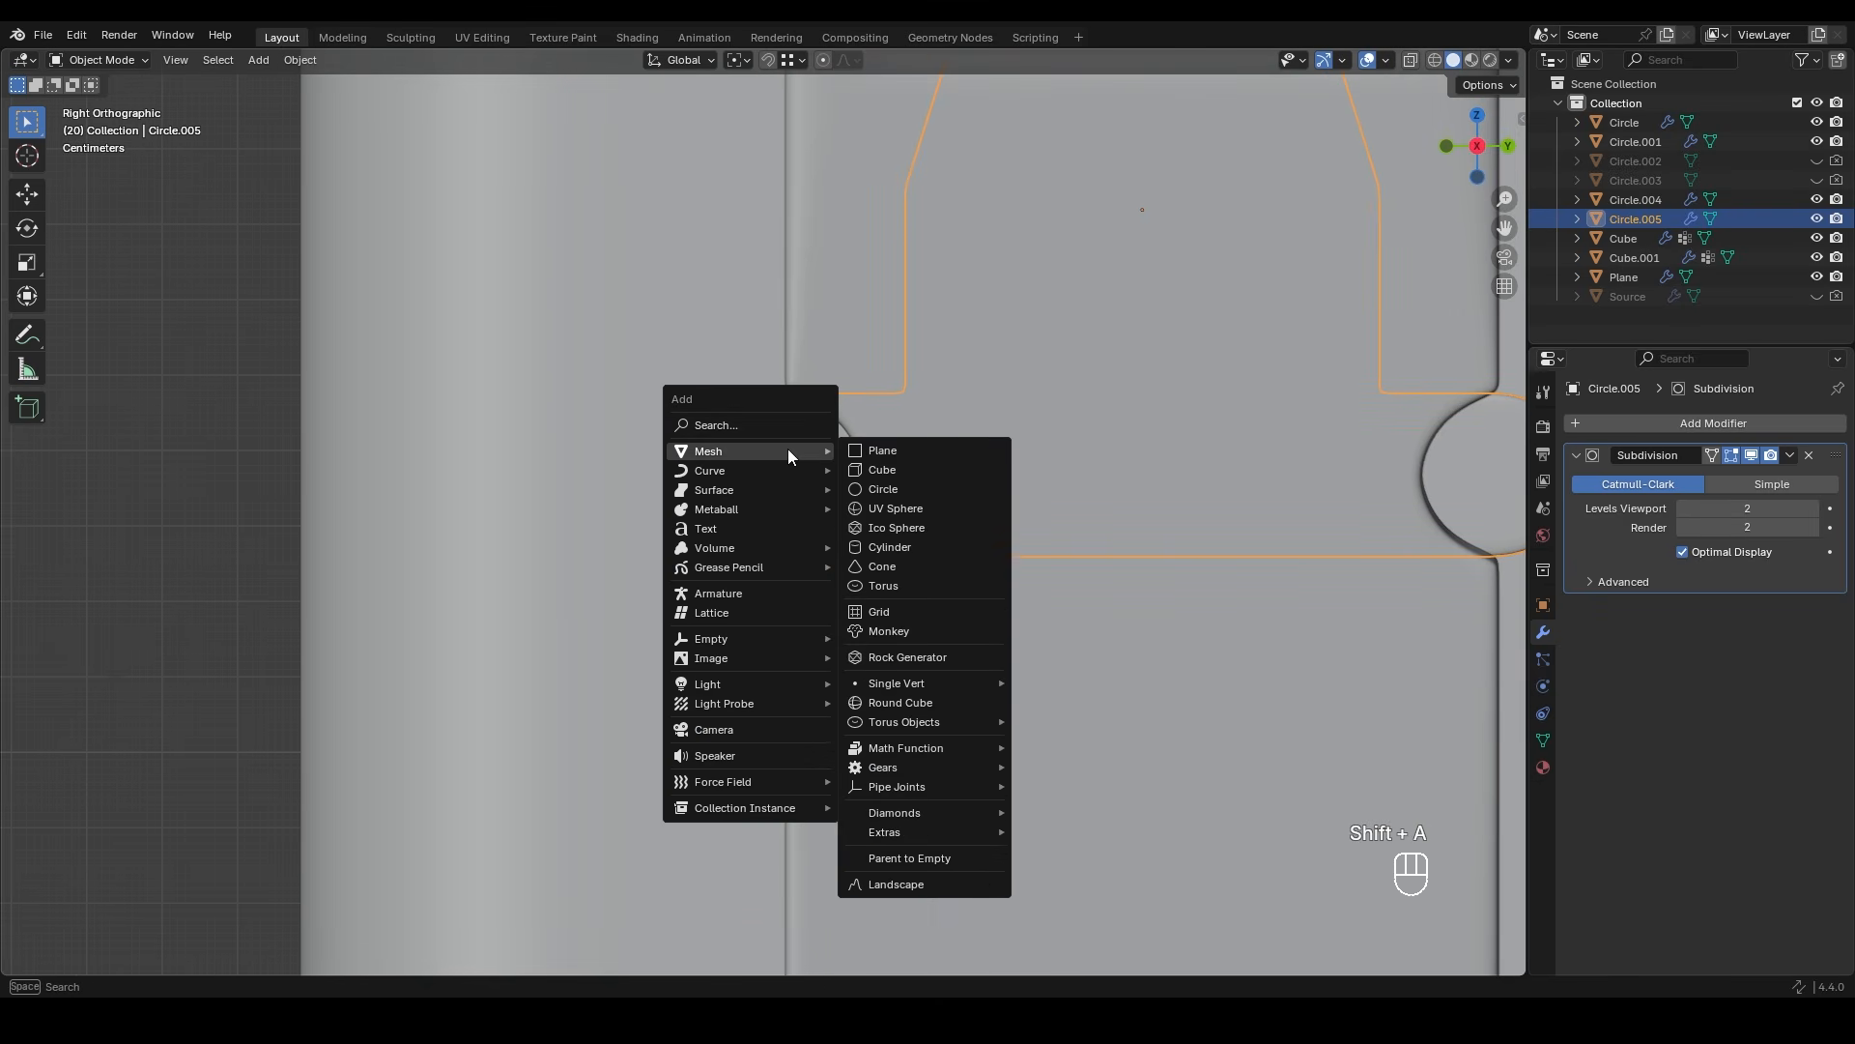
left_click(890, 468)
left_click(287, 750)
type("2")
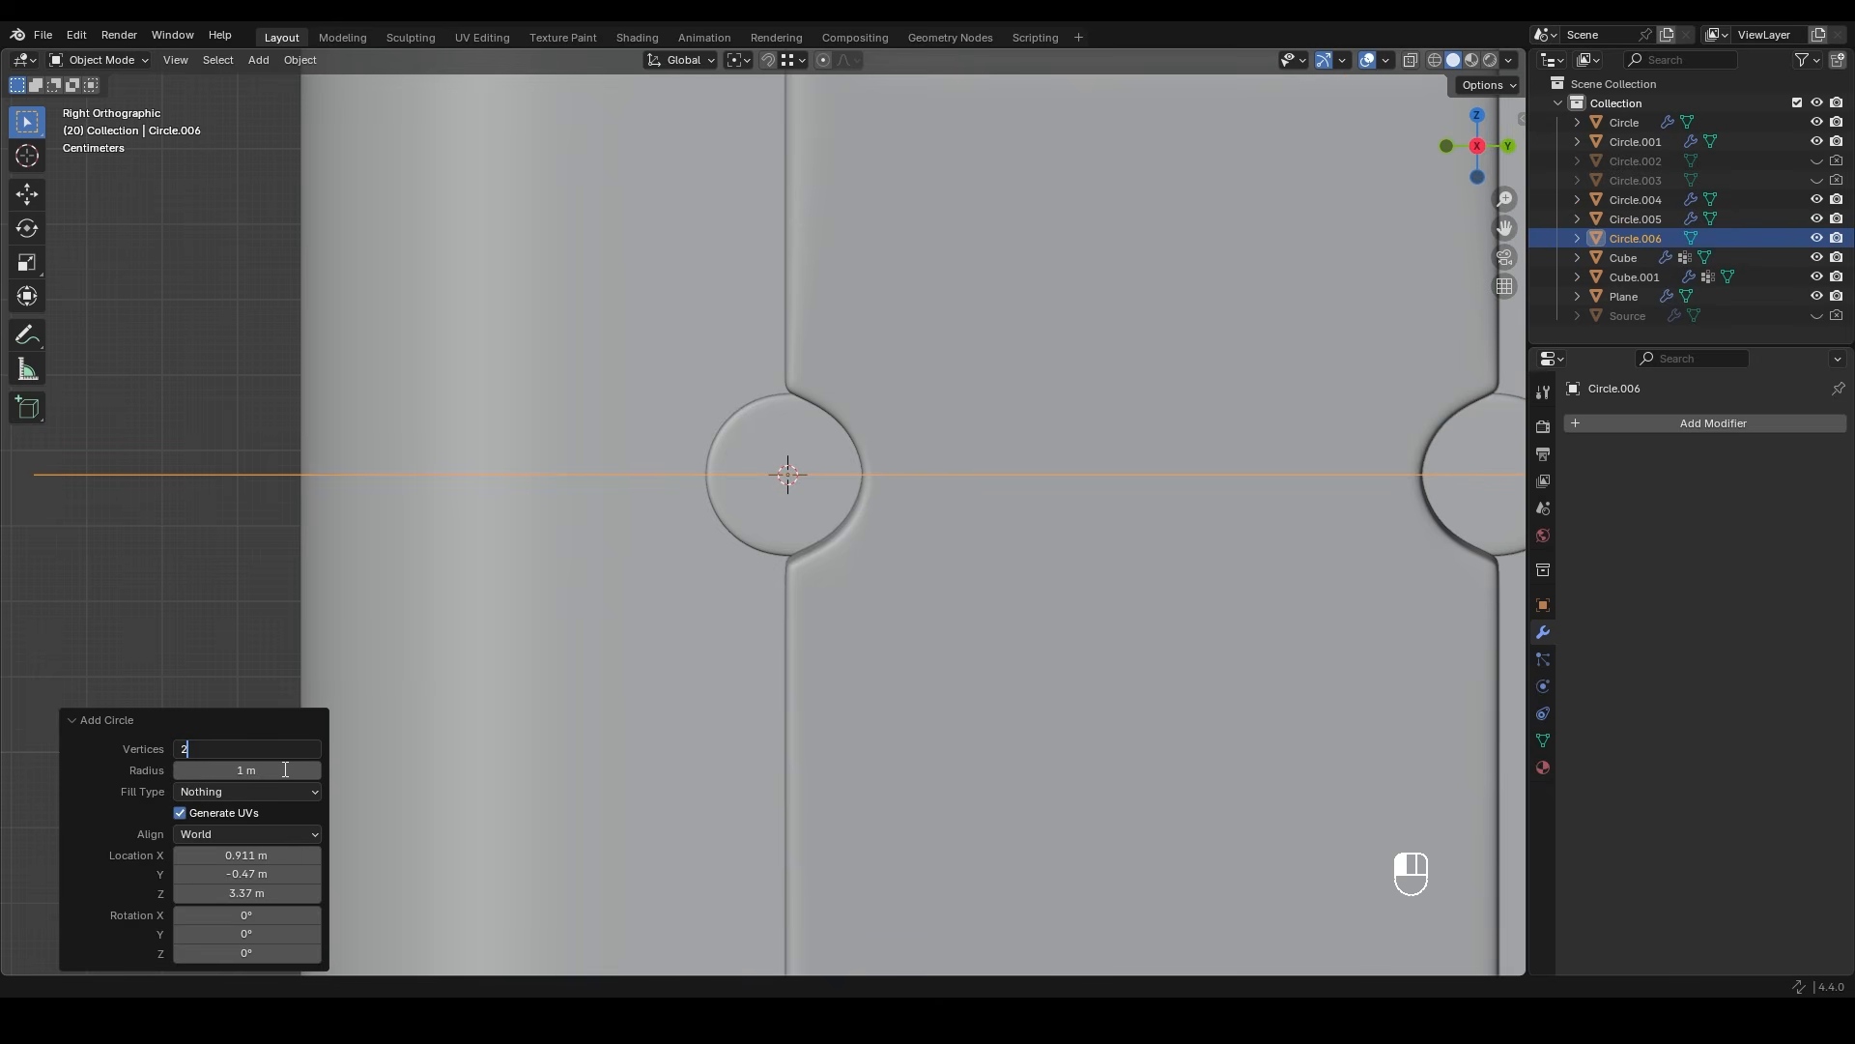
type("4")
key("Return")
scroll(744, 525, "down", 4)
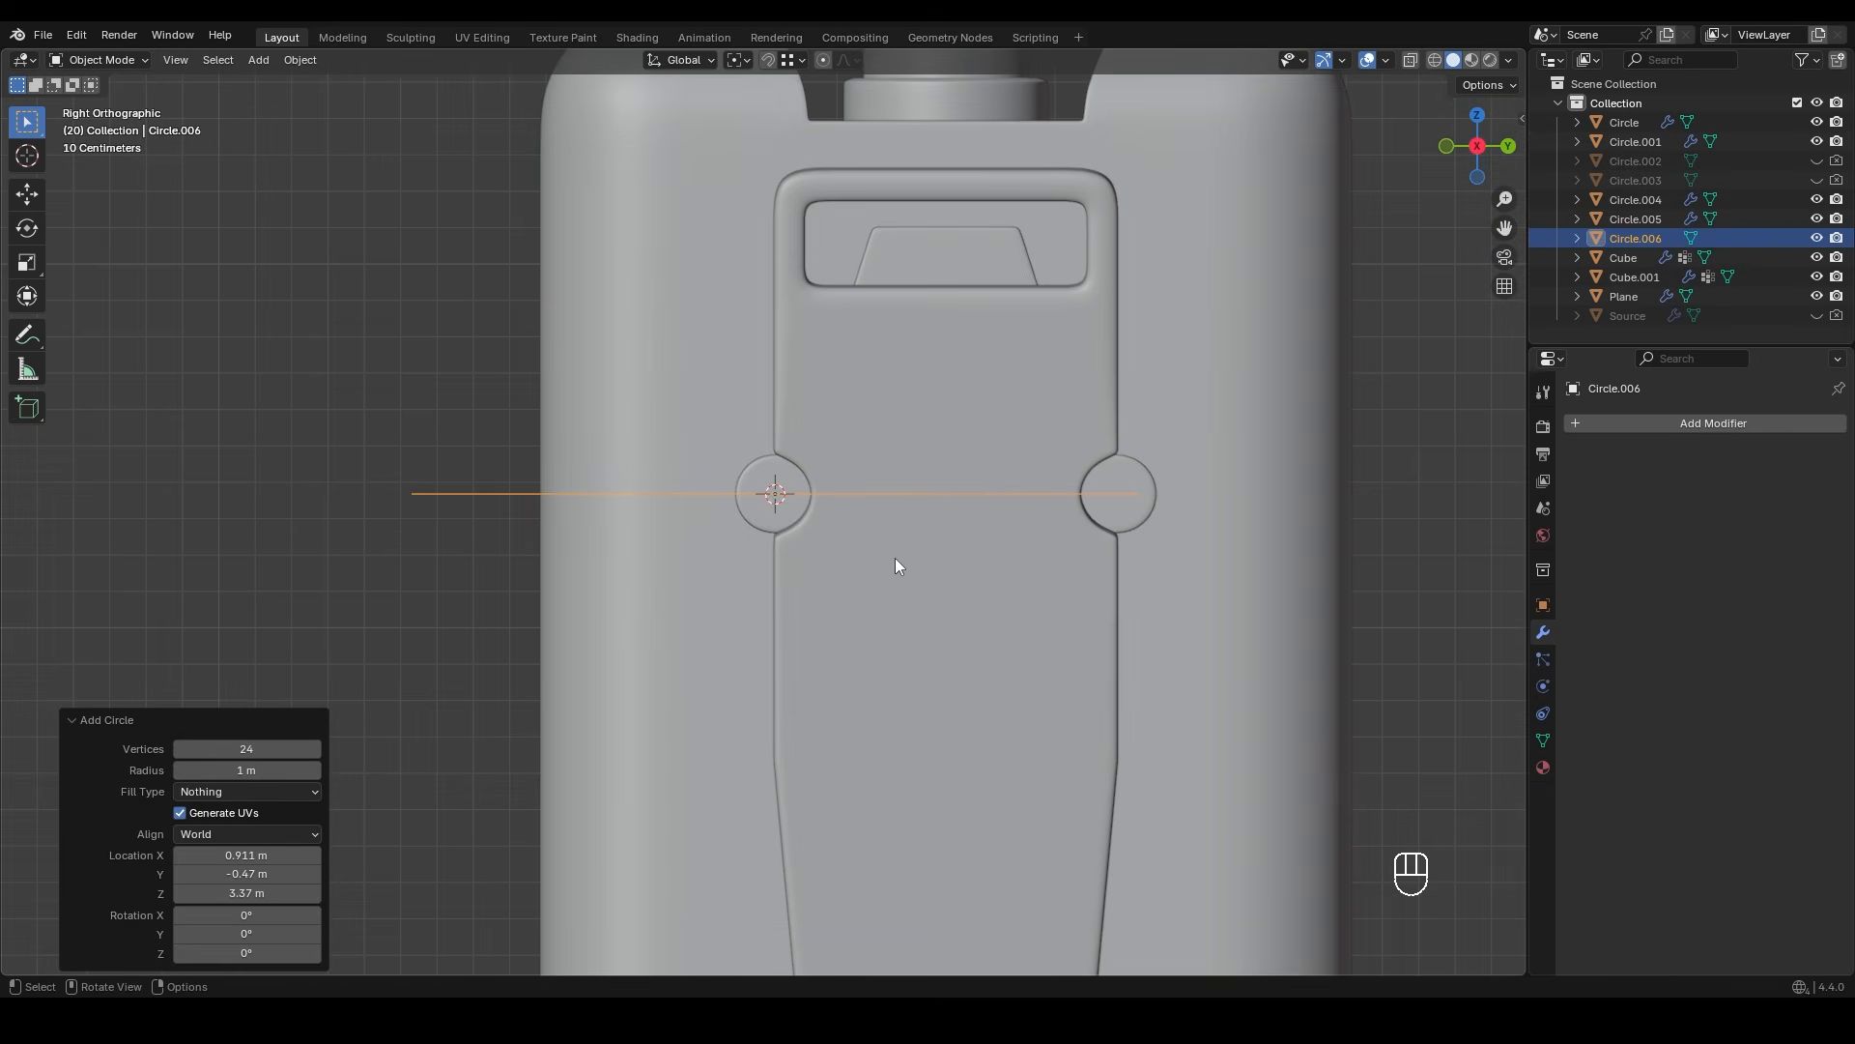
- Rotate the circle 90° about Y and scale it down to fit on the rounded arm end
type("ry")
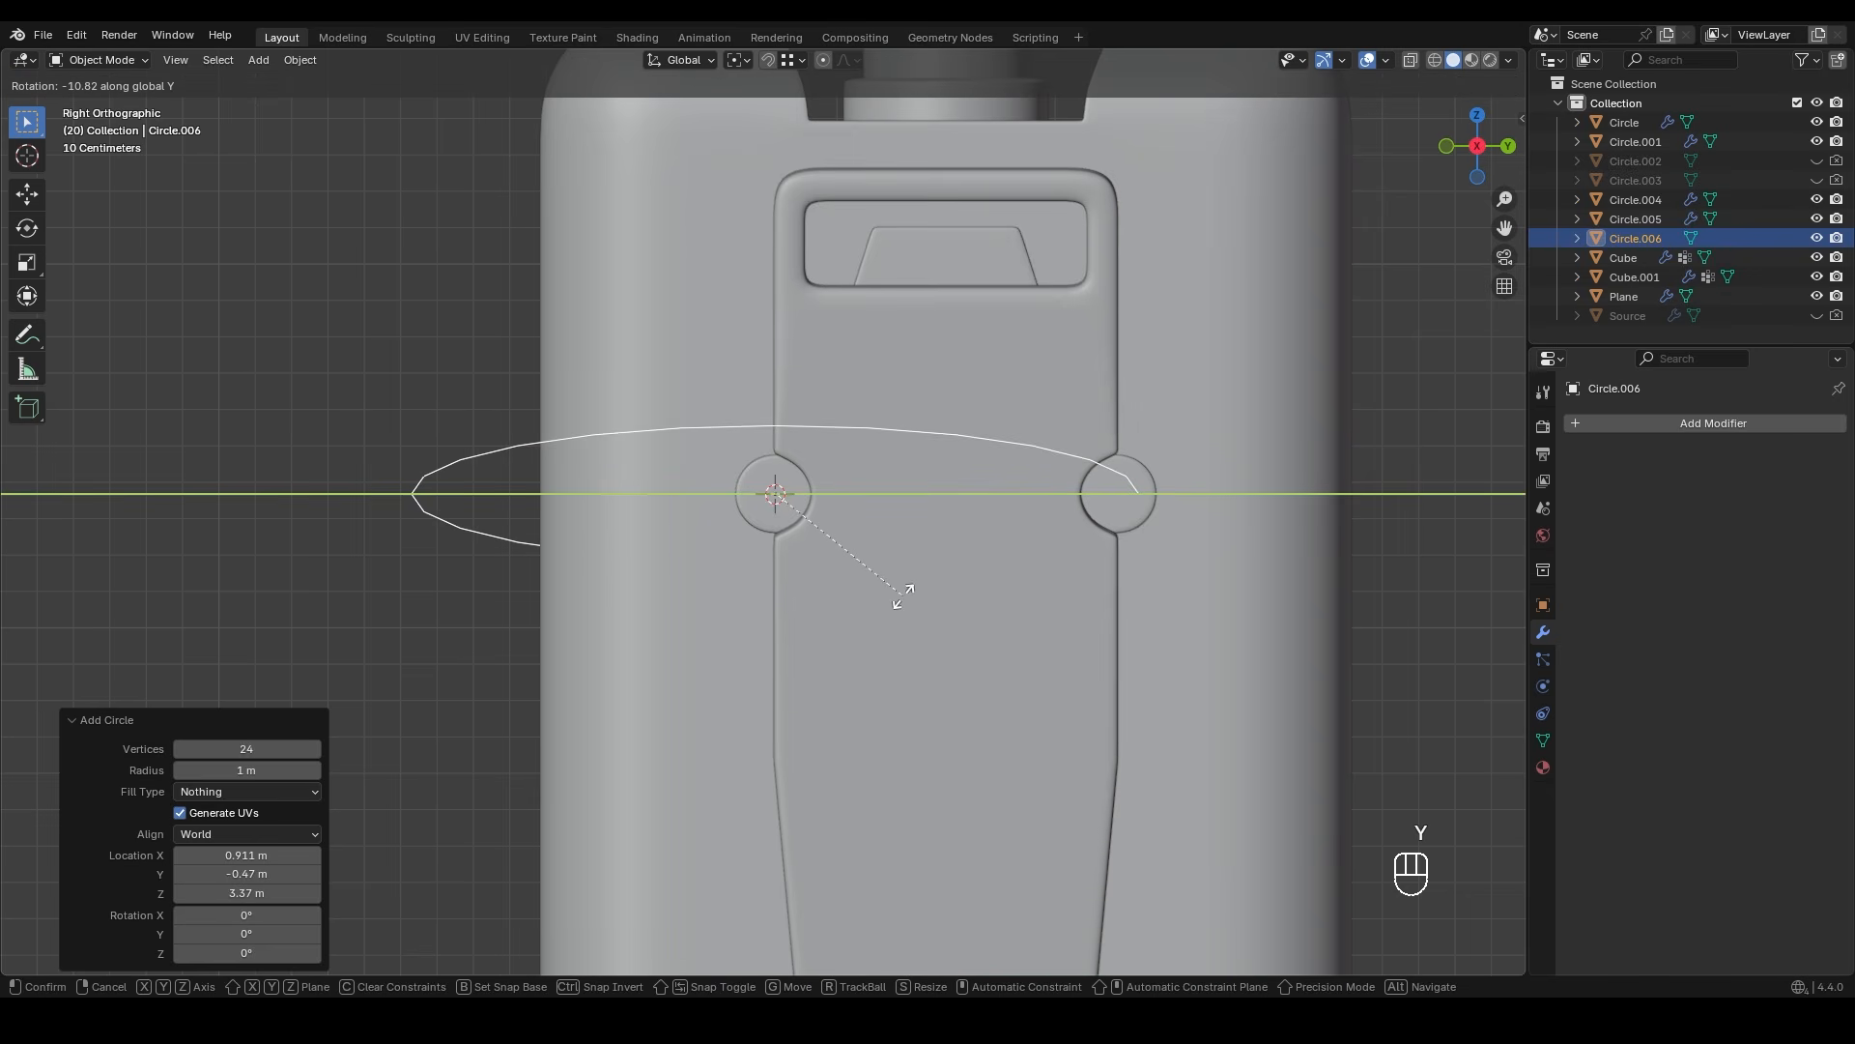
type("90")
key("KP_Enter")
key("s")
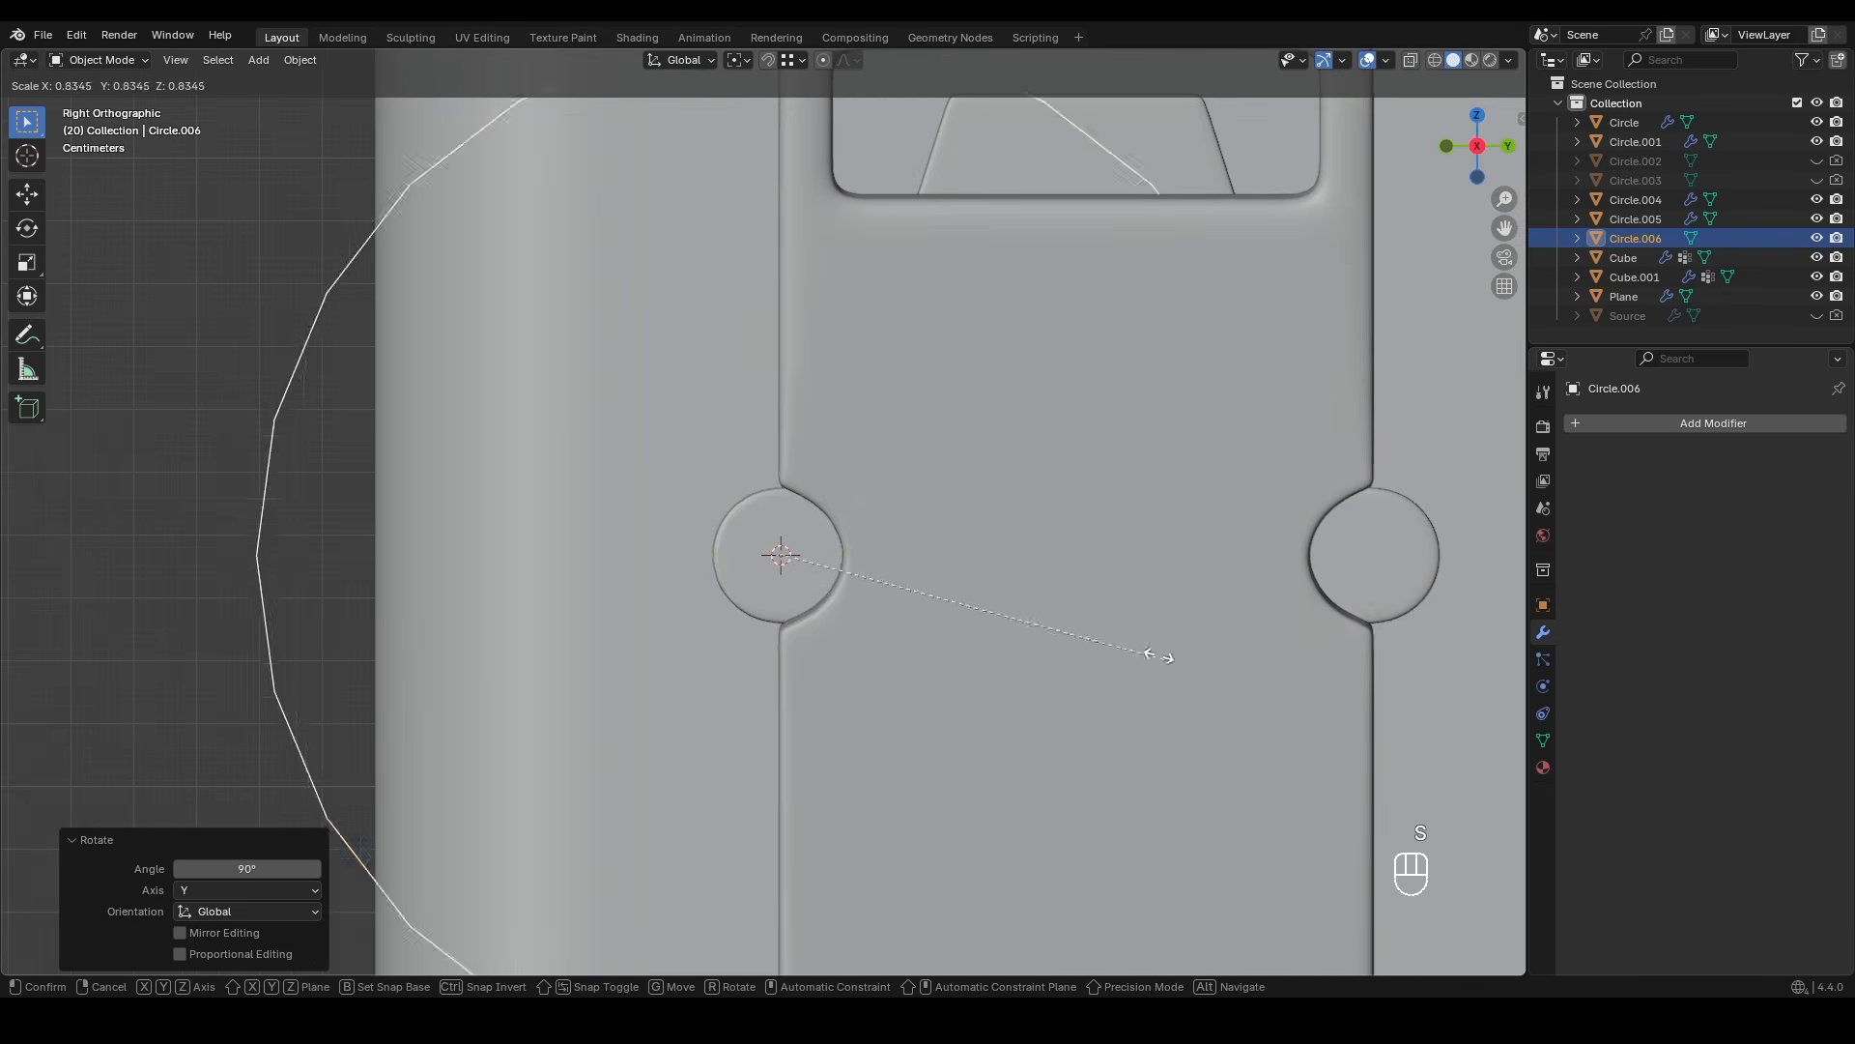
left_click(826, 570)
scroll(827, 570, "up", 3)
key("s")
left_click(841, 612)
- Isolate the circle, fill it with a face and inset that face by about 0.21 m
middle_click_drag(841, 612, 916, 635)
scroll(916, 636, "up", 3)
key("KP_Divide")
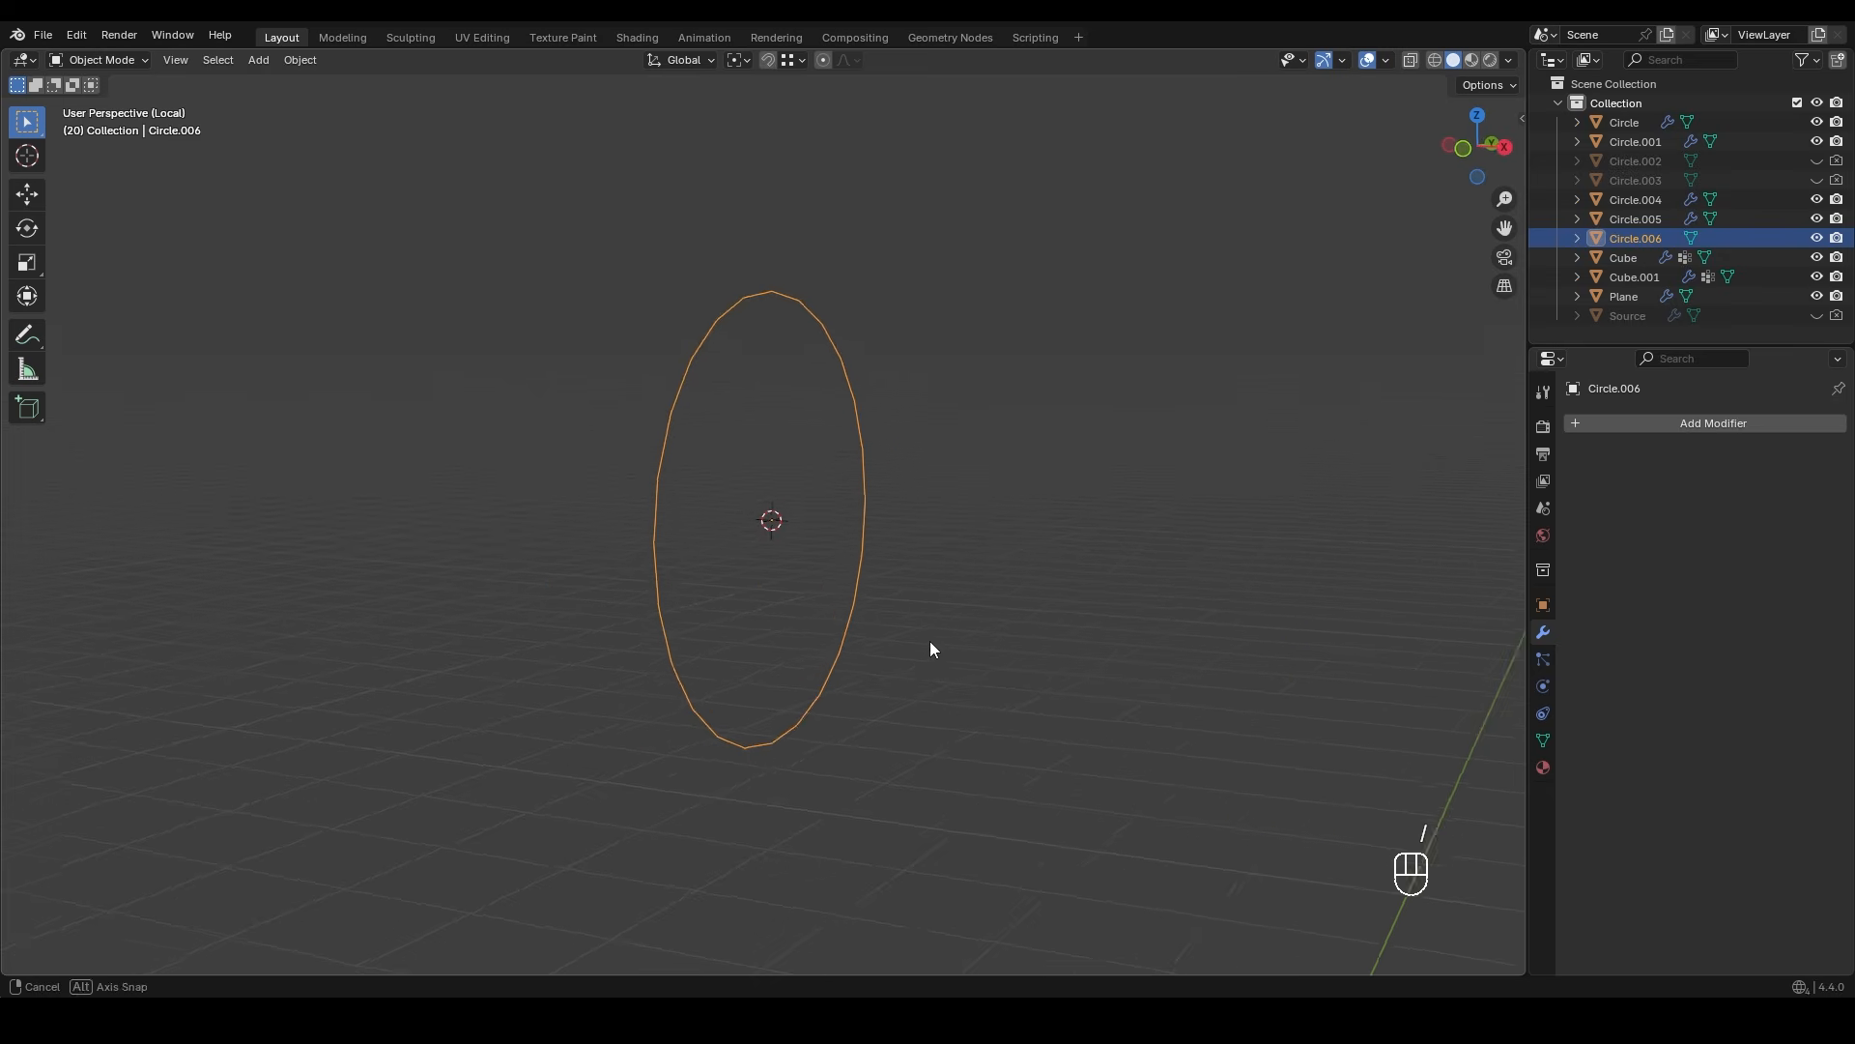
key("Tab")
key("f")
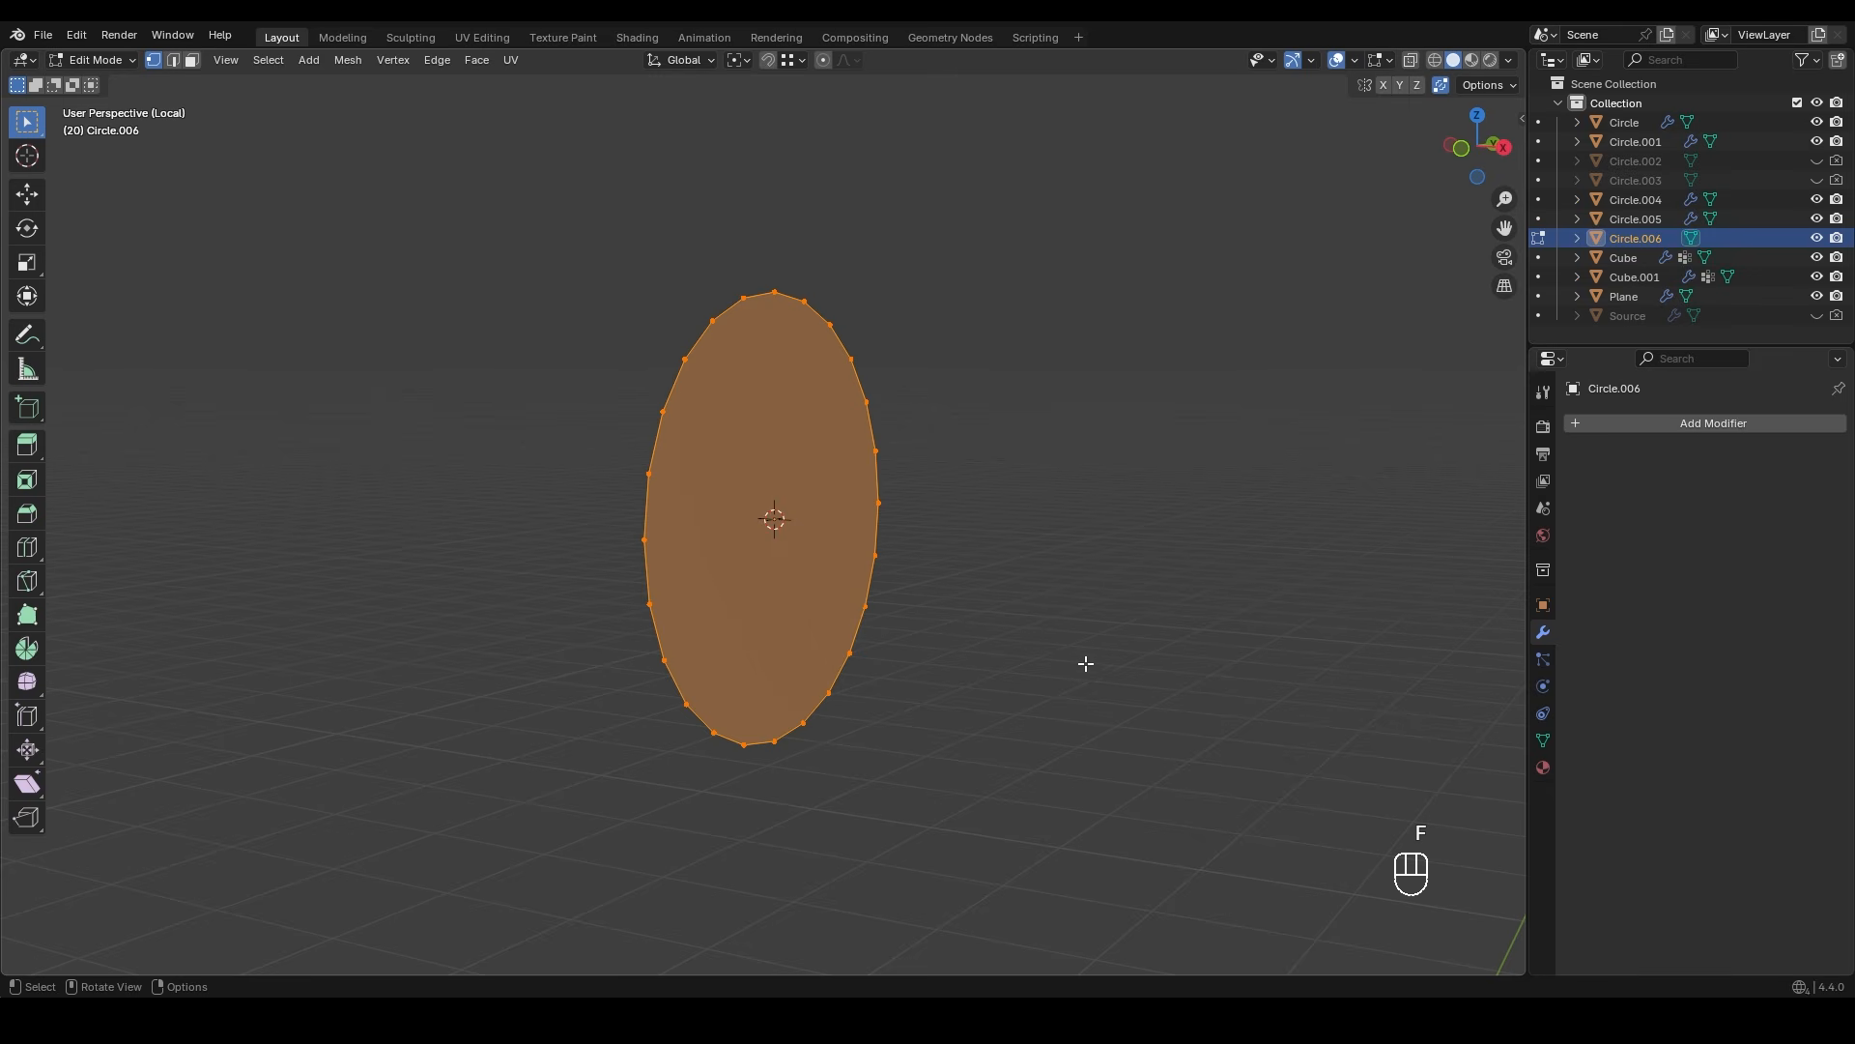
key("i")
left_click(1054, 669)
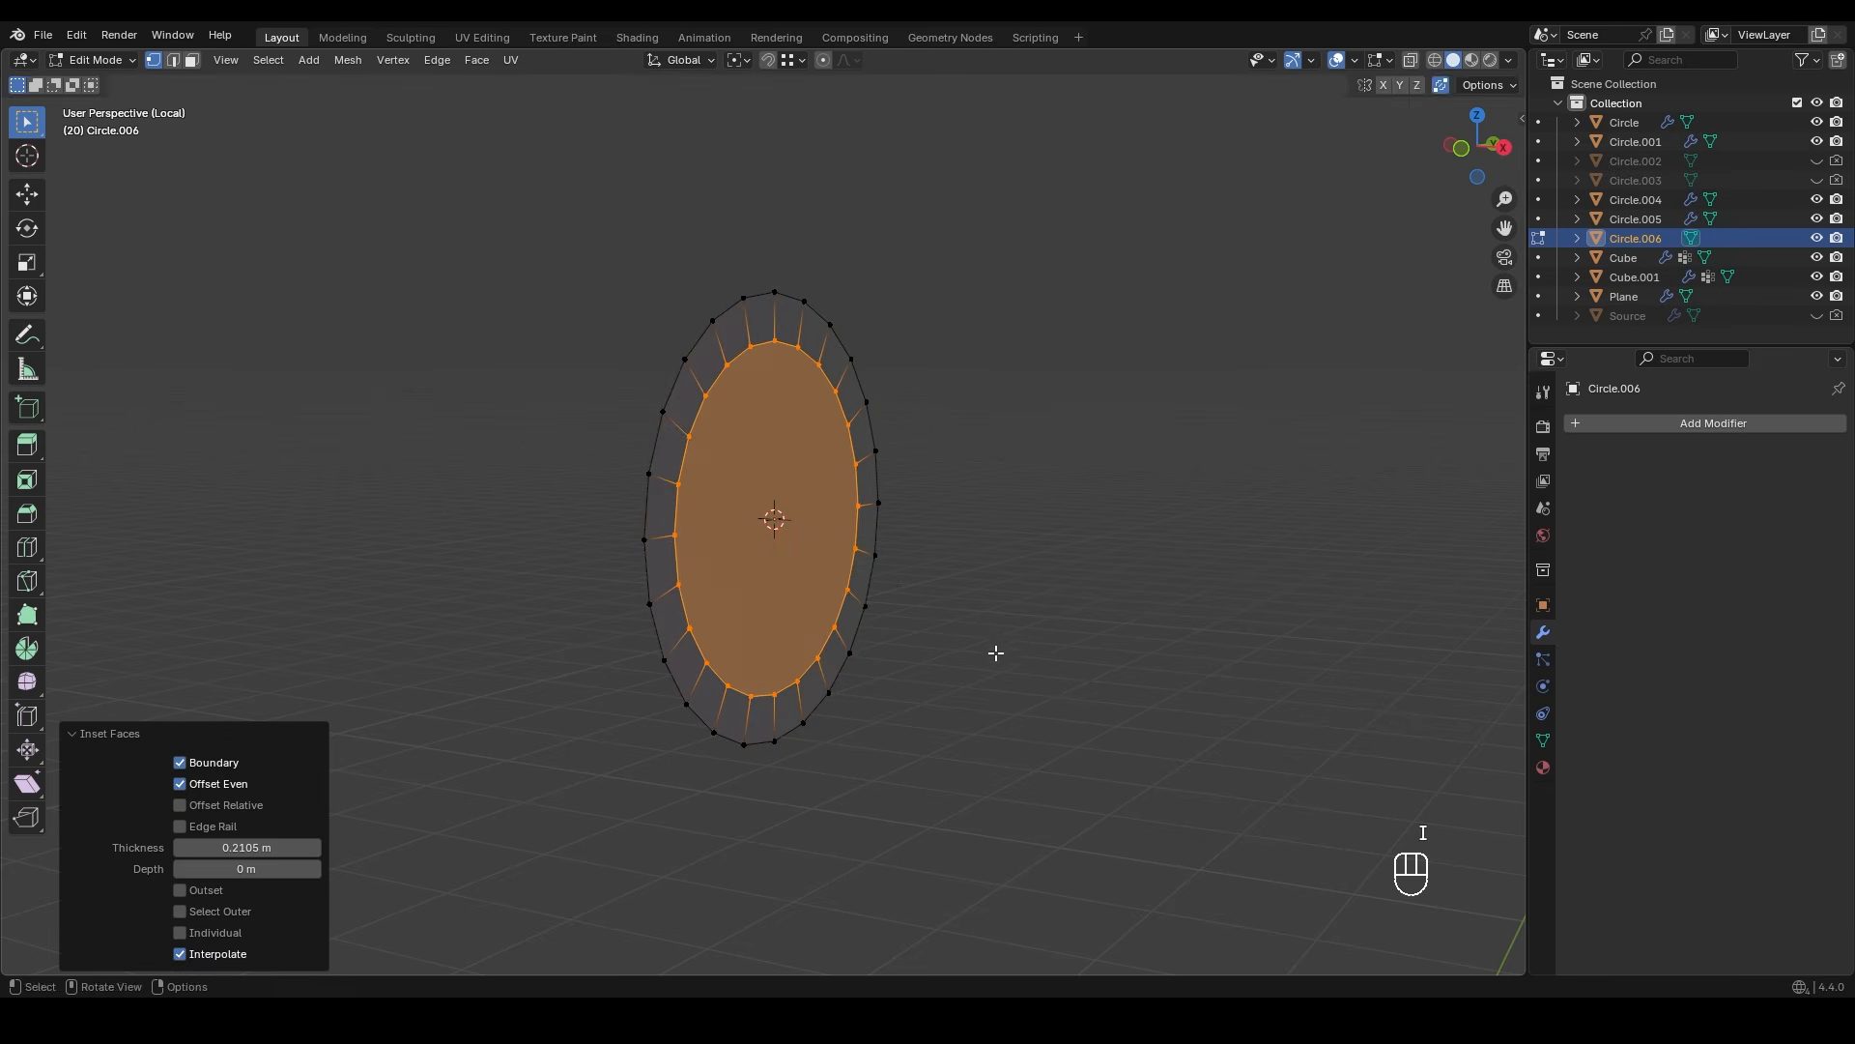
- Extrude the inner face about 0.065 m along X and inset it twice, by about 0.129 m and 0.150 m
key("e")
left_click(1125, 645)
key("KP_3")
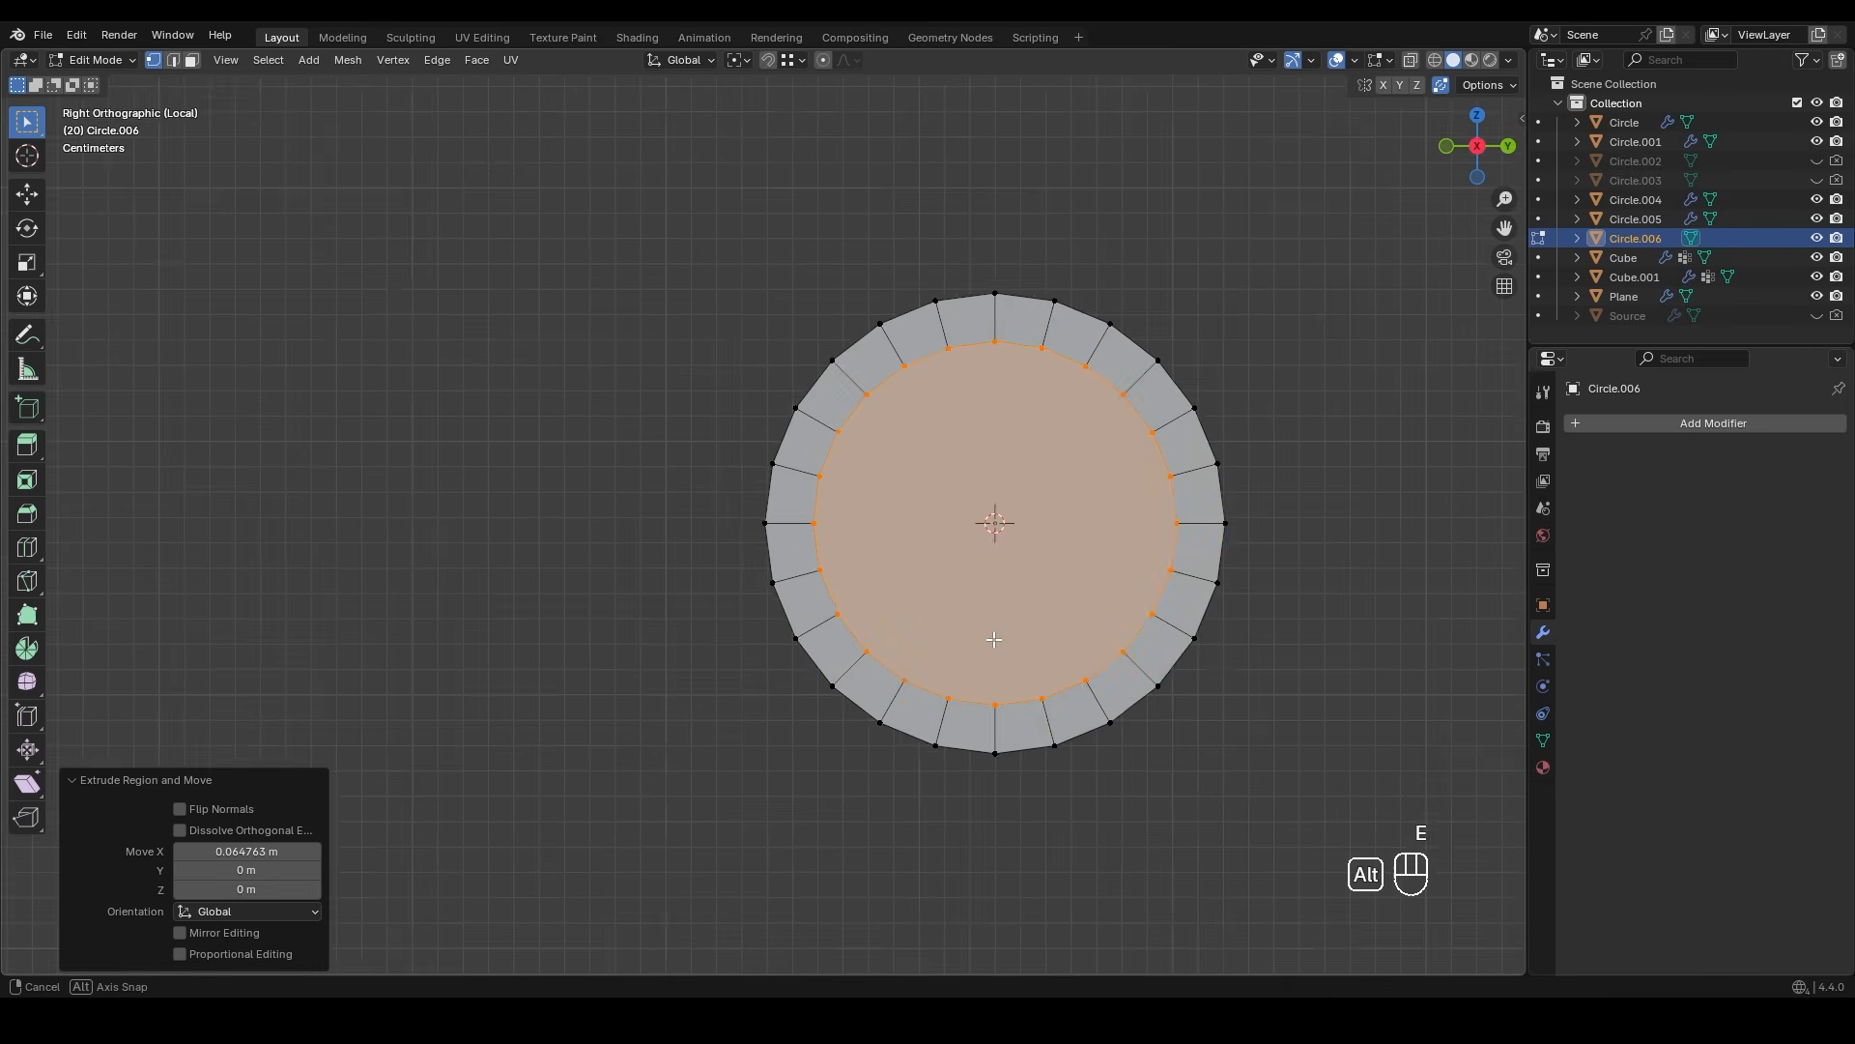
middle_click_drag(1110, 627, 1124, 669, "shift")
key("i")
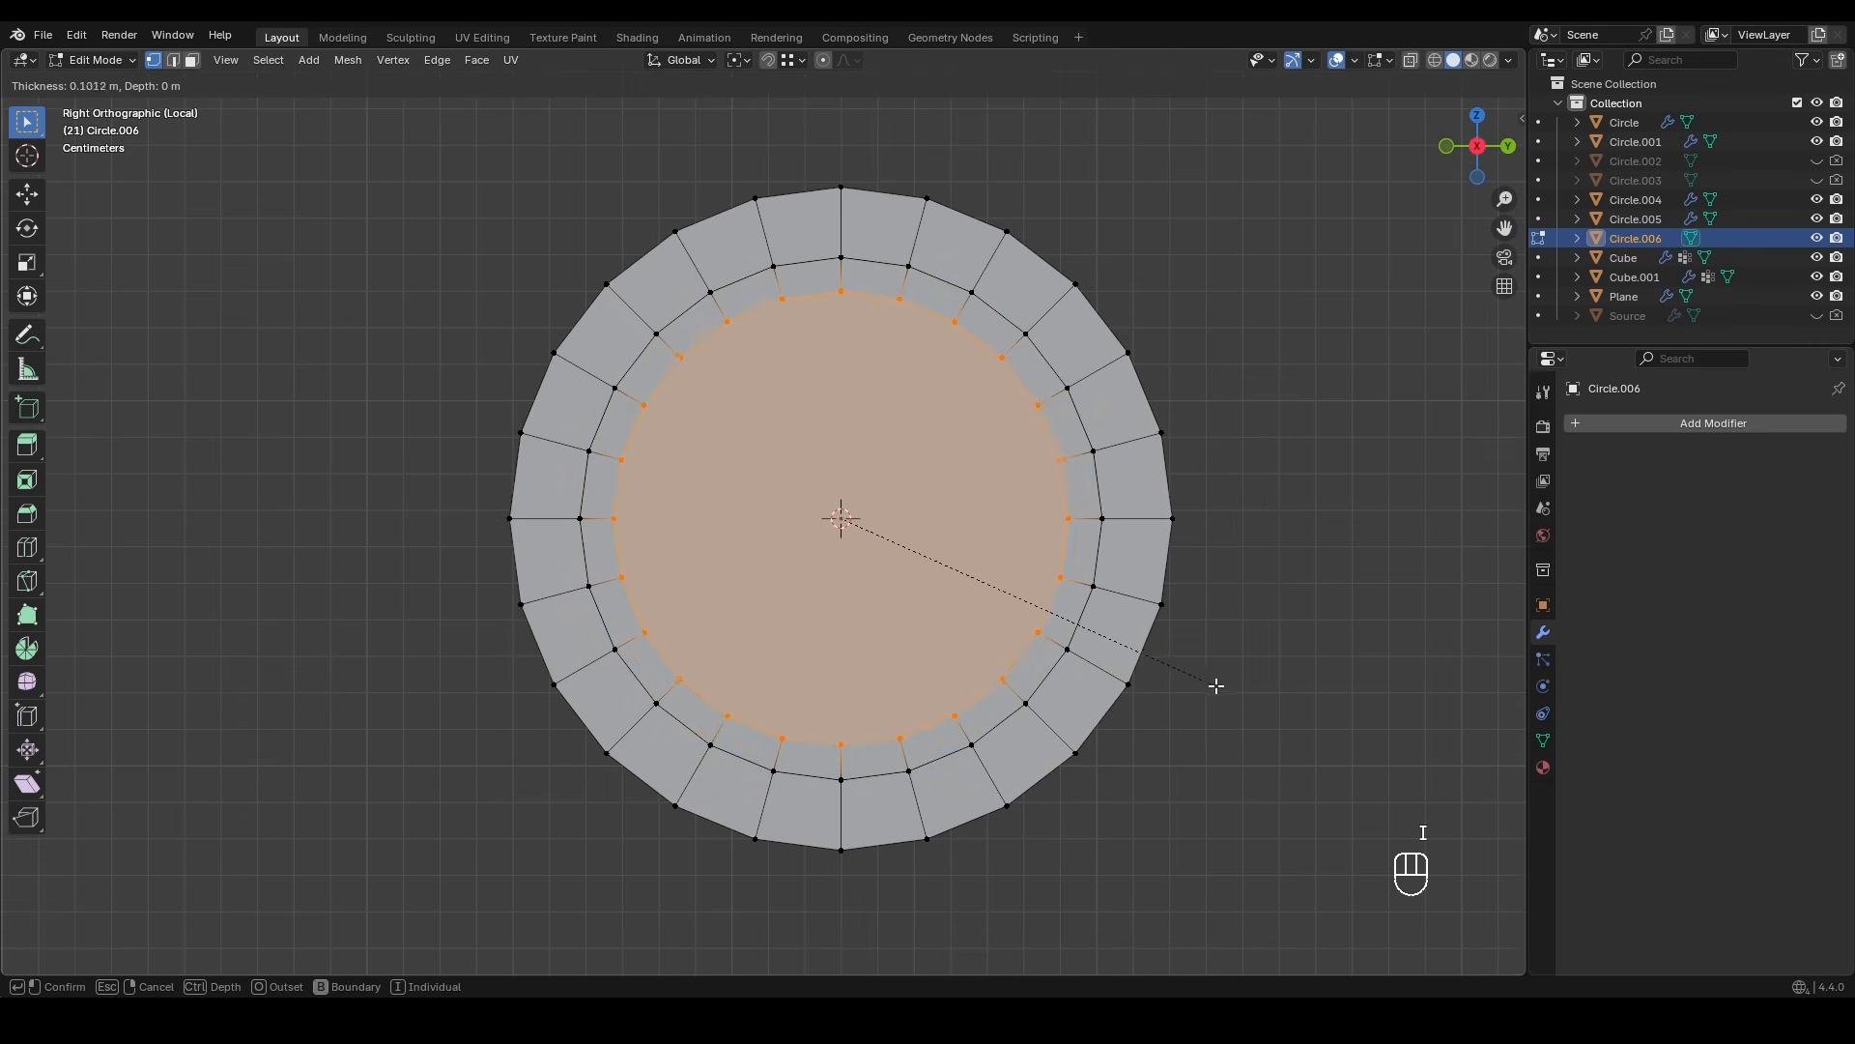
left_click(1227, 683)
key("i")
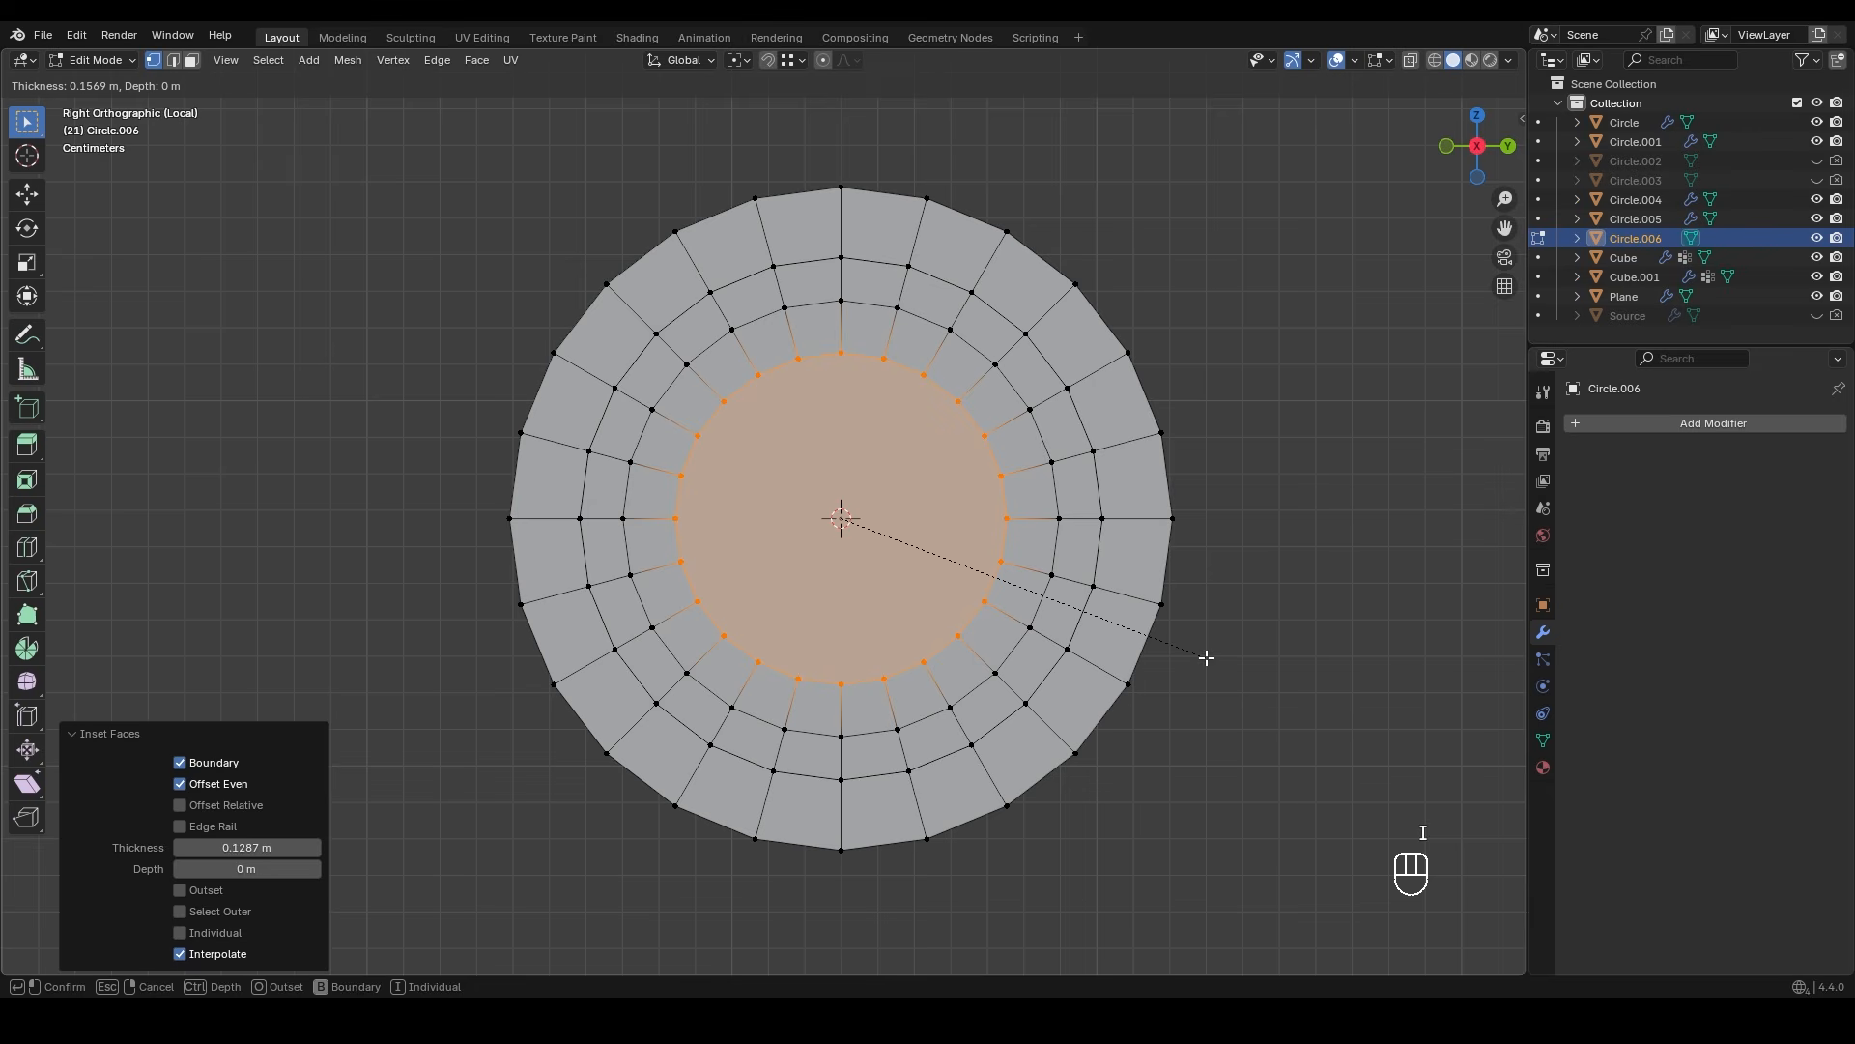
left_click(1203, 657)
- Knife two vertical and two horizontal cuts through the innermost face to outline a cross
scroll(841, 522, "up", 1)
middle_click_drag(855, 527, 835, 526, "shift")
key("k")
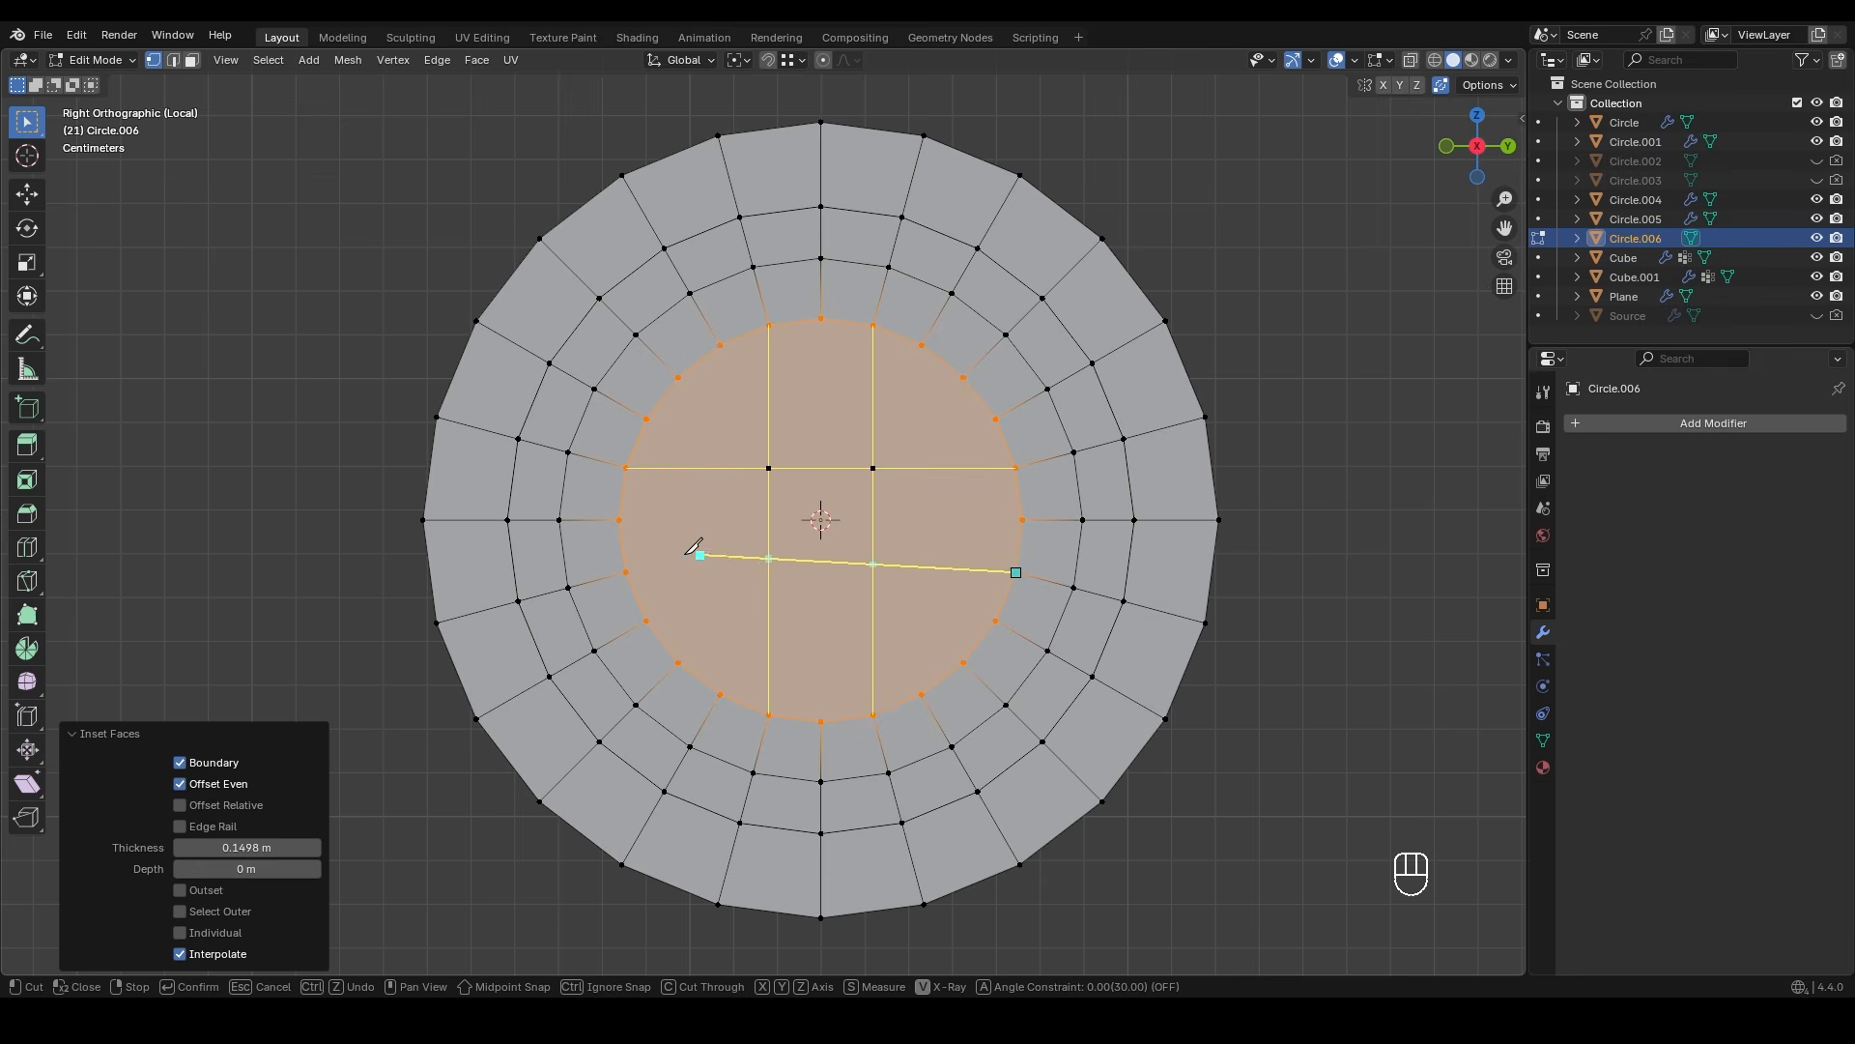
key("KP_Enter")
- Select the faces forming the cross and extrude them inward into a recess
key("3")
left_click_drag(695, 523, 1015, 535, "shift")
middle_click_drag(1016, 534, 1035, 567)
key("e")
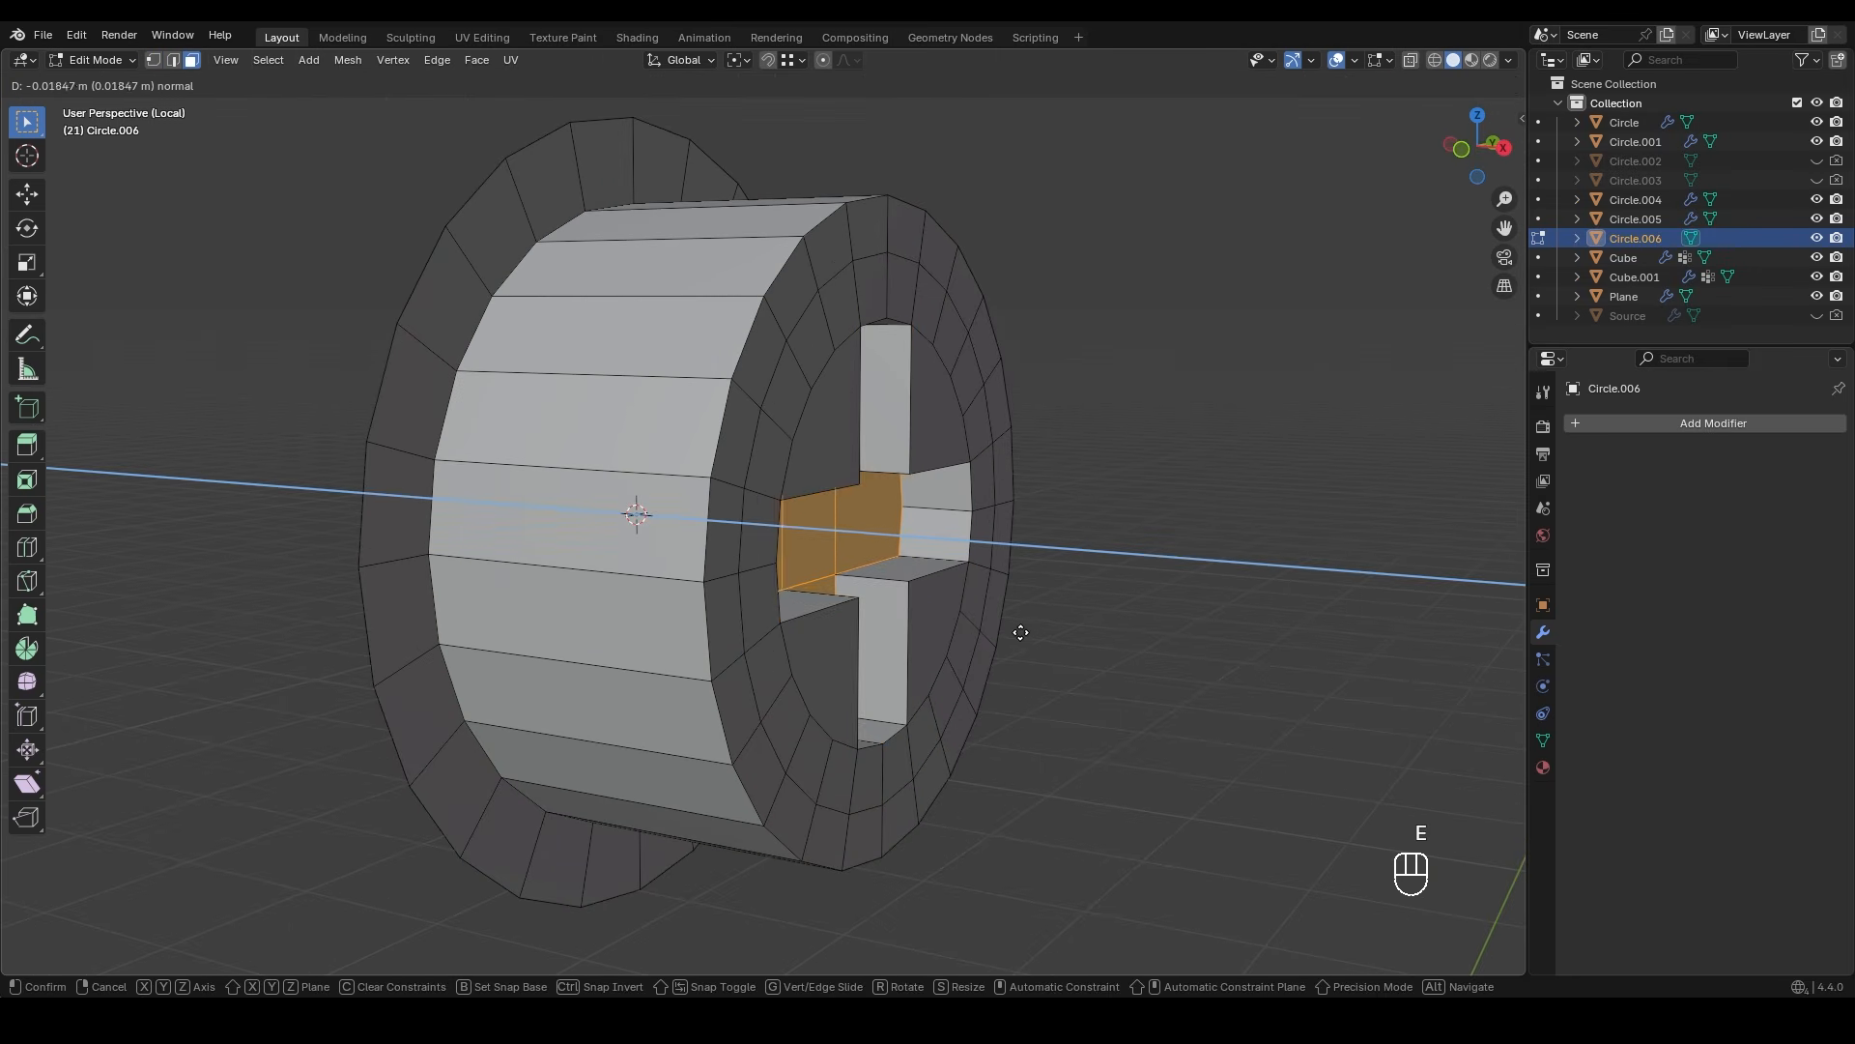
left_click(970, 621)
- Move the floor of the cross recess and scale it down so the recess walls taper
middle_click_drag(969, 621, 781, 571, "alt")
key("g")
left_click(957, 566)
key("s")
left_click(961, 530)
- Select the edges of the cross recess's walls, leaving out the middle edges at the four arm ends
key("z")
left_click(786, 559, "alt")
key("2")
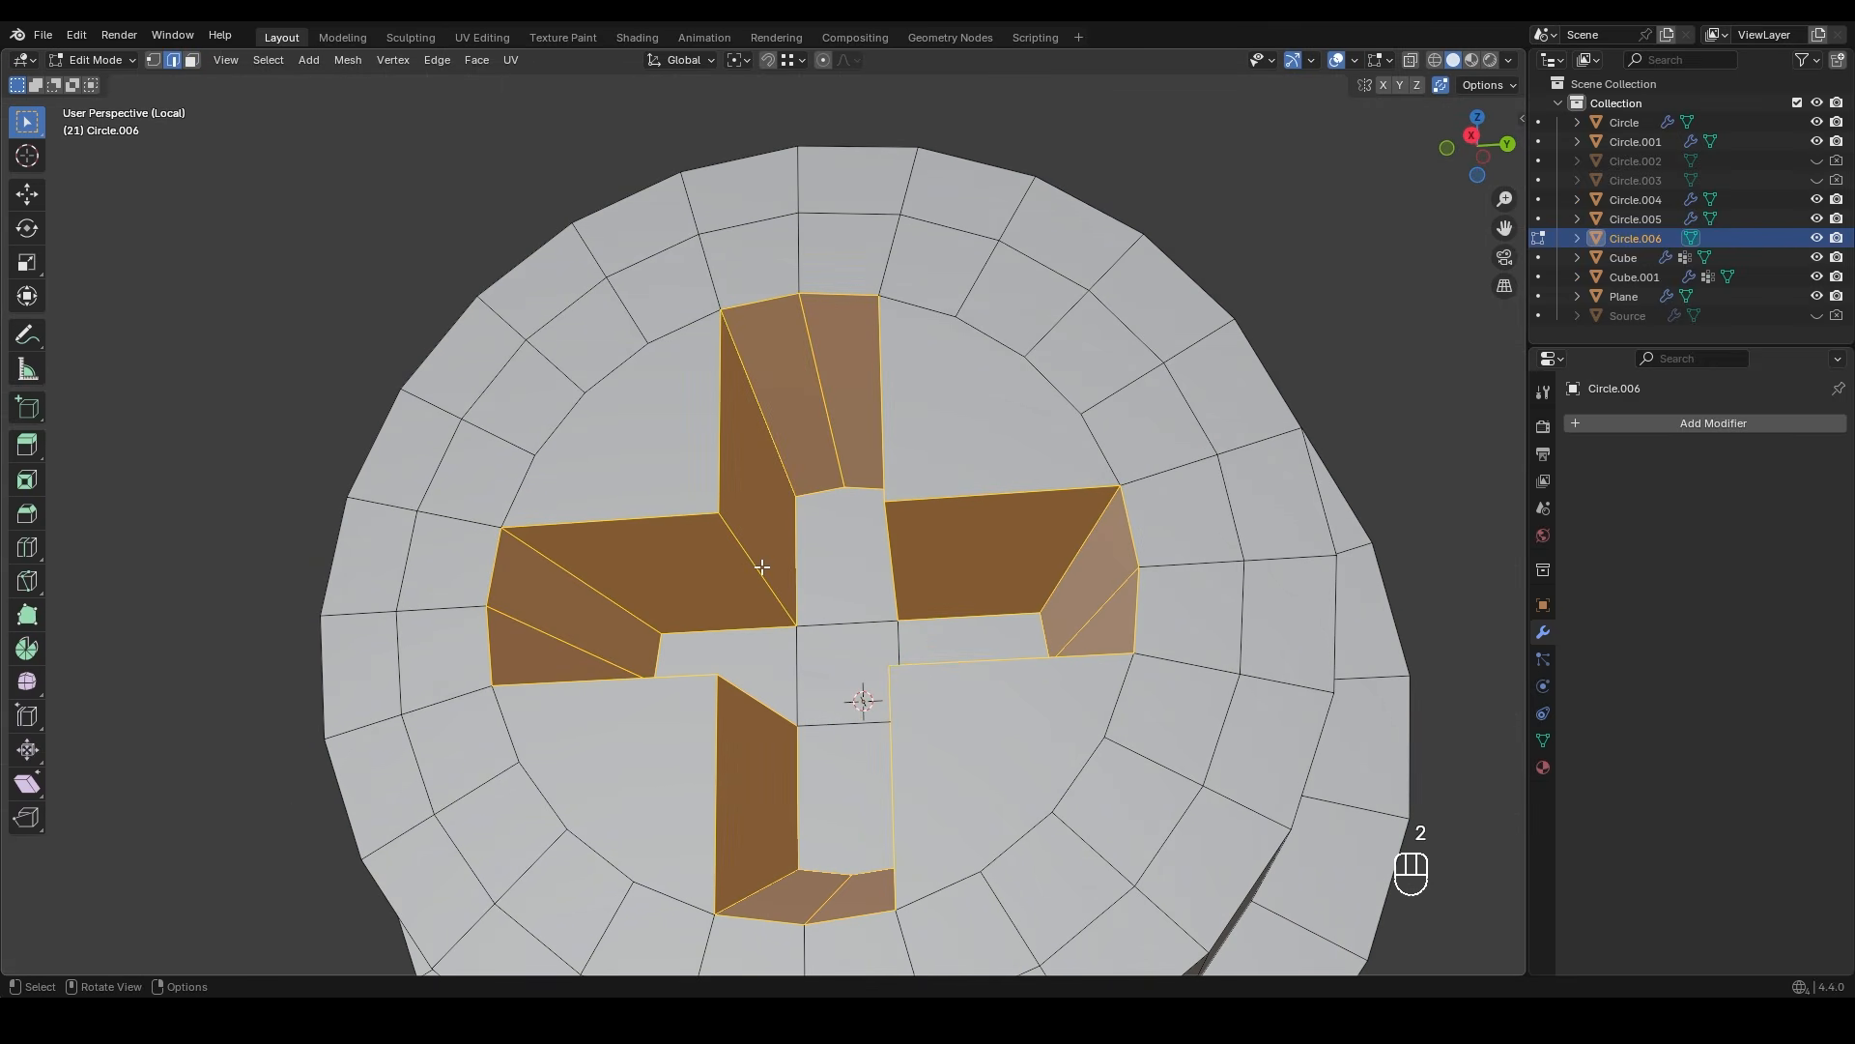
left_click(778, 476, "ctrl")
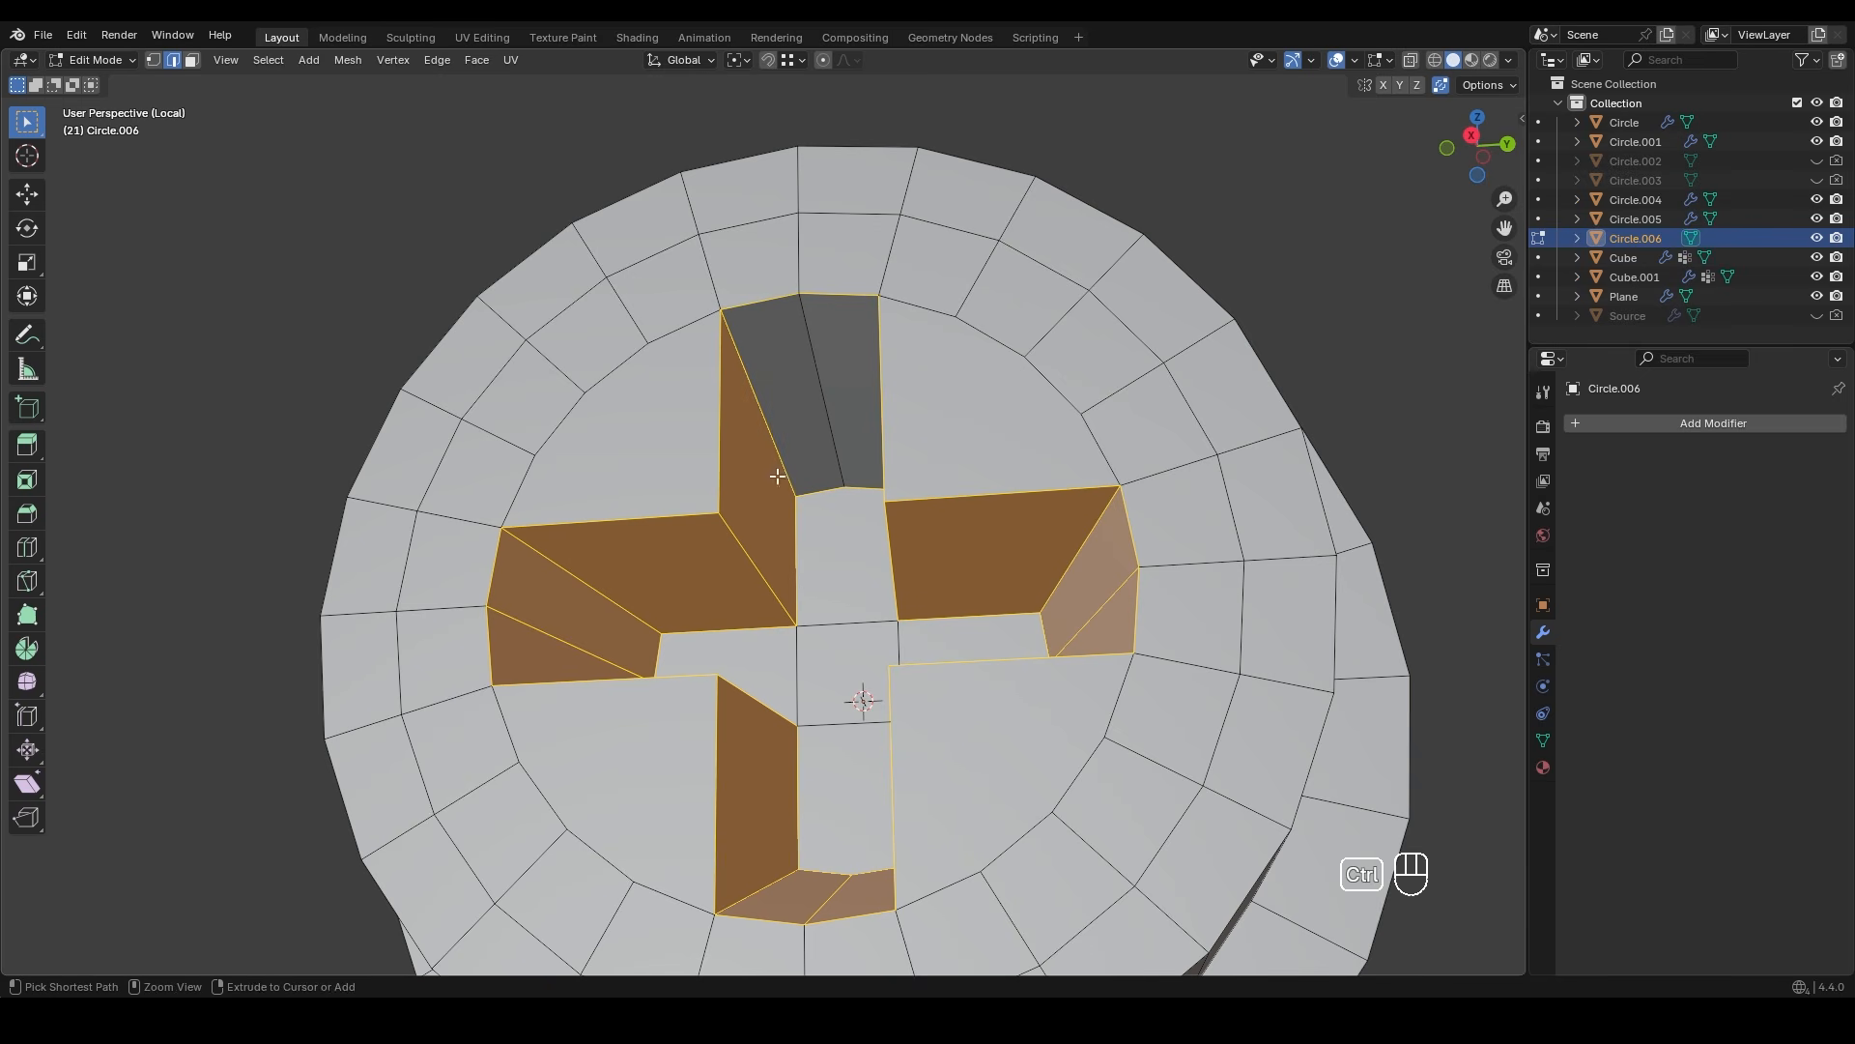
left_click(545, 629, "ctrl")
left_click(1098, 621, "ctrl")
middle_click_drag(1097, 622, 838, 745)
left_click(816, 800, "ctrl")
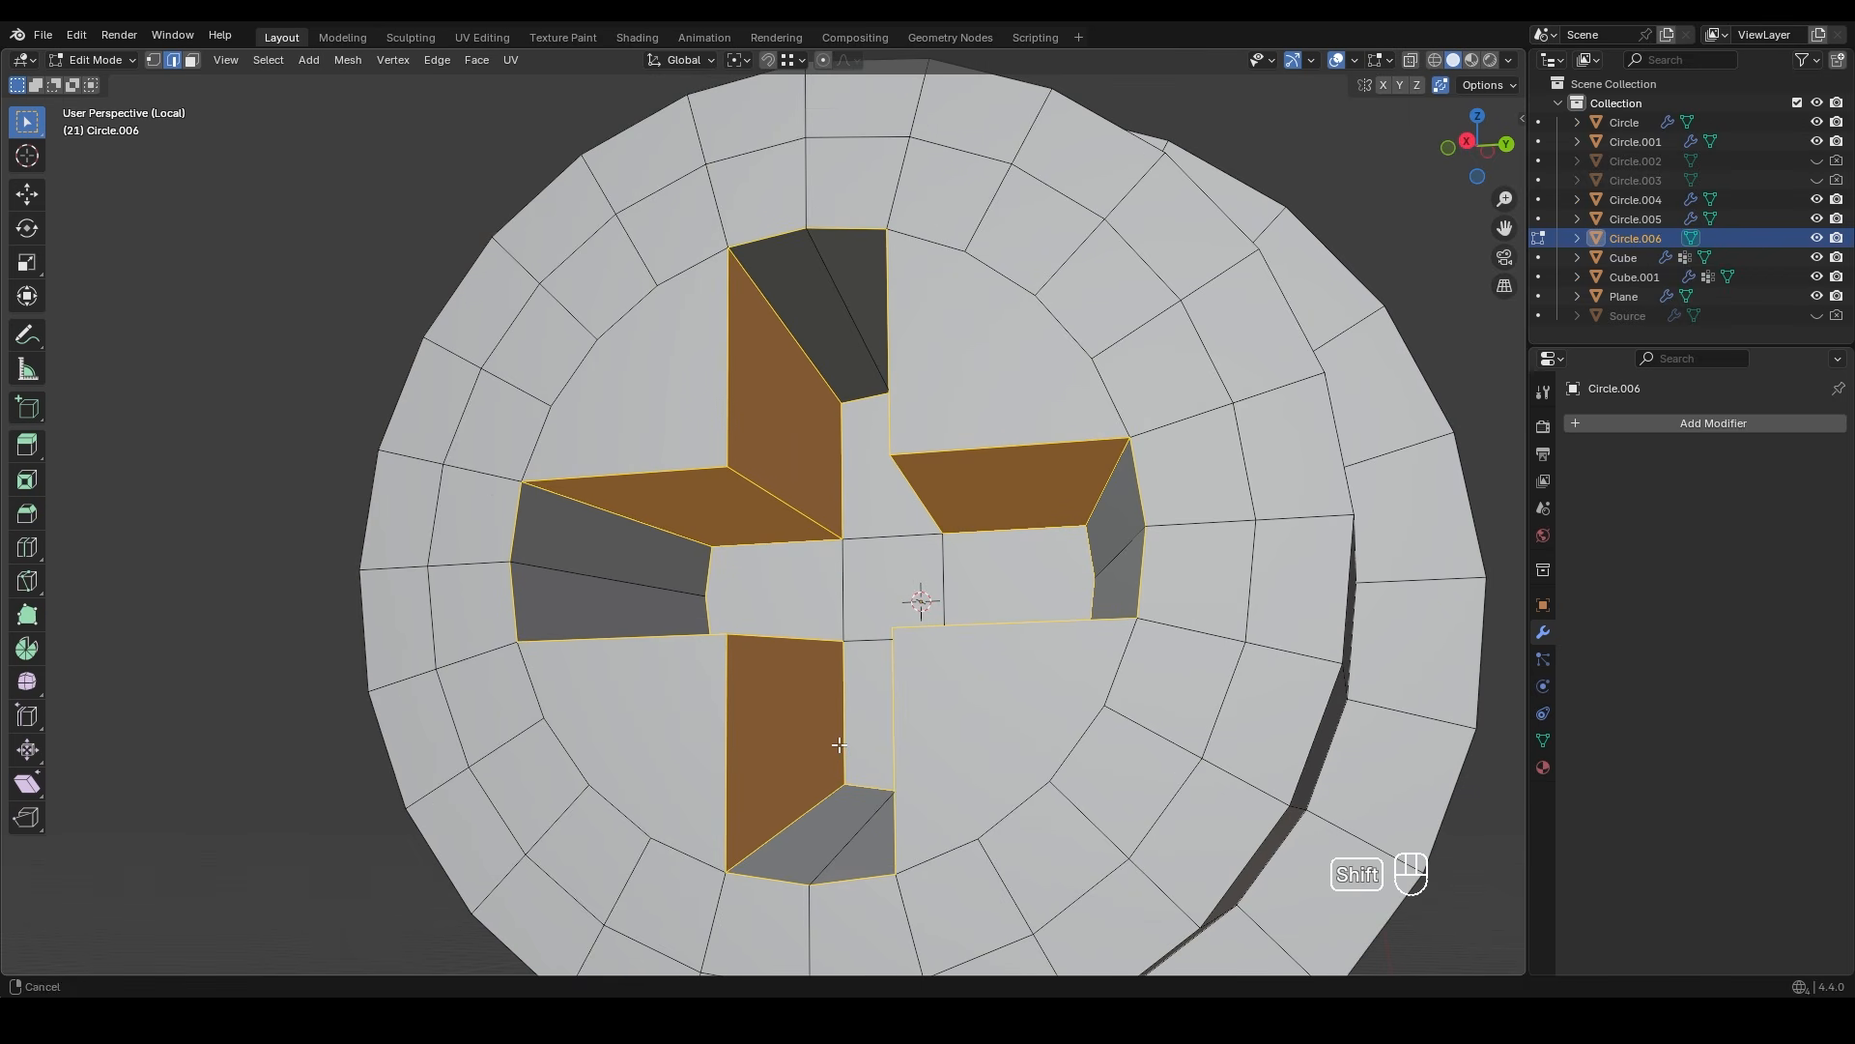
- Bevel the selected recess edges by about 0.05 m with 2 segments and an Arc outer miter
key("ctrl+b")
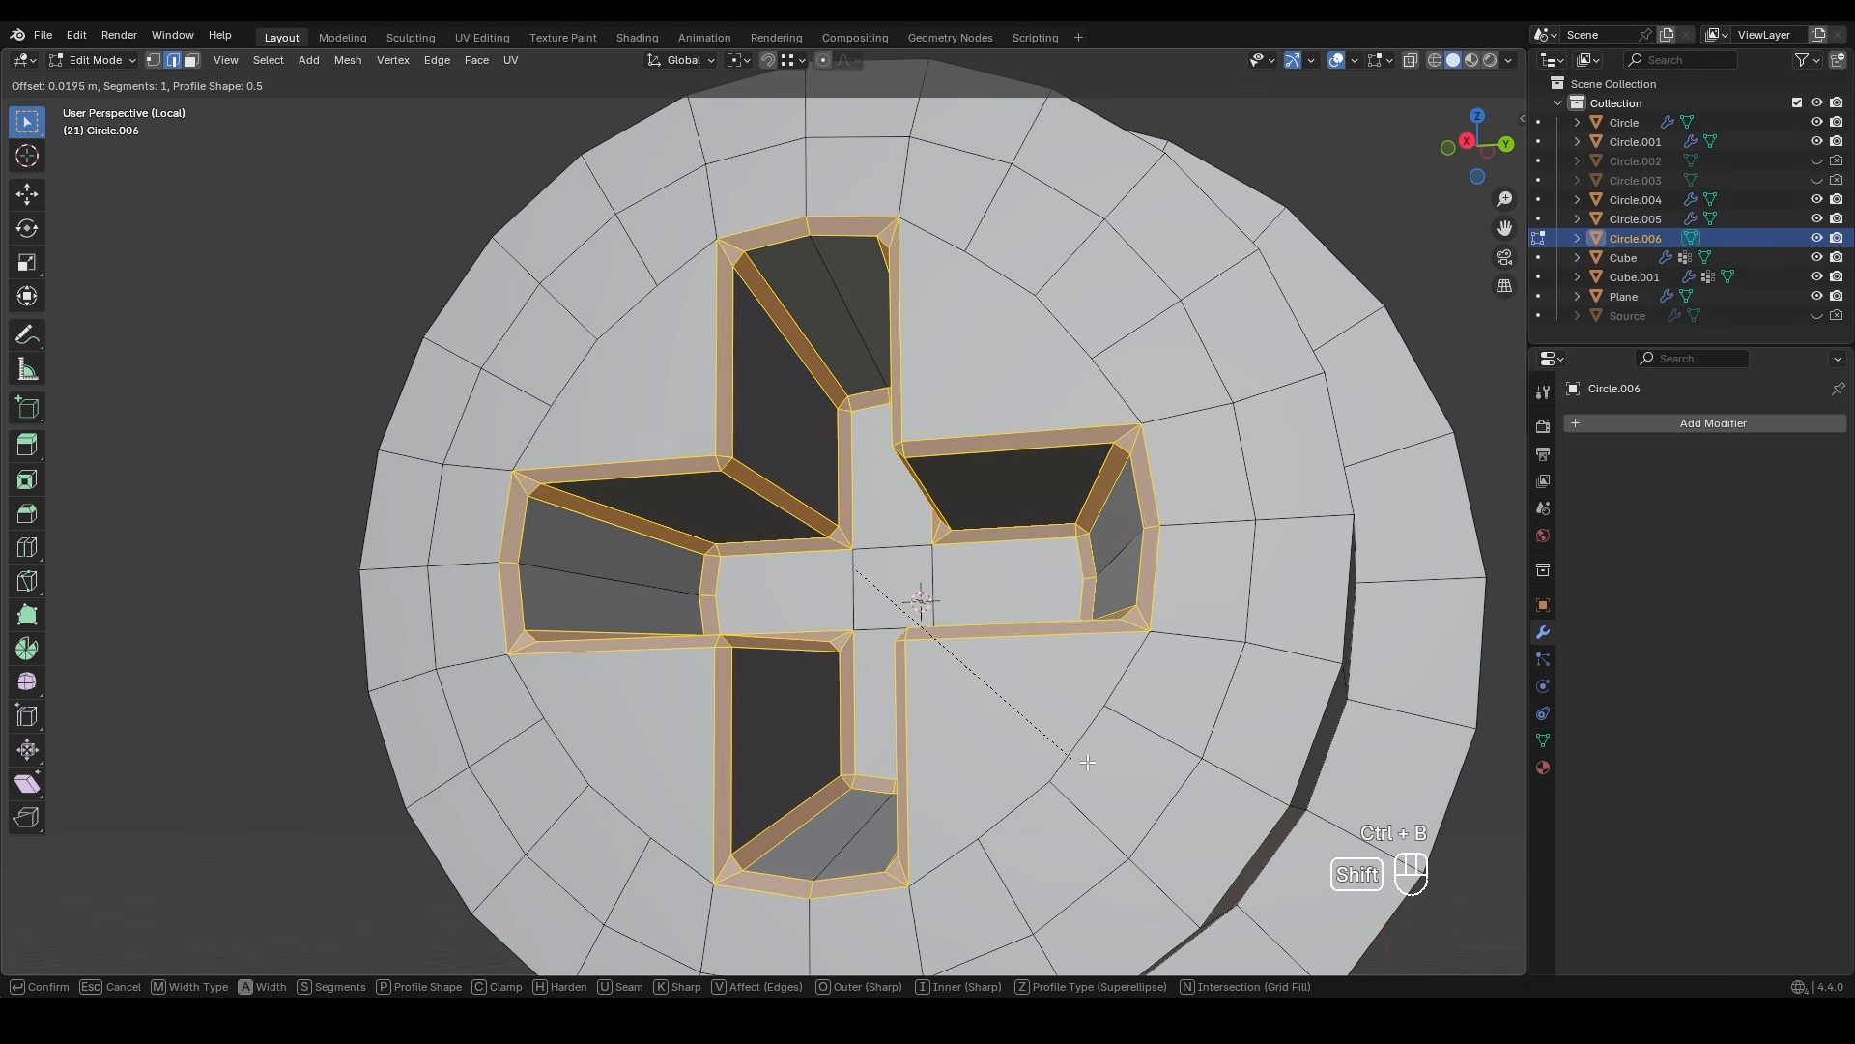
scroll(1160, 802, "up", 1)
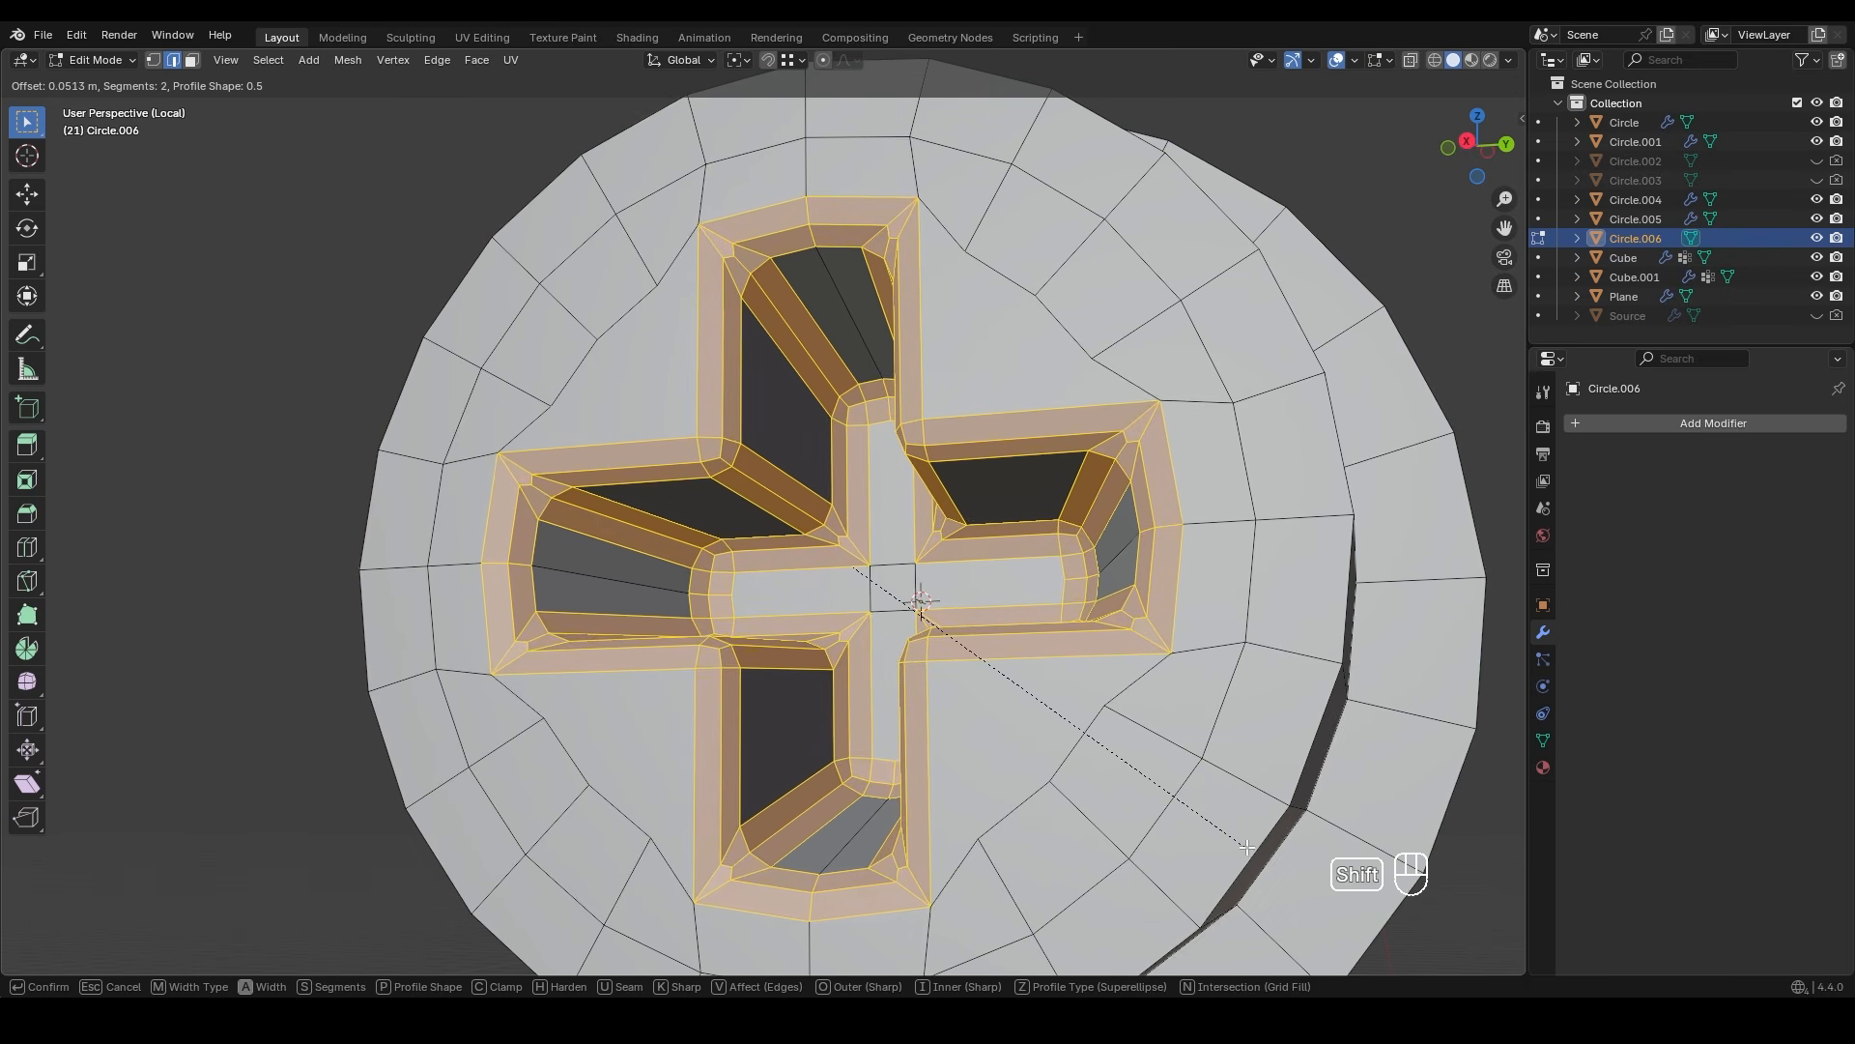
left_click(1027, 692, "shift")
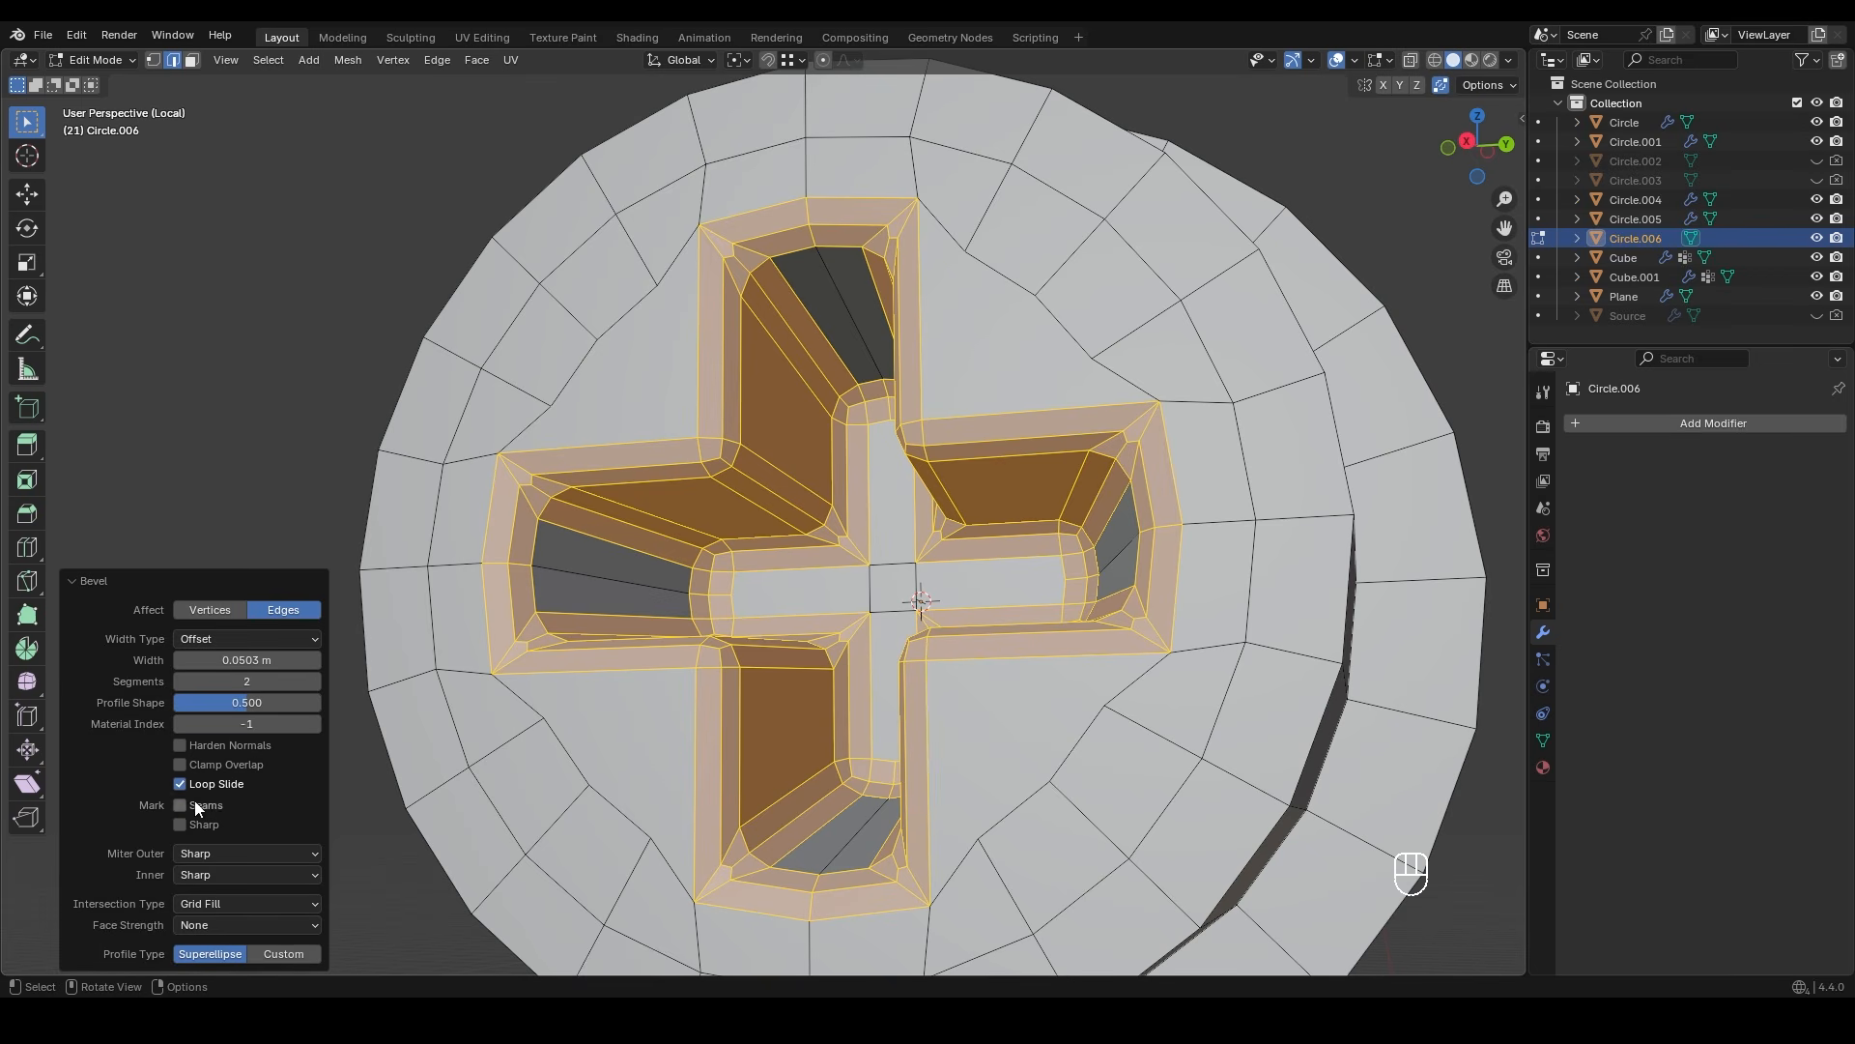
left_click(194, 858)
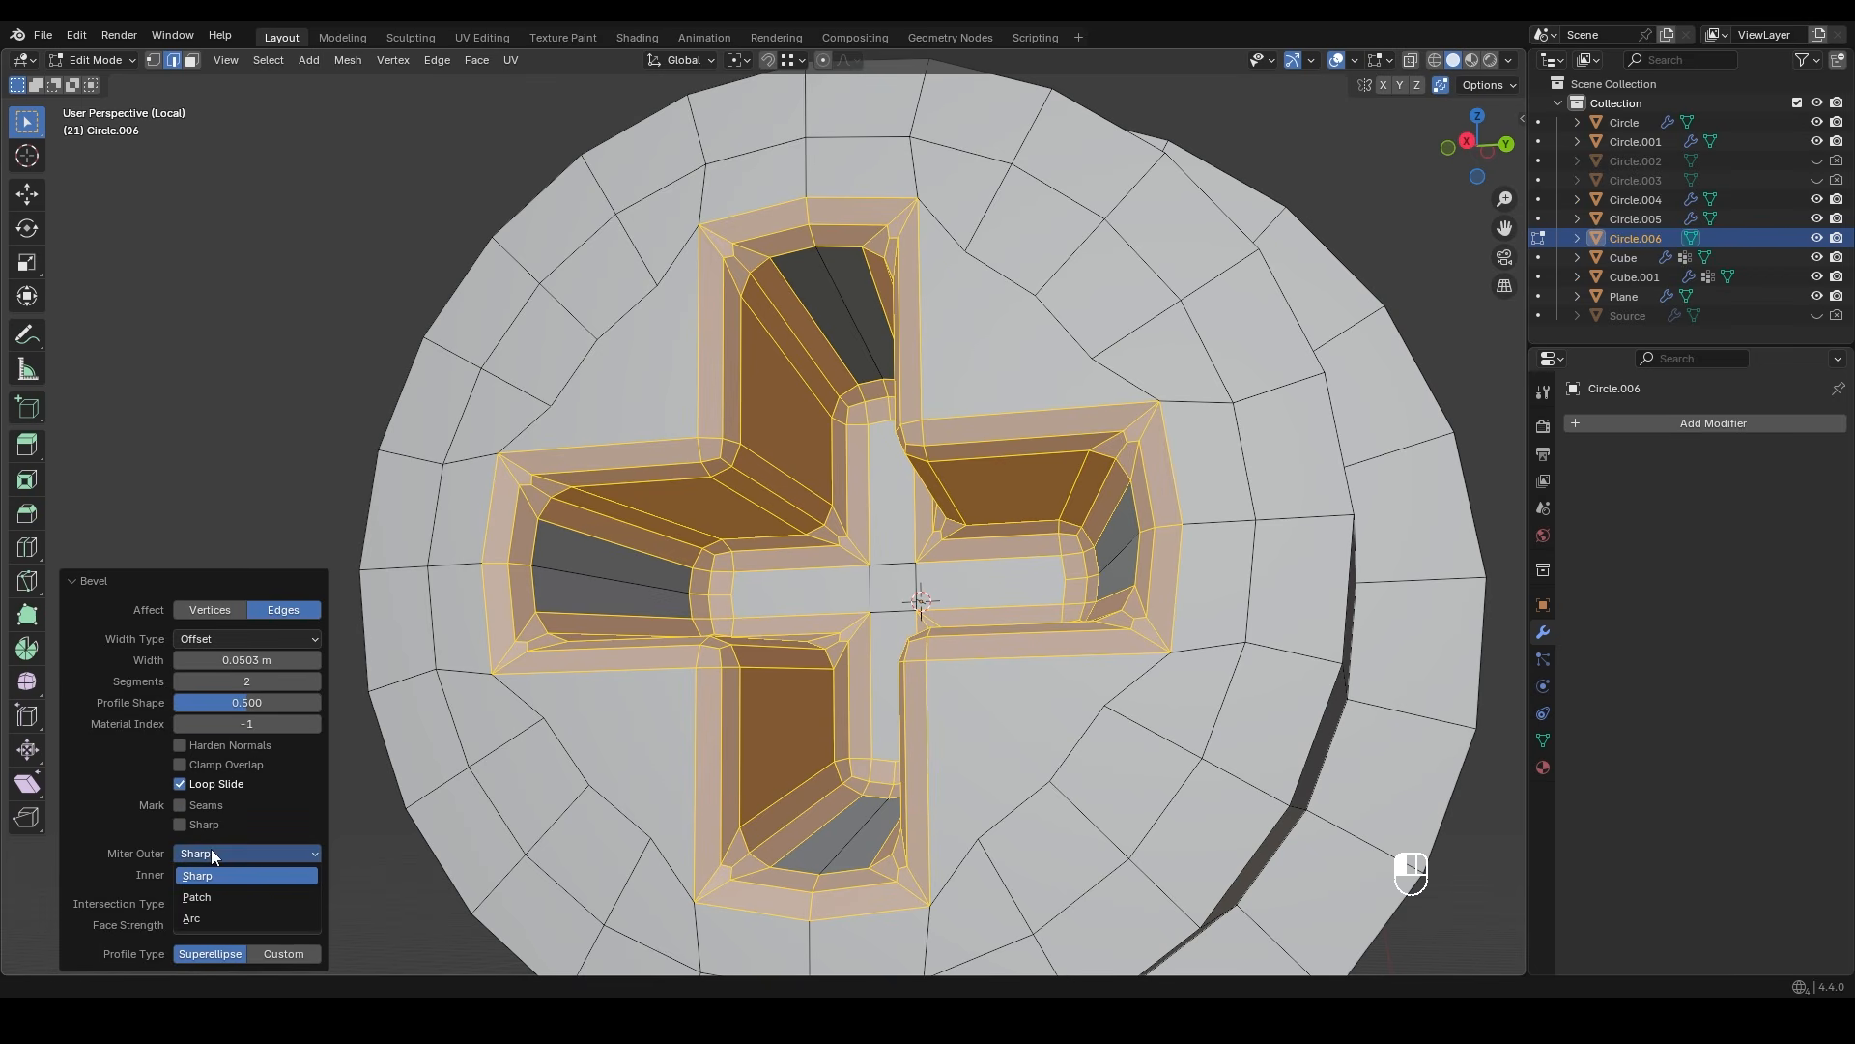
left_click(219, 916)
scroll(811, 549, "down", 1)
mouse_move(810, 549)
middle_mouse_down()
mouse_move(942, 542)
mouse_move(844, 536)
middle_mouse_up()
key("Tab")
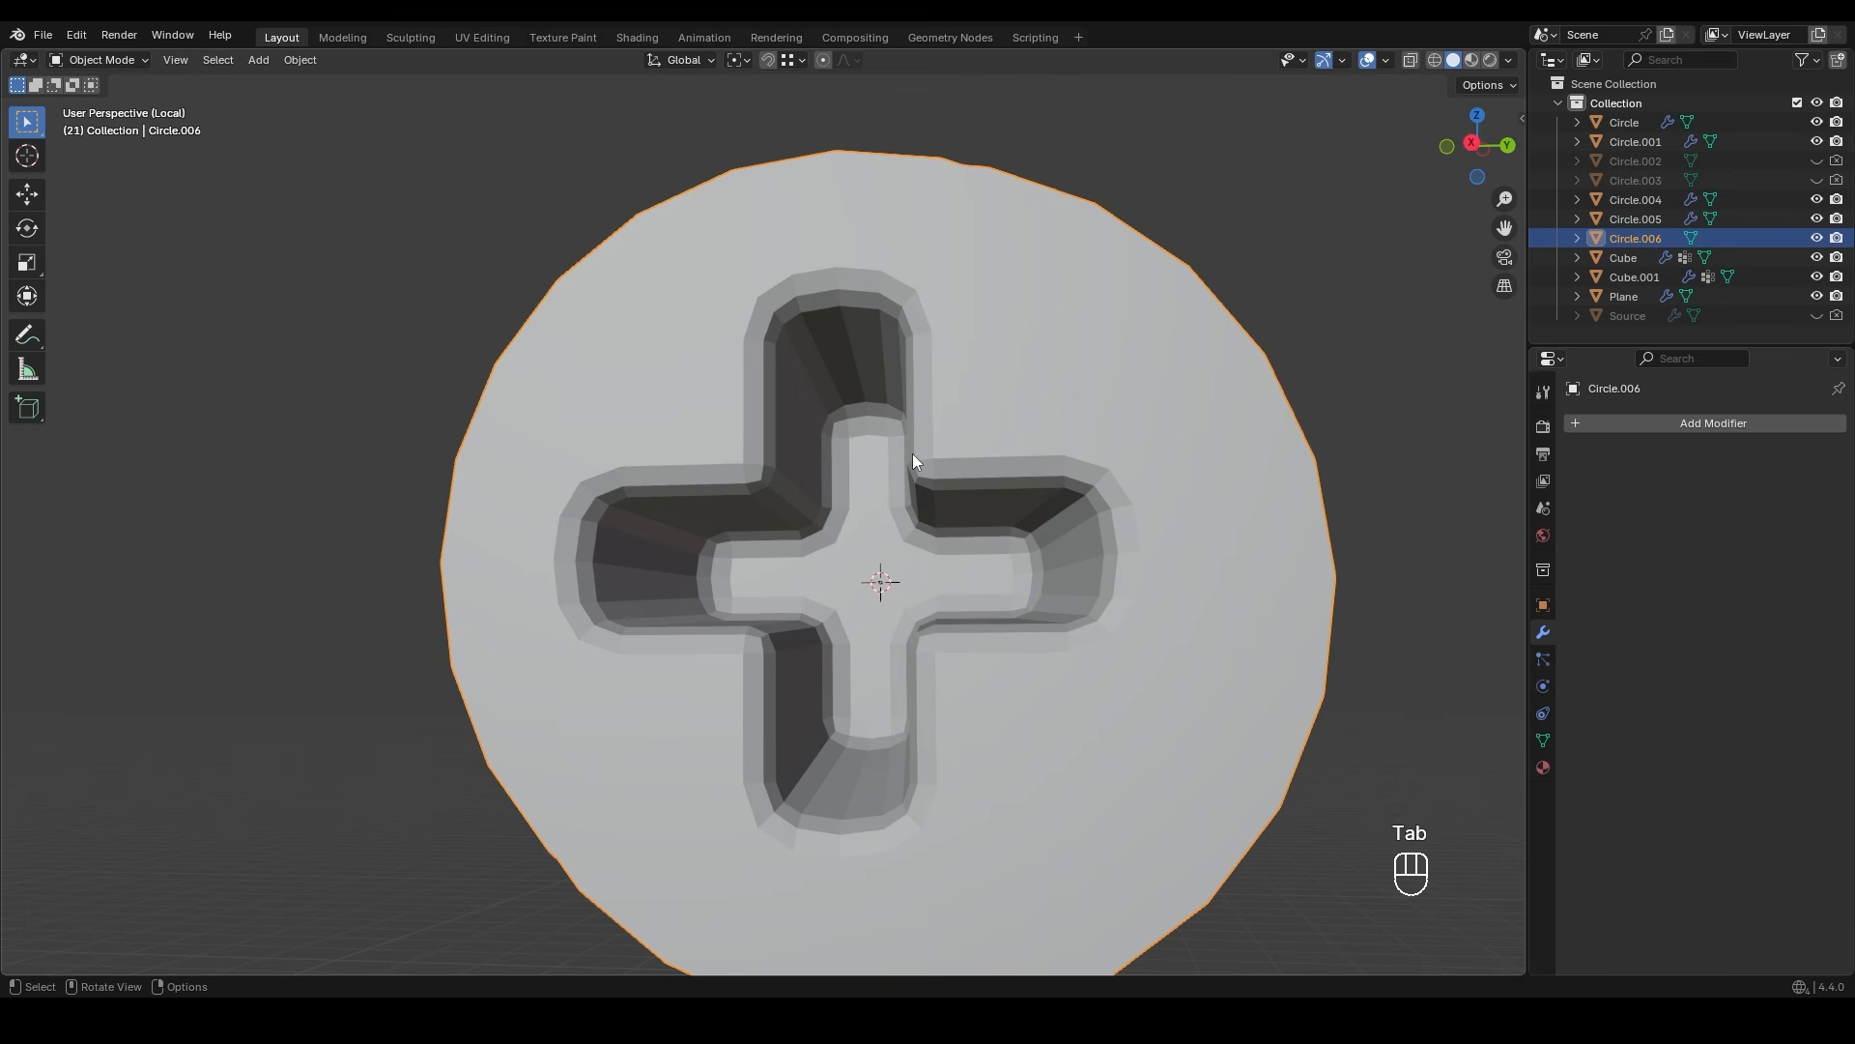
- Add a level 2 Subdivision modifier to the screw, shade it smooth and turn off the modifier's edit-mode display
key("ctrl+2")
right_click(951, 421)
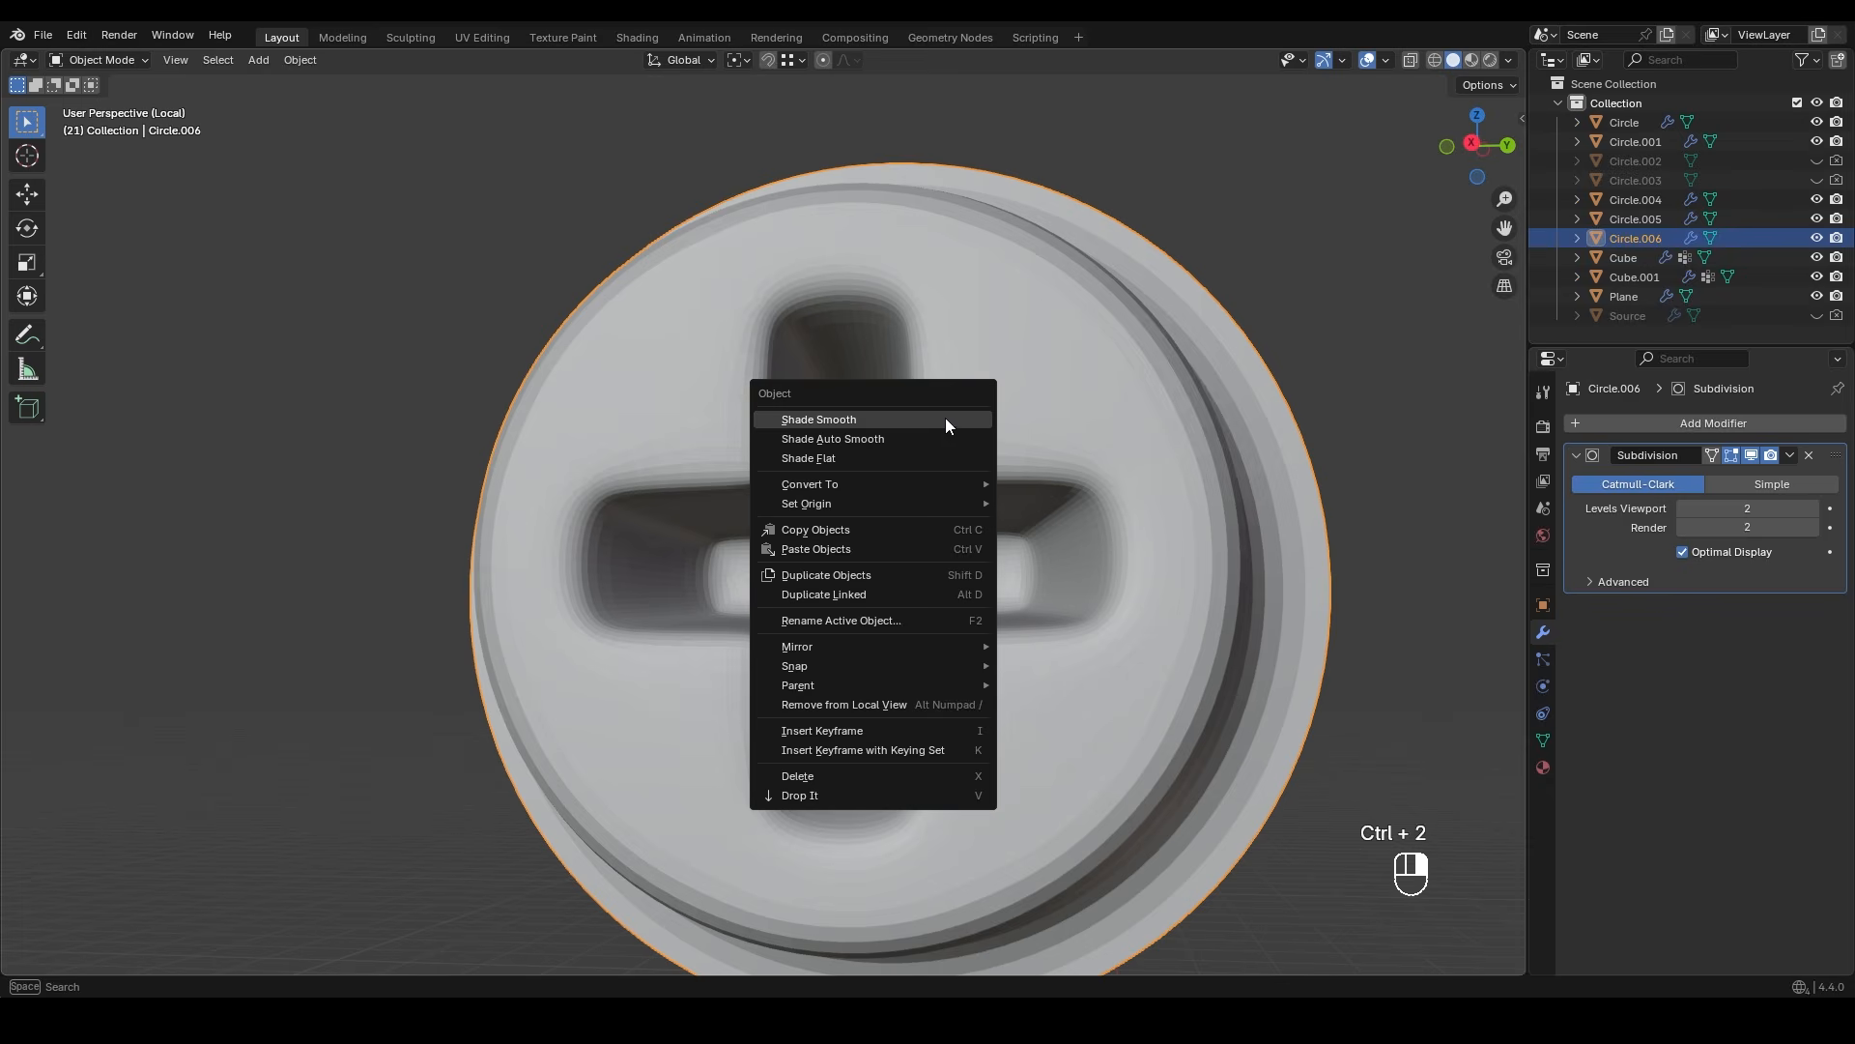
left_click(947, 419)
middle_click_drag(960, 479, 918, 483)
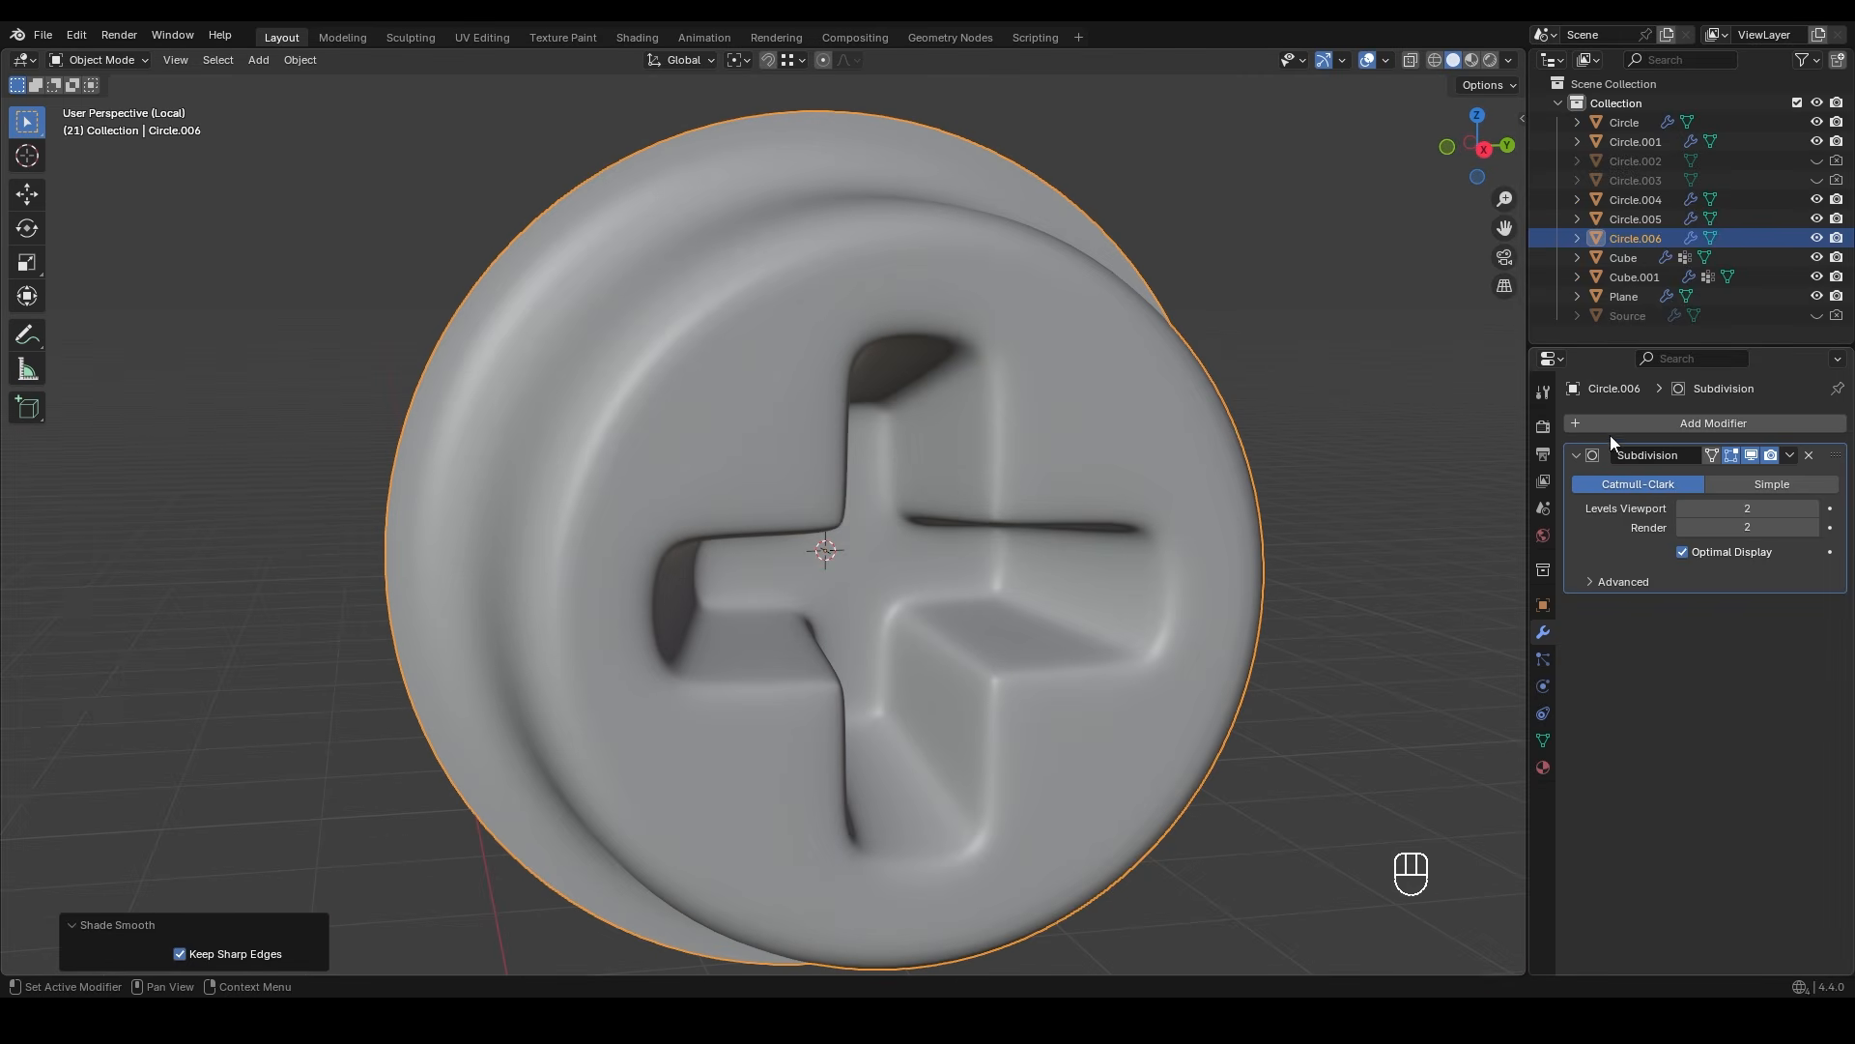
left_click(1727, 452)
- Knife cuts from the cross's corners to the surrounding ring and across the middle of the recess floor in both directions
middle_click_drag(1058, 484, 923, 406)
key("Tab")
key("k")
middle_click_drag(923, 406, 907, 314, "shift")
left_click(654, 537)
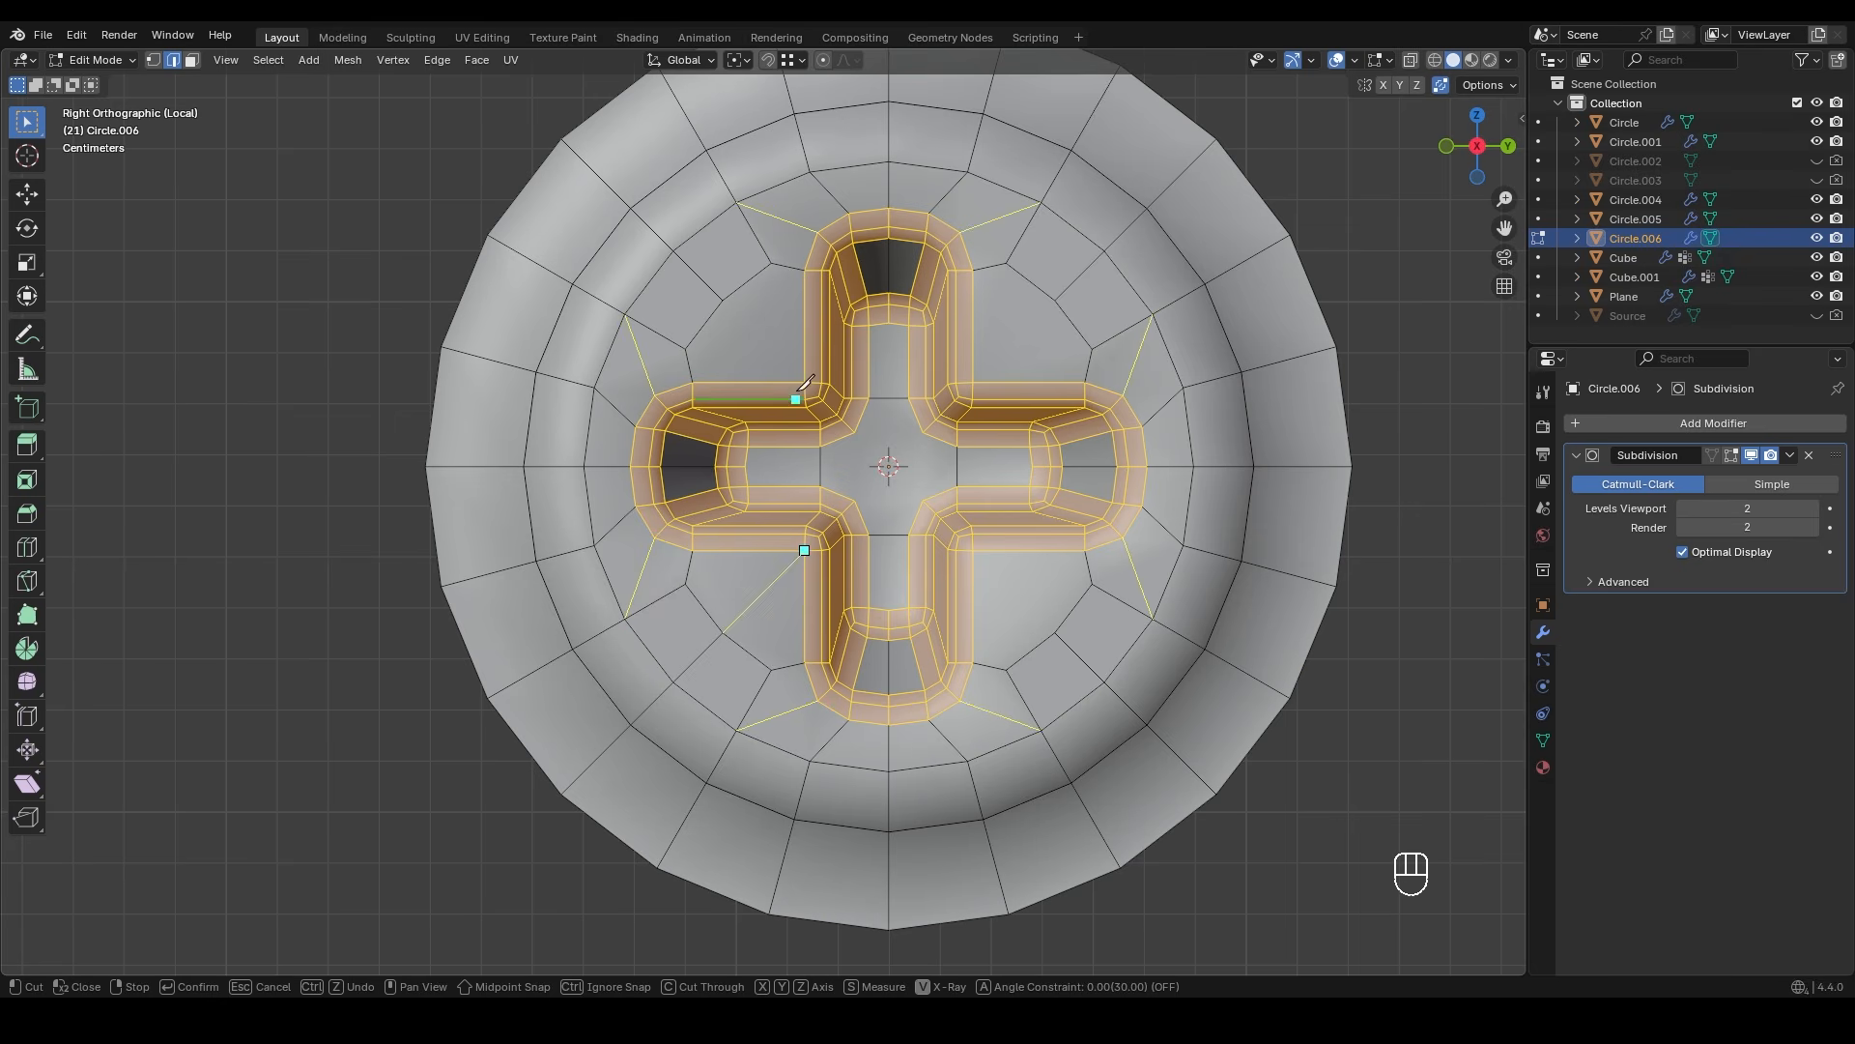
scroll(1010, 562, "up", 3)
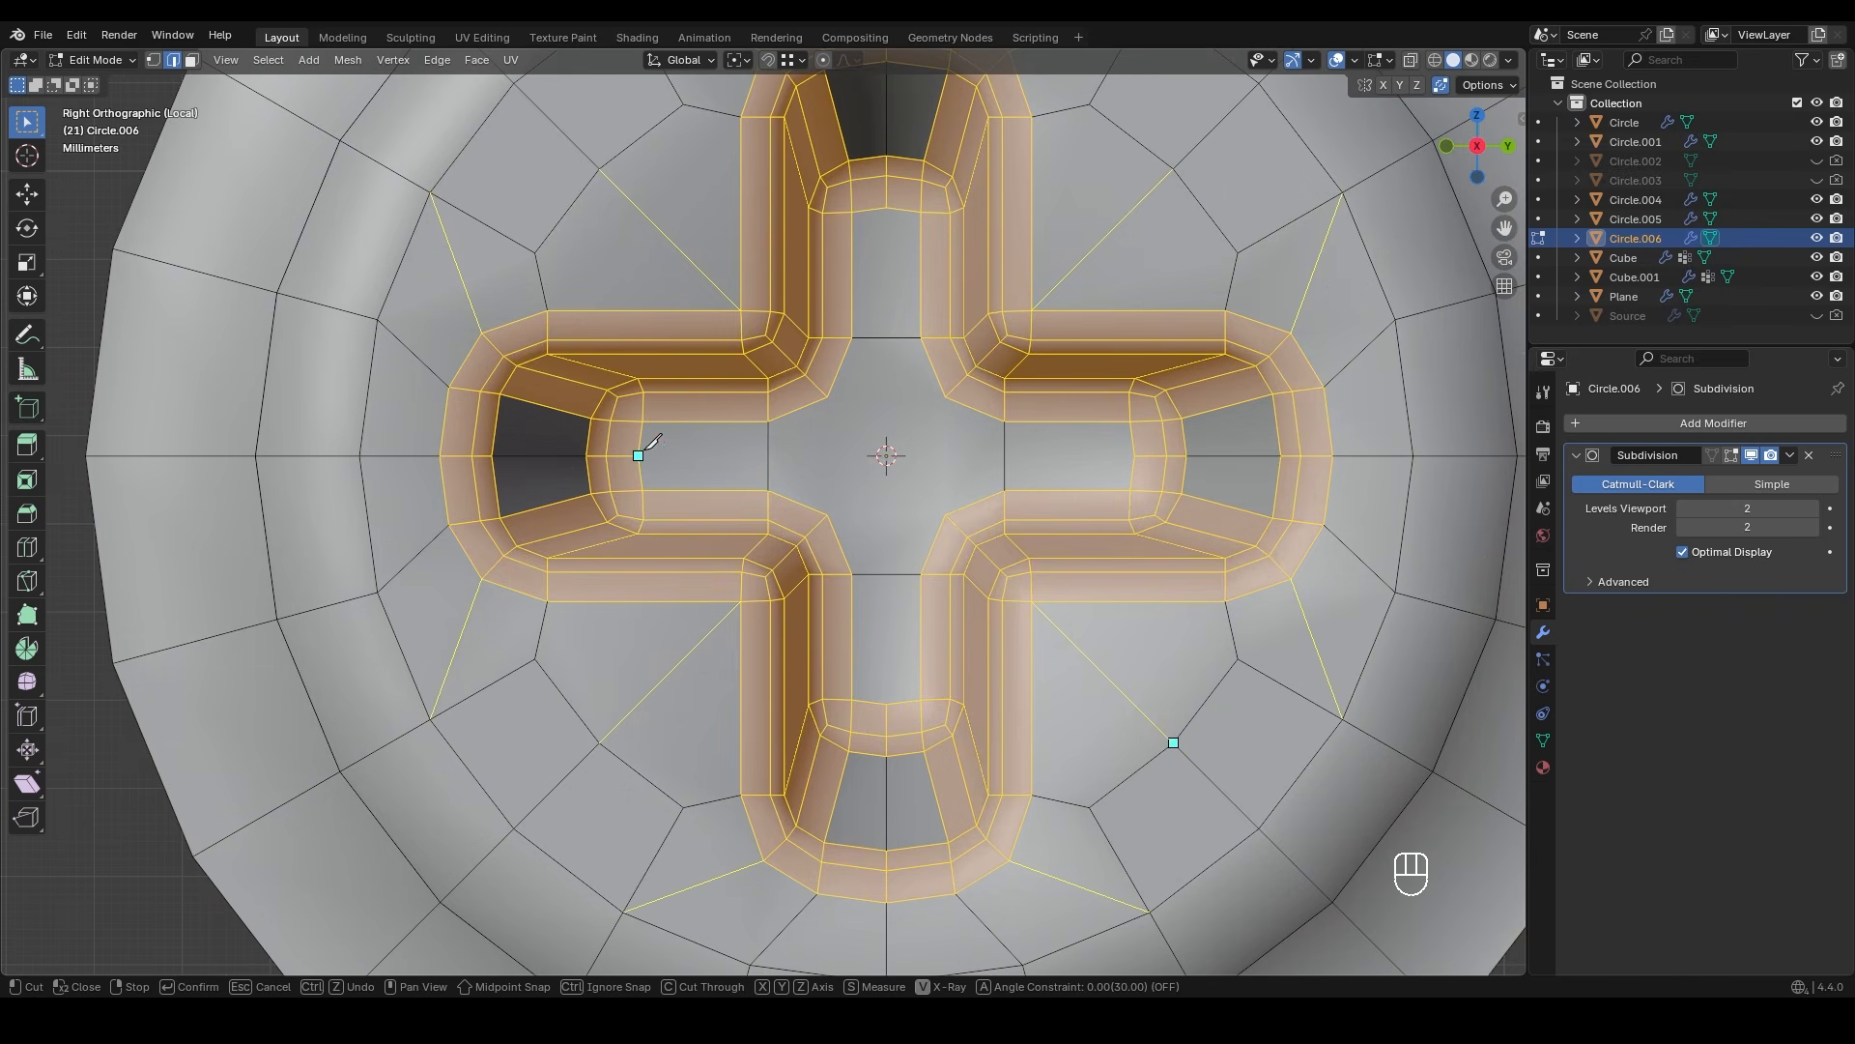
left_click(886, 207)
left_click(886, 704)
key("Return")
- Bevel the edge loops at both ends of the screw's cylindrical wall by about 0.069 m, with 2 segments and profile shape 1.0
middle_click_drag(861, 500, 911, 629)
left_click(821, 607, "alt")
left_click(815, 694, "alt+shift")
key("ctrl+b")
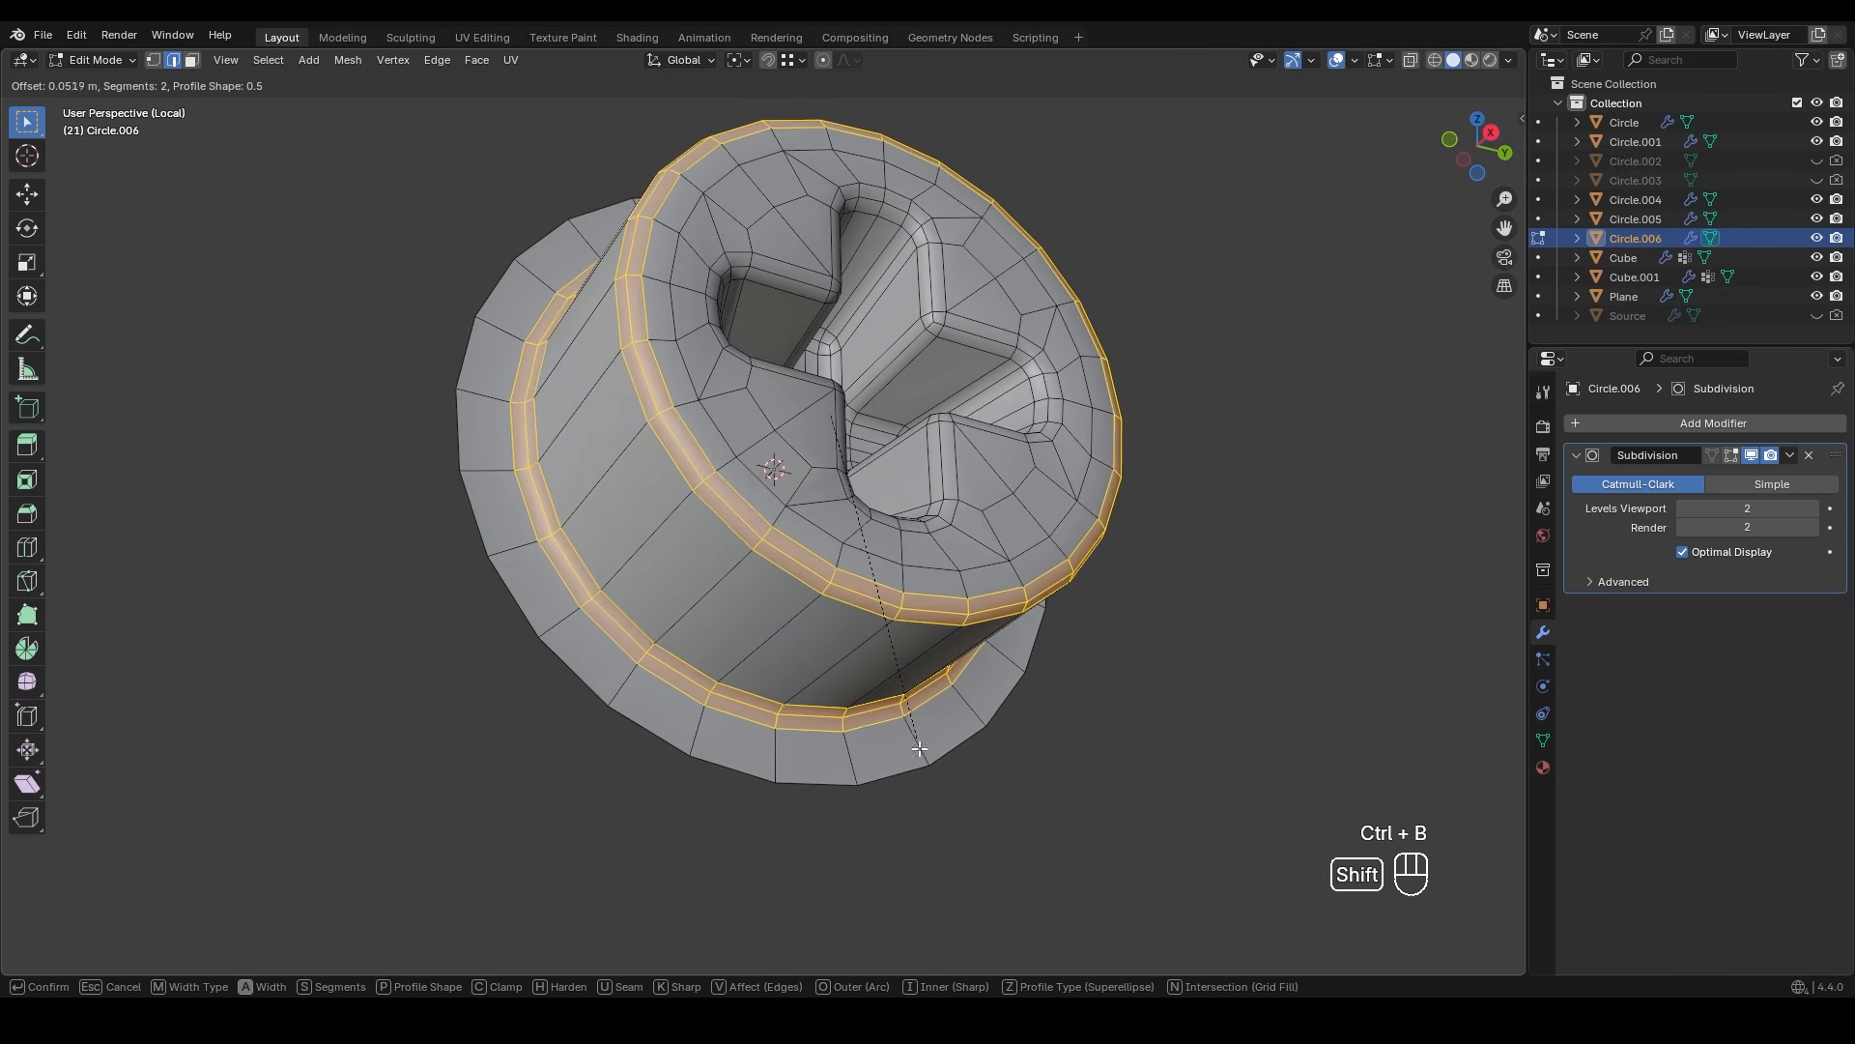
left_click(930, 776)
left_click_drag(280, 704, 319, 704)
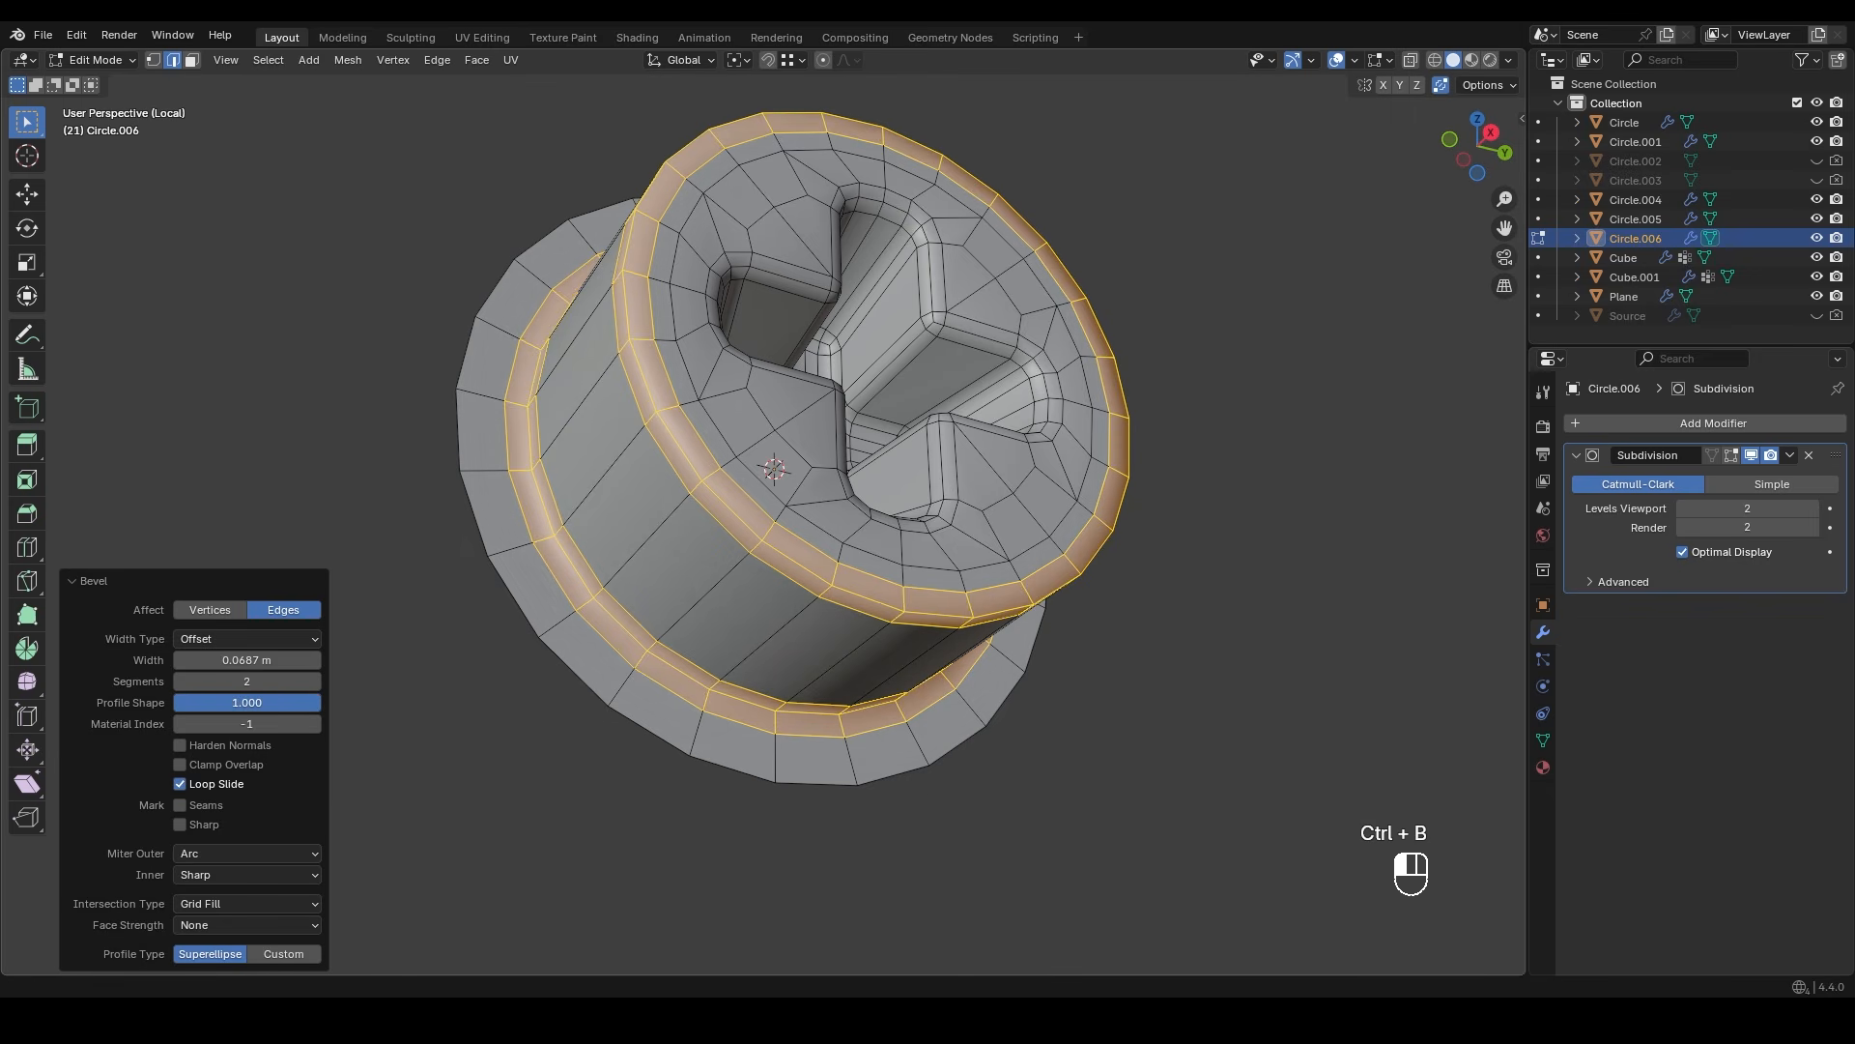
- Extrude the flange's outer edge loop about 0.023 m along negative X and bevel the flange's rim
middle_click_drag(790, 535, 701, 582)
left_click(559, 544, "alt")
left_click(642, 588)
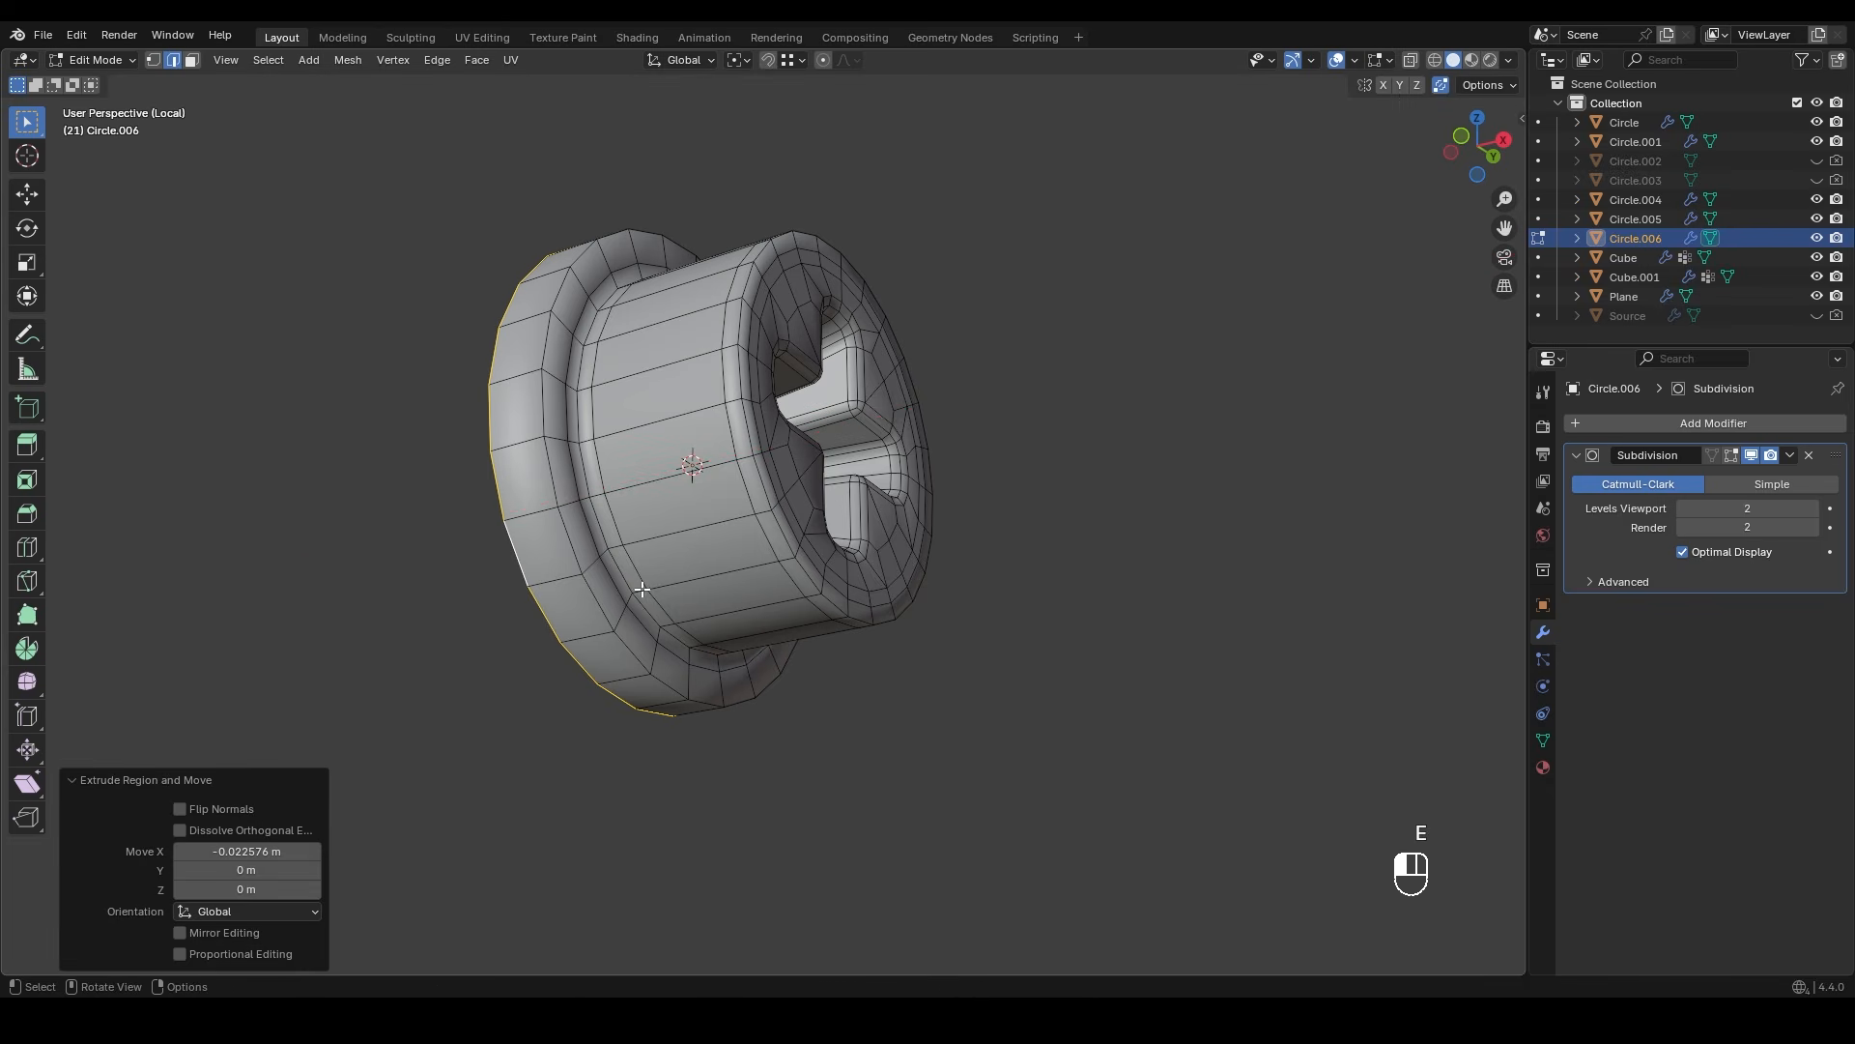
scroll(580, 551, "up", 3)
key("ctrl+b")
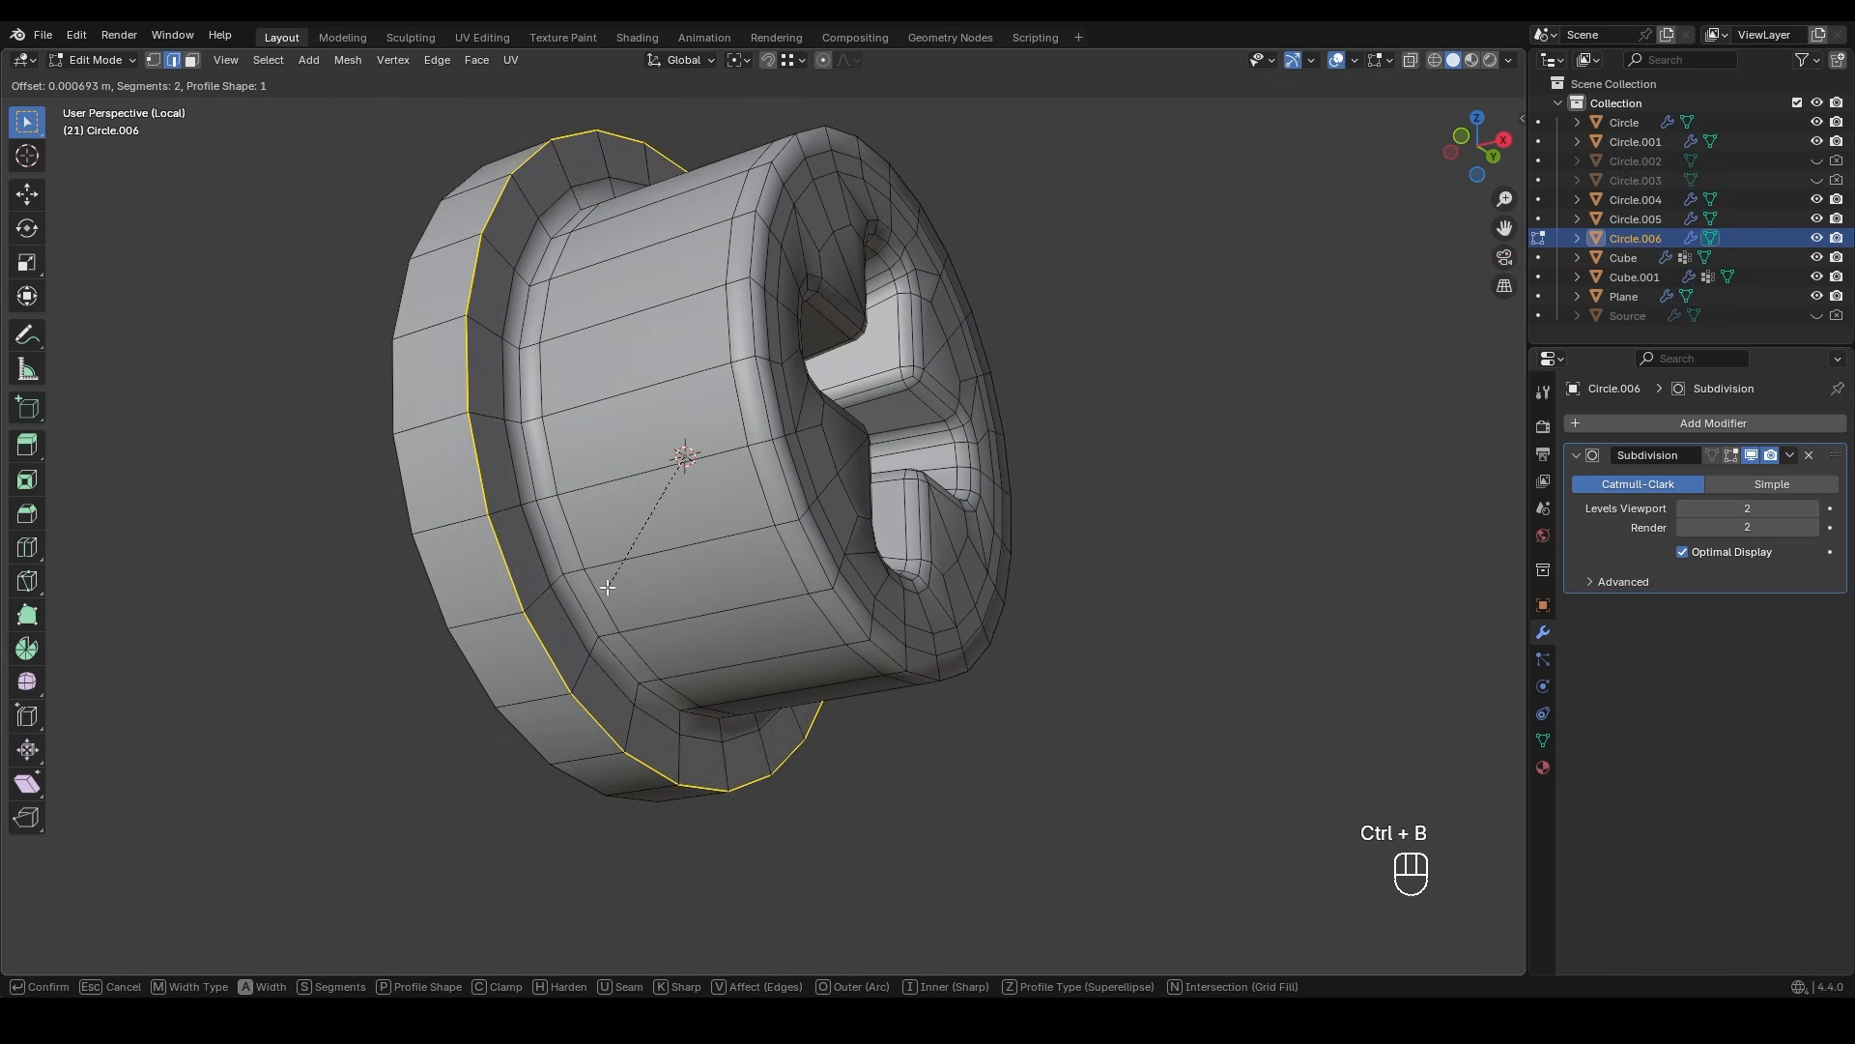
left_click(534, 687)
- Select the screw's flange end through the mesh in front view and move it along one axis to adjust the head's depth
key("Tab")
scroll(736, 559, "down", 2)
middle_click_drag(736, 558, 651, 601)
left_click_drag(619, 158, 771, 875)
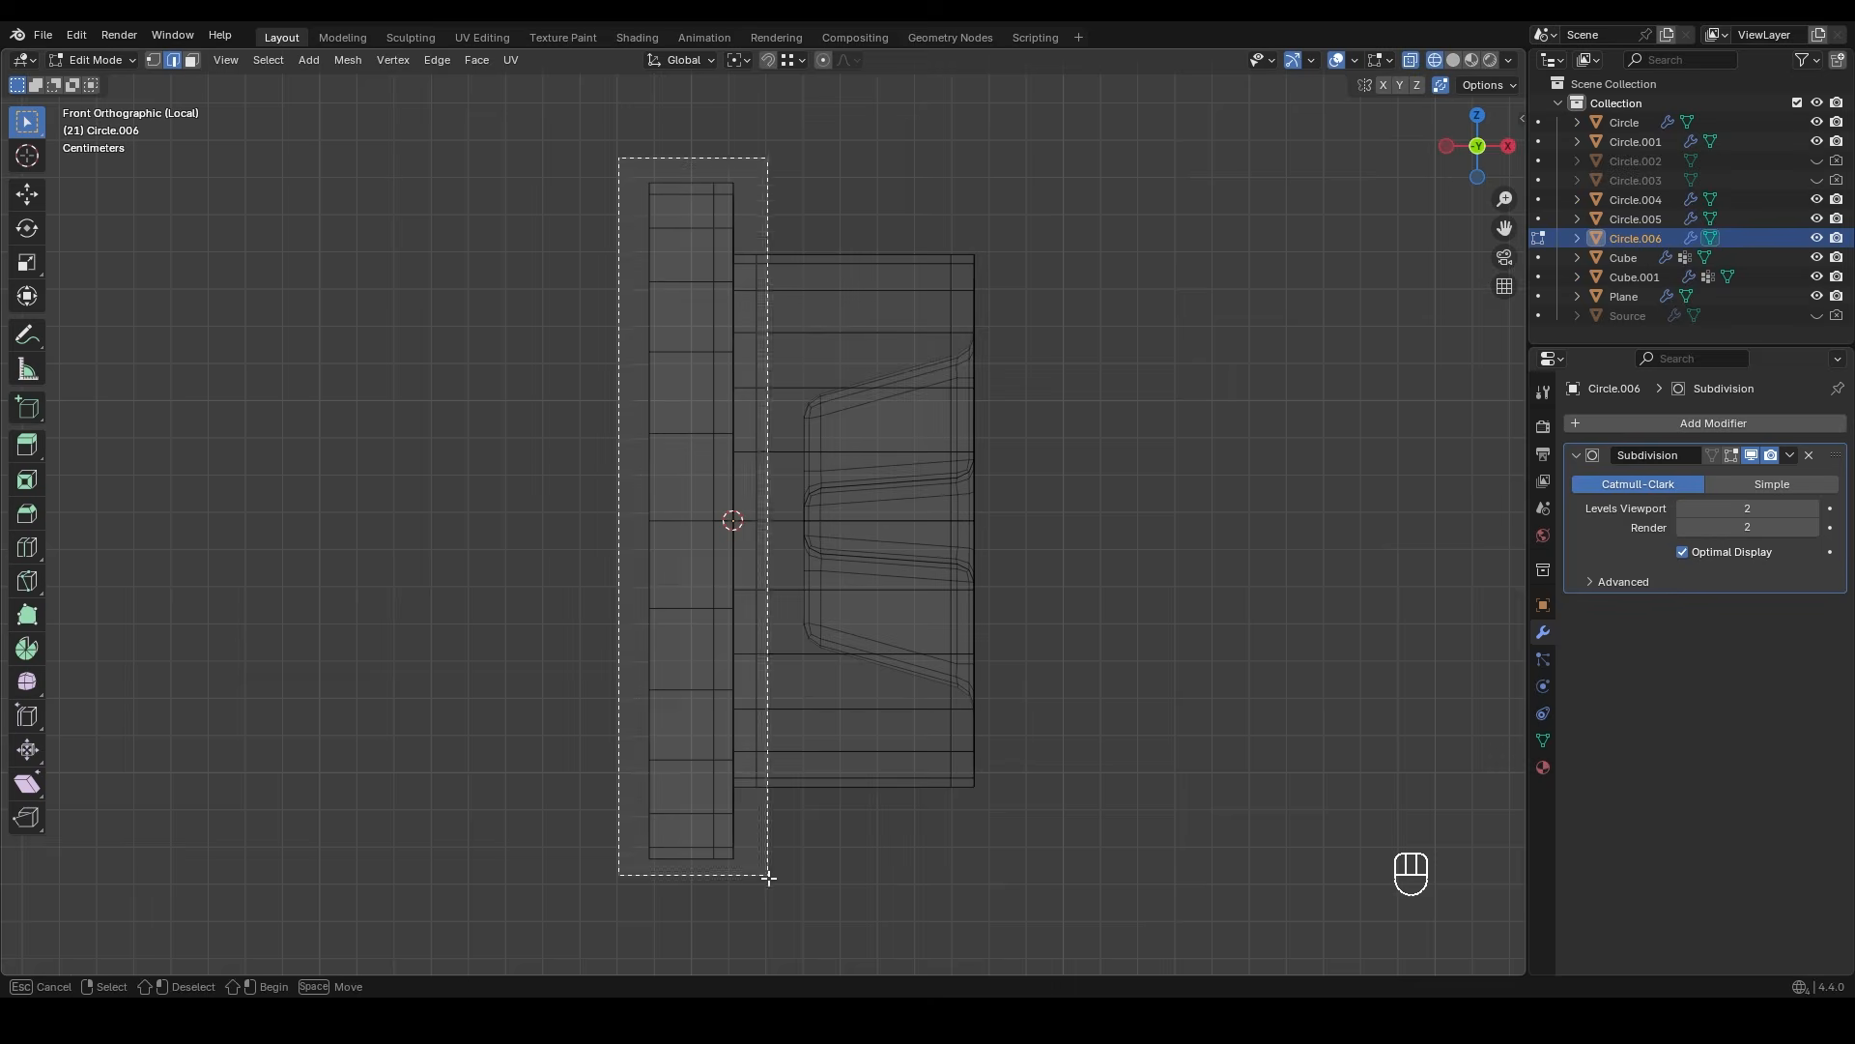
key("g")
middle_click_drag(828, 856, 918, 814)
left_click(905, 811)
key("shift+z")
key("Tab")
- Return to the full model and move the screw along one axis to seat it on the plate's rounded arm end
middle_click_drag(870, 619, 768, 589)
key("slash")
key("g")
middle_click(763, 595)
left_click(763, 595)
left_click(886, 560)
scroll(870, 555, "down", 4)
middle_click_drag(870, 556, 677, 490)
key("shift+alt+z")
middle_click_drag(949, 456, 808, 446)
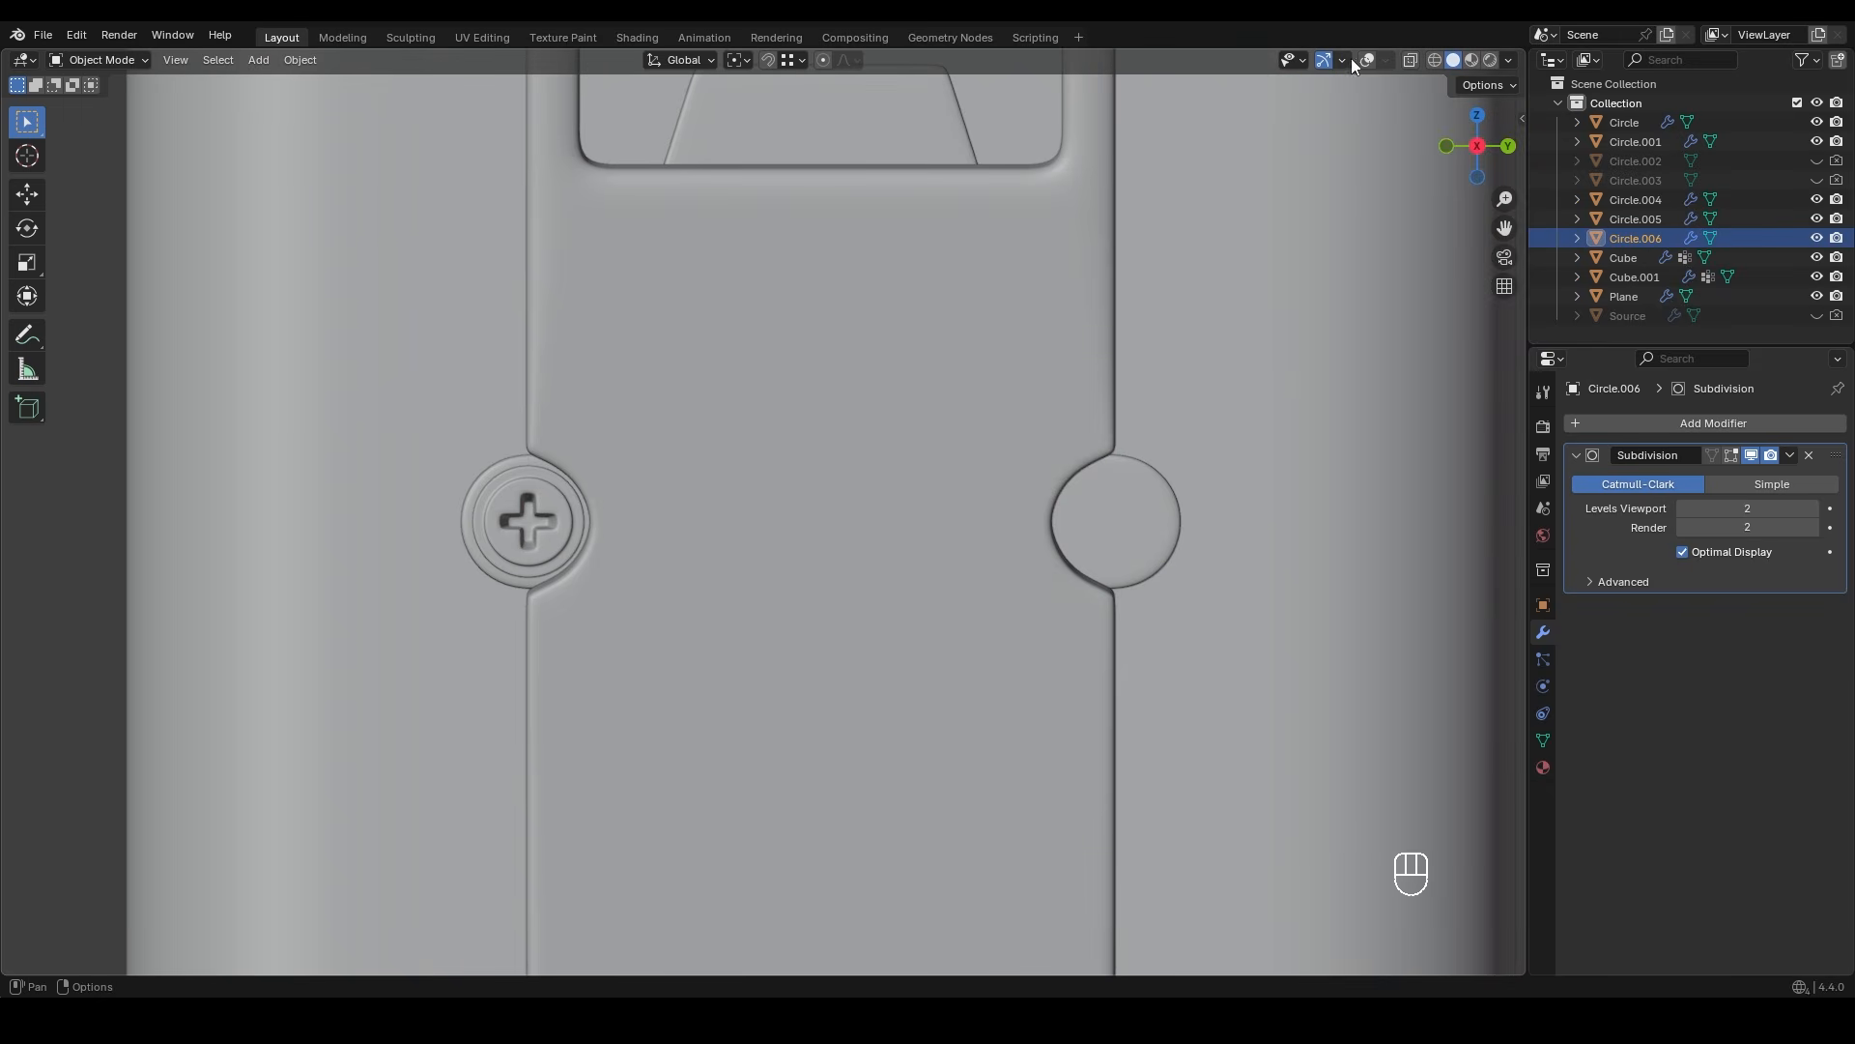
scroll(553, 520, "down", 1)
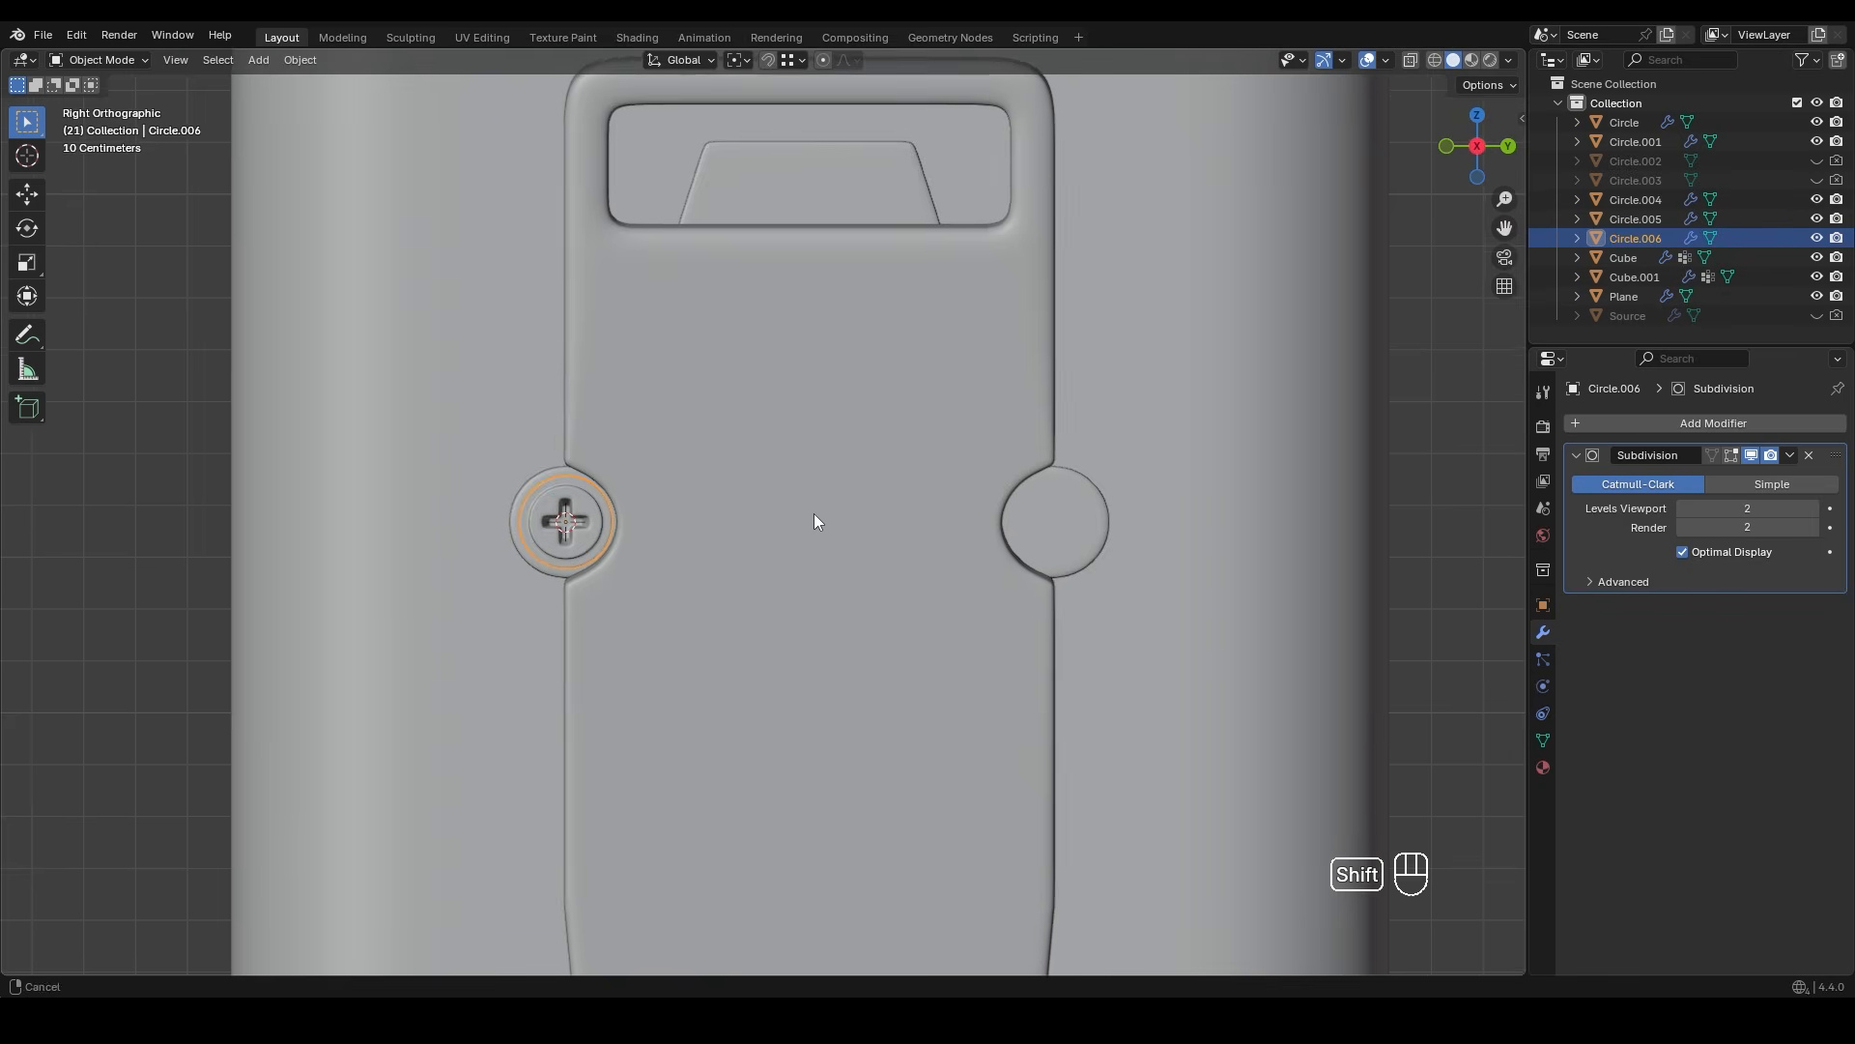
- Mirror the screw across Y with the Plane object as mirror object and apply the Mirror modifier
left_click(1679, 423)
left_click(1551, 459)
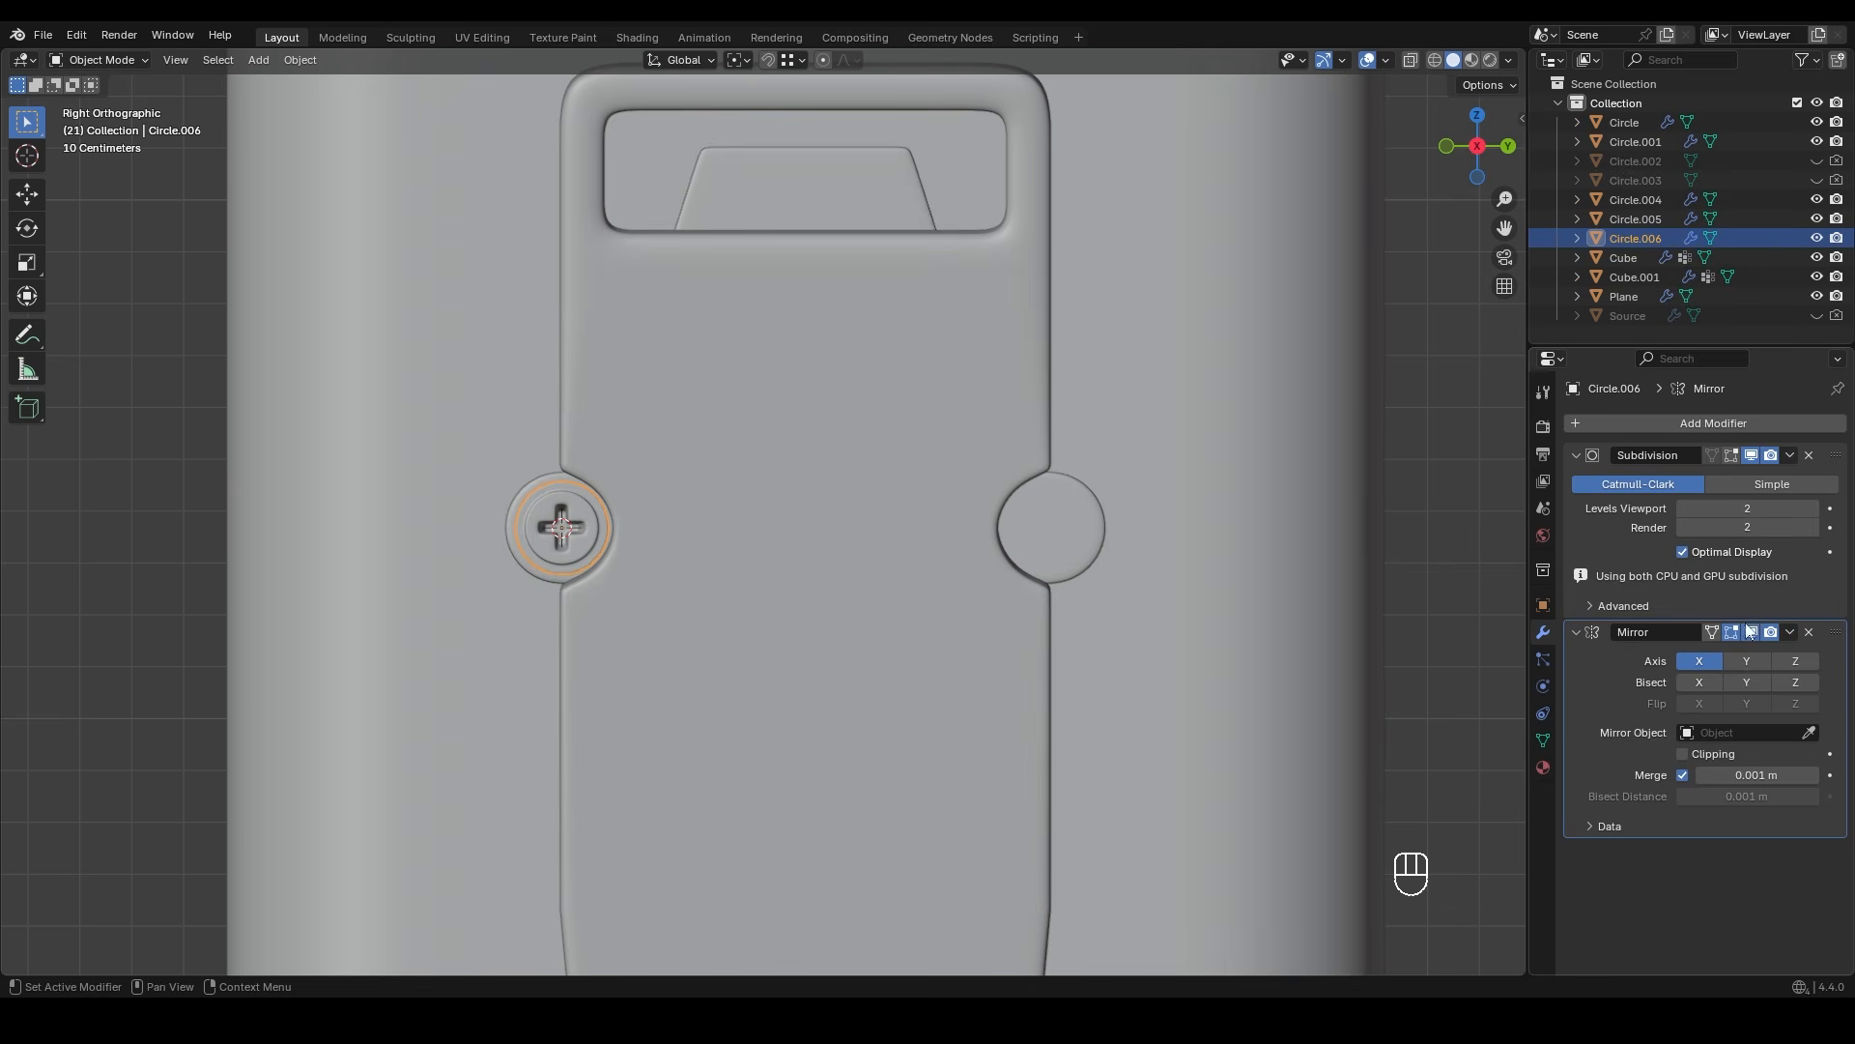
left_click(769, 315)
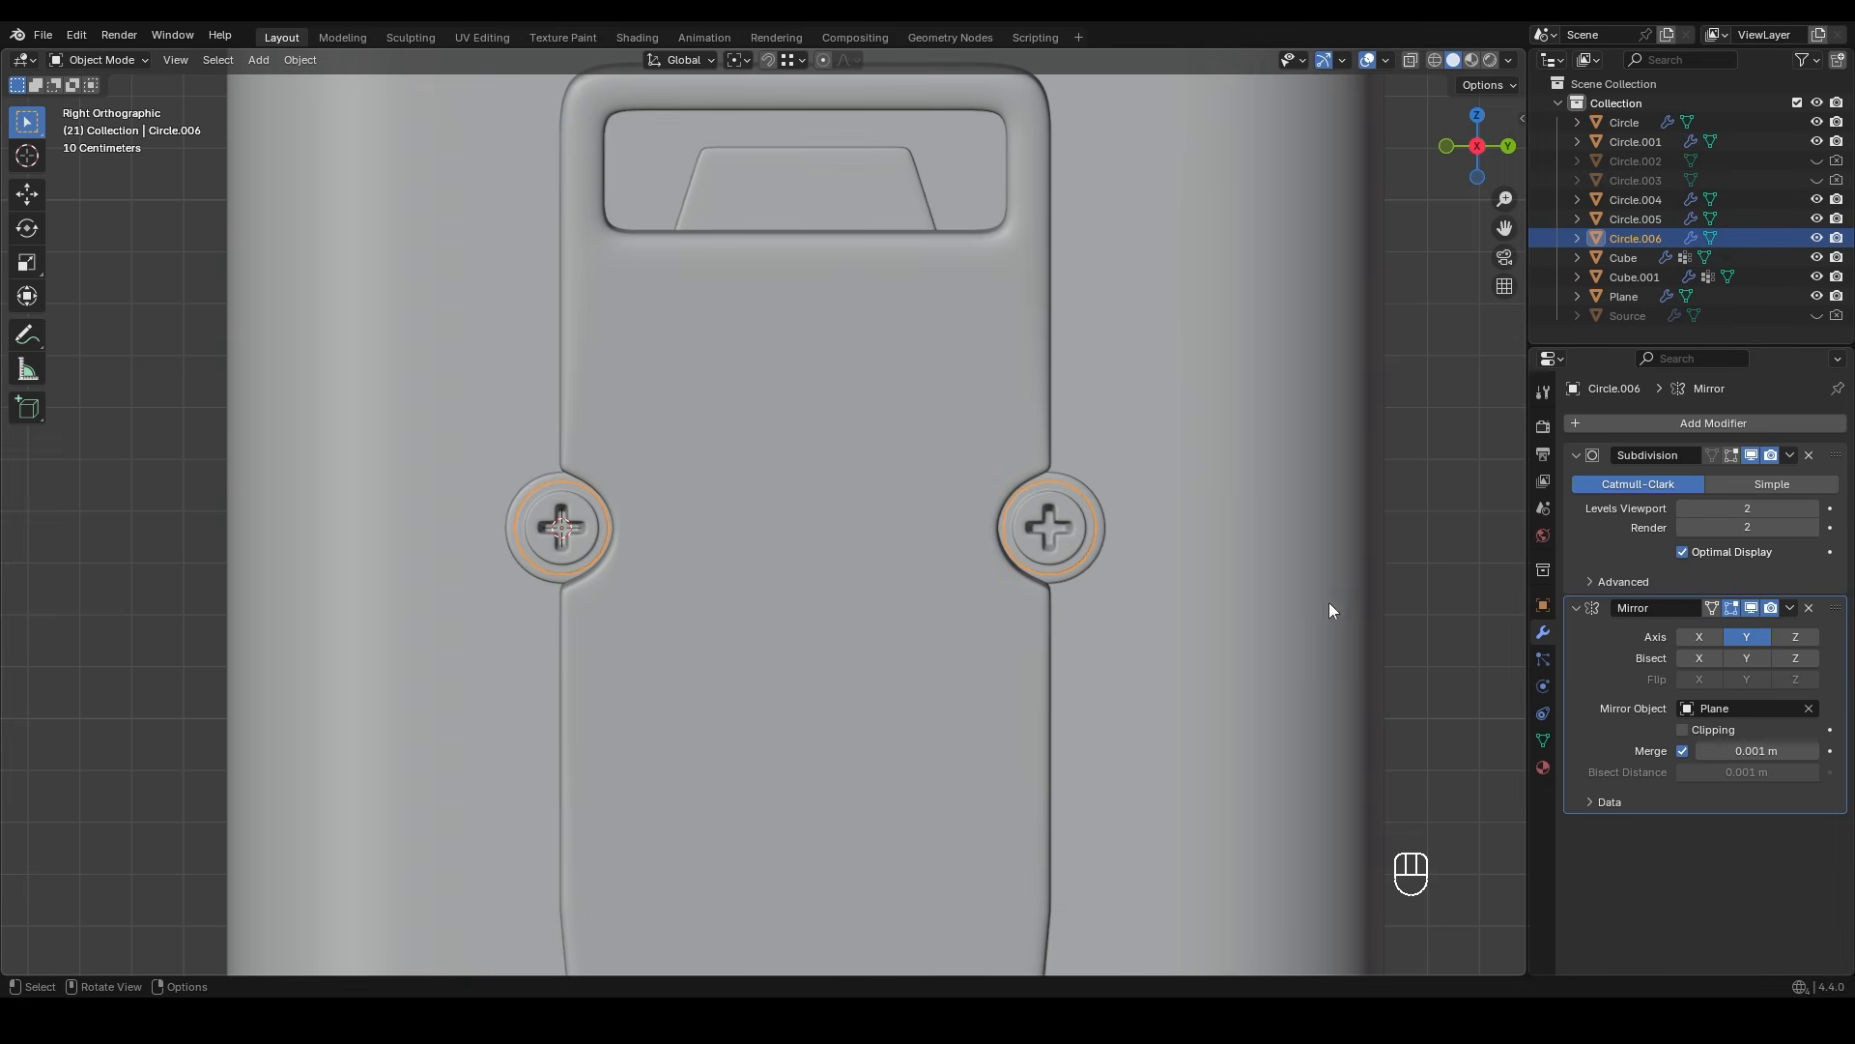
key("ctrl+a")
left_click(1447, 572)
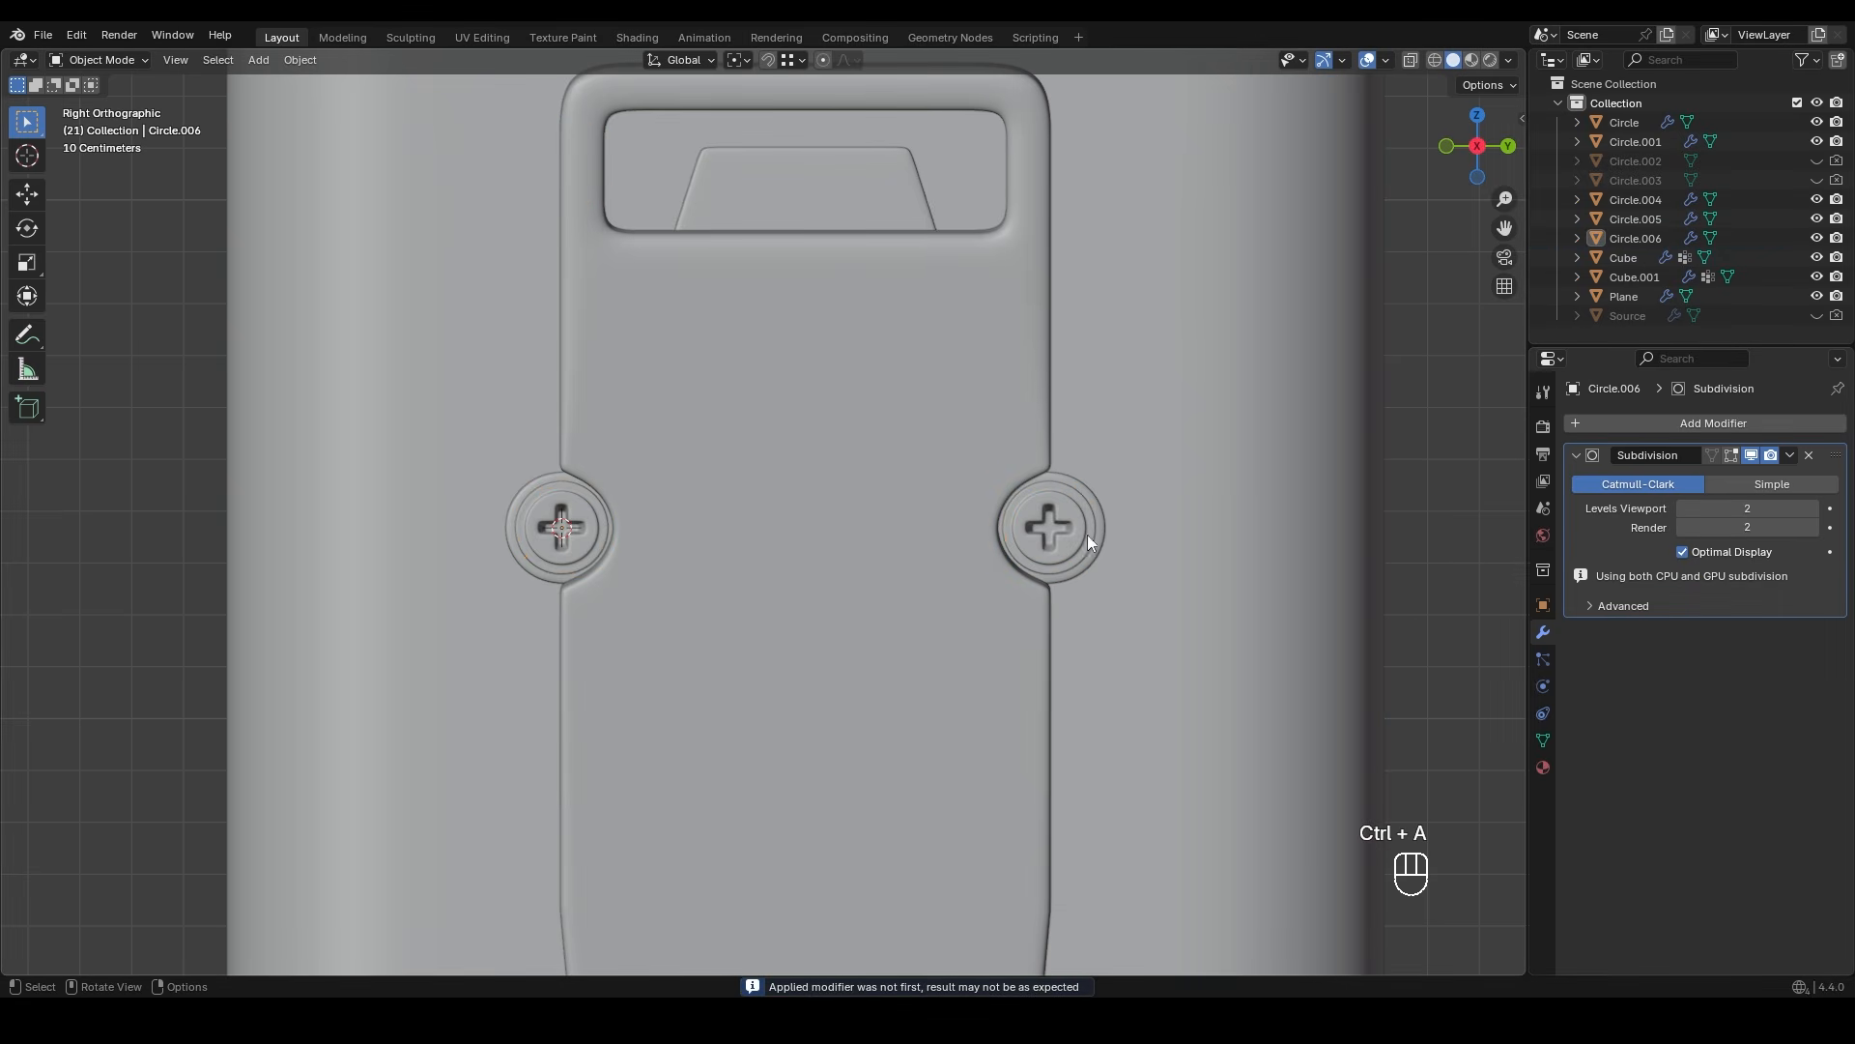
- Select the edges inside the holes of the Plane clip's side lugs and snap the 3D cursor to them
middle_click_drag(1080, 526, 1081, 502, "shift")
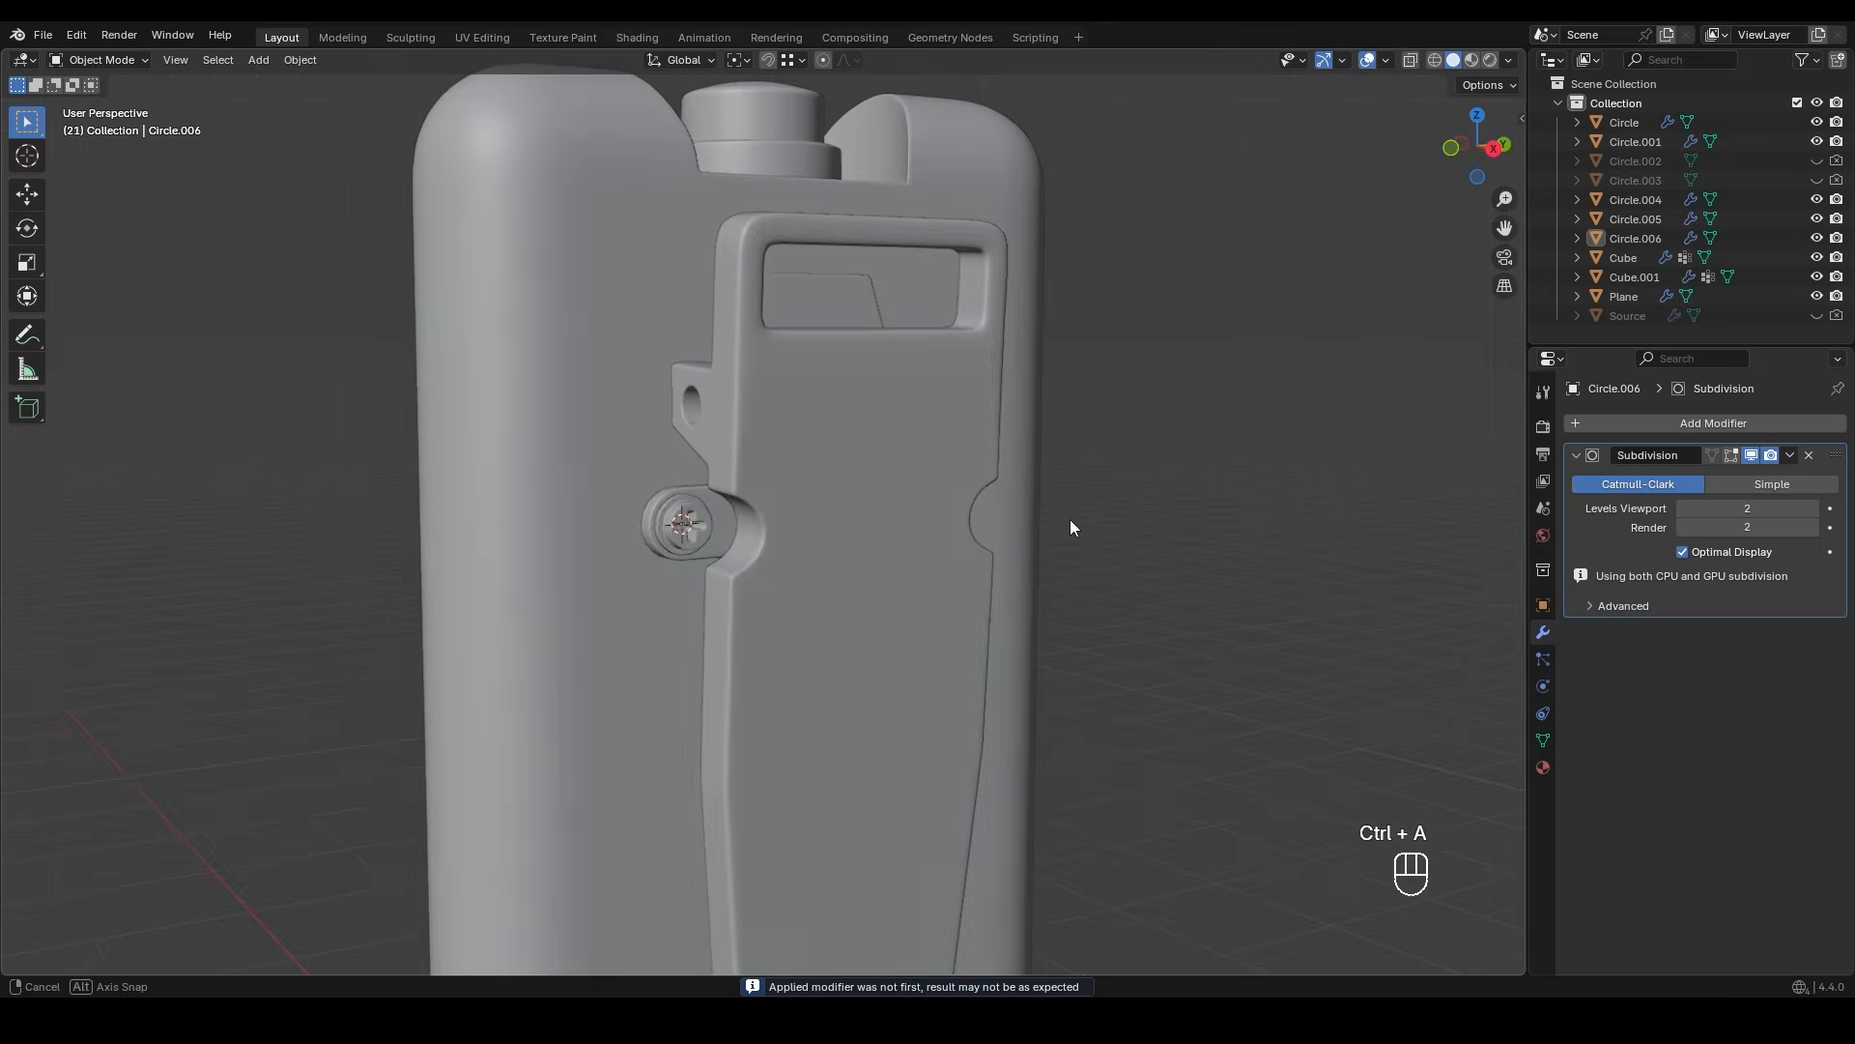
middle_click_drag(1070, 519, 1099, 652)
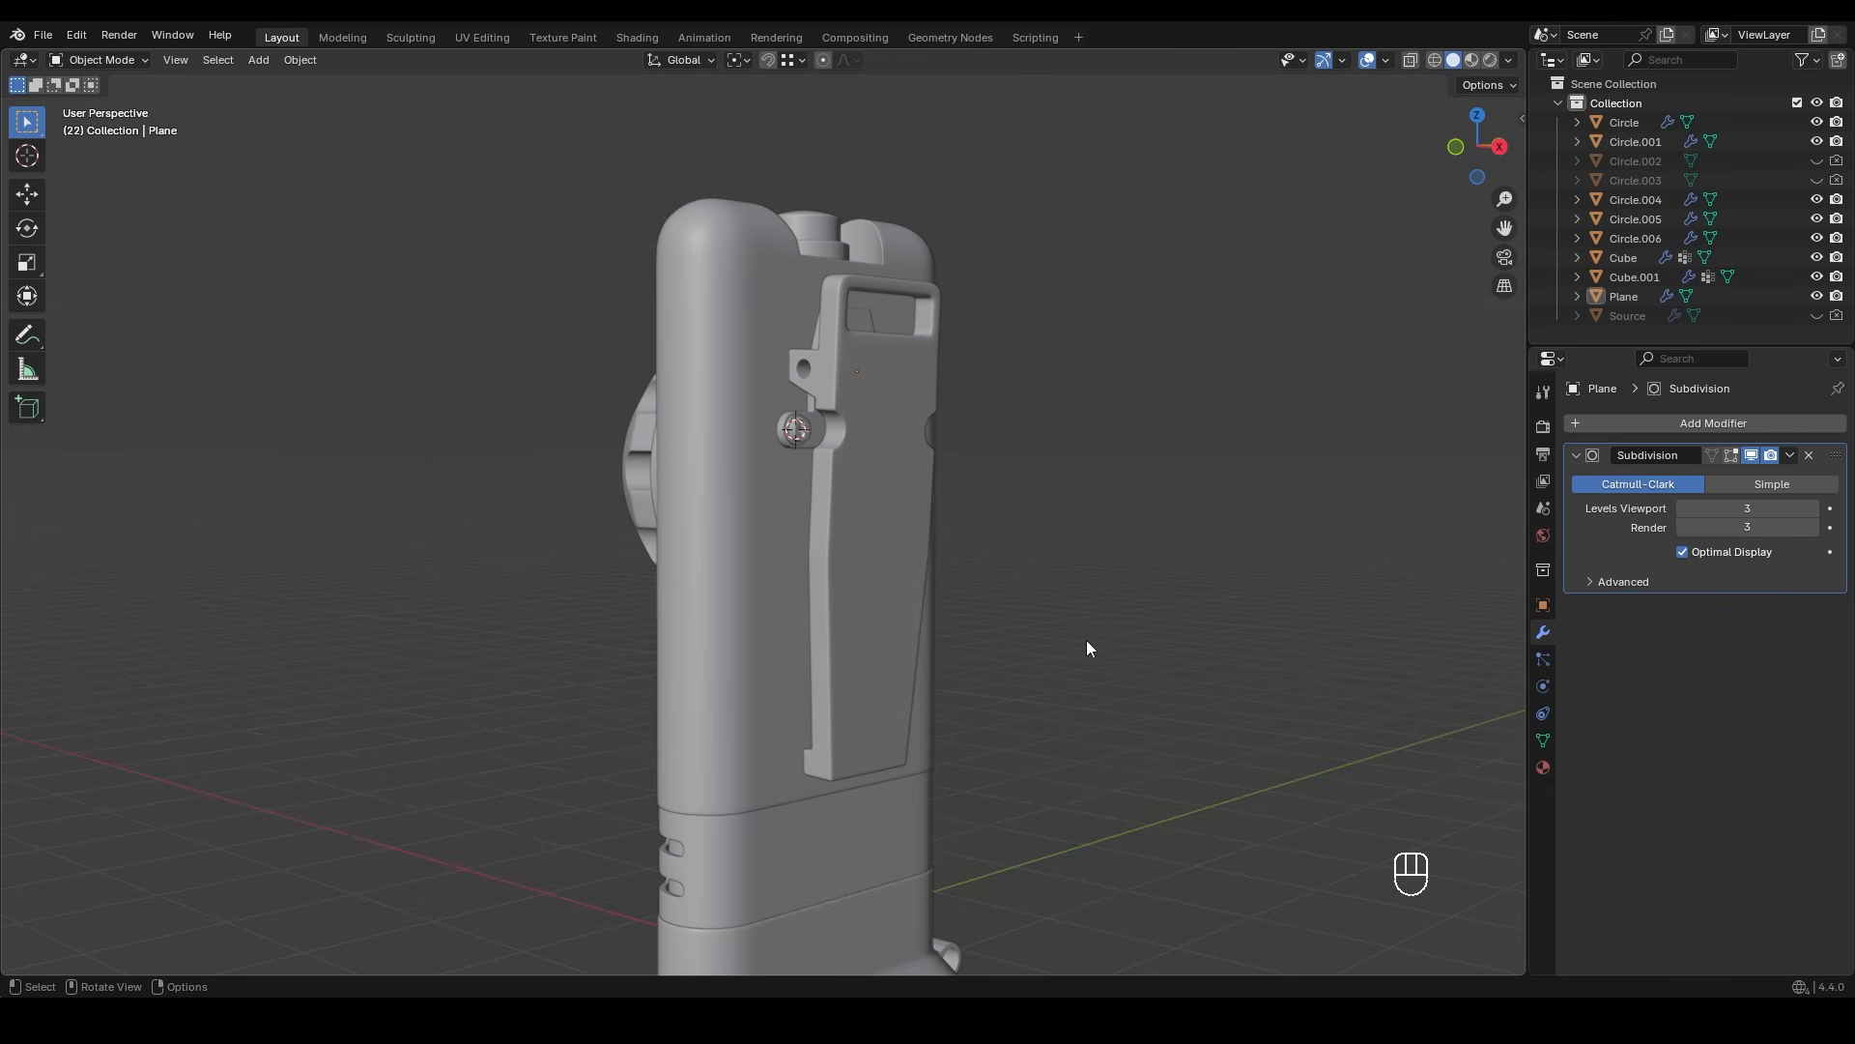
left_click(864, 360)
scroll(856, 352, "up", 3)
middle_click_drag(850, 342, 720, 520, "shift")
scroll(721, 520, "up", 2)
scroll(740, 483, "up", 2)
middle_click_drag(760, 438, 811, 508, "shift")
key("Tab")
scroll(731, 468, "up", 3)
scroll(814, 508, "up", 4)
middle_click_drag(823, 514, 806, 507, "shift")
left_click(779, 640)
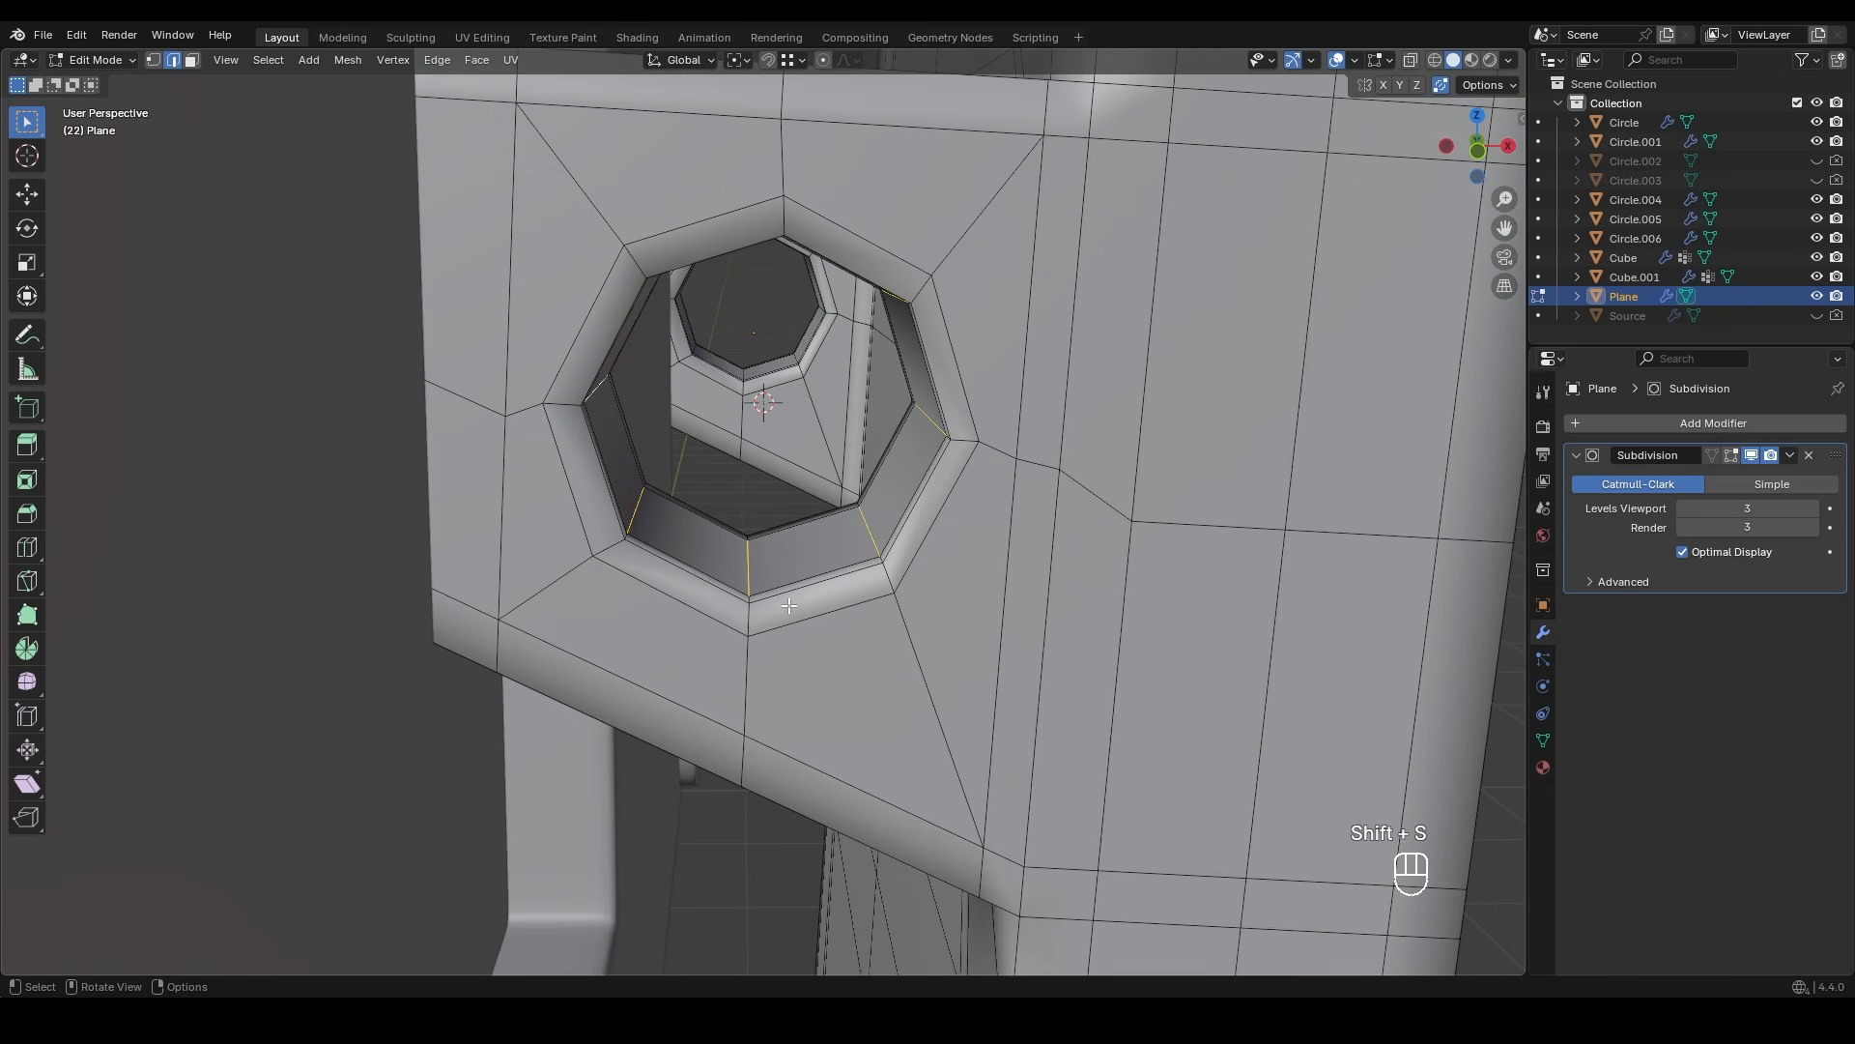
- Add a cylinder with 8 vertices at the 3D cursor
scroll(787, 603, "down", 2)
middle_click_drag(787, 601, 707, 585)
key("Tab")
scroll(709, 583, "down", 5)
key("shift+a")
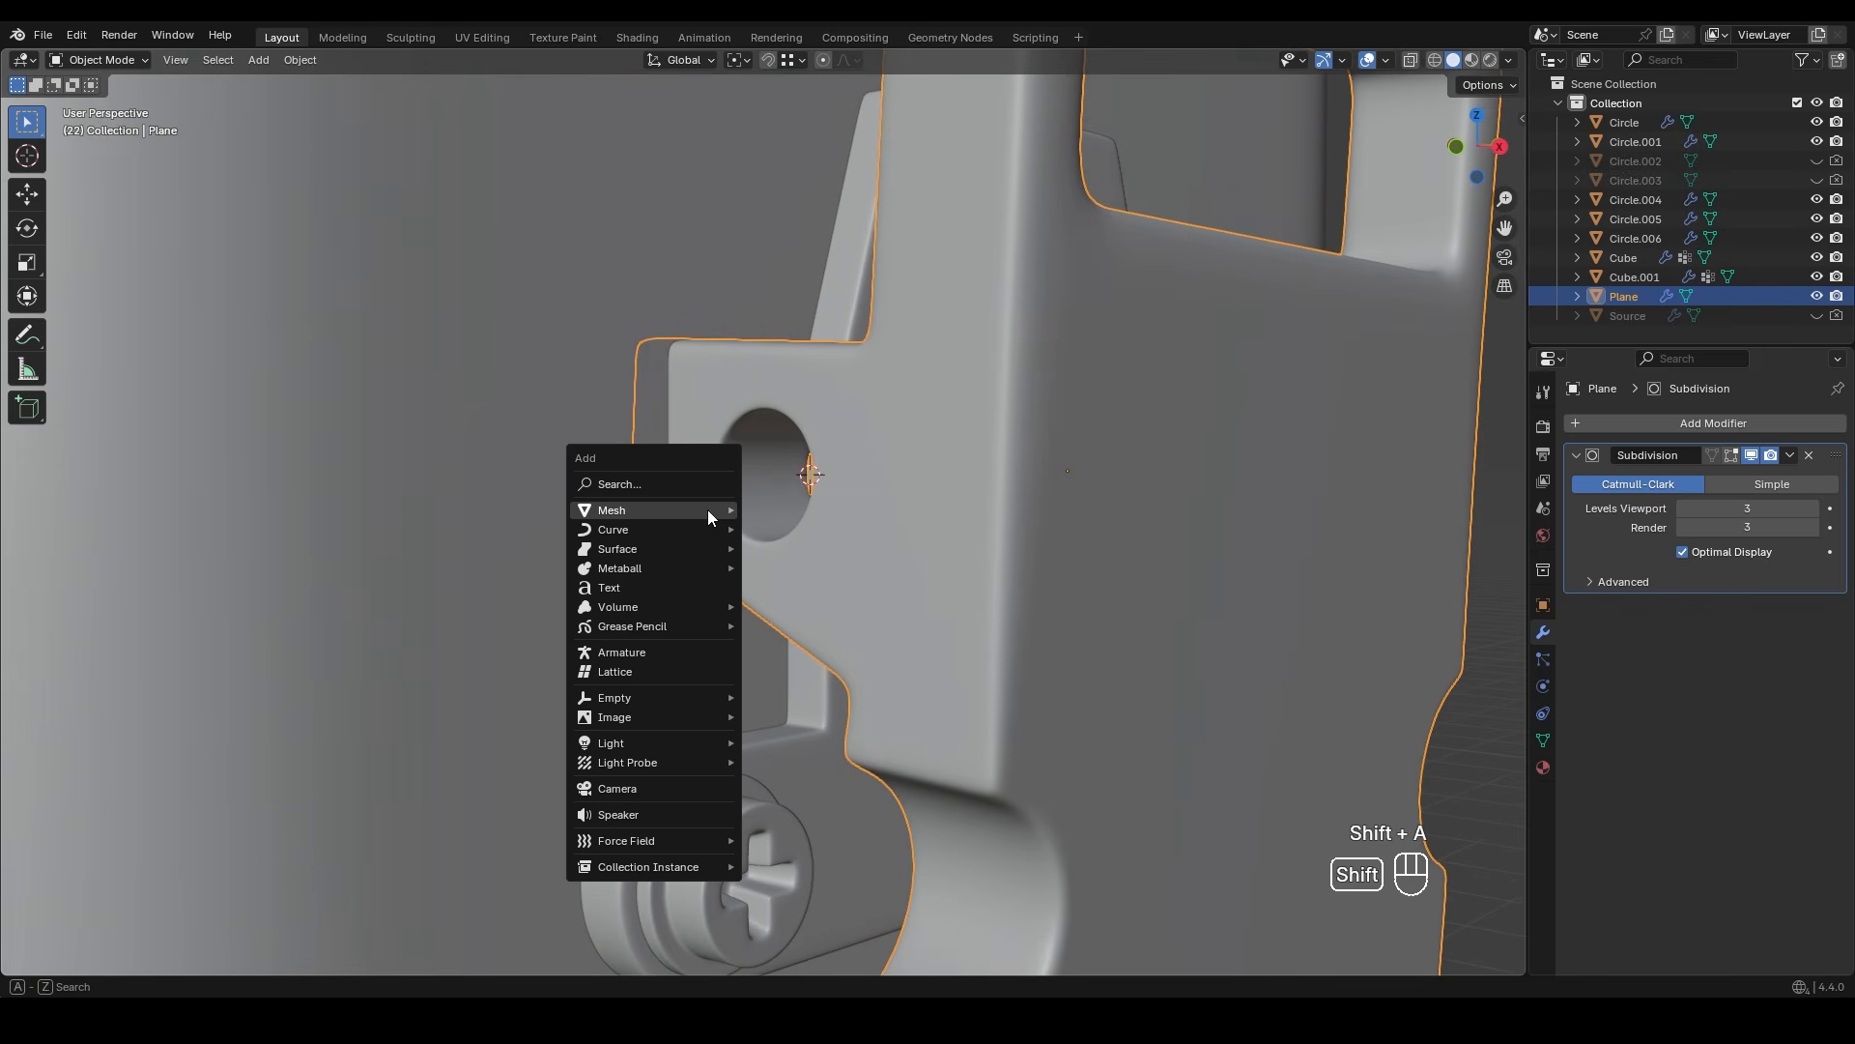
mouse_move(708, 508)
left_click(781, 607)
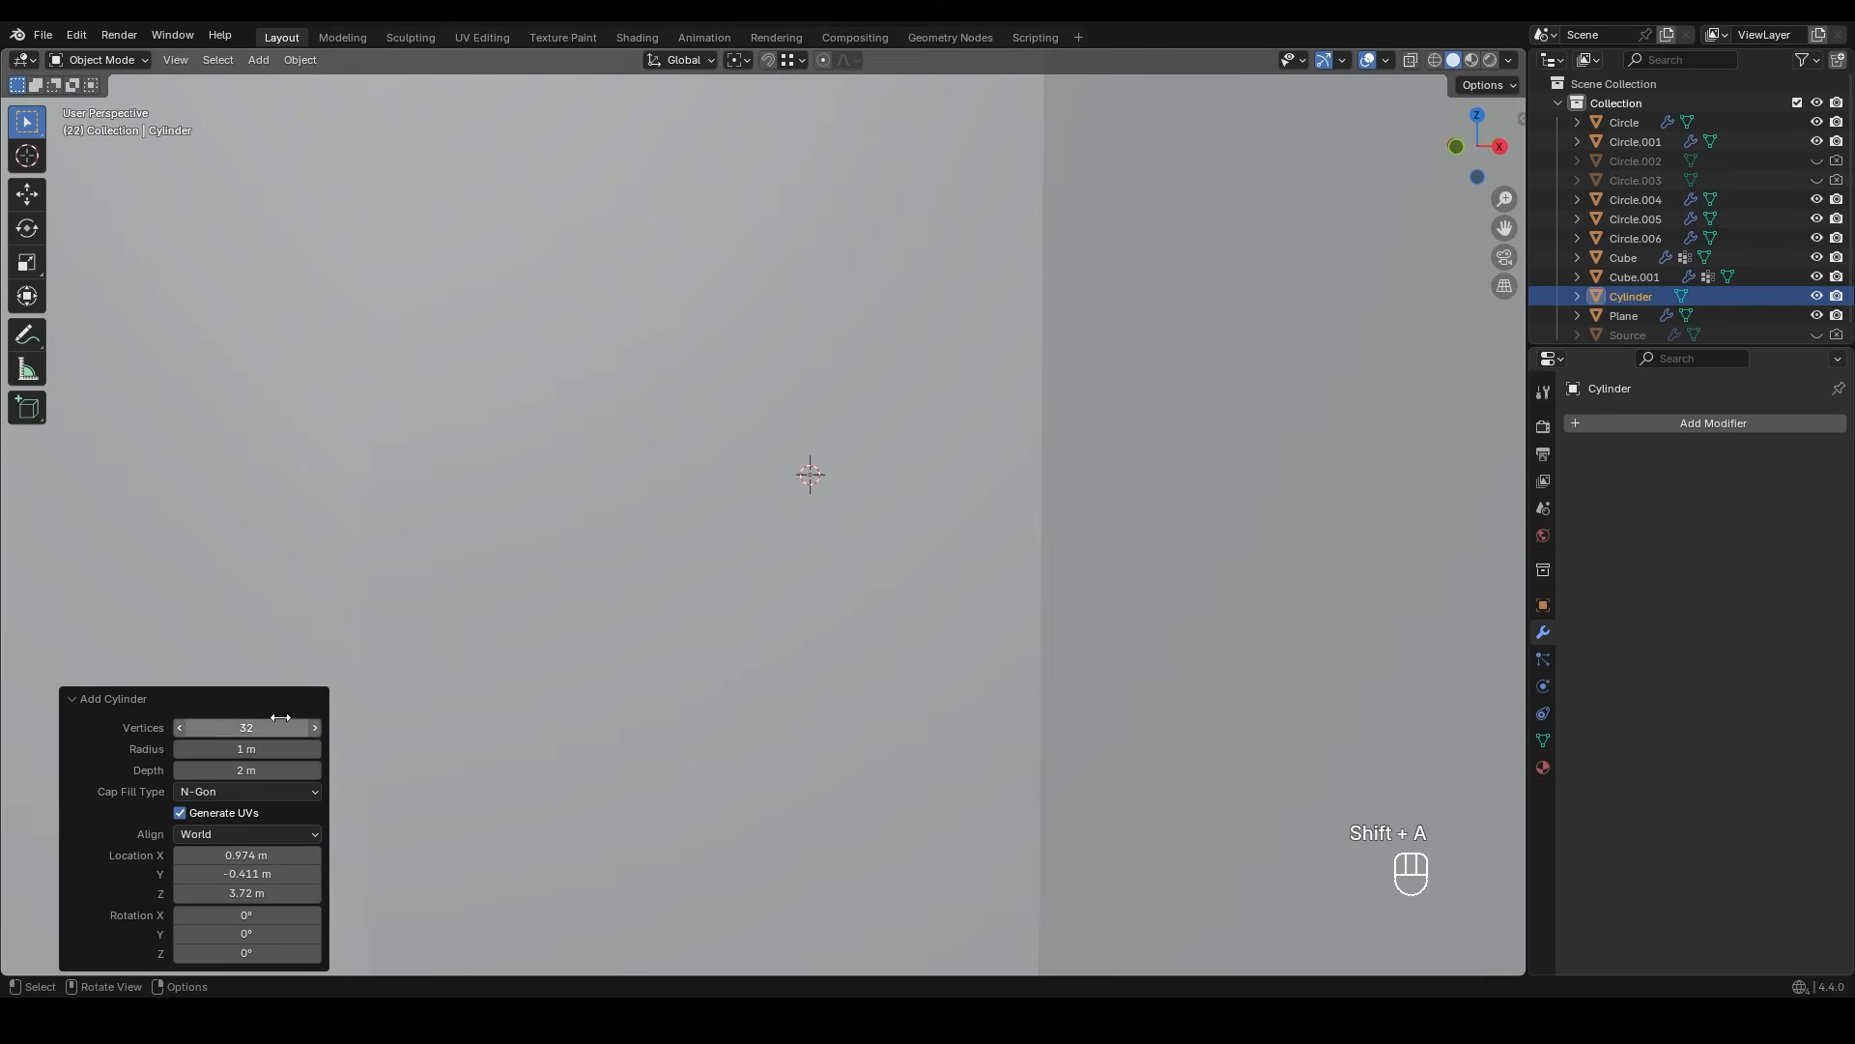
key("Return")
- Rotate the cylinder 90° in the right view so that it lies along Y
scroll(609, 588, "down", 10)
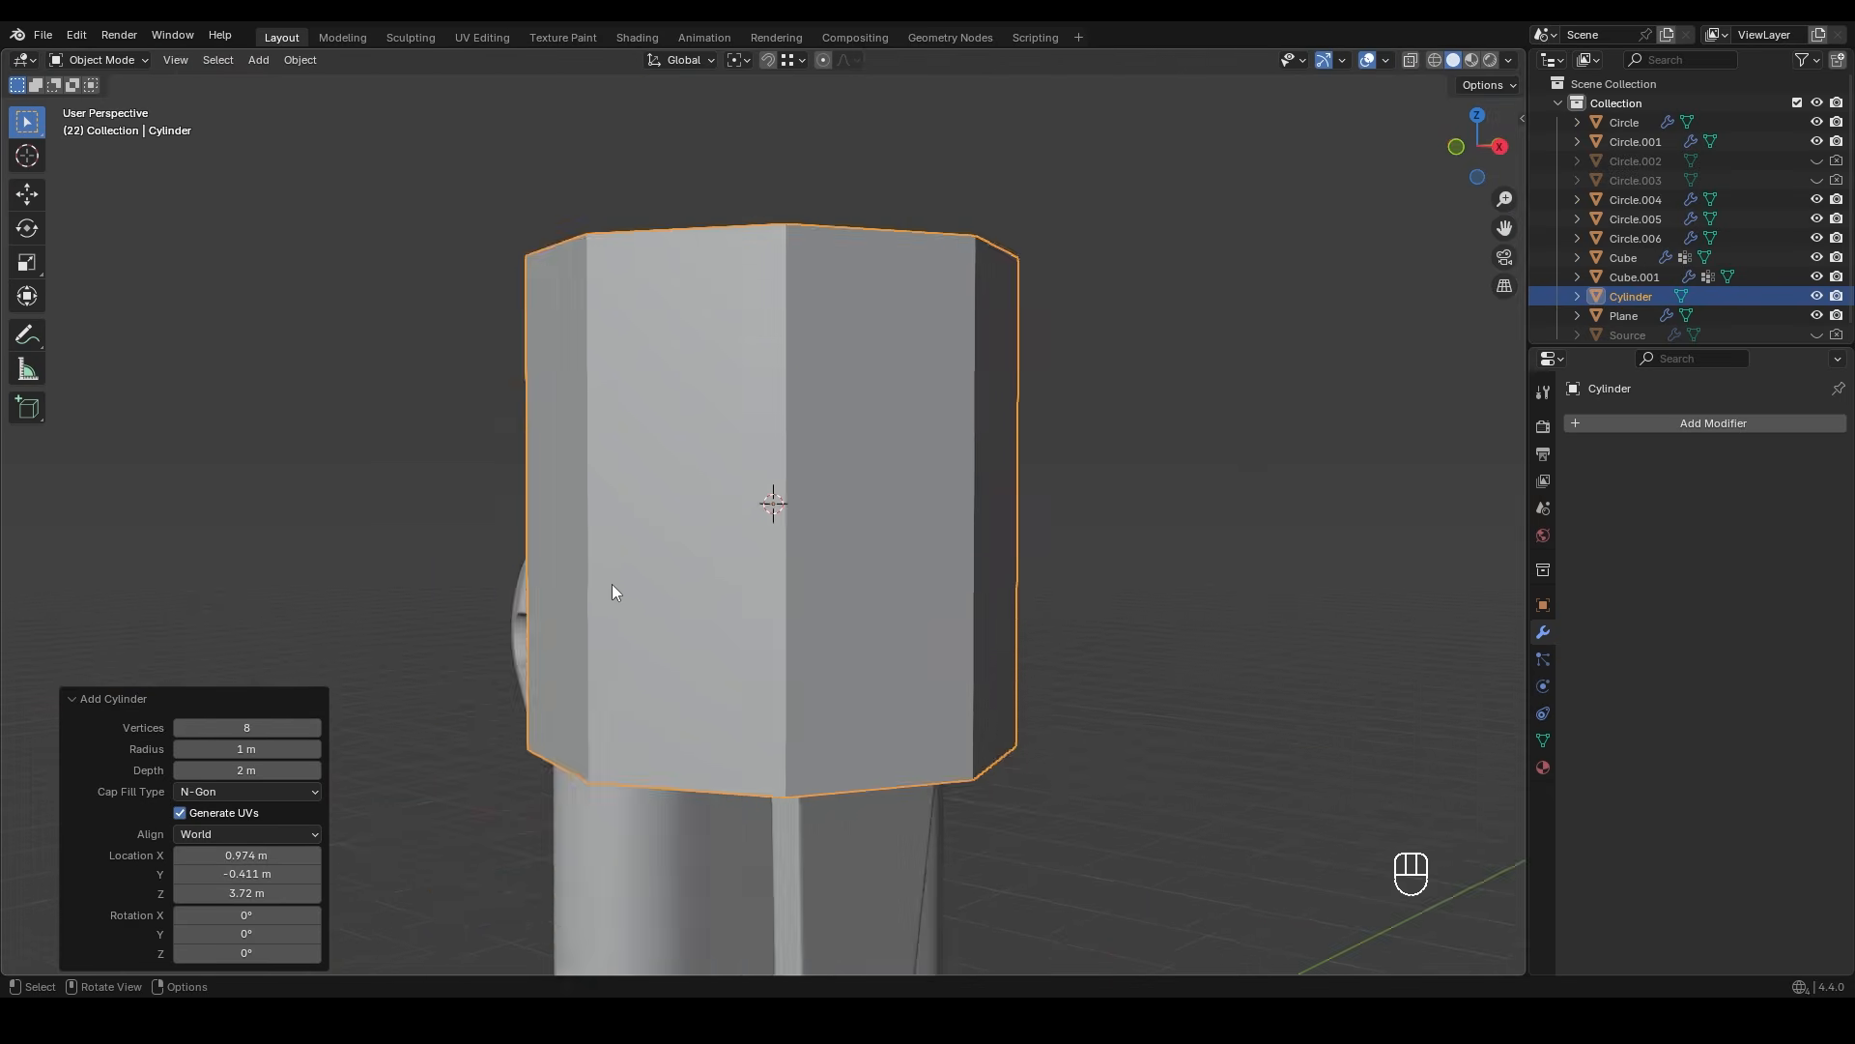
middle_click_drag(609, 588, 569, 543)
key("KP_3")
scroll(754, 503, "up", 5)
middle_click_drag(755, 505, 704, 538, "shift")
key("r")
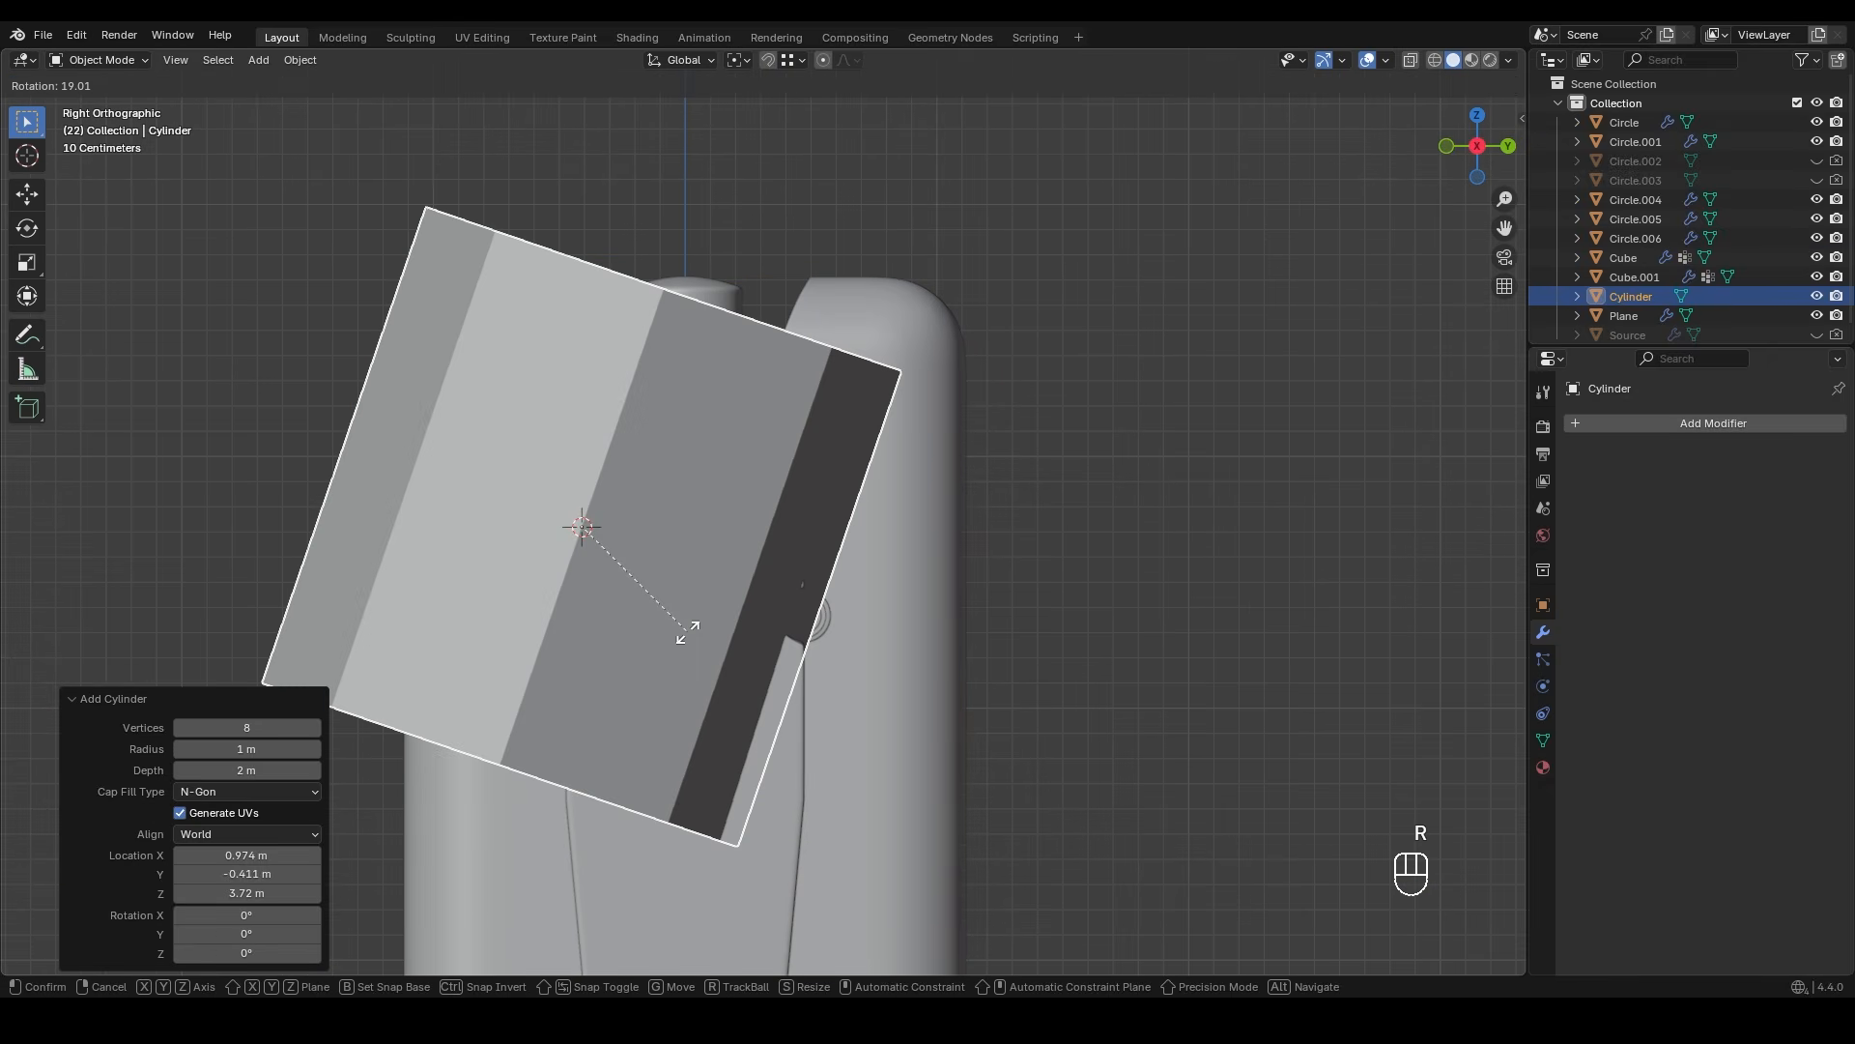
key("KP_9")
key("KP_0")
key("KP_Enter")
- Scale the cylinder to fit the lug hole, stretch it about 2.97 times along Y and apply its scale
scroll(953, 689, "down", 5)
key("s")
scroll(812, 576, "up", 3)
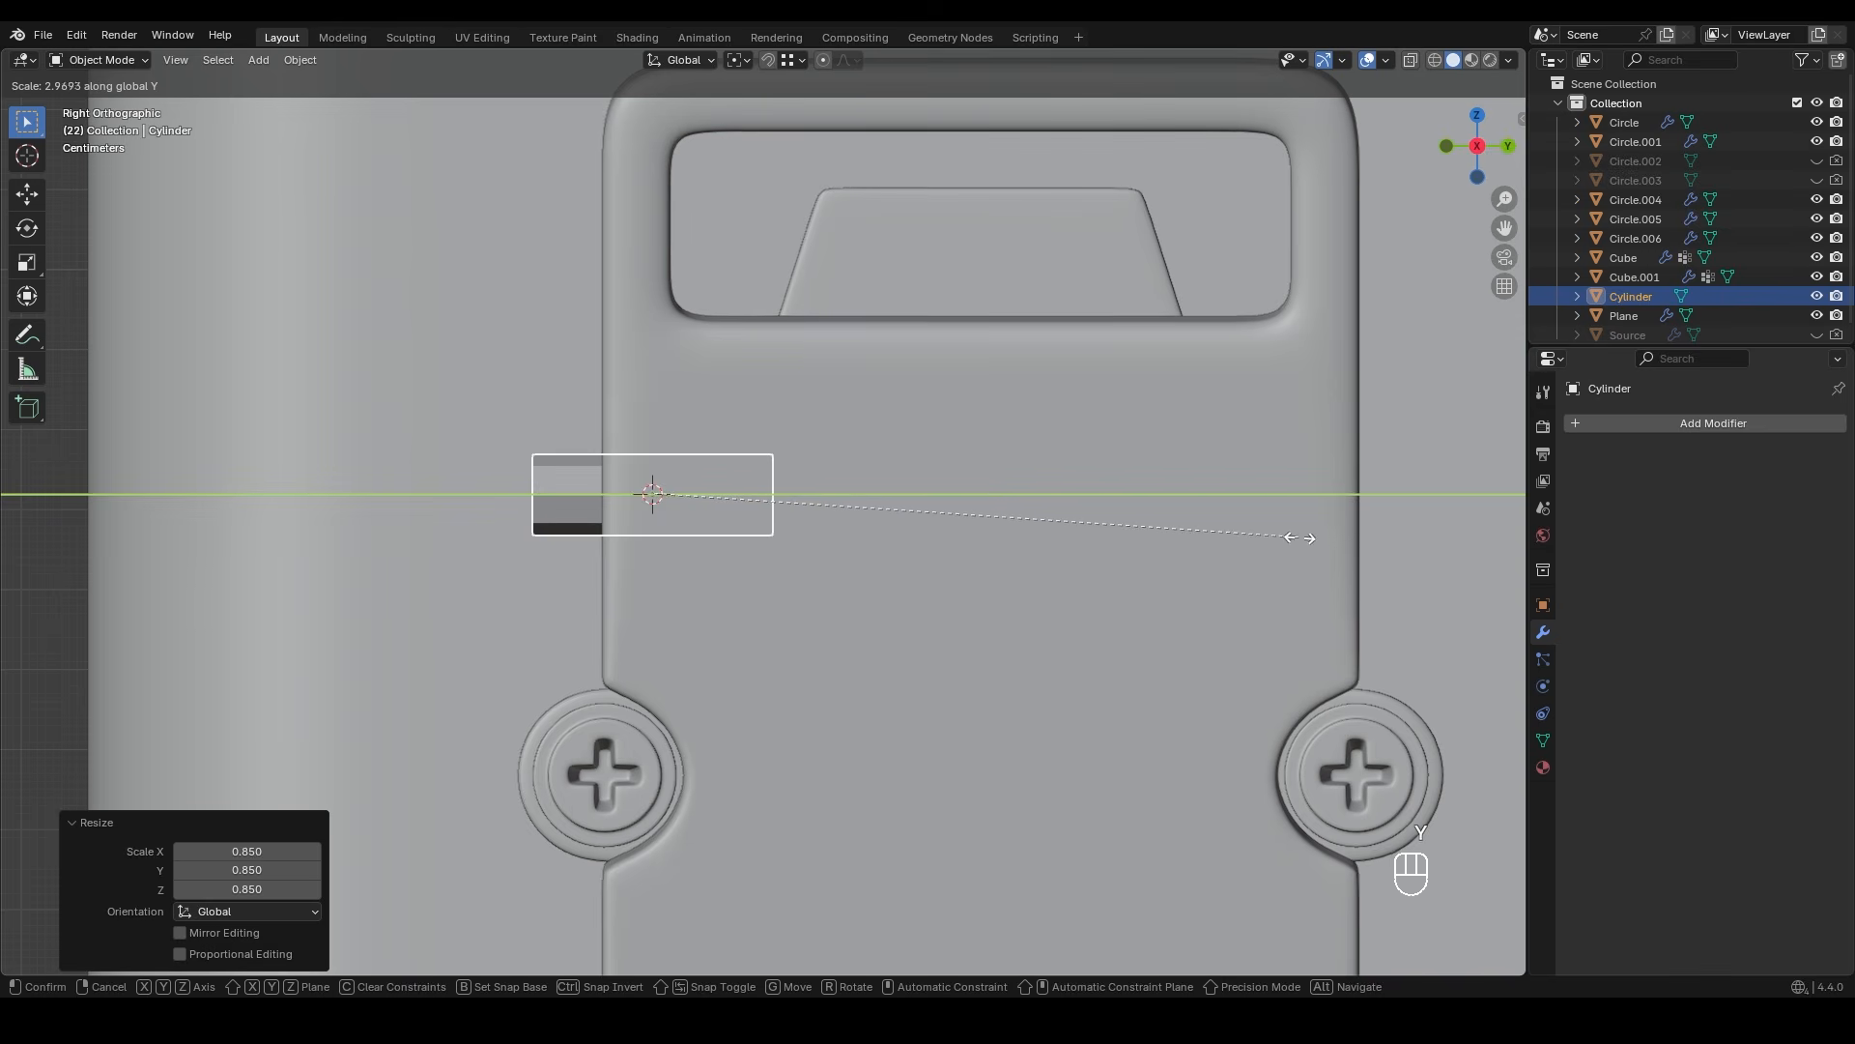
left_click(1300, 537)
middle_click_drag(793, 532, 892, 578)
key("KP_1")
key("s")
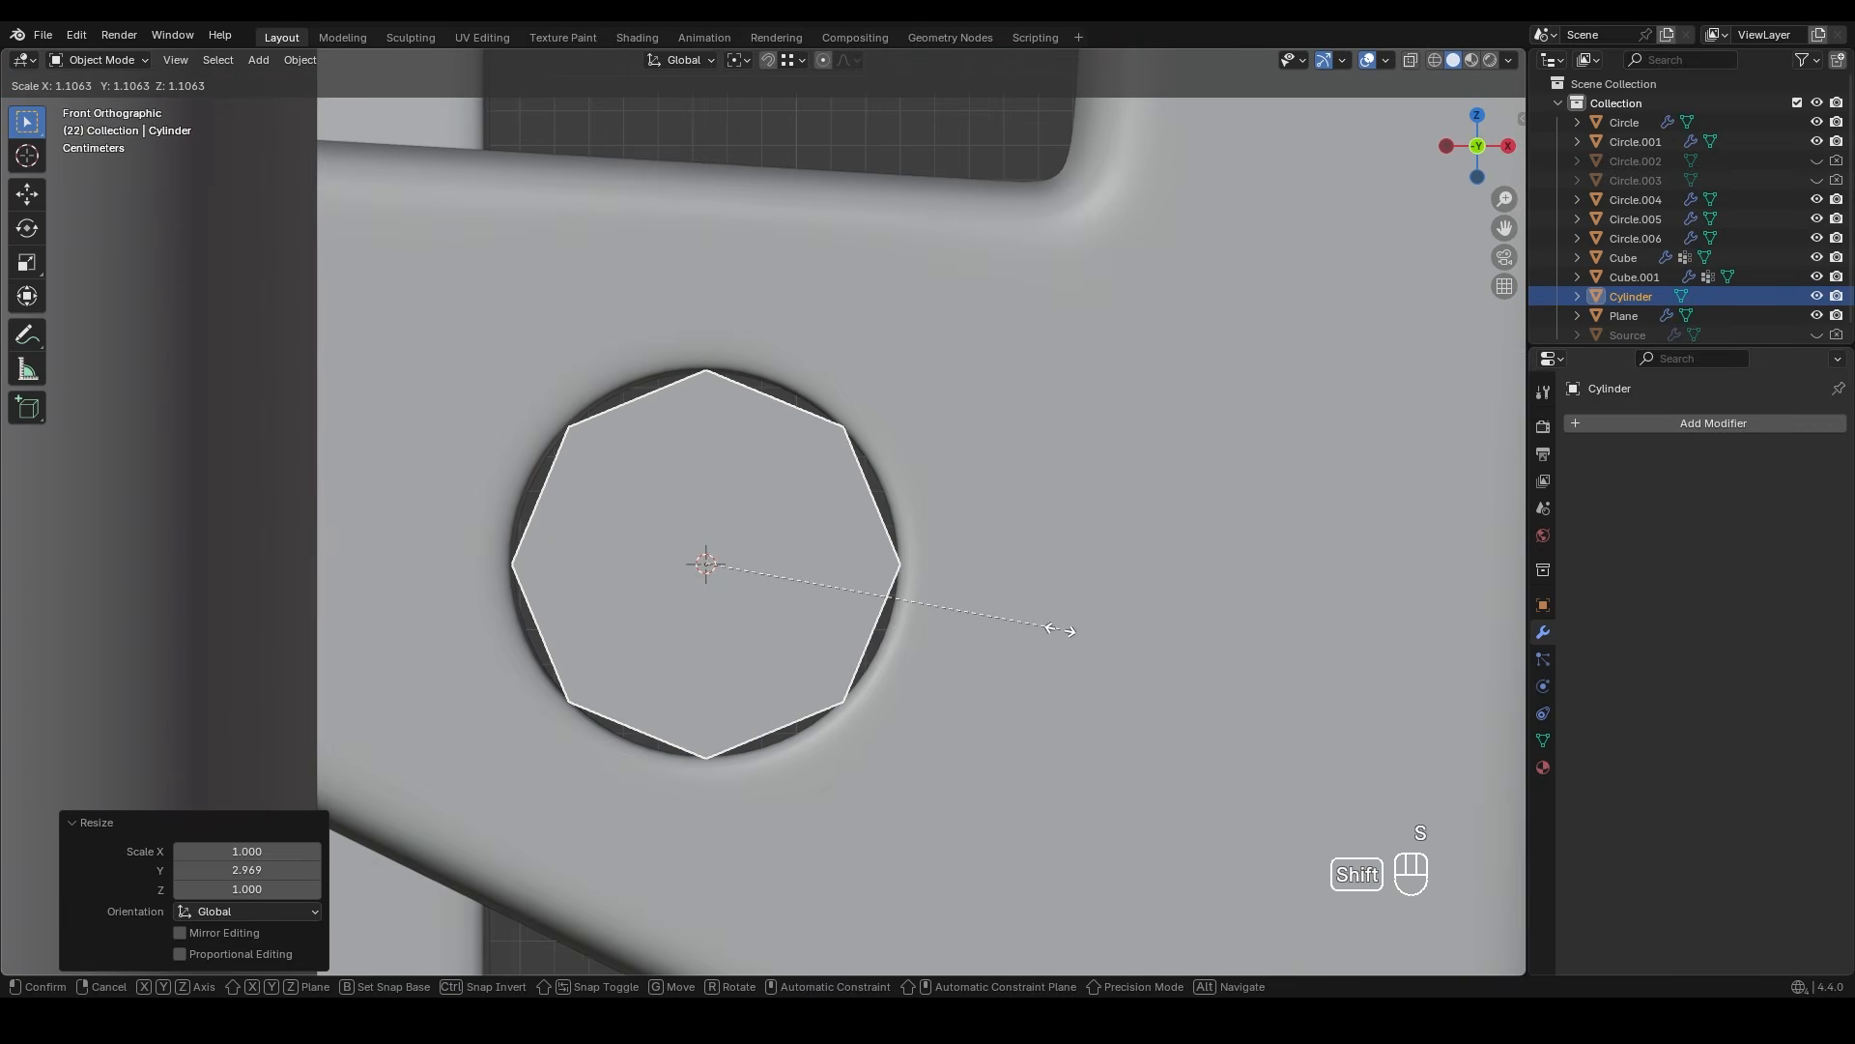
left_click(1060, 630)
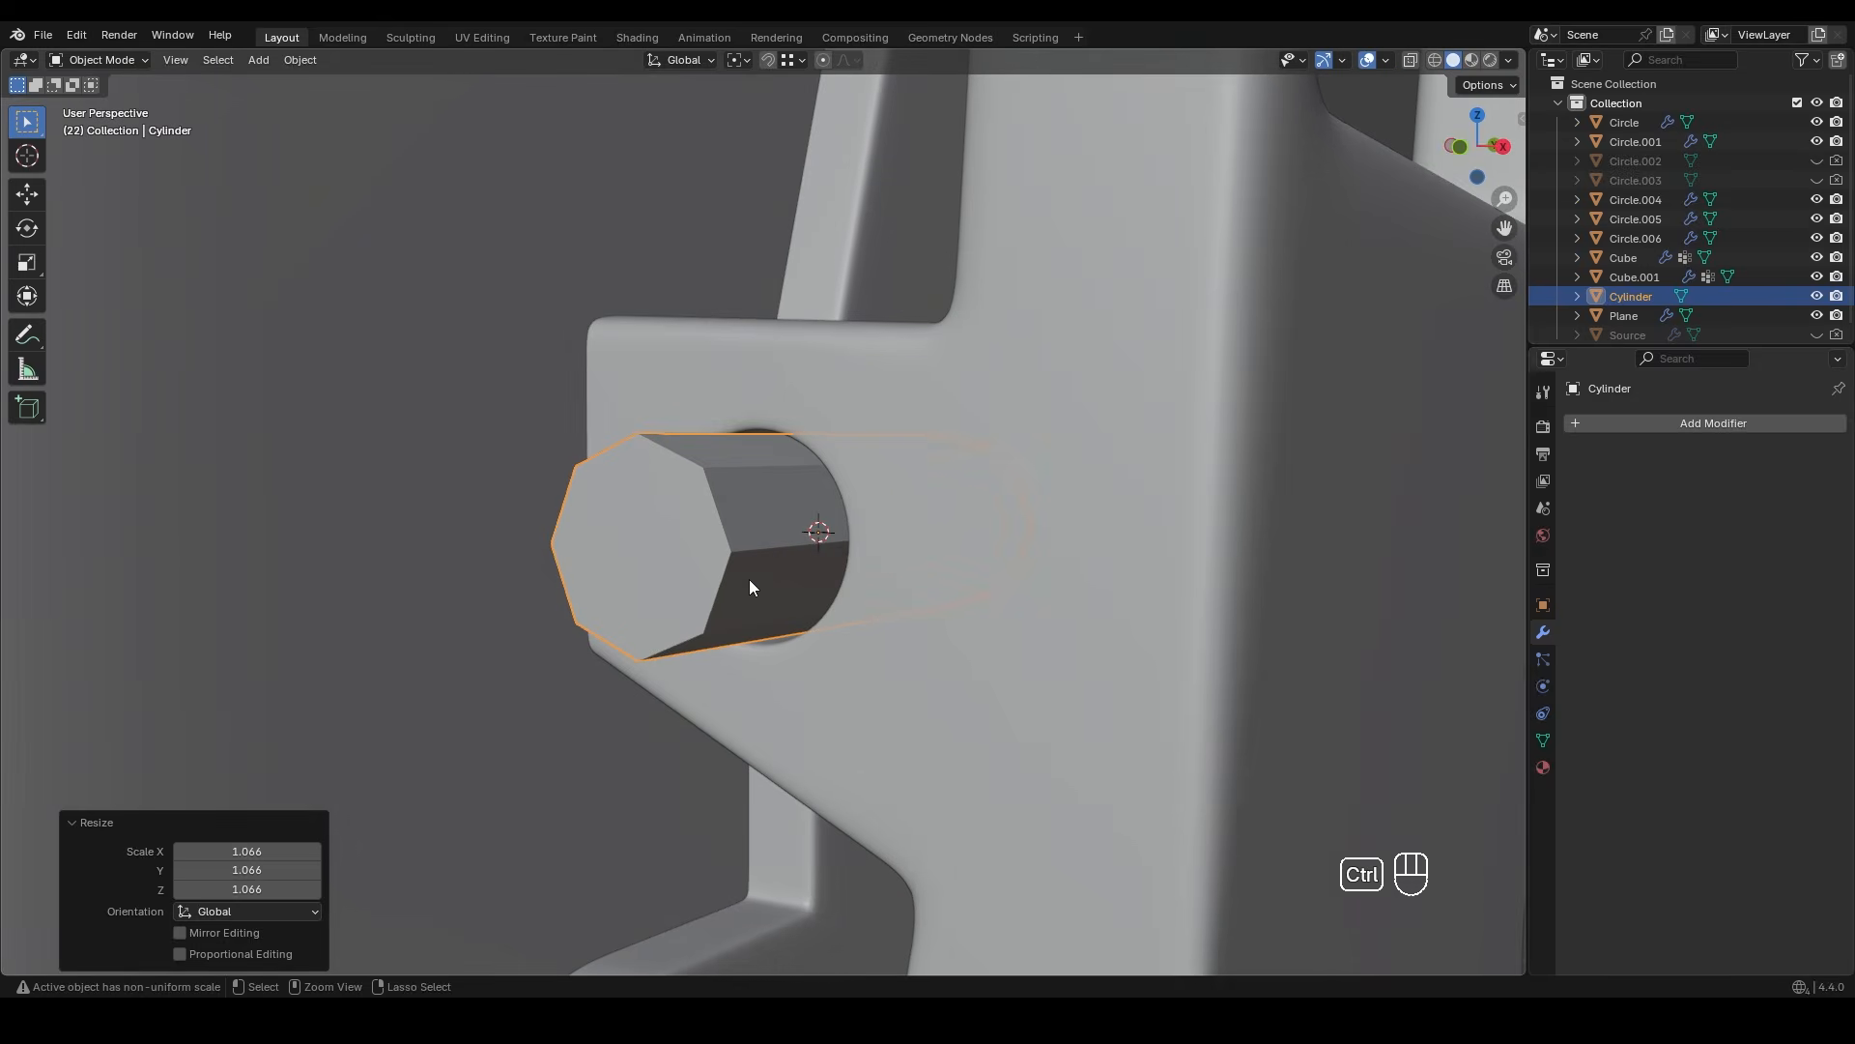
key("ctrl+a")
left_click(796, 613)
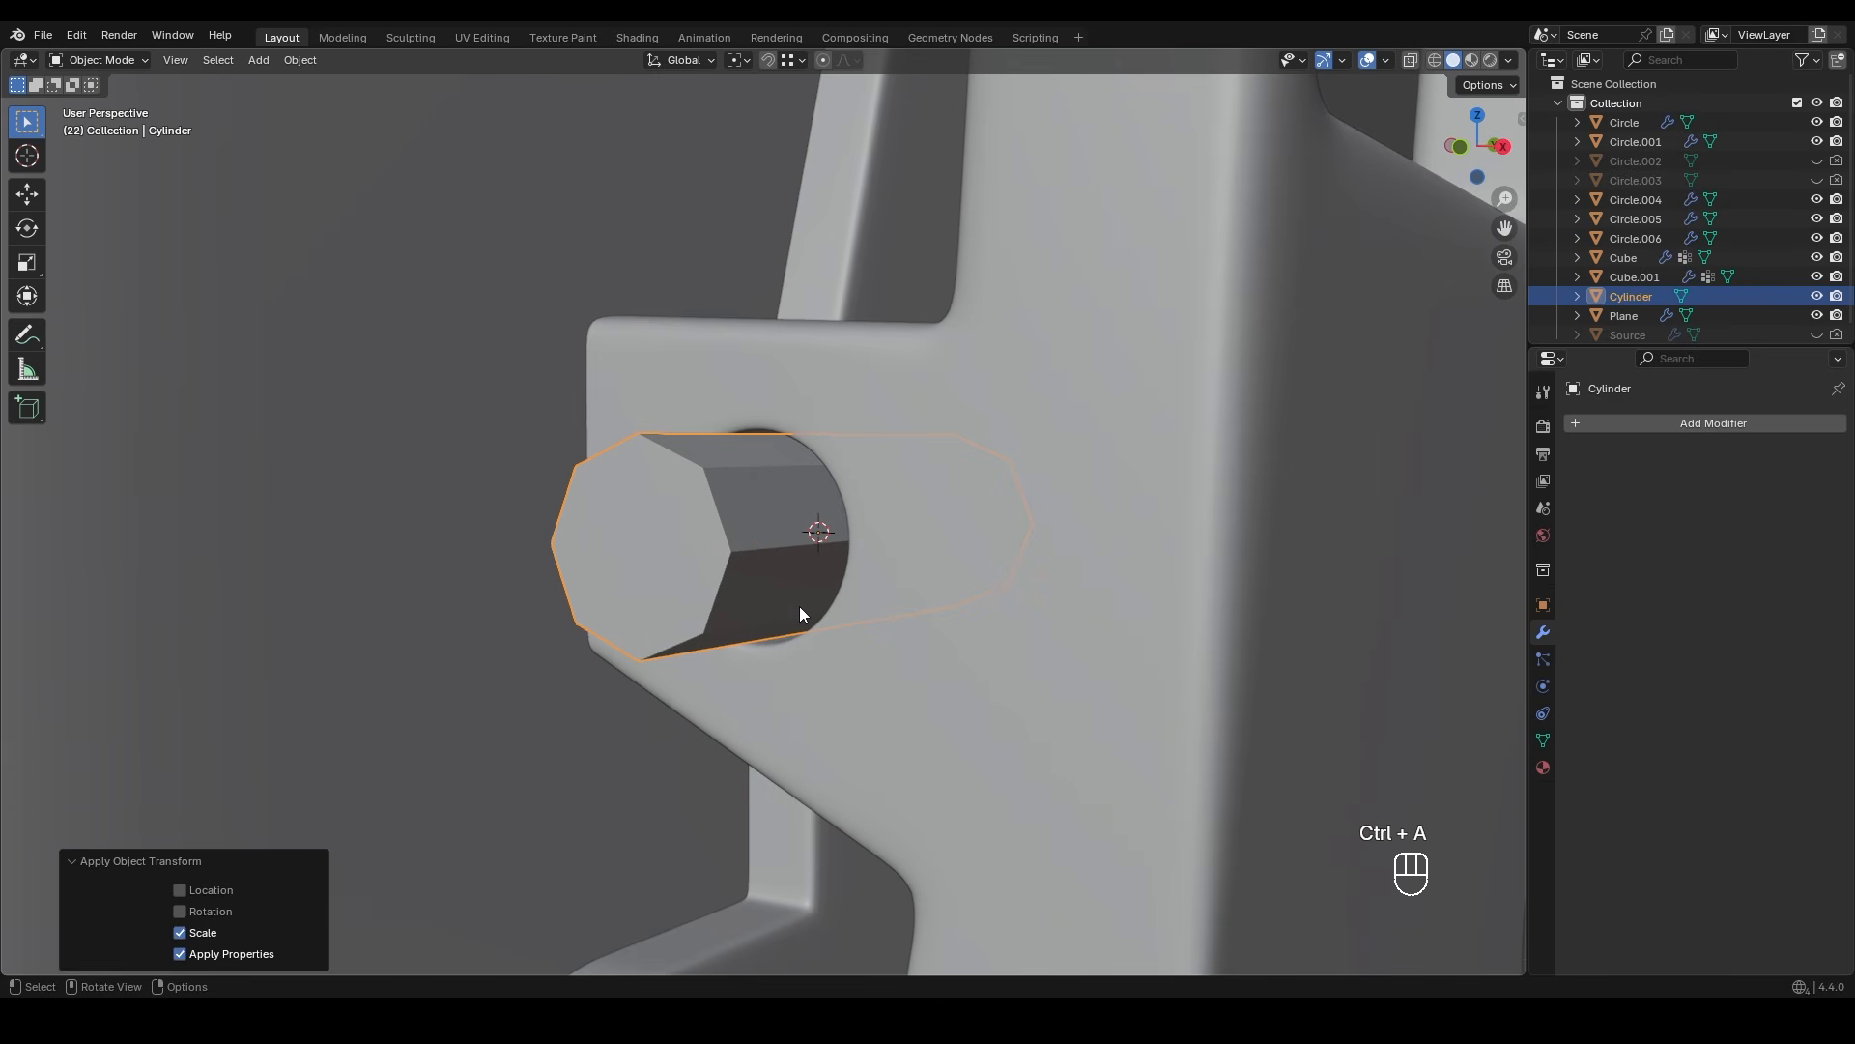
- Isolate the cylinder and delete the cap faces at its ends
key("KP_Divide")
key("KP_3")
key("Tab")
left_click_drag(993, 397, 1111, 626)
key("x")
left_click(881, 496)
scroll(742, 503, "up", 2)
middle_click_drag(742, 502, 762, 485, "shift")
middle_click_drag(762, 485, 867, 502)
left_click(660, 505)
key("x")
left_click(674, 506)
- Extrude the cylinder's front open edge loop in place and scale it outward to form a flange
middle_click_drag(674, 506, 729, 526, "shift")
key("z")
left_click(809, 520)
scroll(749, 506, "up", 2)
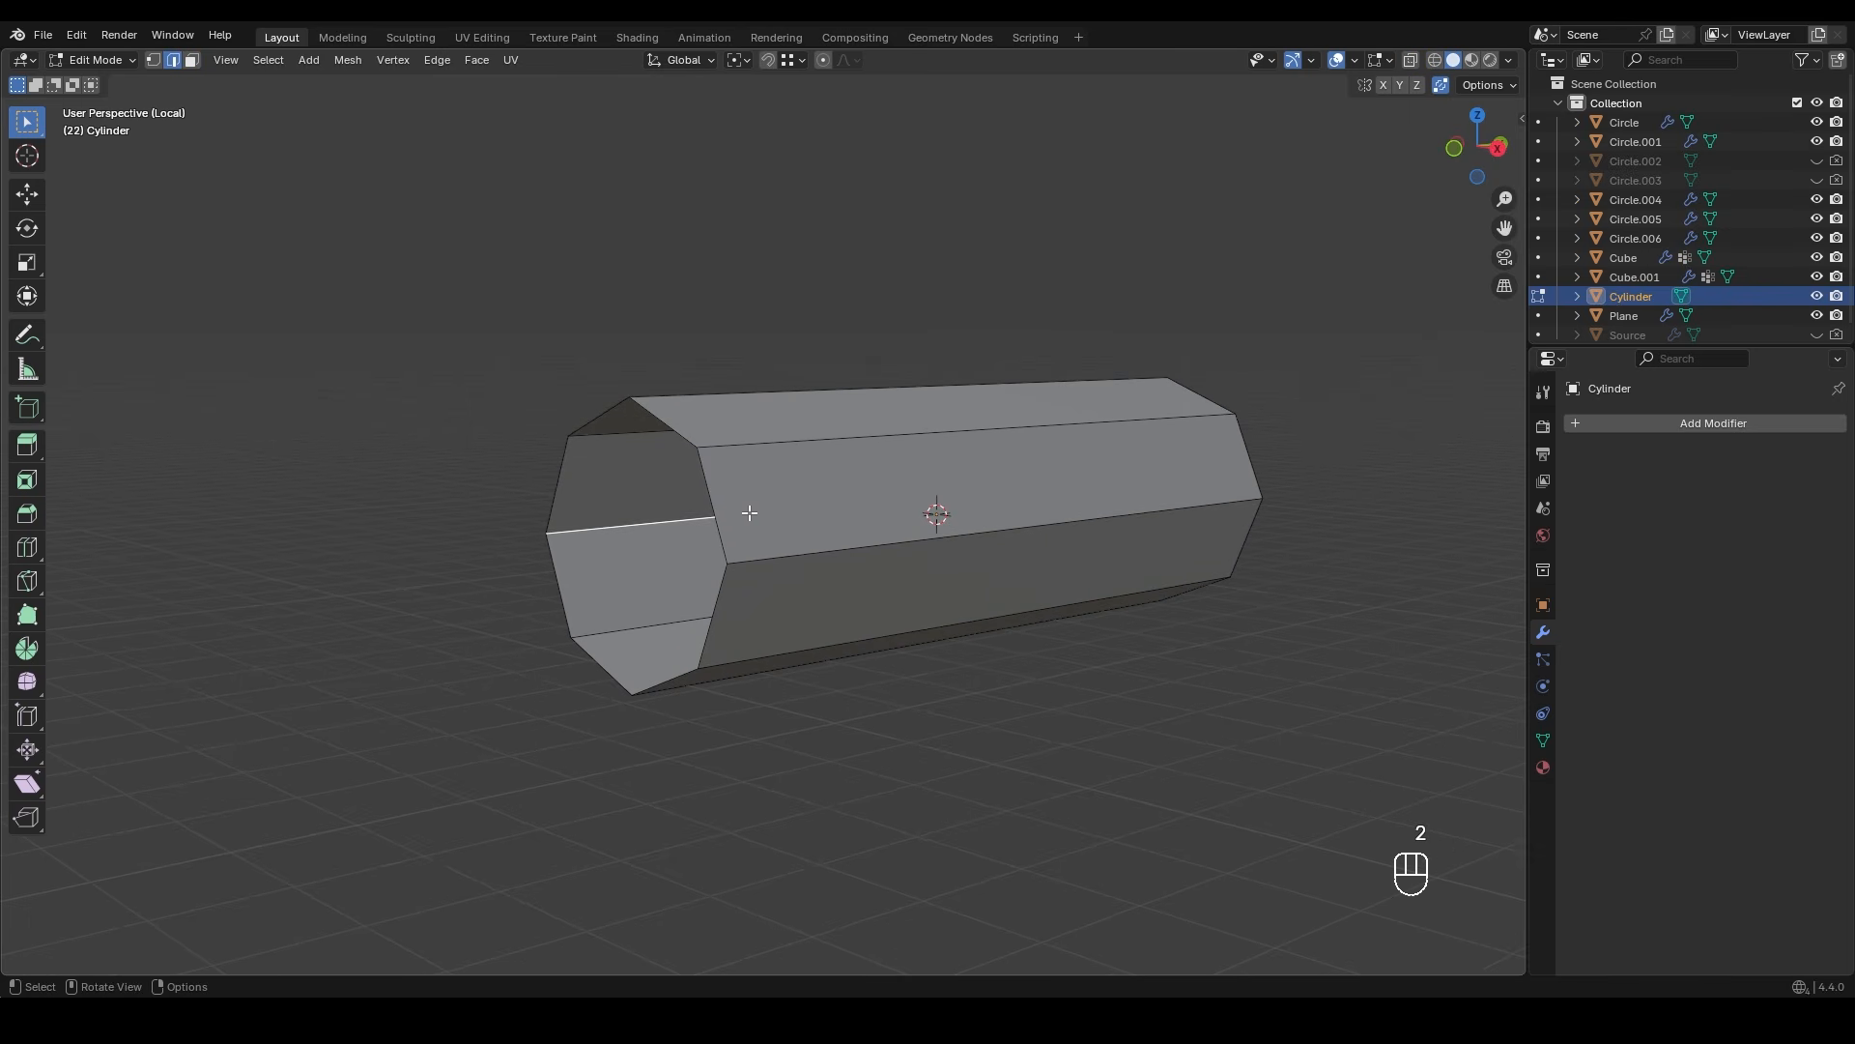
scroll(716, 514, "up", 1)
key("e")
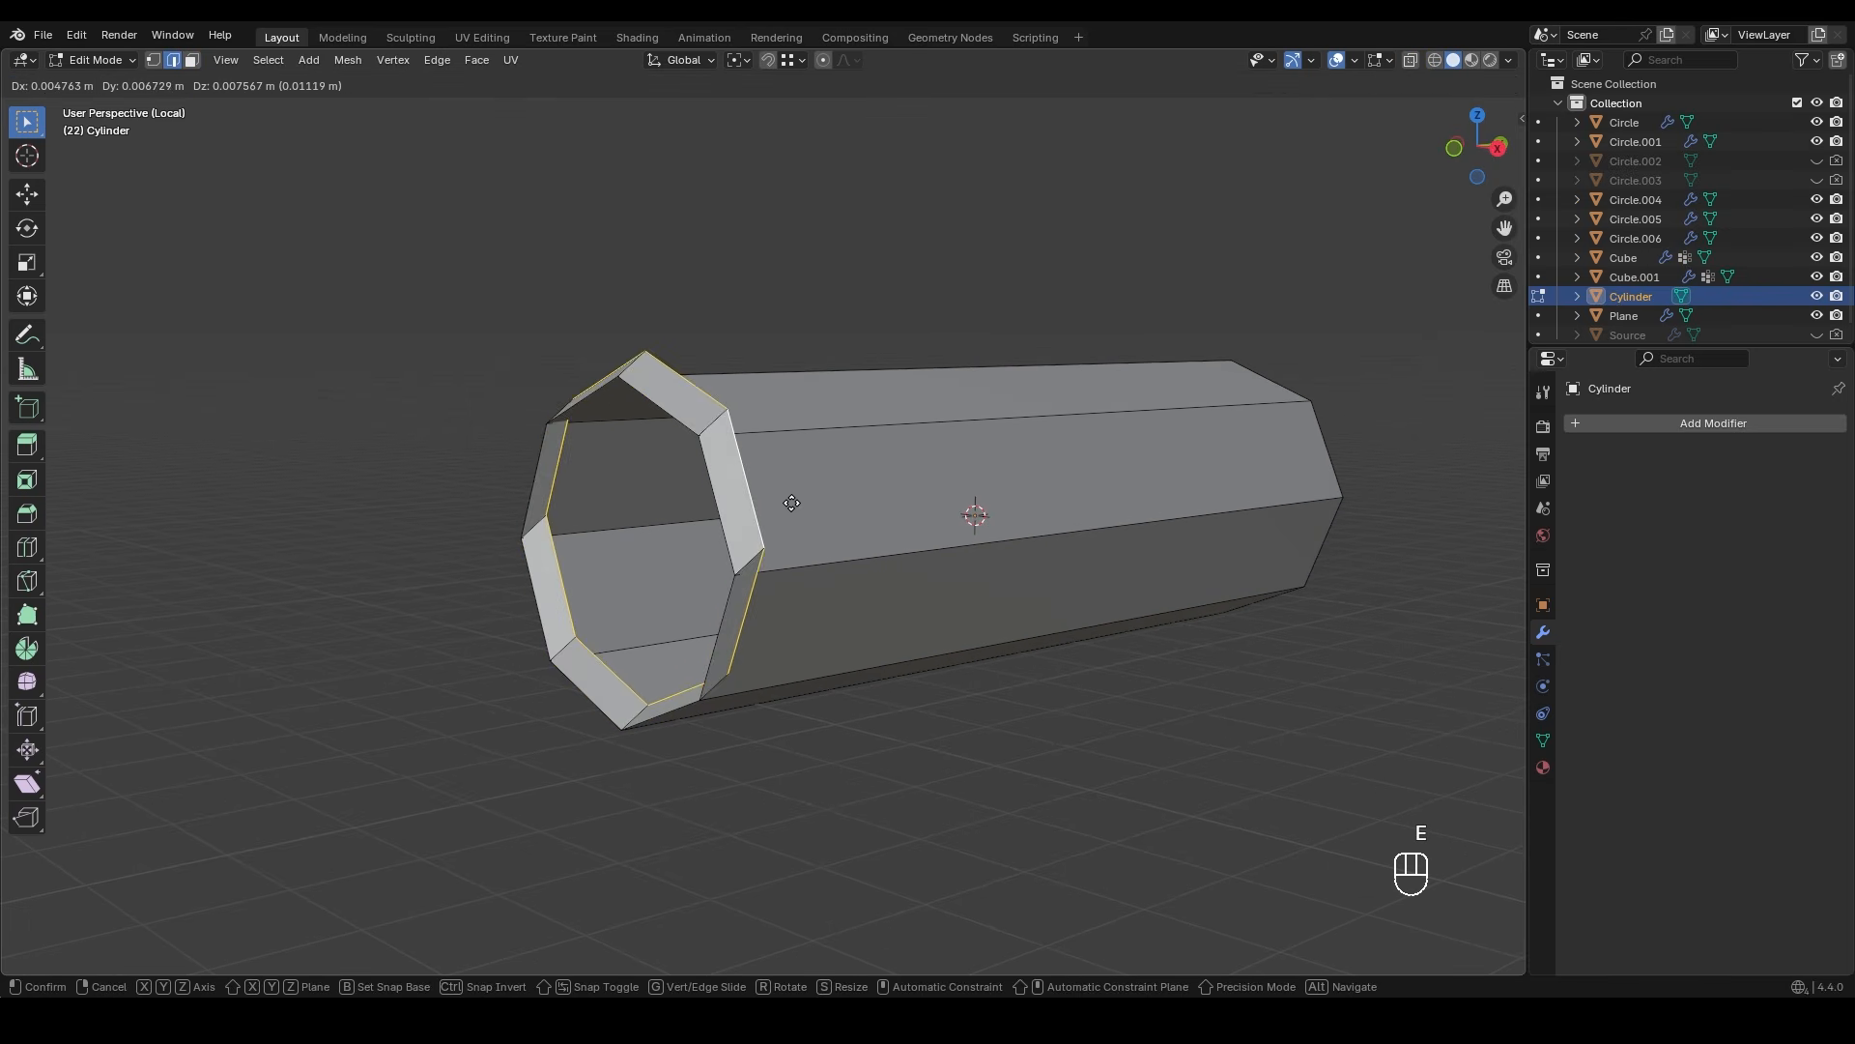
right_click(826, 570)
middle_click_drag(813, 535, 870, 555)
key("s")
left_click(945, 538)
- Extrude the flange rim forward along Y twice, the second time about 0.023 m, scaling the last loop to 0.745 for a domed head
key("e")
left_click(758, 552)
middle_click_drag(759, 552, 1082, 539, "shift")
key("s")
left_click(1090, 571)
key("e")
left_click(1054, 585)
key("s")
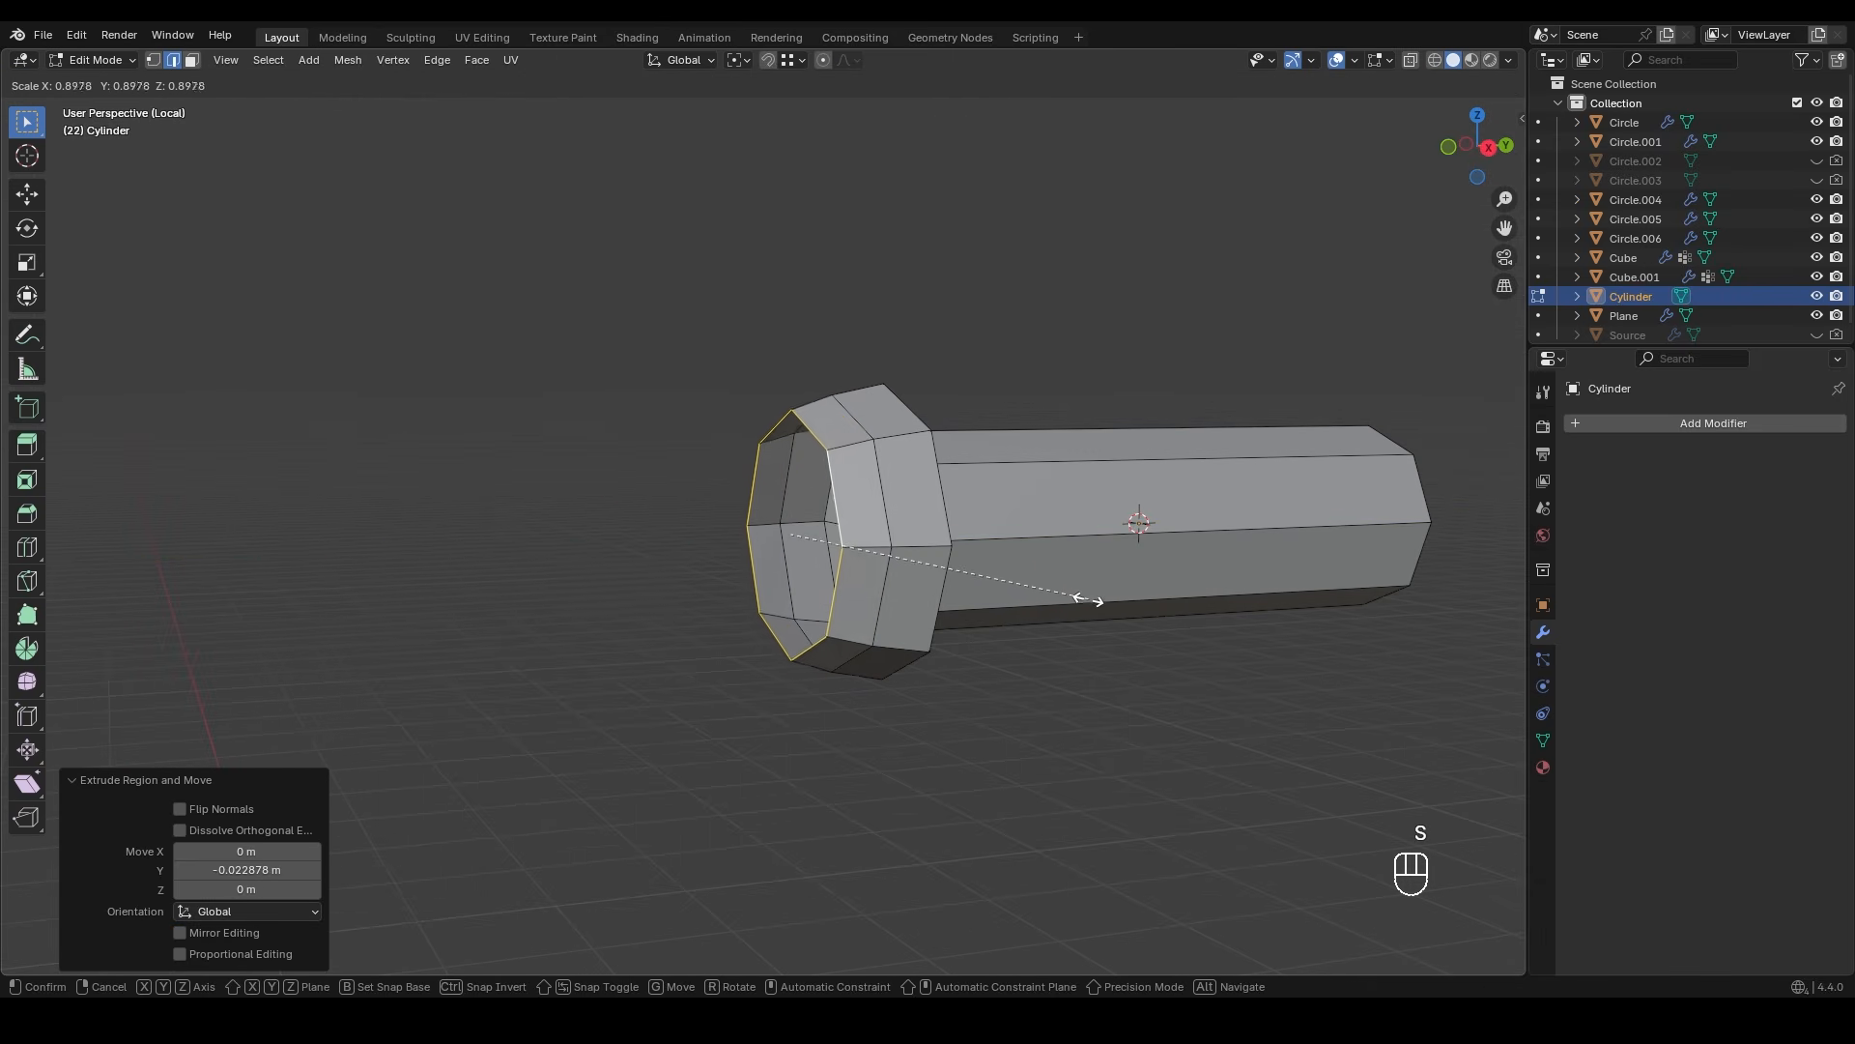
left_click(1037, 597)
middle_click_drag(1037, 597, 1118, 571)
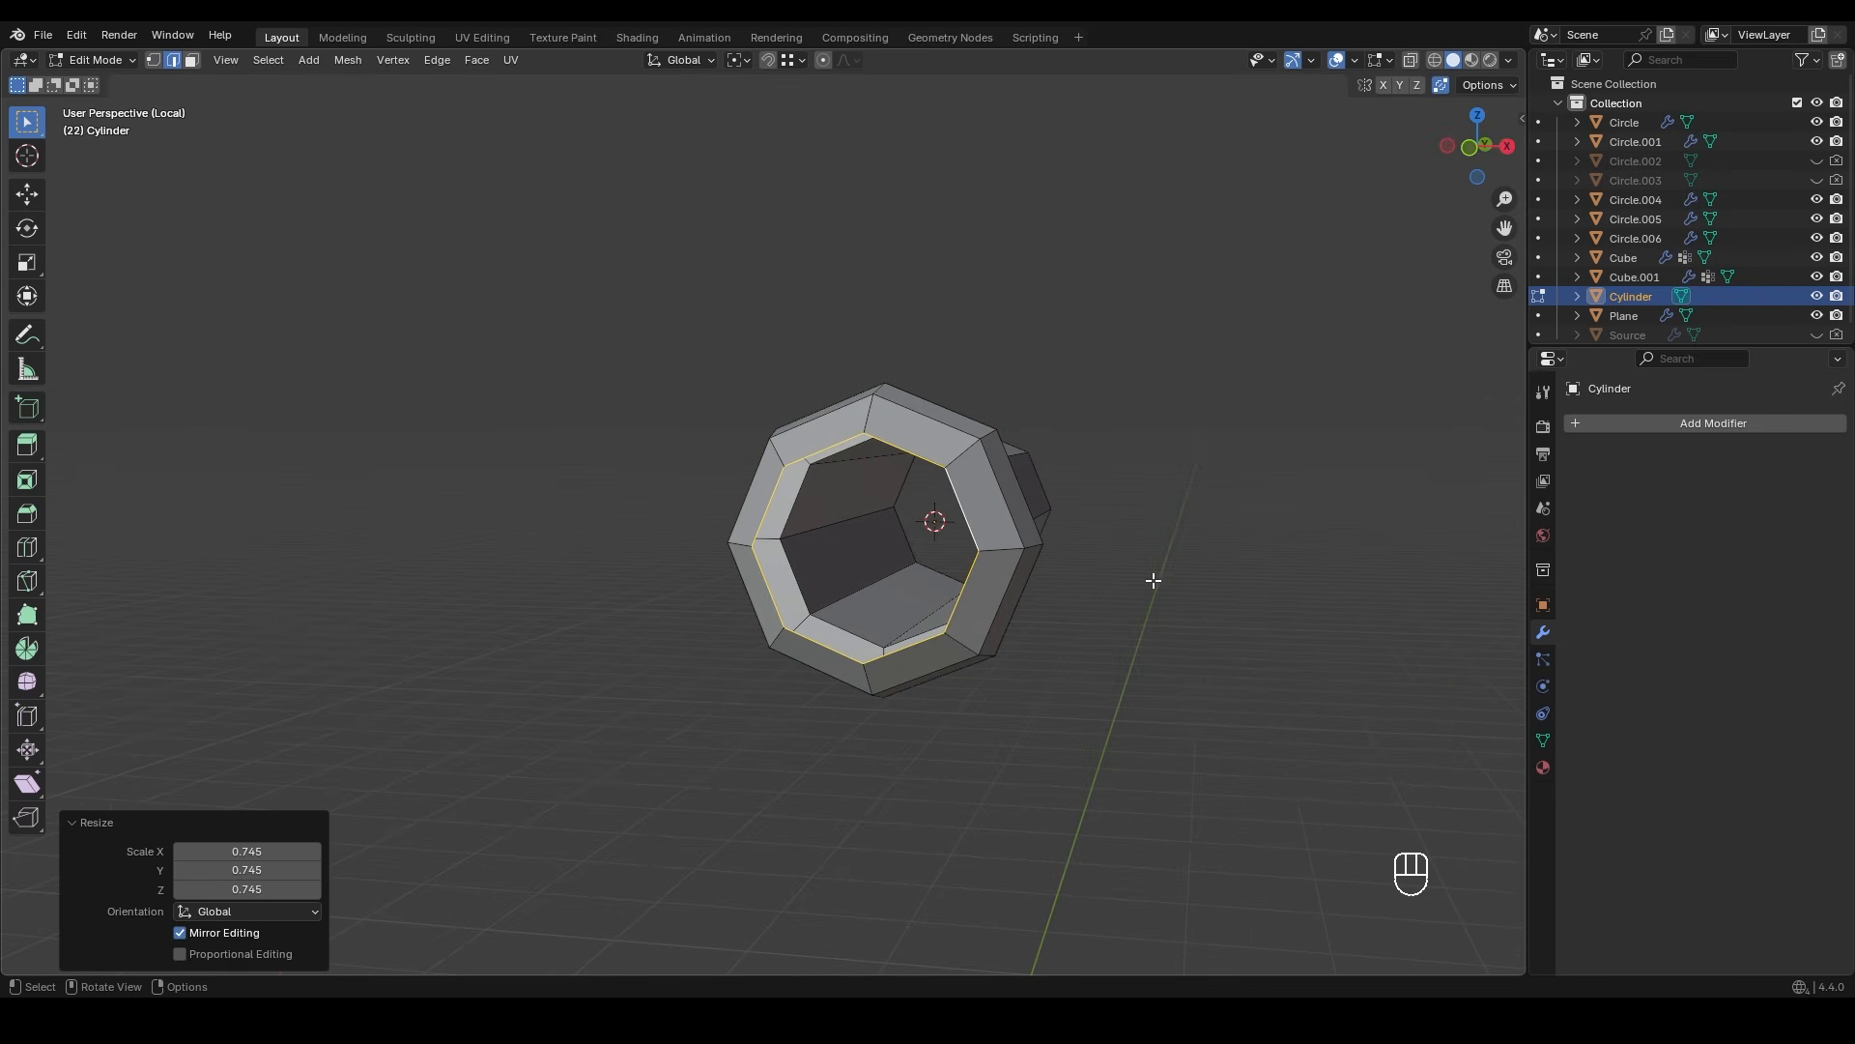
- Extrude the head's front loop inward at scale 0.615 and close the opening with Grid Fill, span 2
key("e")
right_click(1122, 597)
key("s")
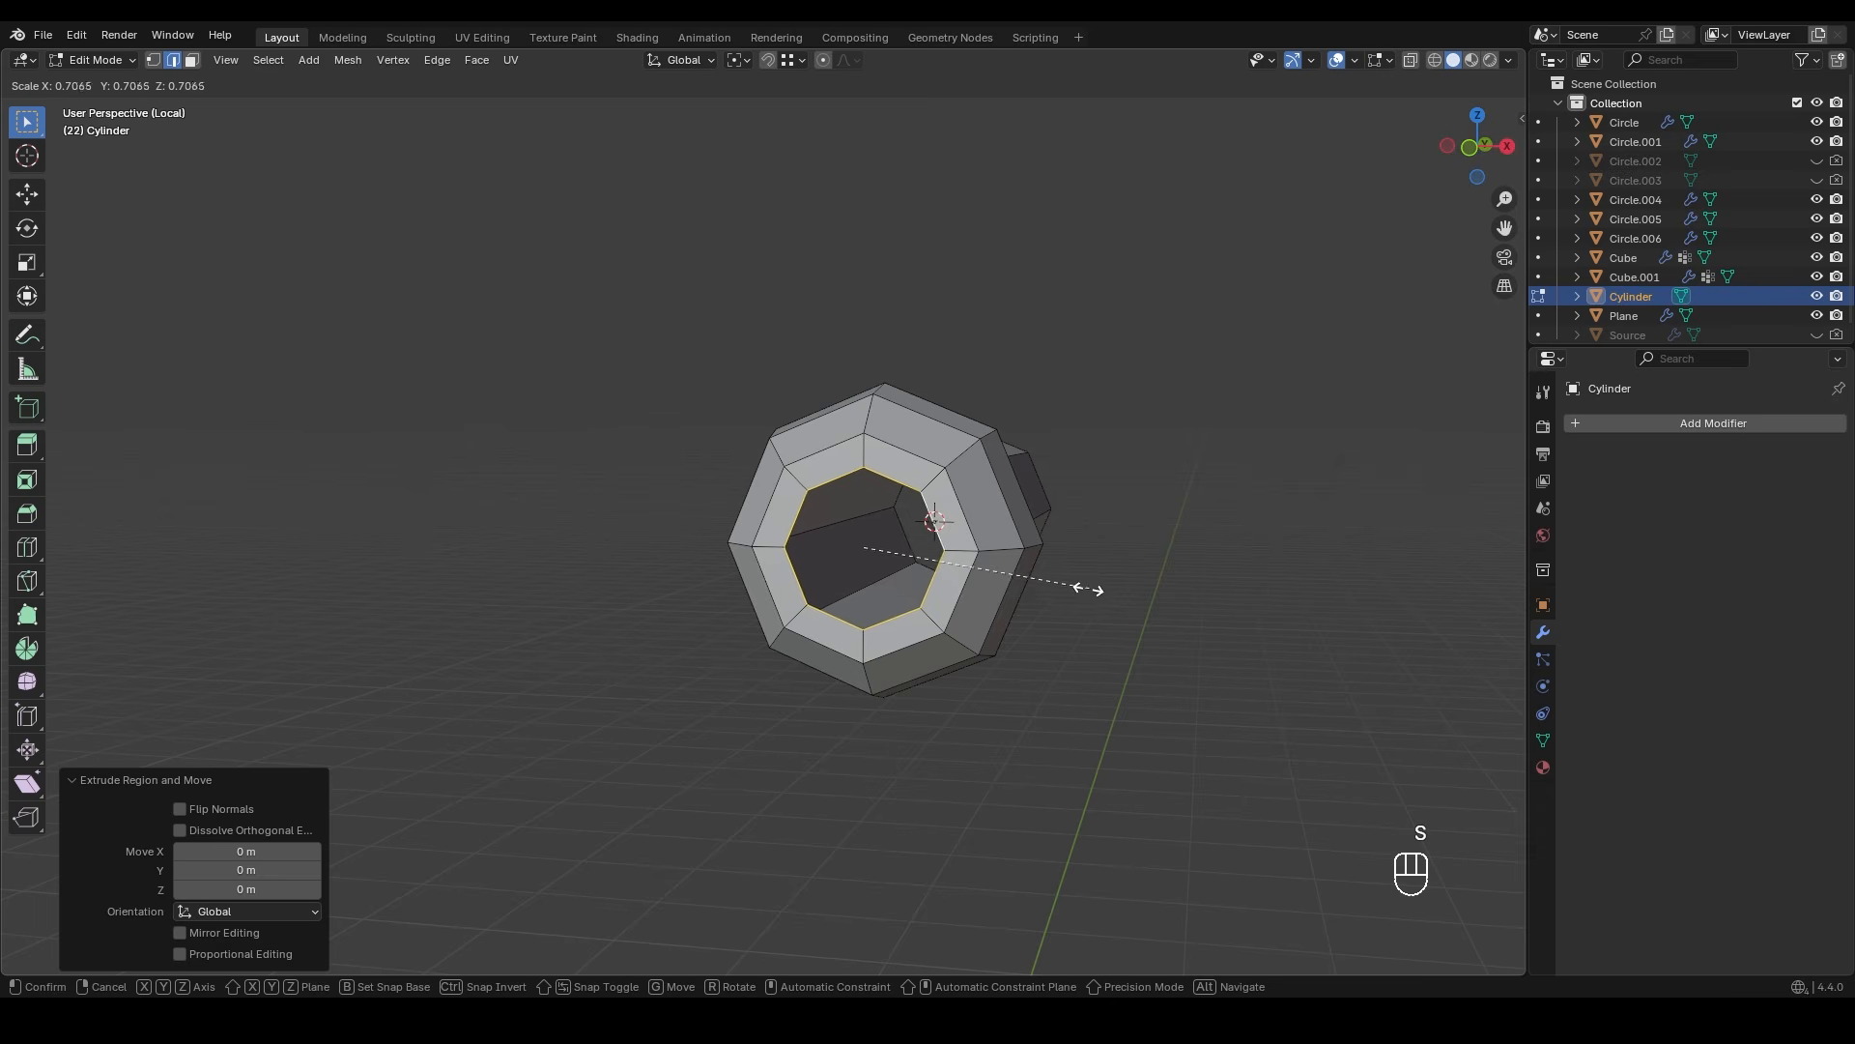
left_click(1065, 594)
middle_click_drag(1065, 593, 1025, 589)
key("ctrl+f")
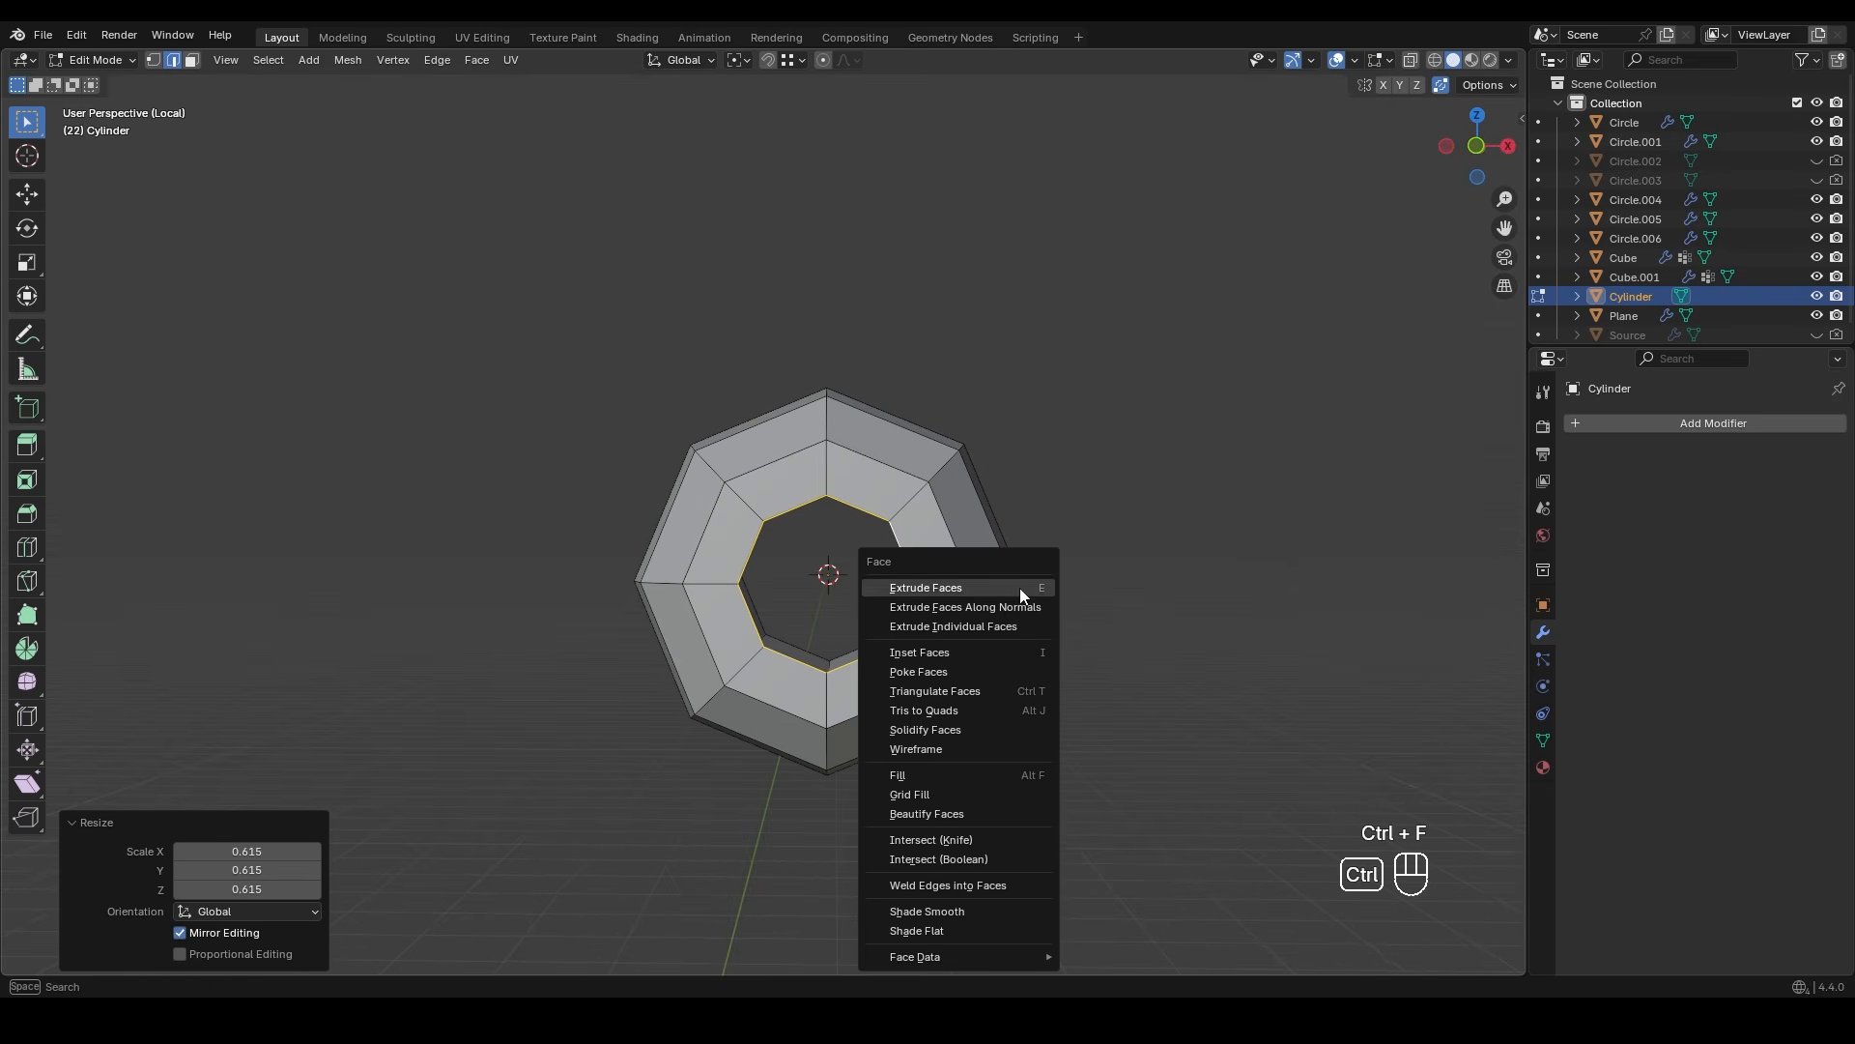
left_click(990, 798)
middle_click_drag(989, 799, 717, 634)
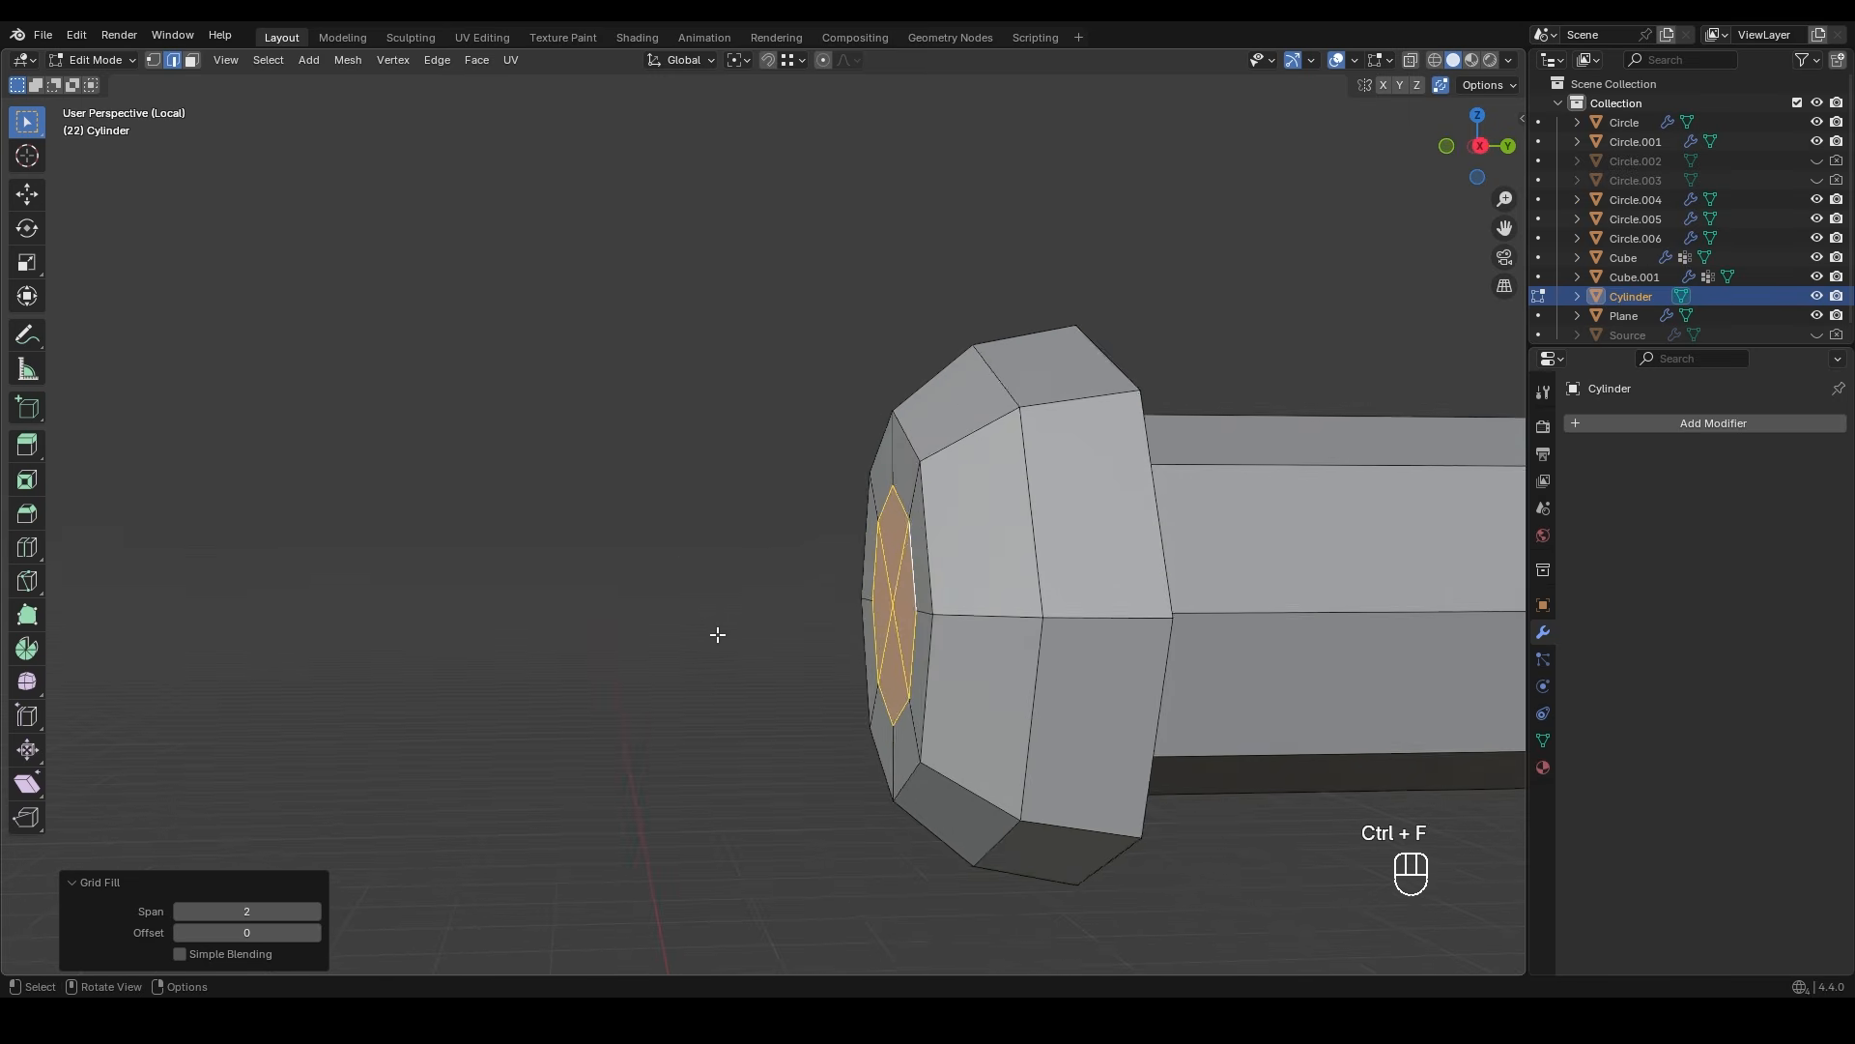
- Bevel the two edge loops on the underside of the pin head with 2 segments
scroll(789, 606, "down", 2)
middle_click_drag(836, 592, 875, 586)
key("2")
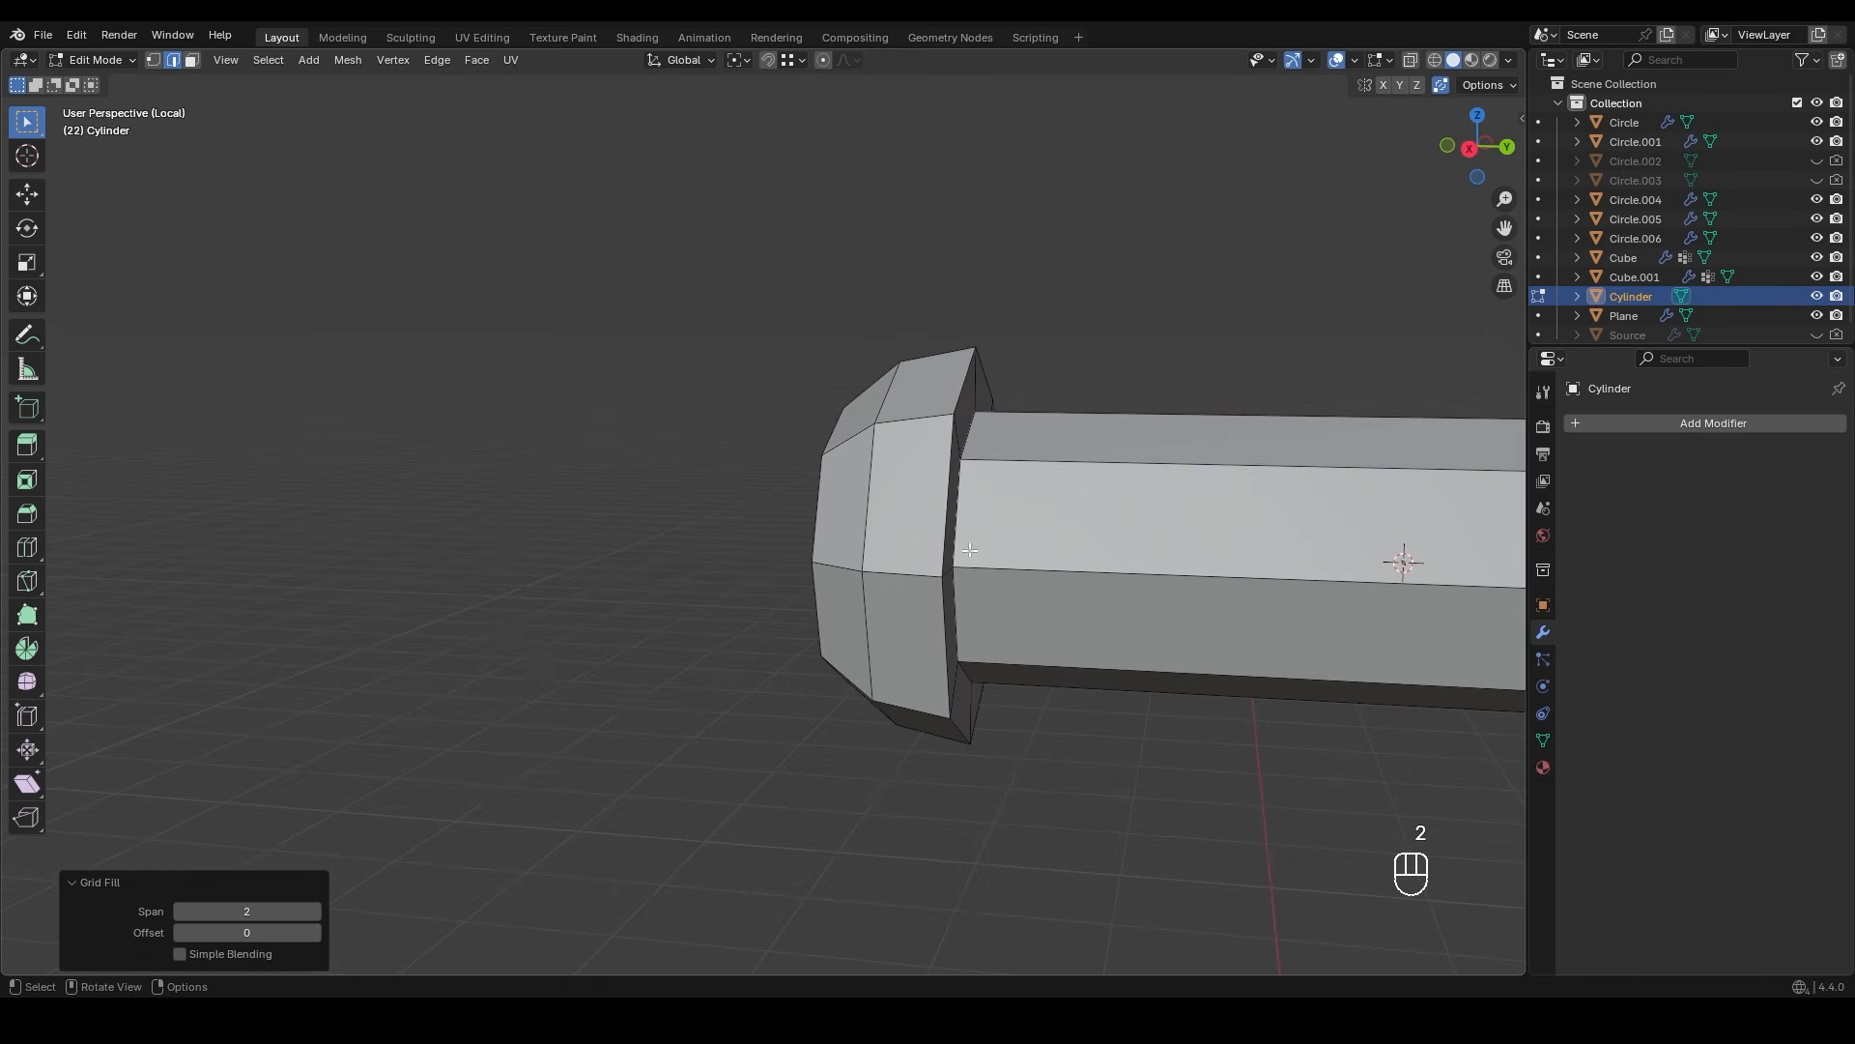
middle_click_drag(970, 551, 974, 547)
left_click(980, 547, "alt+shift")
key("ctrl+b")
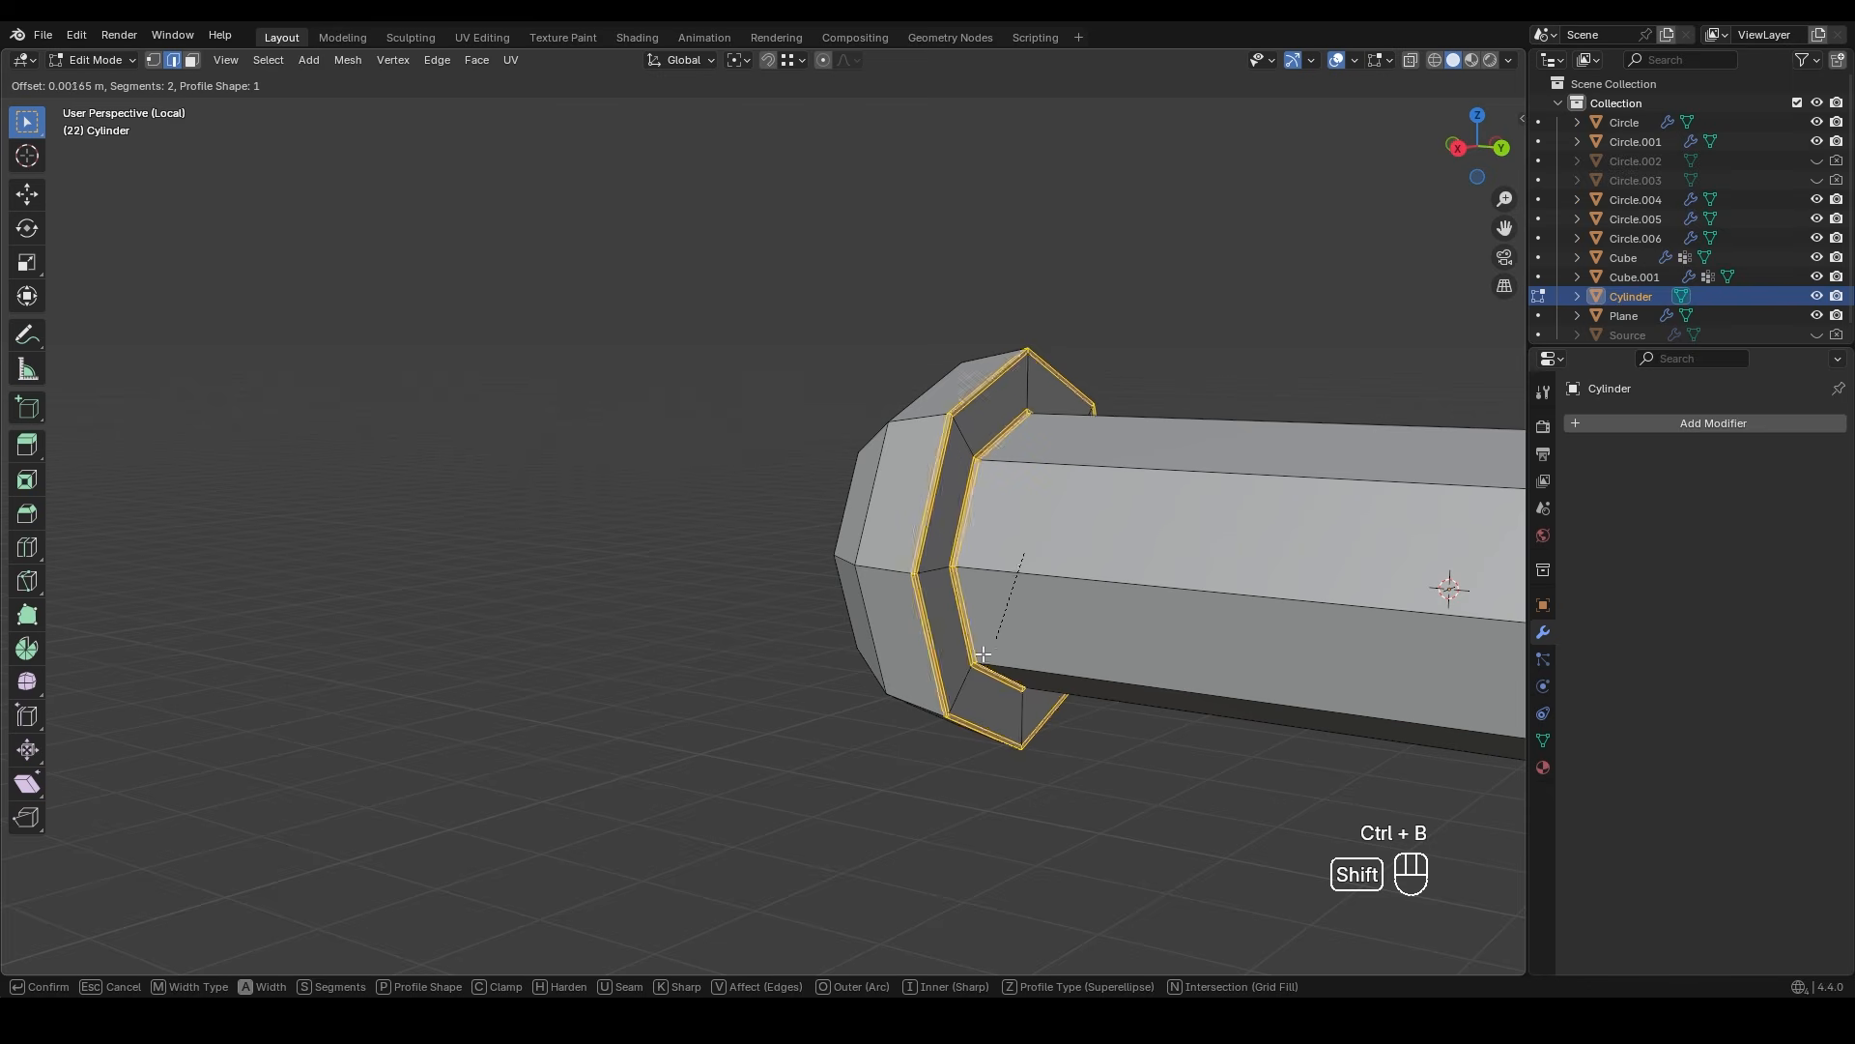
left_click(899, 720)
- Add a level 2 subdivision surface to the pin and shade it smooth
scroll(1025, 626, "down", 2)
key("Tab")
middle_click_drag(1023, 618, 1007, 518)
key("ctrl+2")
right_click(832, 512)
left_click(832, 512)
- Lengthen the pin in the right view by moving its open shaft-end vertices about 0.252 m along Y
key("KP_3")
middle_click_drag(842, 509, 712, 541, "shift")
key("Tab")
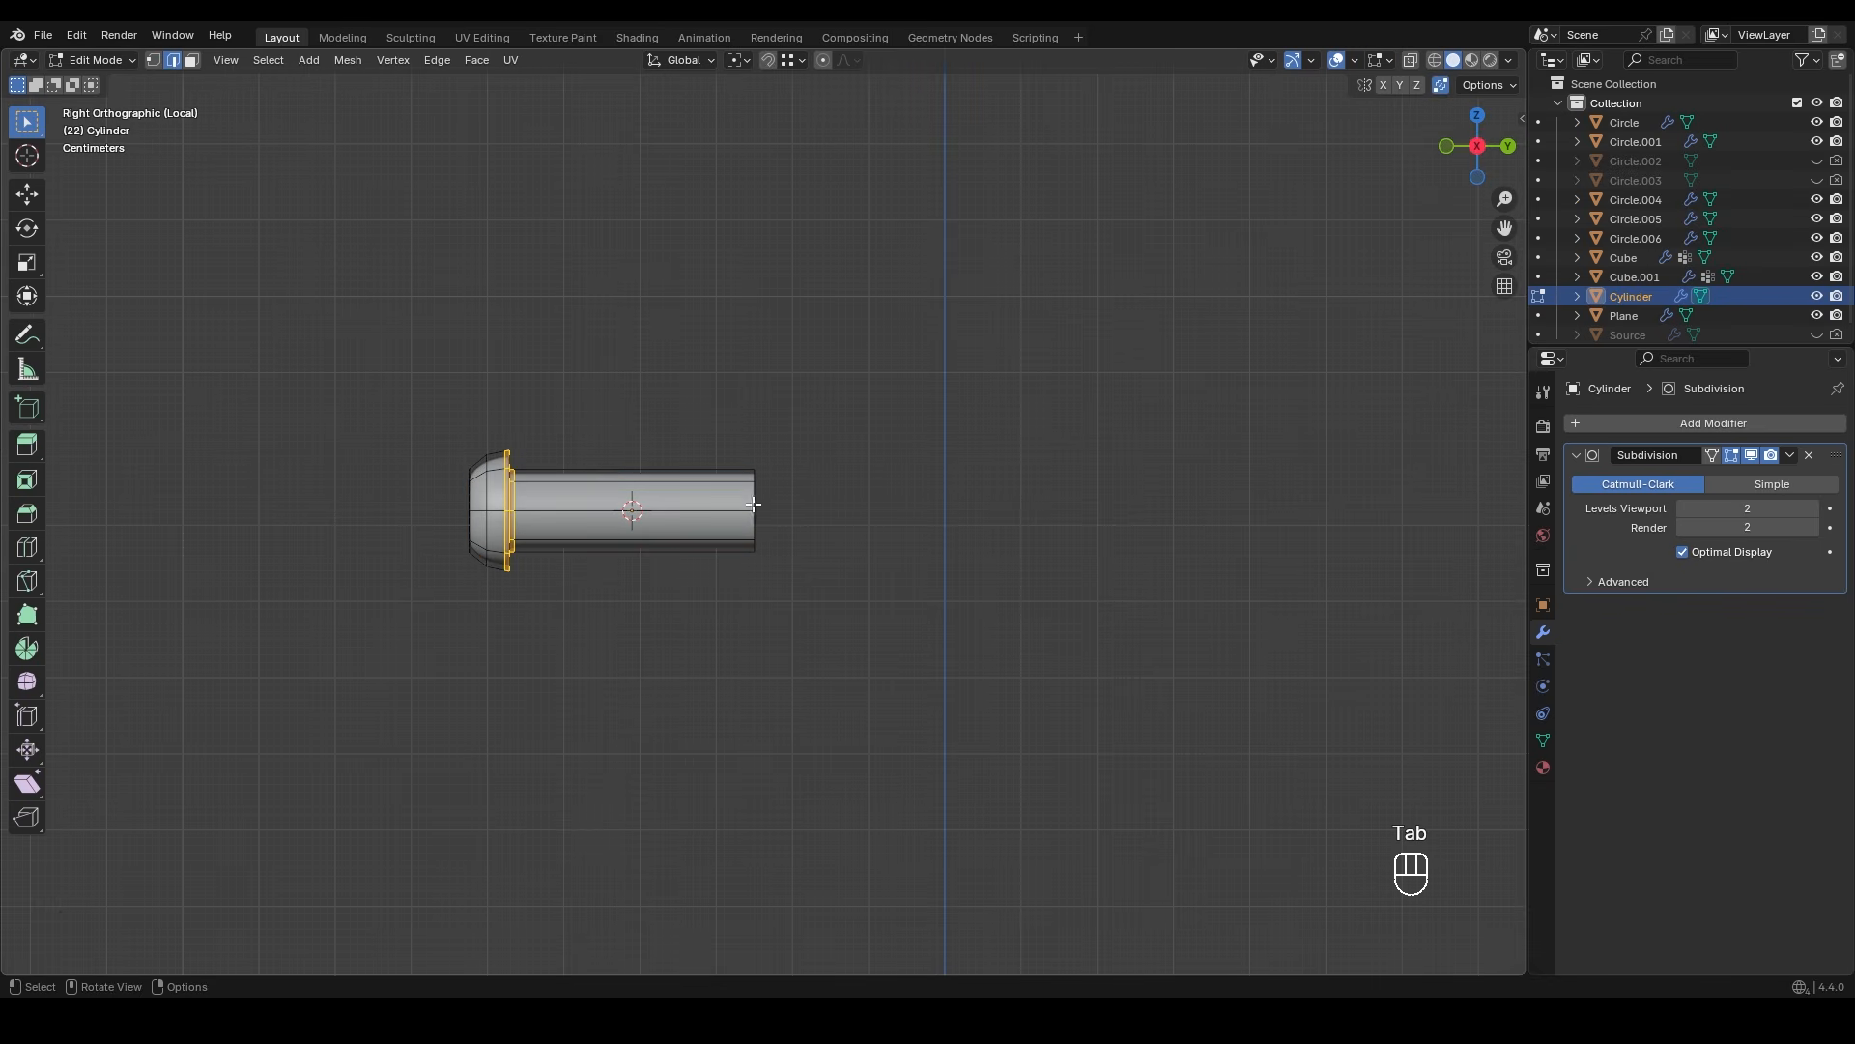
key("z")
left_click(739, 434)
key("g")
key("y")
left_click(973, 544)
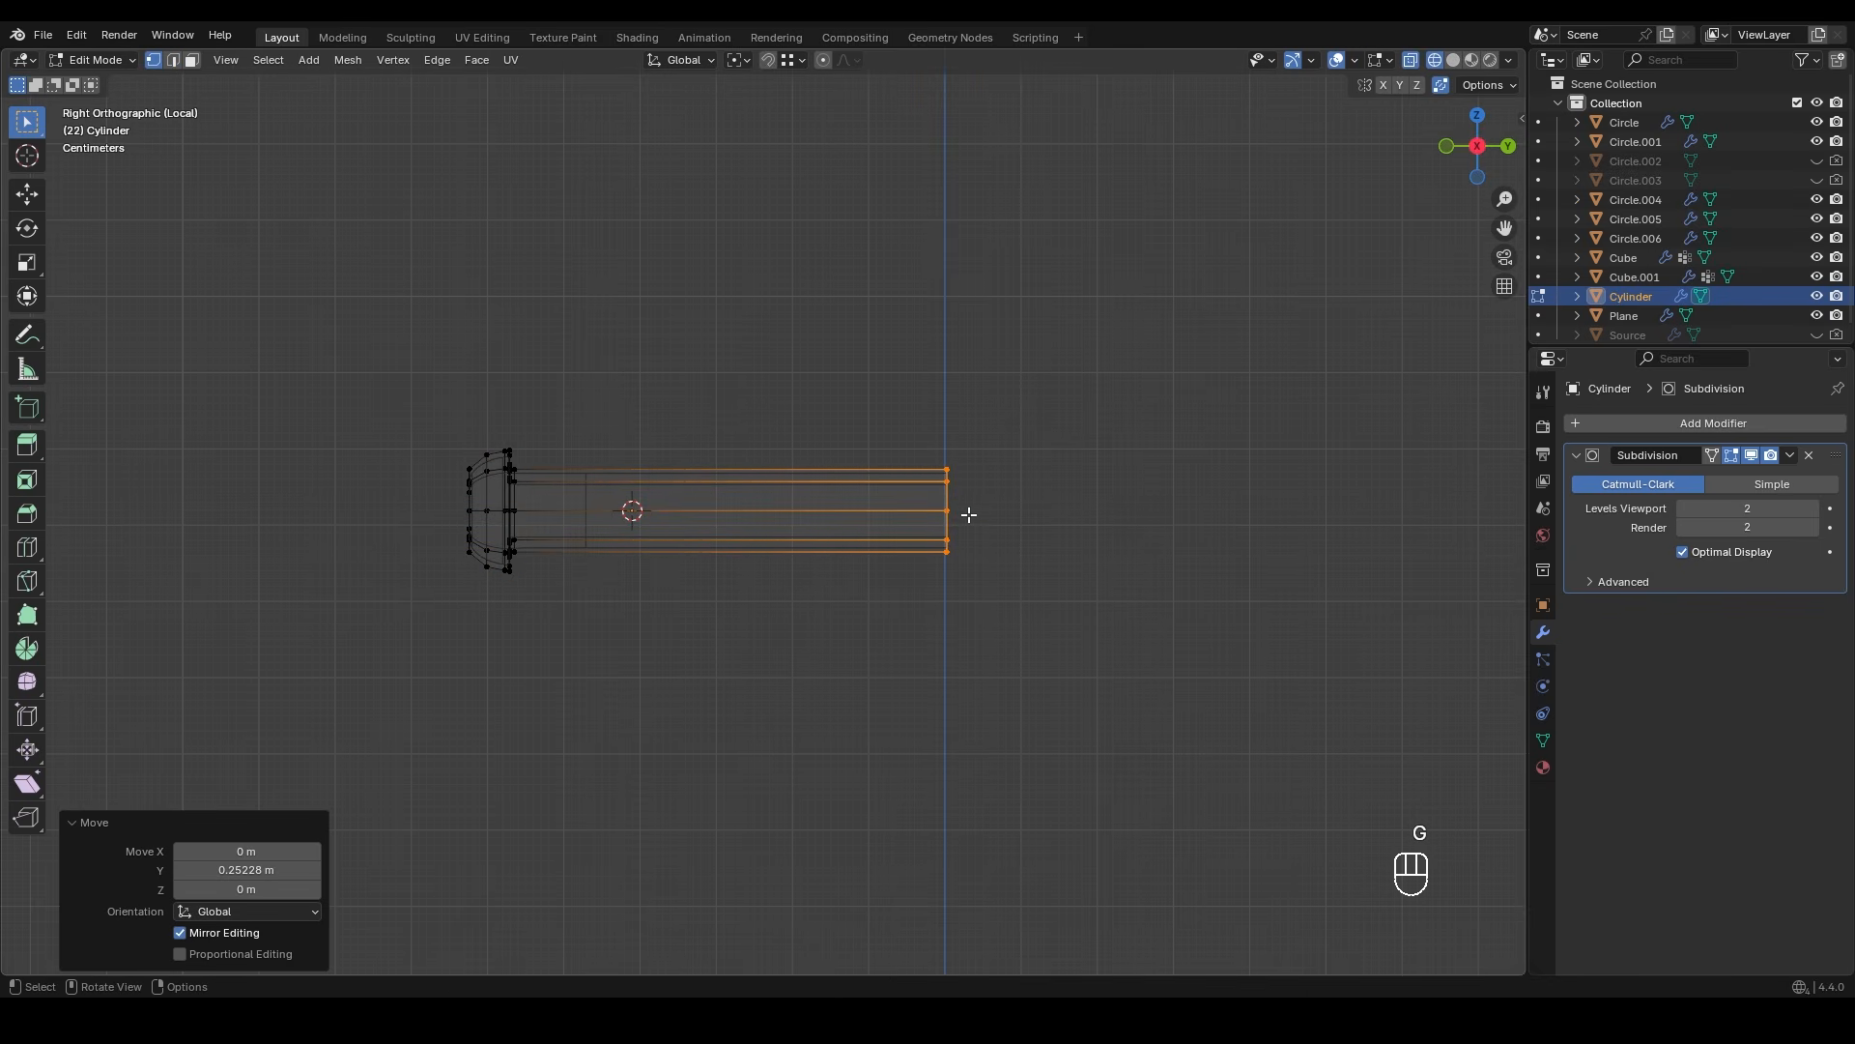
- Add a Mirror modifier on the Y axis with Plane as mirror object and Clipping on, and leave the isolated view
left_click(1633, 424)
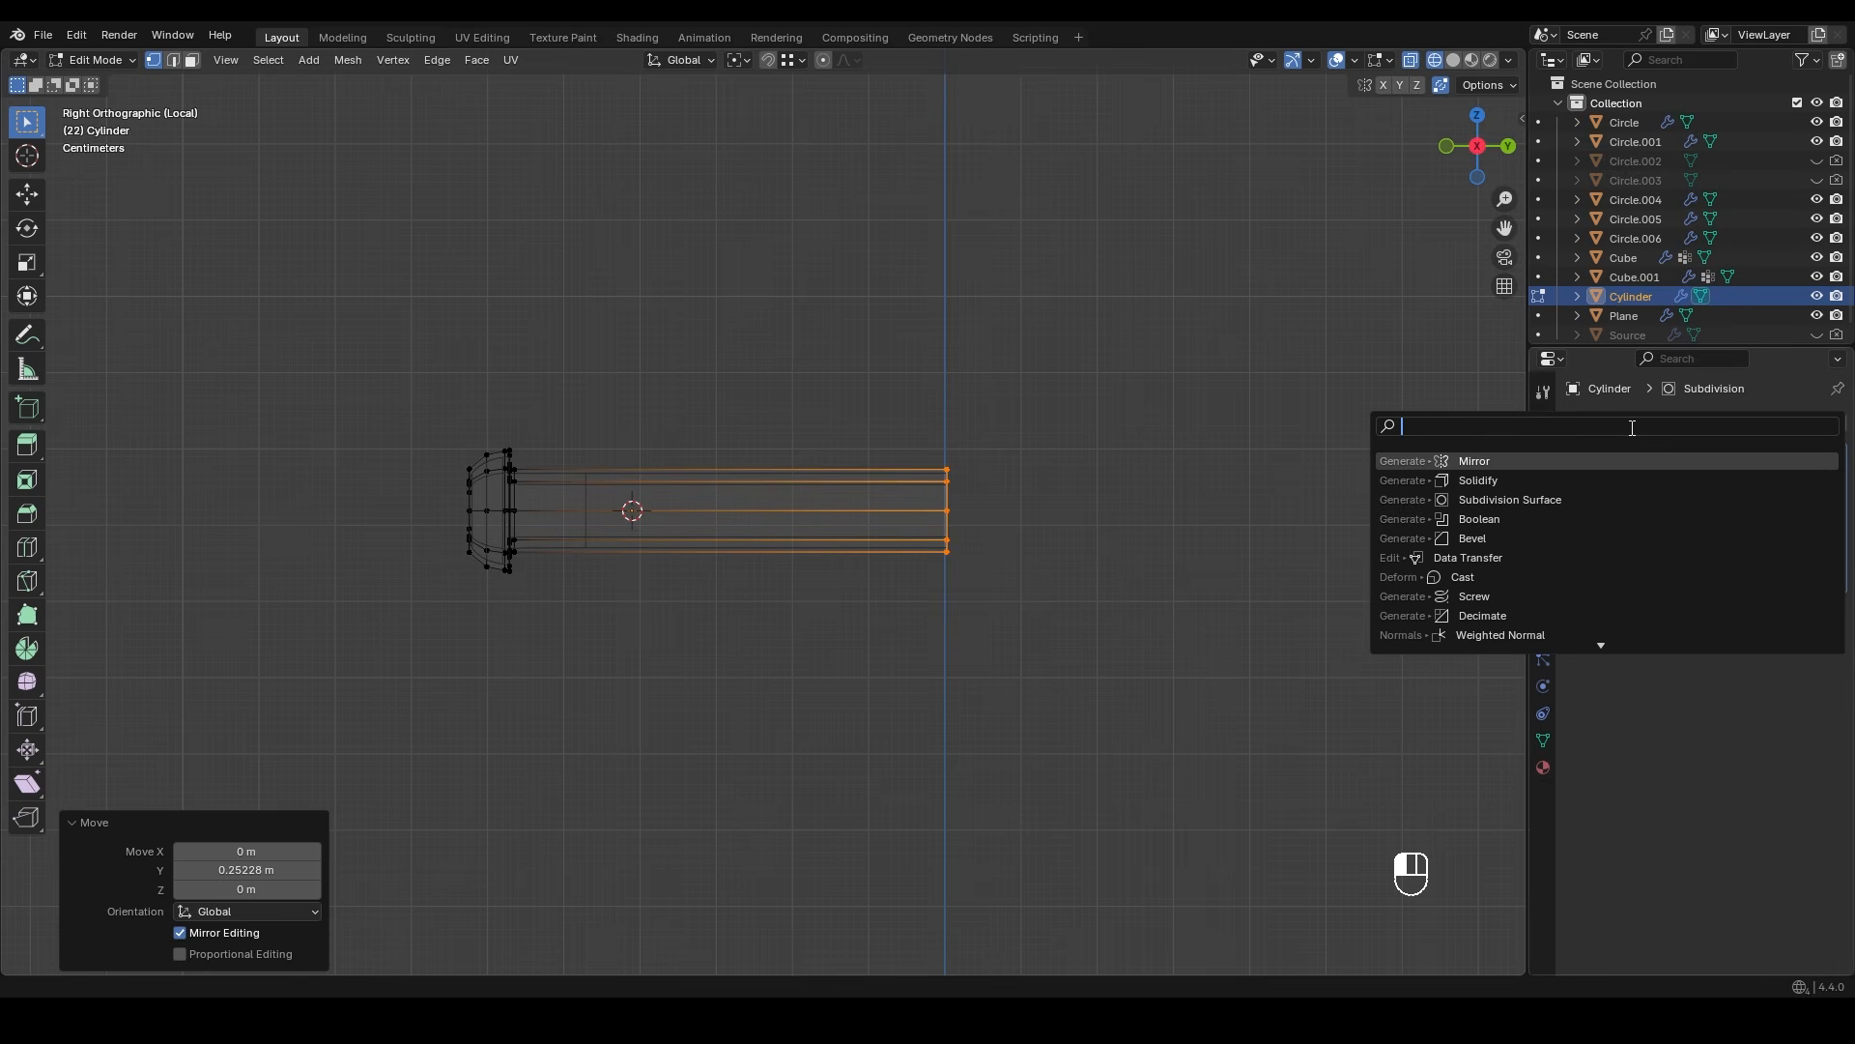
left_click(1478, 461)
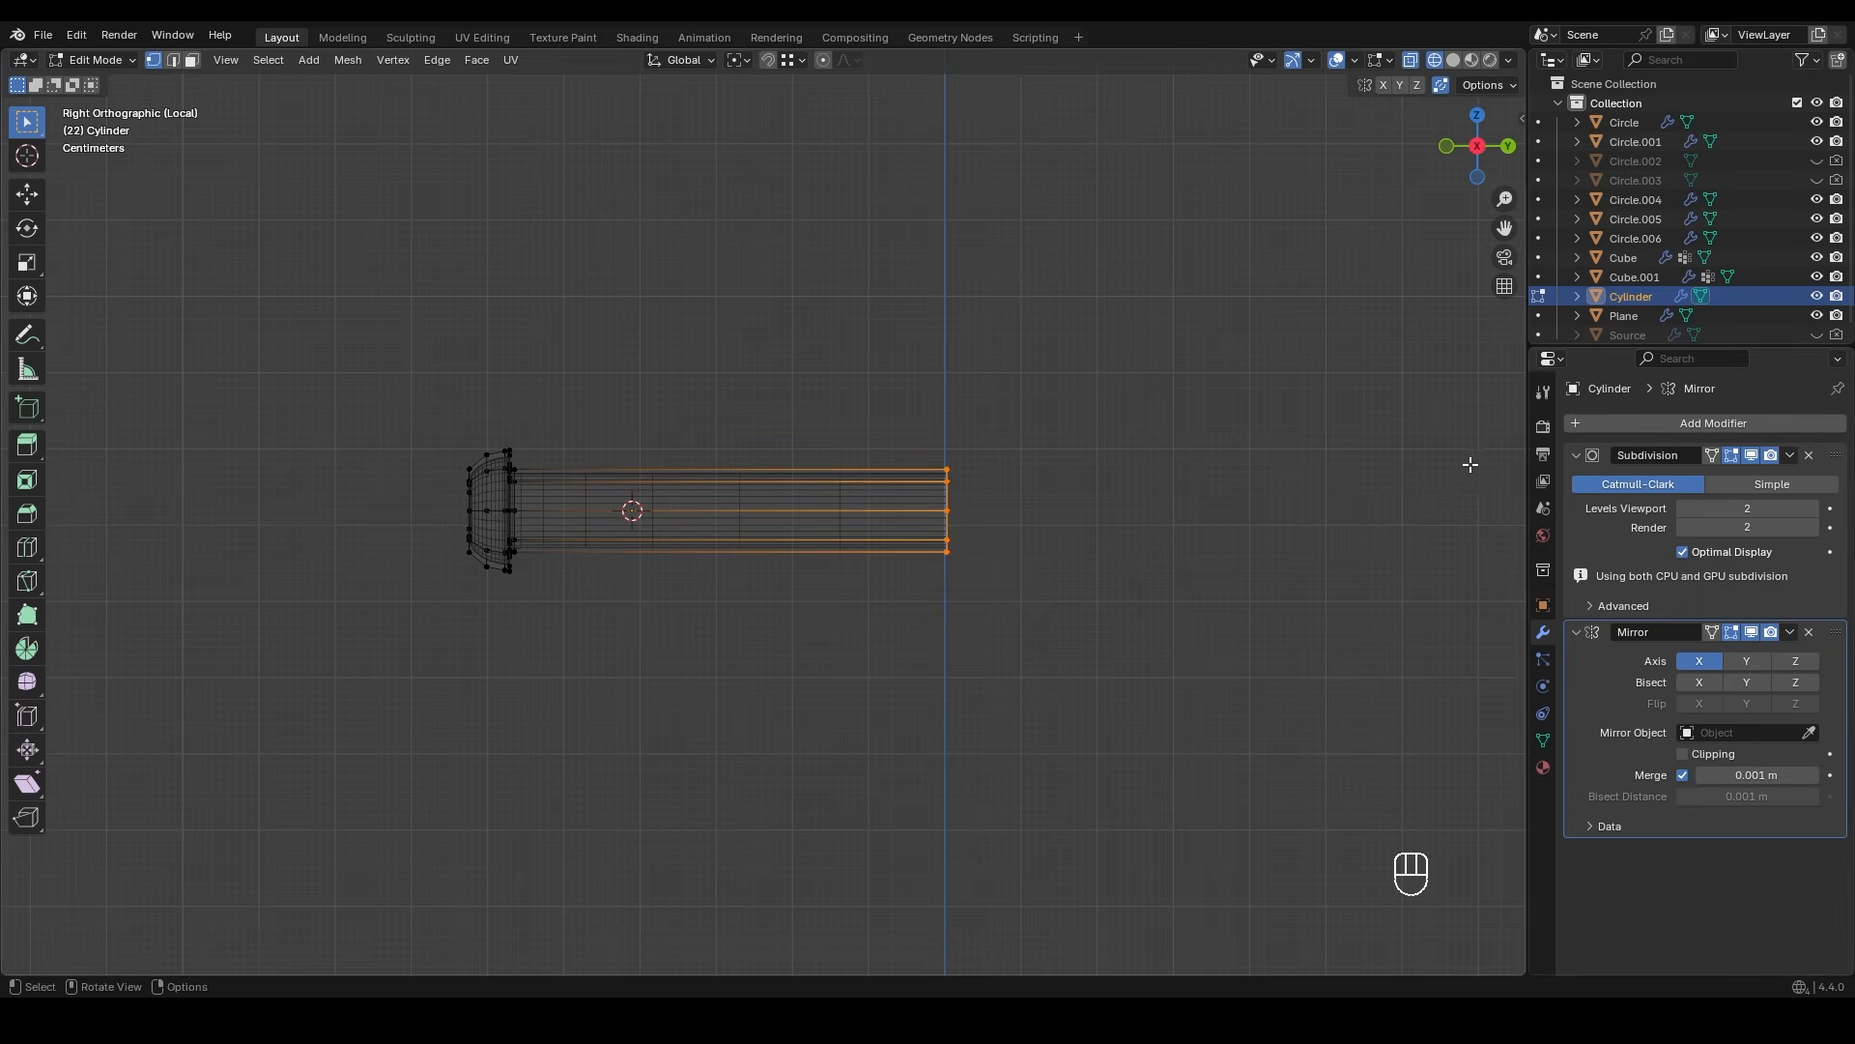
left_click(1736, 661)
scroll(837, 473, "down", 2)
middle_click_drag(837, 474, 880, 533)
key("Tab")
scroll(887, 535, "up", 2)
key("KP_Divide")
key("shift+z")
mouse_move(868, 599)
middle_mouse_down()
mouse_move(1090, 672)
mouse_move(879, 650)
mouse_move(936, 547)
middle_mouse_up()
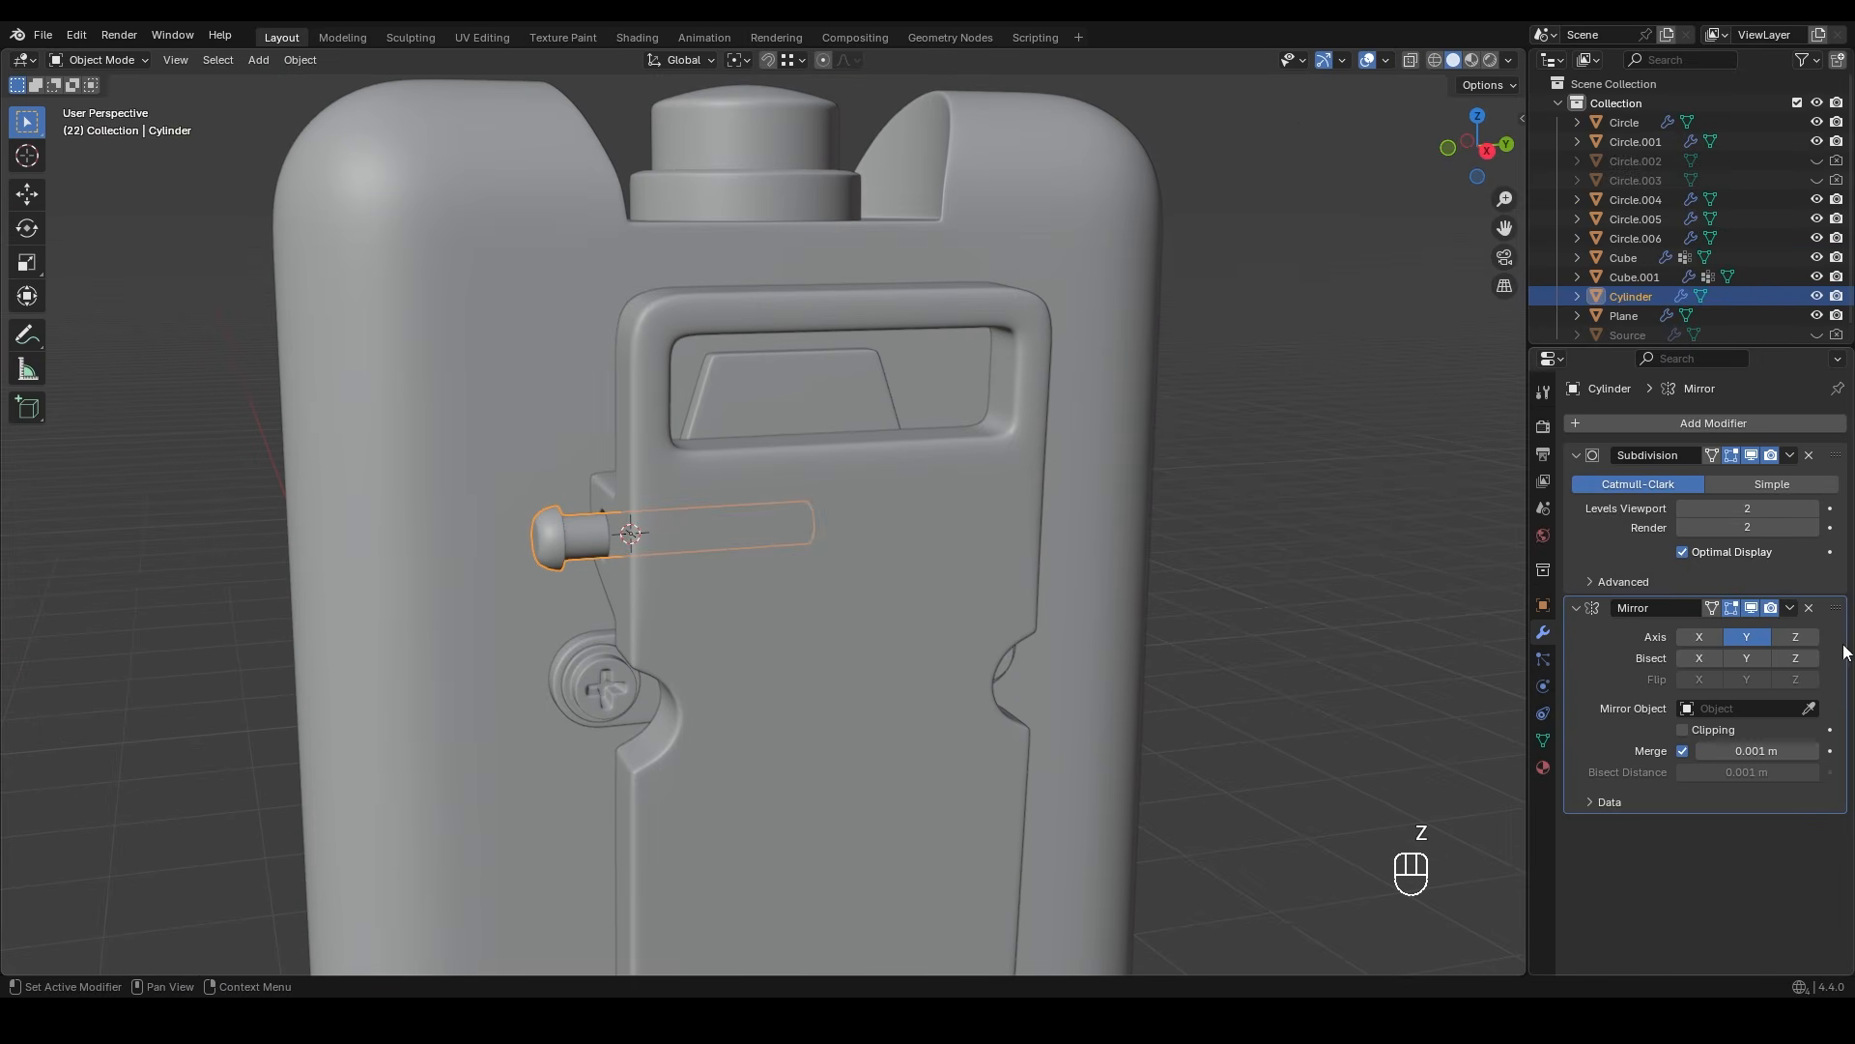
middle_click_drag(919, 546, 766, 539, "alt")
scroll(502, 537, "up", 2)
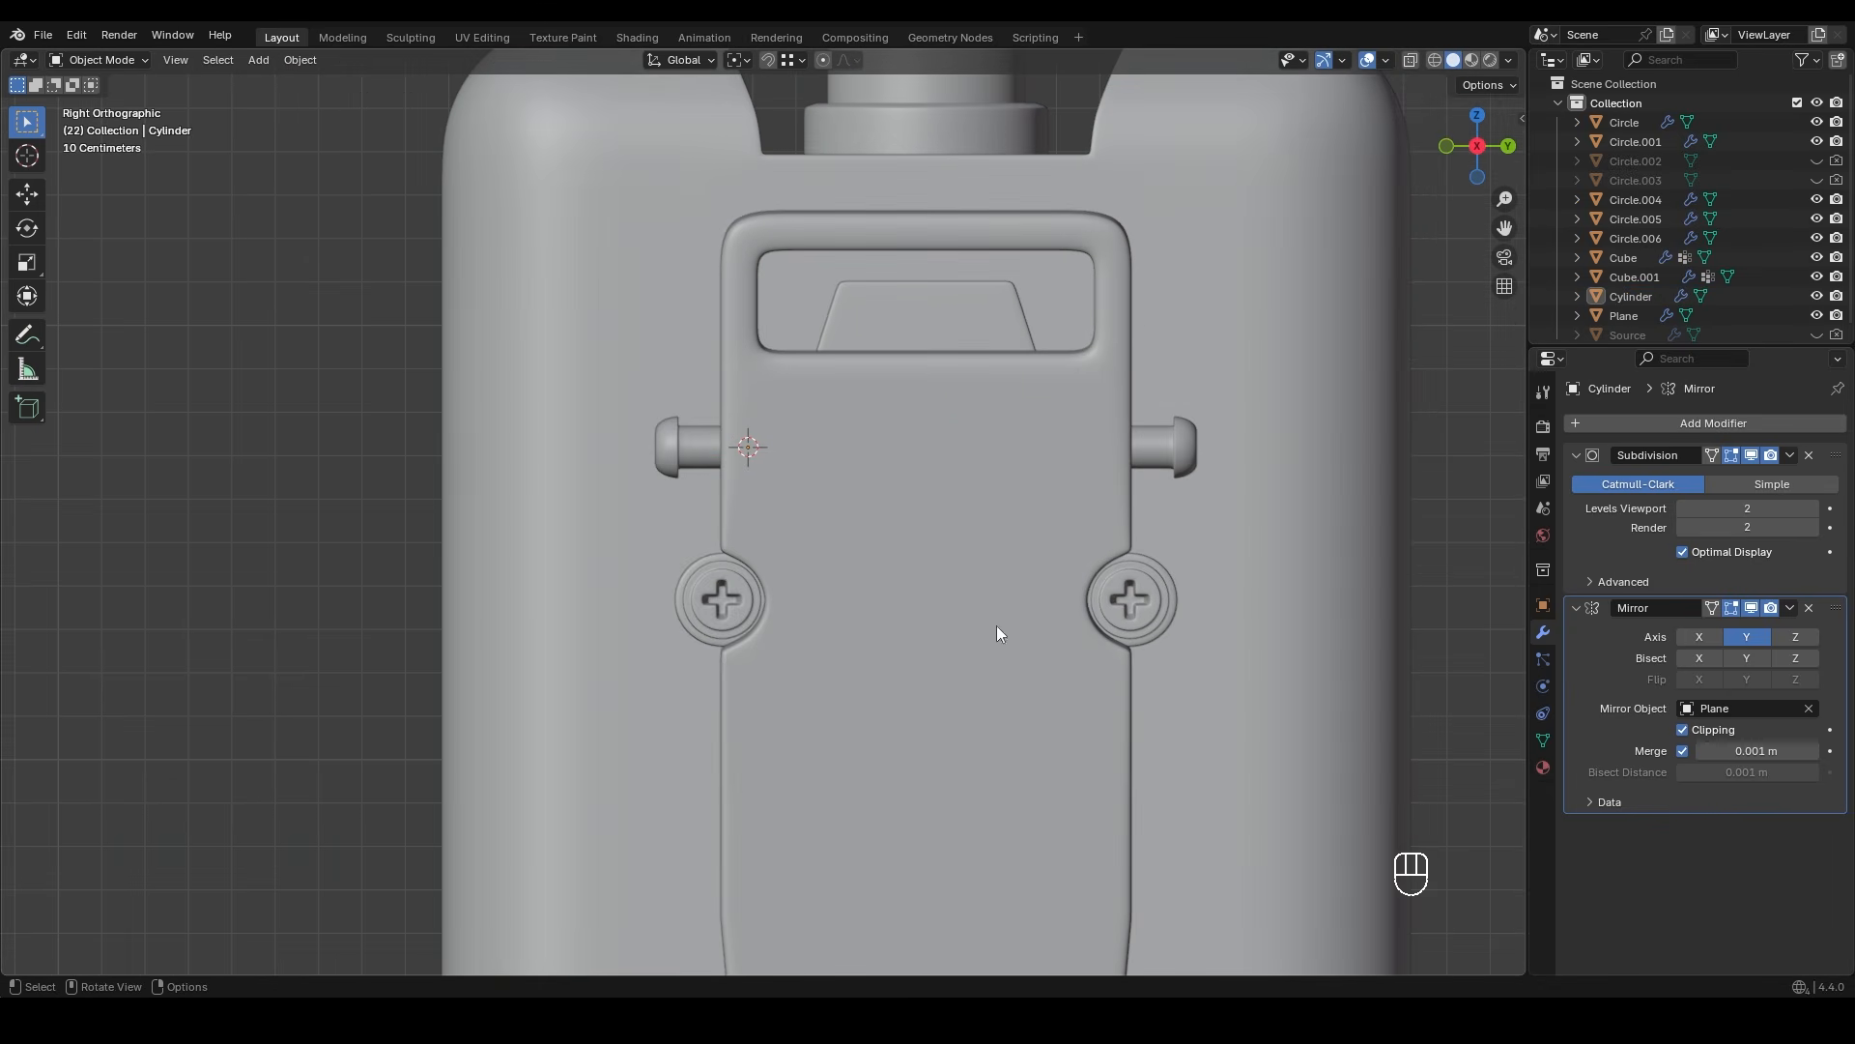
- Scale the mirrored pin up slightly so that its shaft fills the lug hole
left_click(686, 451)
key("s")
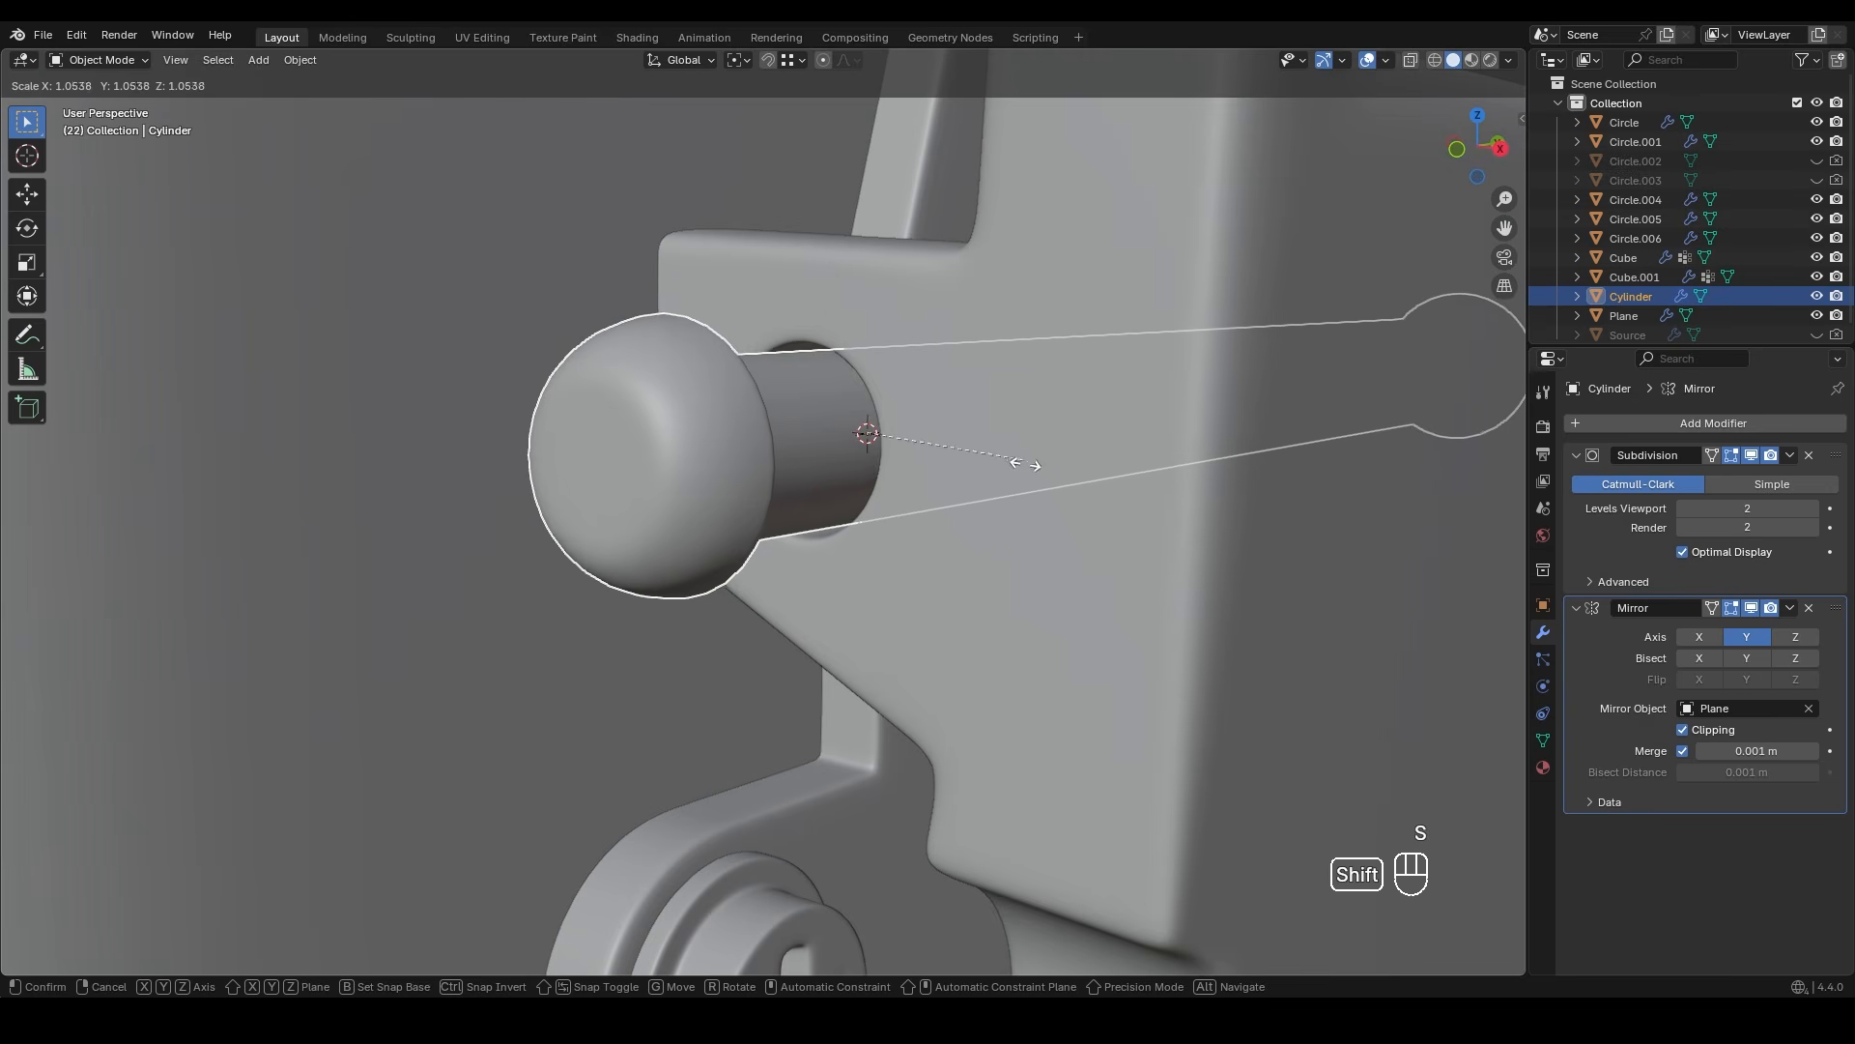
left_click(1082, 512)
mouse_move(1083, 512)
middle_mouse_down()
mouse_move(1048, 589)
mouse_move(1090, 560)
mouse_move(717, 529)
mouse_move(570, 492)
middle_mouse_up()
- Select the pin head's vertices in the right view and move the head along Y closer to the clip
key("Tab")
key("z")
left_click(783, 541)
scroll(703, 551, "down", 4)
middle_click_drag(704, 551, 642, 538, "shift")
left_click_drag(643, 401, 778, 648)
scroll(770, 619, "up", 5)
key("shift+z")
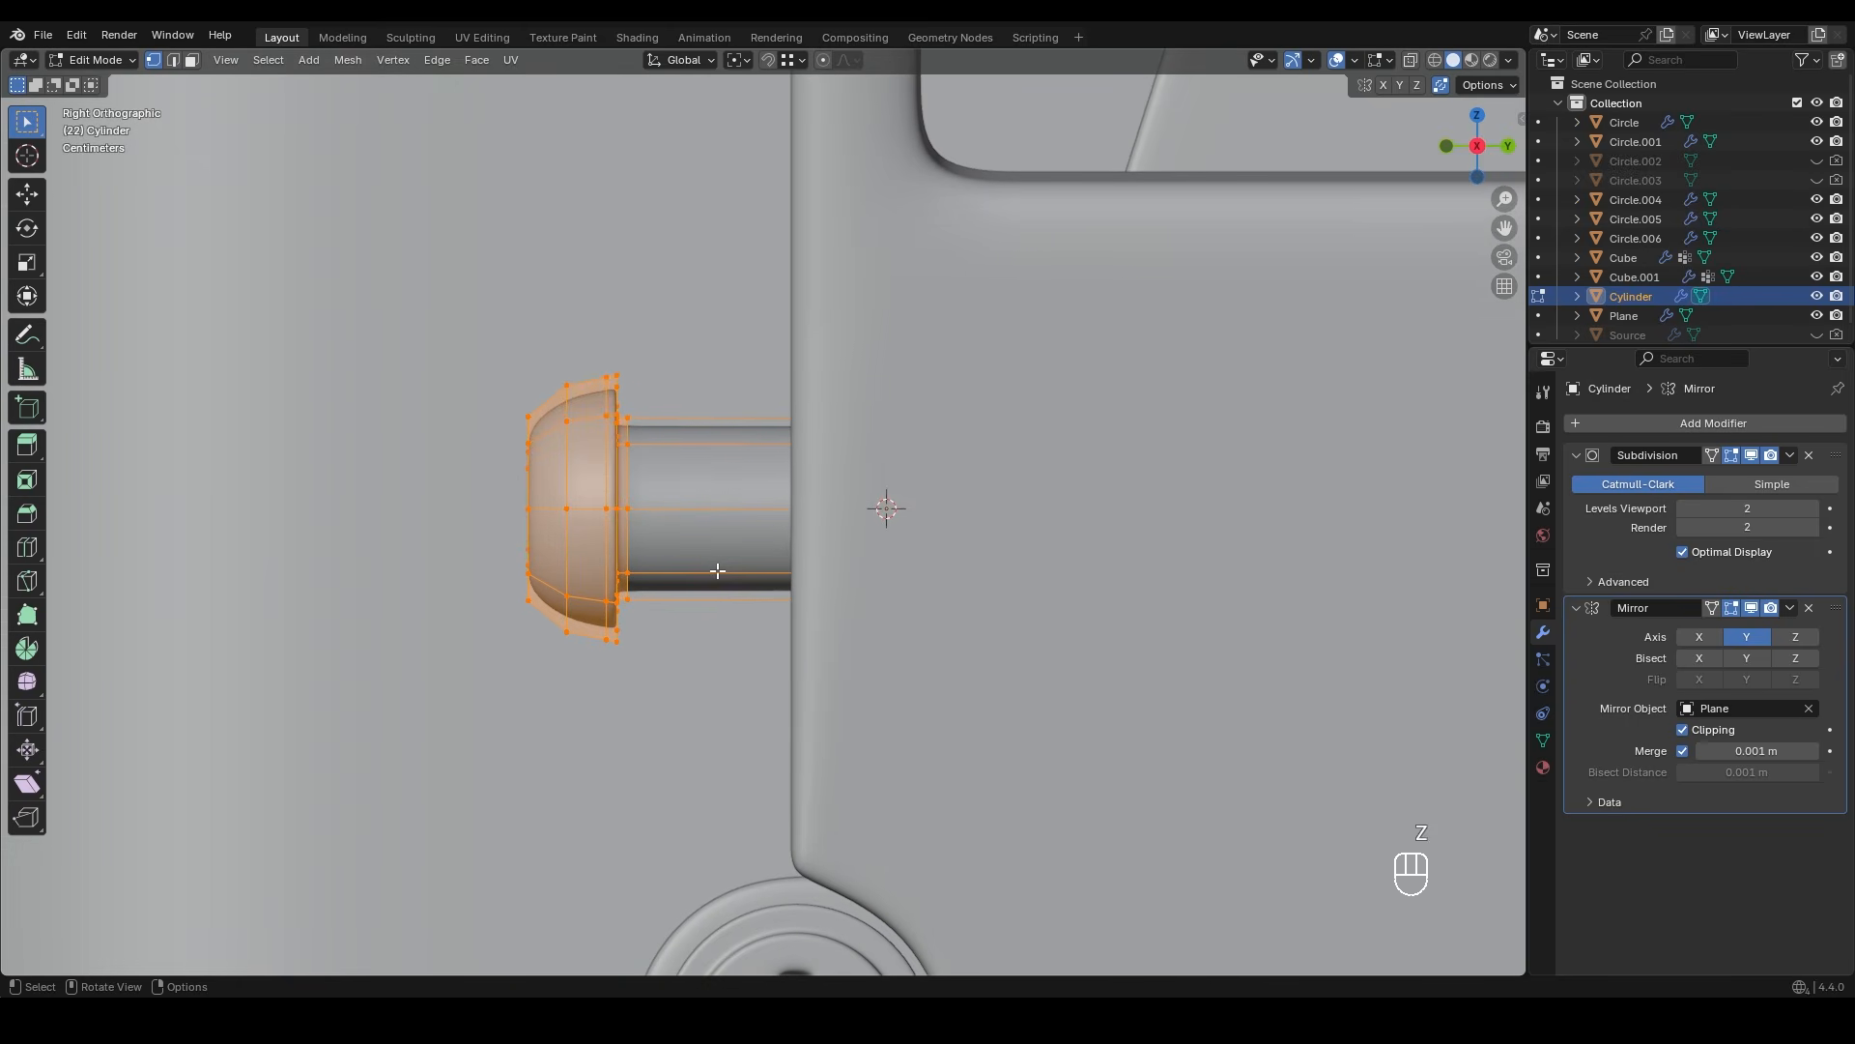
key("g")
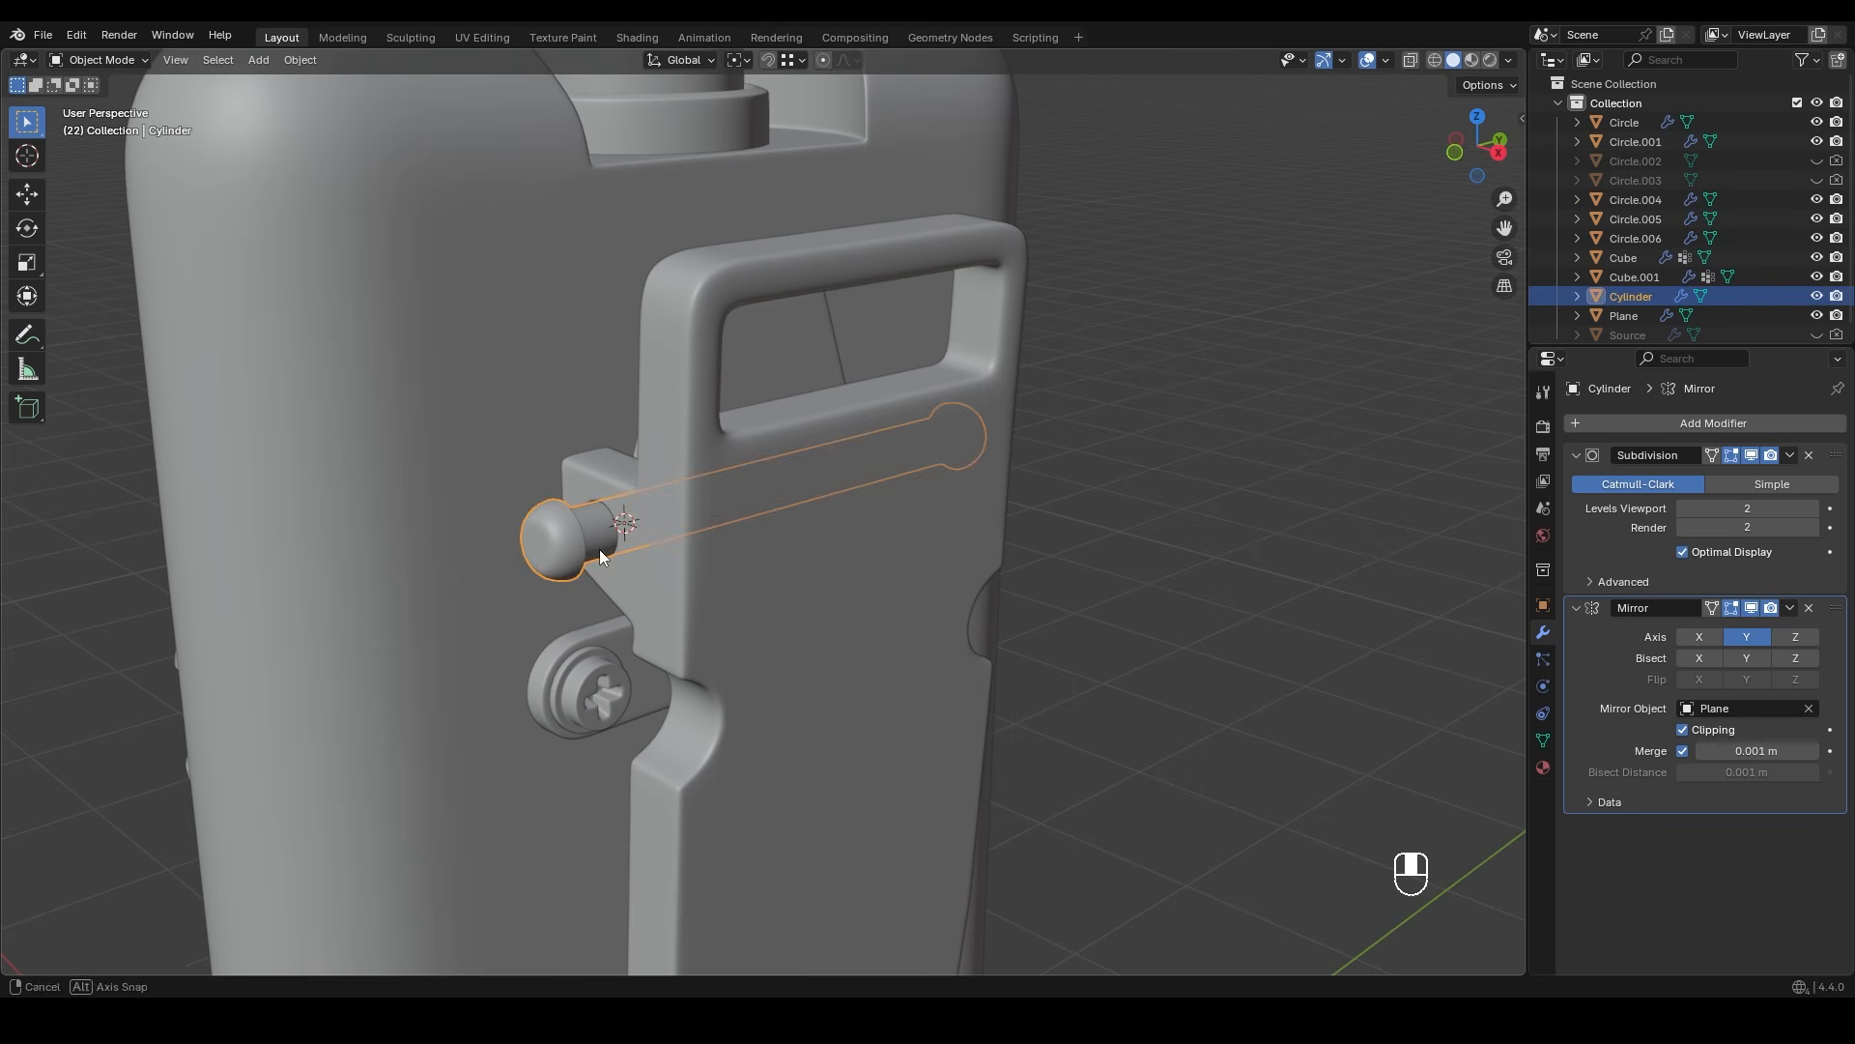
- Isolate the pin and slide its shaft-end vertices along Y onto the mirror plane
middle_click_drag(599, 549, 567, 560)
key("slash")
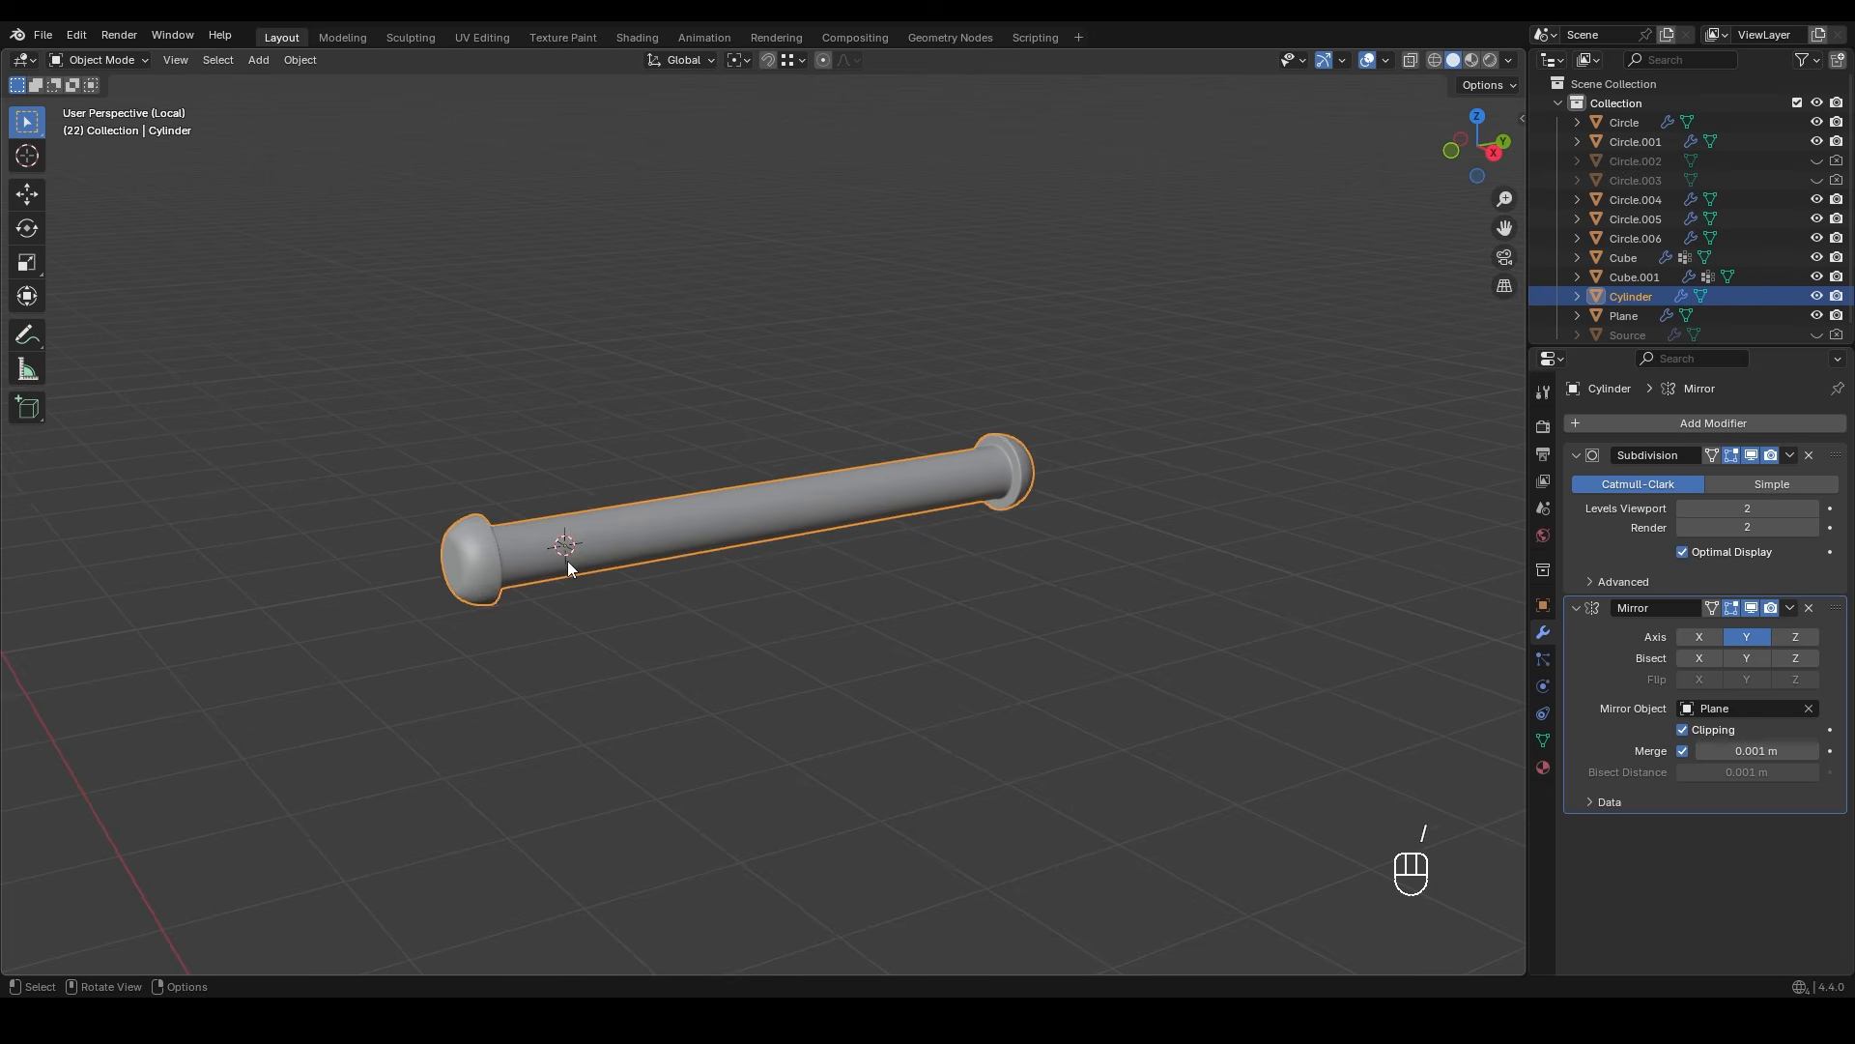
key("Tab")
scroll(745, 542, "up", 3)
middle_click_drag(746, 542, 837, 571)
key("g")
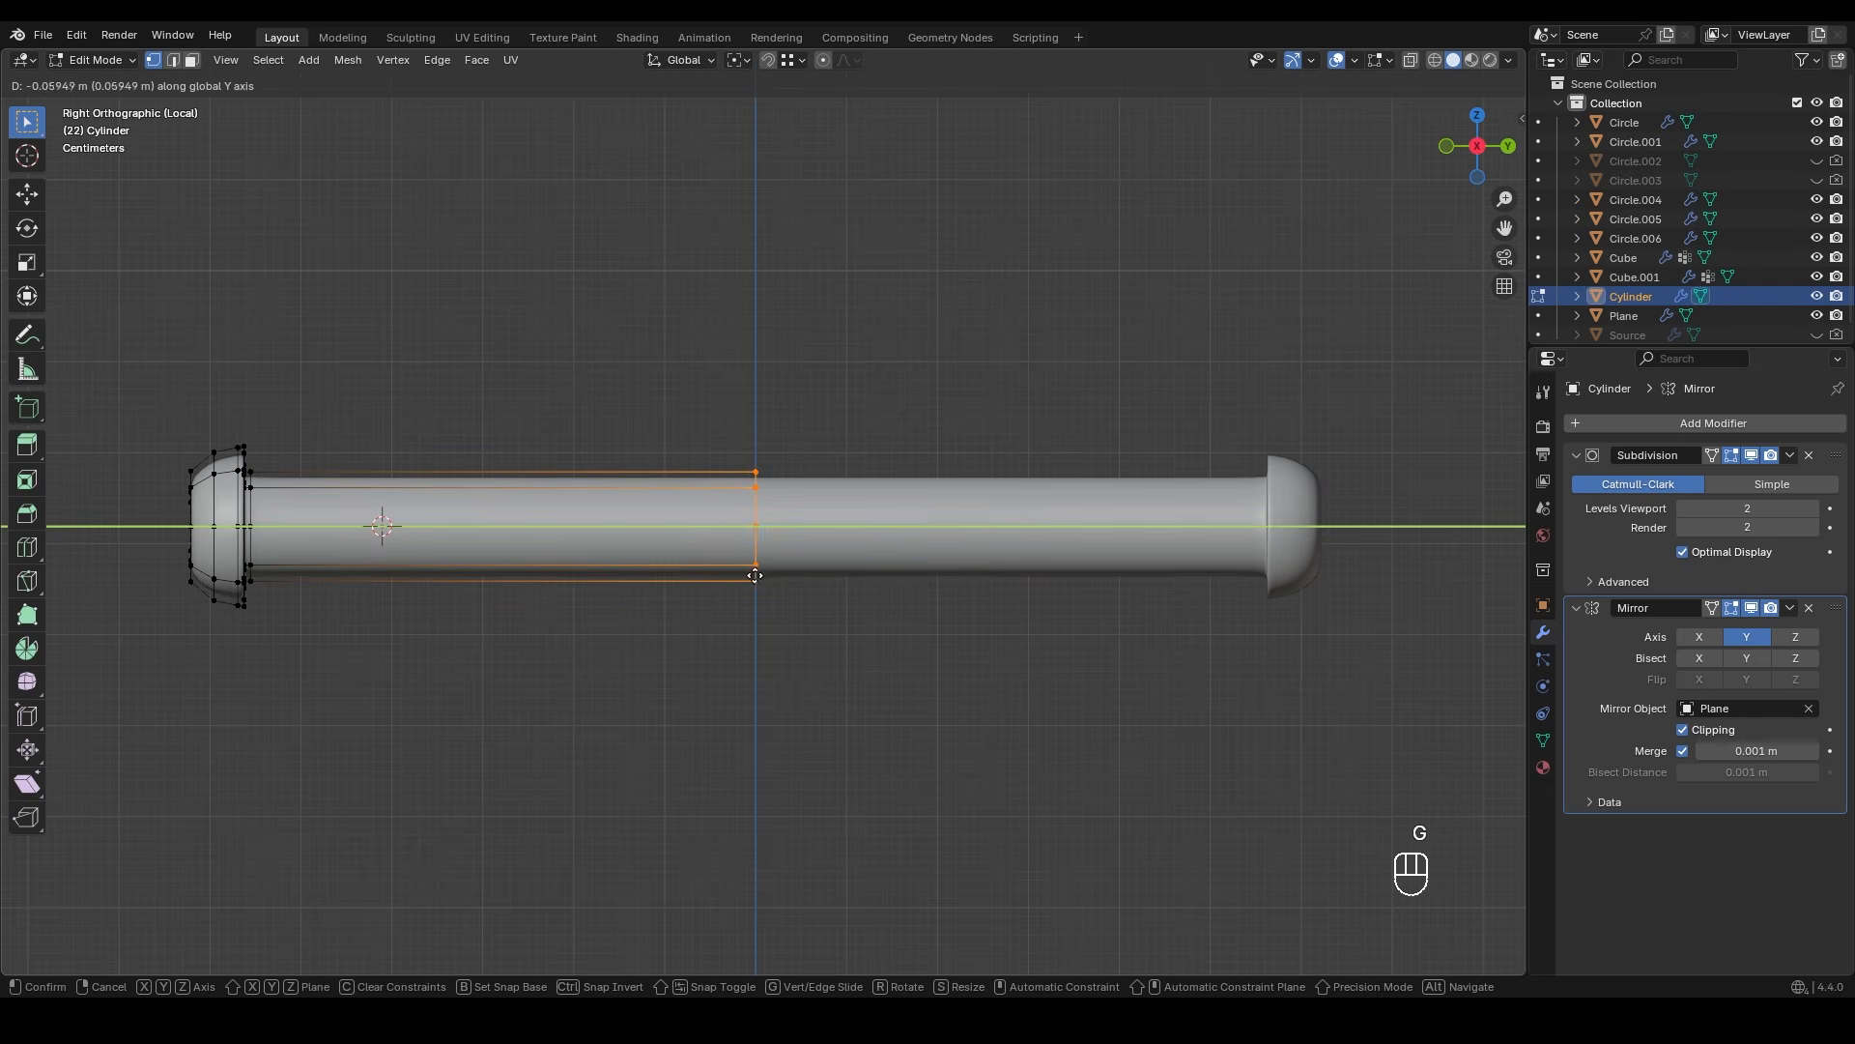
left_click(693, 576)
scroll(749, 580, "down", 1)
- Apply the pin's Mirror modifier and bring back the rest of the model
key("Tab")
middle_click_drag(760, 624, 803, 586)
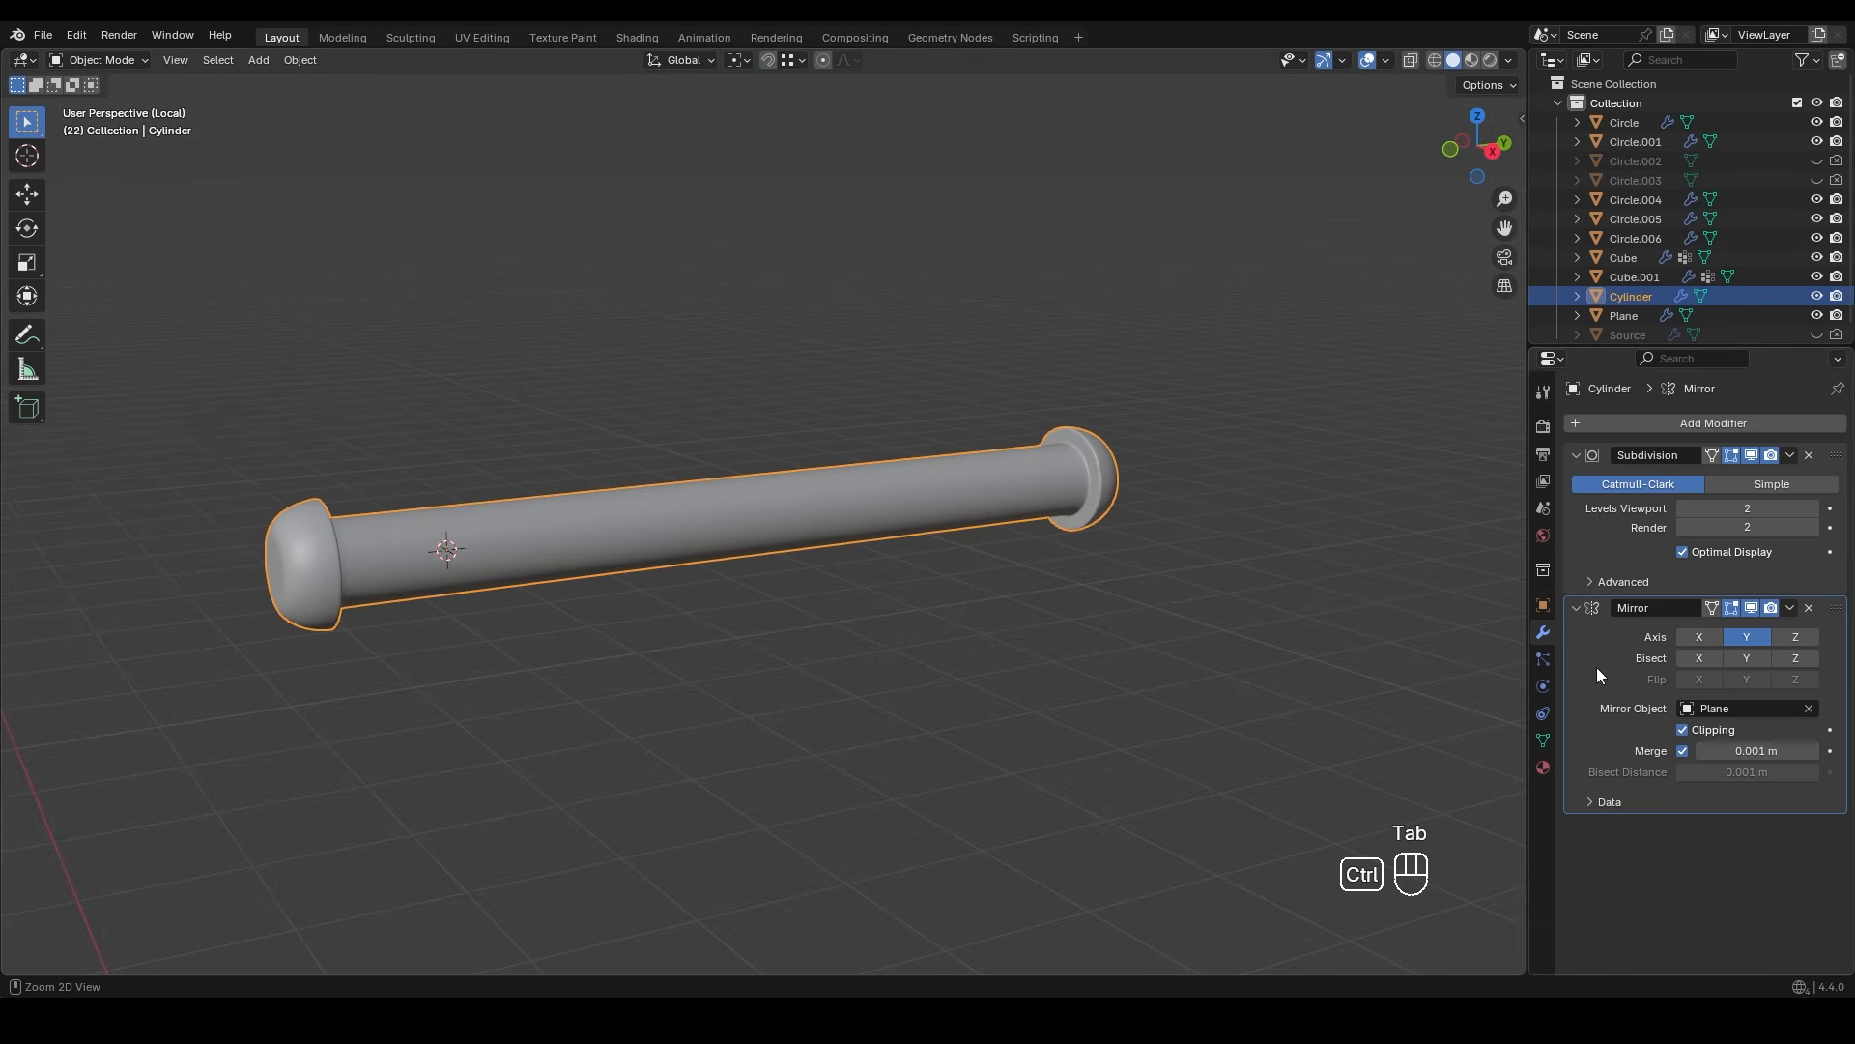
key("ctrl+a")
key("Tab")
middle_click_drag(831, 509, 783, 516)
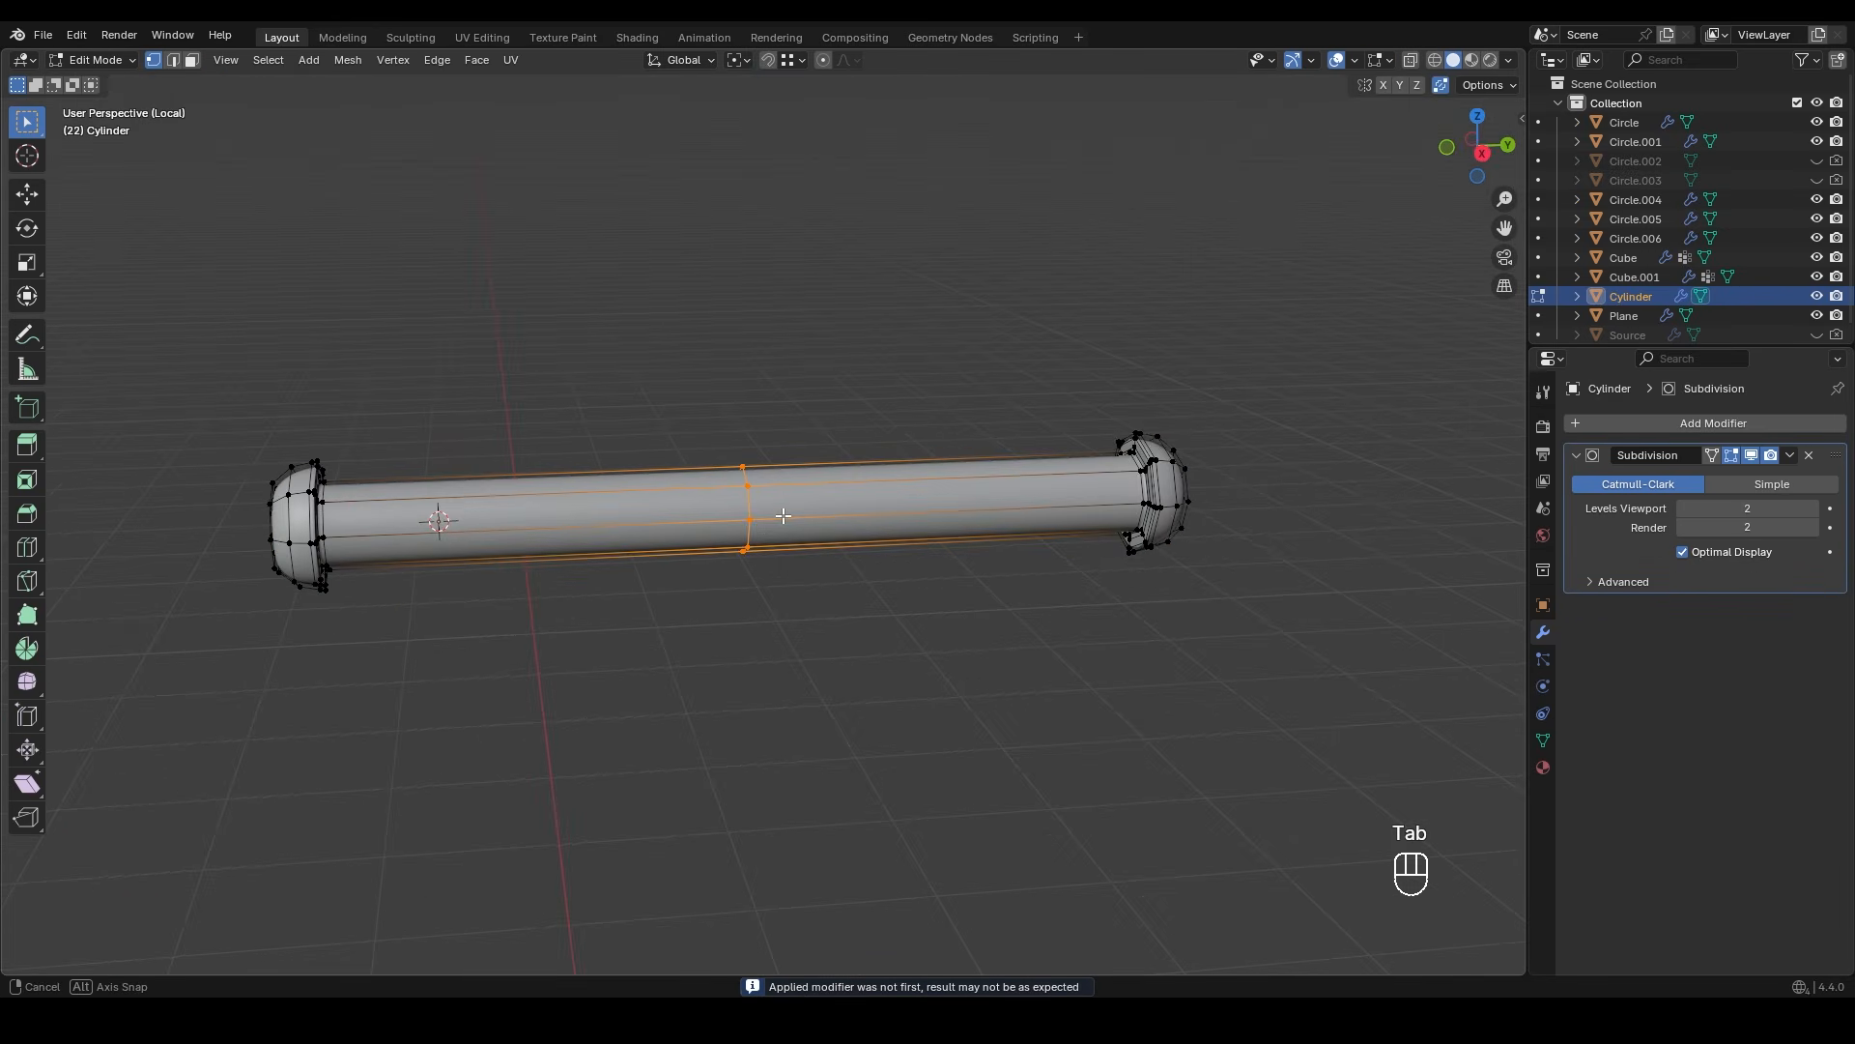
key("Tab")
scroll(783, 516, "down", 4)
key("slash")
middle_click_drag(1046, 523, 891, 523)
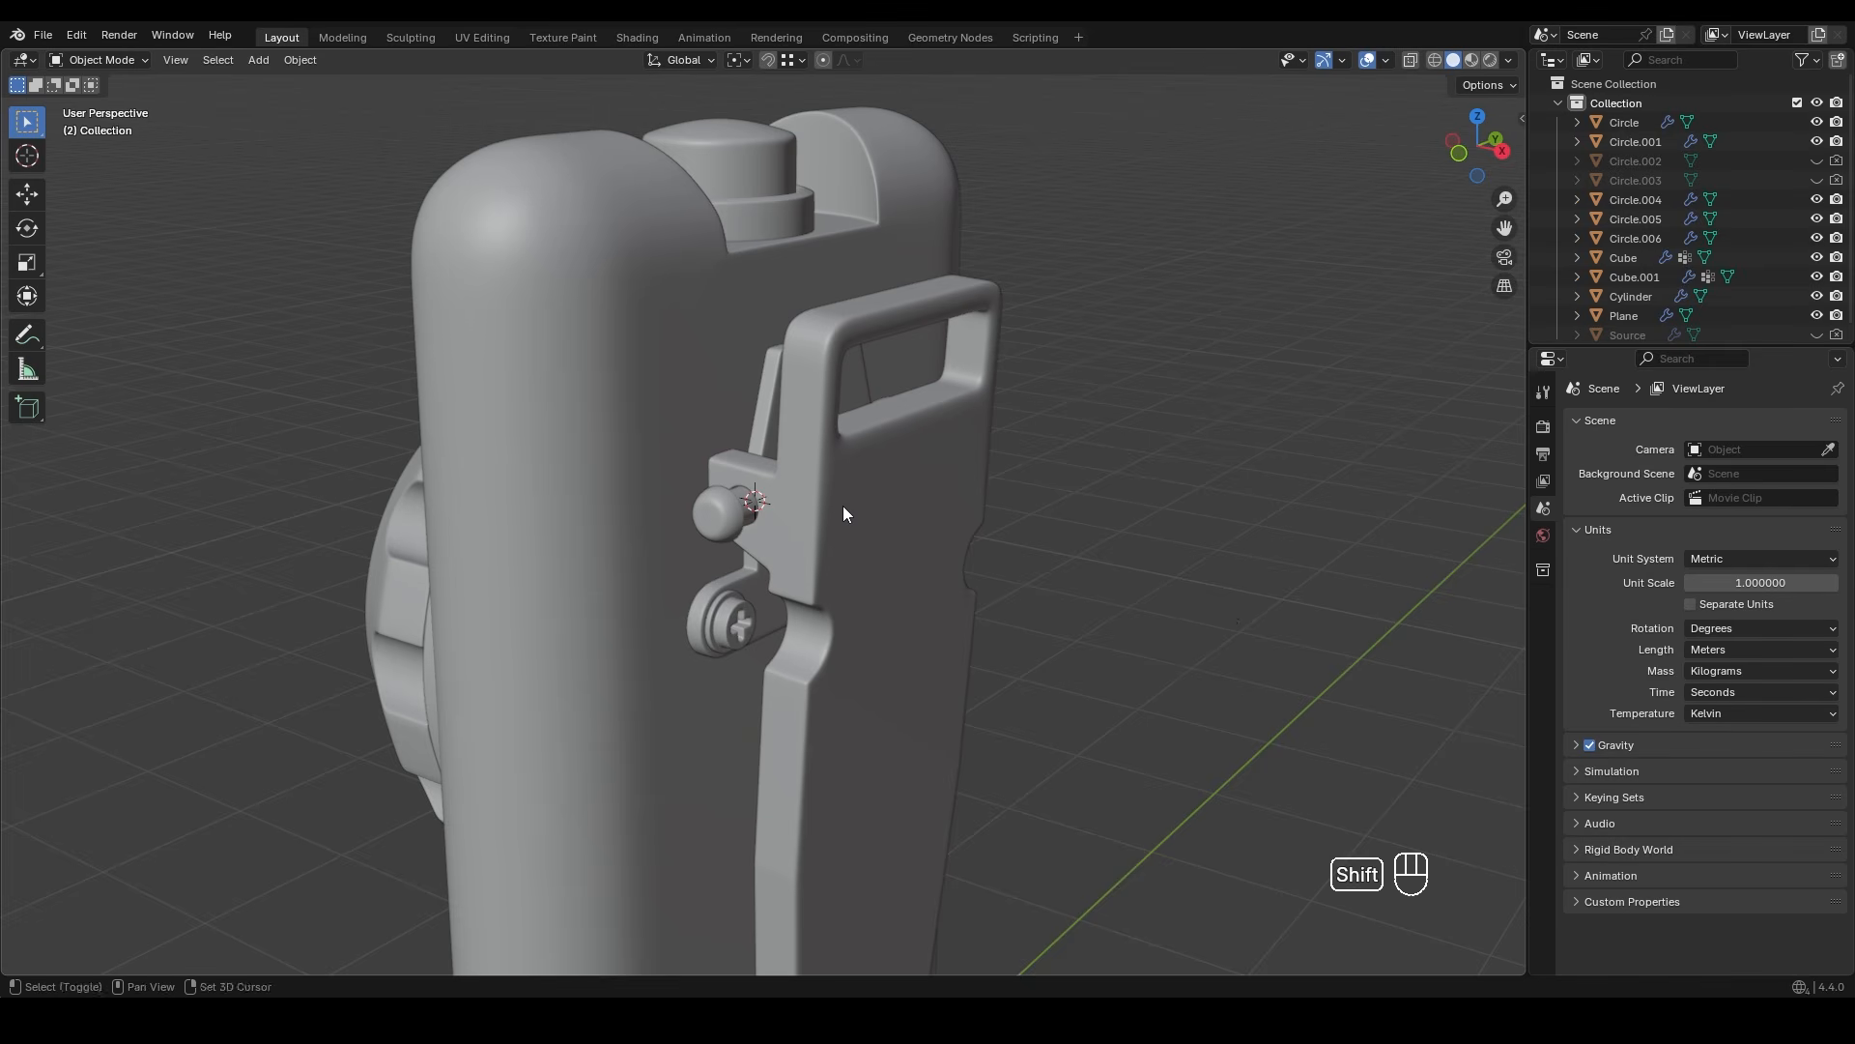
- Add a mesh circle at the 3D cursor, rotate it 90° about X and scale it down
key("shift+a")
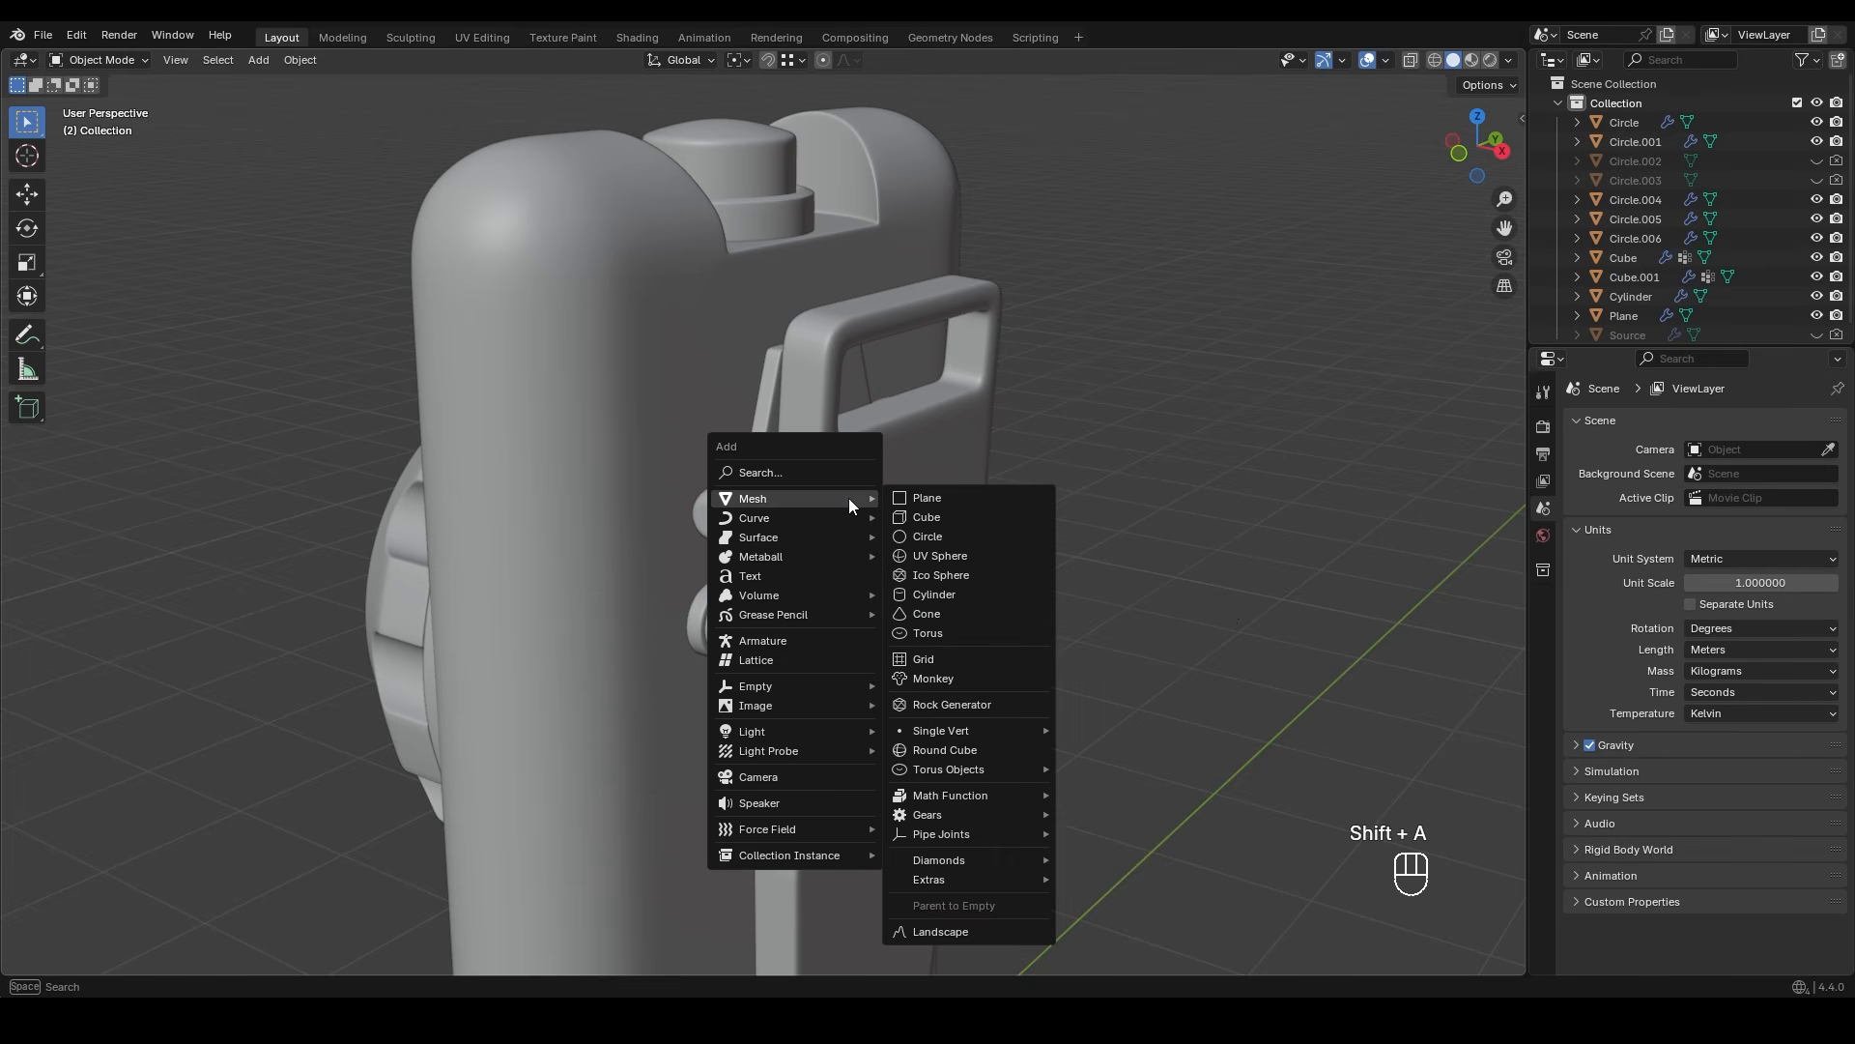
left_click(949, 534)
type("rx90")
key("Return")
key("s")
left_click(794, 517)
- Position the circle around the pin shaft and scale it to slightly larger than the pin head
mouse_move(812, 530)
middle_mouse_down()
mouse_move(901, 570)
mouse_move(968, 542)
mouse_move(837, 555)
mouse_move(987, 532)
mouse_move(785, 561)
mouse_move(912, 583)
mouse_move(903, 502)
mouse_move(918, 507)
middle_mouse_up()
key("g")
left_click(839, 554)
key("s")
left_click(889, 550)
key("shift+z")
key("s")
left_click(1000, 581)
key("z")
left_click(998, 533)
key("s")
left_click(911, 583)
key("s")
left_click(943, 513)
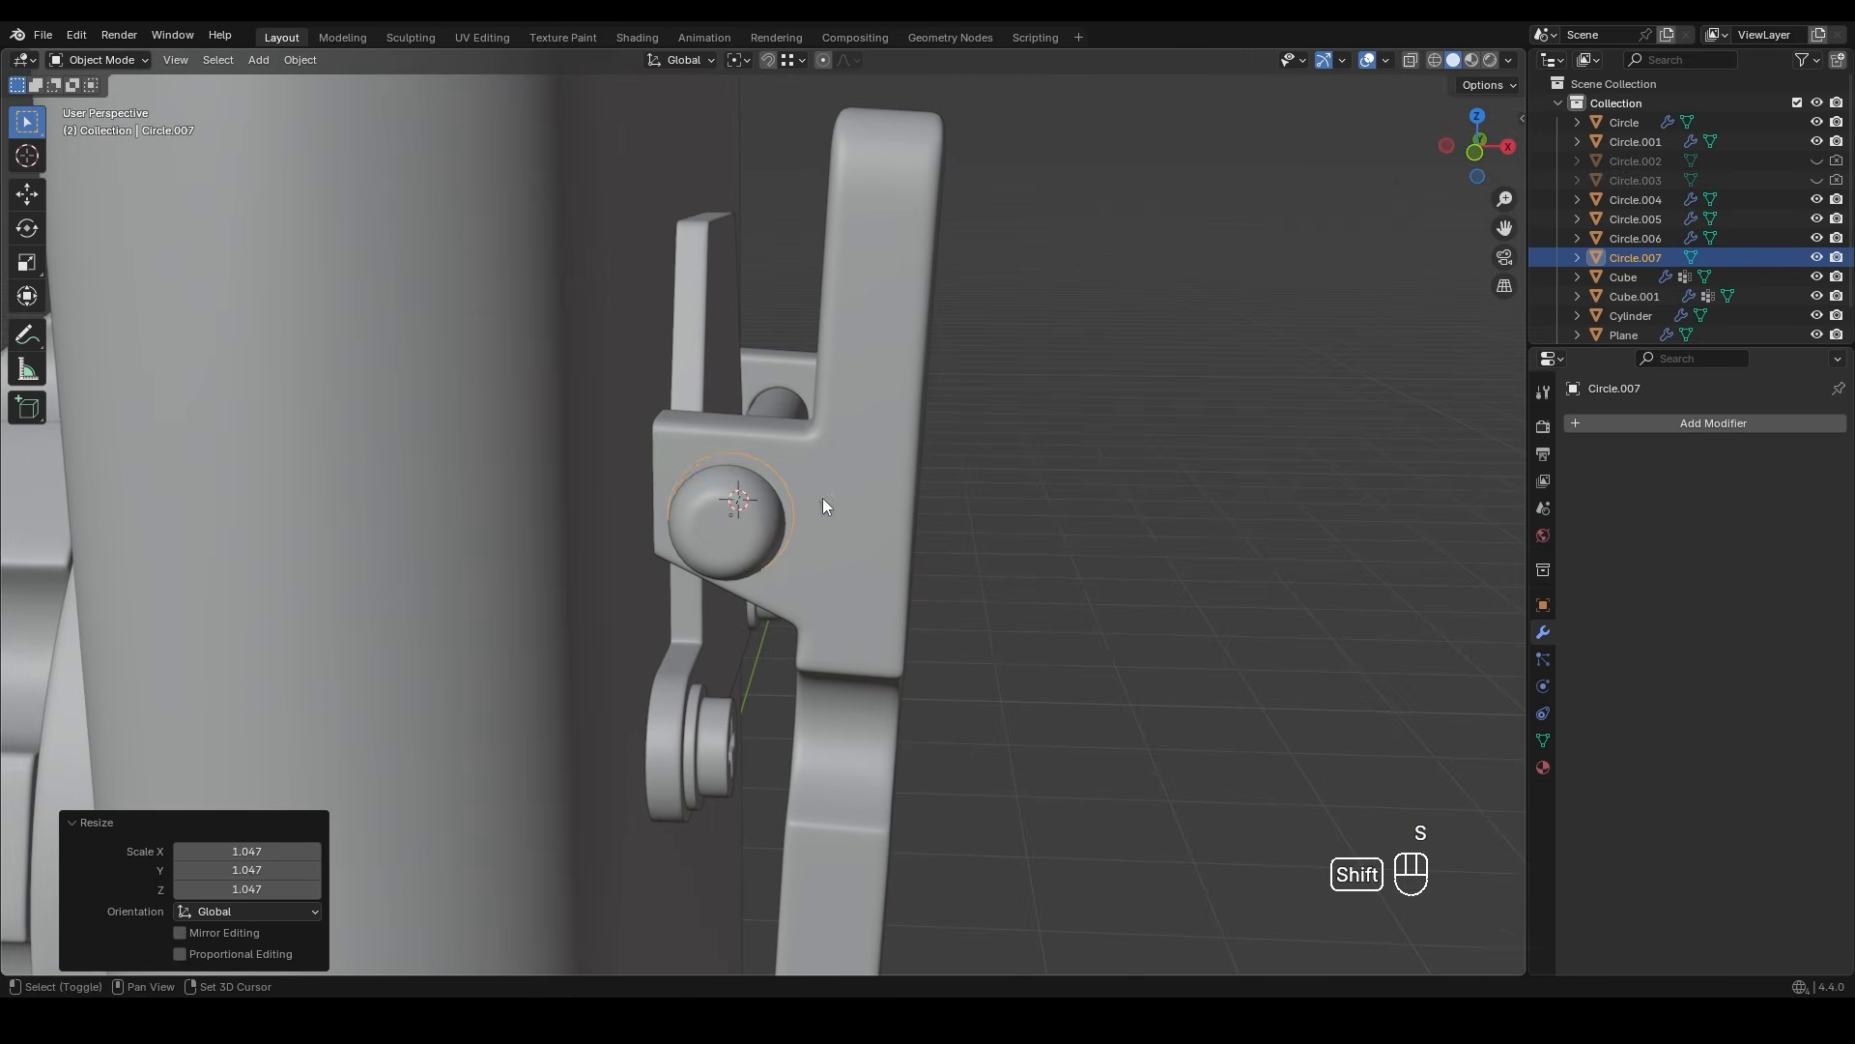
- Rip the circle's top vertex to open the ring
scroll(943, 512, "up", 5)
key("Tab")
middle_click_drag(704, 481, 801, 489)
left_click(728, 417)
key("v")
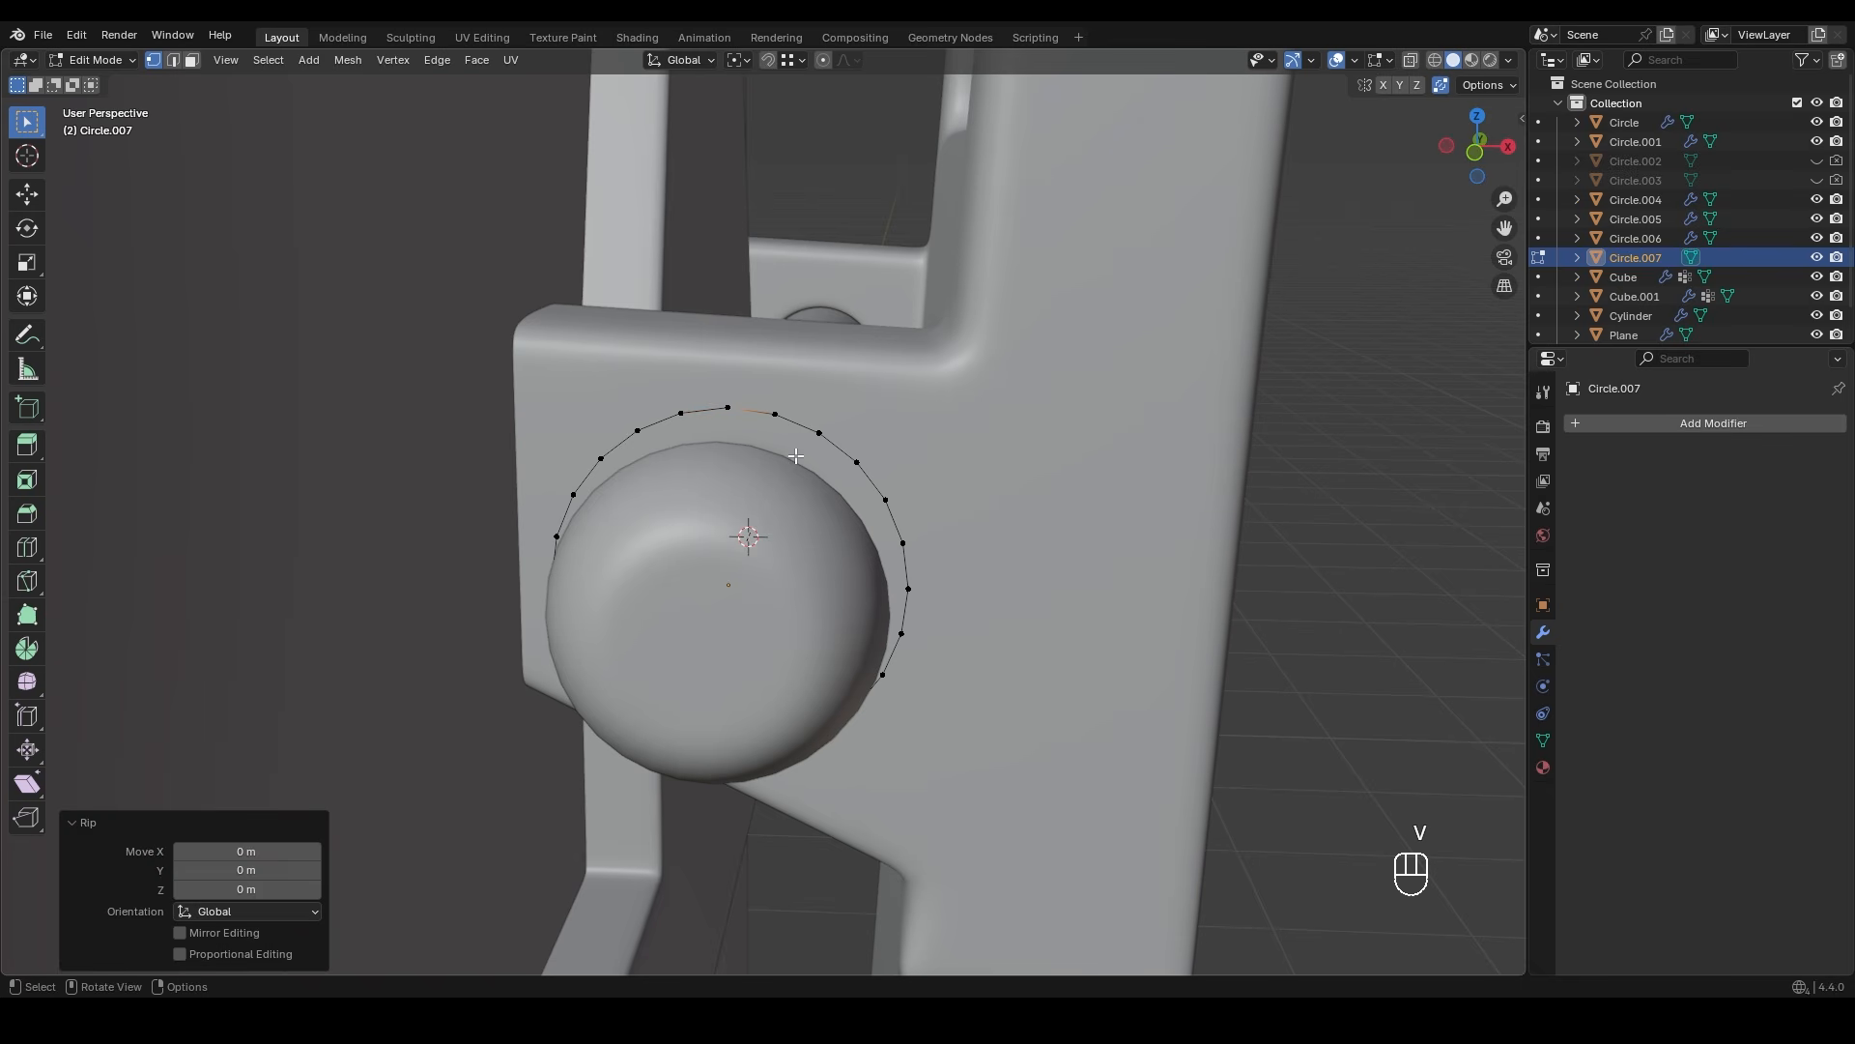
middle_click_drag(789, 460, 799, 497, "alt")
- Raise the vertices at one end of the opened ring along Z and delete the end vertex on the other side
key("g")
key("z")
left_click(782, 385)
left_click(768, 421)
key("g")
key("z")
left_click(770, 398)
left_click(698, 414)
key("x")
left_click(712, 433)
- Extrude the ring's raised end vertex 0.6748 m up along Z and extrude it again diagonally inward above the body
scroll(725, 306, "down", 8)
middle_click_drag(734, 571, 763, 580, "alt")
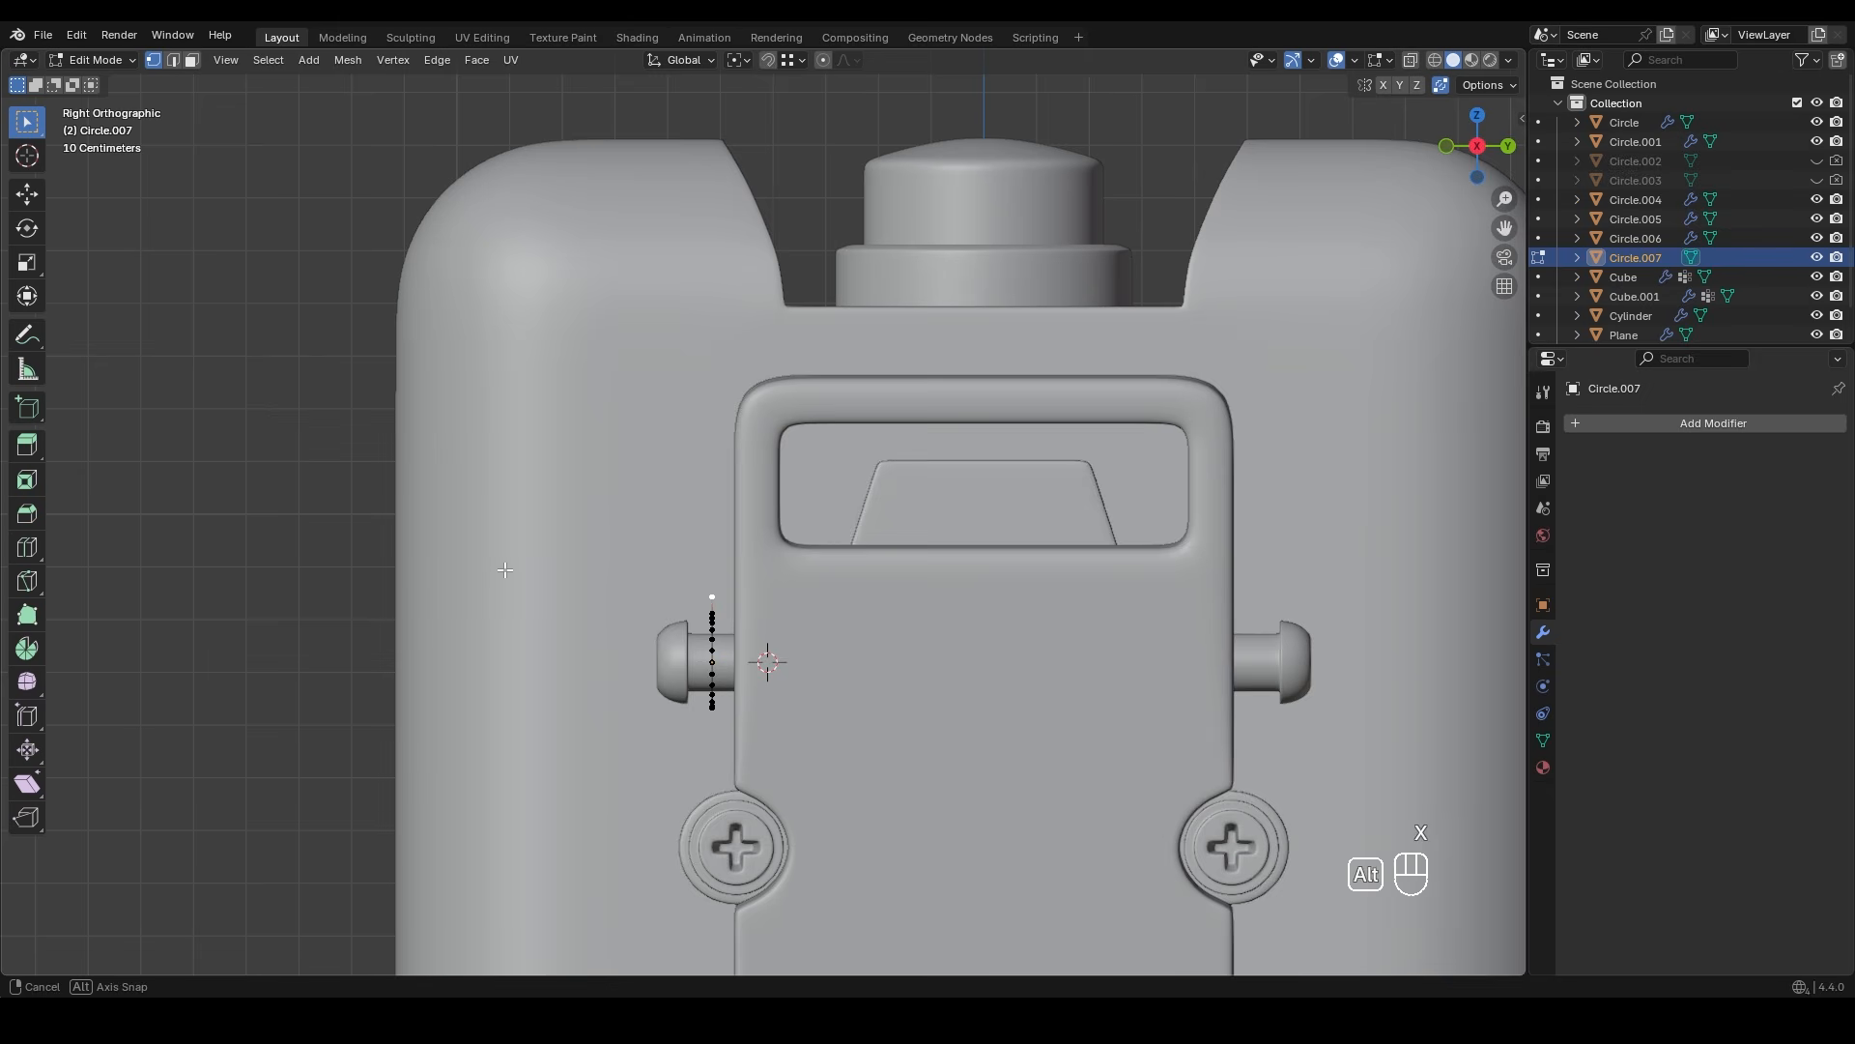
key("e")
left_click(948, 251)
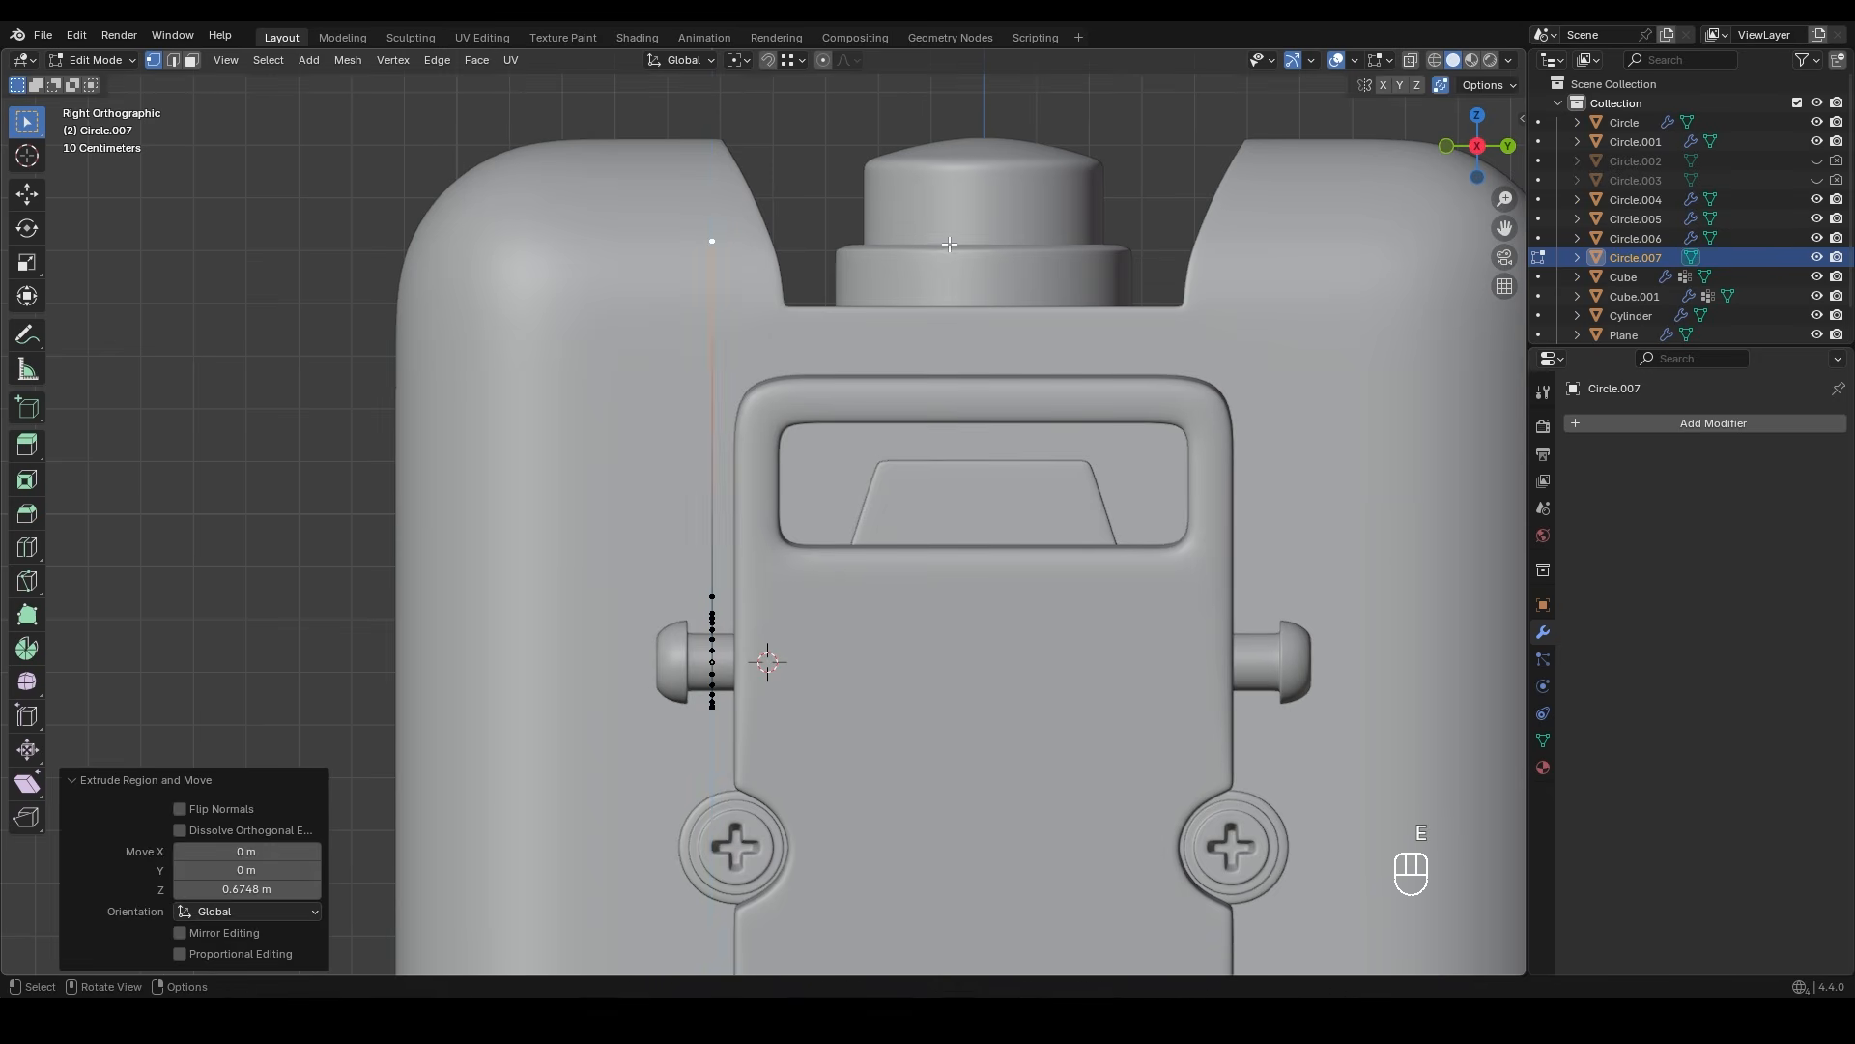
scroll(923, 295, "down", 4)
key("e")
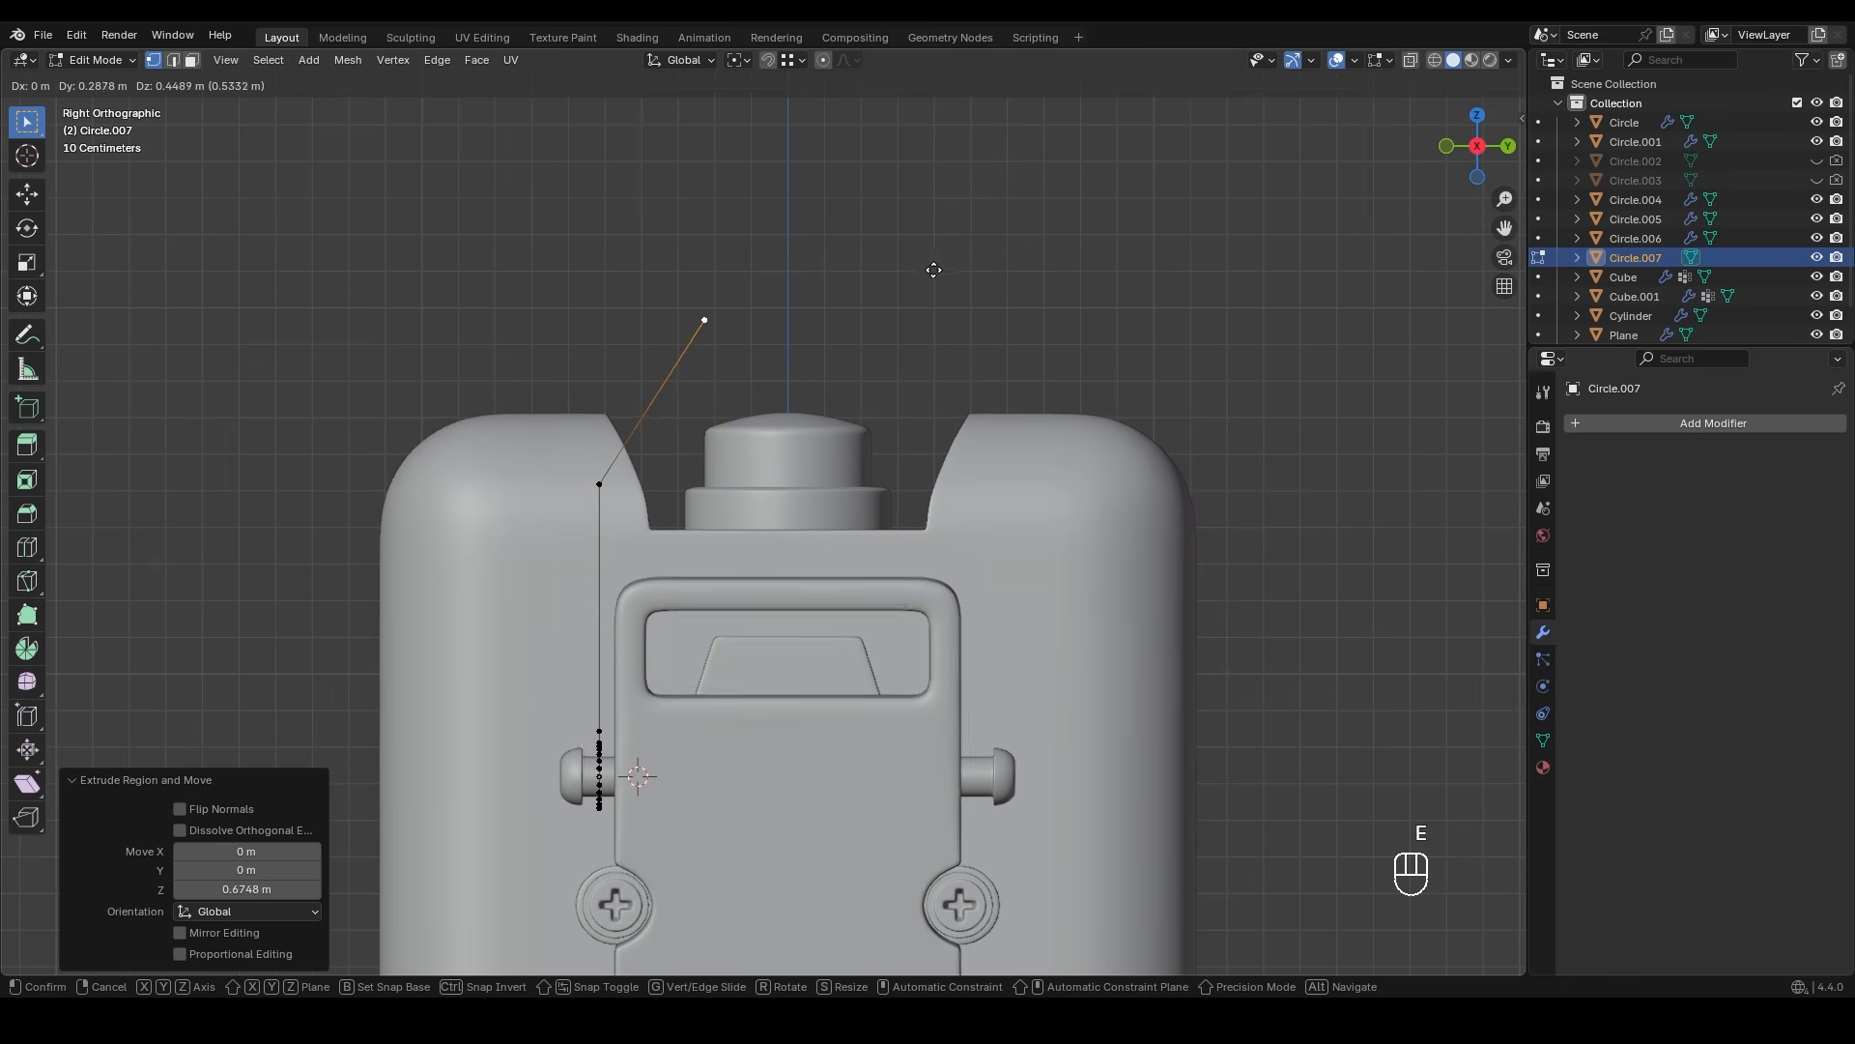
left_click(949, 260)
- Convert the ring and its extruded arm from mesh to a curve
middle_click_drag(701, 683, 736, 497)
key("Tab")
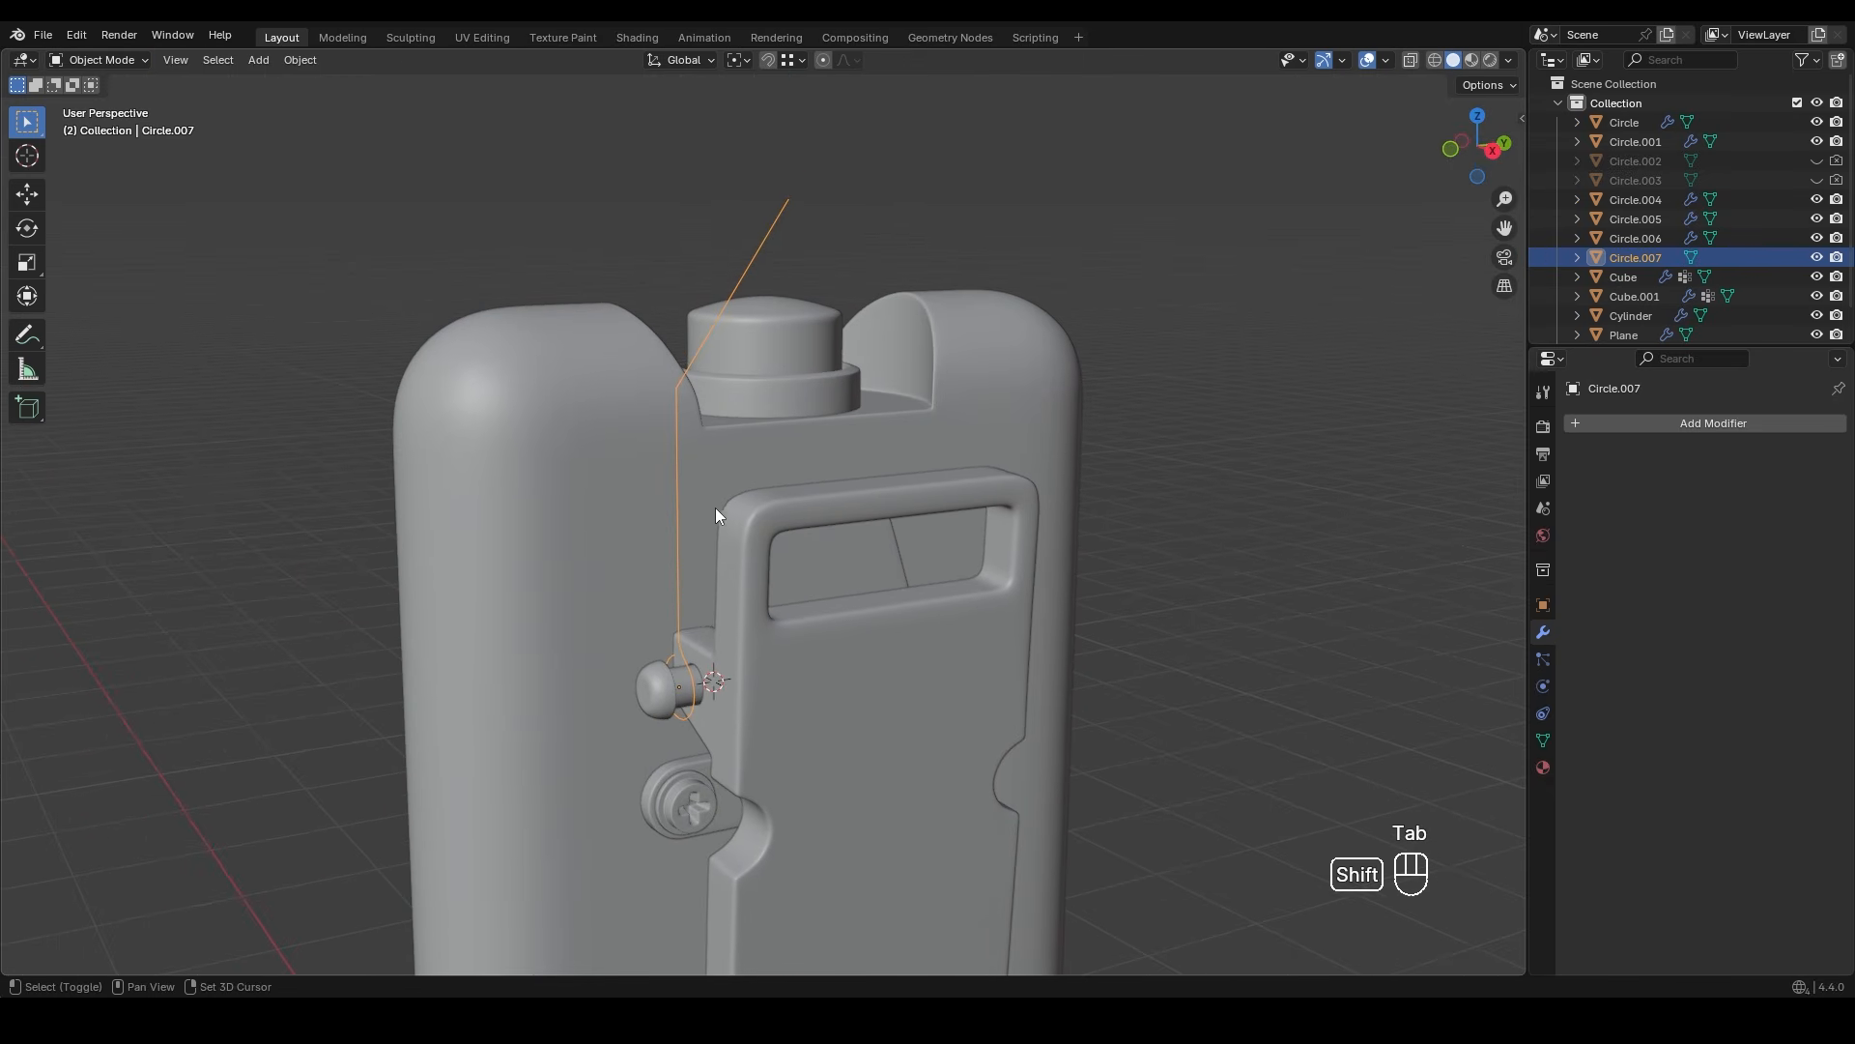
right_click(680, 456)
mouse_move(680, 456)
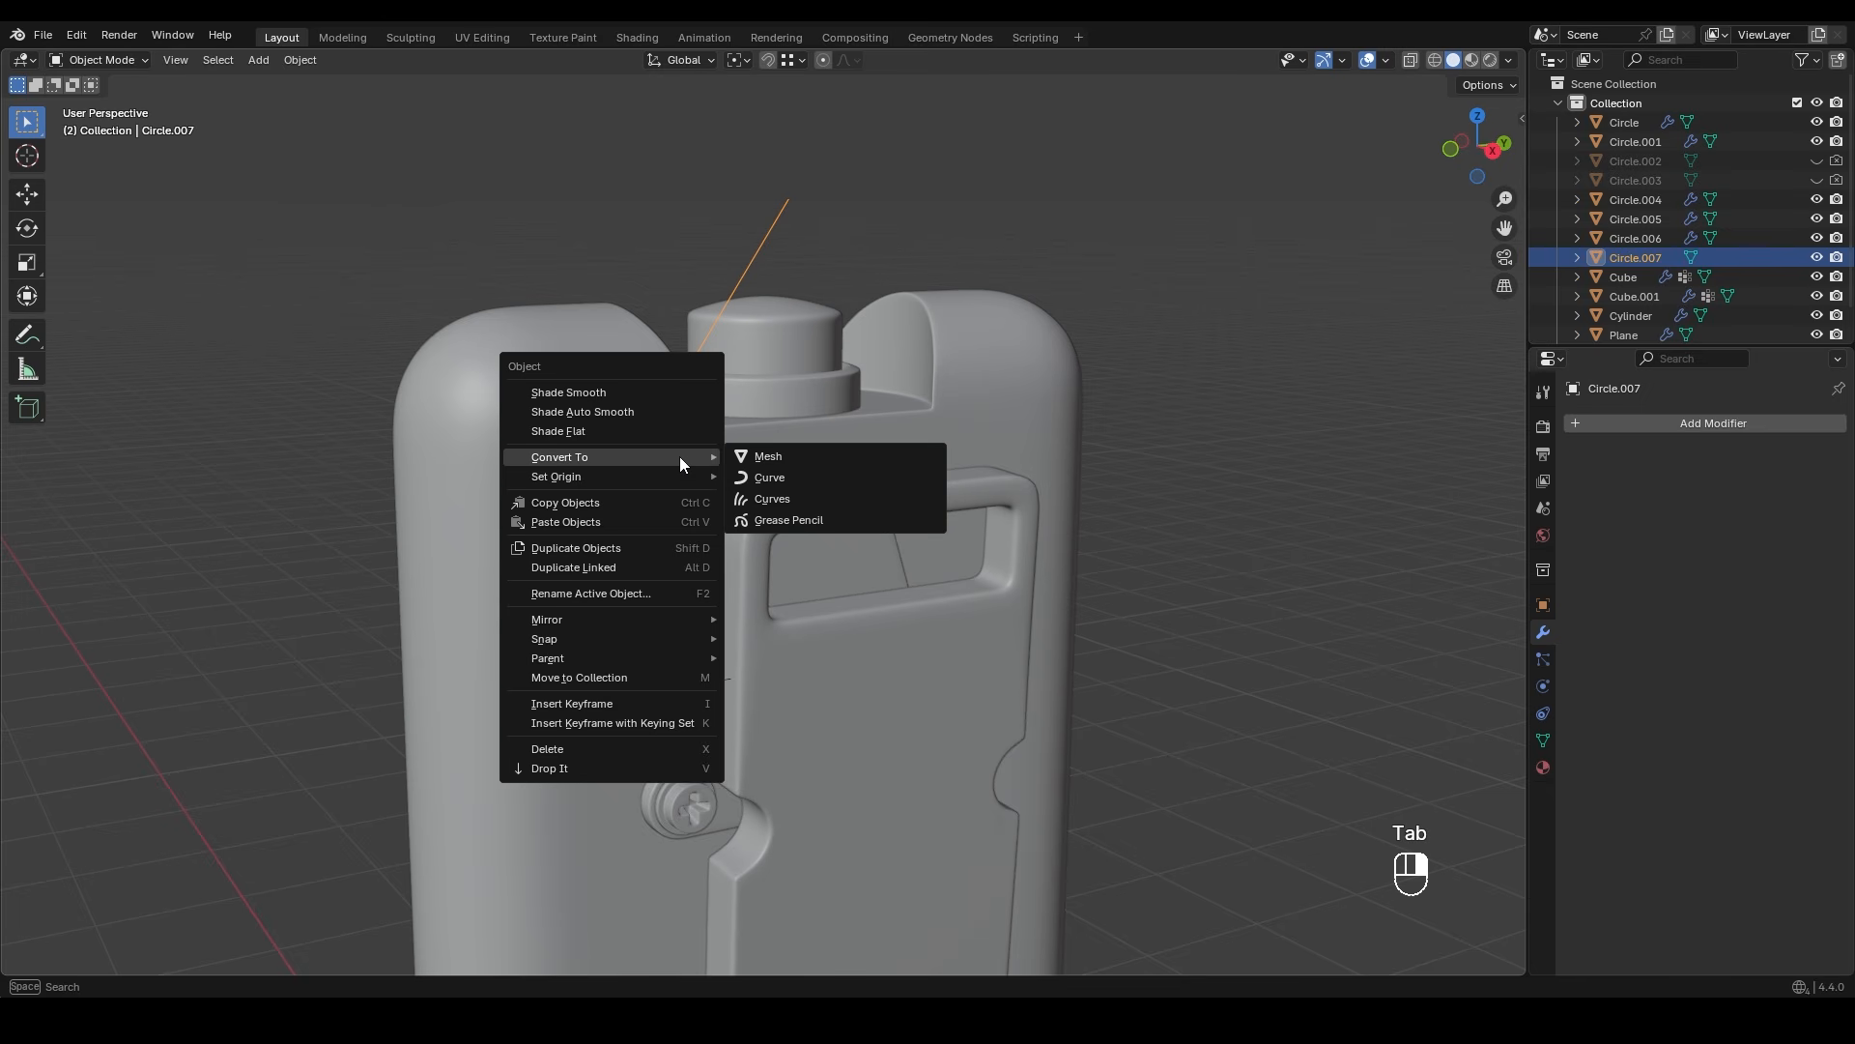
left_click(790, 479)
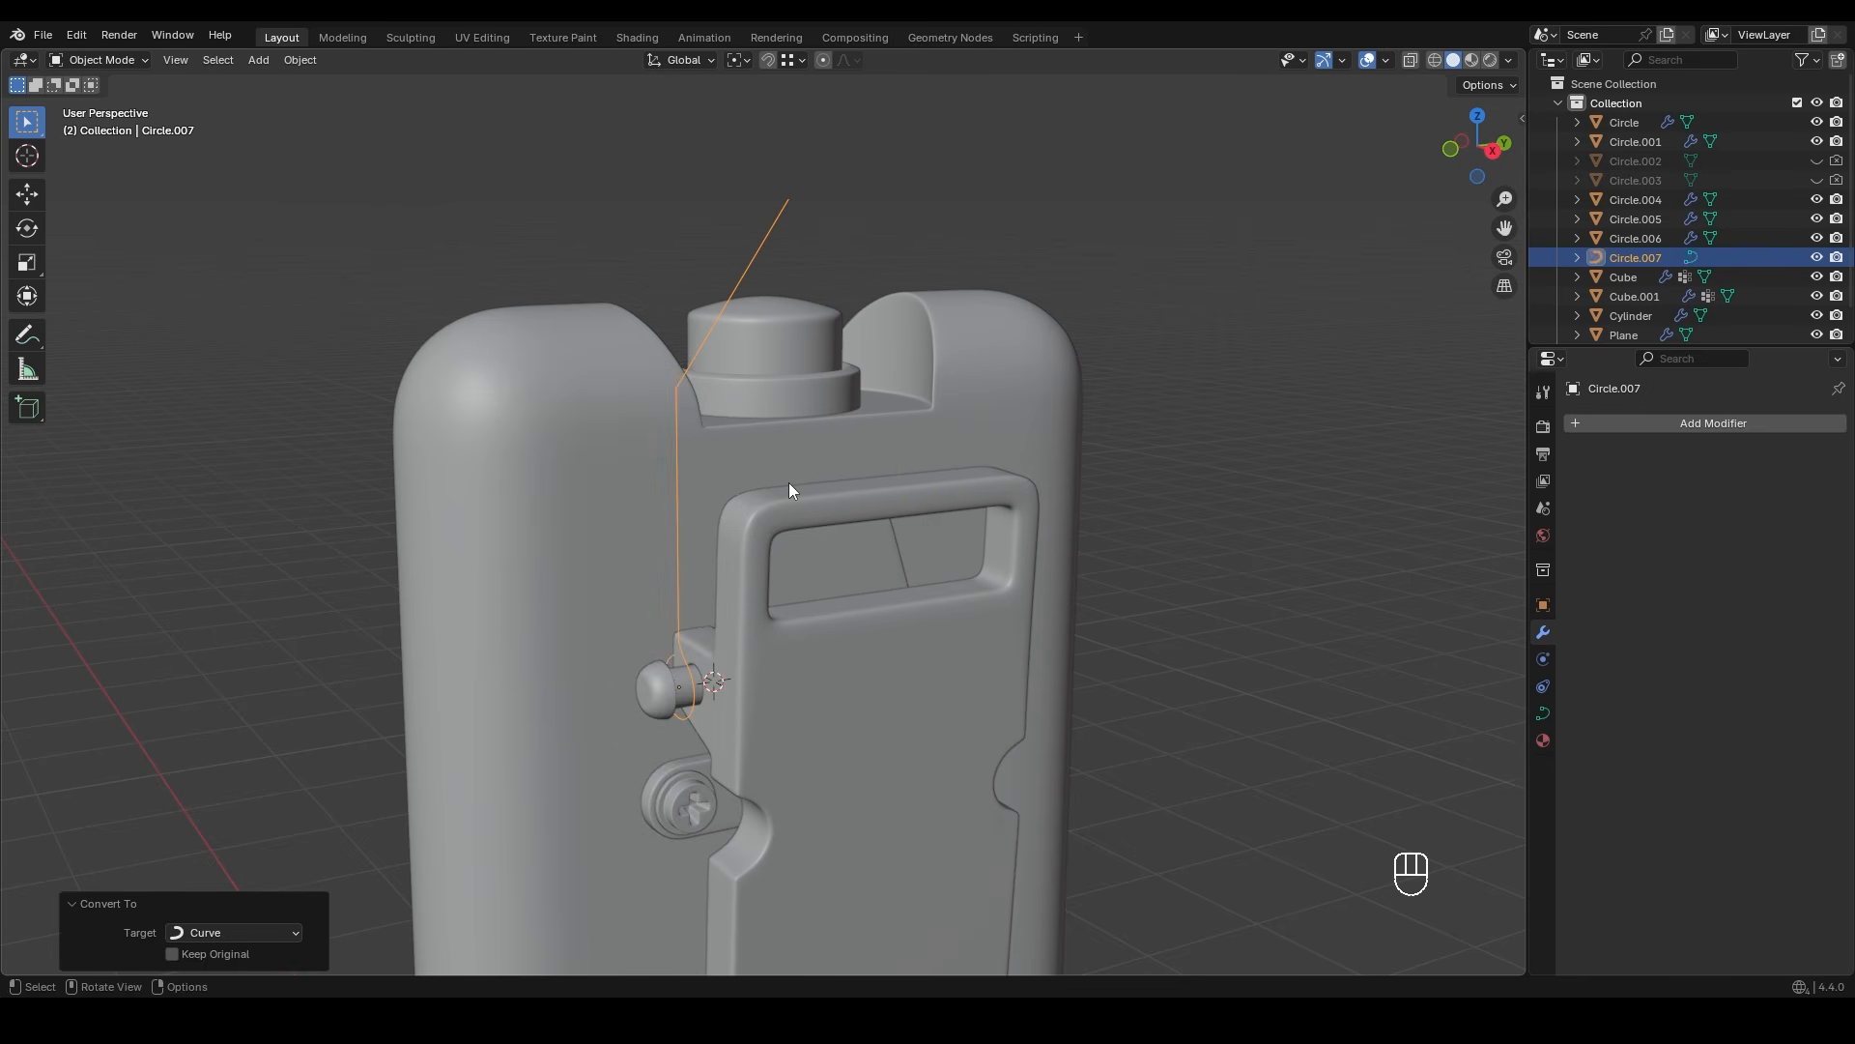
- Give the curve a round bevel with a depth of 0.291 m to turn it into a wire
left_click(1543, 713)
scroll(1607, 619, "down", 7)
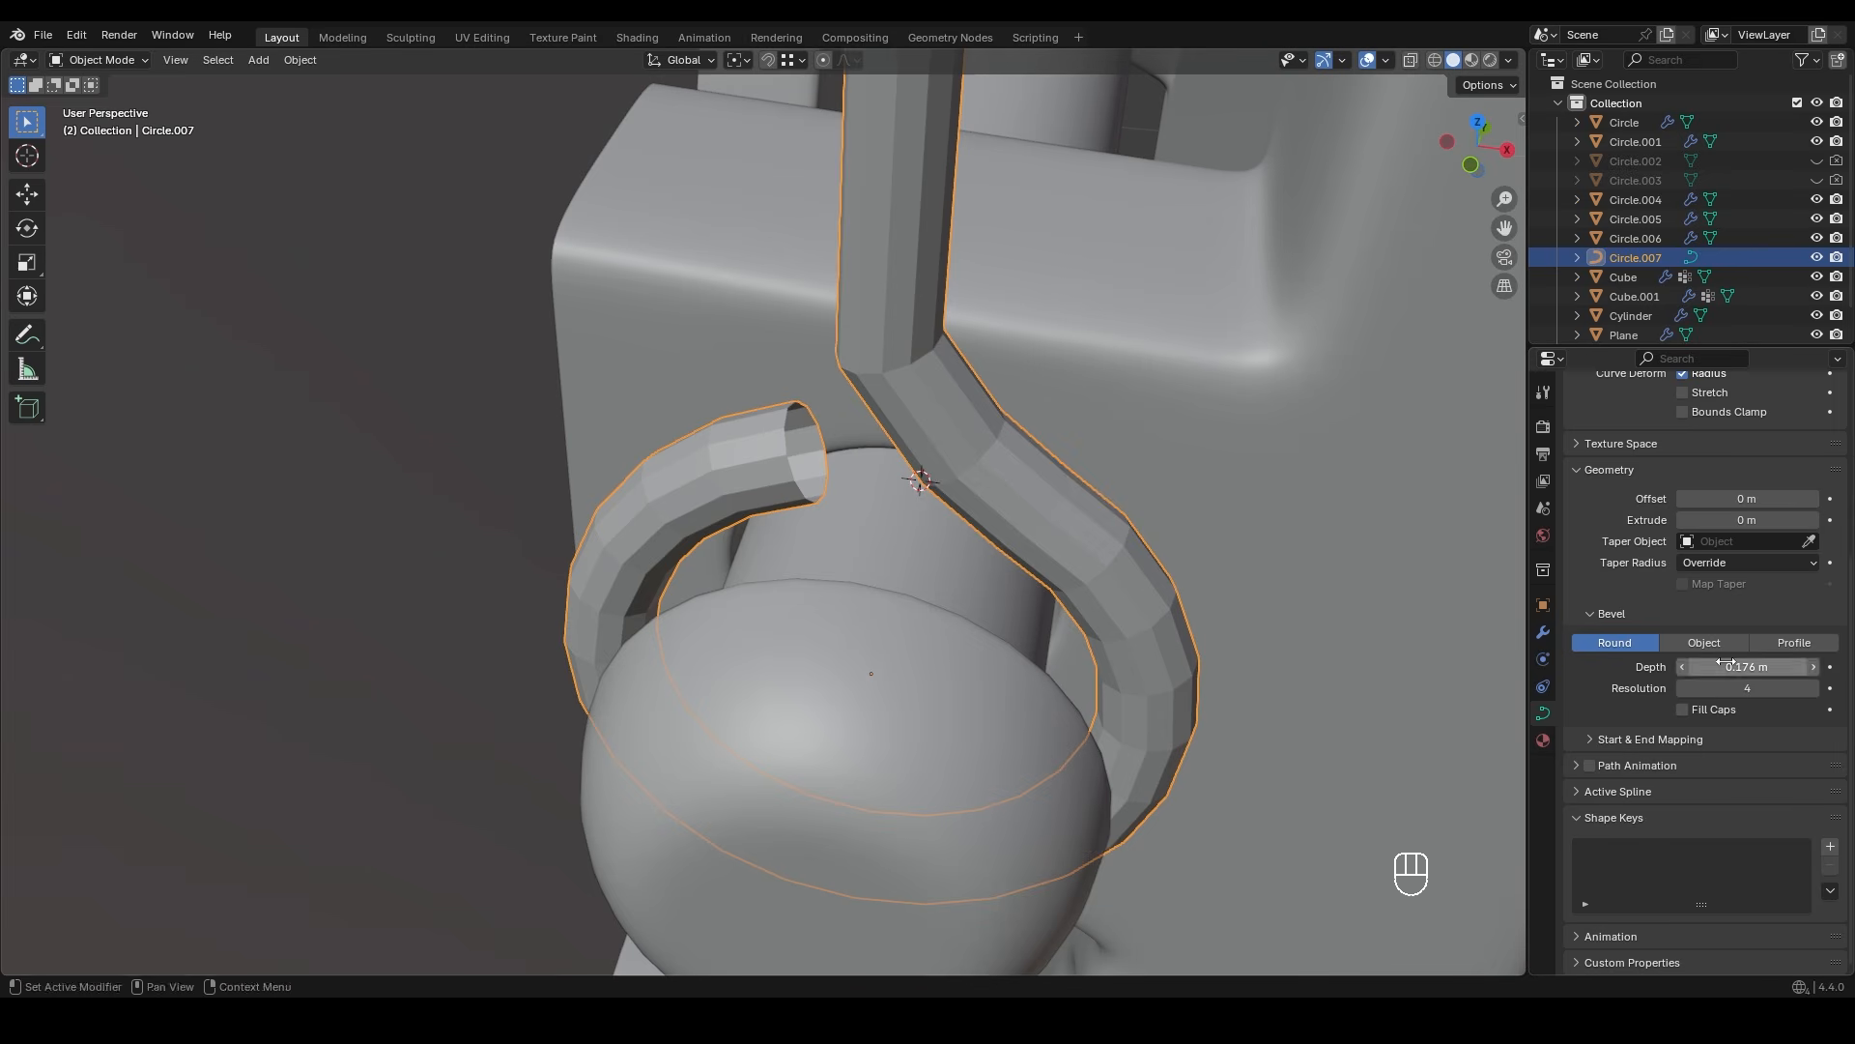
mouse_move(1019, 518)
middle_mouse_down()
mouse_move(966, 503)
mouse_move(1019, 518)
middle_mouse_up()
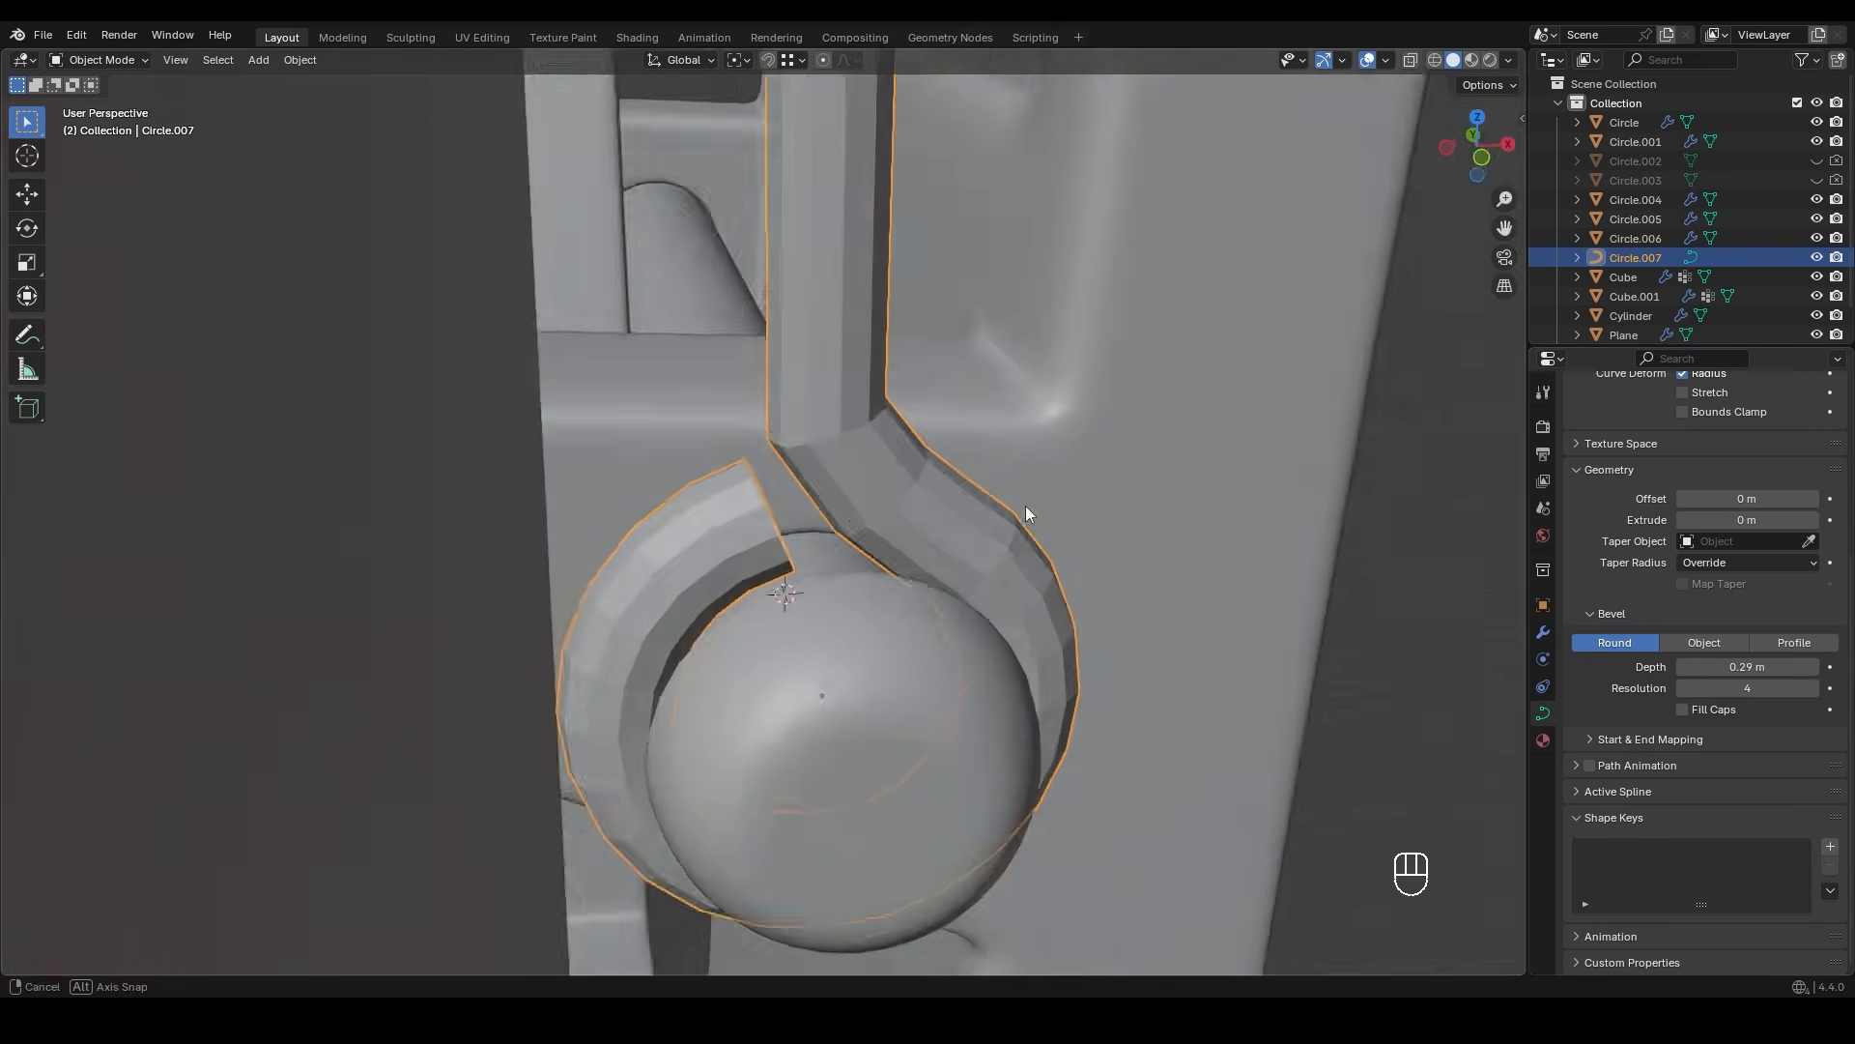
scroll(1019, 518, "up", 3)
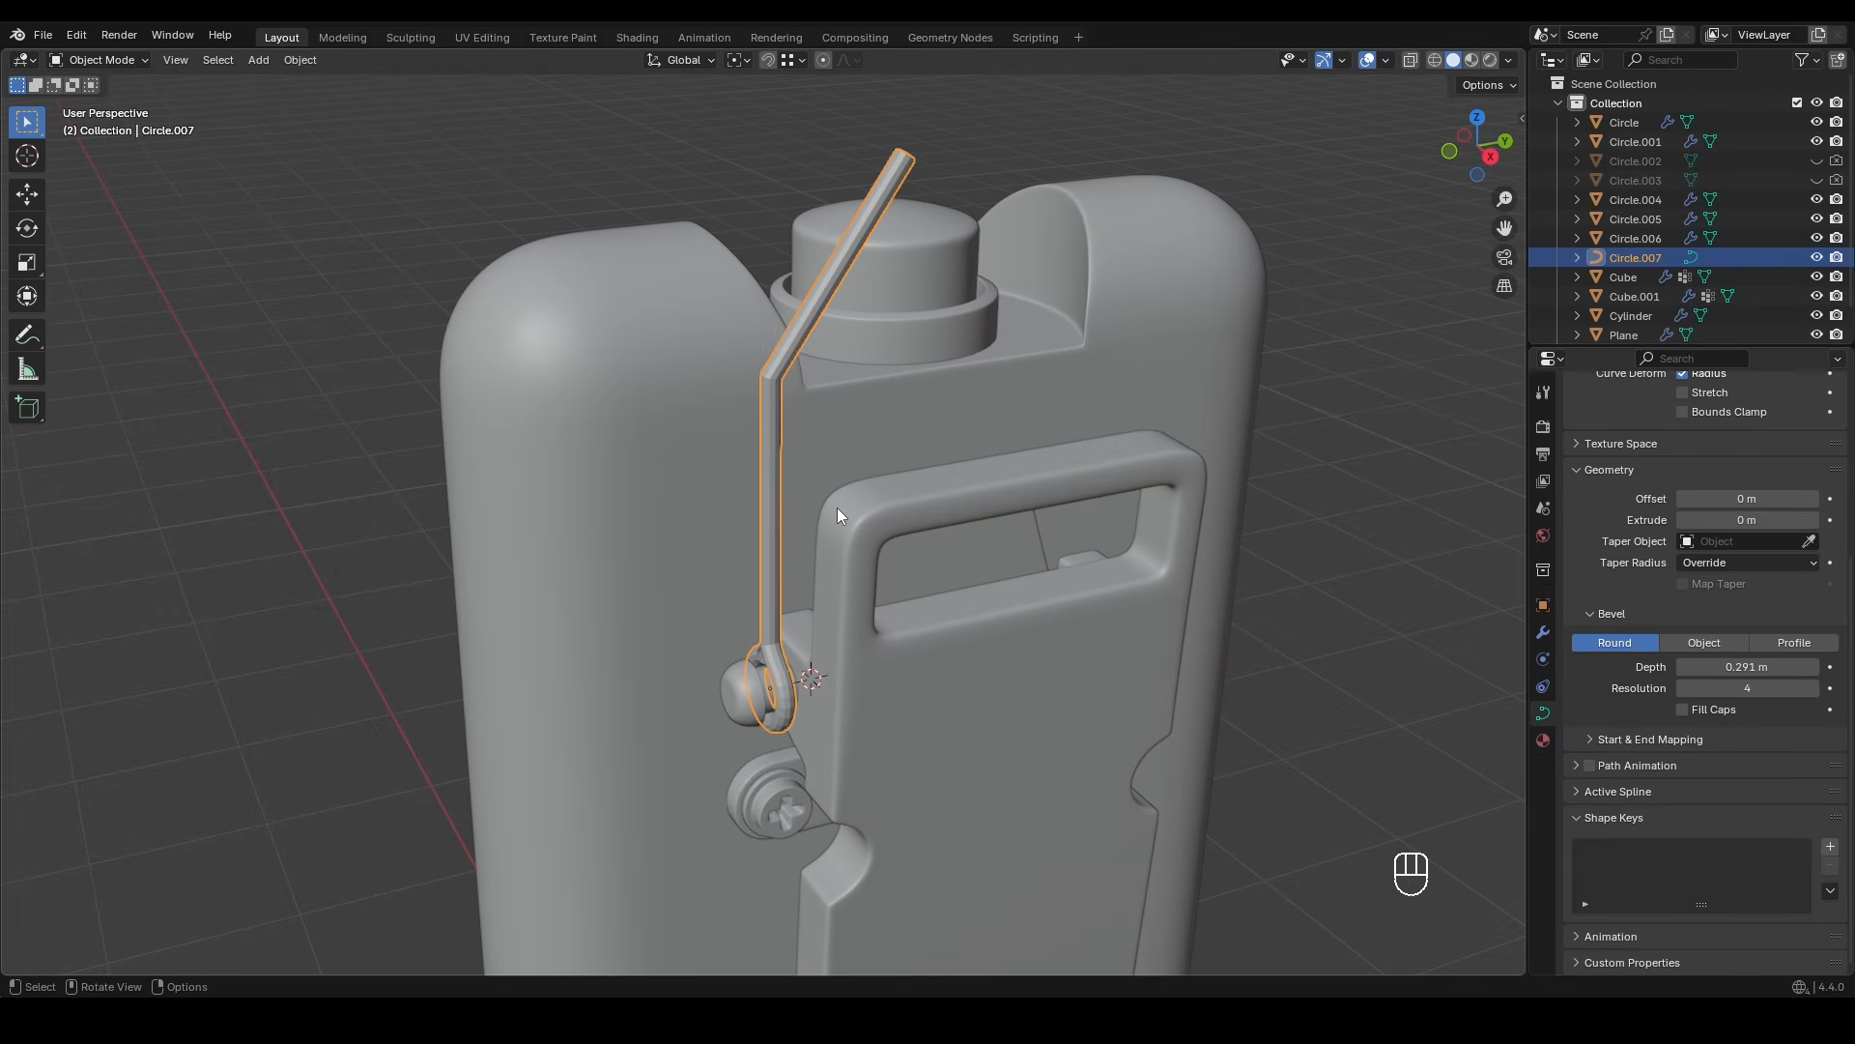
- Convert the beveled wire from a curve to a mesh
middle_click_drag(898, 507, 812, 462, "shift")
right_click(748, 402)
mouse_move(751, 398)
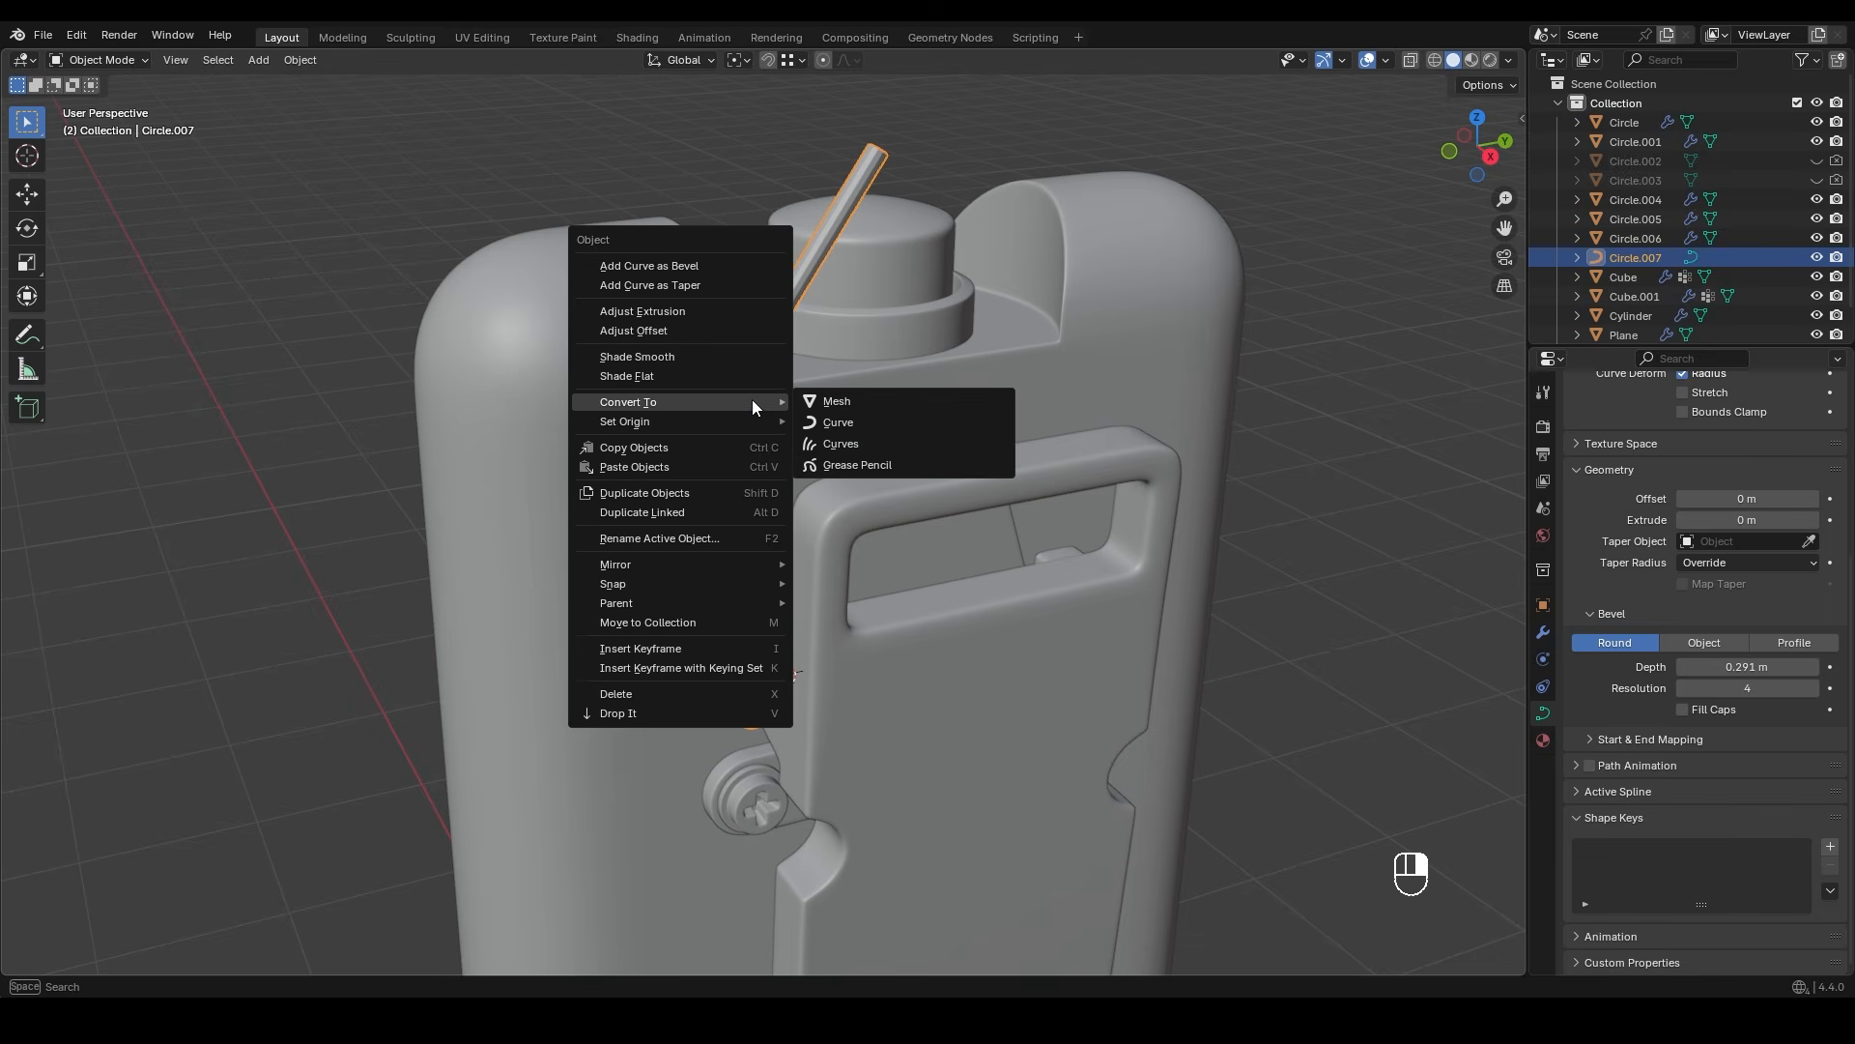
left_click(847, 399)
- Cap the open end of the wire's ring with a face and bevel its rim by 0.0641 m with two segments
middle_click_drag(857, 417, 945, 397, "shift")
scroll(809, 670, "up", 7)
middle_click_drag(809, 670, 822, 495)
key("Tab")
scroll(774, 503, "up", 3)
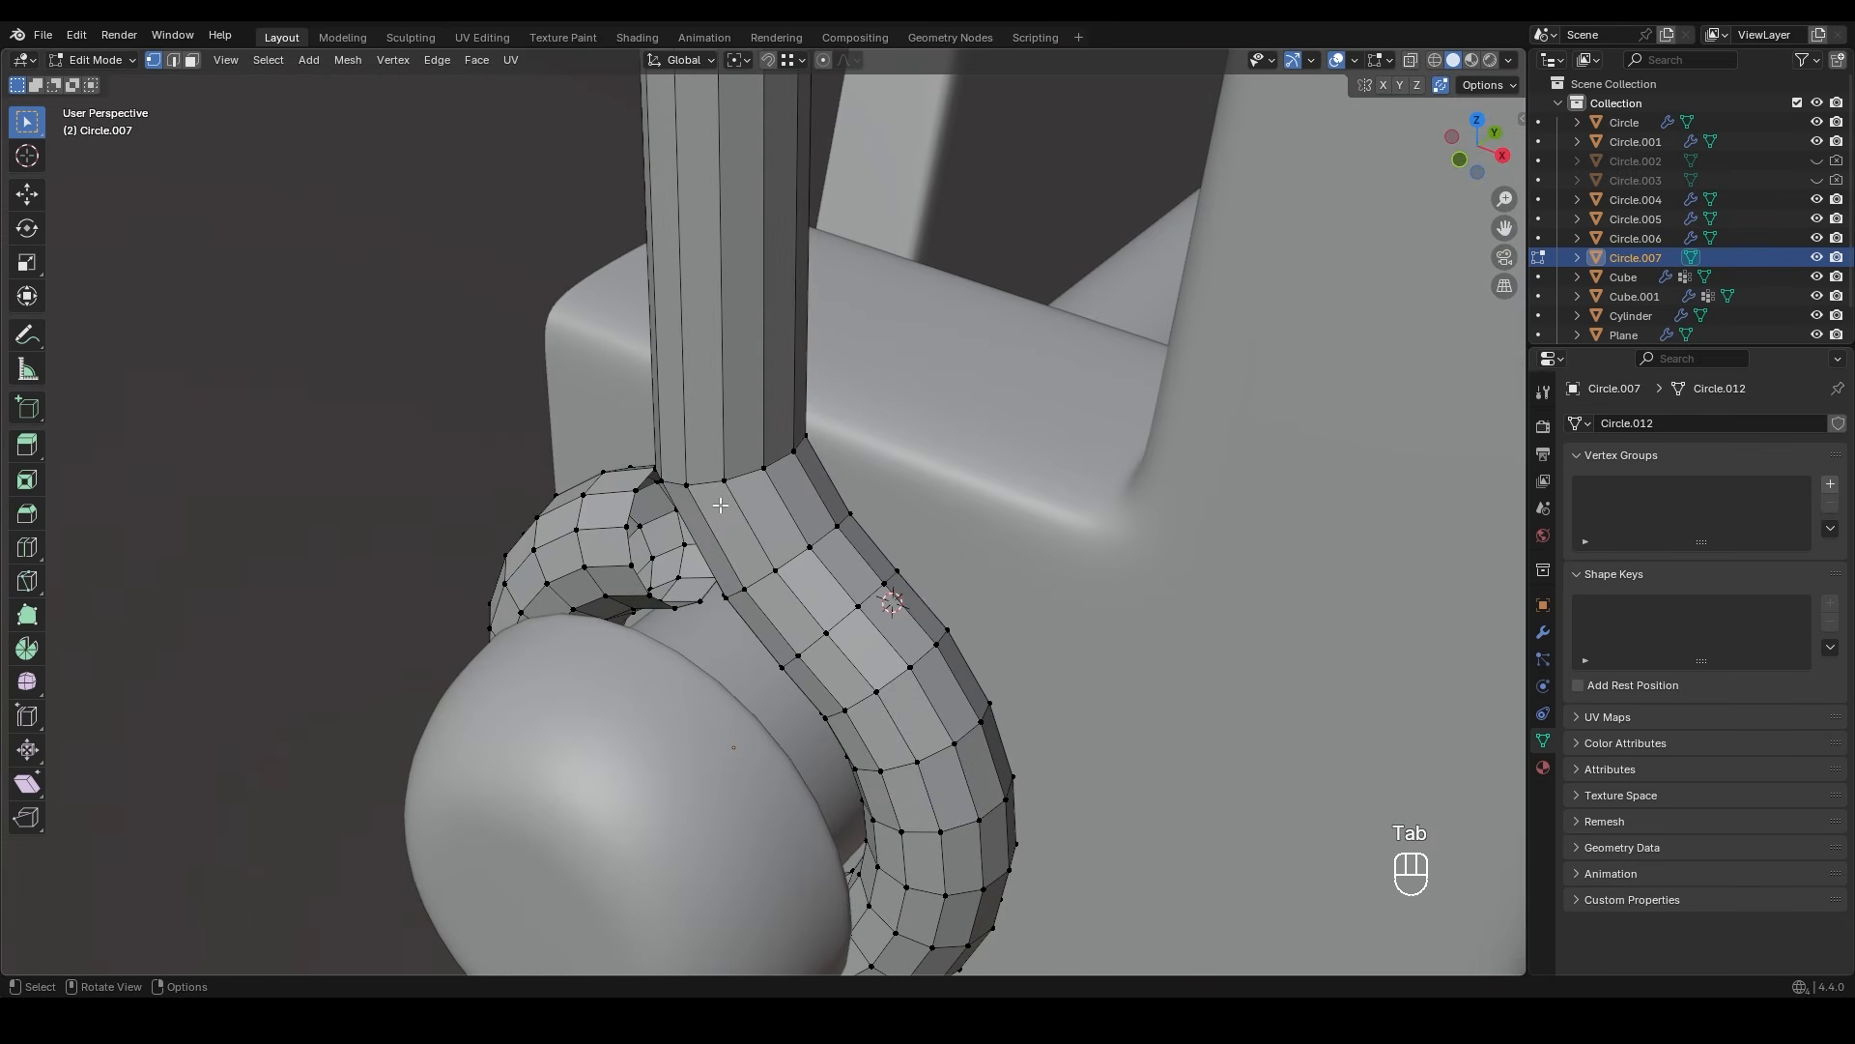
left_click(629, 519, "alt")
scroll(657, 524, "up", 3)
key("f")
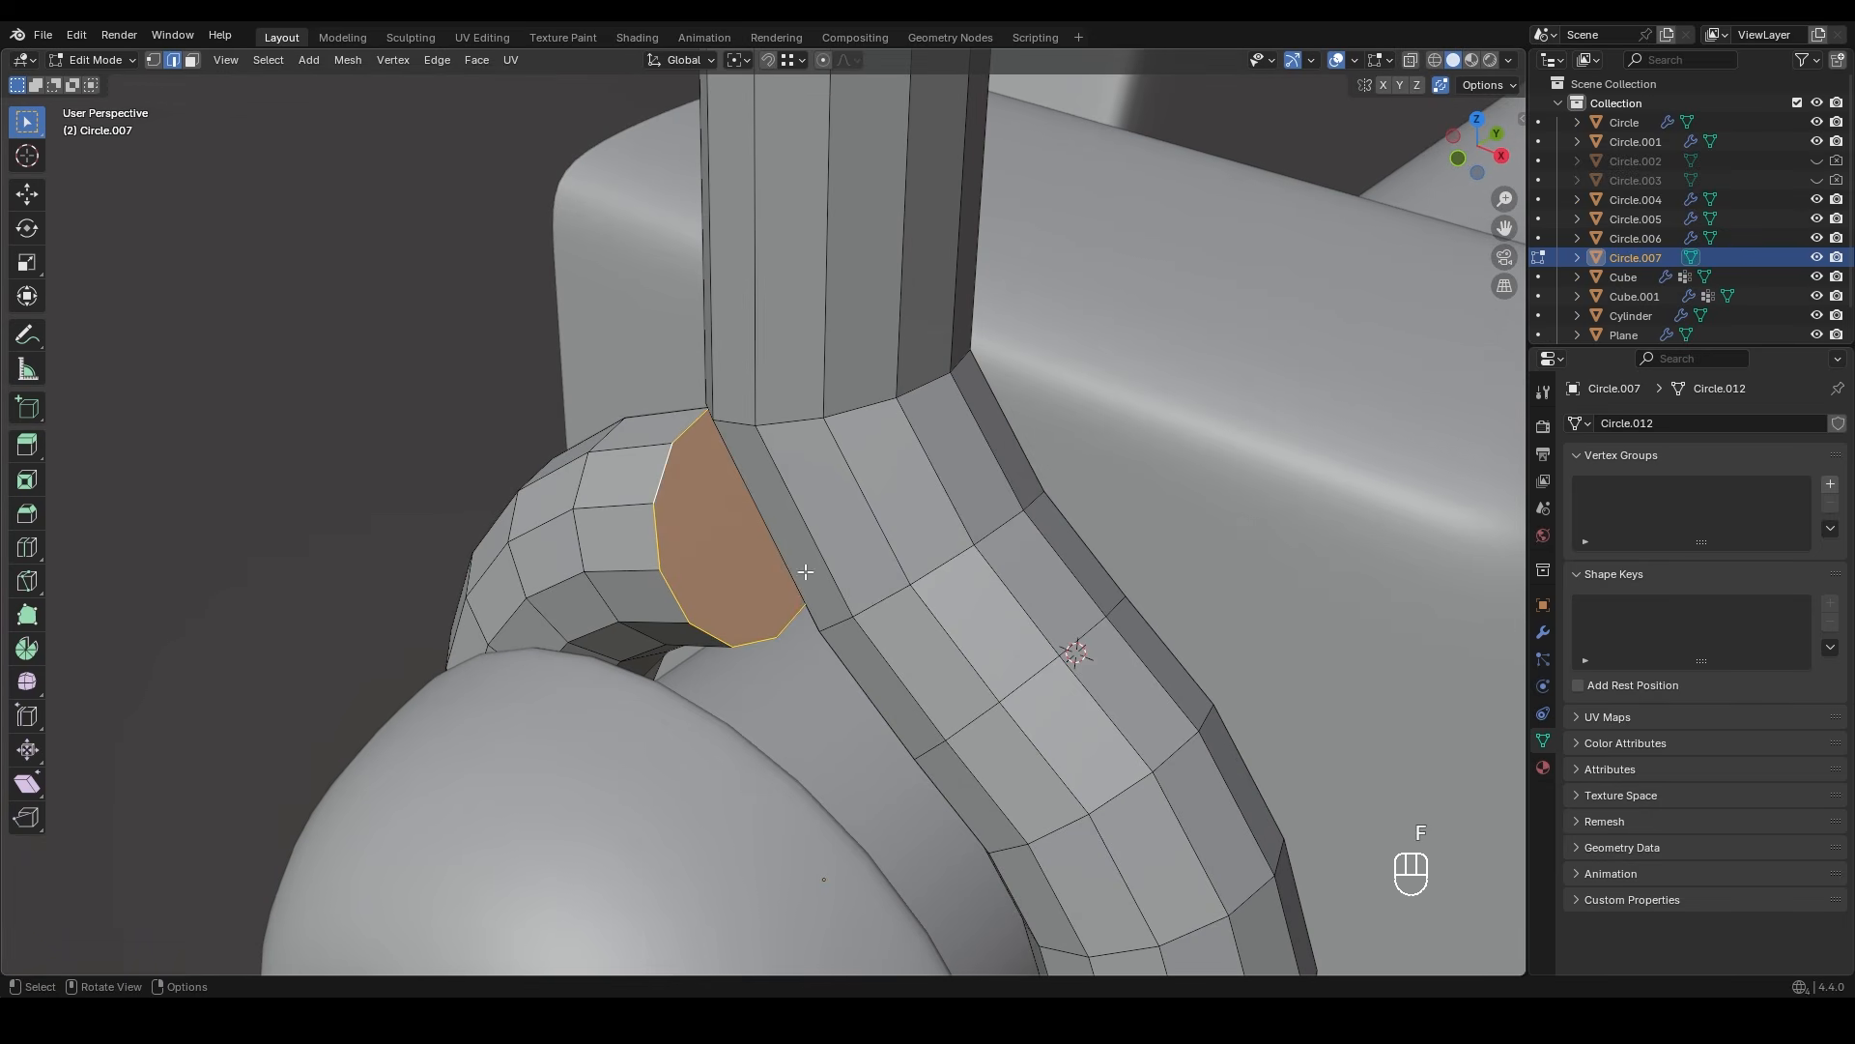
key("ctrl+b")
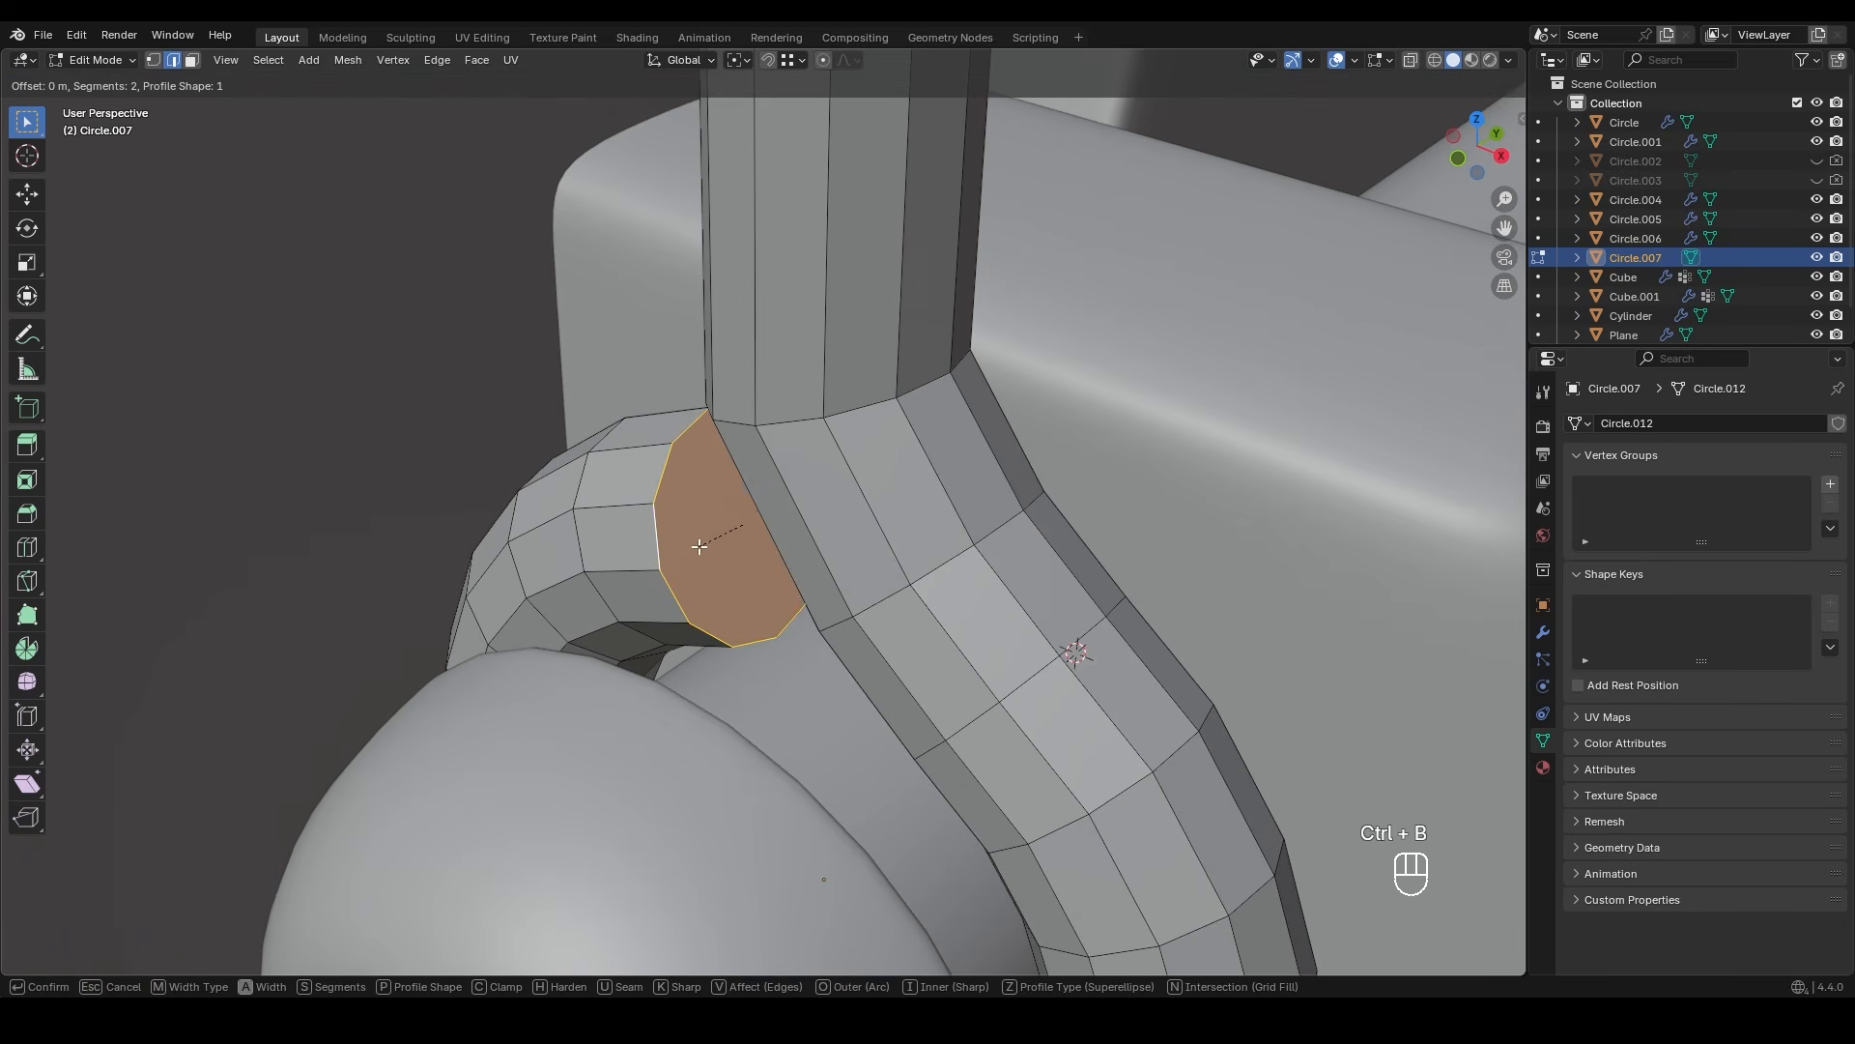
left_click(443, 619)
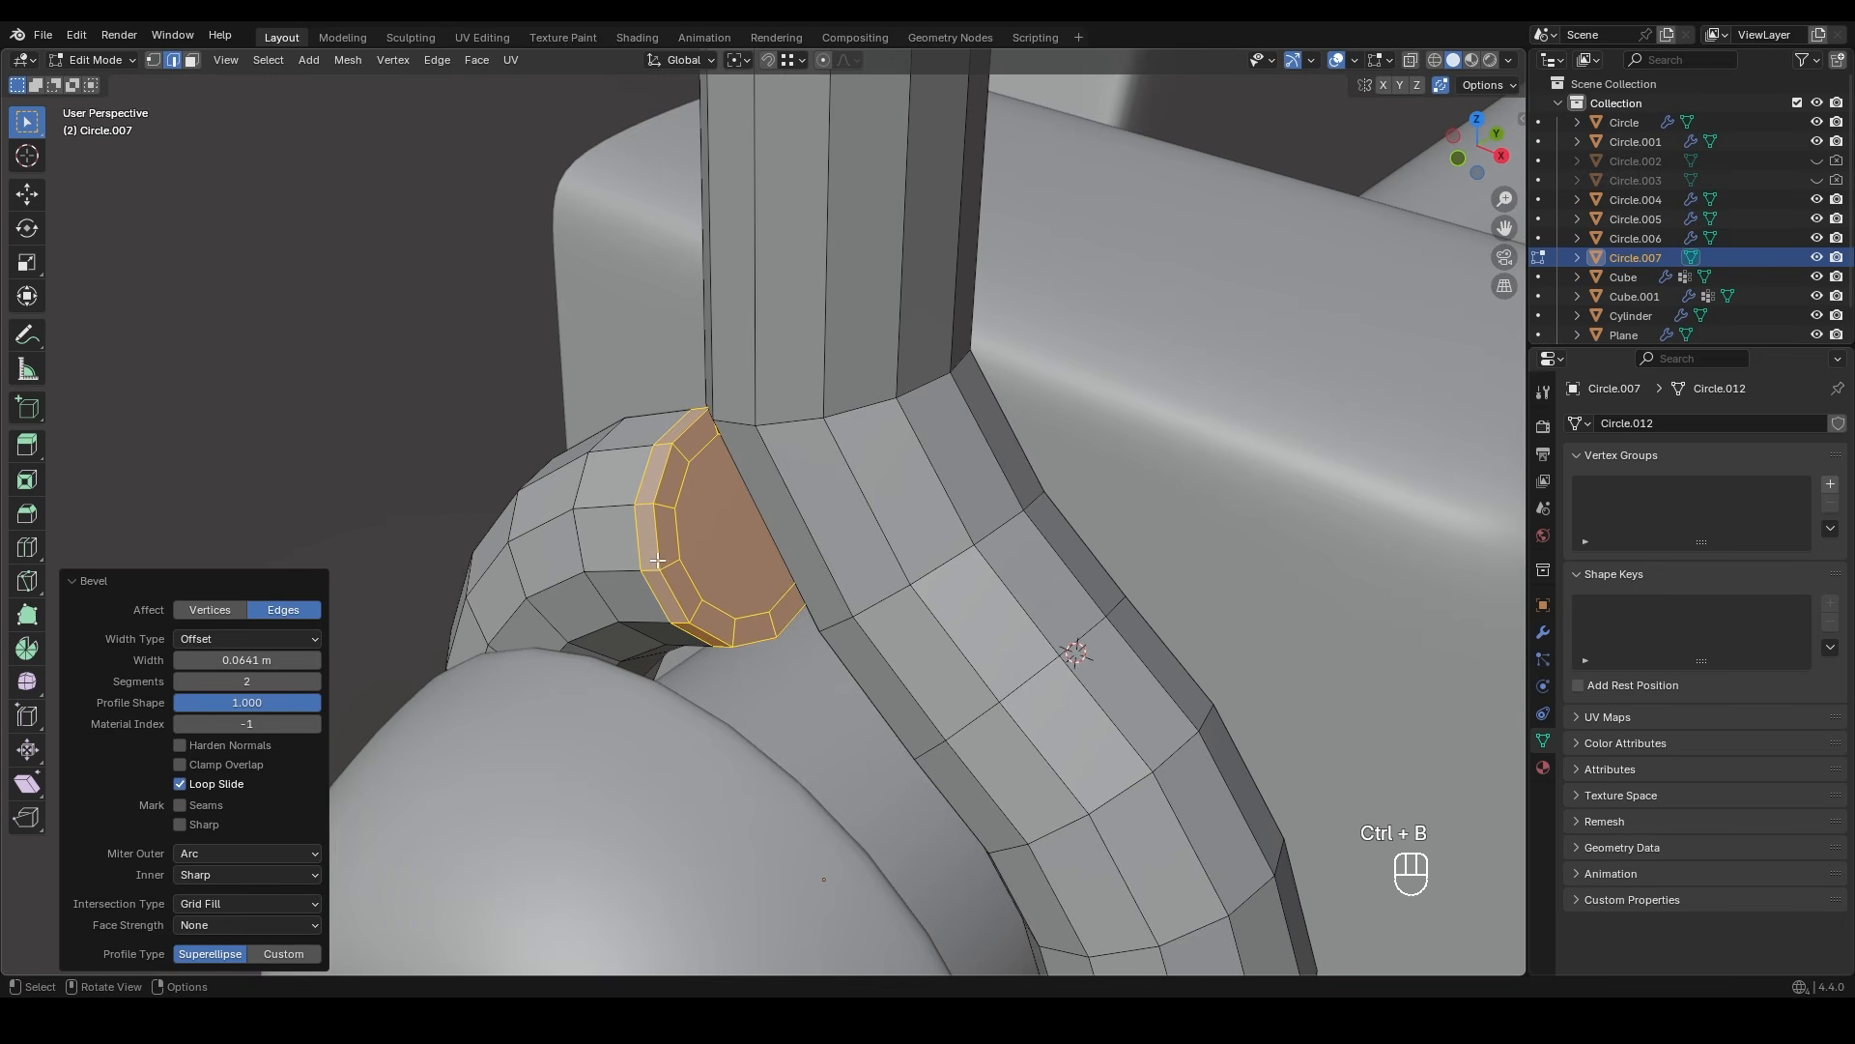
key("Tab")
- Add an edge loop around the wire's vertical arm, close to where it meets the ring
scroll(704, 535, "down", 6)
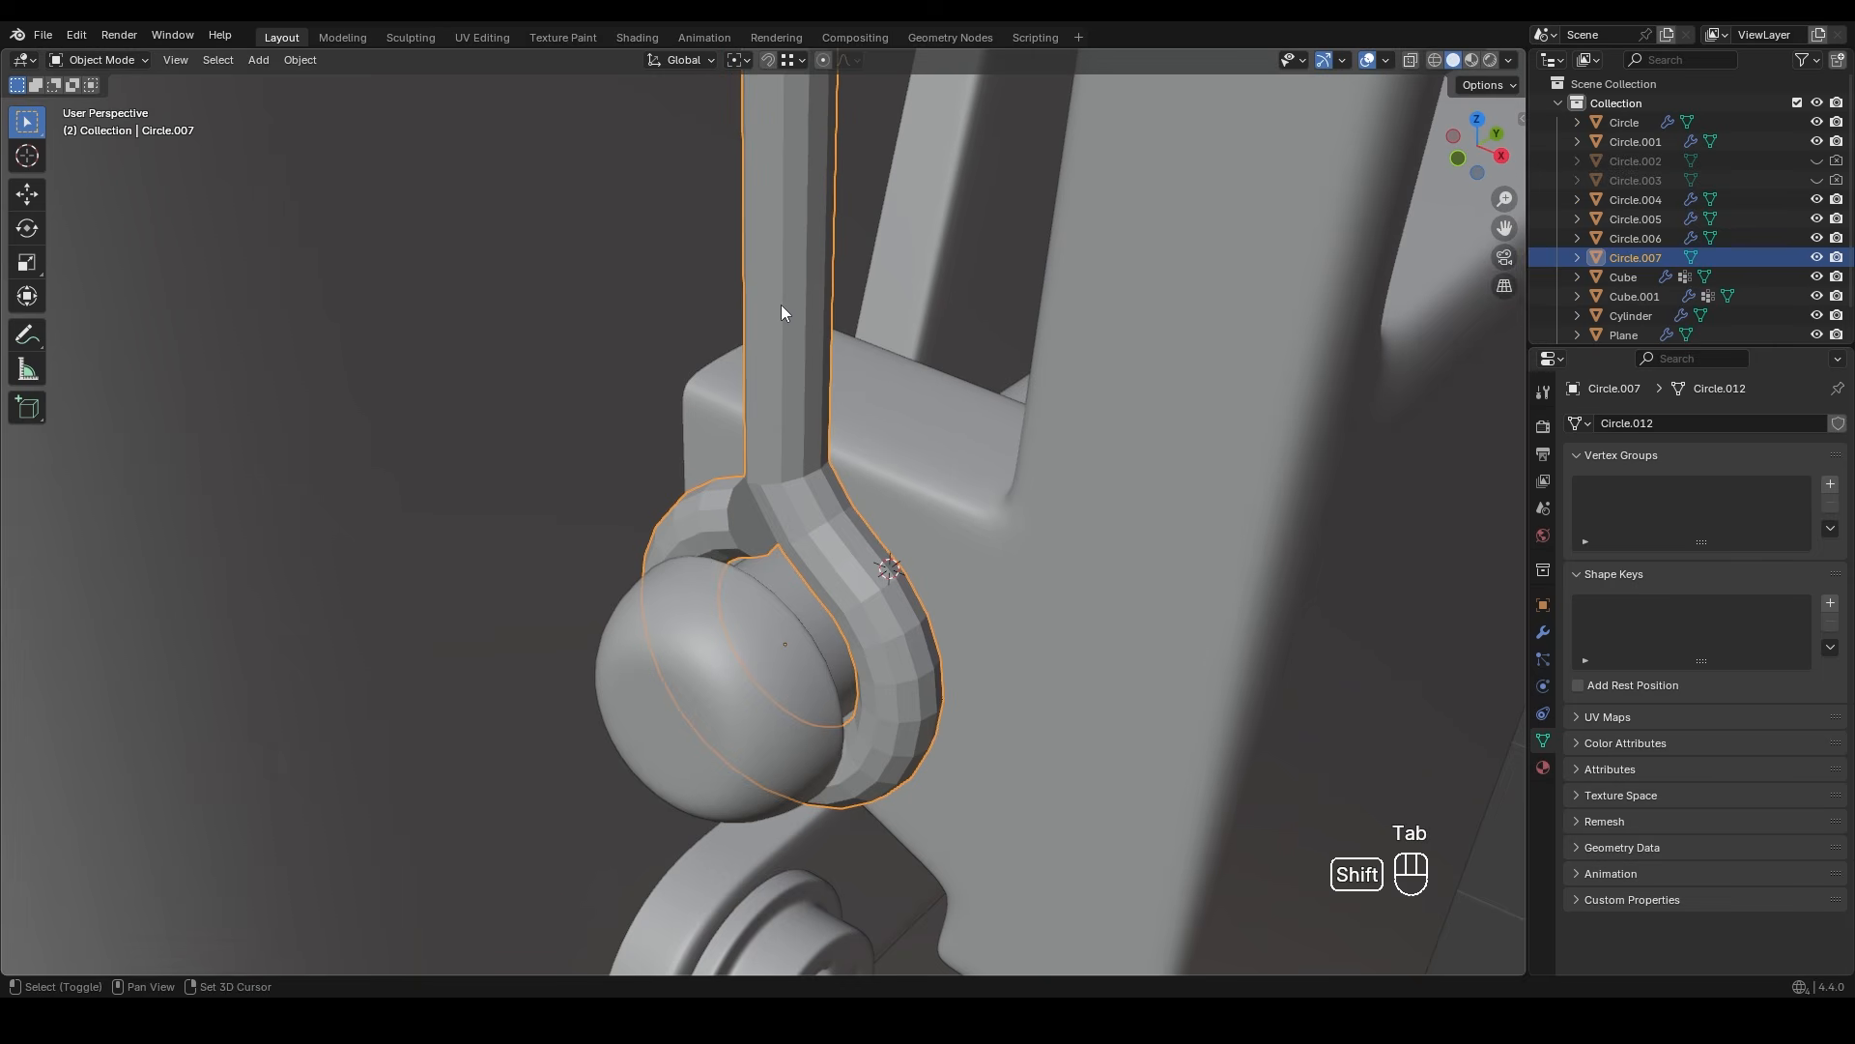
middle_click_drag(782, 314, 764, 468, "shift")
key("Tab")
key("ctrl+r")
left_click(751, 421)
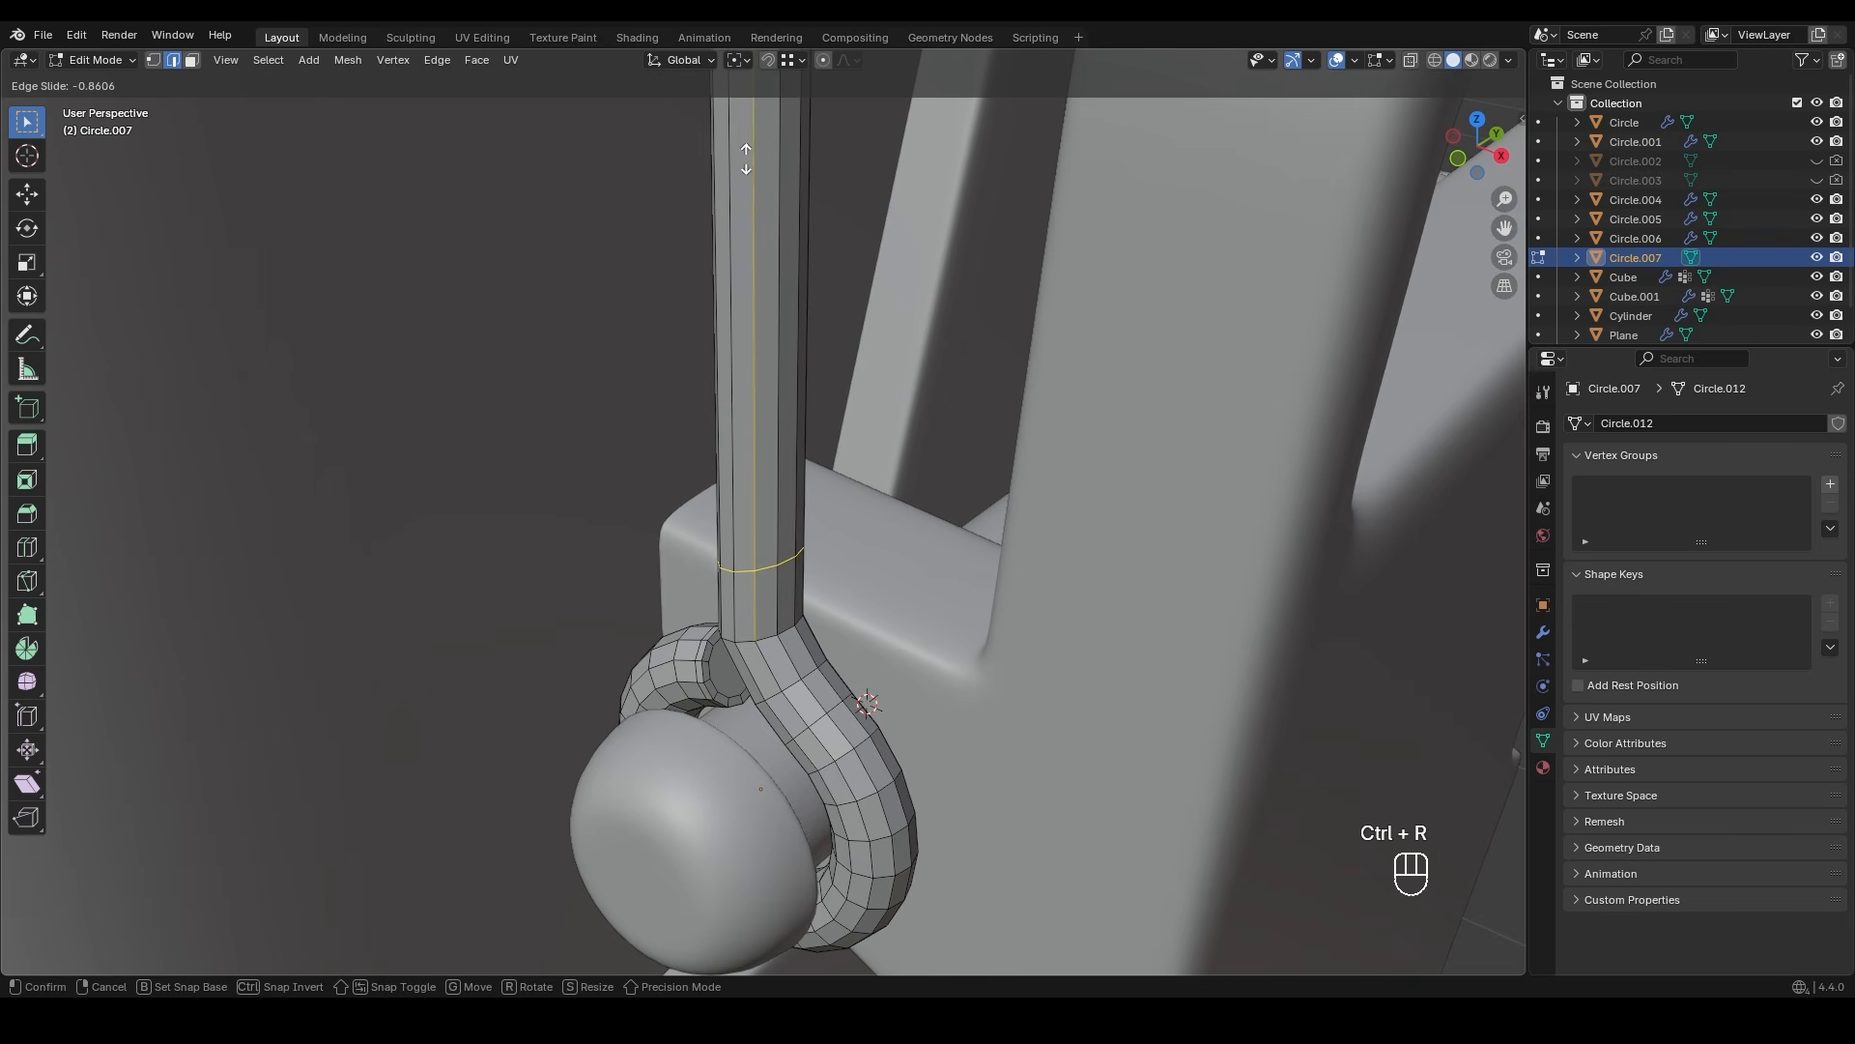
left_click(738, 220)
- Try a narrow two-segment bevel on the edge loop at the bend of the wire's arm
scroll(767, 158, "down", 3)
middle_click_drag(766, 157, 761, 529, "shift")
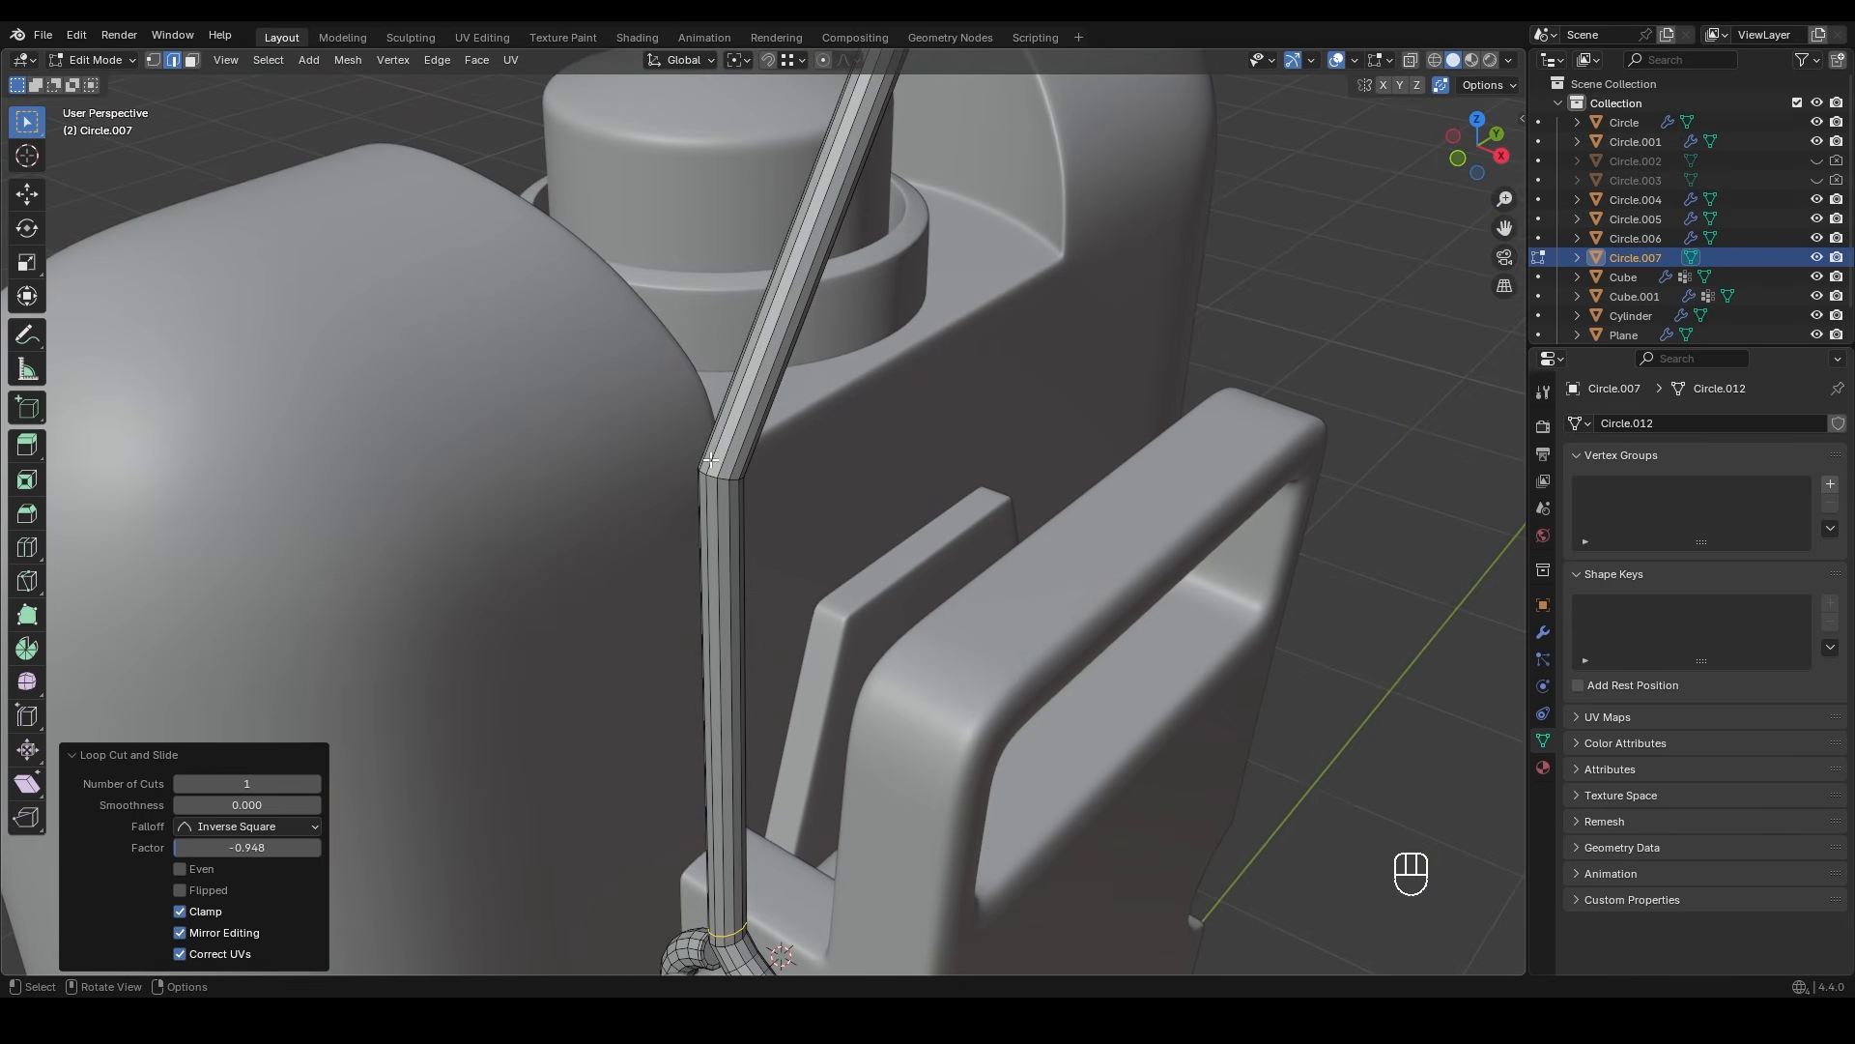
scroll(749, 512, "up", 2)
left_click(700, 451, "alt")
key("ctrl+b")
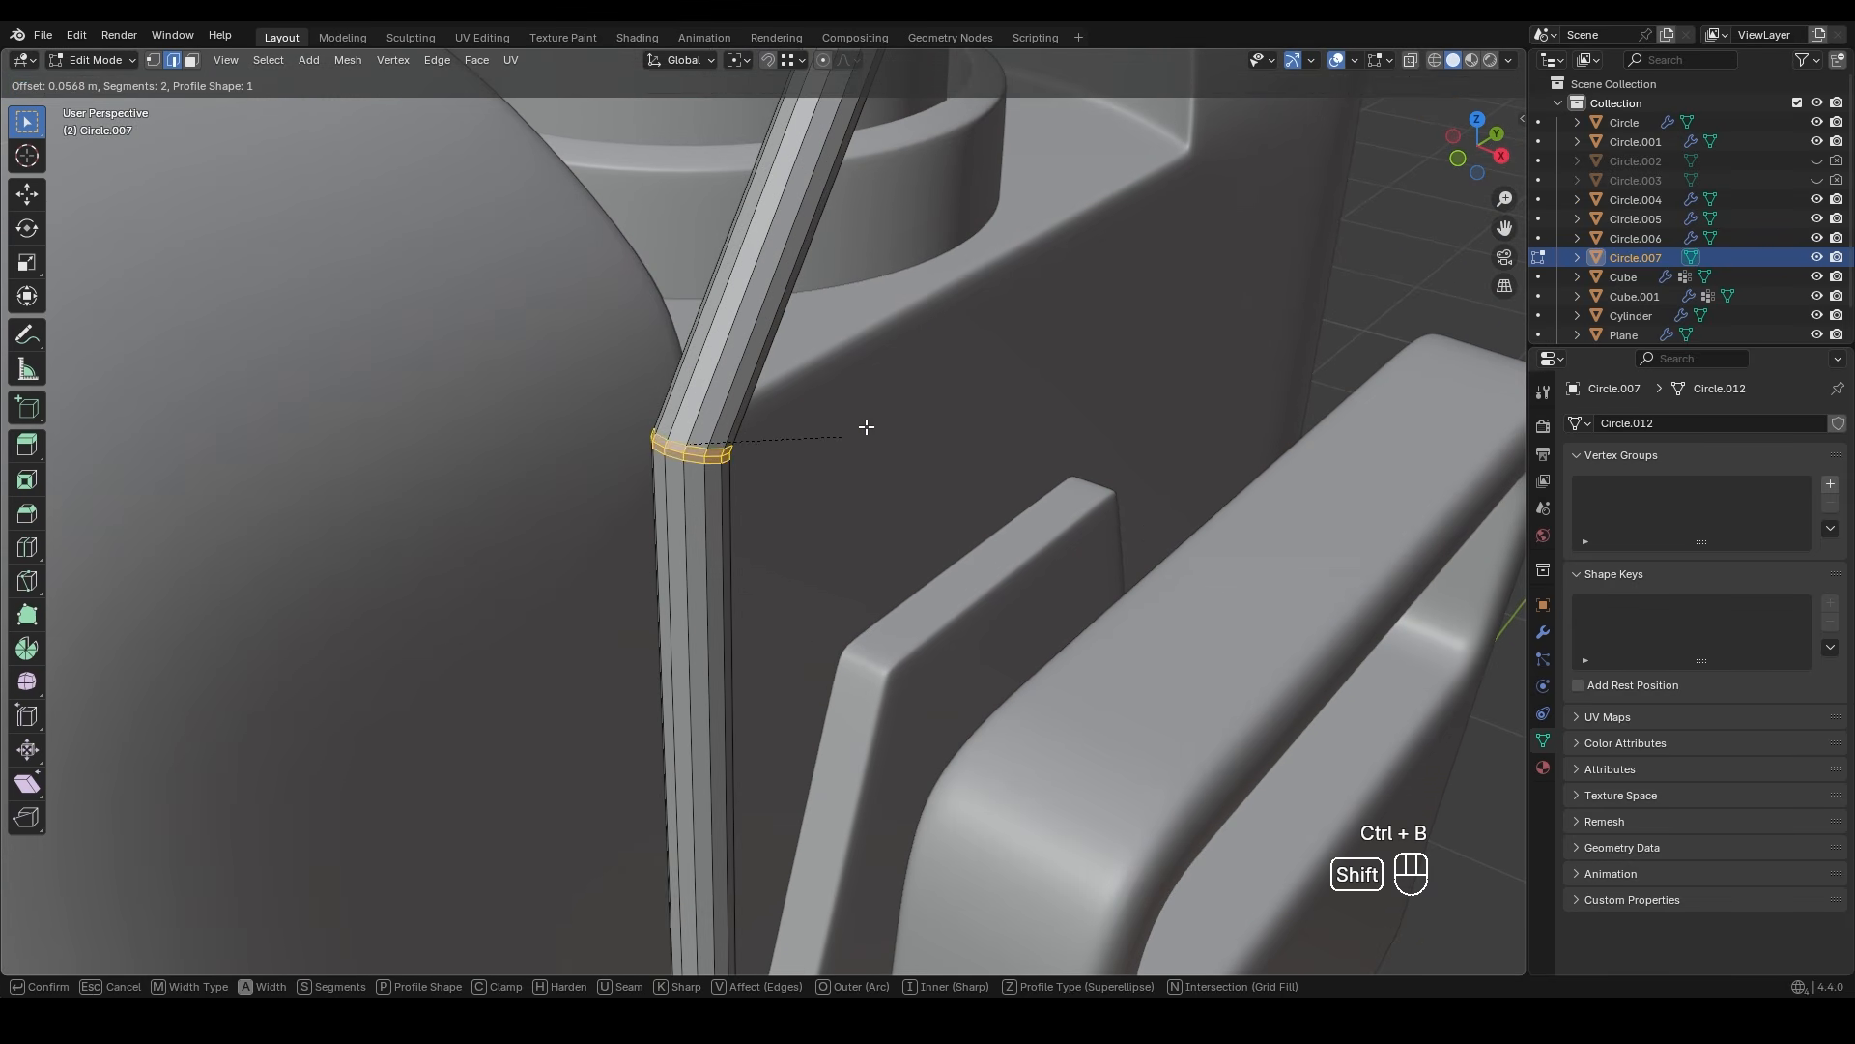
left_click(1056, 370)
scroll(720, 352, "down", 4)
key("ctrl+z")
- Add a level 2 Subdivision modifier to the wire and shade it smooth
key("Tab")
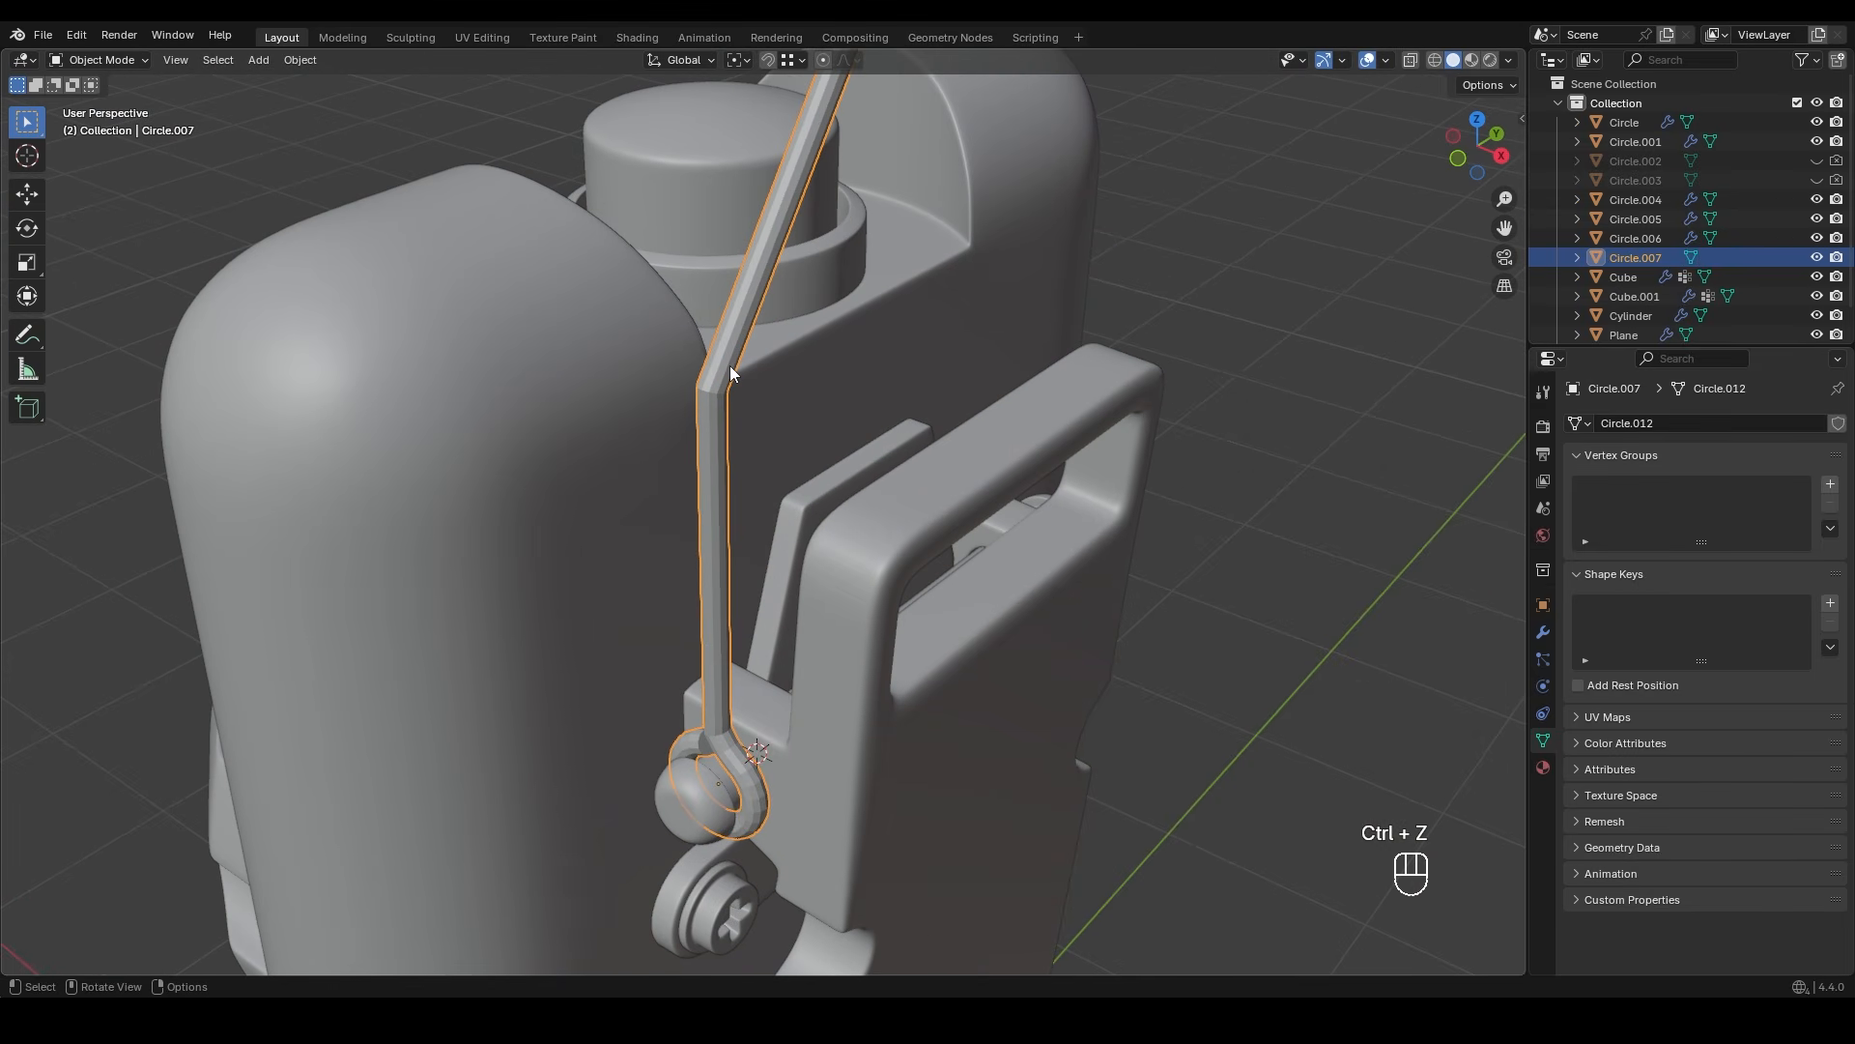
key("ctrl+2")
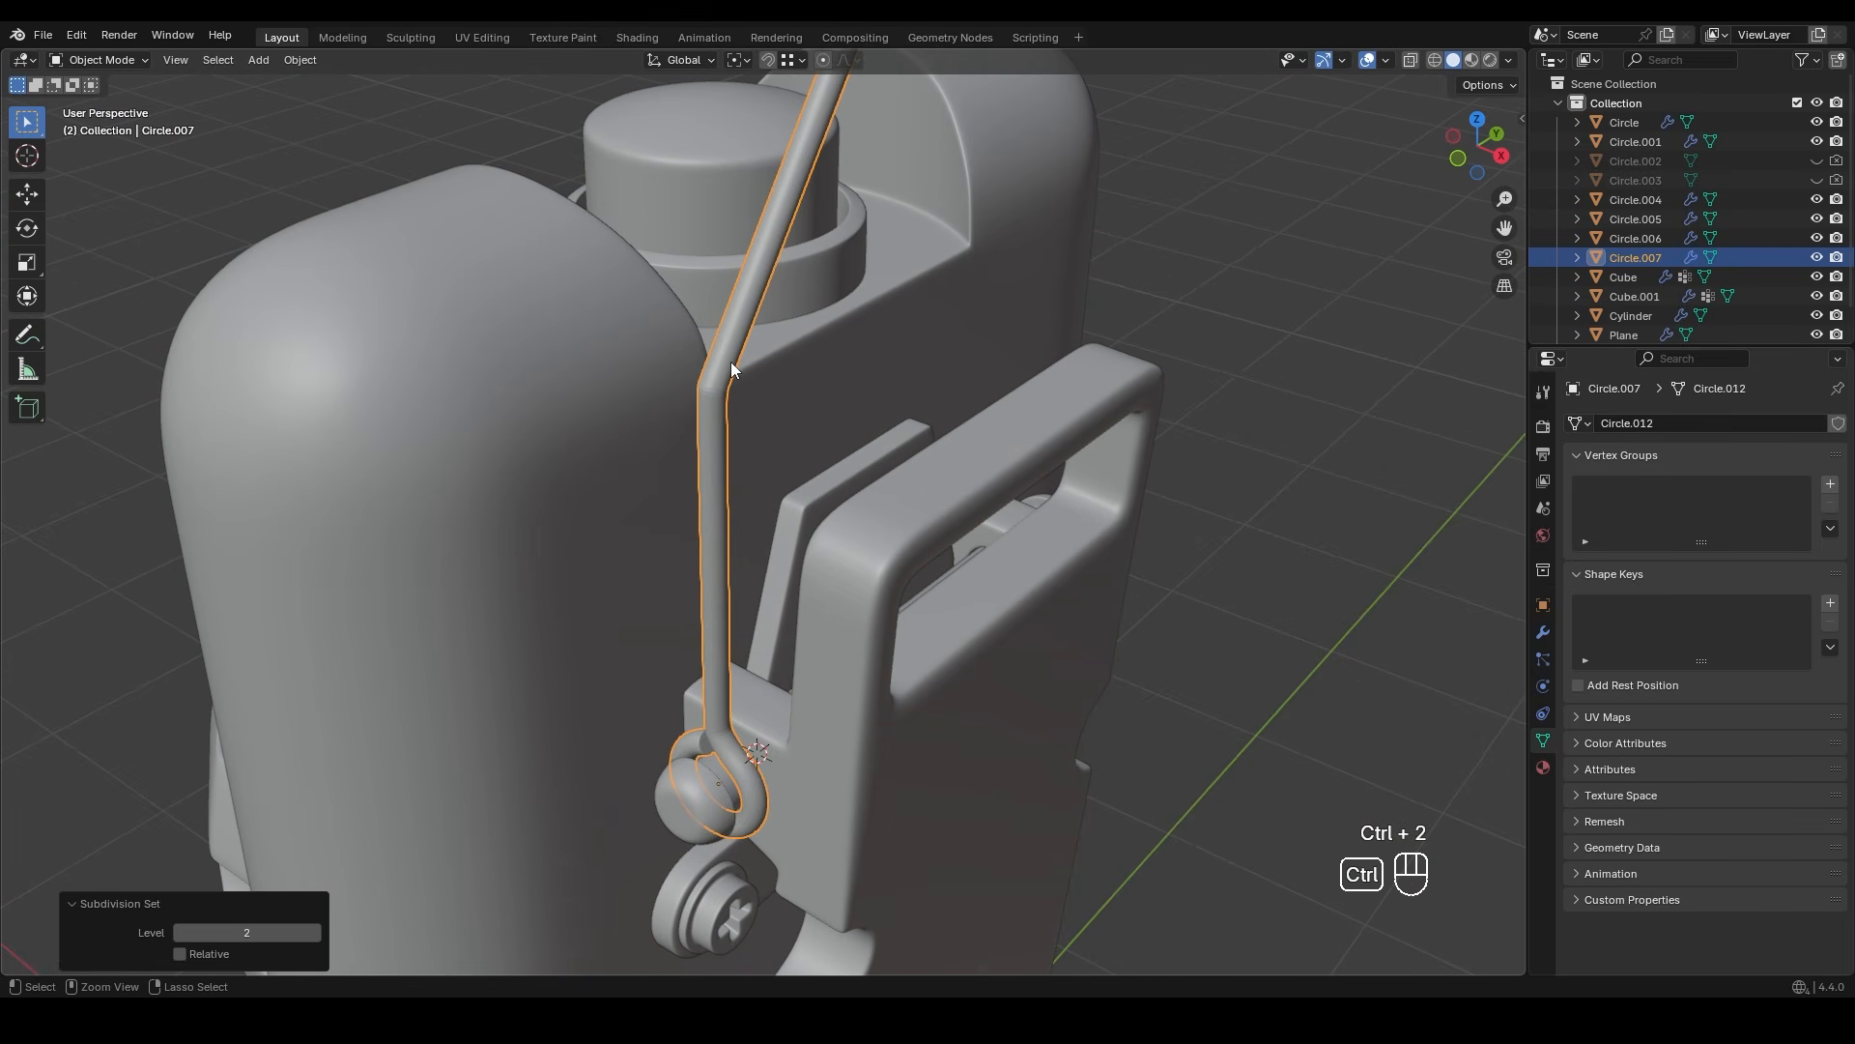
left_click(1543, 632)
scroll(764, 405, "up", 5)
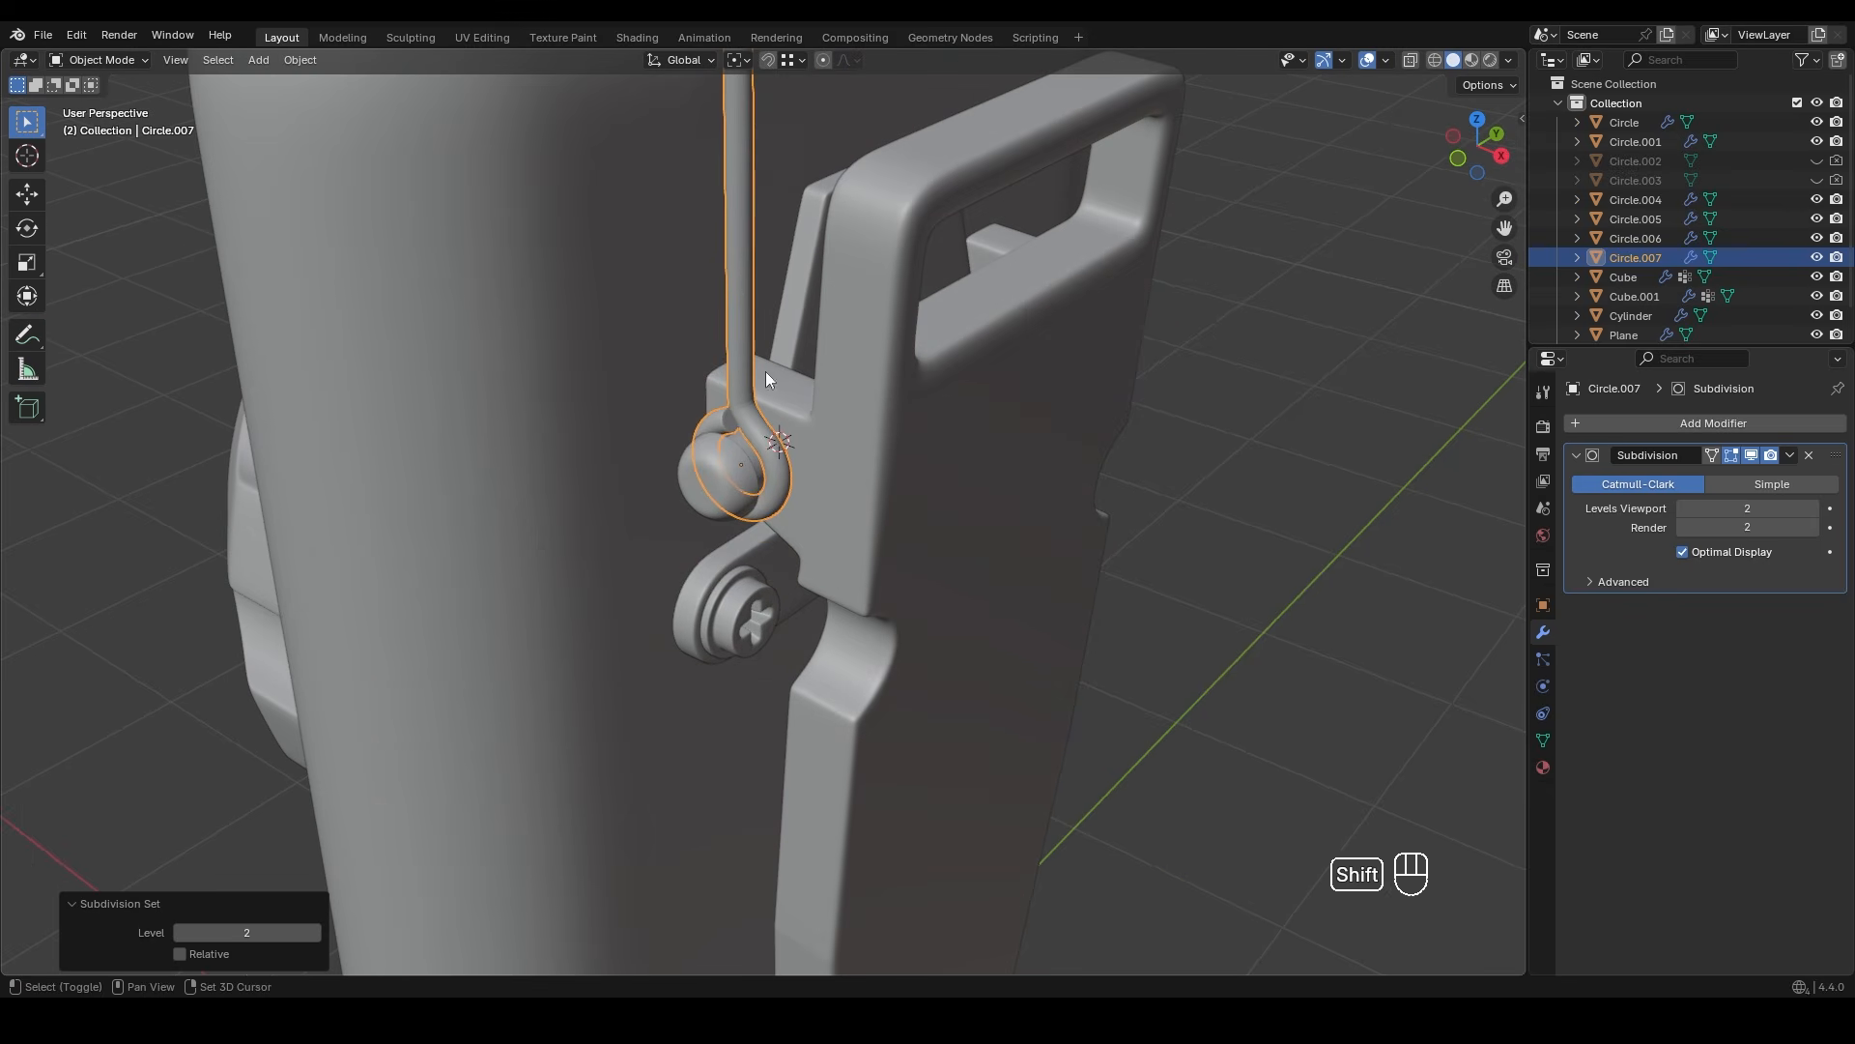
right_click(745, 398)
left_click(709, 338)
- Shift the edge loop at the base of the vertical arm to sit just above its bend into the ring
mouse_move(750, 393)
middle_mouse_down()
mouse_move(682, 468)
mouse_move(779, 416)
middle_mouse_up()
key("Tab")
scroll(779, 299, "up", 5)
middle_click_drag(779, 296, 729, 563, "shift")
key("g")
key("g")
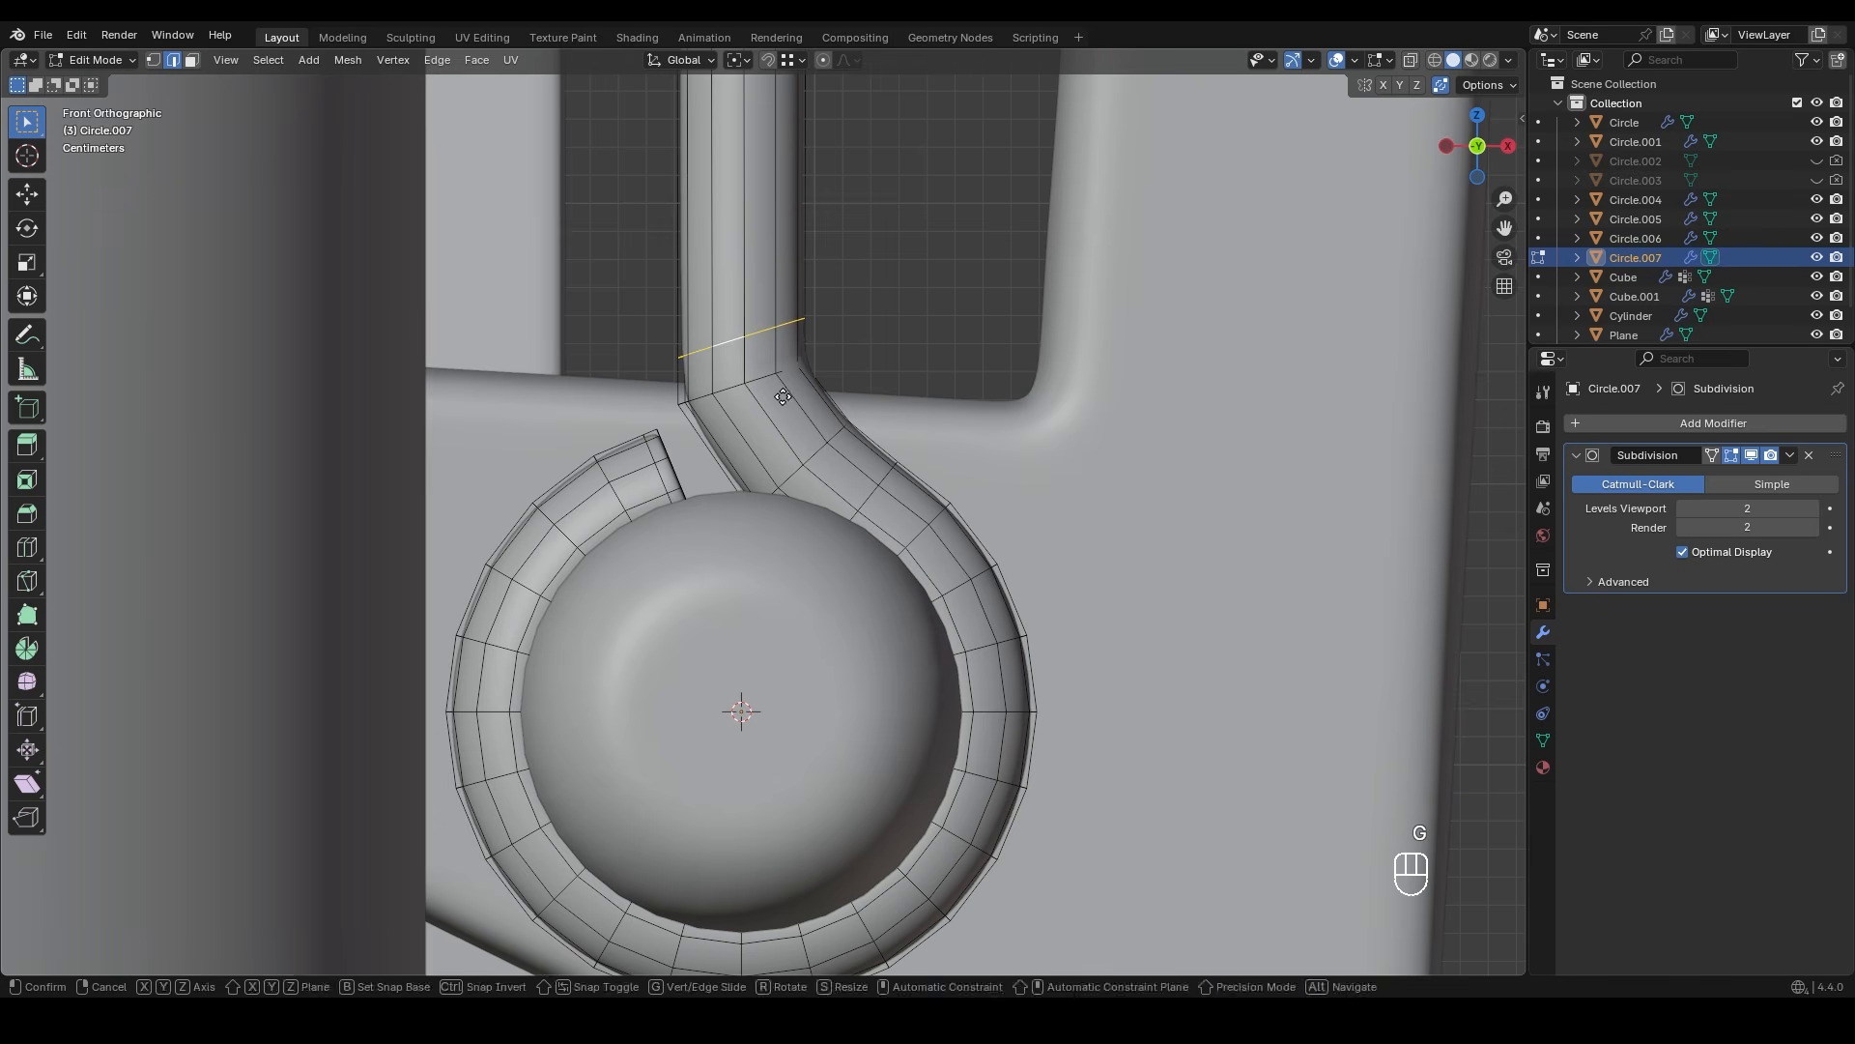
left_click(770, 325)
key("Tab")
- Dissolve the extra edge loops beside the arm's upper bend and bevel the remaining bend loop about 0.76 m with two segments
scroll(770, 359, "down", 1)
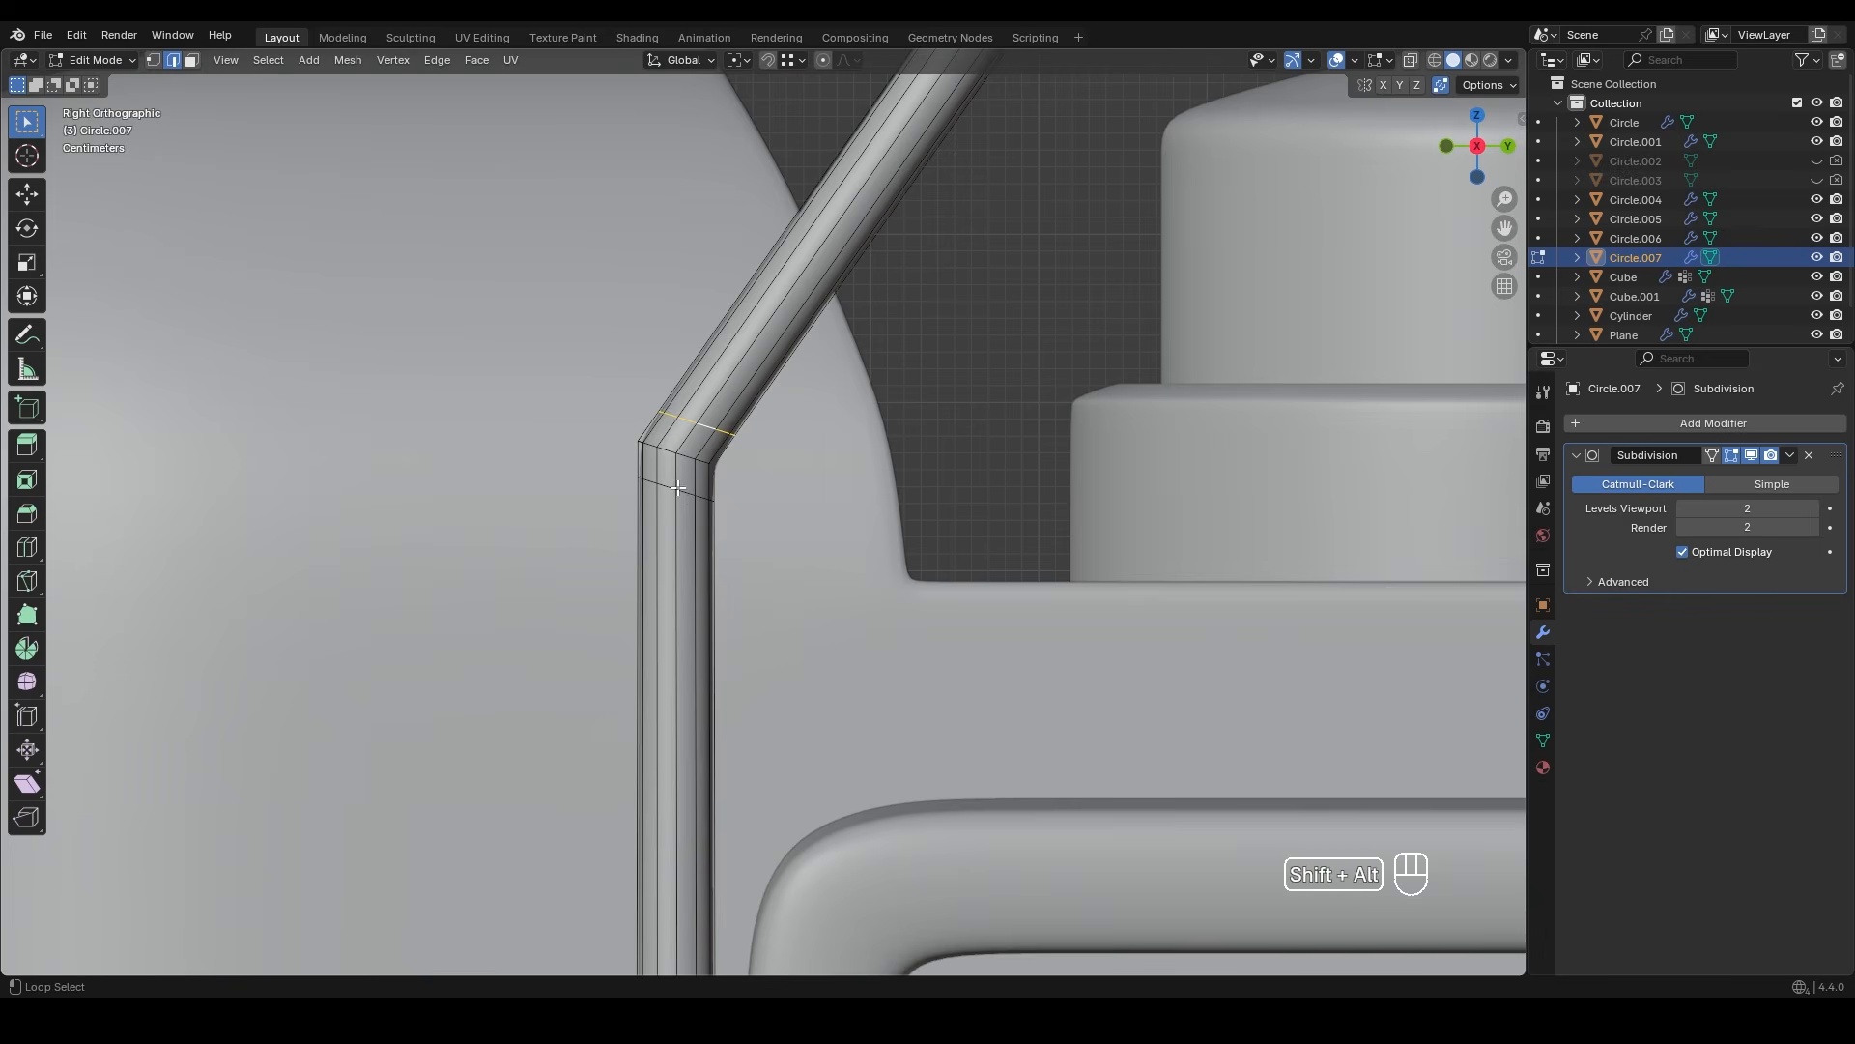
key("x")
left_click(695, 617)
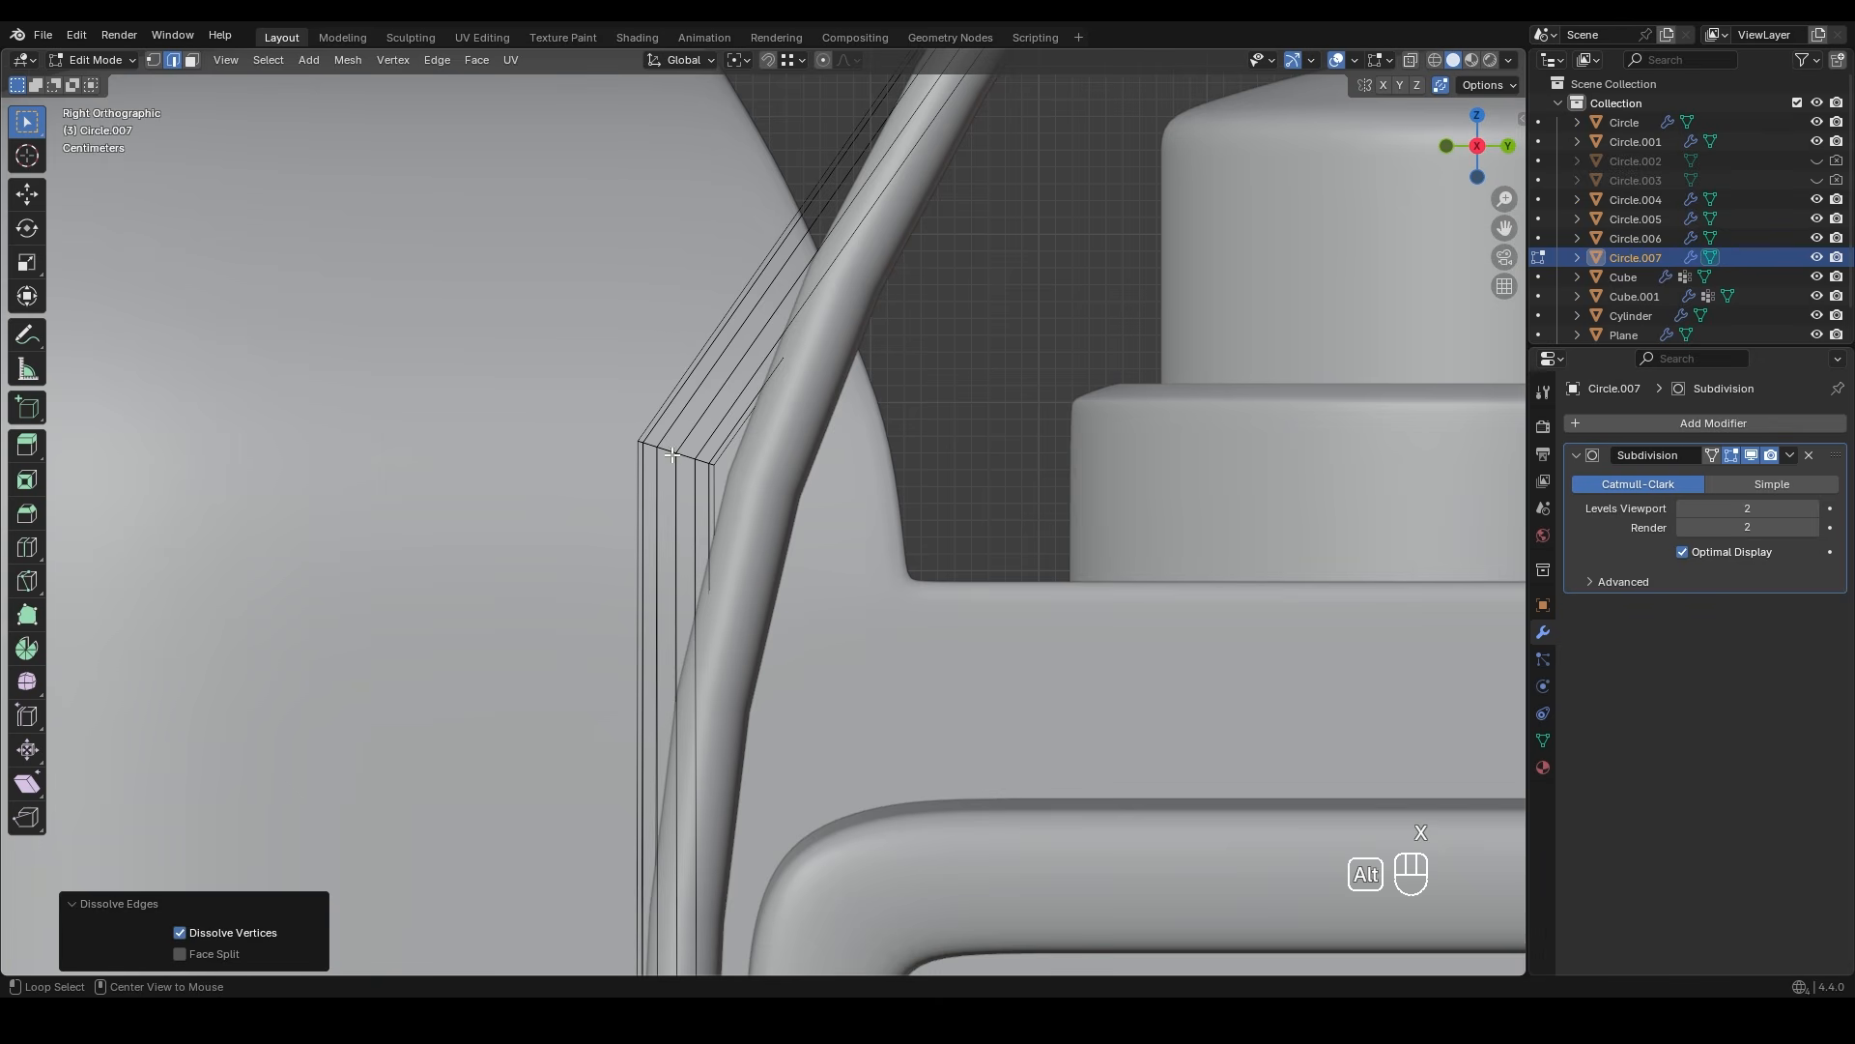
left_click(673, 452, "alt")
scroll(759, 504, "down", 5)
scroll(765, 507, "up", 1)
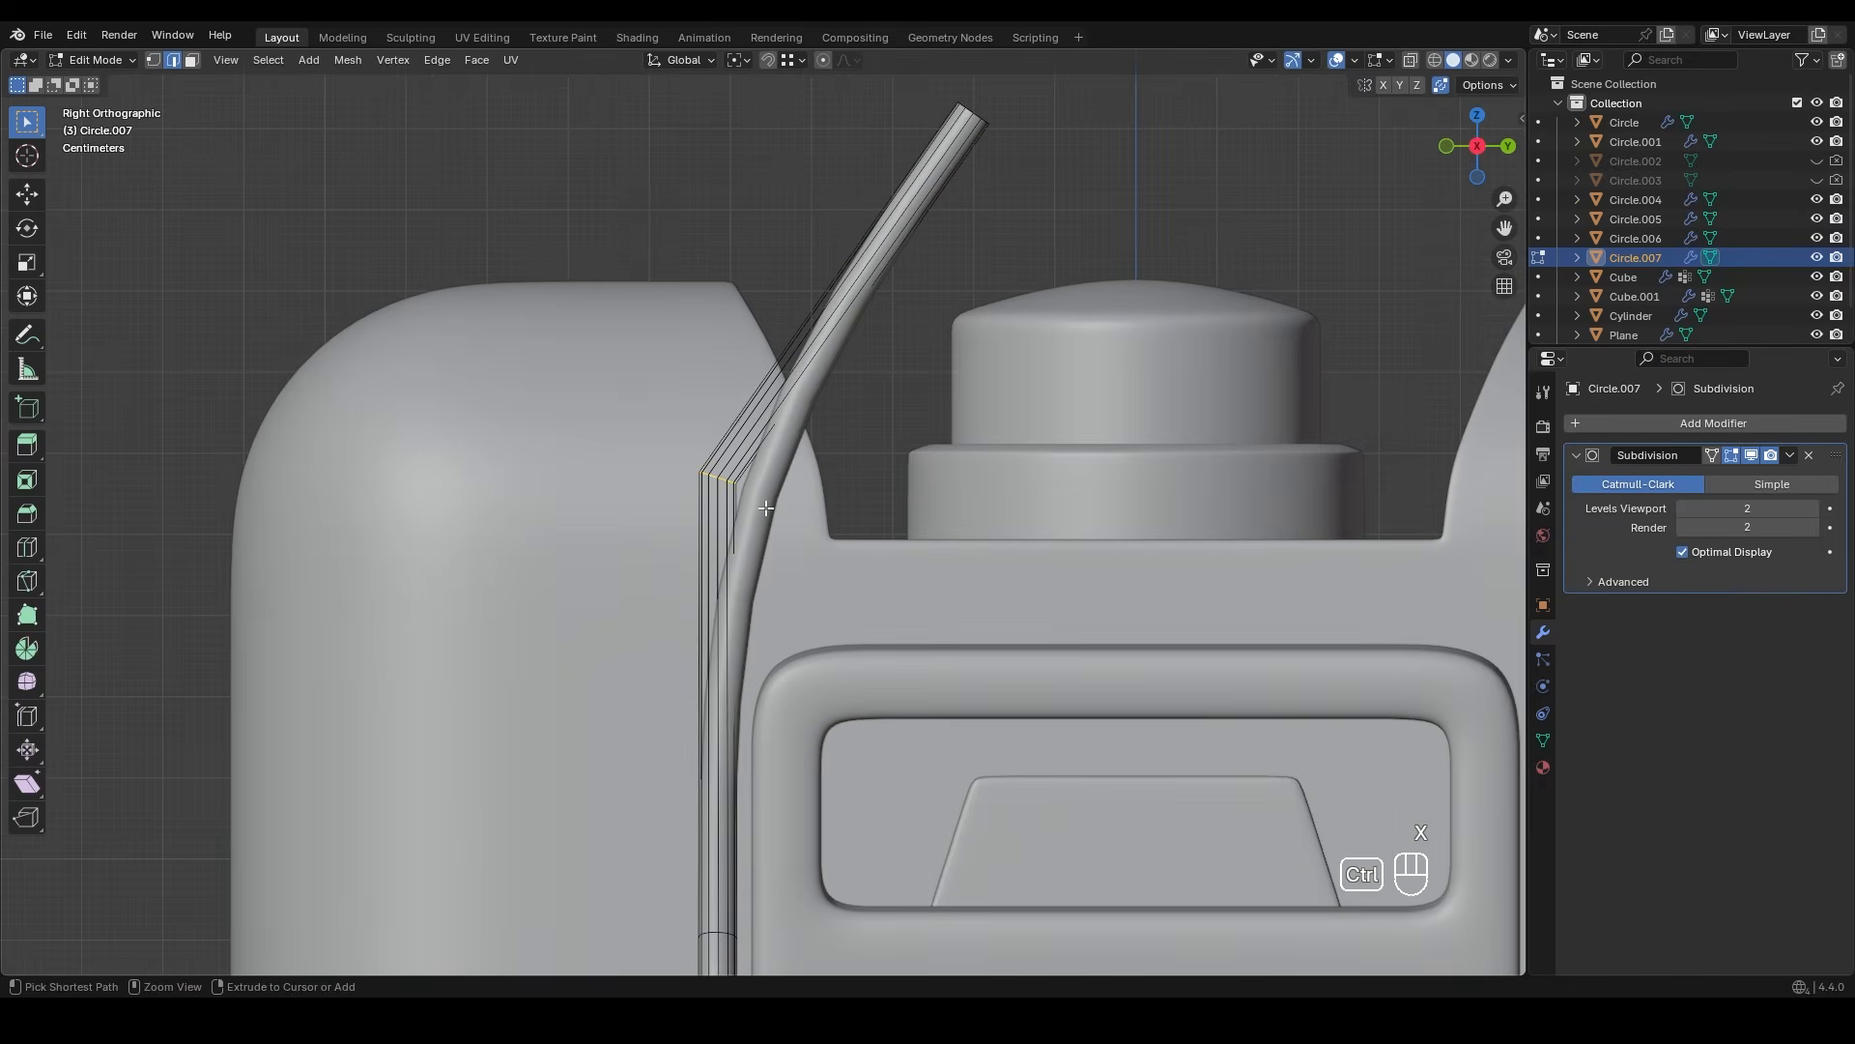
key("ctrl+v")
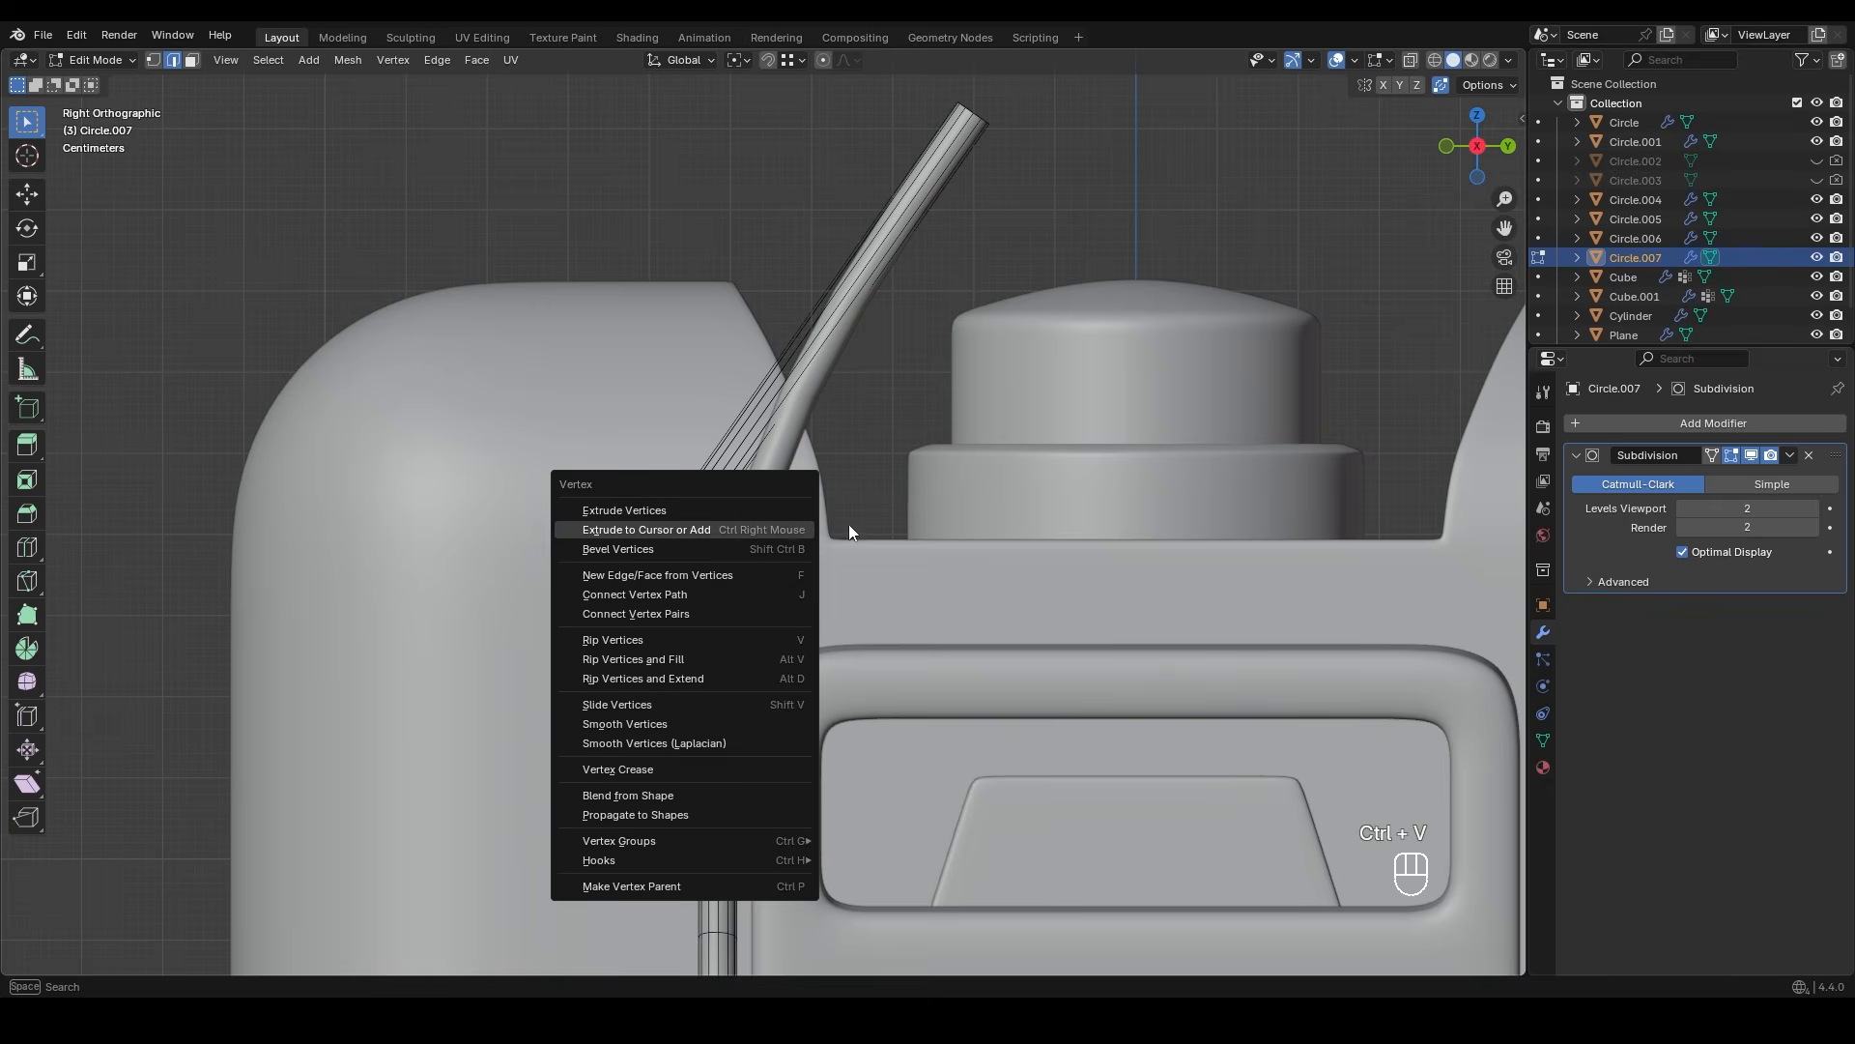
key("ctrl+b")
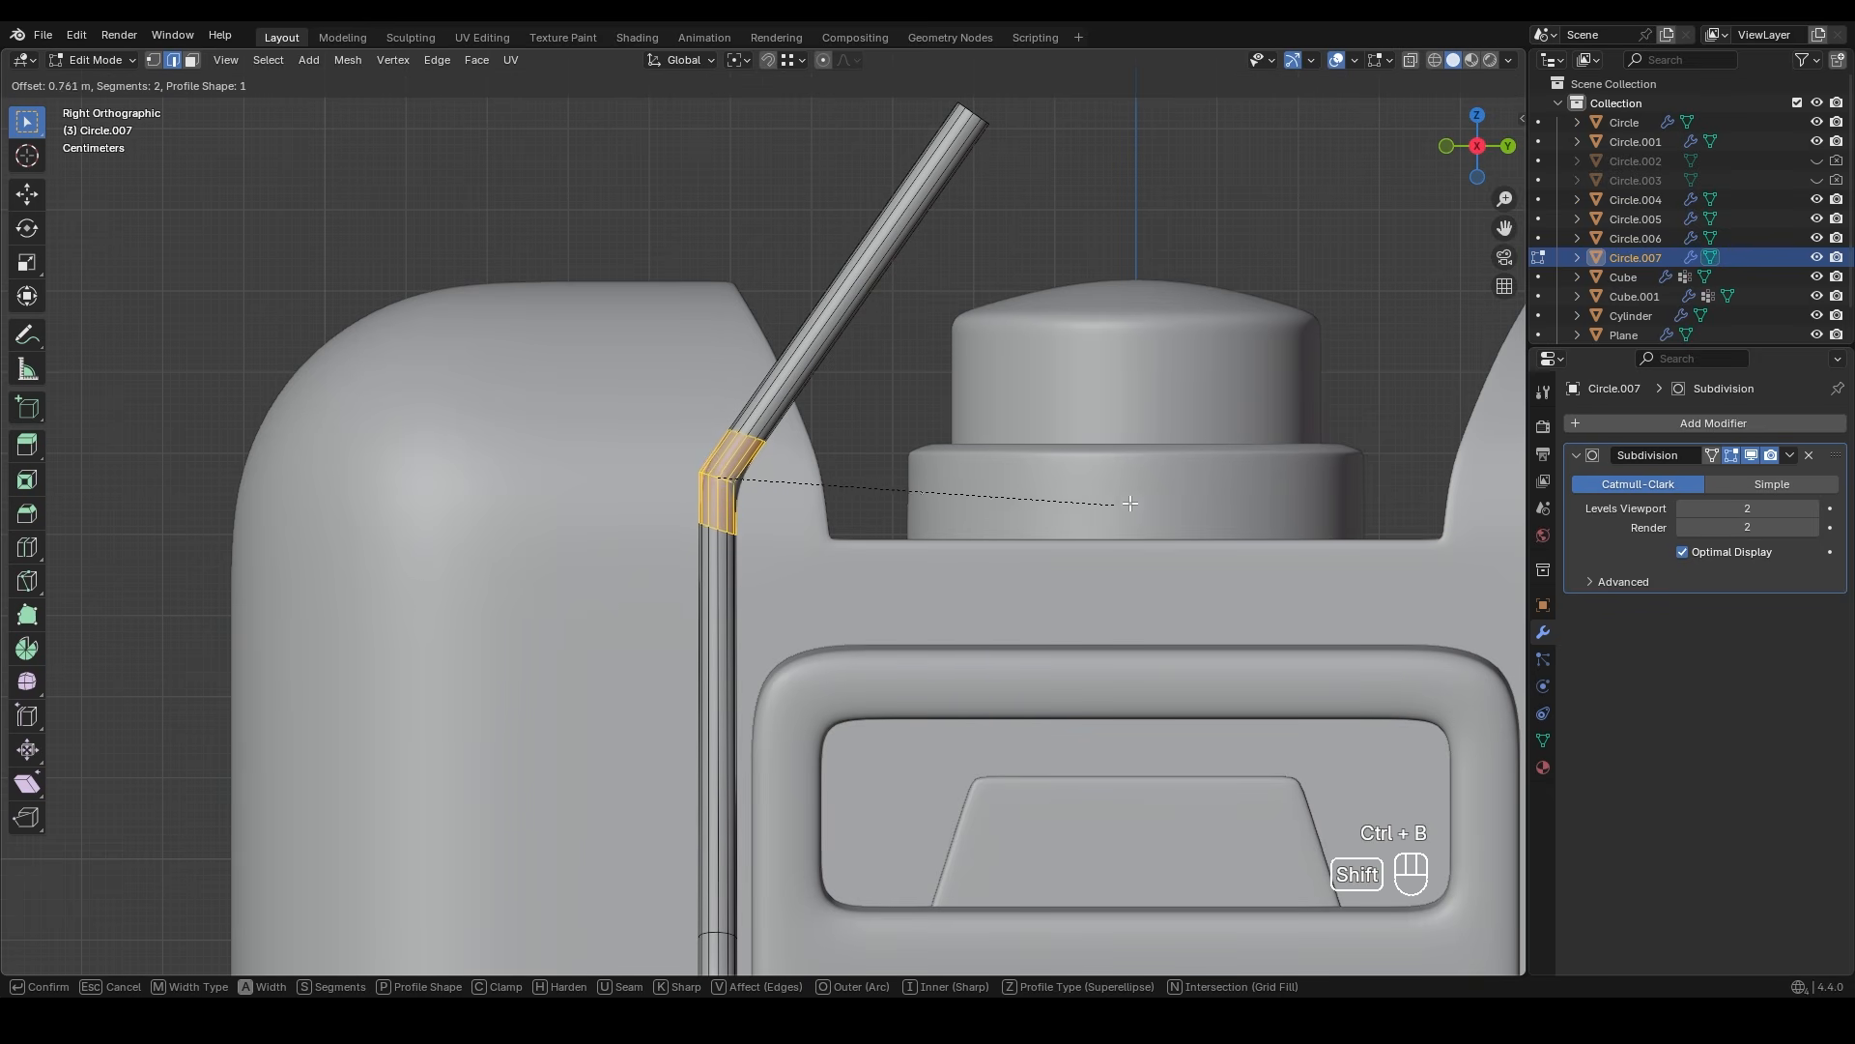
left_click(1124, 503)
key("Tab")
- Move the wire about 0.014 m along Y toward the clip plate
scroll(896, 522, "down", 4)
scroll(674, 538, "up", 3)
scroll(673, 538, "up", 1)
middle_click_drag(715, 477, 970, 210, "shift")
scroll(831, 410, "up", 4)
middle_click_drag(832, 414, 791, 505, "shift")
key("g")
middle_click(833, 482)
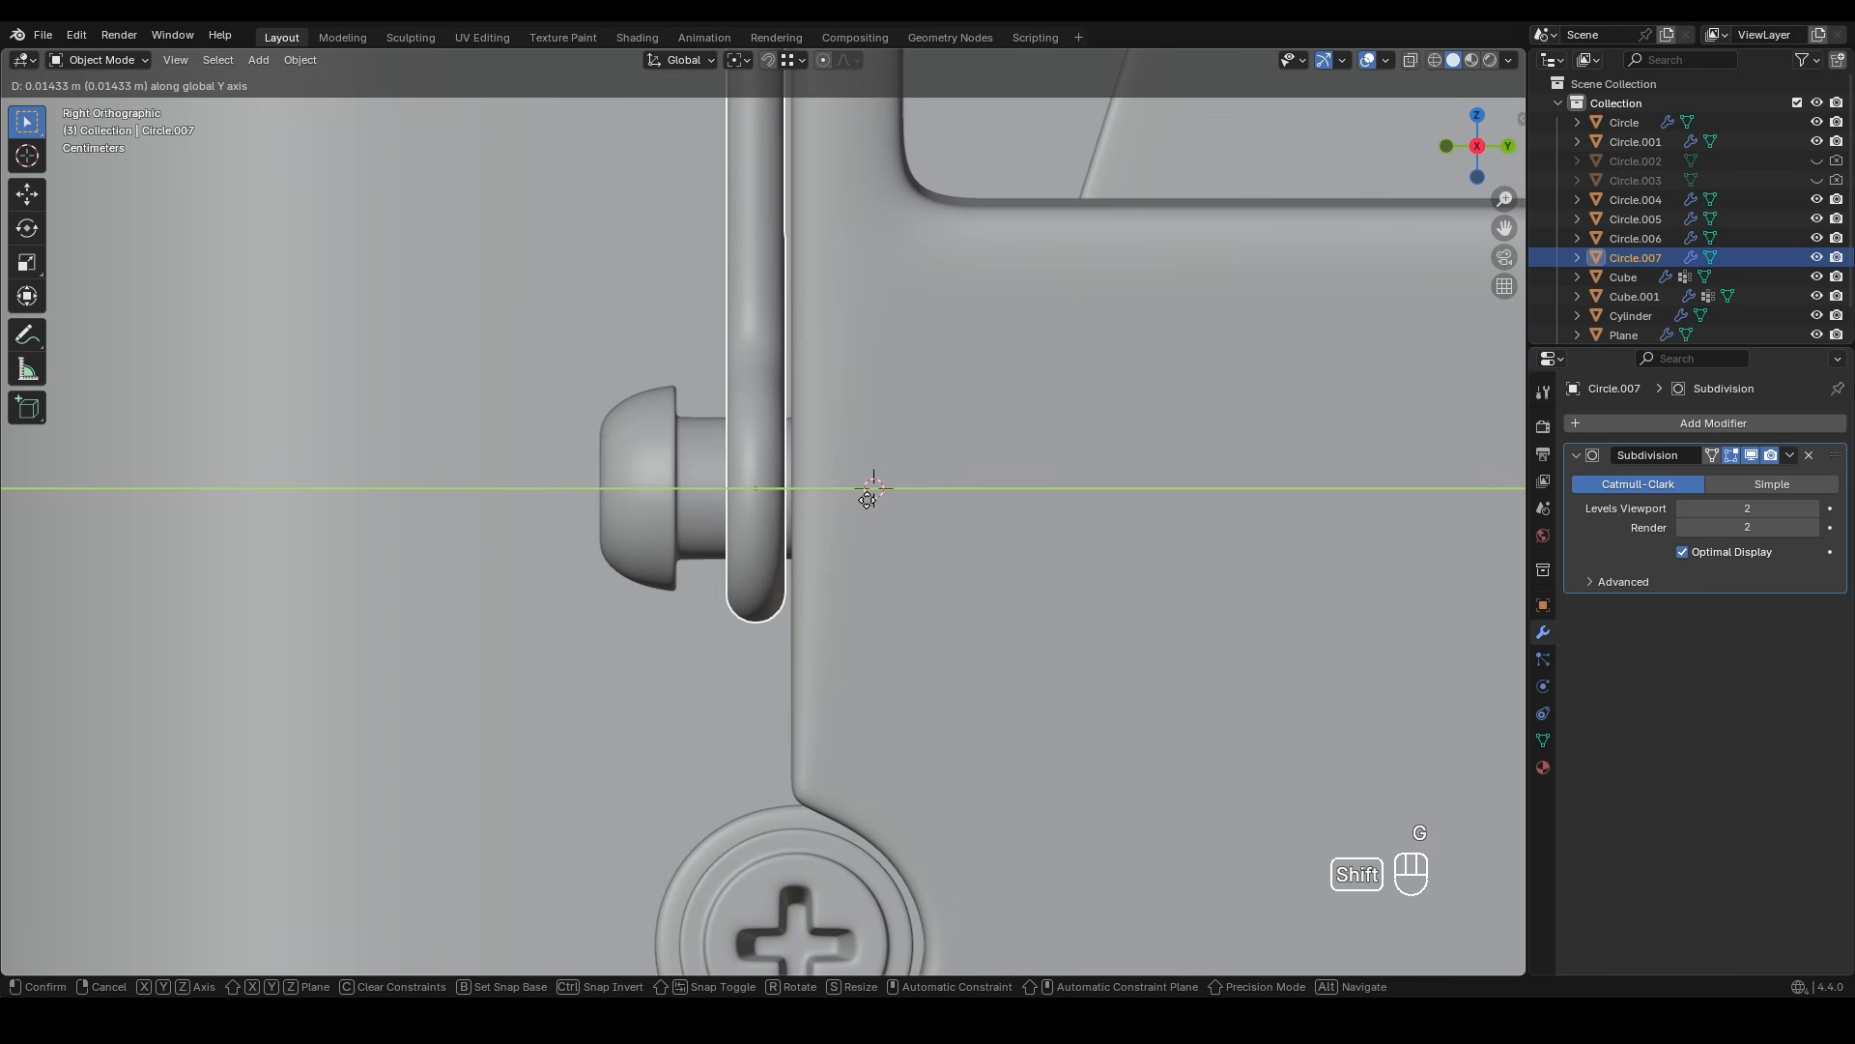
left_click(864, 499)
- Mirror the wire on the Y axis only with Plane as the mirror object, and apply the Mirror modifier
scroll(762, 396, "down", 6)
middle_click_drag(883, 371, 723, 529, "shift")
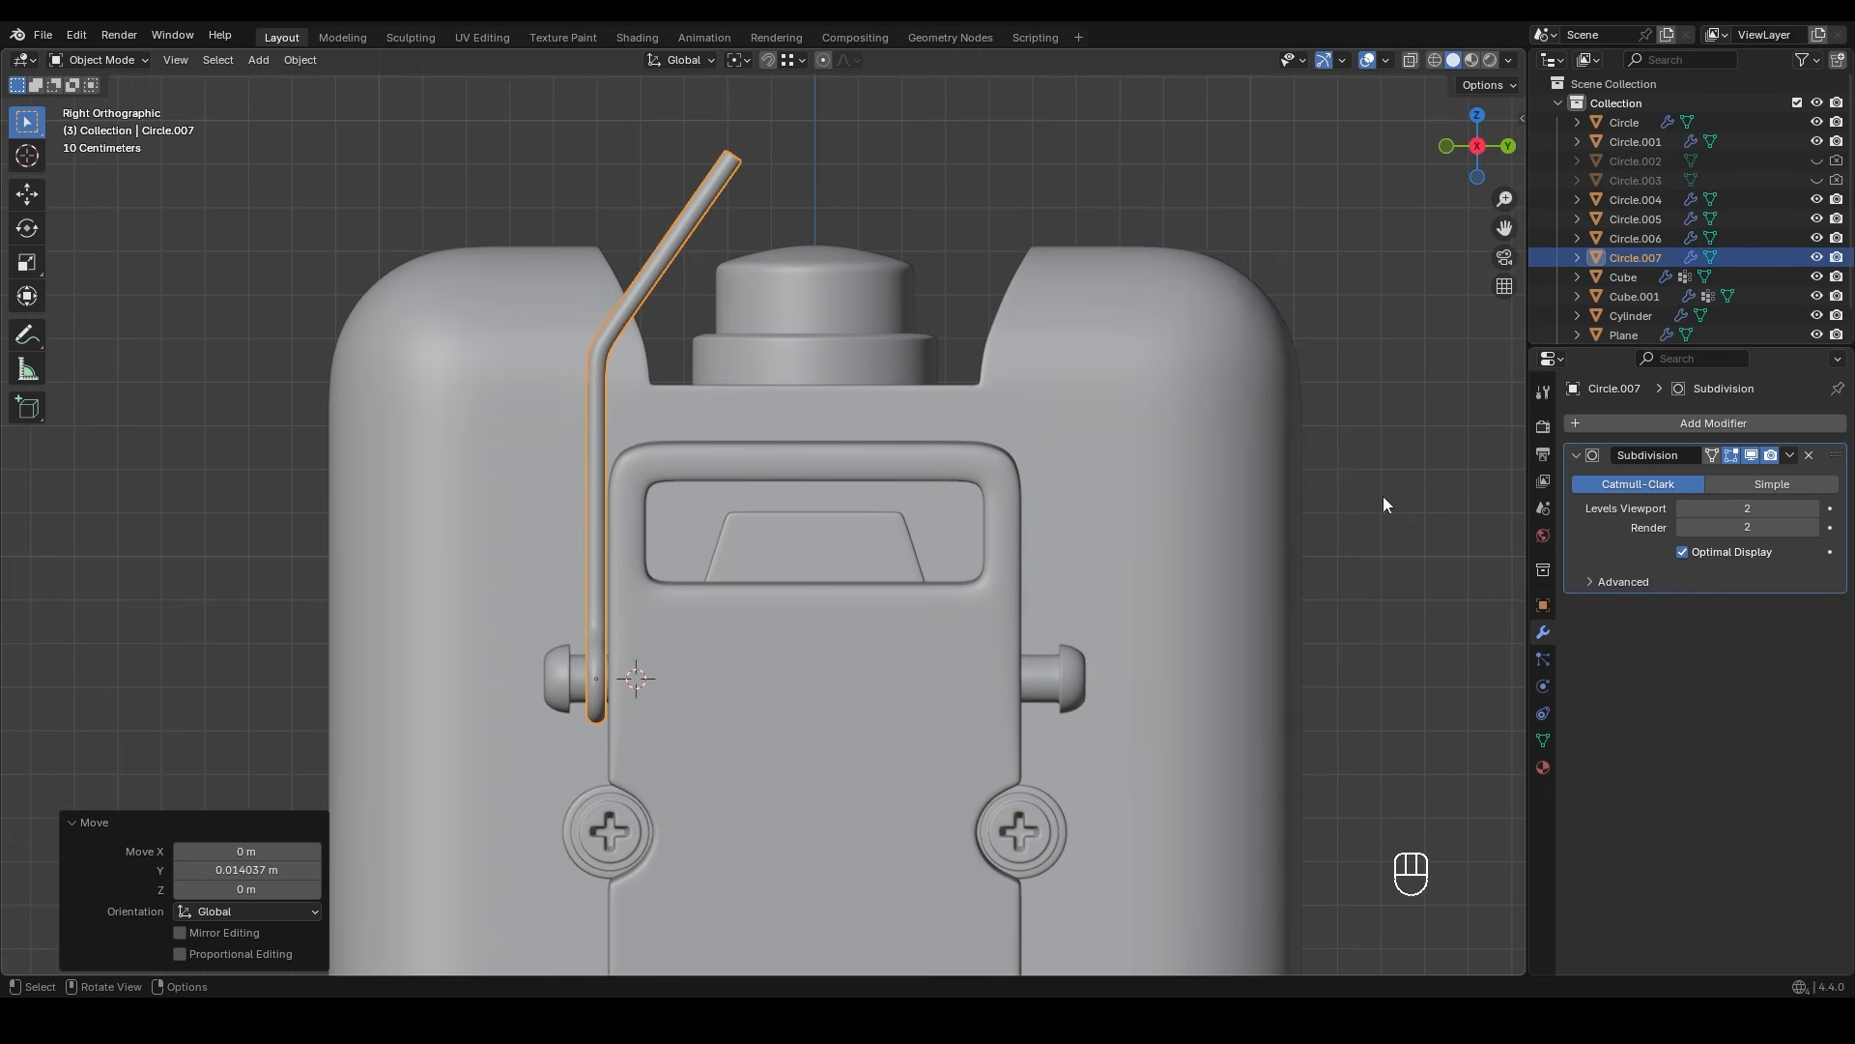
left_click(1627, 428)
left_click(1498, 461)
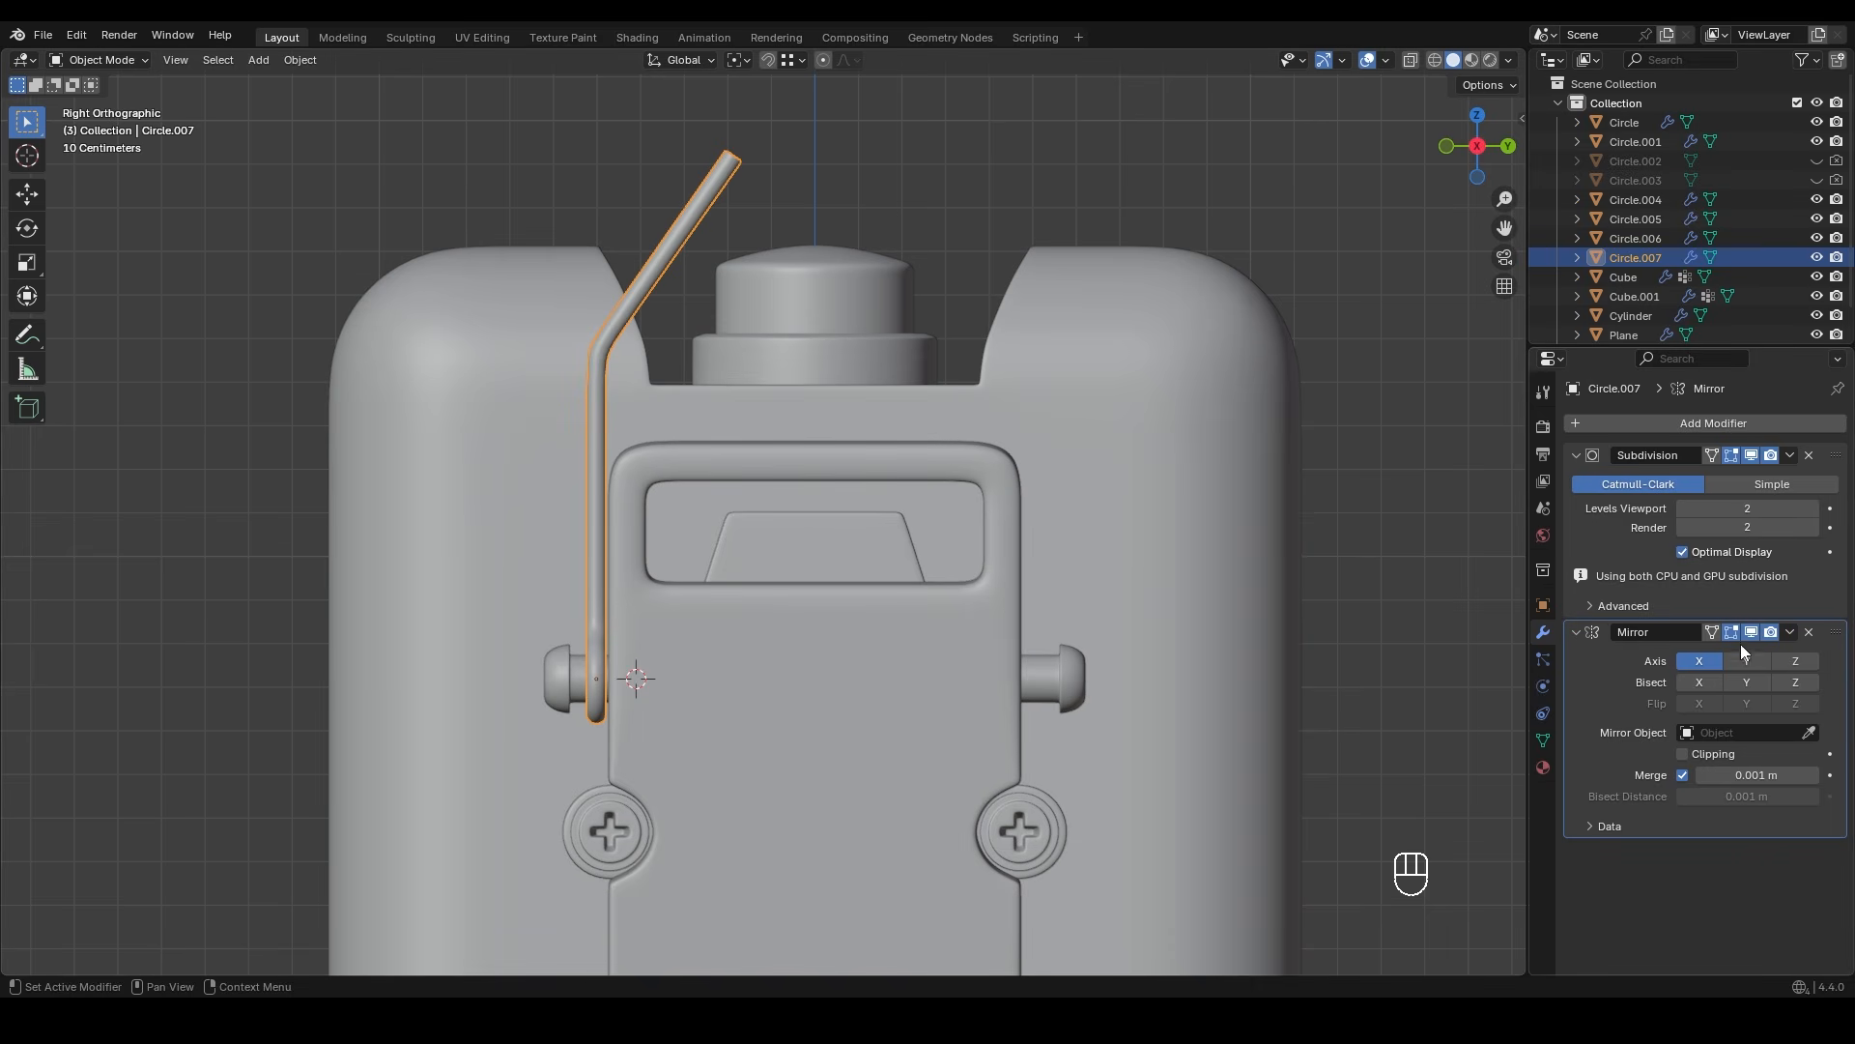
left_click(822, 655)
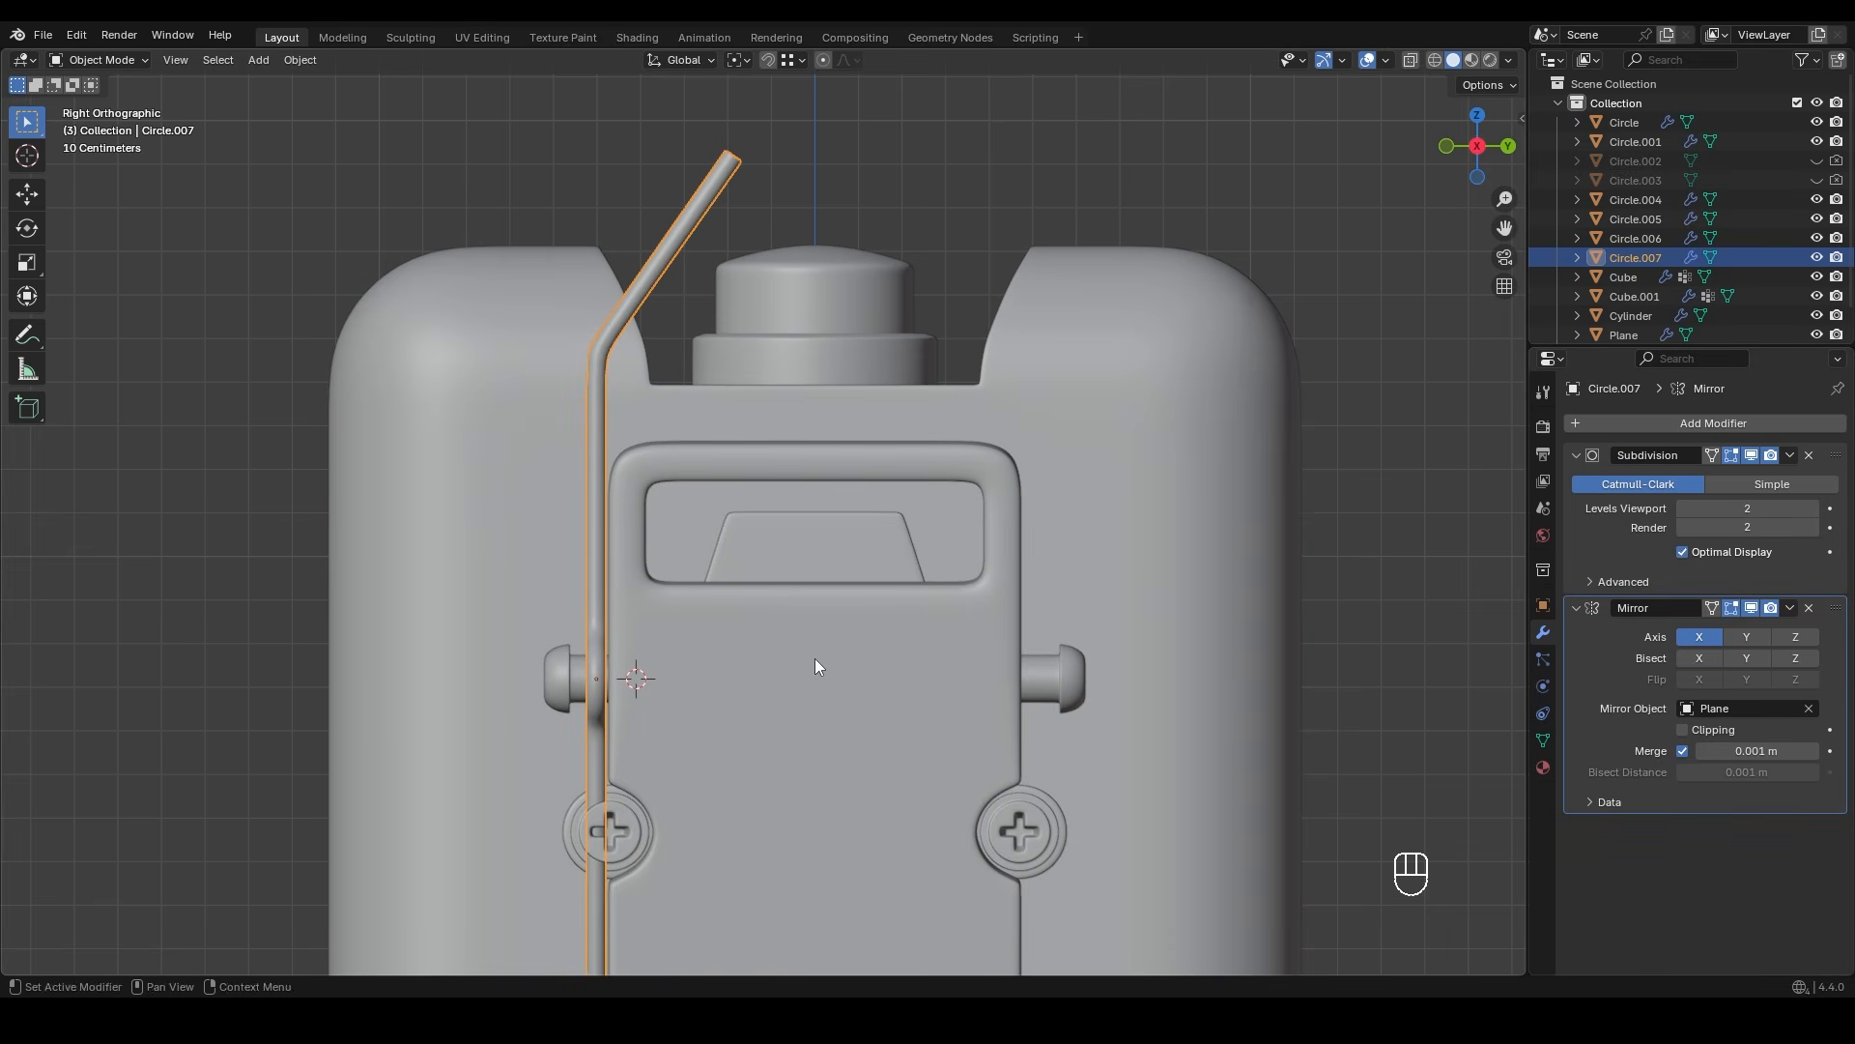
left_click(1739, 637)
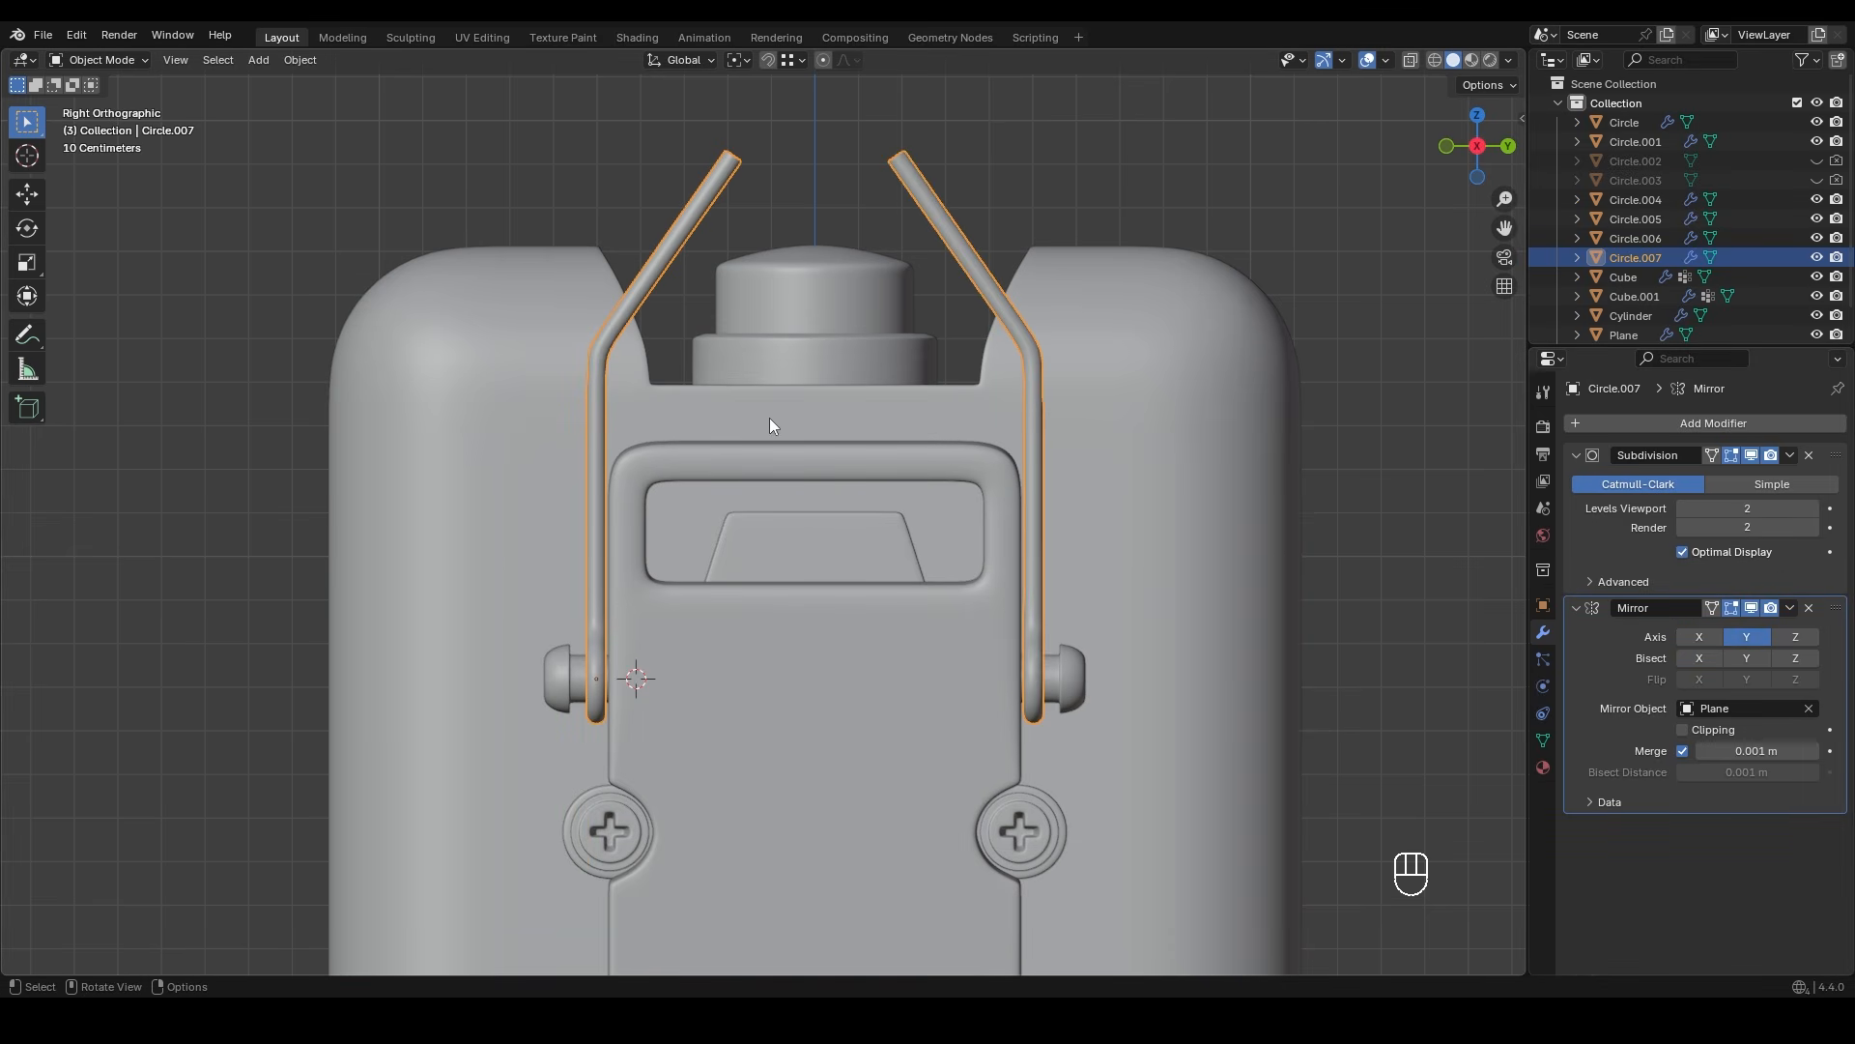
key("ctrl+a")
- Bridge the open ends of the two wire arms above the body with edge loops and several cuts
key("Tab")
middle_click_drag(813, 232, 803, 496, "shift")
scroll(803, 496, "up", 1)
left_click(547, 203)
left_click_drag(547, 203, 1202, 366)
scroll(1159, 397, "down", 5)
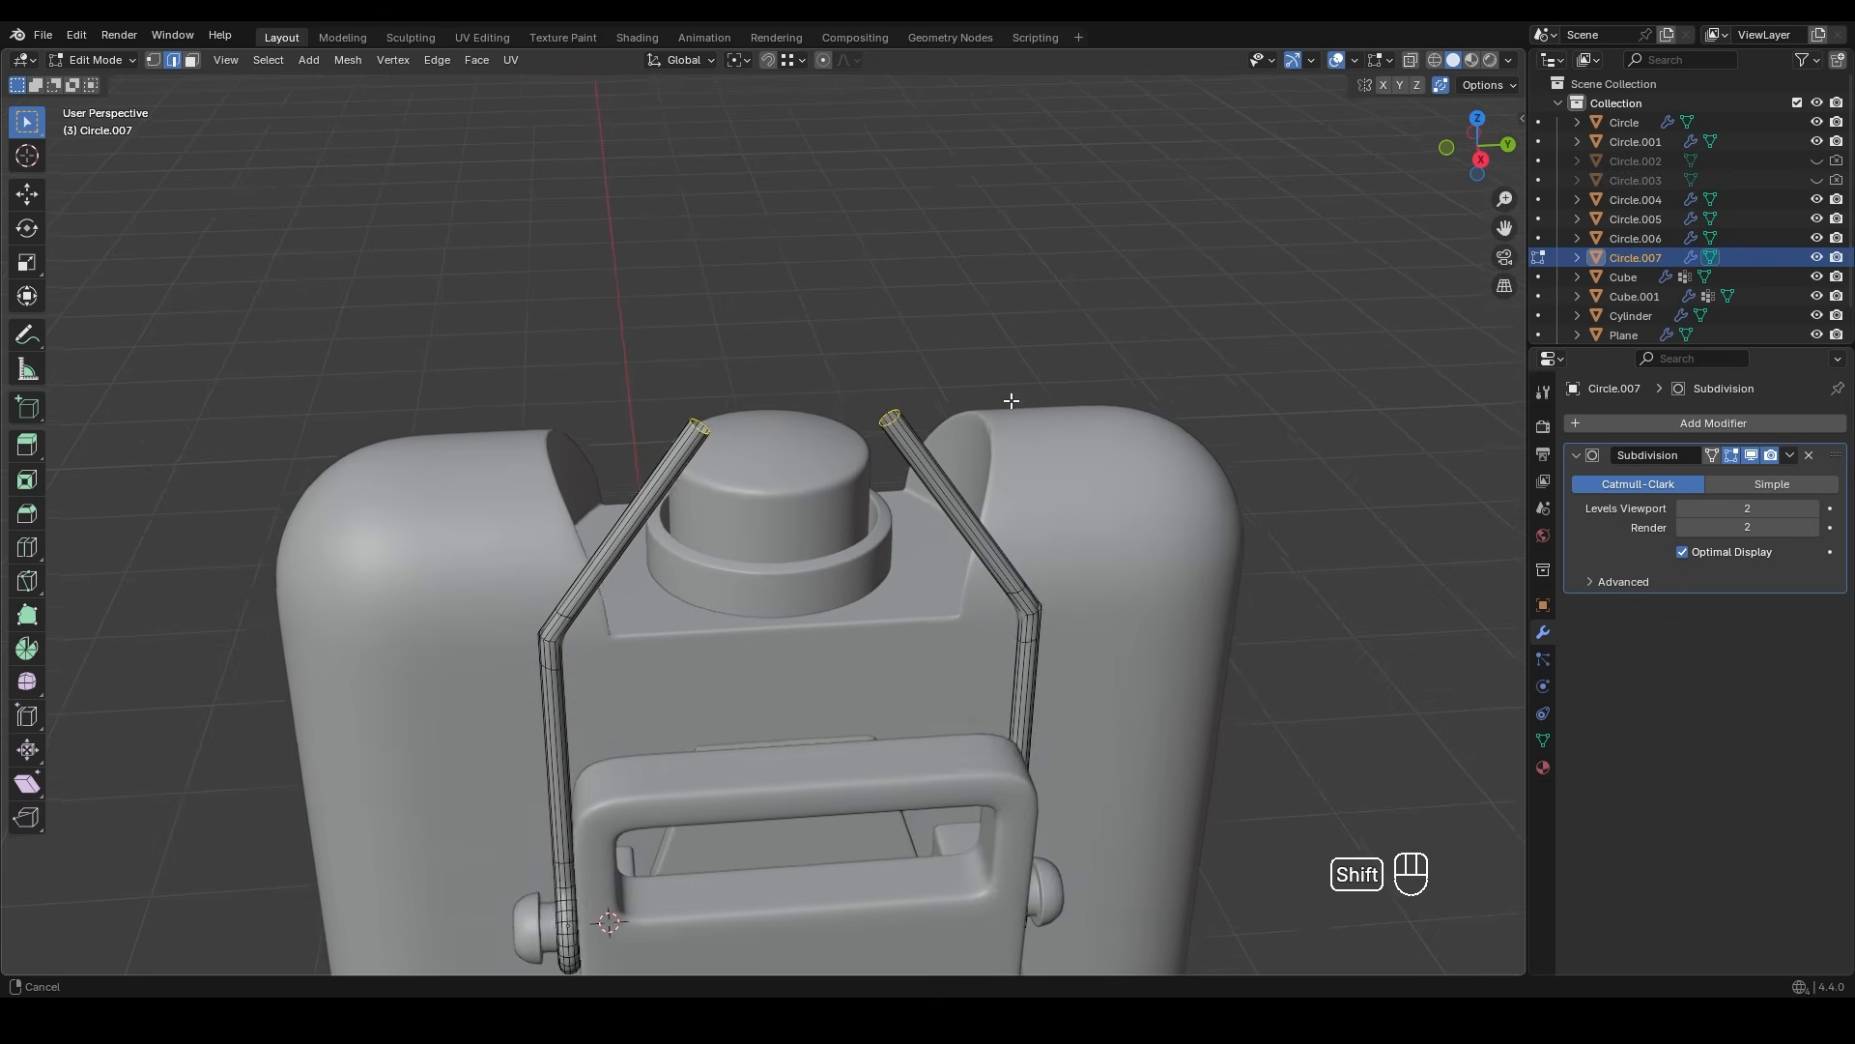
key("ctrl+e")
left_click(937, 397)
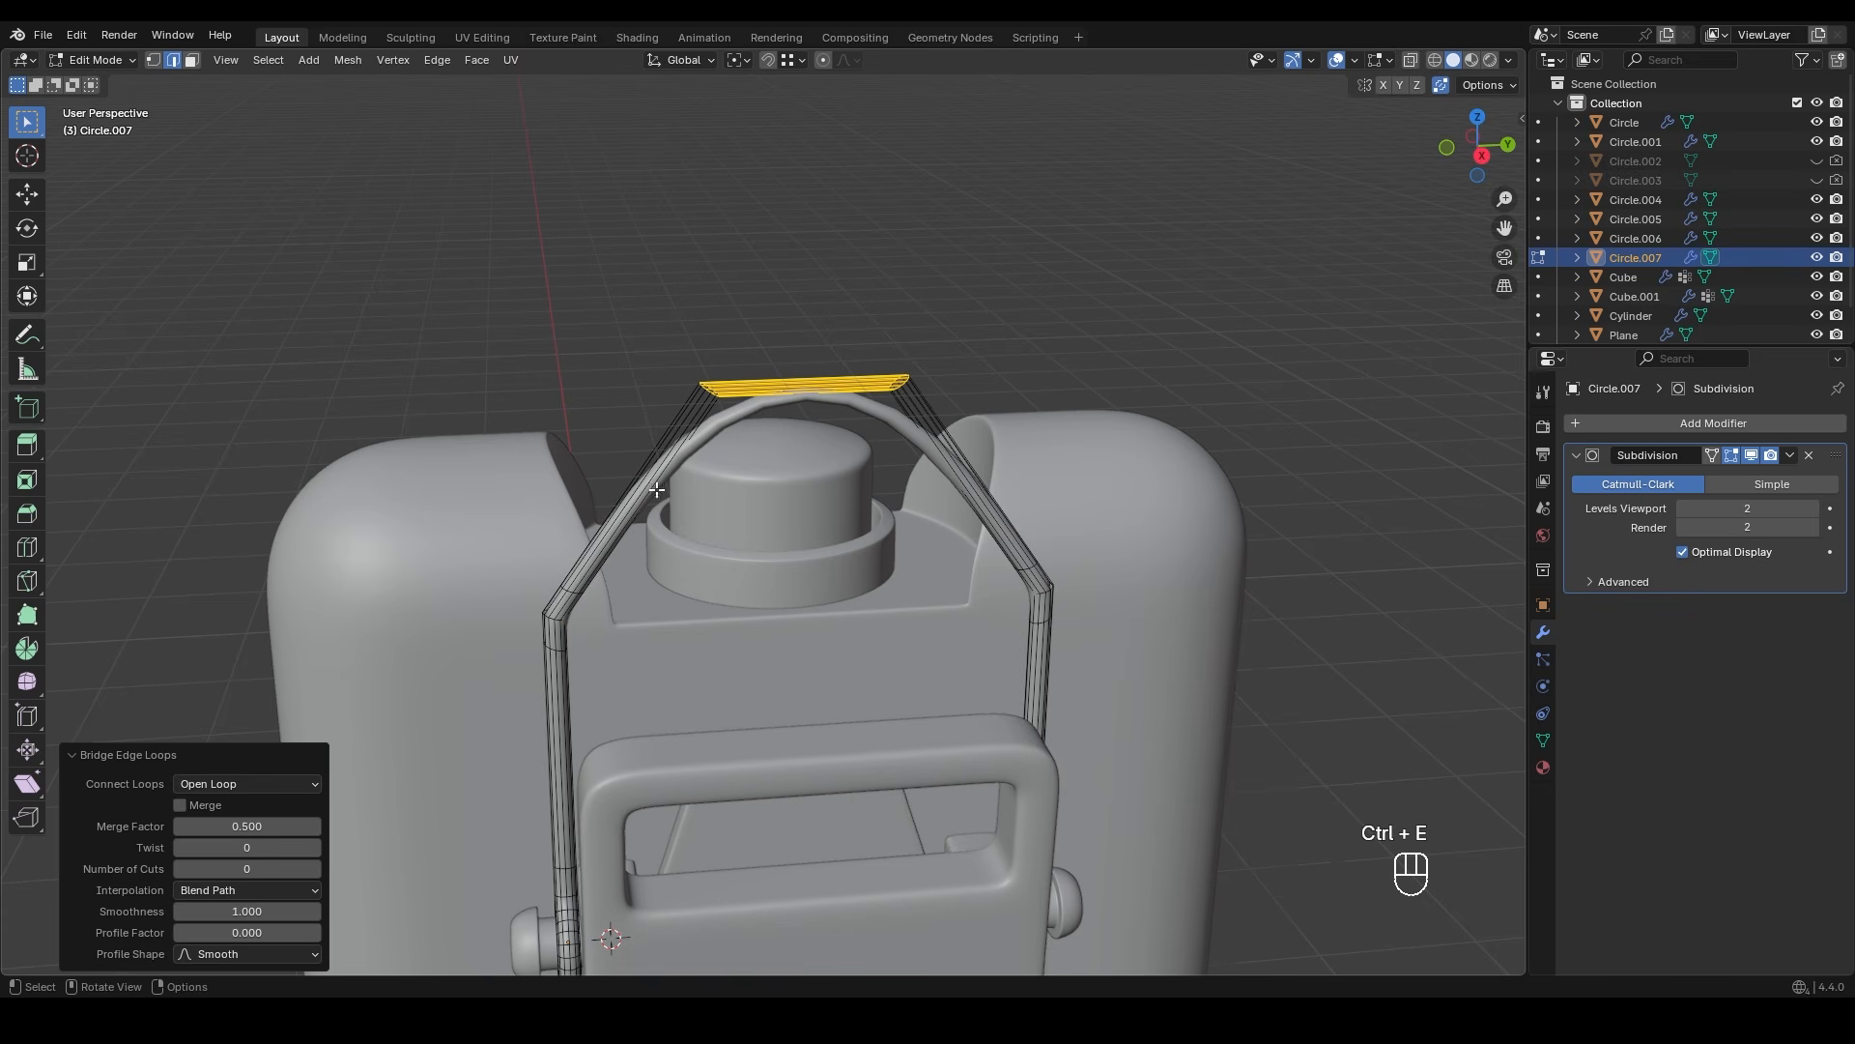
left_click(317, 867)
left_click(317, 868)
left_click(317, 868)
left_click(317, 868)
key("Tab")
- Select the wire handle together with the round-headed pin and isolate them in local view
scroll(856, 628, "down", 1)
middle_click_drag(856, 628, 908, 225, "shift")
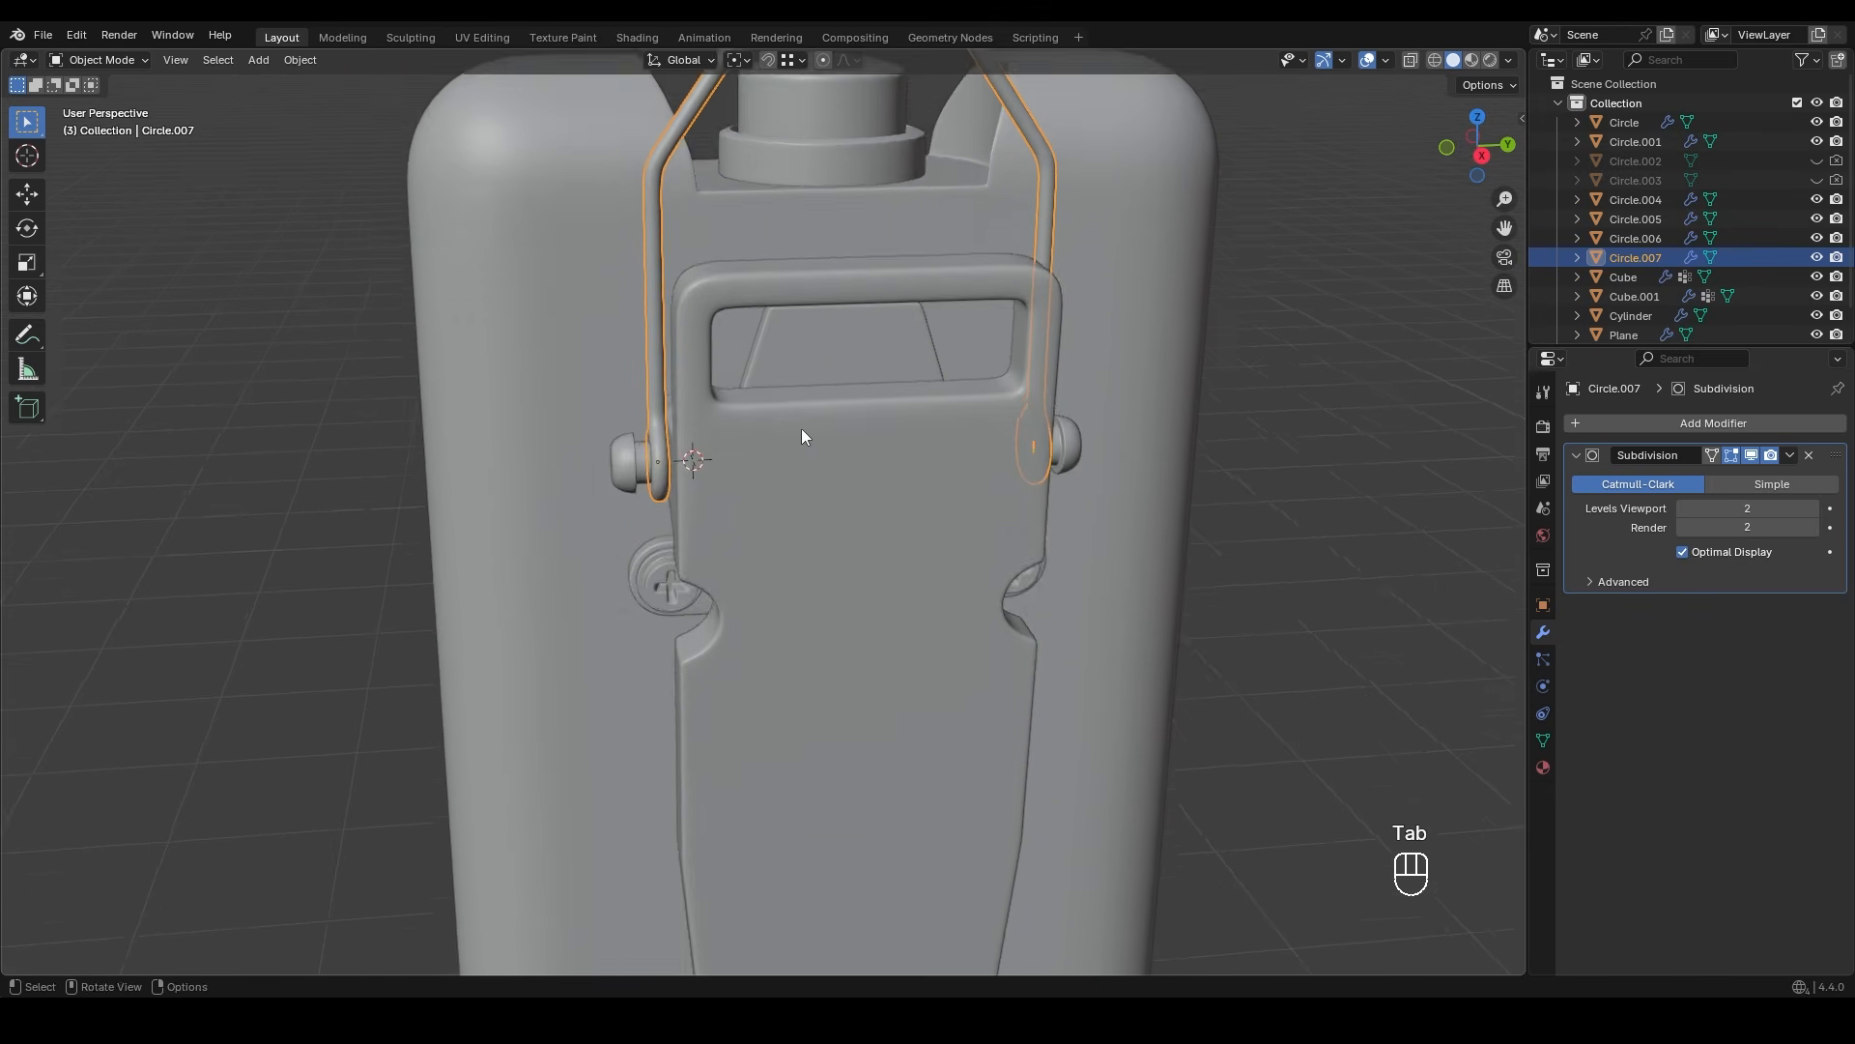
middle_click_drag(804, 432, 783, 397, "alt")
middle_click_drag(901, 454, 884, 462, "shift")
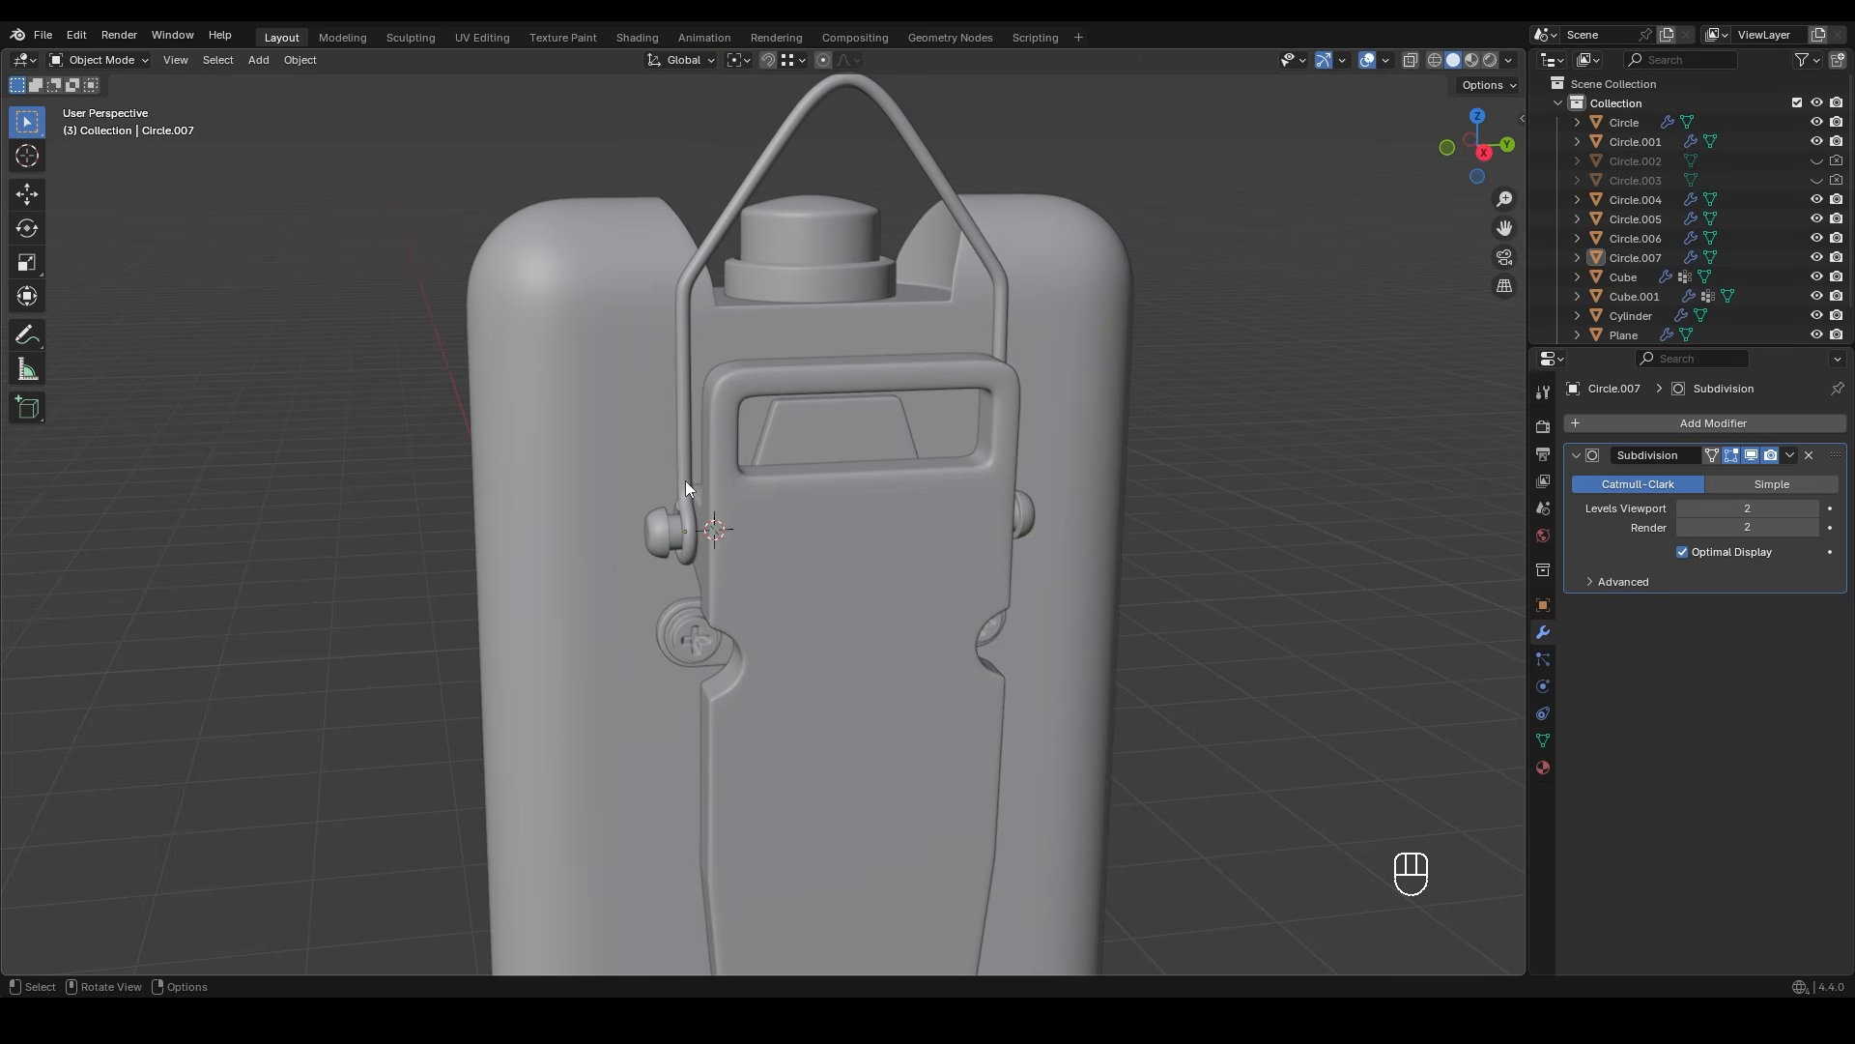
left_click(686, 479)
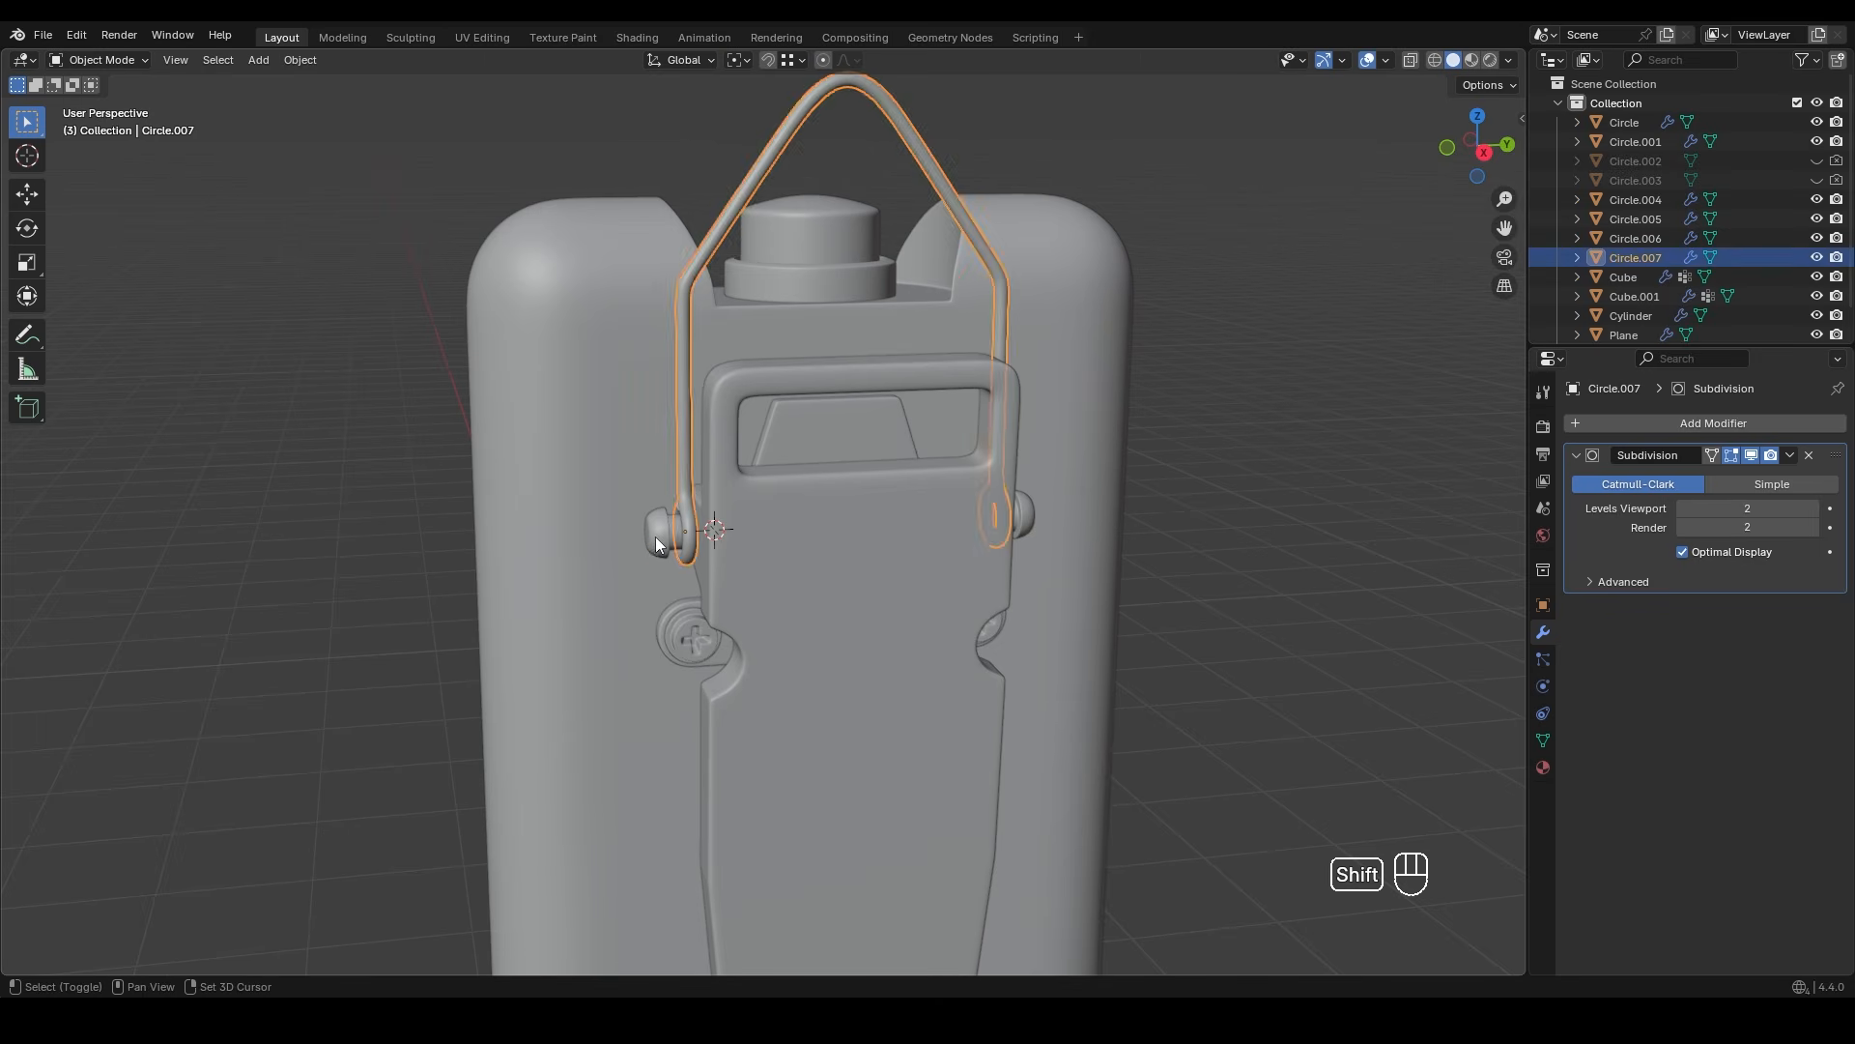
left_click(657, 541, "shift")
key("KP_Divide")
- Delete the faces of the pin's positive Y half in wireframe display
middle_click_drag(657, 541, 772, 448)
scroll(638, 541, "up", 4)
left_click(616, 565)
middle_click_drag(739, 715, 770, 536, "shift")
left_click(727, 528)
key("Tab")
scroll(800, 541, "down", 3)
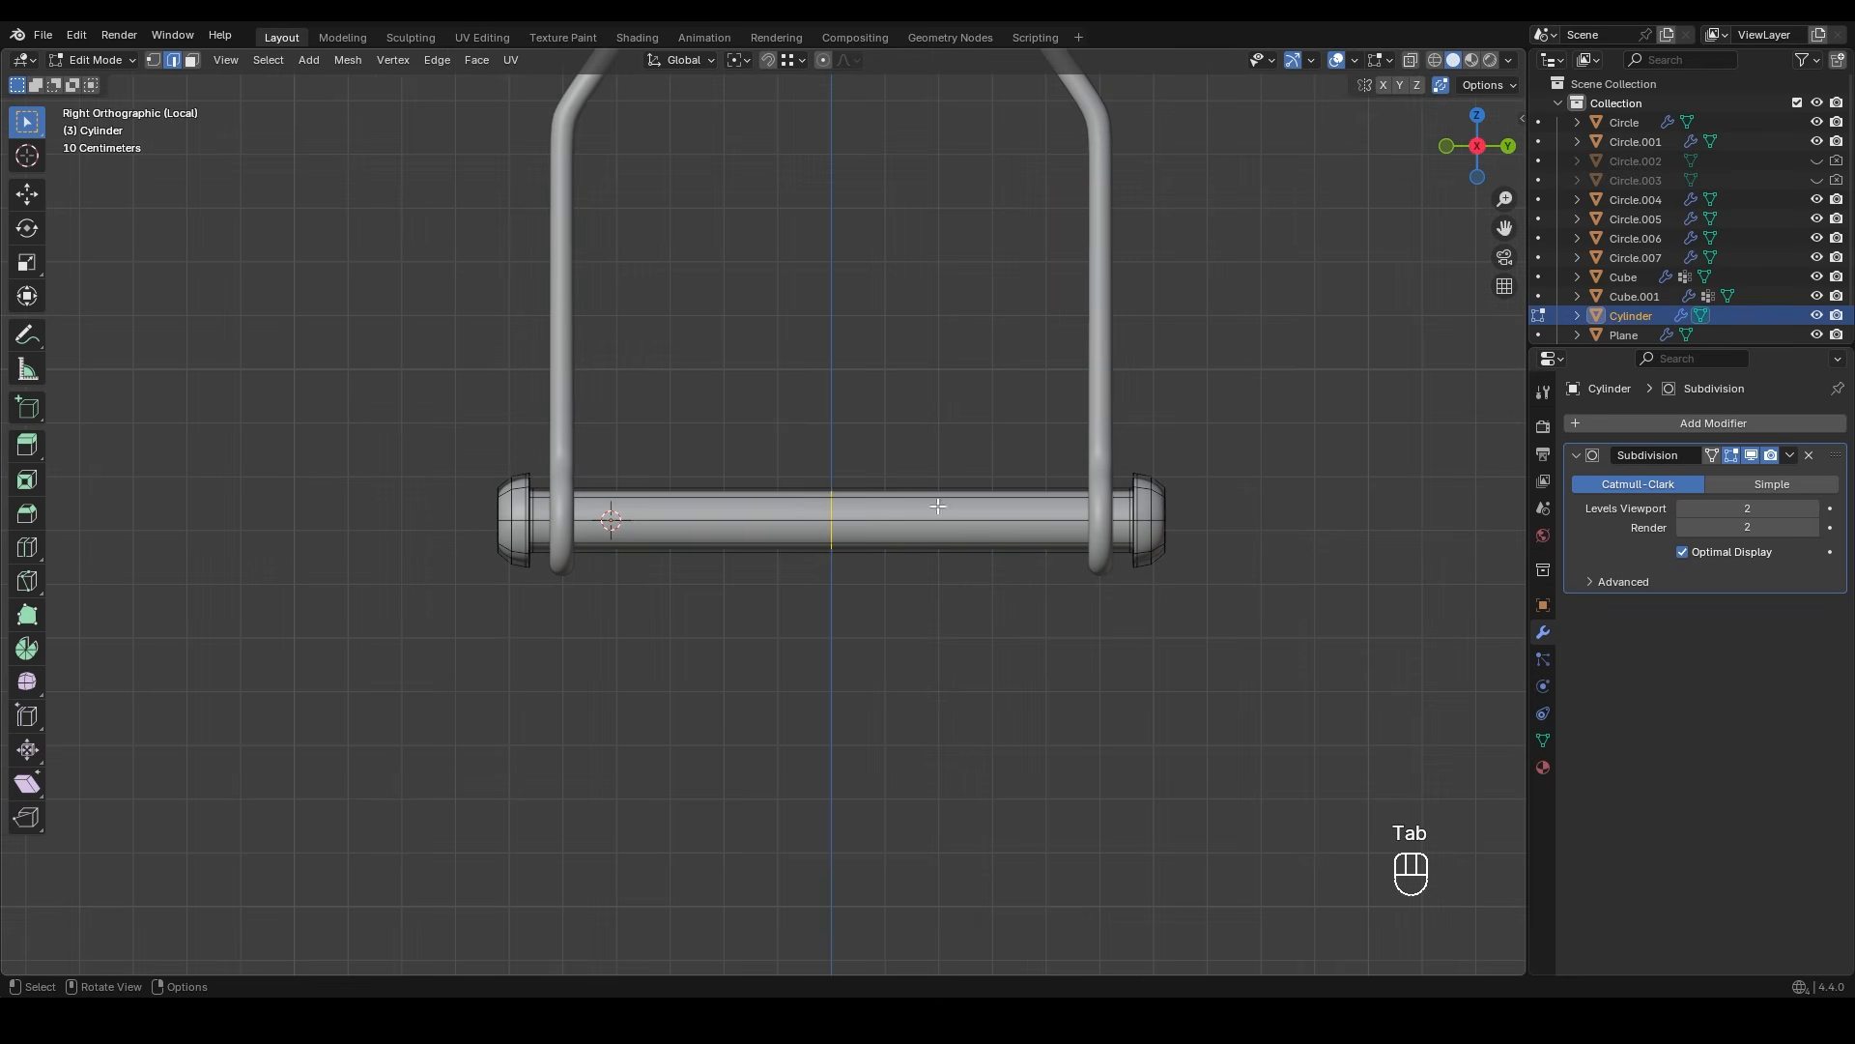
key("z")
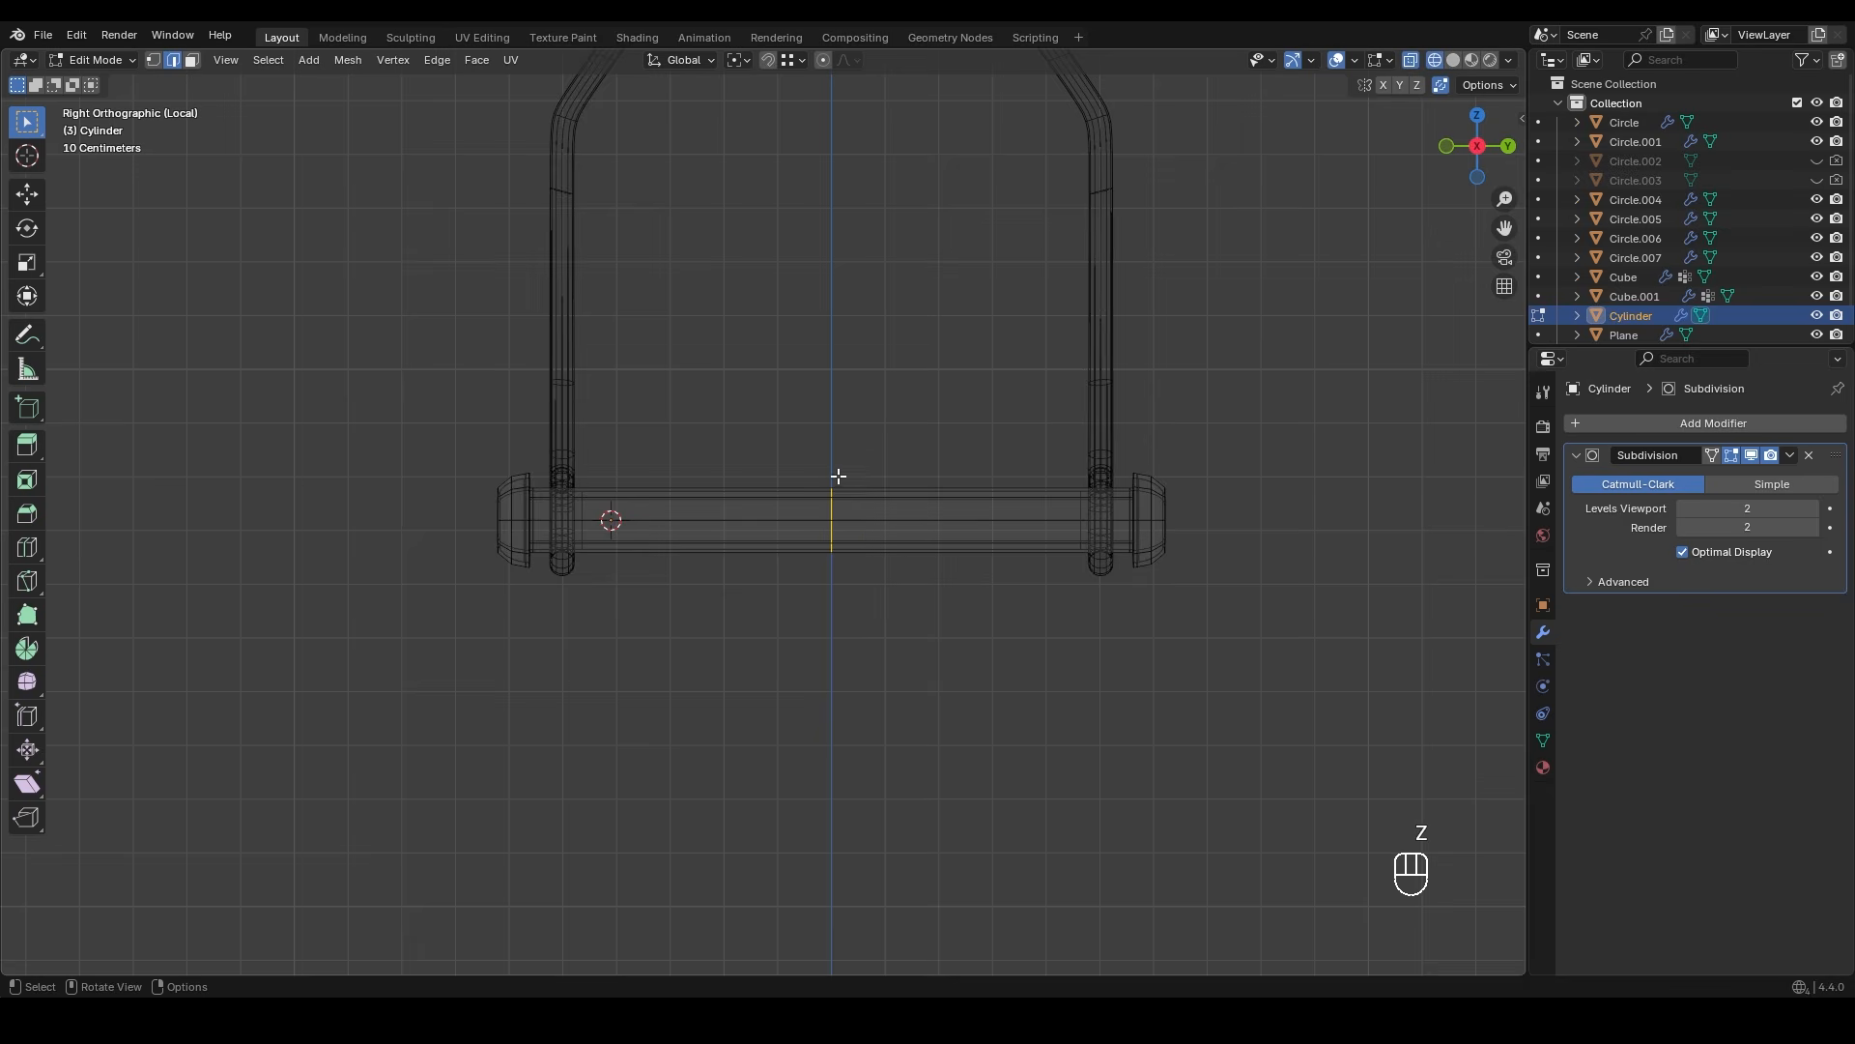
key("3")
left_click_drag(890, 397, 1141, 625)
key("x")
left_click(773, 406)
- Move the vertices of the pin's remaining head 0.03173 m along Y toward the wire ring and return to solid shading
middle_click_drag(666, 499, 865, 475, "shift")
key("1")
scroll(724, 493, "up", 5)
middle_click_drag(745, 496, 755, 508, "shift")
left_click_drag(626, 299, 863, 769)
scroll(762, 512, "up", 4)
middle_click_drag(788, 568, 867, 540, "shift")
key("g")
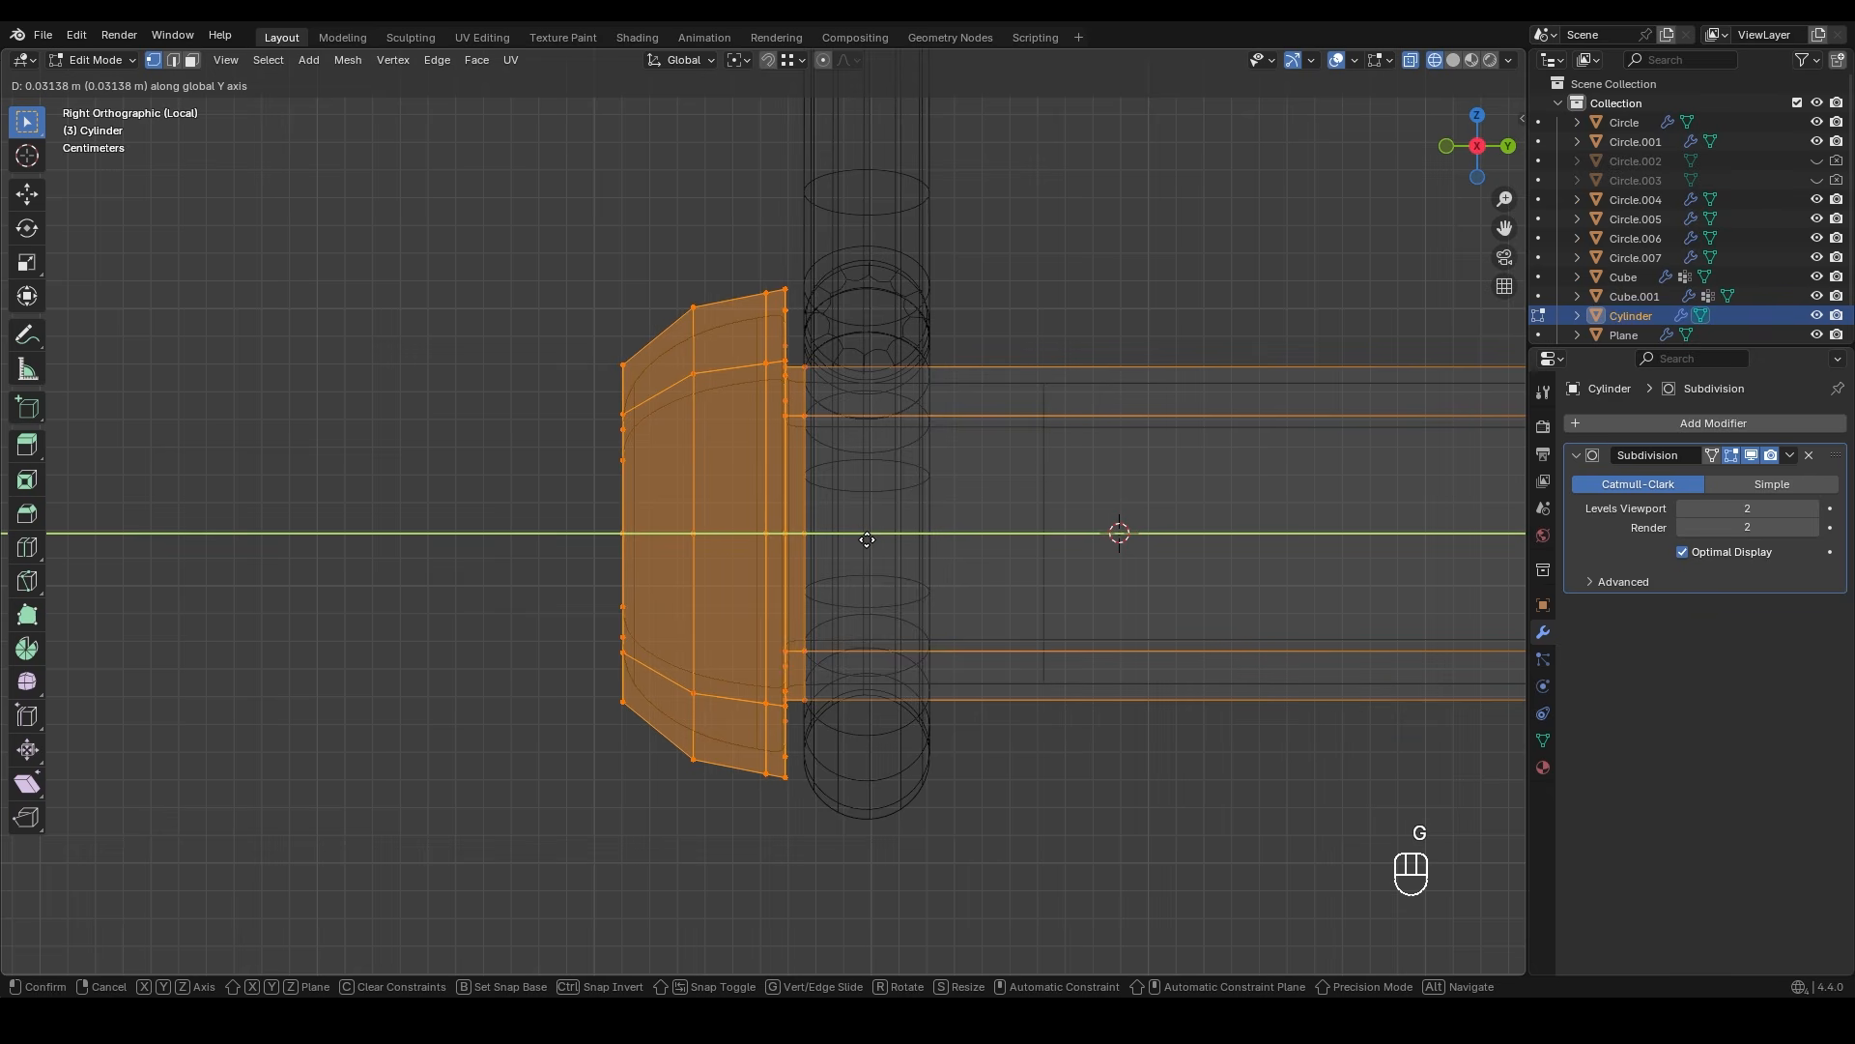
left_click(868, 539)
key("z")
left_click(941, 484)
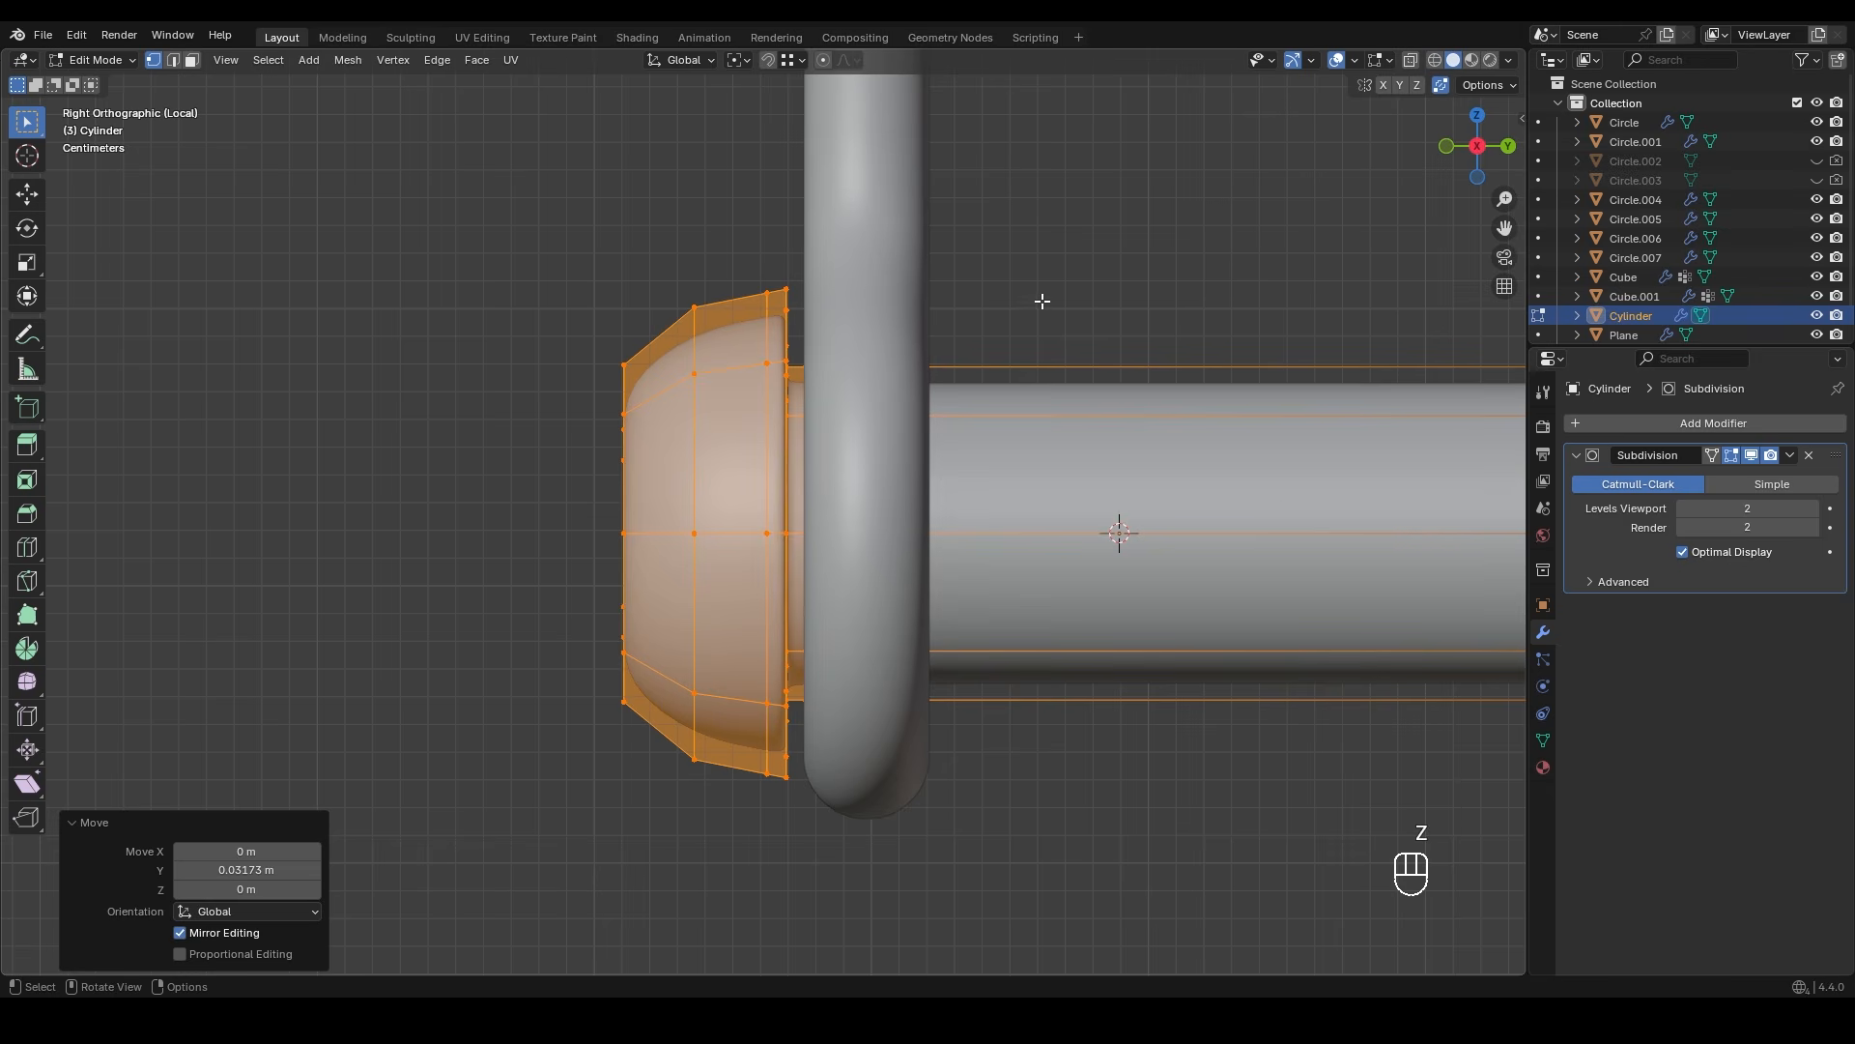
- Leave local view, mirror the pin along Y with Plane as mirror object, and apply the Mirror modifier
key("Tab")
middle_click_drag(1041, 305, 706, 553)
key("KP_Divide")
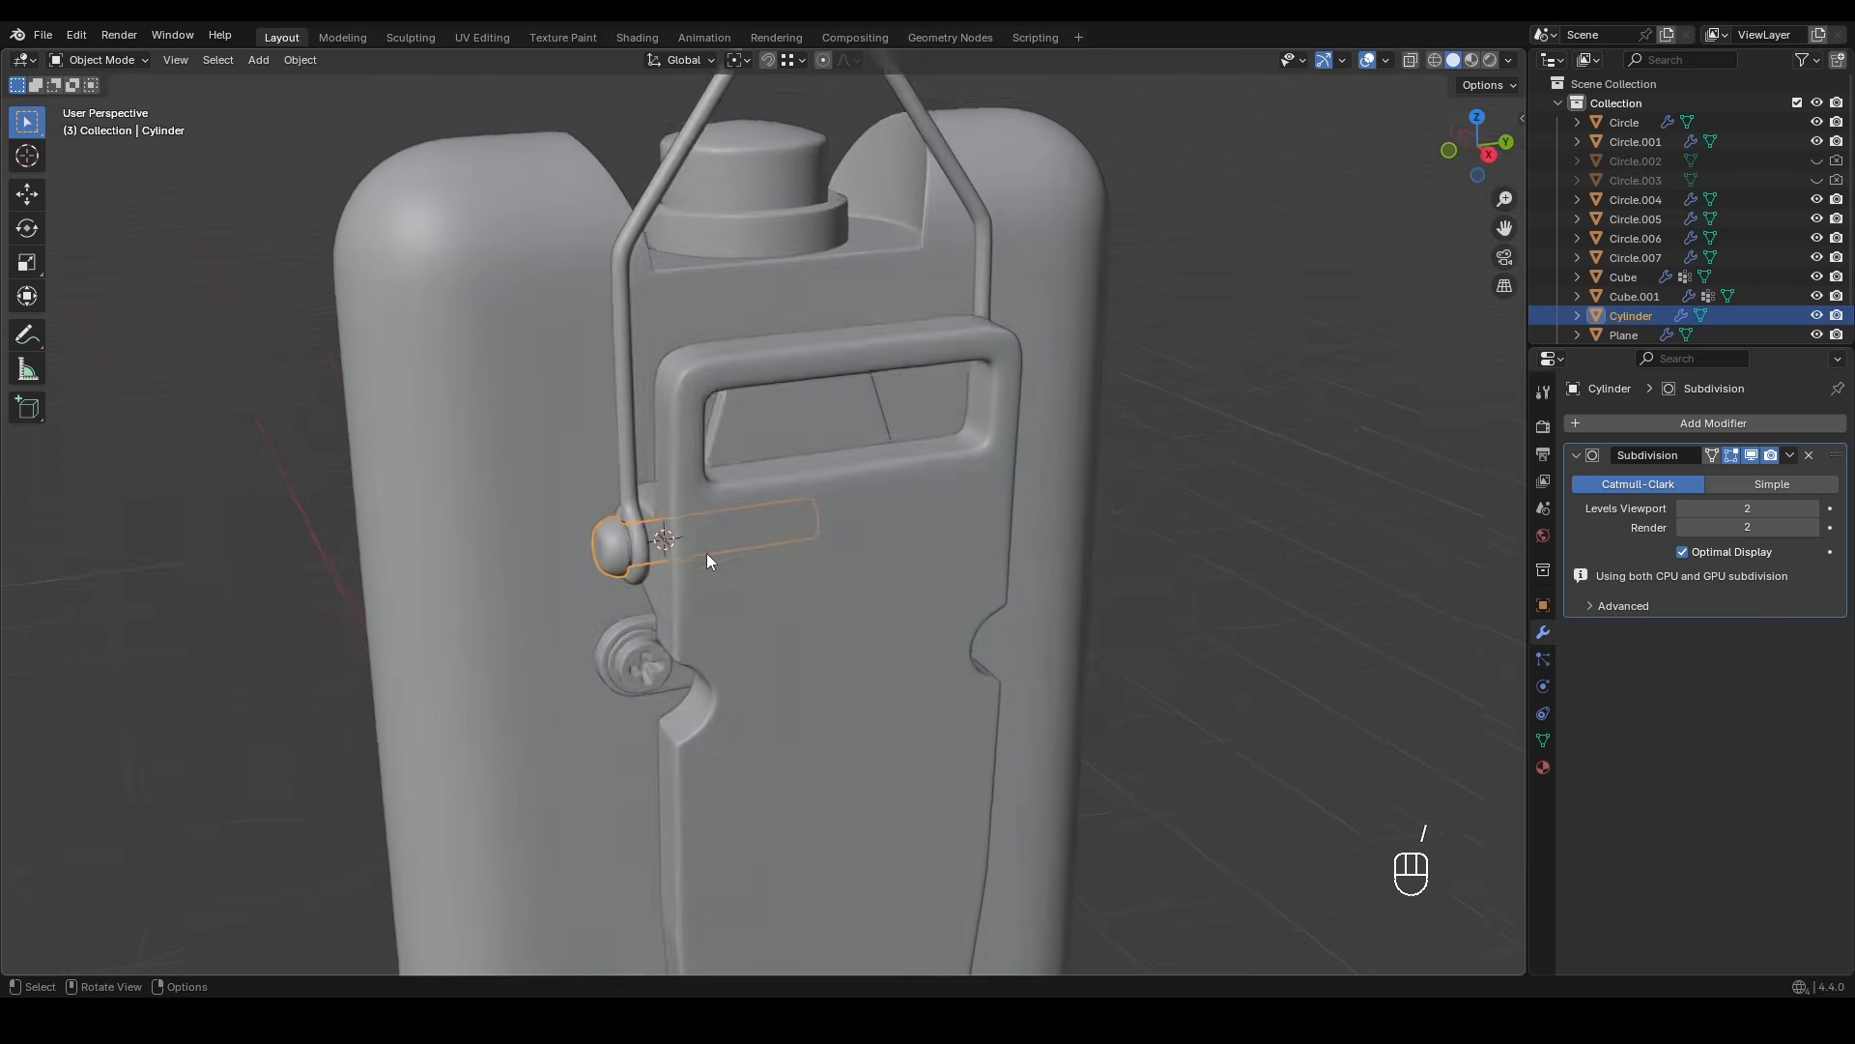
scroll(791, 536, "up", 3)
left_click(1615, 426)
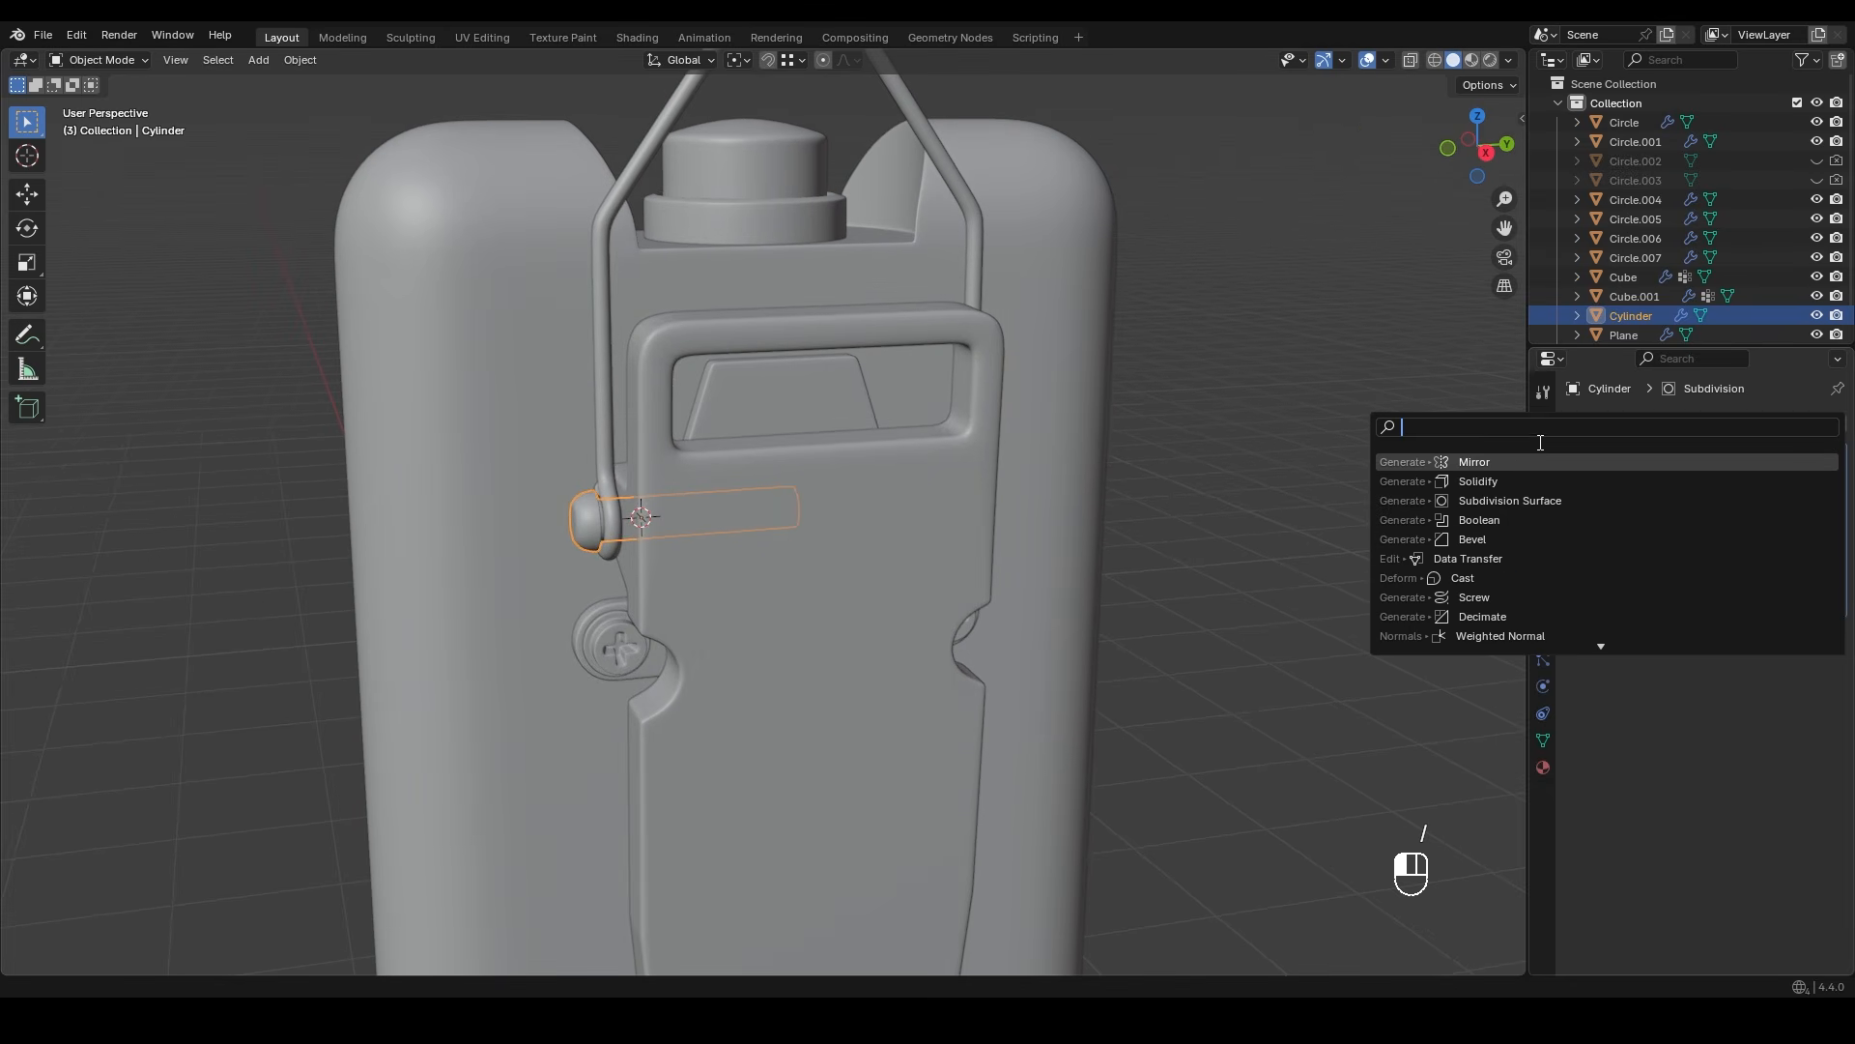
left_click(1528, 461)
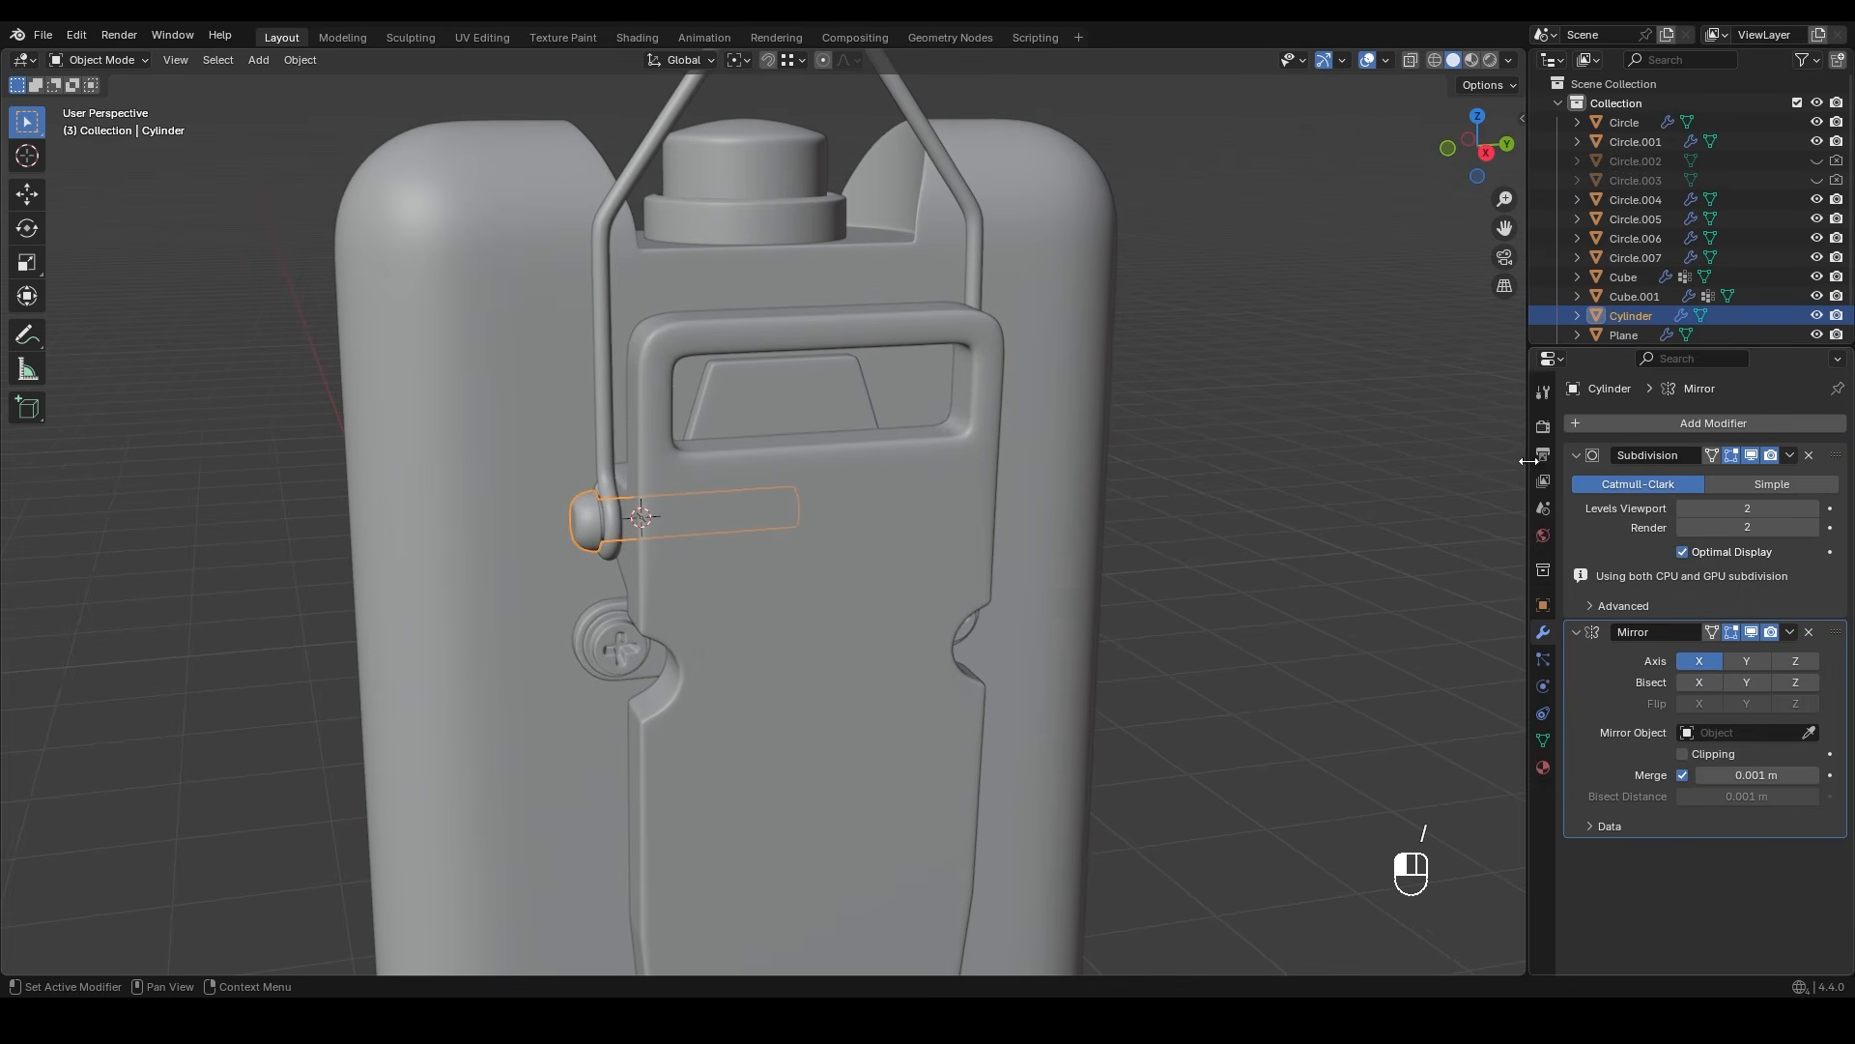
left_click(882, 565)
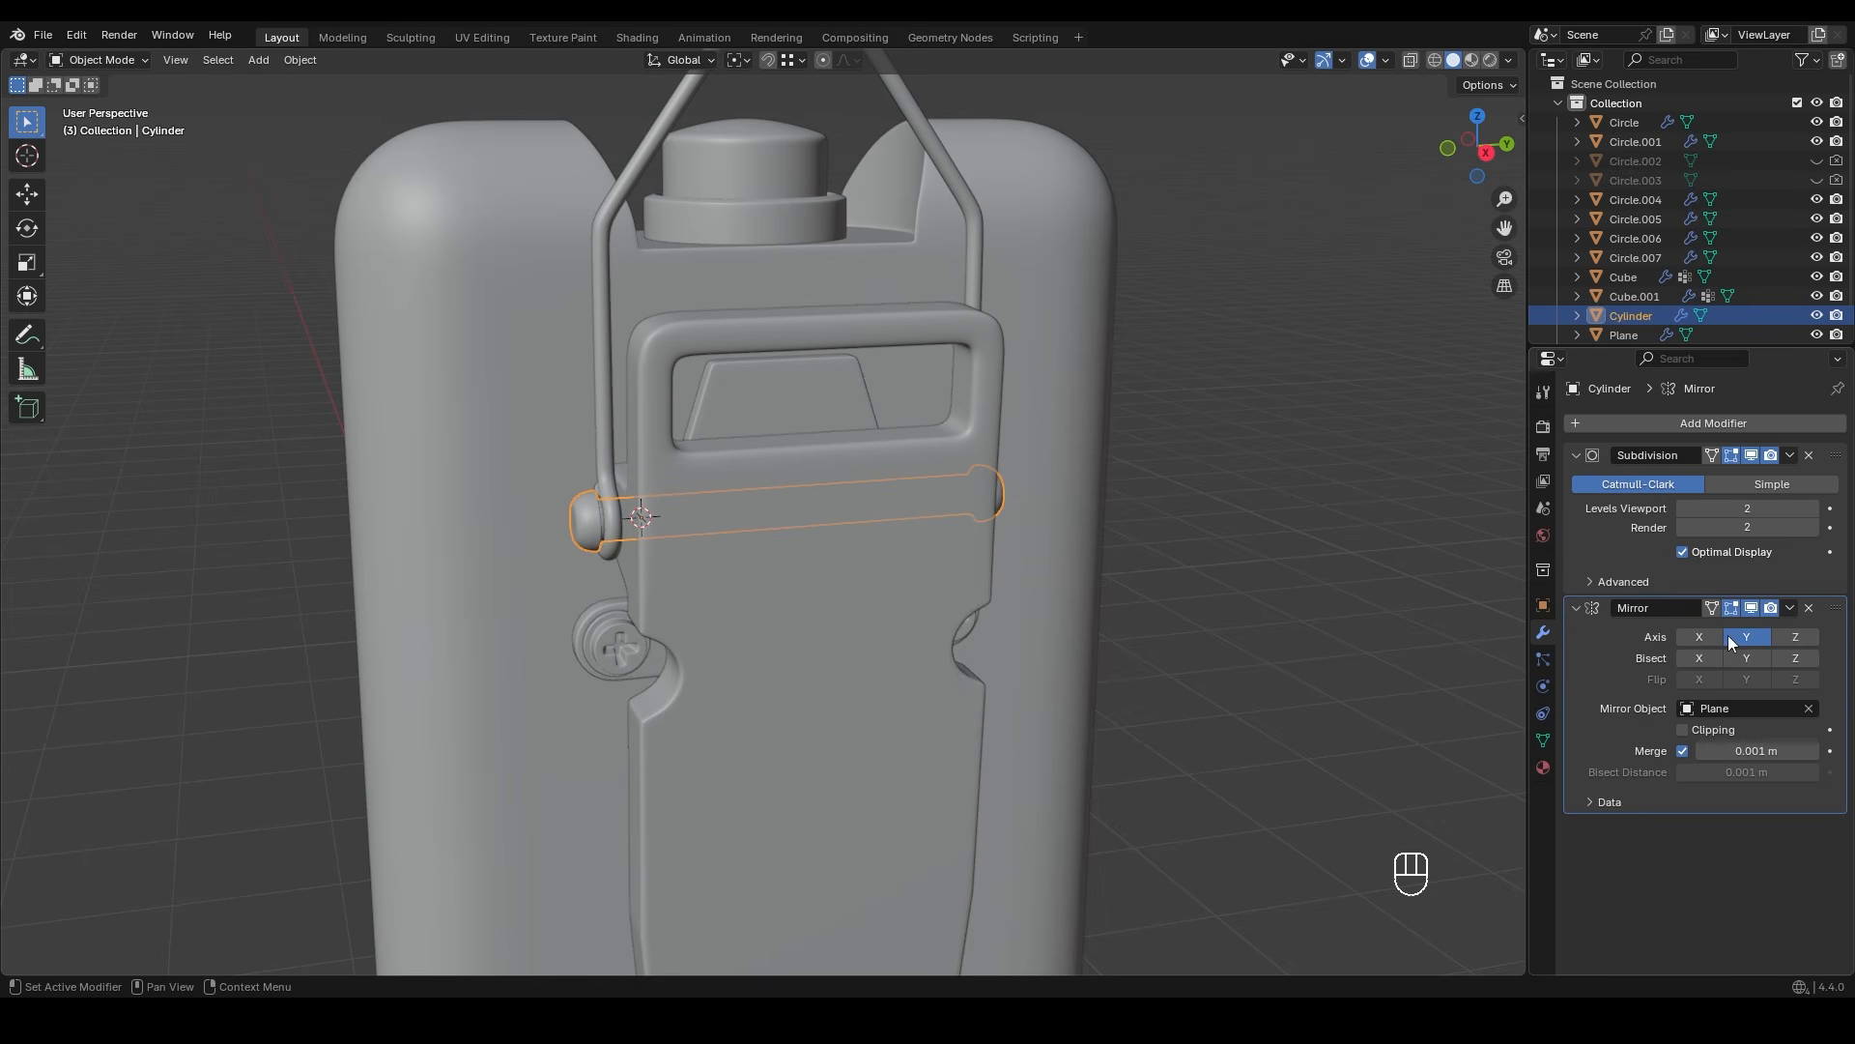
scroll(910, 540, "up", 2)
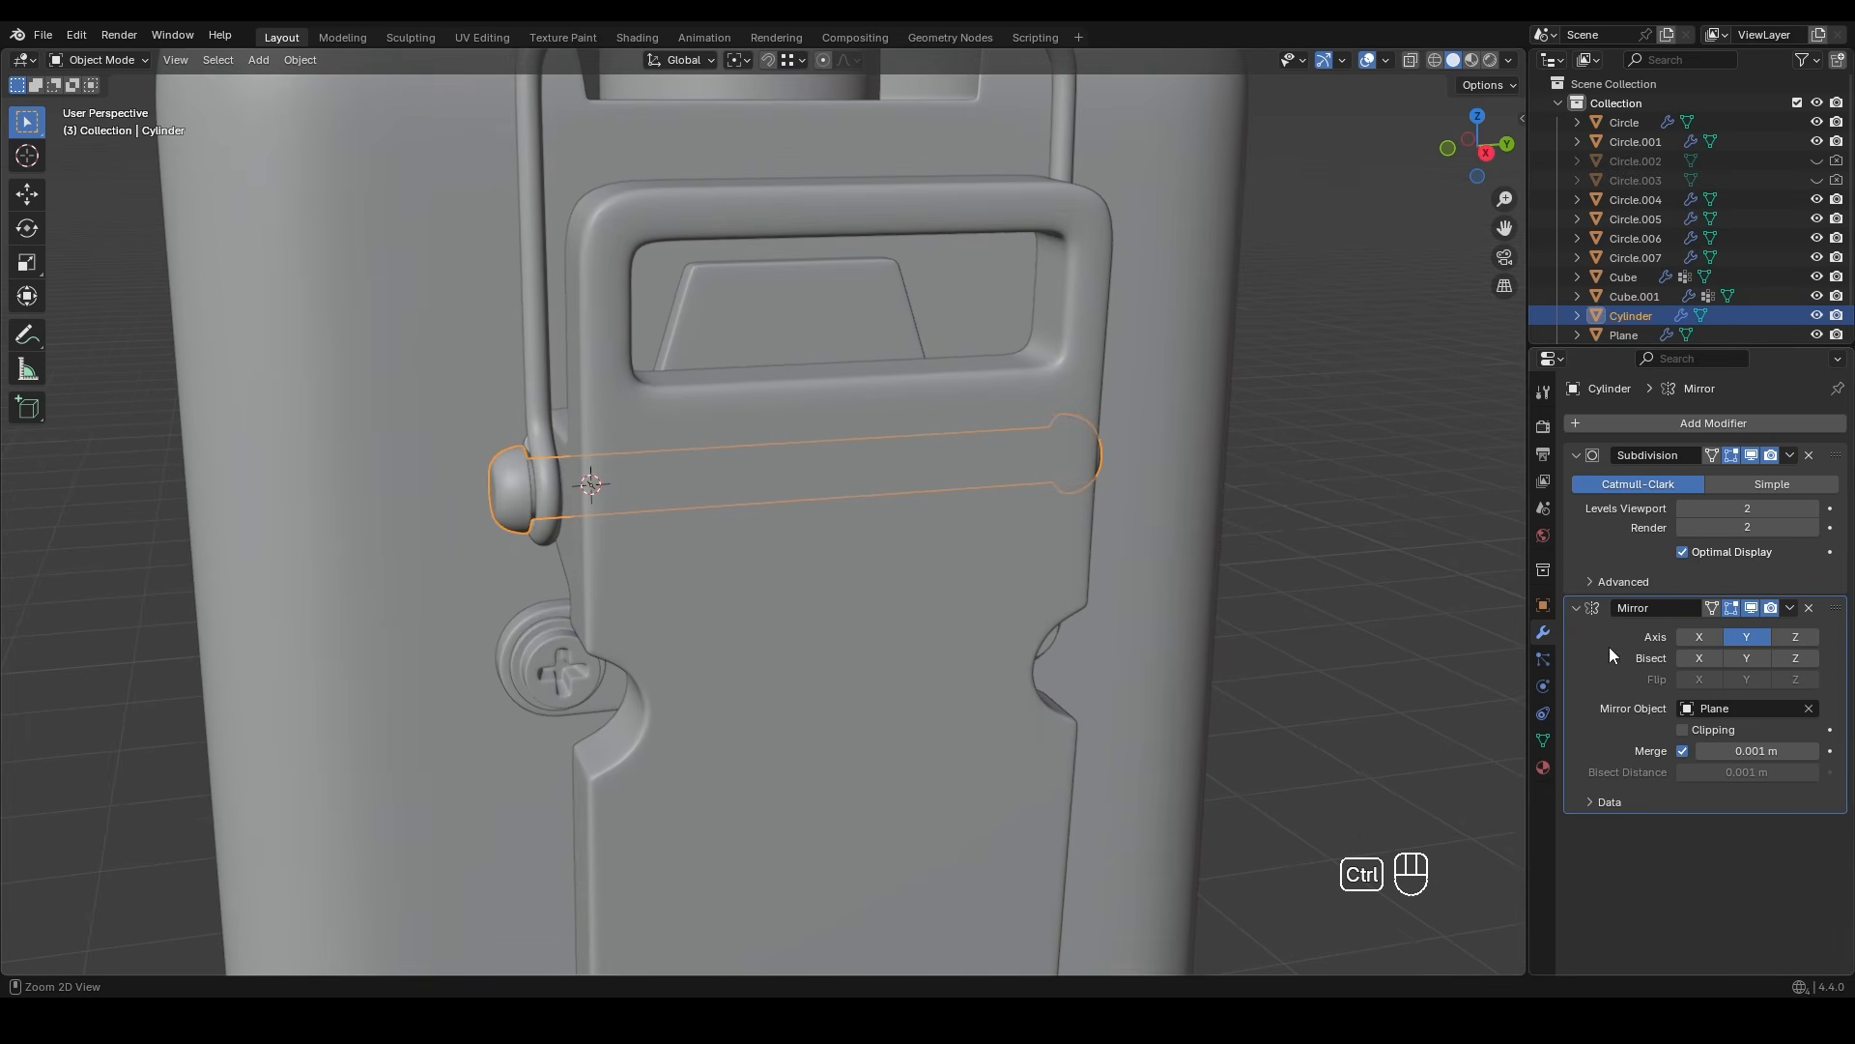
key("ctrl+a")
middle_click_drag(854, 588, 759, 547)
key("Tab")
key("Tab")
scroll(870, 496, "down", 4)
- Snap the 3D cursor to the world origin and add a plane there rotated 90° about Y
key("alt+a")
scroll(851, 506, "down", 3)
left_click(810, 604)
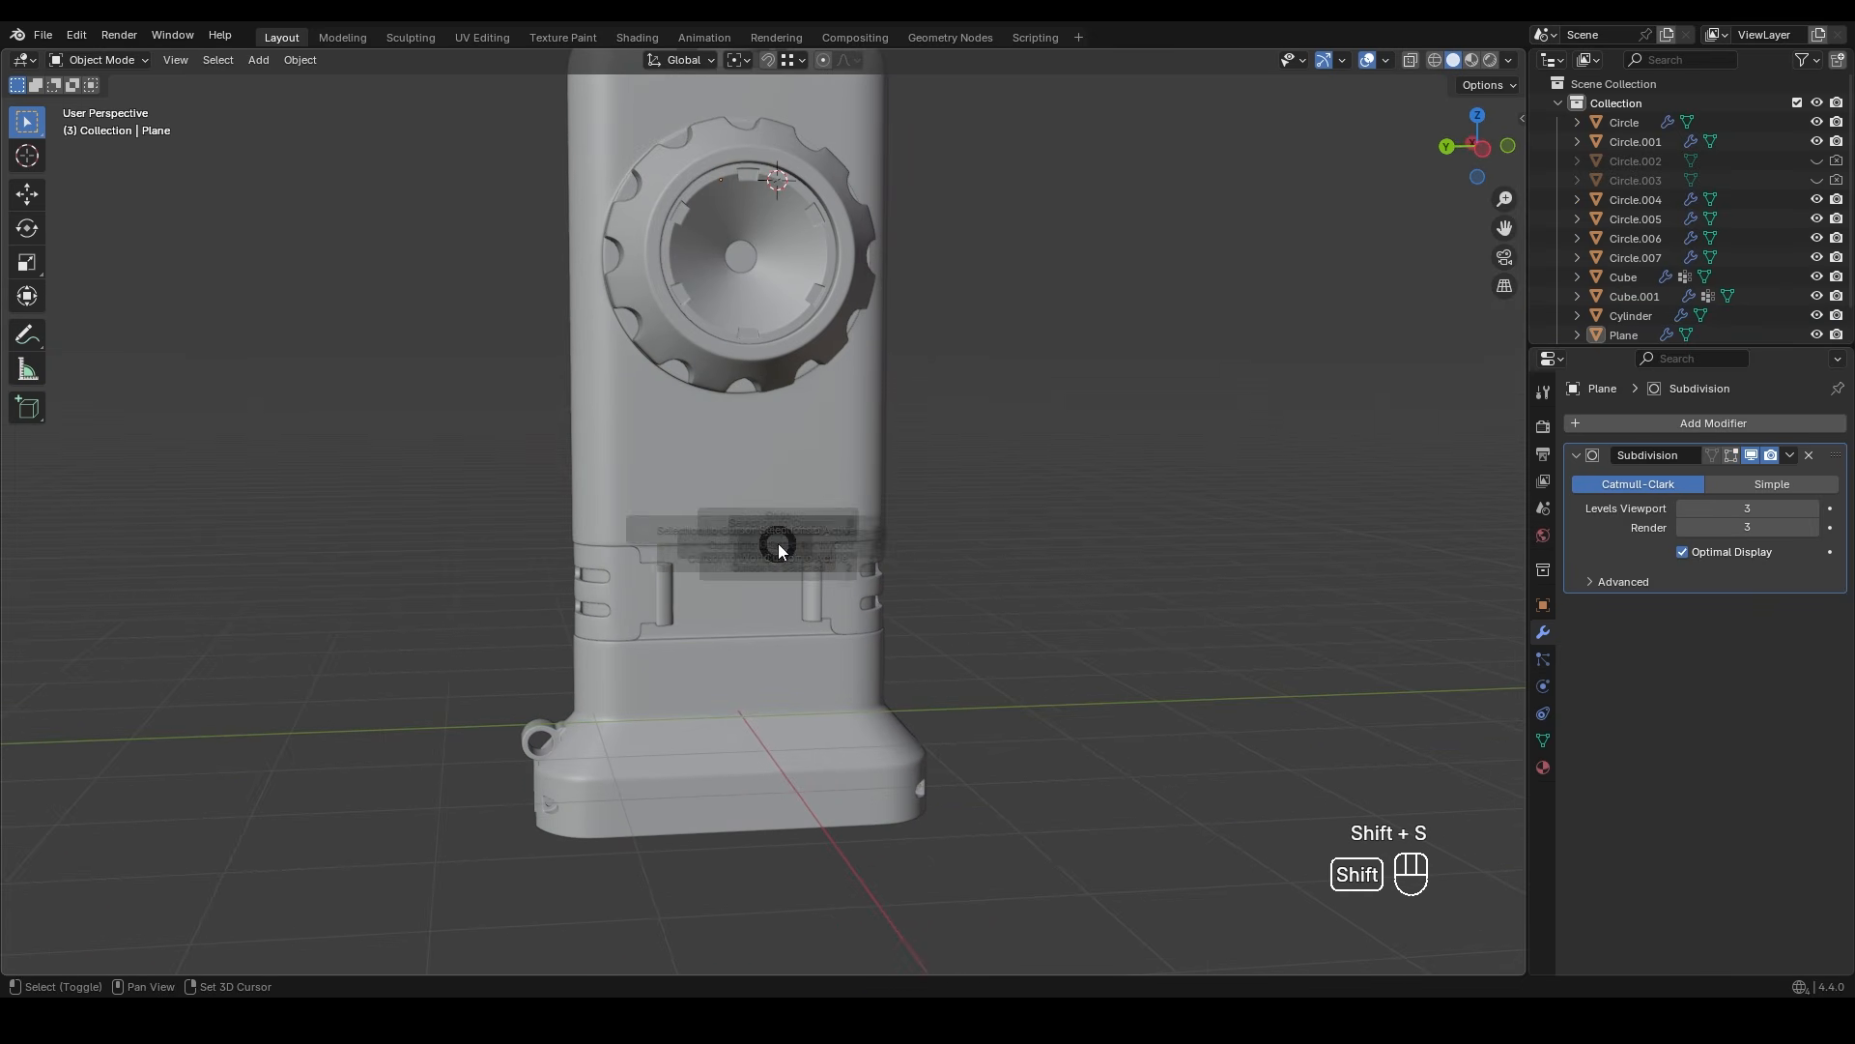
left_click(641, 613)
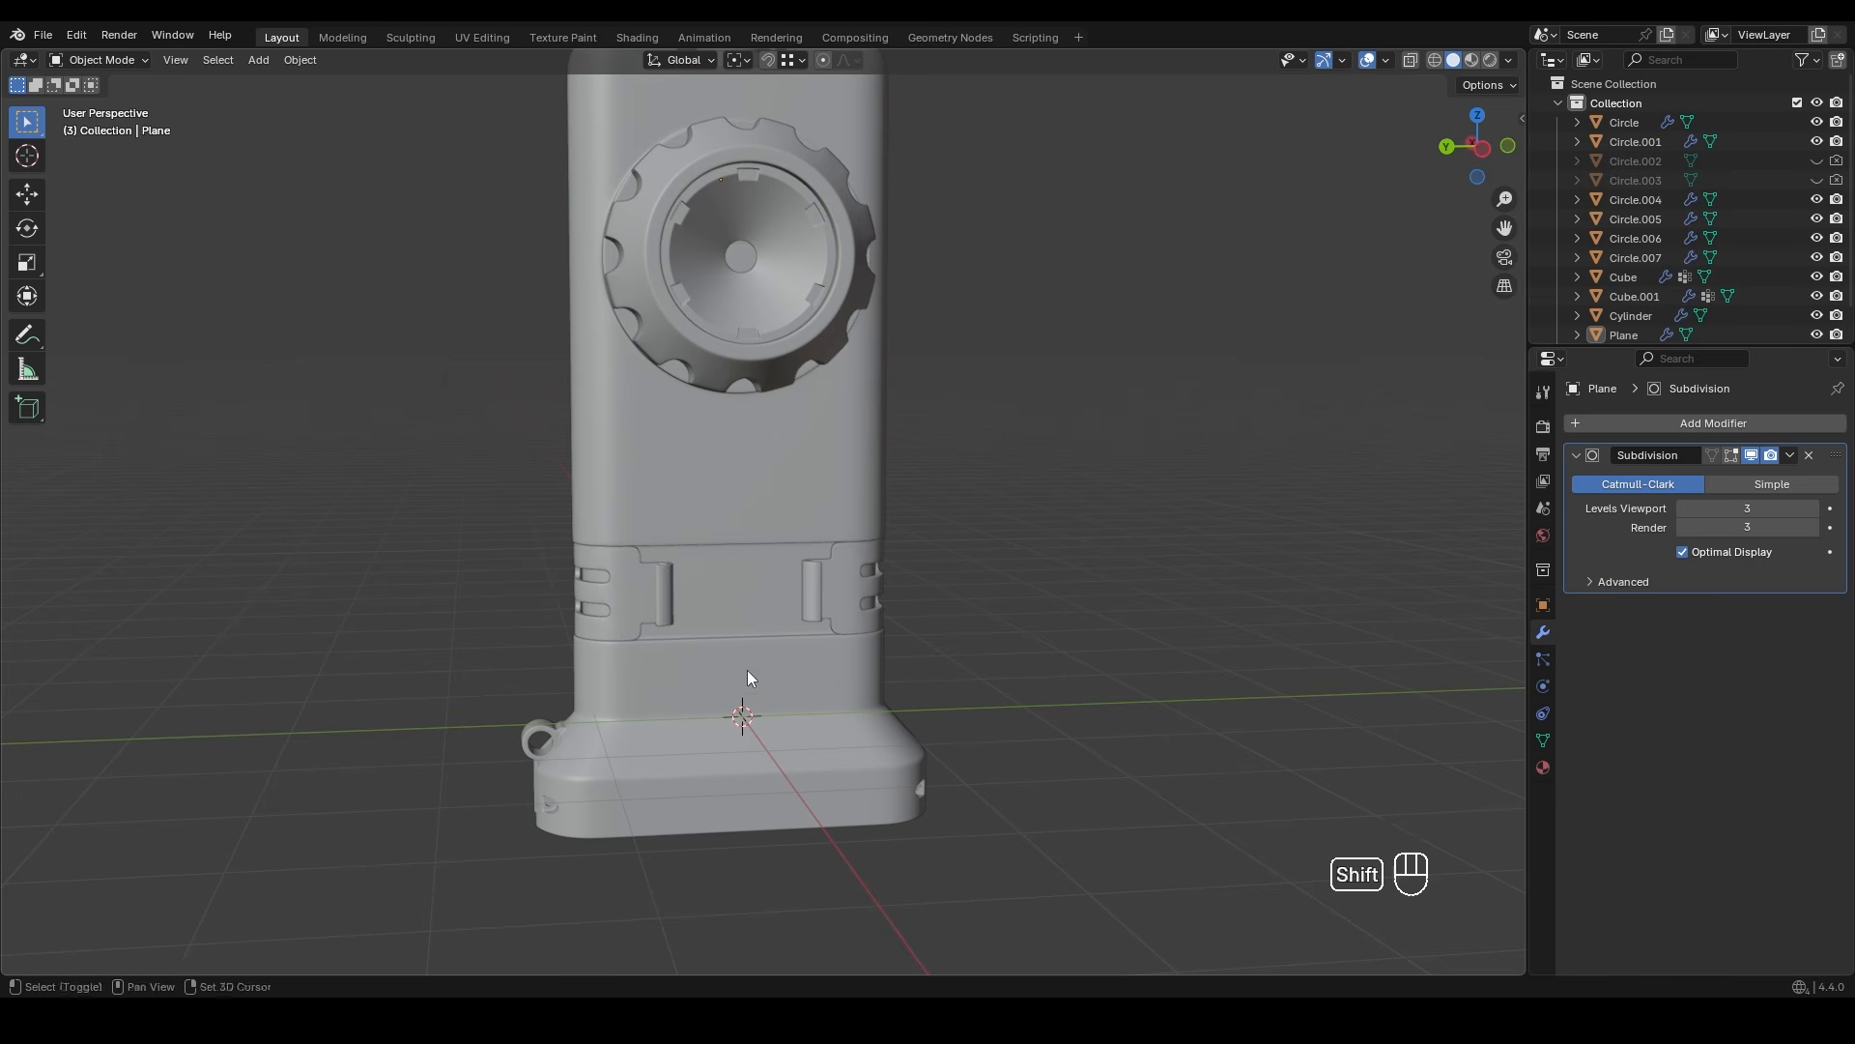
key("shift+a")
mouse_move(764, 617)
left_click(820, 188)
type("ry90")
key("KP_Enter")
- Raise the new plane to the recessed band below the dial and scale it uniformly by 0.597
middle_click_drag(796, 728, 799, 699, "alt")
key("g")
middle_click(978, 711)
left_click(979, 691)
key("s")
left_click(884, 654)
- Narrow the plane along Y, scale it uniformly by 0.888, and flatten it along Z to fit the band between the clasps
scroll(764, 640, "up", 4)
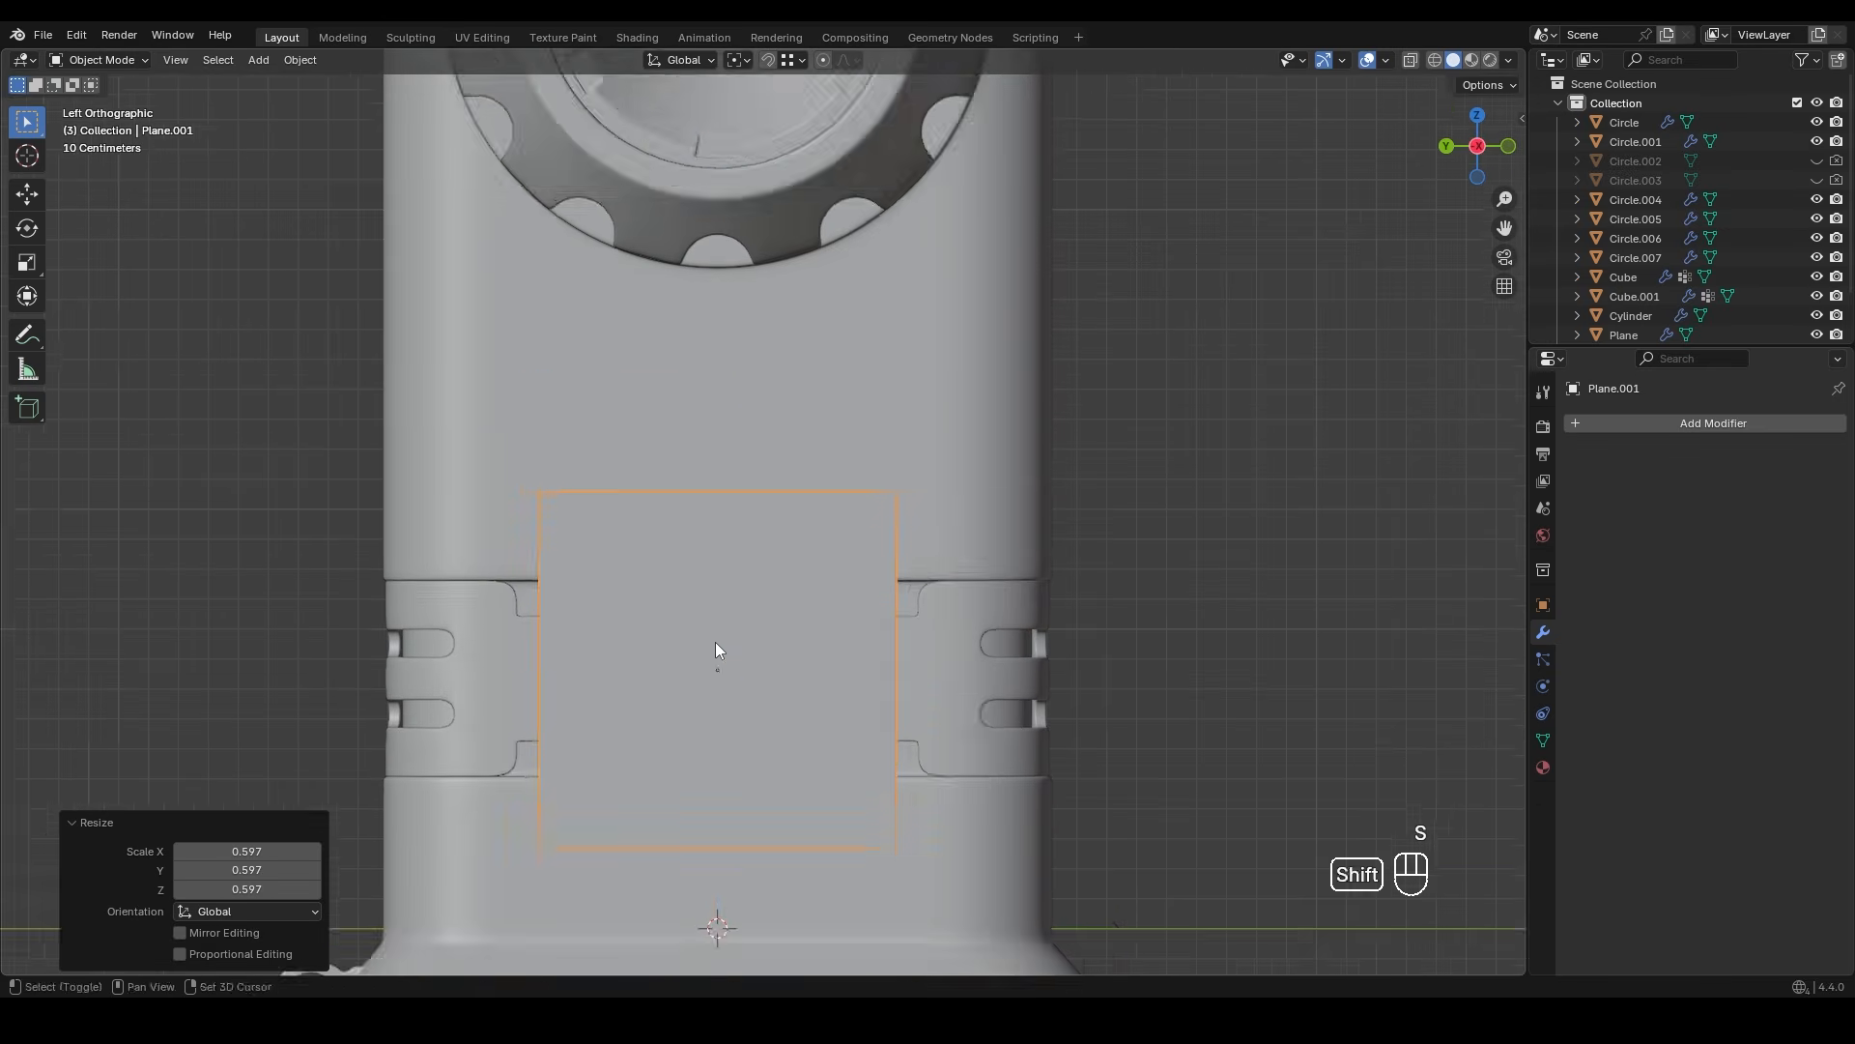
middle_click_drag(709, 634, 695, 518, "shift")
key("s")
key("y")
left_click(912, 605)
scroll(841, 628, "up", 2)
key("shift+z")
key("s")
left_click(1013, 621)
key("s")
key("z")
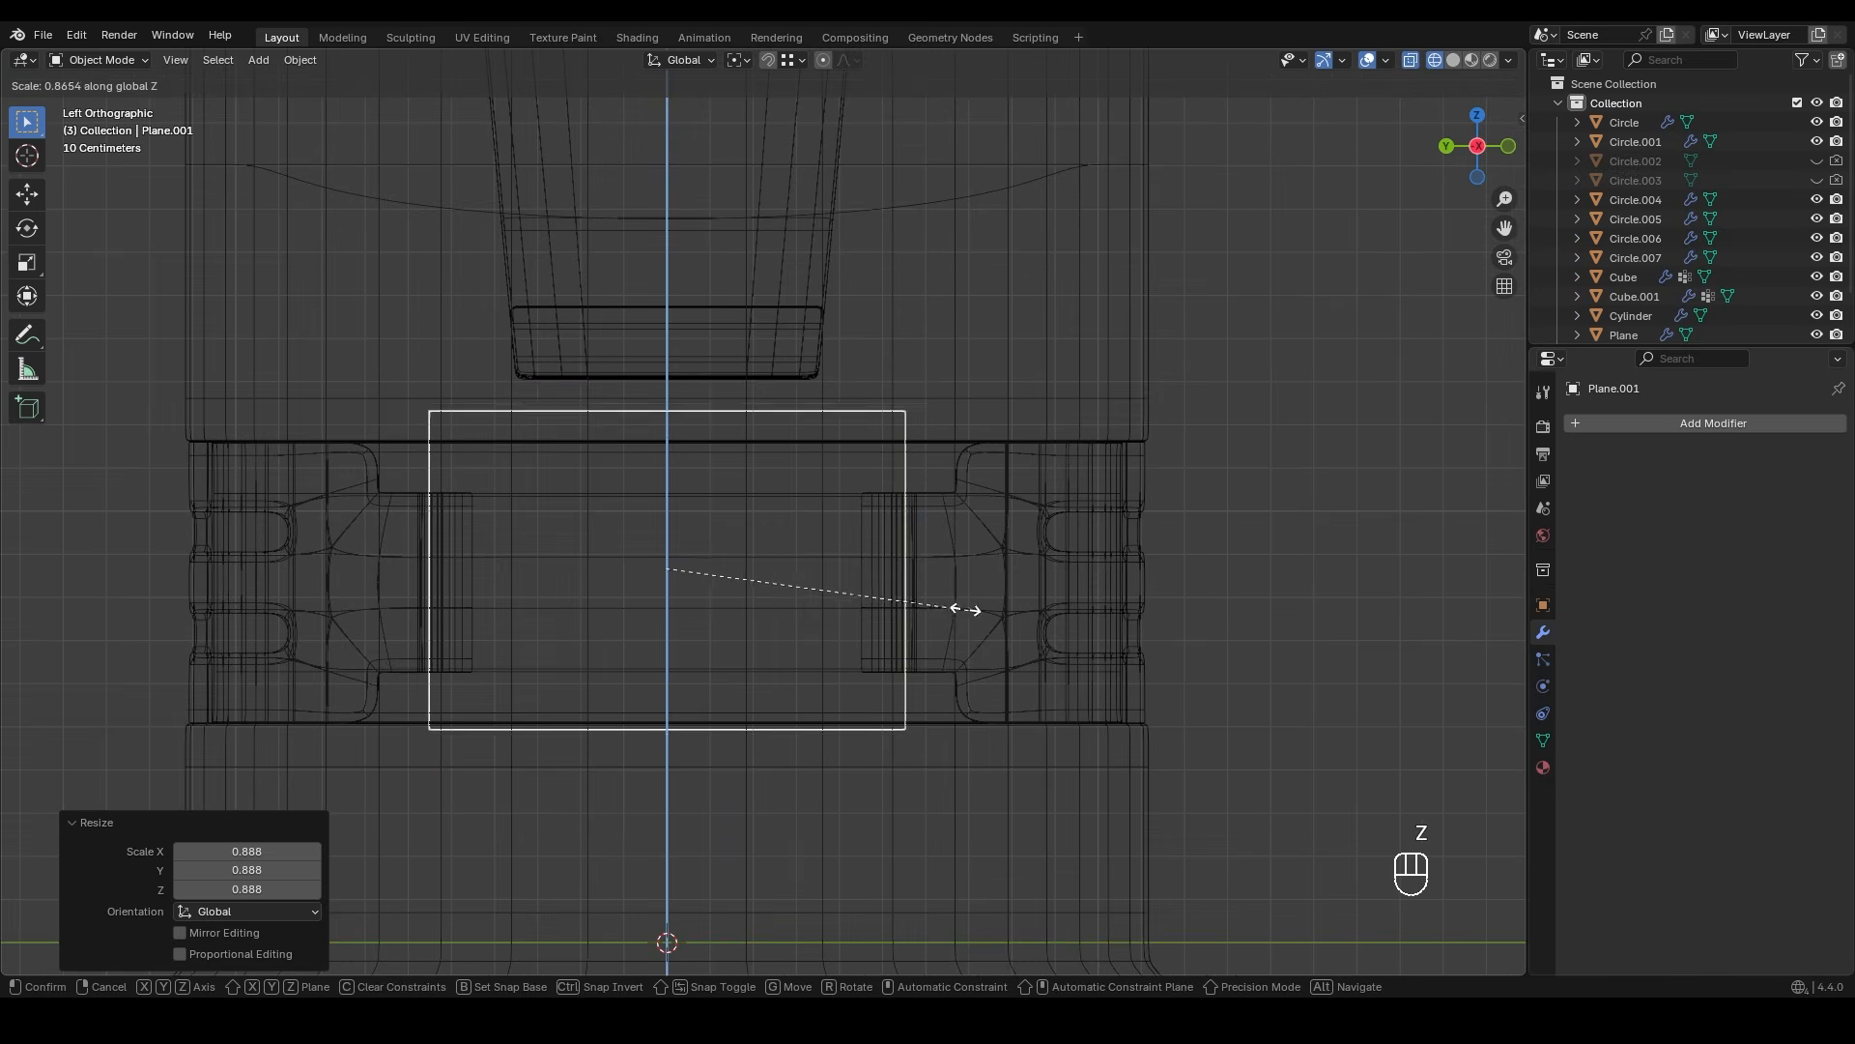
left_click(923, 606)
- Move the plane 0.18071 m along X in line with the two vertical hinge posts and return to solid shading
middle_click_drag(923, 607, 734, 605, "alt")
key("g")
middle_click(957, 615)
left_click(973, 614)
key("shift+z")
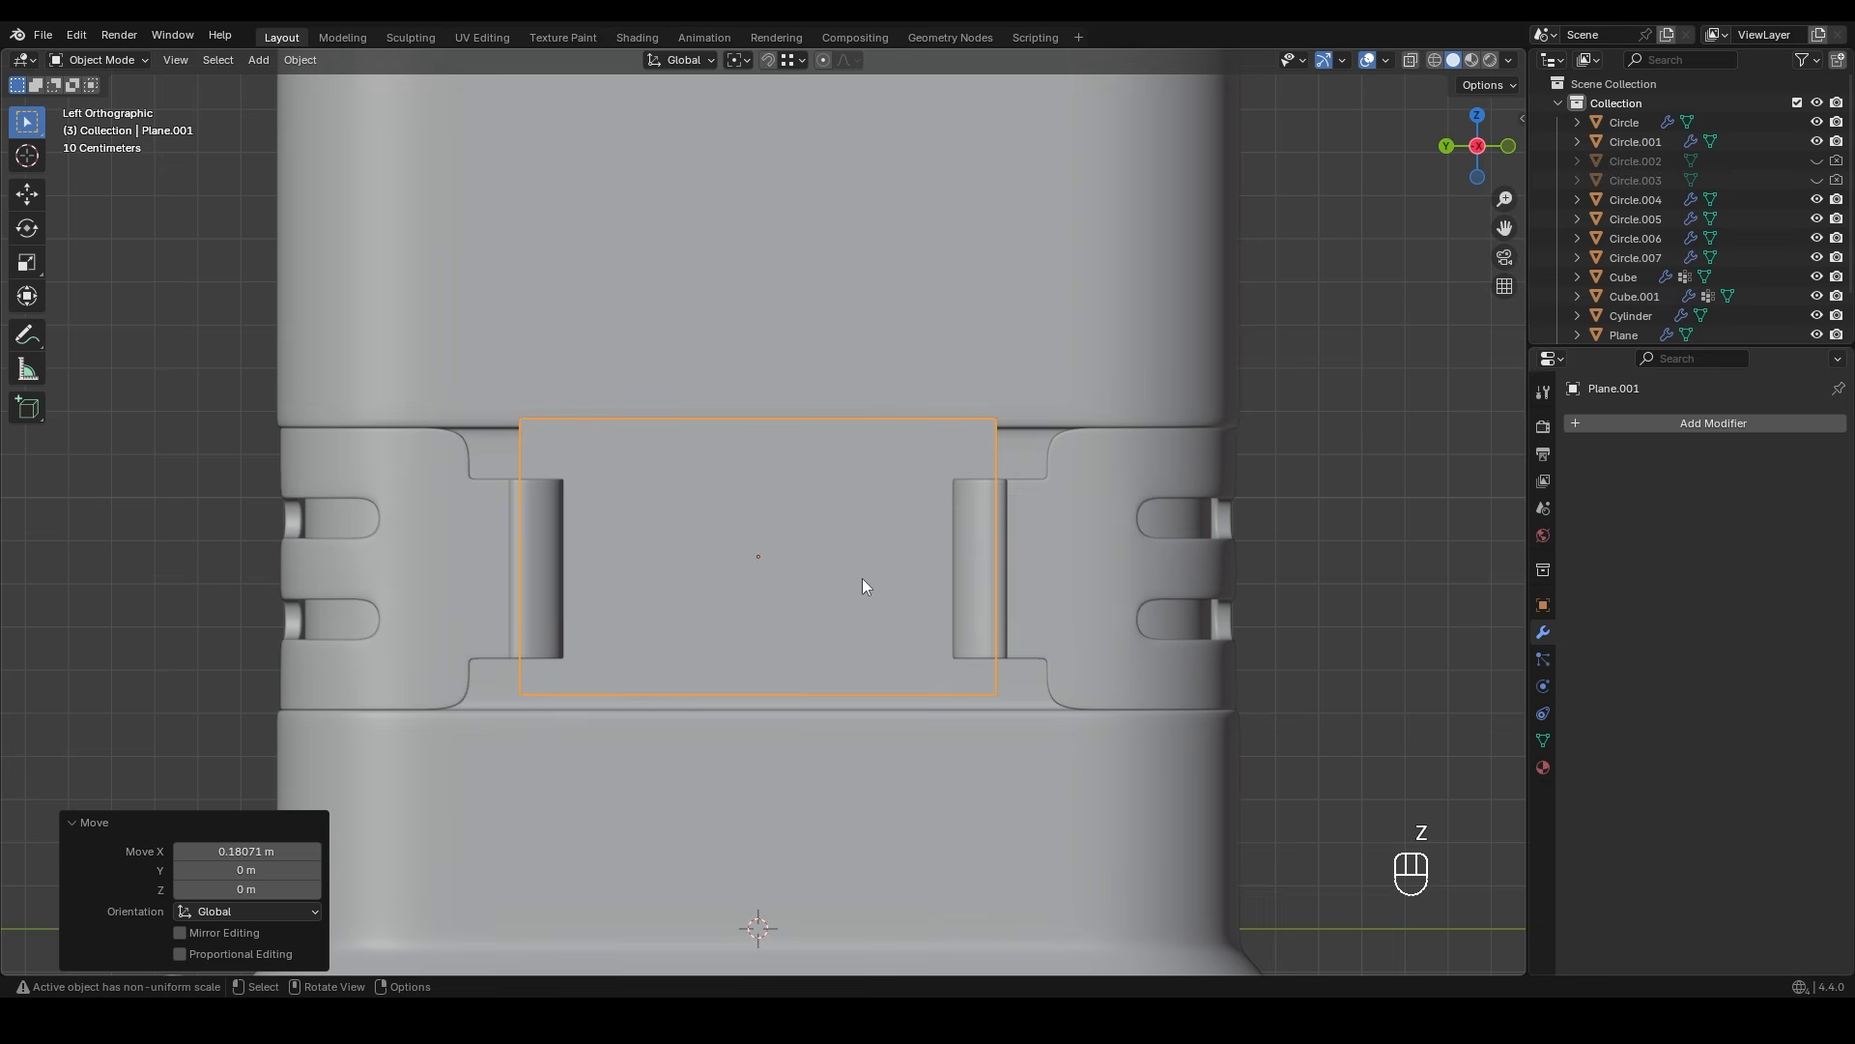
- Delete only the plane's face to leave its rectangular outline and apply the object's scale
key("Tab")
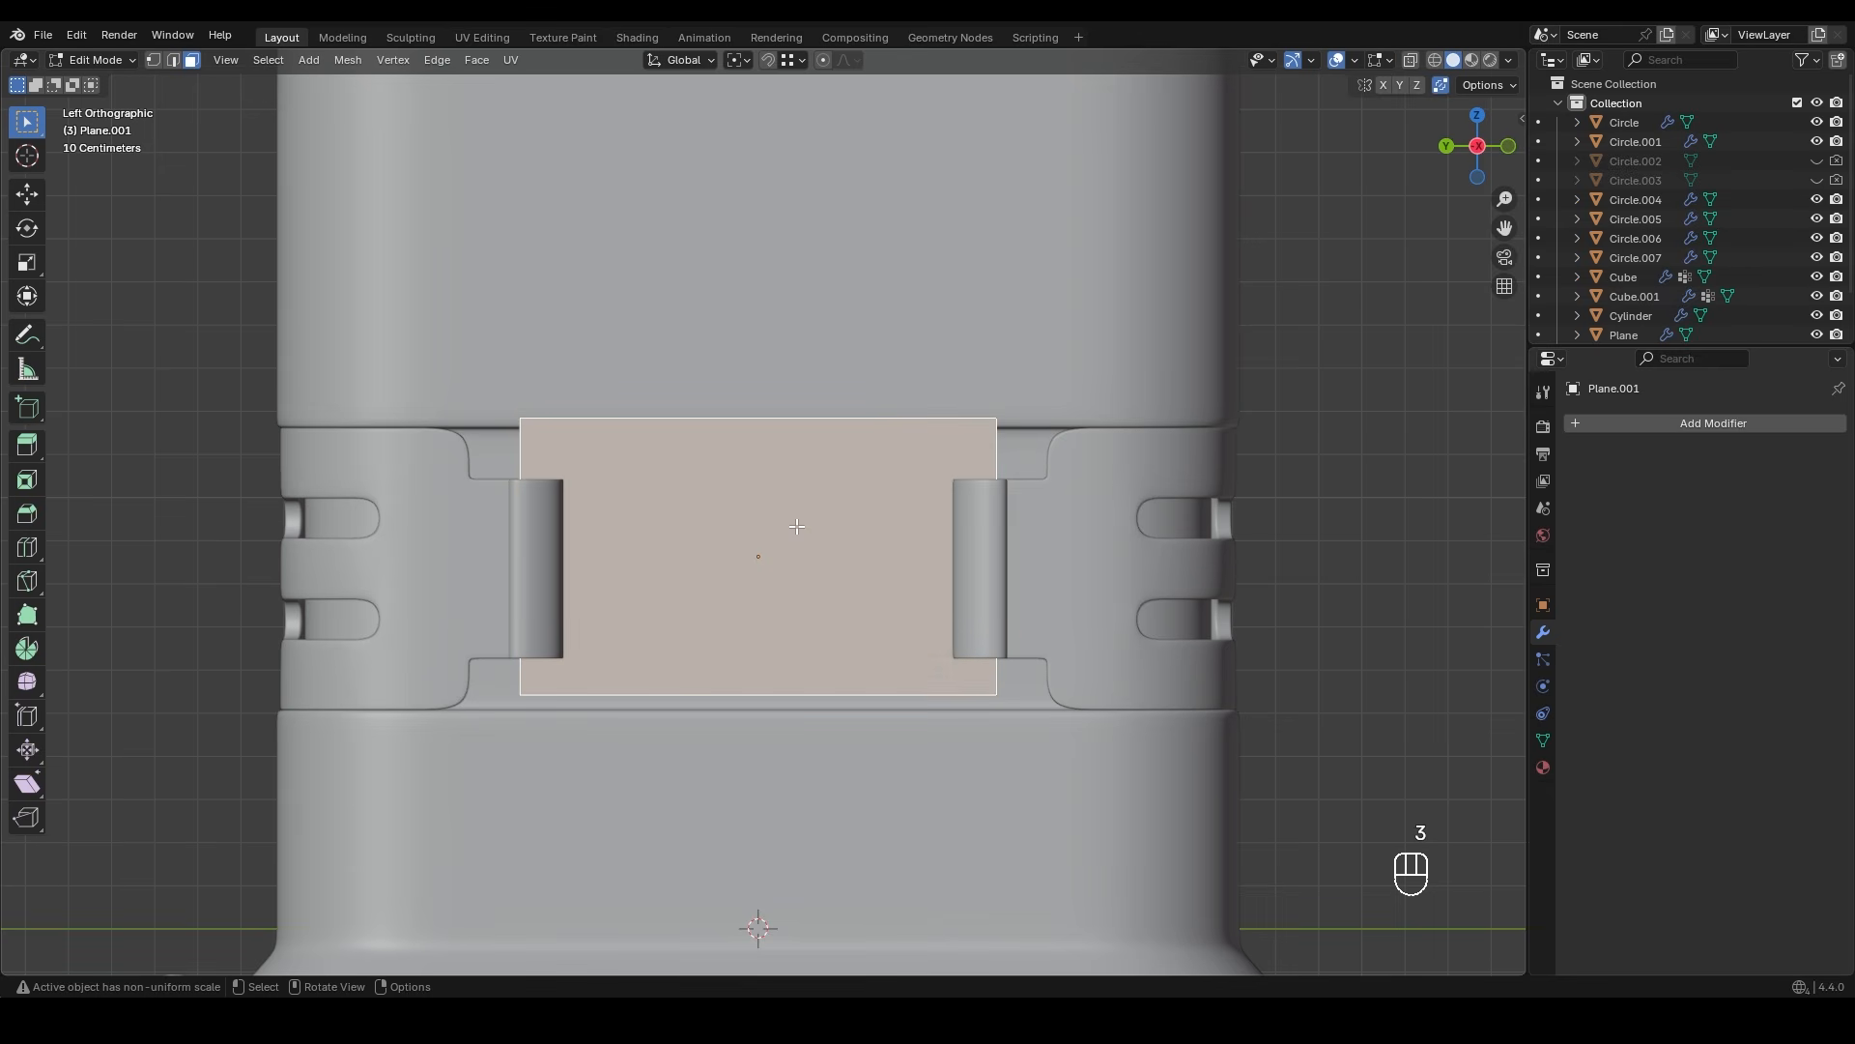
key("x")
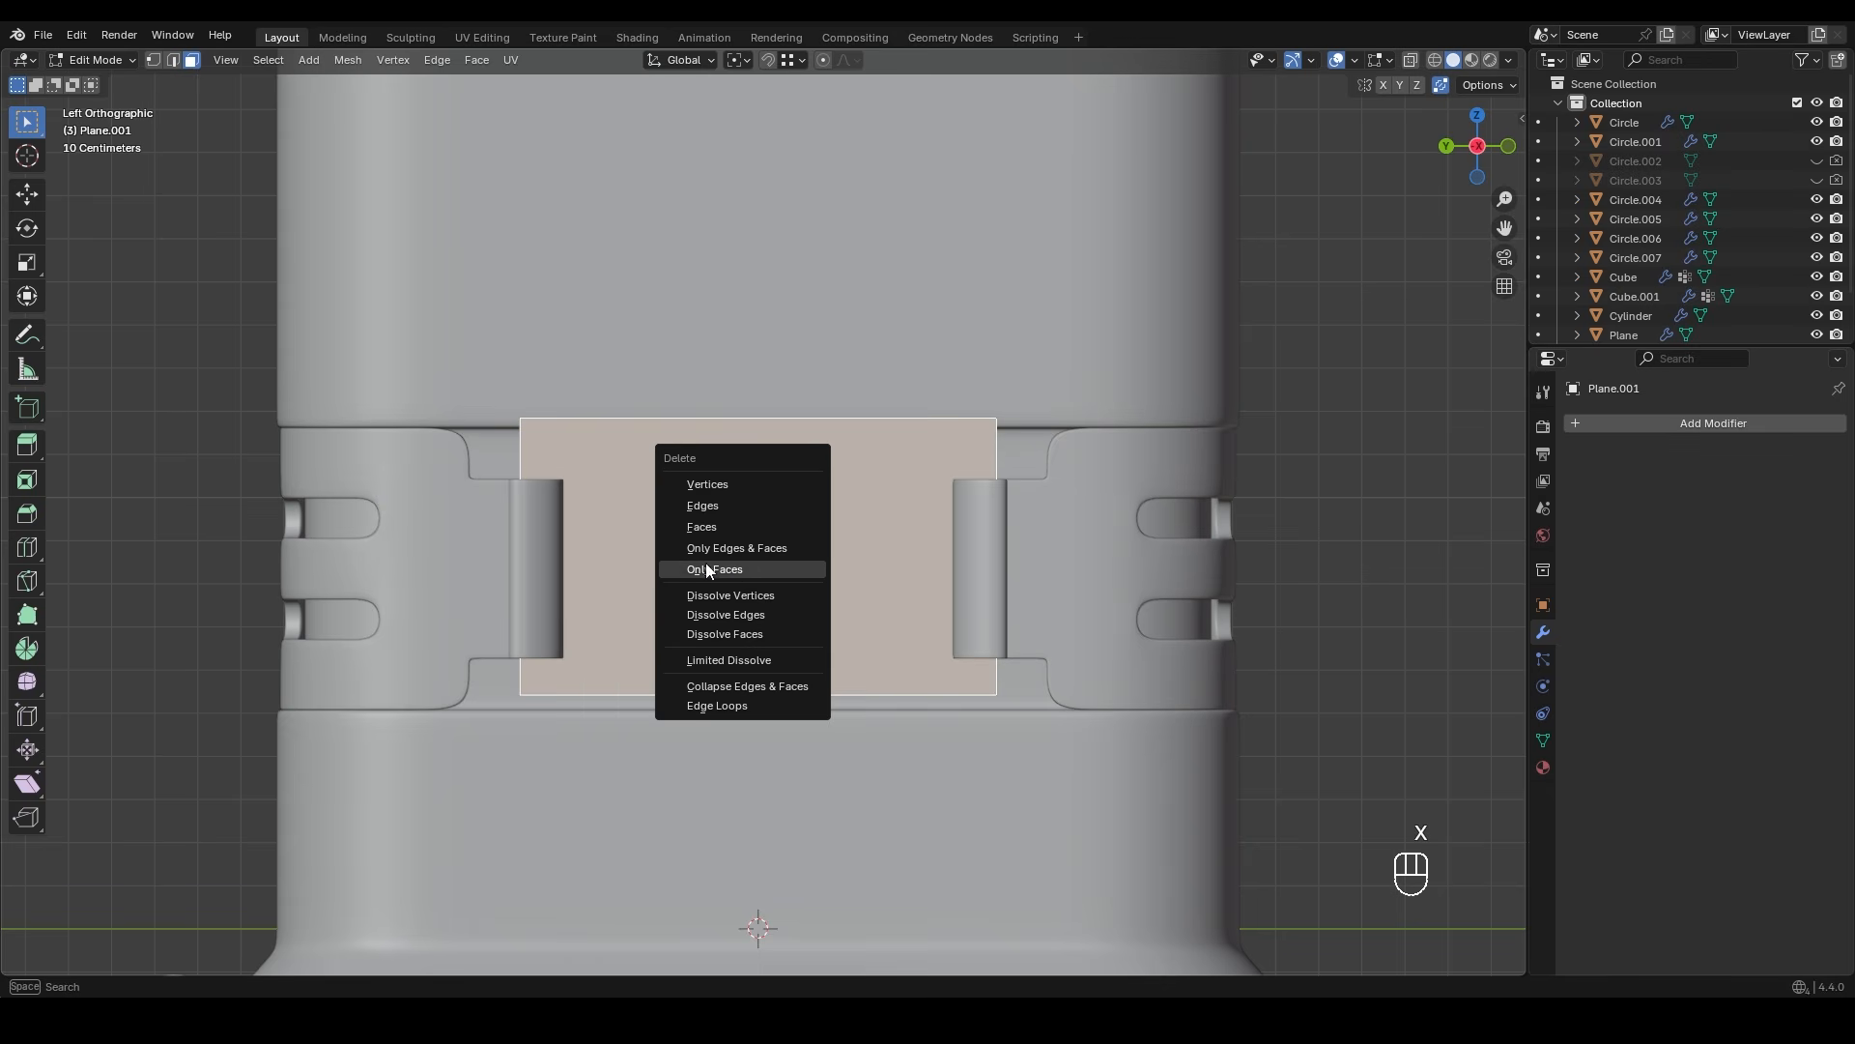
left_click(749, 568)
key("Tab")
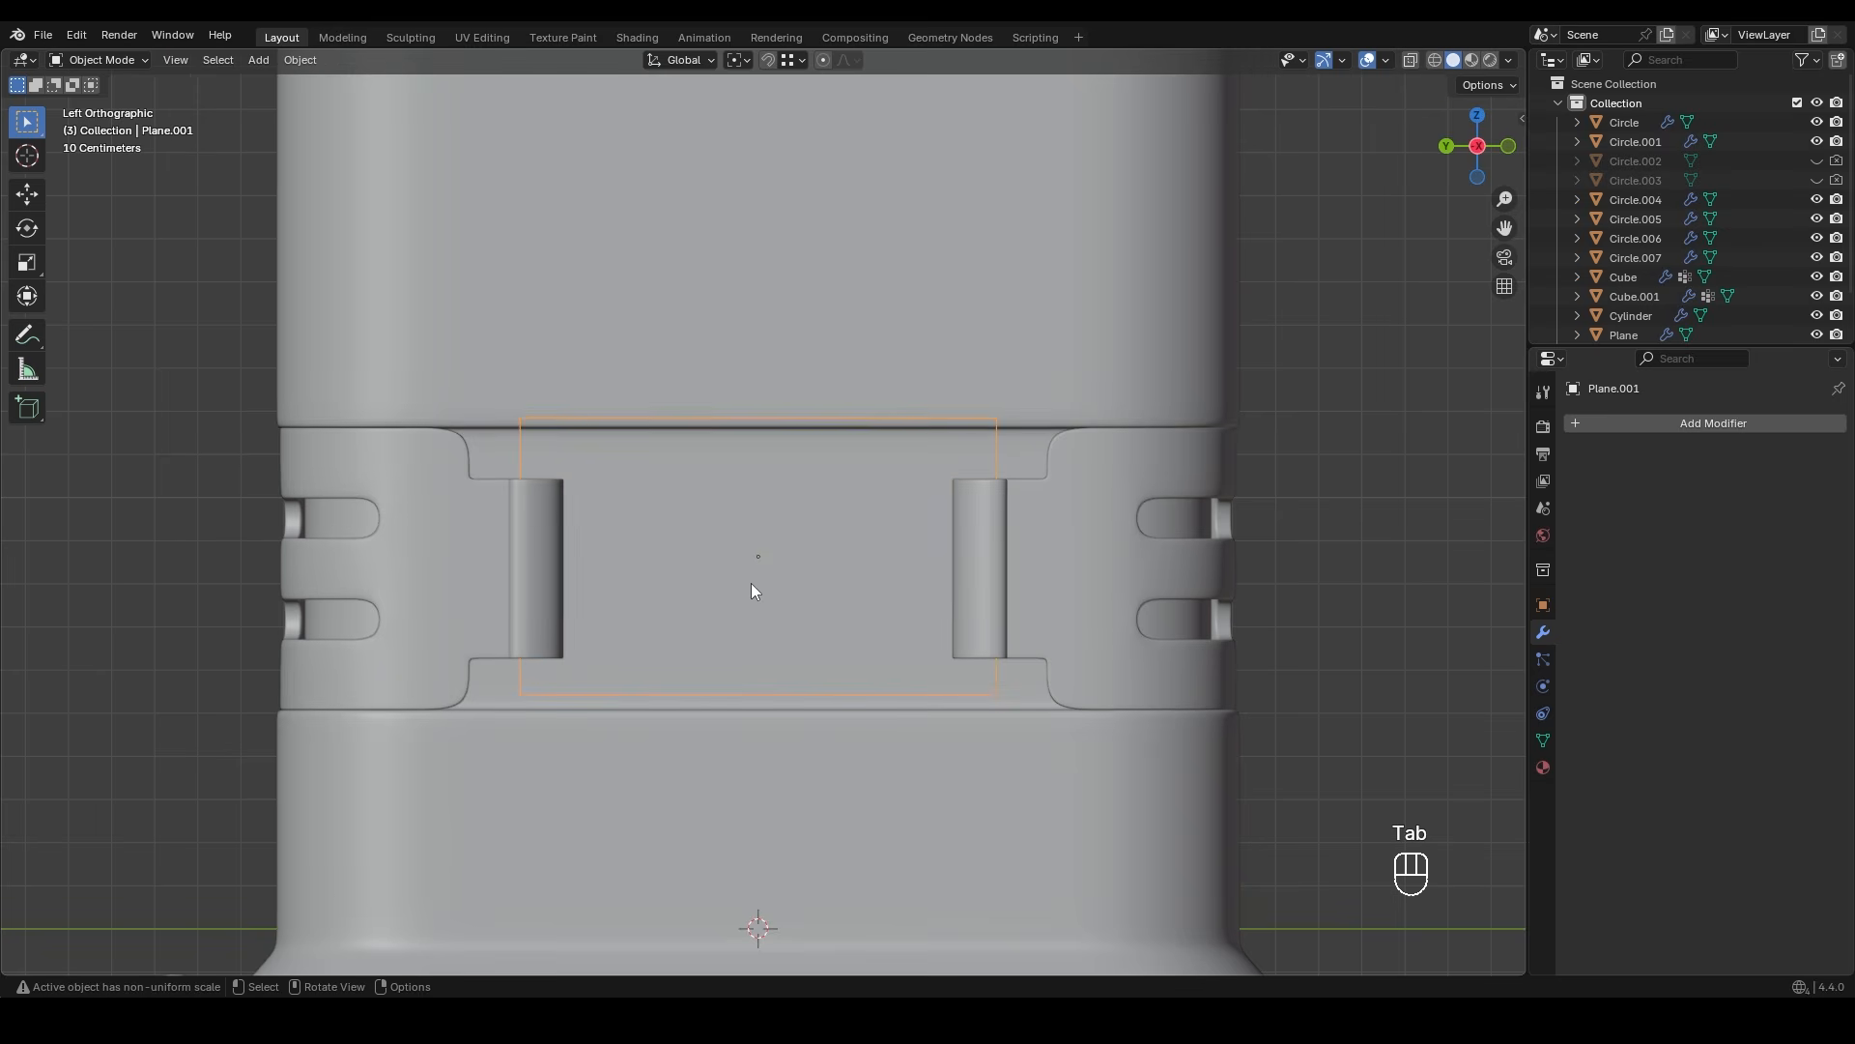
key("ctrl+a")
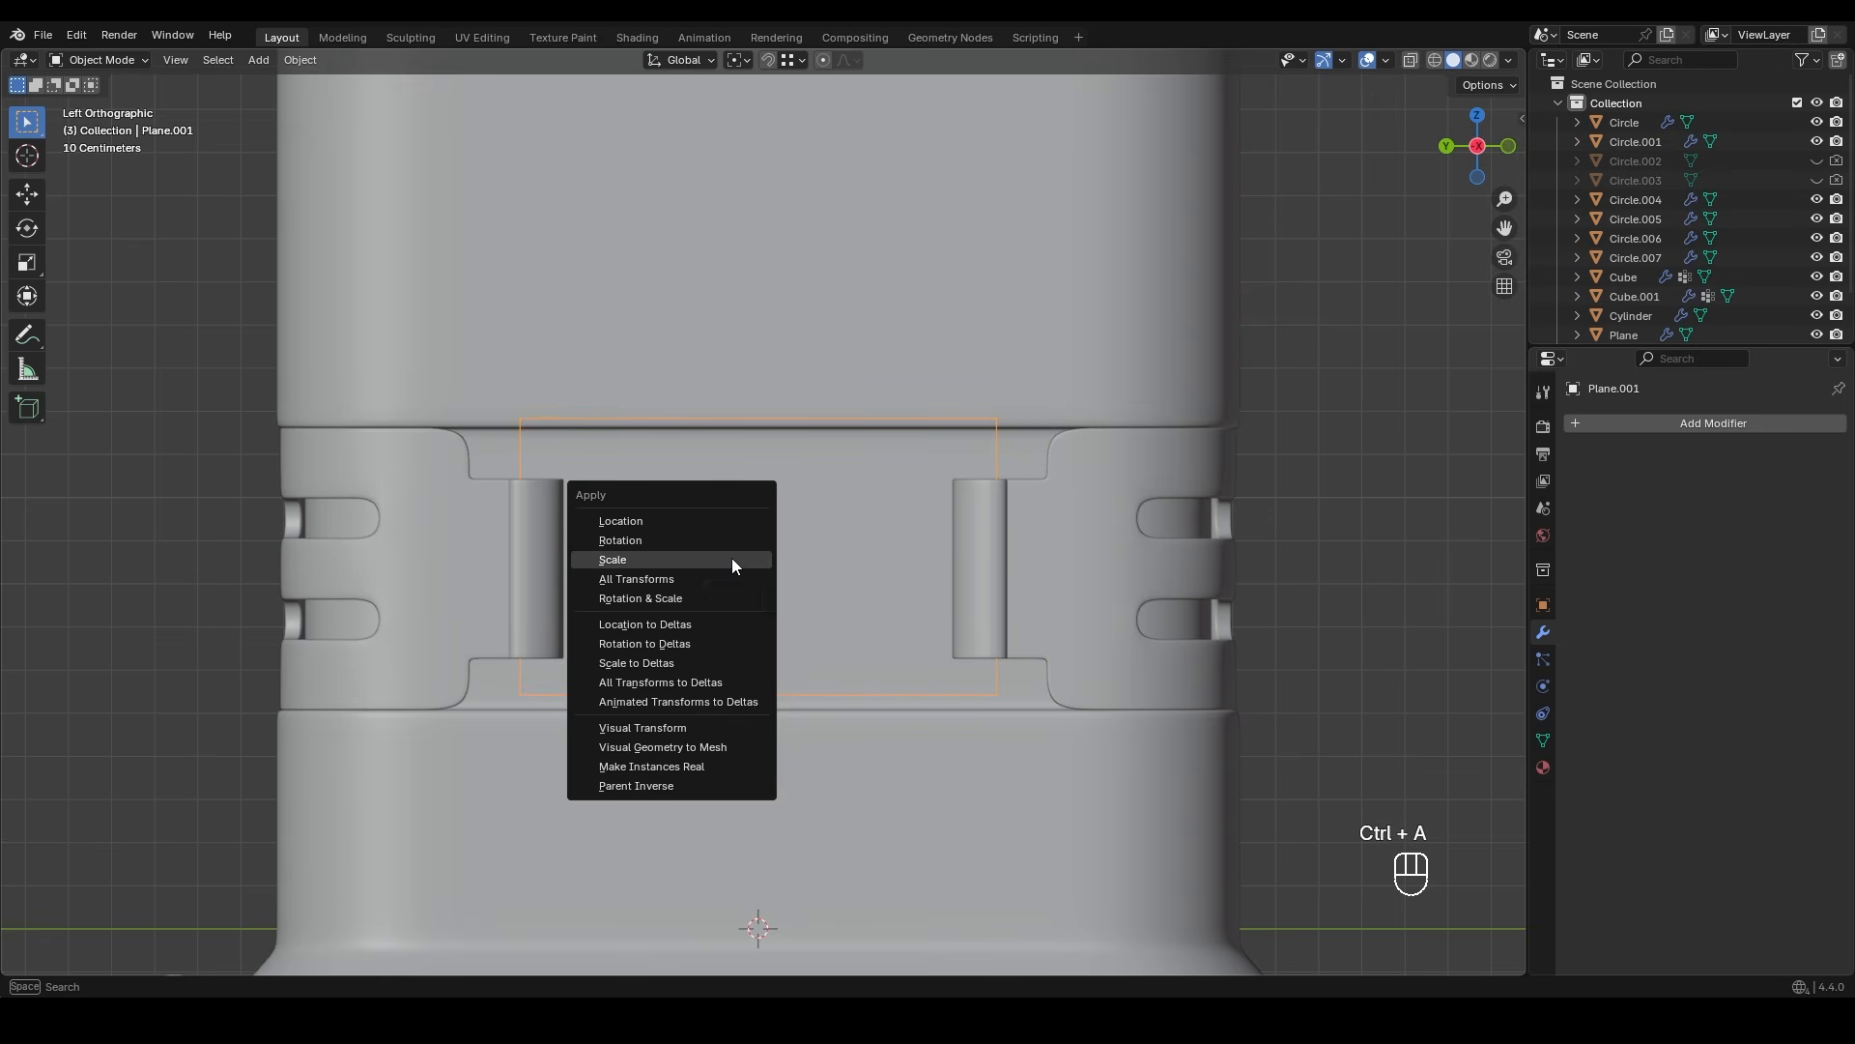
left_click(732, 559)
- Scale all vertices of the rectangular outline by 0.874 along Z
key("Tab")
middle_click_drag(733, 558, 931, 565)
left_click_drag(456, 382, 1264, 688)
key("ctrl+KP_3")
key("s")
key("z")
left_click(920, 591)
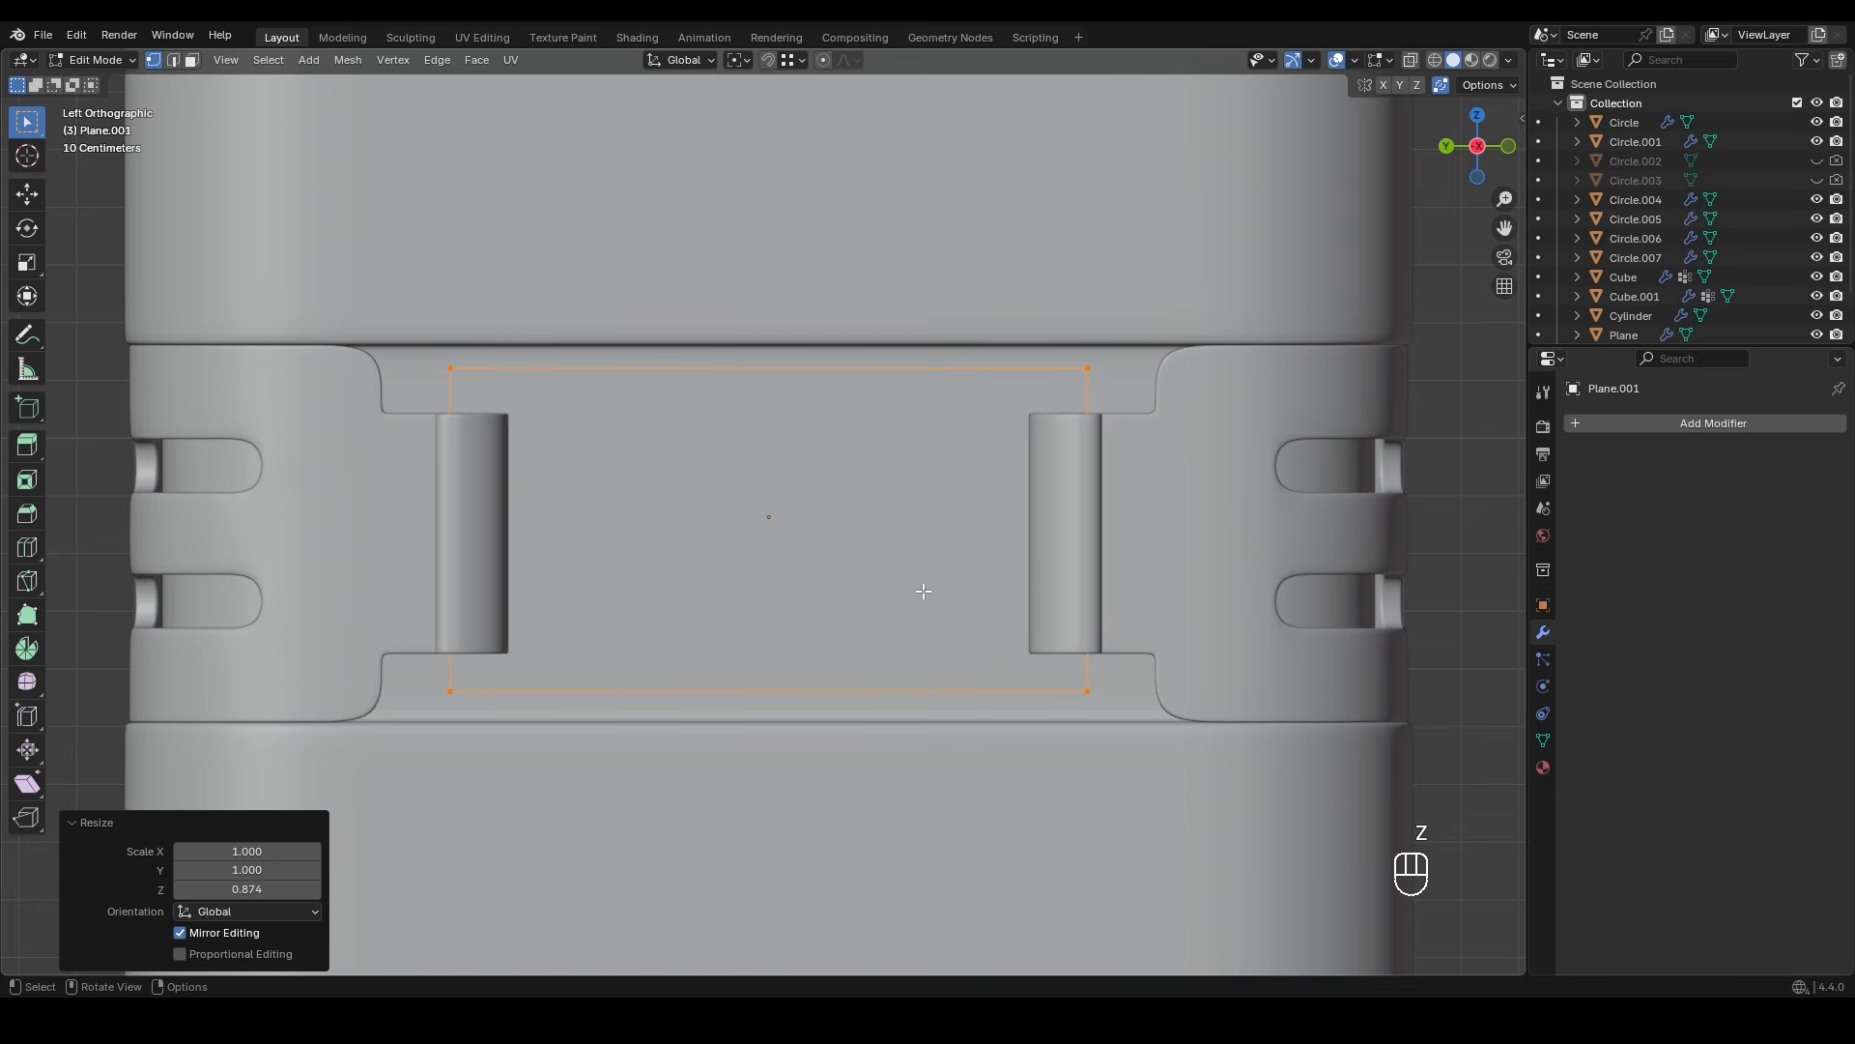
- Bevel the outline's four corner vertices with width 0.0546 m, 2 segments and profile shape 0.5
key("ctrl+shift+b")
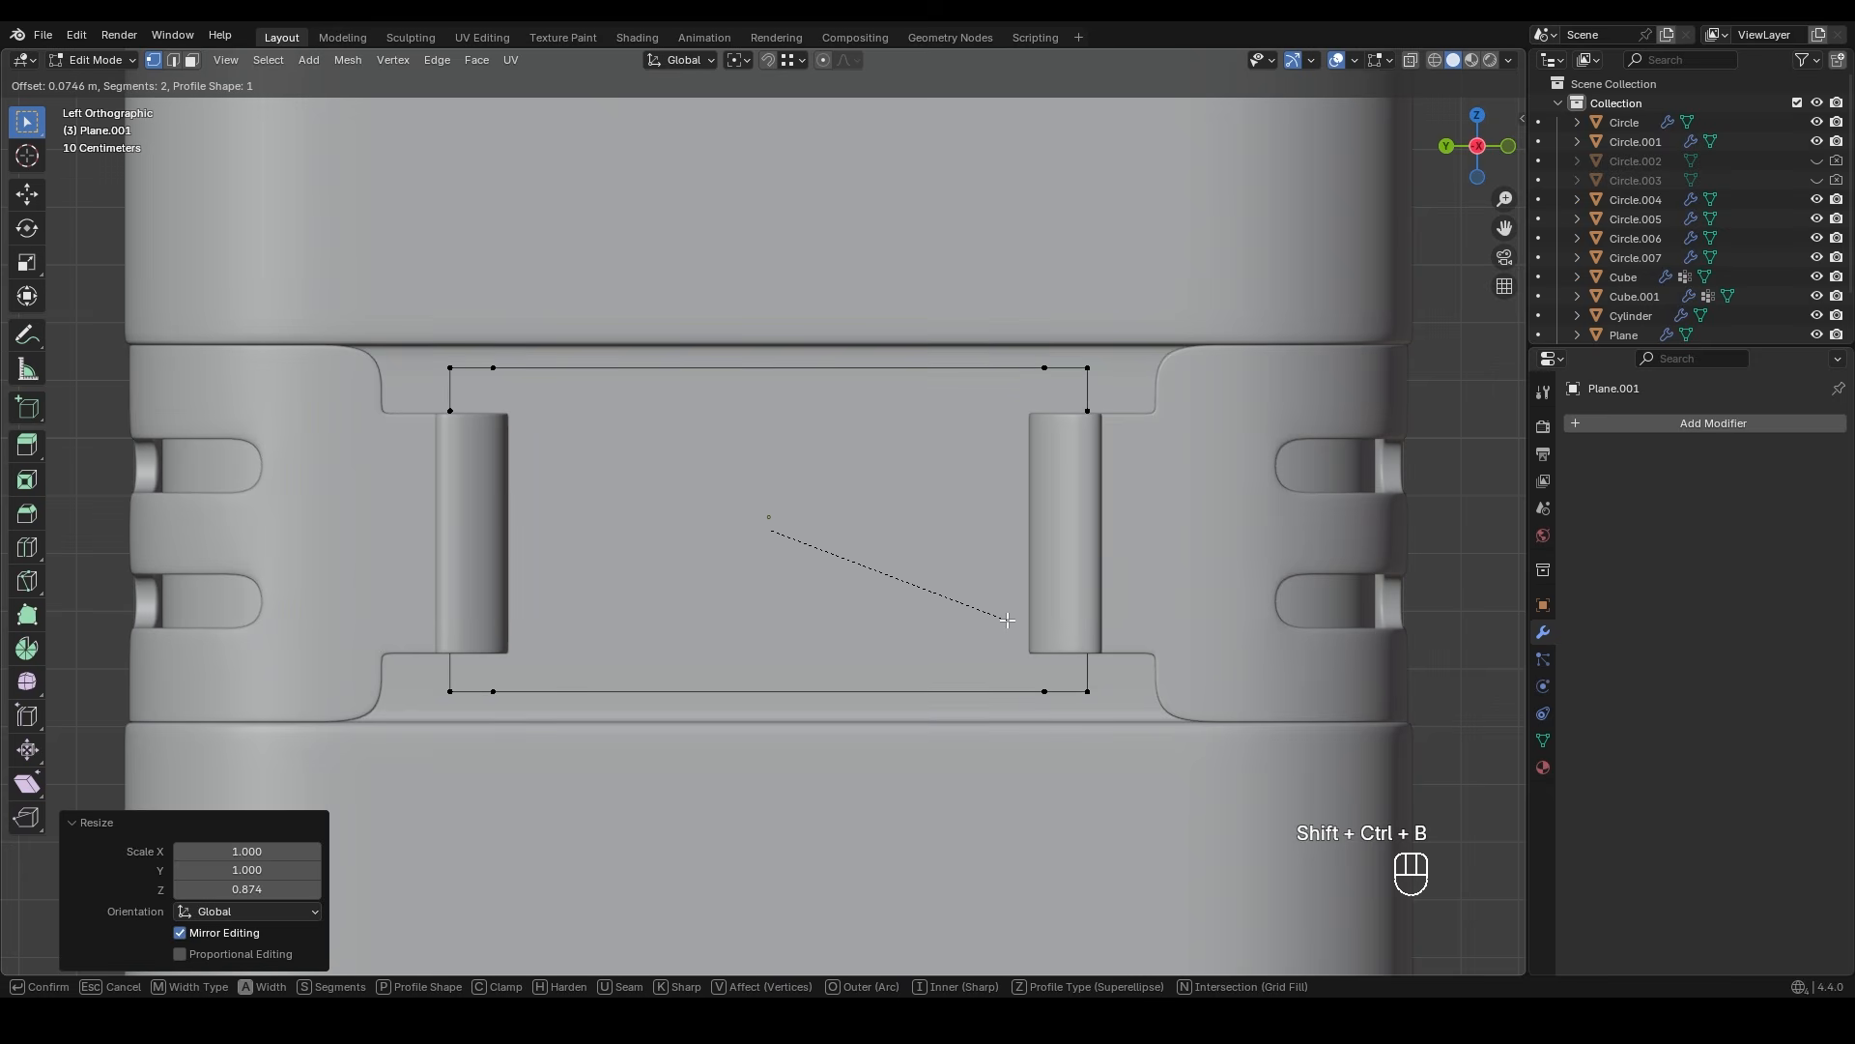
left_click(1007, 619)
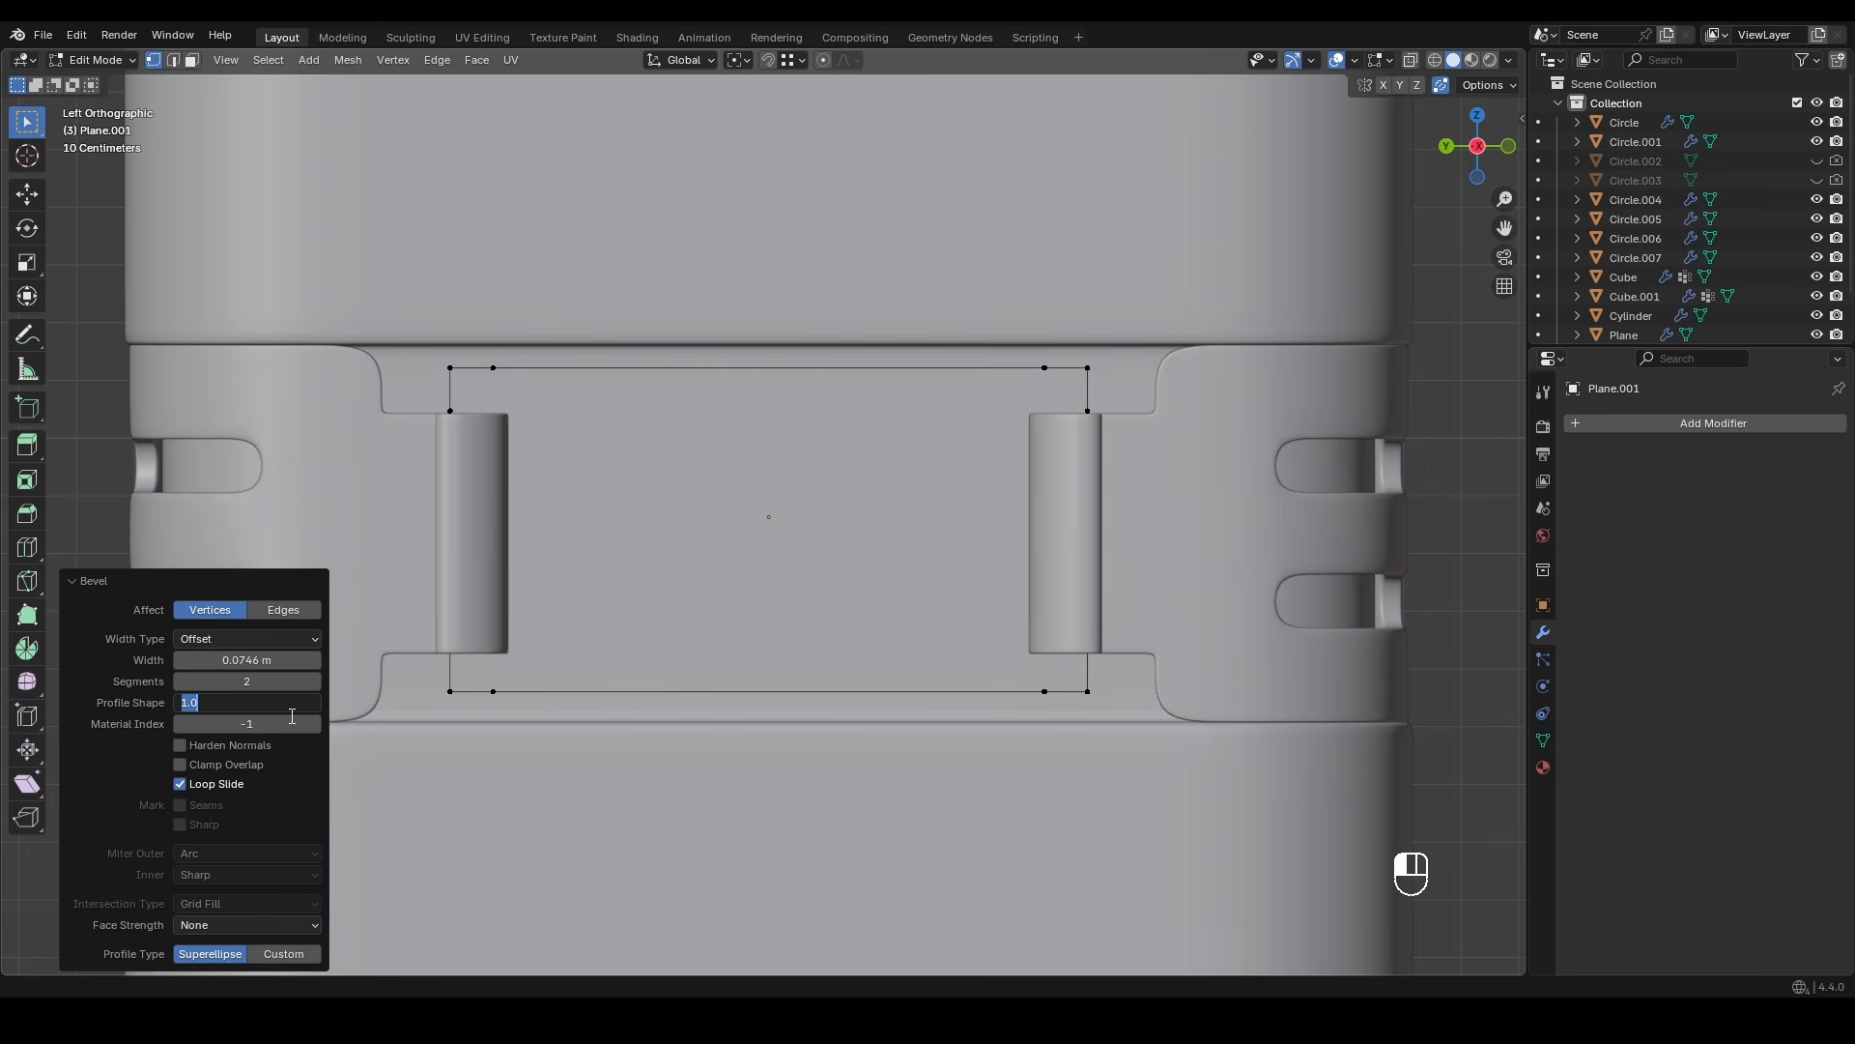
key("Return")
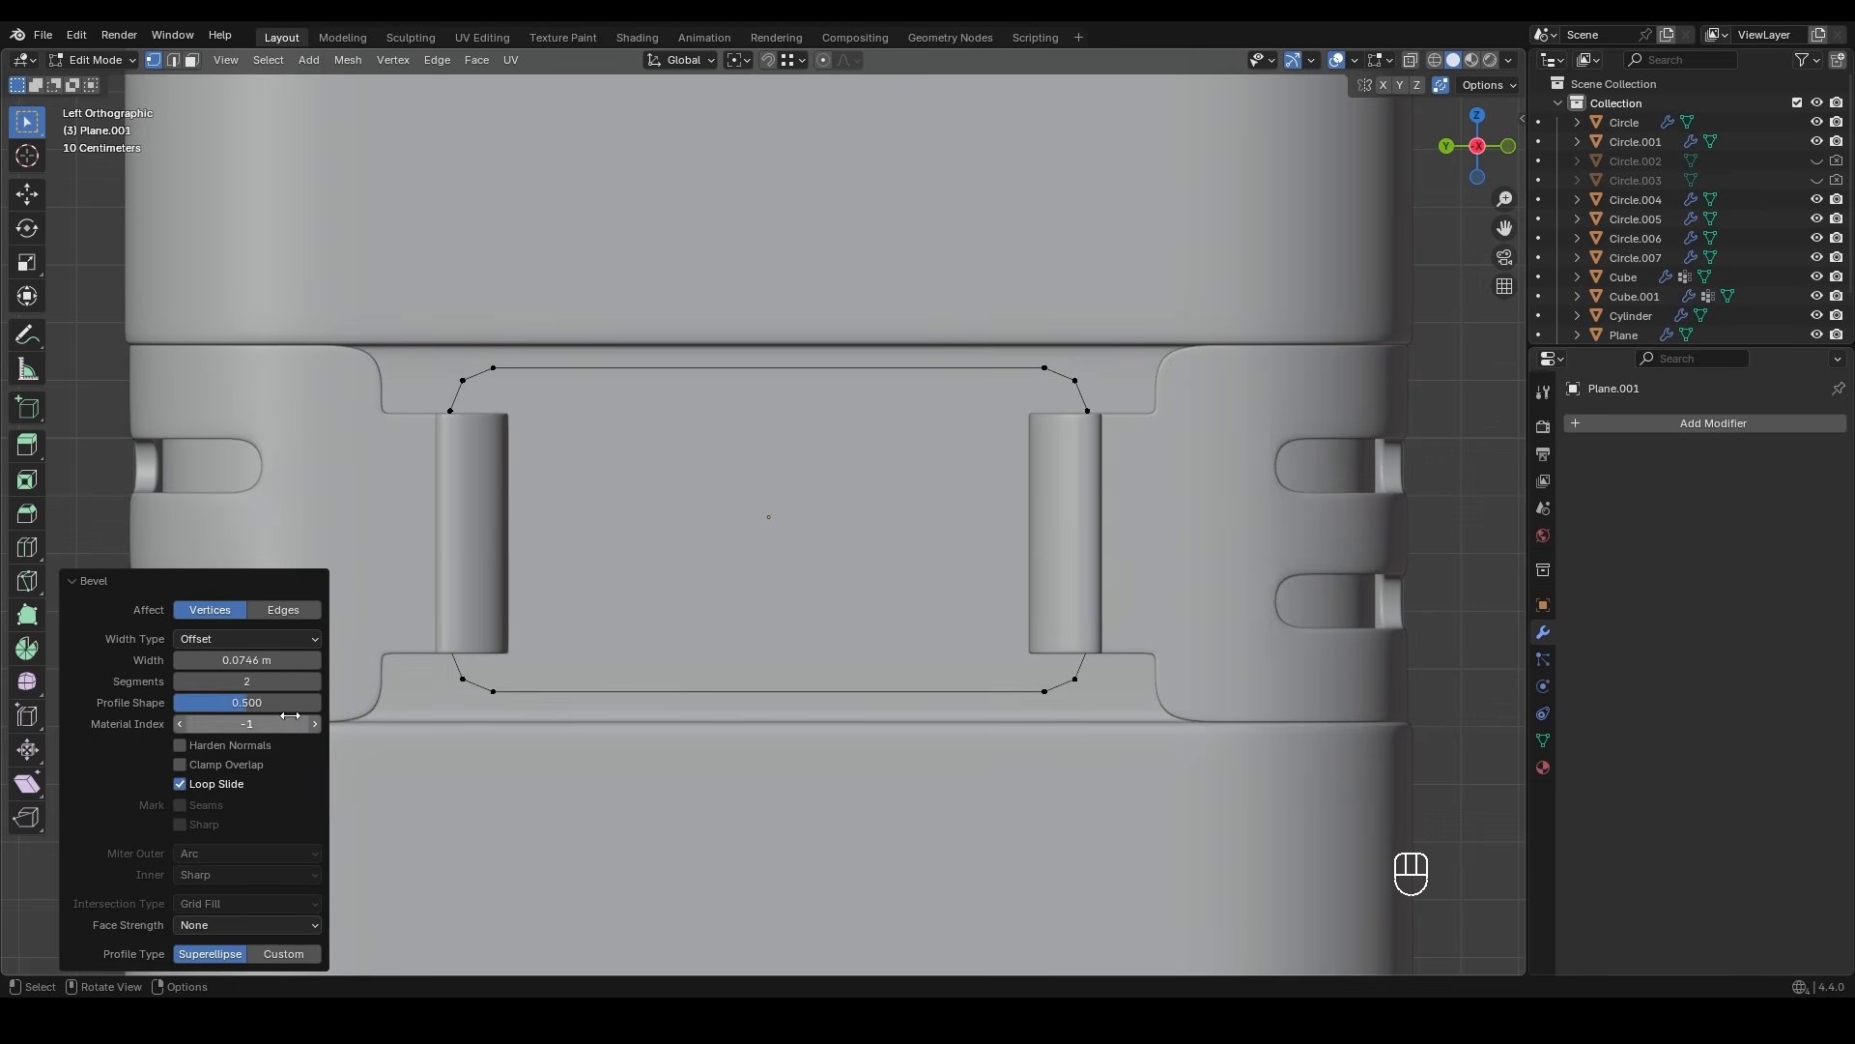
left_click_drag(247, 660, 193, 660, "shift")
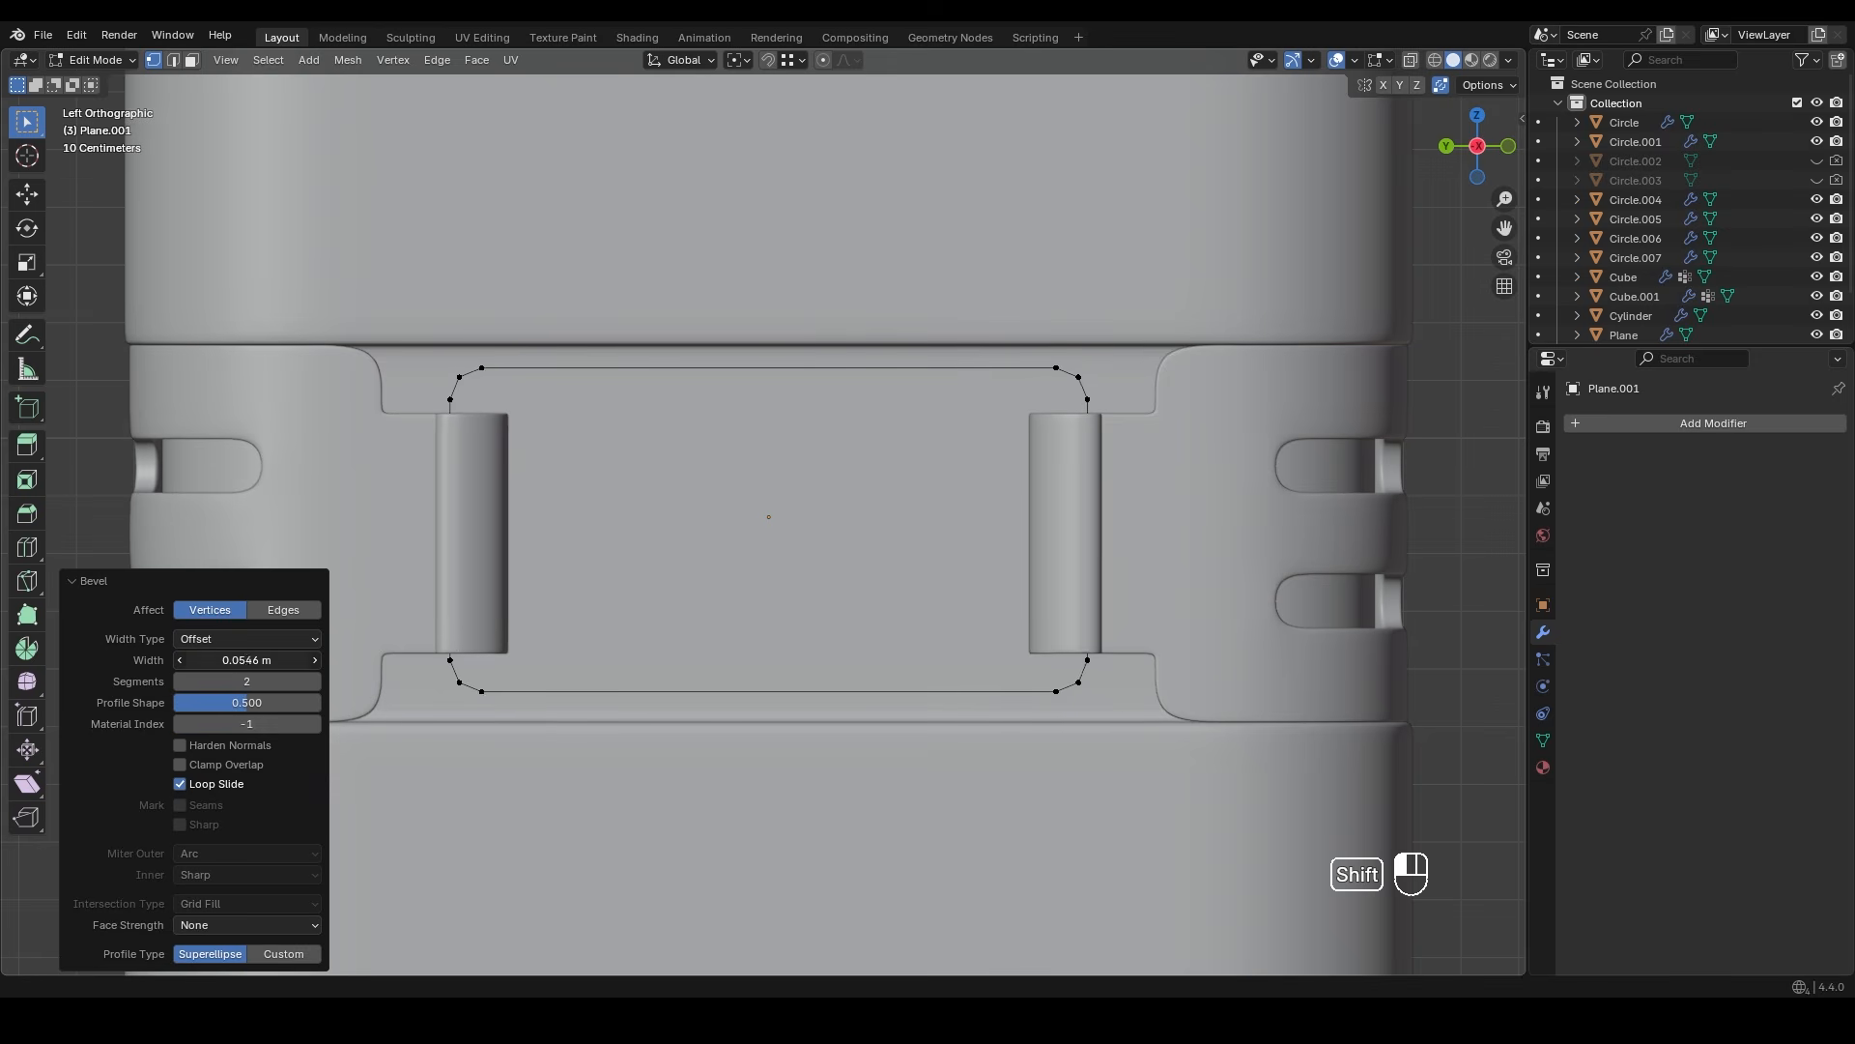
key("Tab")
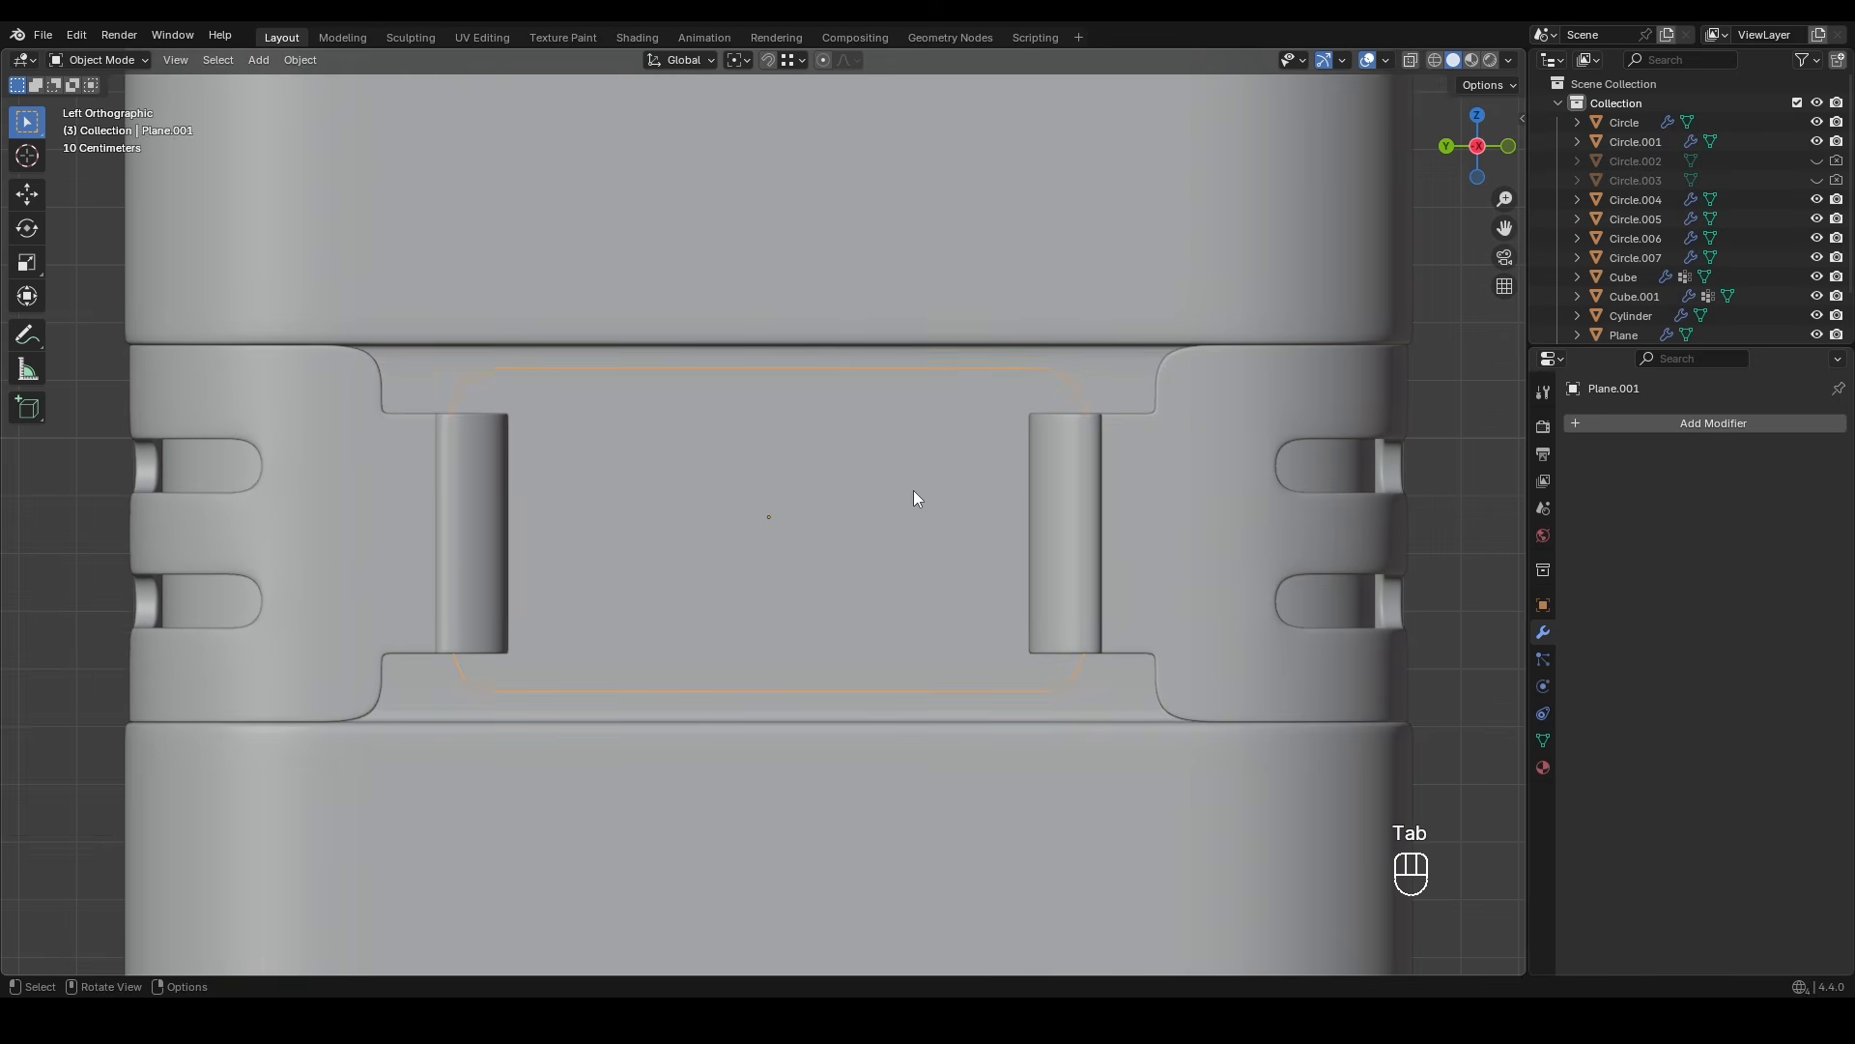
- Convert the rounded rectangular outline to a curve and give it a round bevel depth of about 0.033 m
middle_click_drag(913, 490, 936, 576)
scroll(780, 505, "up", 3)
middle_click_drag(780, 505, 797, 508, "shift")
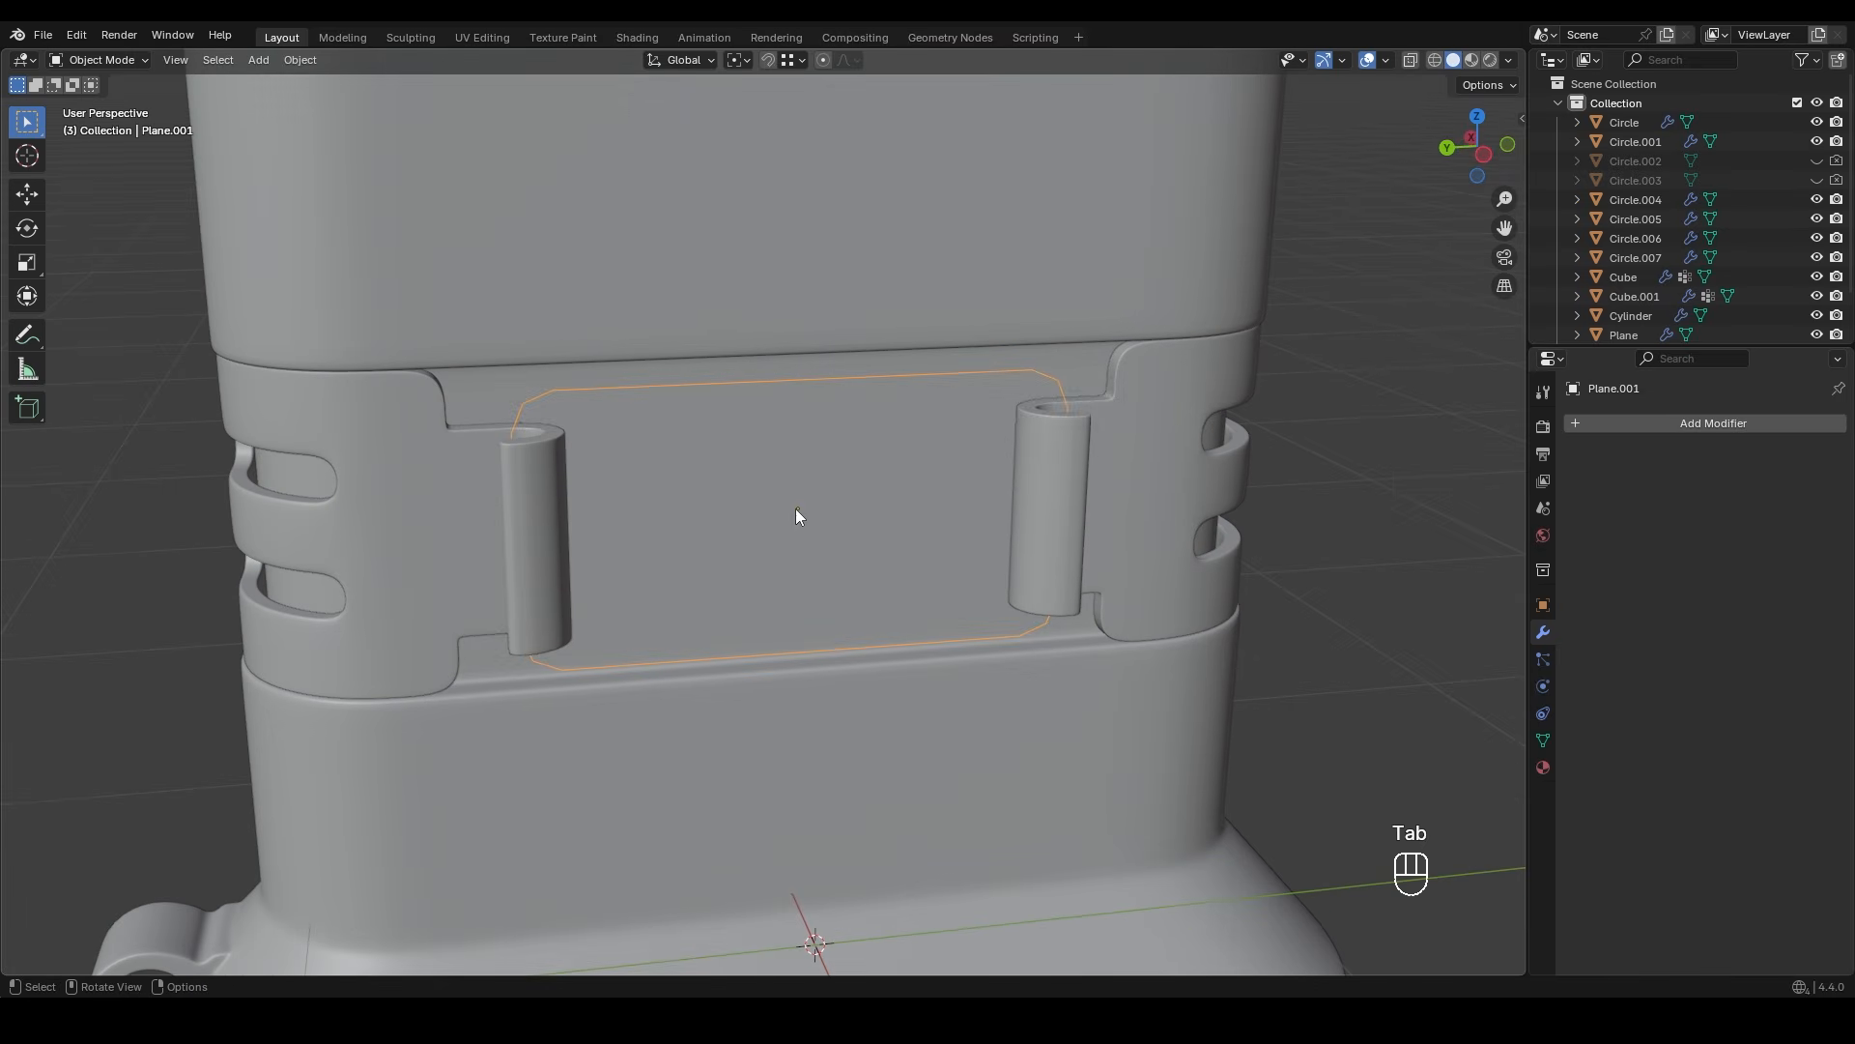
right_click(731, 388)
mouse_move(736, 451)
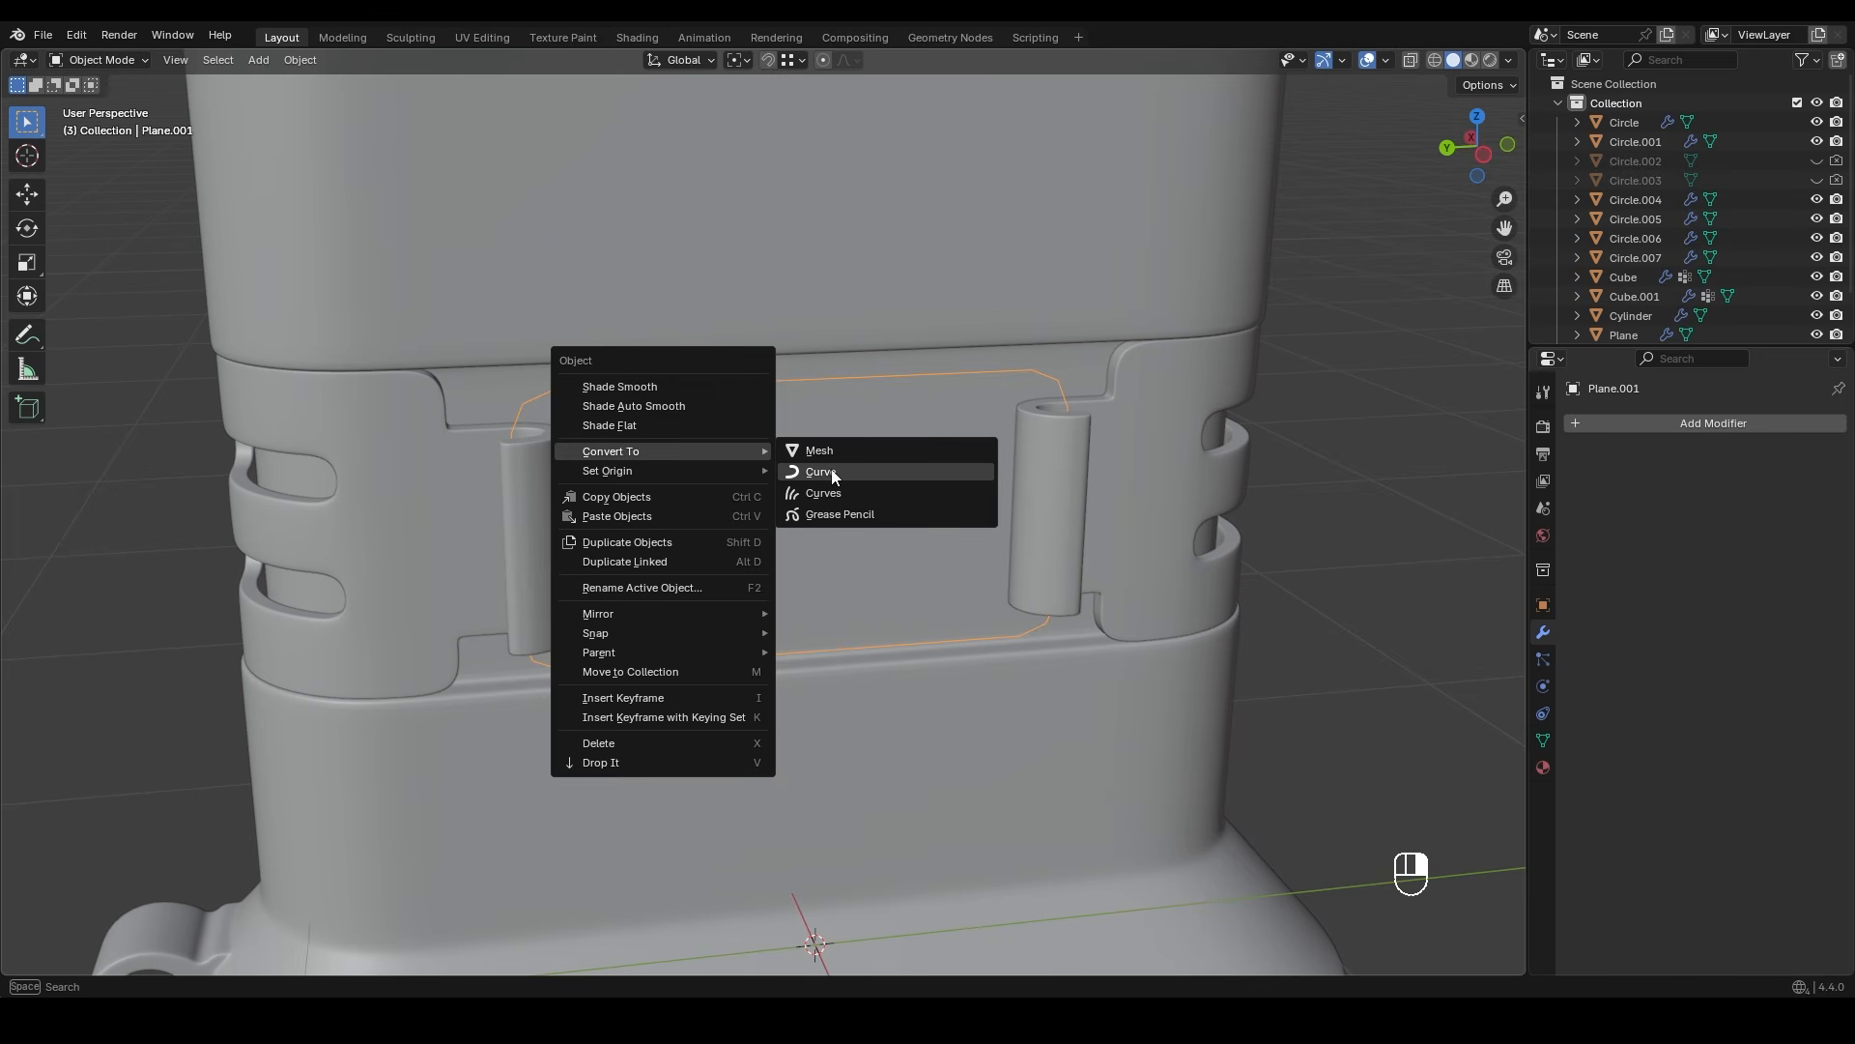
left_click(821, 471)
left_click(1544, 715)
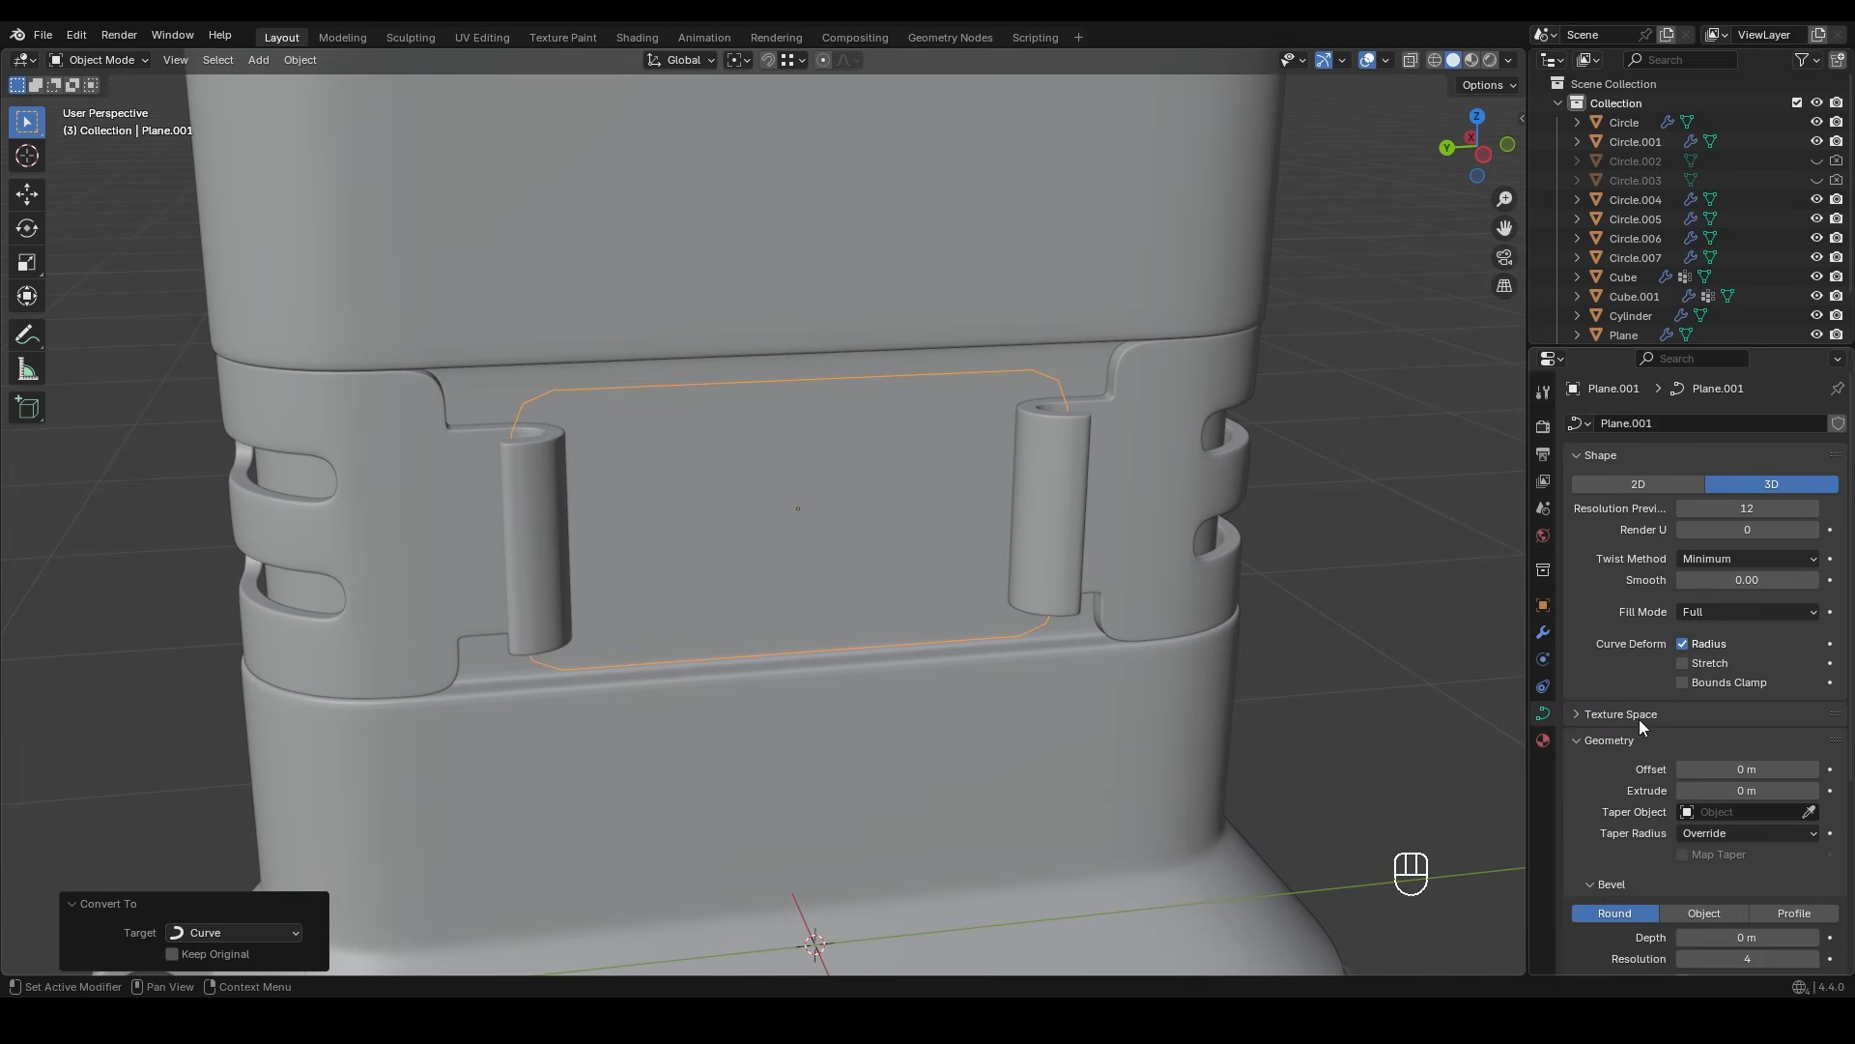
scroll(1639, 717, "down", 6)
left_click_drag(1747, 782, 1788, 783, "shift")
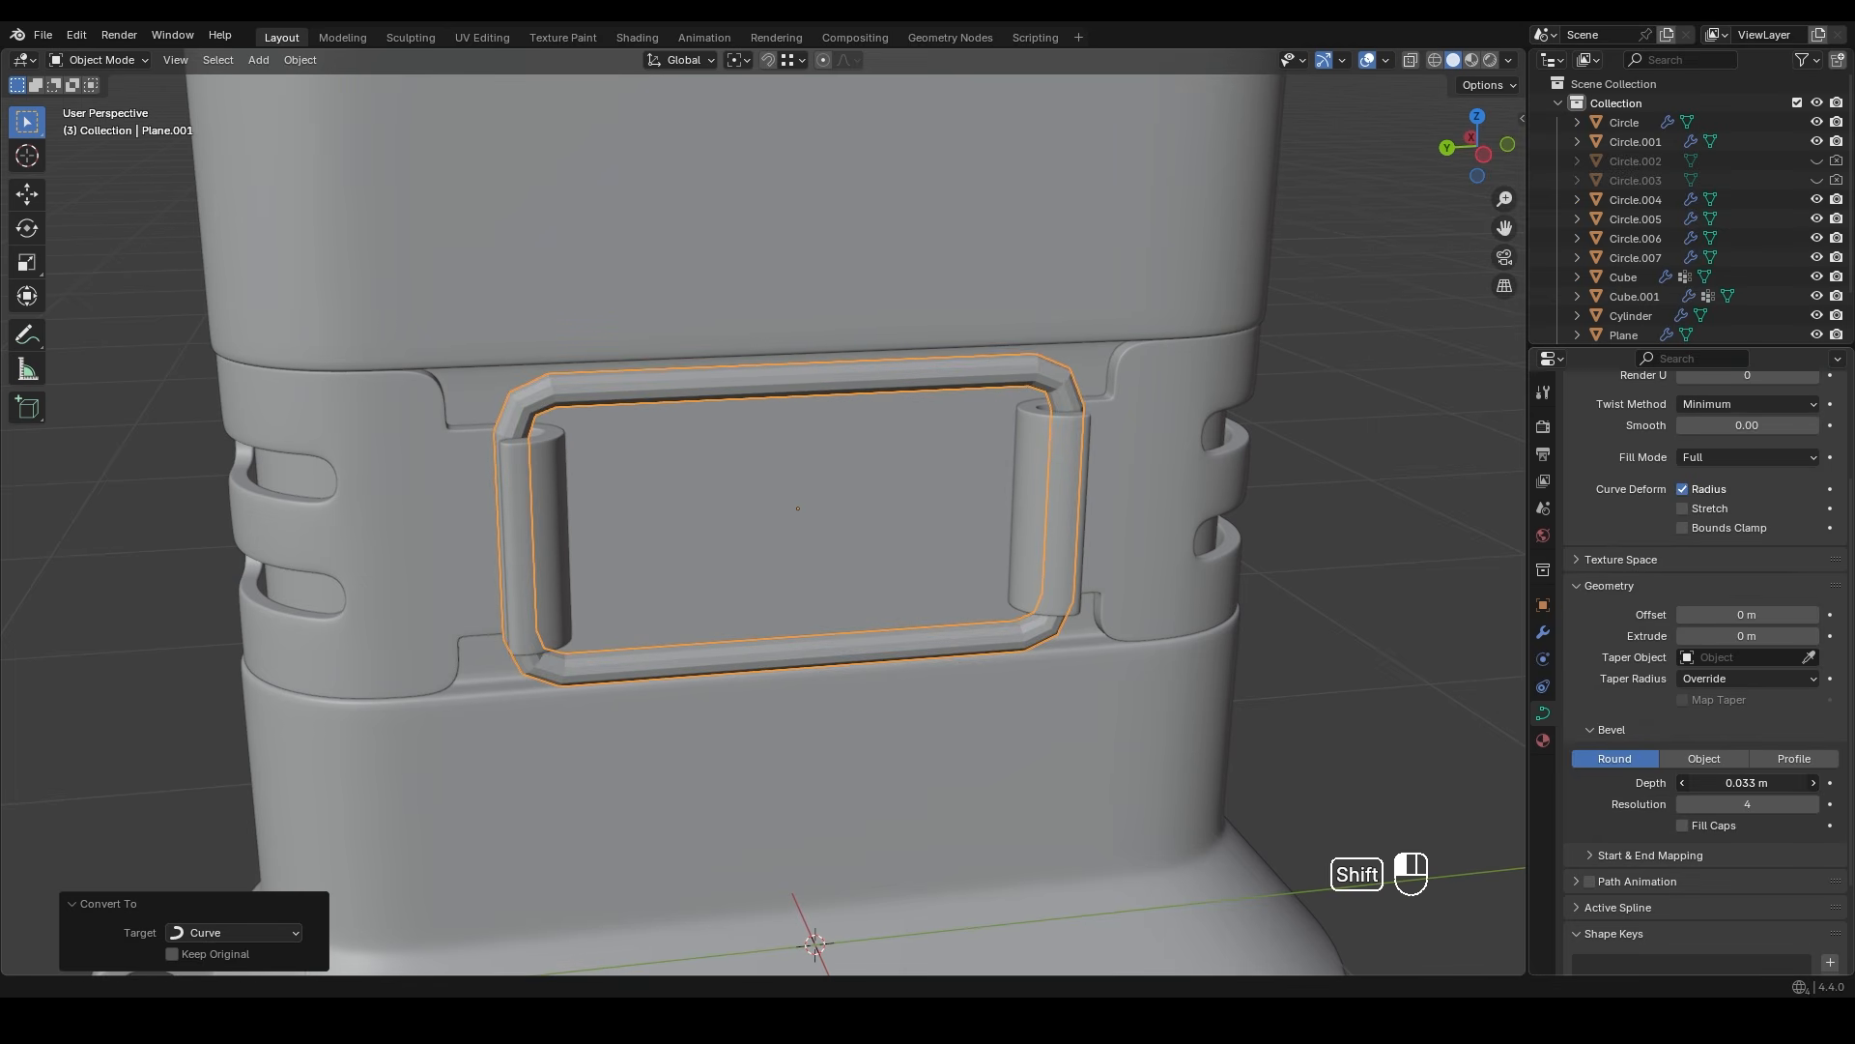
- Shift the wire frame along one axis to line up with the hinge posts and set its bevel depth to 0.034 m
scroll(1256, 425, "up", 5)
middle_click_drag(1005, 586, 1054, 628)
left_click_drag(1748, 783, 1734, 783, "shift")
middle_click_drag(1024, 406, 1082, 618, "alt")
middle_click_drag(1082, 618, 1076, 512, "shift")
key("shift+z")
scroll(1043, 578, "up", 6)
key("g")
middle_click(1022, 564)
left_click(1022, 558)
left_click_drag(1735, 782, 1748, 782, "shift")
middle_click_drag(956, 647, 928, 599)
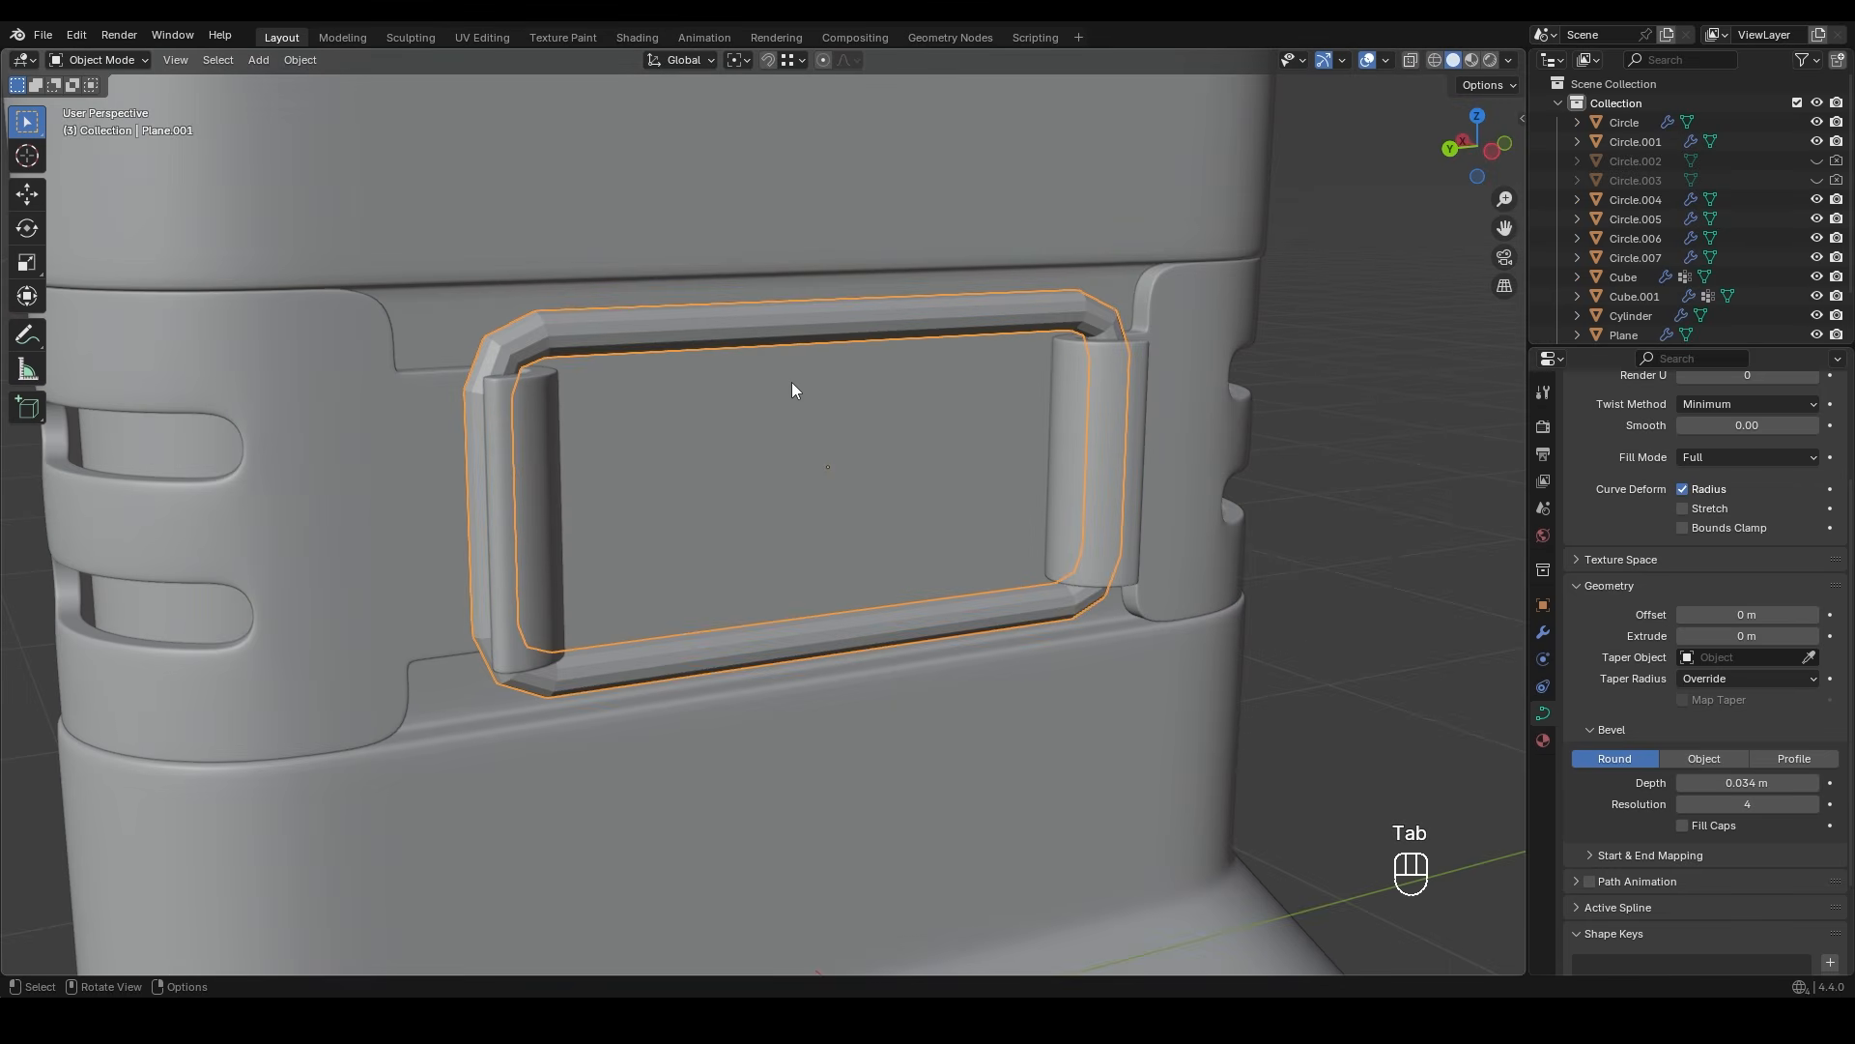
- Convert the wire frame to a mesh and add a level 2 Subdivision Surface modifier
right_click(804, 316)
left_click(895, 319)
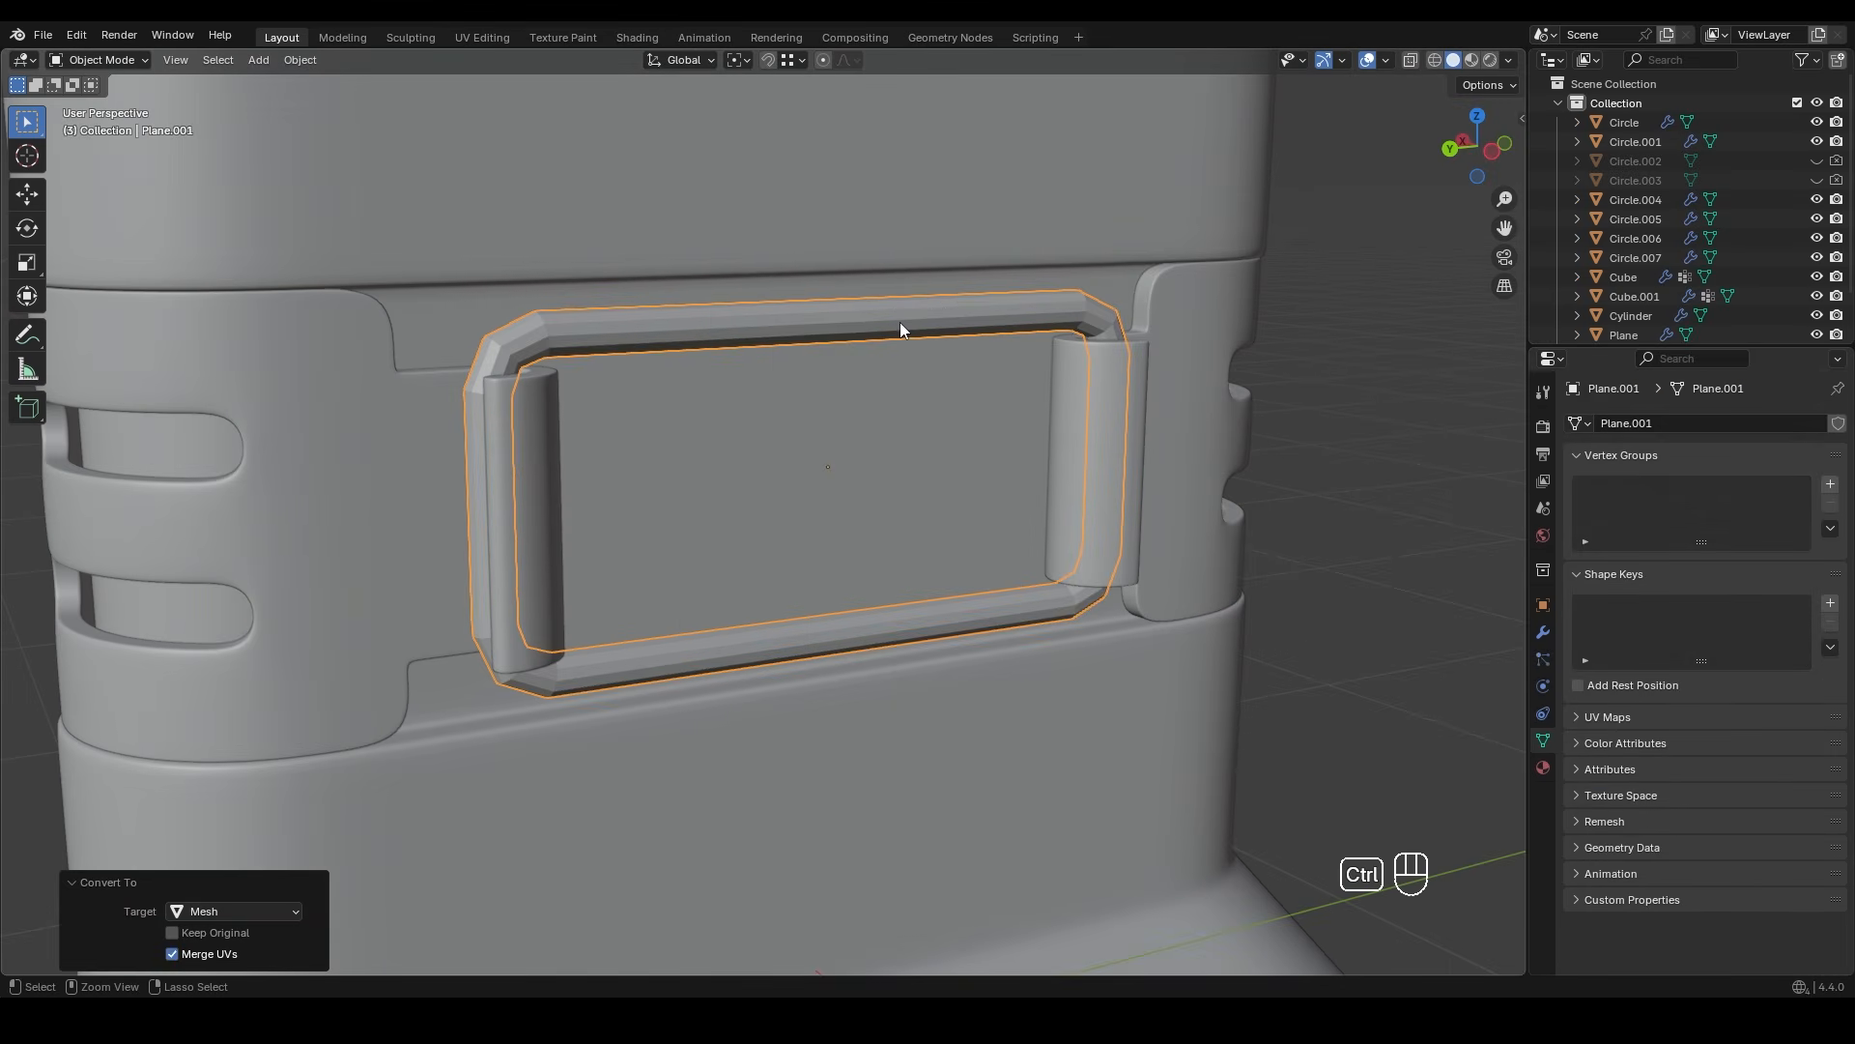
key("ctrl+2")
- Add a centred edge loop to both the upper and lower horizontal bars of the wire frame
middle_click_drag(900, 322, 808, 331)
key("Tab")
key("ctrl+r")
left_click(829, 325)
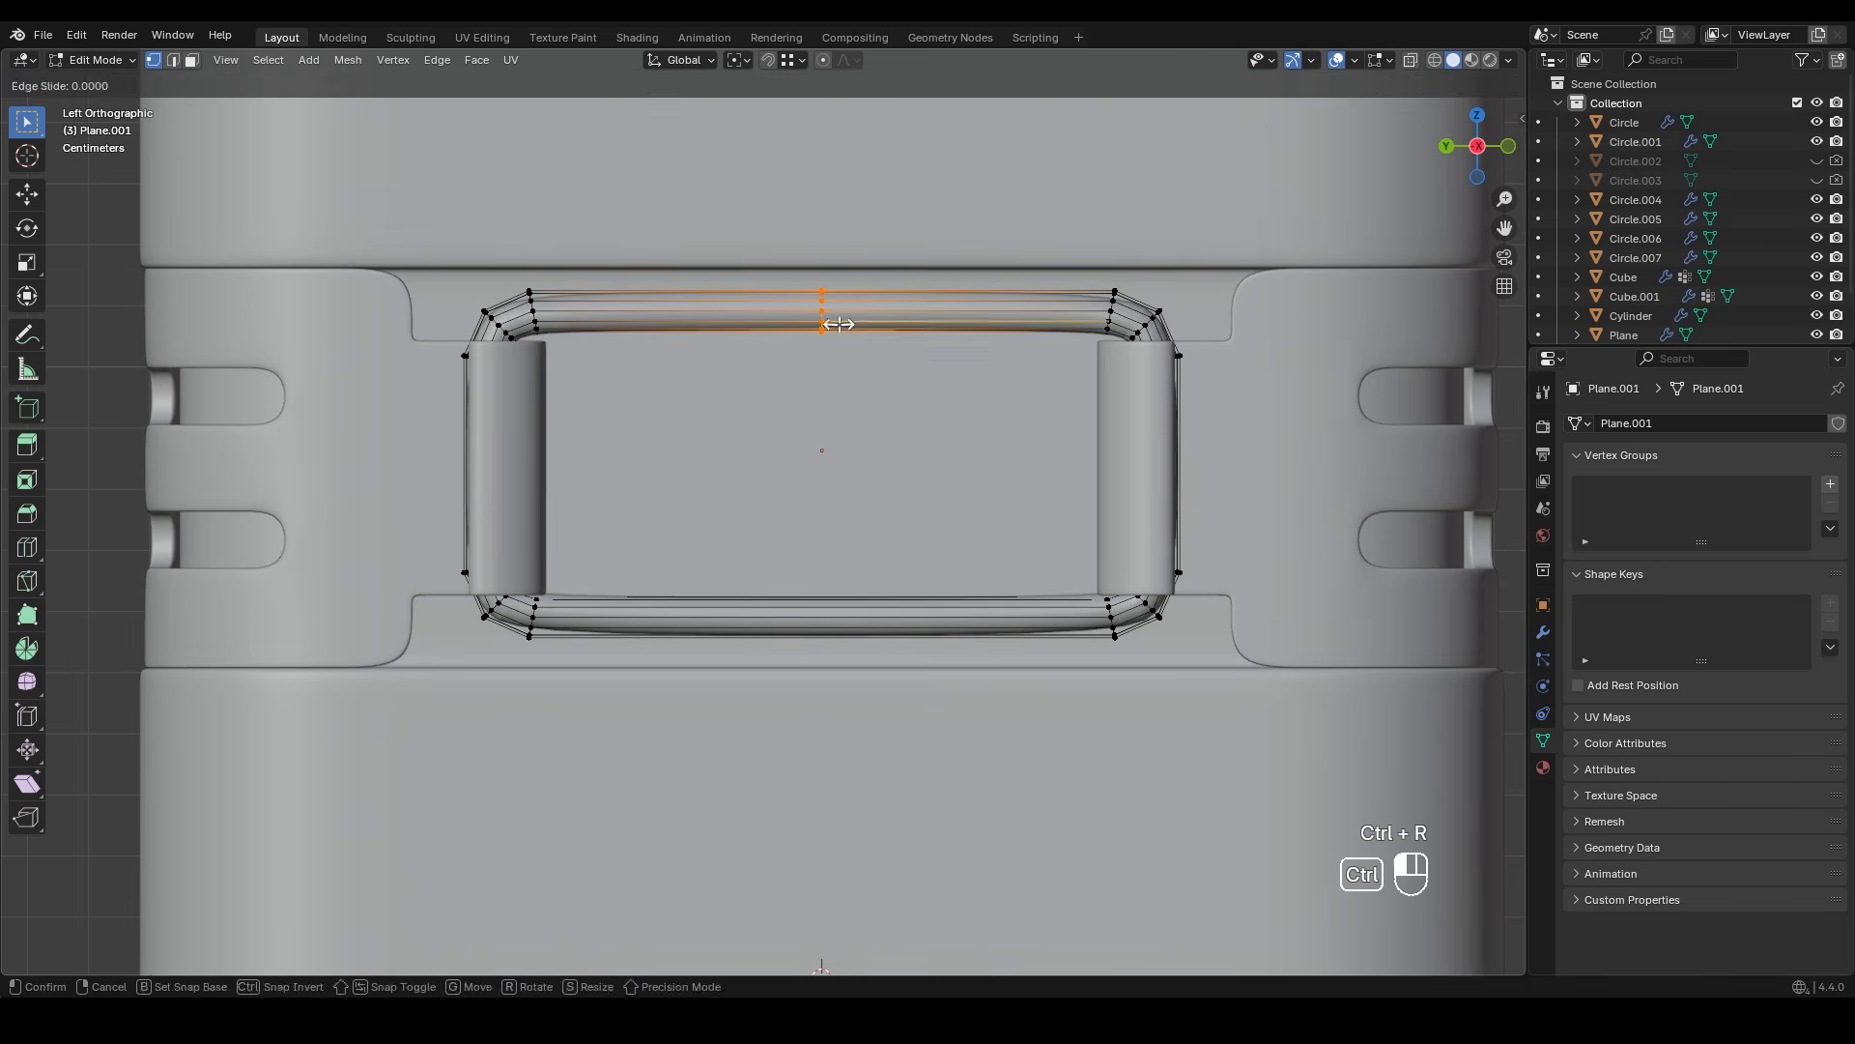
right_click(829, 324)
key("ctrl+r")
left_click(818, 611)
right_click(817, 612)
key("2")
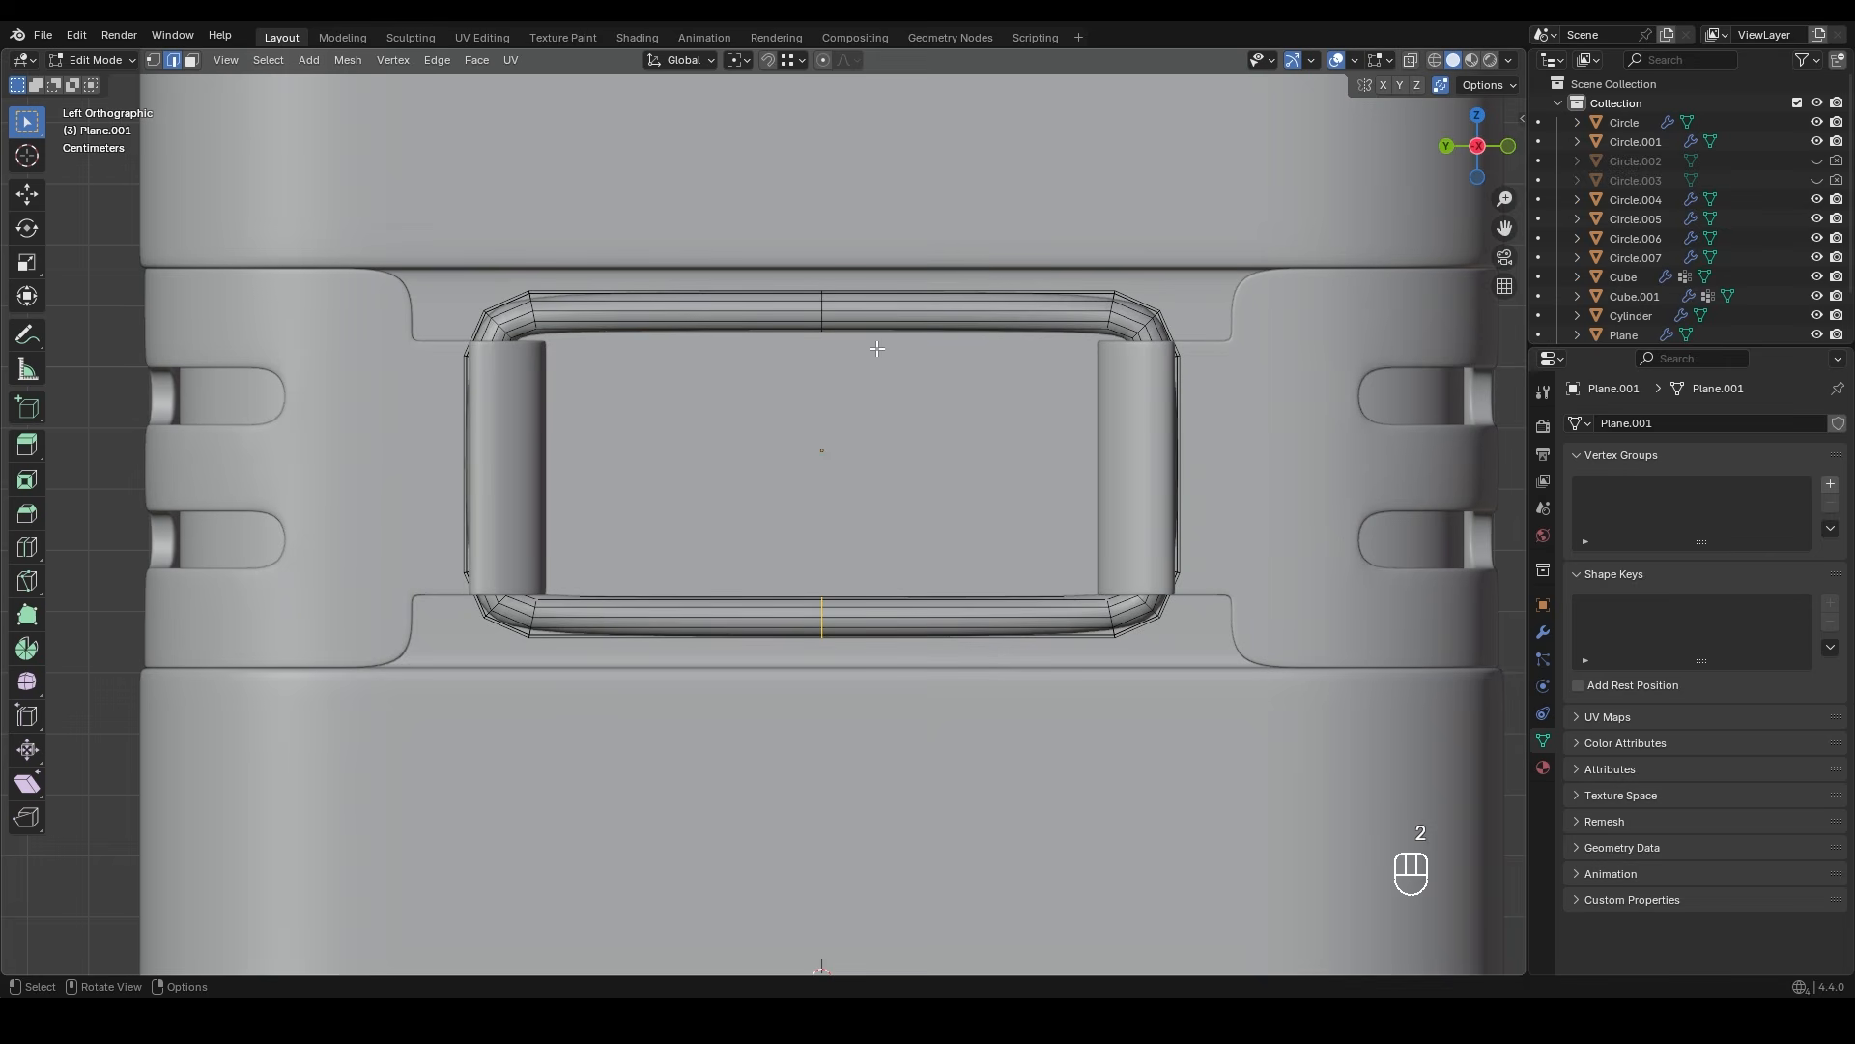
- Bevel the centre loops of both horizontal bars with width 0.44 m and 2 segments
key("z")
left_click_drag(779, 238, 882, 738)
key("z")
middle_click_drag(899, 549, 865, 547, "shift")
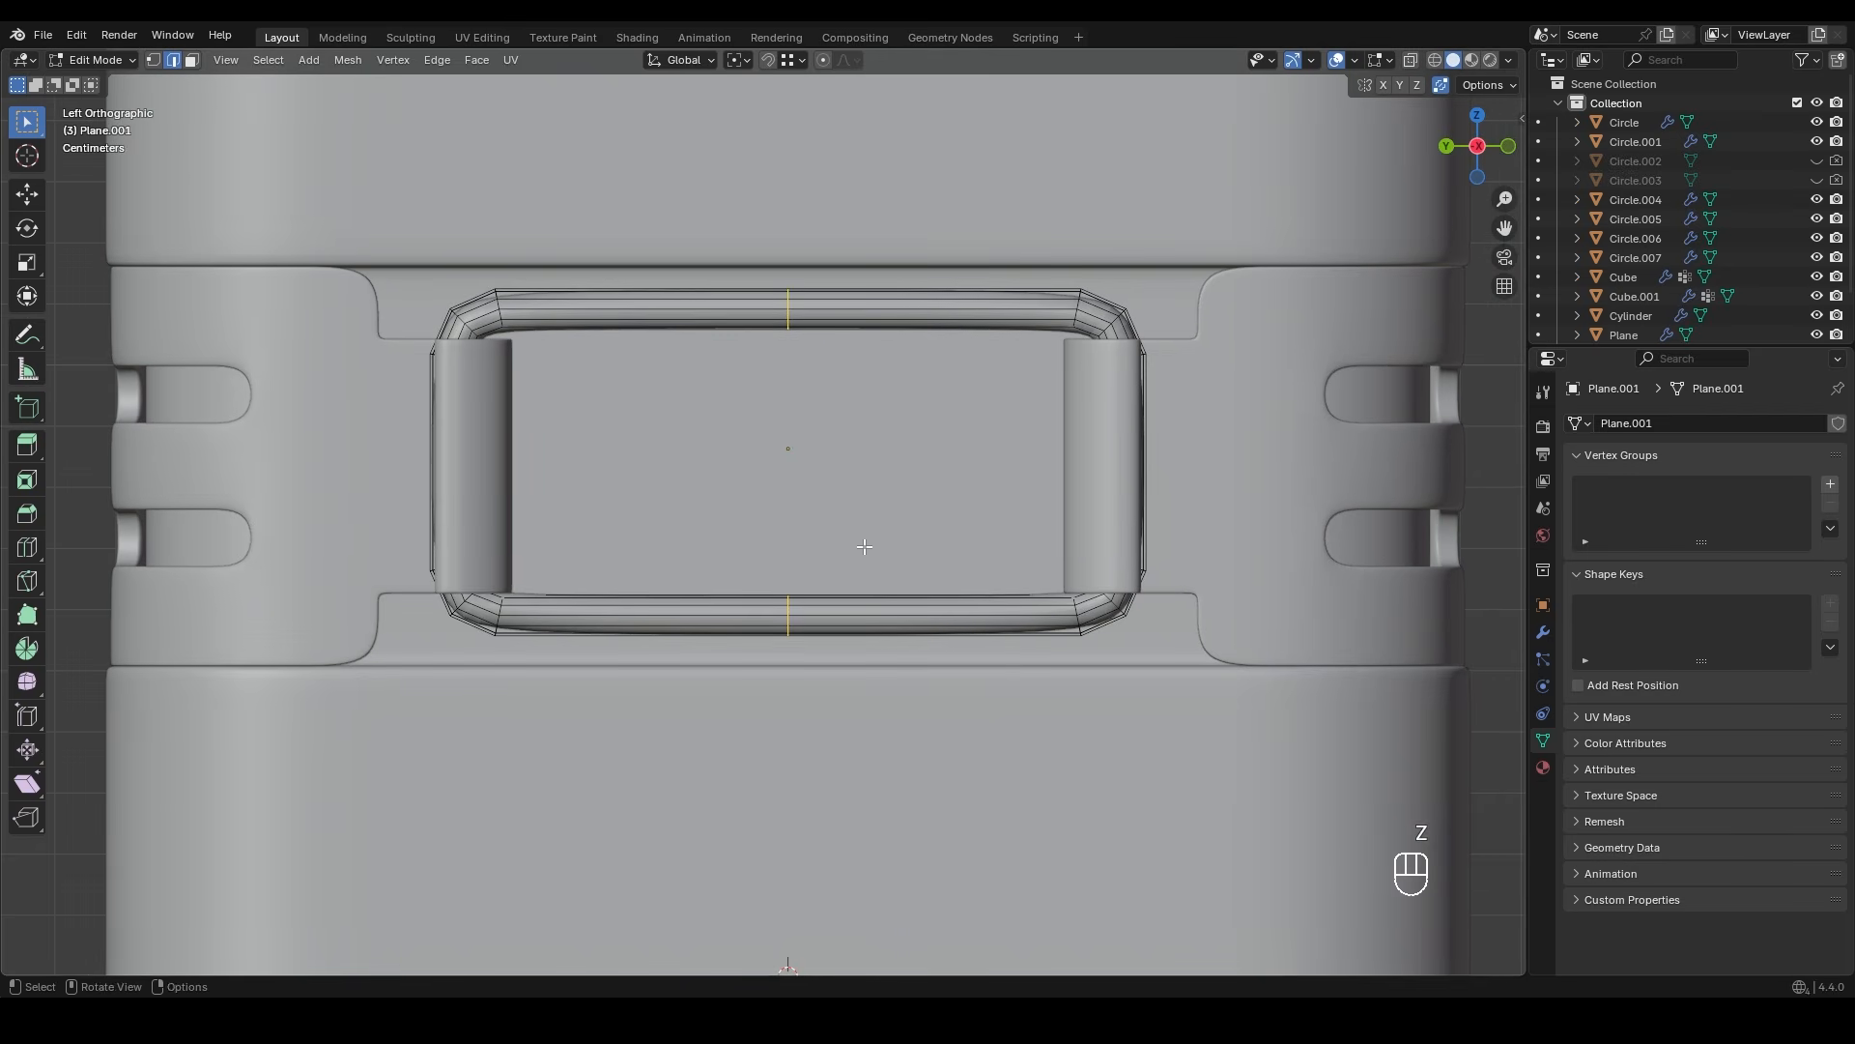
key("ctrl+b")
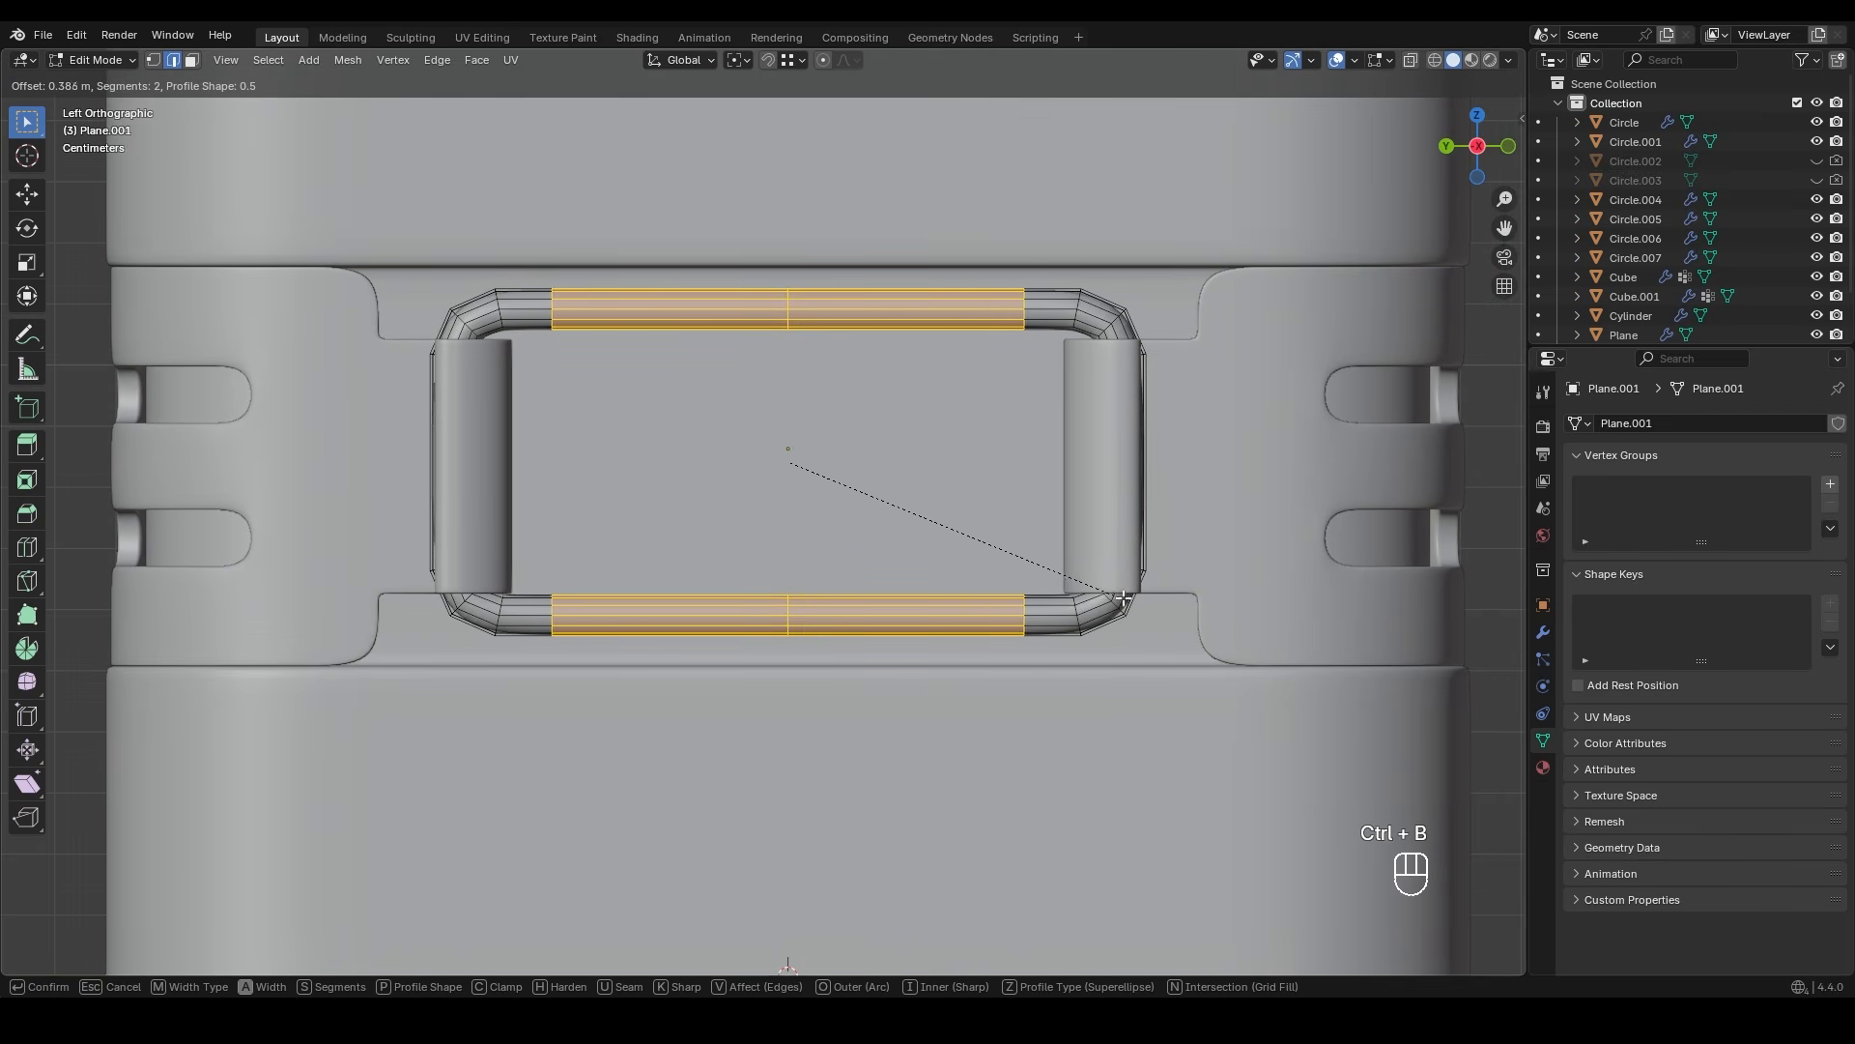
left_click(1195, 614)
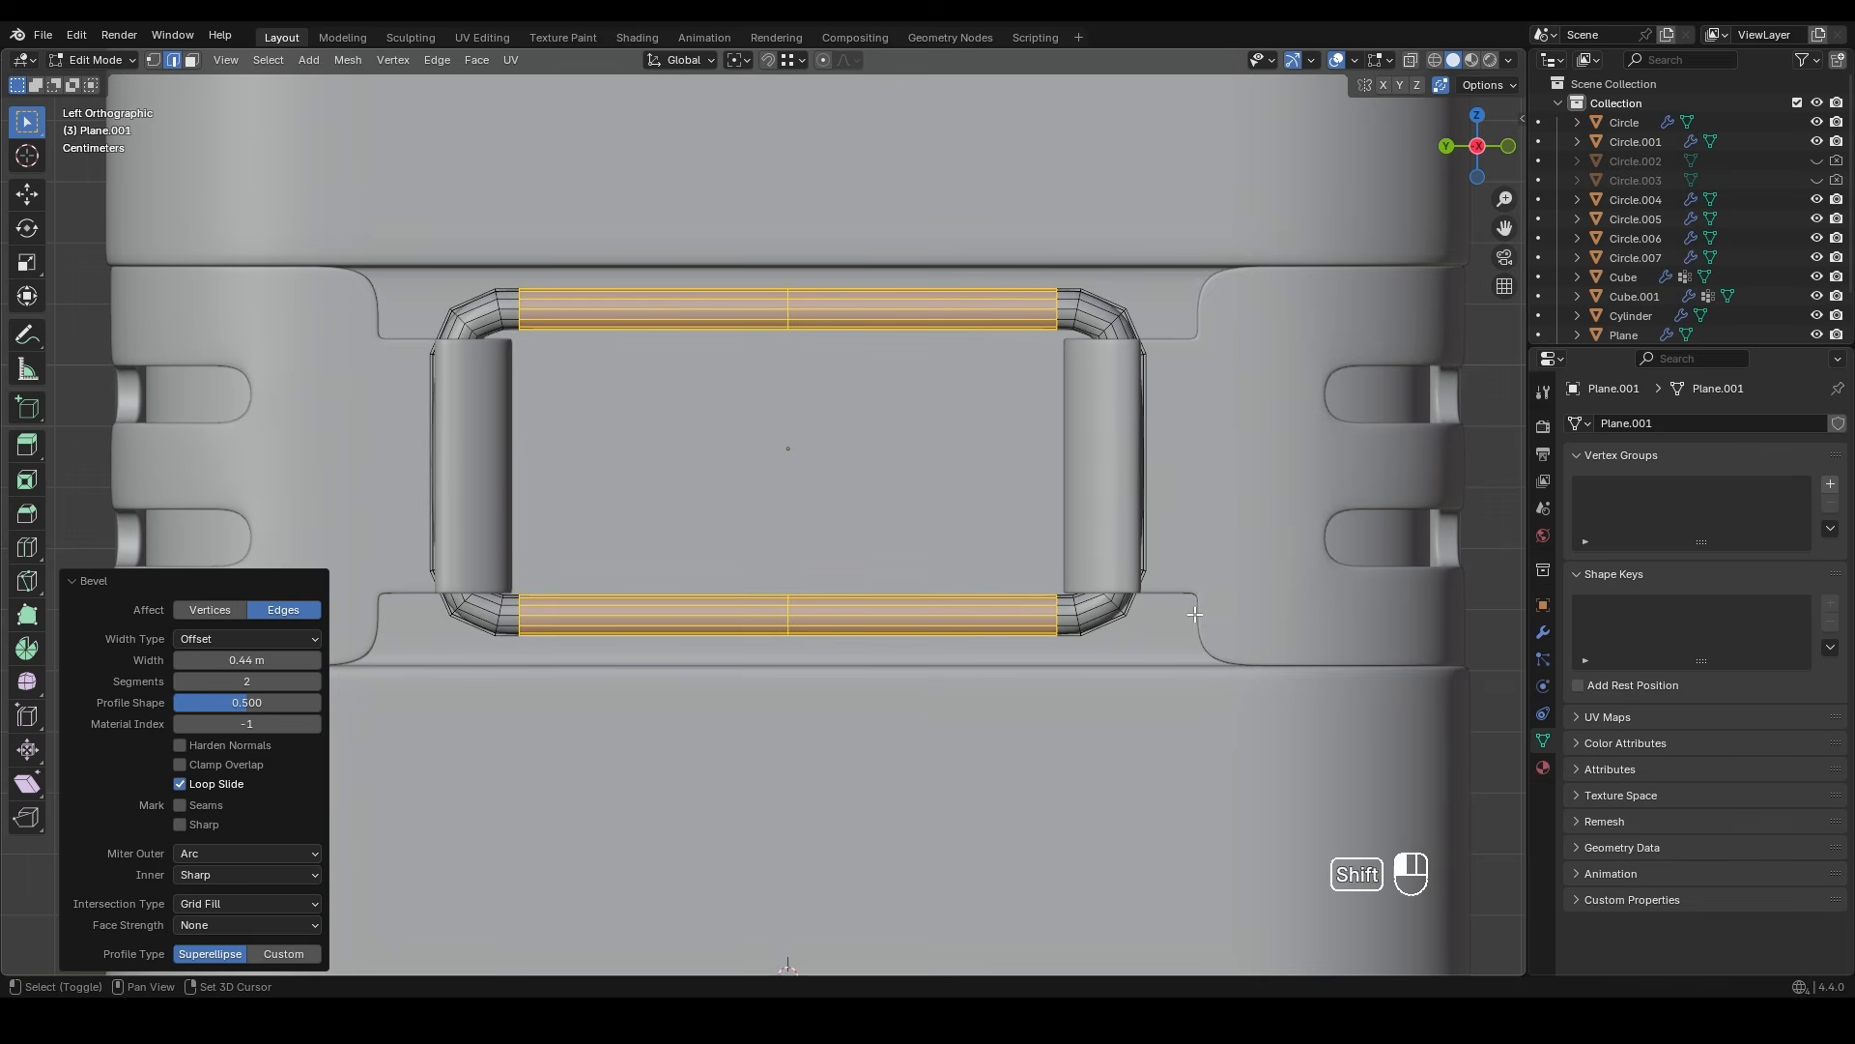
- Isolate the wire frame in local view and add a centred edge loop to each vertical bar
key("KP_Divide")
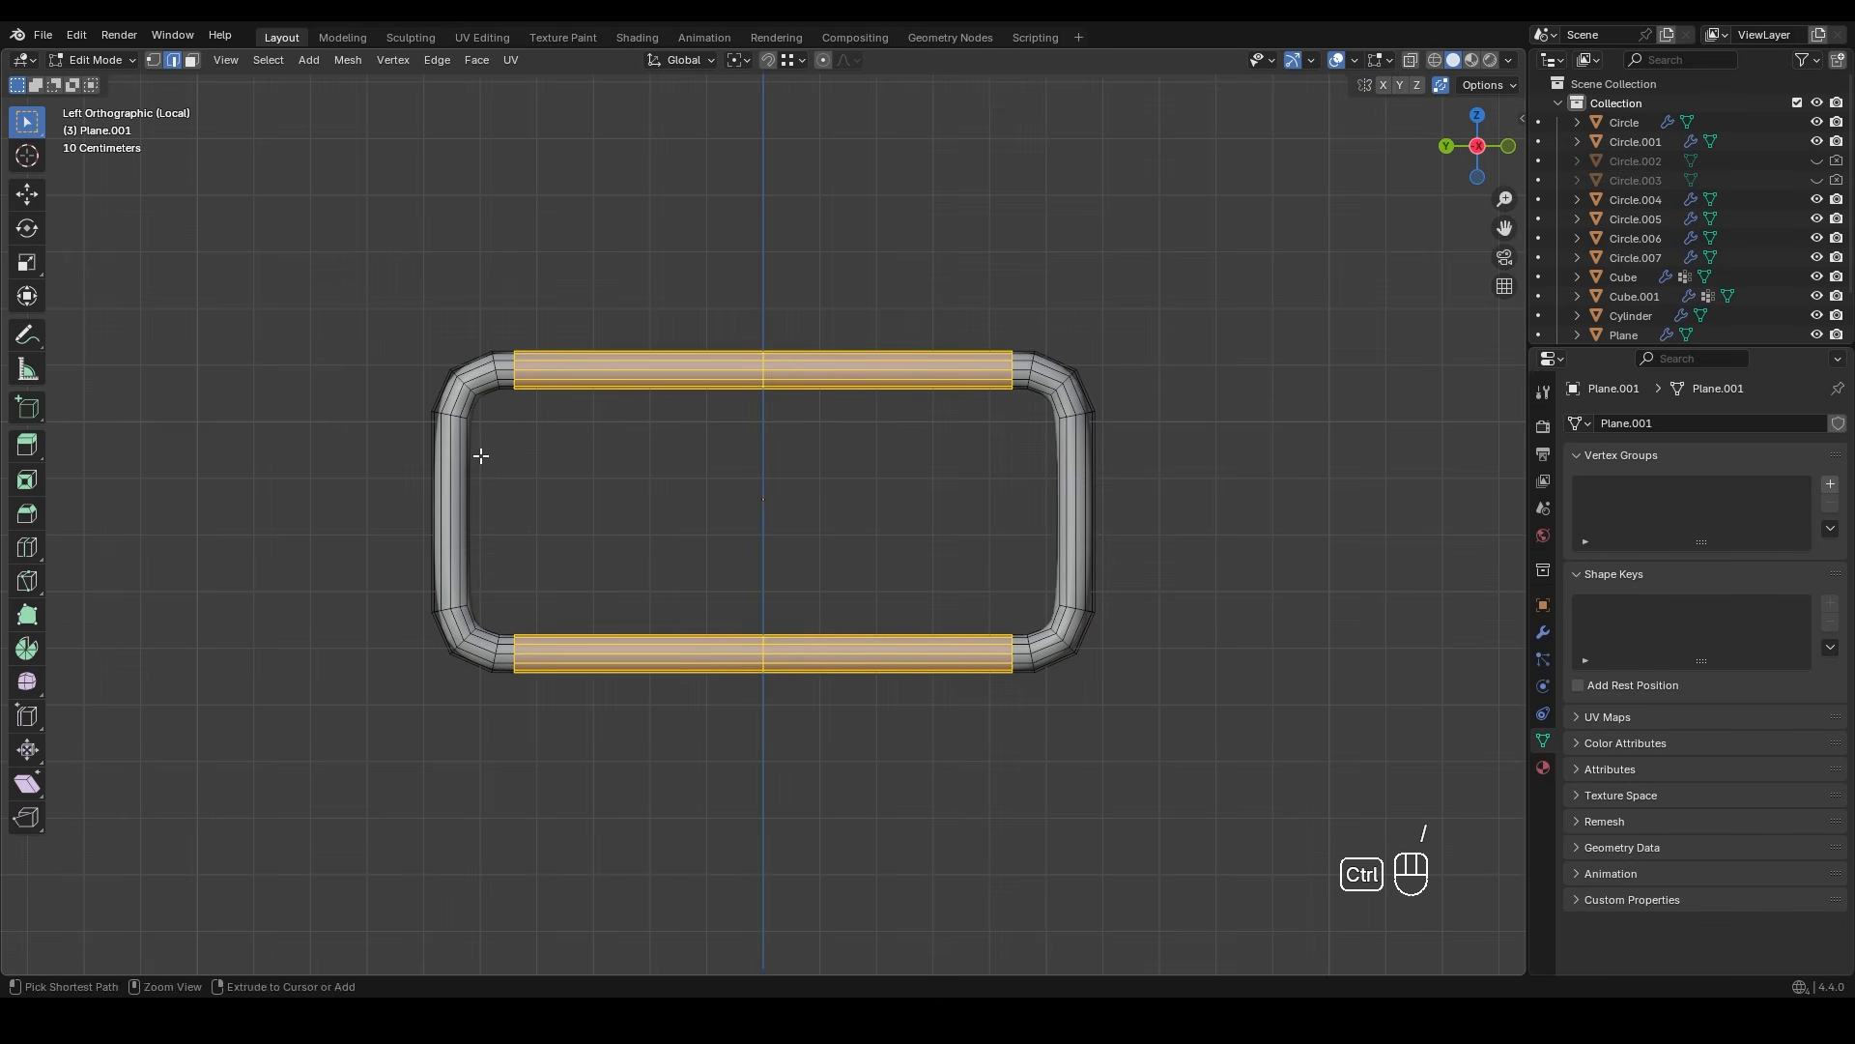
key("ctrl+r")
left_click(452, 518)
right_click(451, 523)
key("ctrl+r")
left_click(1073, 518)
right_click(1071, 522)
- Bevel the centre loops of both vertical bars with 2 segments, spreading them towards the rounded corners
left_click_drag(375, 480, 1154, 543)
key("z")
key("ctrl+b")
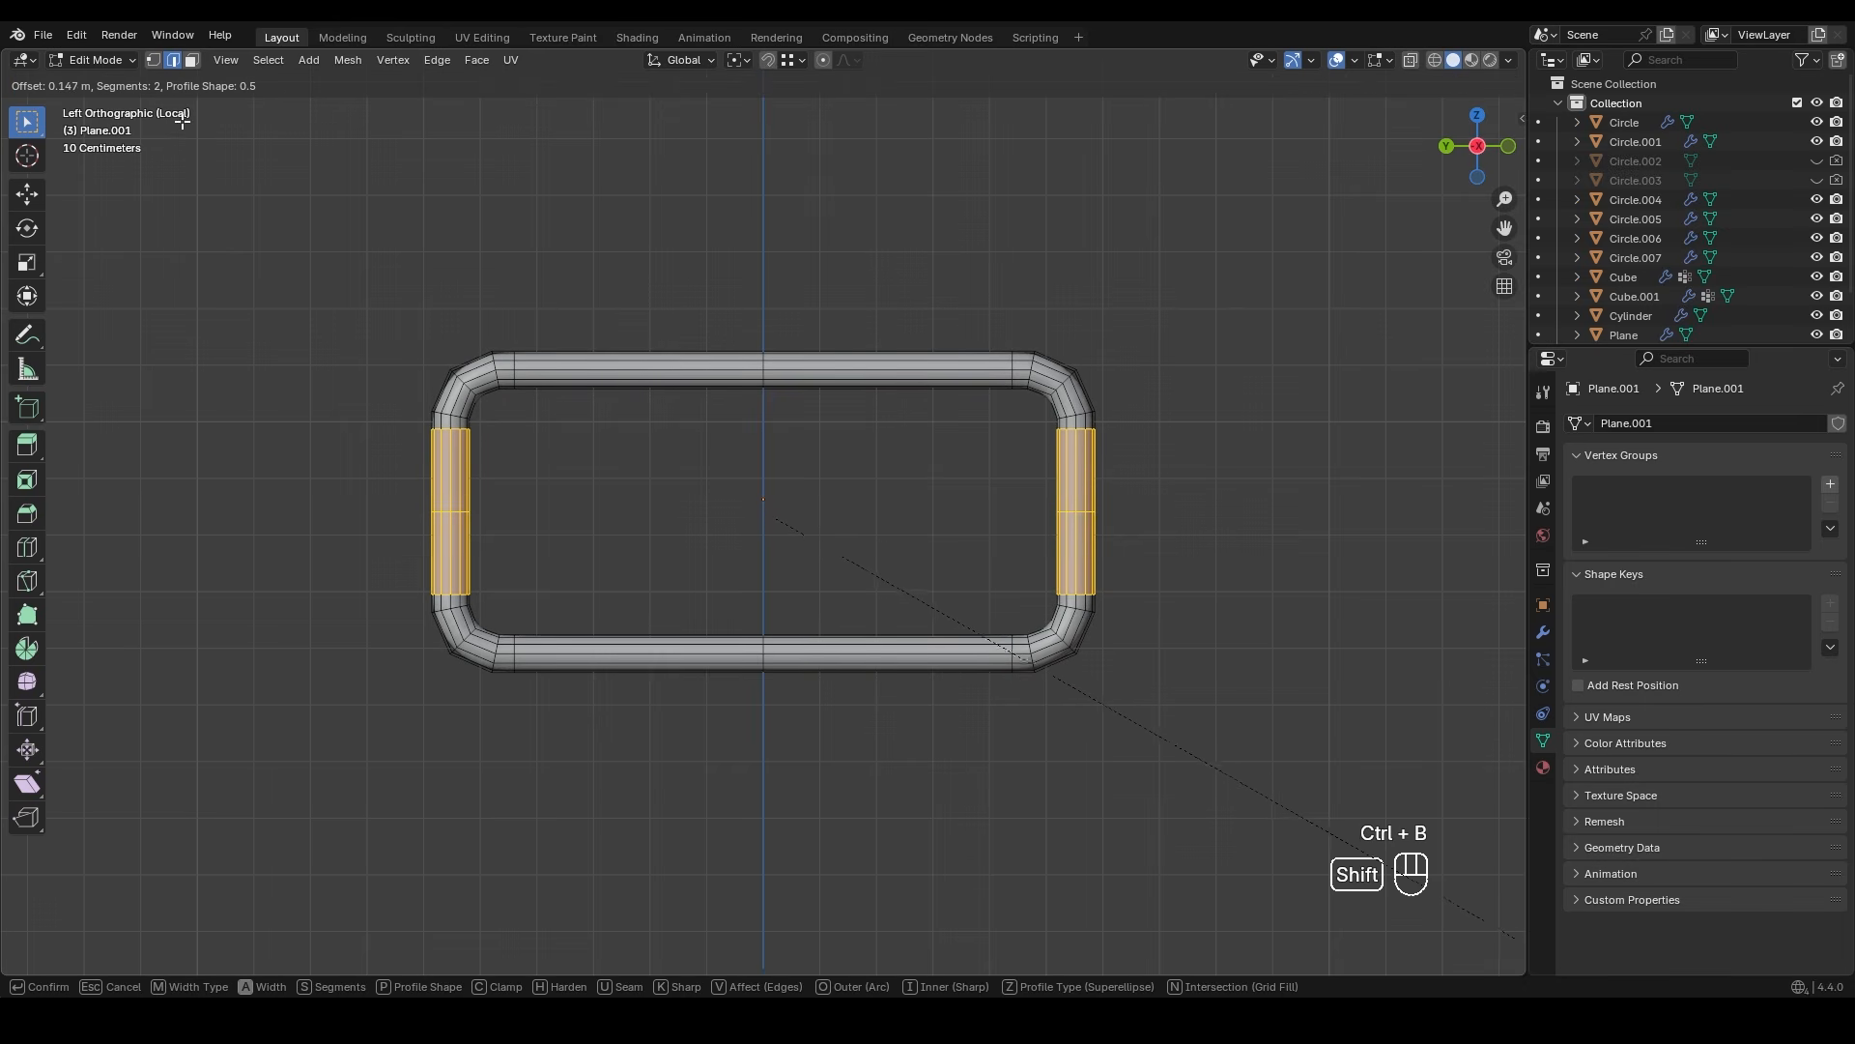
left_click(567, 373)
- Return to Object Mode and shade the wire frame smooth
key("Tab")
middle_click_drag(647, 433, 704, 443)
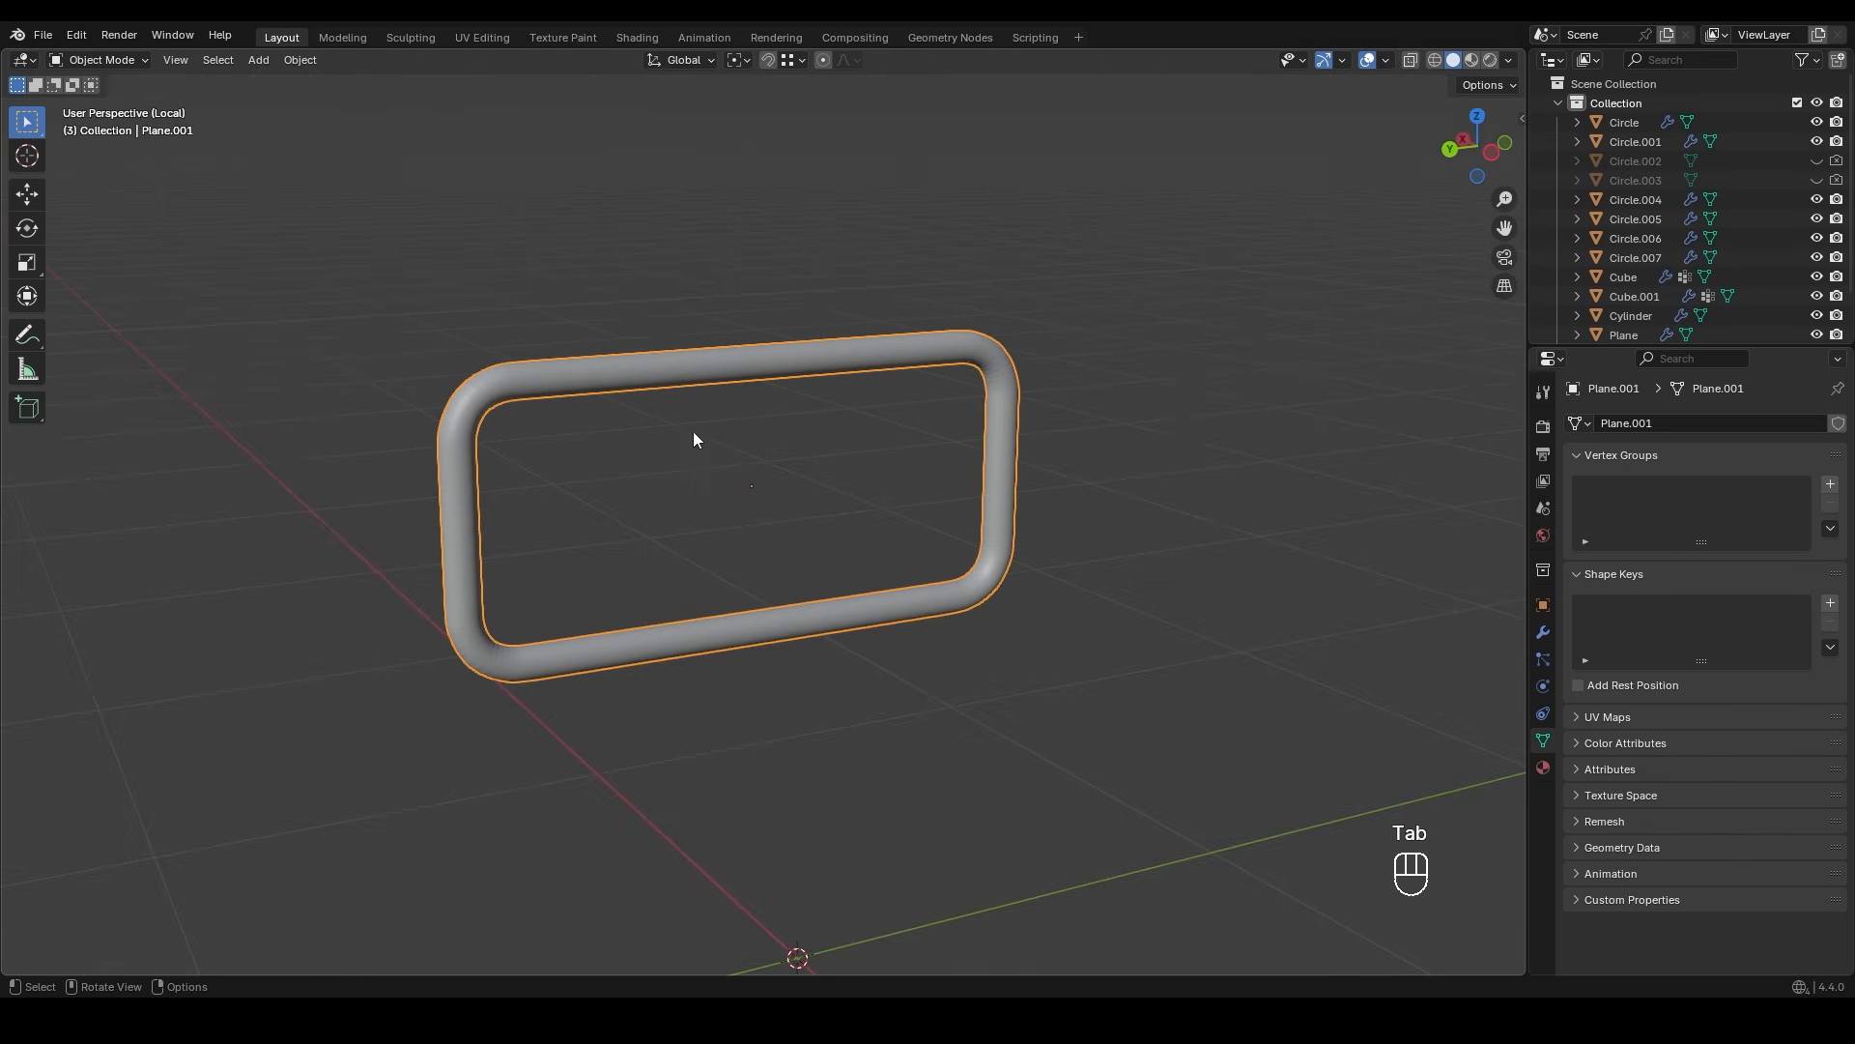
right_click(680, 374)
left_click(662, 310)
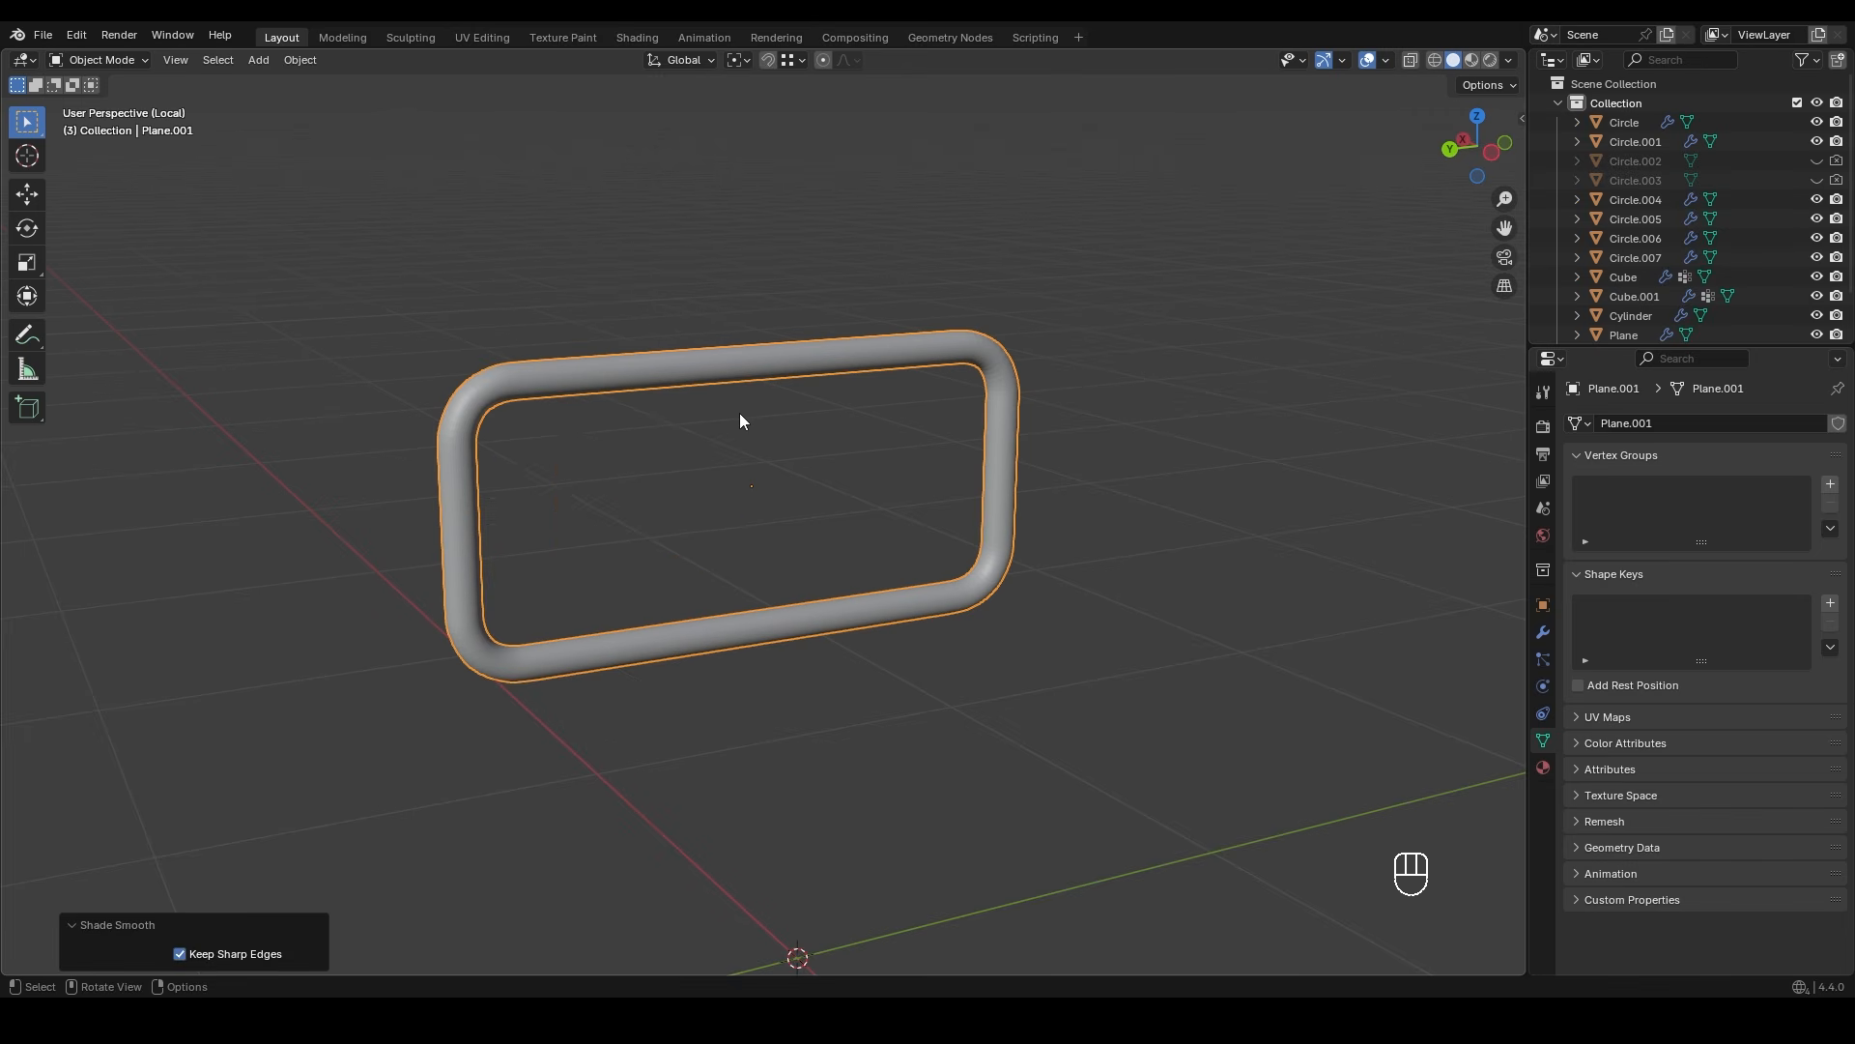
- Exit local view and set the wire frame's origin to its geometry, using the bounds center
key("KP_Divide")
left_click(808, 539)
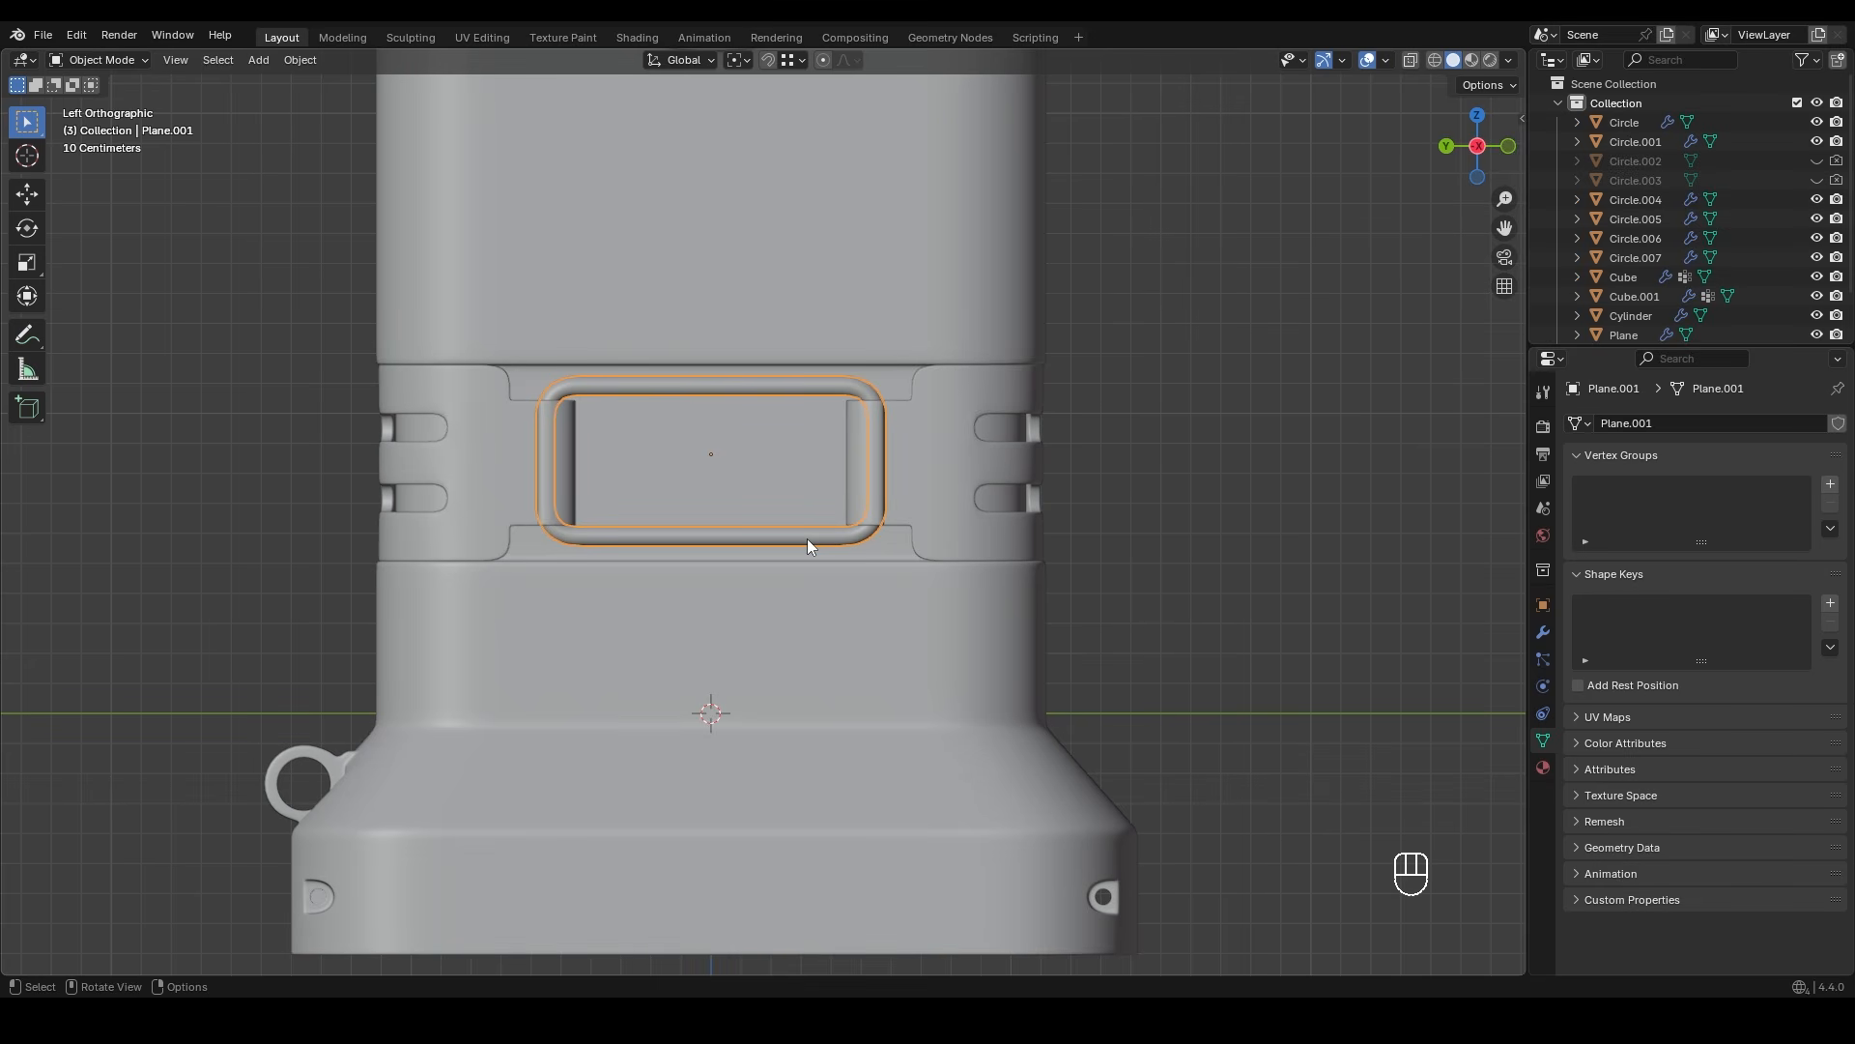
right_click(808, 538)
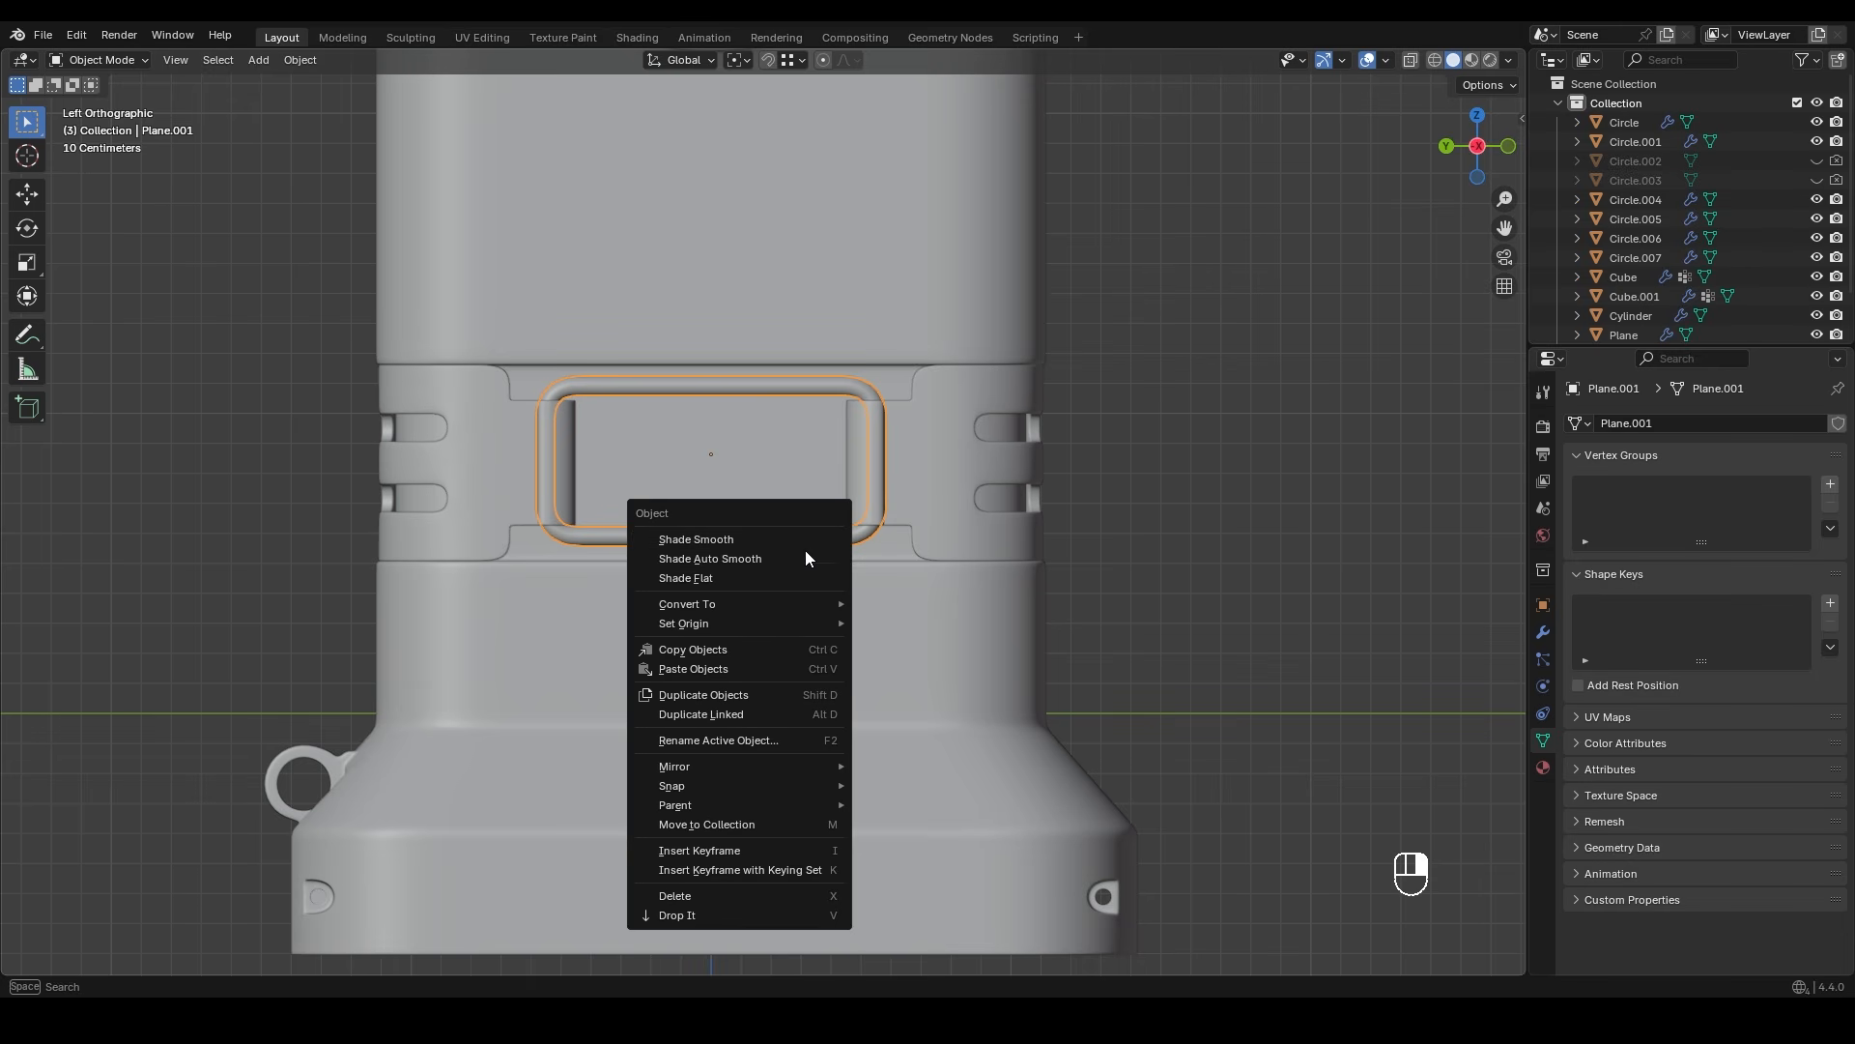
mouse_move(832, 622)
left_click(933, 646)
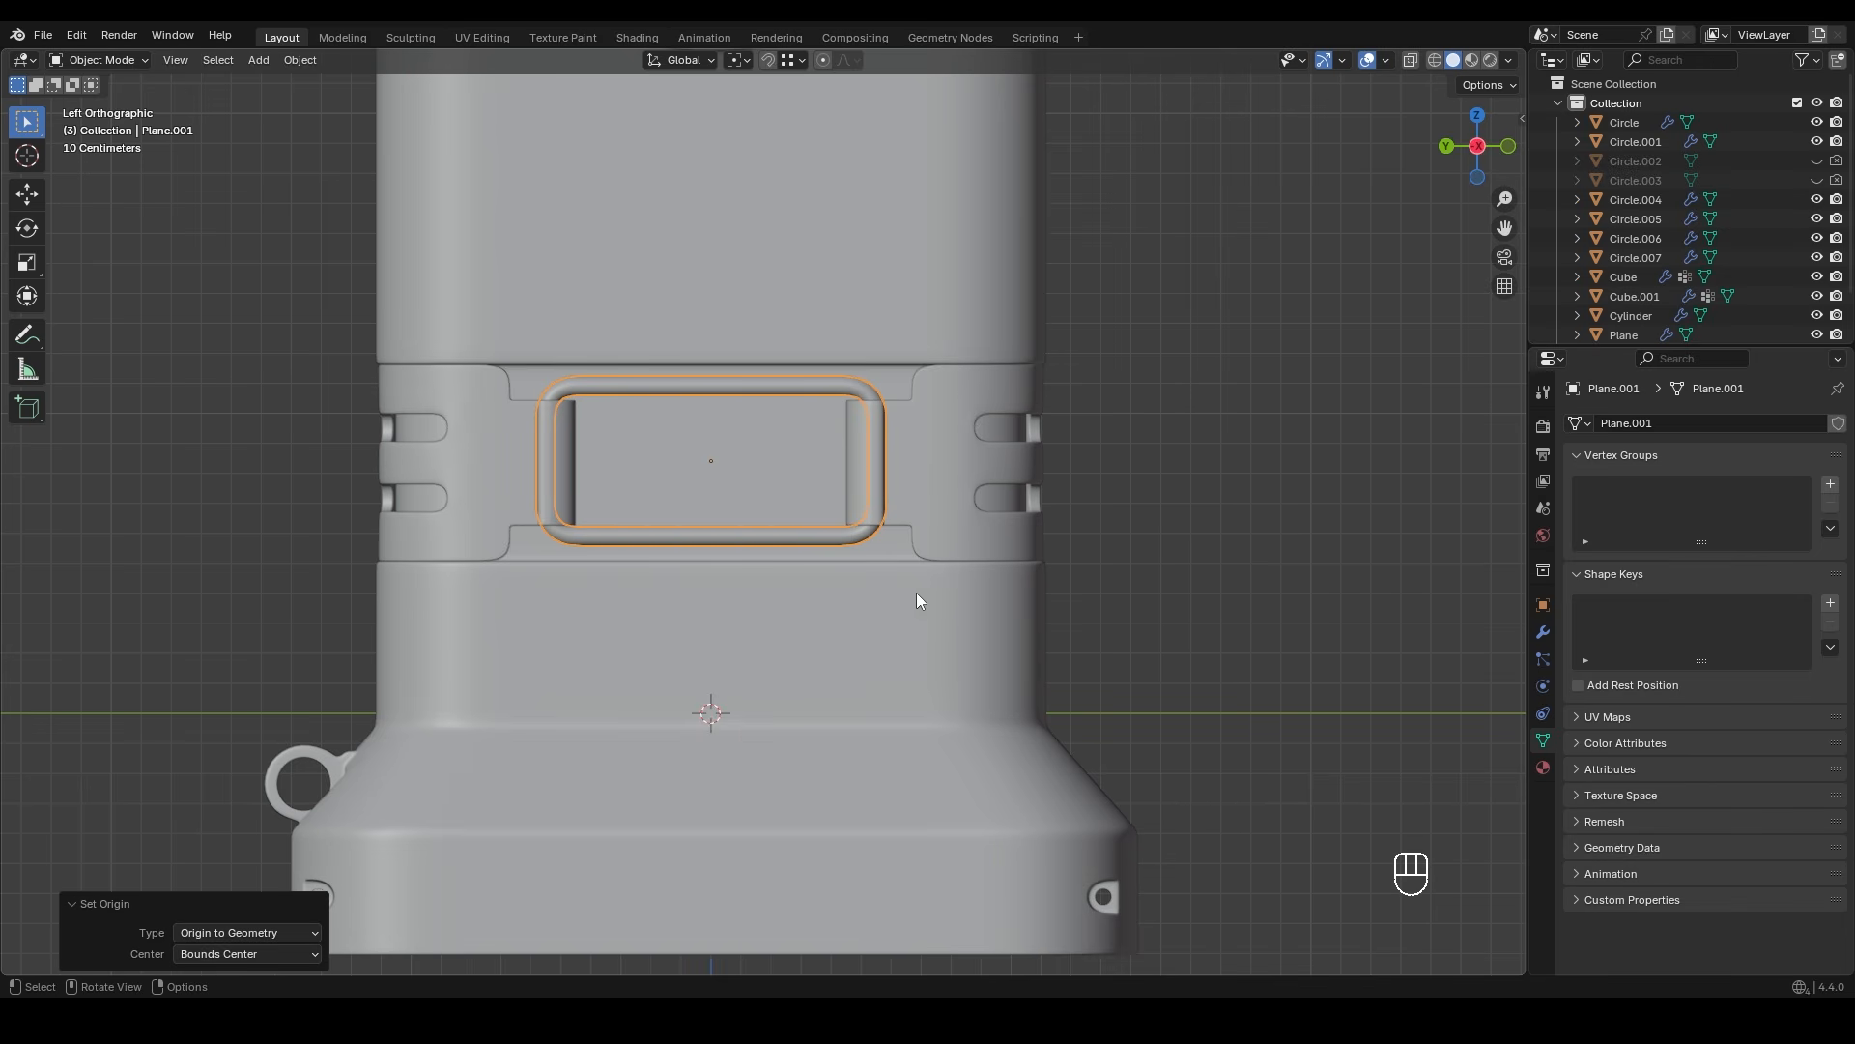
- Snap the 3D cursor to the lower clasp body's origin and snap the wire frame to the cursor
left_click(947, 499)
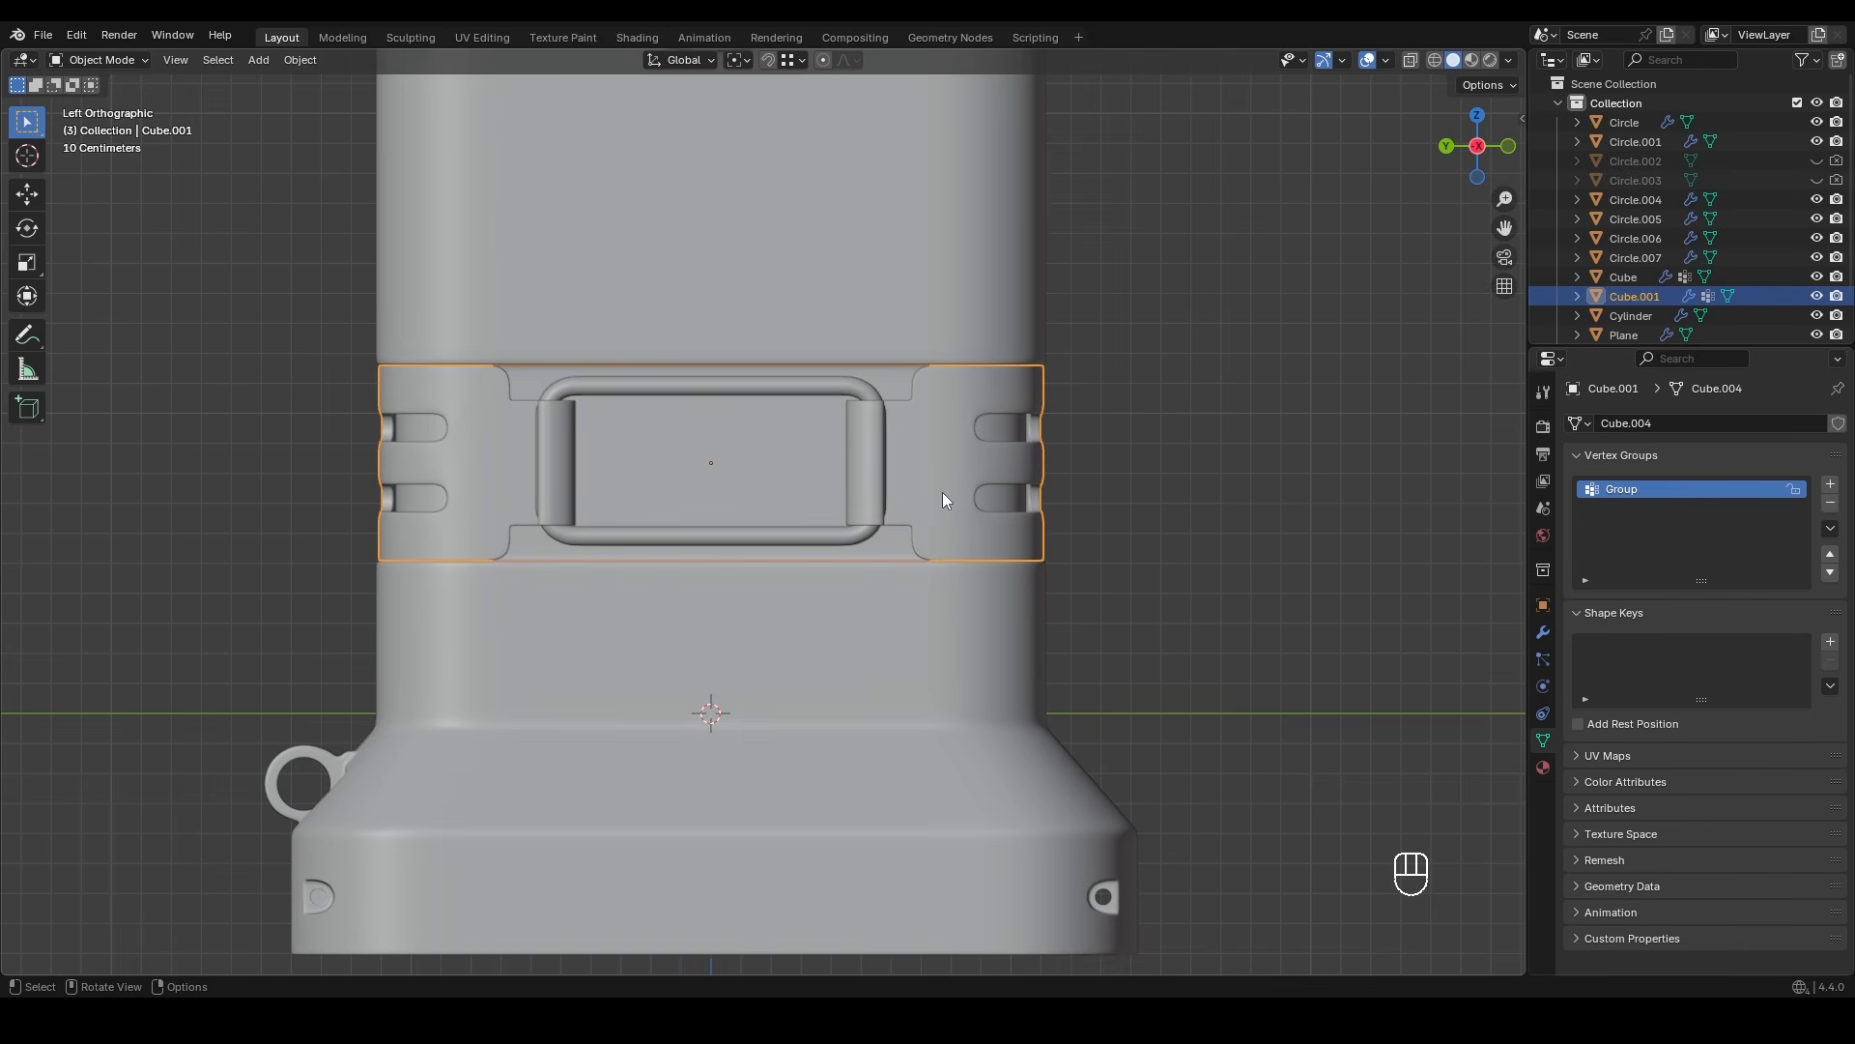
key("shift+s")
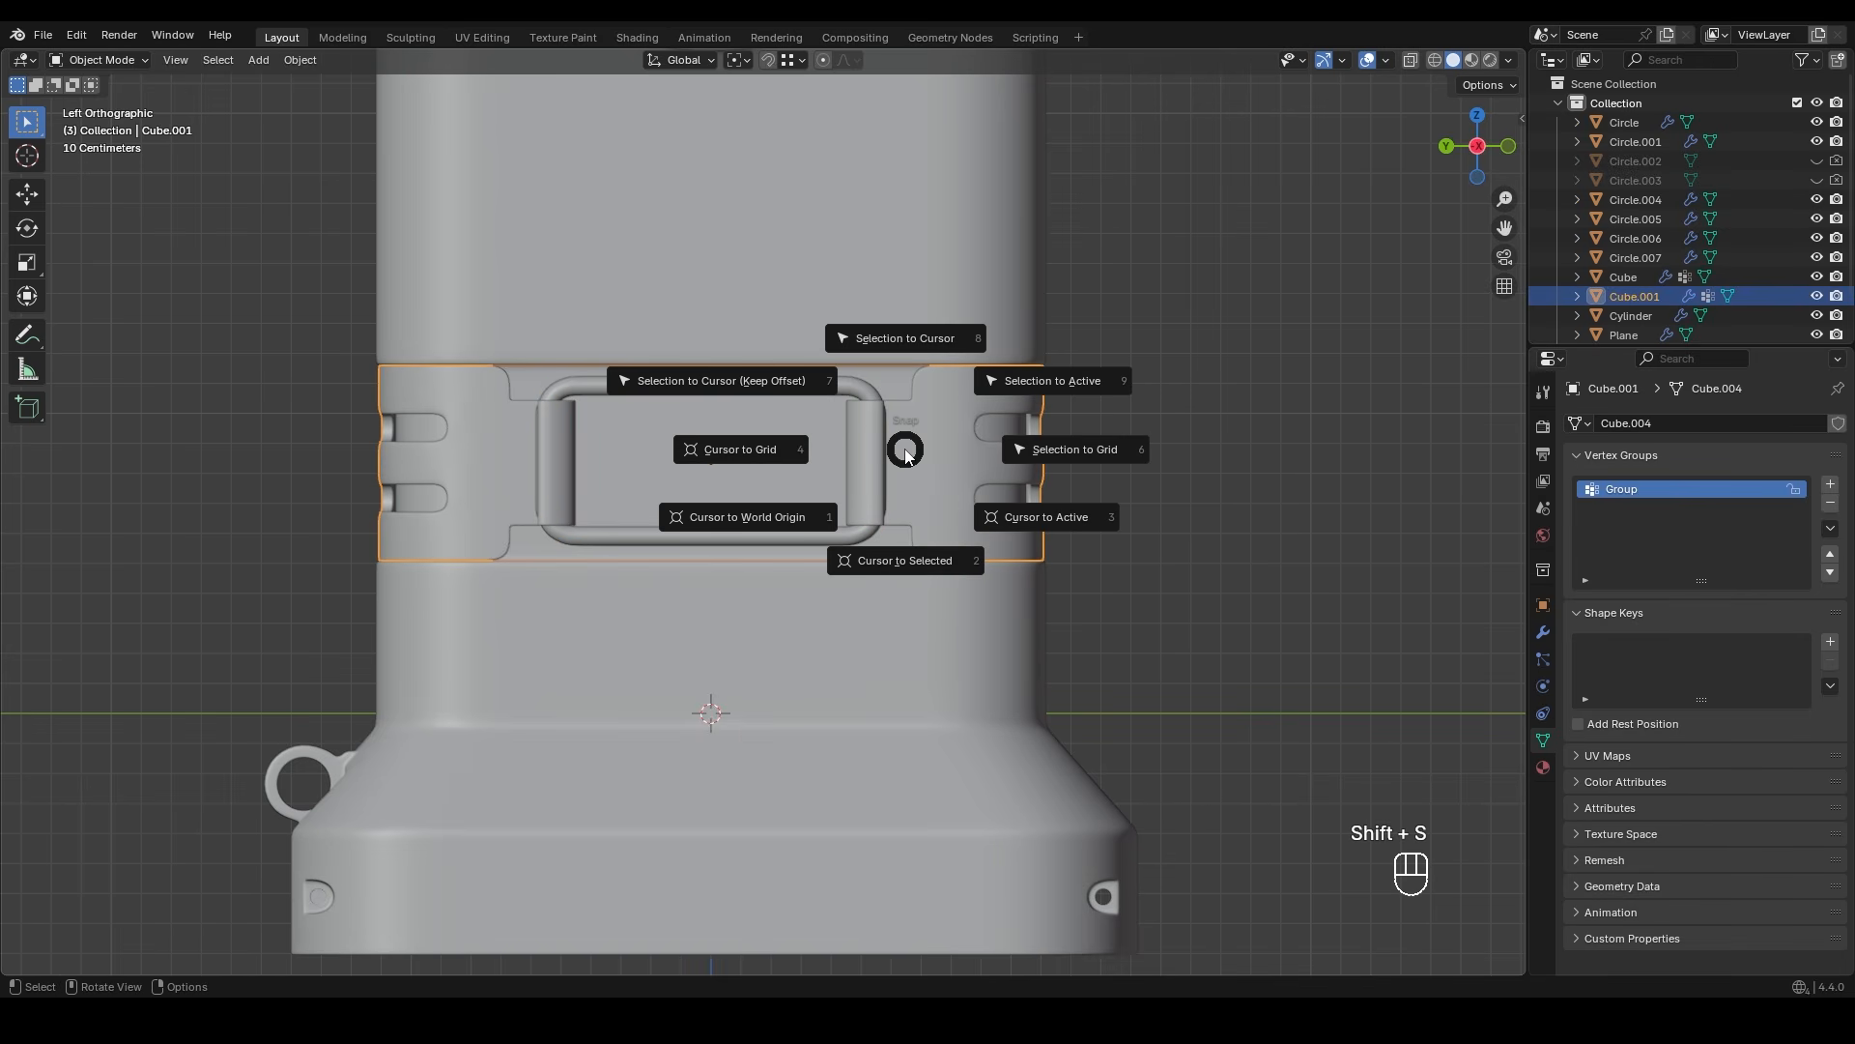
left_click(903, 559)
left_click(863, 407)
key("shift+s")
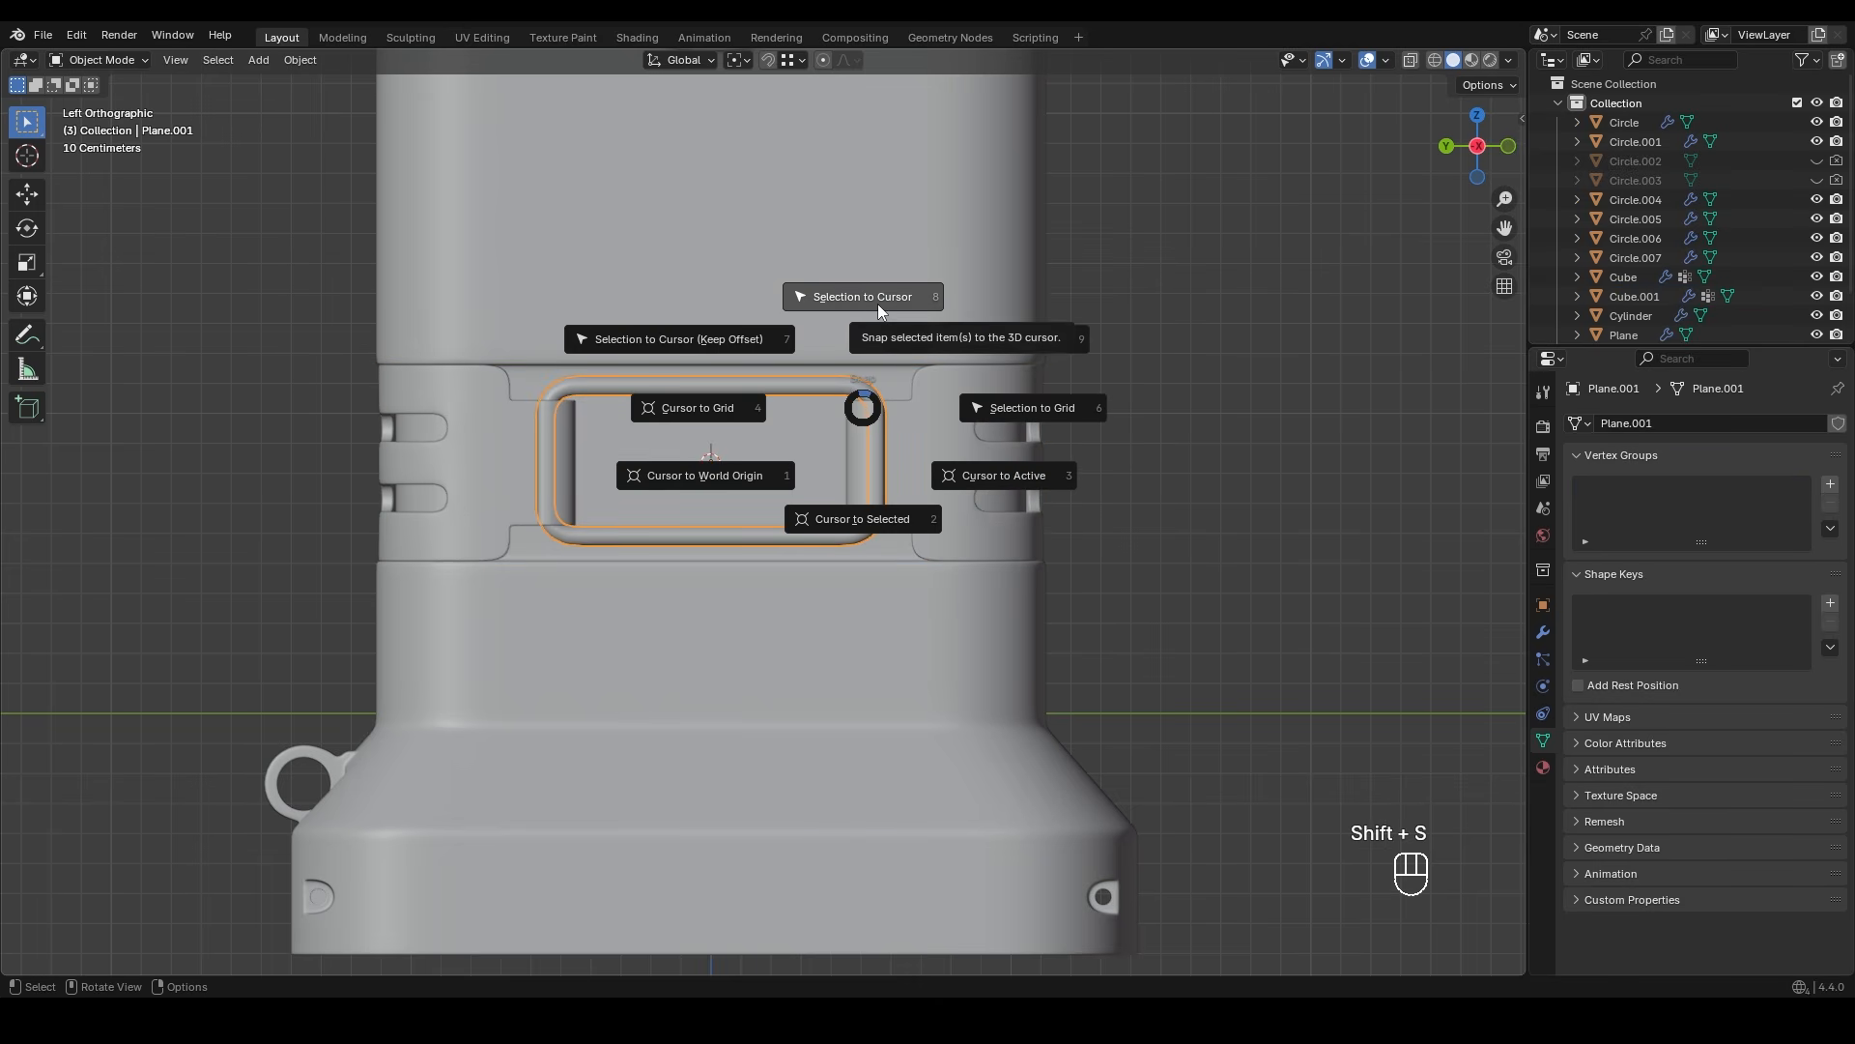
left_click(878, 303)
- Move the wire frame about -0.62 m along X so it sits between the clasp body and its hinge posts
middle_click_drag(877, 305, 1025, 464)
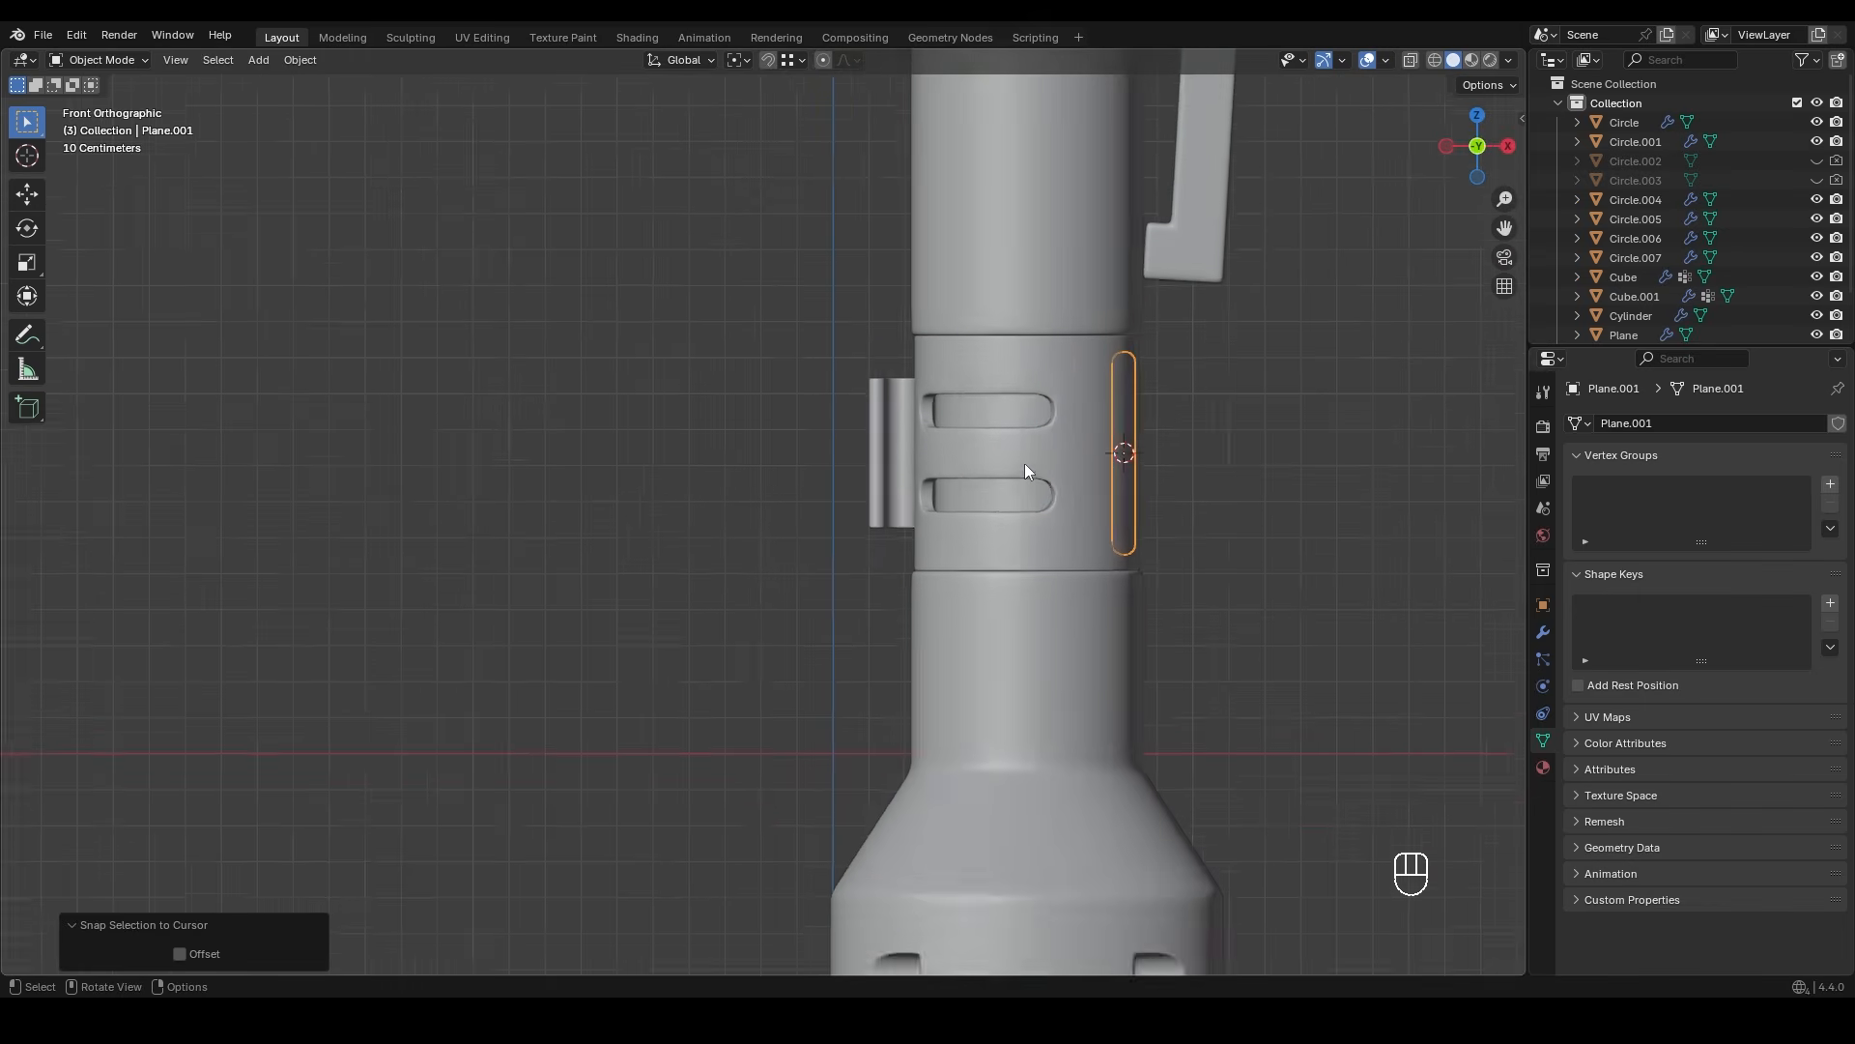
scroll(1256, 449, "up", 1)
middle_click_drag(1324, 443, 1116, 488, "shift")
key("g")
middle_click(976, 488)
left_click(819, 478)
scroll(687, 479, "up", 2)
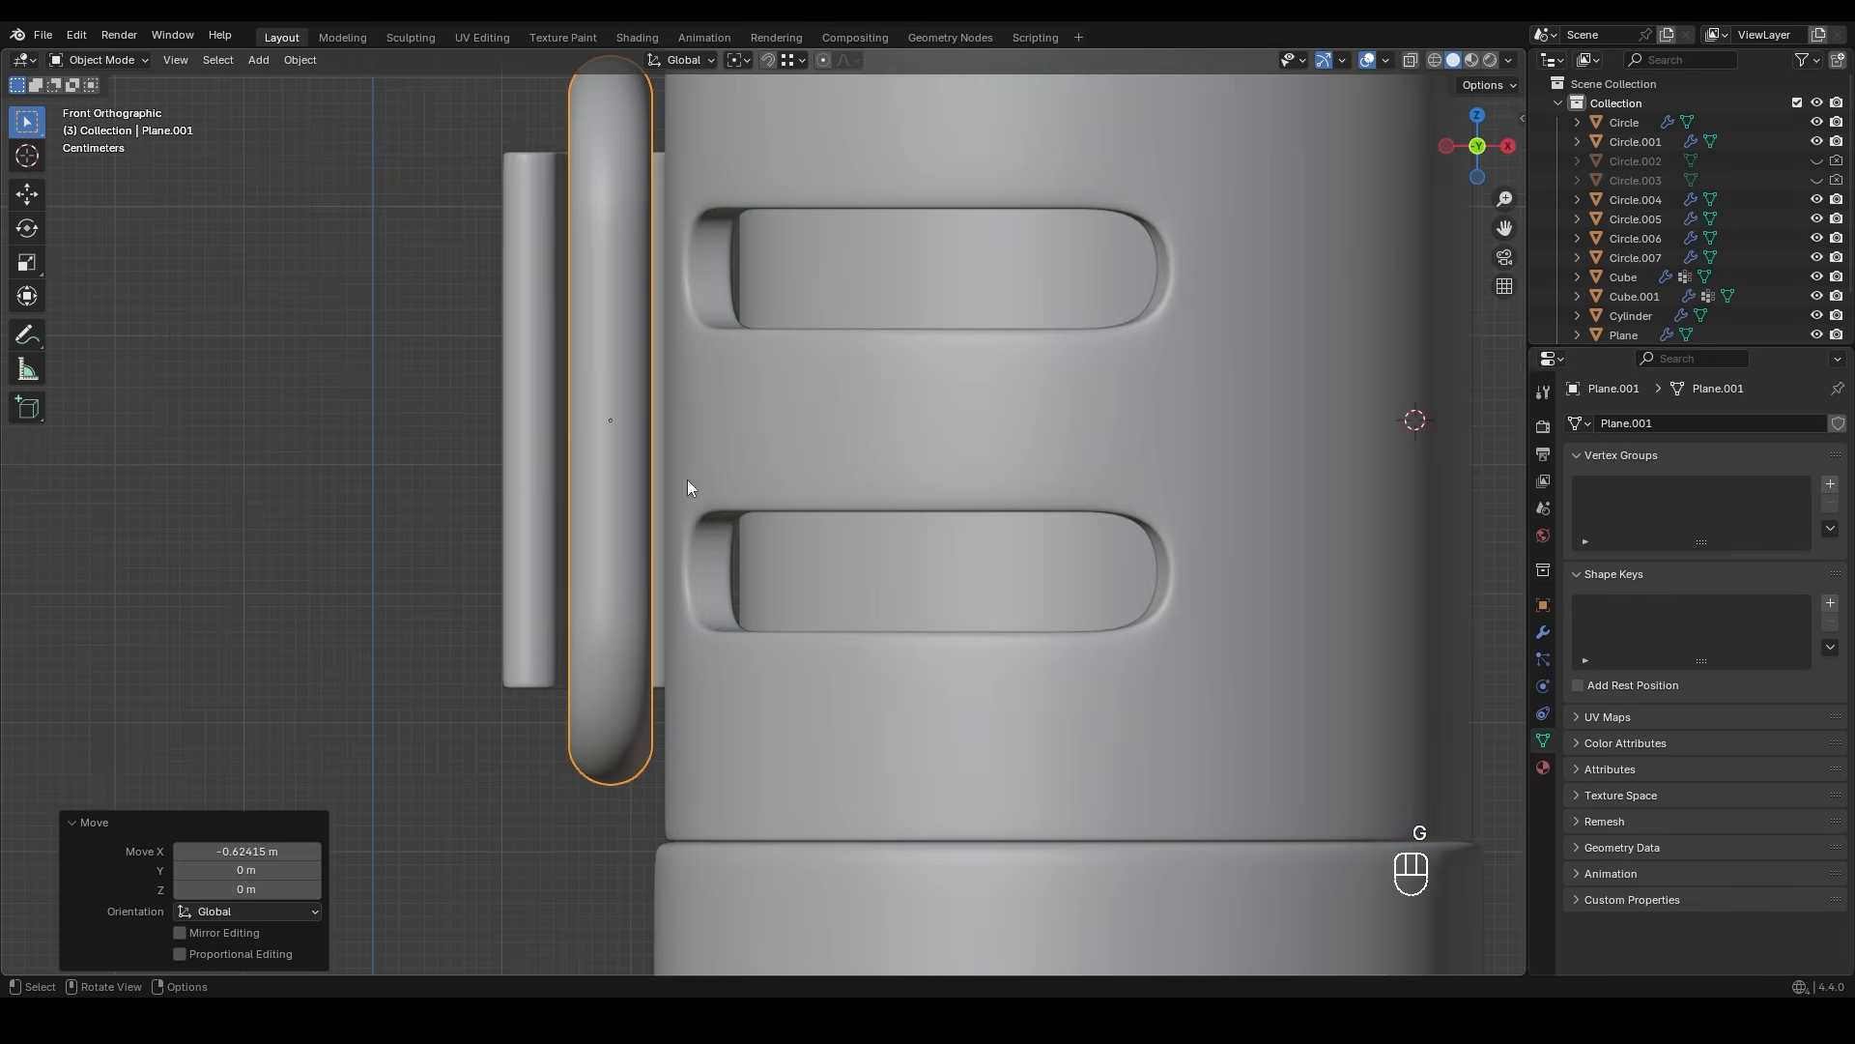
scroll(687, 479, "up", 2)
middle_click_drag(687, 479, 1034, 426)
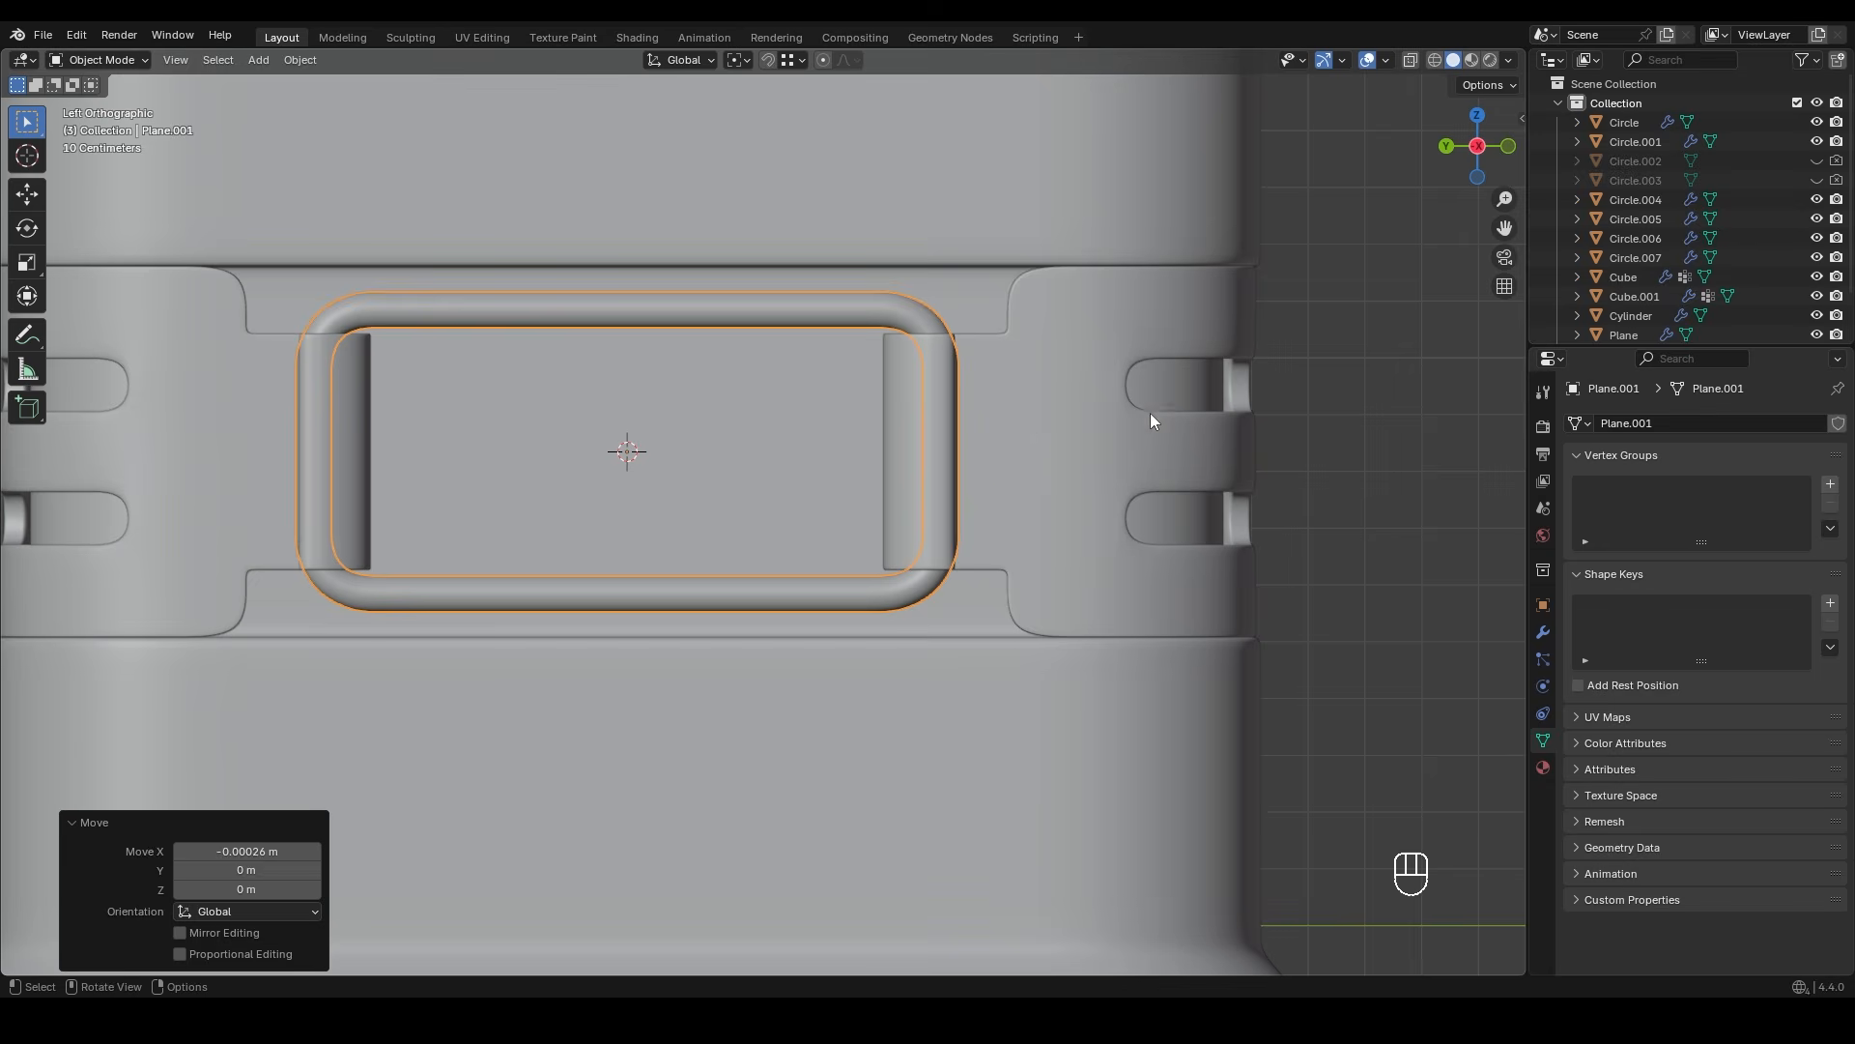
left_click(823, 410)
scroll(825, 472, "down", 3)
mouse_move(826, 471)
middle_mouse_down()
mouse_move(676, 462)
mouse_move(613, 426)
mouse_move(783, 447)
mouse_move(910, 410)
middle_mouse_up()
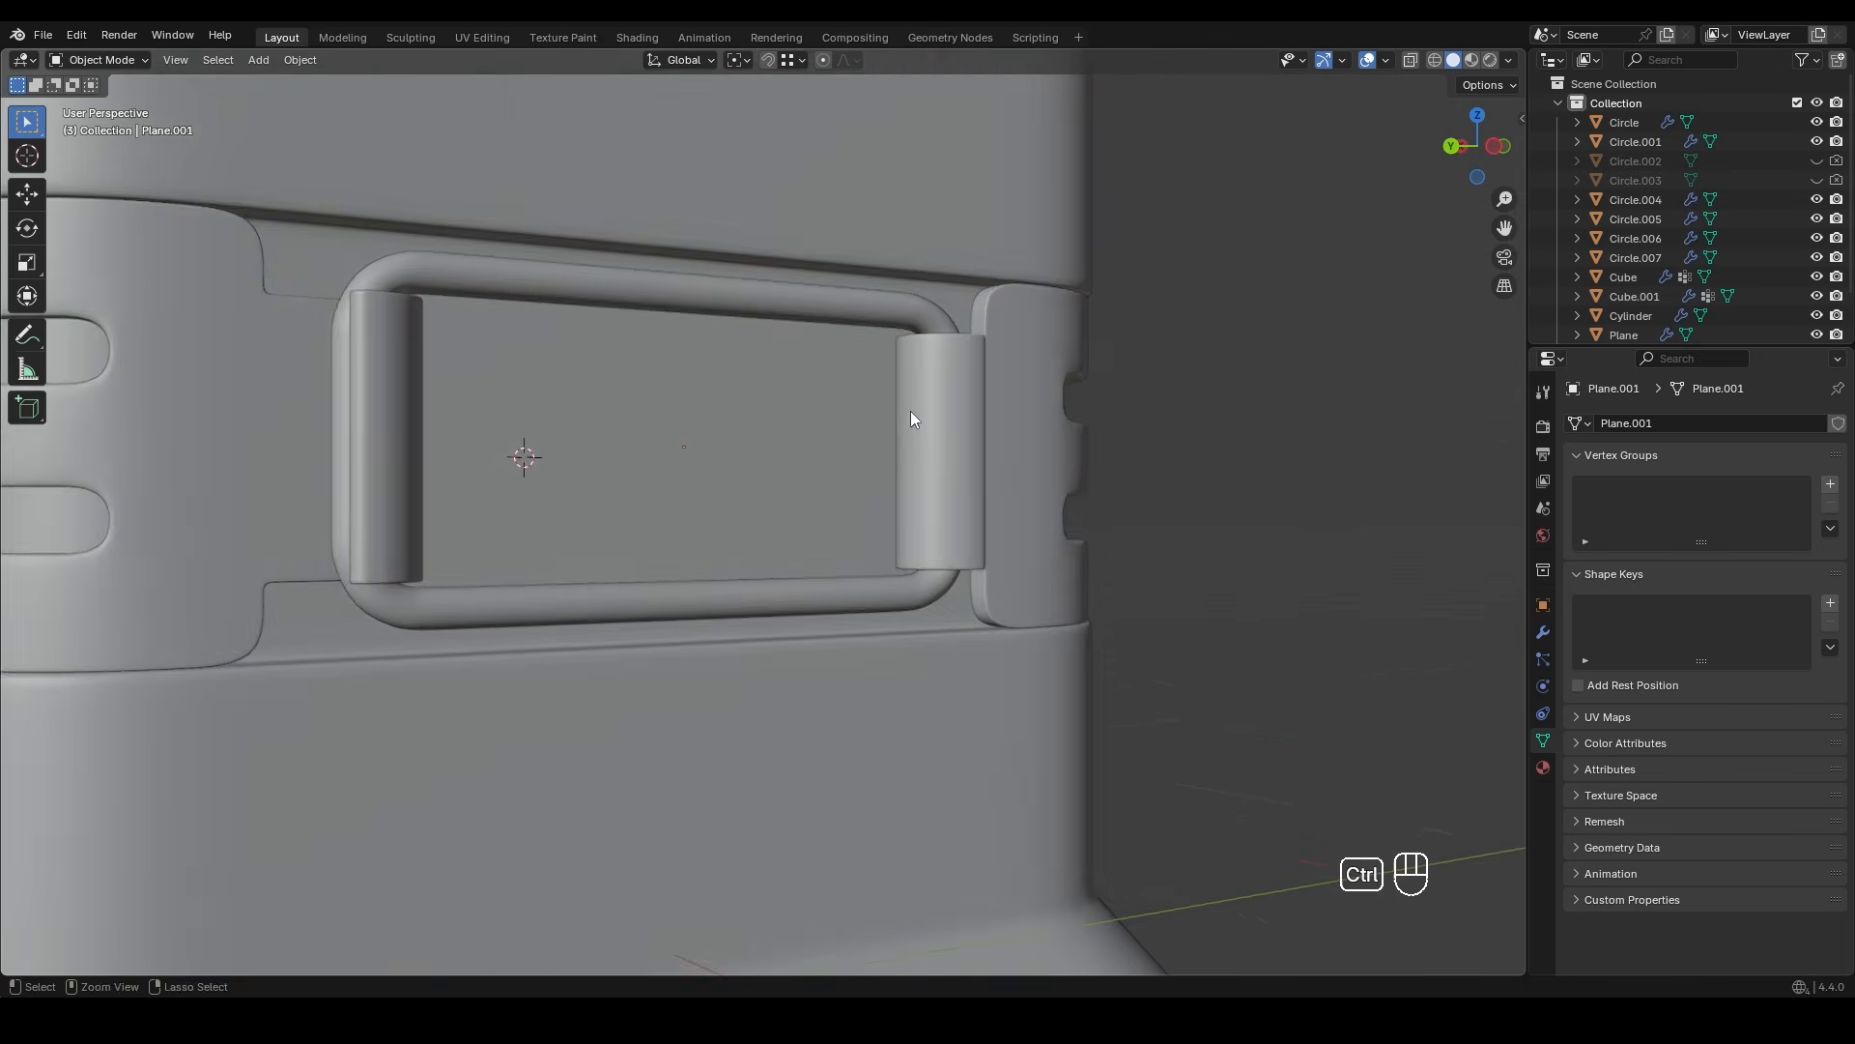
- Snap the 3D cursor to the centre vertex of the lower hinge barrel on the flashlight base
scroll(911, 410, "down", 5)
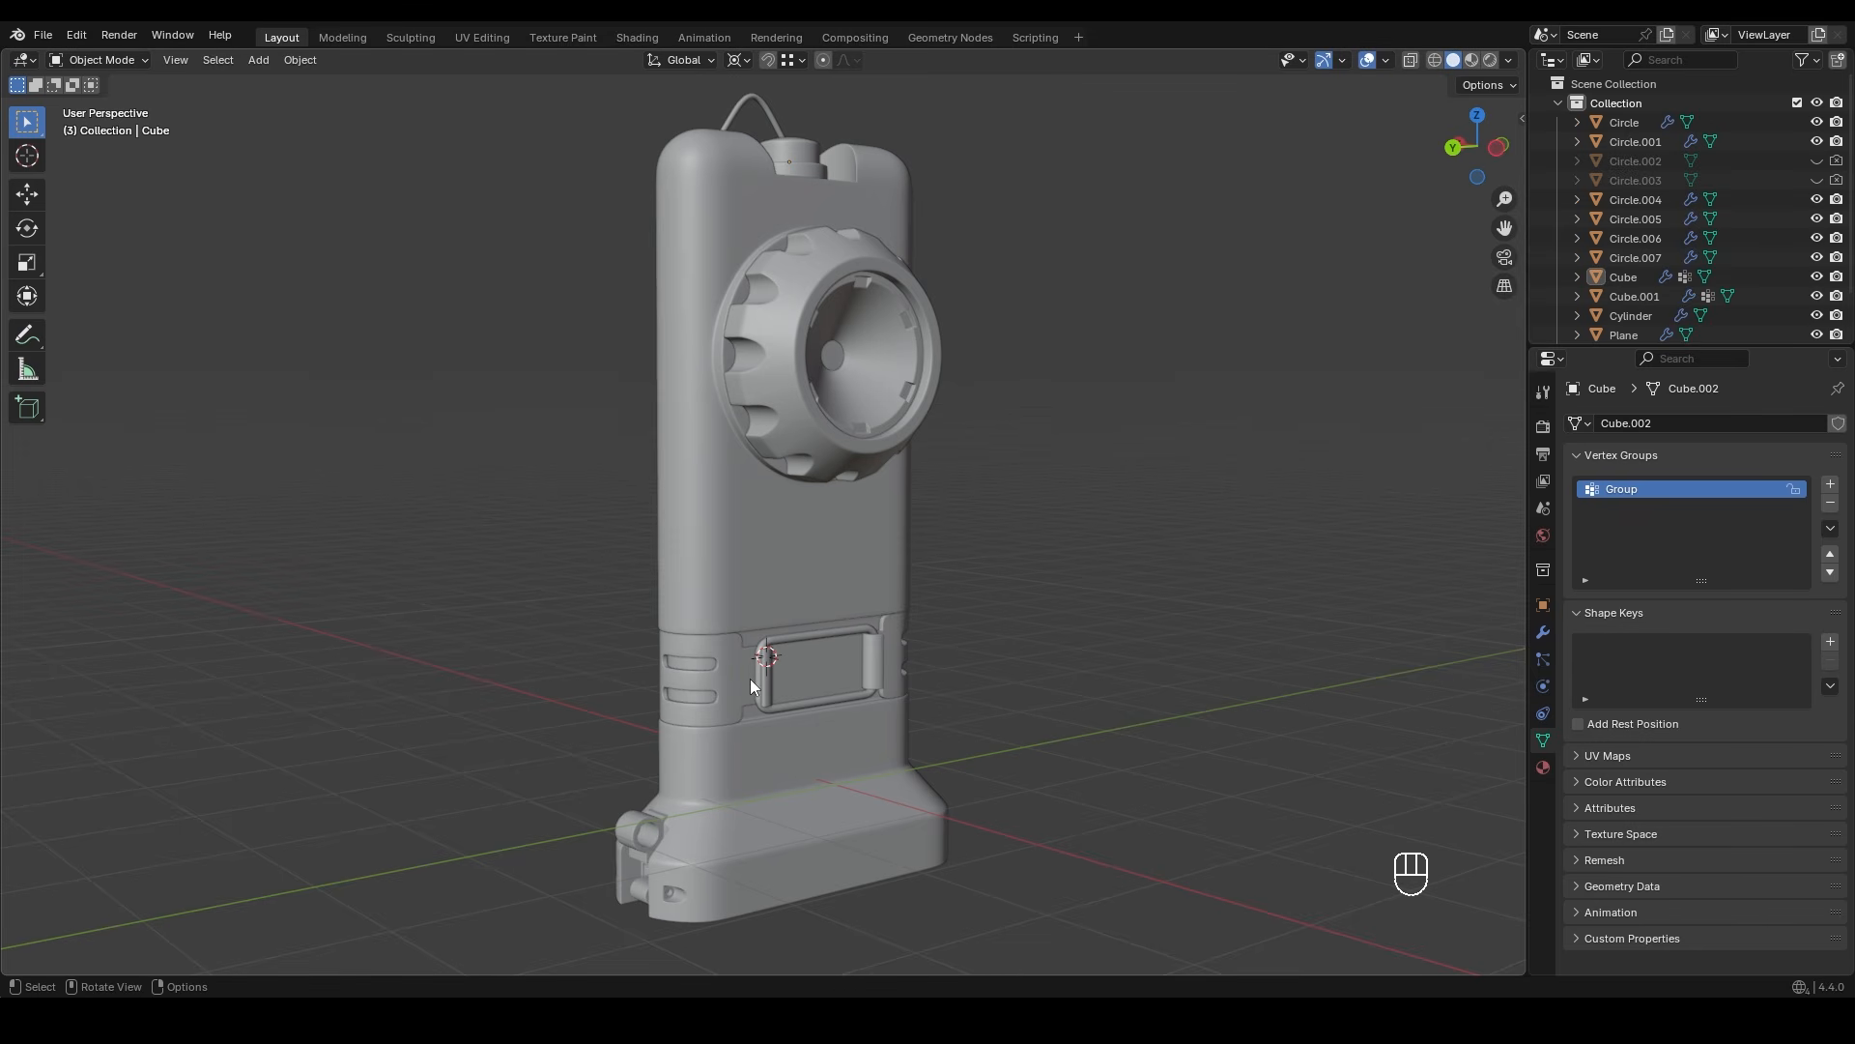
mouse_move(708, 835)
middle_mouse_down("shift")
mouse_move(769, 712)
mouse_move(693, 760)
mouse_move(787, 397)
mouse_move(775, 536)
middle_mouse_up("shift")
scroll(770, 711, "up", 2)
key("Tab")
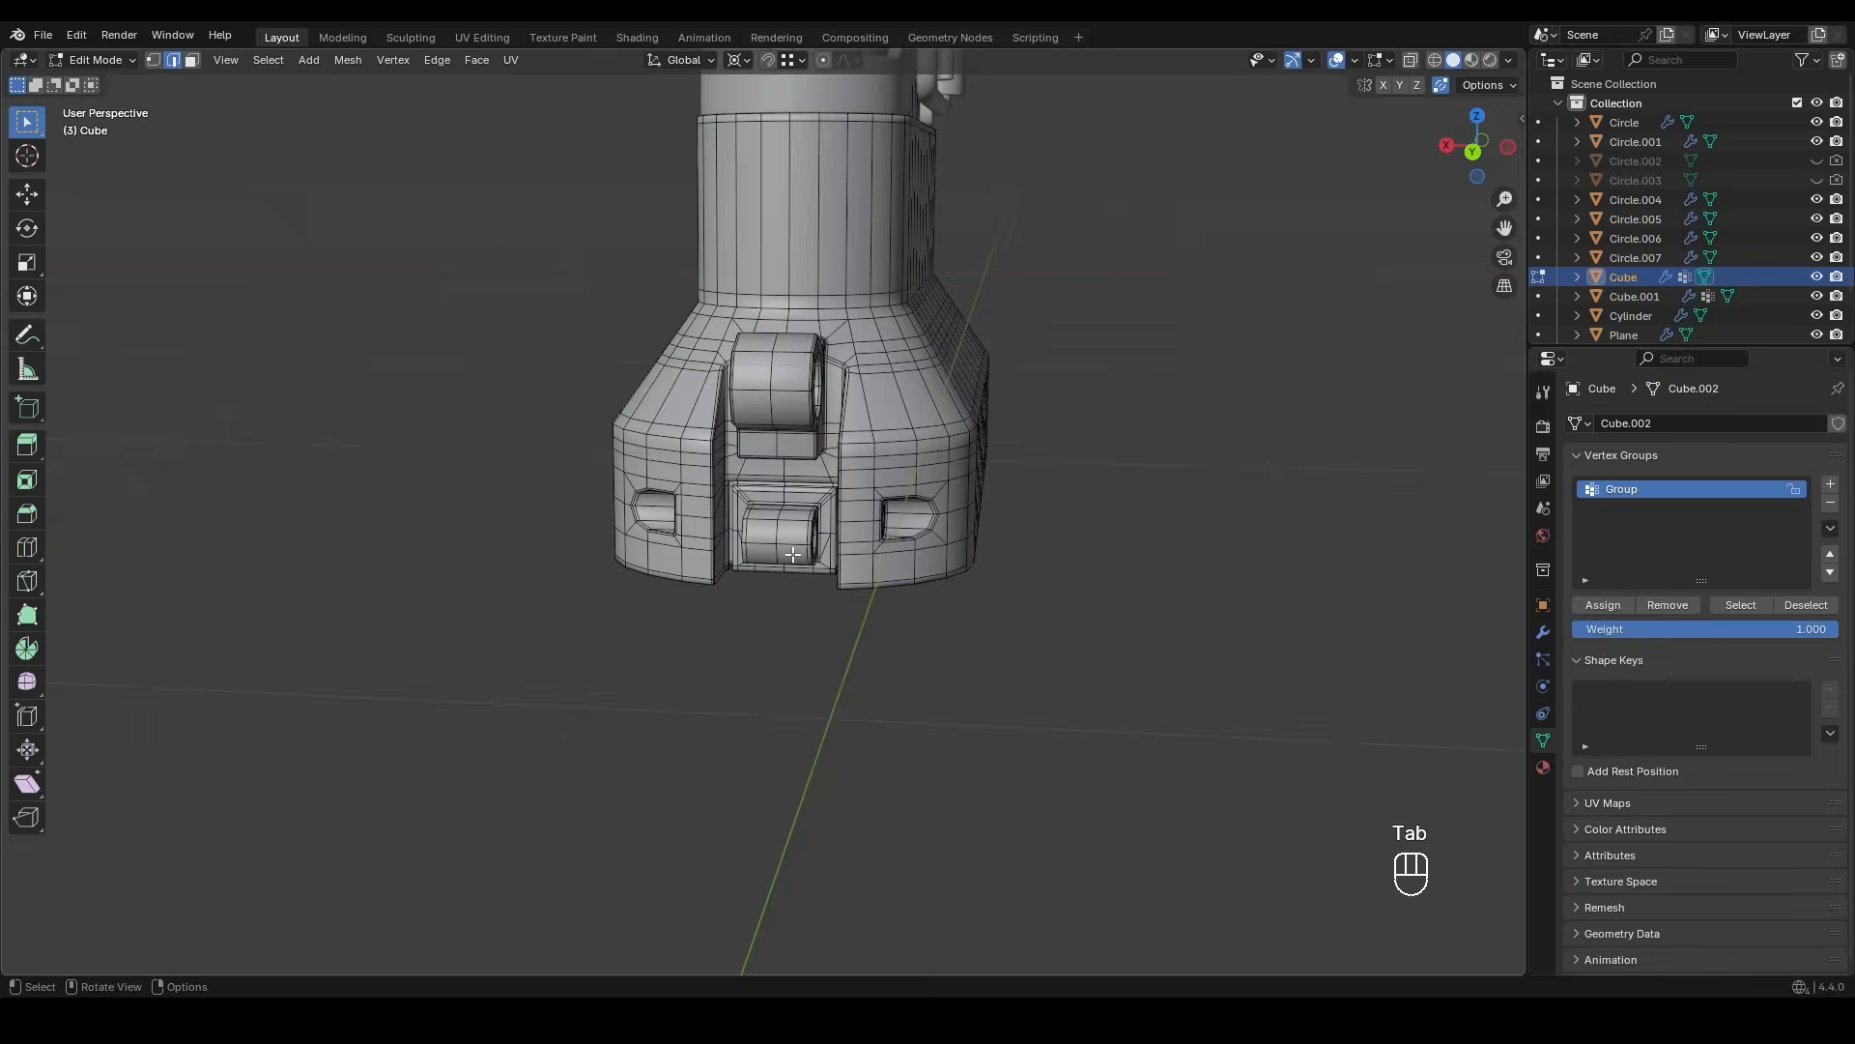
scroll(791, 578, "up", 3)
key("1")
middle_click_drag(825, 614, 840, 616)
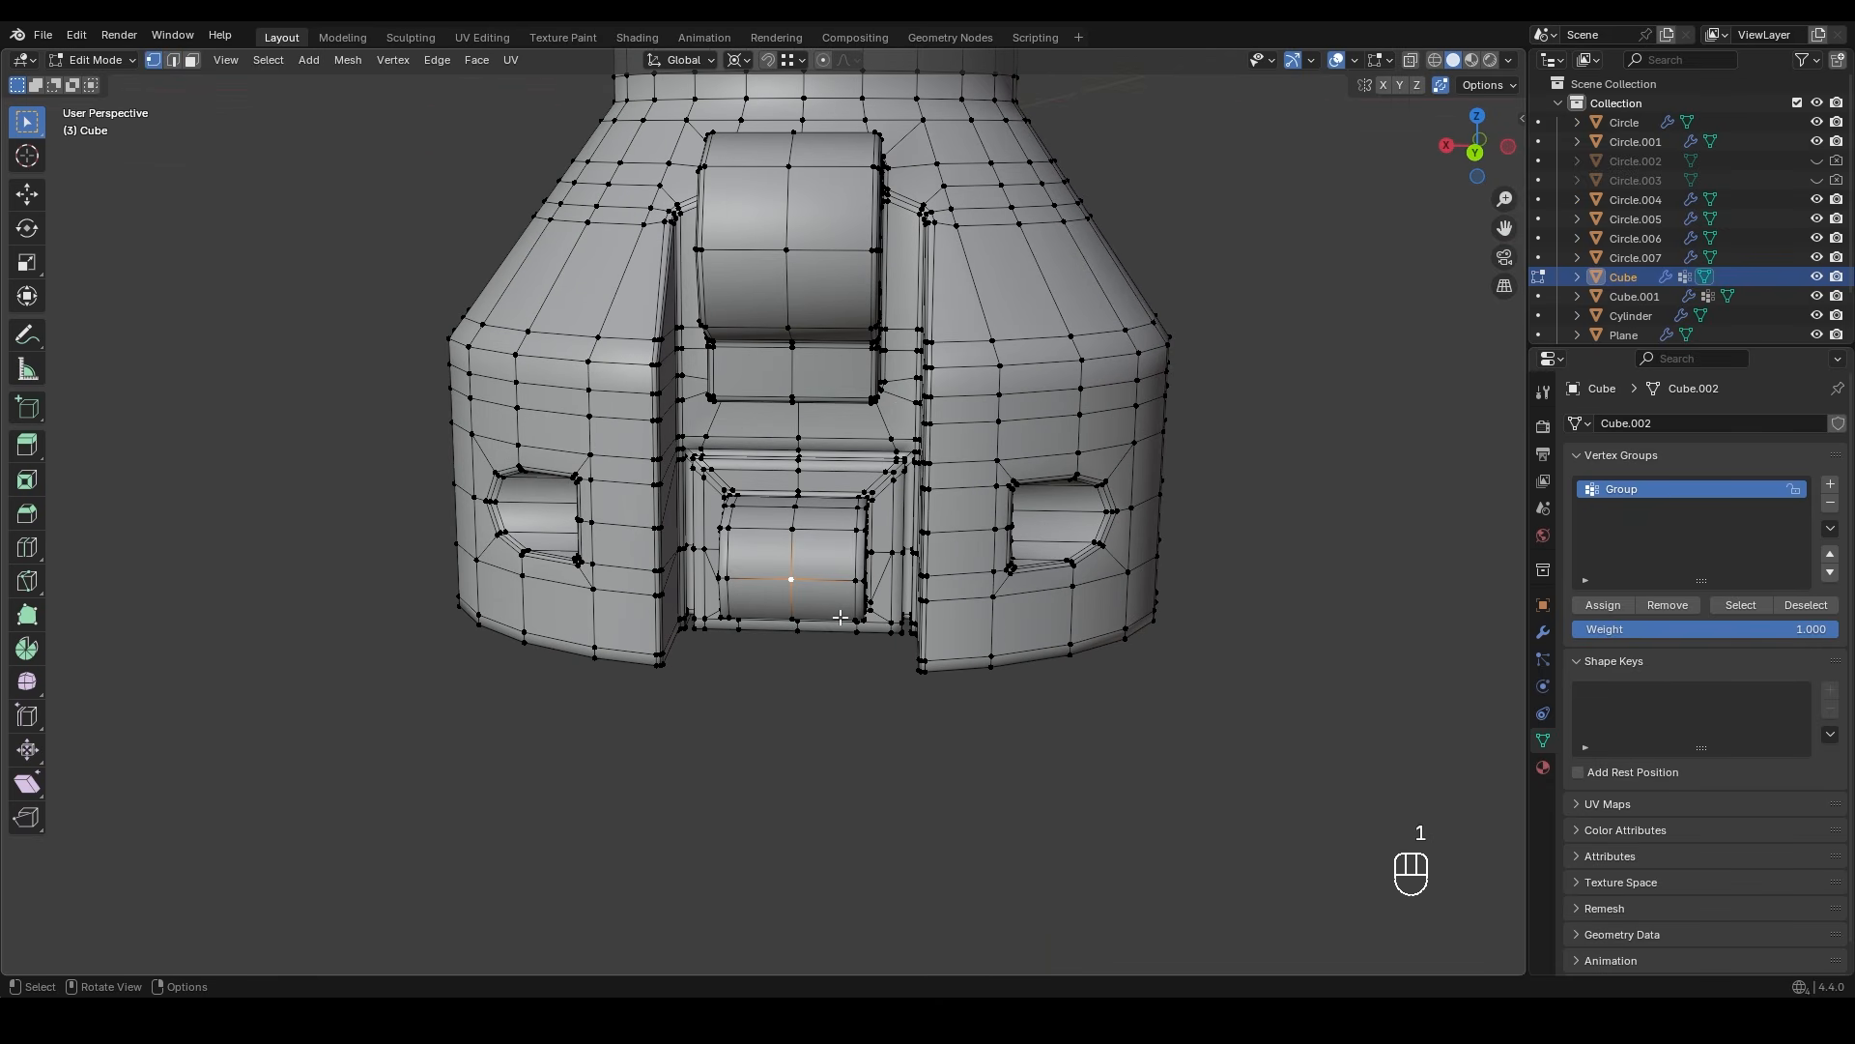
key("shift+s")
left_click(834, 715)
key("Tab")
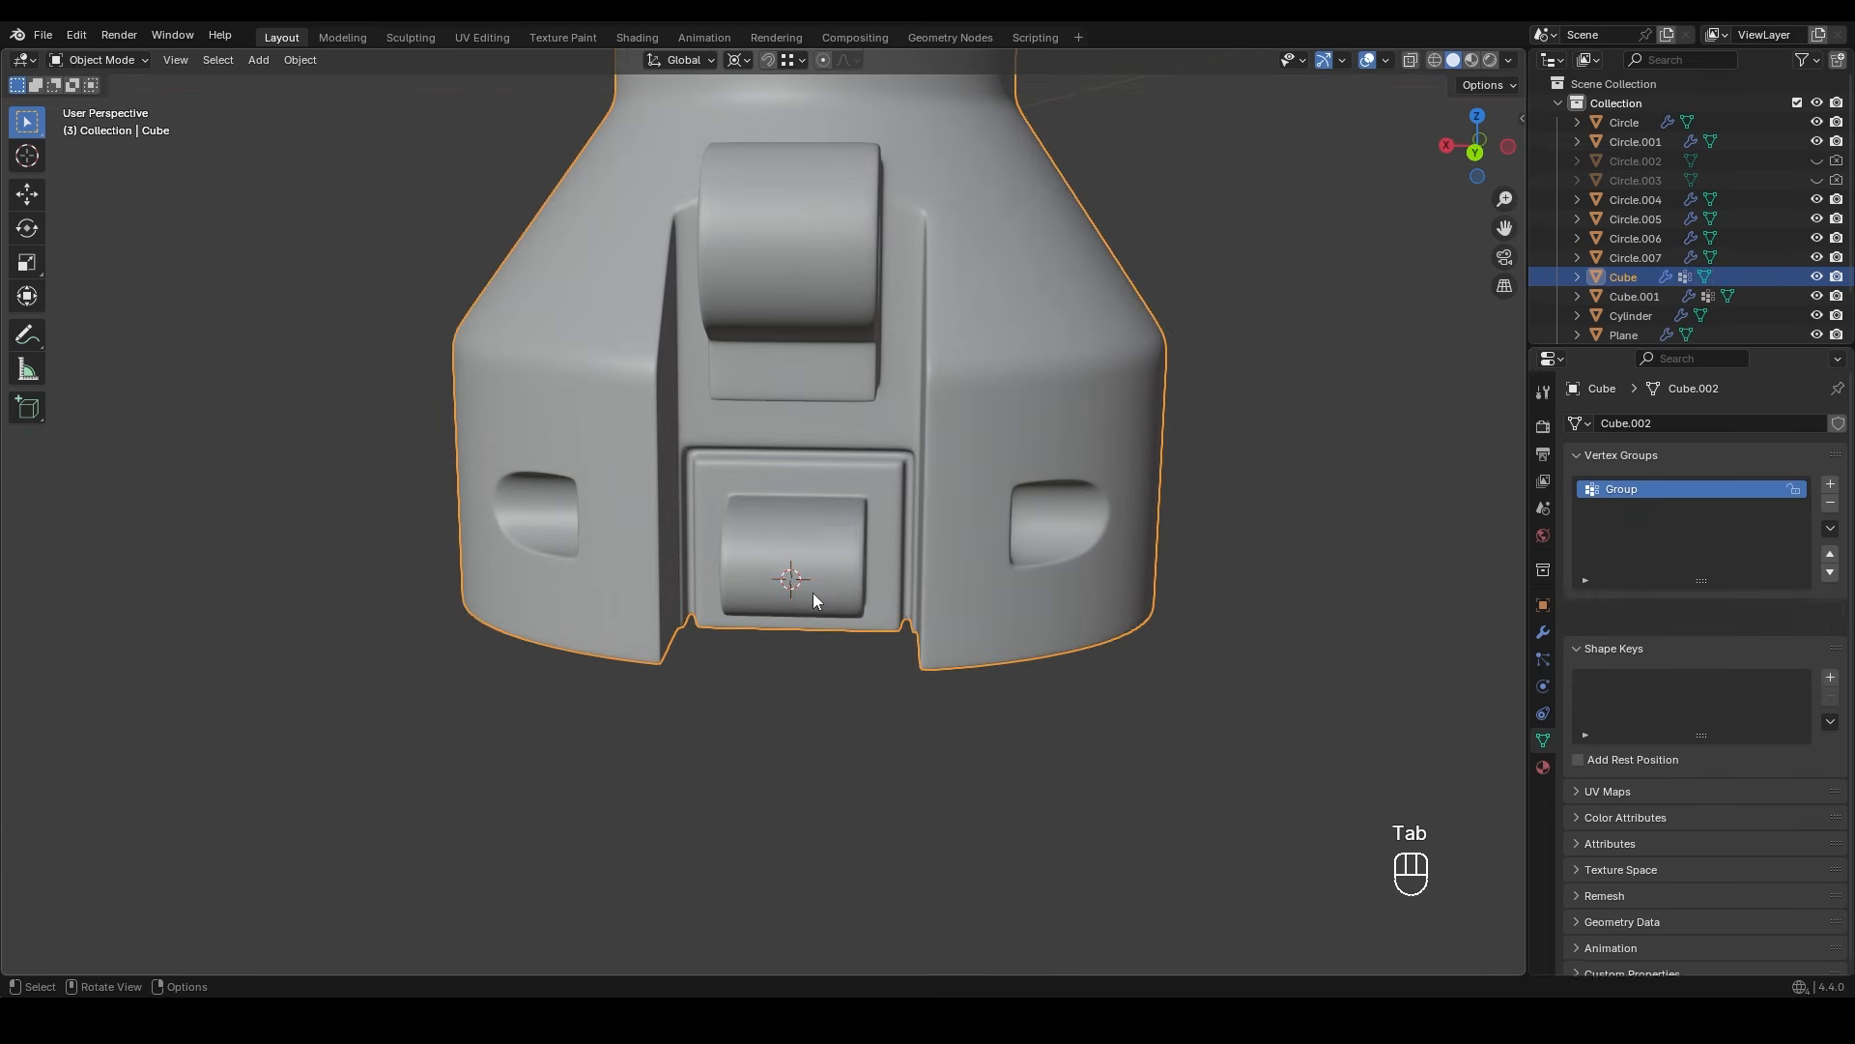
- Add a plane at the 3D cursor, scale it down to about the hinge recess width and rotate it 90° about X
key("shift+a")
mouse_move(808, 526)
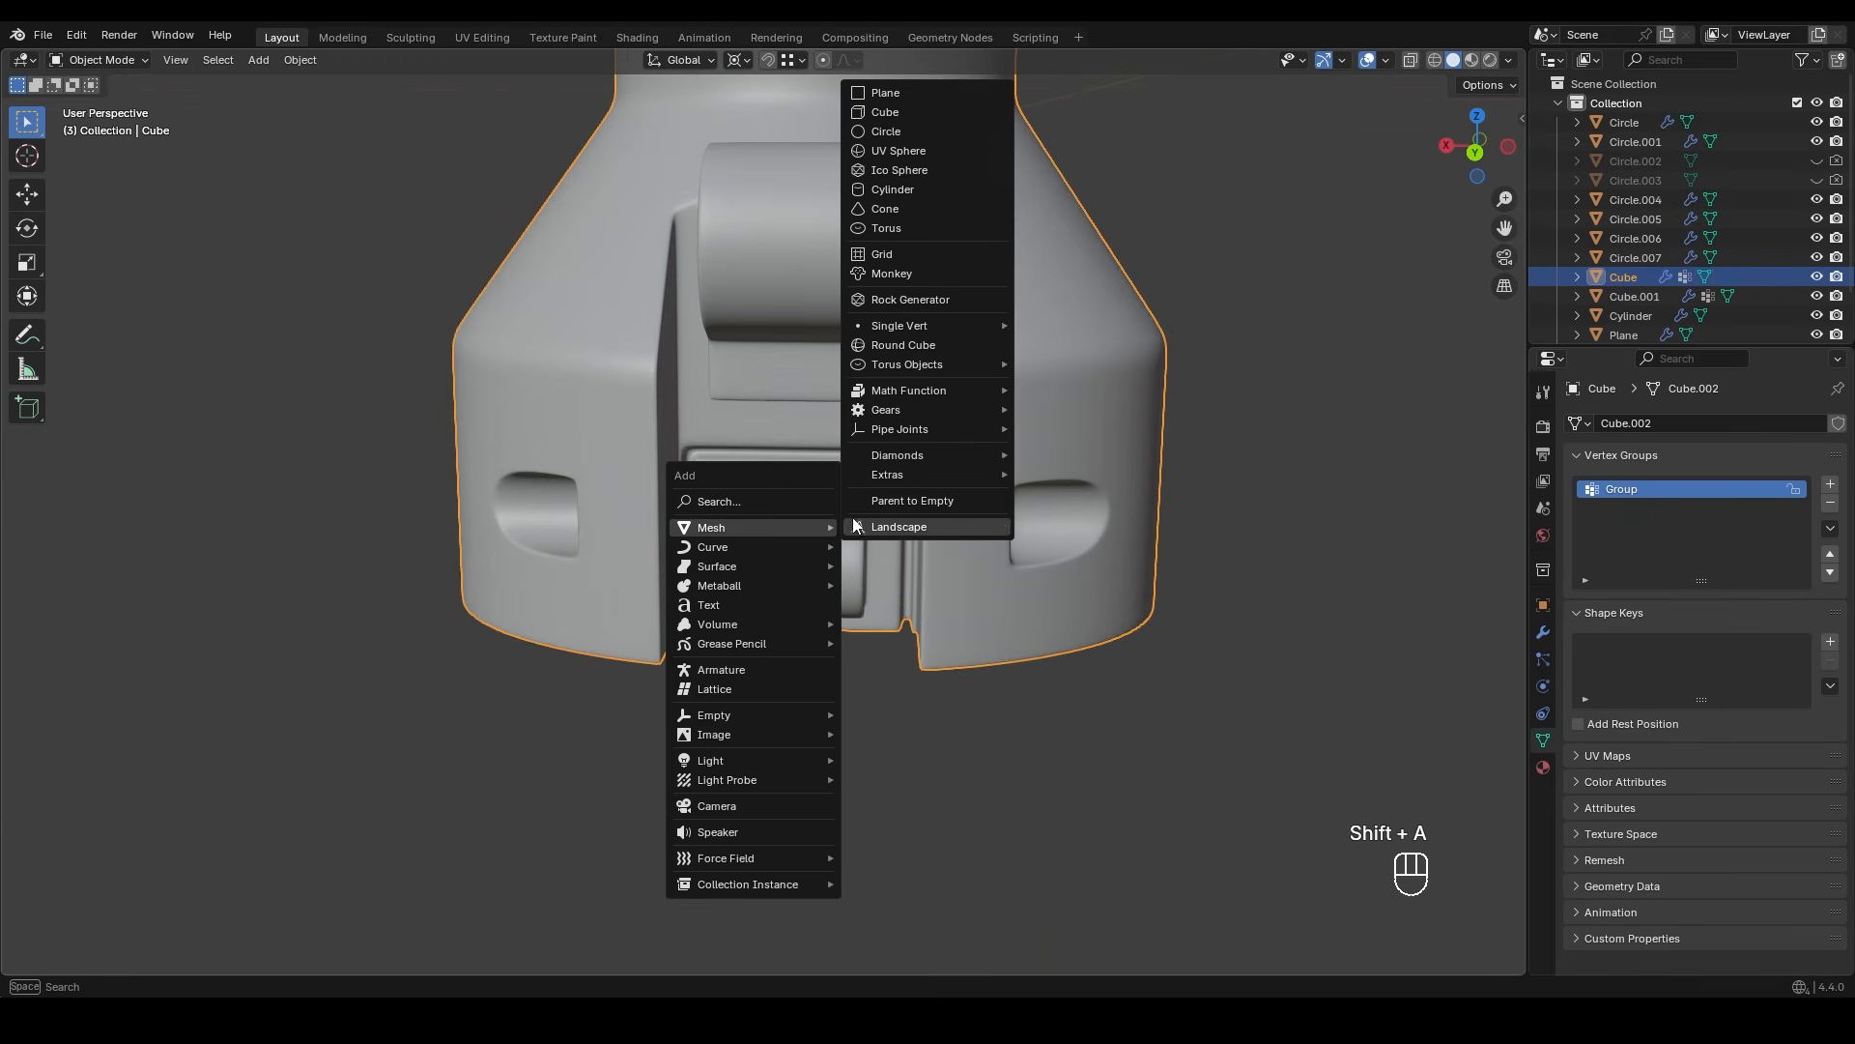
left_click(878, 91)
key("s")
left_click(873, 613)
key("s")
left_click(894, 642)
key("s")
left_click(913, 630)
middle_click_drag(913, 630, 1005, 636)
type("rx90")
key("KP_Enter")
middle_click_drag(940, 708, 937, 700, "alt")
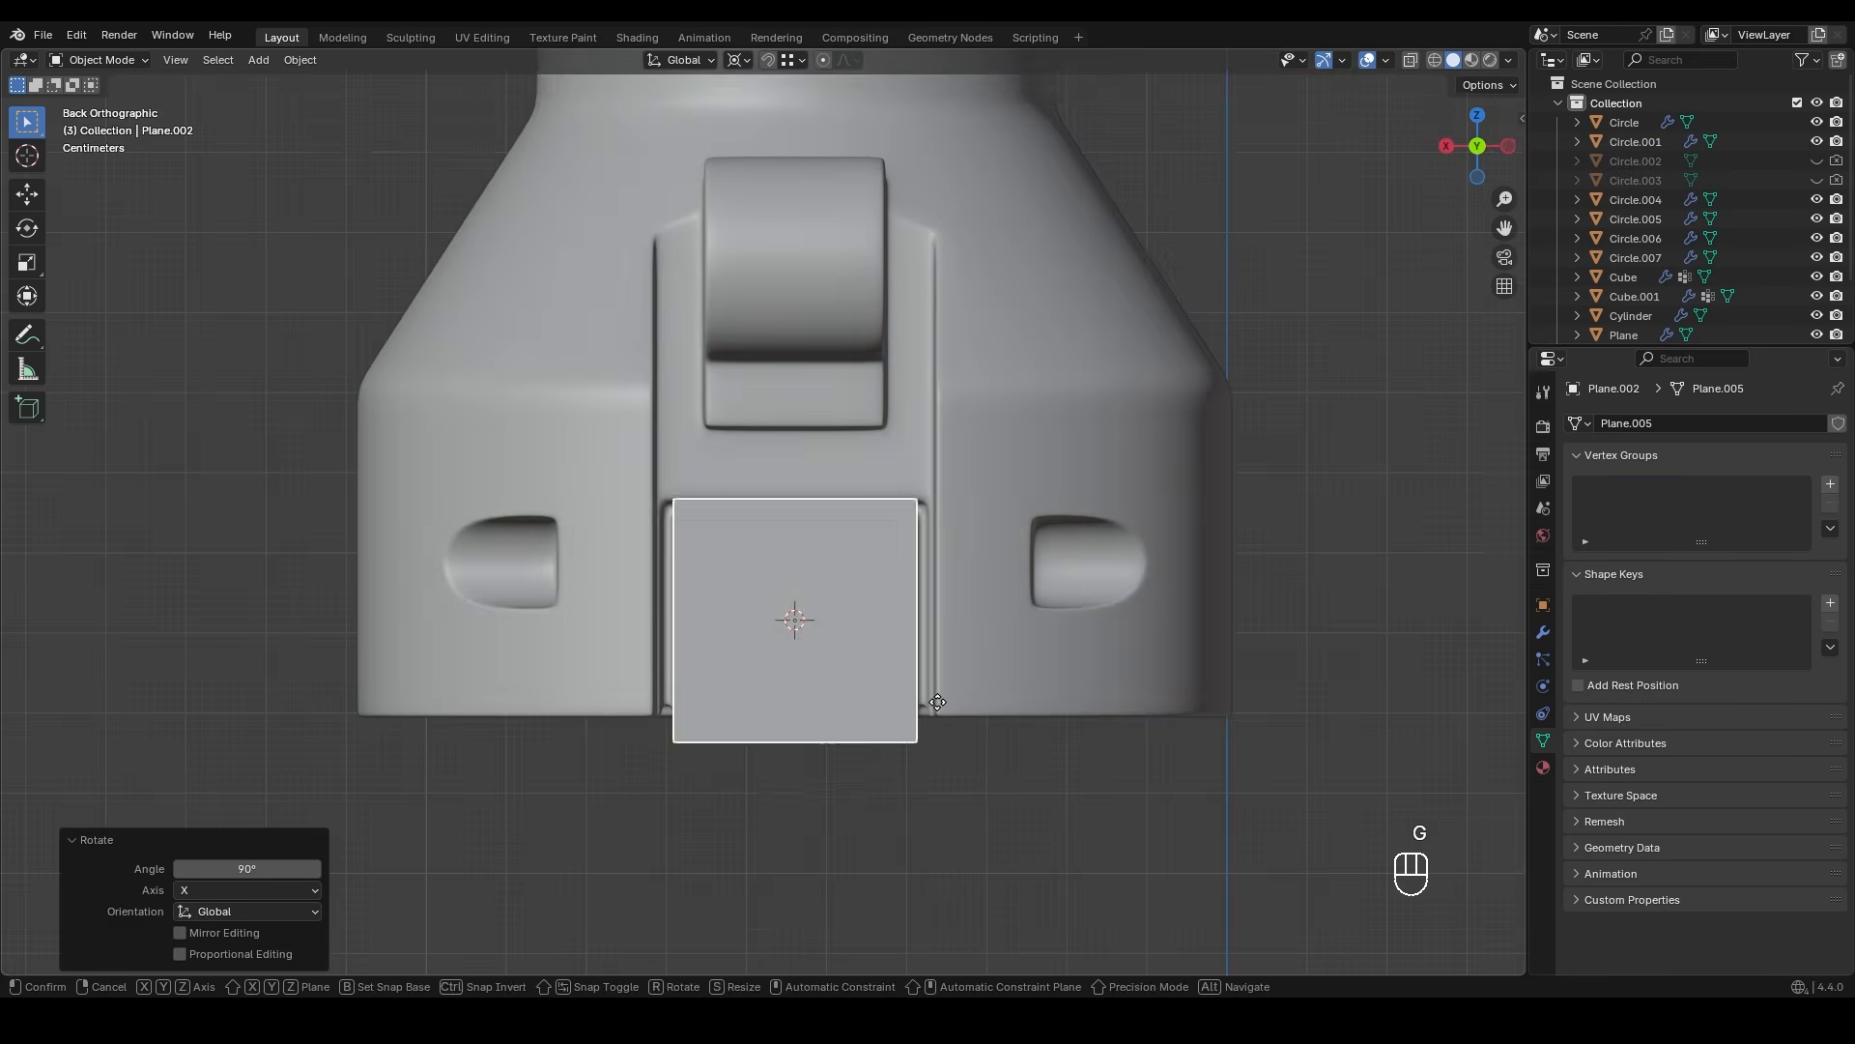
- Raise the plane until its lower edge meets the 3D cursor, and move it about -0.09 m along Y behind the barrel fronts
key("g")
middle_click(939, 667)
left_click(945, 592)
key("z")
mouse_move(944, 592)
middle_mouse_down("alt")
mouse_move(977, 633)
mouse_move(797, 561)
mouse_move(936, 525)
middle_mouse_up("alt")
key("ctrl+z")
scroll(797, 560, "up", 4)
key("g")
middle_click(870, 565)
left_click(913, 570)
key("z")
middle_click_drag(807, 590, 815, 596, "shift")
- Narrow the plane along X by a factor of 0.953 and apply its scale
key("s")
key("x")
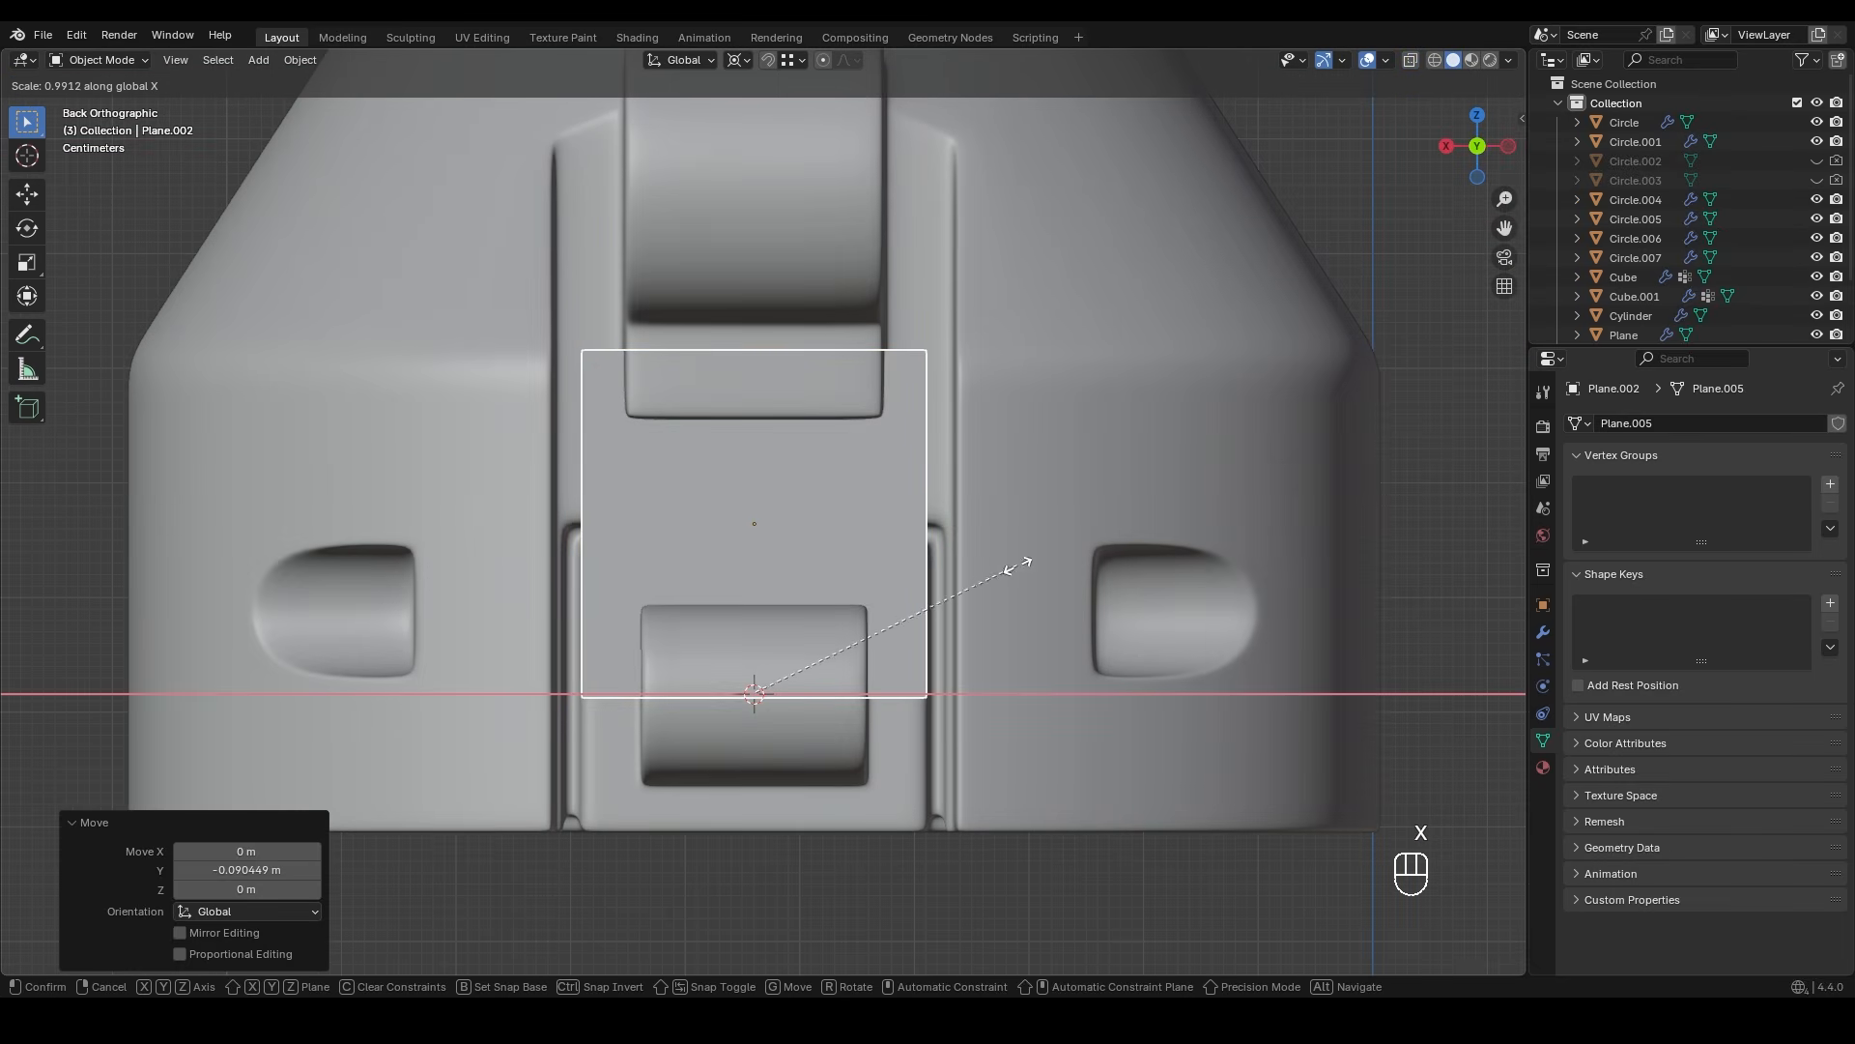
left_click(953, 566)
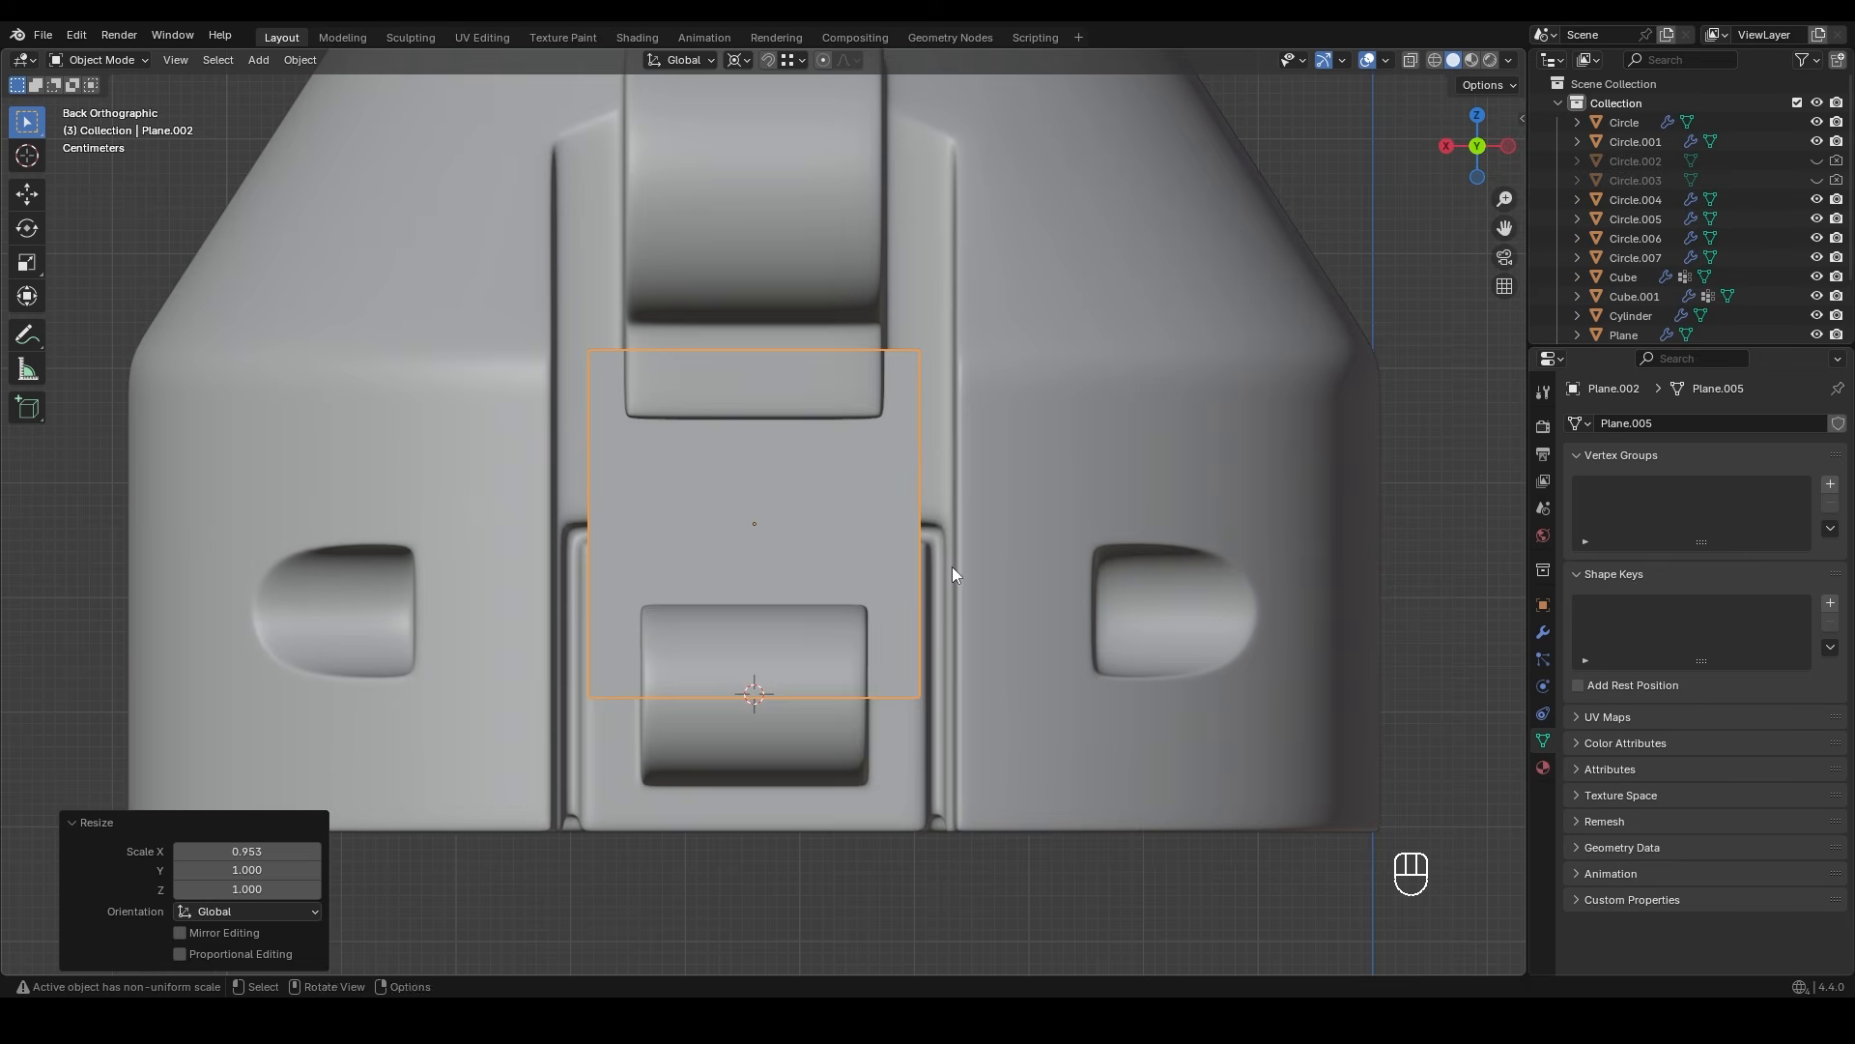
key("ctrl+a")
left_click(793, 514)
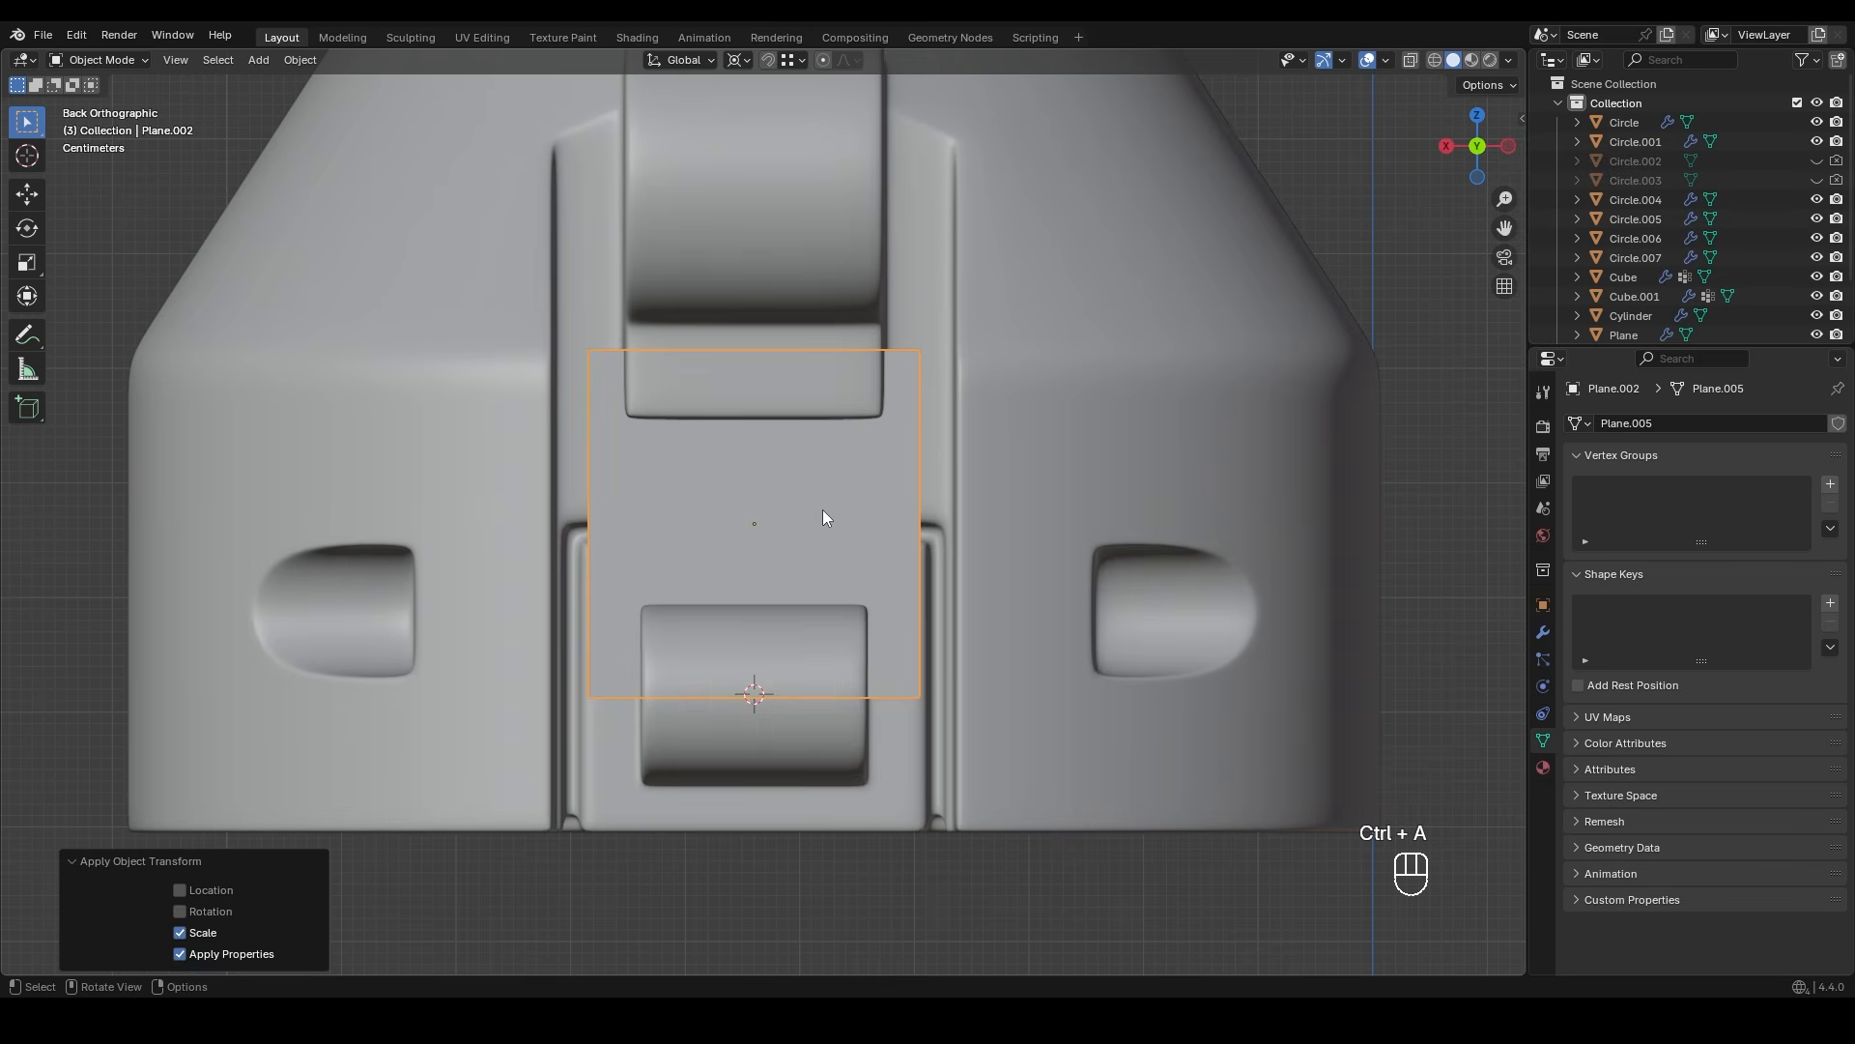
- Delete only the plane's face in Edit Mode, keeping its rectangular edge outline
key("Tab")
key("alt+a")
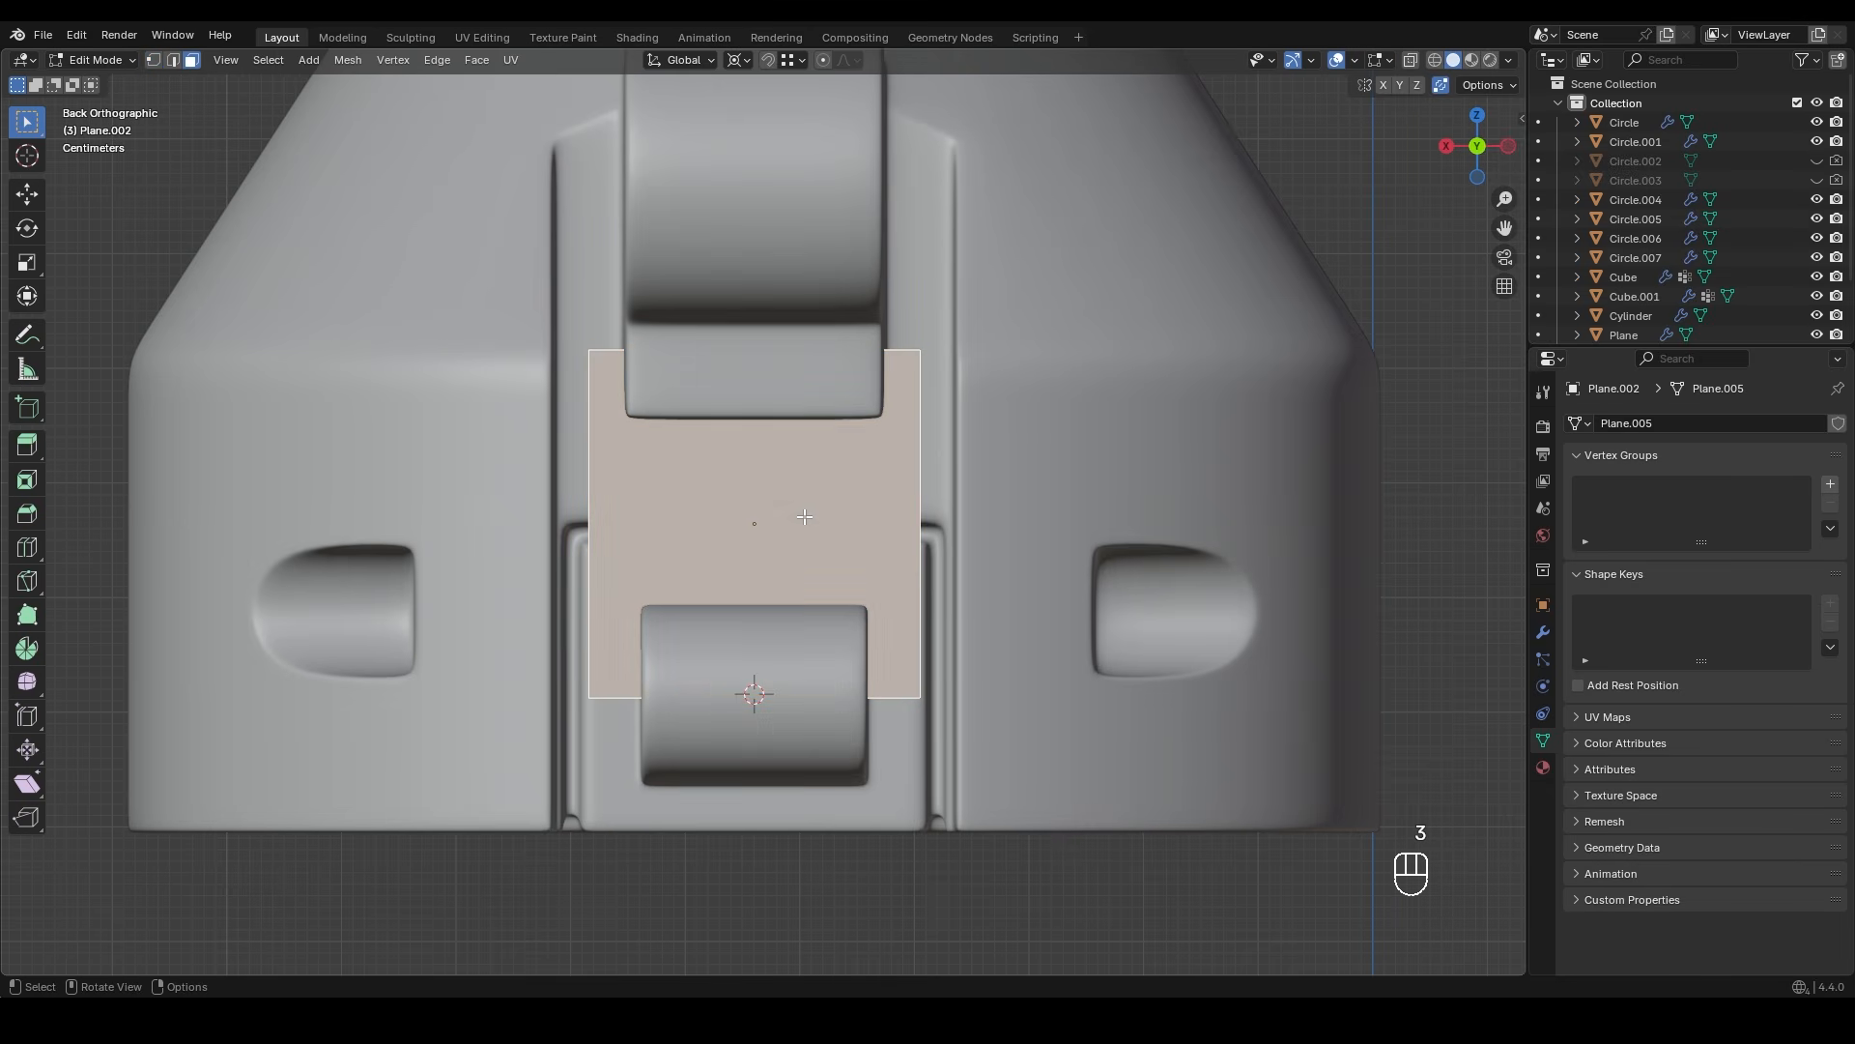
key("x")
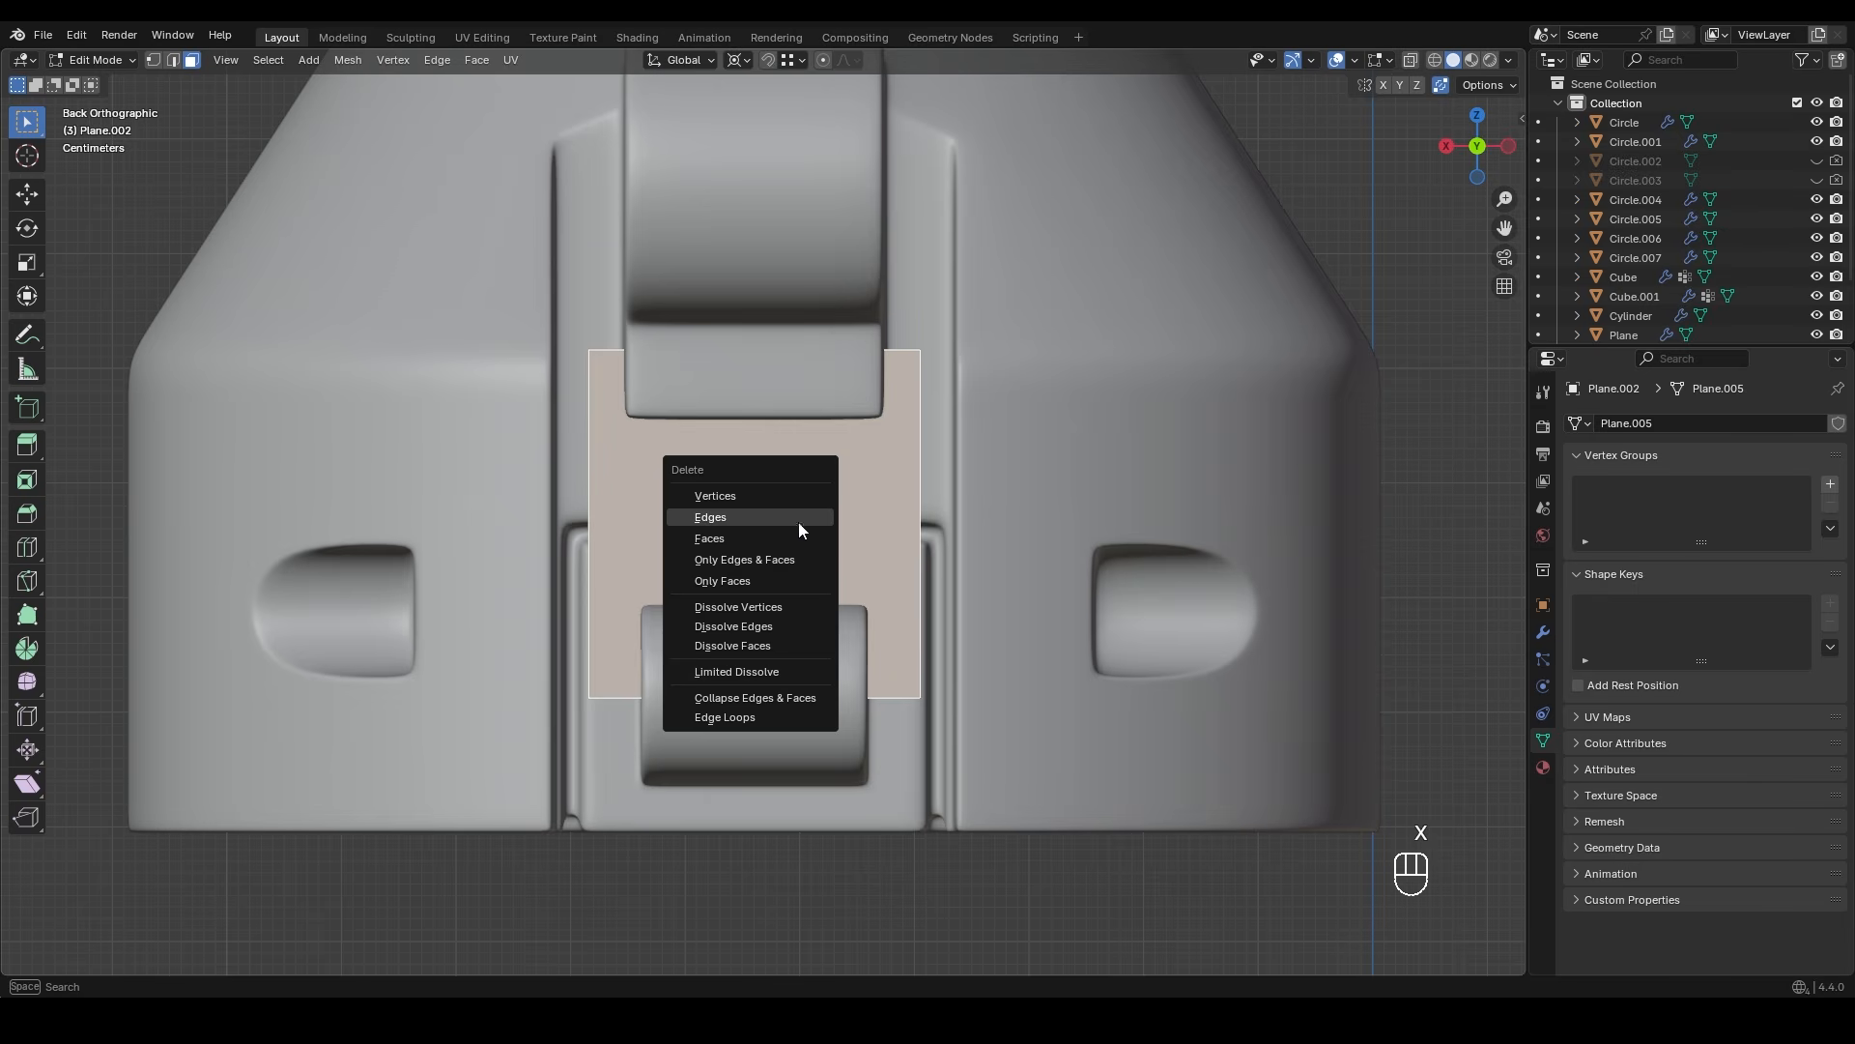
left_click(789, 581)
- Raise the outline's two top vertices about 0.289 m along Z, above the upper hinge barrel
key("1")
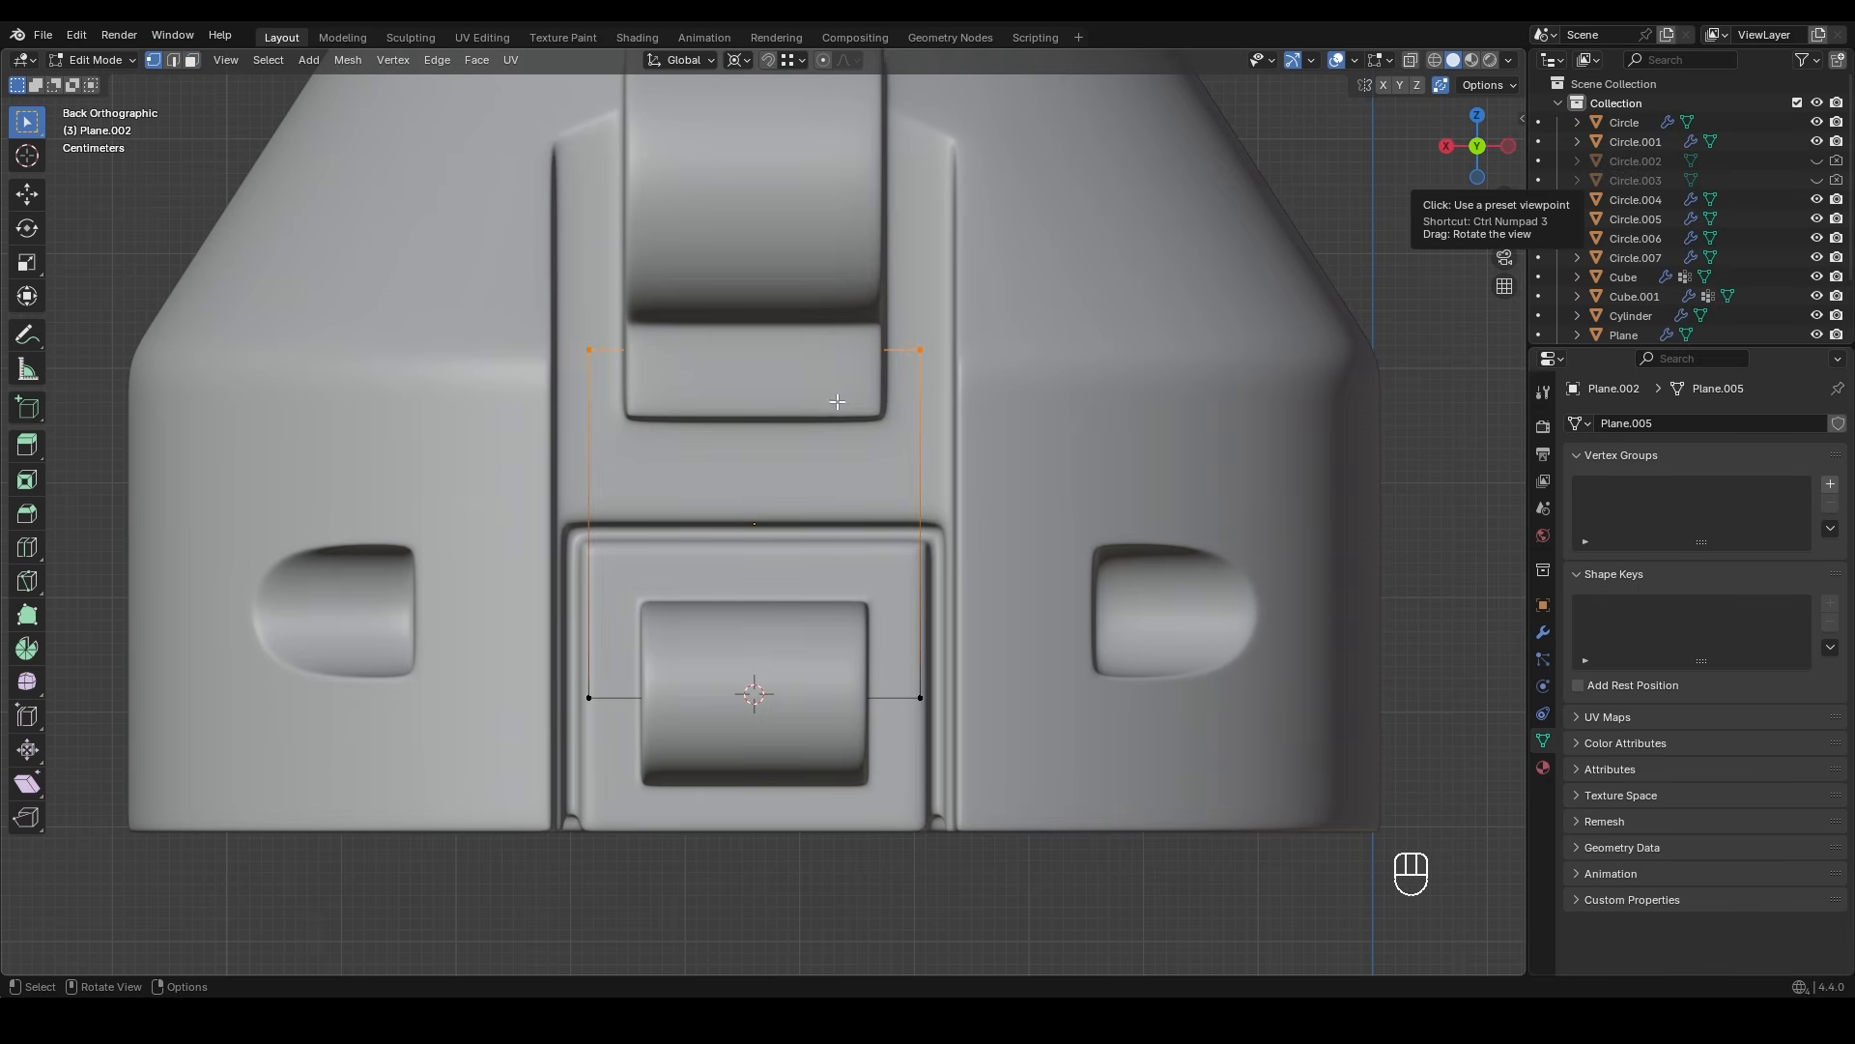
scroll(837, 402, "down", 2)
key("g")
key("z")
left_click(963, 373)
scroll(870, 377, "up", 4)
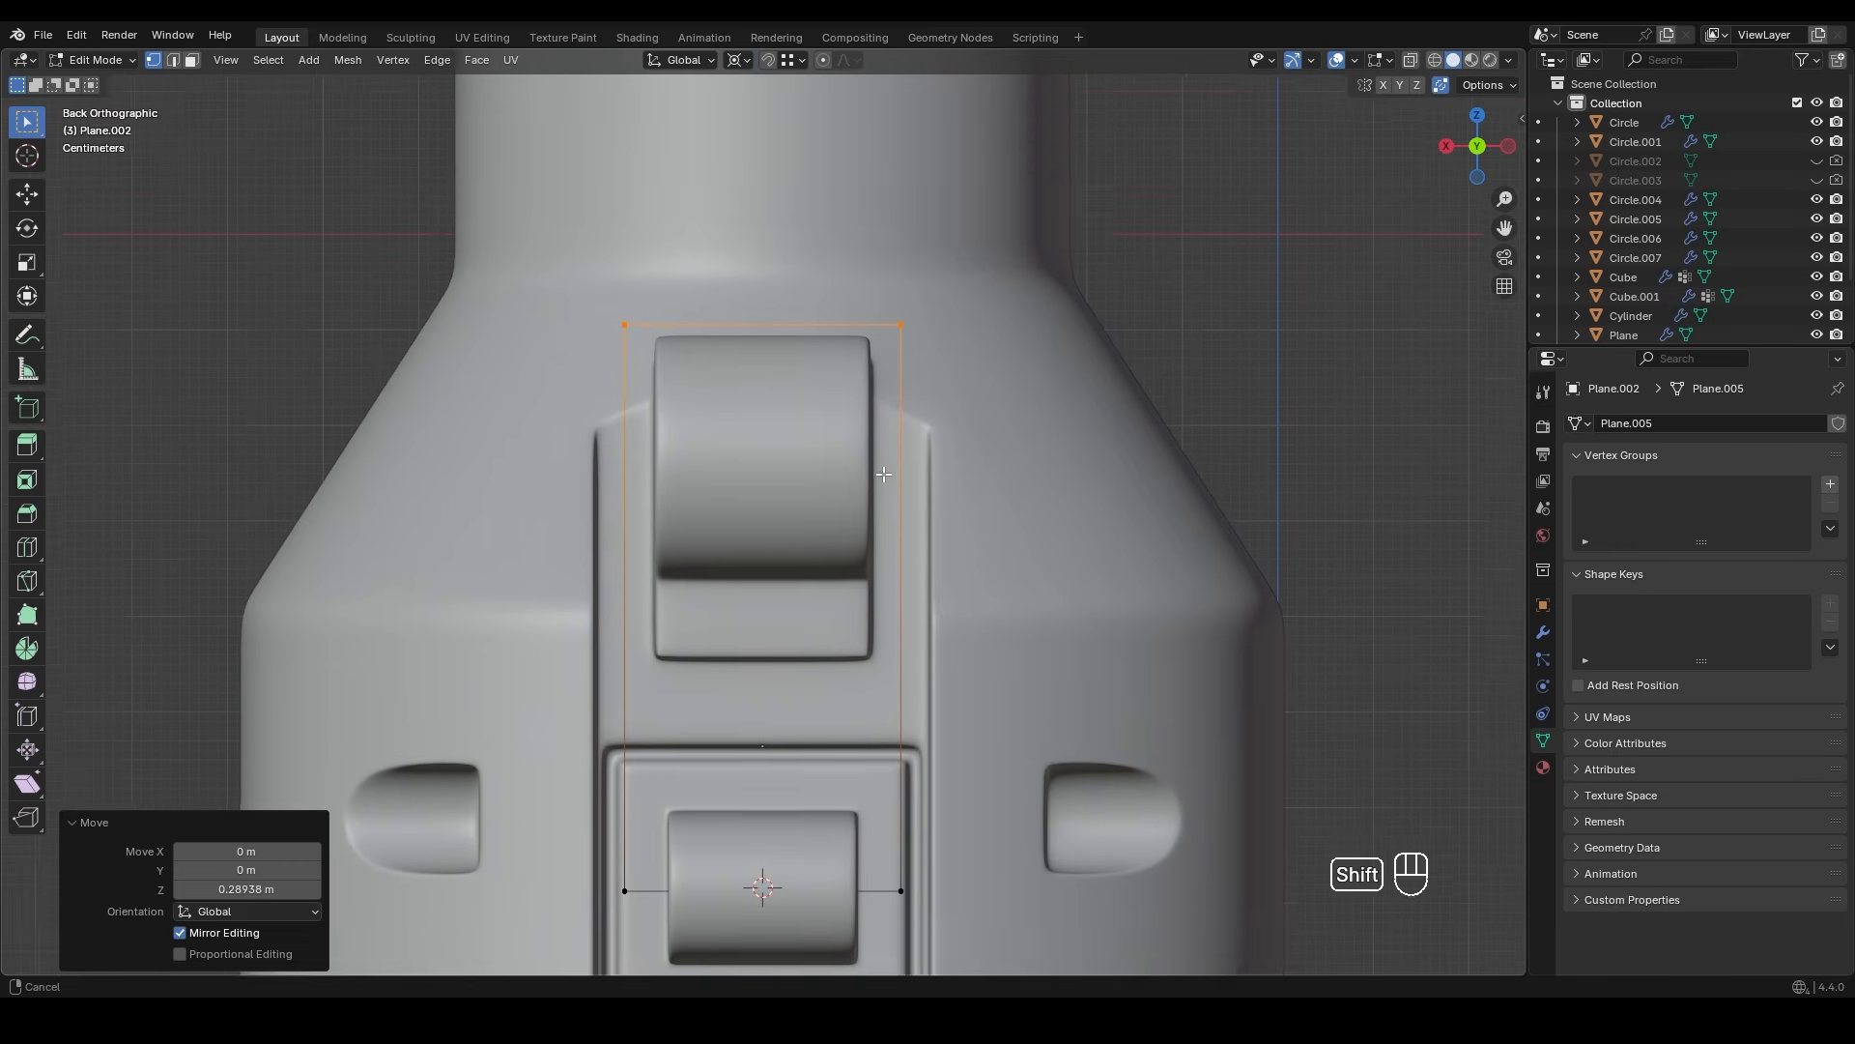
- Add two cuts to the outline's top edge and extrude the middle segment upward about 0.131 m
key("ctrl+r")
scroll(782, 378, "up", 1)
left_click(782, 378)
right_click(784, 383)
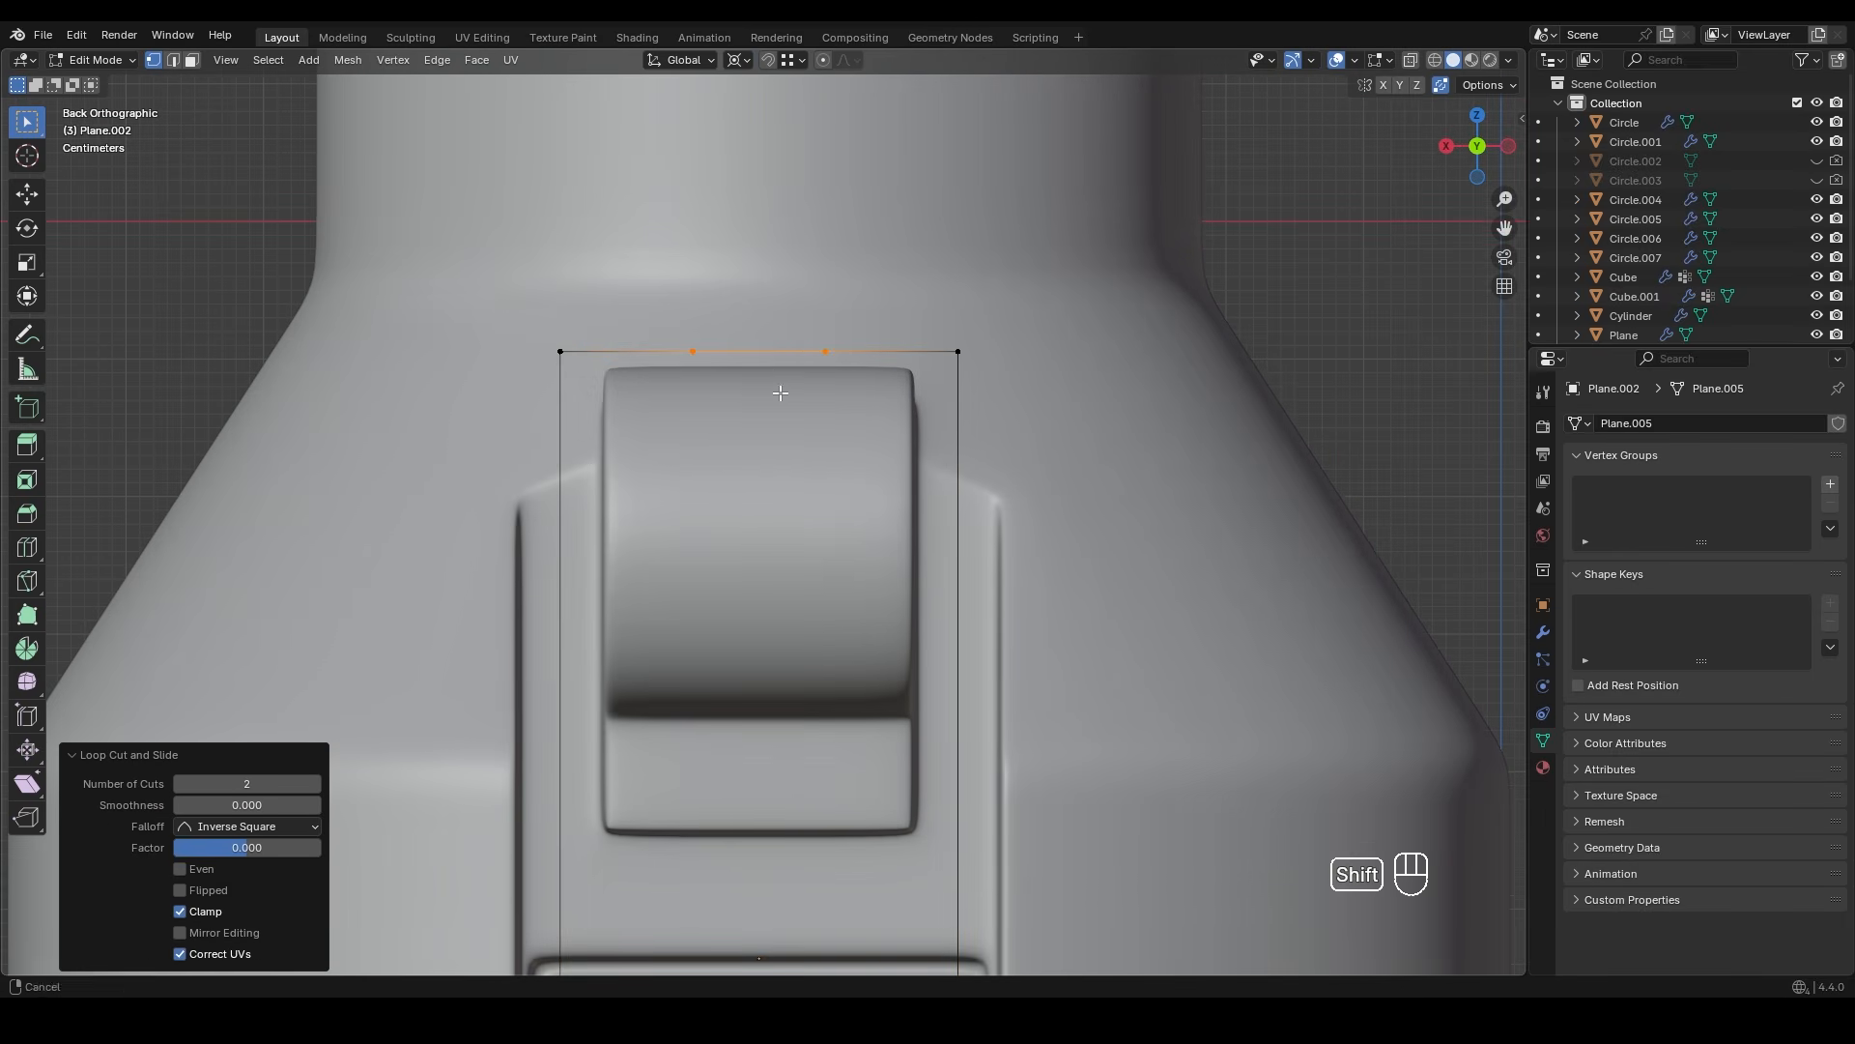
middle_click_drag(781, 393, 772, 448, "shift")
key("2")
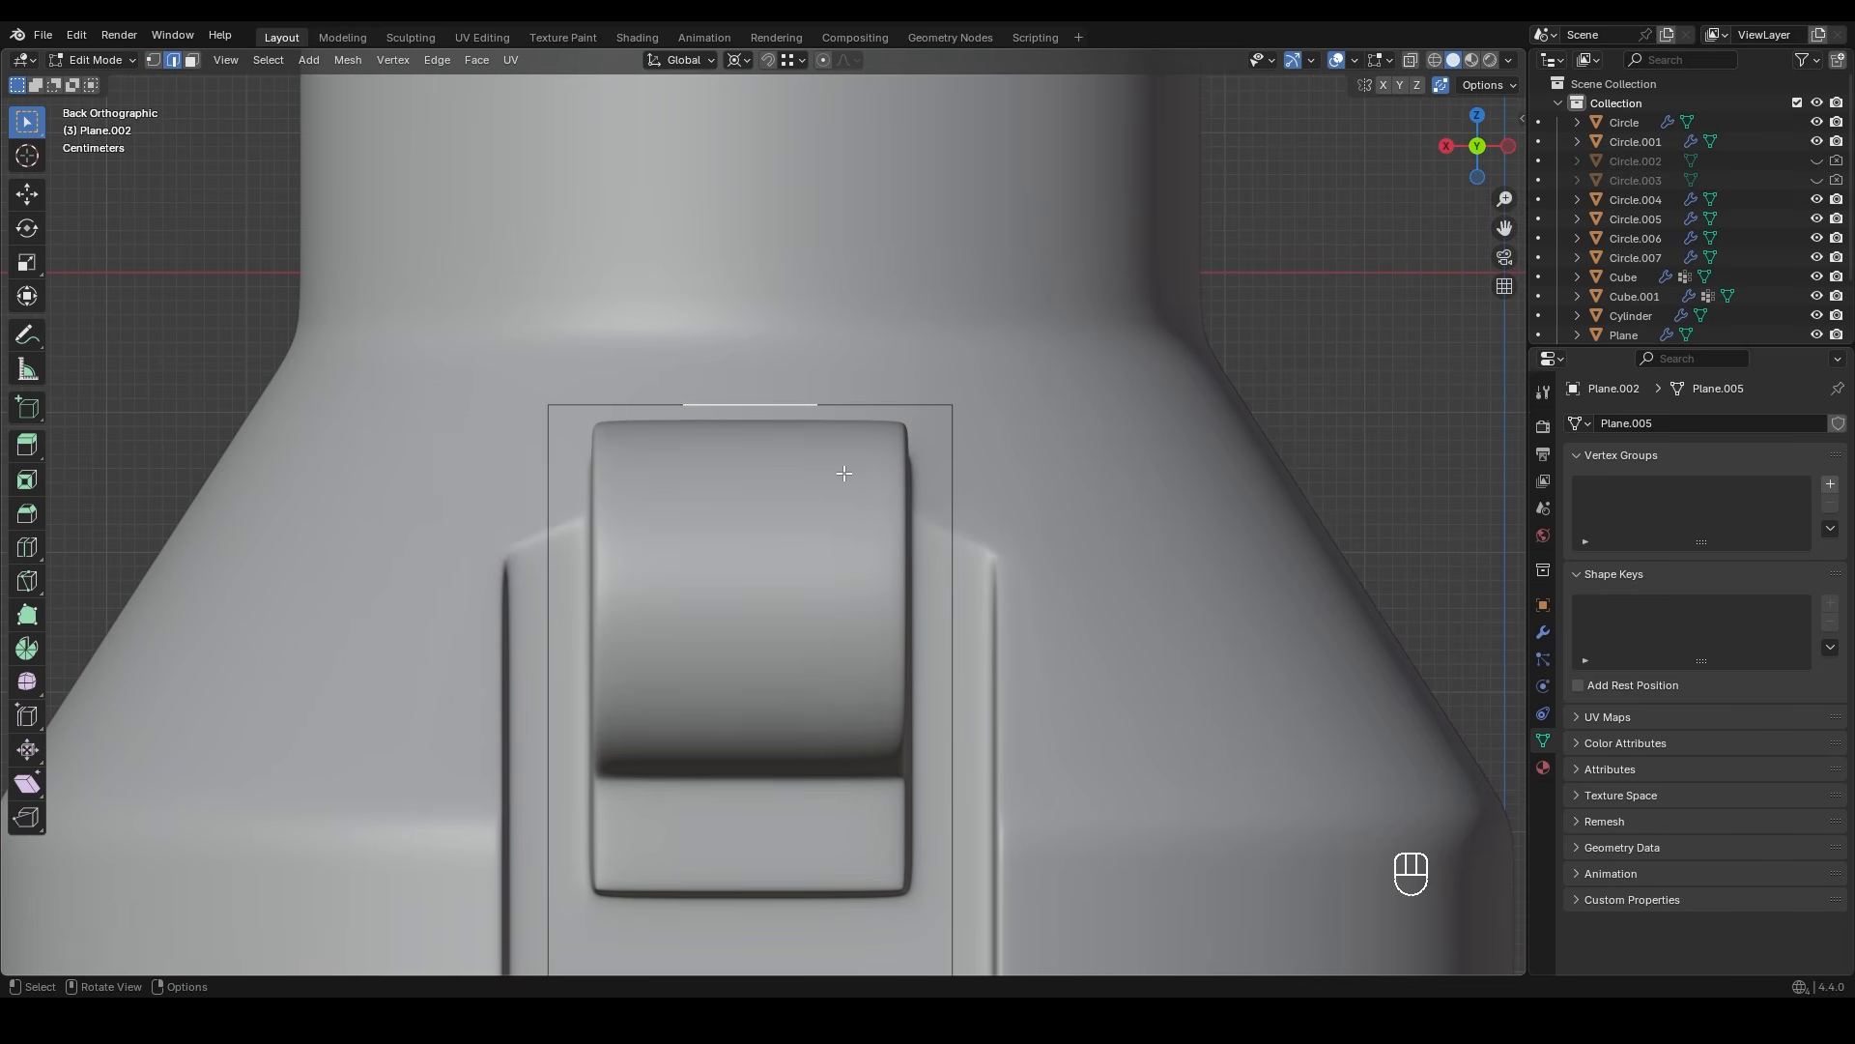
key("e")
left_click(845, 289)
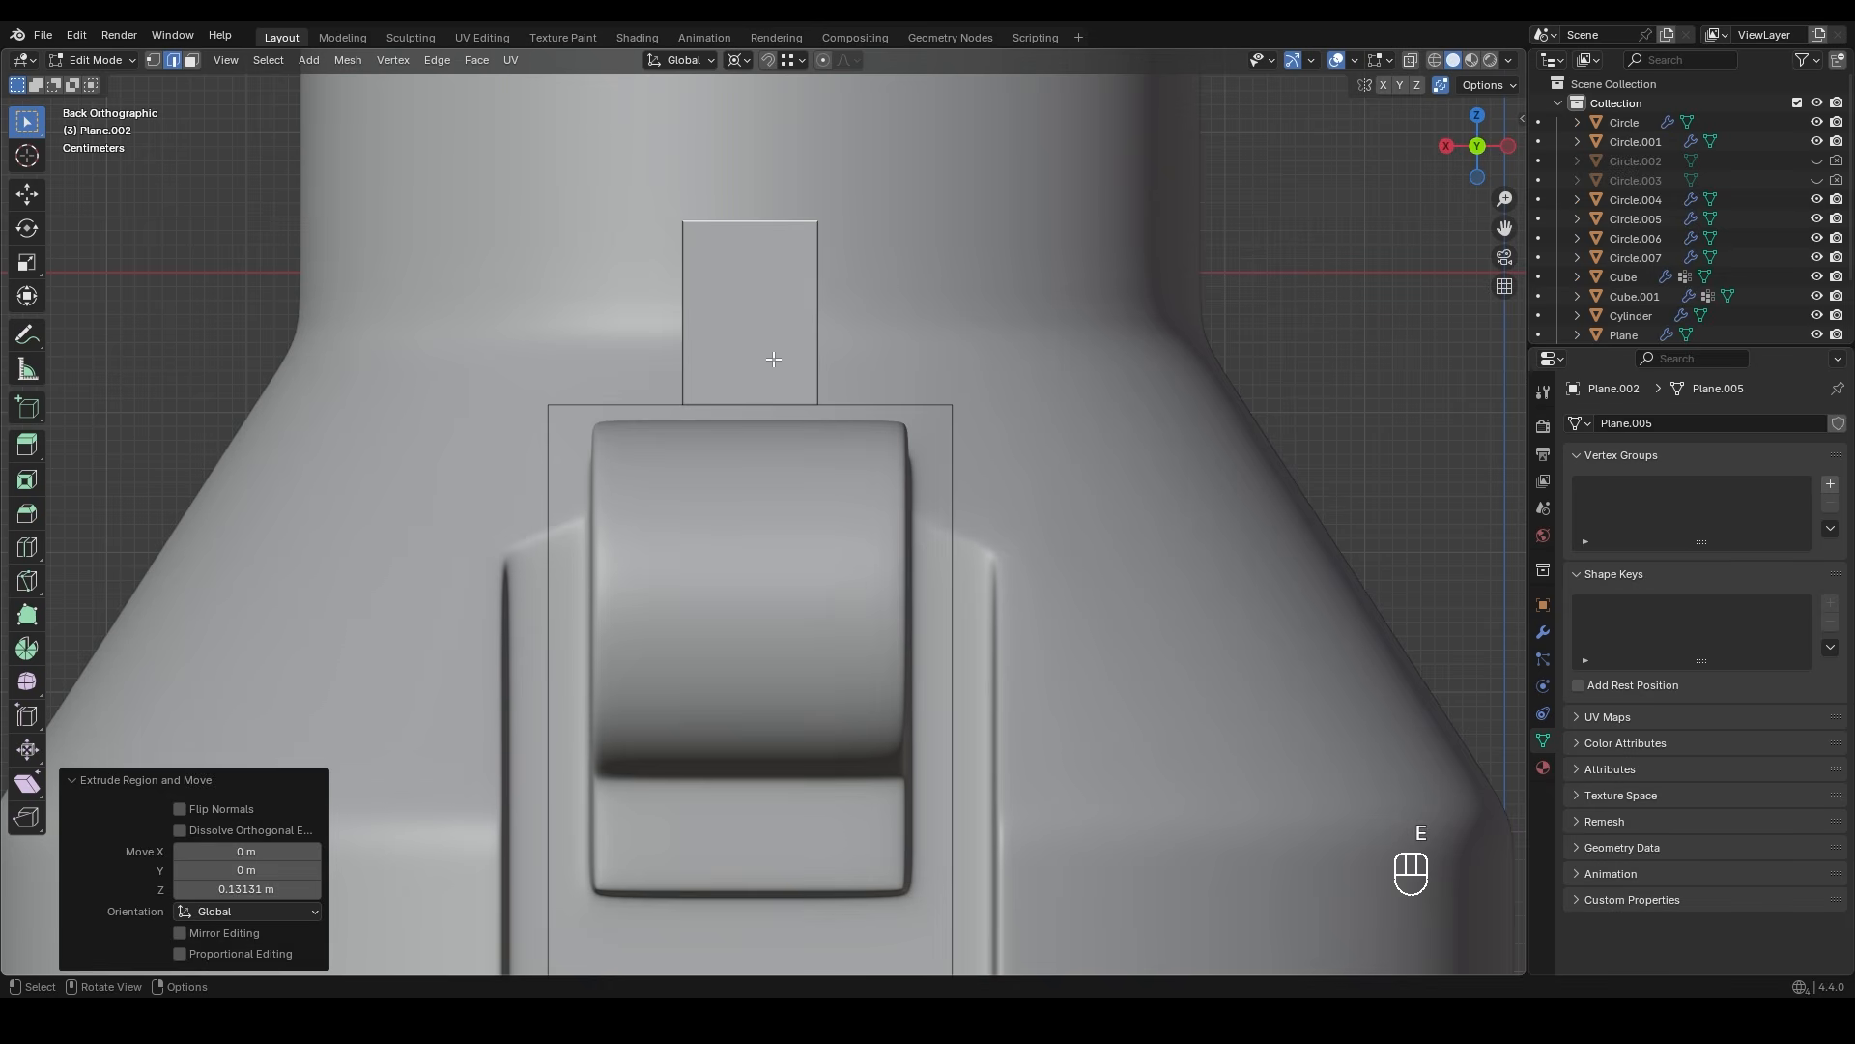
- Delete the extruded tab's face and the edge at its base, leaving one continuous stepped outline
key("3")
key("x")
left_click(767, 360)
key("2")
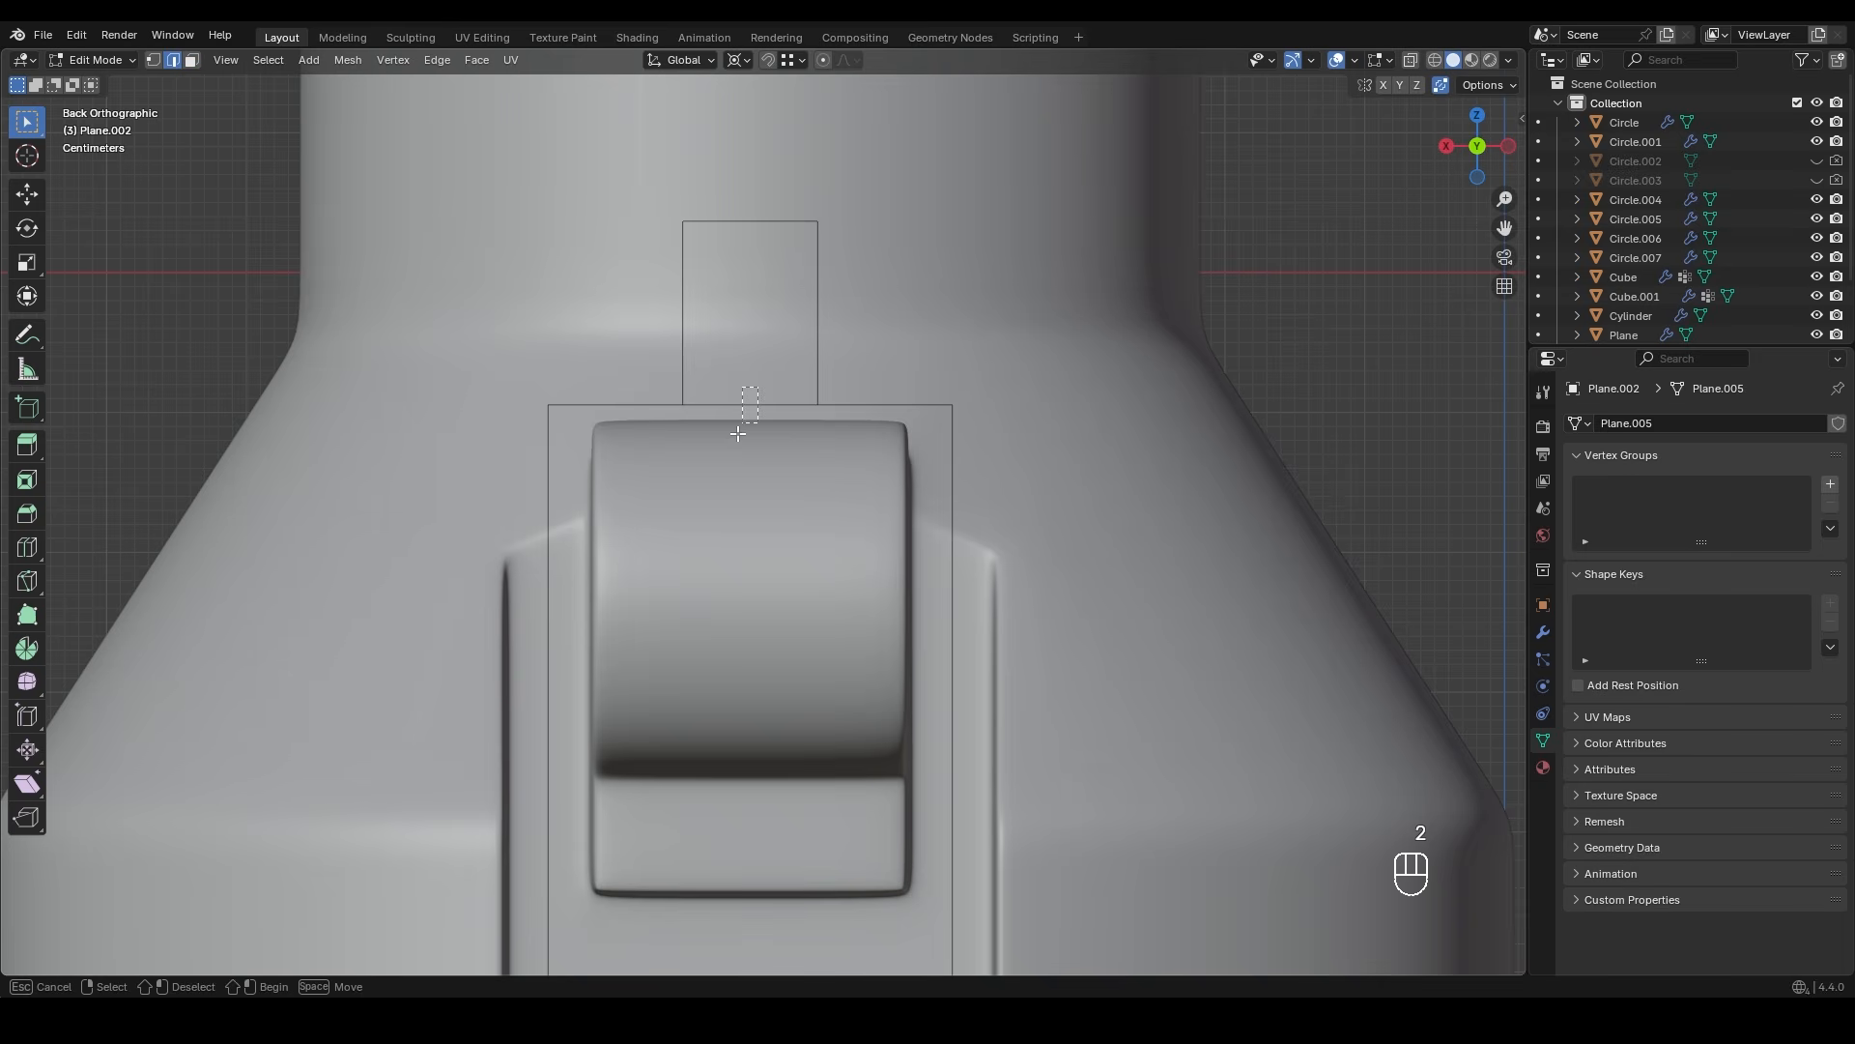
key("x")
left_click(682, 370)
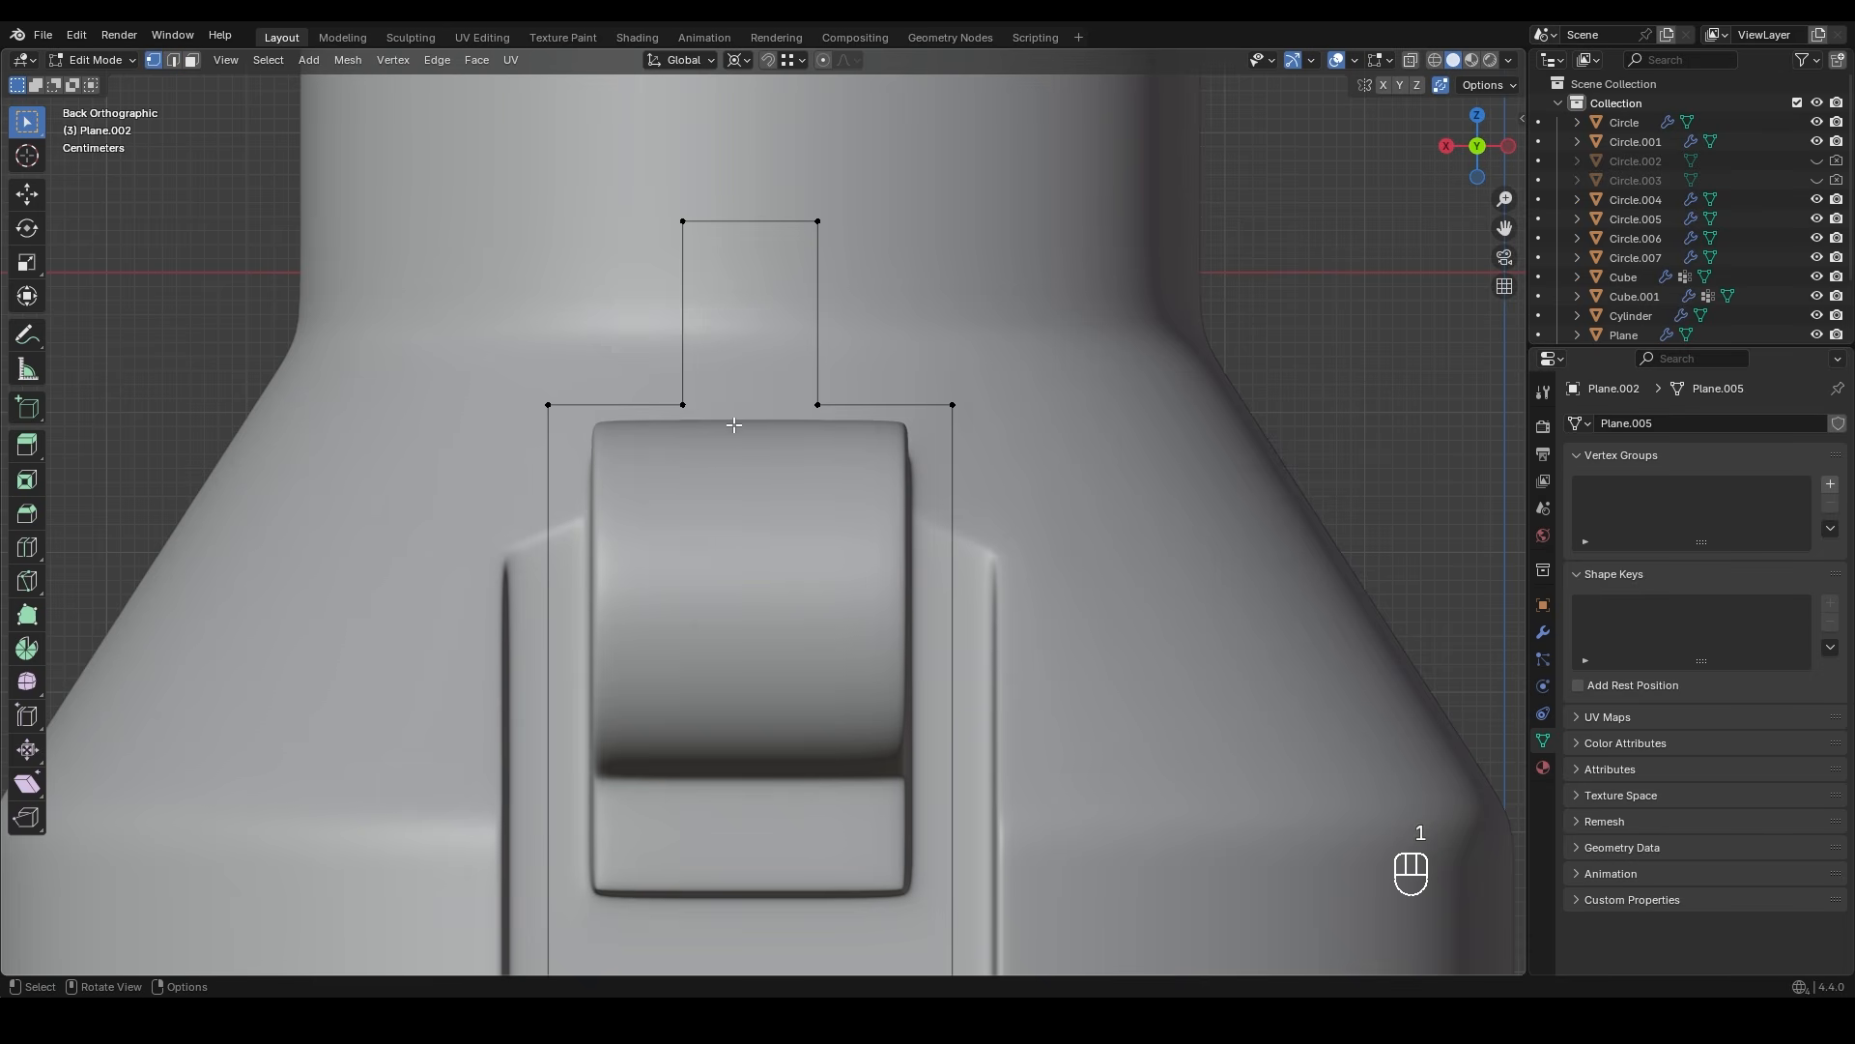
- Select the whole outline and bevel its vertices with a width of about 0.0346 m and 2 segments
scroll(729, 413, "down", 2)
middle_click_drag(768, 412, 805, 445, "shift")
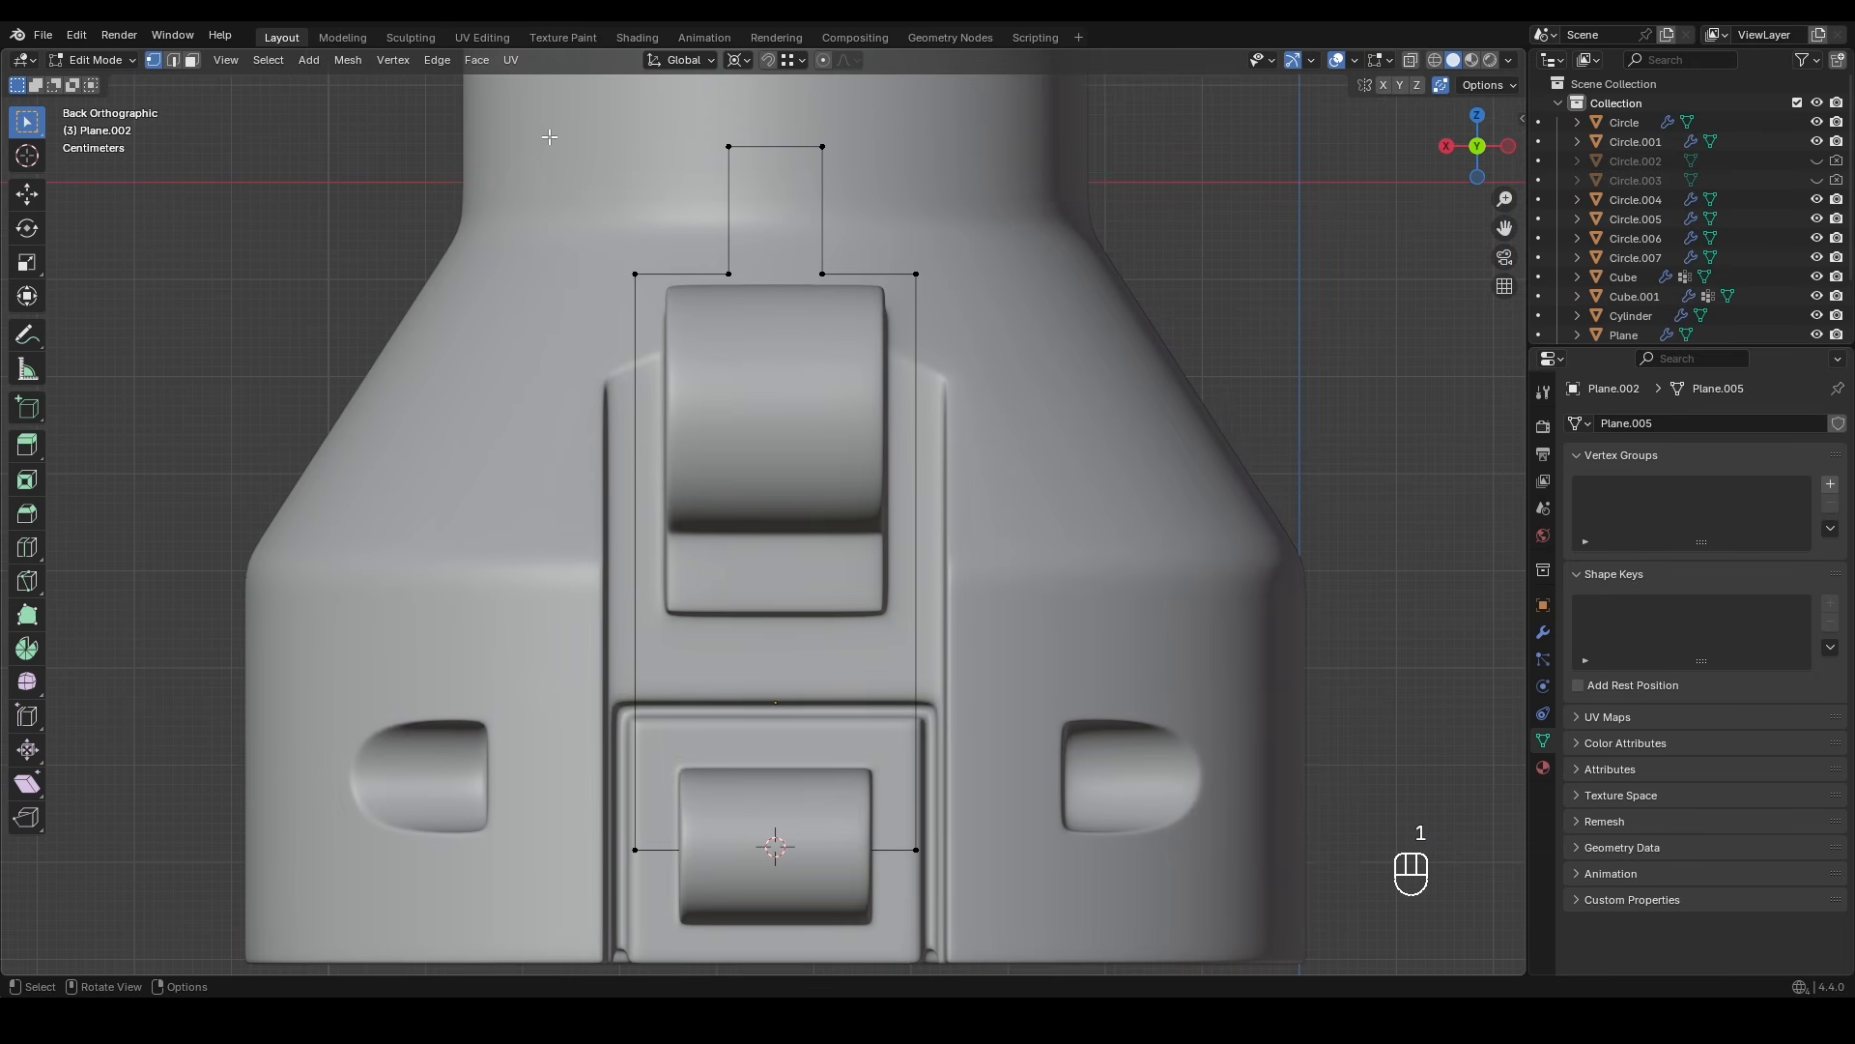
key("a")
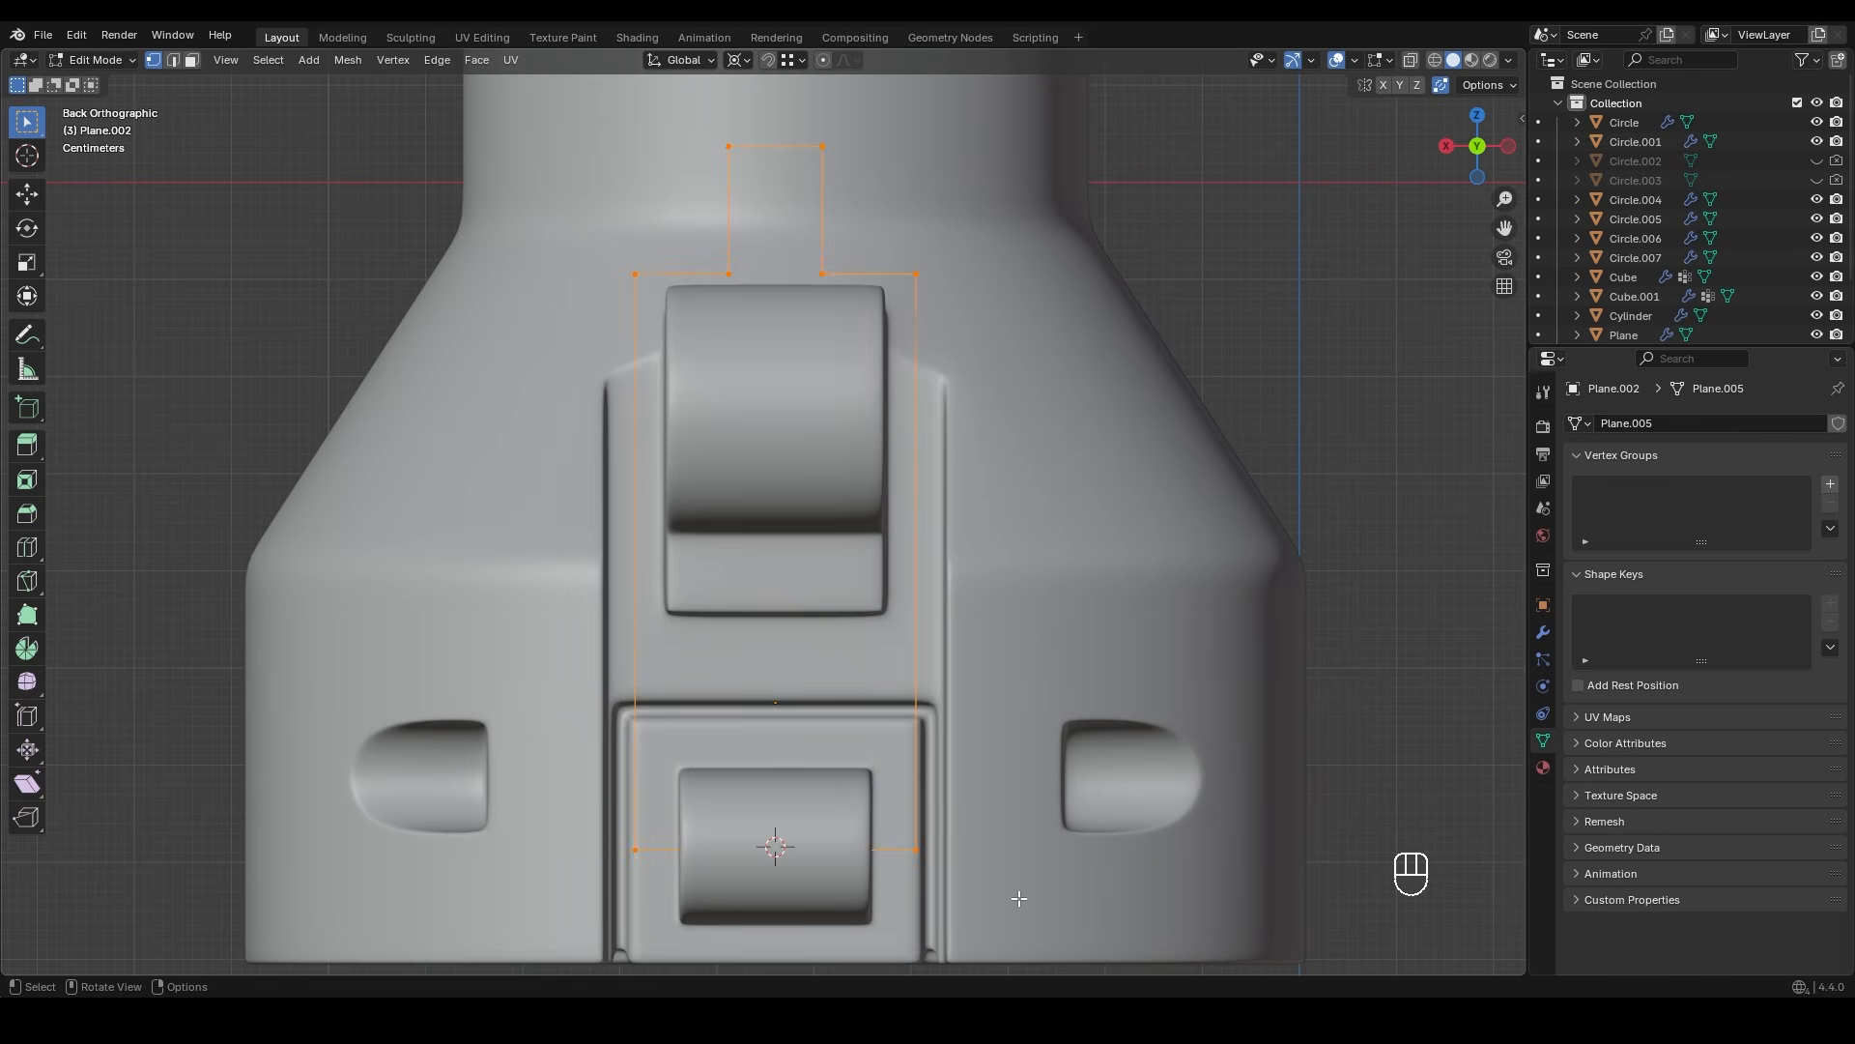
key("shift+ctrl+b")
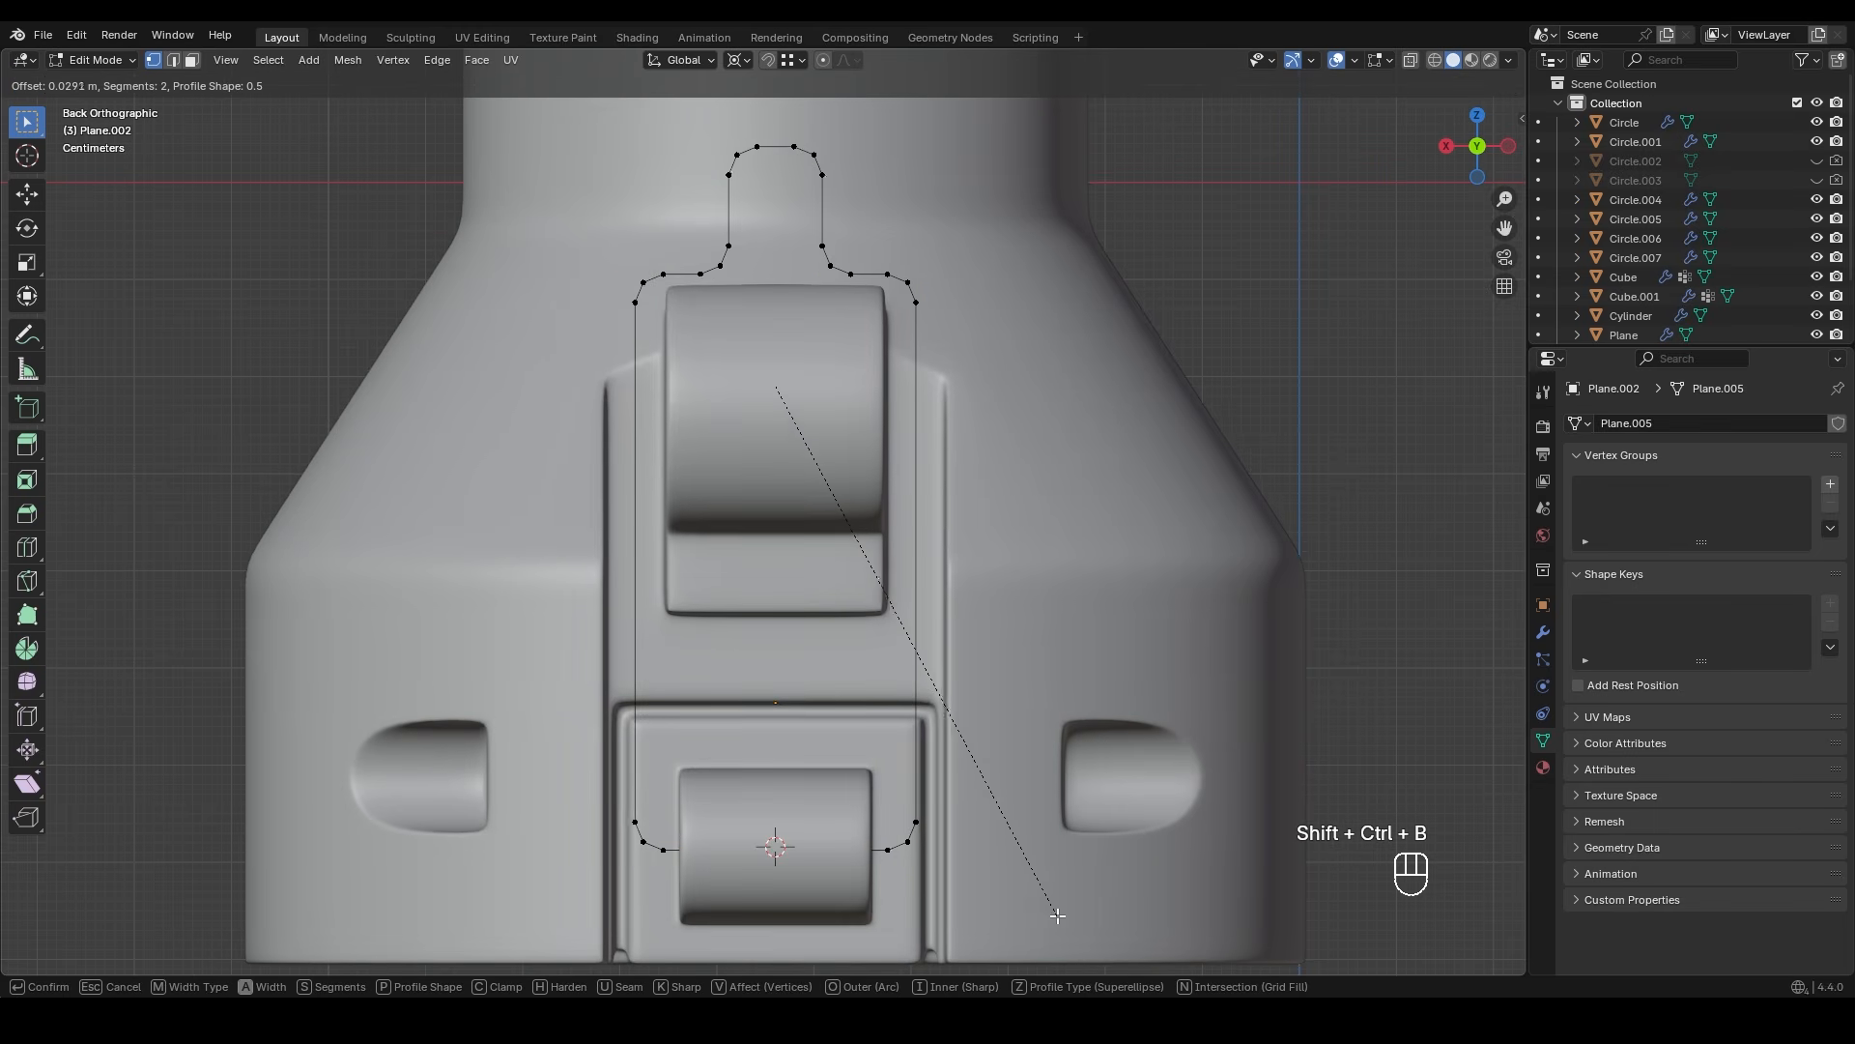
left_click(1150, 921)
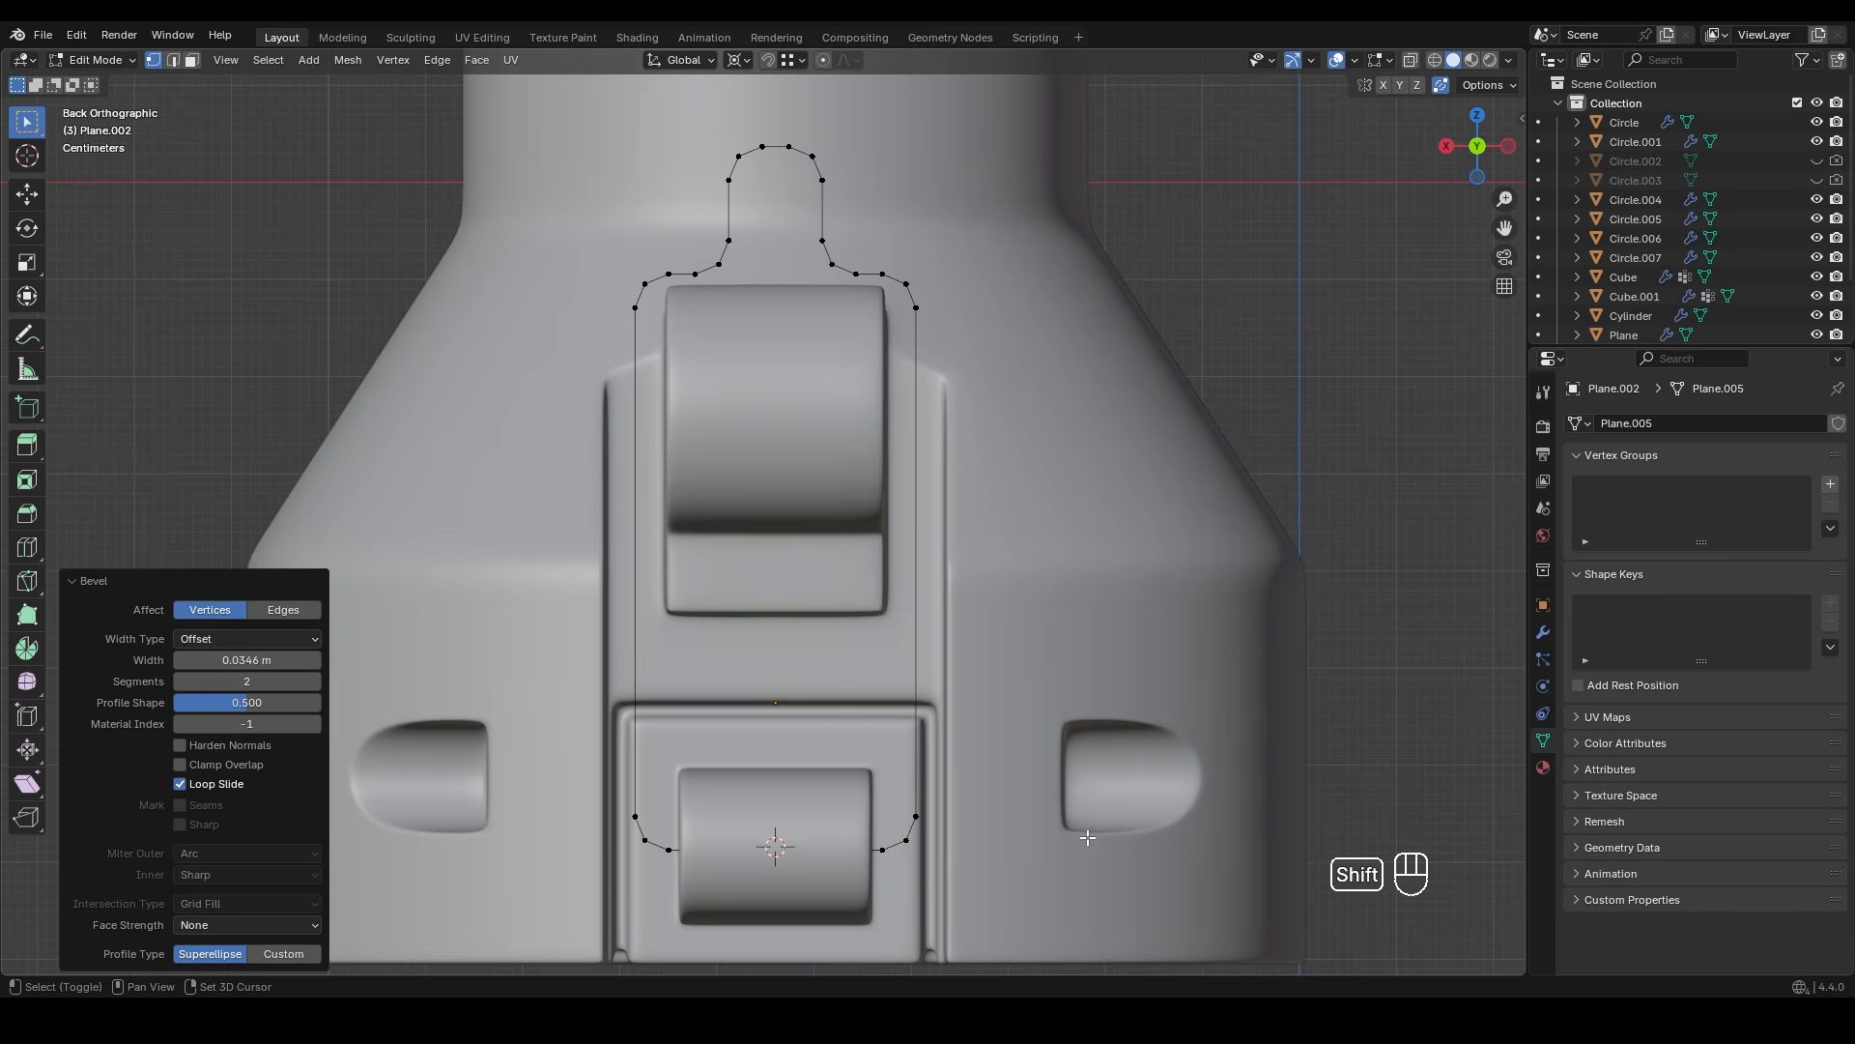
- Return to Object Mode and convert the rounded outline to a curve
key("Tab")
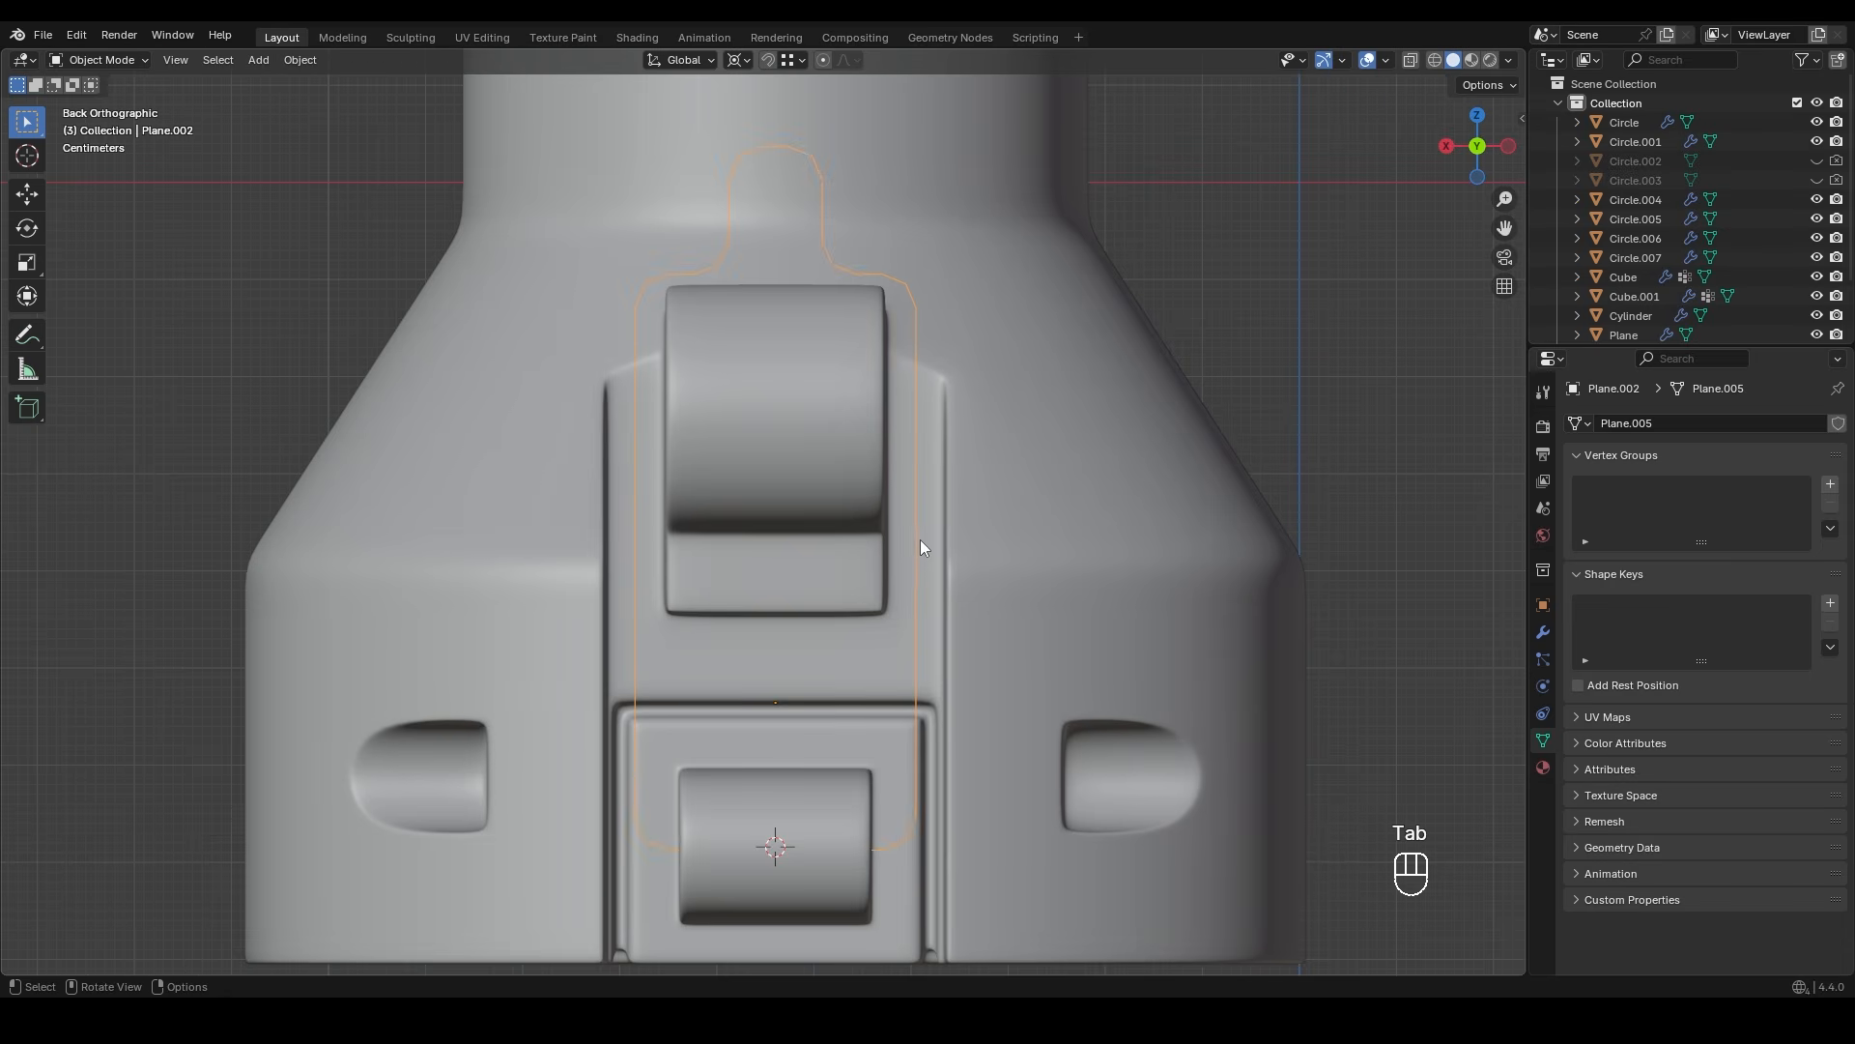
right_click(919, 537)
mouse_move(920, 611)
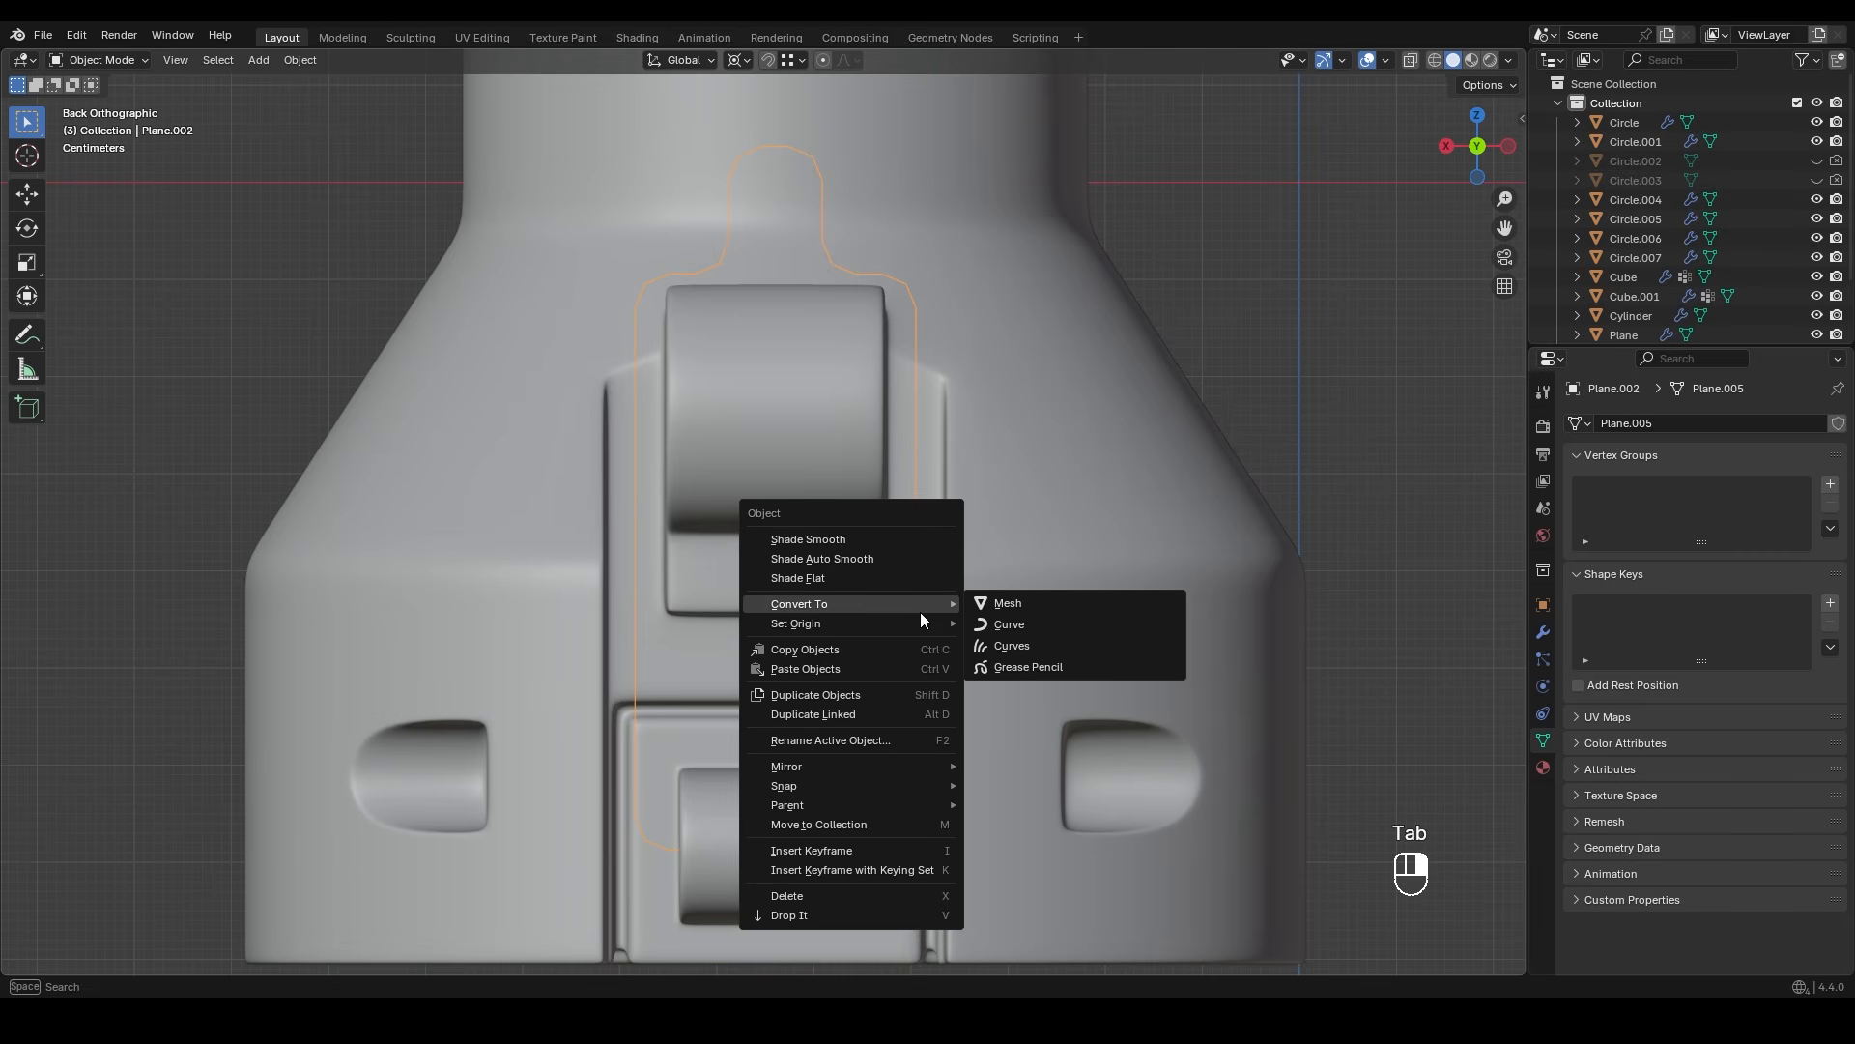
left_click(1000, 626)
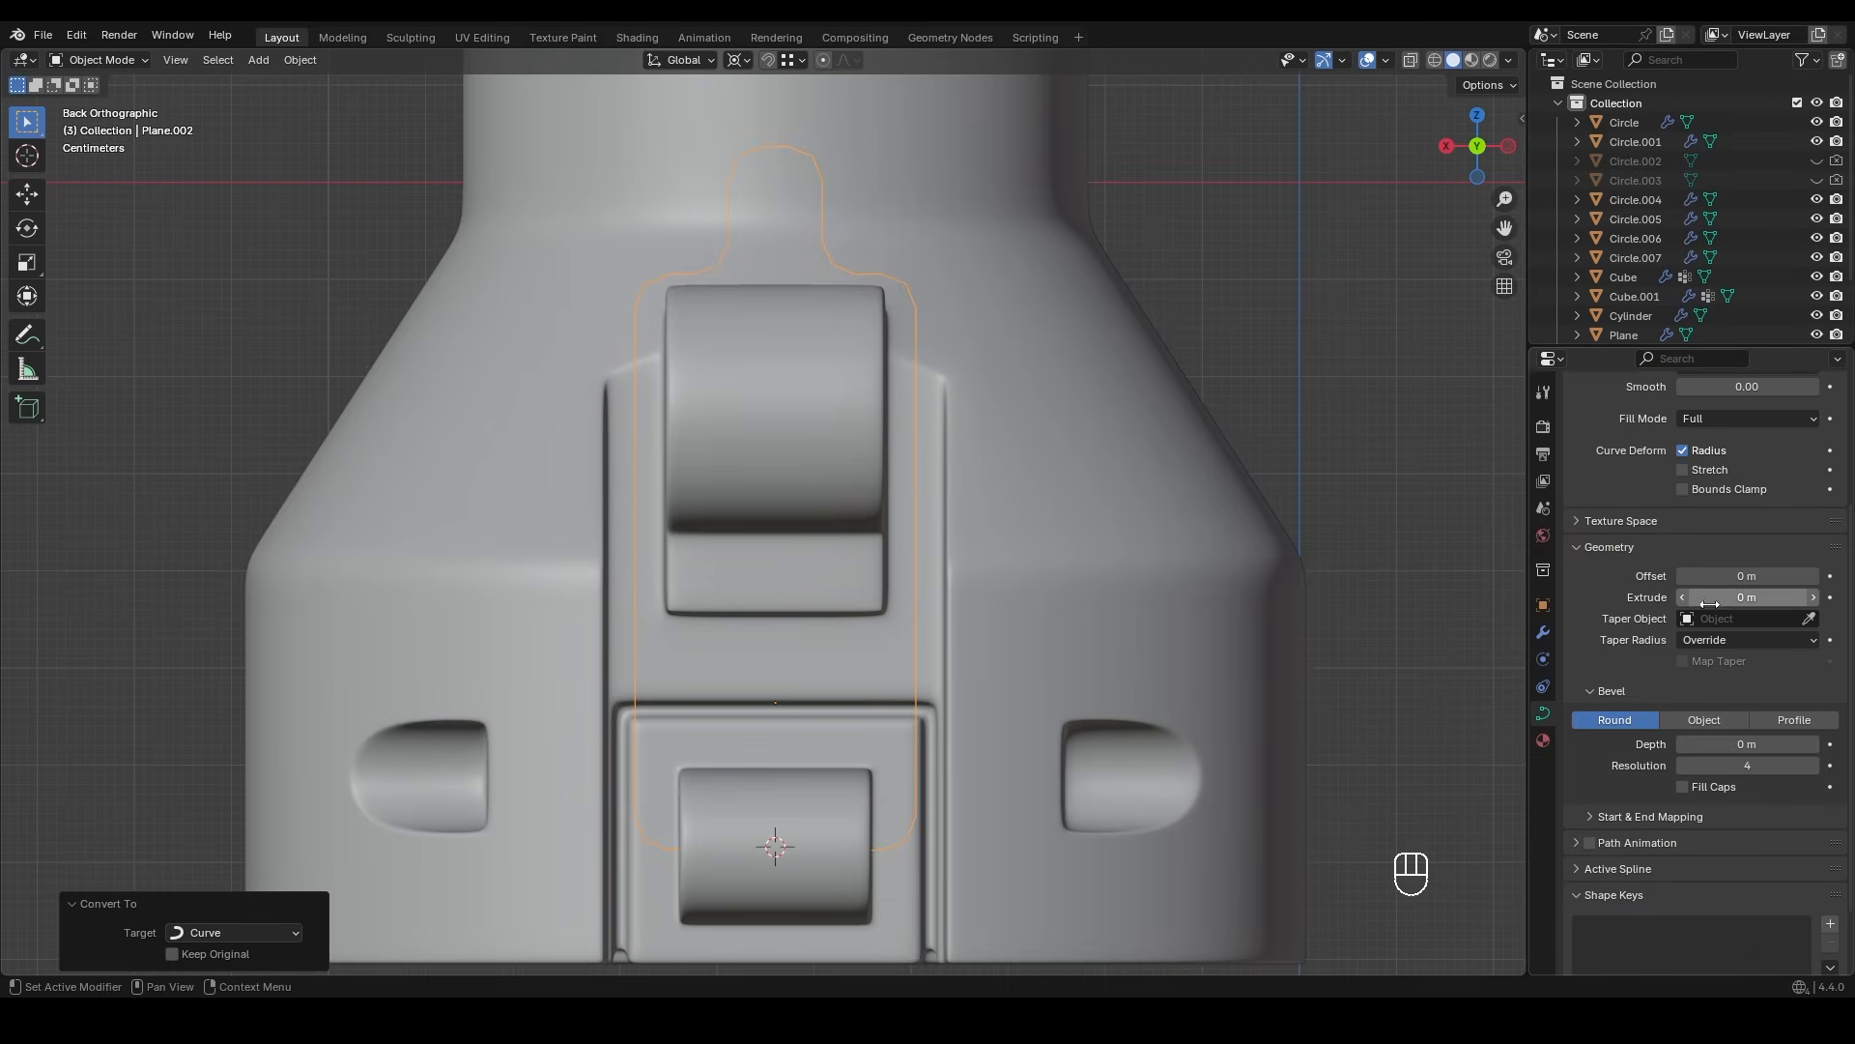
- Thicken the rounded outline curve with a round bevel depth of 0.024 m and isolate it in local view
scroll(1714, 628, "down", 2)
left_click_drag(1724, 666, 1751, 665, "shift")
middle_click_drag(943, 625, 857, 541)
key("slash")
scroll(812, 598, "up", 6)
- Convert the thickened wire curve to a mesh
key("Tab")
key("Tab")
key("ctrl+KP_1")
right_click(920, 508)
mouse_move(923, 508)
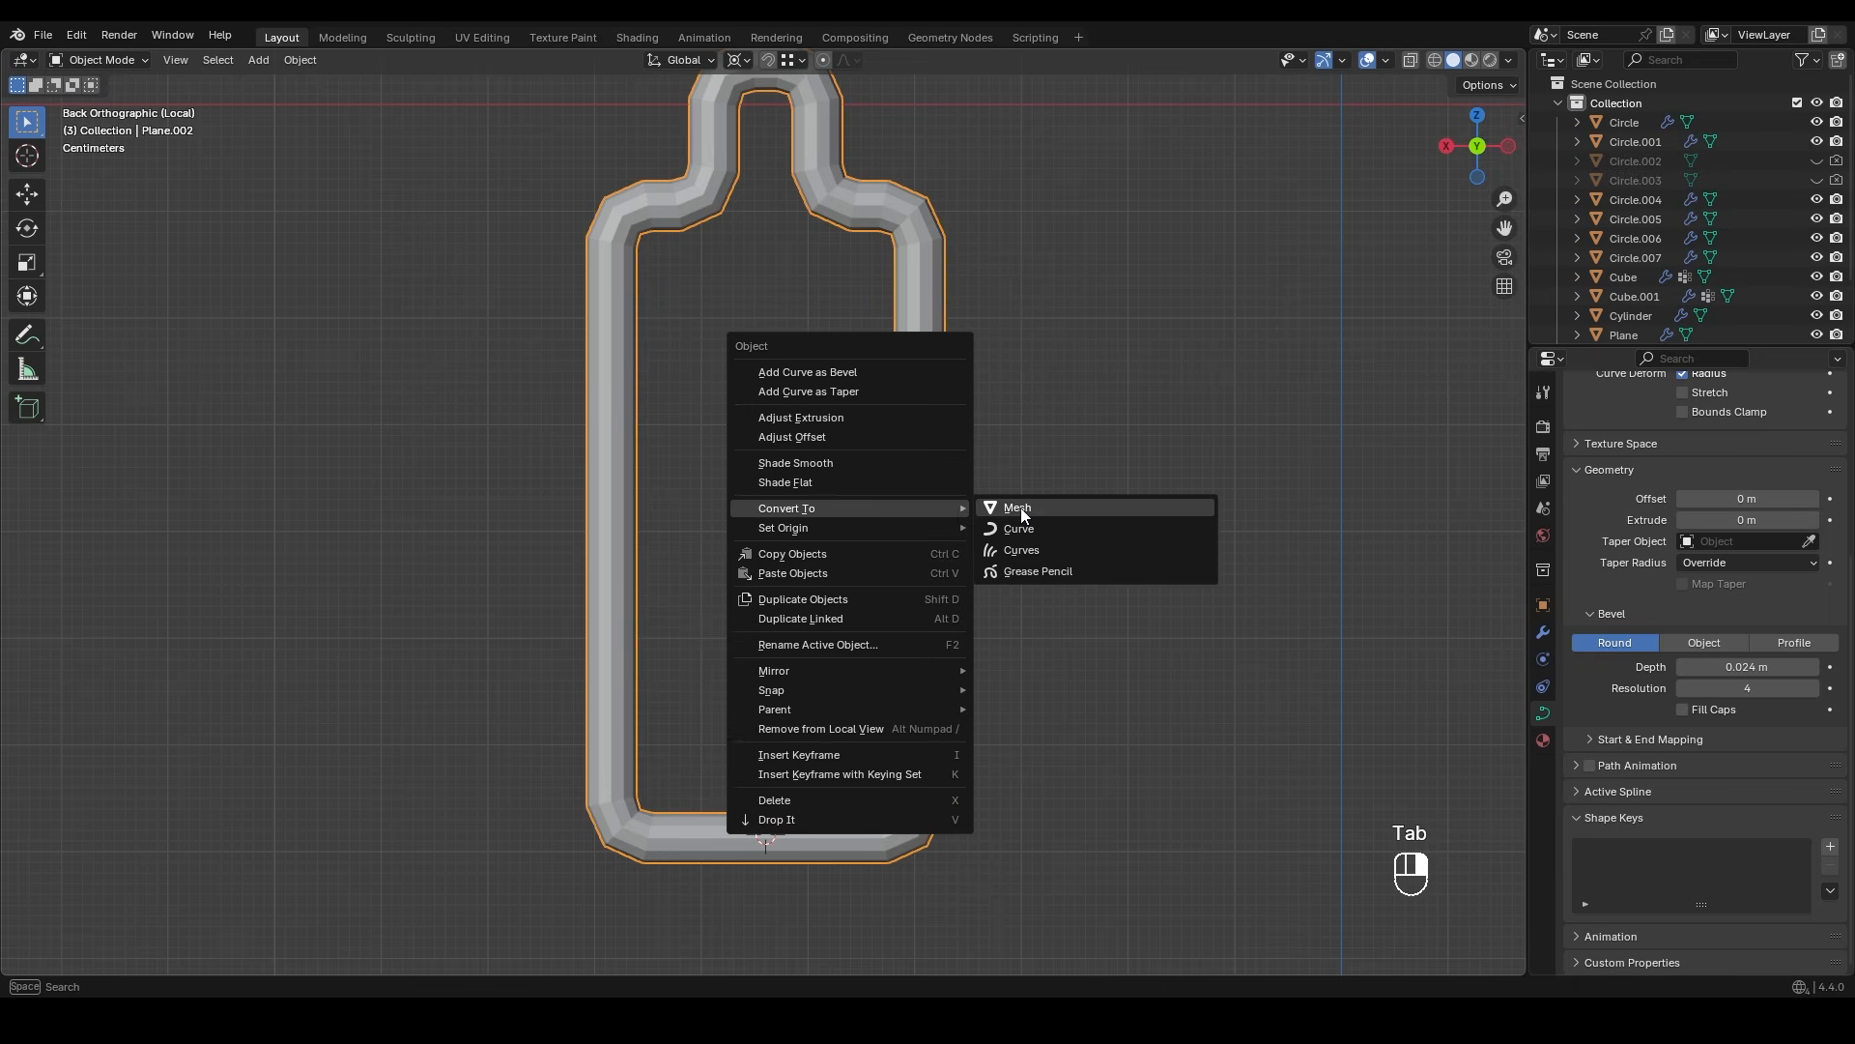
left_click(1027, 508)
- Add a loop cut across each long side of the wire and bevel both loops about 0.235 m with 2 segments
key("Tab")
key("ctrl+r")
left_click(919, 518)
right_click(919, 518)
key("ctrl+r")
left_click(613, 517)
right_click(613, 517)
key("2")
key("z")
left_click_drag(480, 483, 981, 558)
key("z")
key("ctrl+b")
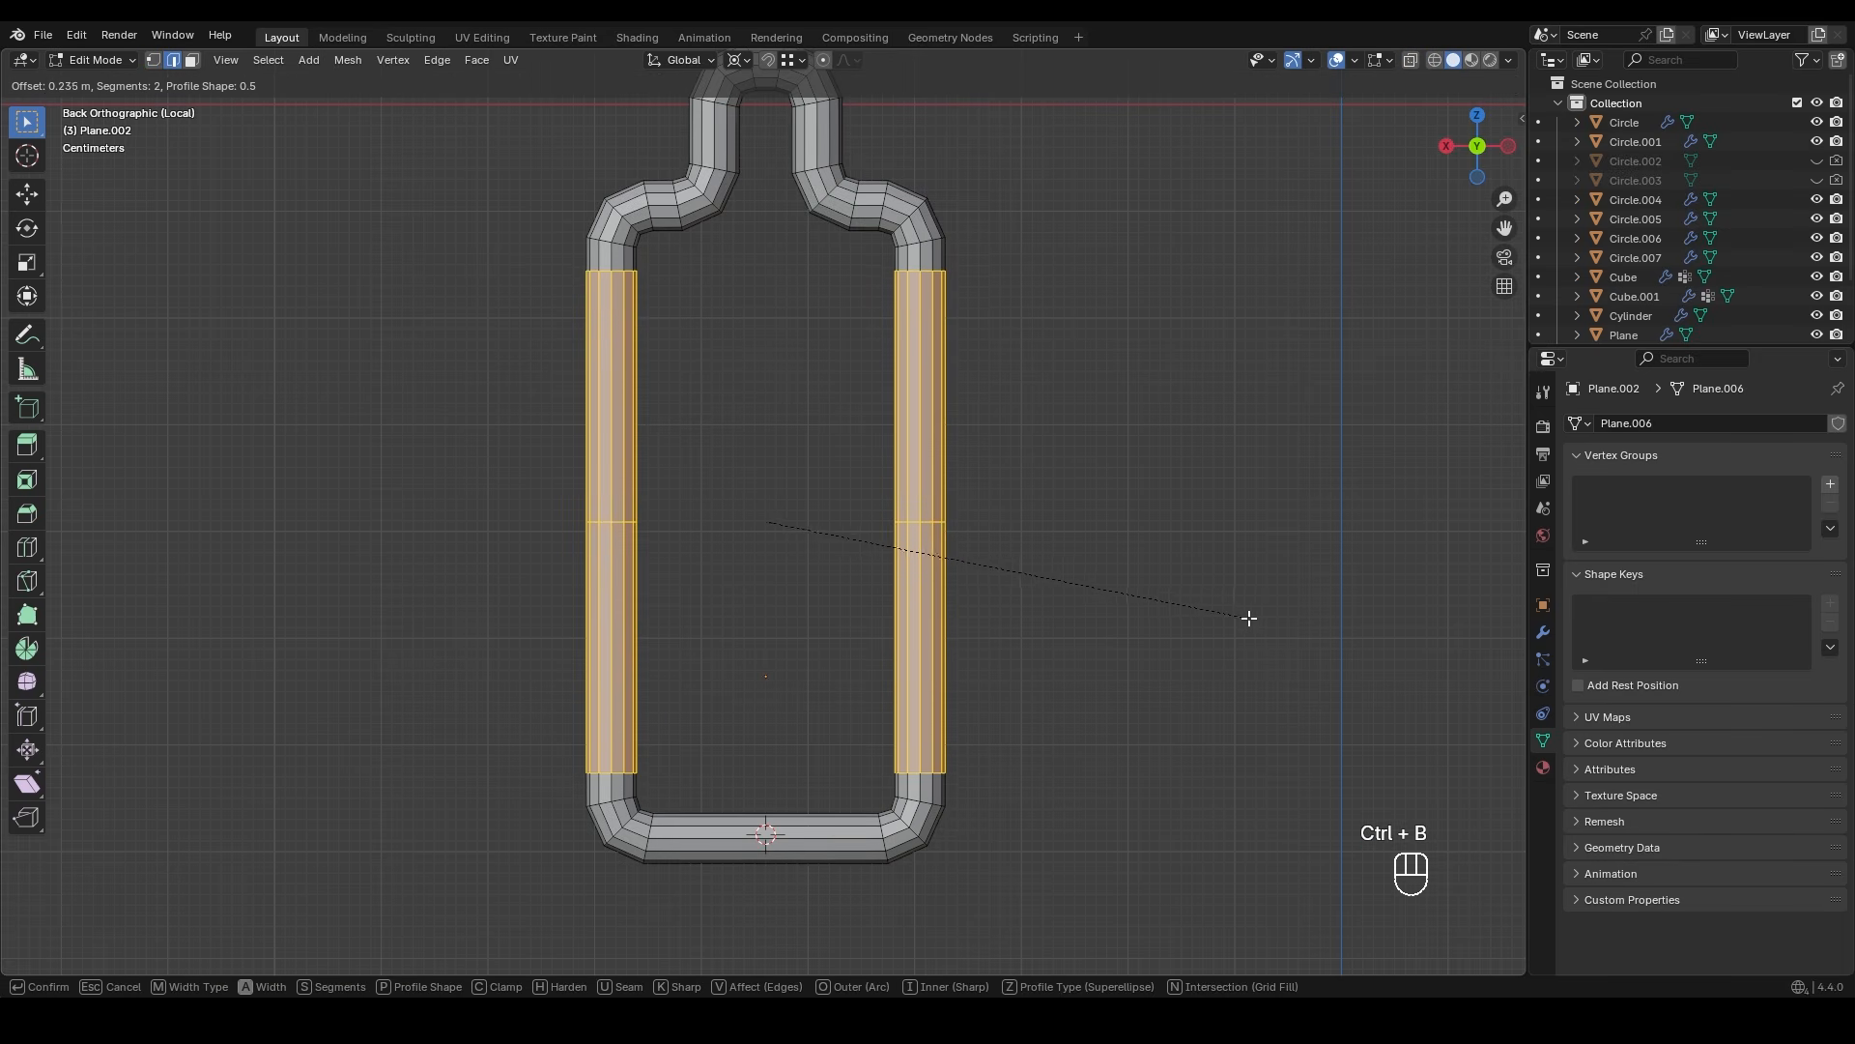
left_click(1255, 620)
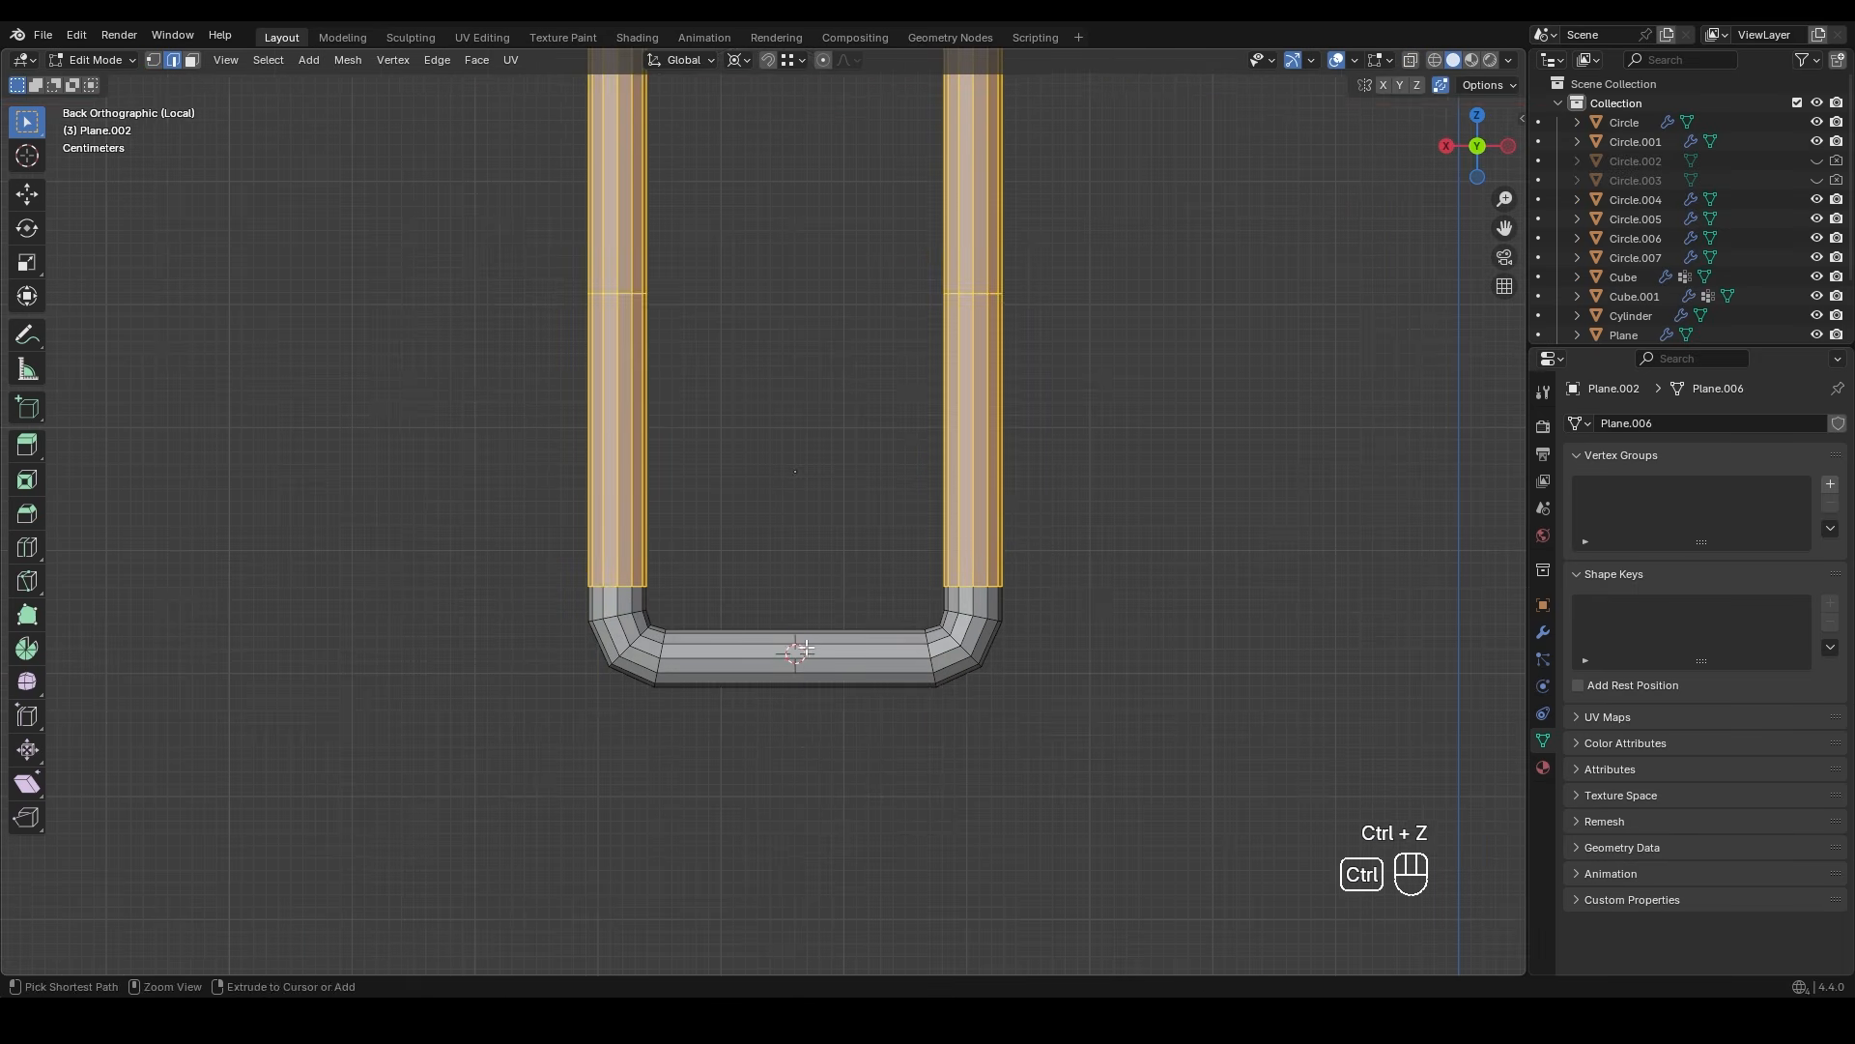
- Add a loop cut across the wire's lower bar and bevel it about 0.0912 m with 2 segments
key("ctrl+r")
left_click(797, 650)
right_click(797, 649)
key("ctrl+b")
left_click(988, 663)
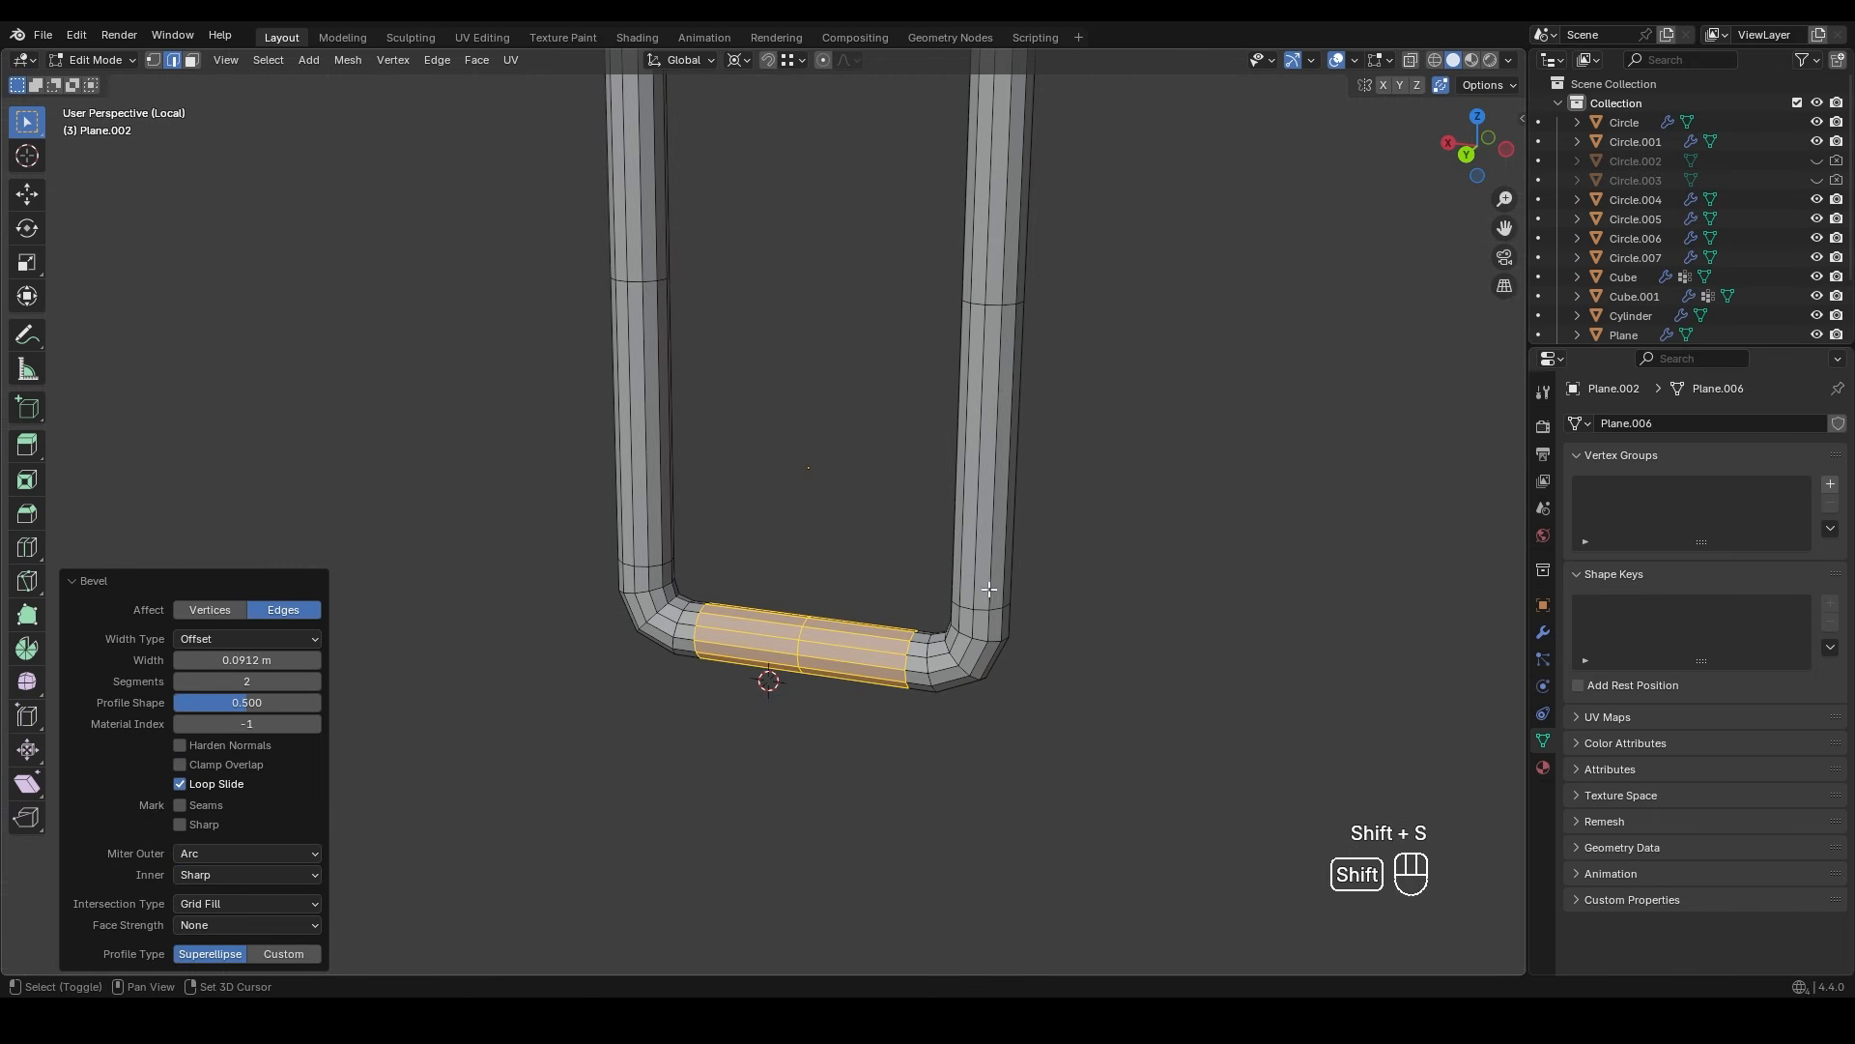
- Snap the 3D cursor to the centre of the wire's lower bar and use the 3D cursor as the transform pivot point
key("shift+s")
key("shift+s")
left_click(816, 641)
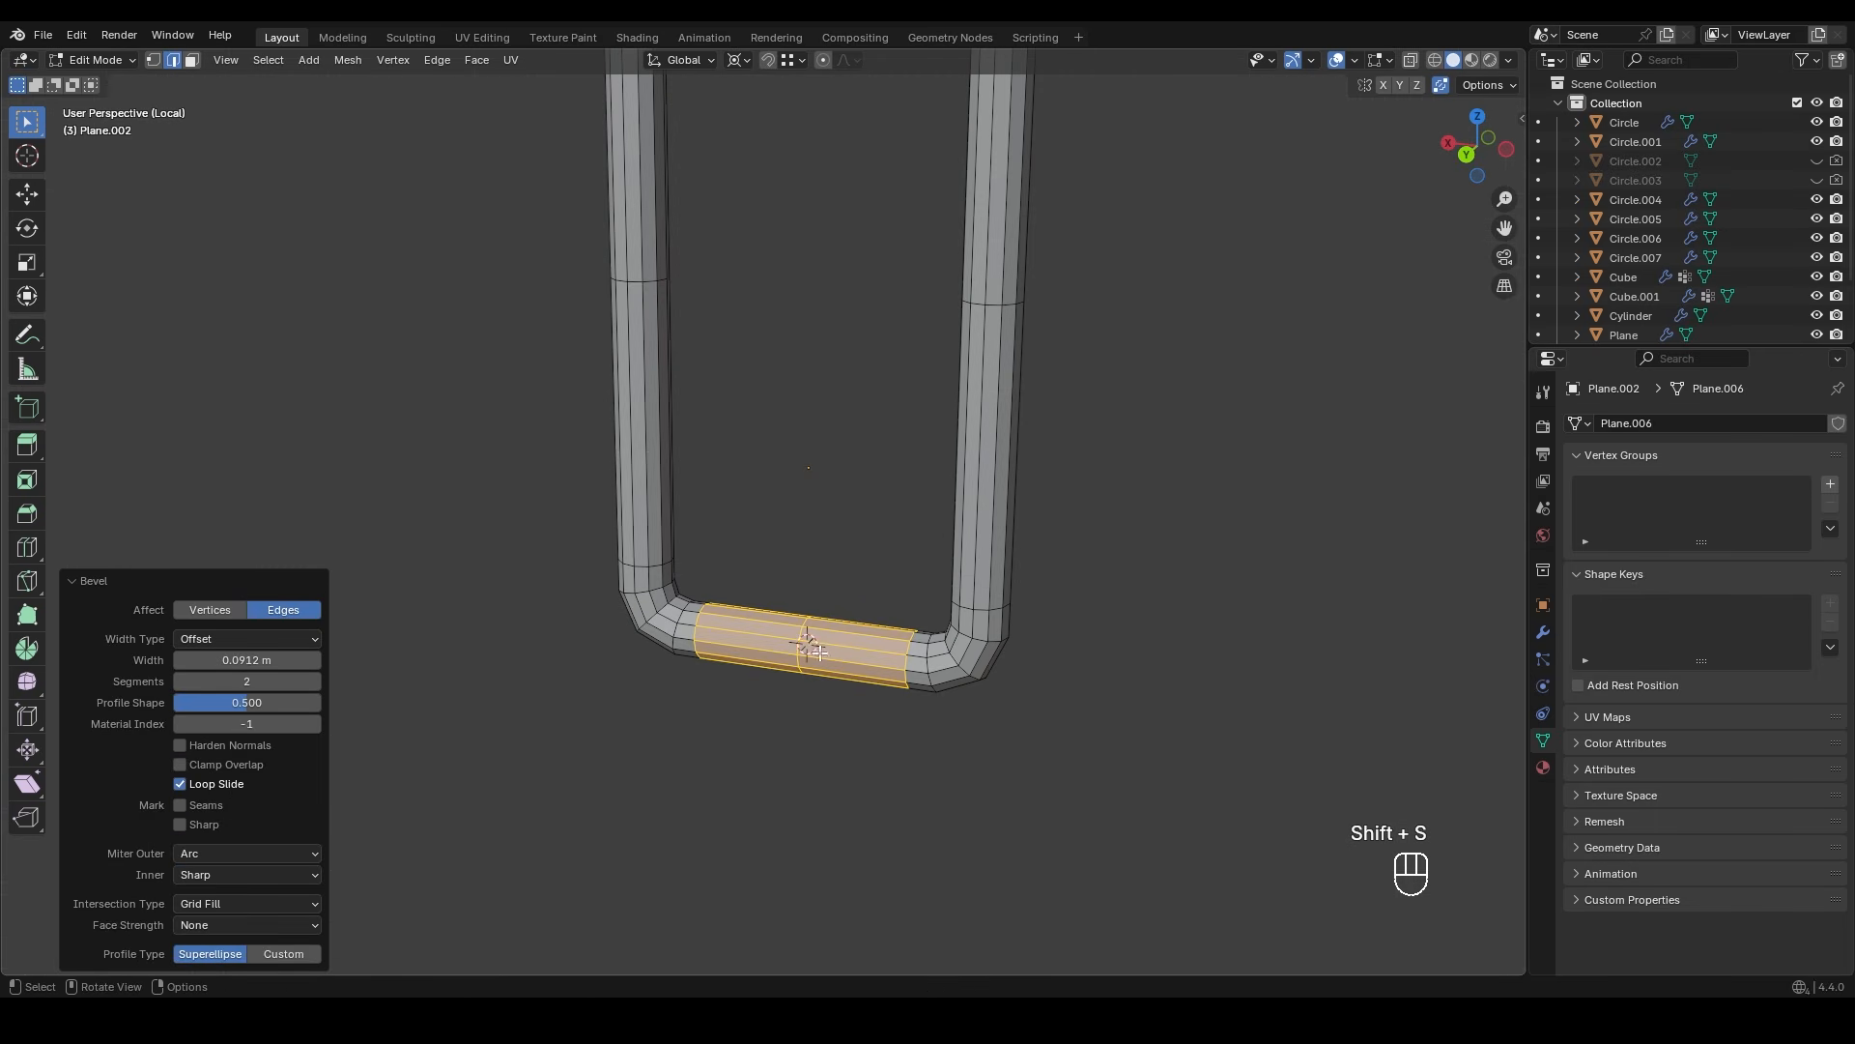
key("Tab")
scroll(836, 532, "down", 5)
middle_click_drag(837, 532, 787, 541)
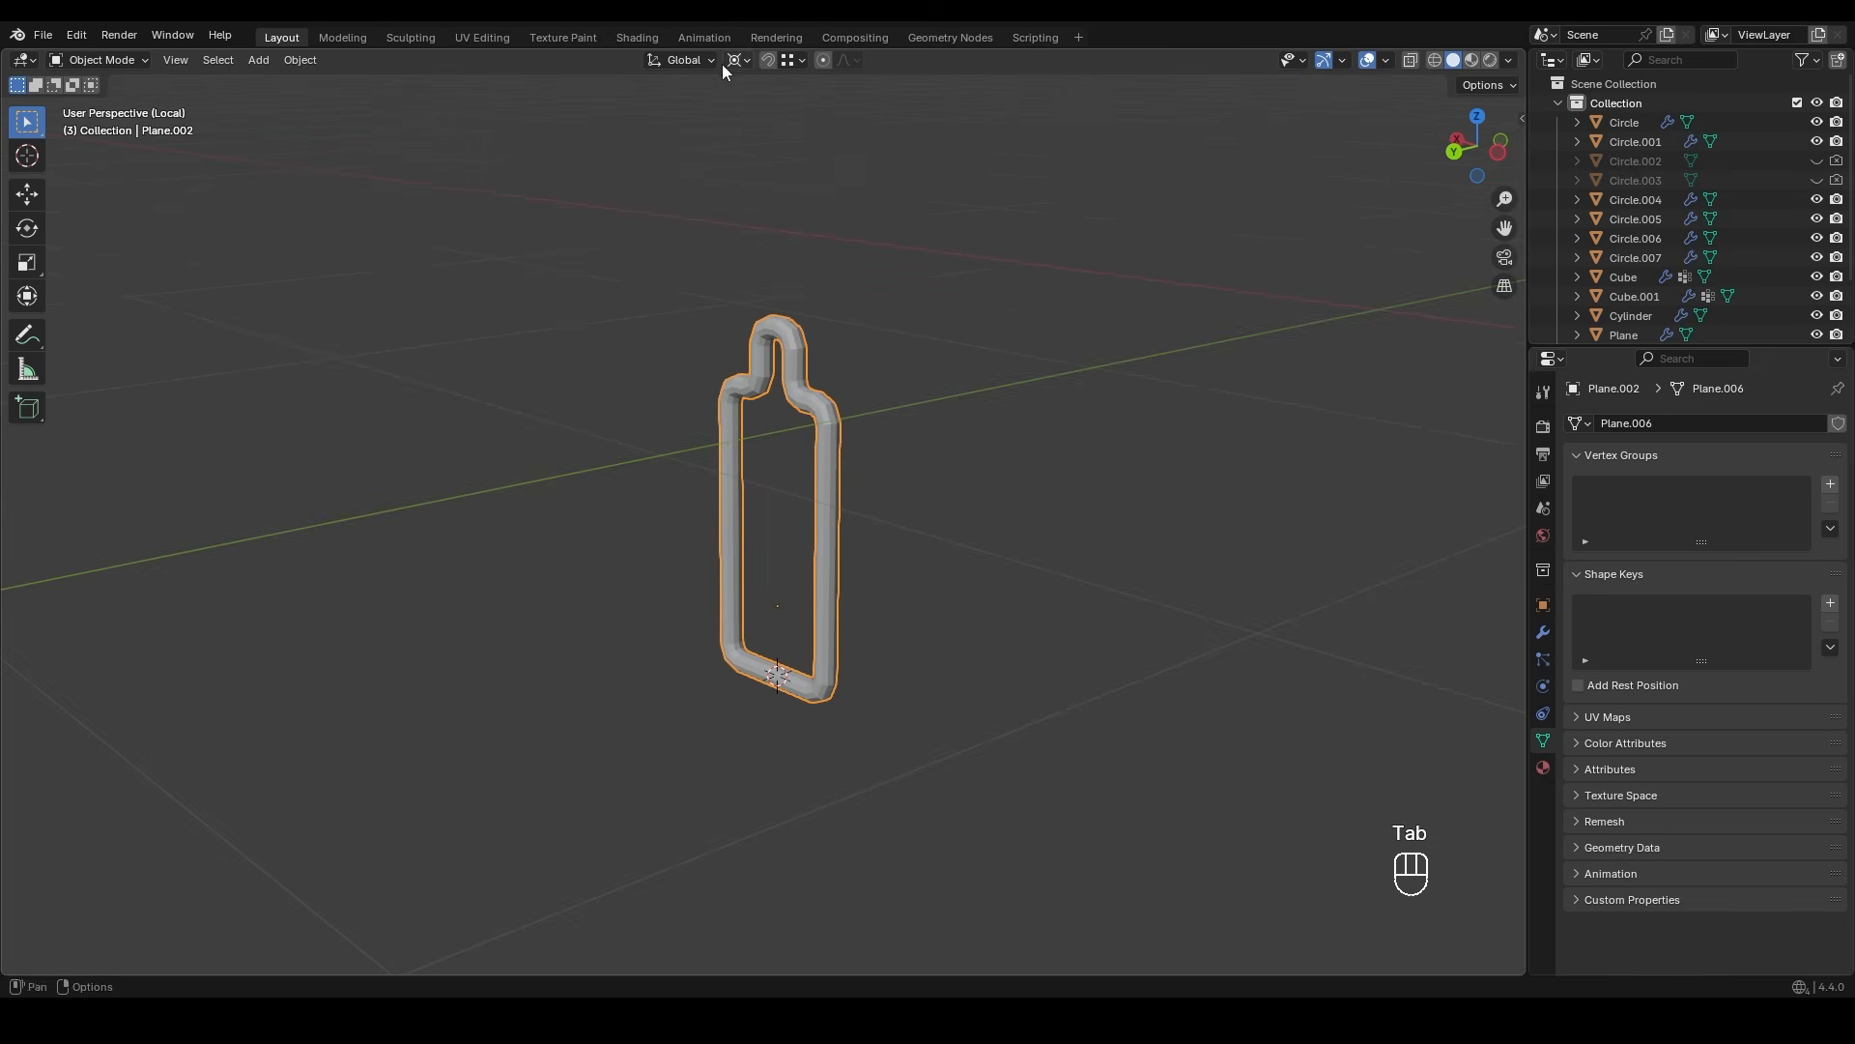
left_click(735, 59)
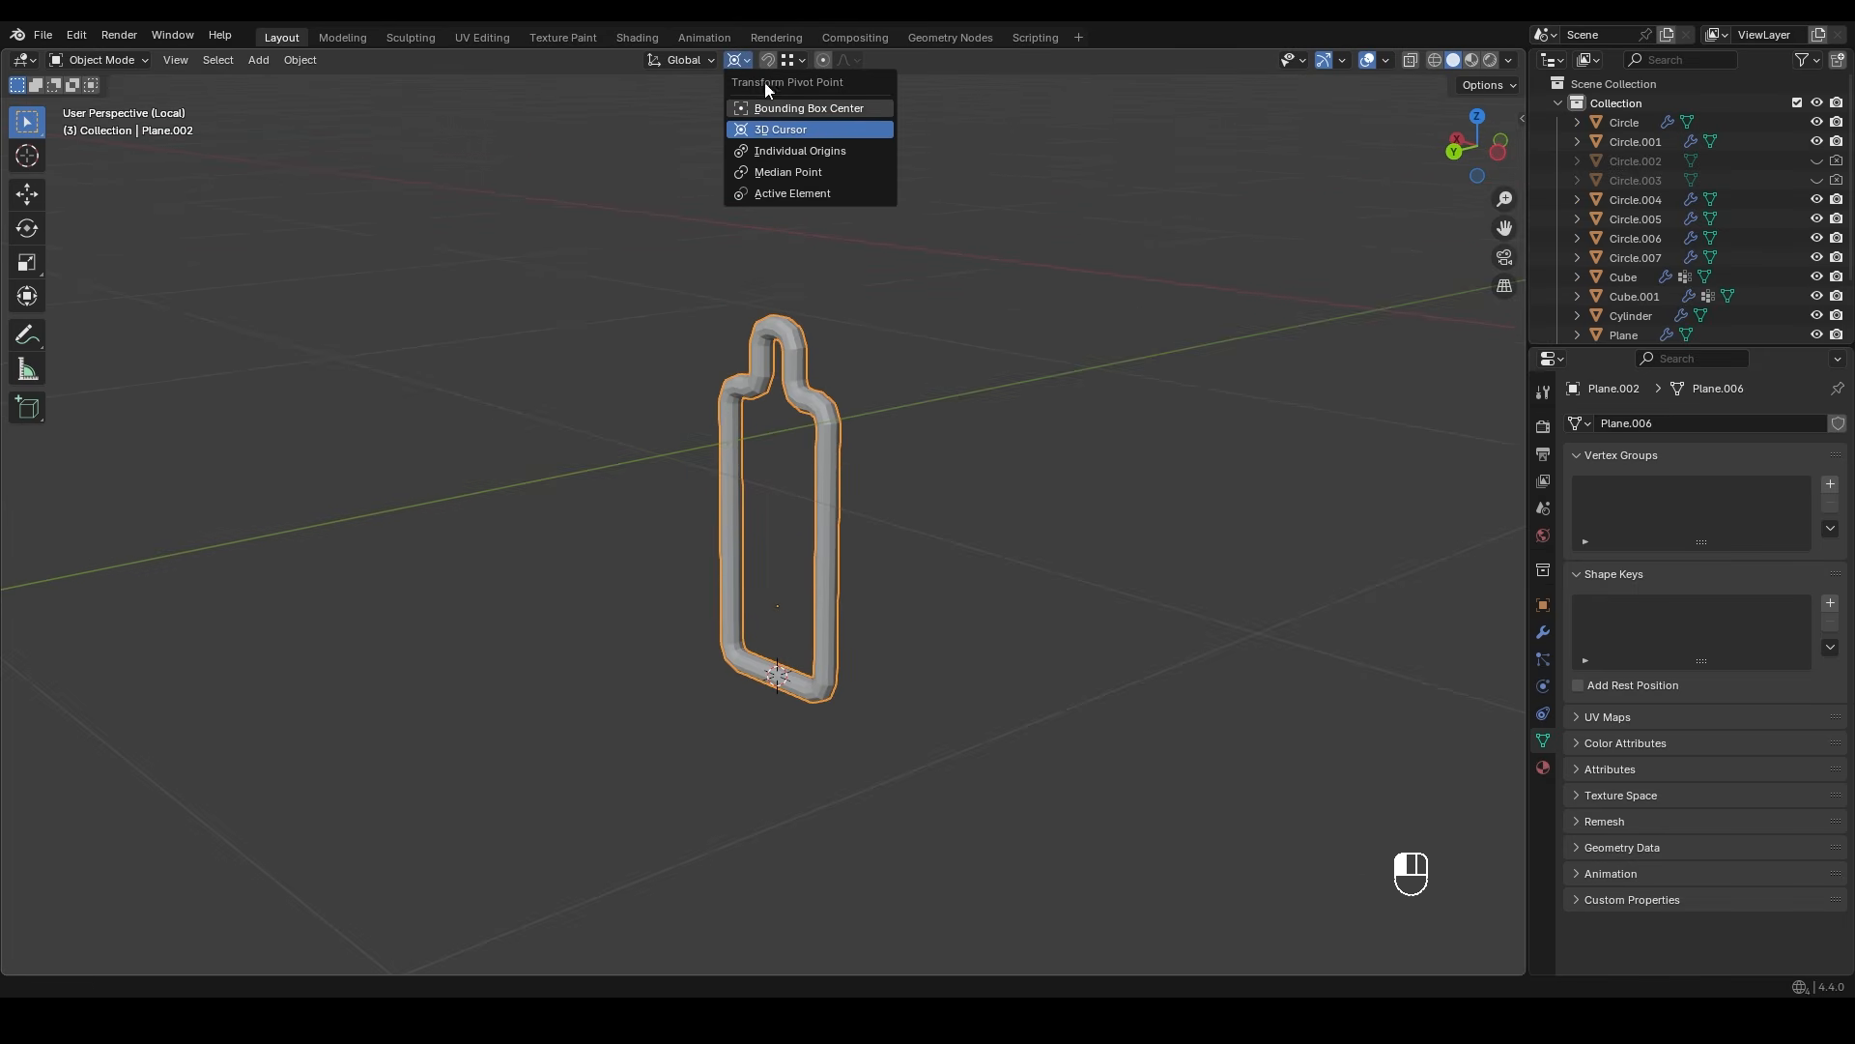
left_click(792, 126)
- Rotate the wire latch about the 3D cursor in side view so it leans against the base's slope
key("ctrl+KP_3")
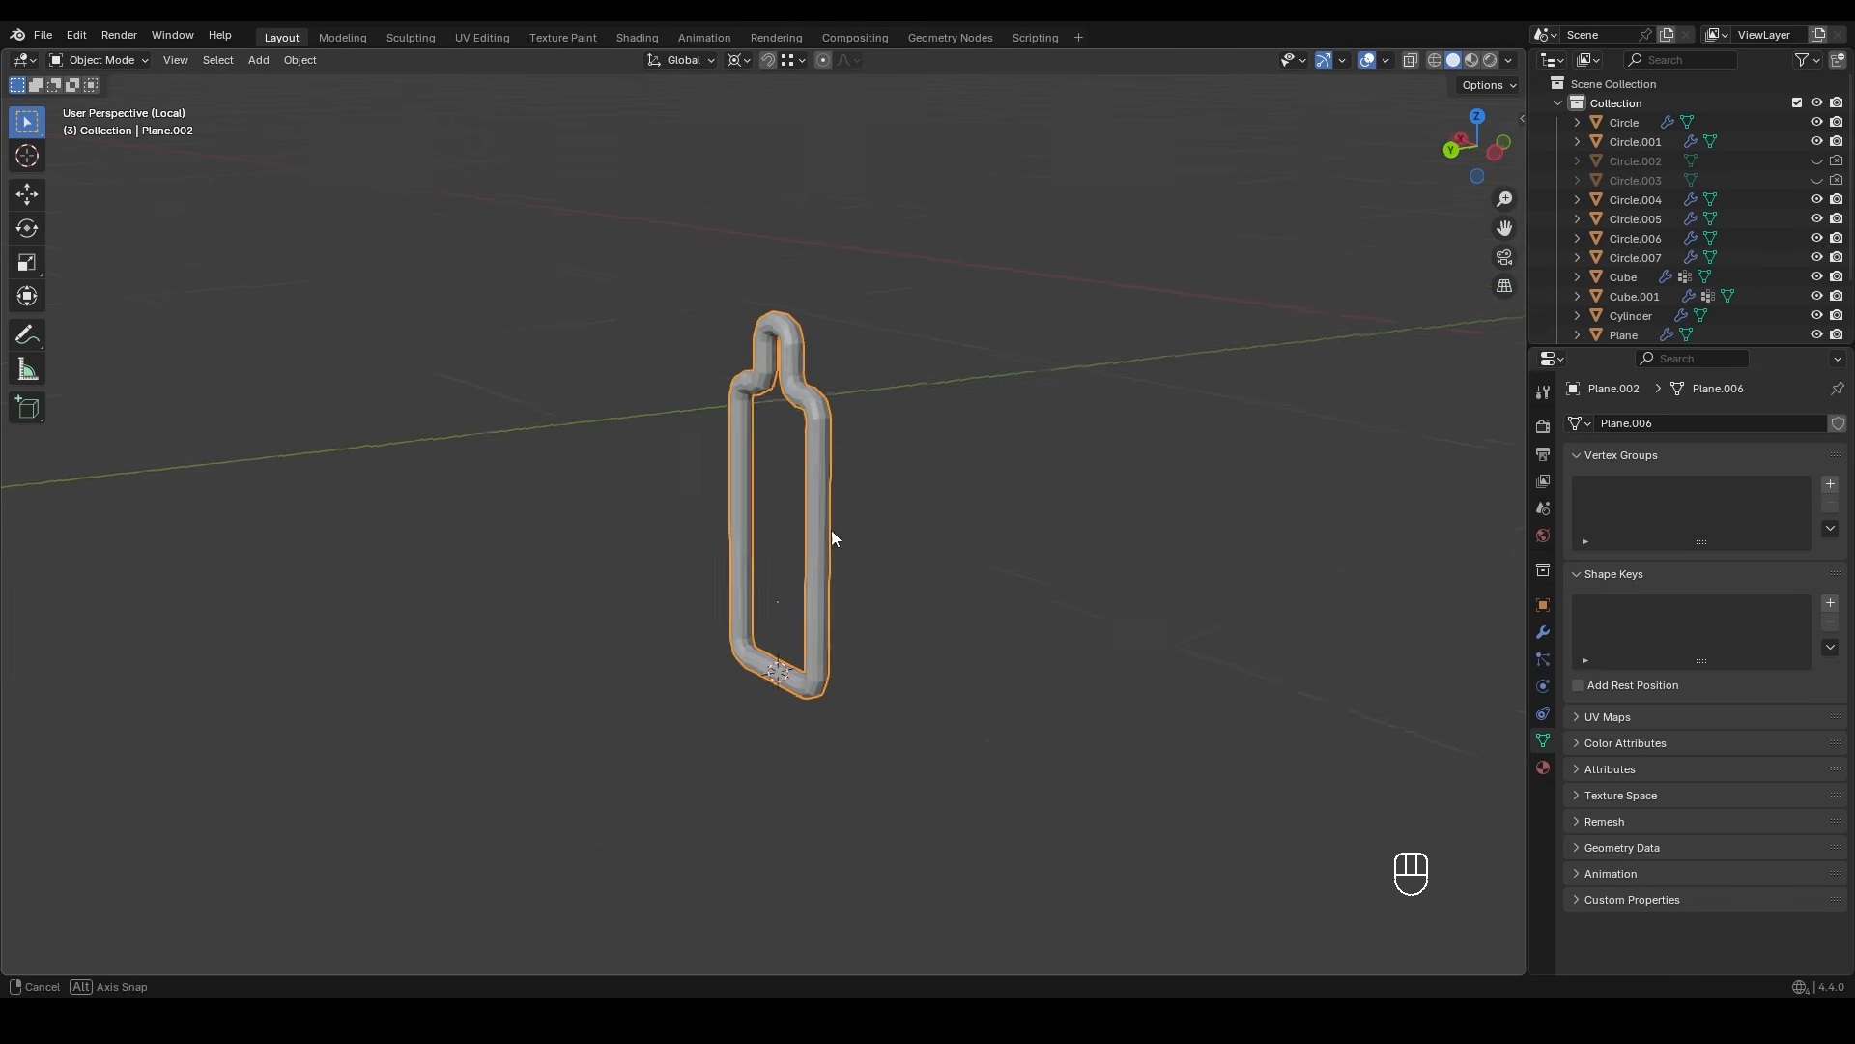
middle_click_drag(799, 527, 874, 609)
key("r")
left_click(861, 725)
middle_click_drag(875, 609, 928, 604)
- Set the transform orientation to Local and move the wire's upper looped section about -0.0187 m along its Y axis
key("Tab")
scroll(953, 489, "down", 1)
key("z")
left_click(824, 489)
mouse_move(498, 129)
left_mouse_down()
mouse_move(888, 563)
mouse_move(1003, 606)
left_mouse_up()
key("shift+z")
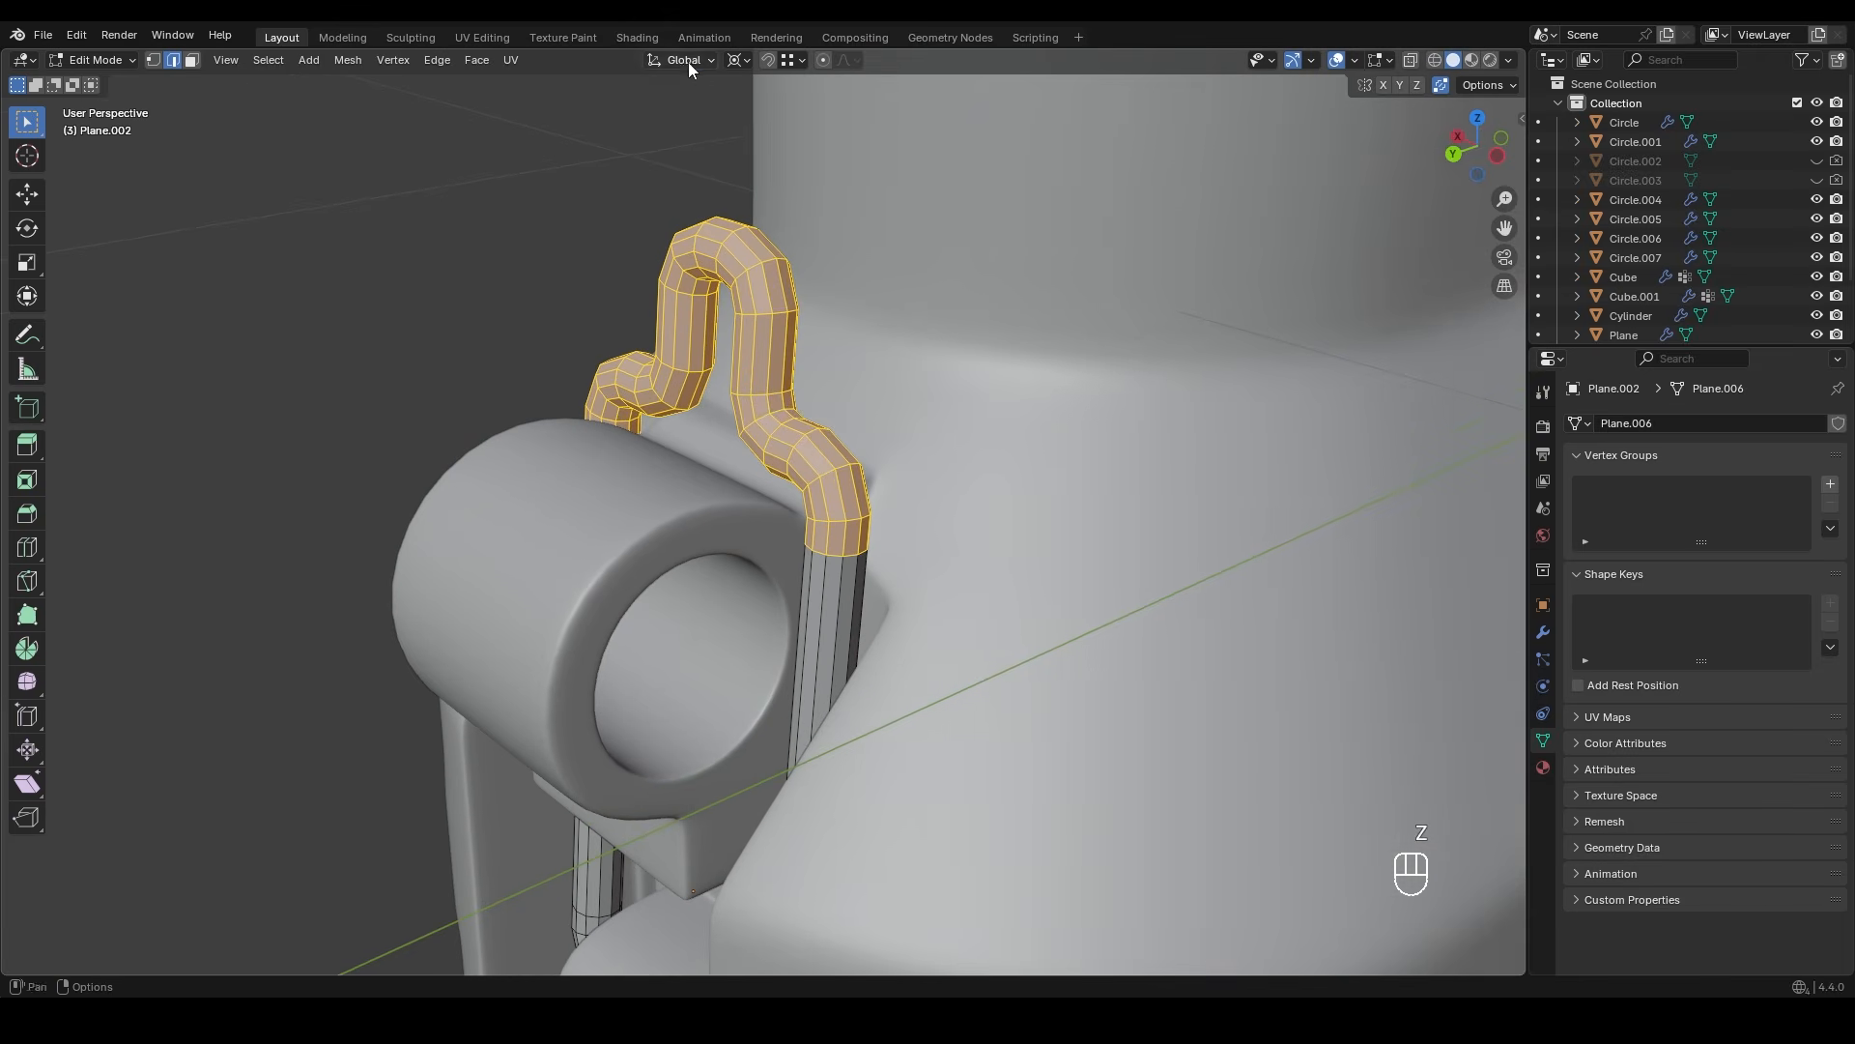
left_click(684, 61)
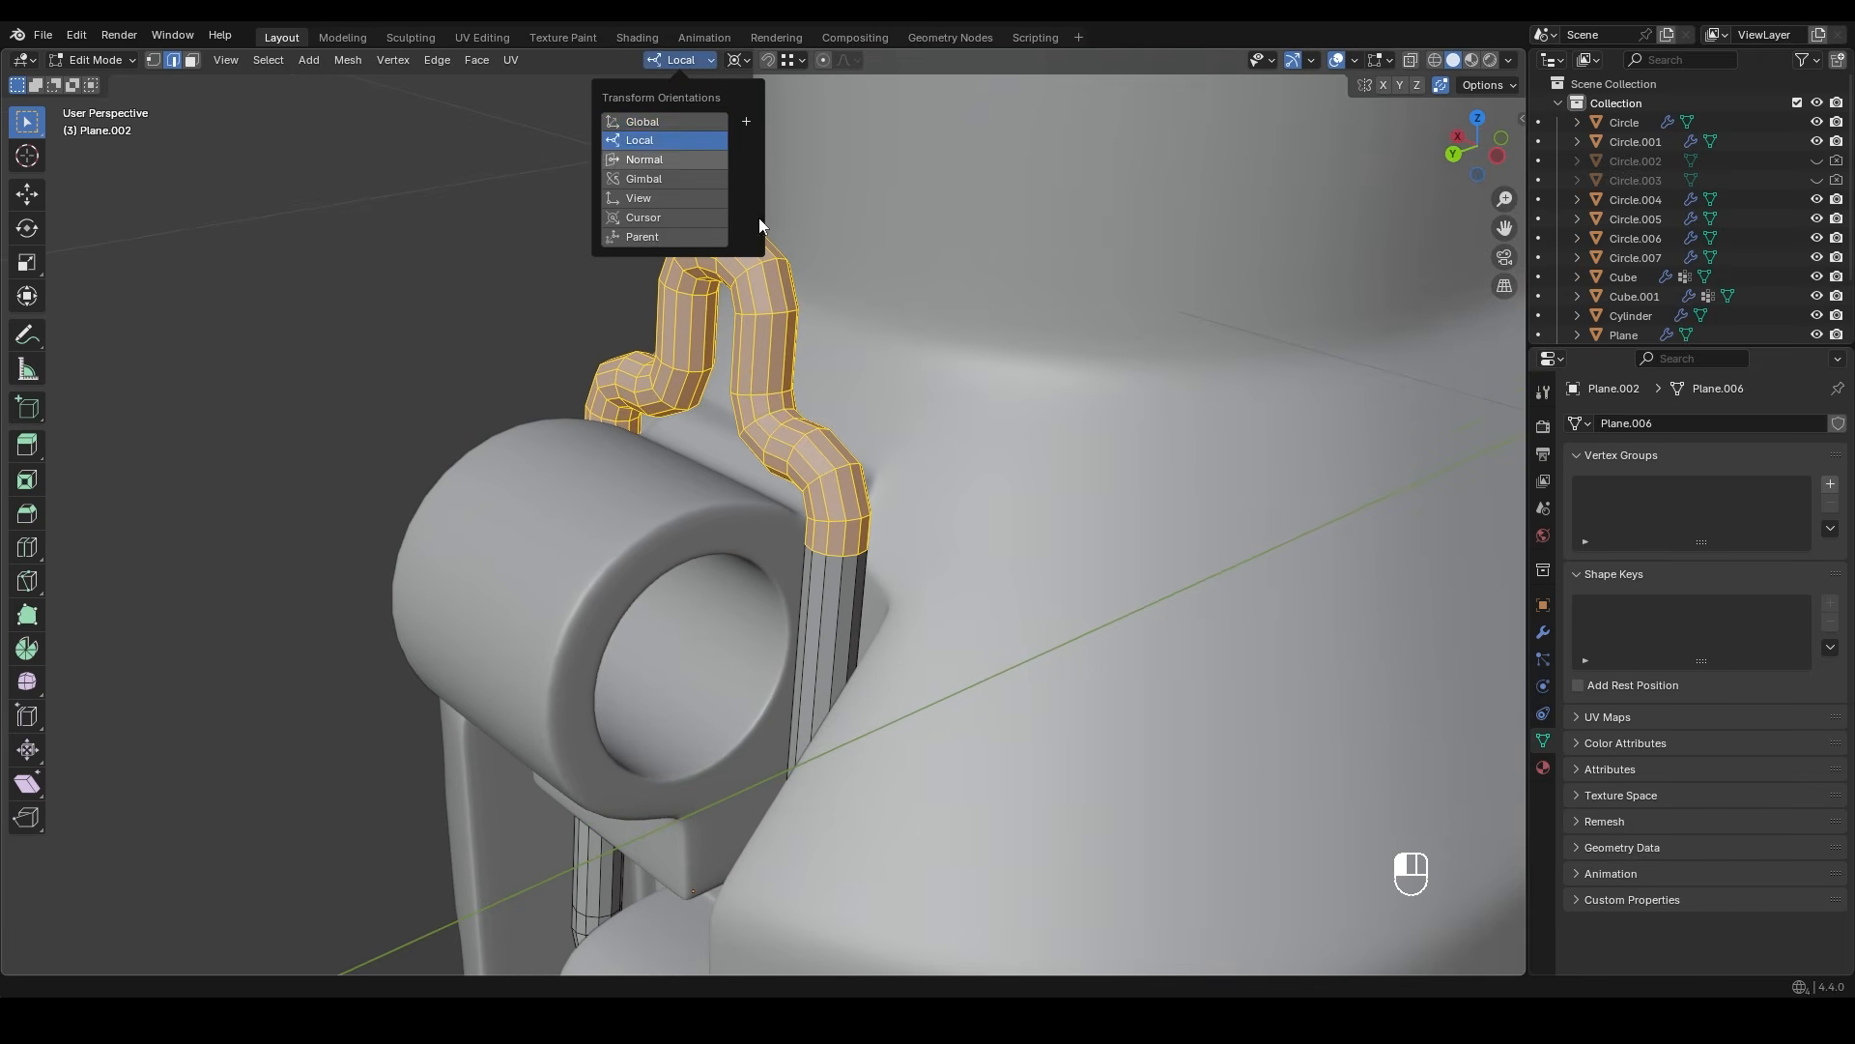
left_click(676, 140)
key("g")
key("y")
key("shift")
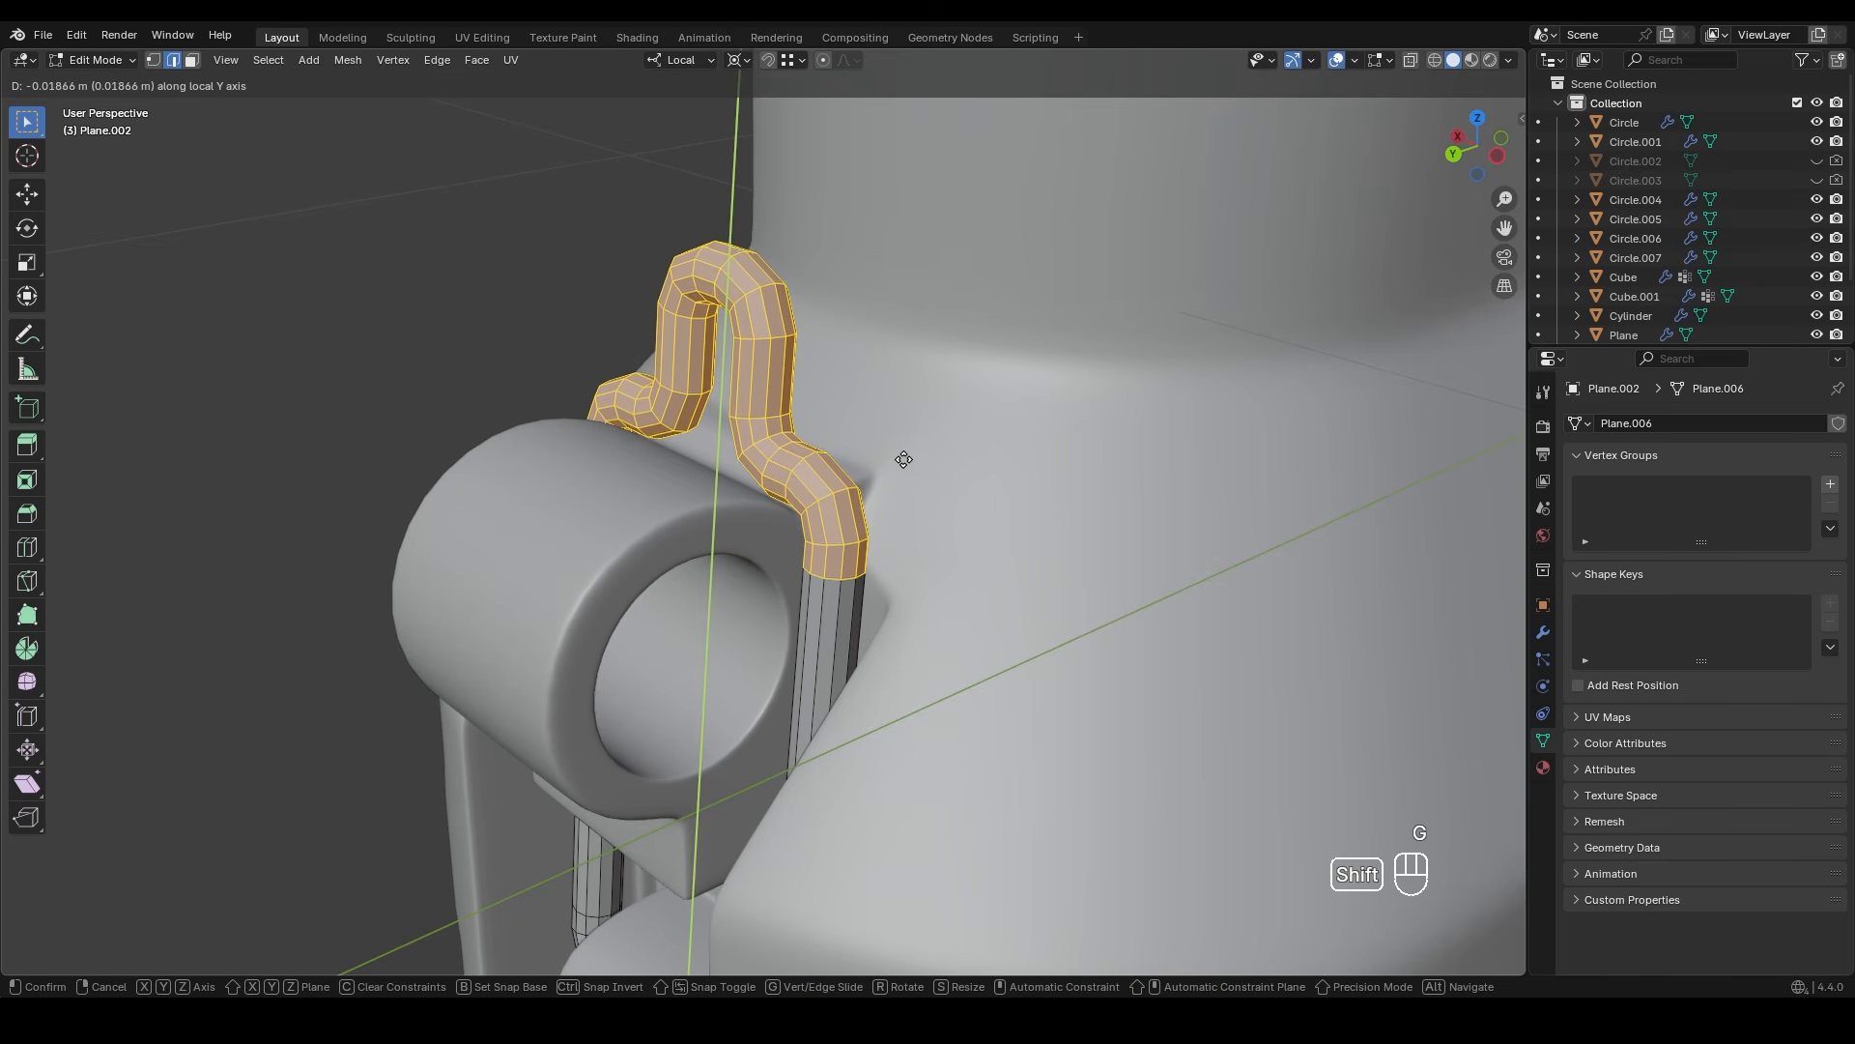
left_click(904, 460)
middle_click_drag(903, 460, 822, 470)
key("Tab")
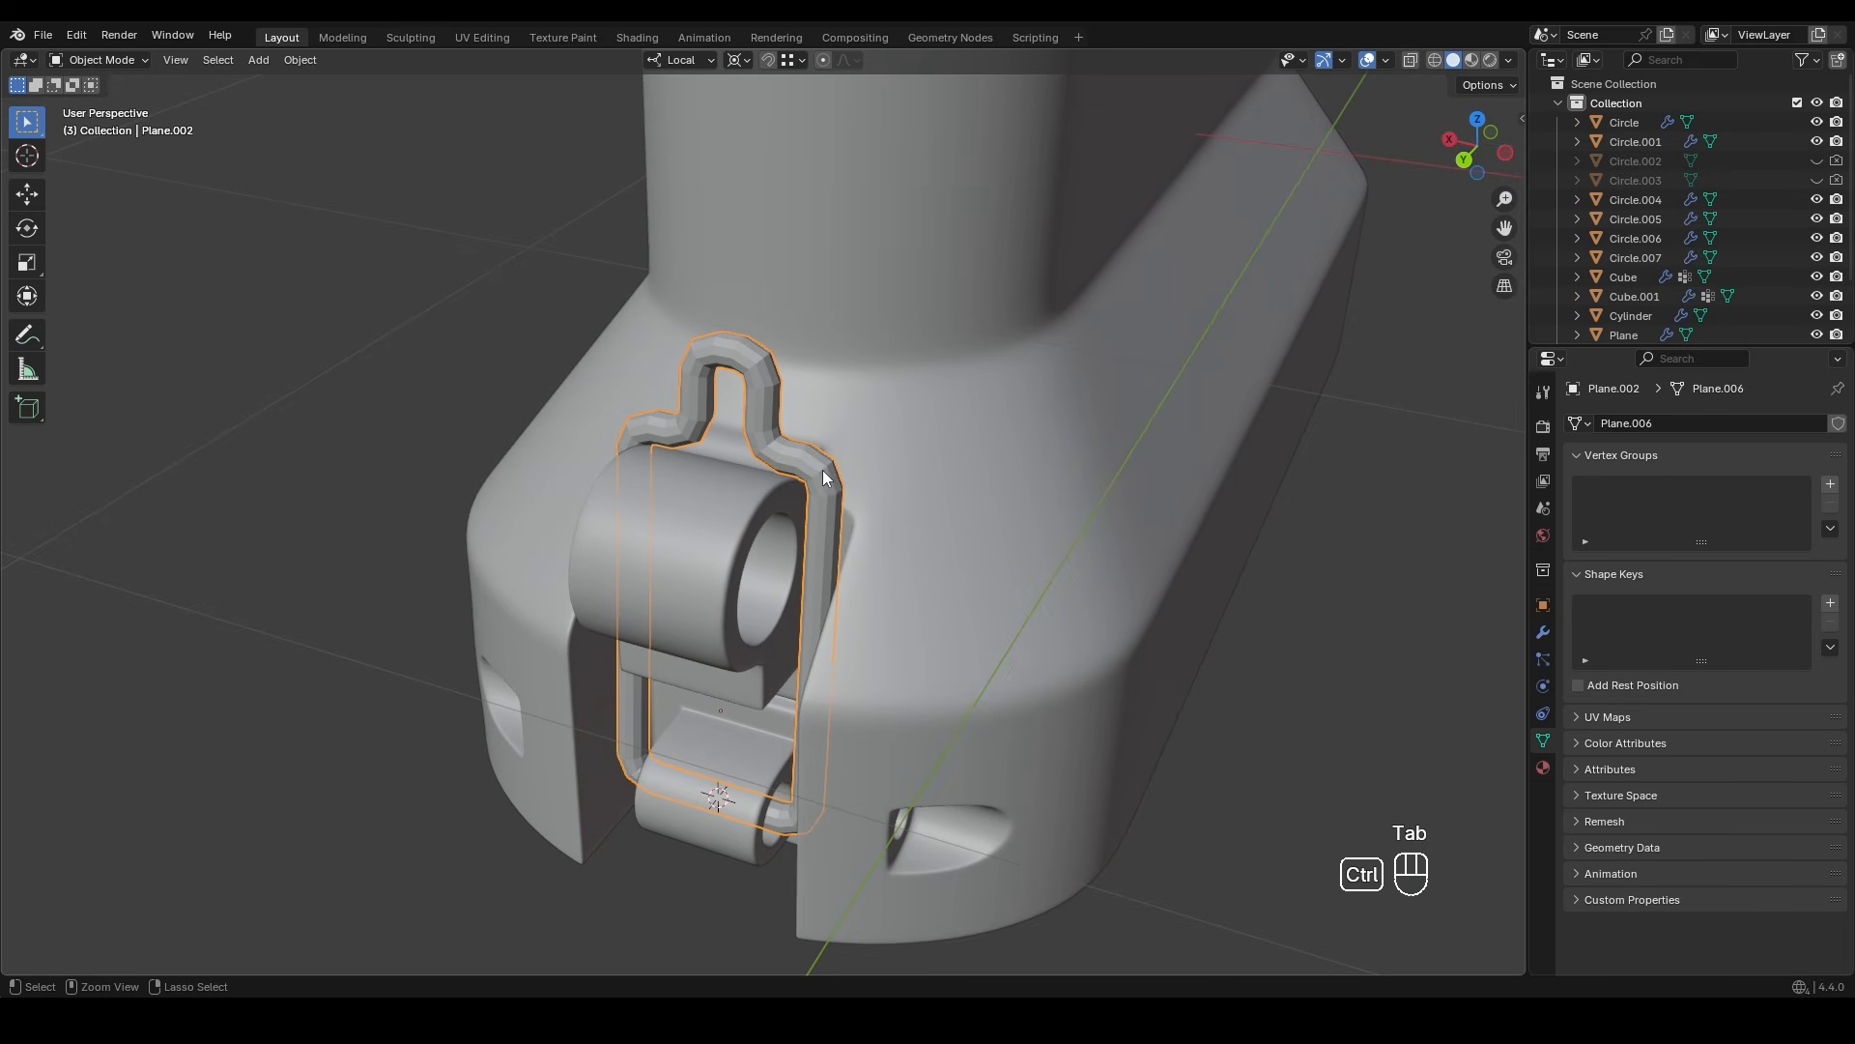
- Add a level 2 subdivision surface to the wire latch and shade it smooth
key("ctrl+2")
right_click(822, 471)
left_click(802, 414)
left_click(1325, 610)
- Select the round hole's edge loop inside the base's side recess and snap the 3D cursor to it
middle_click_drag(1325, 611, 705, 513, "shift")
scroll(773, 568, "up", 1)
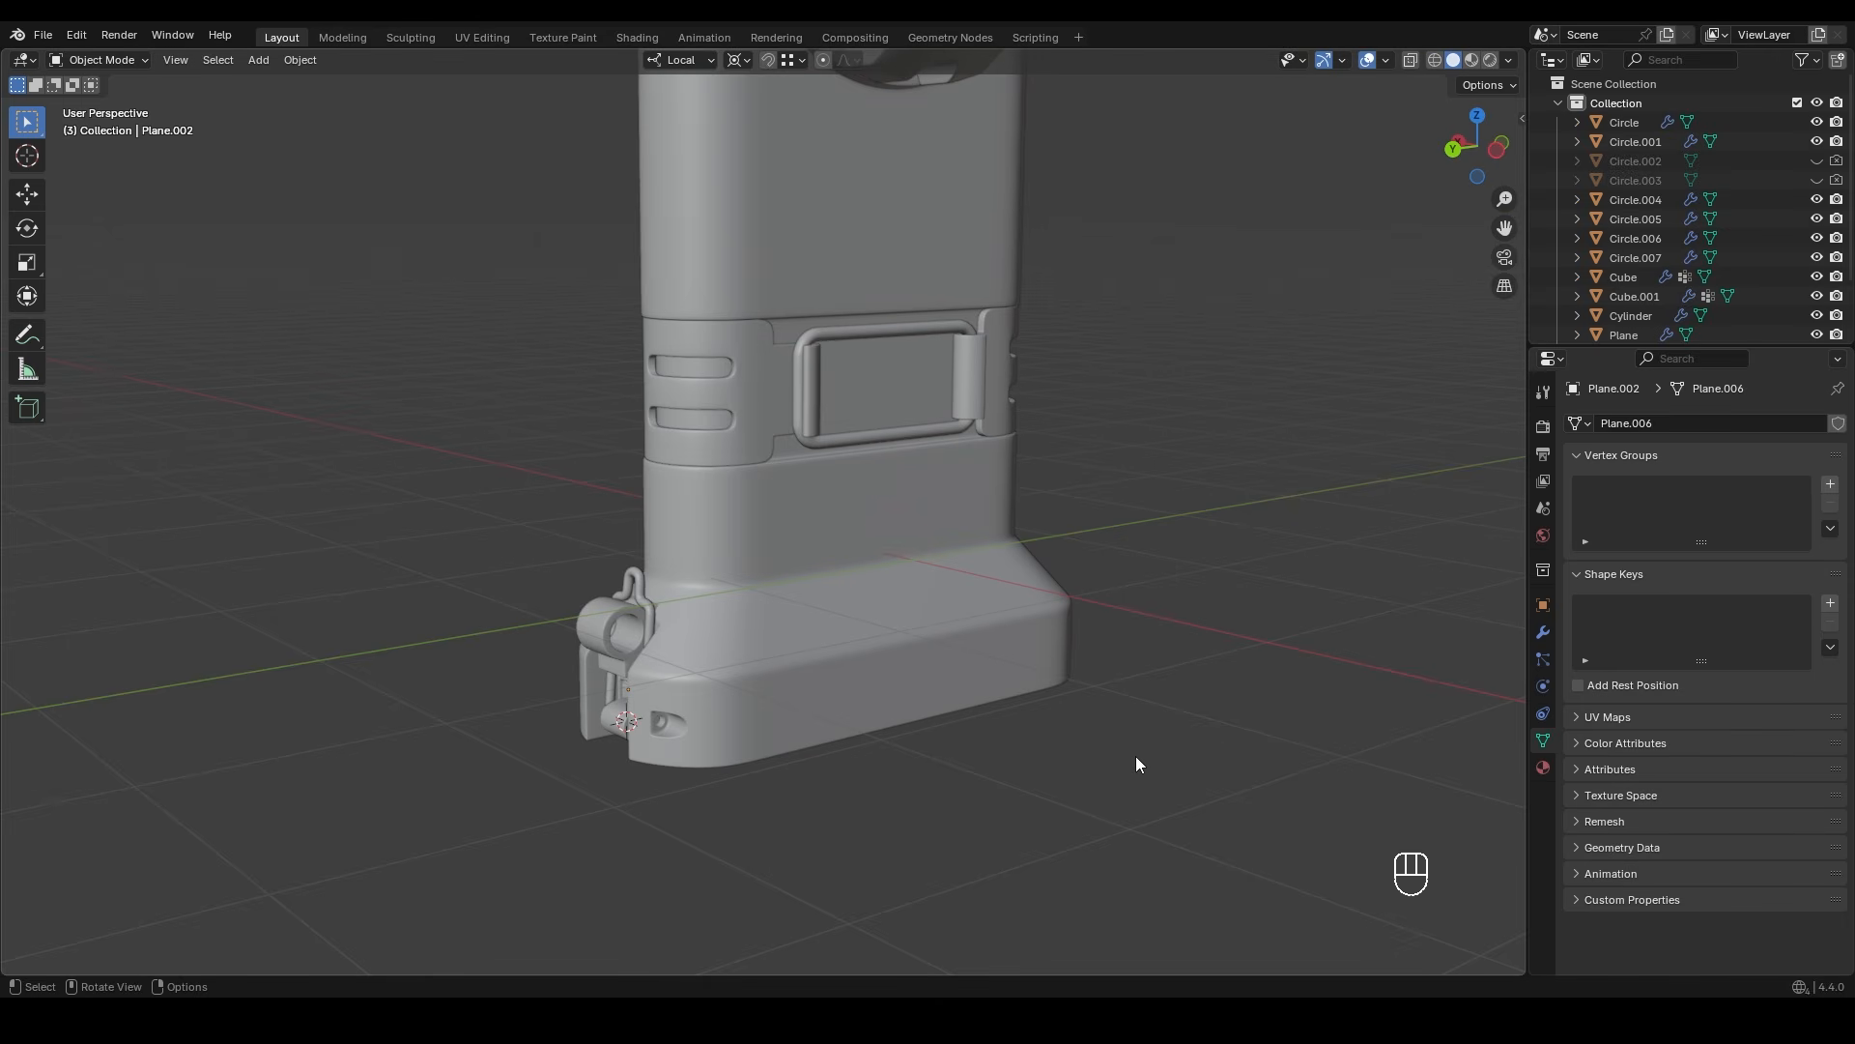
scroll(684, 662, "up", 3)
left_click(680, 750)
left_click(530, 646, "shift")
key("Tab")
scroll(768, 635, "down", 1)
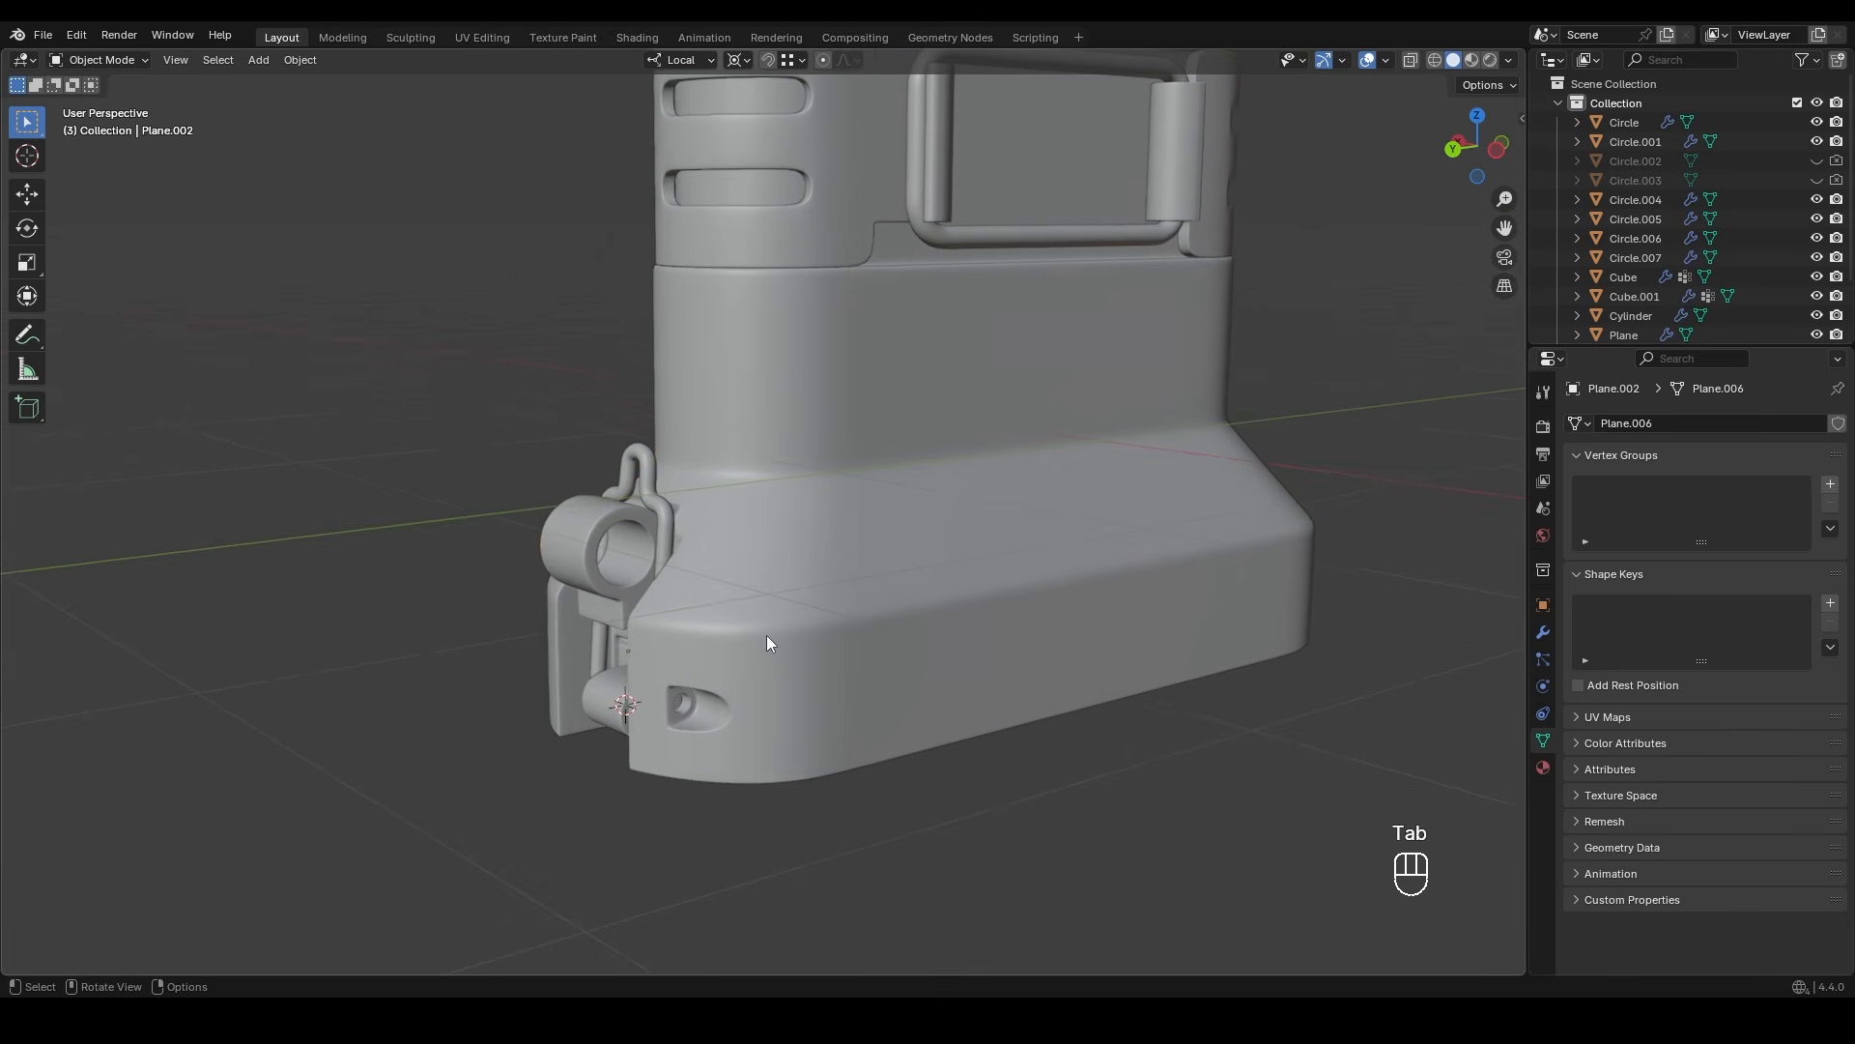
scroll(685, 724, "up", 3)
scroll(812, 628, "up", 3)
double_click(853, 607, "shift")
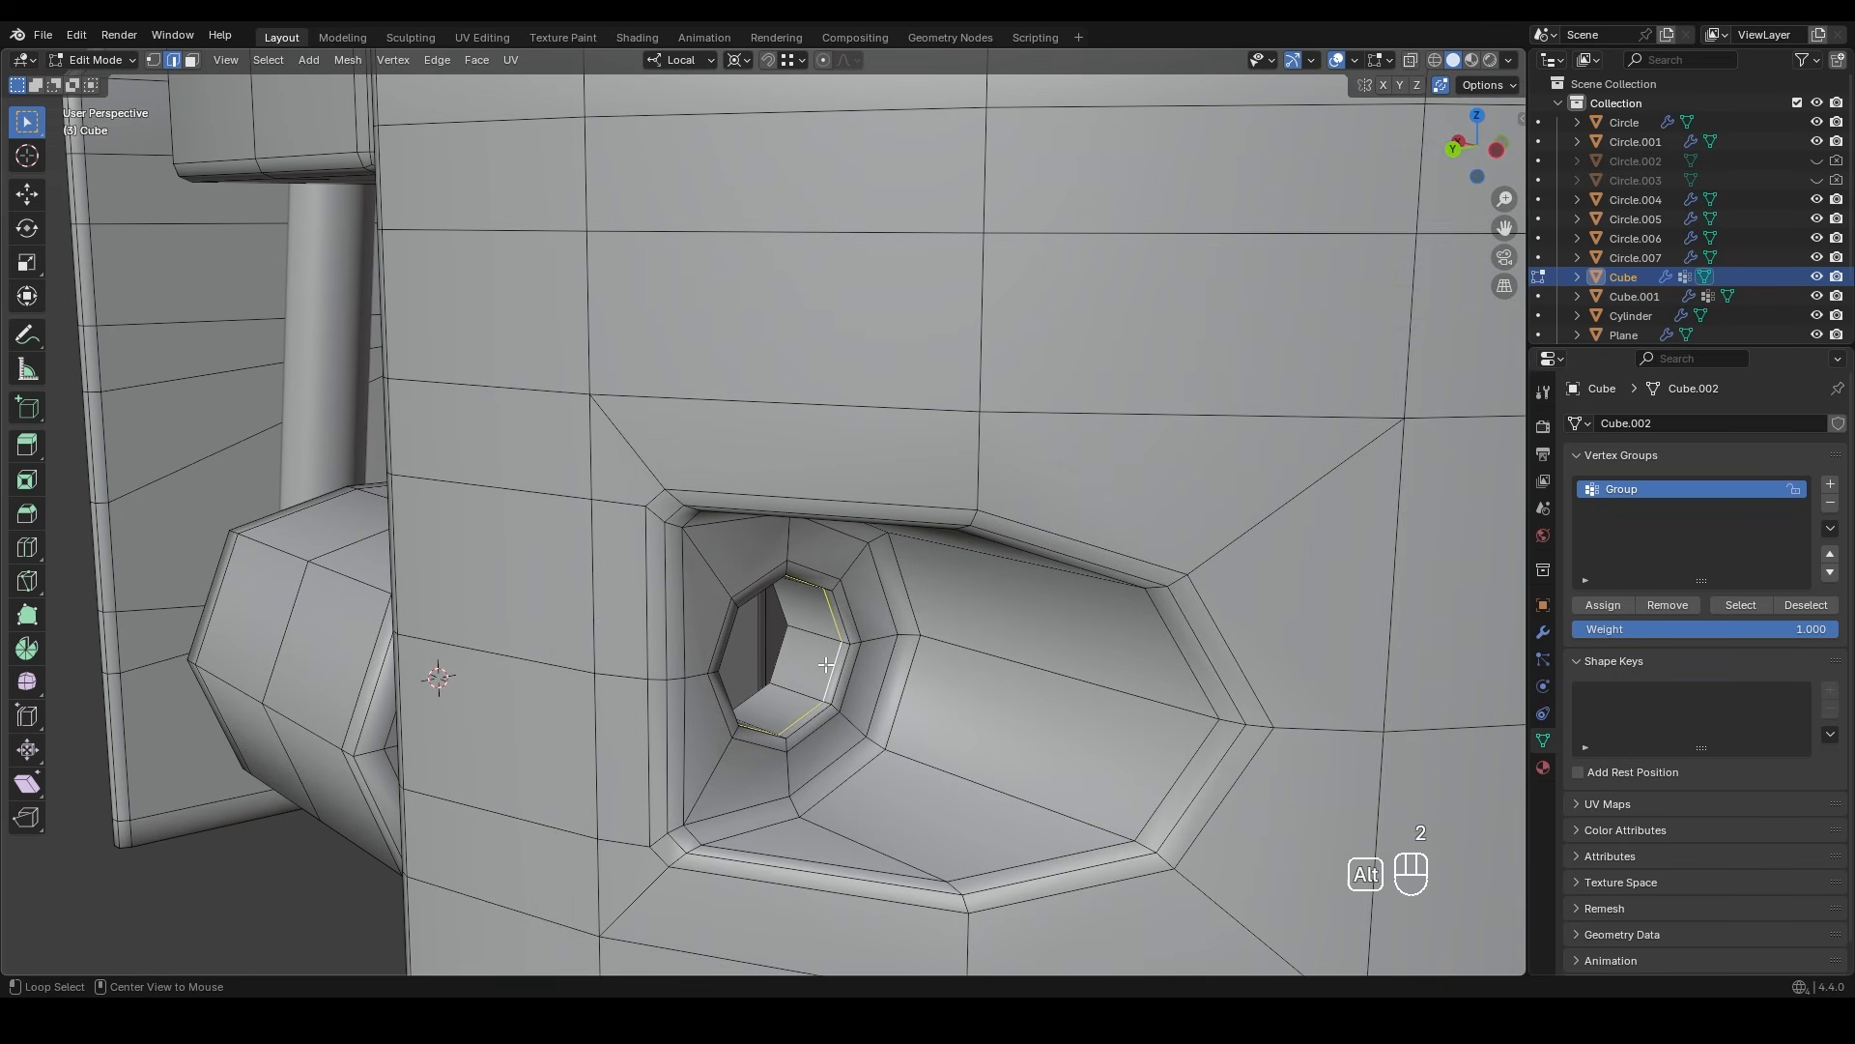
mouse_move(853, 607)
middle_mouse_down("shift")
mouse_move(861, 544)
mouse_move(819, 598)
middle_mouse_up("shift")
key("shift+s")
left_click(856, 668)
- In Object Mode, add a cylinder with 16 vertices at the 3D cursor
key("Tab")
key("shift+a")
mouse_move(786, 560)
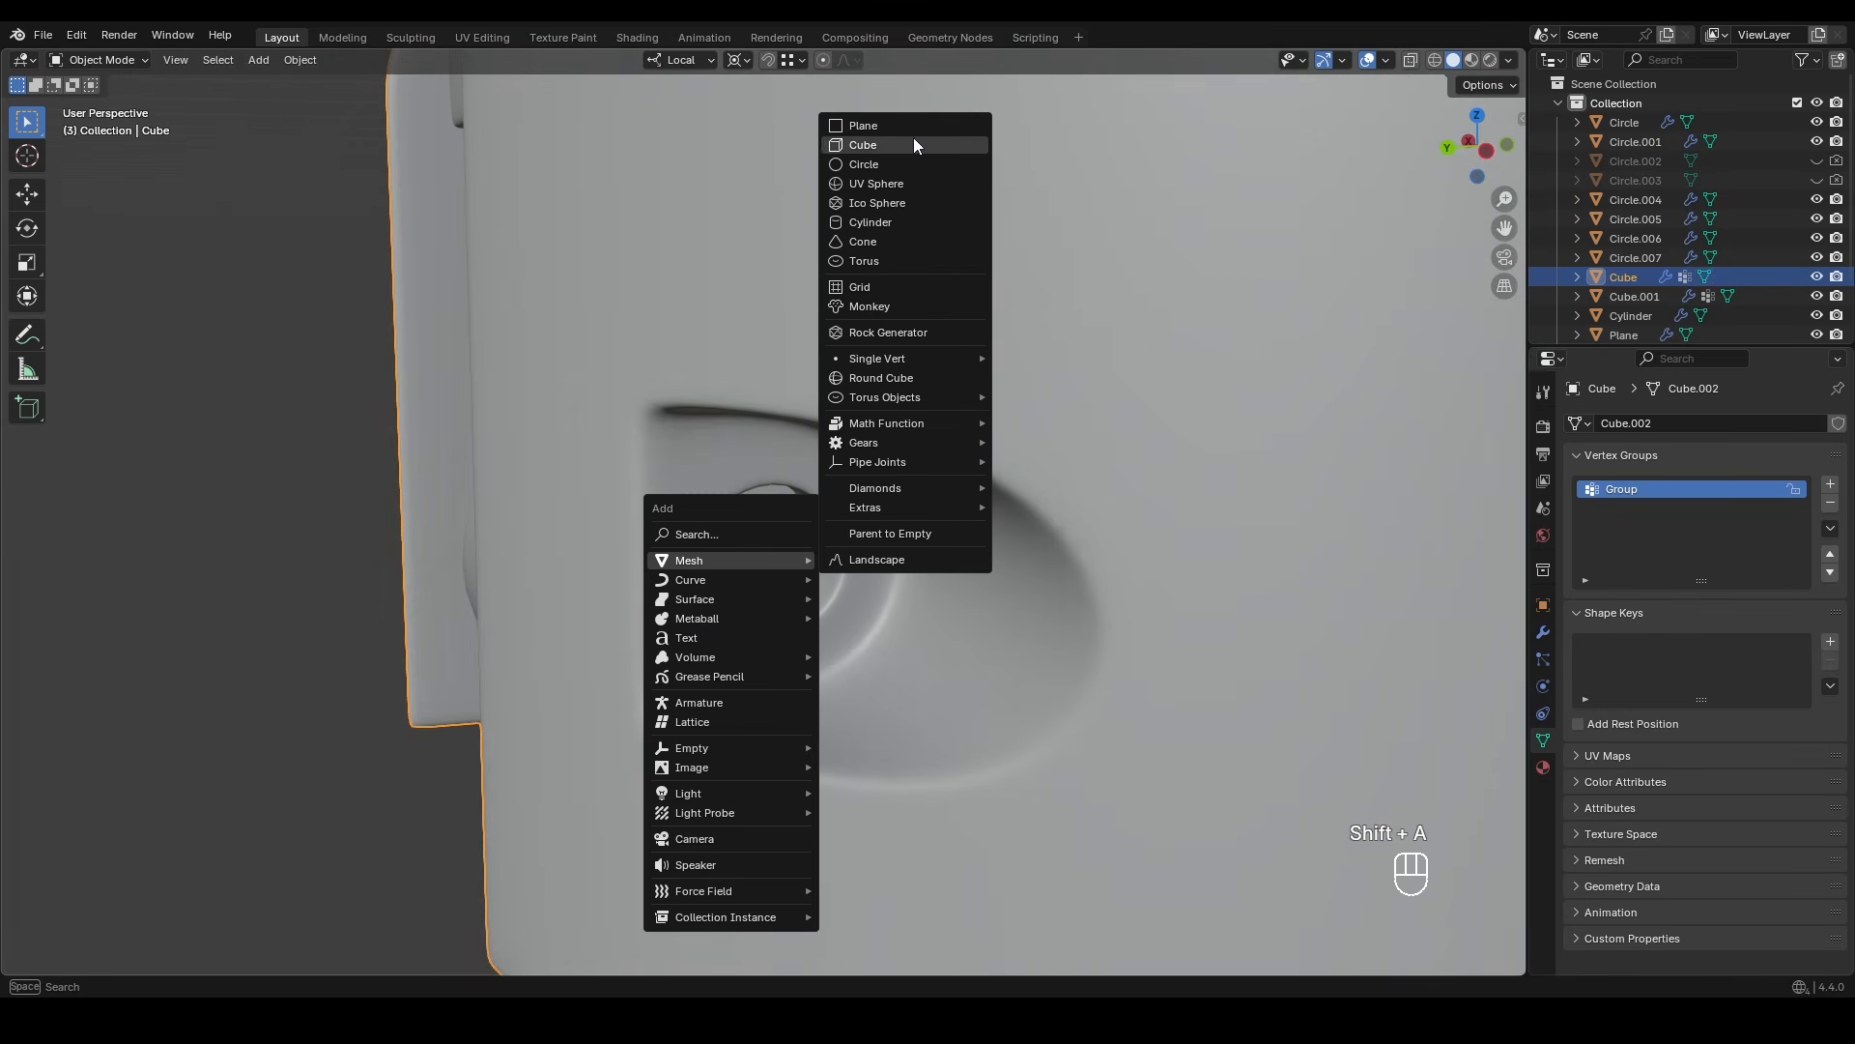
left_click(893, 222)
left_click(277, 729)
type("16")
key("Return")
- Rotate the cylinder 90° in back view so that it lies horizontally
middle_click_drag(821, 490, 976, 445)
scroll(943, 414, "down", 8)
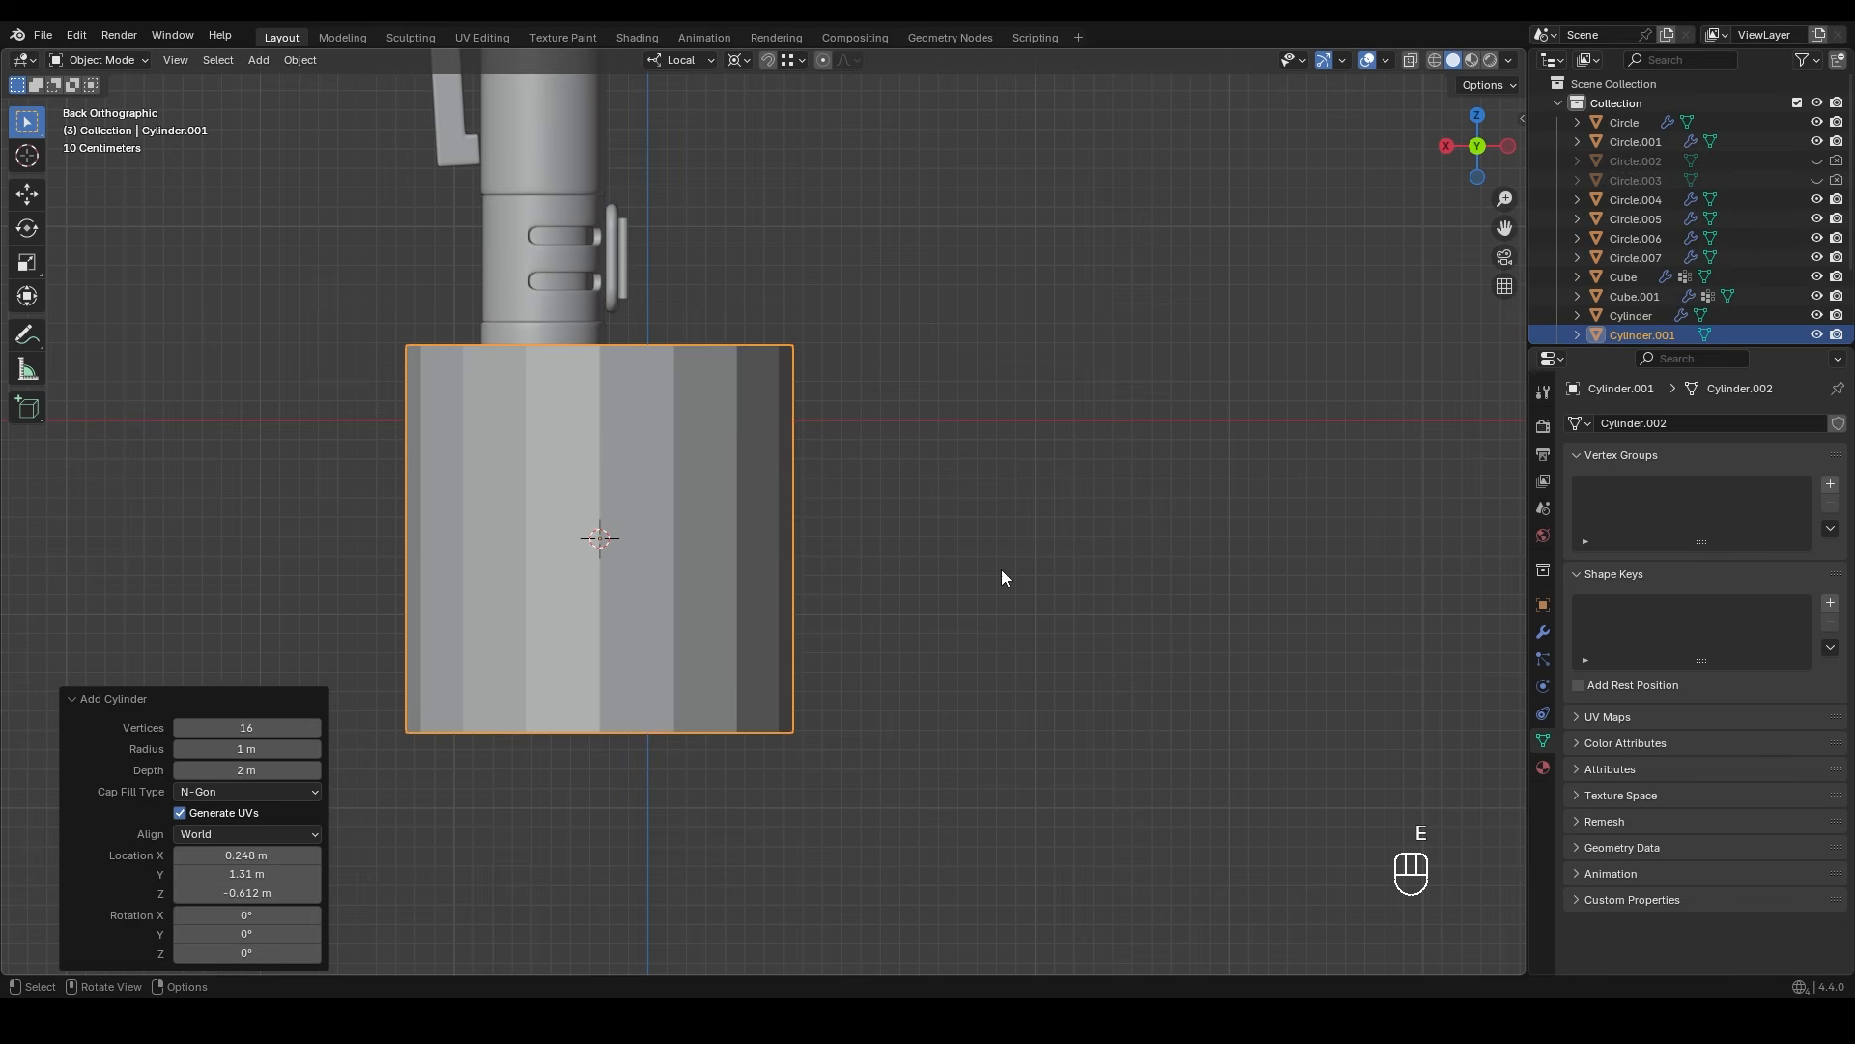
type("r90")
key("KP_Enter")
- Scale the cylinder down to fit the recess's hole and move it outward into the recess
key("s")
left_click(1011, 750)
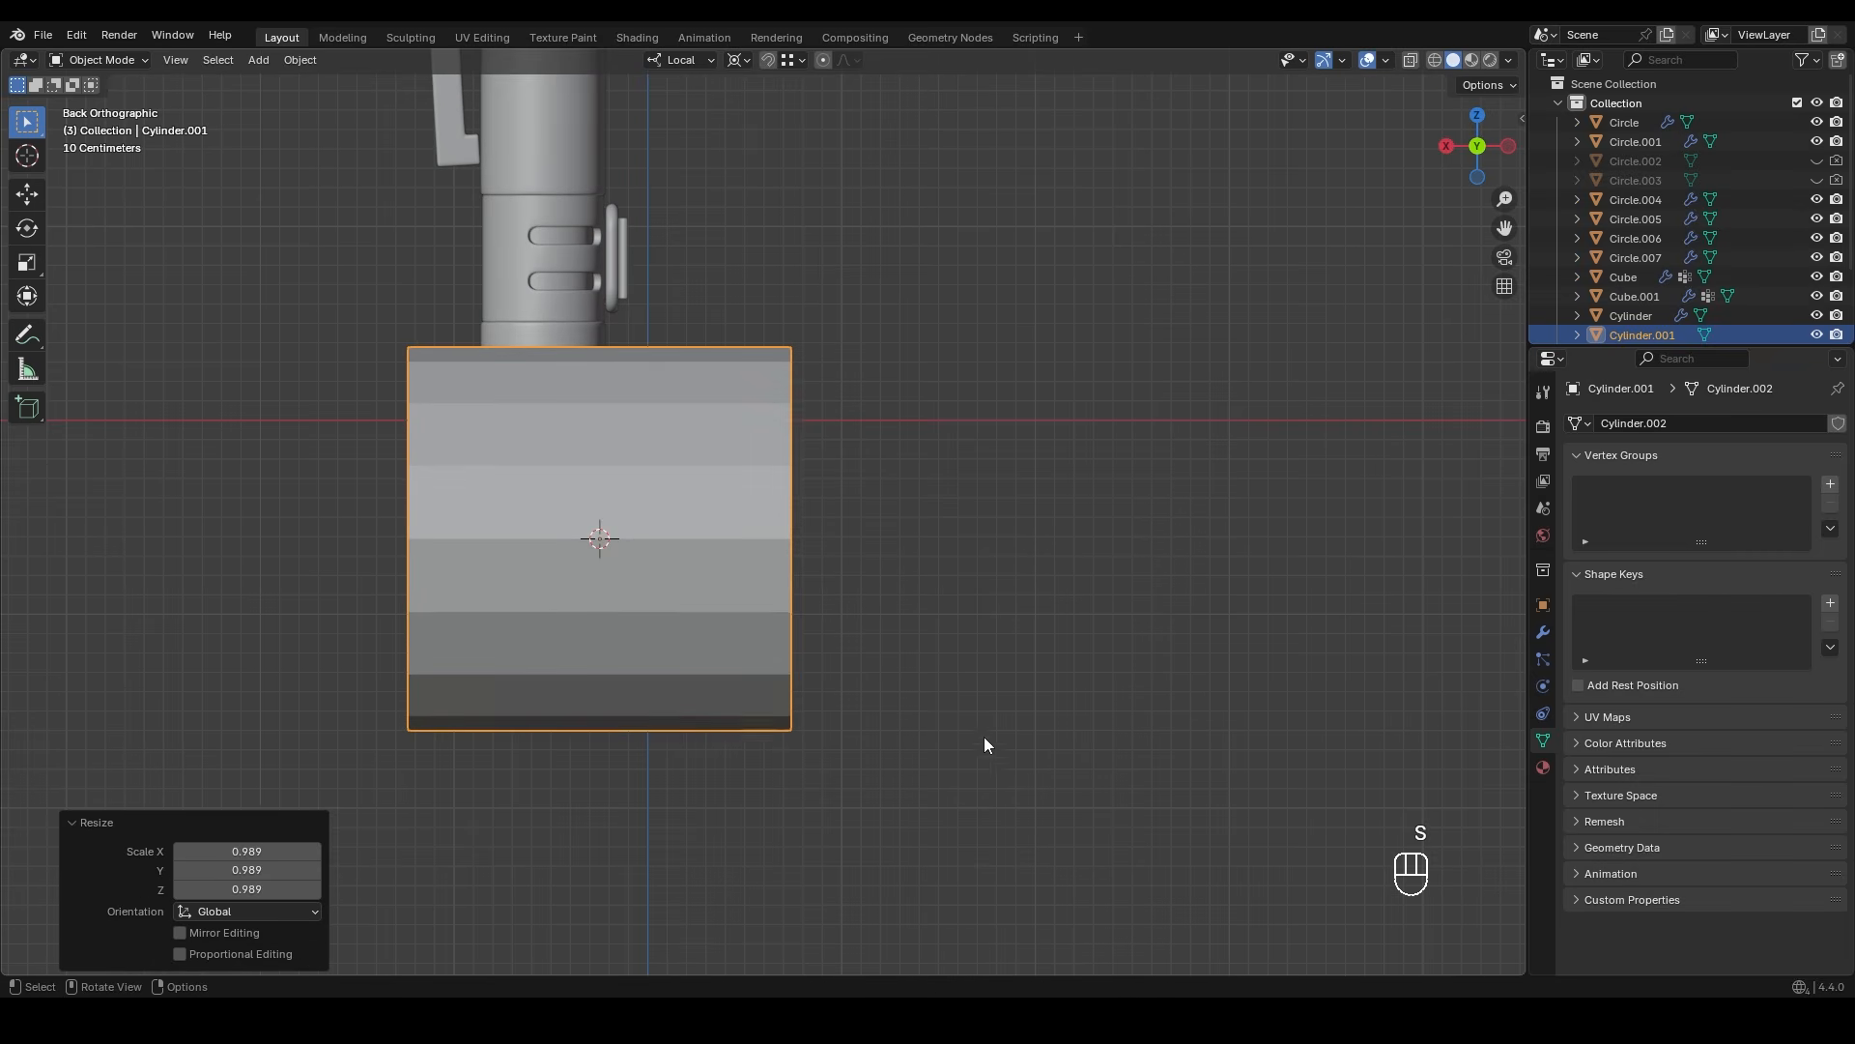
key("s")
left_click(671, 566)
scroll(491, 553, "up", 10)
middle_click_drag(491, 554, 917, 481, "shift")
key("s")
left_click(725, 551)
key("s")
middle_click_drag(926, 560, 659, 555)
left_click(799, 557)
key("g")
key("x")
left_click(822, 551)
- Delete the cylinder's inner end face
key("Tab")
left_click(677, 514)
key("x")
left_click(630, 539)
- Extrude the cylinder's outer end face a short distance outward to form a band for the pin head
mouse_move(786, 534)
middle_mouse_down()
mouse_move(733, 526)
mouse_move(756, 527)
middle_mouse_up()
middle_click_drag(928, 527, 695, 571, "shift")
left_click(679, 568)
key("e")
left_click(740, 557)
- Select the ring of faces at the cylinder's outer end and extrude it along normals into a wider pin head
left_click(727, 539, "alt")
scroll(749, 562, "up", 2)
key("alt+e")
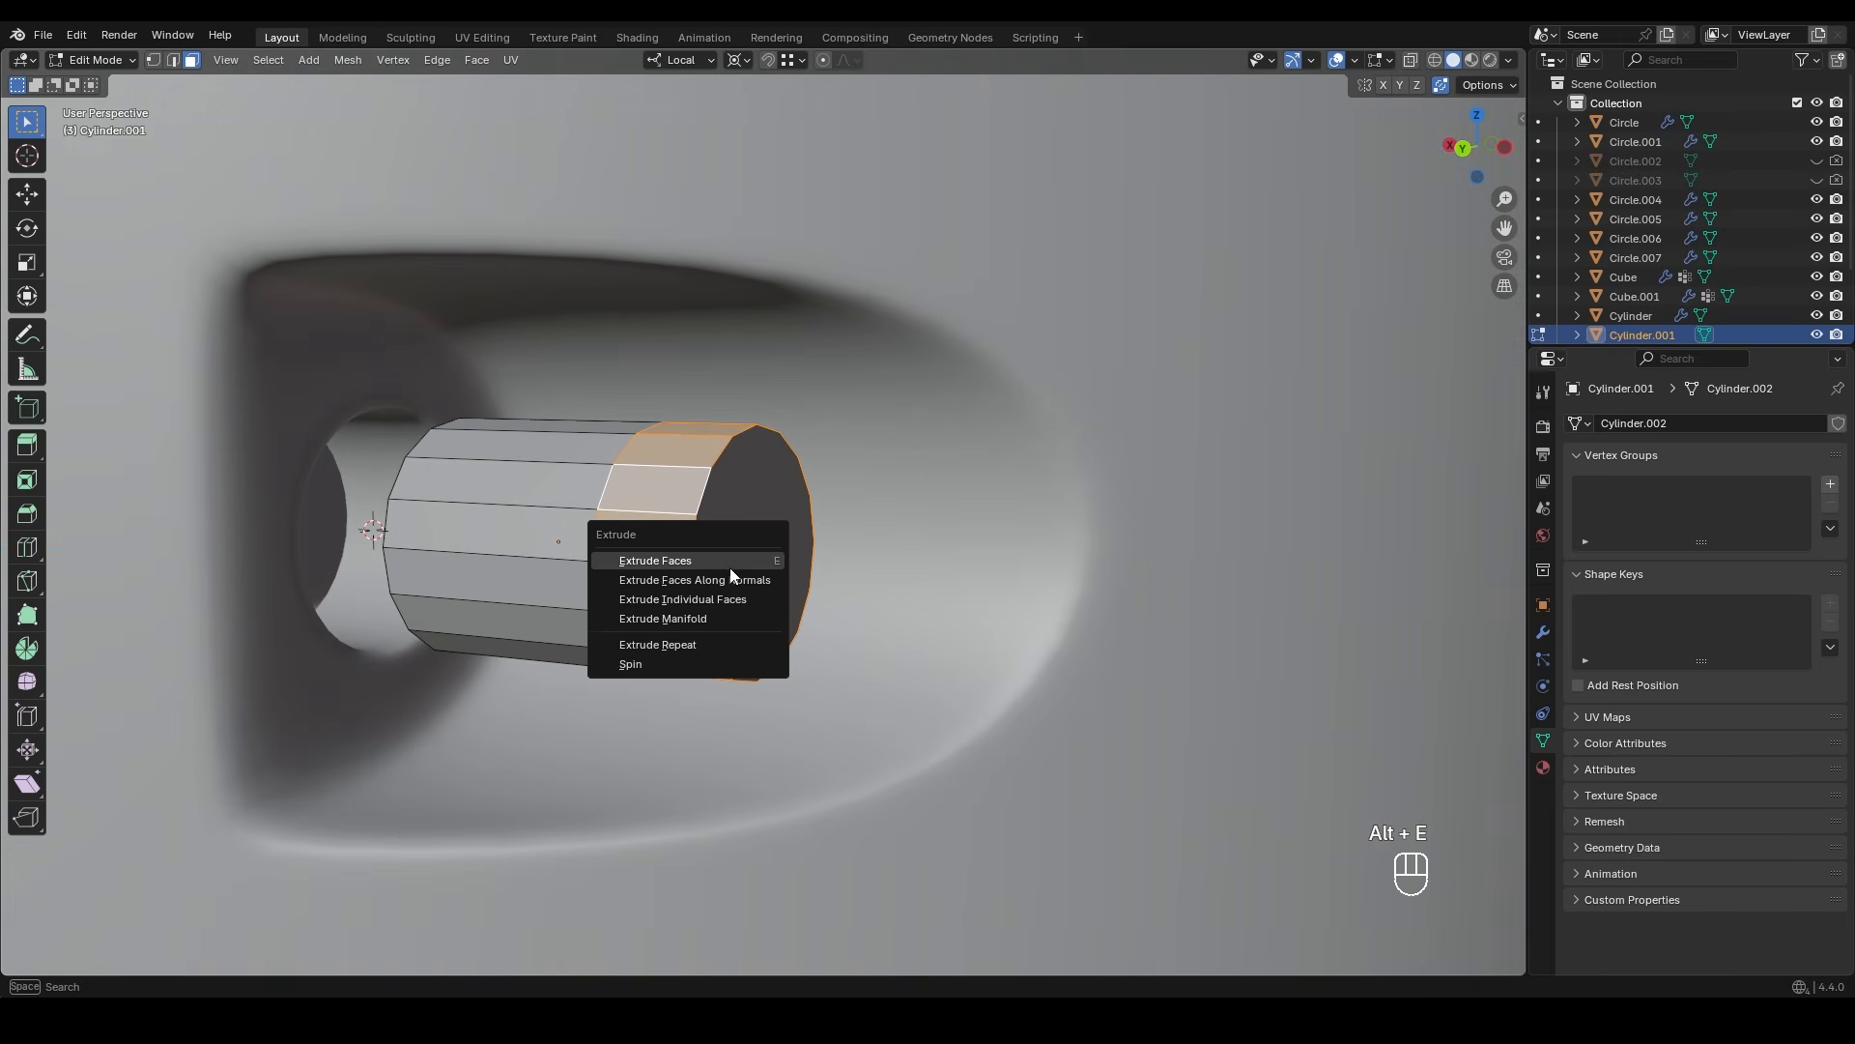
left_click(729, 578)
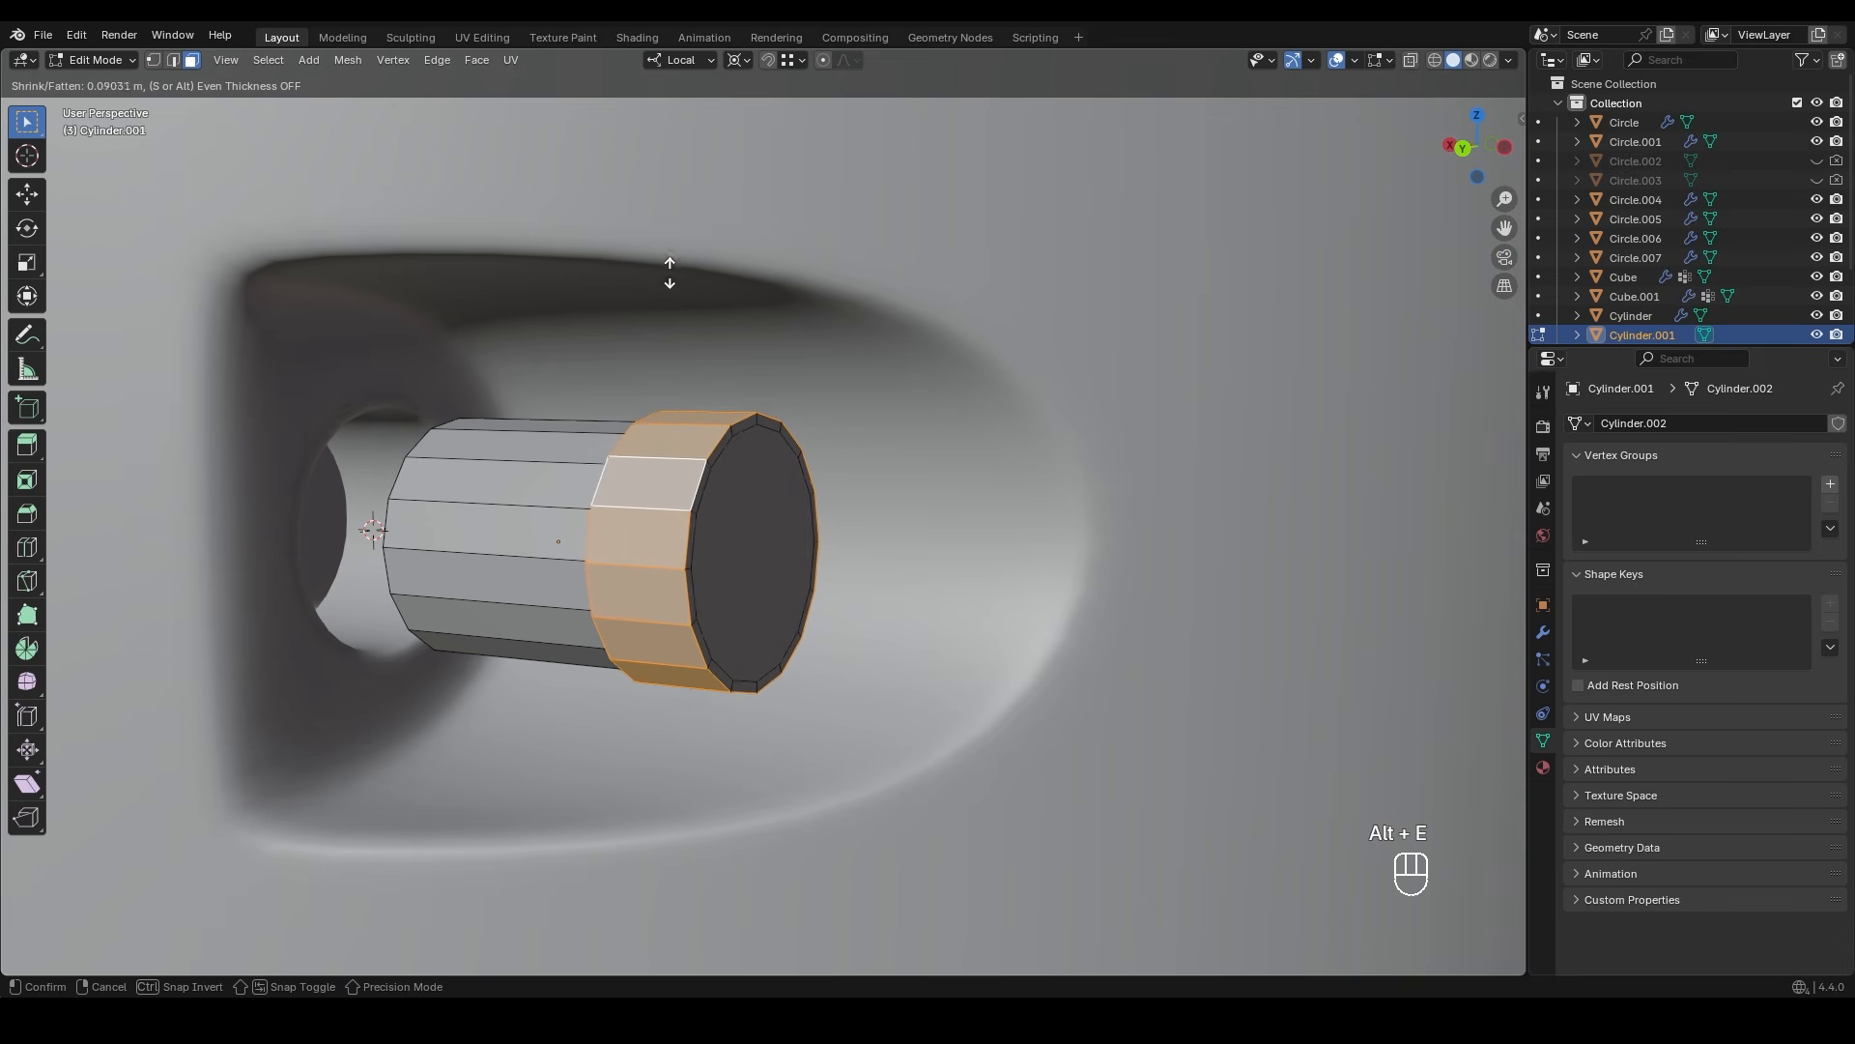
left_click(544, 525)
- Bevel the edge loops of the pin head with a width of 0.137 m, 2 segments and a profile shape of 1.000
middle_click_drag(696, 599, 843, 672, "alt")
scroll(843, 672, "down", 2)
mouse_move(712, 623)
middle_mouse_down()
mouse_move(787, 646)
mouse_move(739, 673)
mouse_move(702, 647)
mouse_move(725, 613)
mouse_move(522, 594)
mouse_move(708, 617)
middle_mouse_up()
scroll(786, 645, "up", 2)
key("Tab")
key("Tab")
key("2")
left_click(704, 589, "alt+shift")
key("ctrl+b")
left_click(681, 638)
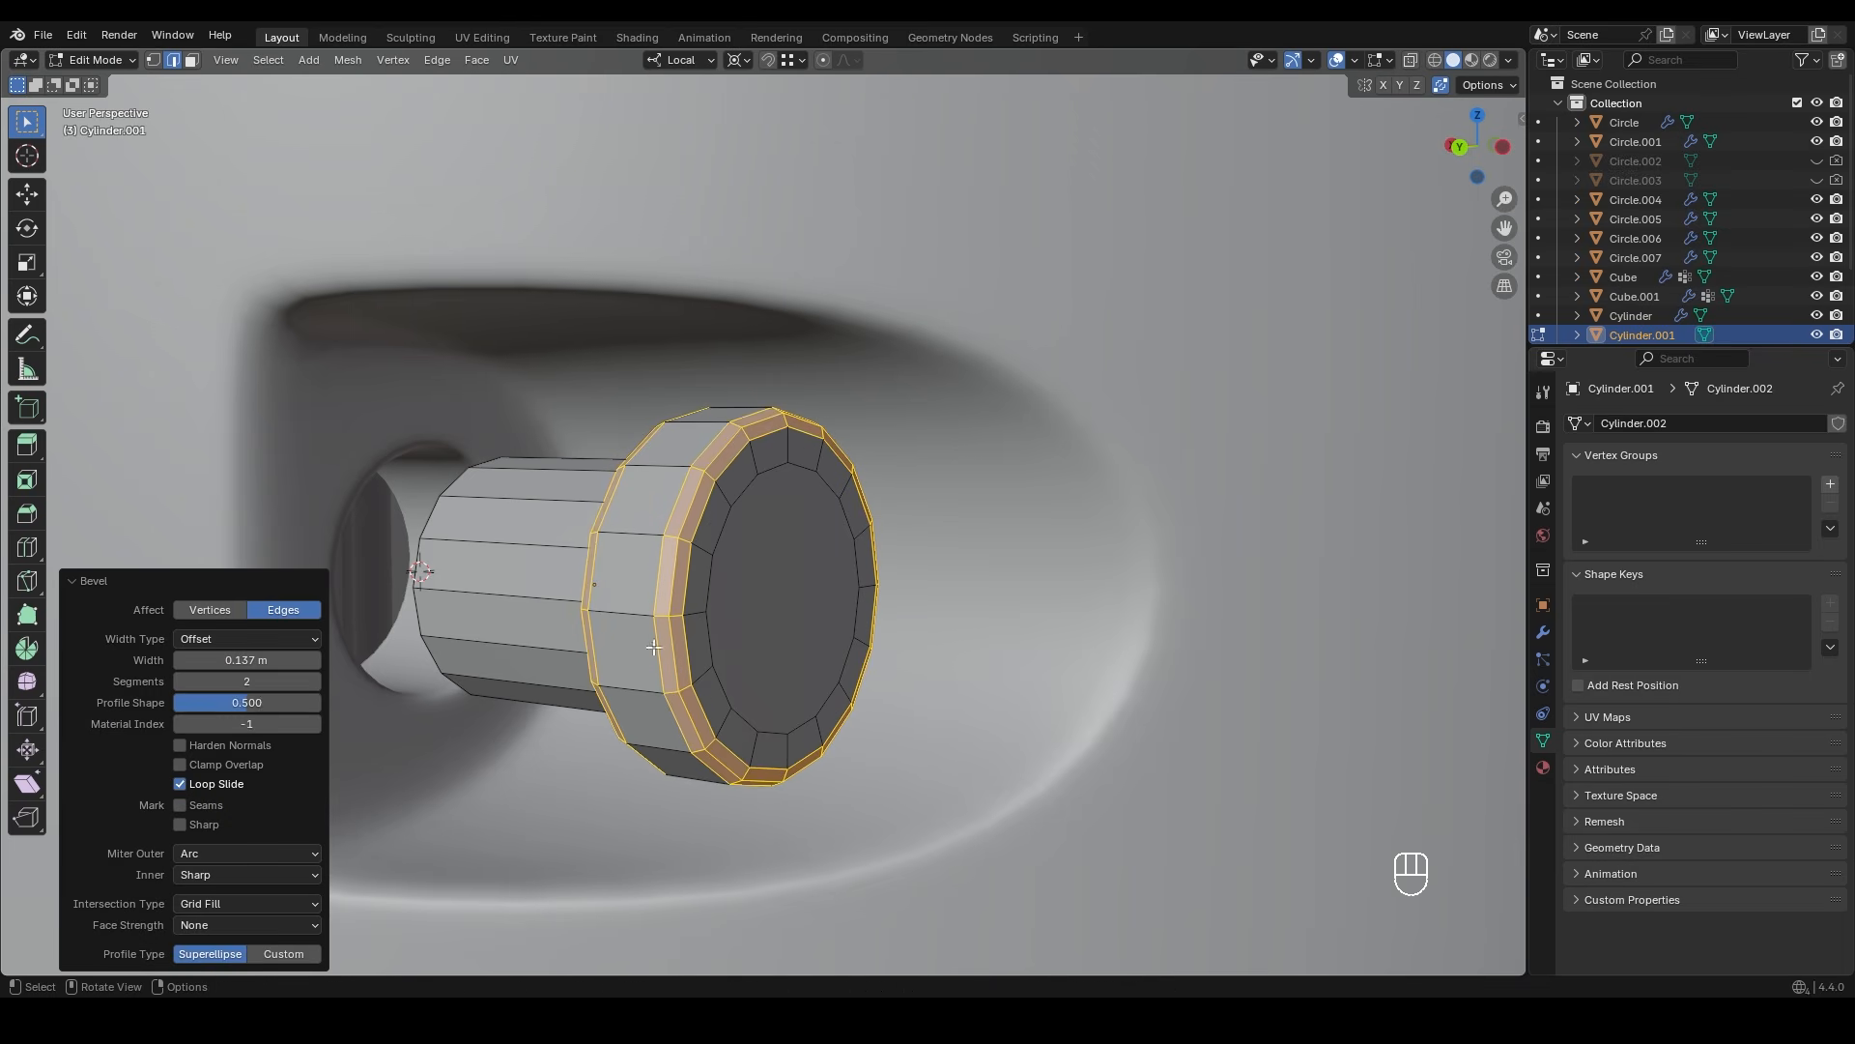
left_click_drag(257, 701, 333, 703)
key("ctrl+z")
key("ctrl+z")
key("ctrl+z")
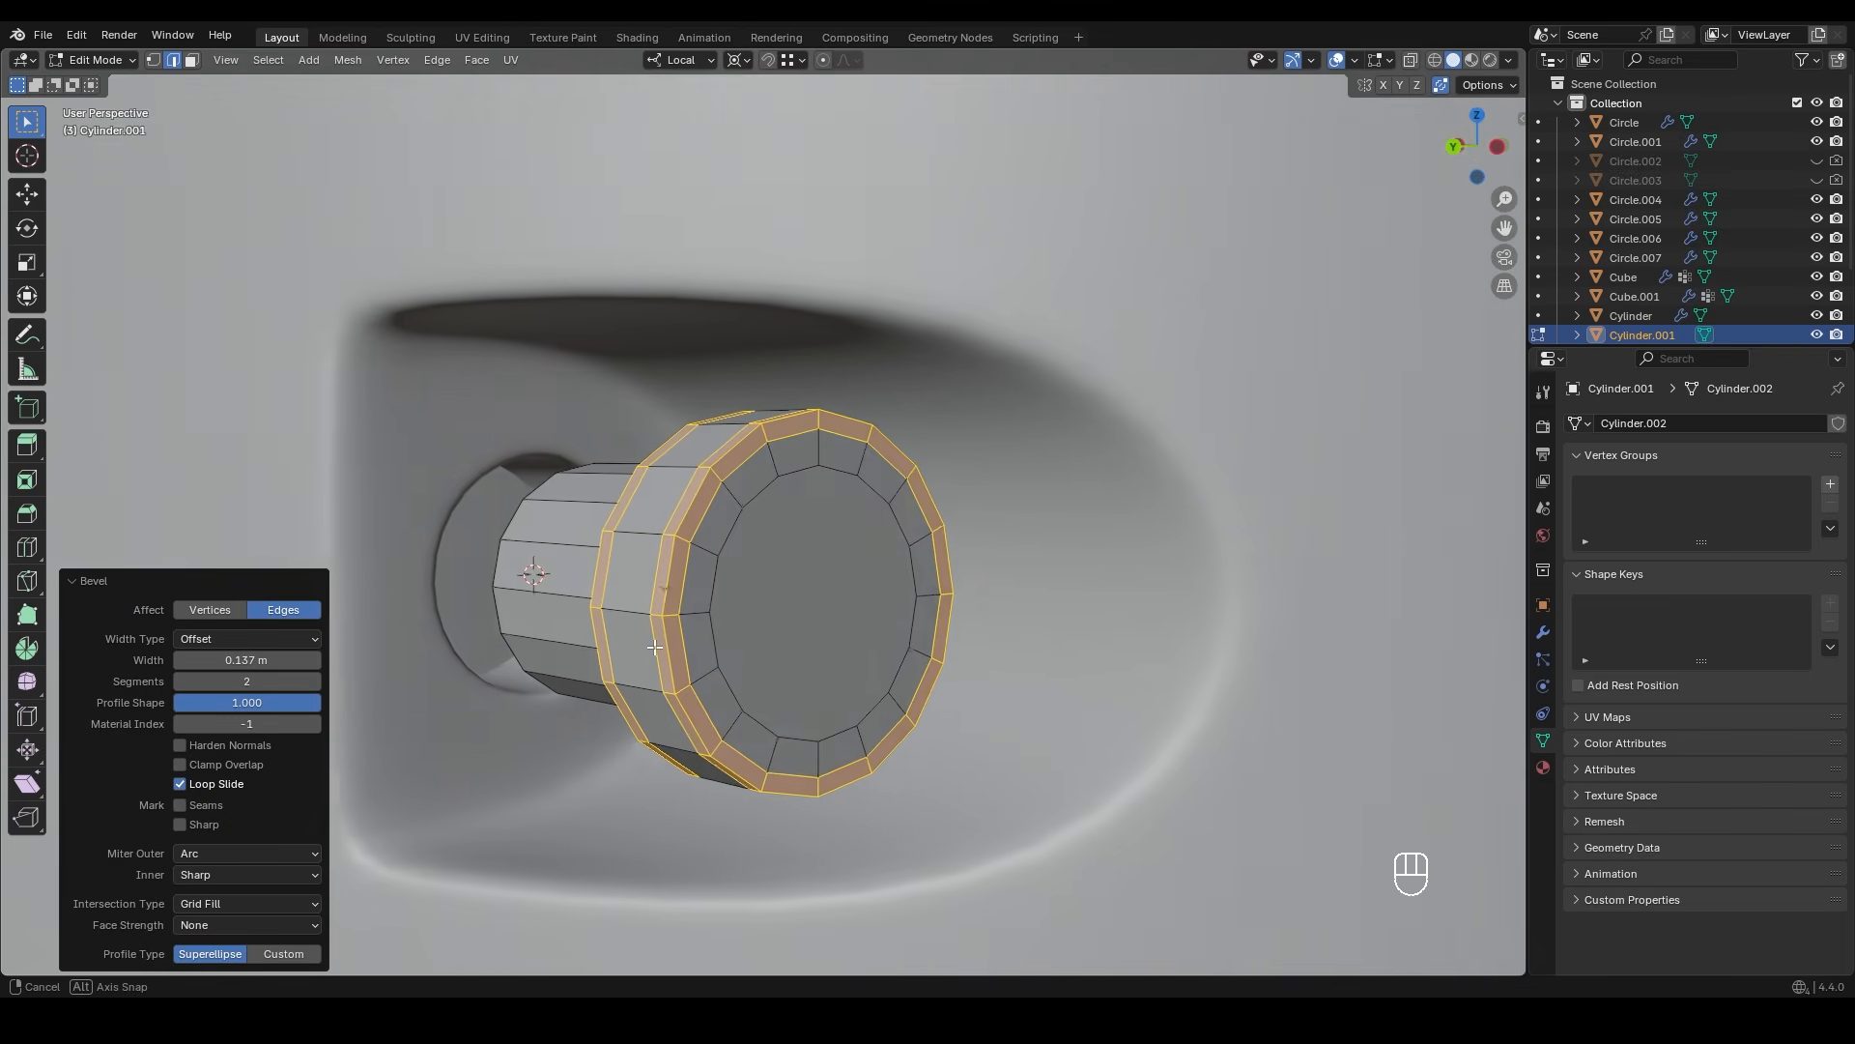
- Add a level 1 subdivision surface to the pin and shade it smooth
key("ctrl+1")
middle_click_drag(746, 590, 738, 607)
right_click(736, 595)
left_click(717, 588)
- Add a loop cut around the pin's shaft and slide it close to the head
key("ctrl+KP_1")
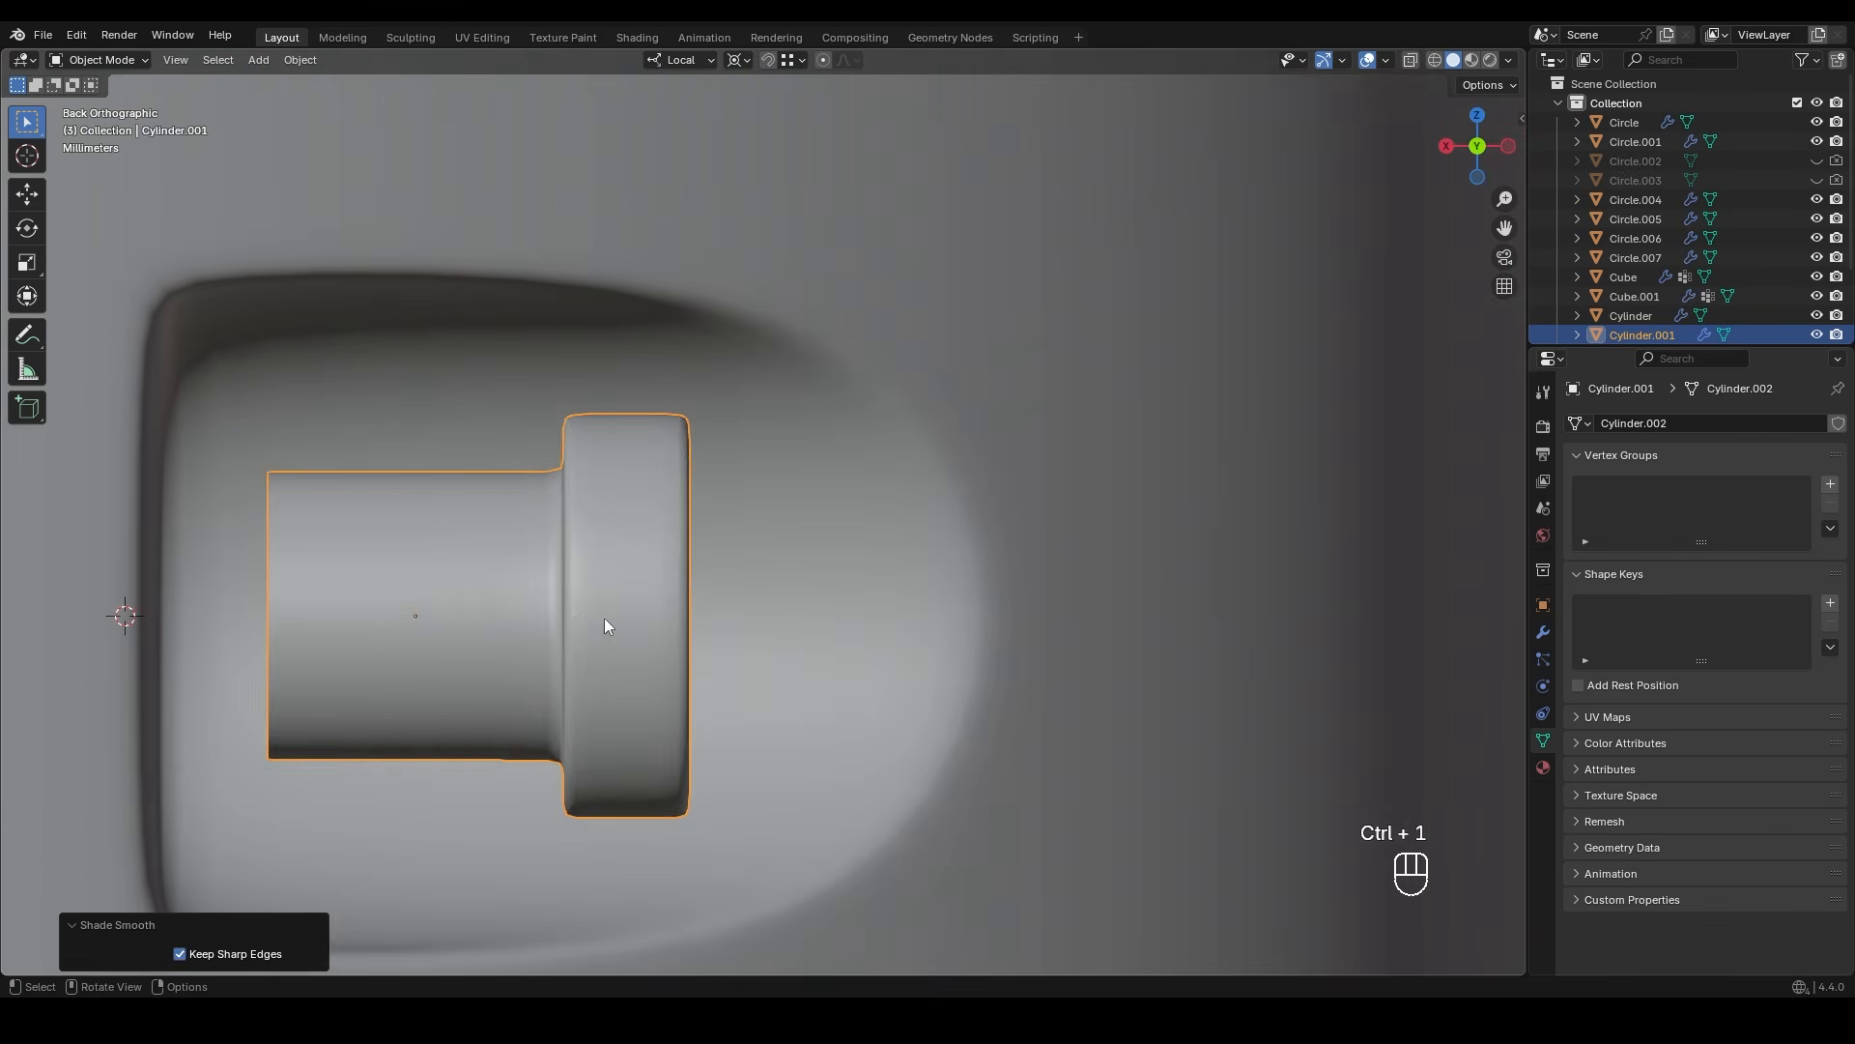
key("Tab")
key("ctrl+r")
left_click(416, 600)
left_click(600, 602)
key("Tab")
- Move the pin along its local Z axis into the recess's hole until the head sits near the wall
scroll(619, 616, "down", 2)
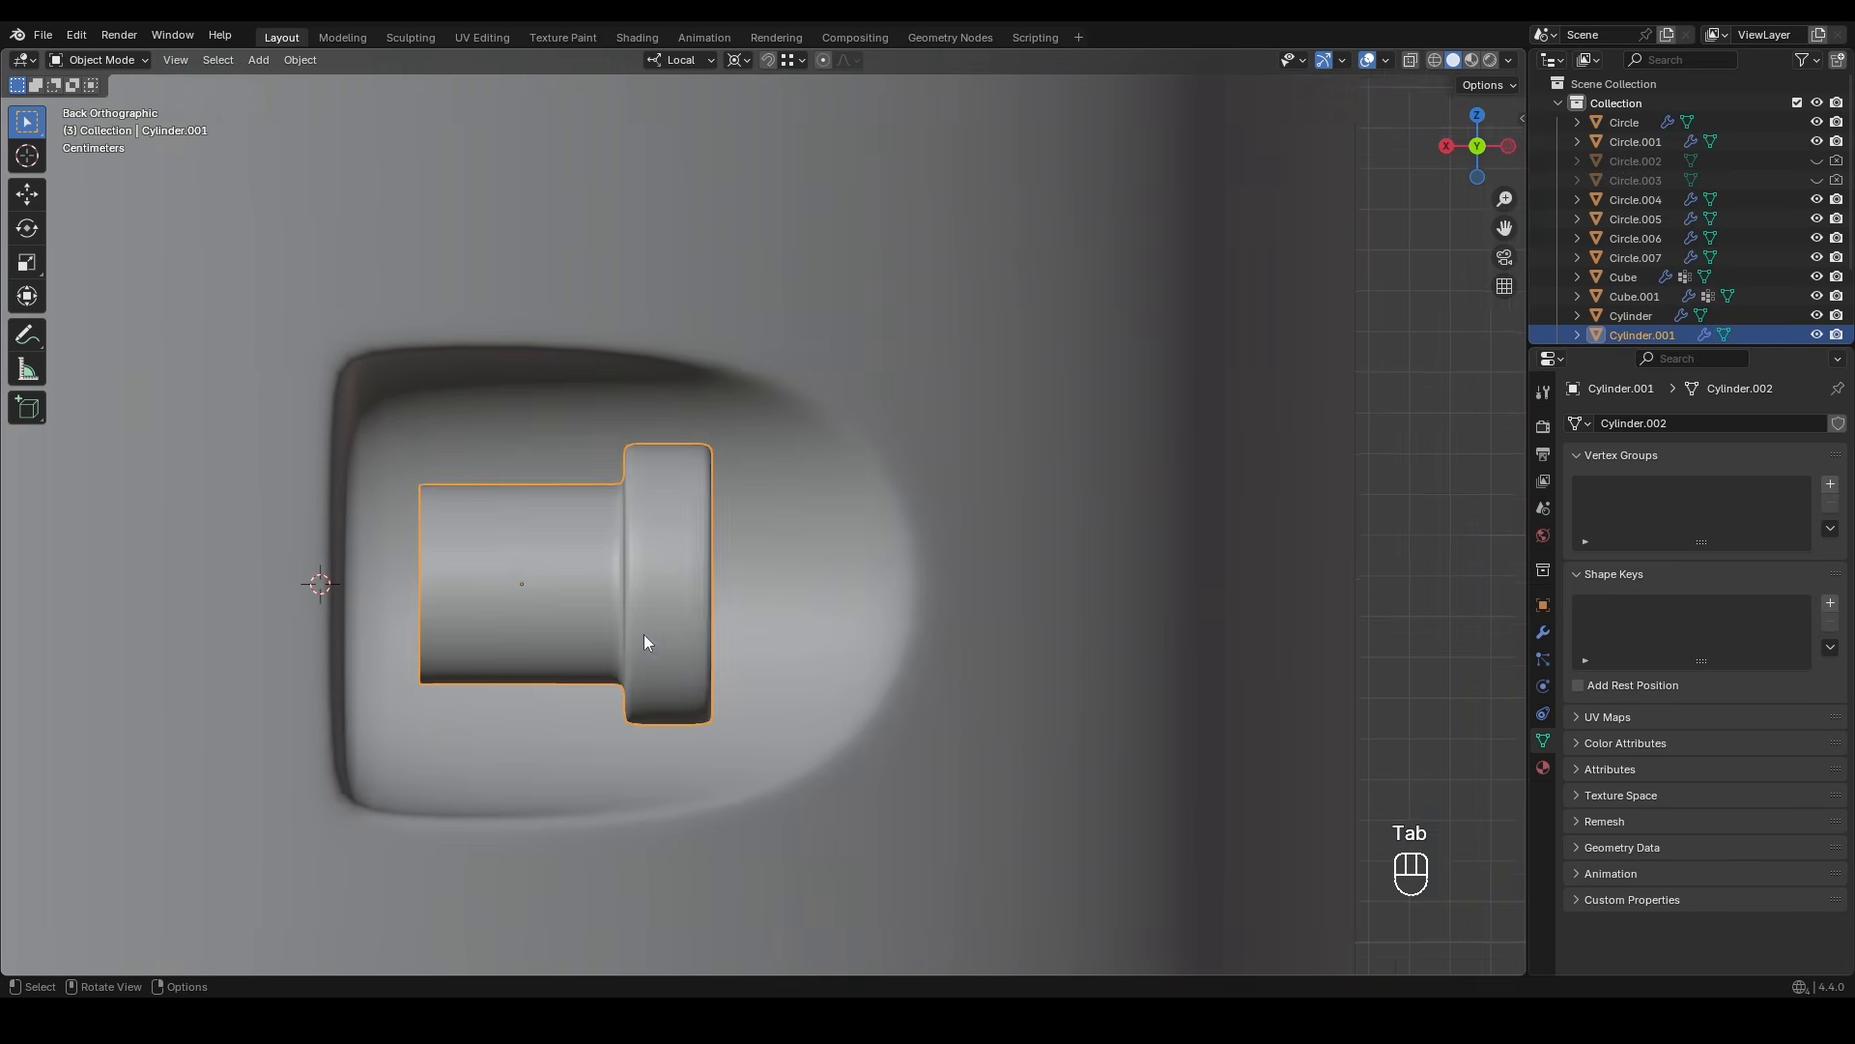
key("g")
key("z")
- Lengthen the pin head by moving its outer end about 0.0146 m outward along local Z
key("z")
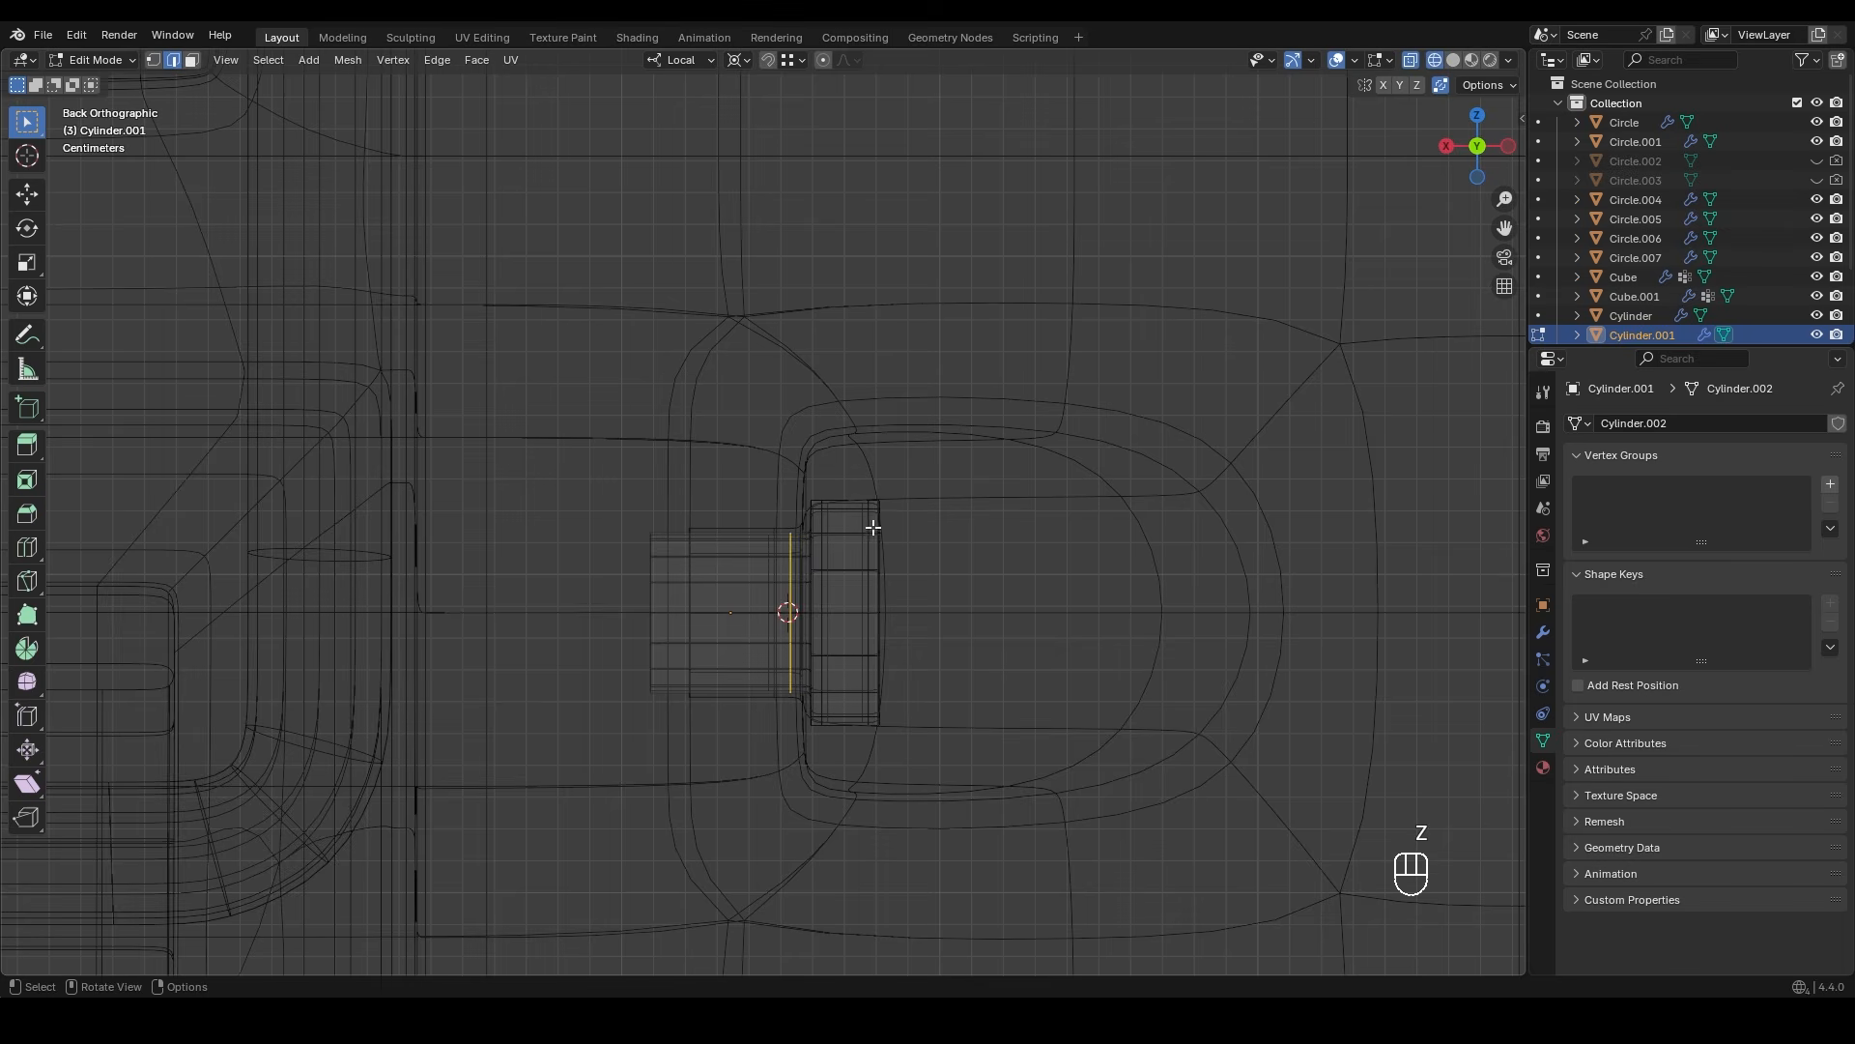
left_click_drag(847, 483, 920, 731)
key("g")
left_click(978, 715)
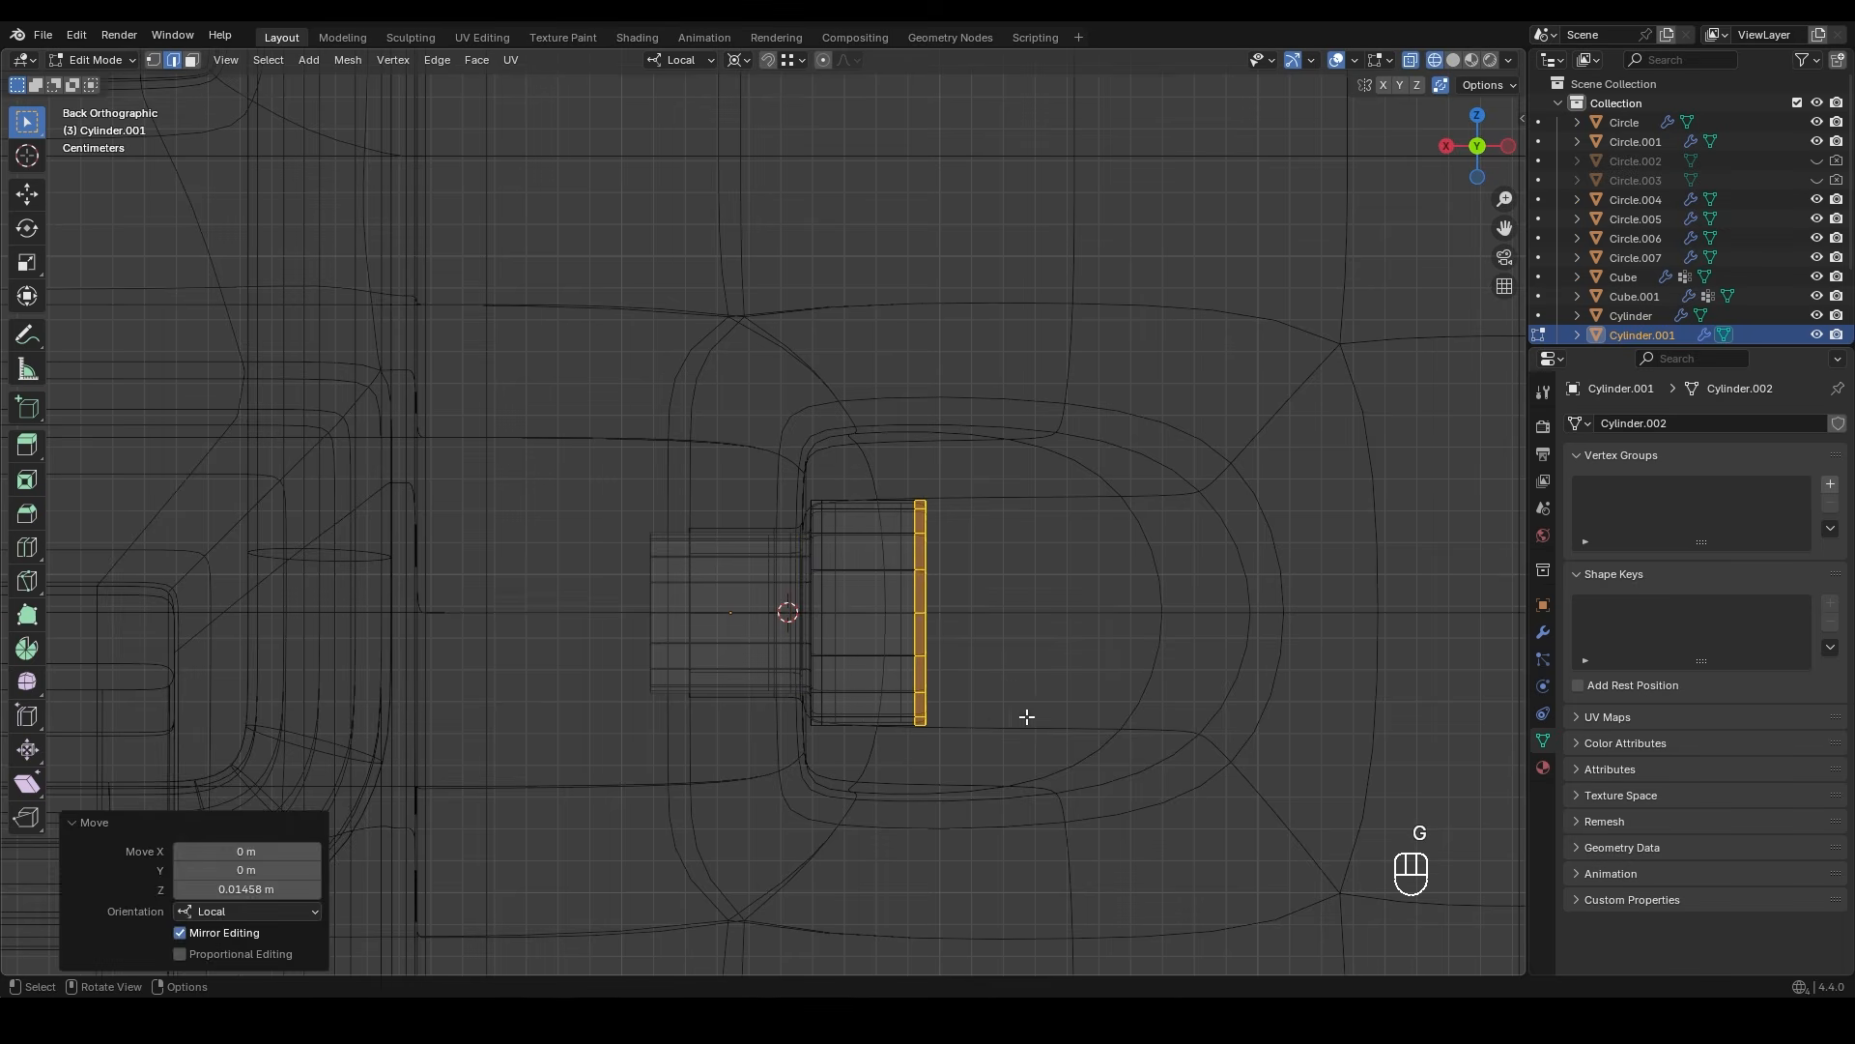
key("Tab")
- Add a Mirror modifier to the pin on the X axis with the flashlight body Cube as mirror object
middle_click_drag(1014, 713, 937, 661)
scroll(1133, 626, "down", 3)
scroll(855, 420, "up", 2)
scroll(856, 419, "down", 1)
middle_click_drag(1053, 410, 1018, 614, "shift")
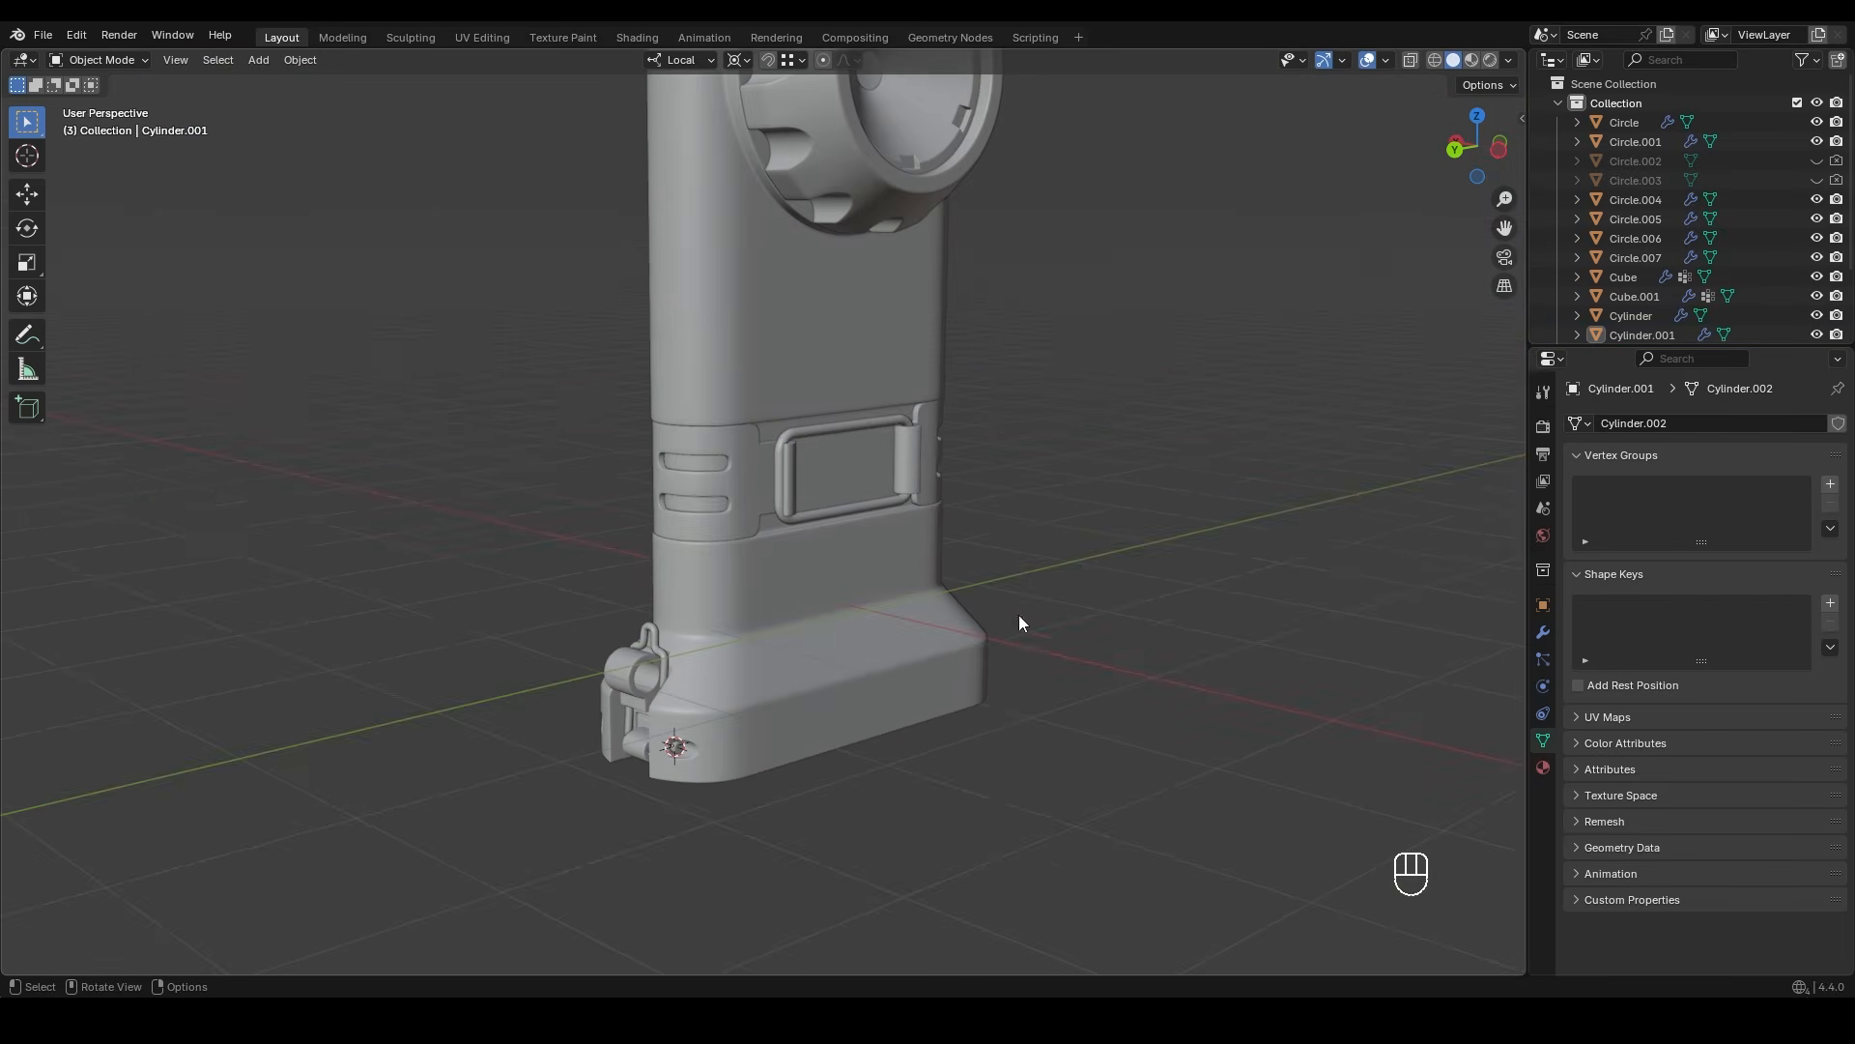
left_click(675, 750)
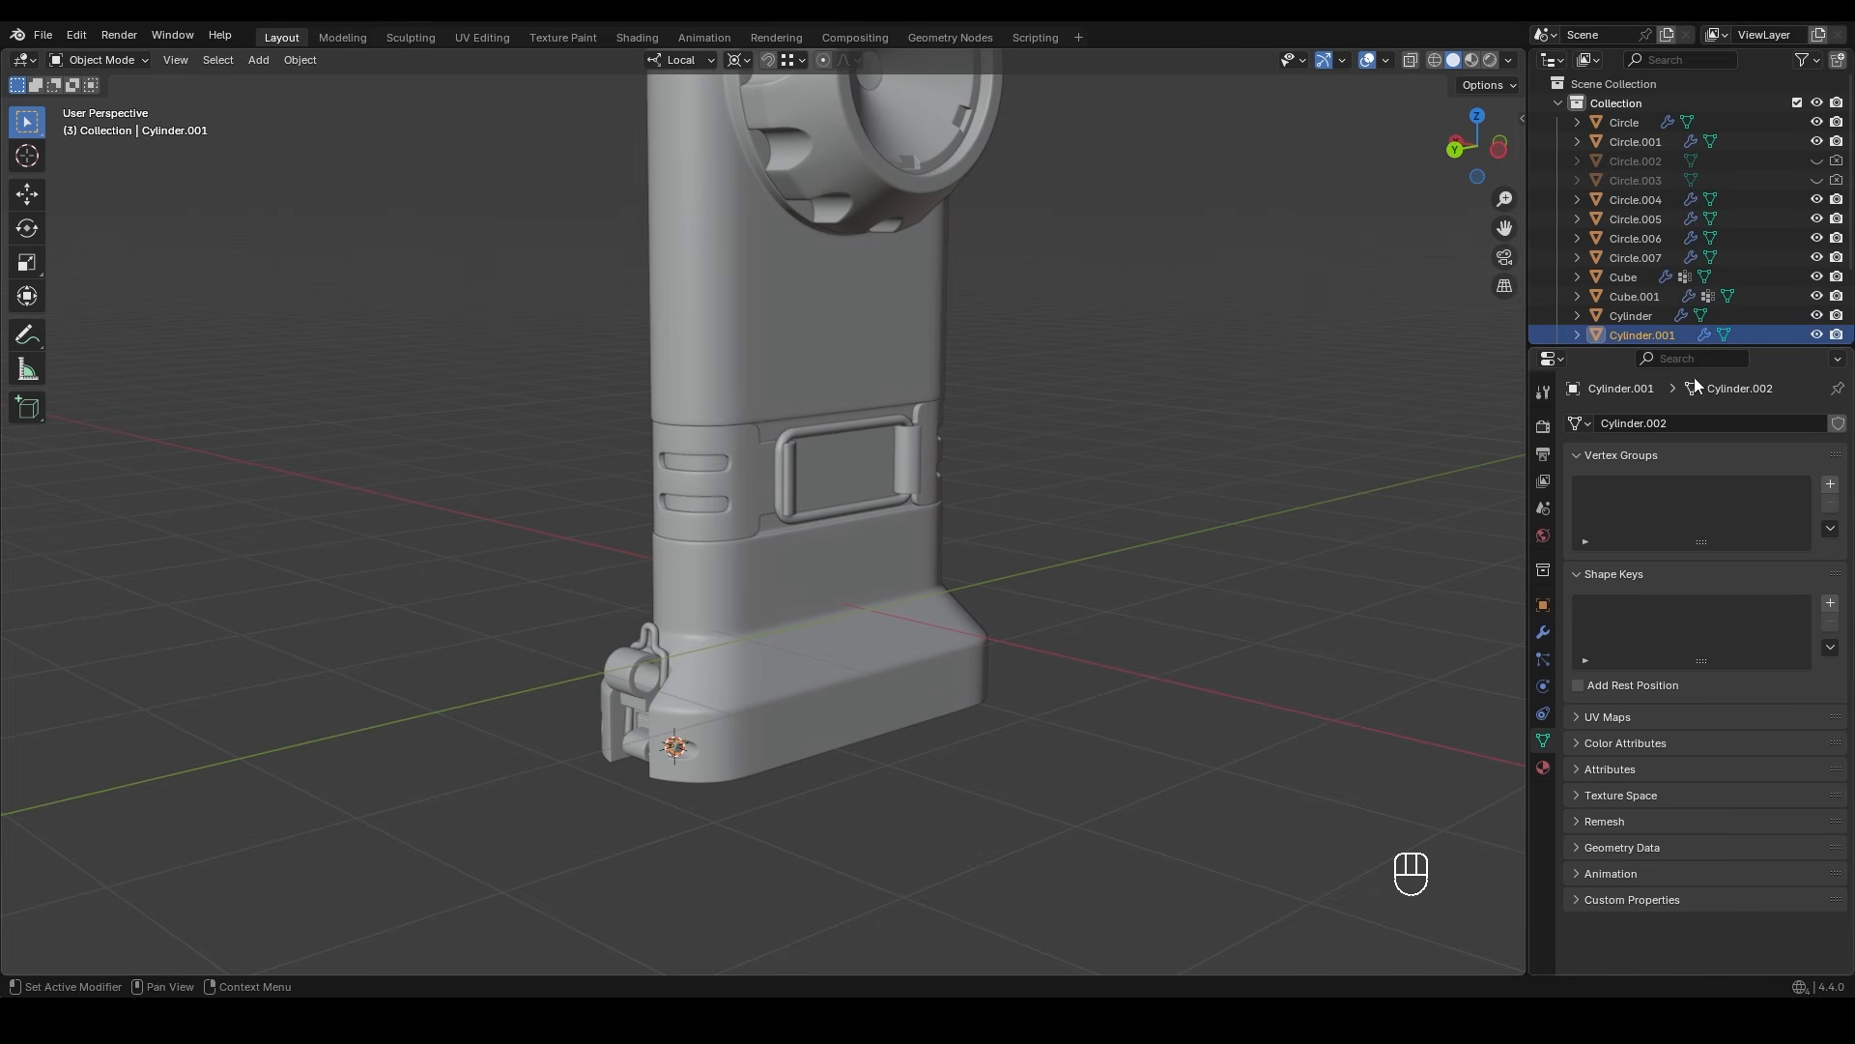
left_click(1543, 629)
left_click(1641, 422)
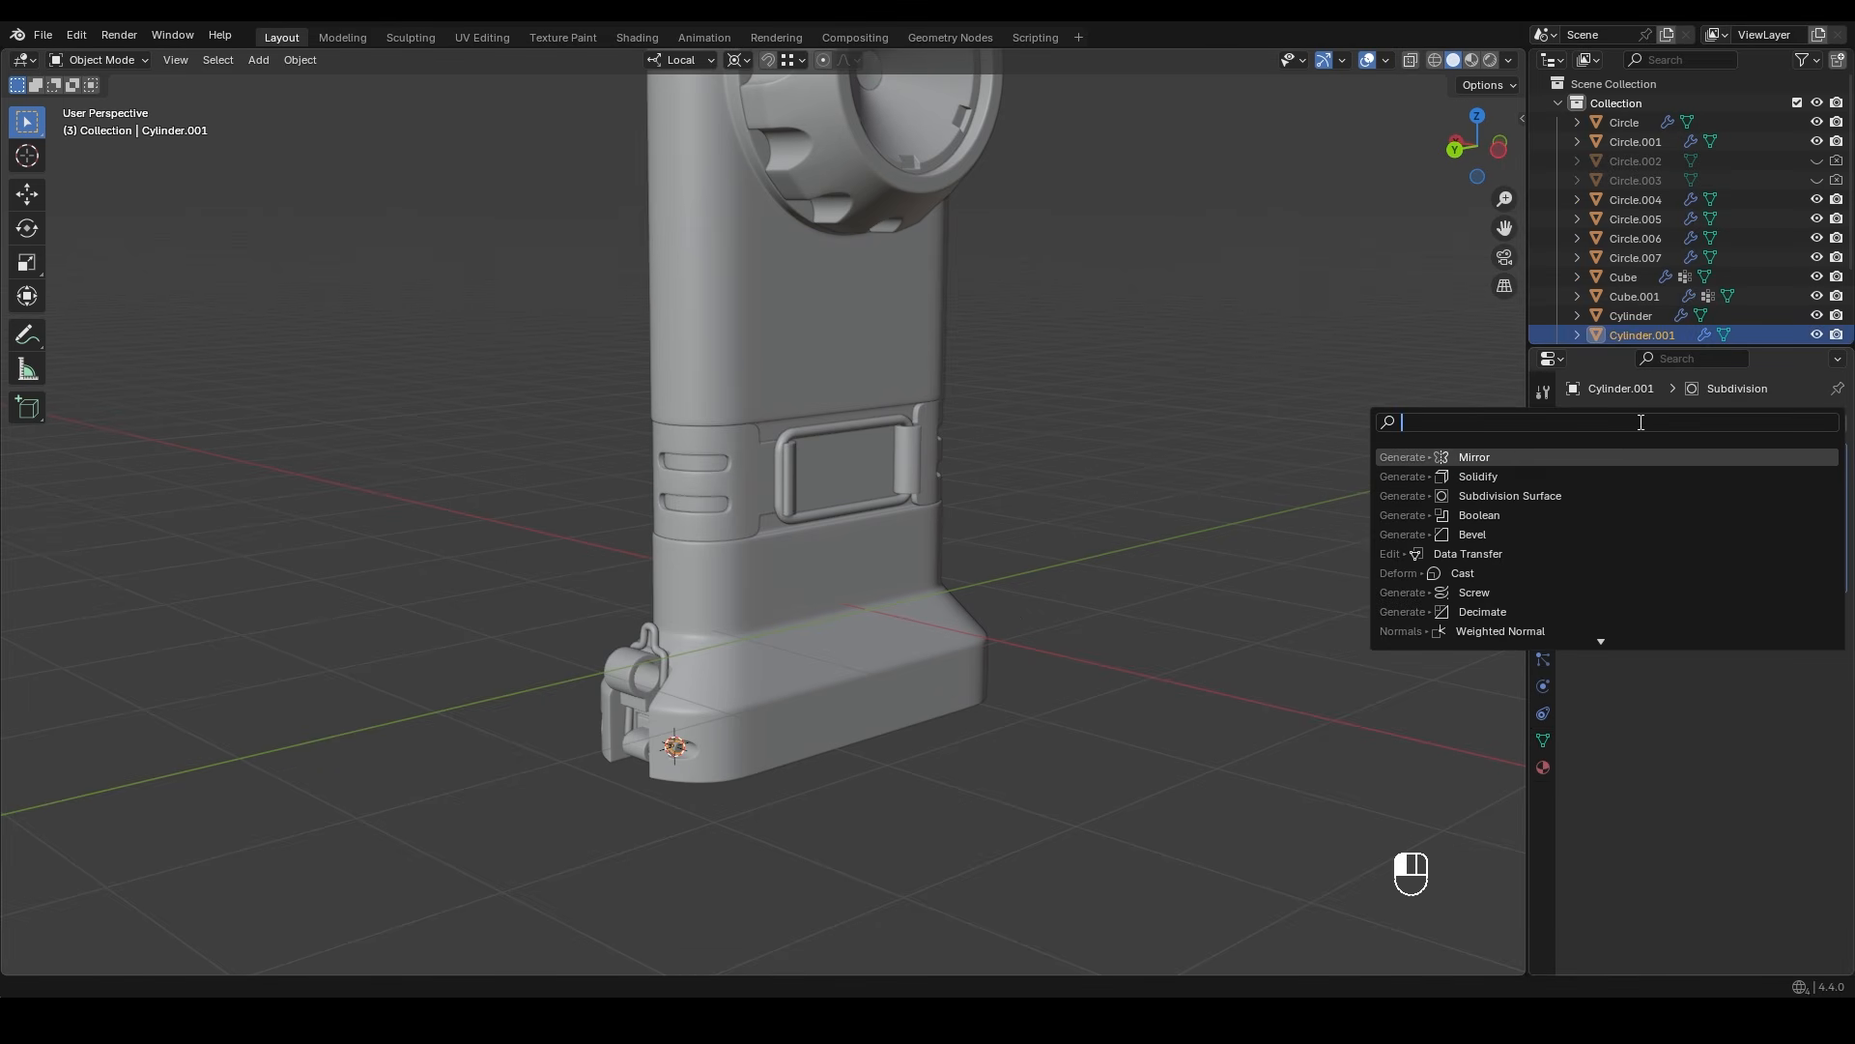
left_click(1516, 458)
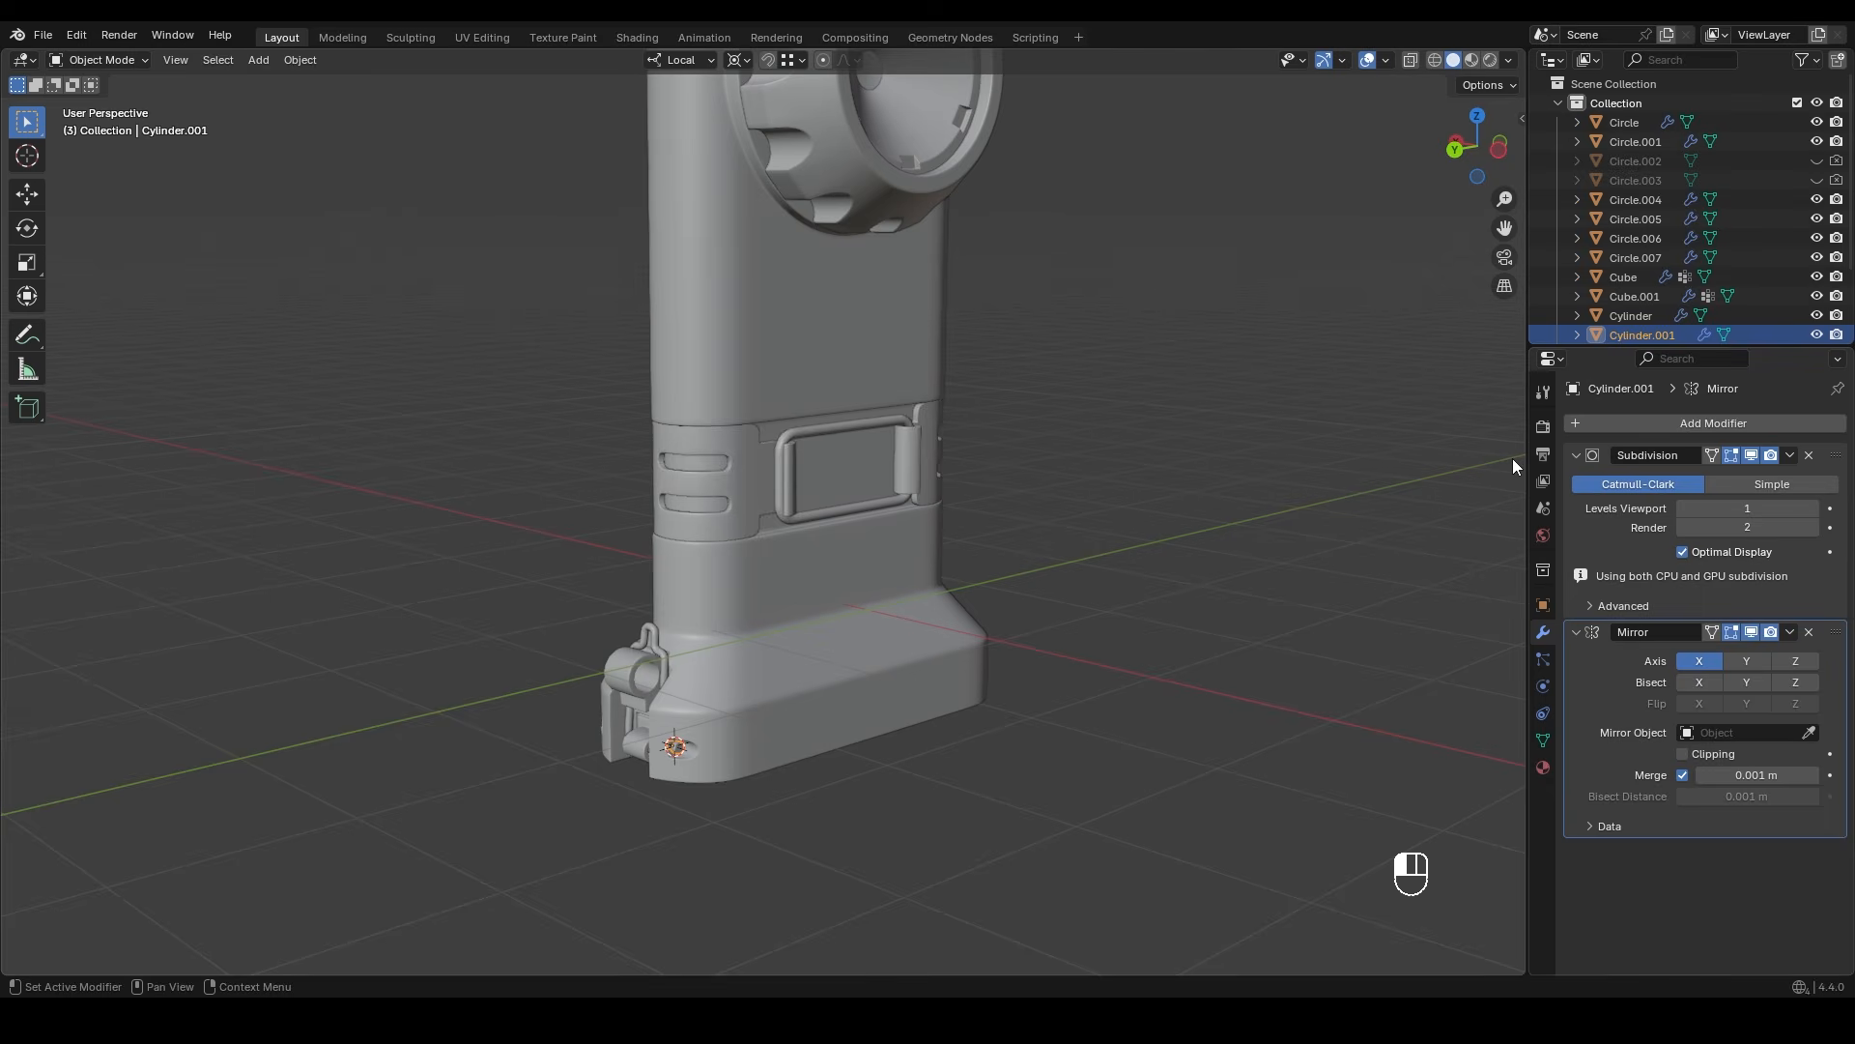
left_click(798, 635)
middle_click_drag(916, 723, 752, 541)
scroll(837, 704, "up", 3)
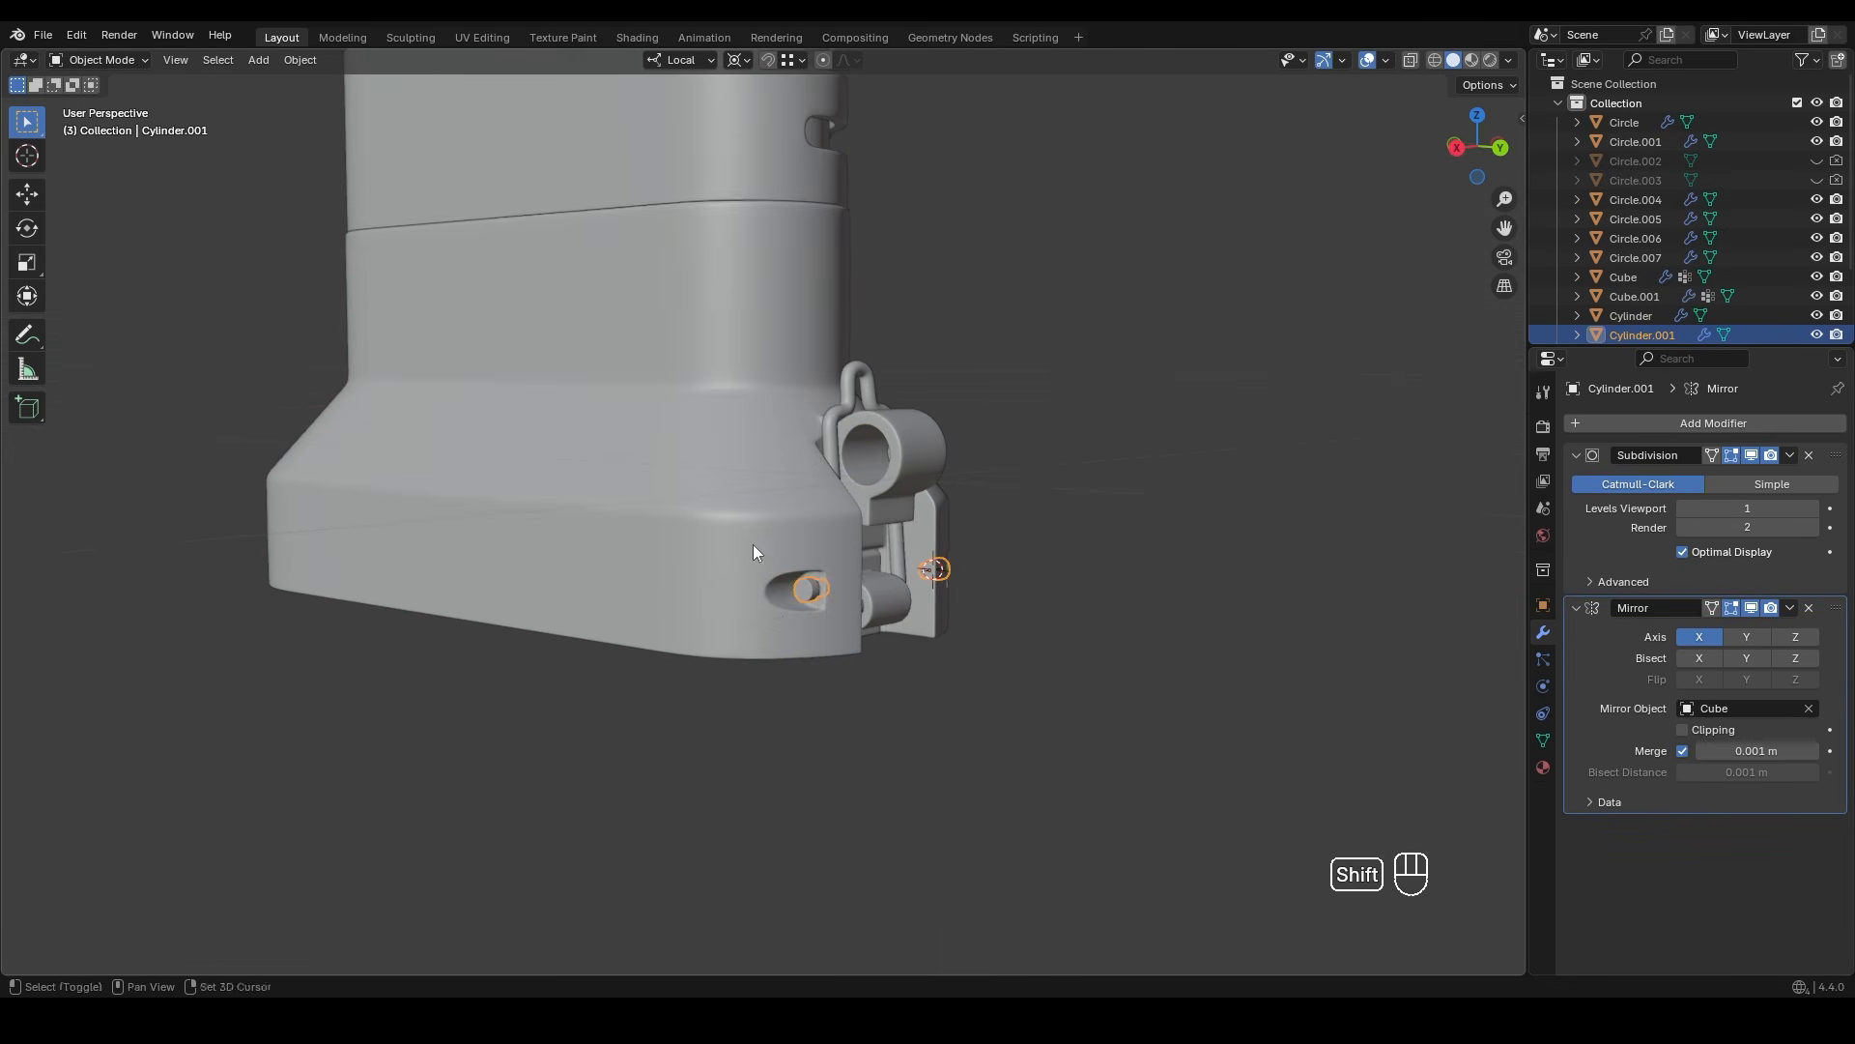
- Duplicate the pin's Mirror modifier and enable the Y axis on the copy, keeping the Cube as mirror object
scroll(817, 596, "up", 3)
middle_click_drag(882, 651, 628, 651)
scroll(628, 652, "down", 4)
left_click(1789, 608)
left_click(1716, 651)
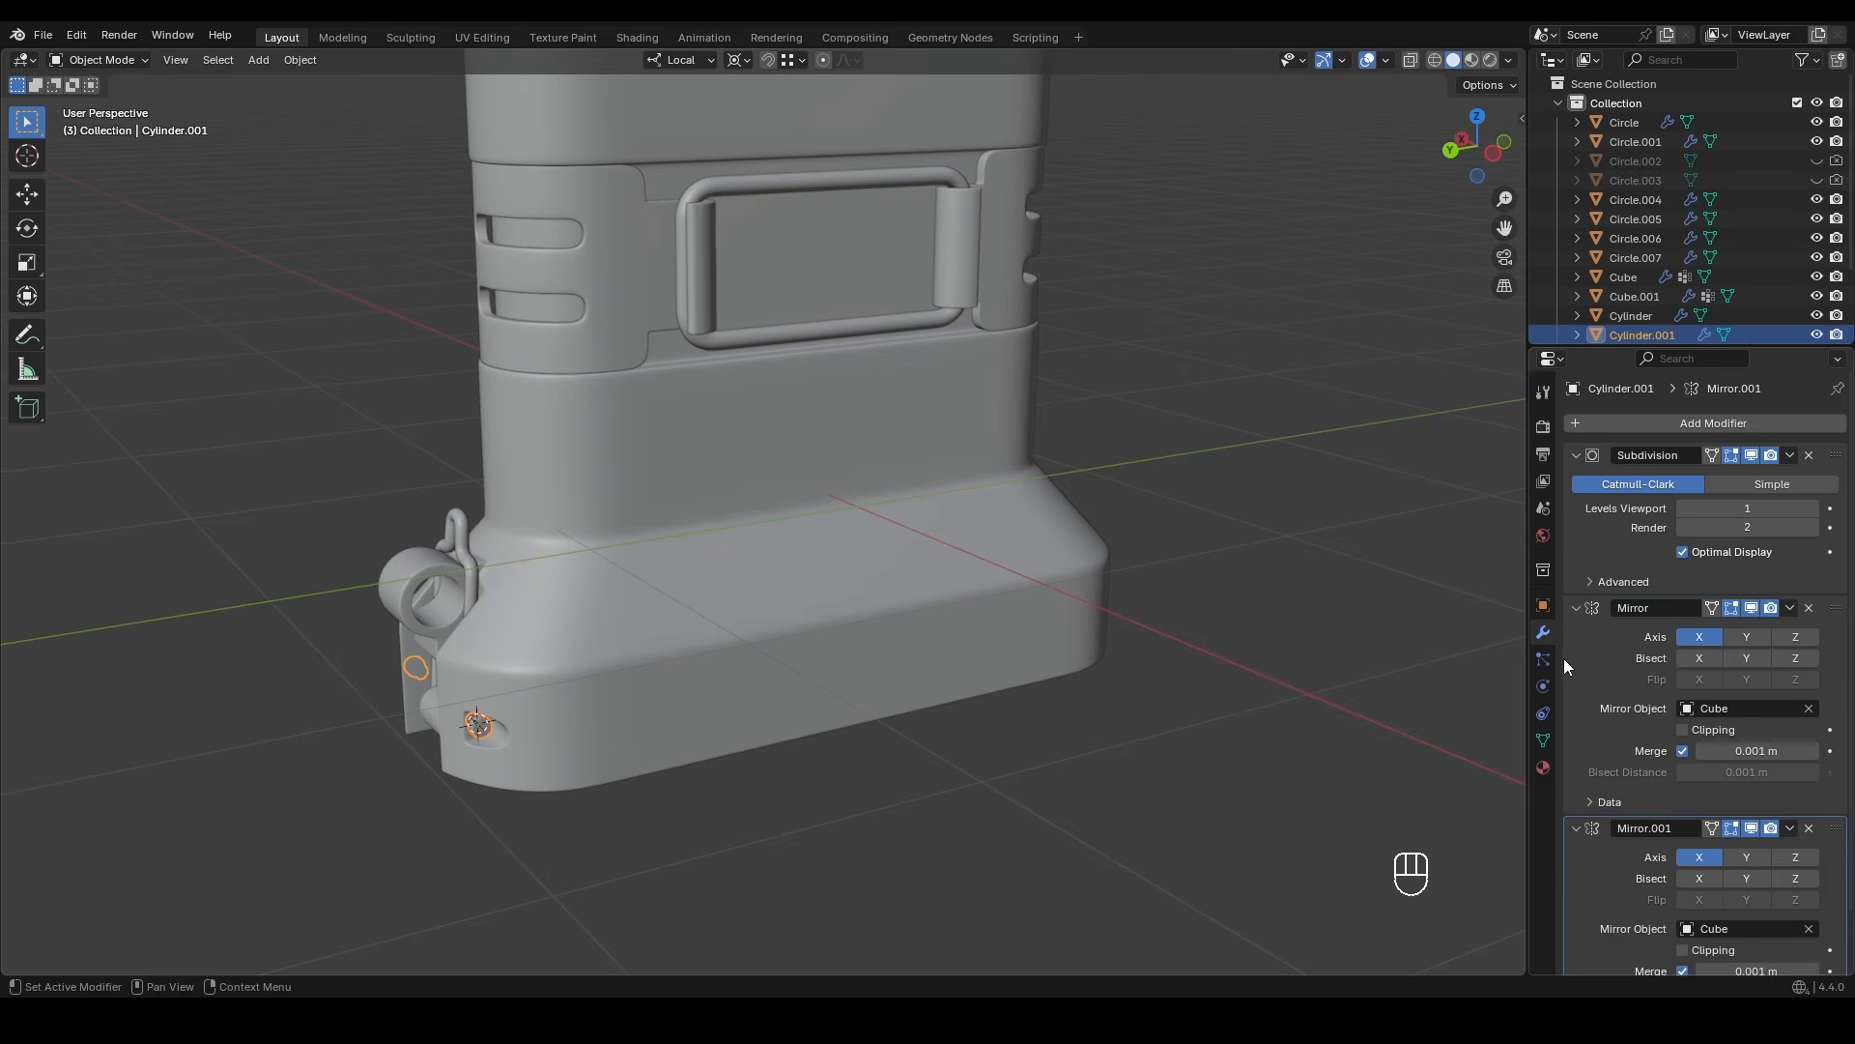
left_click(1744, 857)
- Apply both Mirror modifiers on the pin, leaving only its Subdivision modifier
middle_click_drag(1228, 713, 1065, 548)
key("ctrl+a")
key("ctrl+a")
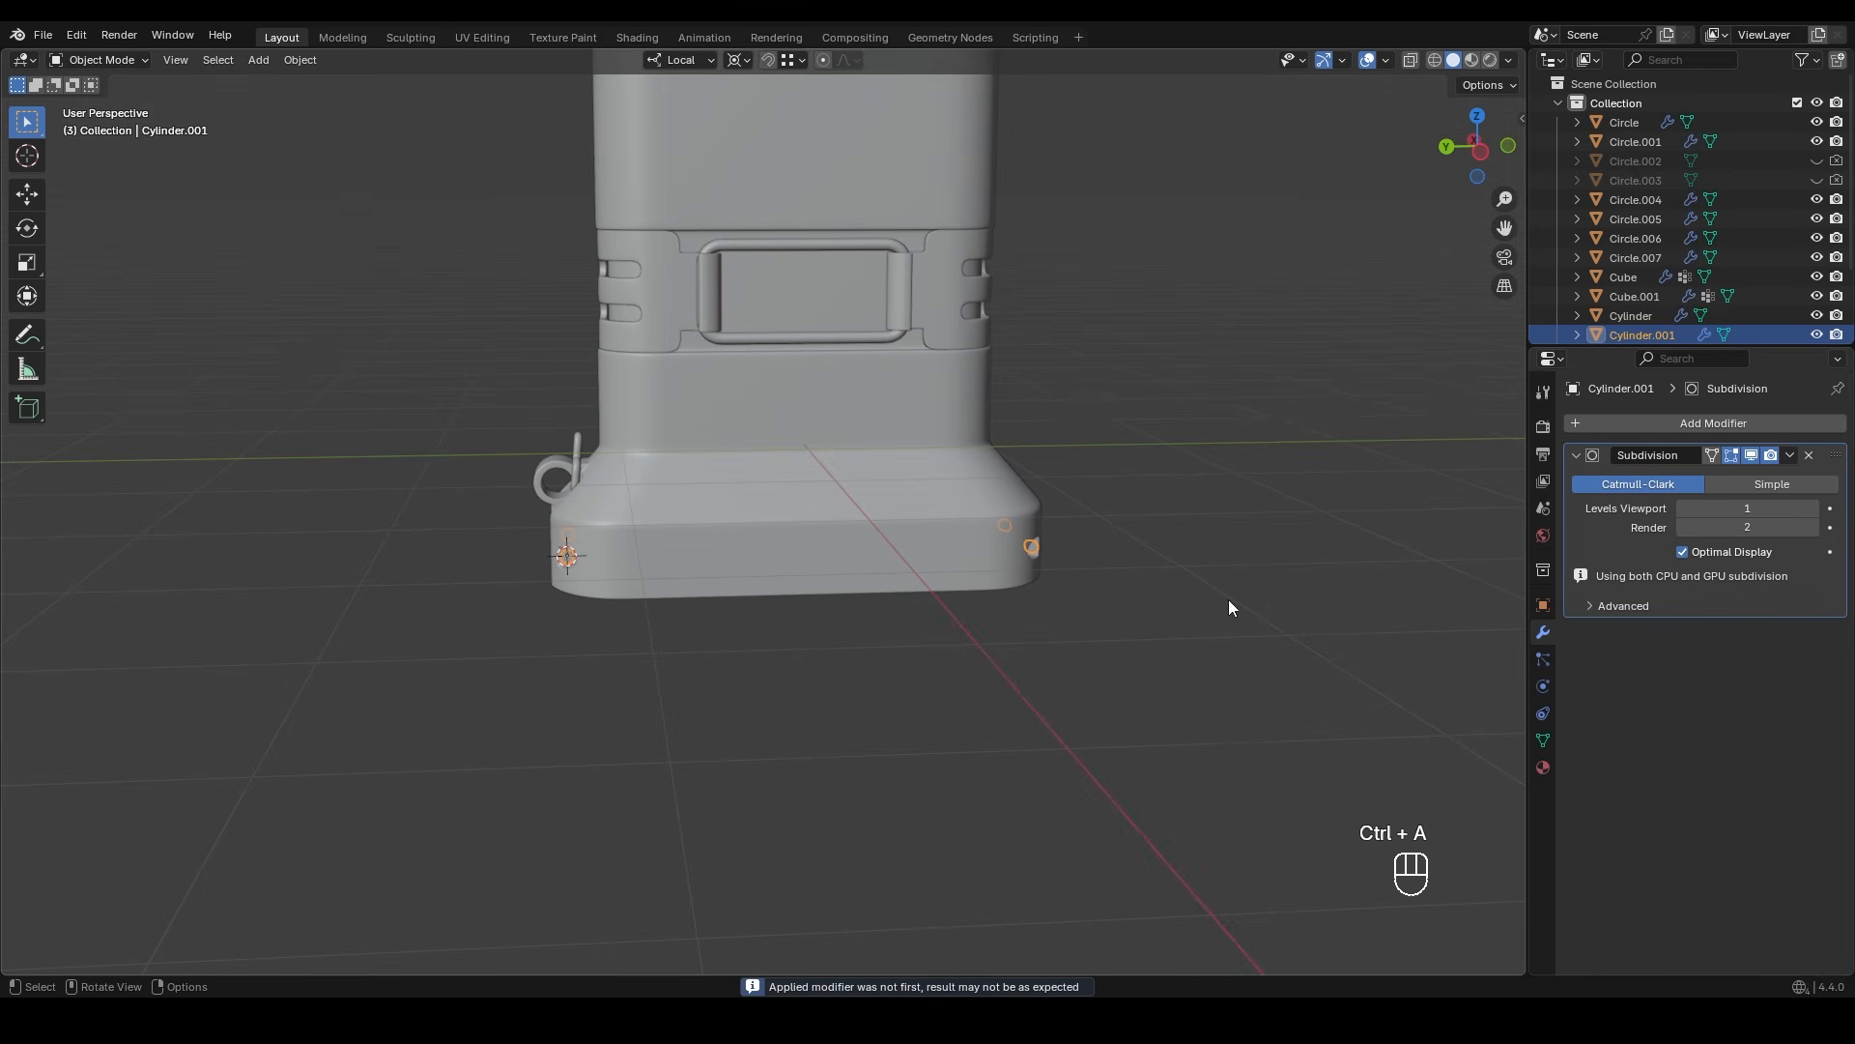
- Hide the viewport overlays and inspect the whole flashlight body with its clasp hardware and mirrored pins
middle_click_drag(1140, 595, 1015, 734)
scroll(1077, 595, "down", 3)
key("alt+shift+z")
middle_click_drag(658, 725, 826, 634)
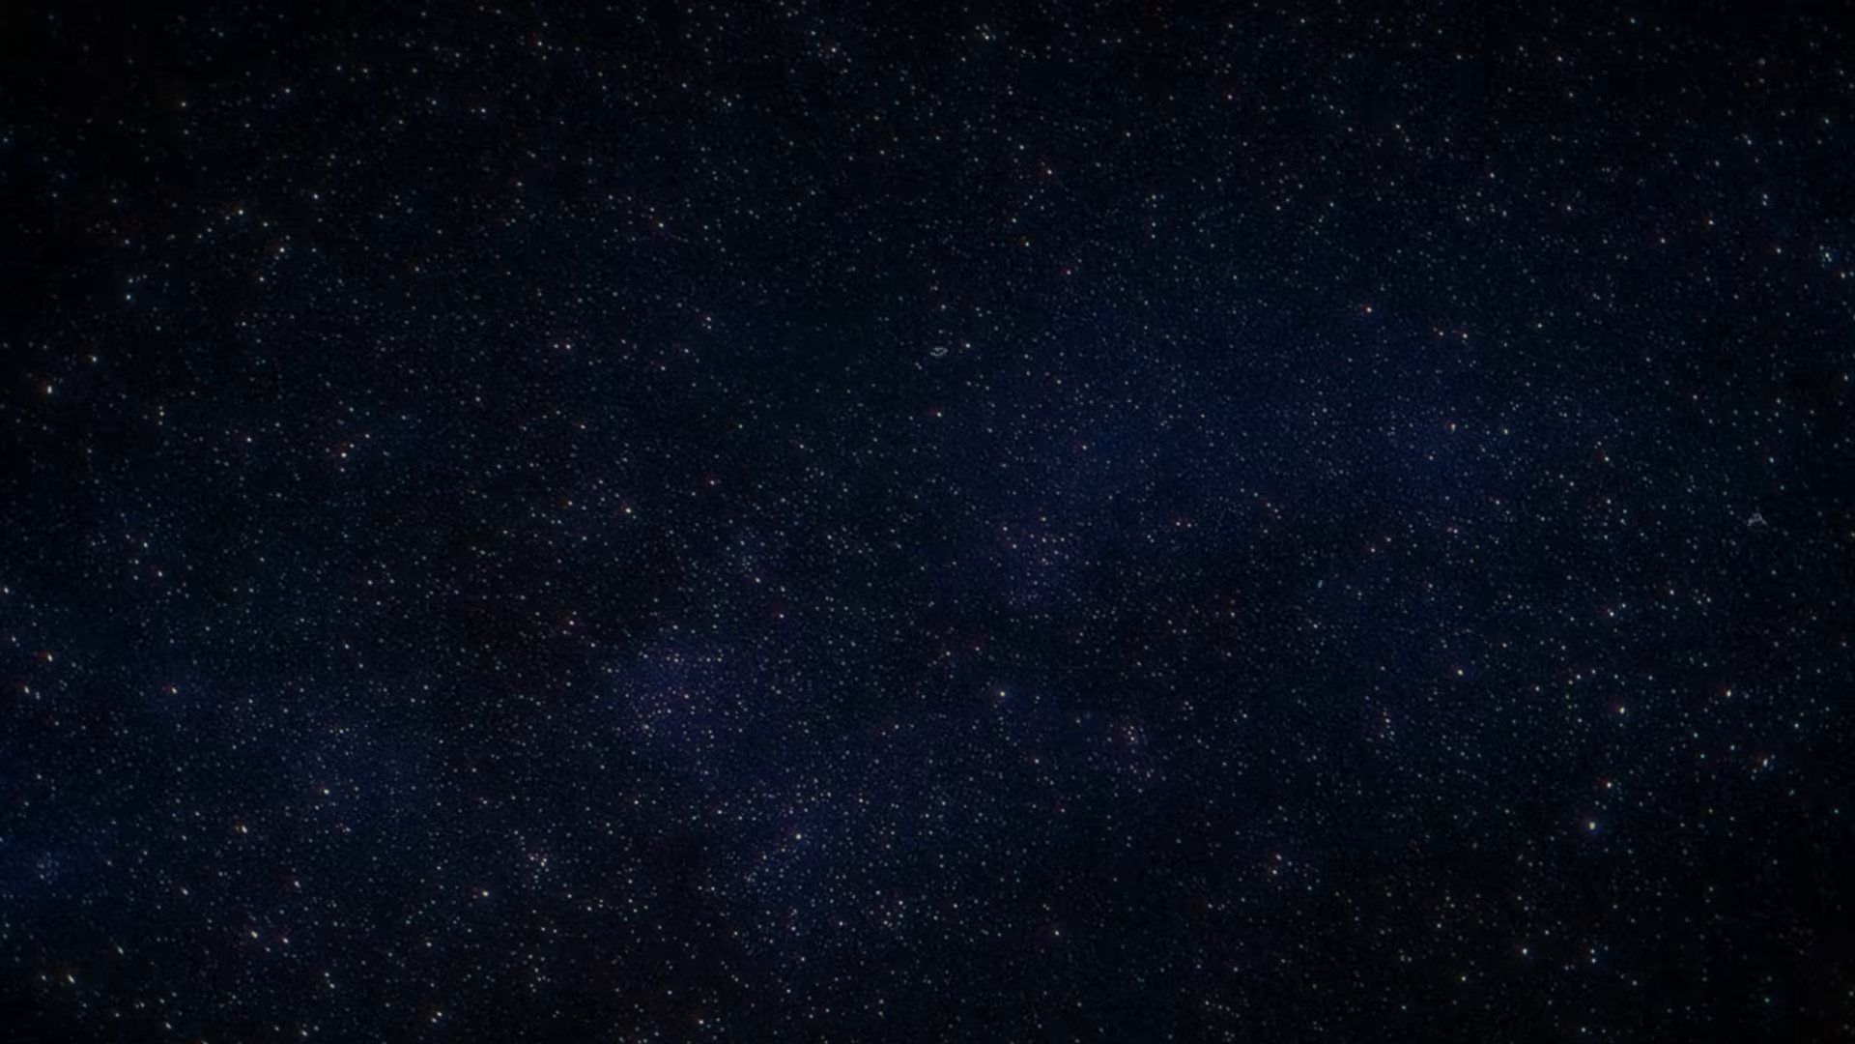